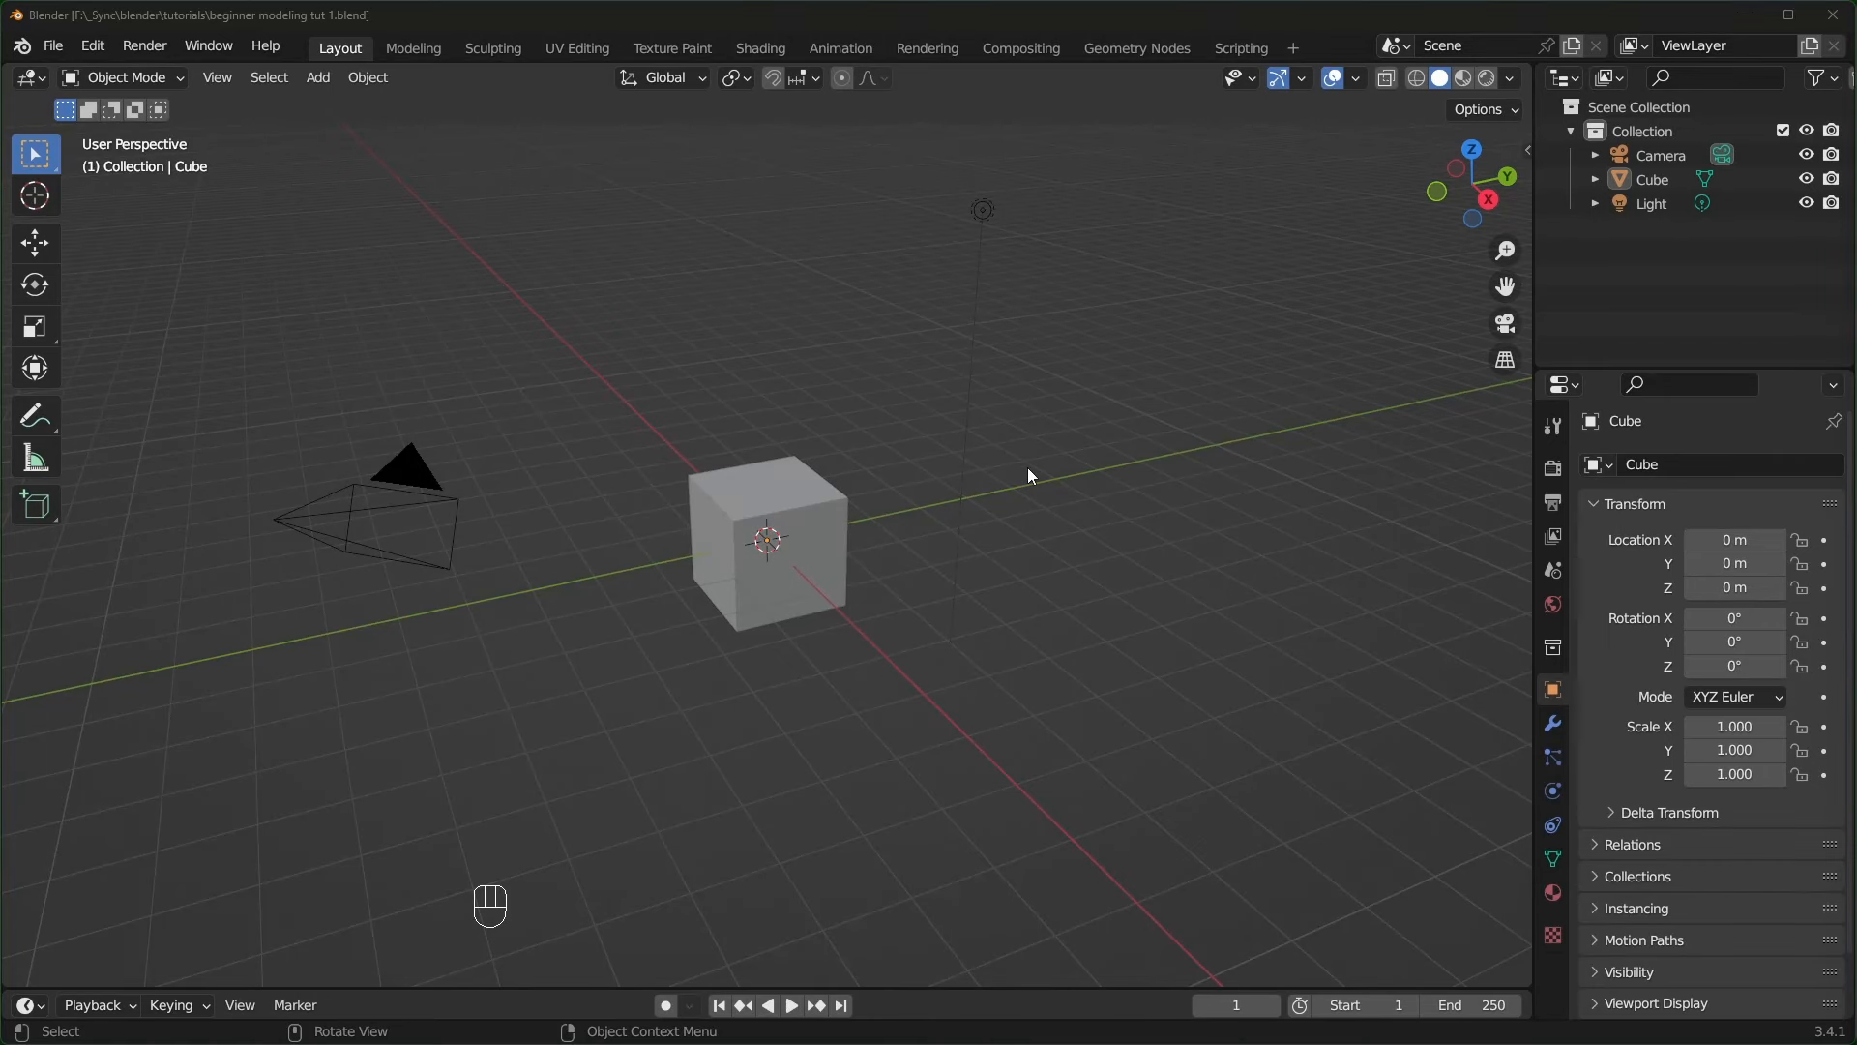
- Move the cube out of Collection directly into the Scene Collection, and exclude Collection with its camera and light from the view layer
scroll(865, 514, "up", 2)
middle_click_drag(851, 525, 895, 532)
scroll(898, 532, "down", 1)
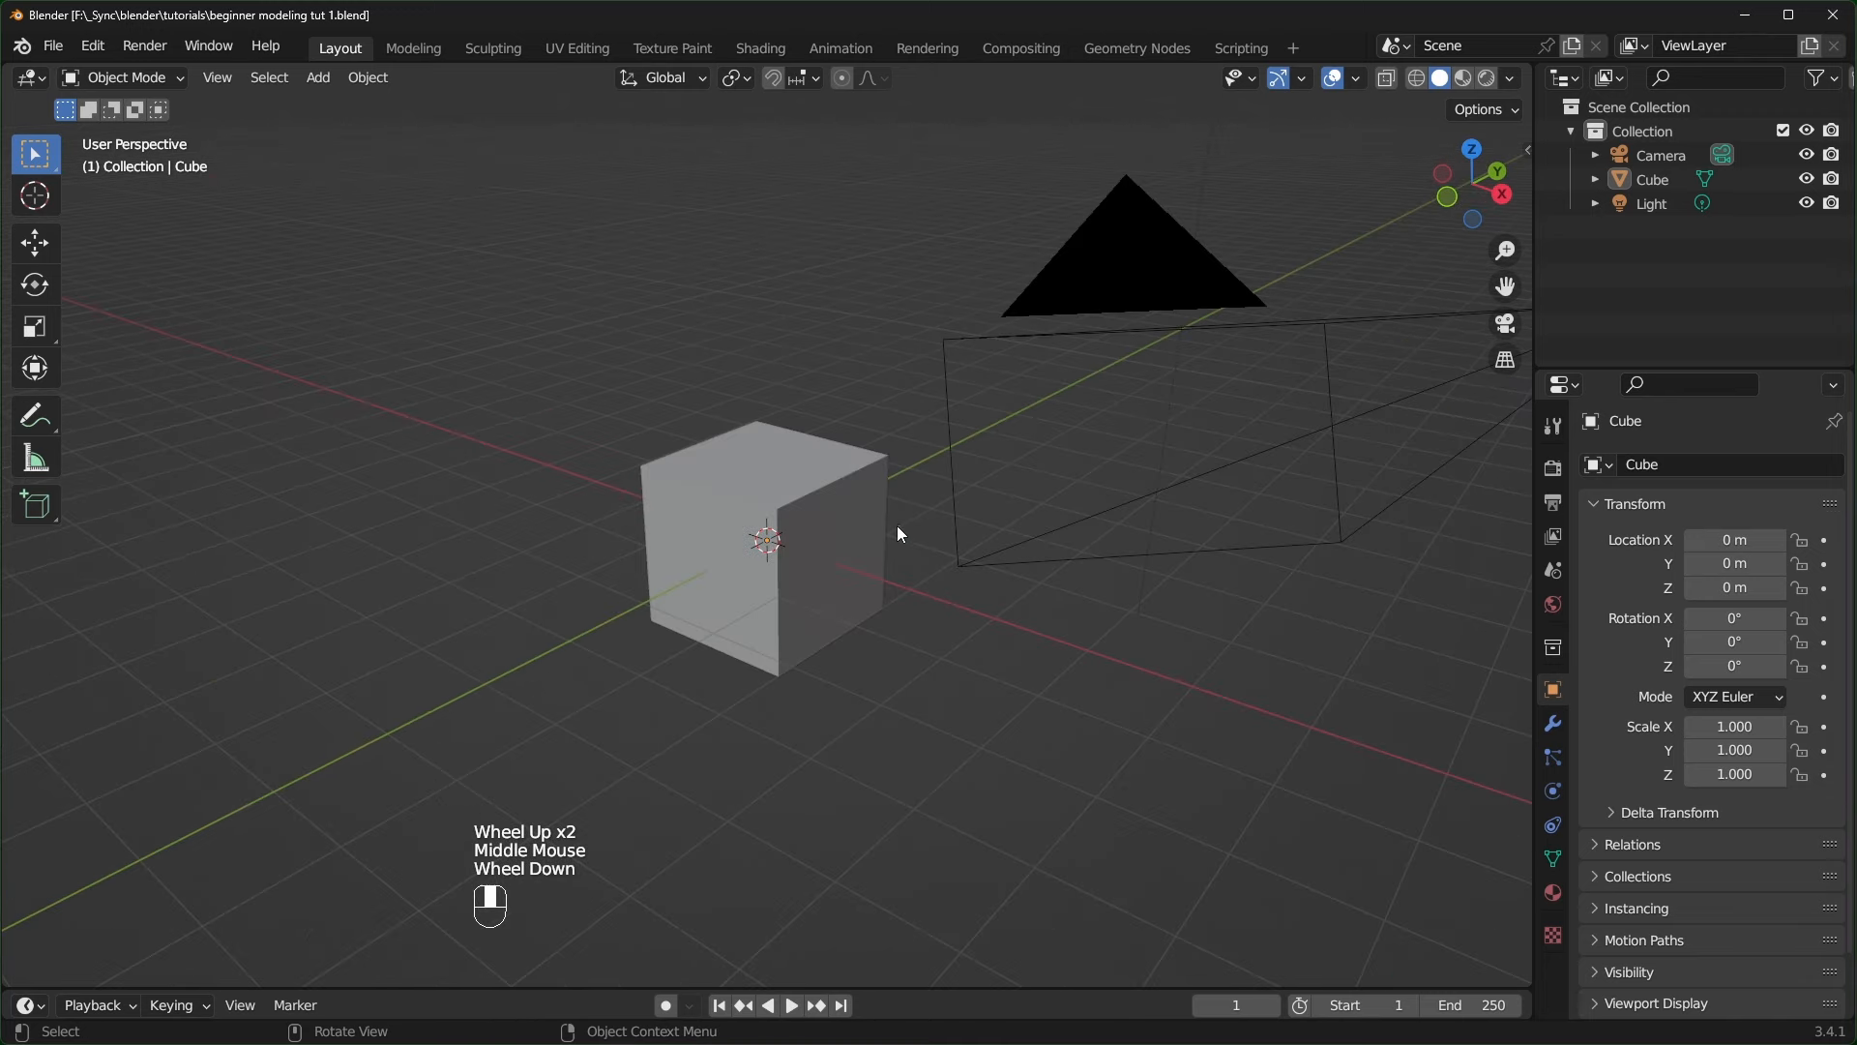
scroll(899, 532, "down", 2)
middle_click_drag(1112, 387, 1257, 338)
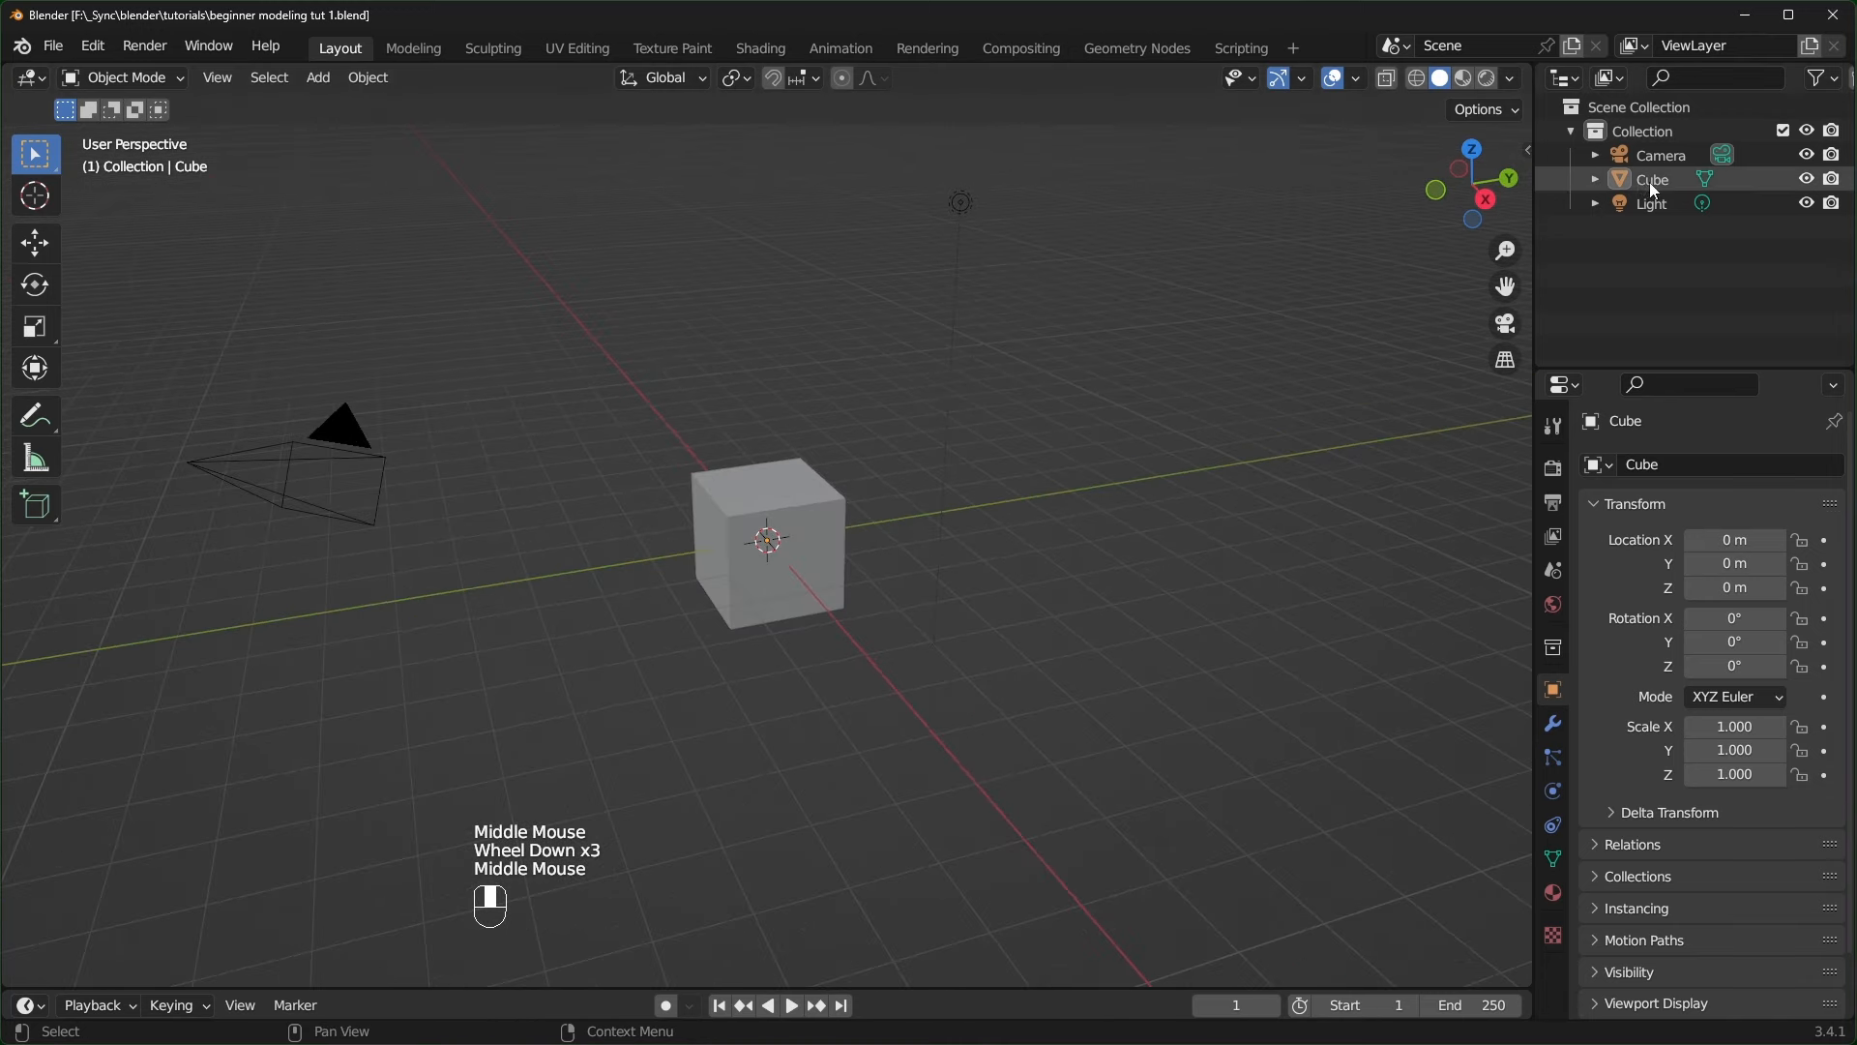
left_click(1650, 182)
left_click_drag(1655, 178, 1640, 198)
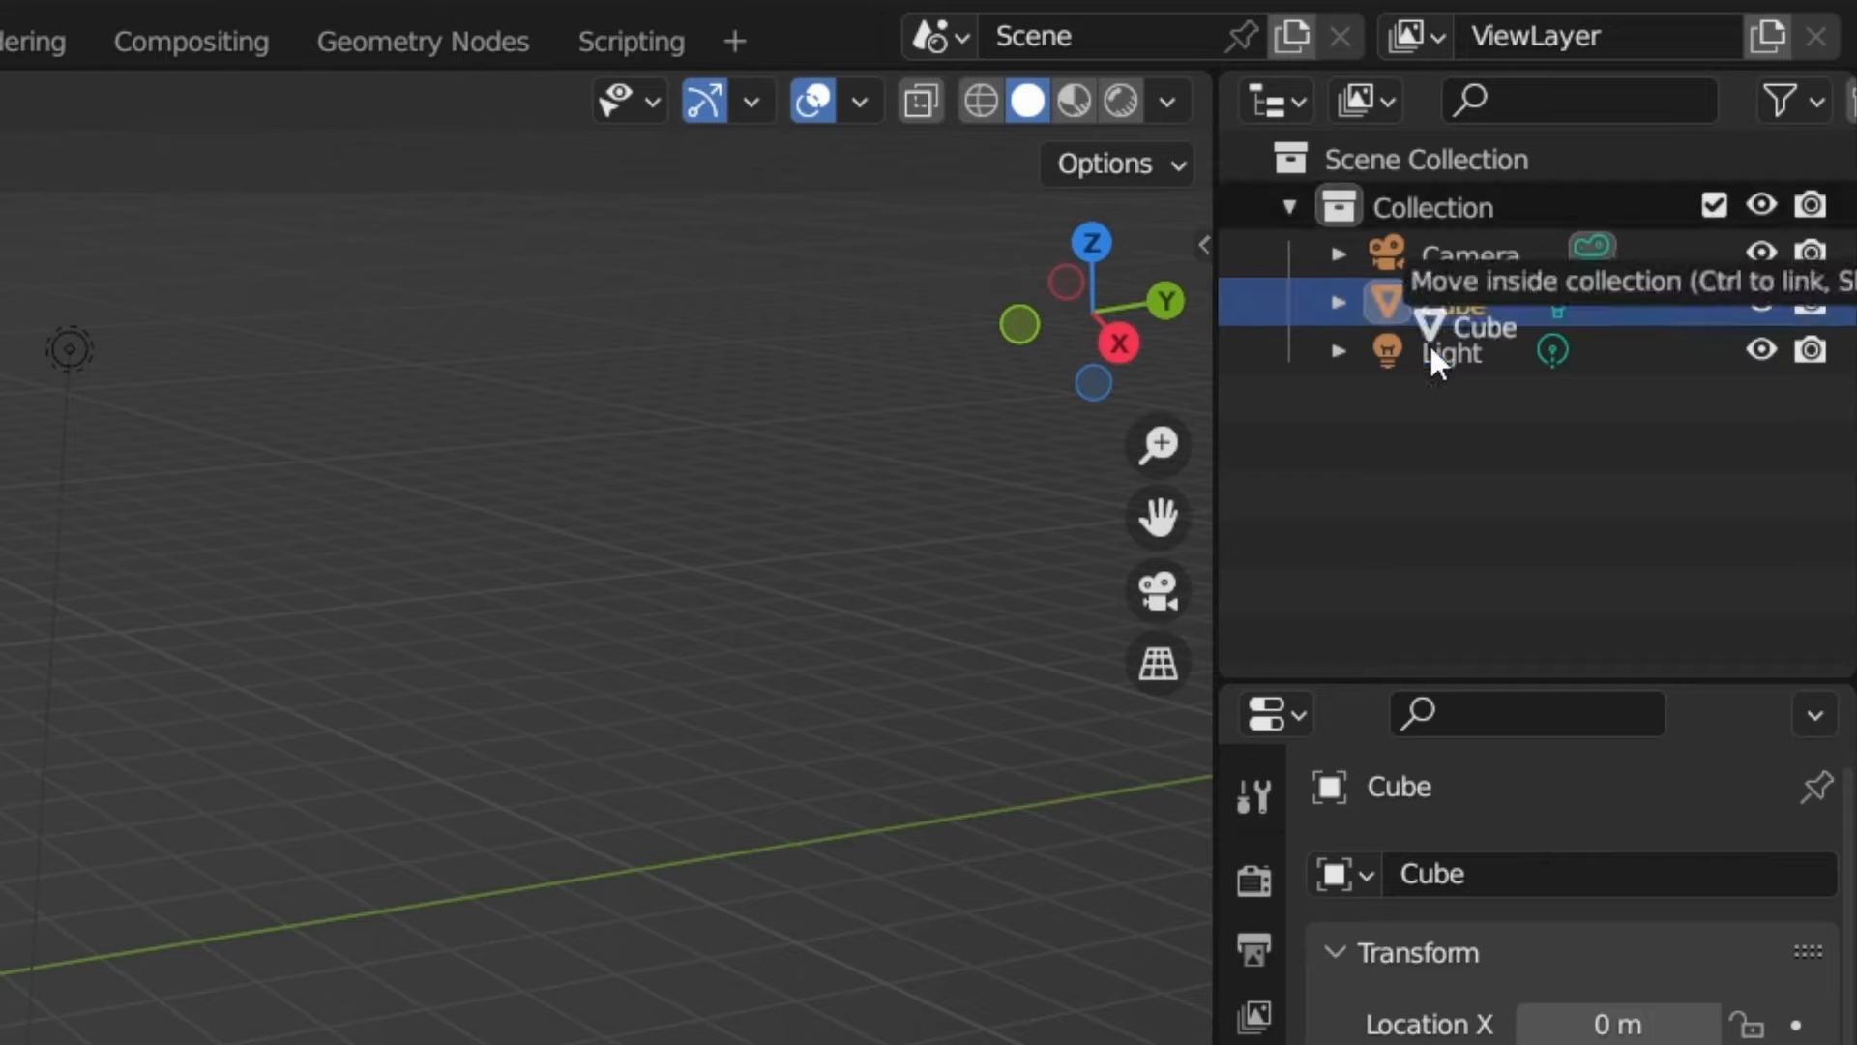
left_click_drag(1432, 350, 1451, 473)
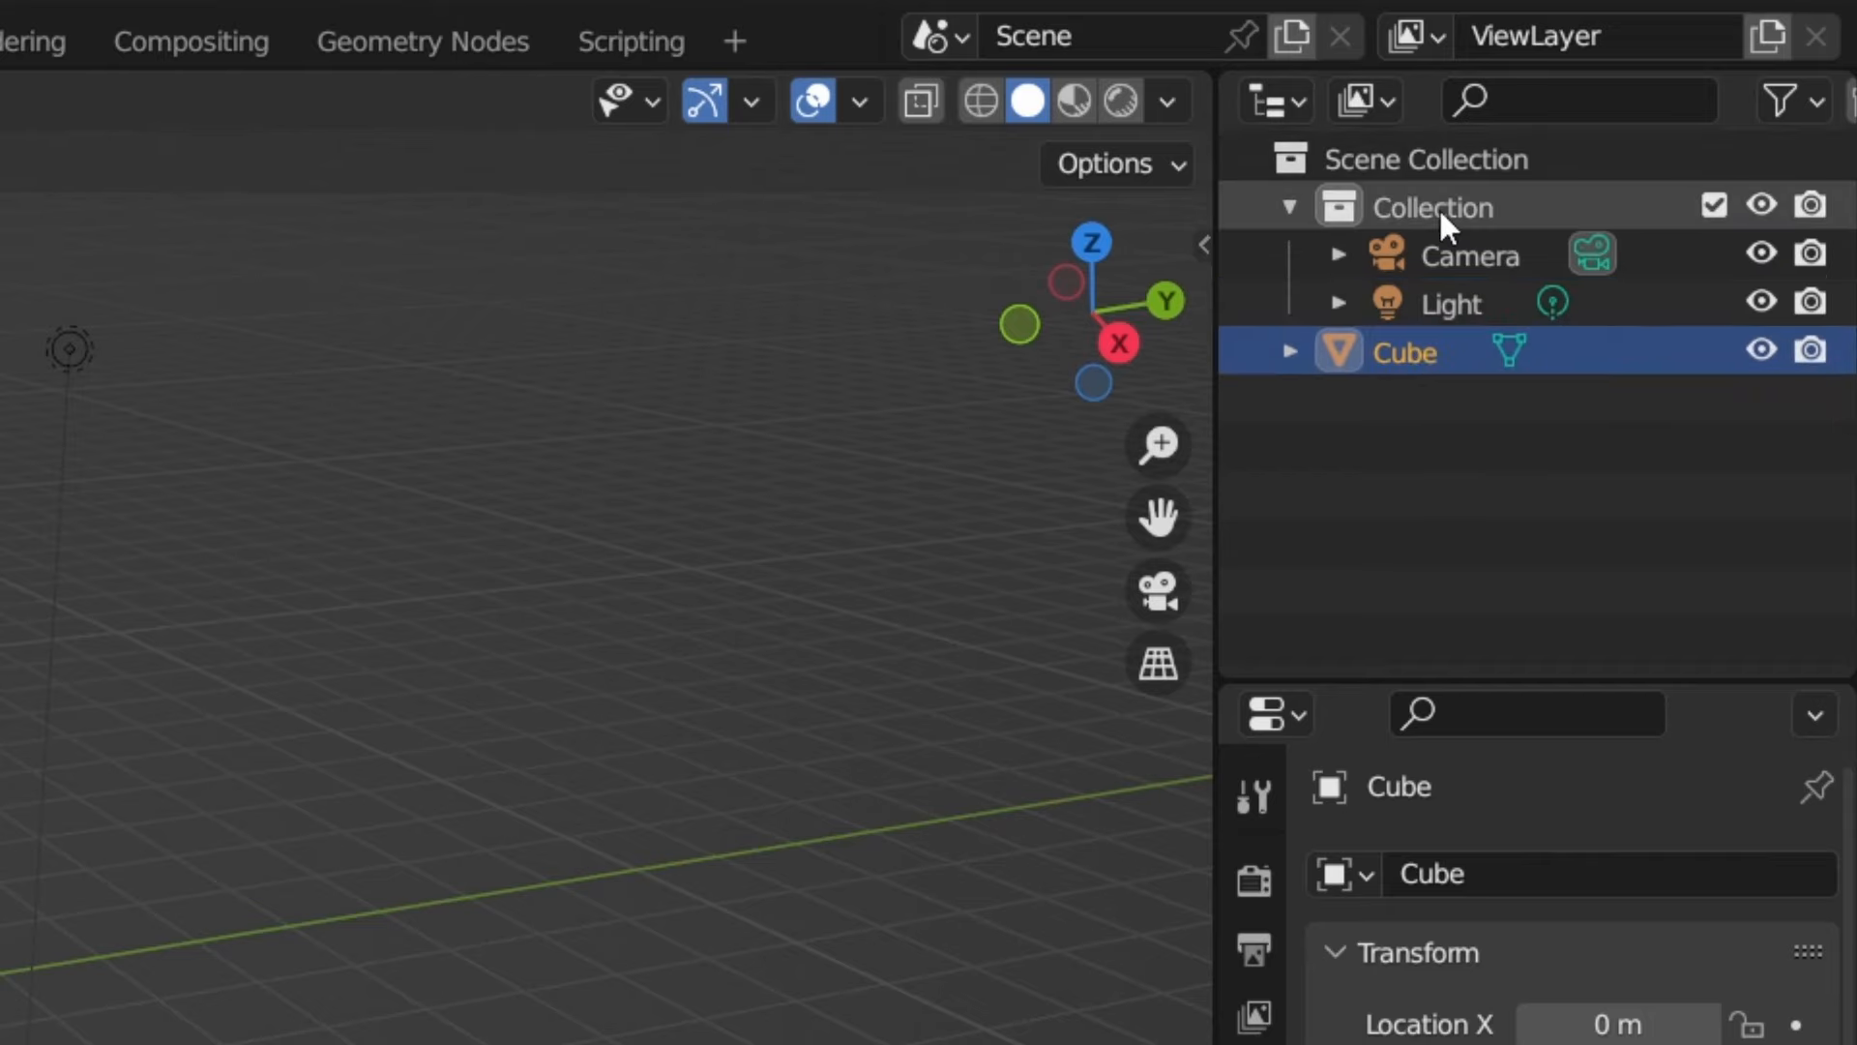
left_click(1713, 205)
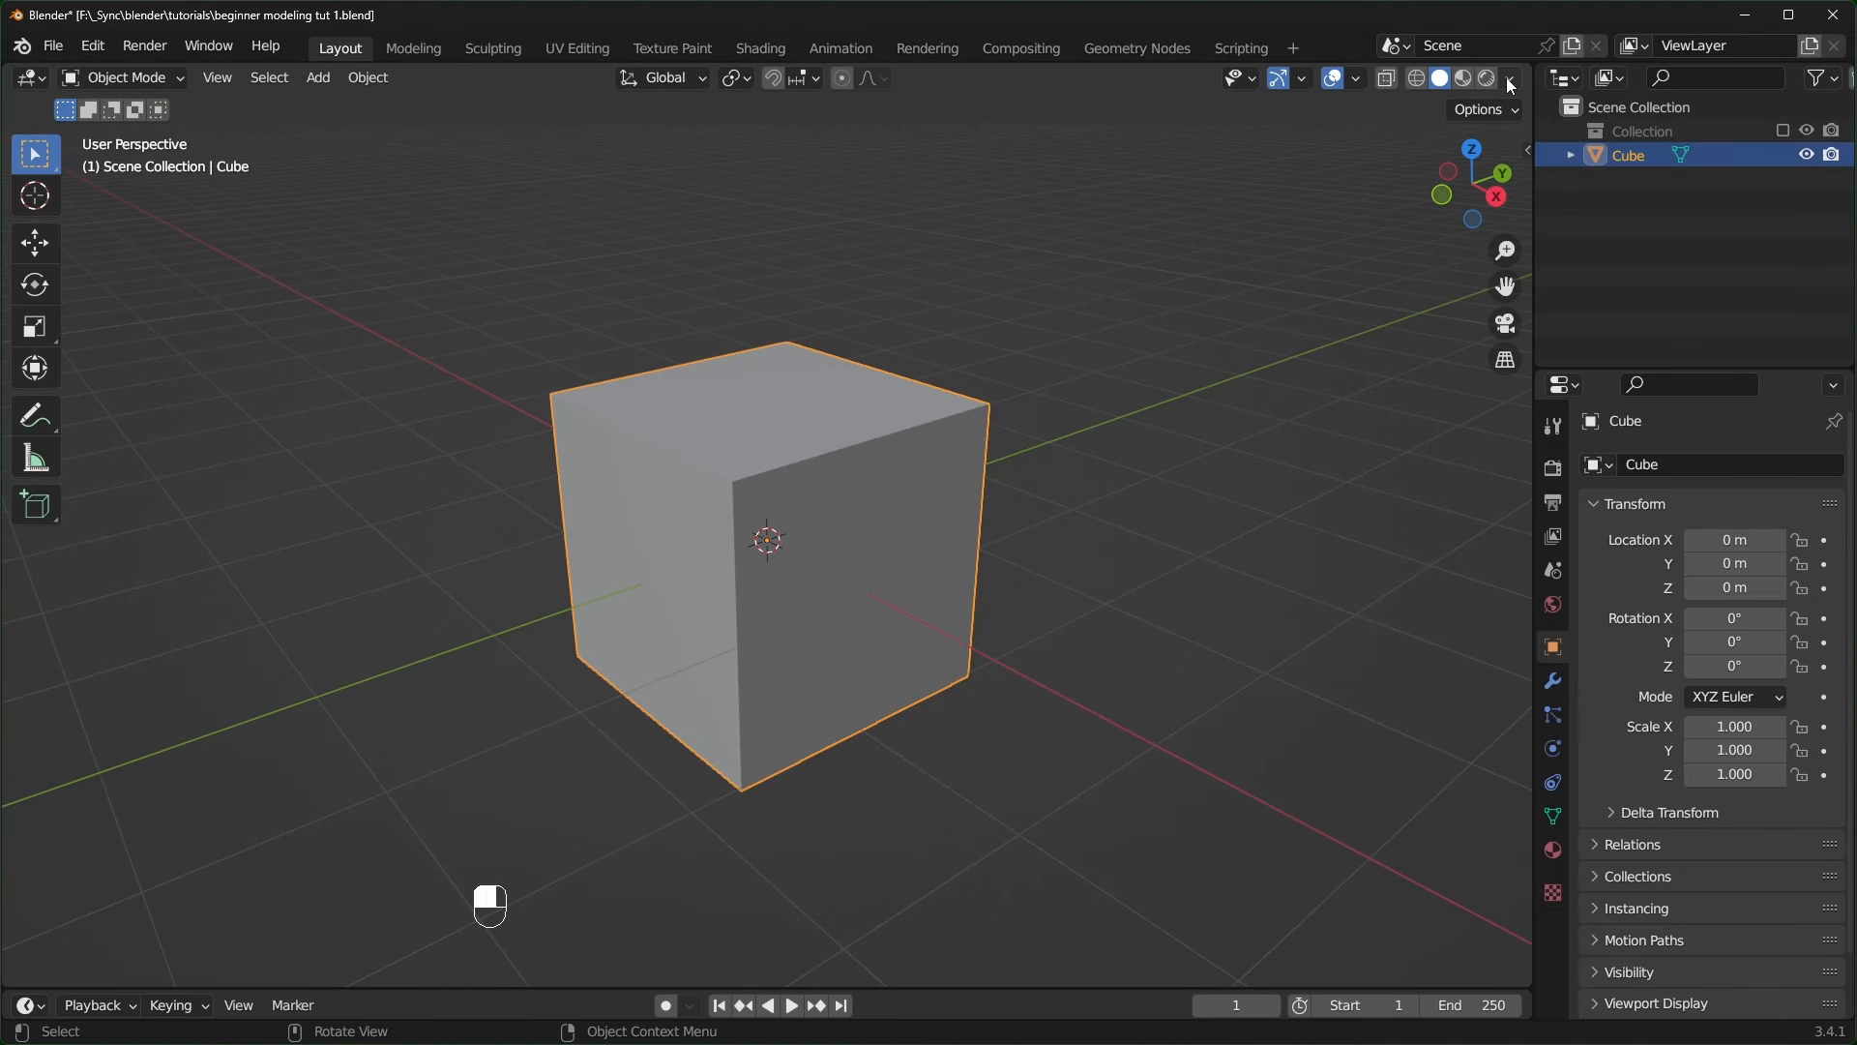
- Enable Cavity in the viewport shading and set its type to Both
left_click(1510, 79)
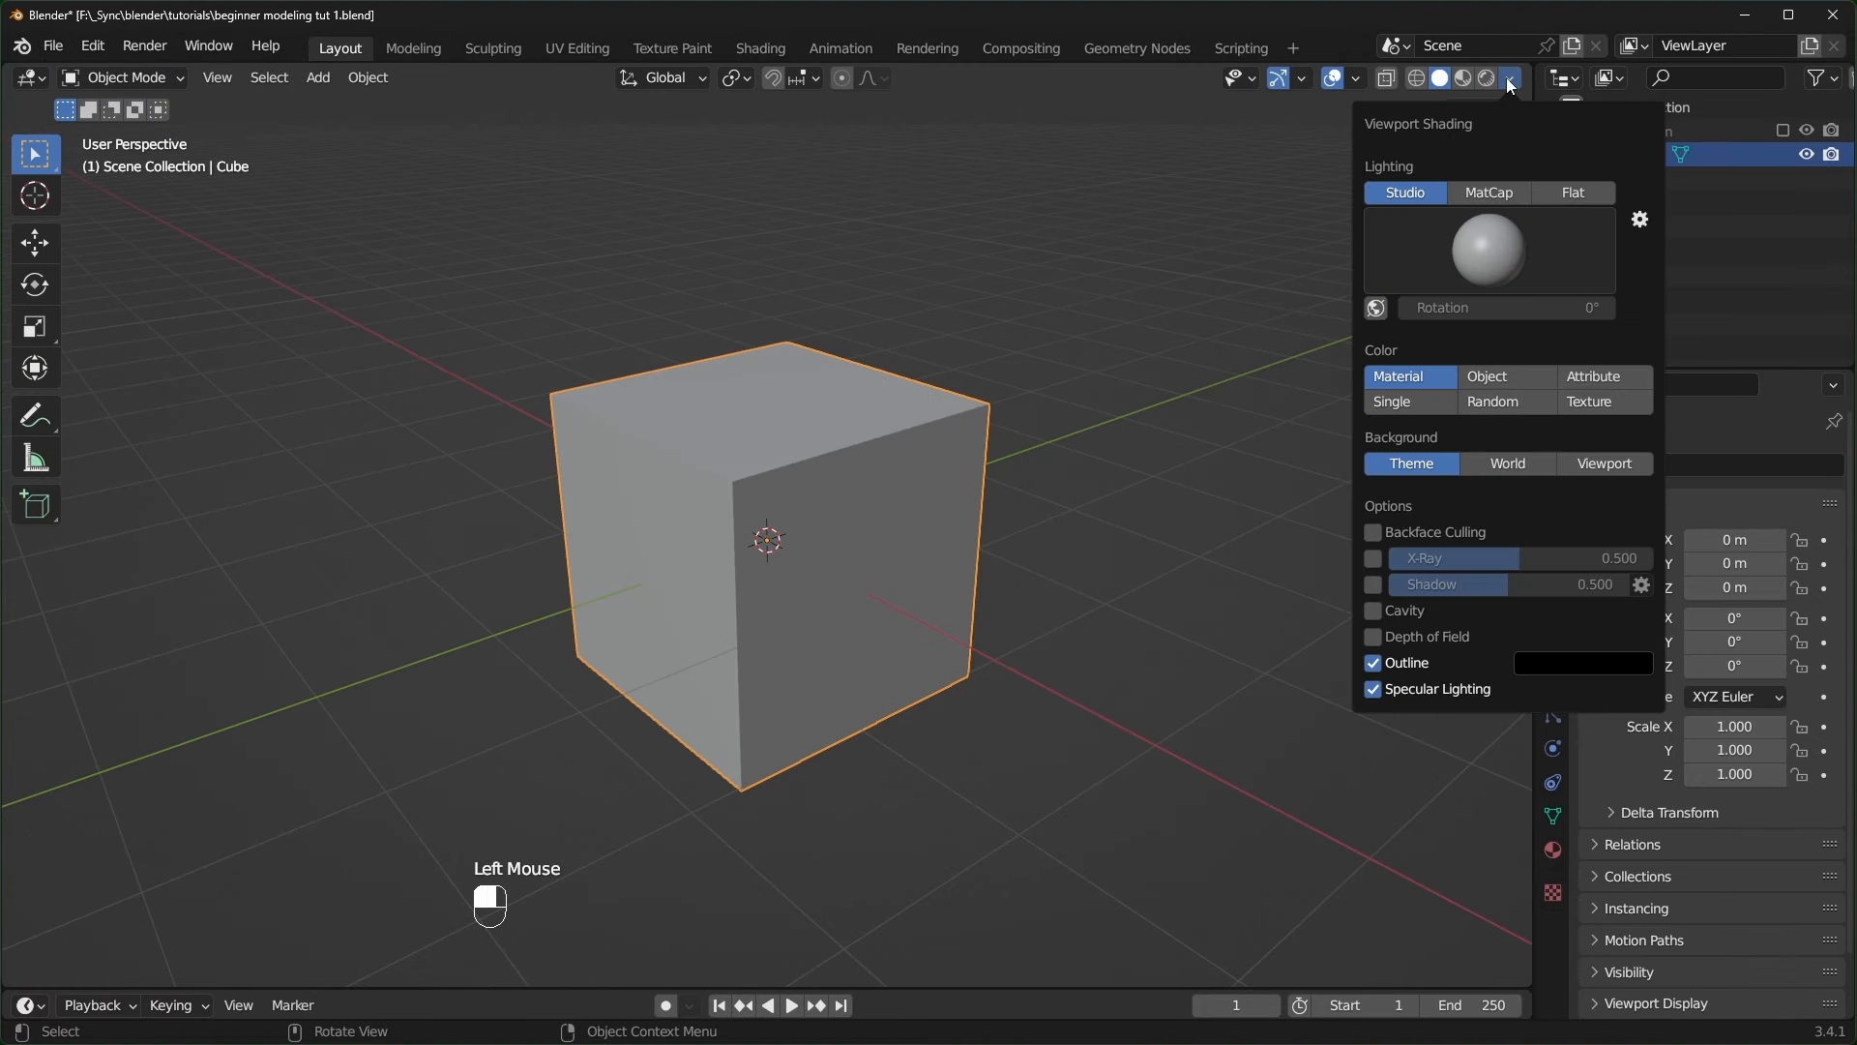
left_click(1374, 611)
left_click(1596, 611)
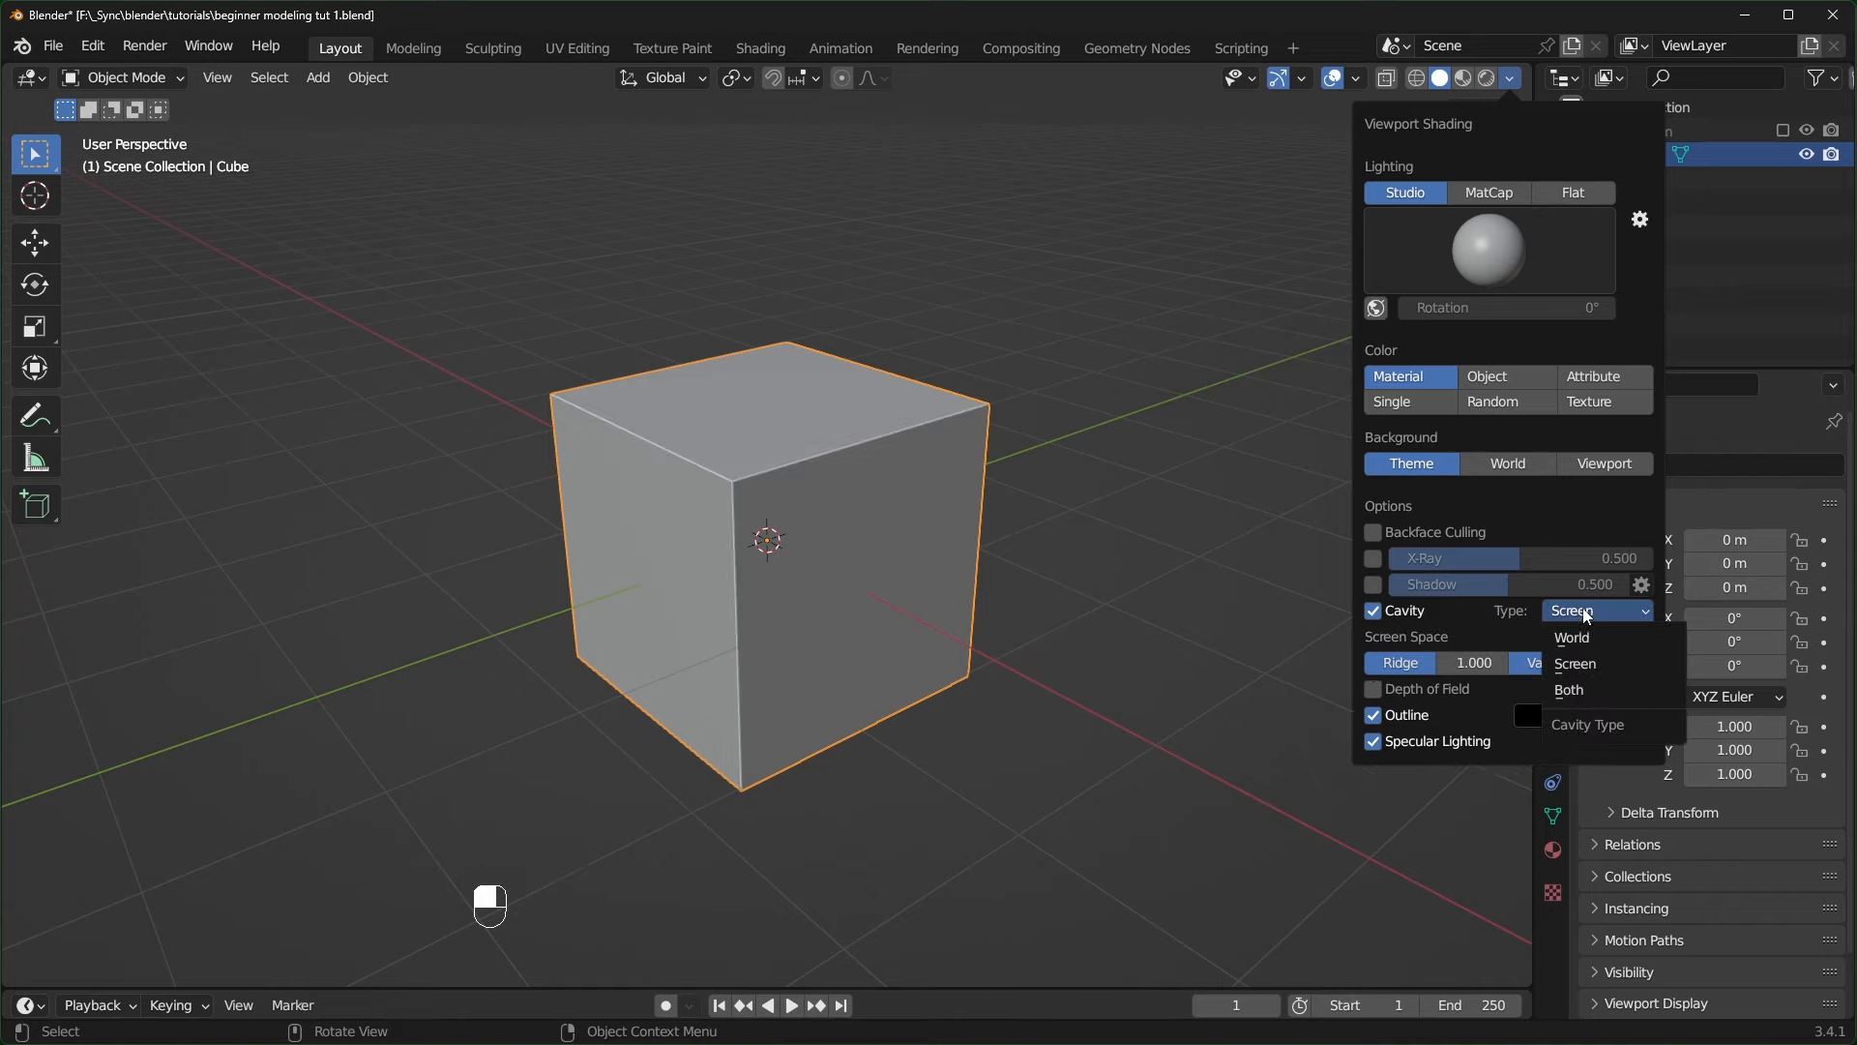
left_click(1586, 689)
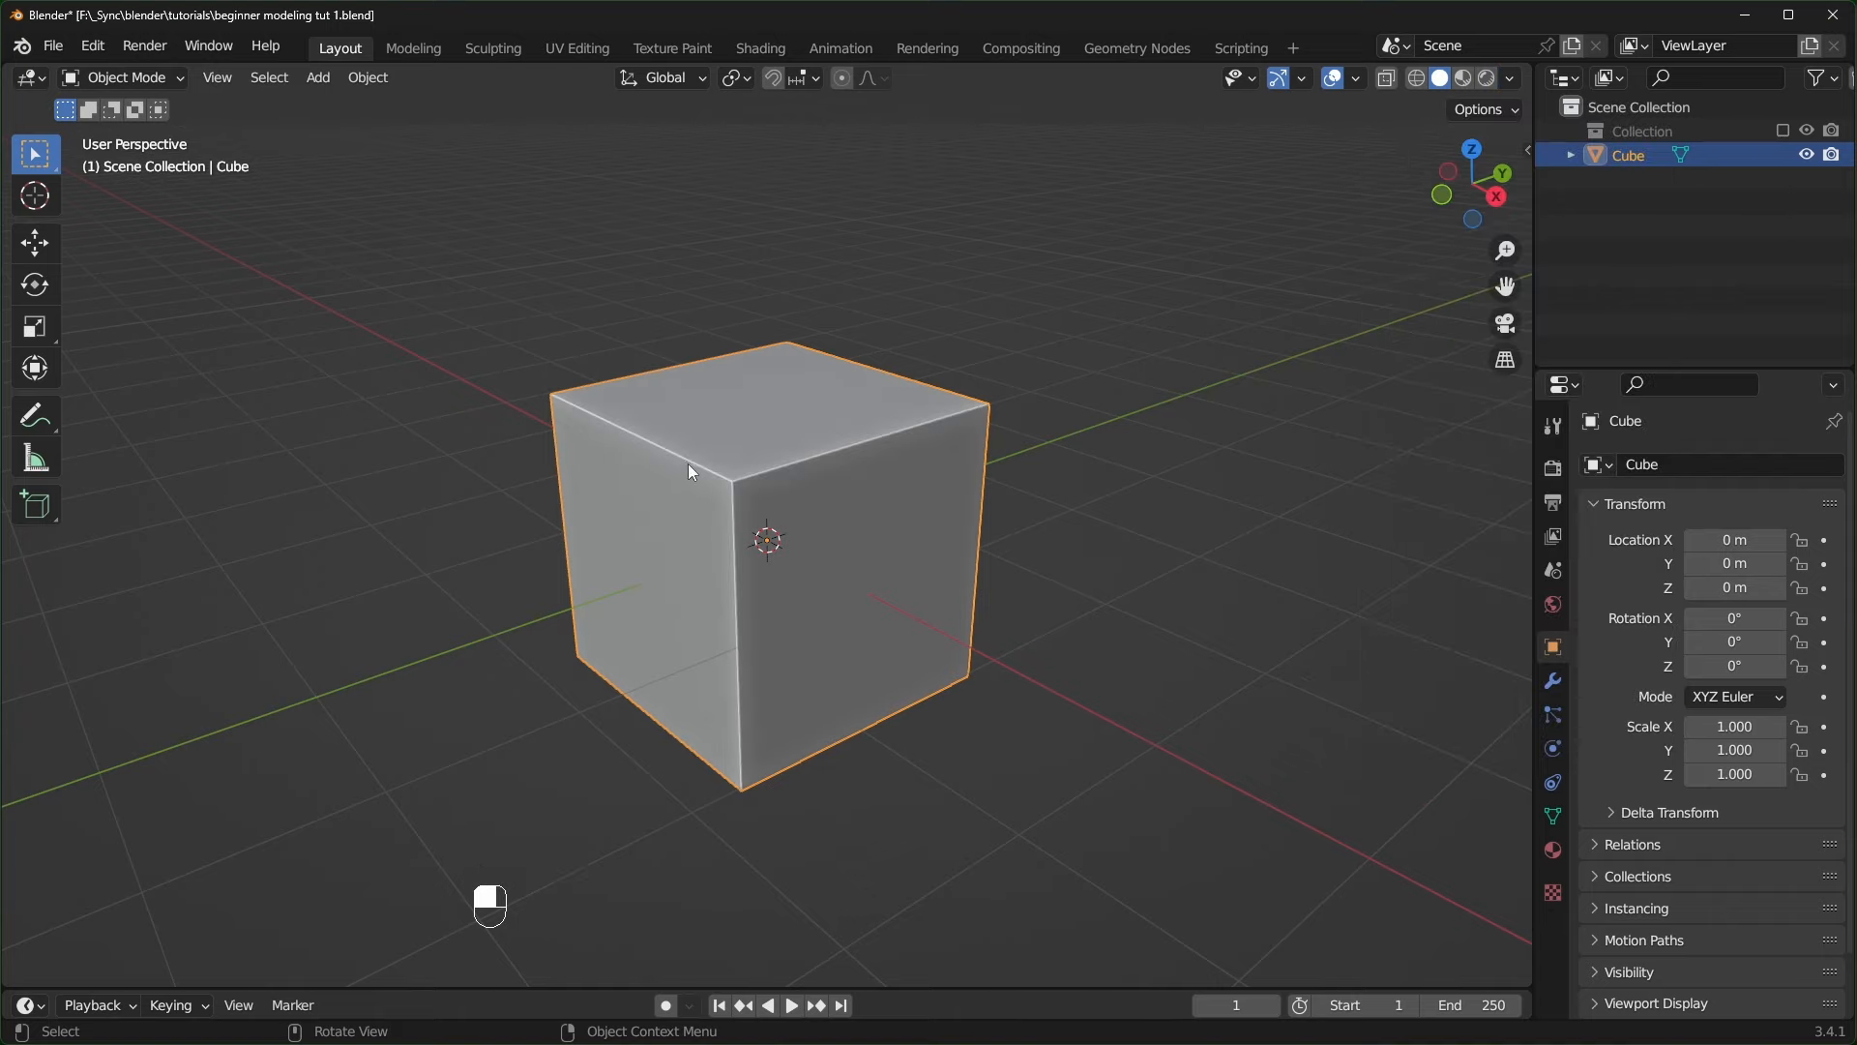
- Switch the viewport lighting to the multicoloured normal MatCap and enable the Move object gizmo
left_click(1512, 79)
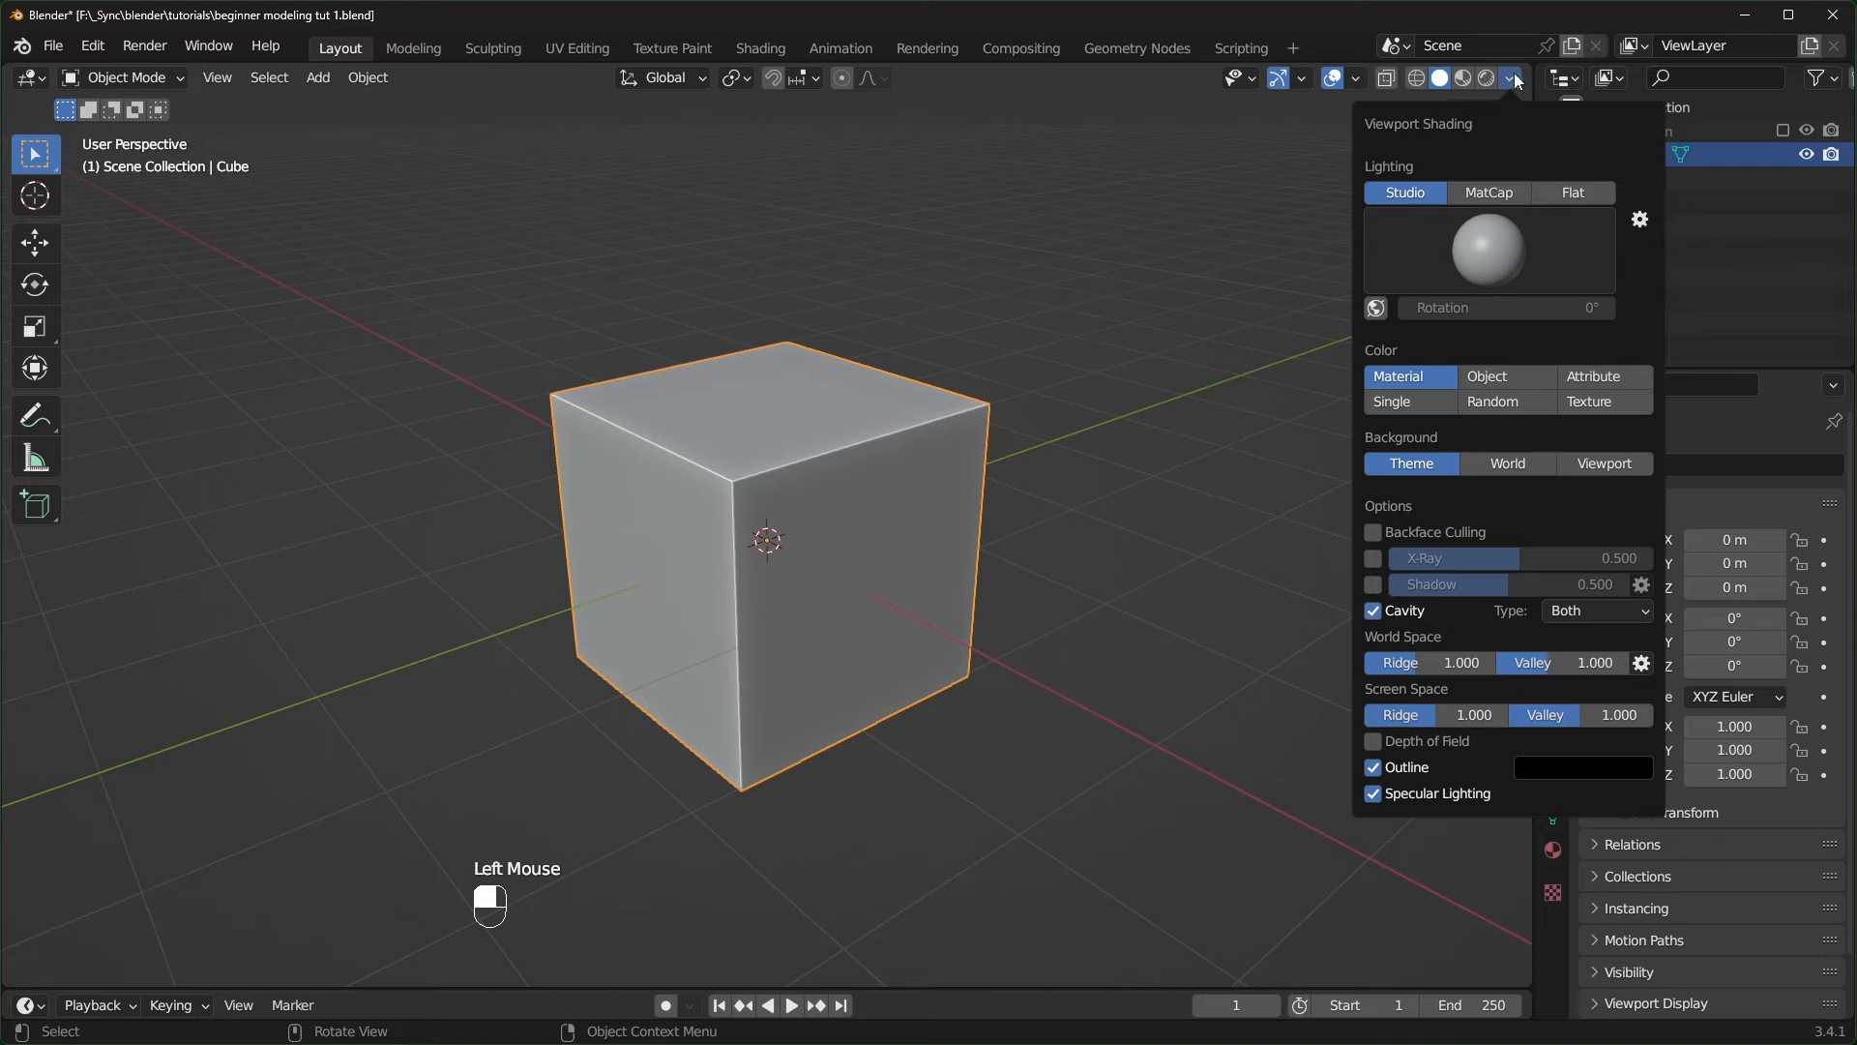
left_click(1493, 193)
left_click(1495, 254)
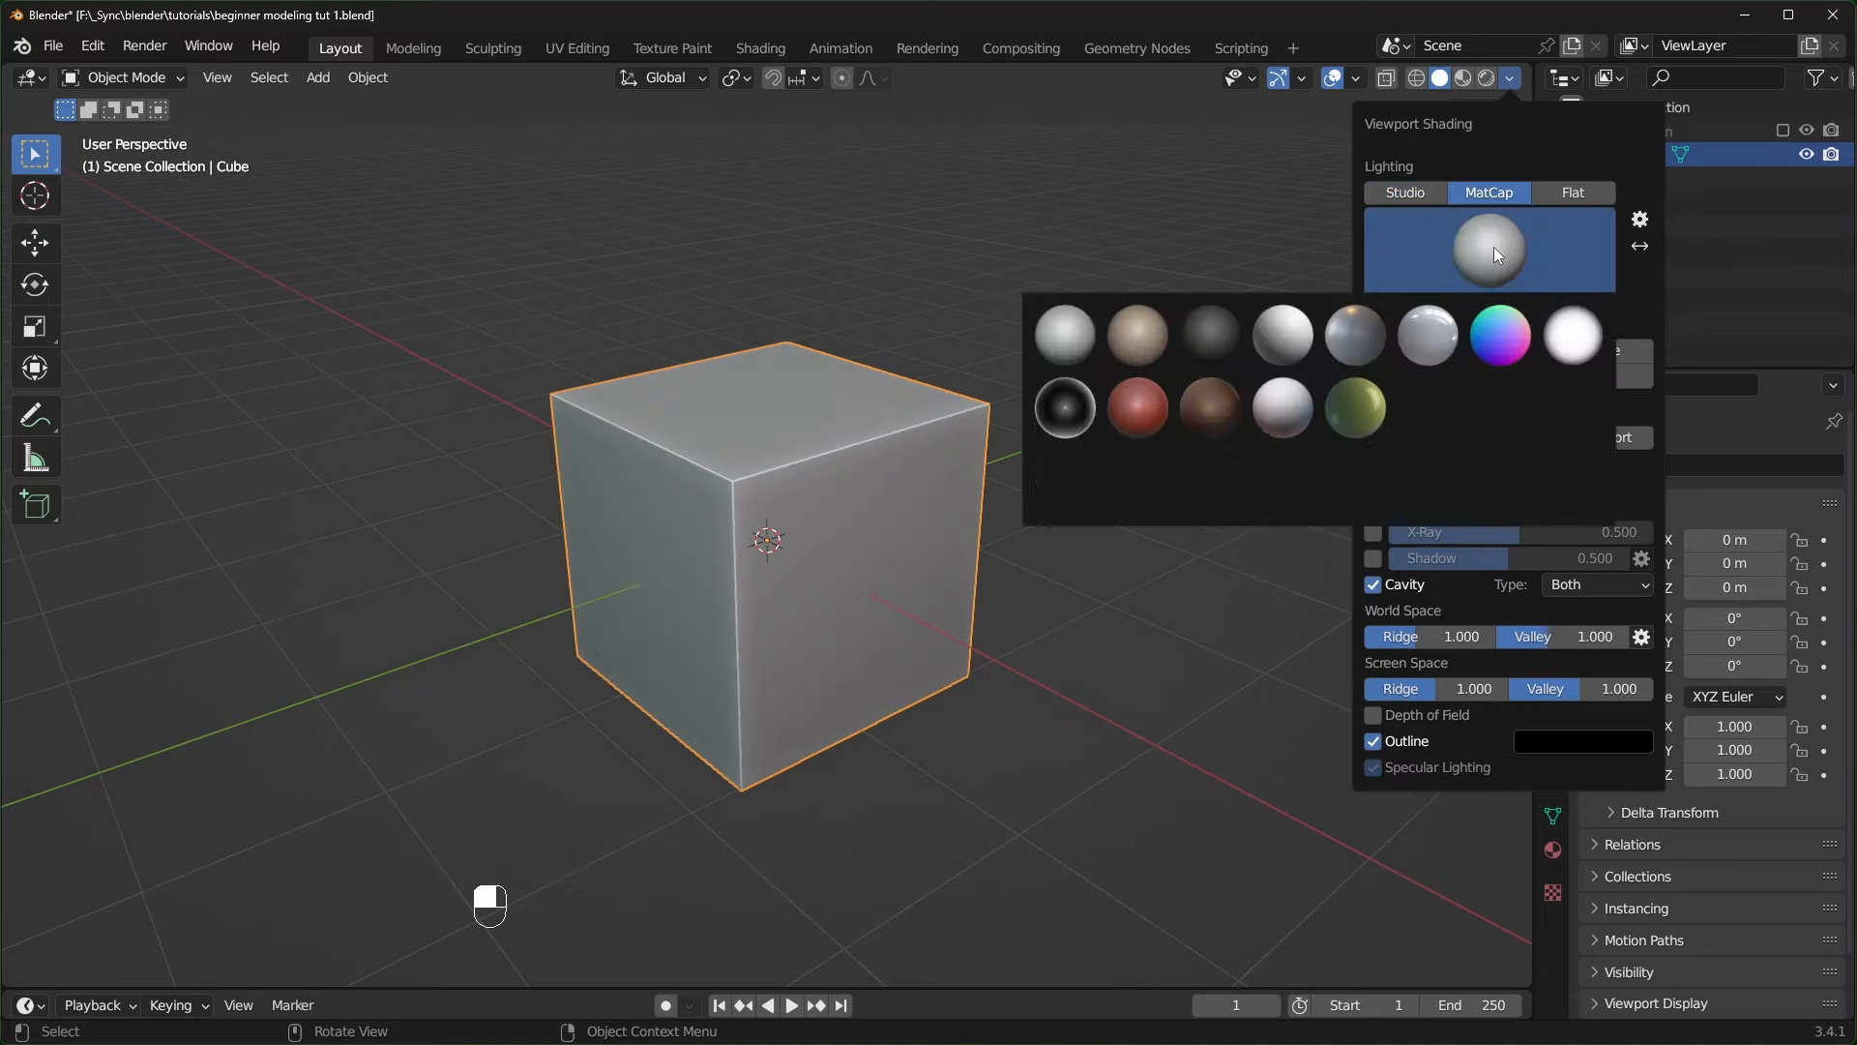
left_click(1502, 340)
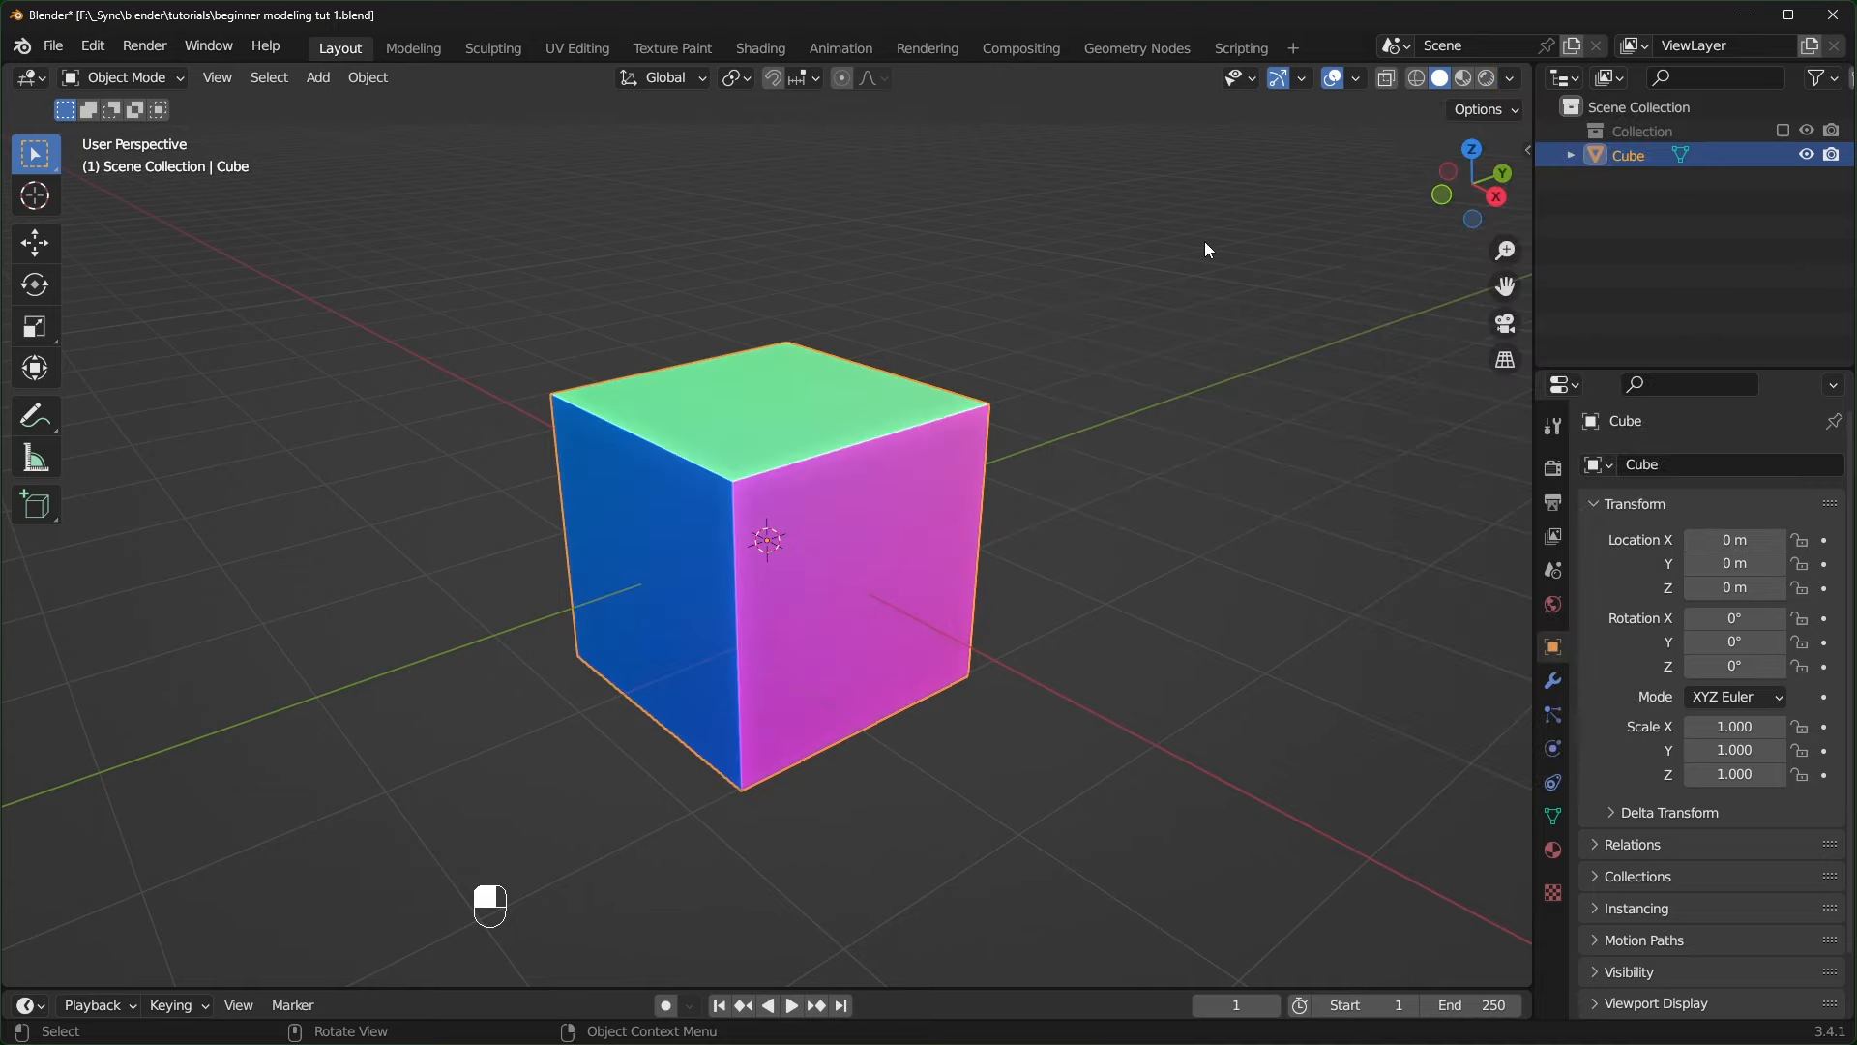
left_click(1301, 80)
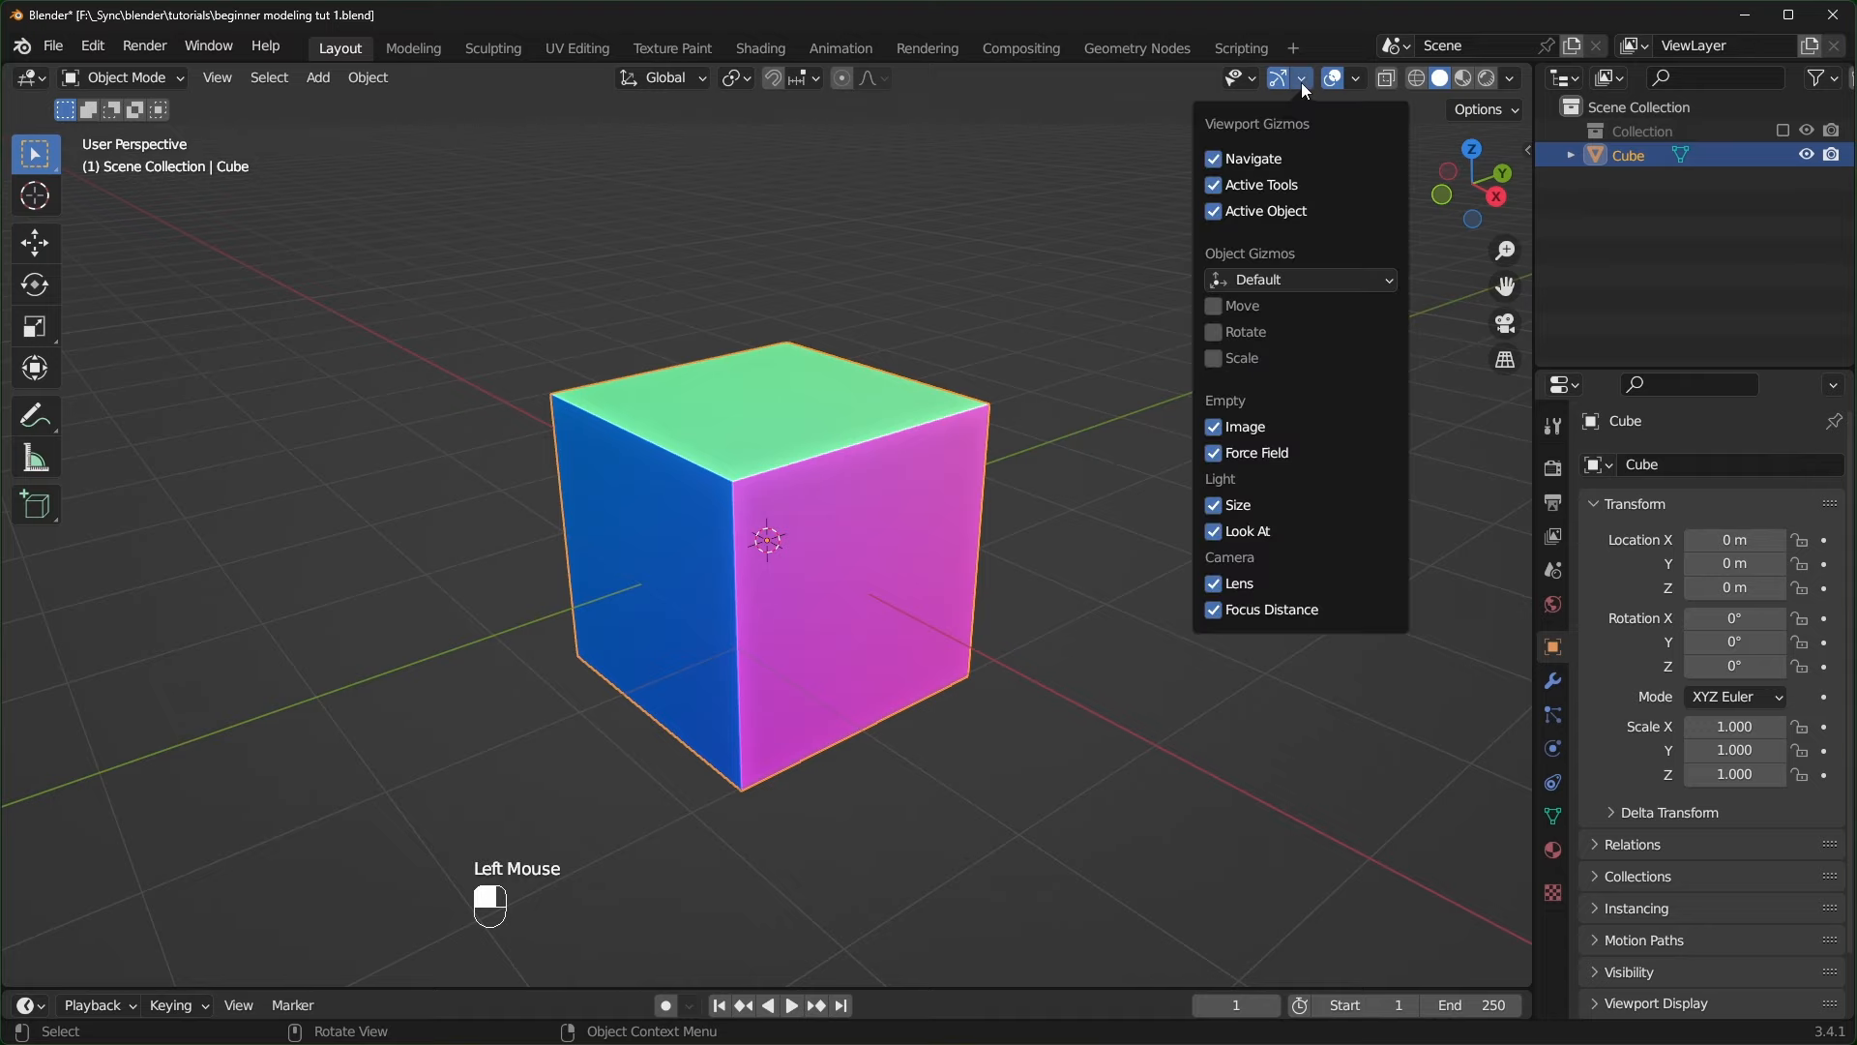
left_click(1214, 306)
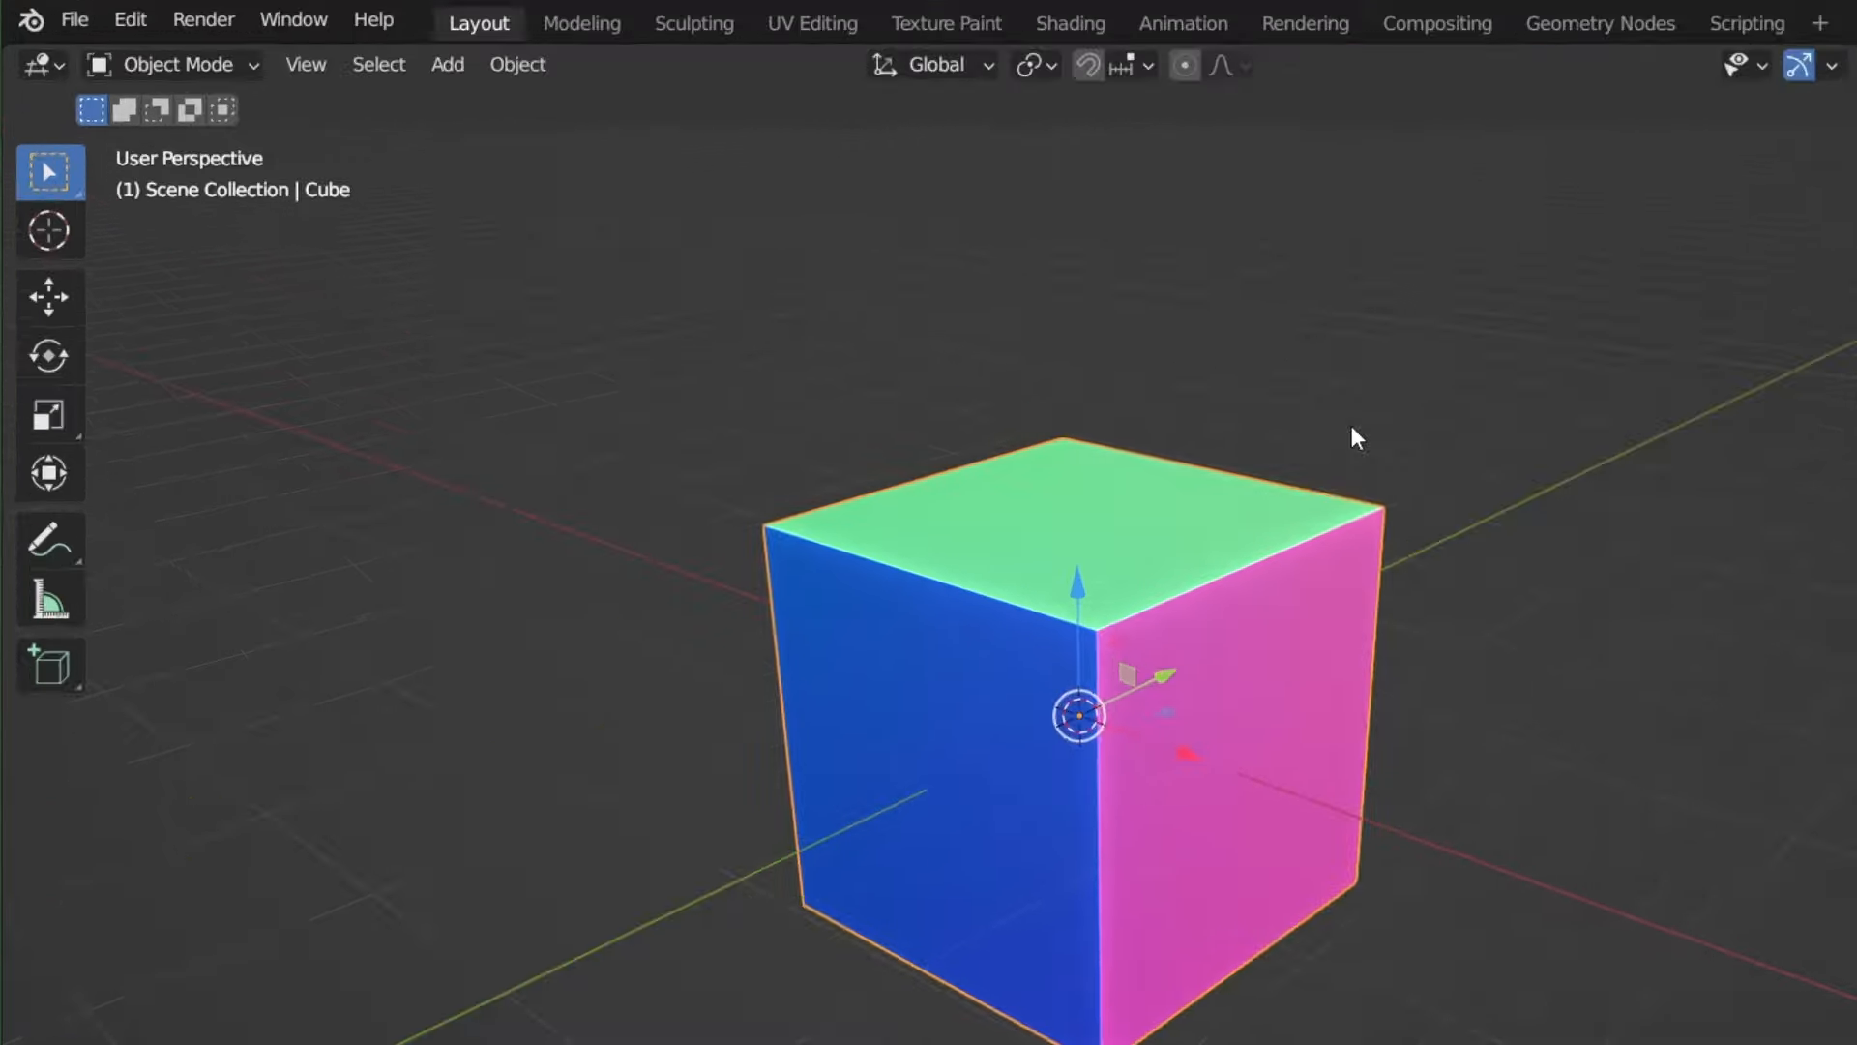
- Search the add-ons in the Blender Preferences for "loop" and for "modif"
left_click(147, 11)
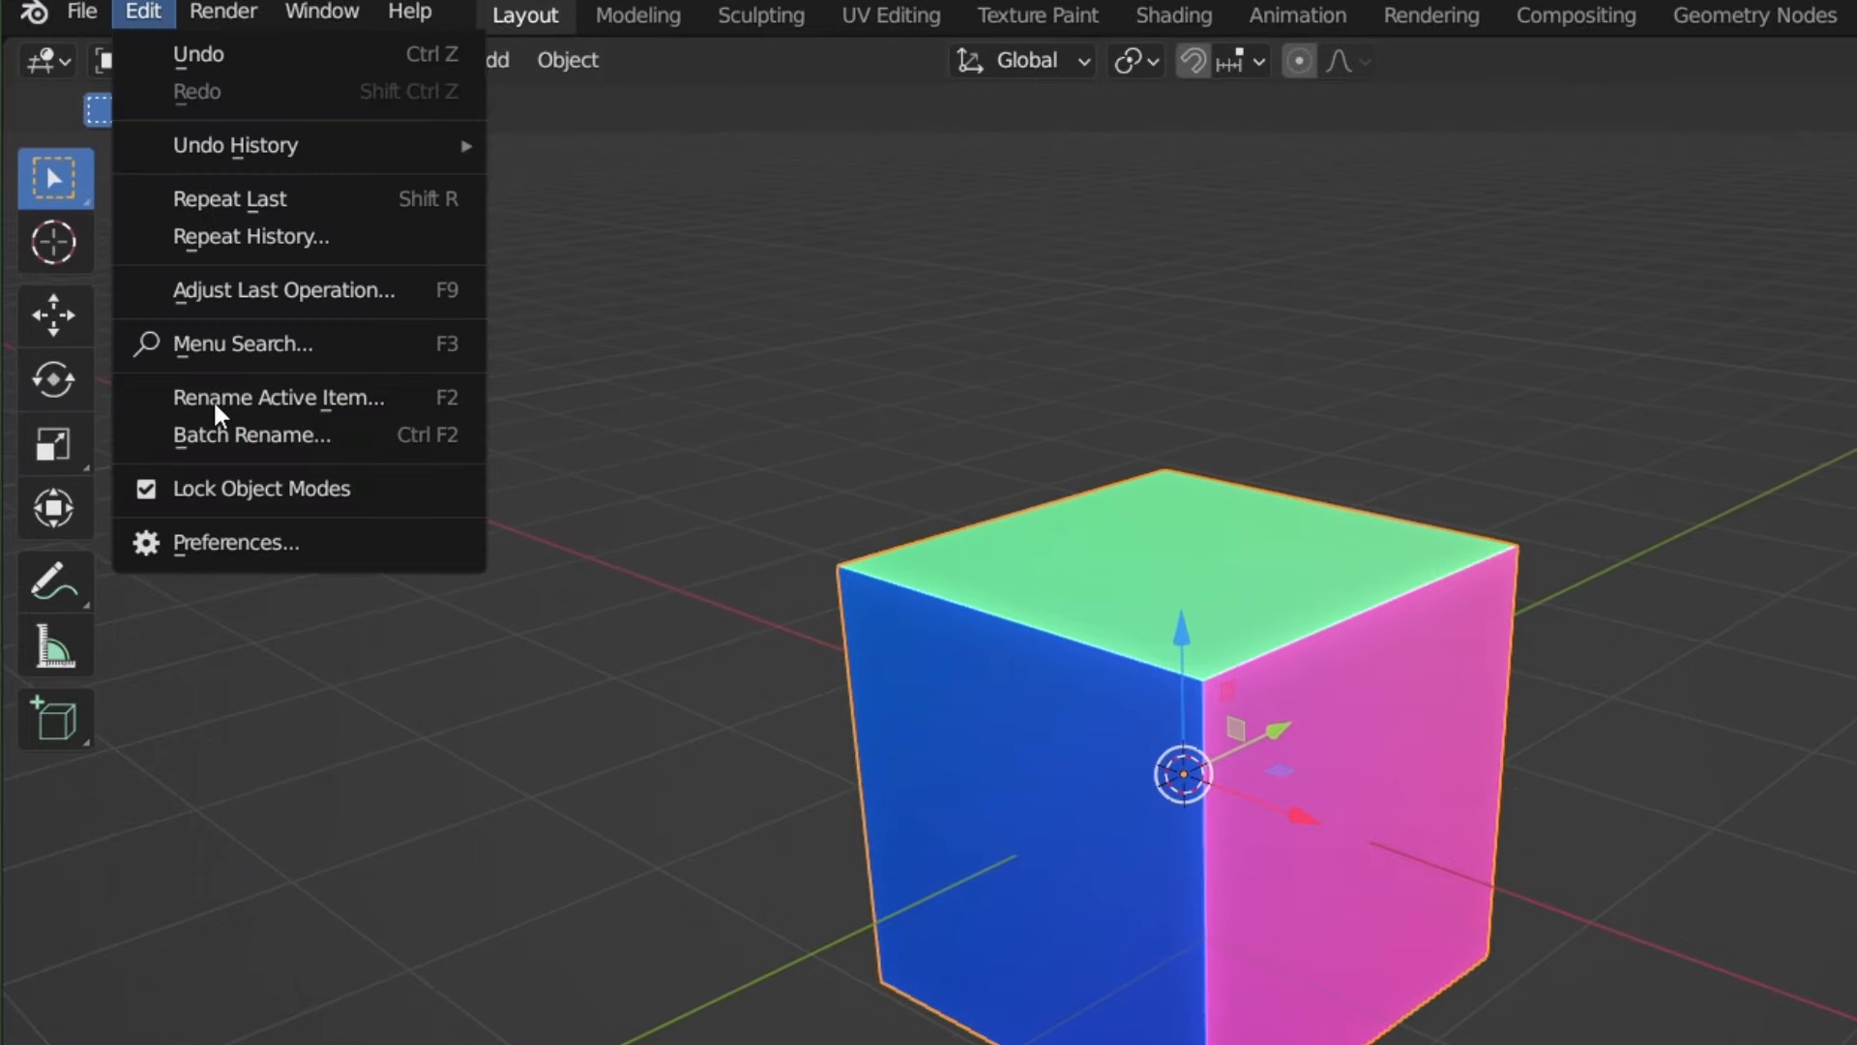
left_click(235, 538)
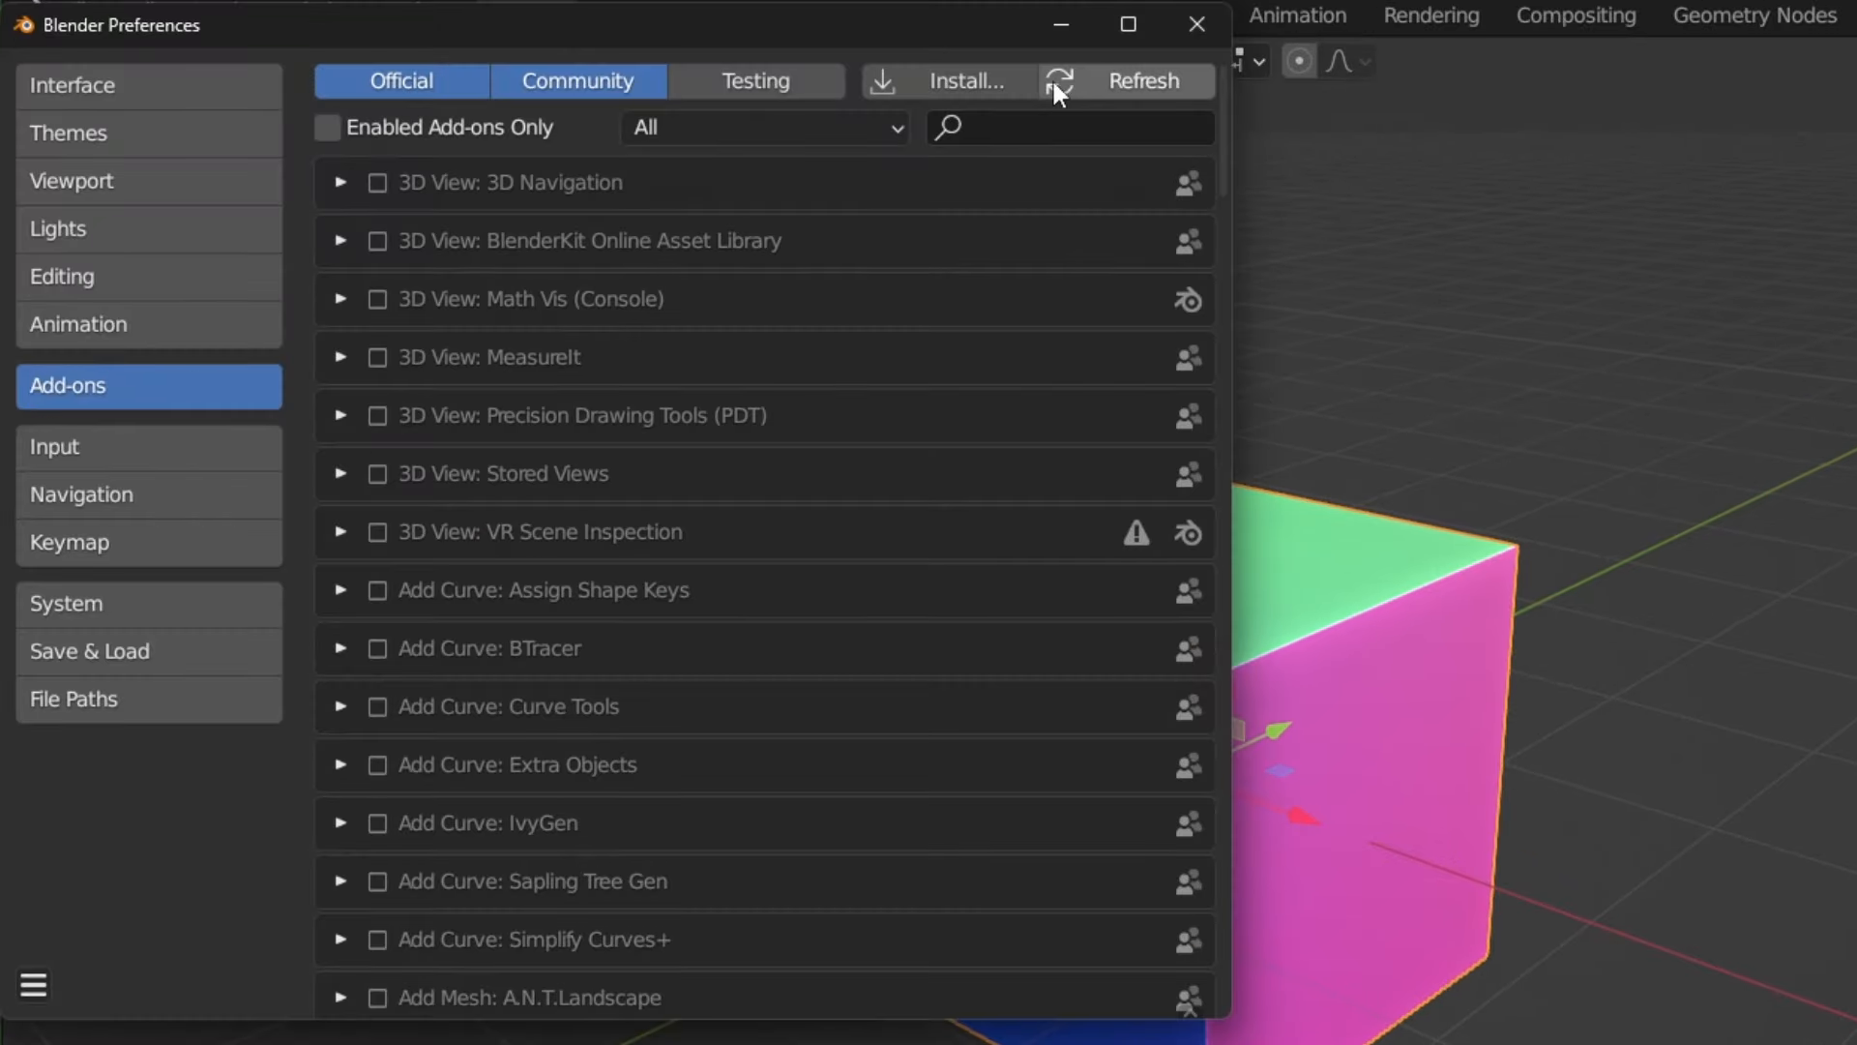
left_click(1043, 131)
type("loop")
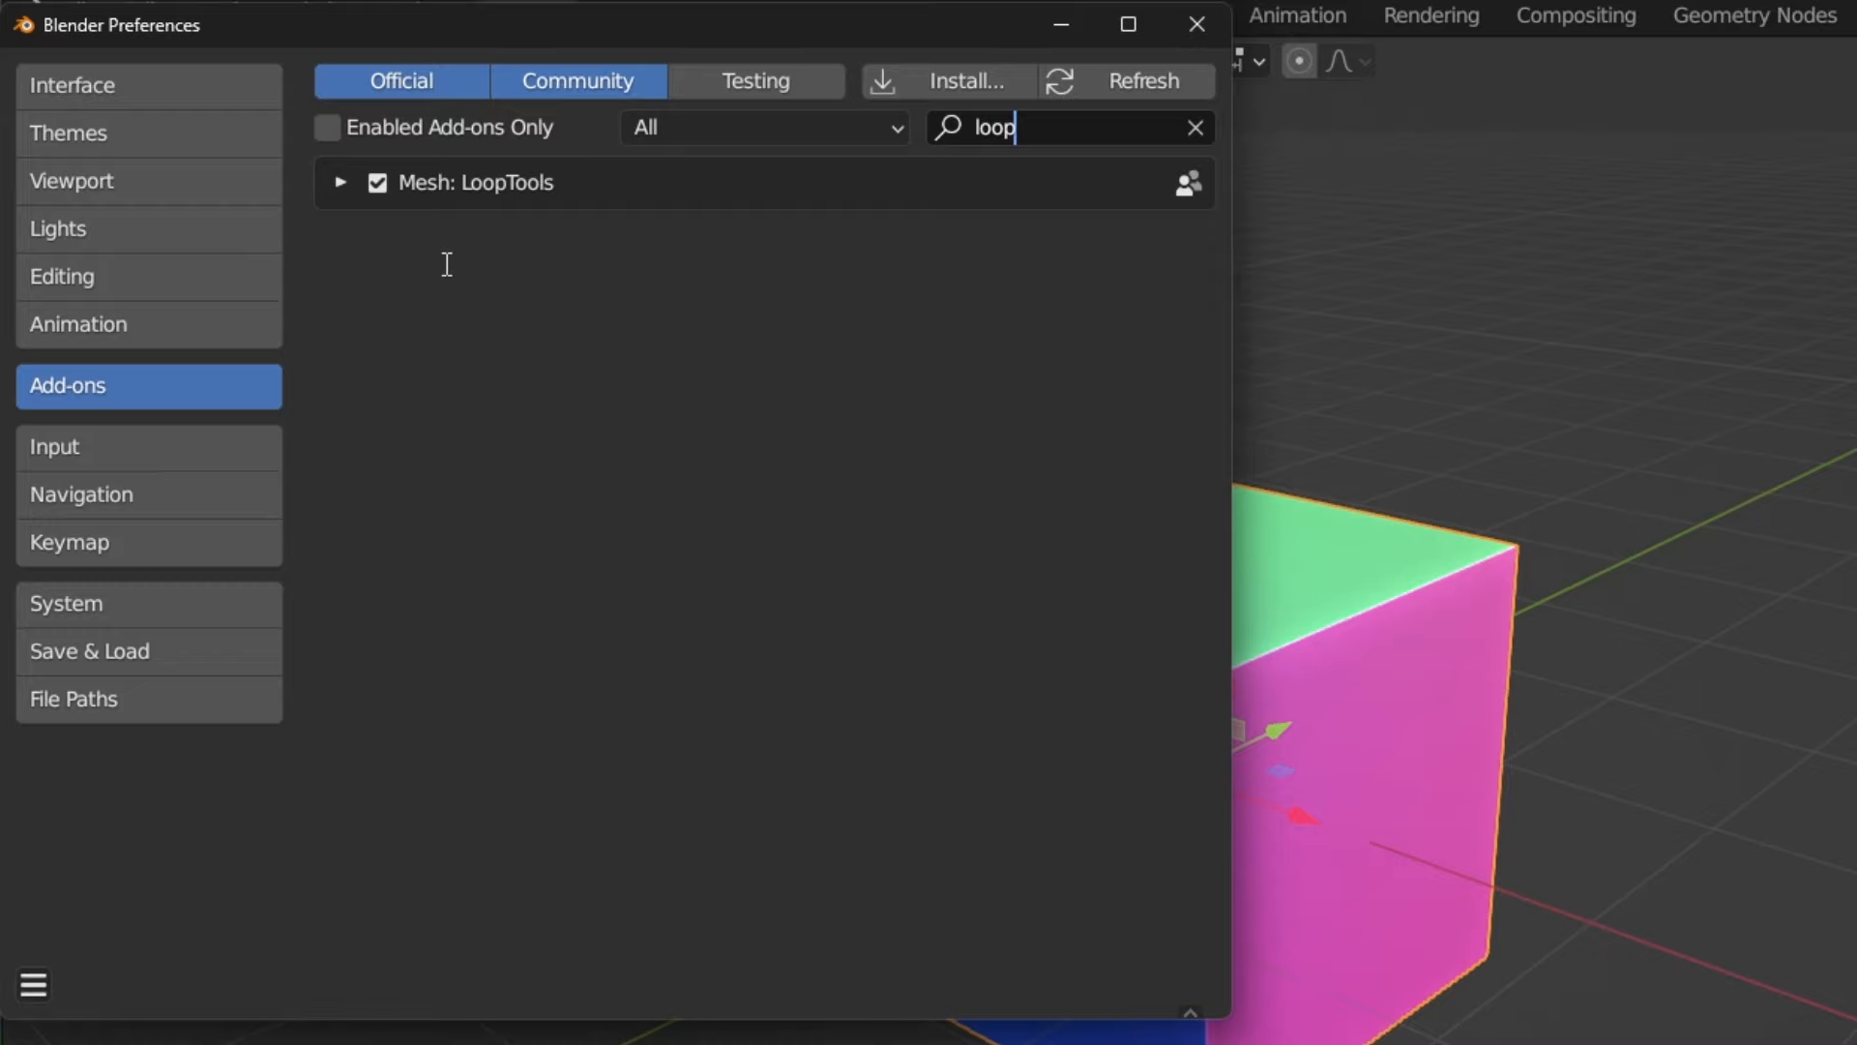
key("BackSpace")
key("BackSpace")
key("BackSpace")
key("BackSpace")
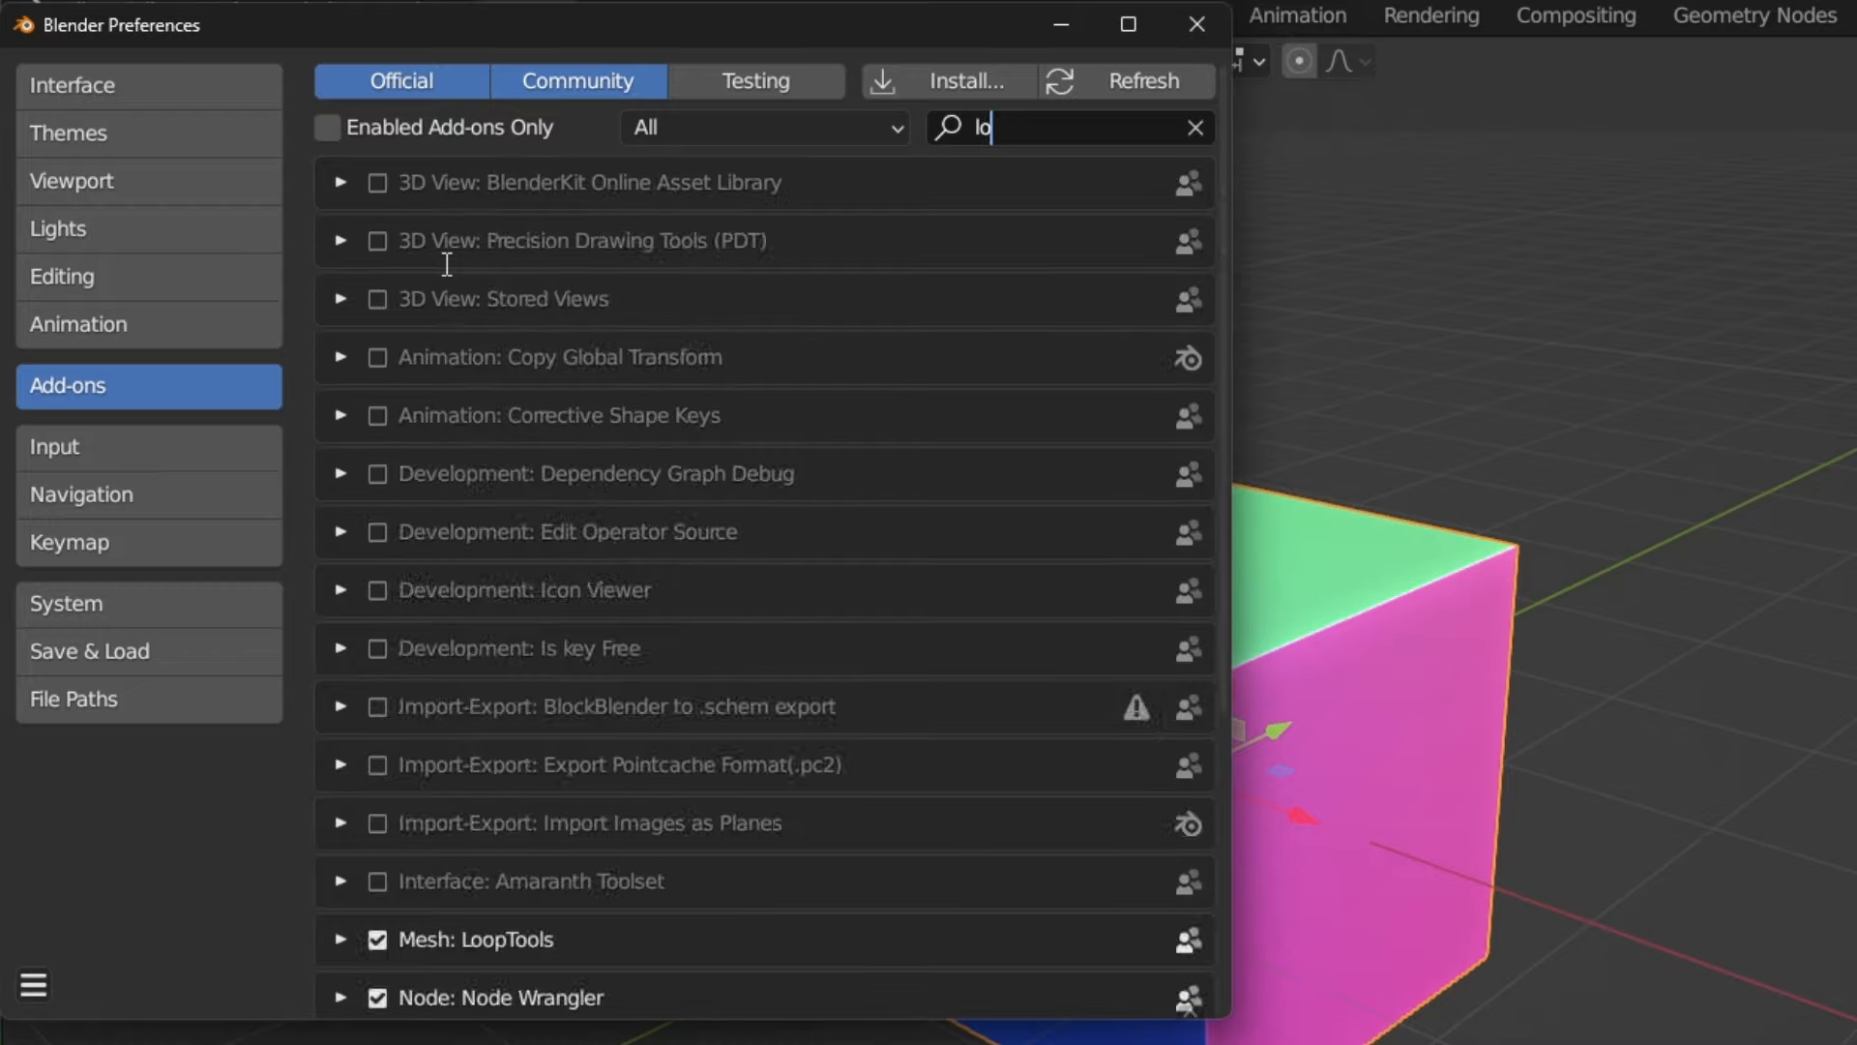
type("modif")
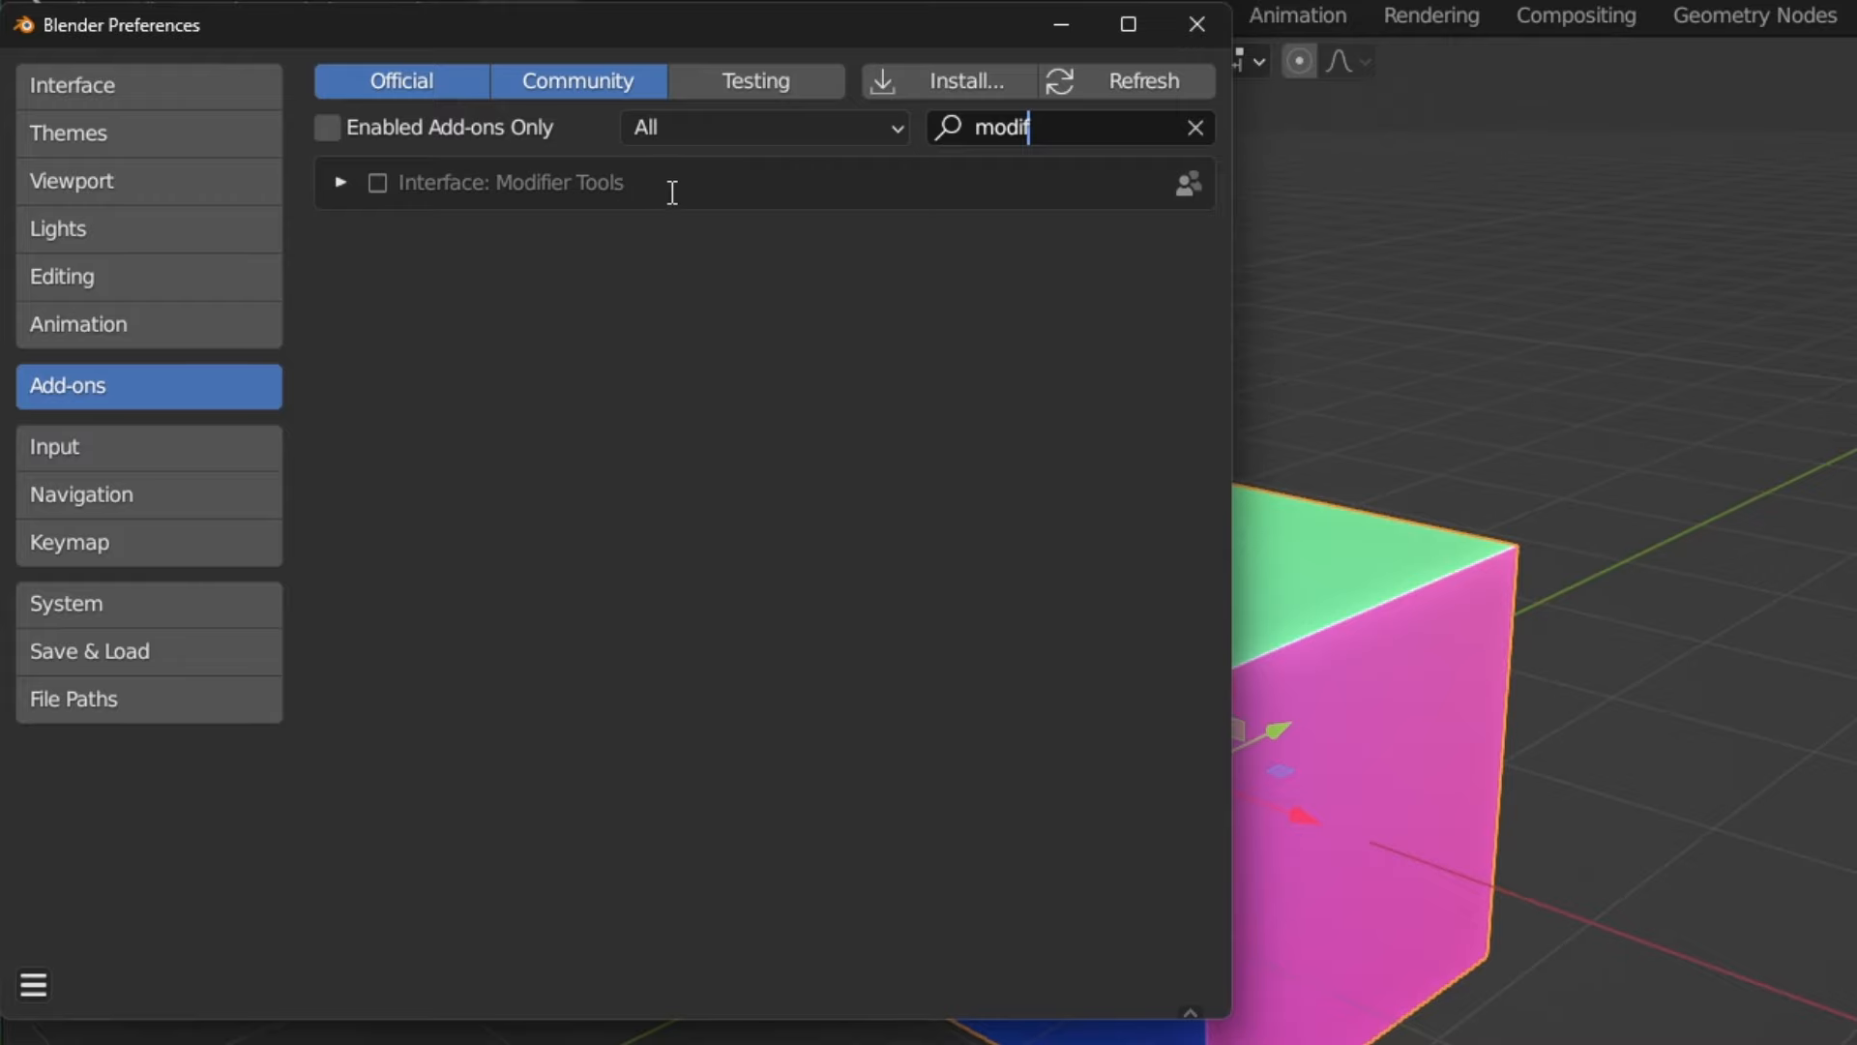
- Search the add-ons for "extra" and for "bool"
key("BackSpace")
key("BackSpace")
key("BackSpace")
key("BackSpace")
key("BackSpace")
type("extra")
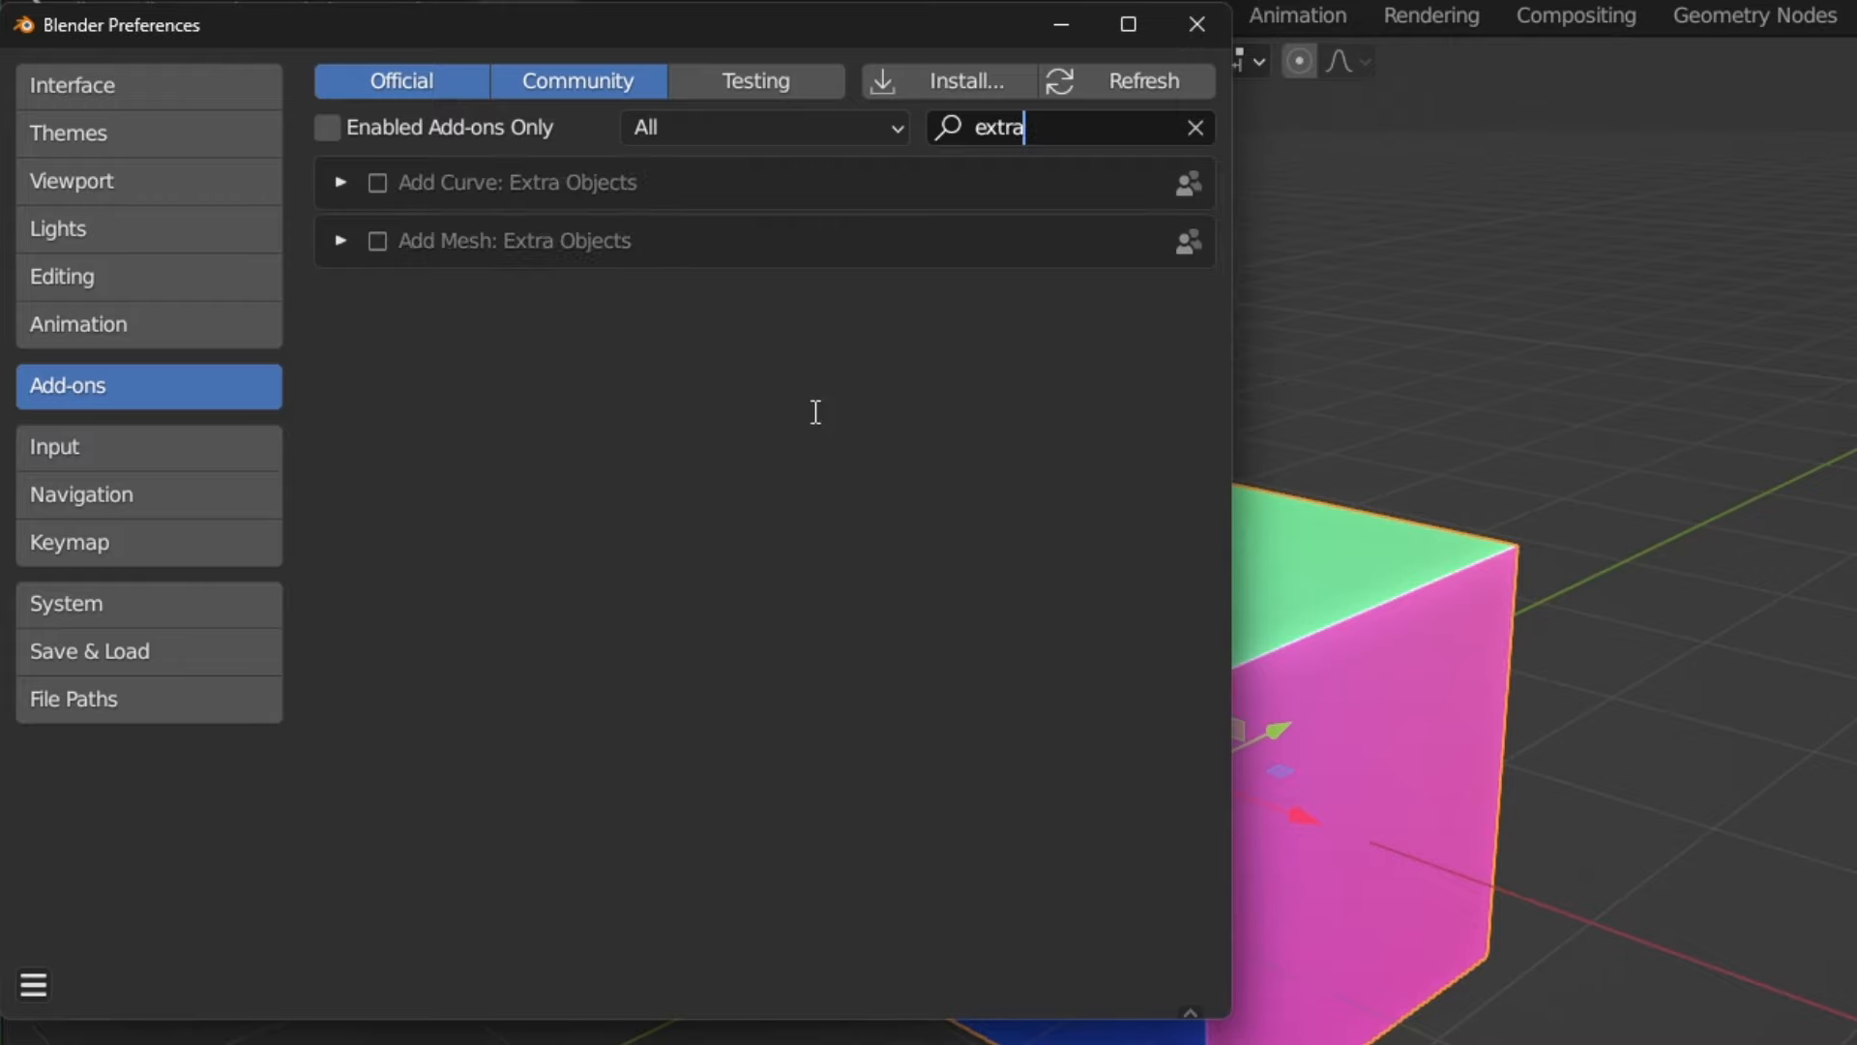
key("BackSpace")
key("BackSpace")
key("BackSpace")
key("BackSpace")
key("BackSpace")
type("bool")
- Replace the add-on search term with "auto mi"
key("BackSpace")
key("BackSpace")
key("BackSpace")
key("BackSpace")
type("auto mi")
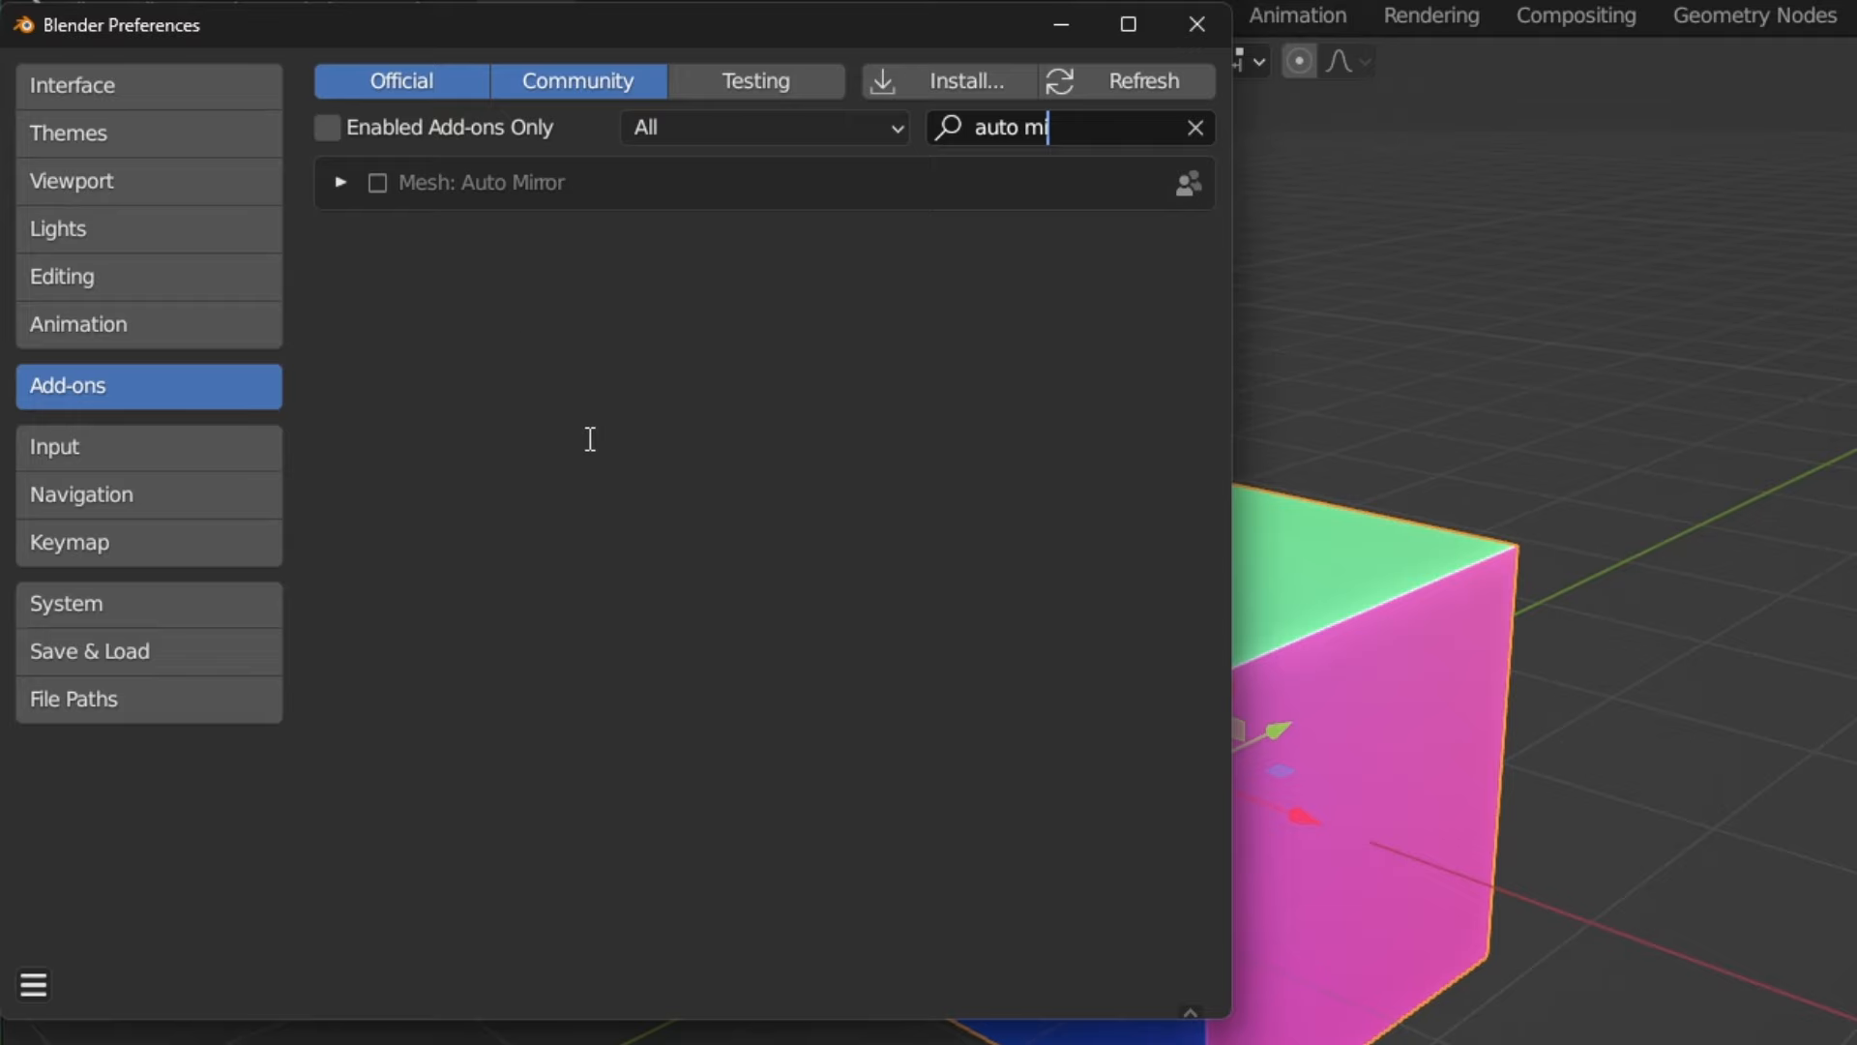
- Show the System preferences and save the preferences
left_click(90, 601)
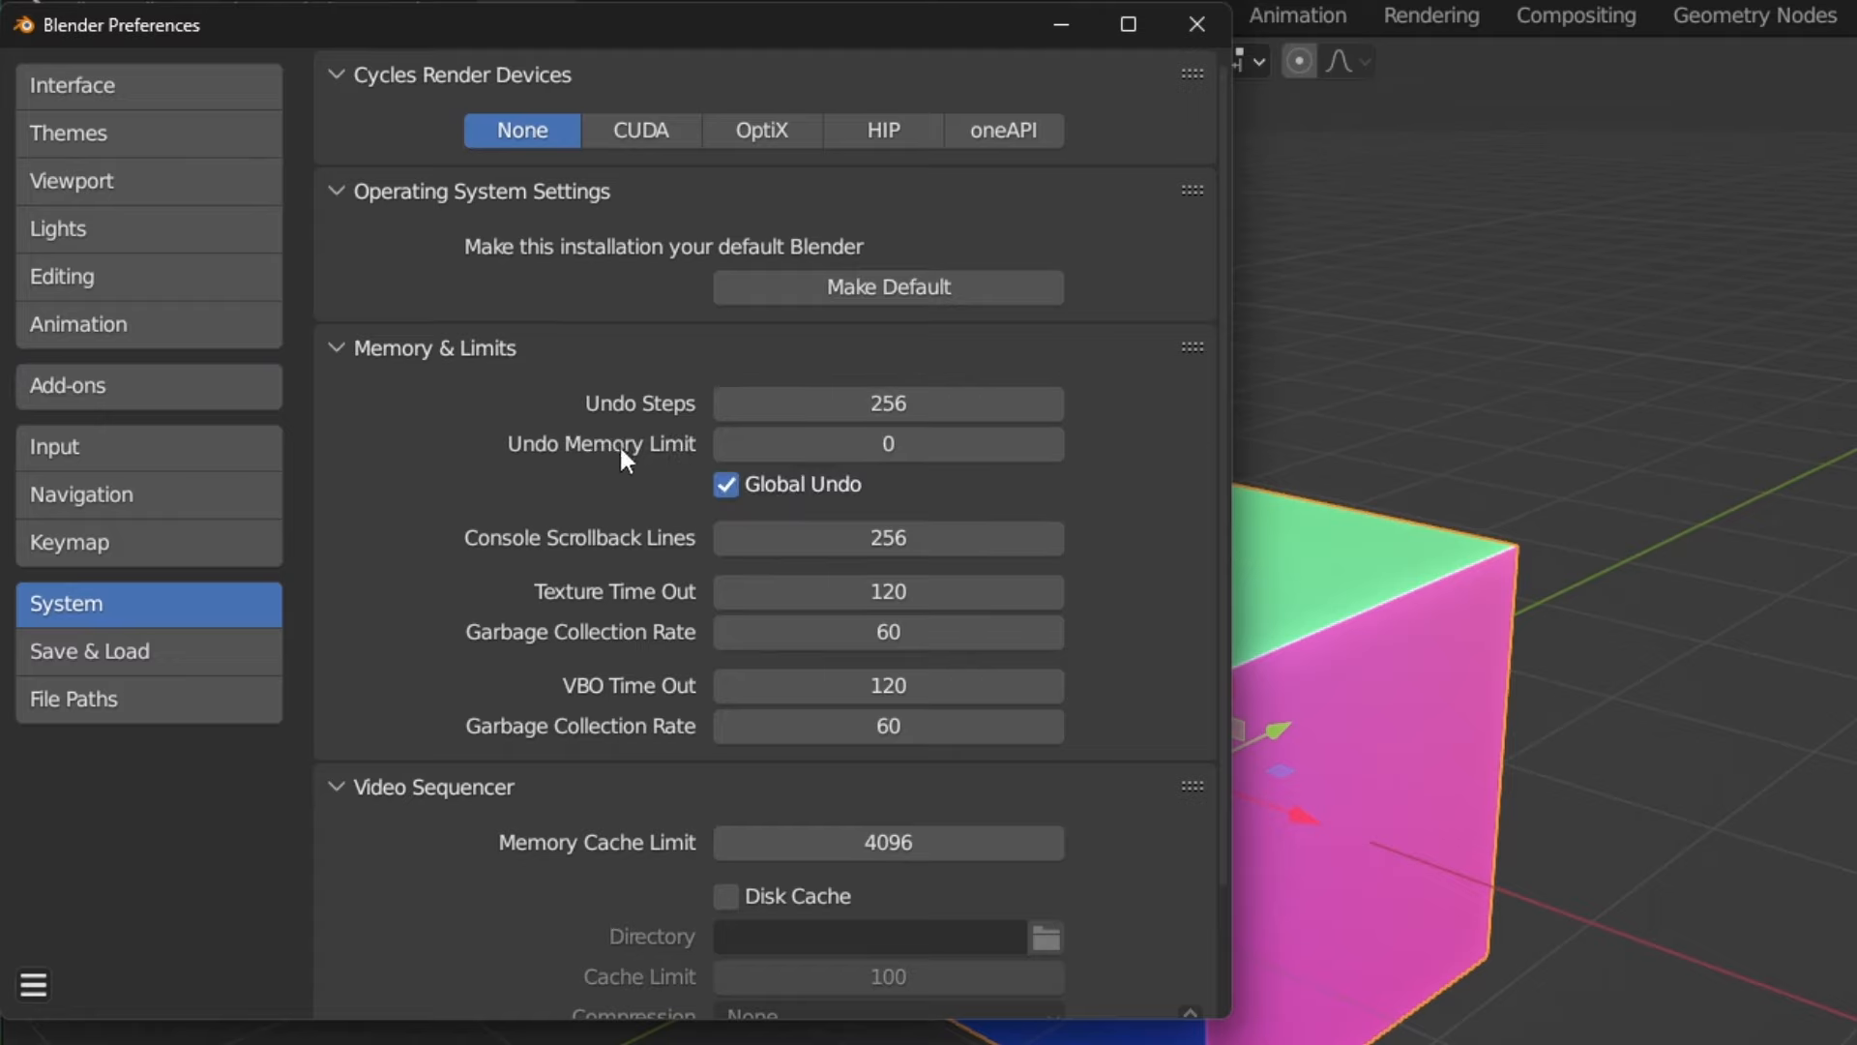
left_click(32, 986)
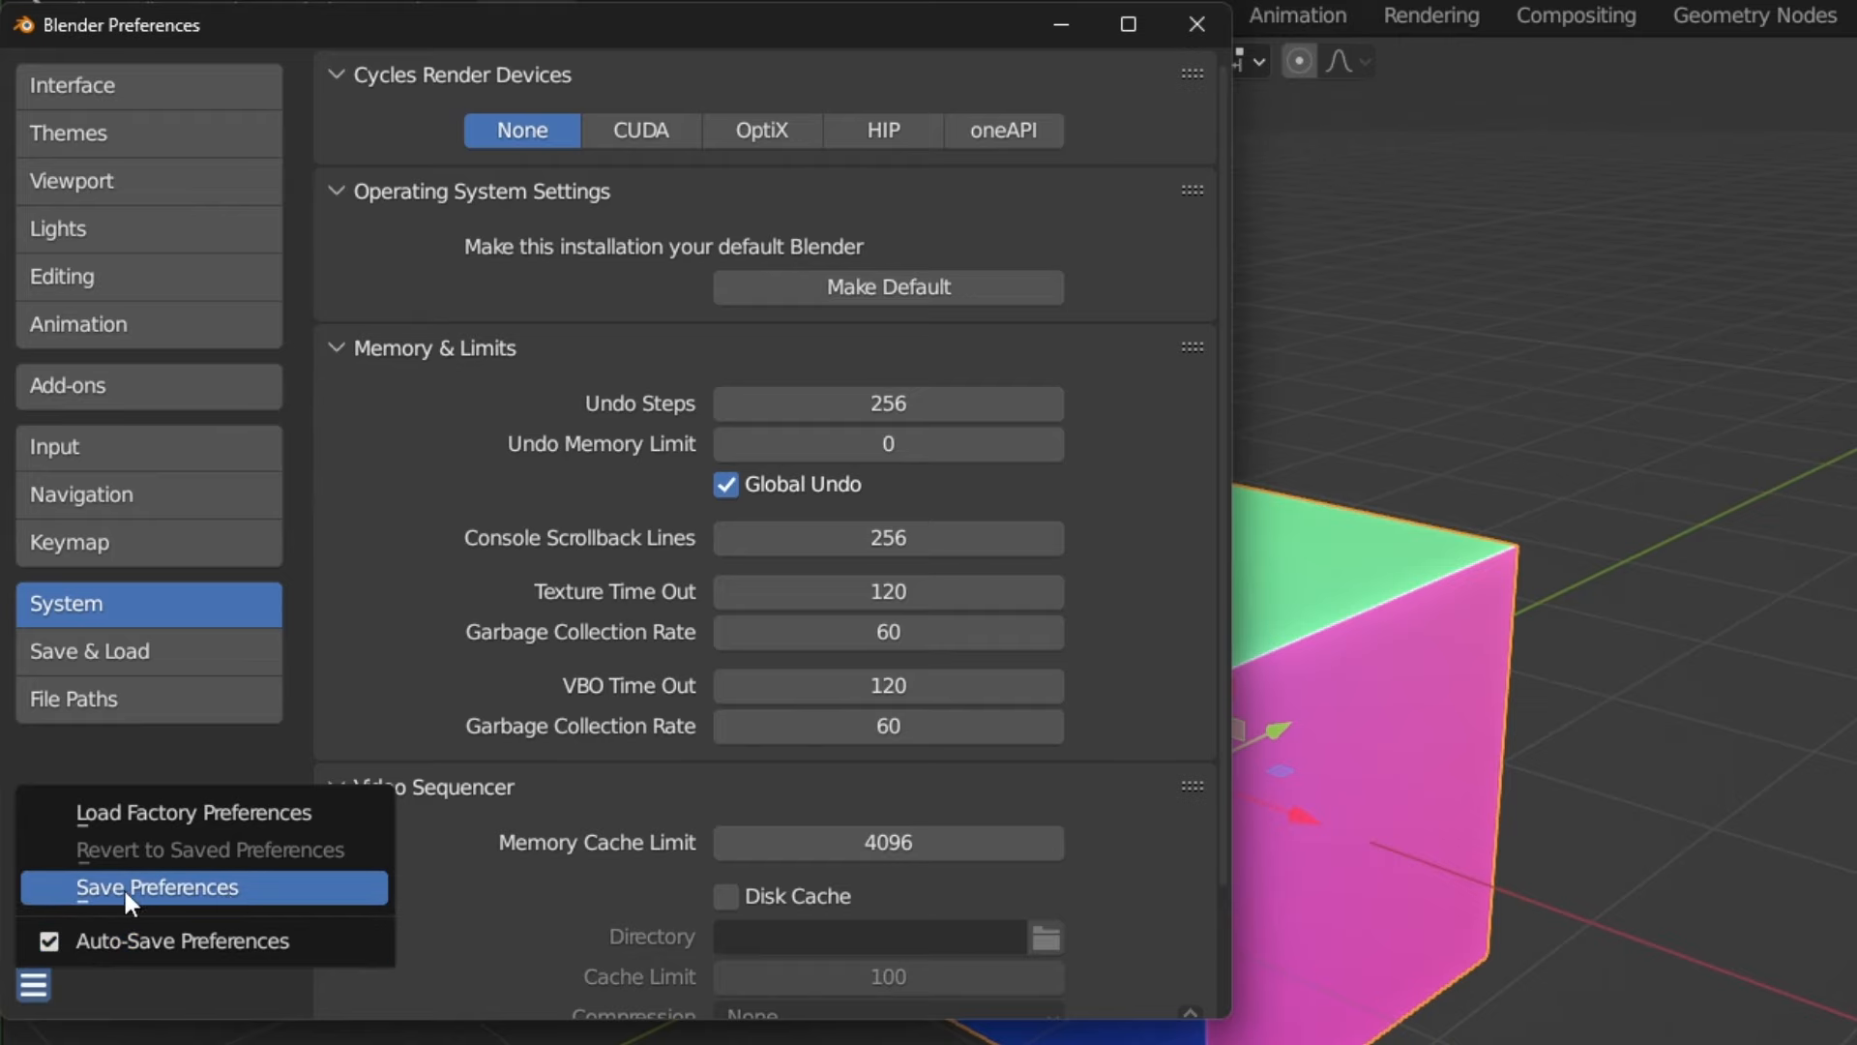
left_click(227, 889)
middle_click(404, 485)
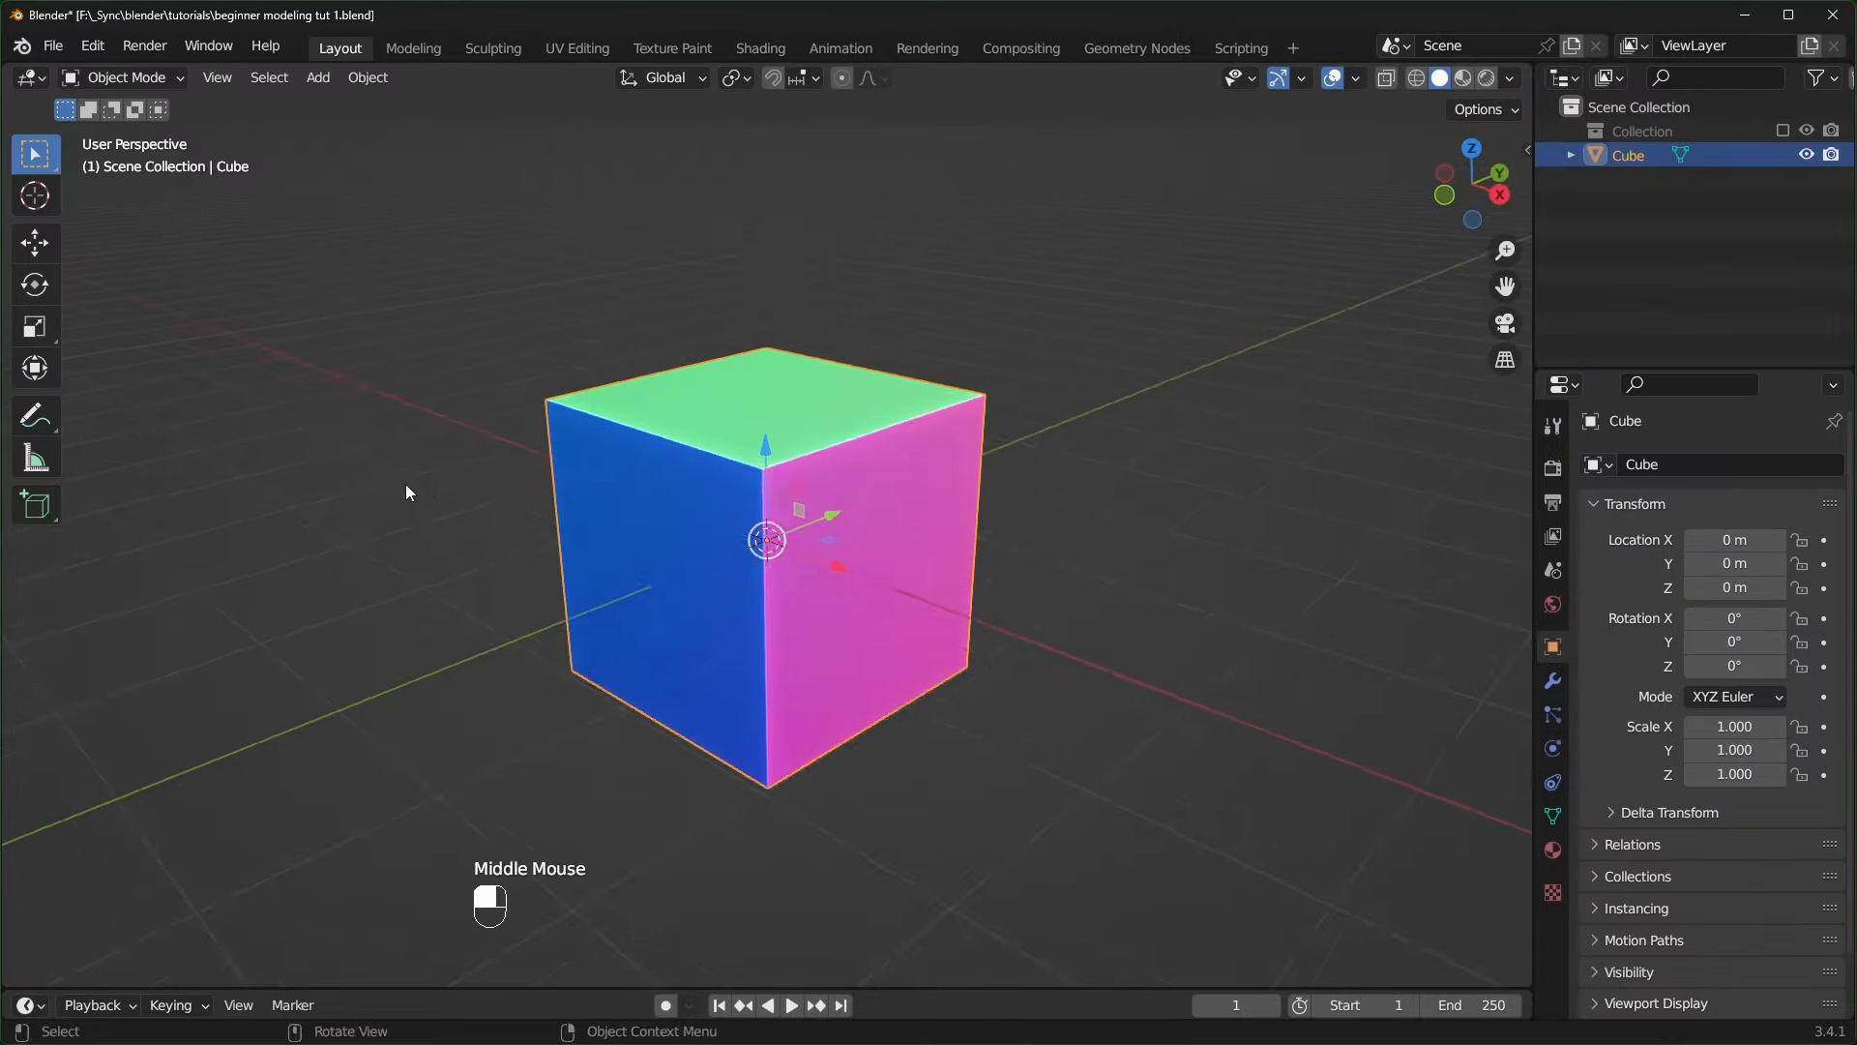
middle_click_drag(405, 484, 406, 443)
left_click(463, 485)
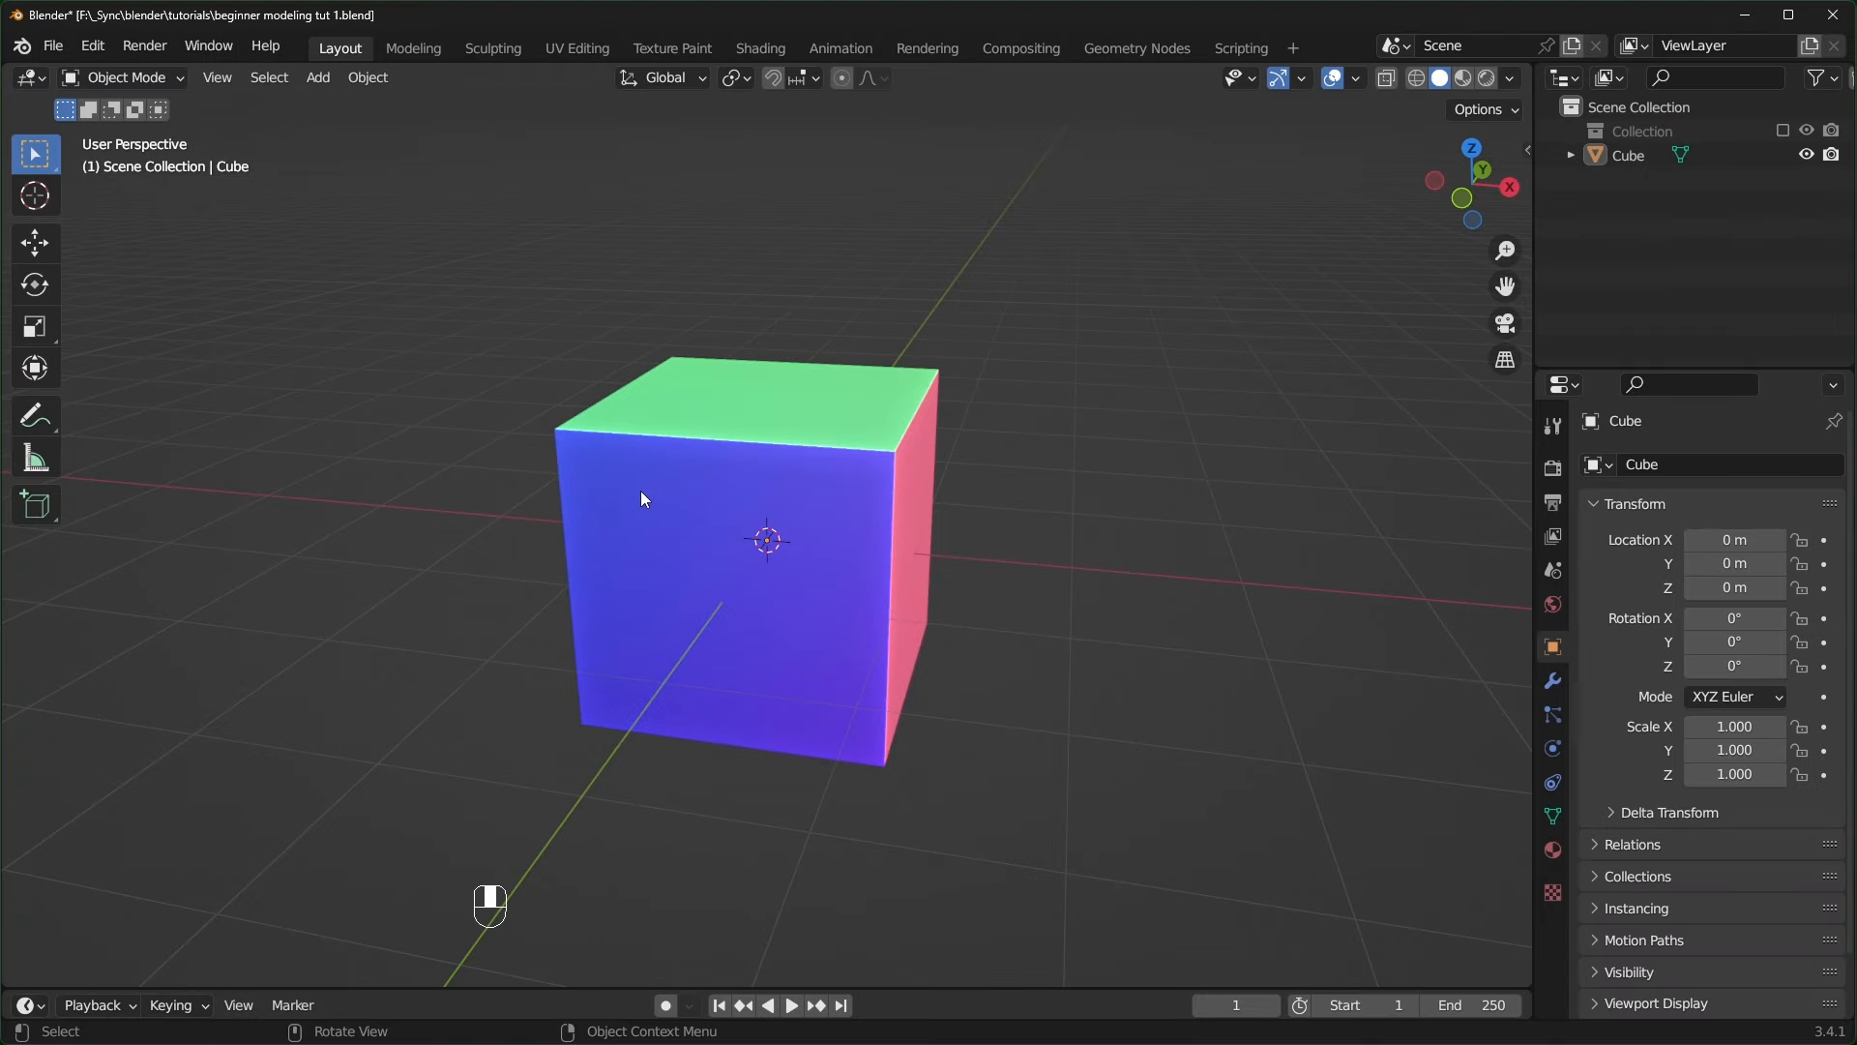
left_click(1273, 922)
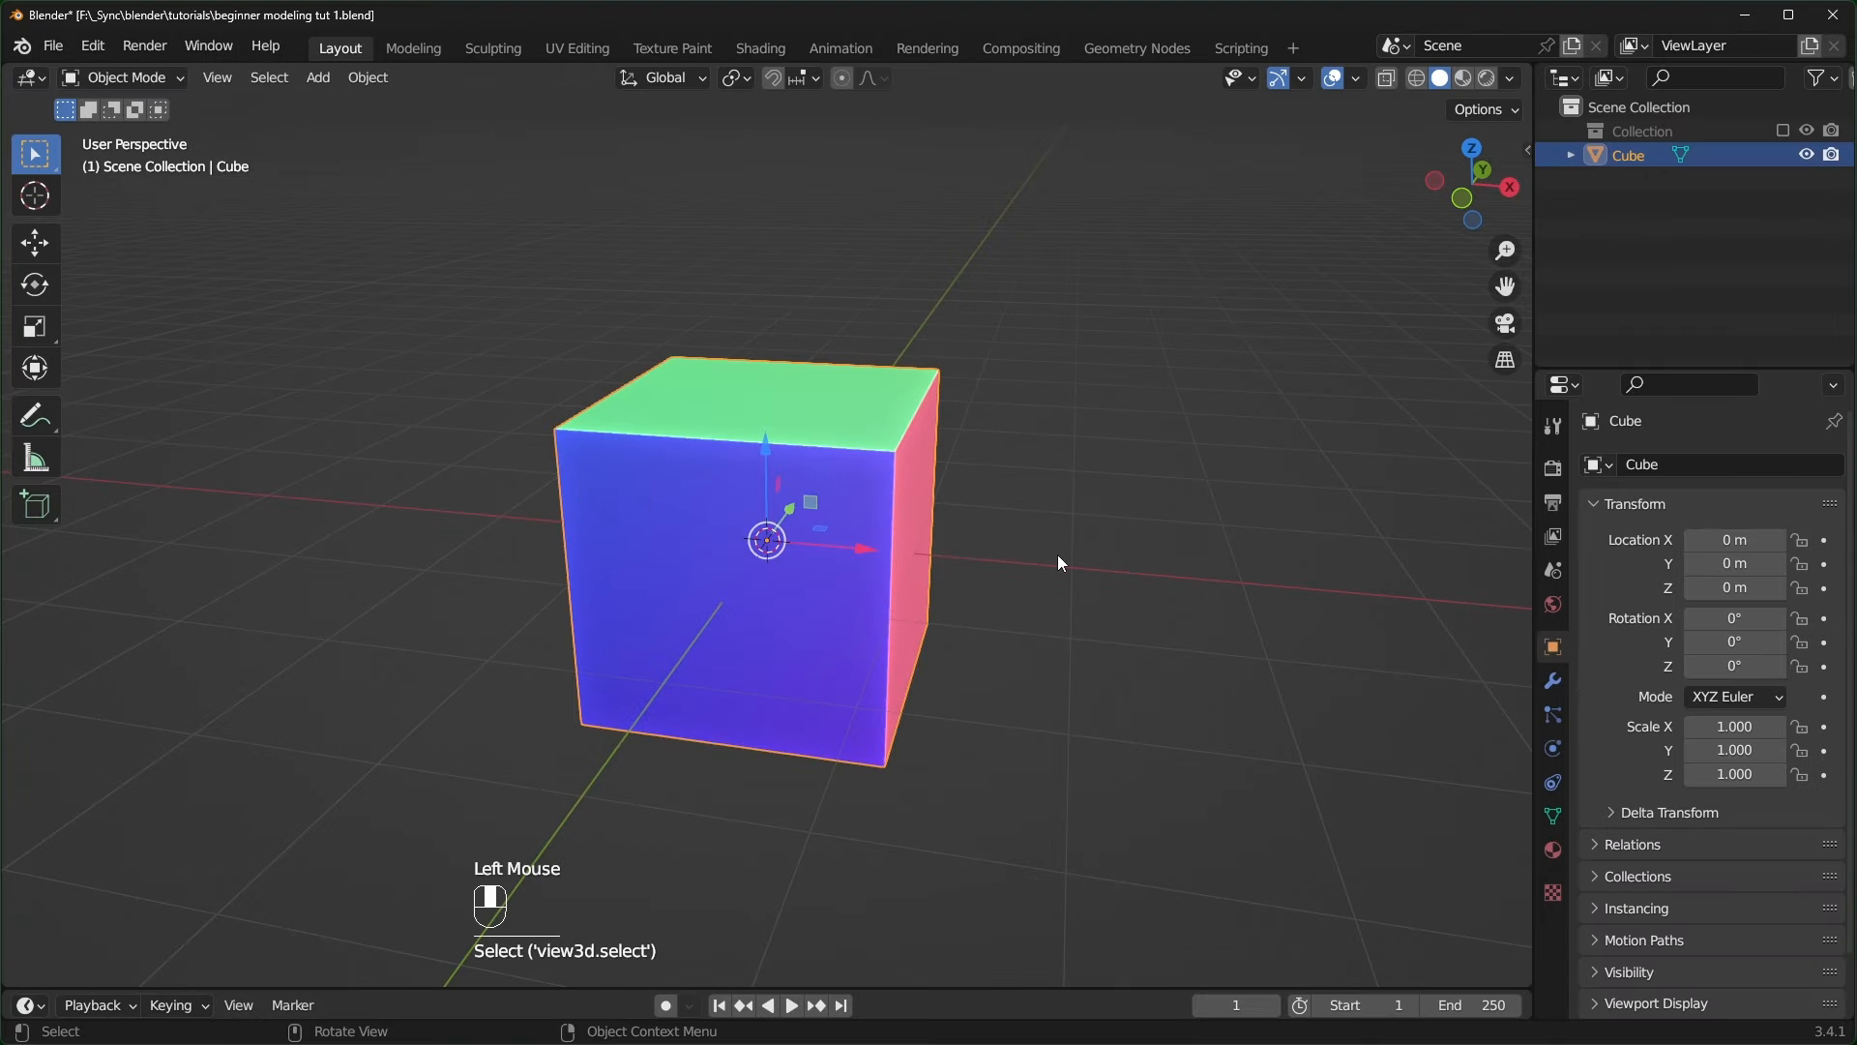
key("g")
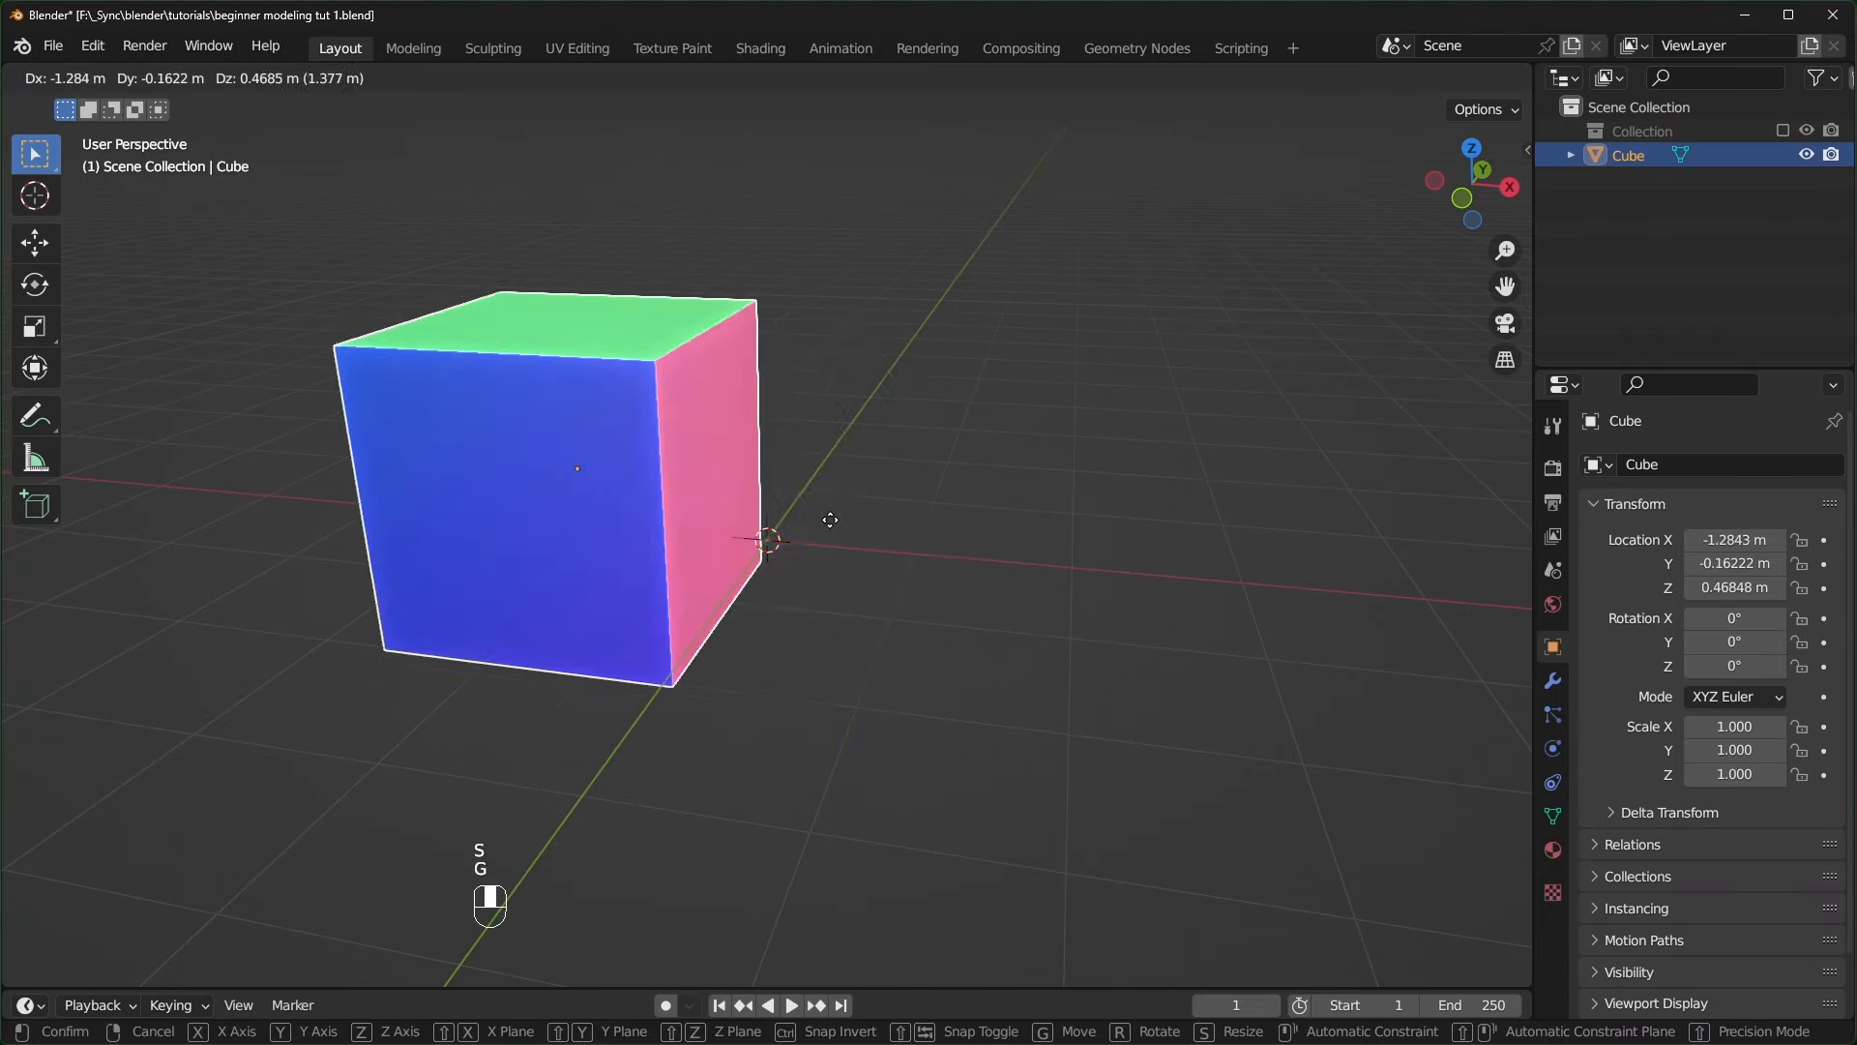
right_click(939, 542)
key("s")
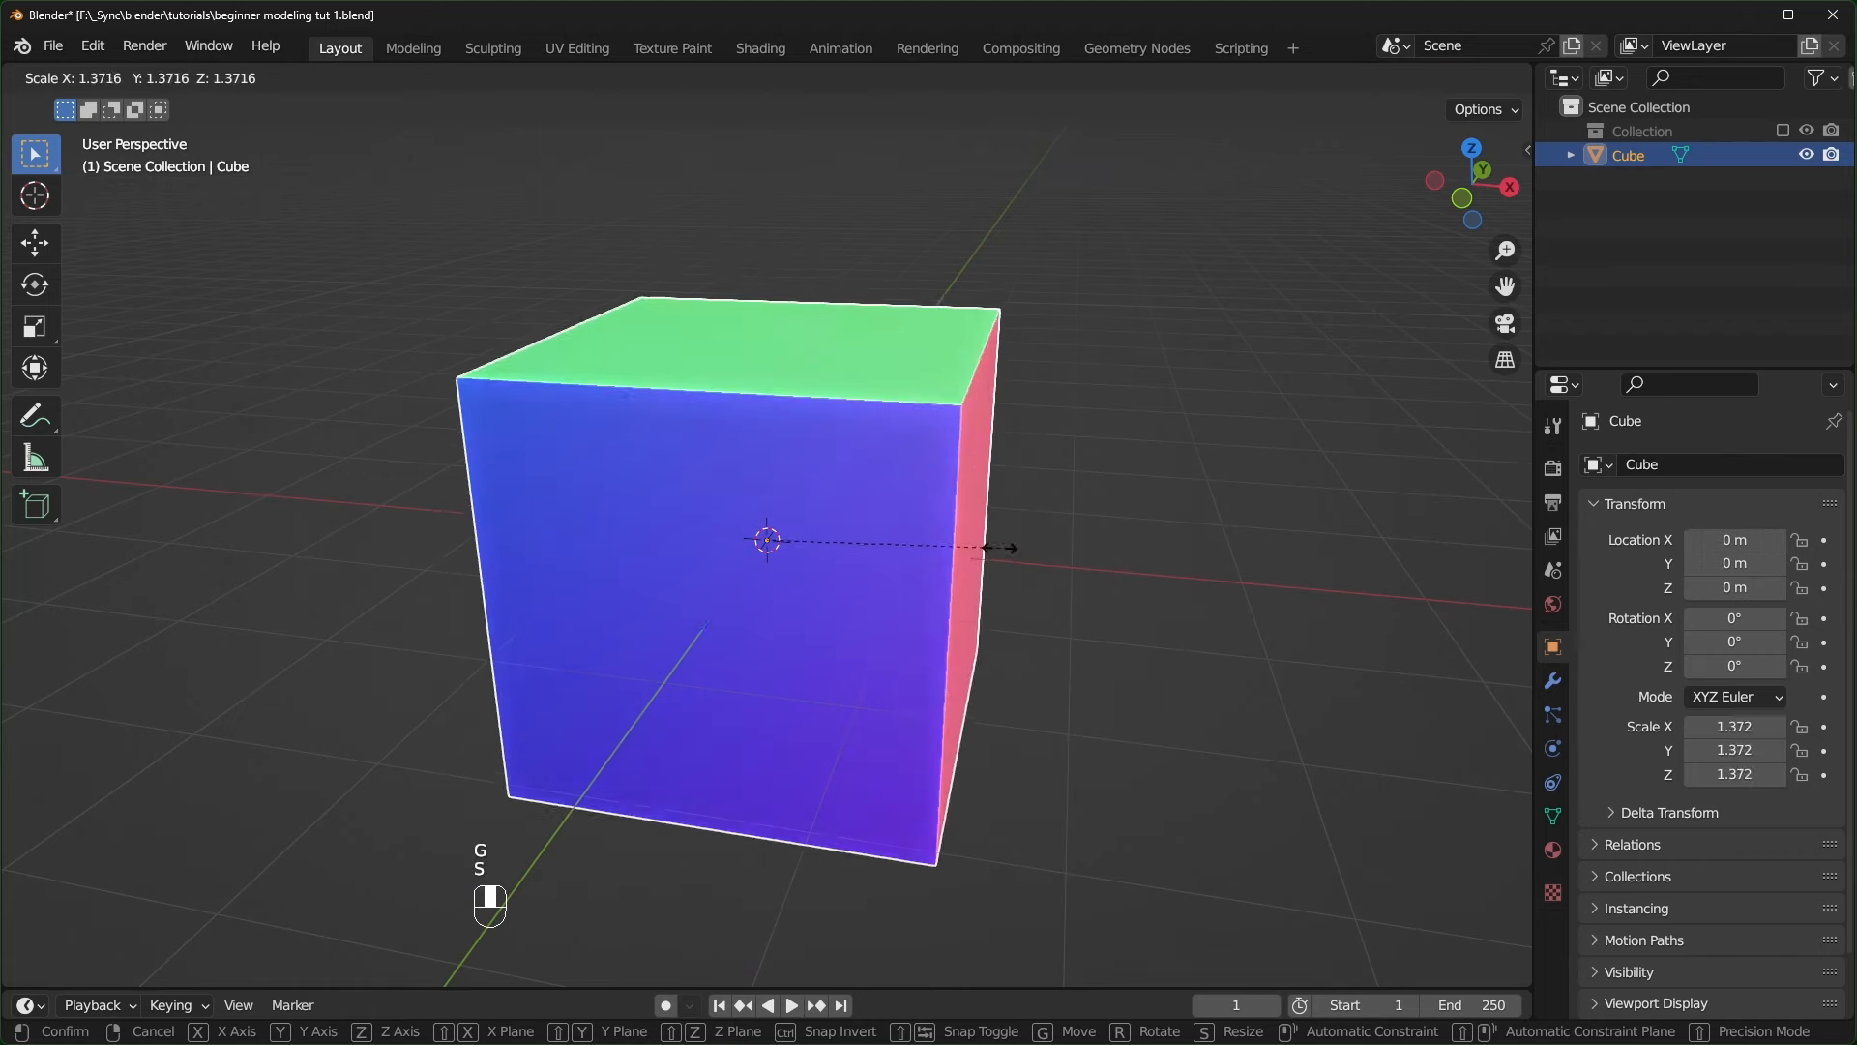
key("r")
right_click(1037, 499)
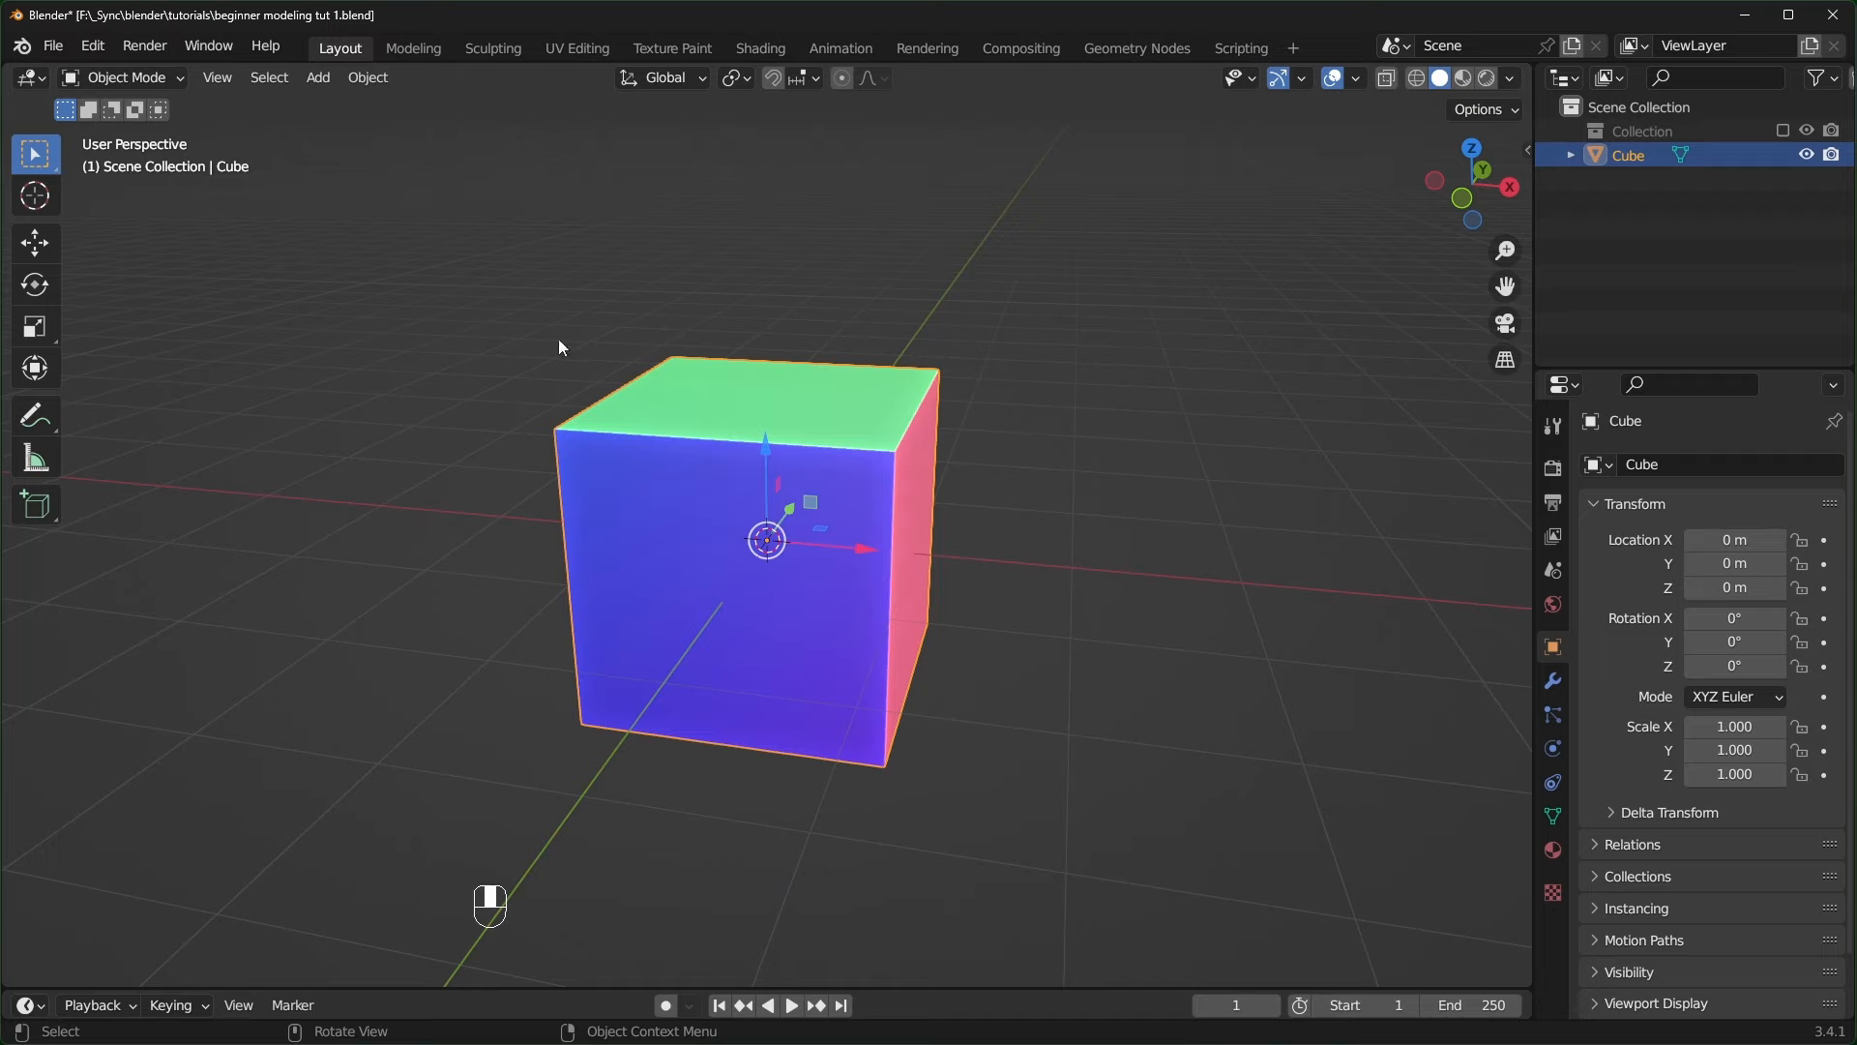
- Switch the cube to Edit Mode and toggle repeatedly between Edit Mode and Object Mode, ending in Object Mode
left_click(168, 75)
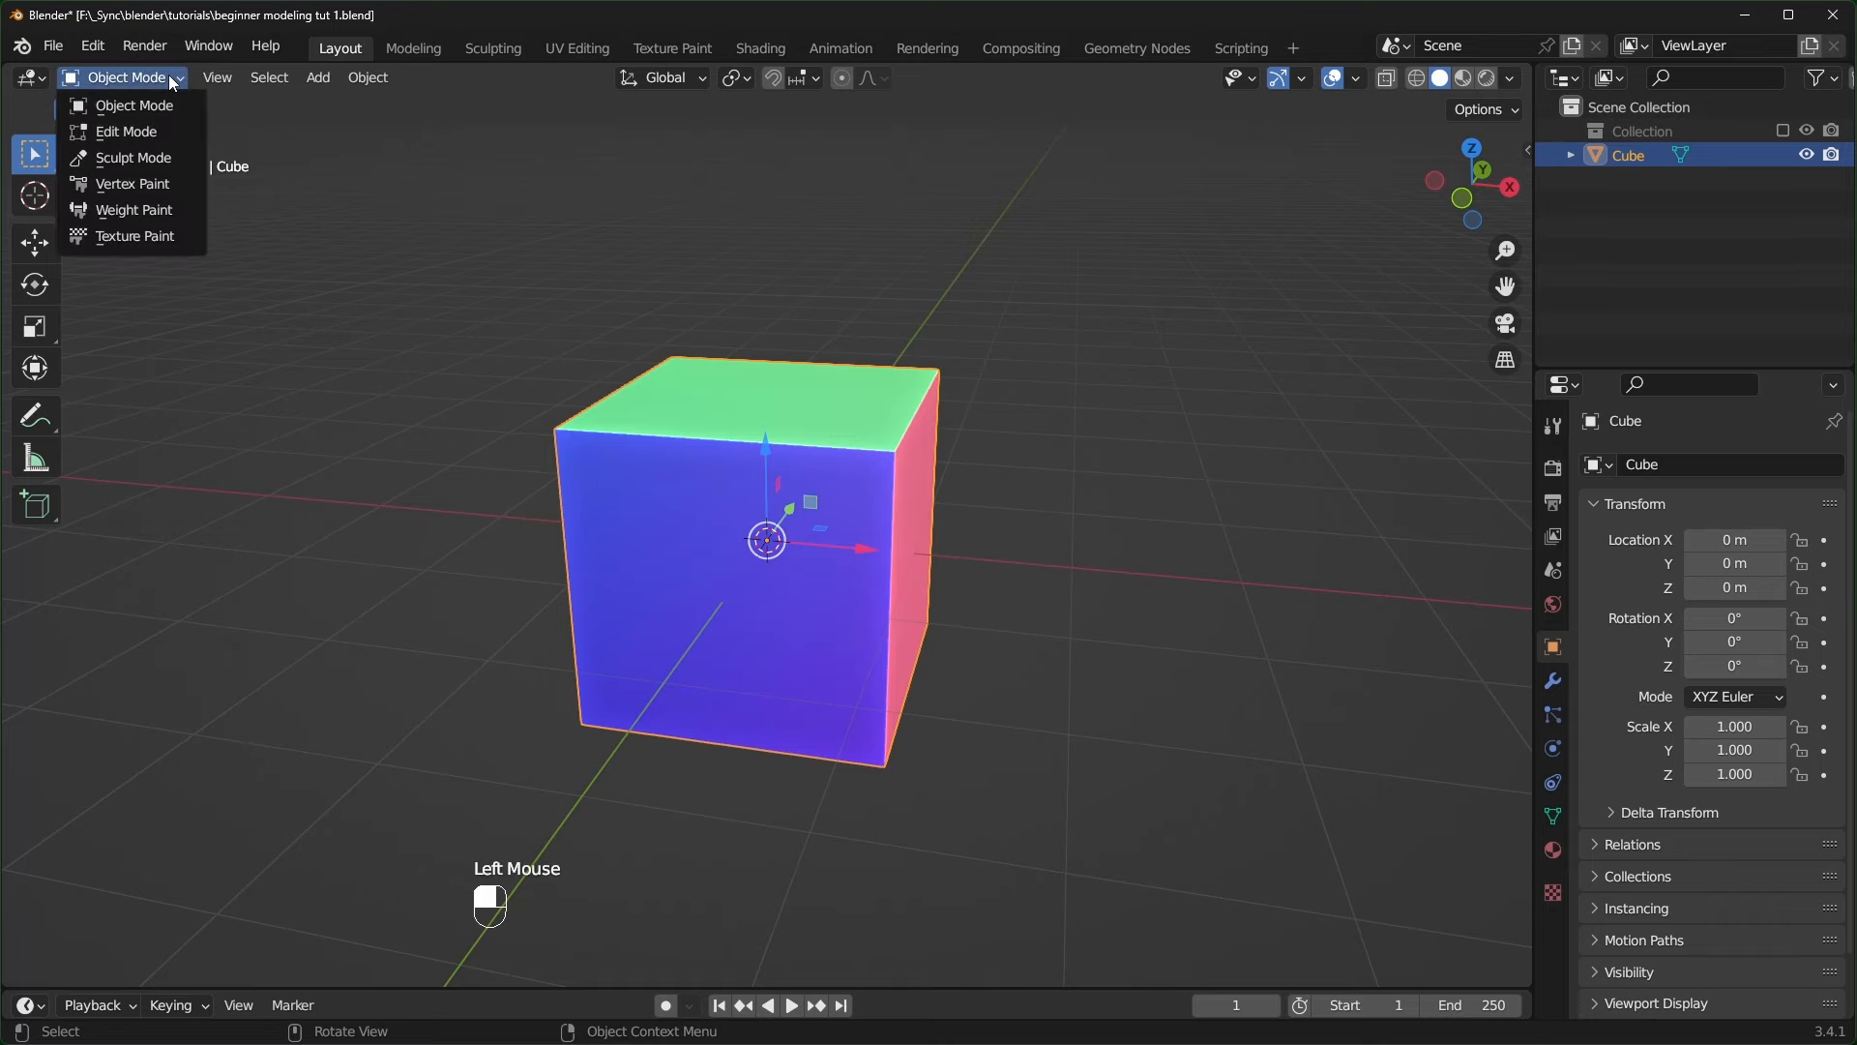
left_click(116, 132)
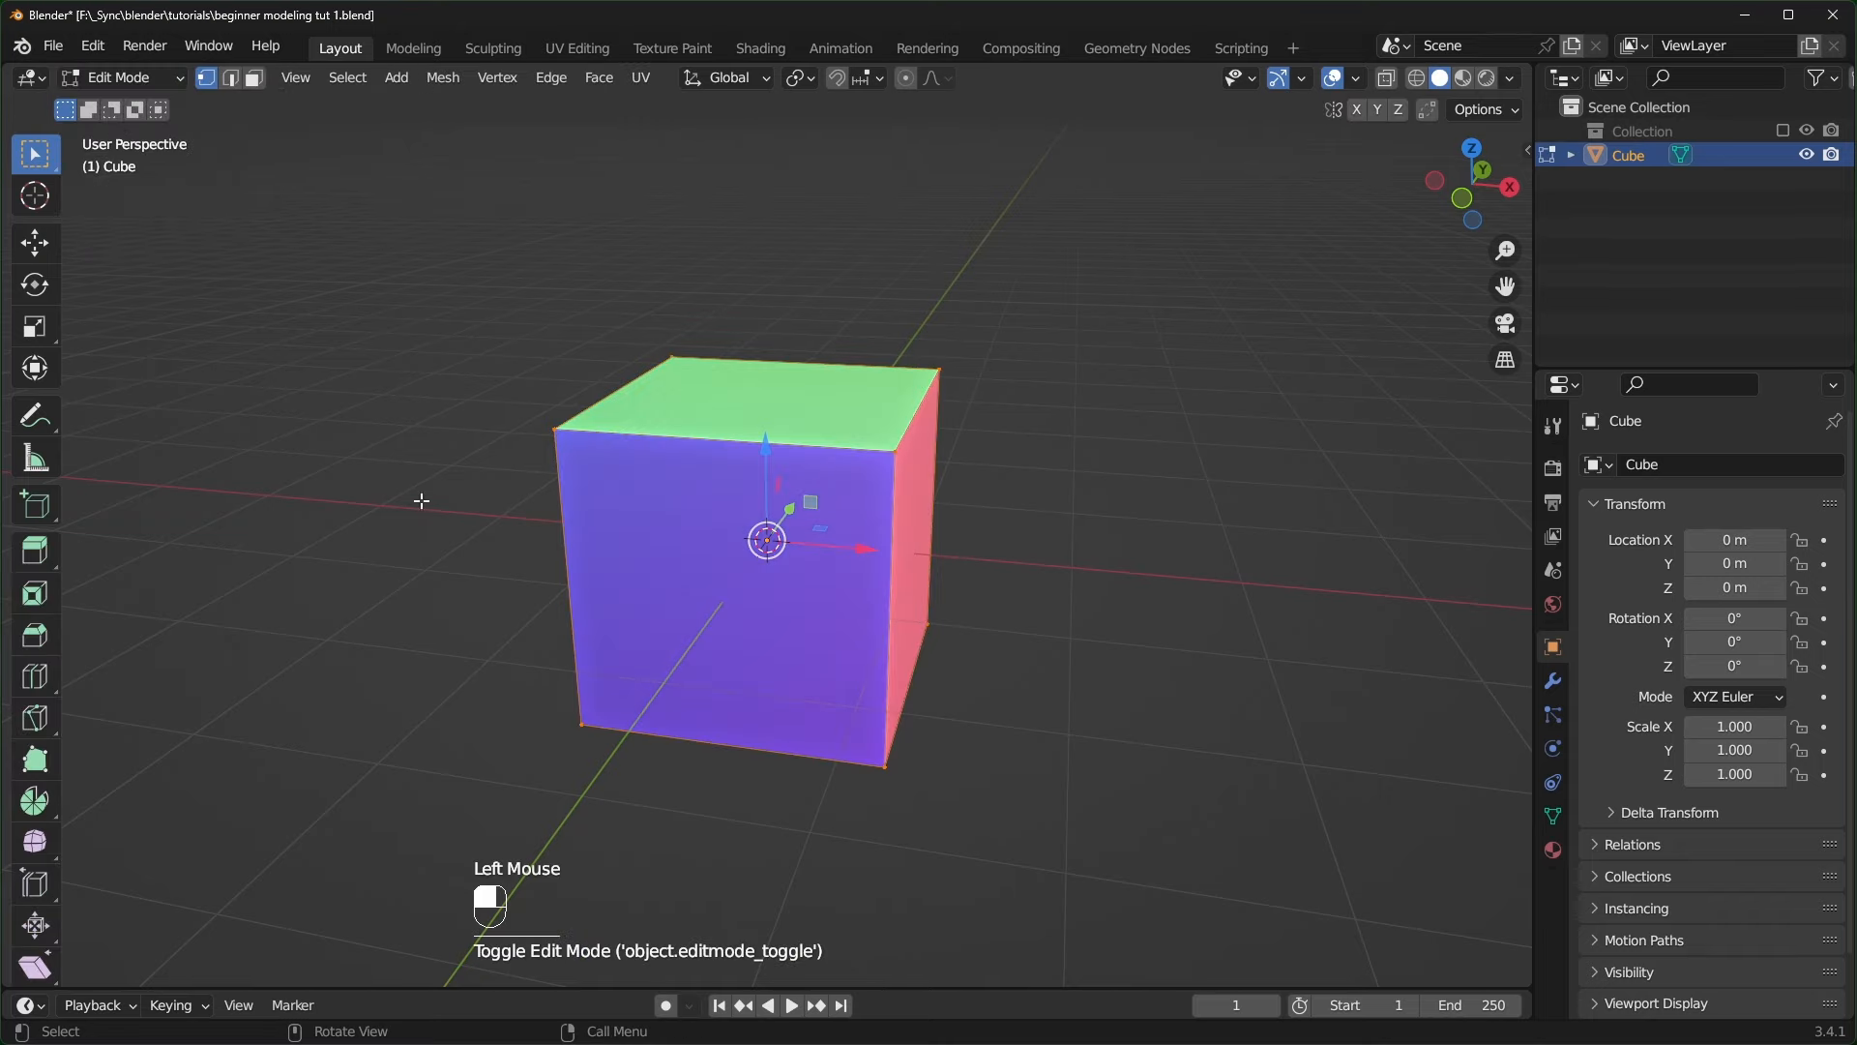
key("Tab")
key("Tab")
key("Tab")
key("Tab")
key("Tab")
key("Tab")
key("Tab")
- Duplicate the cube and place the copy at about X 3.24 m, Y 0.67 m, Z 1.3 m
scroll(623, 546, "down", 2)
middle_click_drag(623, 545, 706, 513)
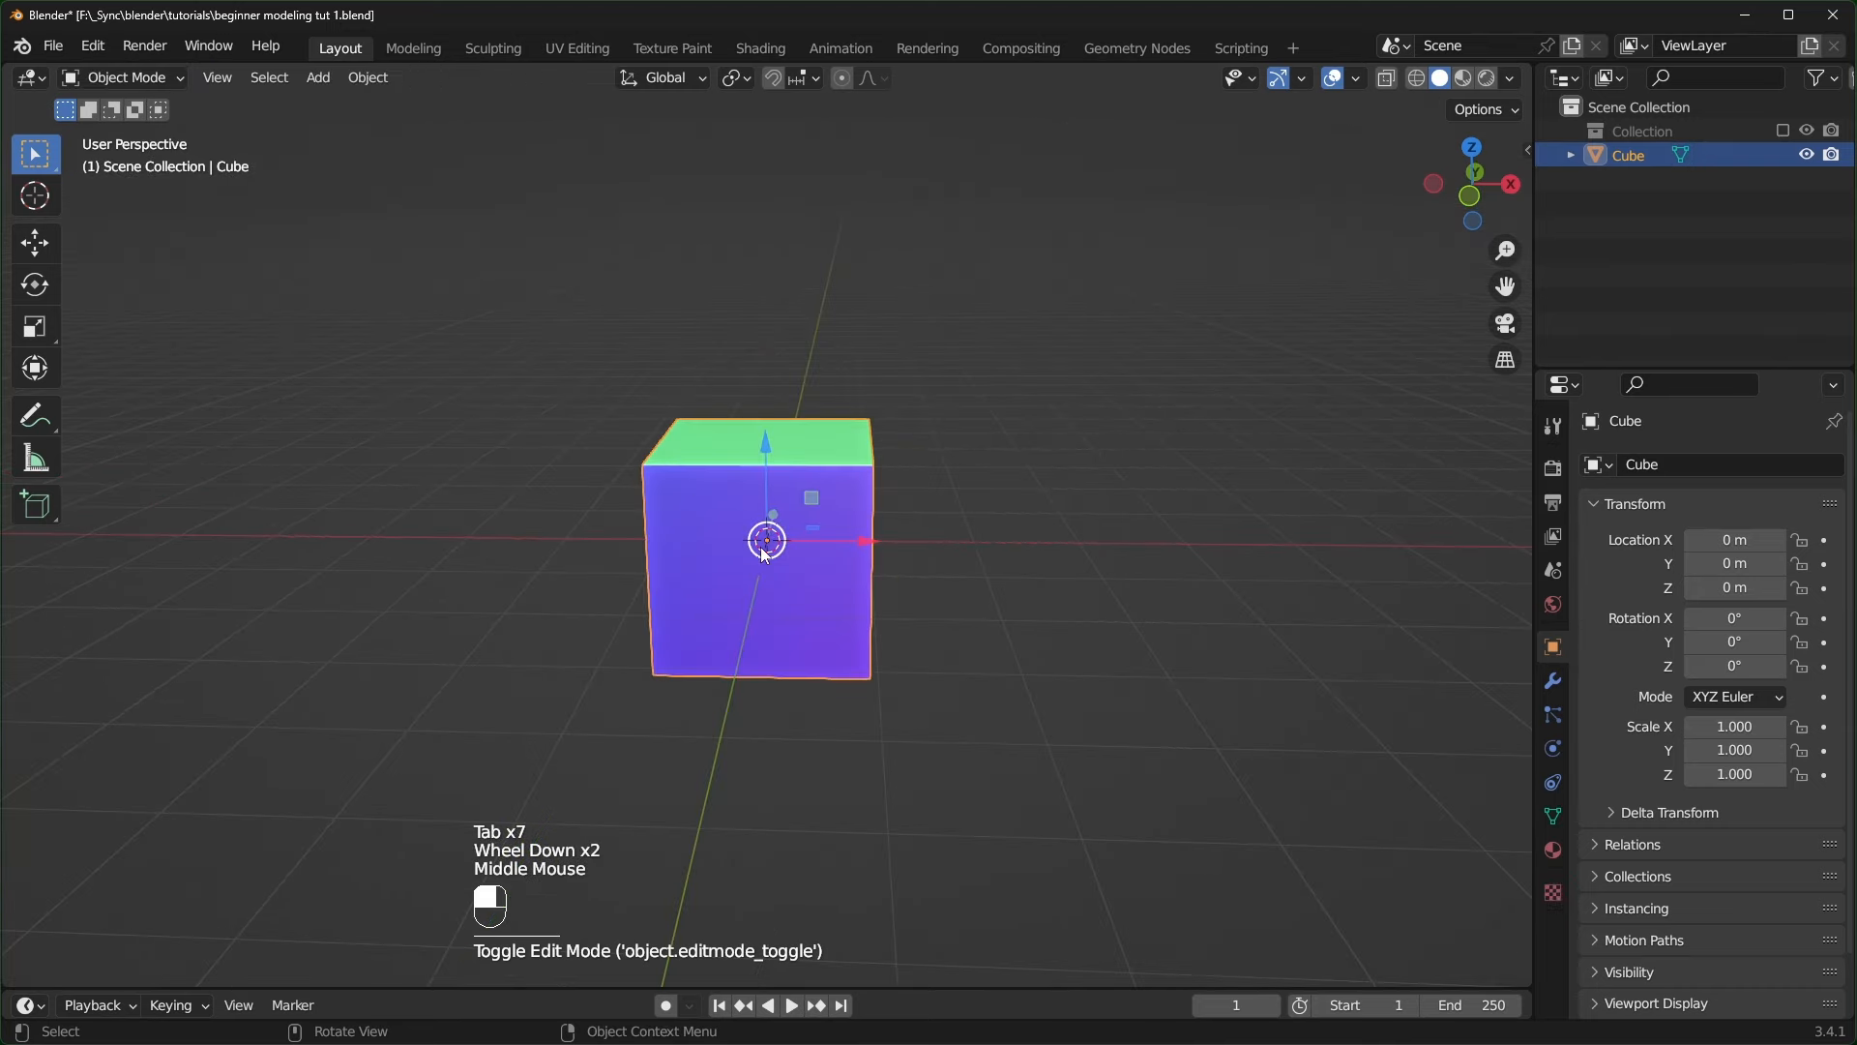
key("shift+d")
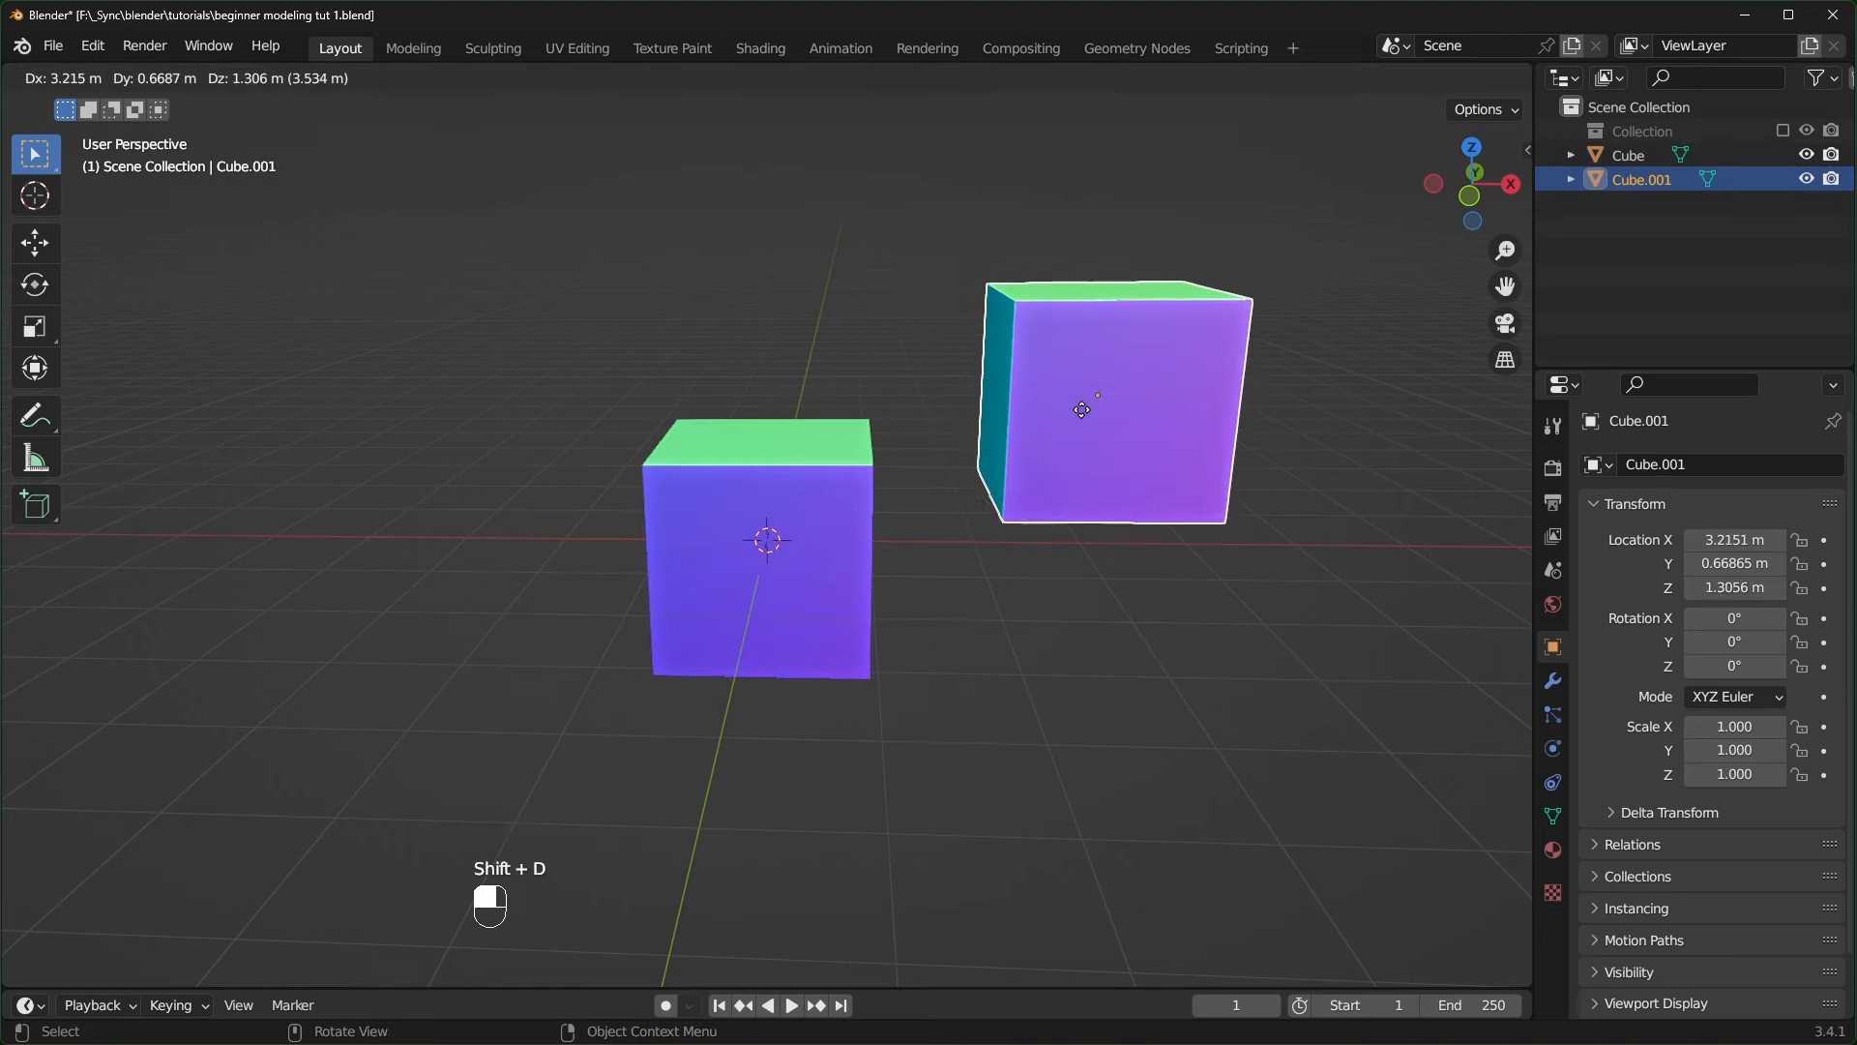
left_click(1006, 673)
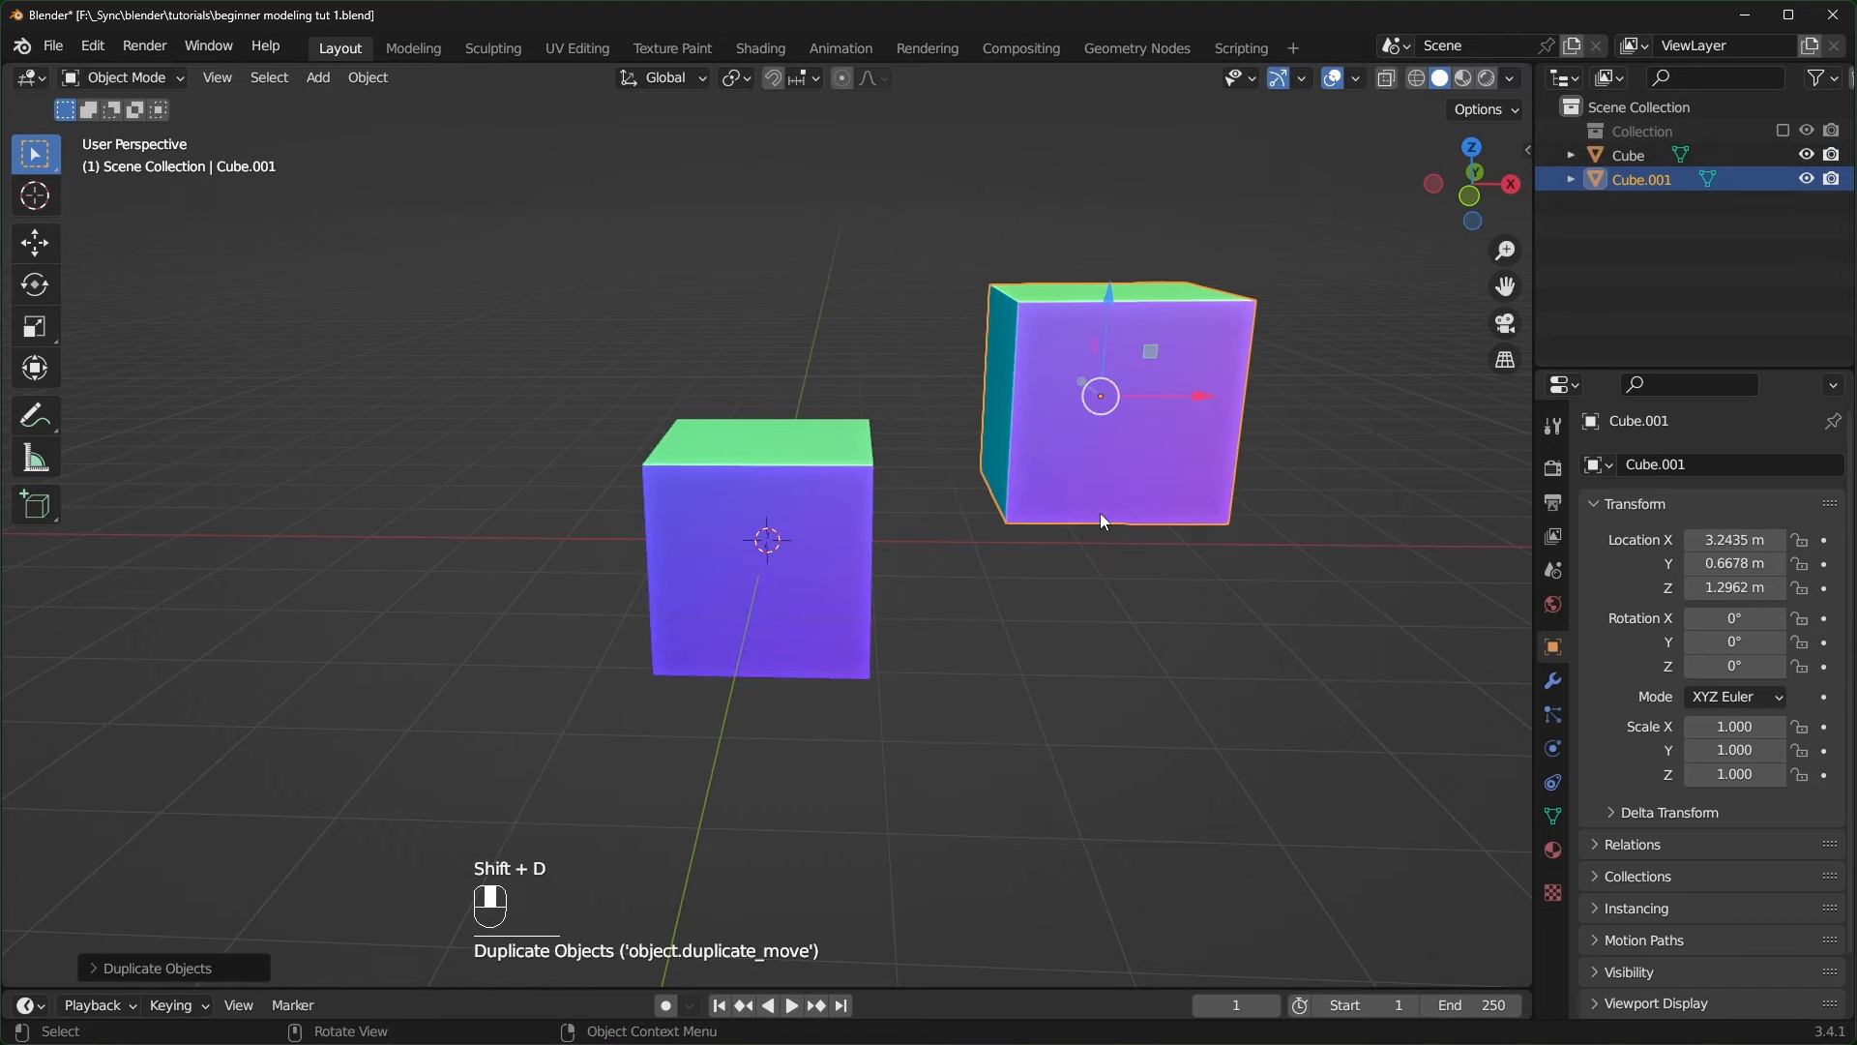
- Enter Edit Mode on the duplicated cube and try to select the original cube from there
key("Tab")
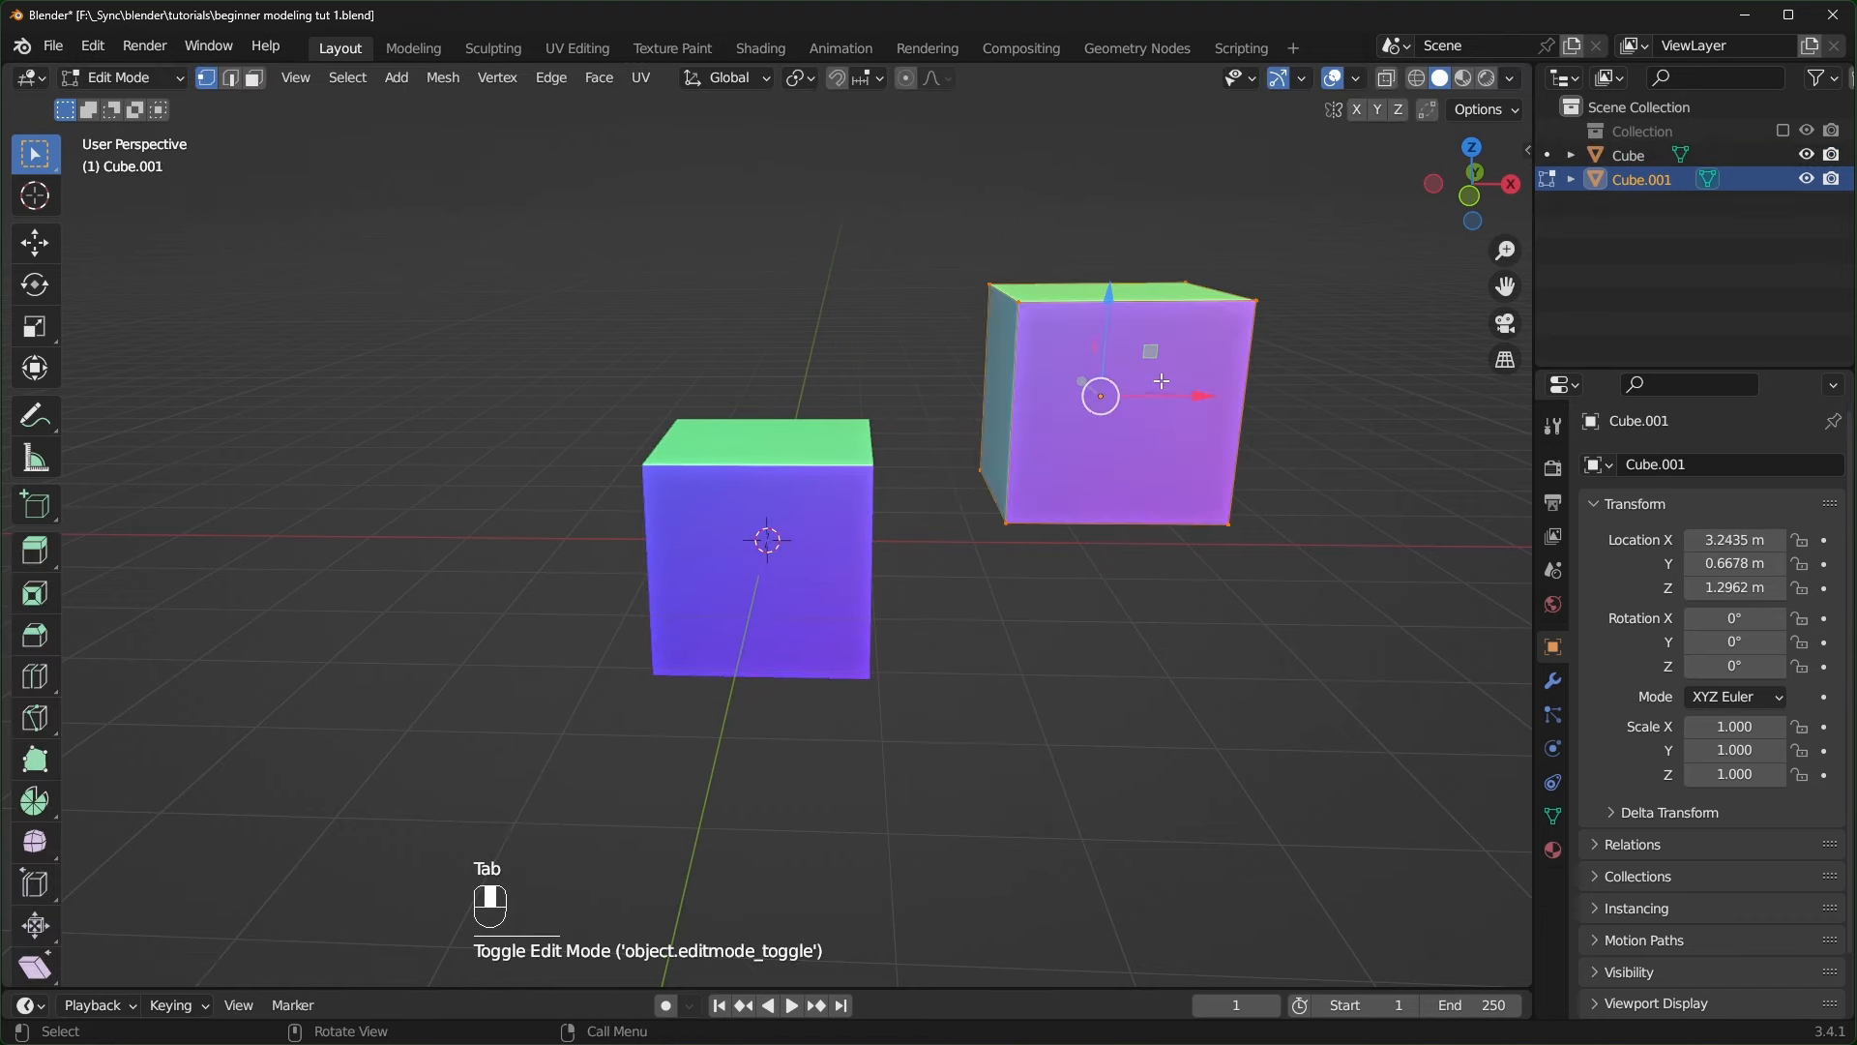
left_click(772, 531)
left_click(779, 544)
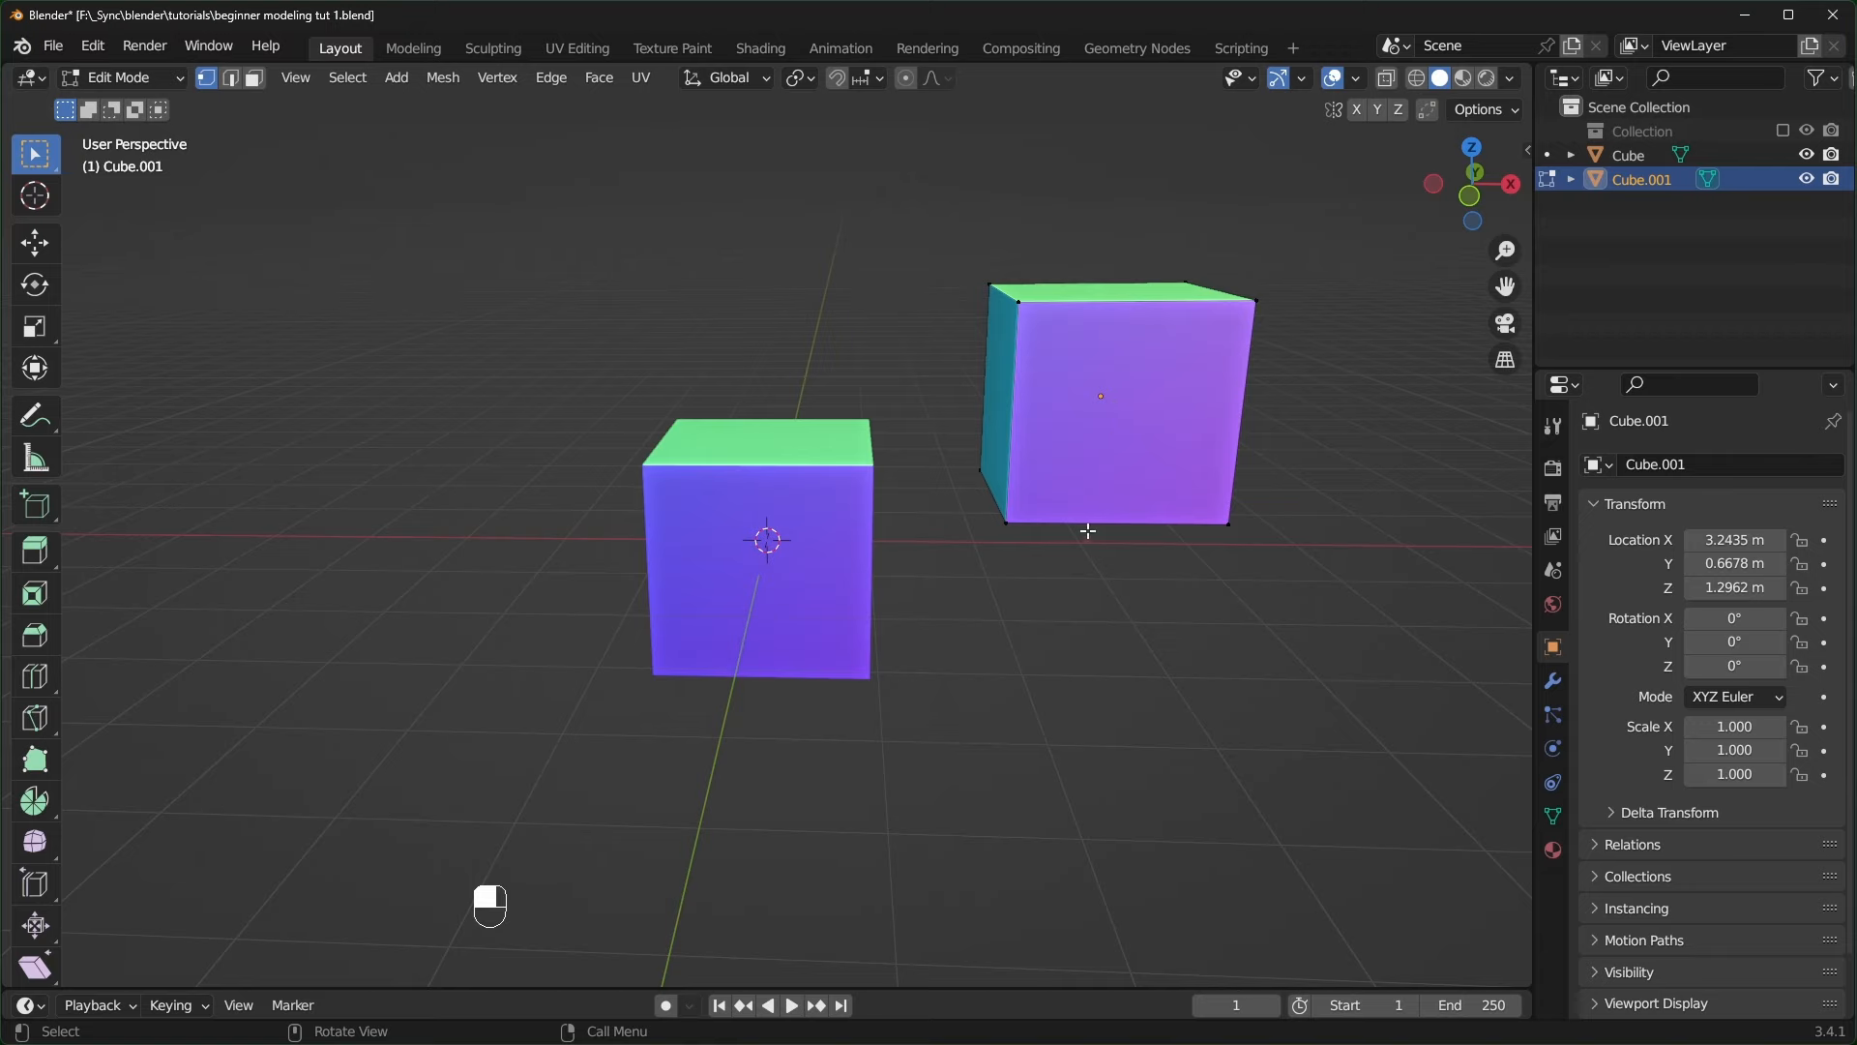
- From Object Mode, select both cubes, enter Edit Mode on them together and select corner vertices on each
key("Tab")
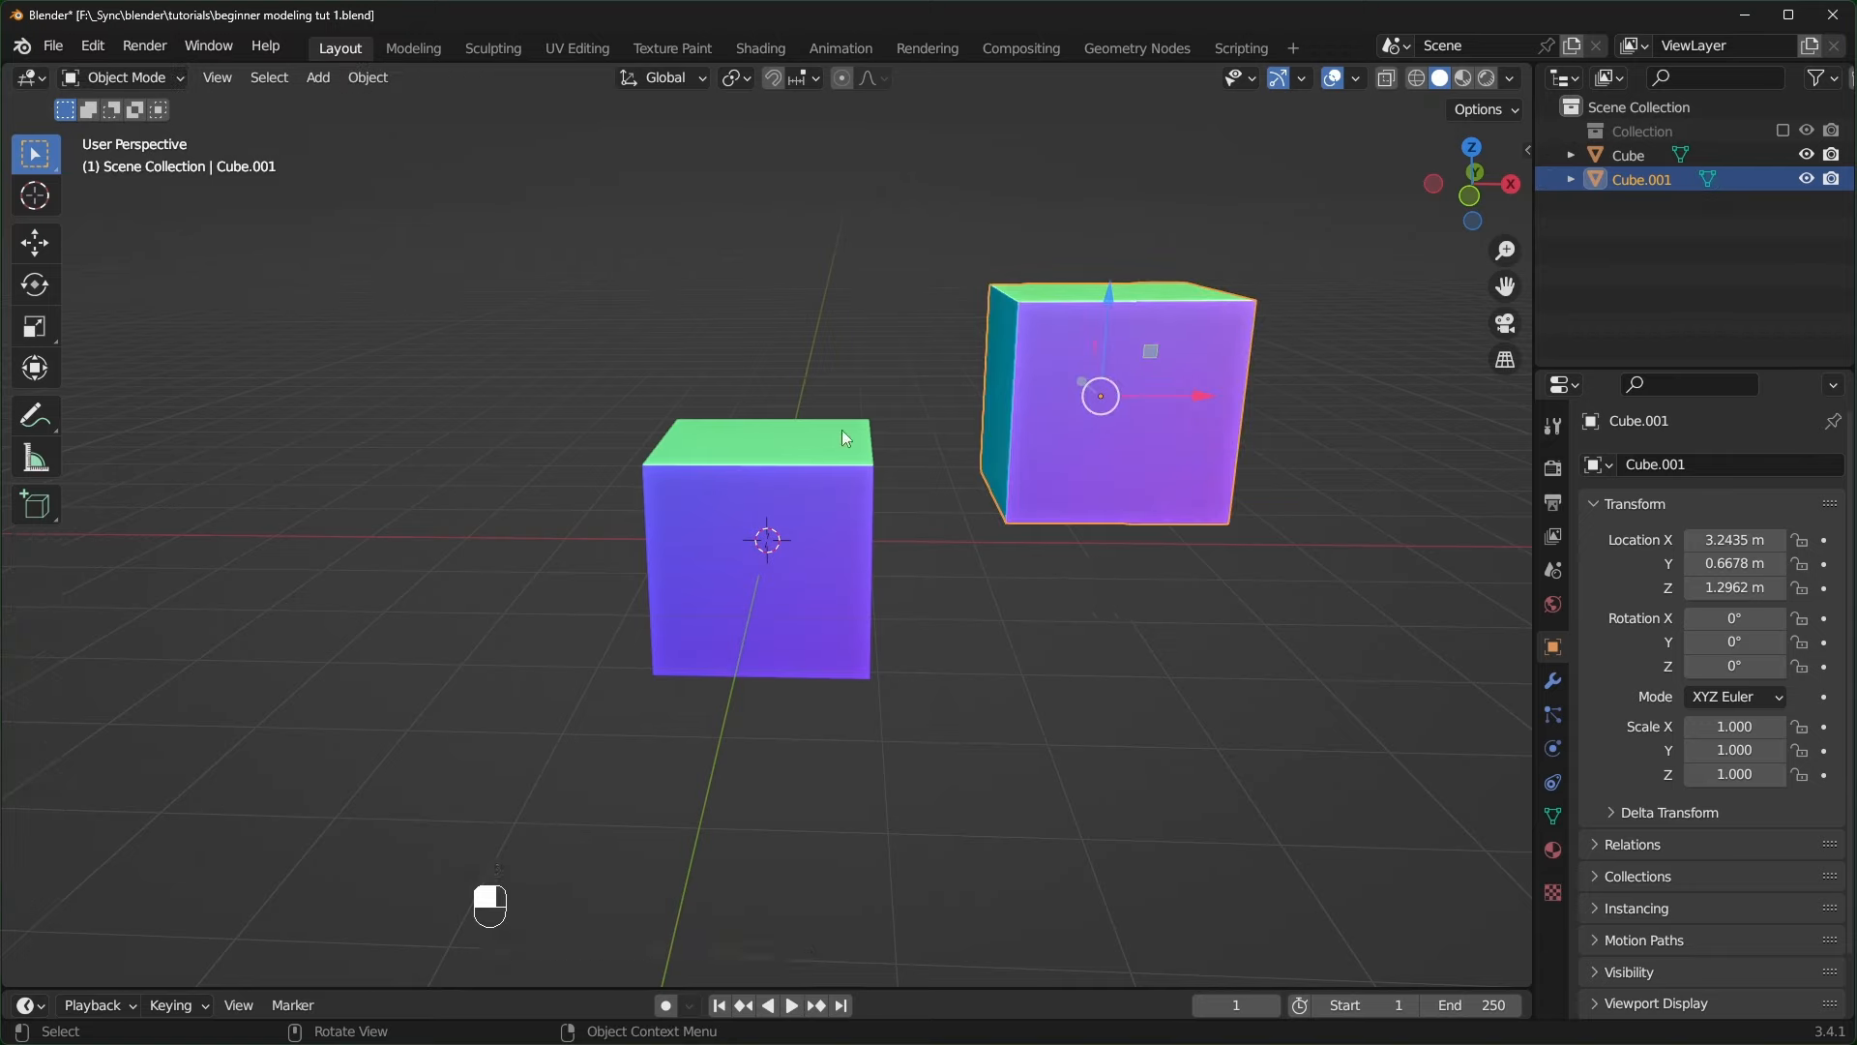
left_click_drag(448, 178, 1312, 741)
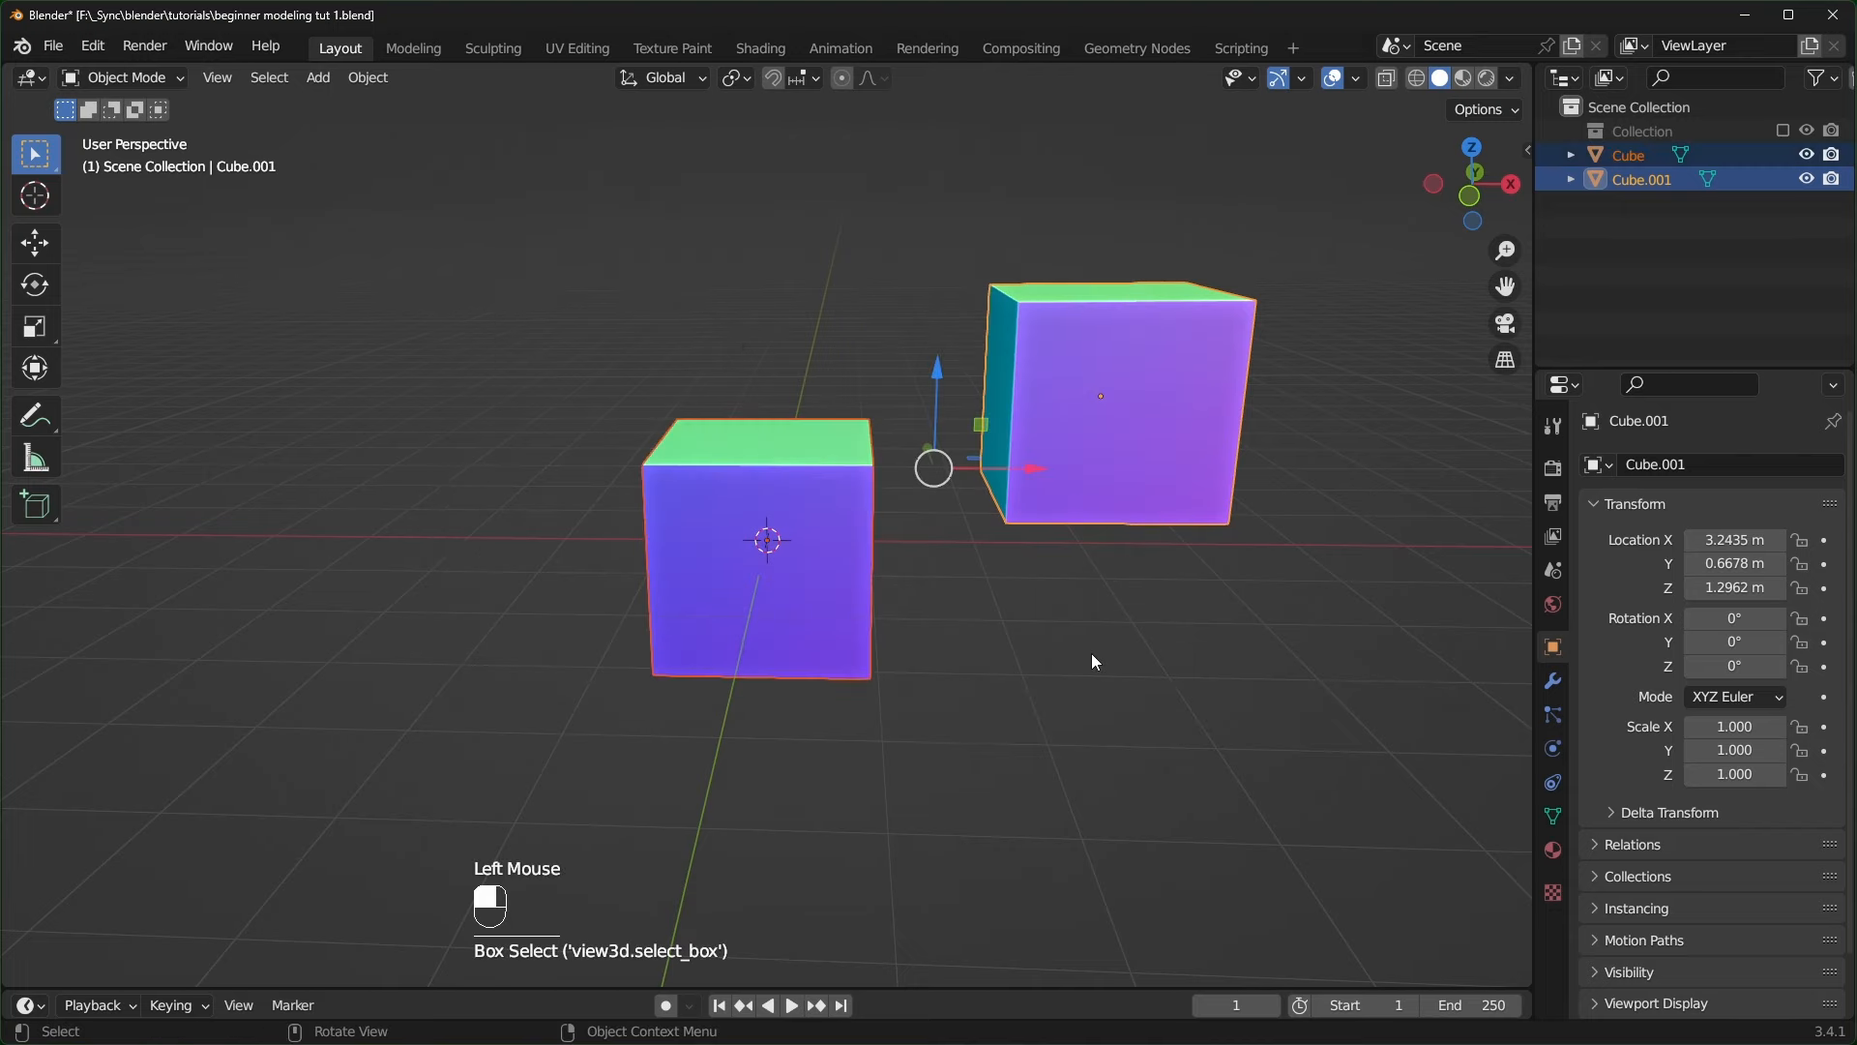
key("Tab")
left_click_drag(924, 242, 1192, 423)
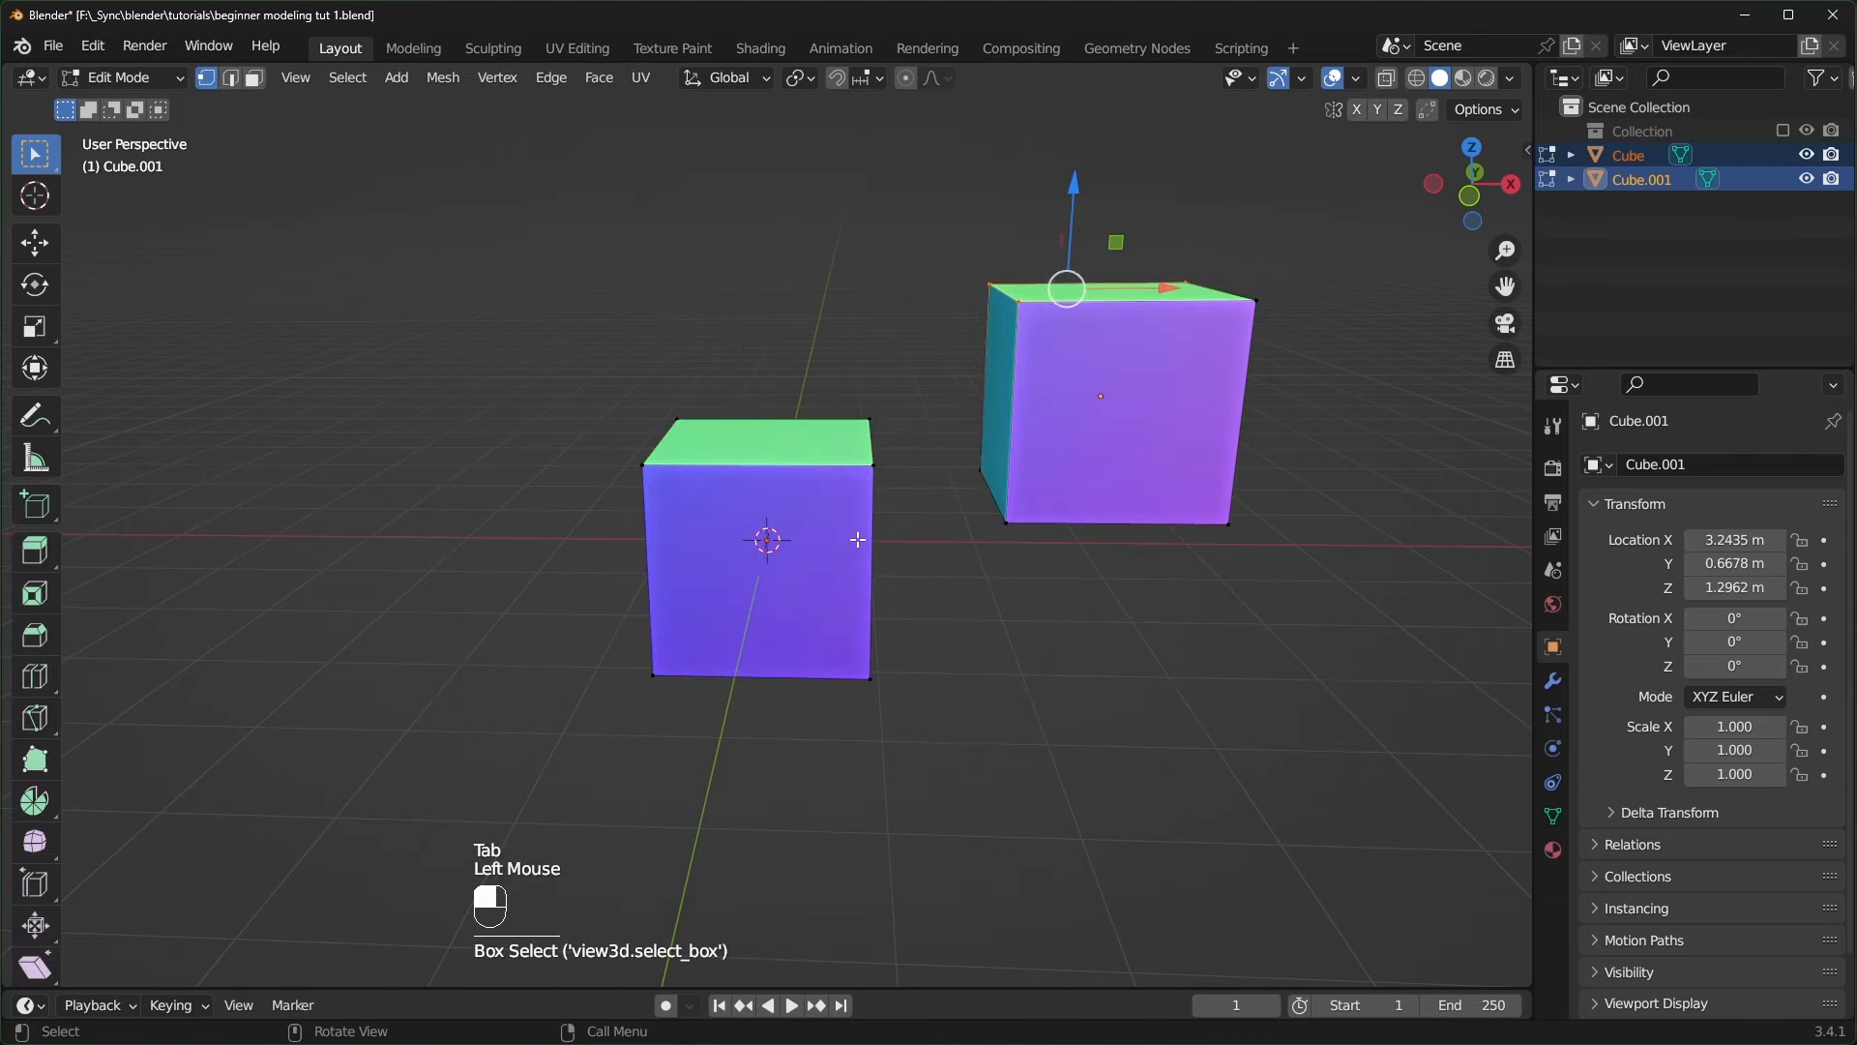
left_click(676, 418)
left_click_drag(978, 258, 1102, 403)
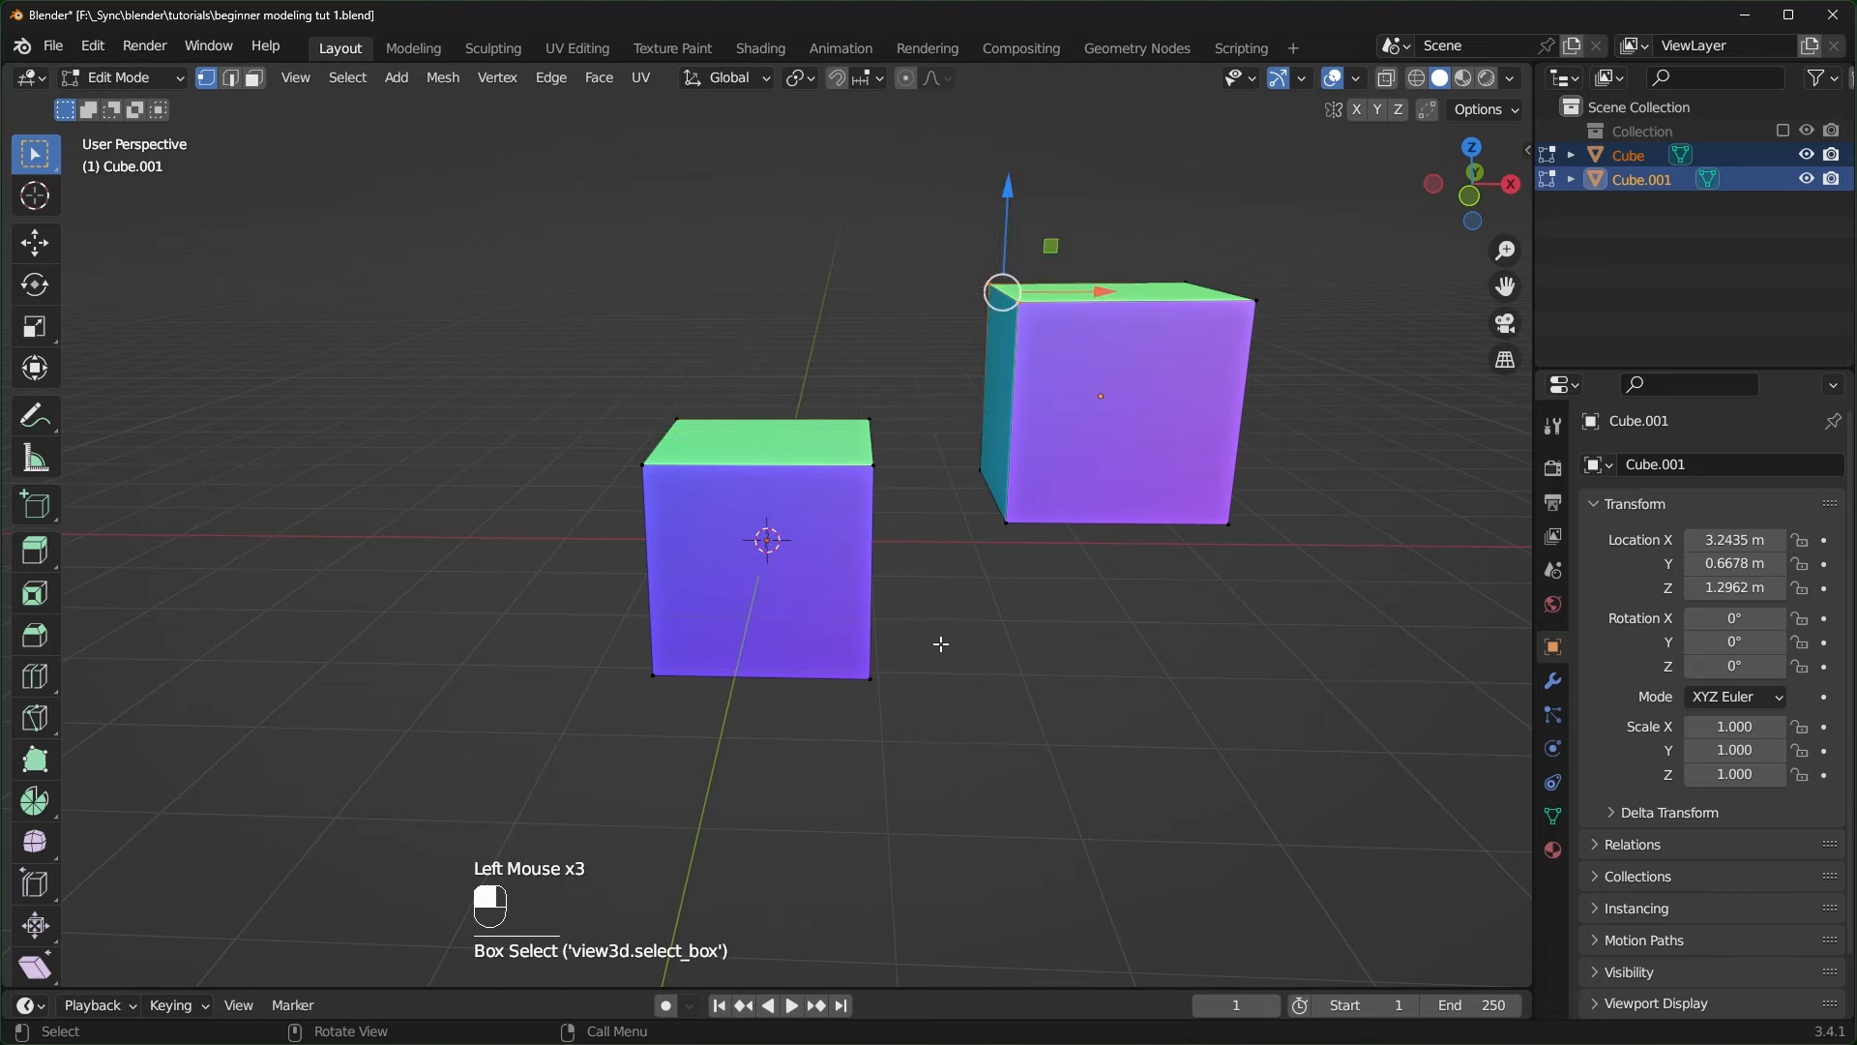
- Return to Object Mode and delete the duplicated cube
key("ctrl+z")
left_click(941, 643)
left_click(1123, 350)
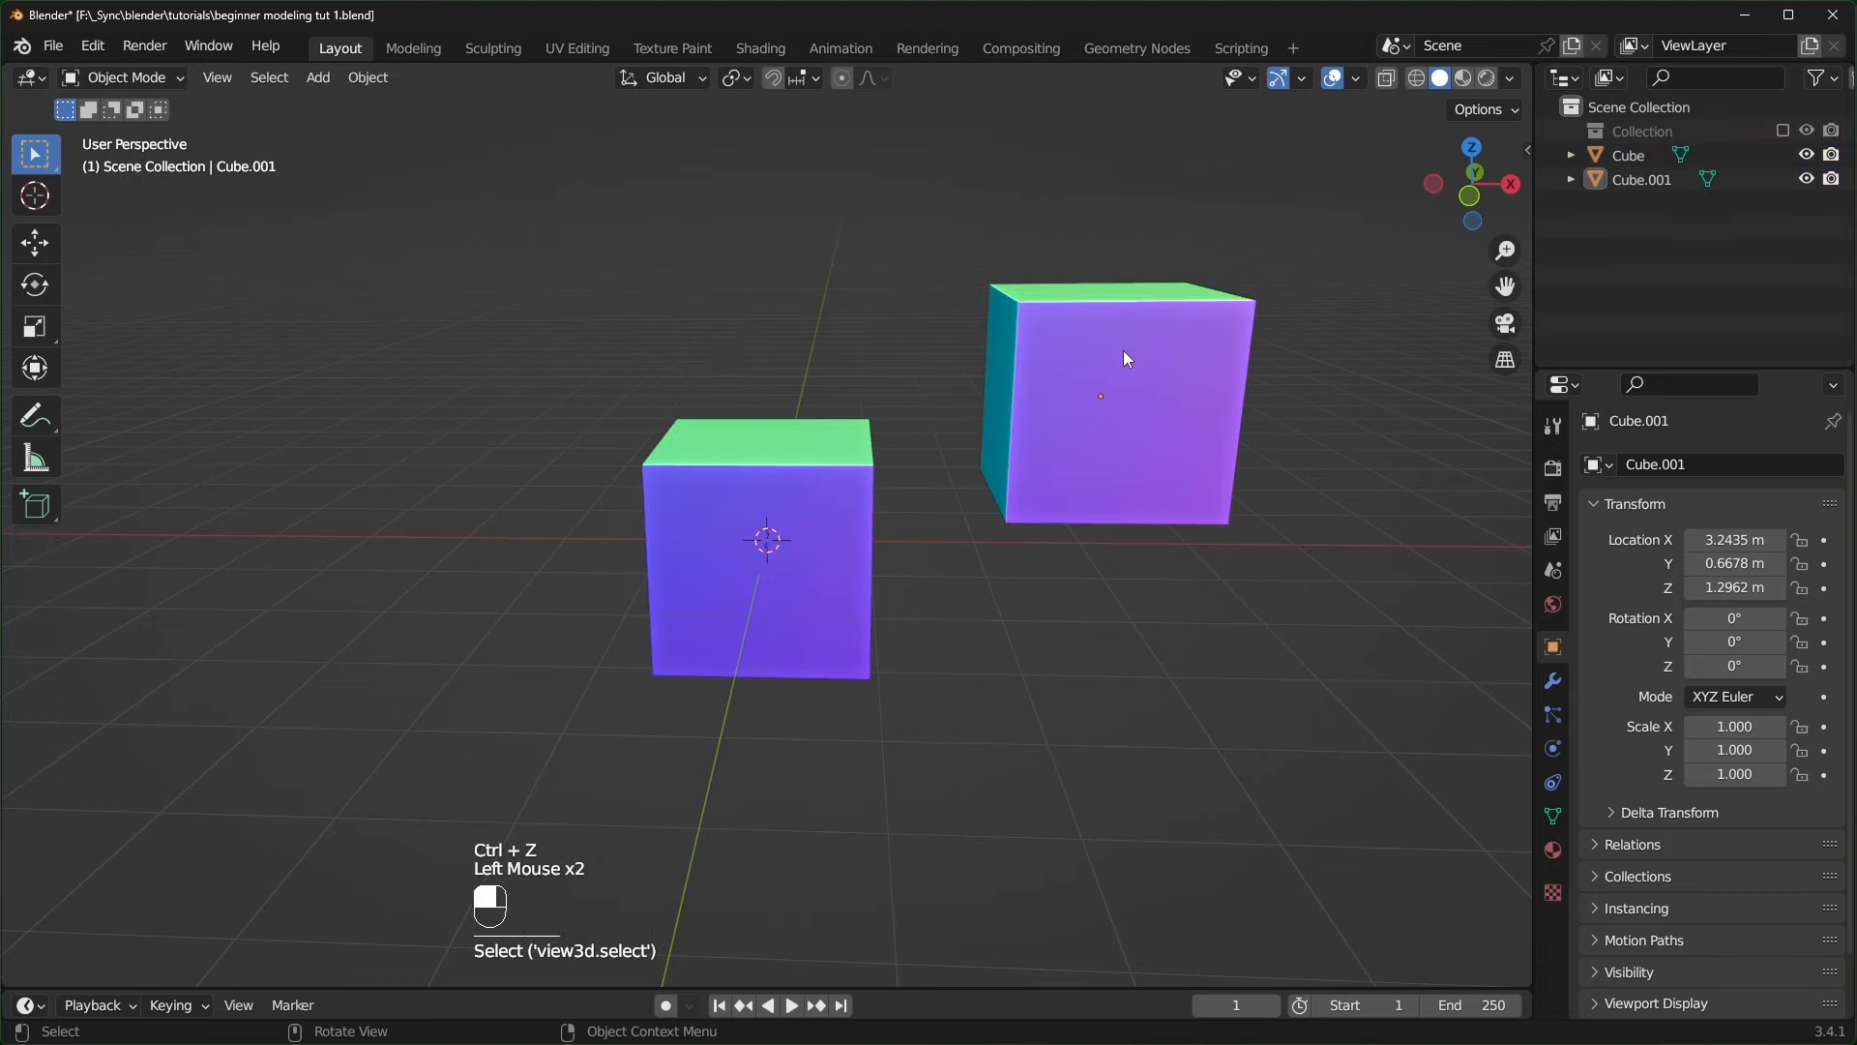
key("x")
left_click(1123, 350)
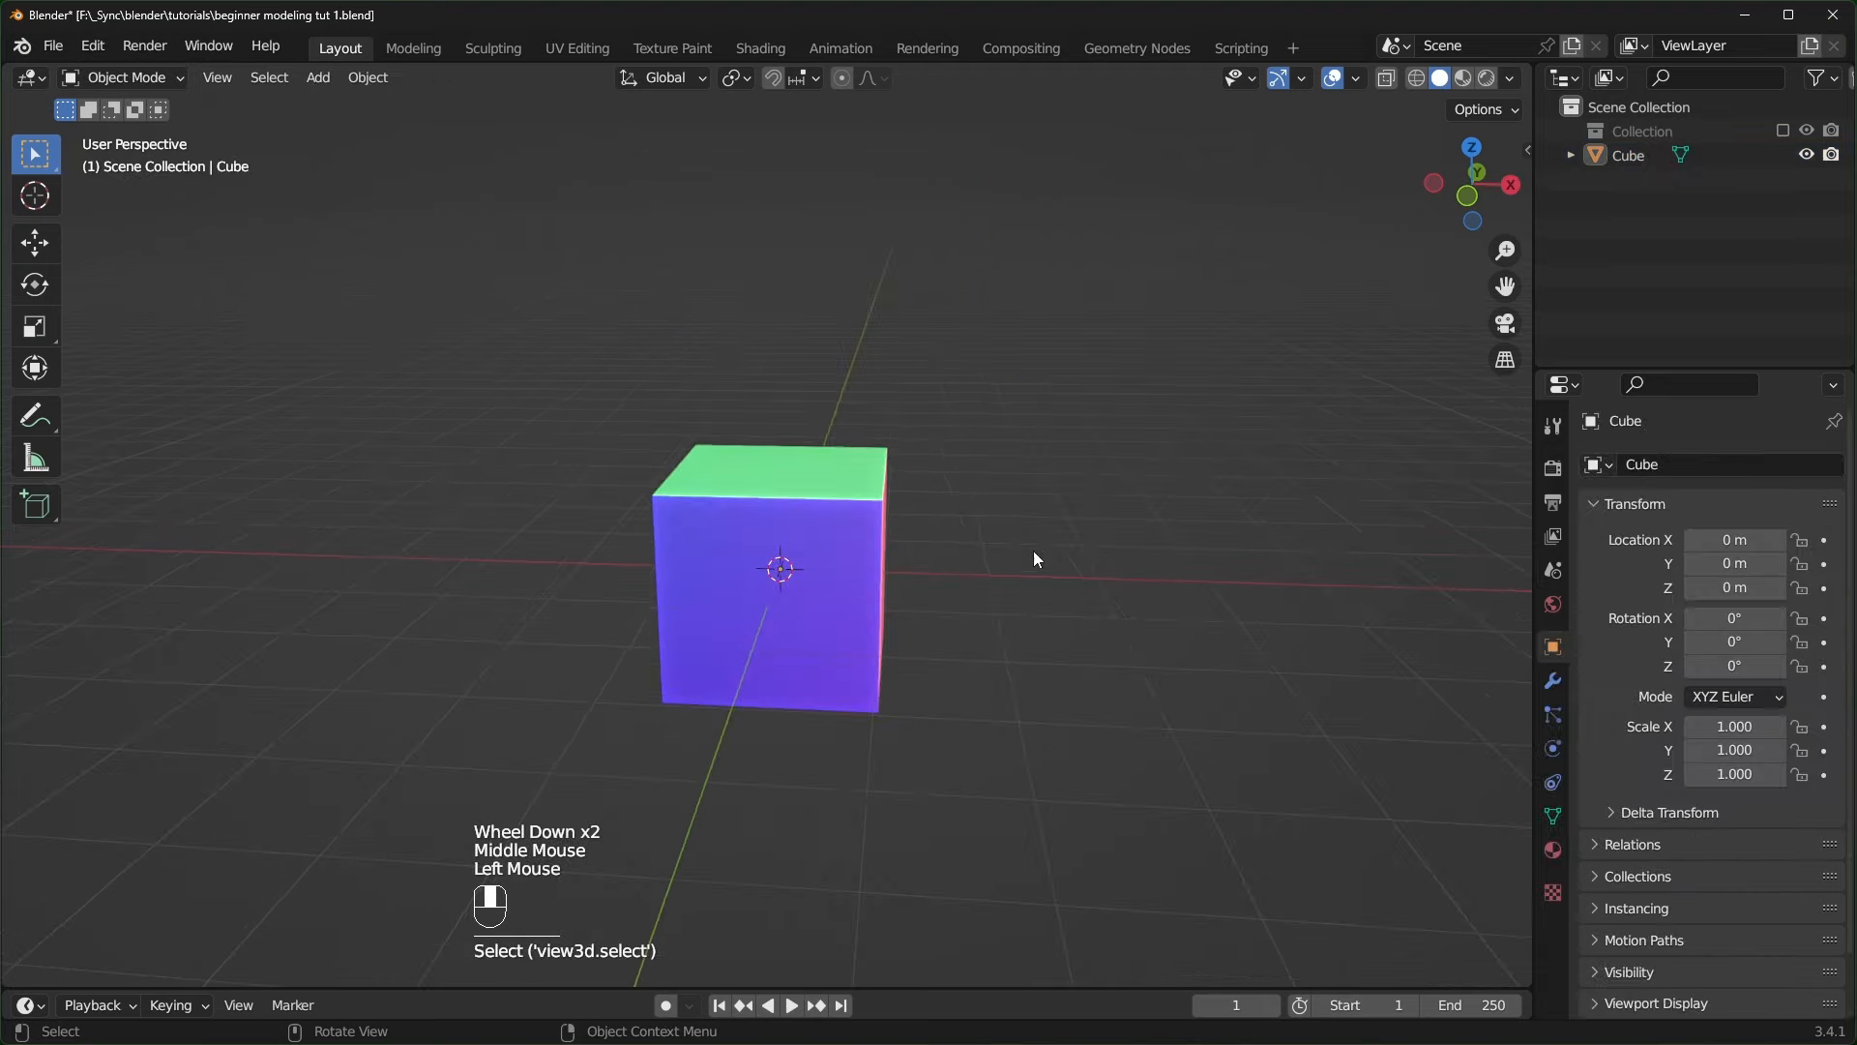
- Enter Edit Mode on the remaining cube and select its top corner vertices one after another
left_click(820, 485)
key("Tab")
middle_click_drag(1060, 526, 1011, 560)
scroll(1016, 539, "up", 2)
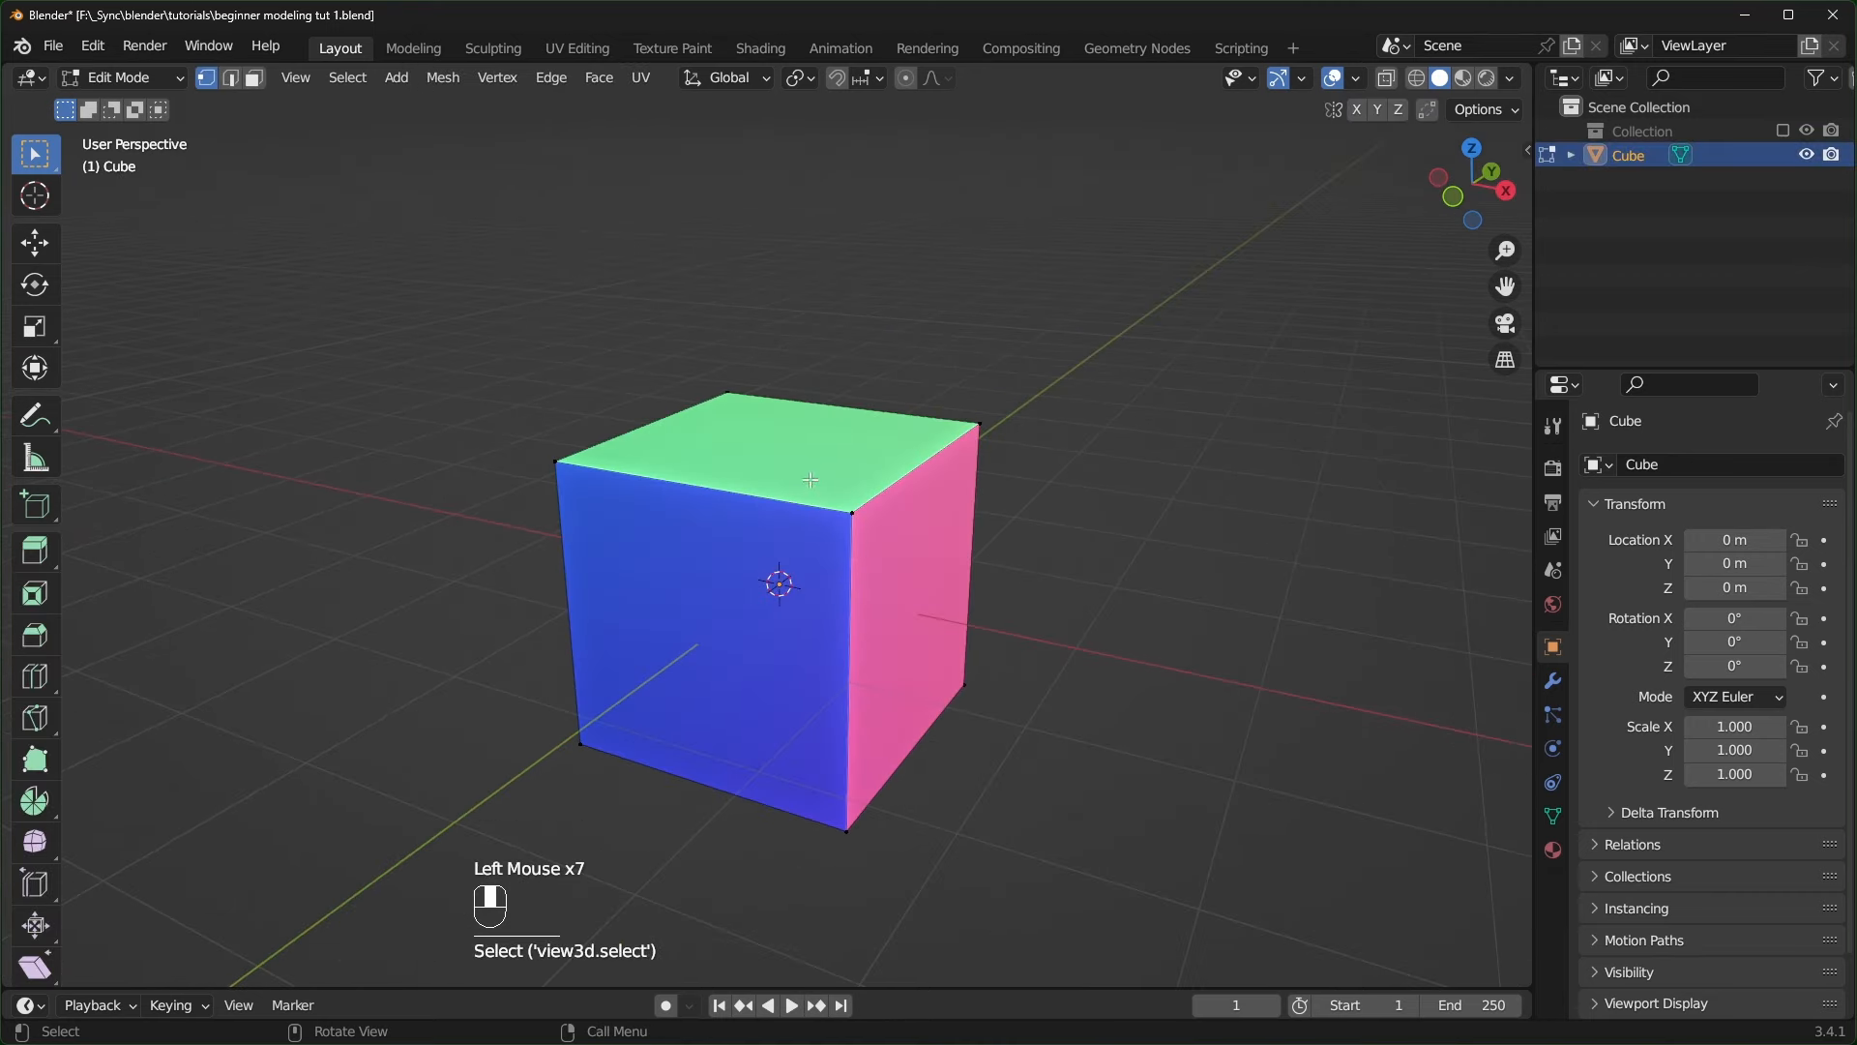
left_click_drag(815, 572, 895, 478)
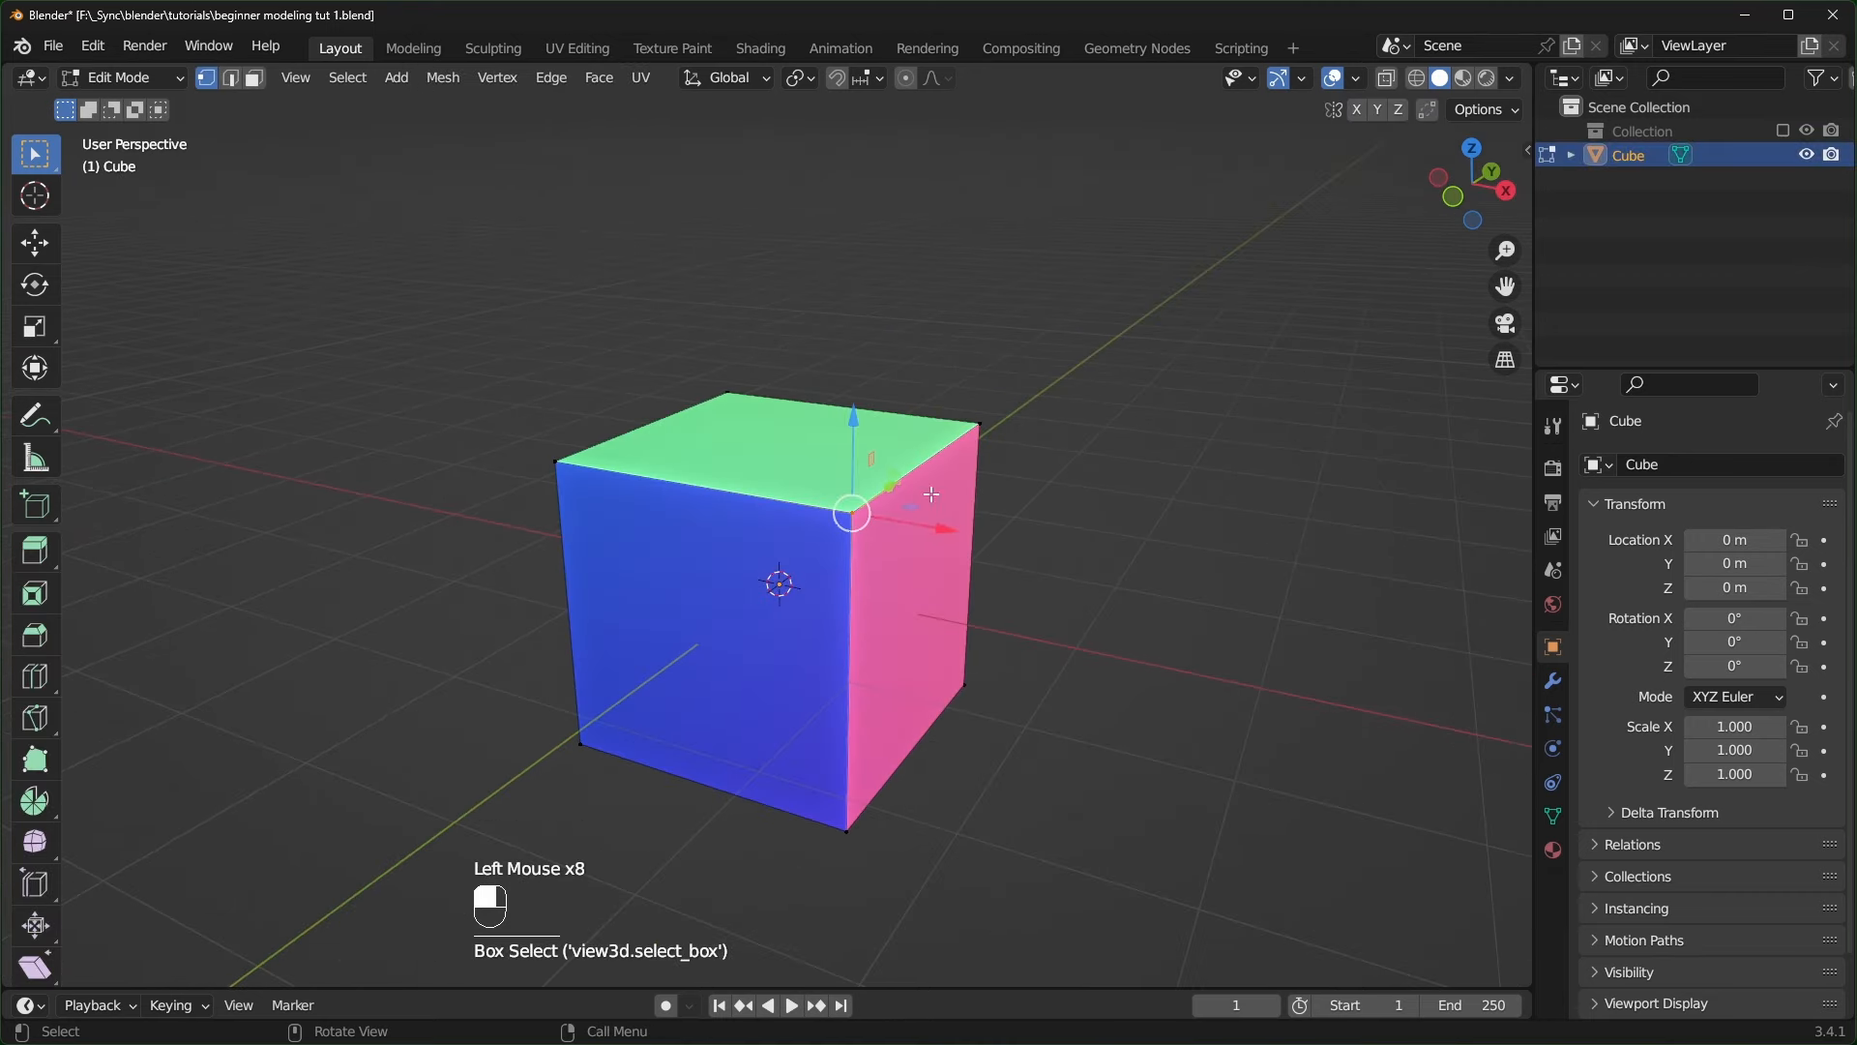
left_click_drag(950, 410, 997, 447)
left_click_drag(687, 354, 755, 410)
left_click_drag(817, 502, 996, 574)
- Try moving the front top corner vertex, then try scaling and rotating the cube's top vertices
key("g")
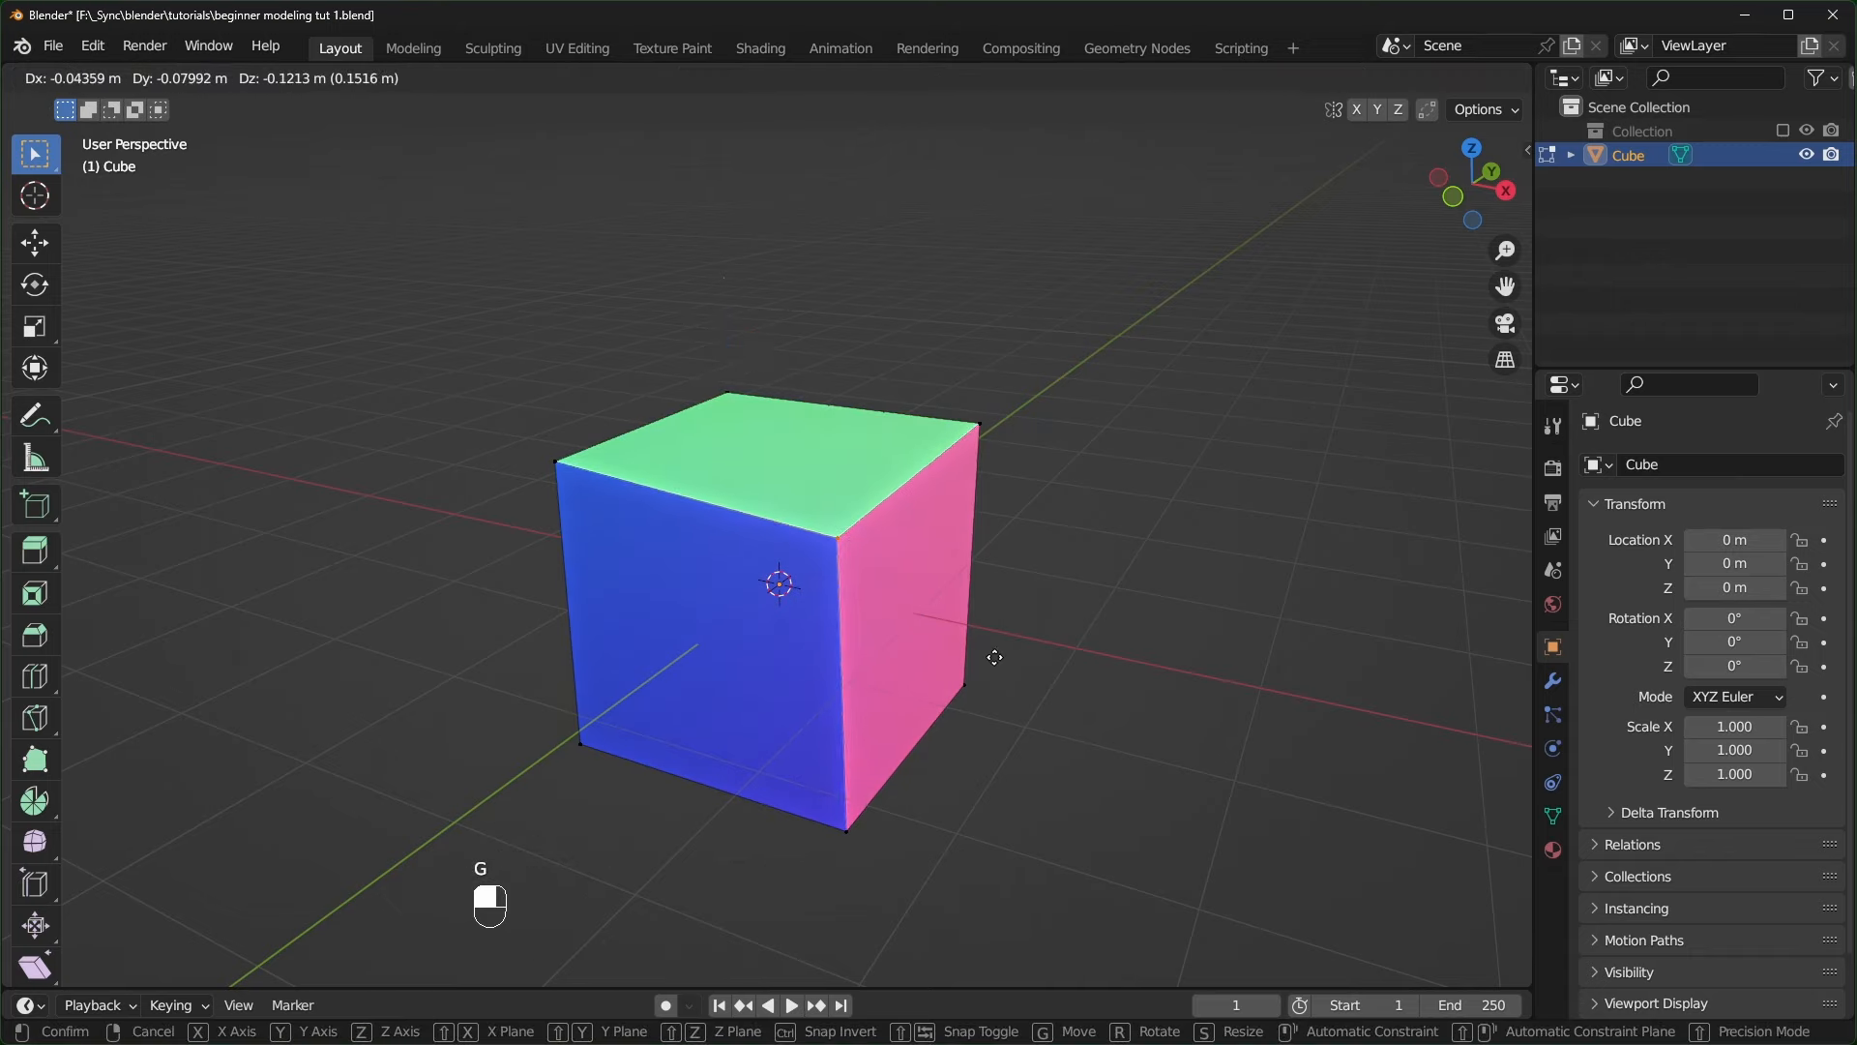
left_click(987, 651)
left_click_drag(637, 308, 1105, 557)
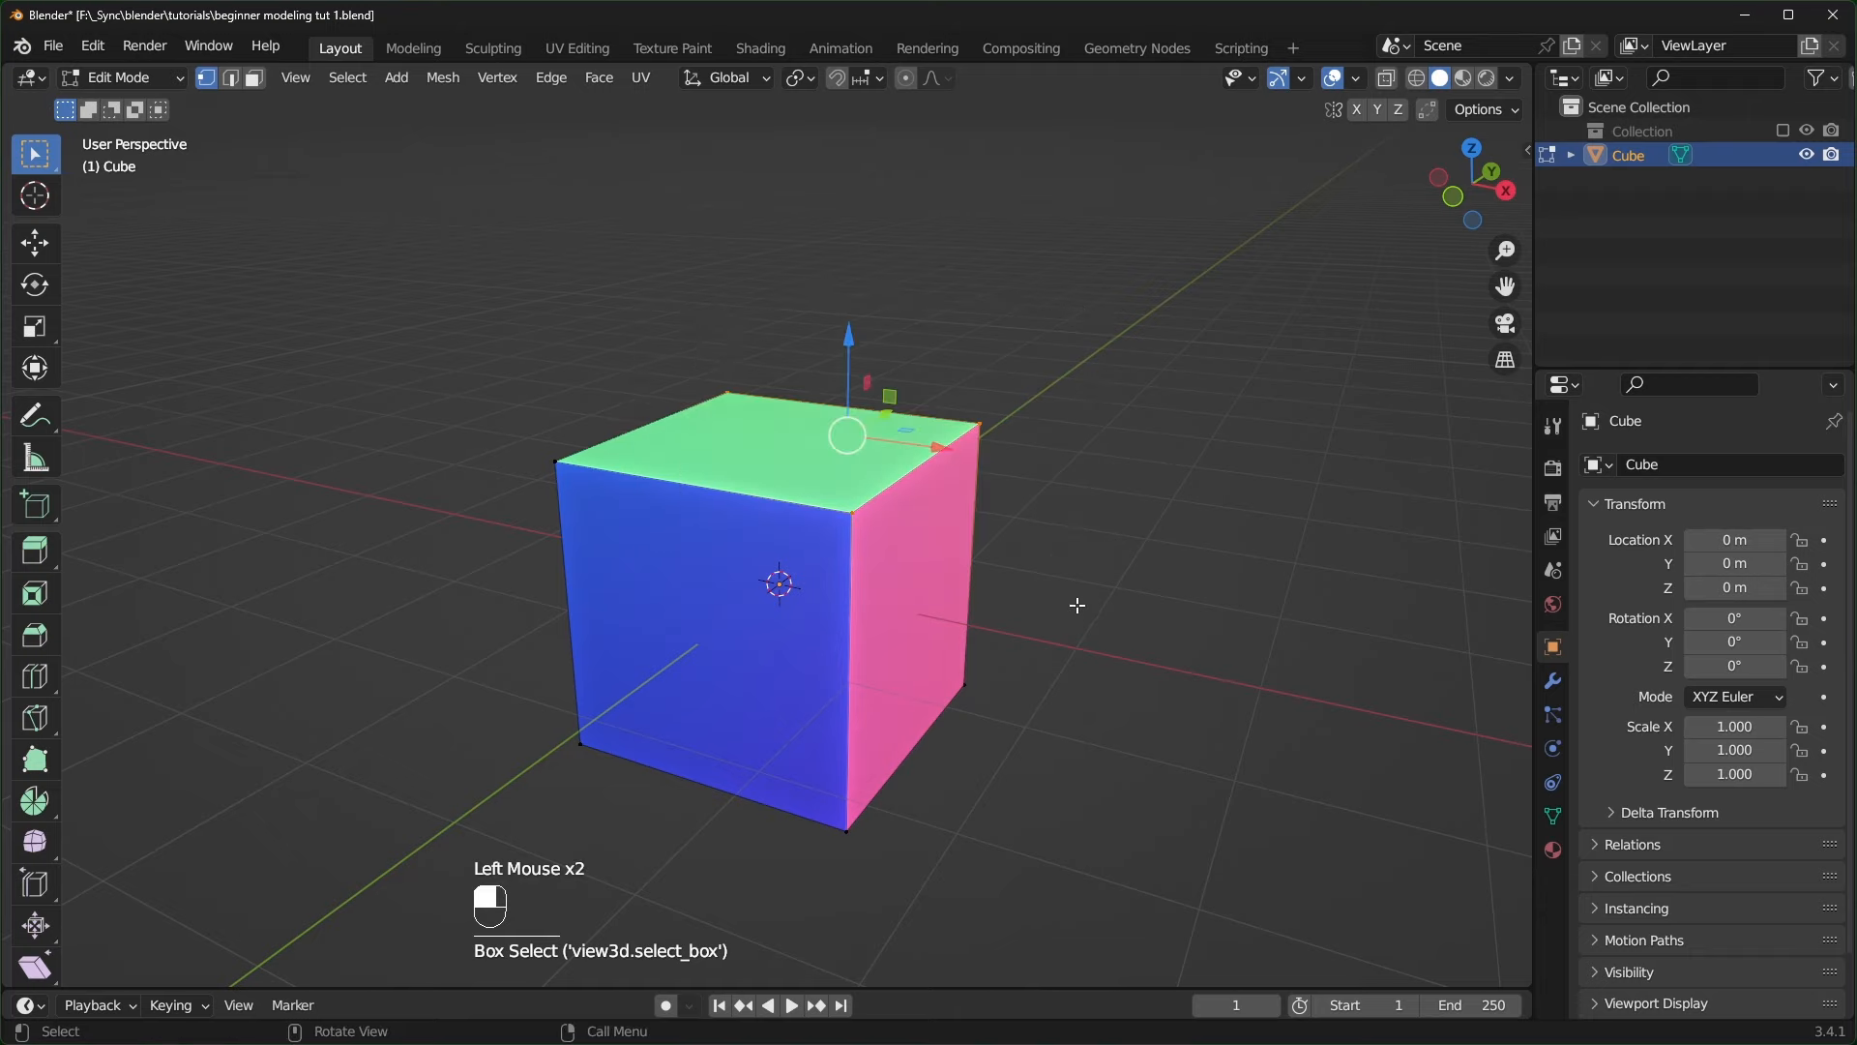
key("s")
key("r")
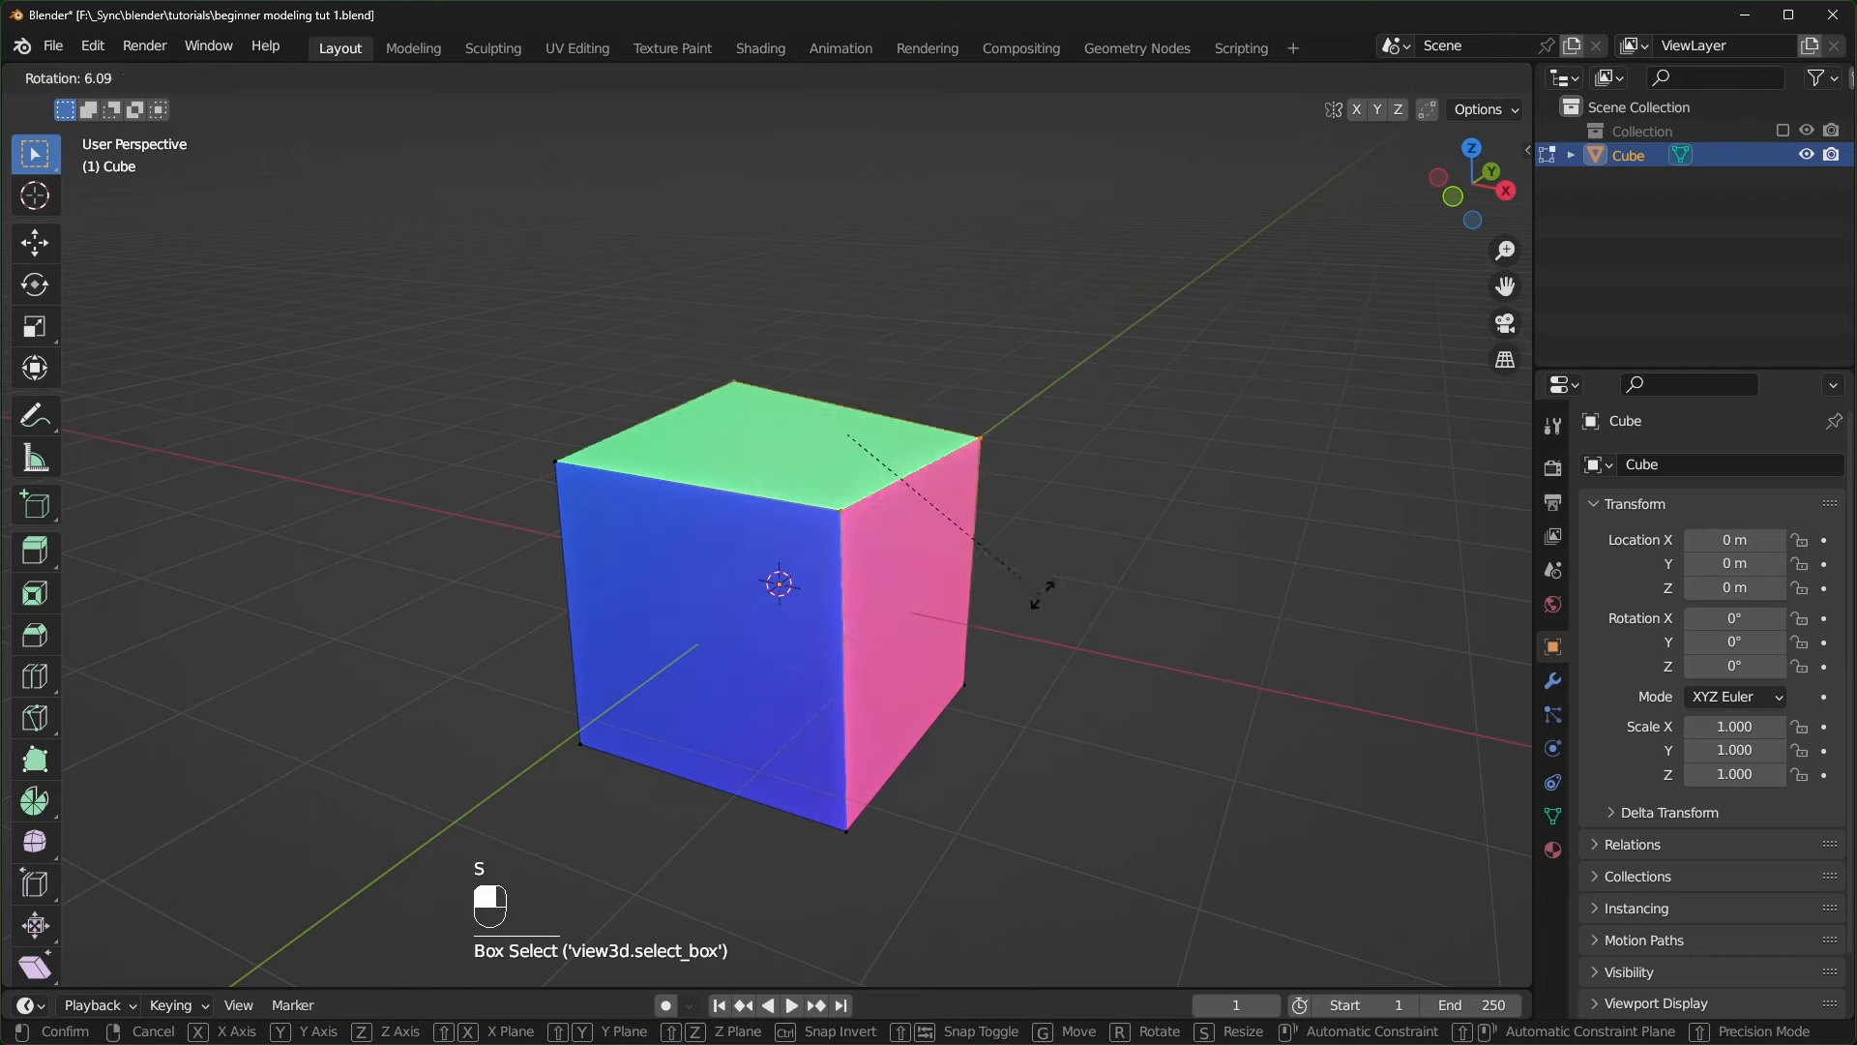
left_click(967, 548)
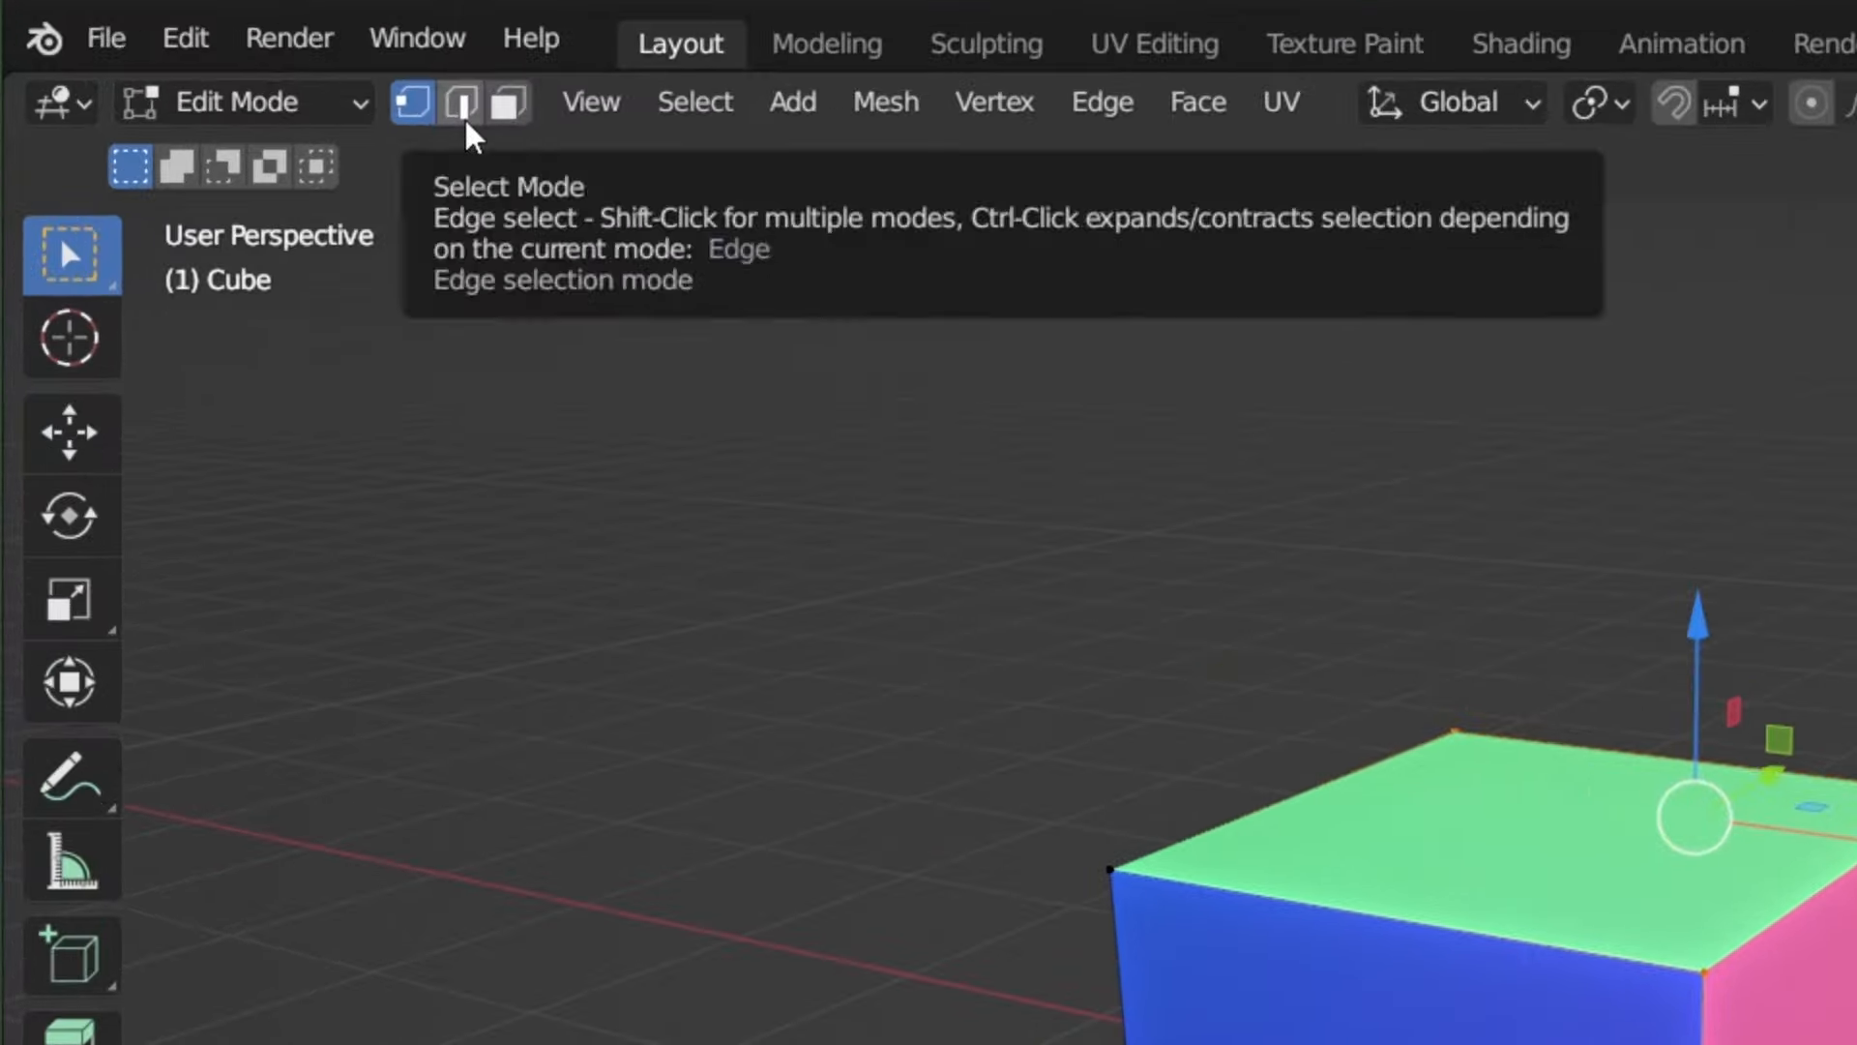
- Cycle through the vertex, edge and face selection modes, ending in edge selection mode
left_click(231, 81)
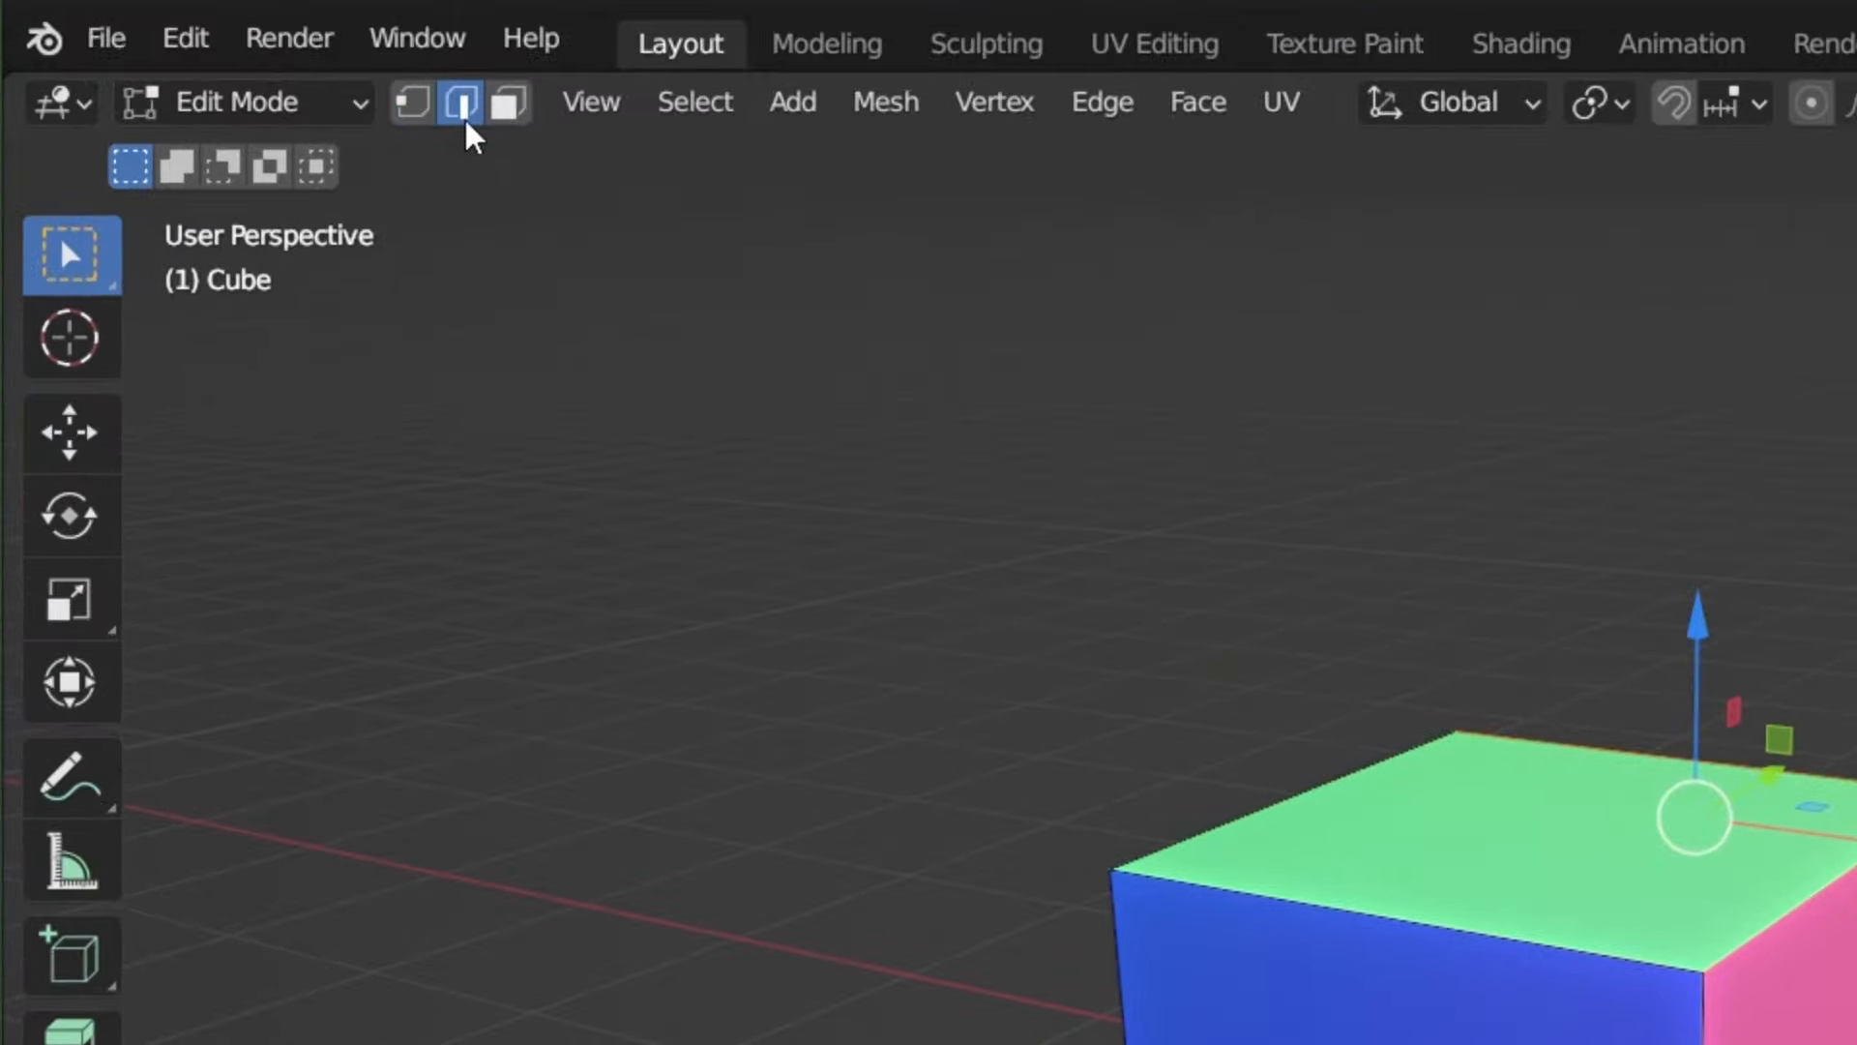
left_click(503, 108)
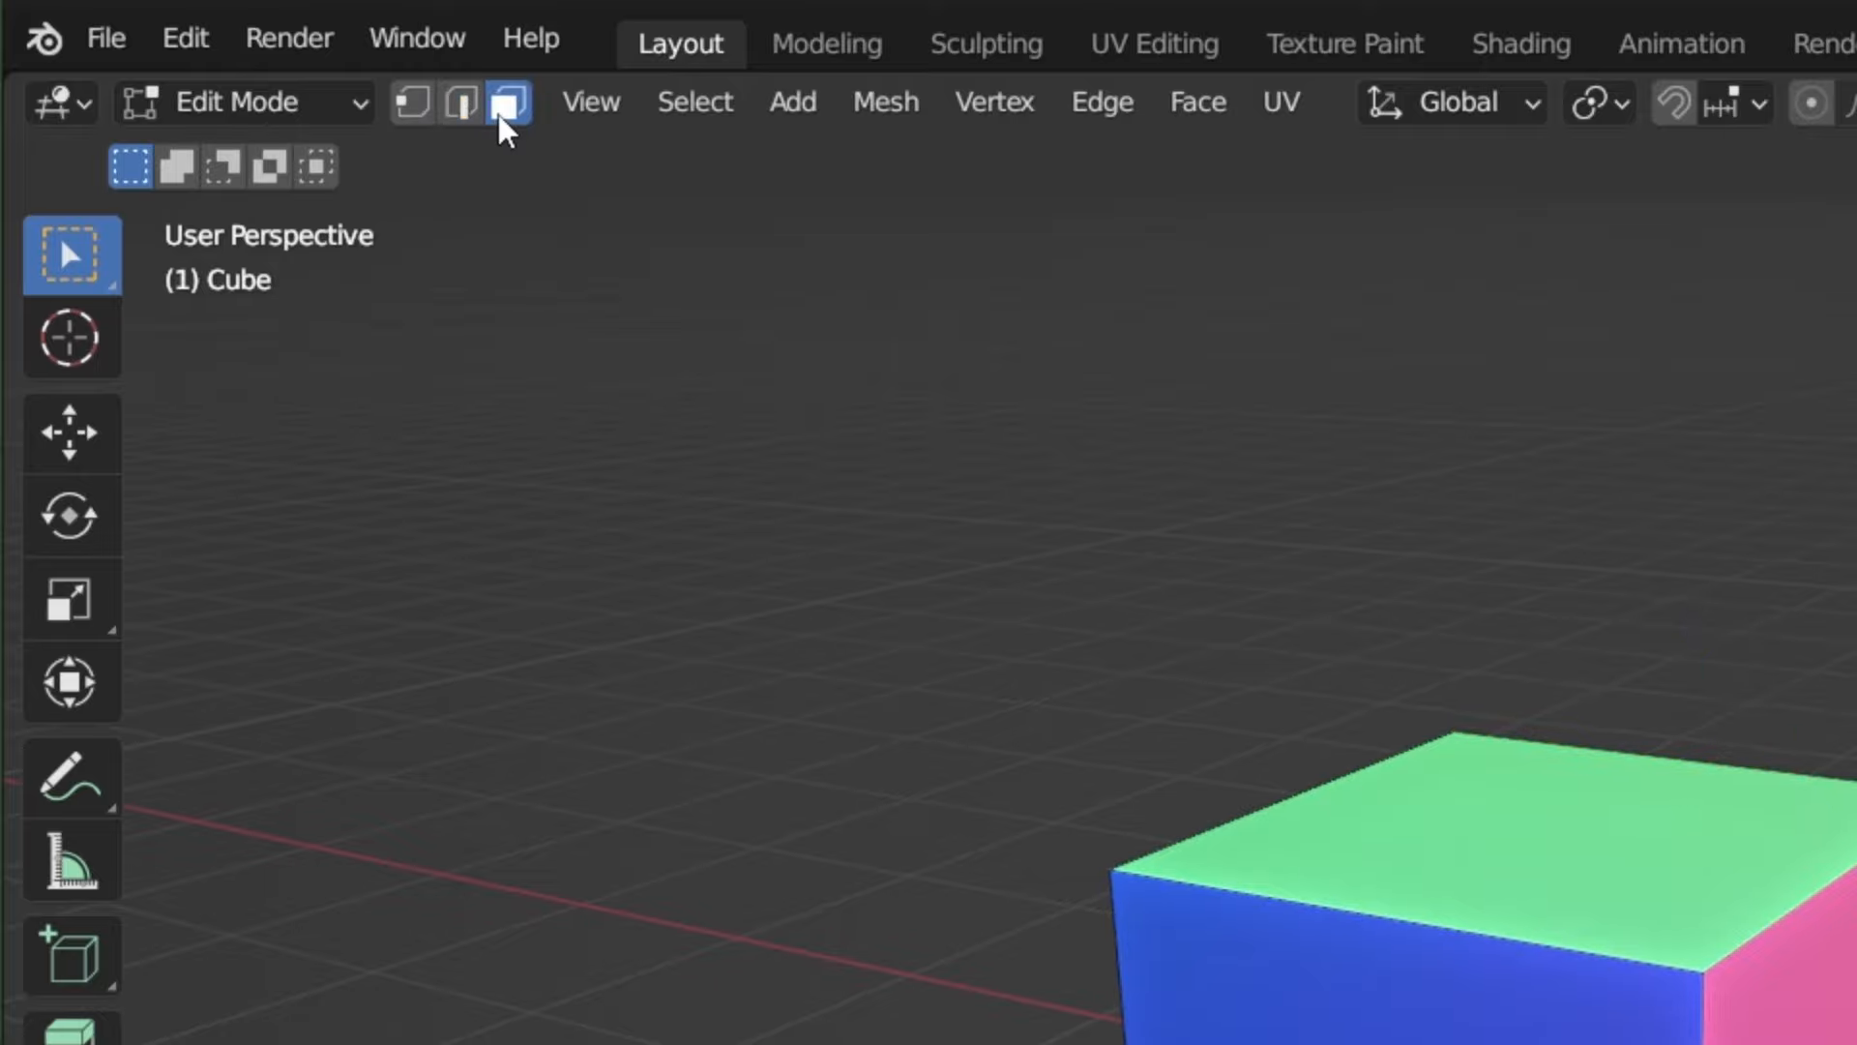
key("1")
key("2")
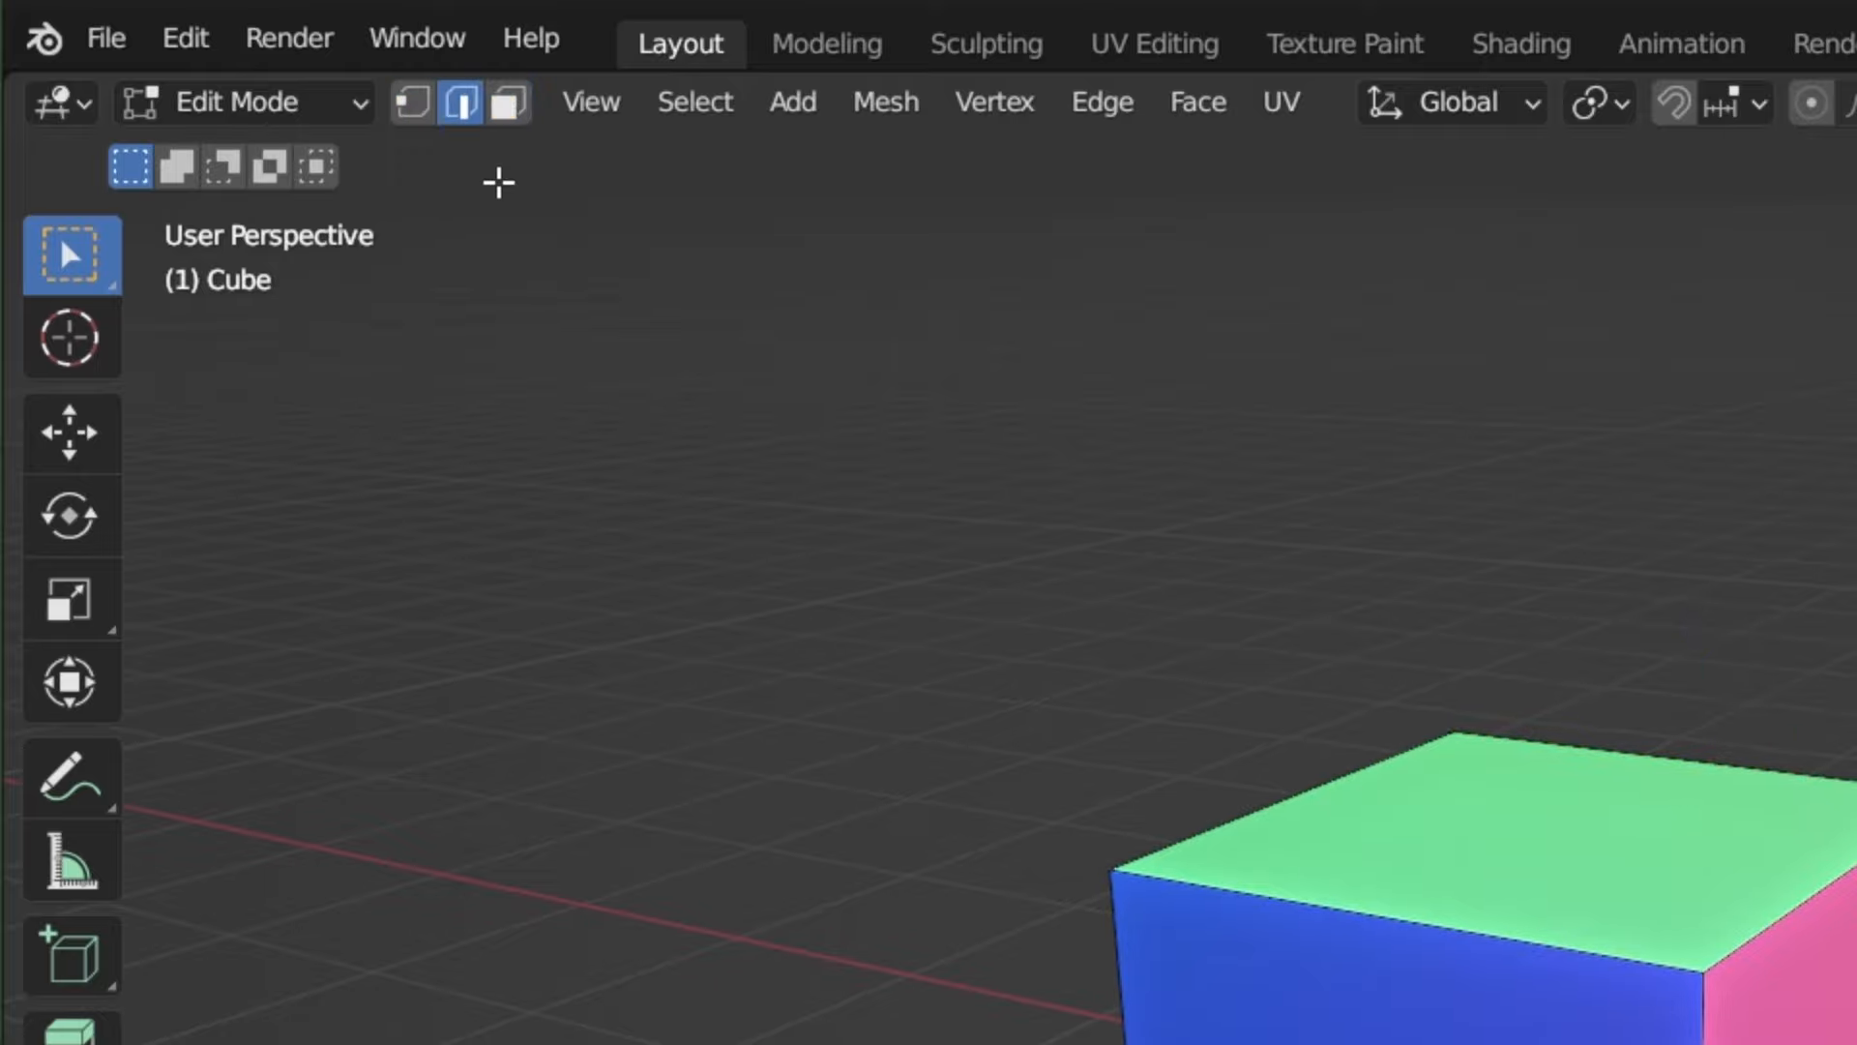
key("3")
key("2")
- Select different edges of the cube one at a time, including the top edges bordering the front and side faces
scroll(952, 581, "up", 2)
middle_click_drag(928, 571, 952, 581)
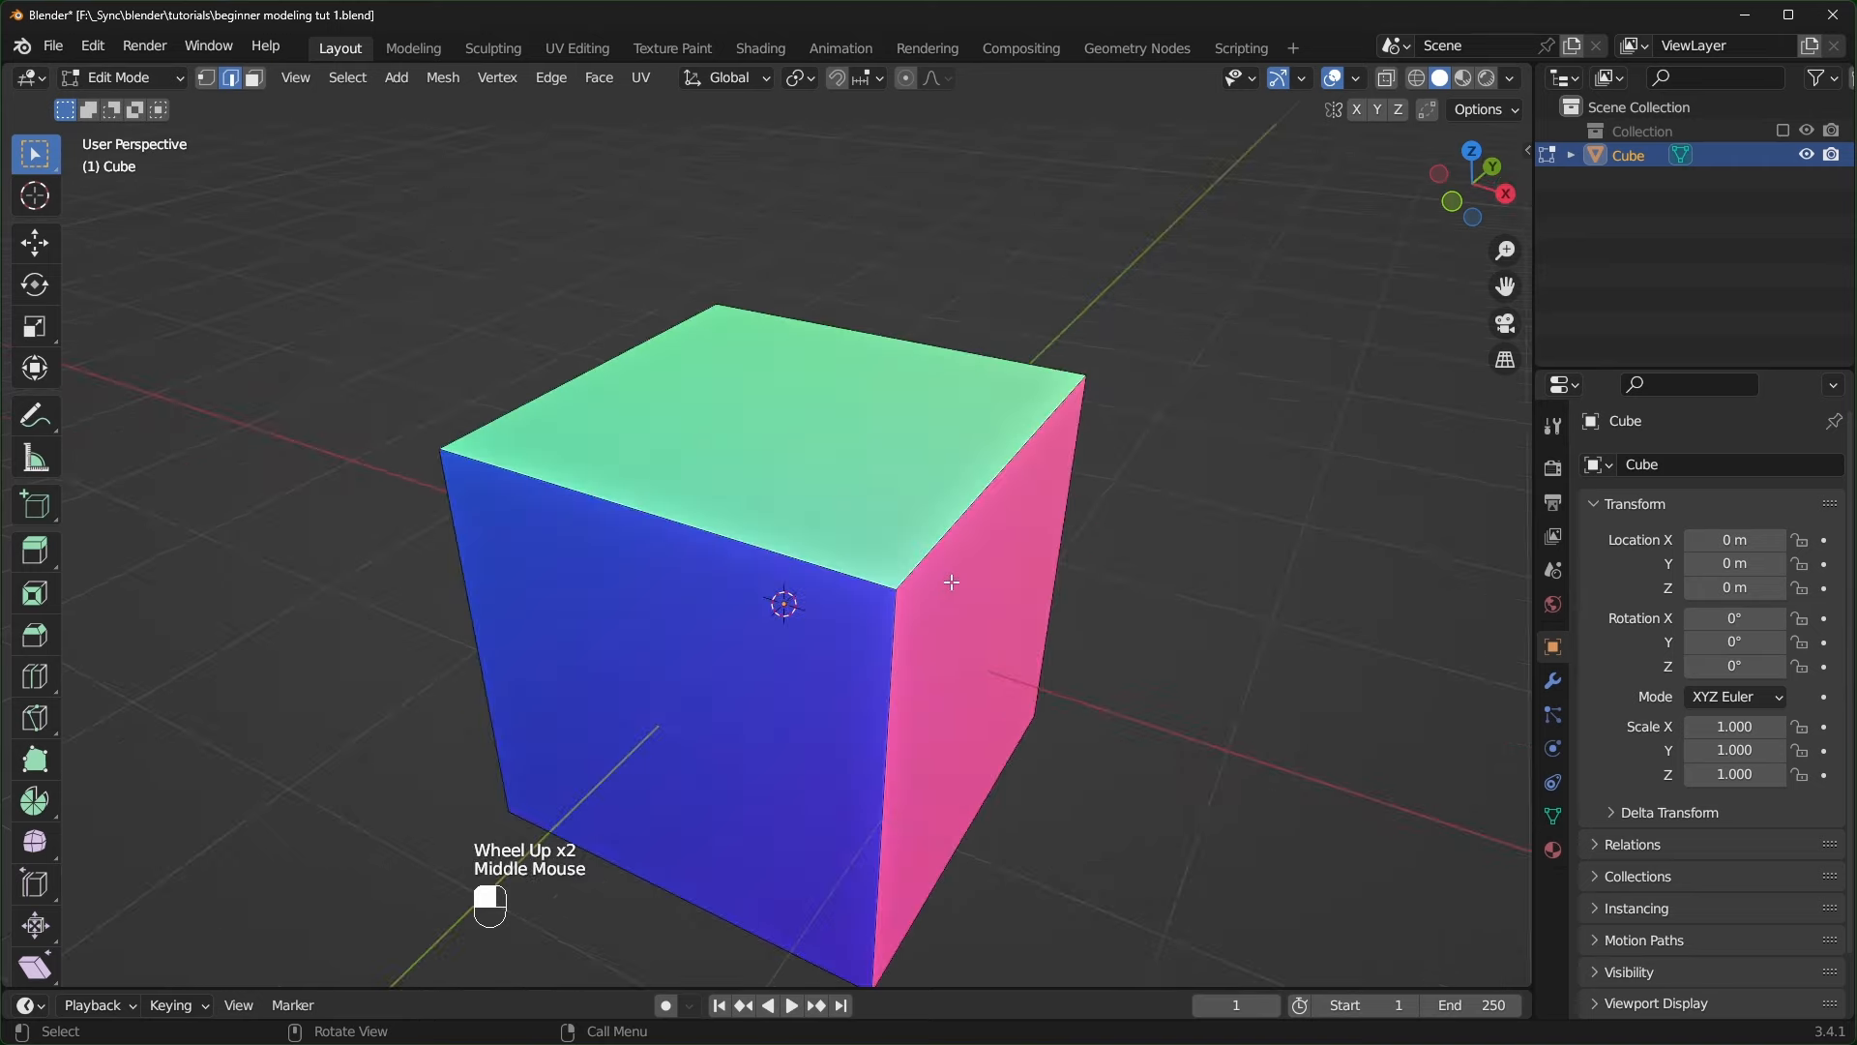
left_click(973, 504)
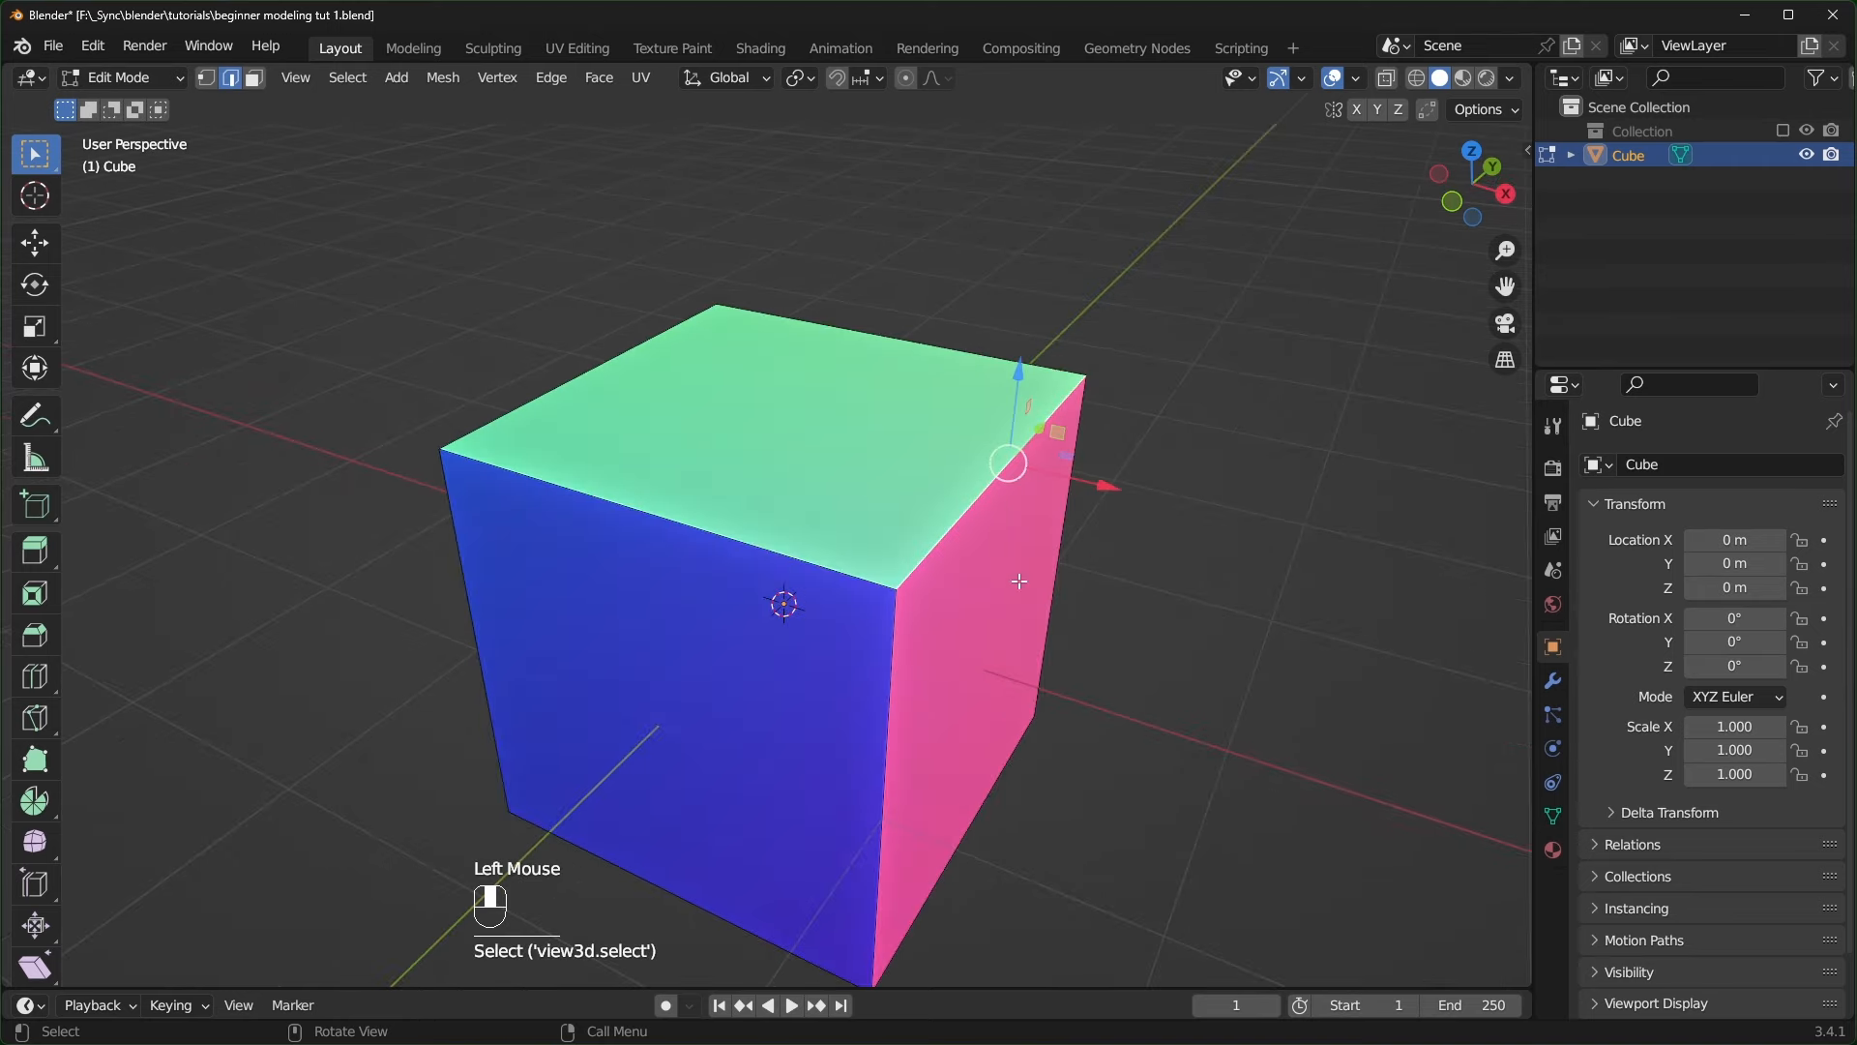
middle_click_drag(1074, 592, 1015, 599)
left_click(653, 513)
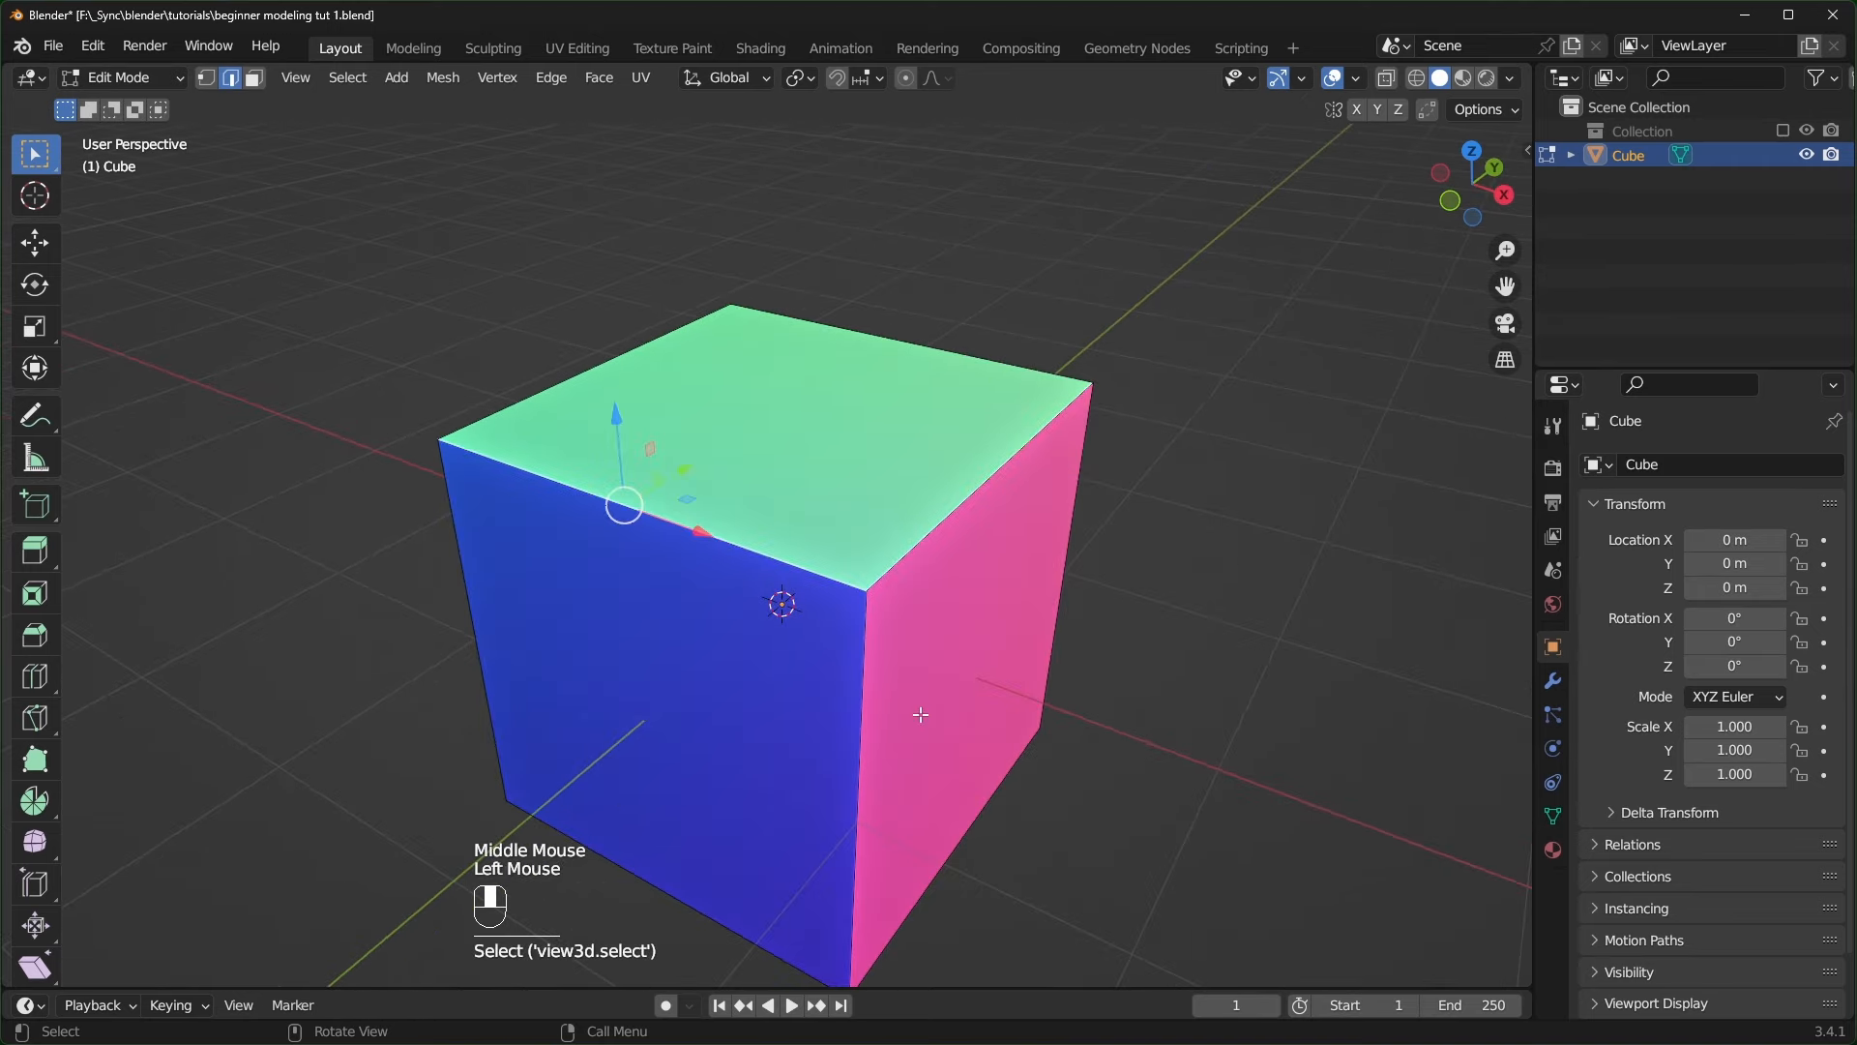
left_click(883, 671)
left_click(928, 542)
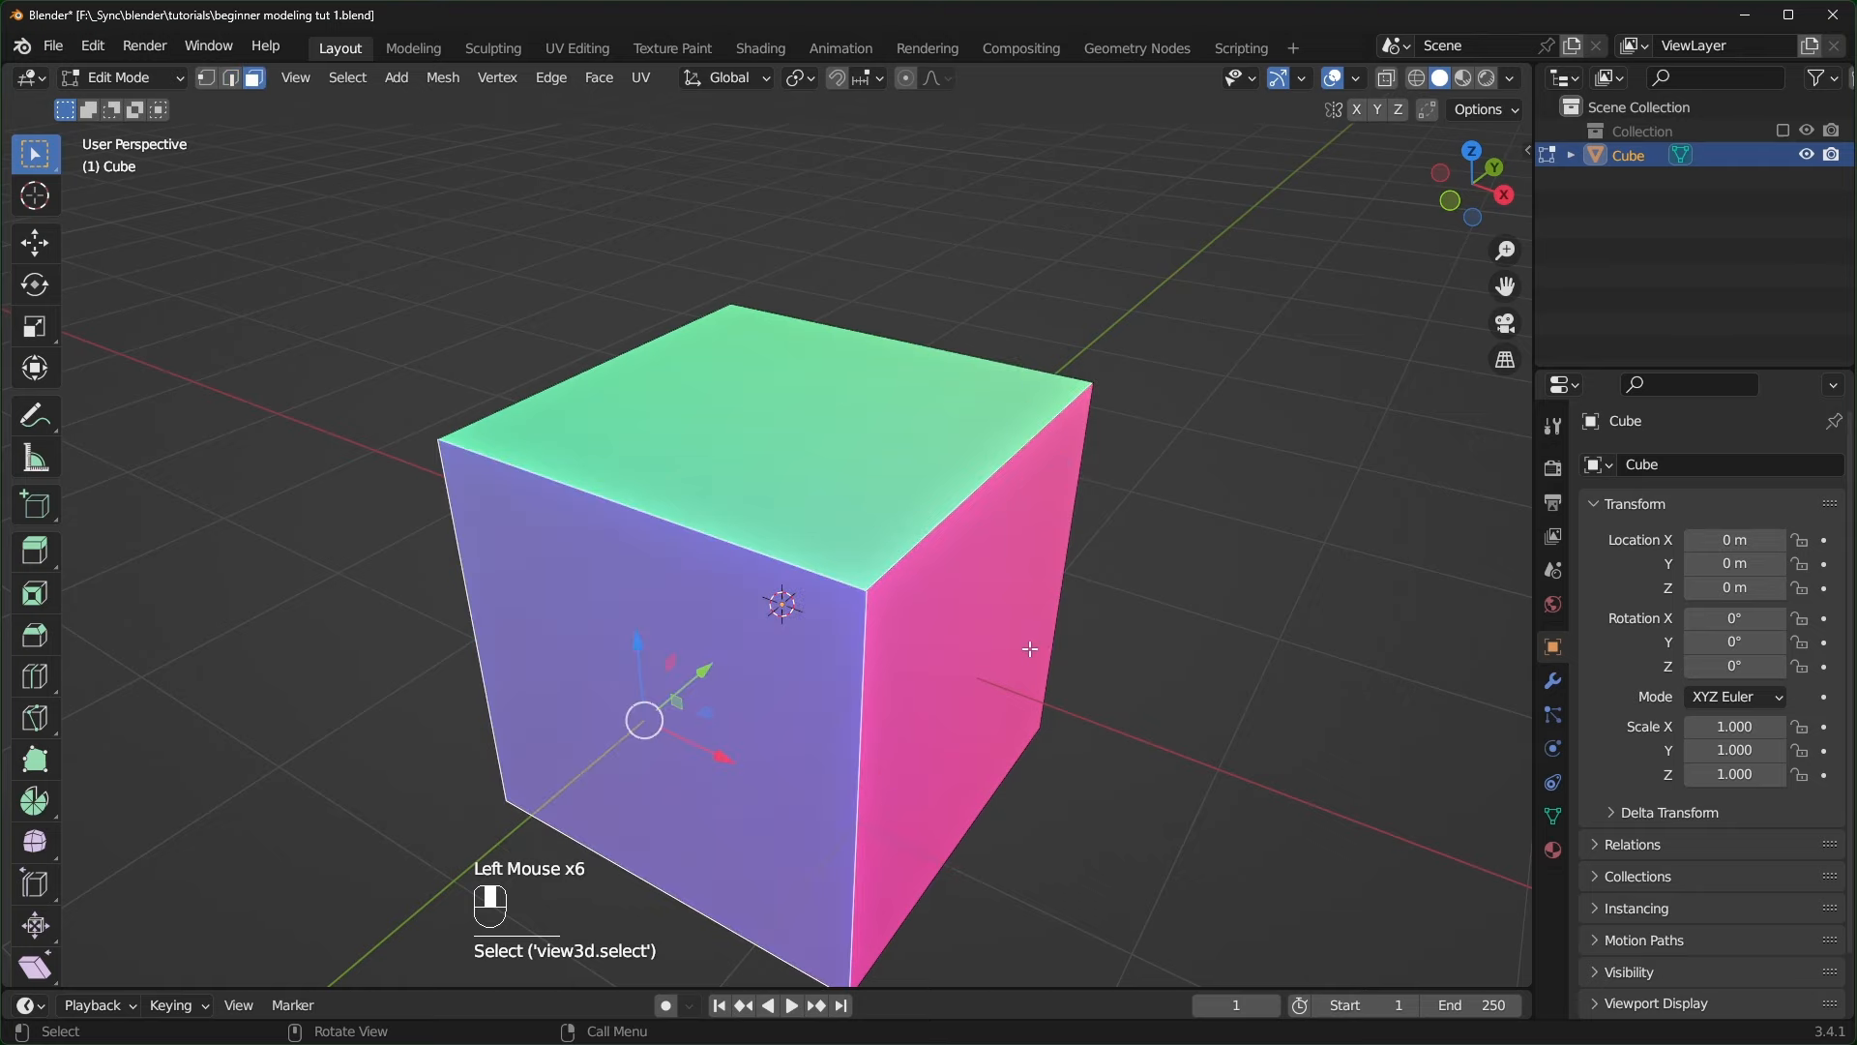
- In face selection mode, select the cube's front, side and top faces in turn, ending on the pink side face
left_click(996, 664)
left_click(694, 685)
left_click(920, 679)
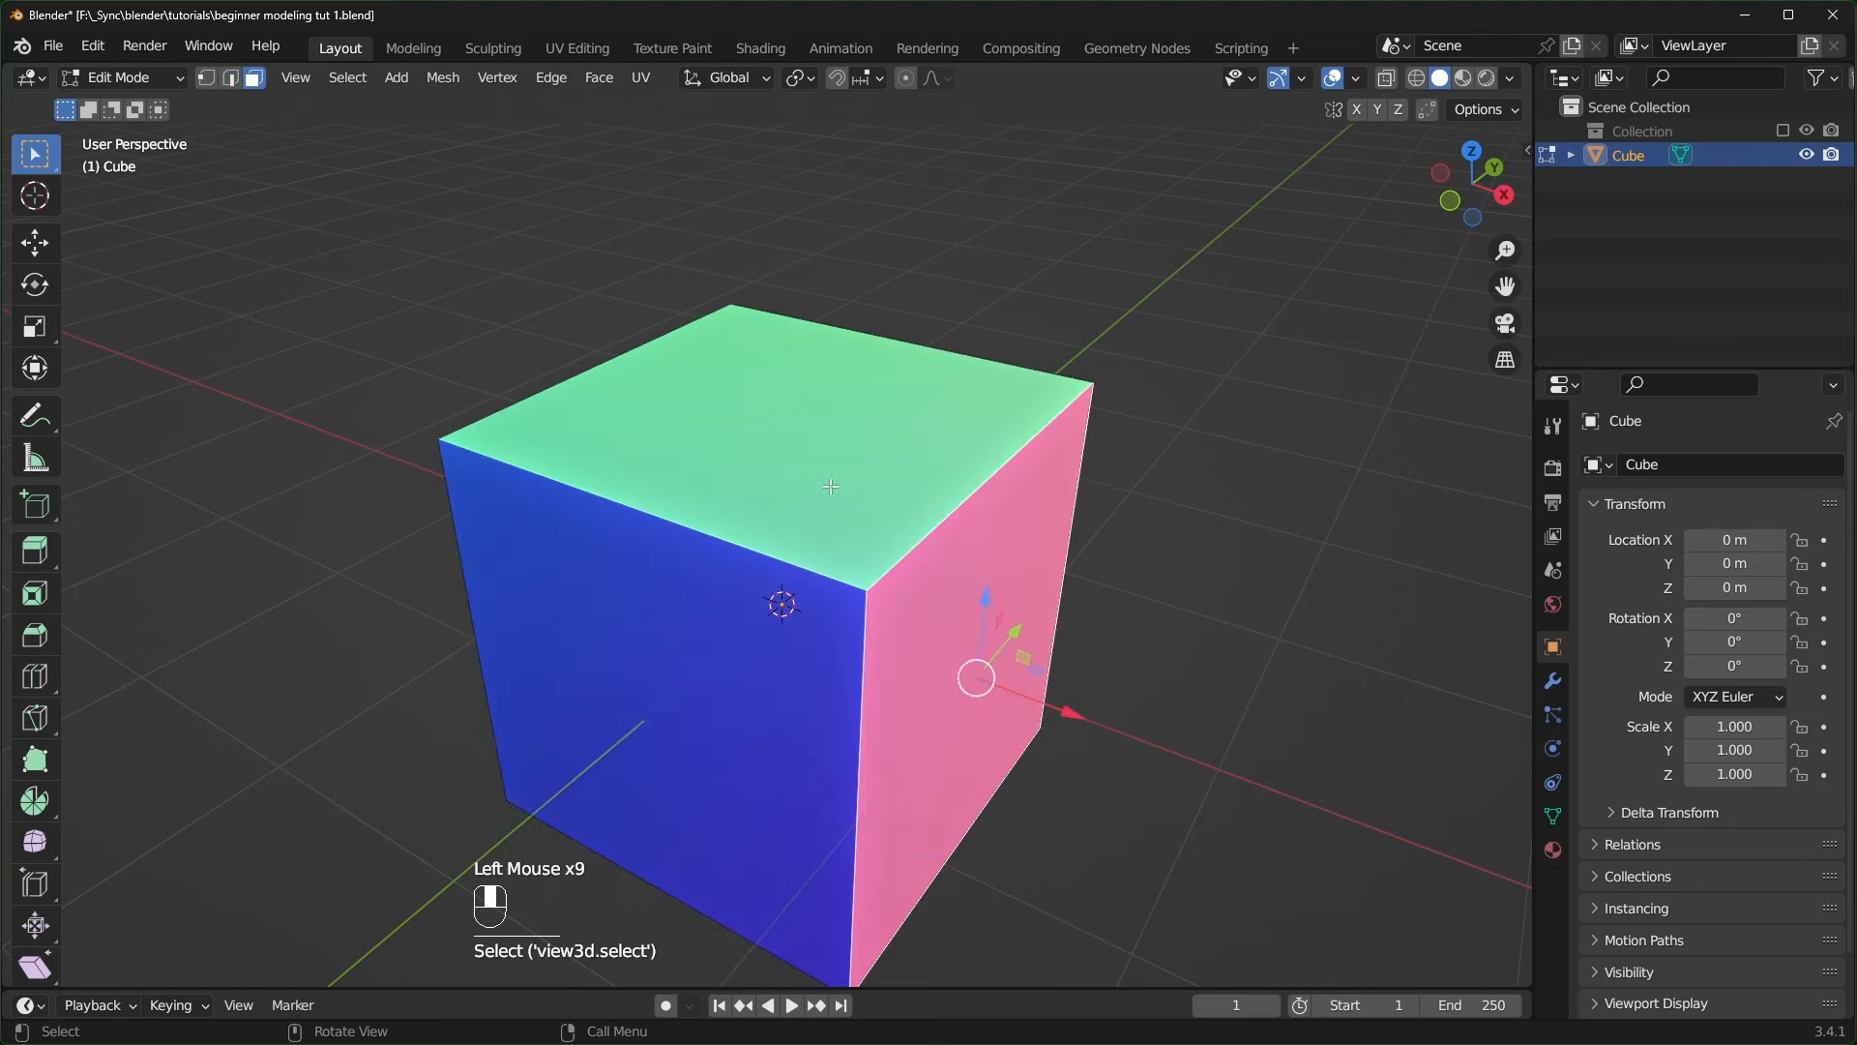
left_click(832, 498)
left_click(716, 700)
left_click(978, 705)
scroll(978, 705, "down", 2)
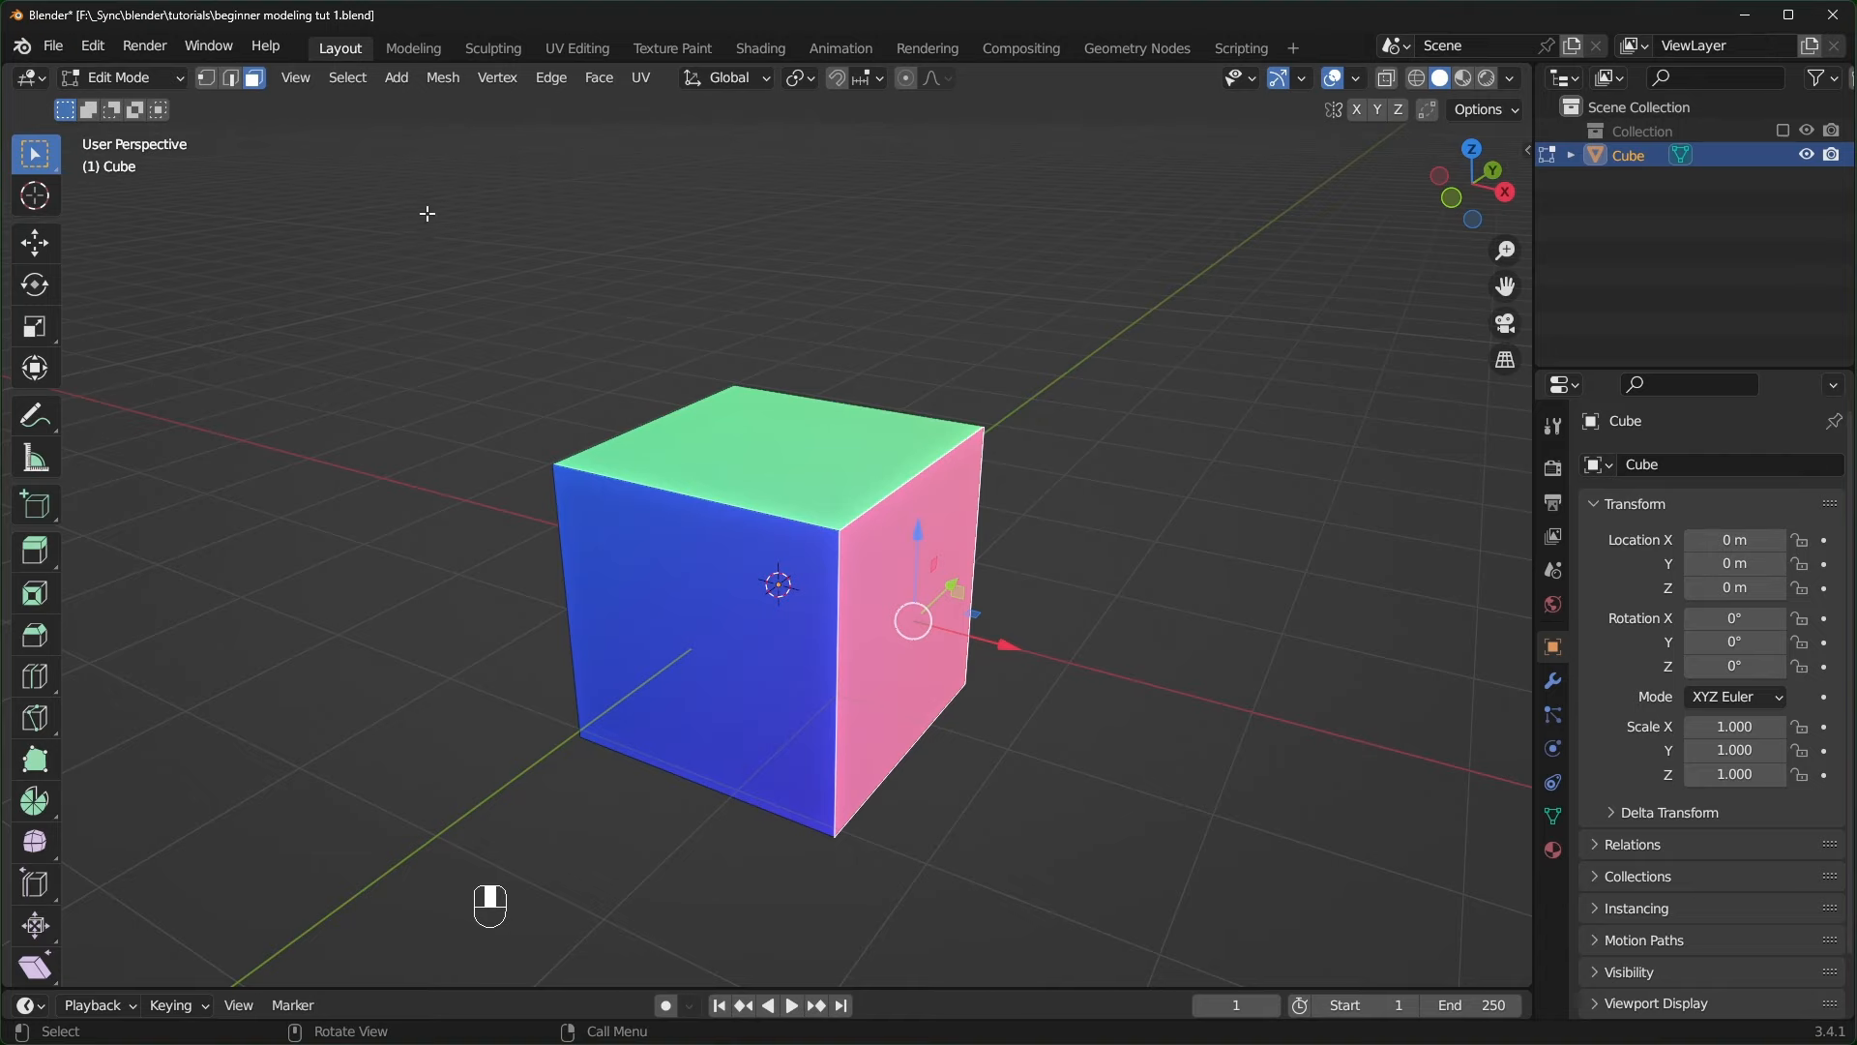
- Show the lists of vertex, edge and face operations available for the mesh
left_click(501, 81)
key("ctrl+v")
key("ctrl+e")
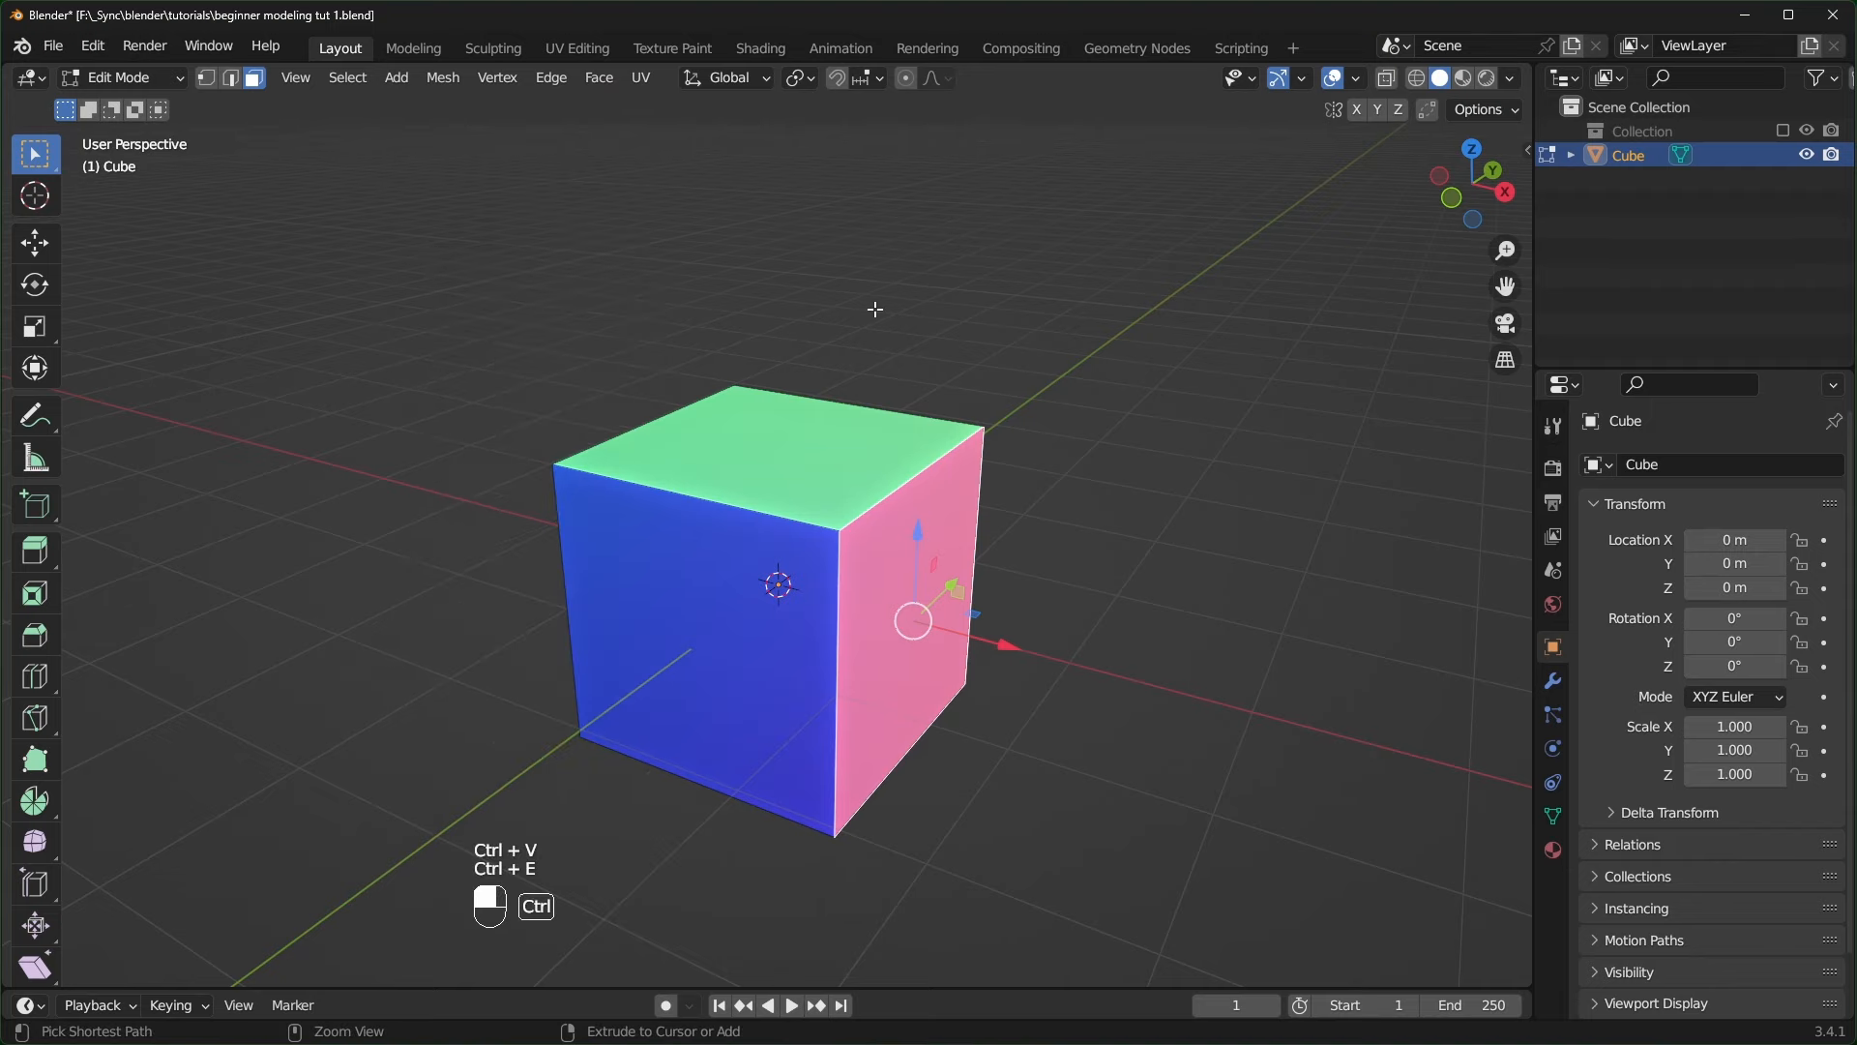
key("ctrl+f")
left_click(602, 80)
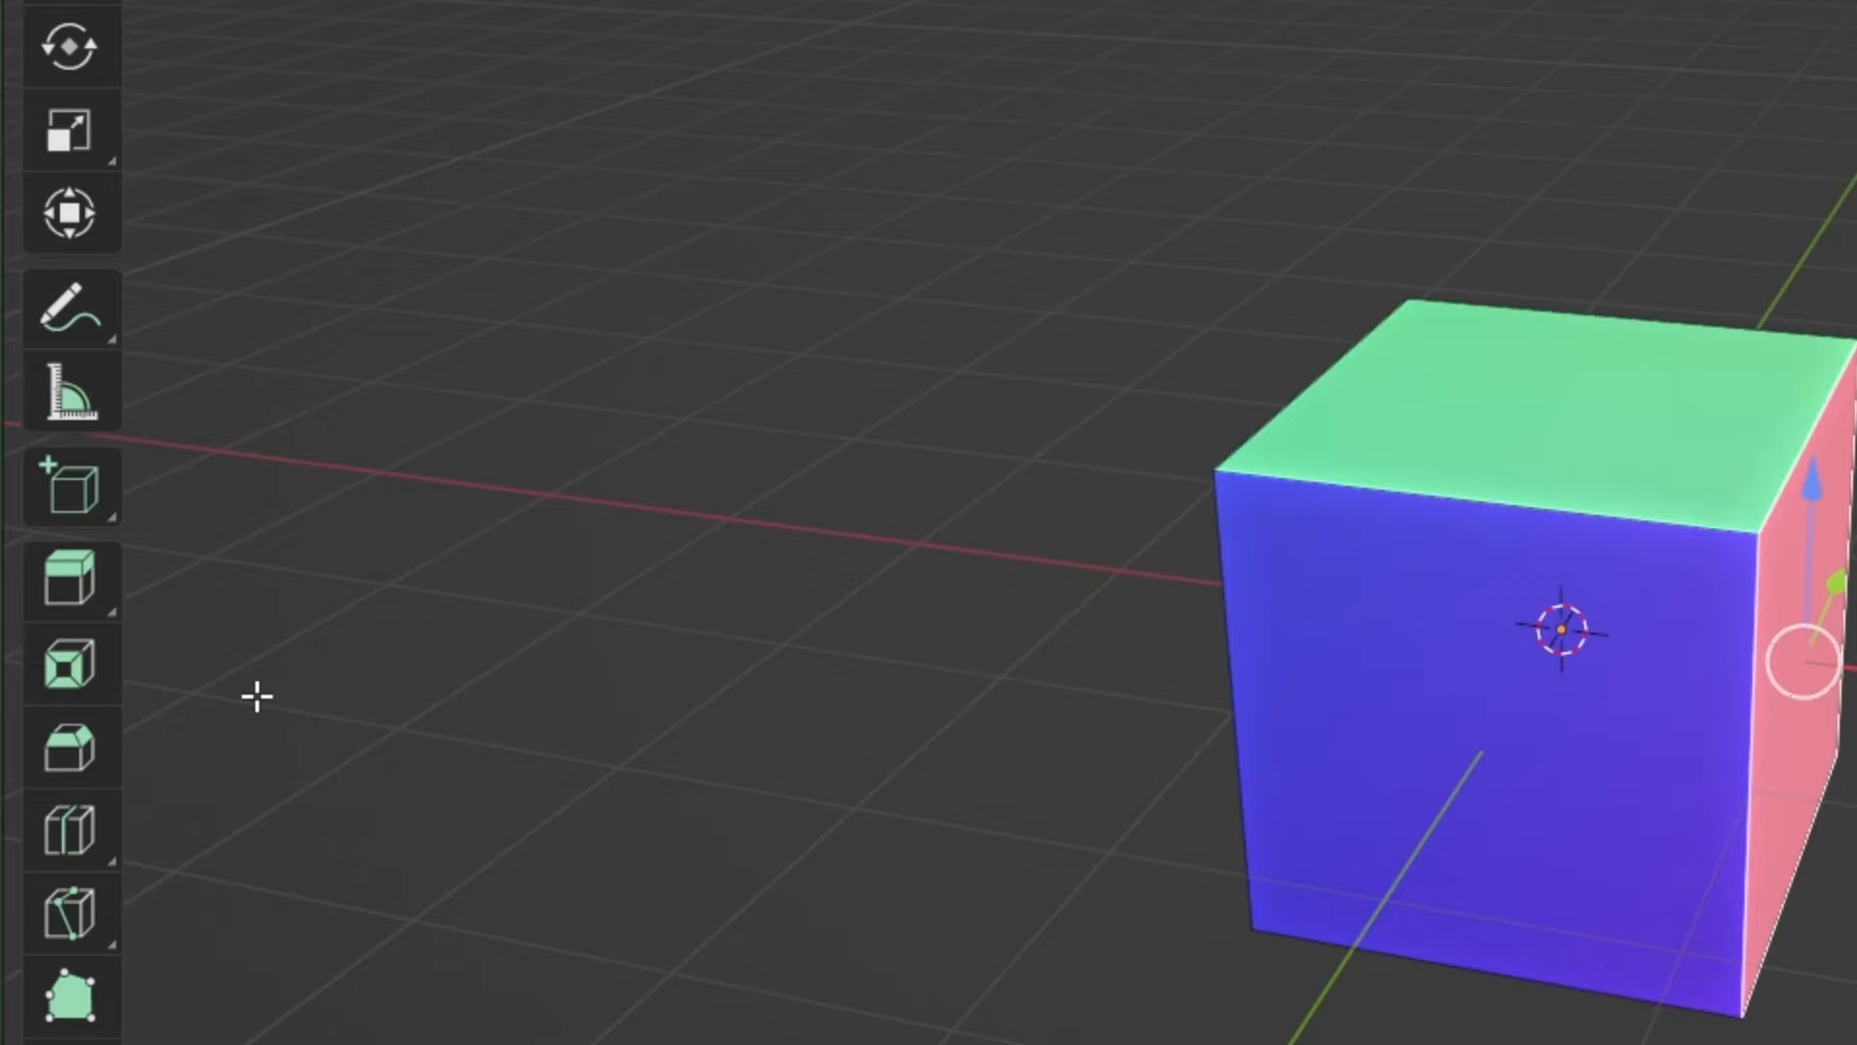
- Widen the toolbar to show the tool names and look through the lower modeling tools
left_click(89, 579)
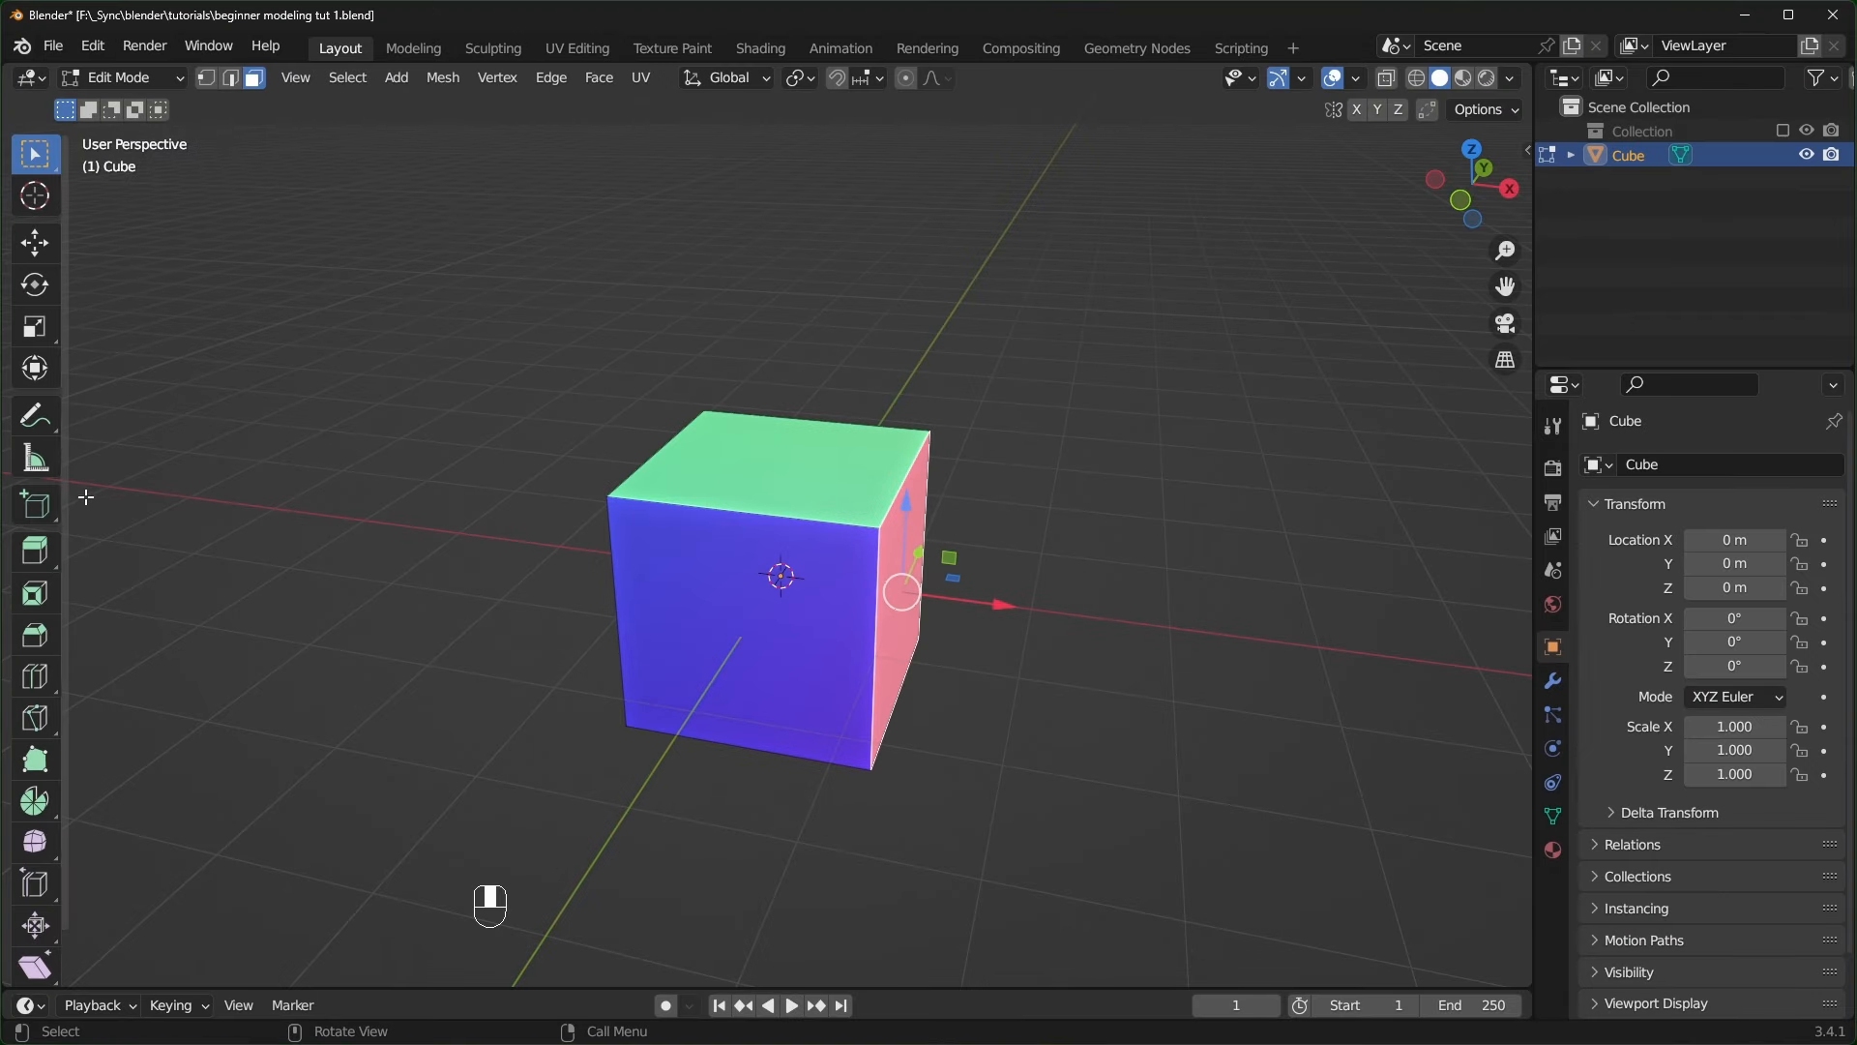
left_click_drag(61, 510, 141, 510)
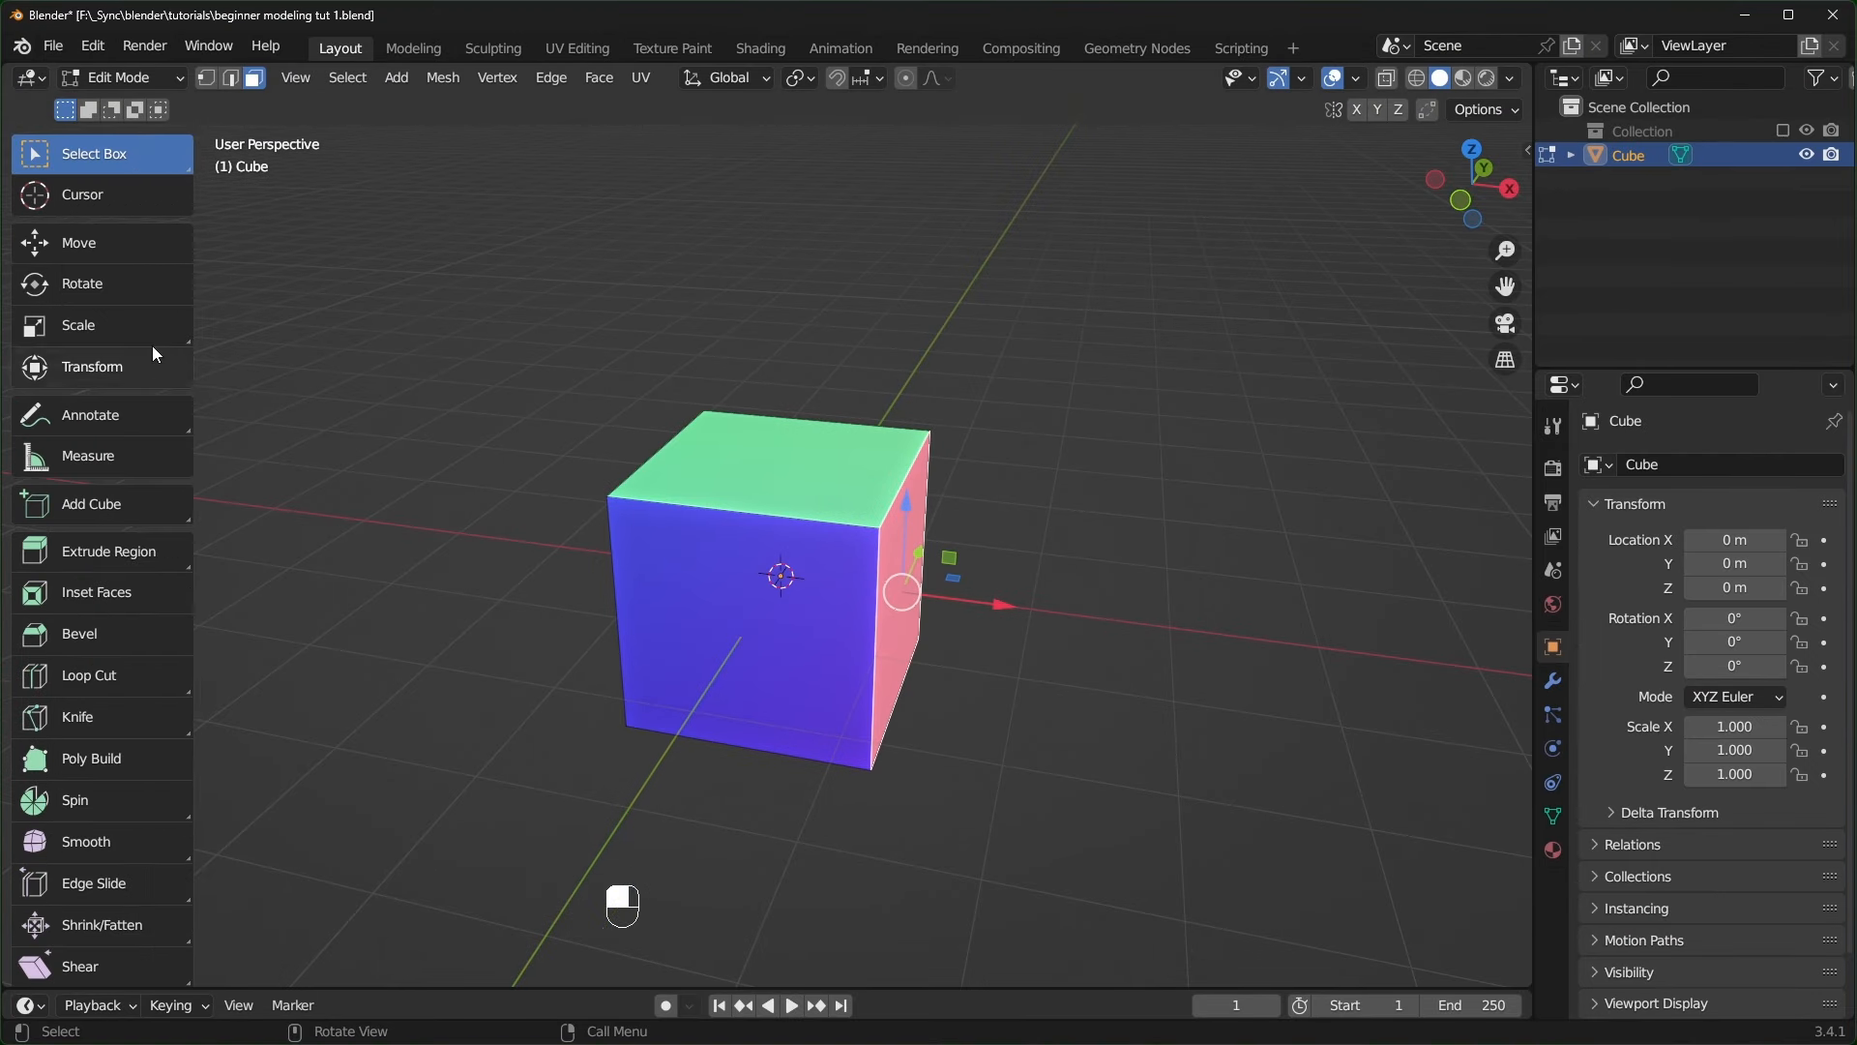
scroll(96, 668, "down", 3)
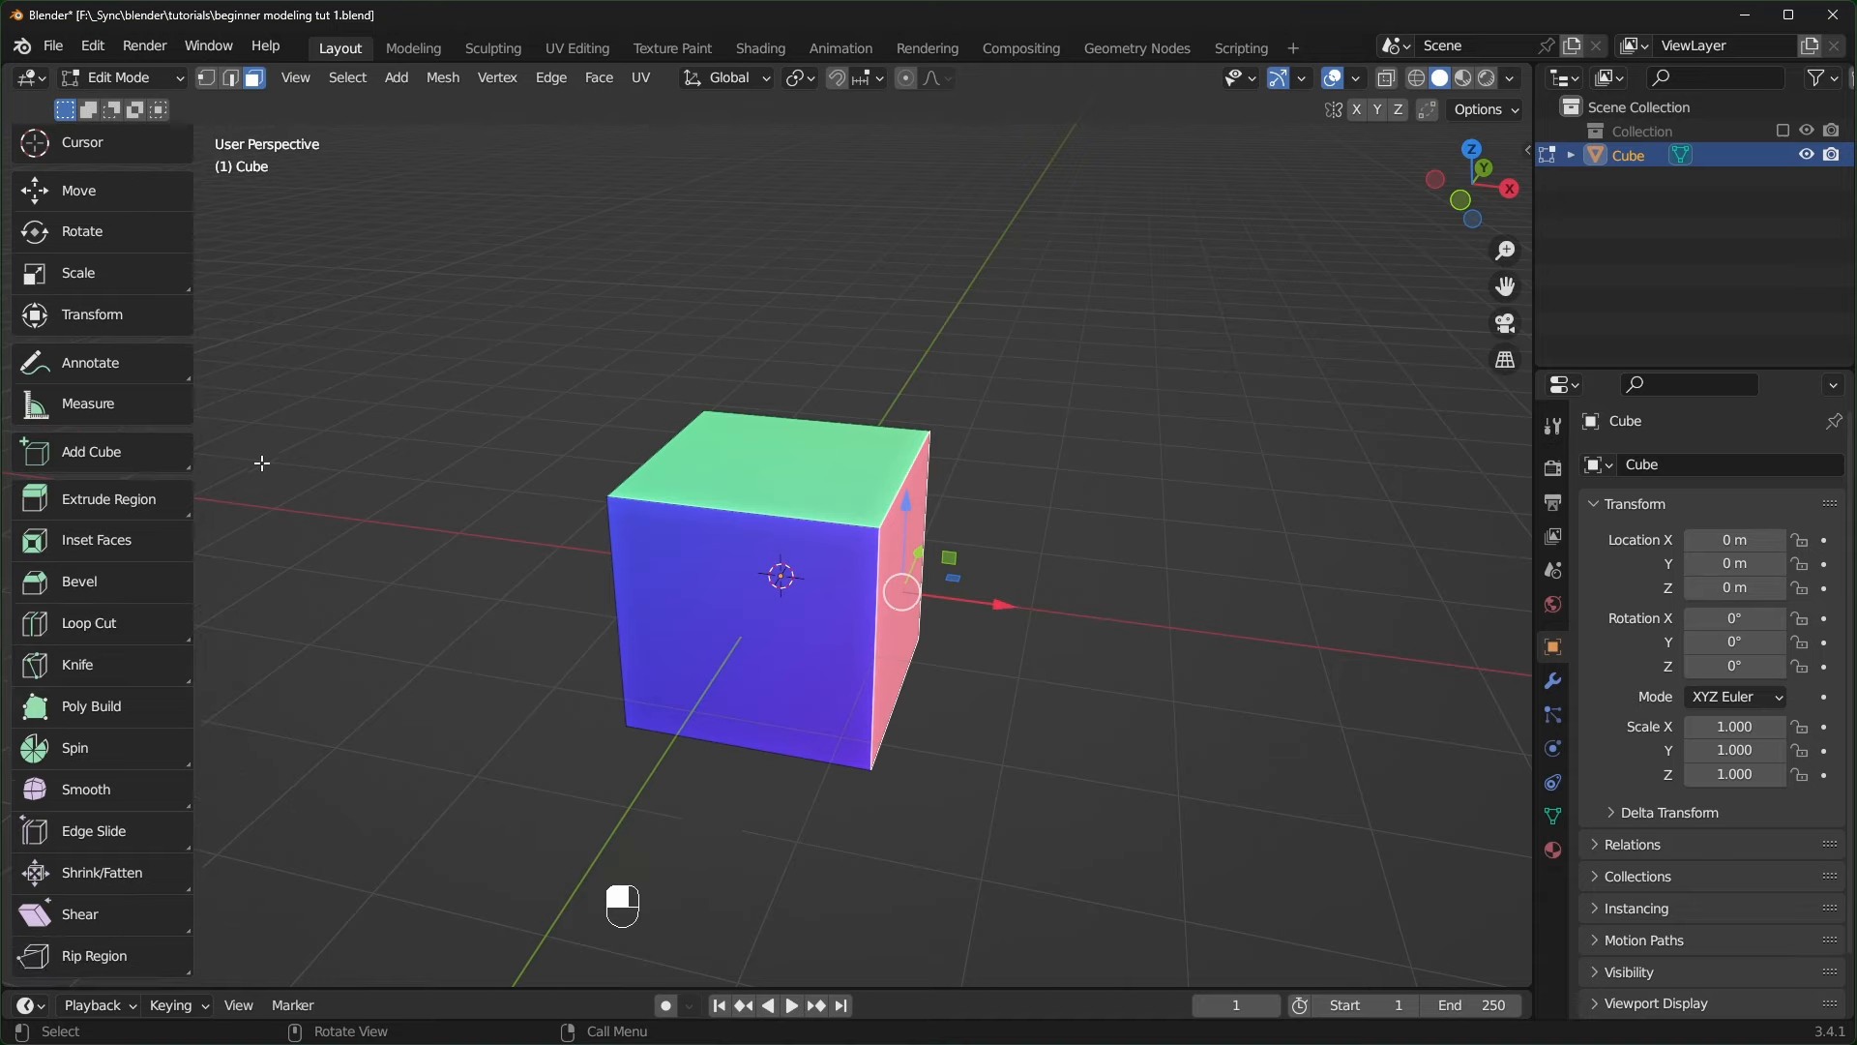
- Hide and show the toolbar repeatedly, leaving it visible
key("t")
key("t")
key("t")
key("t")
key("t")
key("t")
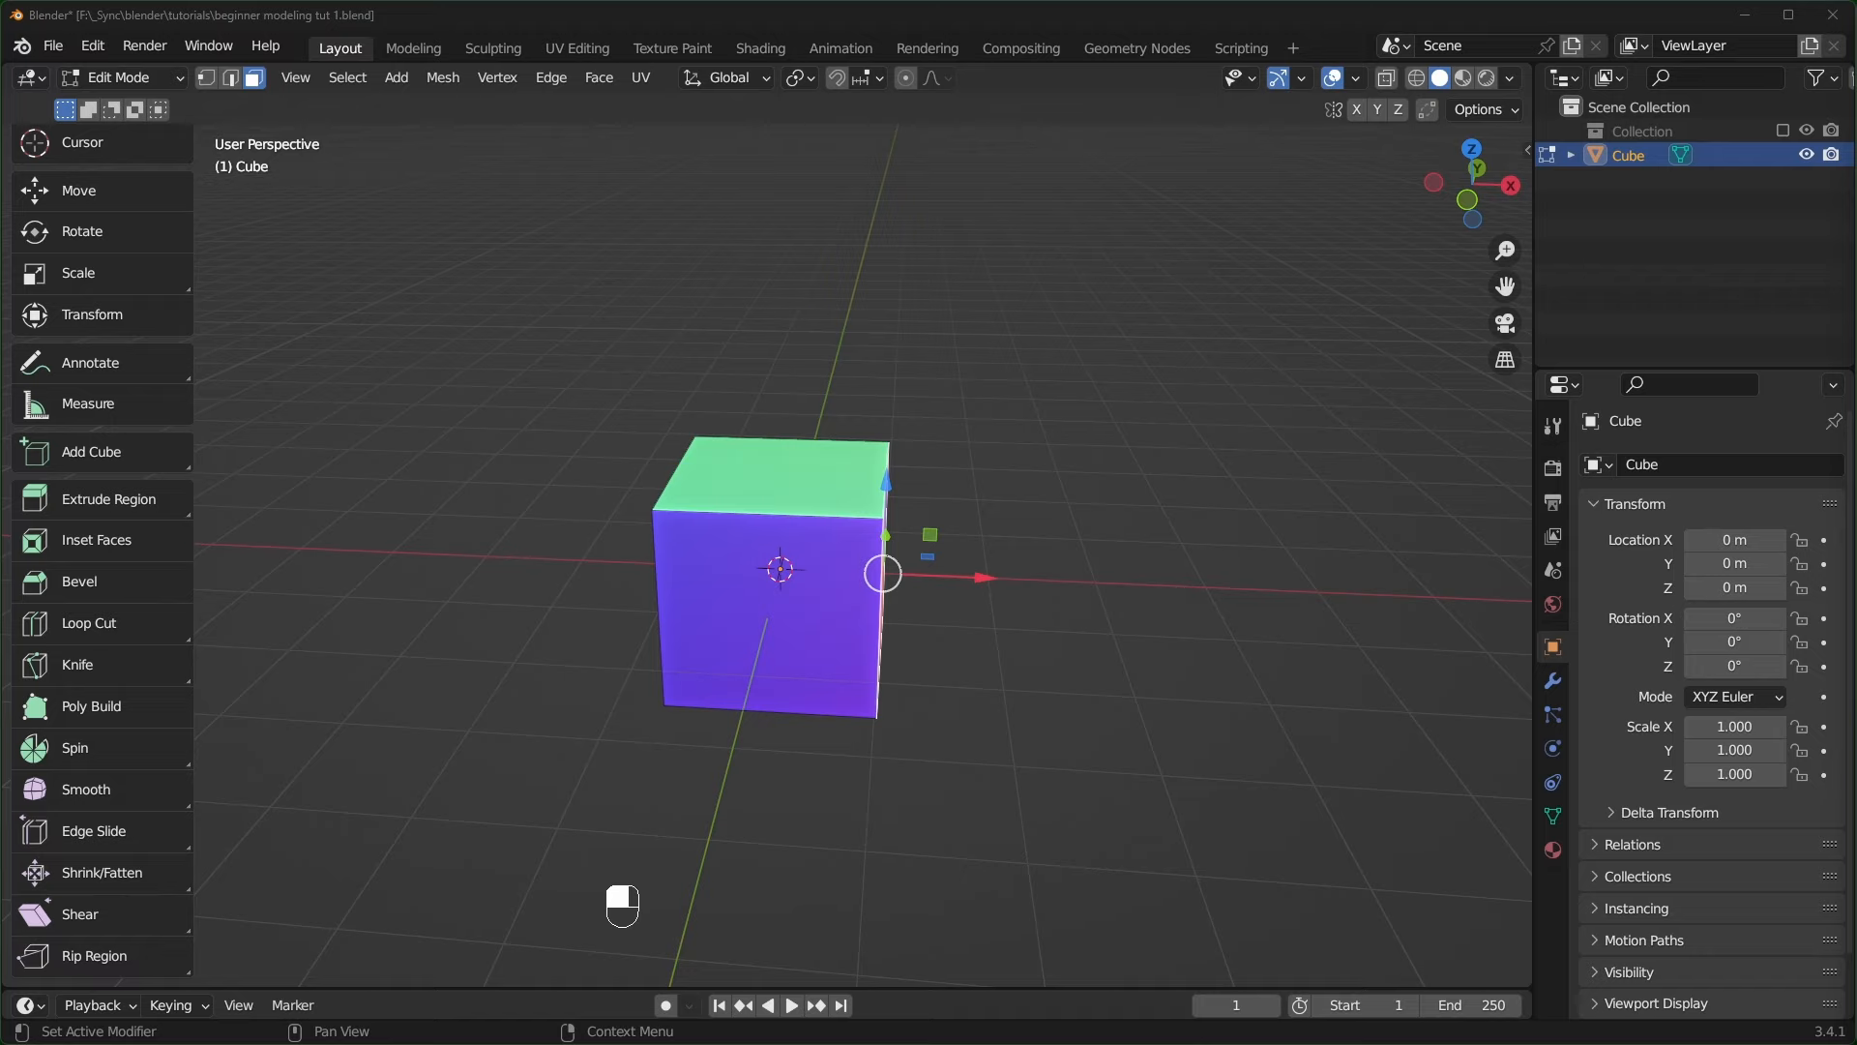
- Extrude the cube's top face upward by about 1 m
scroll(882, 574, "down", 3)
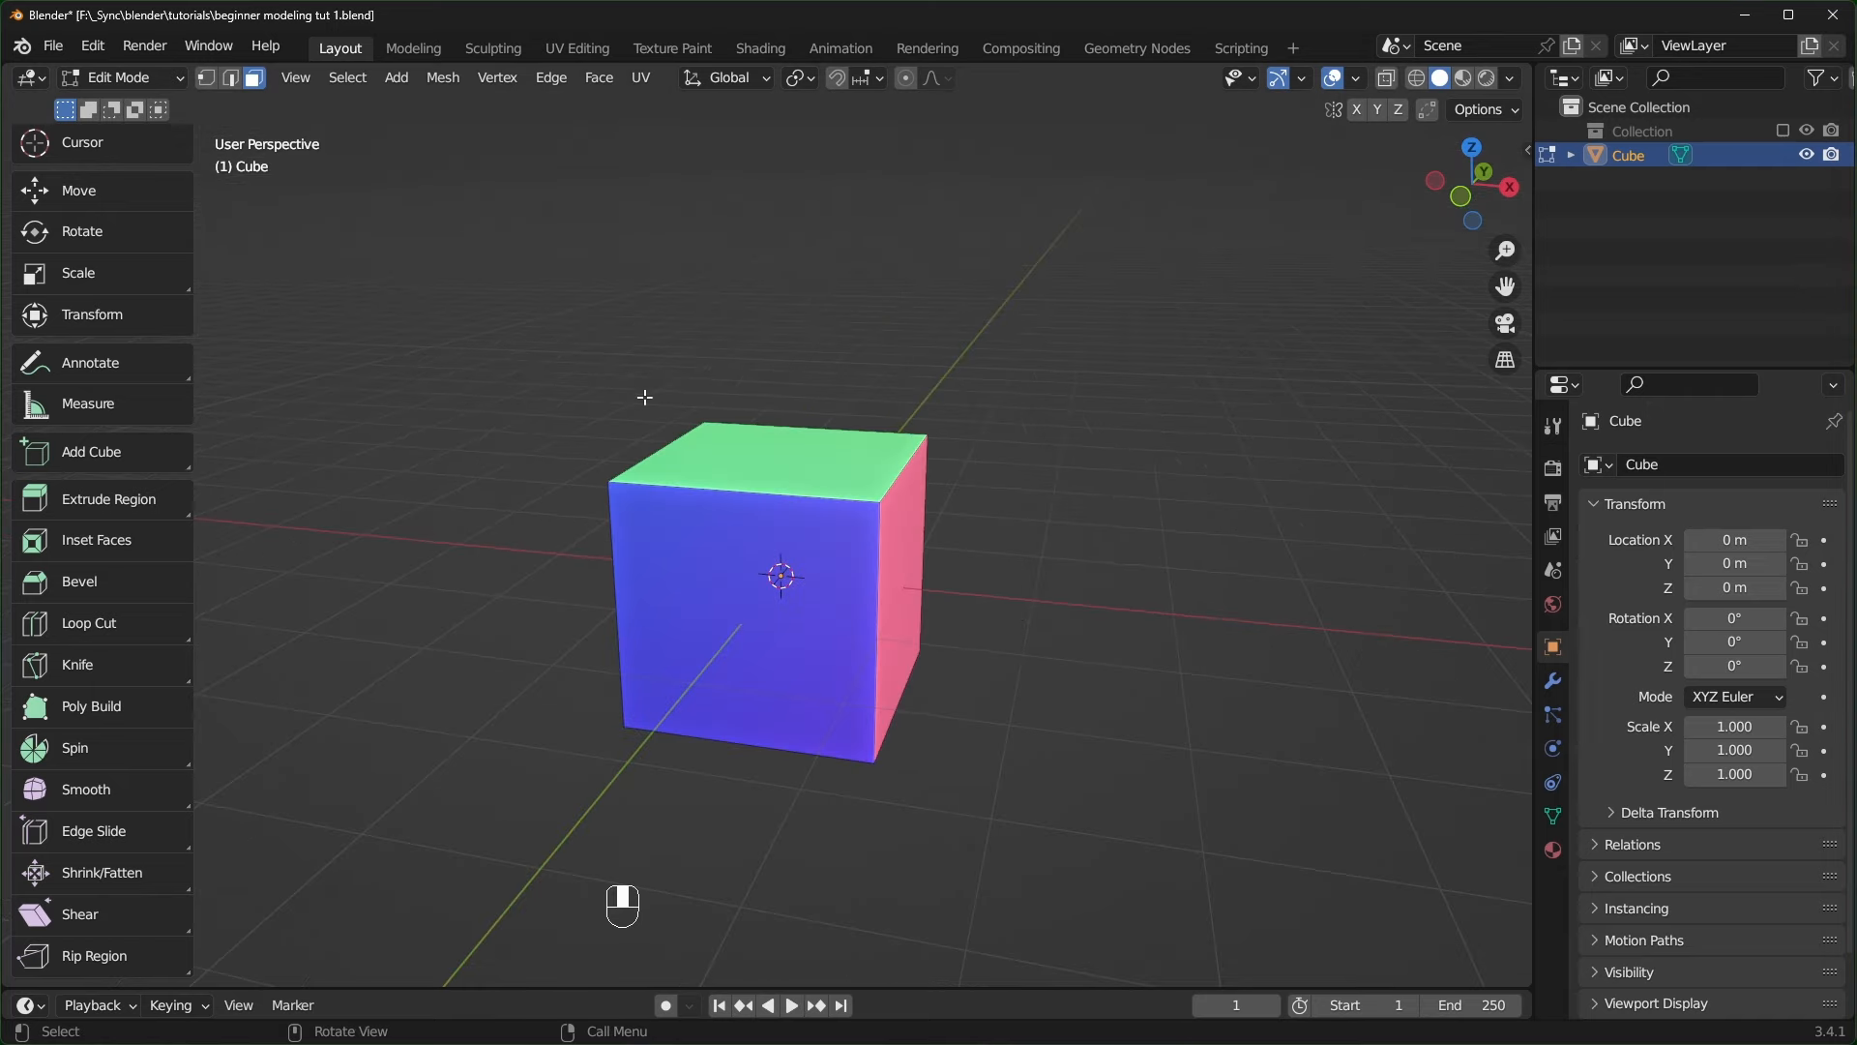
left_click(778, 447)
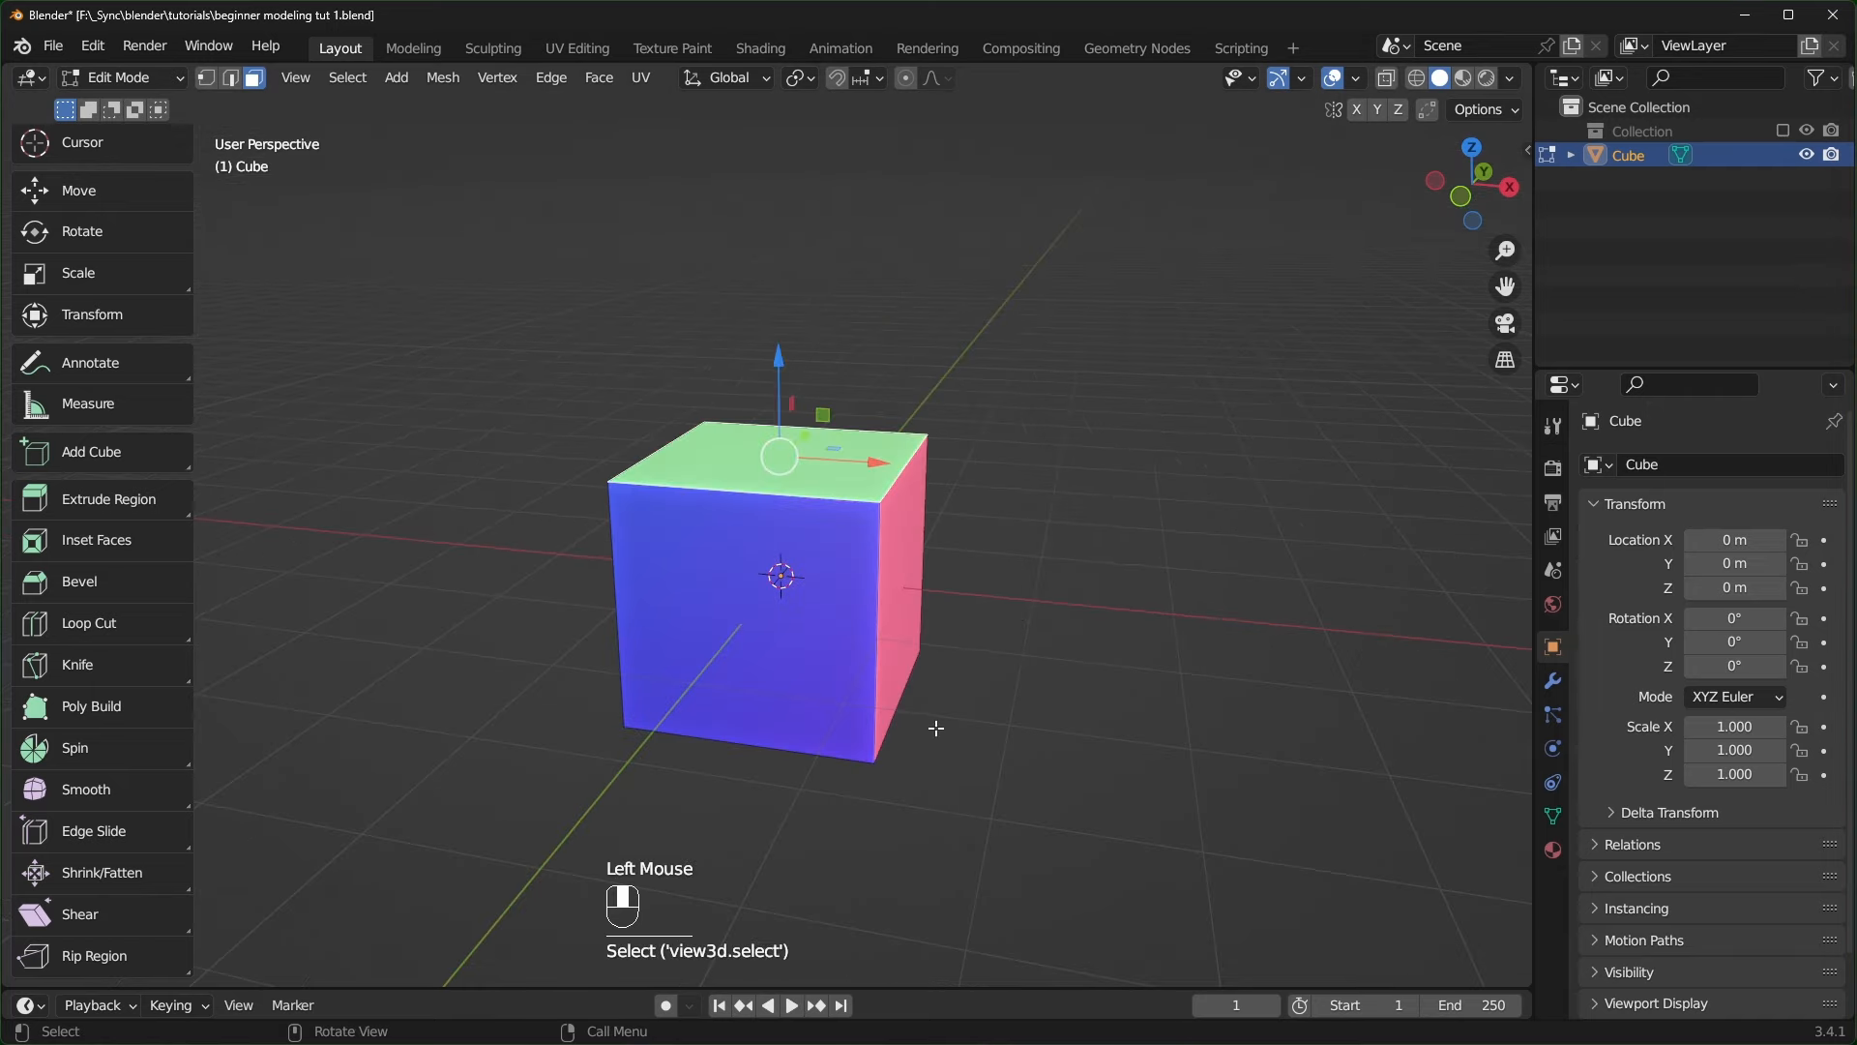
key("e")
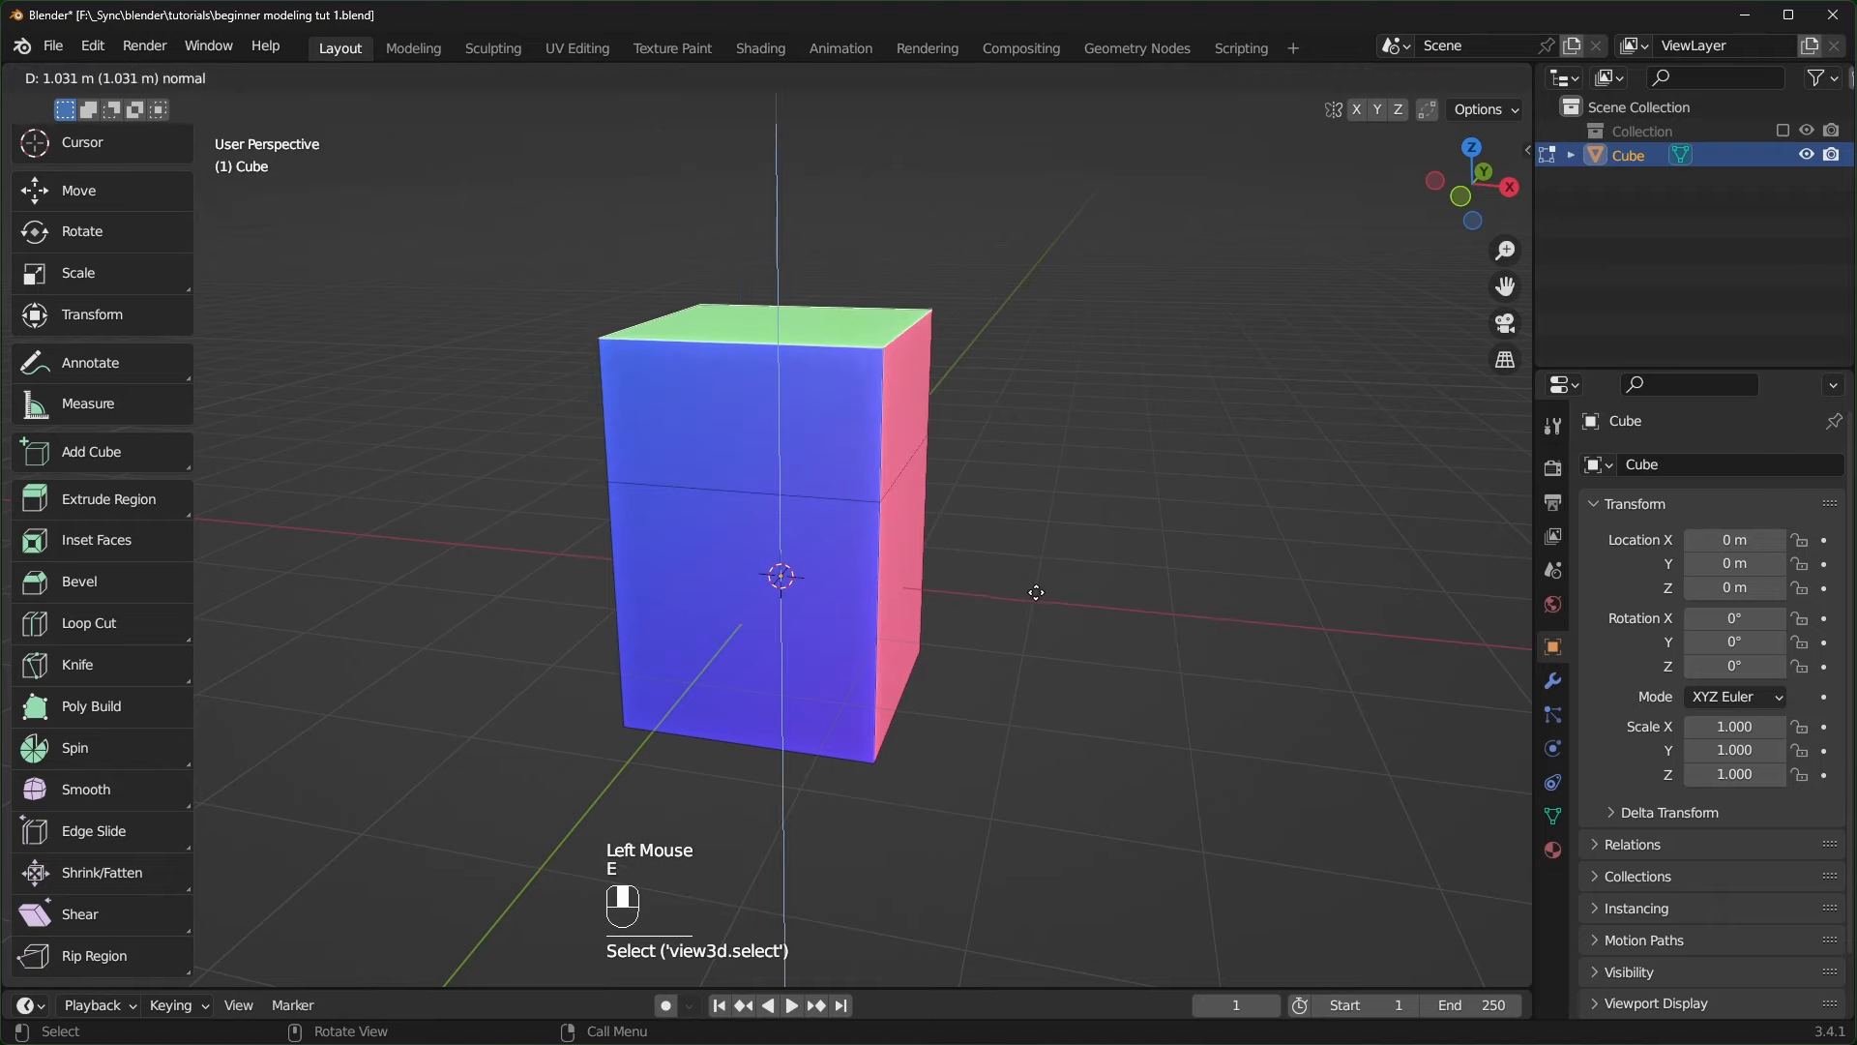
left_click(1053, 599)
- Scale the extruded top face down to a small square and lower it along the Z axis
key("s")
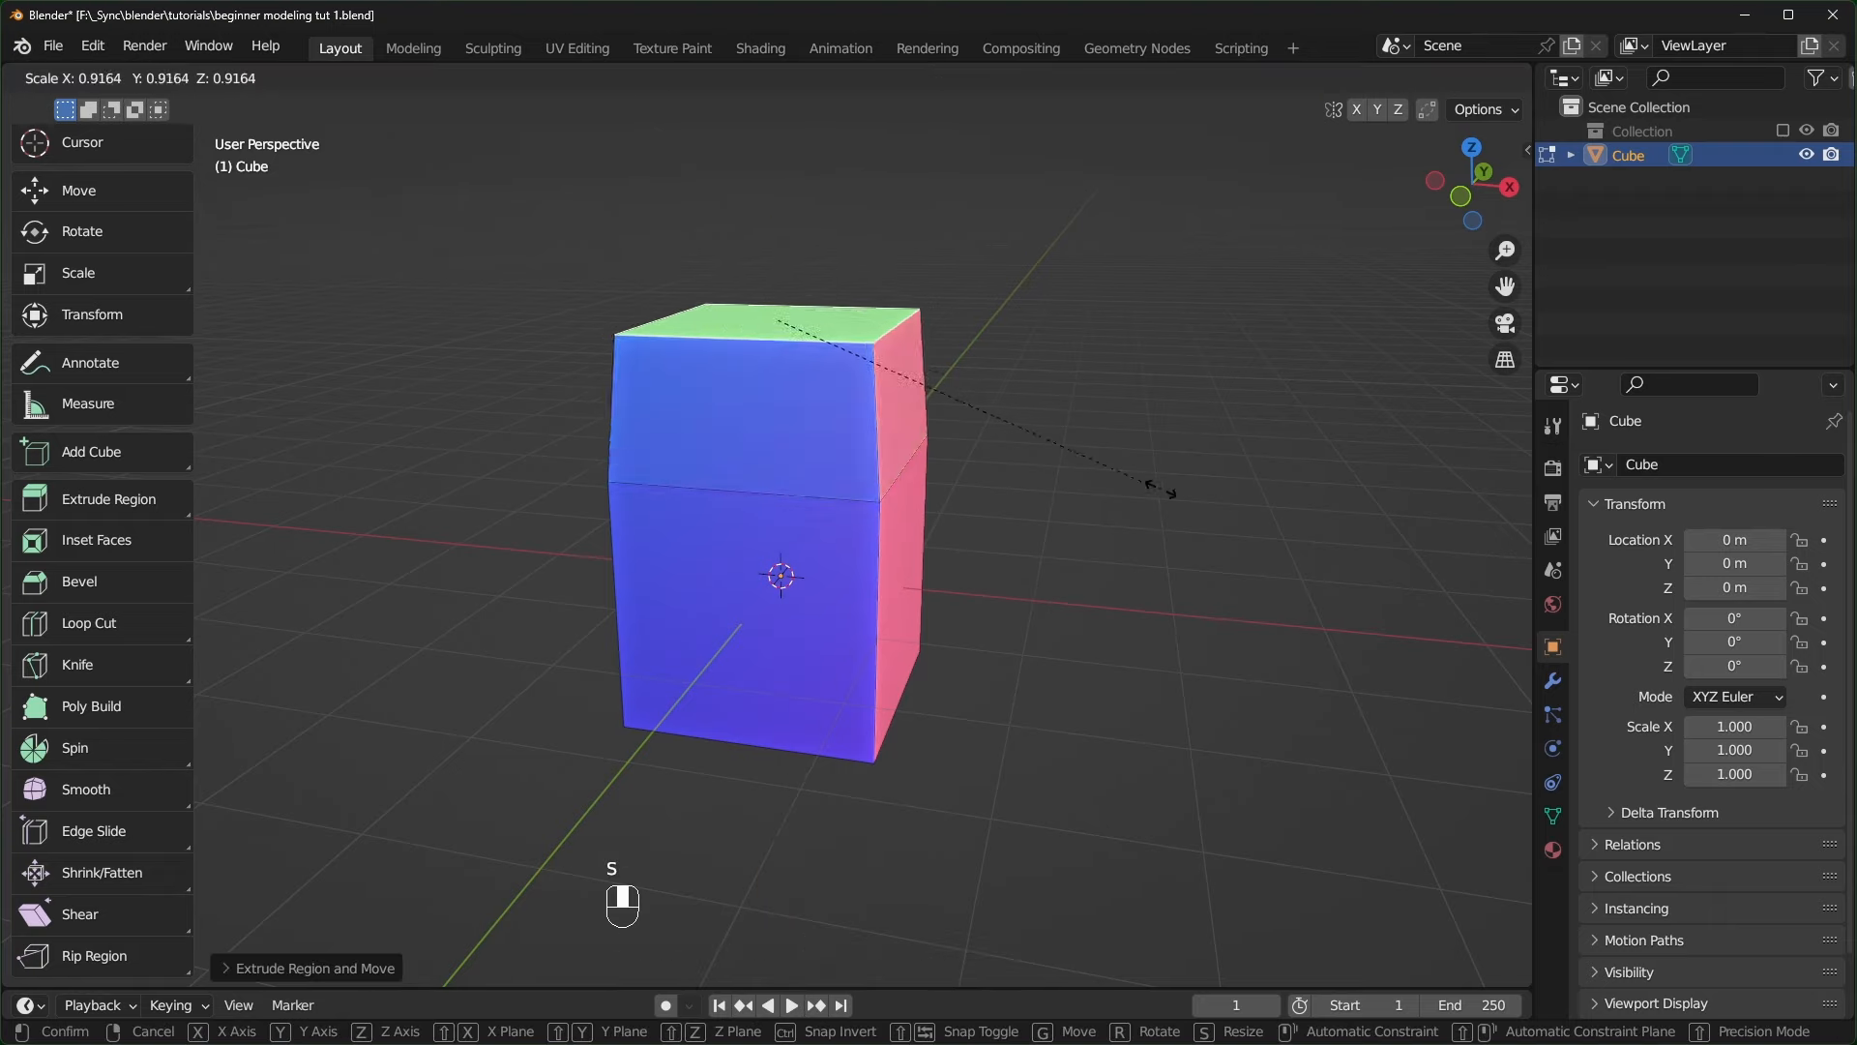
key("g")
right_click(1122, 470)
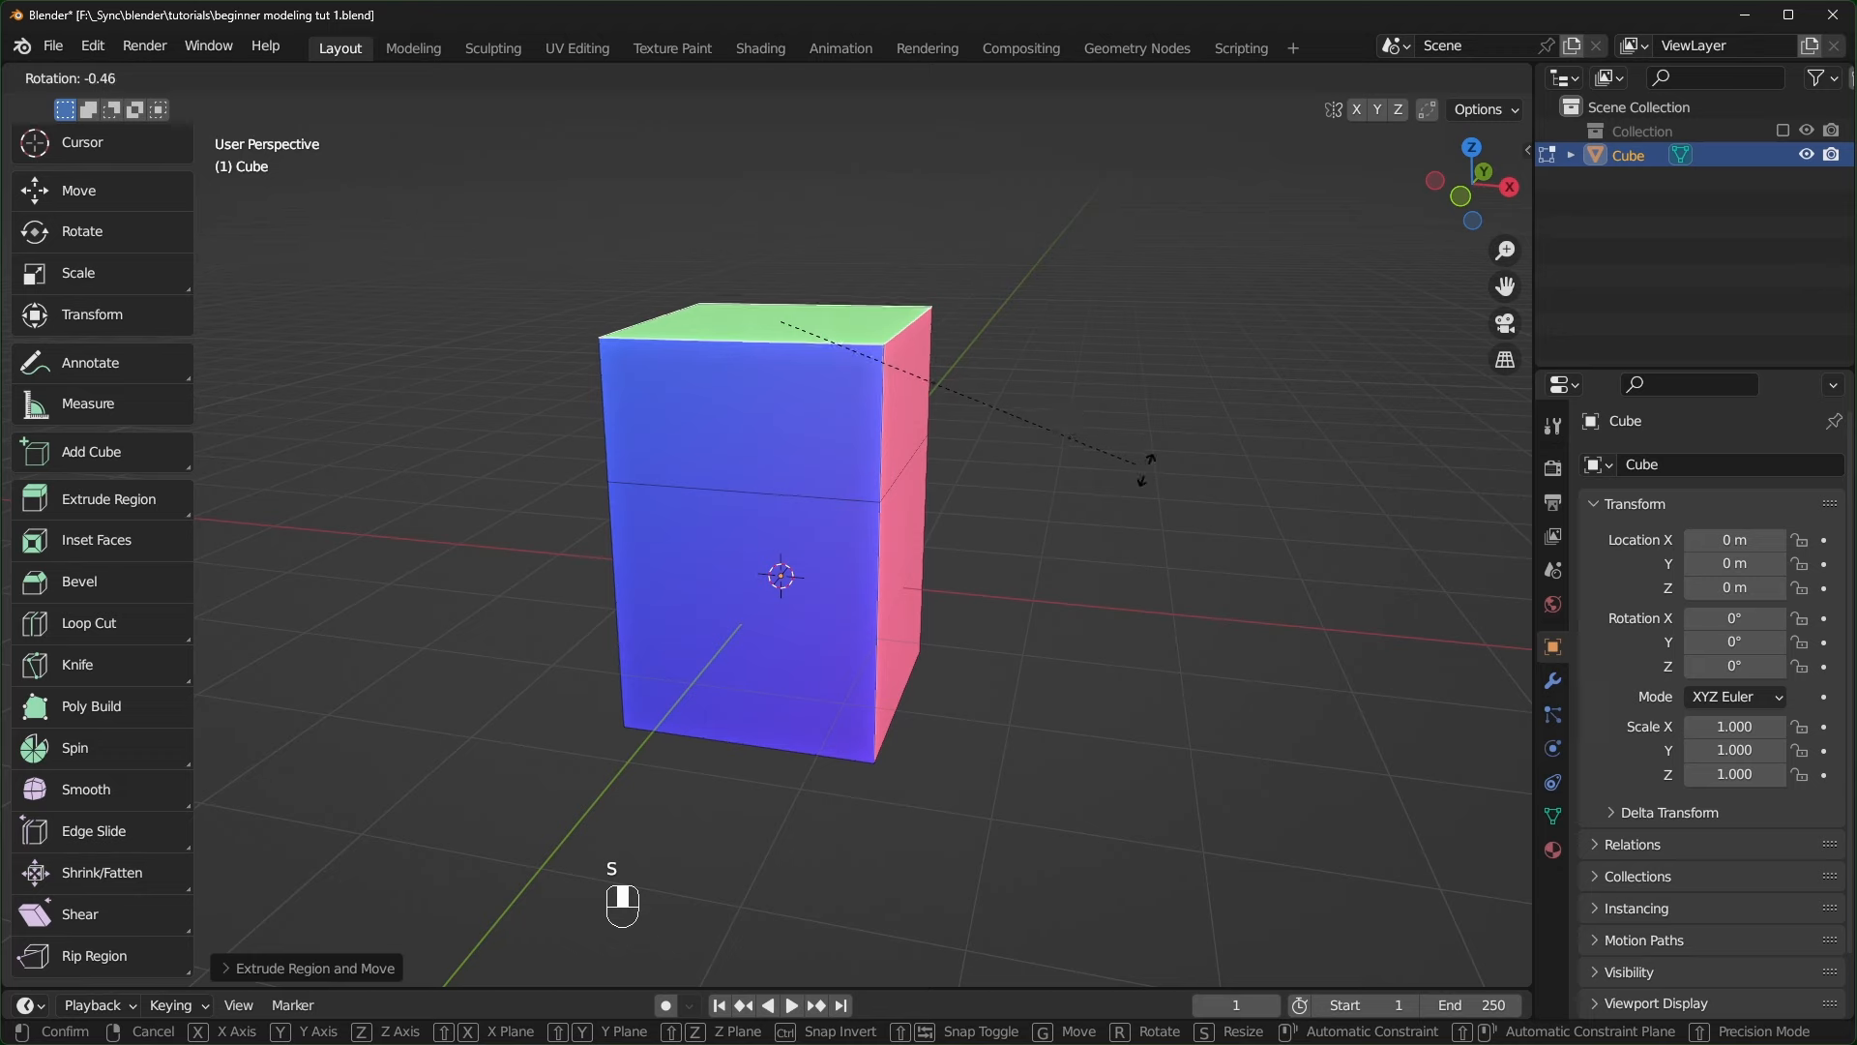
key("s")
left_click(955, 373)
left_click_drag(784, 235, 788, 290)
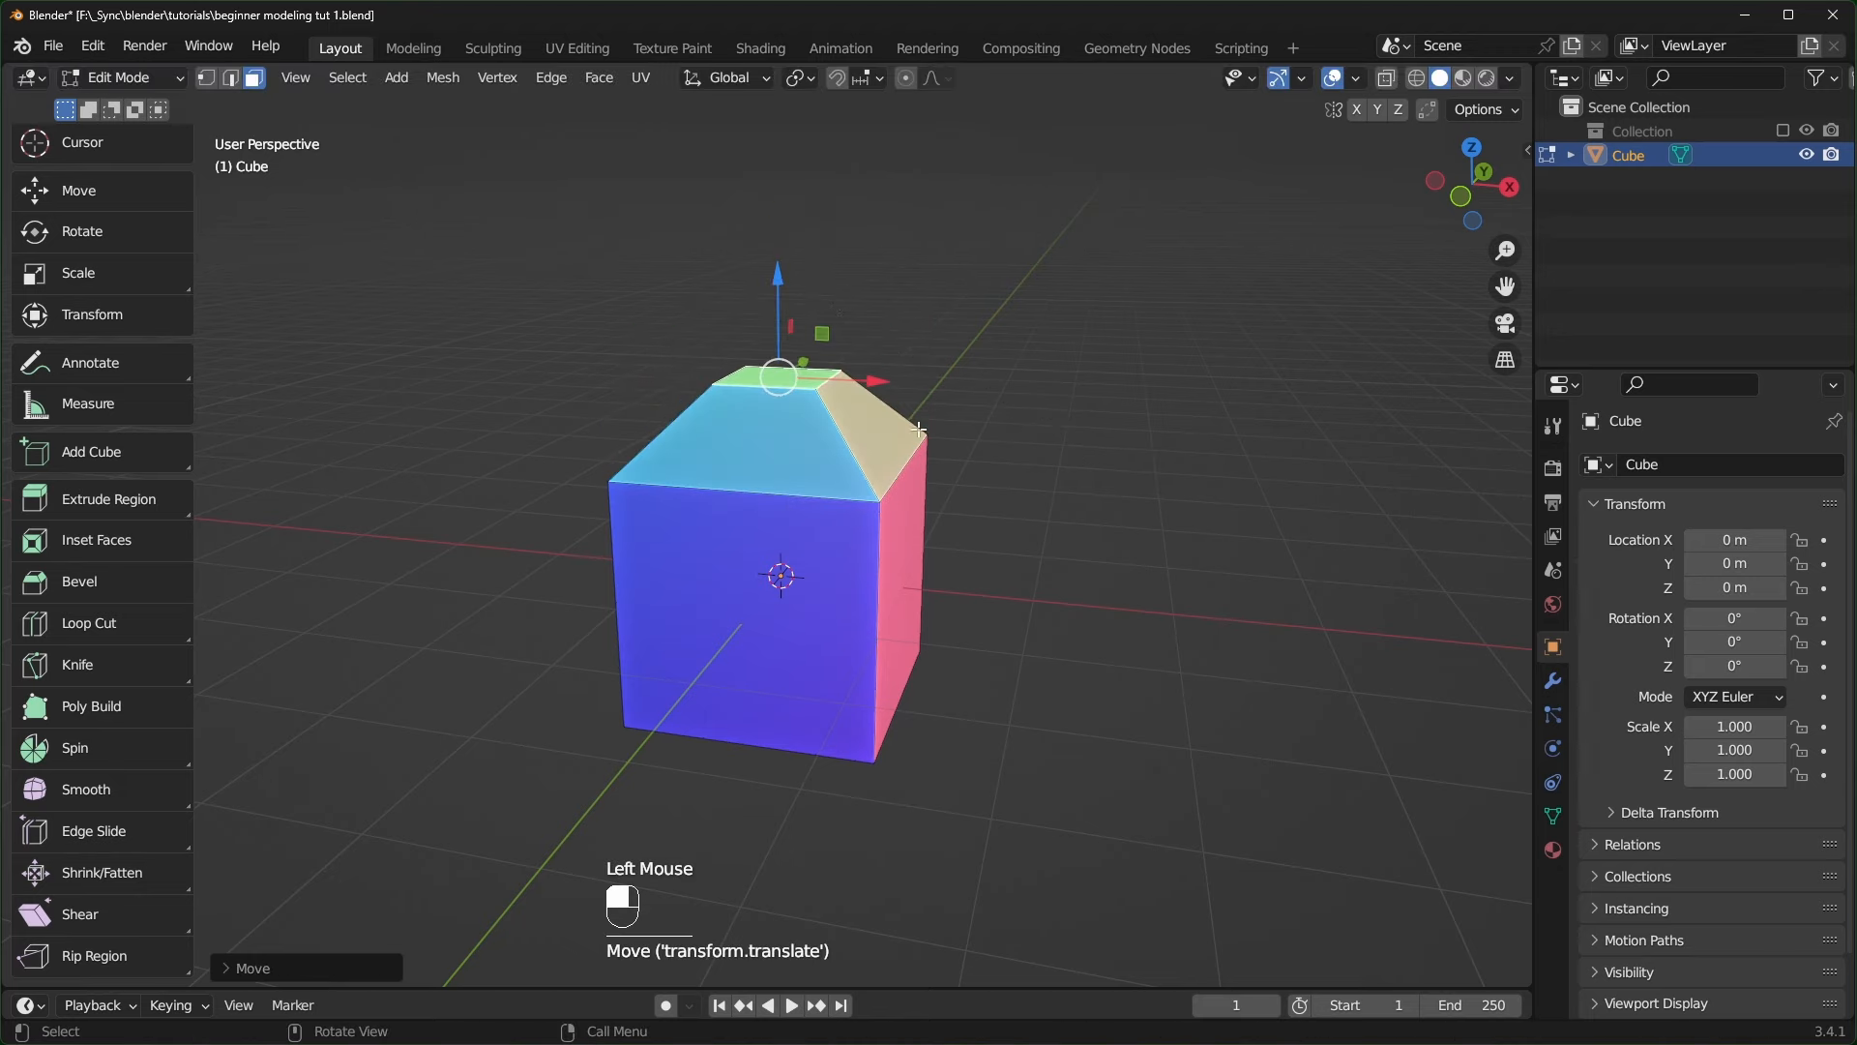
- Extrude the sloped face above the pink side outward, then extrude the lower outer face of that new block
left_click(891, 455)
key("e")
left_click(945, 416)
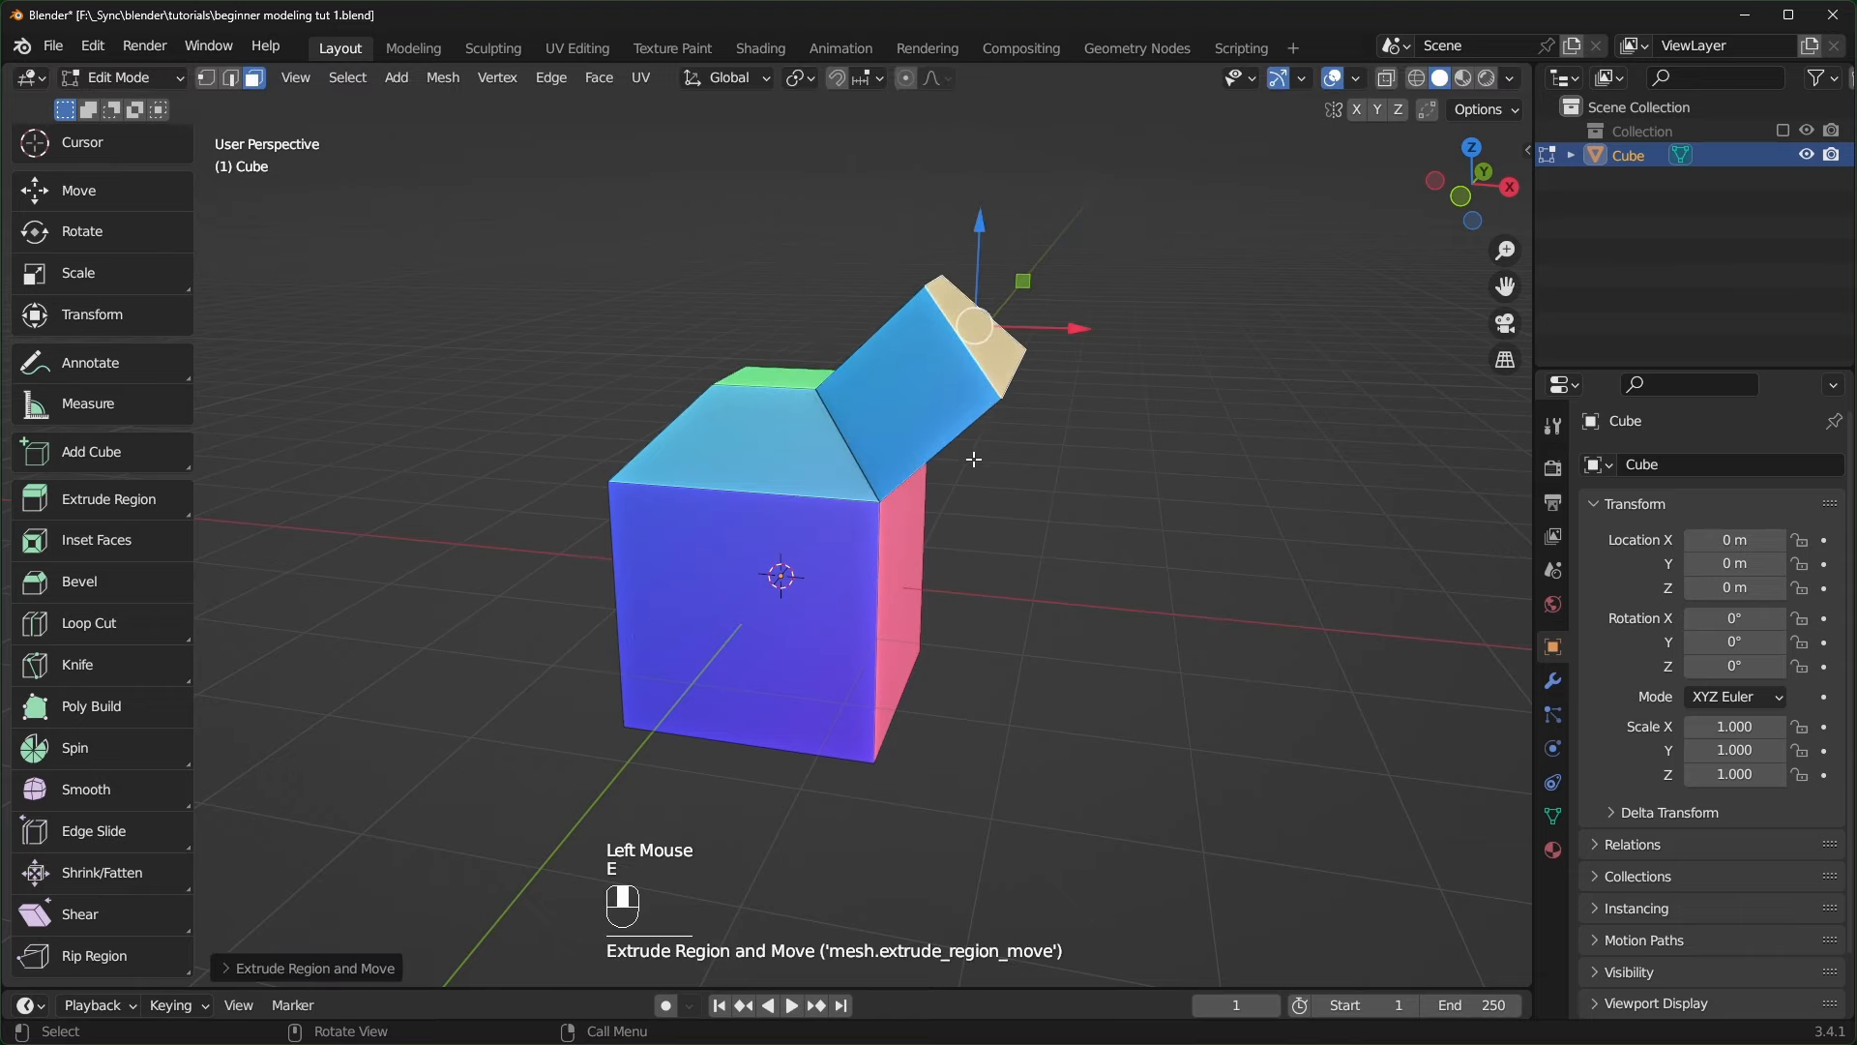
middle_click_drag(945, 416, 965, 414)
left_click(965, 414)
key("e")
left_click(1036, 503)
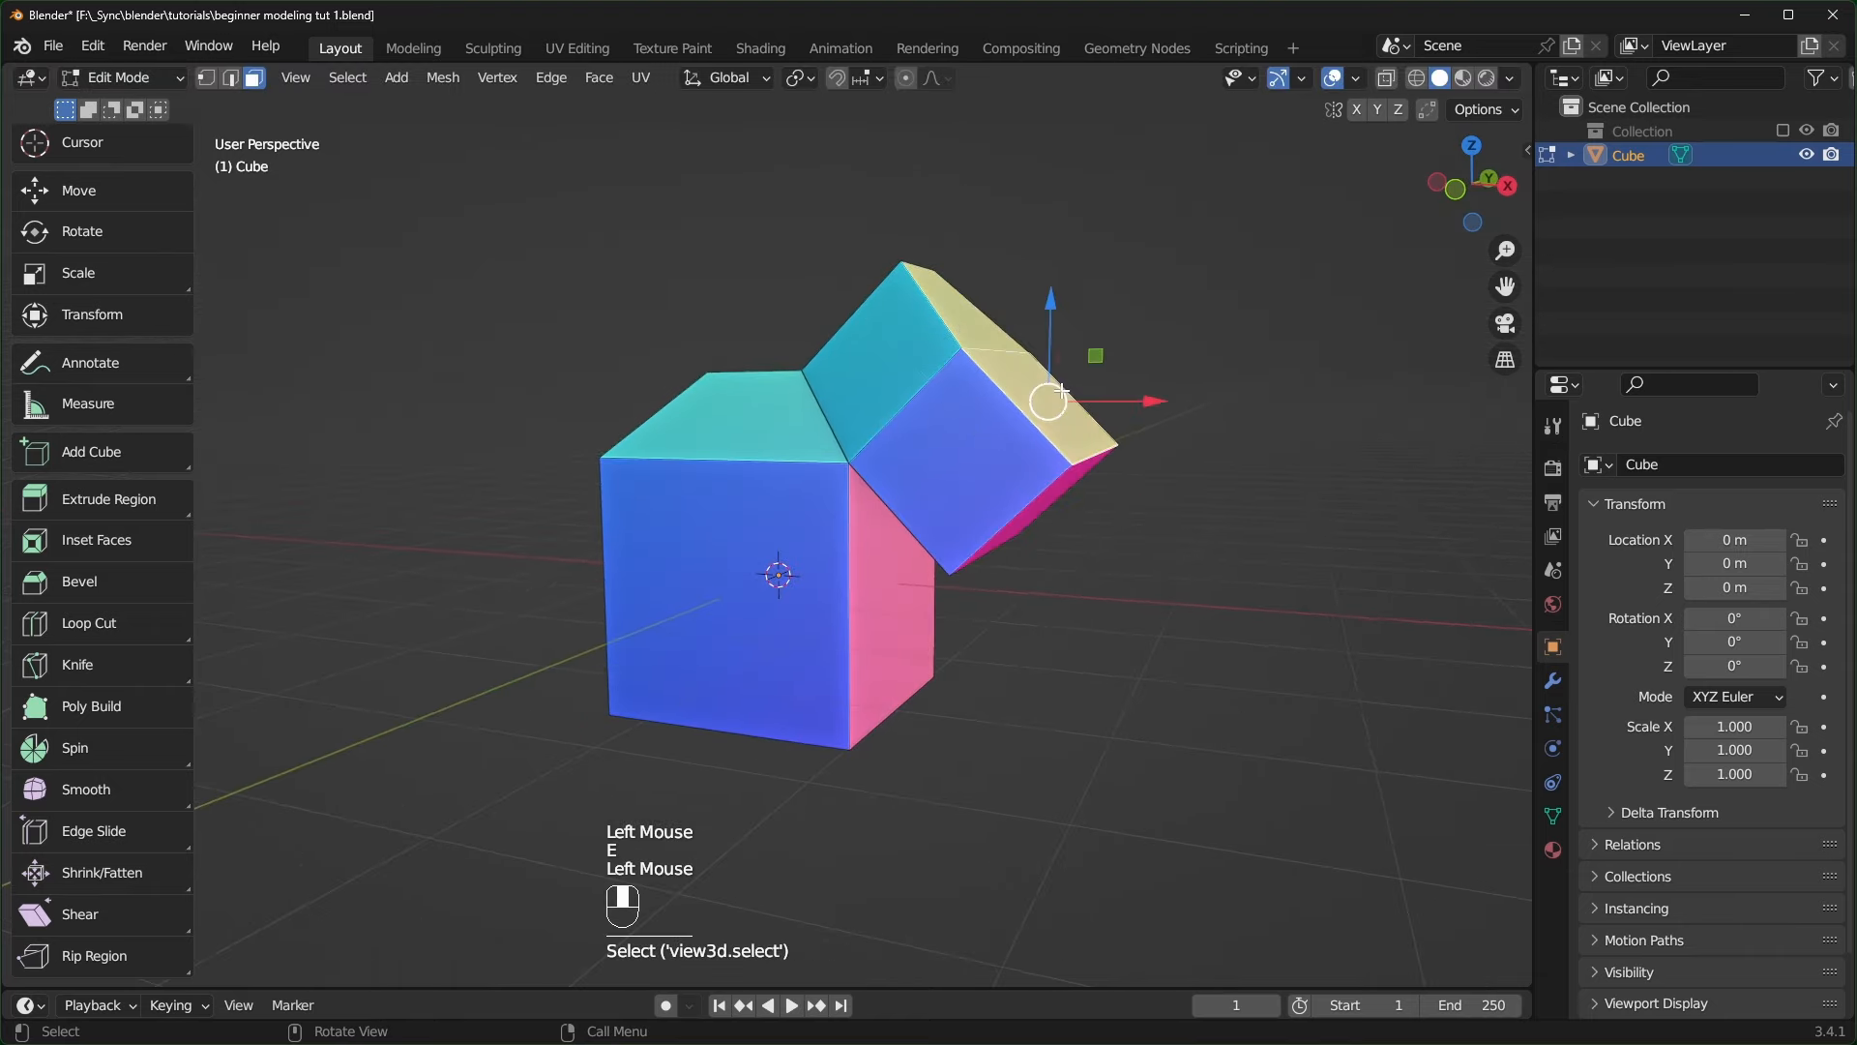
- Extrude the angled block's upper outer face outward, and undo the series of extrusions back to the plain cube
key("e")
middle_click_drag(1209, 287, 966, 609)
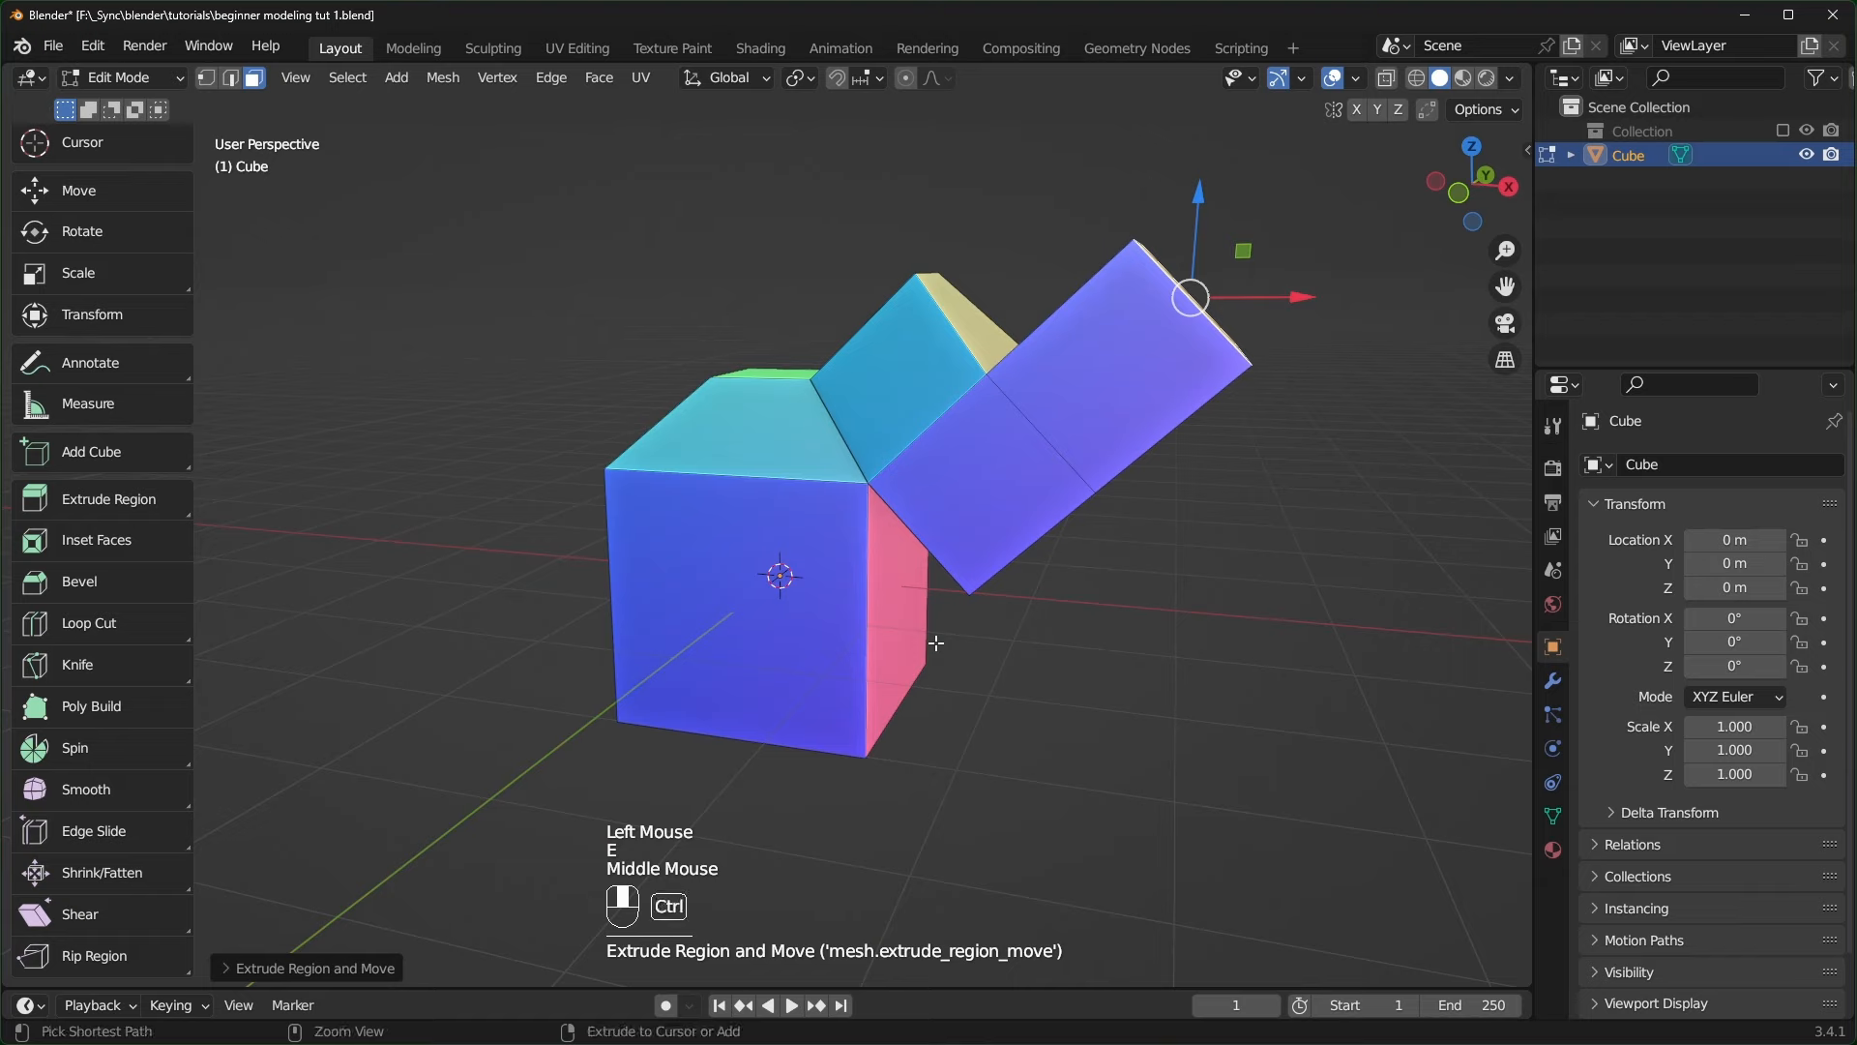
key("ctrl+z")
key("ctrl+z")
key("ctrl+z")
key("ctrl+z")
key("ctrl+z")
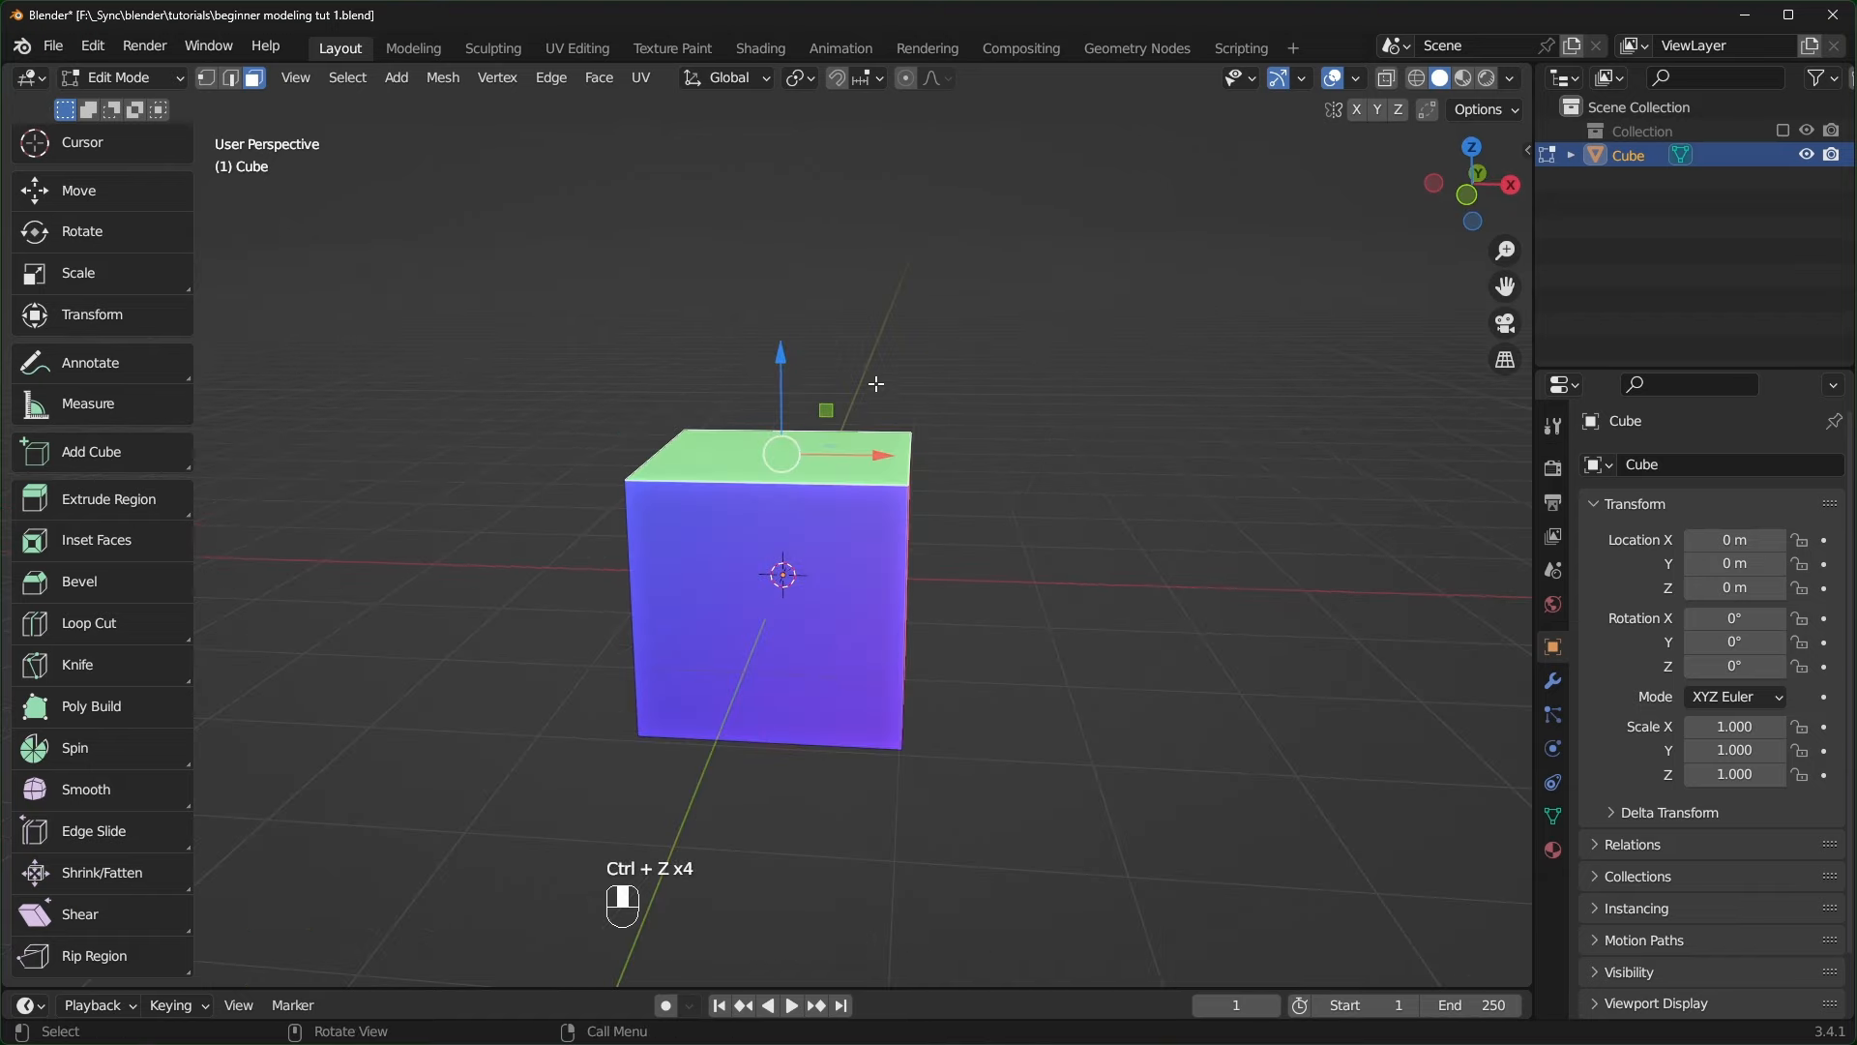
- Lower the cube's top face close to its base and scale it up by about 1.3
left_click_drag(781, 354, 784, 561)
key("s")
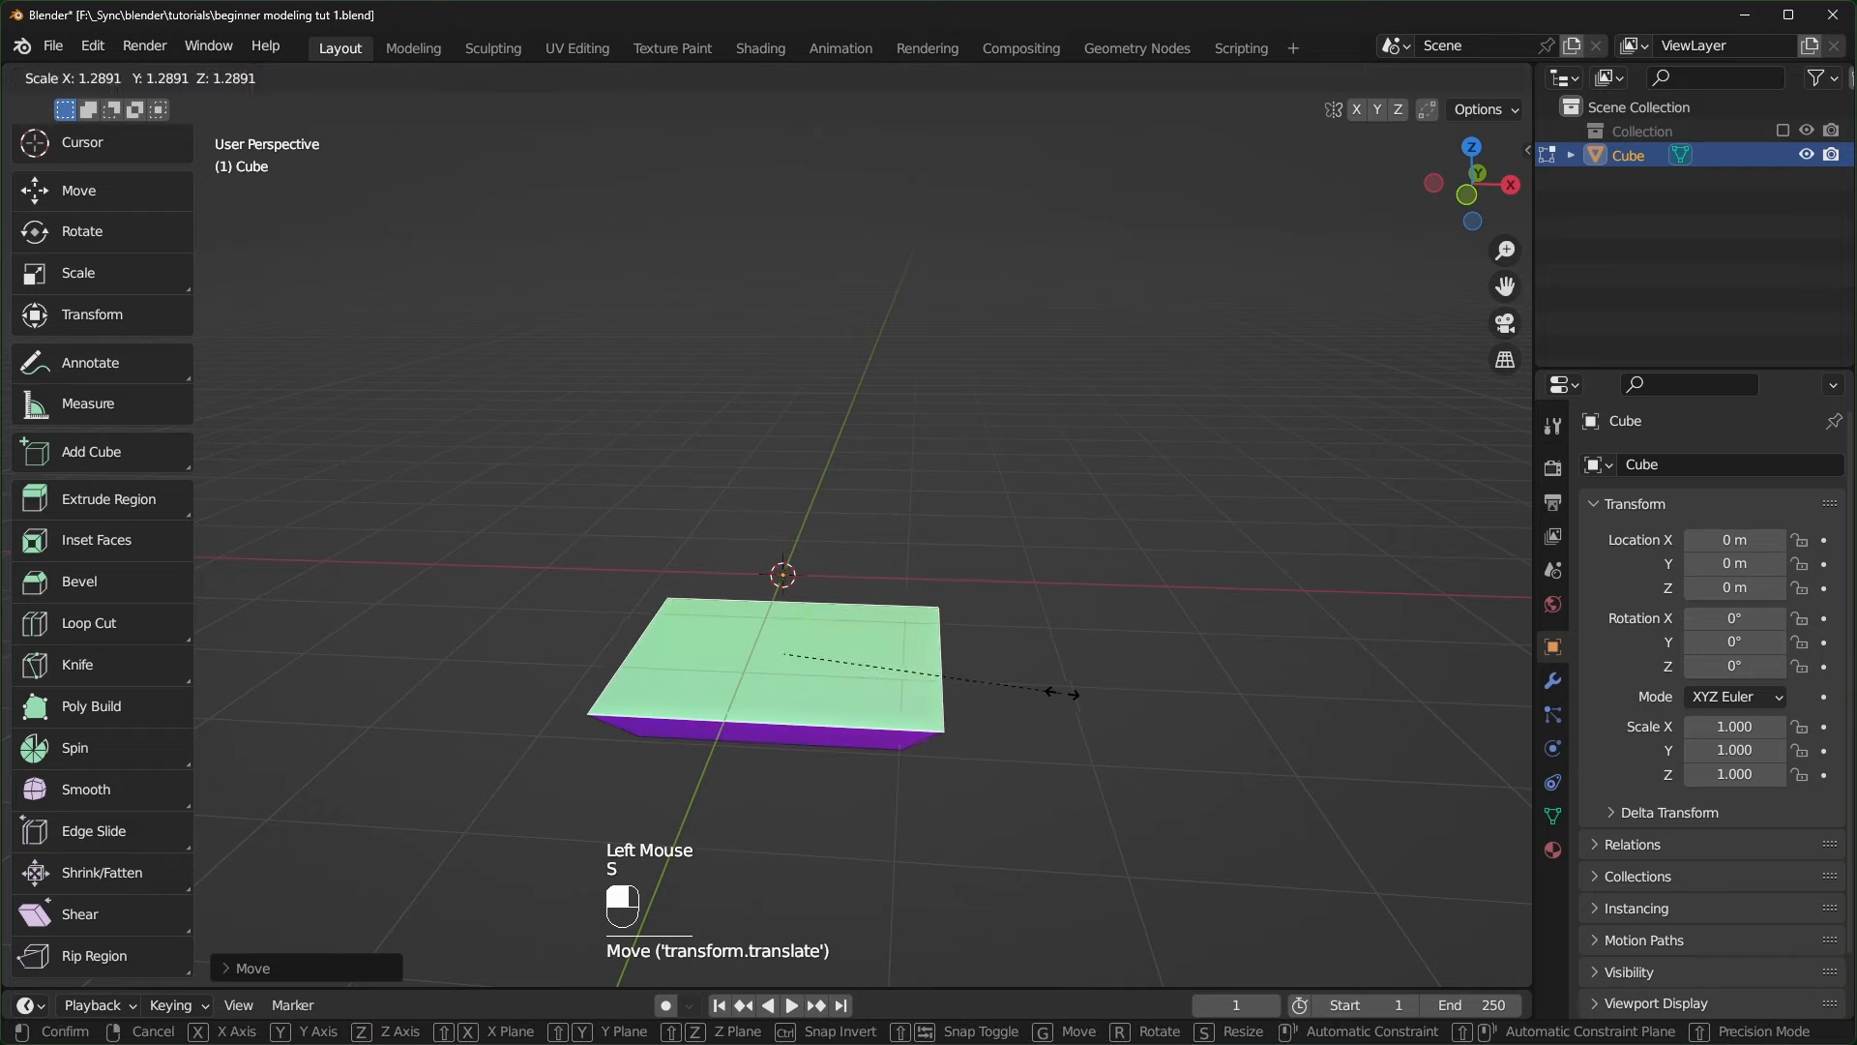
left_click(1064, 694)
- Extrude the widened top face up into a bottle body, then extrude again and scale the end down into a sloped shoulder
key("e")
left_click(1145, 544)
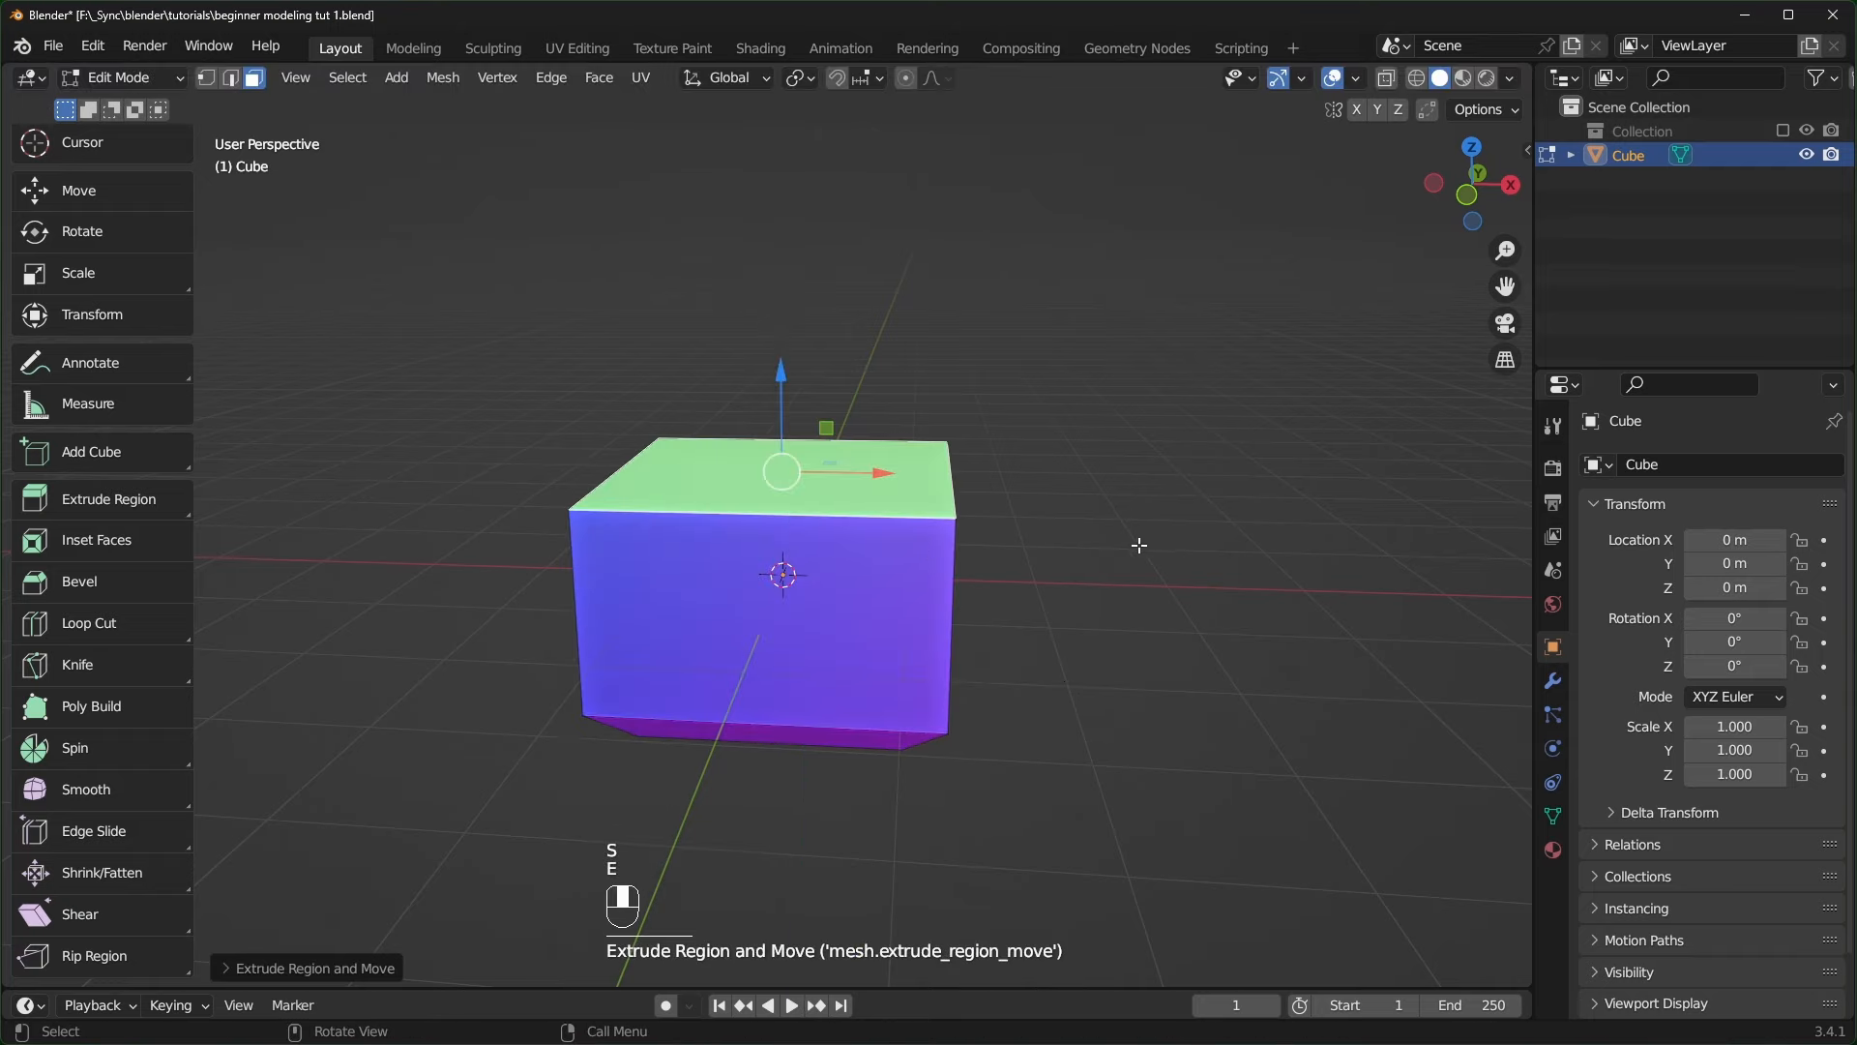
key("e")
left_click(1145, 478)
key("s")
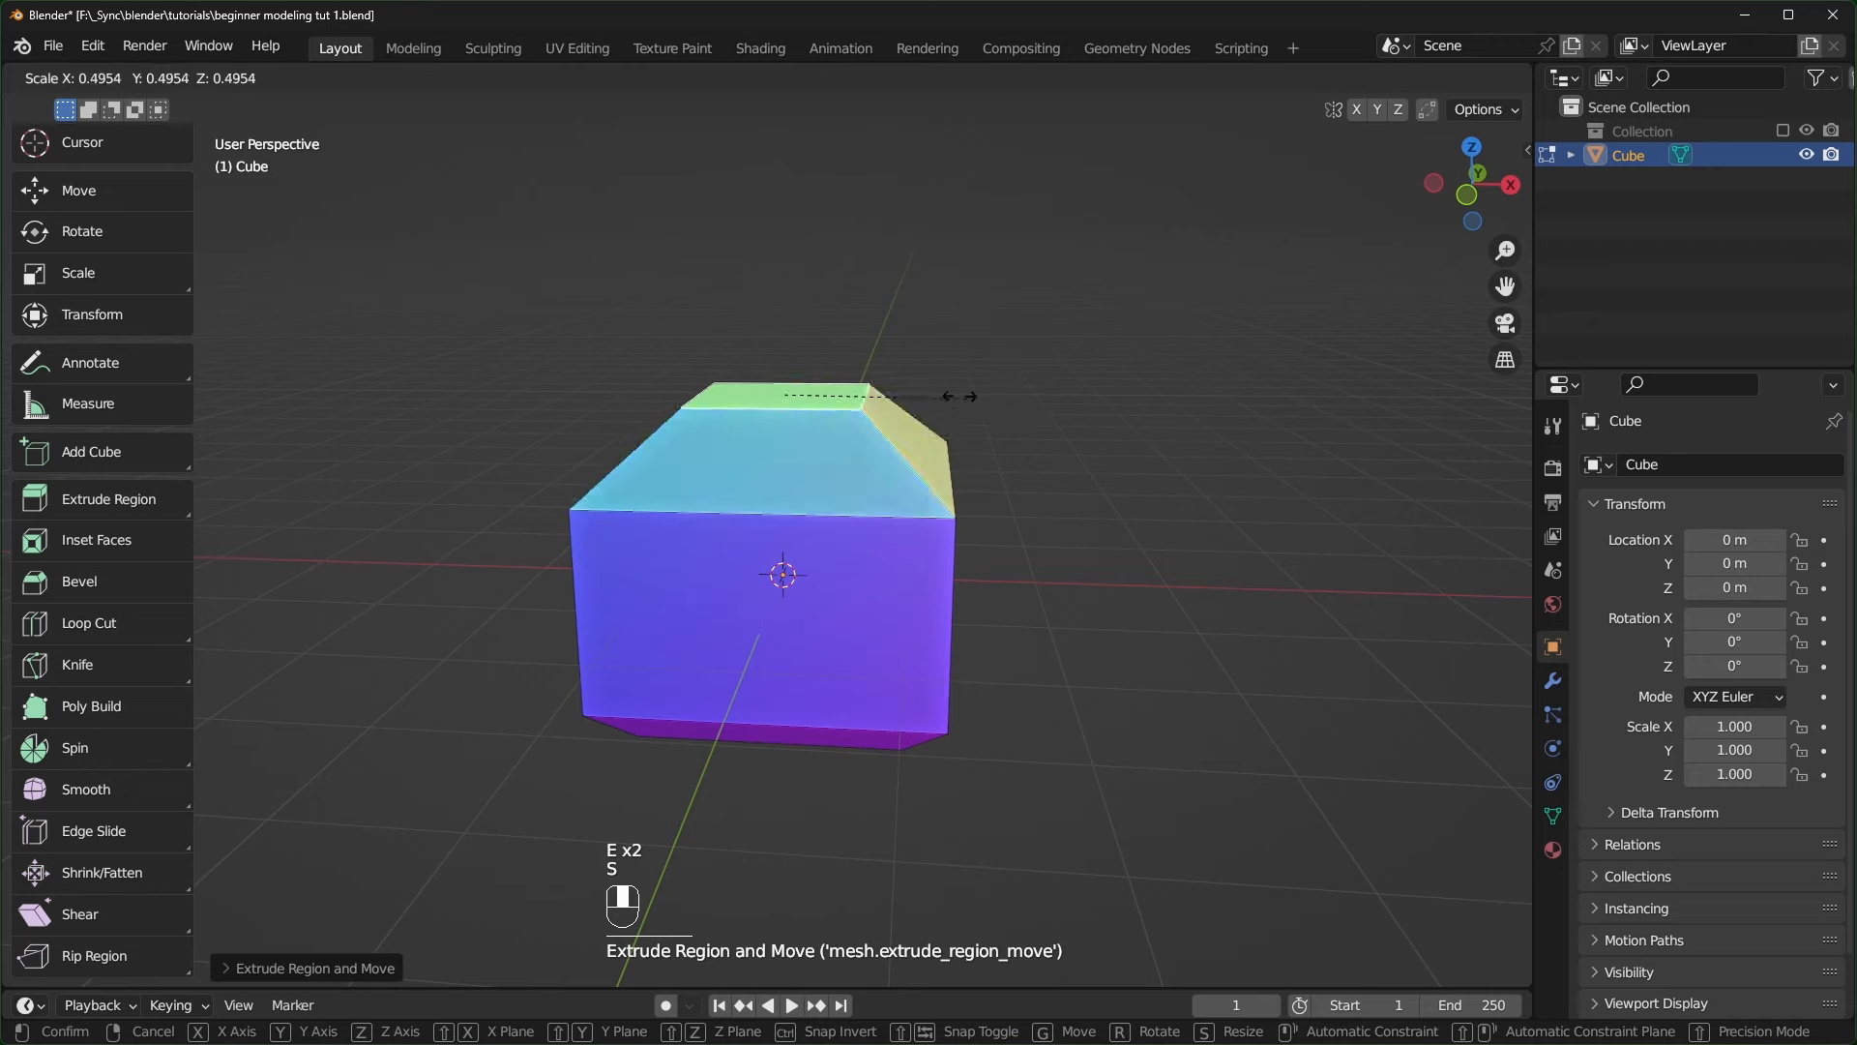
left_click(967, 501)
- Extrude the small top face into a neck about 0.7 m tall, and form a wider square lip above it
key("e")
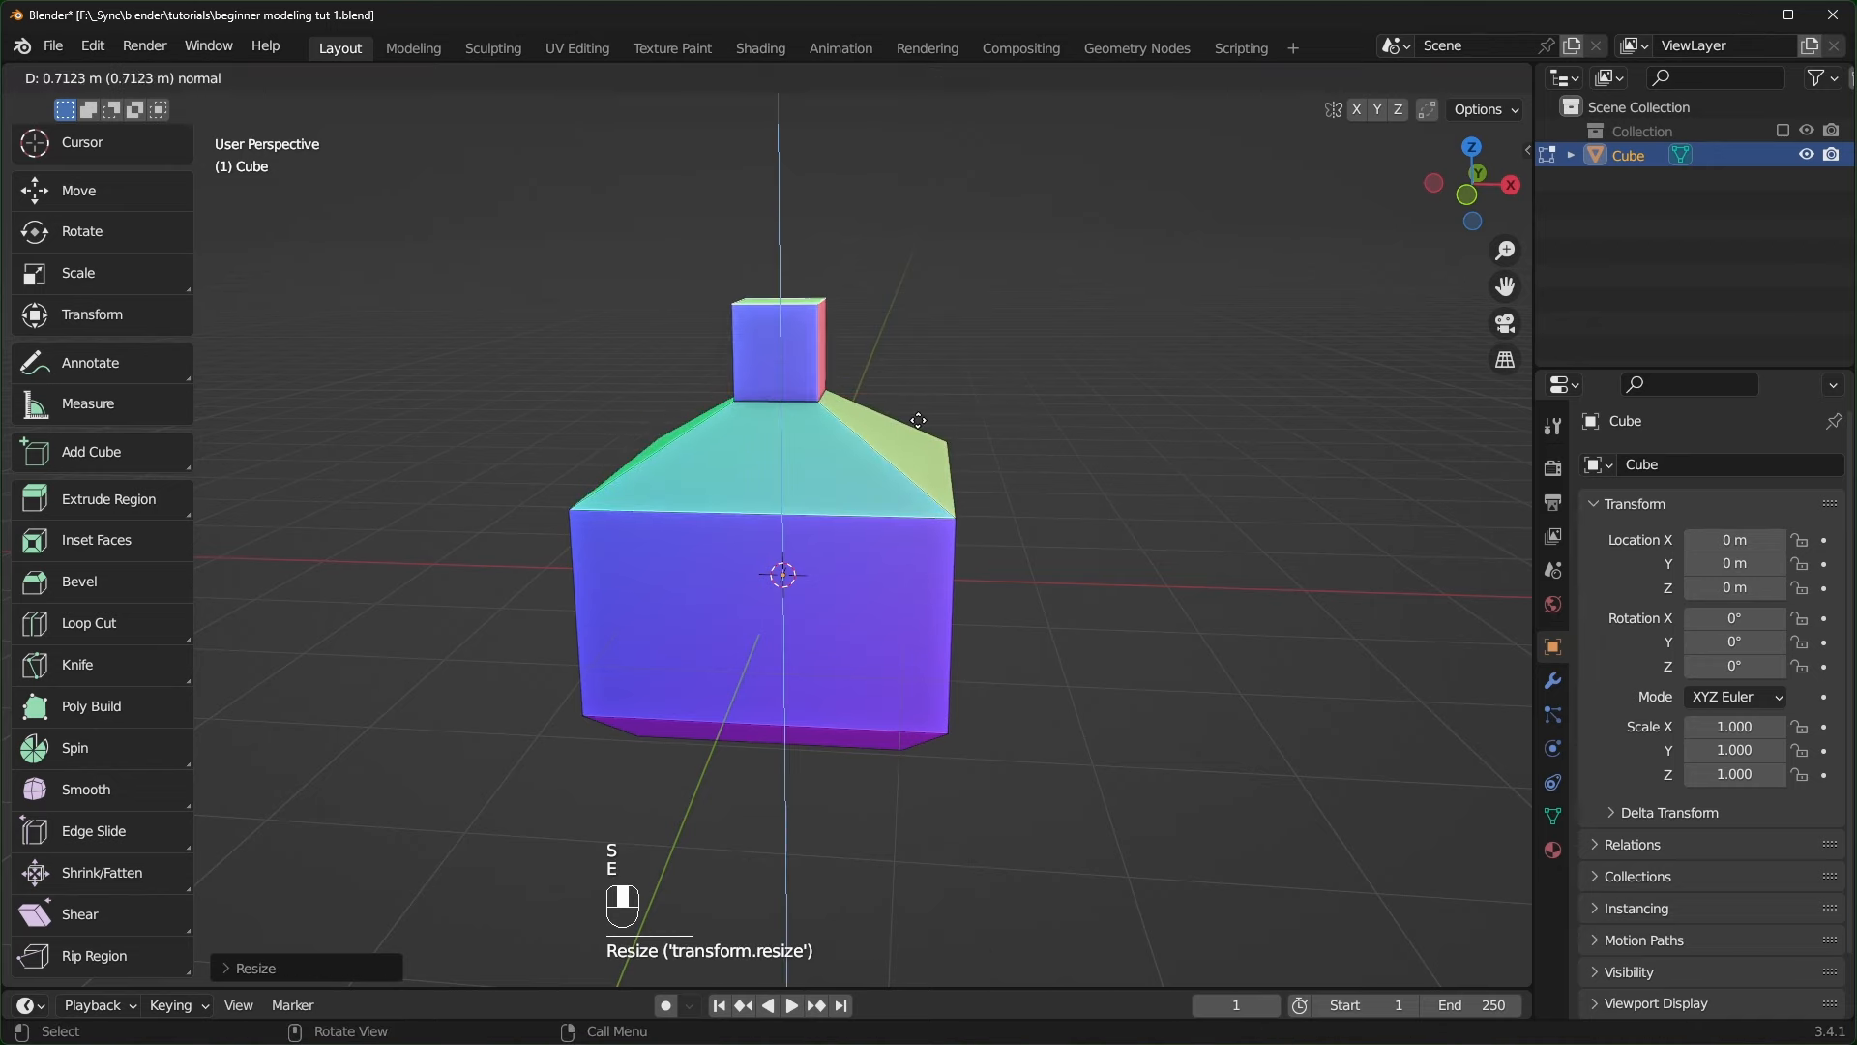
left_click(940, 394)
key("e")
left_click(943, 357)
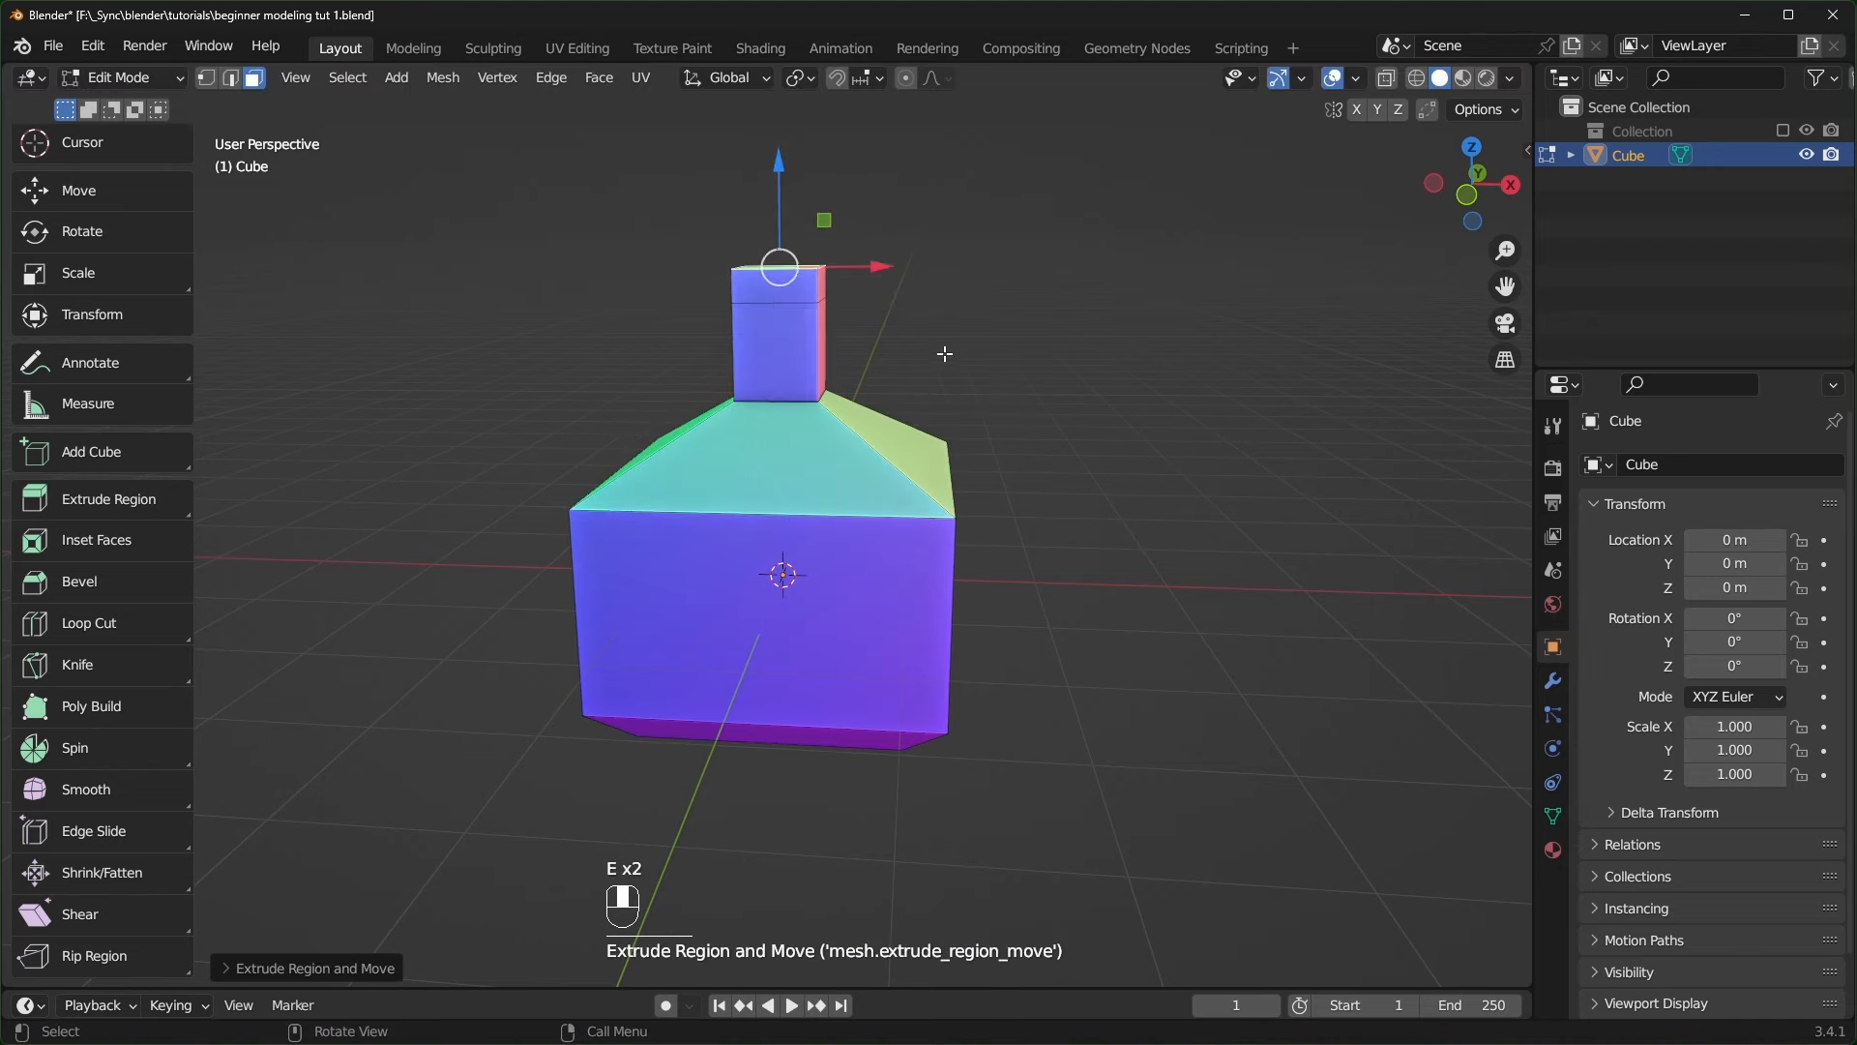
key("s")
left_click(1126, 328)
key("e")
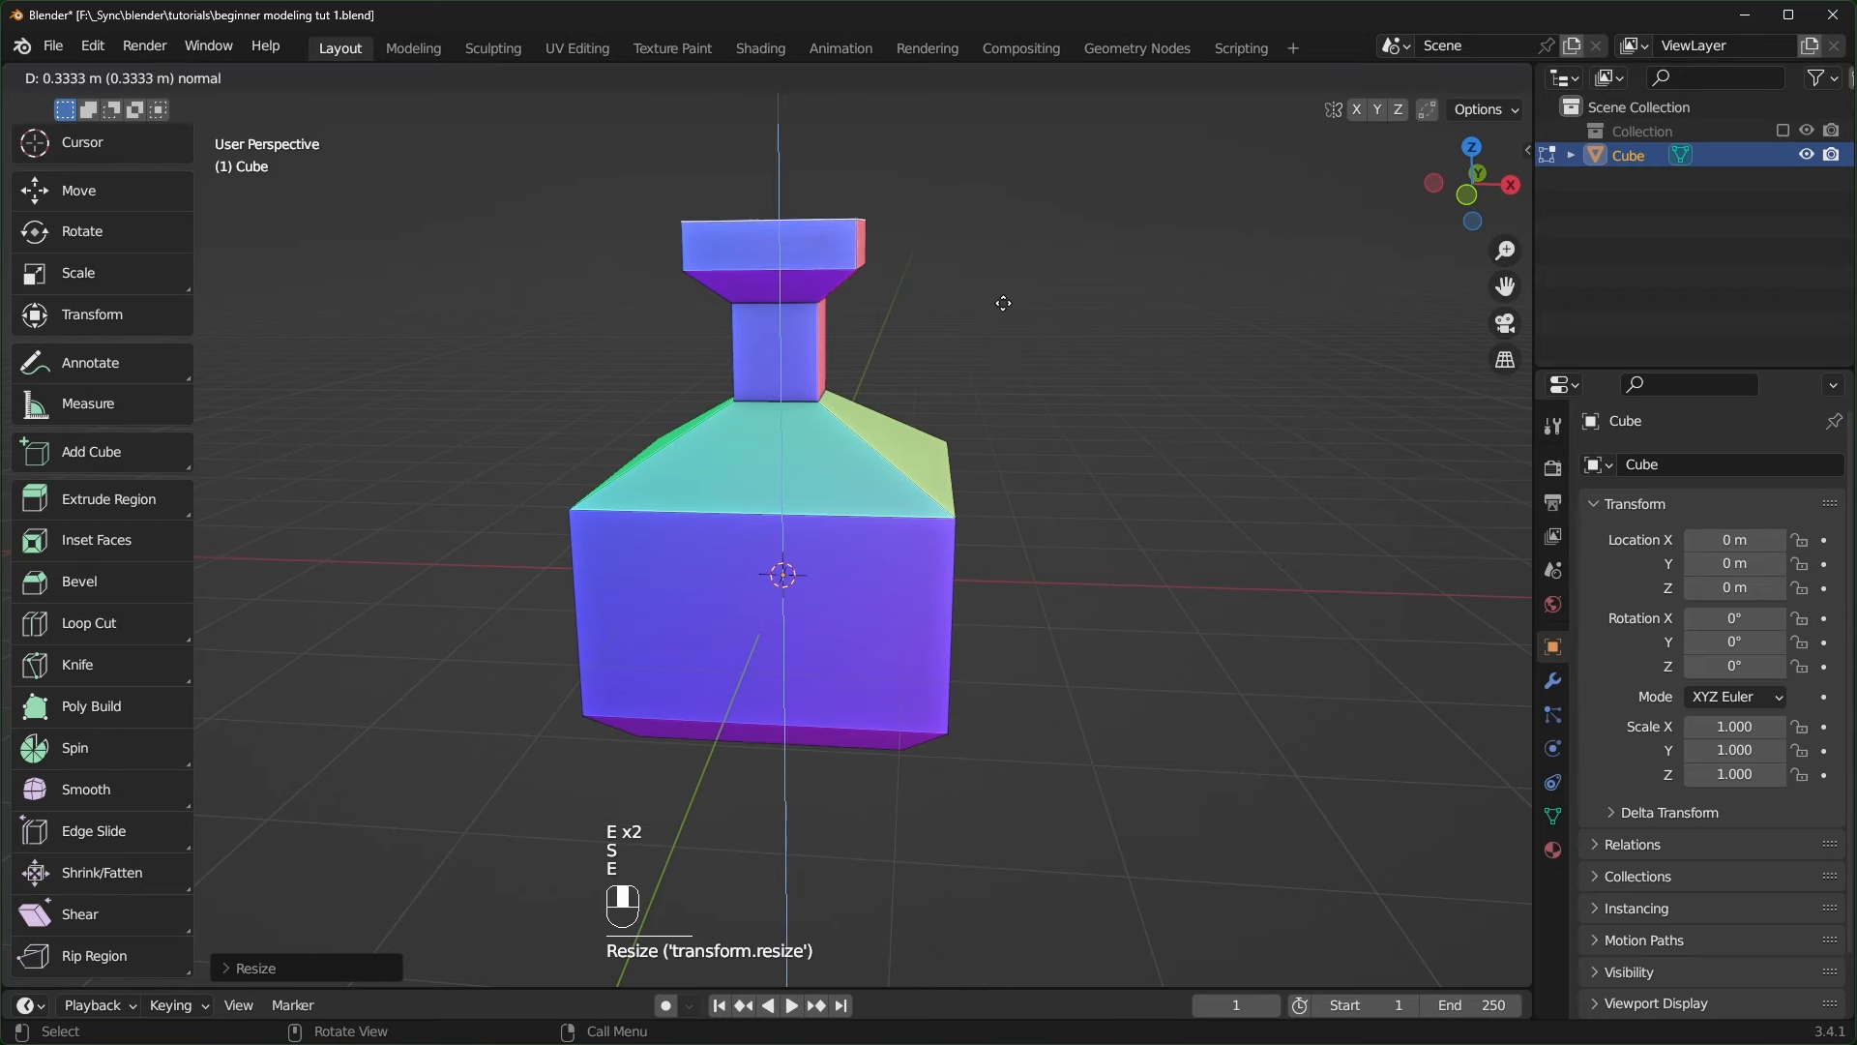
left_click(999, 299)
- Extrude the lip's top face in place, scale it to a small square and extrude it downward as the bottle opening, leaving nothing selected
middle_click_drag(999, 299, 1044, 393)
key("e")
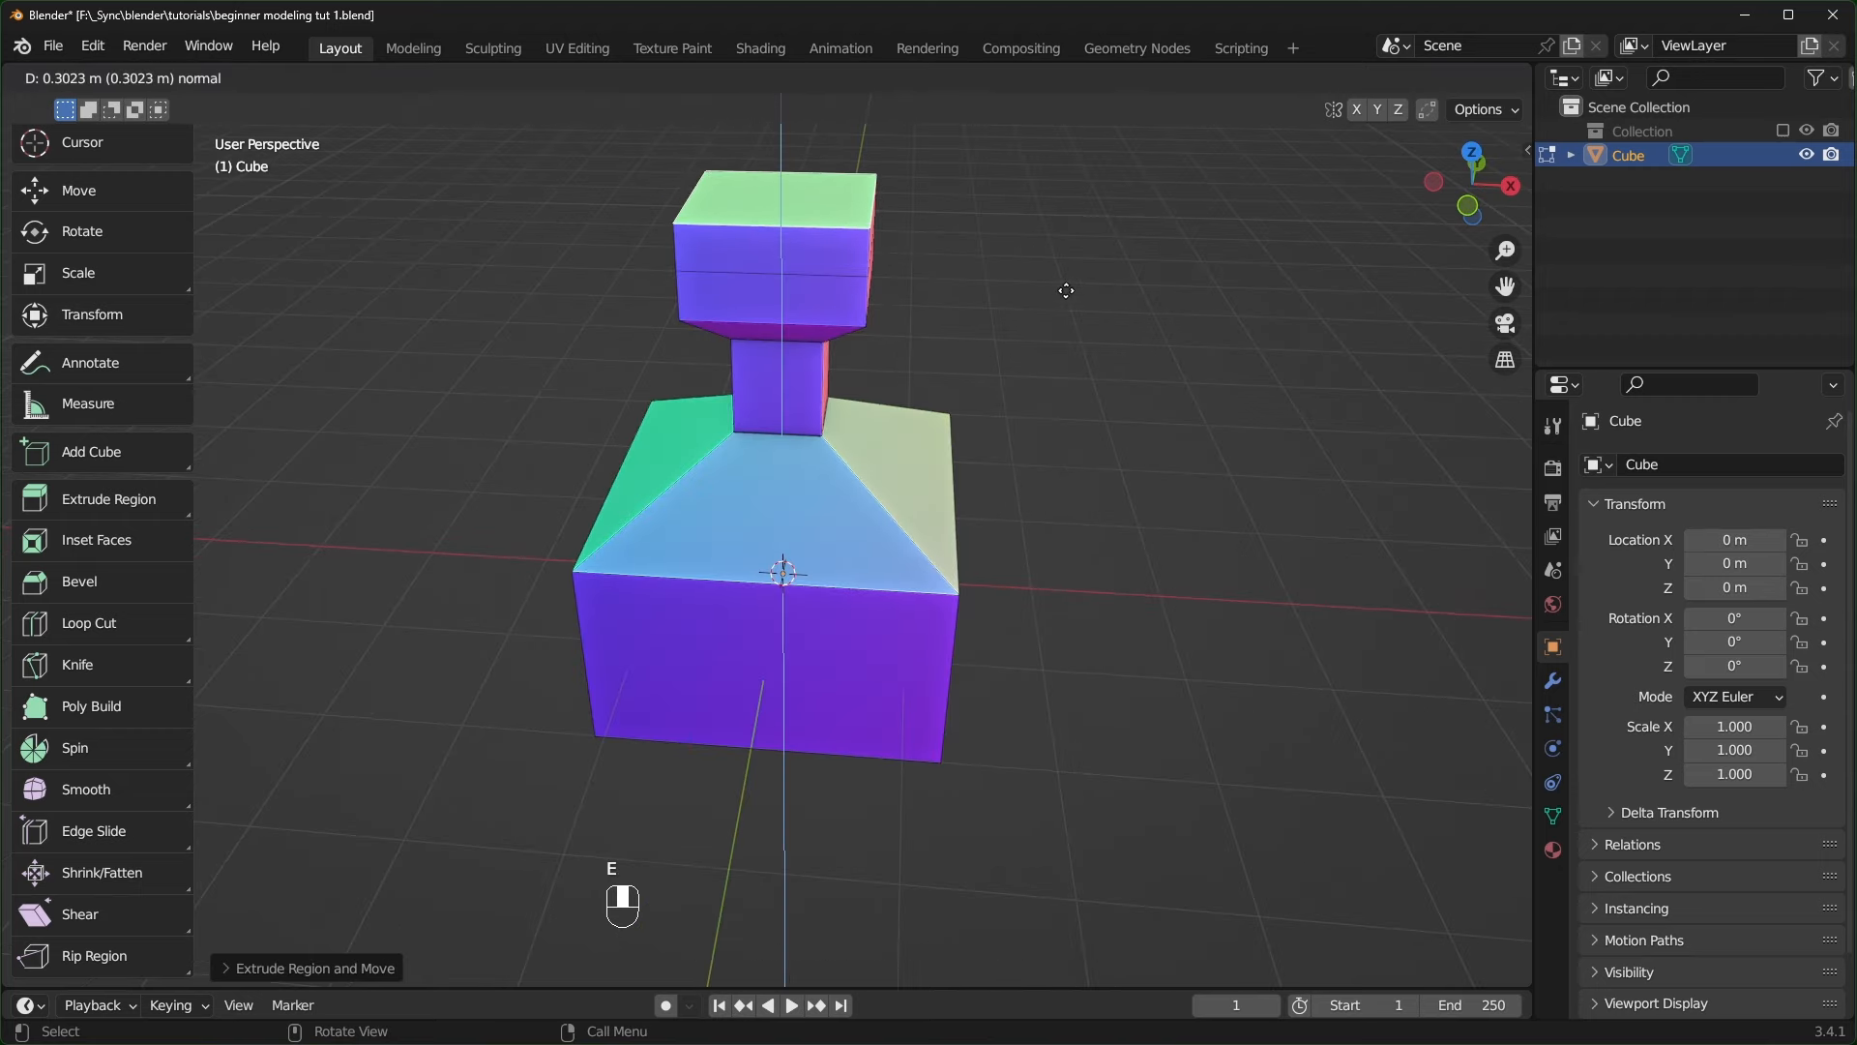
key("s")
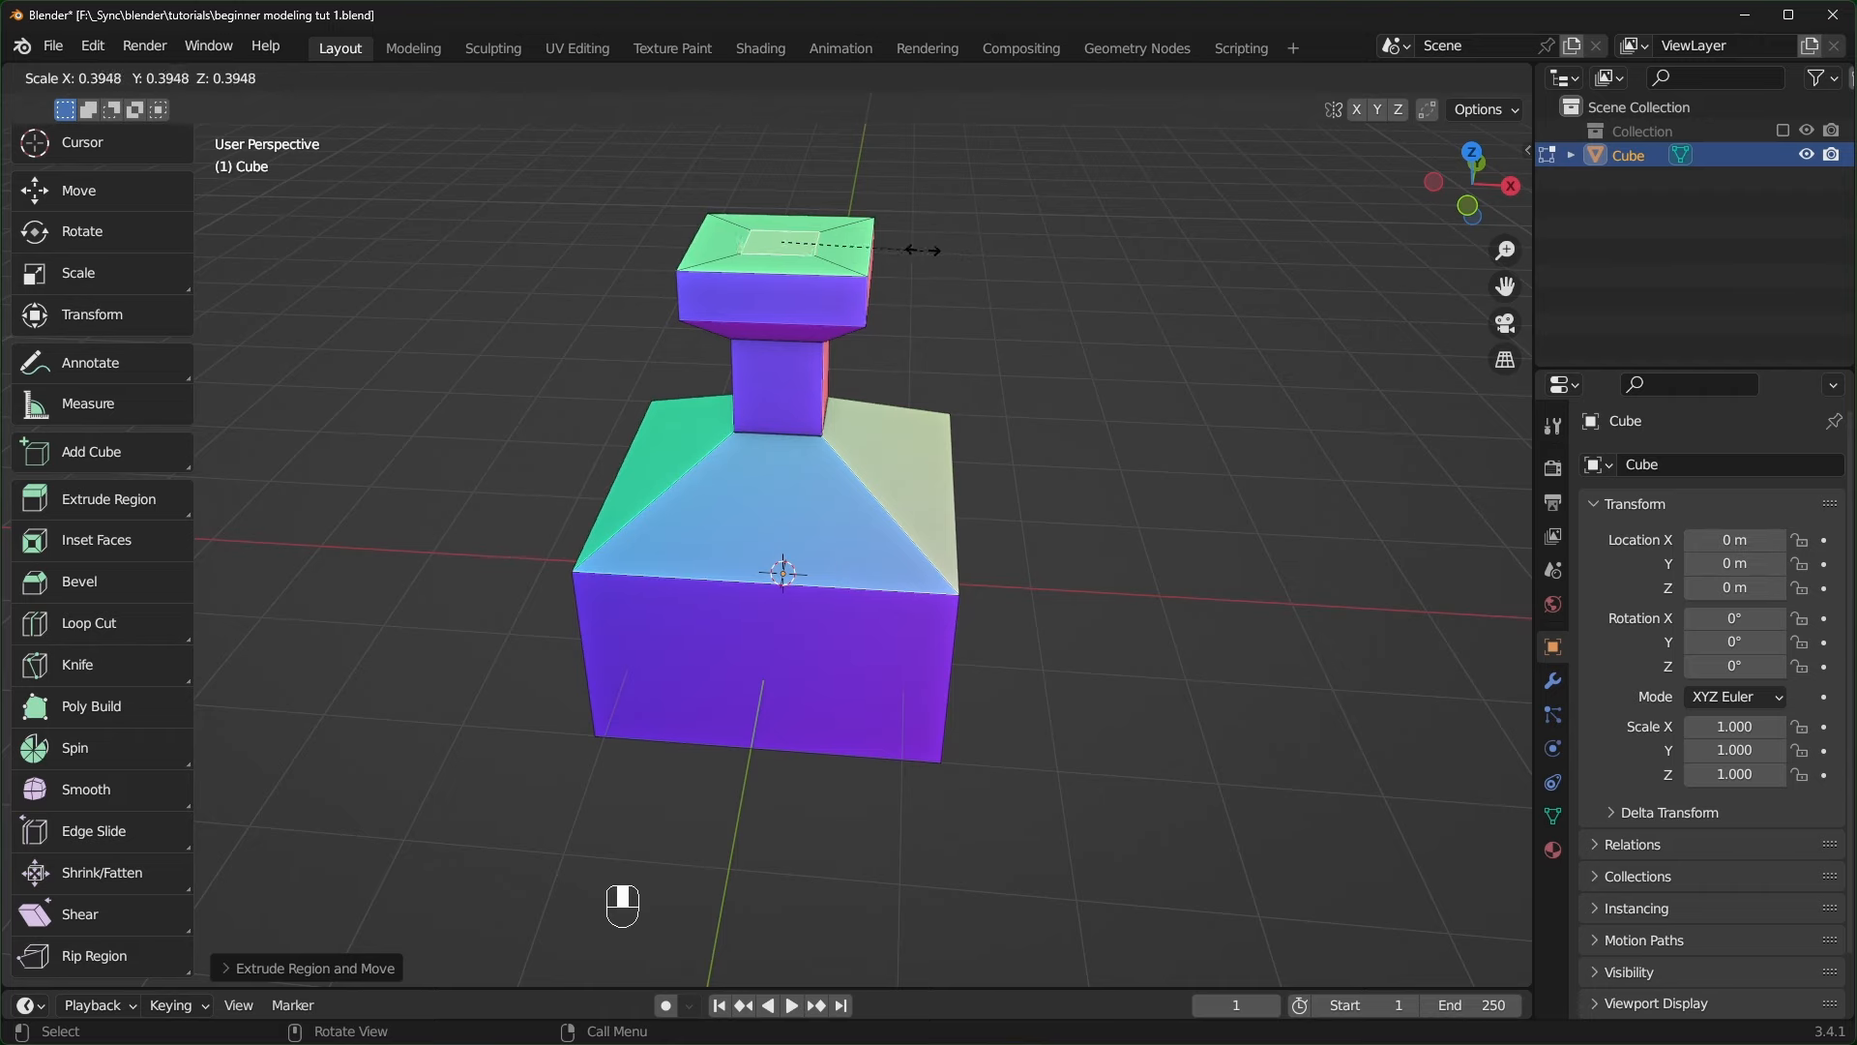
left_click(887, 240)
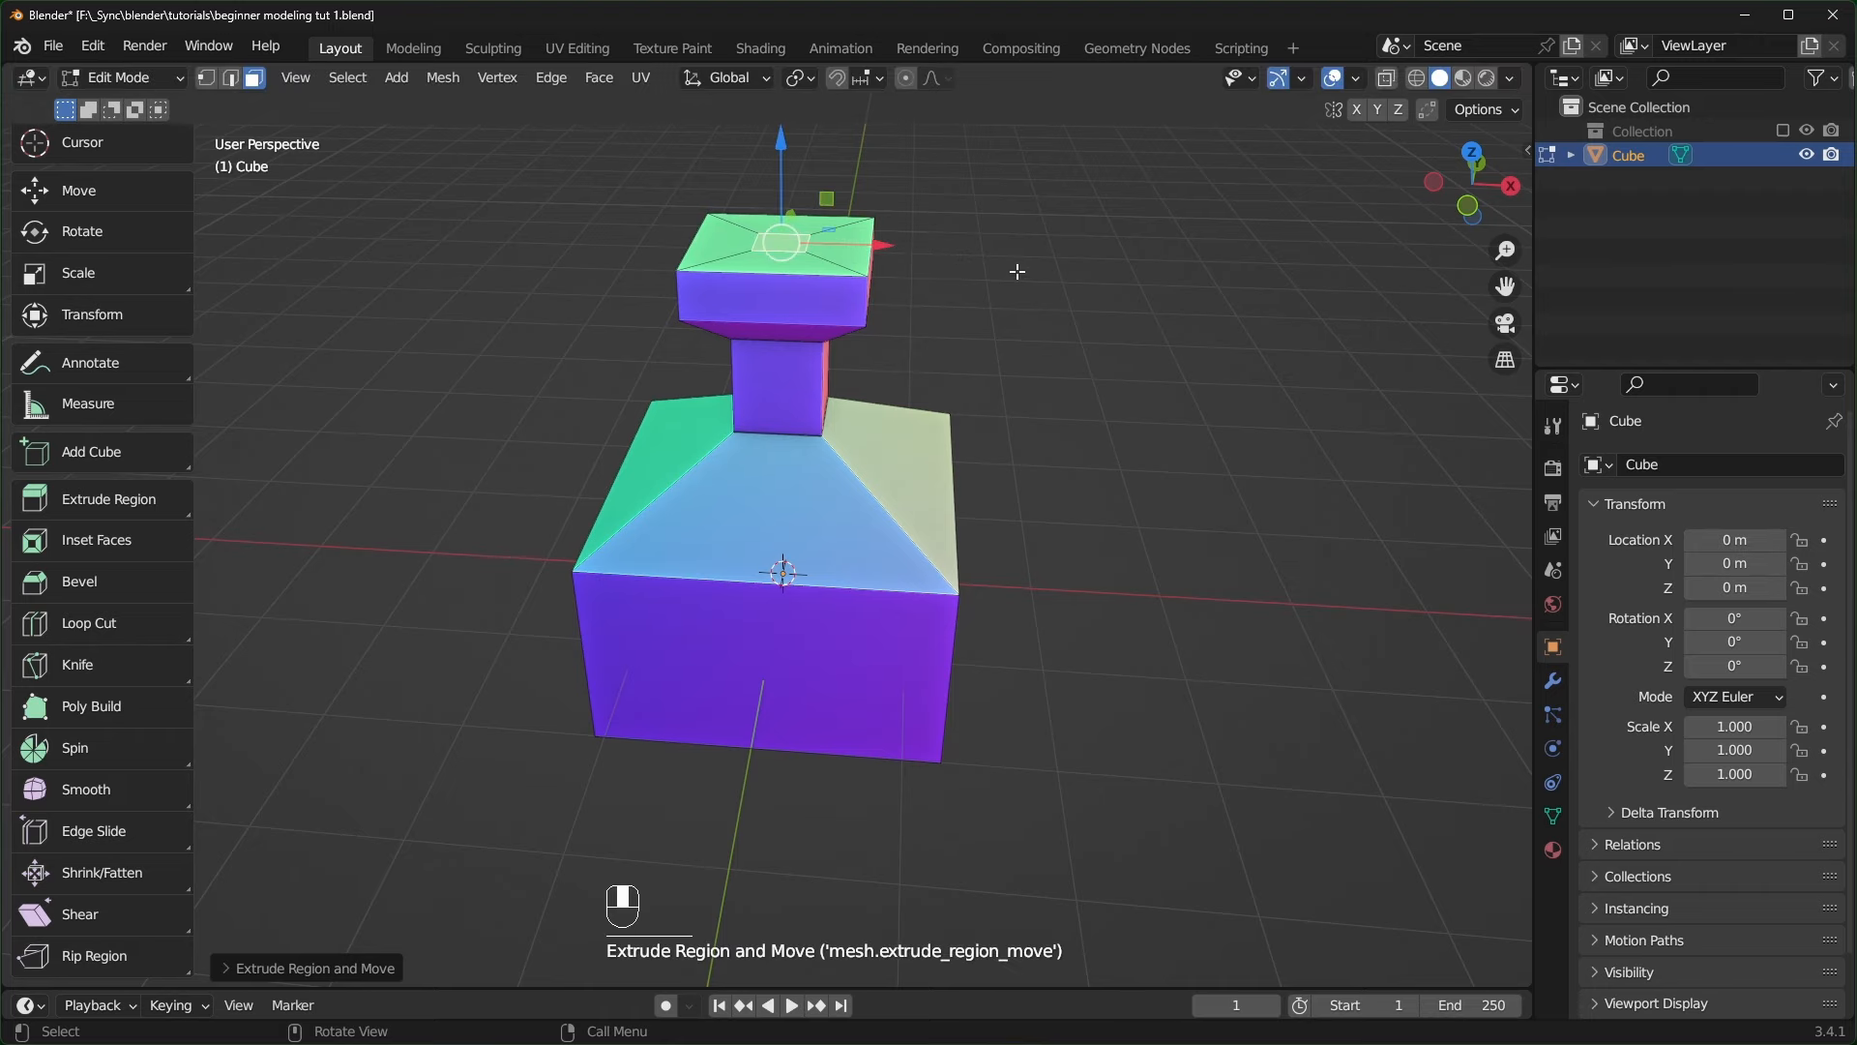
key("e")
left_click(1030, 362)
mouse_move(1032, 387)
middle_mouse_down()
mouse_move(1036, 414)
mouse_move(1001, 372)
middle_mouse_up()
key("alt+a")
middle_click_drag(977, 406, 943, 397)
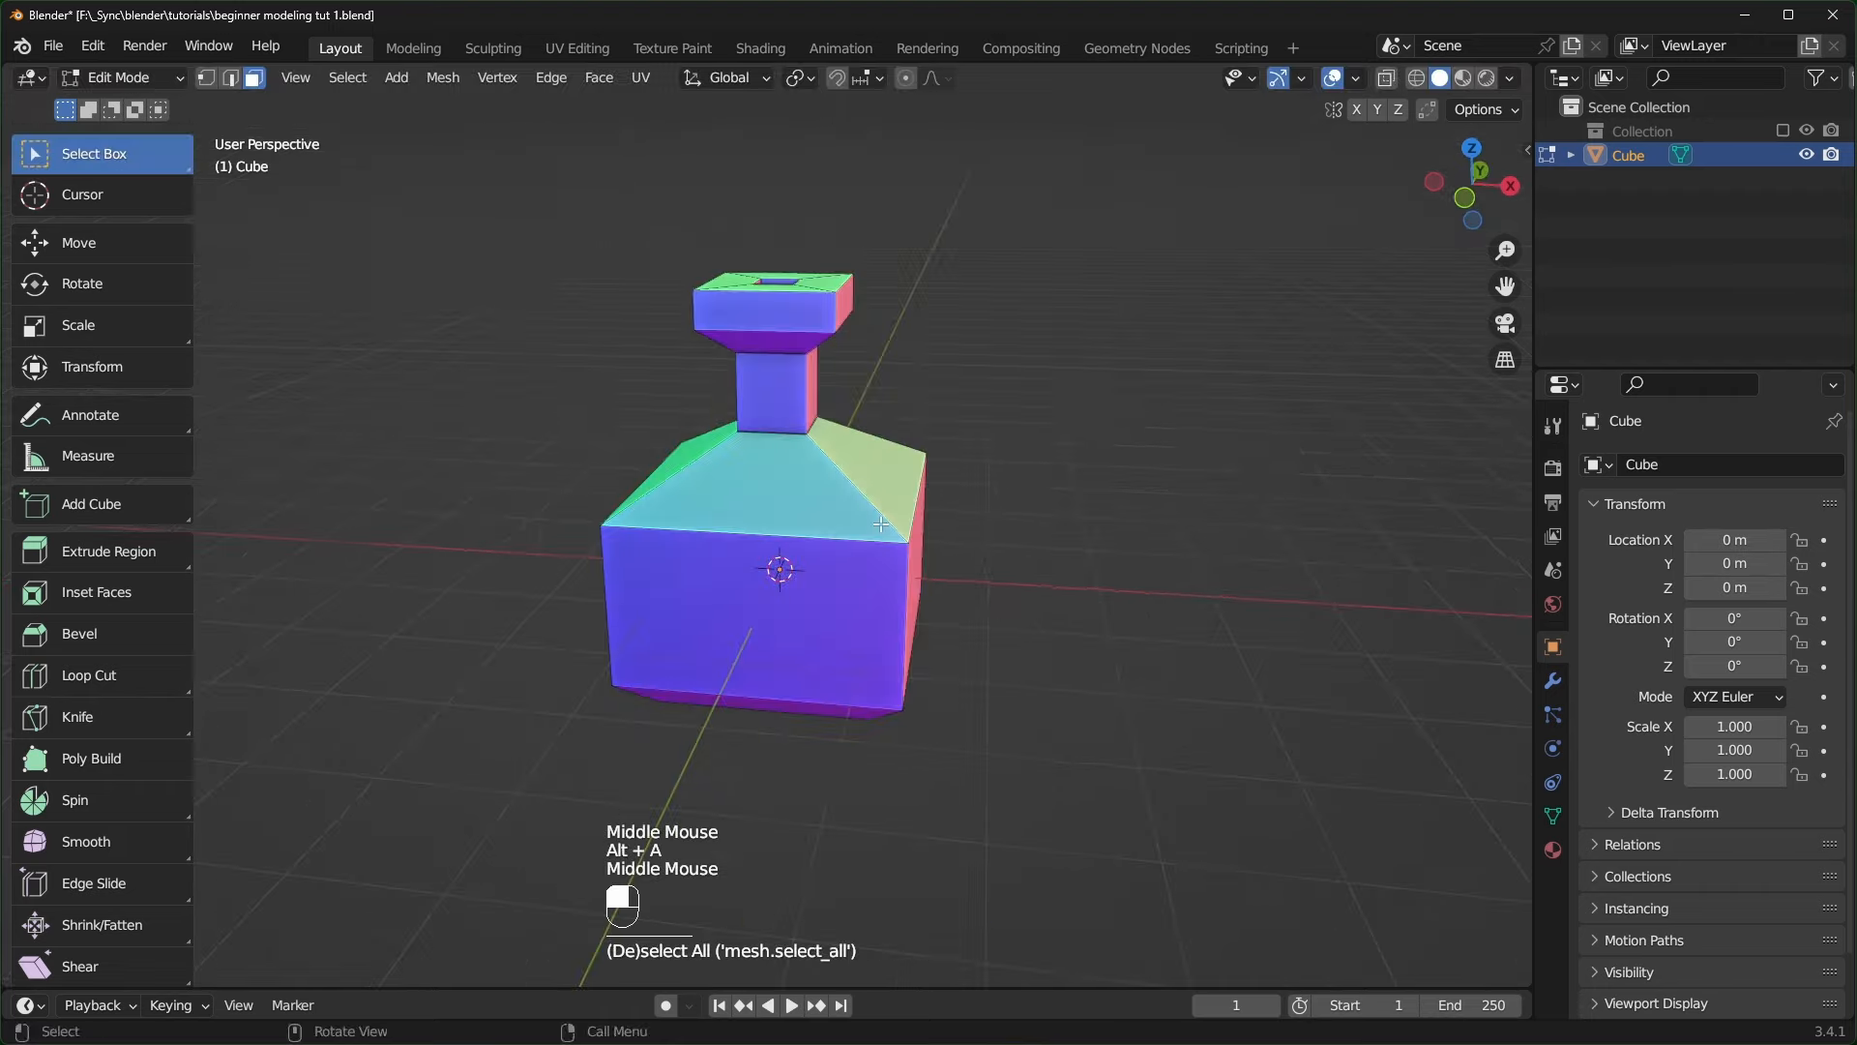
- Extrude the bottle's pink side face outward with the Extrude Region tool, then undo it and return to Select Box
left_click(106, 550)
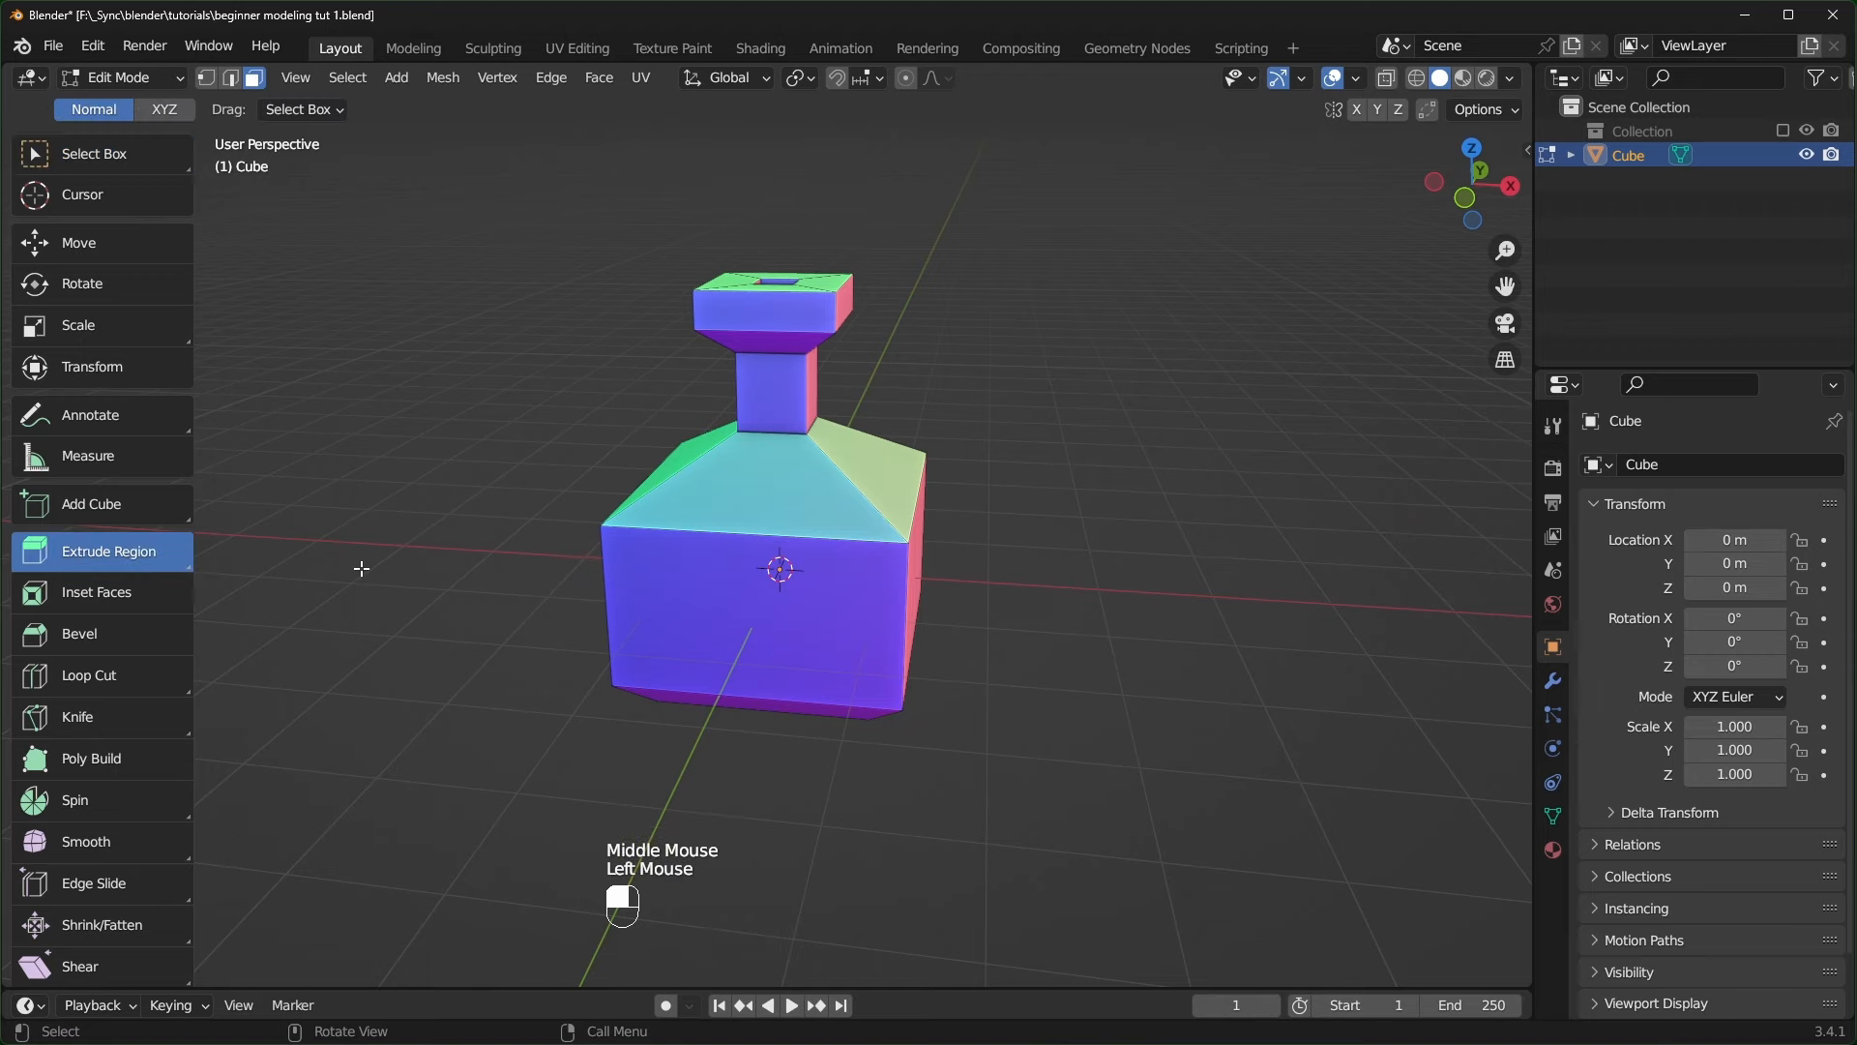
middle_click_drag(792, 638, 1053, 417)
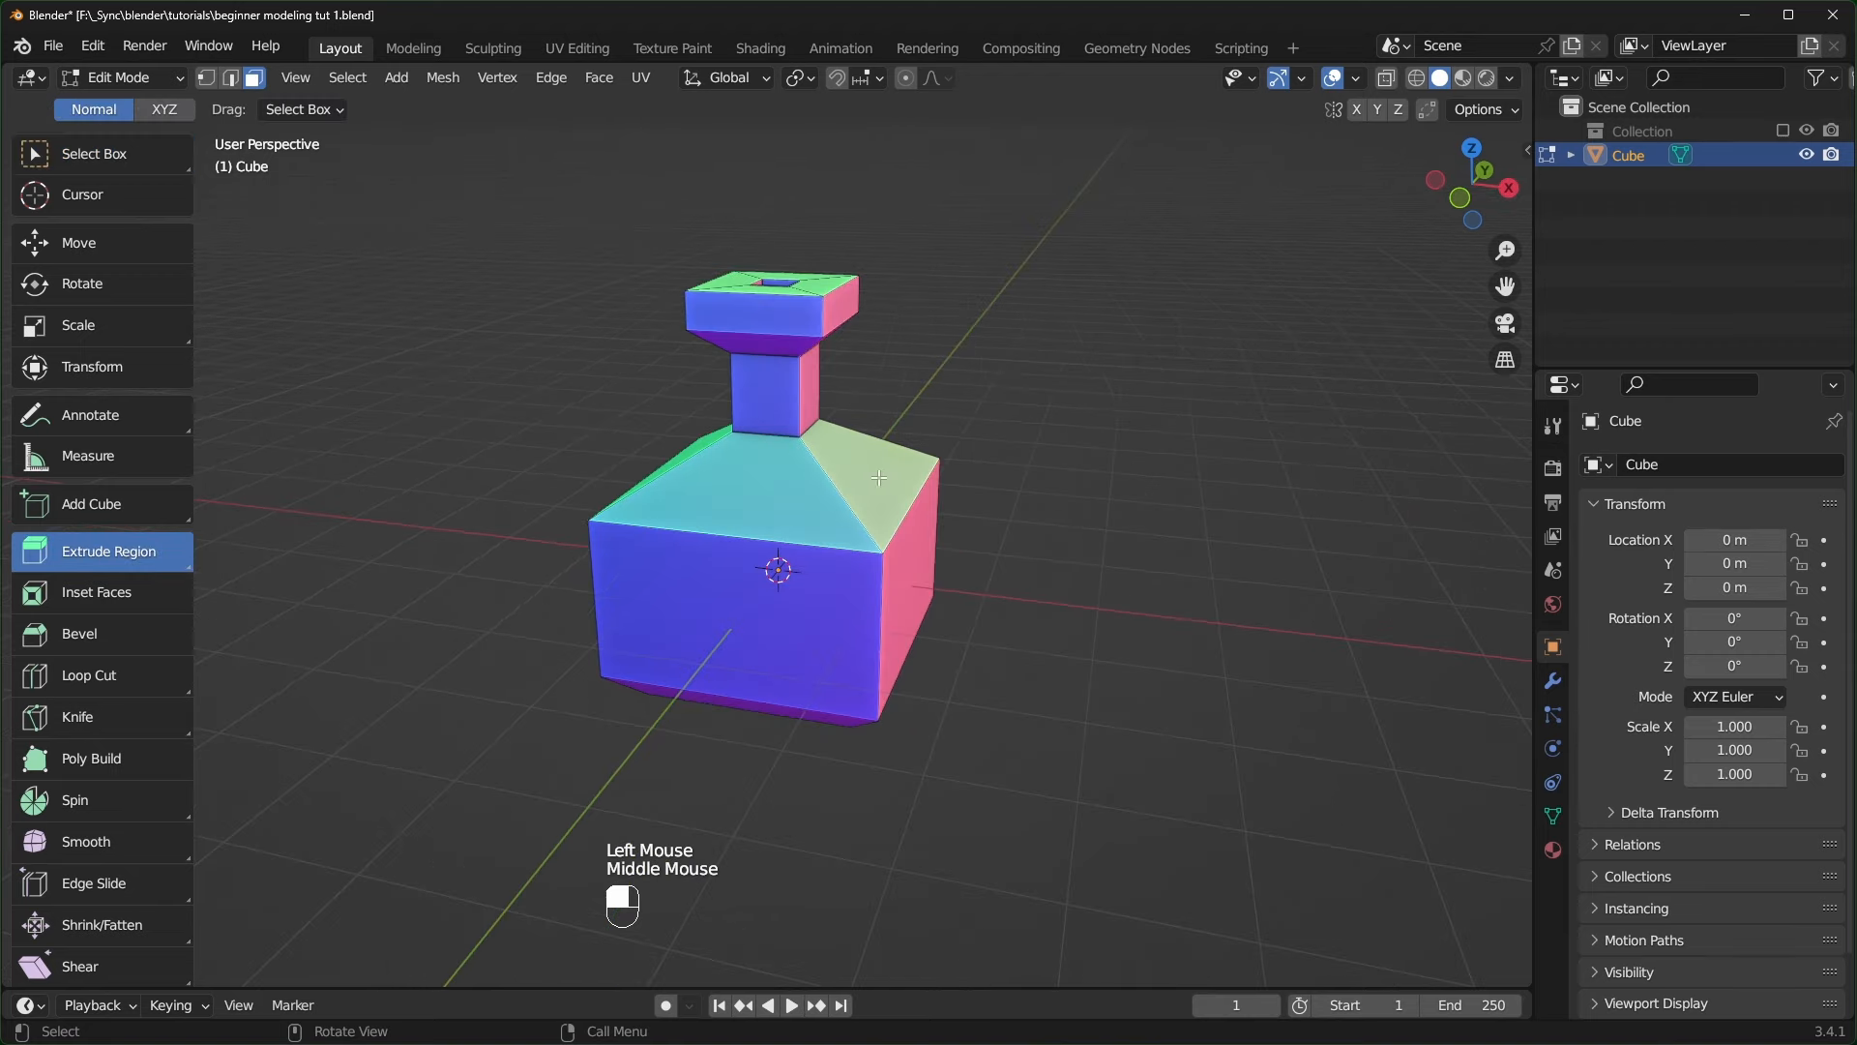
left_click(882, 515)
left_click(917, 572)
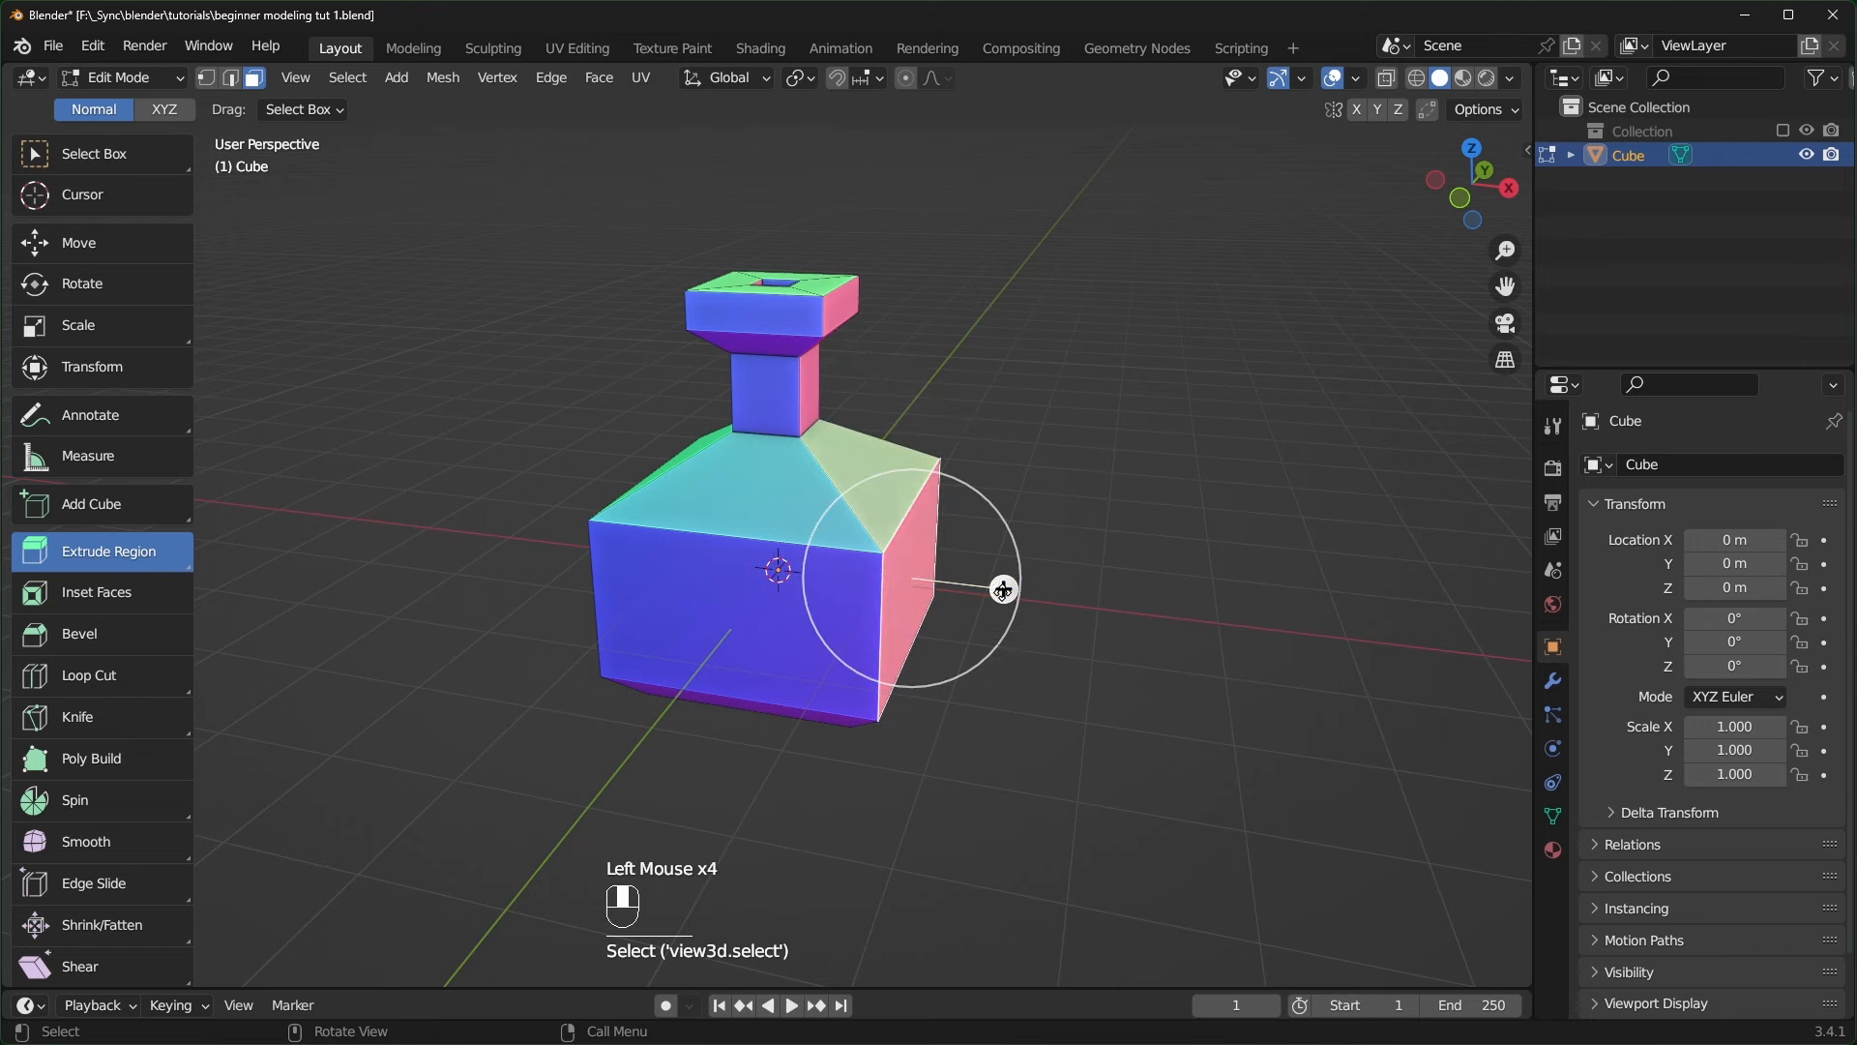
left_click_drag(1003, 584, 1149, 607)
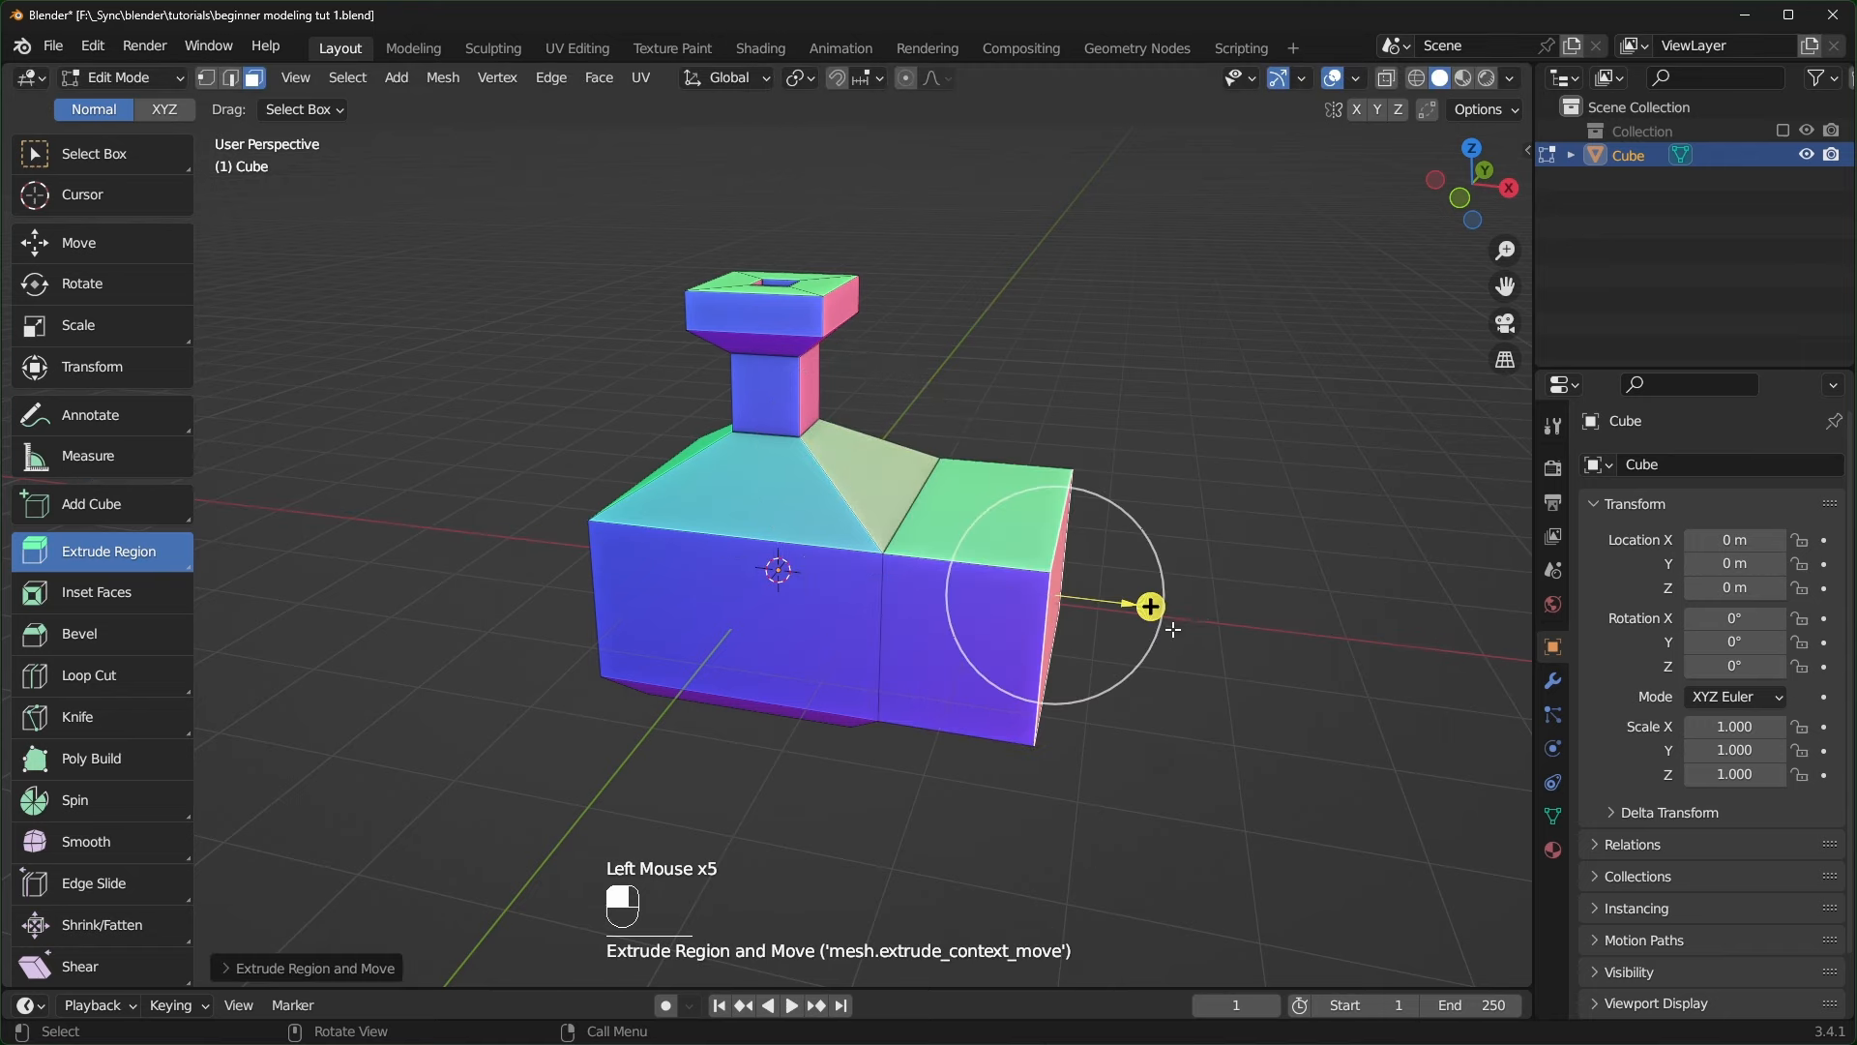
key("ctrl+z")
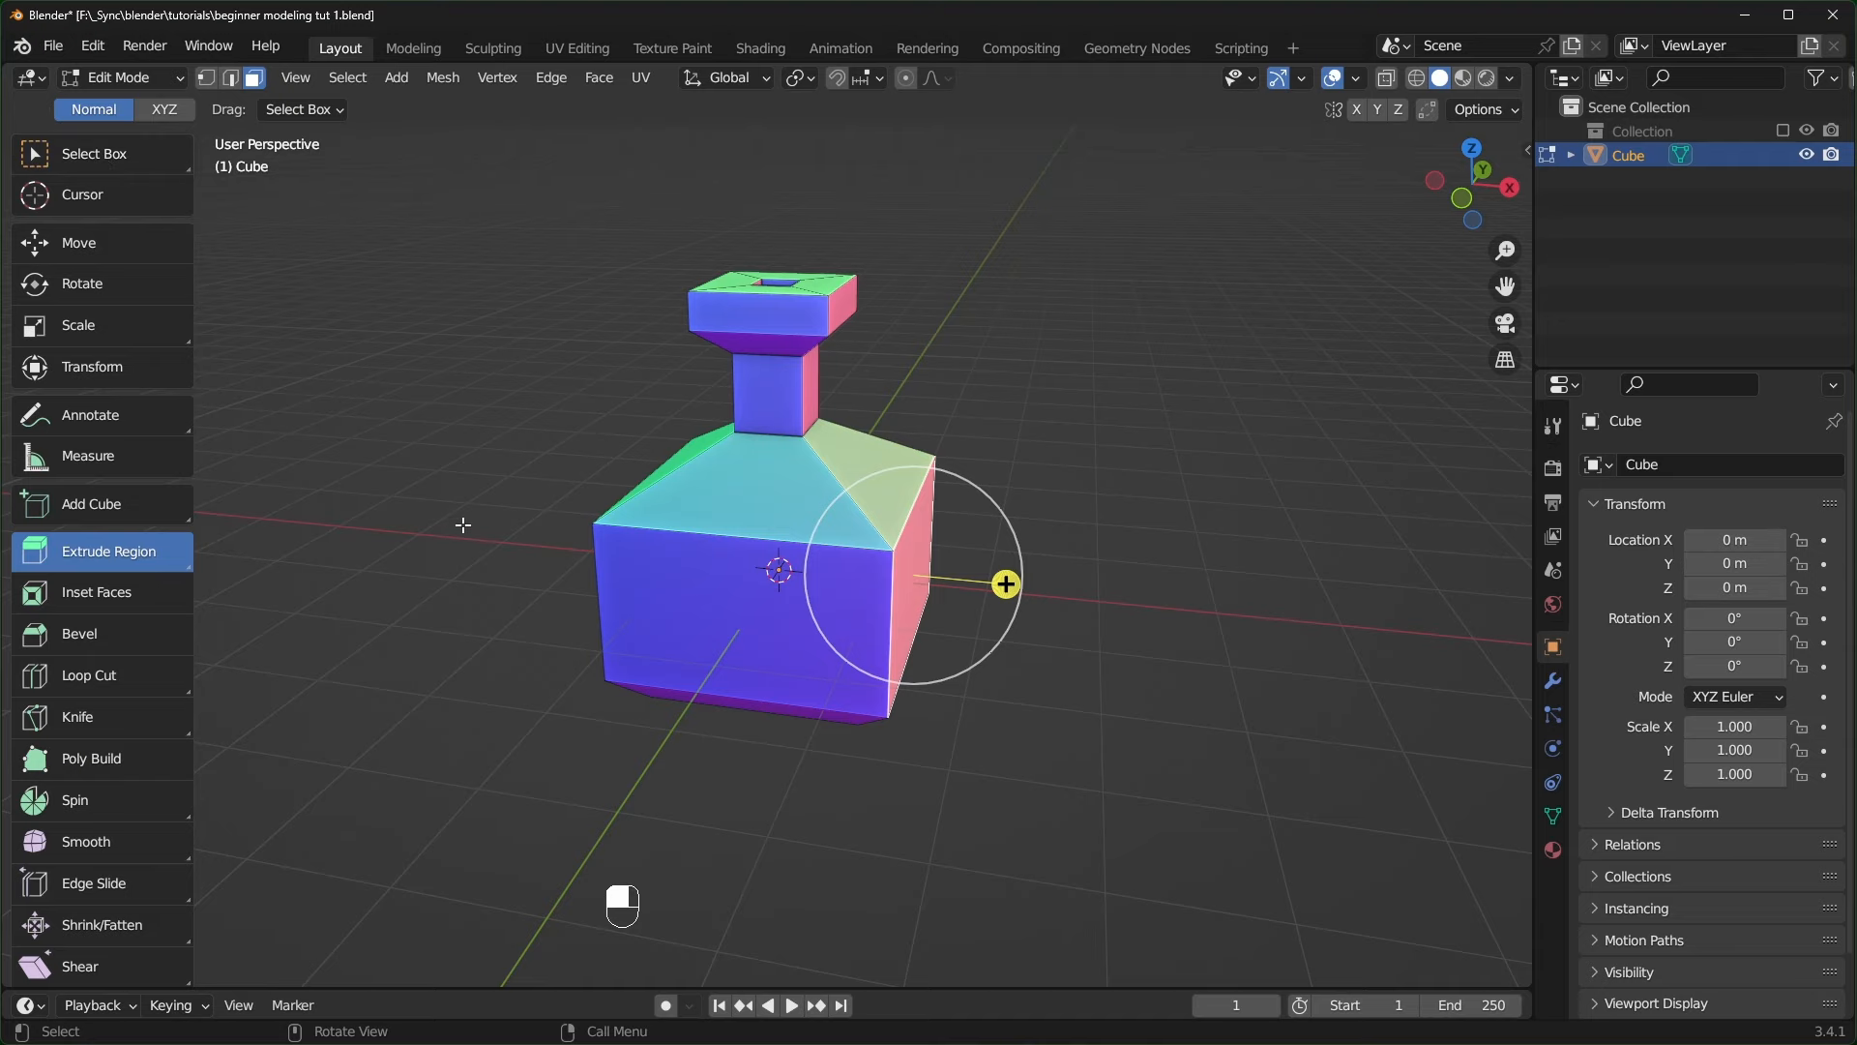
key("w")
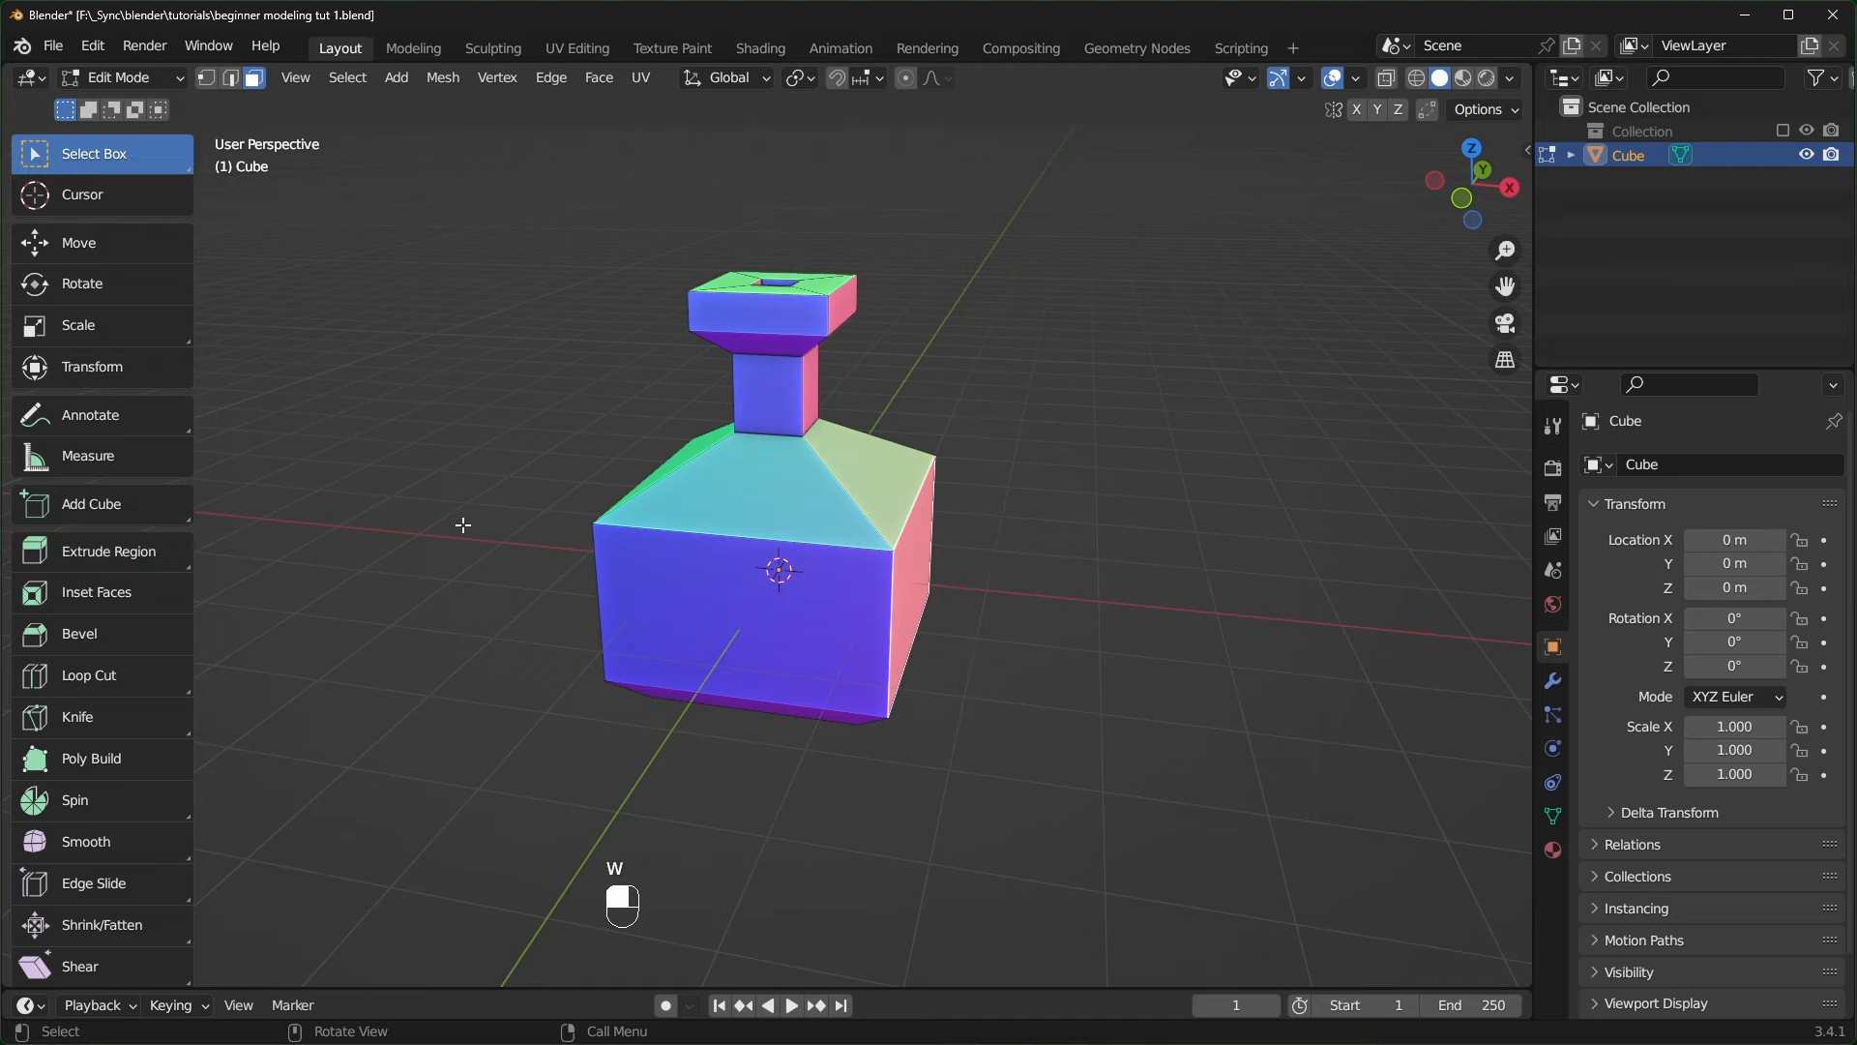
- Return to Object Mode and move the bottle along the X axis by about 6.06 m
middle_click_drag(464, 524, 897, 562)
key("Tab")
scroll(528, 479, "down", 2)
left_click_drag(879, 558, 1325, 561)
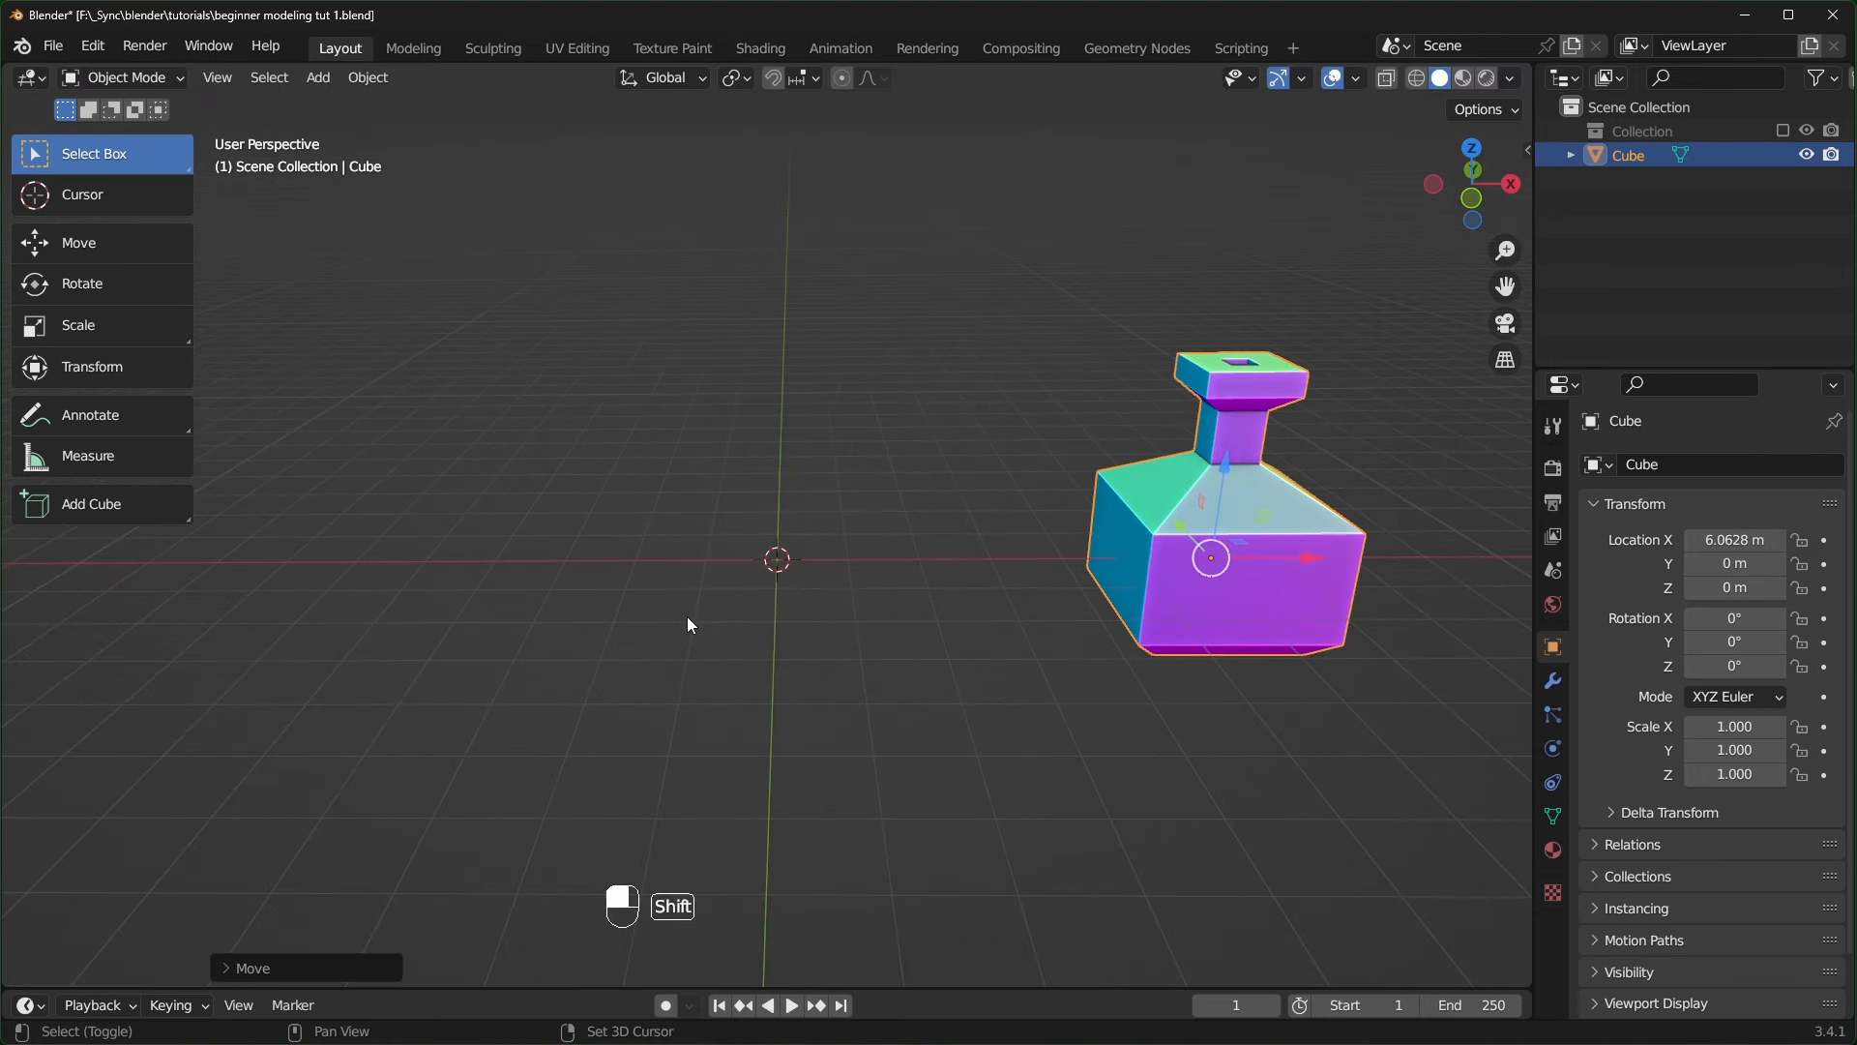
- Add a new mesh cube at the 3D cursor and enter Edit Mode on it
key("shift+a")
mouse_move(621, 549)
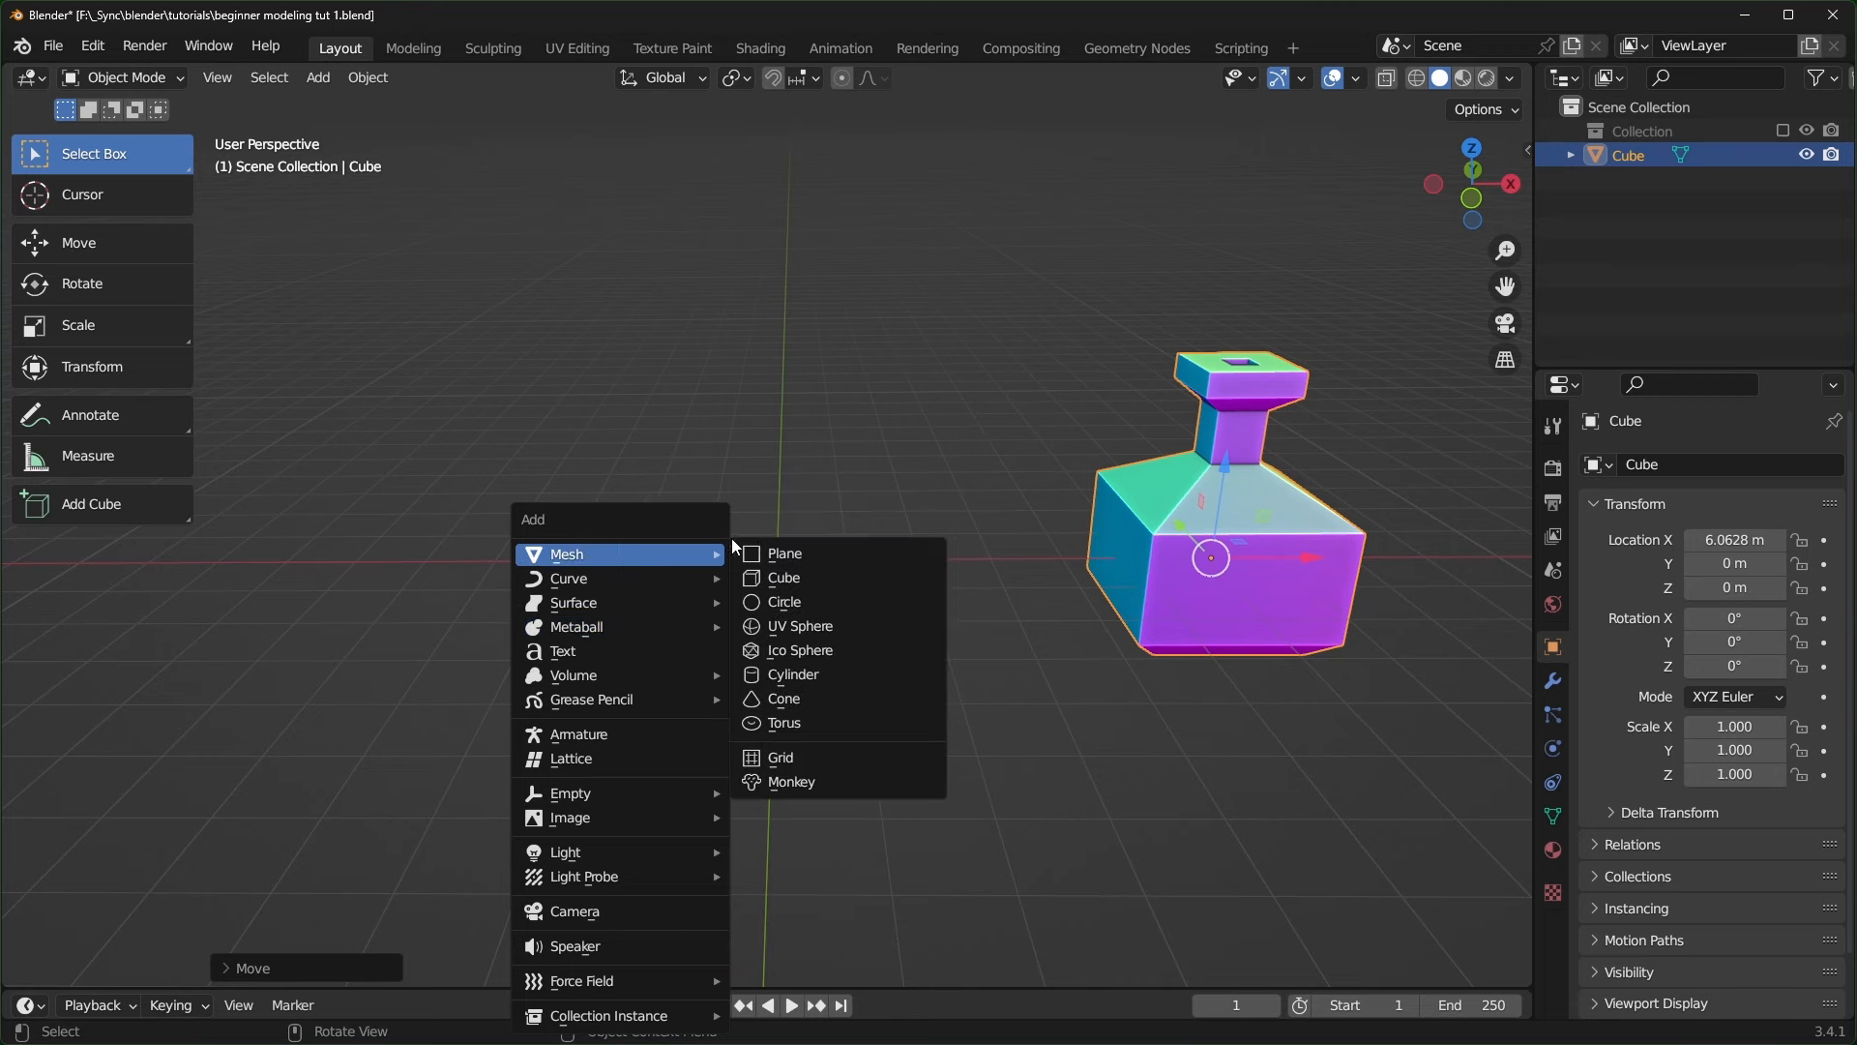
left_click(814, 575)
middle_click_drag(953, 627, 918, 627)
scroll(913, 624, "up", 2)
key("Tab")
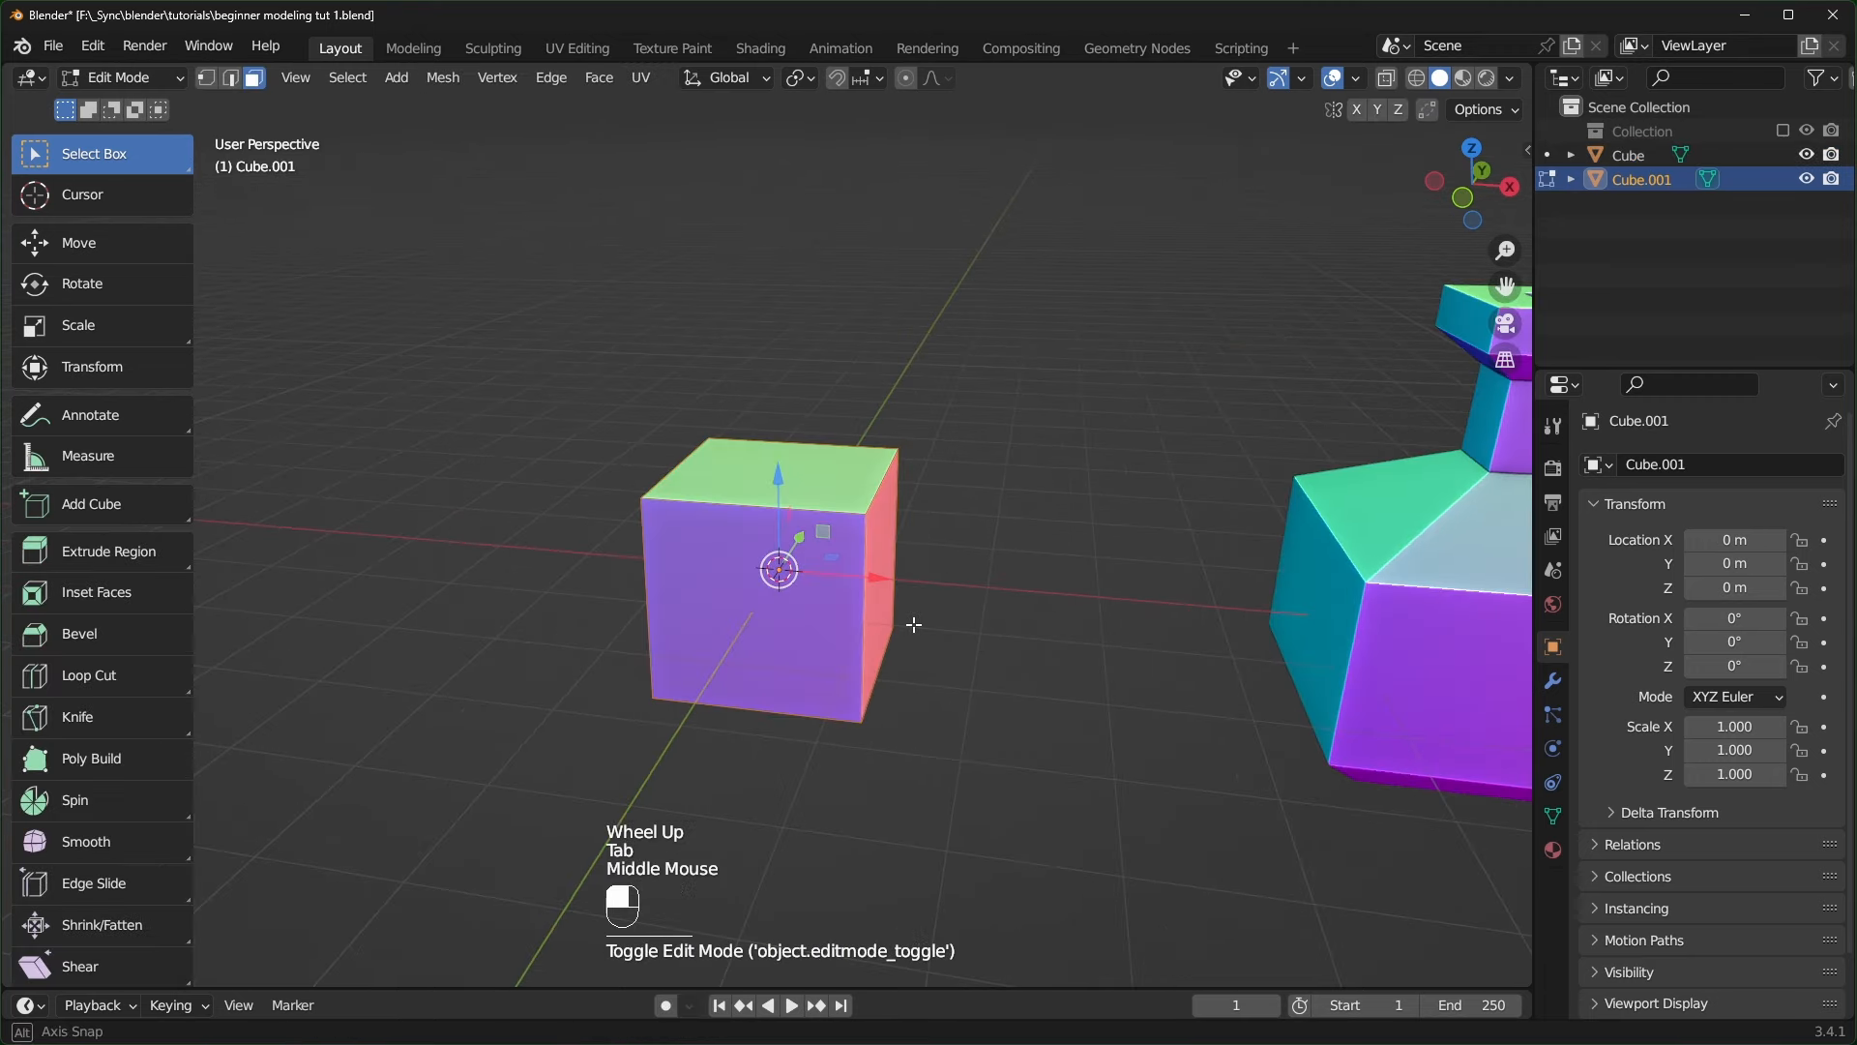
scroll(918, 627, "up", 1)
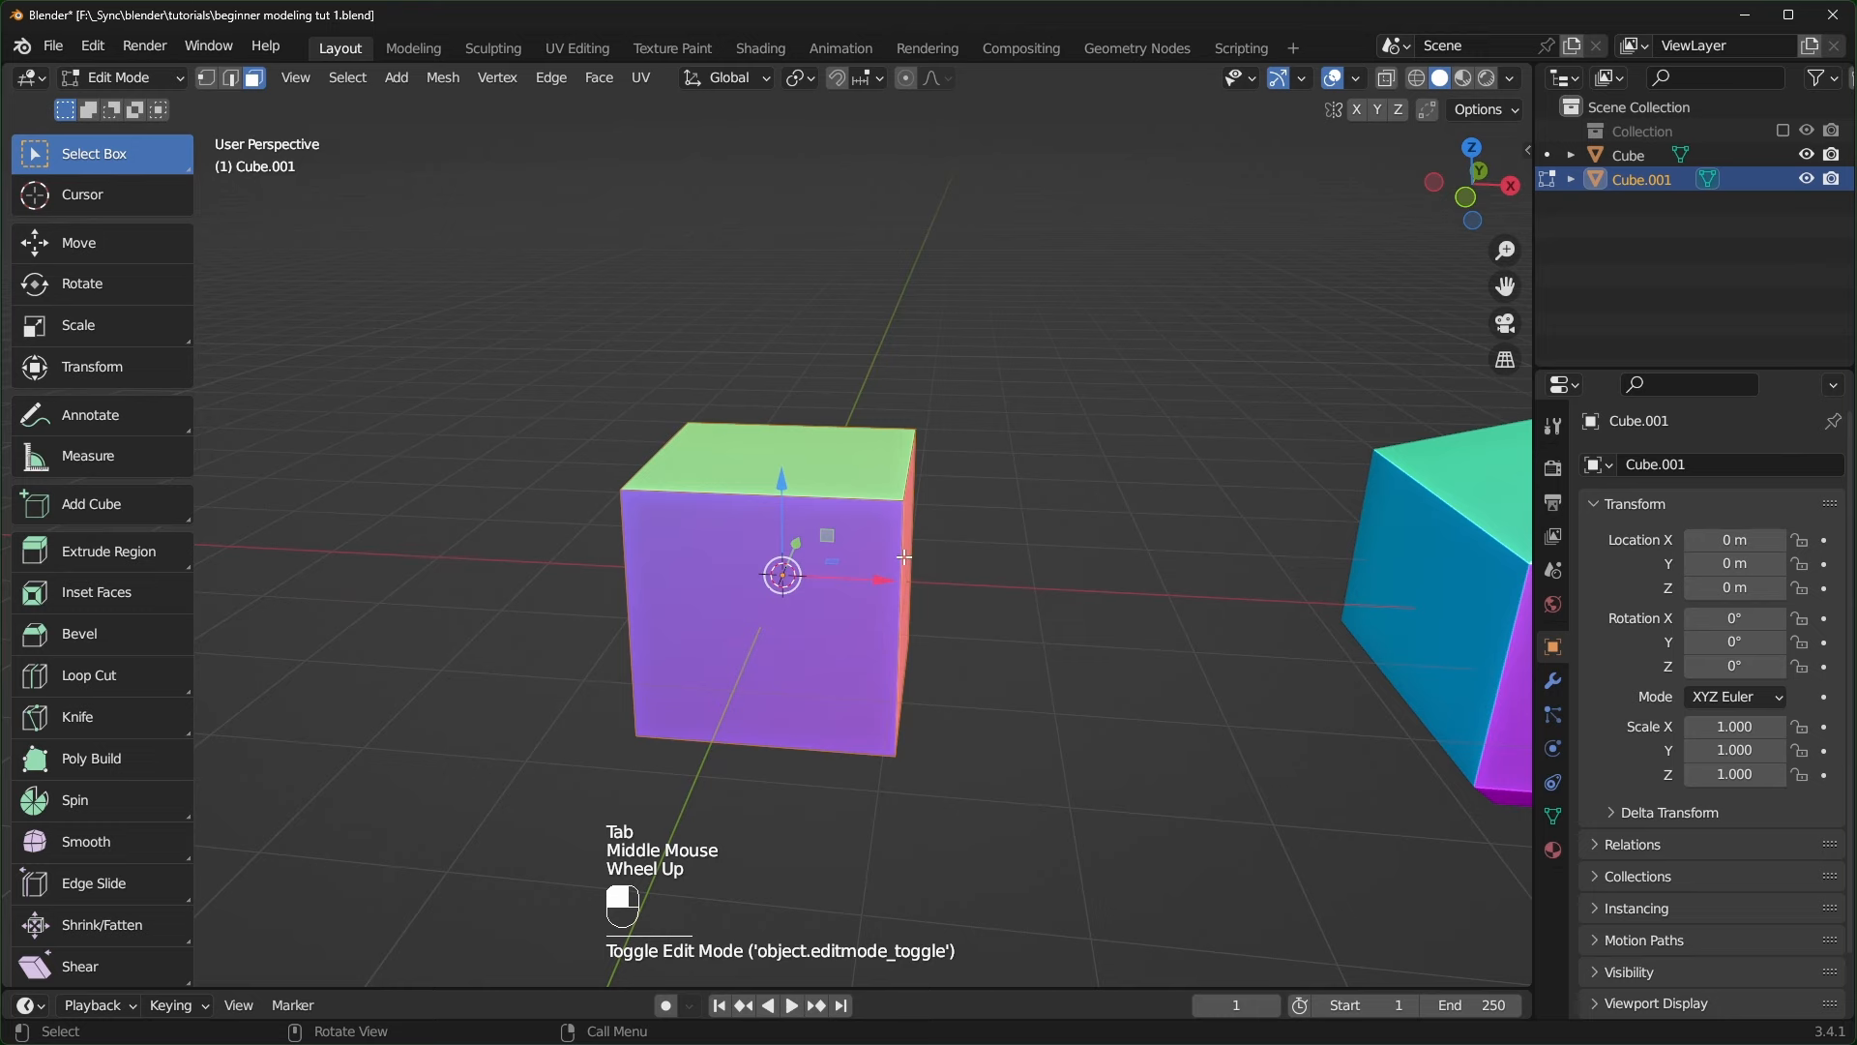
- Bevel the new cube's top face to look at the sloped sides, then undo the bevel
middle_click_drag(902, 558, 1106, 557)
left_click(1105, 557)
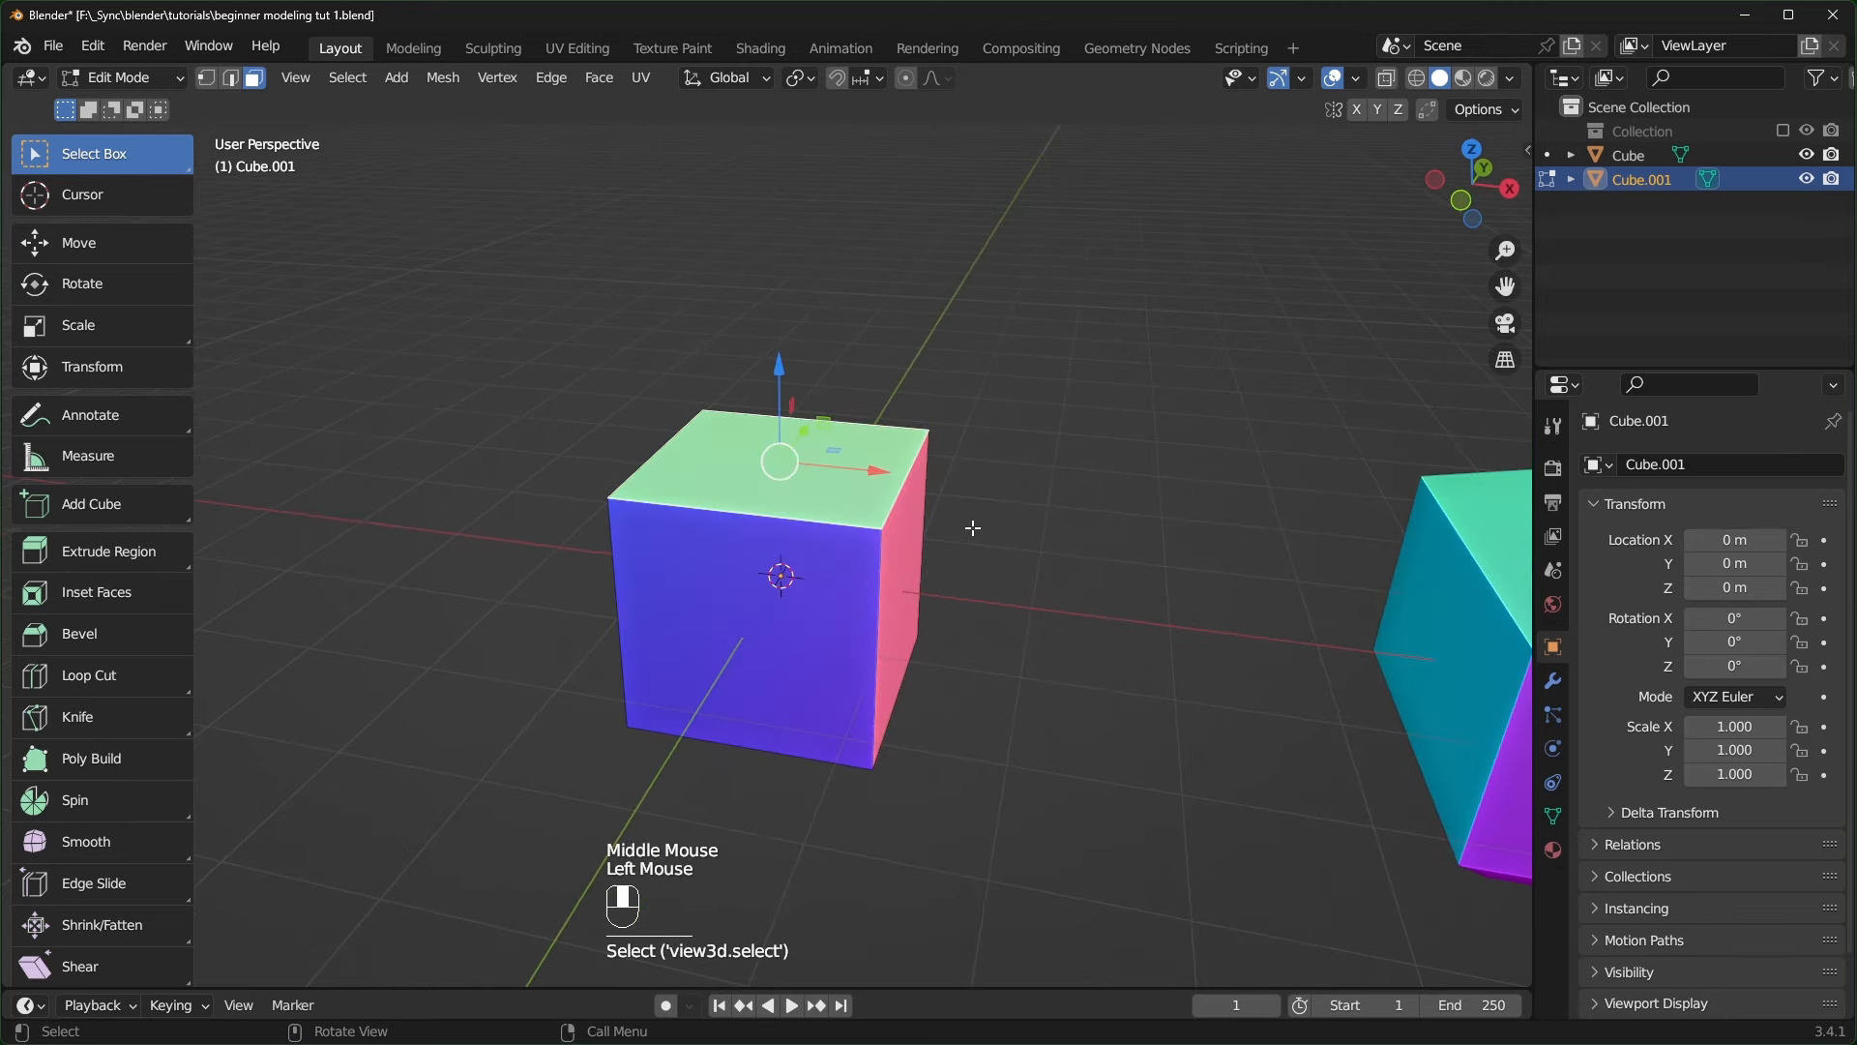
key("ctrl+b")
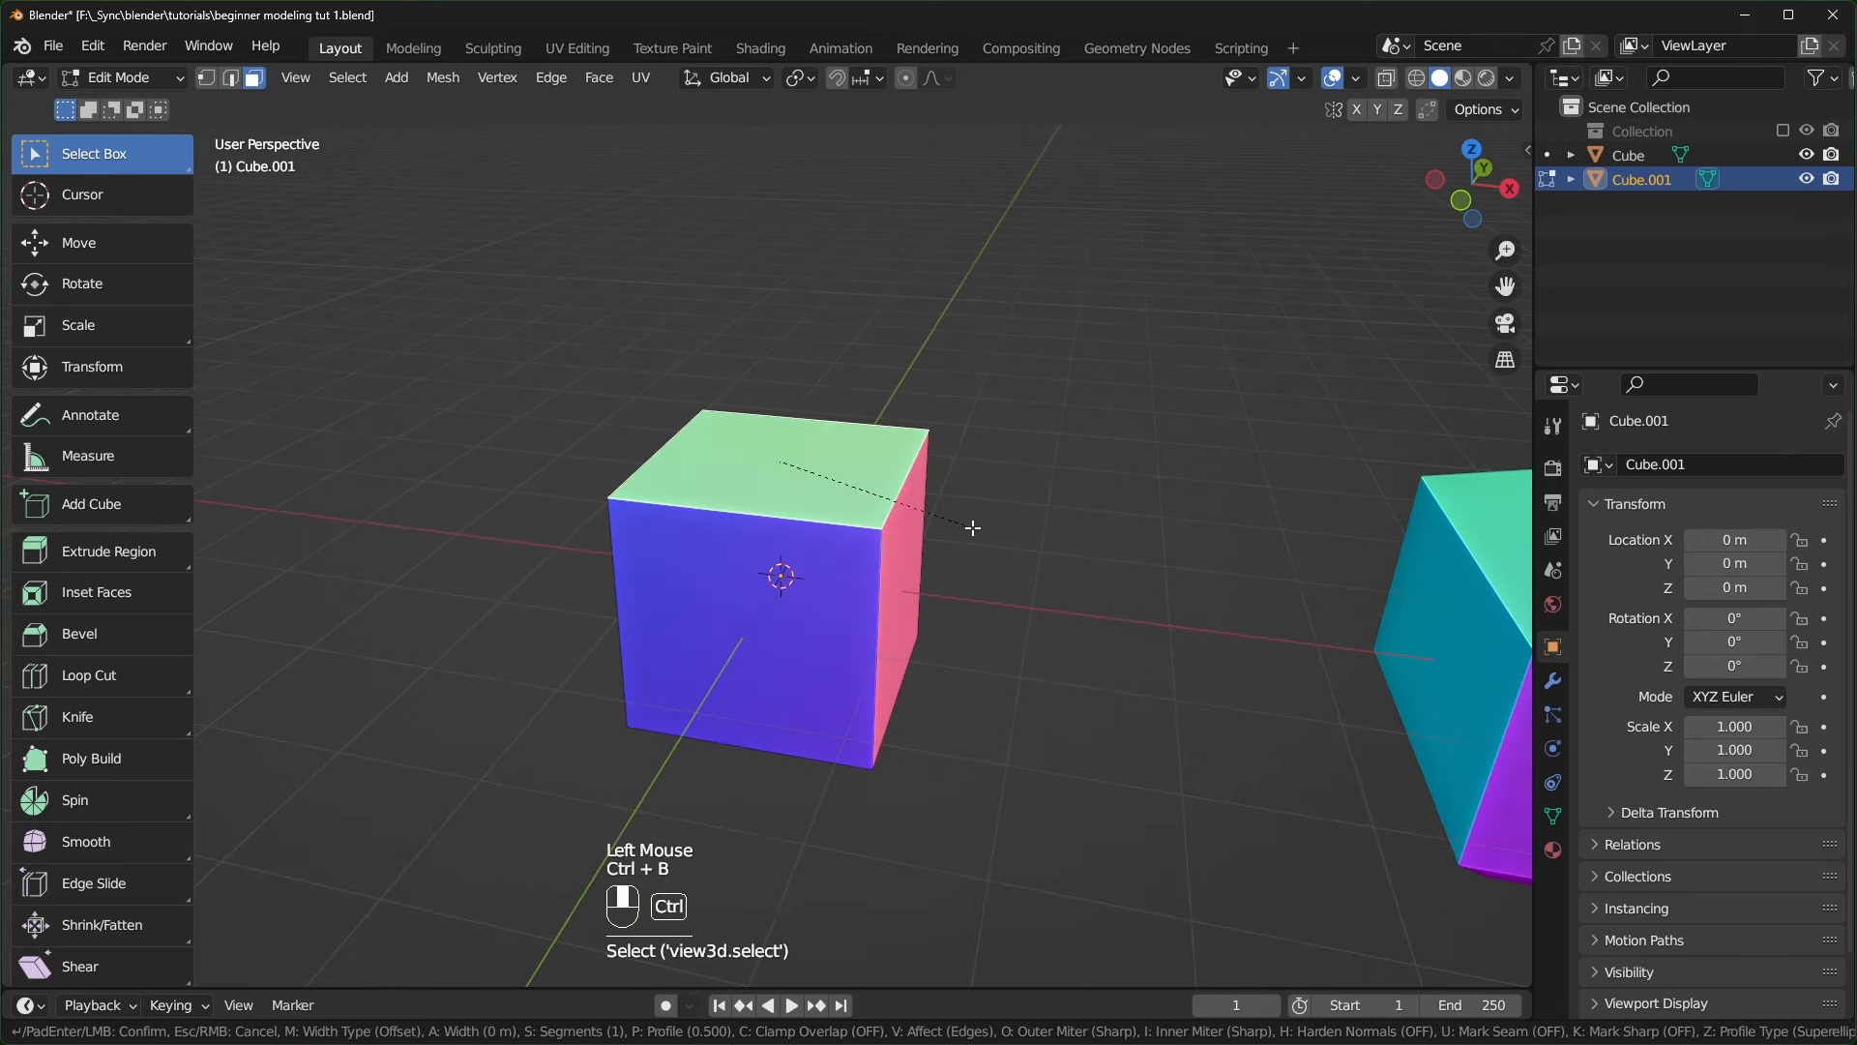
left_click(1033, 546)
middle_click_drag(1033, 545, 858, 652)
middle_click_drag(782, 409, 909, 443)
scroll(922, 551, "up", 1)
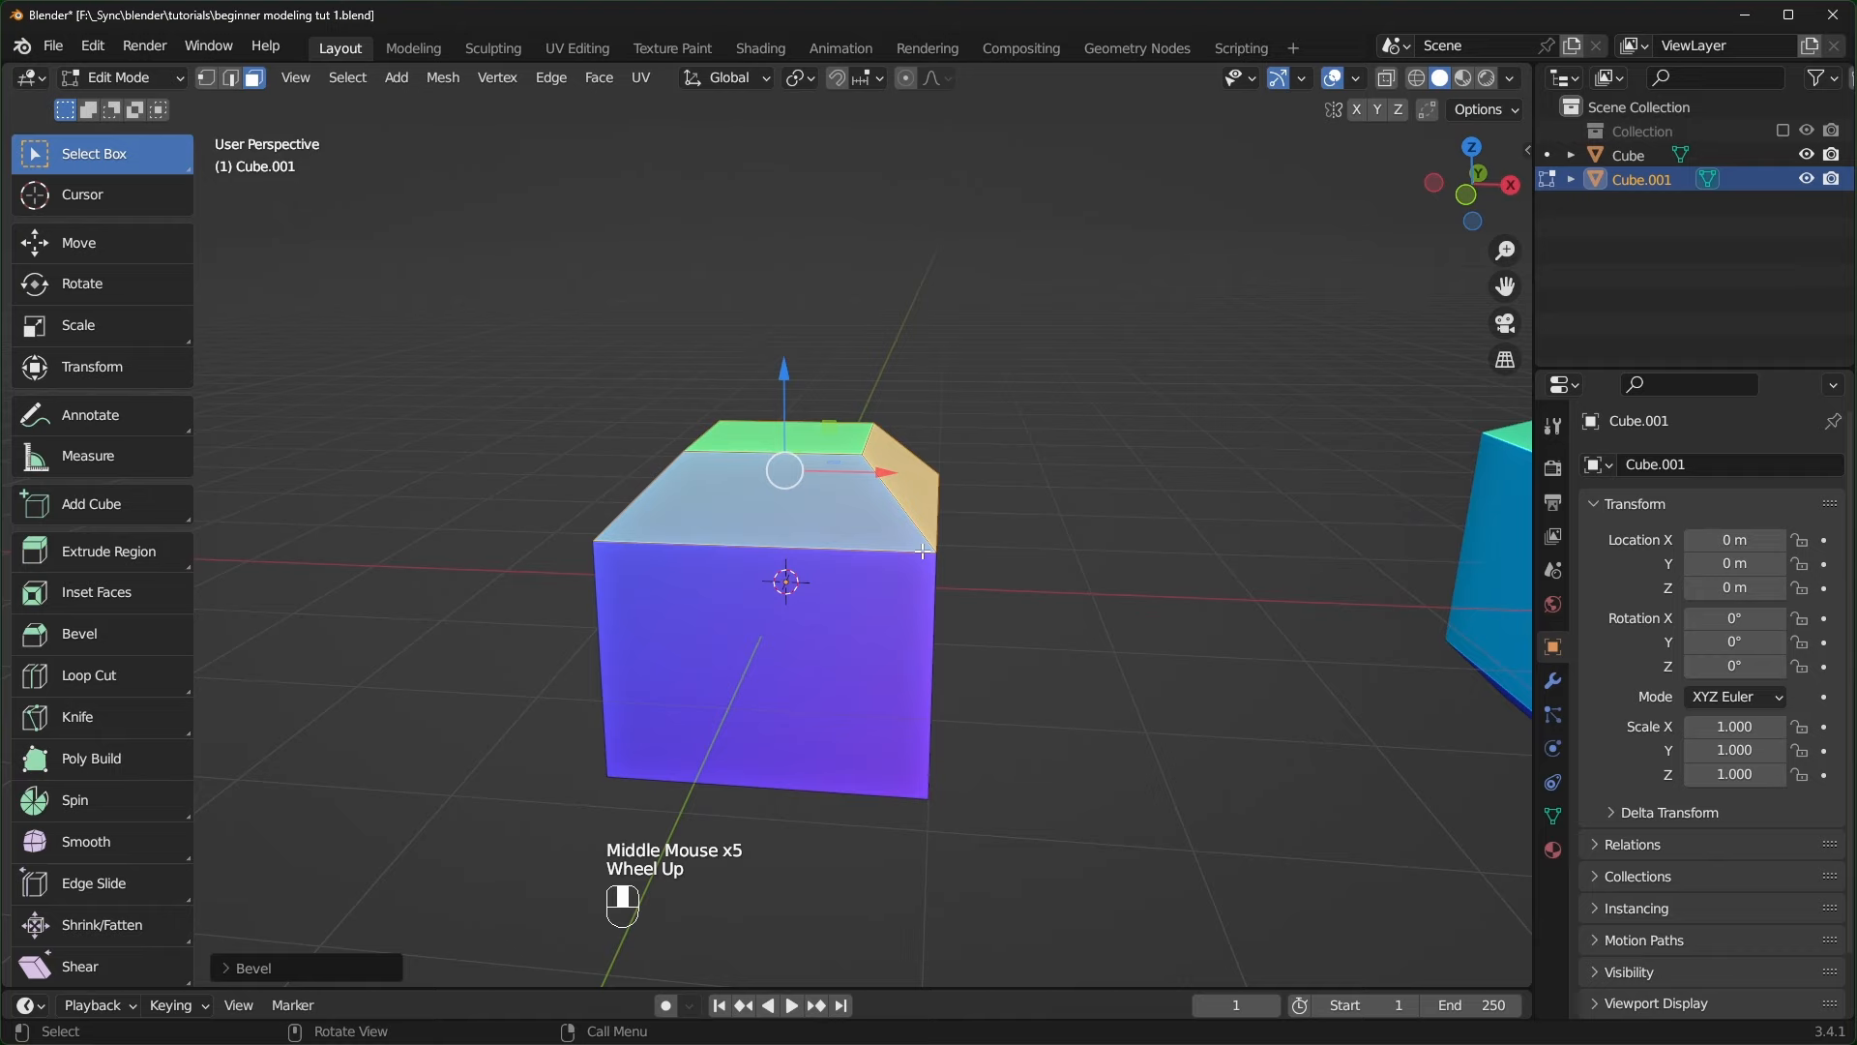
key("ctrl+z")
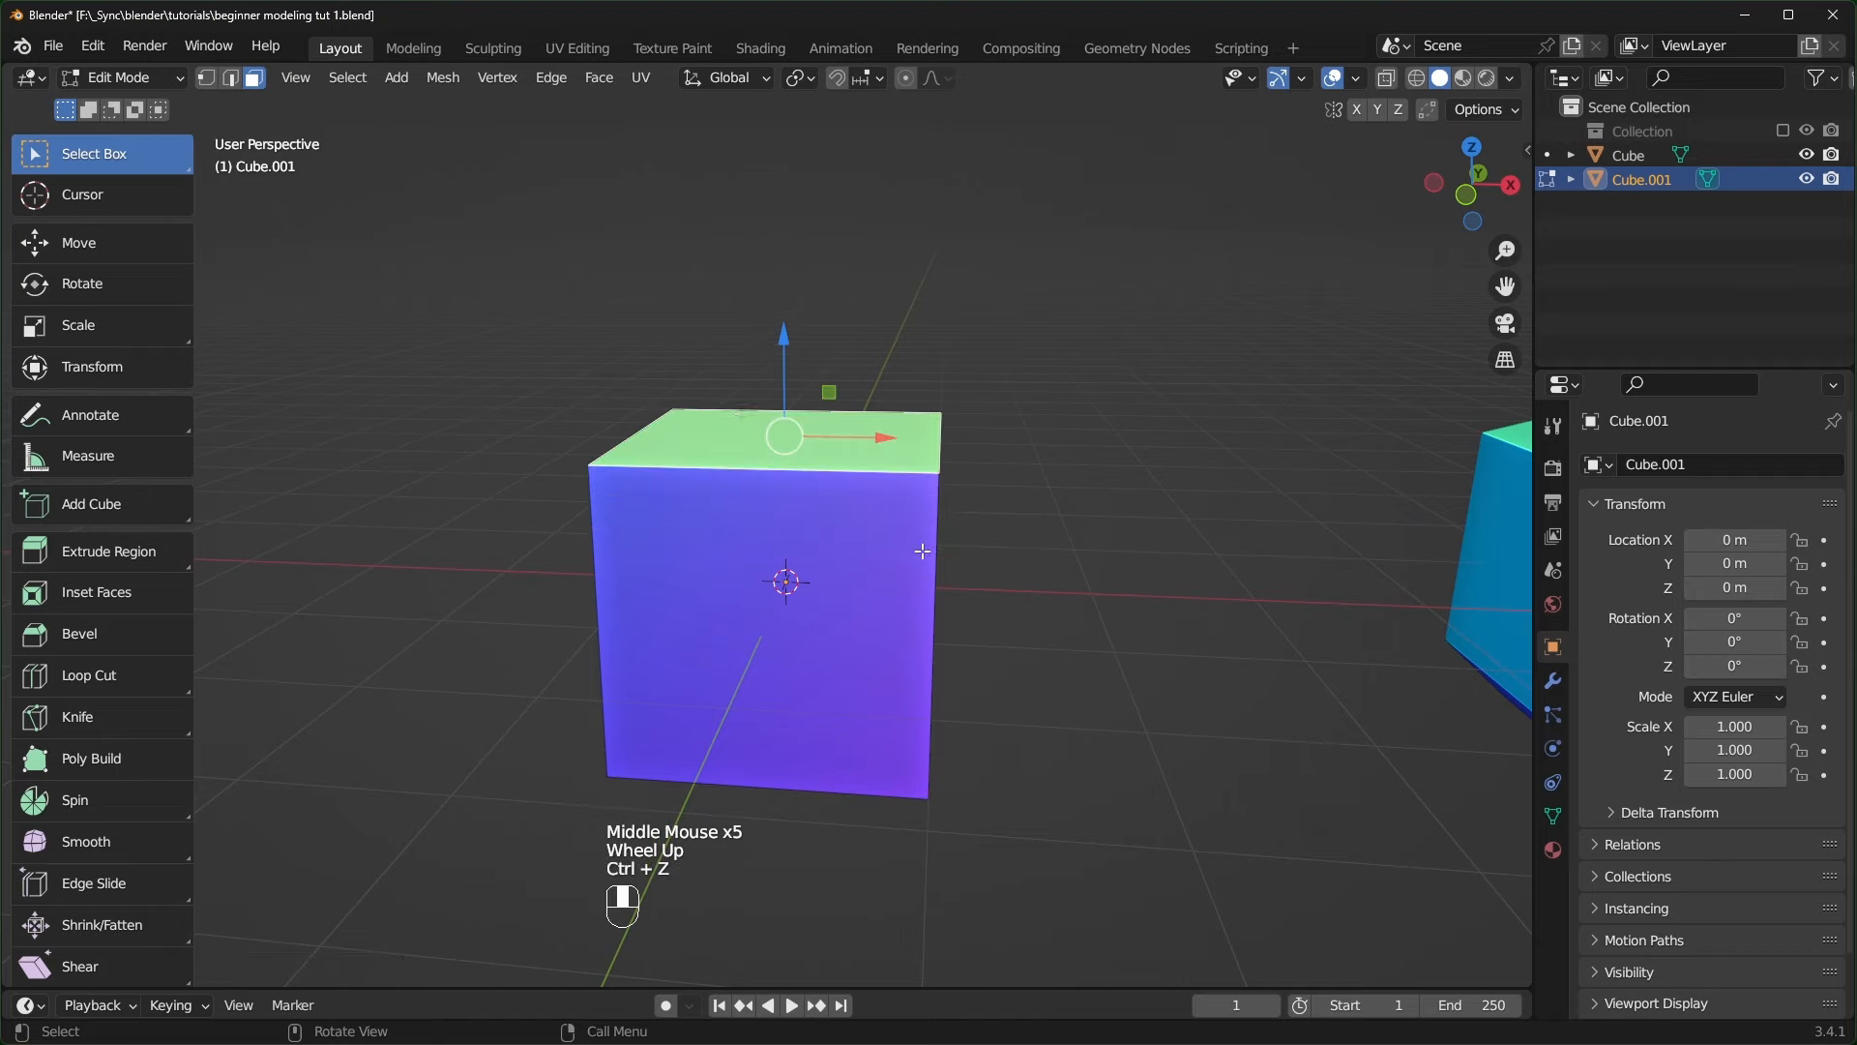
- Switch to edge selection and bevel the top edge above the cube's pink side by about 0.94 m
left_click(231, 79)
middle_click_drag(822, 465, 852, 468)
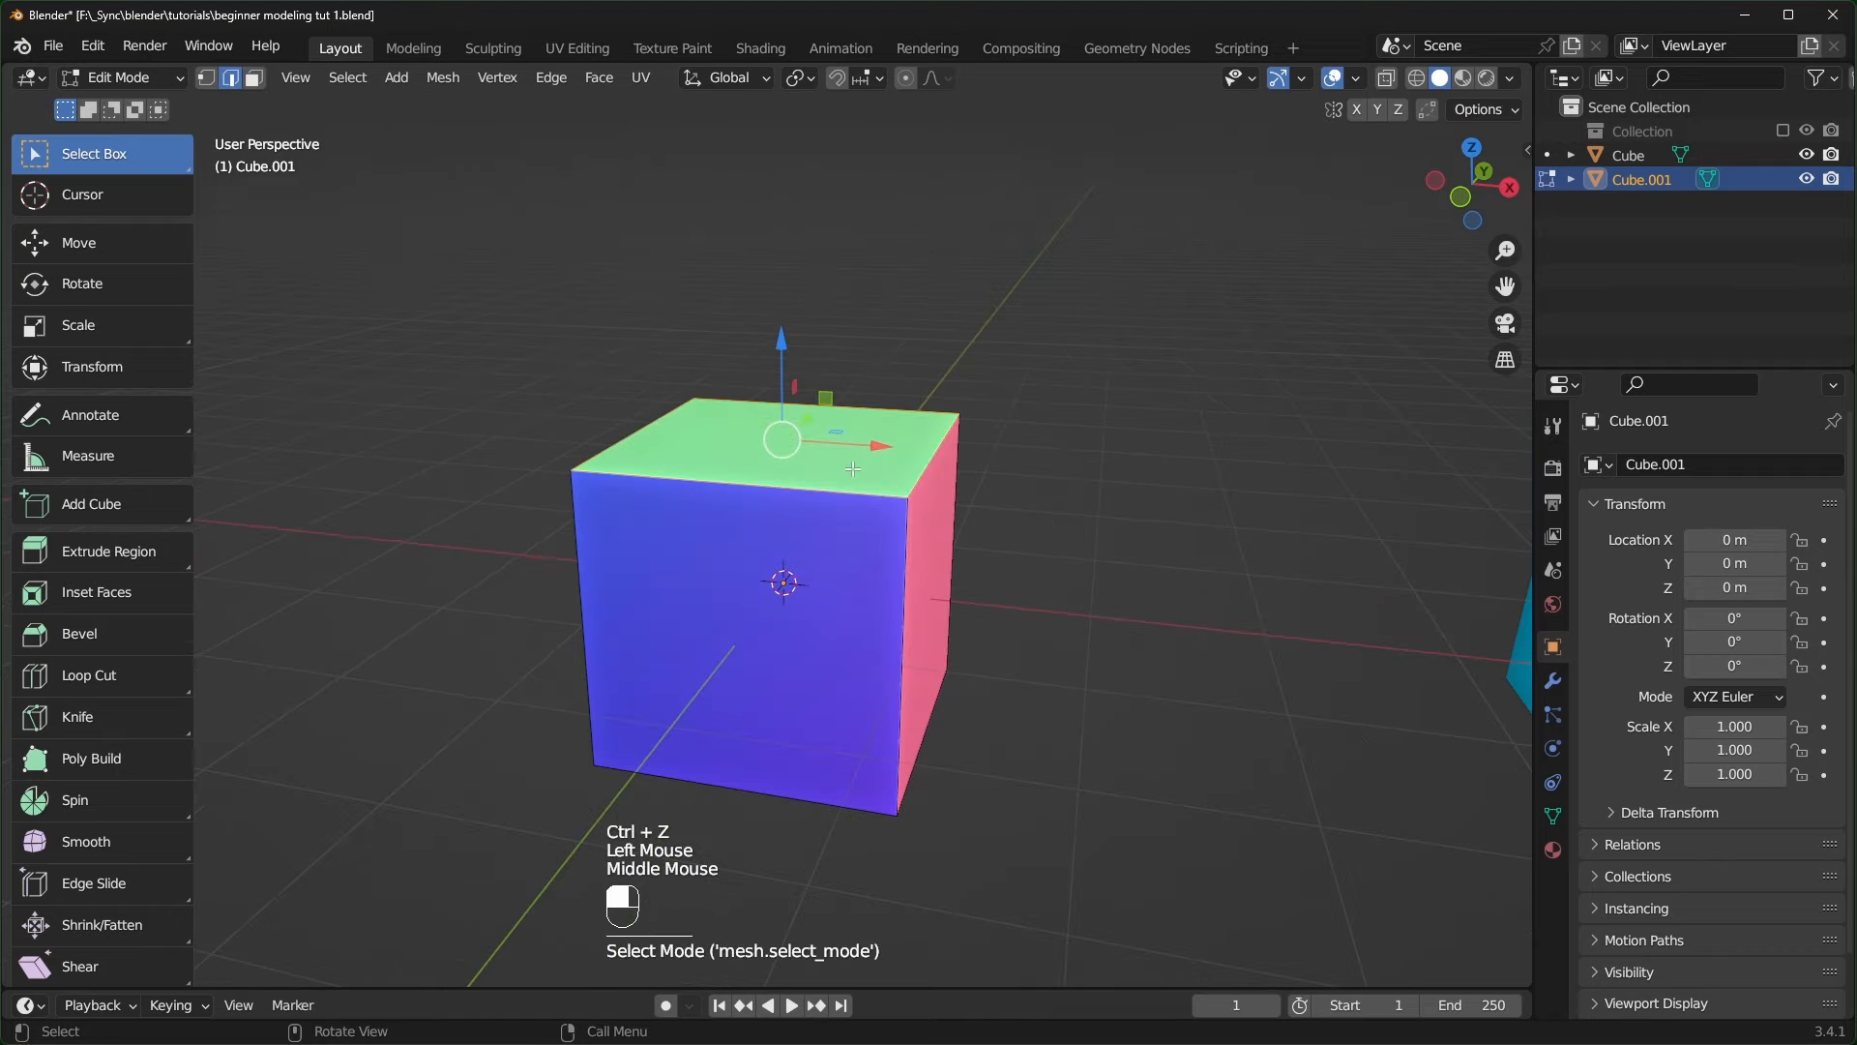
left_click(934, 456)
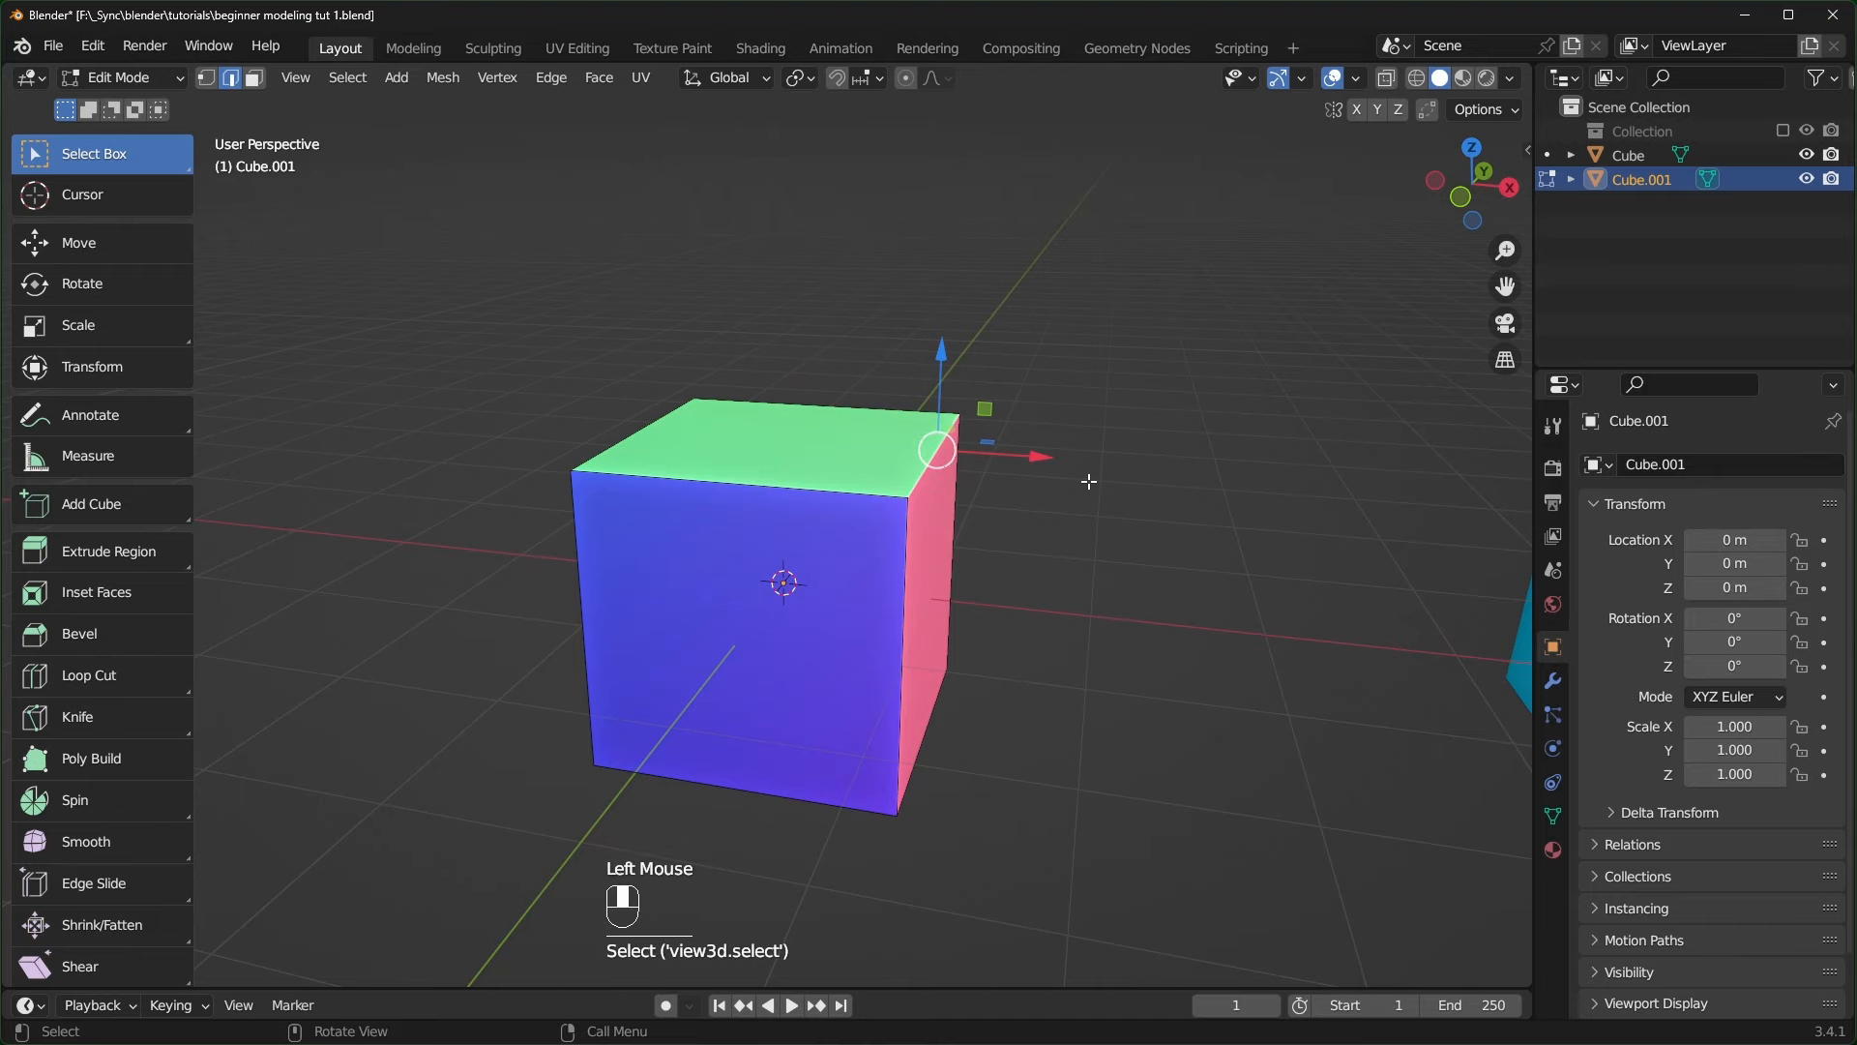
key("ctrl+b")
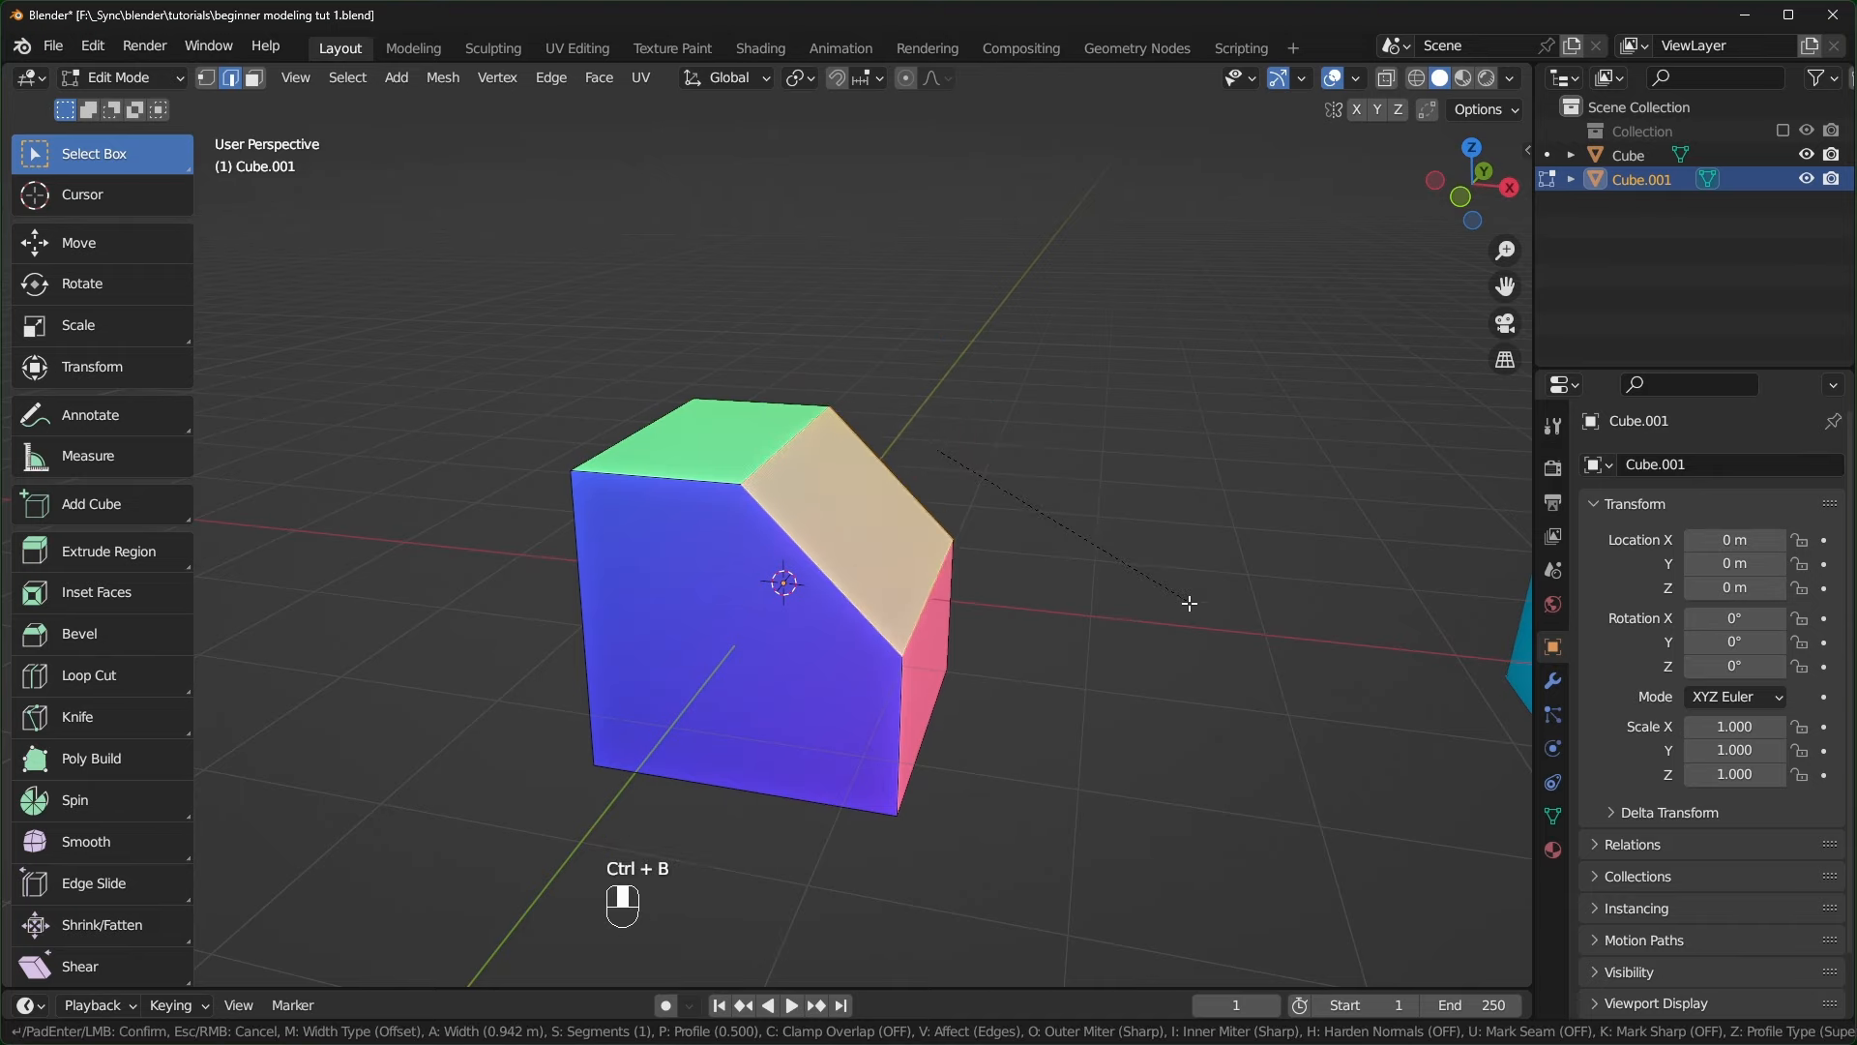
left_click(1180, 604)
middle_click_drag(979, 557, 907, 560)
- Bevel the opposite top edge with 6 segments and a width of about 0.75 m, and expand the bevel's settings
left_click(907, 560)
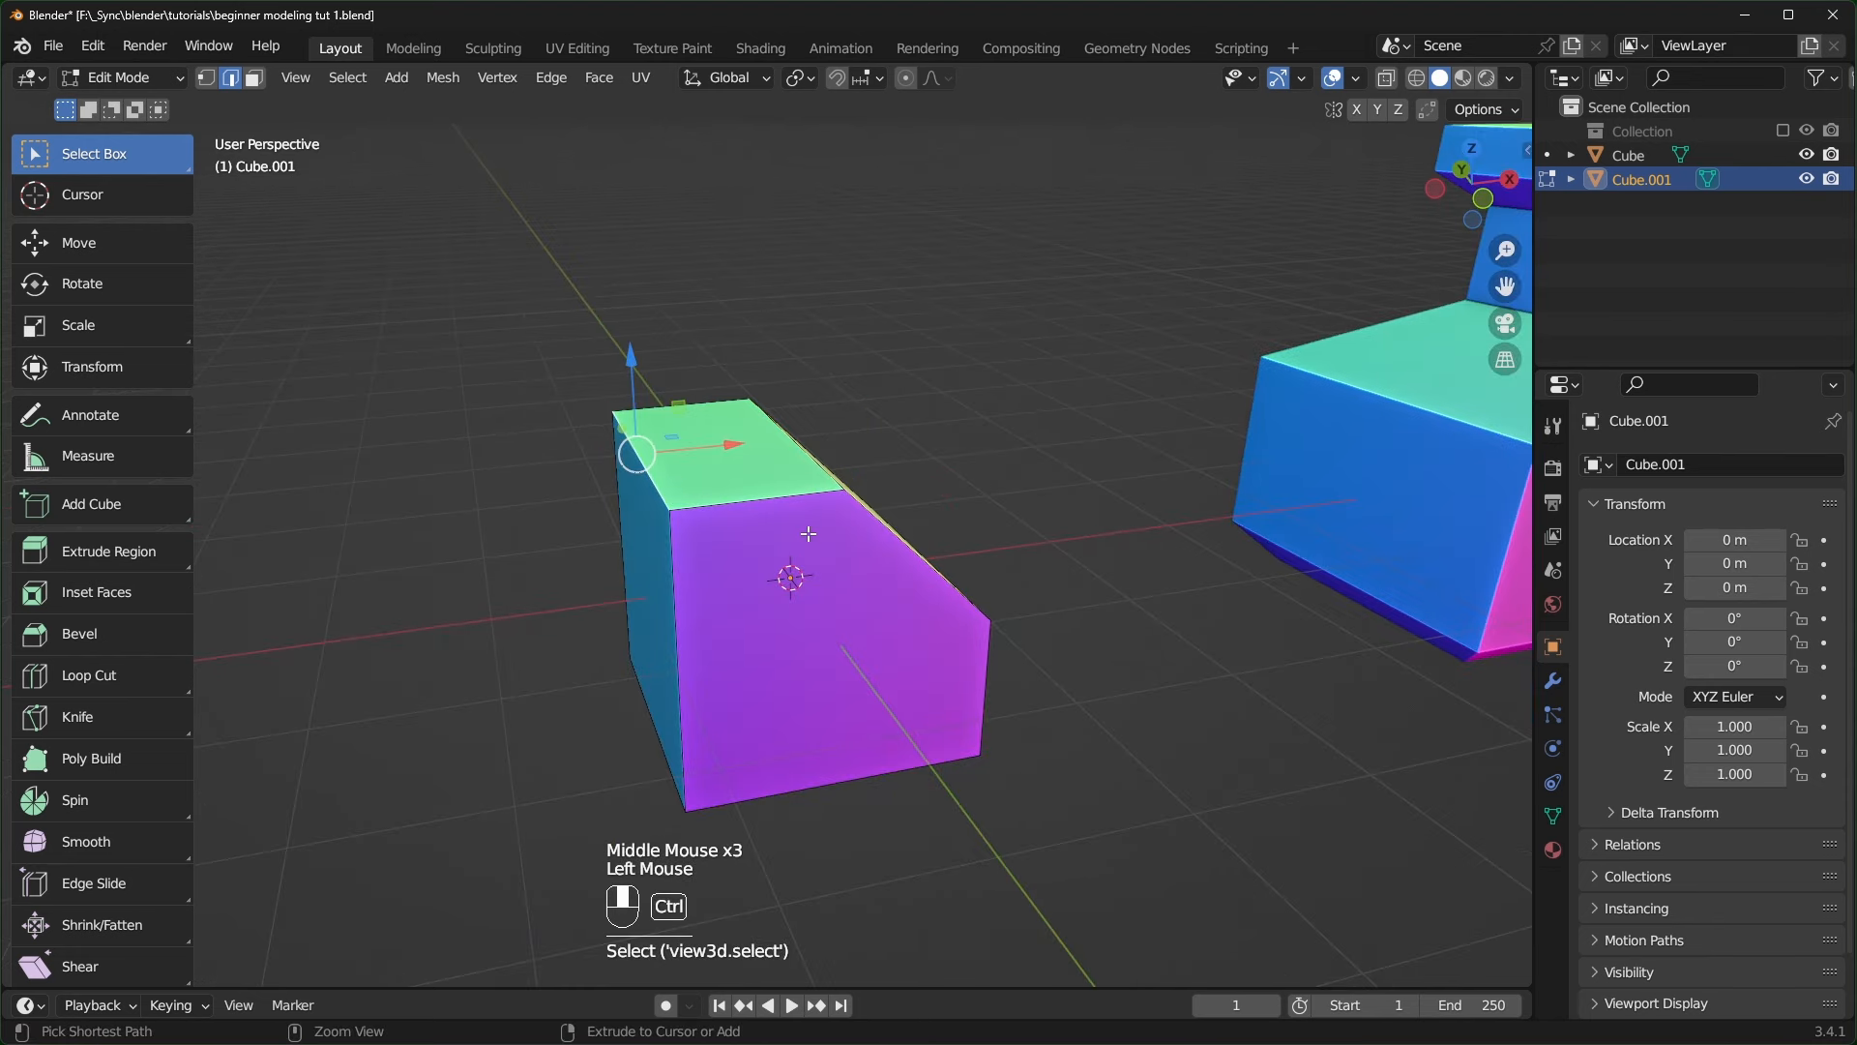
key("ctrl+b")
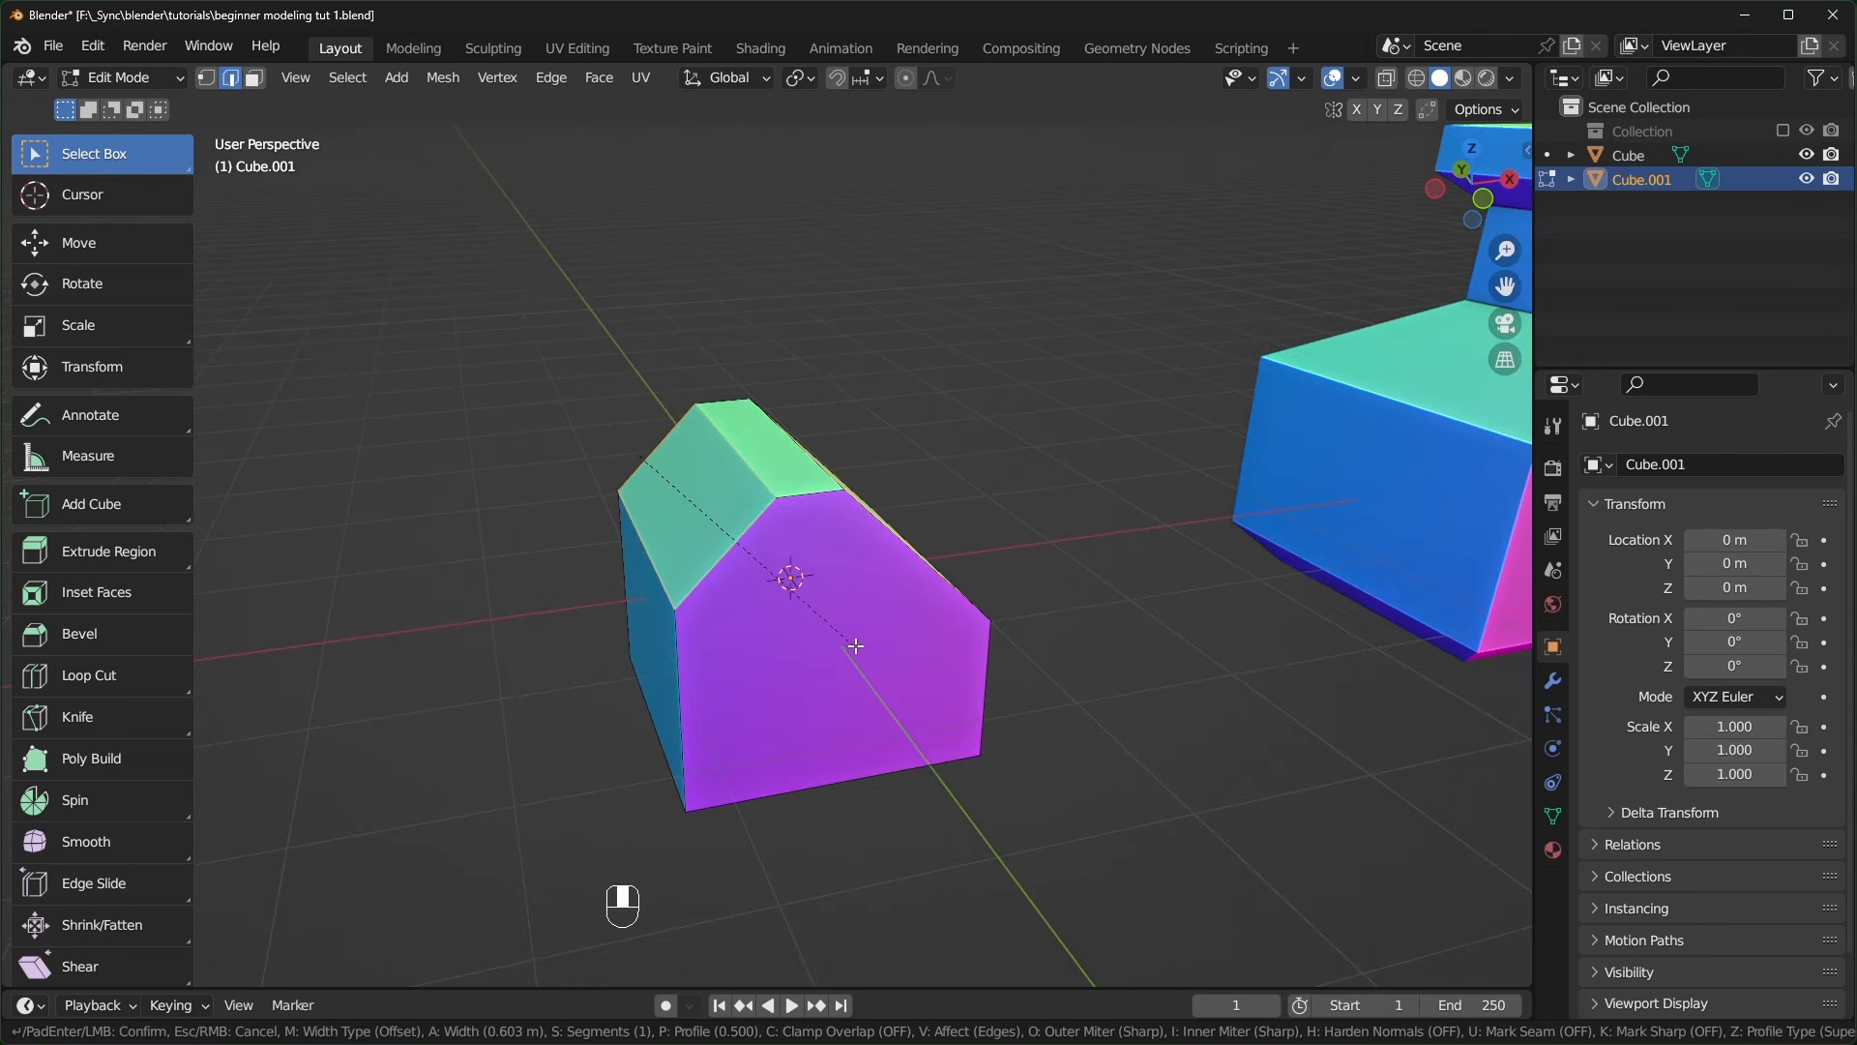
scroll(855, 663, "up", 3)
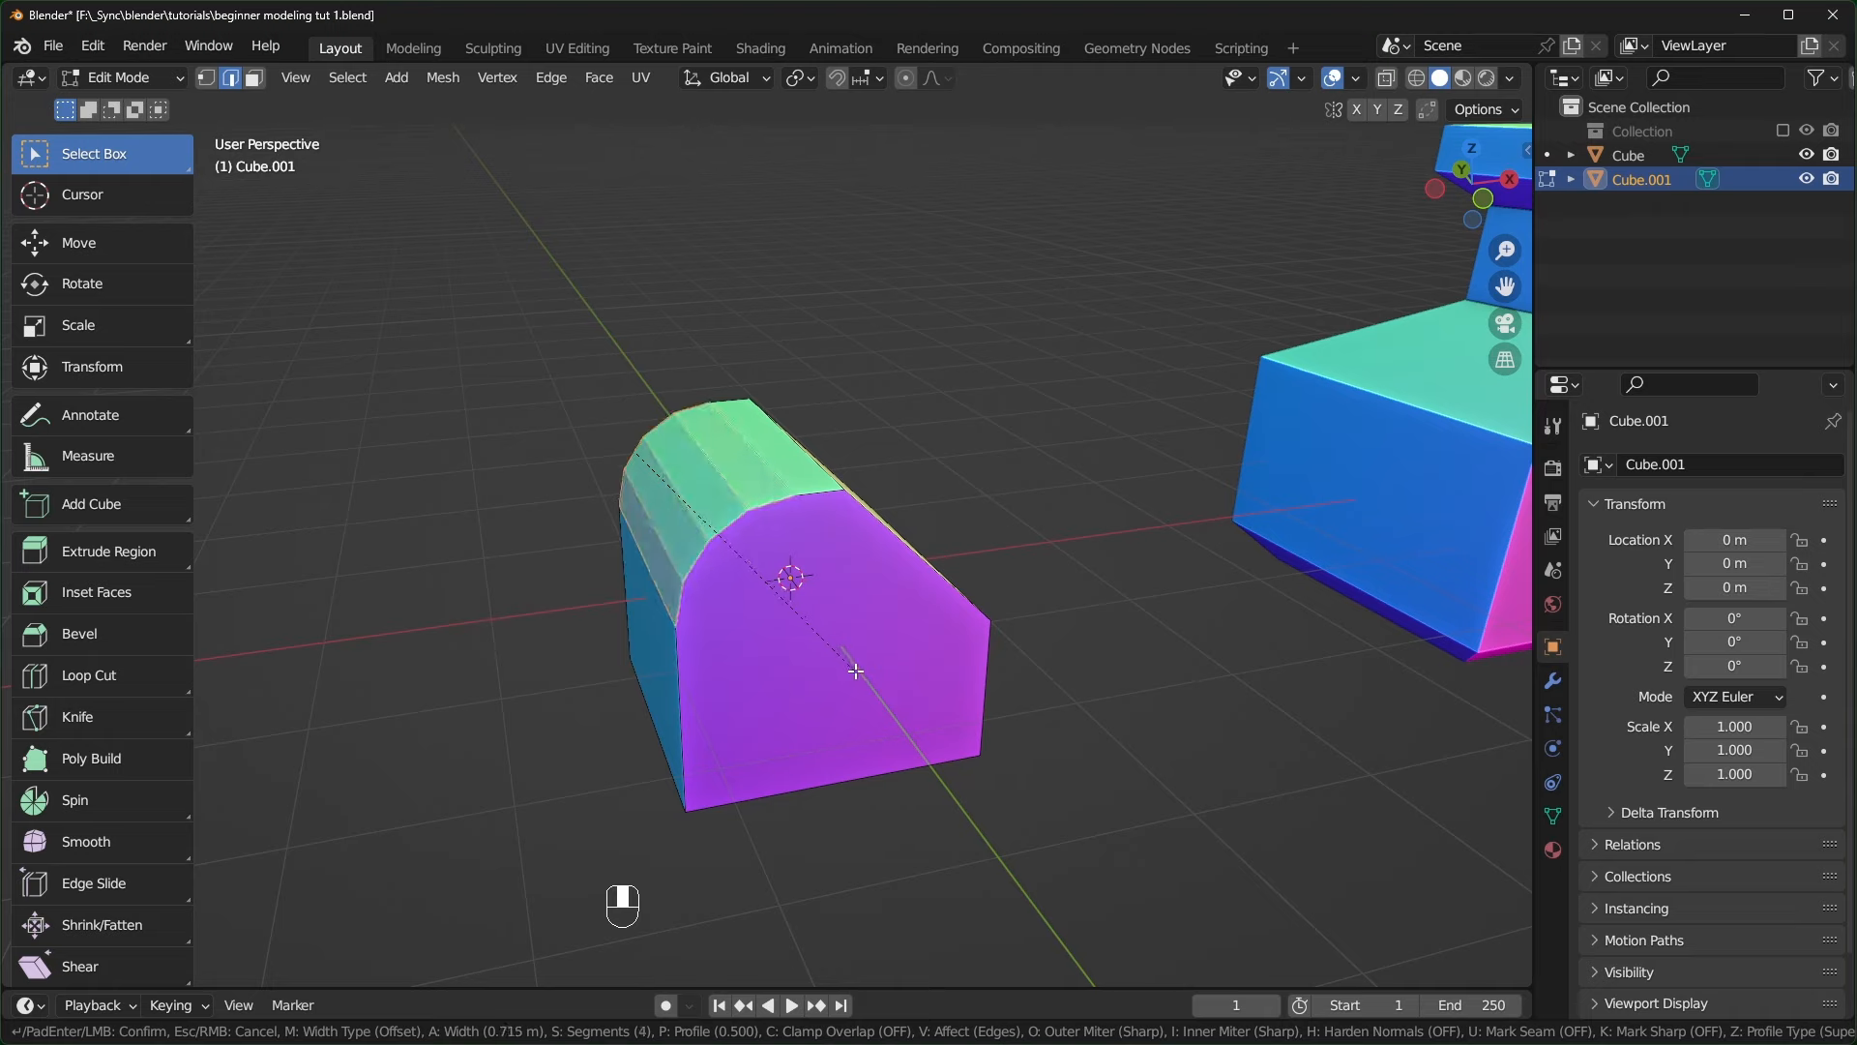
scroll(855, 671, "up", 4)
key("ctrl+z")
key("ctrl+b")
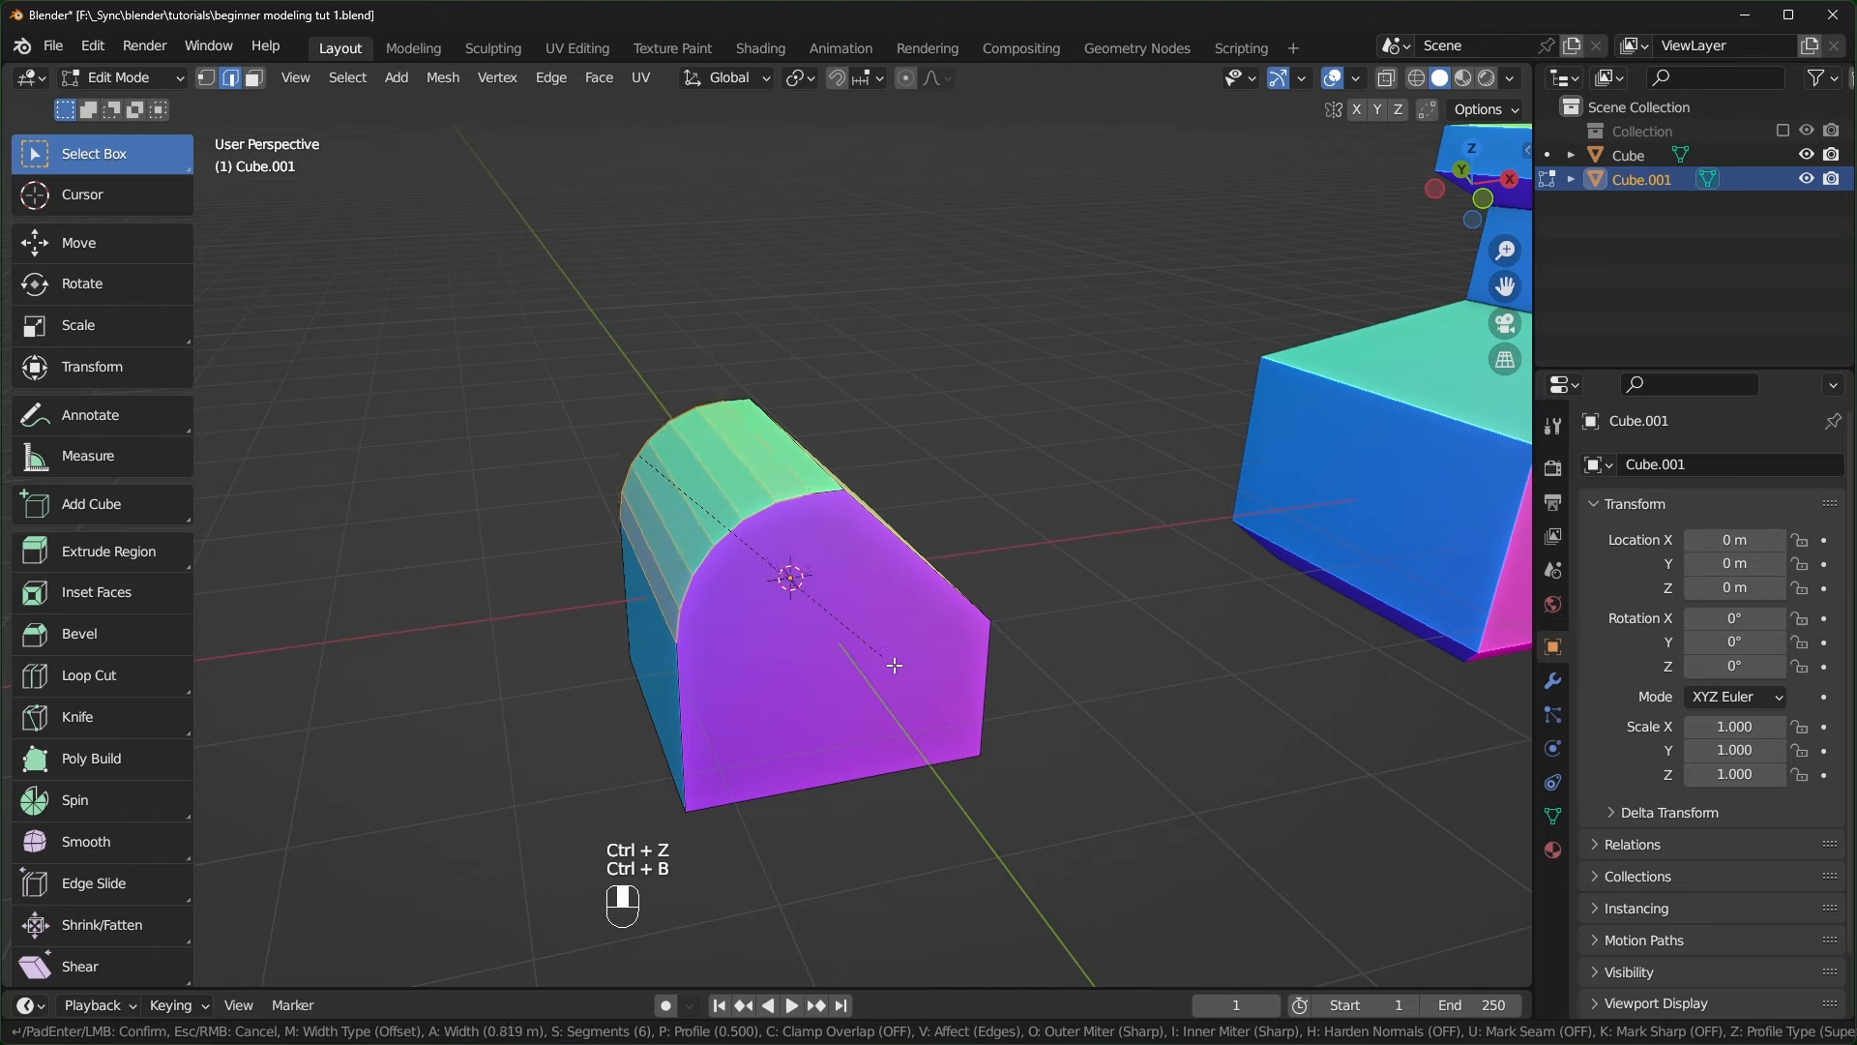
left_click(885, 656)
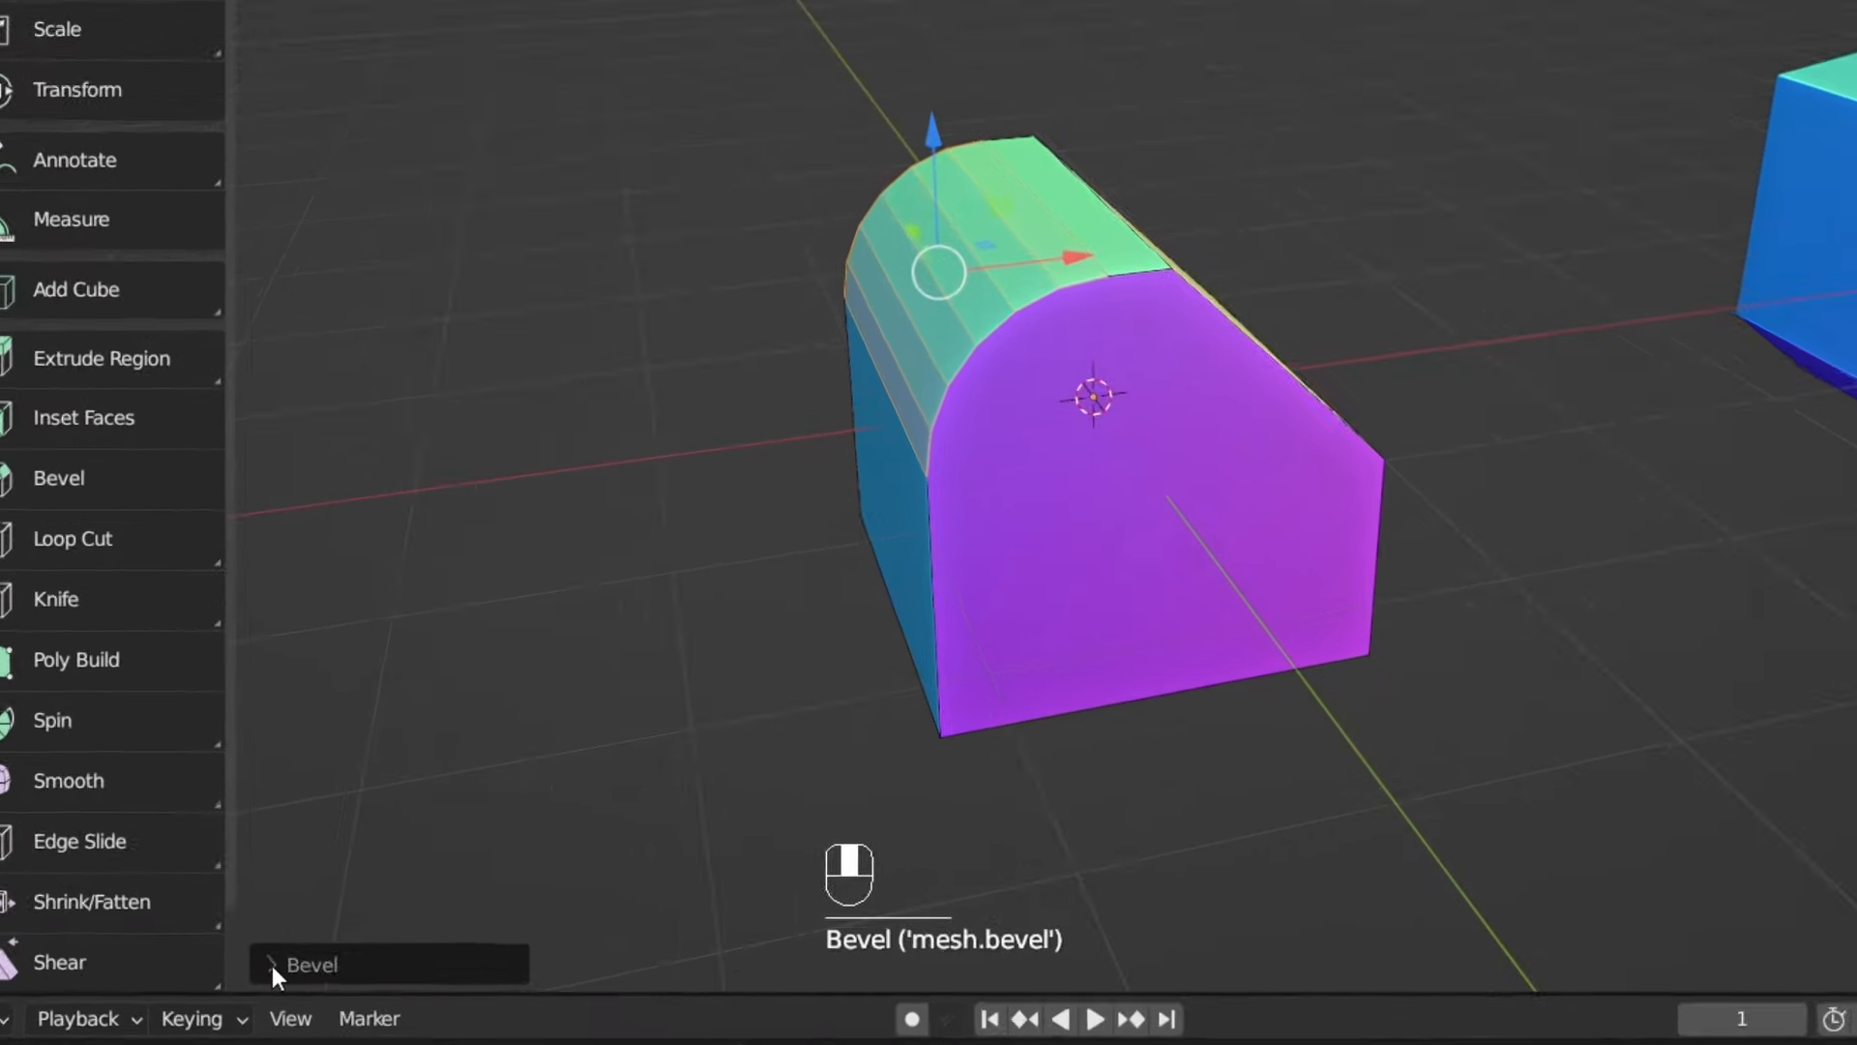
left_click(272, 967)
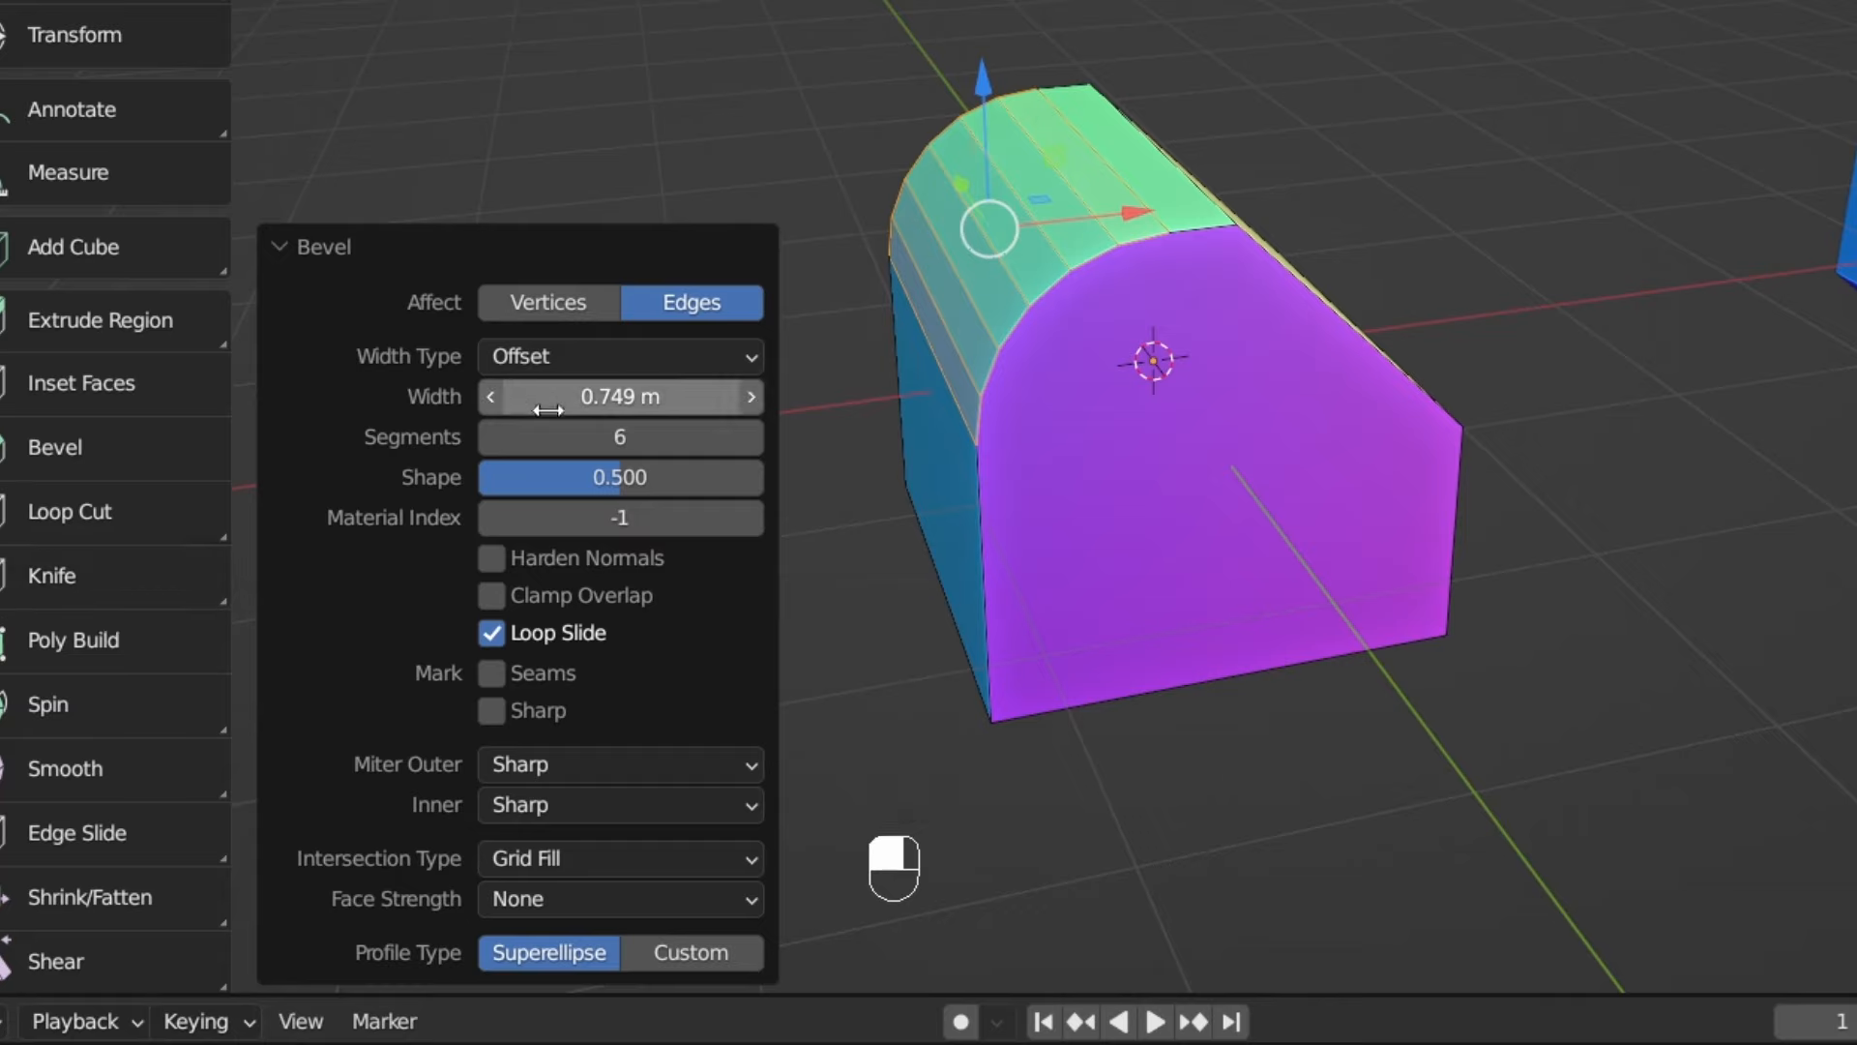
- Try a lower profile shape on the rounded six-segment bevel
left_click_drag(586, 479, 497, 479)
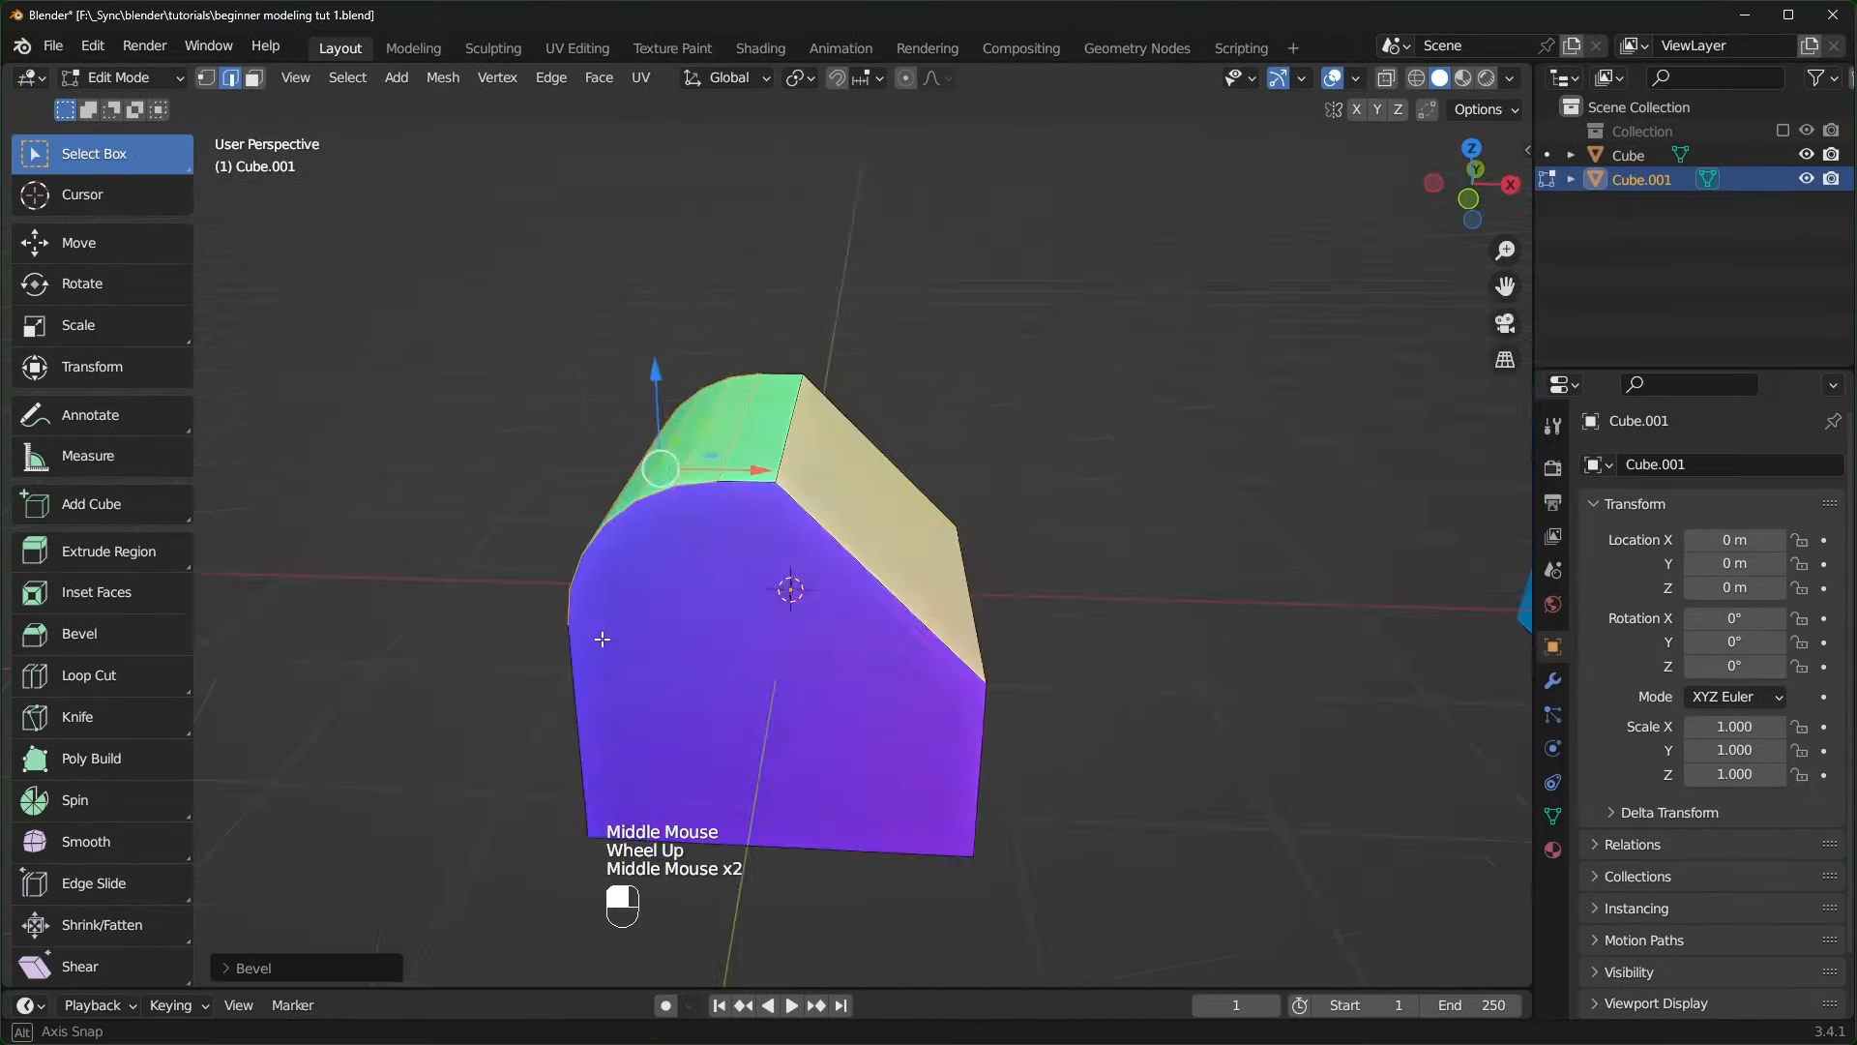
middle_click_drag(600, 638, 600, 640)
- Bevel the bottom edge of the cube's pink side by about 0.47 m with the Bevel tool
left_click(89, 637)
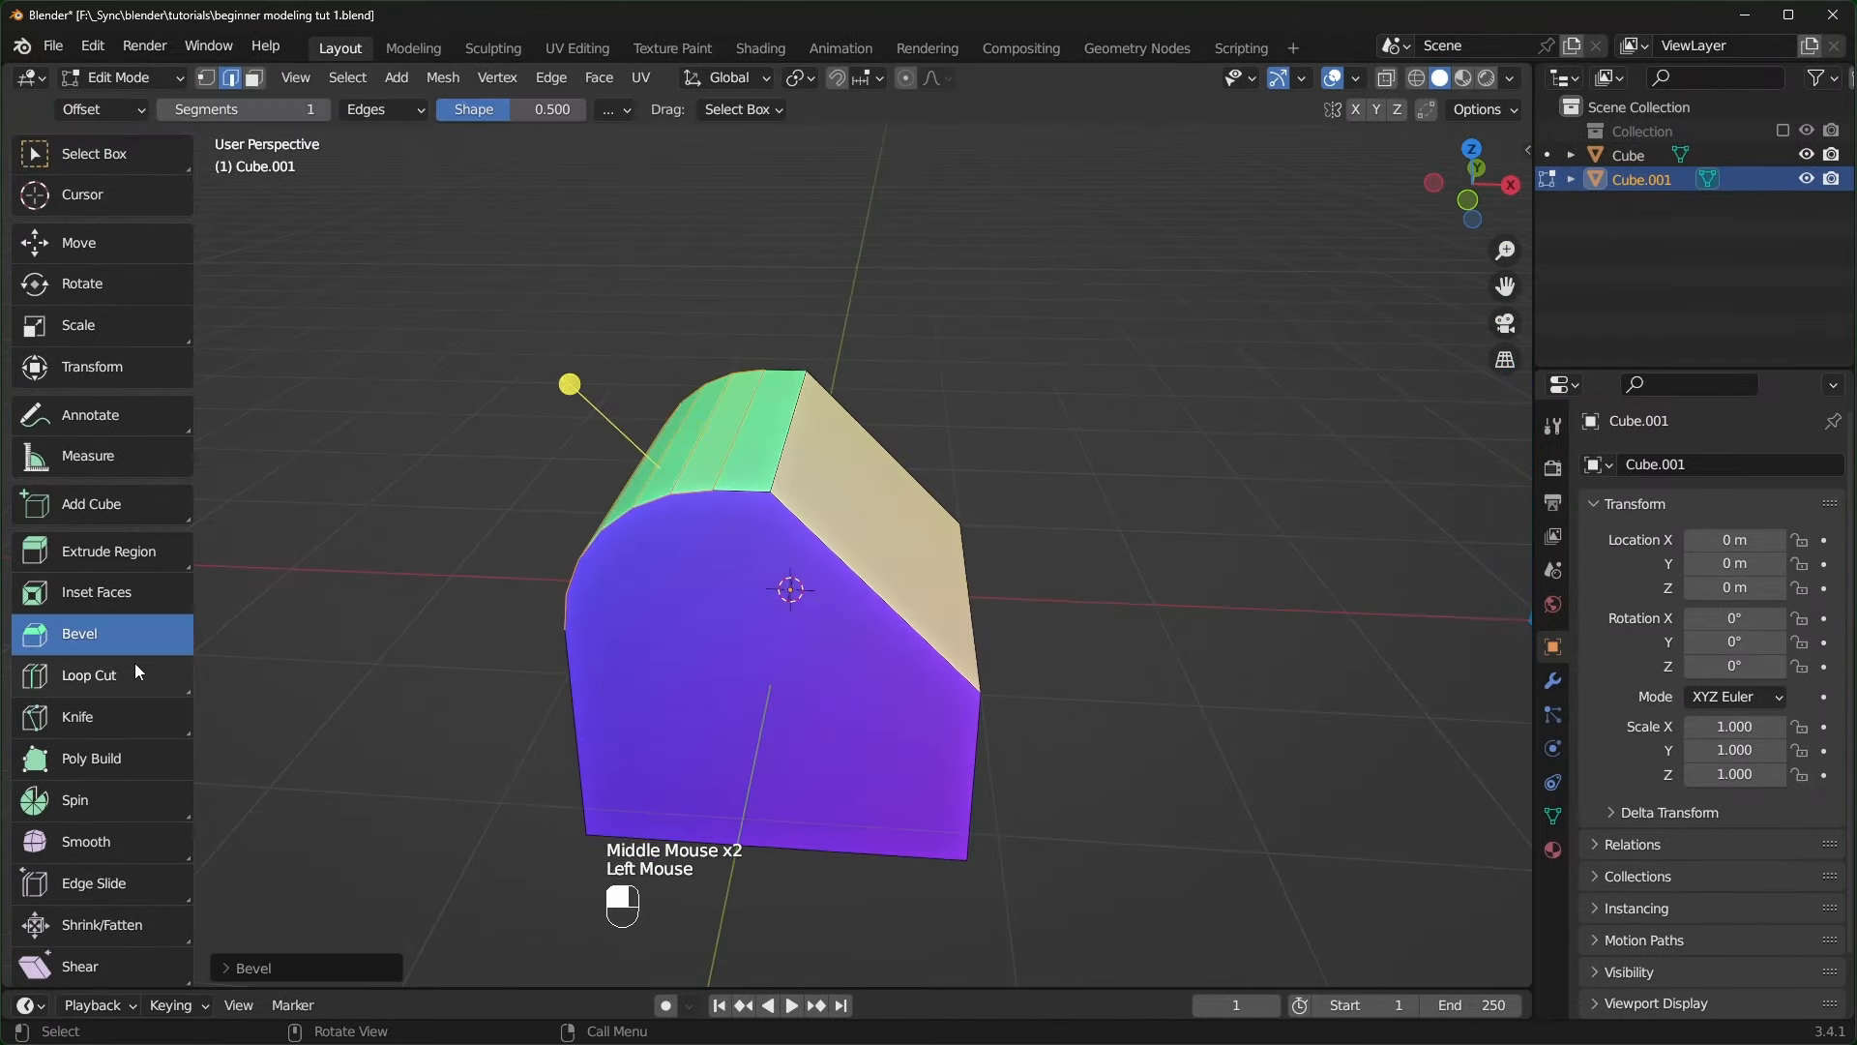
middle_click_drag(851, 633, 919, 758)
left_click(931, 807)
middle_click_drag(1021, 905, 1035, 899)
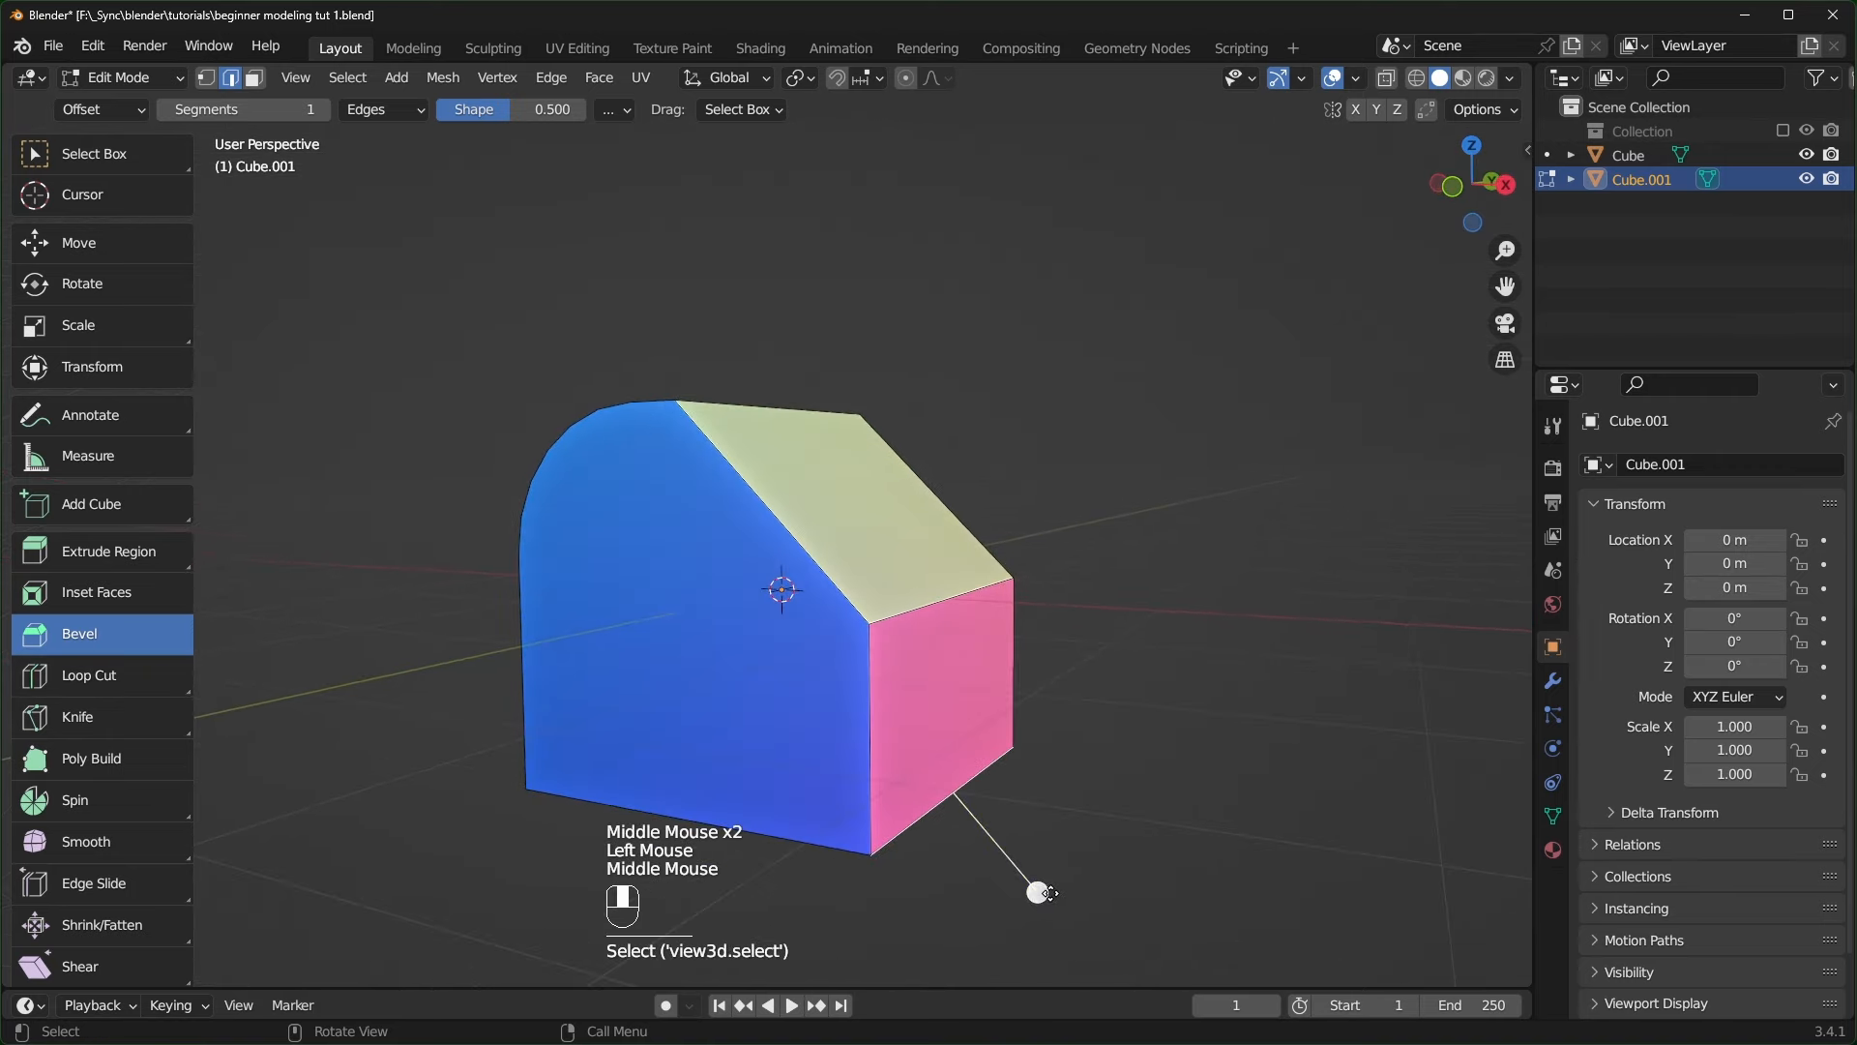
left_click_drag(1051, 894, 996, 851)
middle_click_drag(997, 851, 329, 637)
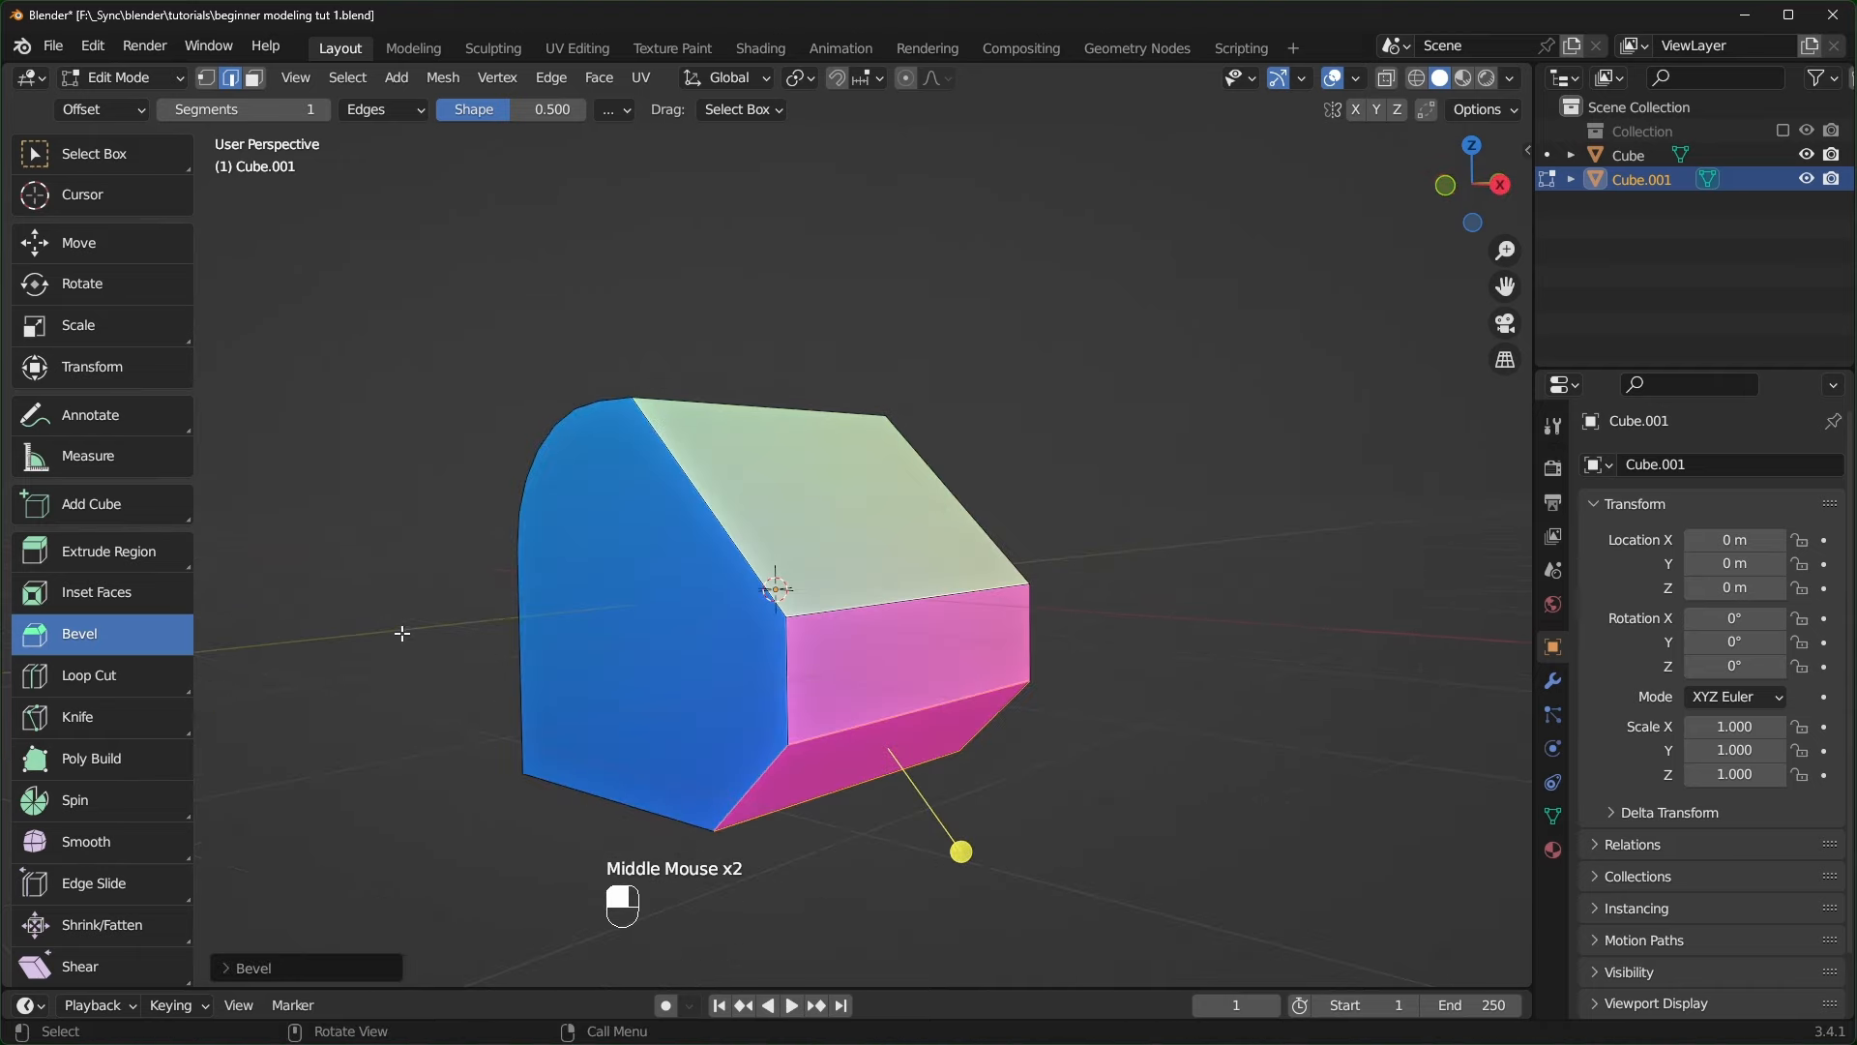
- Show the Bevel tool's settings in the sidebar and look over the last bevel's own settings
key("n")
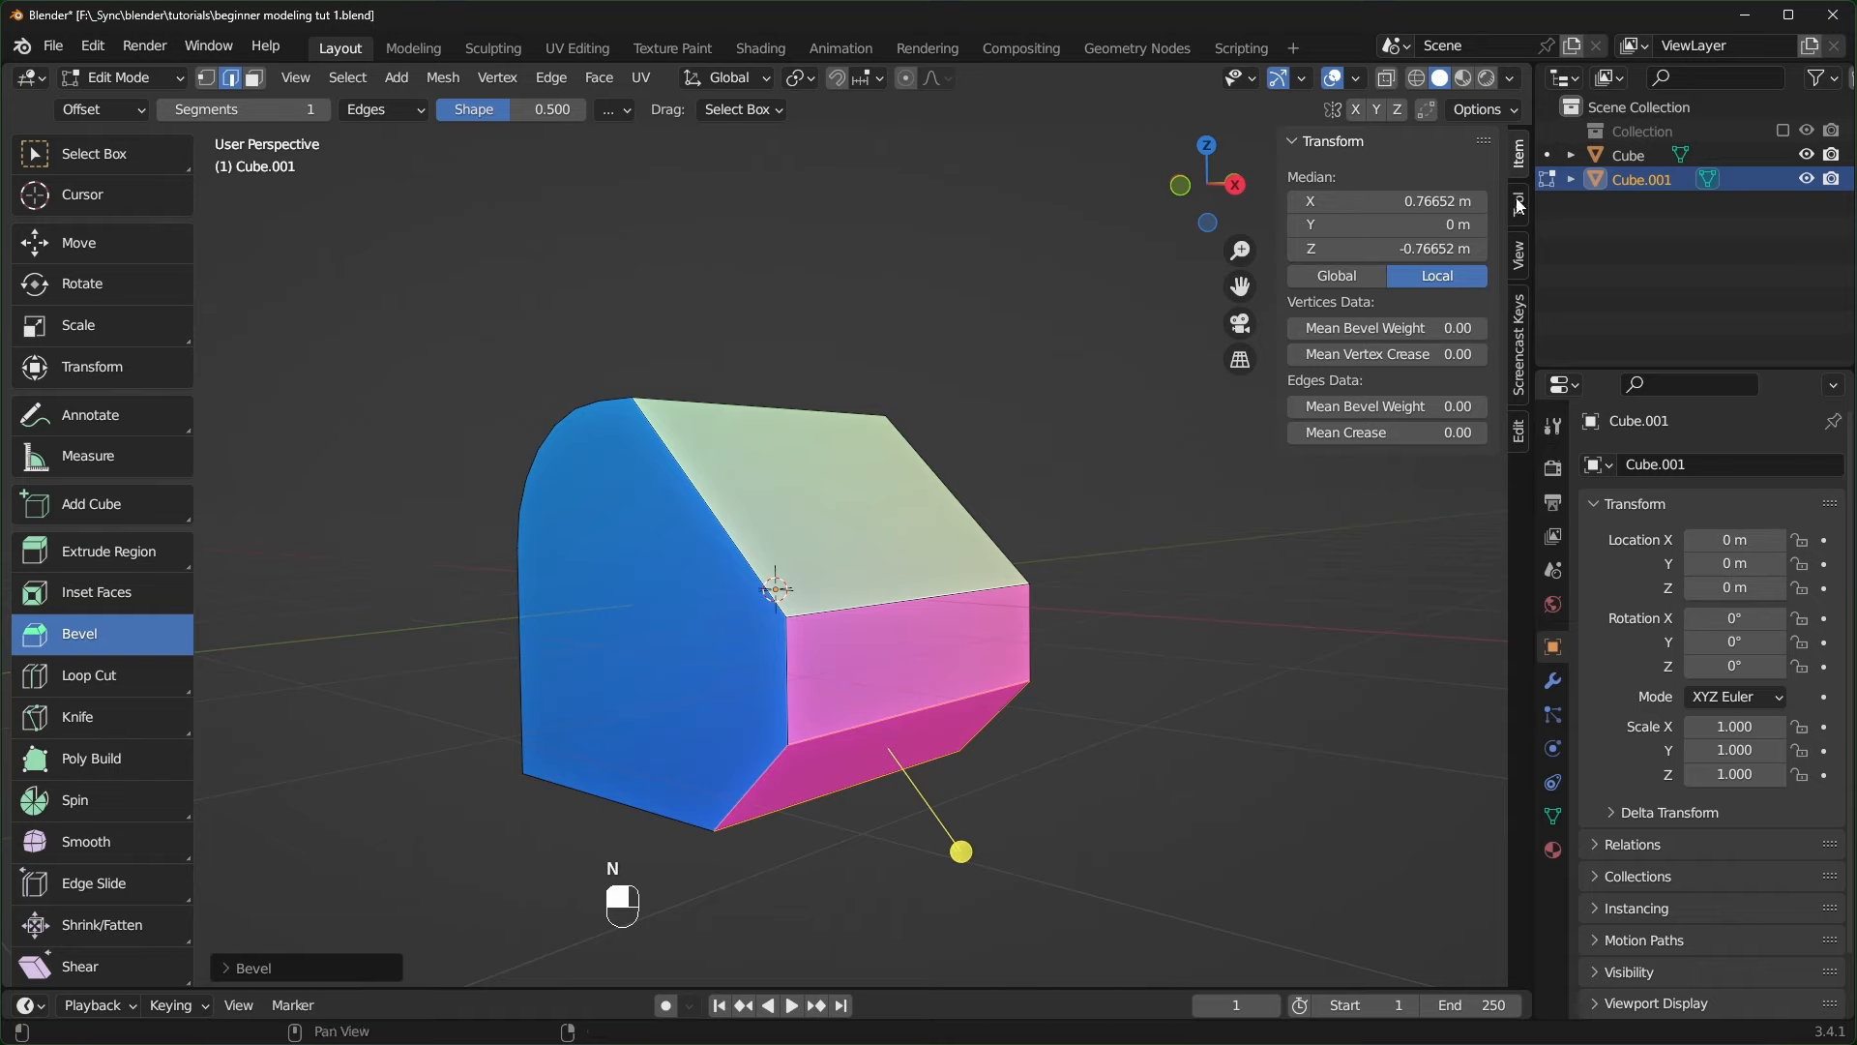
left_click(1520, 208)
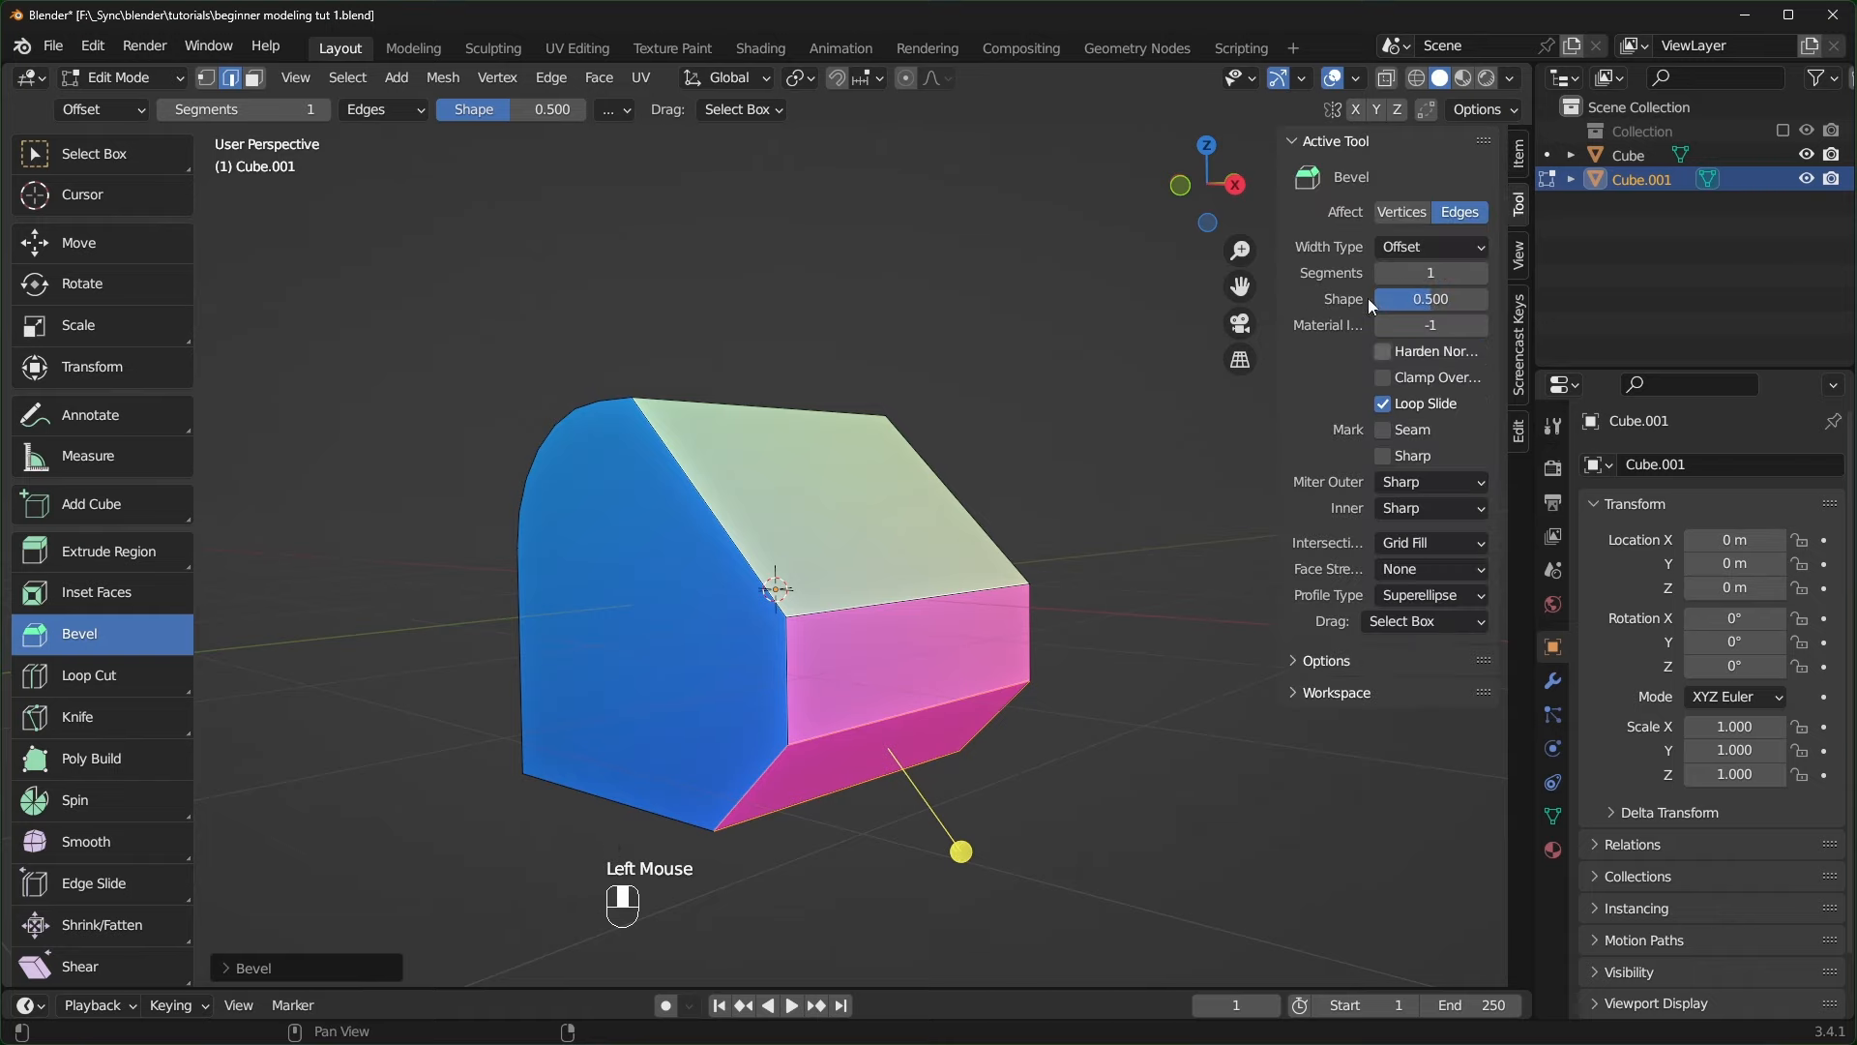
left_click(248, 961)
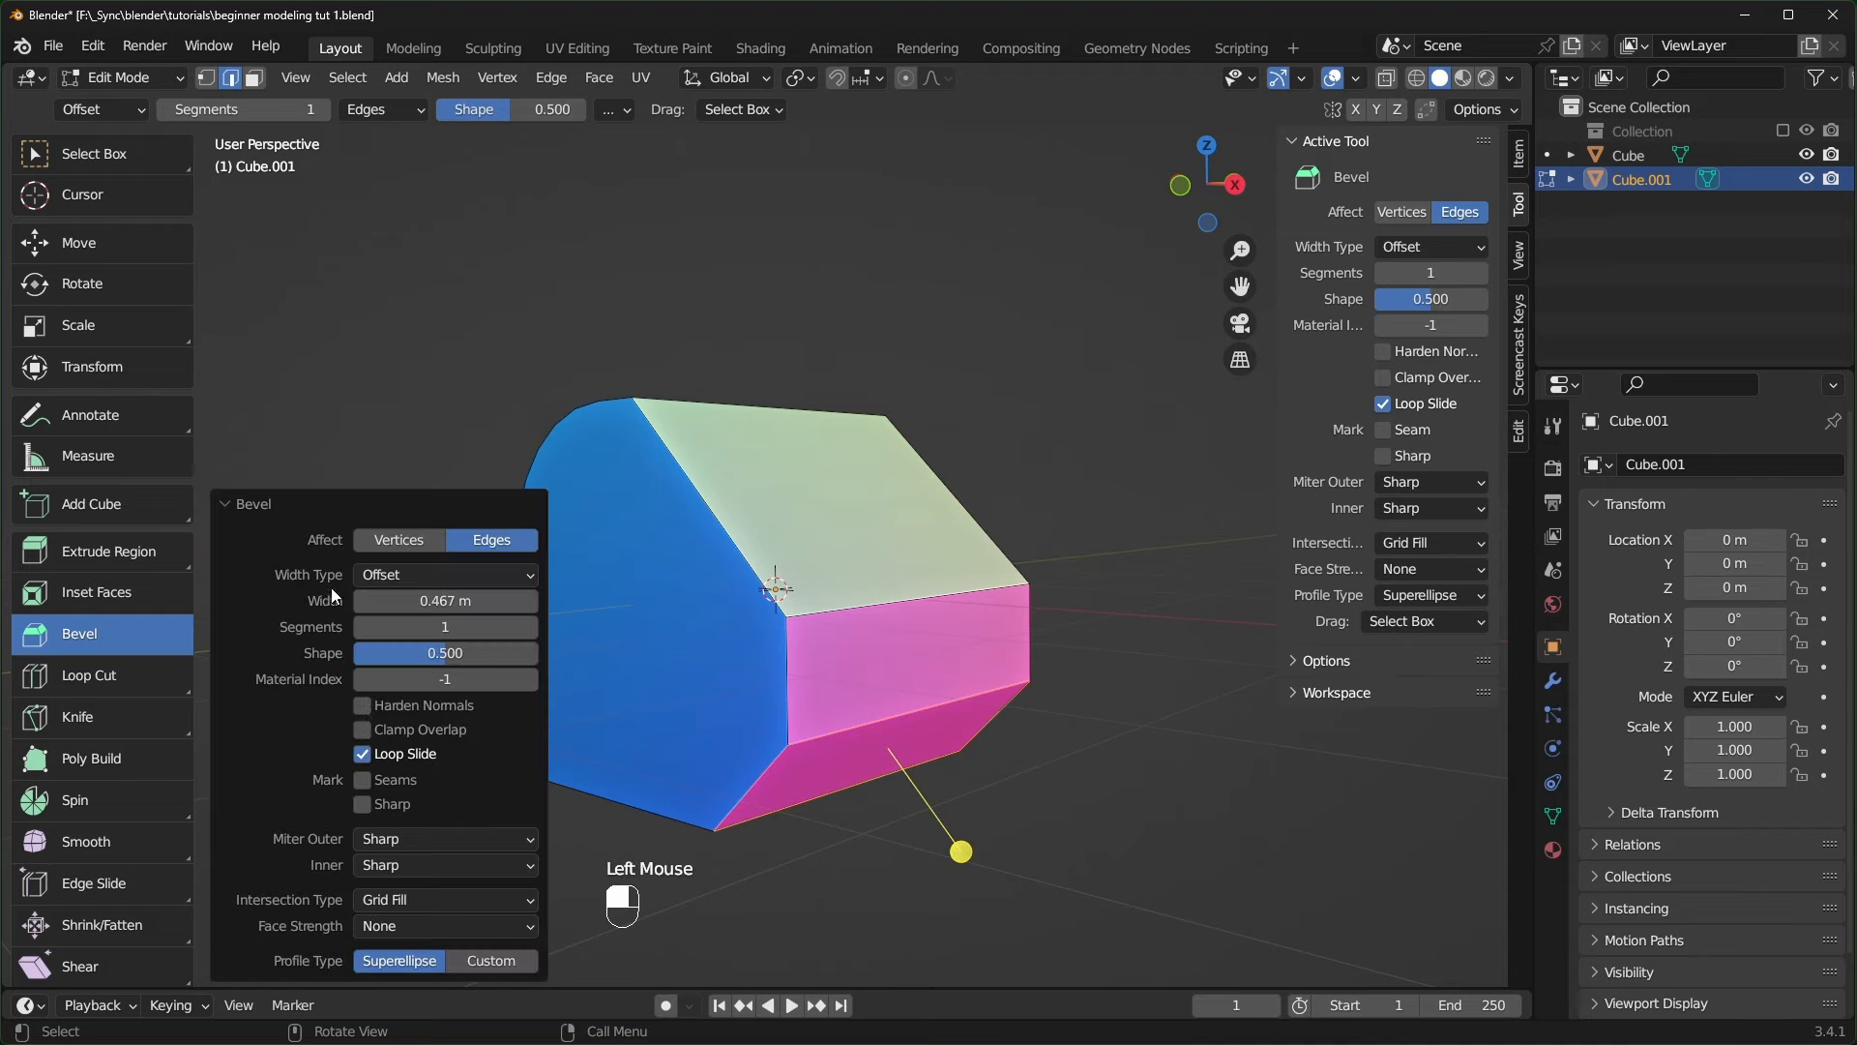
left_click(240, 510)
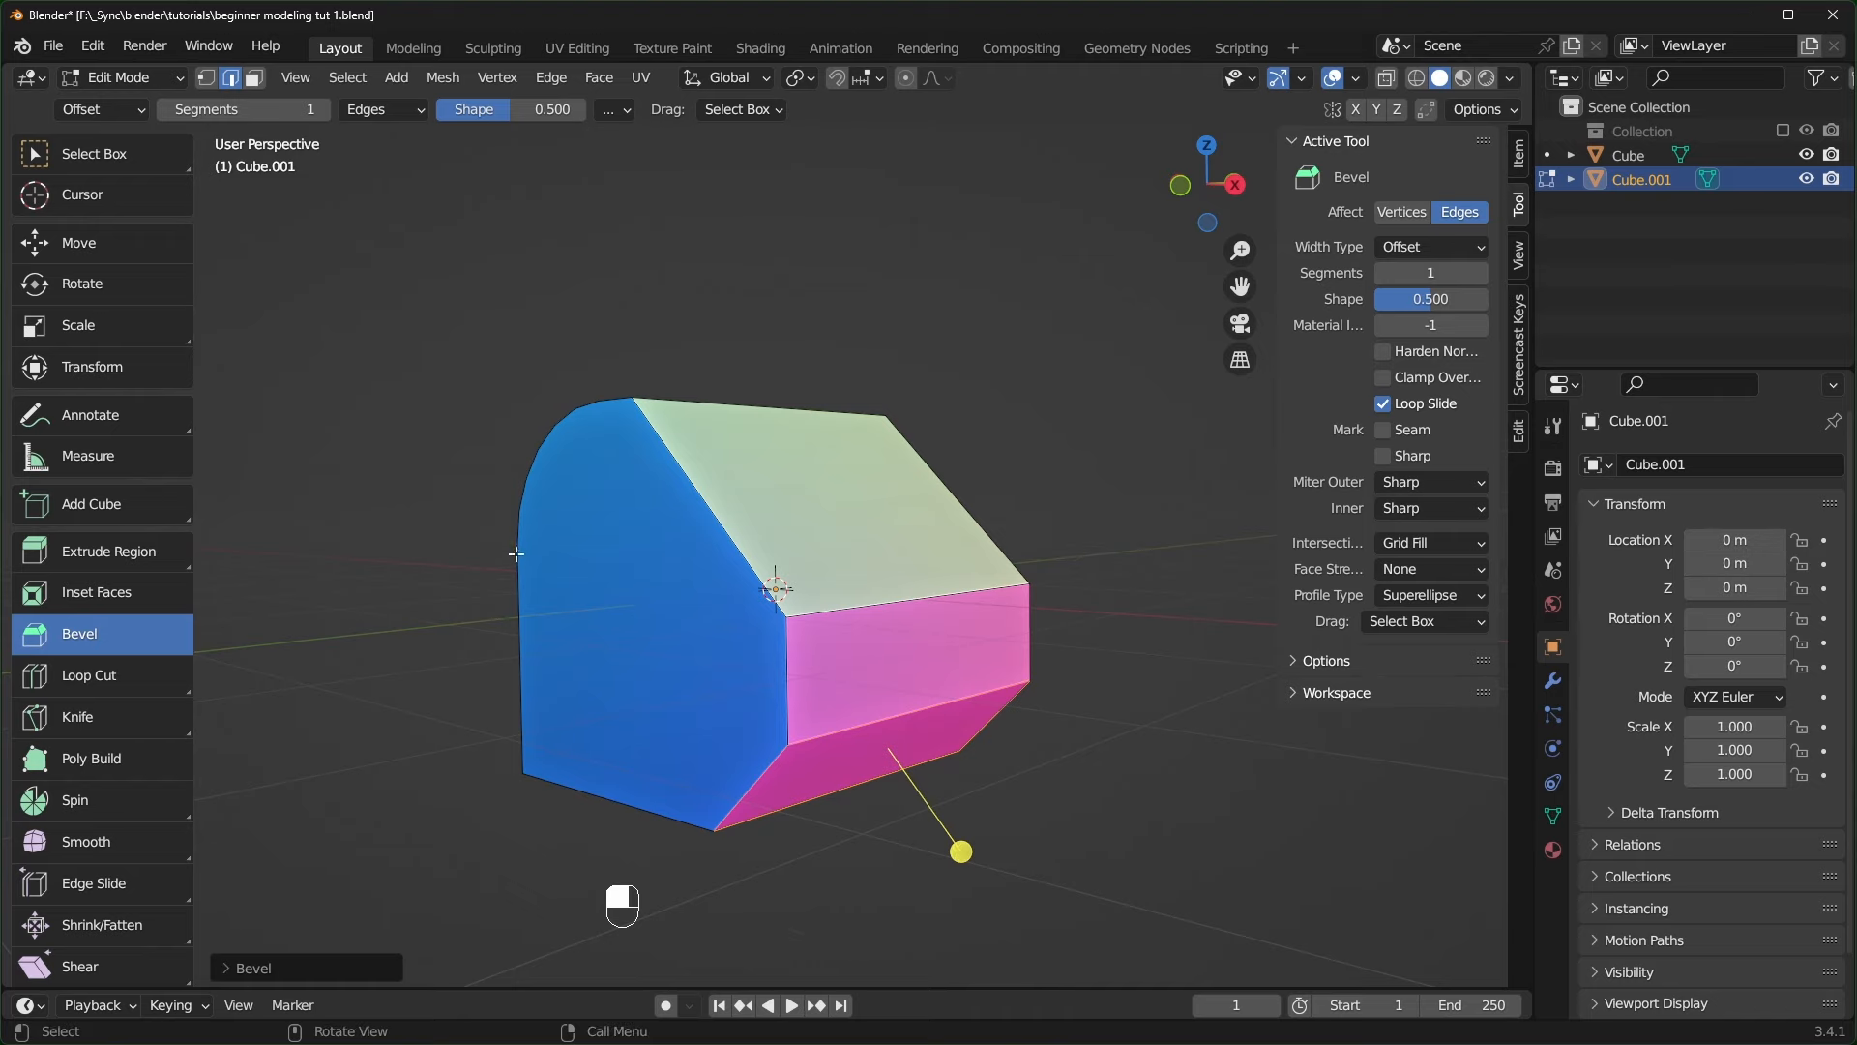
- Switch to vertex selection and bevel the corner where the slope meets the pink side, with the bevel set to affect vertices
middle_click_drag(516, 553, 387, 445)
left_click(101, 155)
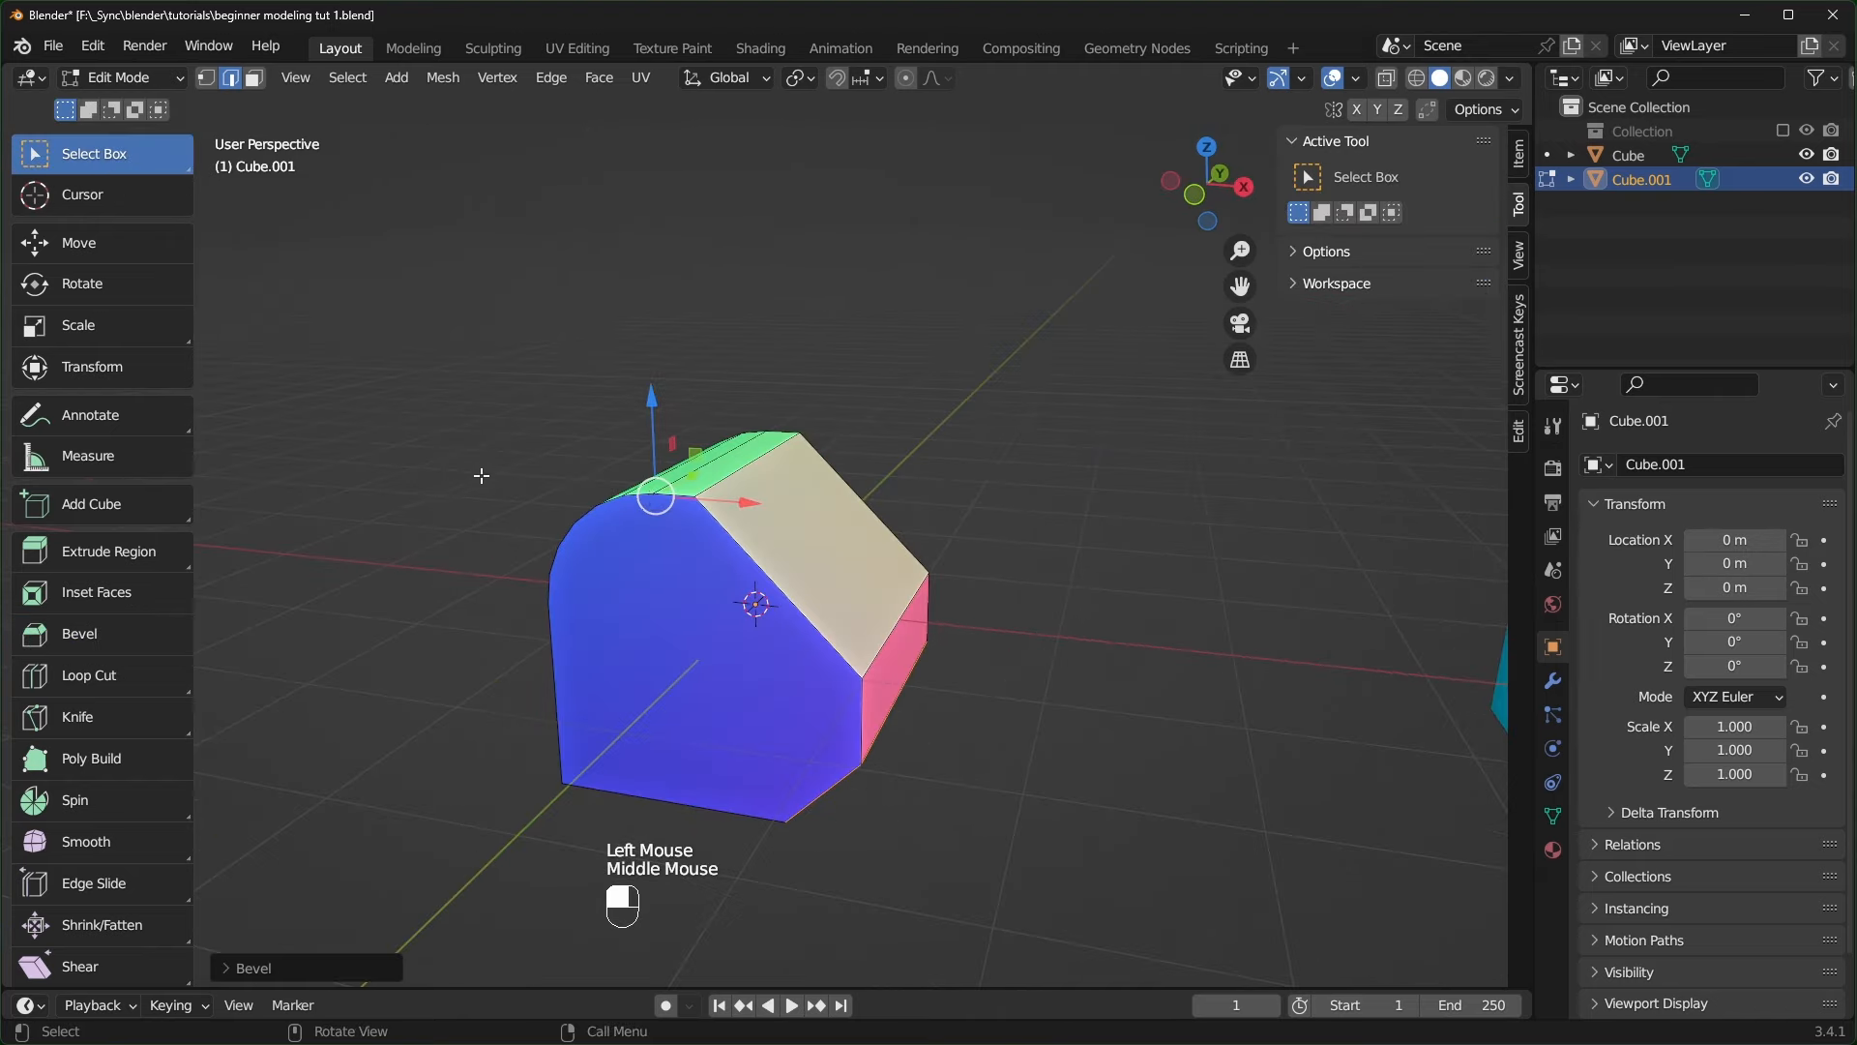
left_click(208, 80)
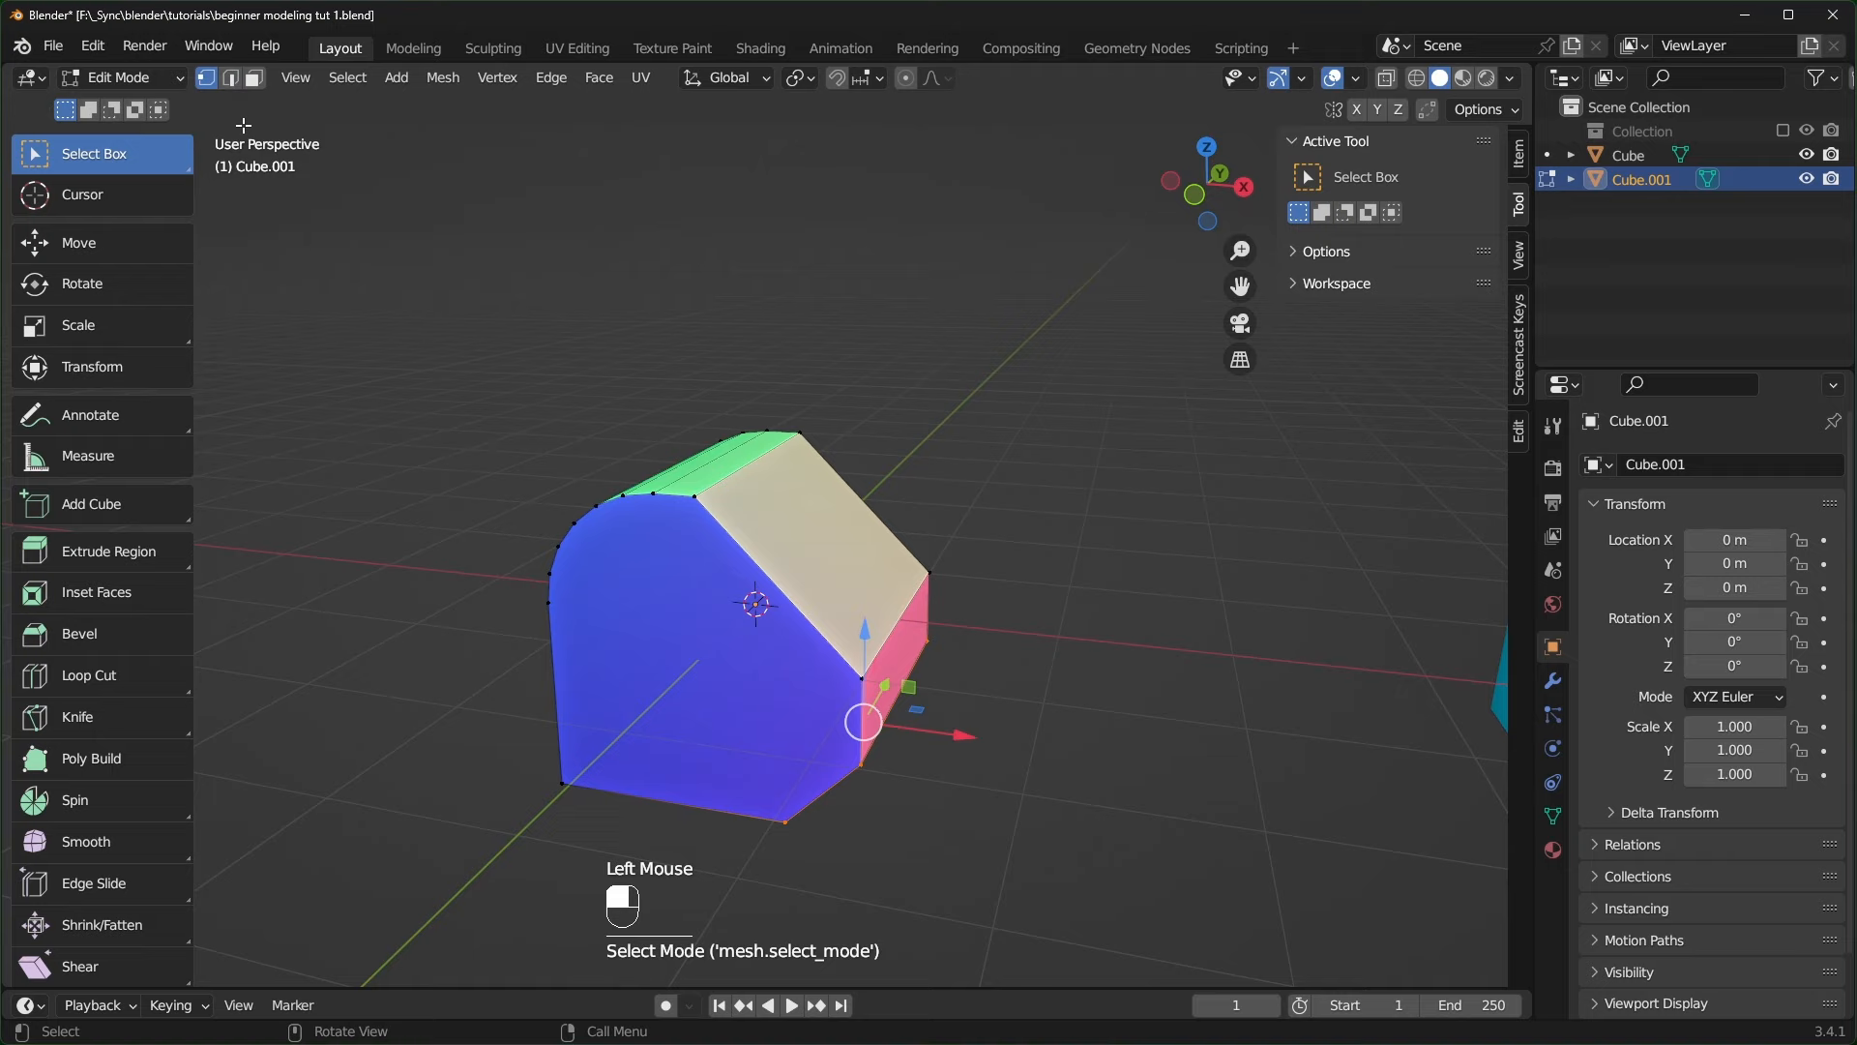
left_click(859, 679)
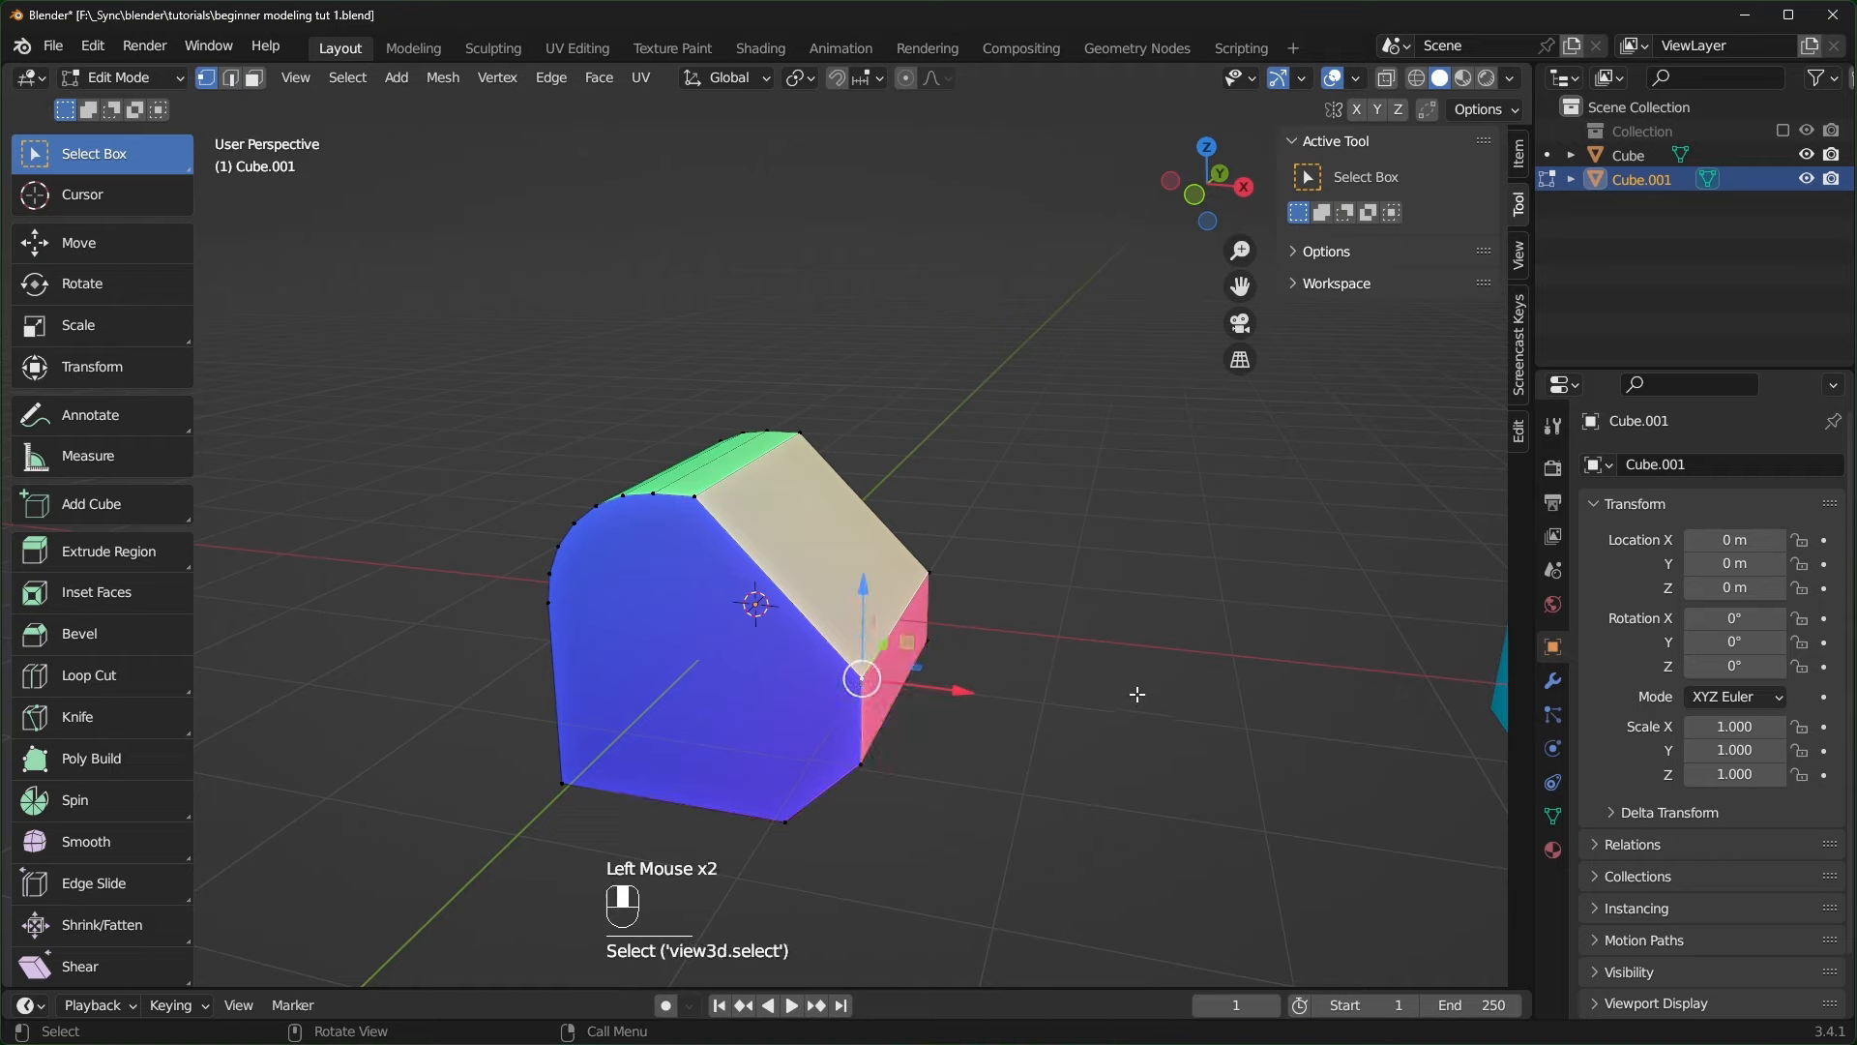
key("ctrl+b")
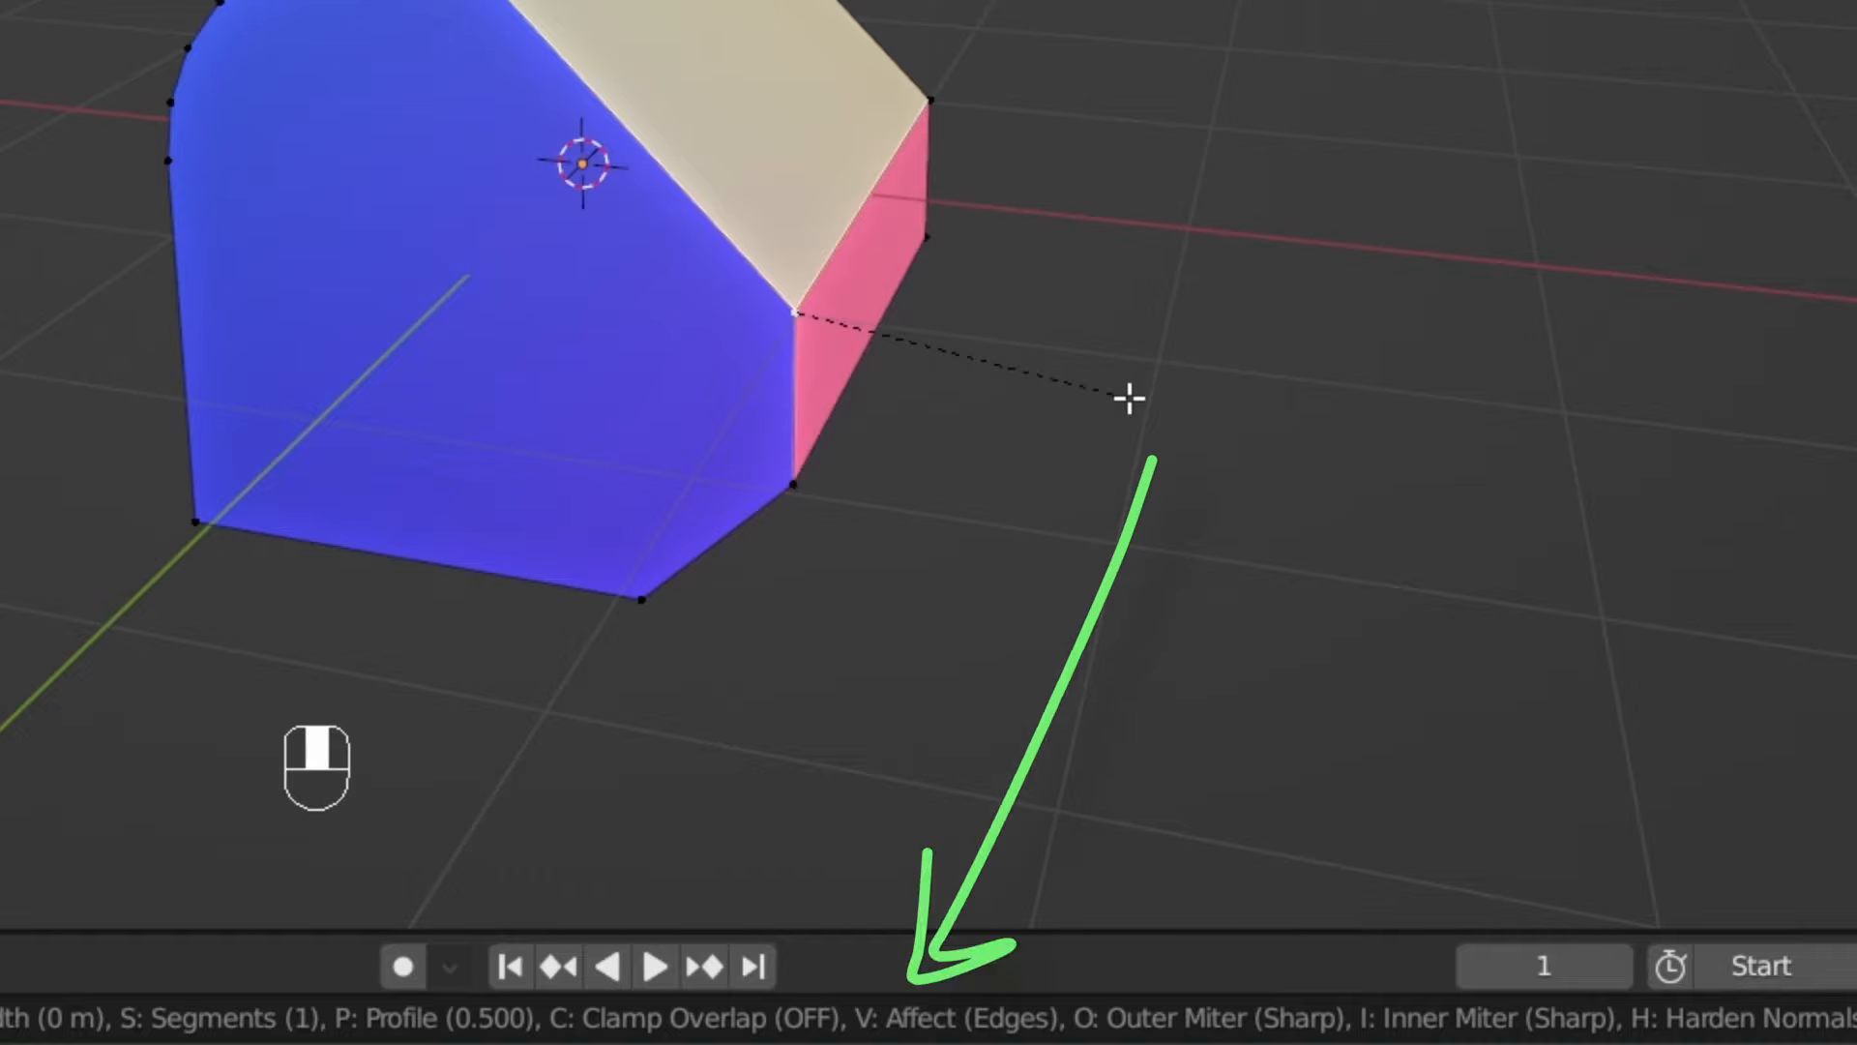
key("v")
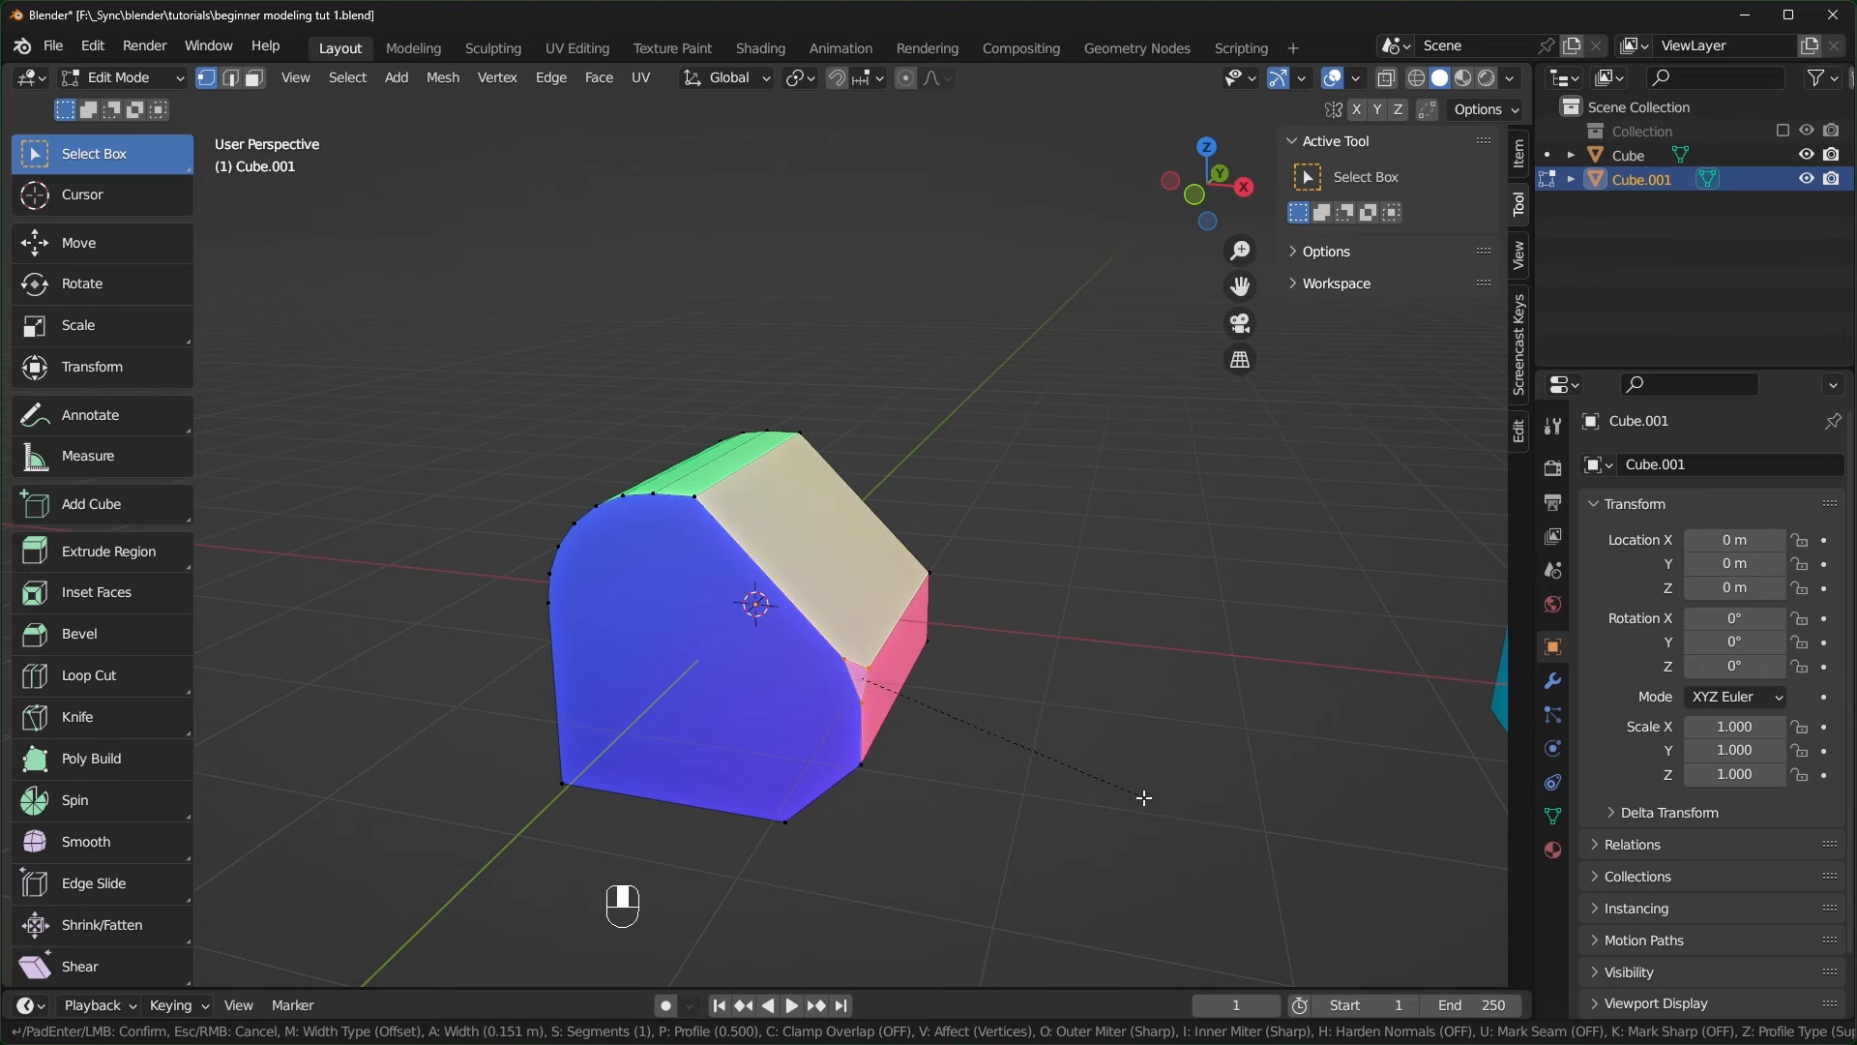
left_click(1144, 795)
middle_click_drag(1144, 795, 1063, 815)
- Vertex-bevel the two corners at the other end of the pink side with 5 segments and a width of about 0.25 m
key("ctrl+shift")
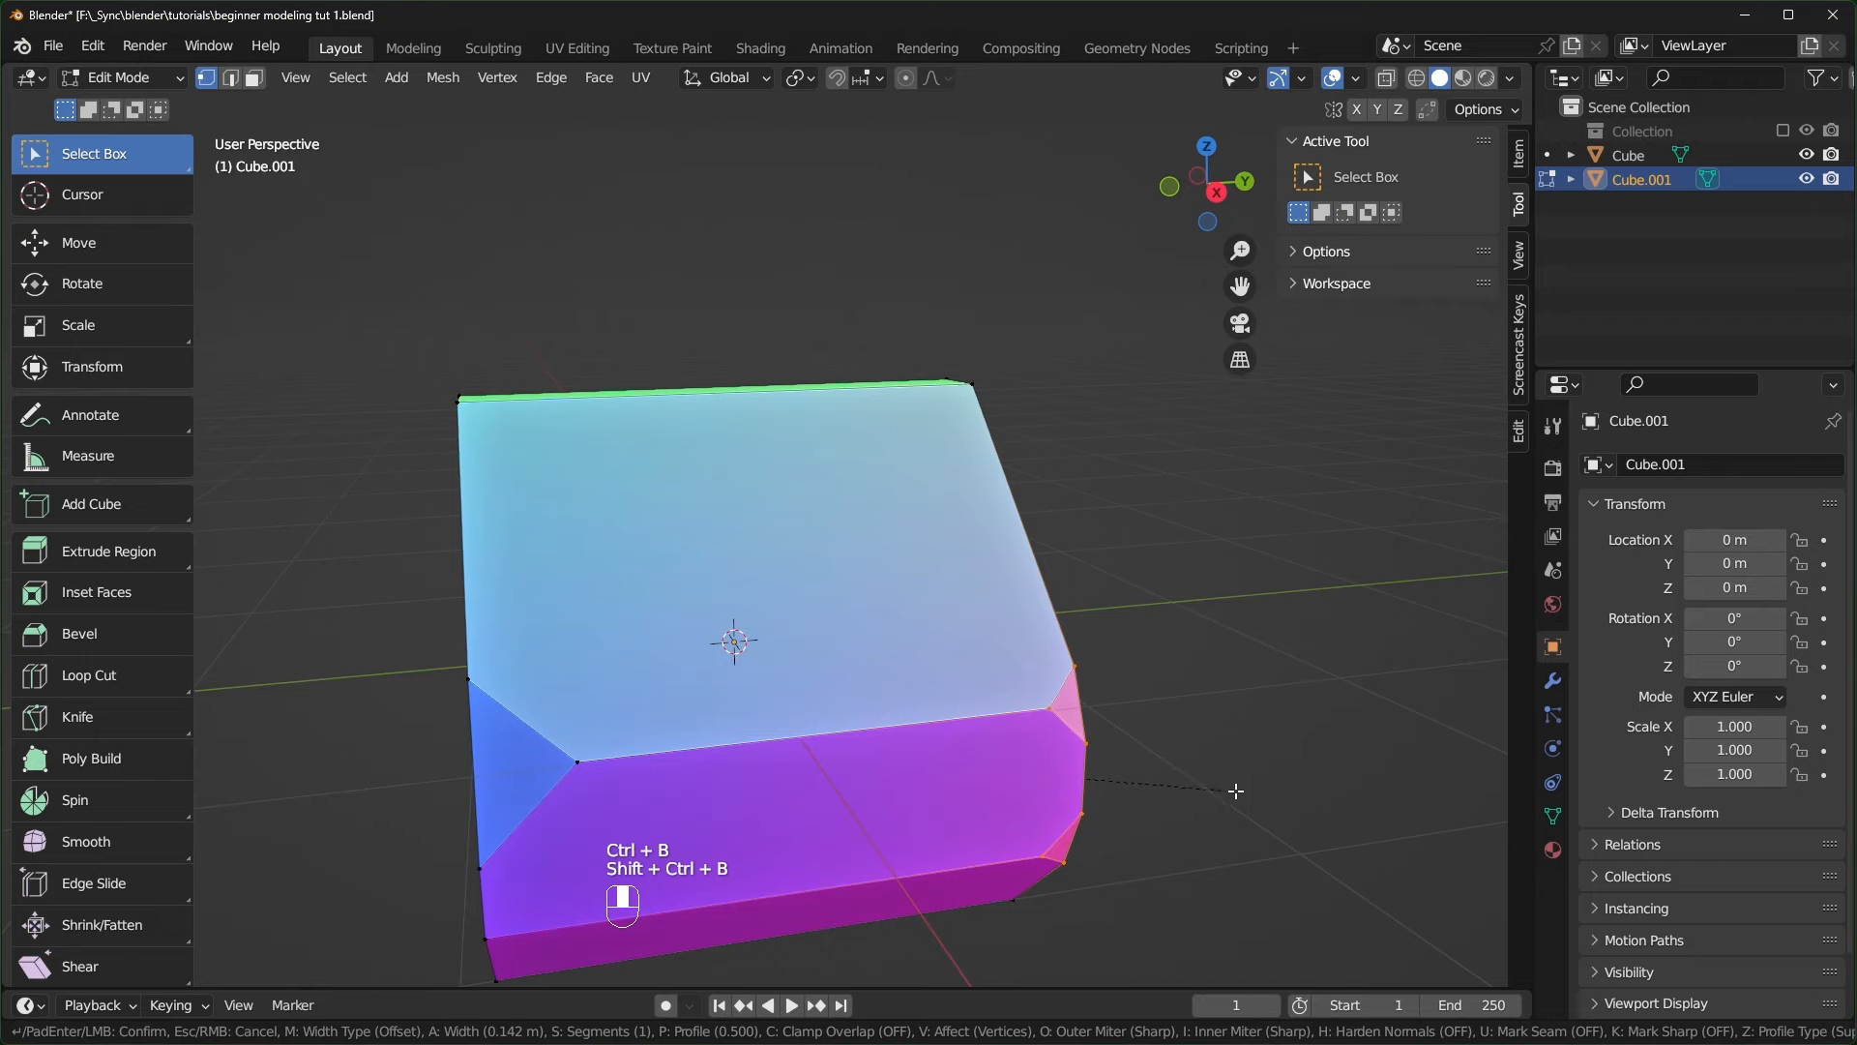
scroll(1254, 808, "up", 1)
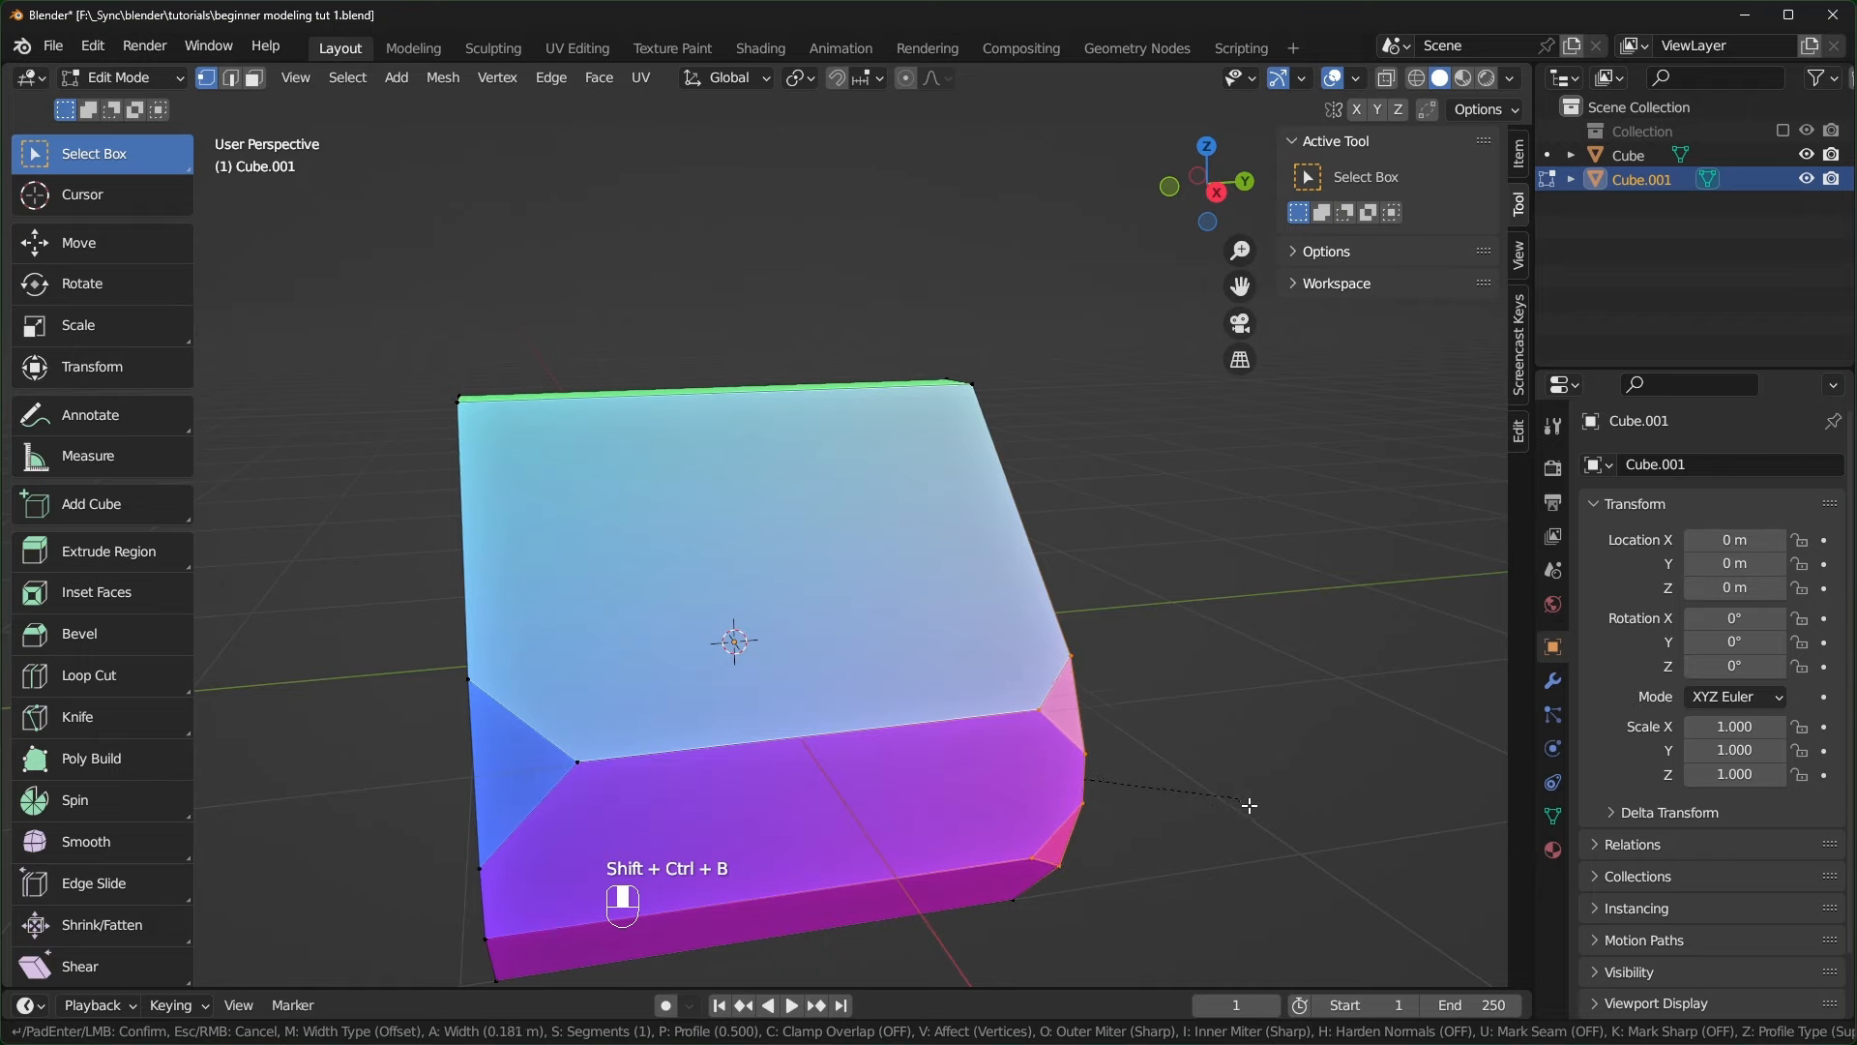
scroll(1259, 820, "up", 3)
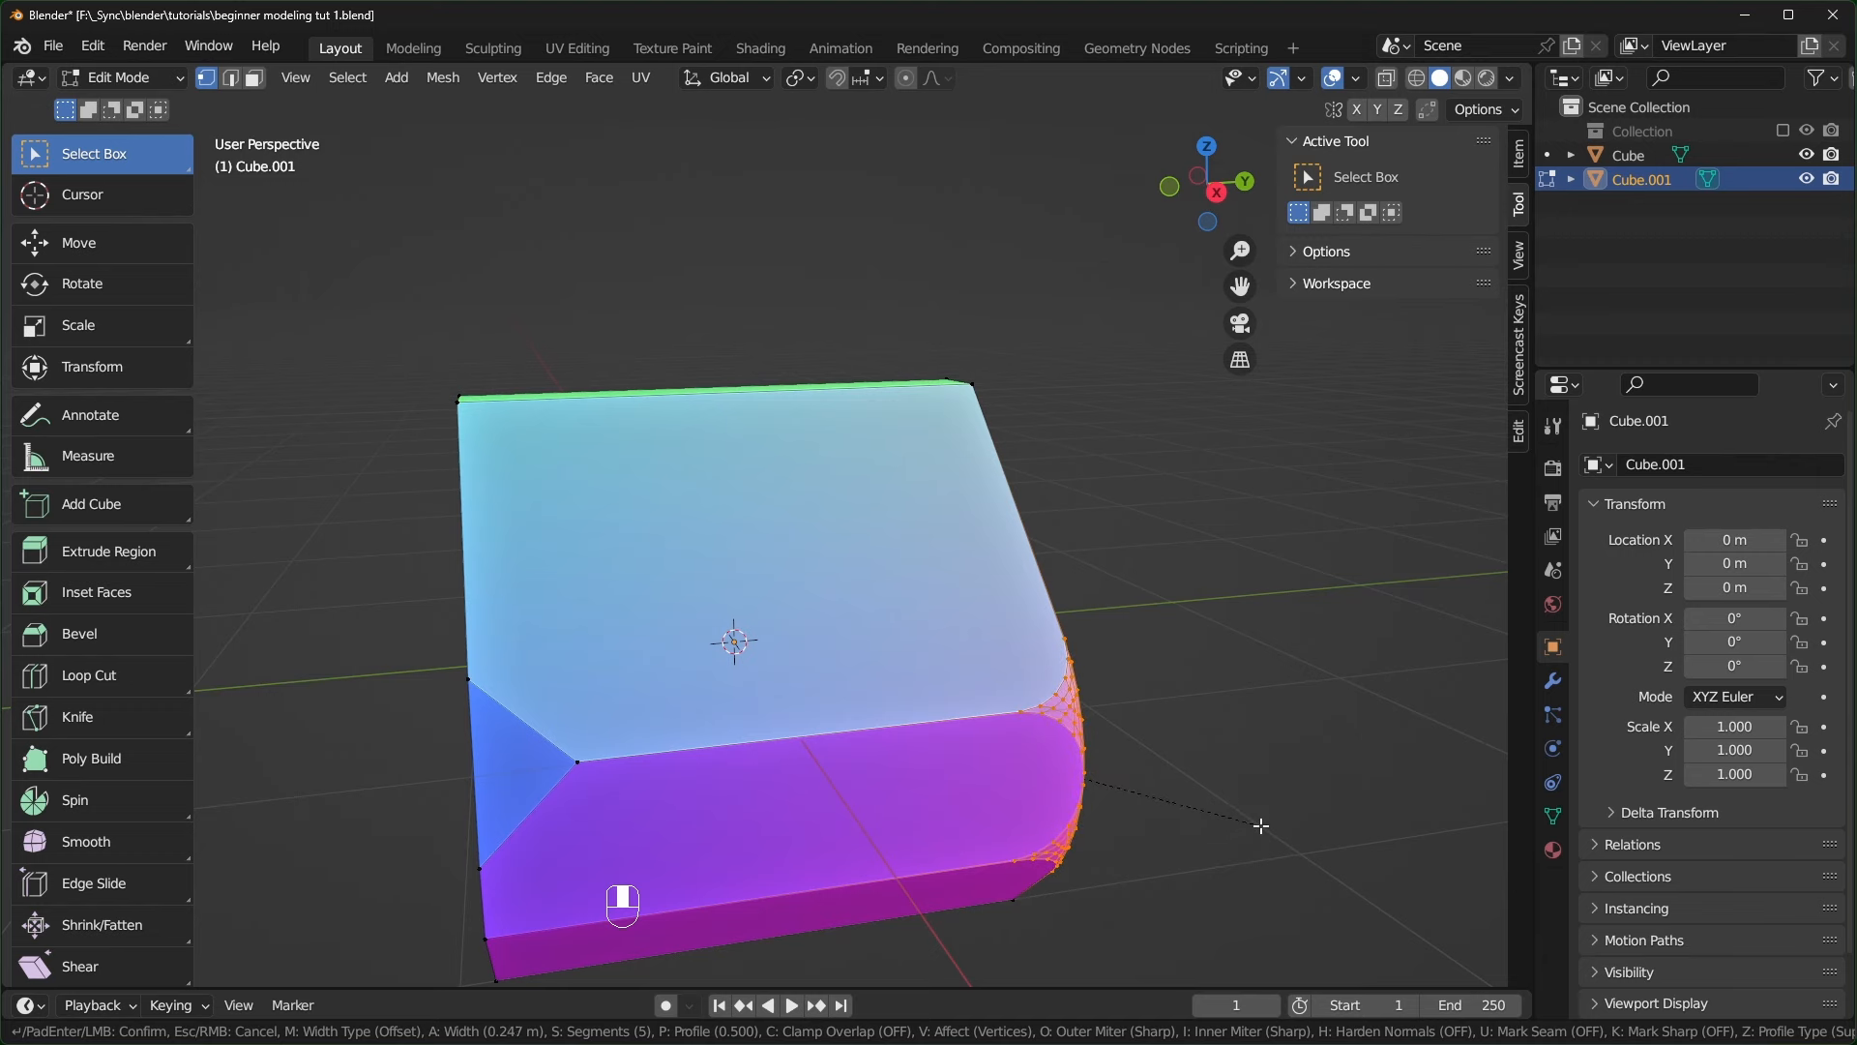
left_click(1261, 825)
middle_click_drag(1260, 825, 758, 646)
- Leave Edit Mode and move the bevelled cube along the X axis to about 10.17 m, past the bottle-shaped object
key("Tab")
scroll(850, 723, "down", 2)
scroll(924, 721, "down", 1)
left_click_drag(753, 534, 1375, 578)
scroll(779, 731, "up", 2)
scroll(779, 731, "down", 1)
middle_click_drag(780, 731, 777, 664, "shift")
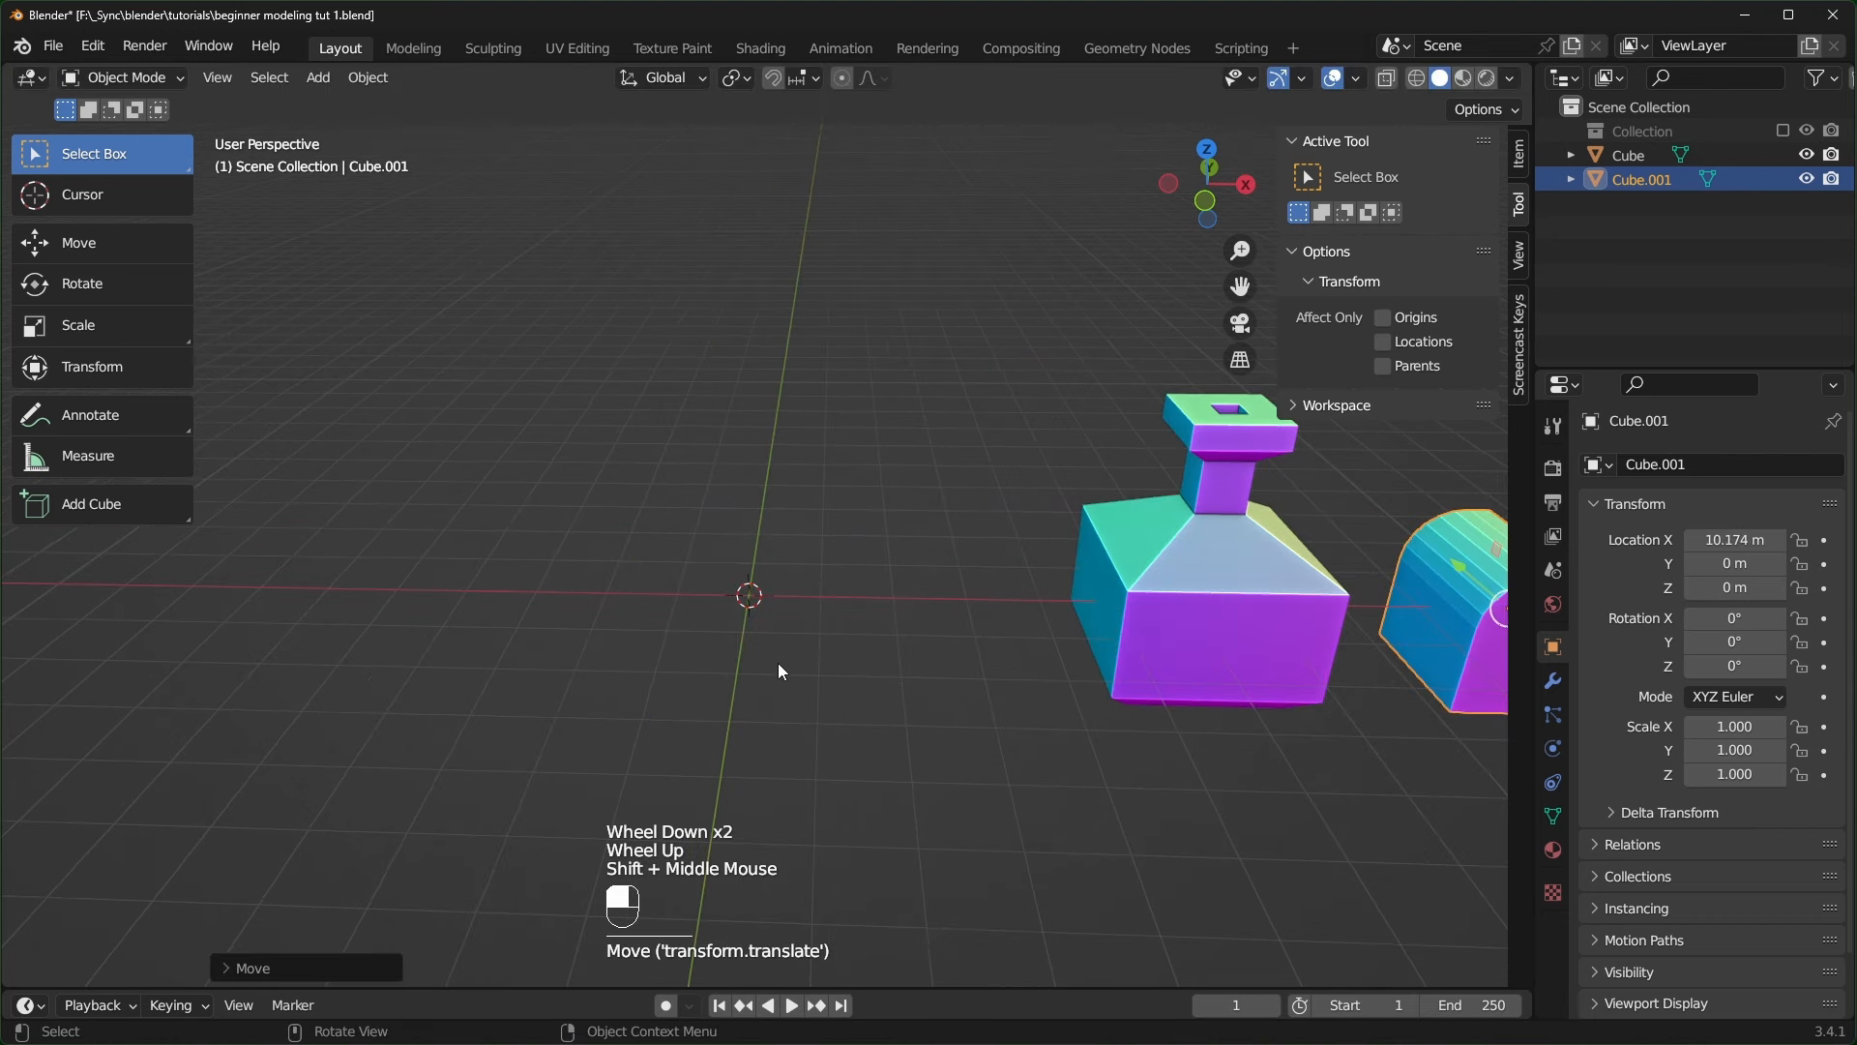
- Add another mesh cube at the 3D cursor and enter Edit Mode on it
key("shift+a")
mouse_move(735, 554)
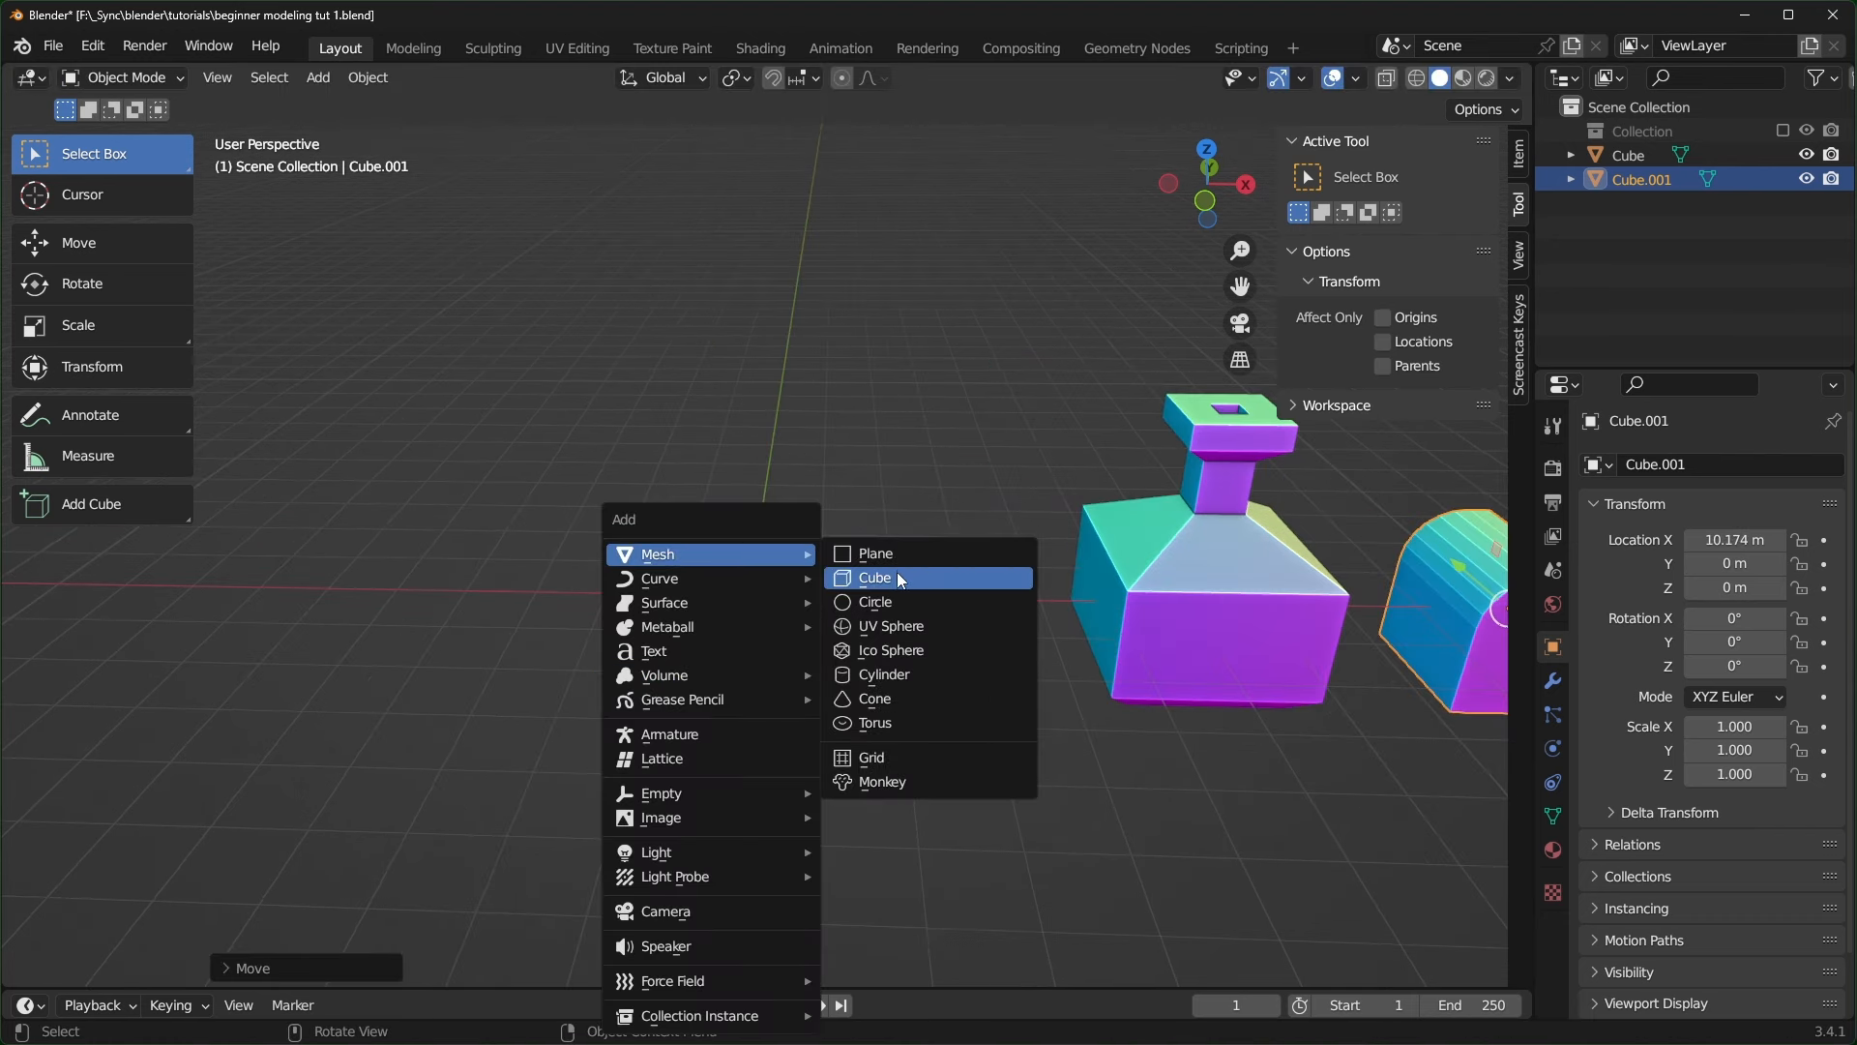
left_click(896, 577)
key("Tab")
scroll(900, 619, "up", 2)
middle_click_drag(892, 631, 622, 502)
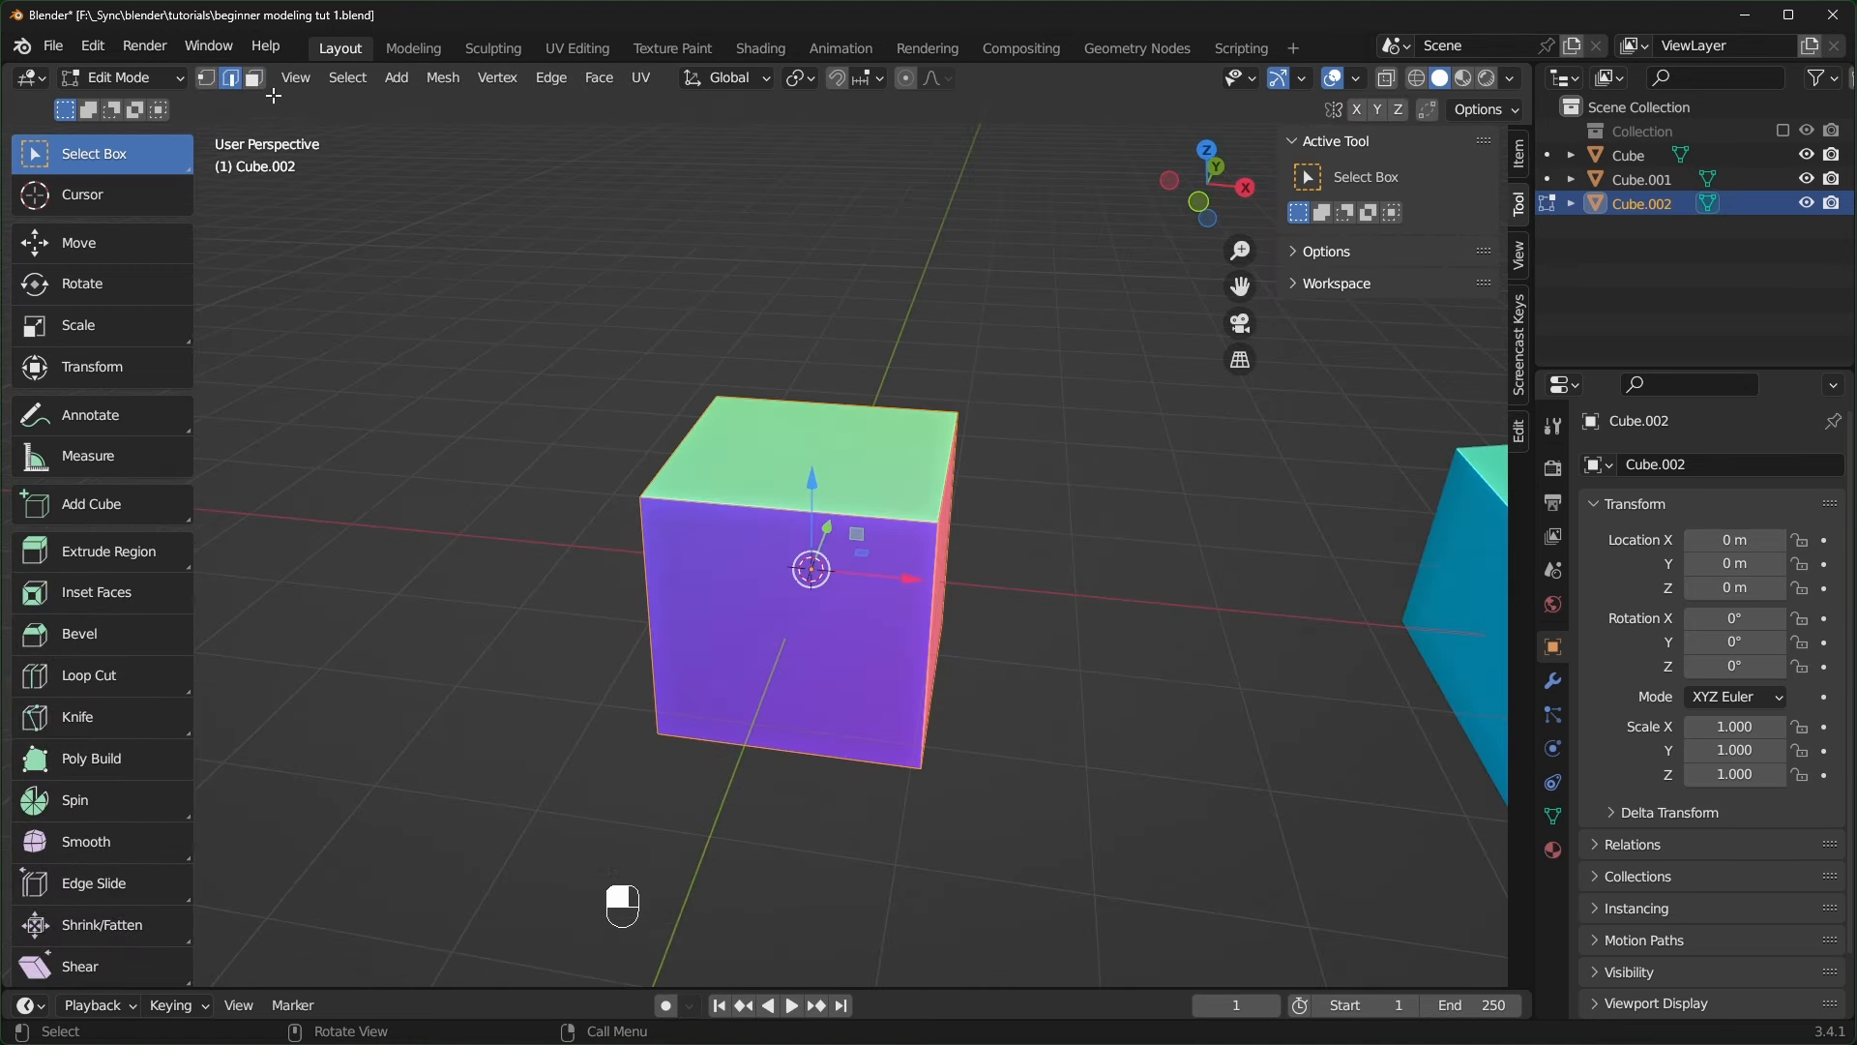
- Switch to face selection and inset the new cube's front face by about 0.4 m
left_click(254, 78)
left_click(822, 650)
scroll(821, 650, "up", 2)
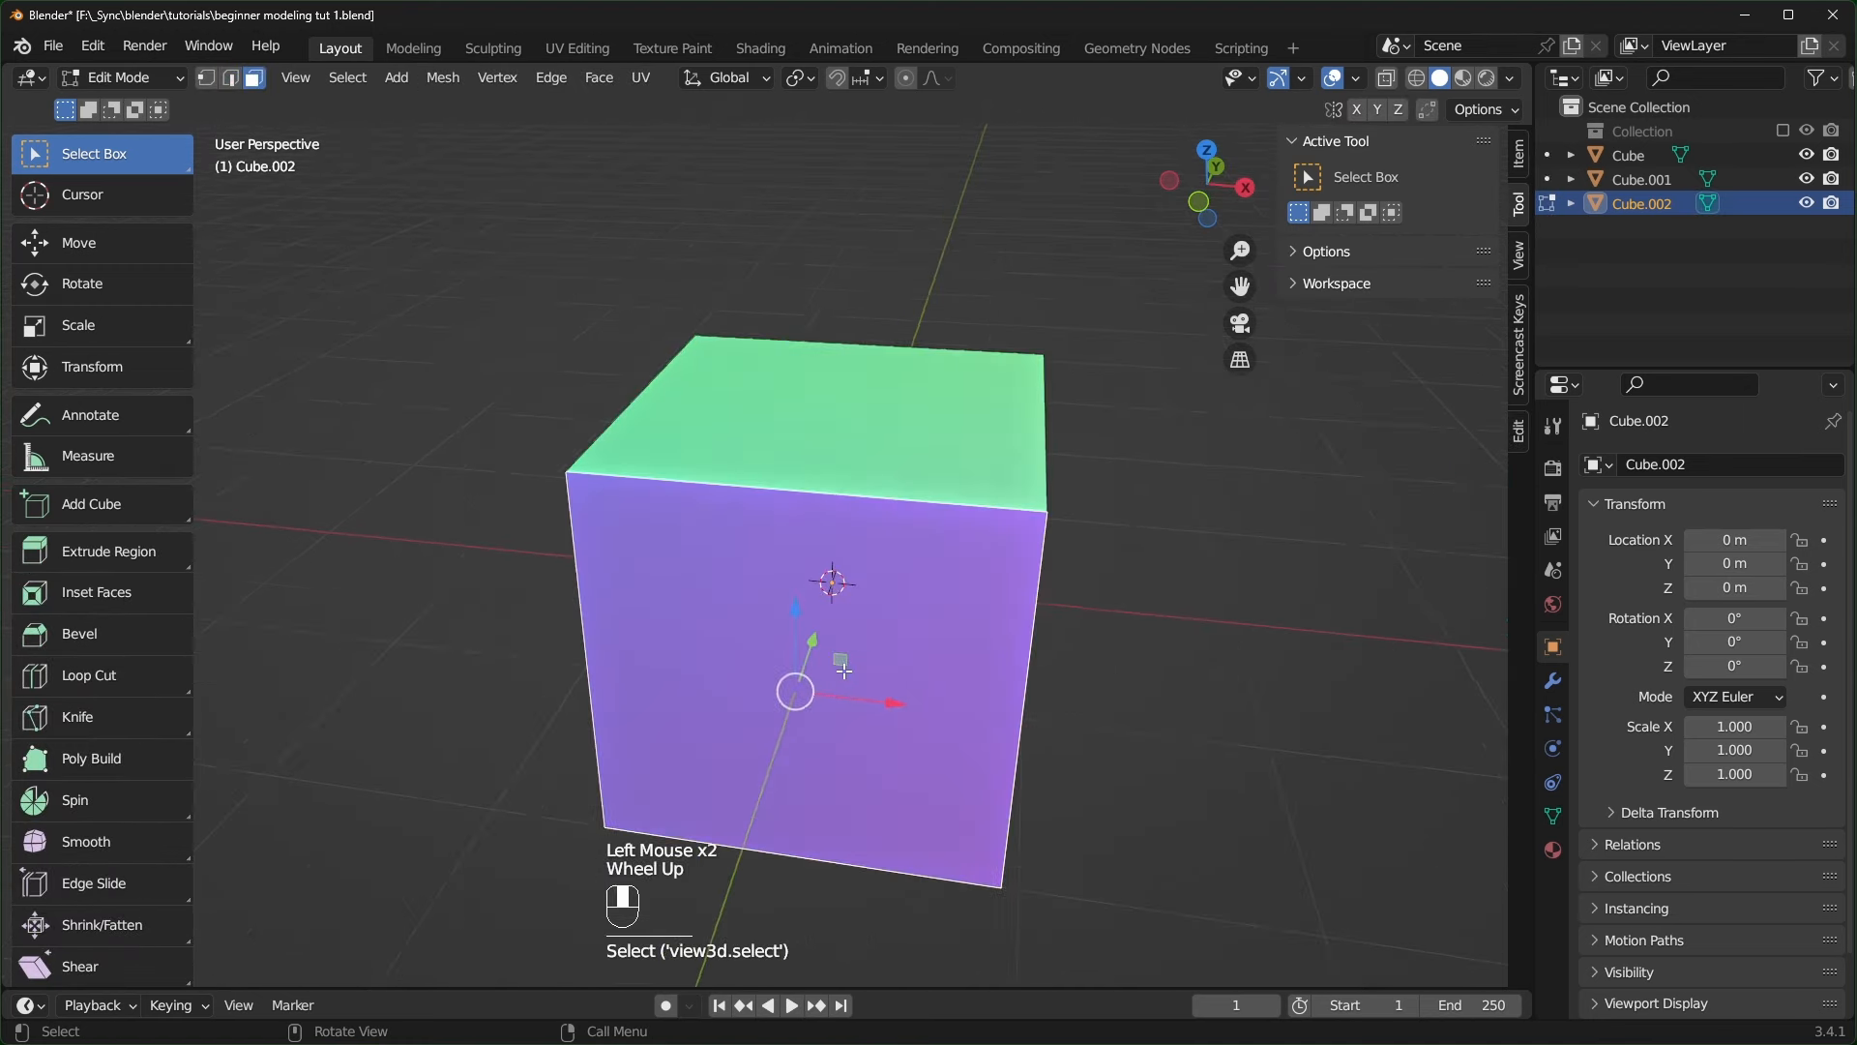
middle_click_drag(821, 668, 828, 677)
key("i")
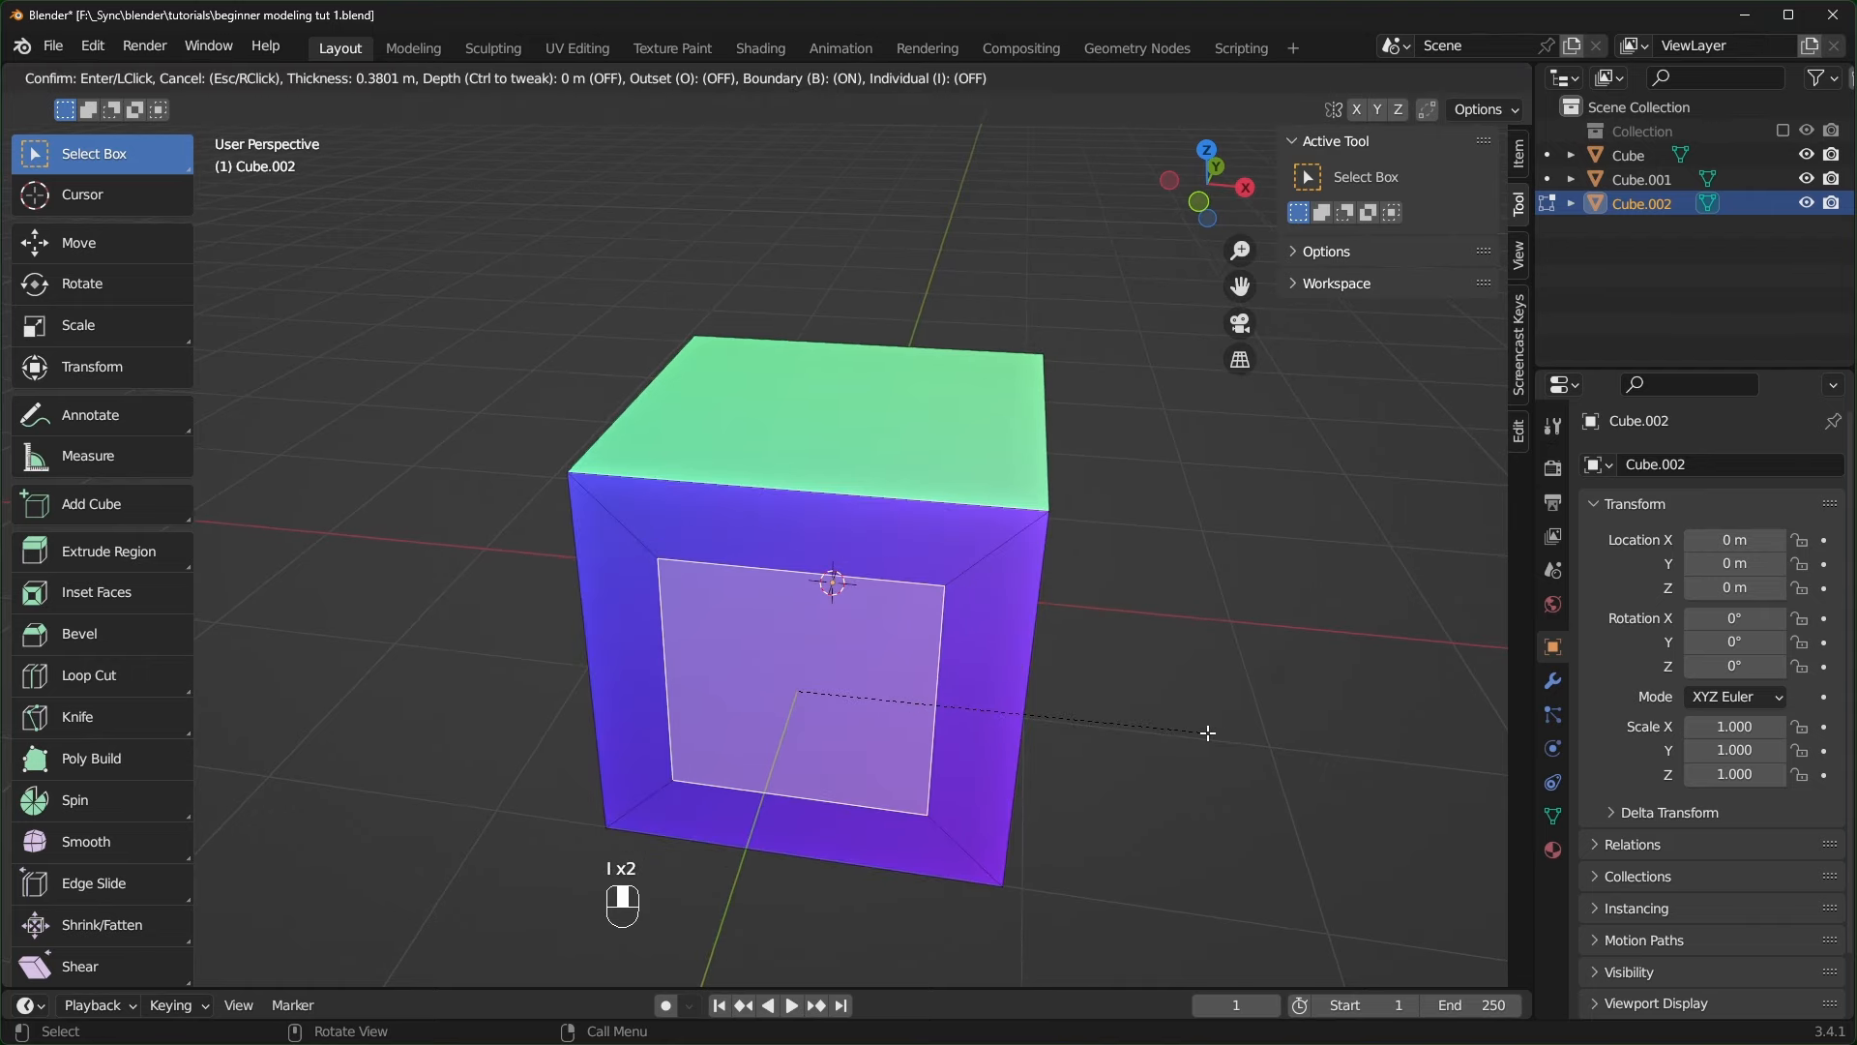
left_click(1197, 750)
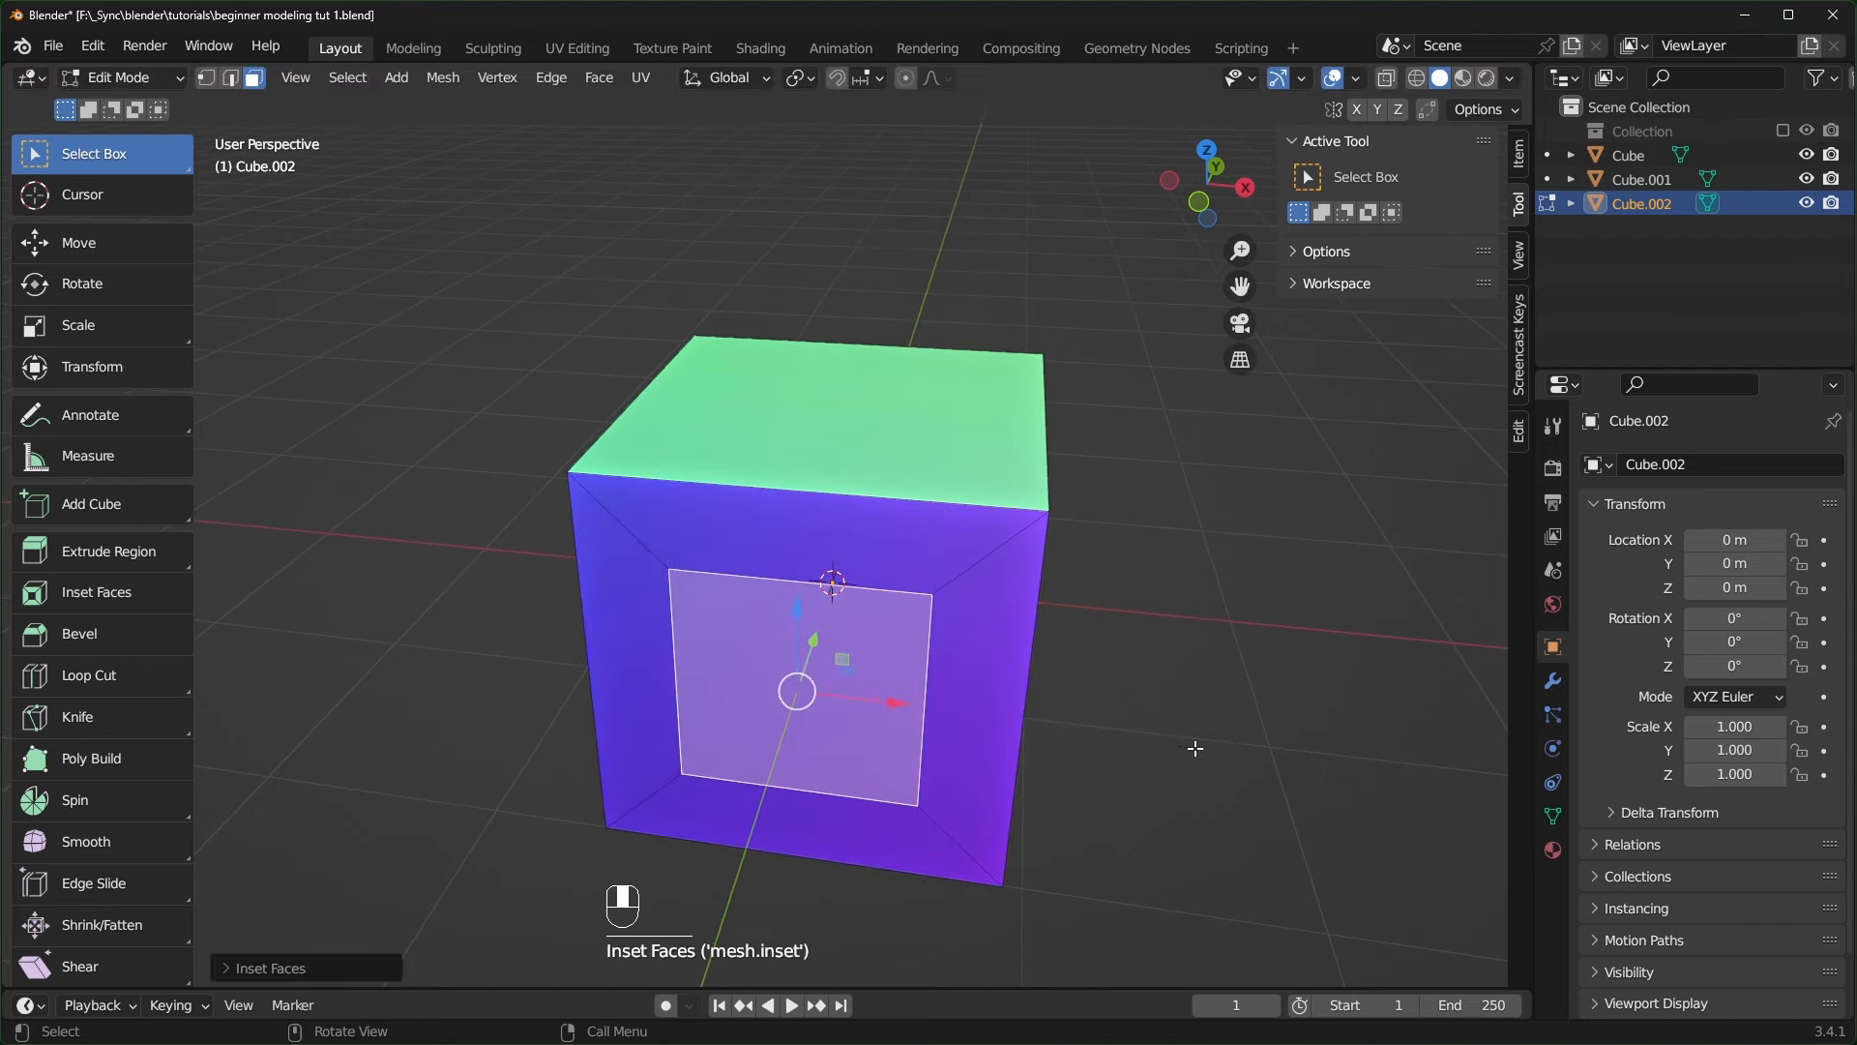
- Inset the inner front face a second time by about 0.2 m
middle_click_drag(1255, 859, 1120, 859)
key("i")
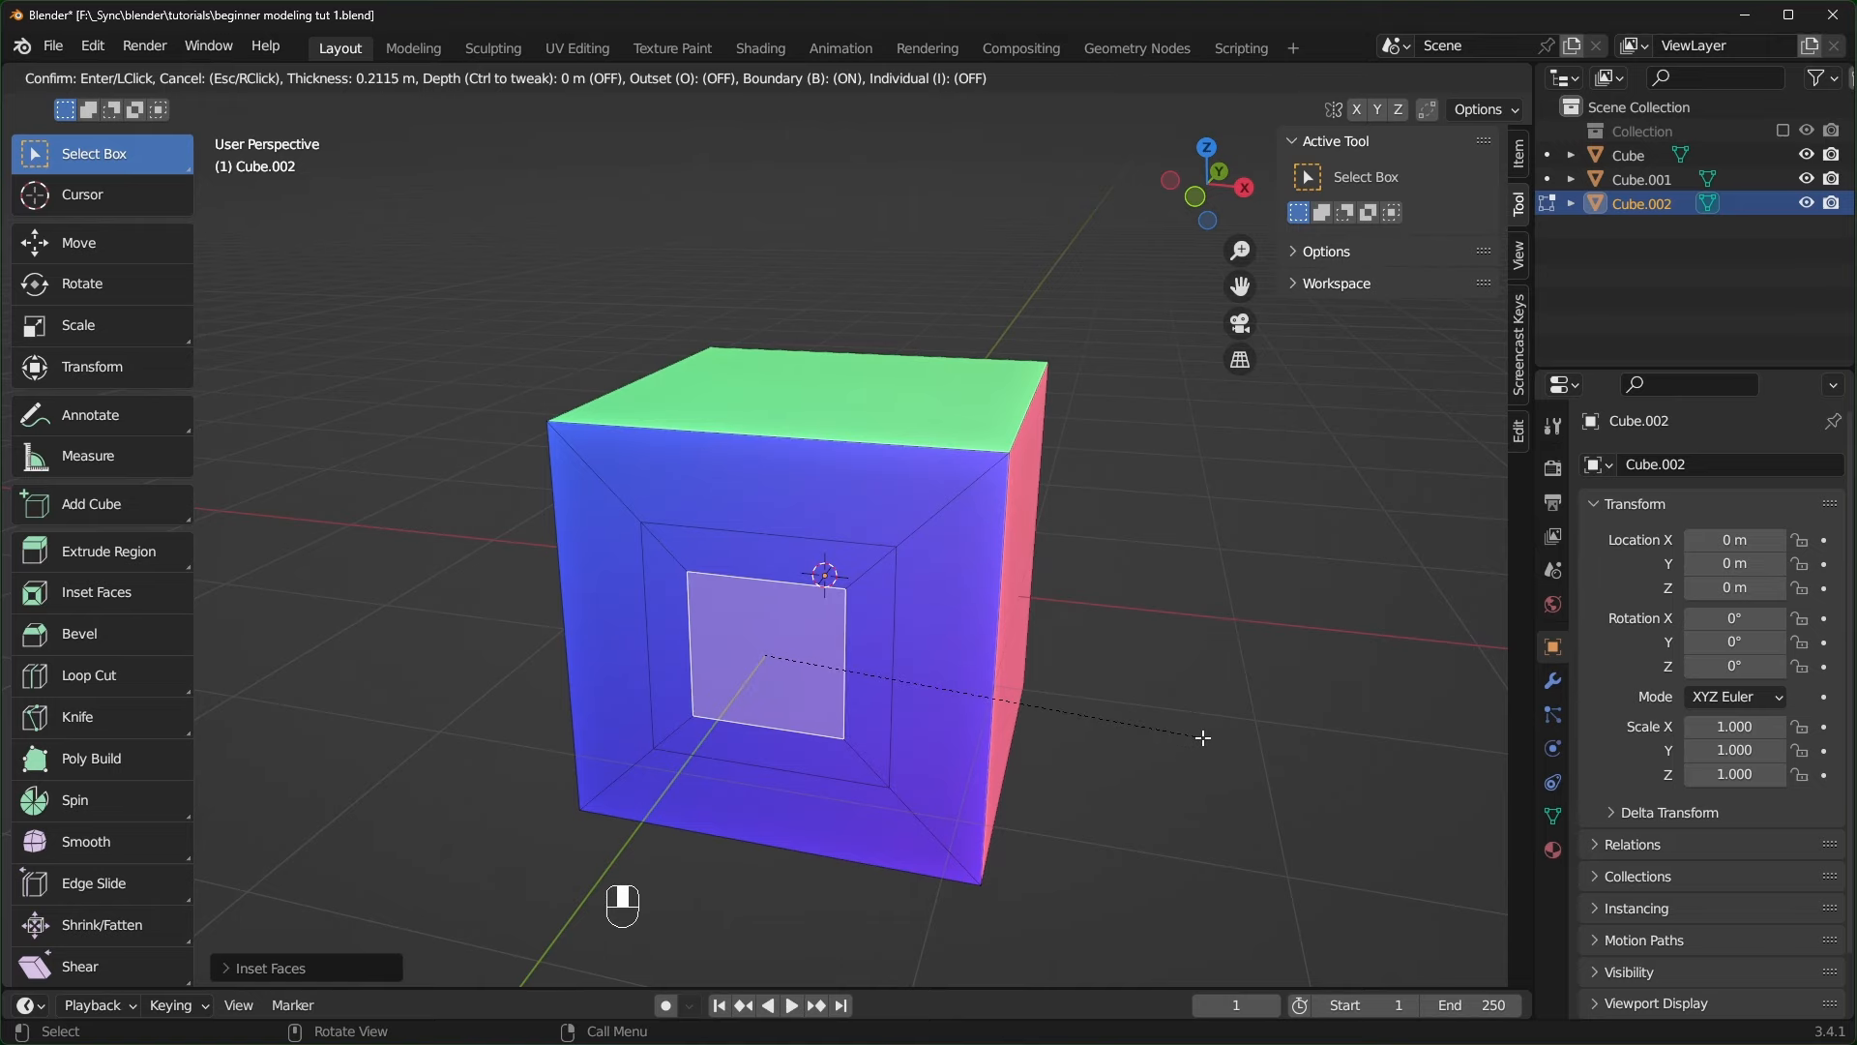
left_click(1213, 737)
mouse_move(1213, 738)
middle_mouse_down()
mouse_move(1129, 792)
mouse_move(1083, 780)
mouse_move(1208, 768)
middle_mouse_up()
- Select the cube's top face and the adjoining side face and inset them with the Individual option on
left_click(866, 503)
left_click(999, 664, "shift")
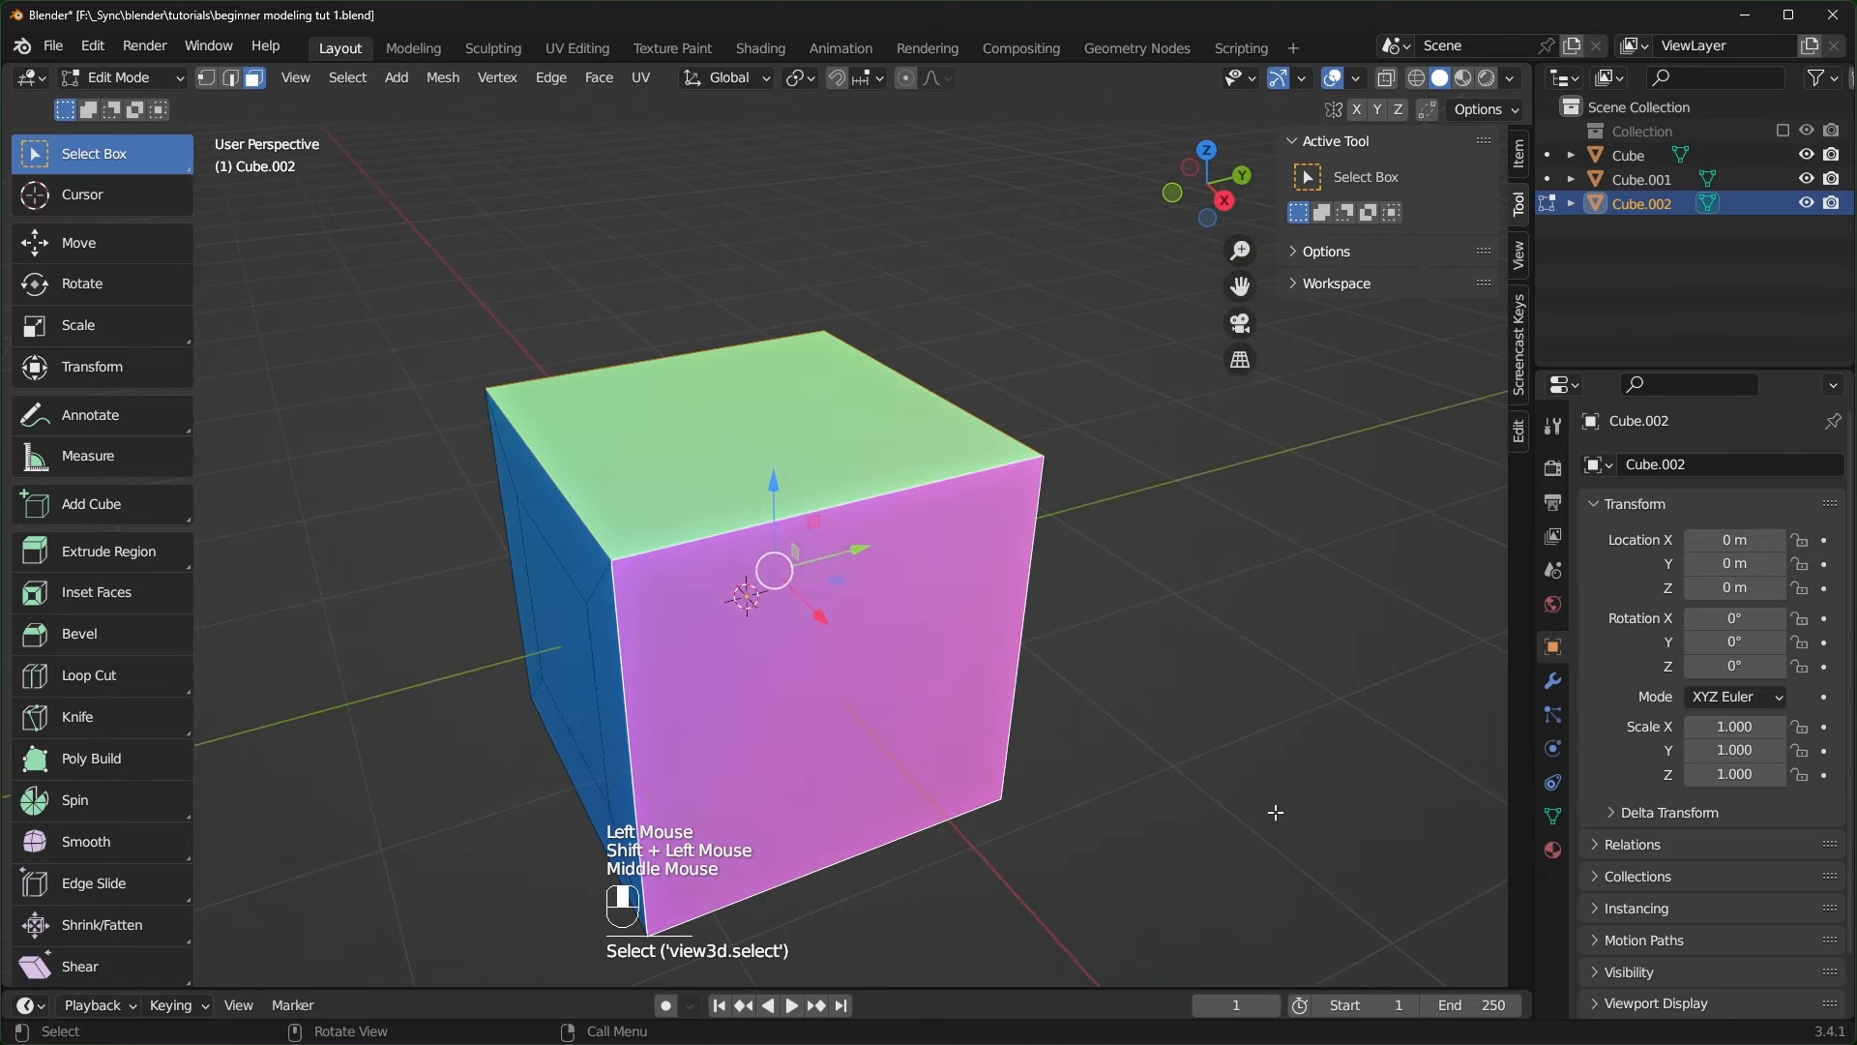
key("i")
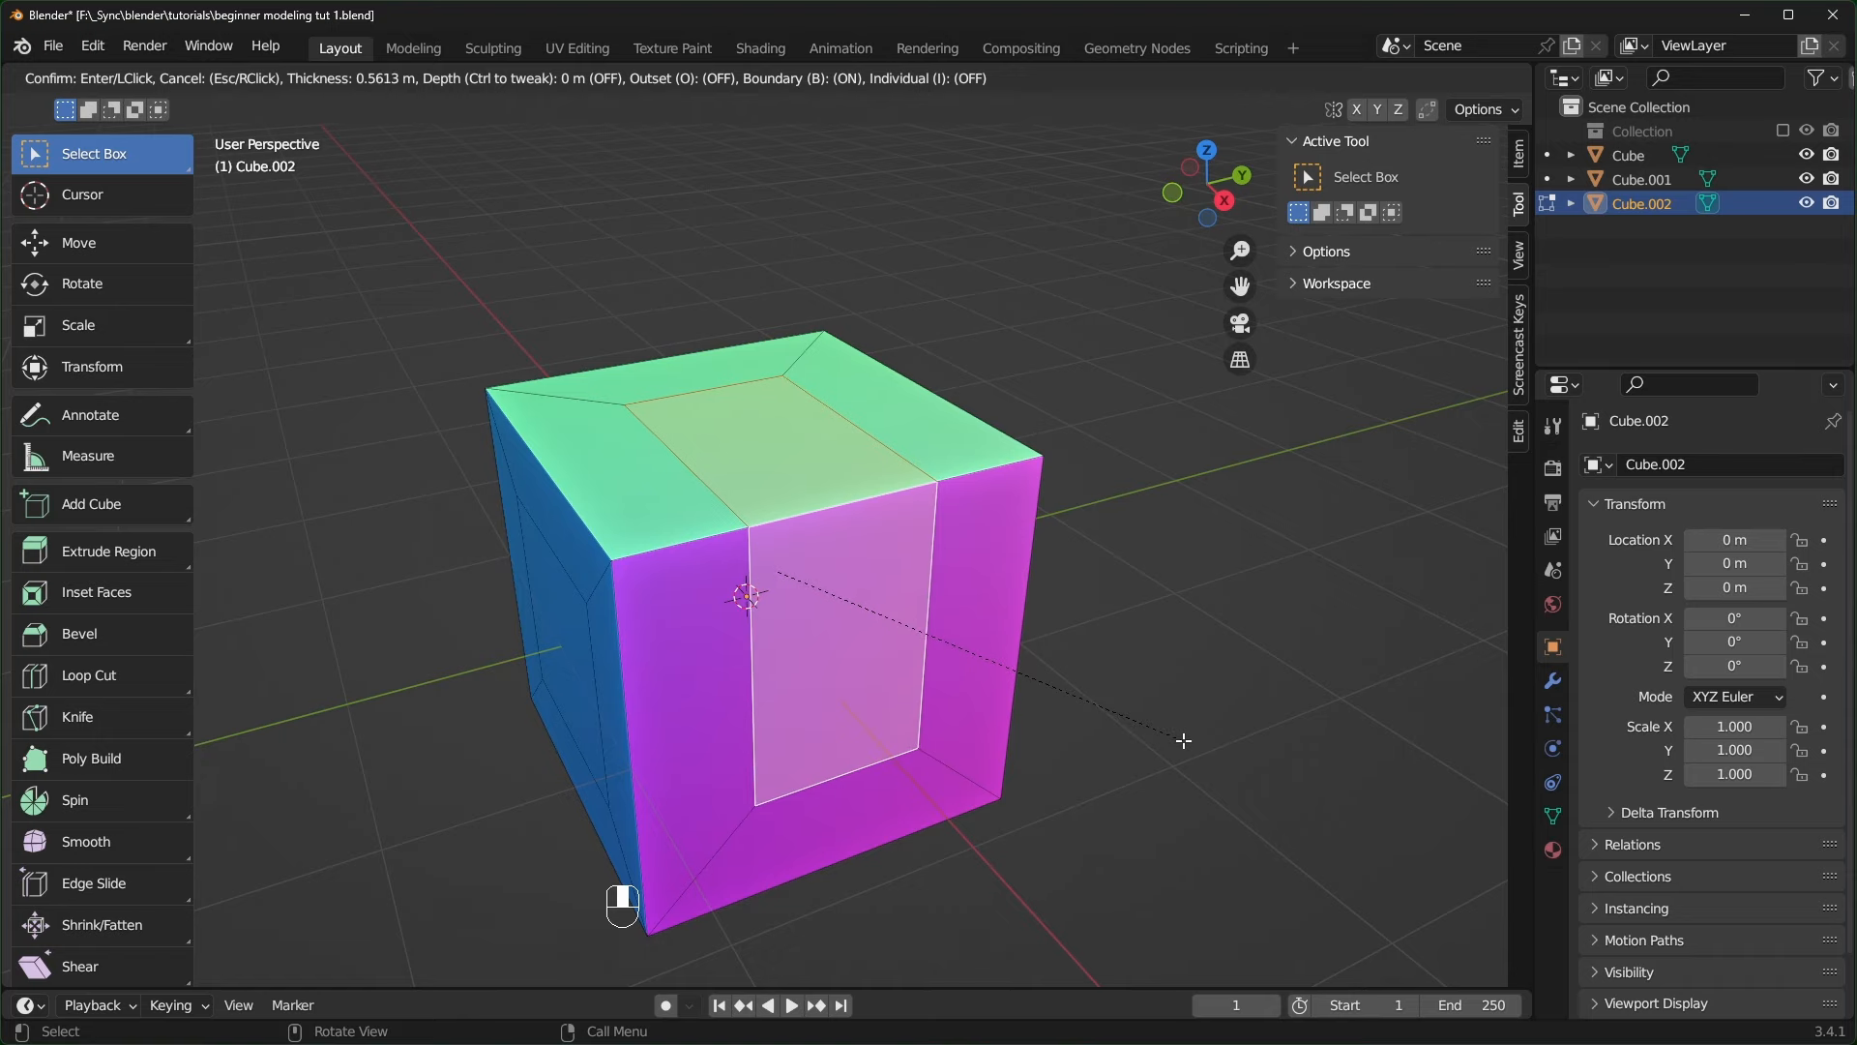
key("i")
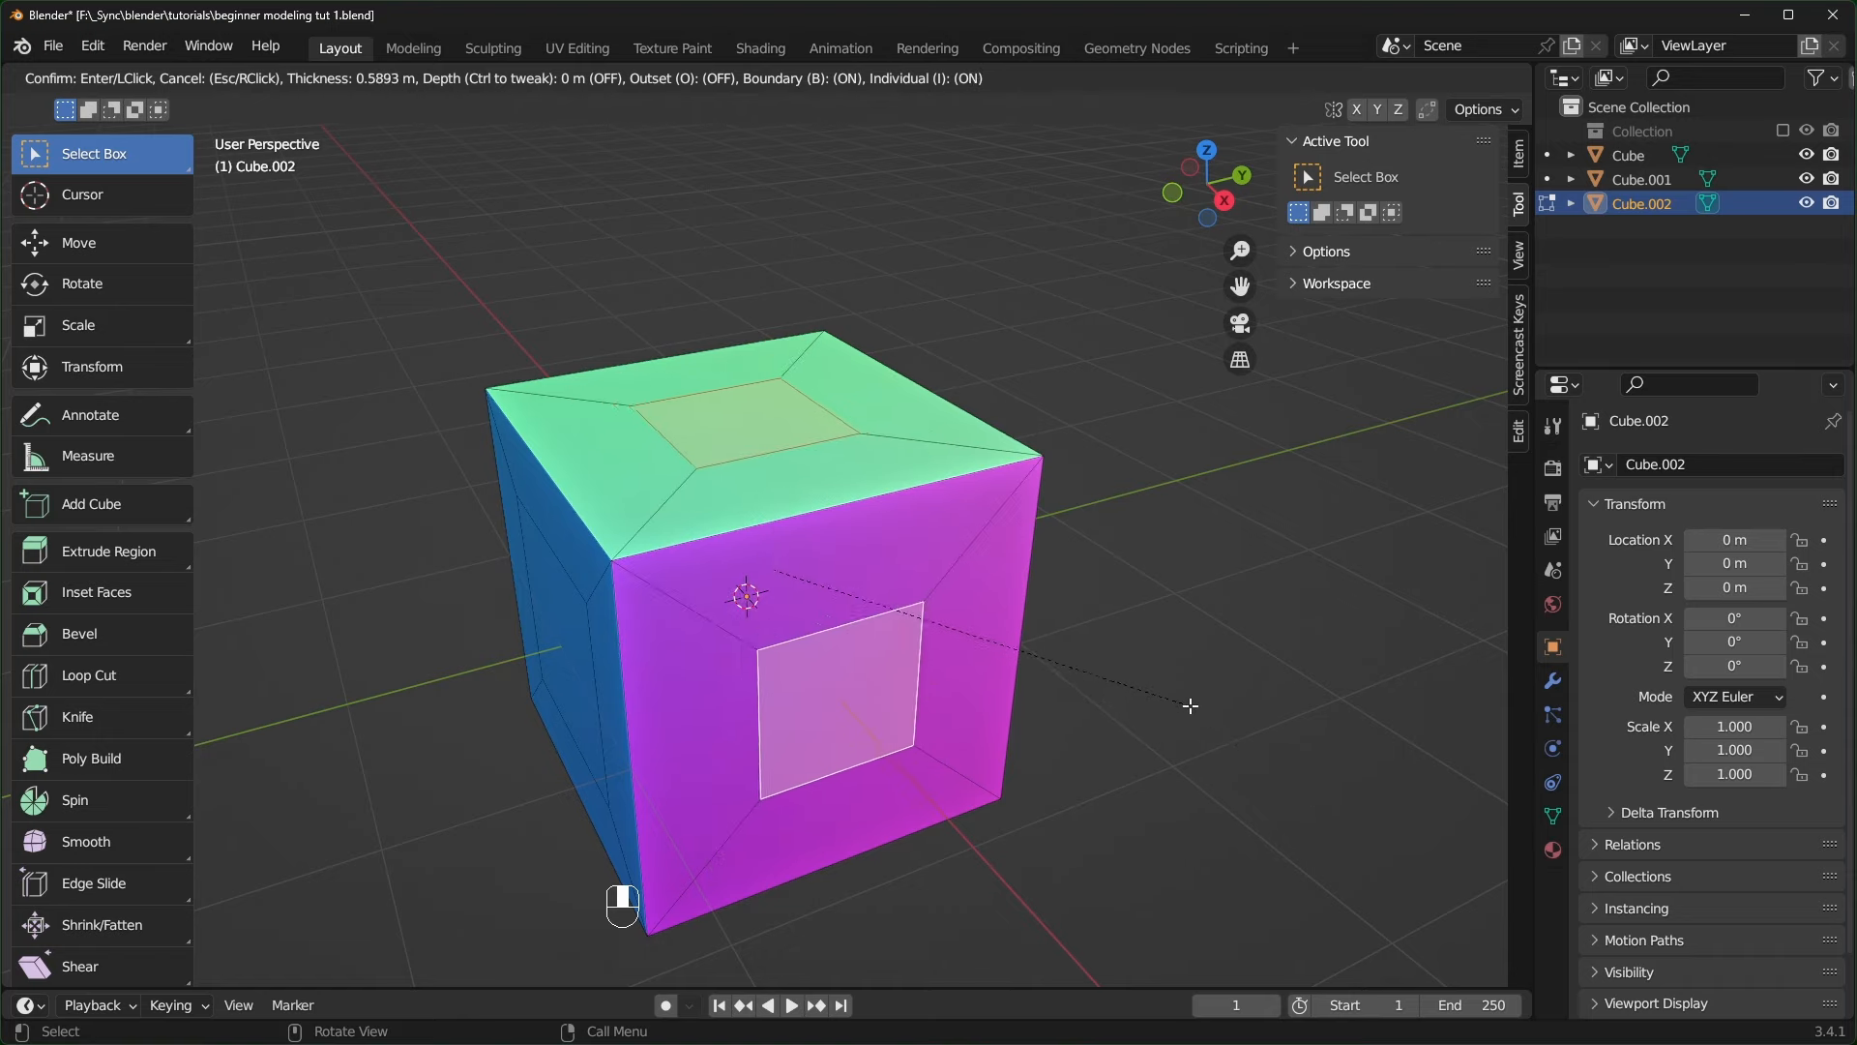
left_click(1223, 714)
middle_click_drag(1194, 707, 510, 664)
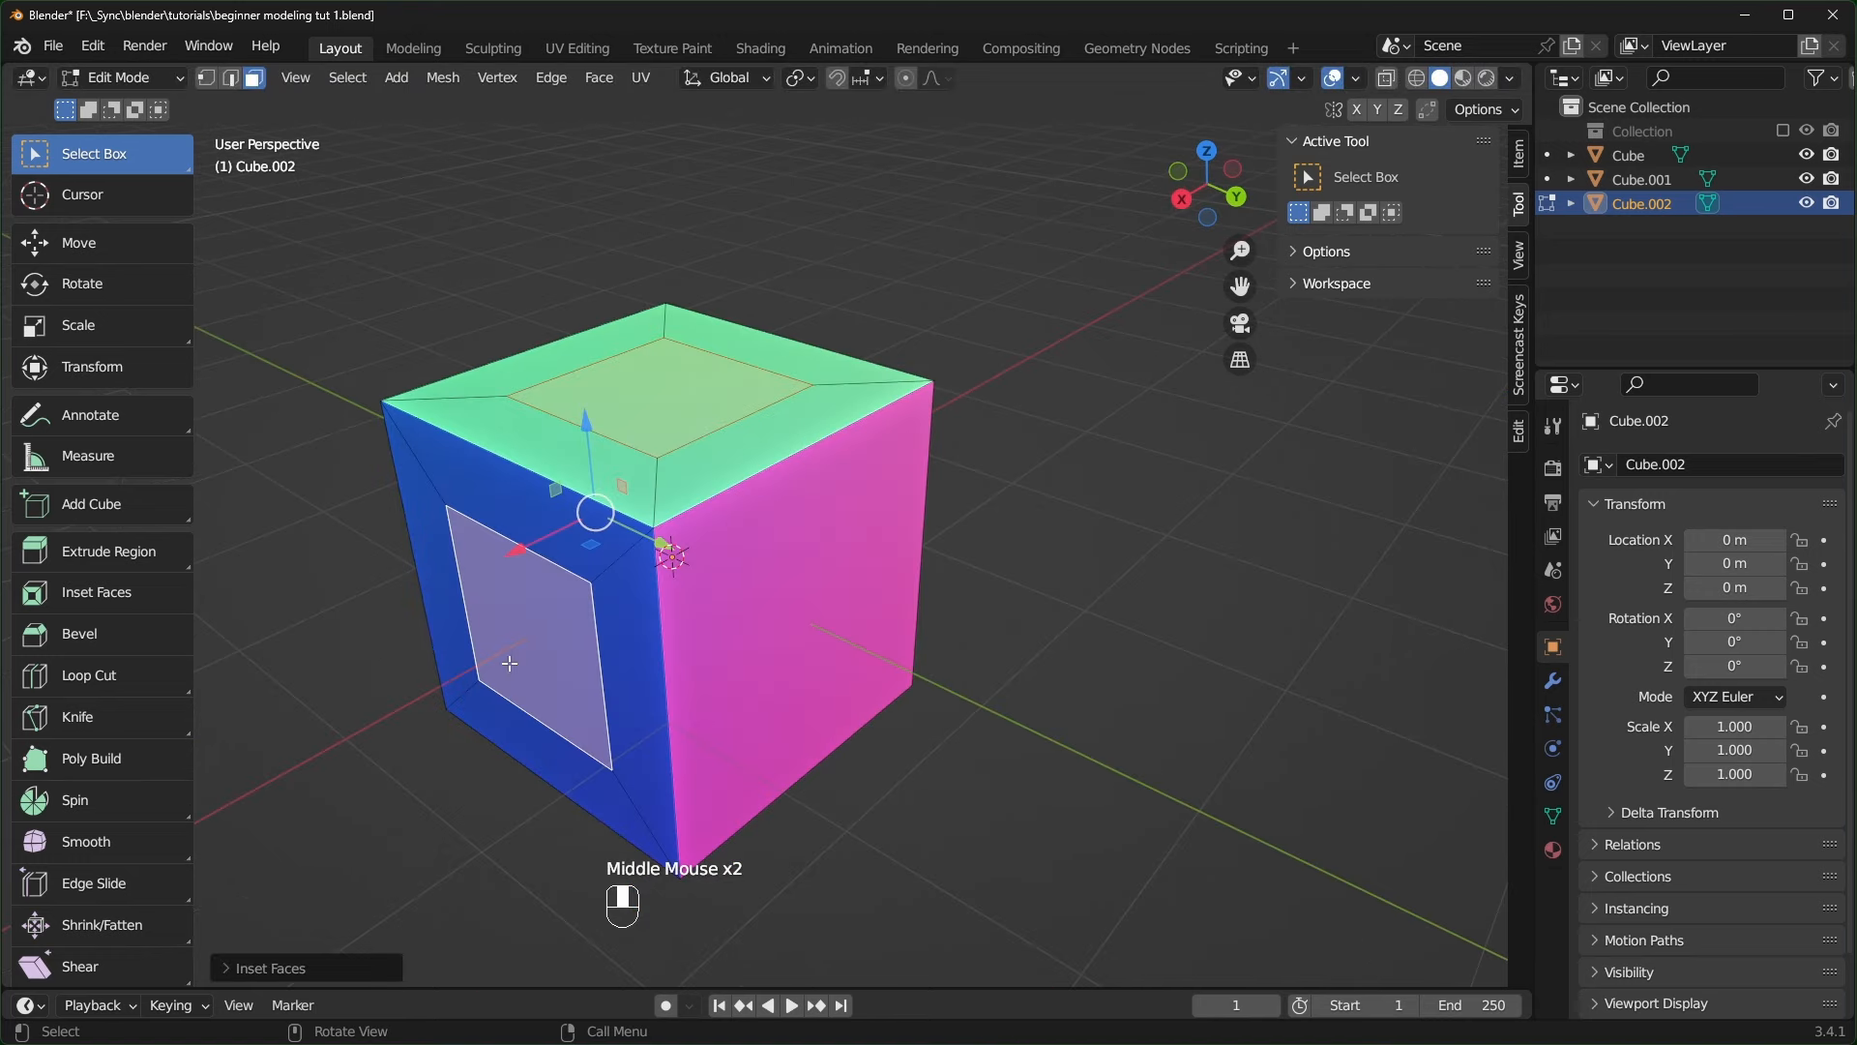
- Inset the plain pink side face with the Inset Faces tool and expand the inset's settings
left_click(77, 595)
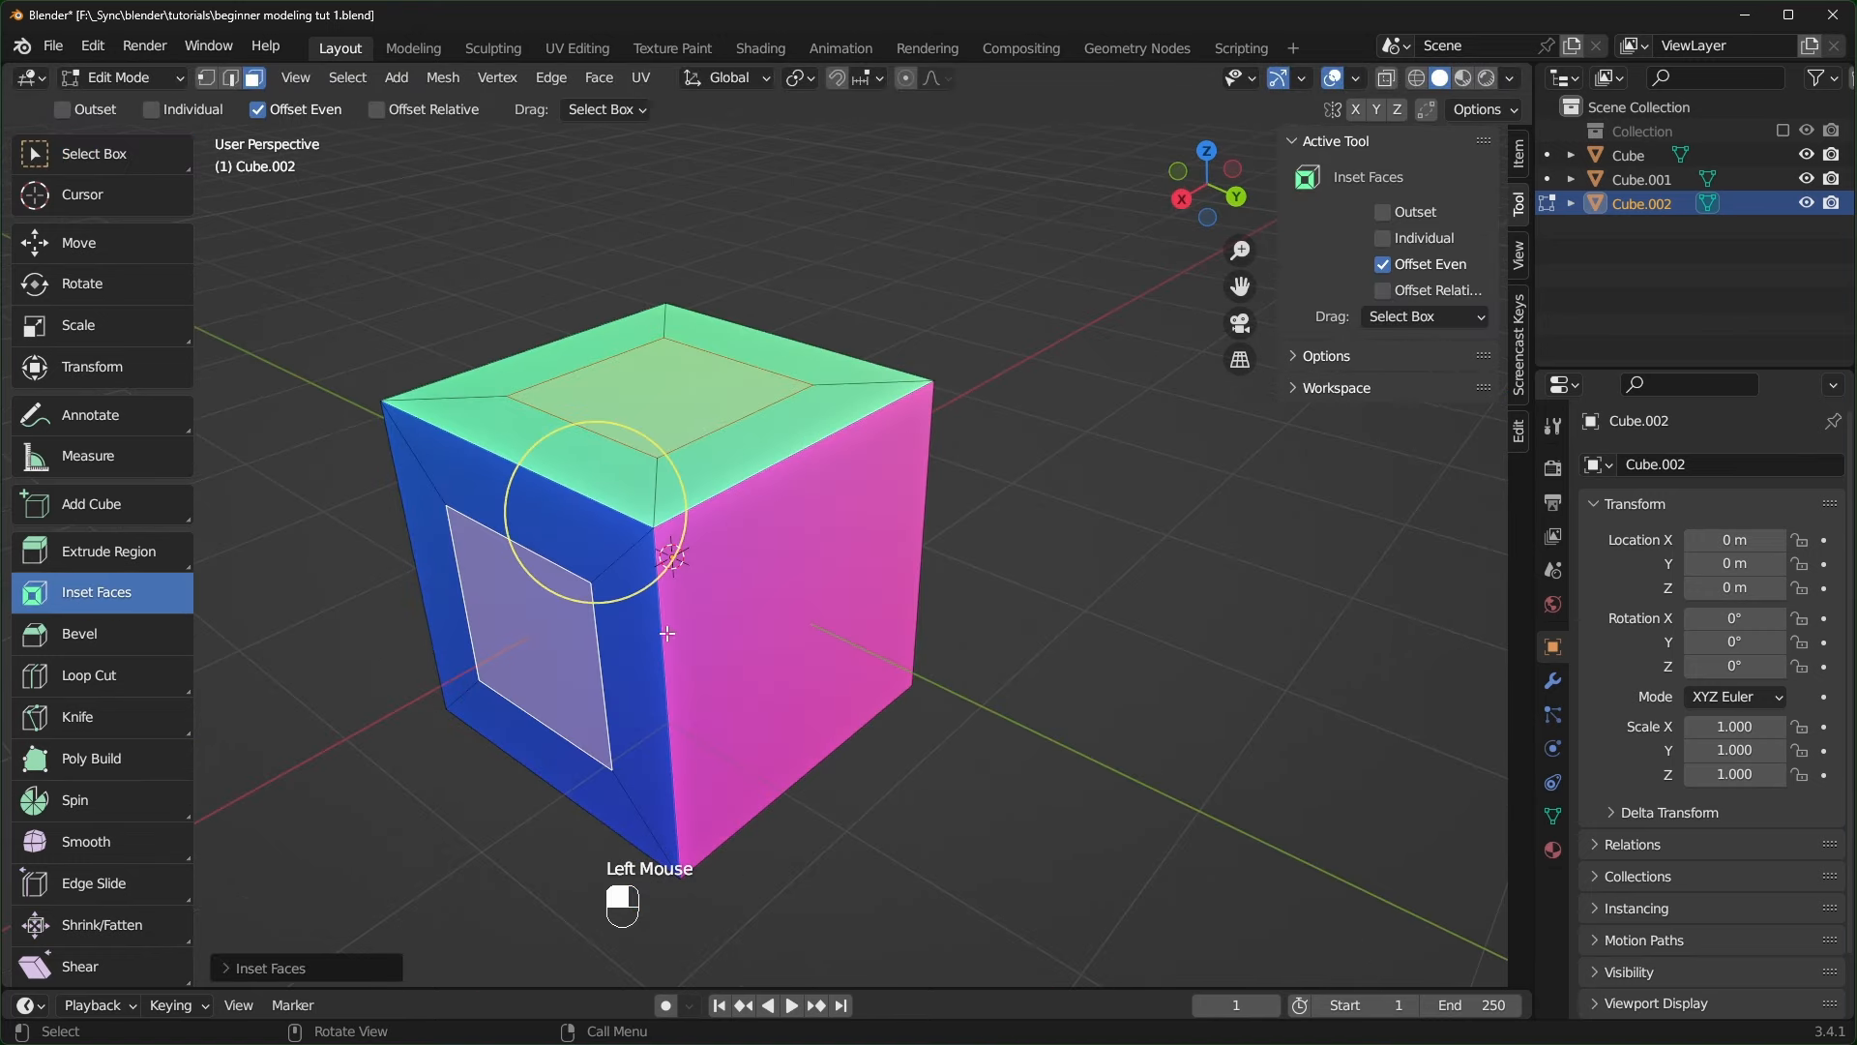
left_click(822, 647)
middle_click_drag(821, 646, 907, 642)
left_click(914, 640)
left_click_drag(914, 640, 909, 657)
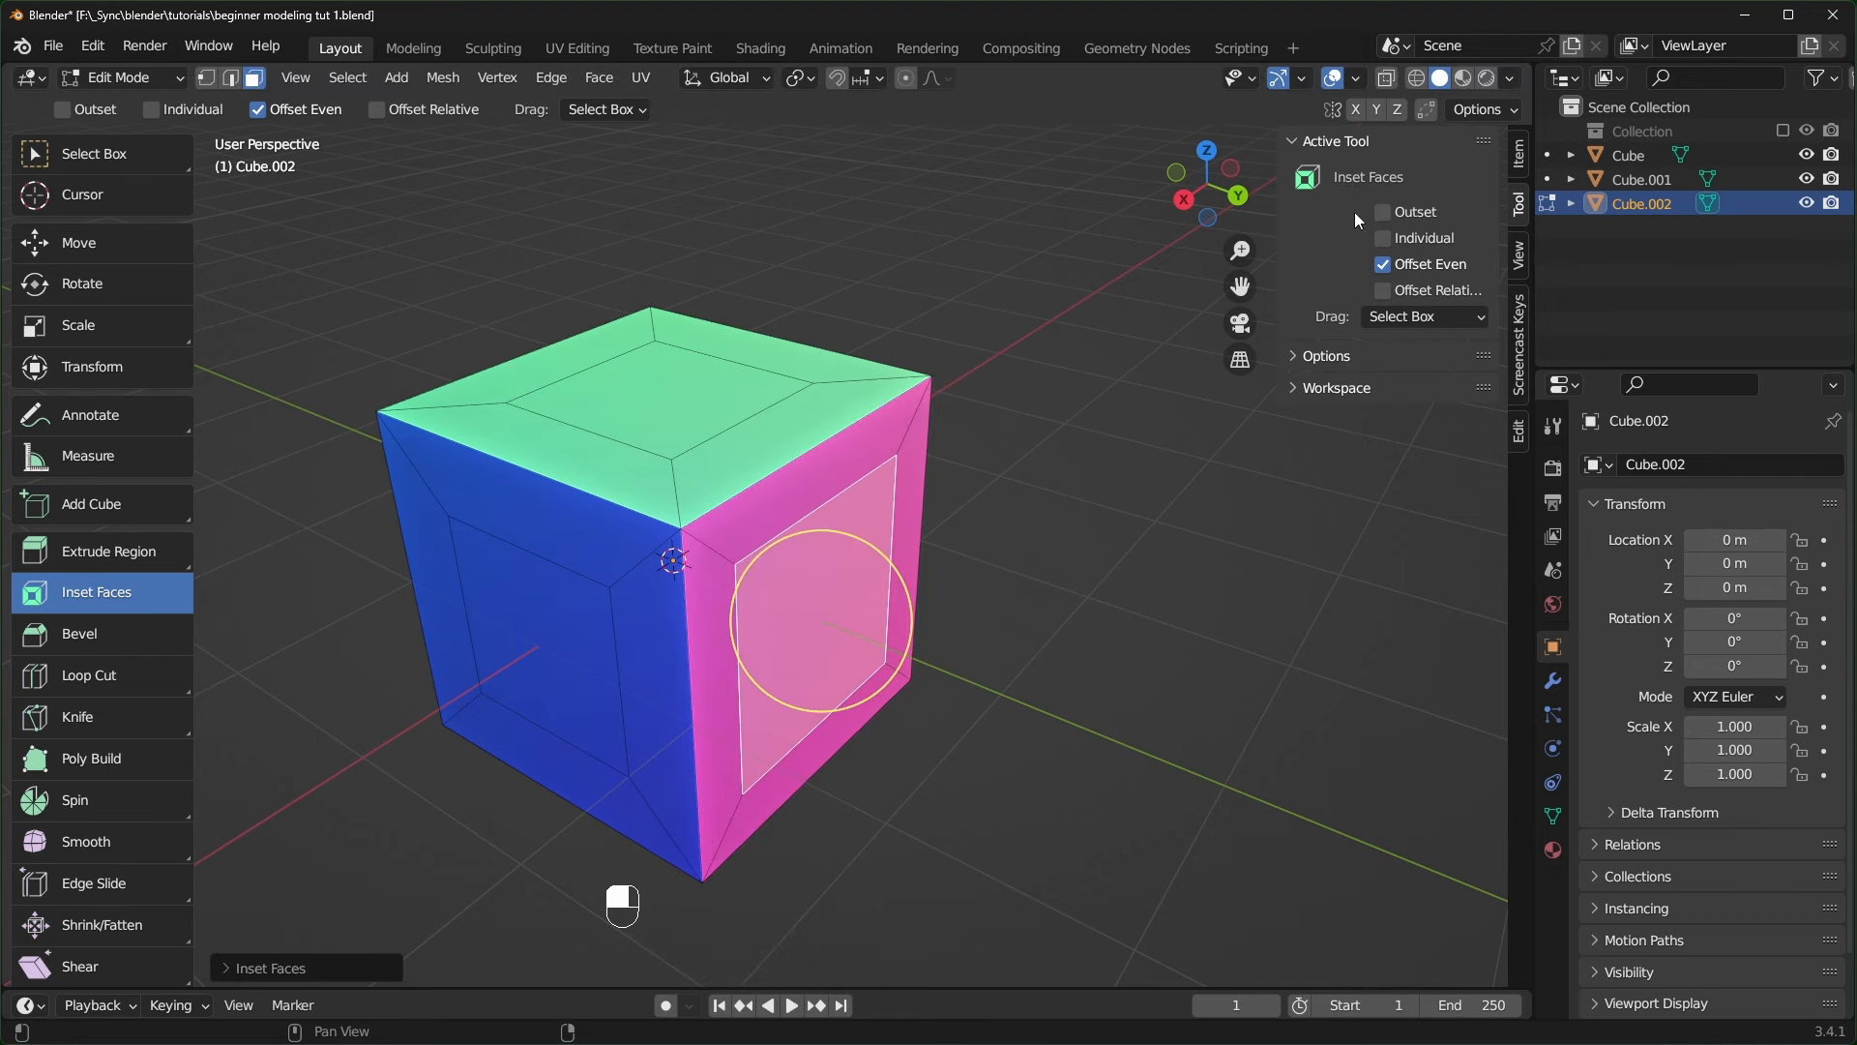
left_click(234, 968)
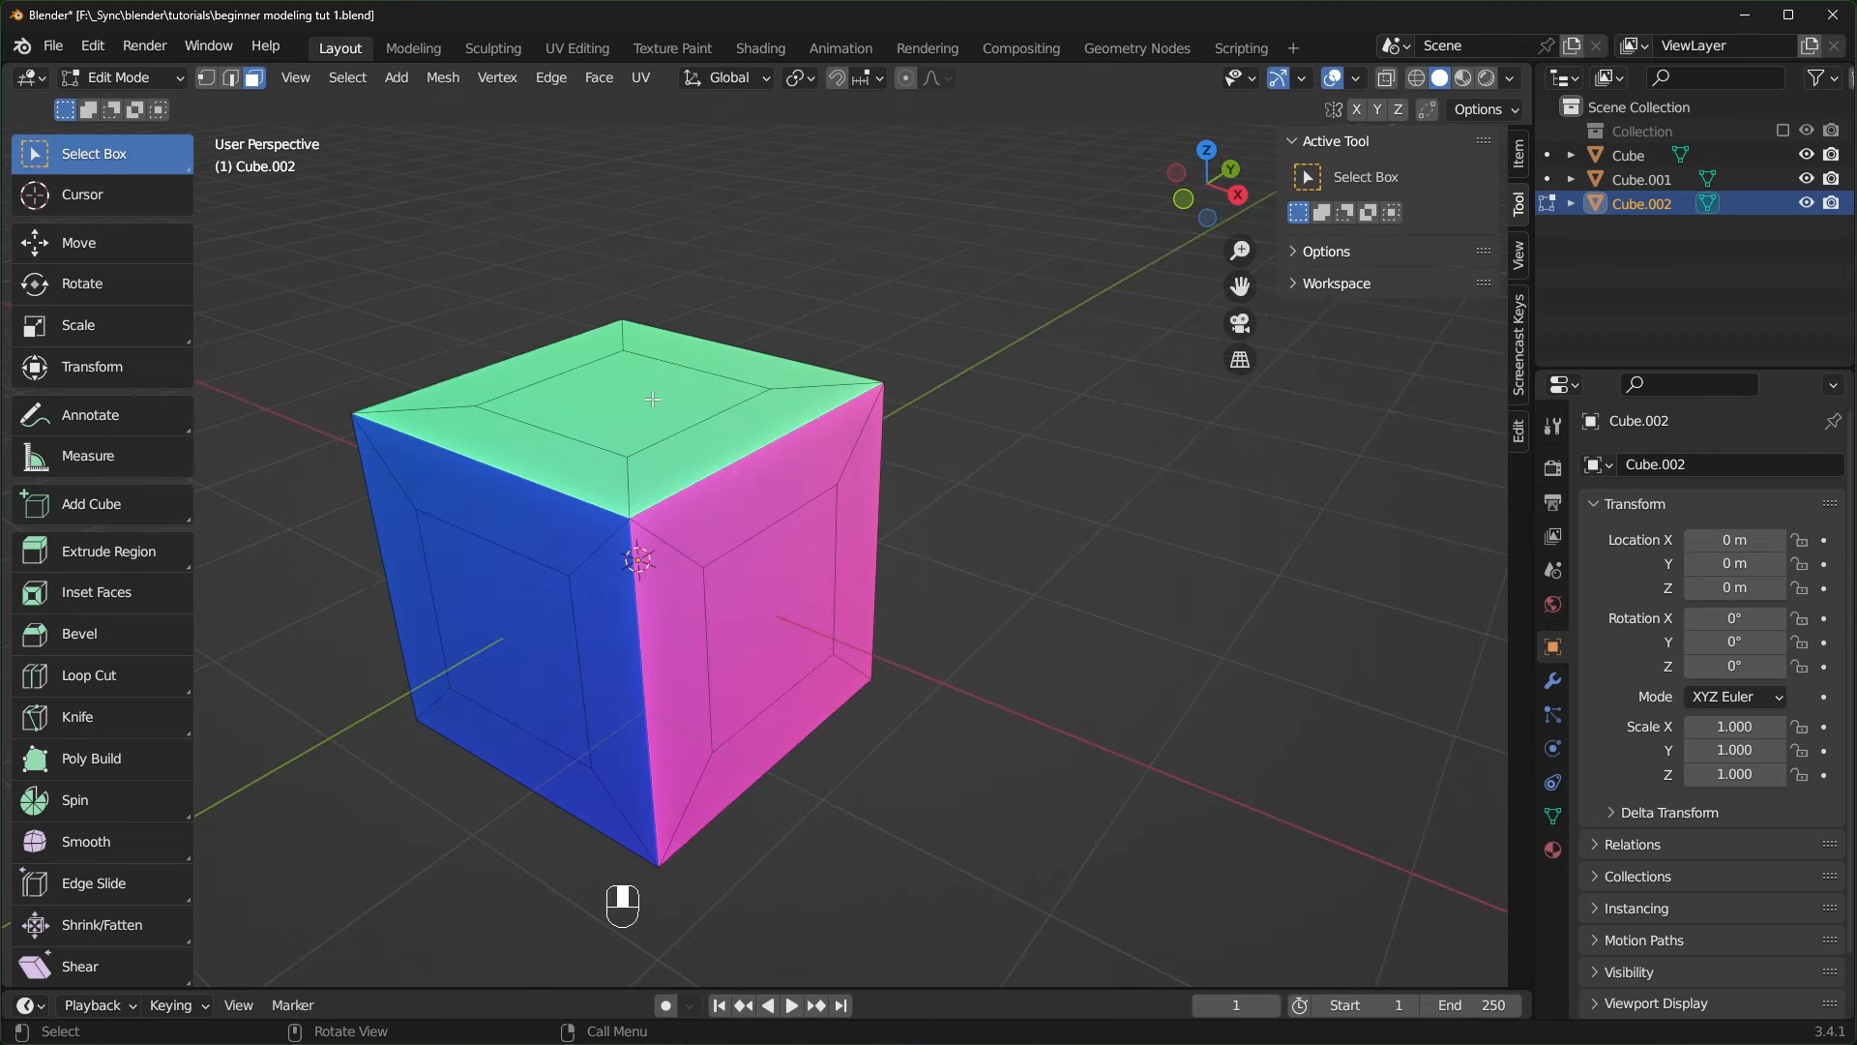
- Select the inner faces on the top and two visible sides and scale them down together to sink them into the cube
left_click(656, 400)
left_click(752, 597, "shift")
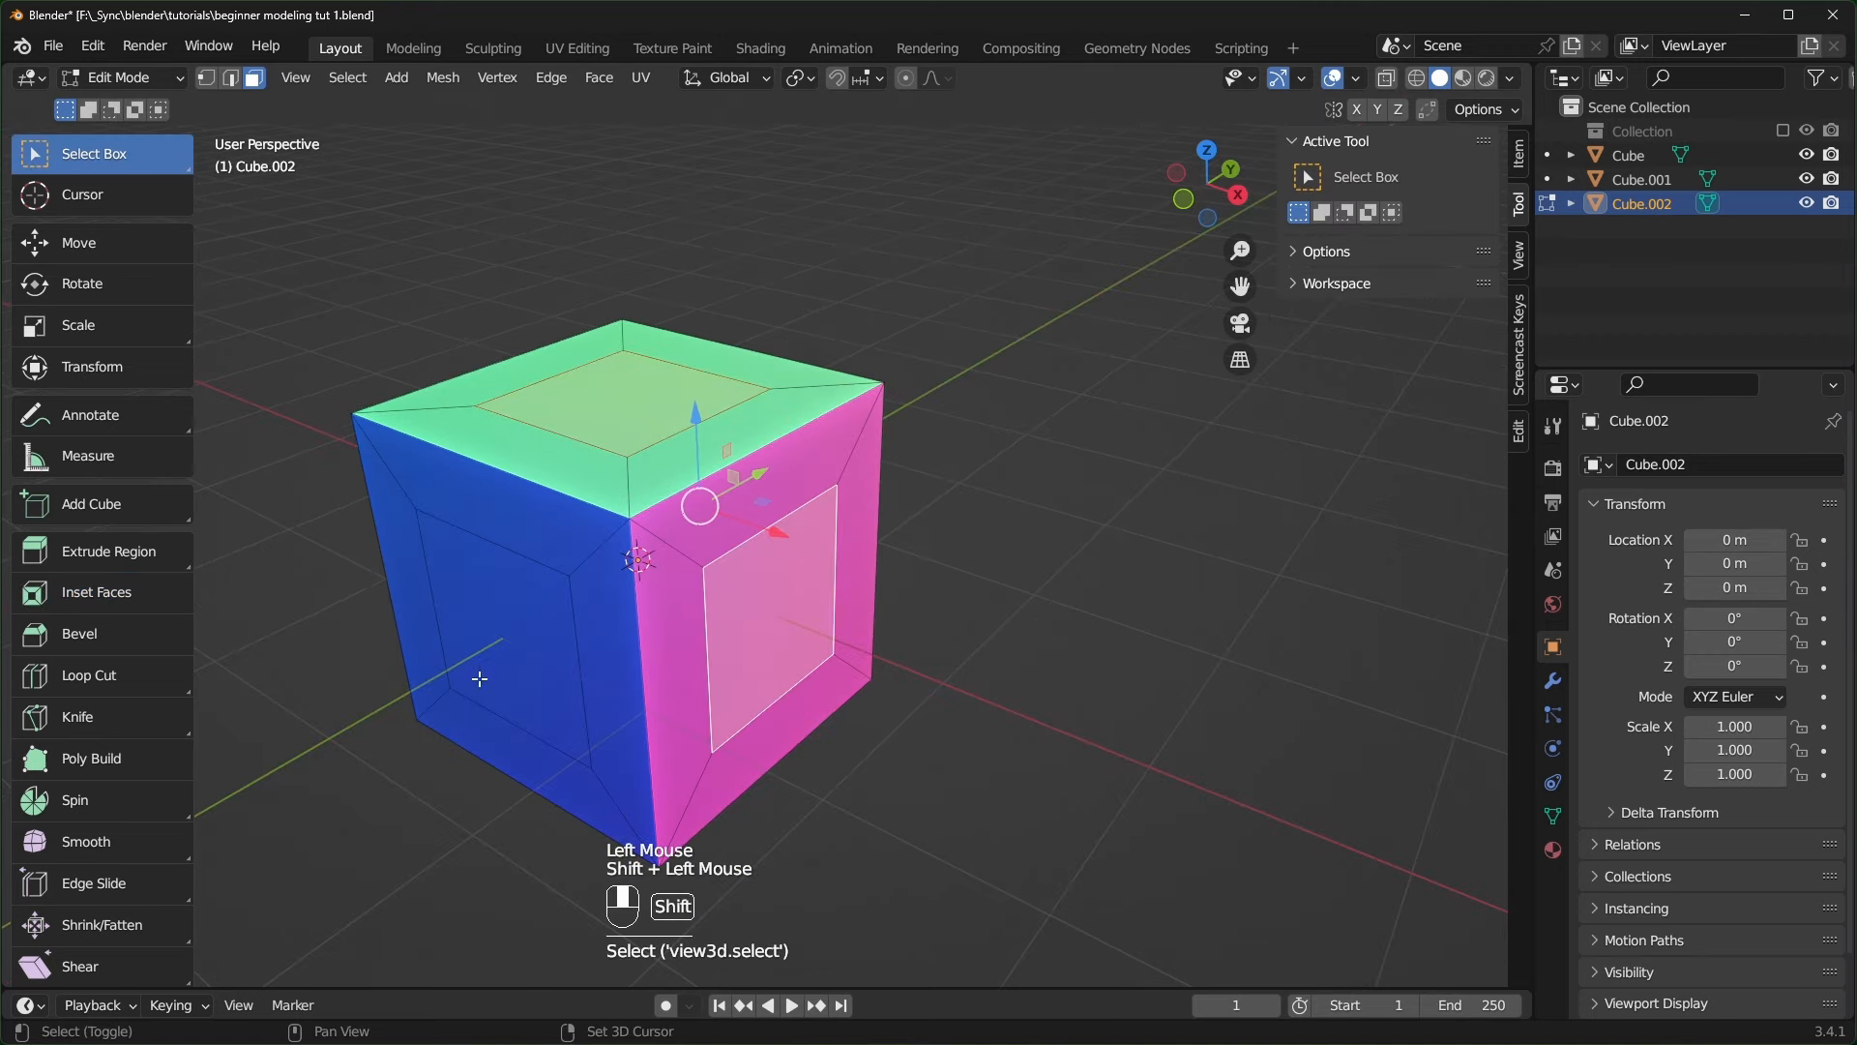
left_click(493, 658, "shift")
key("s")
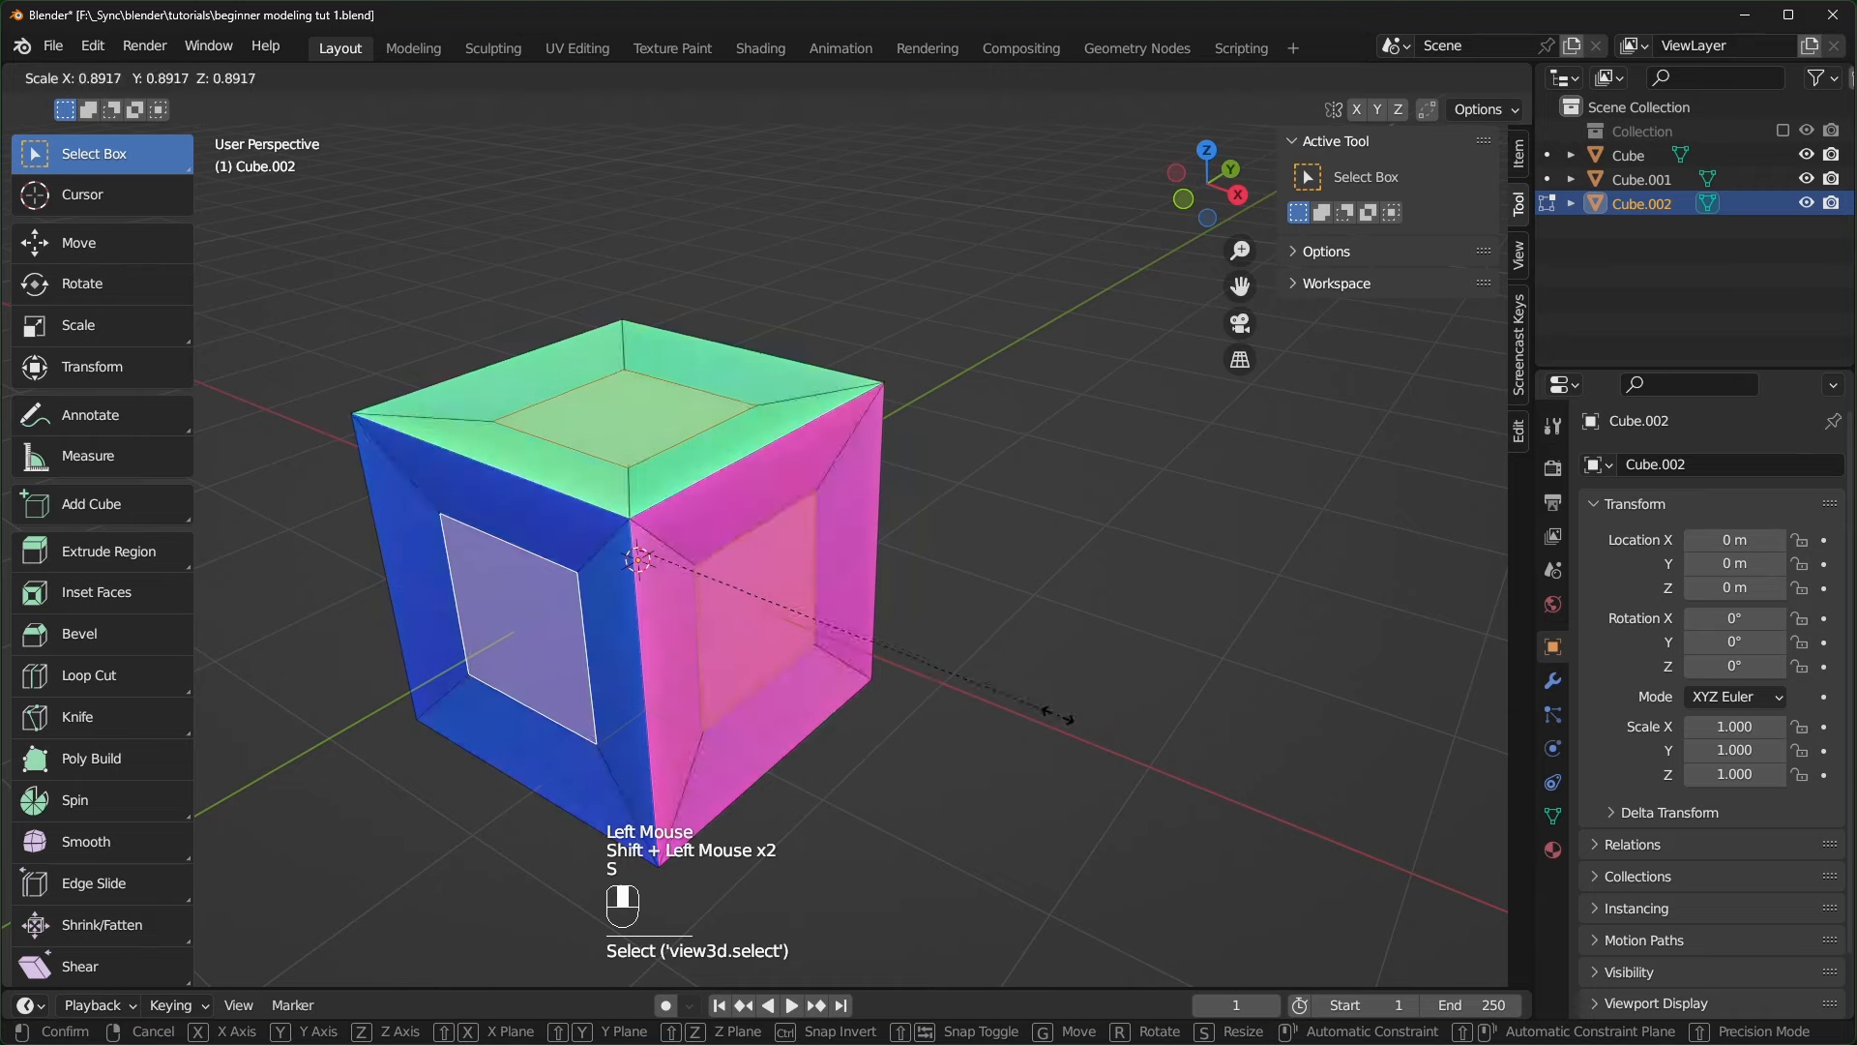
left_click(993, 695)
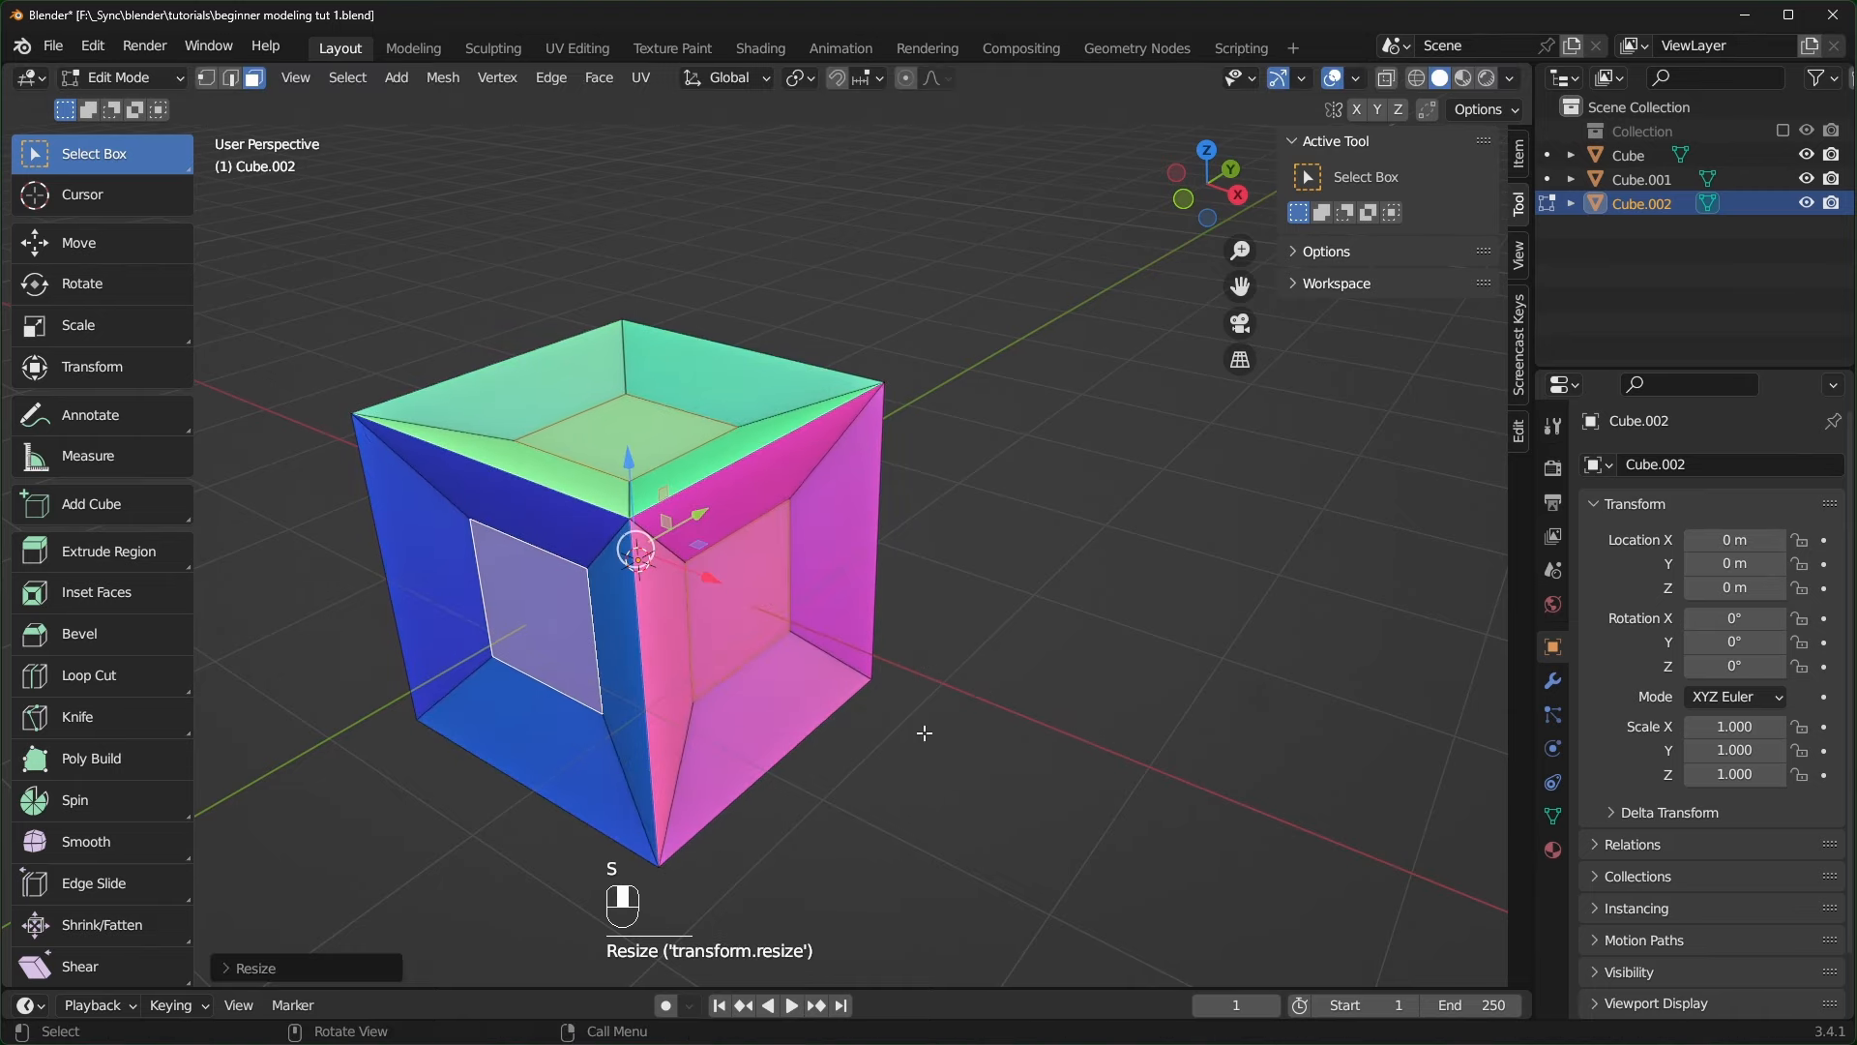
- Leave Edit Mode and move the inset cube along the X axis to about 14.02 m, beside the bevelled cube
key("Tab")
middle_click_drag(875, 735, 624, 696)
scroll(810, 720, "down", 6)
scroll(735, 711, "up", 1)
middle_click_drag(624, 697, 698, 691)
left_click_drag(594, 609, 1424, 598)
- Add a fourth mesh cube at the 3D cursor, enter Edit Mode and frame it closely
key("shift+a")
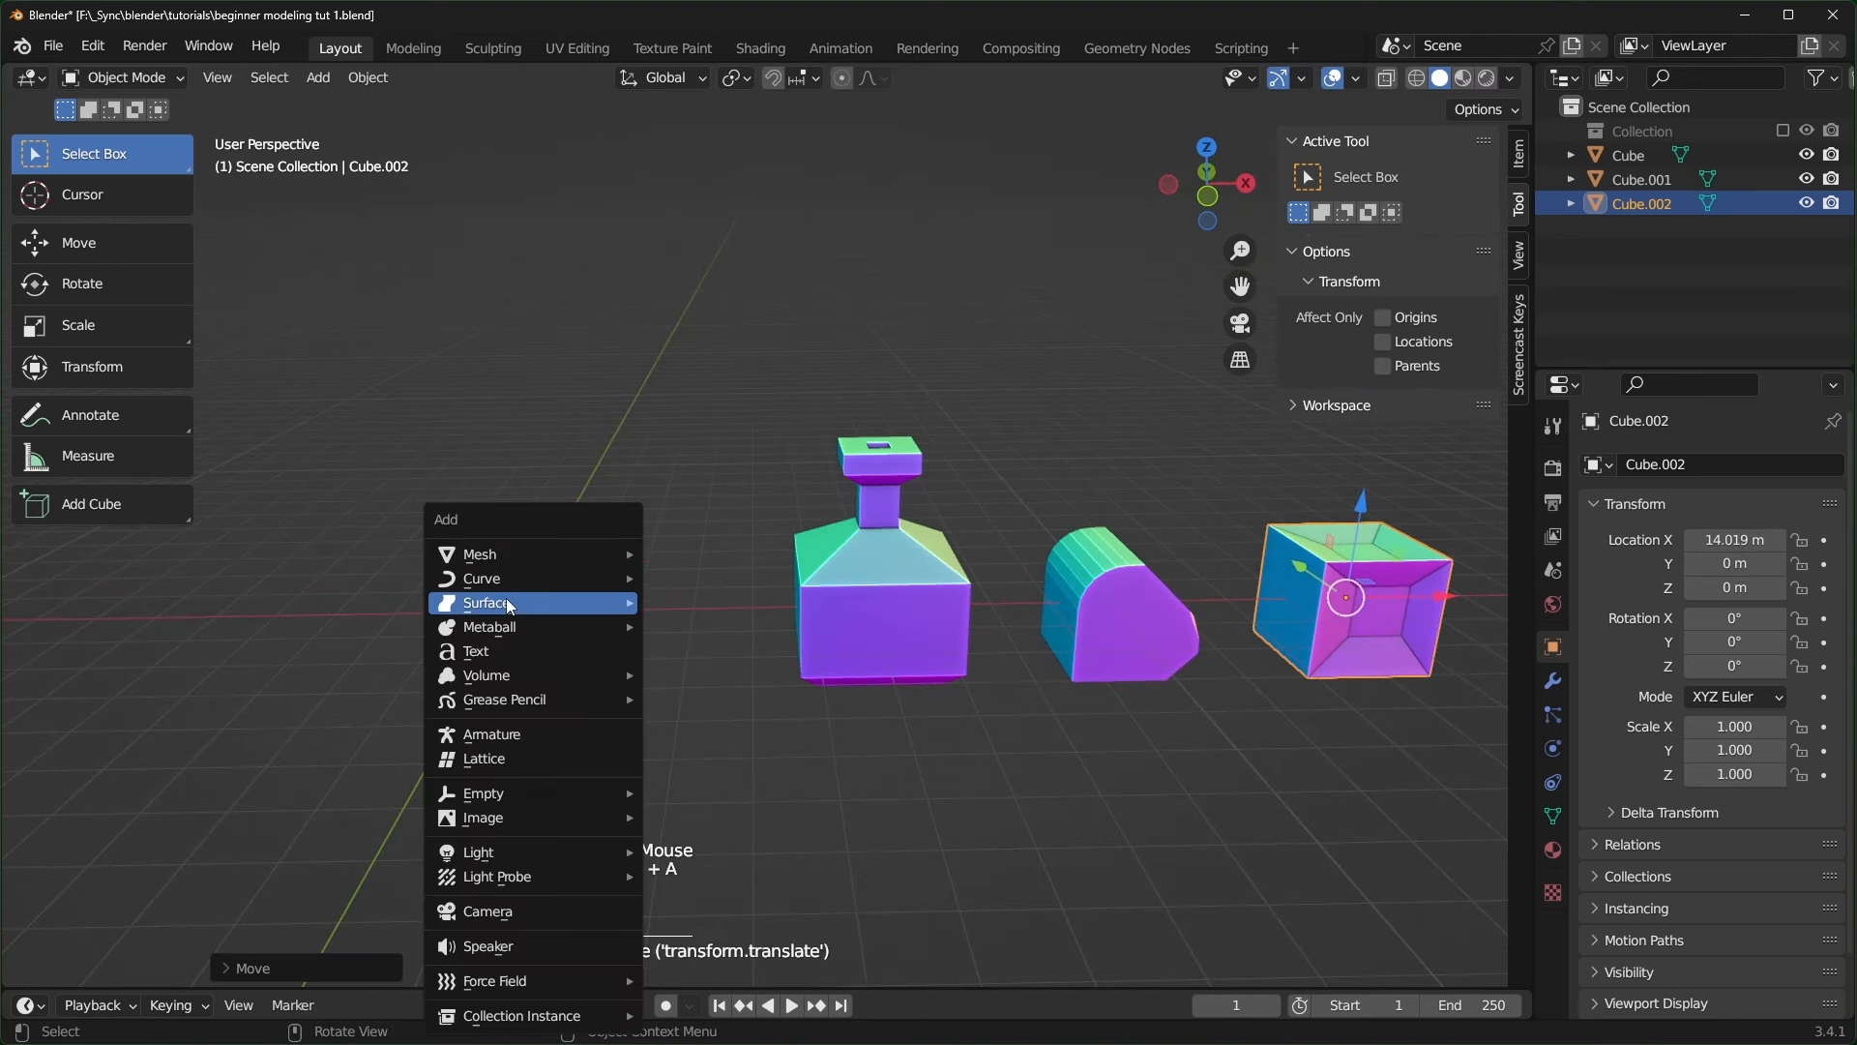
mouse_move(616, 565)
left_click(681, 577)
scroll(617, 656, "up", 1)
middle_click_drag(619, 663, 764, 658, "shift")
key("Tab")
scroll(771, 672, "up", 2)
scroll(764, 658, "up", 1)
middle_click_drag(764, 657, 822, 667, "shift")
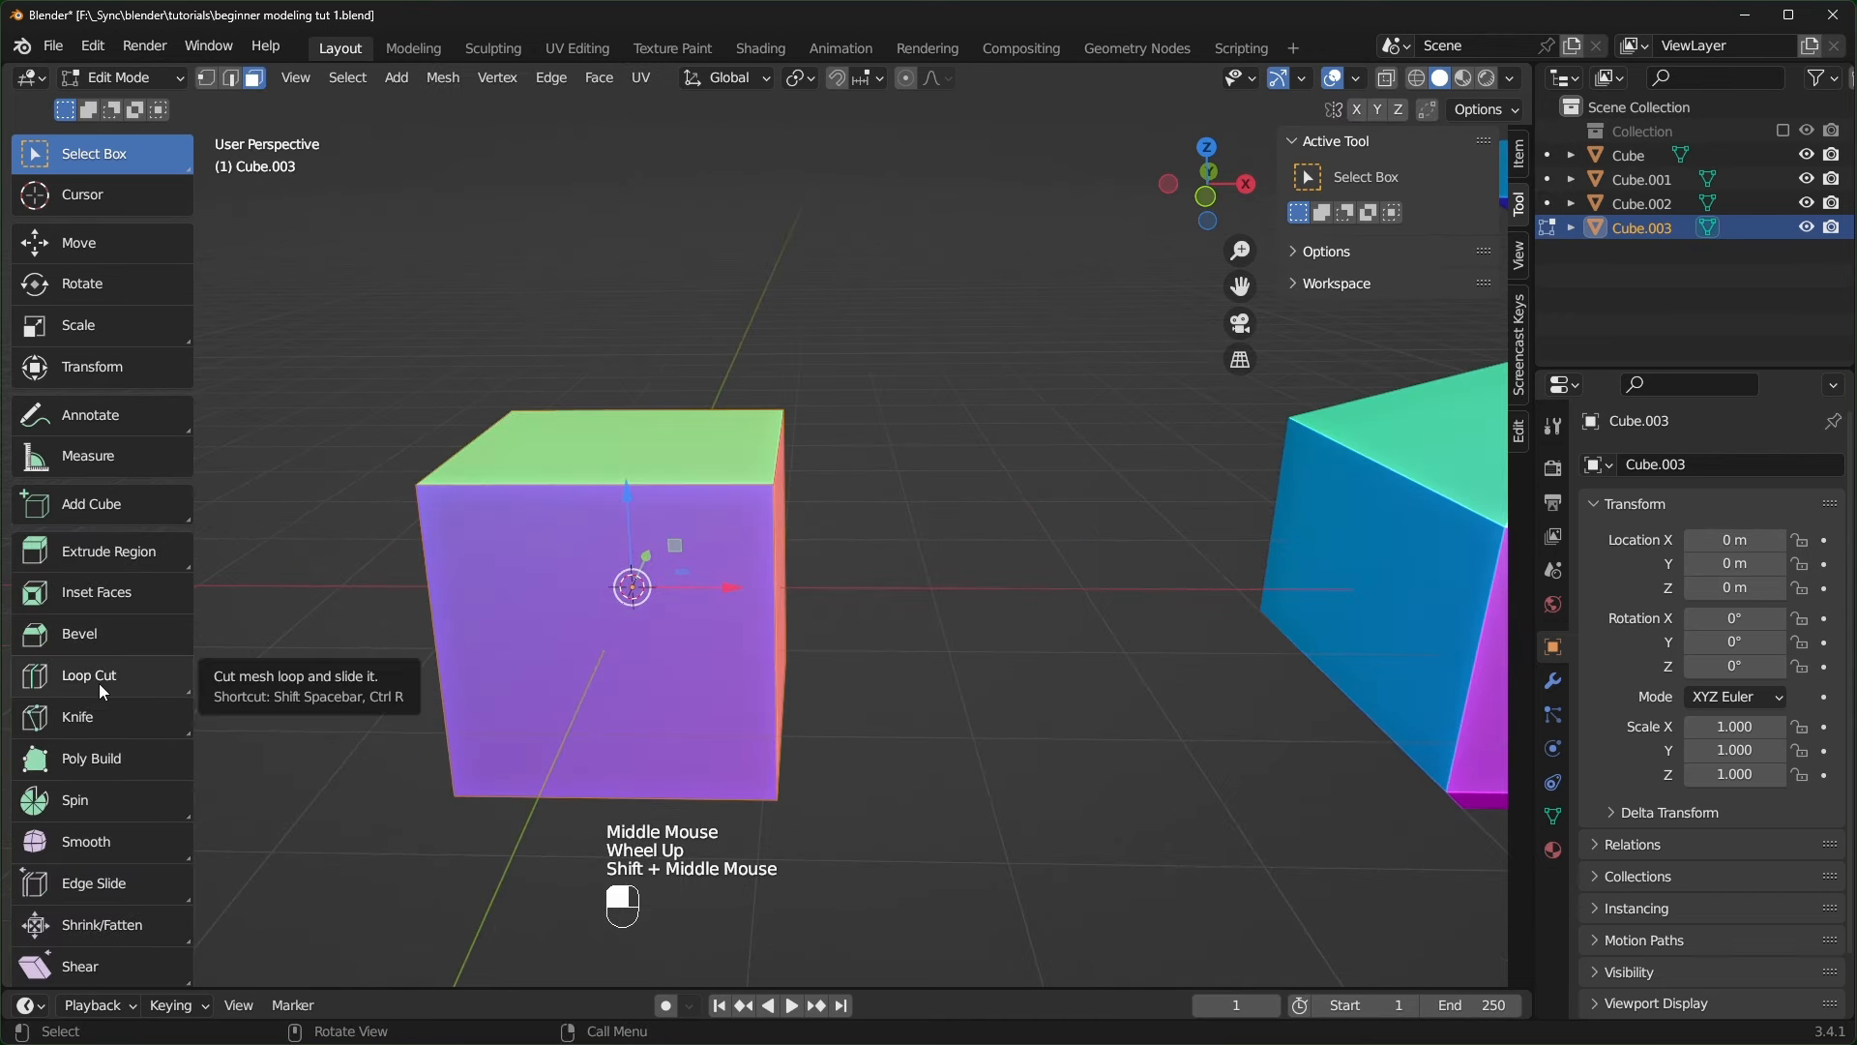
- Cut a vertical edge loop around the cube's middle with the Loop Cut tool, and return to Select Box
left_click(99, 683)
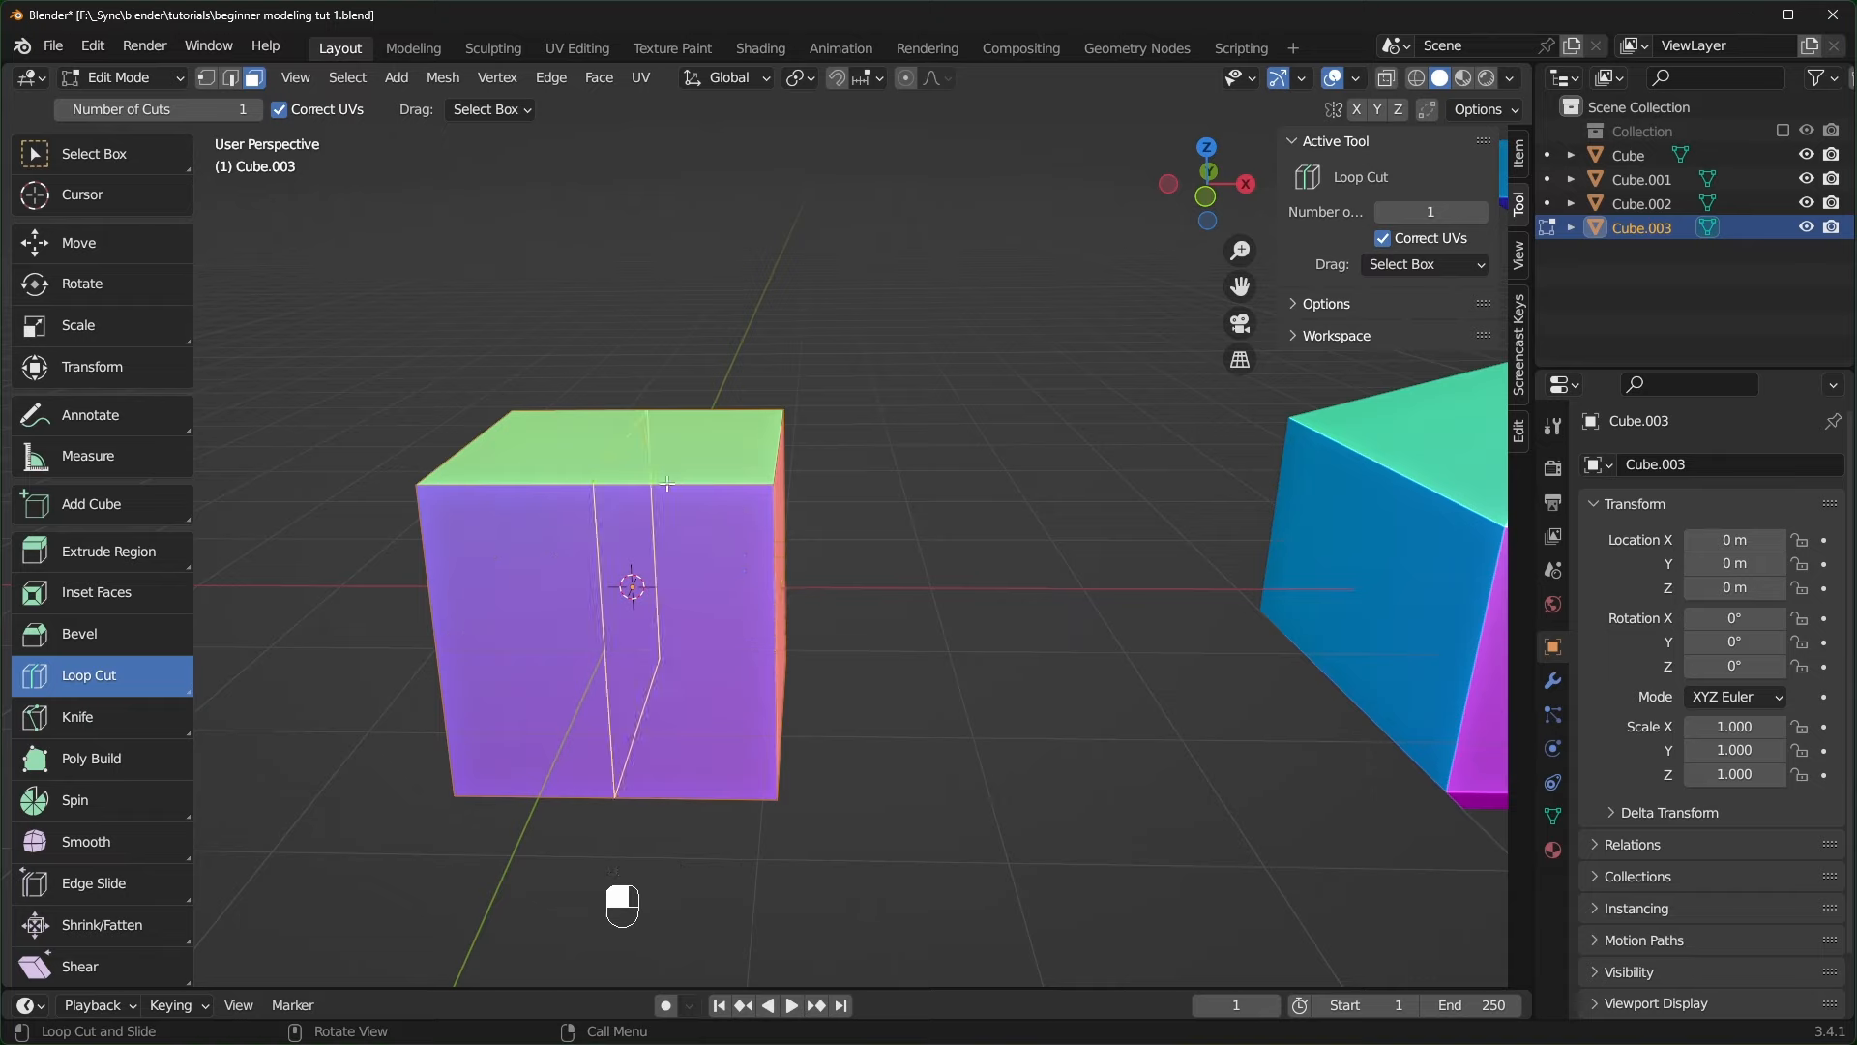
left_click_drag(604, 494, 513, 470)
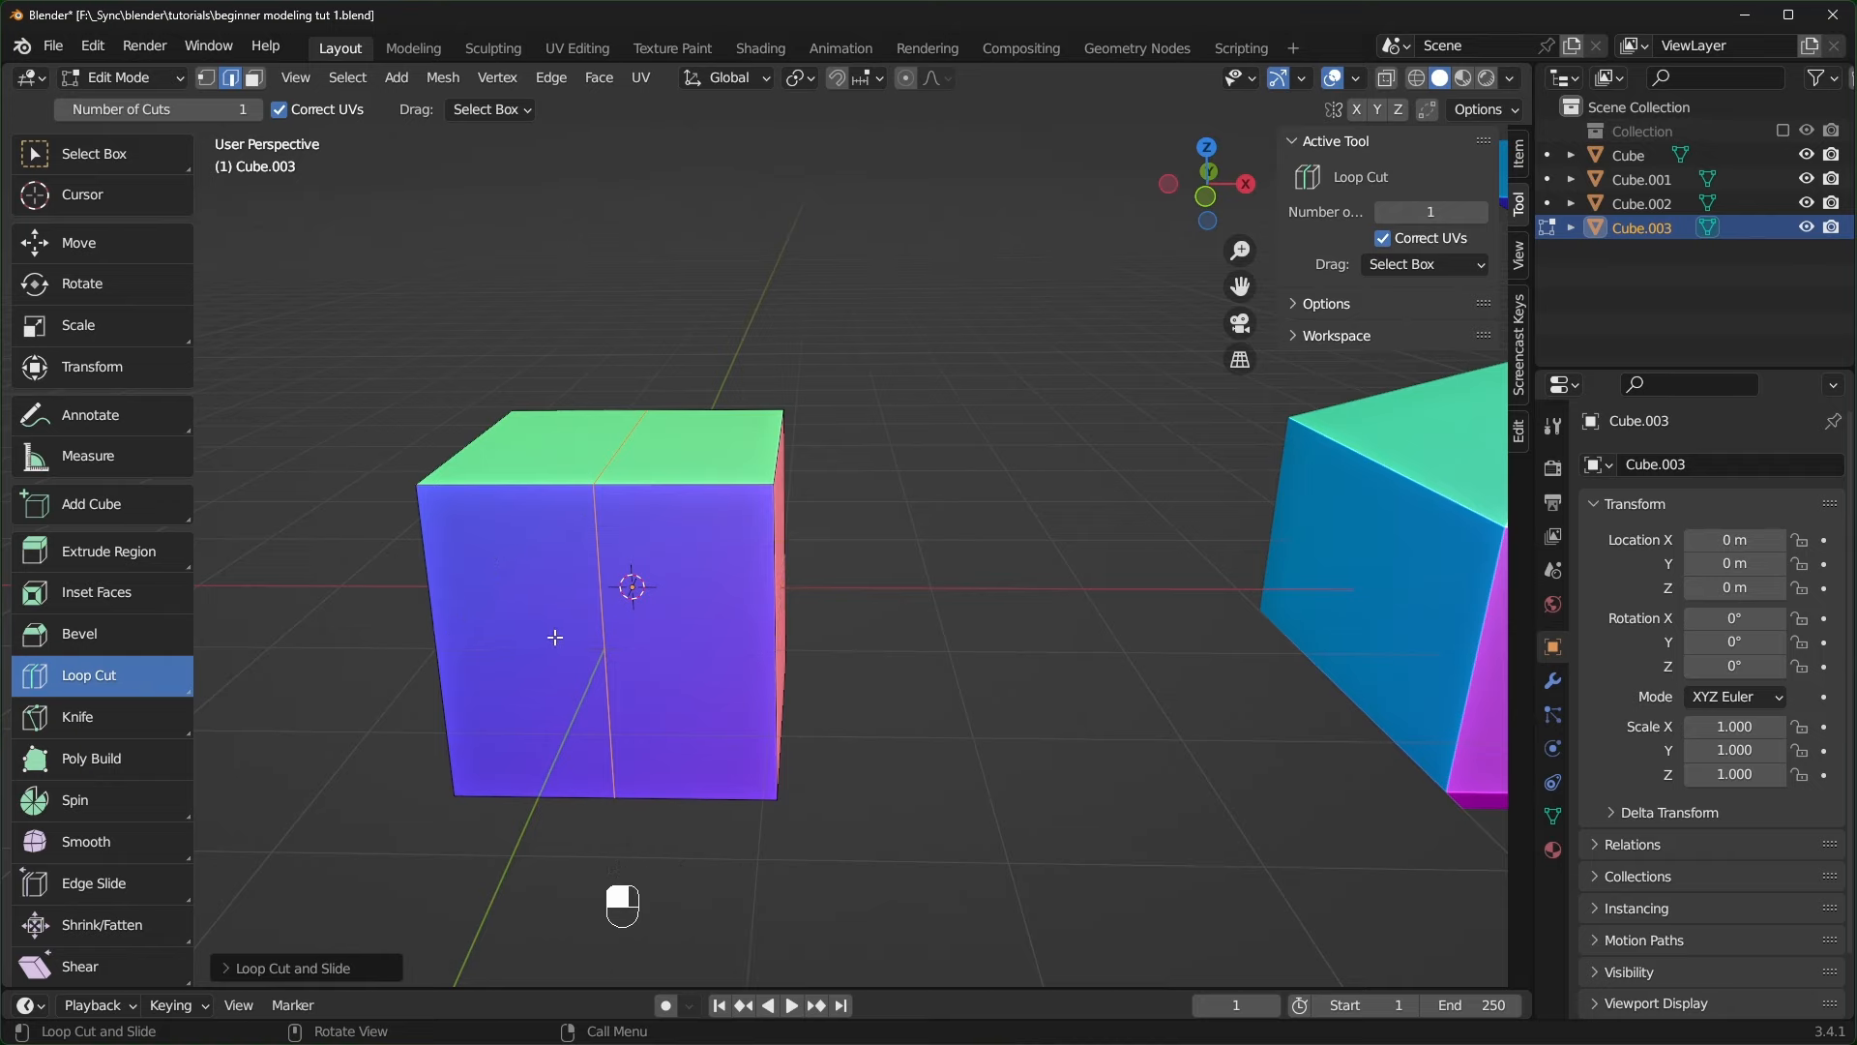
left_click(104, 159)
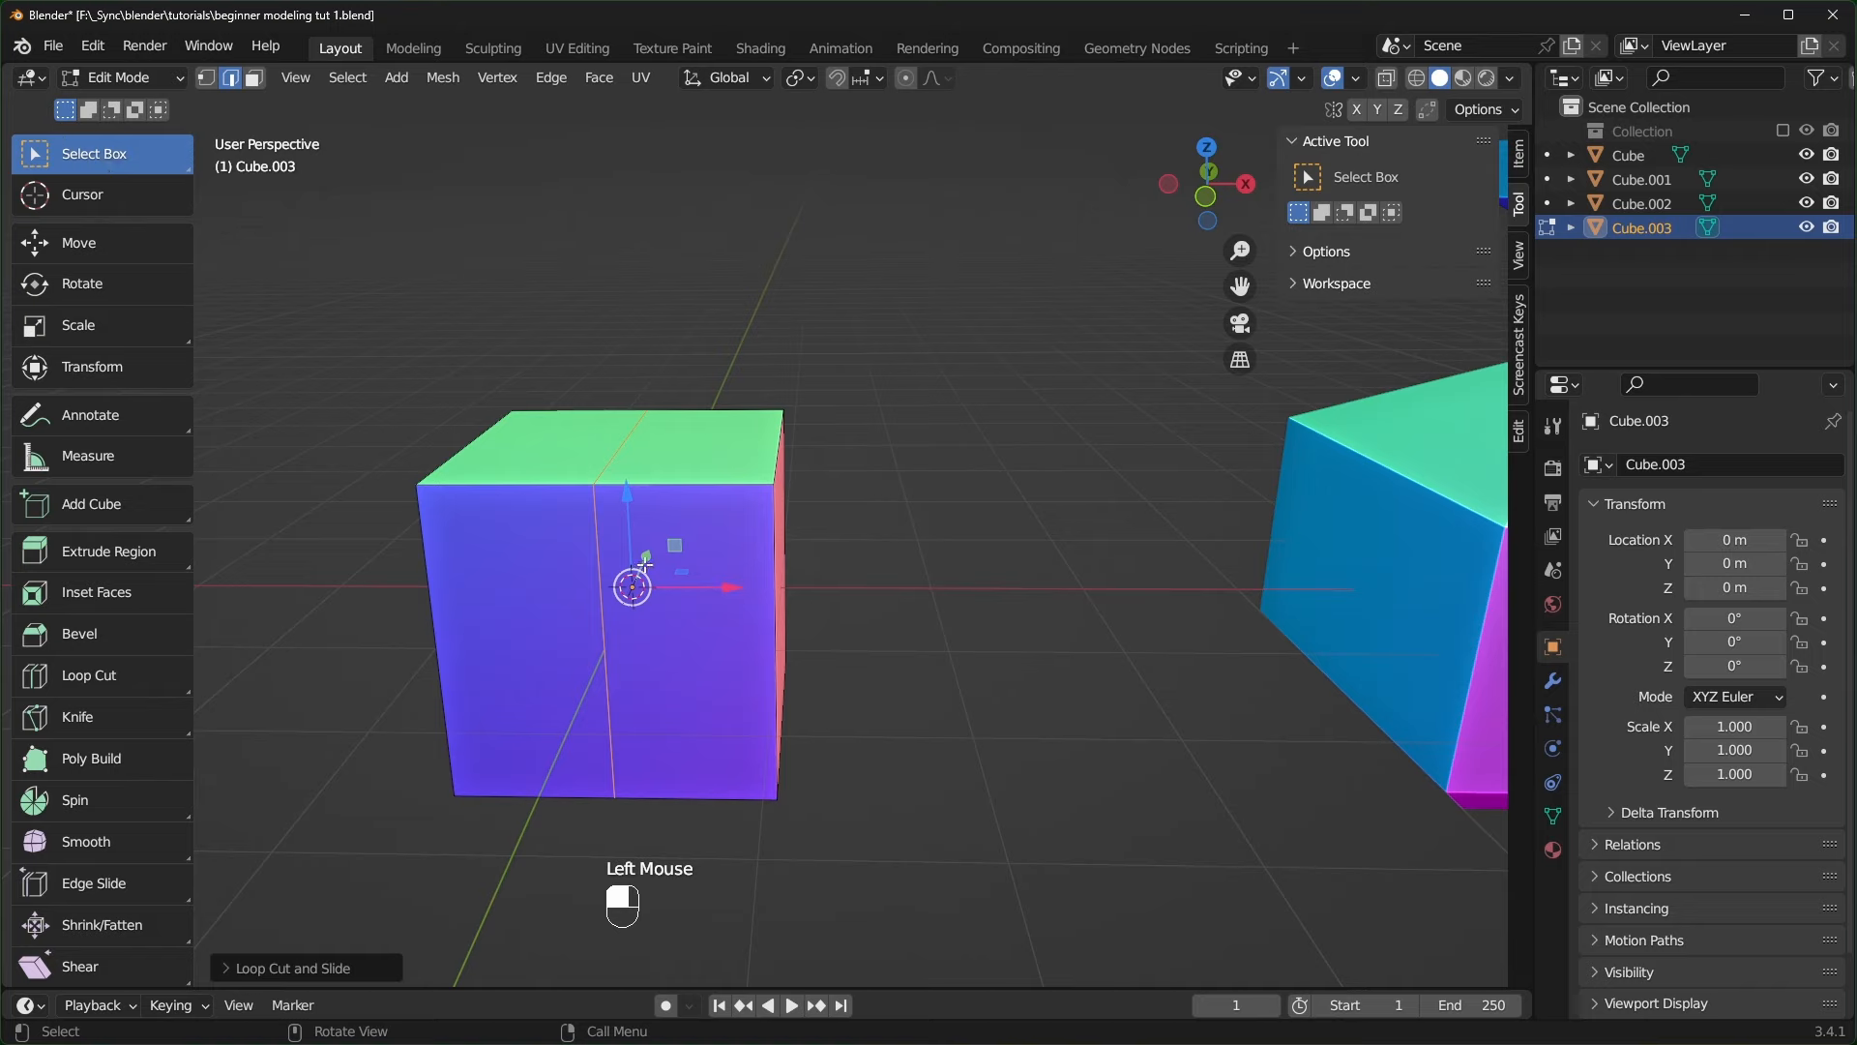
- Add a horizontal loop cut around the cube, cancelling its slide to keep it centred
key("ctrl")
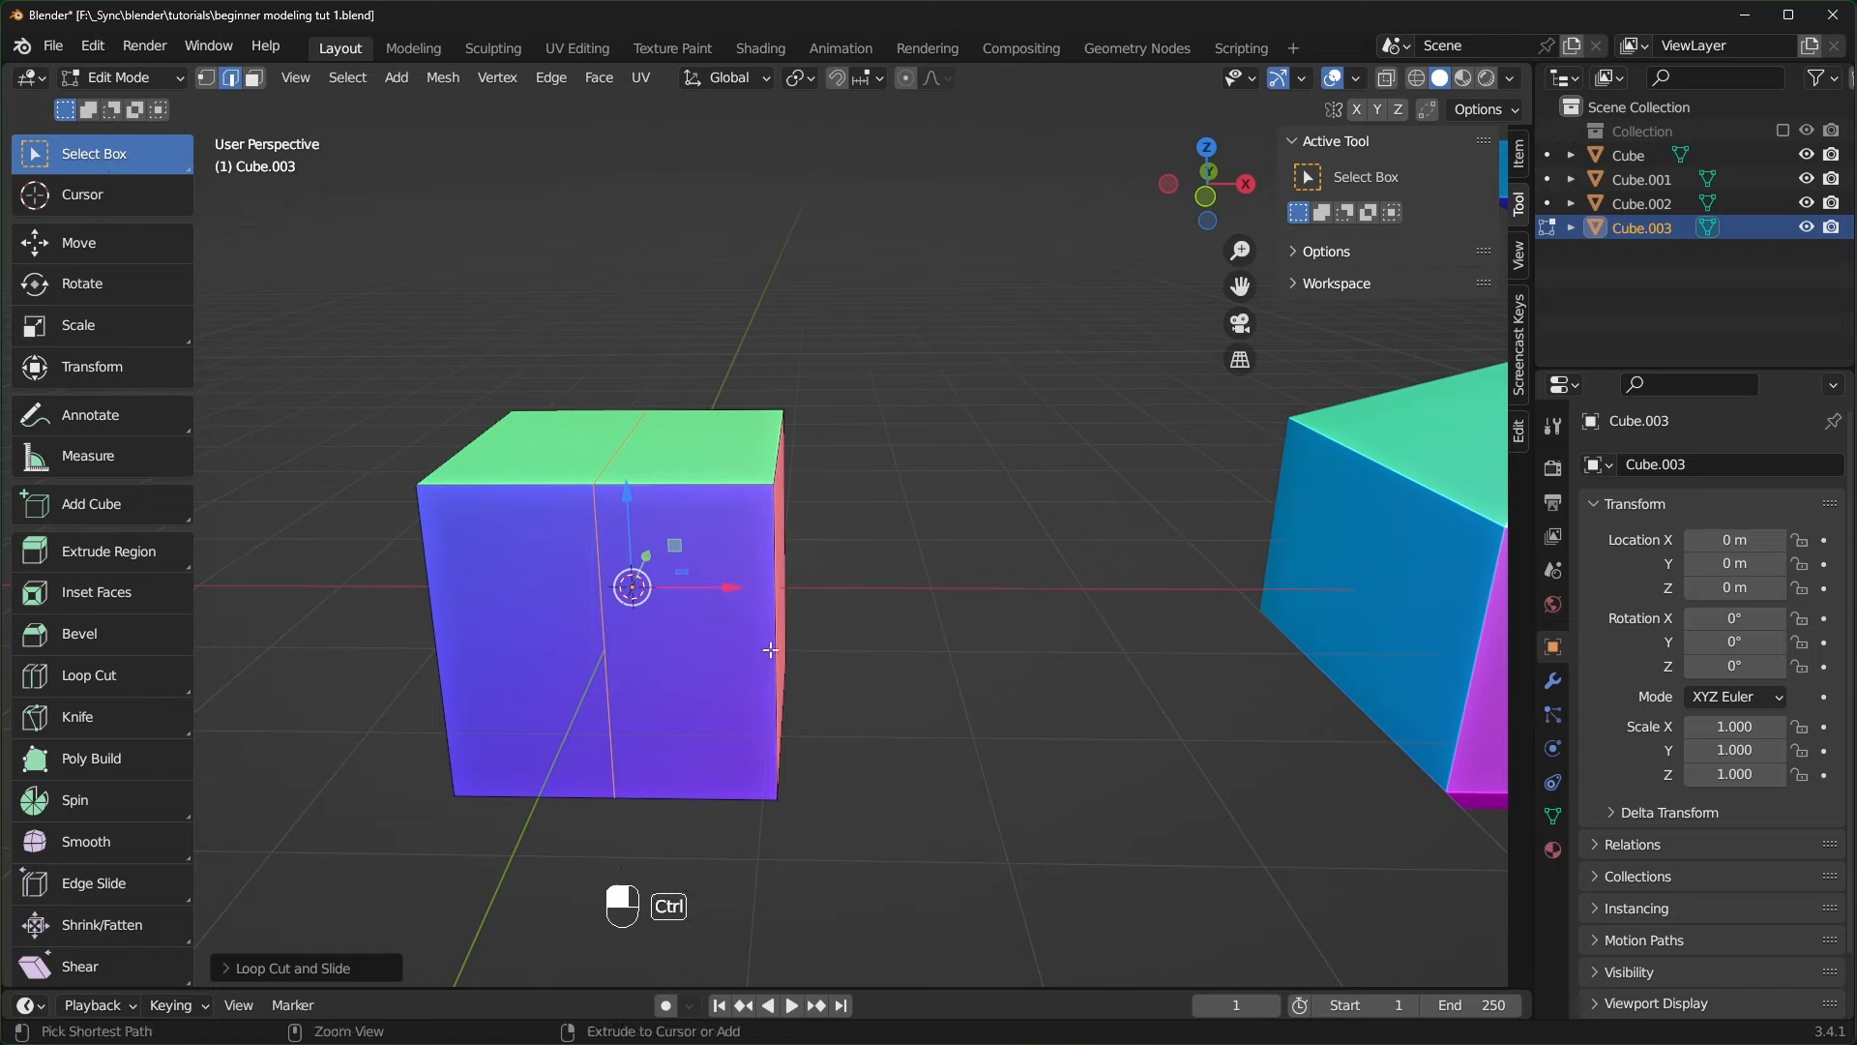
key("ctrl+r")
left_click(767, 646)
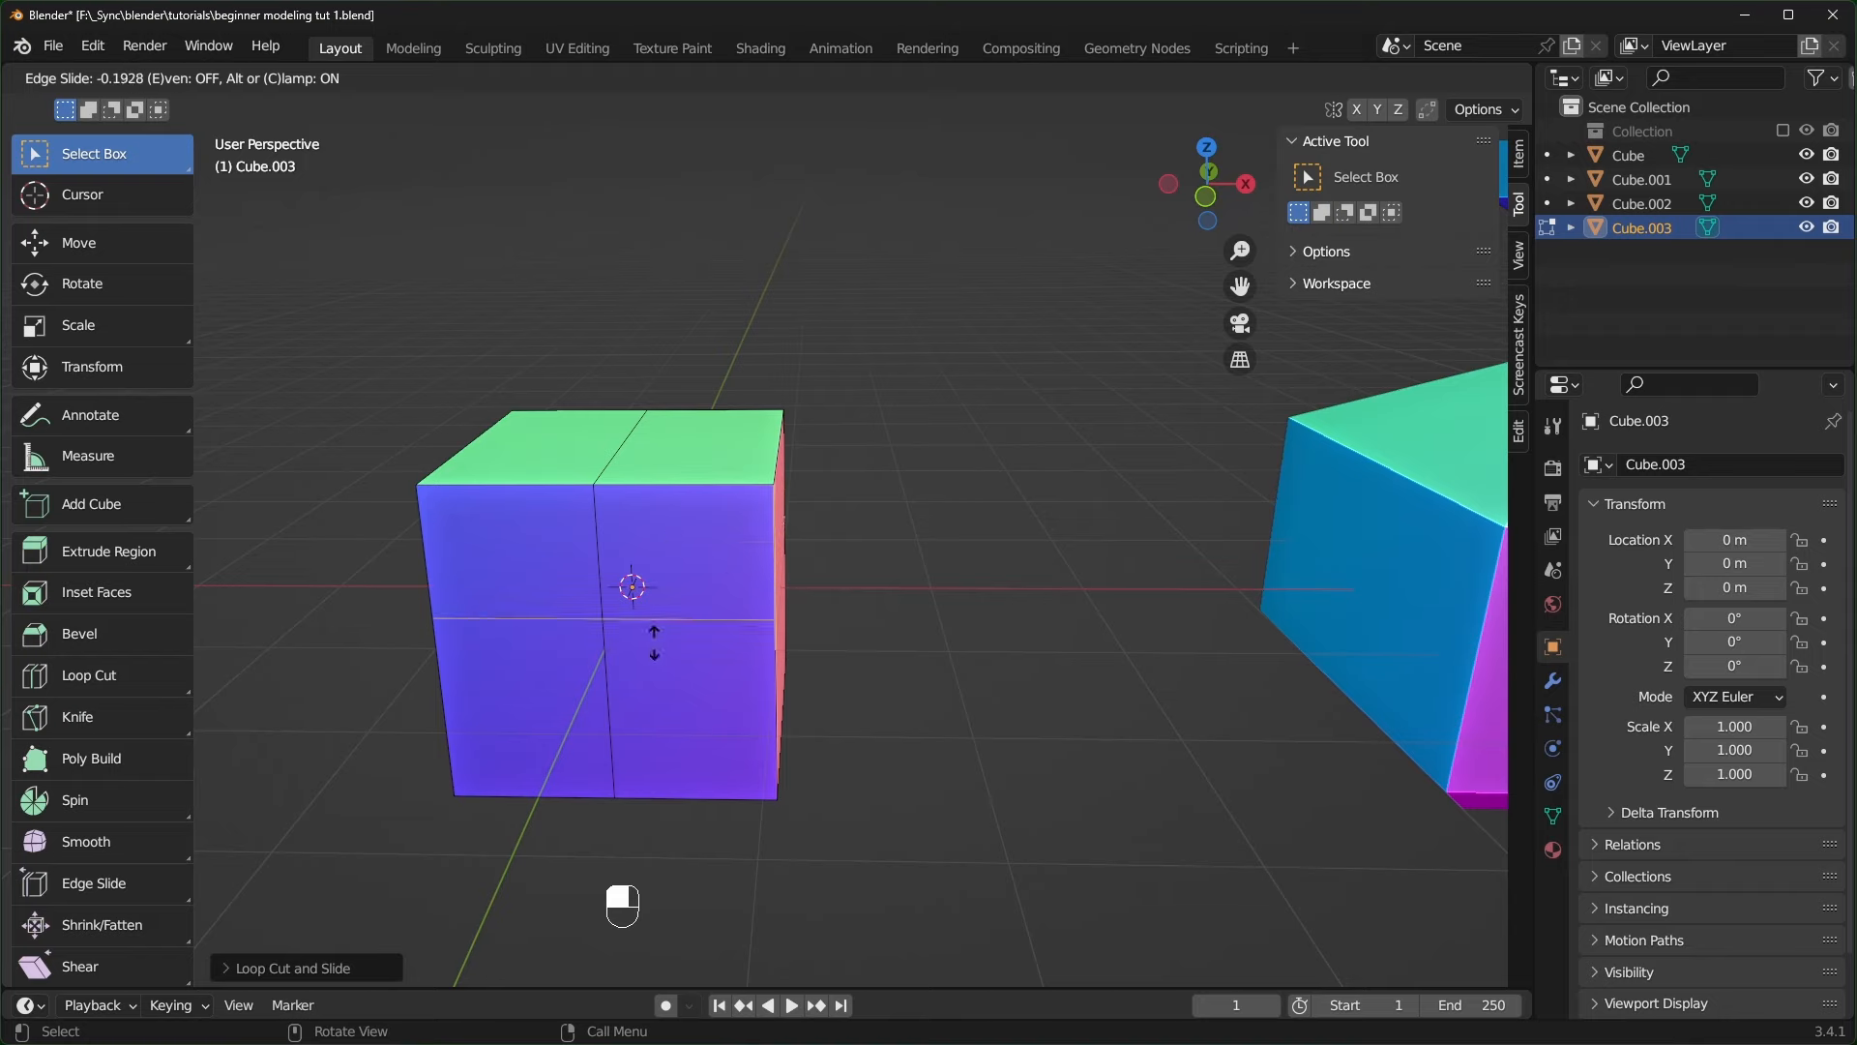
right_click(685, 543)
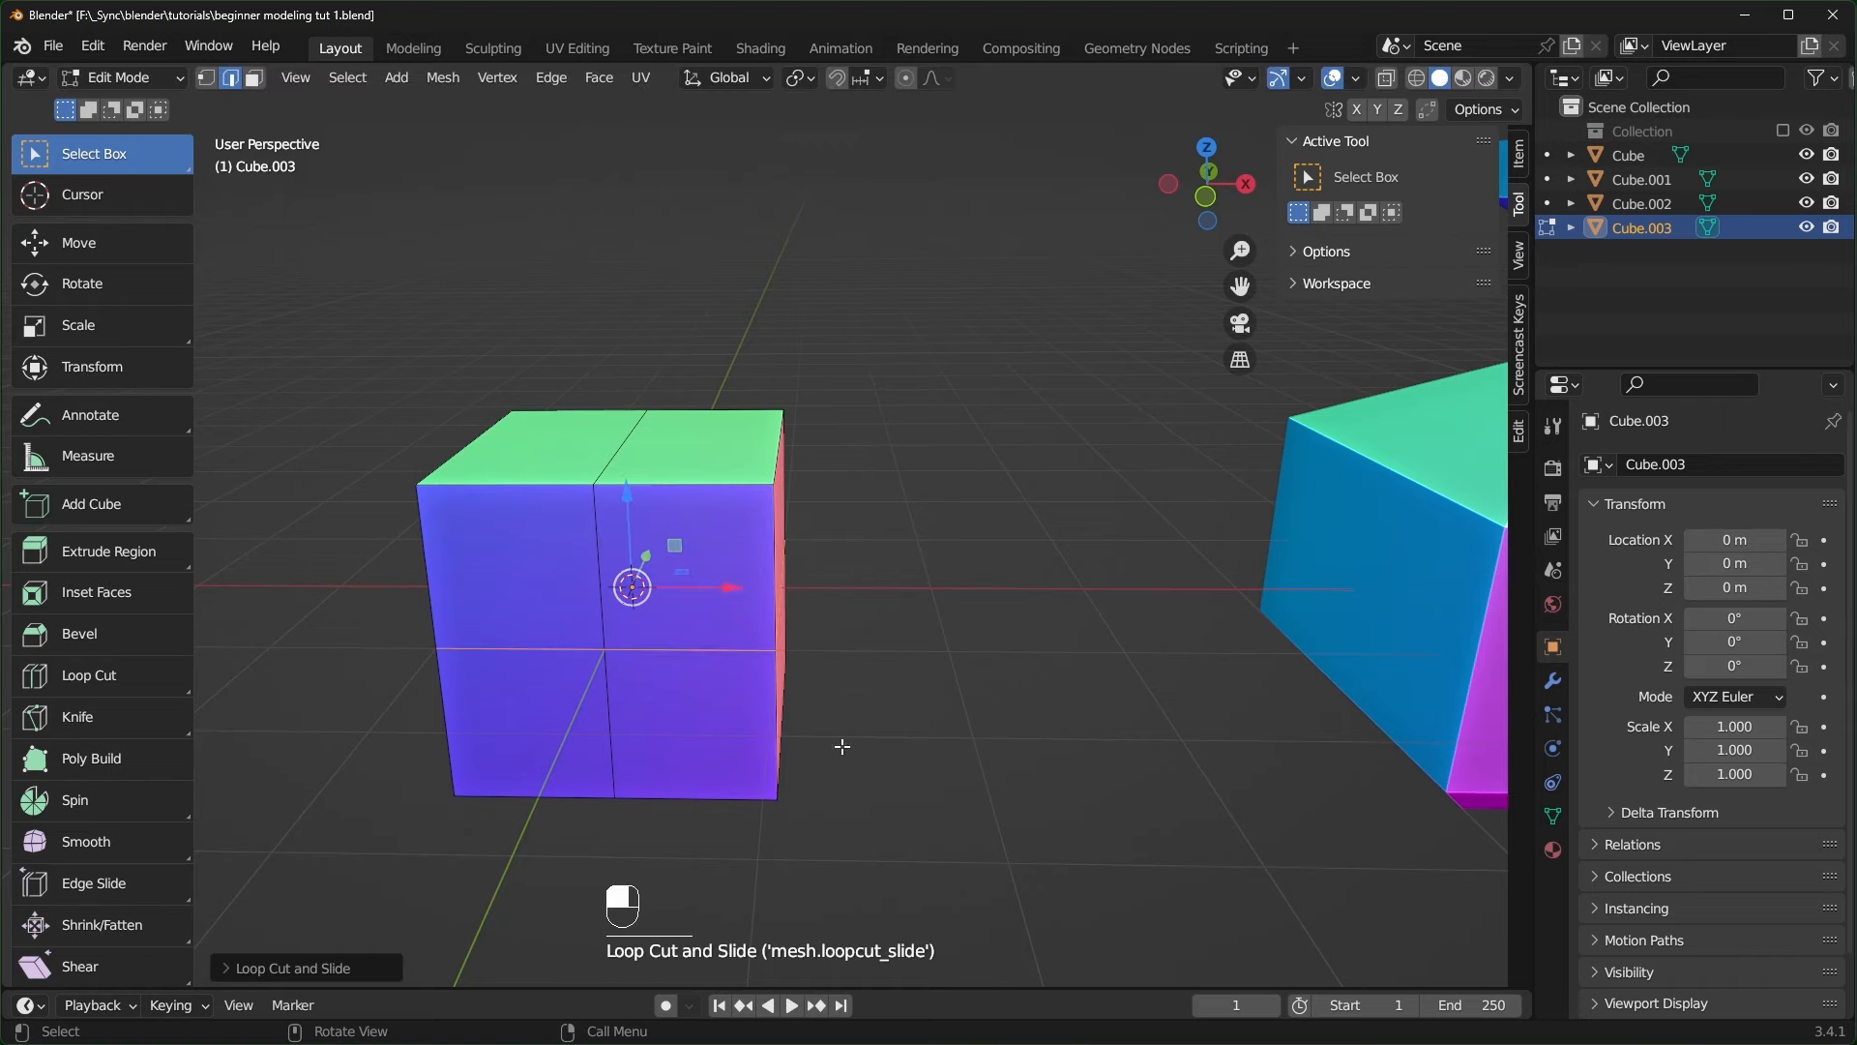
- Add another vertical loop cut on the cube's +X half and slide it close to the middle loop
key("ctrl+r")
left_click(680, 495)
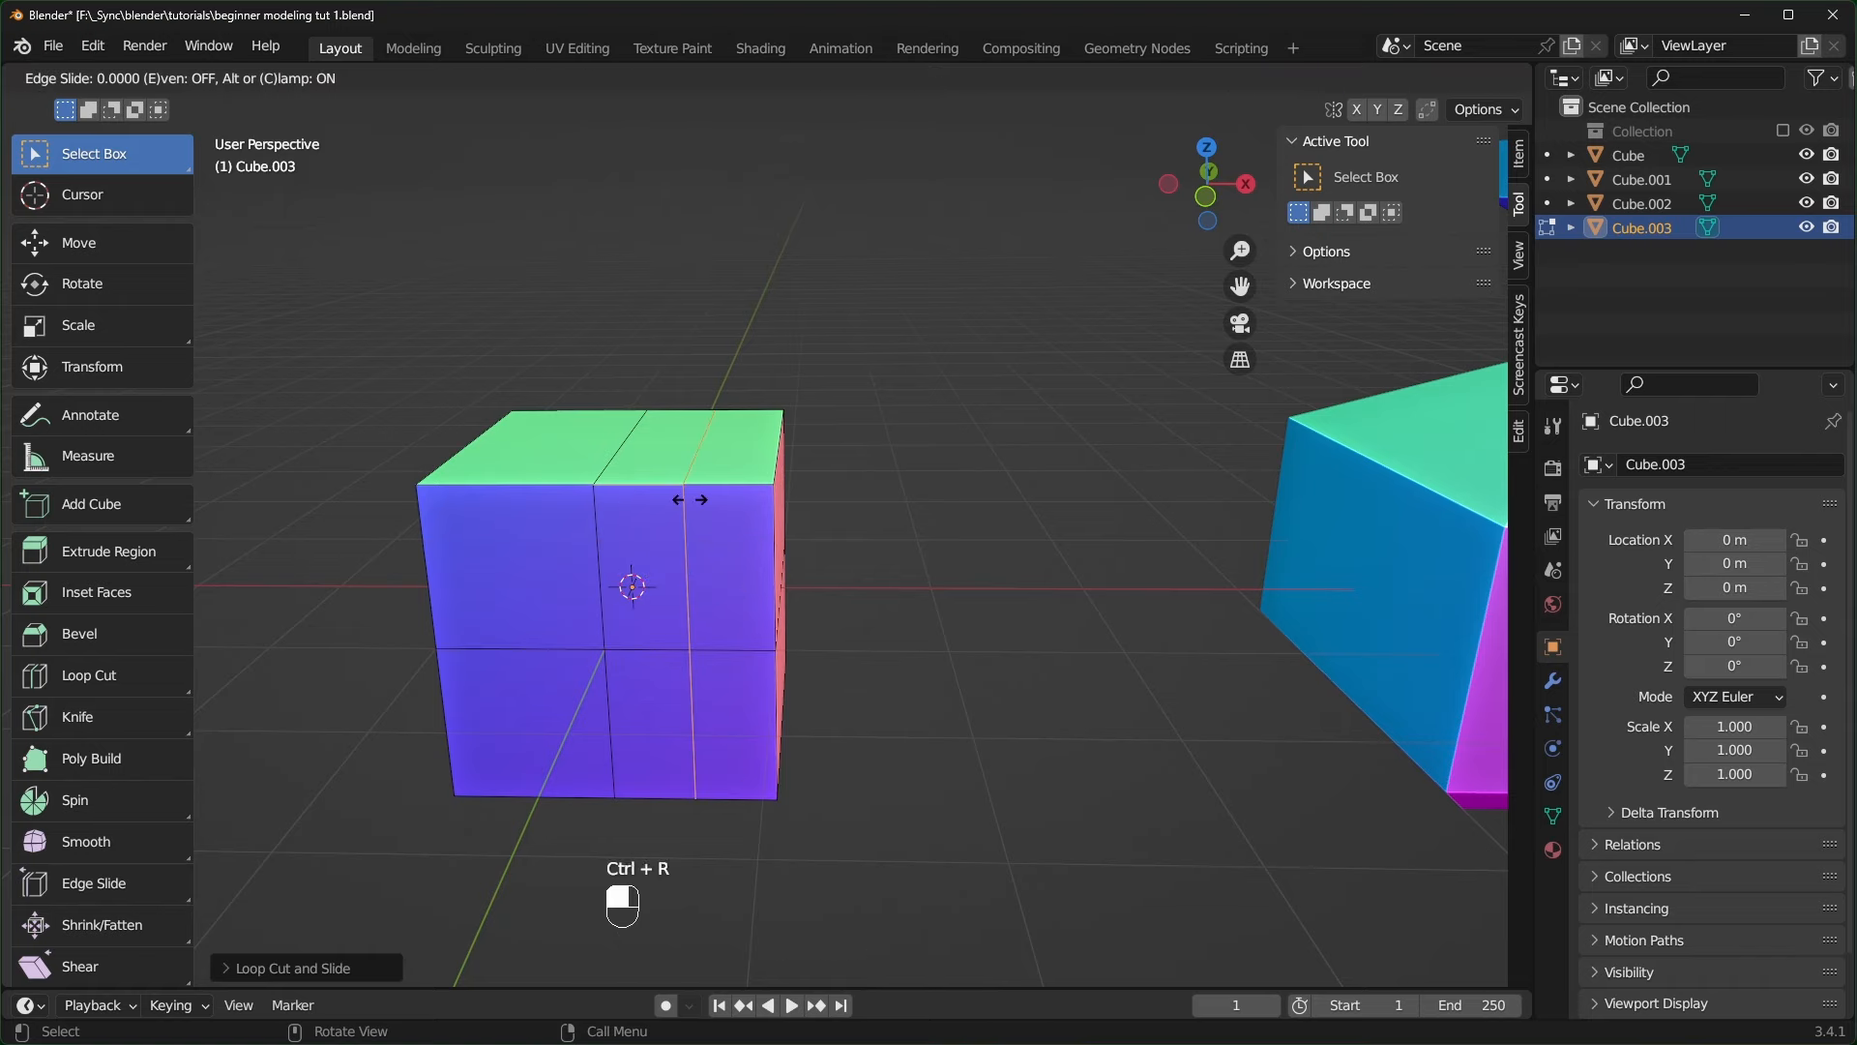
left_click(624, 507)
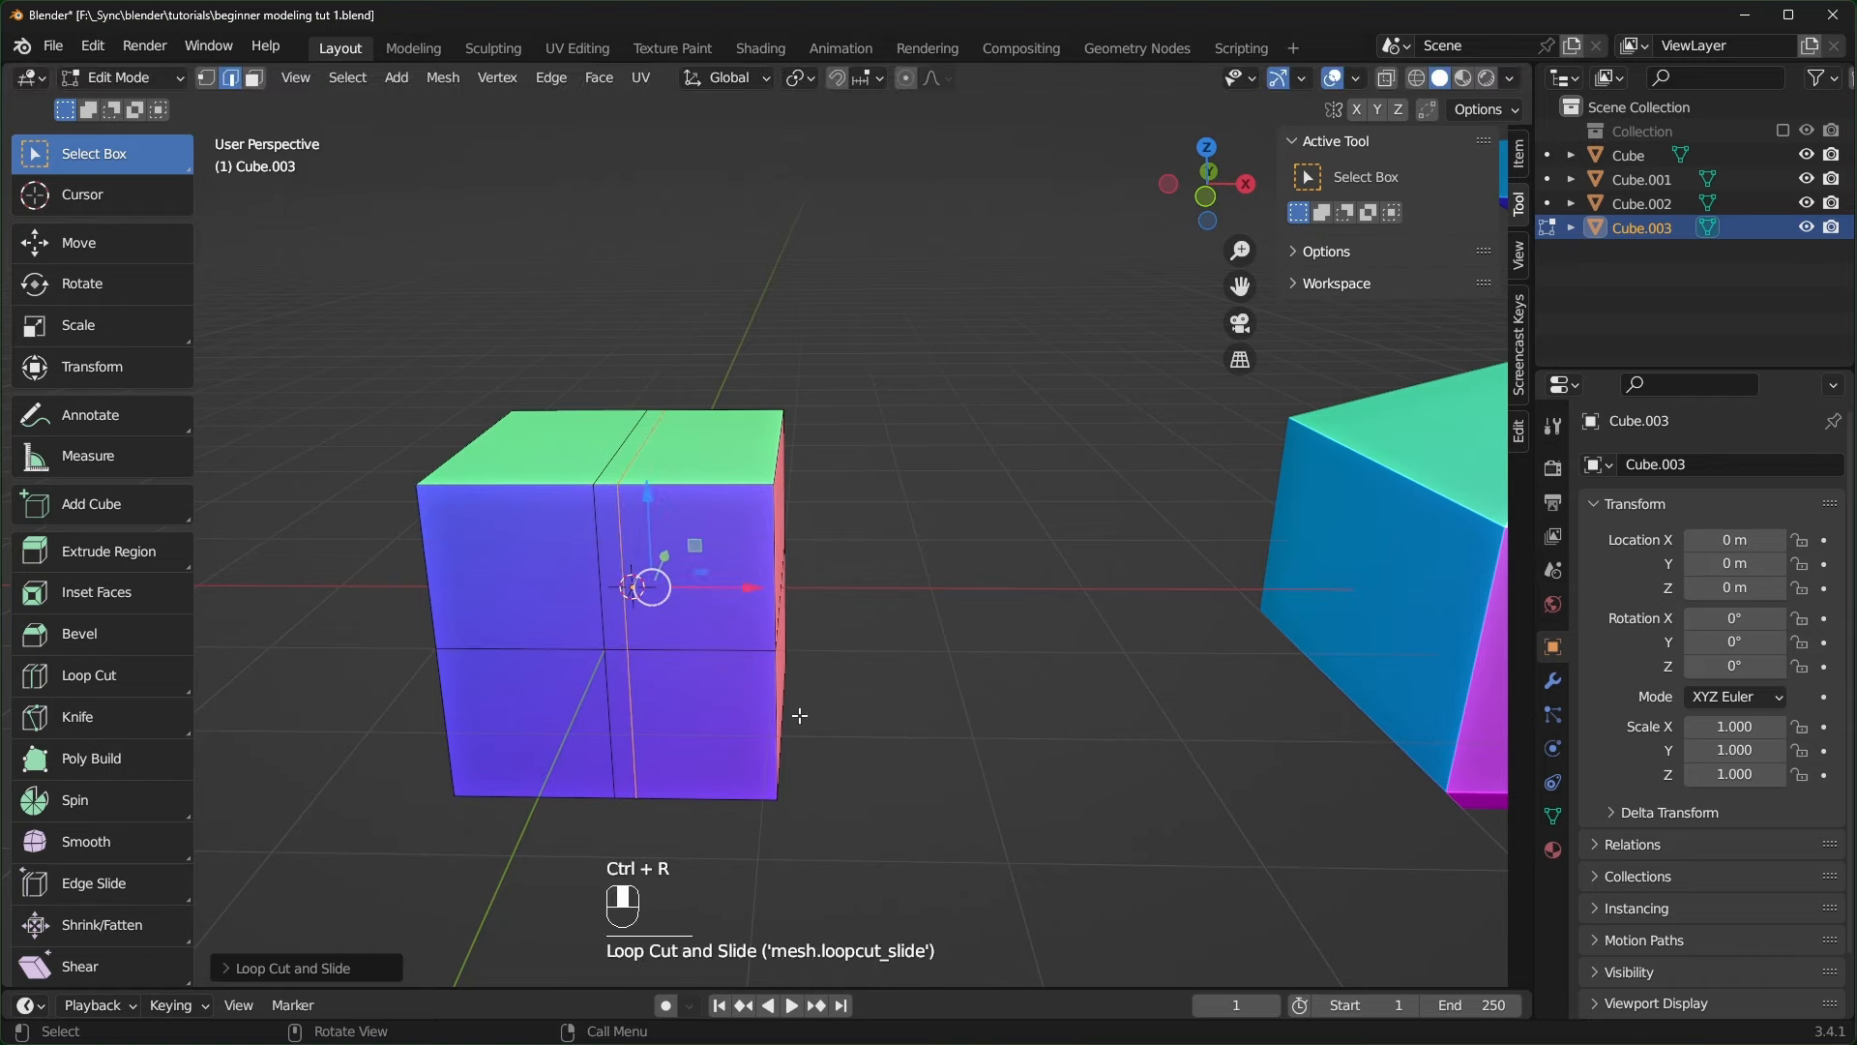
- Undo the earlier cuts, add four evenly spaced vertical loop cuts across the cube, and clear the selection
key("3")
key("a")
key("ctrl+r")
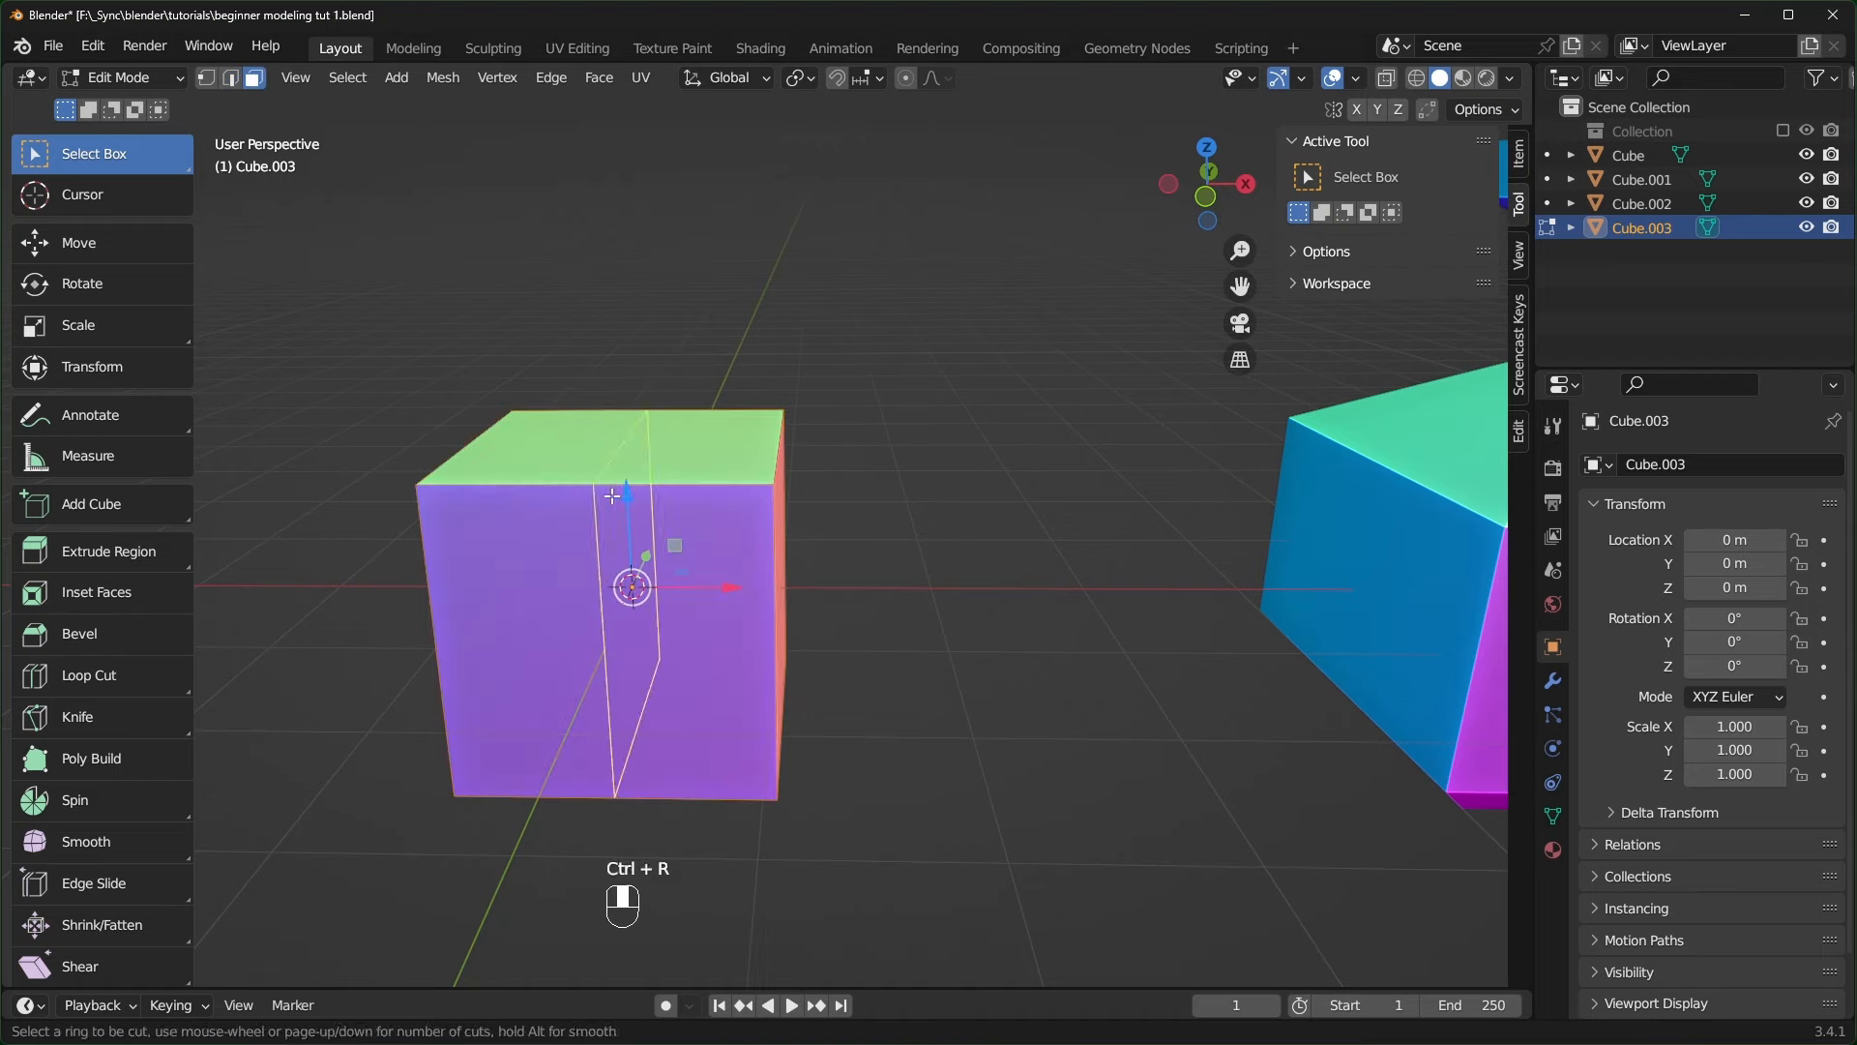
scroll(615, 511, "up", 6)
scroll(616, 513, "down", 3)
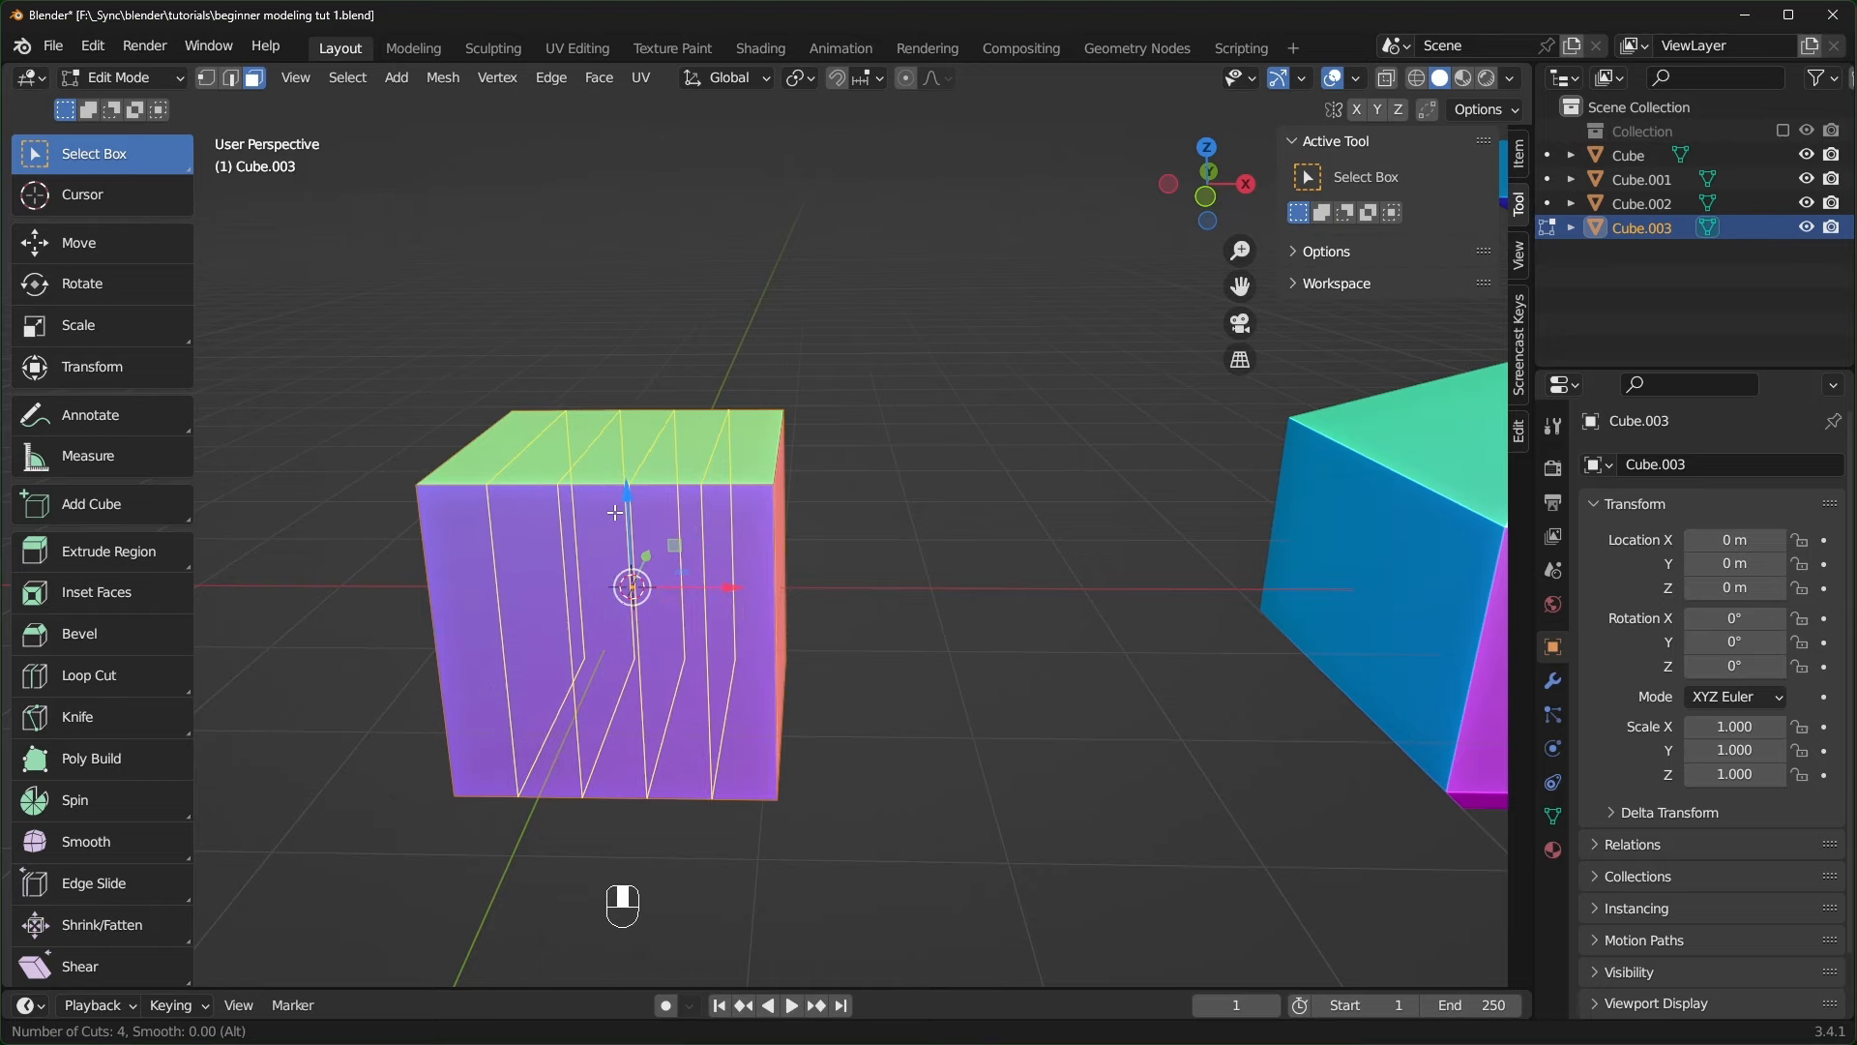
left_click(615, 512)
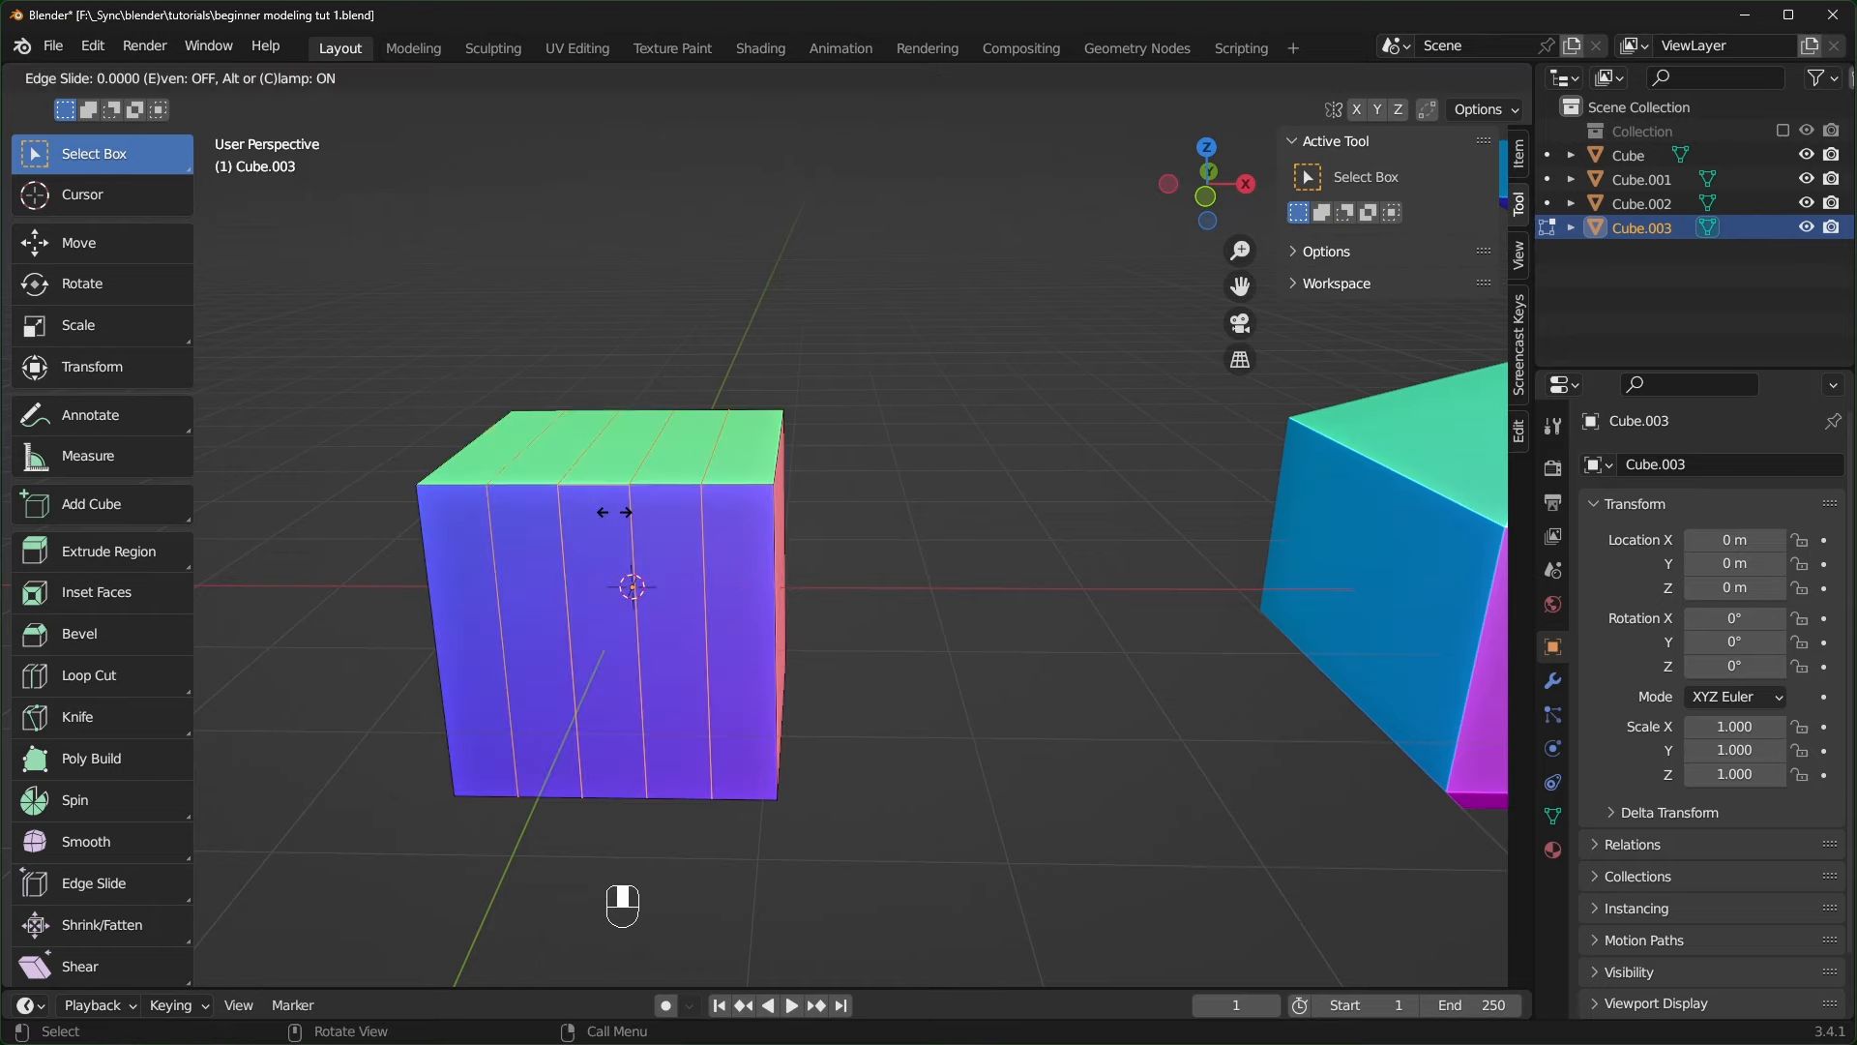
left_click_drag(615, 512, 616, 597)
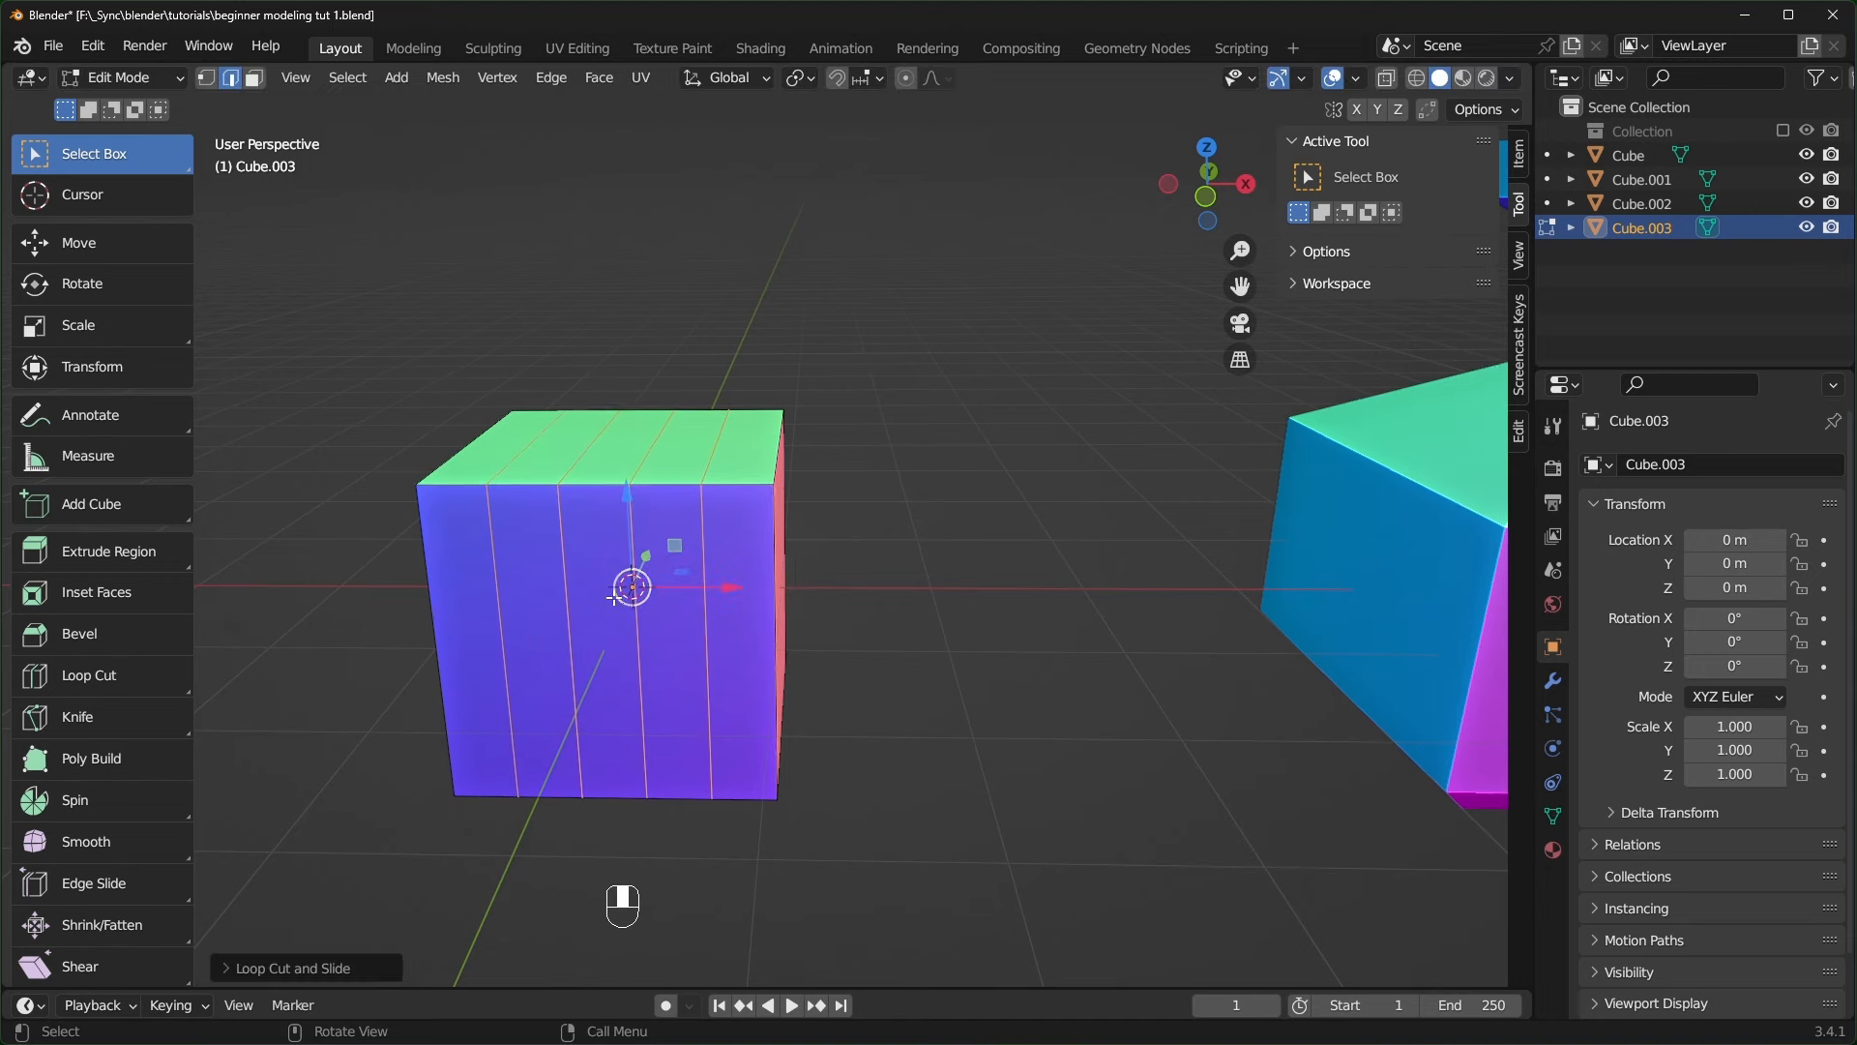
left_click(900, 815)
- Select the entire vertical edge loop closest to the cube's +X side and inspect it with X-ray
middle_click_drag(903, 652, 943, 651)
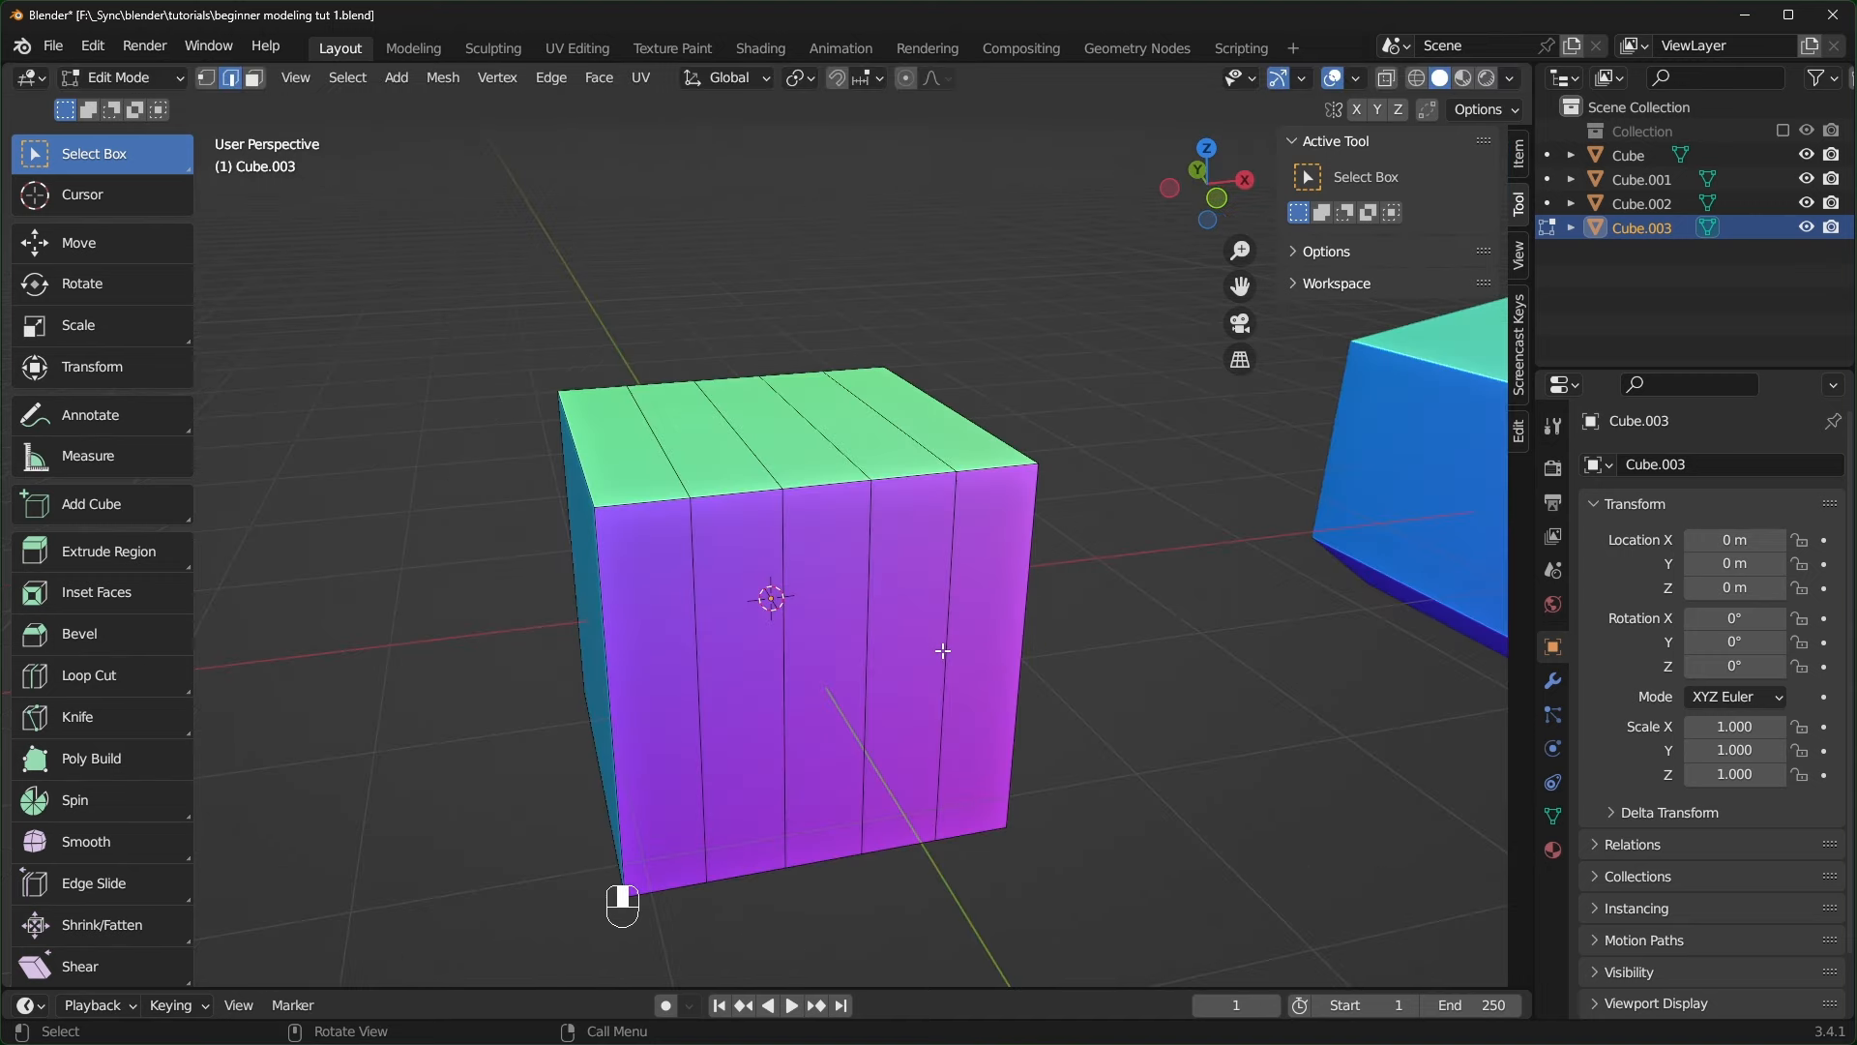
key("alt")
left_click(948, 646, "alt")
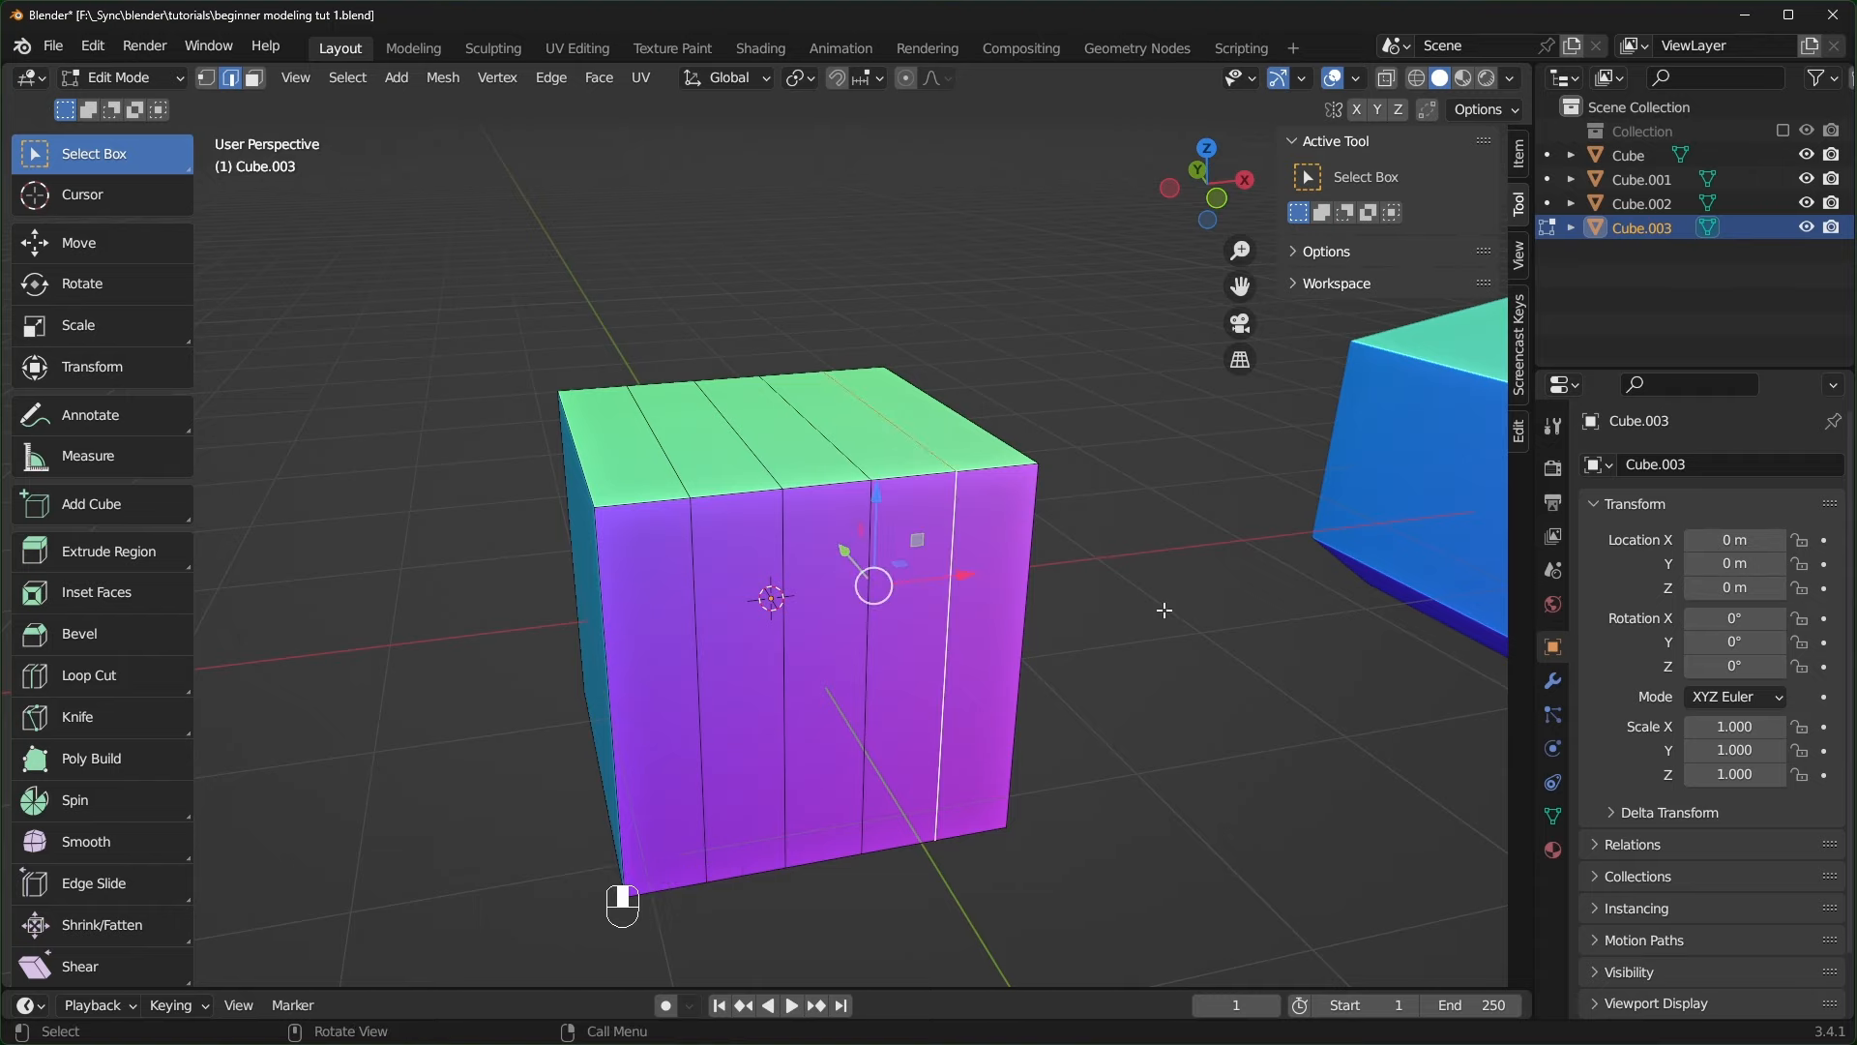
key("alt+z")
middle_click_drag(1164, 611, 909, 713)
key("alt+z")
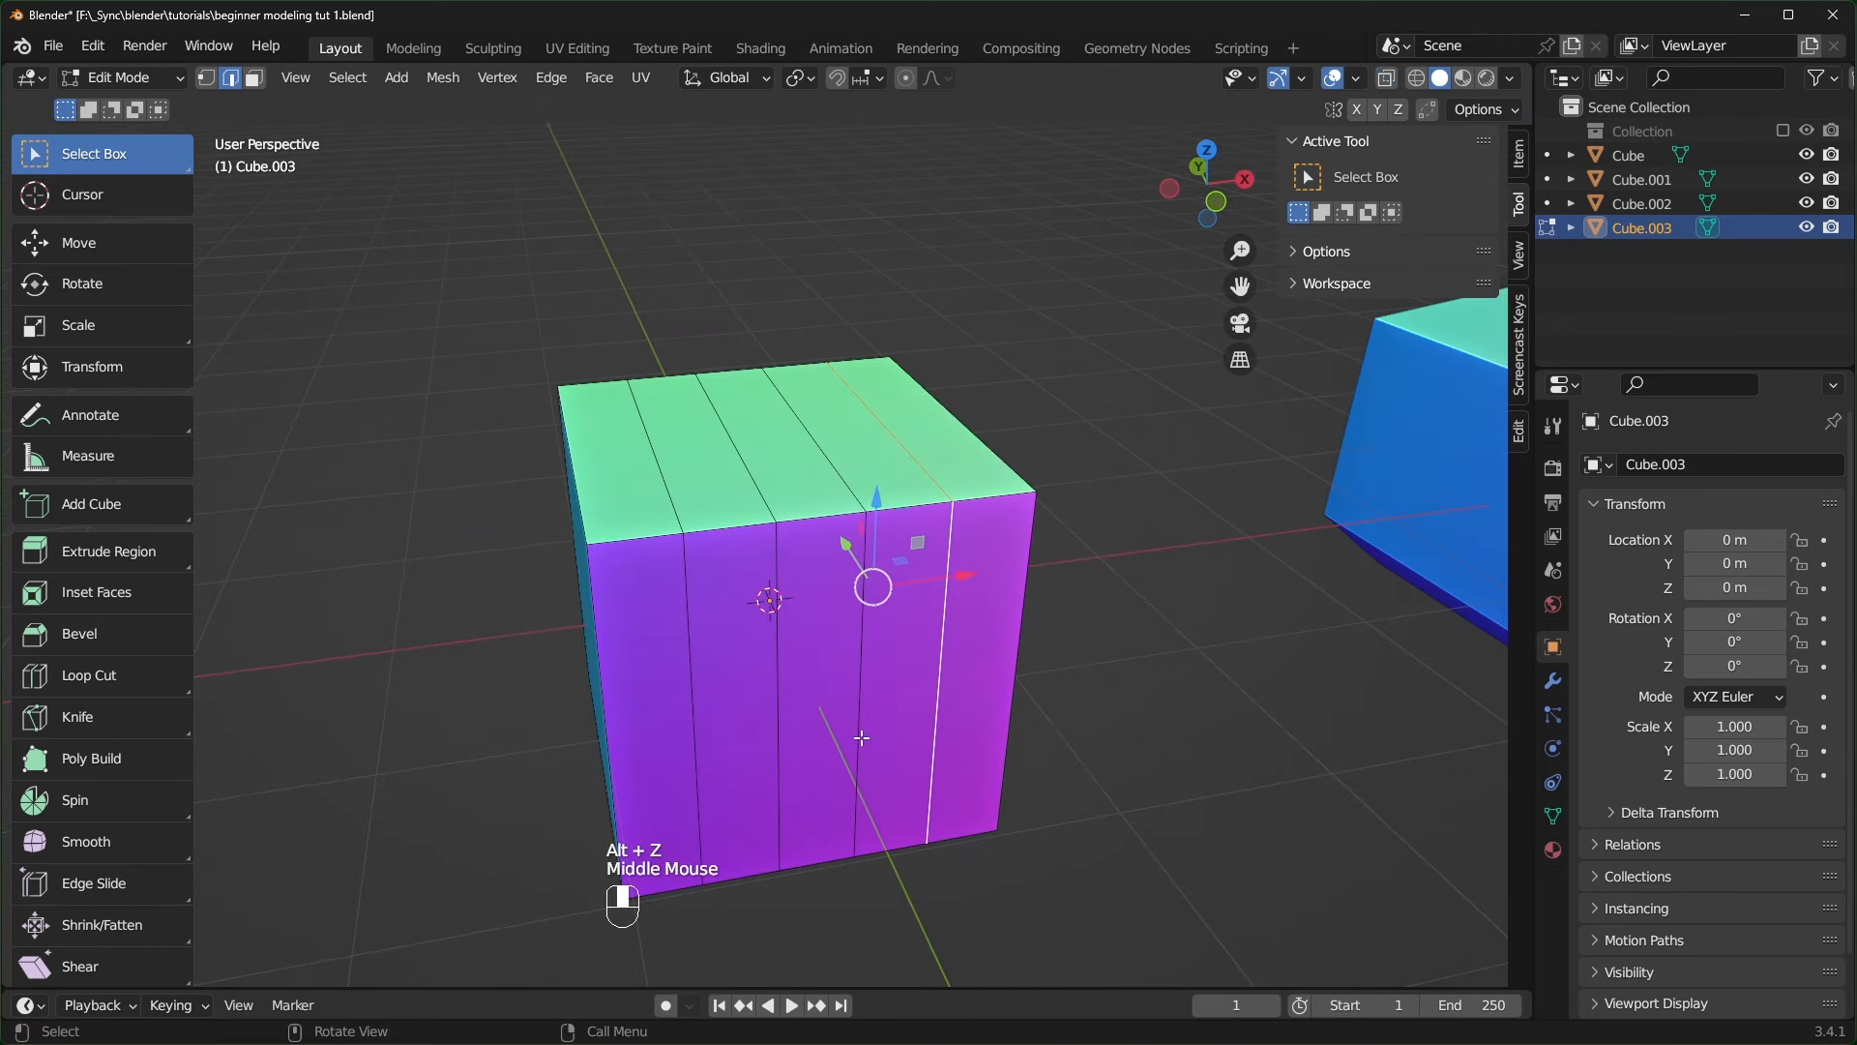
- Extend the selection edge by edge around the neighbouring vertical loop
left_click(864, 535, "shift")
left_click(851, 480, "shift")
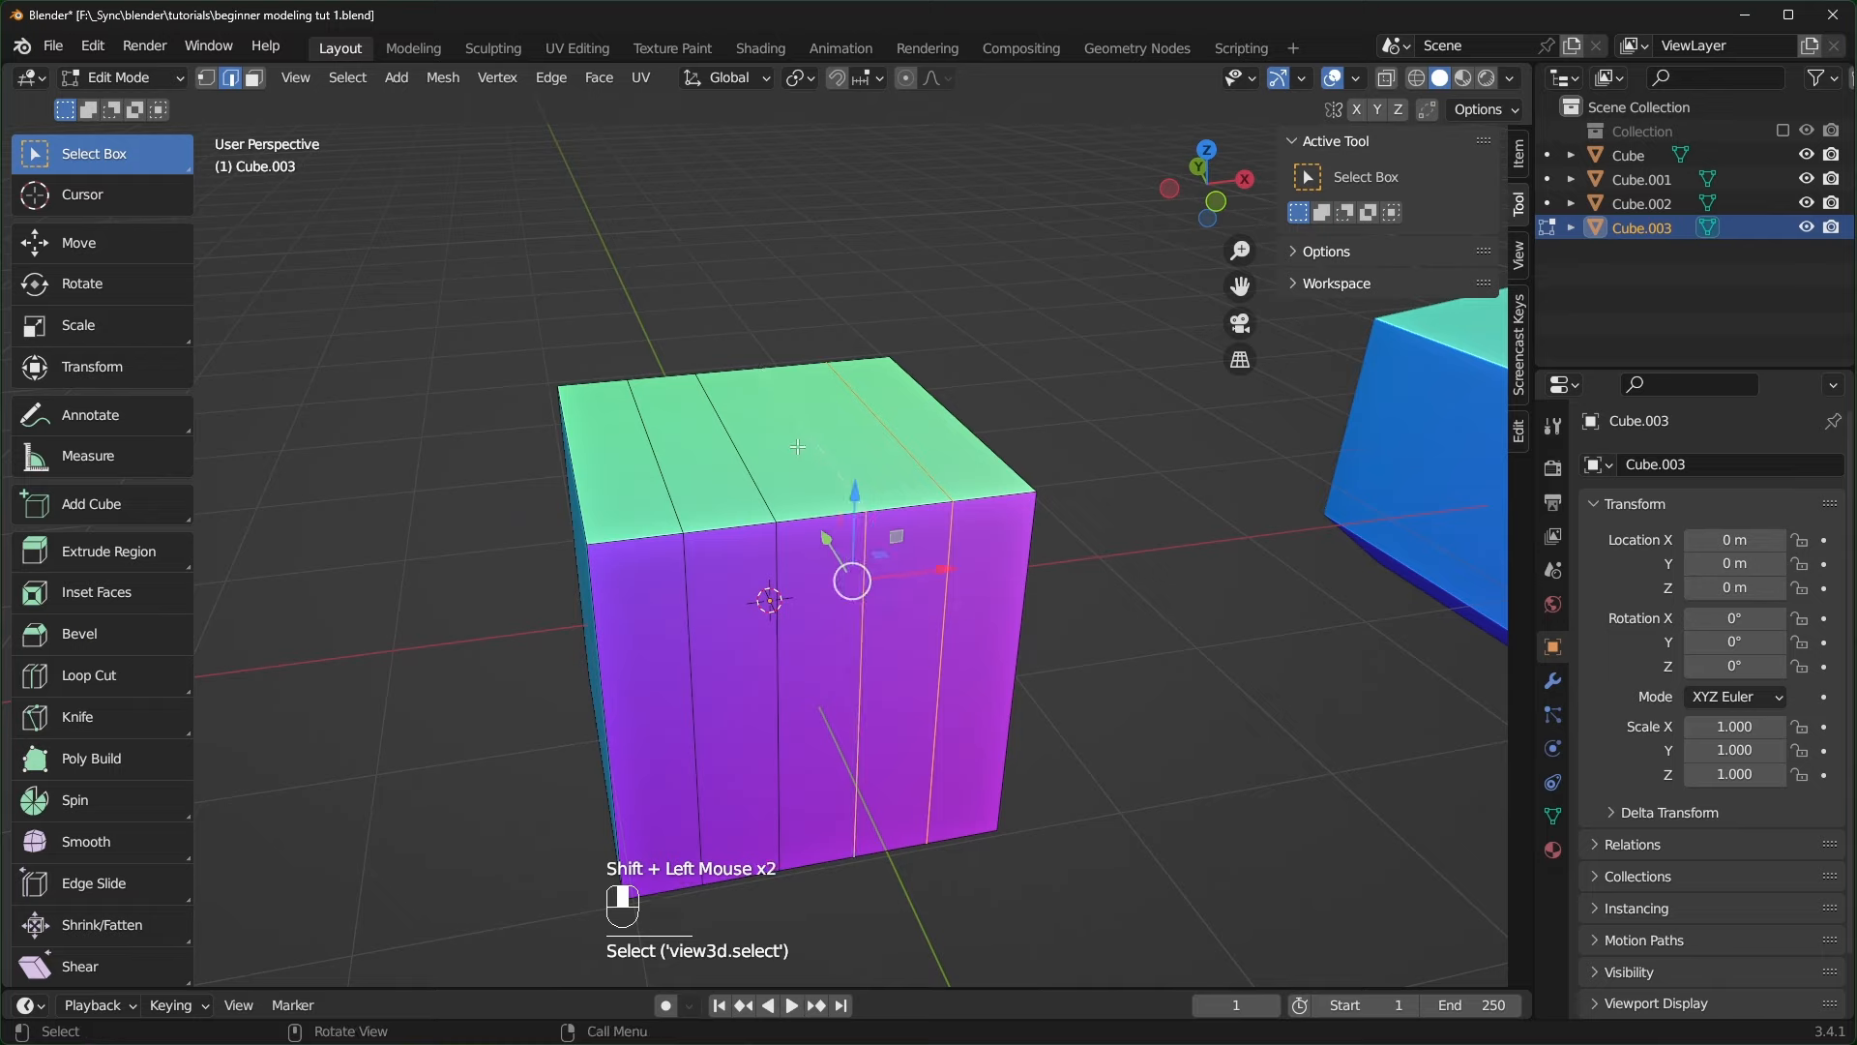
middle_click_drag(435, 537, 793, 536)
left_click(734, 627, "shift")
middle_click_drag(733, 629, 633, 460)
left_click(800, 709, "shift")
middle_click_drag(943, 767, 848, 545)
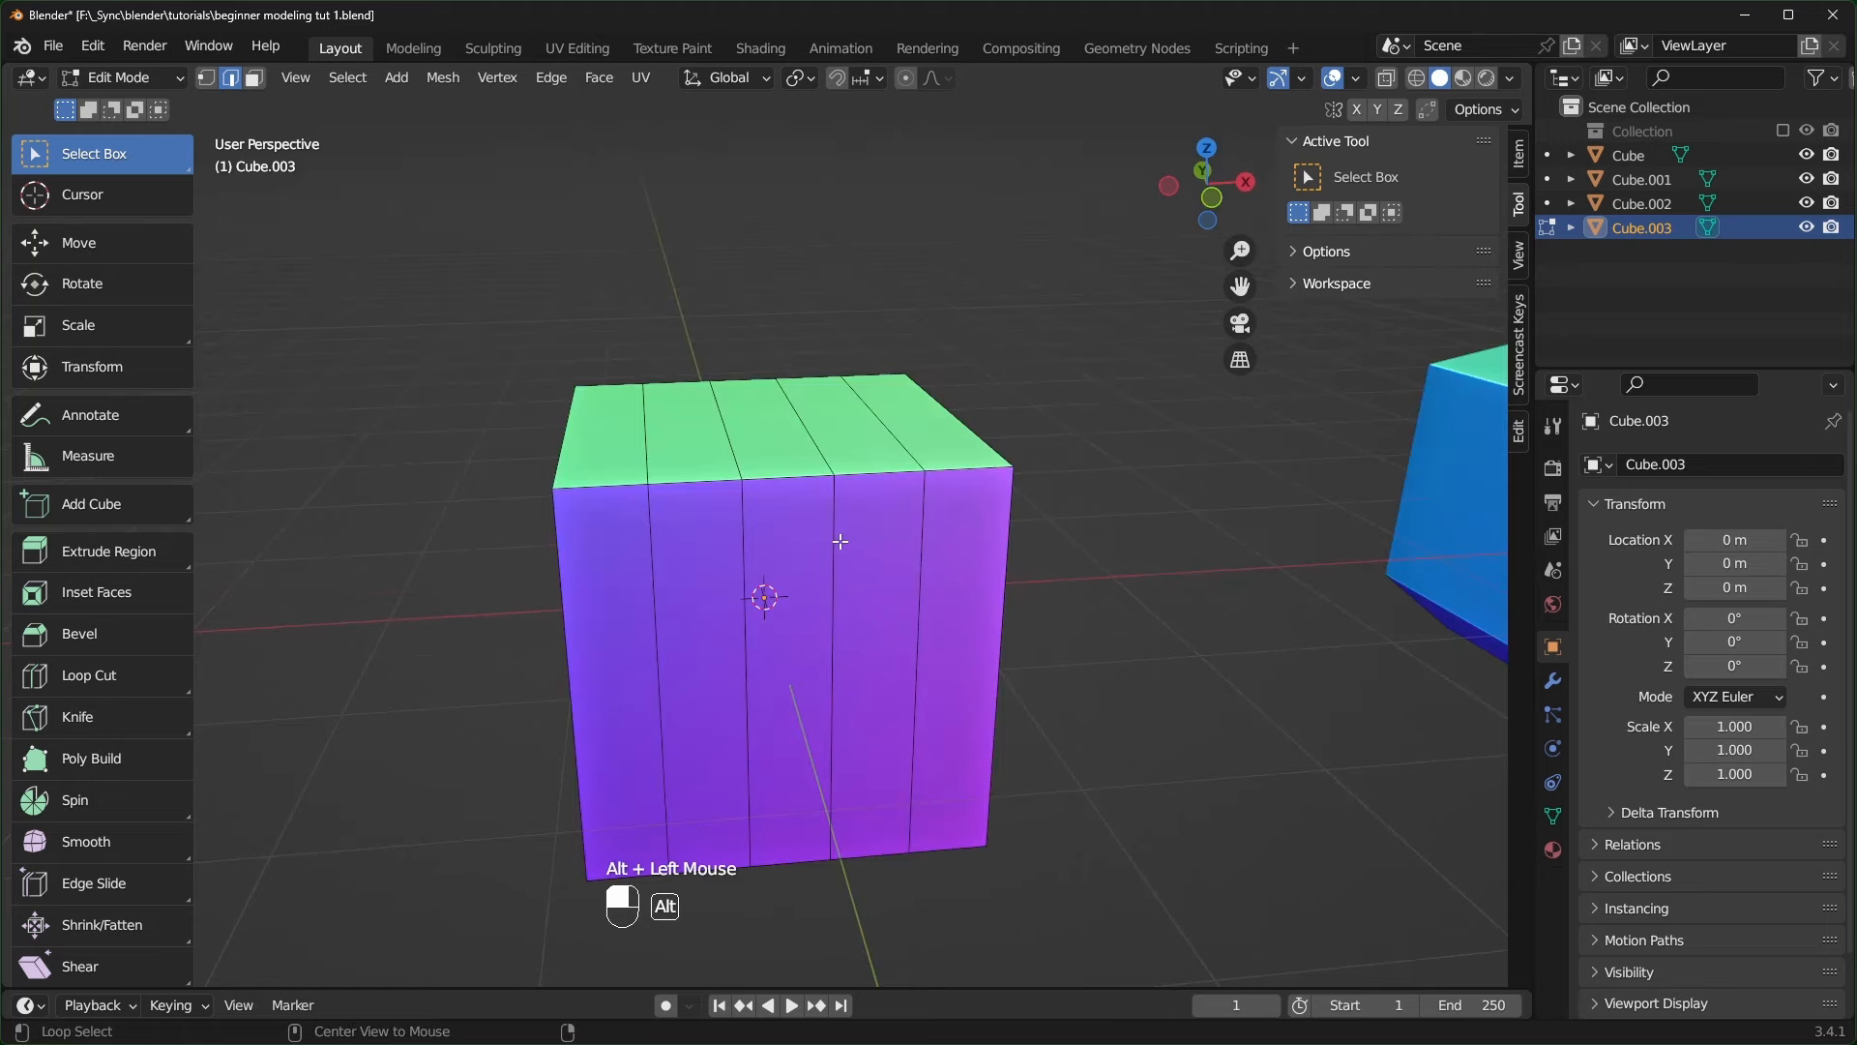
- Select the vertical edge loop second from the +X side and scale it inward to about 0.61
left_click(840, 540, "alt")
key("s")
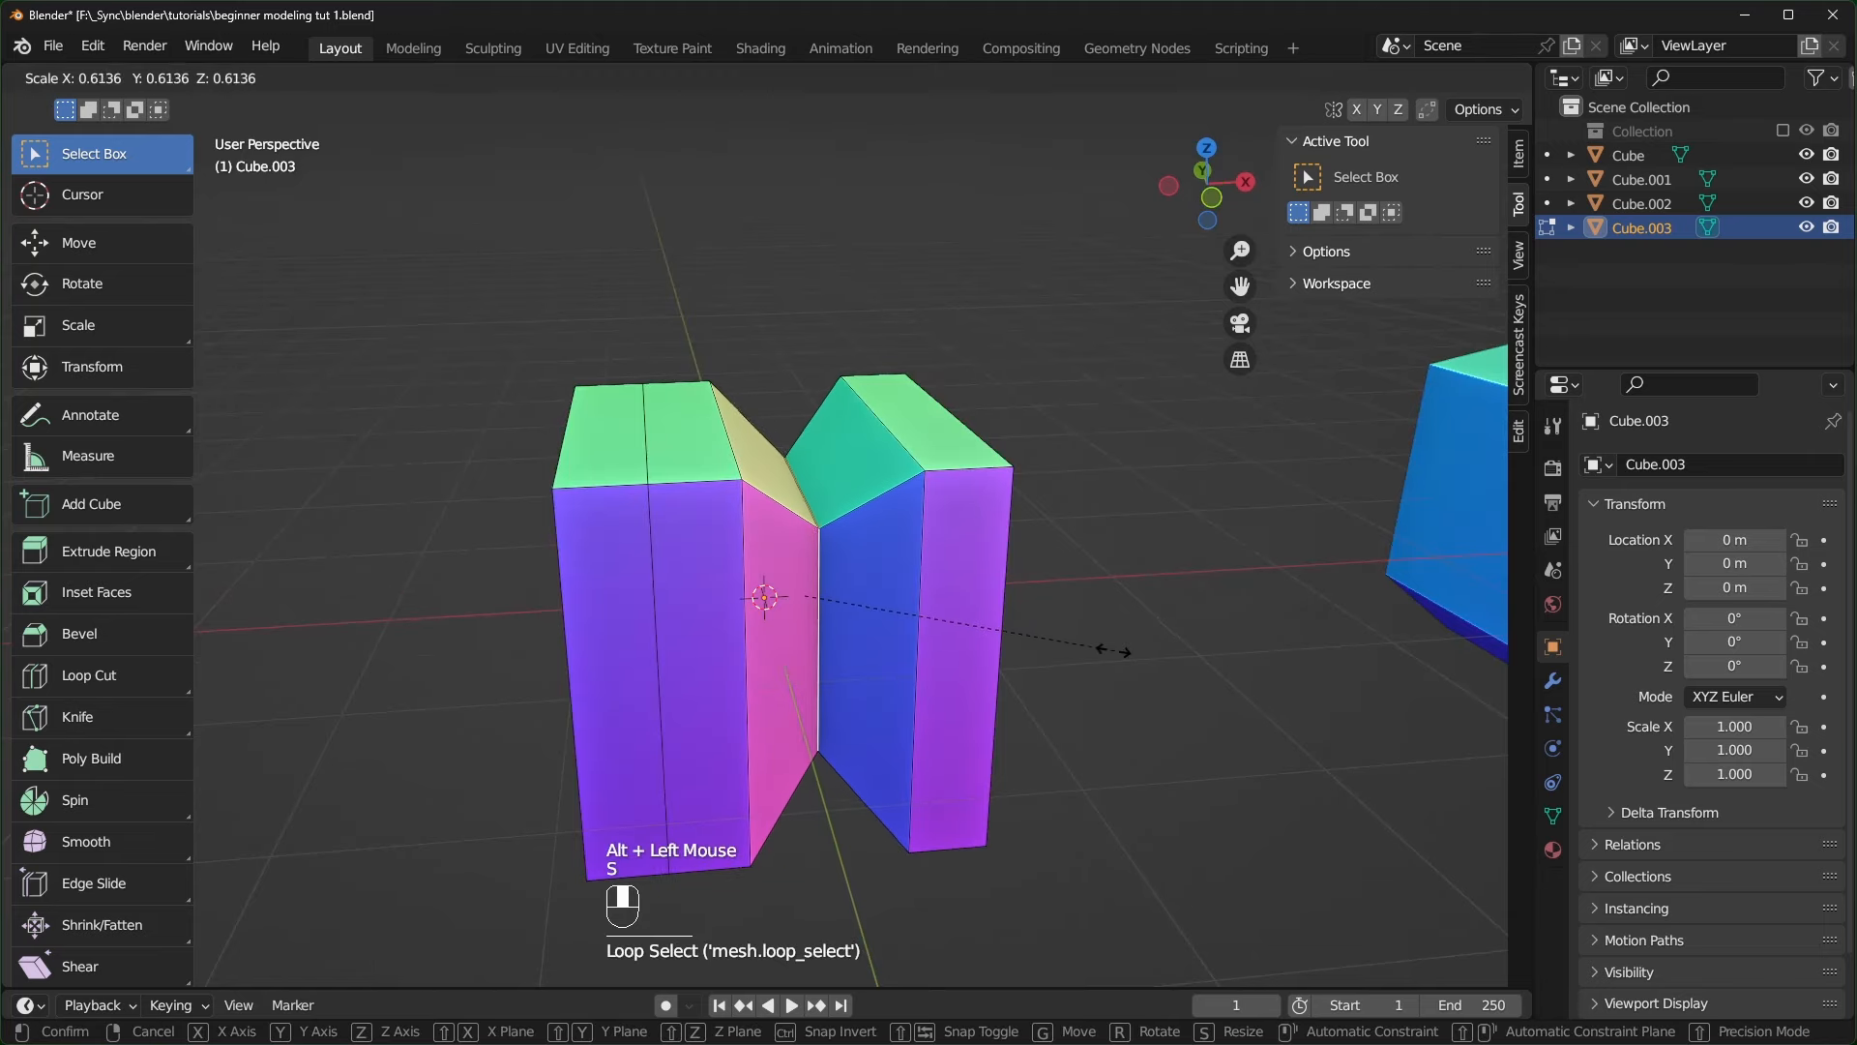
left_click(1103, 650)
- Add a centred horizontal loop cut around the pinched cube and scale it inward to form a waist
key("ctrl+r")
double_click(902, 656)
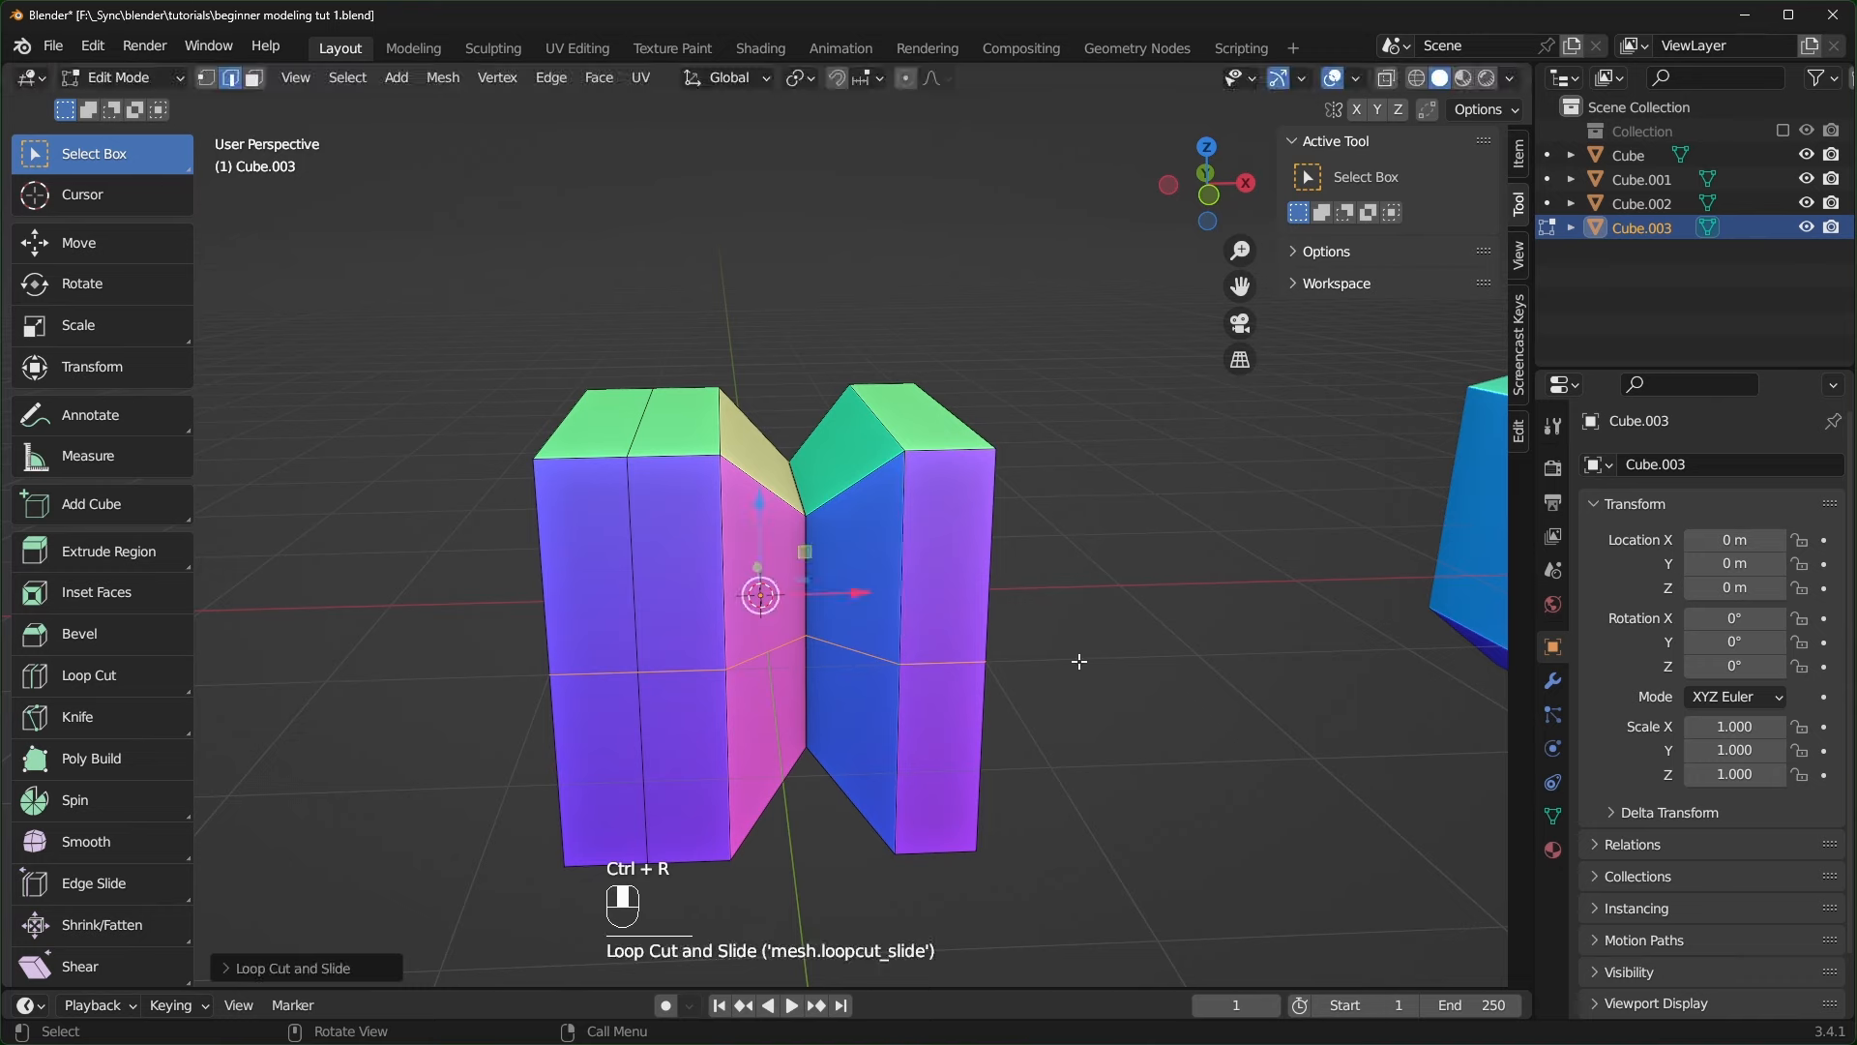
key("s")
left_click(997, 646)
middle_click_drag(997, 646, 1077, 726)
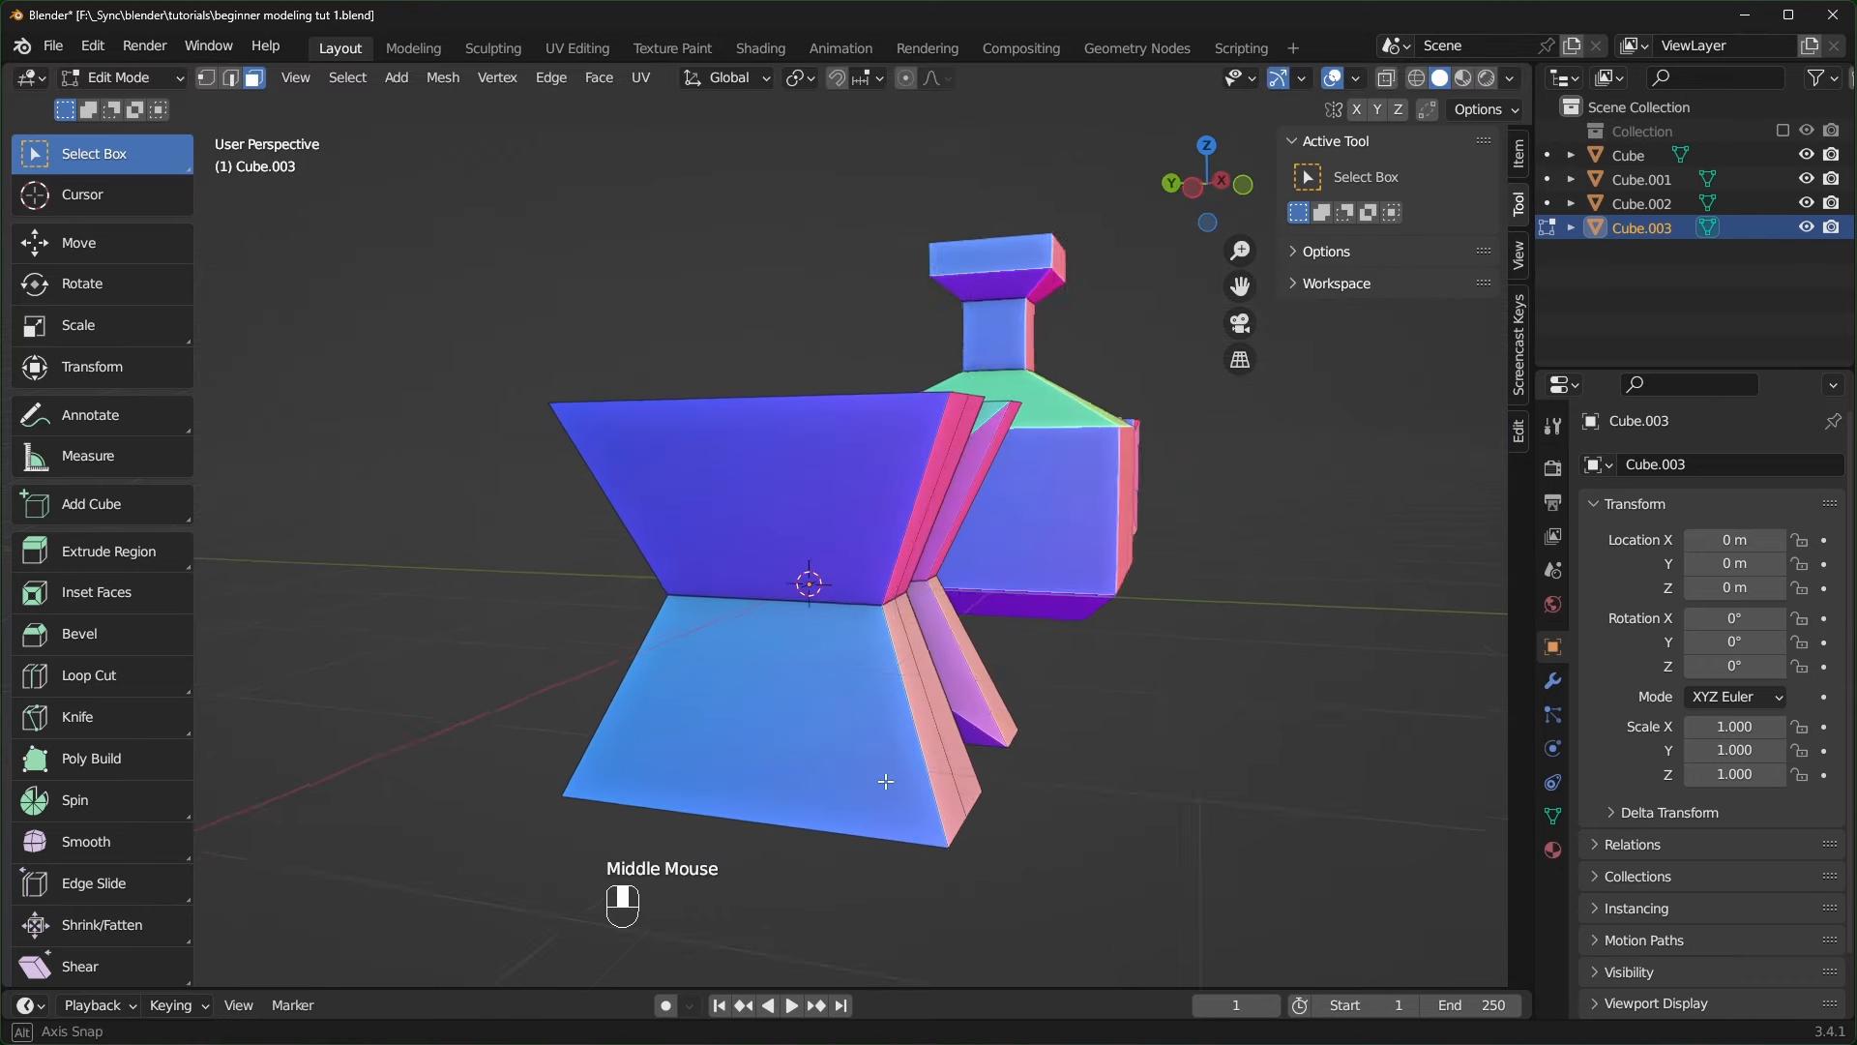
middle_click_drag(886, 781, 852, 784)
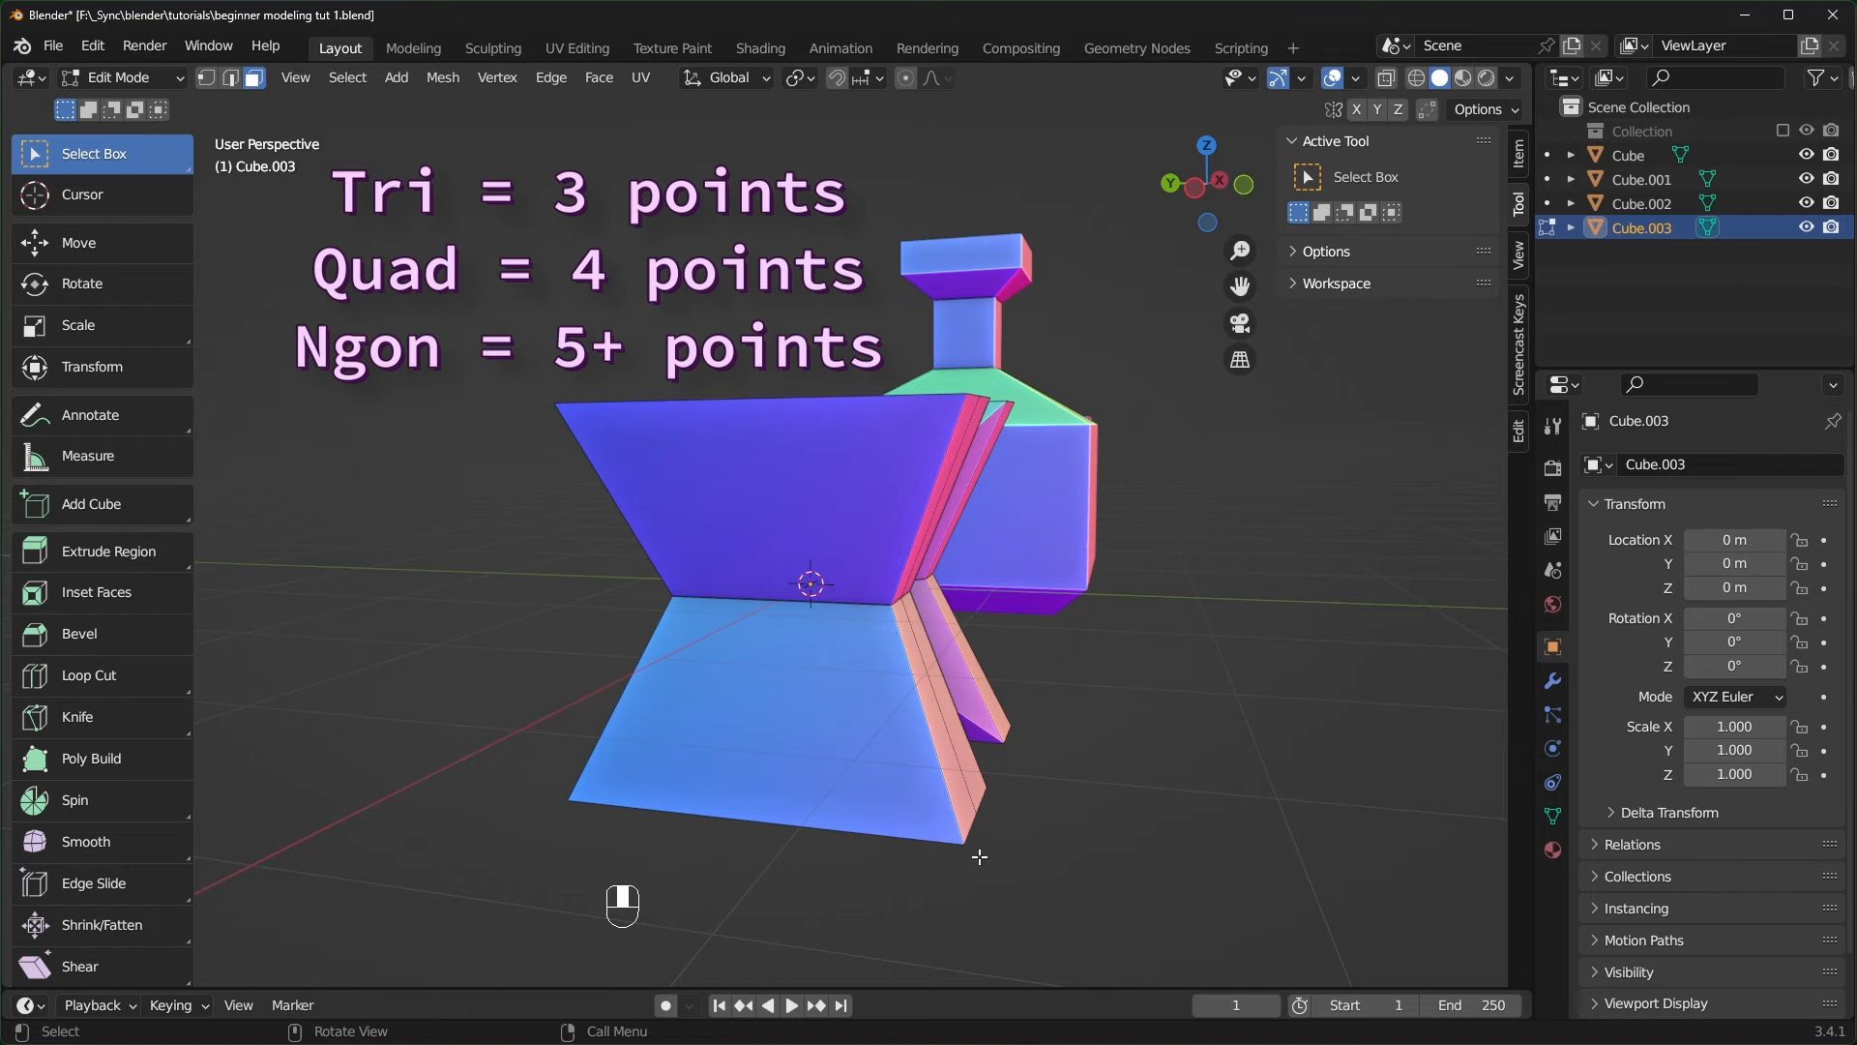
- Select the two adjoining top end edges of the thicker section and bevel them with 4 segments
middle_click_drag(894, 781, 928, 542)
key("2")
scroll(829, 471, "down", 1)
left_click(829, 471)
left_click(871, 463, "shift")
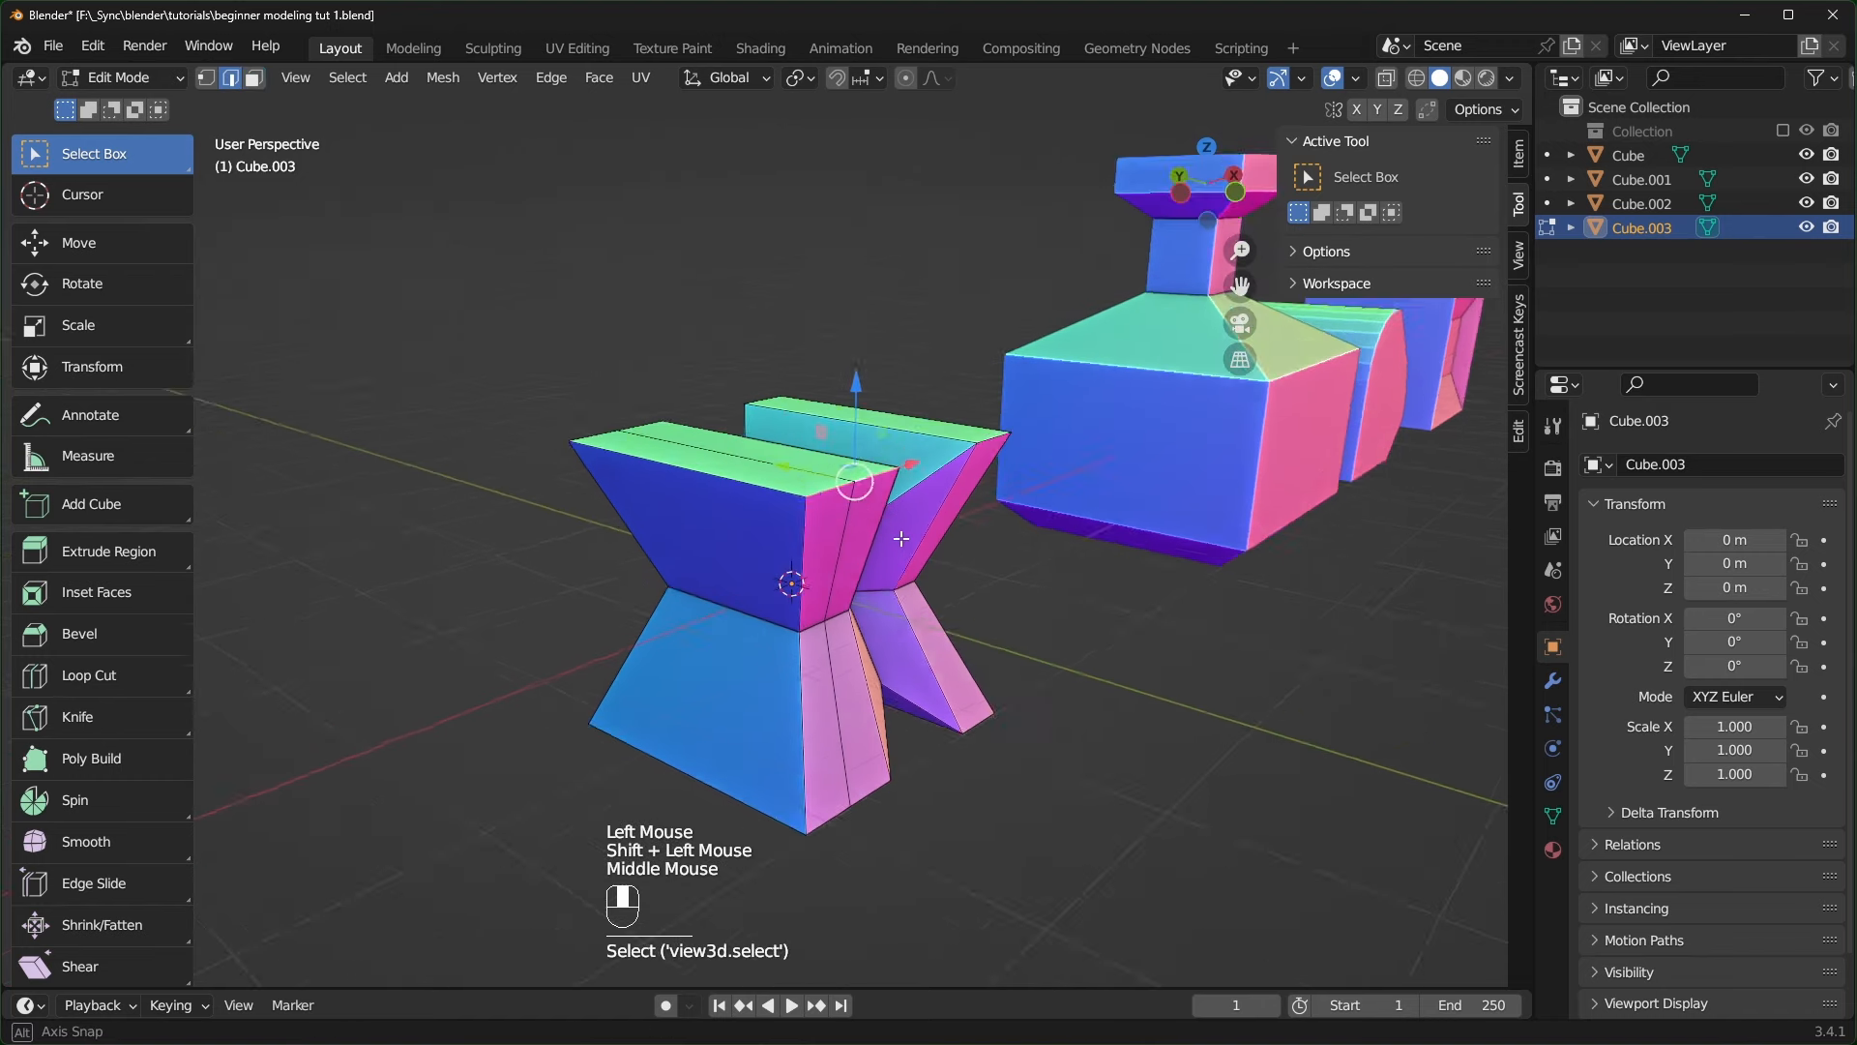
scroll(932, 547, "up", 2)
key("ctrl+b")
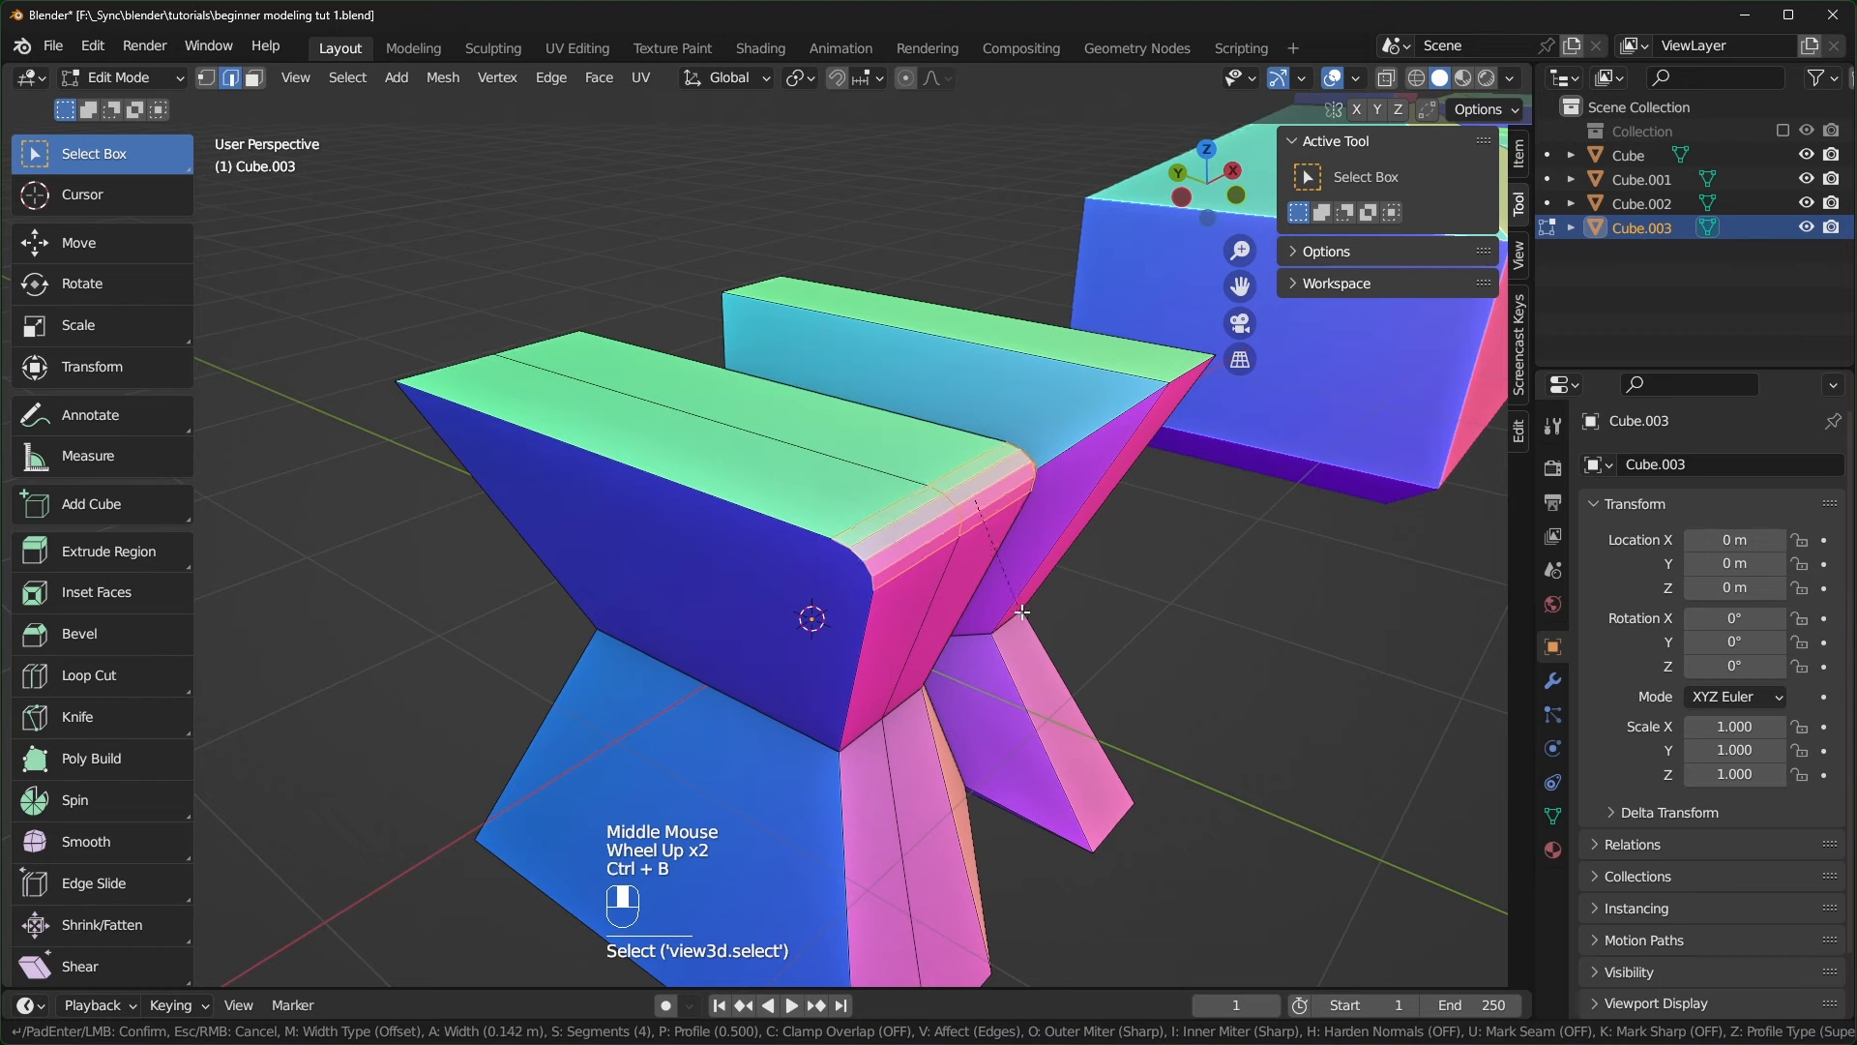
left_click(887, 689)
middle_click_drag(886, 689, 887, 668)
- Select the many-sided upper side face beside the bevel in face mode and try a loop cut through the mesh
left_click(253, 78)
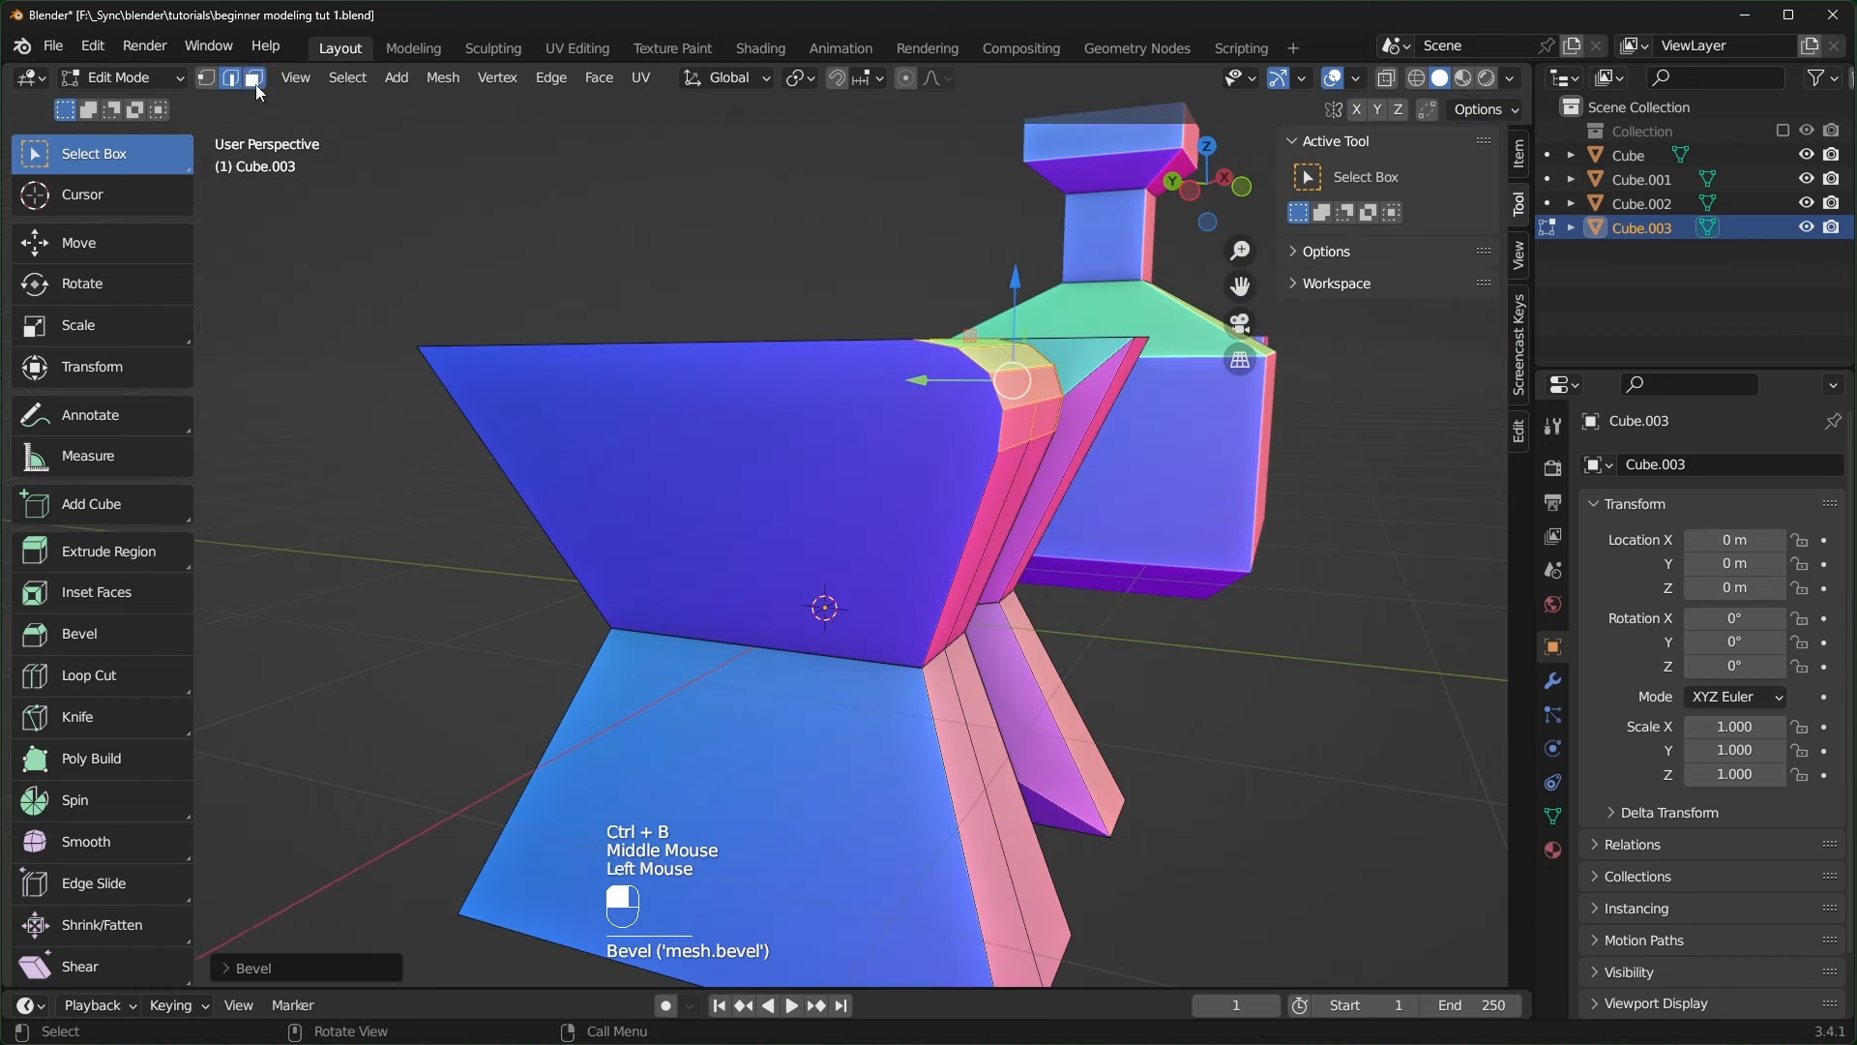
left_click(909, 483)
middle_click_drag(909, 484, 934, 471)
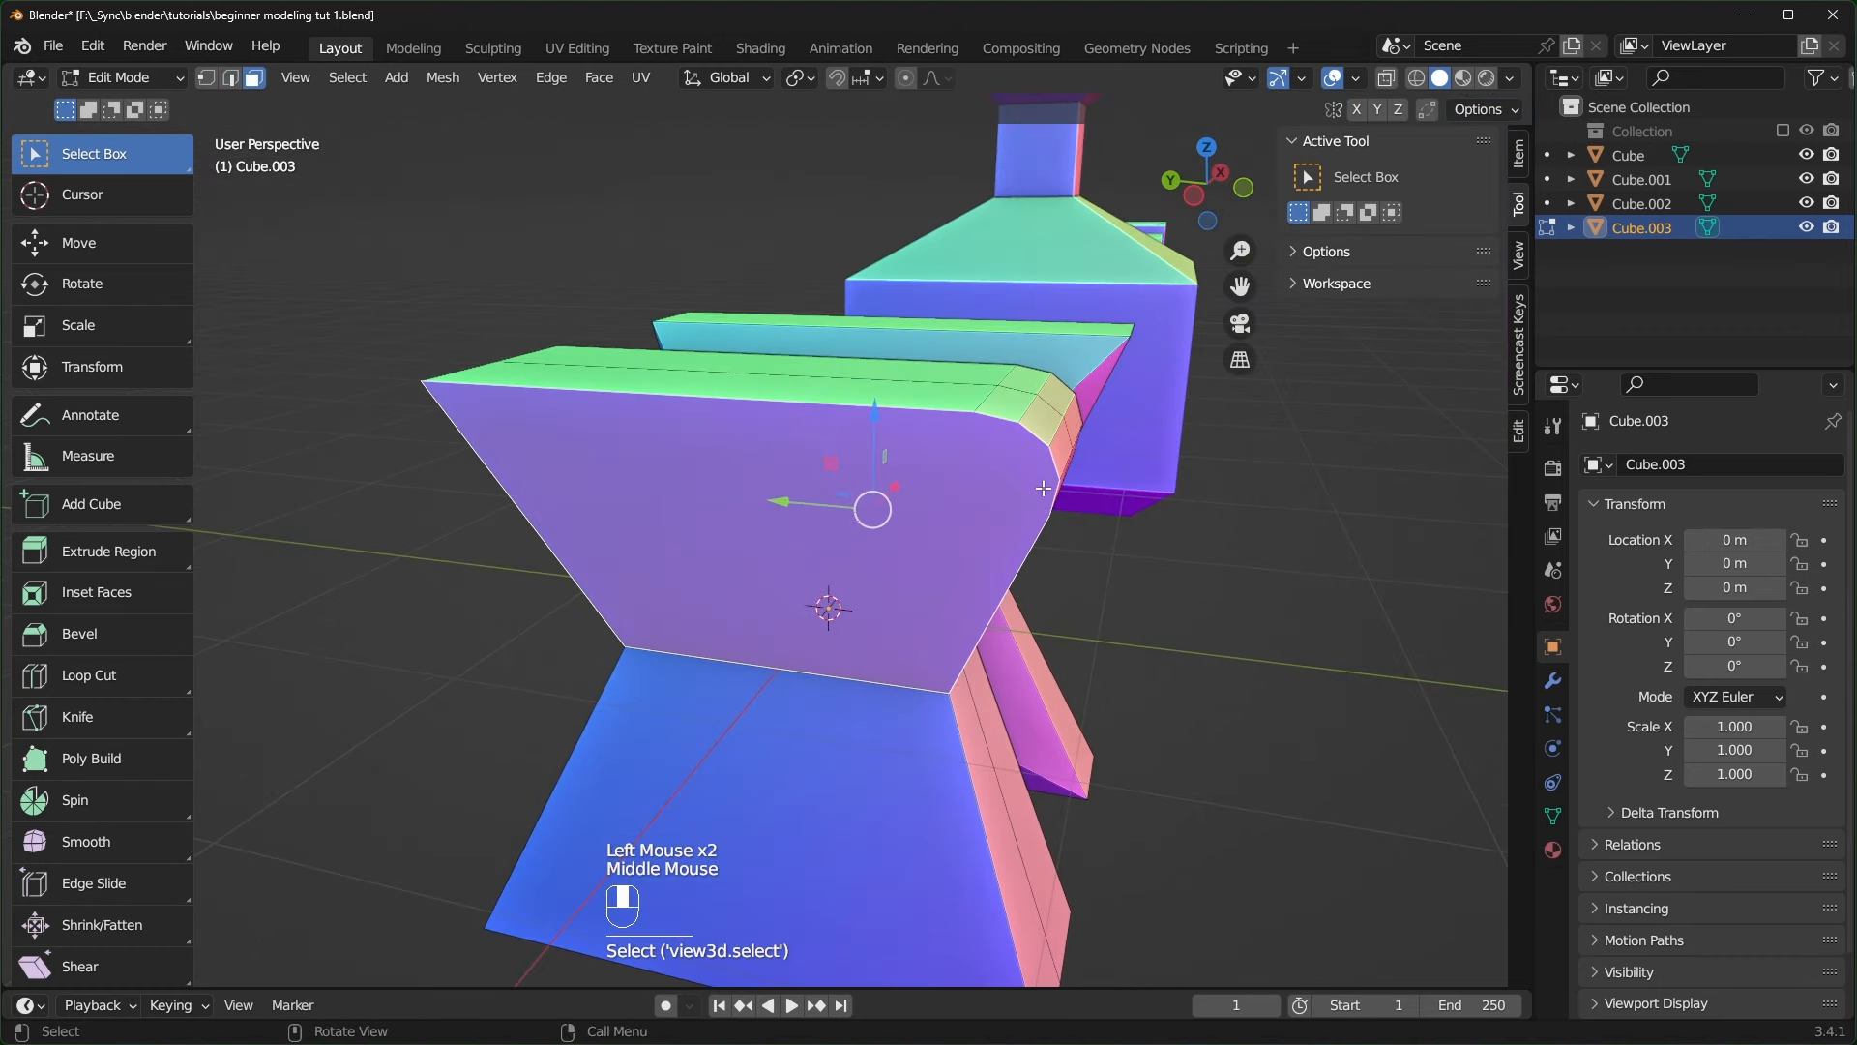
middle_click_drag(1013, 546, 946, 562)
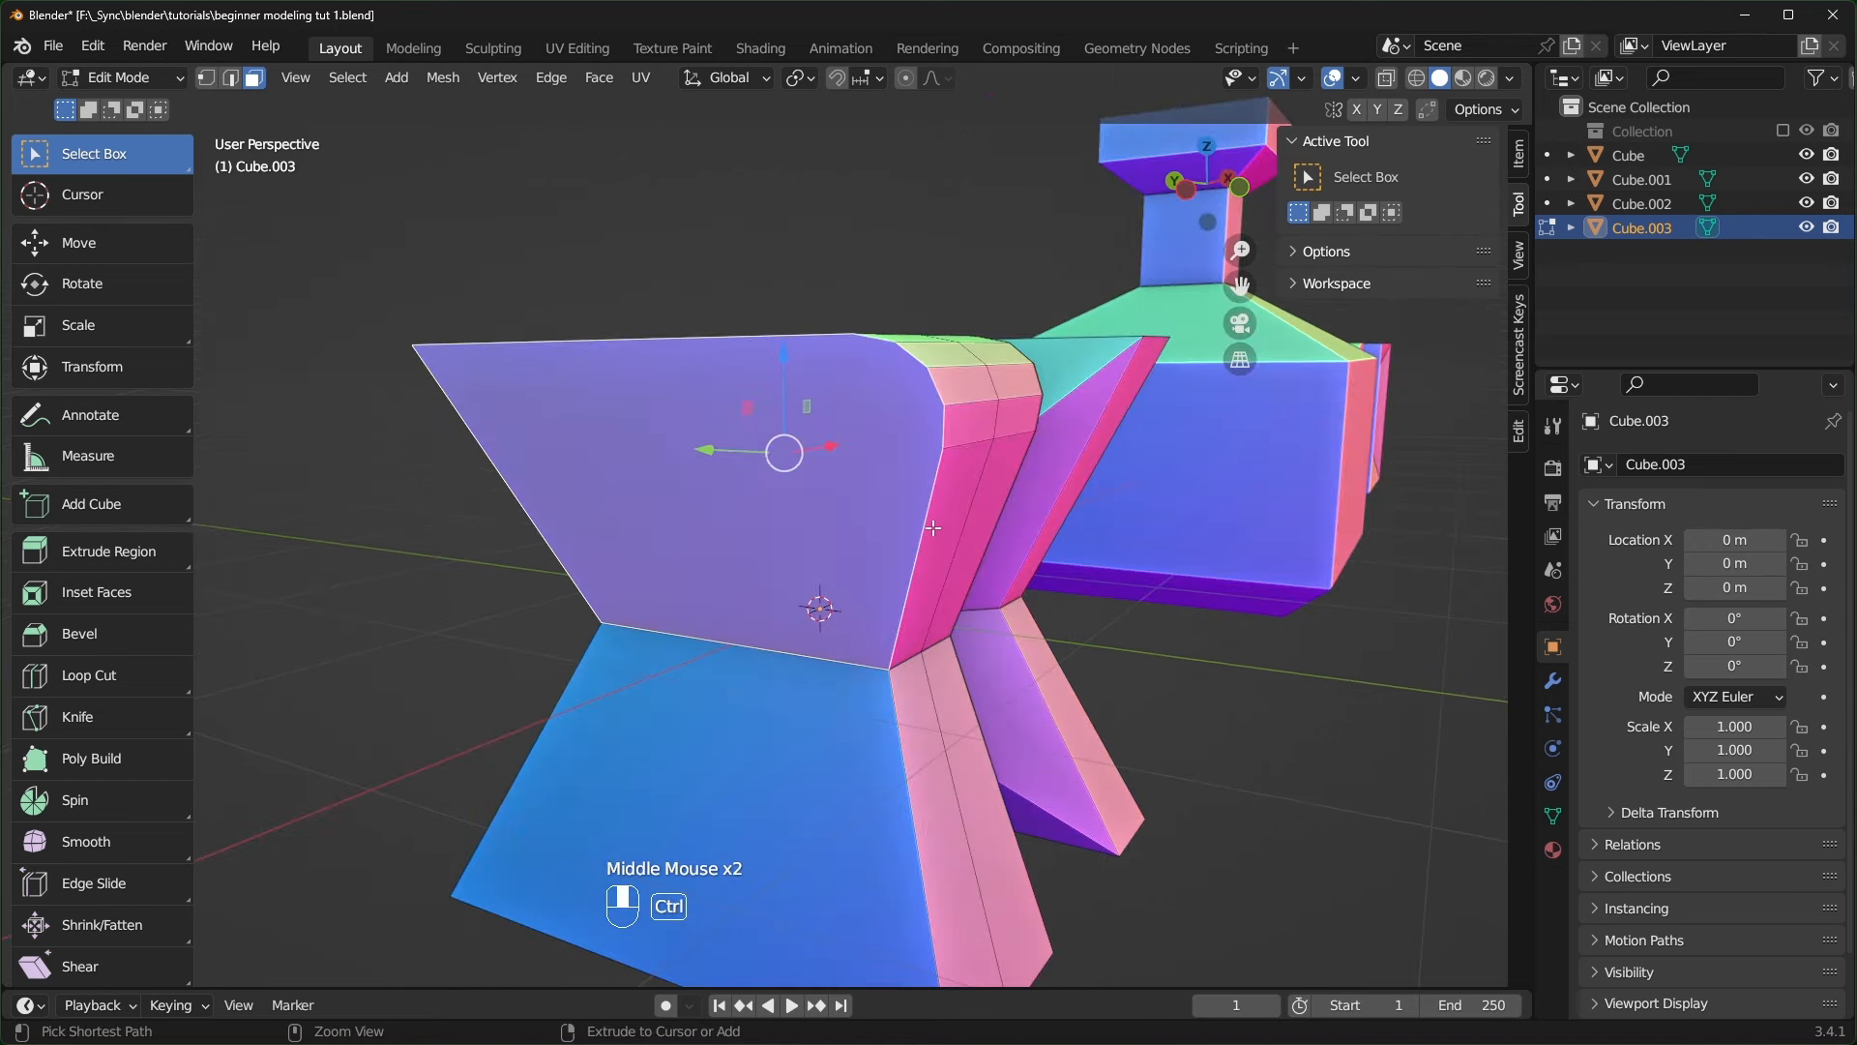
key("ctrl+r")
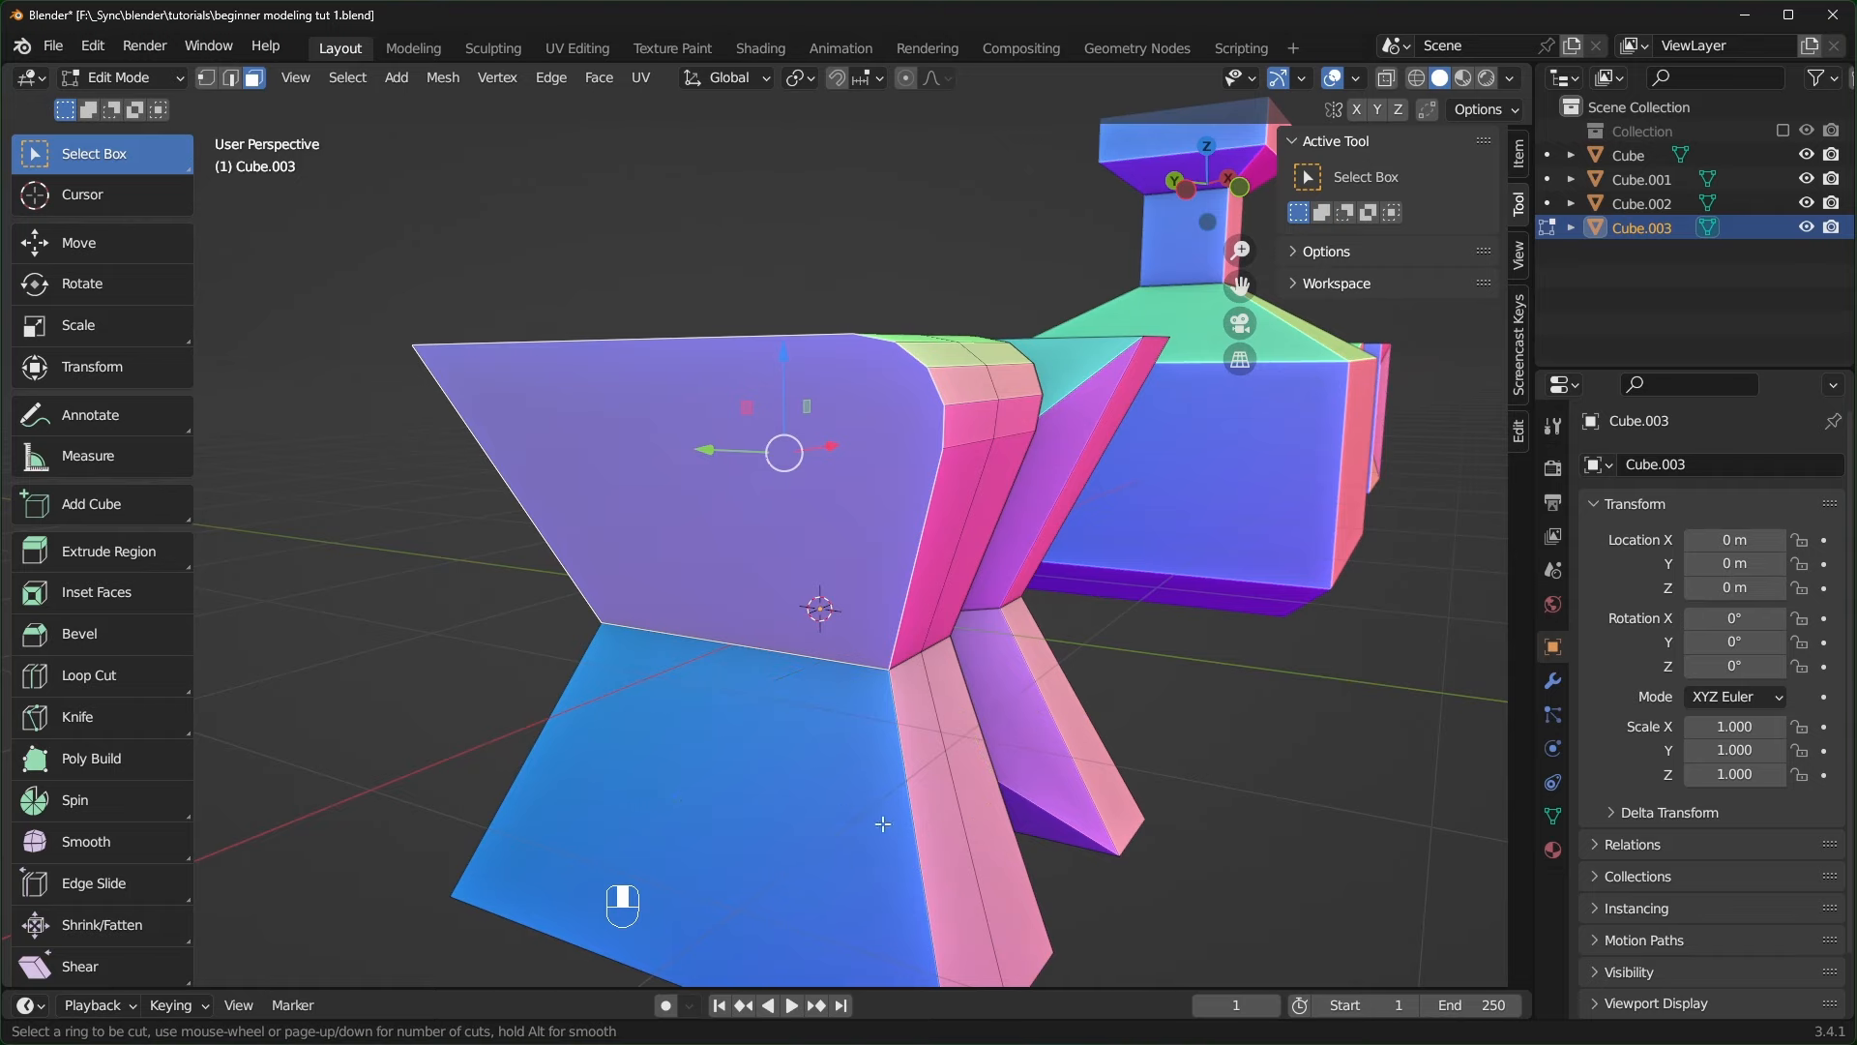
middle_click_drag(916, 818, 1123, 651)
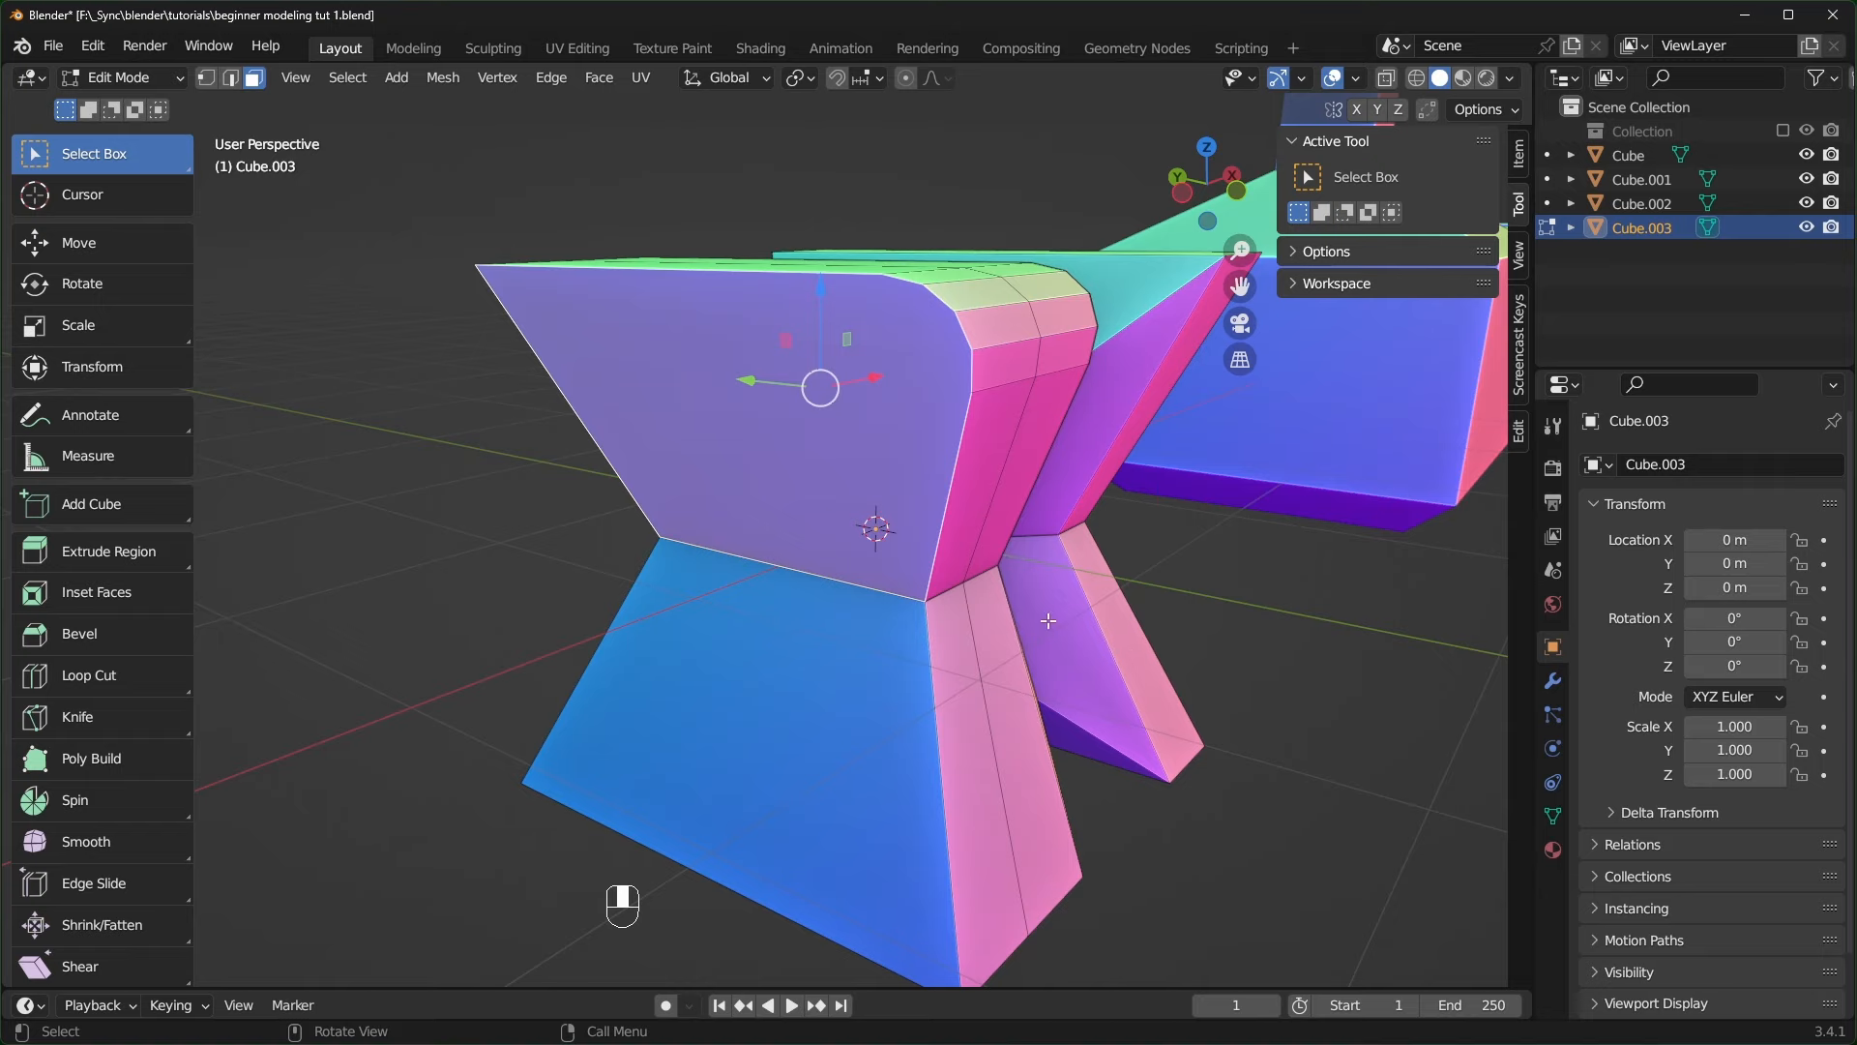
- Undo the face selection and the bevel on the top end edges
key("ctrl+z")
key("ctrl+z")
key("ctrl+z")
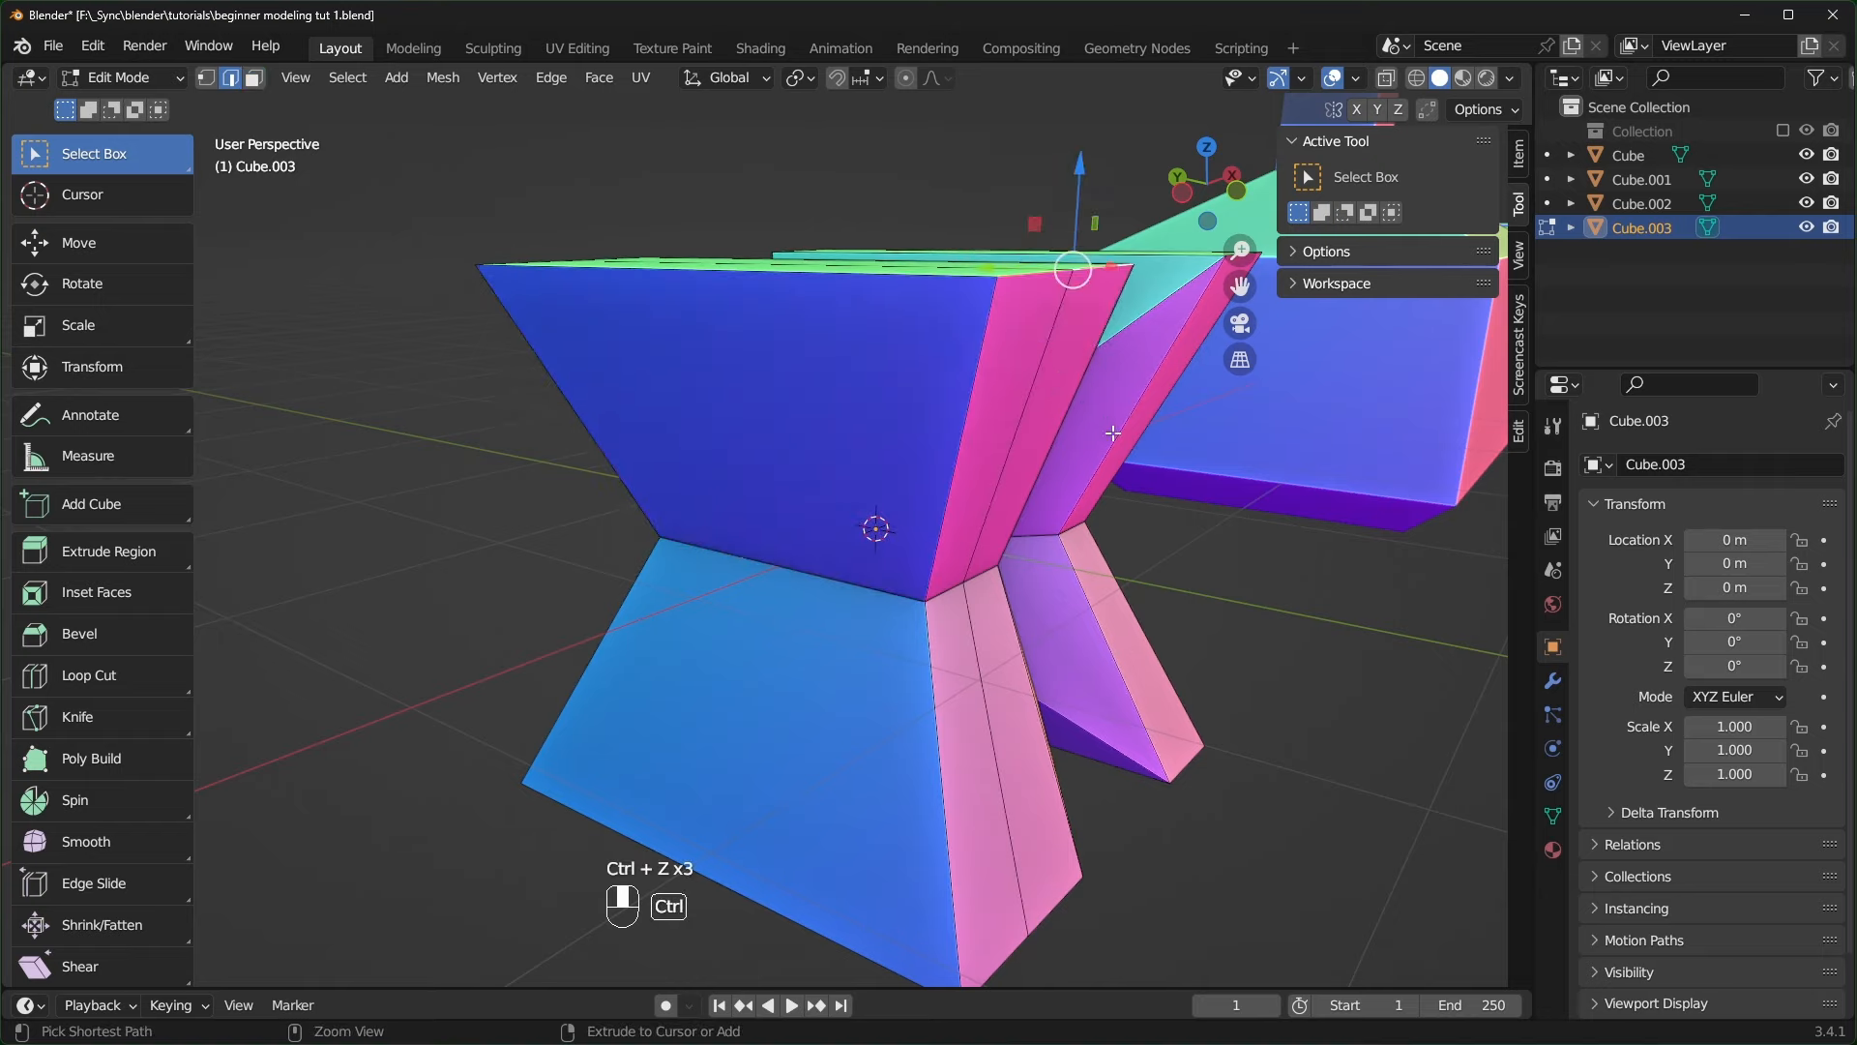
- Add a horizontal loop cut around the lower half, about midway between the waist and the base
middle_click_drag(1112, 432, 977, 815)
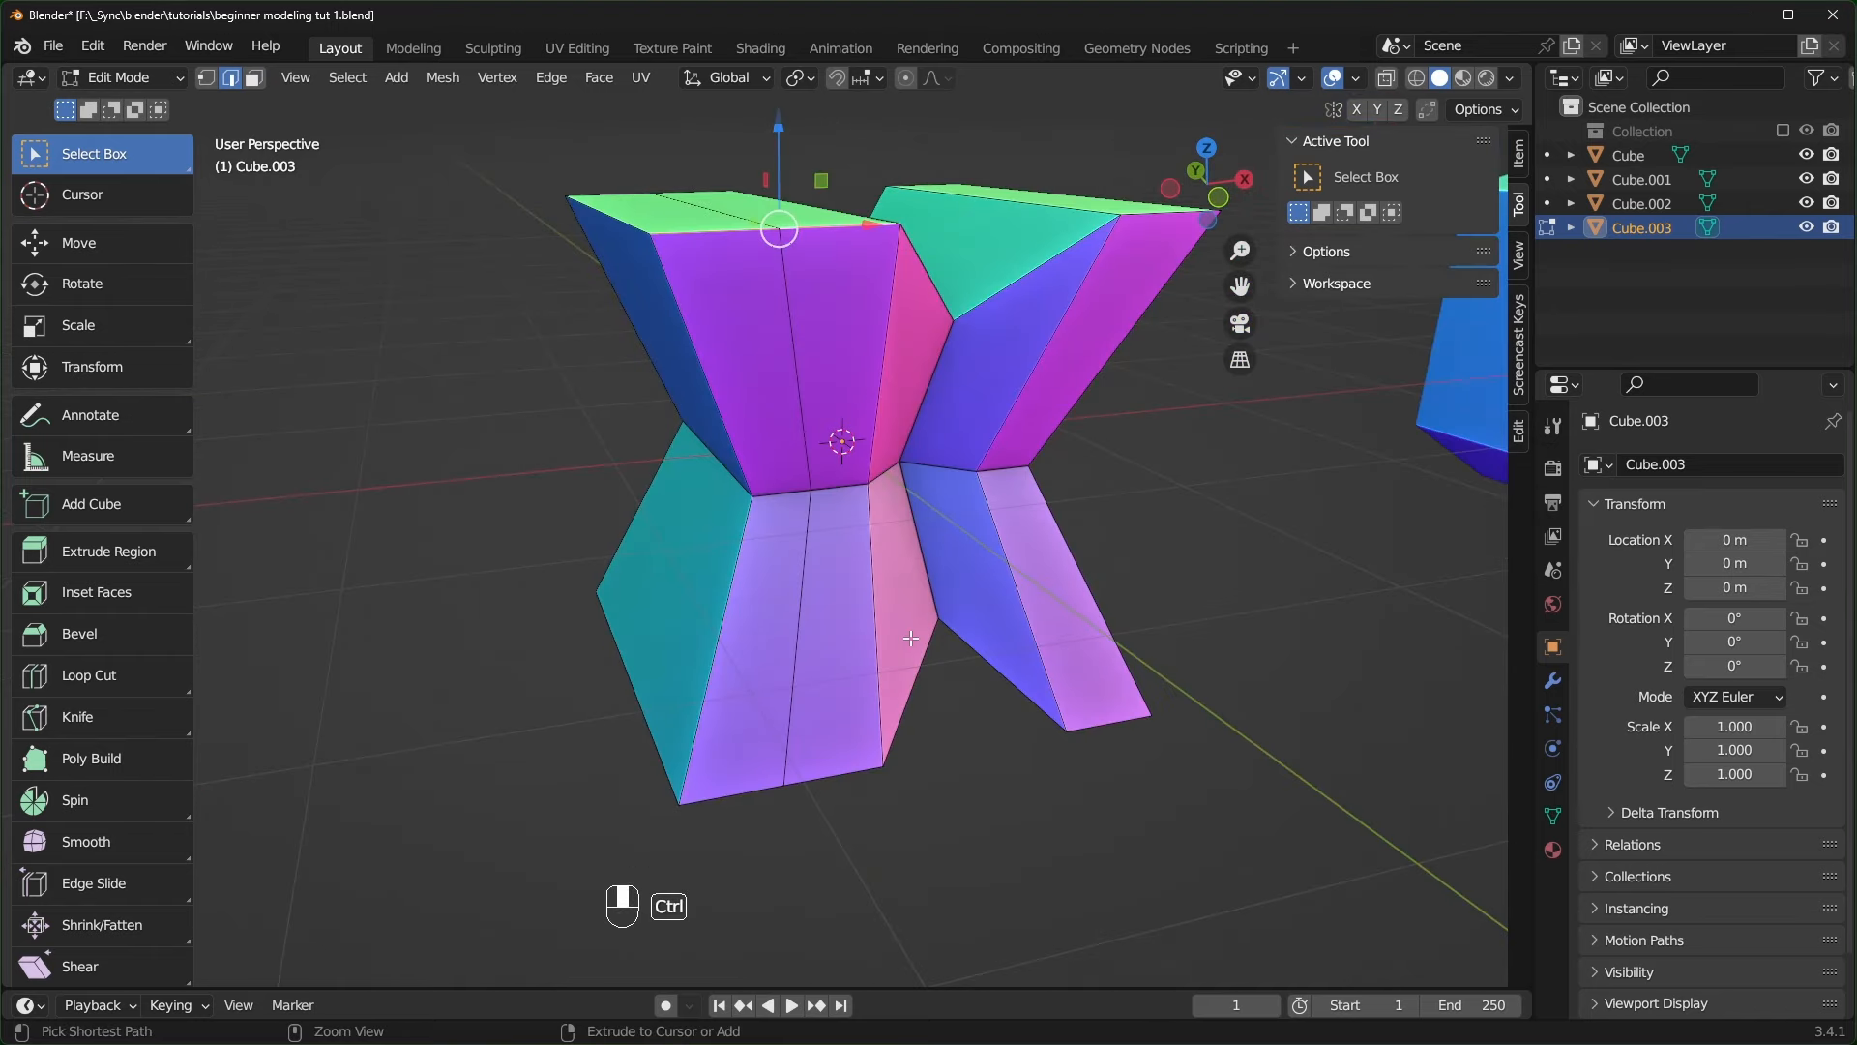
key("ctrl+r")
left_click(855, 611)
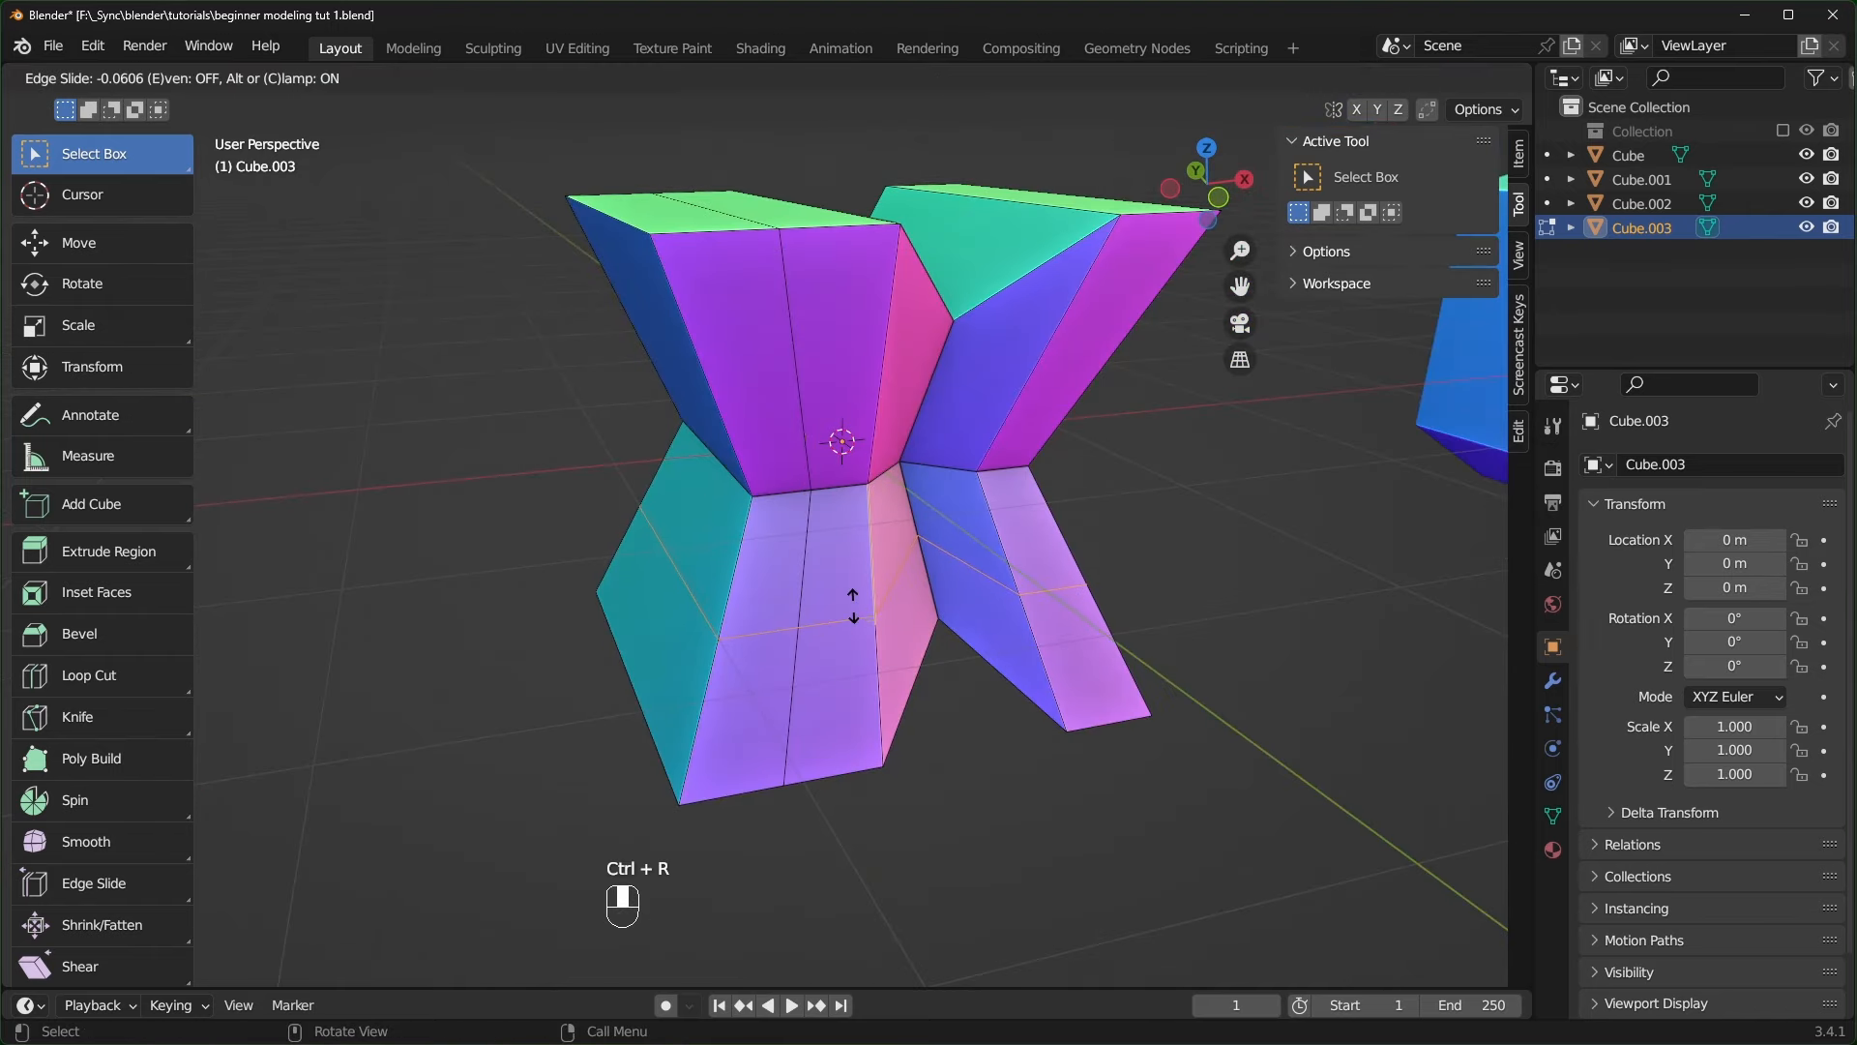
left_click(866, 691)
- Try to move the new edge loop in the lower half freely, off the mesh surface
scroll(812, 760, "up", 4)
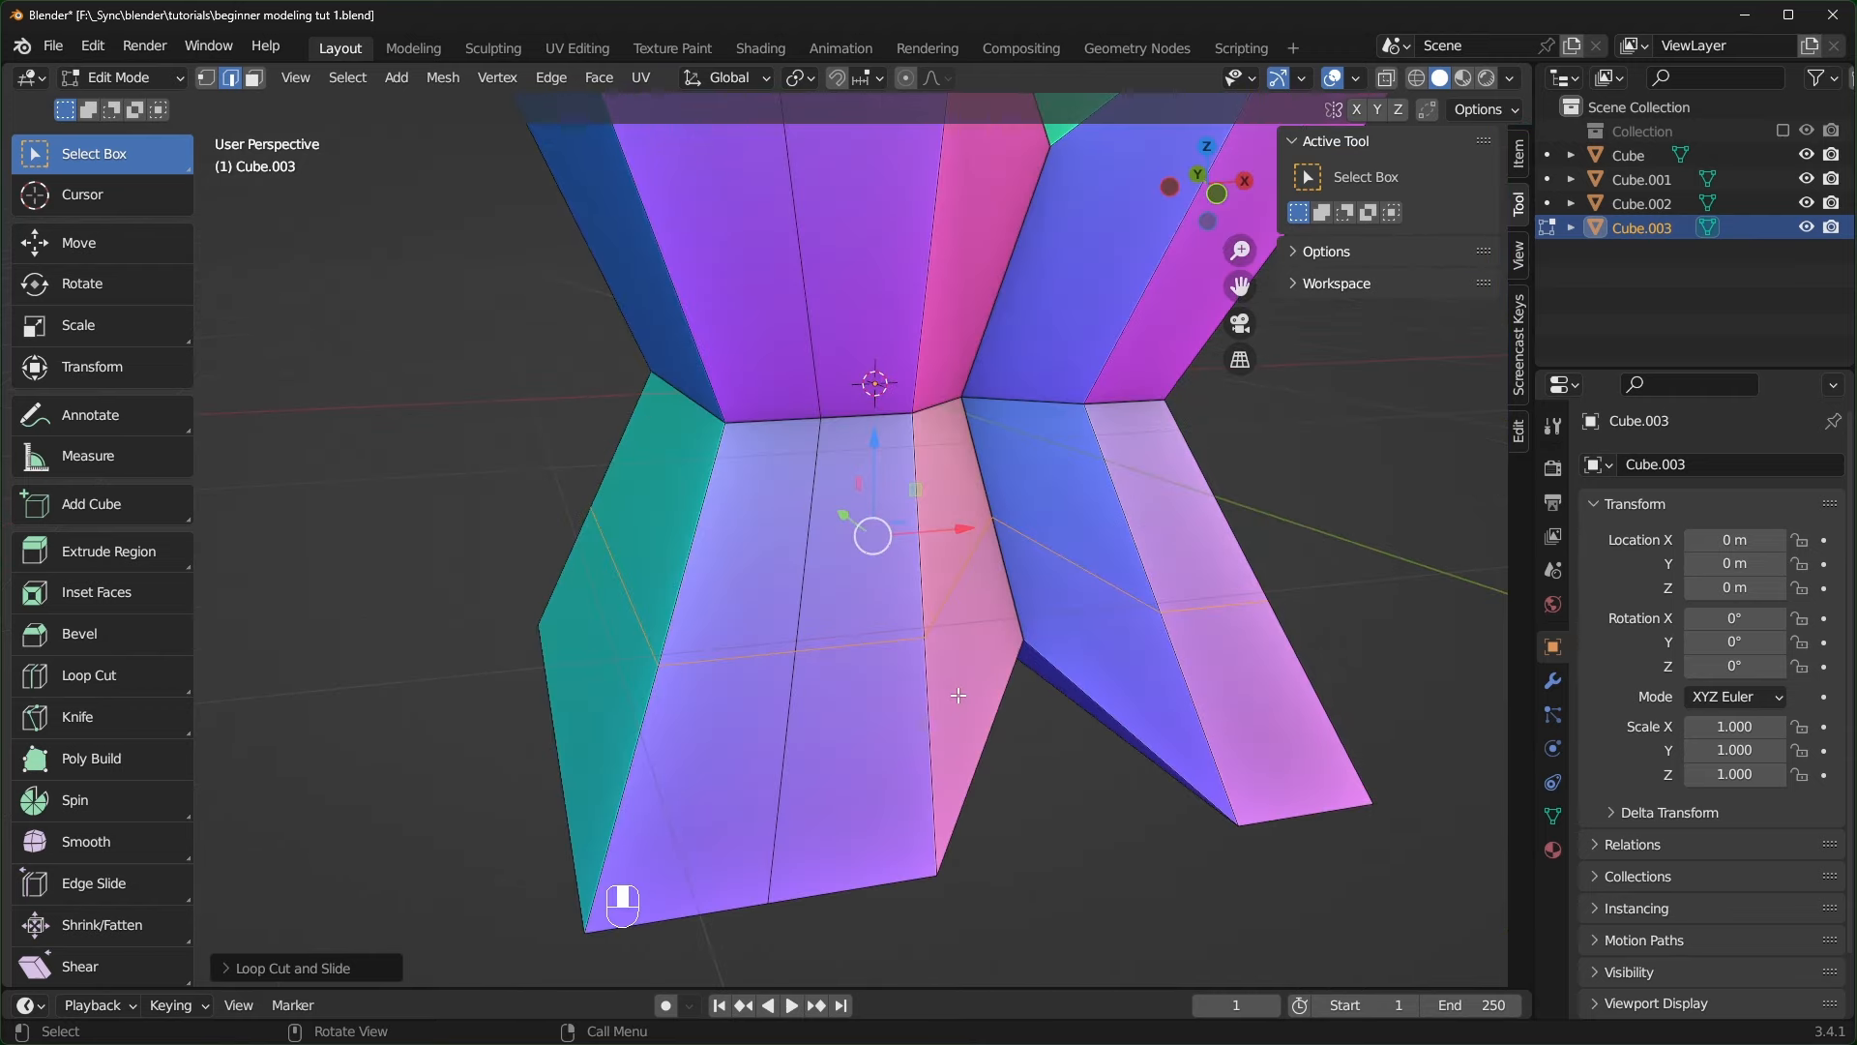
key("g")
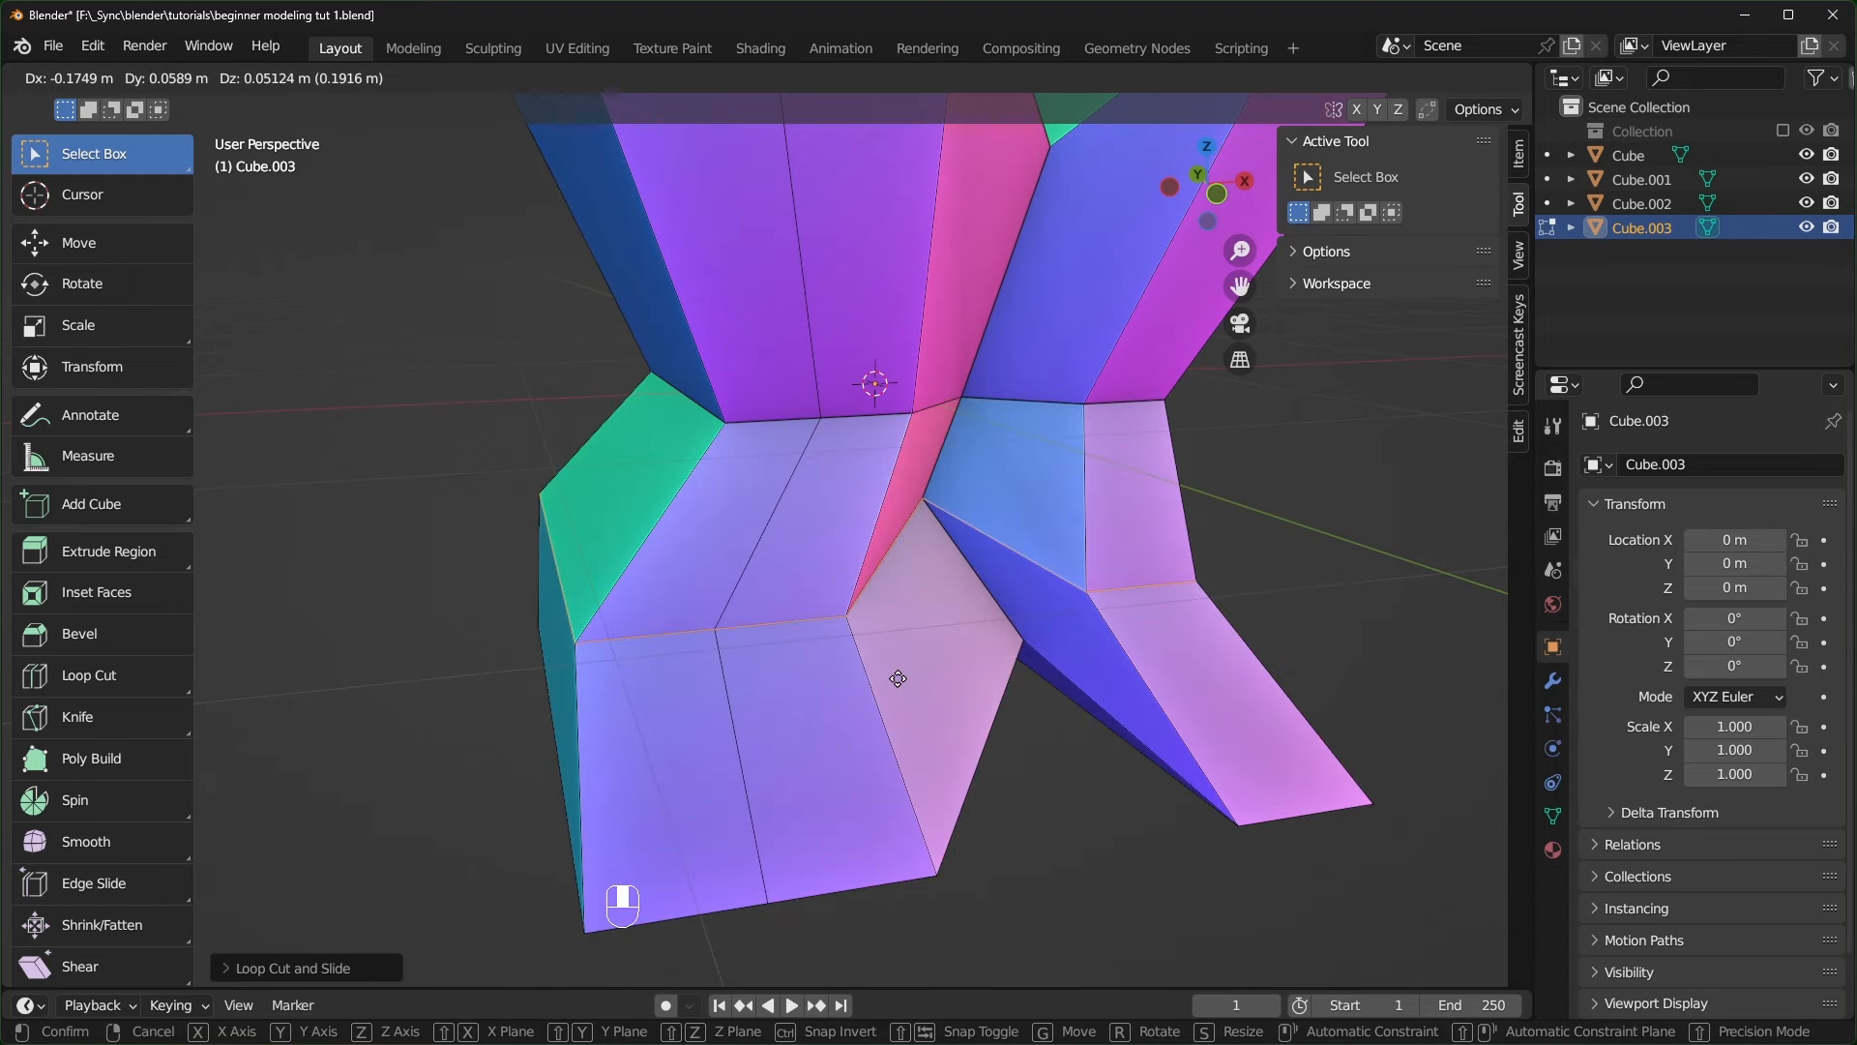
left_click(837, 641)
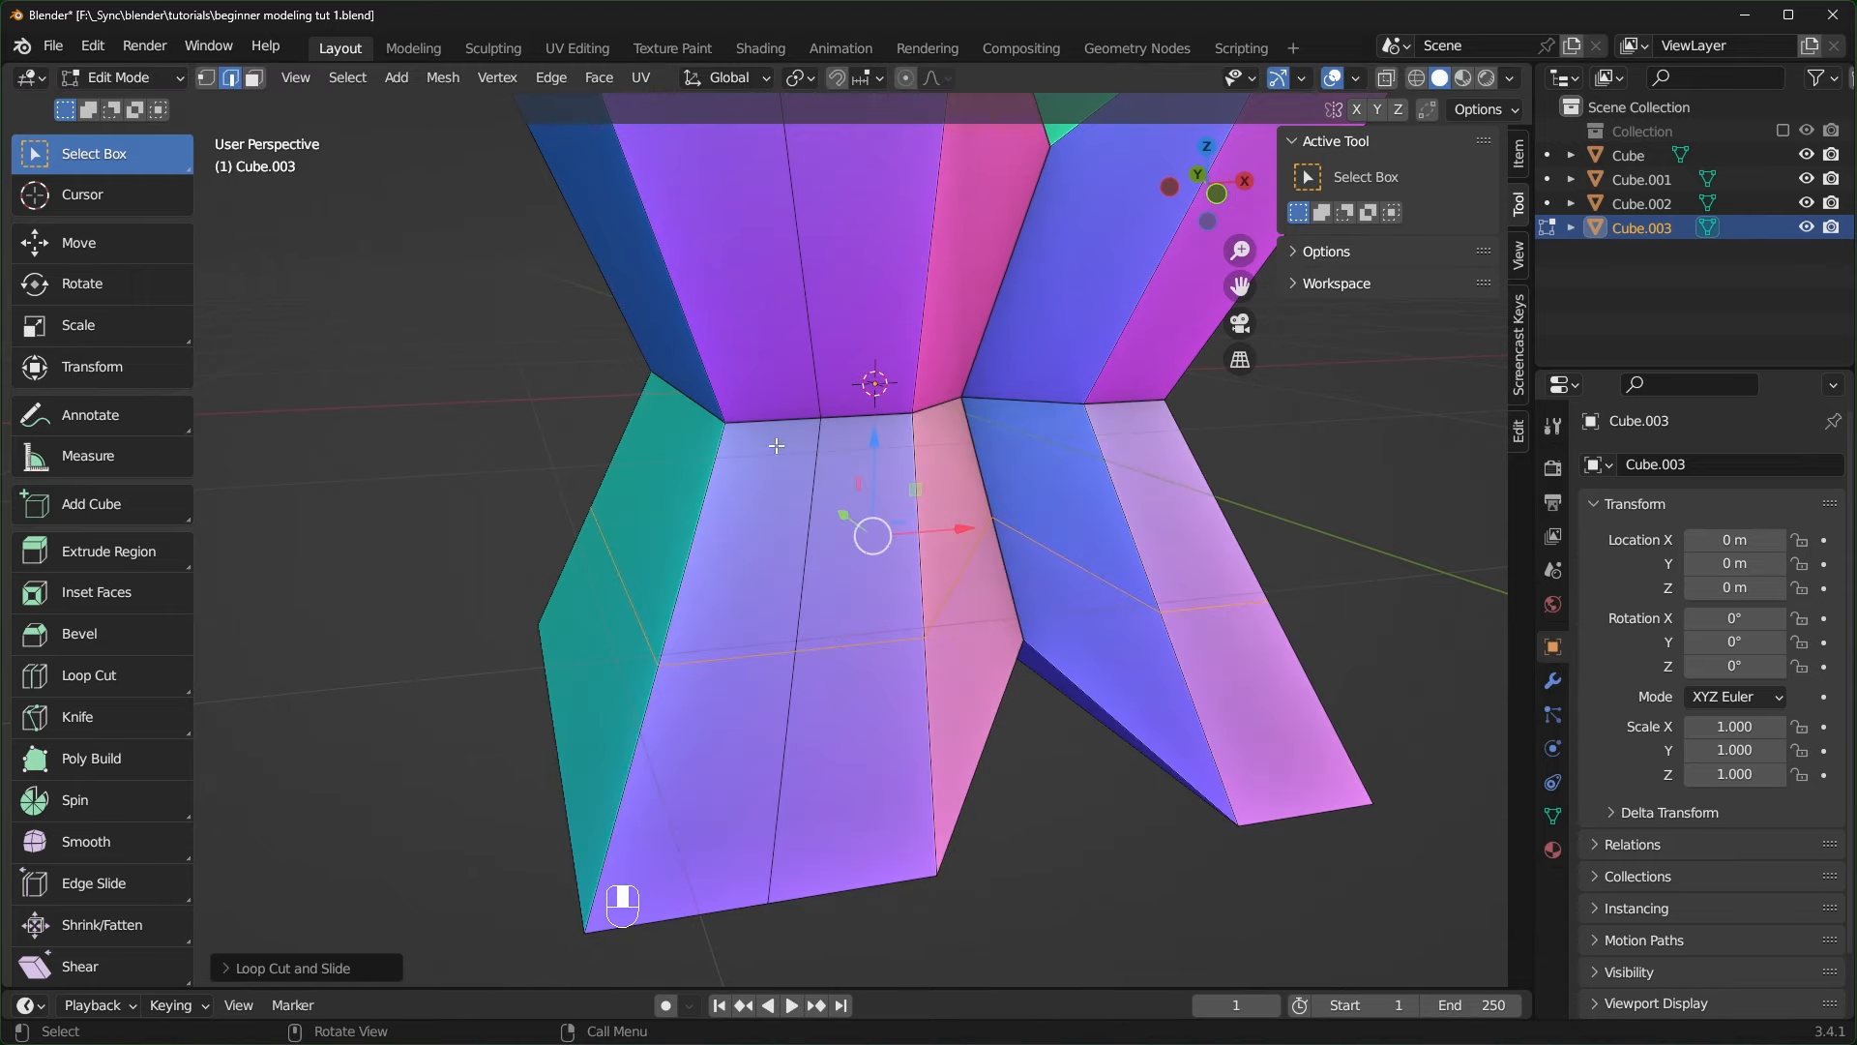
- Edge-slide the selected loop a little upward along its adjoining edges, toward the waist
key("g")
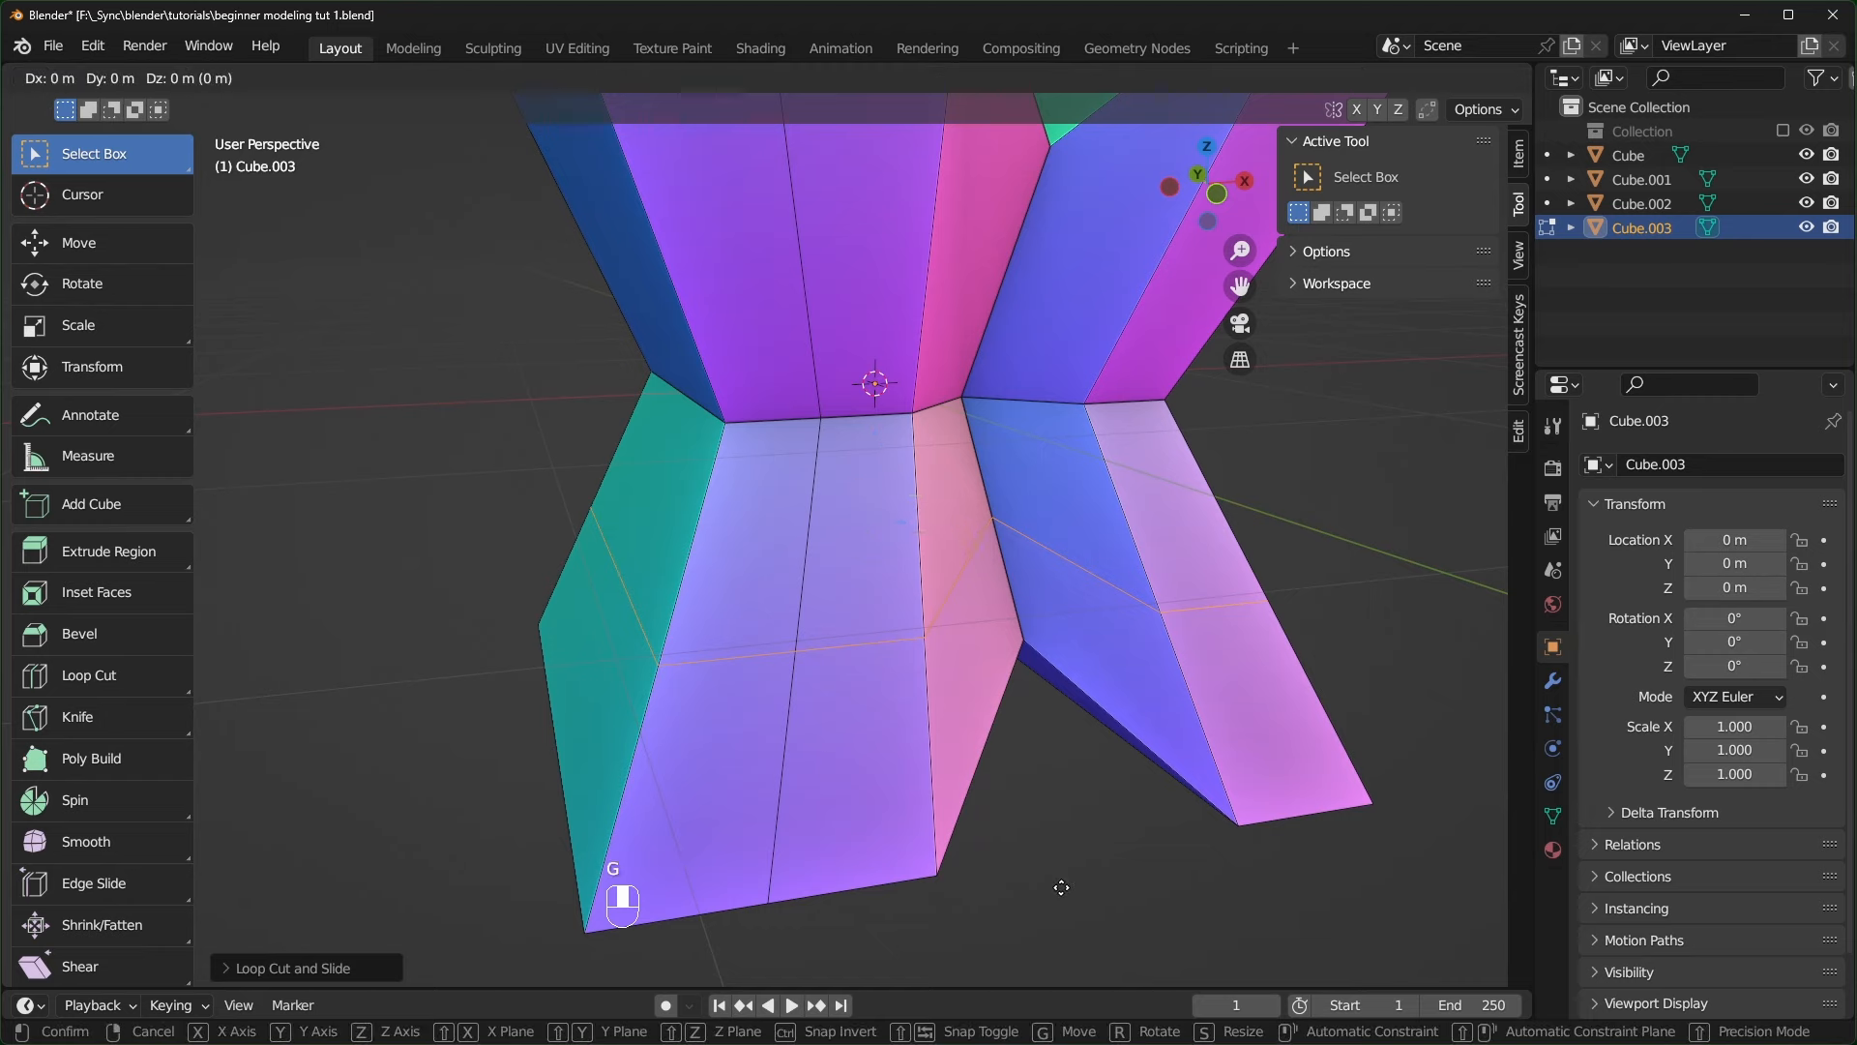
key("g")
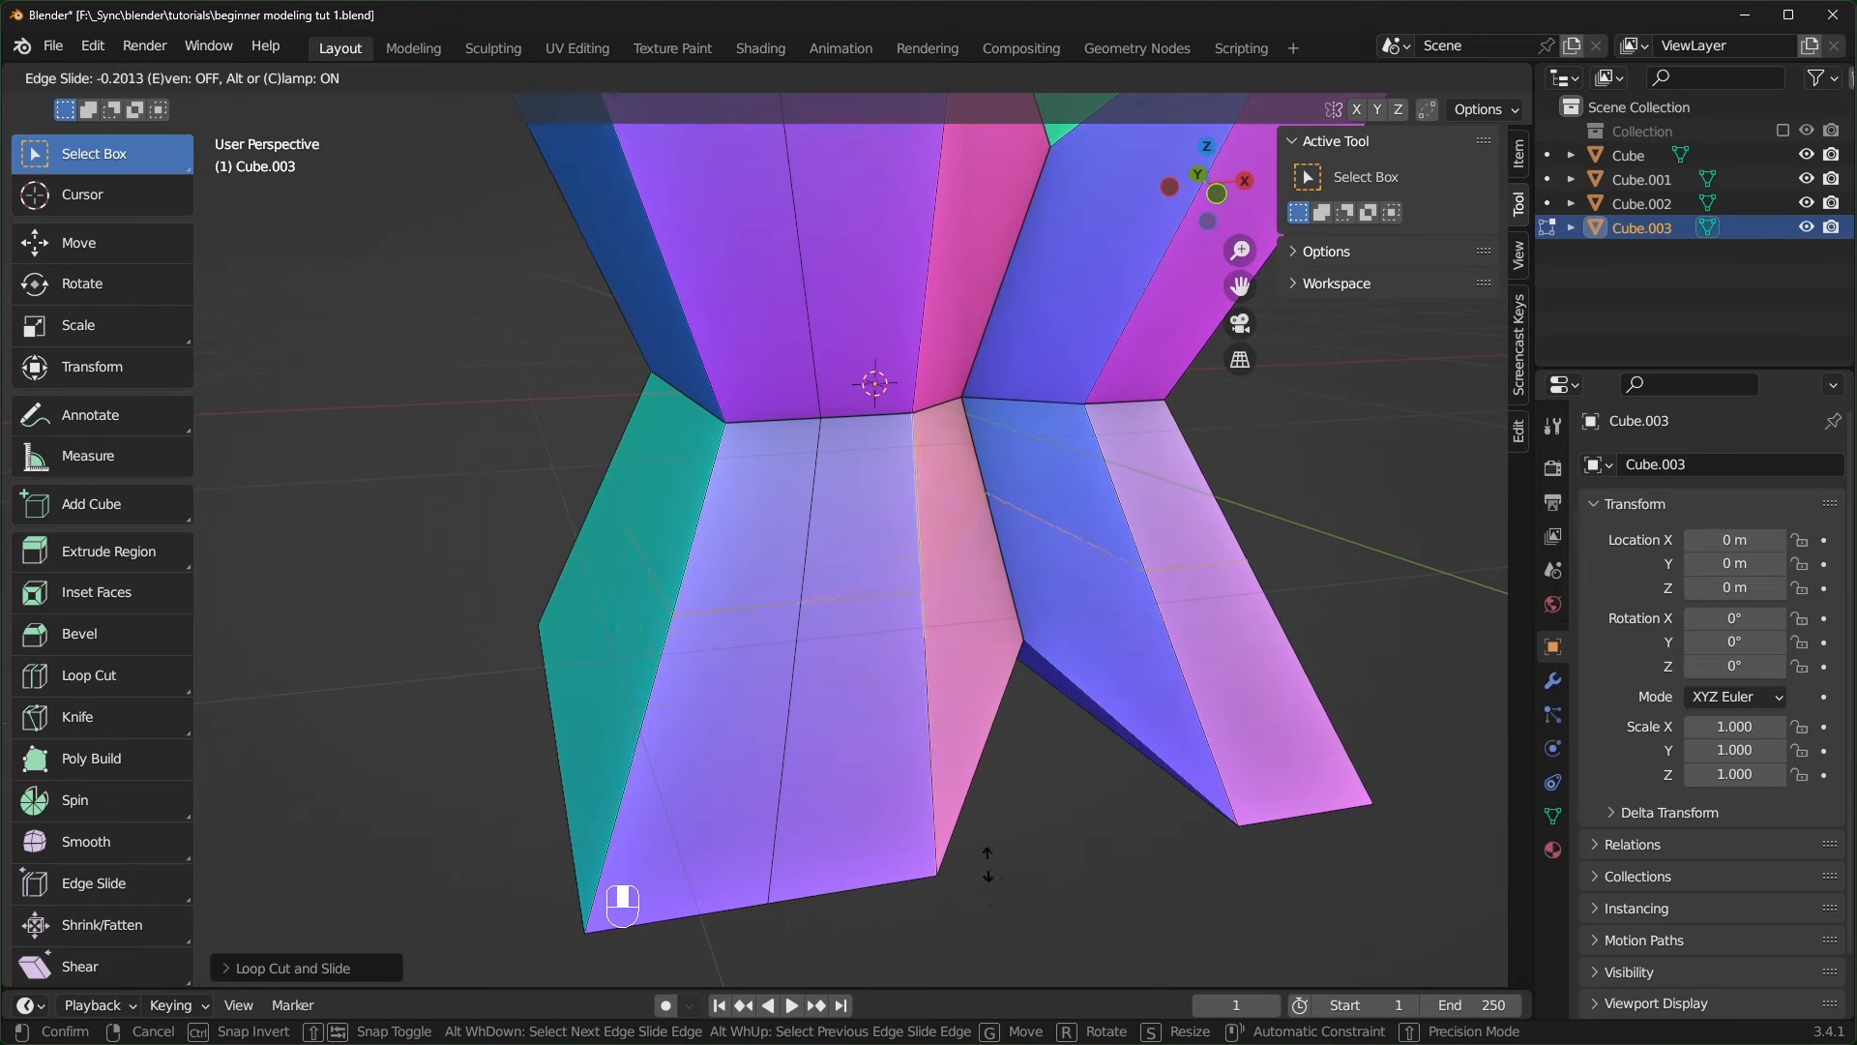
left_click(981, 920)
- Slide the same edge loop slightly back down using the Edge Slide tool
scroll(97, 726, "up", 1)
scroll(97, 725, "down", 1)
scroll(97, 725, "up", 1)
scroll(97, 735, "down", 4)
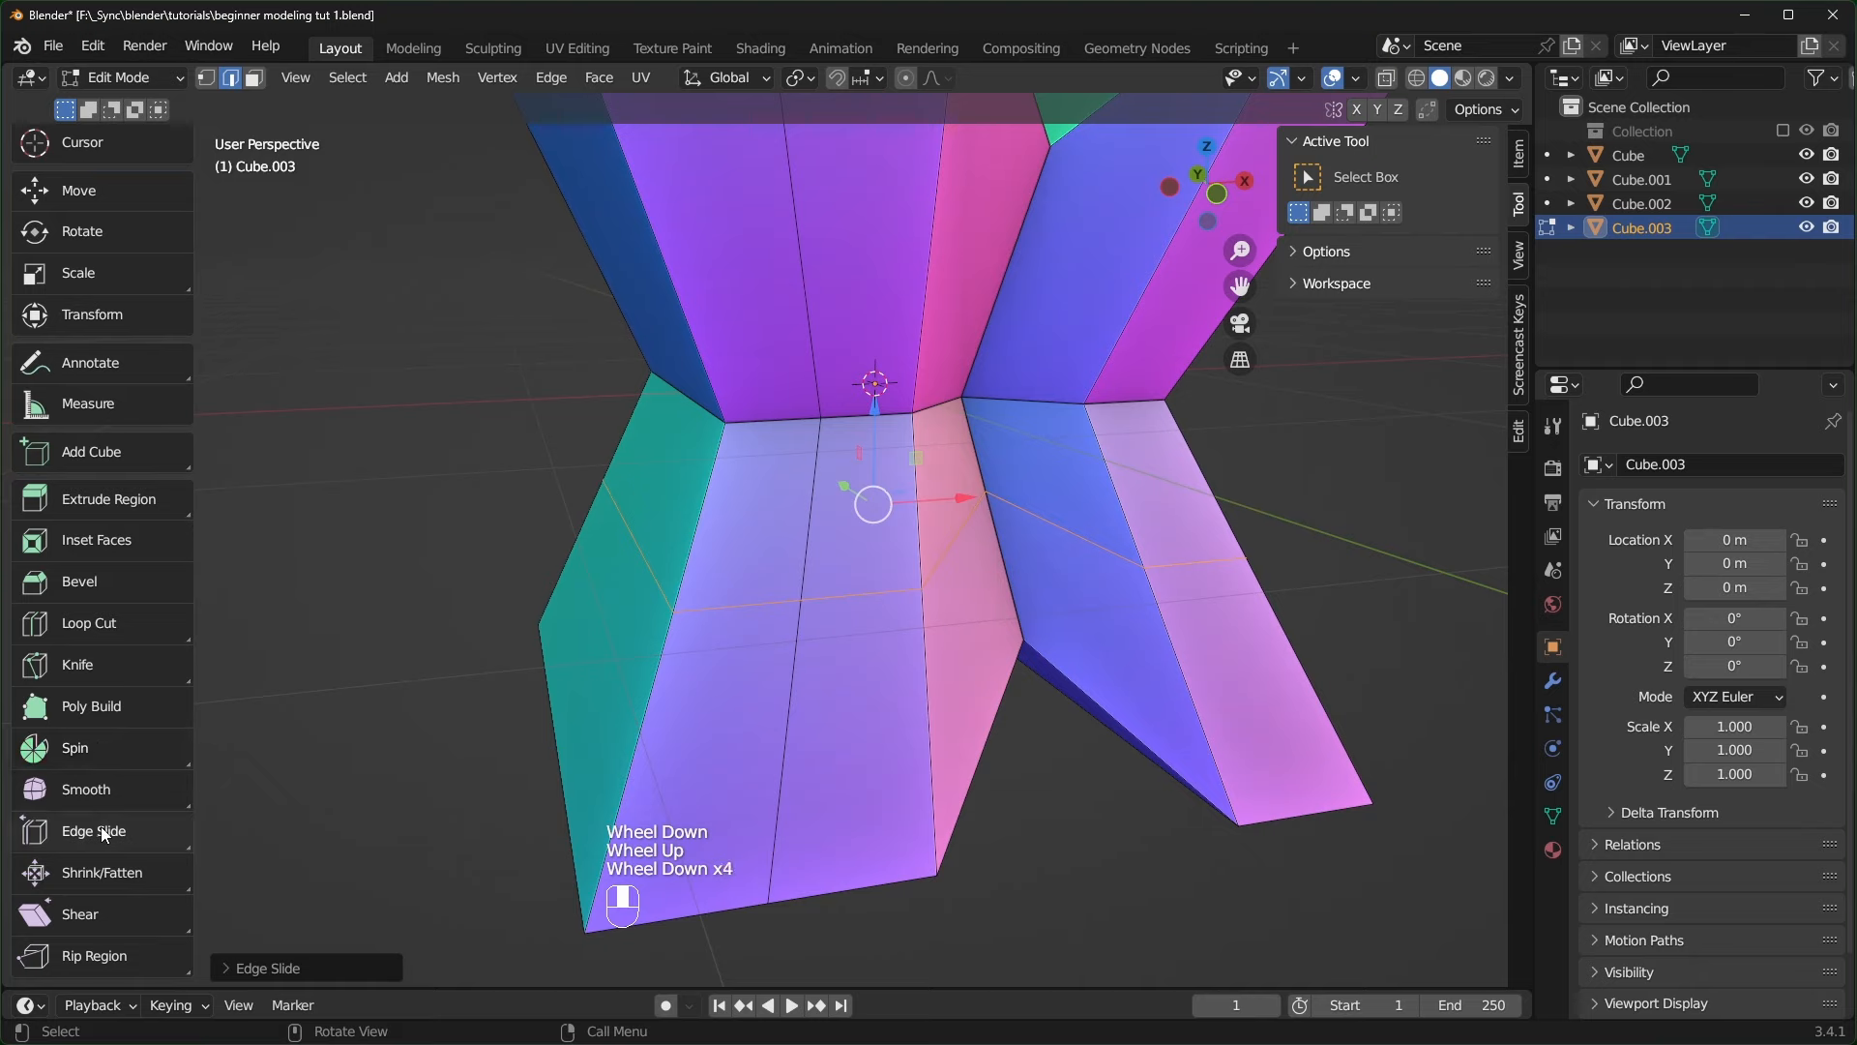
left_click(124, 833)
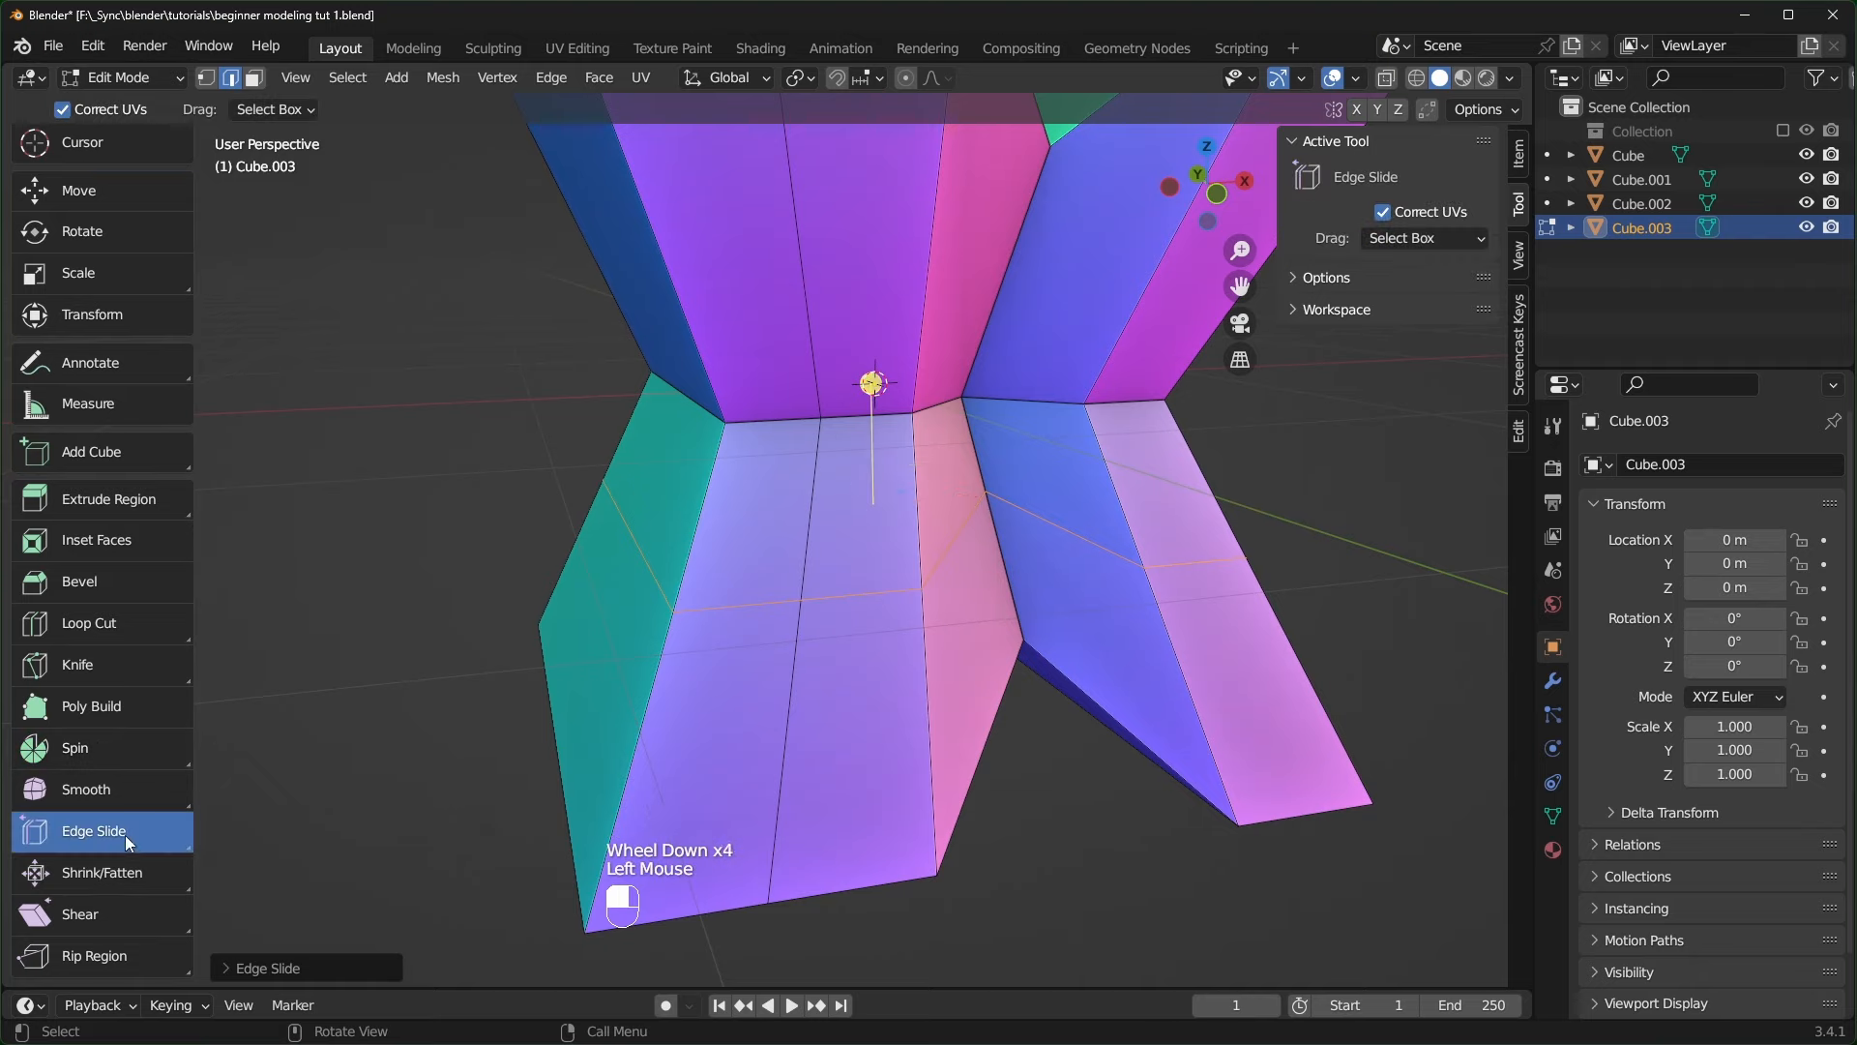
left_click_drag(868, 414, 870, 385)
- Add parallel edge loops above and below the selected loop with Offset Edge Loop Cut
left_click(106, 677)
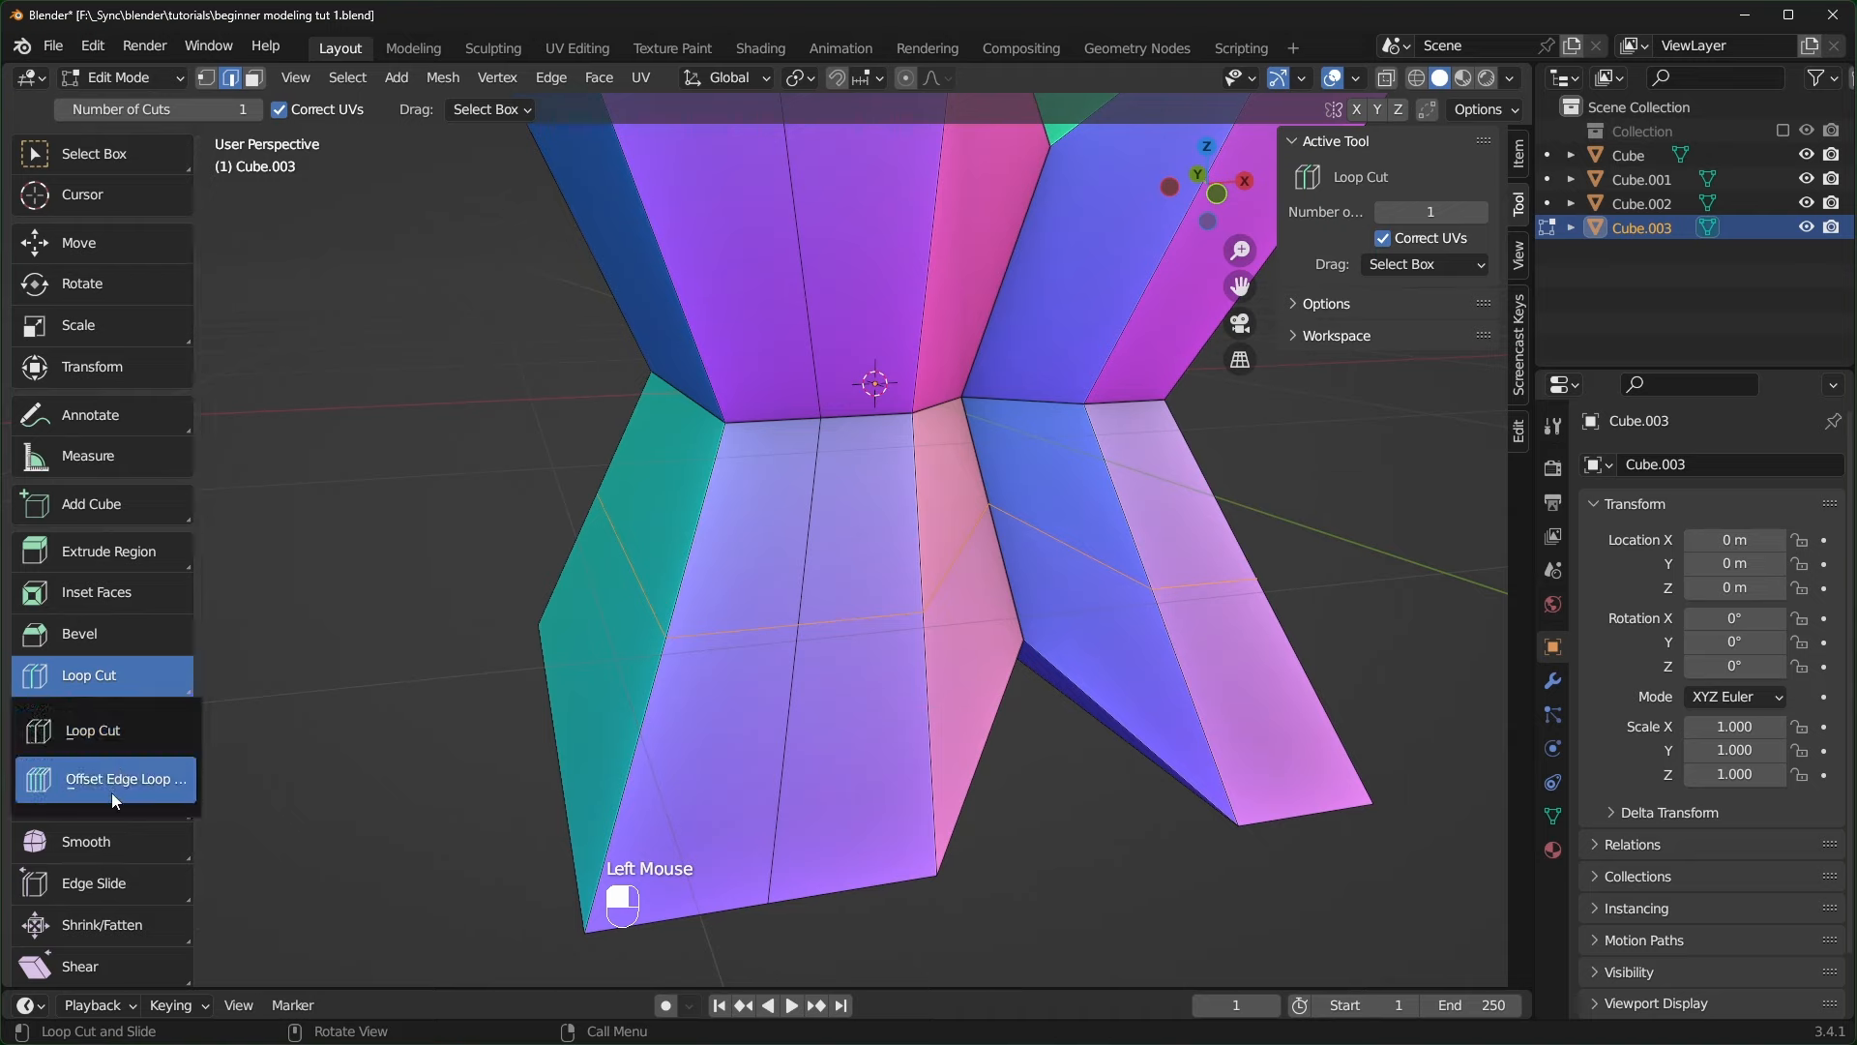
left_click(122, 793)
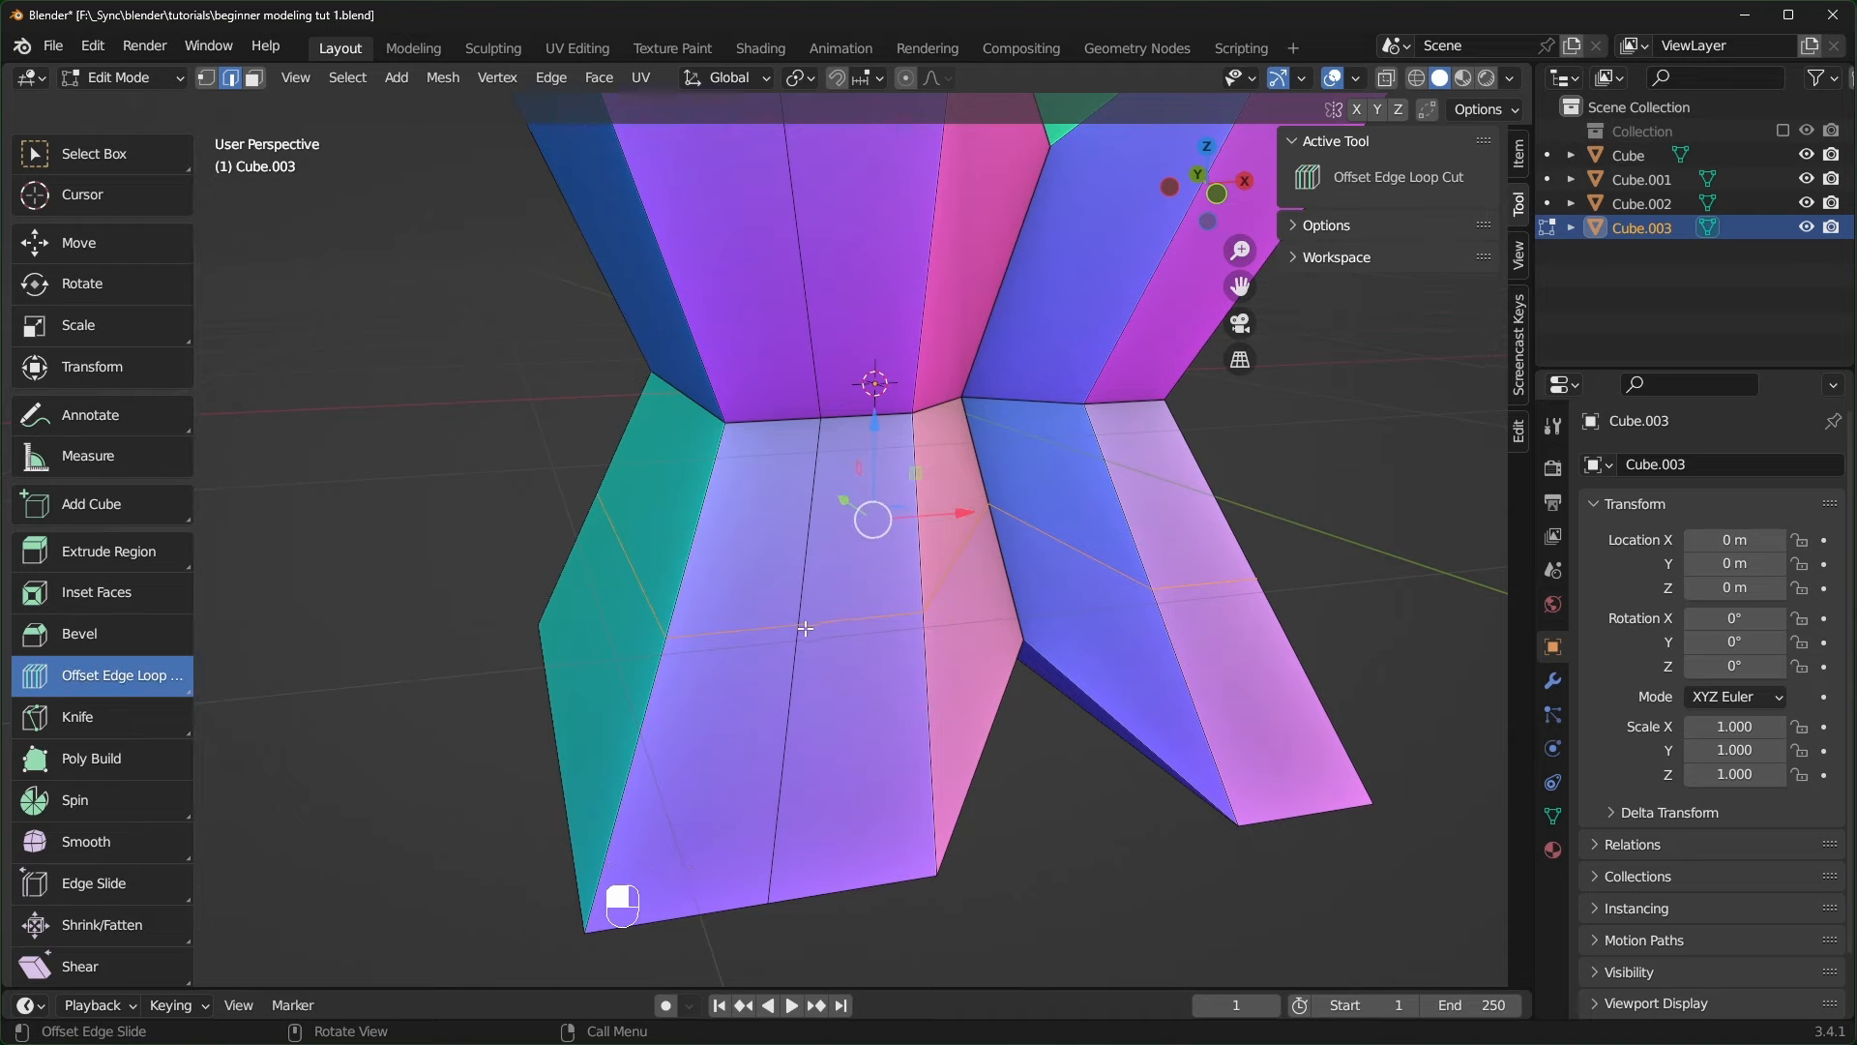
left_click_drag(808, 640, 858, 684)
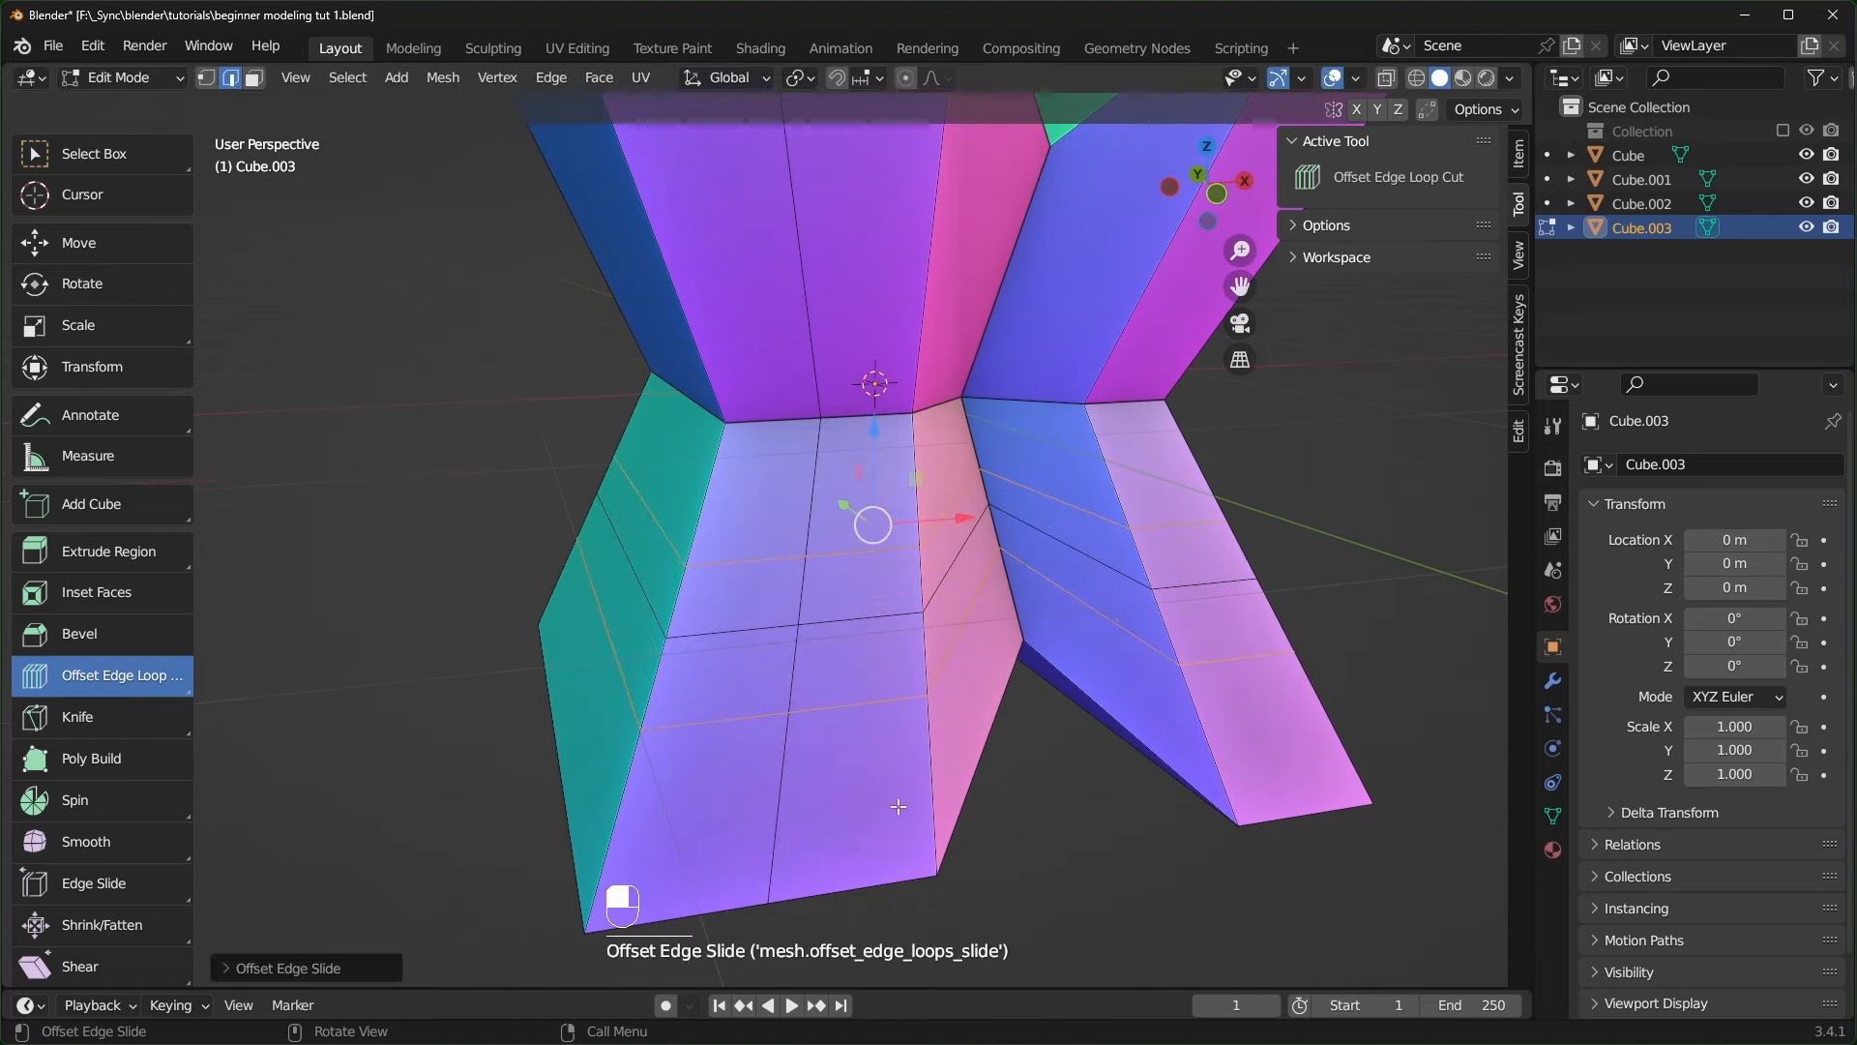
scroll(858, 683, "down", 2)
middle_click_drag(858, 684, 851, 677)
- Return to Object Mode with Select Box active and move the X-shaped object along the X axis to 18.526 m
left_click(131, 155)
scroll(770, 615, "down", 2)
key("Tab")
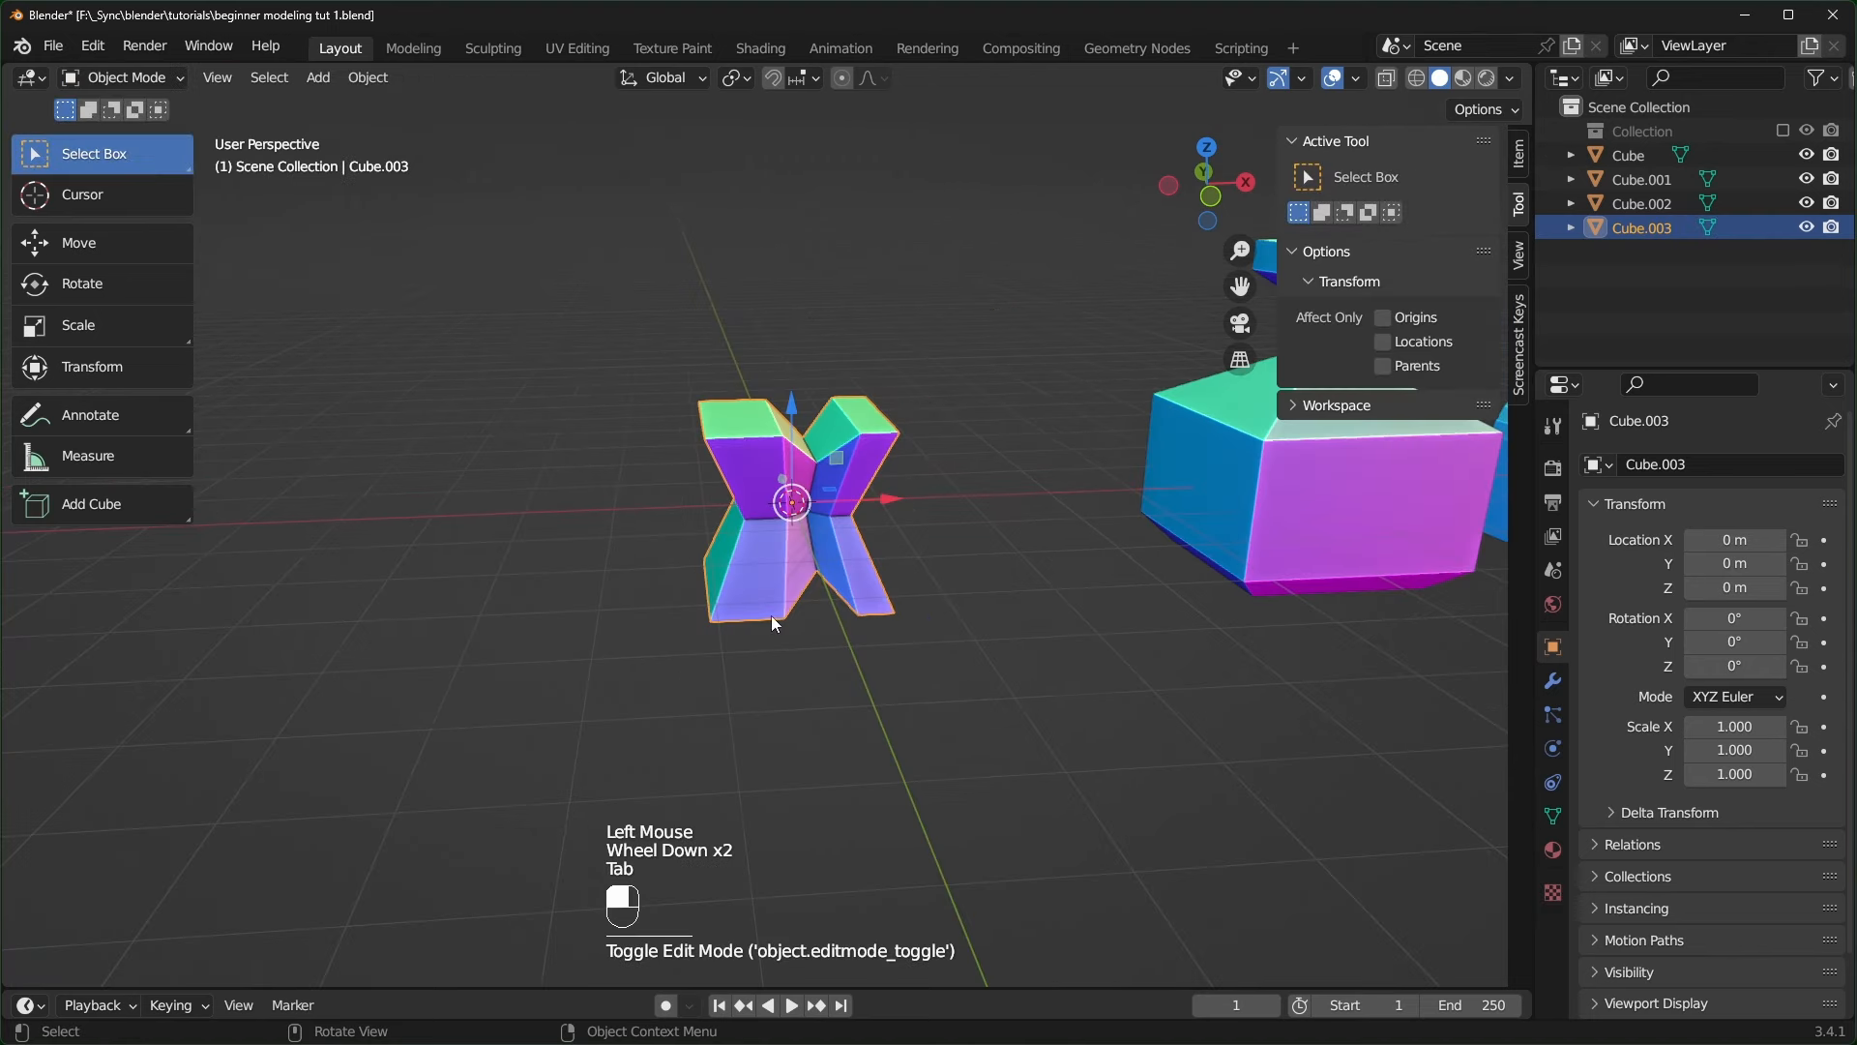
middle_click_drag(770, 615, 809, 531)
scroll(841, 532, "down", 2)
left_click_drag(801, 520, 391, 605)
scroll(391, 606, "down", 1, "shift")
middle_click_drag(793, 696, 845, 735)
scroll(845, 735, "up", 1)
- Add a new cube mesh at the world origin and enter Edit Mode on it
key("shift+a")
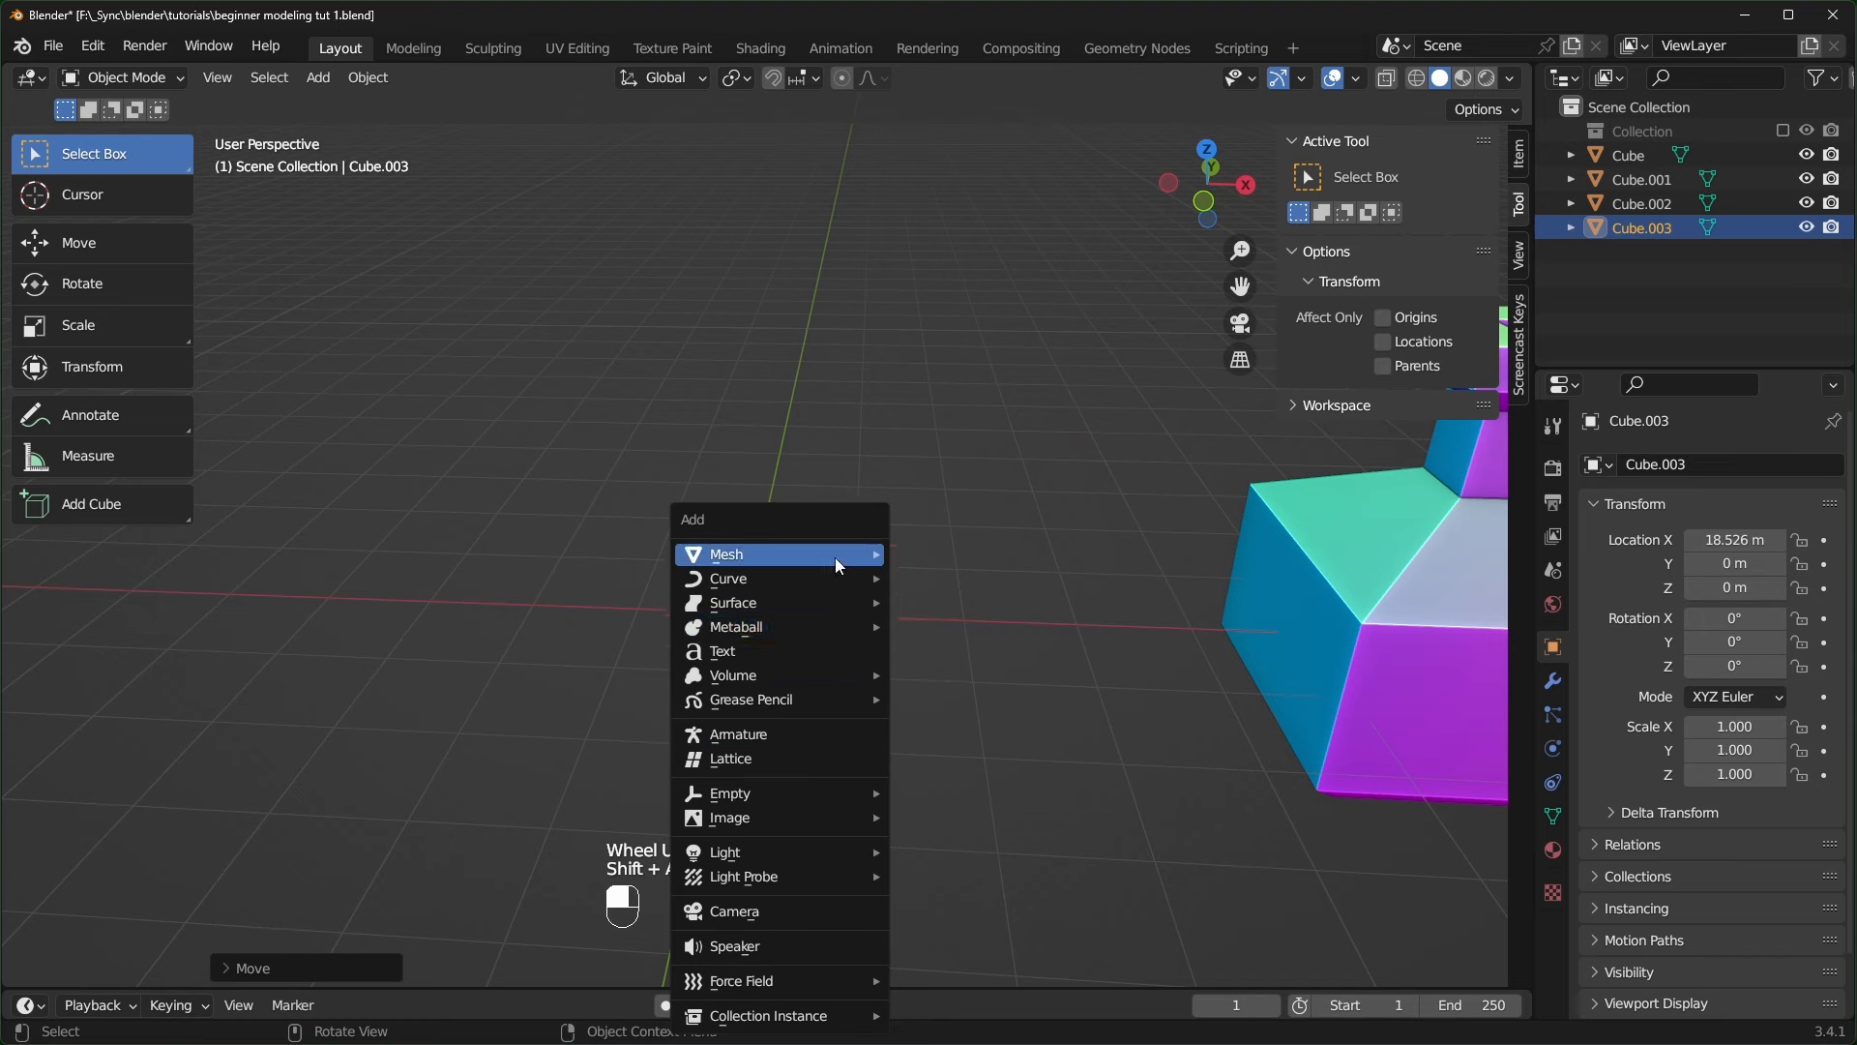
mouse_move(833, 558)
left_click(861, 670)
key("Tab")
- Cut a rough C-shaped outline into the cube's front face with the Knife tool, starting from the top edge
left_click(161, 716)
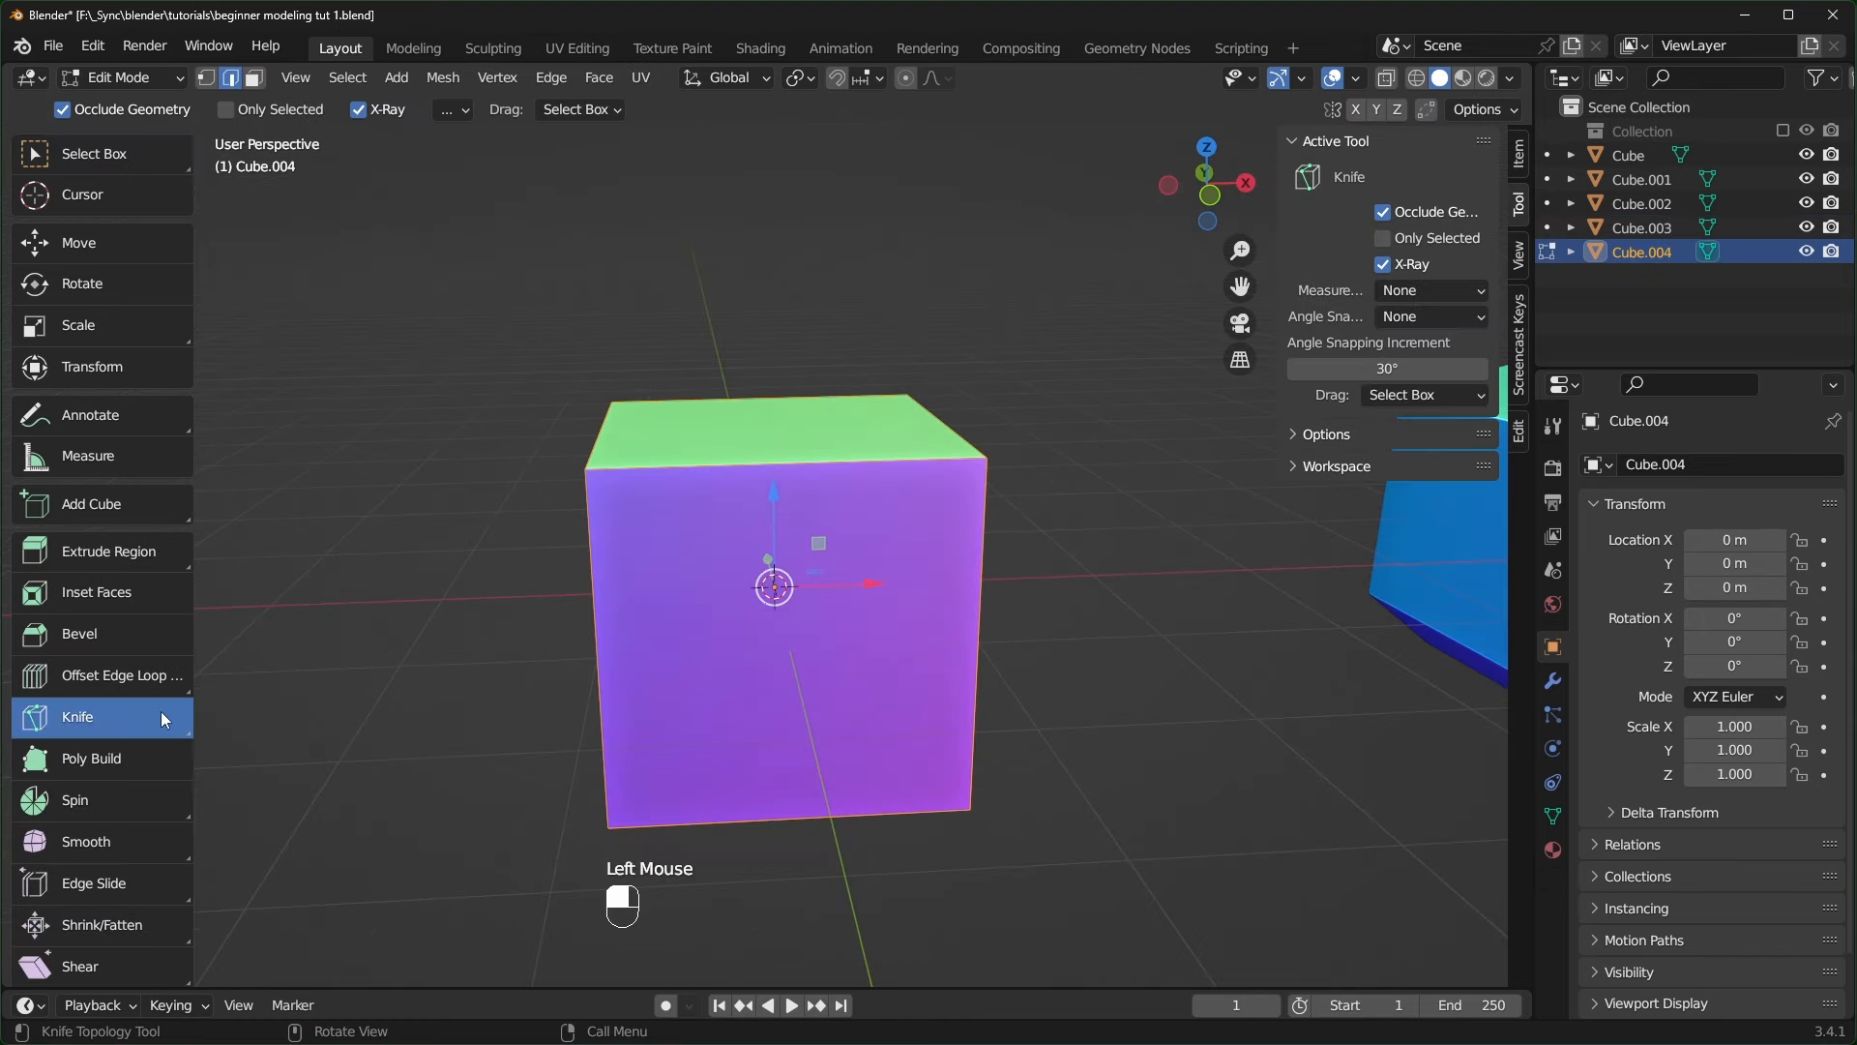
left_click(747, 464)
left_click(670, 521)
left_click(656, 582)
left_click(669, 664)
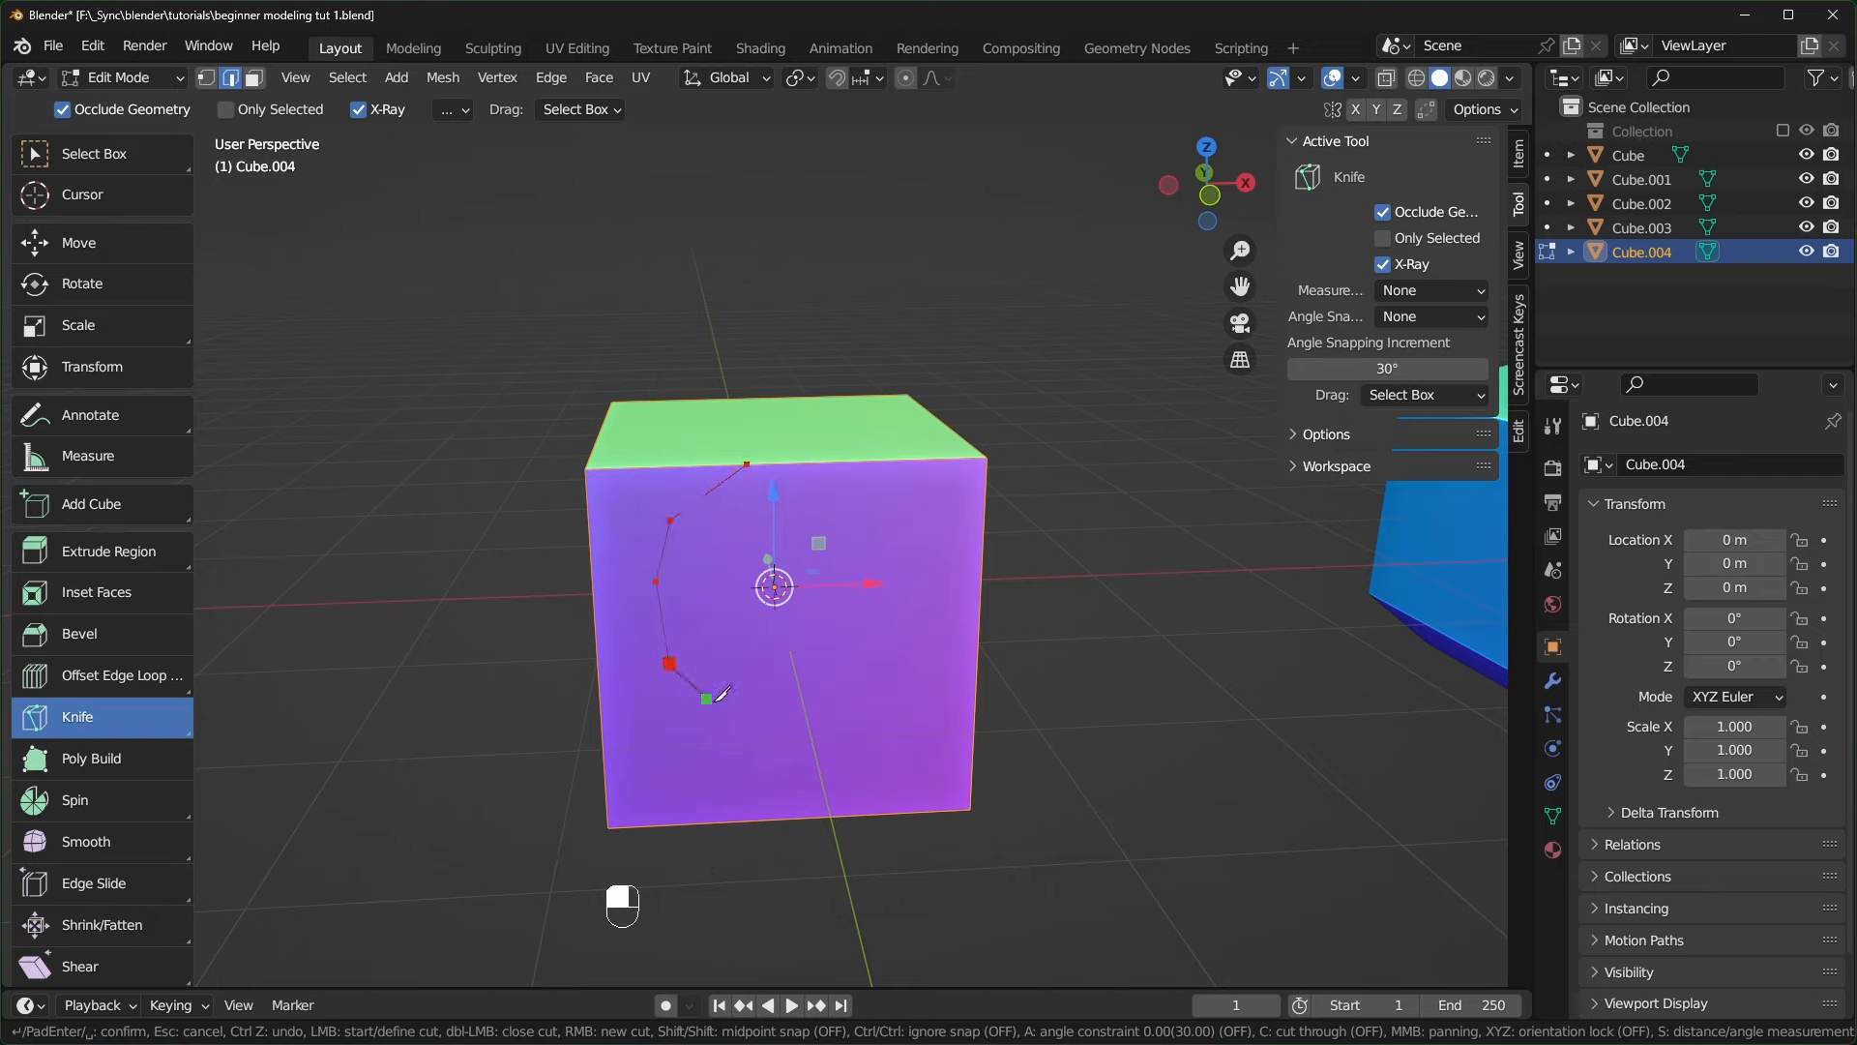
left_click(837, 640)
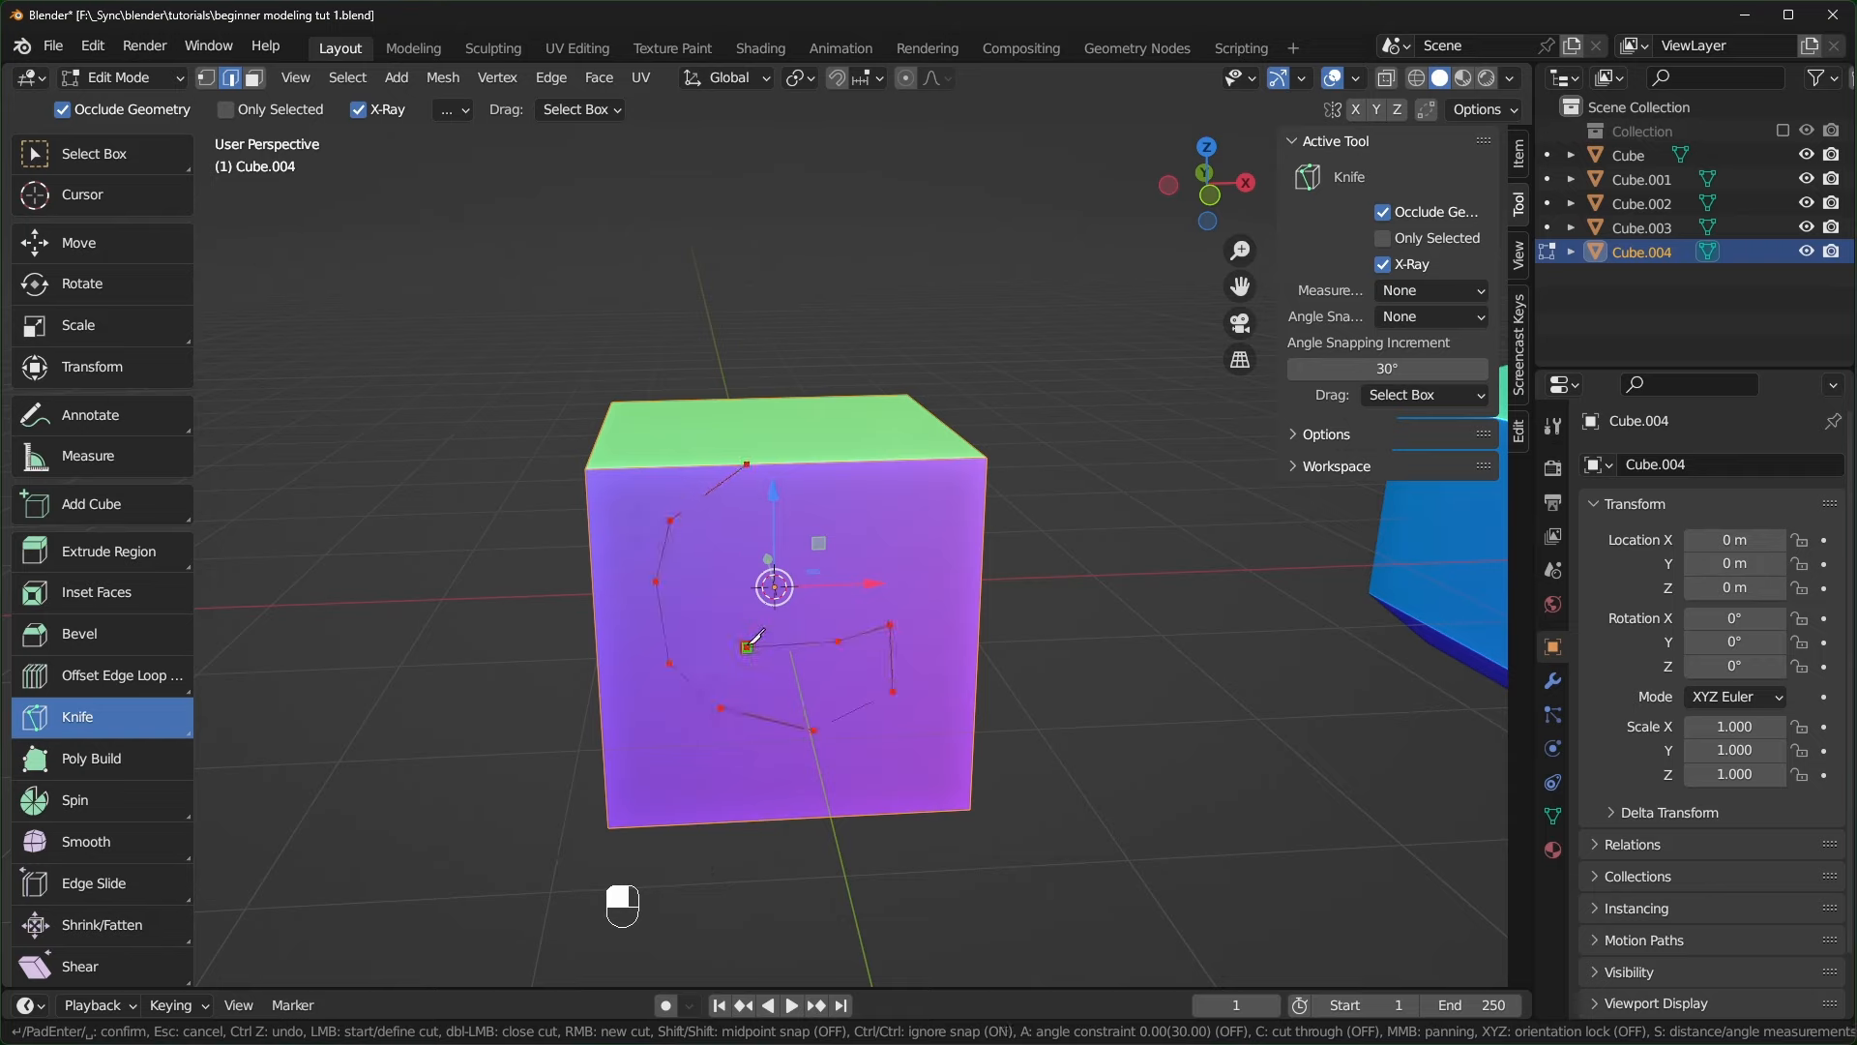
left_click(747, 646)
left_click(710, 604)
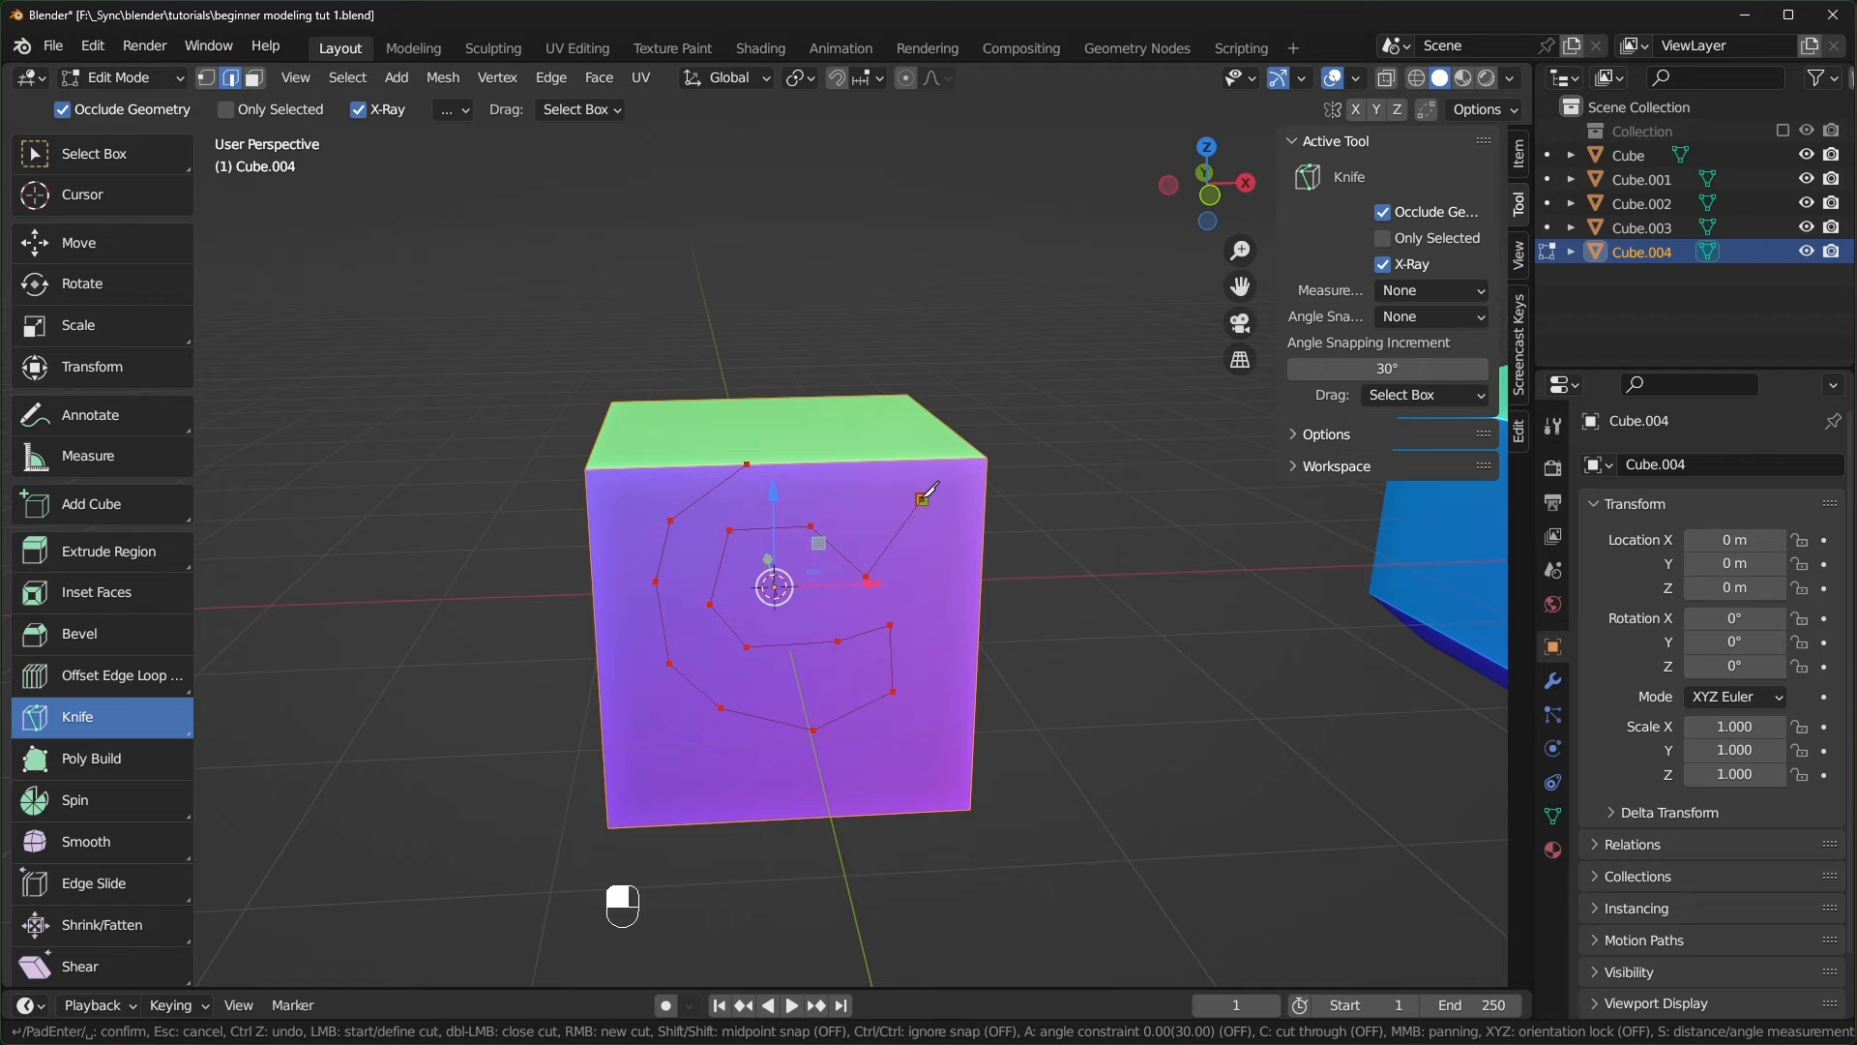
key("Return")
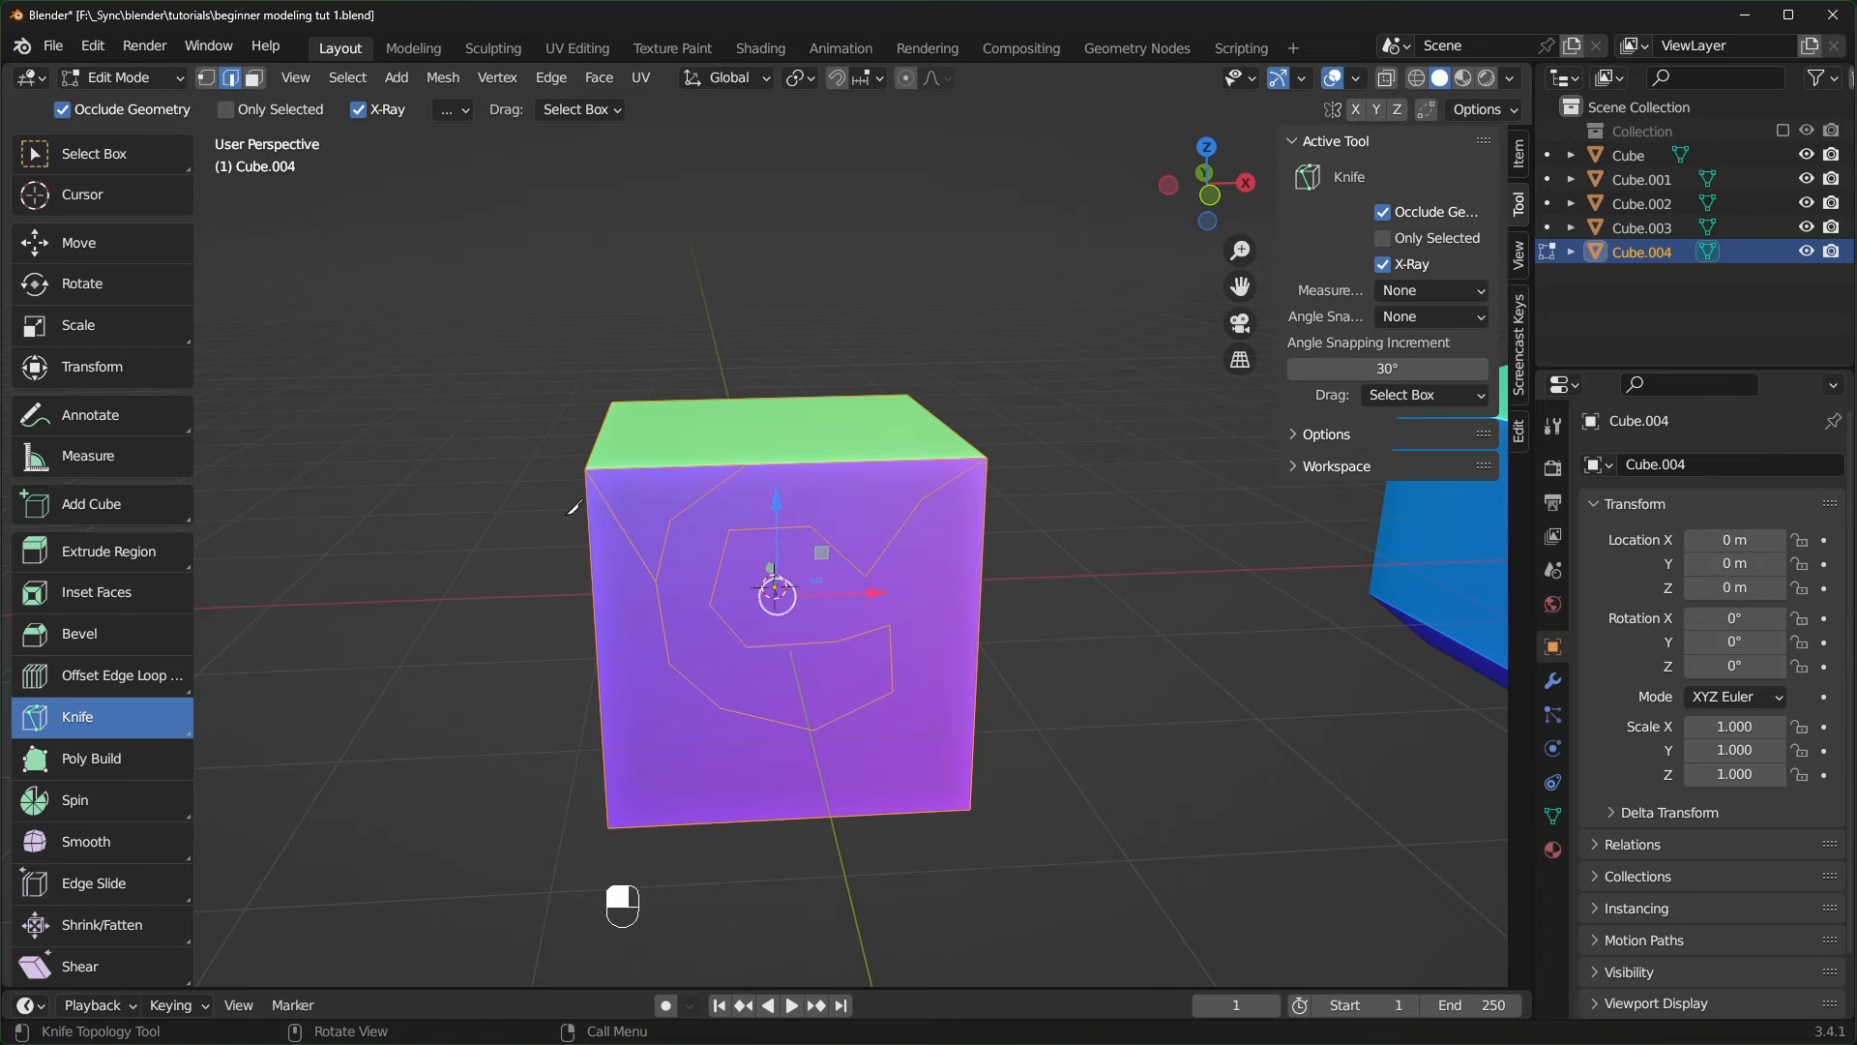
- Switch to face selection with Select Box and select the C-shaped face enclosed by the knife cut
left_click(254, 78)
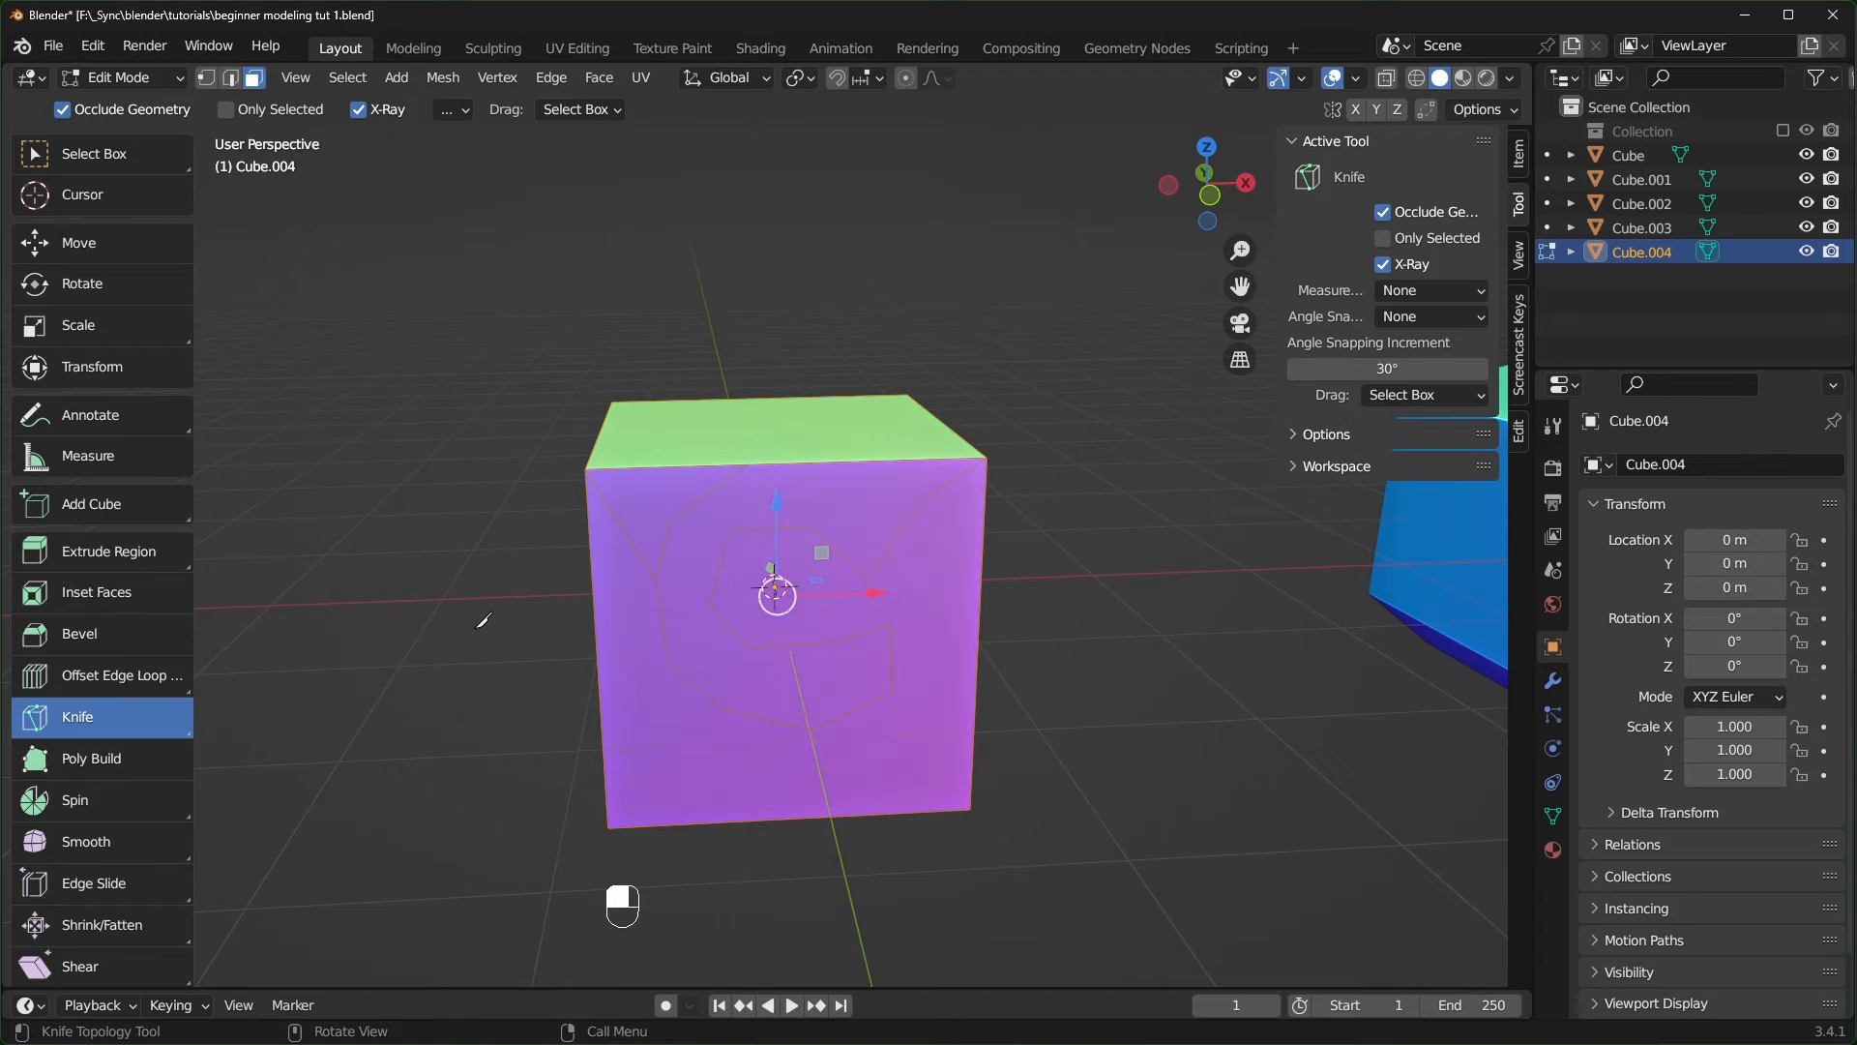
key("w")
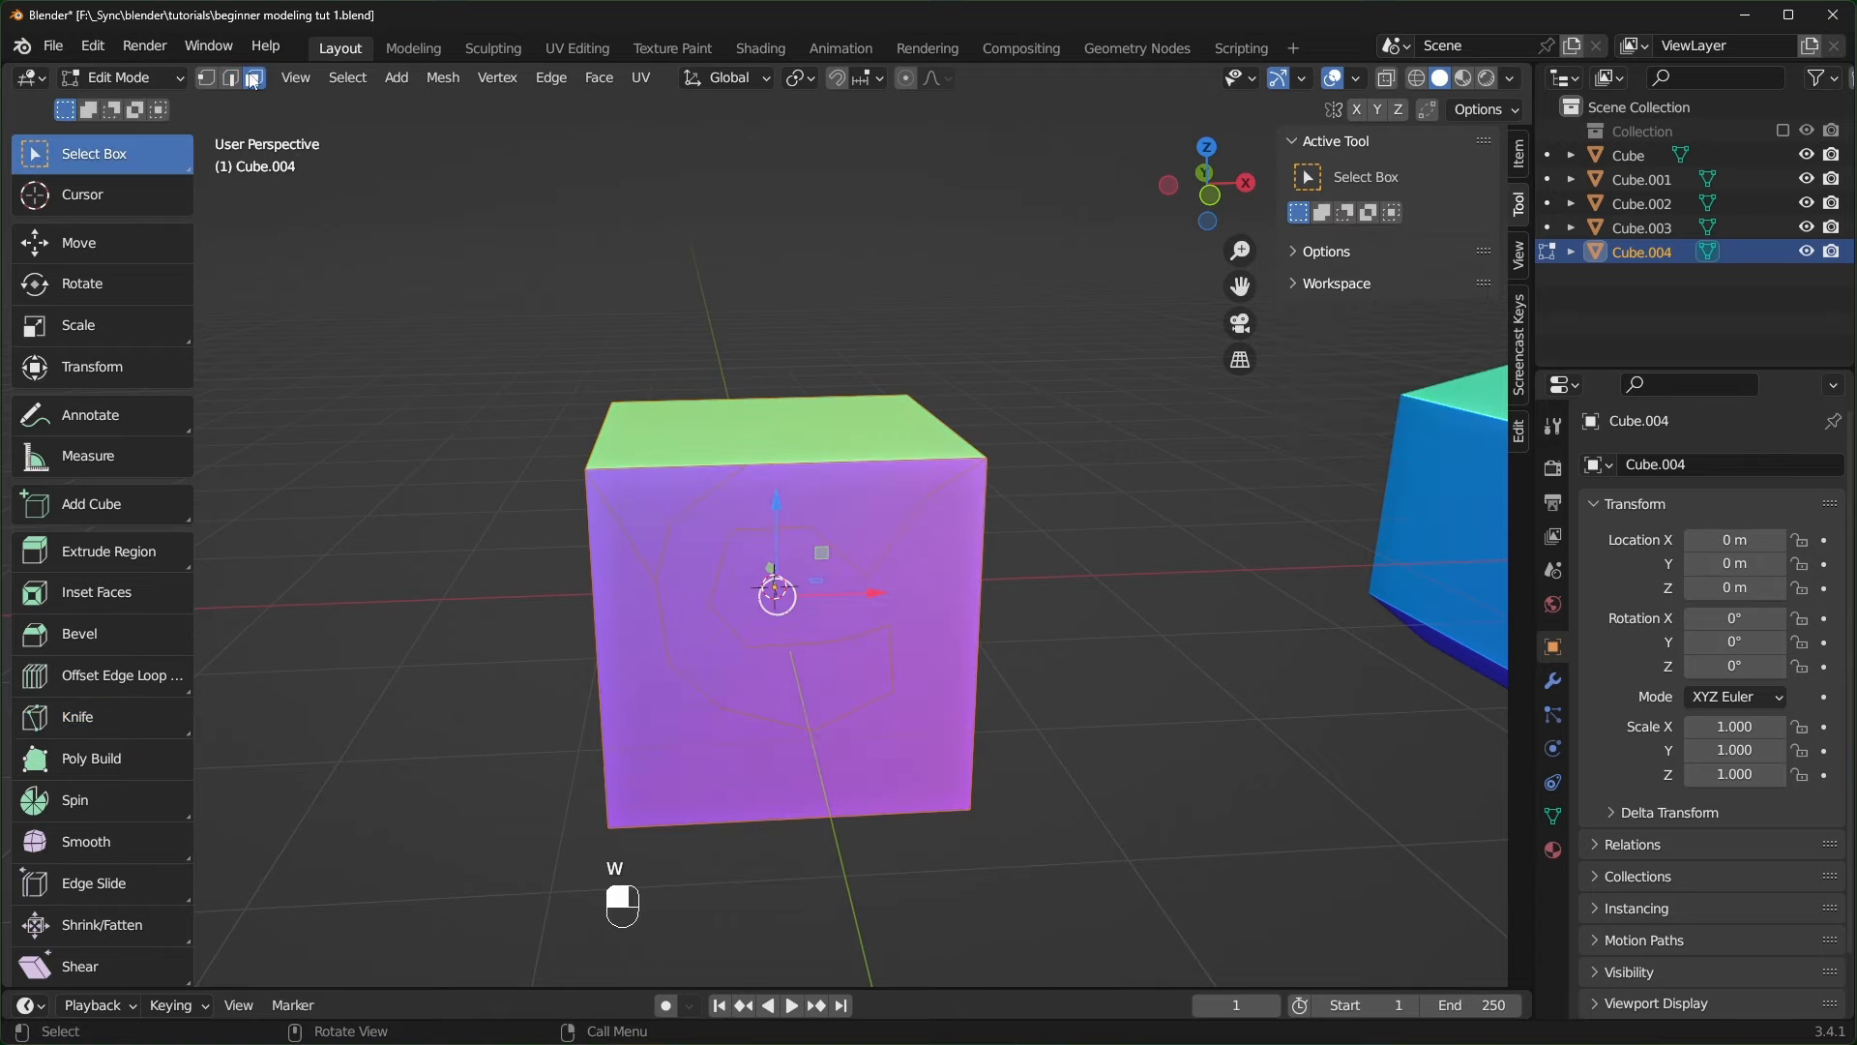
left_click(793, 548)
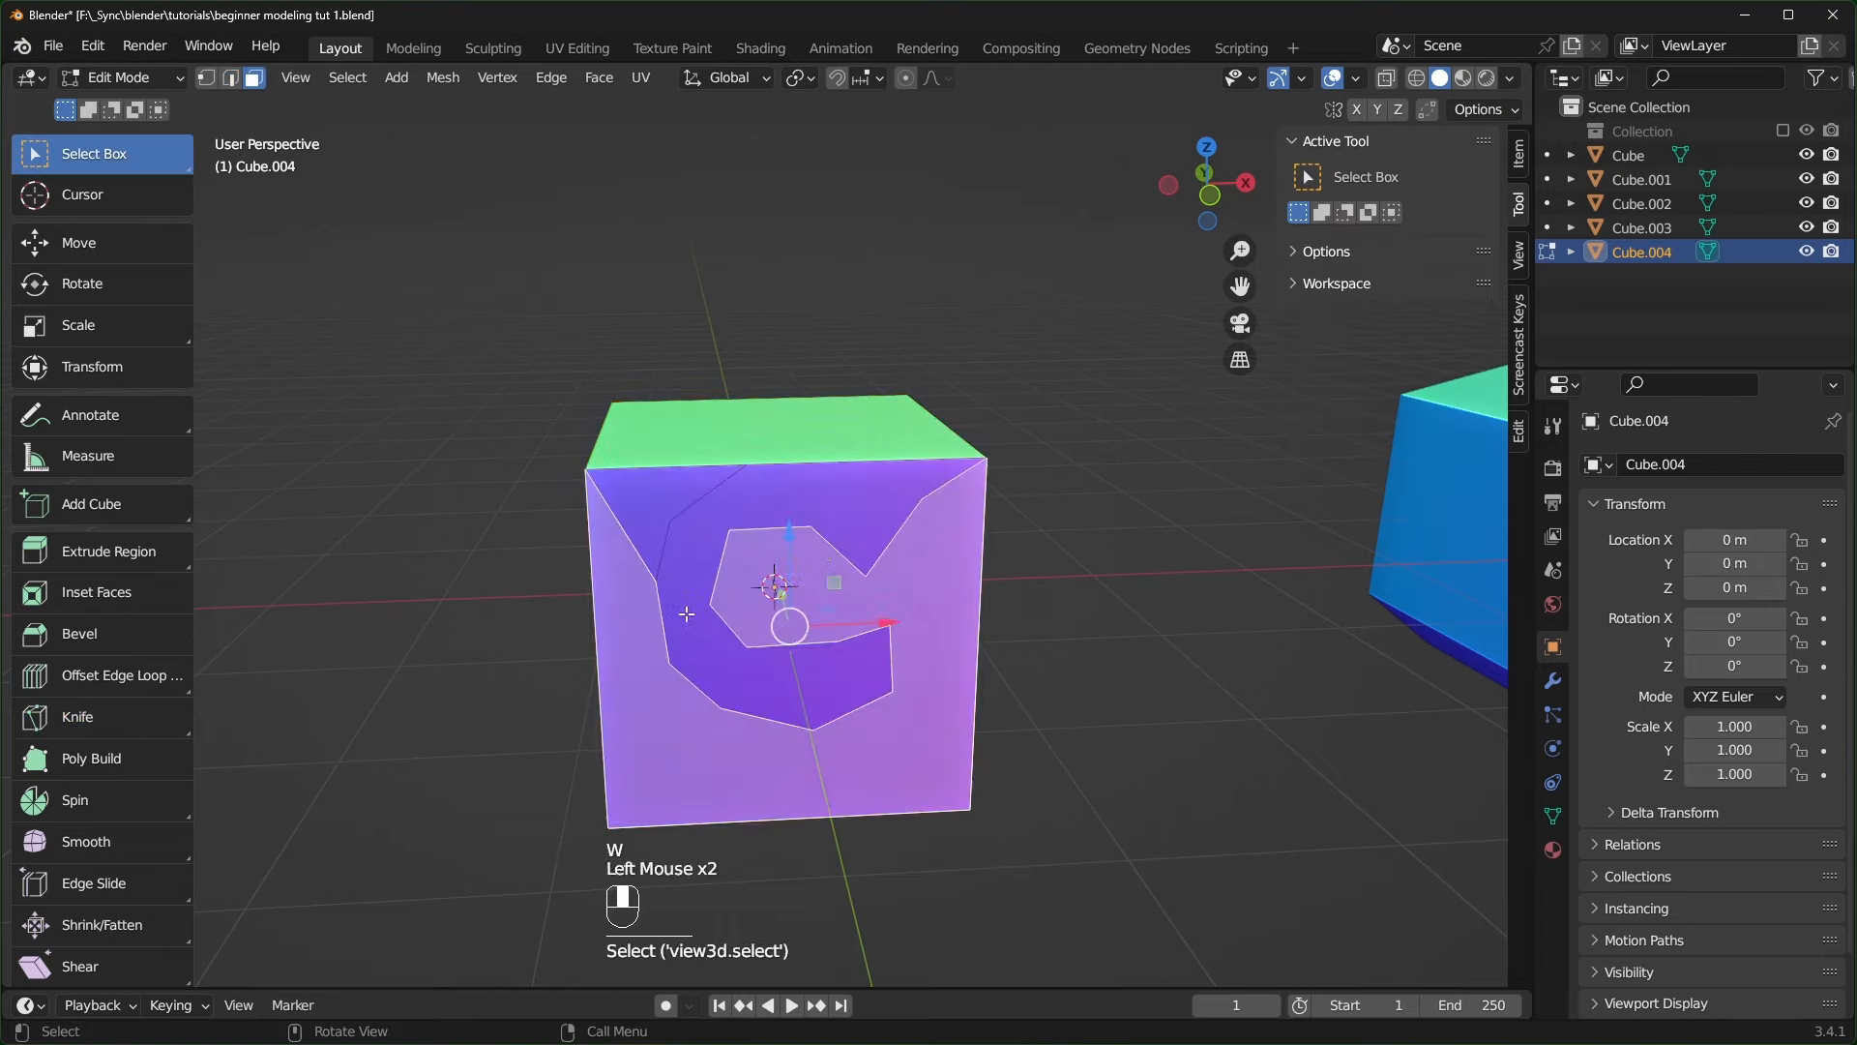
middle_click_drag(688, 615, 784, 560)
left_click(856, 612)
scroll(1040, 635, "up", 2)
middle_click_drag(1040, 635, 914, 683)
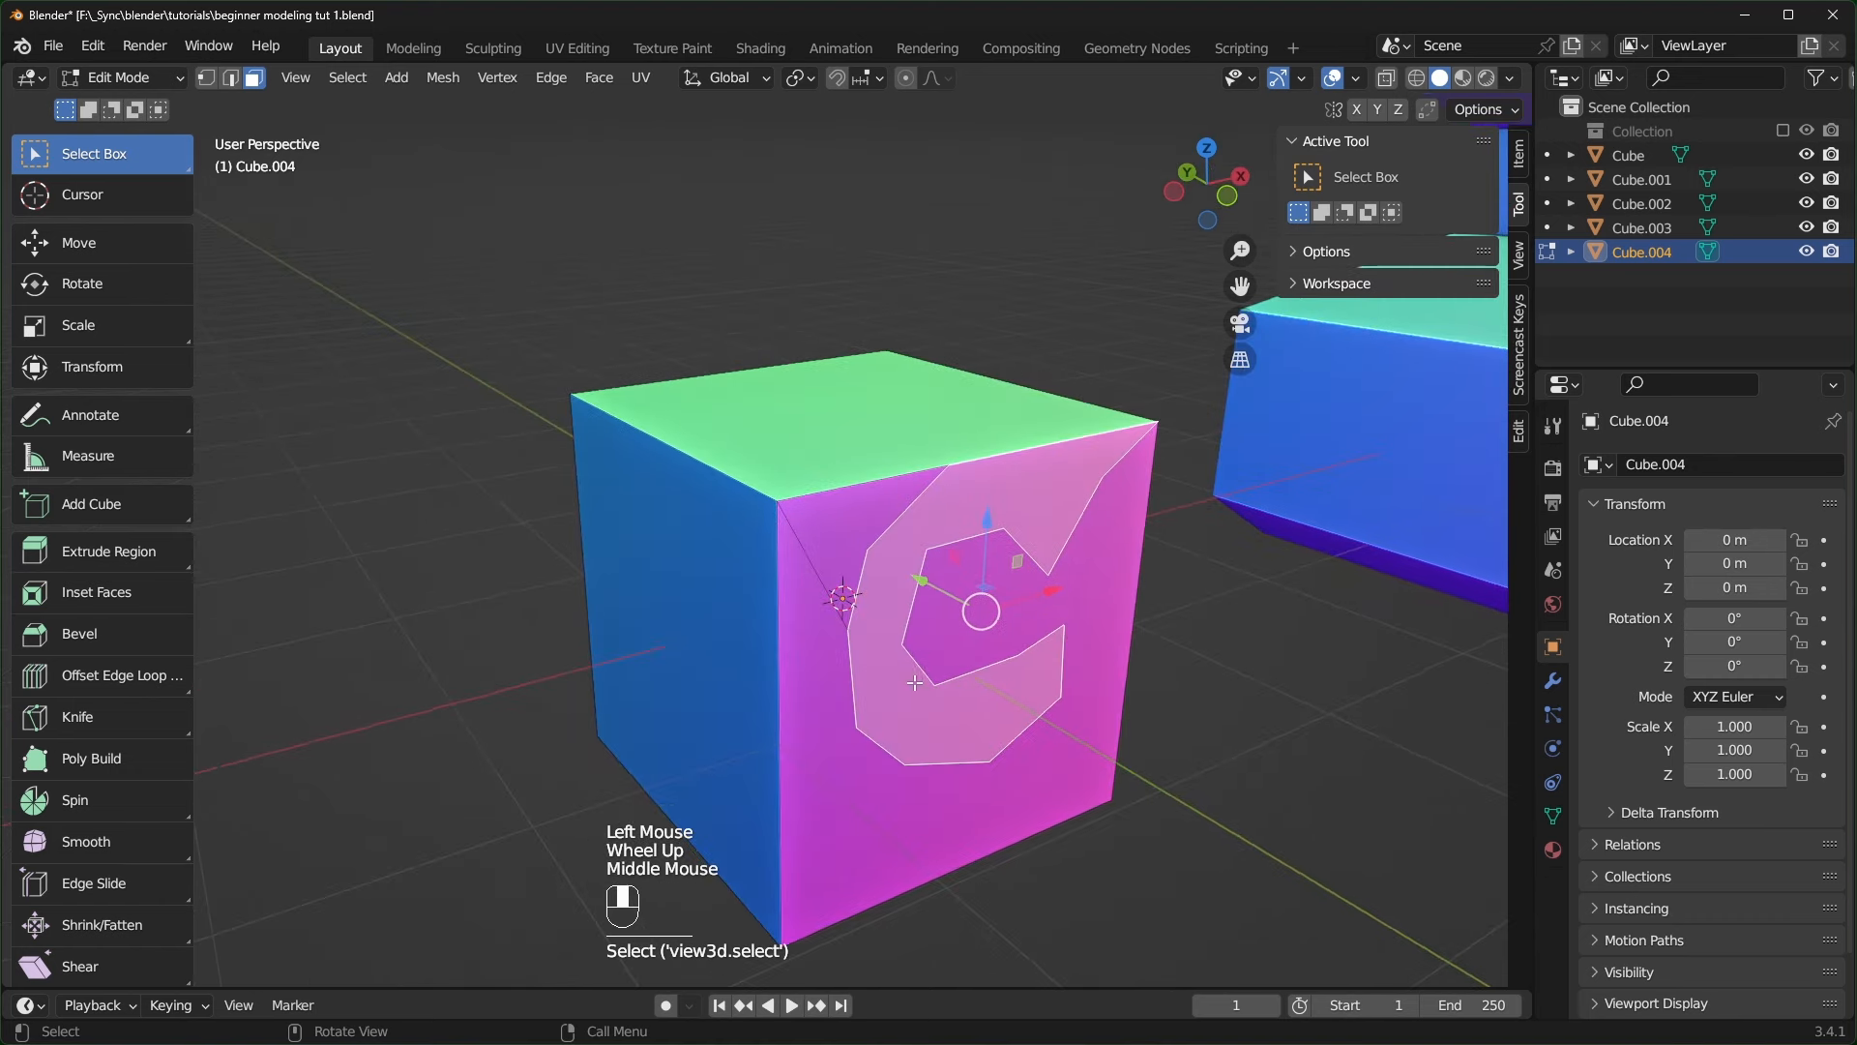
- Extrude the C-shaped face outward from the front of the cube
key("ctrl+z")
key("e")
left_click(1049, 643)
middle_click_drag(1049, 642, 871, 706)
key("ctrl+z")
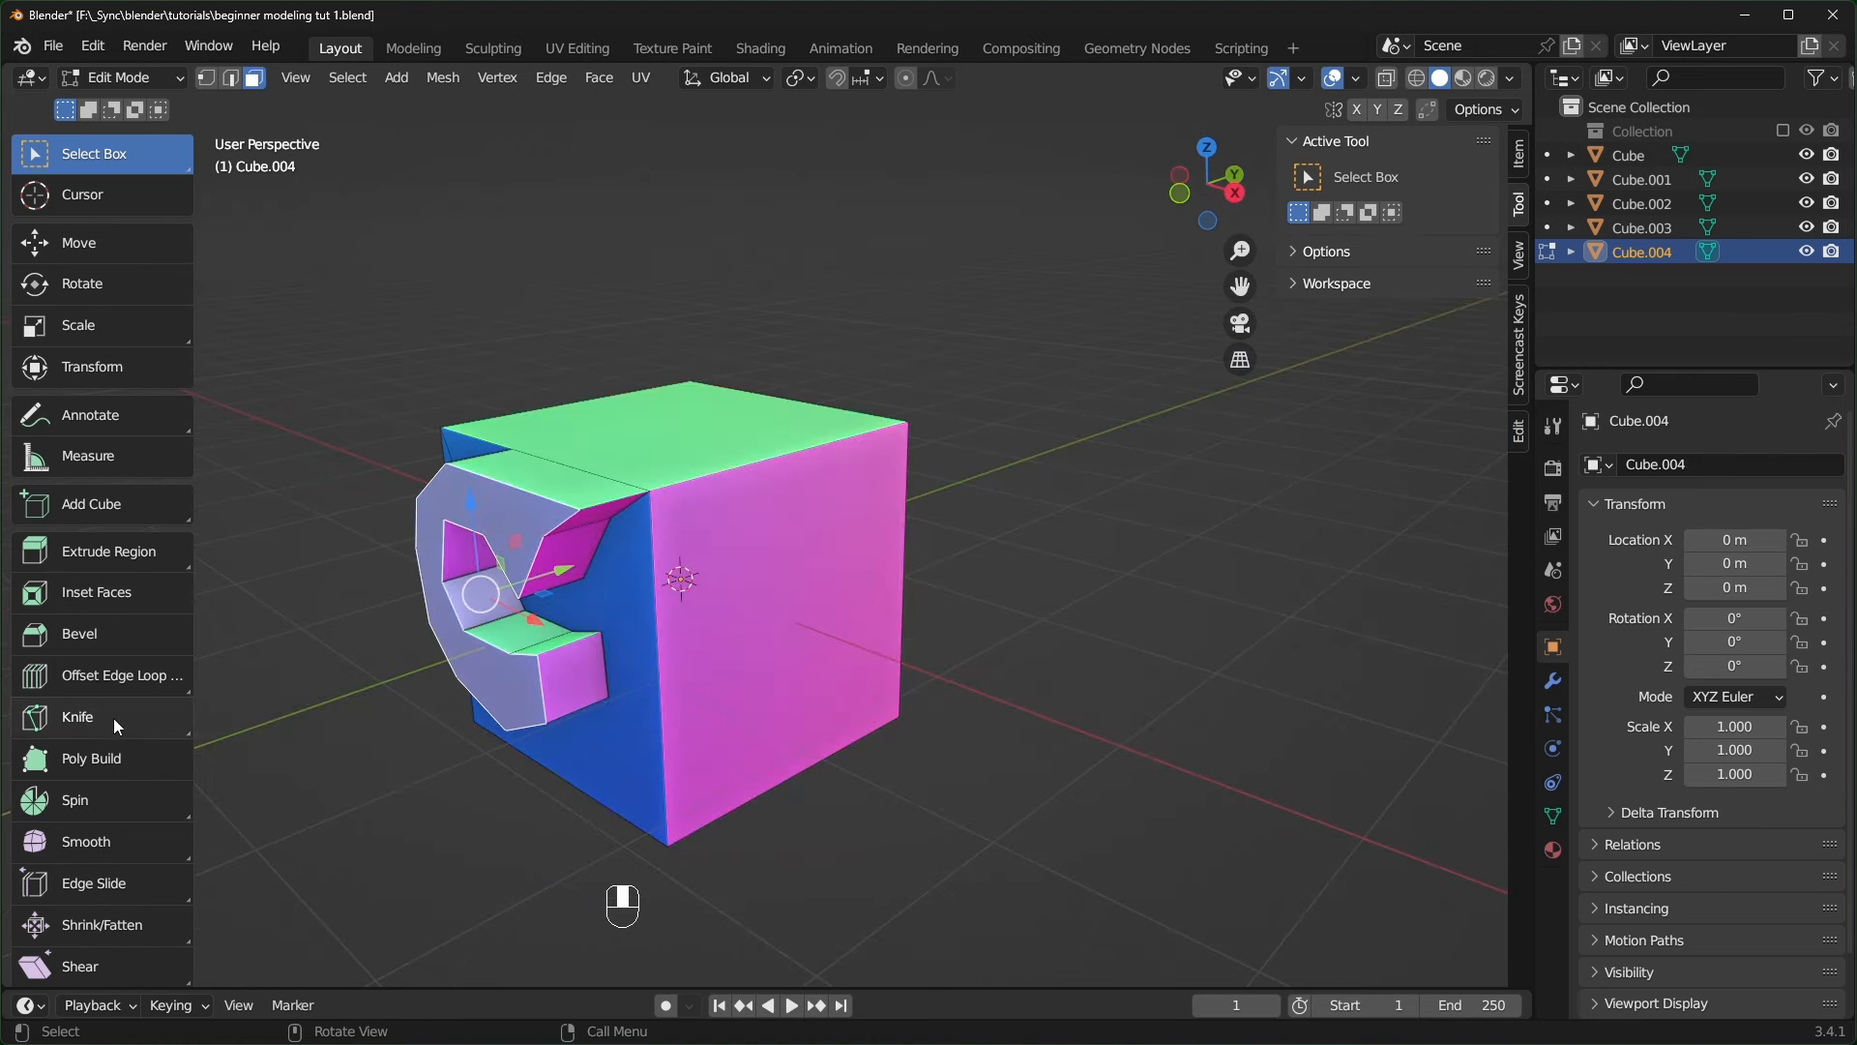
- Knife a U-shaped outline down from the top edge of the adjacent side face and extrude the enclosed face outward
key("k")
left_click(745, 465)
left_click(739, 529)
left_click(725, 606)
left_click(756, 705)
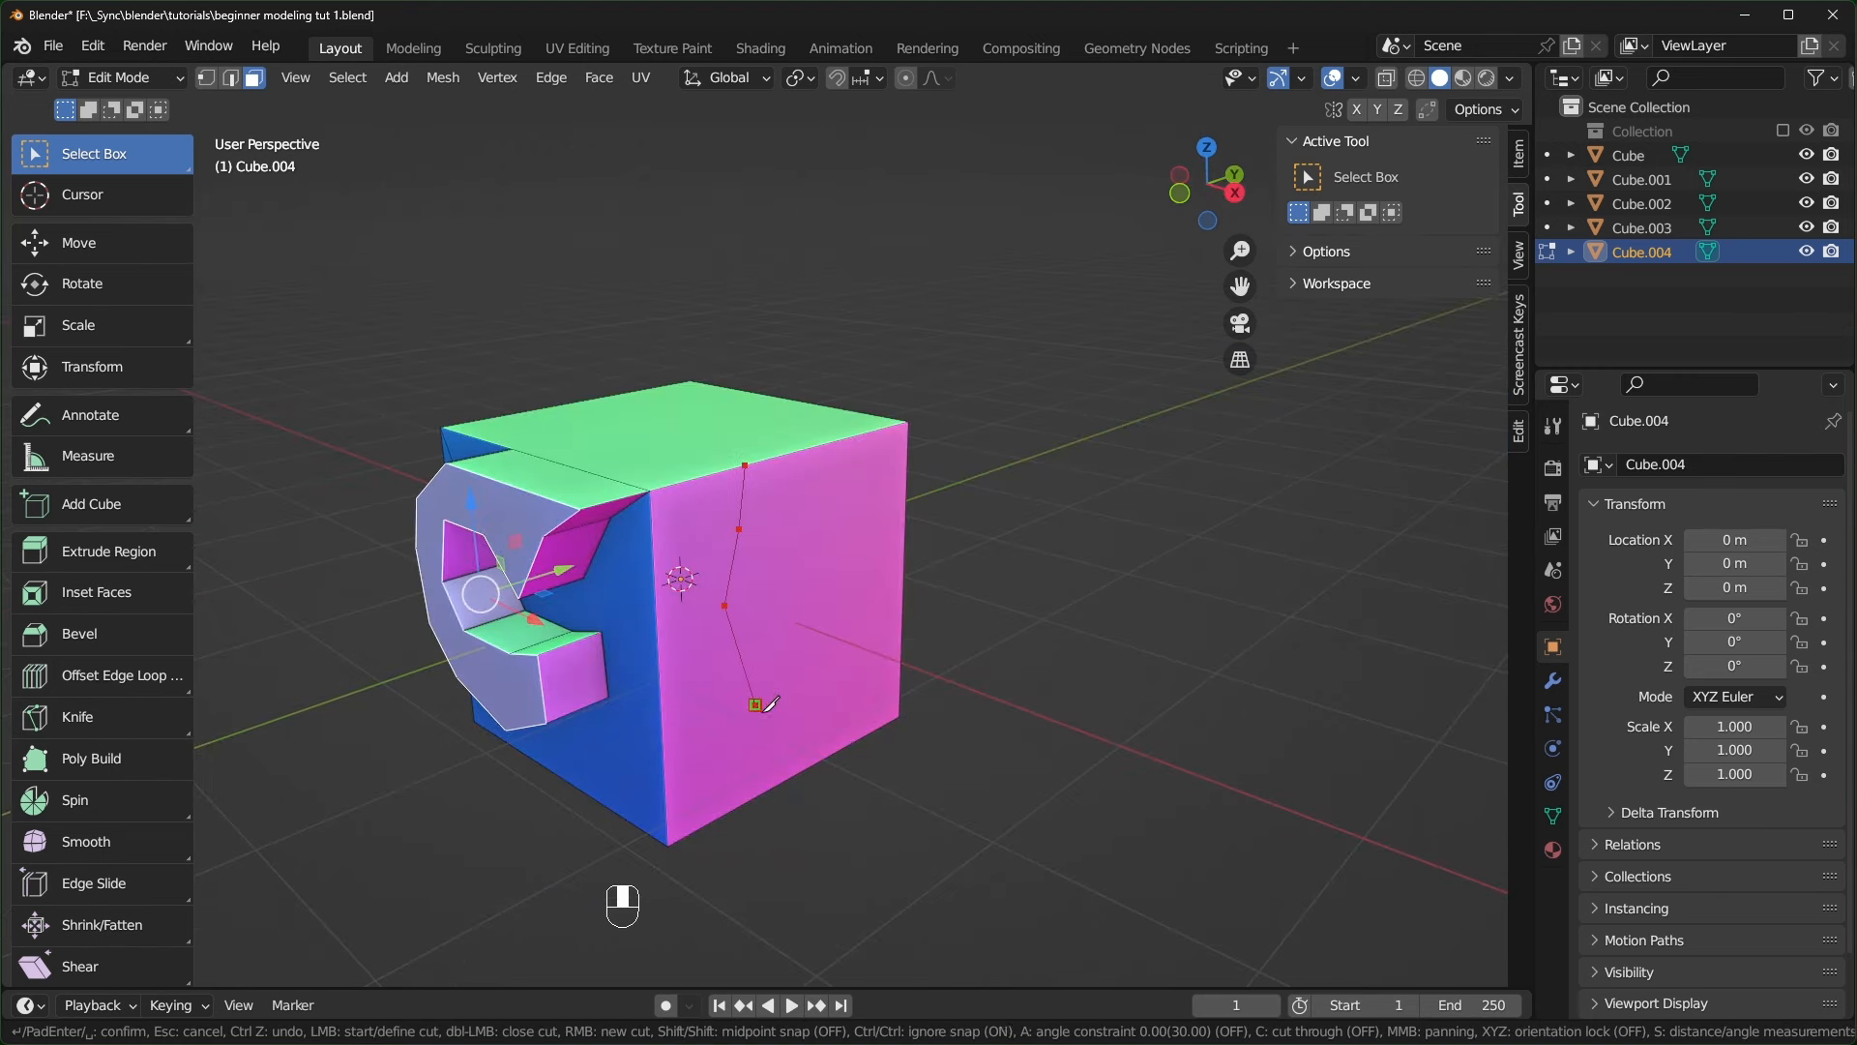
left_click(838, 713)
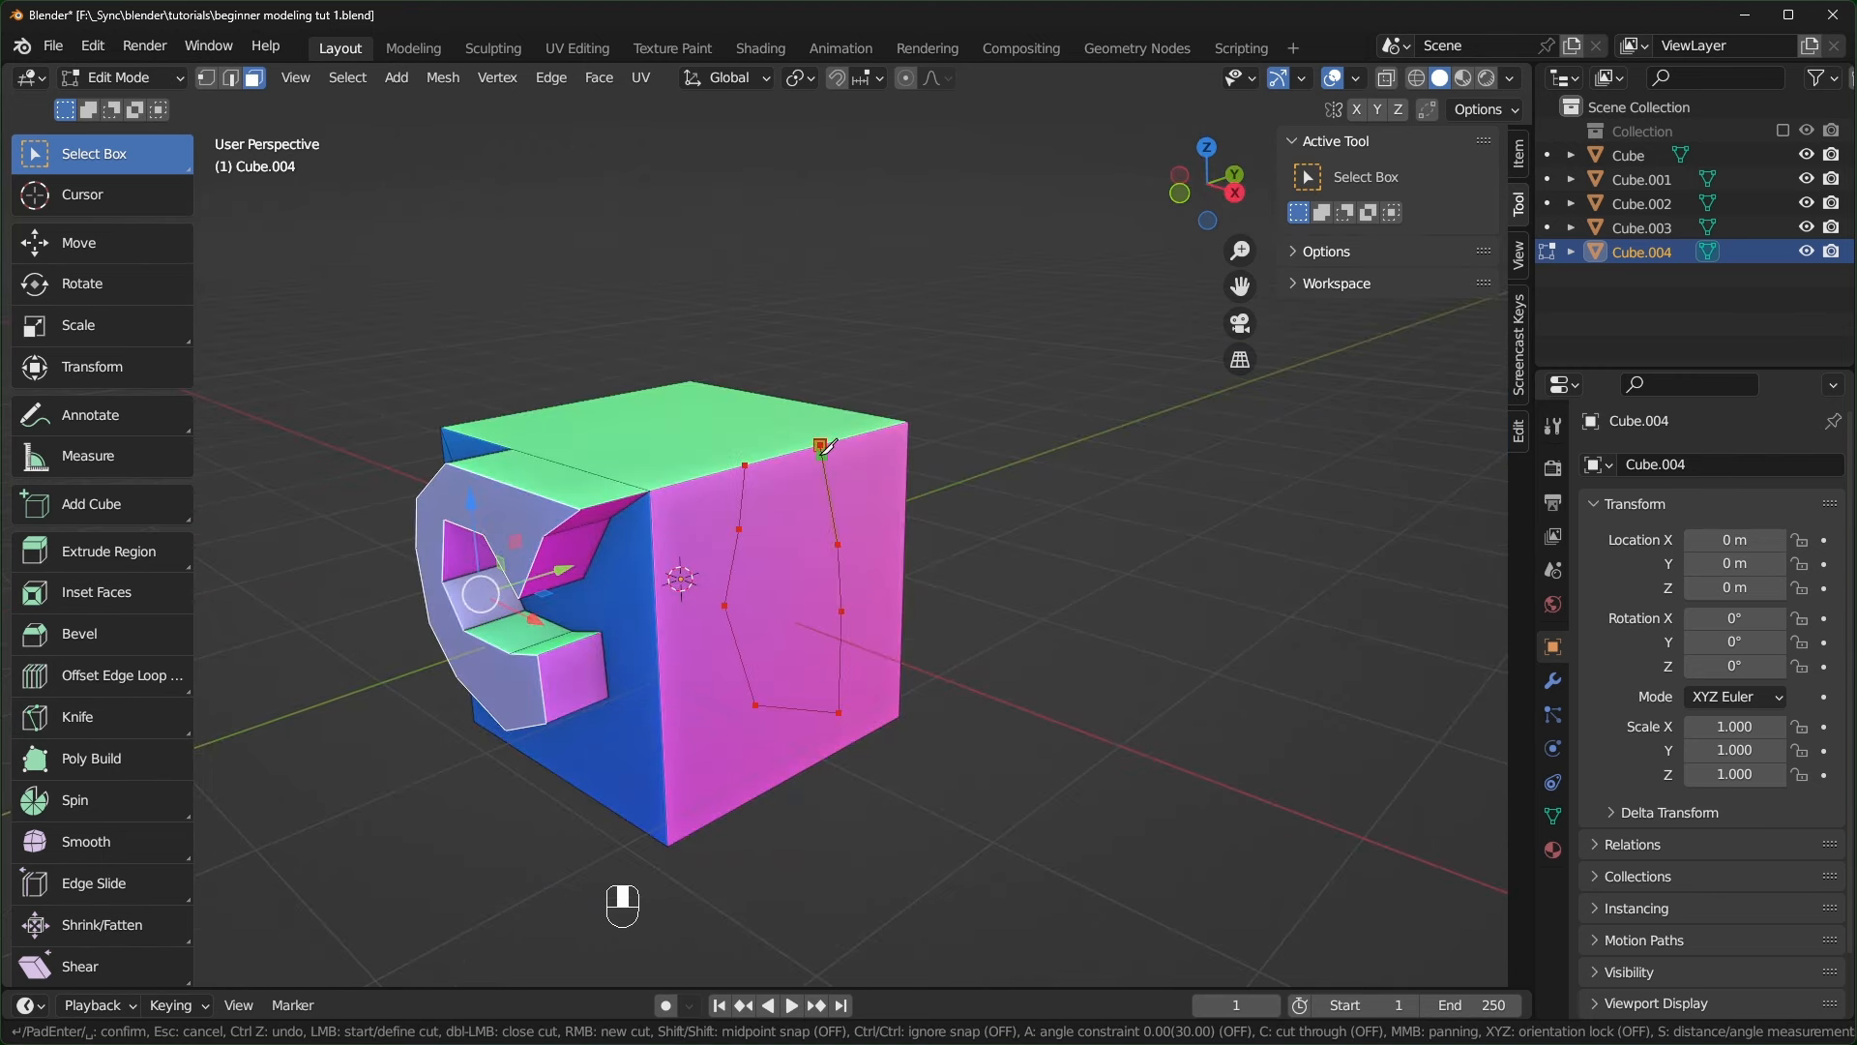
left_click(821, 447)
key("Return")
middle_click_drag(856, 574, 798, 588)
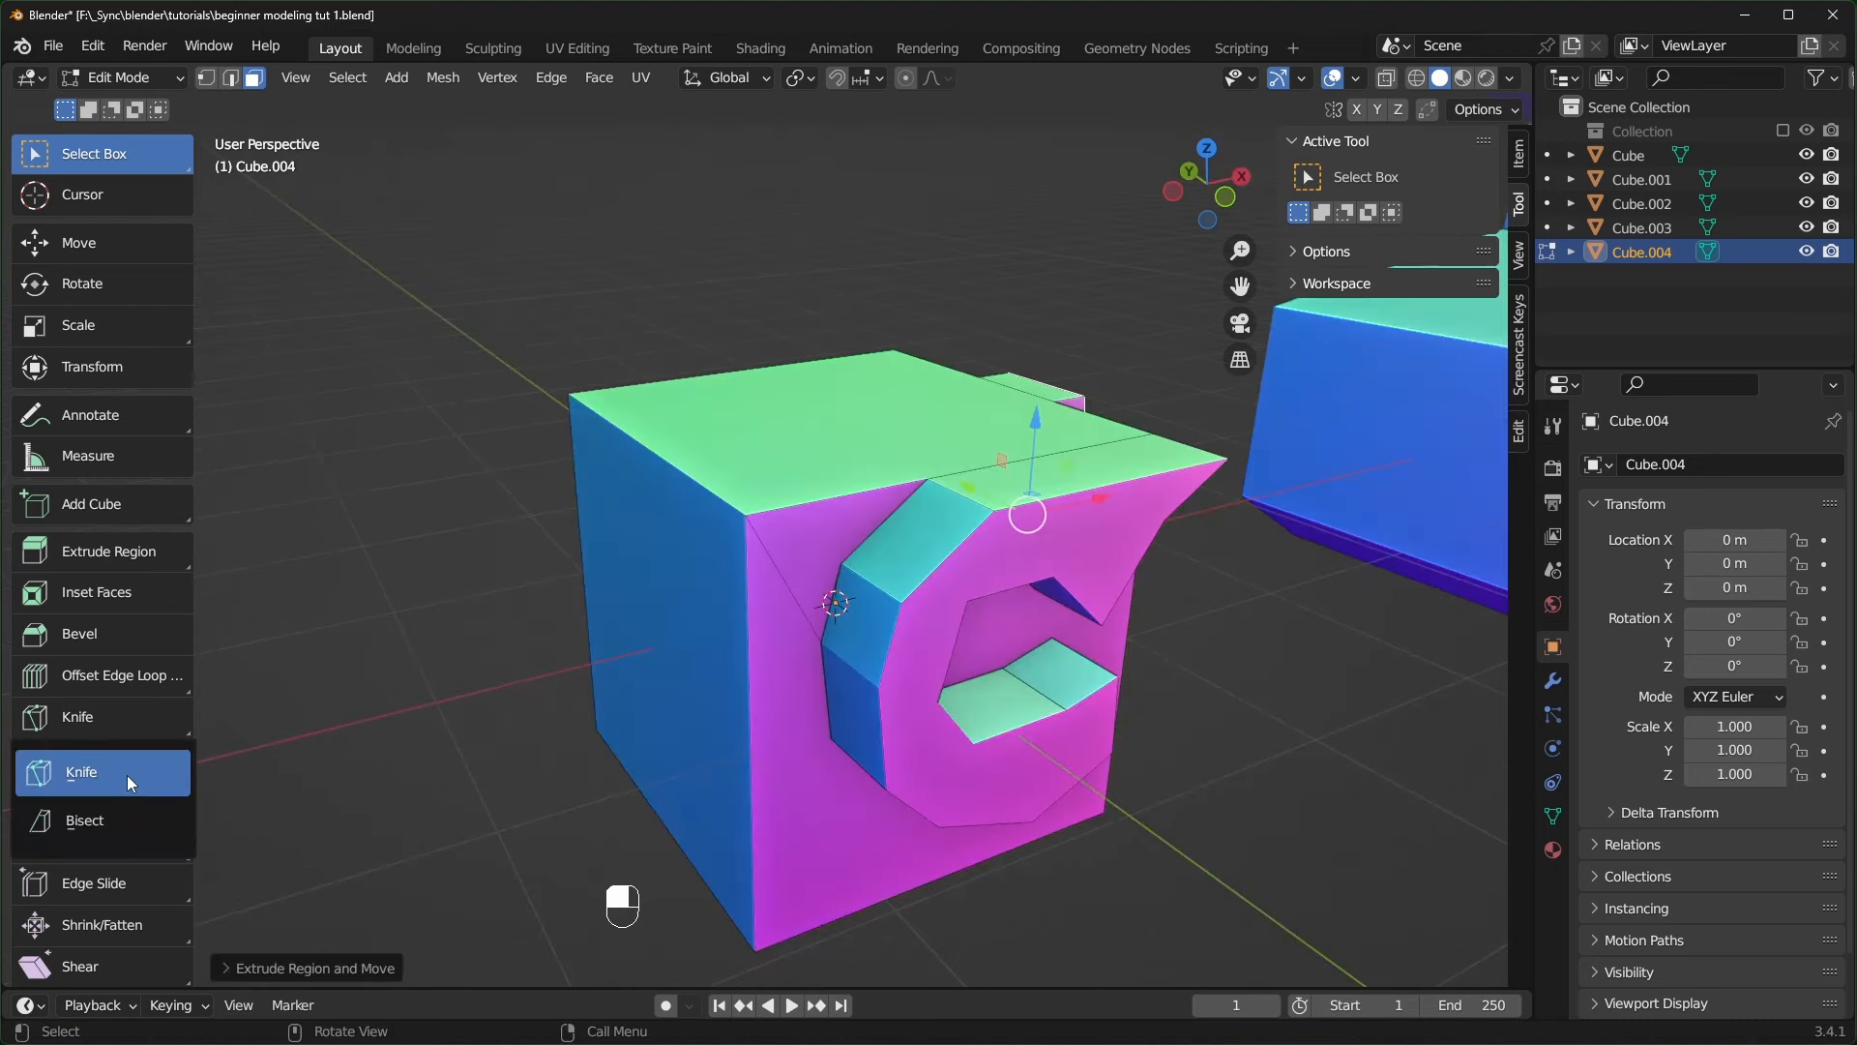
- Select the whole mesh and bisect it diagonally across the lower back corner with the Bisect tool
left_click(136, 821)
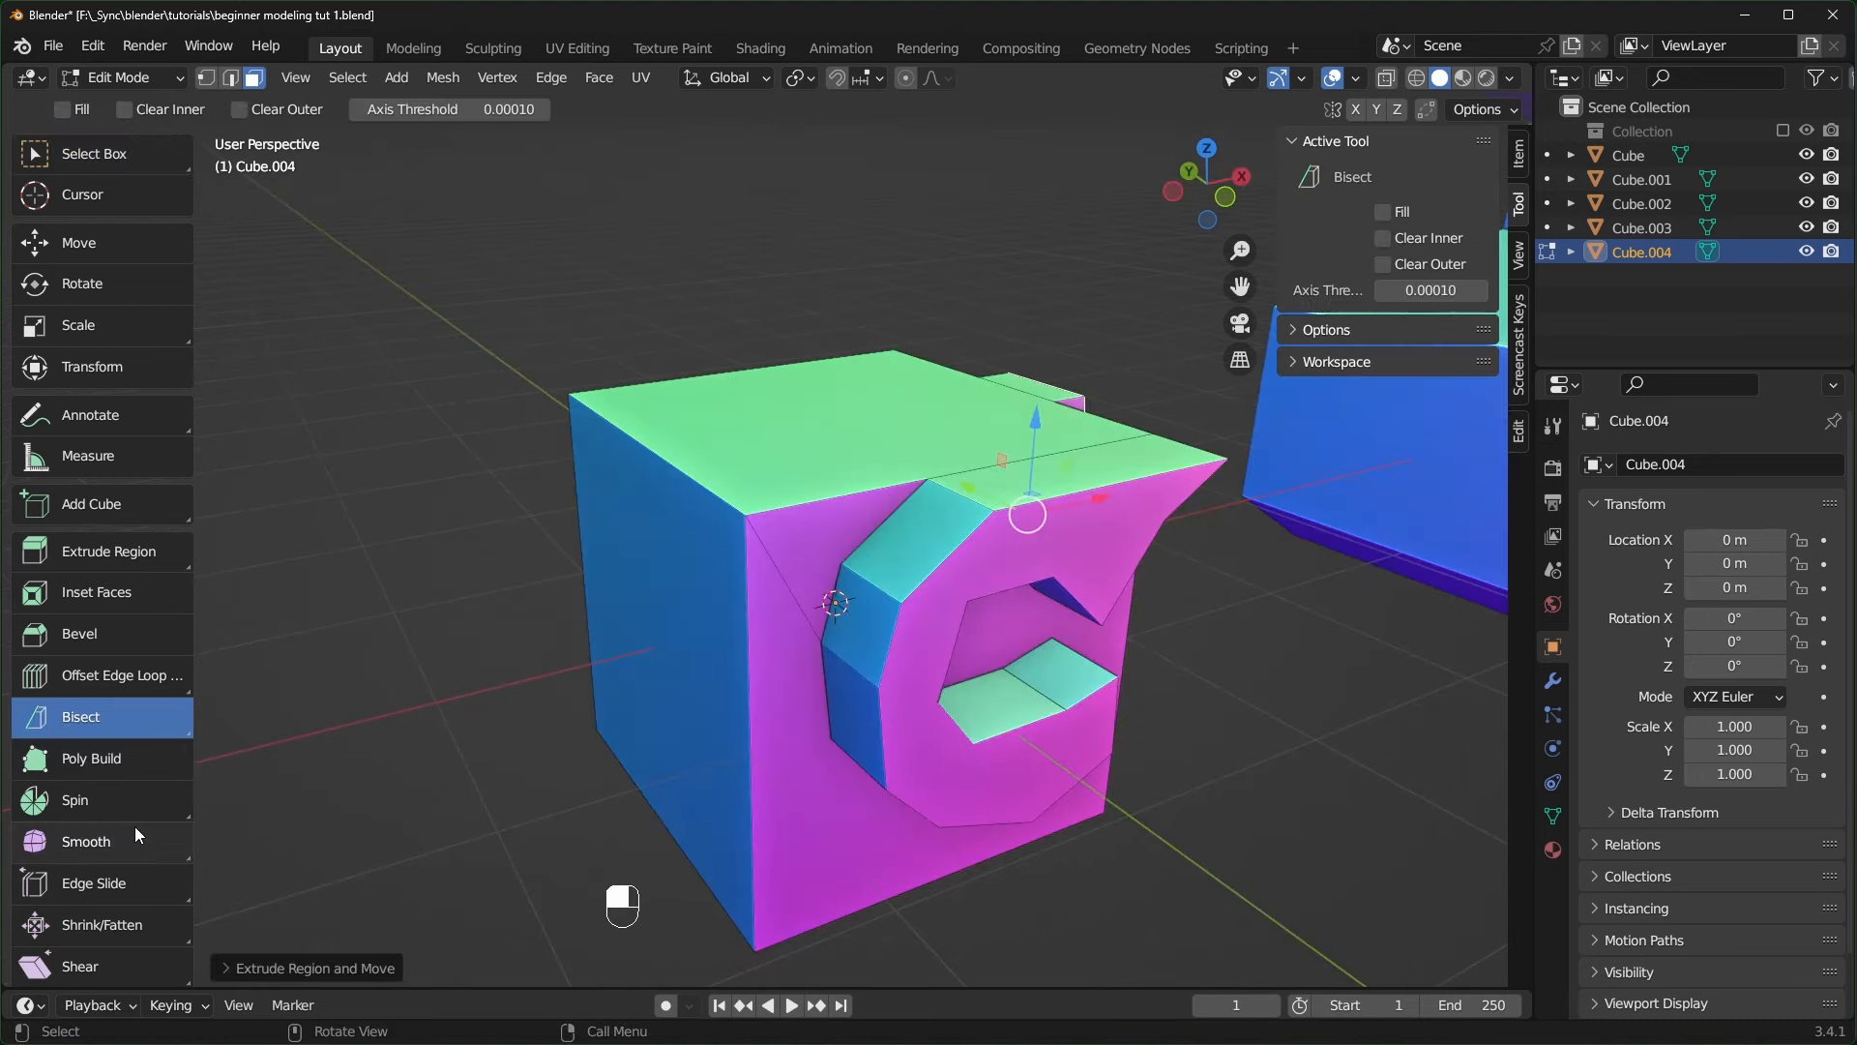
scroll(713, 738, "down", 2)
middle_click_drag(712, 738, 753, 736)
scroll(753, 735, "up", 2)
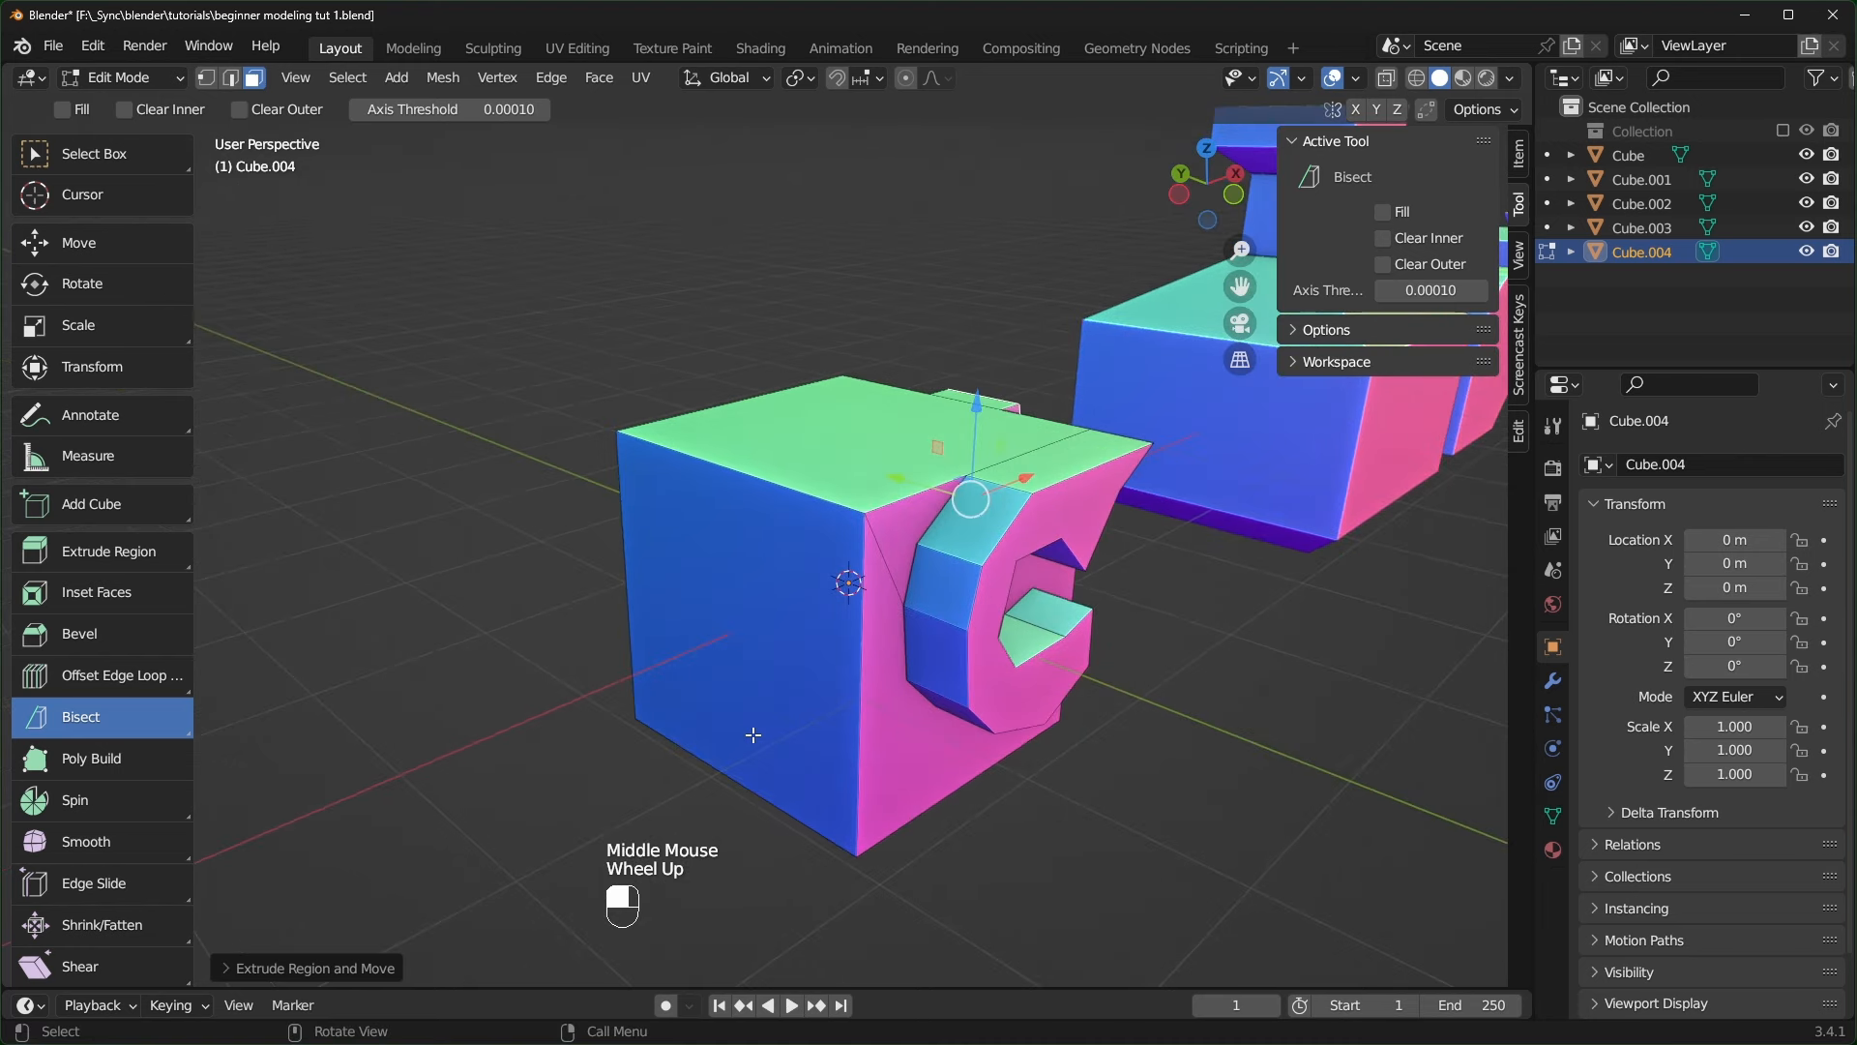
key("a")
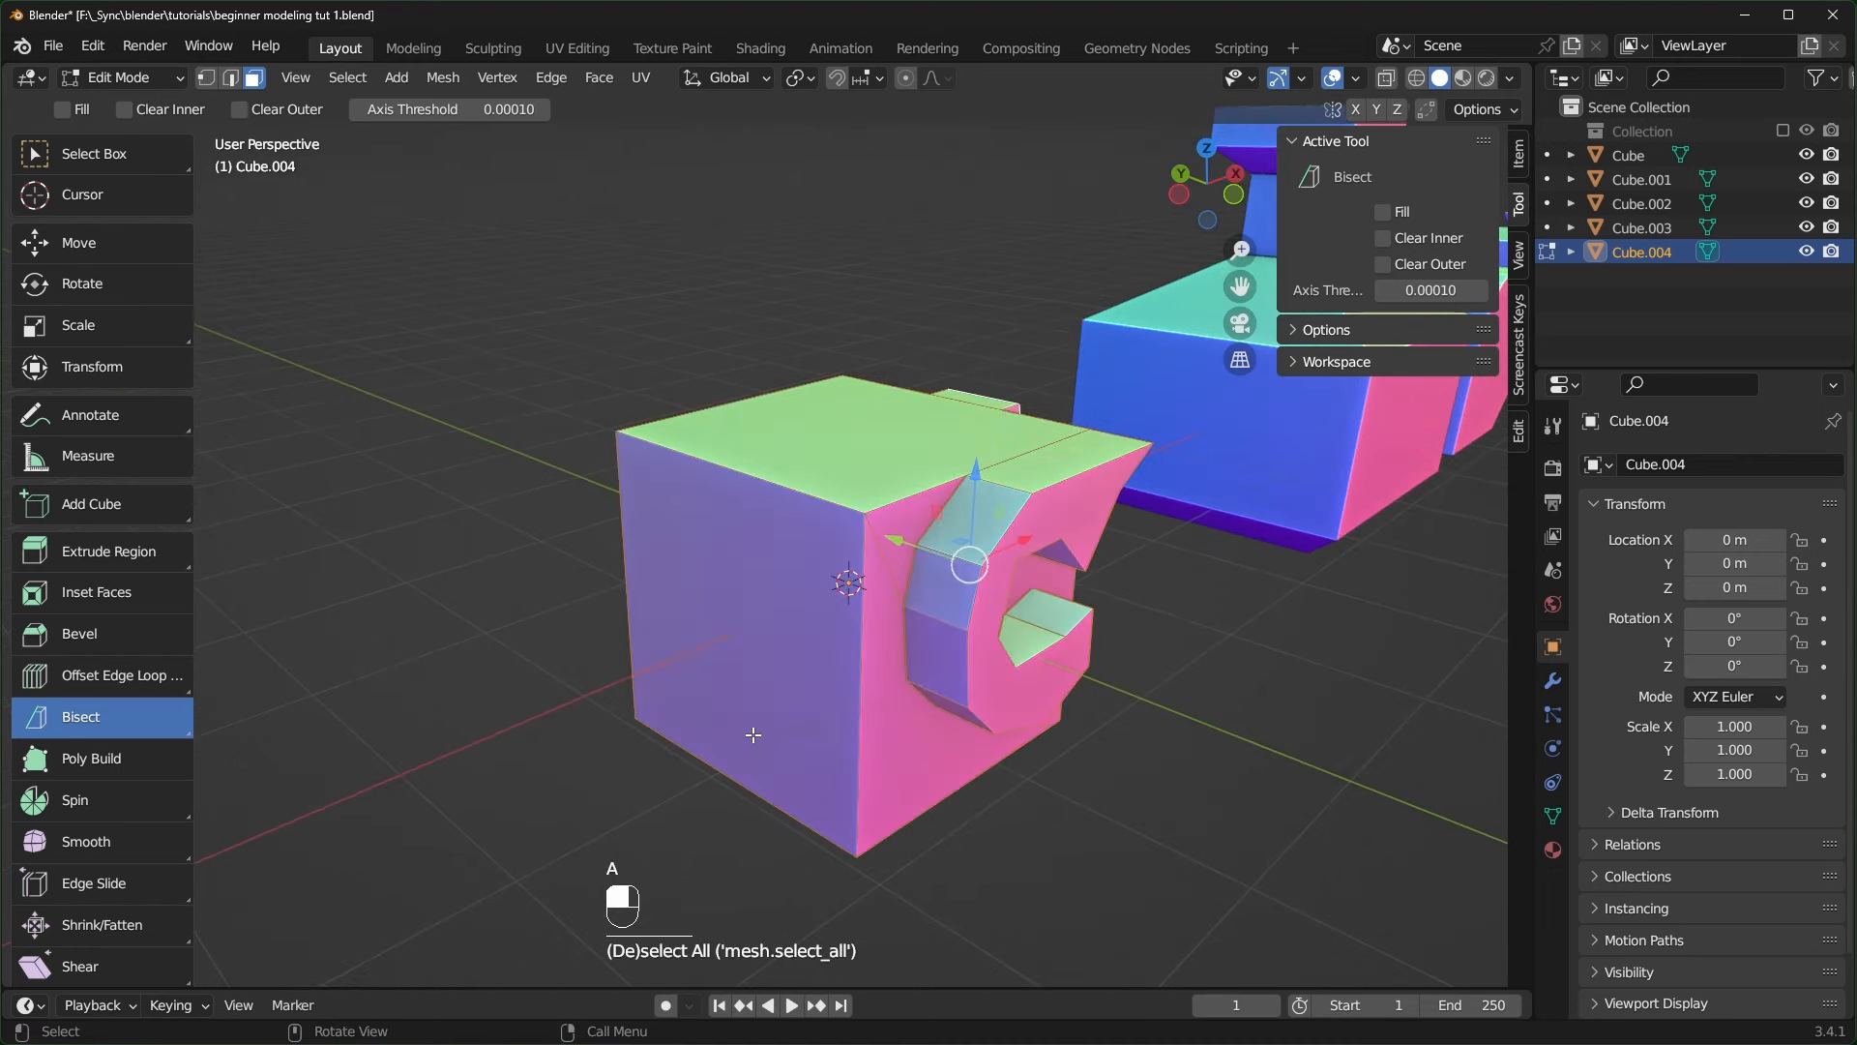
left_click_drag(556, 574, 607, 642)
middle_click_drag(841, 822, 1209, 765)
scroll(1109, 823, "up", 1)
scroll(1109, 823, "up", 1)
middle_click_drag(1108, 823, 739, 721, "shift")
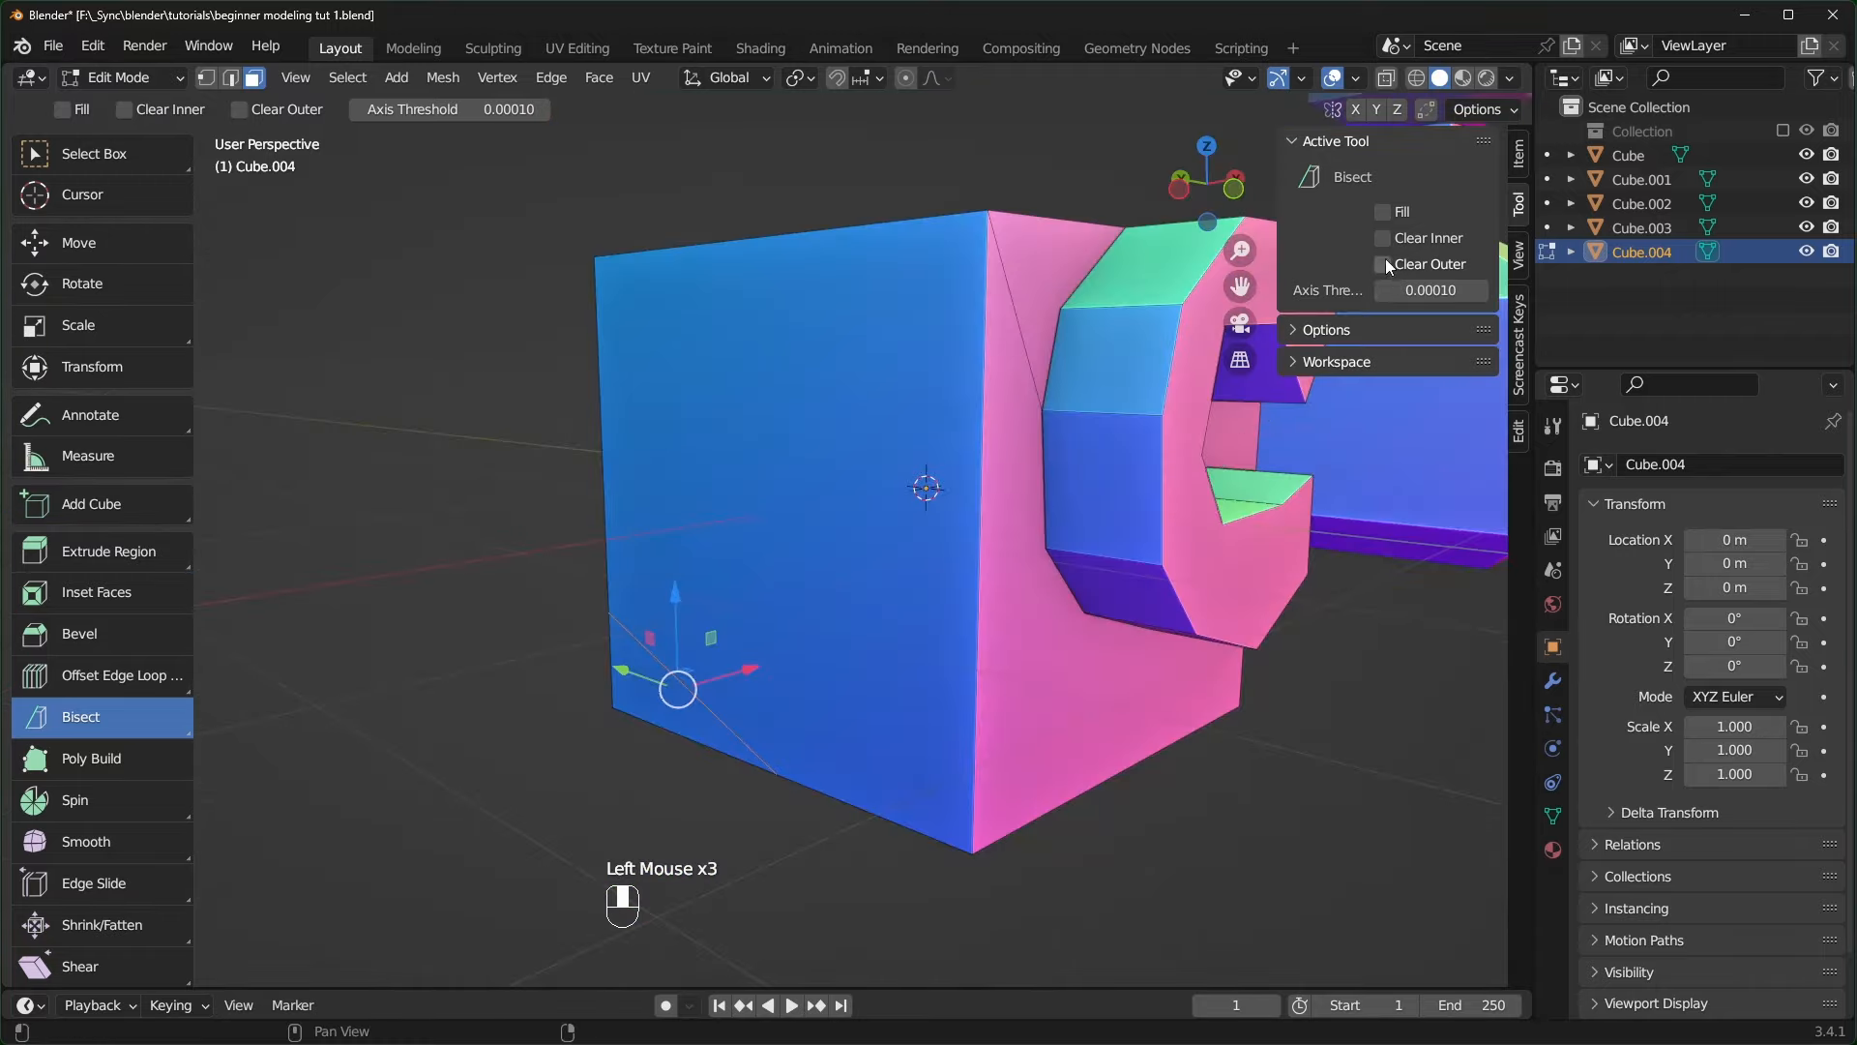
- Enable Clear Outer for Bisect, select the whole mesh and slice off the upper back corner diagonally
left_click(1383, 264)
key("a")
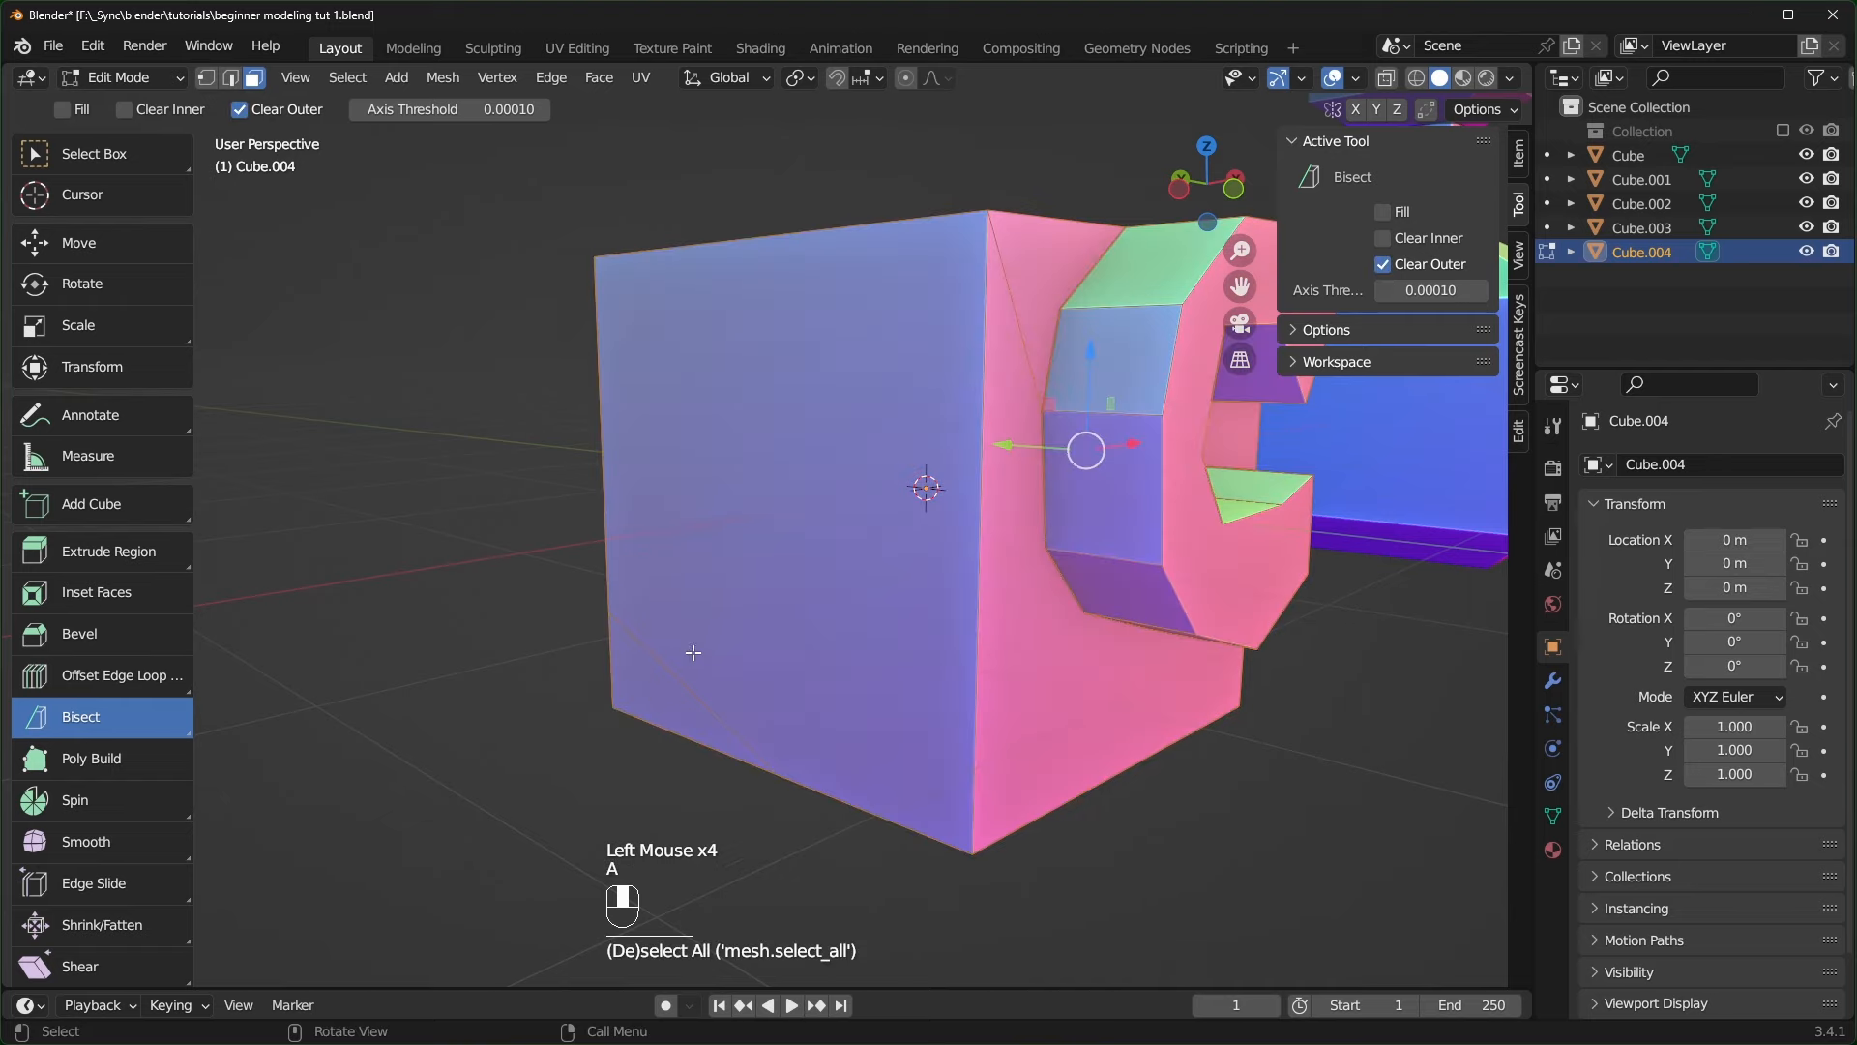
left_click_drag(526, 445, 684, 236)
middle_click_drag(684, 236, 707, 511)
scroll(725, 497, "up", 2)
scroll(707, 506, "down", 1)
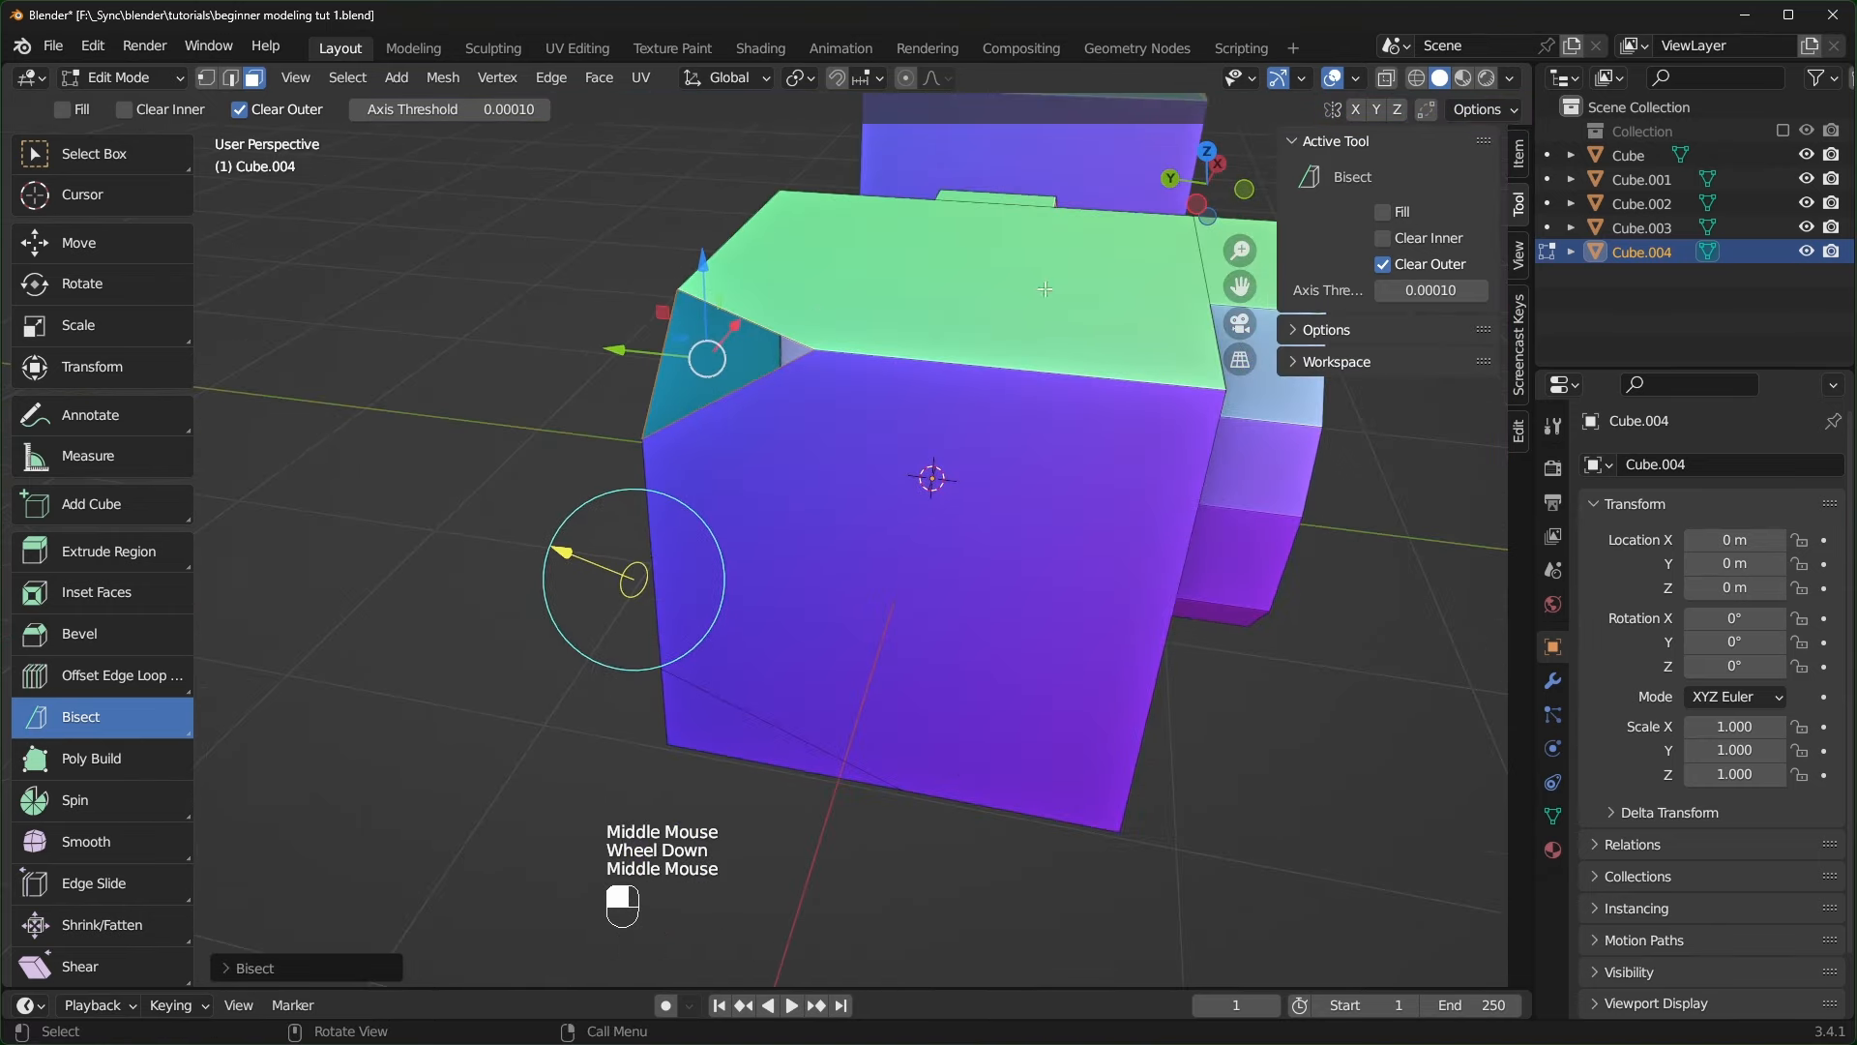
- Undo the open corner cut, enable Fill and bisect the upper back corner again with a closed cut face
key("ctrl+z")
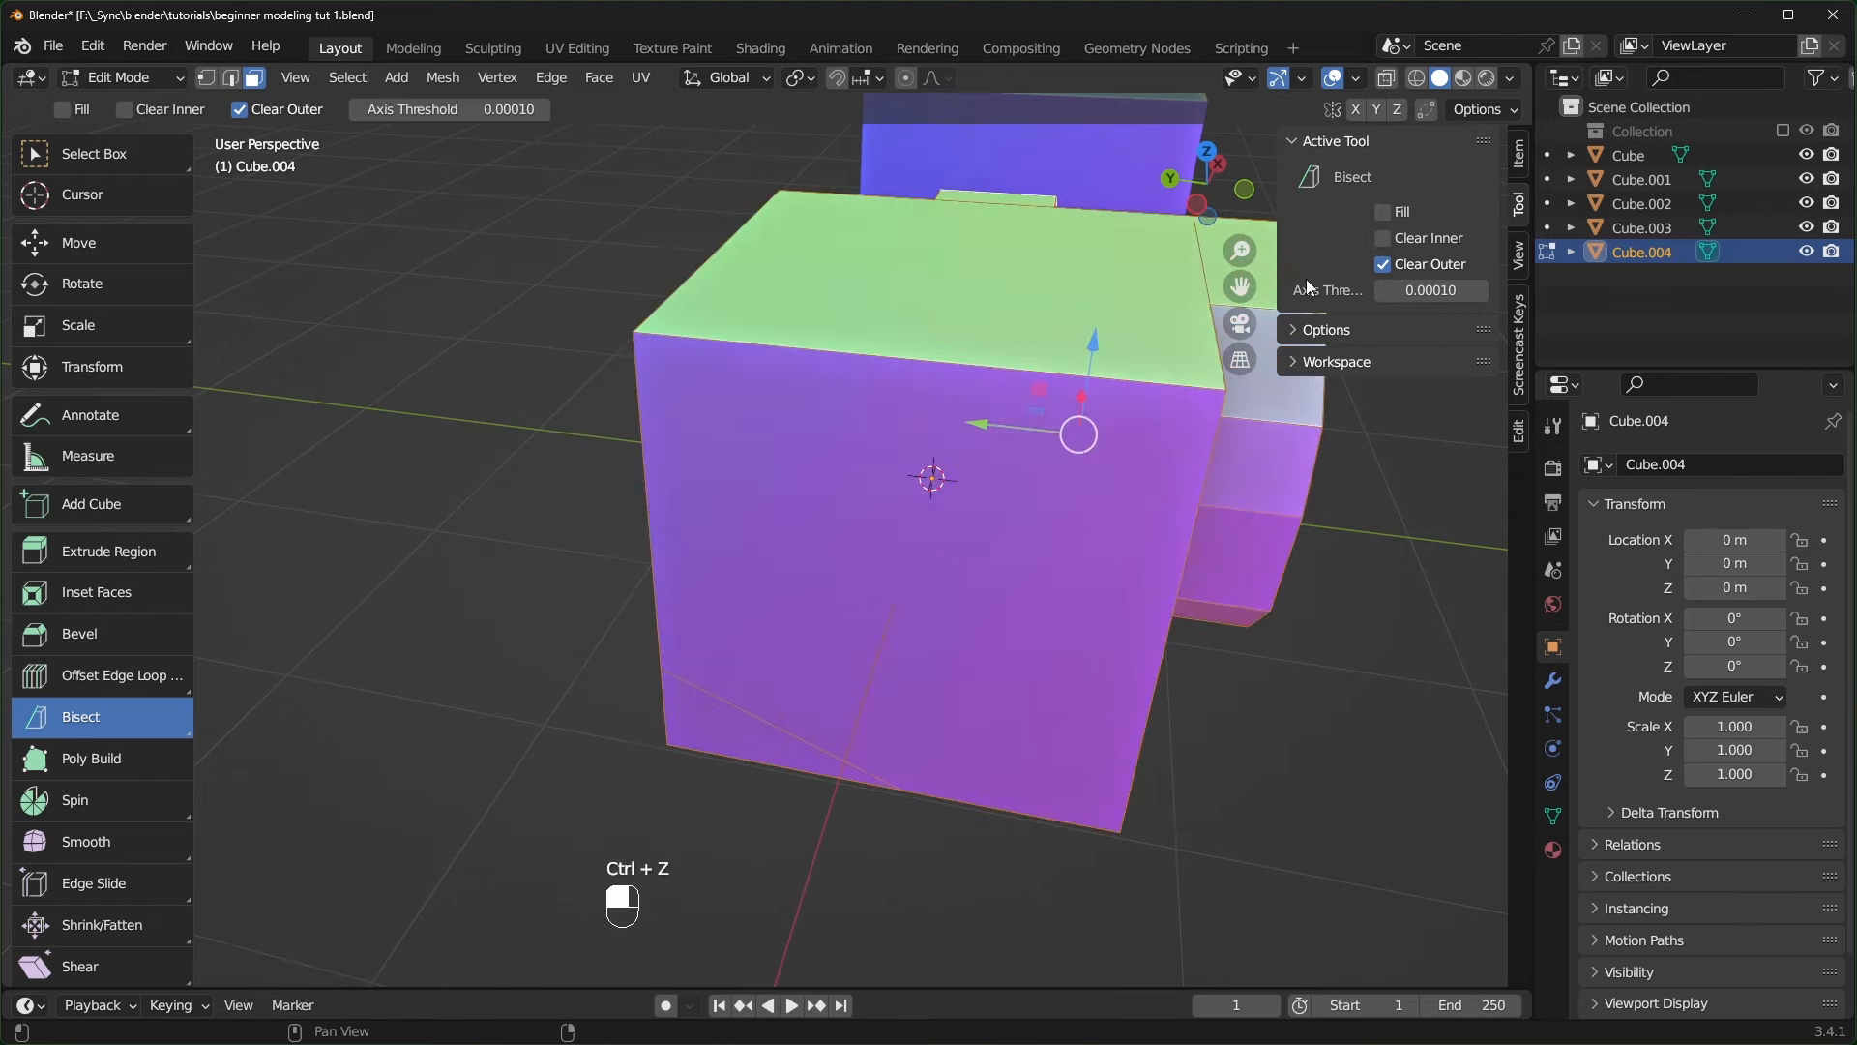
left_click(1383, 212)
middle_click_drag(668, 658, 542, 406)
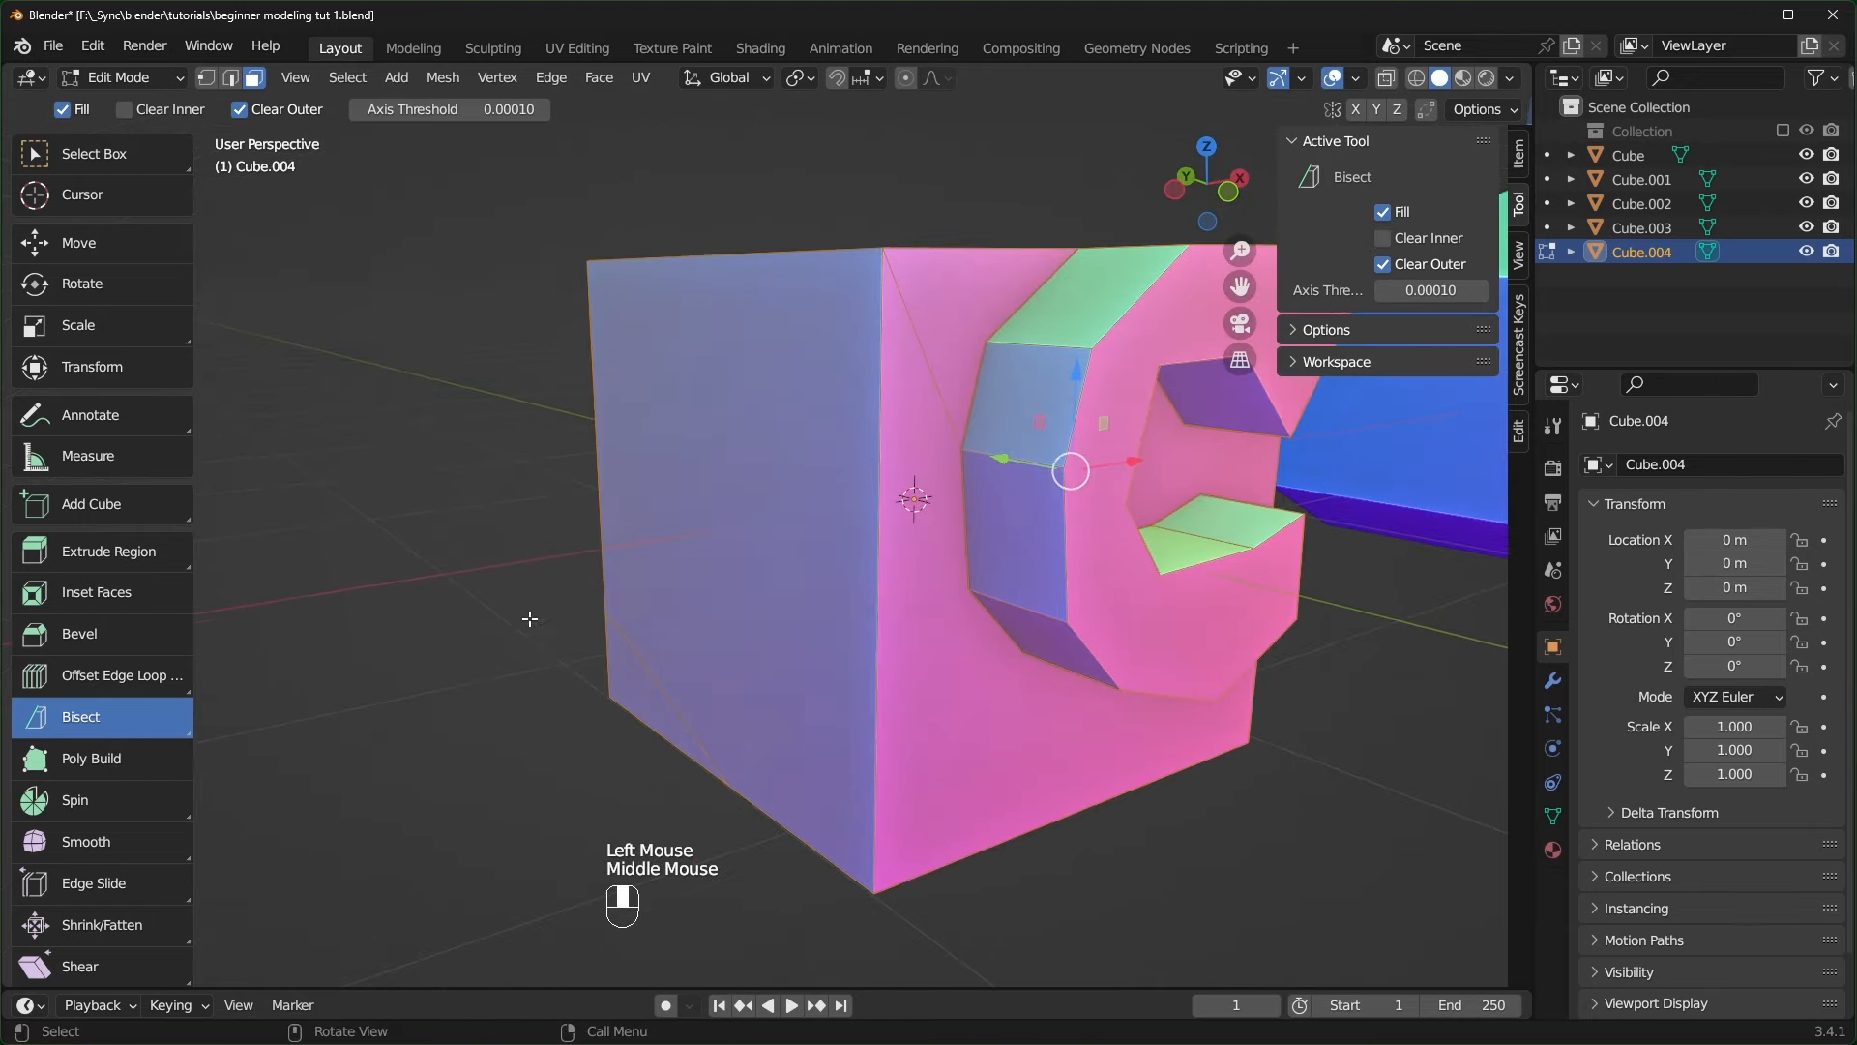
left_click(526, 450)
left_click_drag(526, 450, 713, 199)
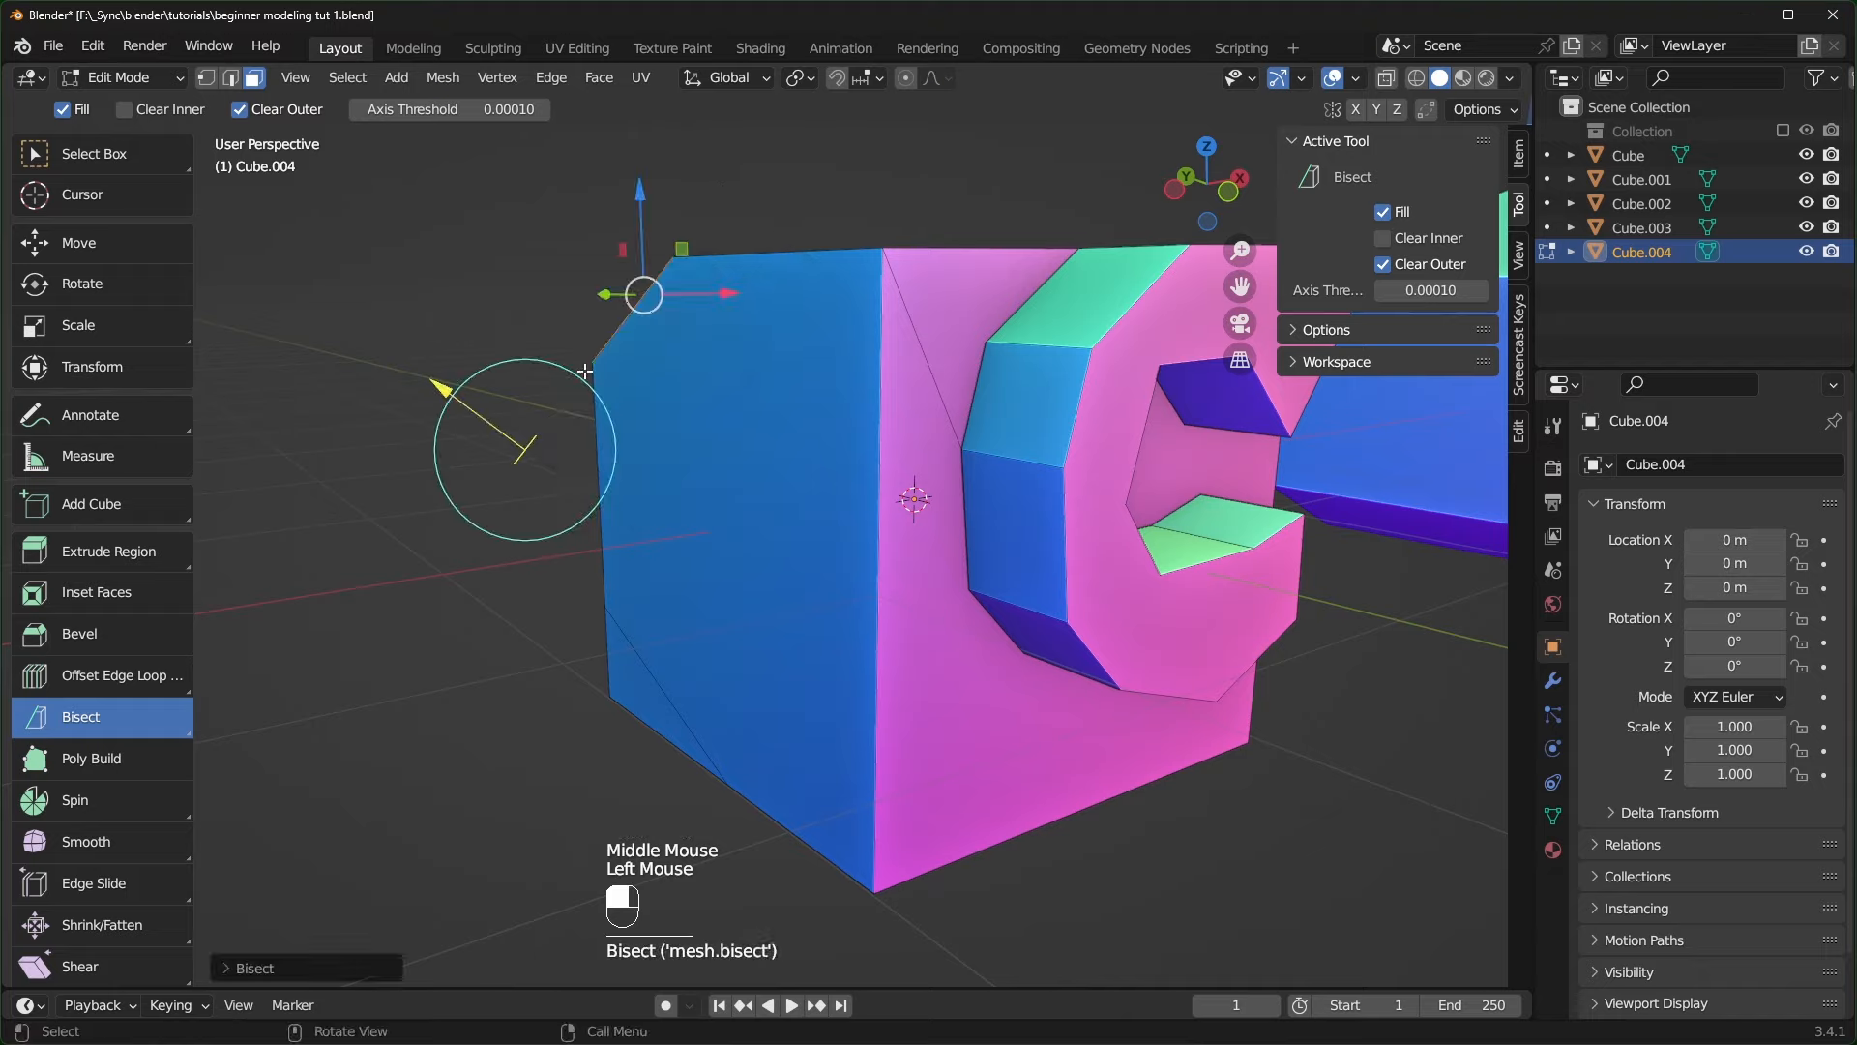
middle_click_drag(713, 199, 678, 542)
scroll(702, 424, "up", 3)
middle_click_drag(677, 542, 624, 648)
scroll(503, 619, "down", 2)
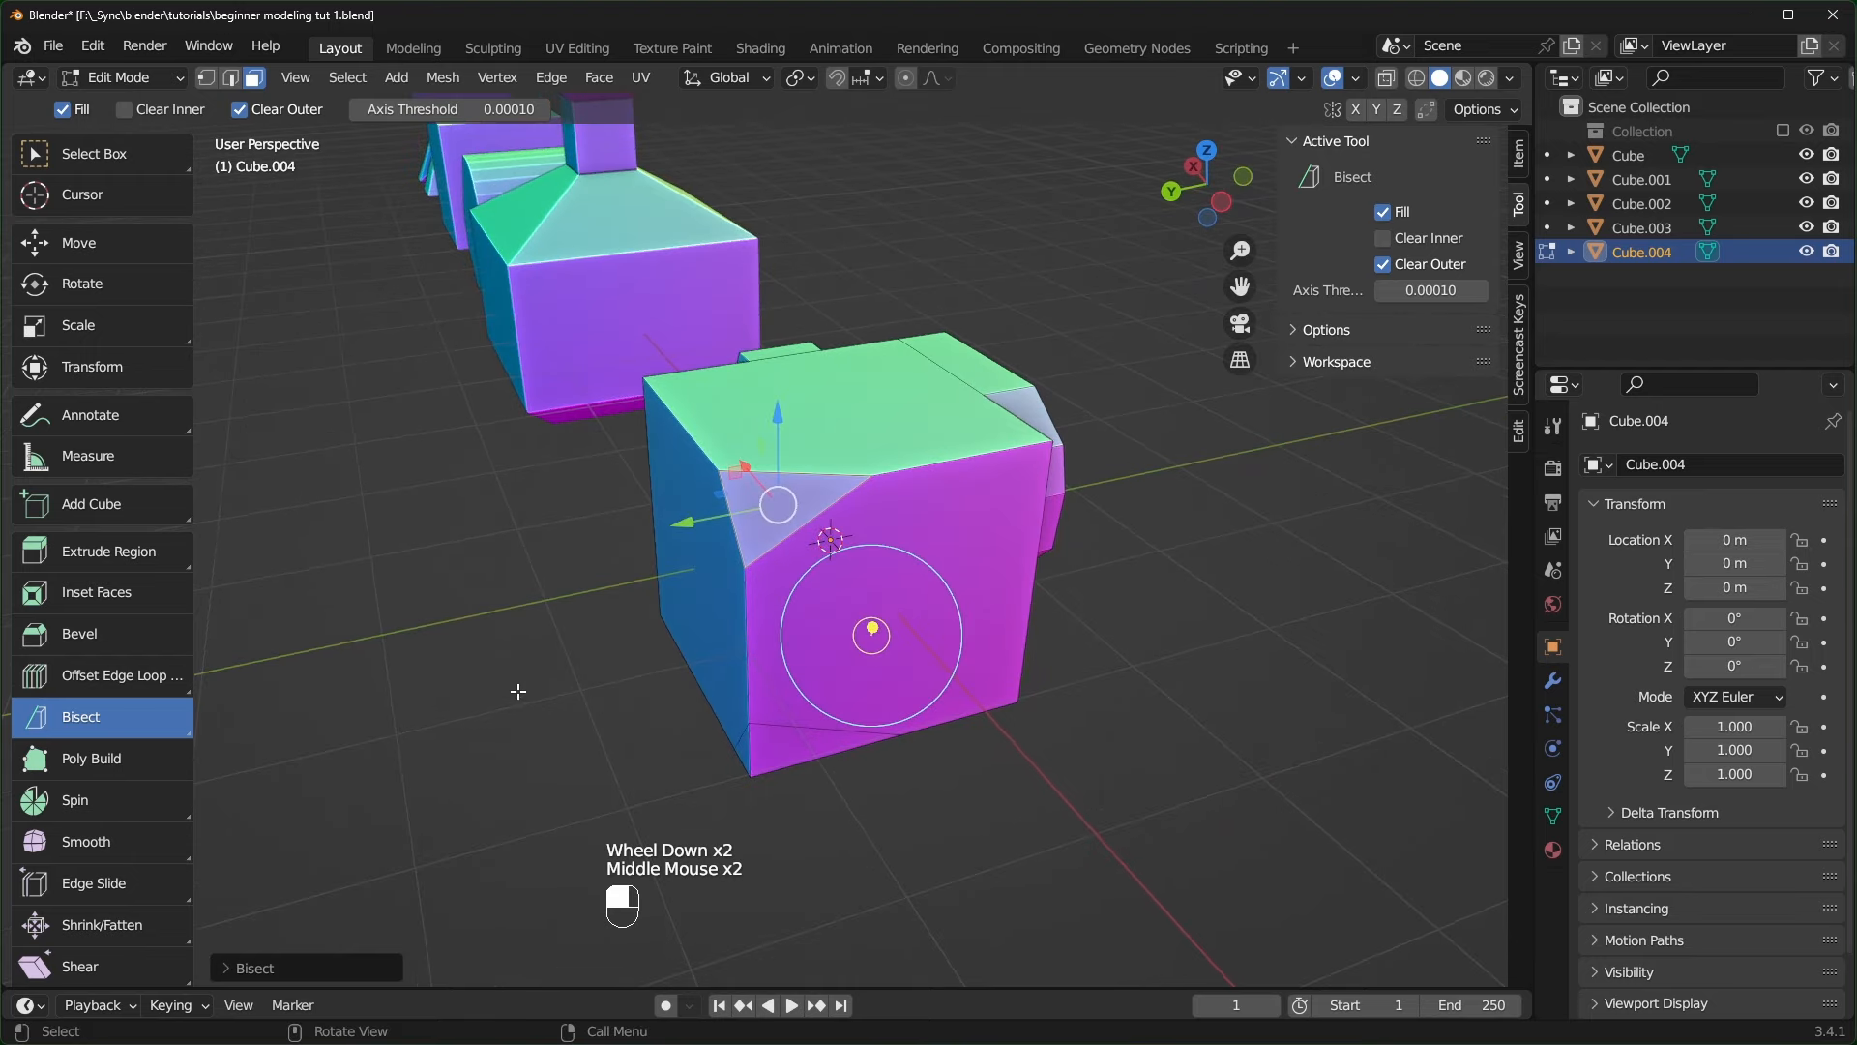
- Slice off two more corners of the cube with Bisect, selecting the whole mesh before each cut and keeping Fill and Clear Outer enabled
key("a")
left_click_drag(631, 442, 758, 340)
mouse_move(658, 633)
middle_mouse_down()
mouse_move(589, 618)
mouse_move(586, 485)
middle_mouse_up()
key("a")
left_click_drag(614, 466, 755, 386)
middle_click_drag(822, 522, 461, 617)
- Leave Edit Mode and move the cut cube about 23.18 m along the X axis, clear of the world origin
key("Tab")
scroll(954, 663, "down", 3)
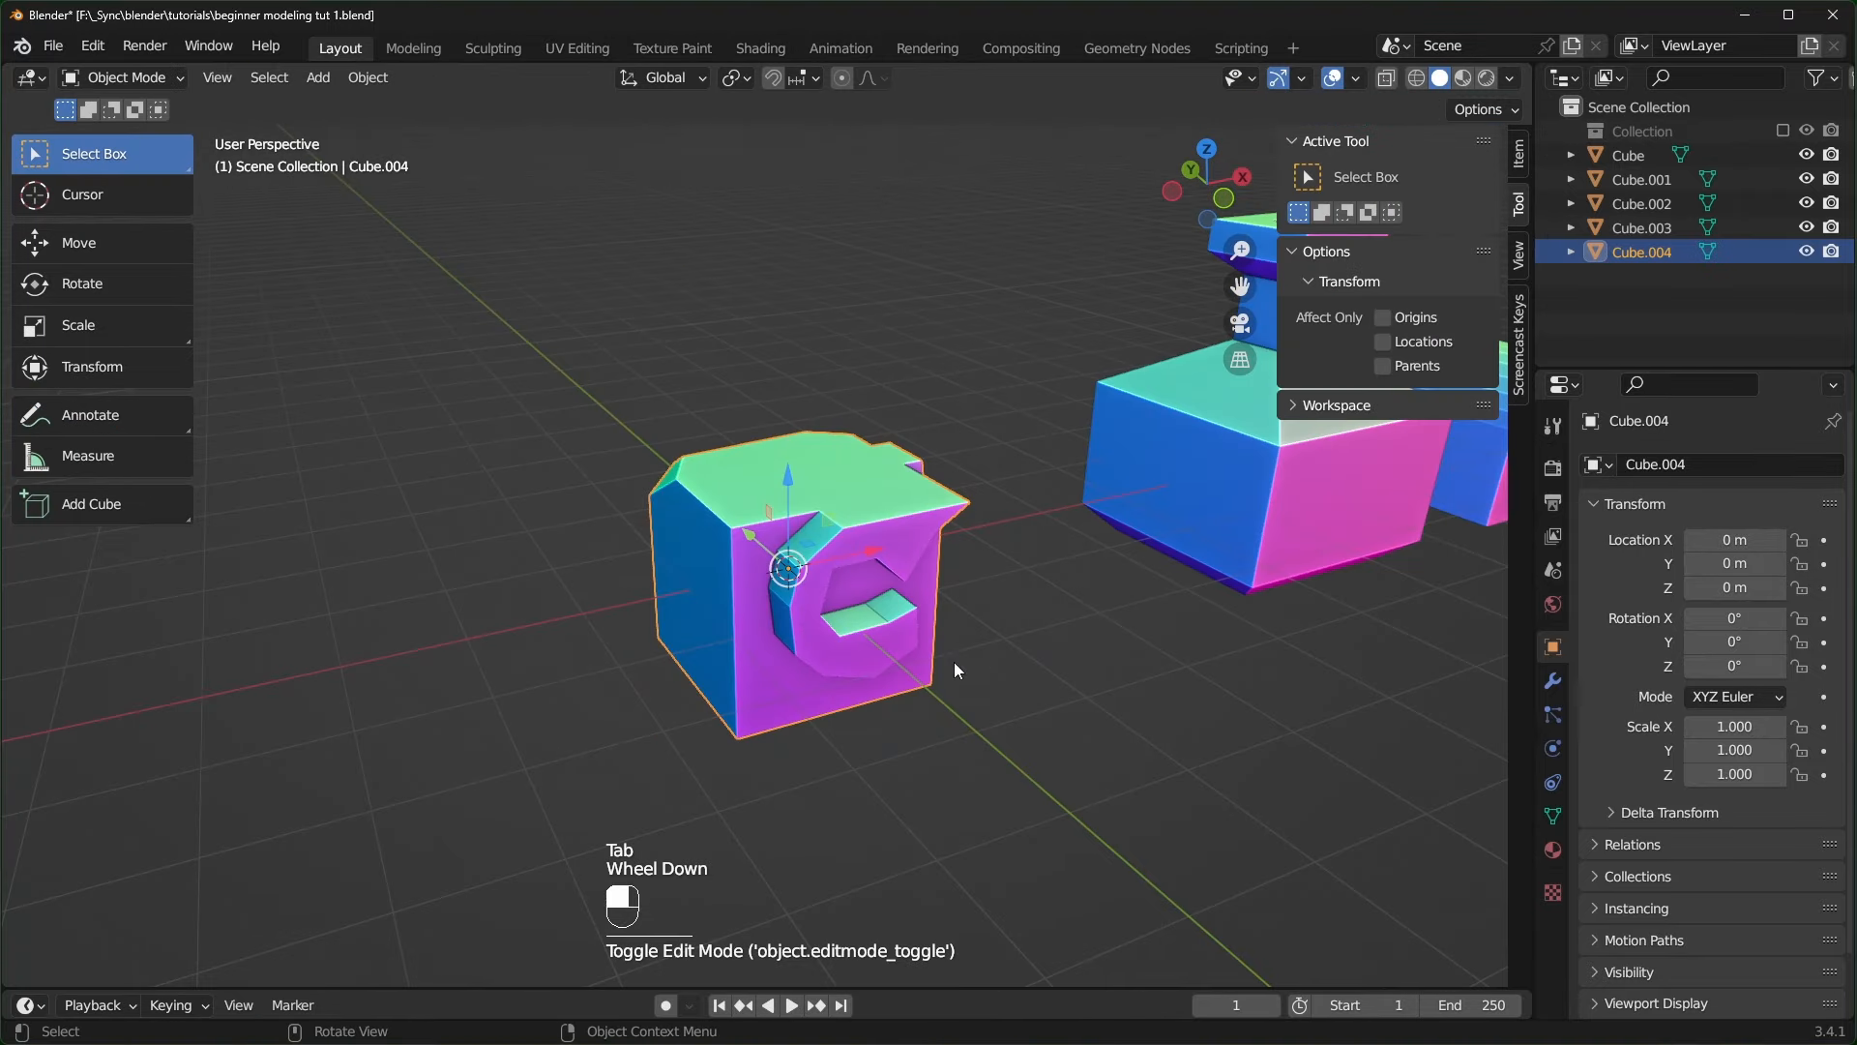
middle_click_drag(954, 663, 953, 725)
left_click_drag(821, 567, 1412, 624)
- Add a plane at the world origin, enter Edit Mode and activate the Poly Build tool
scroll(710, 739, "up", 3)
middle_click_drag(709, 739, 1047, 647, "shift")
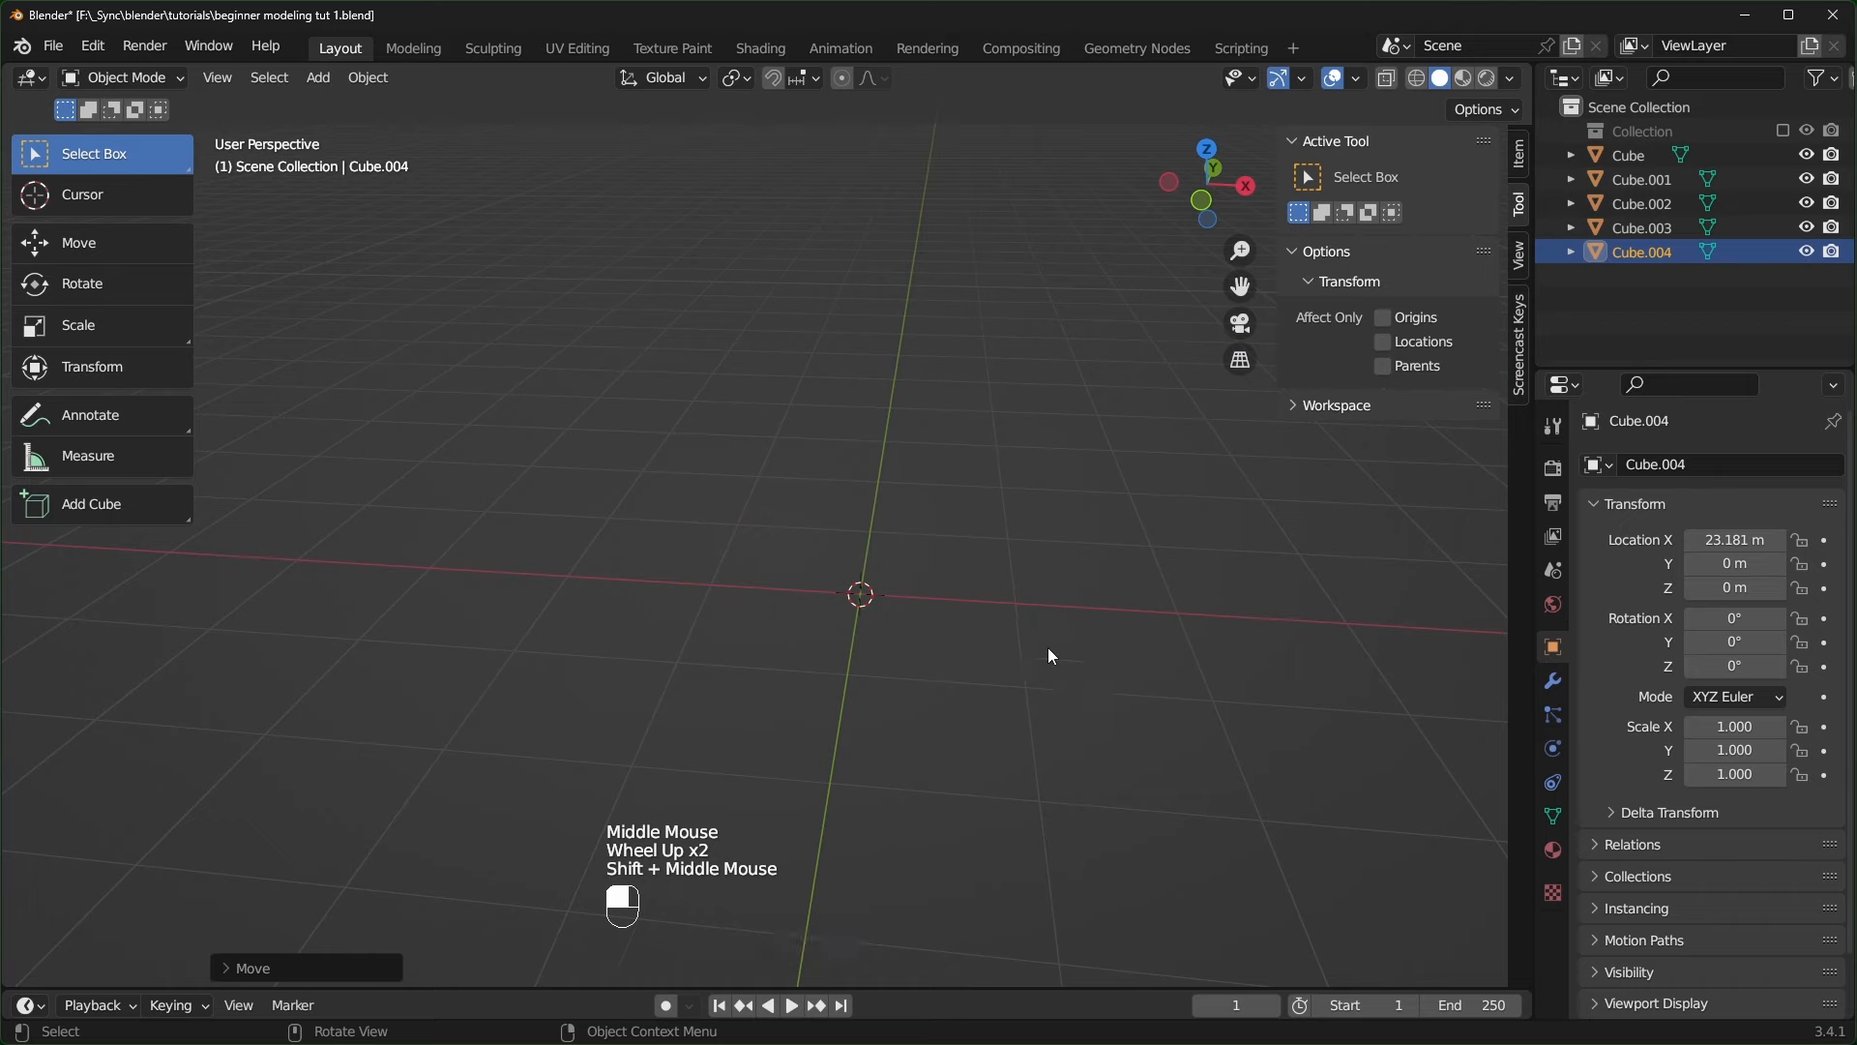
key("shift+a")
mouse_move(944, 553)
left_click(1192, 558)
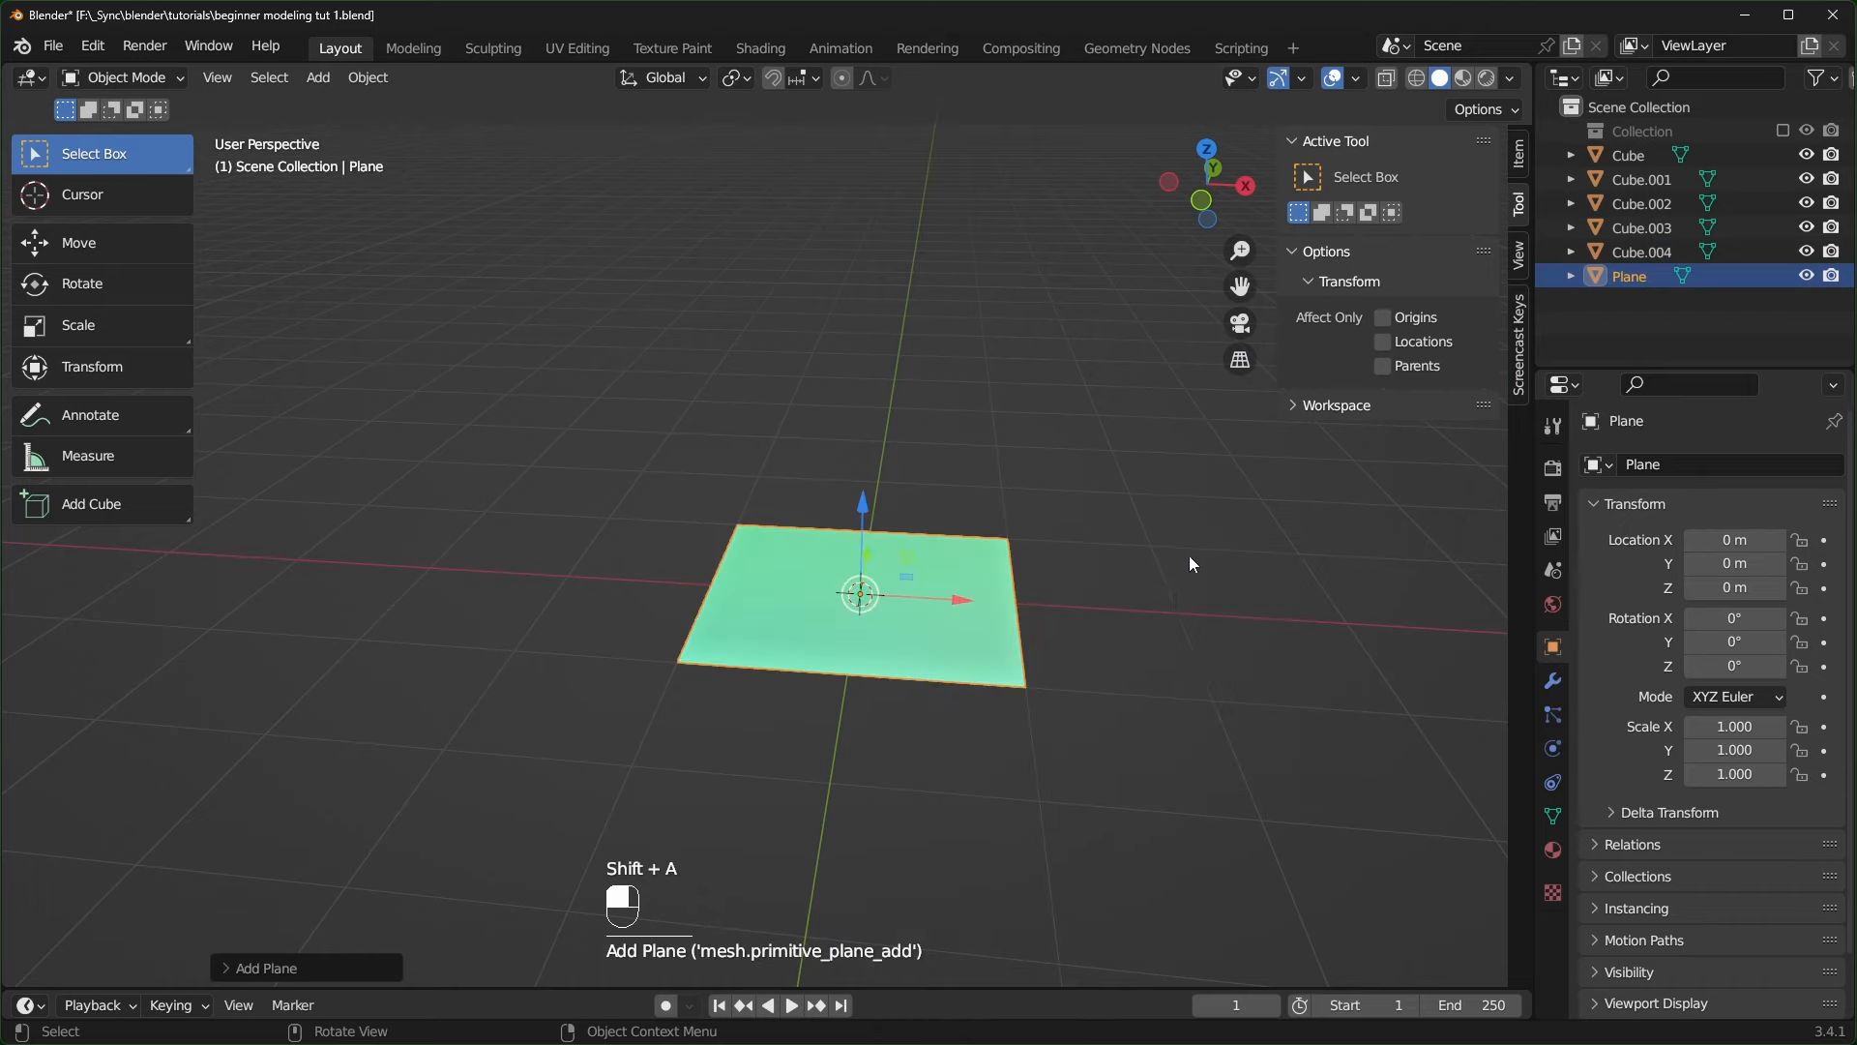
key("Tab")
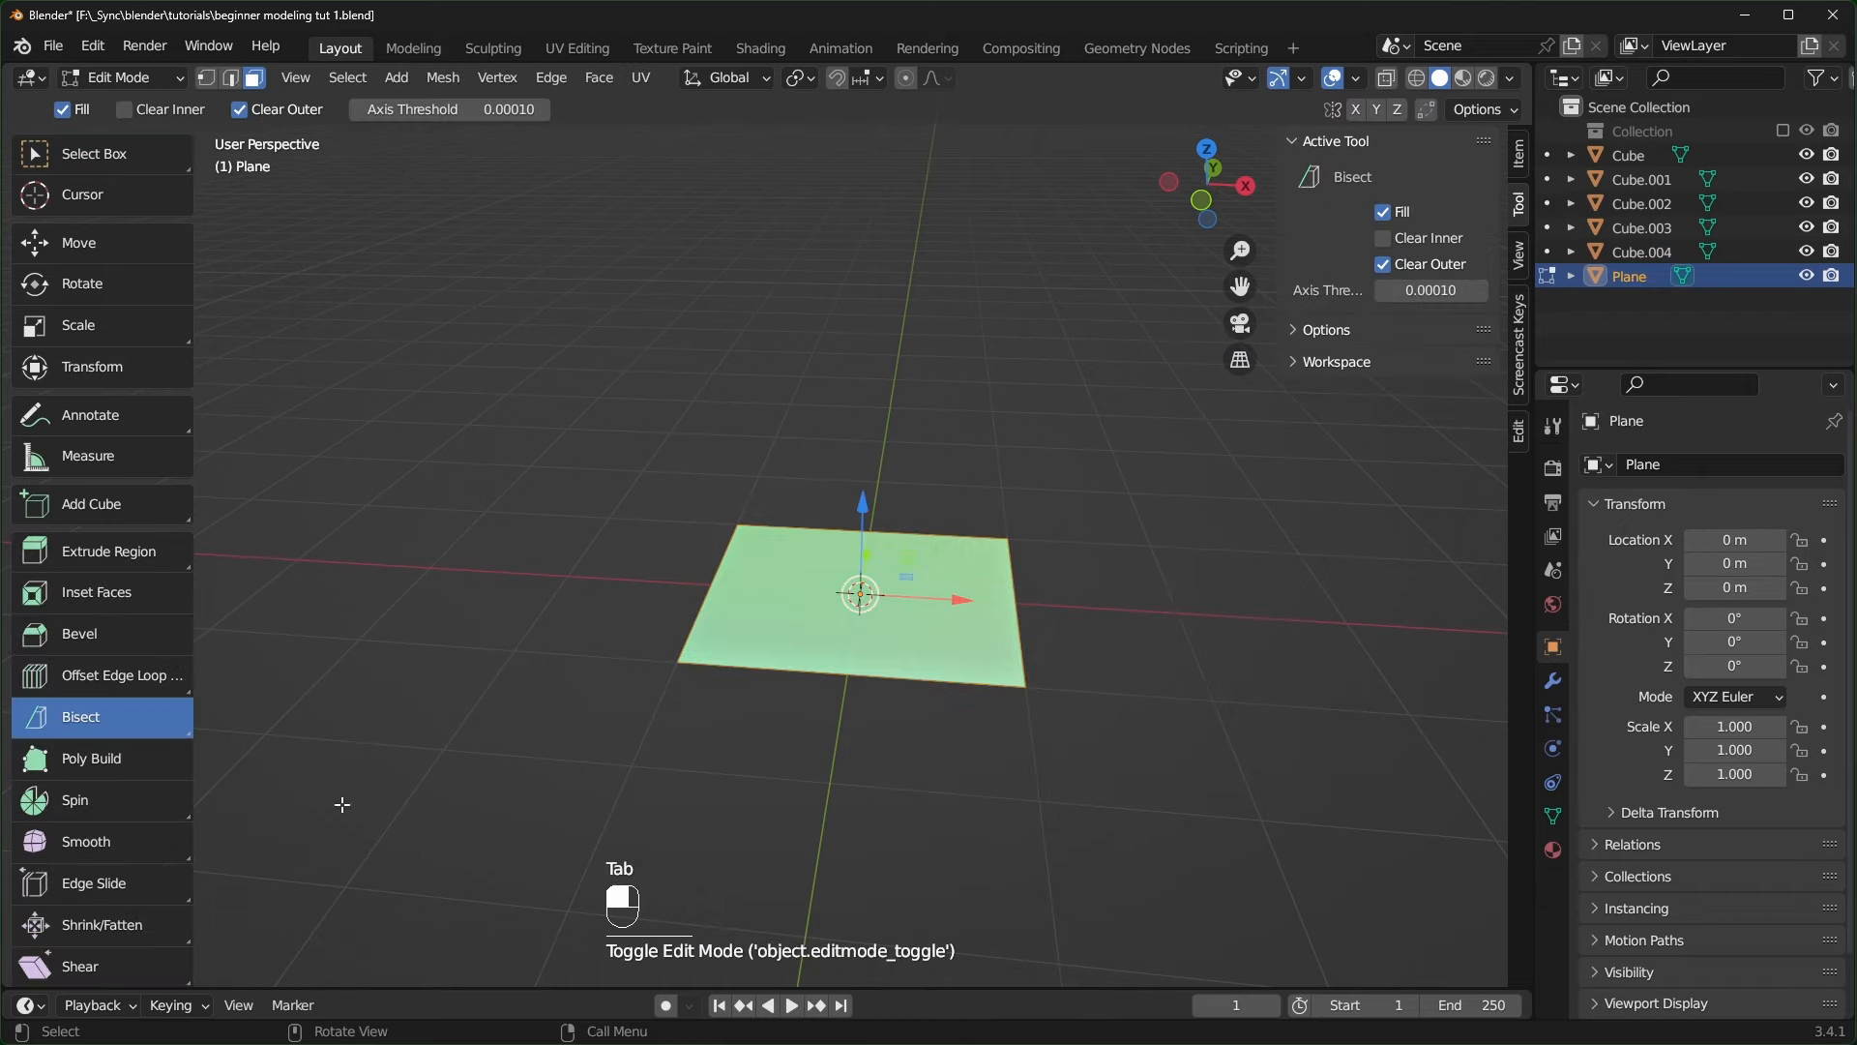
left_click(114, 758)
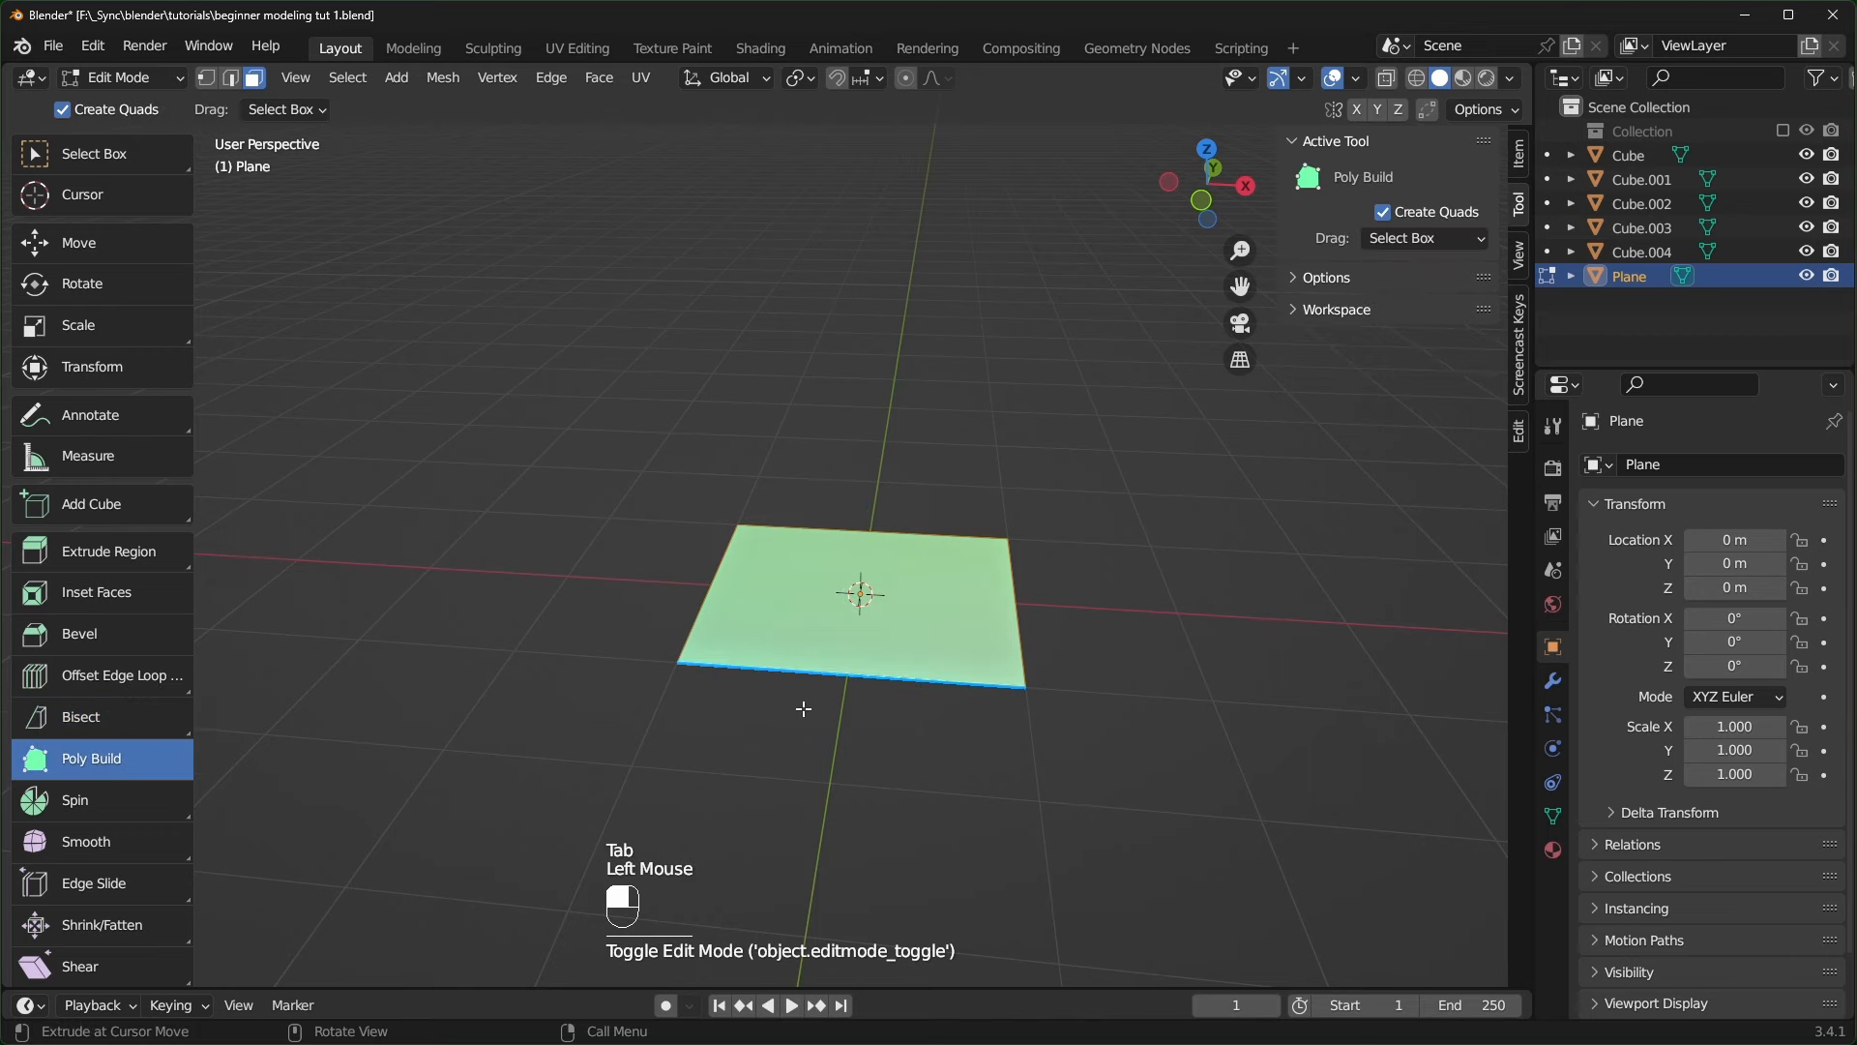
middle_click_drag(804, 707, 780, 758)
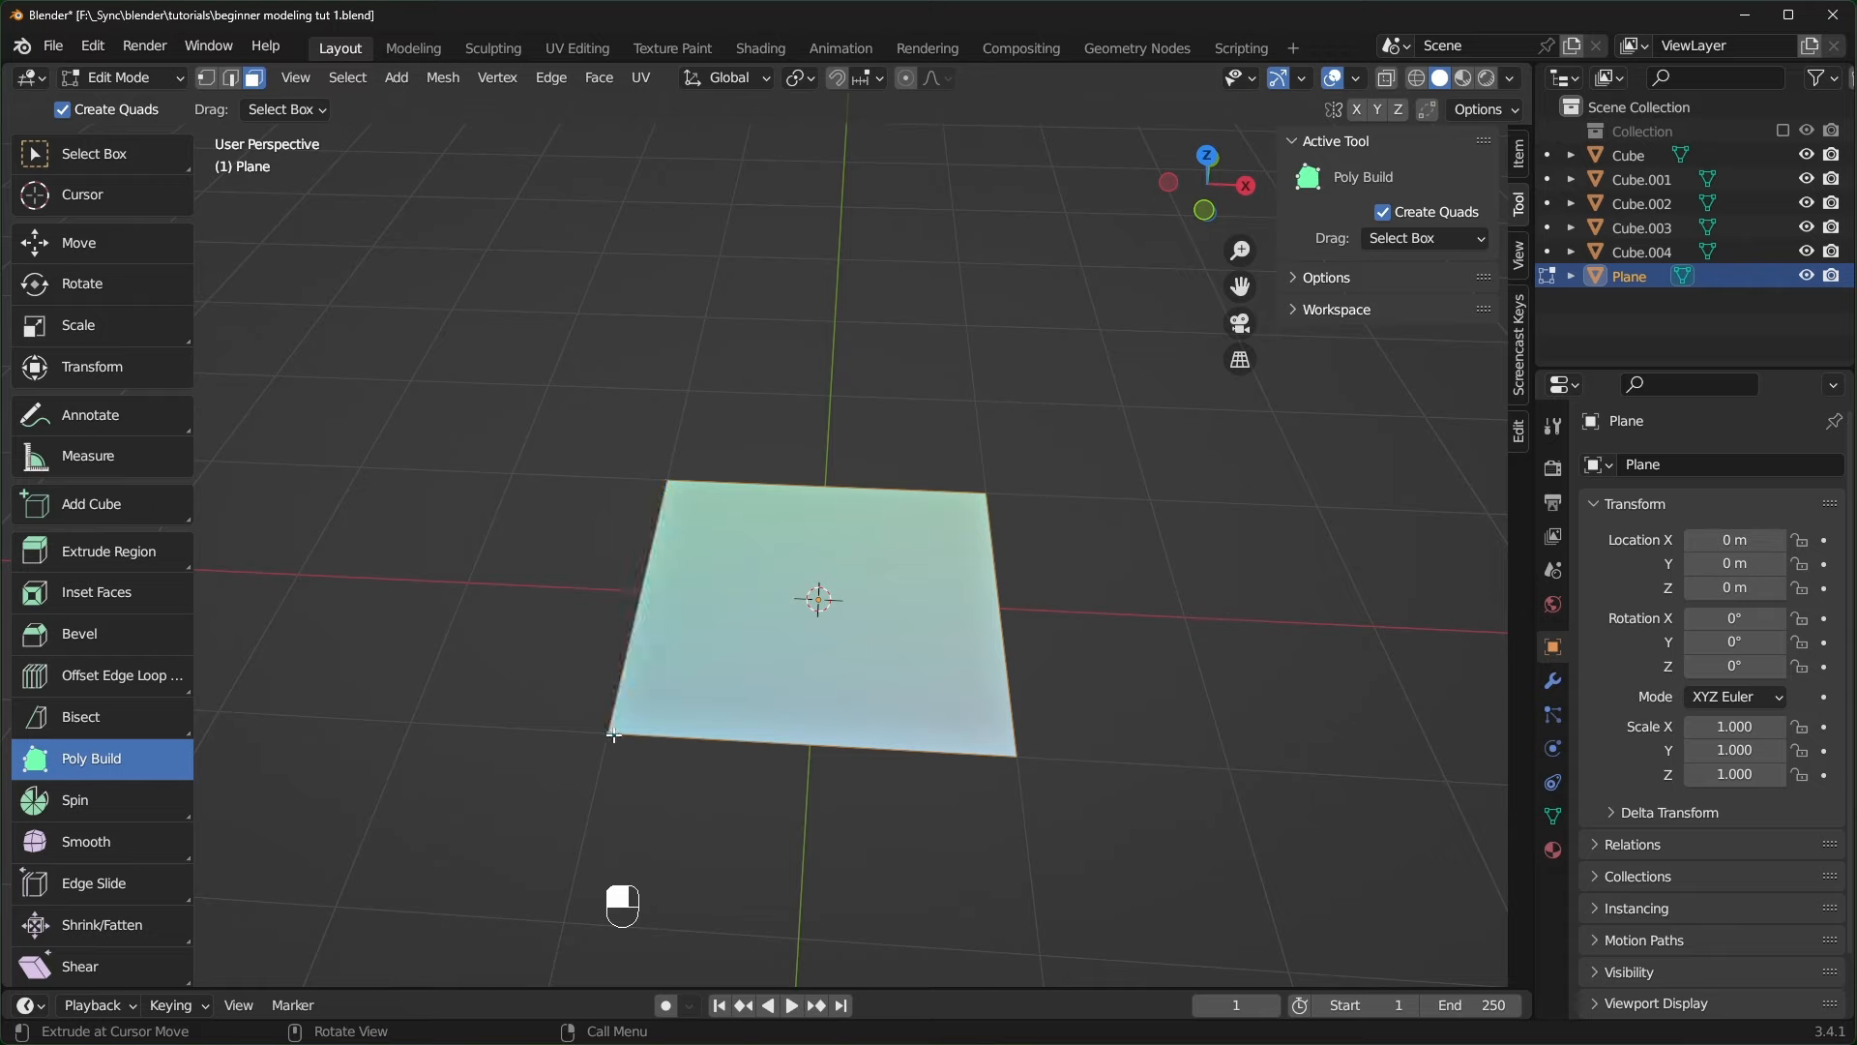
- With Poly Build, extrude the plane's left edge, pull the shared back vertex outward and extend a curving strip of three faces from the back edge
left_click_drag(642, 589, 416, 547)
middle_click_drag(416, 547, 659, 481)
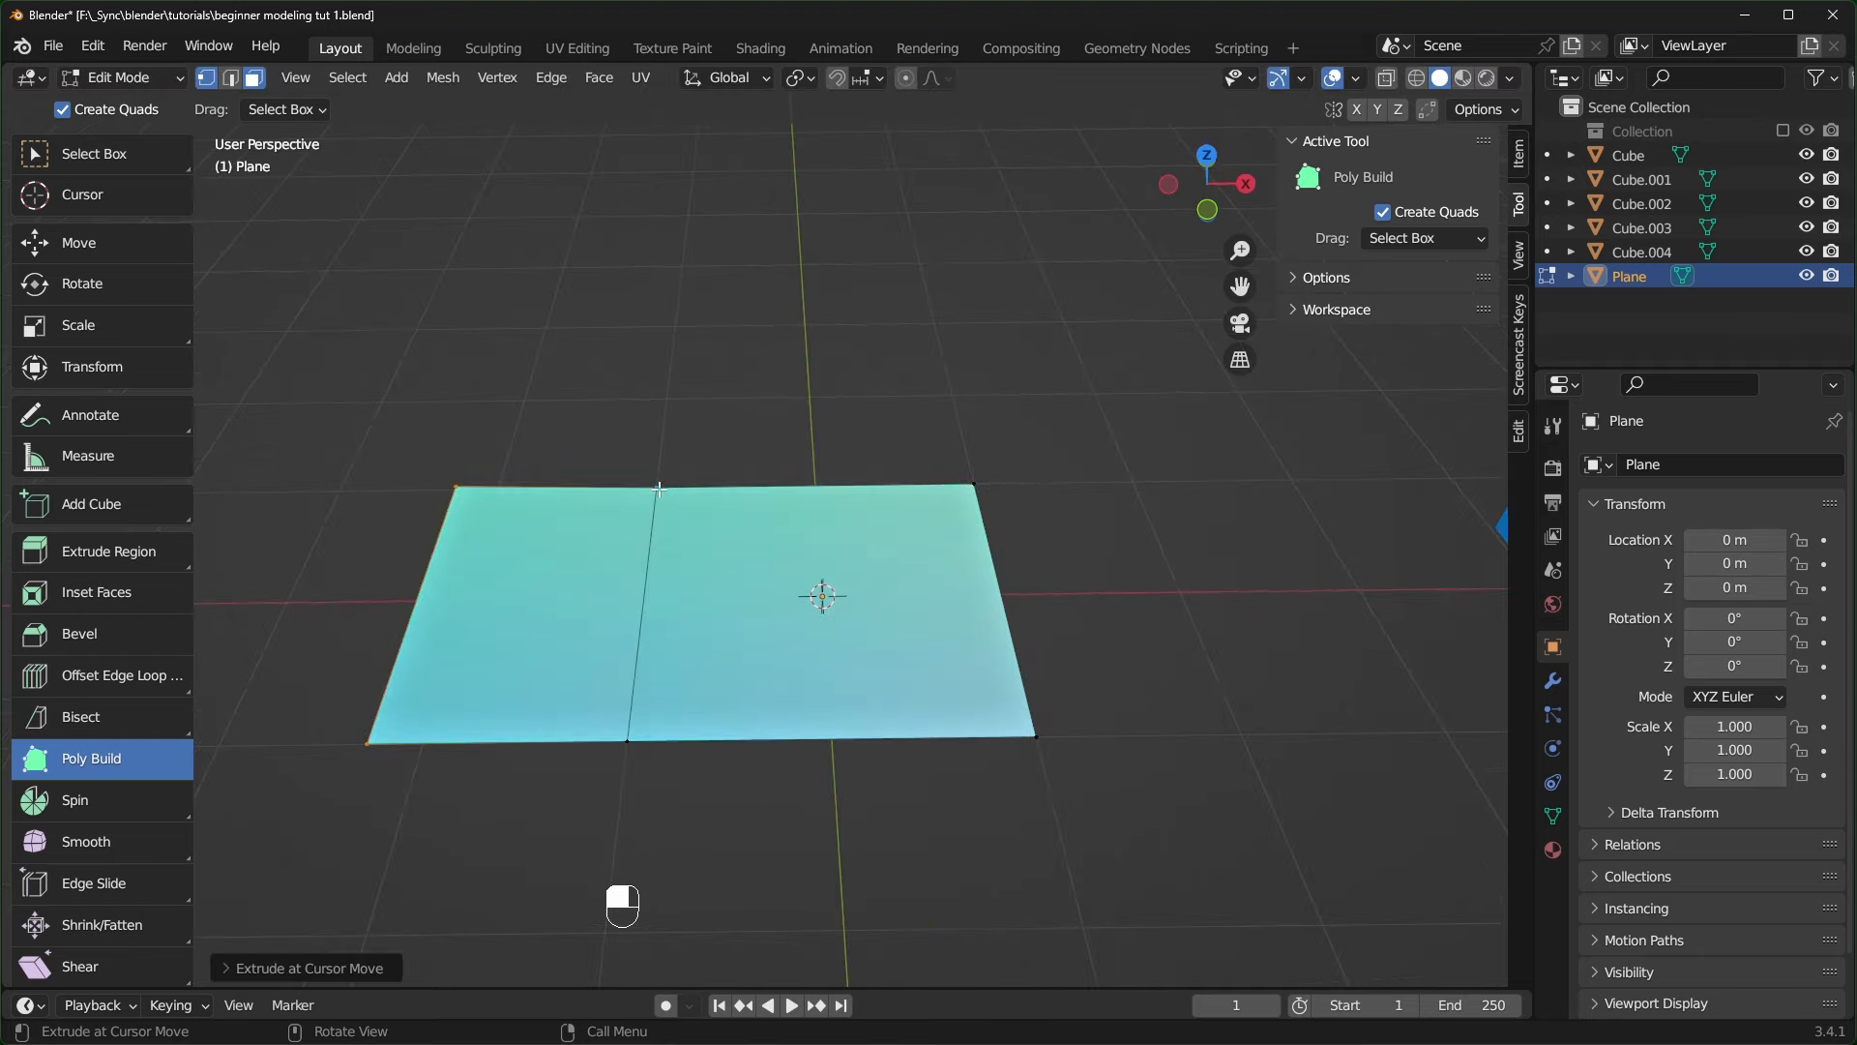
left_click_drag(659, 489, 663, 419)
left_click_drag(801, 441, 873, 304)
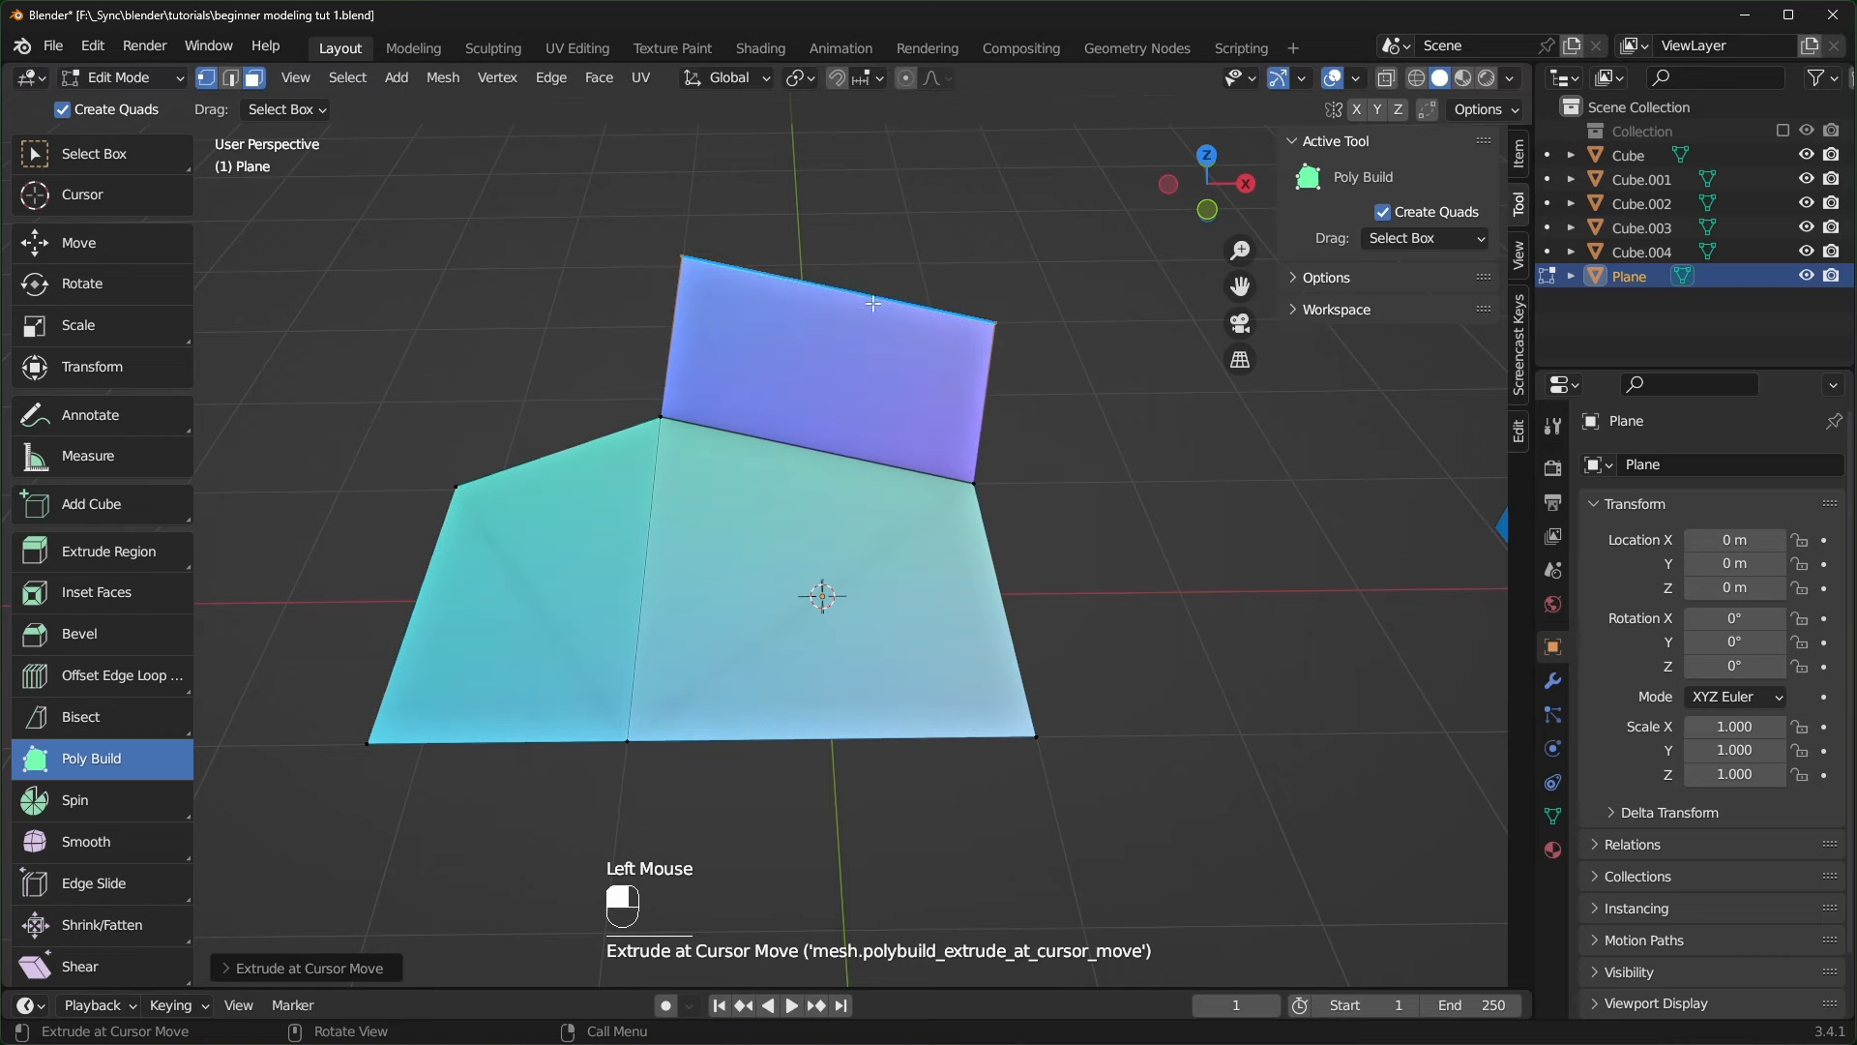
left_click_drag(985, 396, 1230, 418)
left_click_drag(1141, 503, 1042, 890)
- Leave Edit Mode and move the poly-built plane about 30.46 m along X, past the row of finished cubes
scroll(1042, 871, "down", 6)
scroll(1054, 735, "up", 2)
key("Tab")
middle_click_drag(1069, 701, 858, 665, "shift")
scroll(890, 664, "down", 5)
scroll(962, 636, "down", 1)
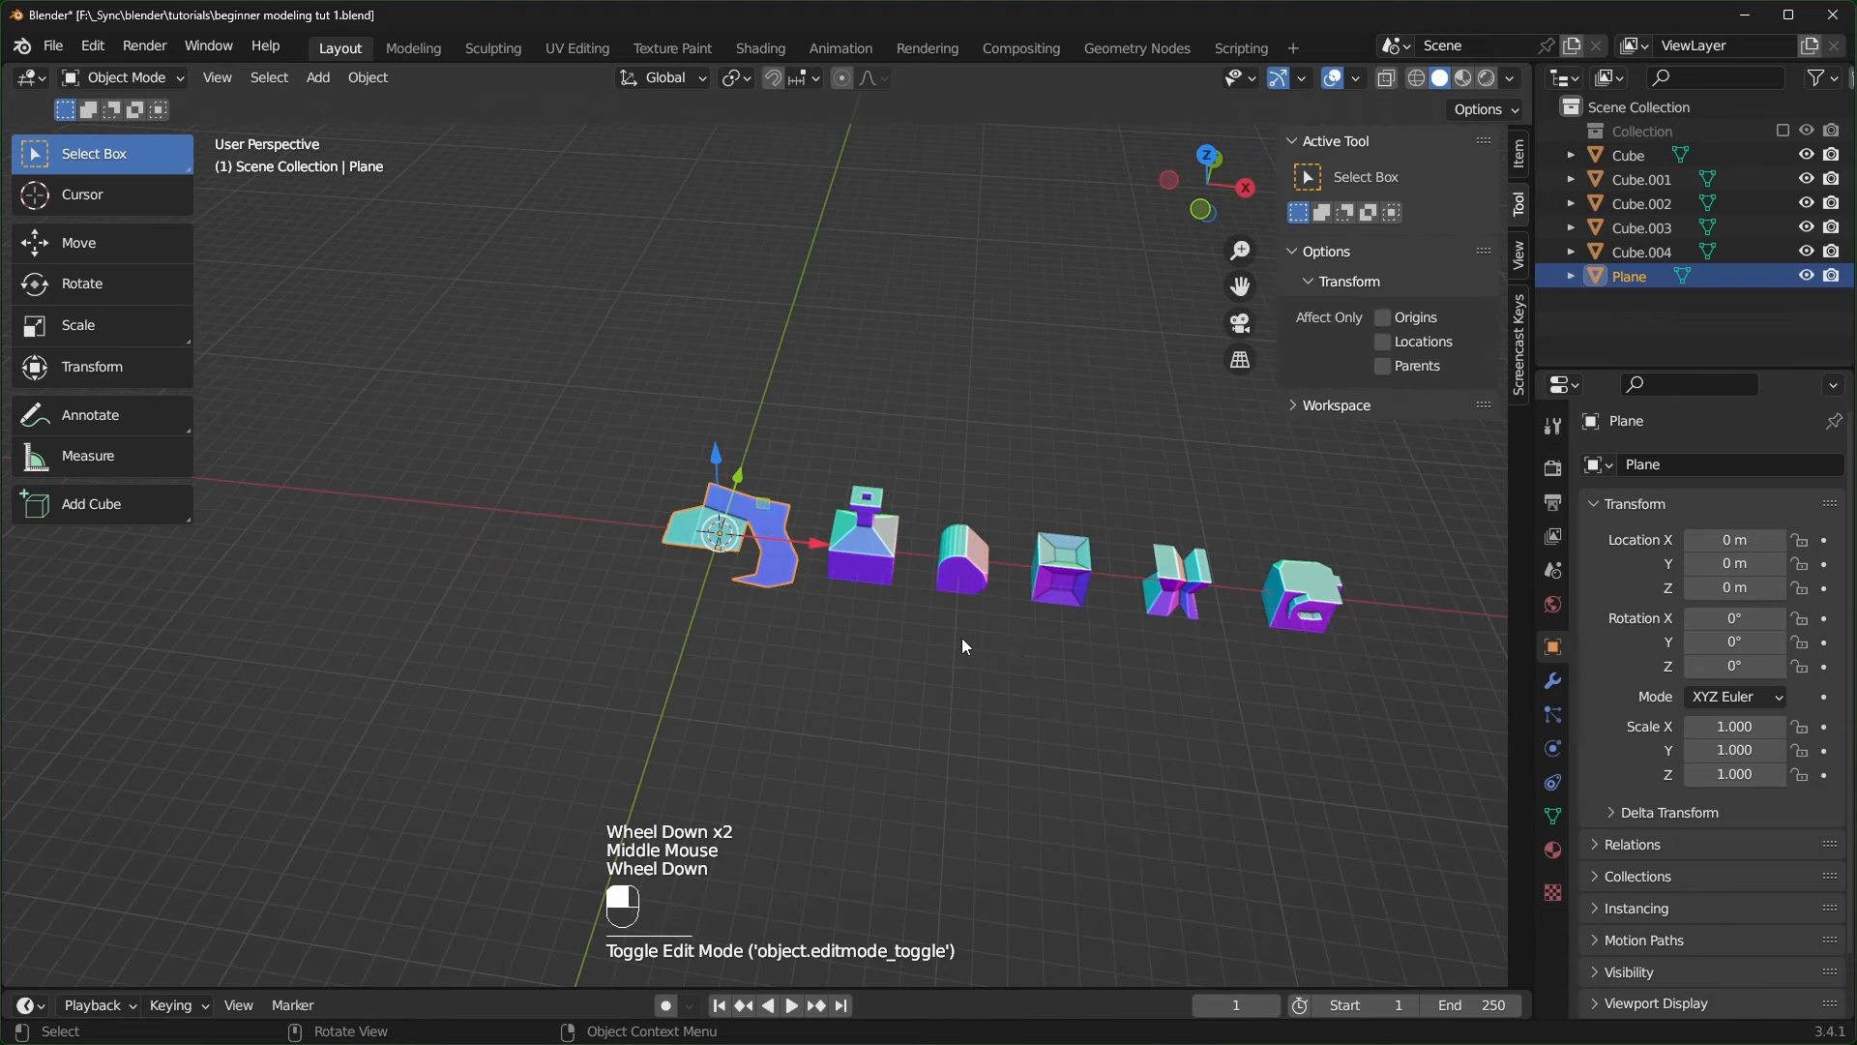
middle_click_drag(961, 637, 633, 543, "shift")
left_click_drag(569, 543, 1331, 656)
- Add a cube at the world origin, activate the Spin tool in Edit Mode and select the cube's +X side face
scroll(532, 694, "up", 2)
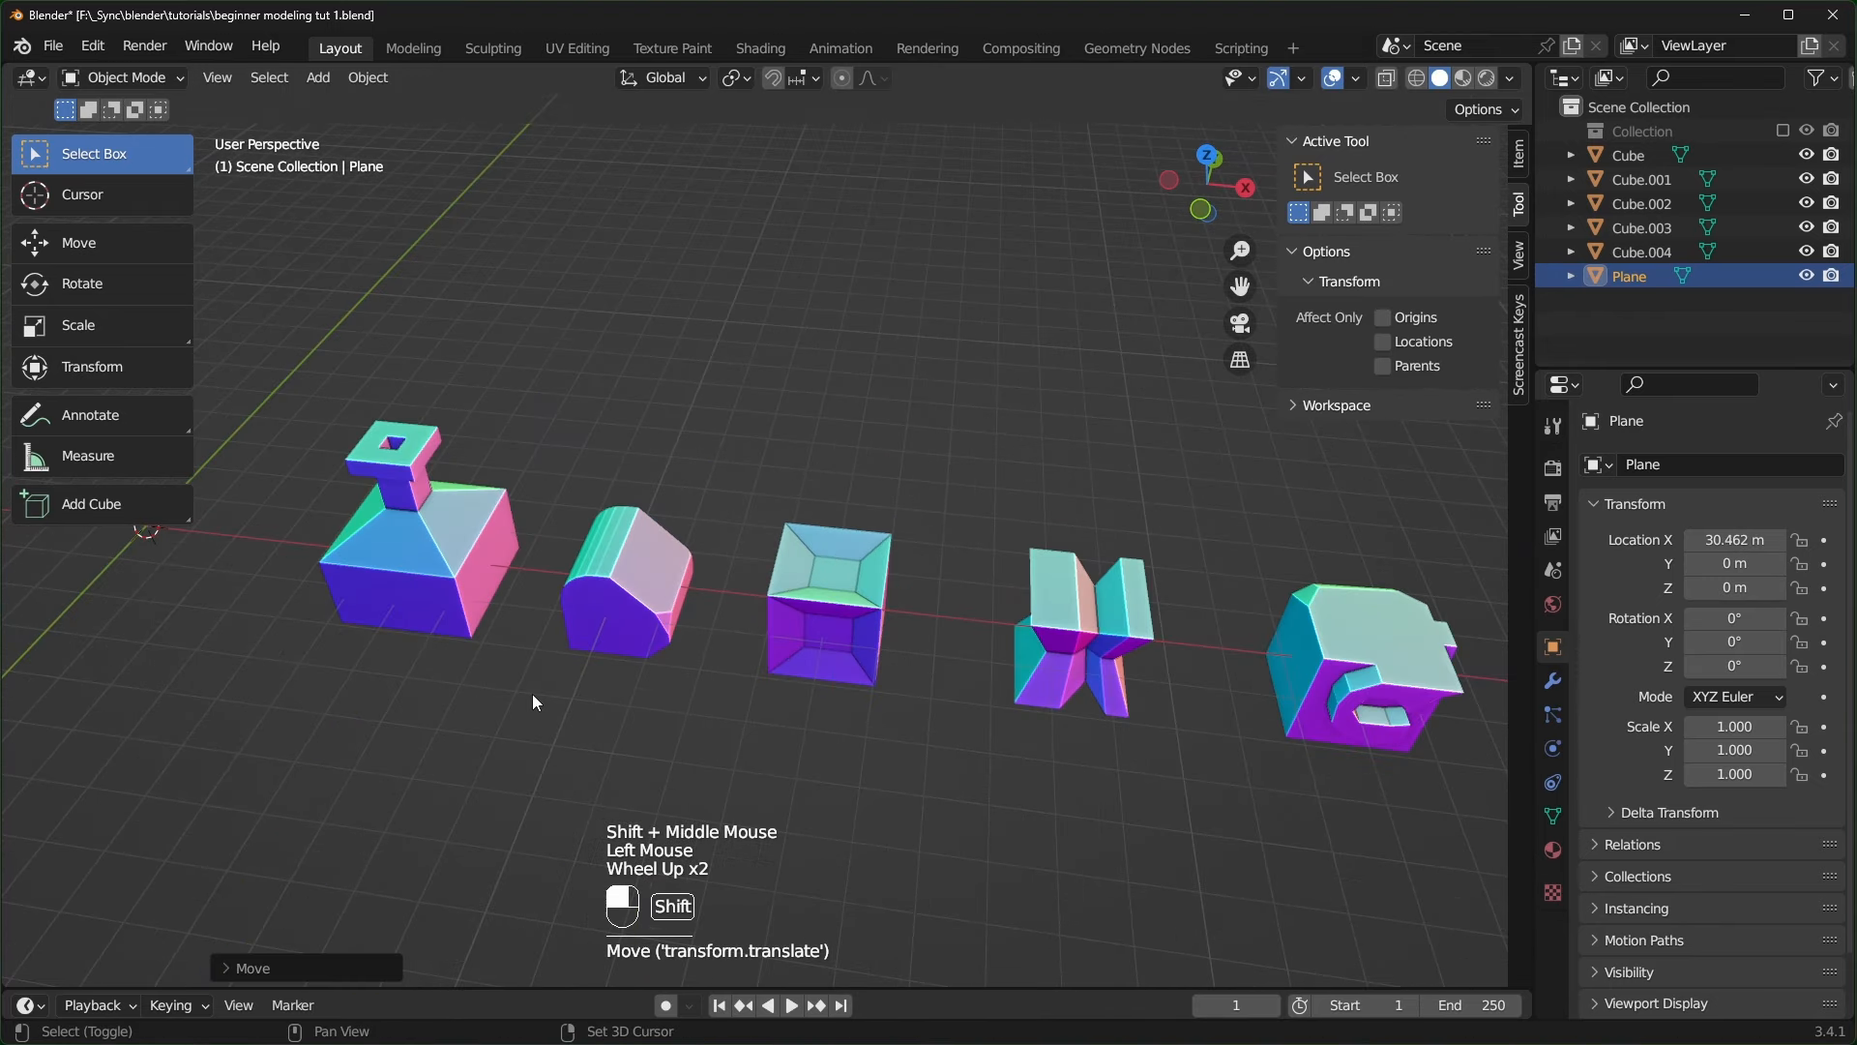
middle_click_drag(532, 694, 781, 675, "shift")
scroll(782, 676, "up", 2)
key("shift+a")
mouse_move(795, 556)
left_click(909, 579)
key("Tab")
middle_click_drag(936, 584, 937, 647)
scroll(1007, 605, "up", 2)
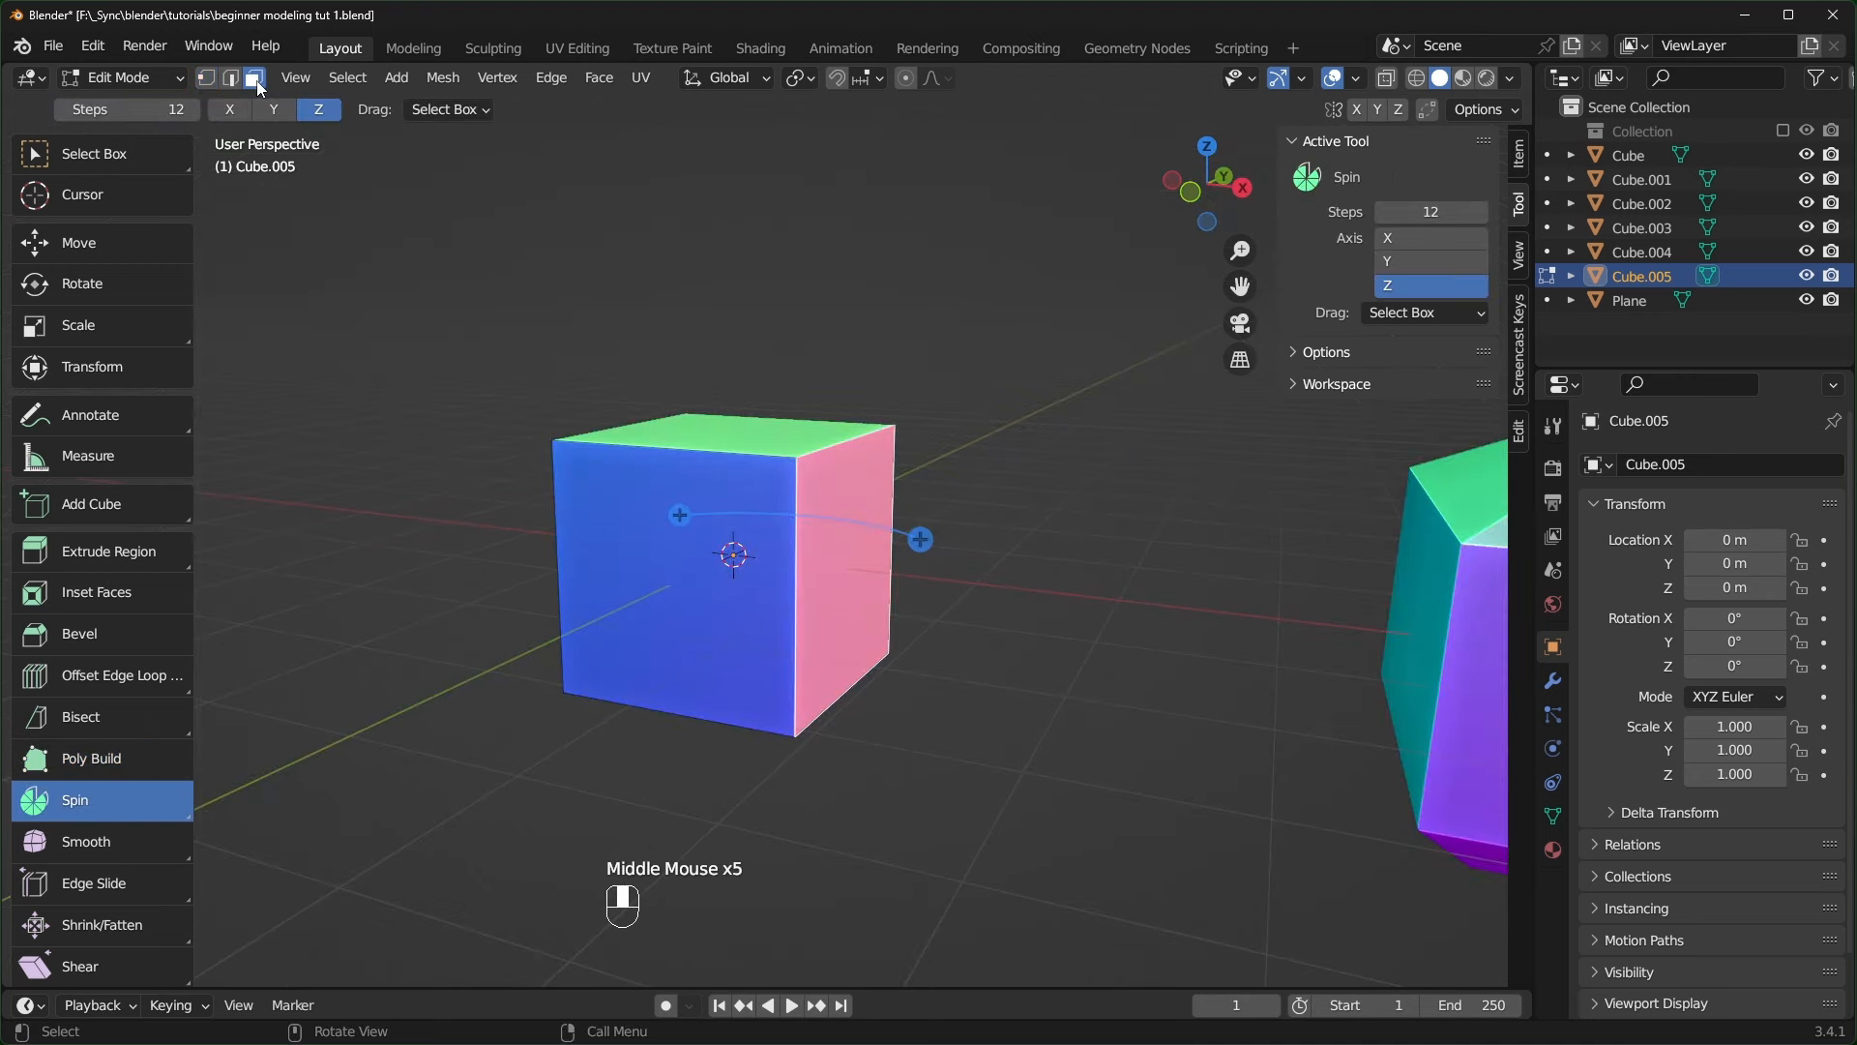
middle_click_drag(1055, 672, 775, 525)
left_click(837, 618)
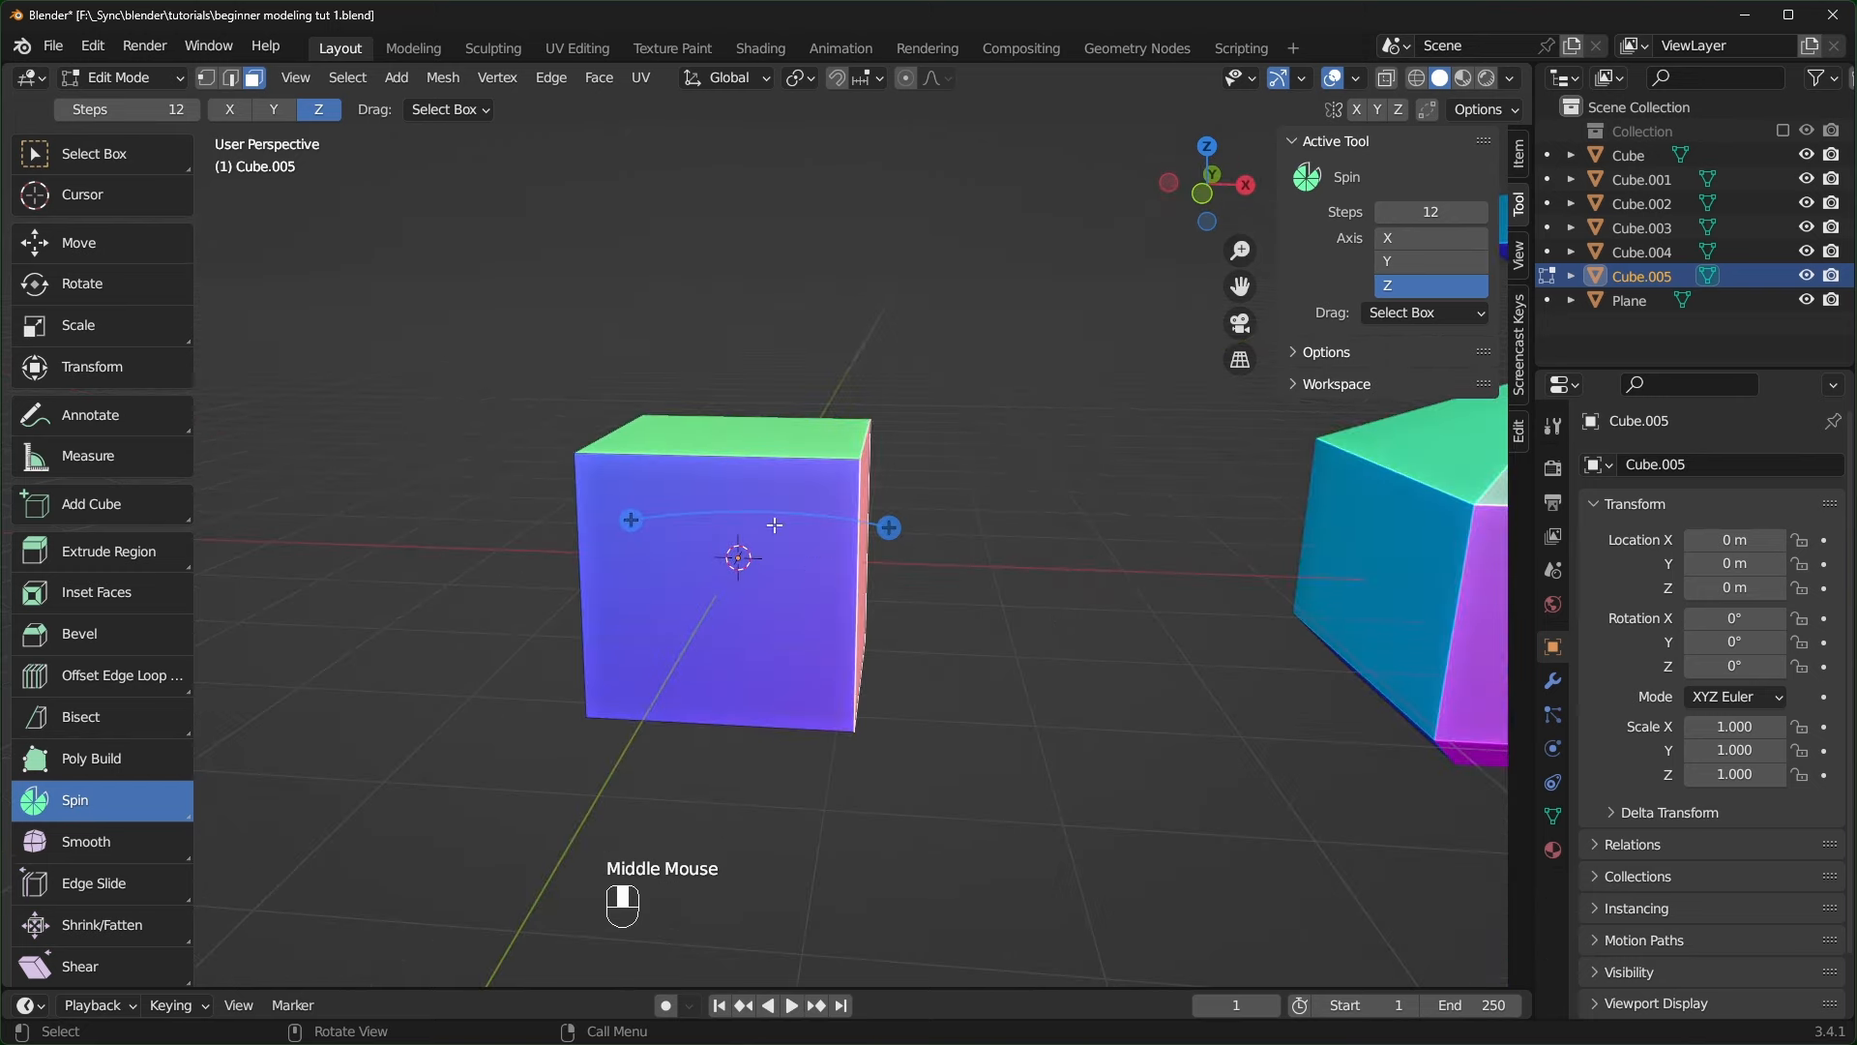
- Set the Spin axis to Y, place the 3D cursor below the cube's right edge in front view and spin the selected face about 139° around it
left_click(294, 116)
key("KP_1")
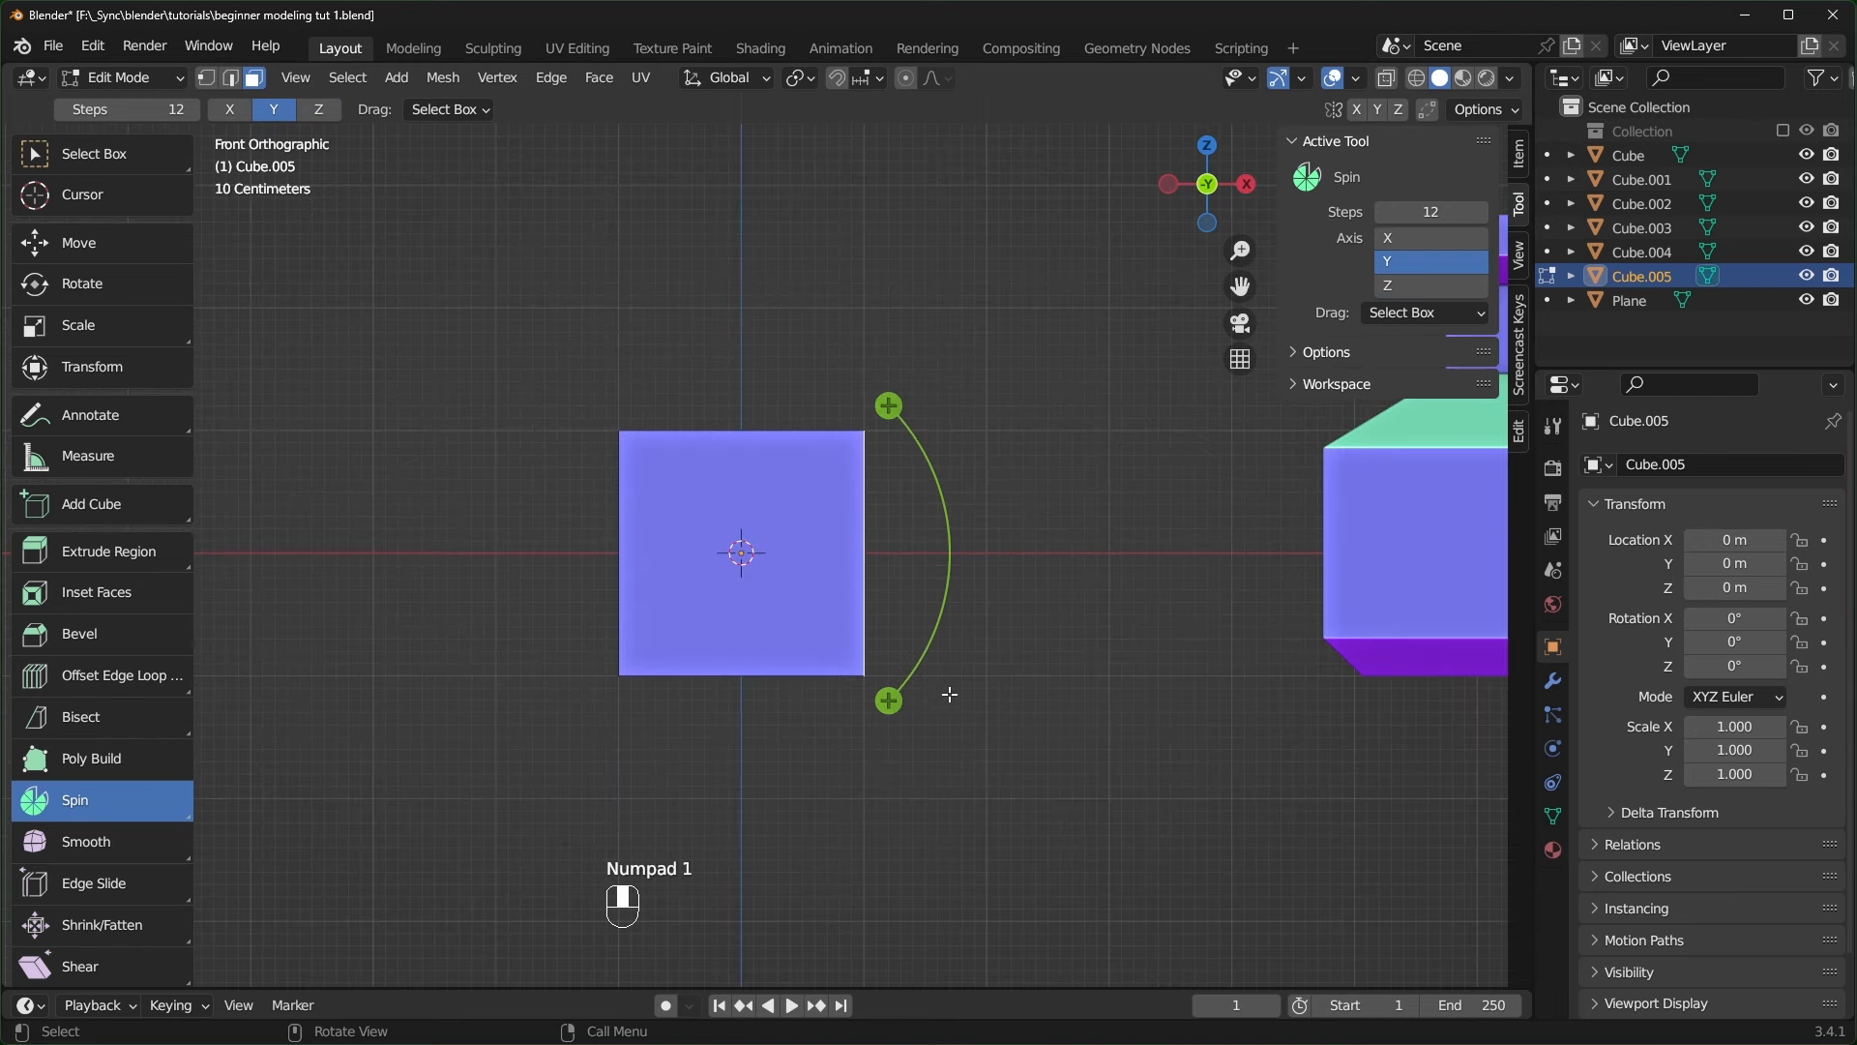
scroll(949, 694, "up", 1)
middle_click_drag(956, 702, 914, 677, "shift")
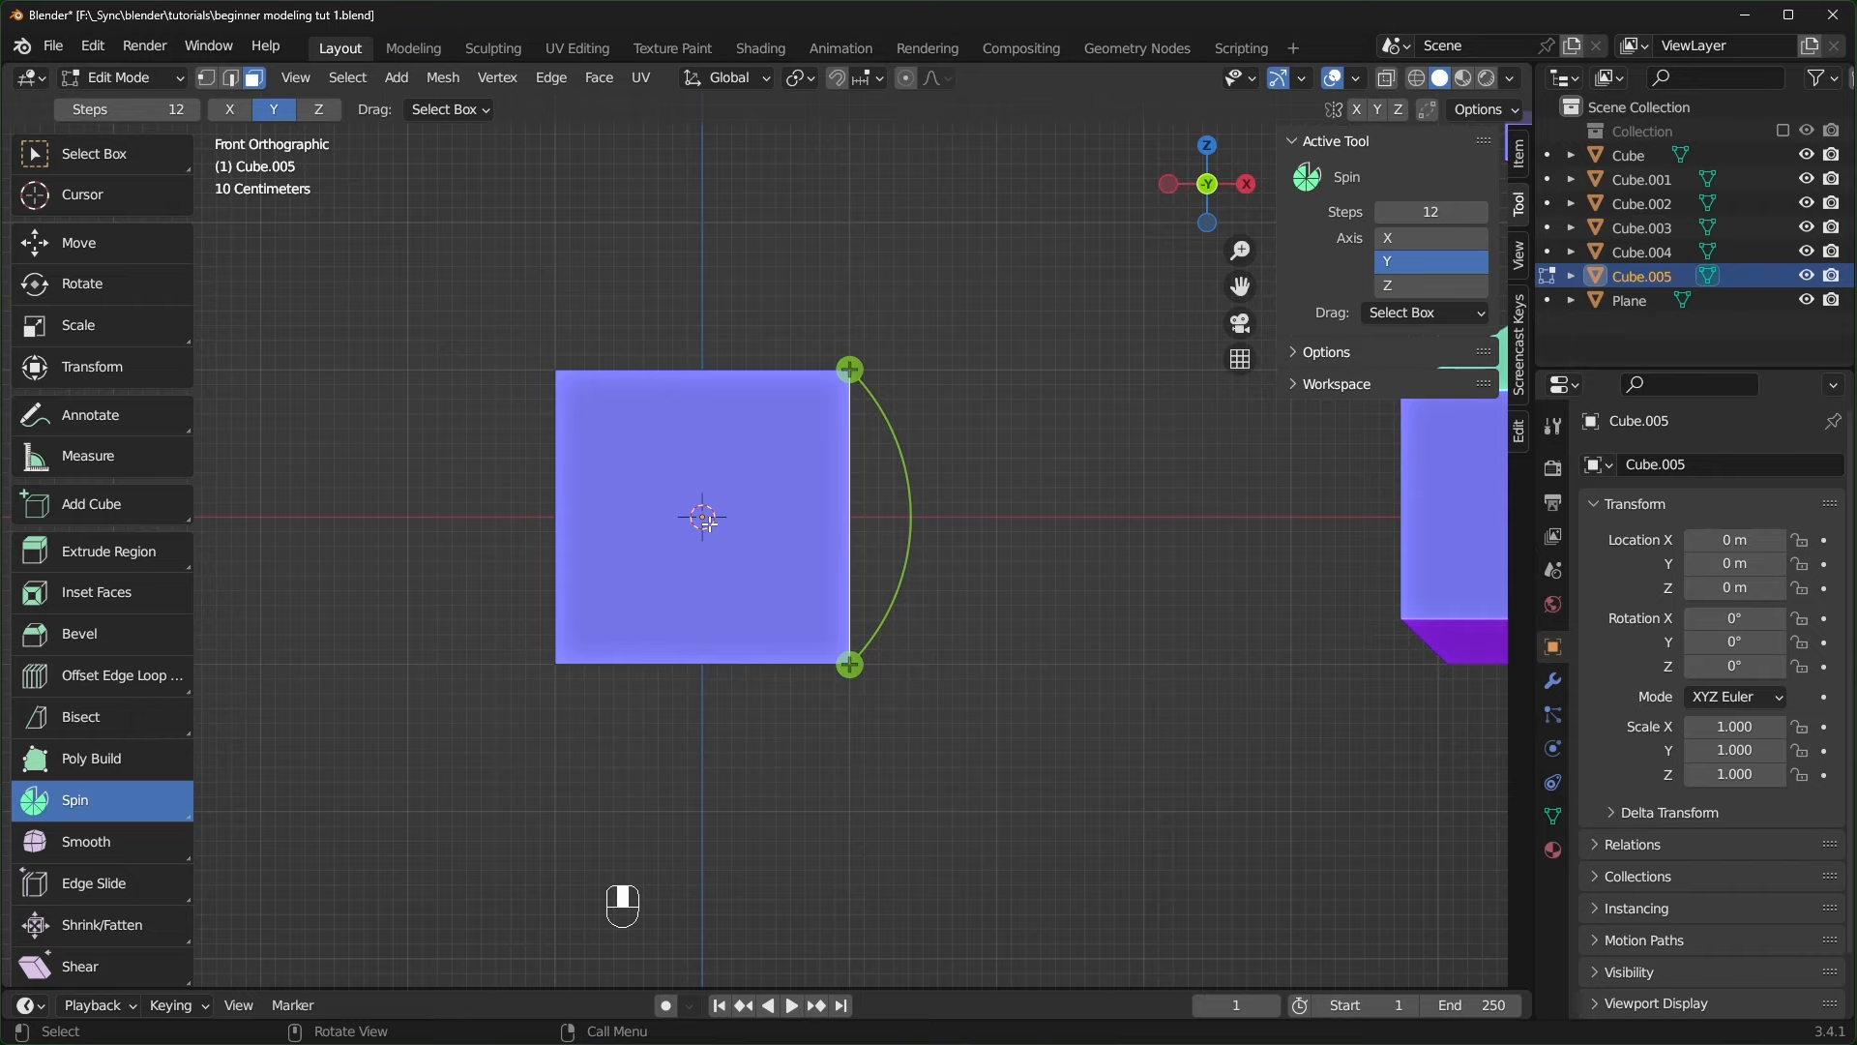
key("shift")
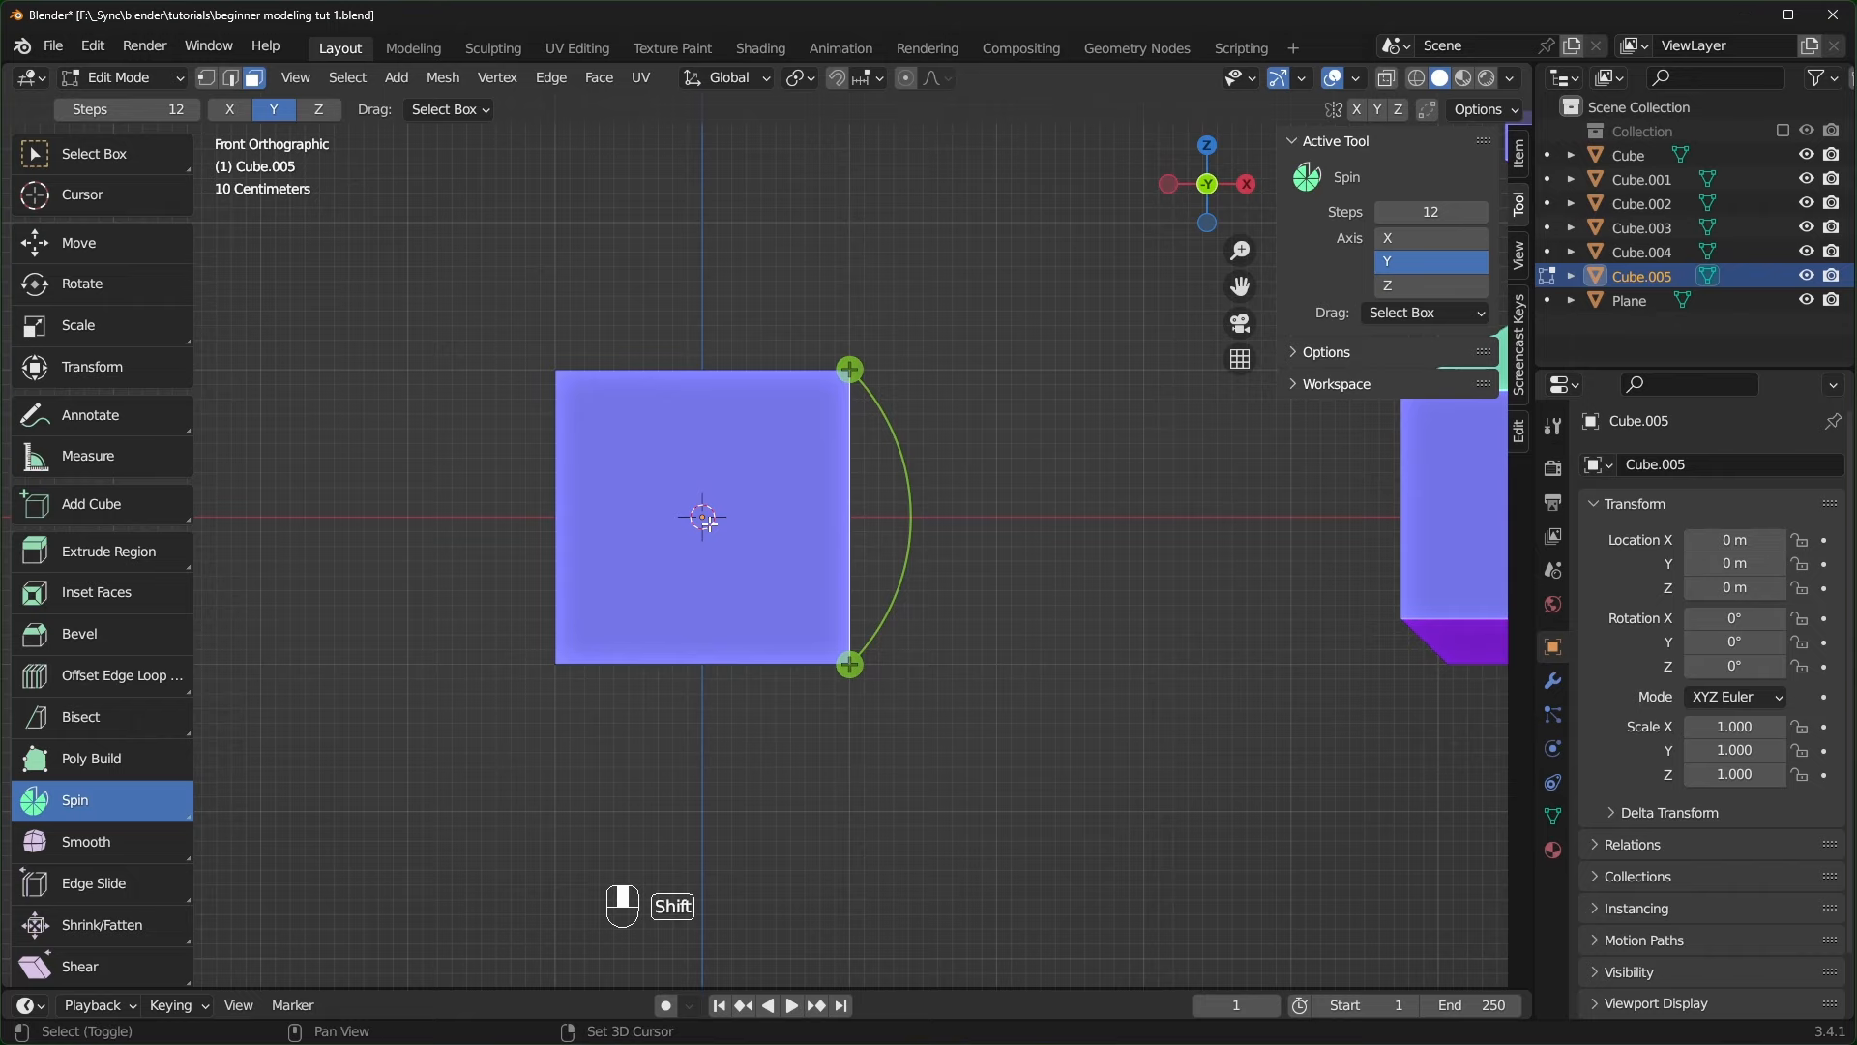
right_click(848, 813, "shift")
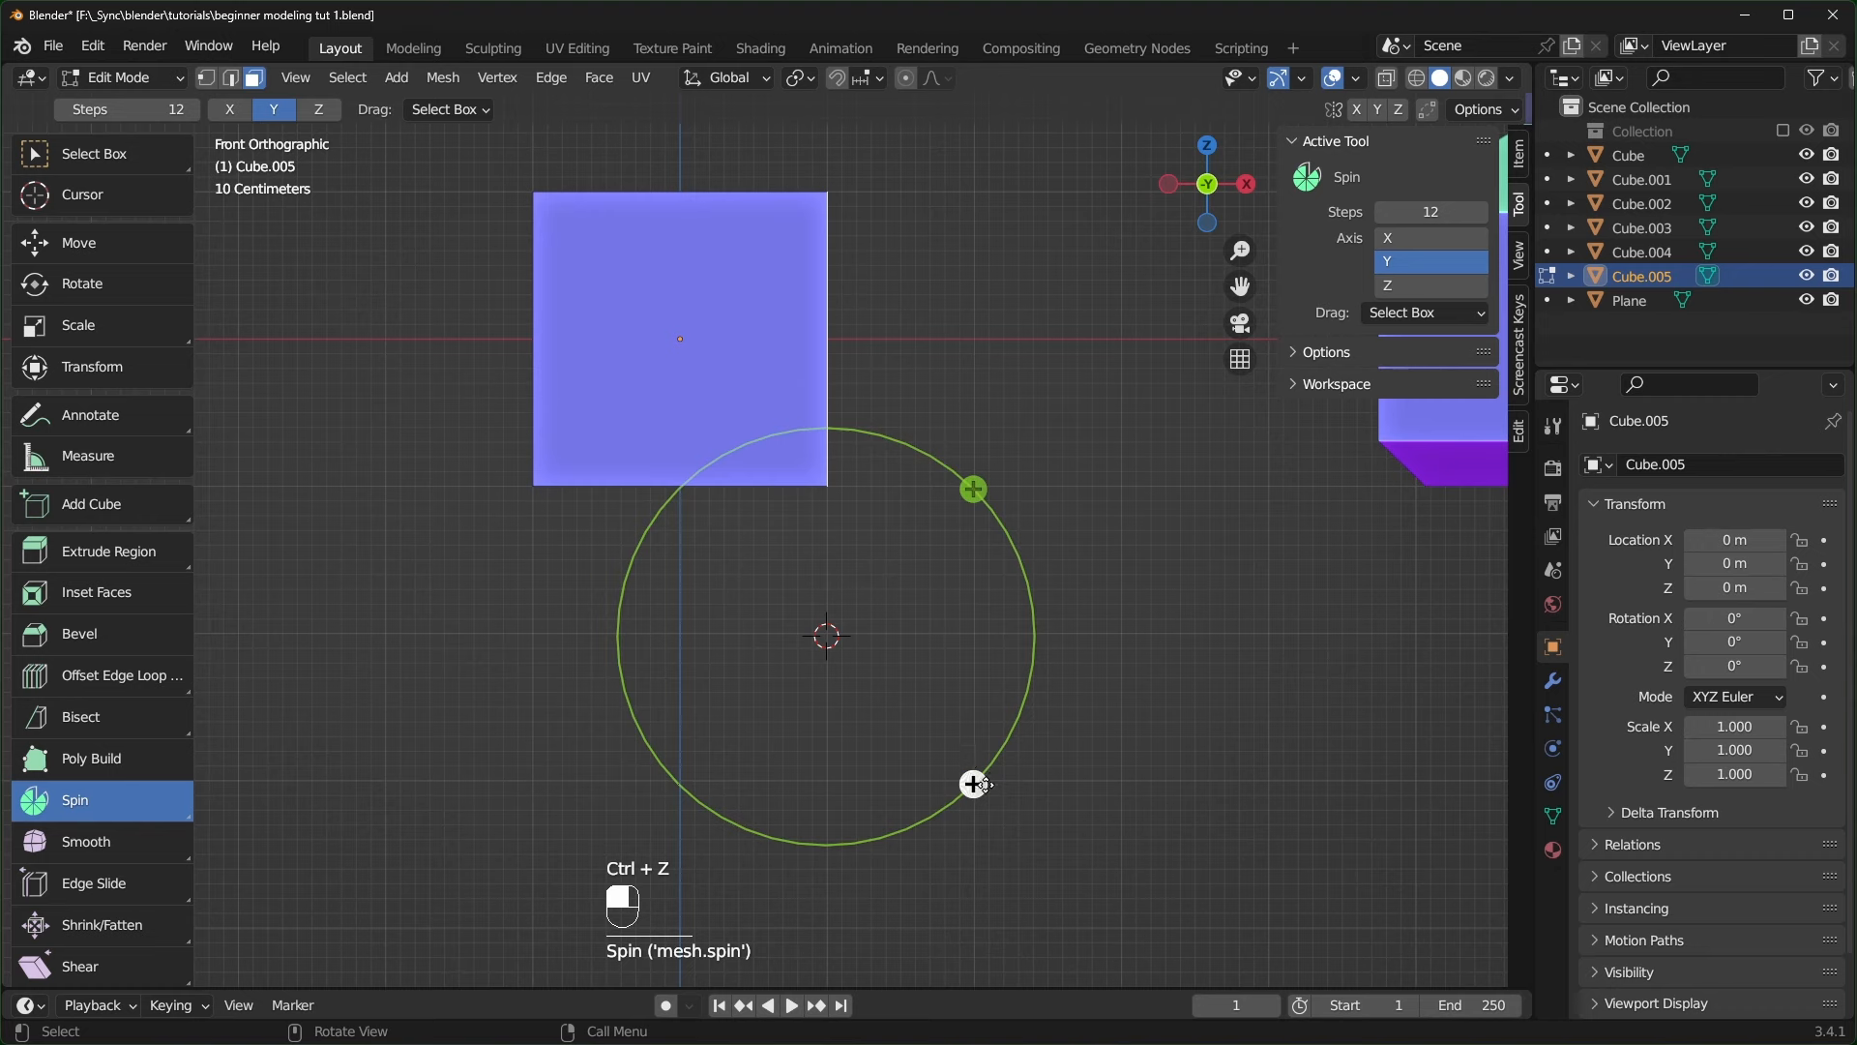
left_click_drag(973, 784, 711, 630)
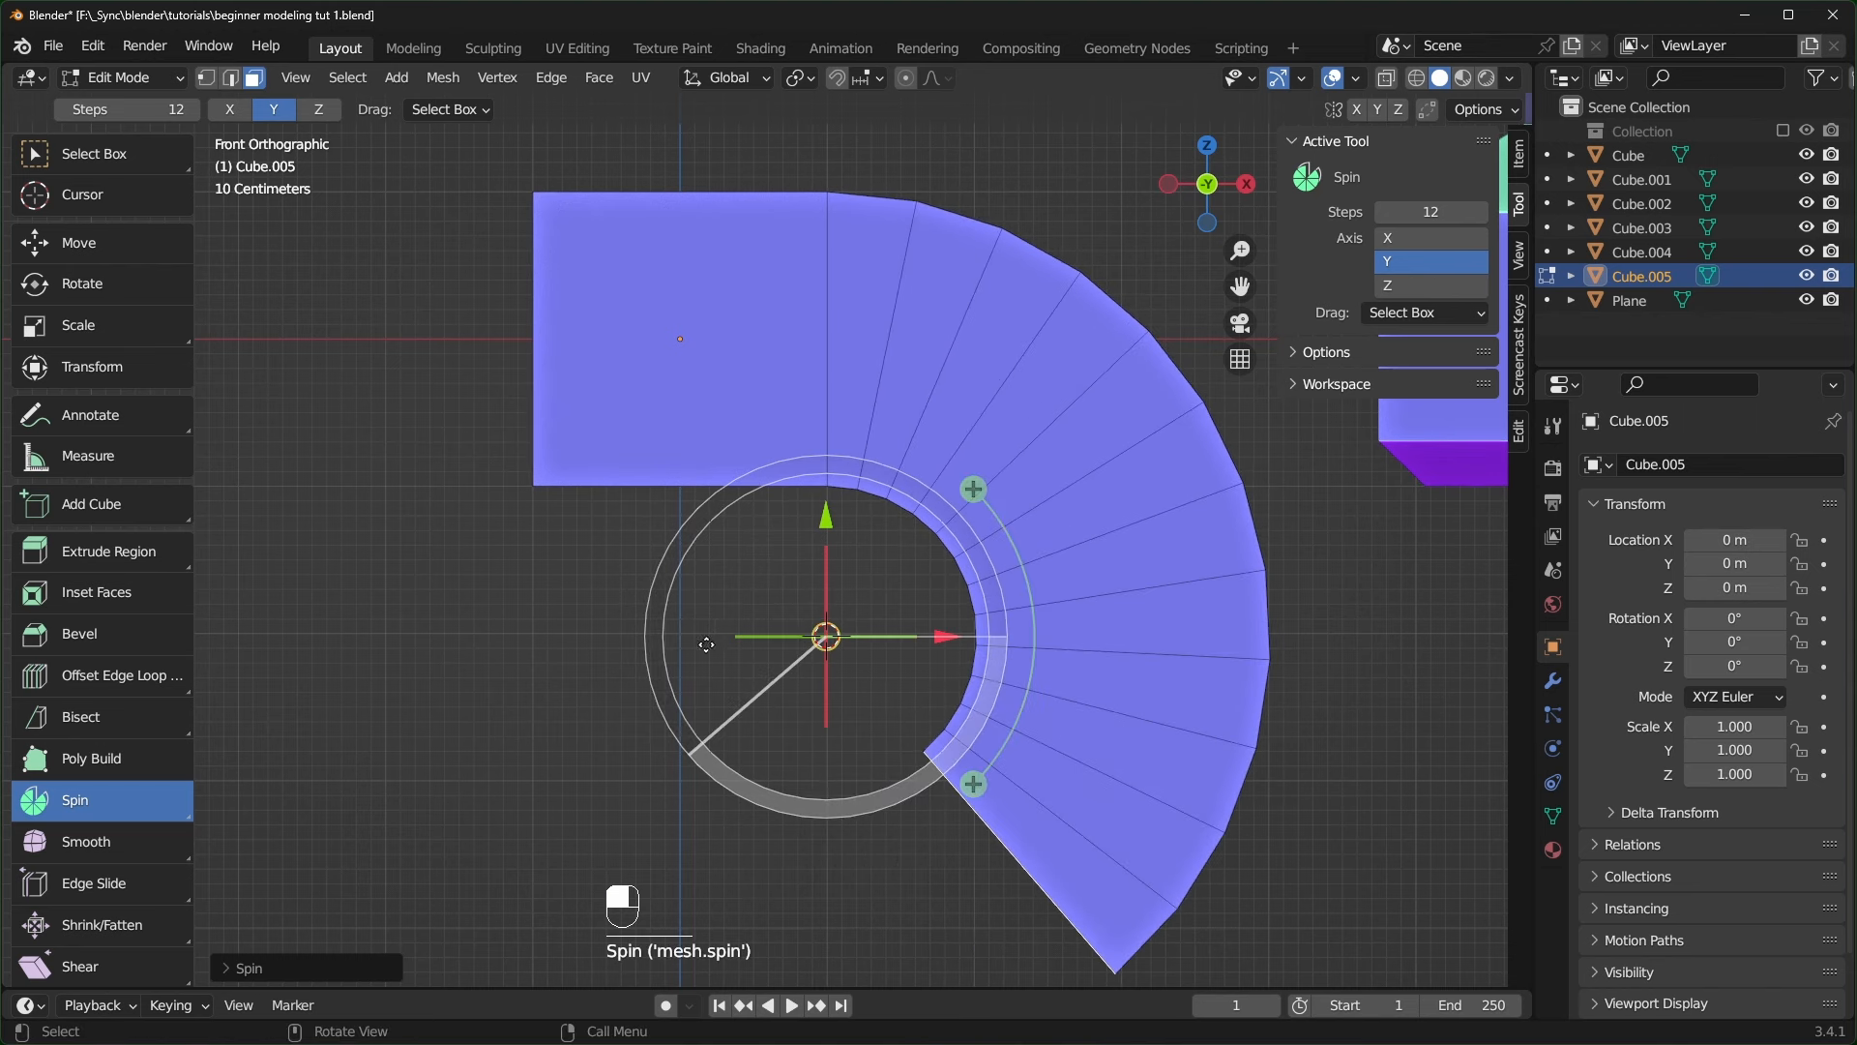
- Set the spin's angle to 180° in its operation settings
left_click(249, 968)
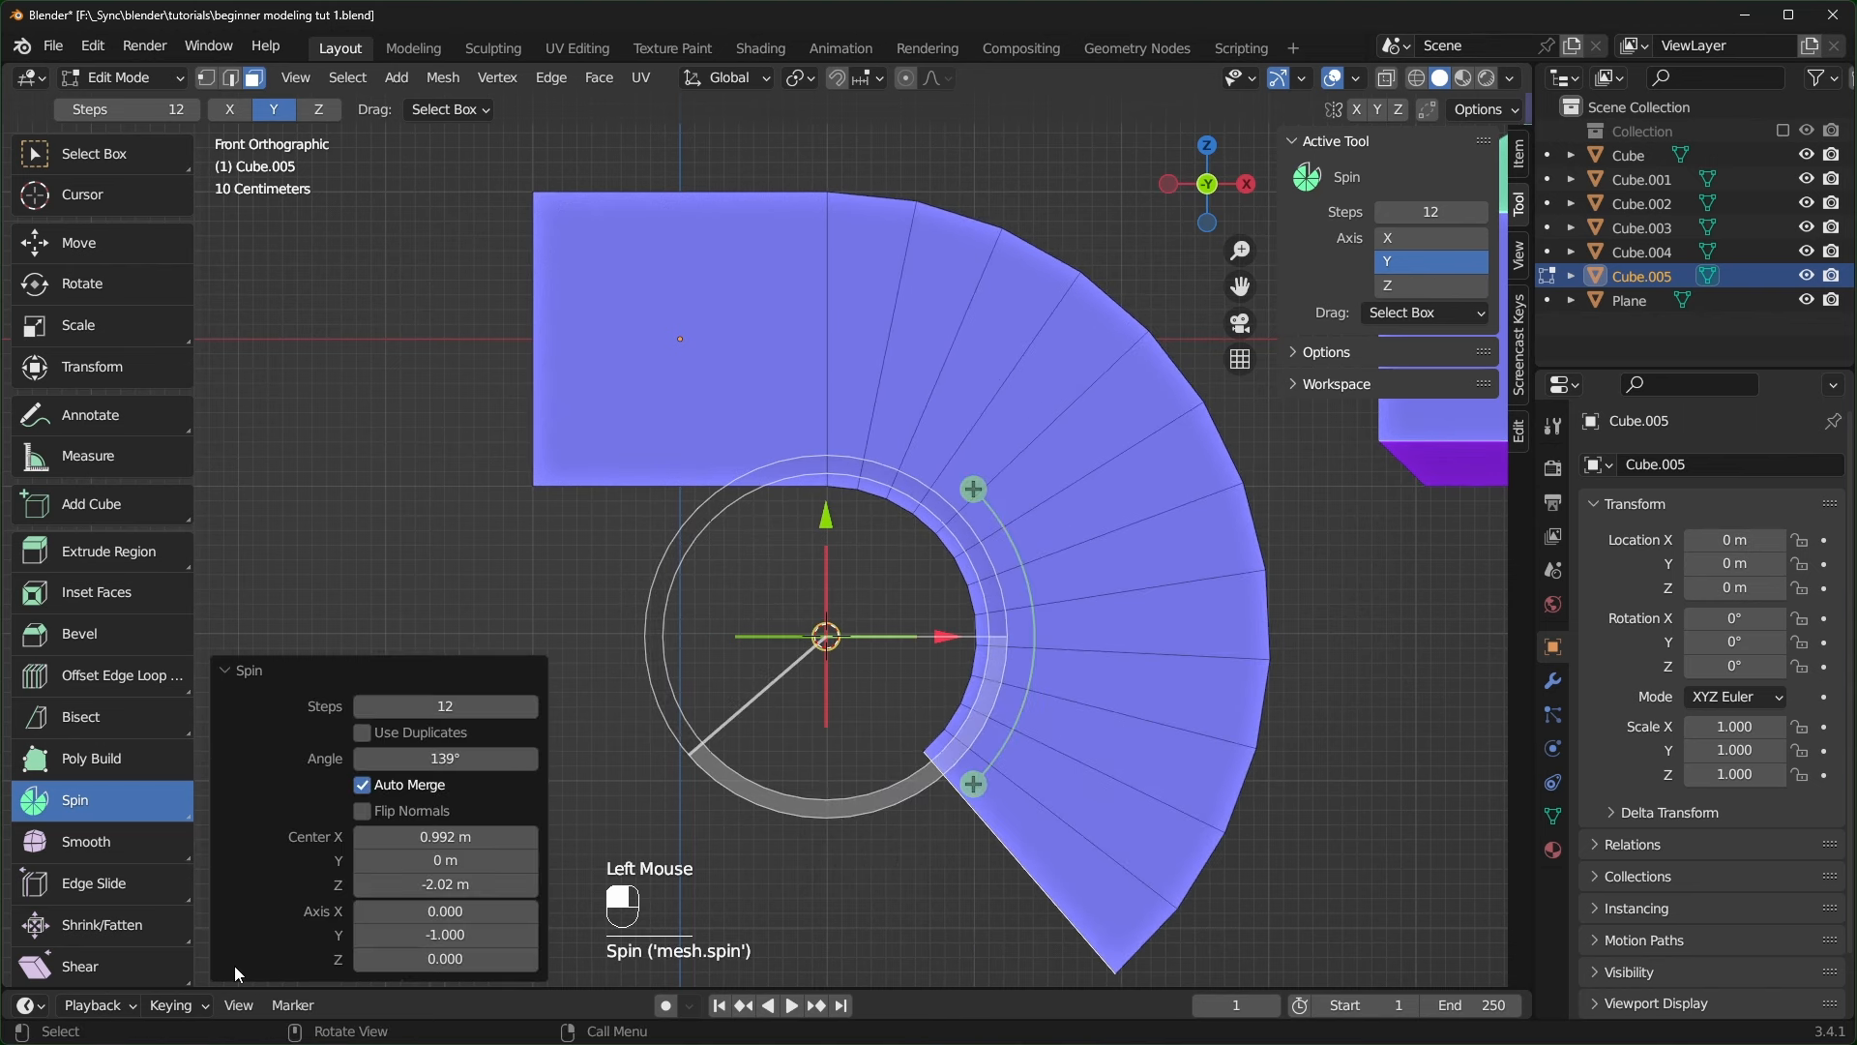
left_click(447, 759)
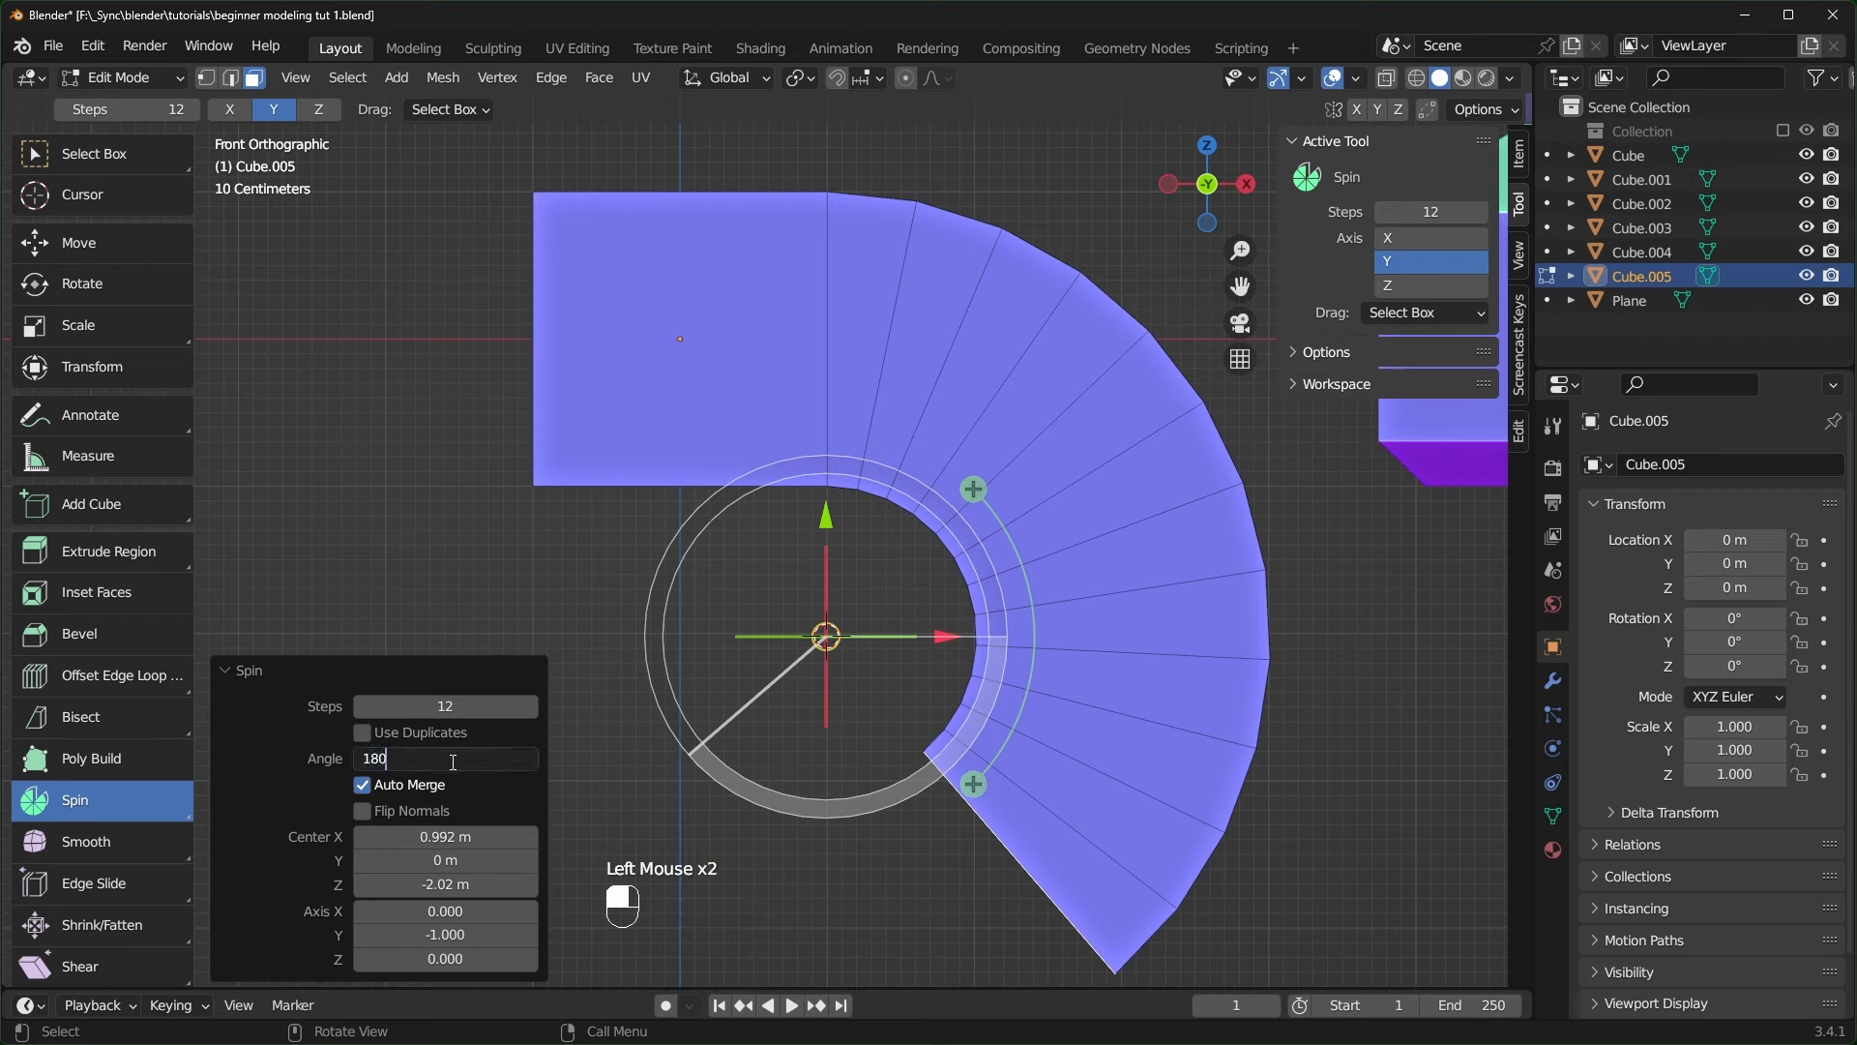
key("Return")
mouse_move(444, 706)
left_mouse_down("shift")
mouse_move(498, 707)
mouse_move(445, 706)
left_mouse_up("shift")
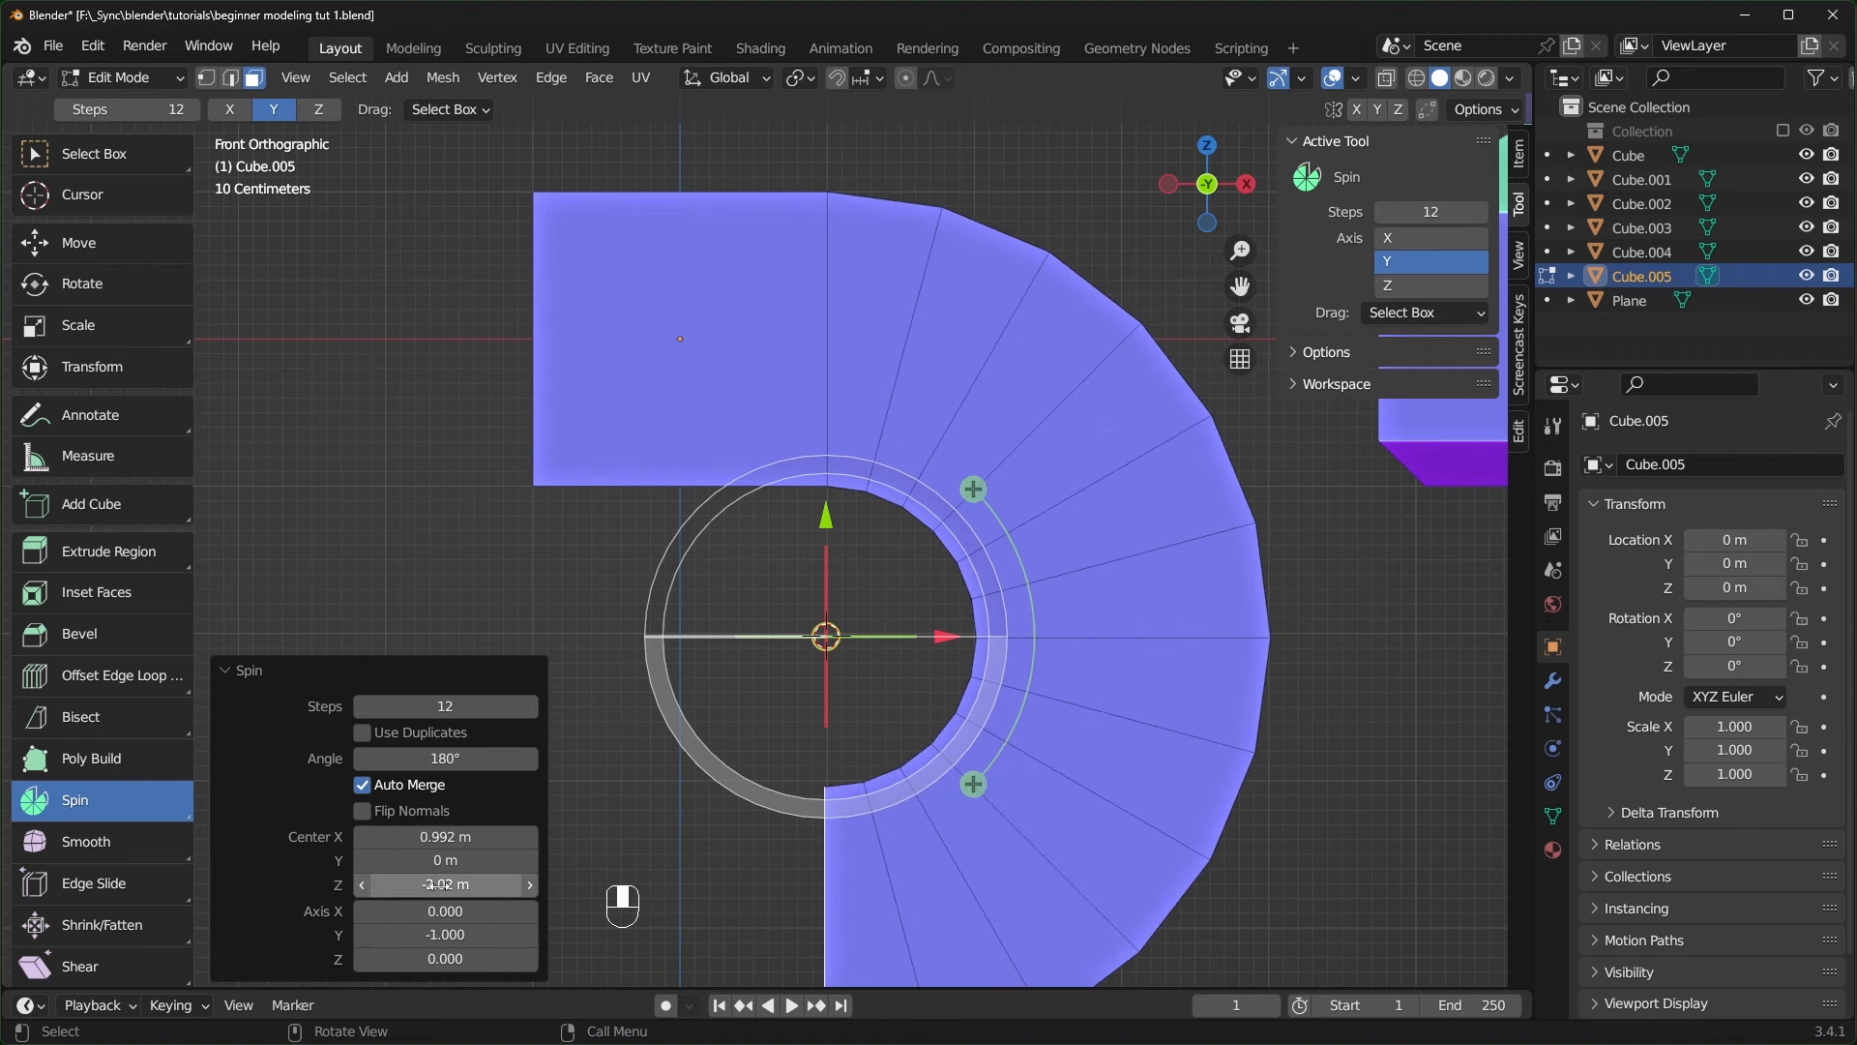
- Try shifting the spin's centre, leaving it at X 0.992 m and Z -2.03 m, and inspect the curved extrusion
mouse_move(445, 884)
left_mouse_down()
mouse_move(474, 884)
mouse_move(416, 884)
mouse_move(459, 884)
left_mouse_up()
left_click_drag(950, 638, 979, 643)
mouse_move(968, 649)
left_mouse_down()
mouse_move(938, 663)
mouse_move(955, 666)
left_mouse_up()
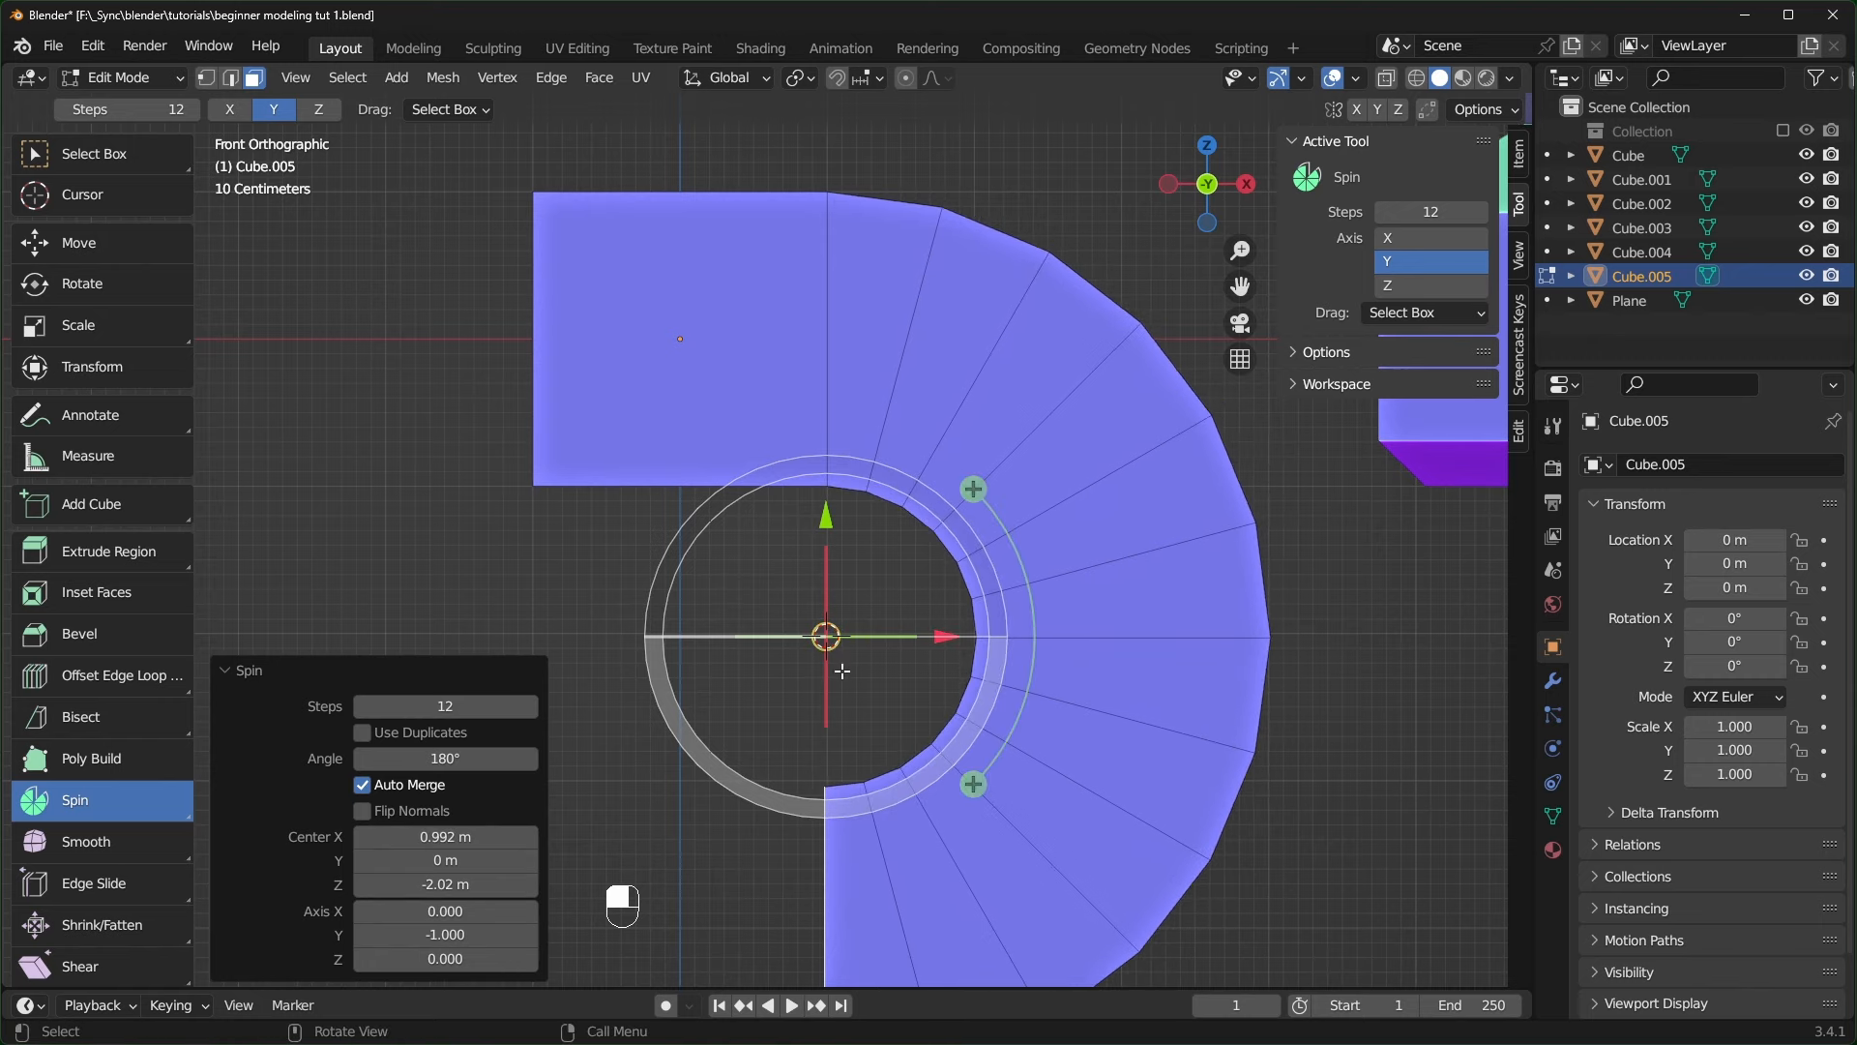
mouse_move(835, 645)
left_mouse_down()
mouse_move(918, 657)
mouse_move(789, 672)
mouse_move(836, 658)
mouse_move(816, 660)
mouse_move(861, 676)
mouse_move(841, 662)
left_mouse_up()
middle_click_drag(842, 662, 909, 696)
scroll(909, 696, "up", 2)
middle_click_drag(909, 696, 796, 753)
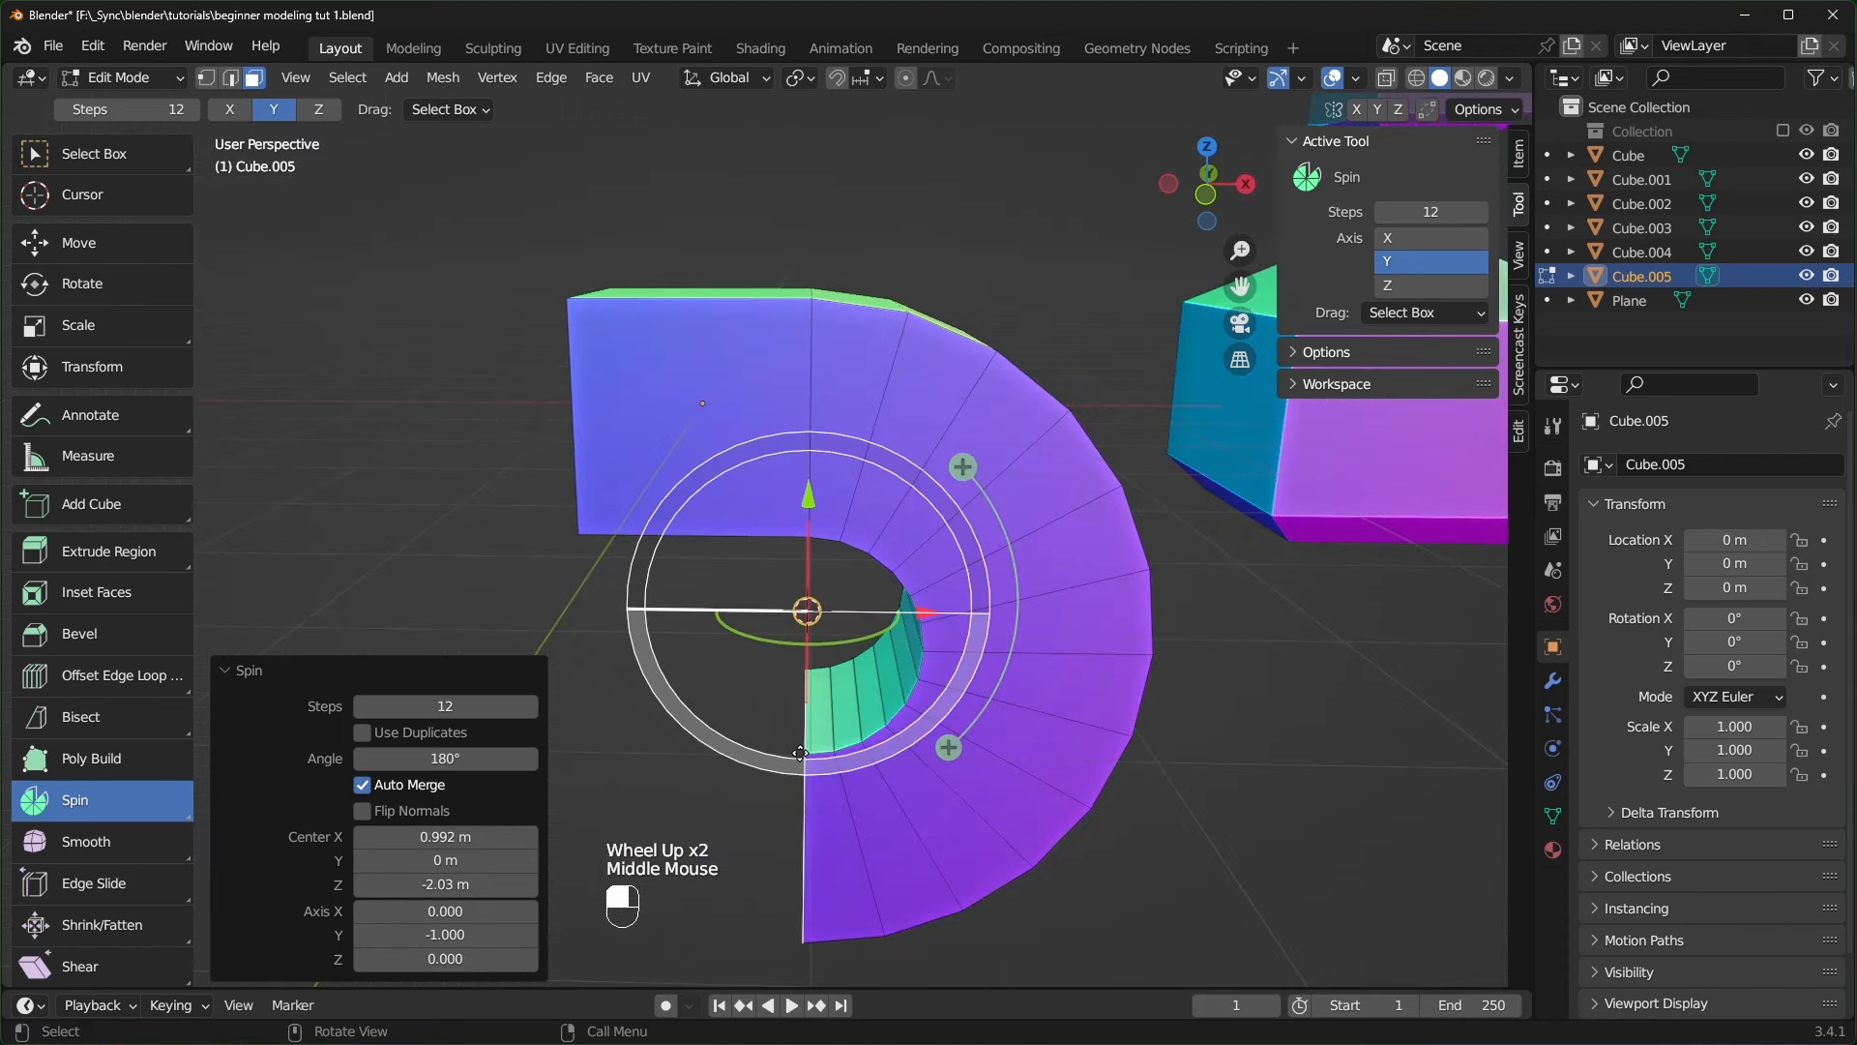
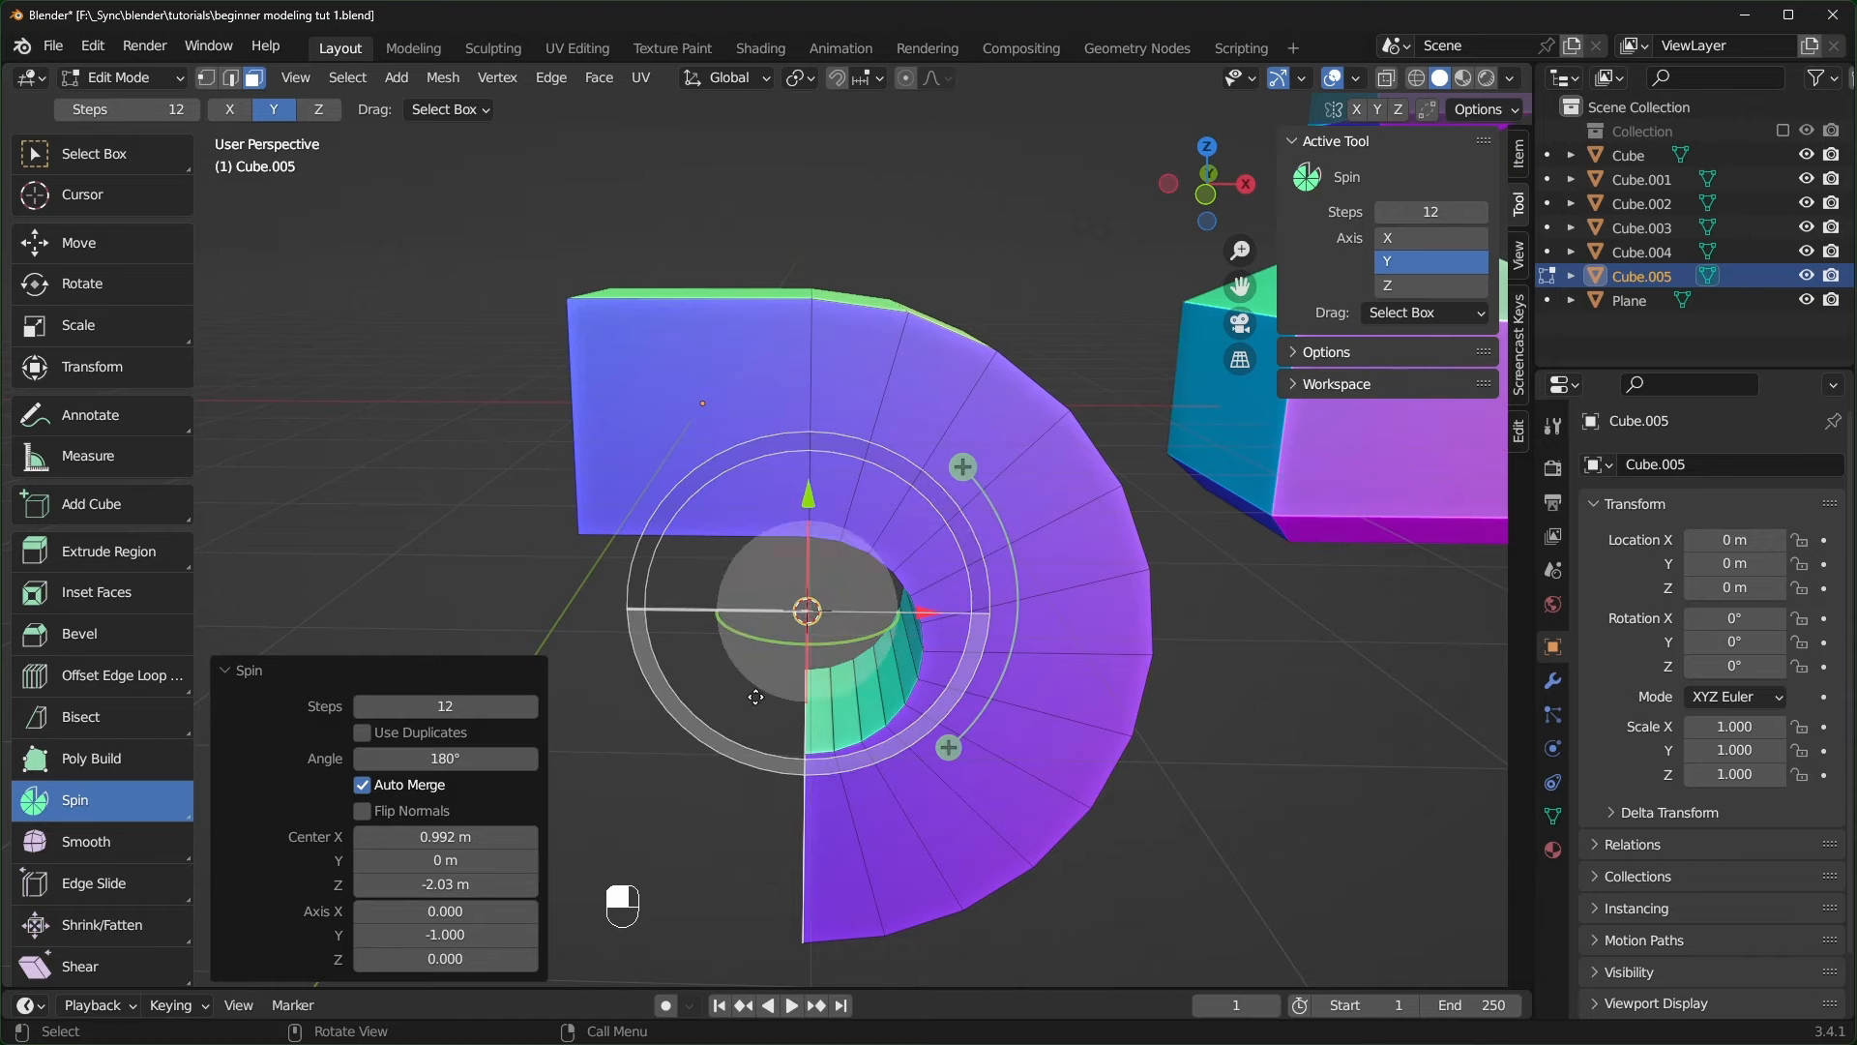
- Leave Edit Mode and move the spun shape 38.672 m along X to the far end of the row
scroll(755, 696, "down", 3)
key("Tab")
key("Tab")
middle_click_drag(756, 696, 548, 730, "shift")
key("Tab")
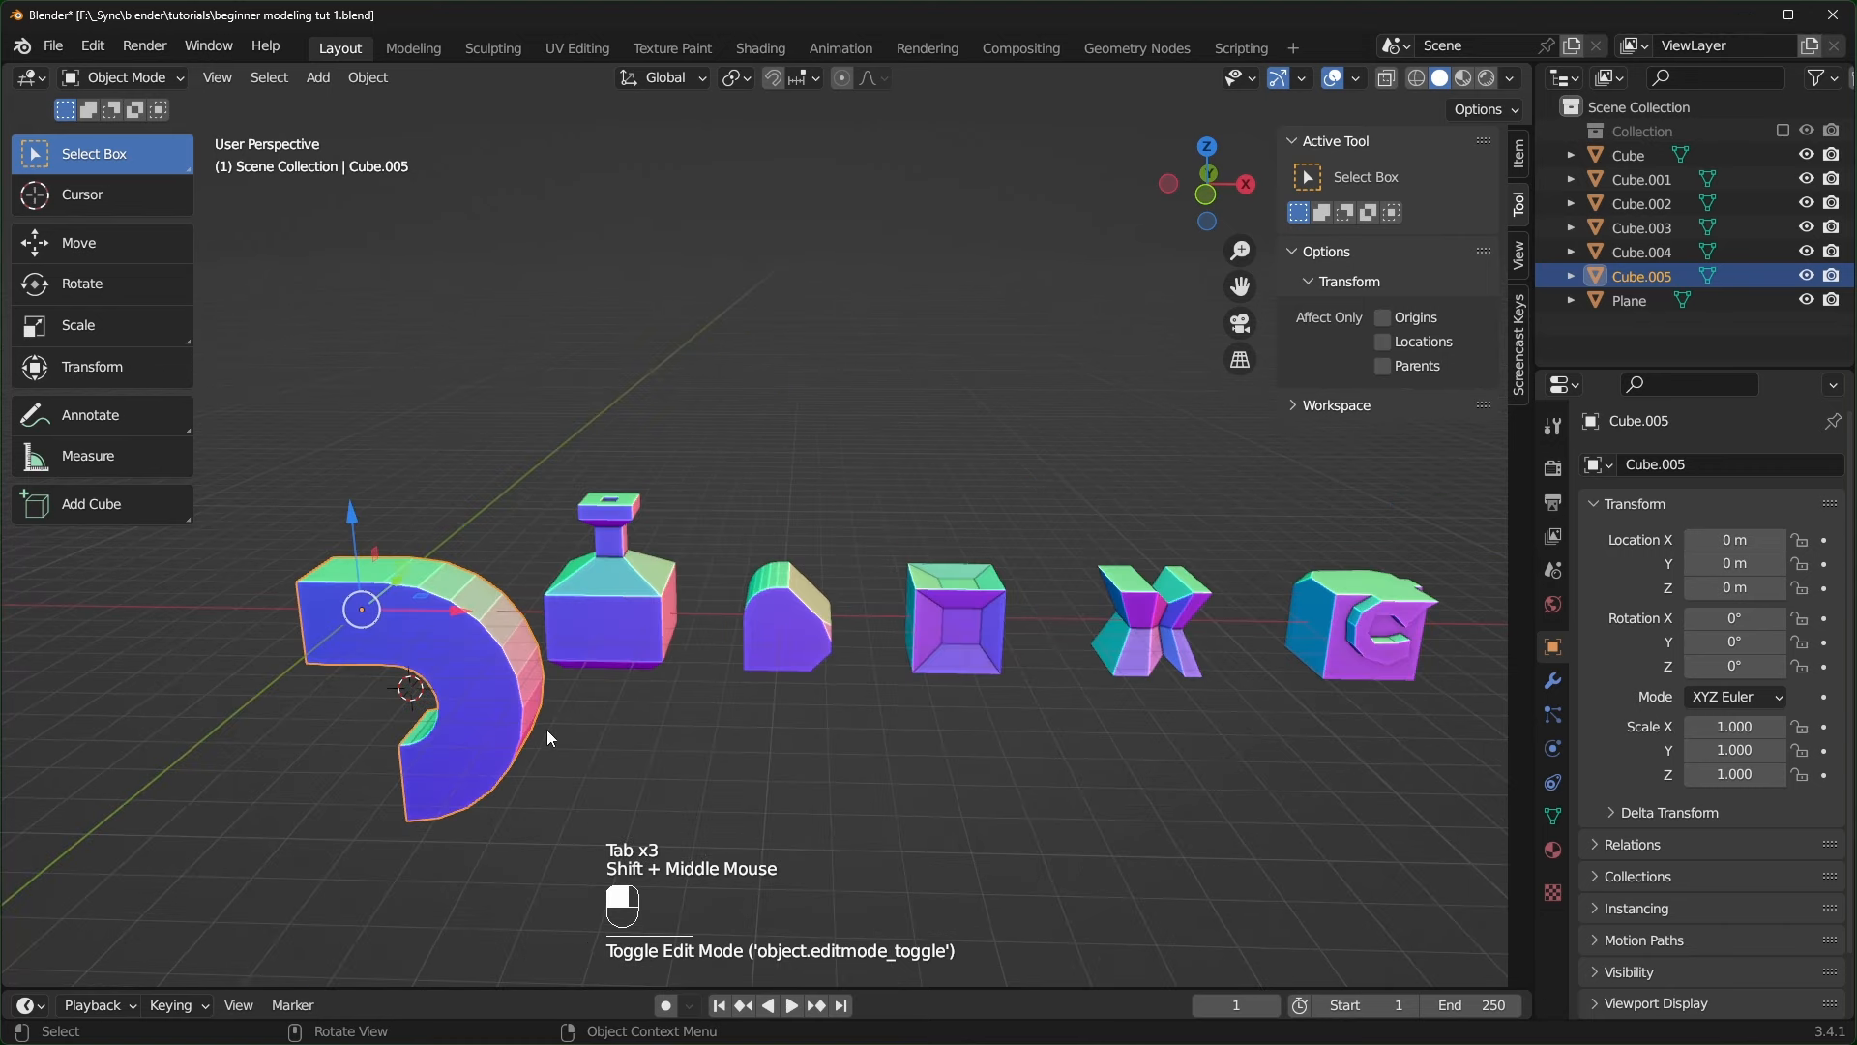
scroll(587, 580, "down", 2)
left_click_drag(587, 581, 769, 668)
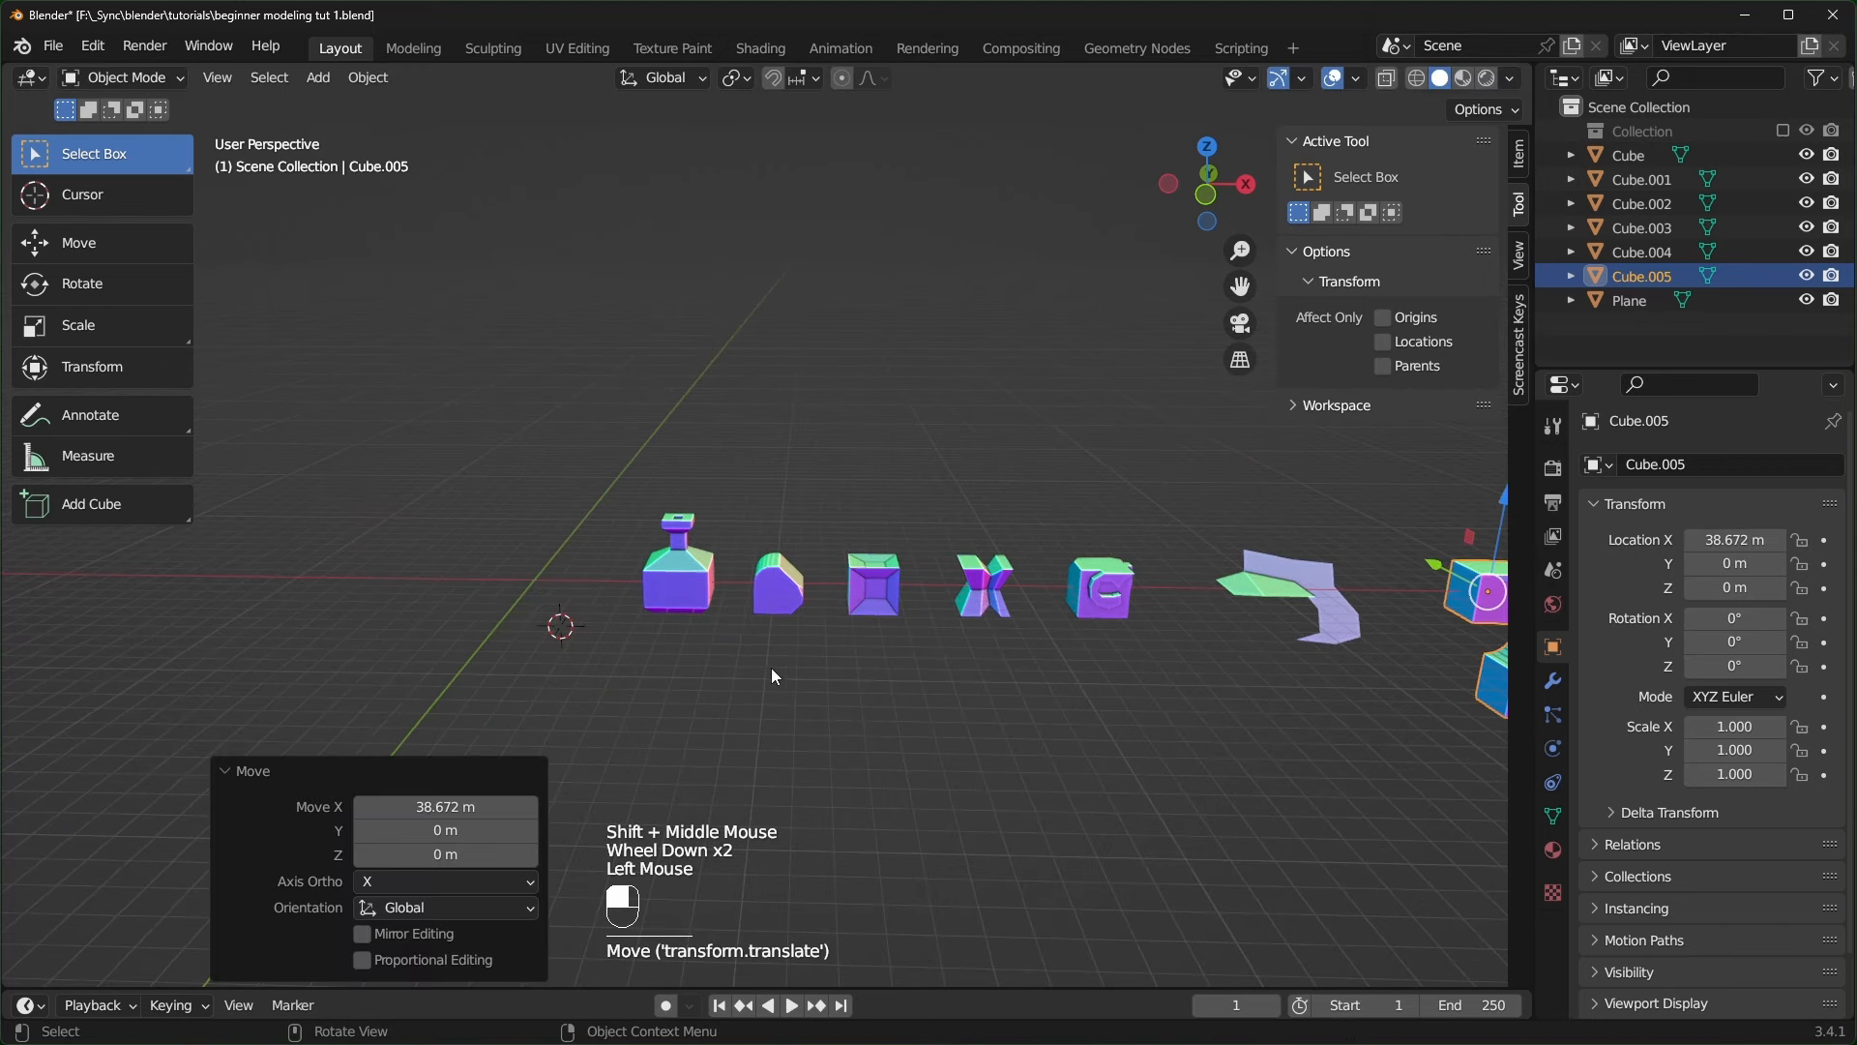
- Snap the 3D cursor back to the world origin and add a 2 m cube there
scroll(770, 667, "up", 2)
middle_click_drag(770, 667, 915, 664, "shift")
scroll(915, 664, "up", 1)
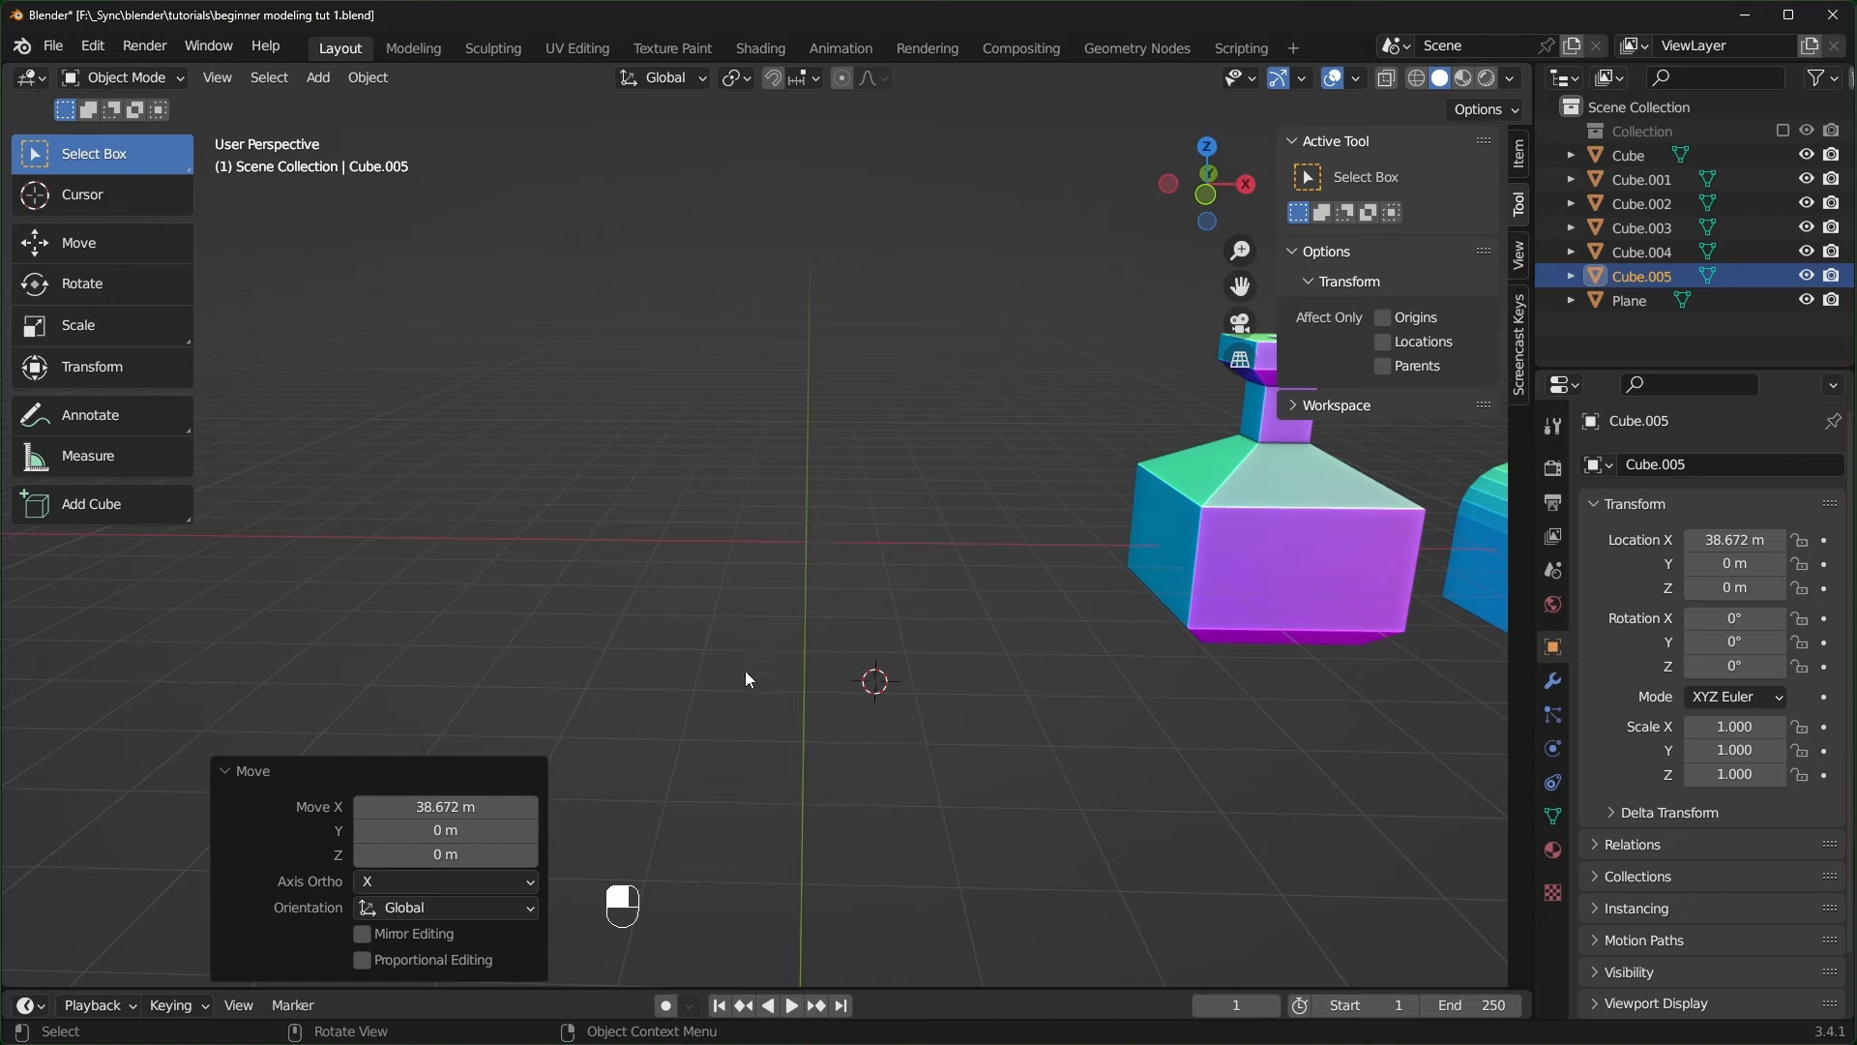
key("shift+s")
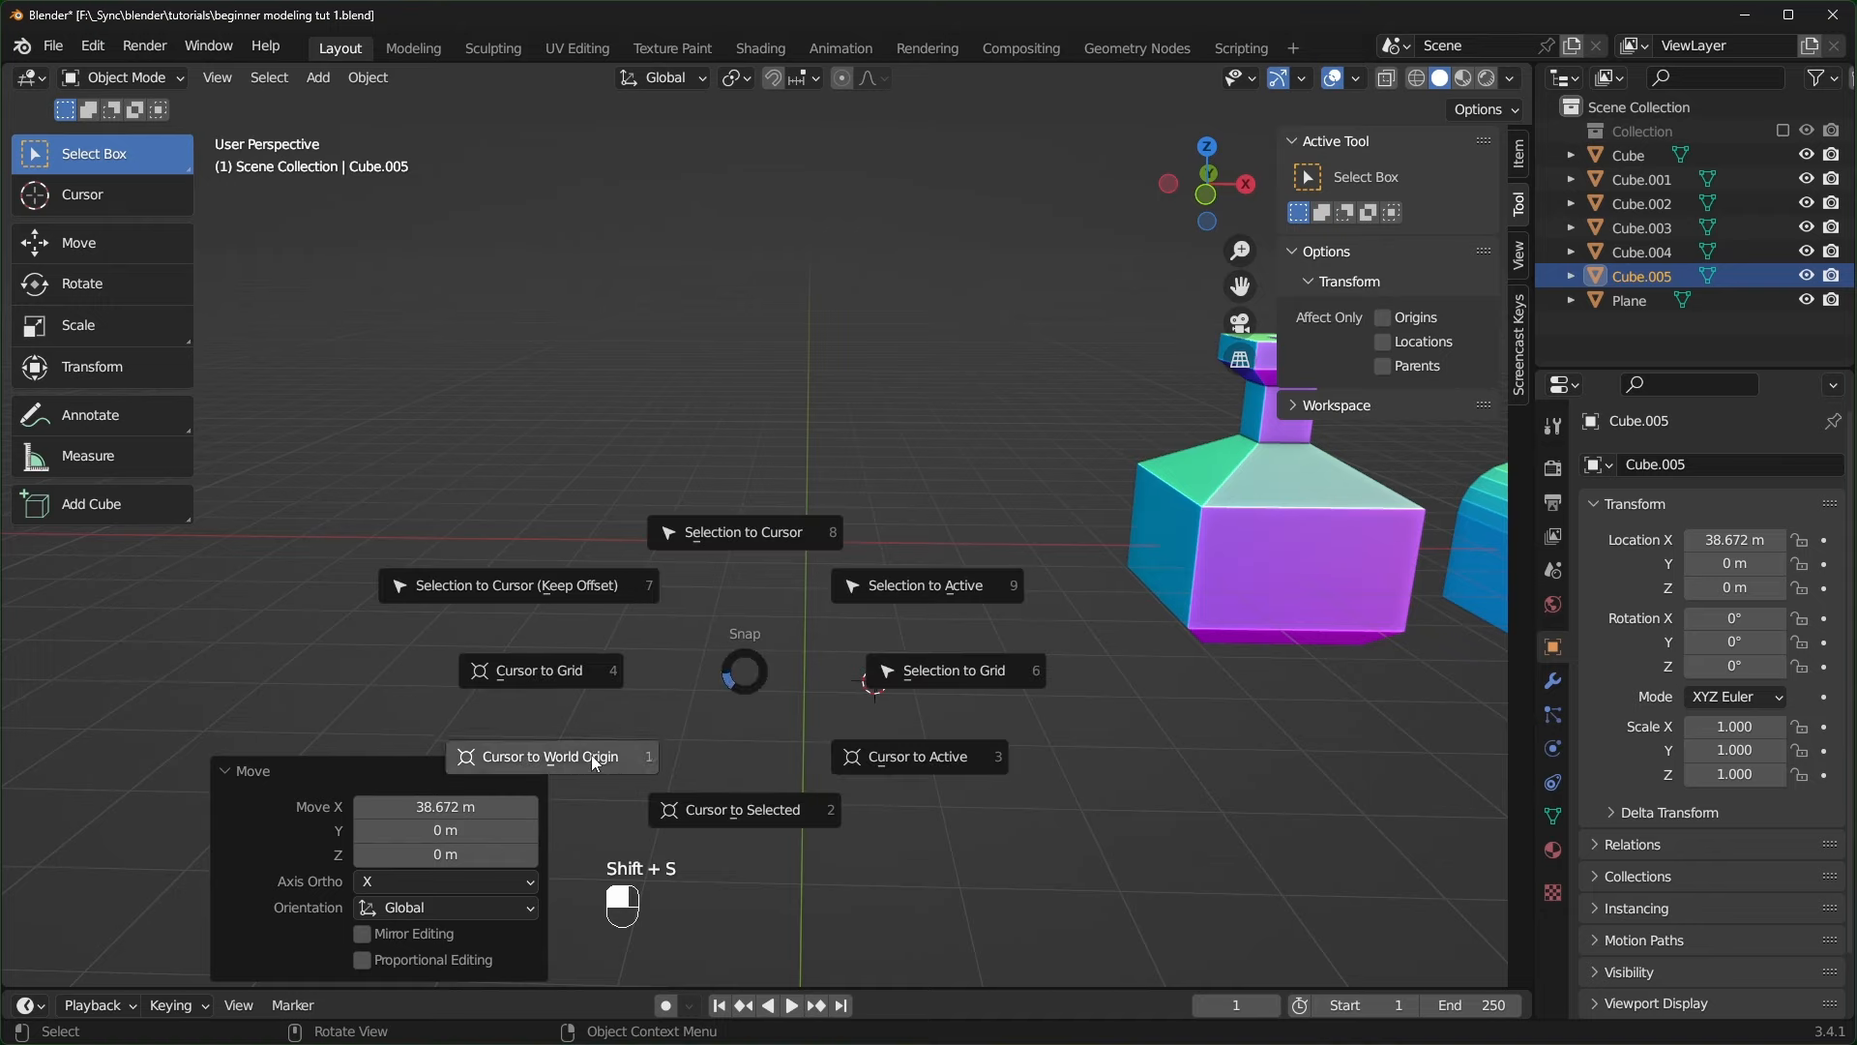
left_click(595, 762)
key("shift+a")
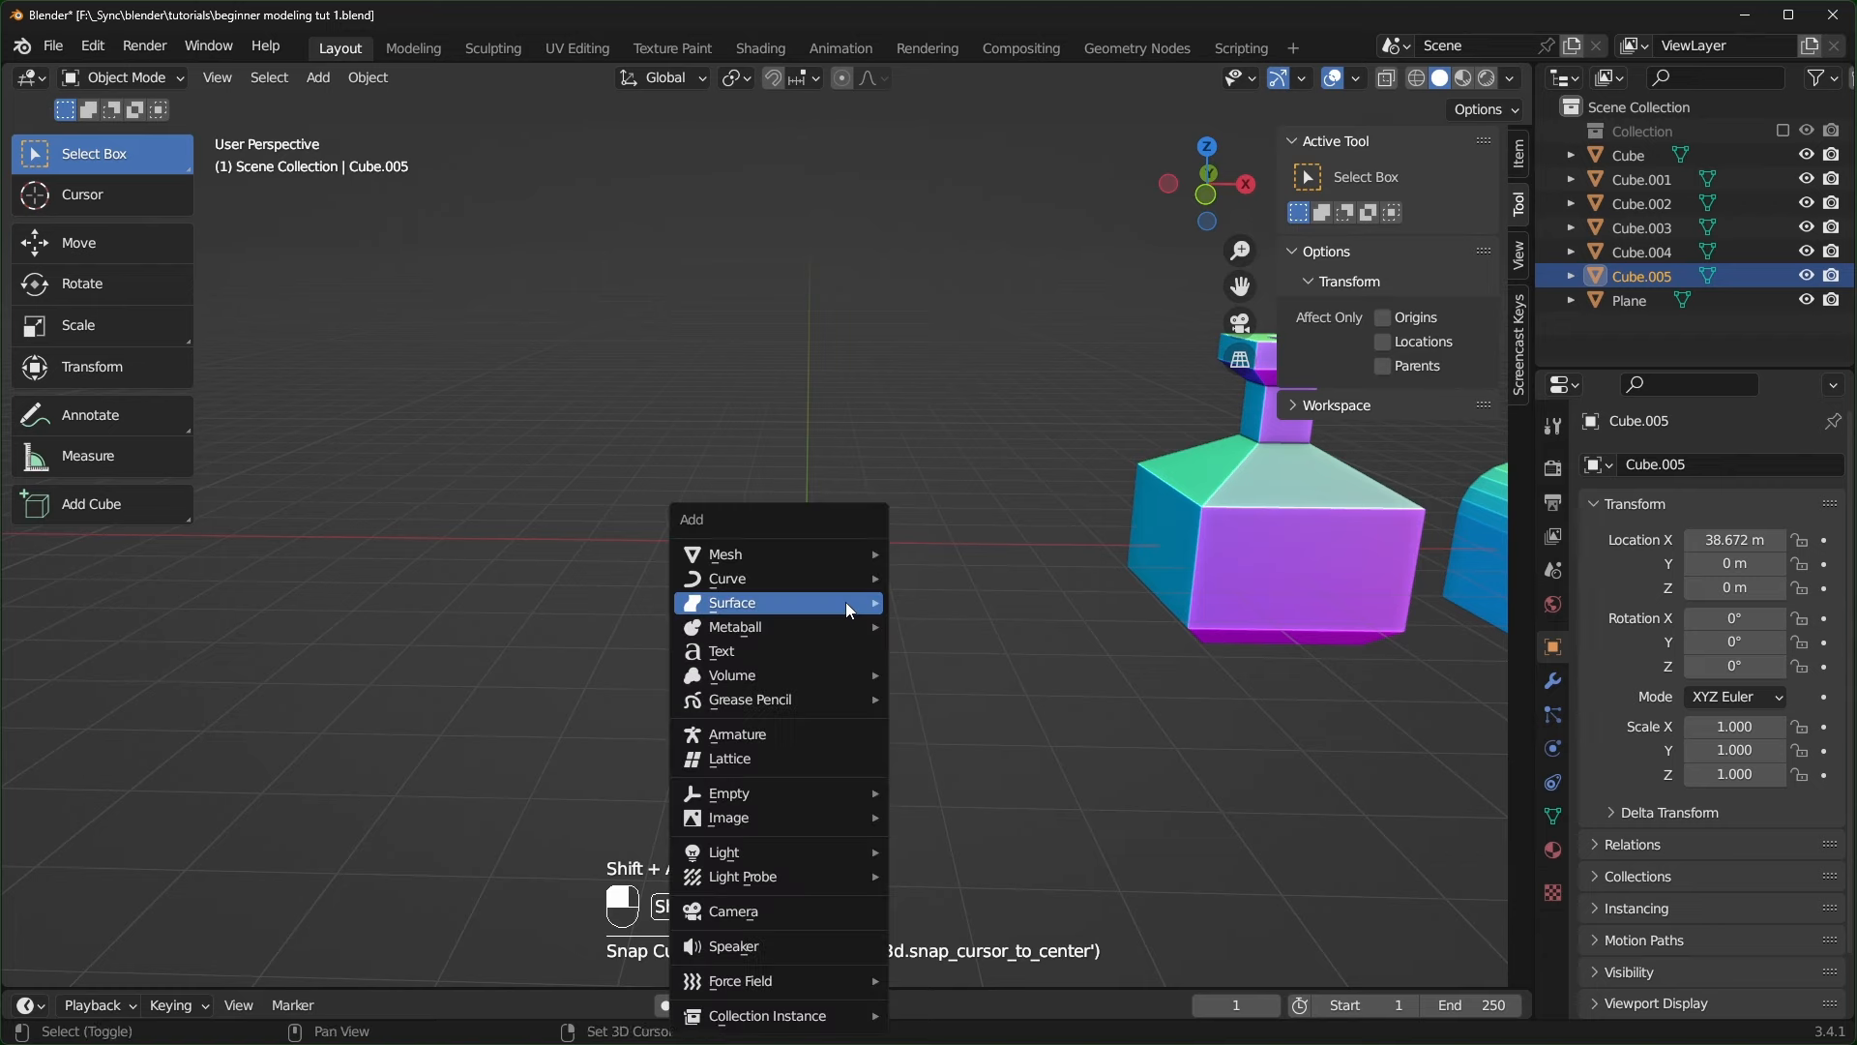
mouse_move(819, 555)
left_click(961, 578)
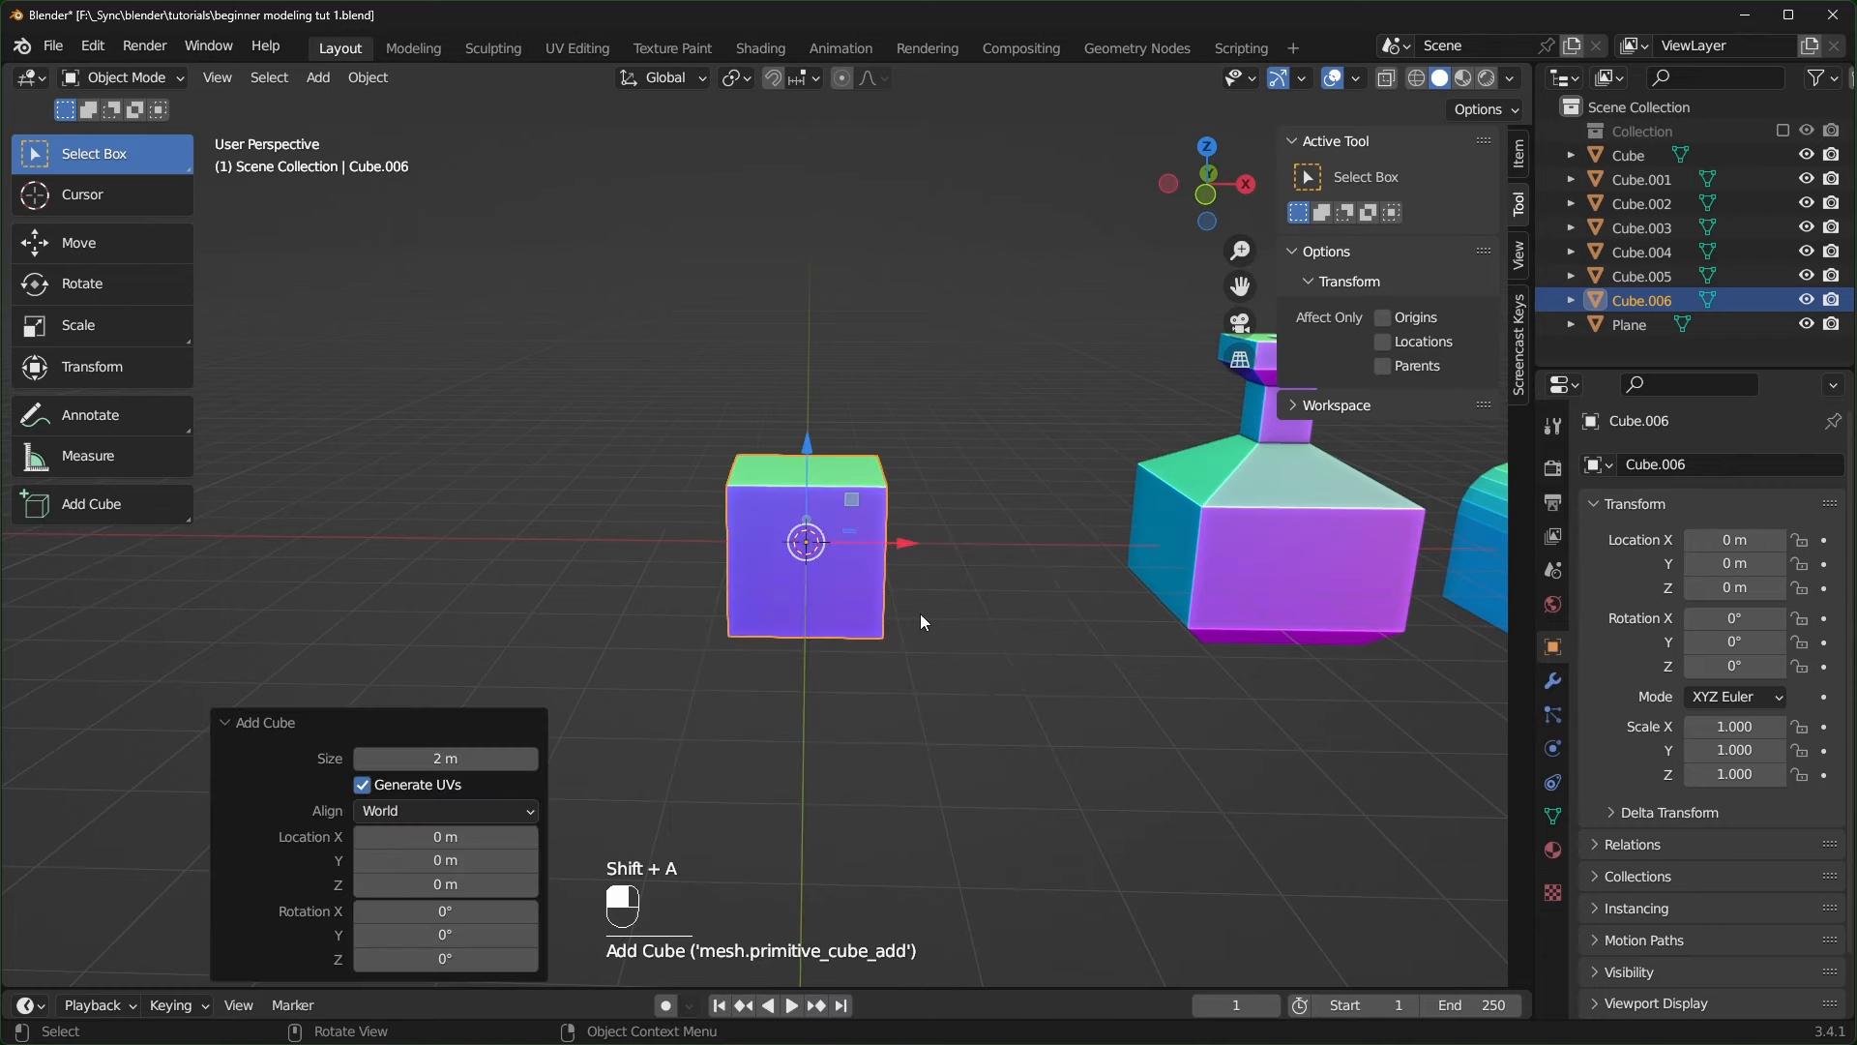
- Enter Edit Mode on the new cube, switch to the Select Box tool, select the whole mesh and subdivide it
key("Tab")
scroll(920, 613, "up", 2)
left_click(220, 247)
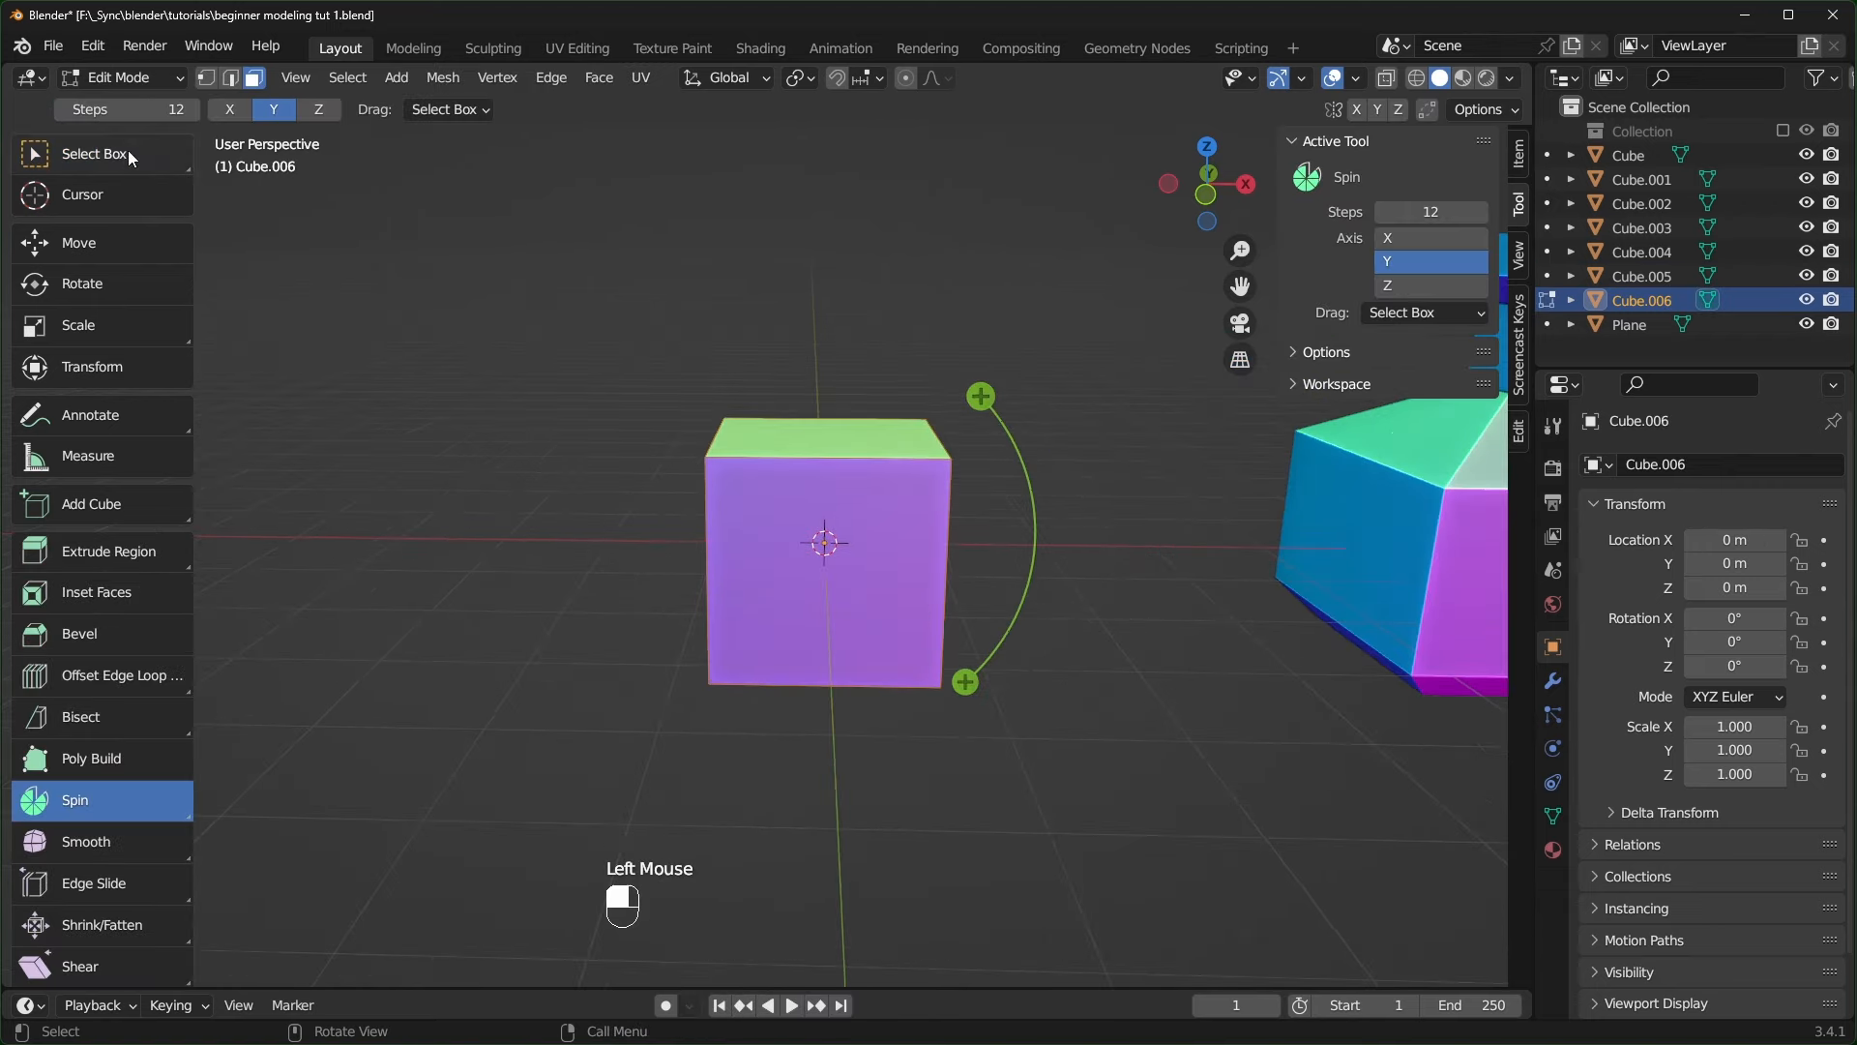
left_click(97, 154)
key("a")
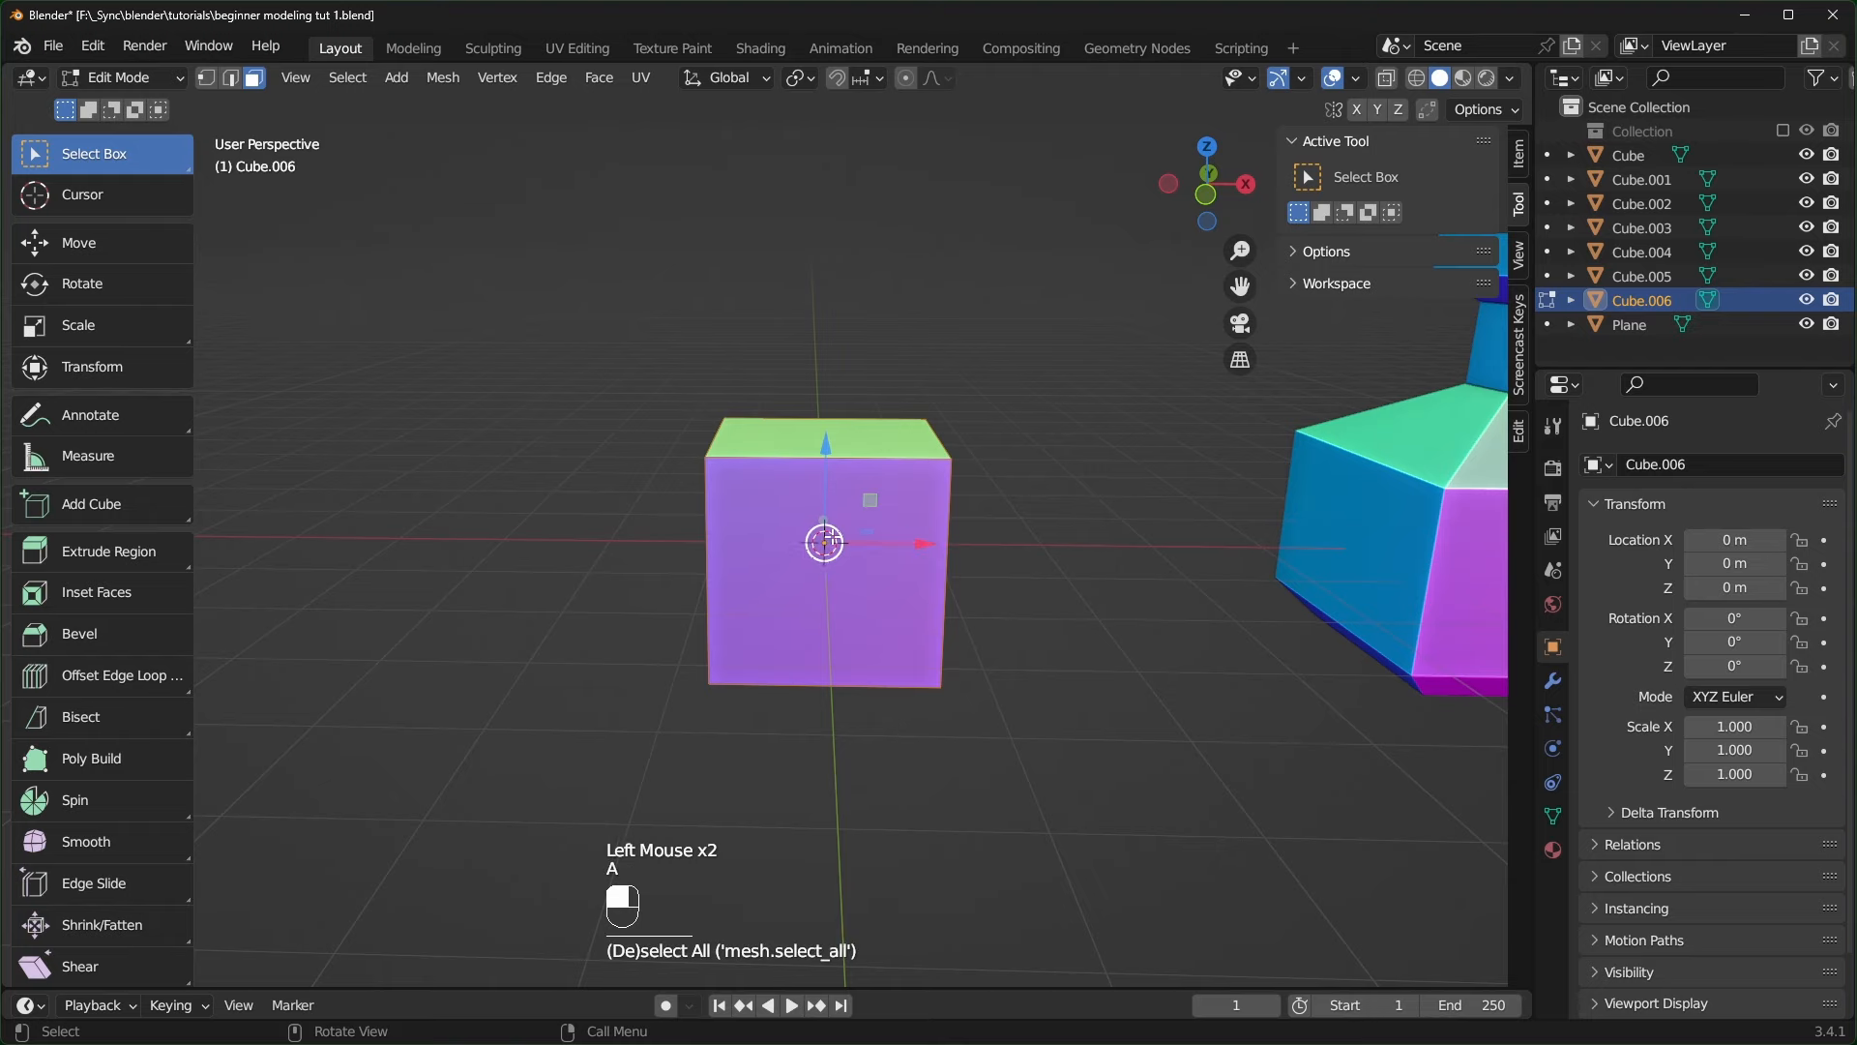
right_click(743, 490)
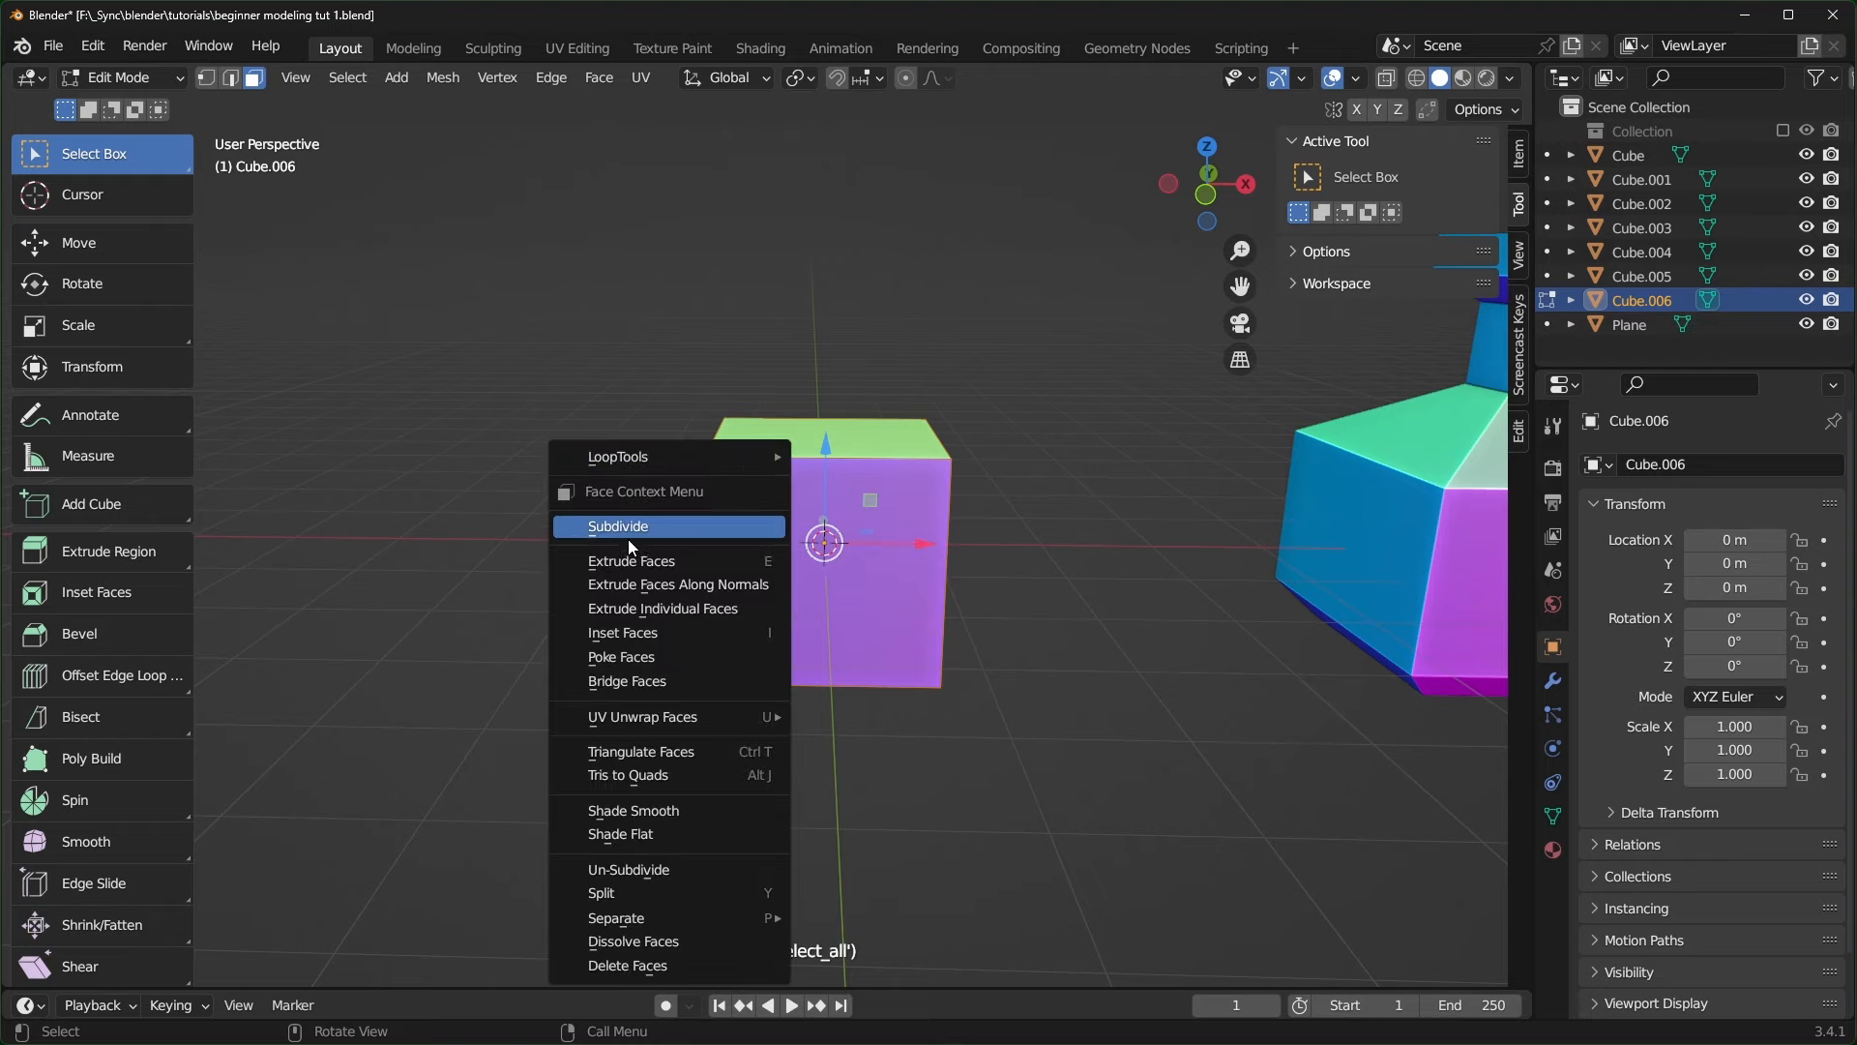
left_click(670, 530)
- Raise the subdivision's number of cuts to 6
scroll(681, 528, "up", 4)
scroll(691, 523, "down", 1)
middle_click_drag(774, 483, 754, 578)
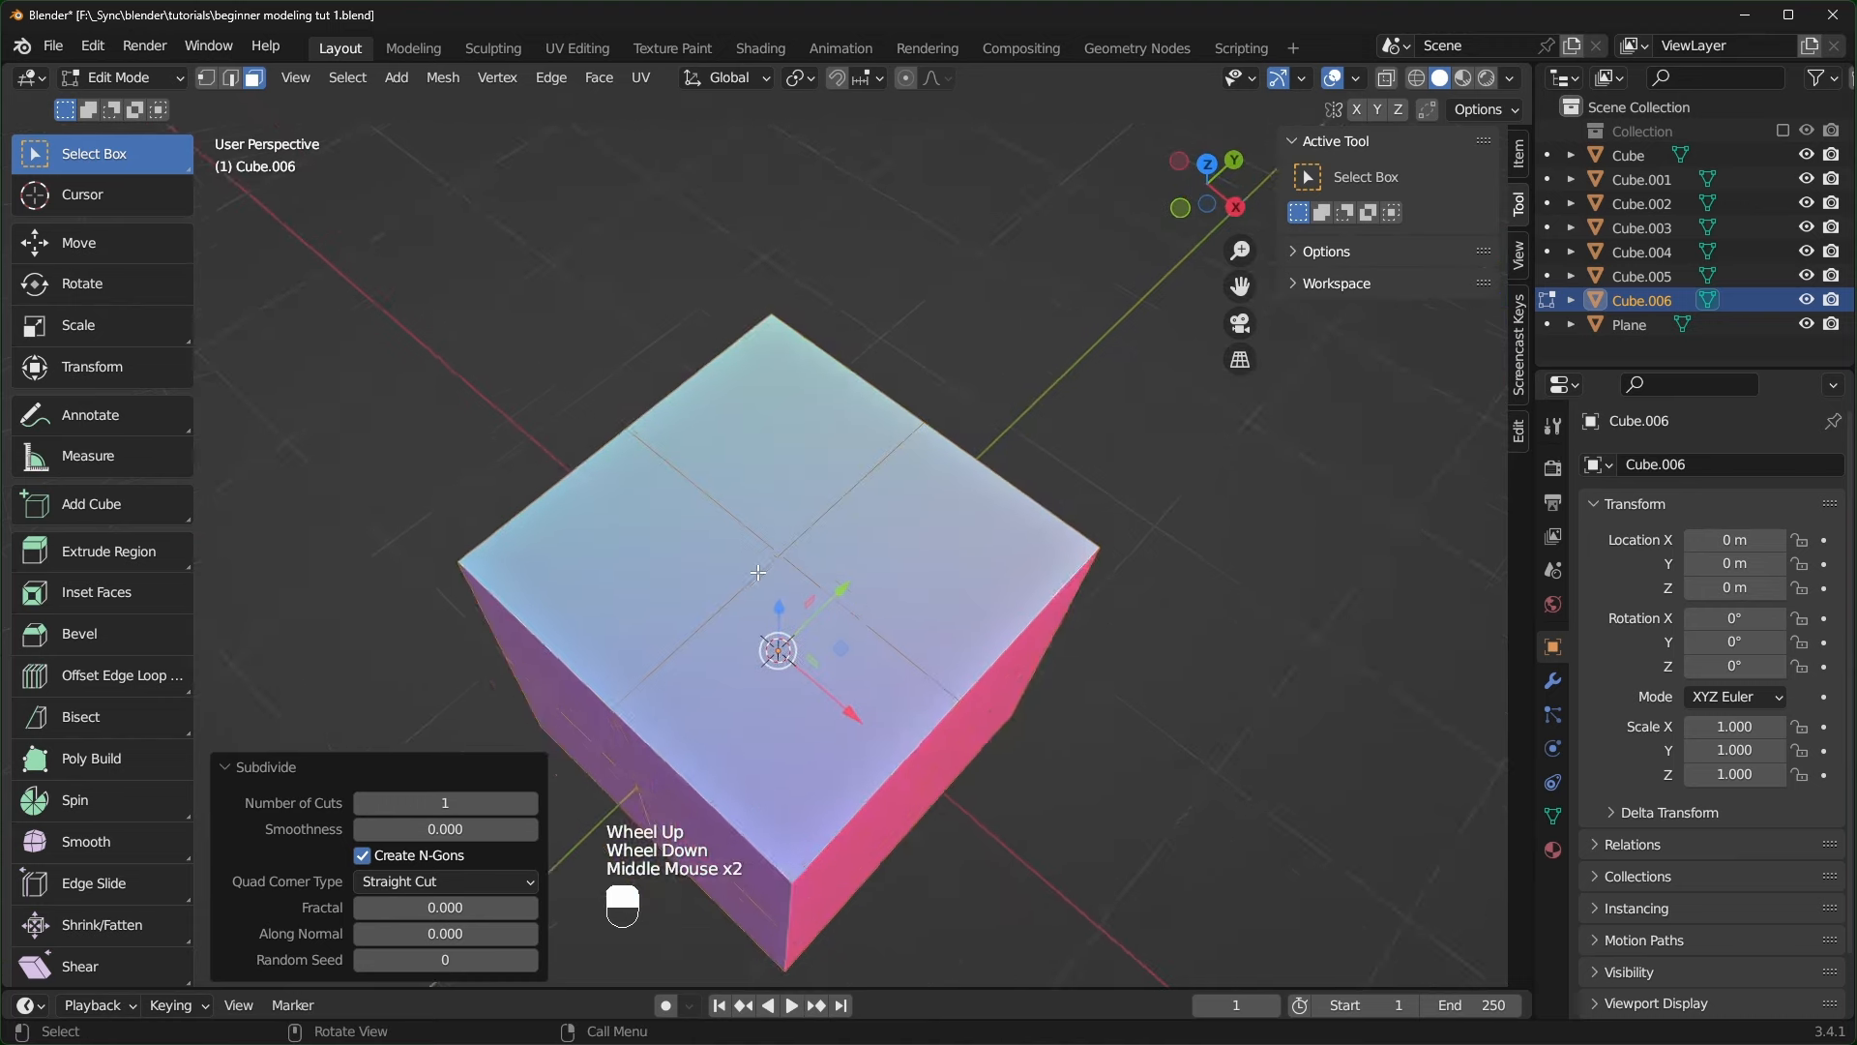
scroll(754, 577, "up", 1)
middle_click_drag(672, 510, 706, 552)
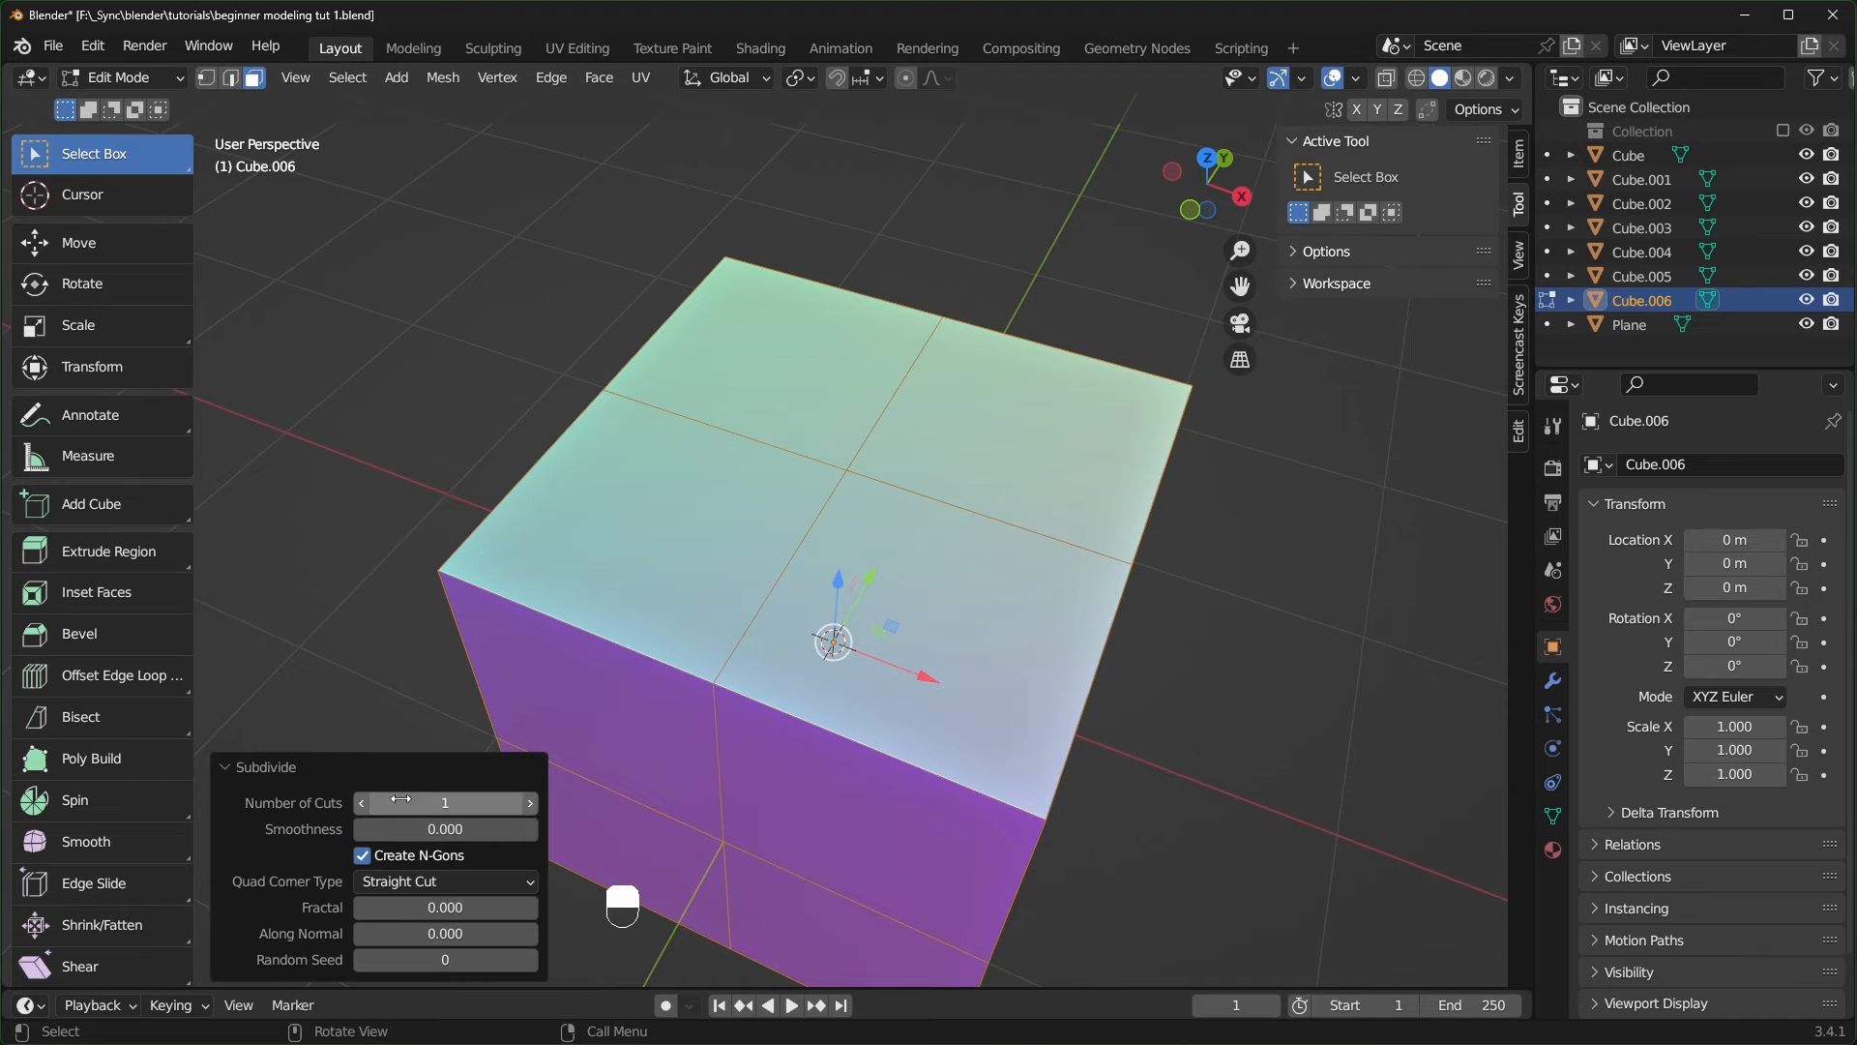
left_click(531, 803)
left_click(531, 803)
left_click(530, 803)
left_click(532, 803)
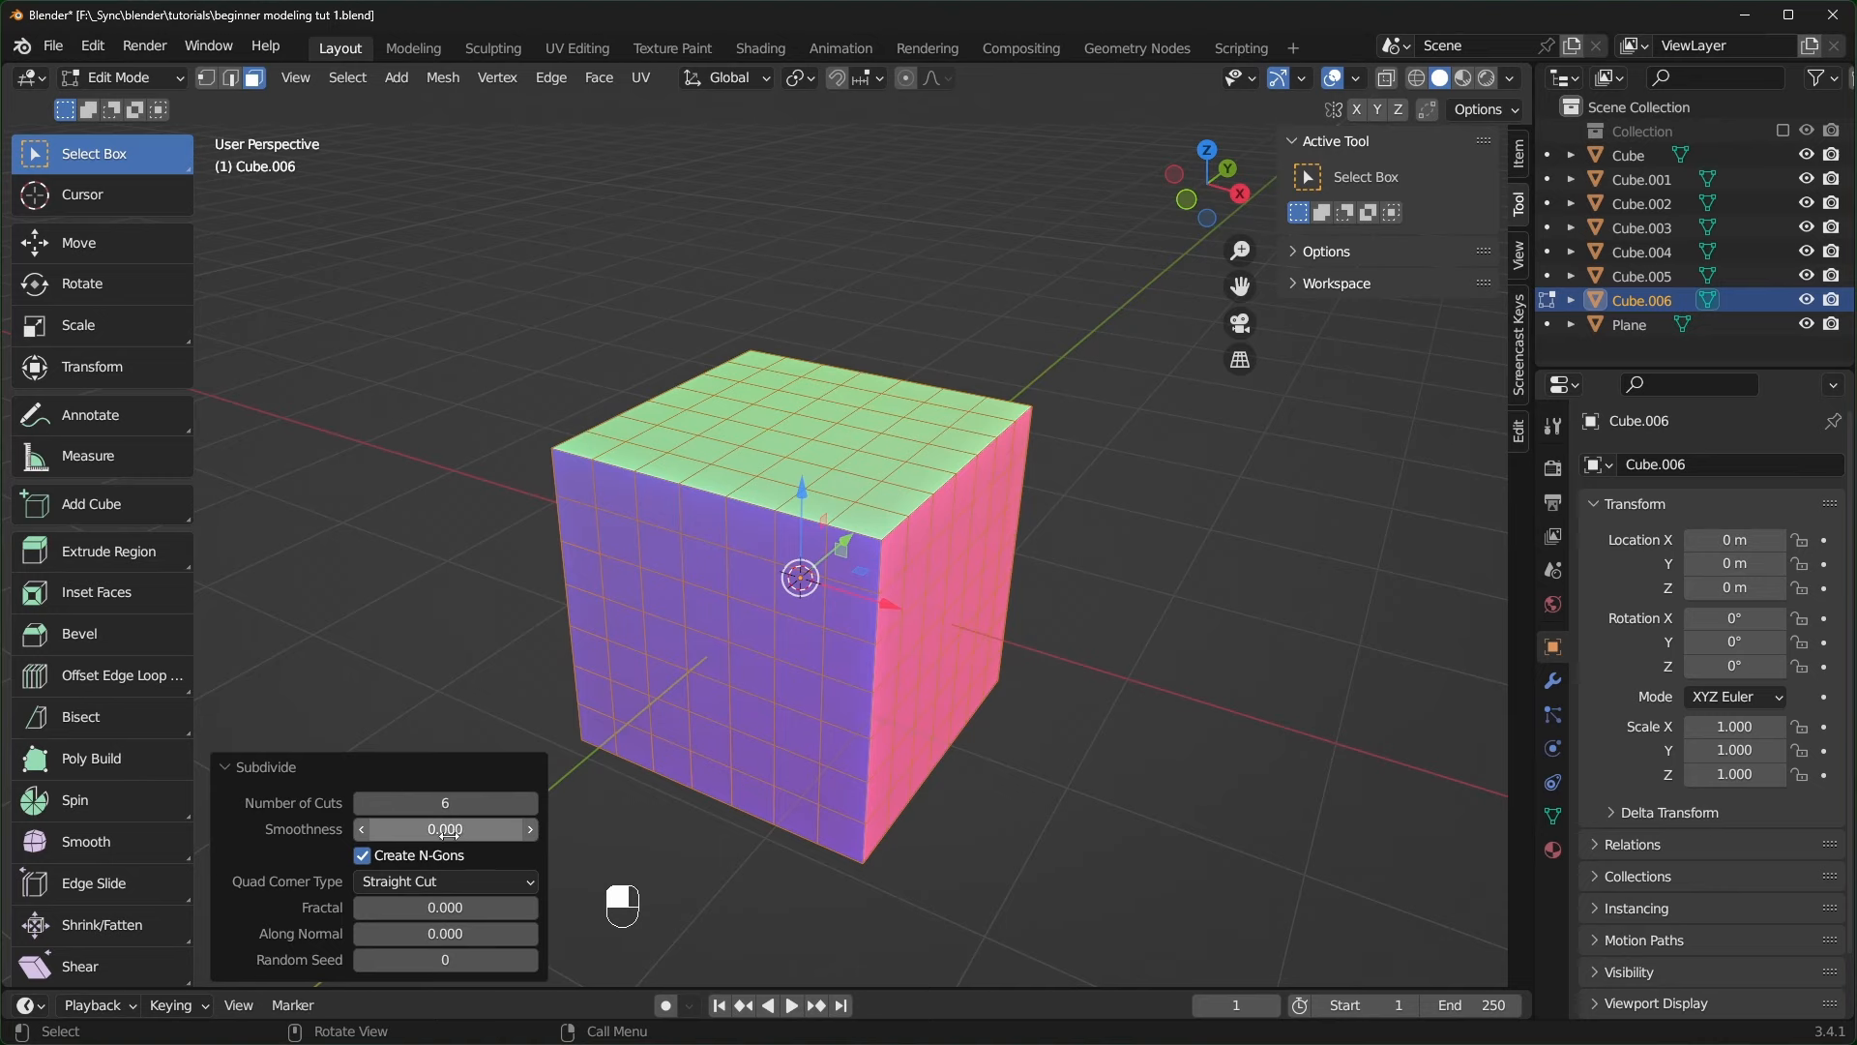
- Try a smoothness of 1.000 for the cube's subdivision and set it back to 0.000
left_click_drag(444, 828, 600, 829)
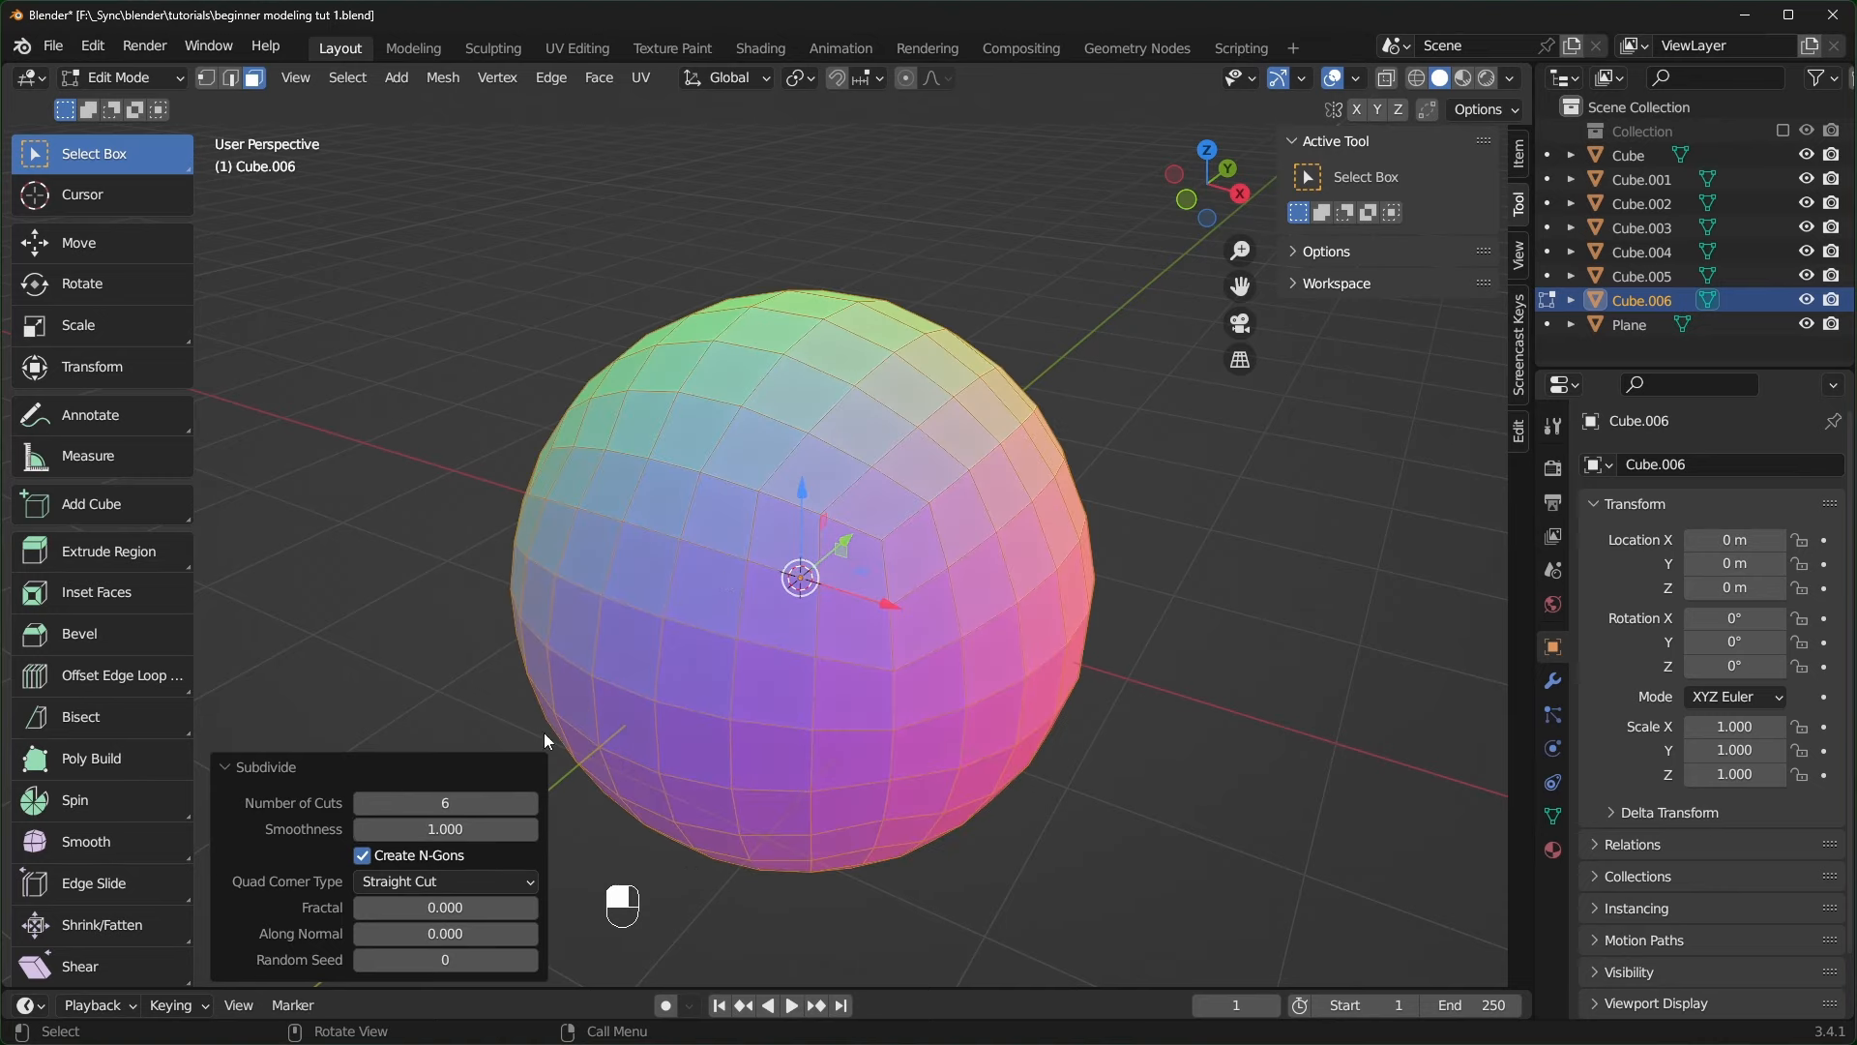
middle_click_drag(543, 733, 937, 515)
middle_click_drag(885, 449, 769, 752)
left_click_drag(470, 829, 320, 829)
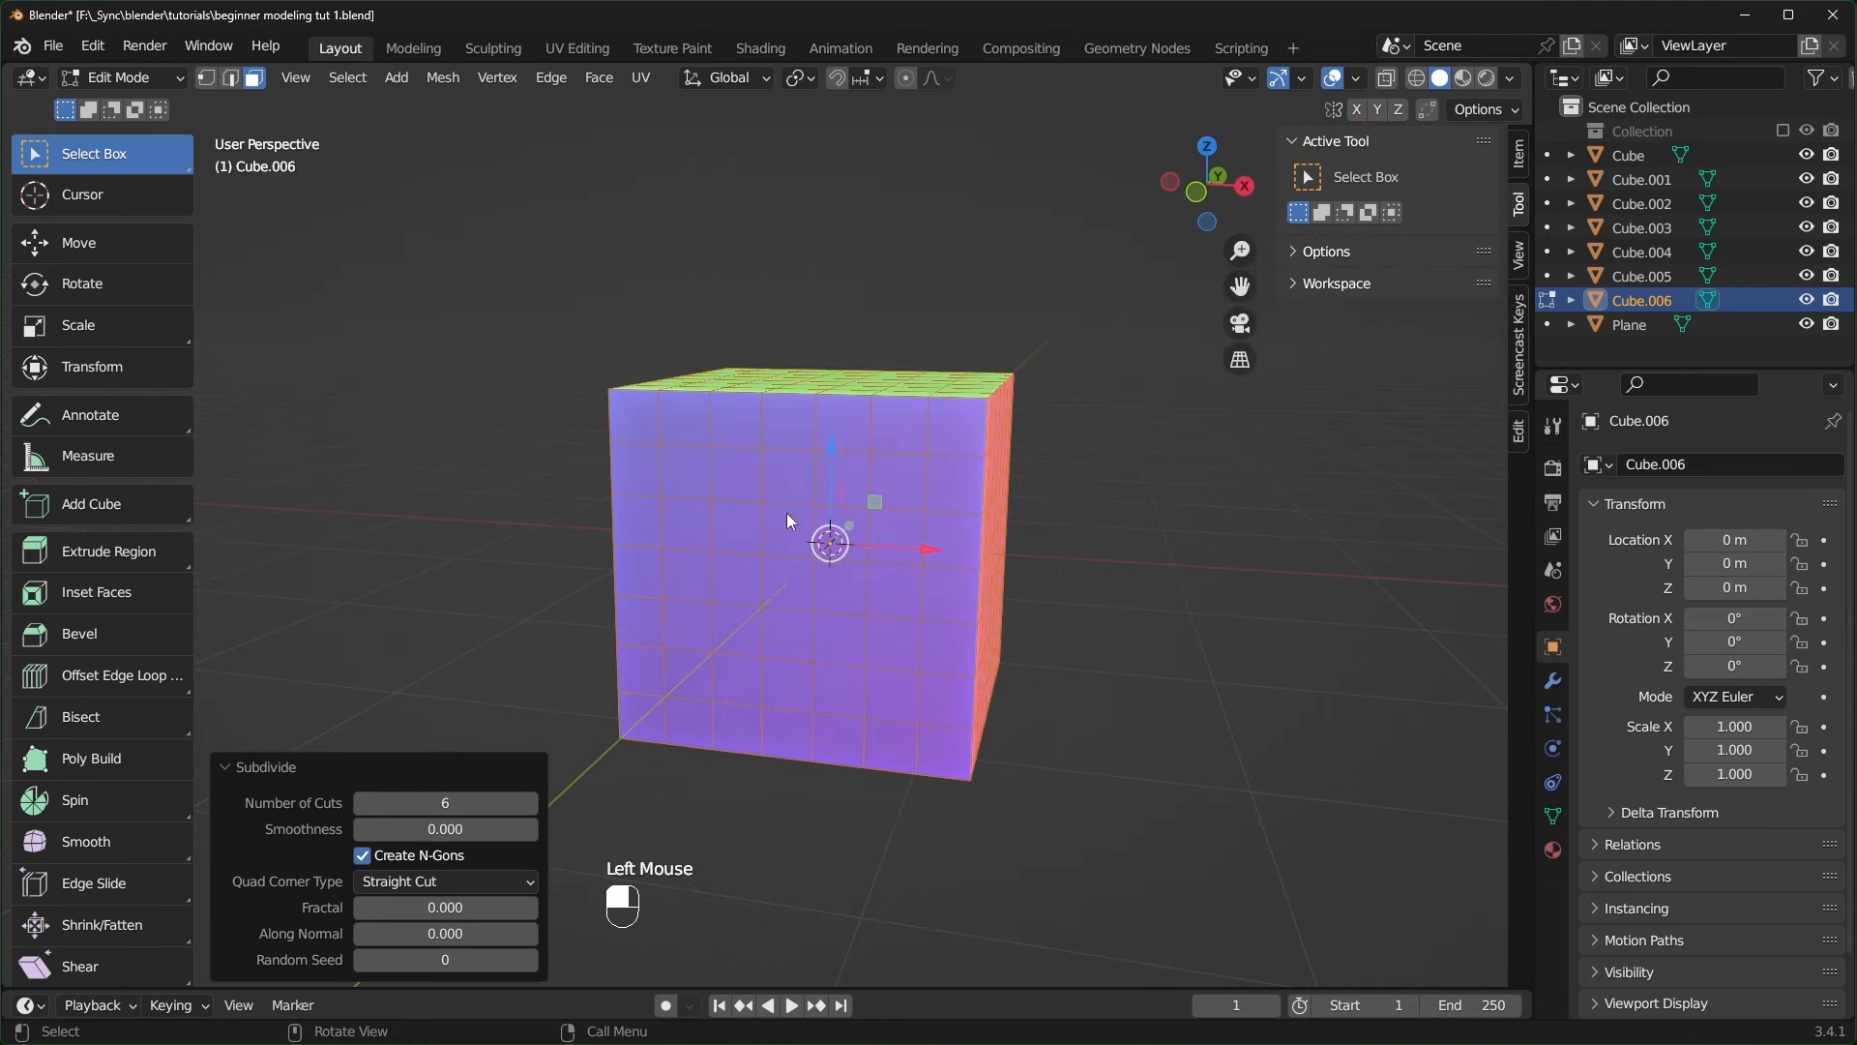
- Round the subdivided cube with the Smooth tool, using a smoothing value of about 1.742
left_click(85, 842)
left_click_drag(836, 422, 1504, 680)
middle_click_drag(725, 466, 1032, 585)
scroll(919, 440, "up", 2)
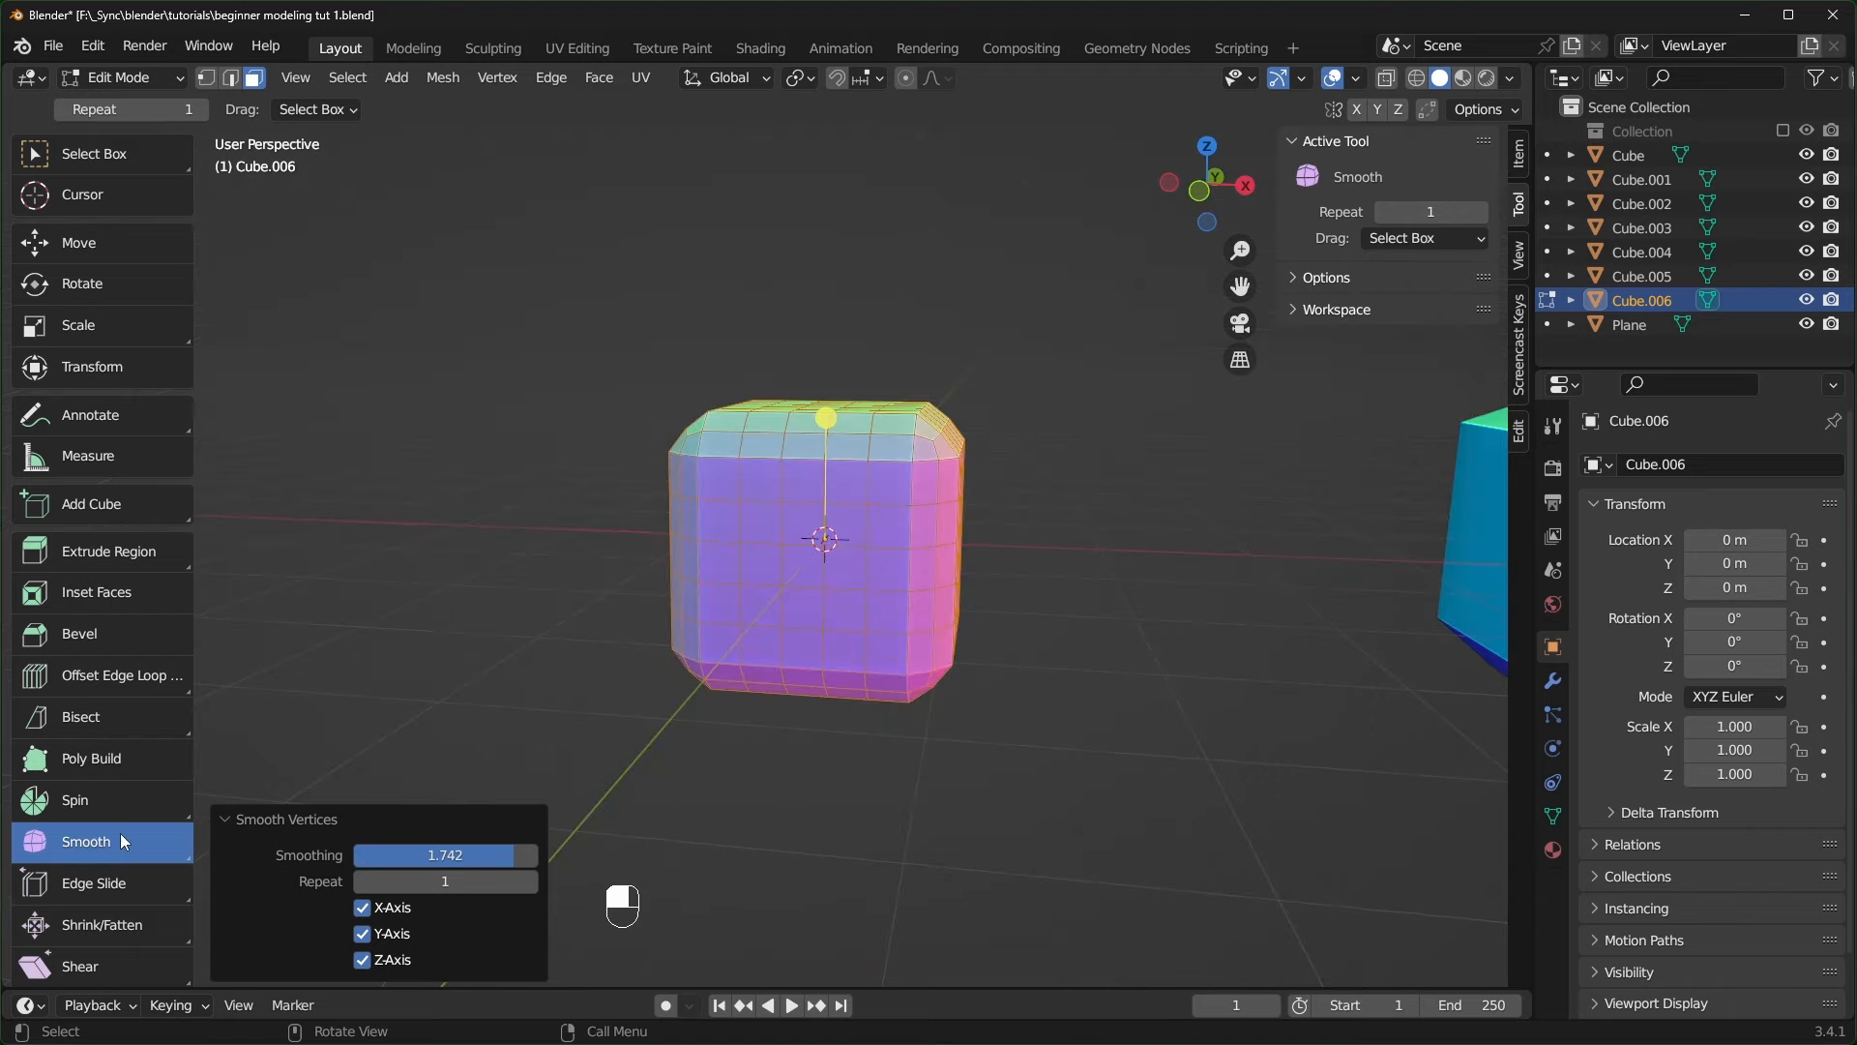
- Try the Randomize tool on the rounded cube by about -0.101 m, undo it and return to the Smooth tool
left_click_drag(121, 836, 89, 958)
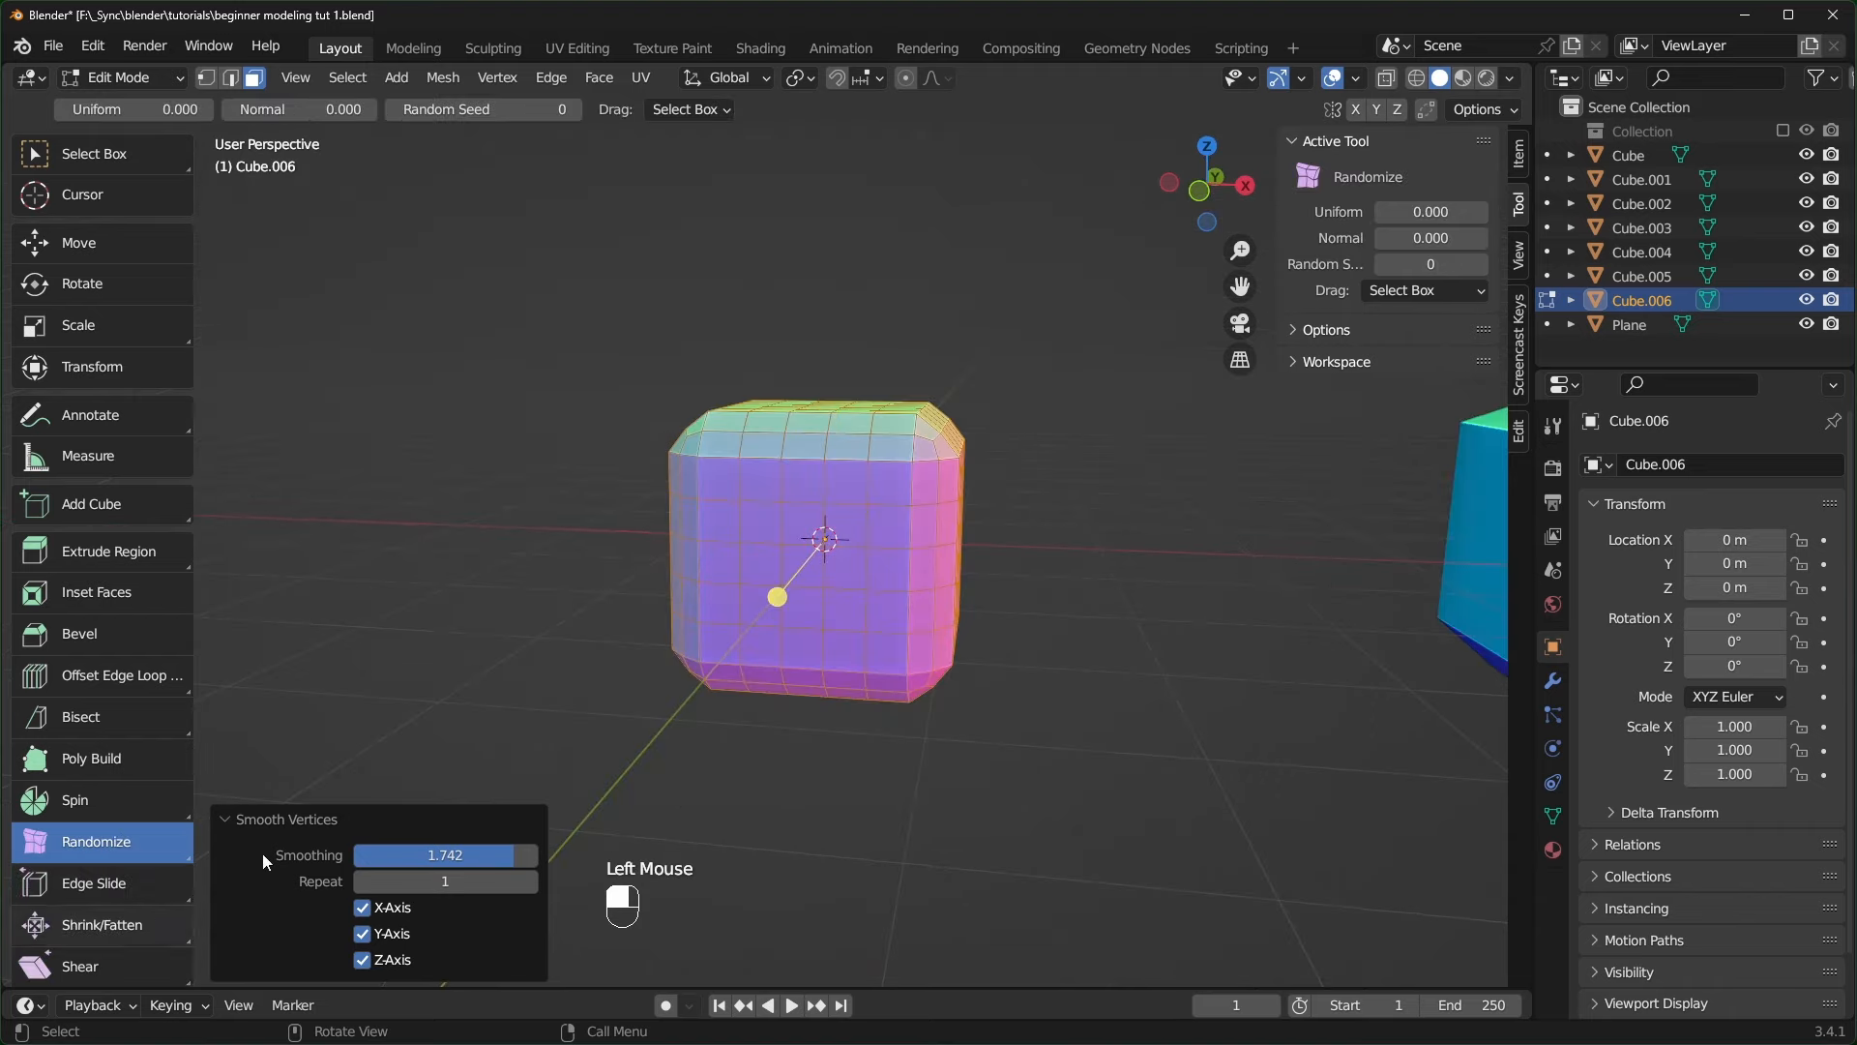
mouse_move(770, 615)
left_mouse_down()
mouse_move(813, 595)
mouse_move(774, 638)
left_mouse_up()
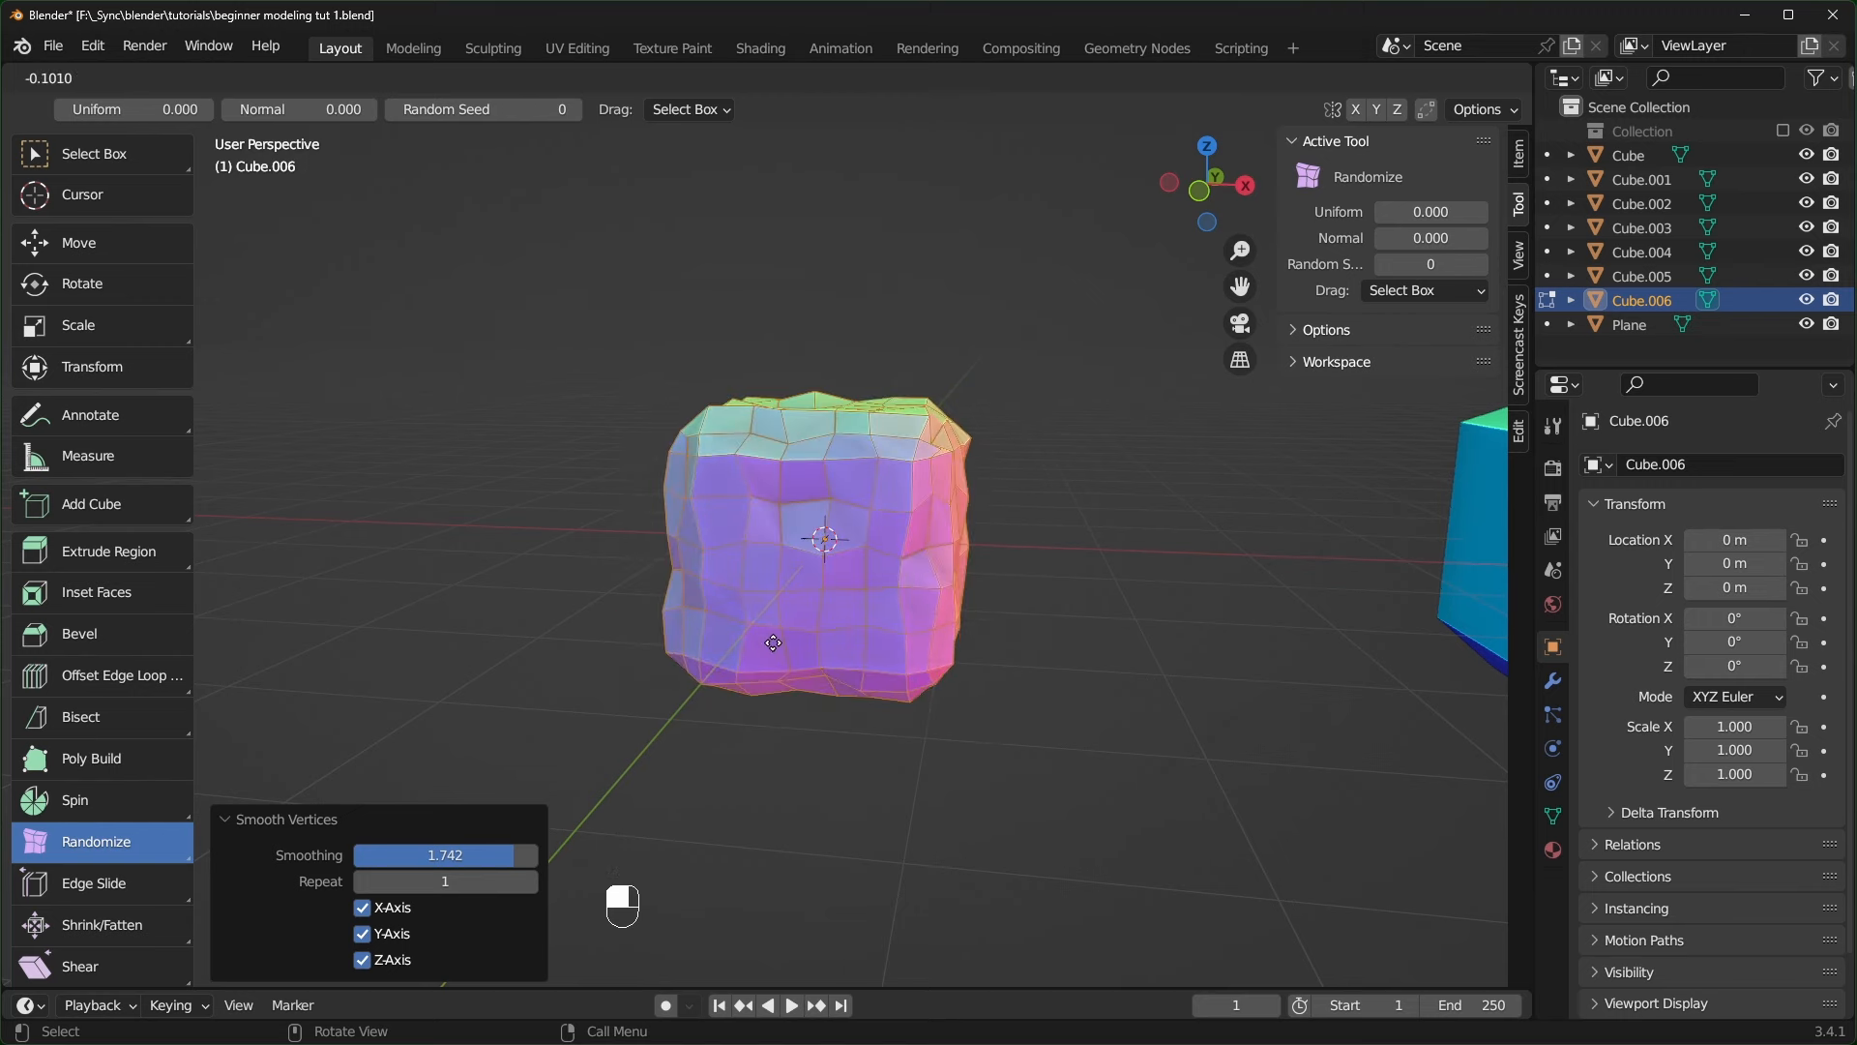
middle_click_drag(791, 596, 783, 636)
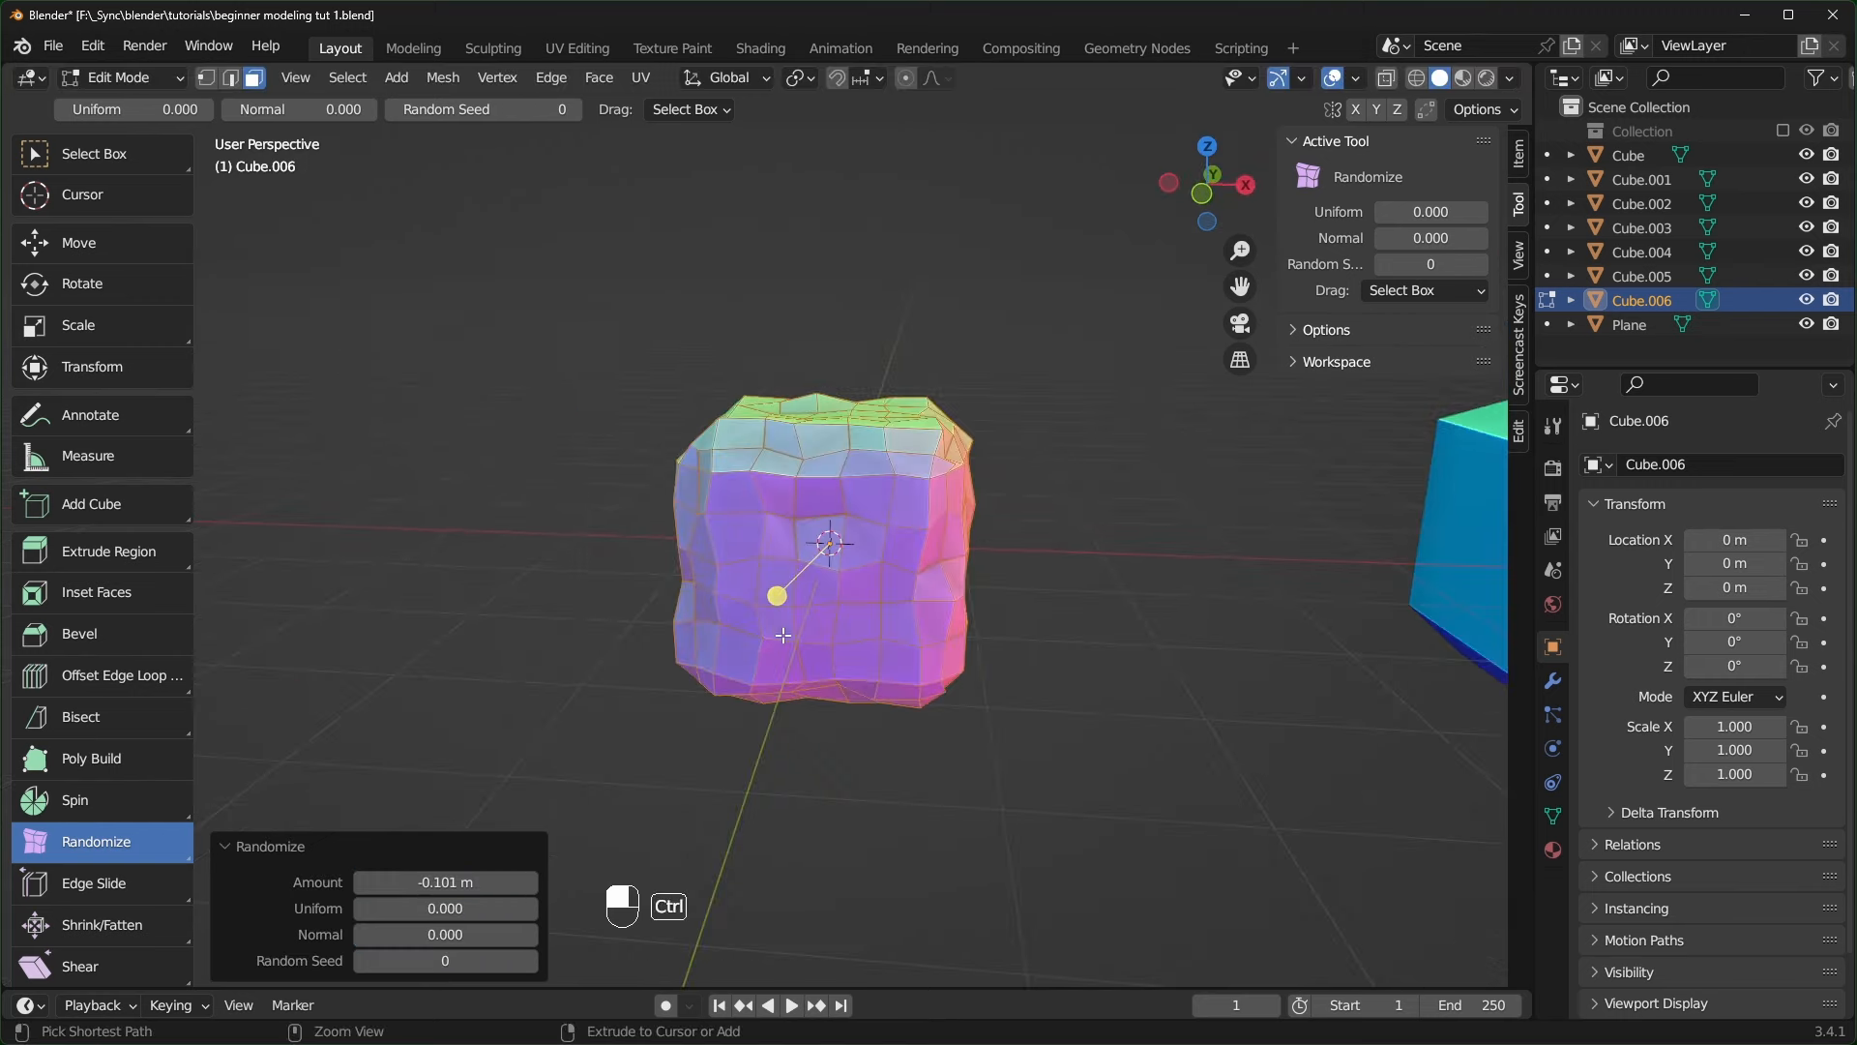
key("ctrl+z")
left_click(131, 843)
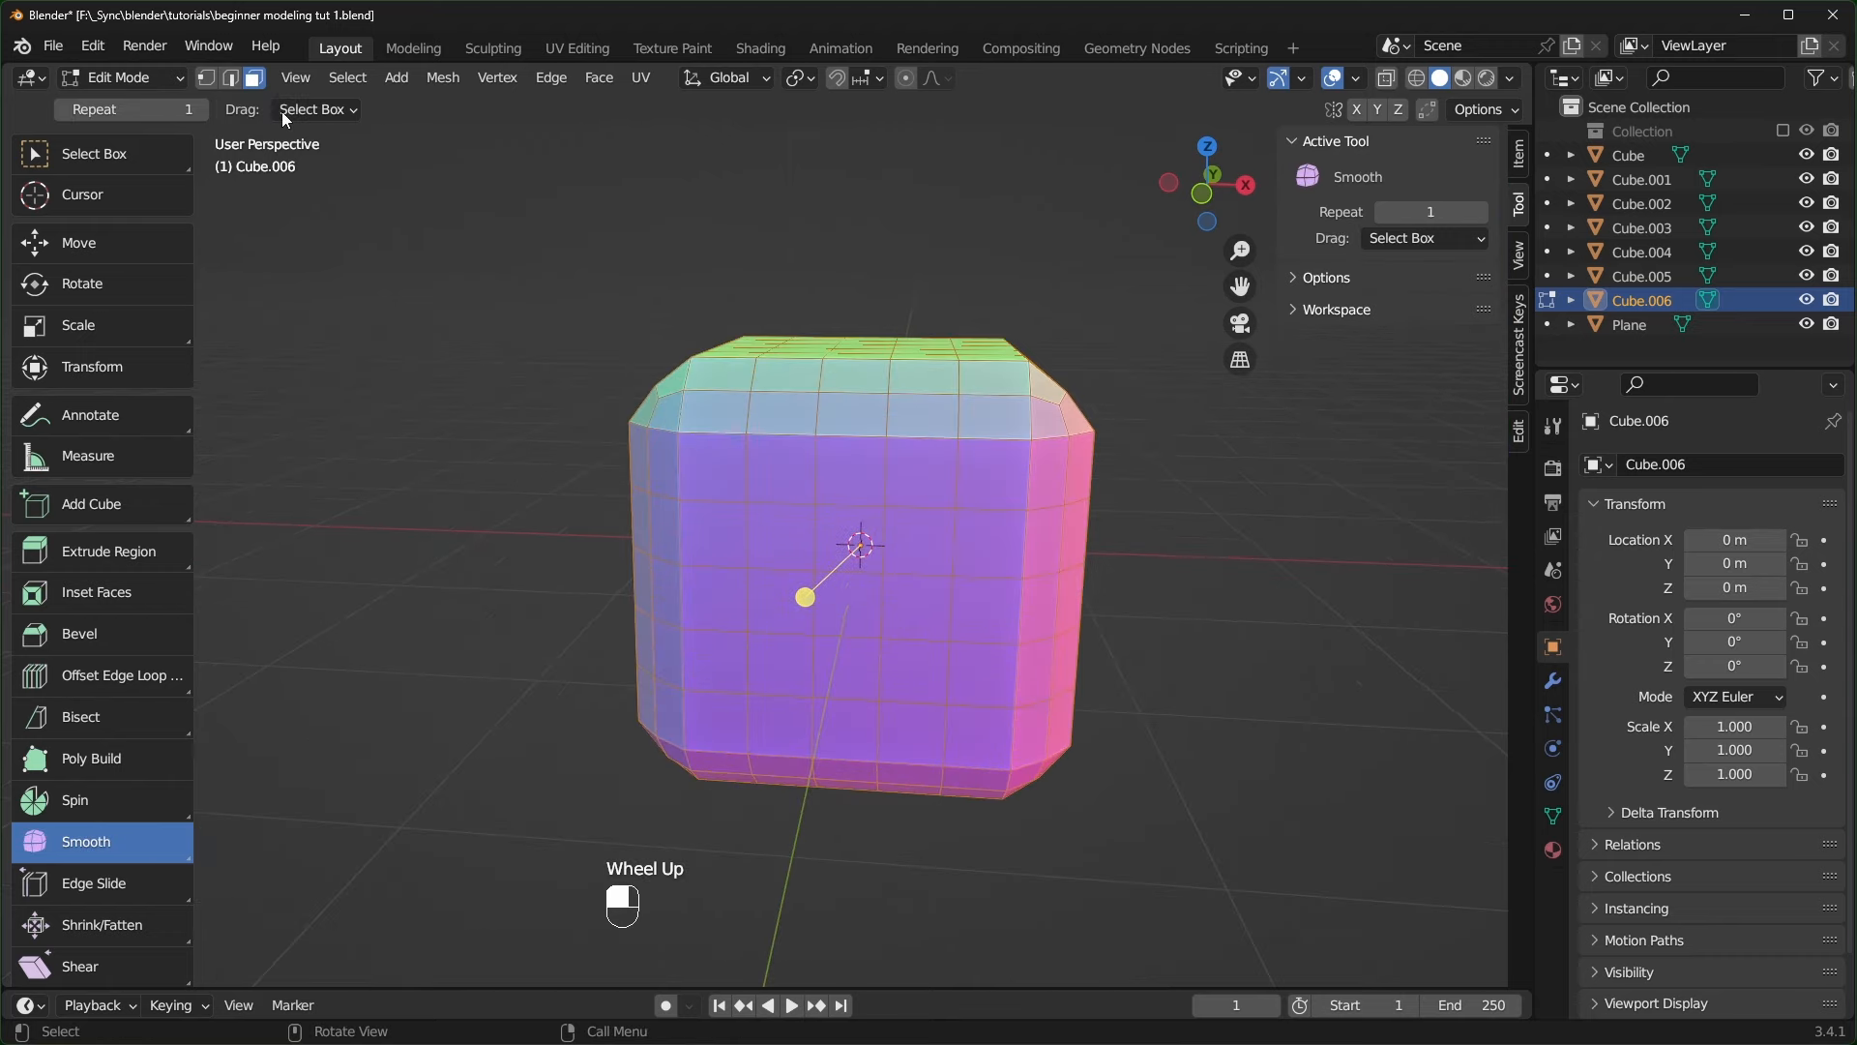
- Using the Select Box tool, select one face near the middle of the cube's front side and subdivide it with 2 cuts
middle_click_drag(977, 509, 945, 624)
scroll(924, 590, "up", 2)
left_click(914, 616)
left_click(114, 154)
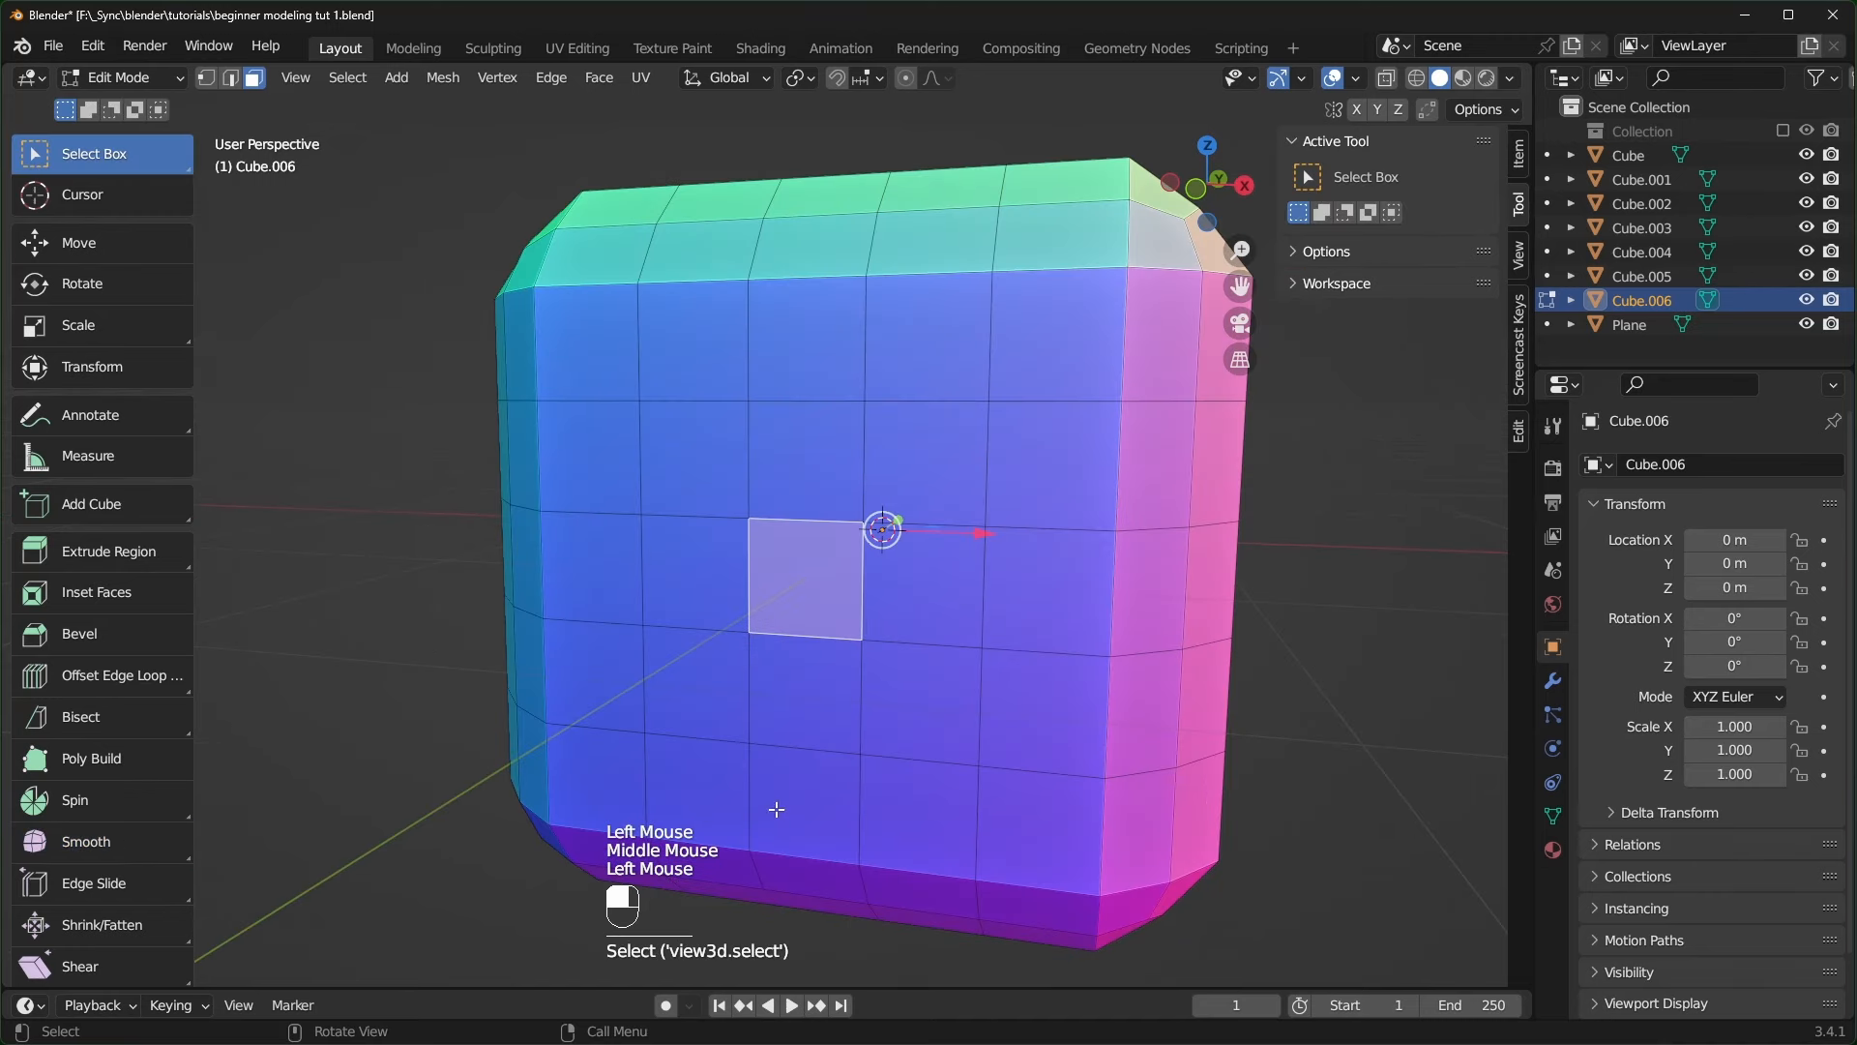
right_click(851, 551)
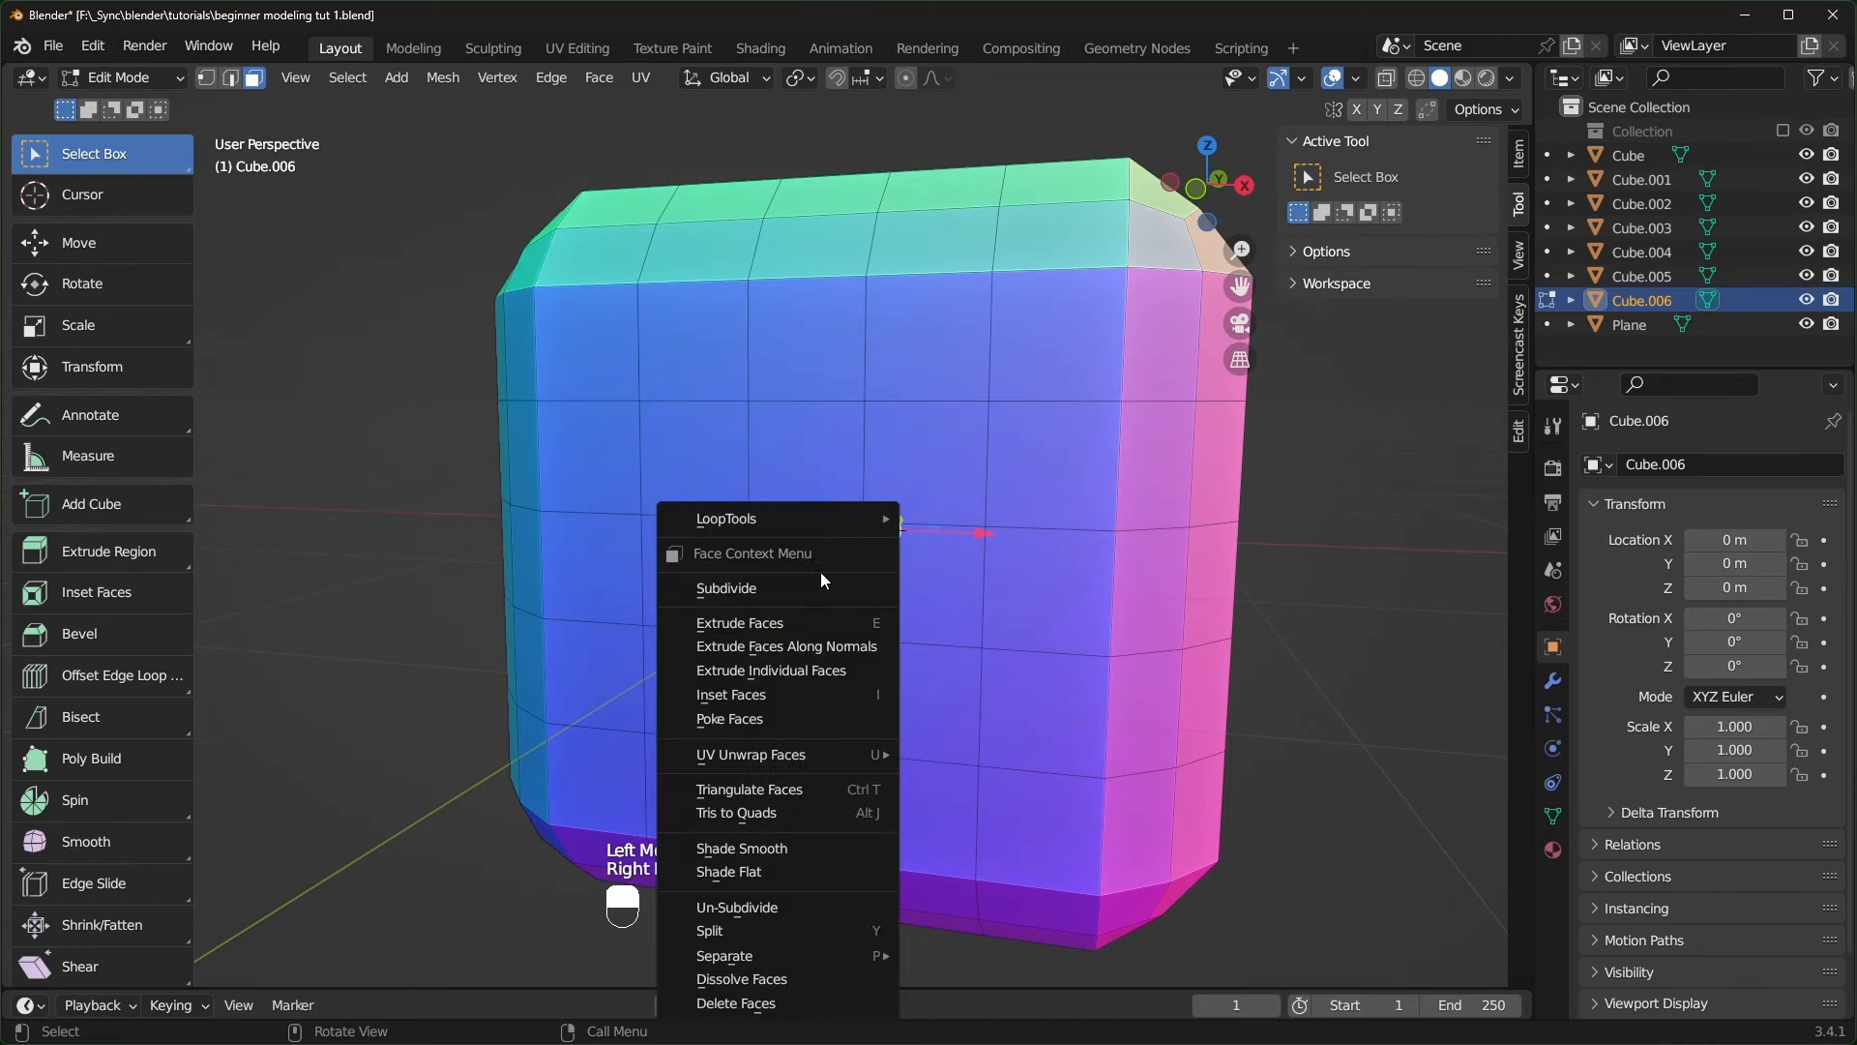
left_click(793, 588)
scroll(793, 588, "up", 2)
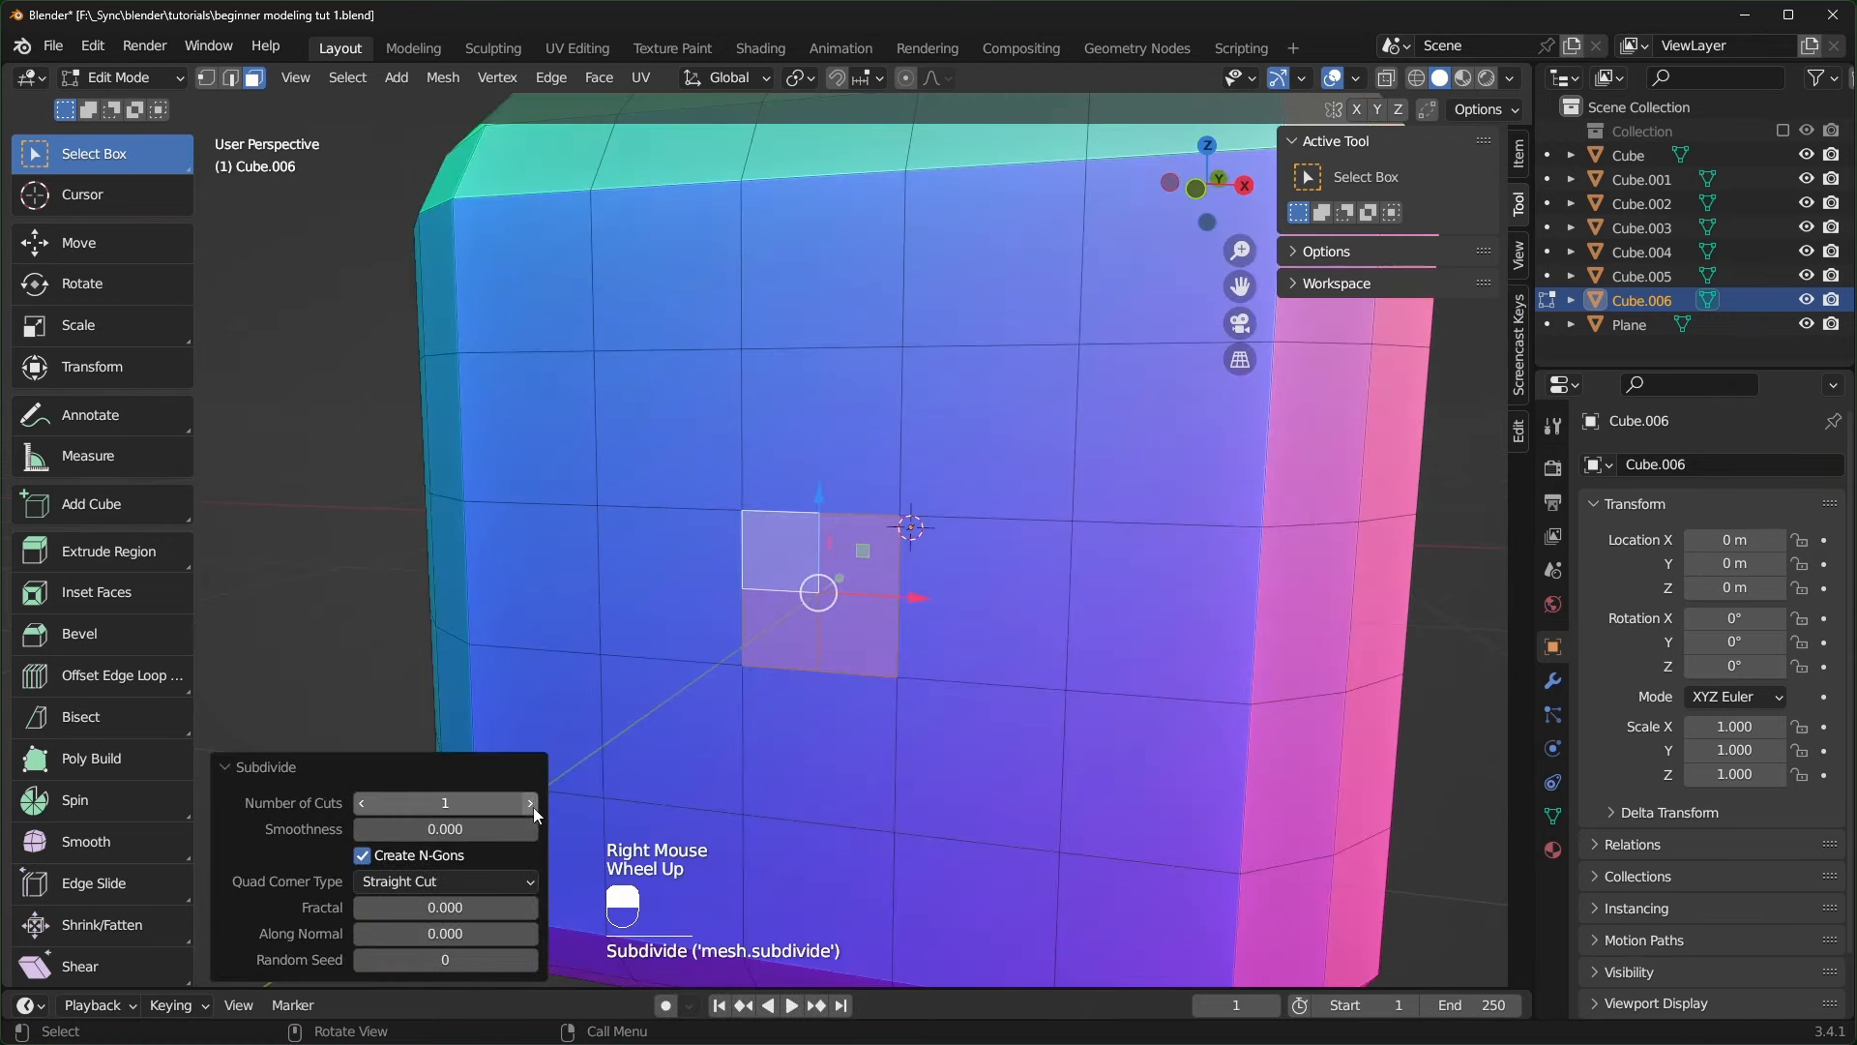
left_click(532, 803)
- In vertex selection, try moving a new vertex on the subdivided face's upper edge, and try a loop cut
key("1")
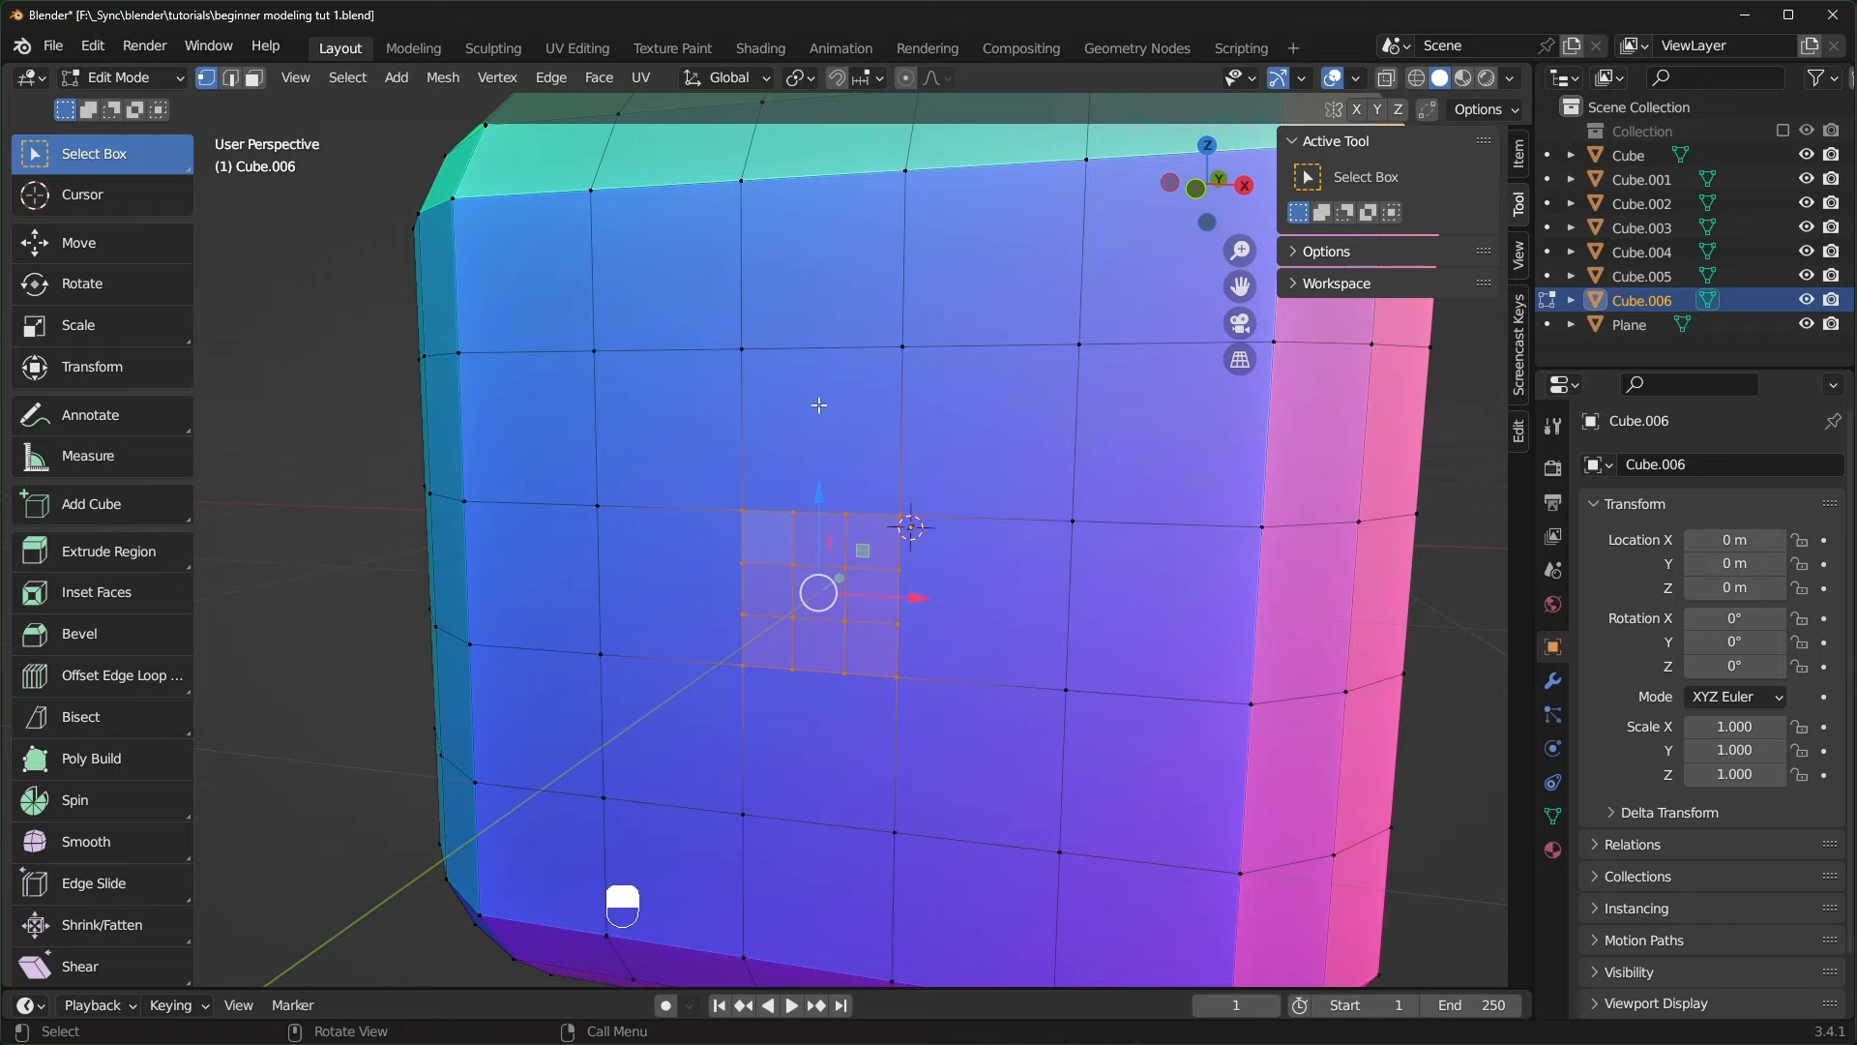
left_click(797, 511)
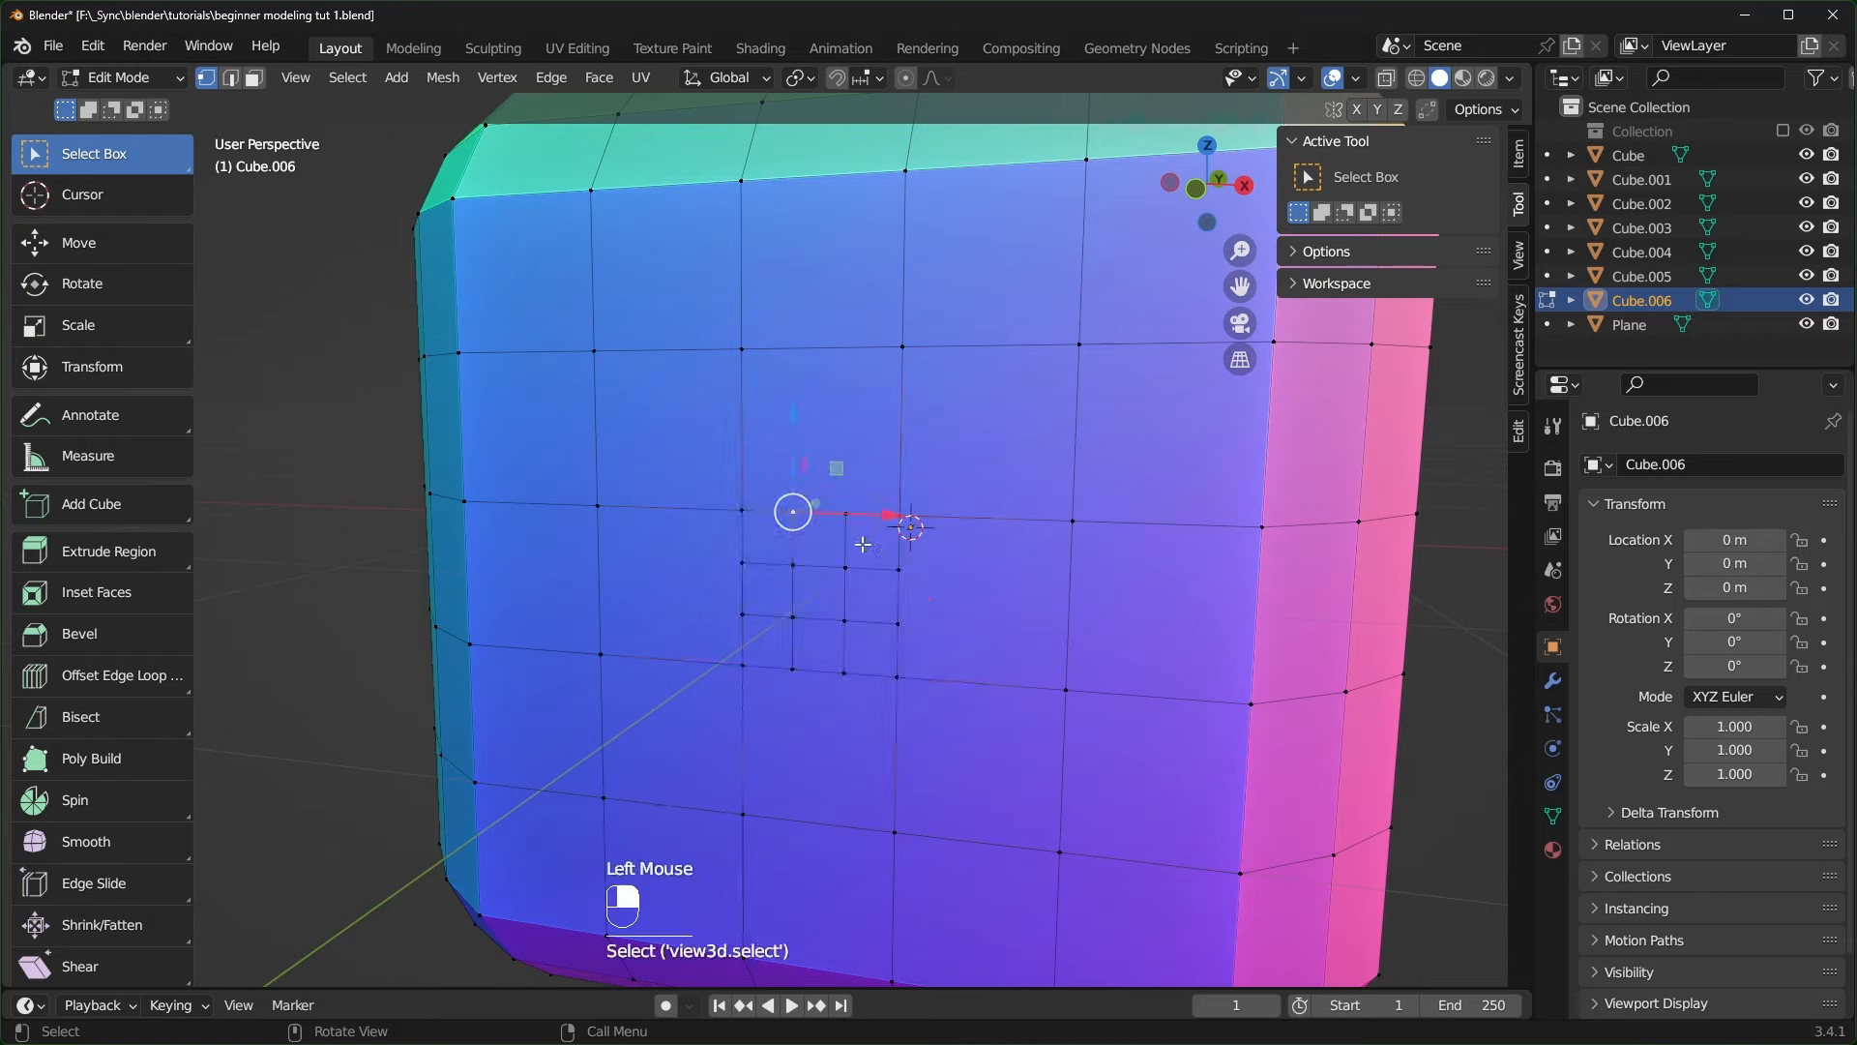
key("g")
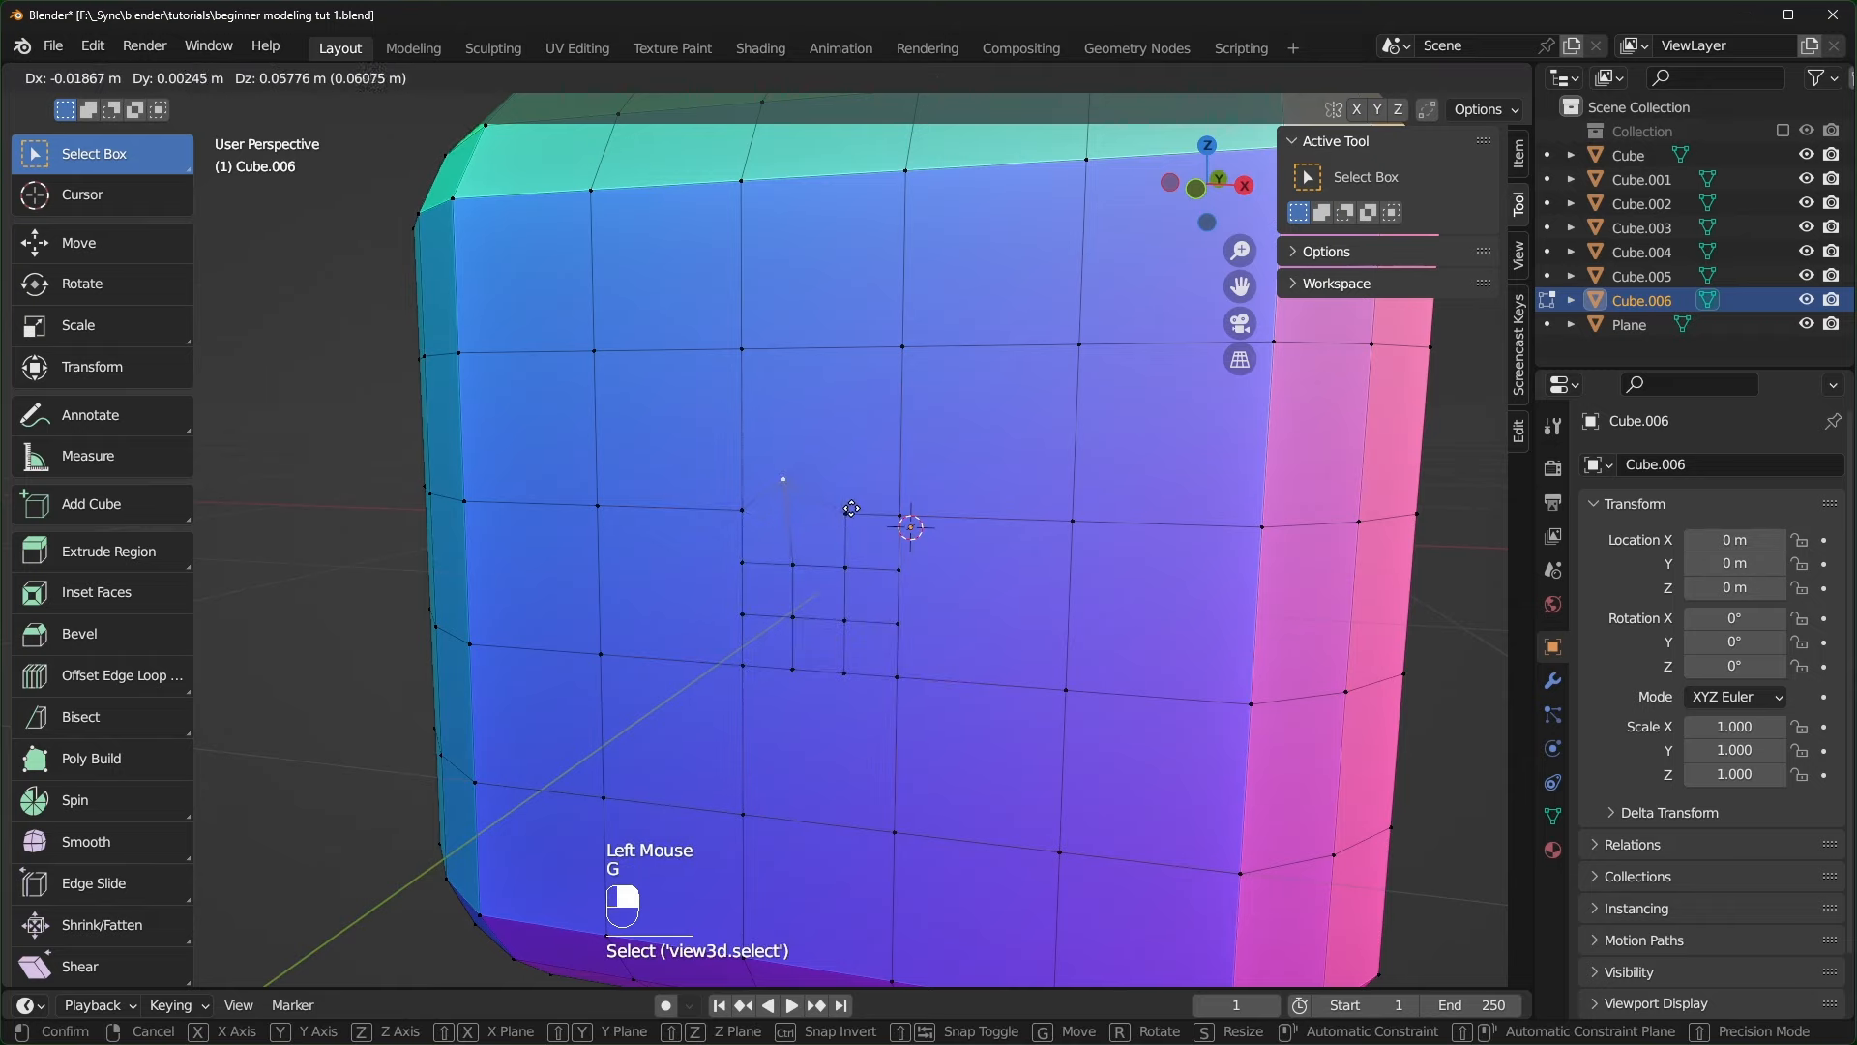
right_click(851, 508)
key("ctrl+r")
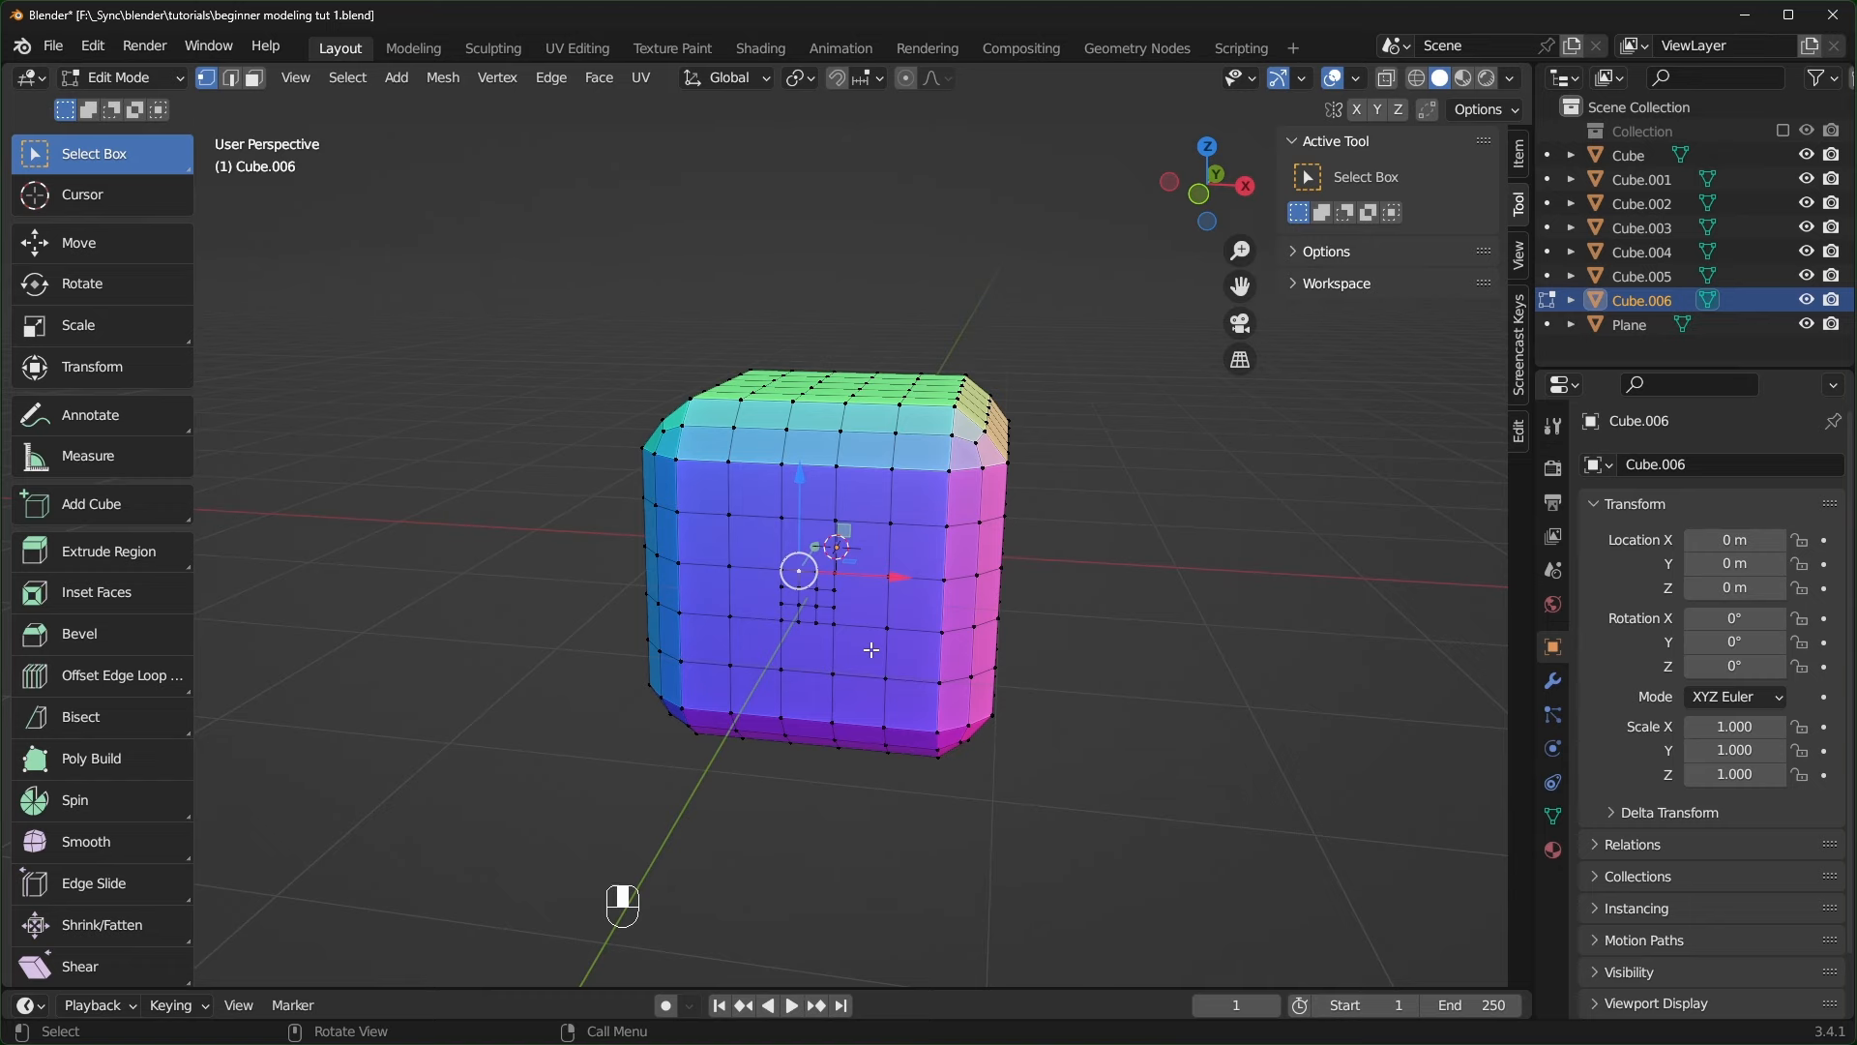
- Leave Edit Mode and move the rounded cube 48.463 m along X, past the end of the row
scroll(868, 700, "down", 2)
key("Tab")
scroll(870, 691, "down", 4)
middle_click_drag(870, 691, 678, 583, "shift")
scroll(678, 583, "down", 1)
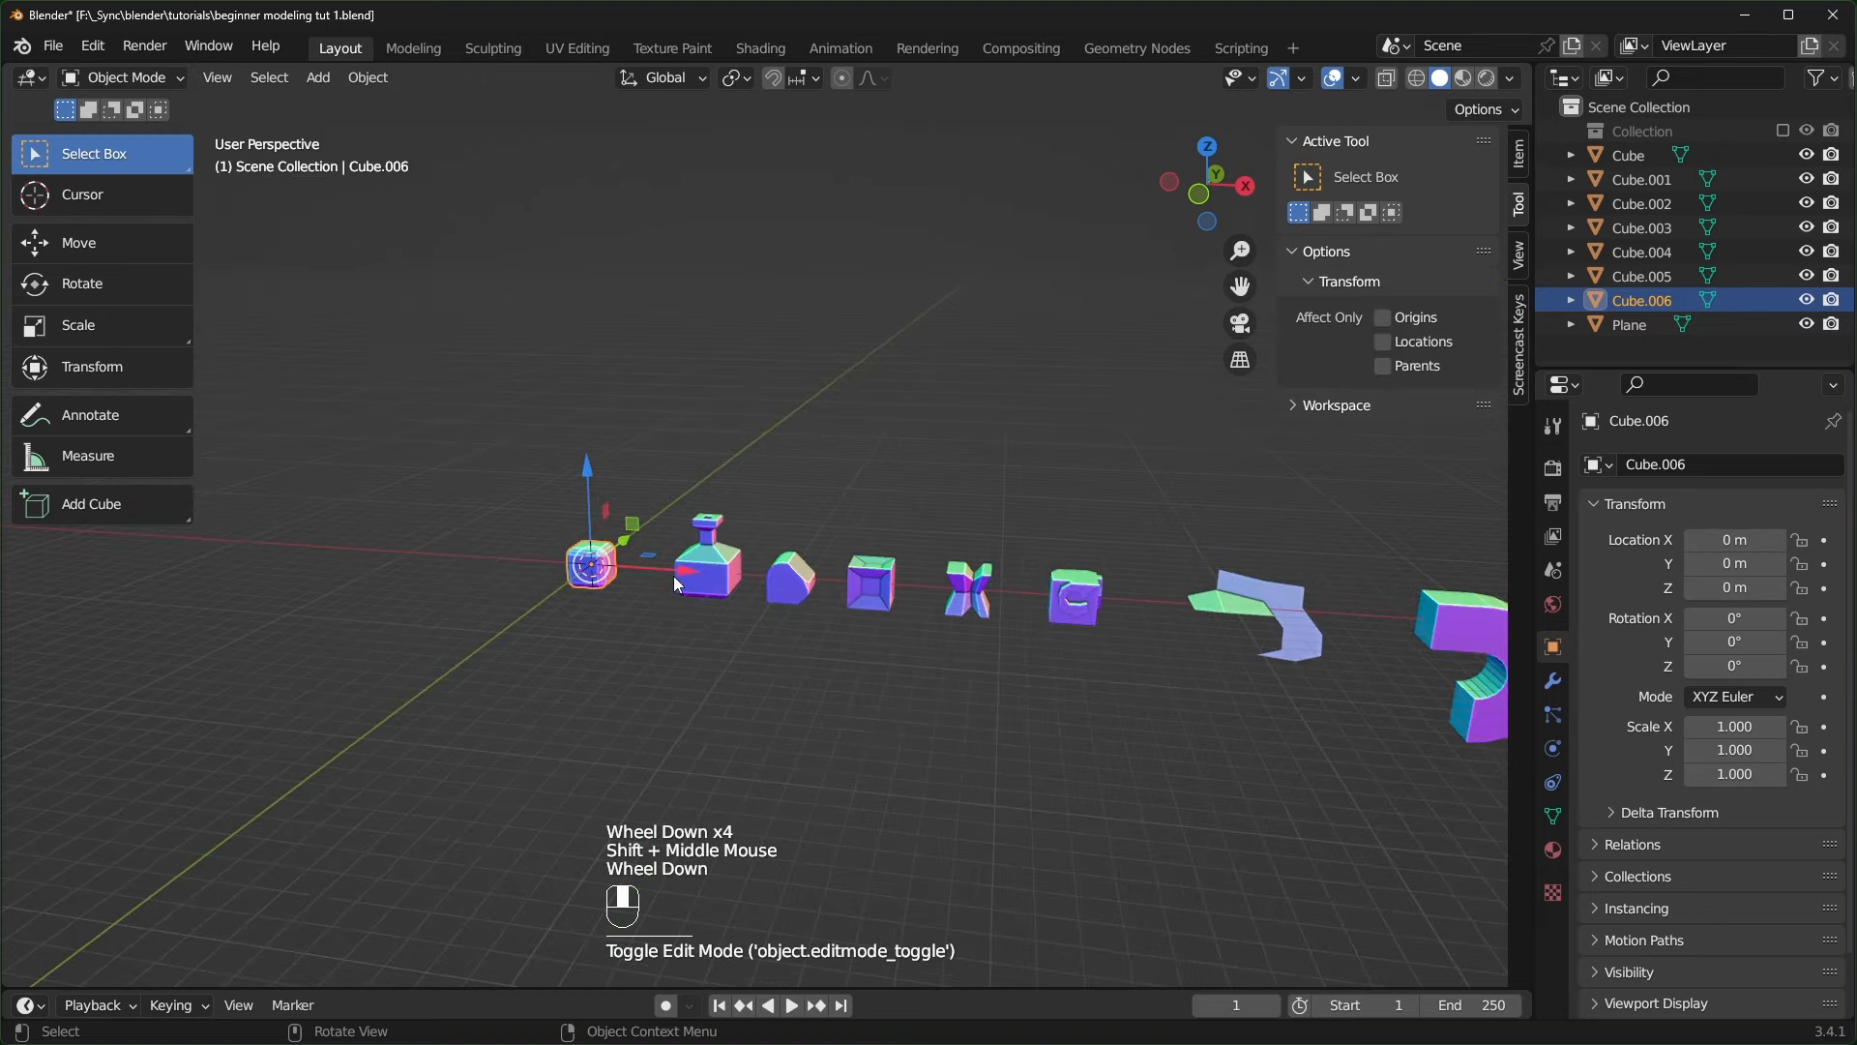
left_click_drag(681, 572, 287, 691)
- Add a torus with a 1 m major and 0.25 m minor radius at the world origin and enter Edit Mode on it
scroll(350, 689, "up", 4)
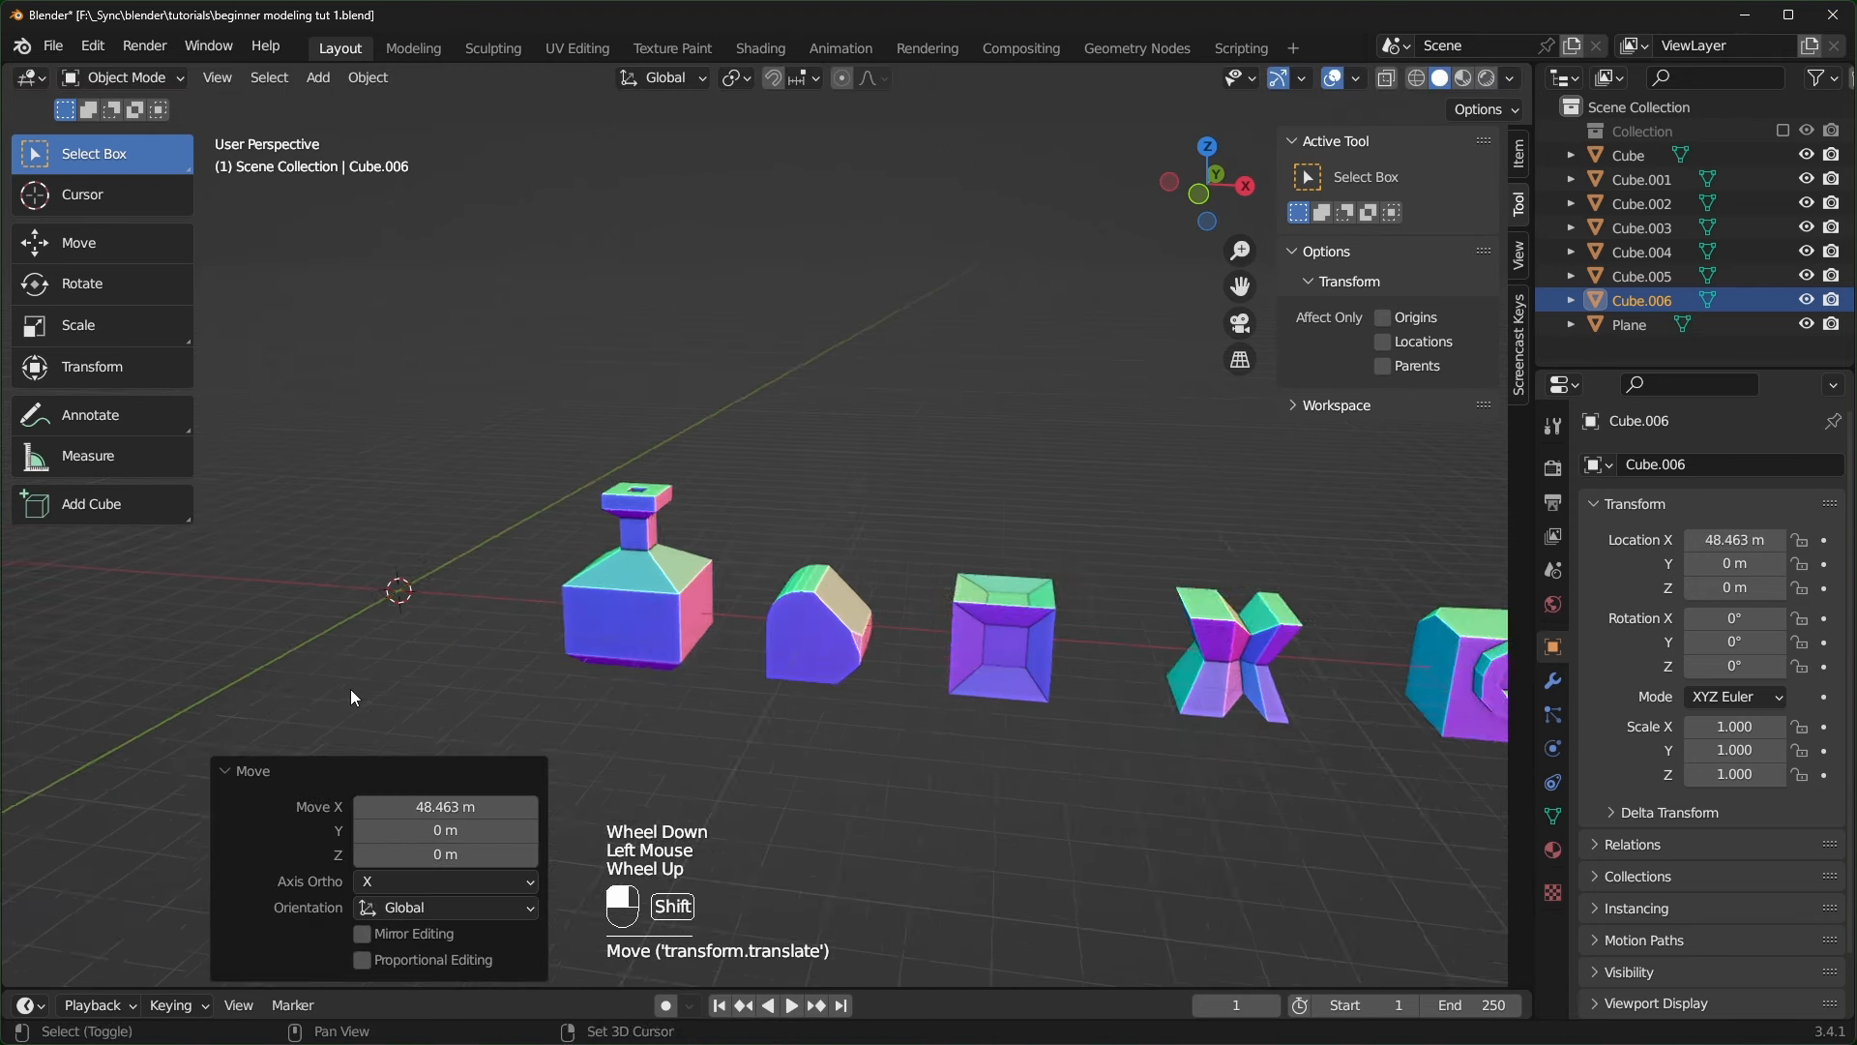
key("shift+a")
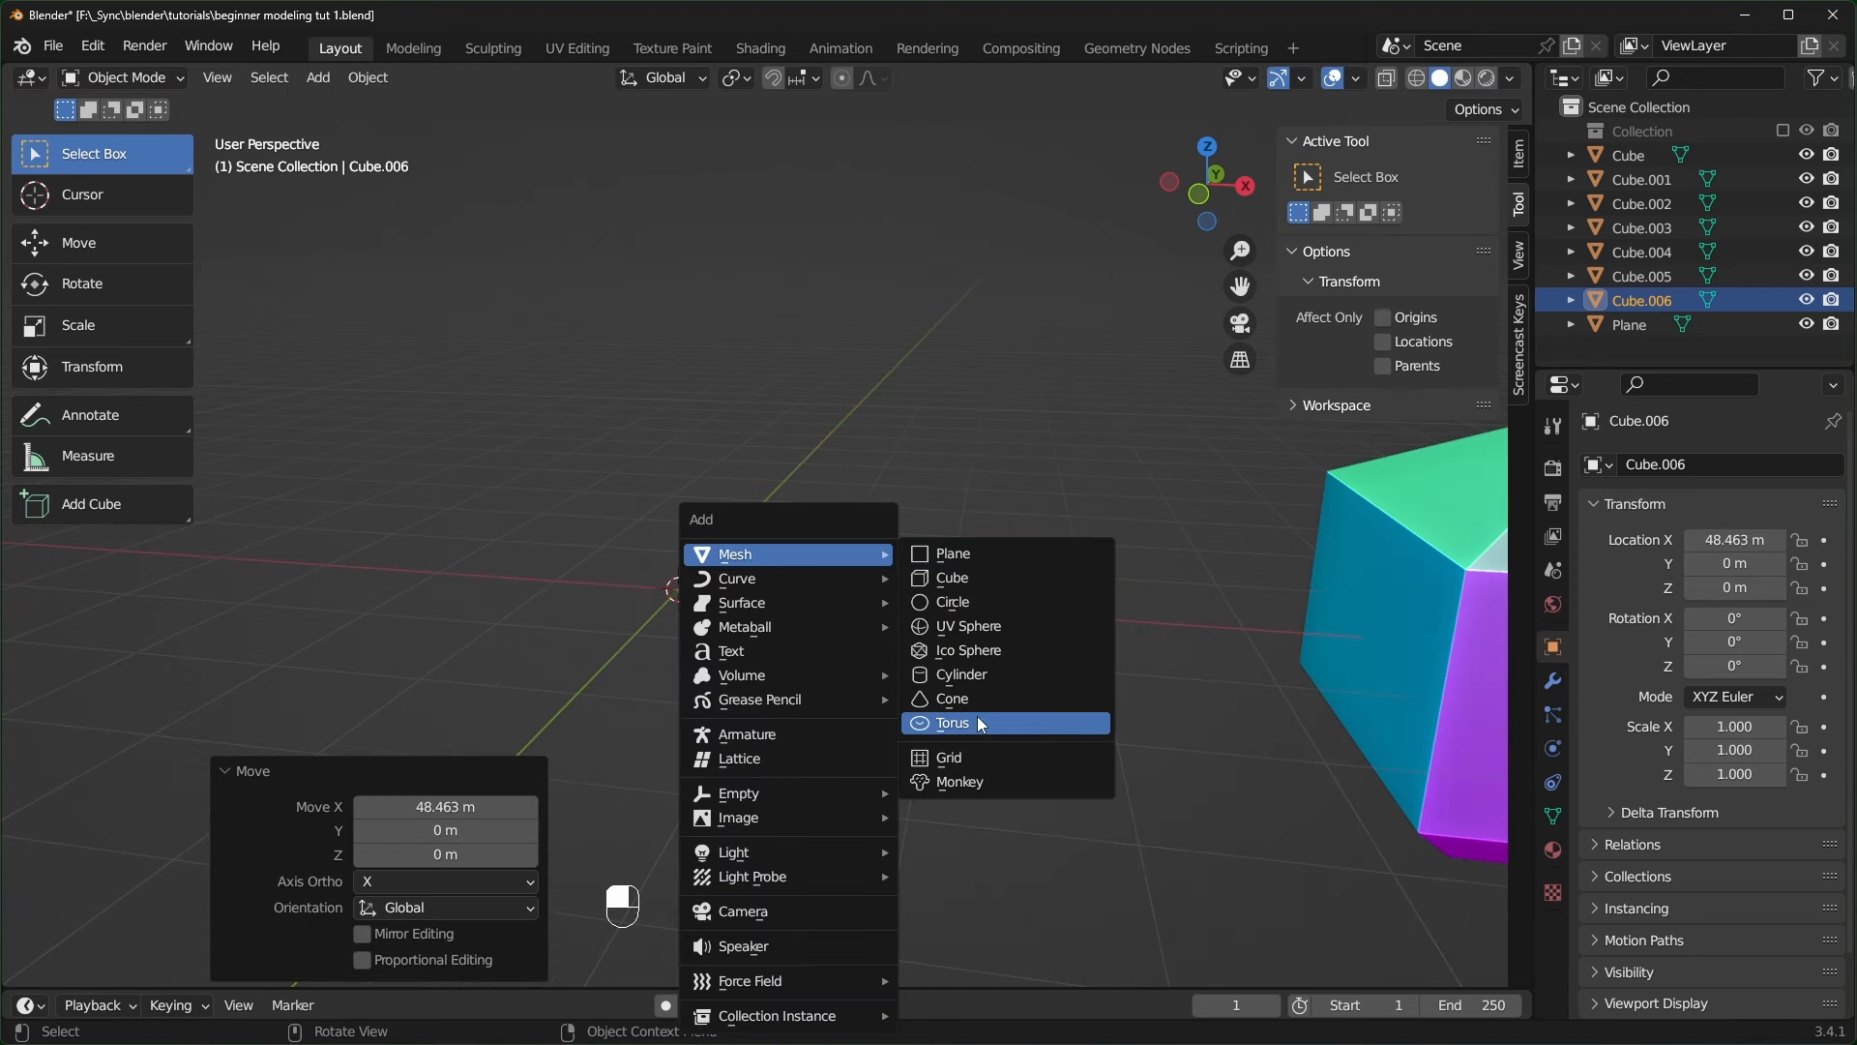
left_click(979, 724)
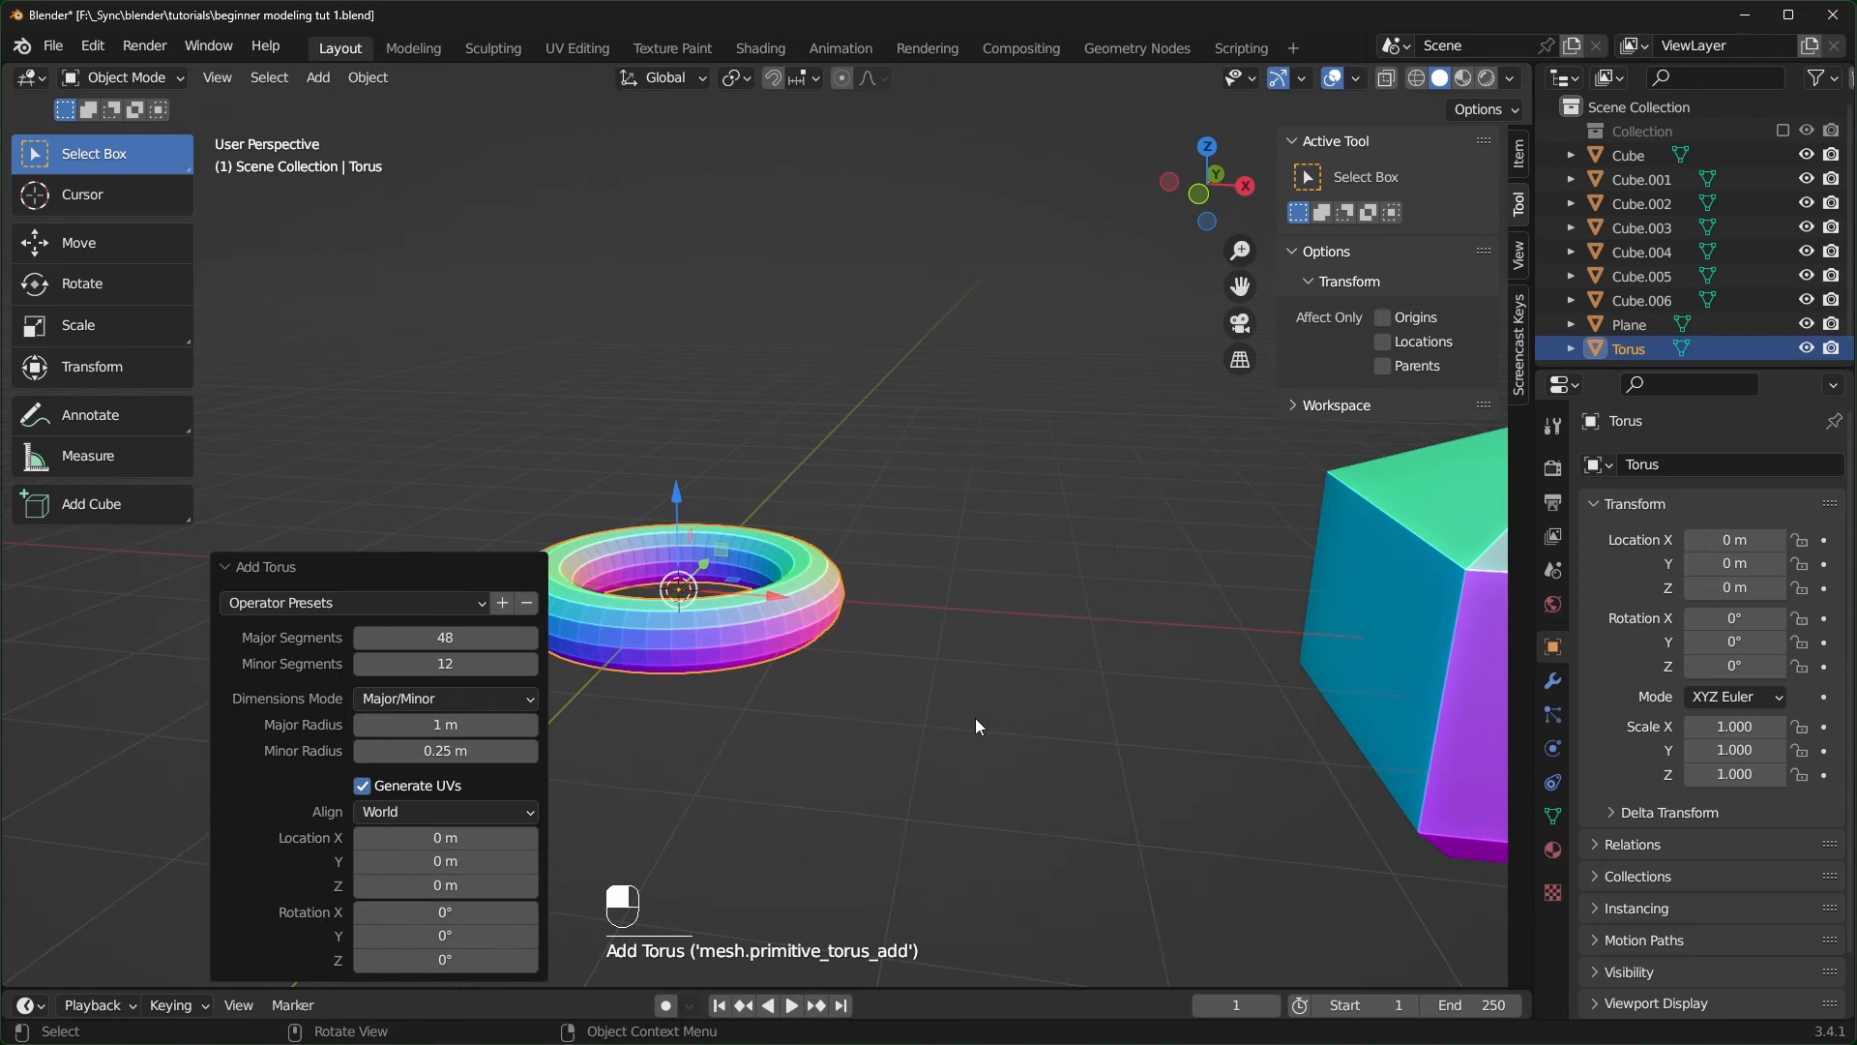
mouse_move(975, 718)
middle_mouse_down("shift")
mouse_move(821, 679)
mouse_move(965, 710)
middle_mouse_up("shift")
scroll(820, 679, "up", 3)
key("Tab")
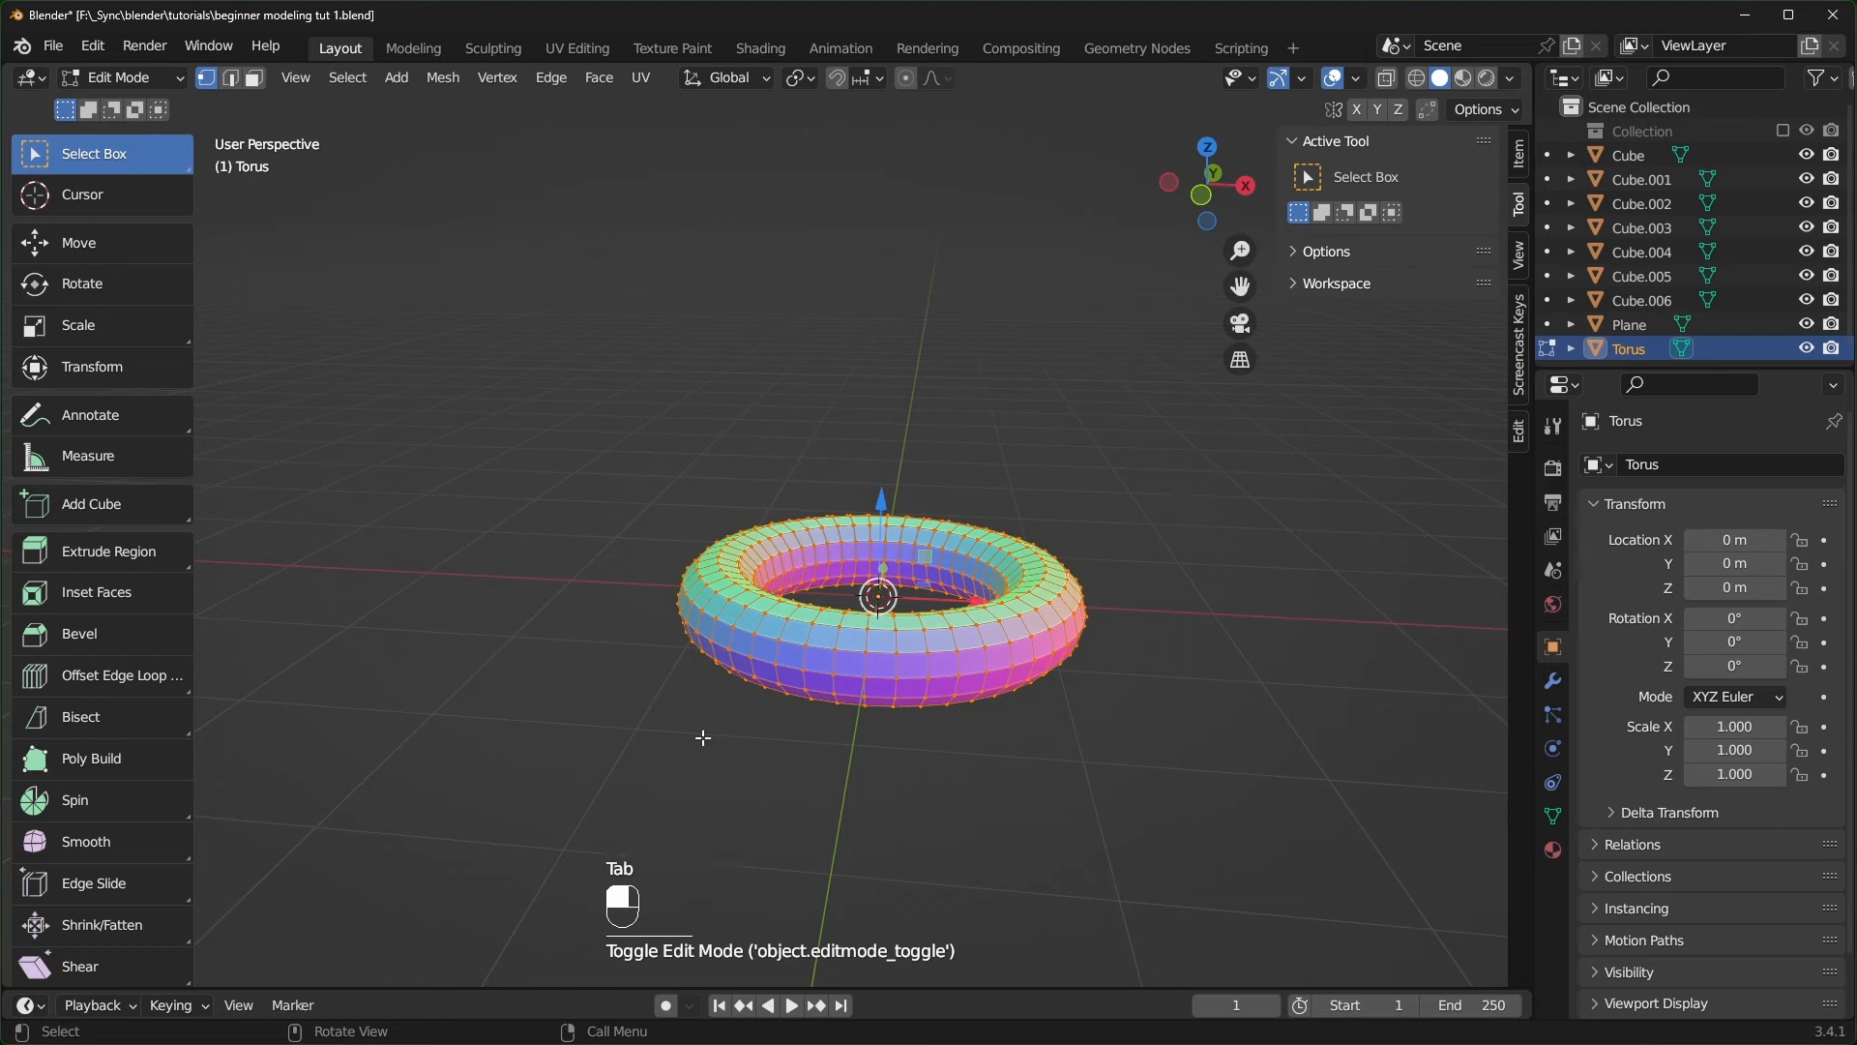
- Adjust the thickness of the whole torus with the Shrink/Fatten tool
left_click(124, 932)
mouse_move(789, 548)
left_mouse_down()
mouse_move(777, 489)
mouse_move(810, 559)
mouse_move(800, 510)
mouse_move(801, 553)
mouse_move(803, 528)
left_mouse_up()
scroll(1073, 550, "up", 3)
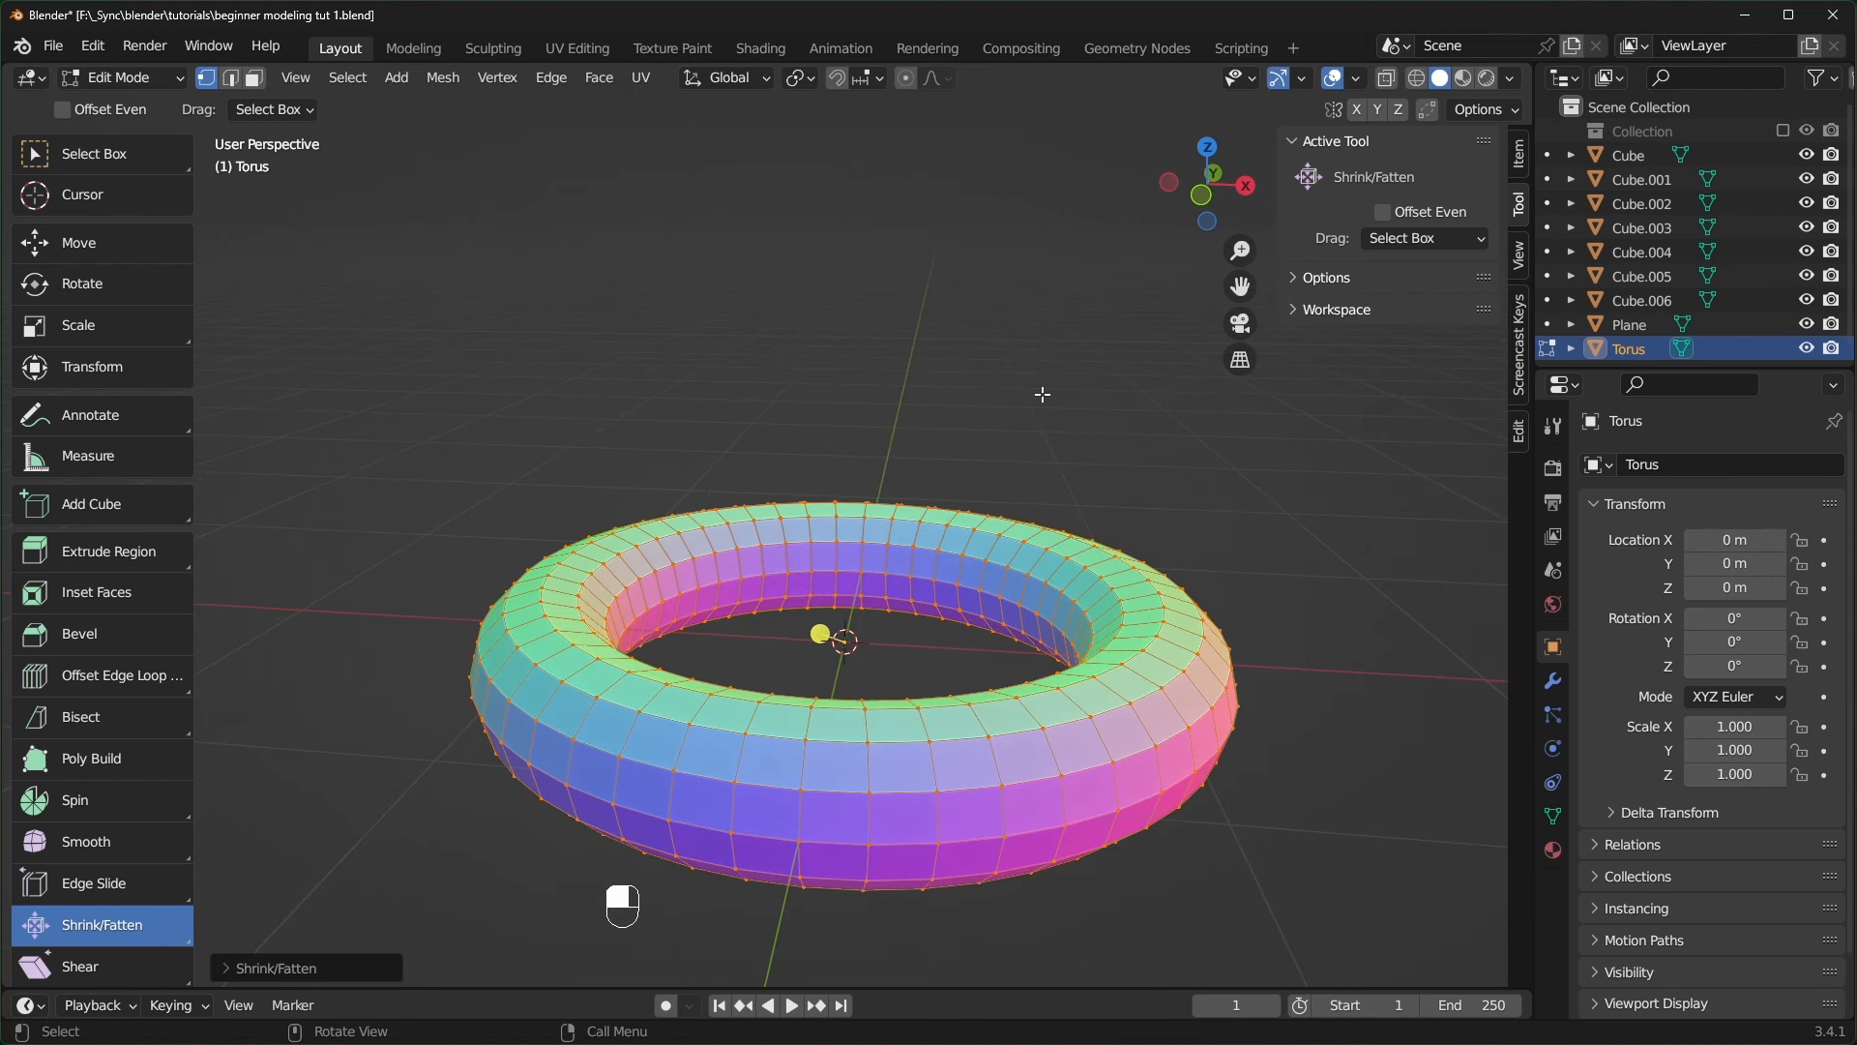
- Display the face normals and use Shrink/Fatten to offset a single face on the torus's upper outer side along its normal
left_click(1358, 79)
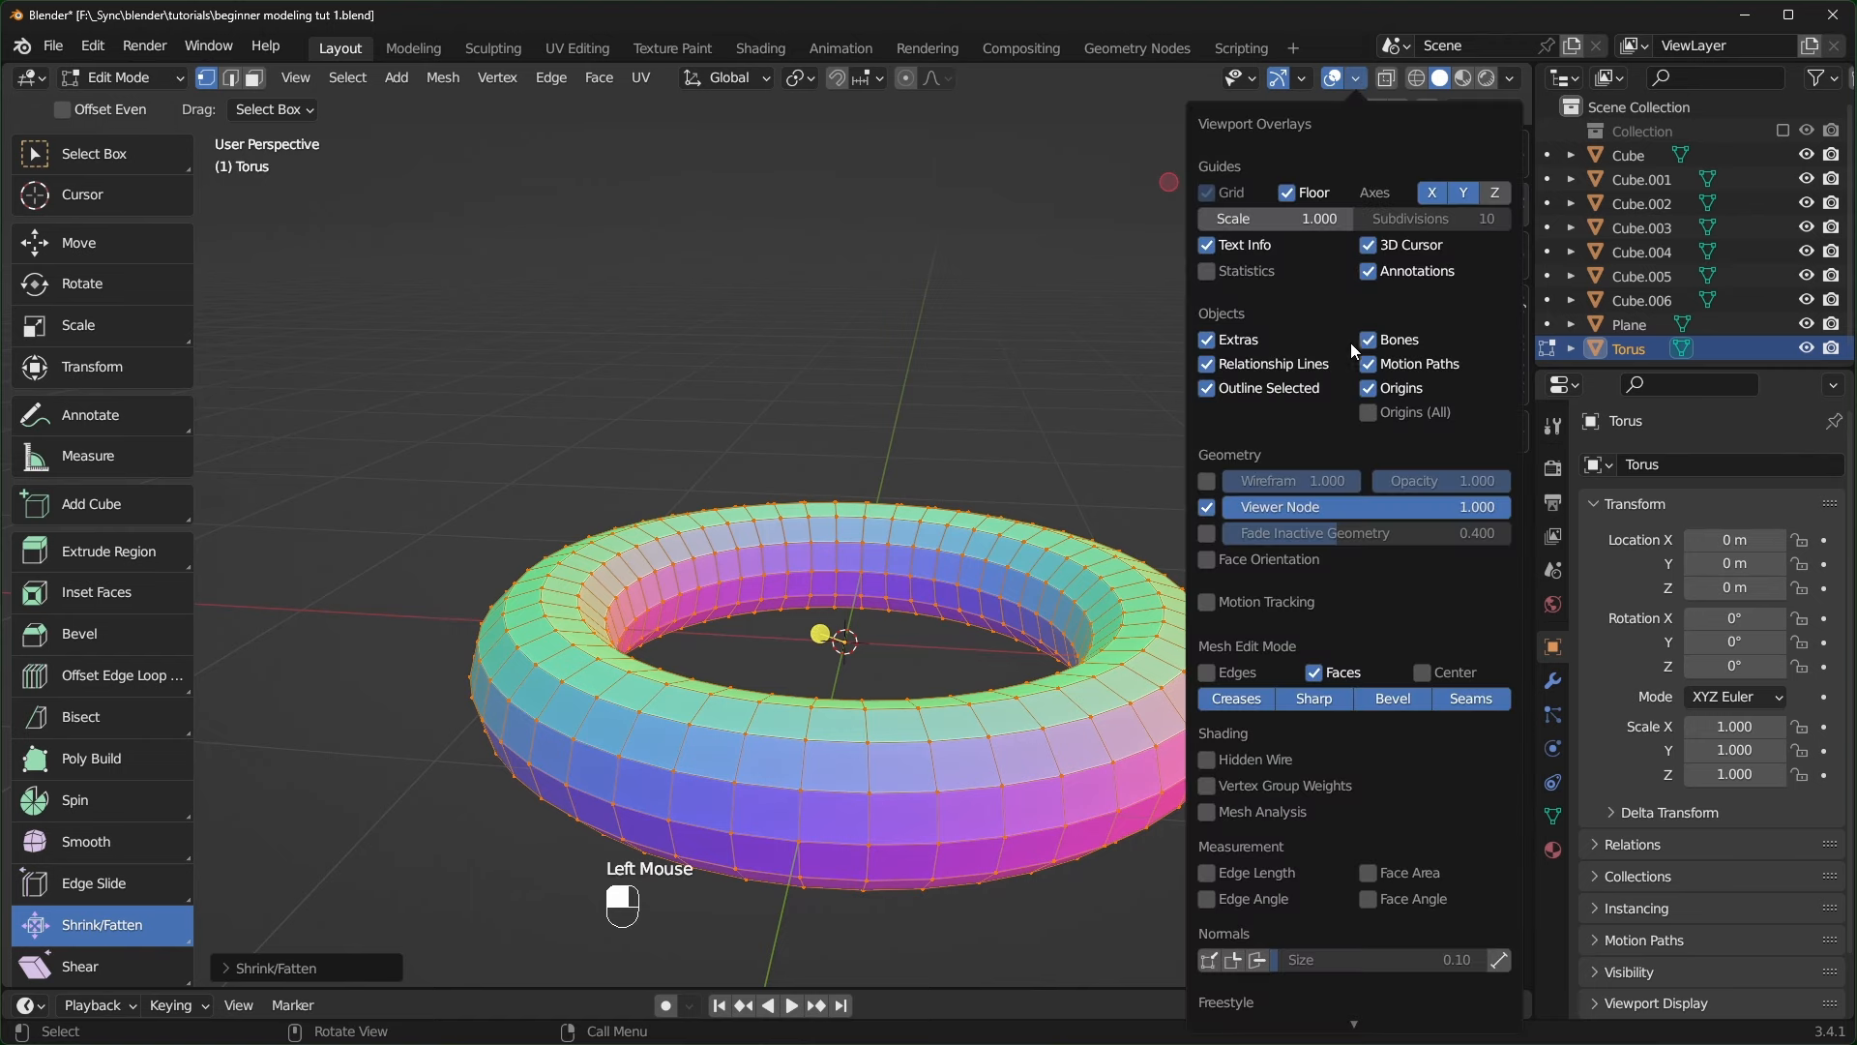
left_click(1258, 960)
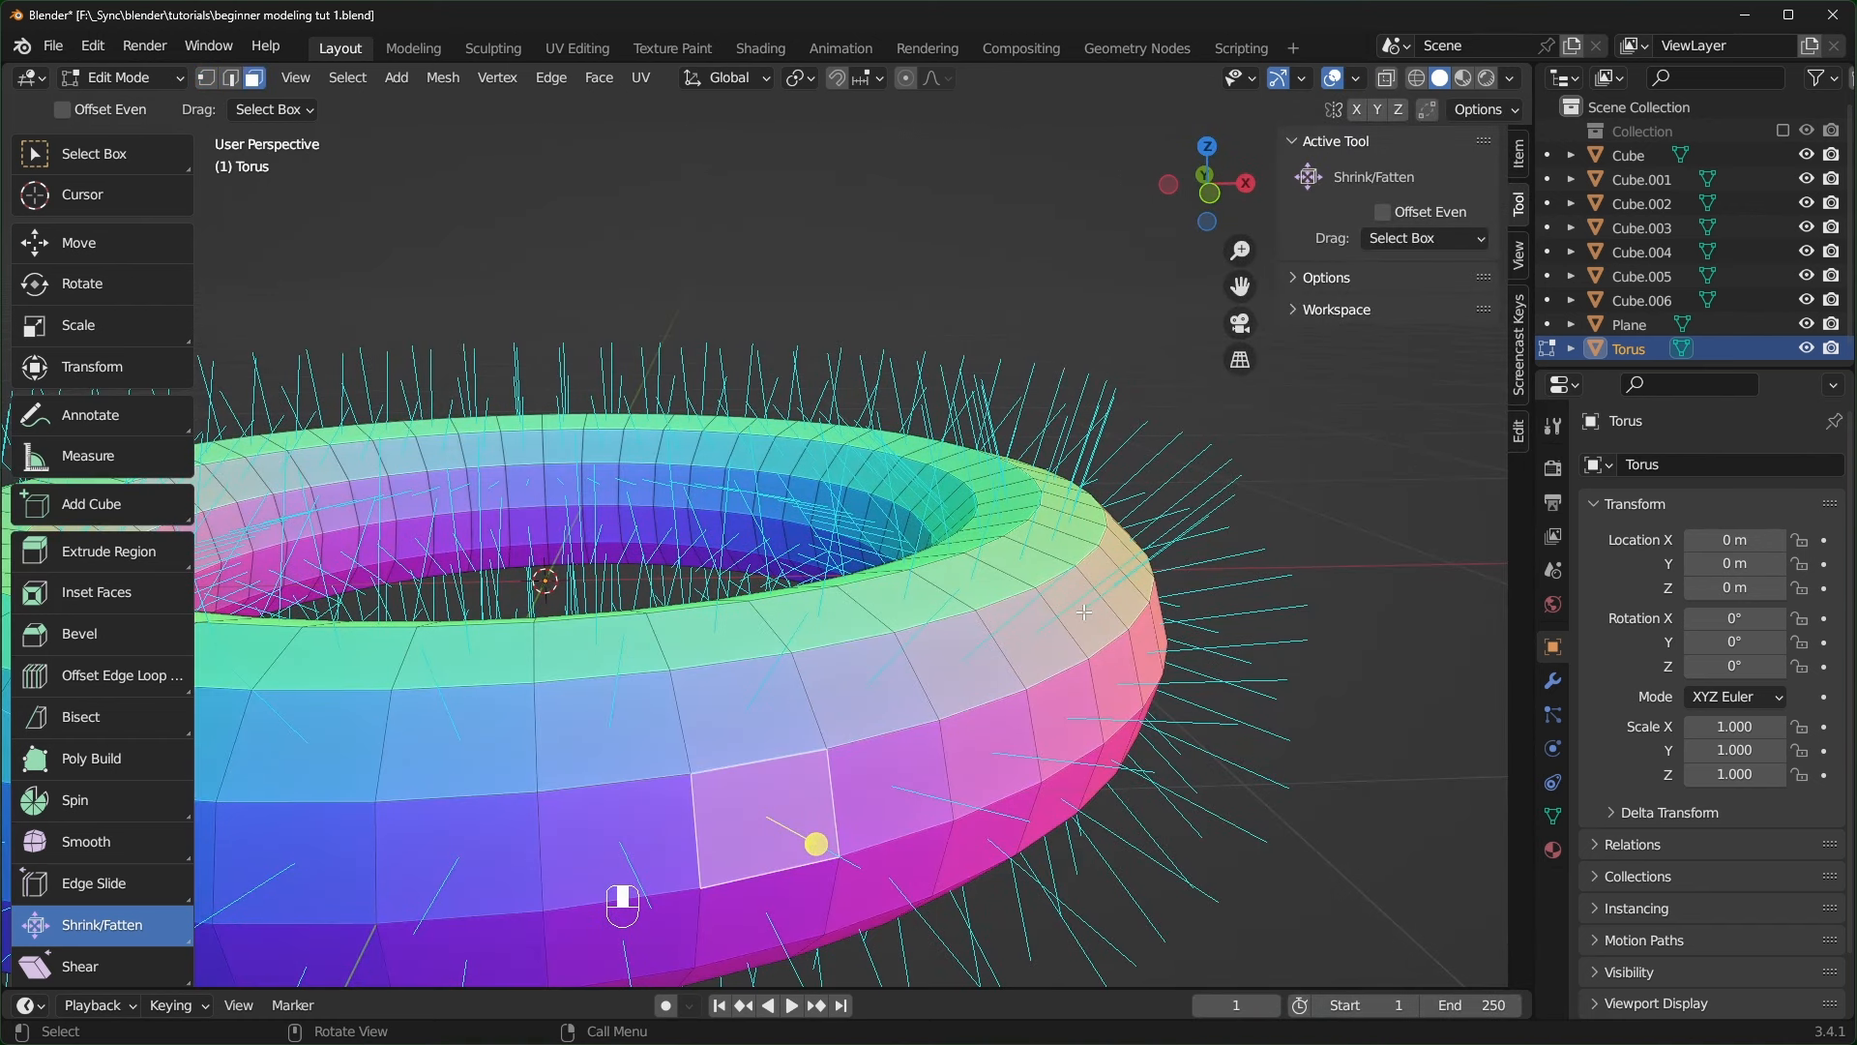
left_click(1083, 613)
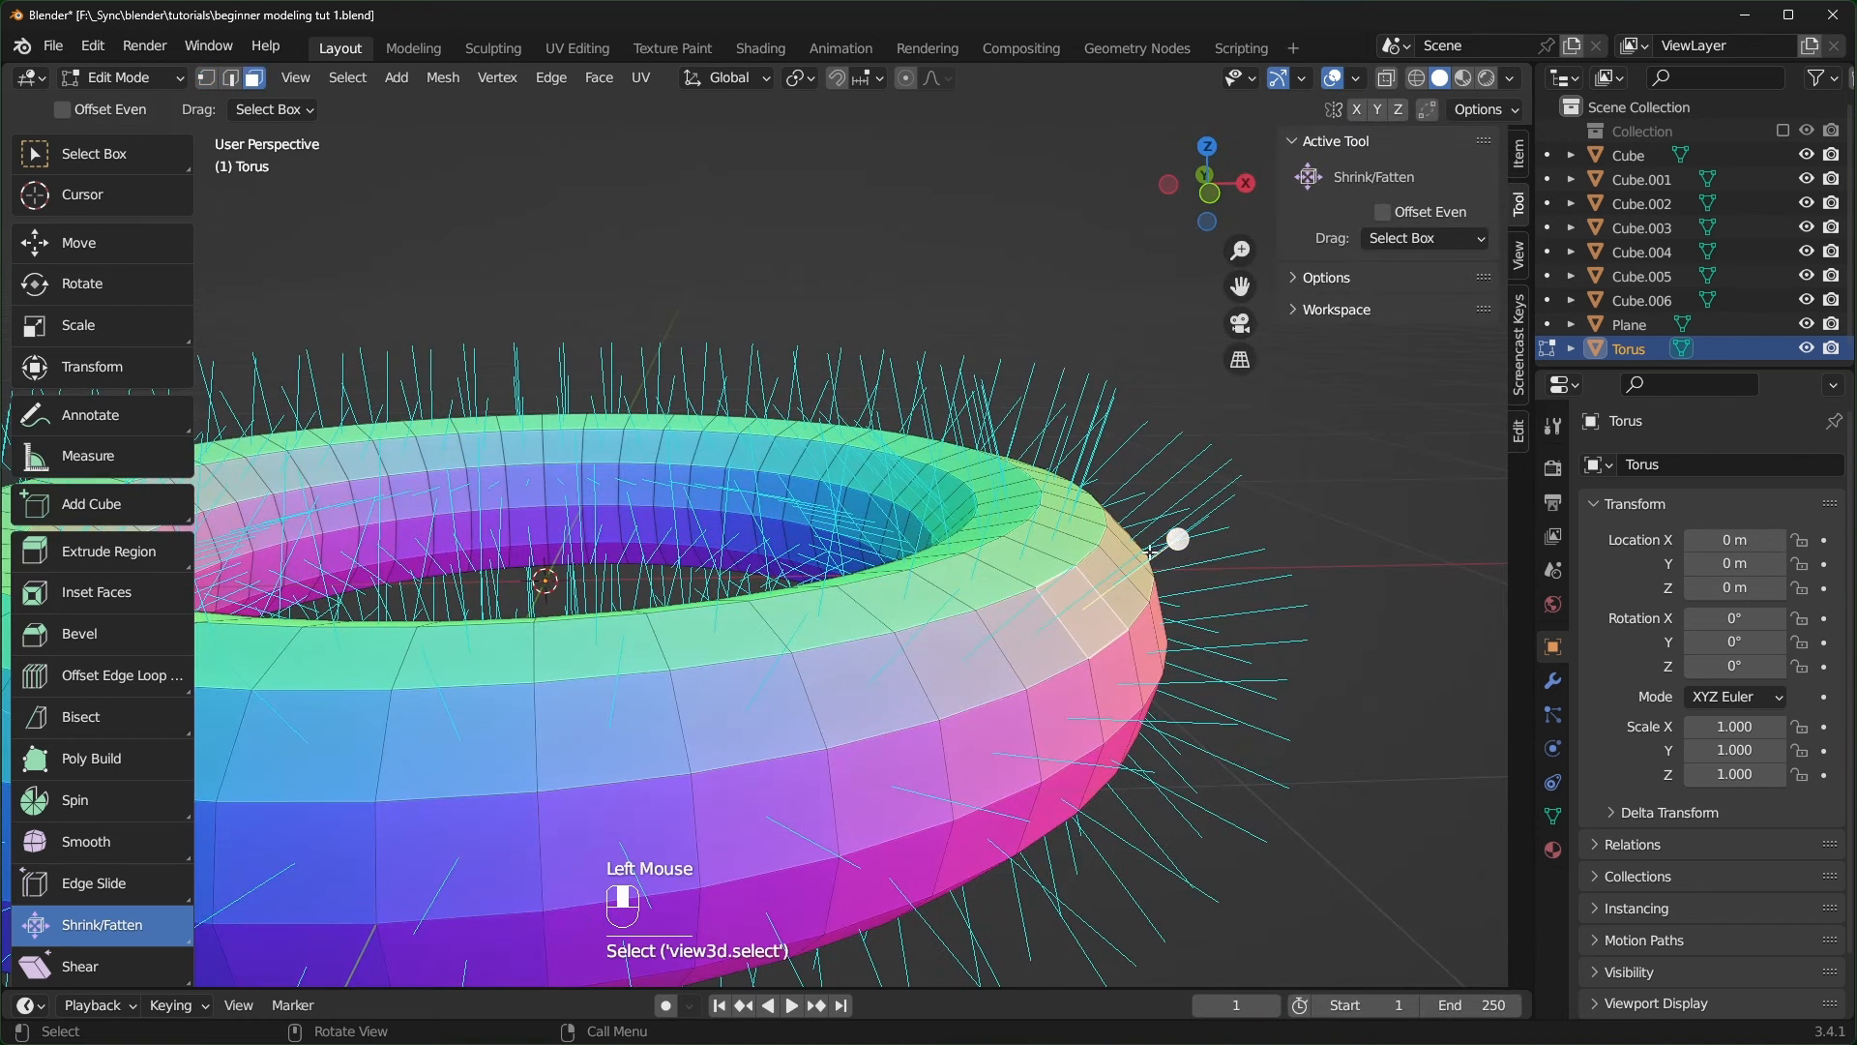
left_click_drag(1177, 539, 1276, 522)
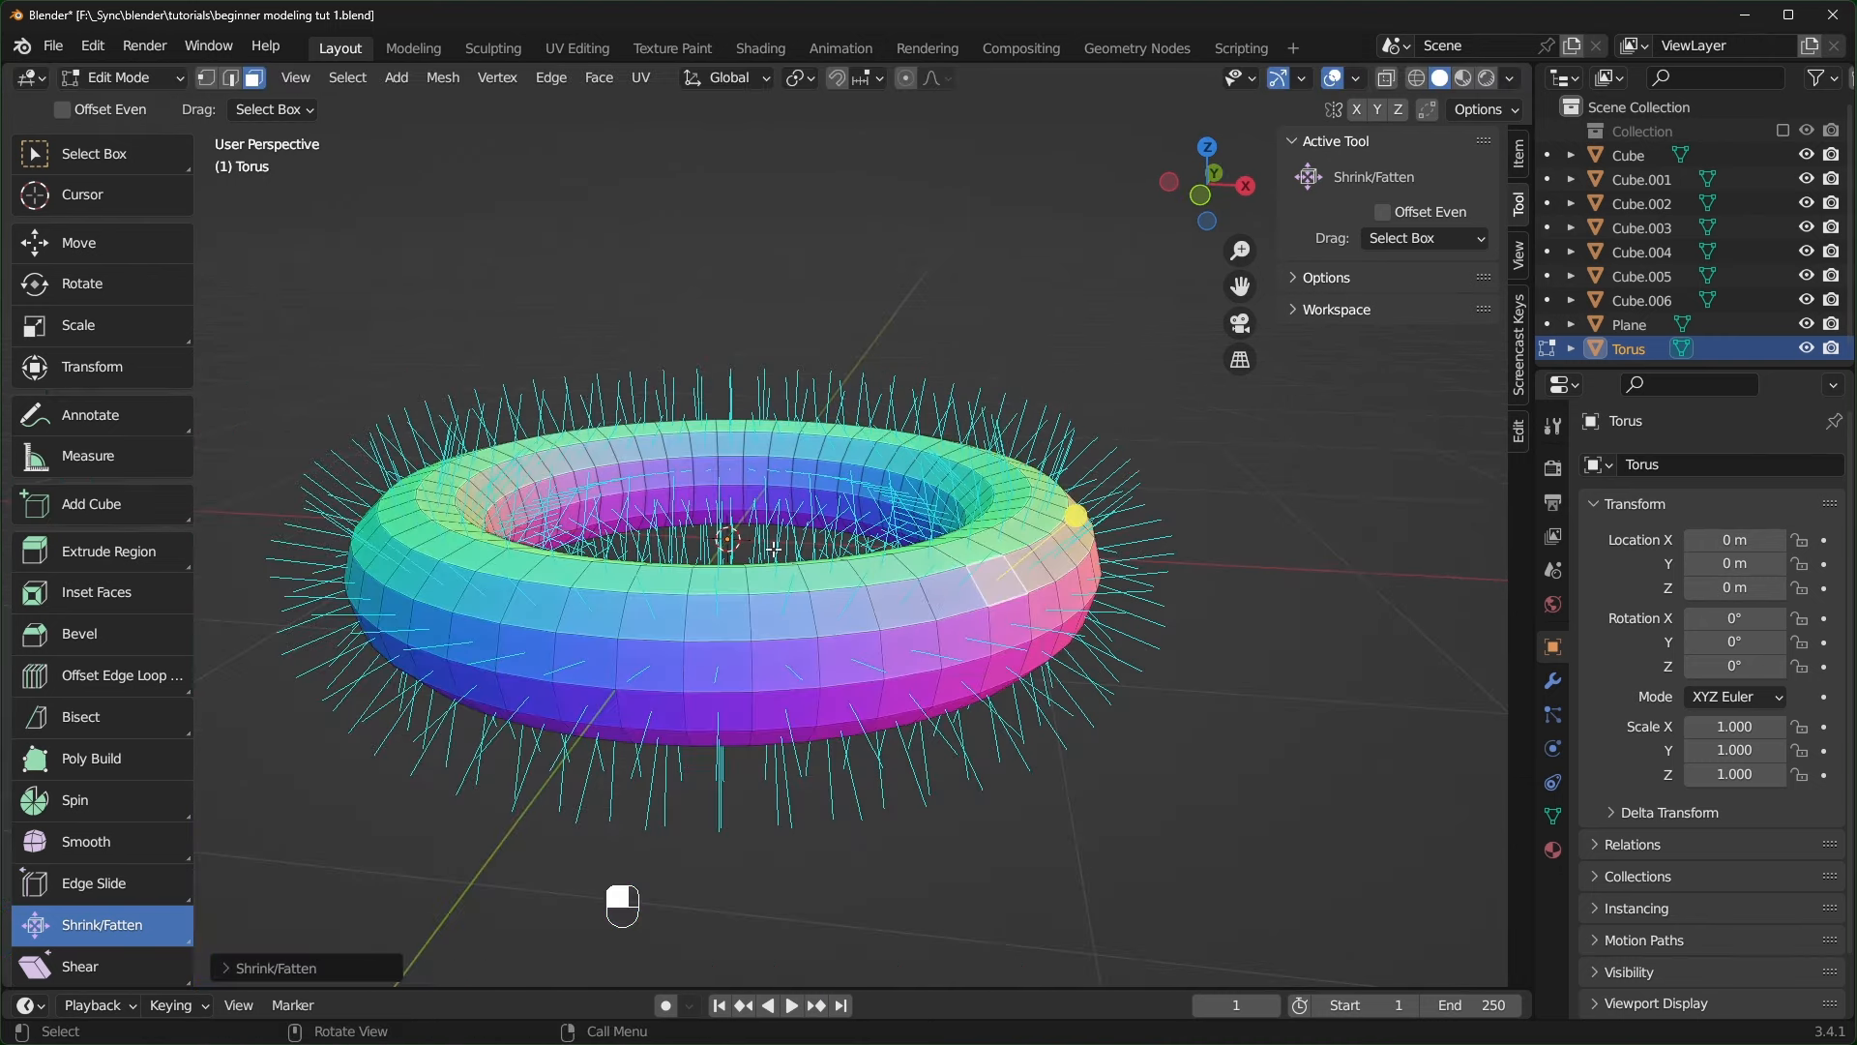
- Hide the face normals, box-select the torus's +X half with the Select Box tool and fatten it along its normals
left_click(1357, 78)
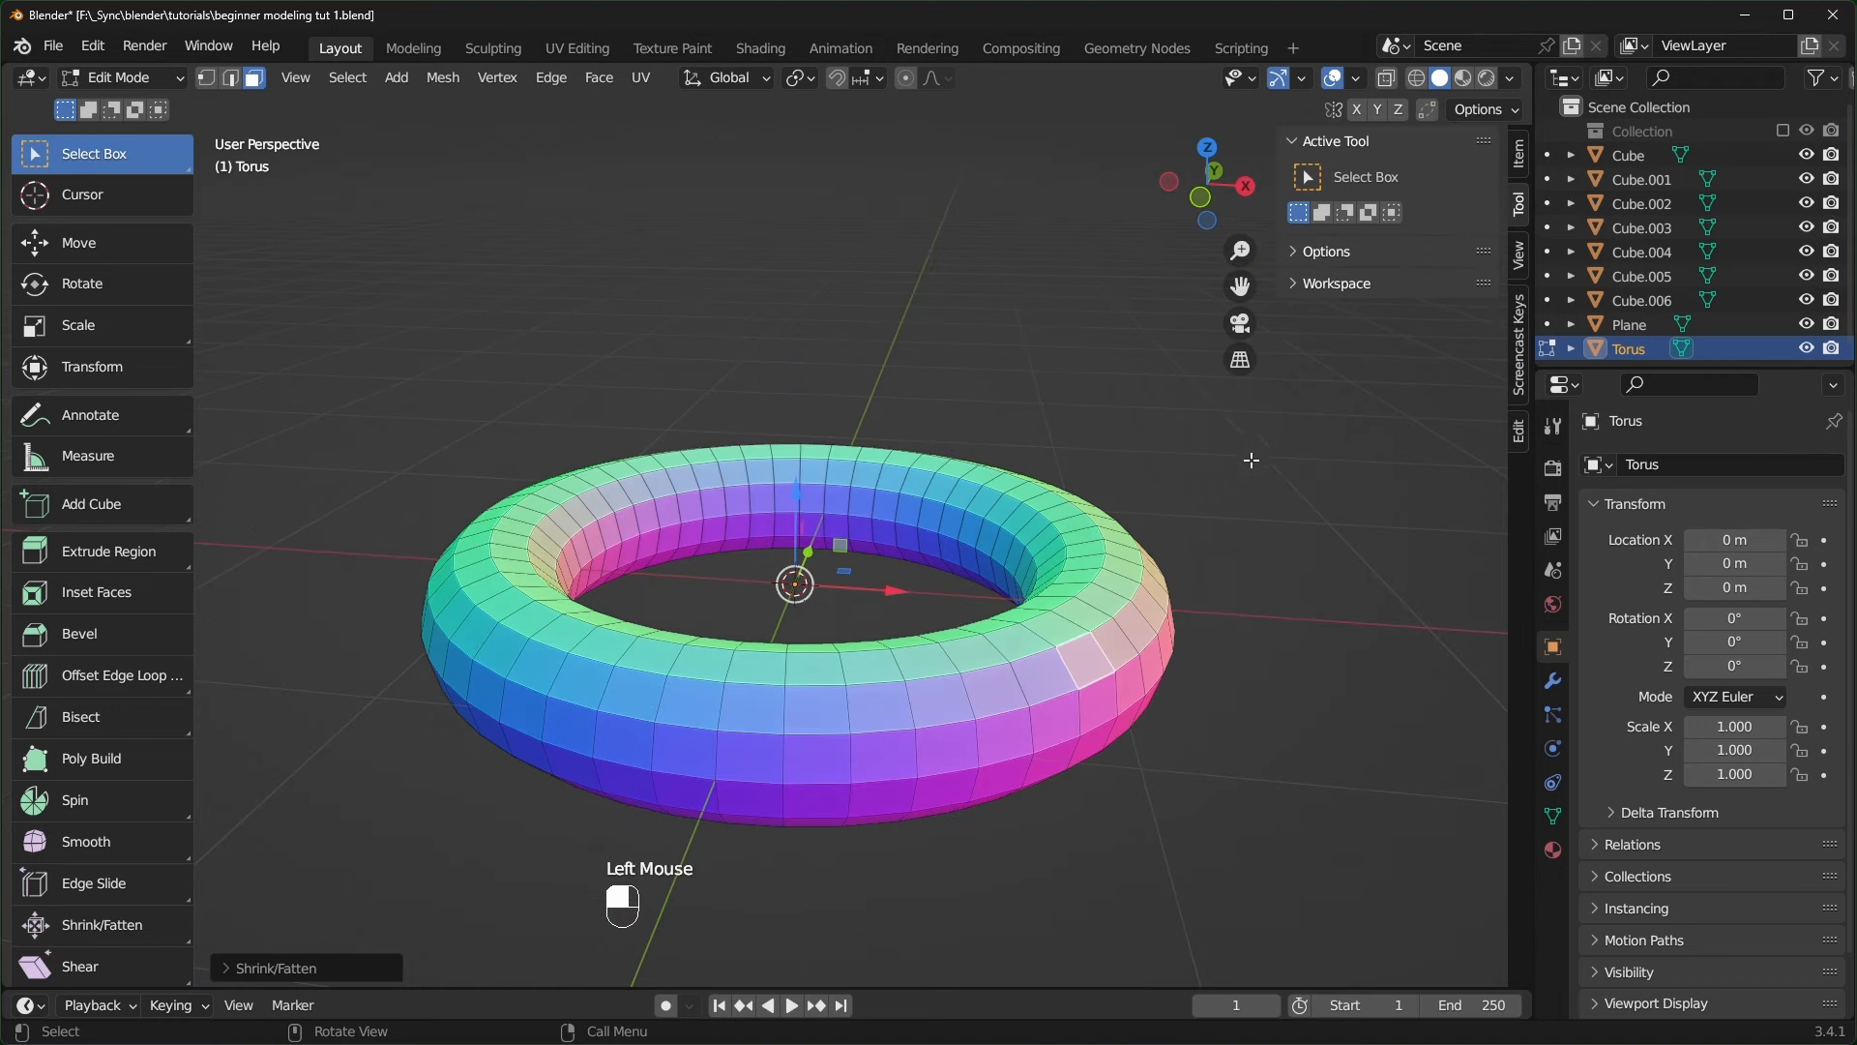
left_click_drag(1265, 445, 899, 853)
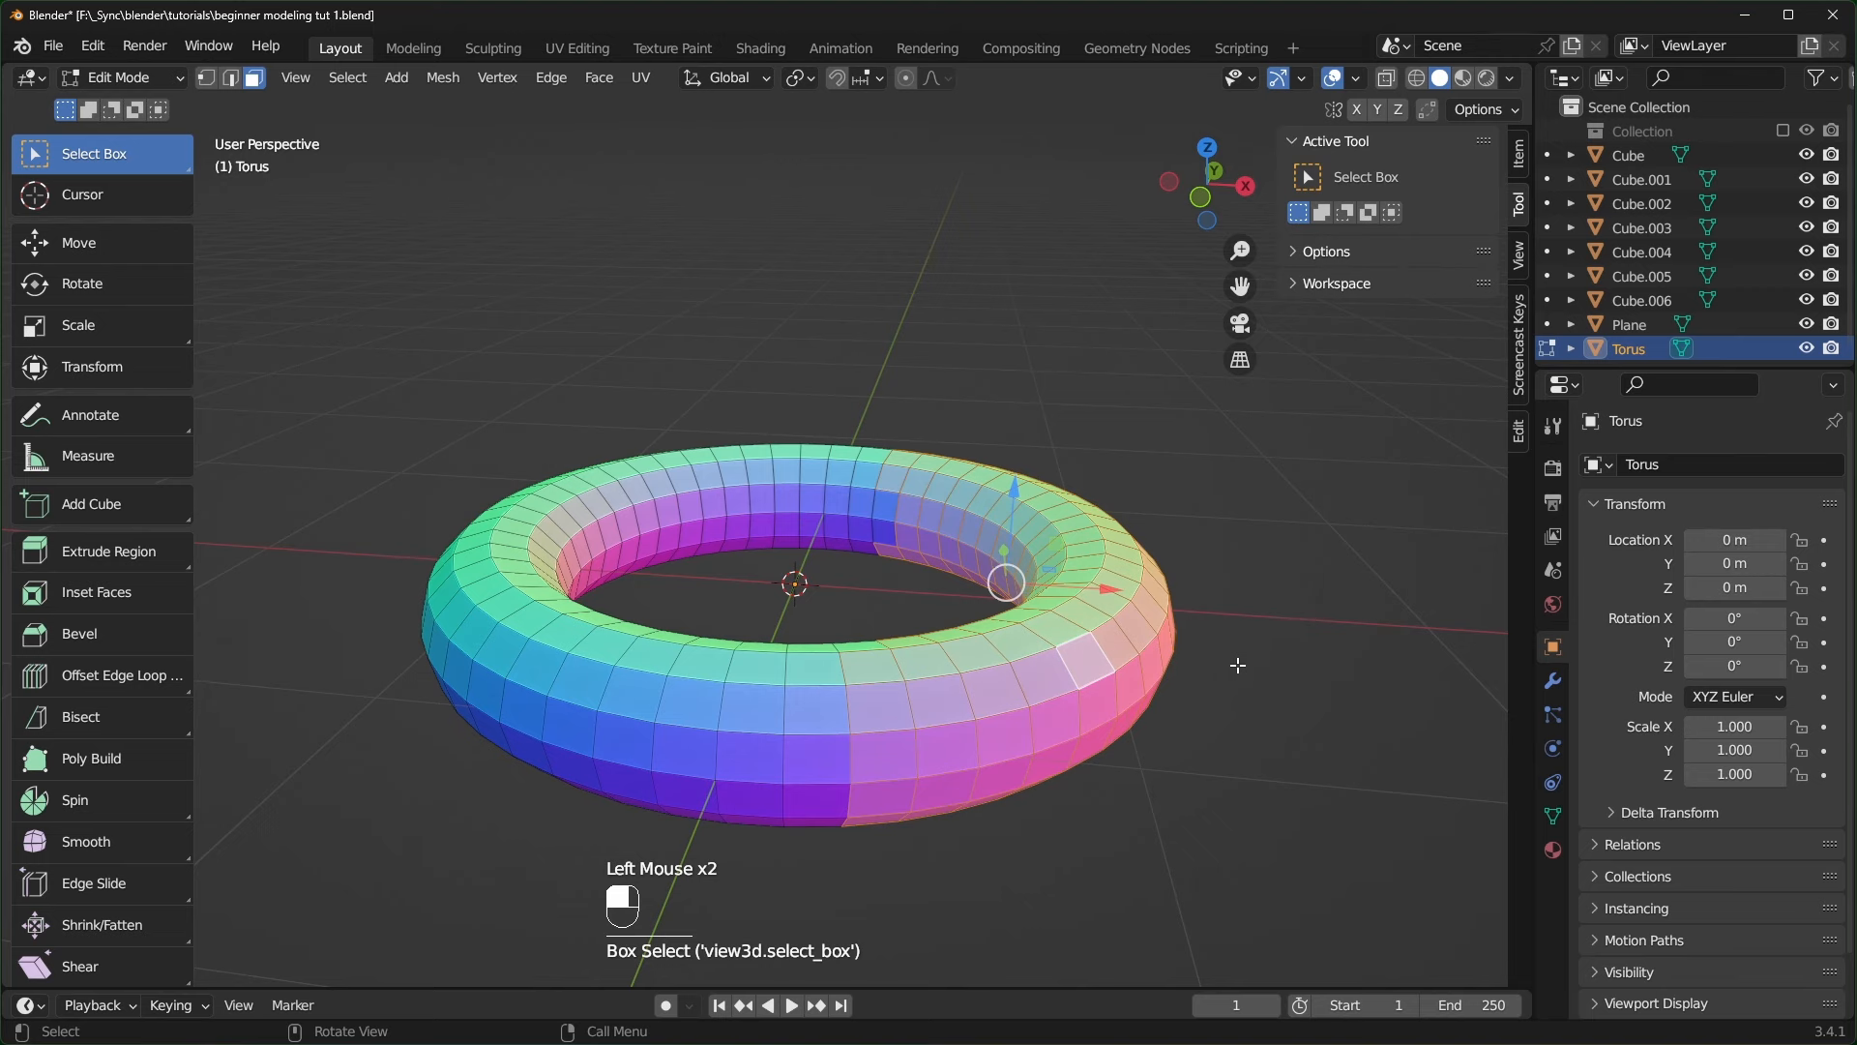
key("alt+s")
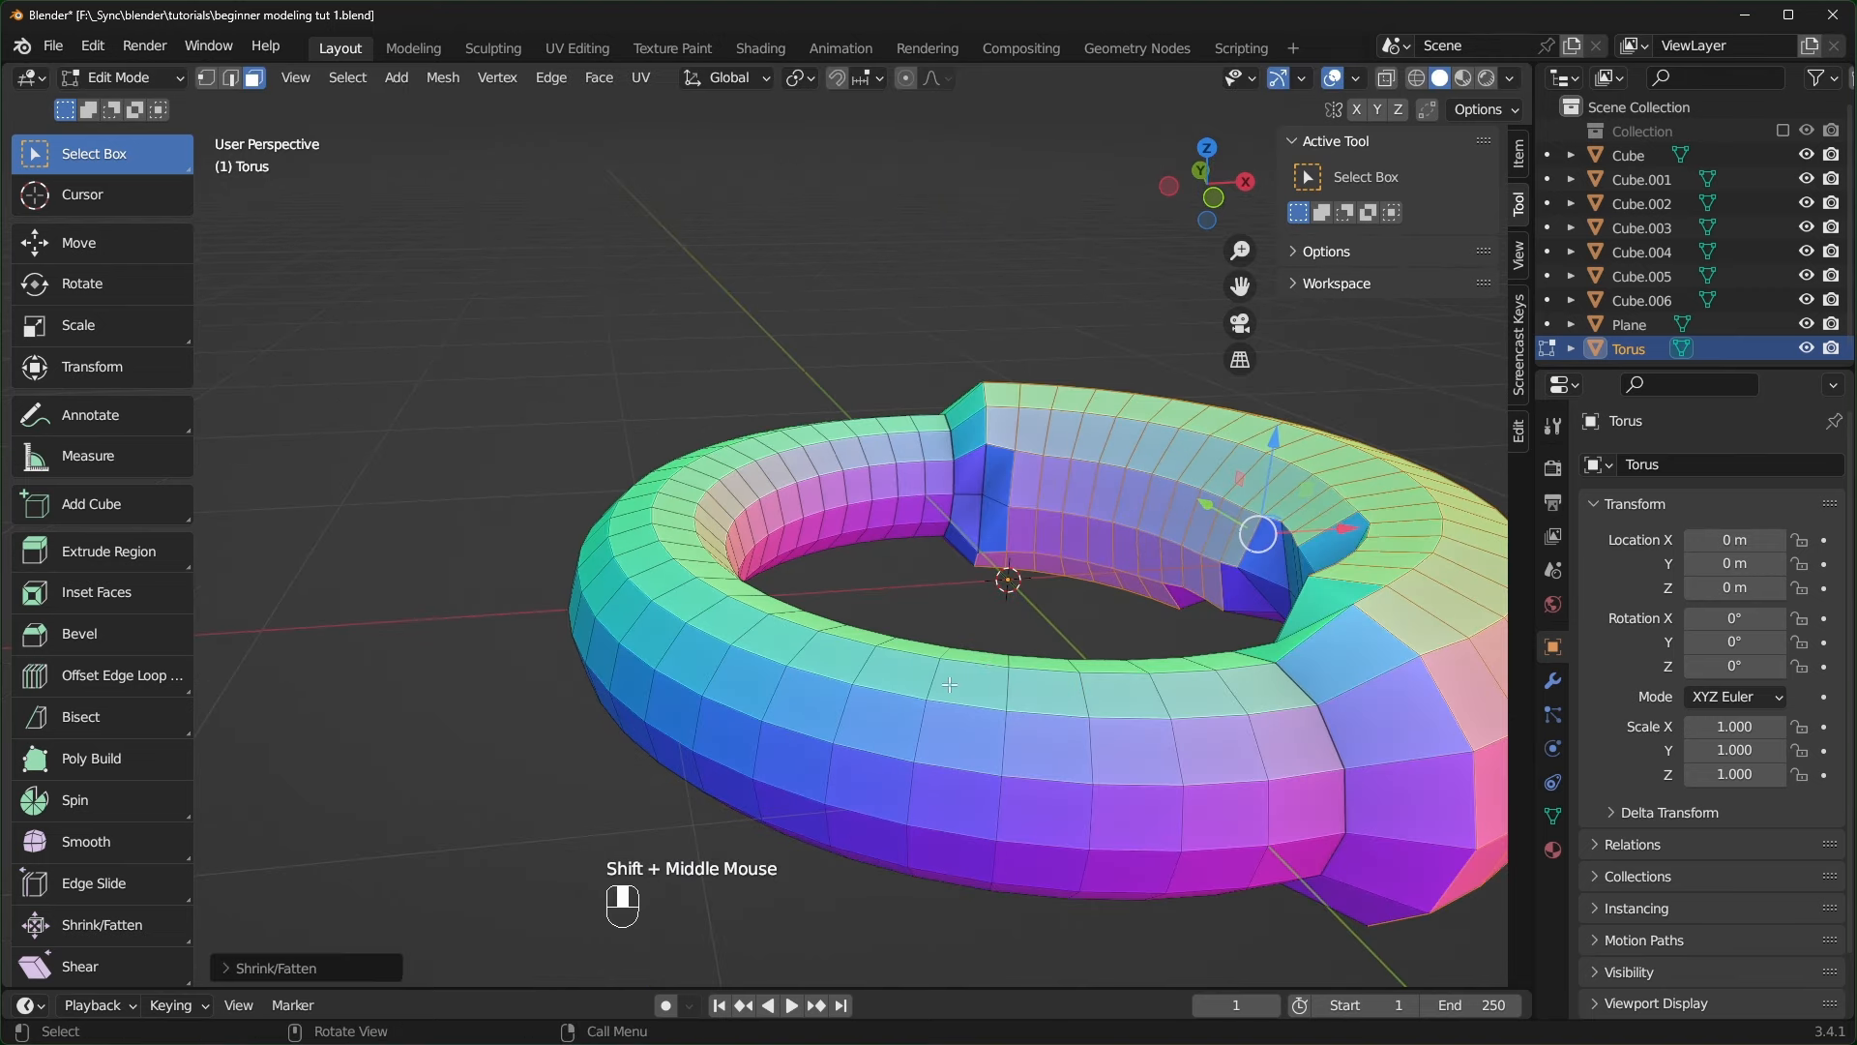
- Select one cross-section loop of faces on the torus's thinner half and fatten it by about 0.126 m with Shrink/Fatten
middle_click_drag(950, 684, 1011, 693)
scroll(724, 753, "up", 2)
left_click(724, 754, "alt")
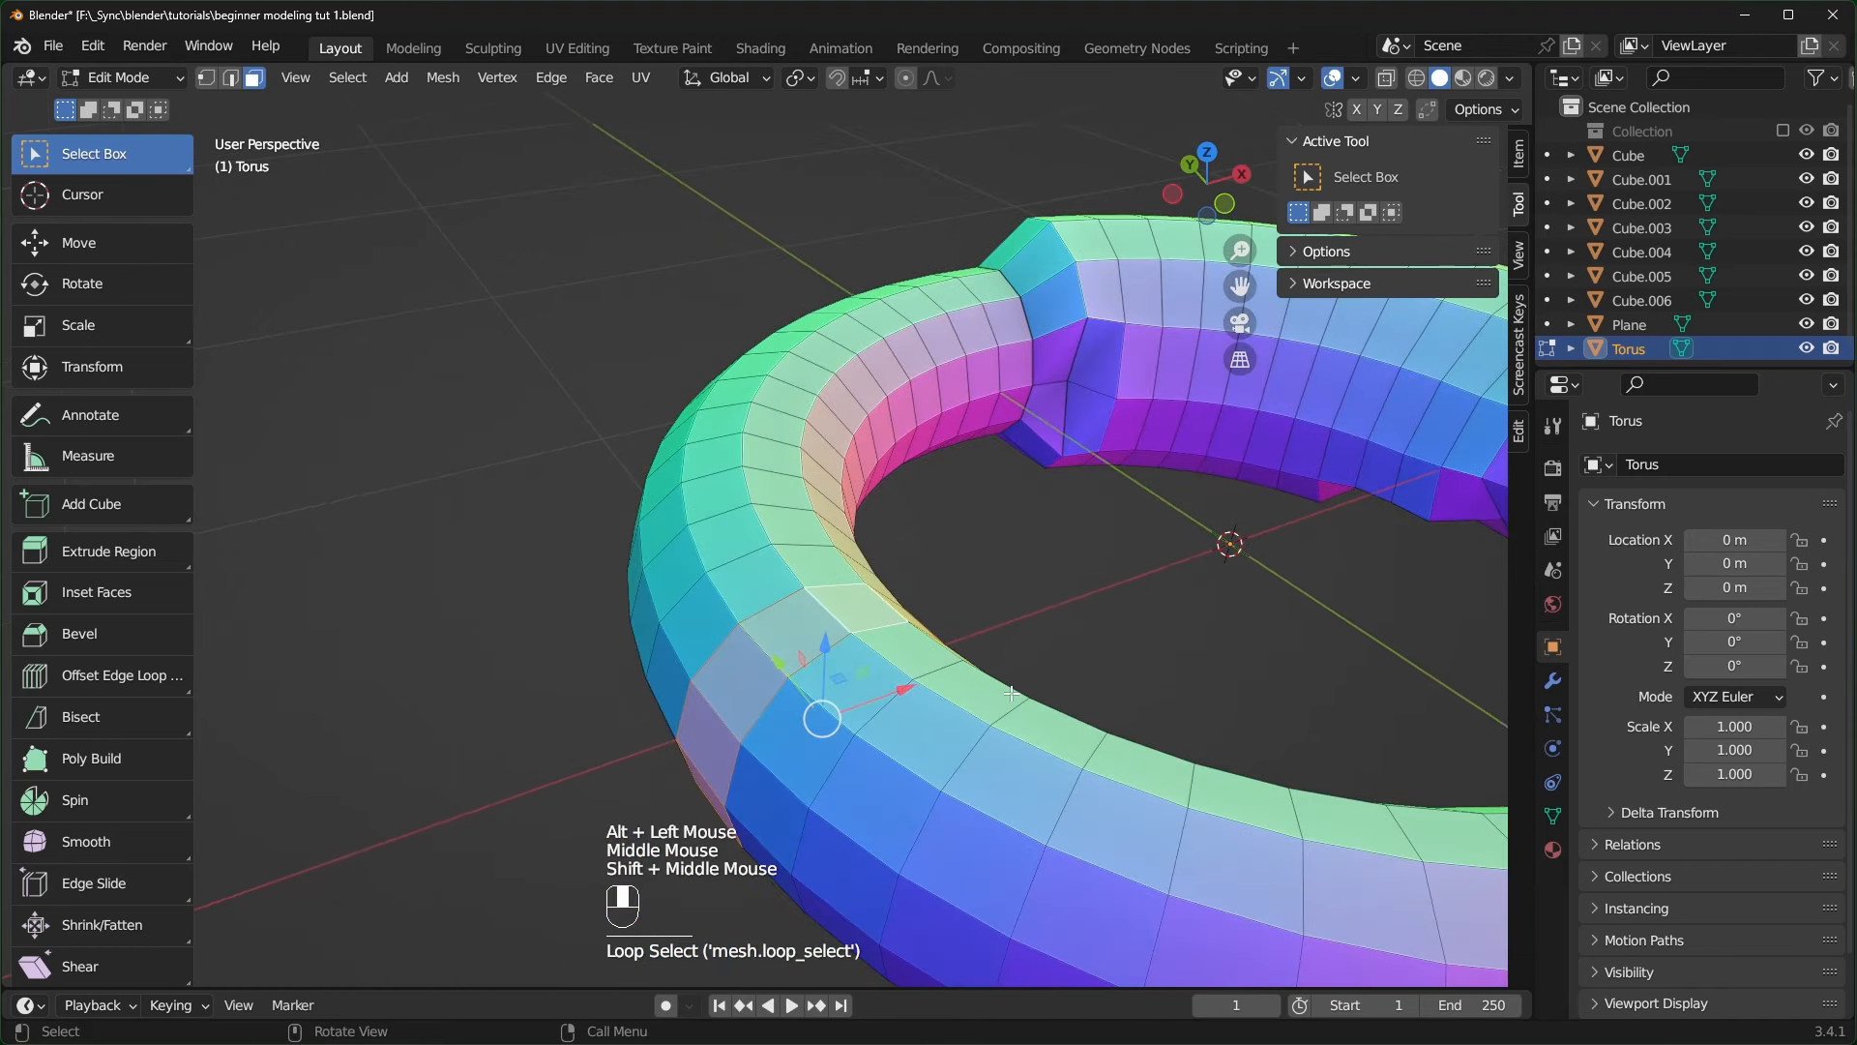
middle_click_drag(1115, 634, 924, 584)
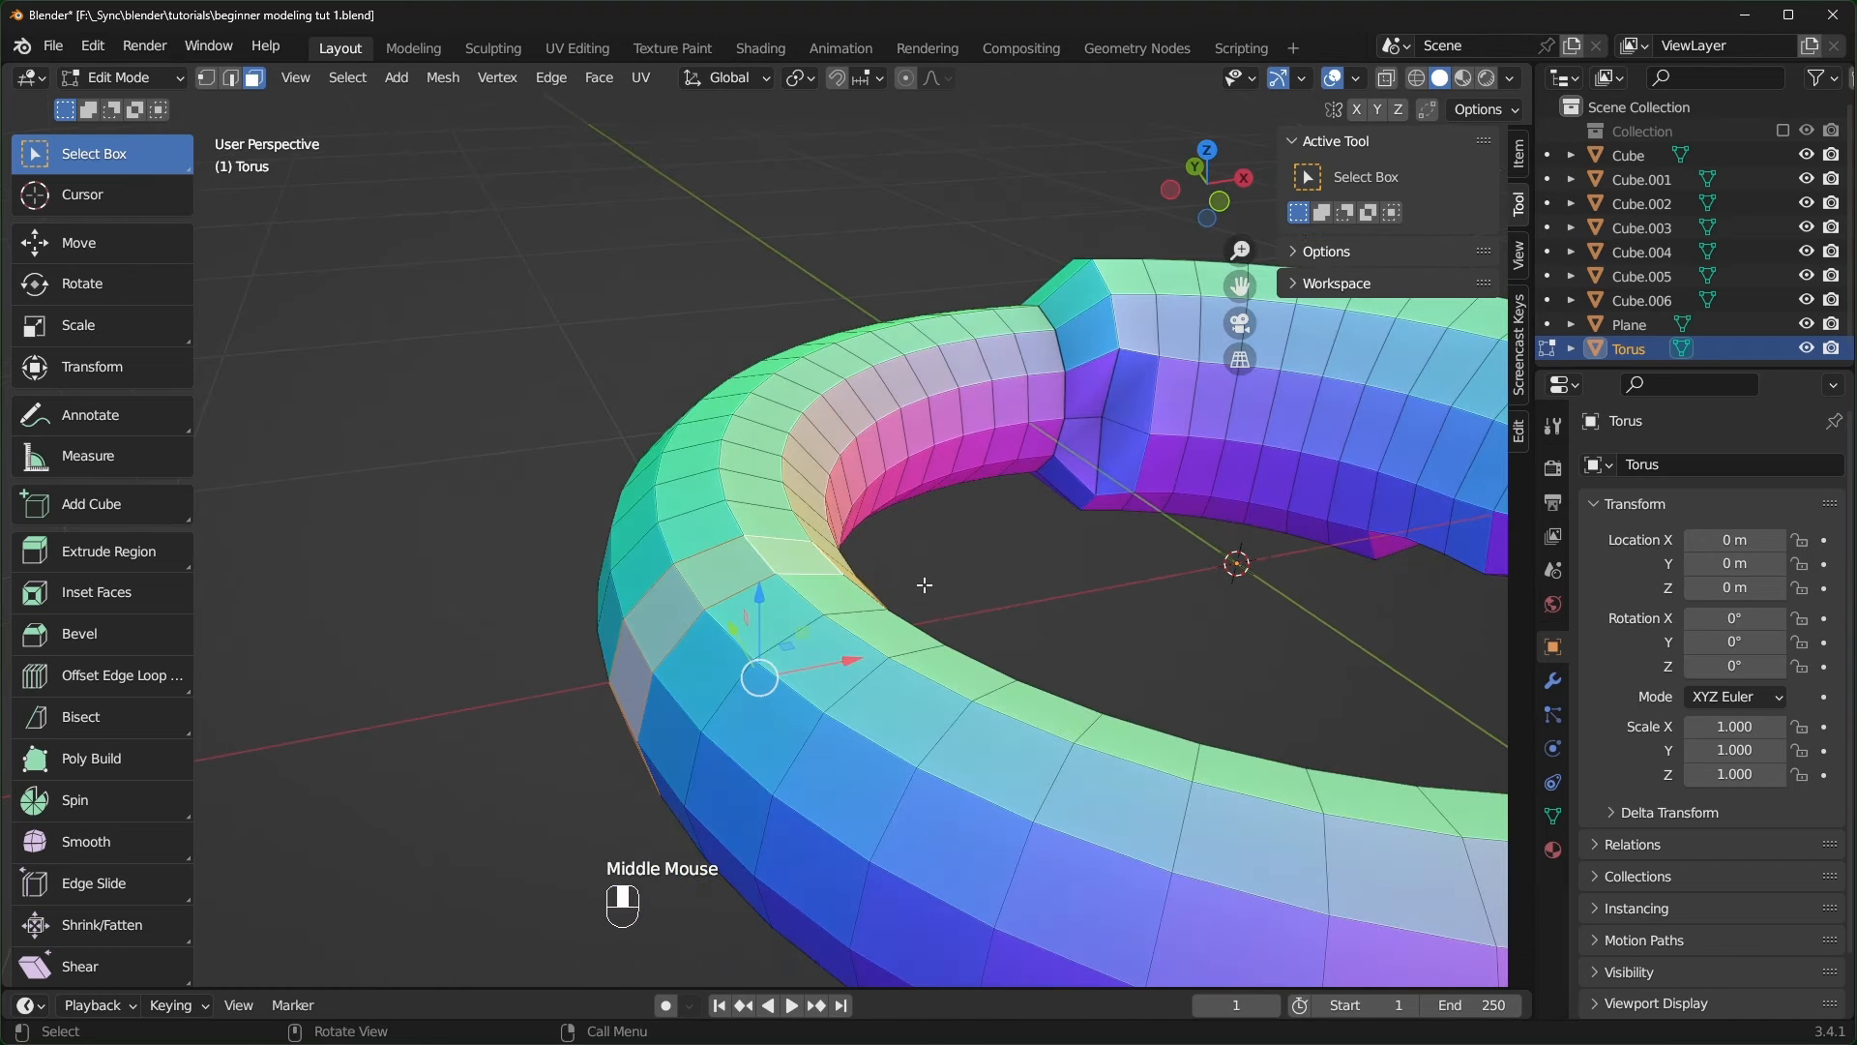
key("g")
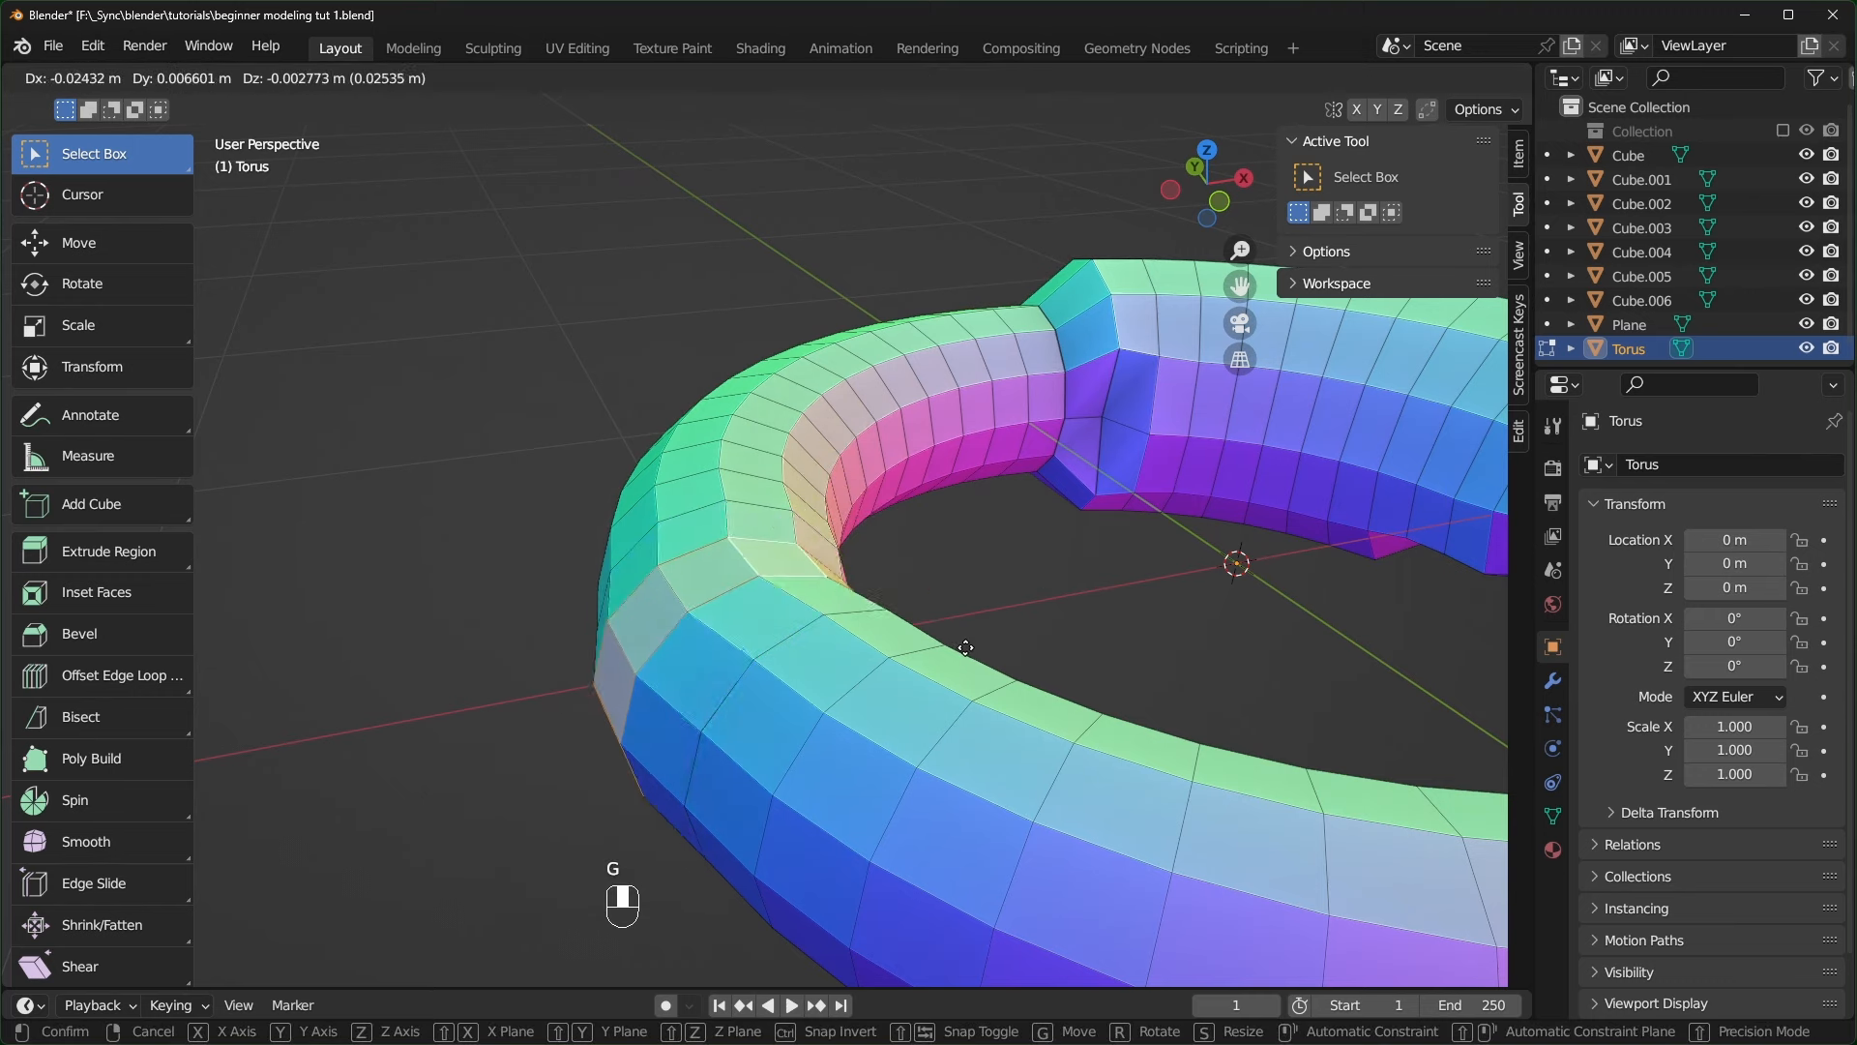
right_click(1025, 674)
key("alt+s")
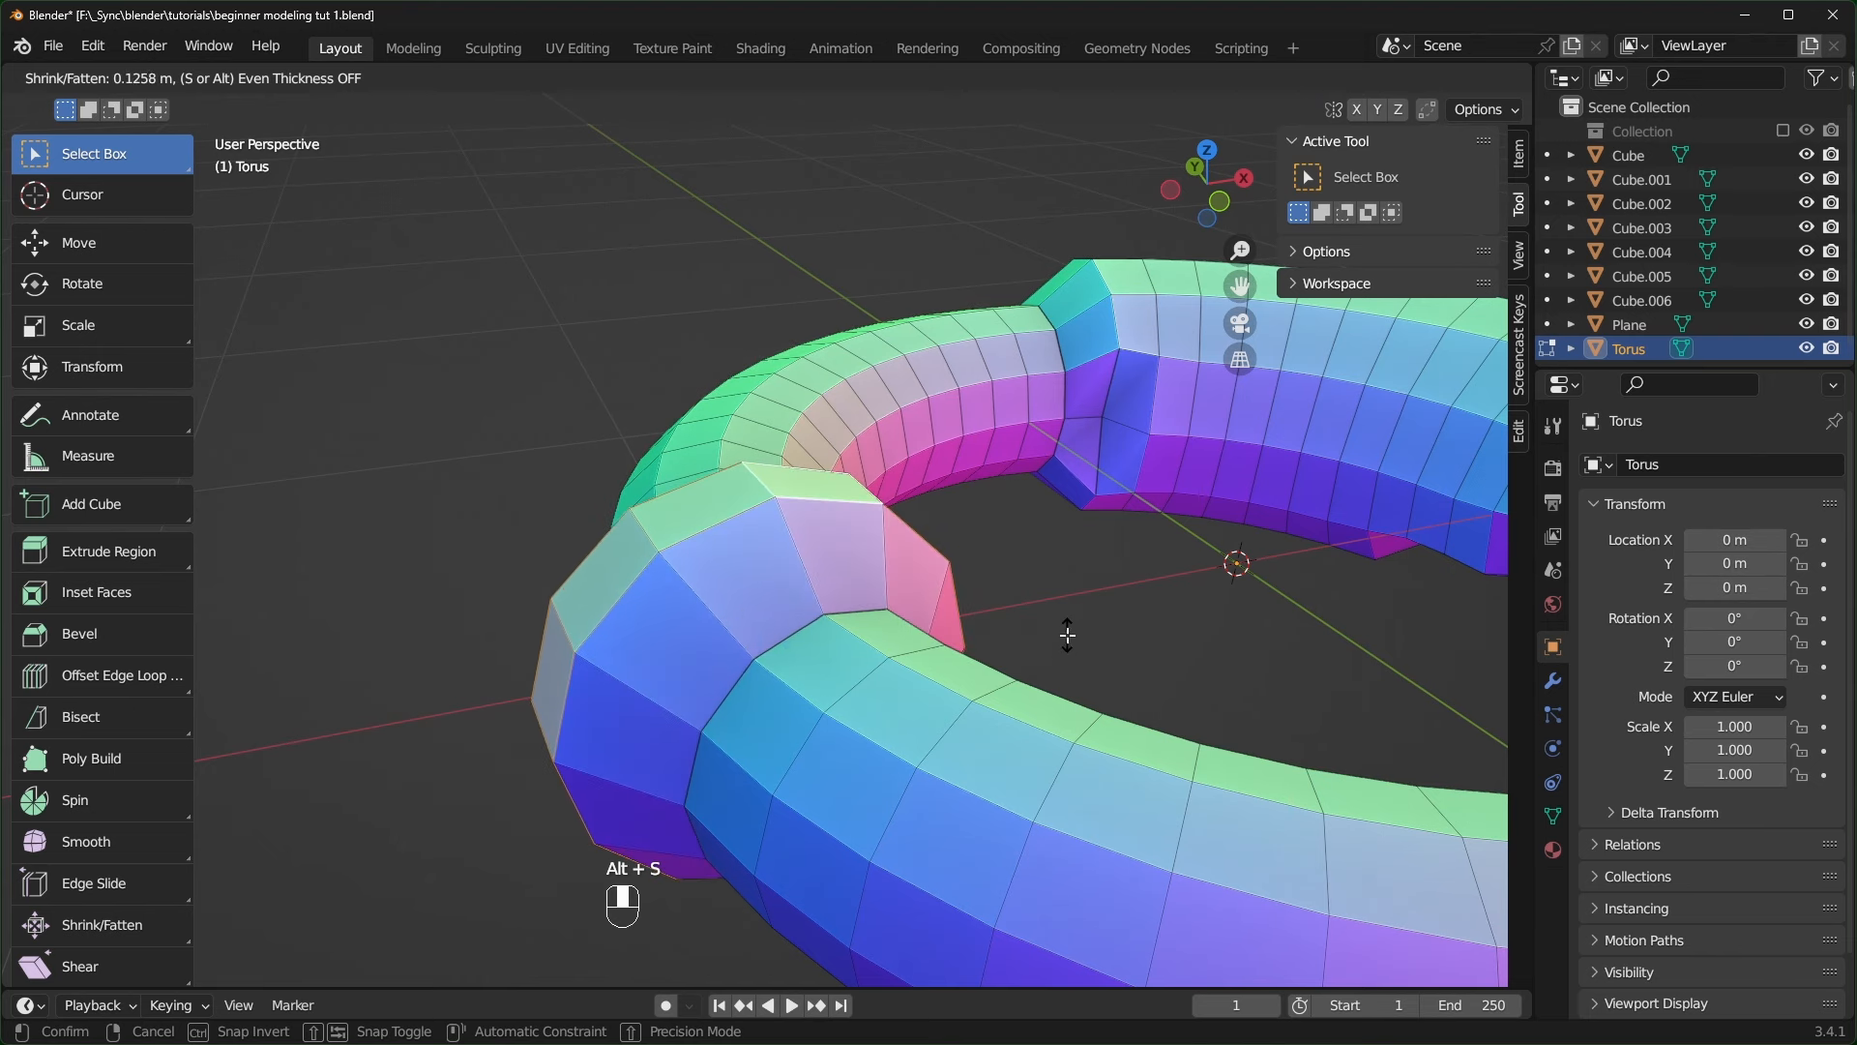
left_click(1071, 635)
- Select another cross-section loop of faces beside the fattened ring and inset the faces individually by about 0.019 m
middle_click_drag(1071, 635, 911, 591)
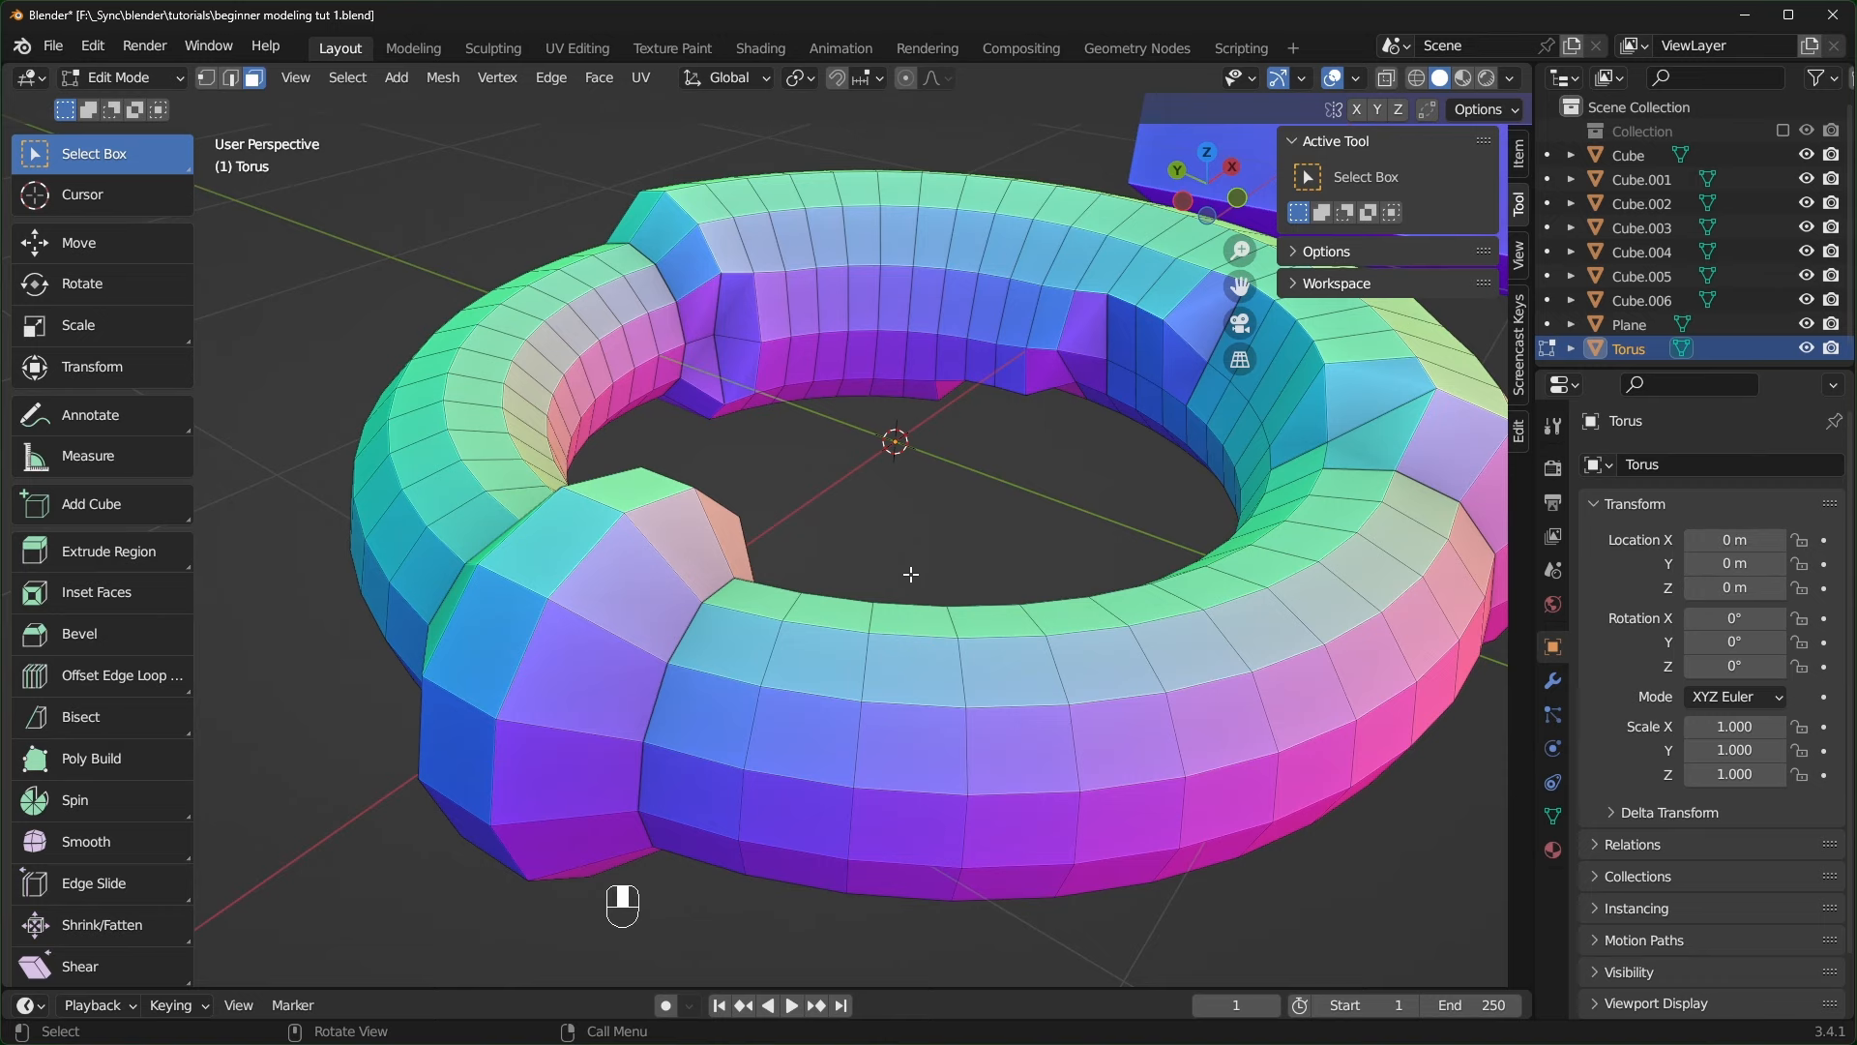
left_click(901, 634, "alt")
key("i")
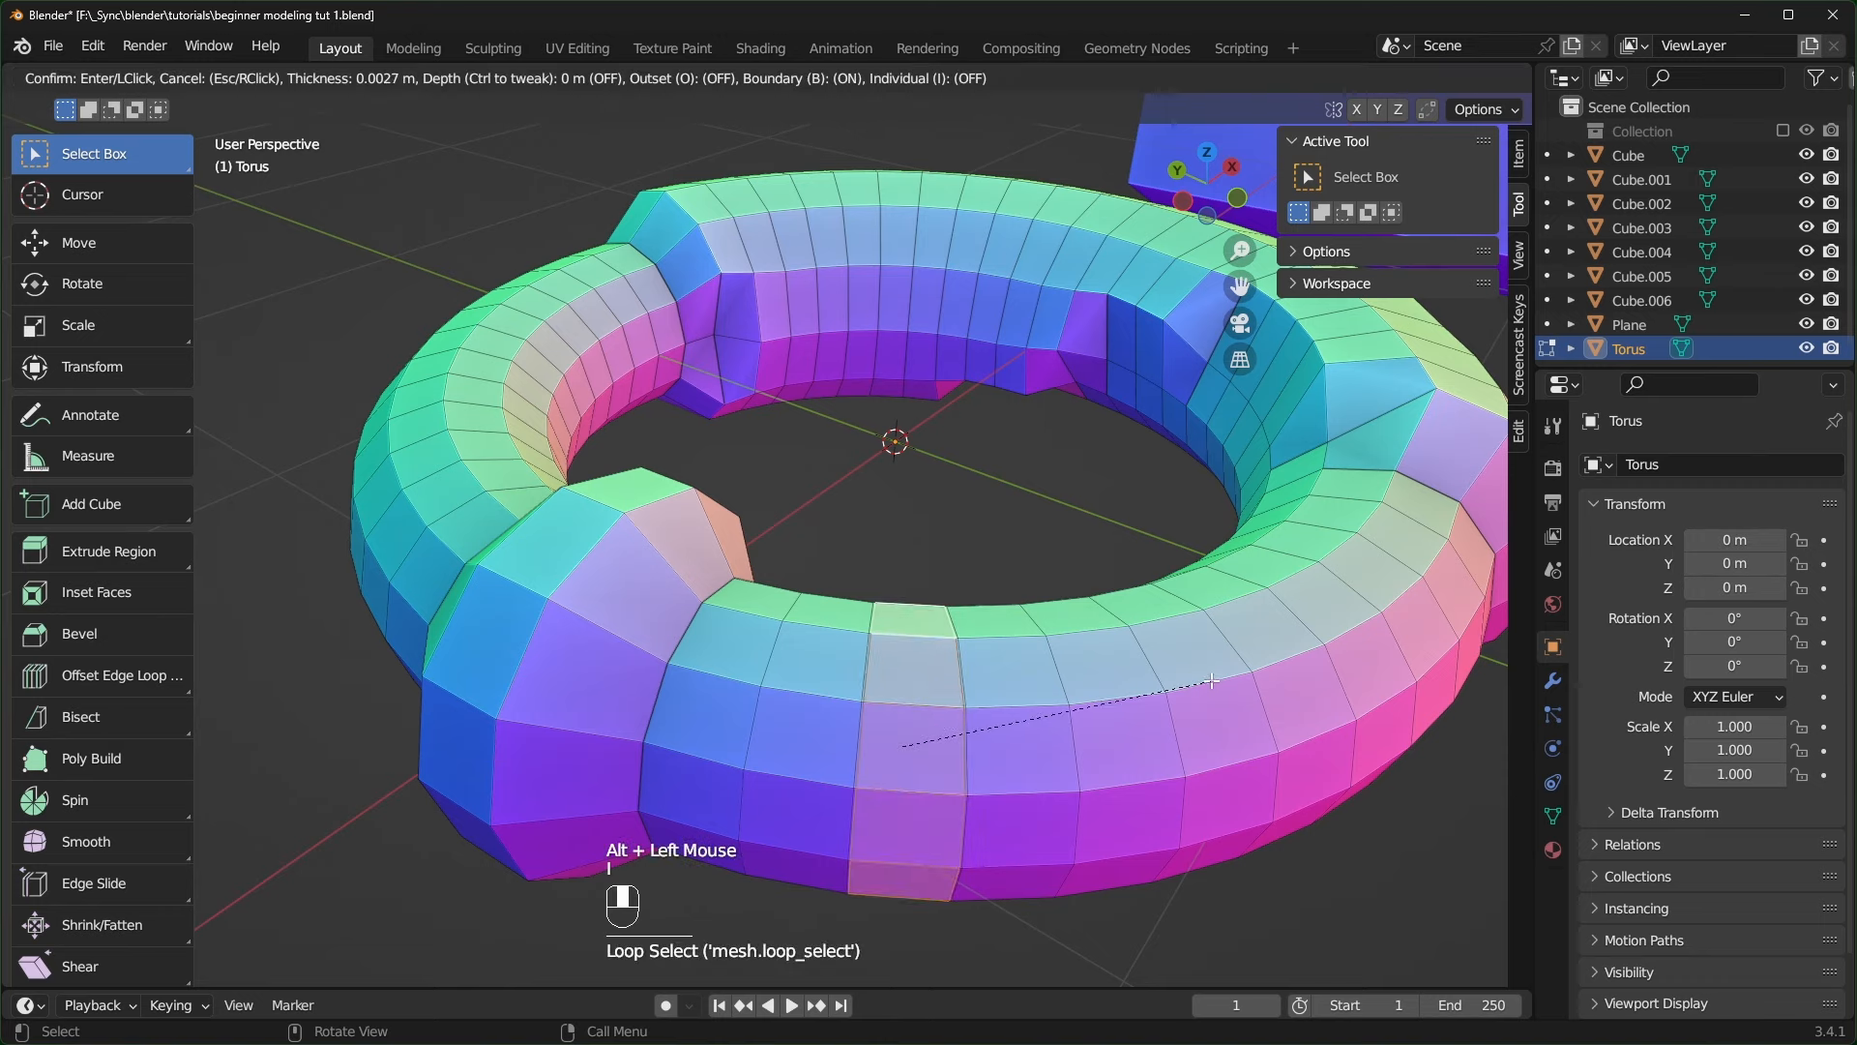
key("i")
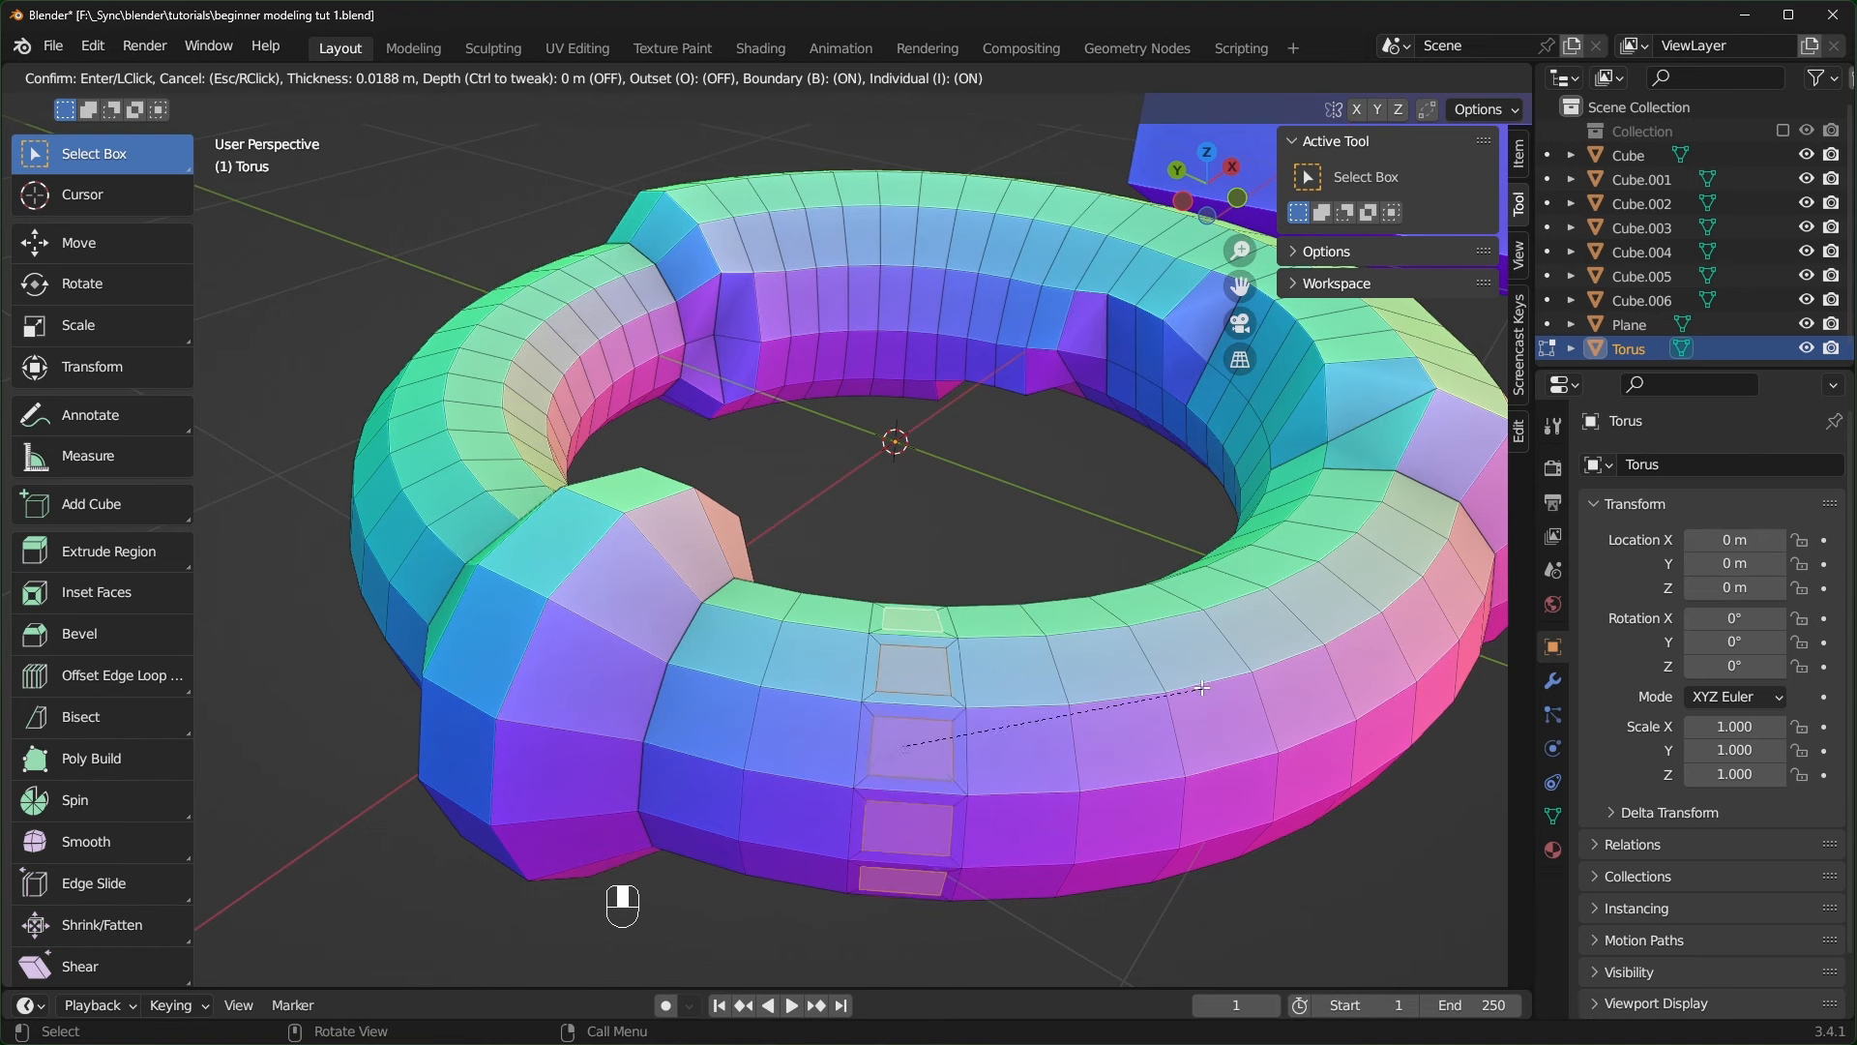
left_click(1198, 686)
middle_click_drag(1198, 685, 1192, 677)
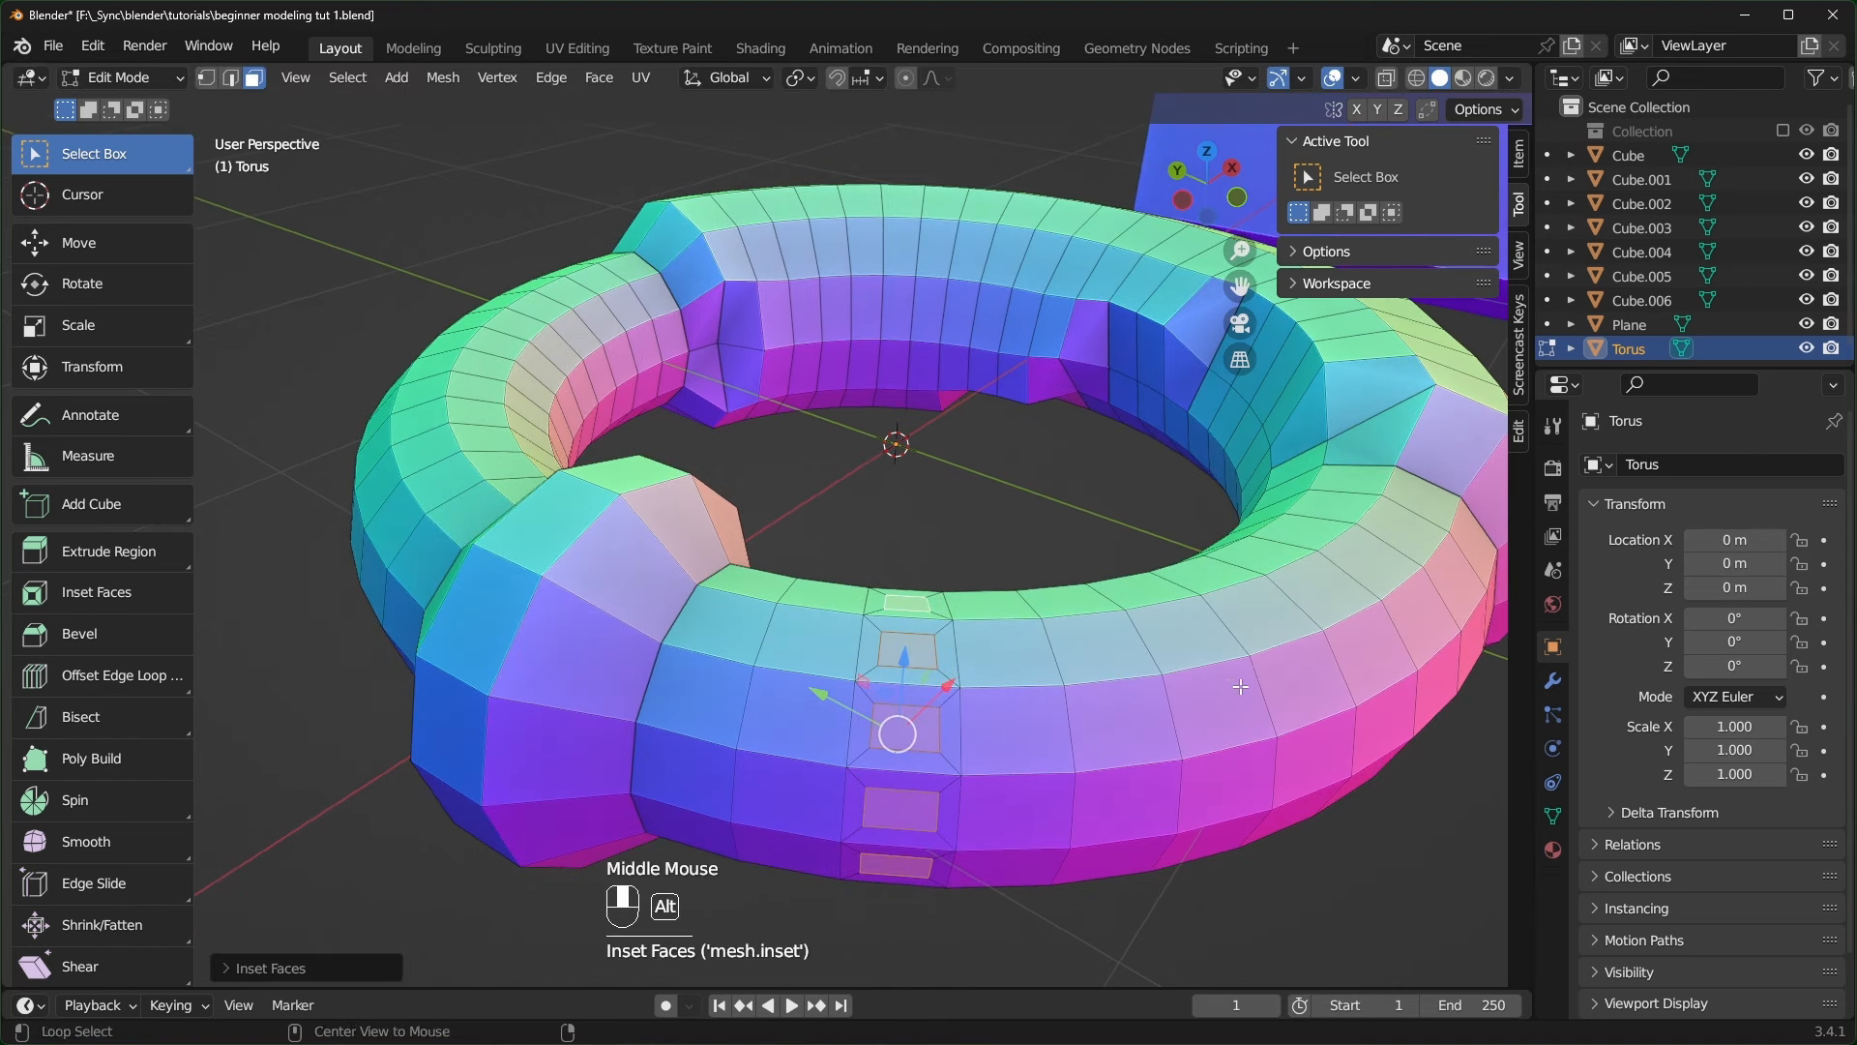
- Fatten the individually inset faces of the cross-section loop outward along their normals with Shrink/Fatten
key("alt+s")
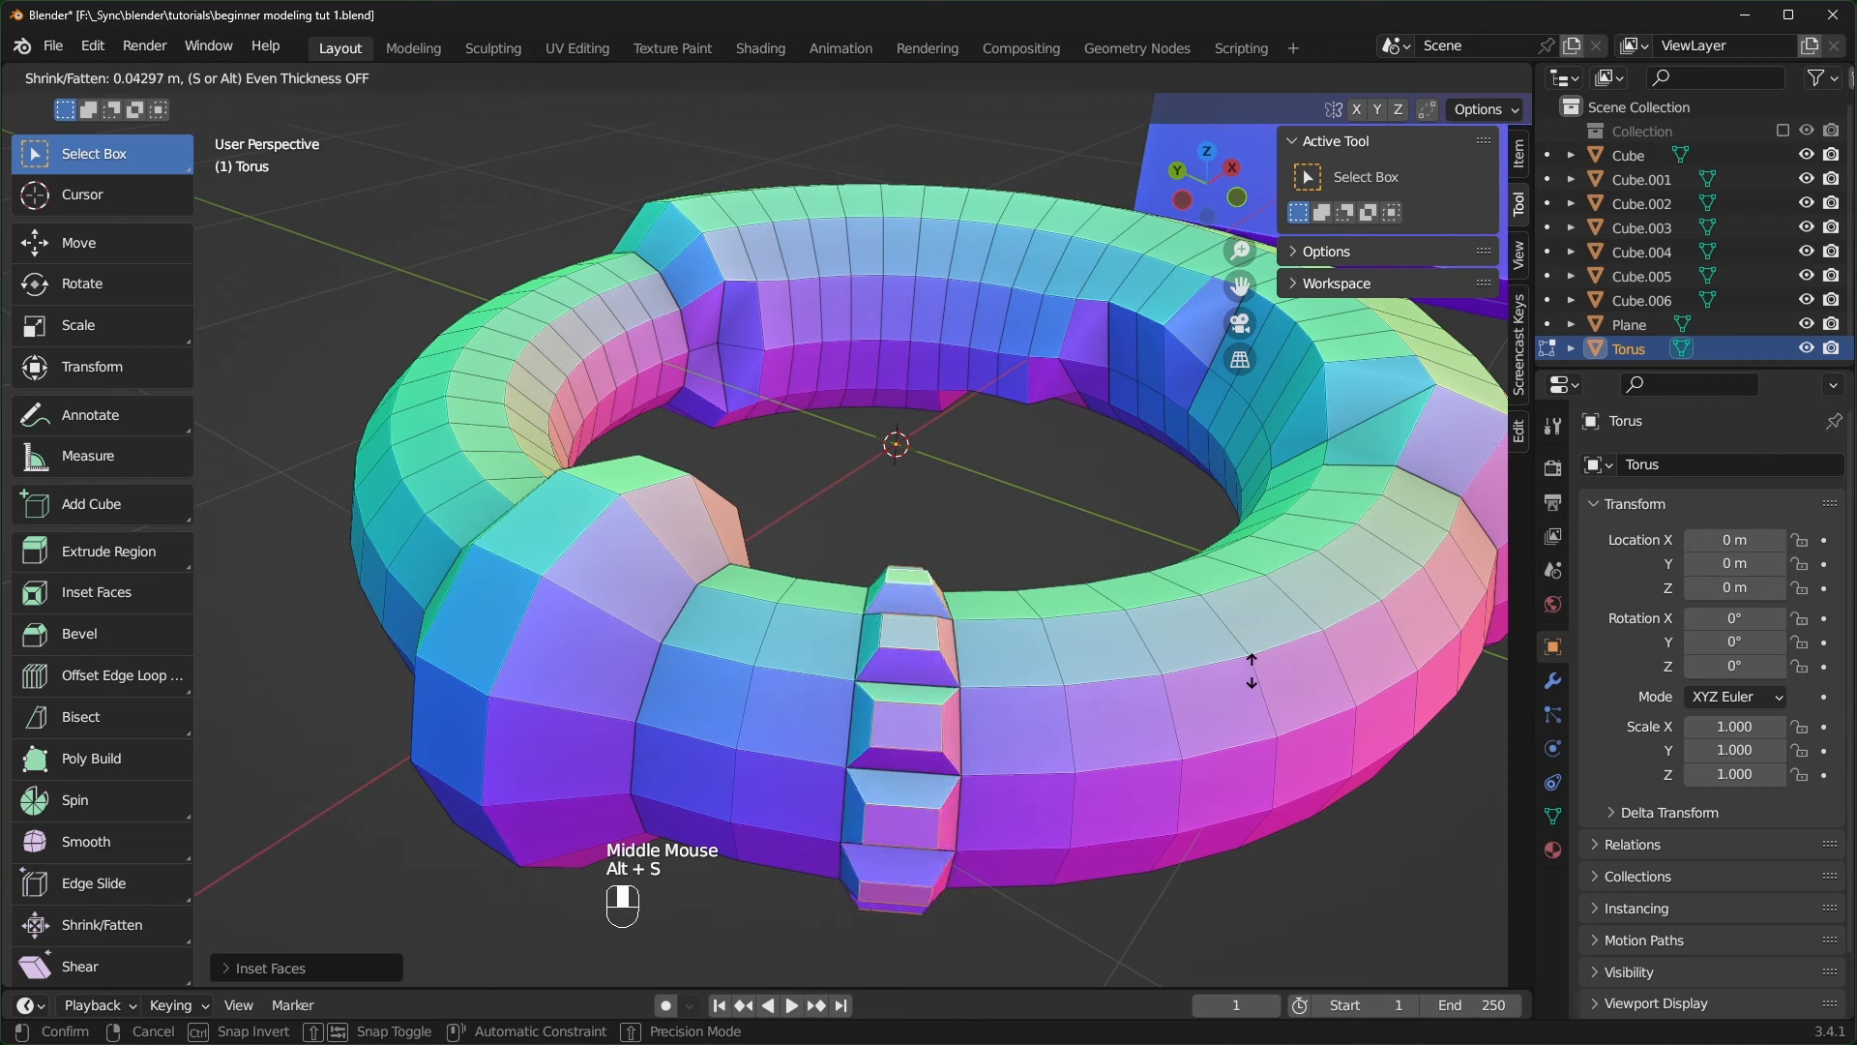
left_click(1256, 666)
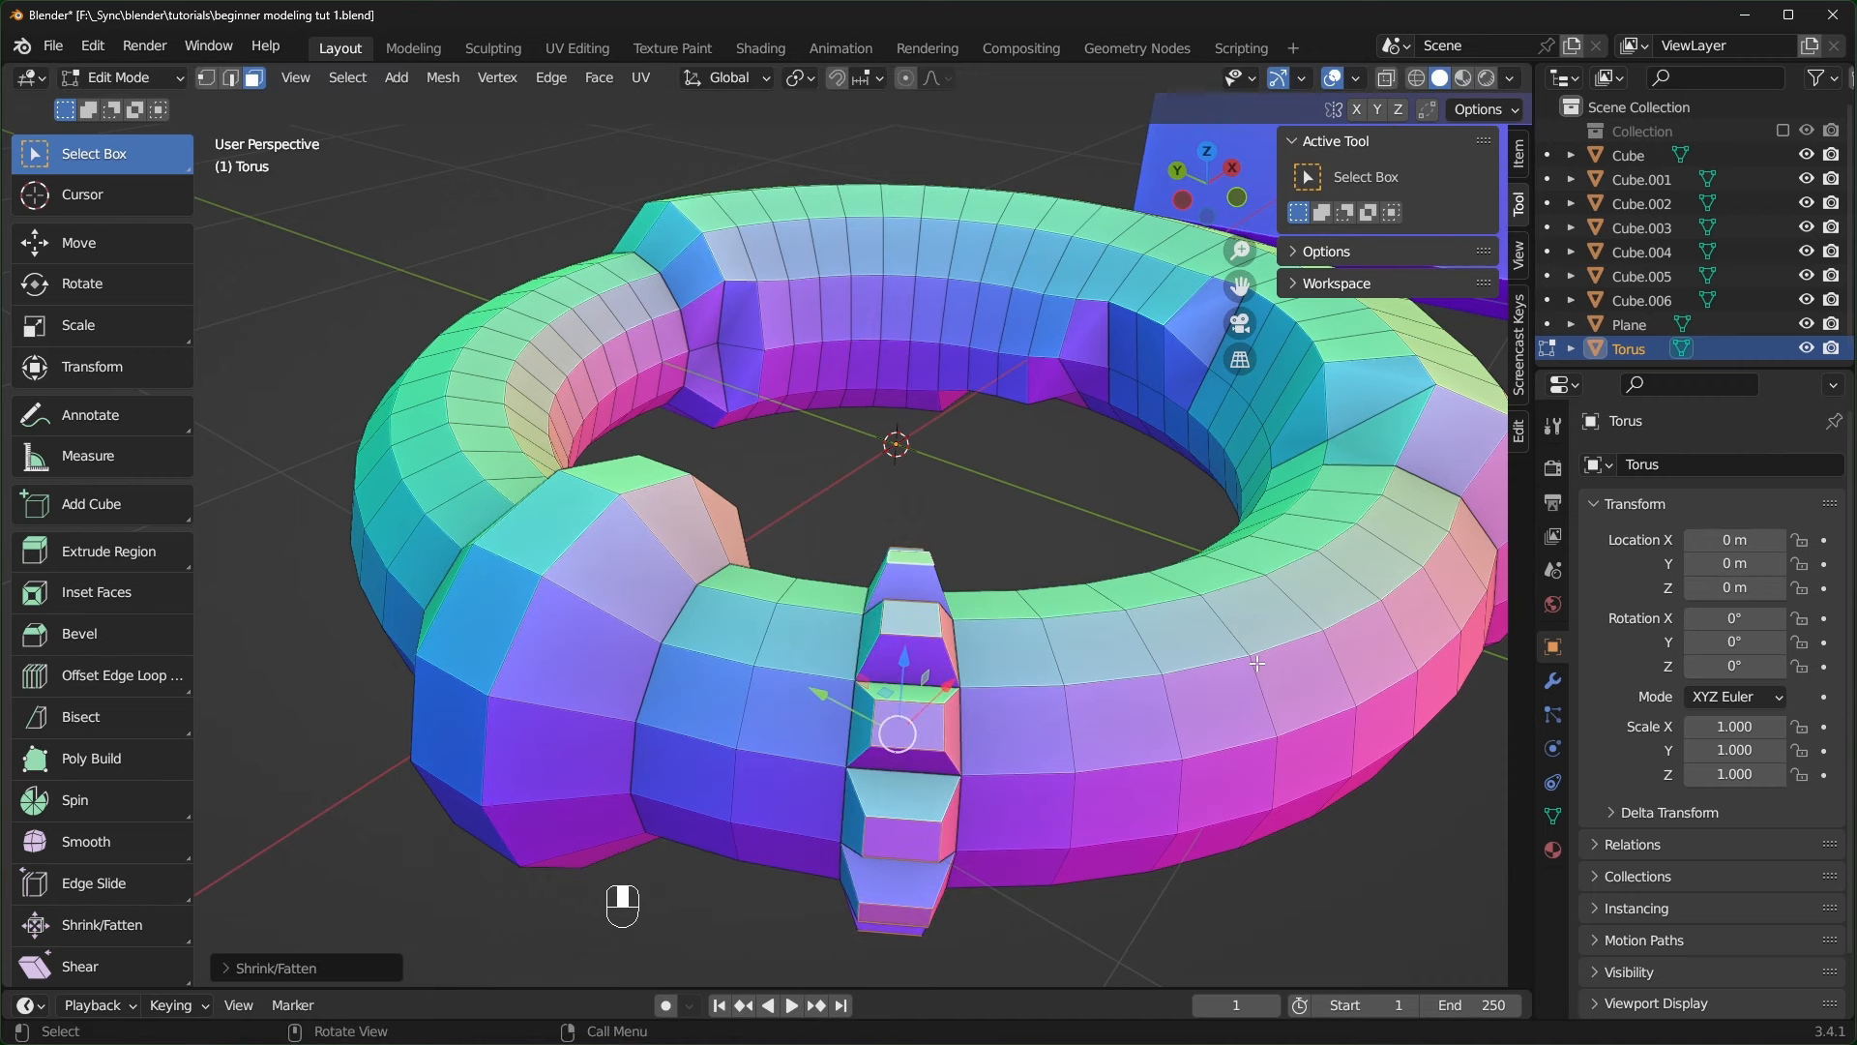
middle_click_drag(1256, 667, 832, 615)
scroll(954, 650, "down", 2)
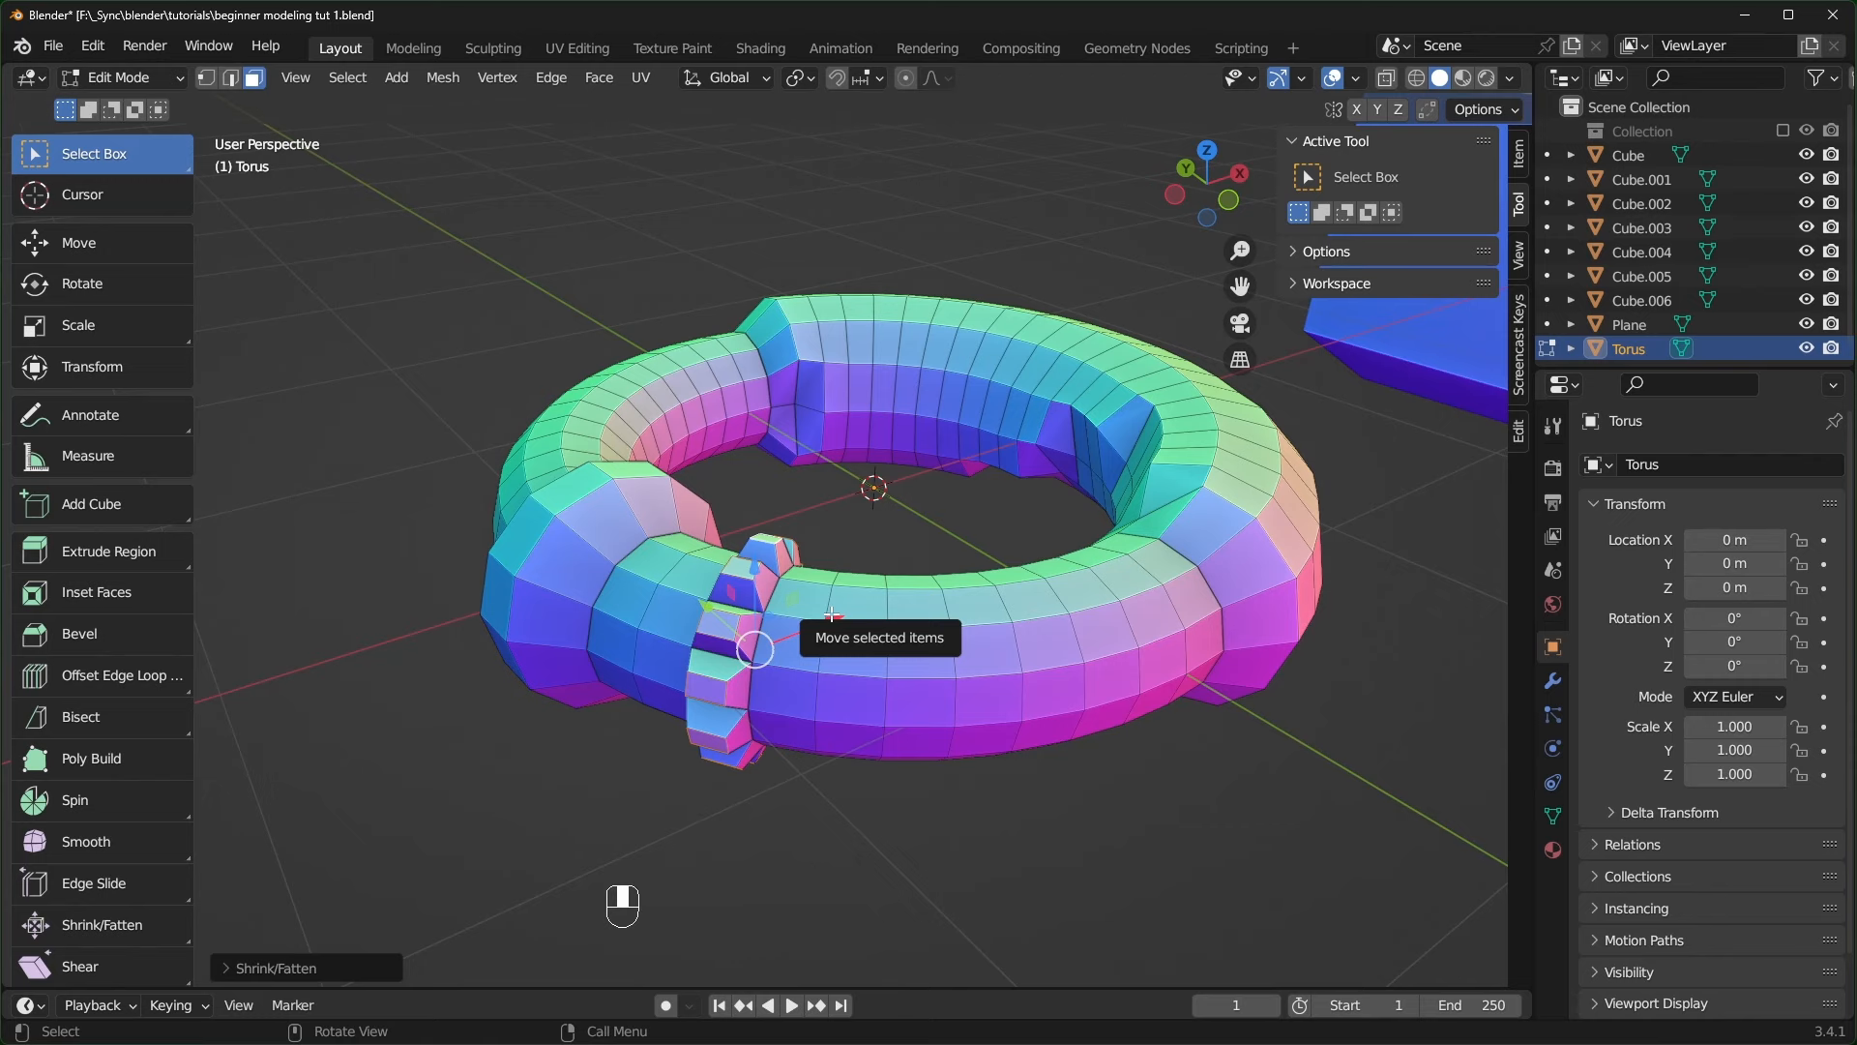
scroll(832, 615, "down", 1)
- Leave Edit Mode and move the torus along the X axis to about 52.2 m, beyond the other sample objects
key("Tab")
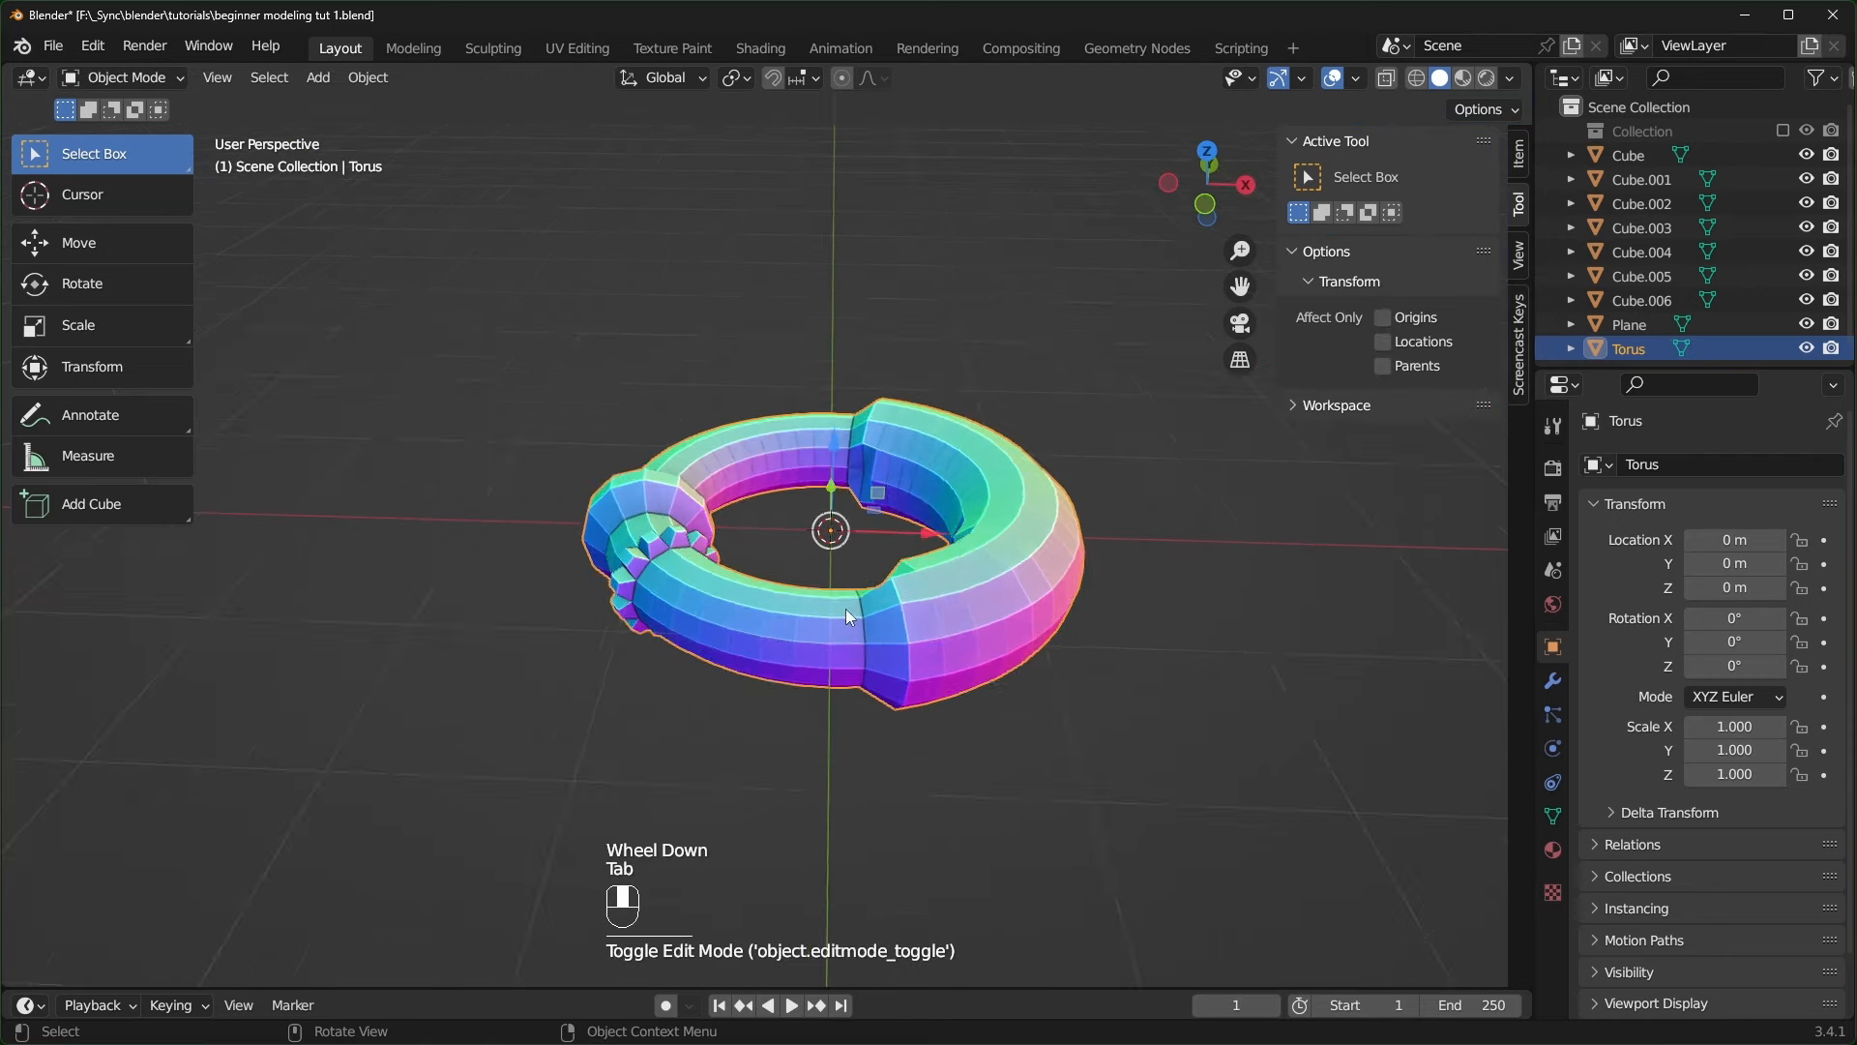
scroll(846, 608, "down", 2)
middle_click_drag(845, 608, 863, 623, "shift")
scroll(862, 610, "down", 2)
scroll(863, 598, "down", 1)
left_click_drag(802, 556, 1431, 580)
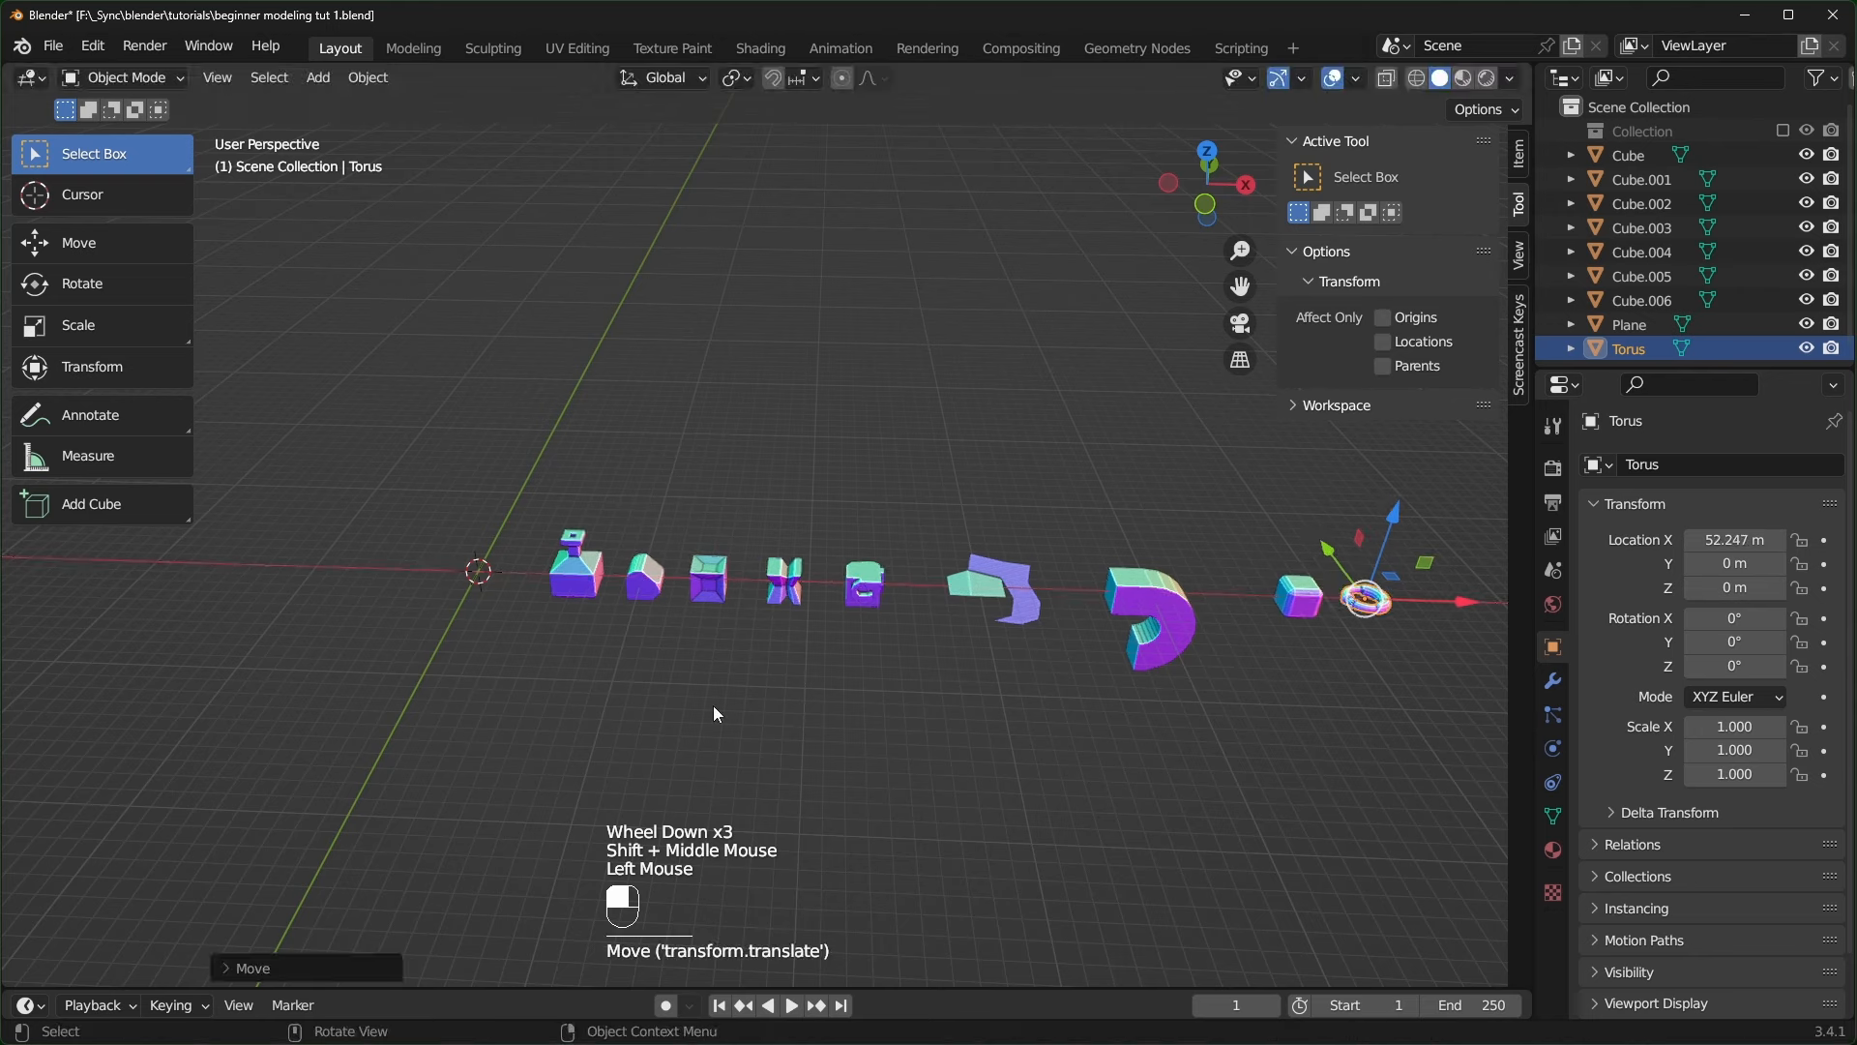
- Add a cylinder mesh at the world origin and enter Edit Mode on it
key("shift+a")
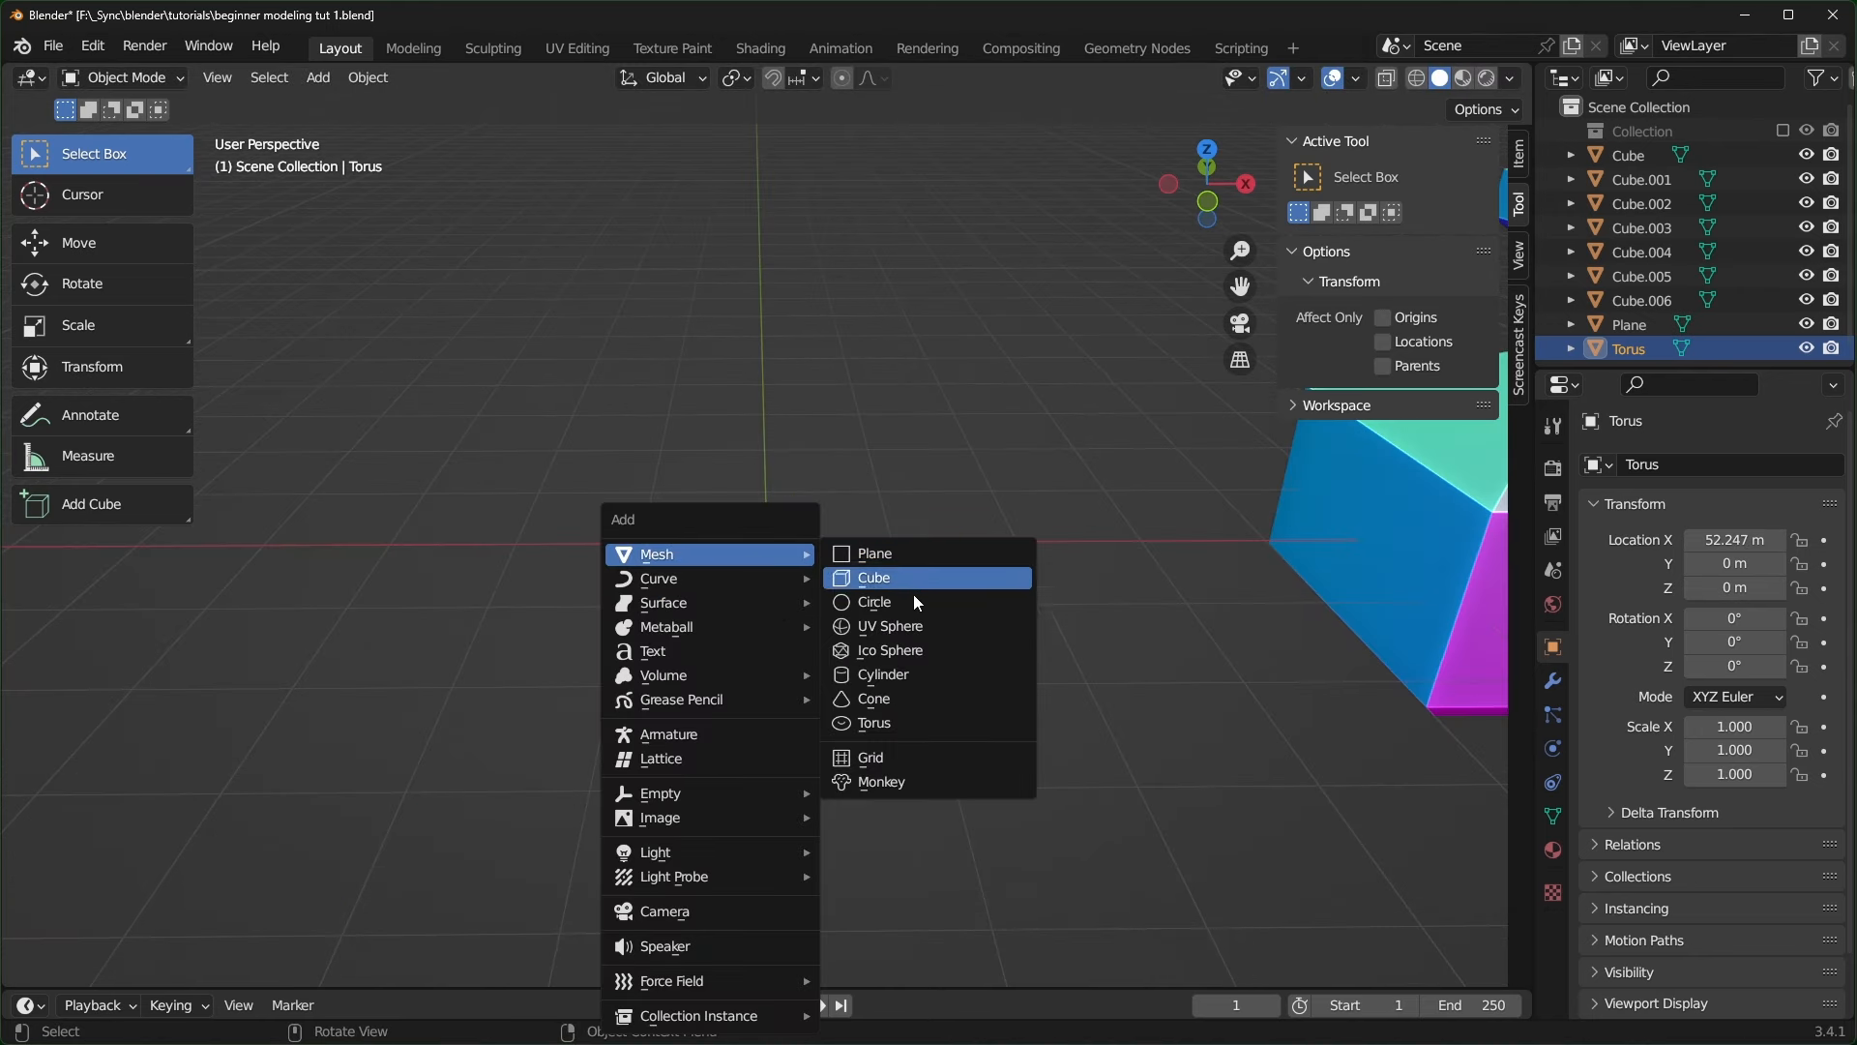
left_click(887, 677)
key("Tab")
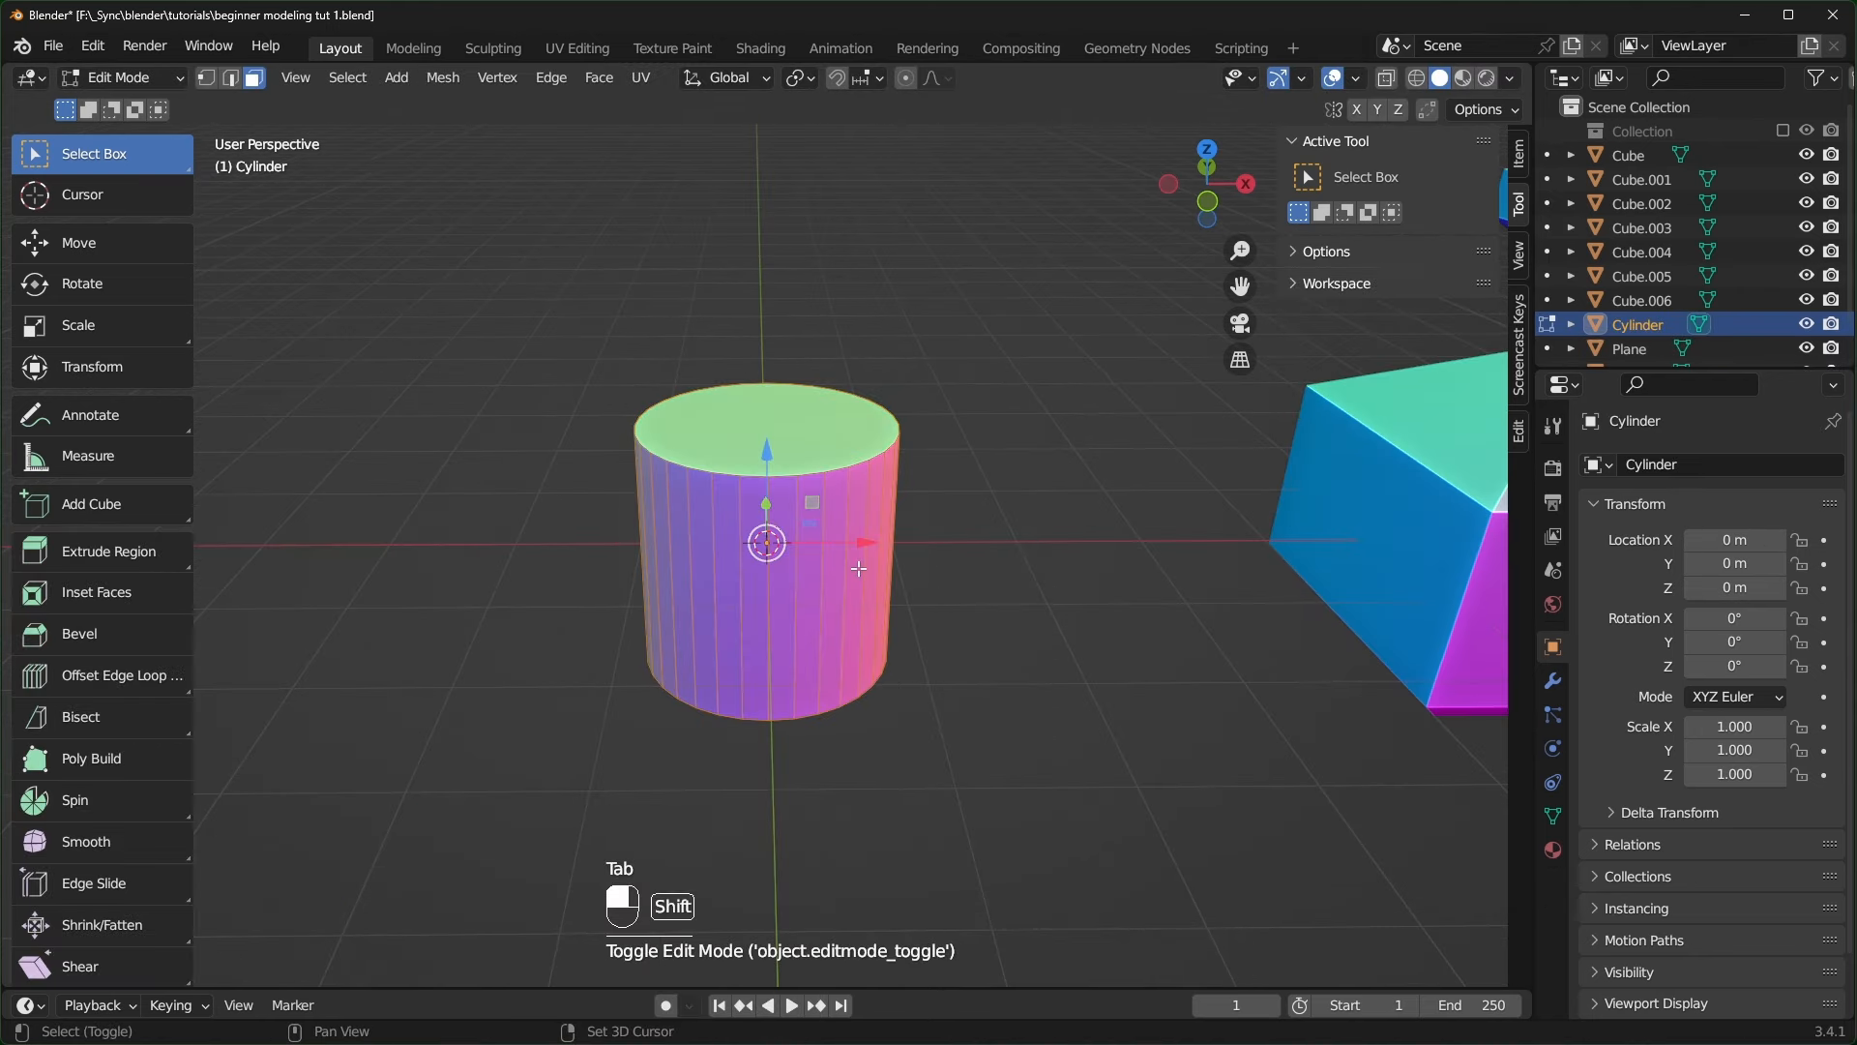
- Extrude the cylinder's top face upward by about 1.9 m and switch to the front orthographic view
scroll(829, 651, "up", 1)
middle_click_drag(905, 652, 878, 578, "shift")
left_click(796, 558)
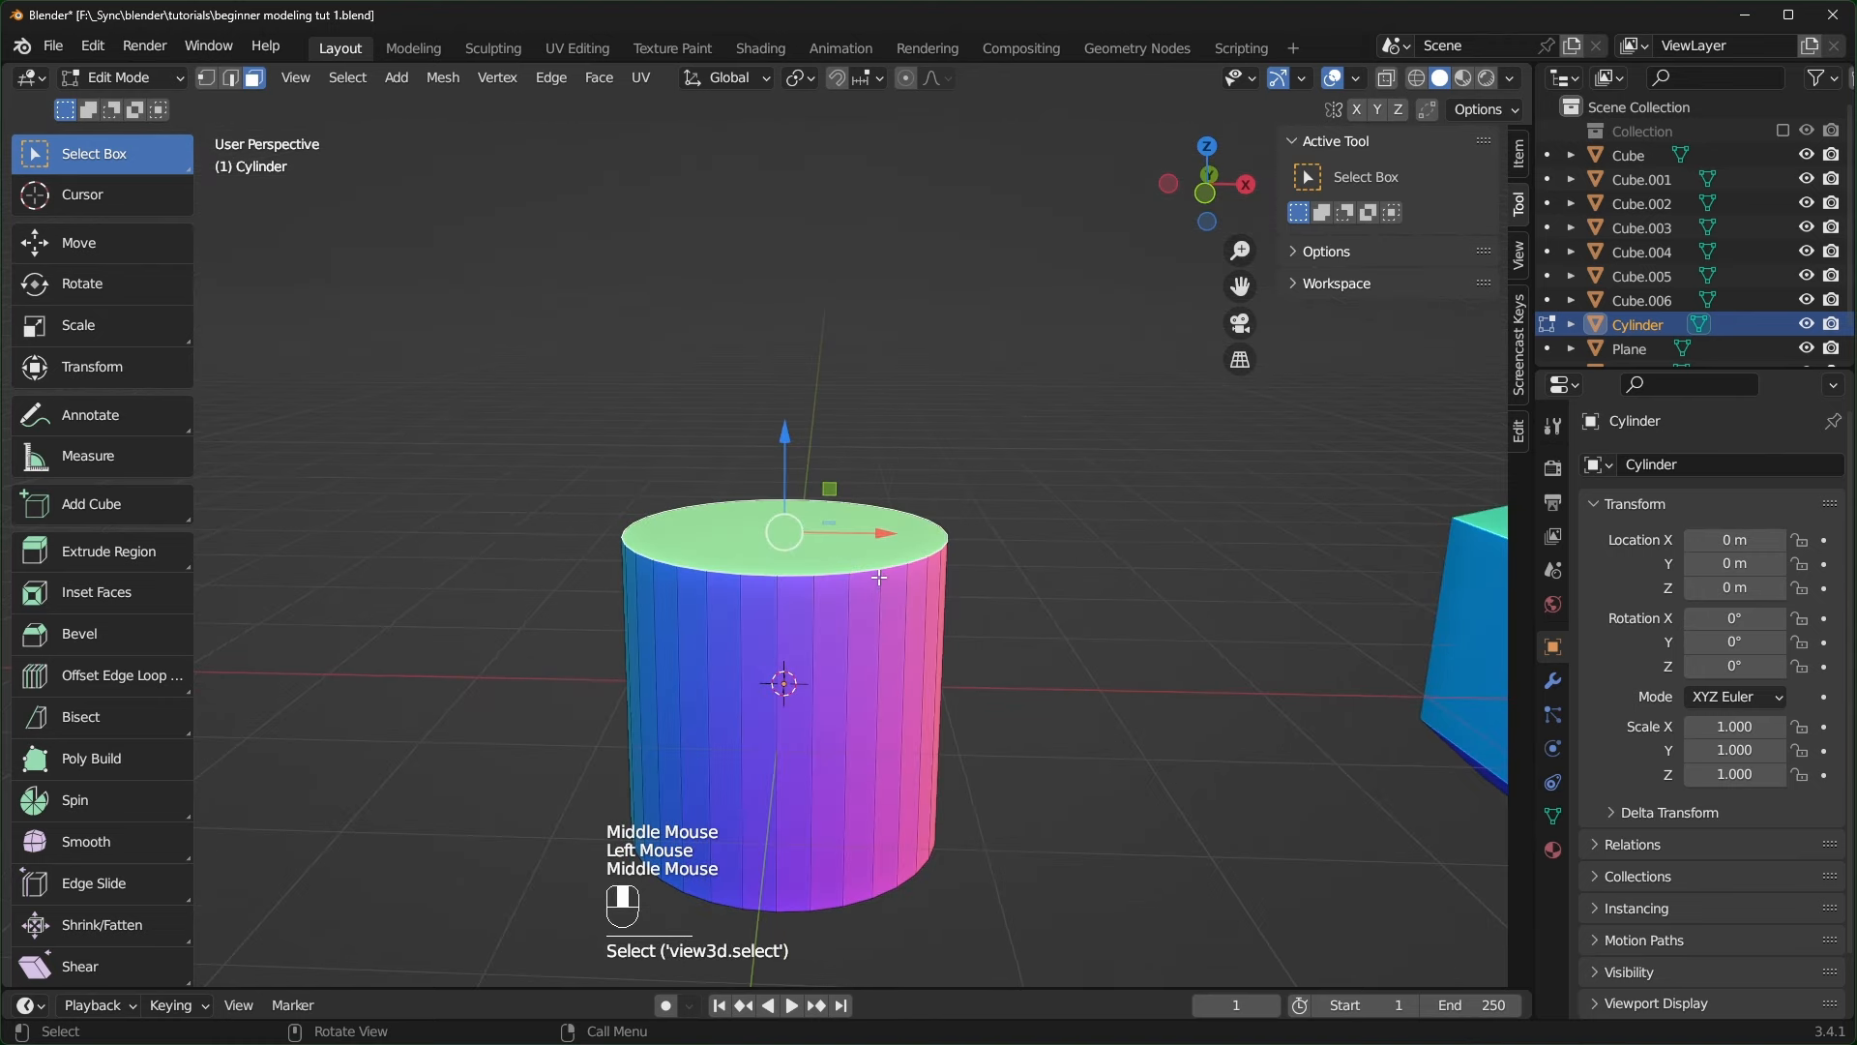
key("e")
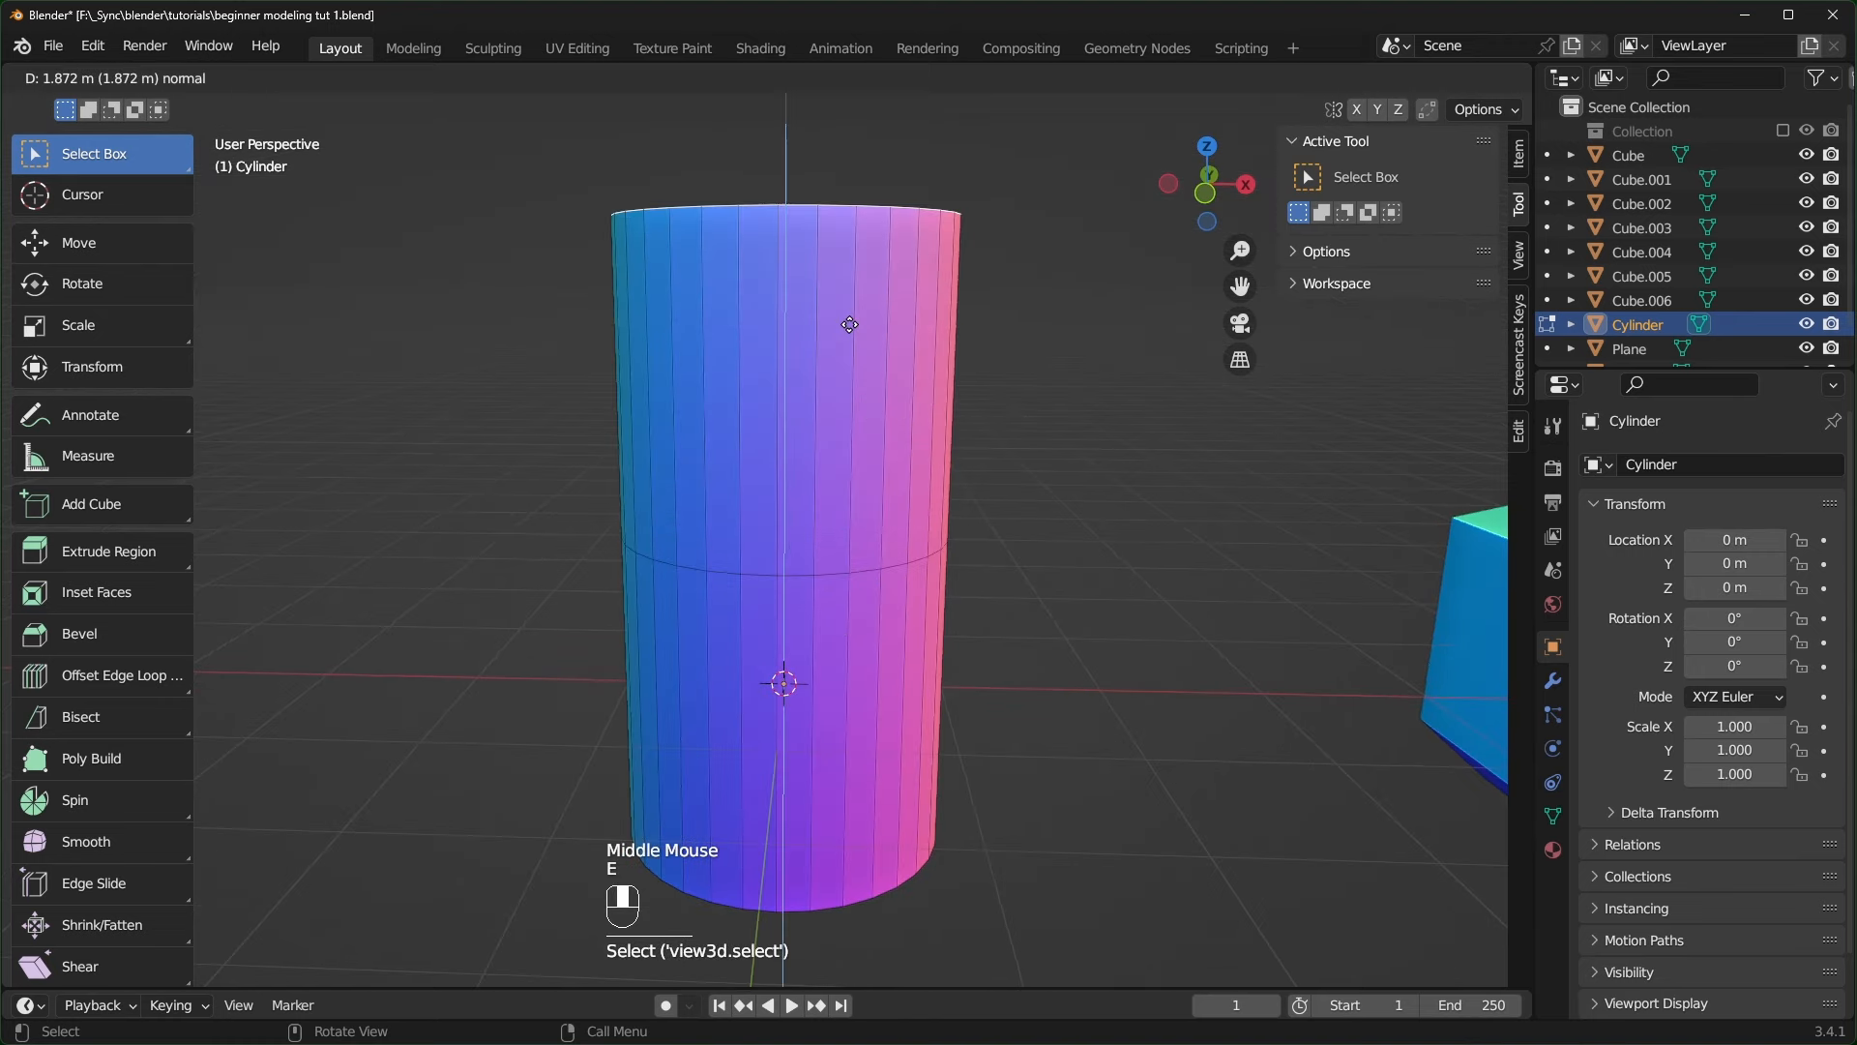
left_click(850, 319)
key("KP_1")
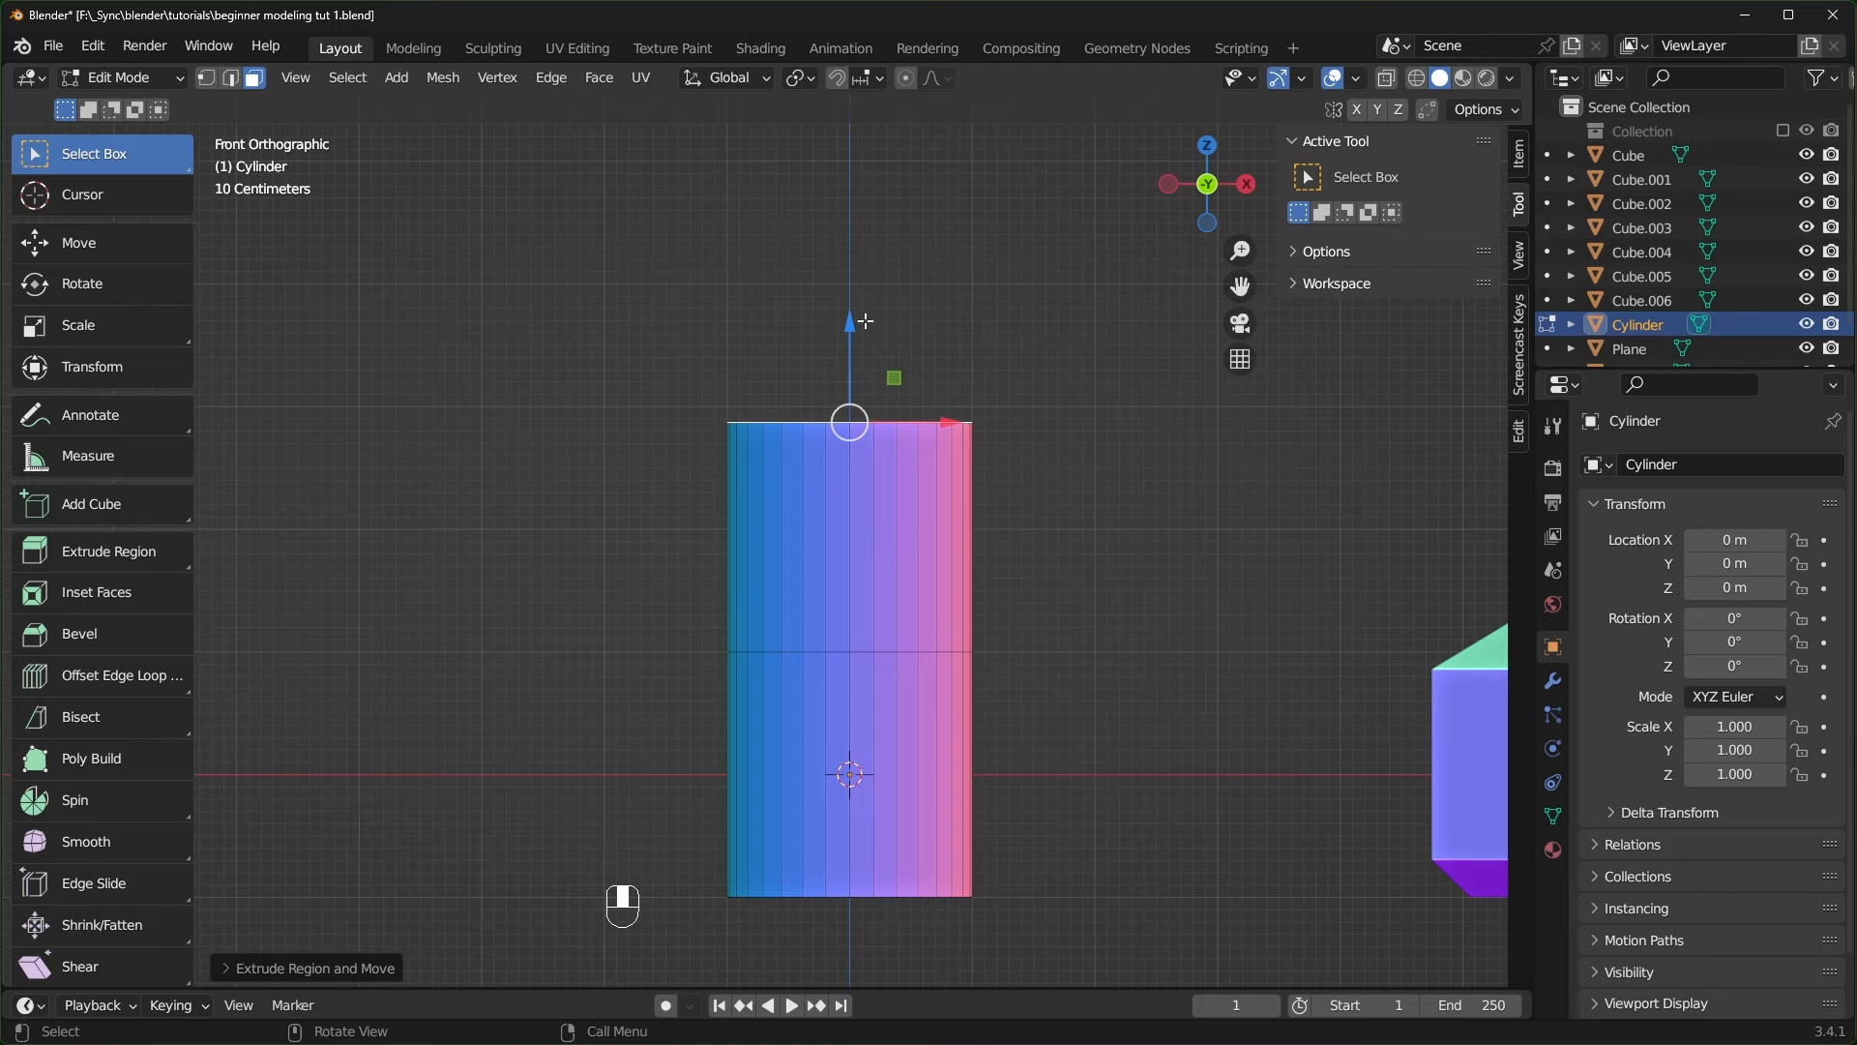
- Try to slant the cylinder's top face, first by rotating it and again with the Shear tool, and revert both
key("r")
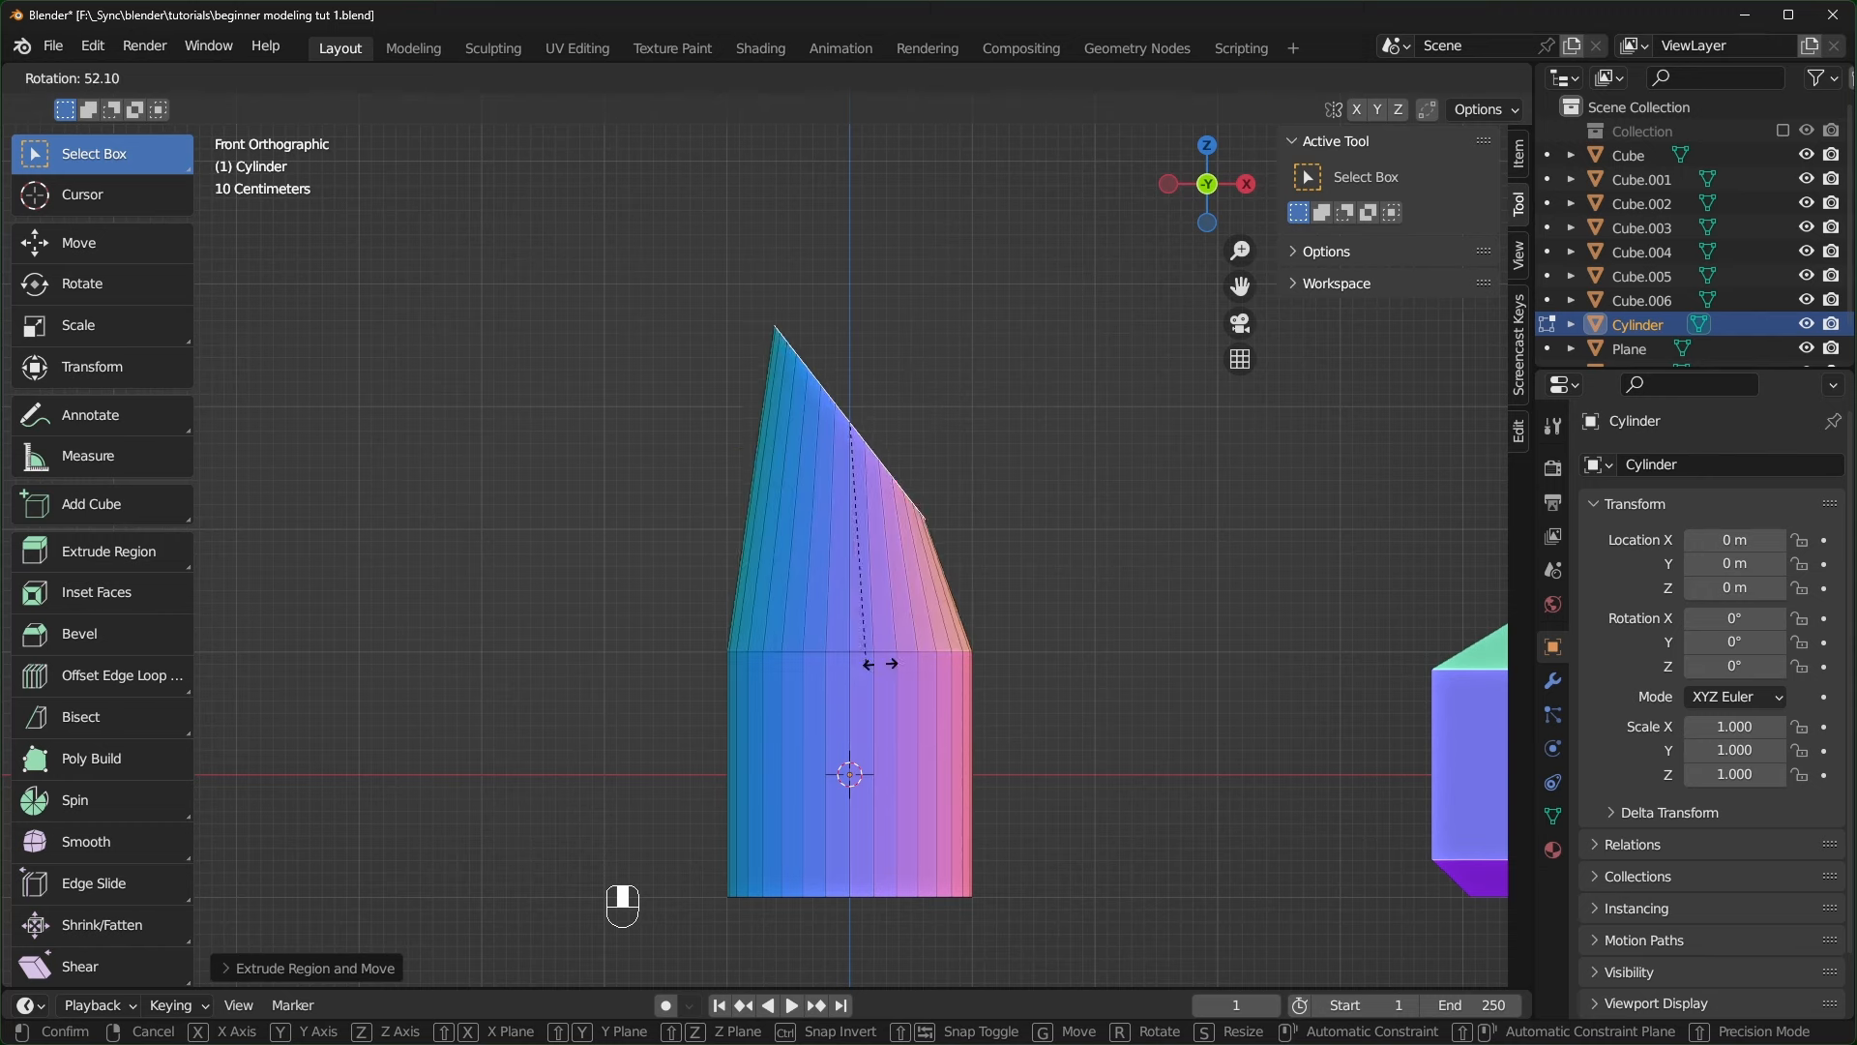
right_click(1002, 448)
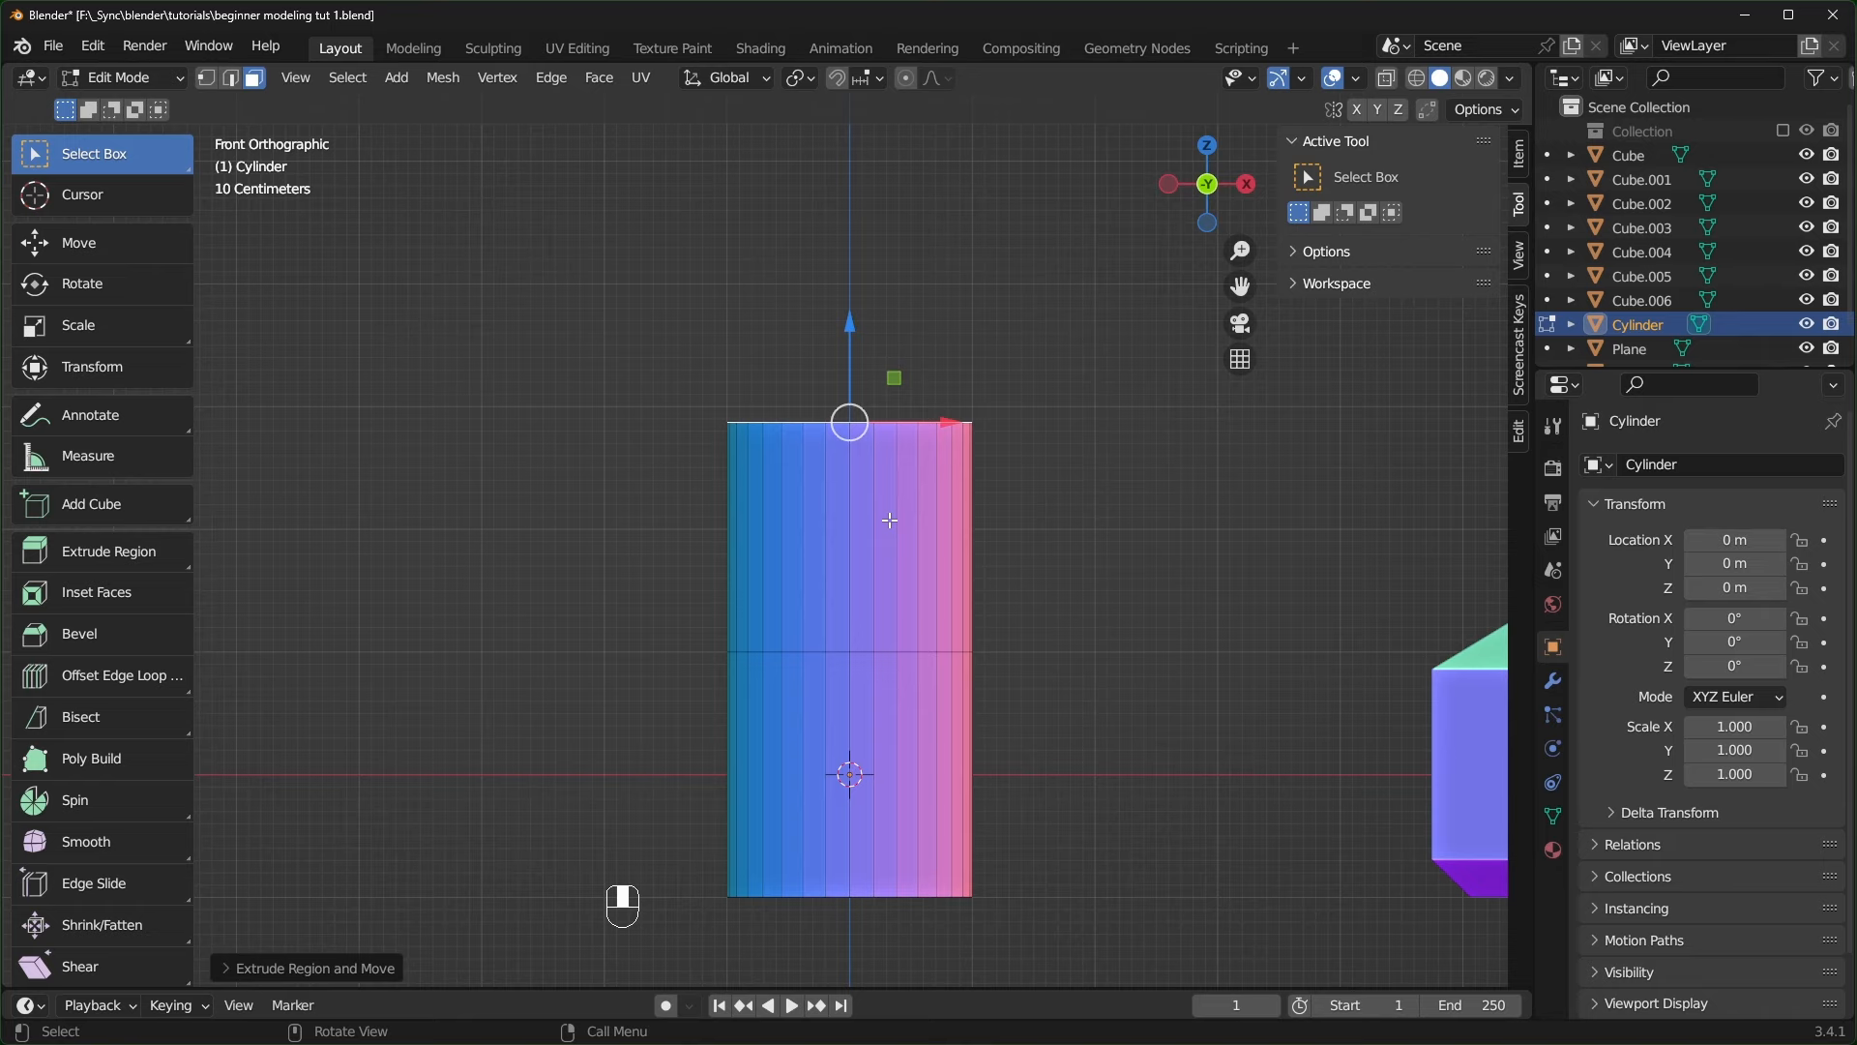
left_click(118, 961)
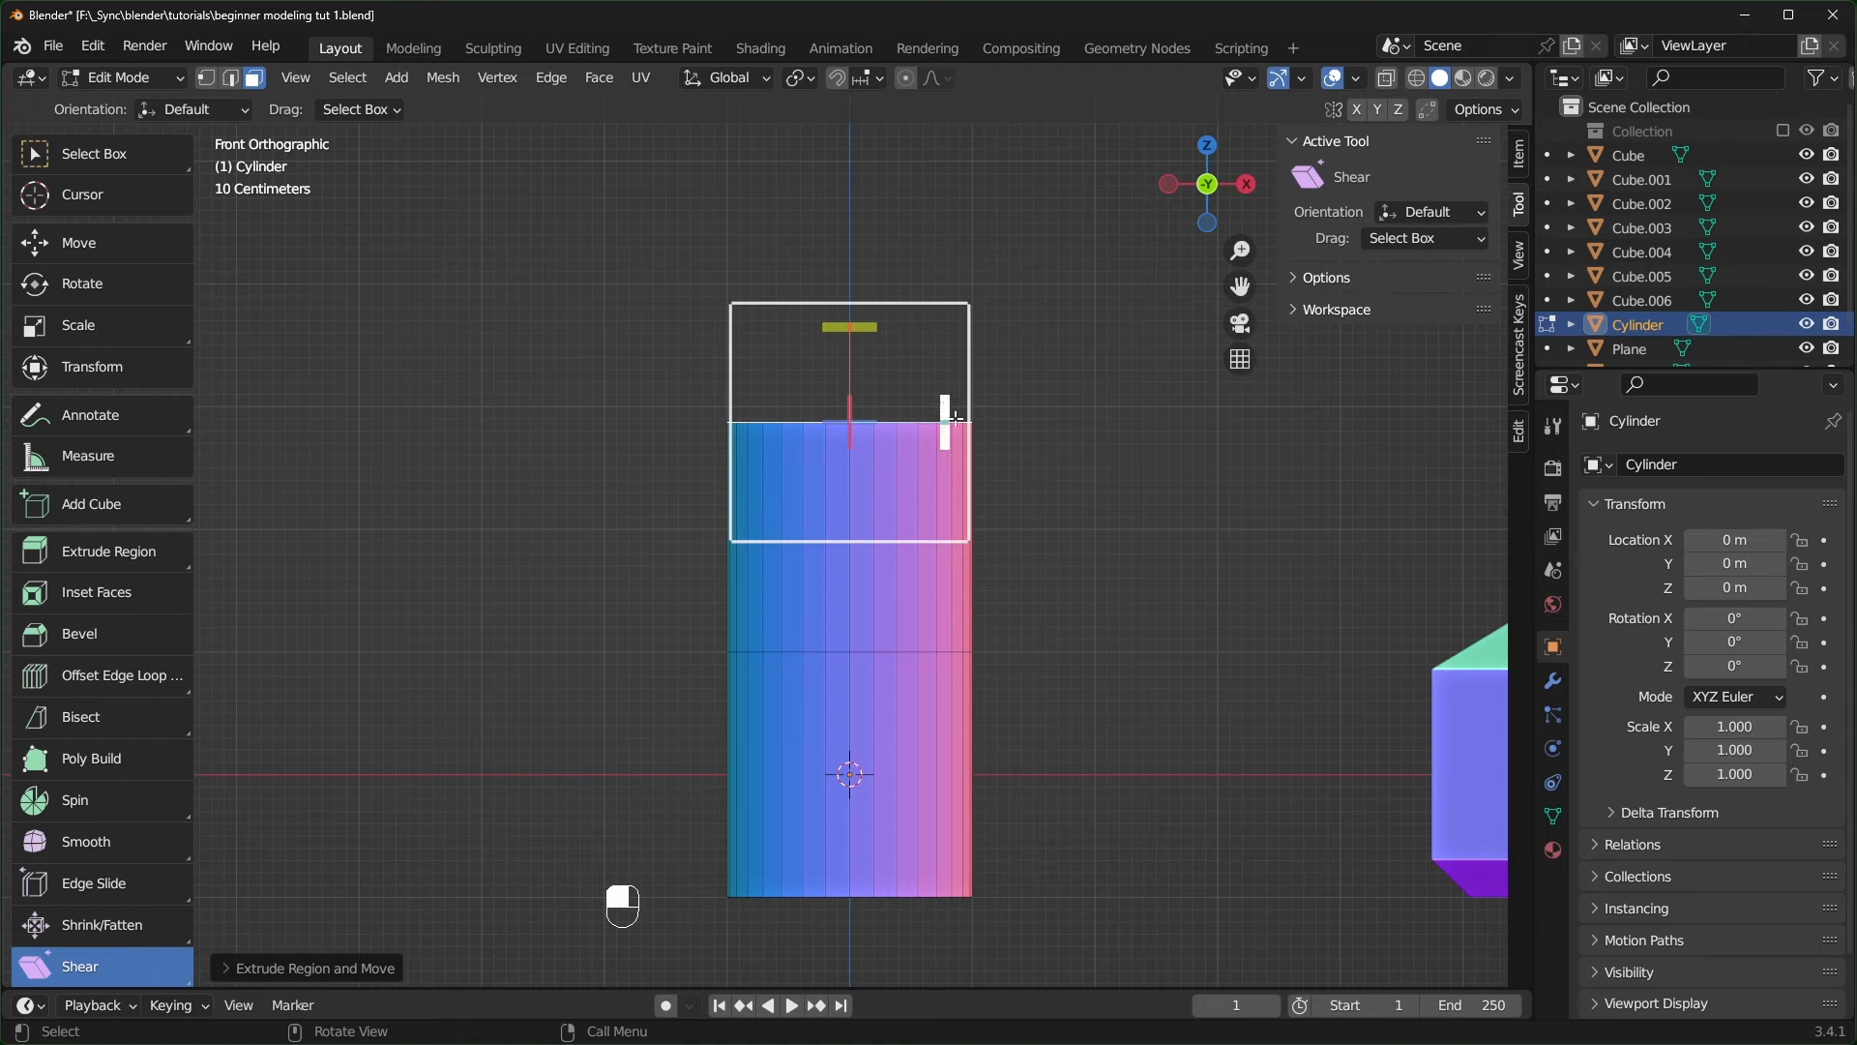
left_click_drag(949, 406, 883, 124)
left_click_drag(949, 413, 946, 418)
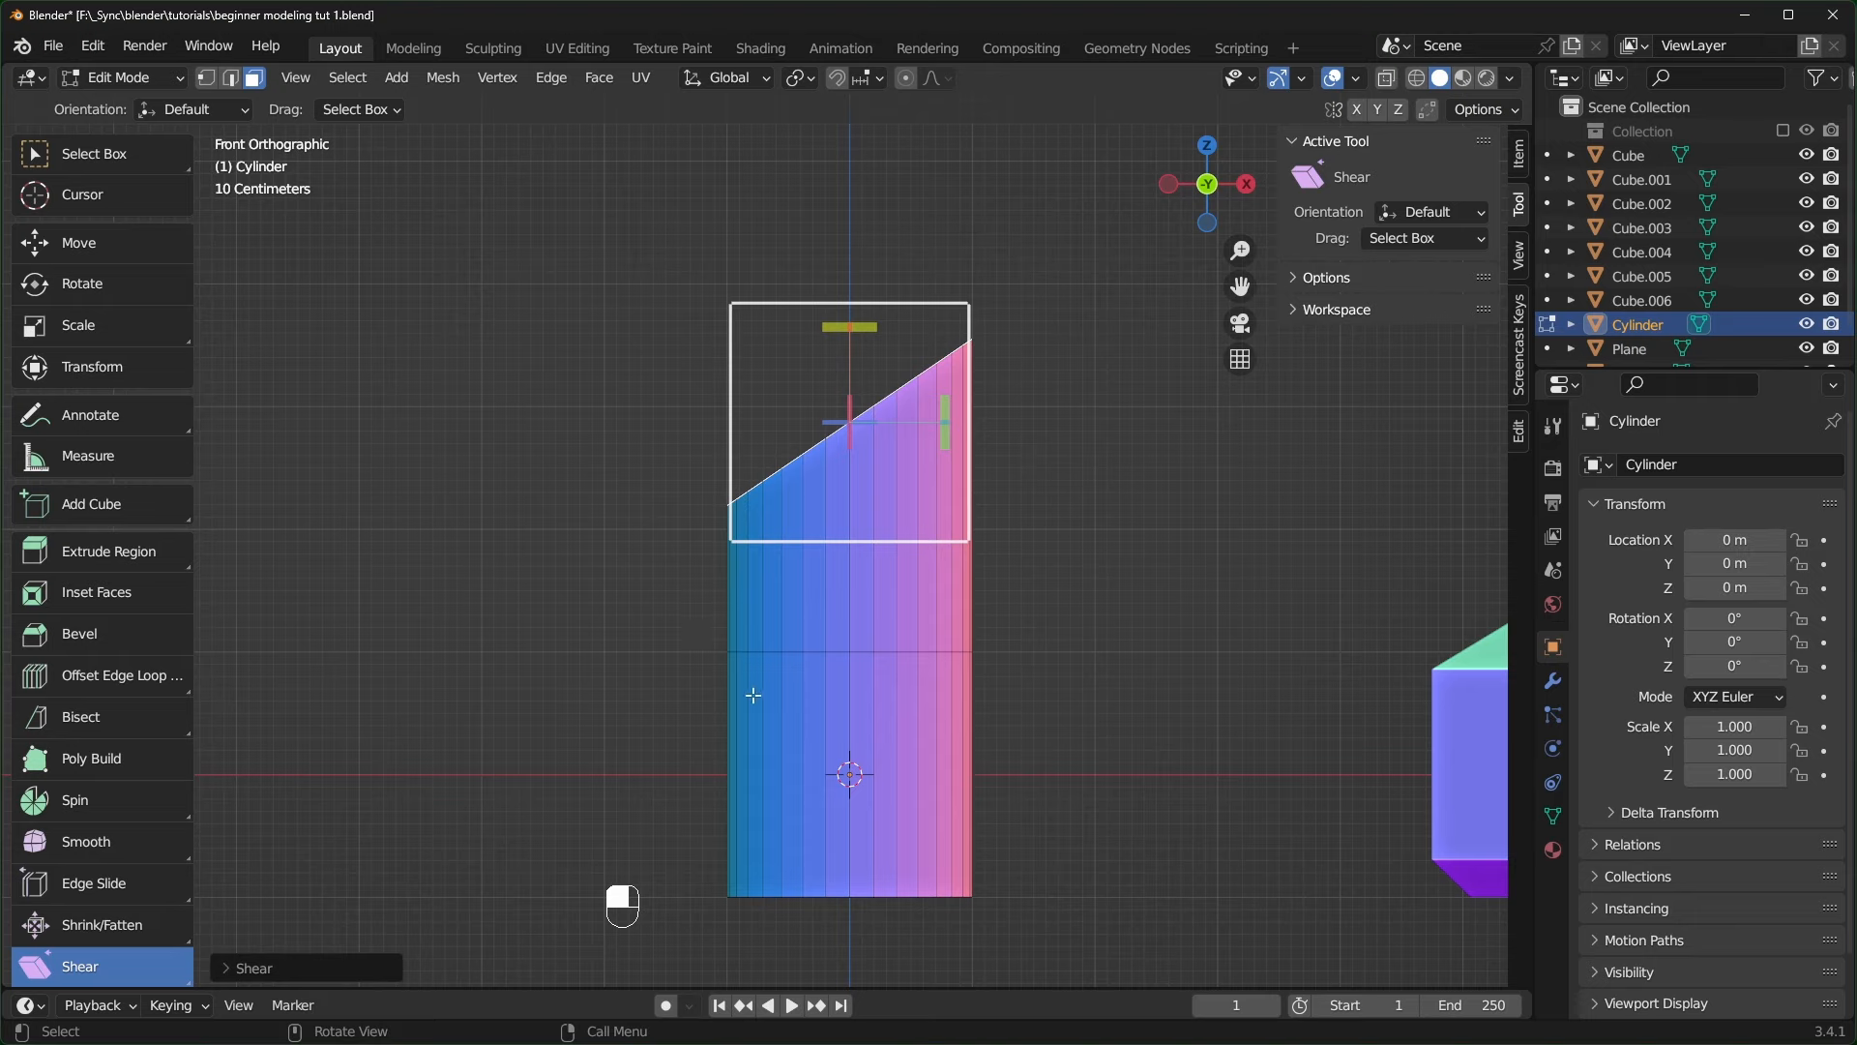
key("ctrl+z")
left_click(122, 970)
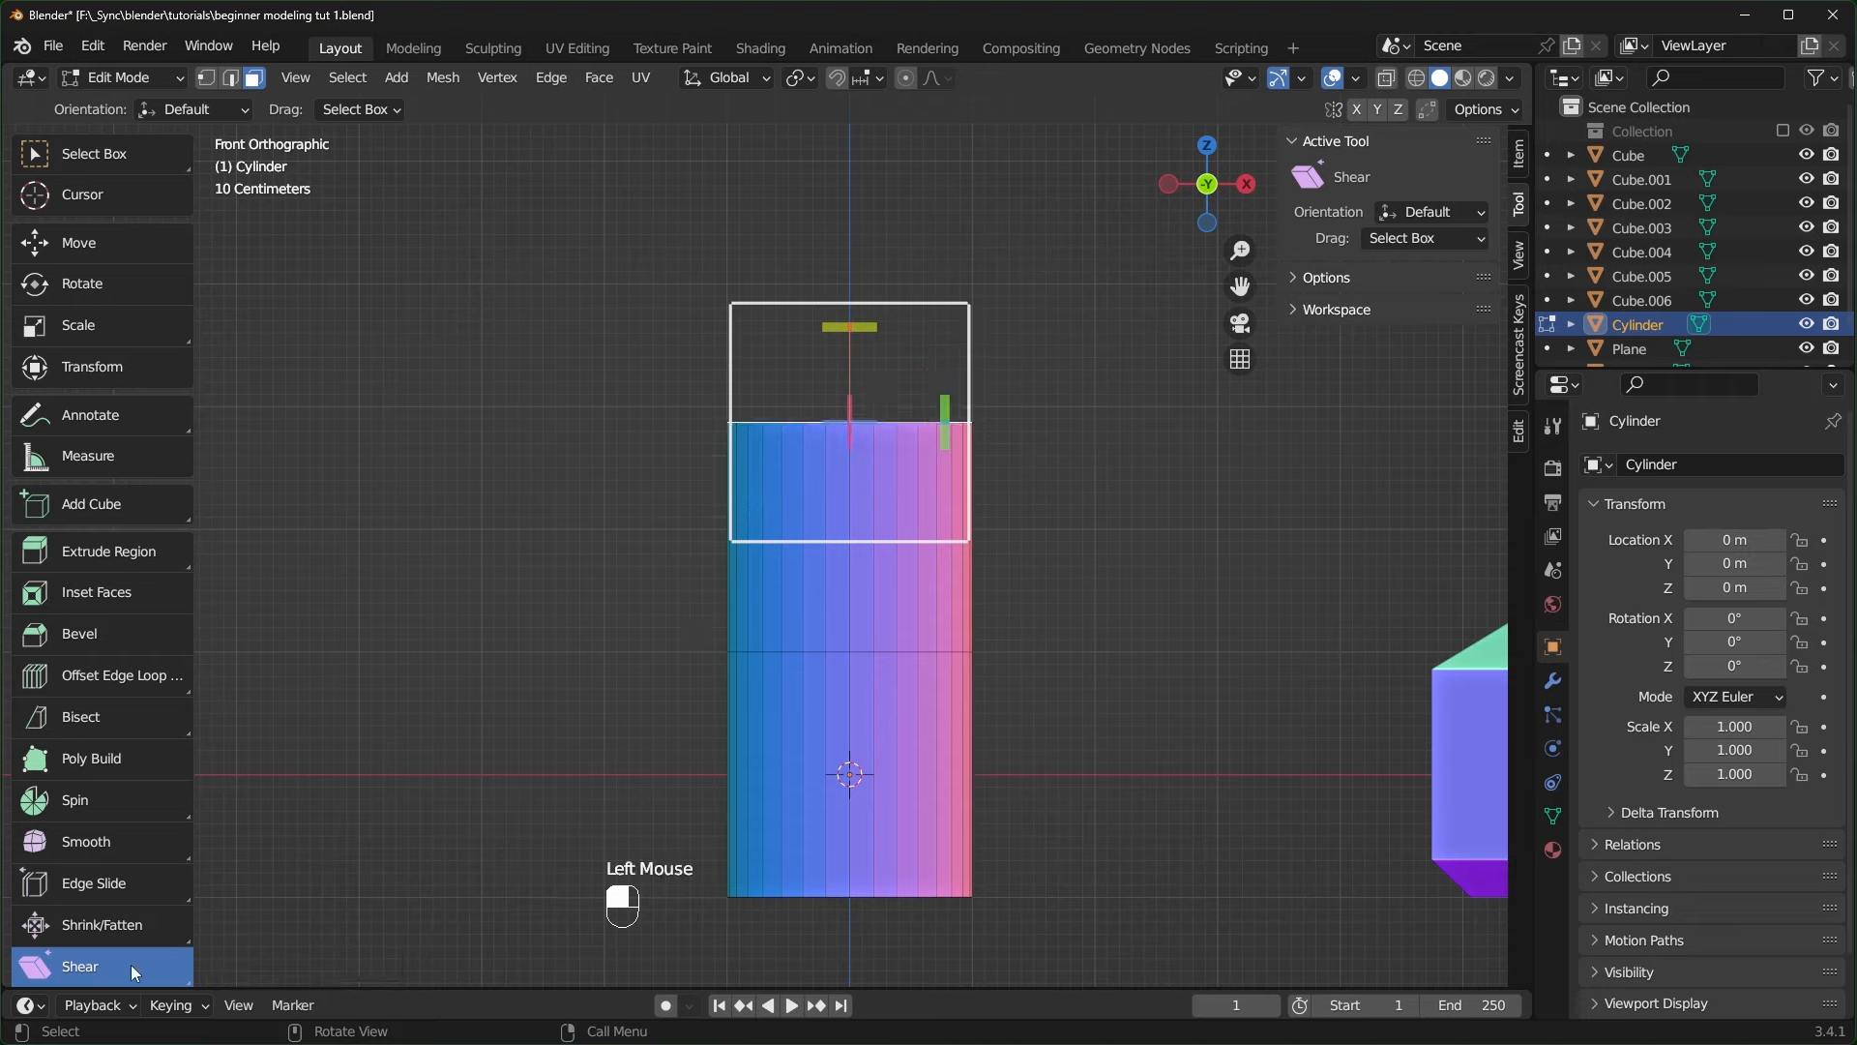
left_click(124, 155)
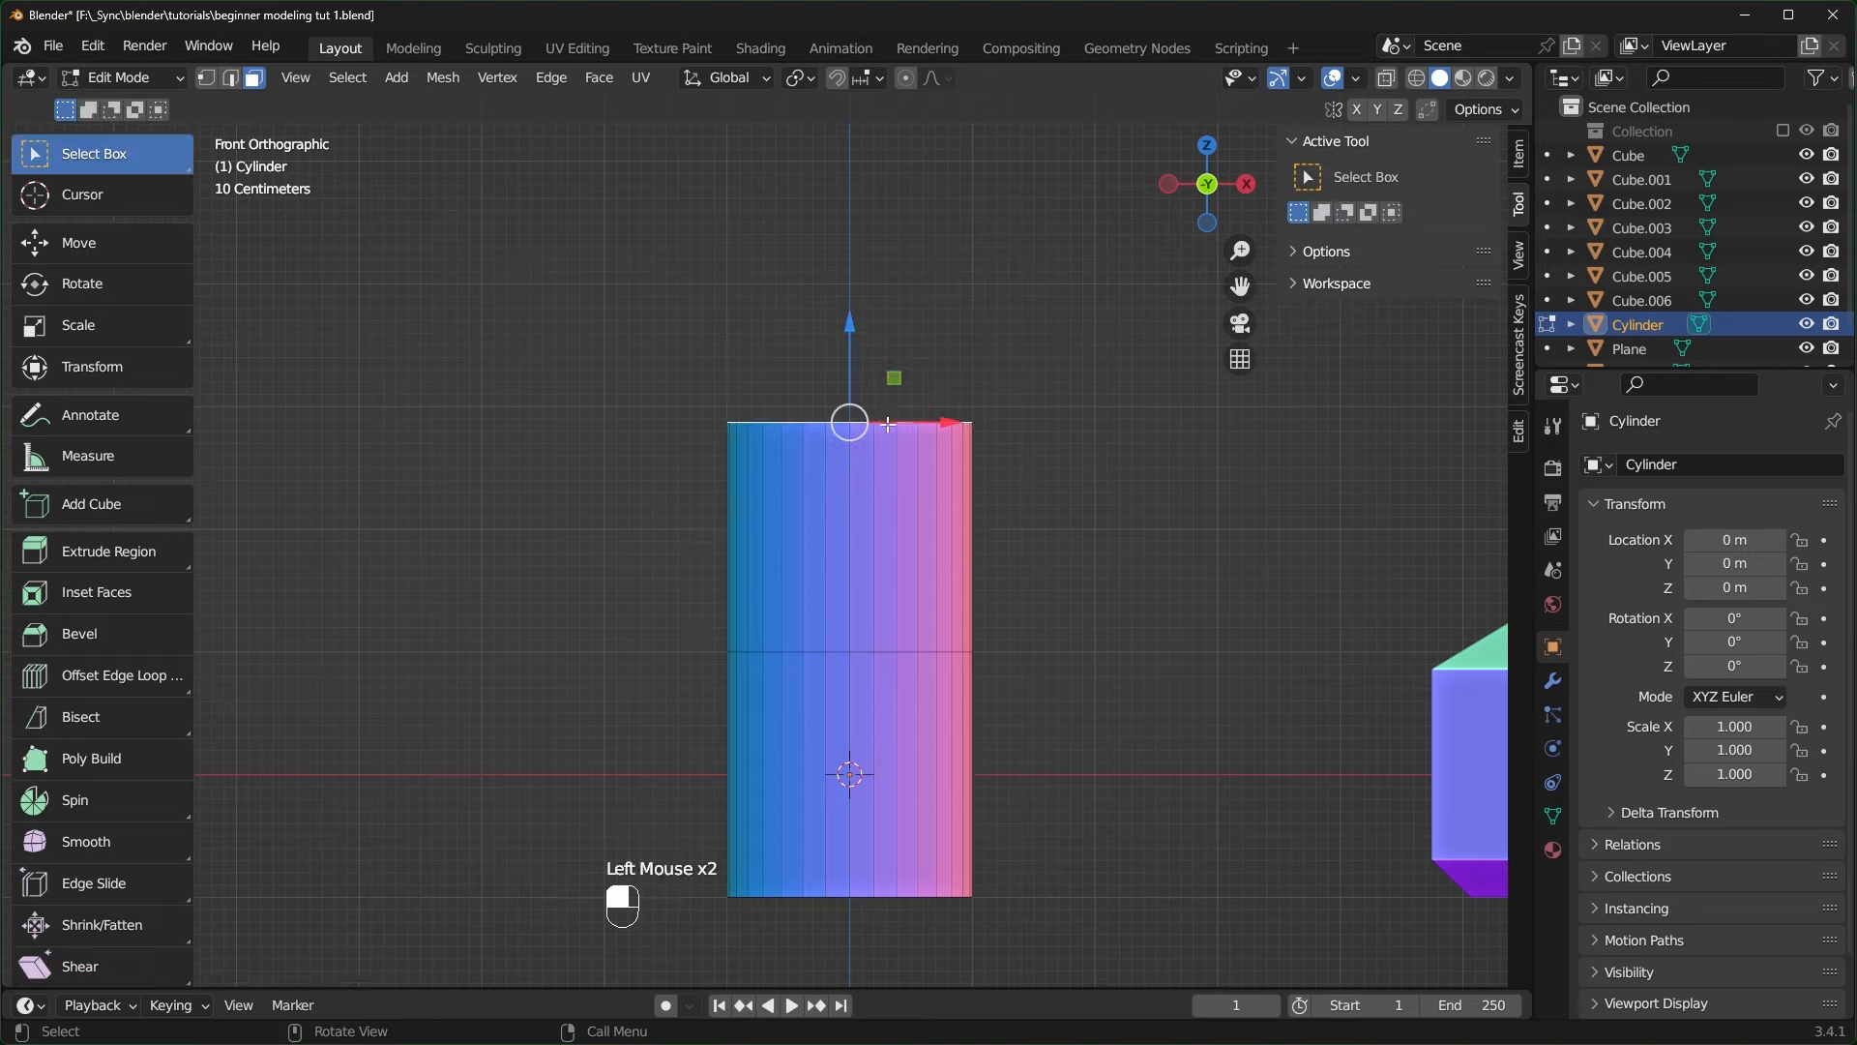
- Shear the cylinder's top face by 1 along the Y shear axis so it slants up toward +X
key("shift+alt")
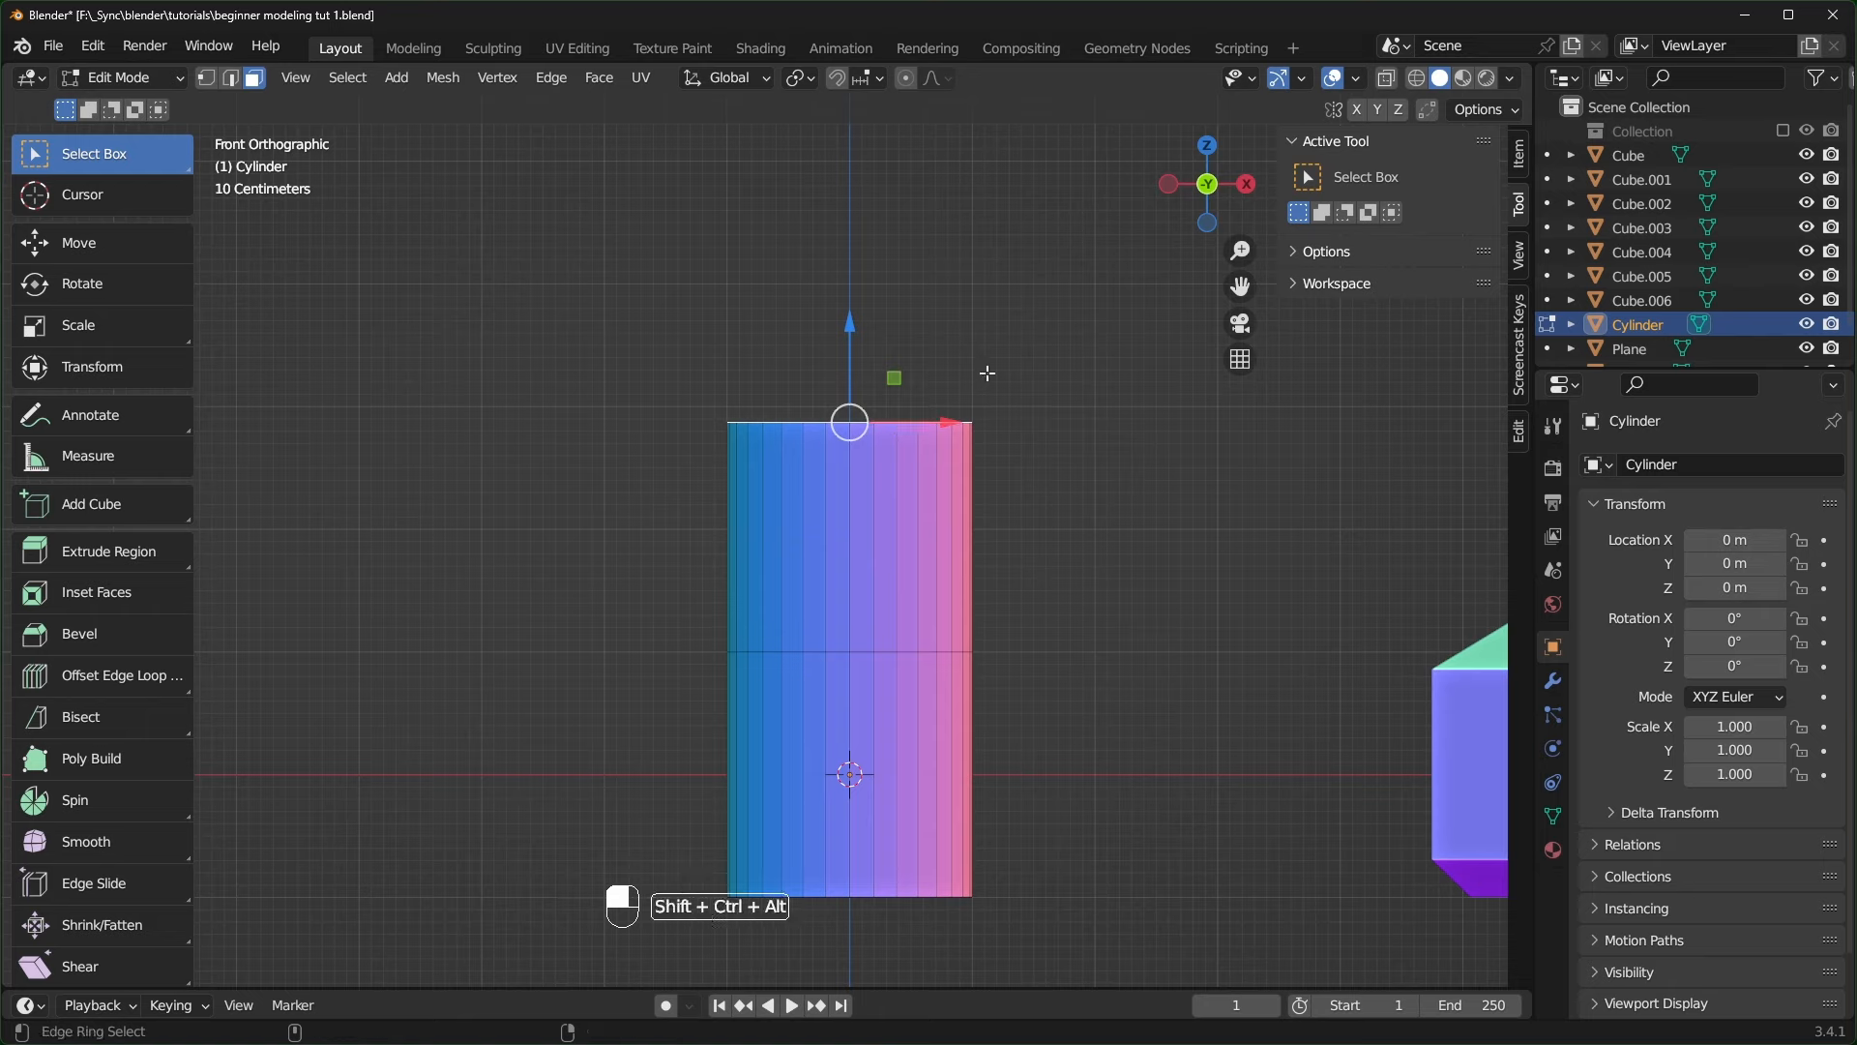
key("shift+ctrl+alt+s")
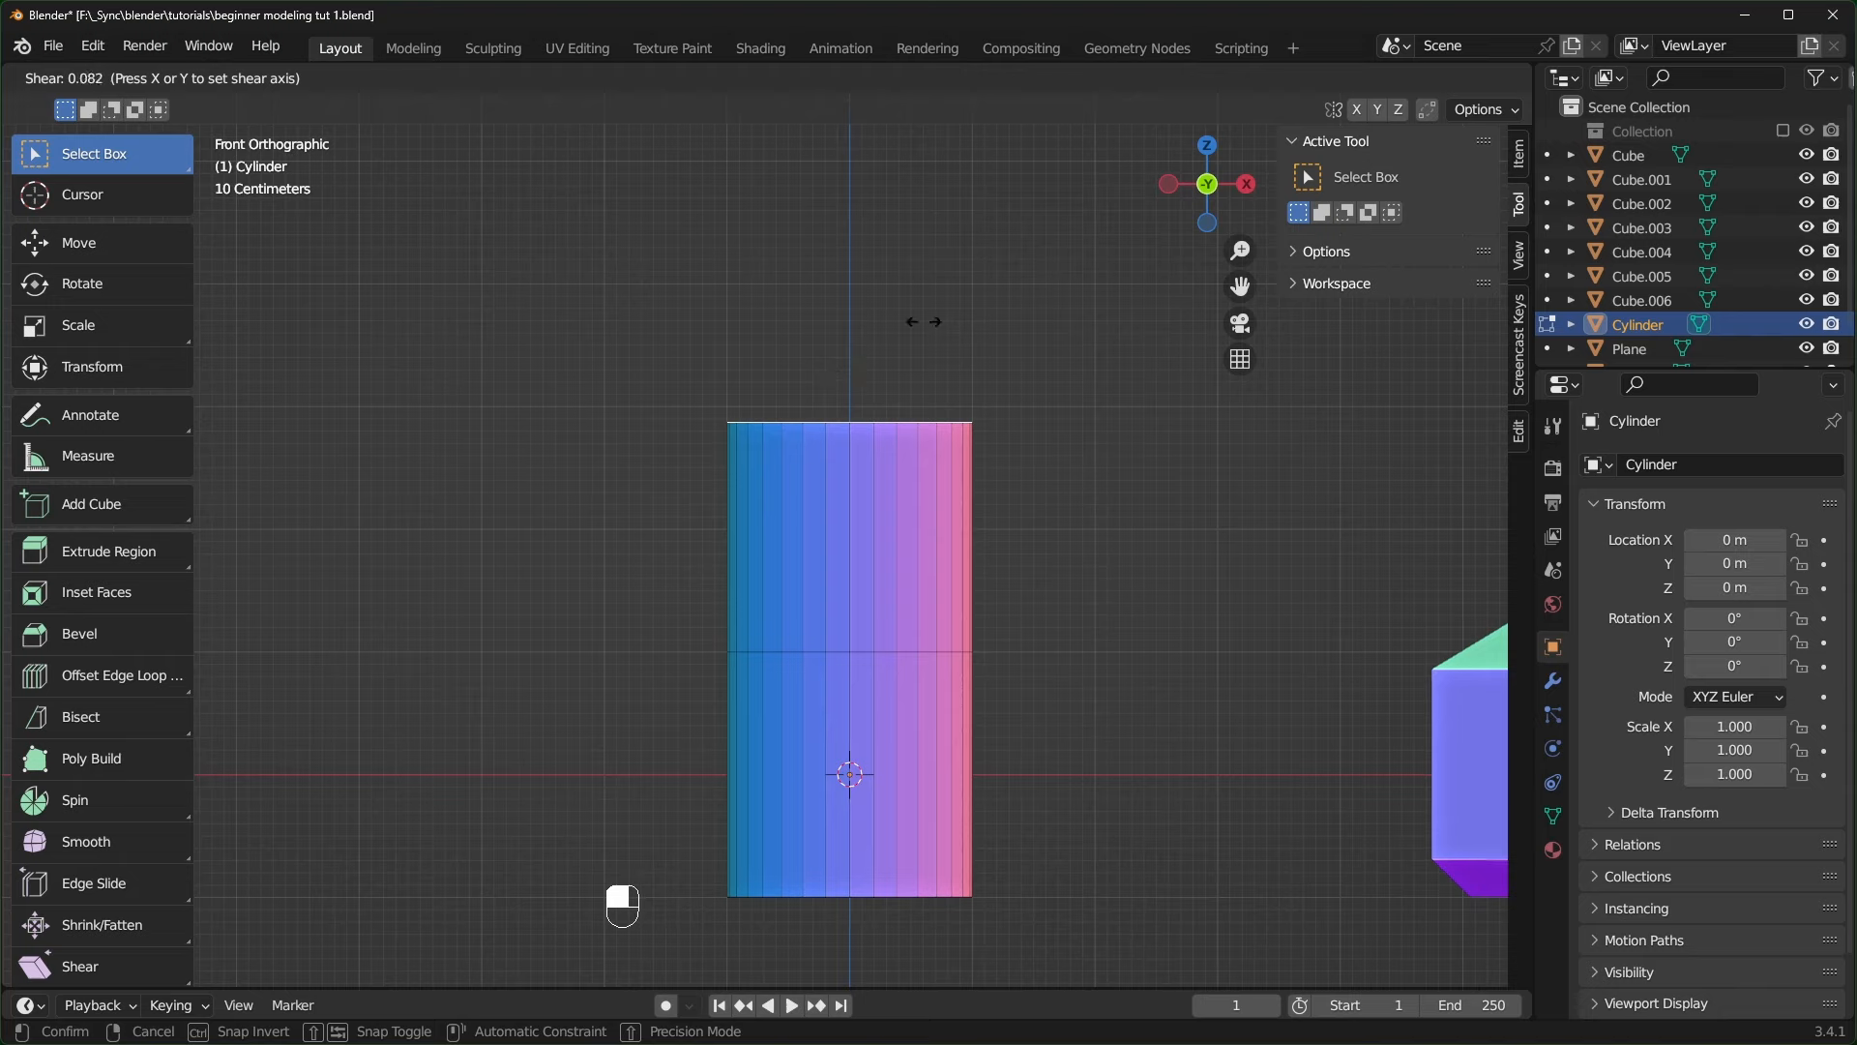
key("y")
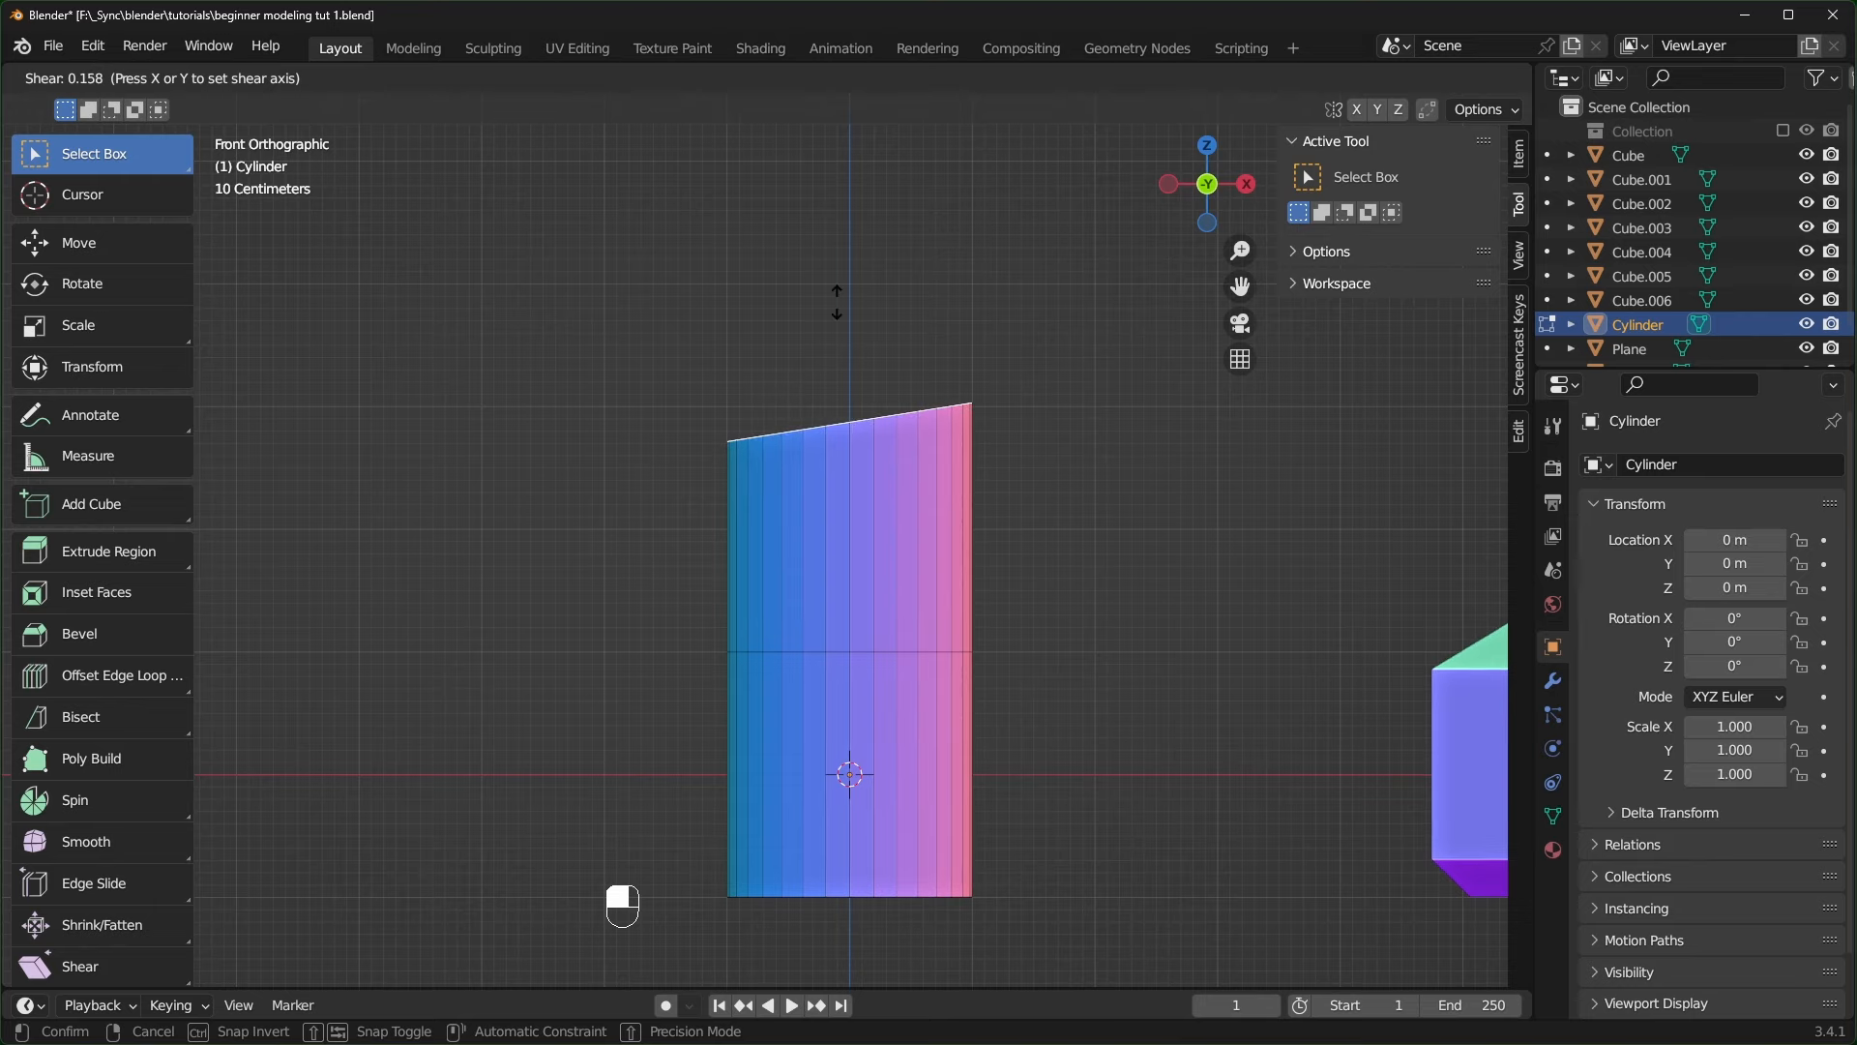
type("1")
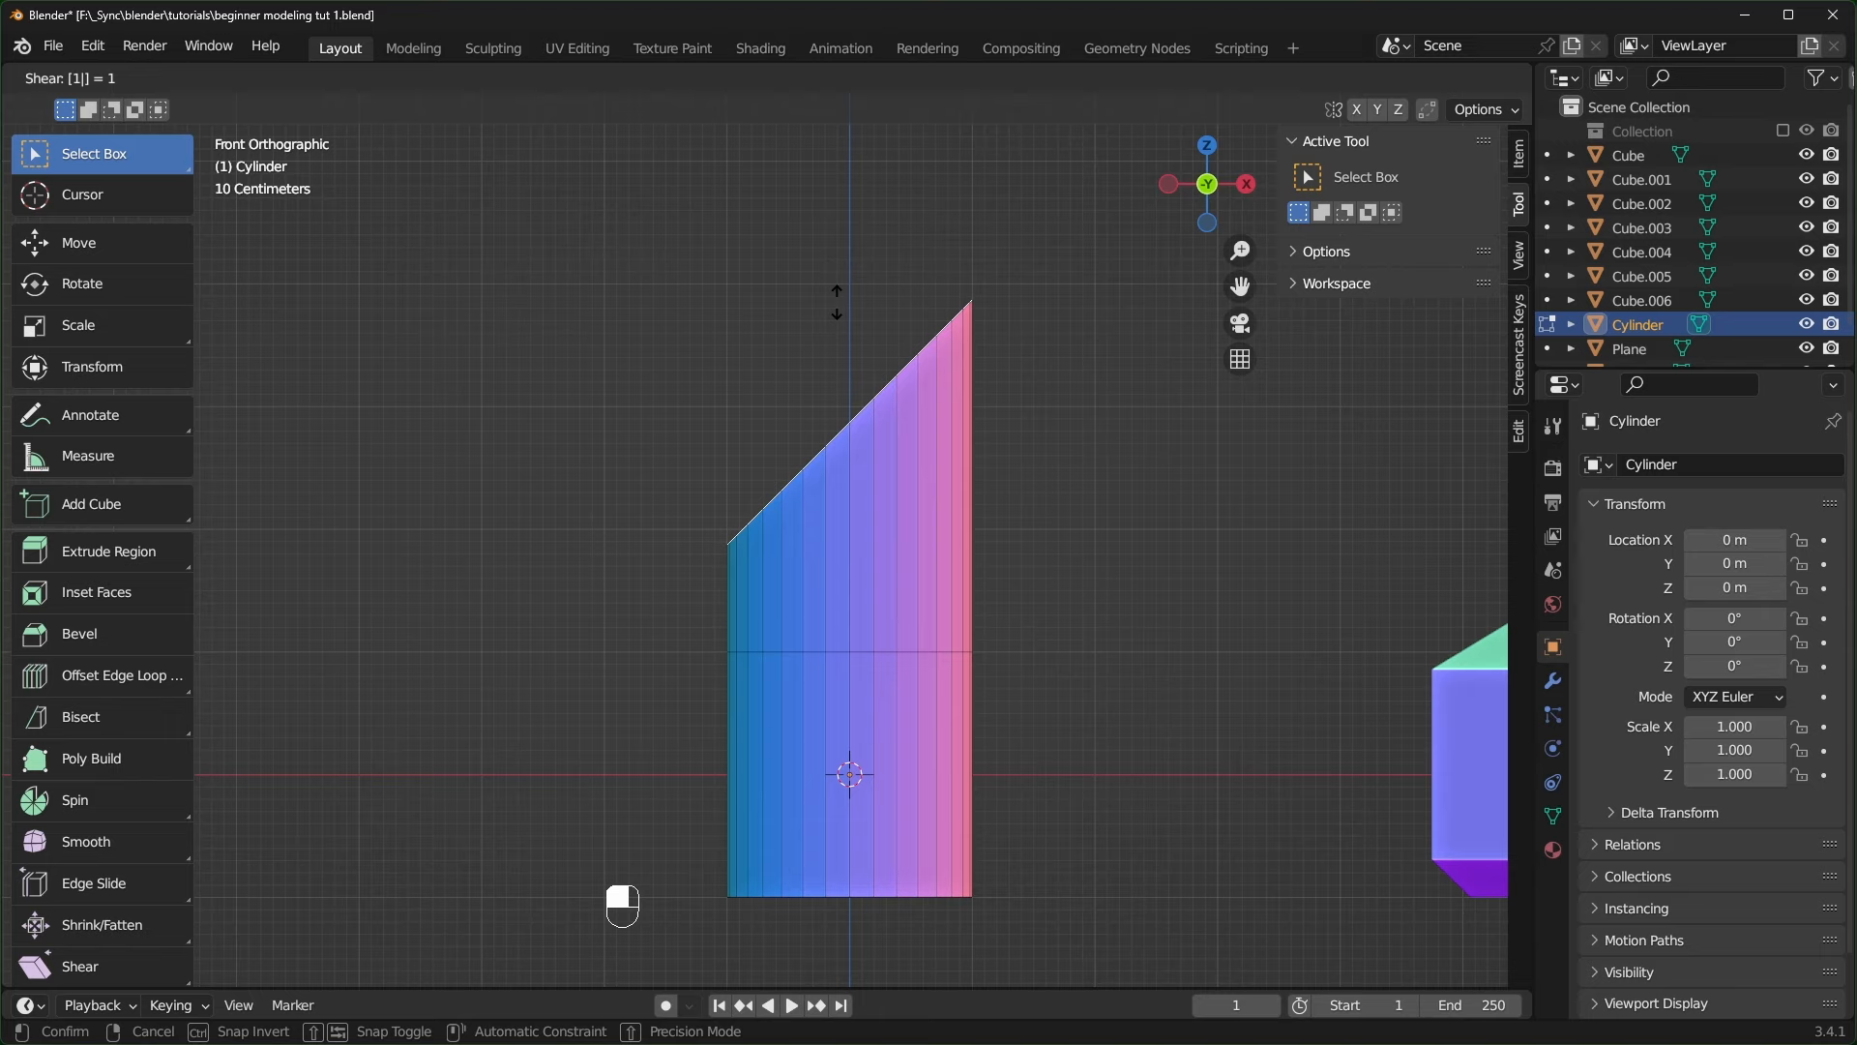
key("minus")
key("minus")
key("minus")
key("minus")
left_click(836, 301)
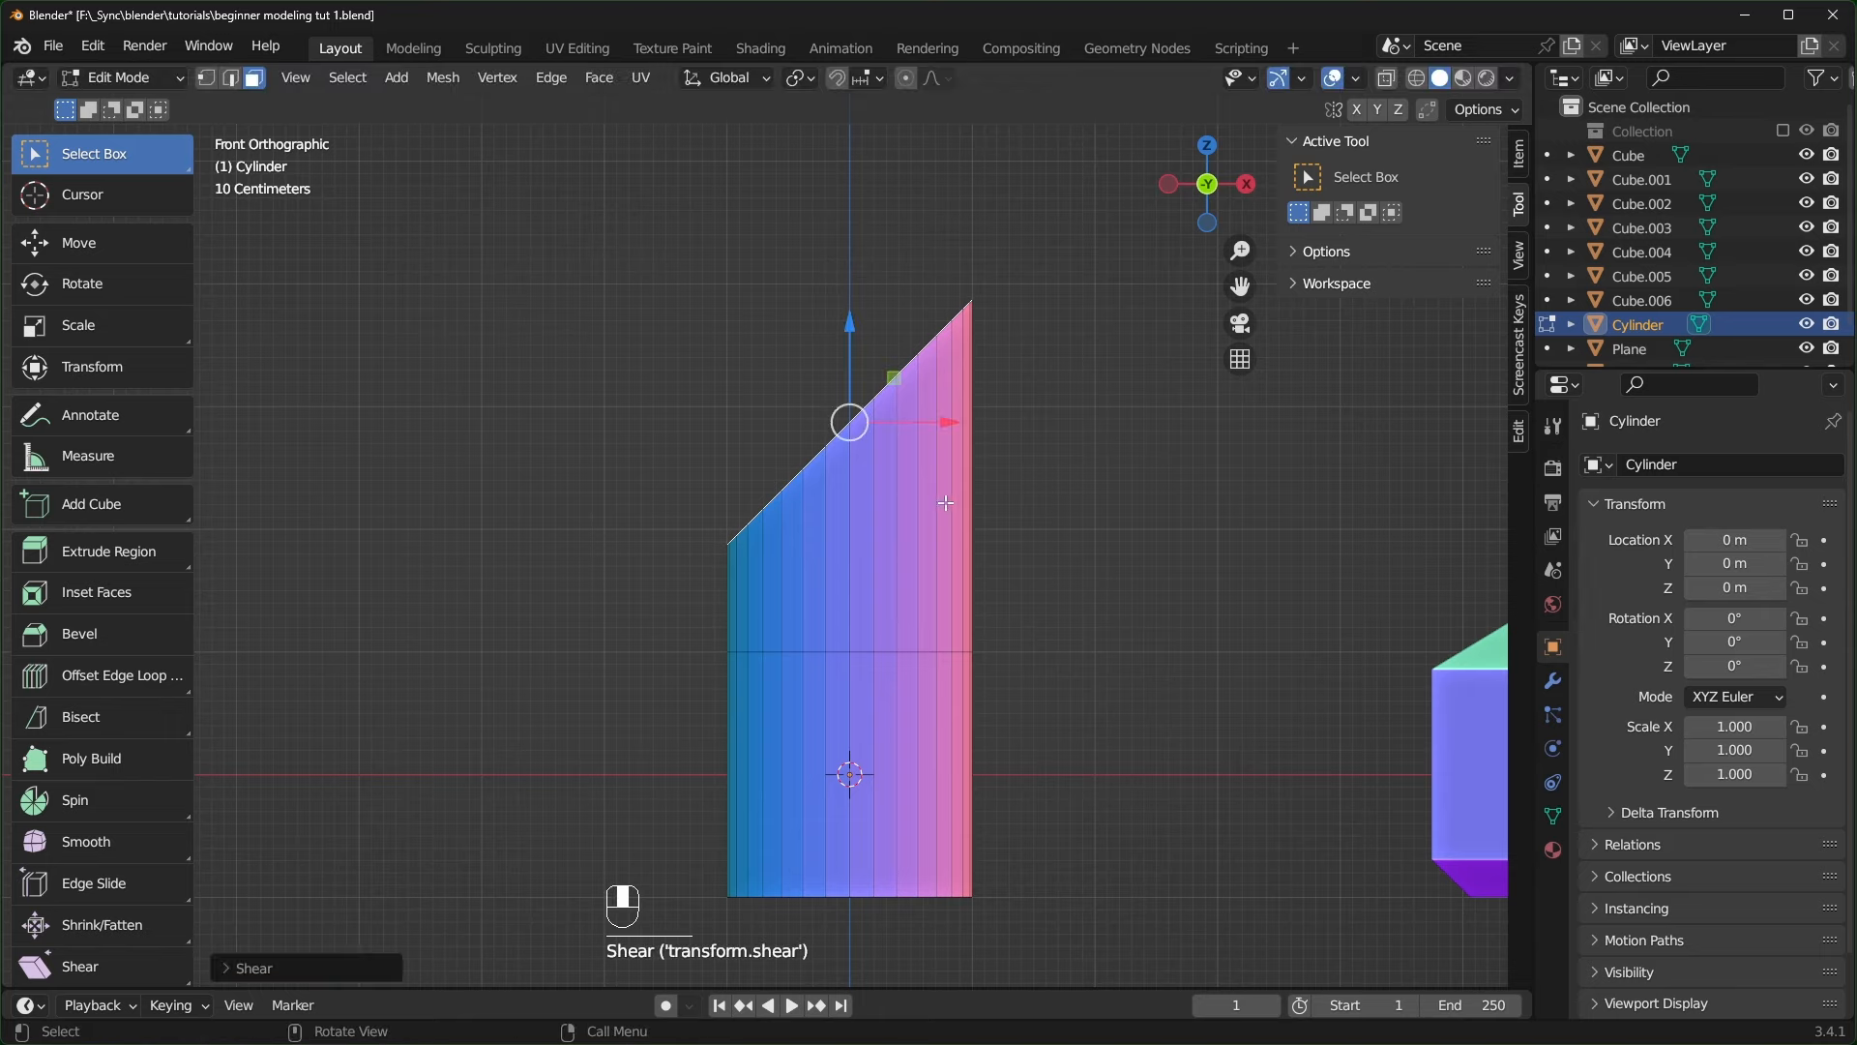
- Extrude the slanted top face along the global X axis in the negative direction to form a horizontal arm
key("e")
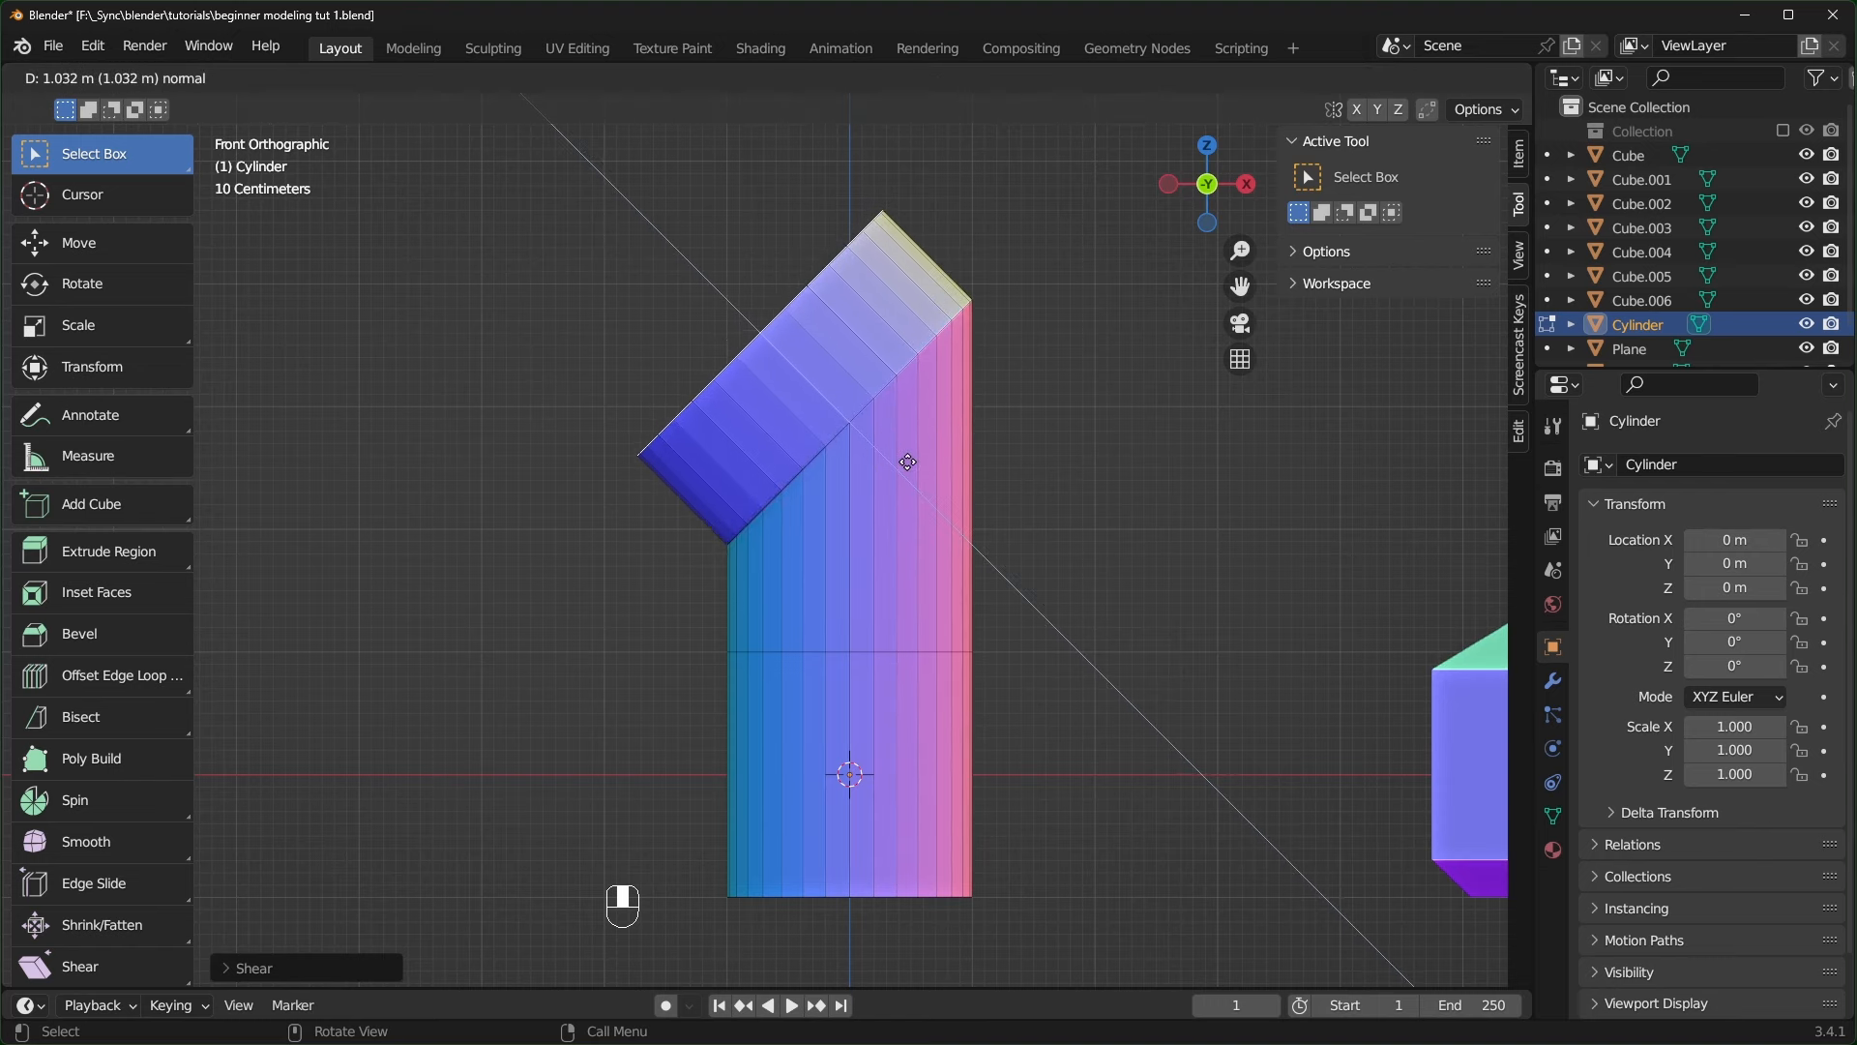
key("x")
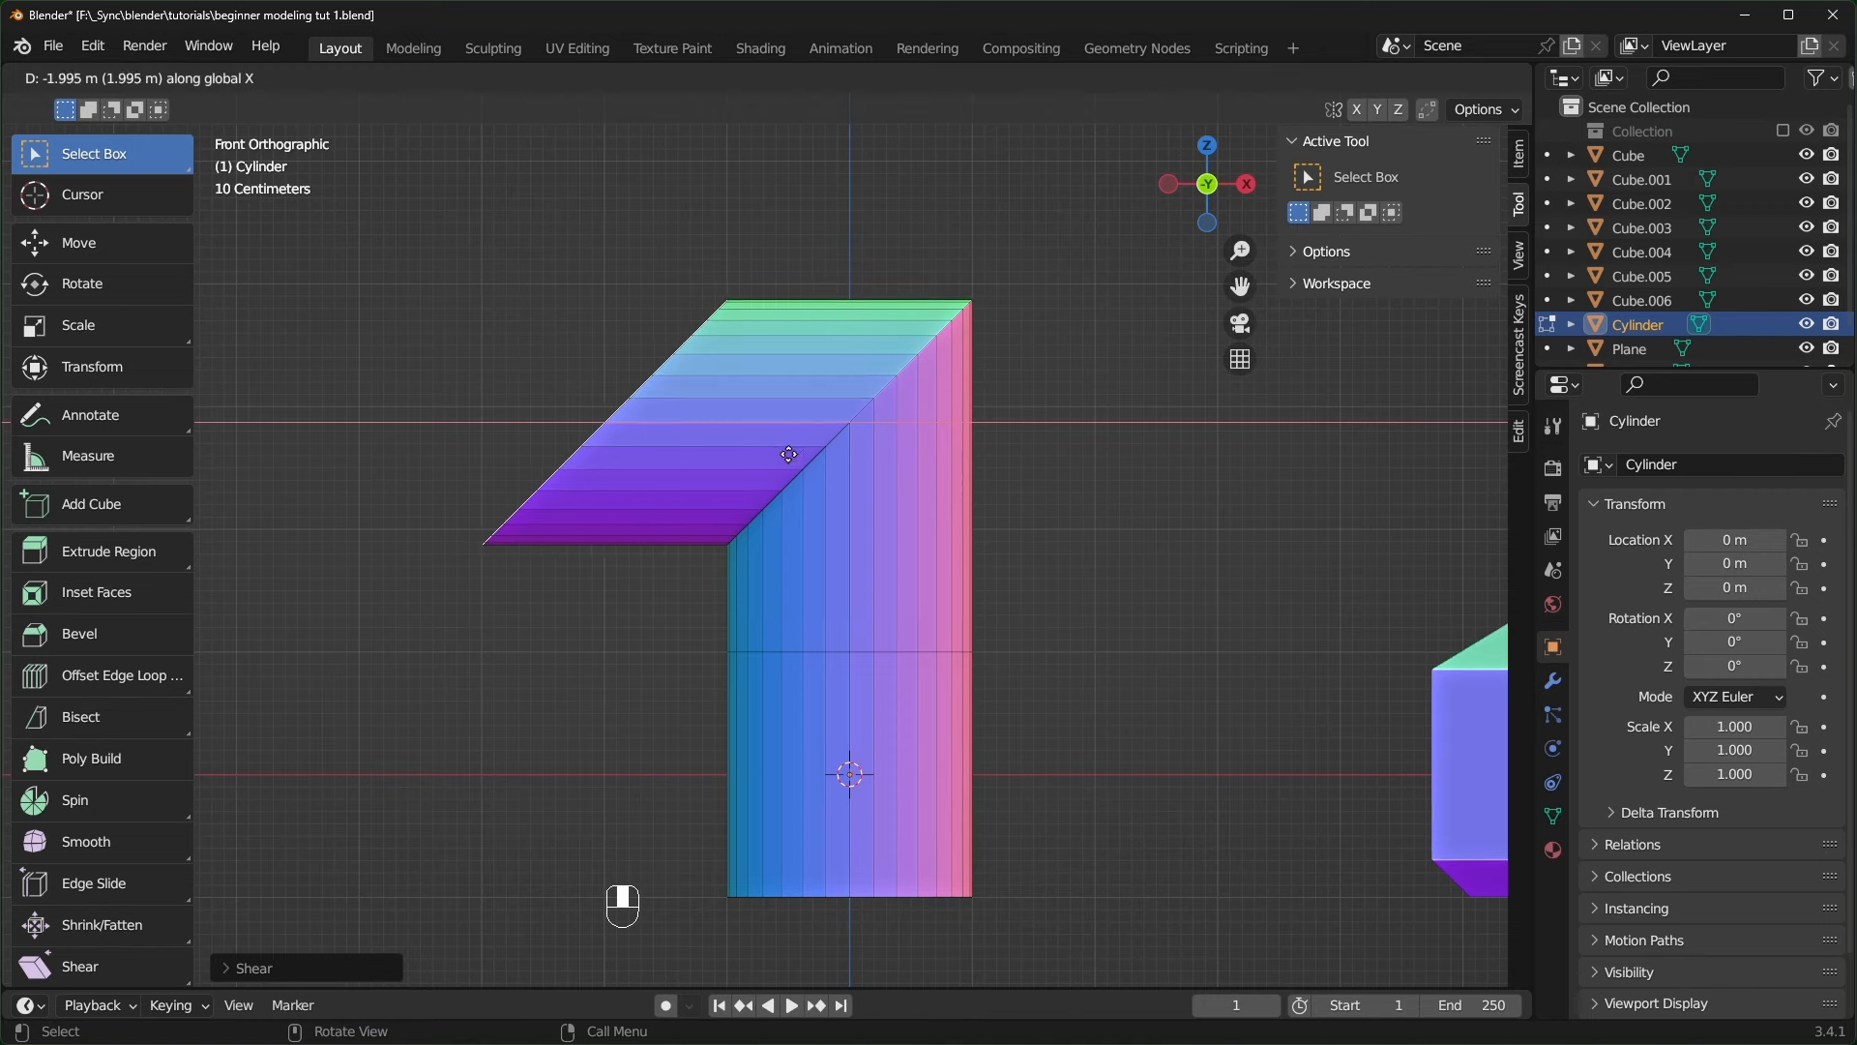
left_click(532, 376)
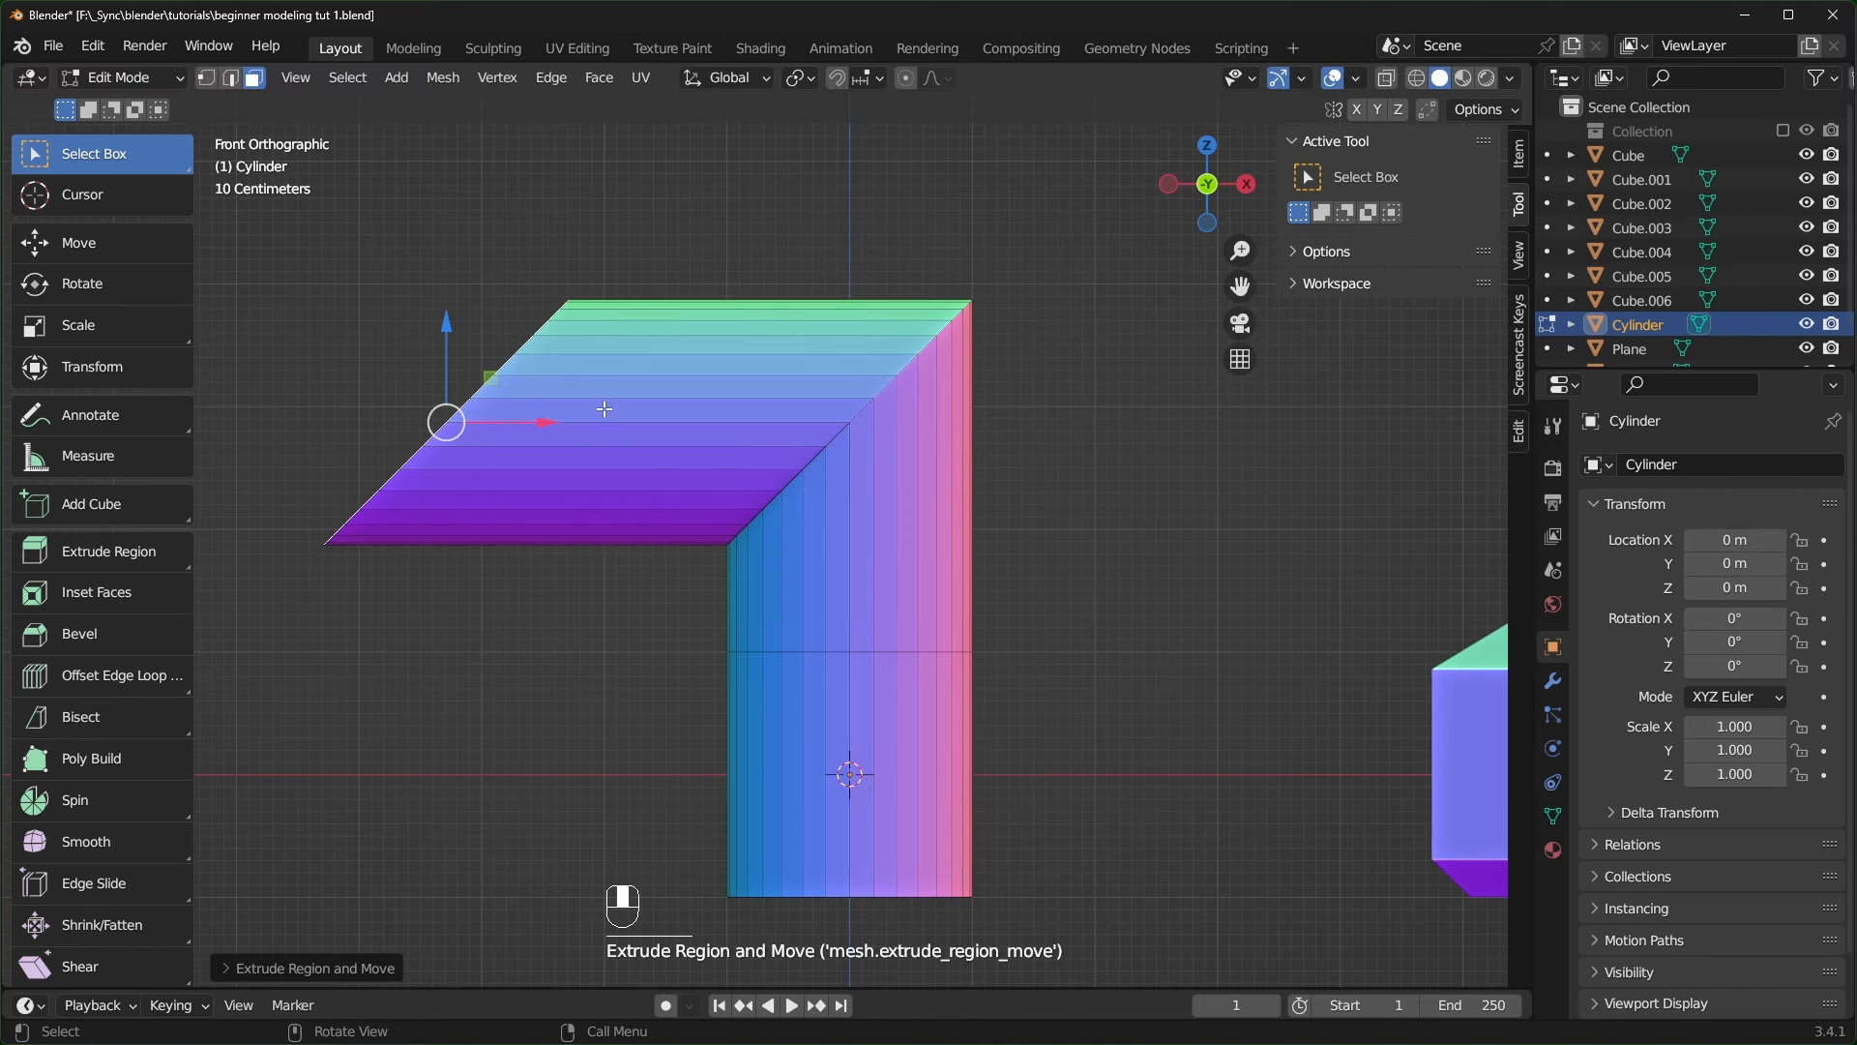
- Shear the arm's end face by 1 horizontally to make it vertical, and check the elbow in perspective
key("shift+ctrl+alt+s")
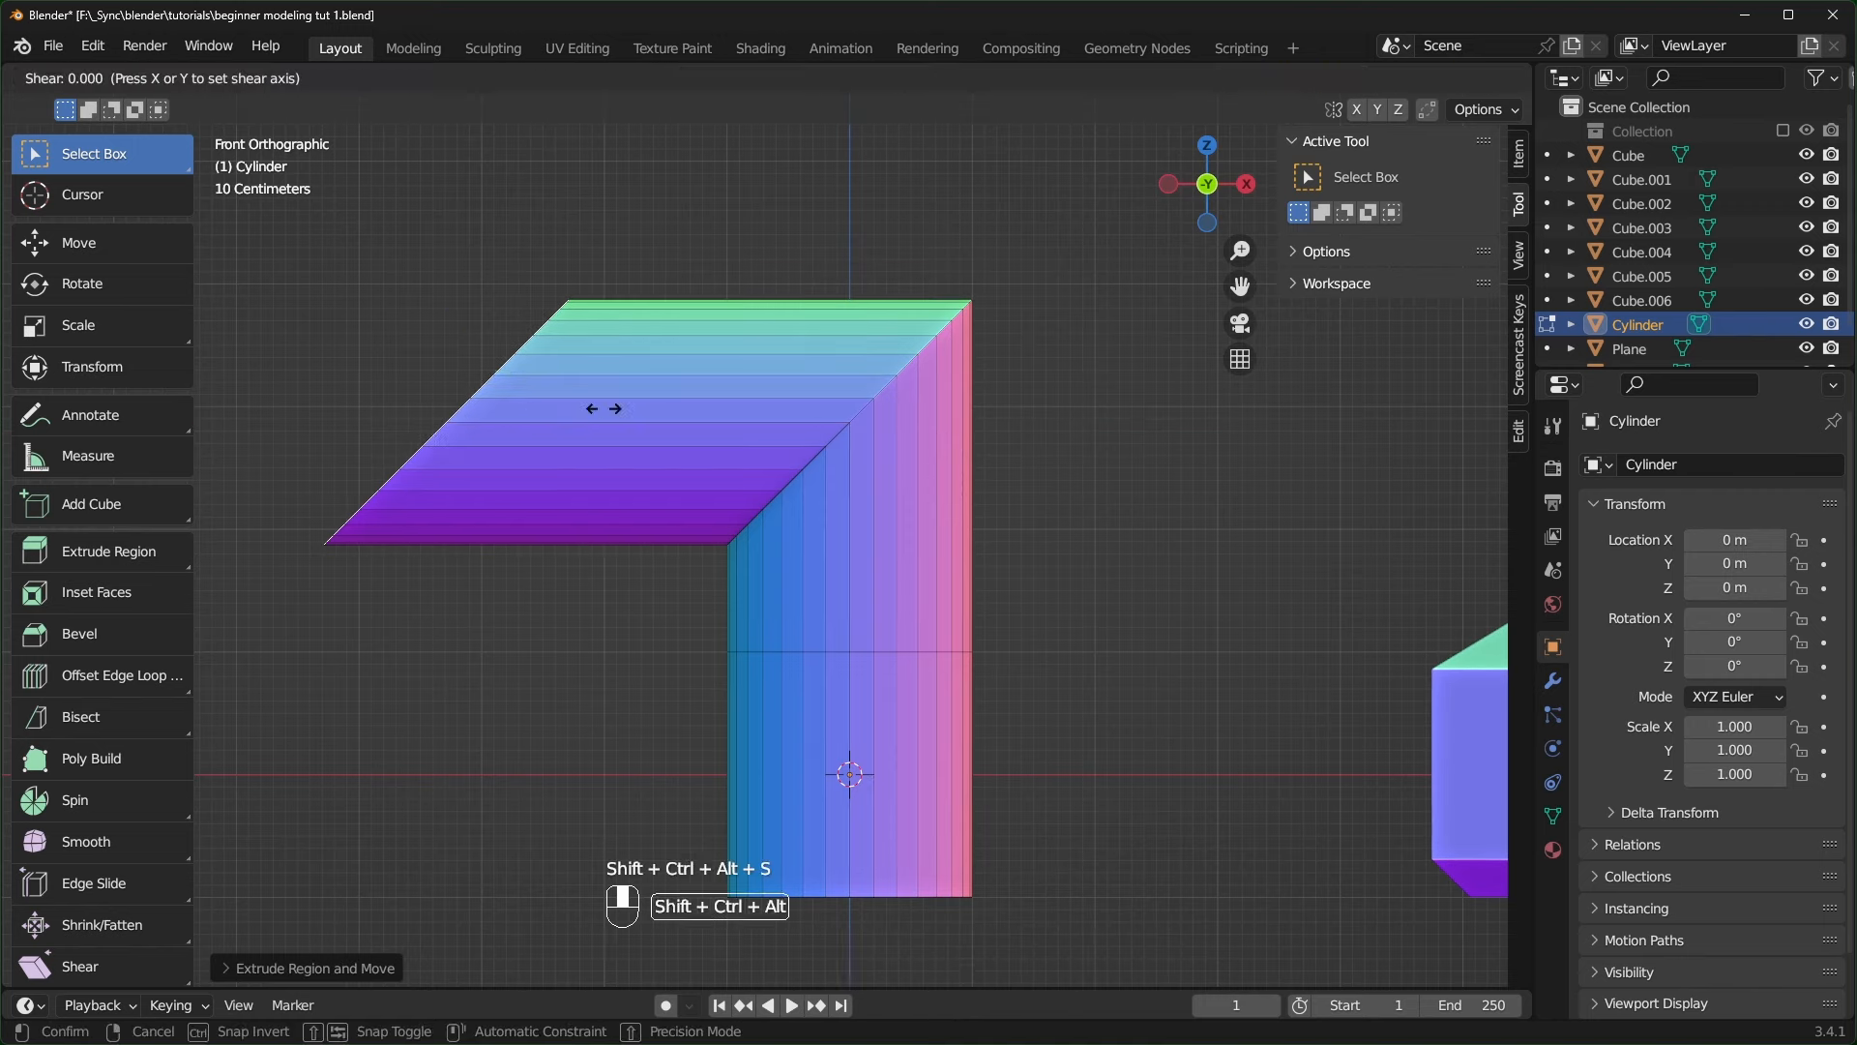
key("1")
left_click(604, 408)
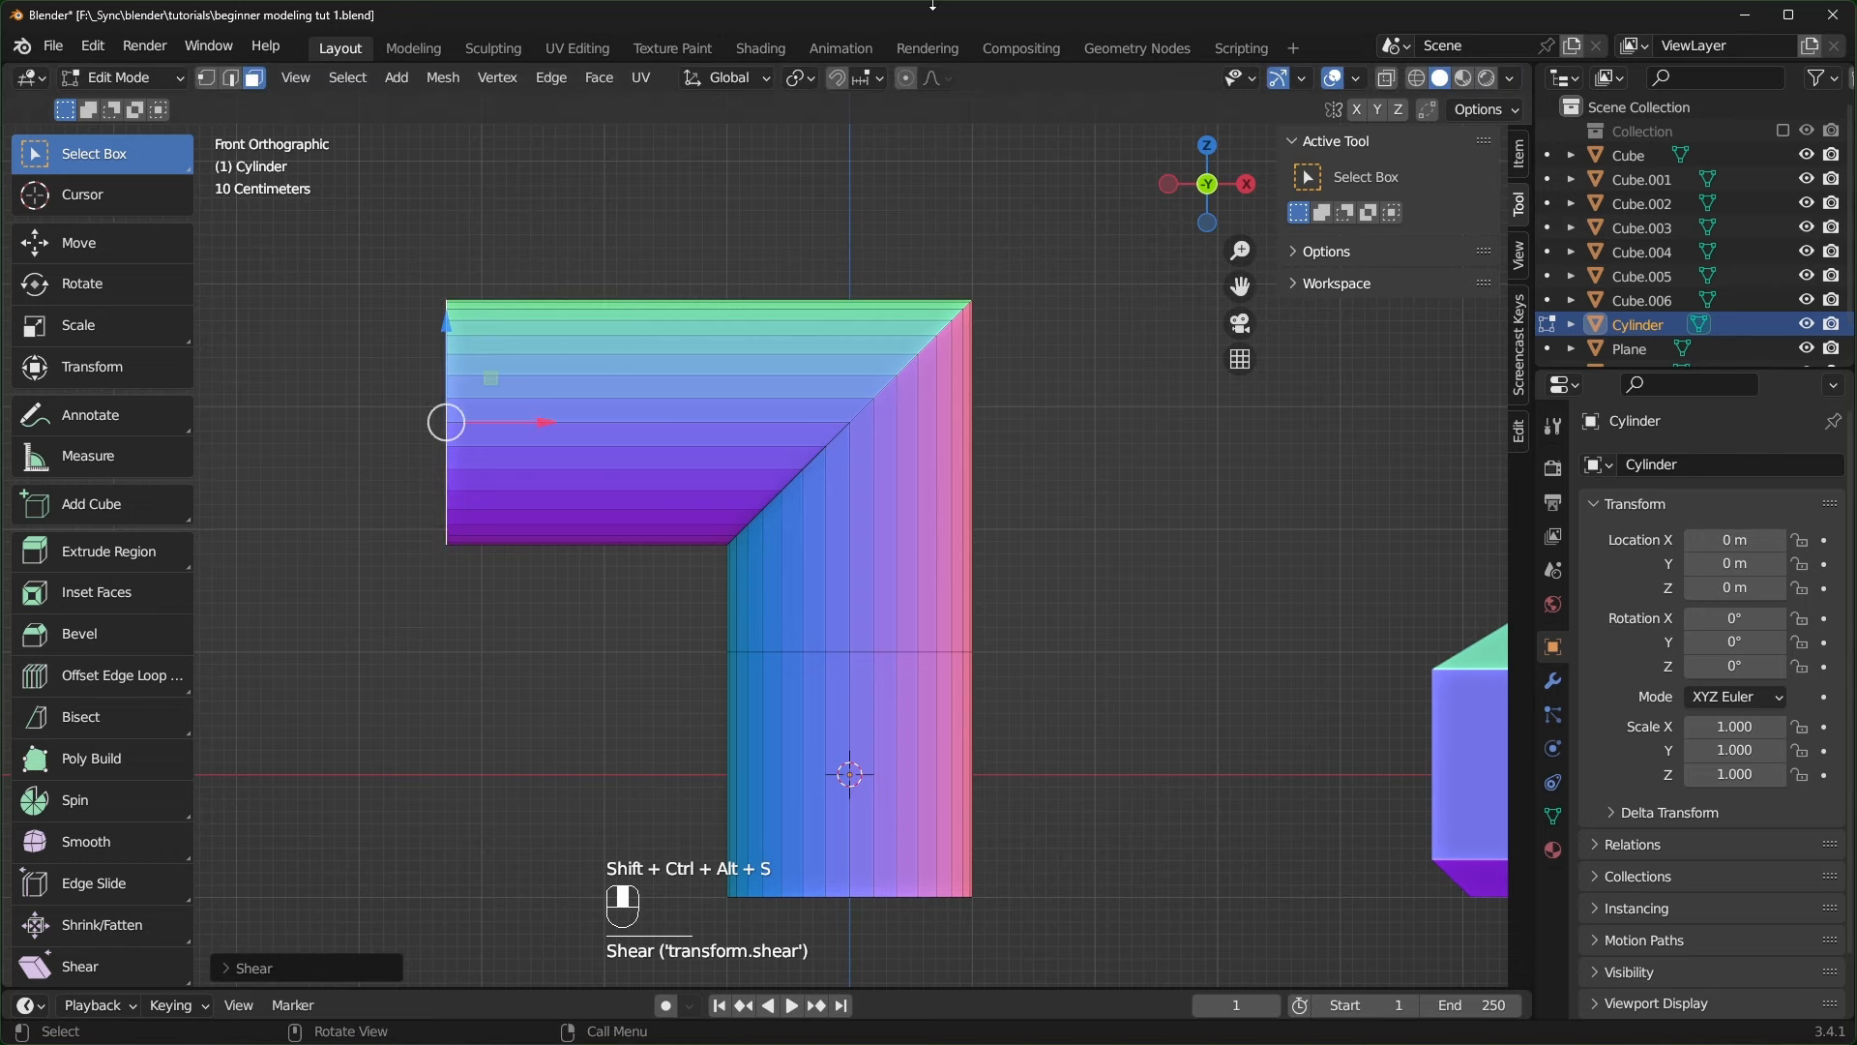
middle_click_drag(1022, 550, 945, 516)
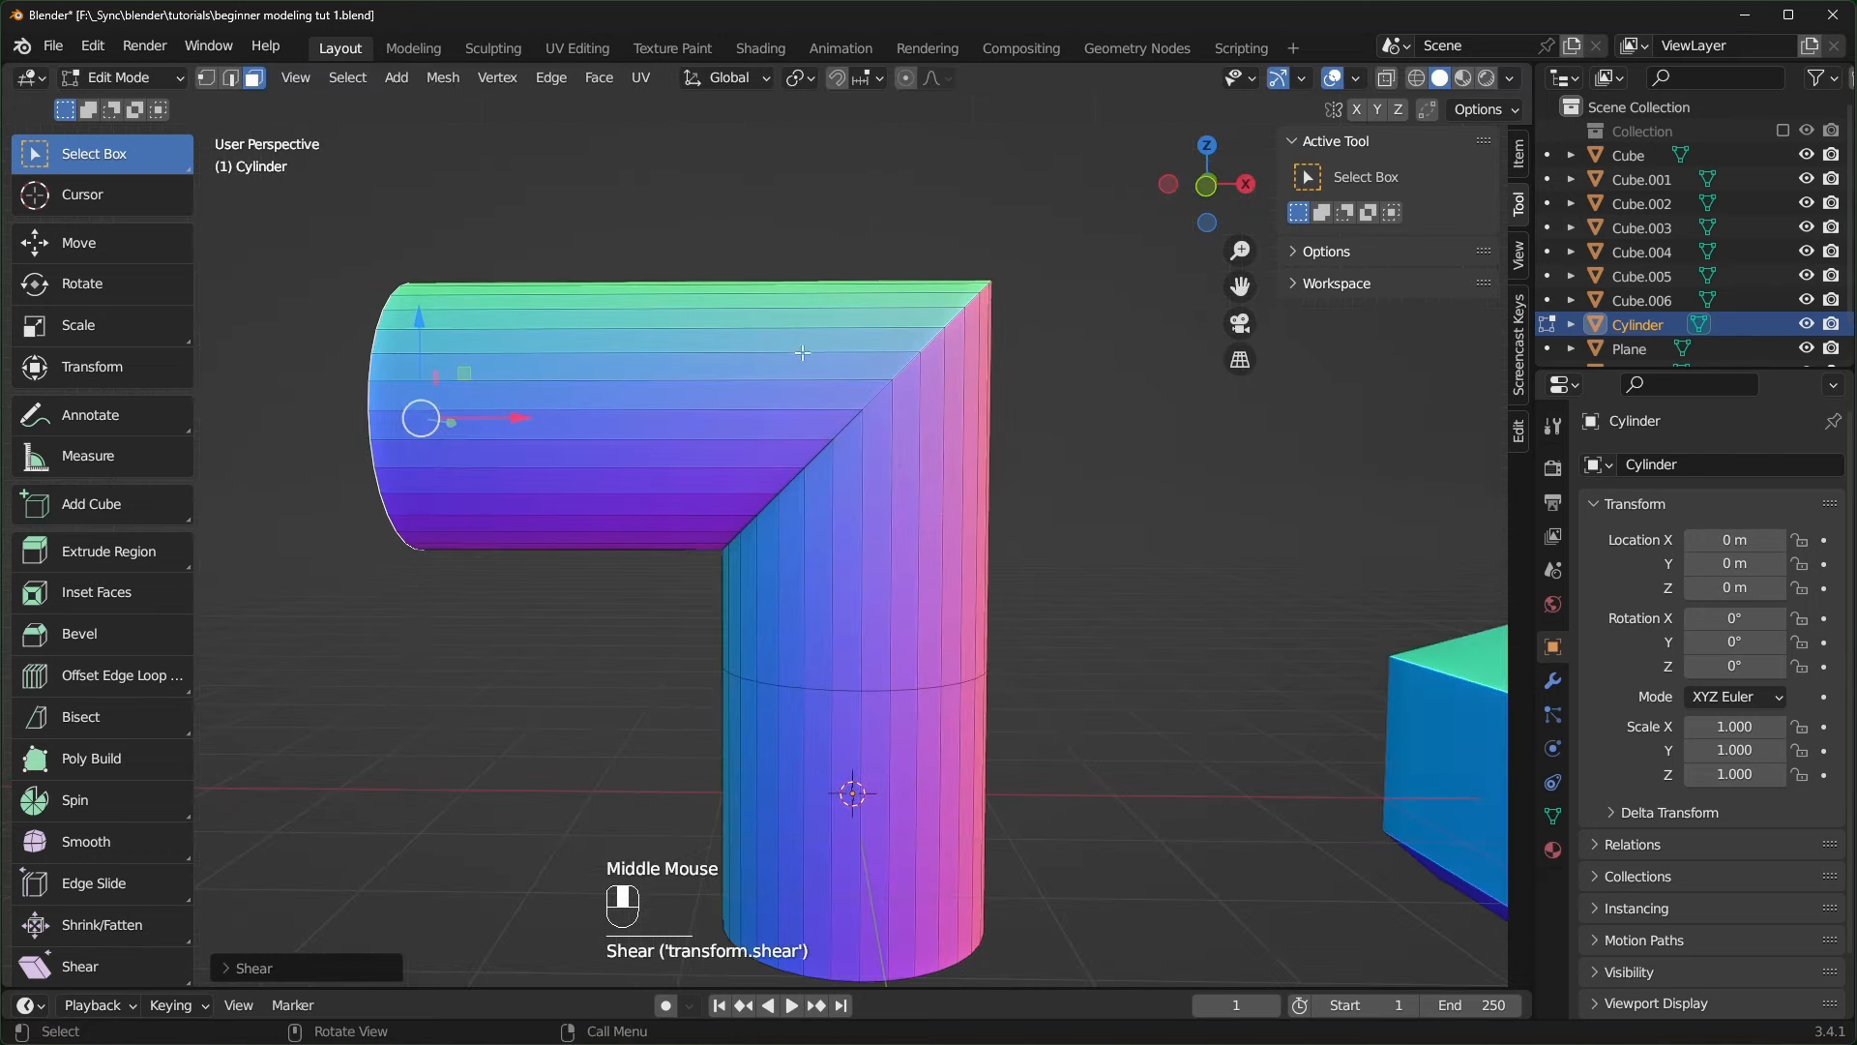
mouse_move(721, 453)
middle_mouse_down()
mouse_move(972, 484)
mouse_move(748, 477)
middle_mouse_up()
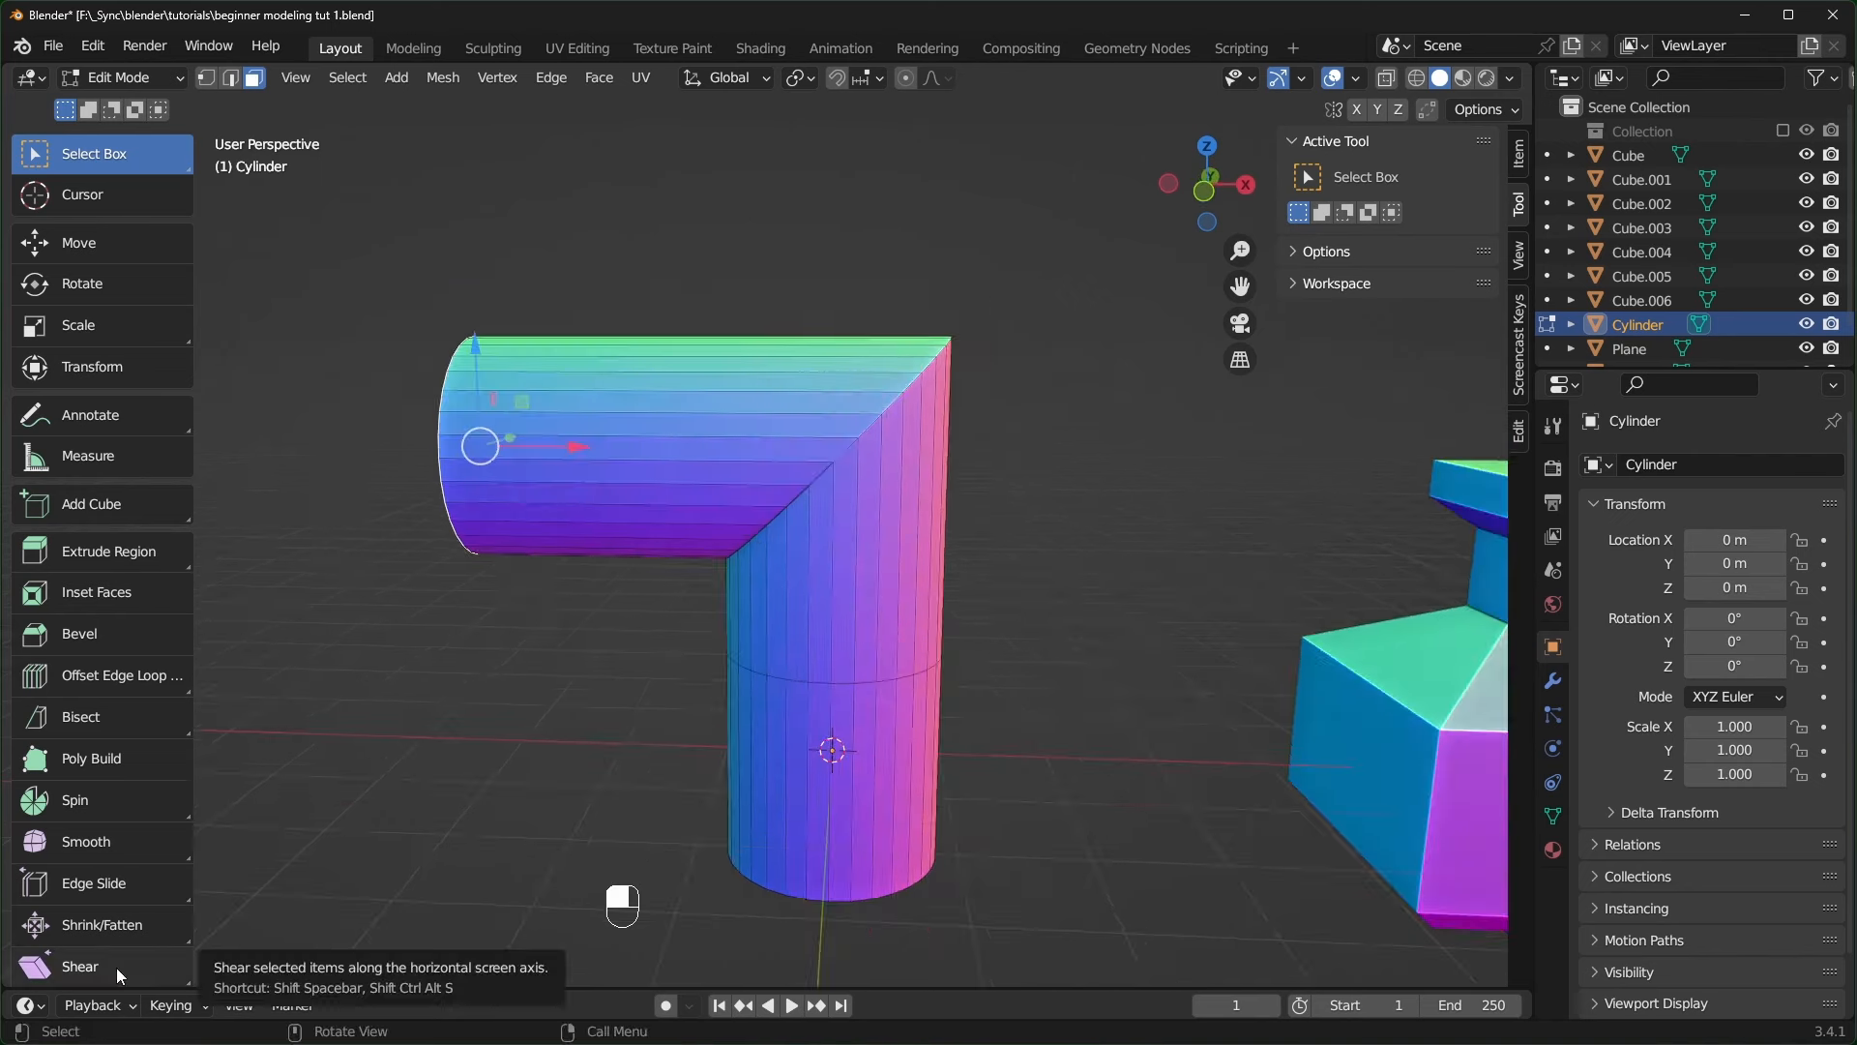
- Switch from the Shear tool to the To Sphere tool in the same tool group
left_click(116, 967)
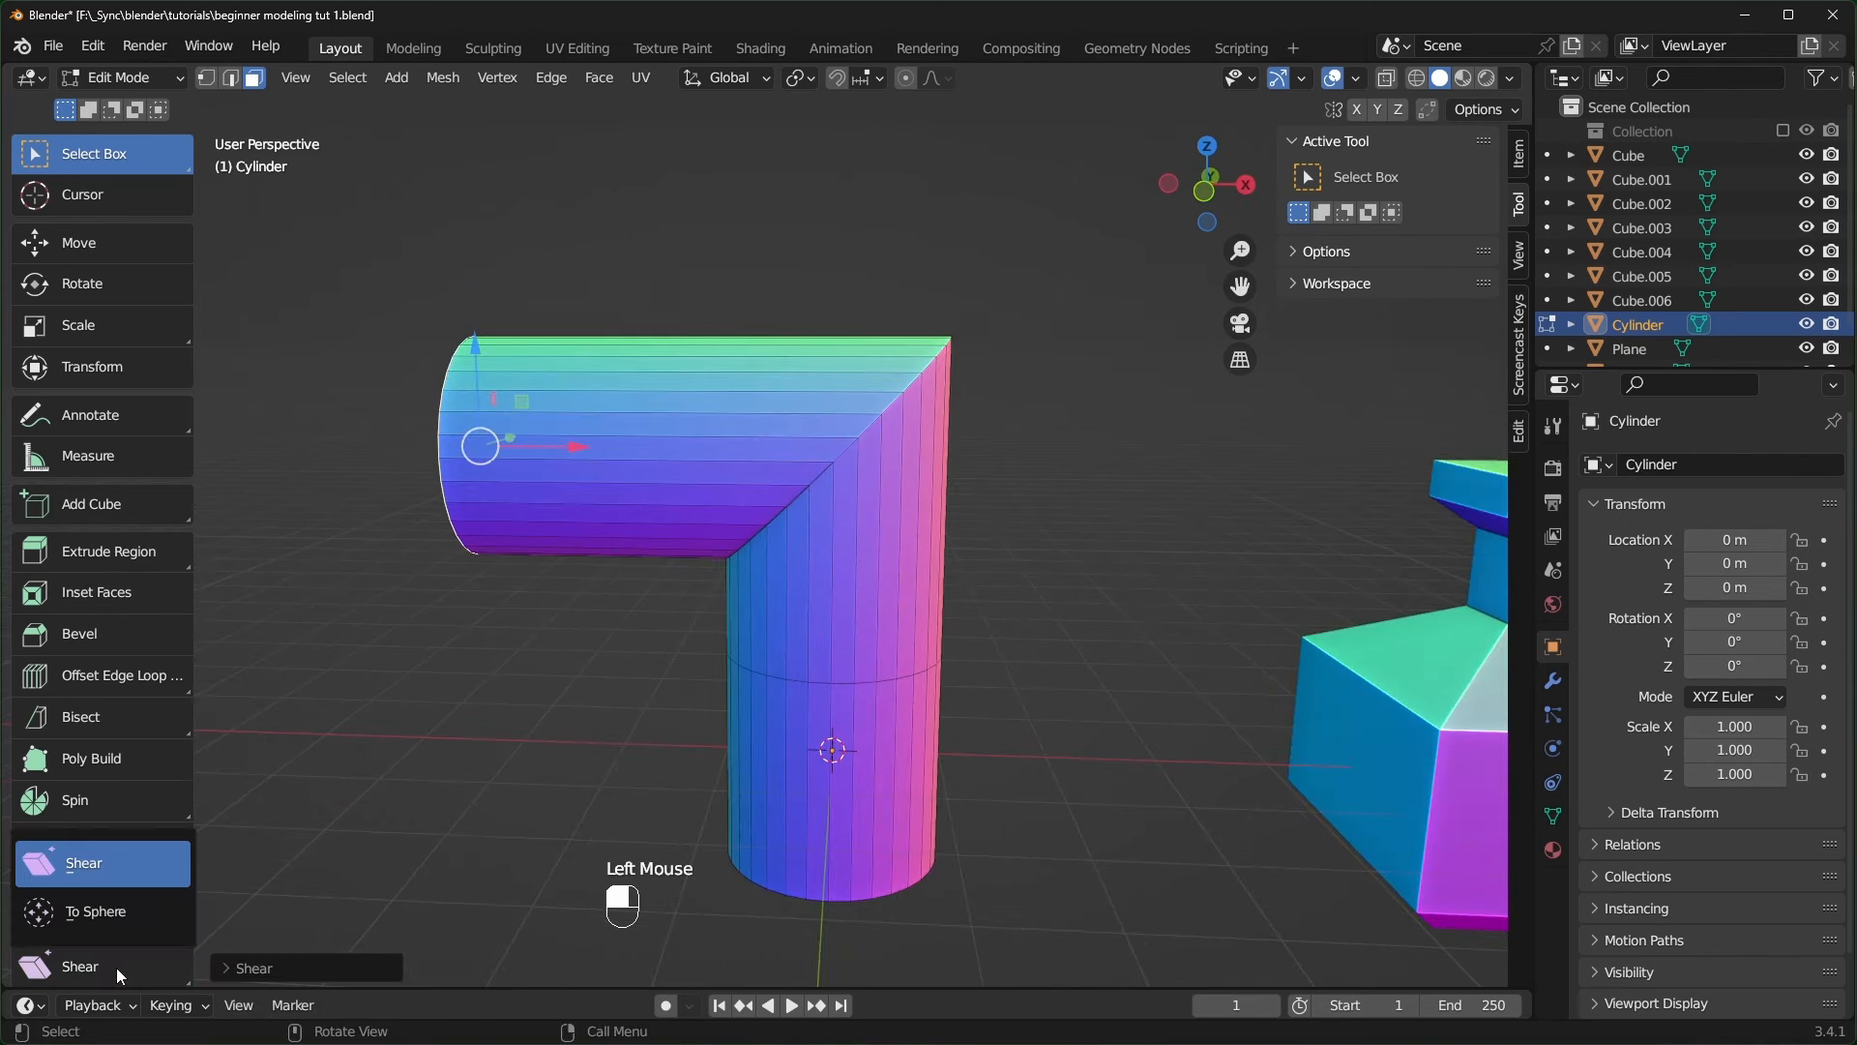
left_click(132, 909)
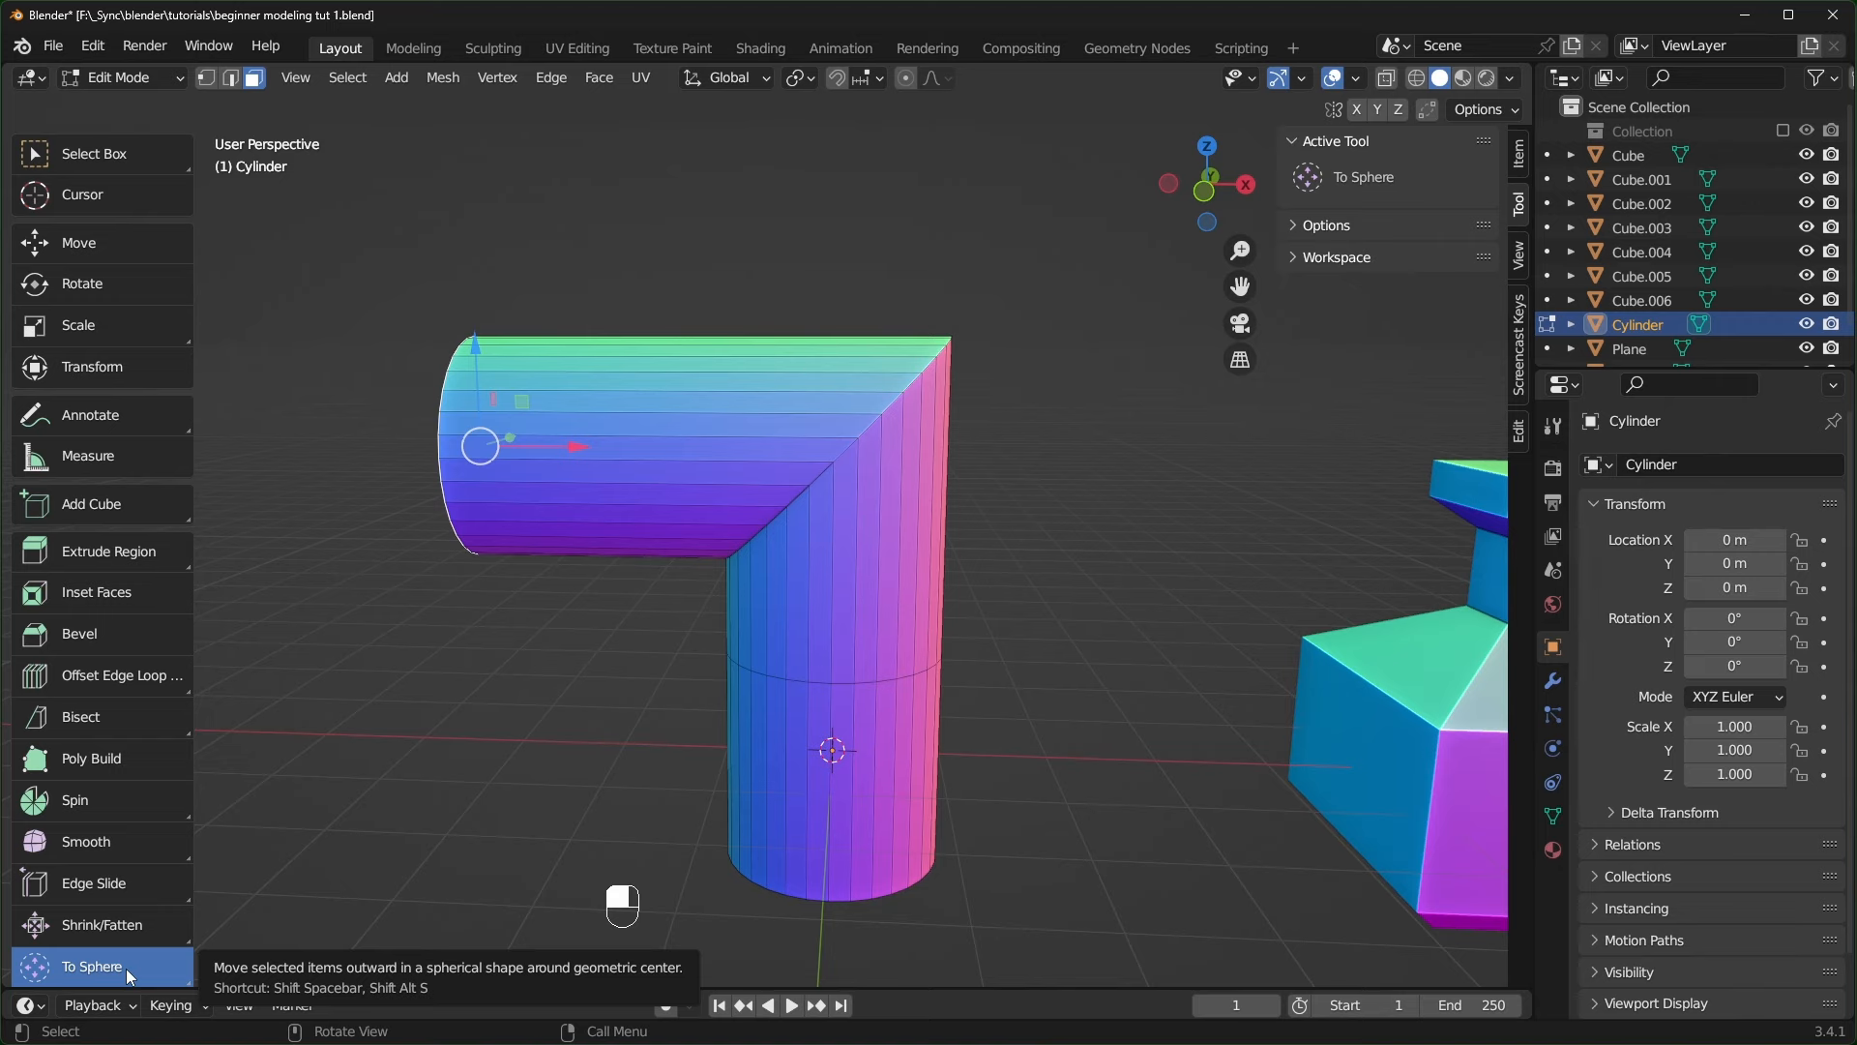
scroll(657, 706, "down", 2)
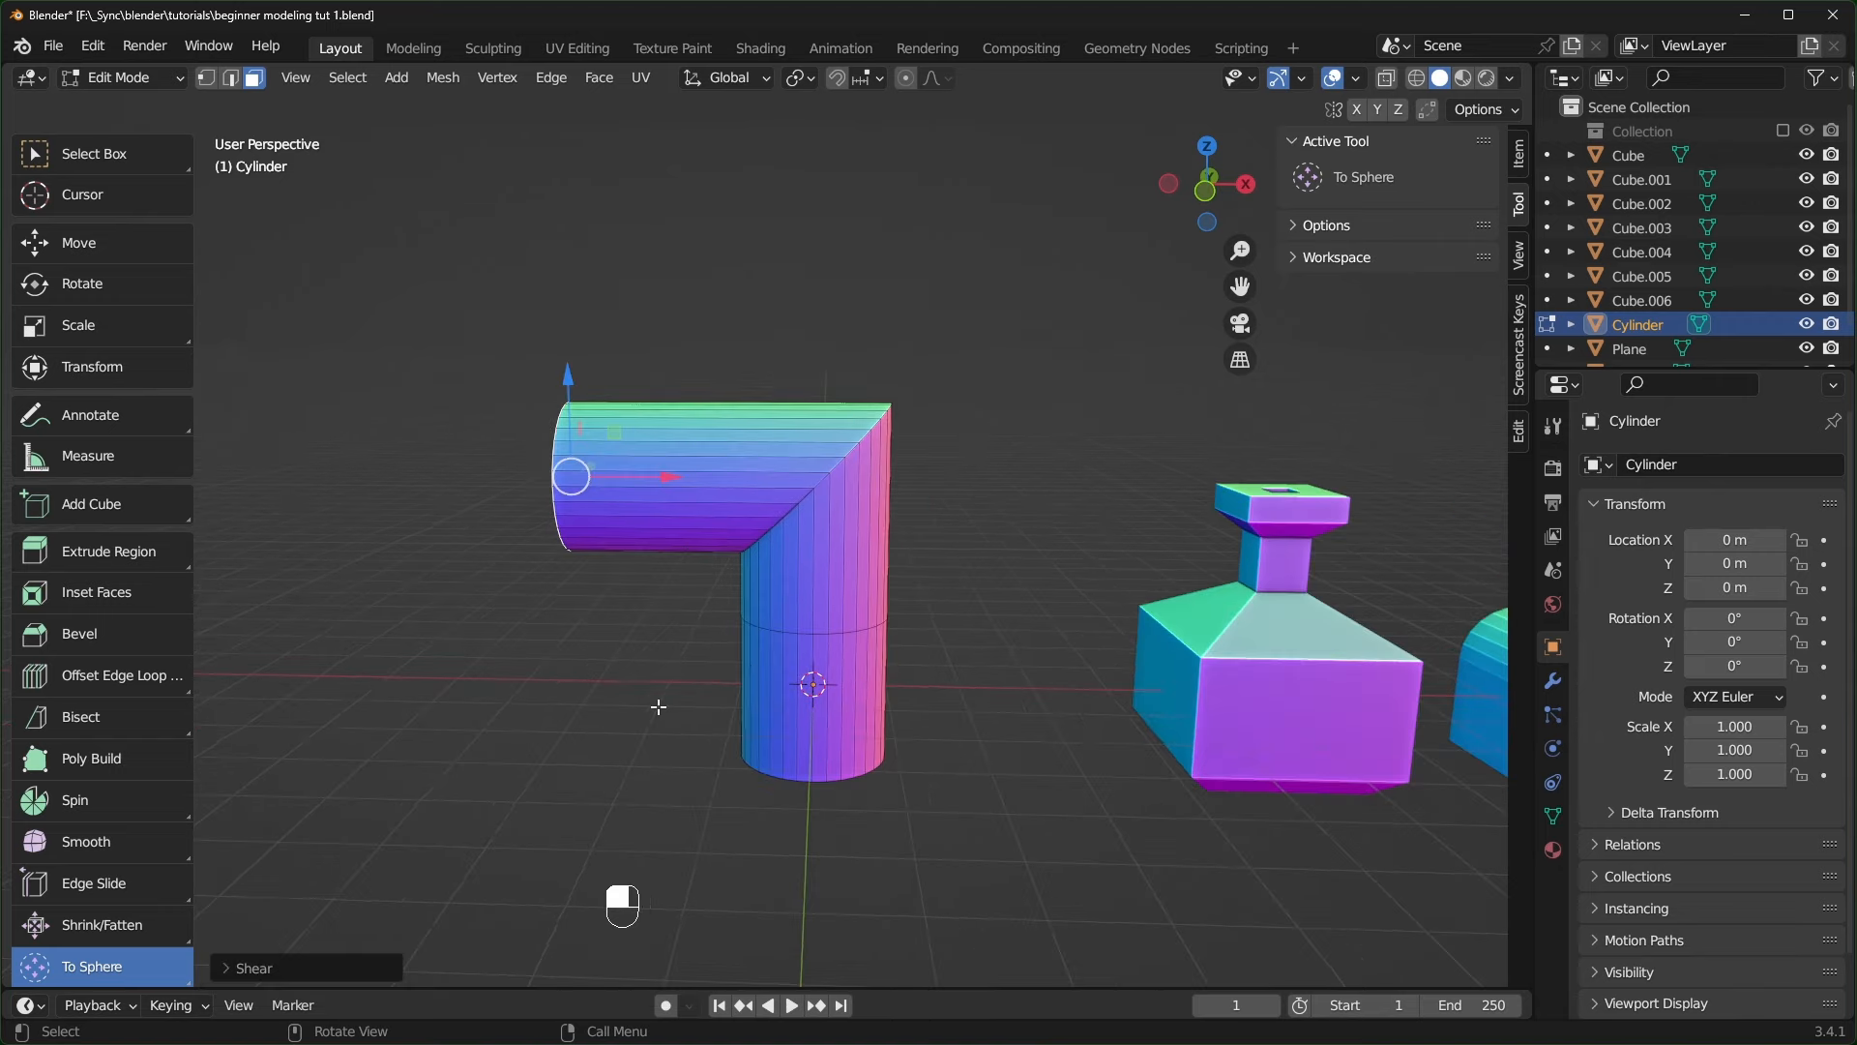
- Leave Edit Mode and move the elbow-shaped cylinder along the X axis to about 61.1 m
key("Tab")
middle_click_drag(729, 712, 590, 650, "shift")
scroll(708, 692, "down", 2)
scroll(696, 706, "down", 2)
left_click_drag(588, 644, 1446, 650)
- Add a new cube mesh at the world origin and enter Edit Mode on it
scroll(1446, 650, "up", 2)
scroll(977, 885, "up", 2)
middle_click_drag(1446, 650, 733, 692, "shift")
scroll(773, 711, "up", 2)
key("shift+a")
mouse_move(697, 548)
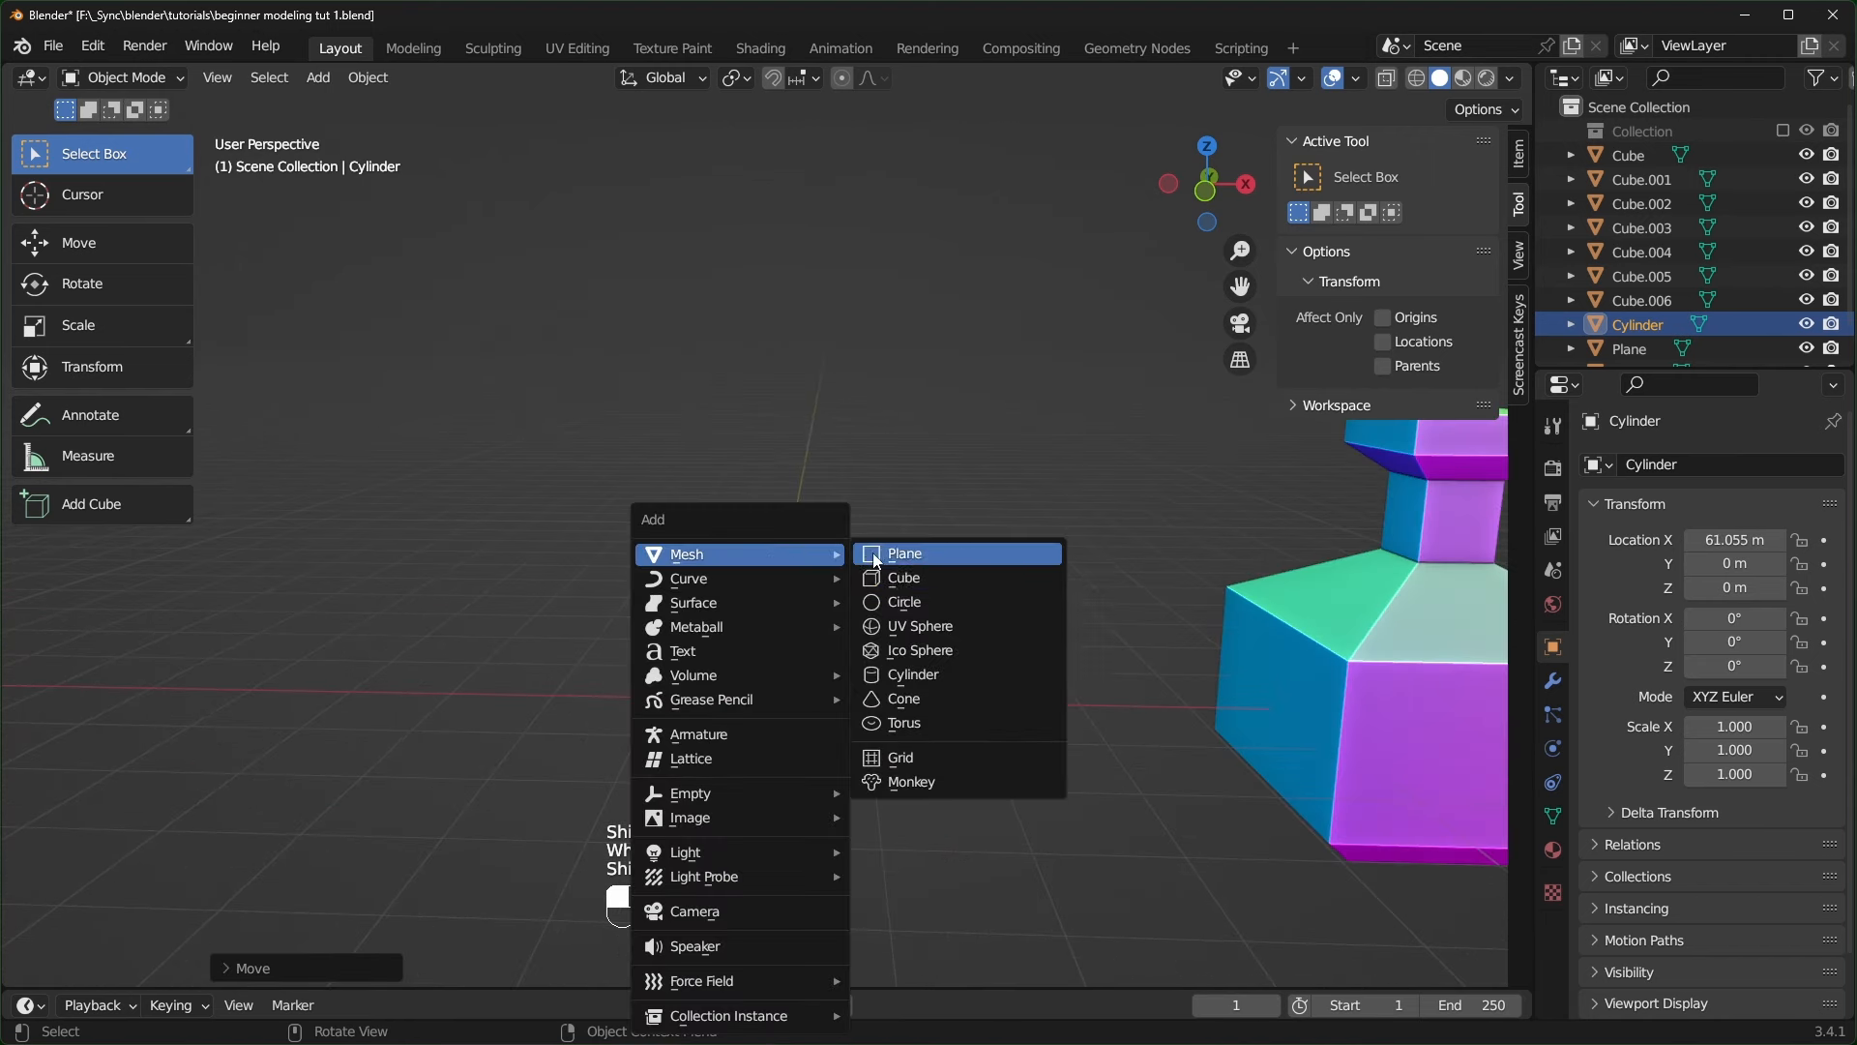
left_click(928, 569)
key("Tab")
- Select the whole cube, subdivide it with an increased number of cuts and leave Edit Mode
scroll(898, 780, "up", 1)
middle_click_drag(764, 784, 755, 678, "shift")
key("a")
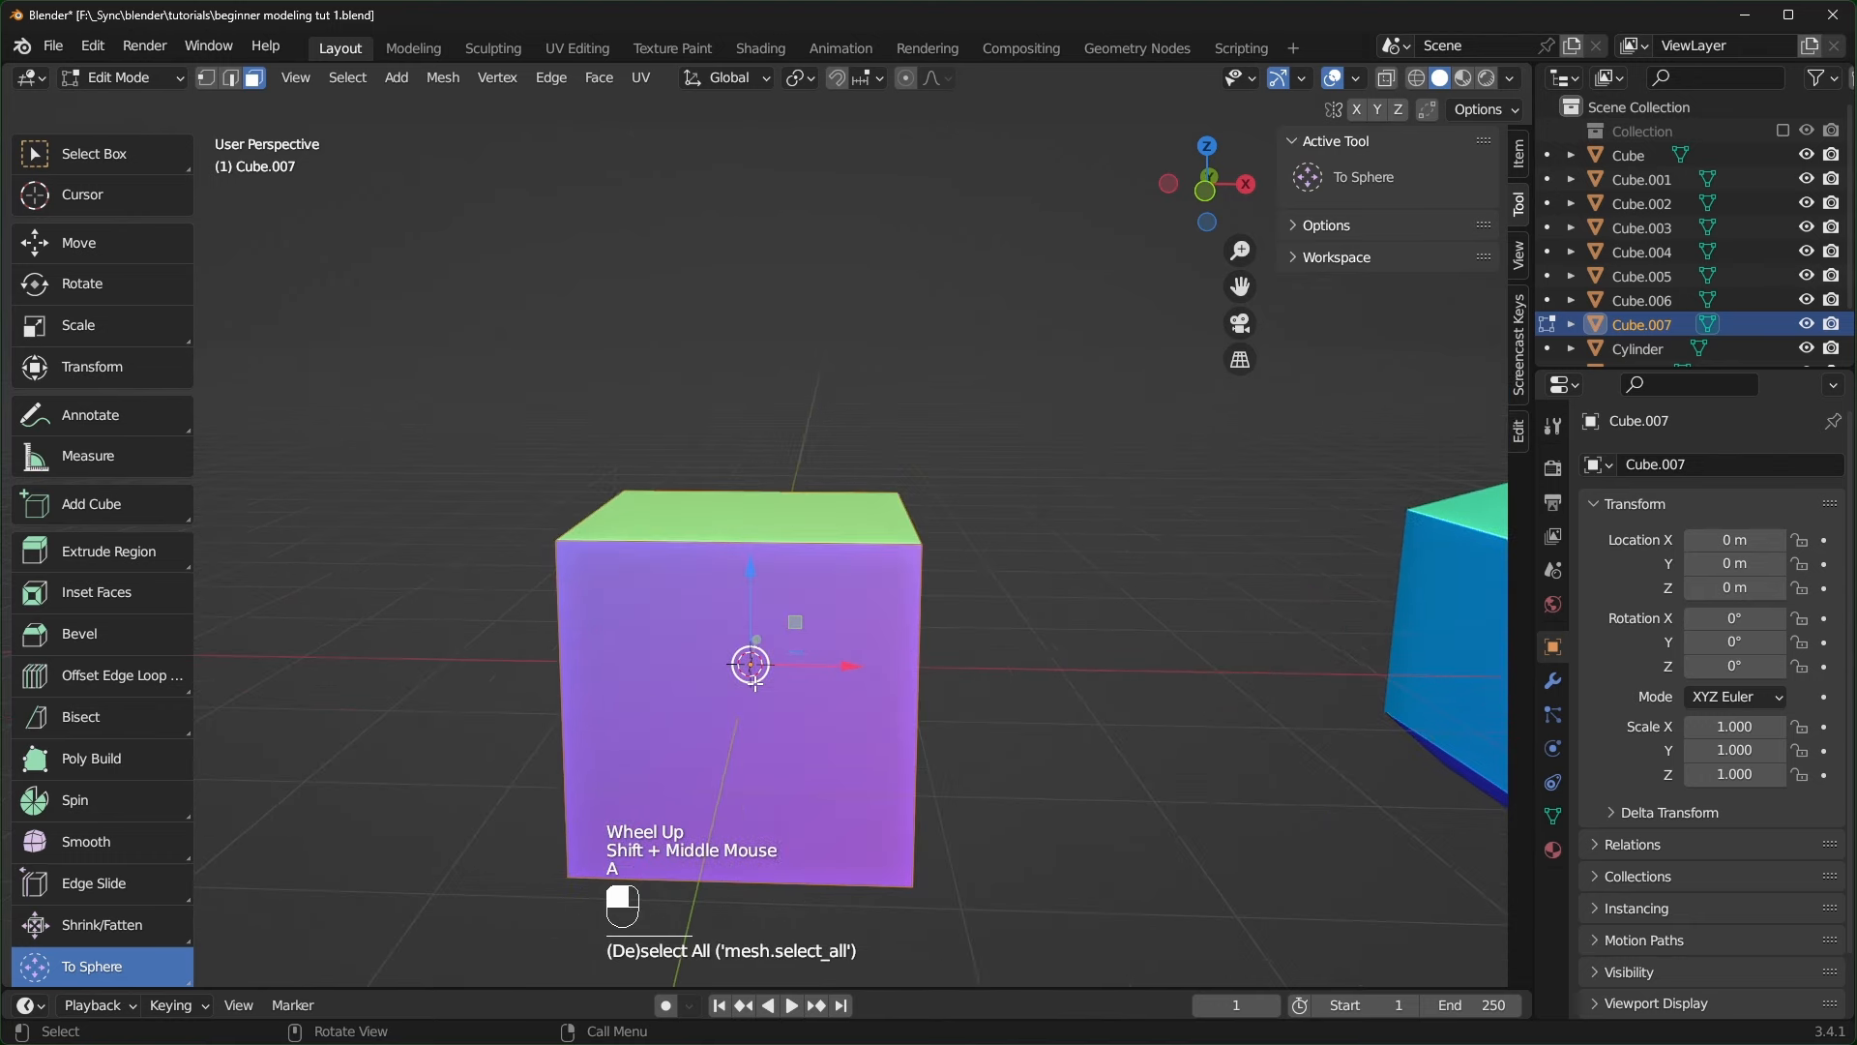
right_click(754, 620)
left_click(737, 578)
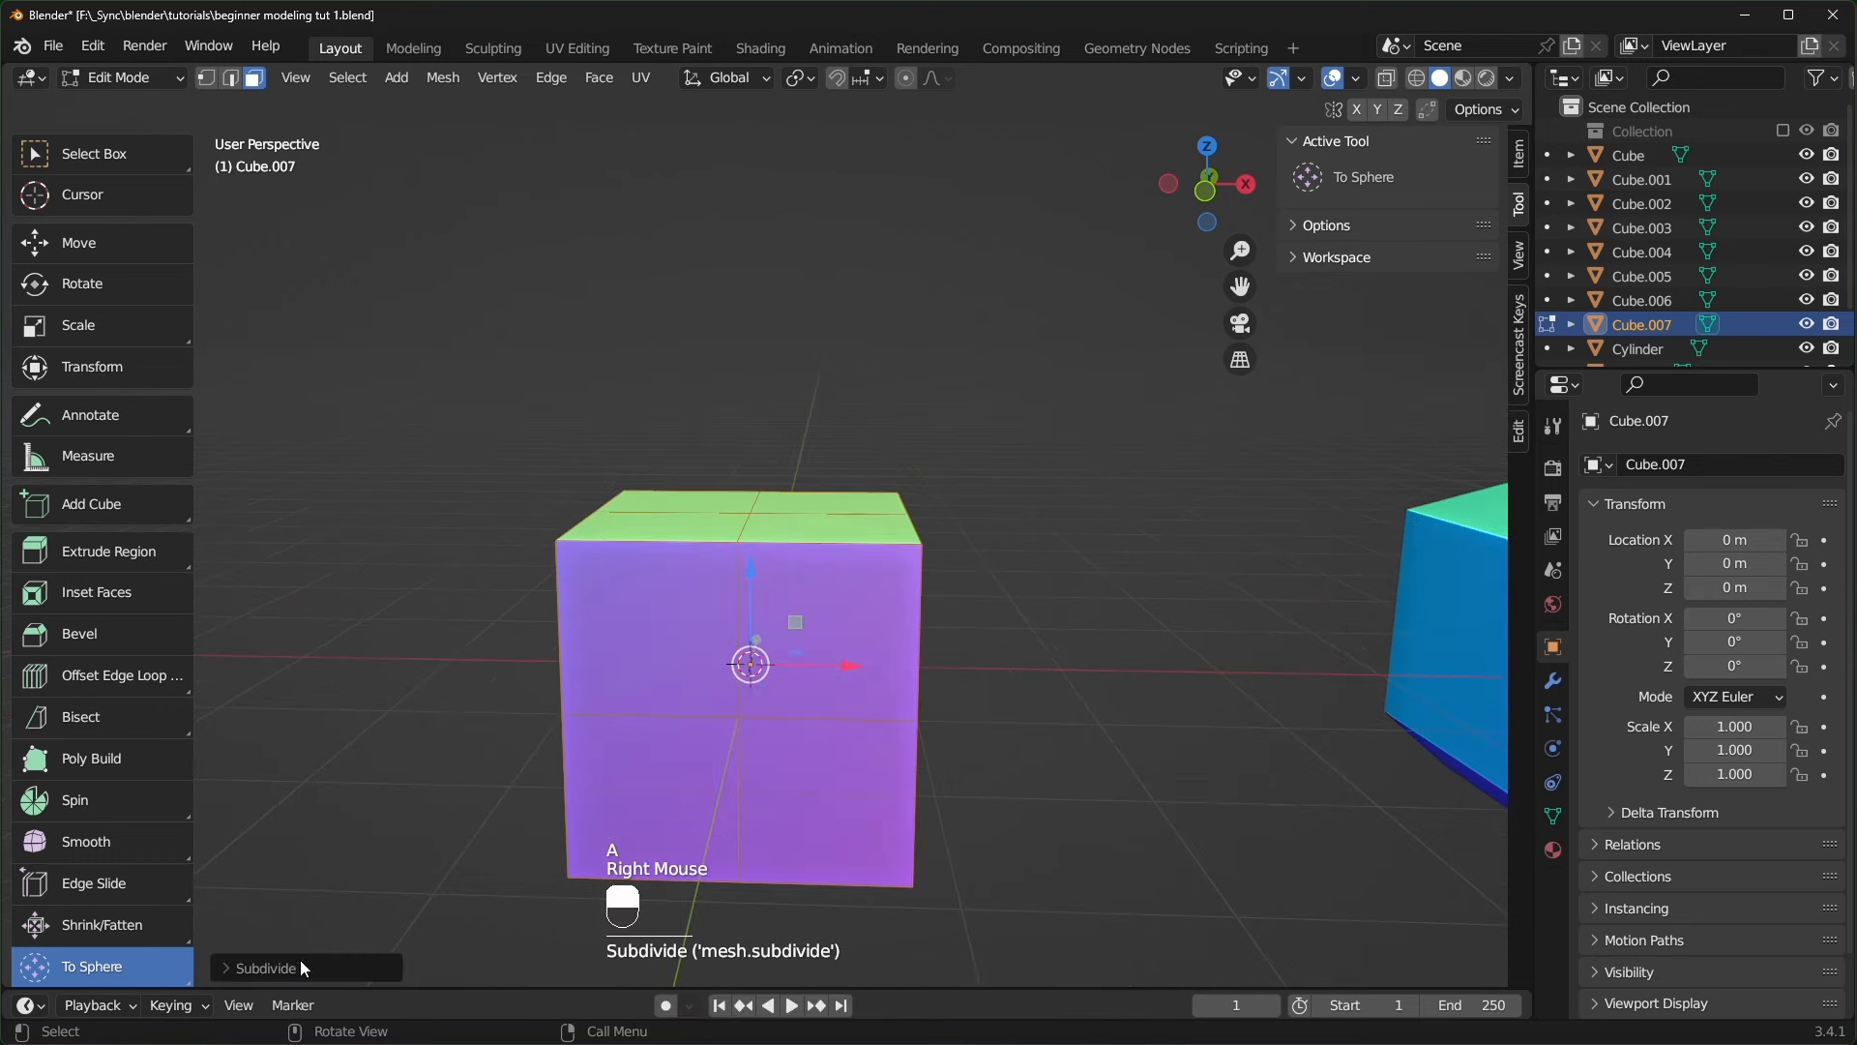
left_click(236, 968)
left_click_drag(462, 804, 605, 804)
key("Tab")
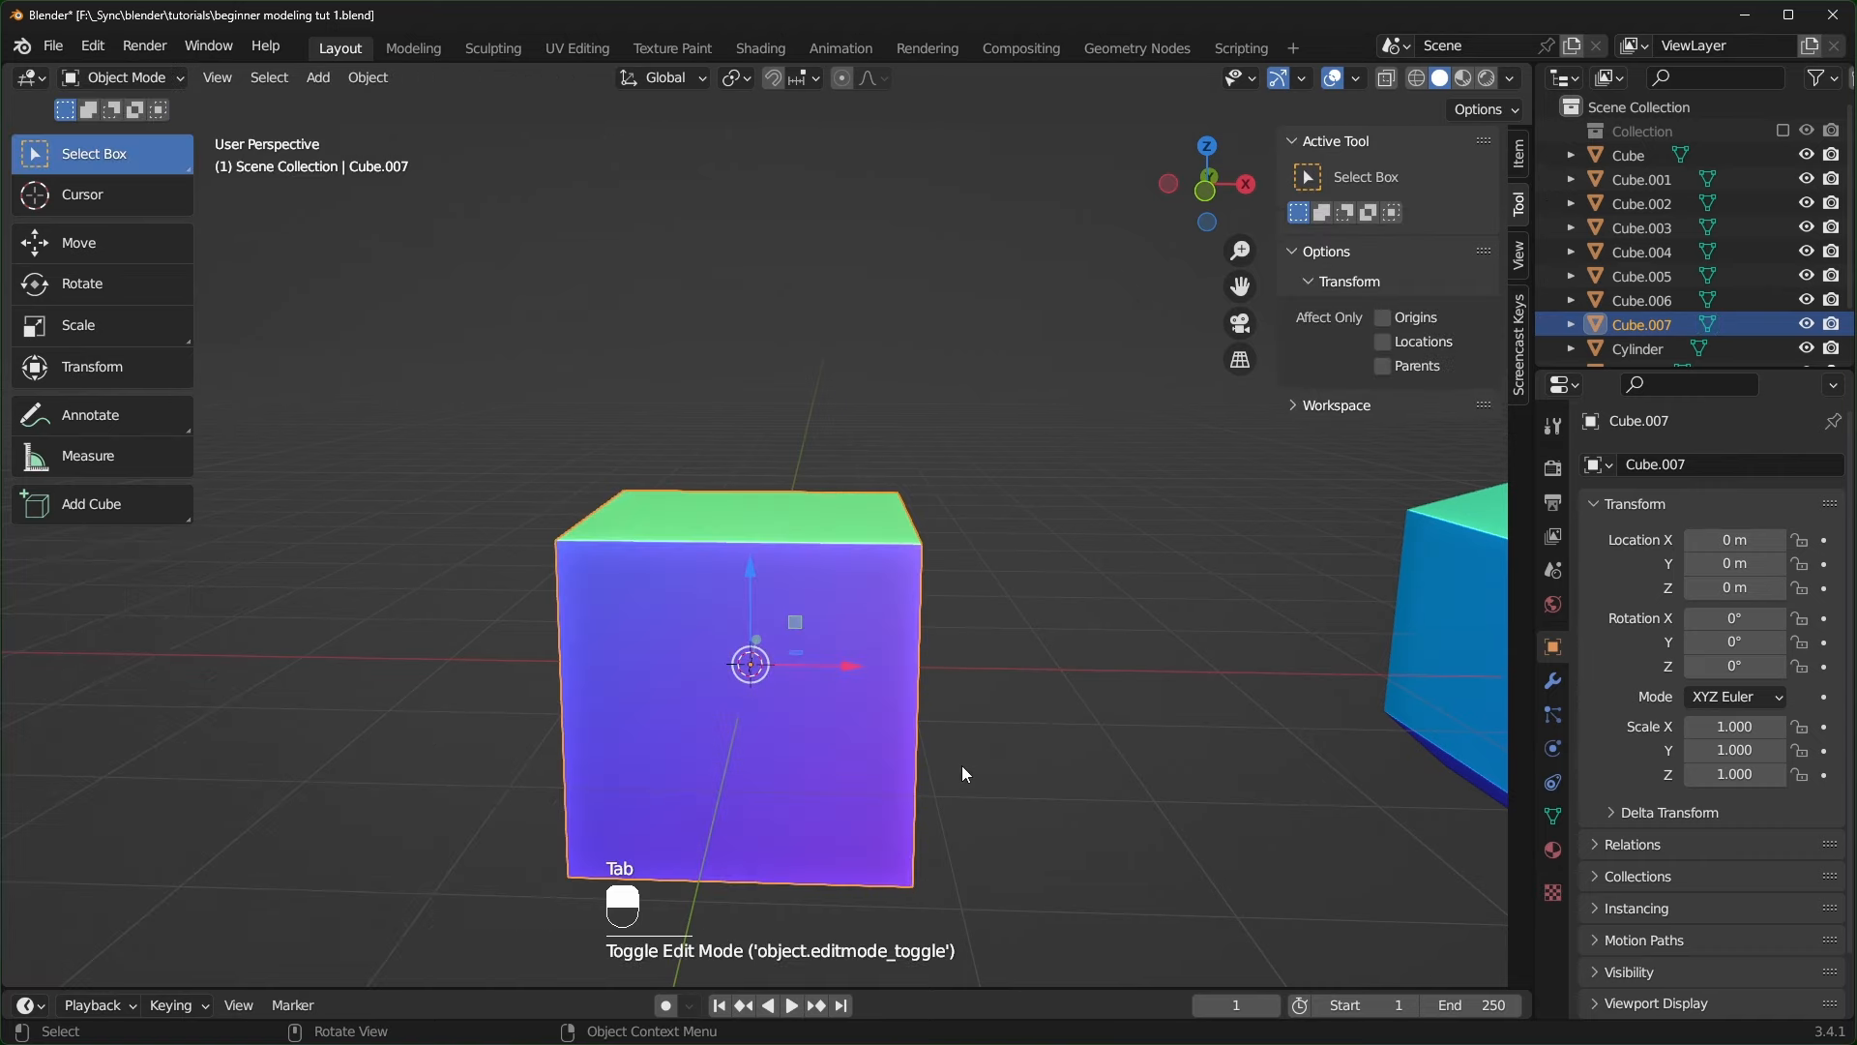
- Enter Edit Mode on the subdivided cube and turn it into a sphere with To Sphere at factor 1.000
mouse_move(961, 764)
middle_mouse_down("shift")
mouse_move(1031, 737)
mouse_move(1055, 755)
mouse_move(958, 746)
middle_mouse_up("shift")
key("Tab")
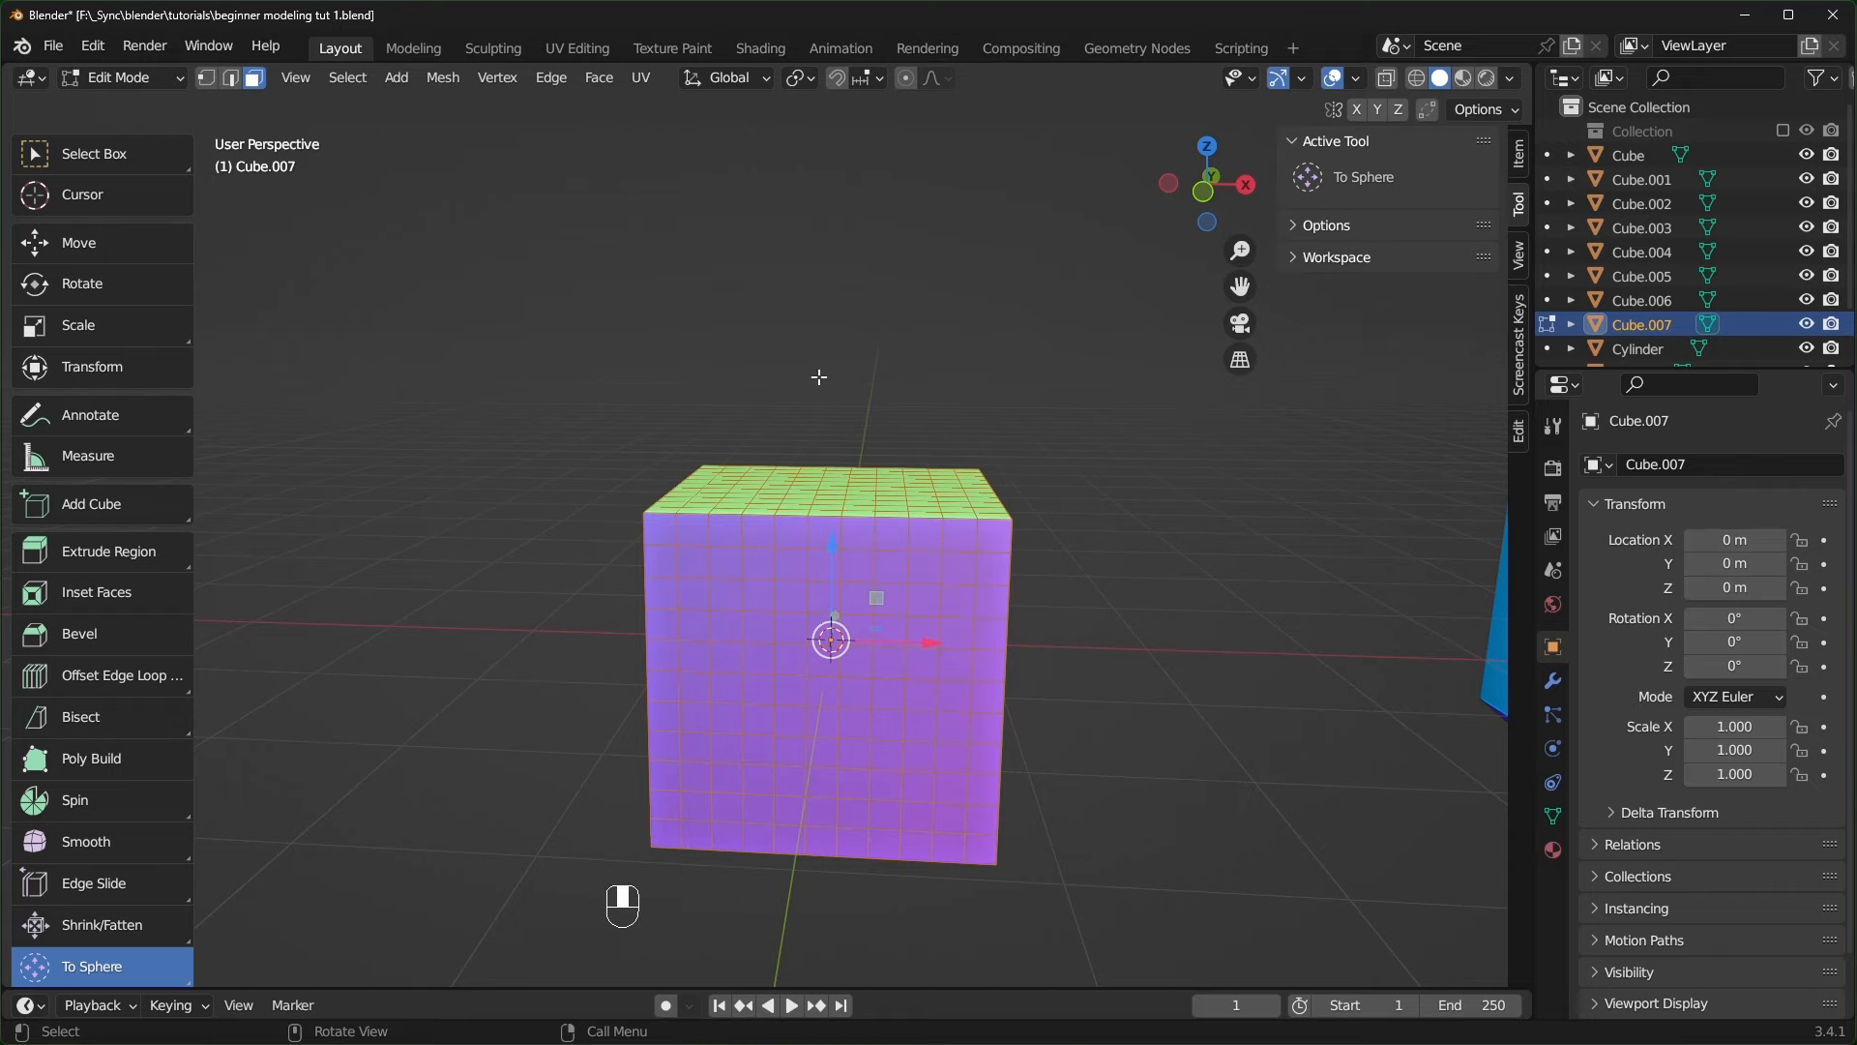
left_click_drag(836, 369, 324, 417)
mouse_move(1055, 478)
middle_mouse_down()
mouse_move(1094, 460)
mouse_move(1056, 460)
middle_mouse_up()
mouse_move(474, 907)
left_mouse_down()
mouse_move(316, 907)
mouse_move(474, 907)
left_mouse_up()
scroll(945, 668, "down", 2)
scroll(945, 667, "up", 1)
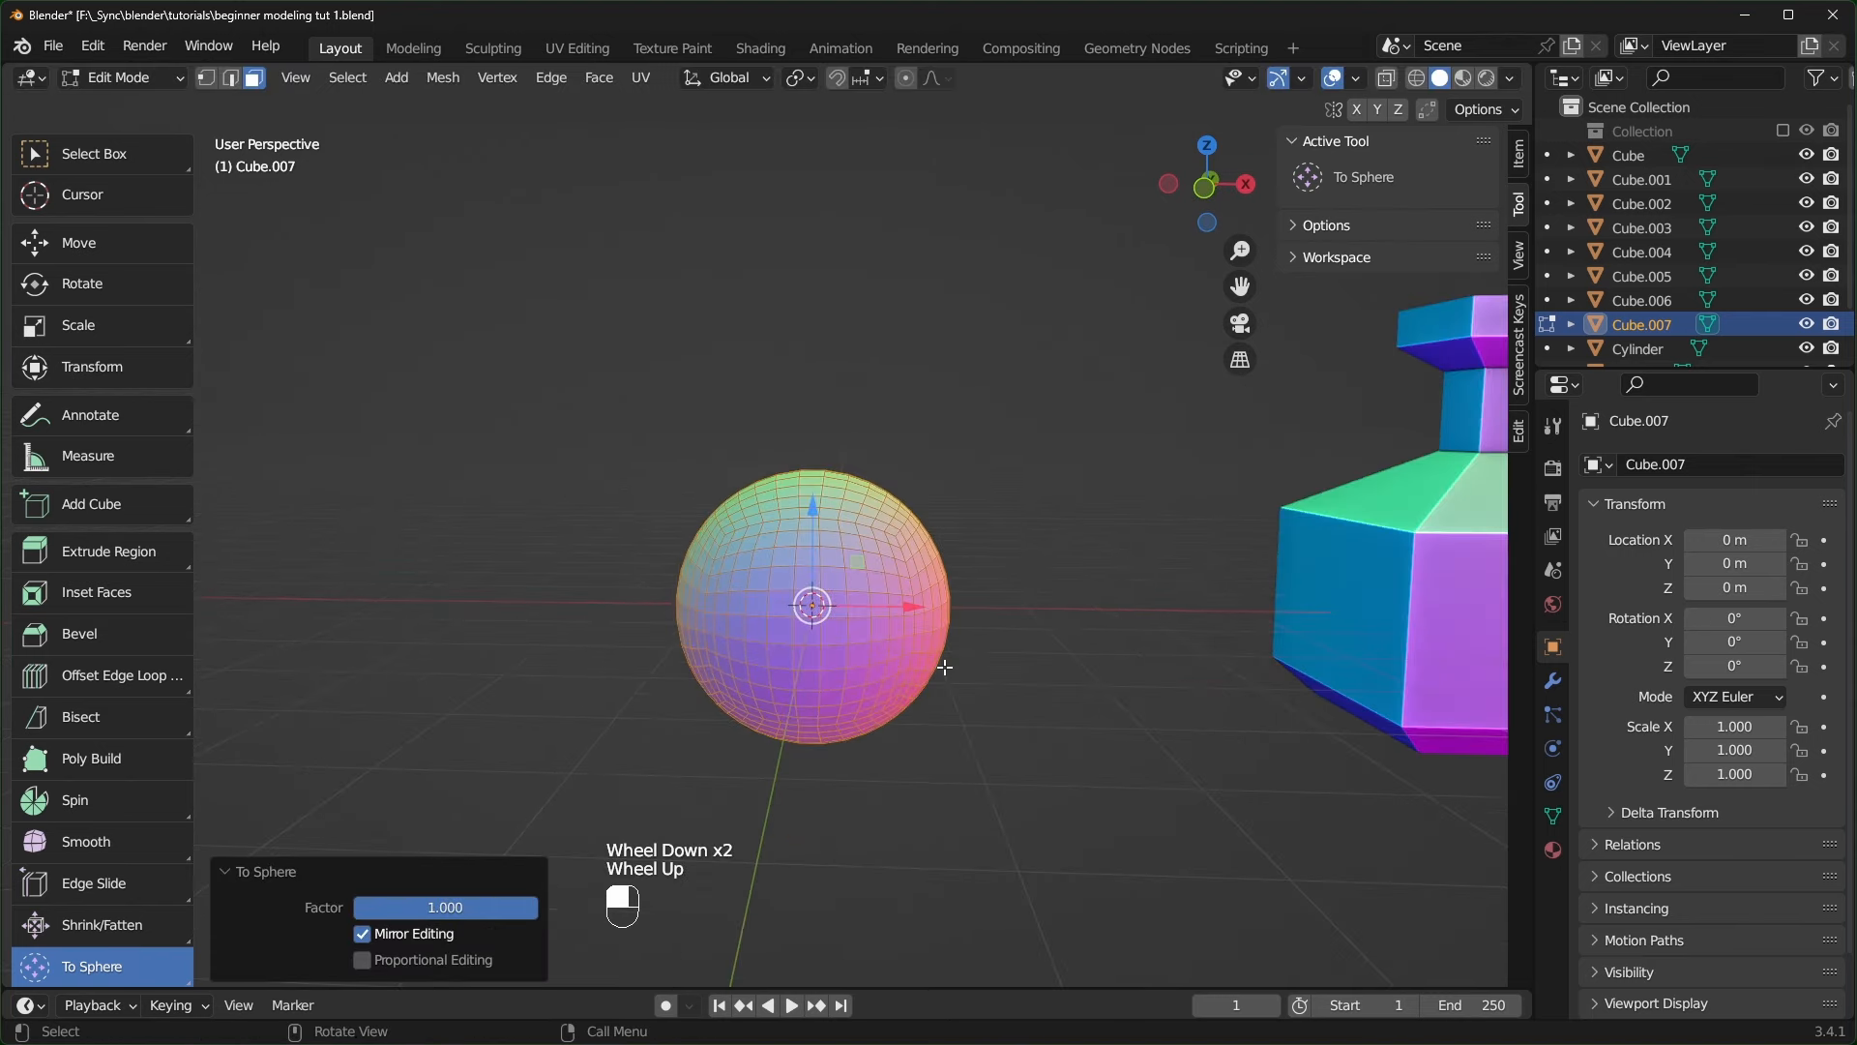
- Delete the sphere's geometry and add a Monkey mesh at the origin in Edit Mode
key("x")
left_click(945, 668)
key("shift+a")
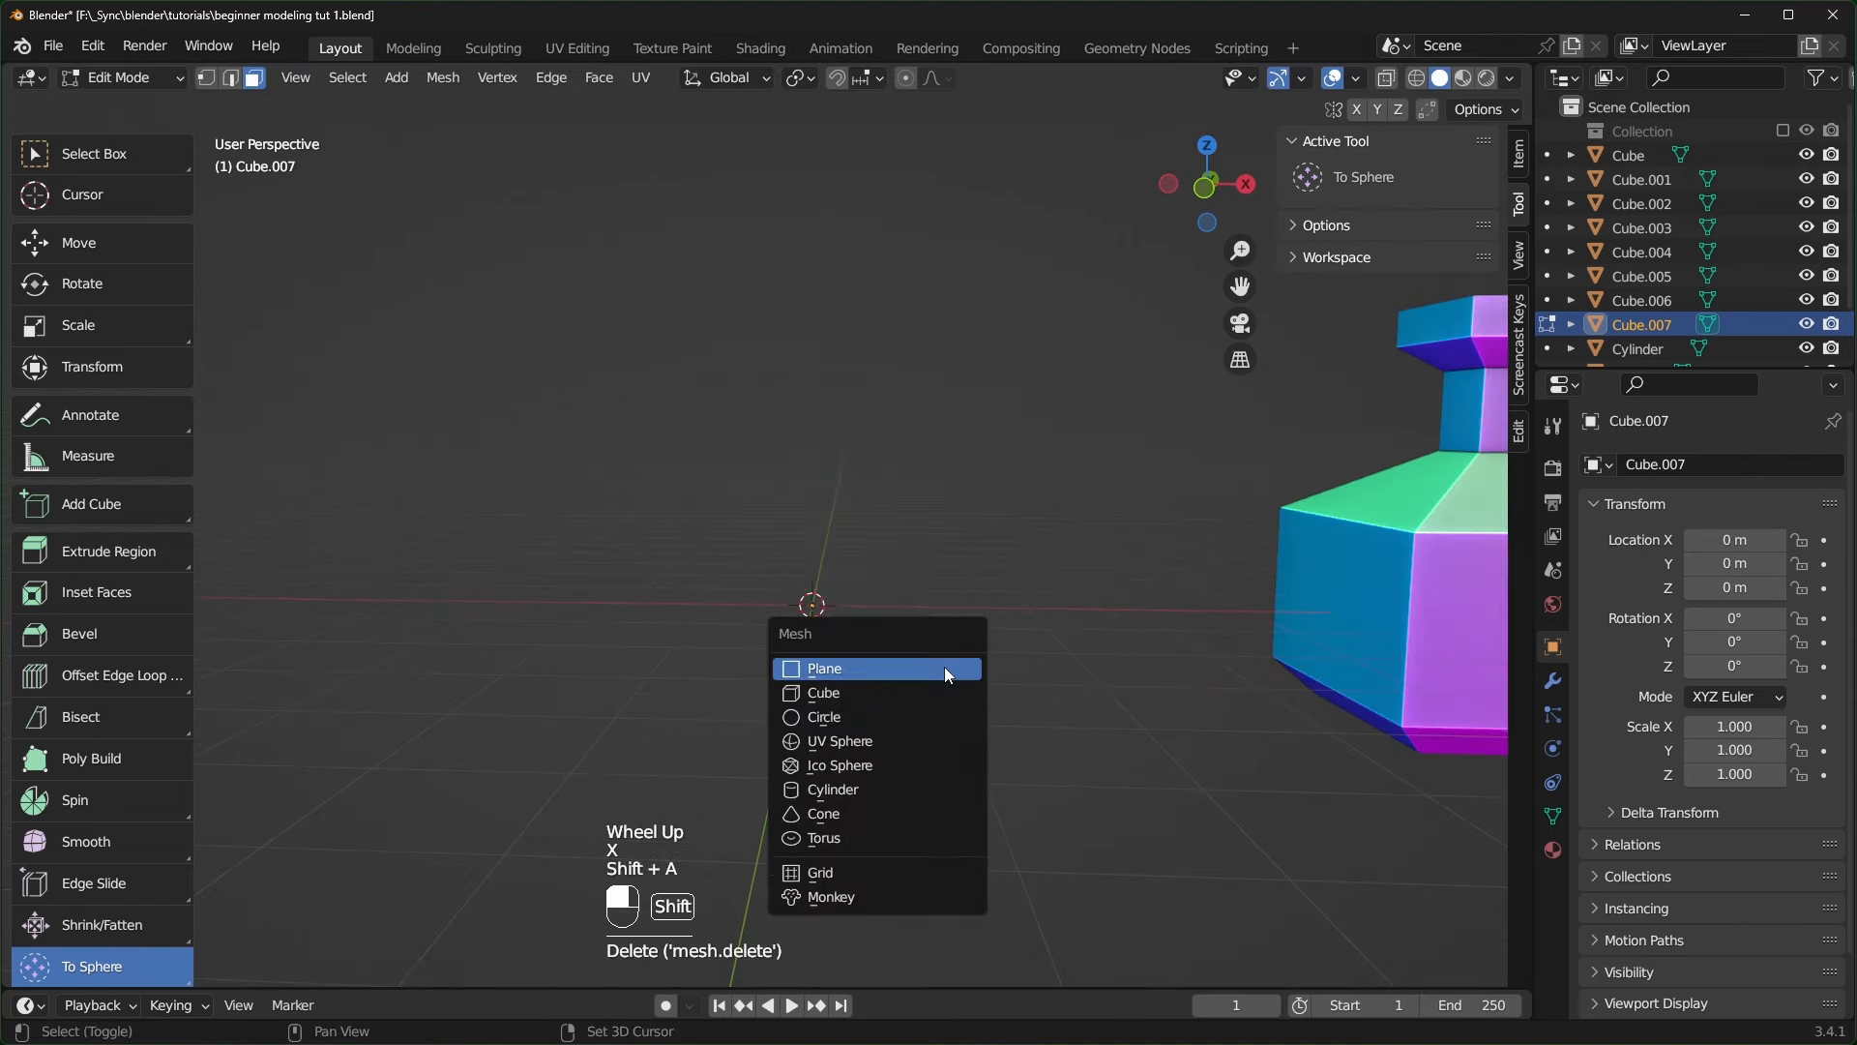
left_click(834, 896)
scroll(870, 677, "up", 2)
middle_click_drag(871, 677, 883, 630, "shift")
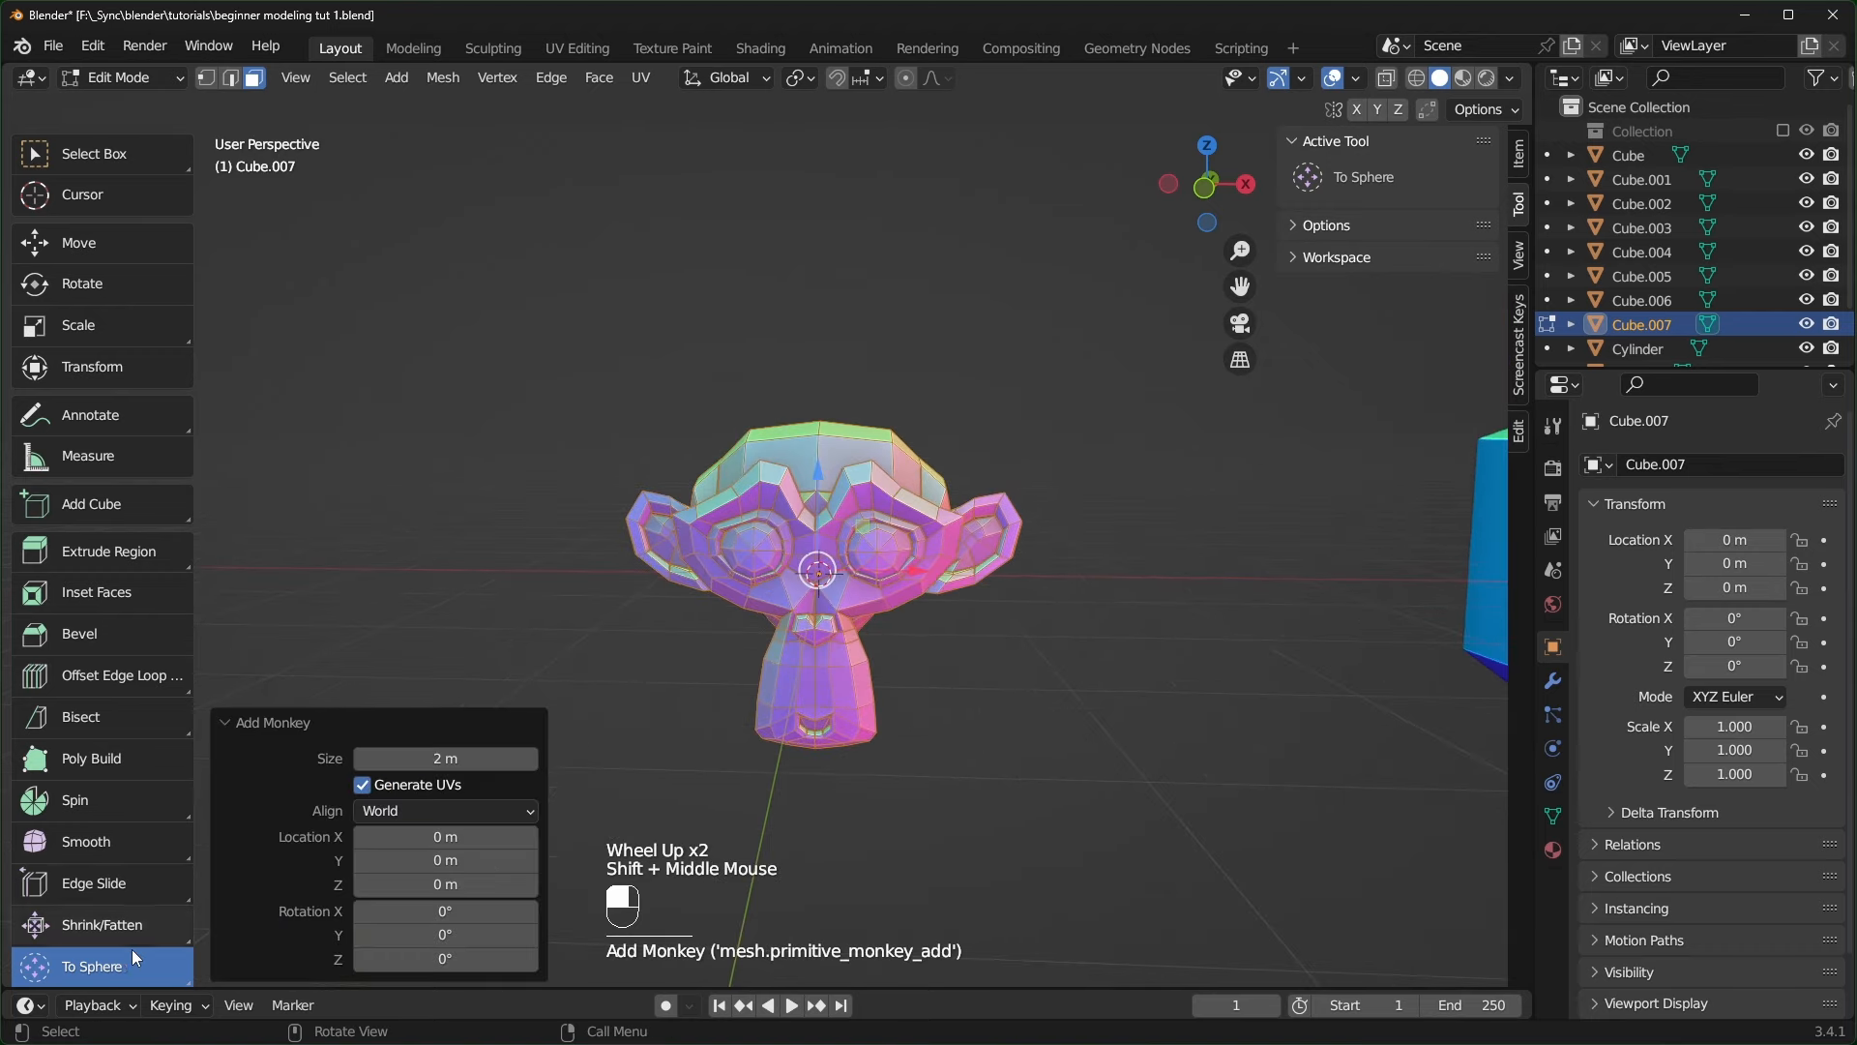
- Try the To Sphere tool at factor 1.000 on the monkey mesh
left_click_drag(810, 316, 261, 397)
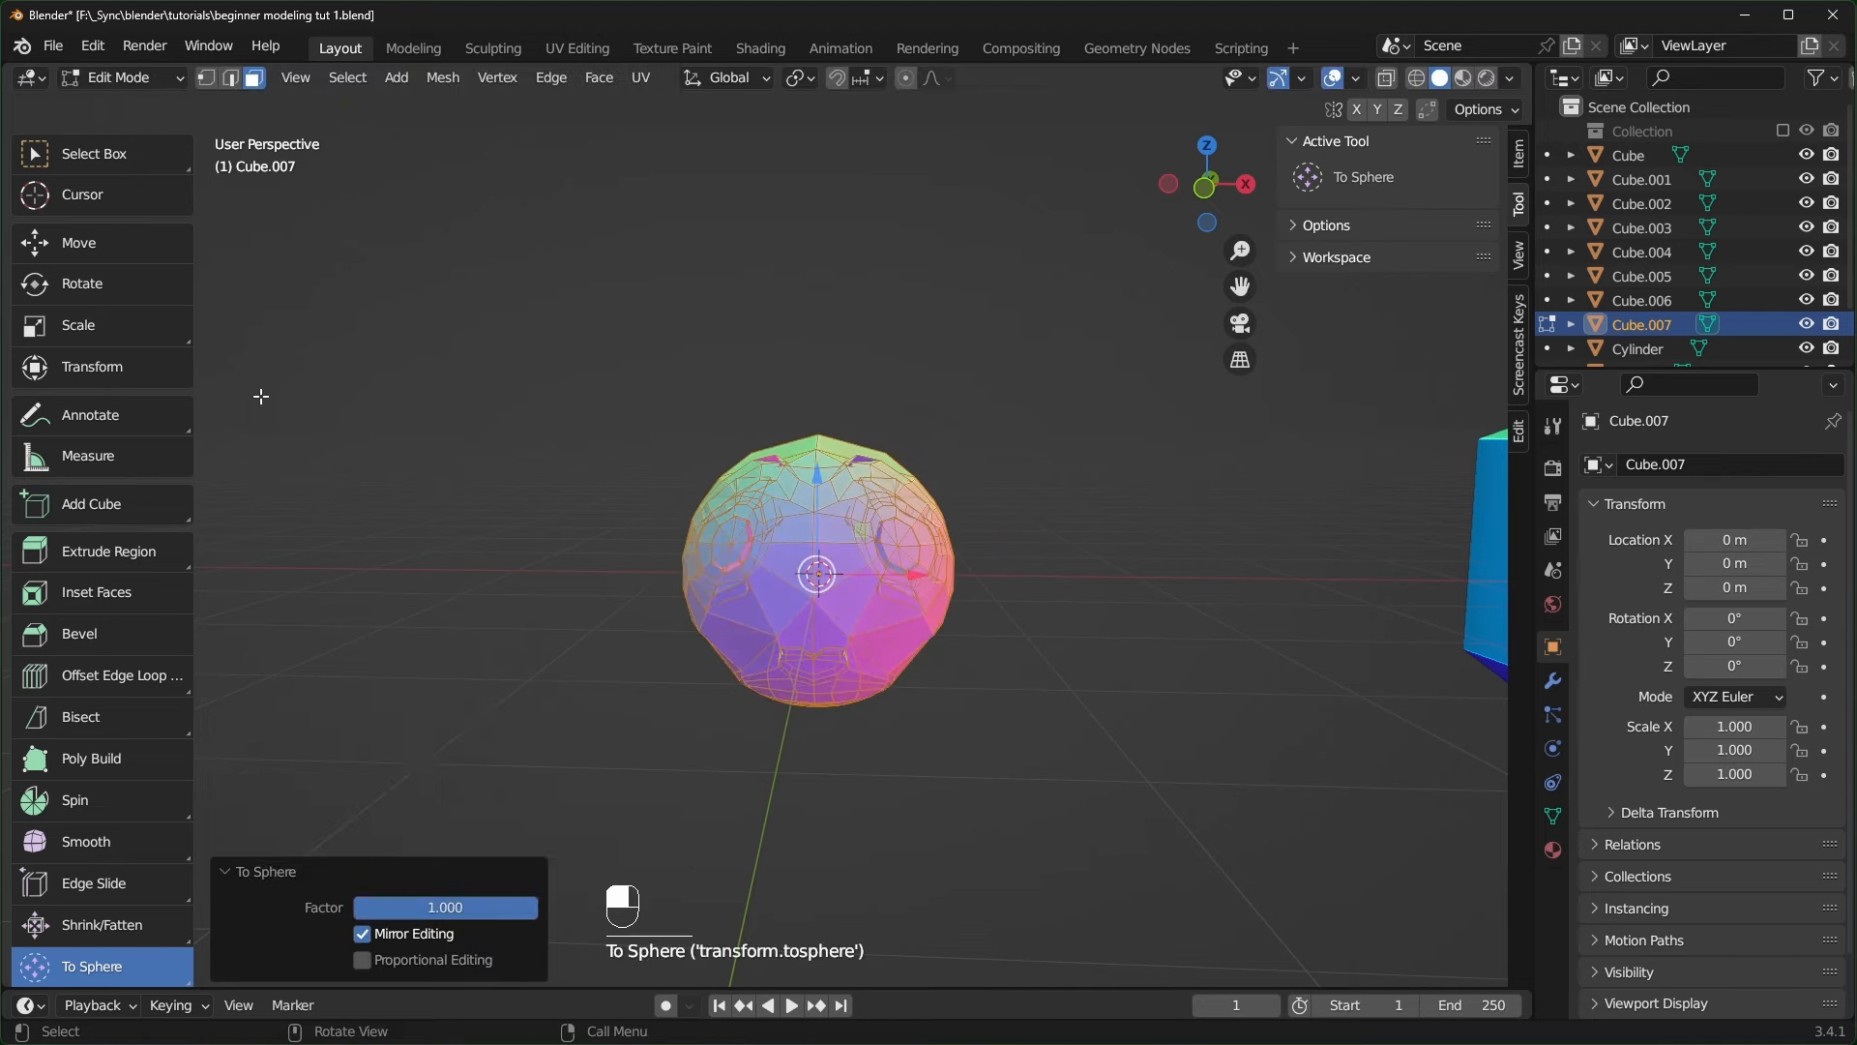
middle_click_drag(1061, 495, 668, 568)
scroll(1070, 522, "down", 1)
scroll(1070, 523, "up", 3)
key("Tab")
middle_click_drag(668, 569, 619, 580)
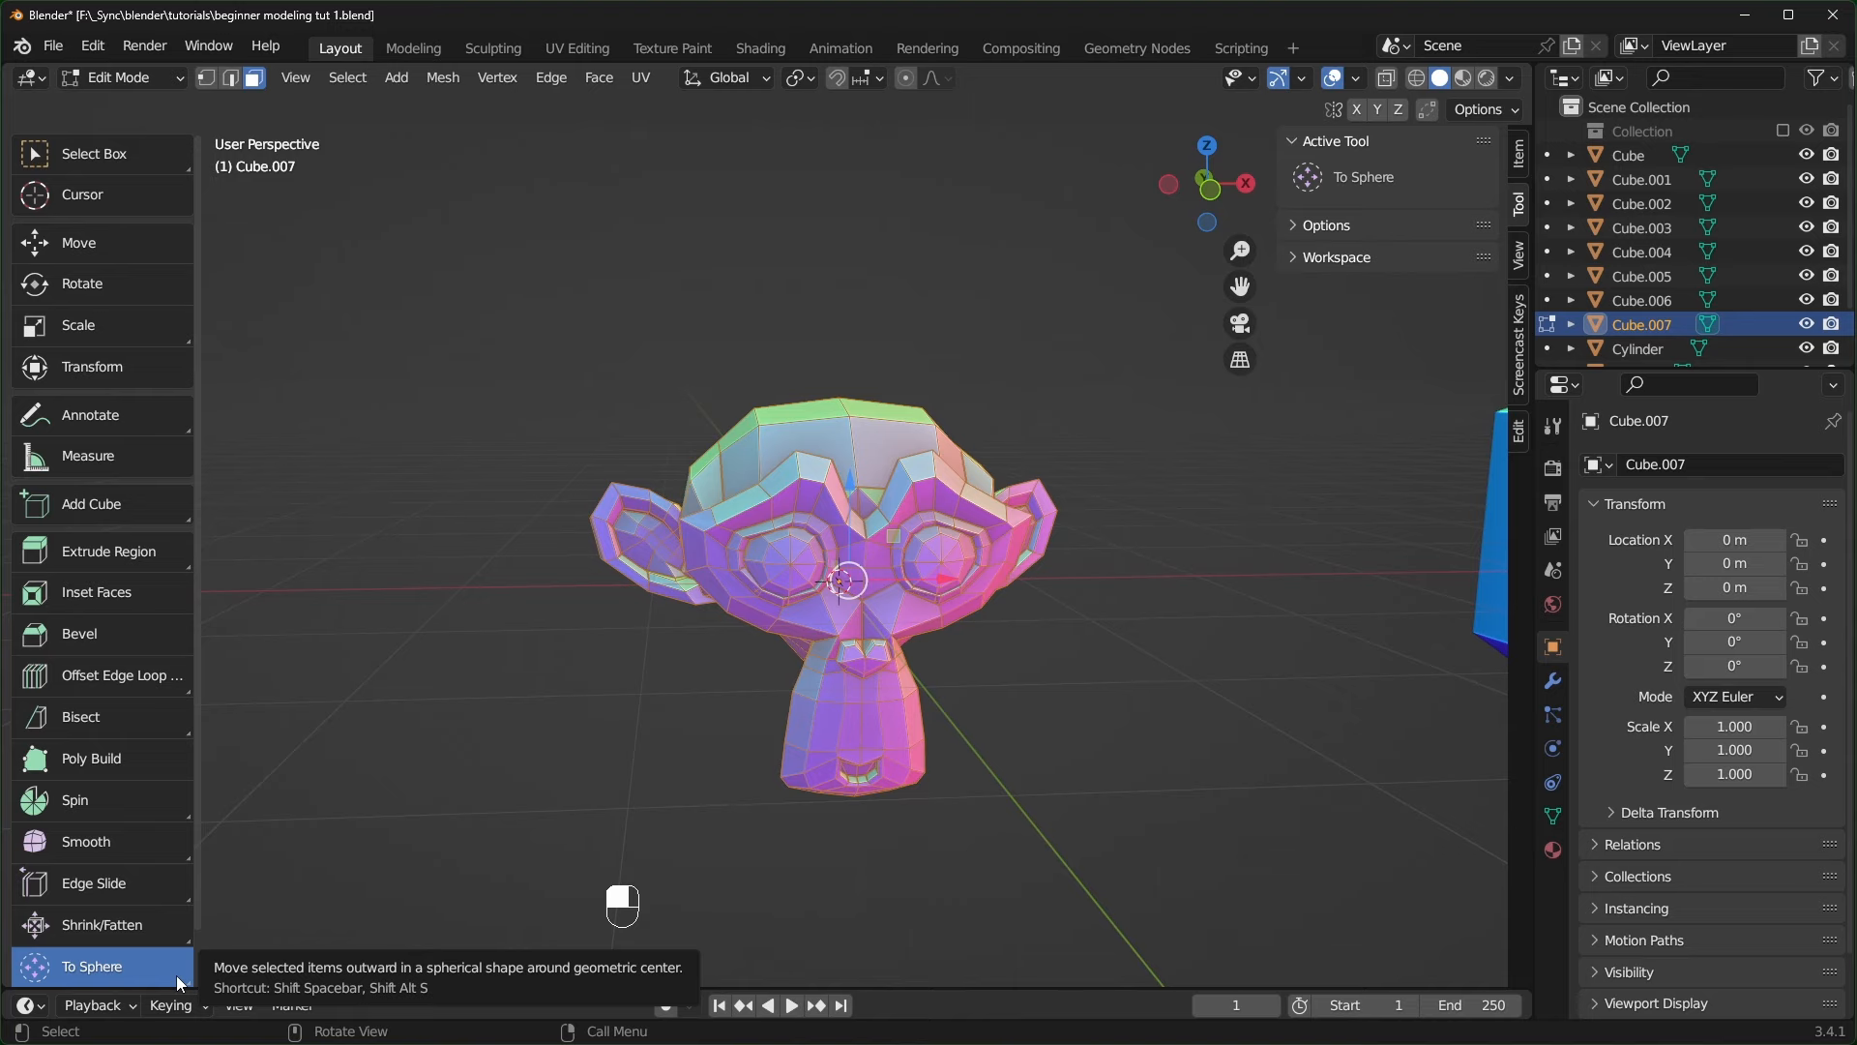
key("shift+alt+s")
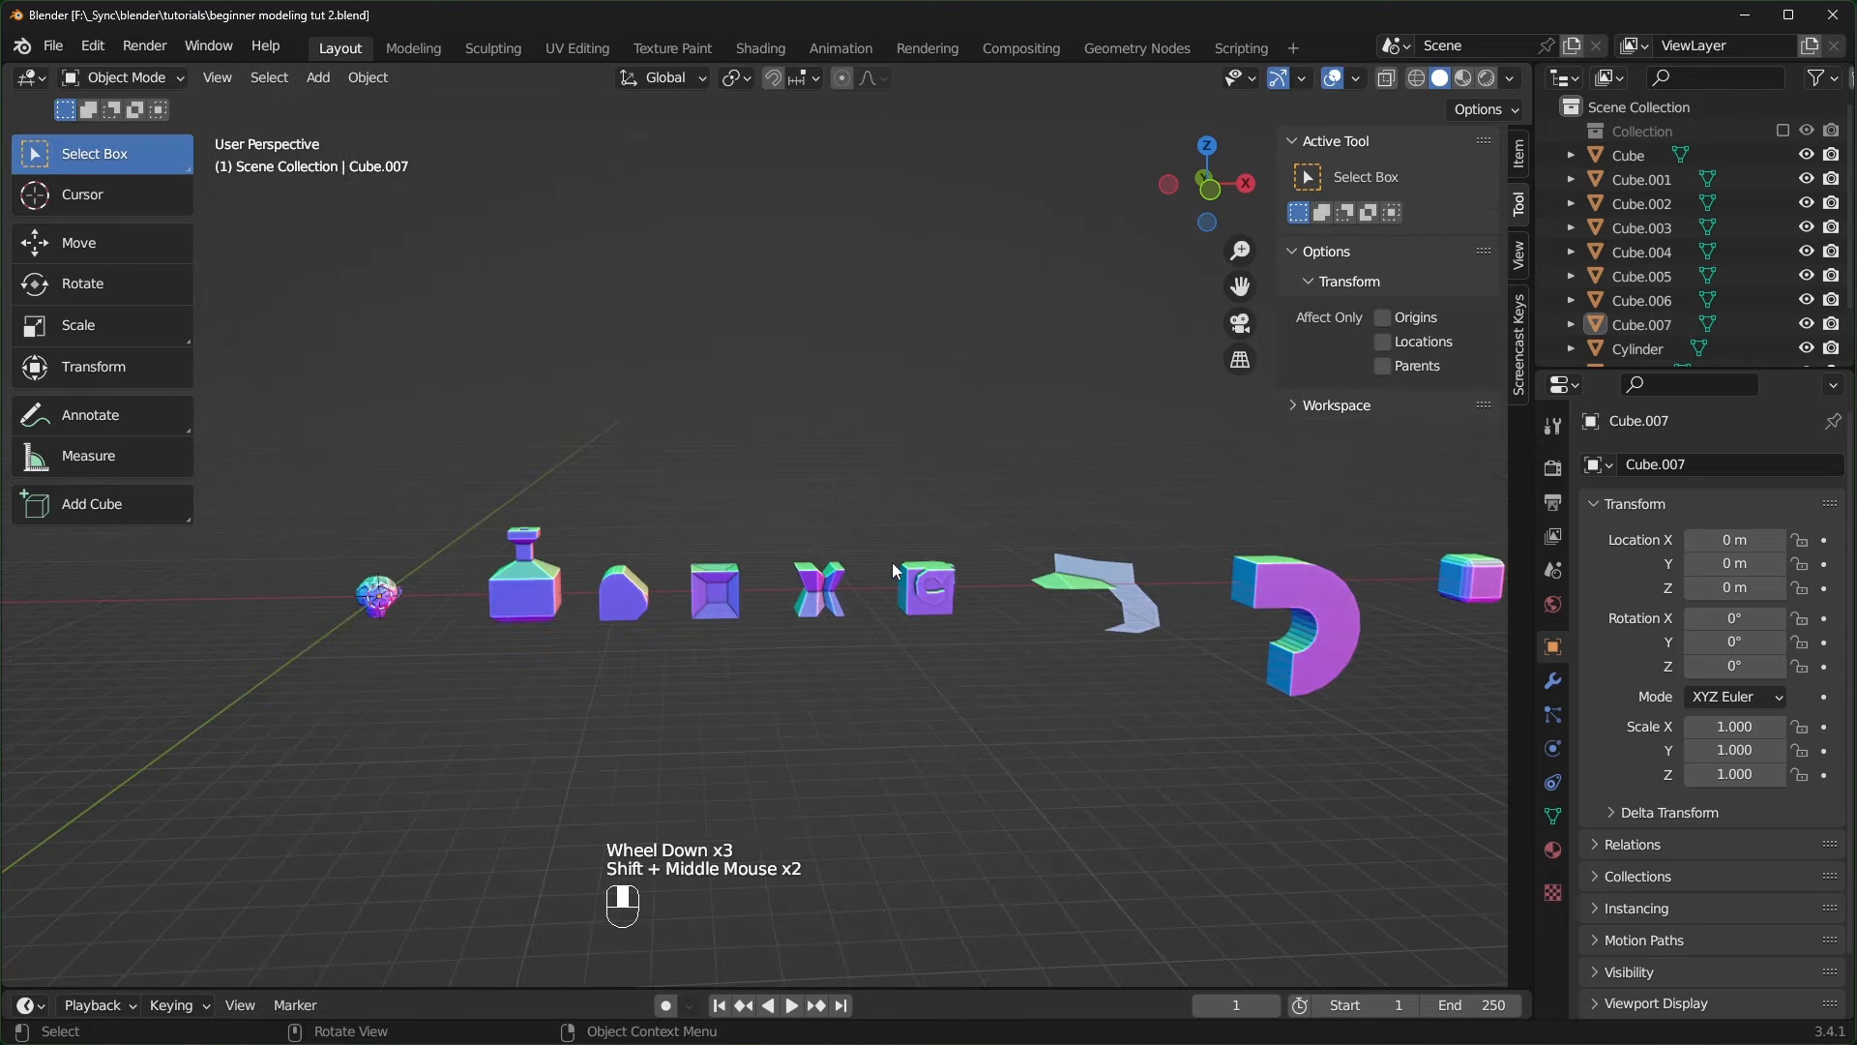
- Move all the sample objects into a new collection named Collection 2 and exclude it from the view layer
key("a")
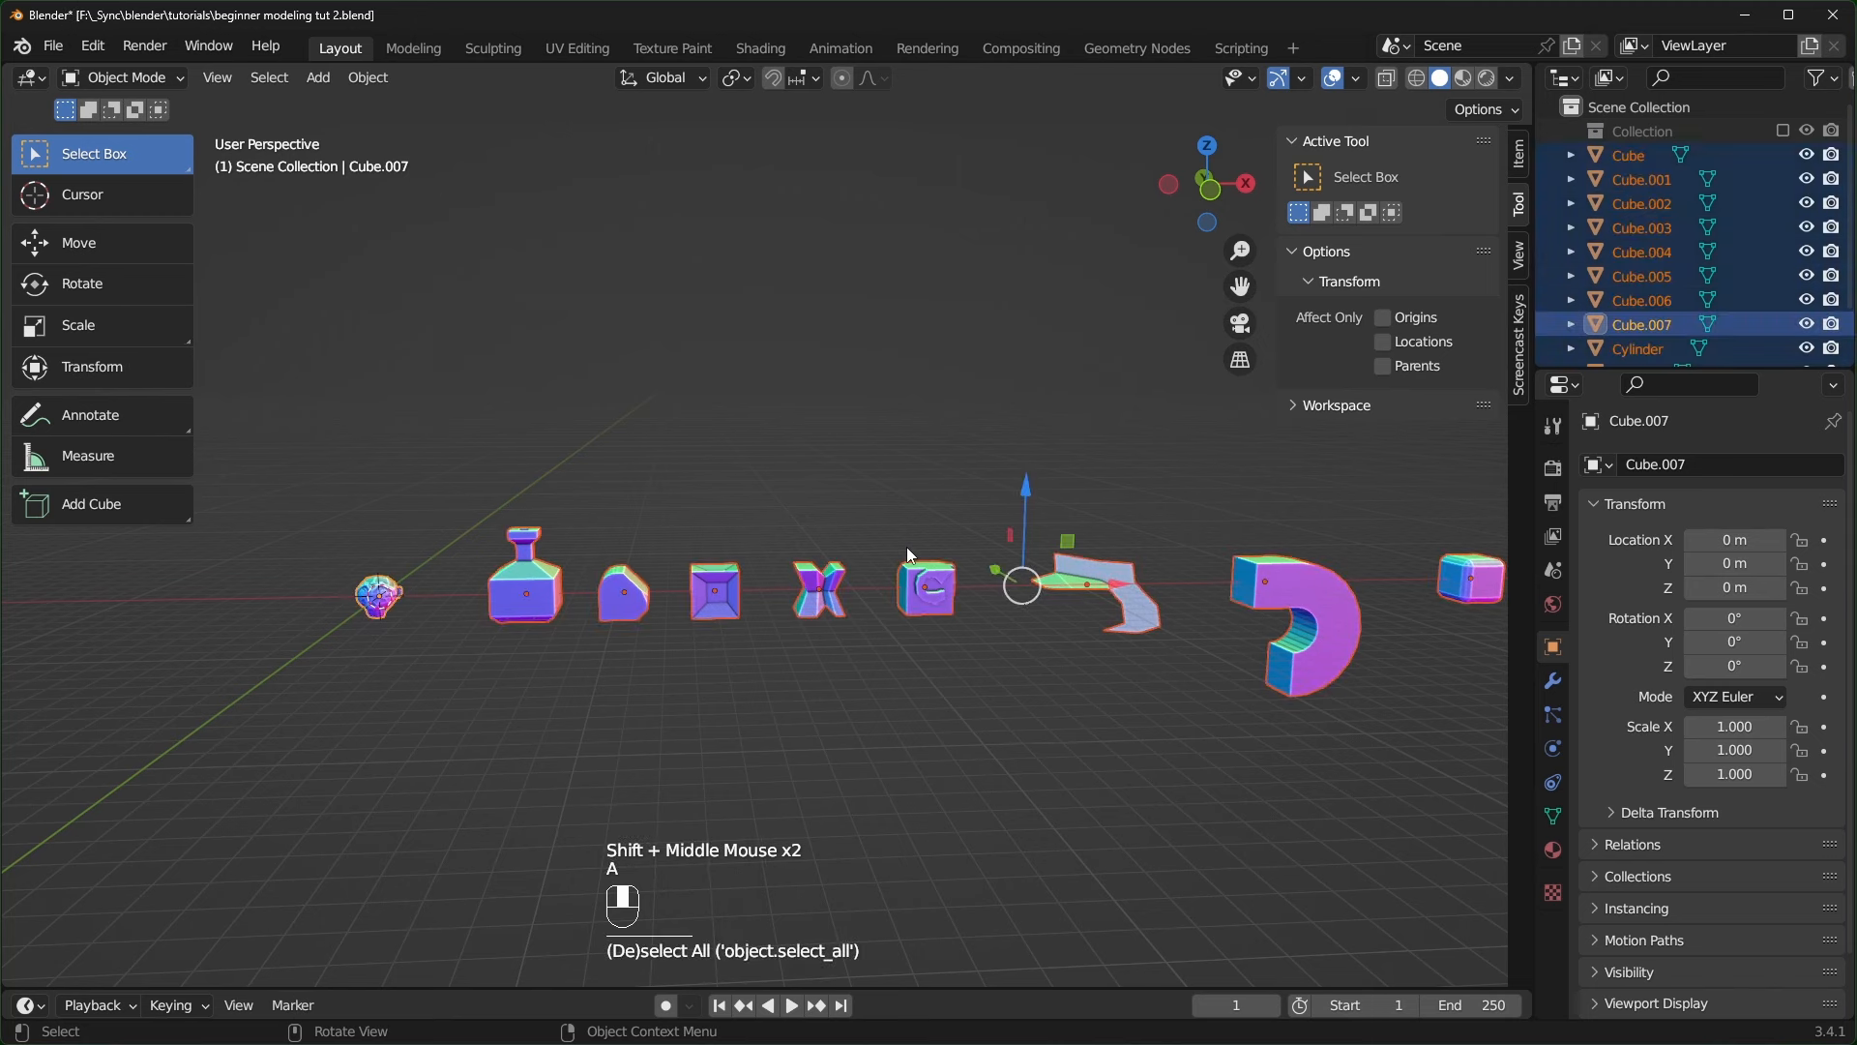
key("m")
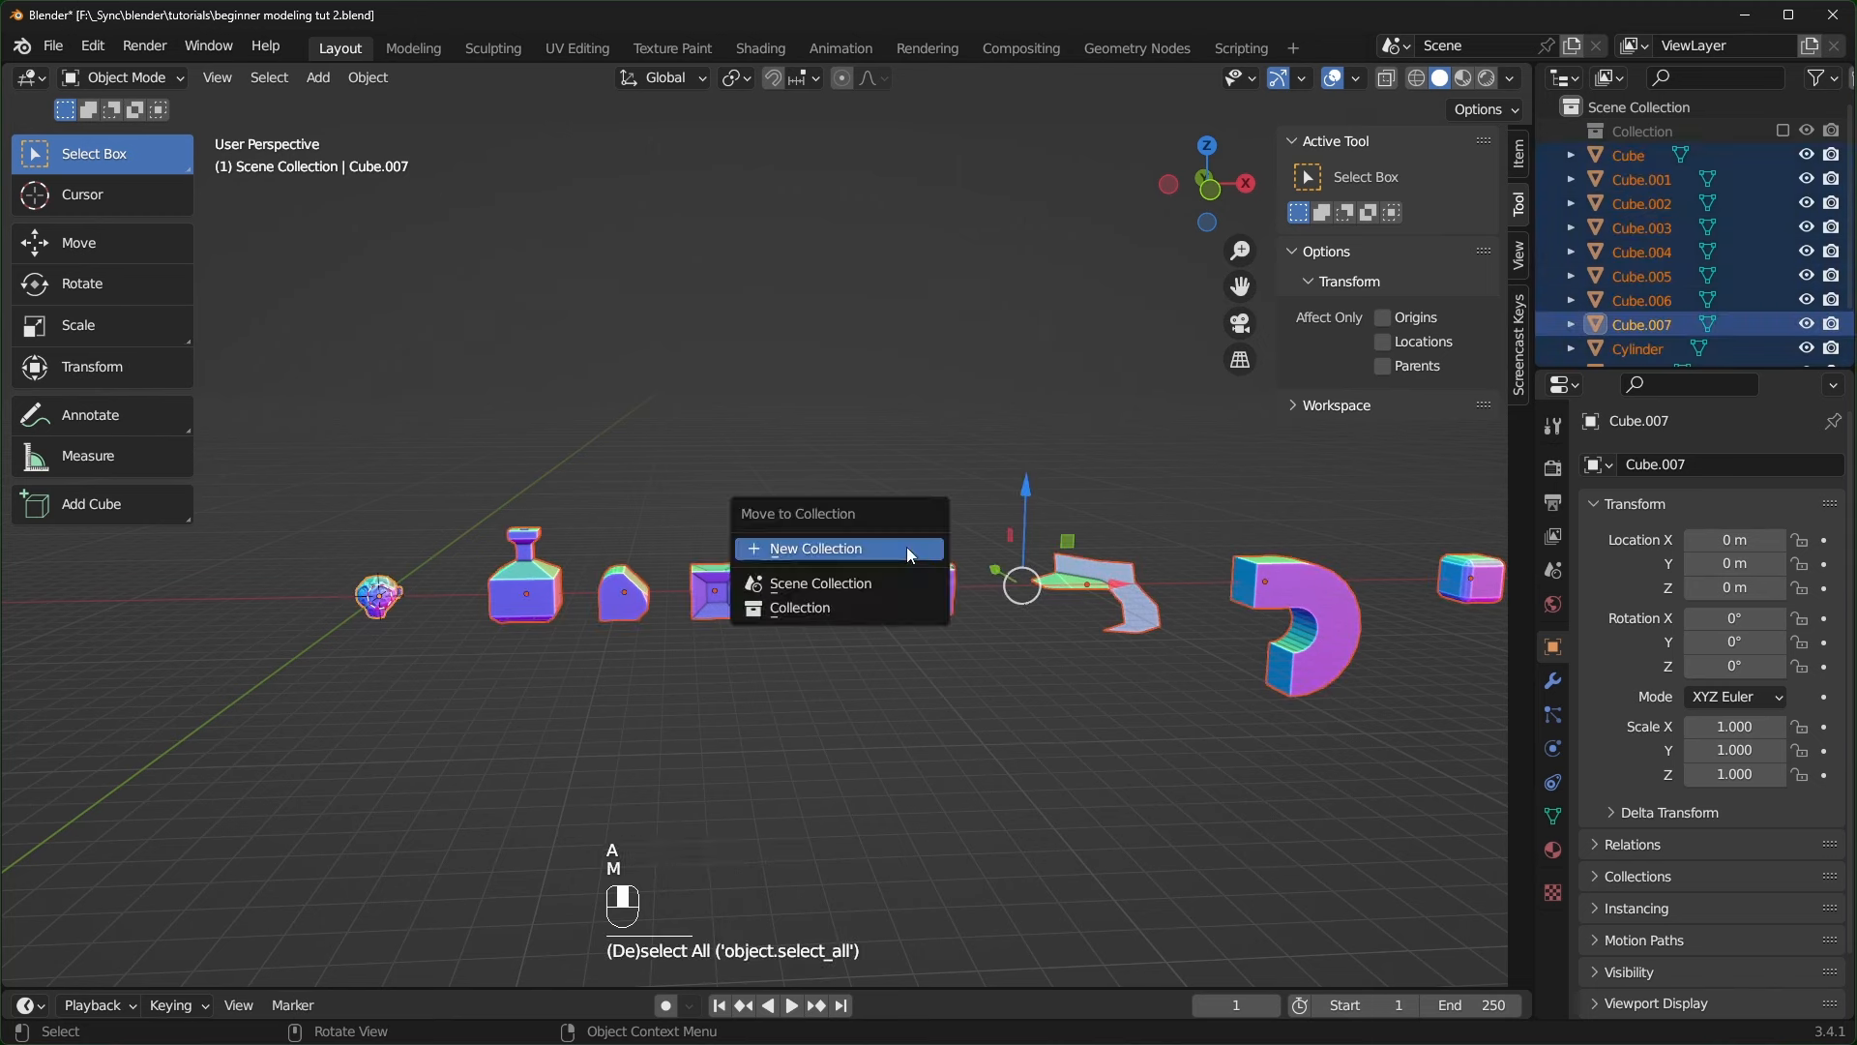
left_click(813, 548)
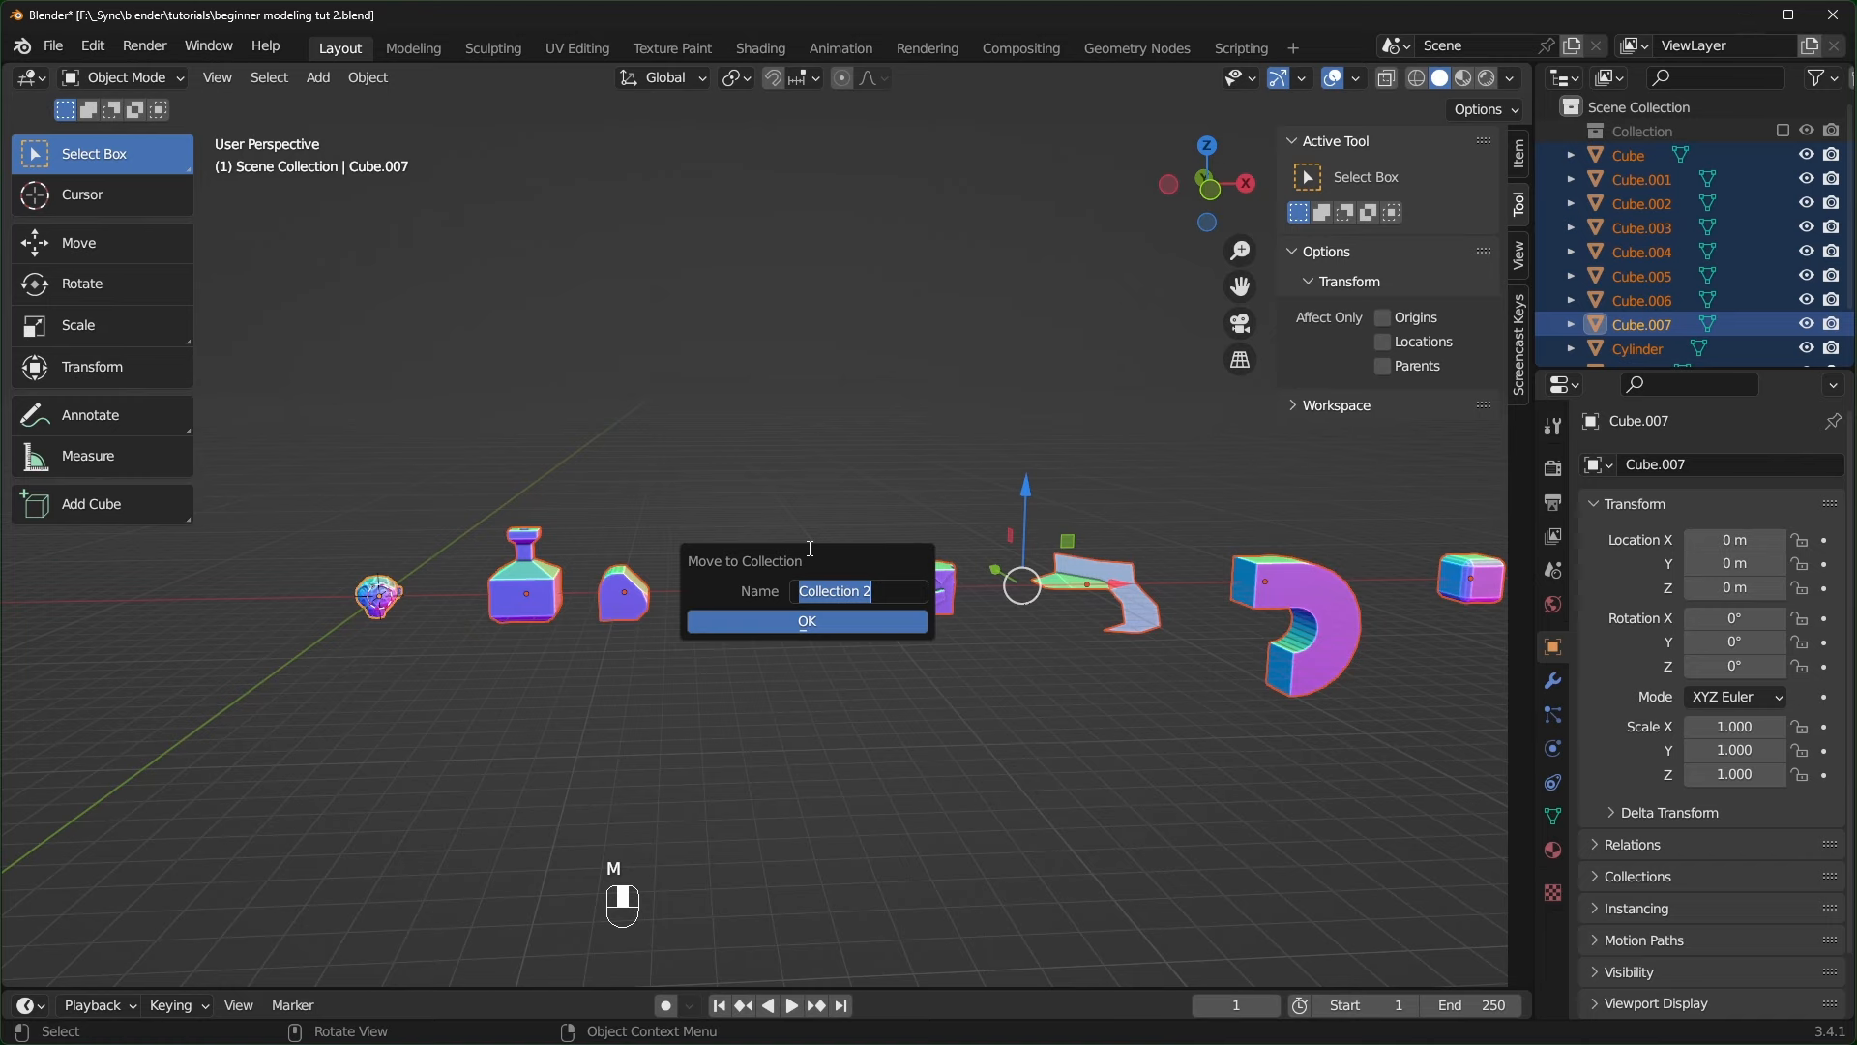
left_click(804, 622)
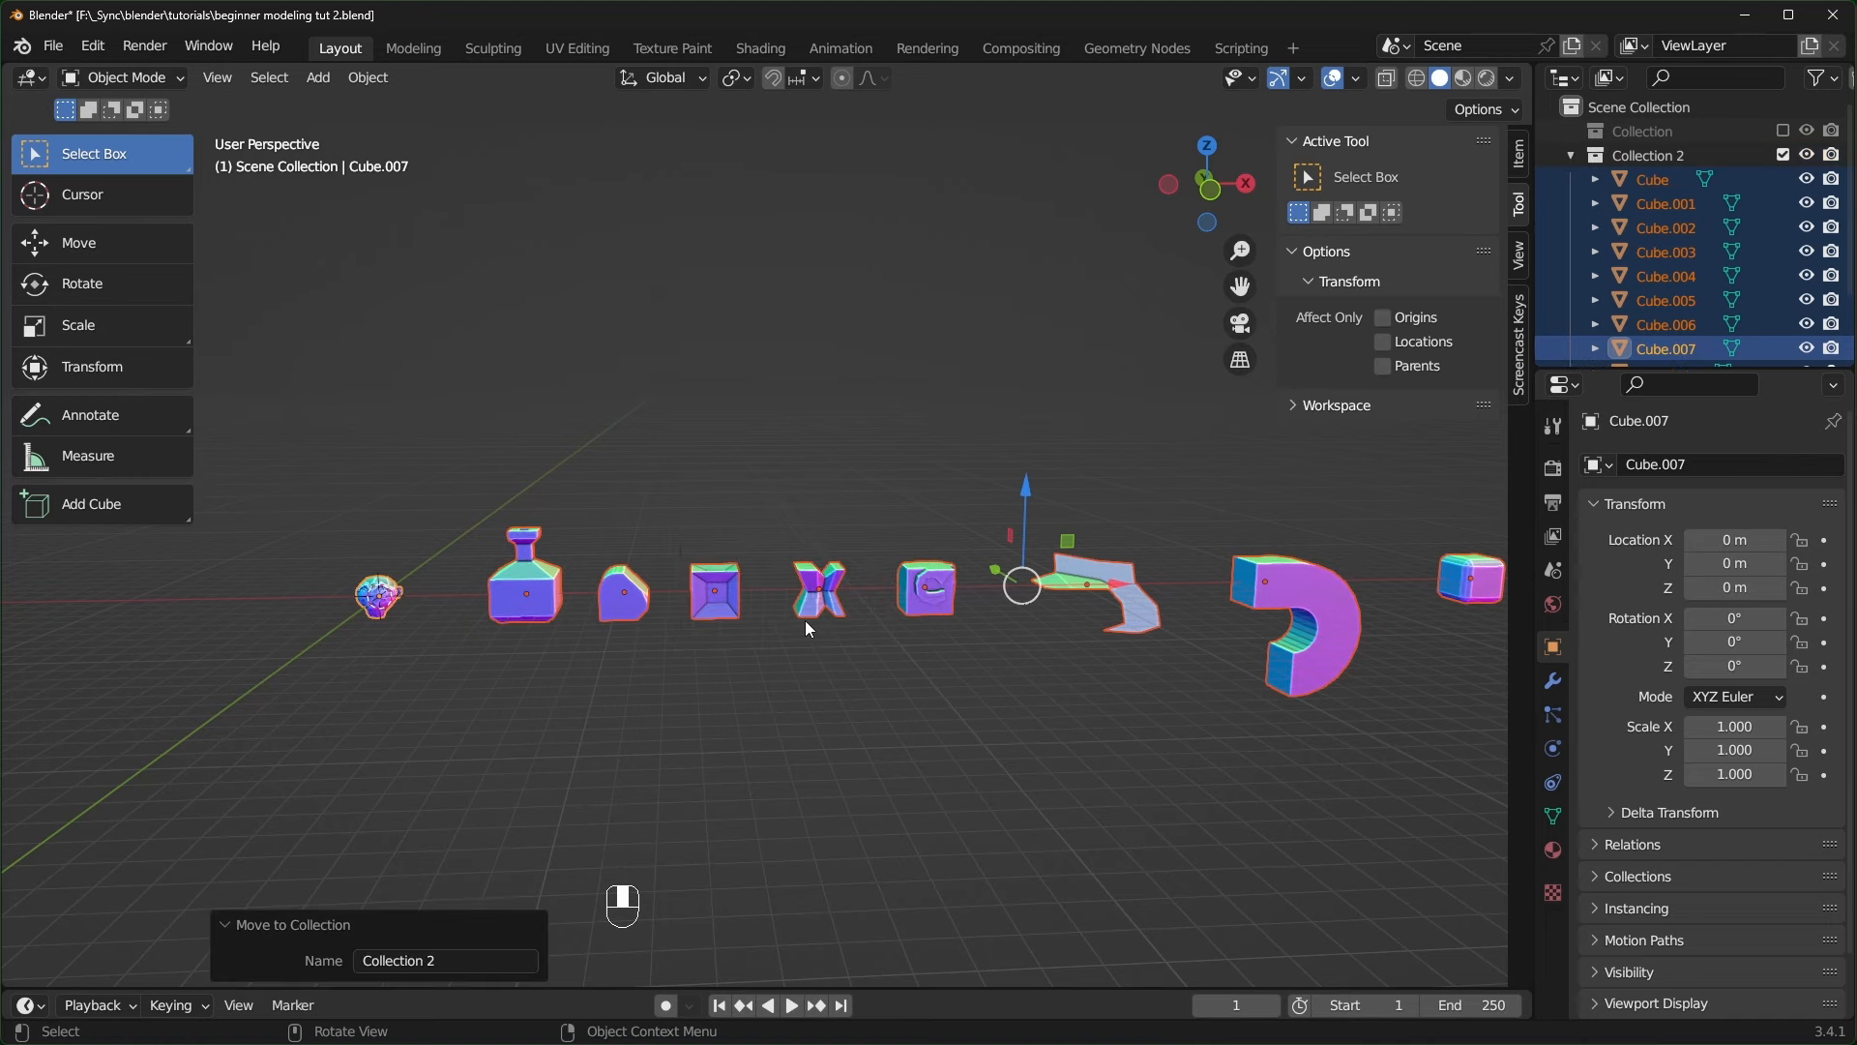
left_click(1784, 157)
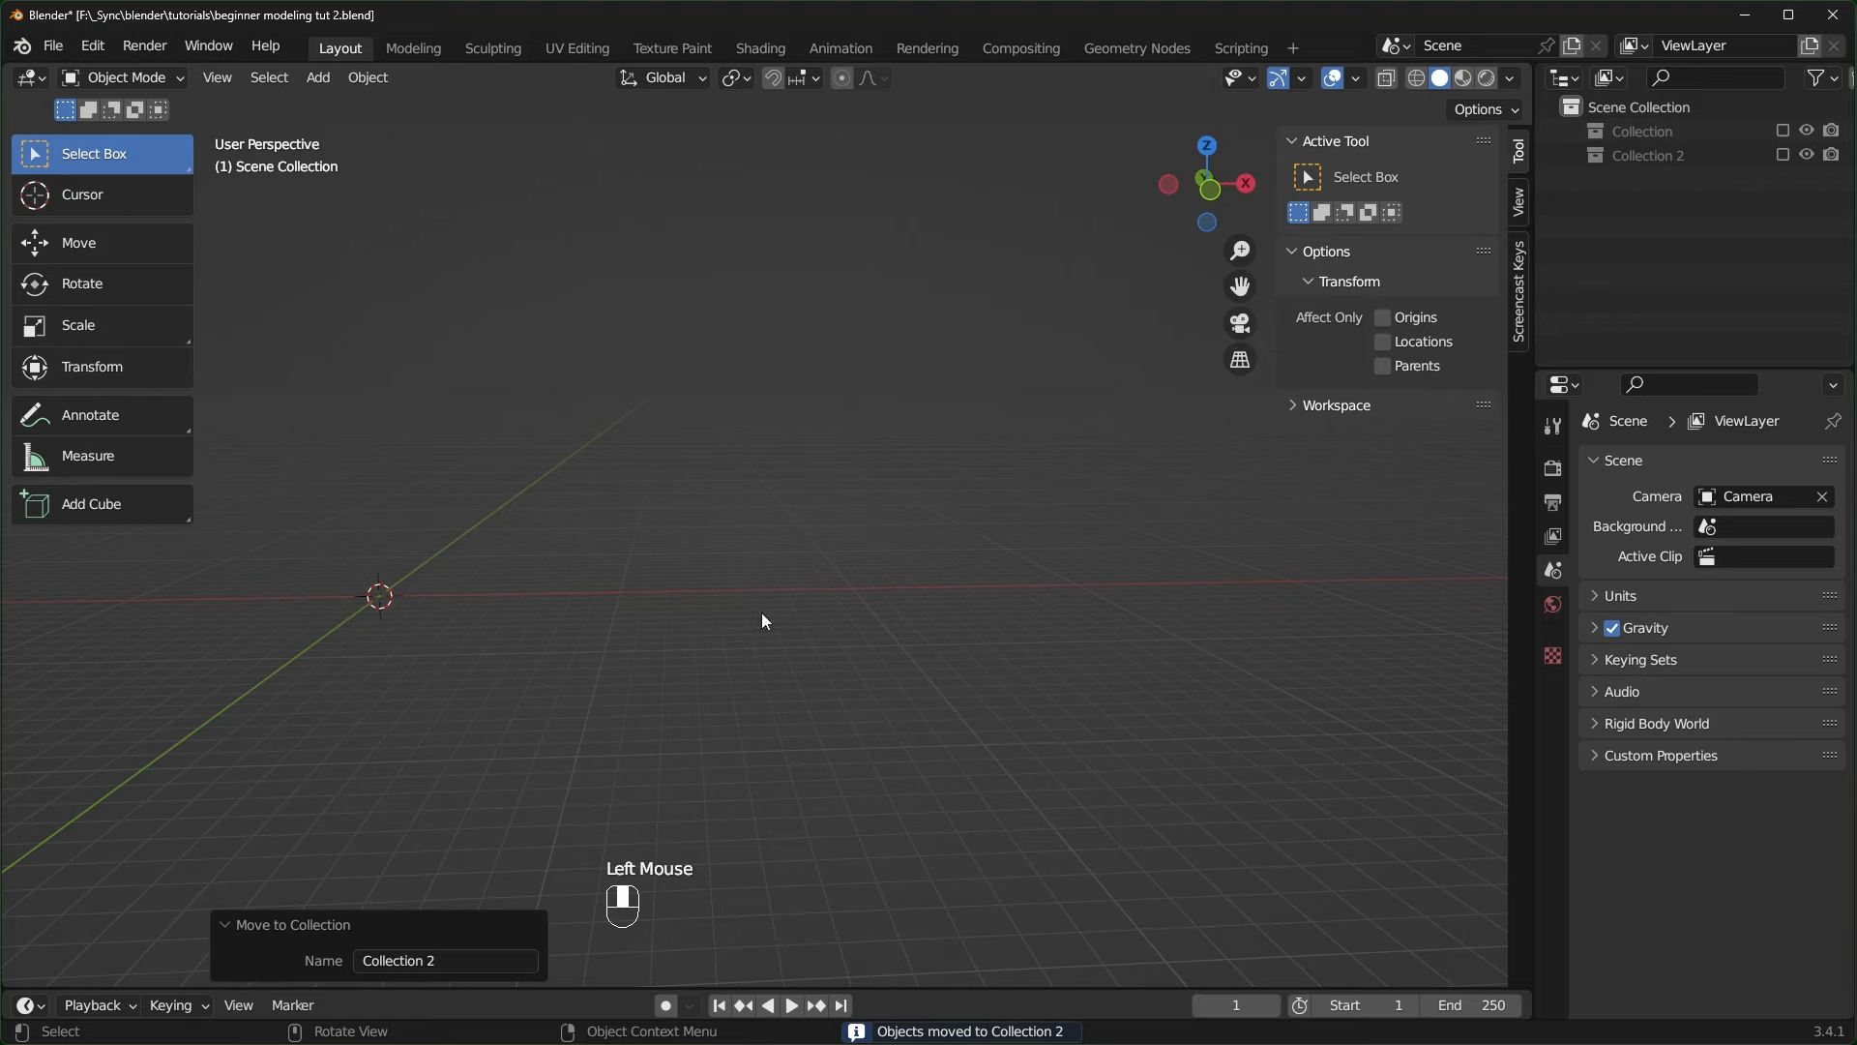
- Add a new cube mesh at the origin and enter Edit Mode on it
middle_click_drag(588, 675, 845, 638)
key("shift+a")
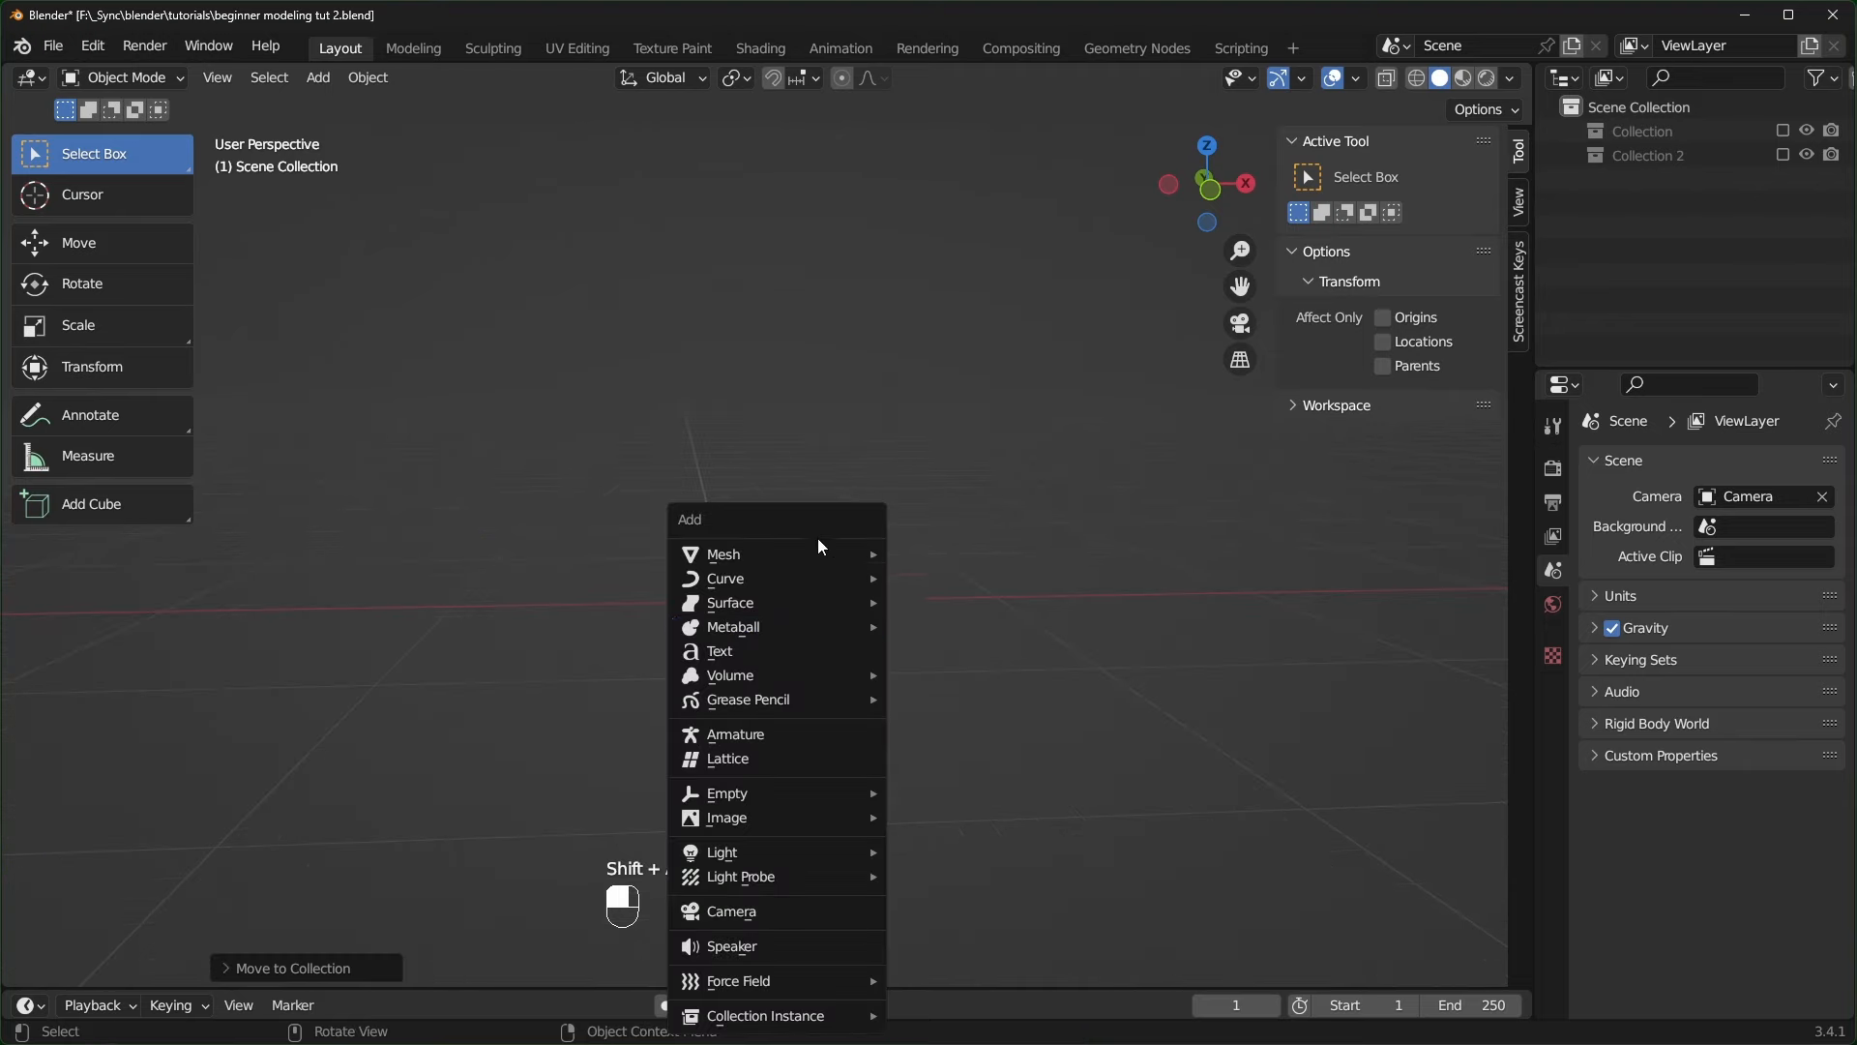
mouse_move(870, 553)
left_click(1009, 578)
key("Tab")
scroll(1064, 542, "down", 3)
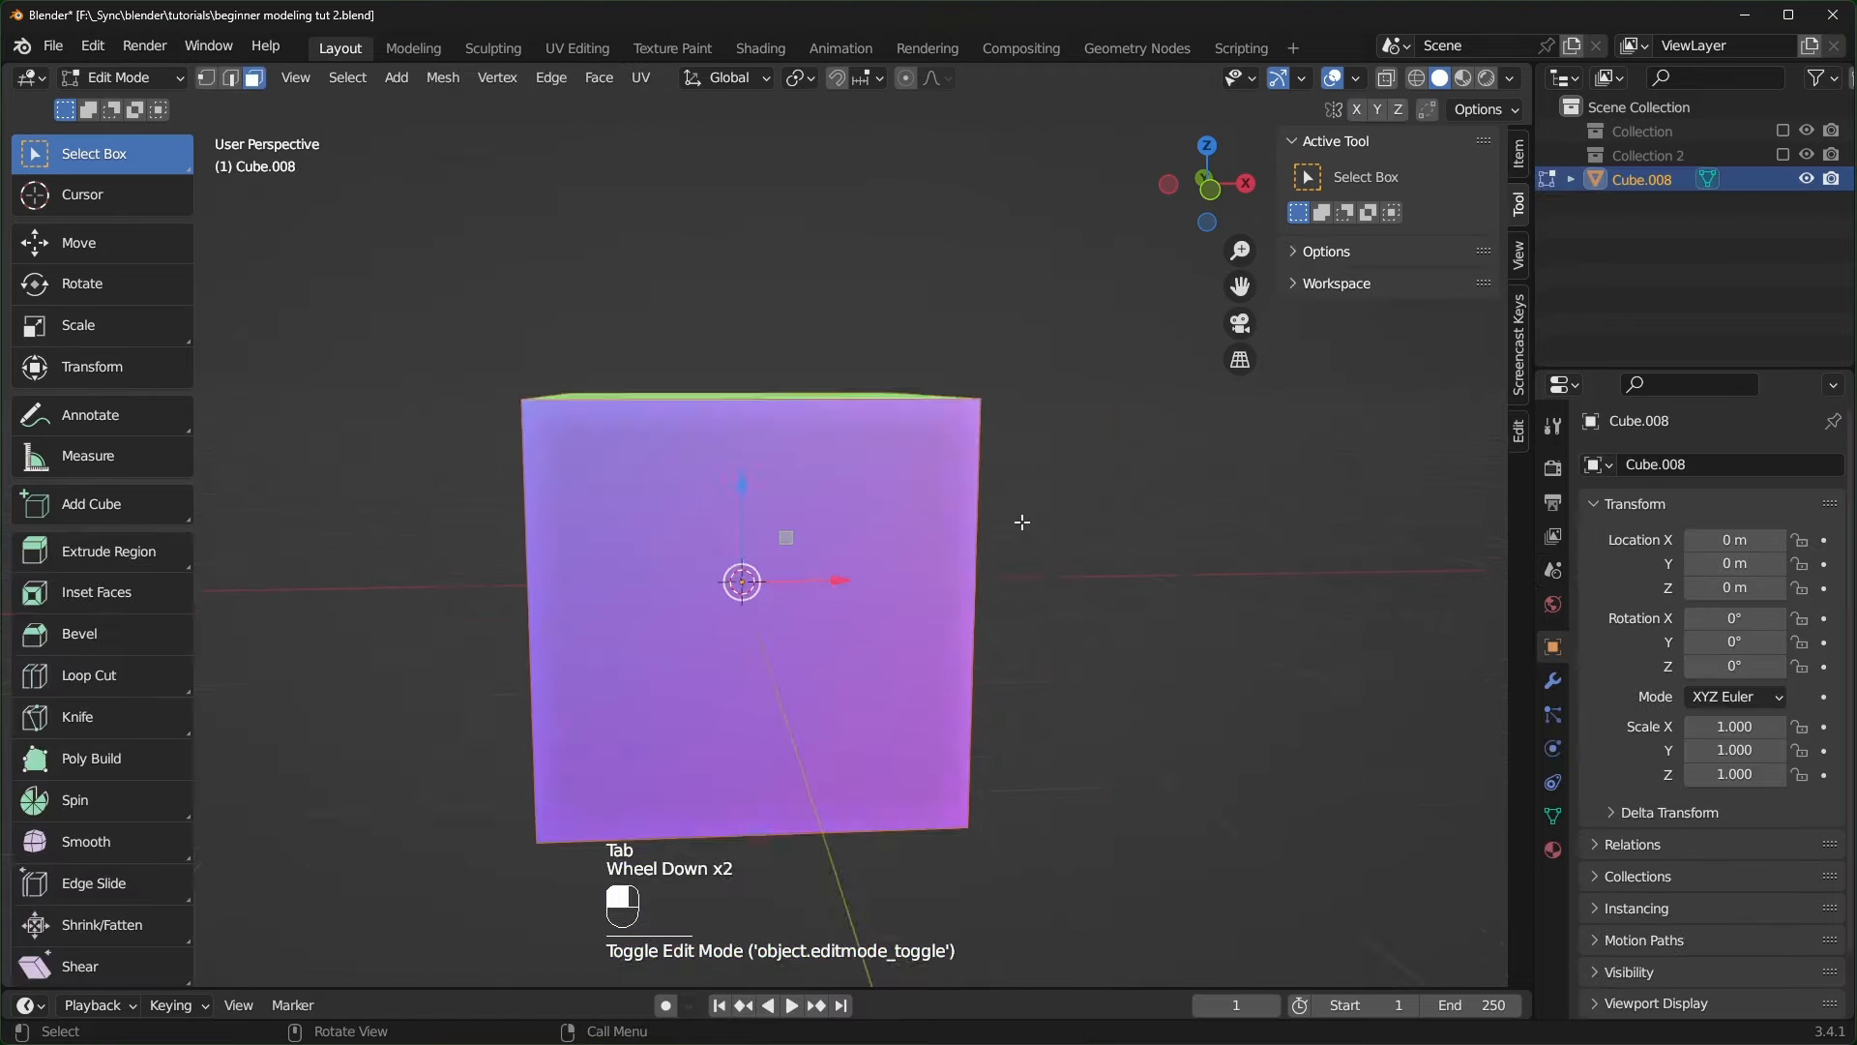
middle_click_drag(1064, 523, 1093, 556)
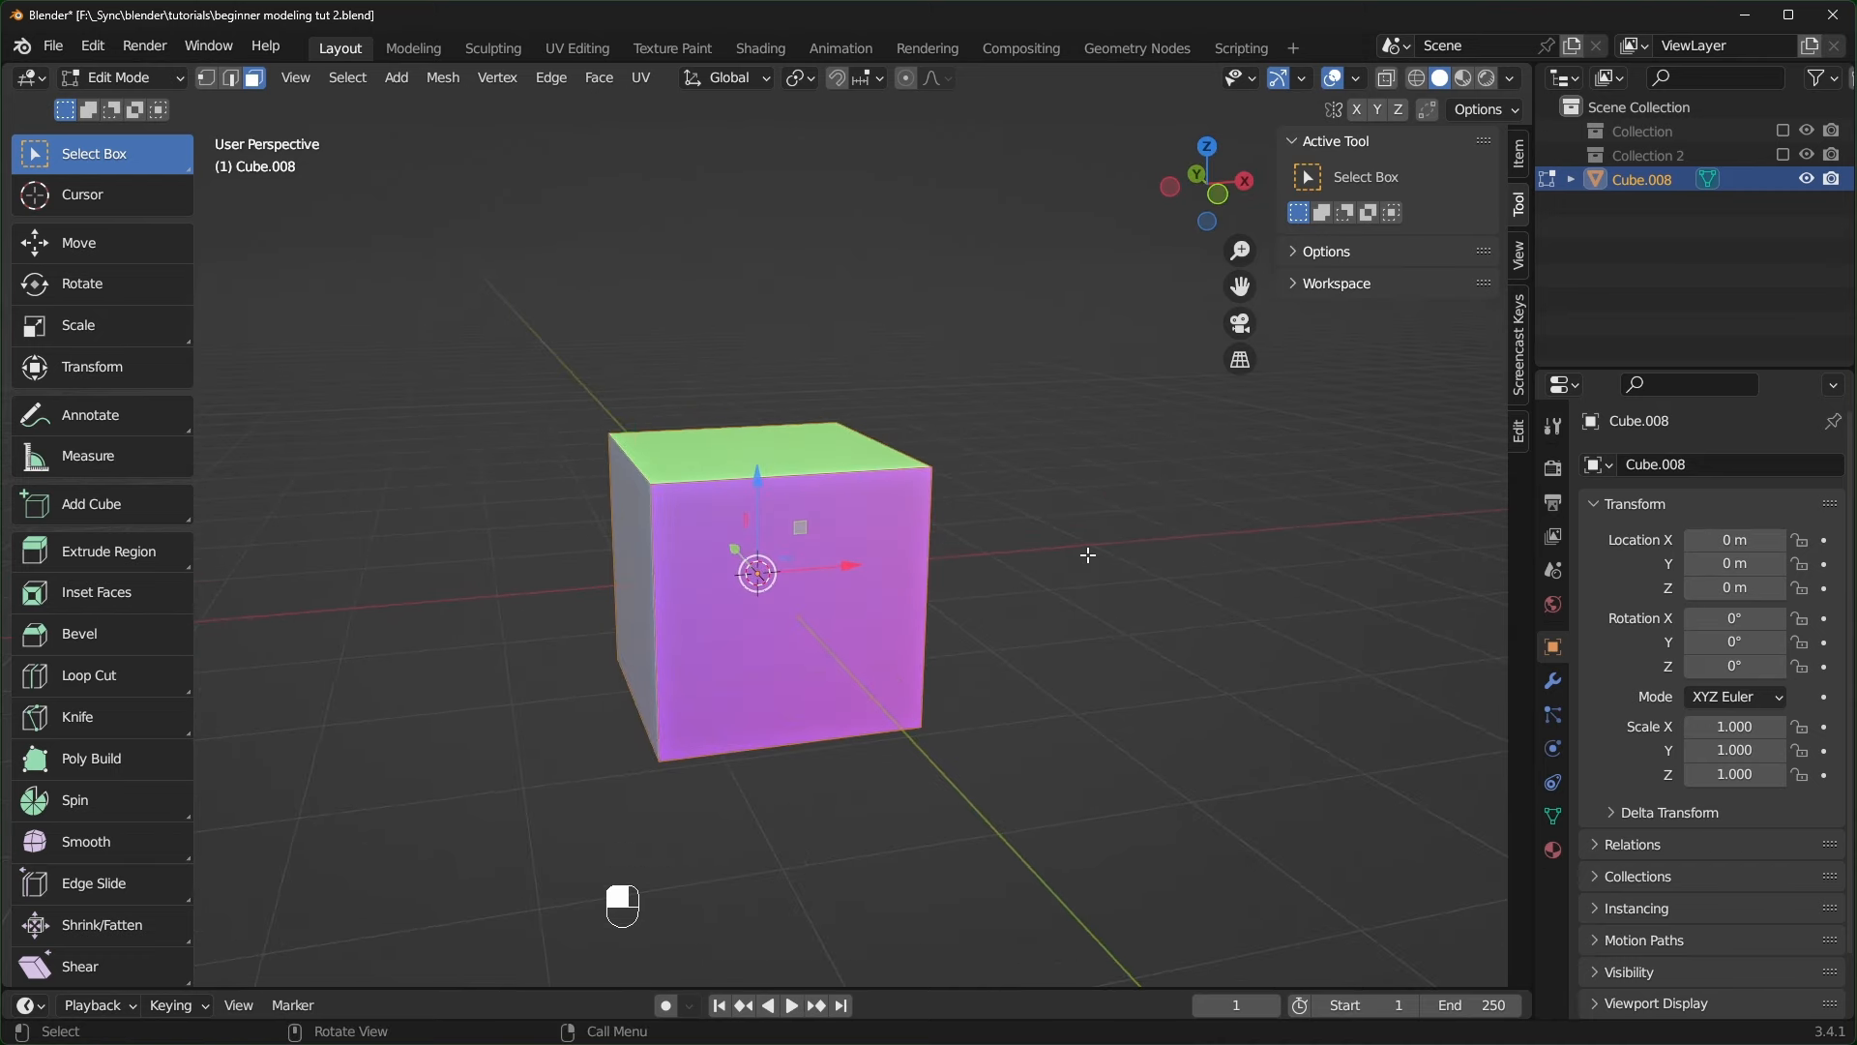
- Select only the cube's top face and try extruding it upward
key("alt+a")
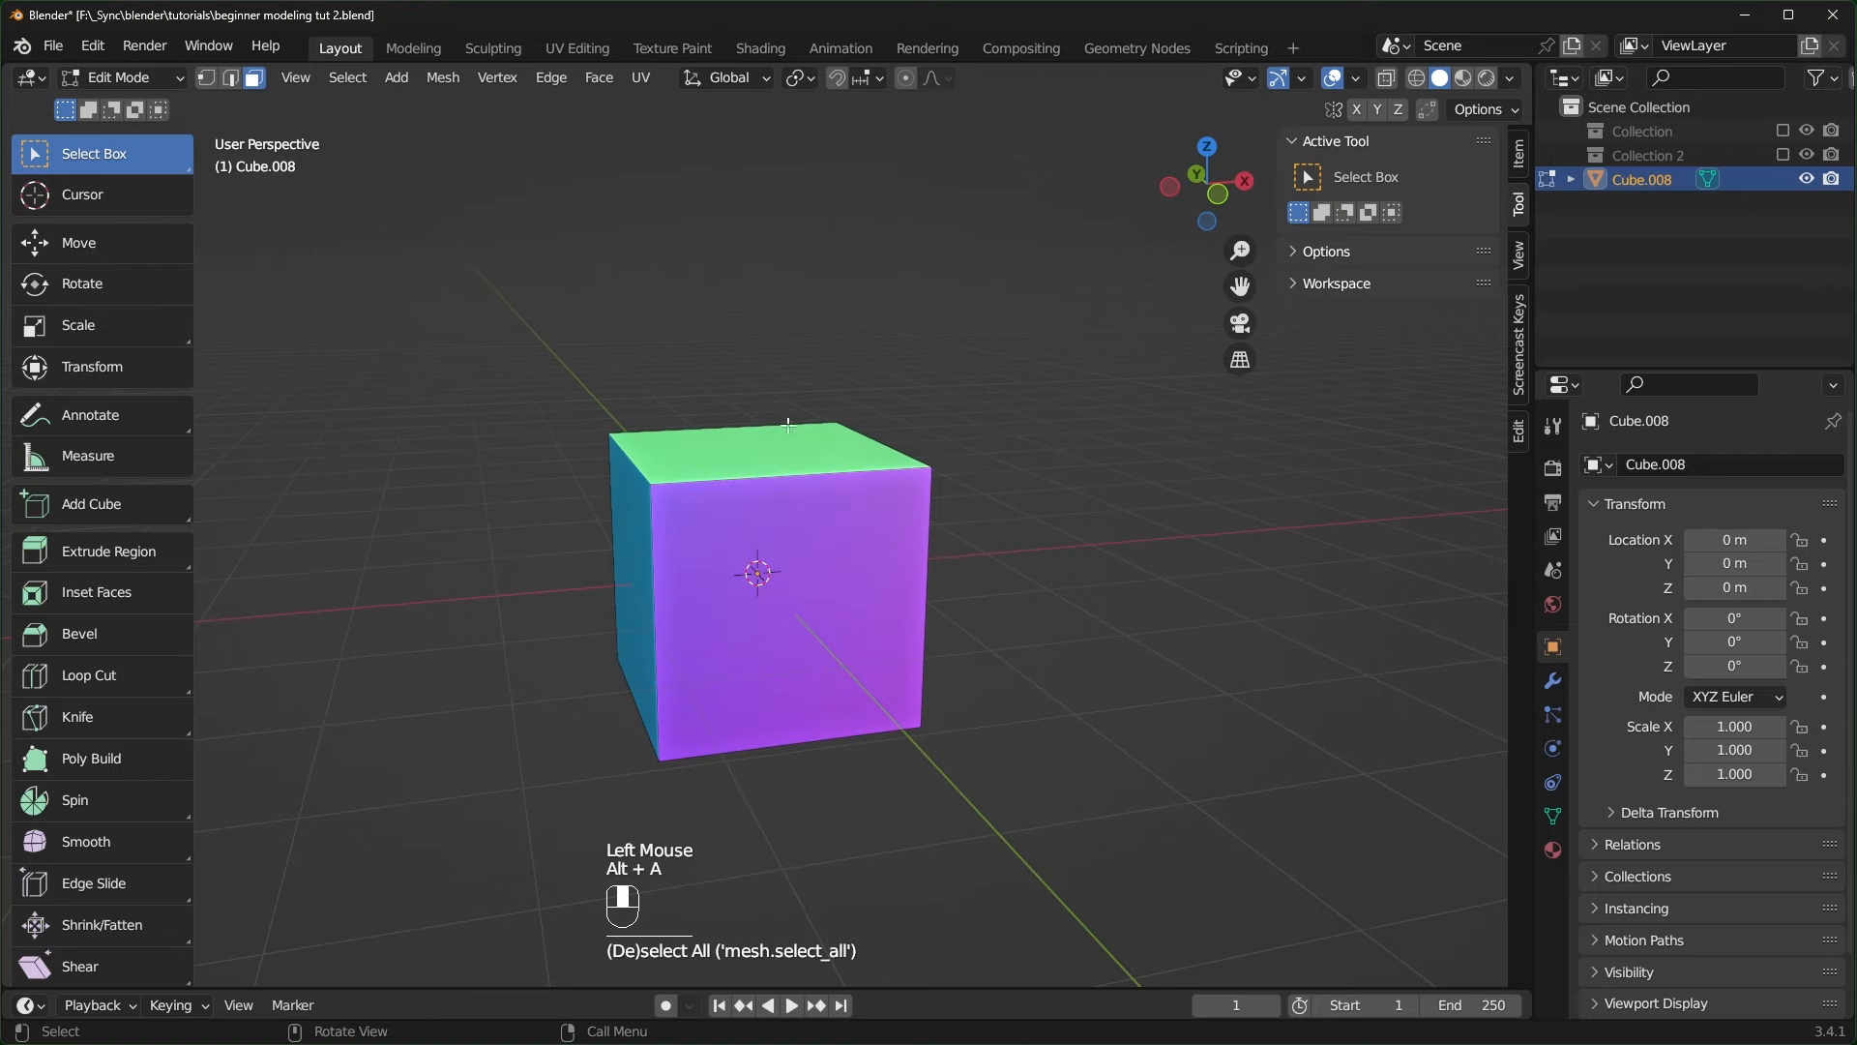
left_click(788, 427)
key("e")
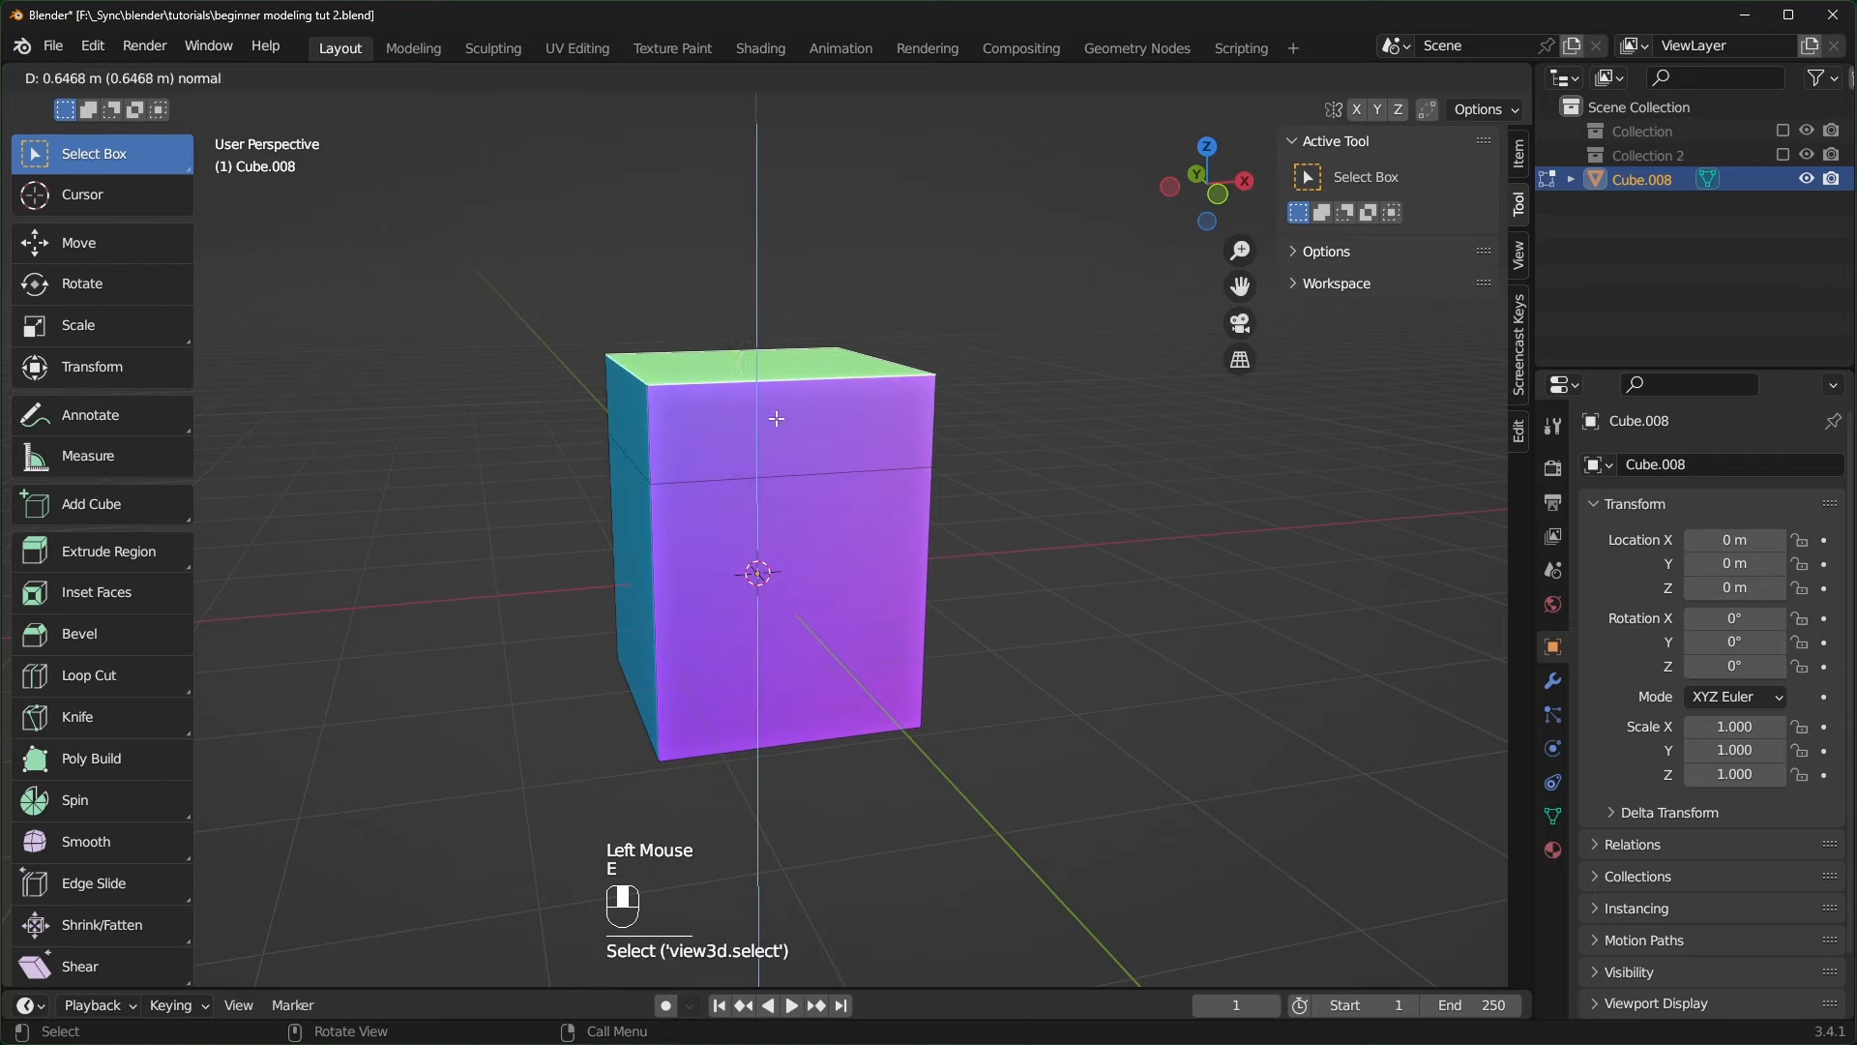
left_click(1145, 443)
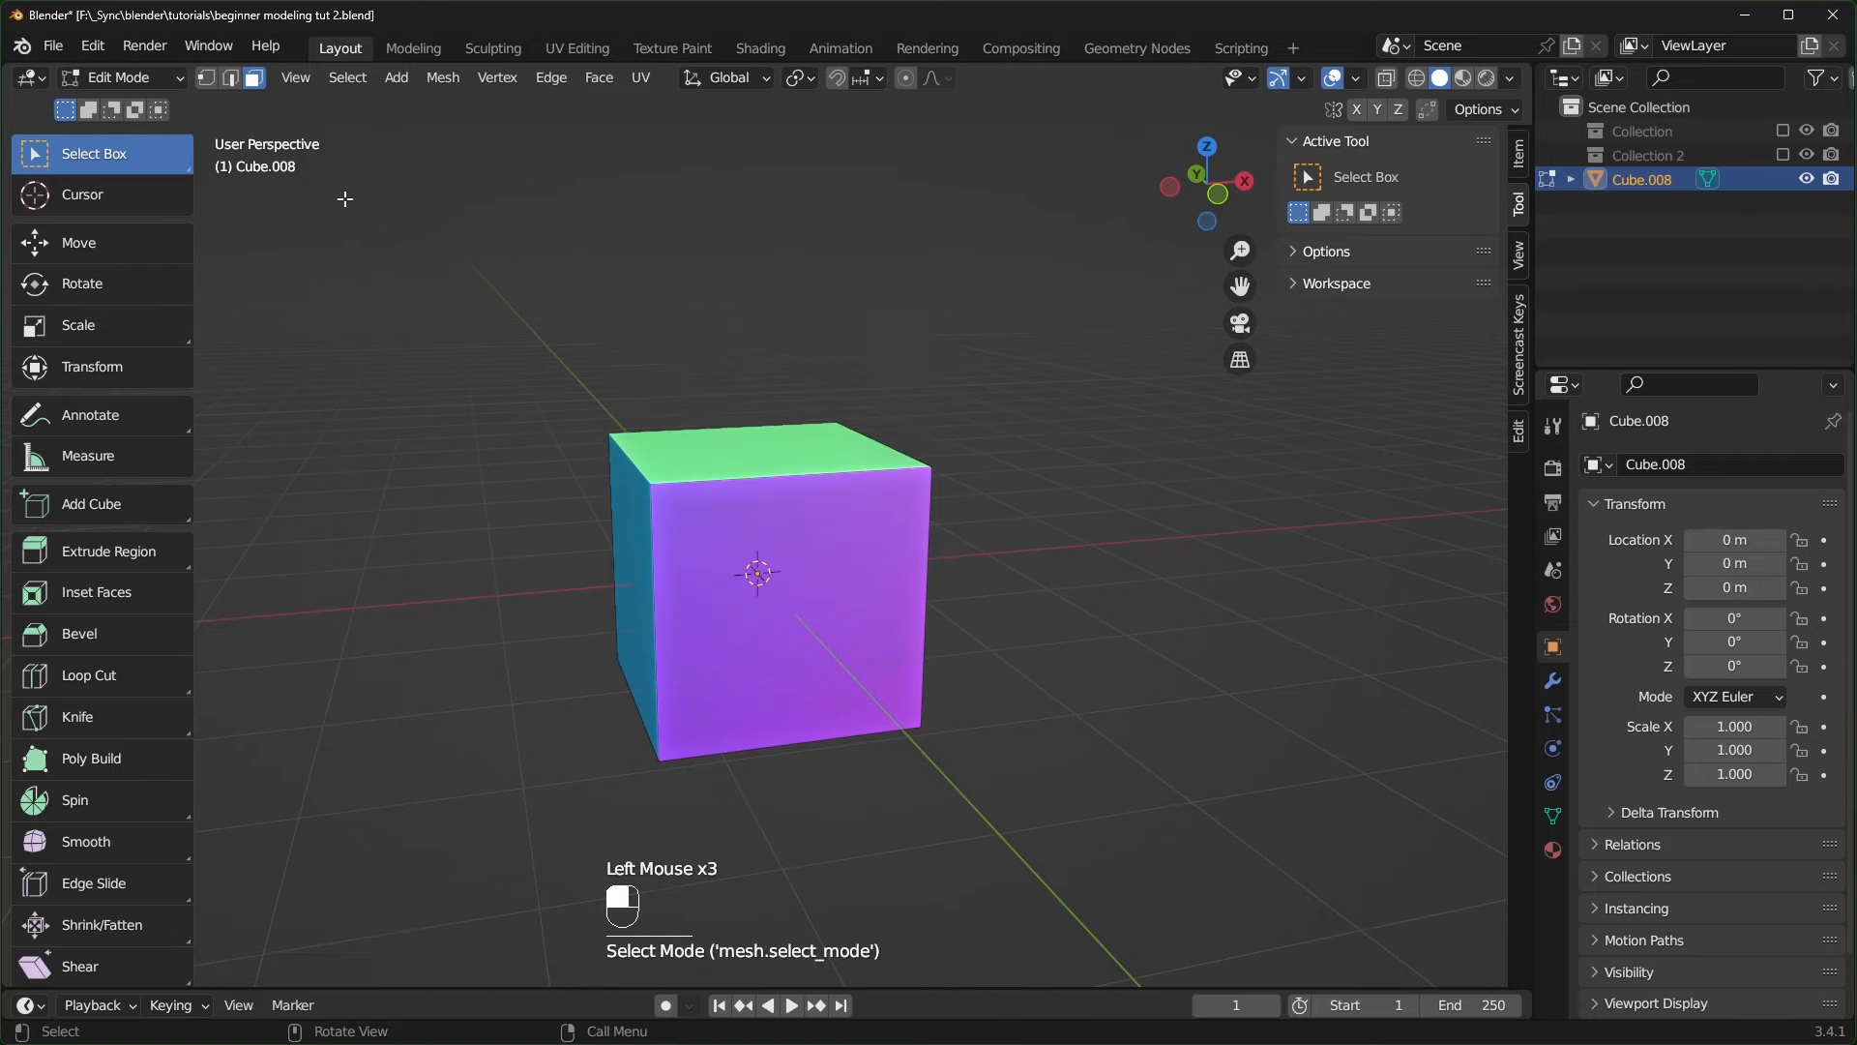
- Switch to edge selection and try extruding the cube's upper edge on the +X side
key("2")
scroll(542, 275, "up", 2)
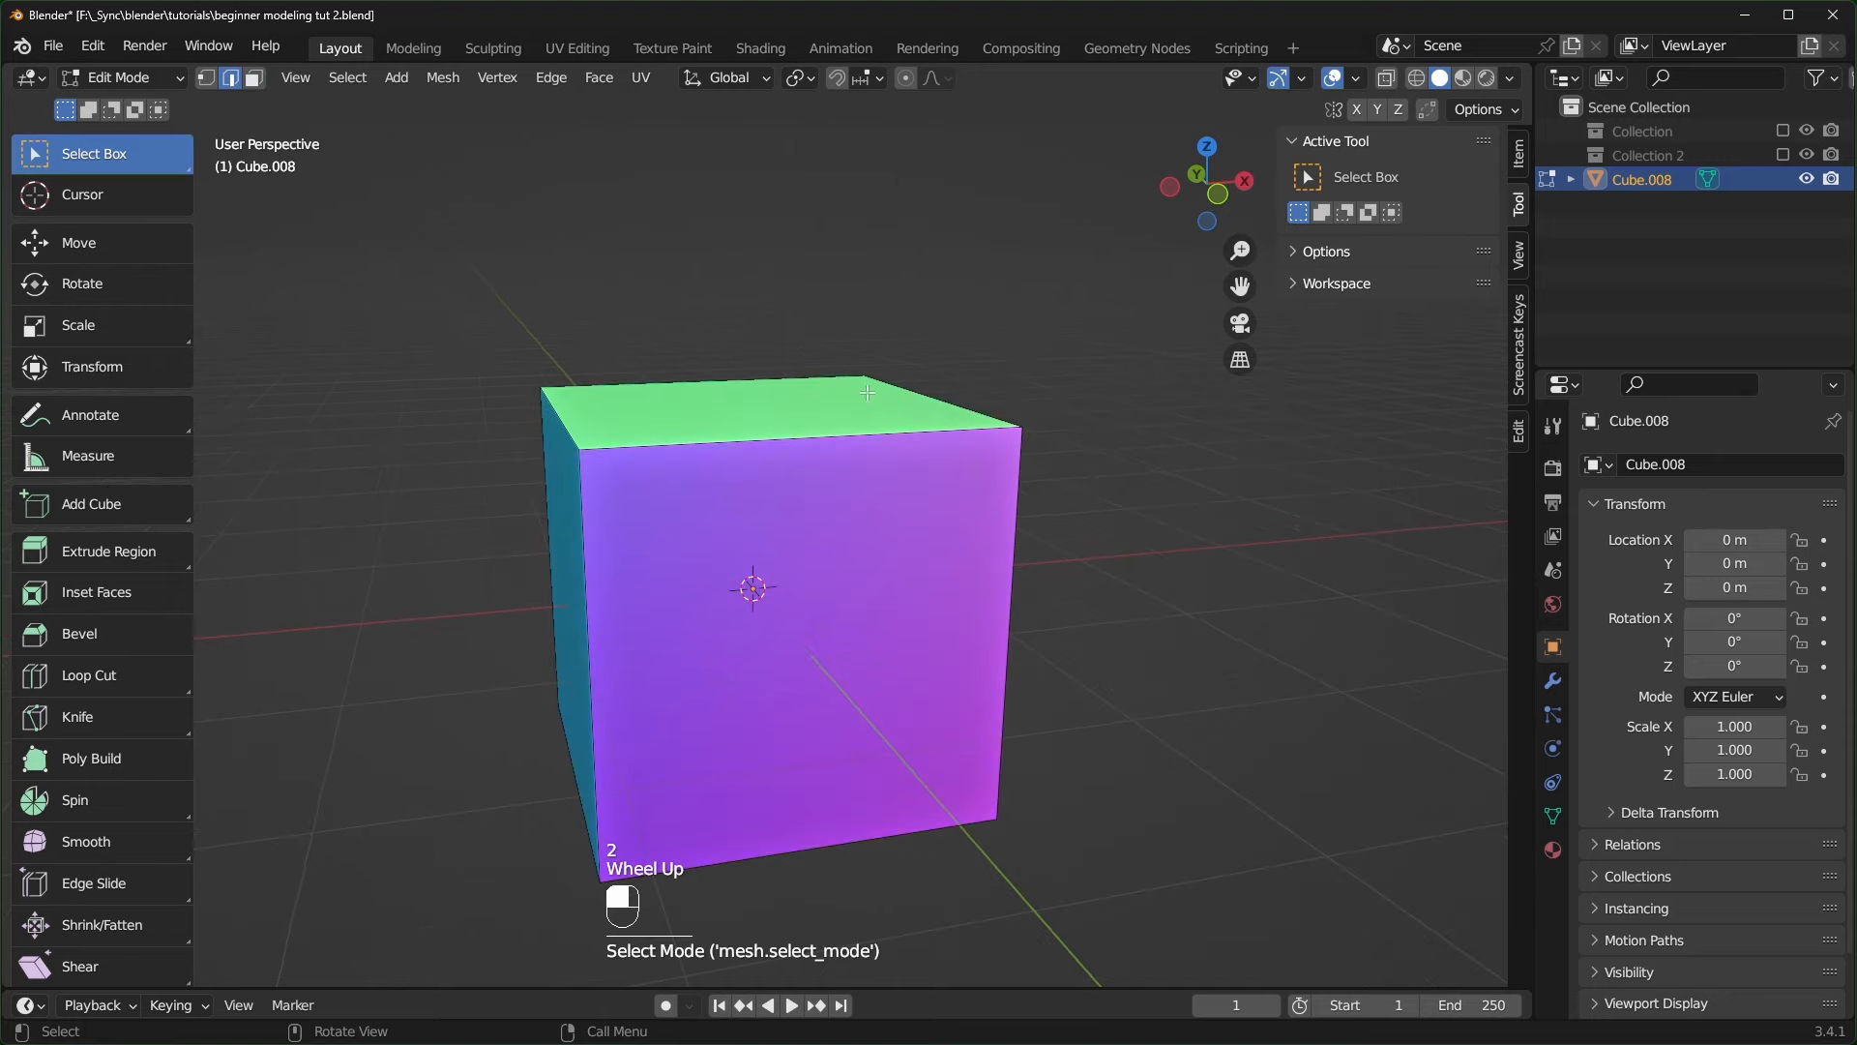
middle_click_drag(808, 394, 774, 454)
left_click(941, 469)
middle_click_drag(1006, 542, 994, 512)
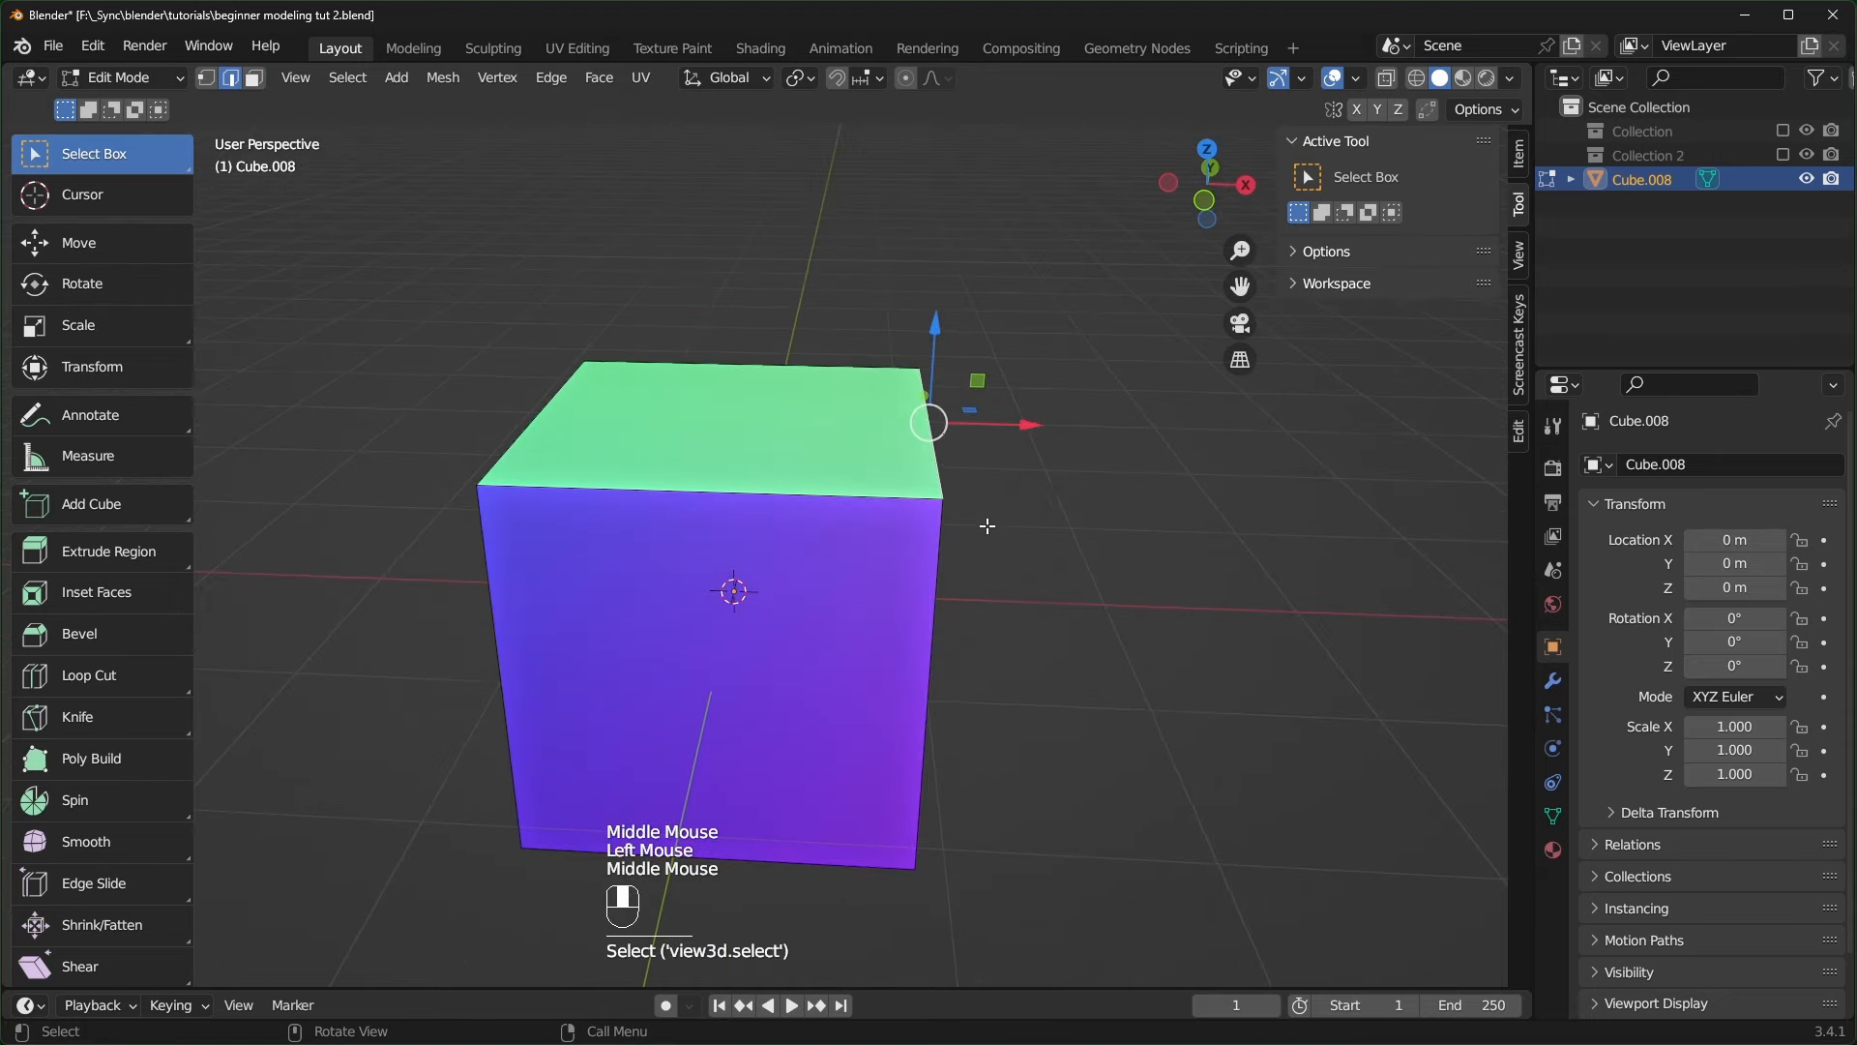
key("e")
left_click(1151, 382)
middle_click_drag(1151, 382, 1075, 397)
middle_click_drag(1019, 308, 978, 278)
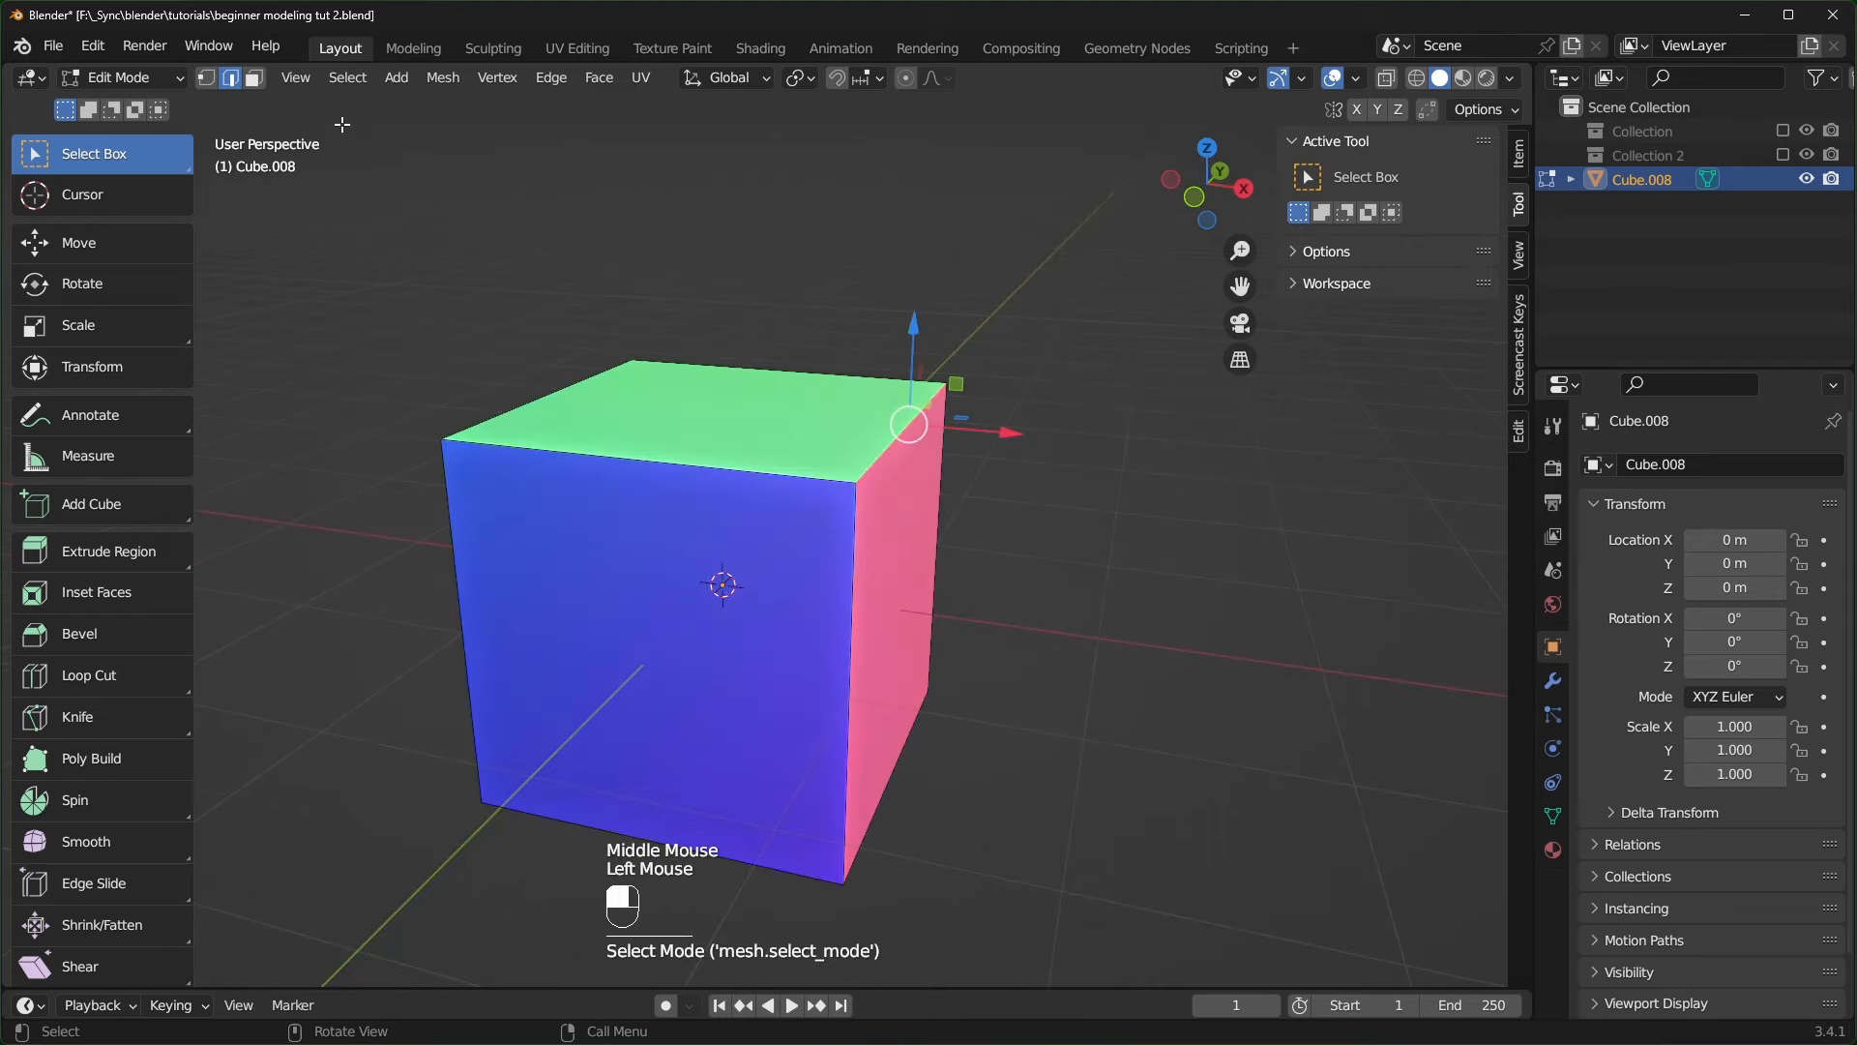
- Switch to vertex selection and extrude the cube's upper back corner vertex repeatedly into a chain of edges
left_click(206, 78)
left_click(370, 196)
middle_click_drag(1056, 339, 1037, 358)
left_click(1036, 361)
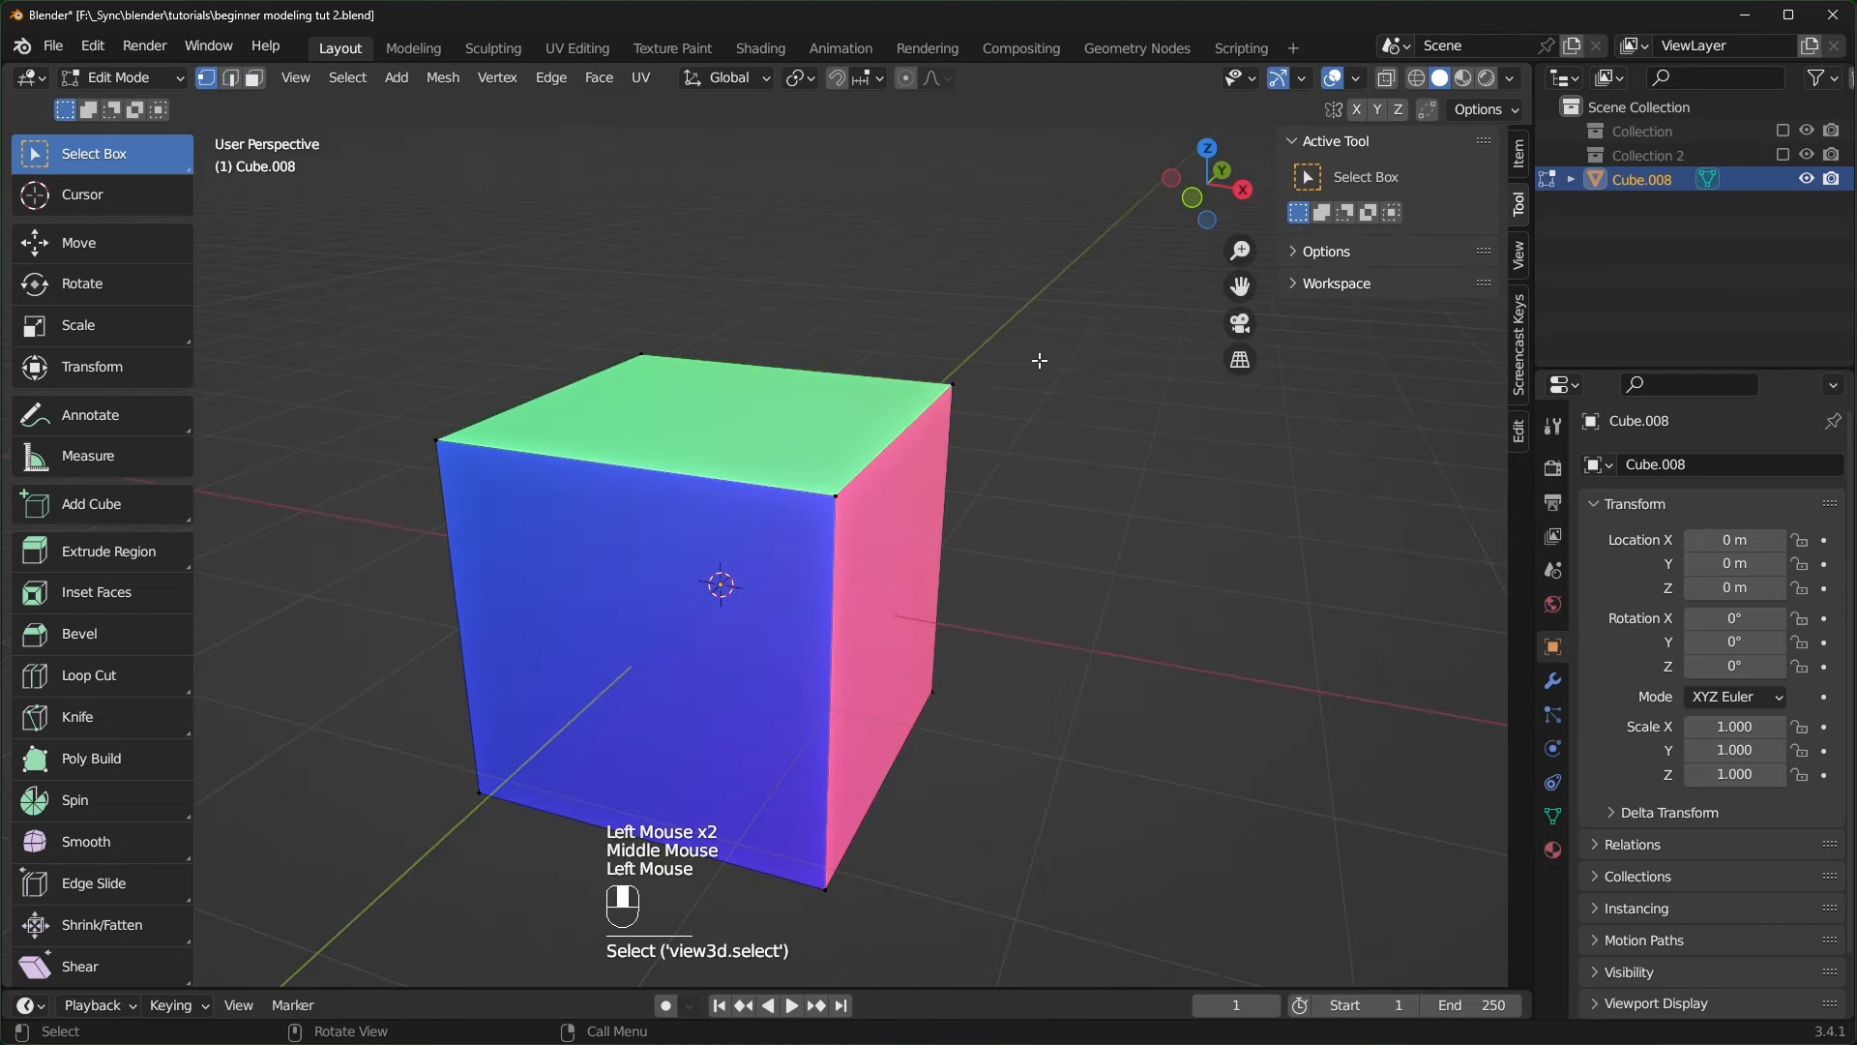
left_click_drag(1013, 326, 926, 402)
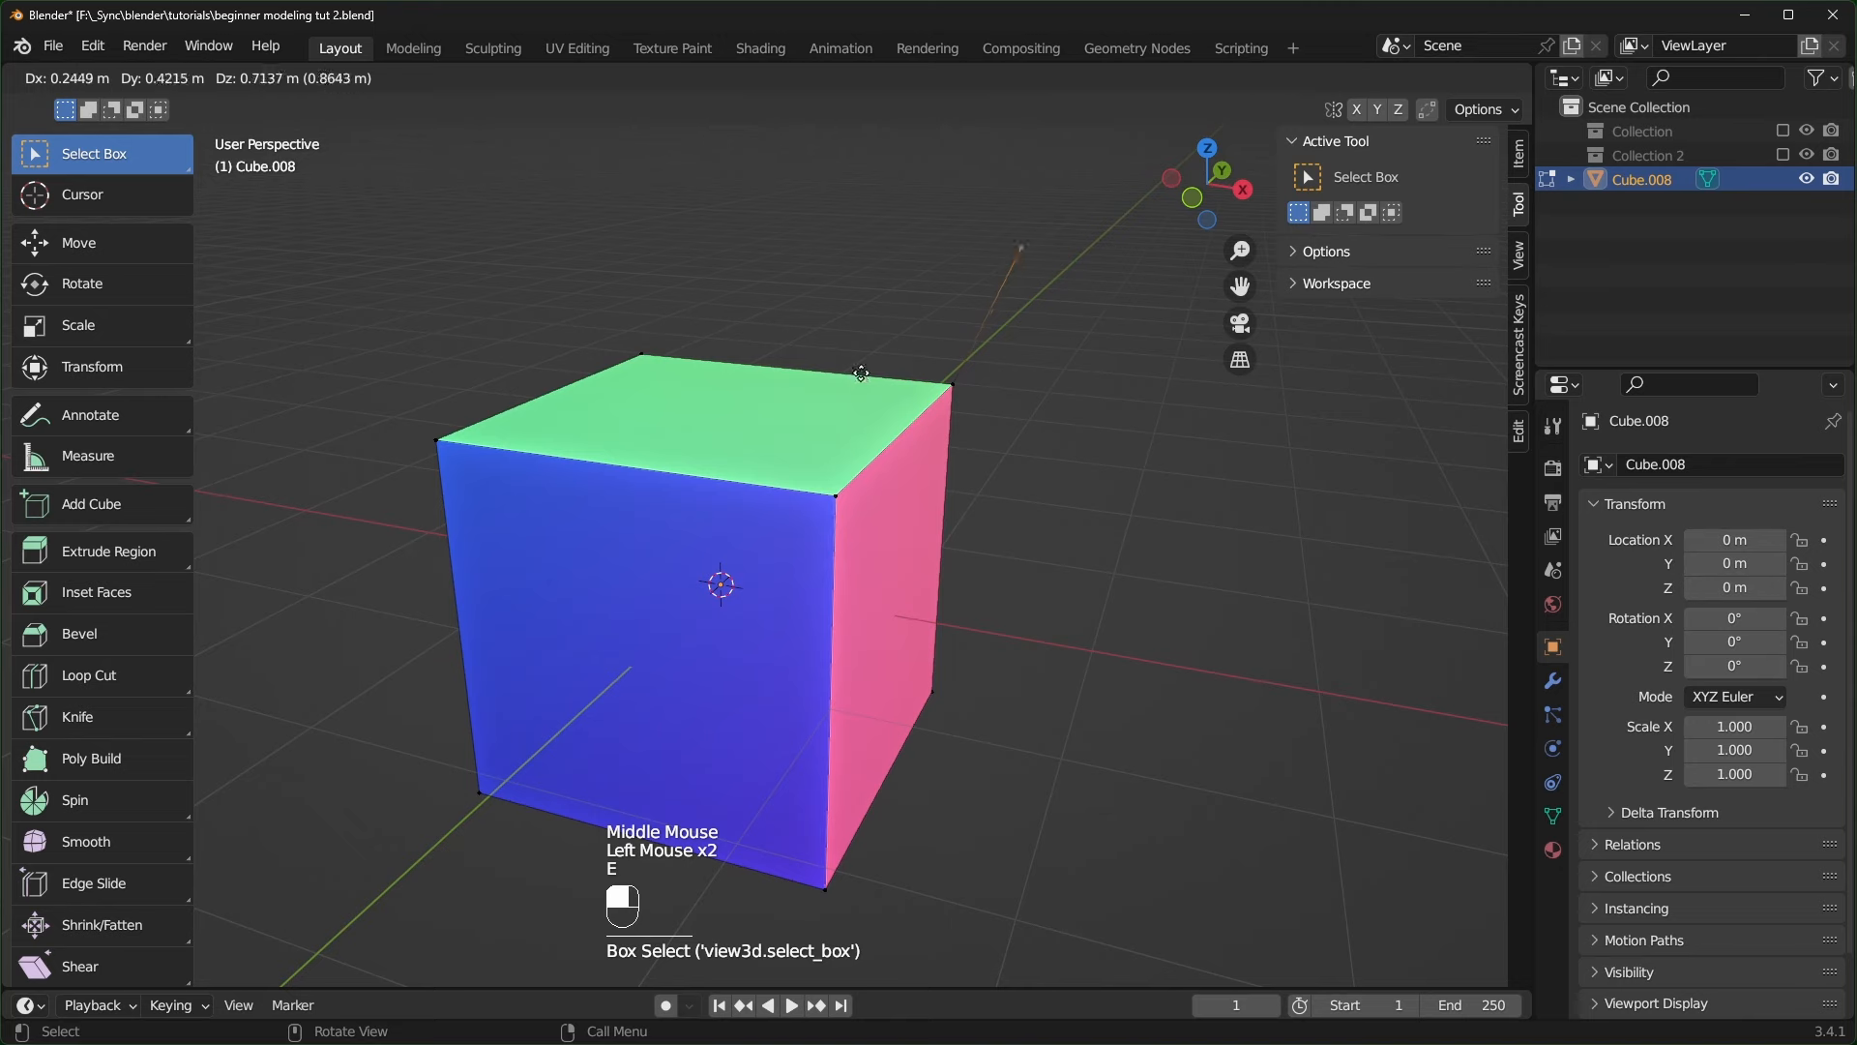
key("e")
key("e")
key("e")
key("e")
key("e")
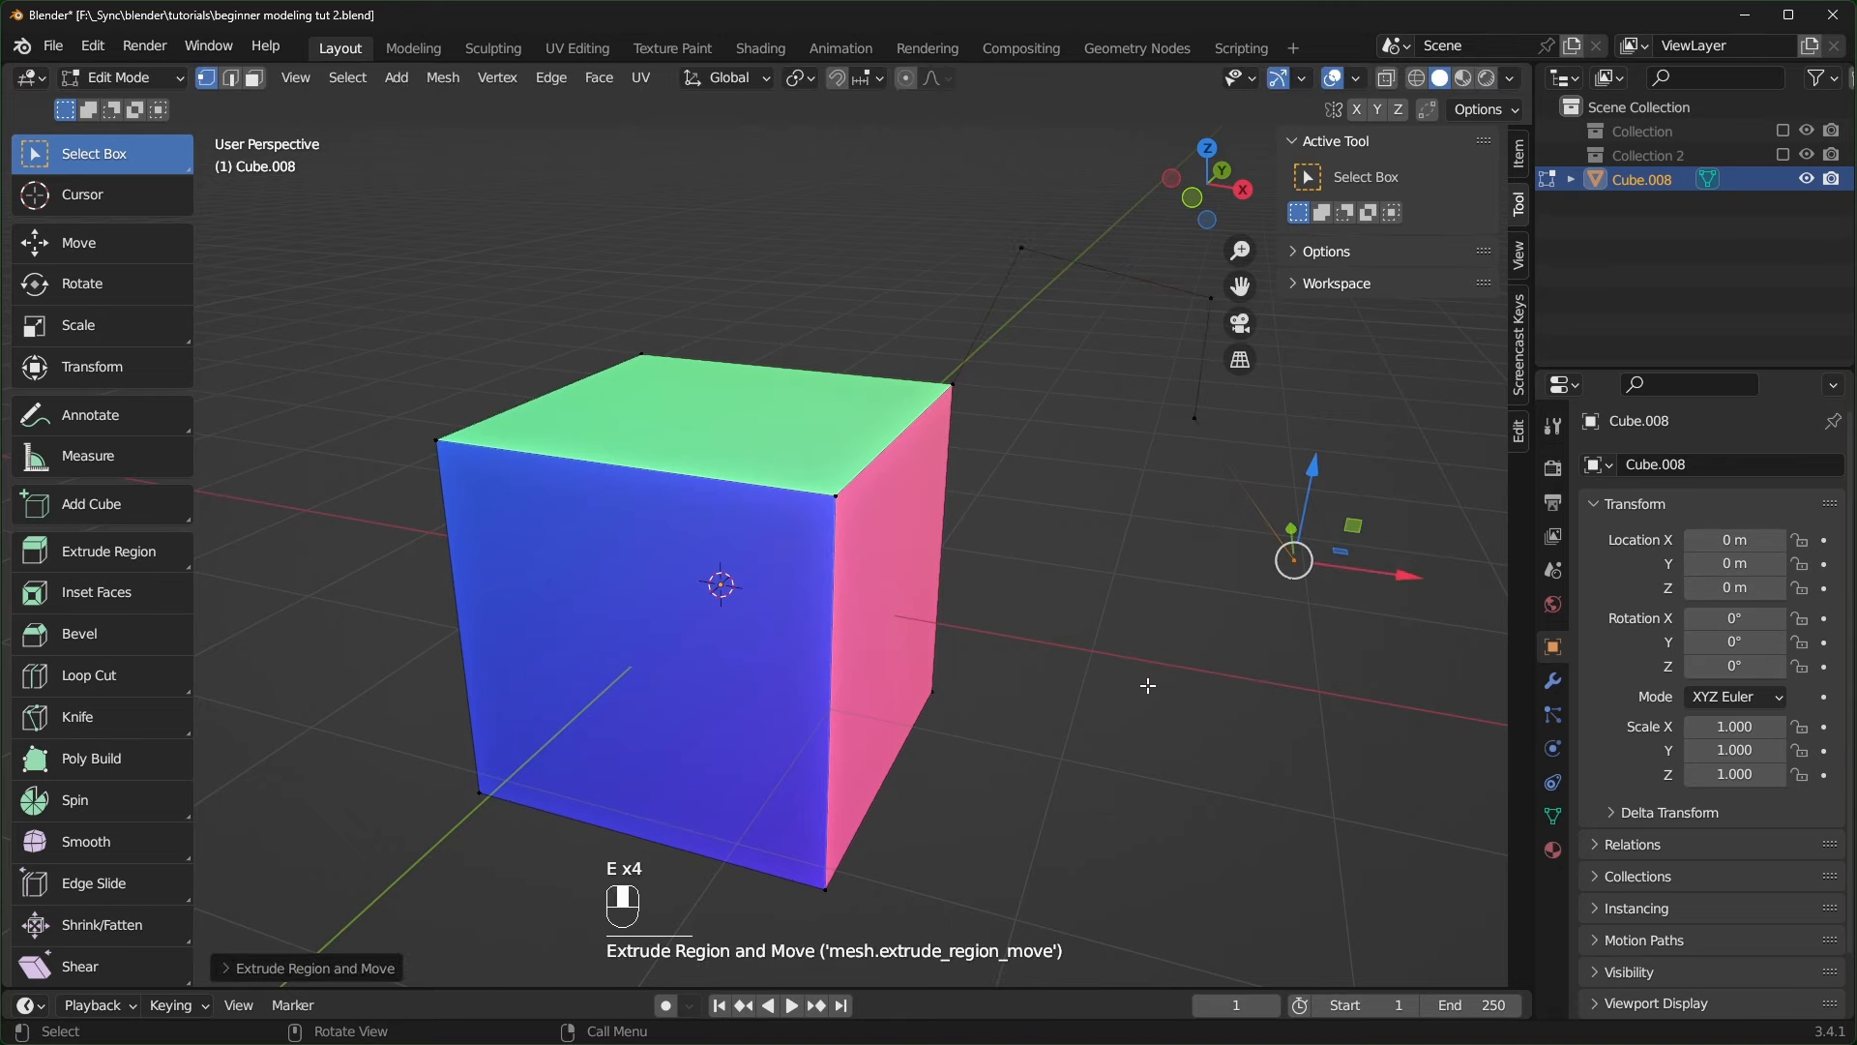
middle_click_drag(1342, 639, 1181, 613)
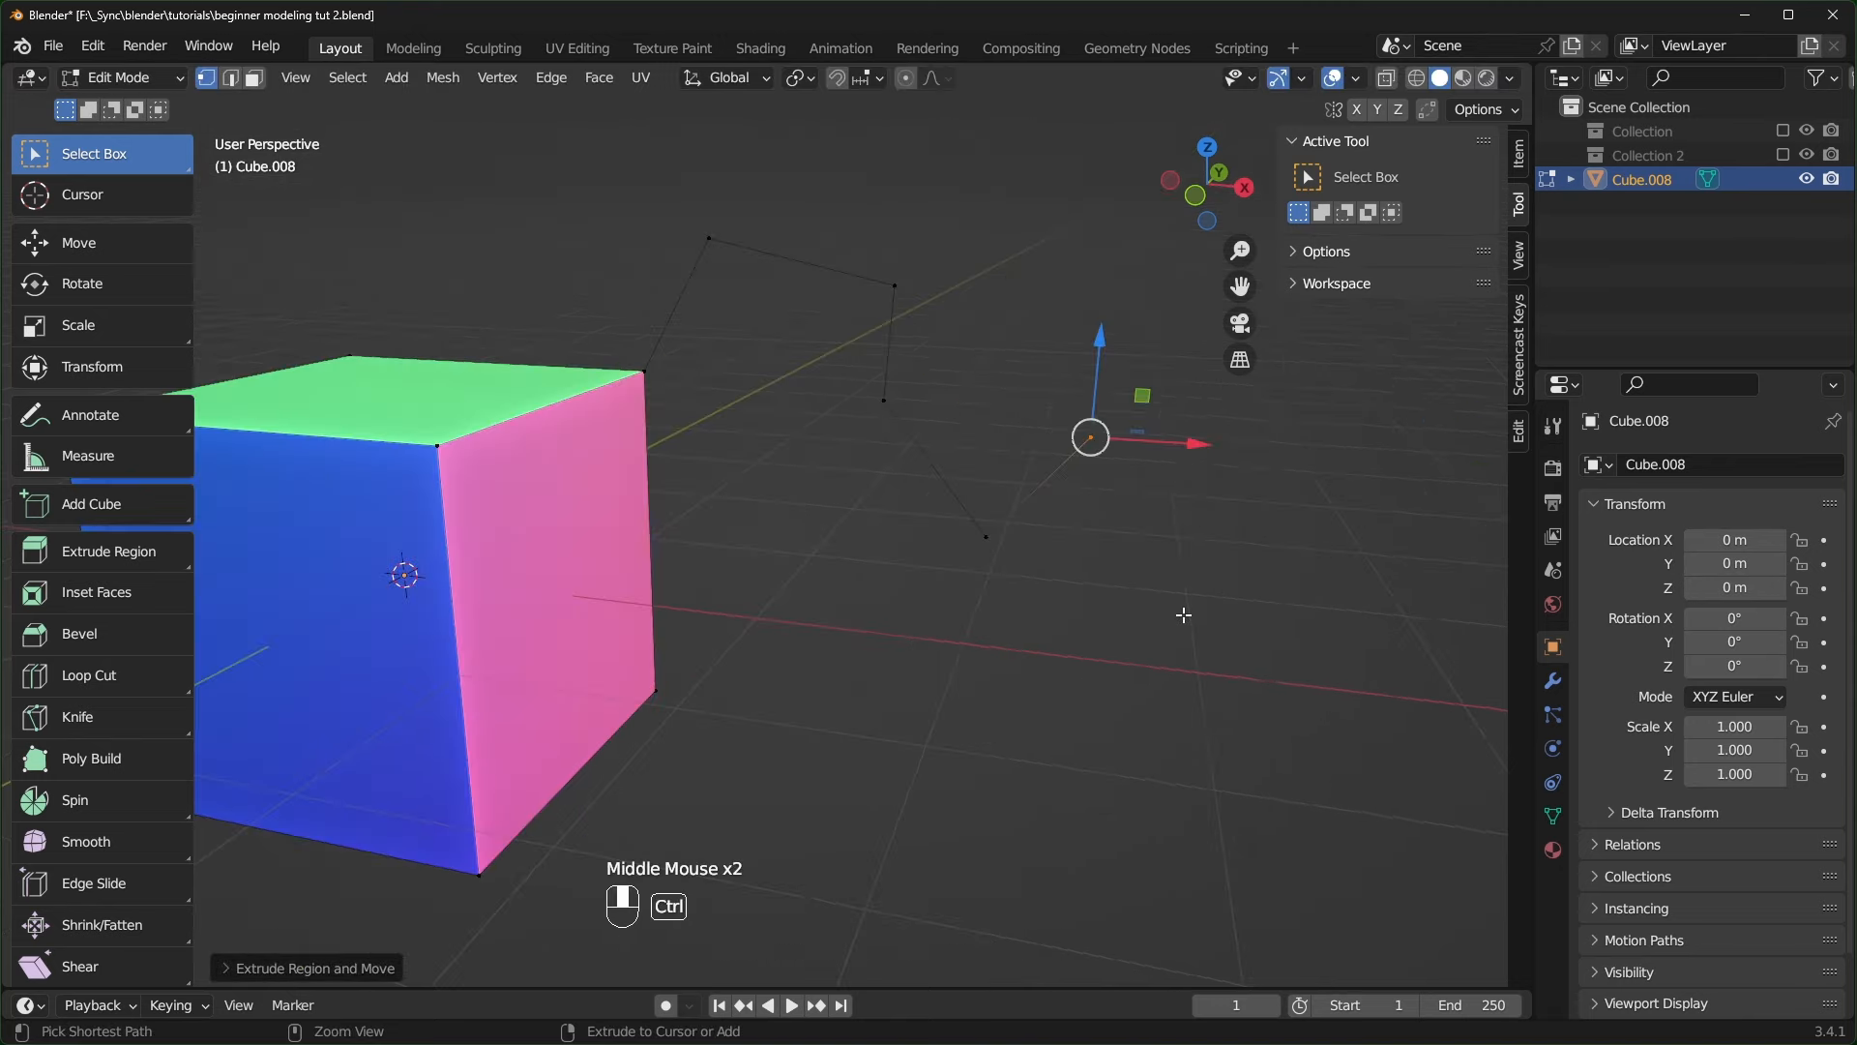
- Undo all the corner vertex extrusions
key("ctrl+z")
key("ctrl+z")
key("ctrl+z")
key("ctrl+z")
key("ctrl+z")
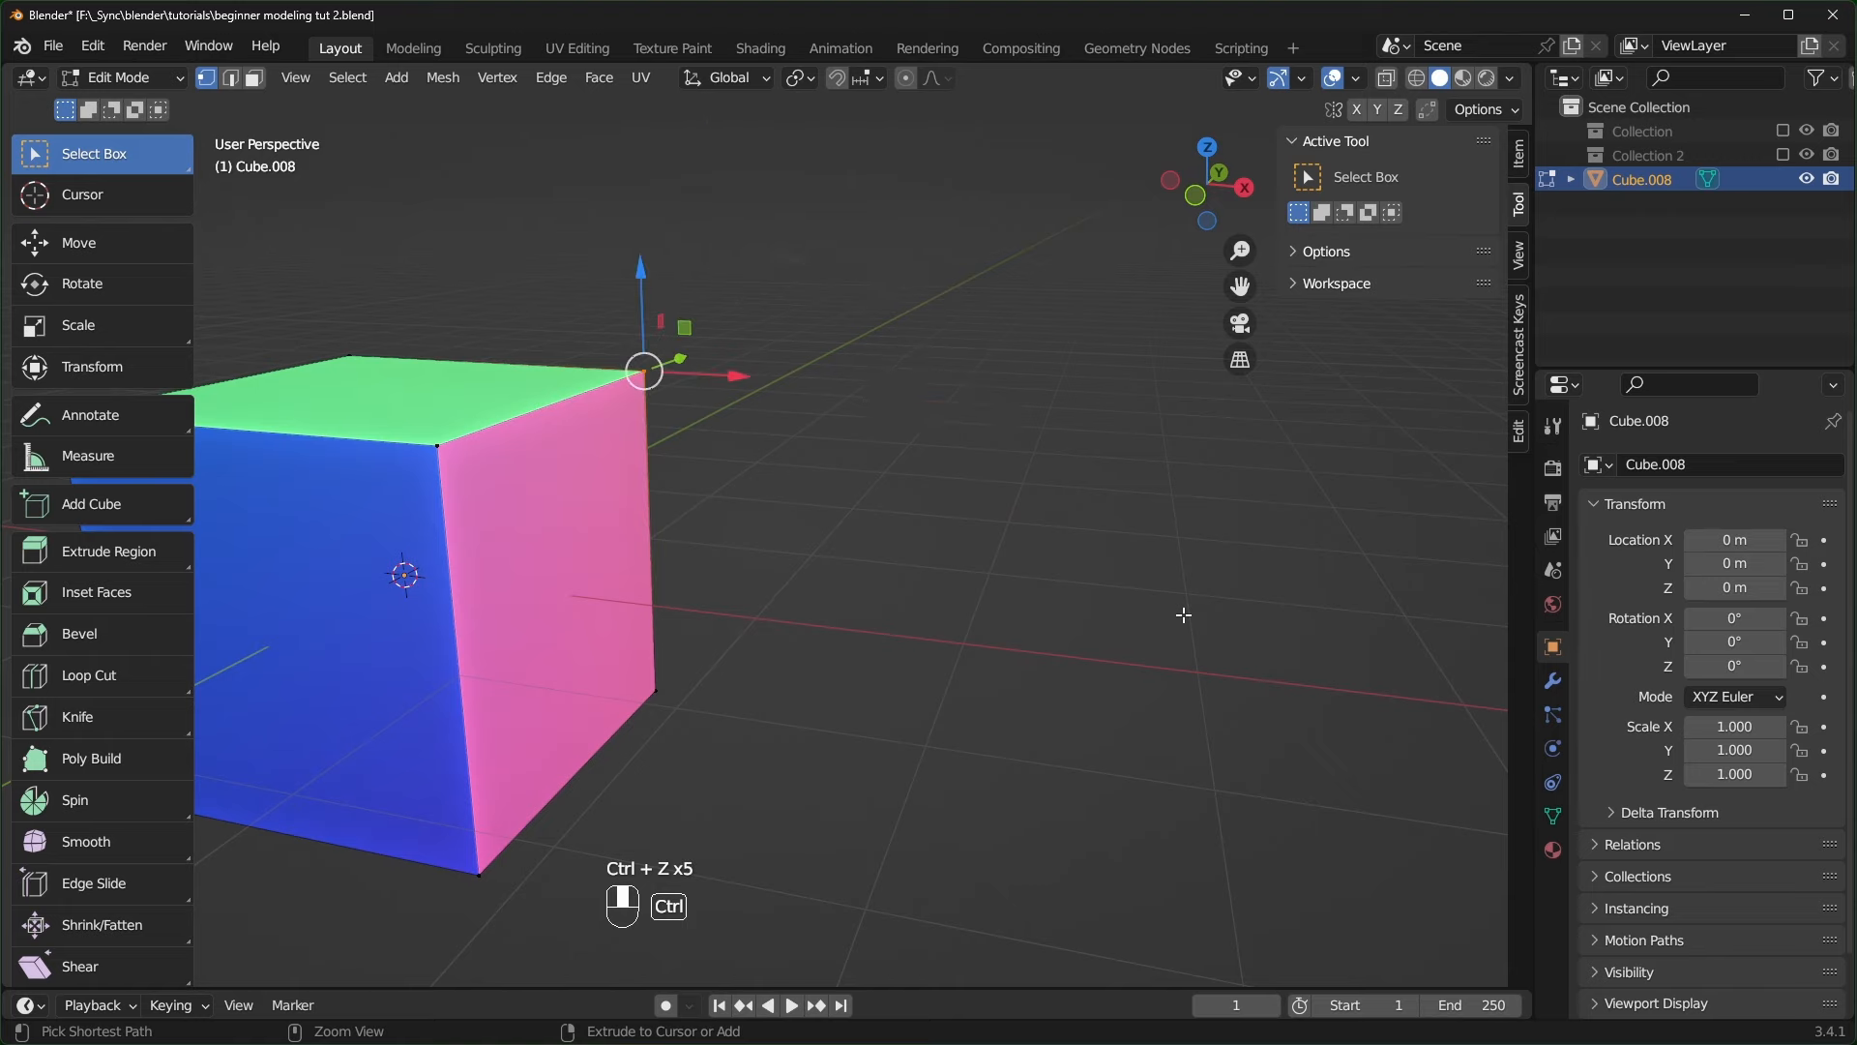
scroll(569, 615, "down", 2)
middle_click_drag(581, 619, 951, 621, "shift")
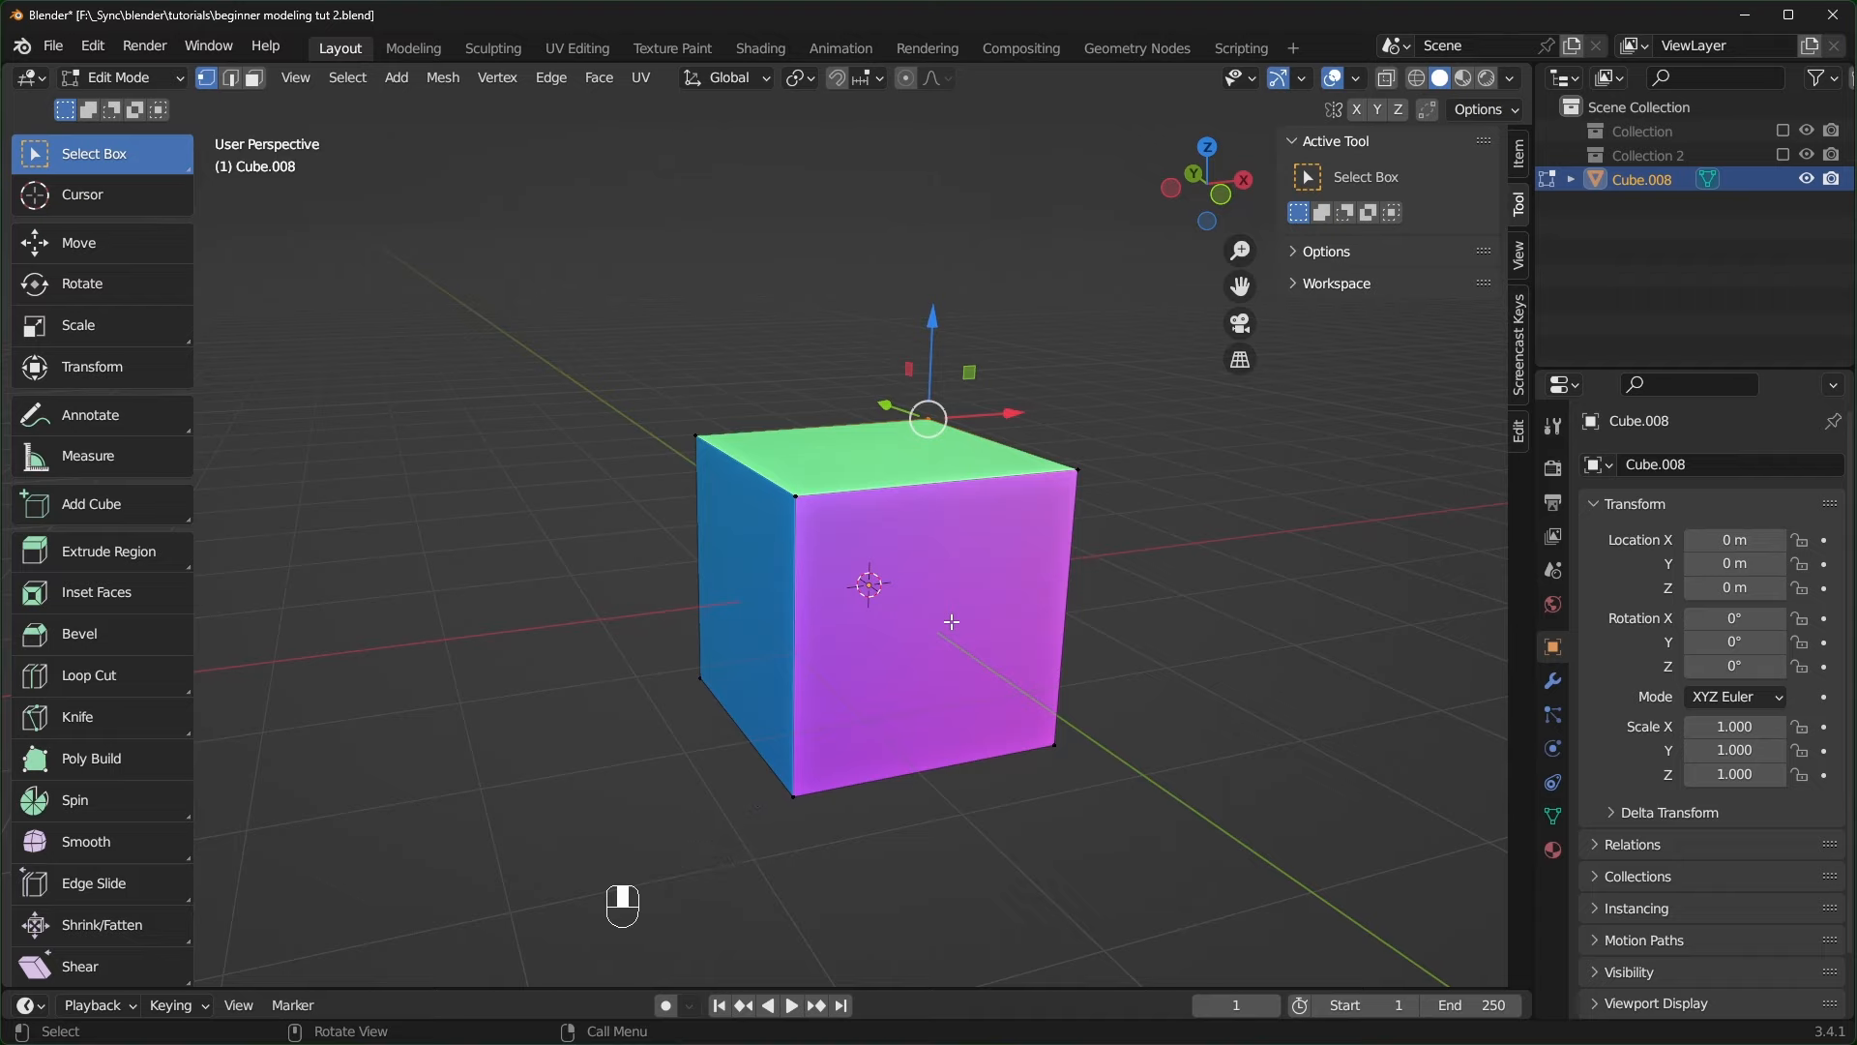
- Show the variants of the Extrude tool, from Extrude Region to Extrude to Cursor
middle_click_drag(1226, 741, 1164, 738)
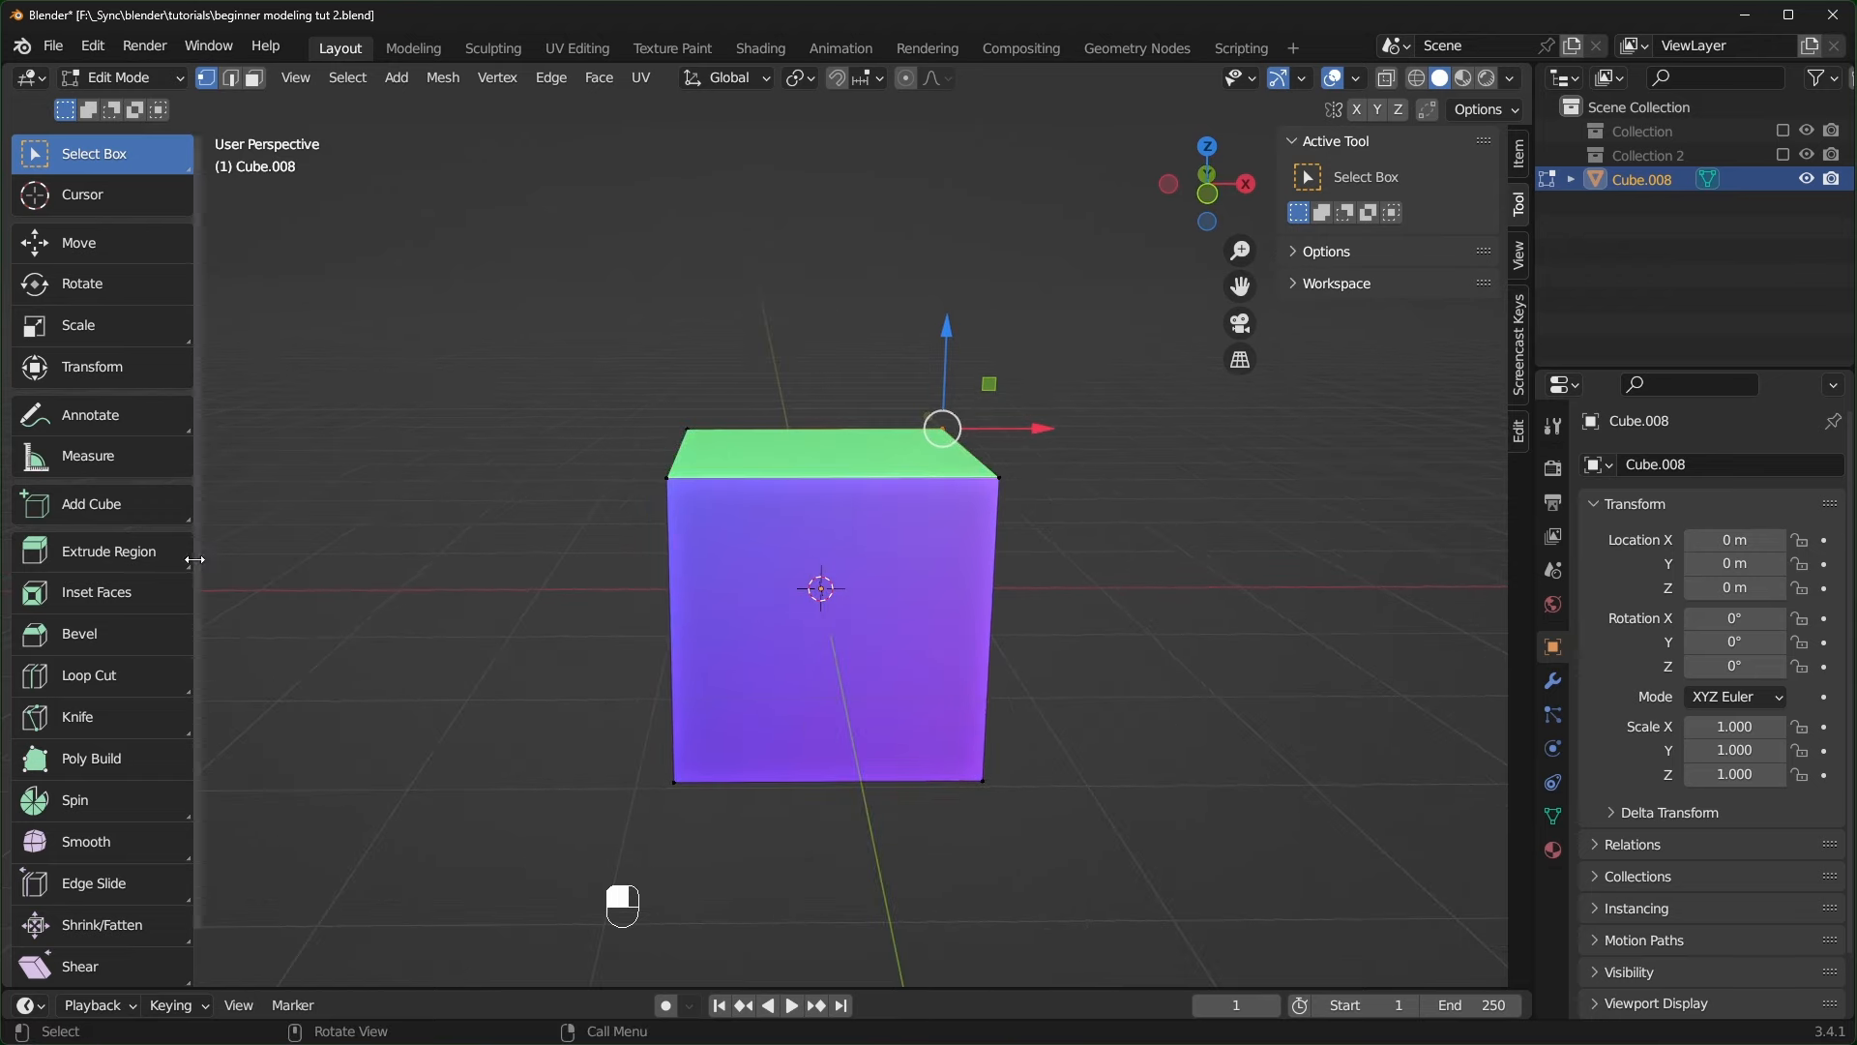
left_click(100, 554)
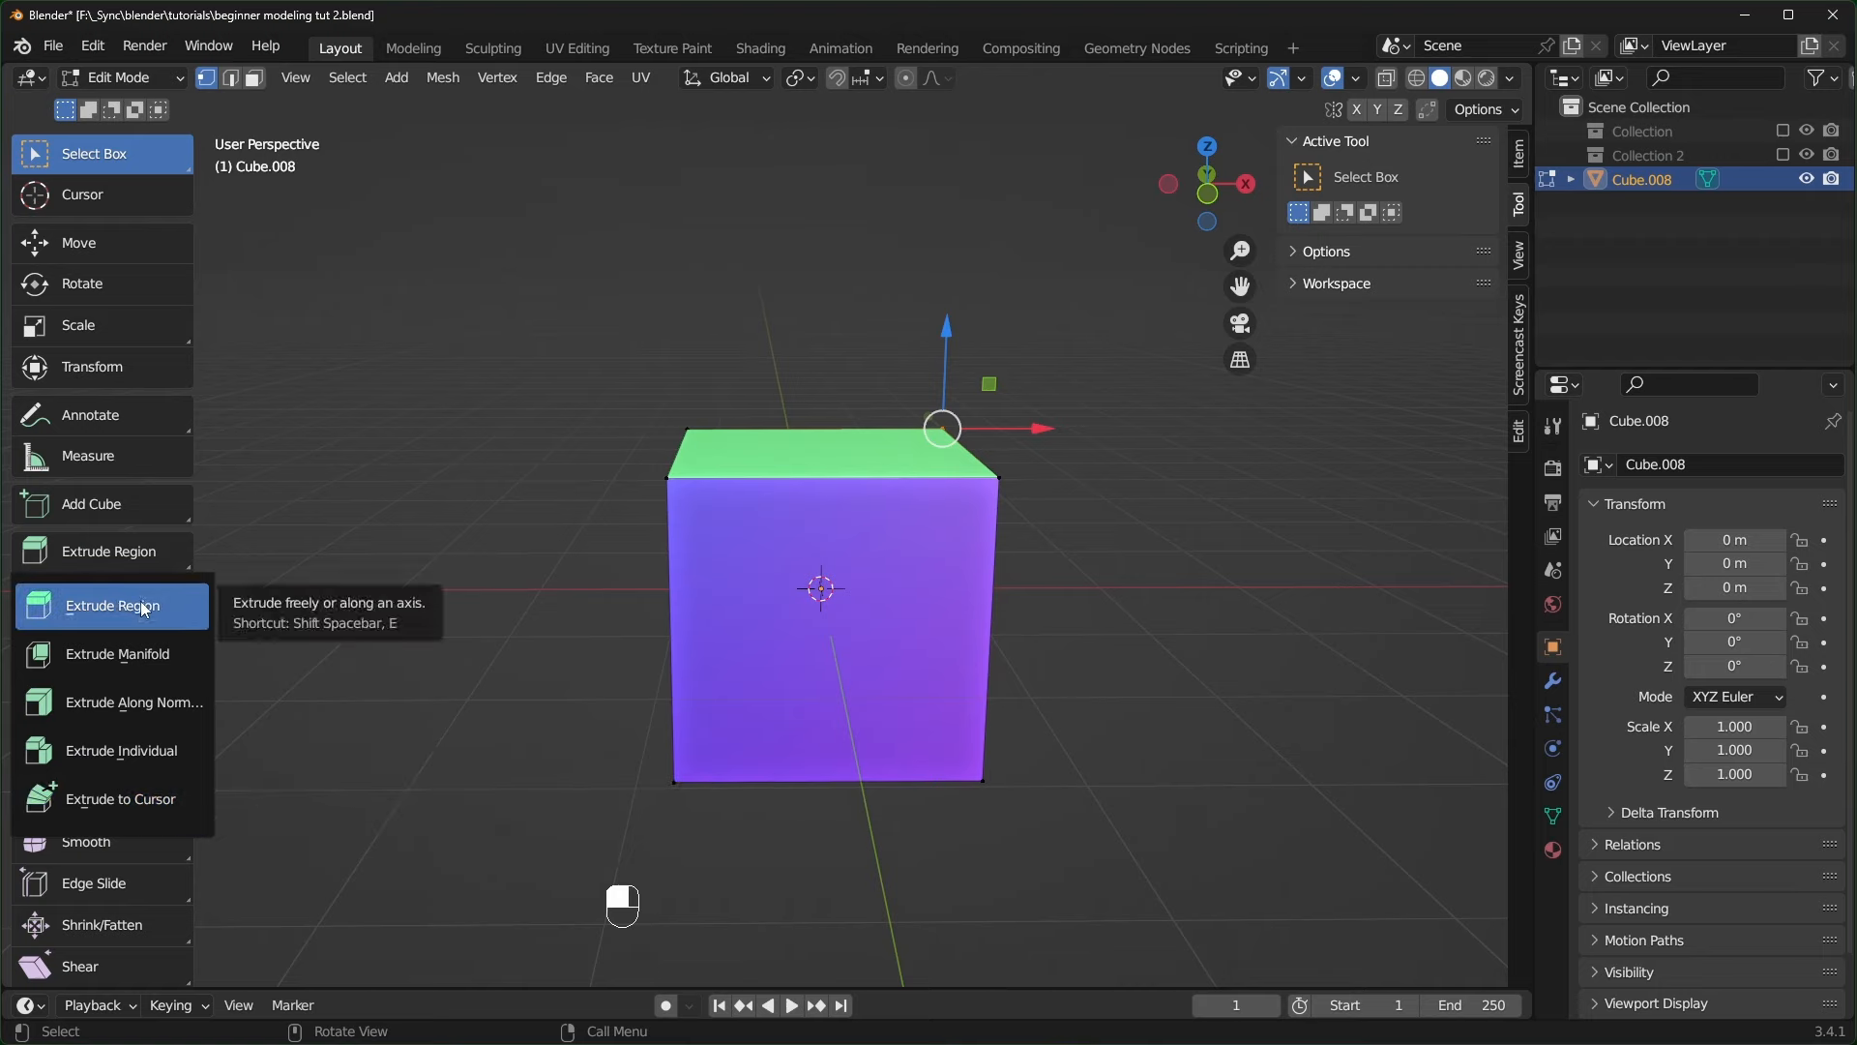
middle_click_drag(832, 522, 871, 508)
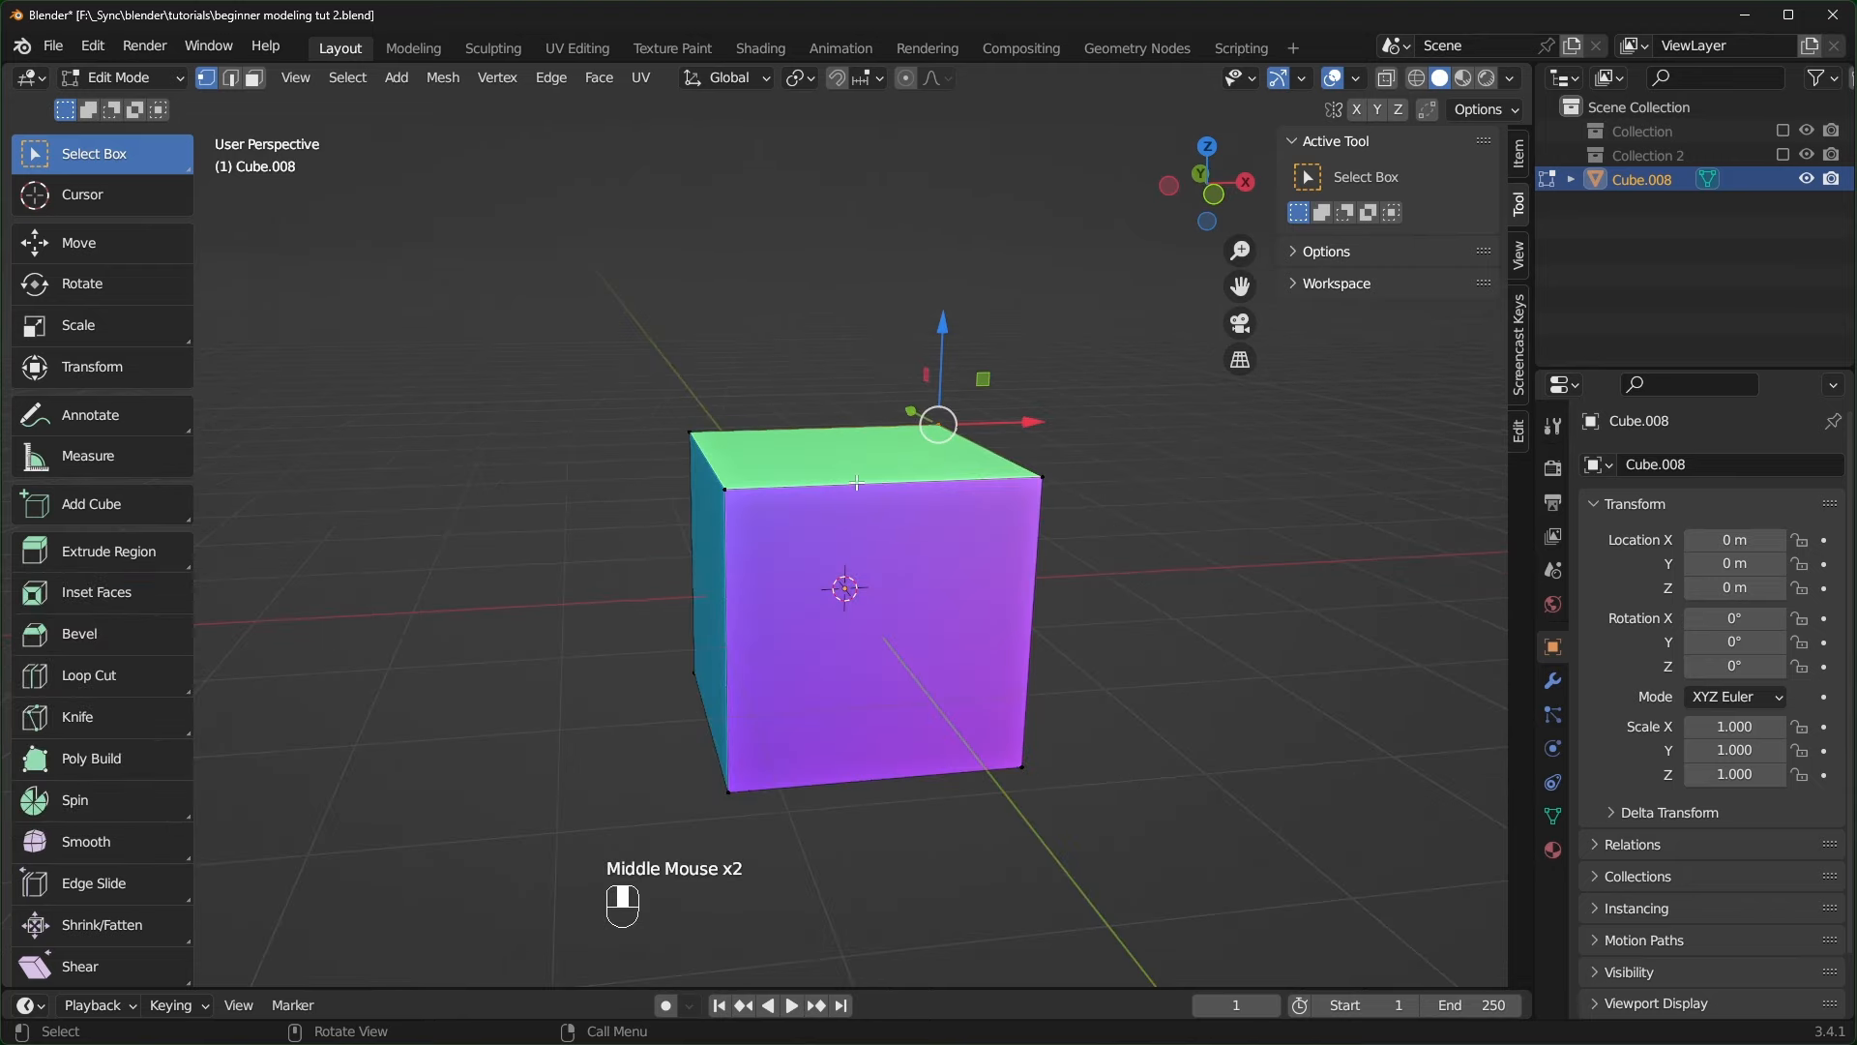
- Switch to face selection, select the cube's top face and bring up the list of extrude operations
left_click(254, 79)
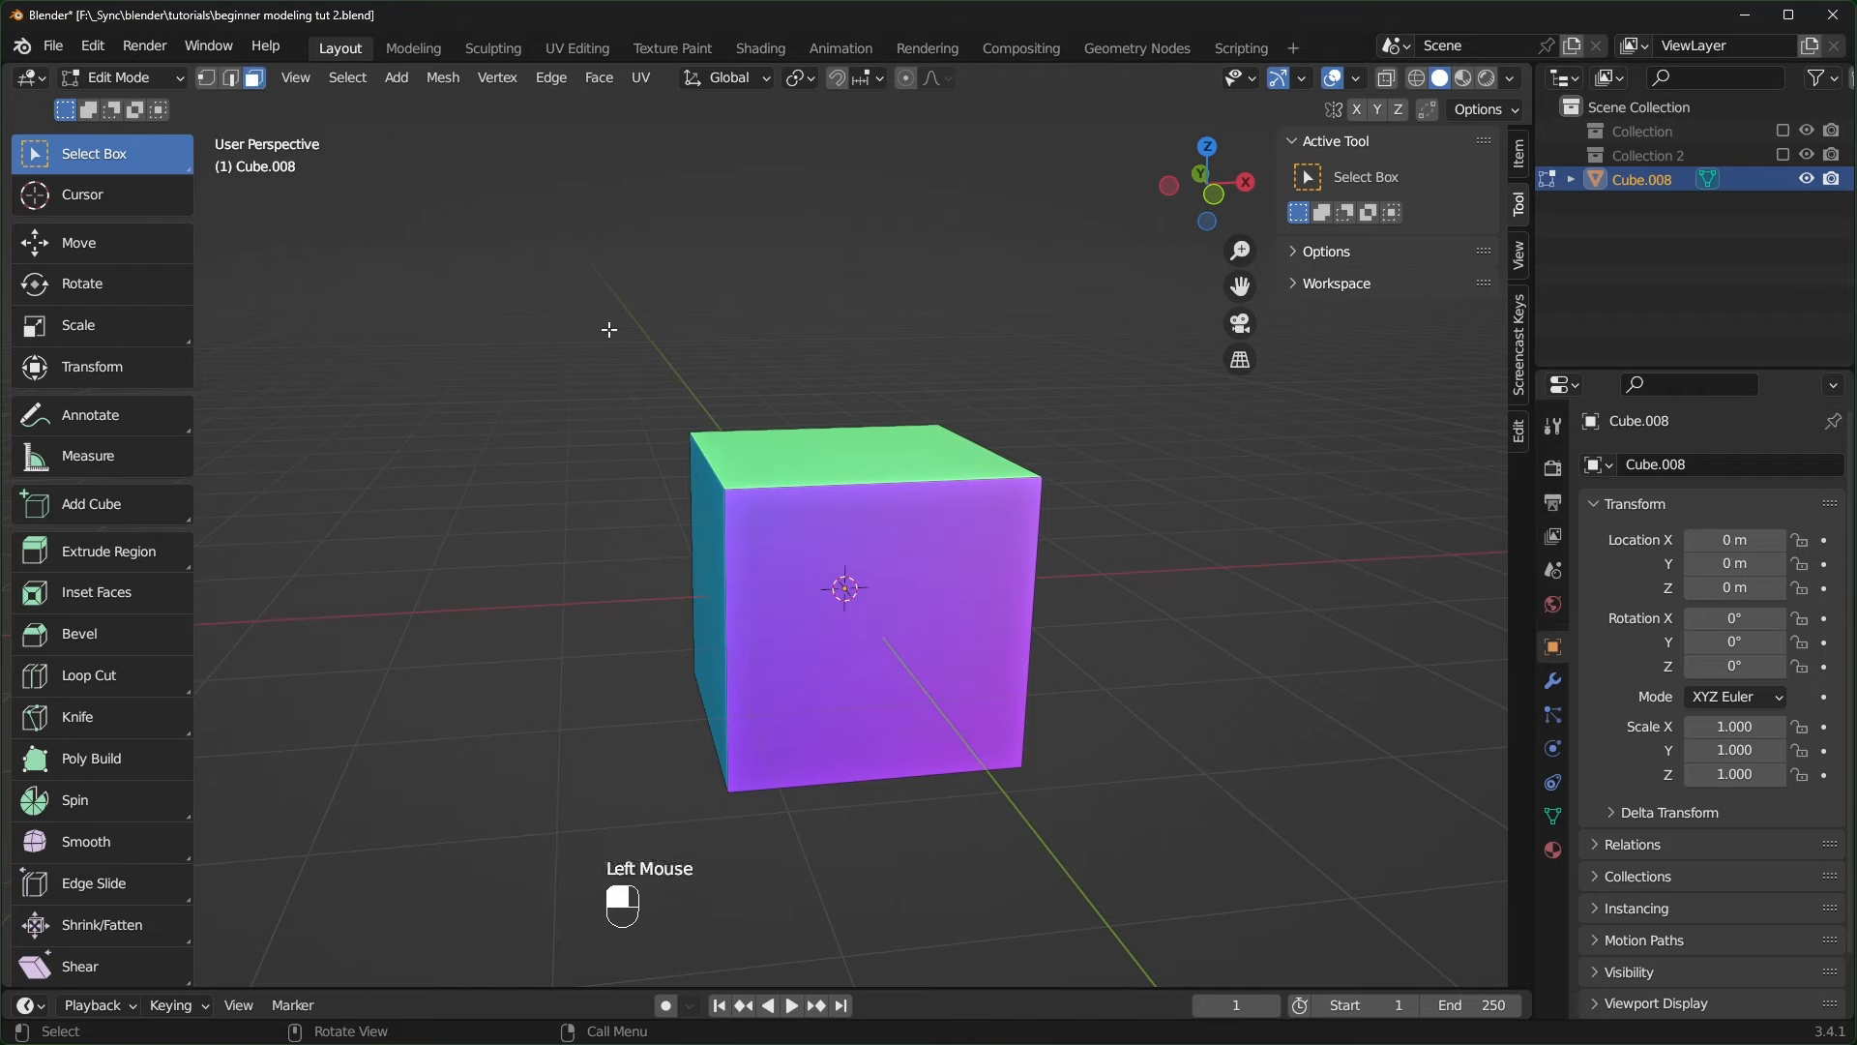
left_click(900, 462)
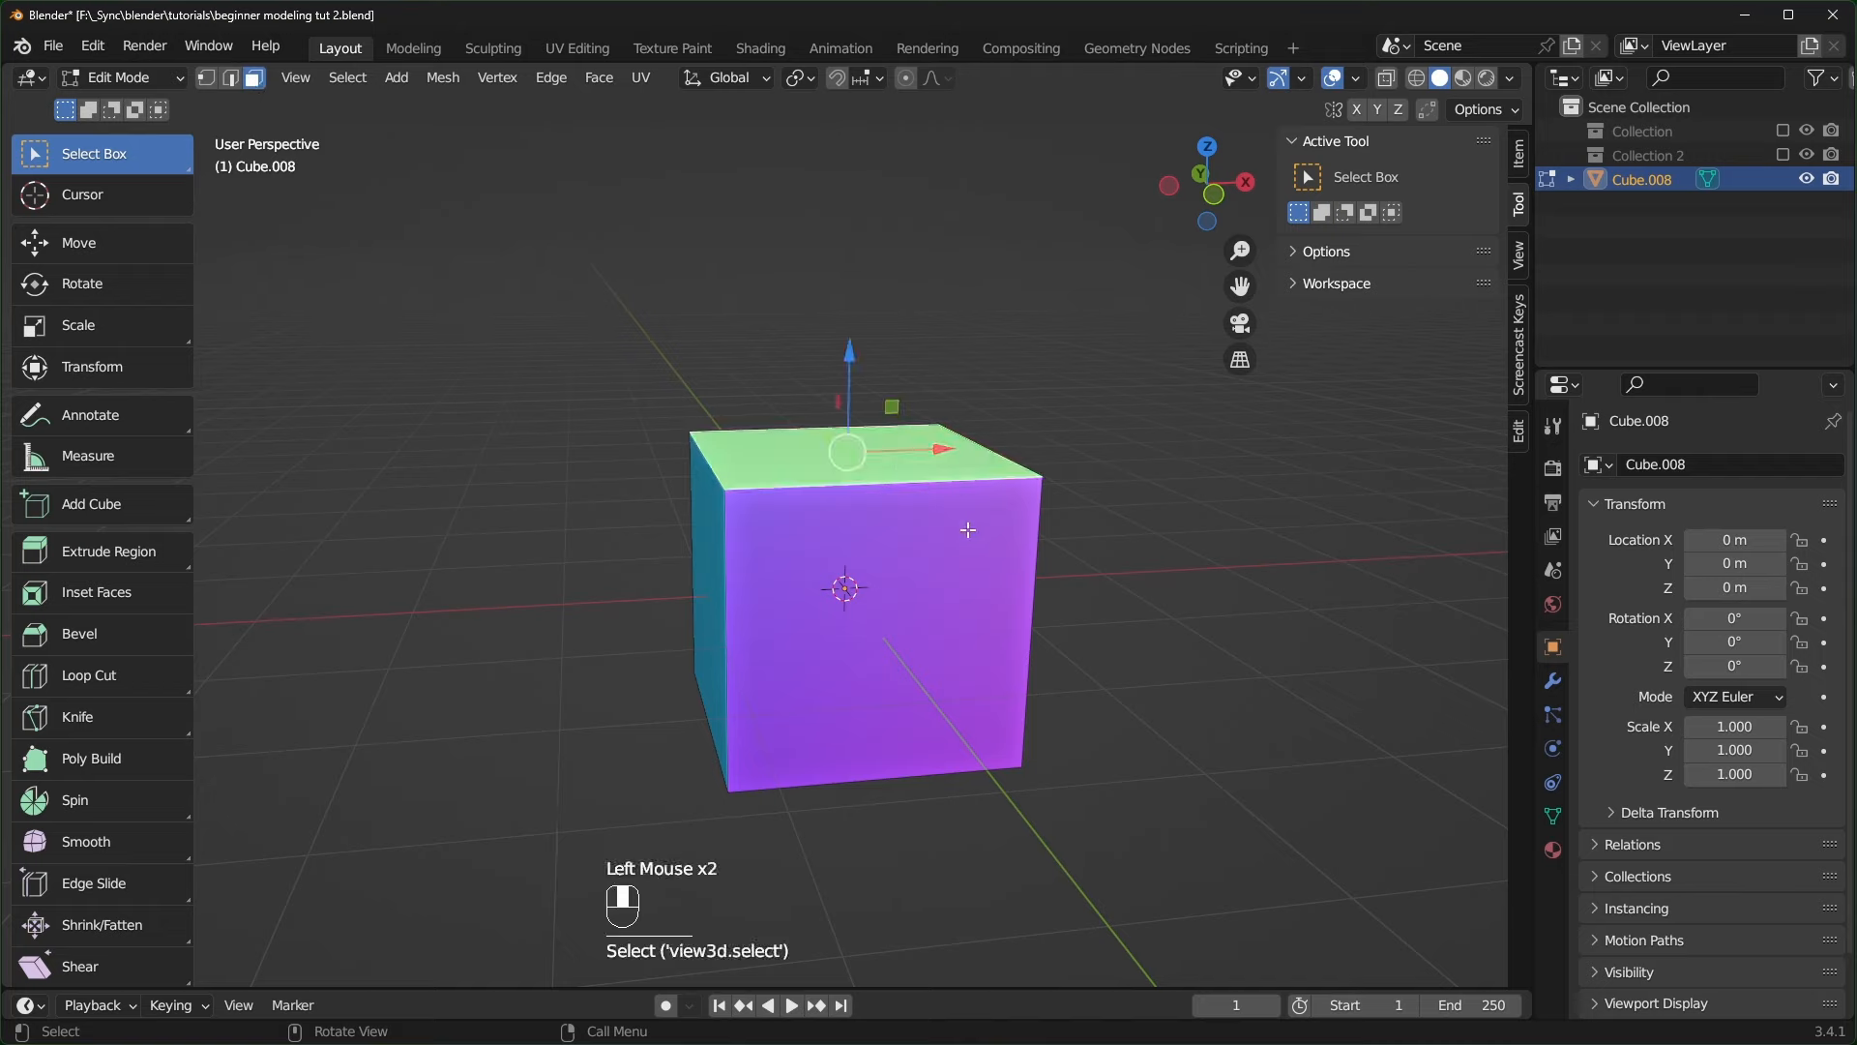
key("alt+e")
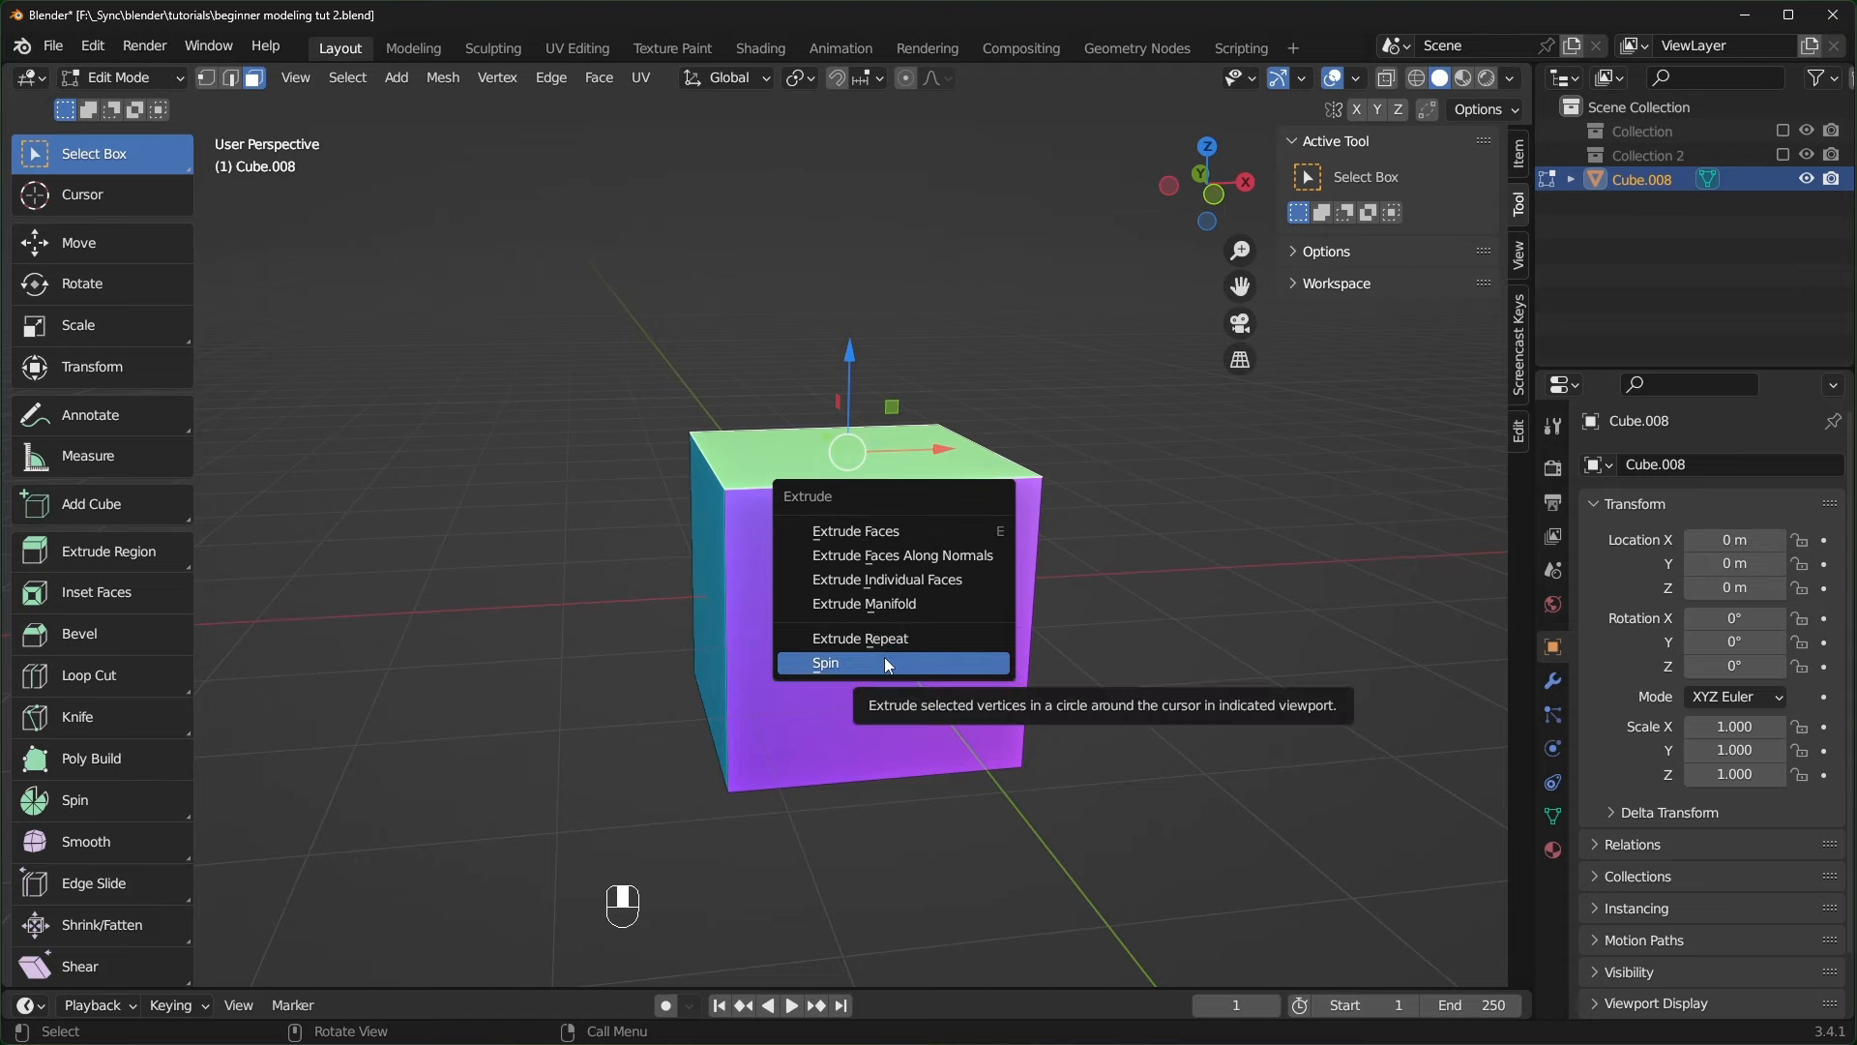
- Try extruding the cube's +X side face outward along its normal and undo the extrusion
middle_click_drag(884, 657, 1025, 711)
scroll(1030, 713, "up", 1)
left_click(1036, 717)
key("e")
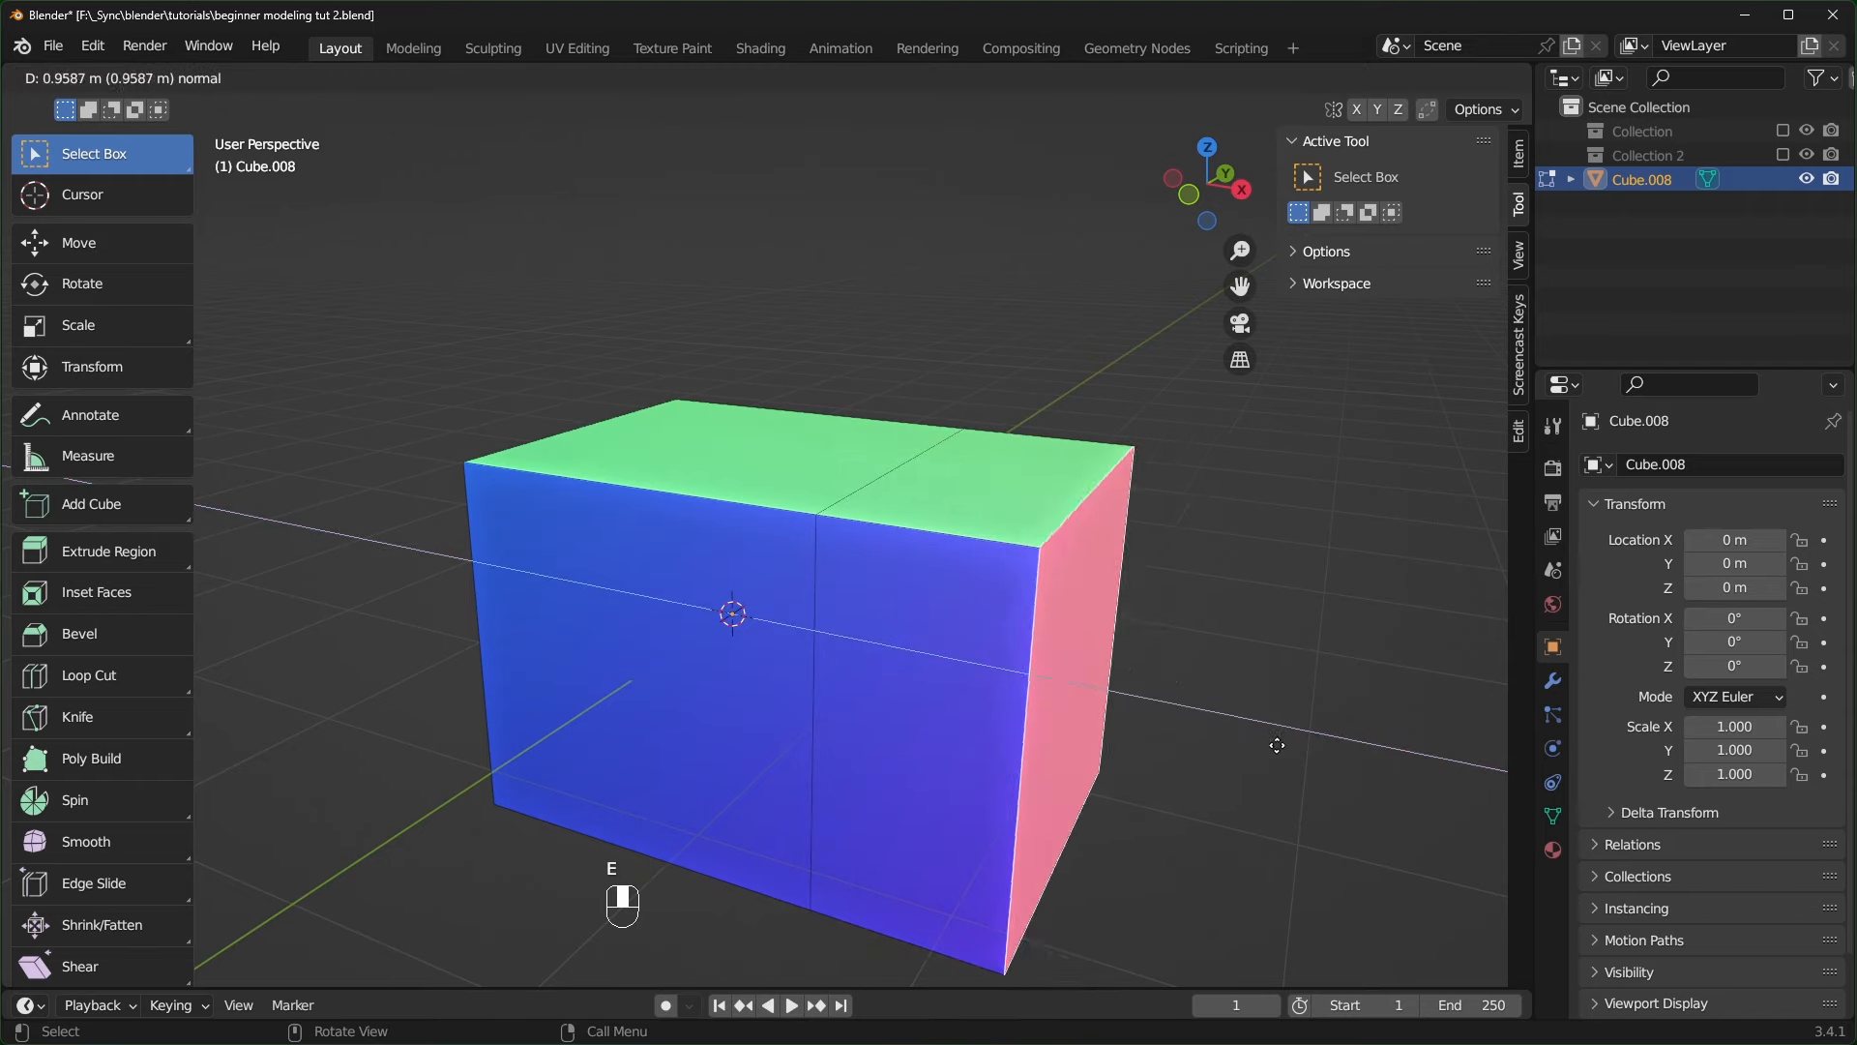
left_click(1230, 733)
key("ctrl+z")
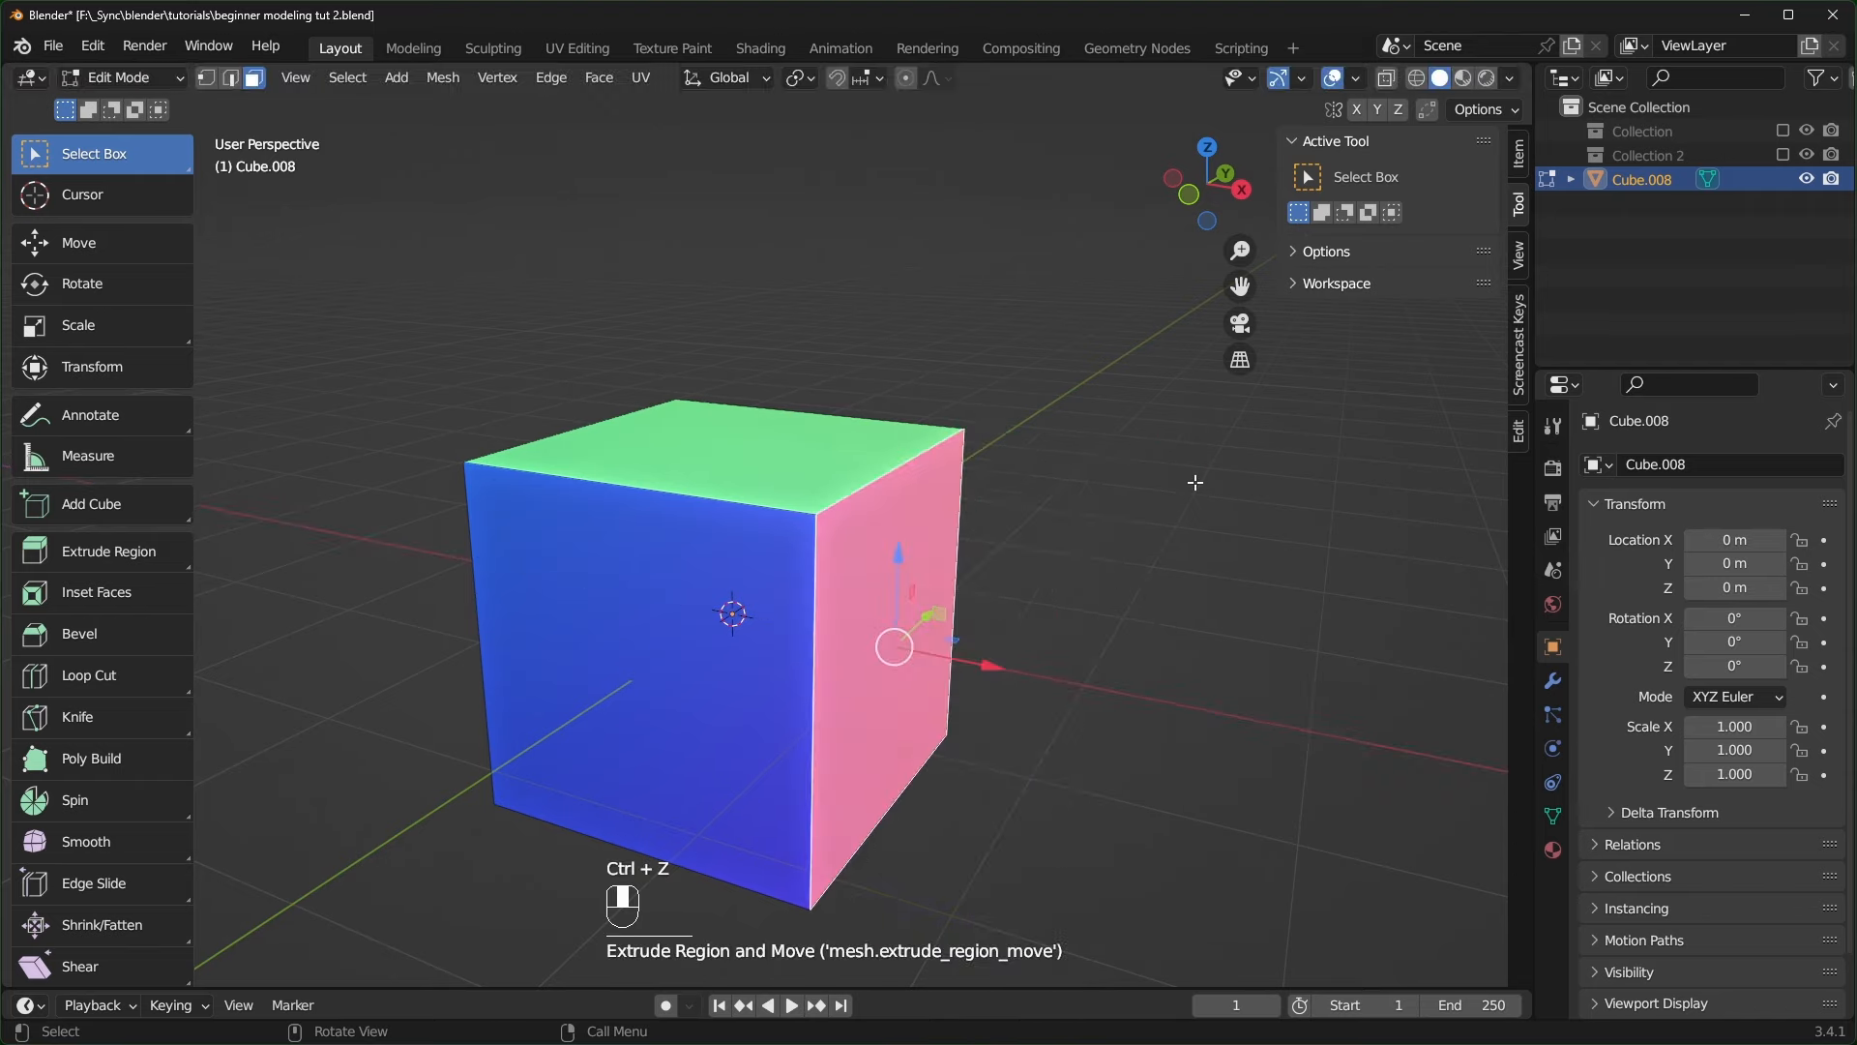
- Add the cube's -Y side face to the selection, try extruding both side faces as one region, and undo the extrusion
left_click(725, 698, "shift")
middle_click_drag(725, 698, 985, 735)
scroll(1045, 738, "down", 2)
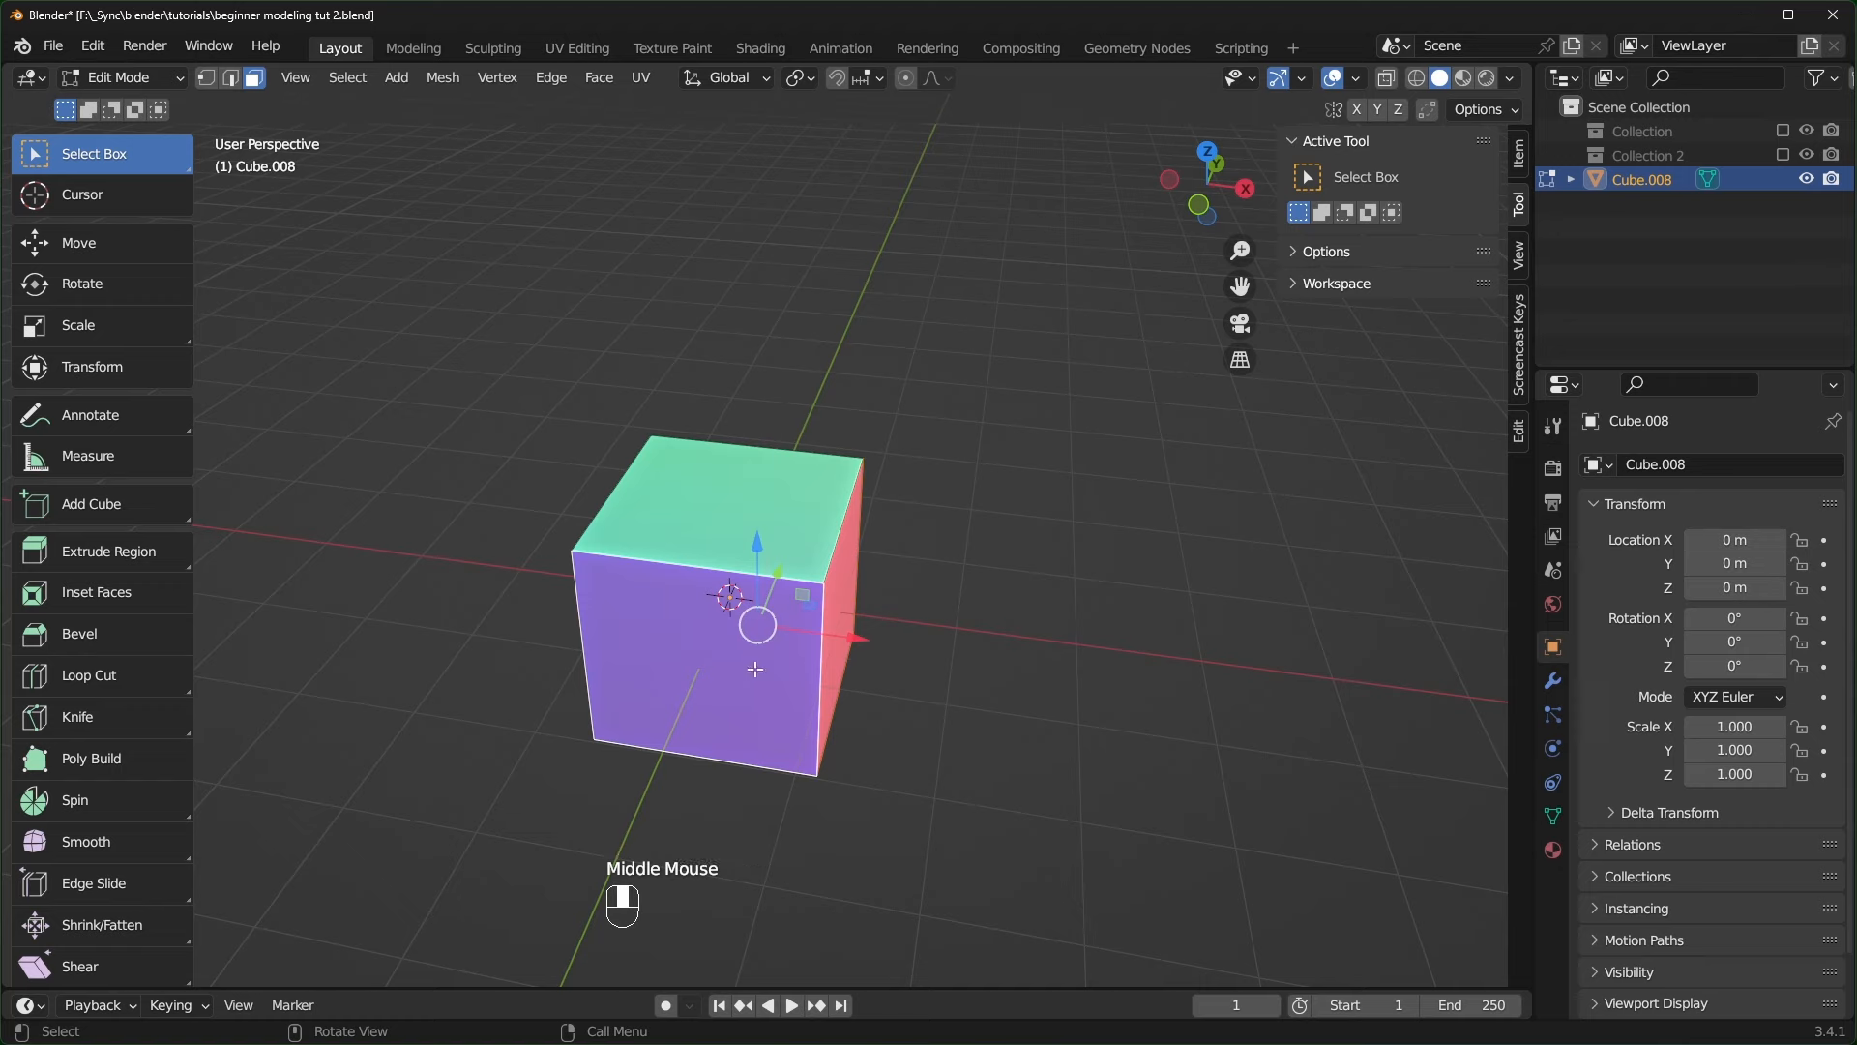
middle_click_drag(771, 646, 590, 629)
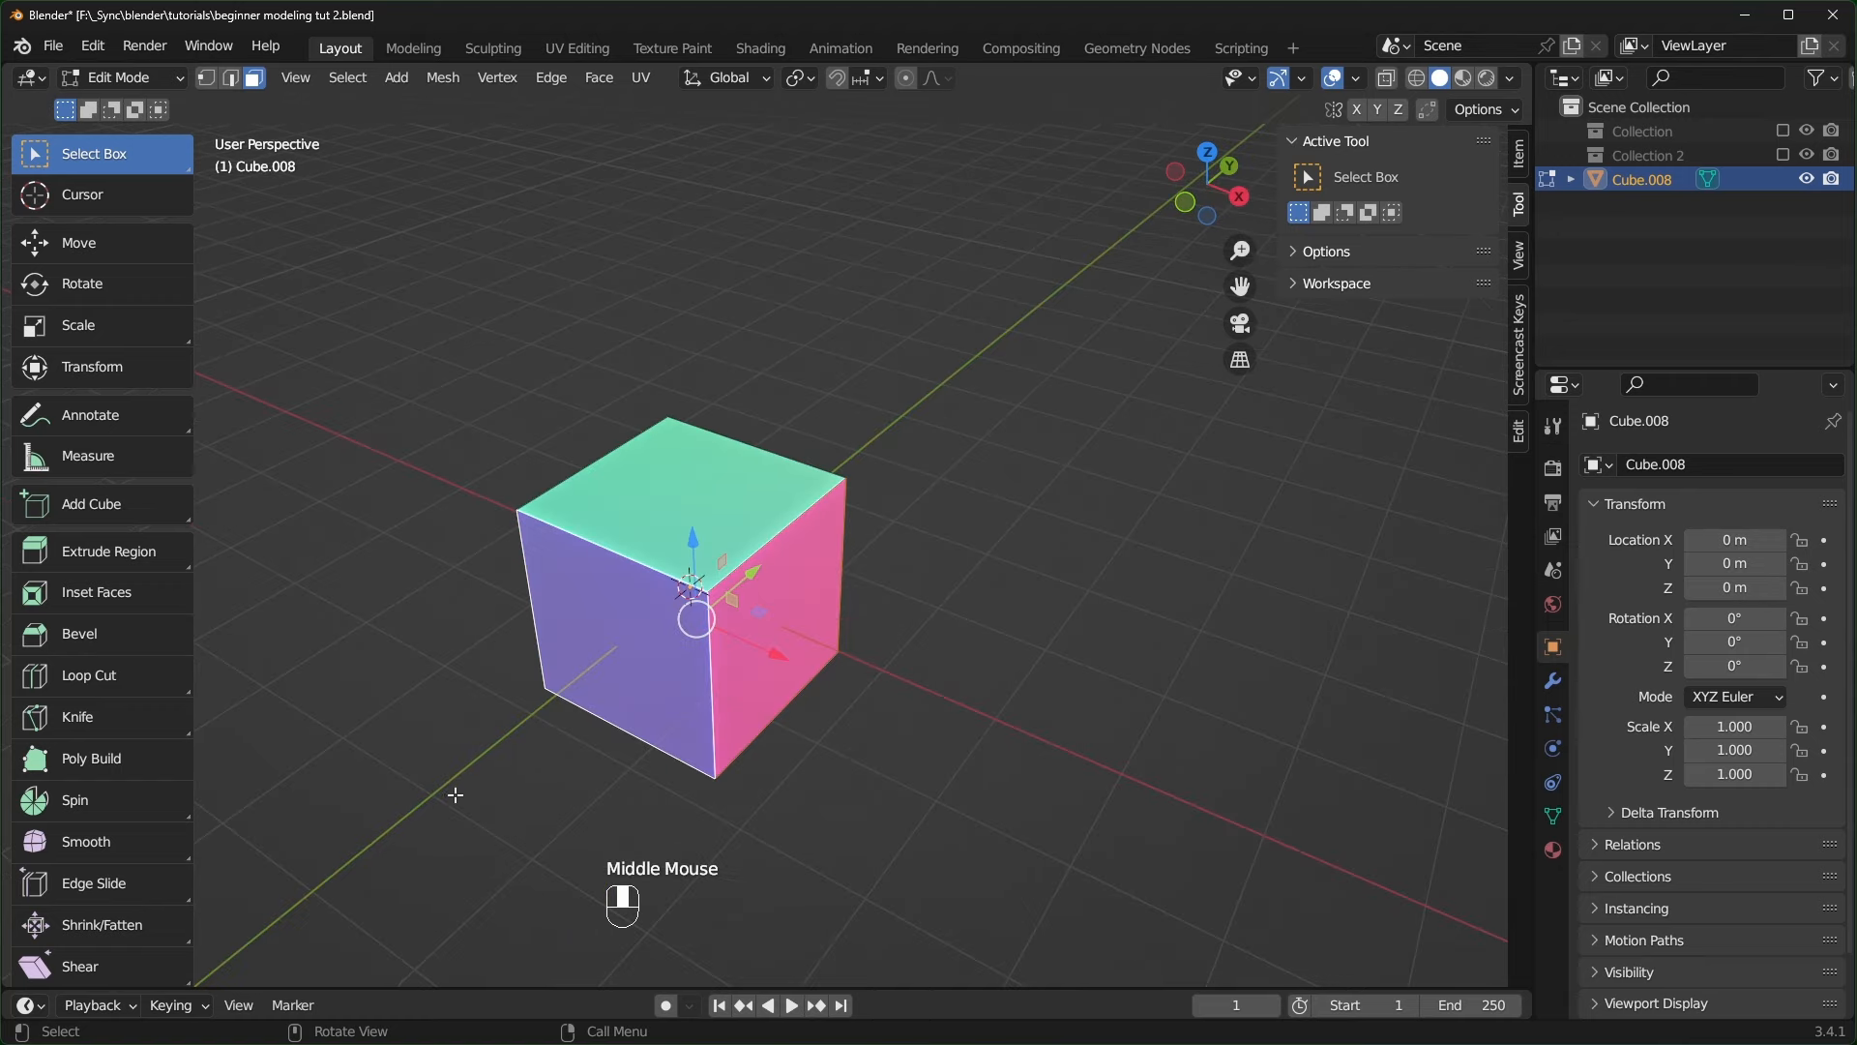
middle_click_drag(456, 794, 954, 655)
key("e")
middle_click(1069, 771)
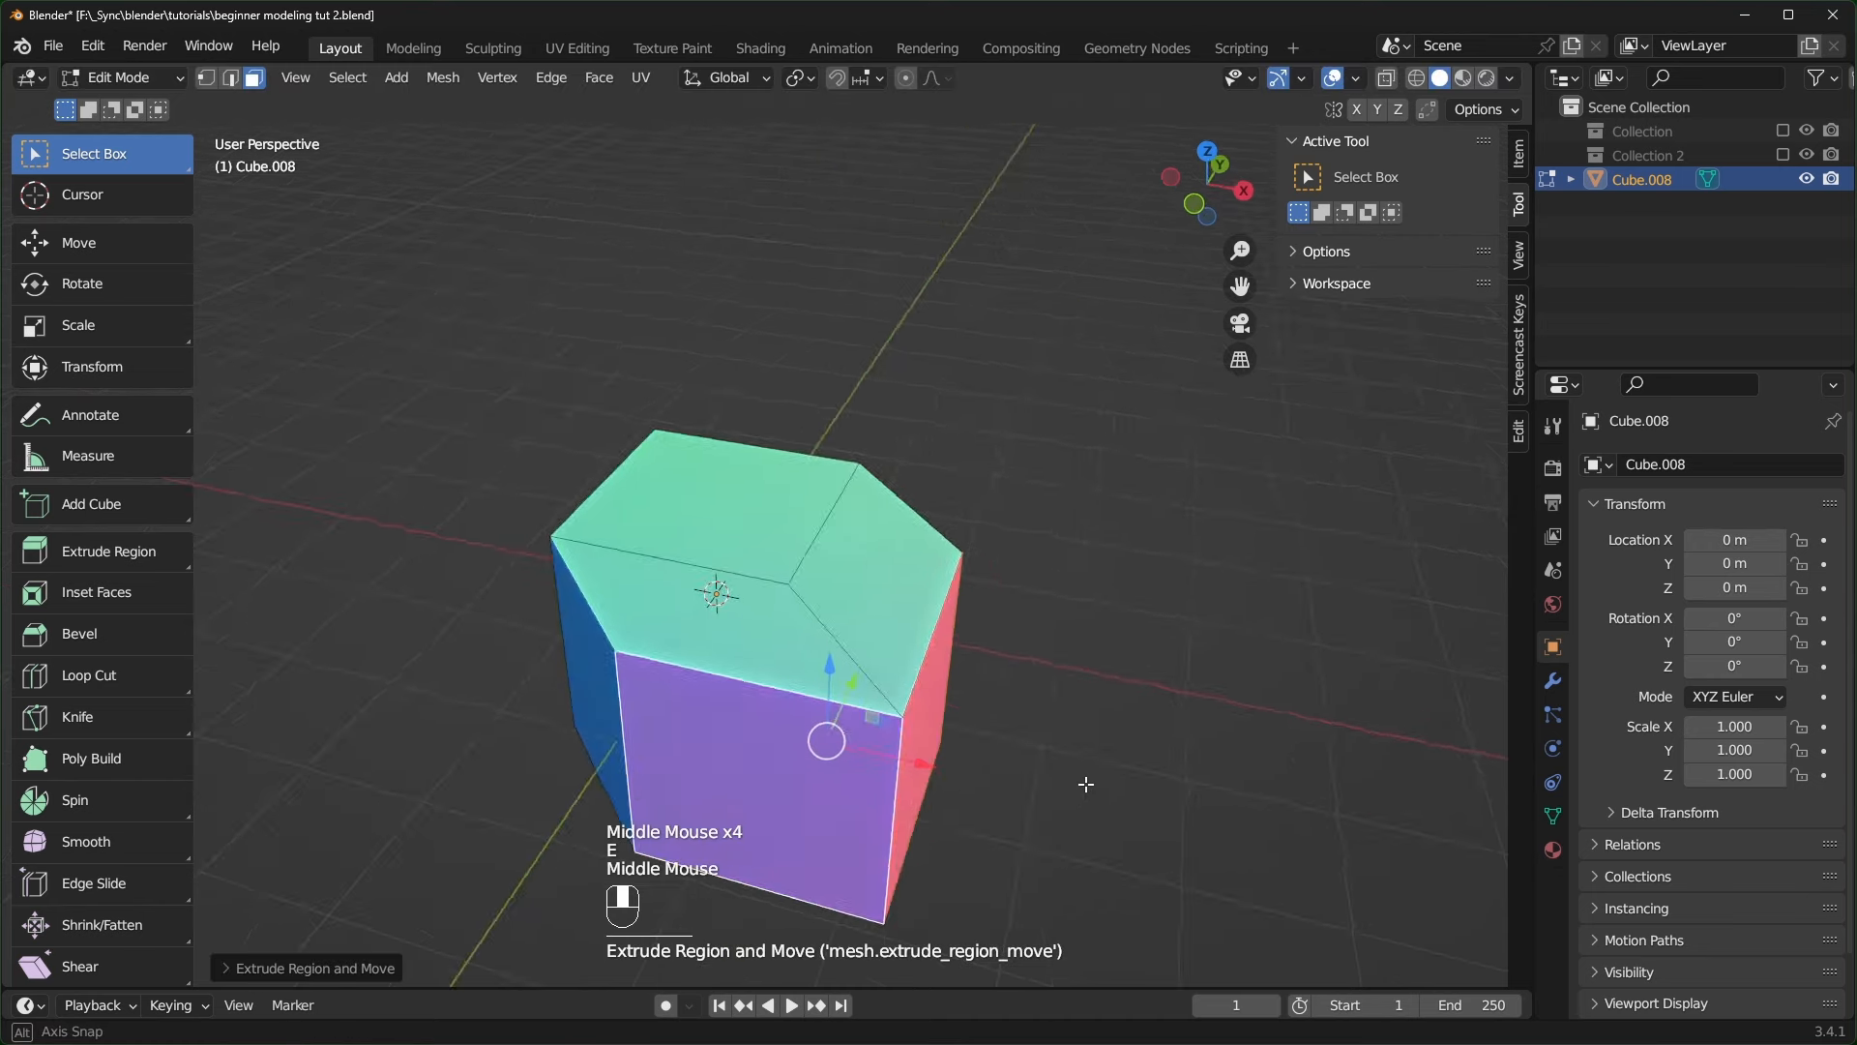
middle_click_drag(1086, 784, 1039, 727)
key("ctrl+z")
scroll(1022, 716, "up", 1)
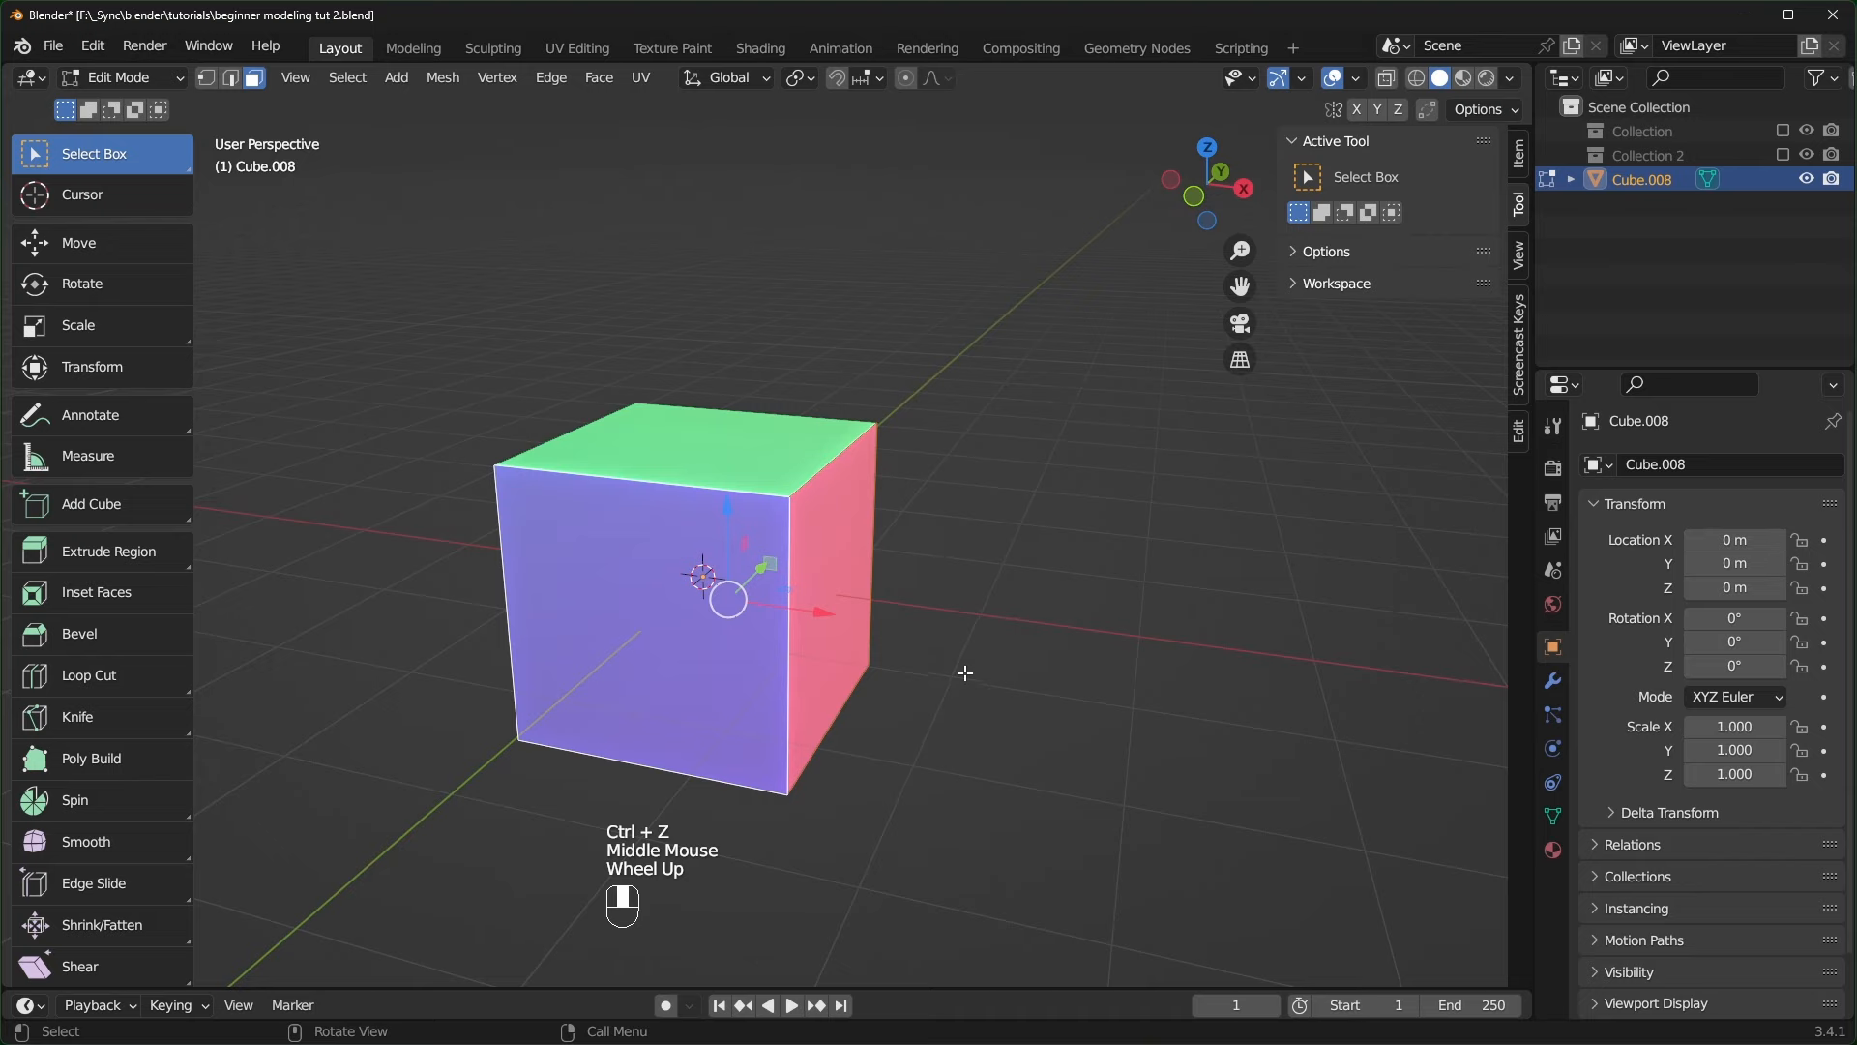
- Extrude the two selected side faces along their normals by about 0.848 m and enable Offset Even
key("alt+e")
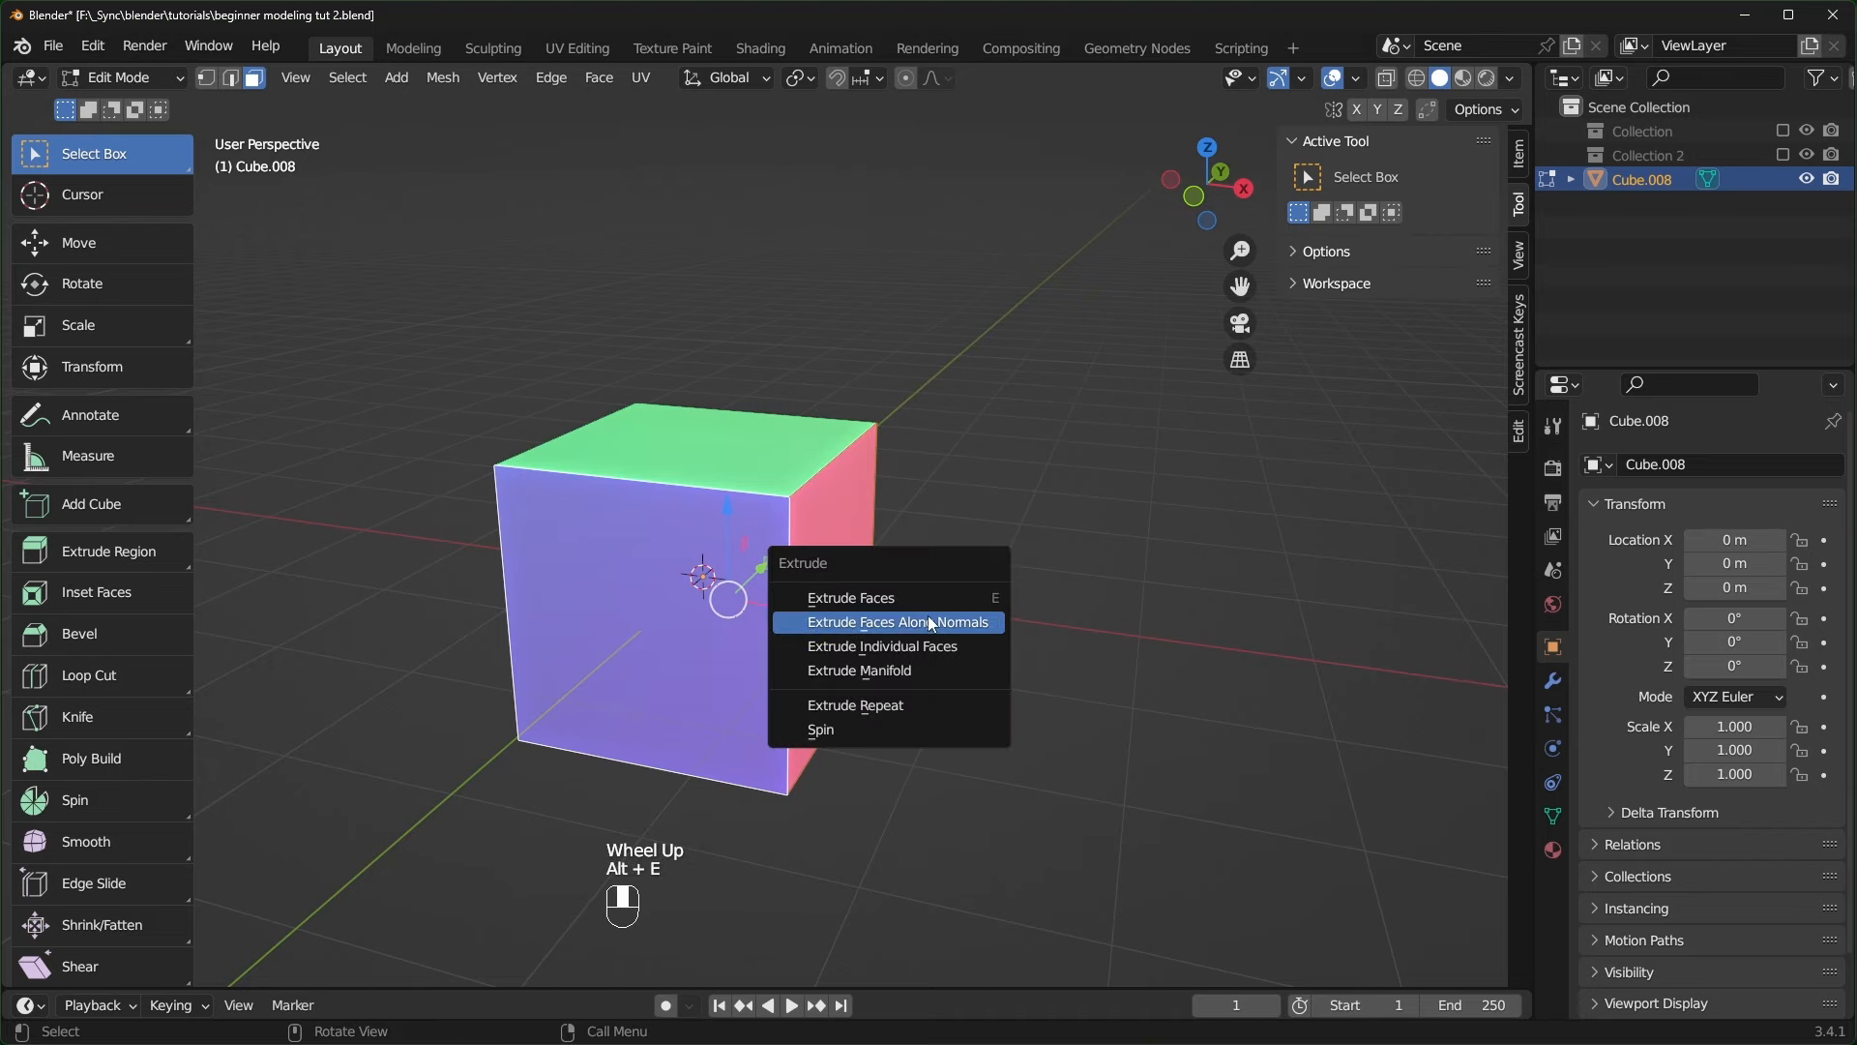
left_click(930, 620)
key("ctrl+z")
middle_click_drag(931, 620, 908, 401)
key("alt+e")
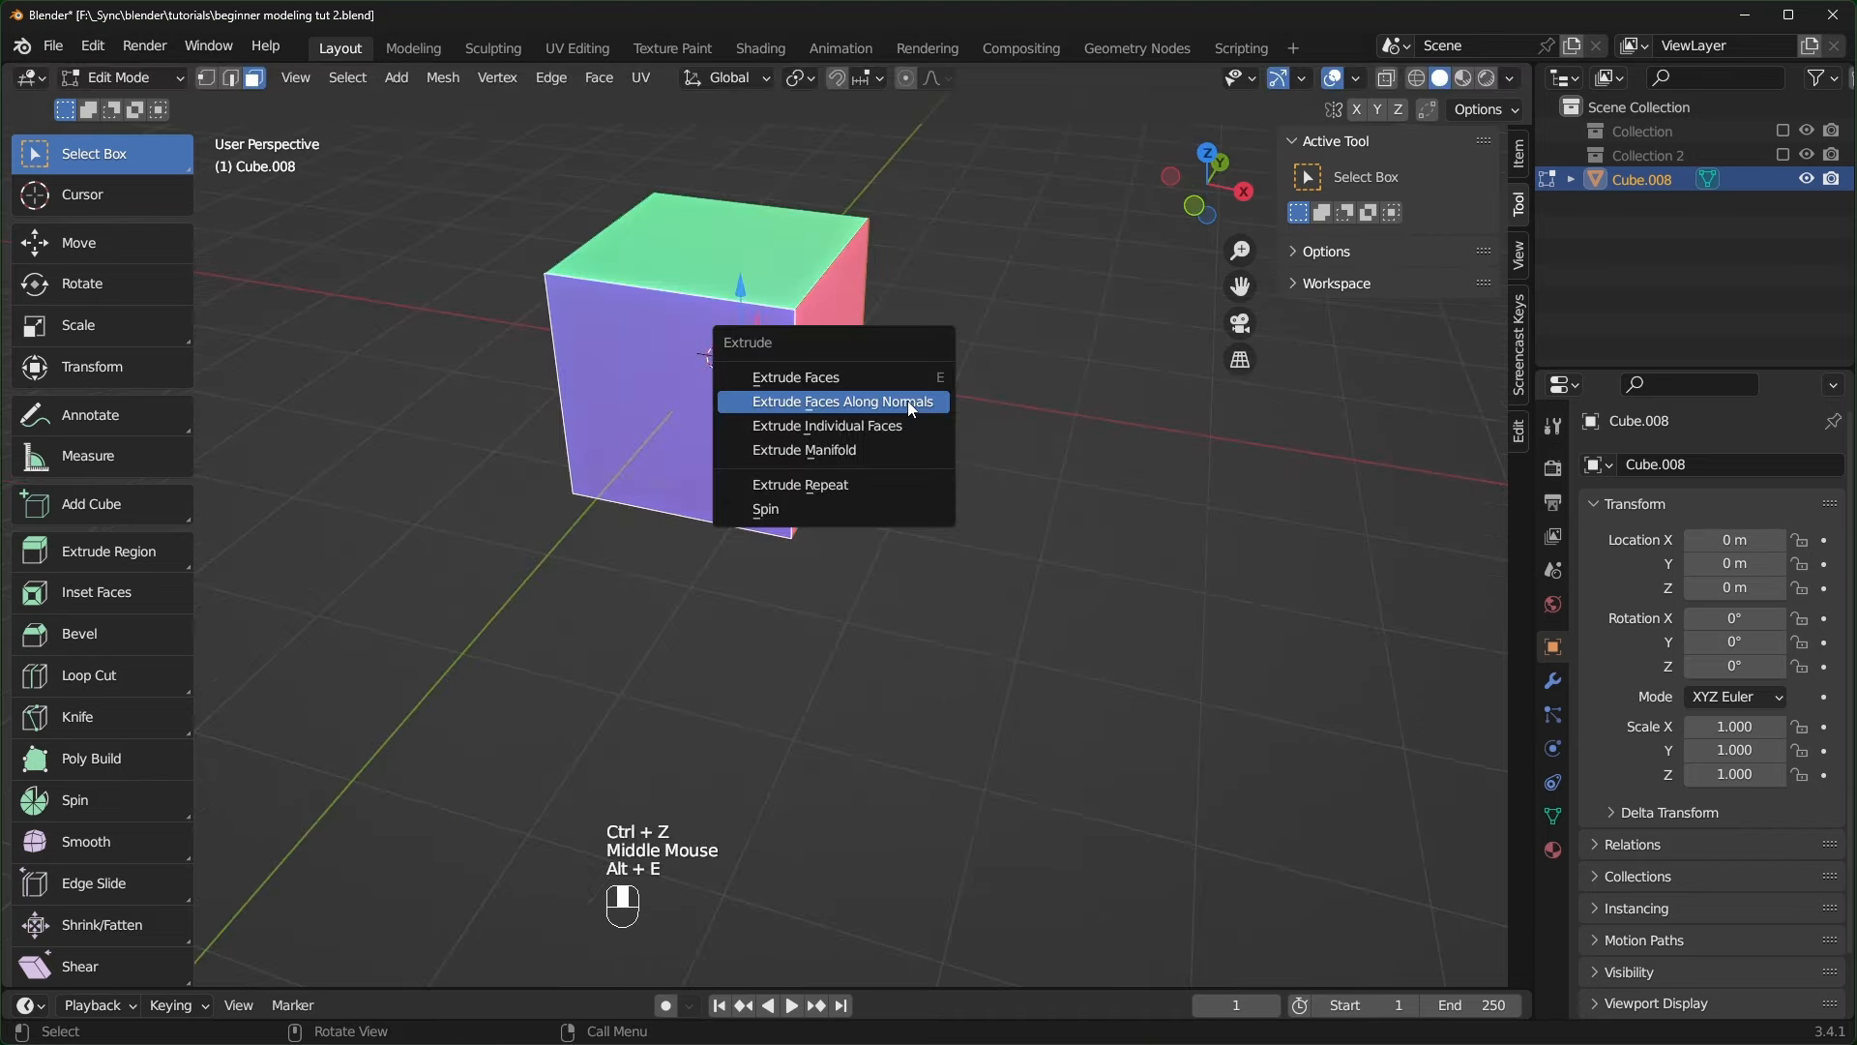
left_click(907, 401)
left_click(898, 360)
middle_click_drag(900, 361, 524, 675)
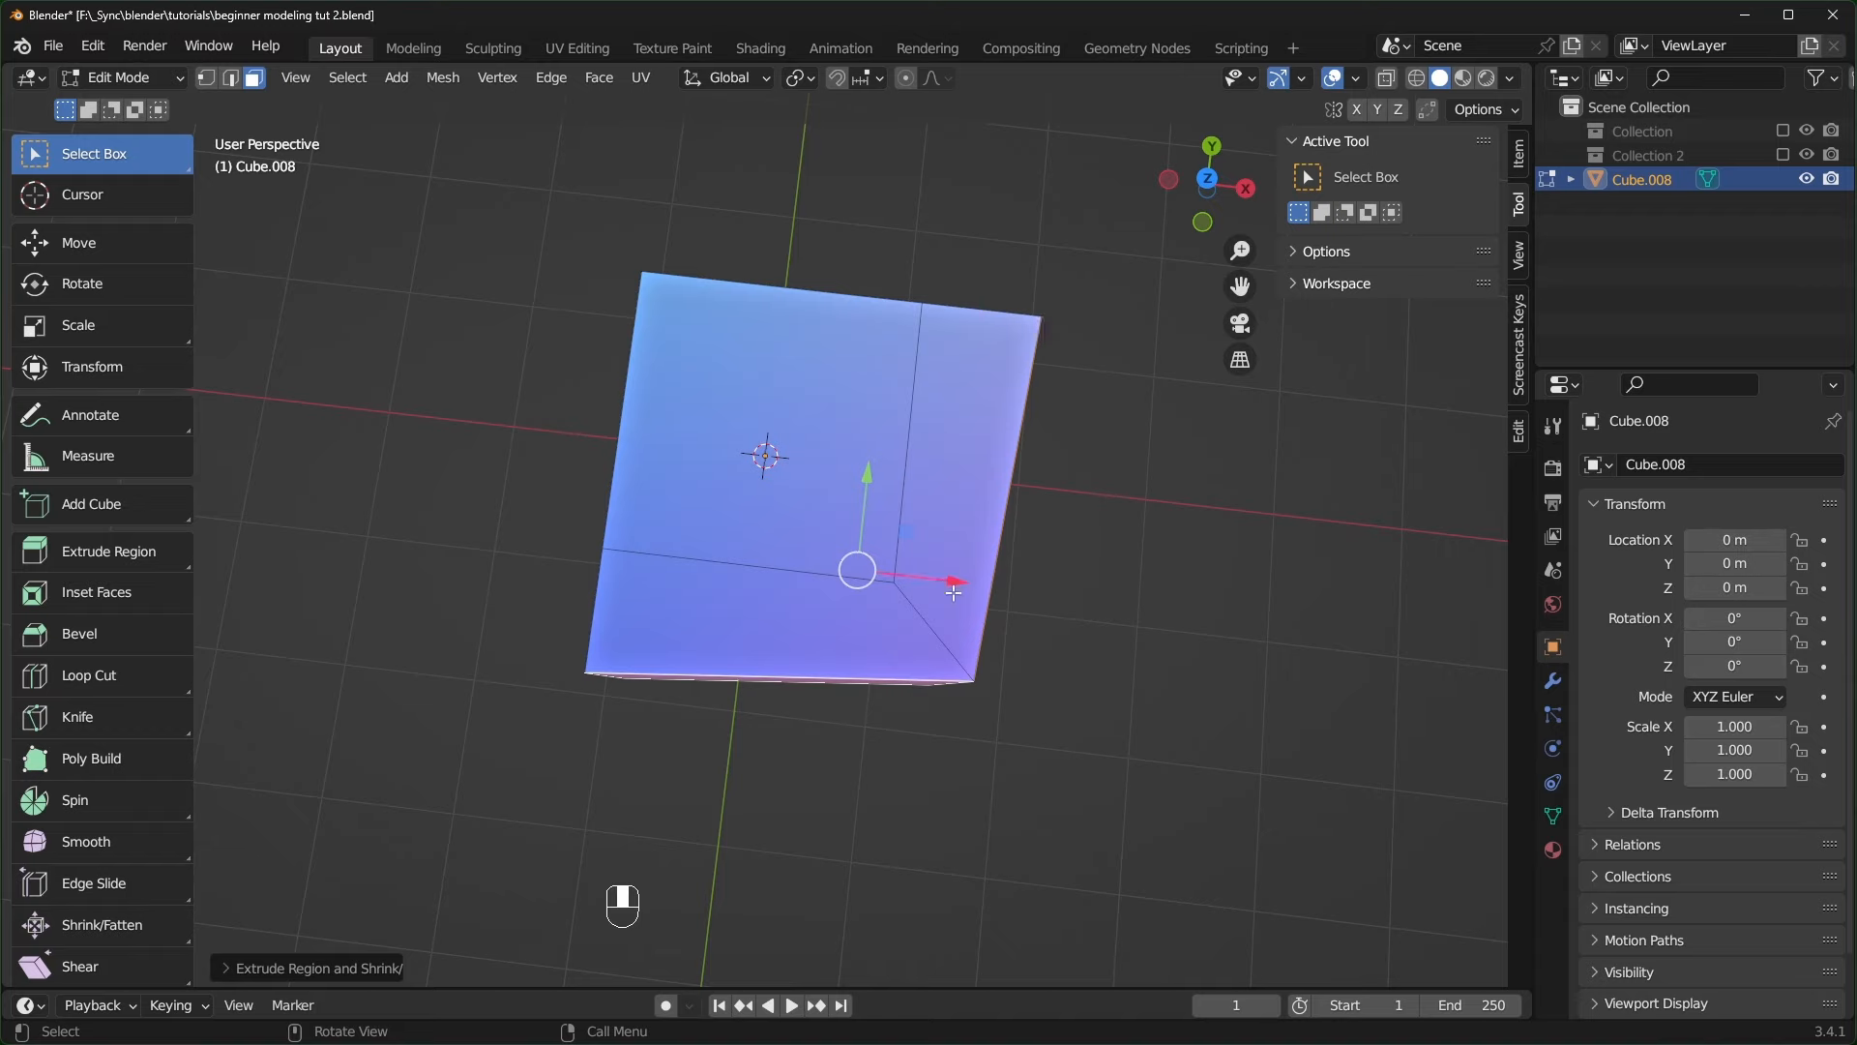
left_click(230, 969)
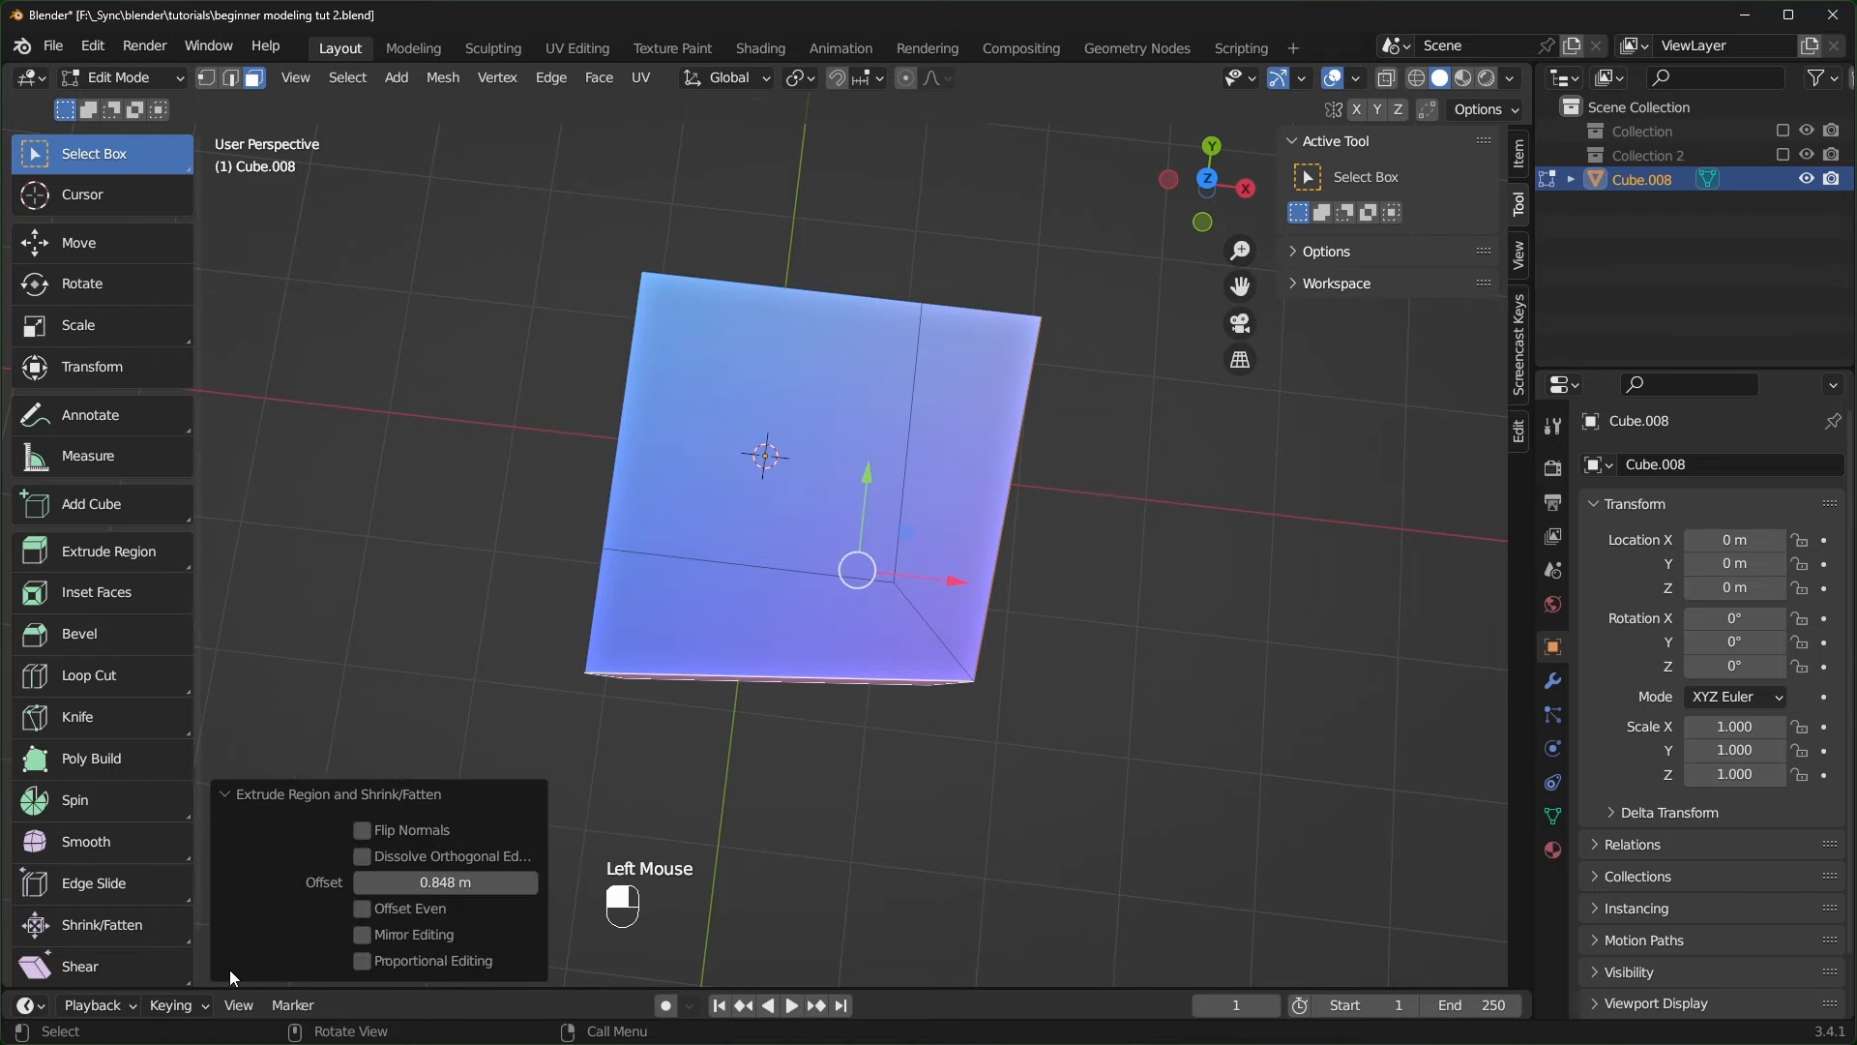
left_click(363, 909)
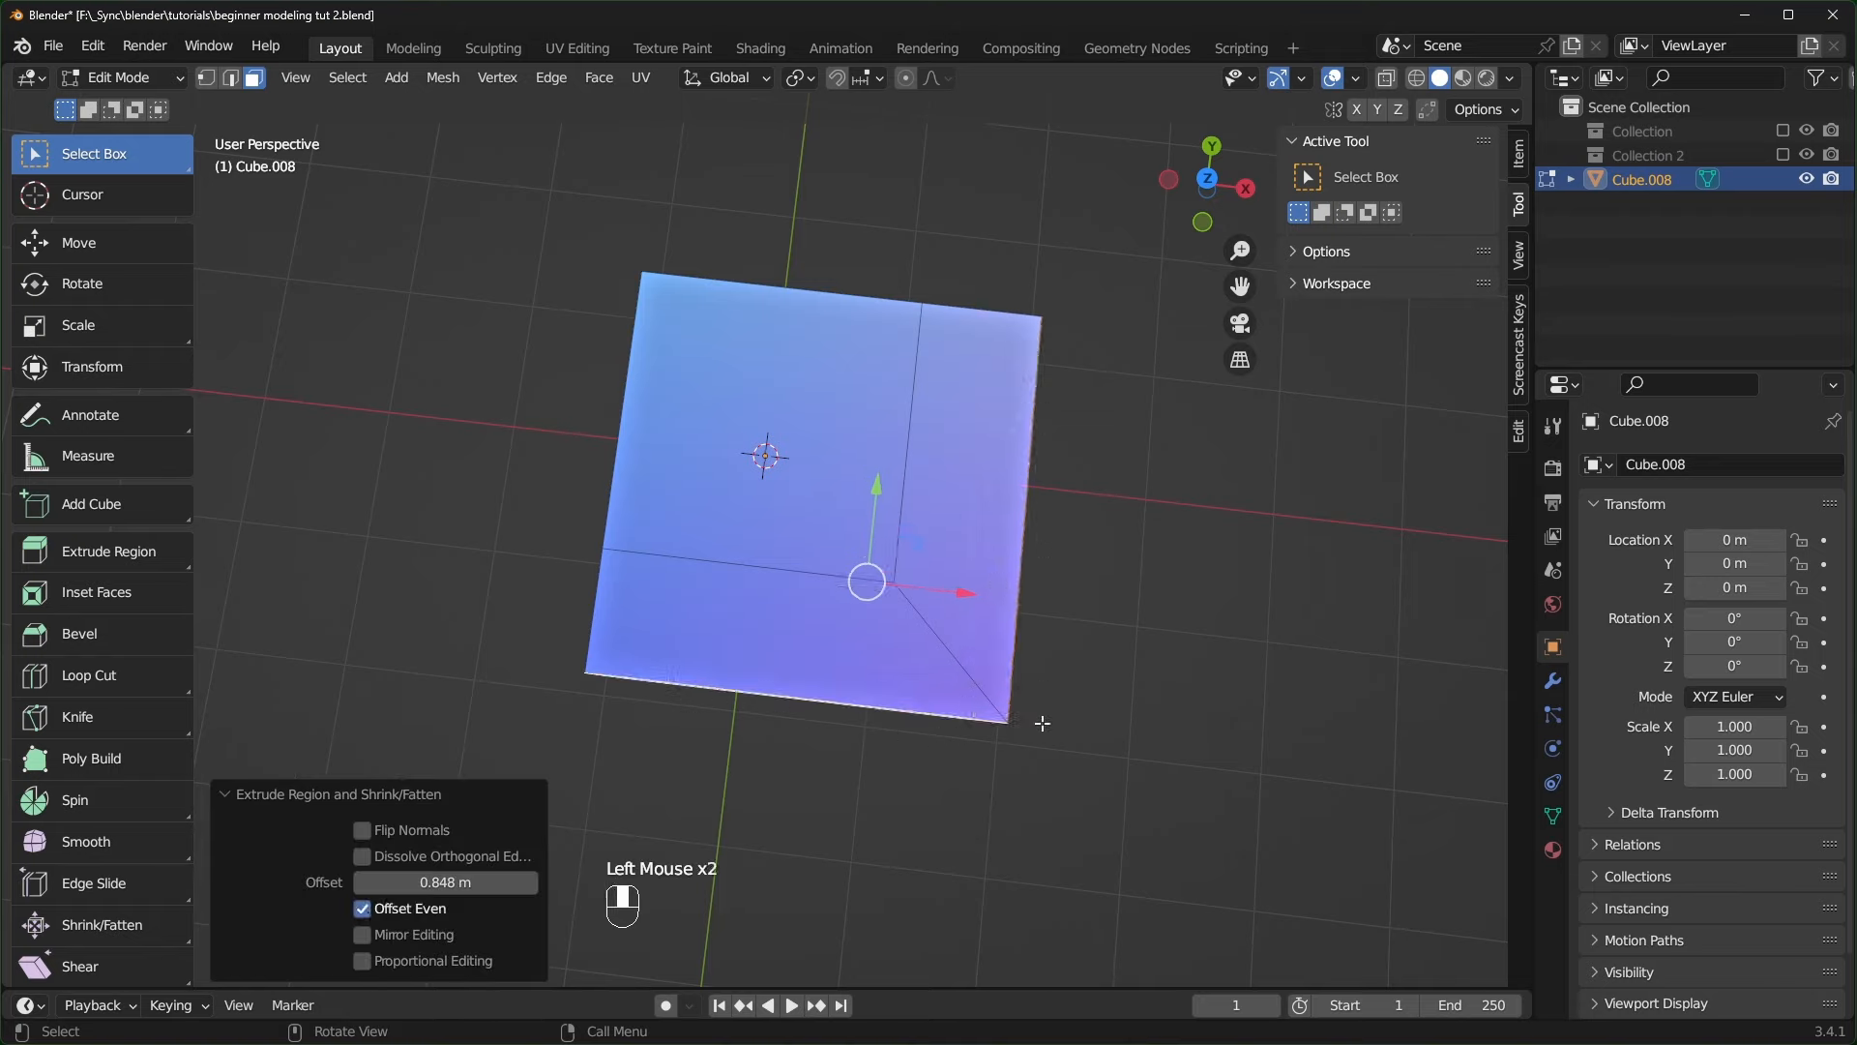
- Clear the selection and select the cube's +X, -Y and -X side faces
key("alt+a")
middle_click_drag(870, 735, 1040, 750)
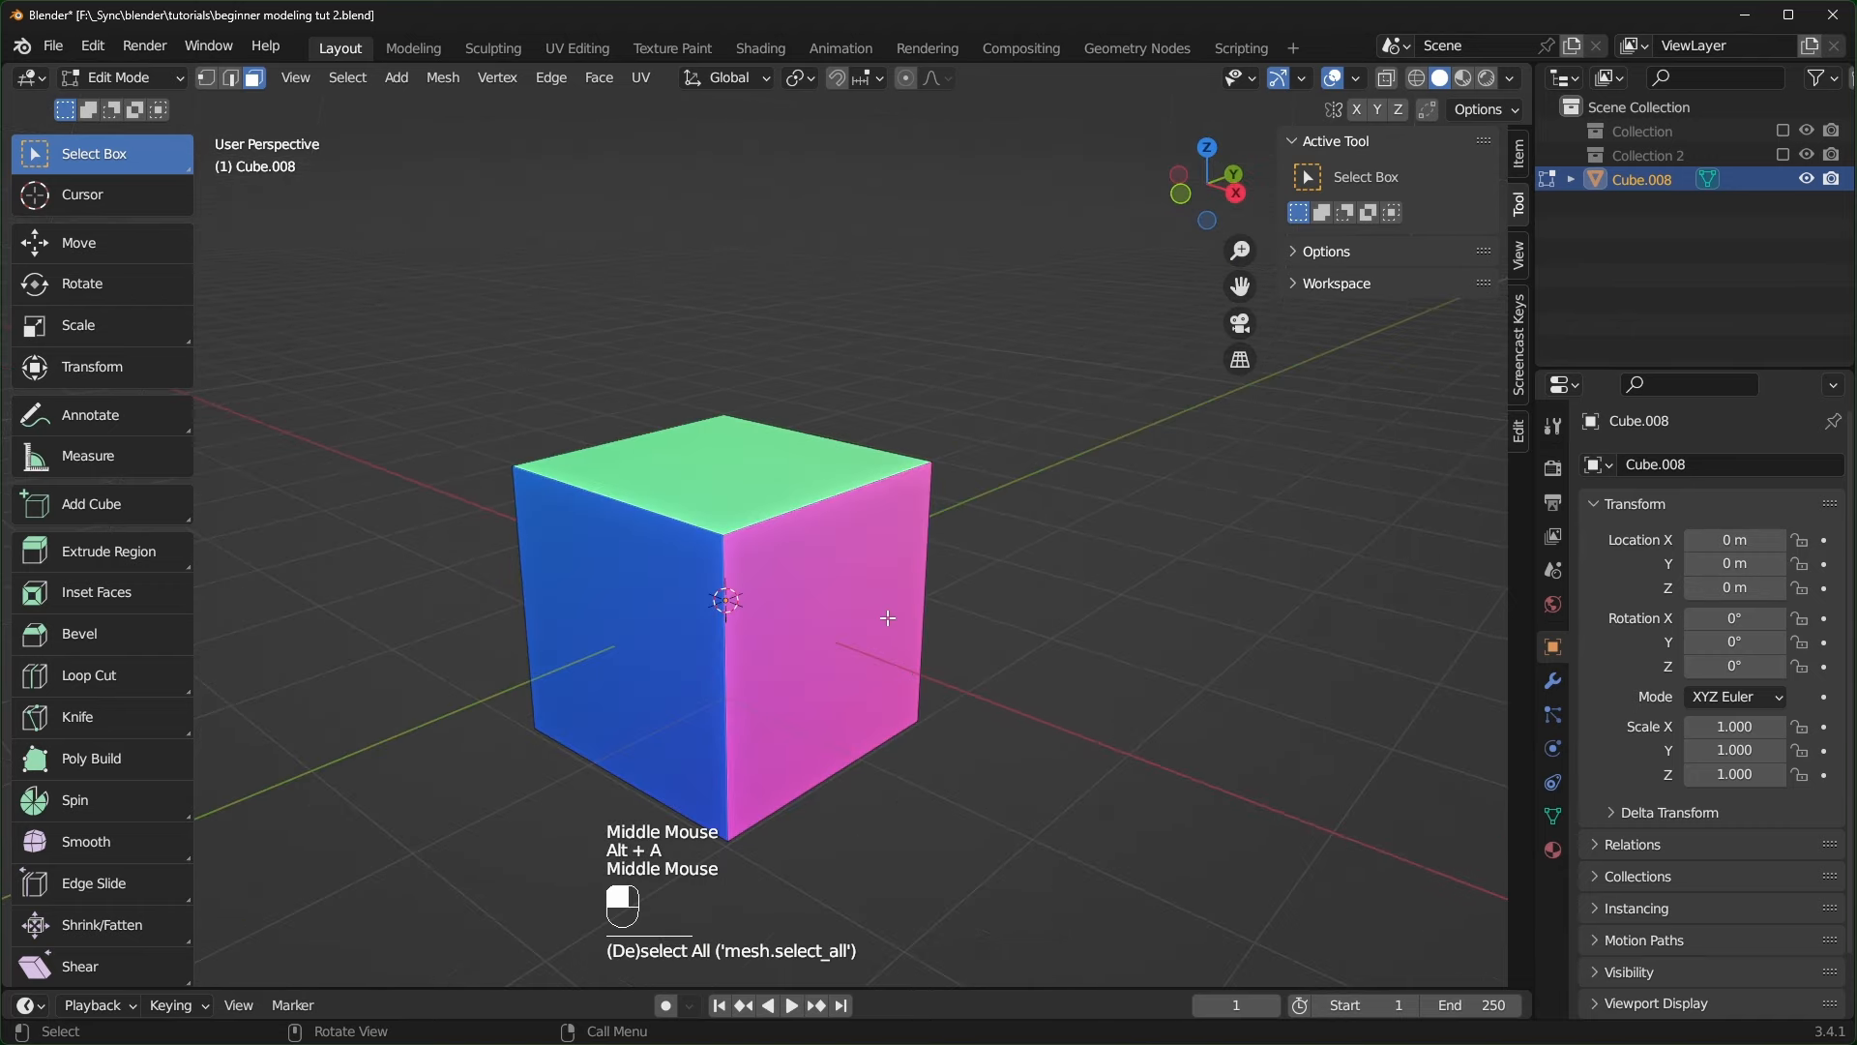
left_click(753, 725)
left_click(662, 680, "shift")
middle_click_drag(754, 677, 1001, 669)
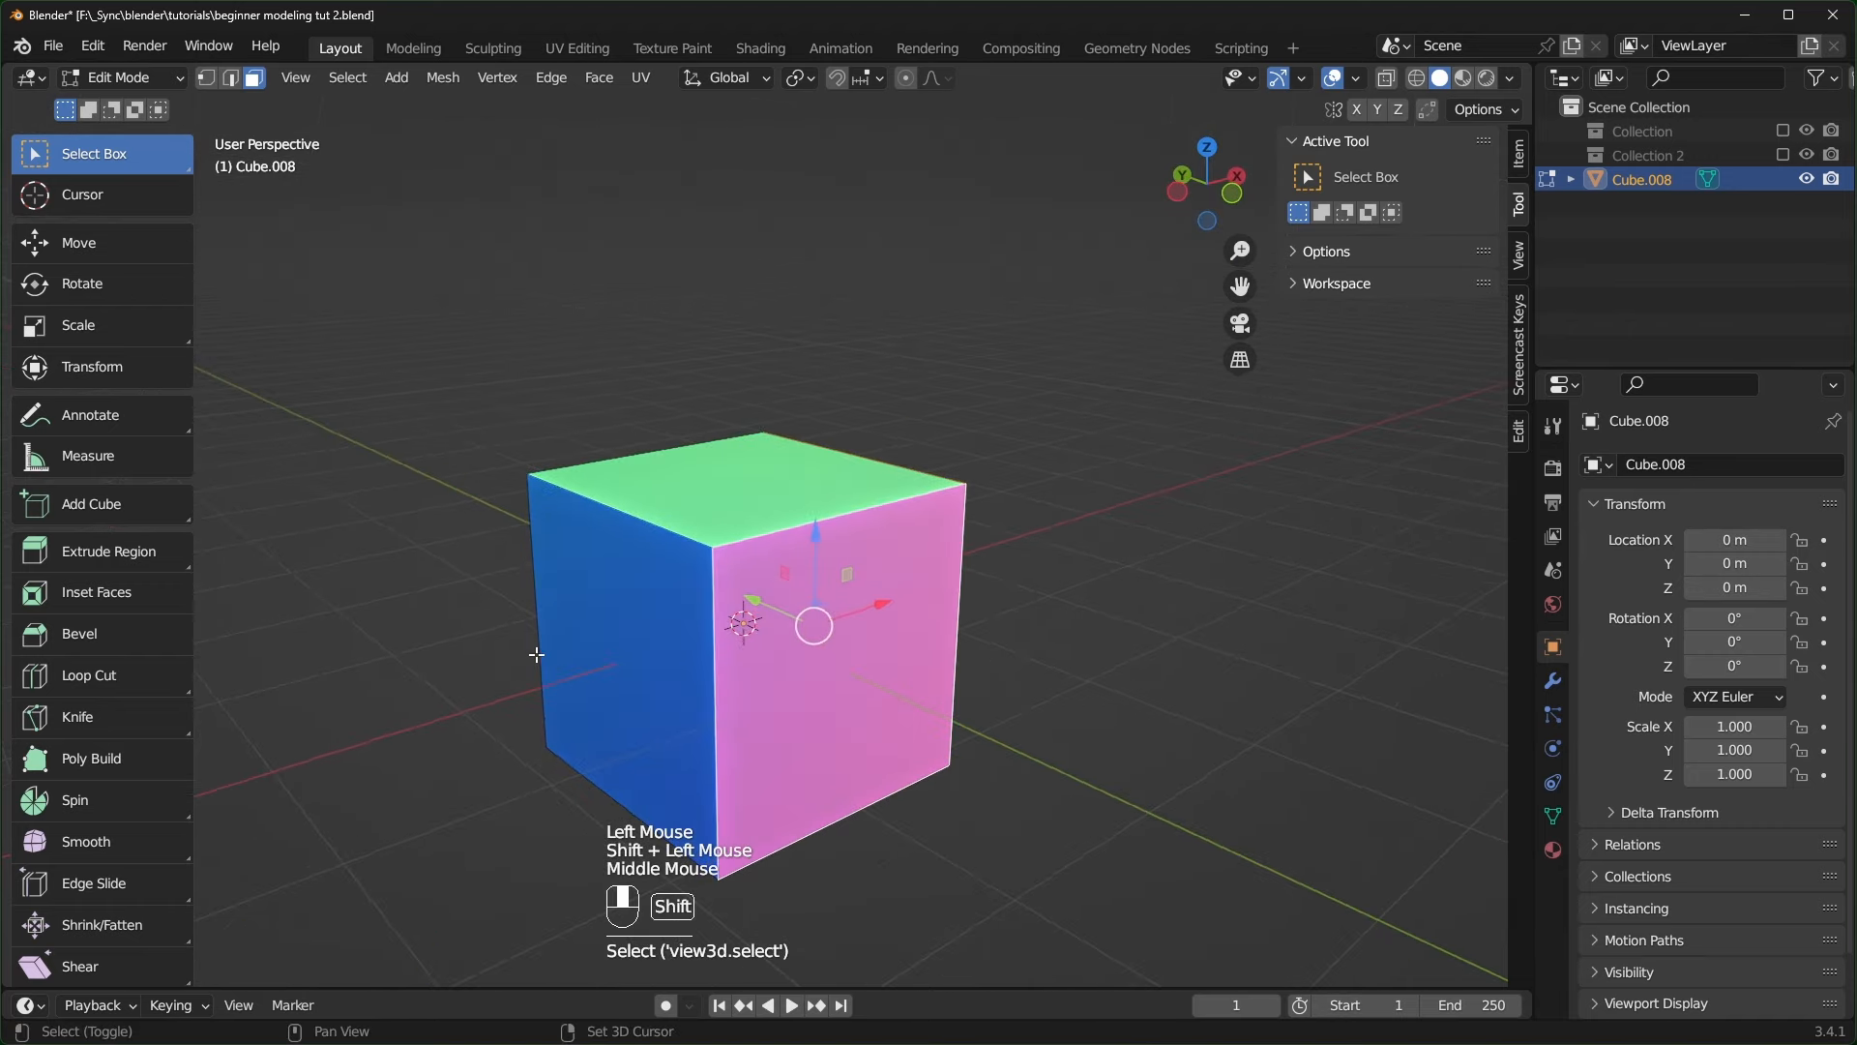
left_click(651, 649, "shift")
middle_click_drag(967, 735, 1045, 764)
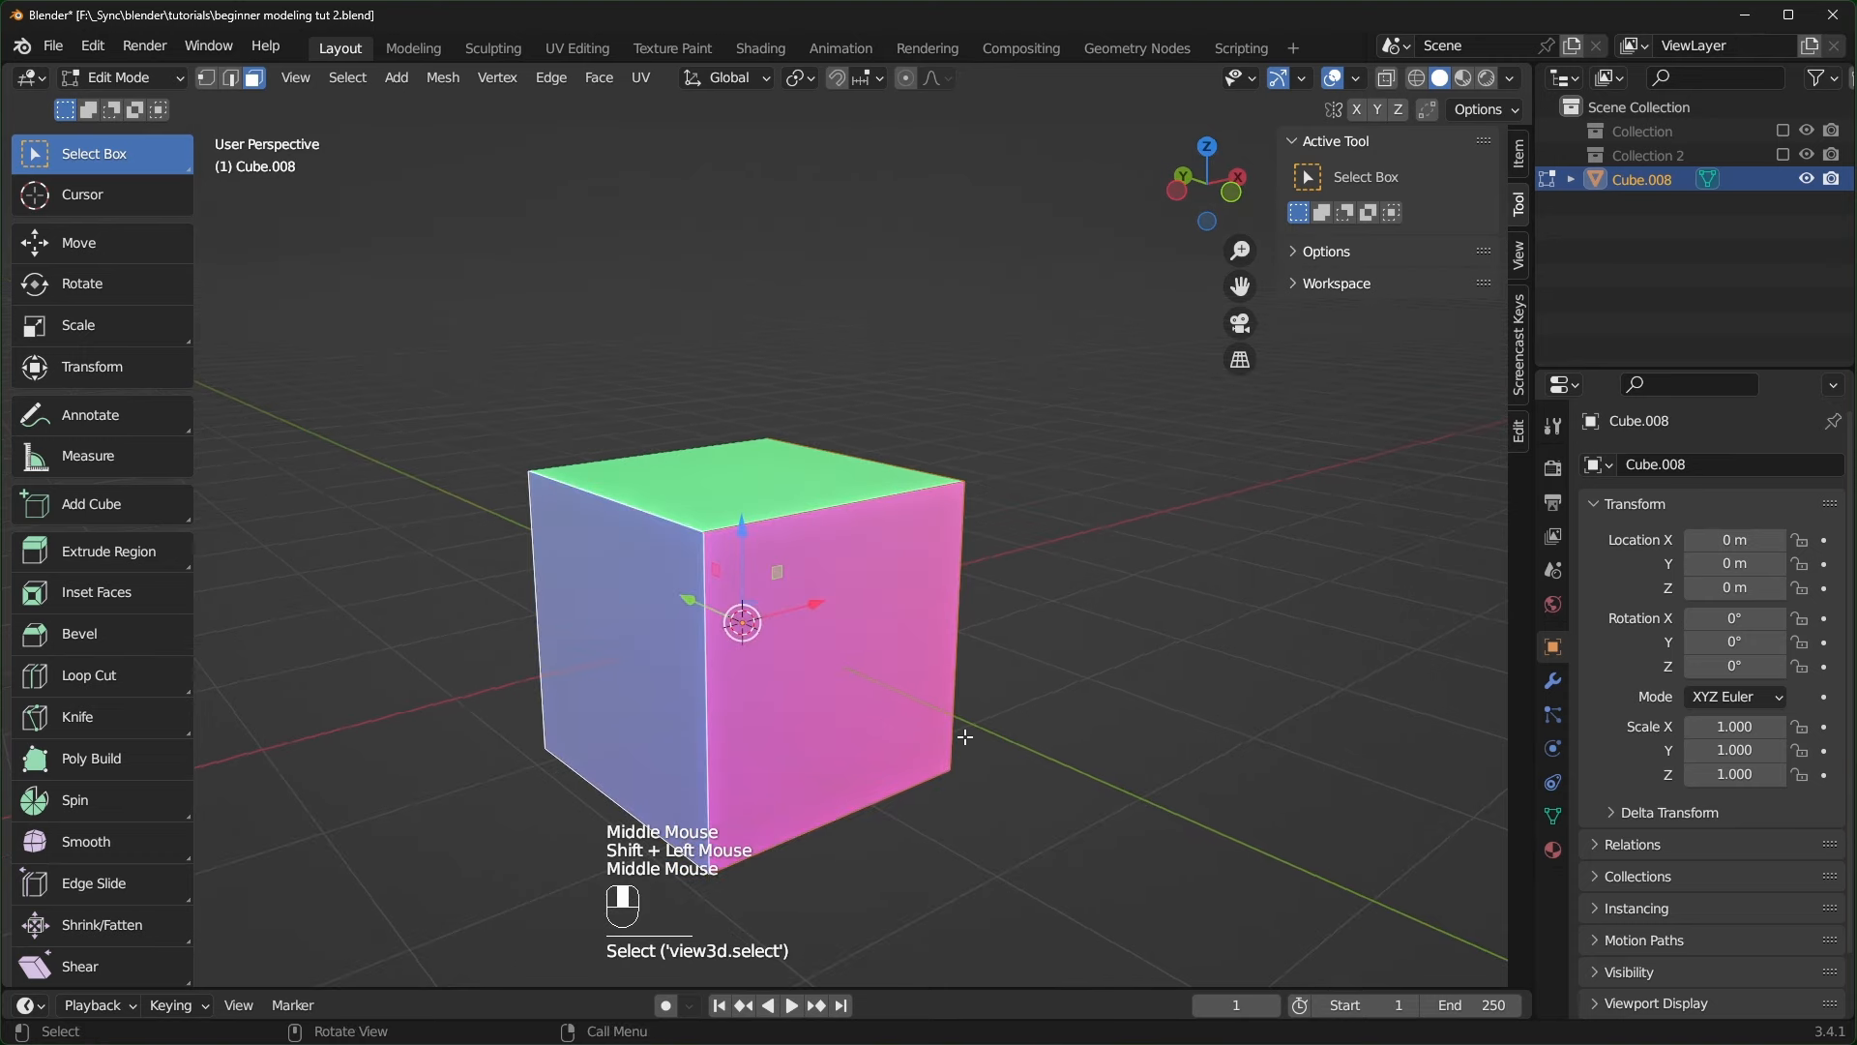
- Try extruding the three selected side faces together as a region by about 0.64 m and undo it
scroll(1076, 778, "down", 1)
key("e")
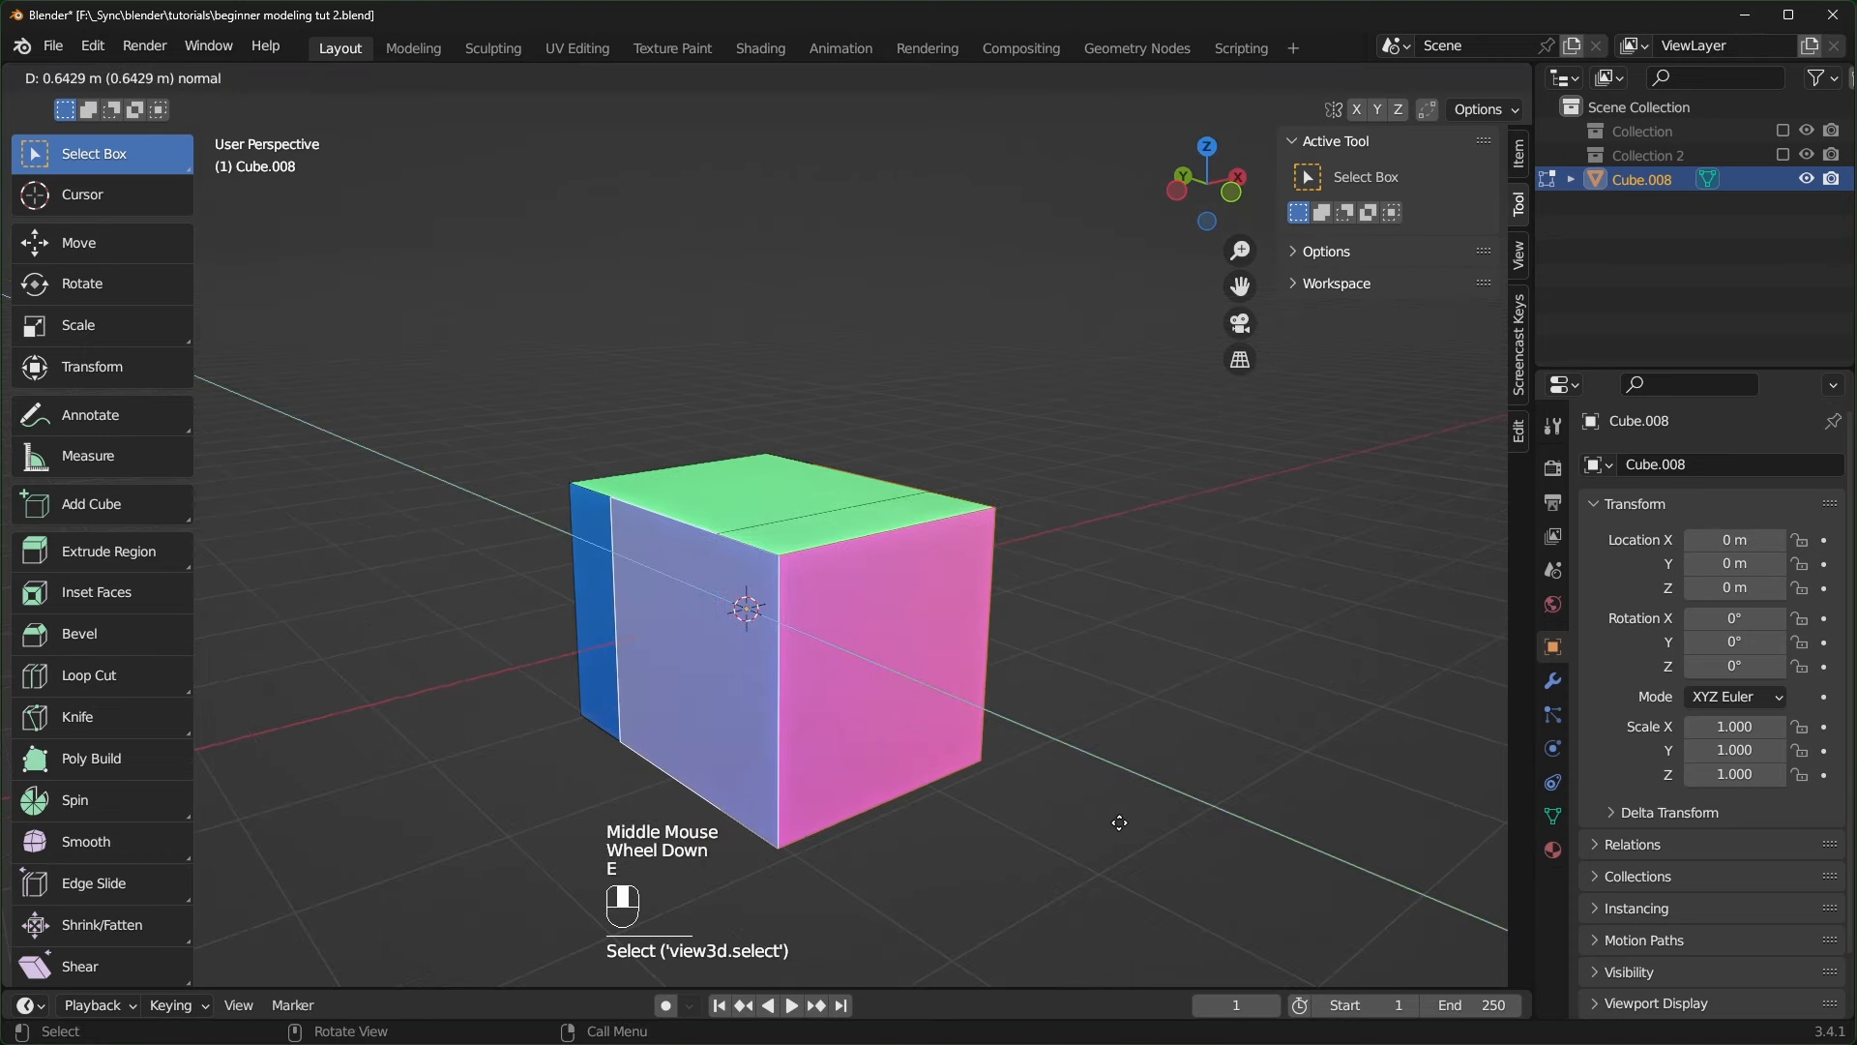
left_click(1117, 822)
middle_click_drag(1118, 822, 998, 763)
scroll(1016, 692, "up", 1)
key("ctrl+z")
- Try extruding the three side faces along their normals by about 0.691 m and undo it
key("alt+e")
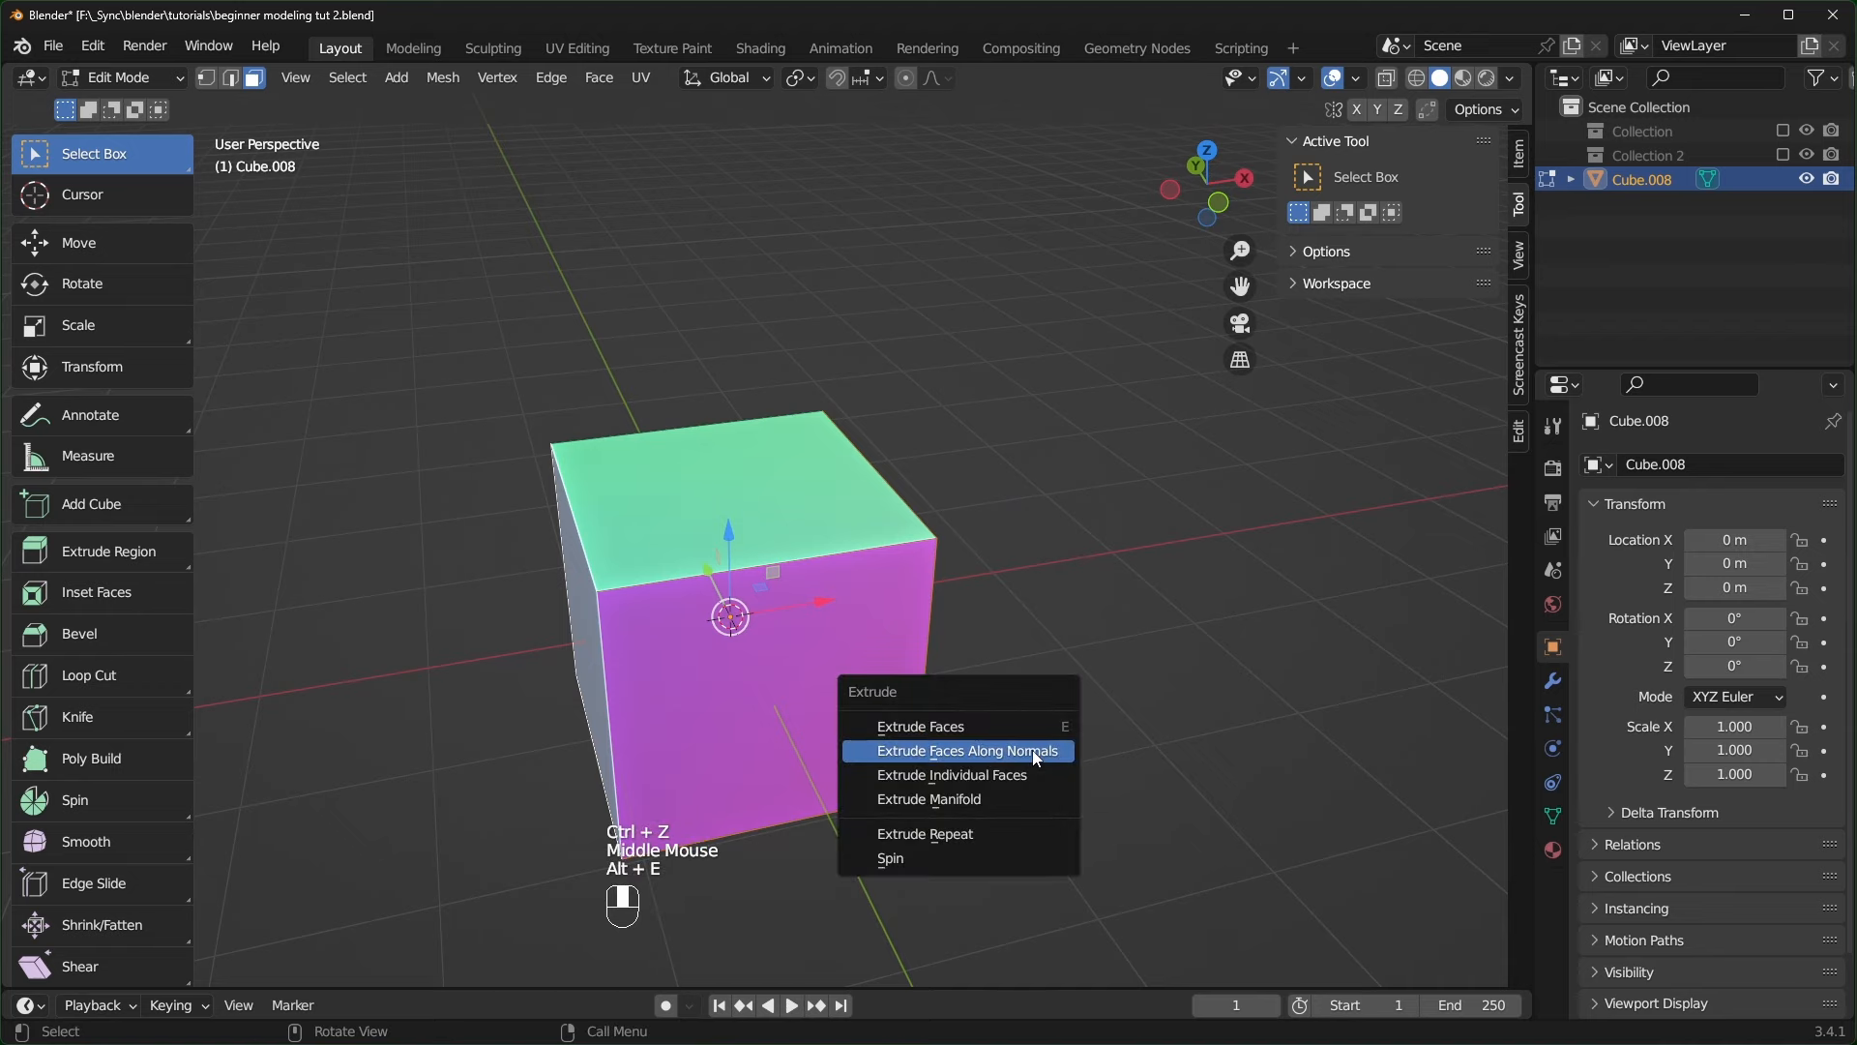
left_click(1031, 751)
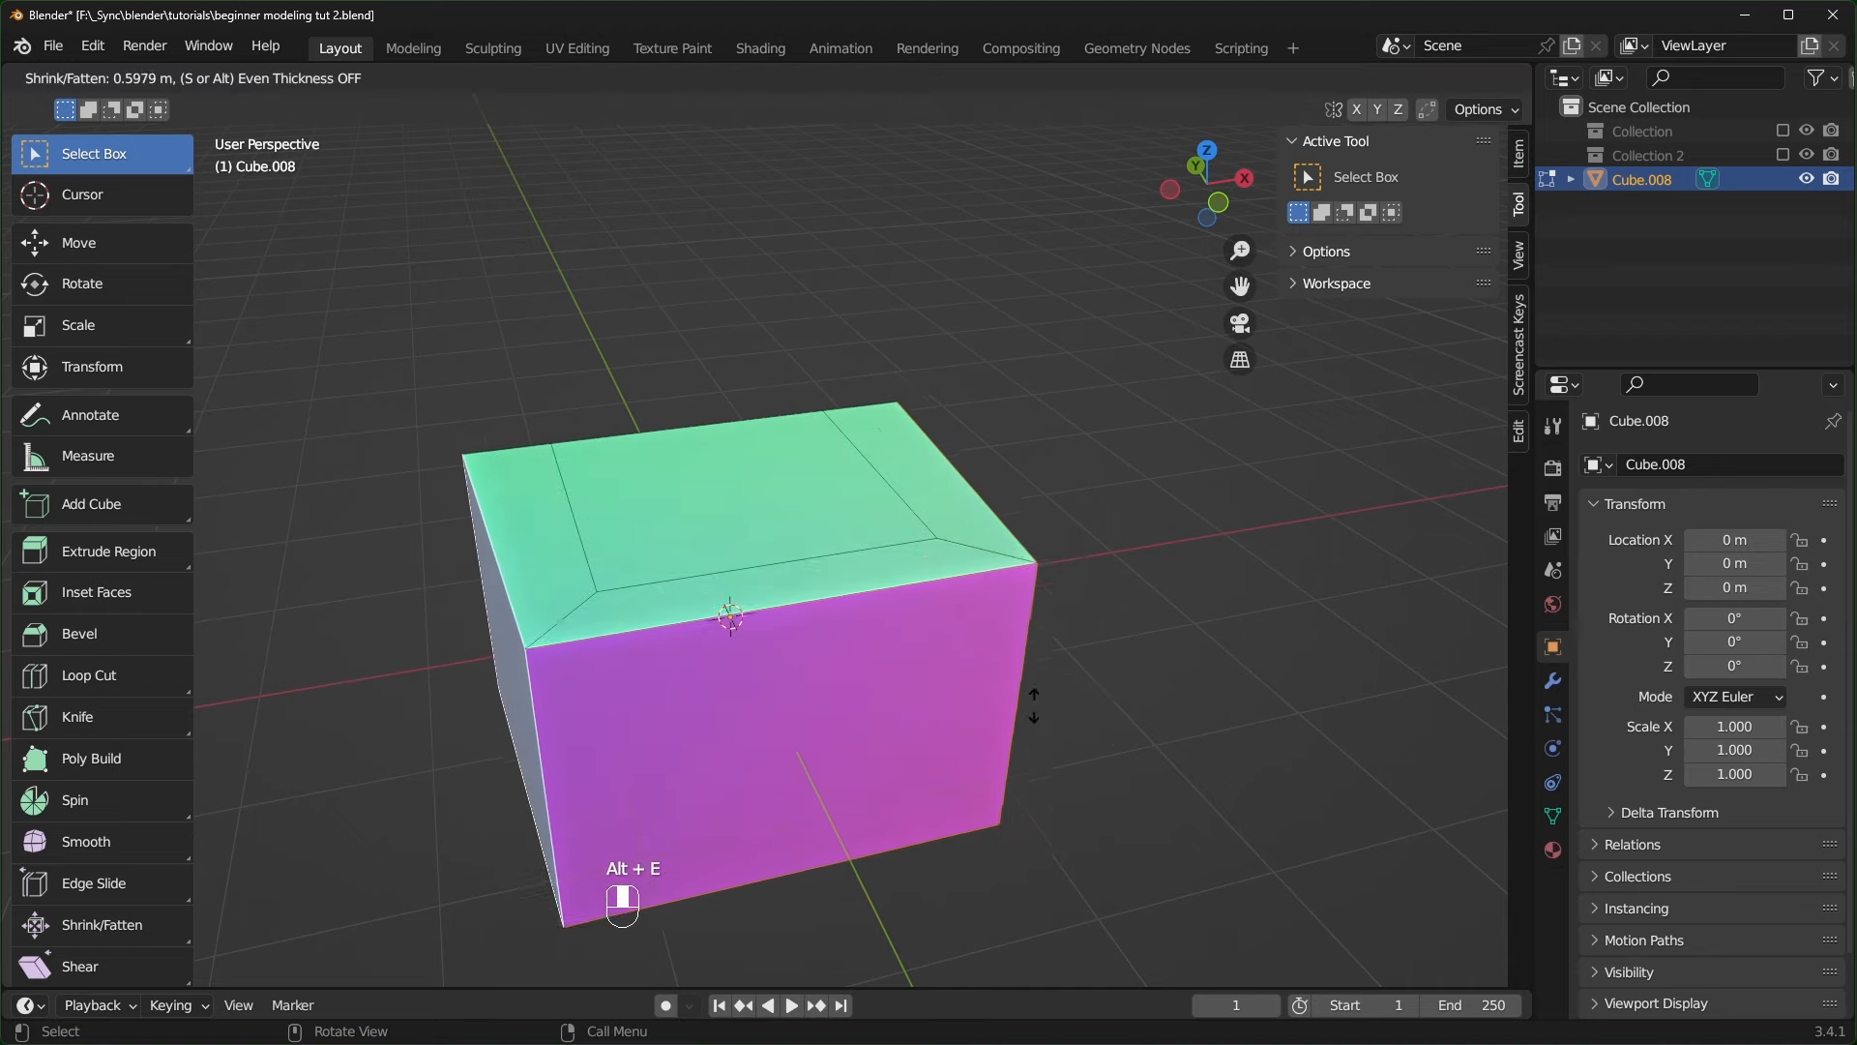
left_click(1037, 697)
middle_click_drag(1037, 697, 1151, 757)
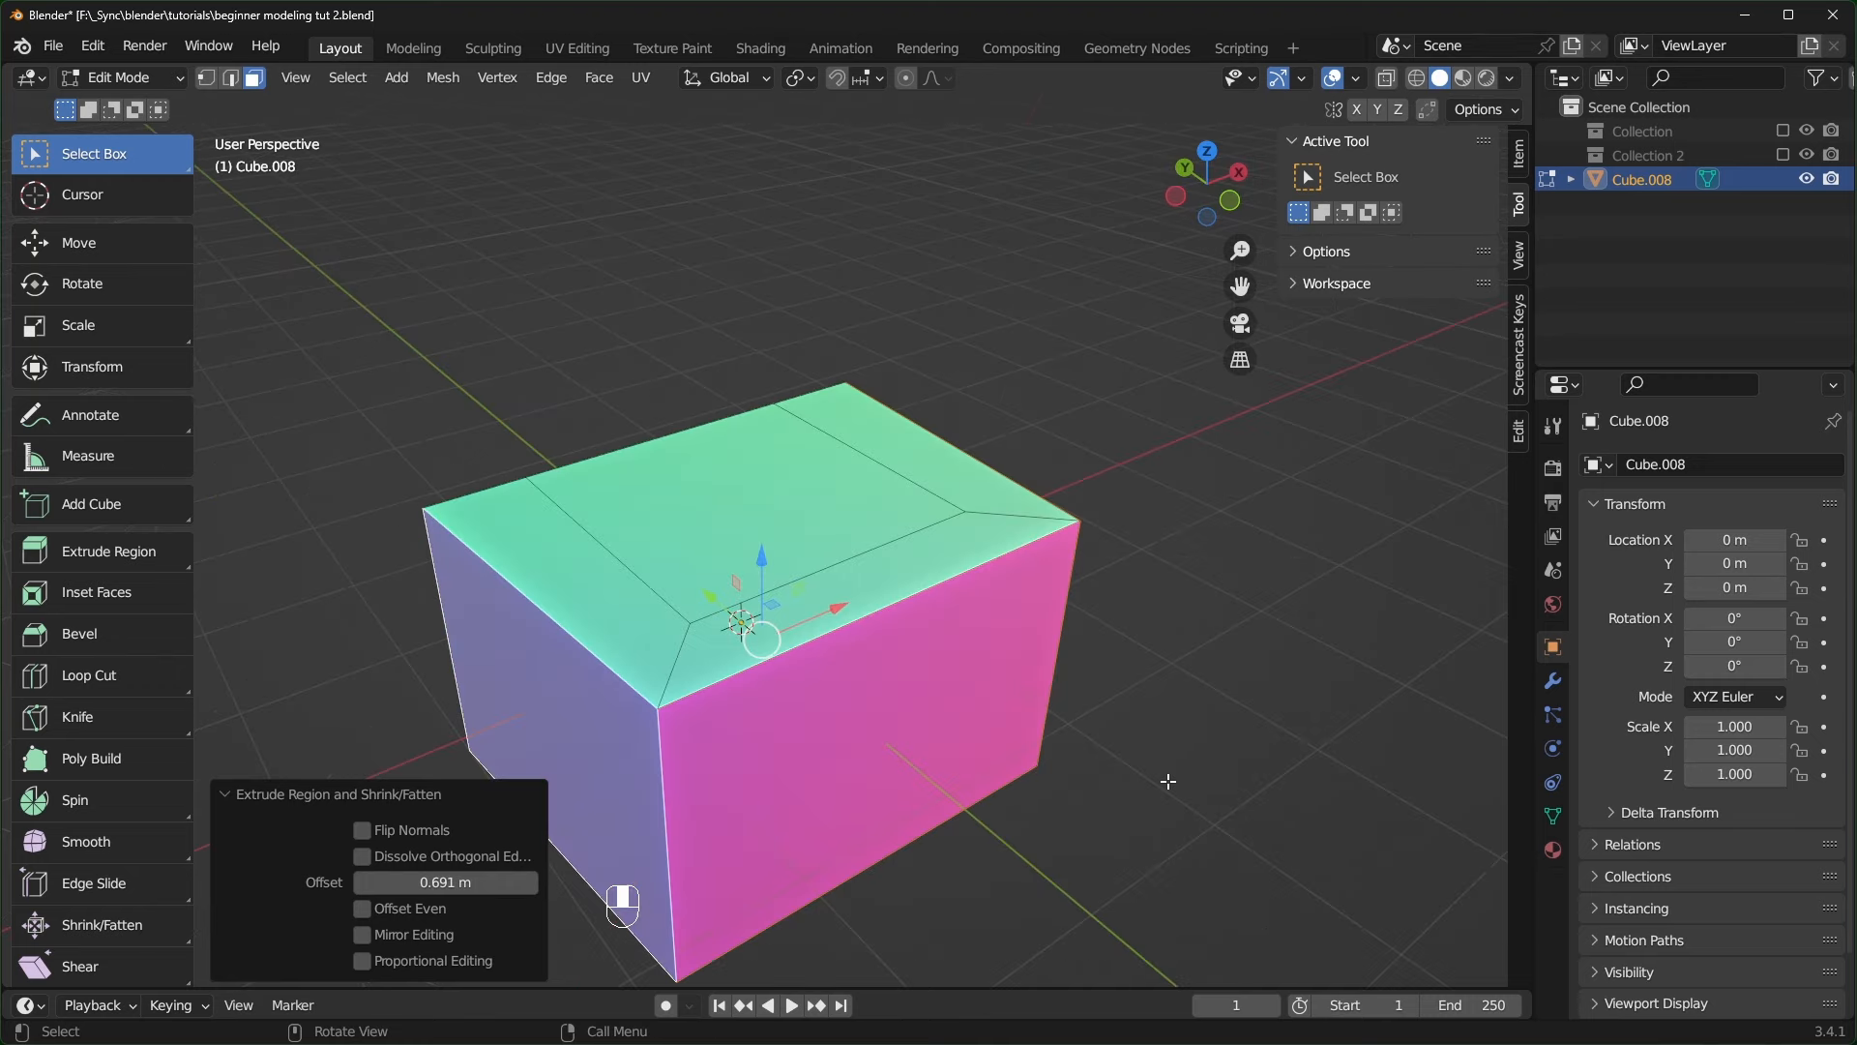
key("ctrl+z")
- Try extruding the three side faces individually by about 0.882 m, undo it and clear the selection
key("alt+e")
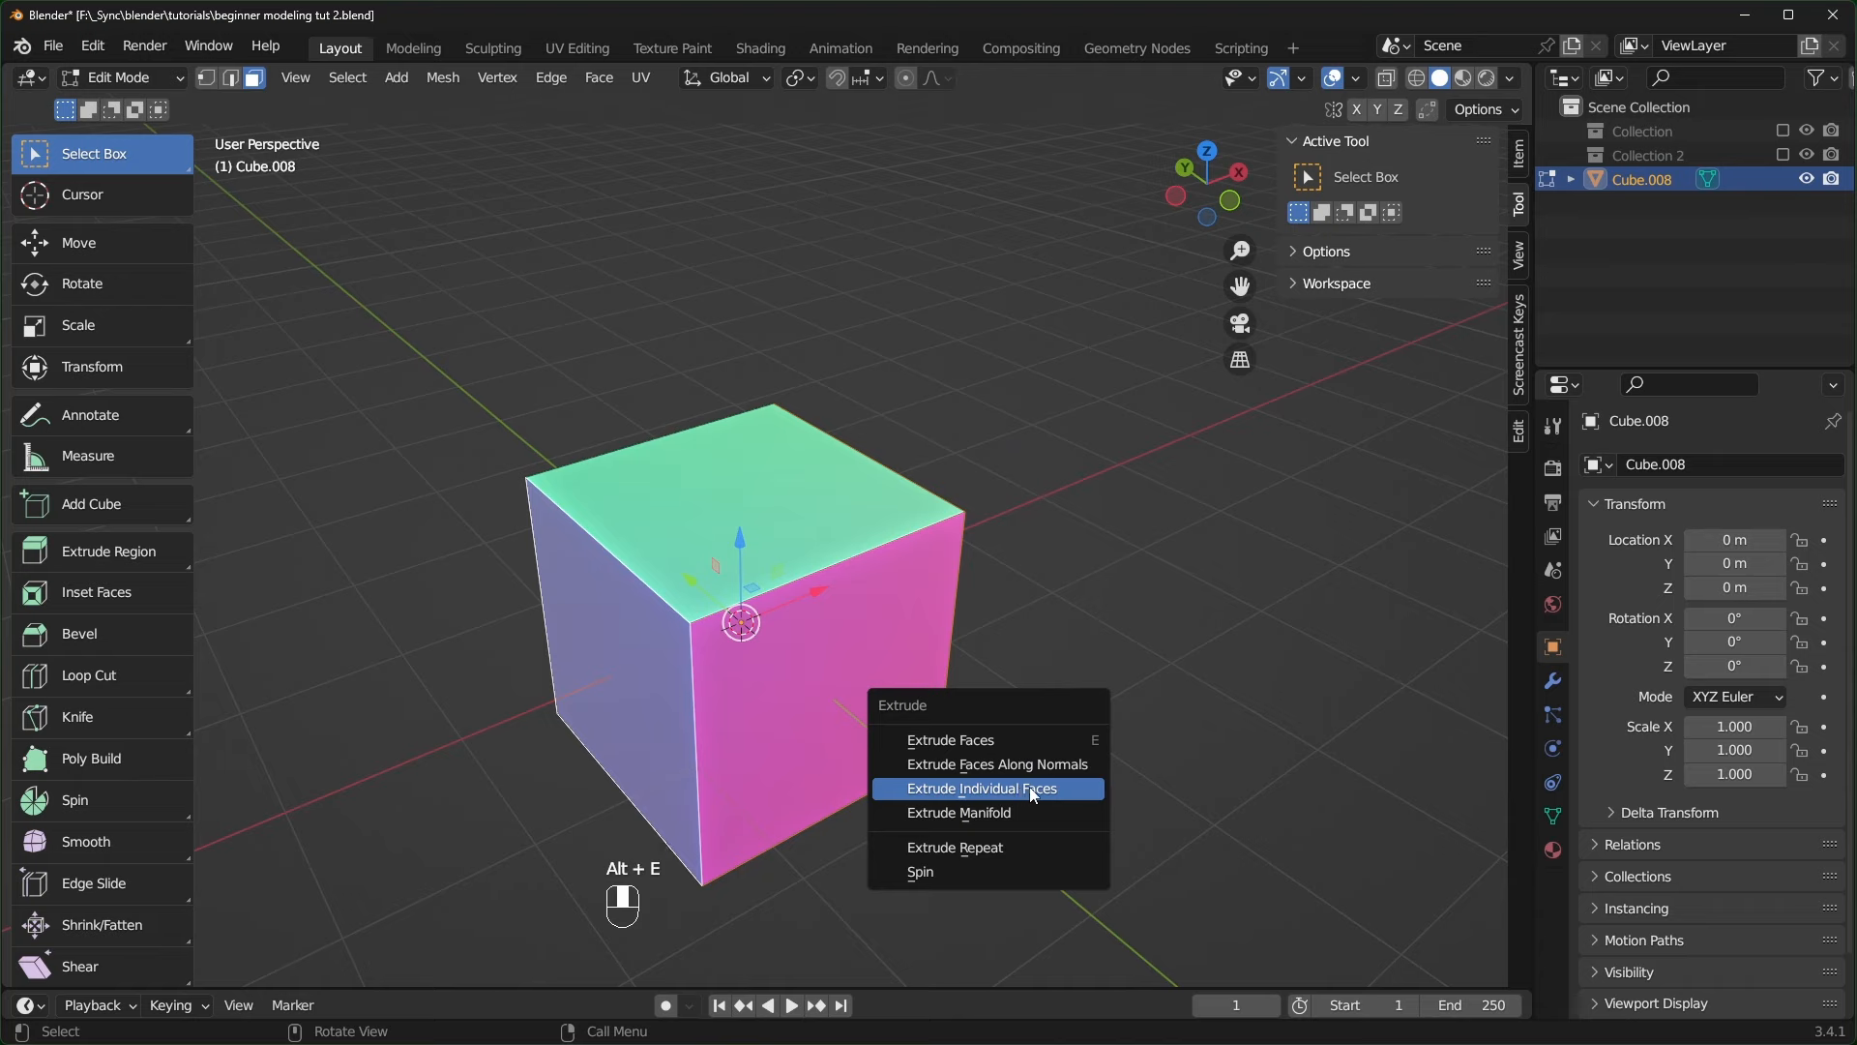
left_click(1033, 789)
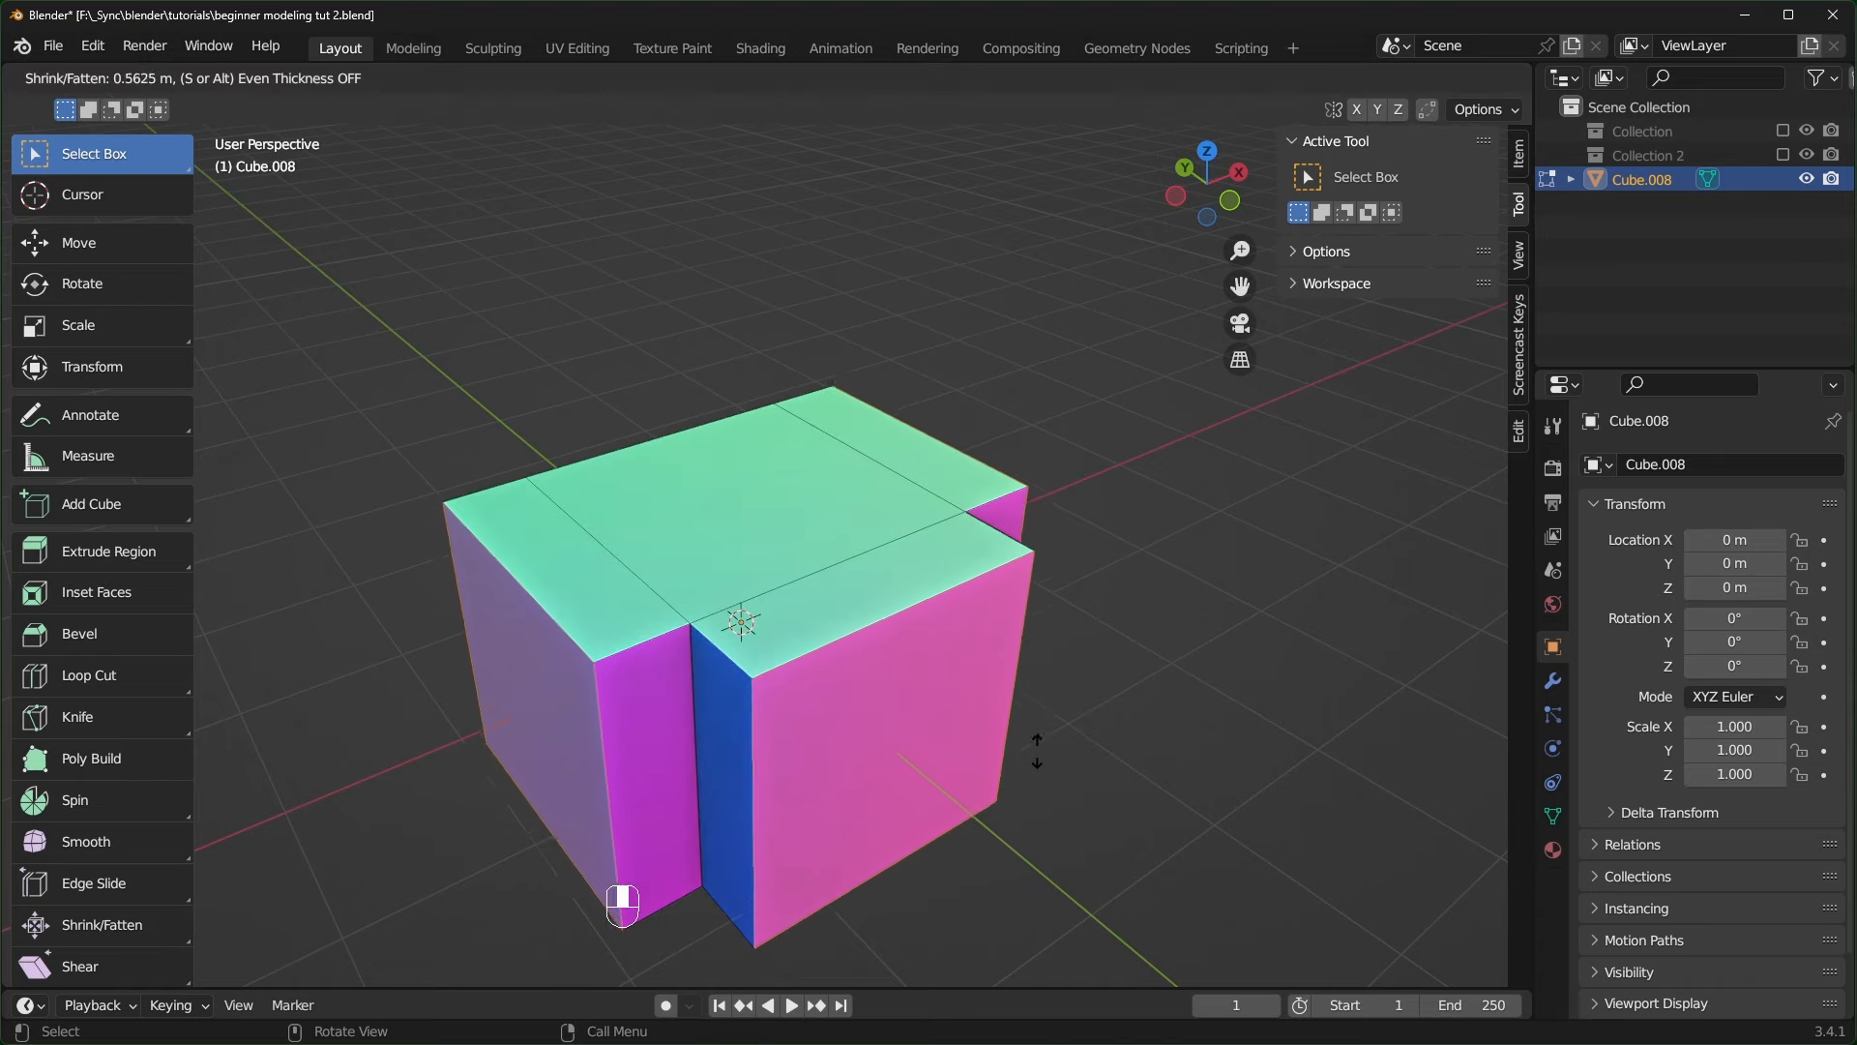
left_click(1045, 720)
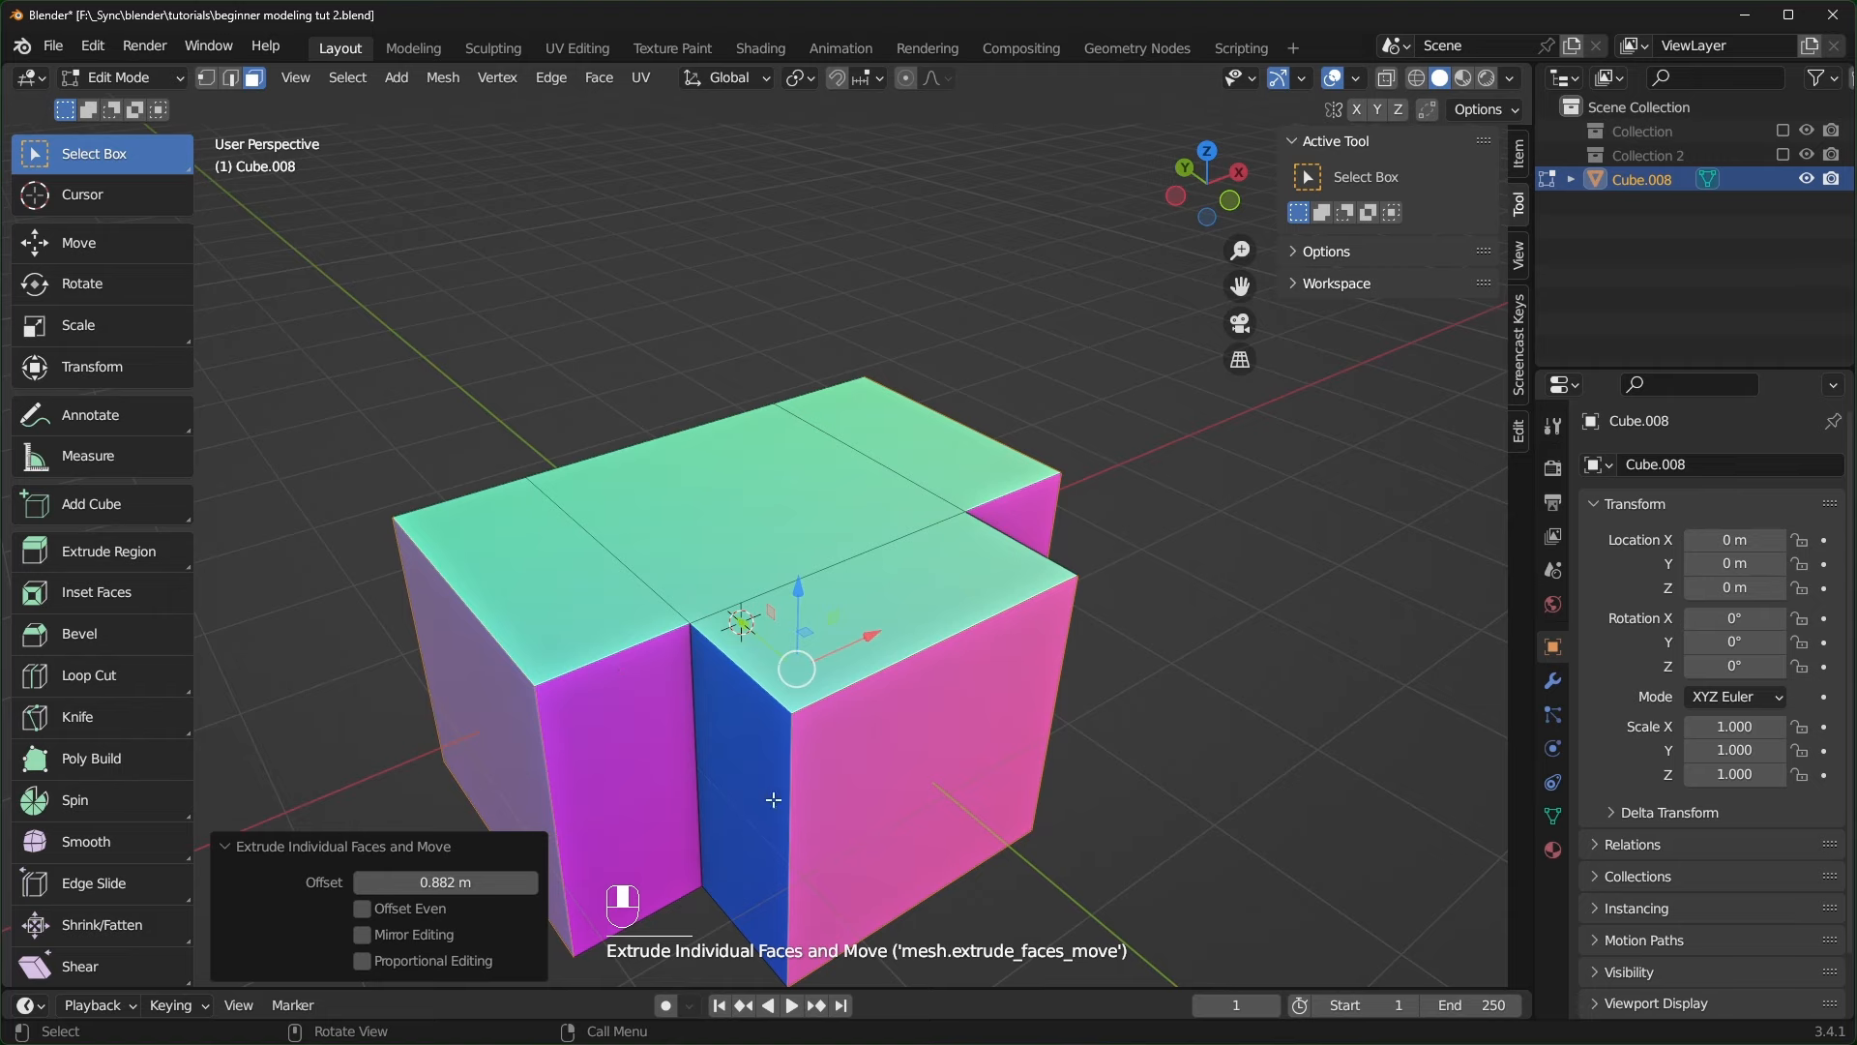
key("alt+a")
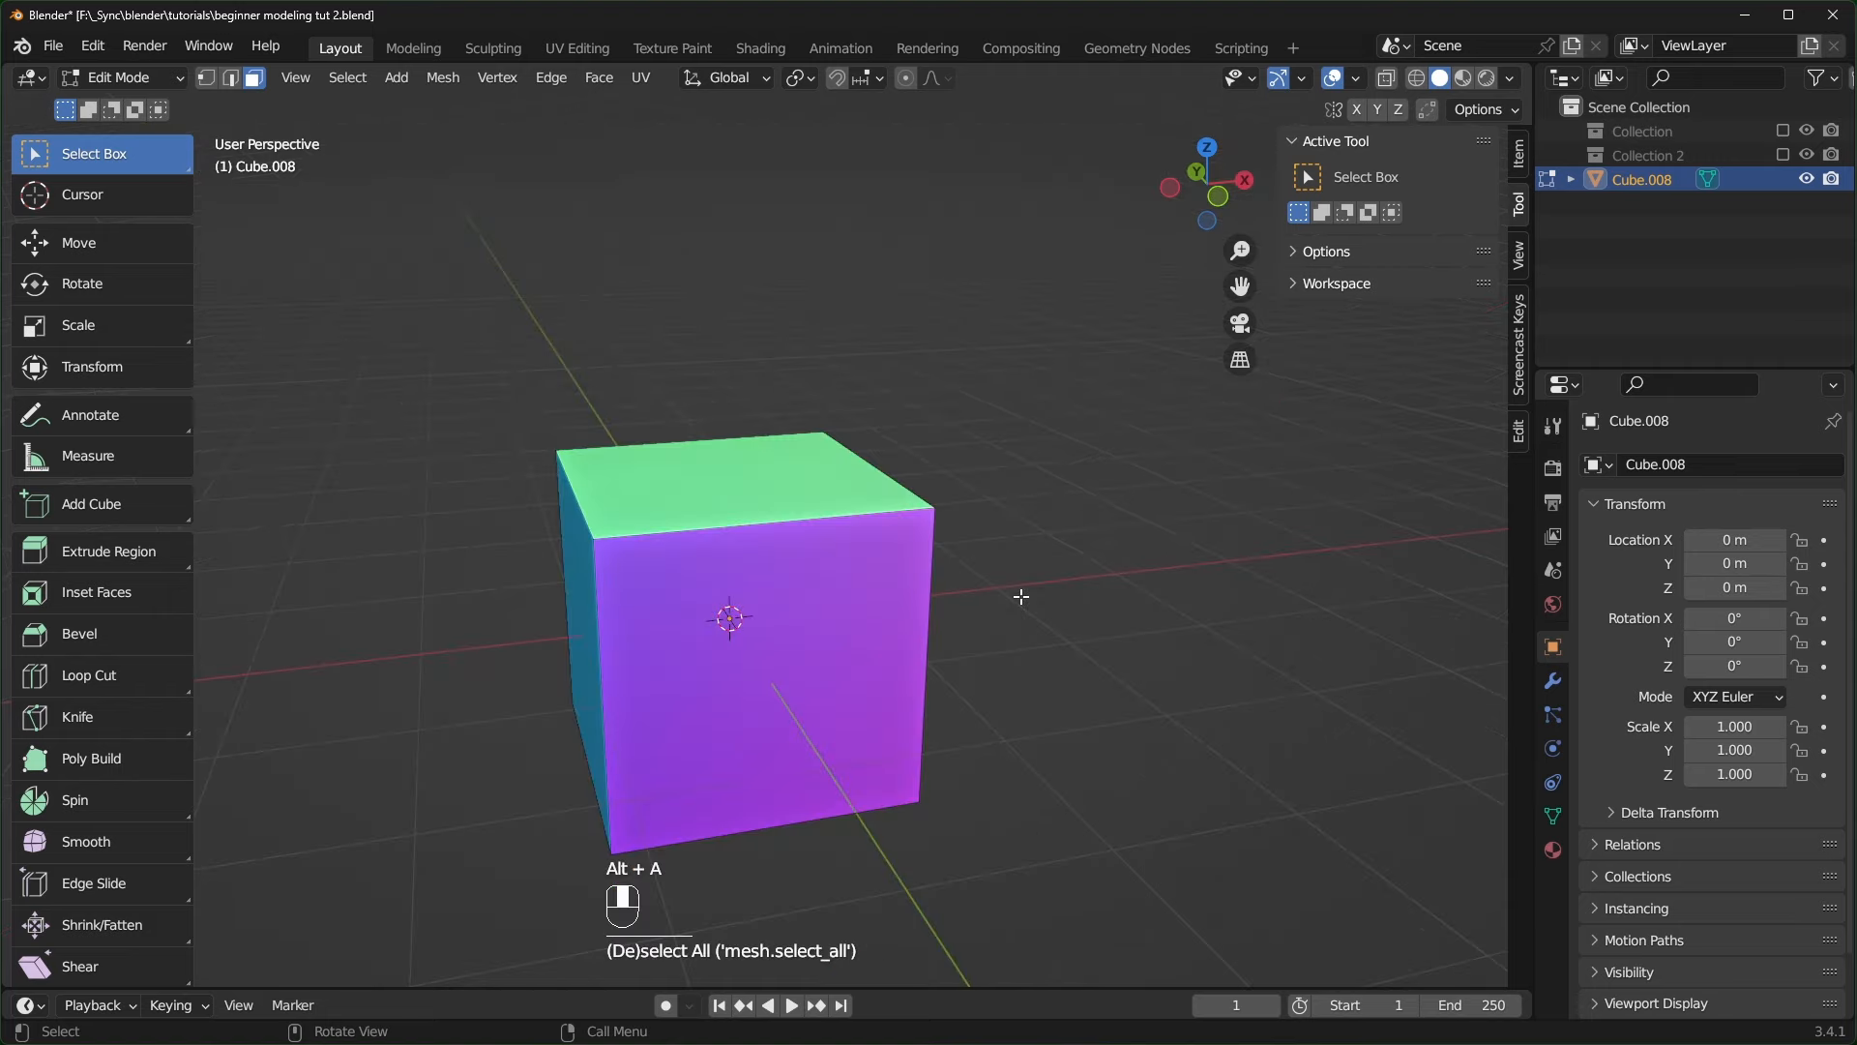
- Delete all of the cube's faces and add an ico sphere in their place
key("a")
key("x")
left_click(1019, 595)
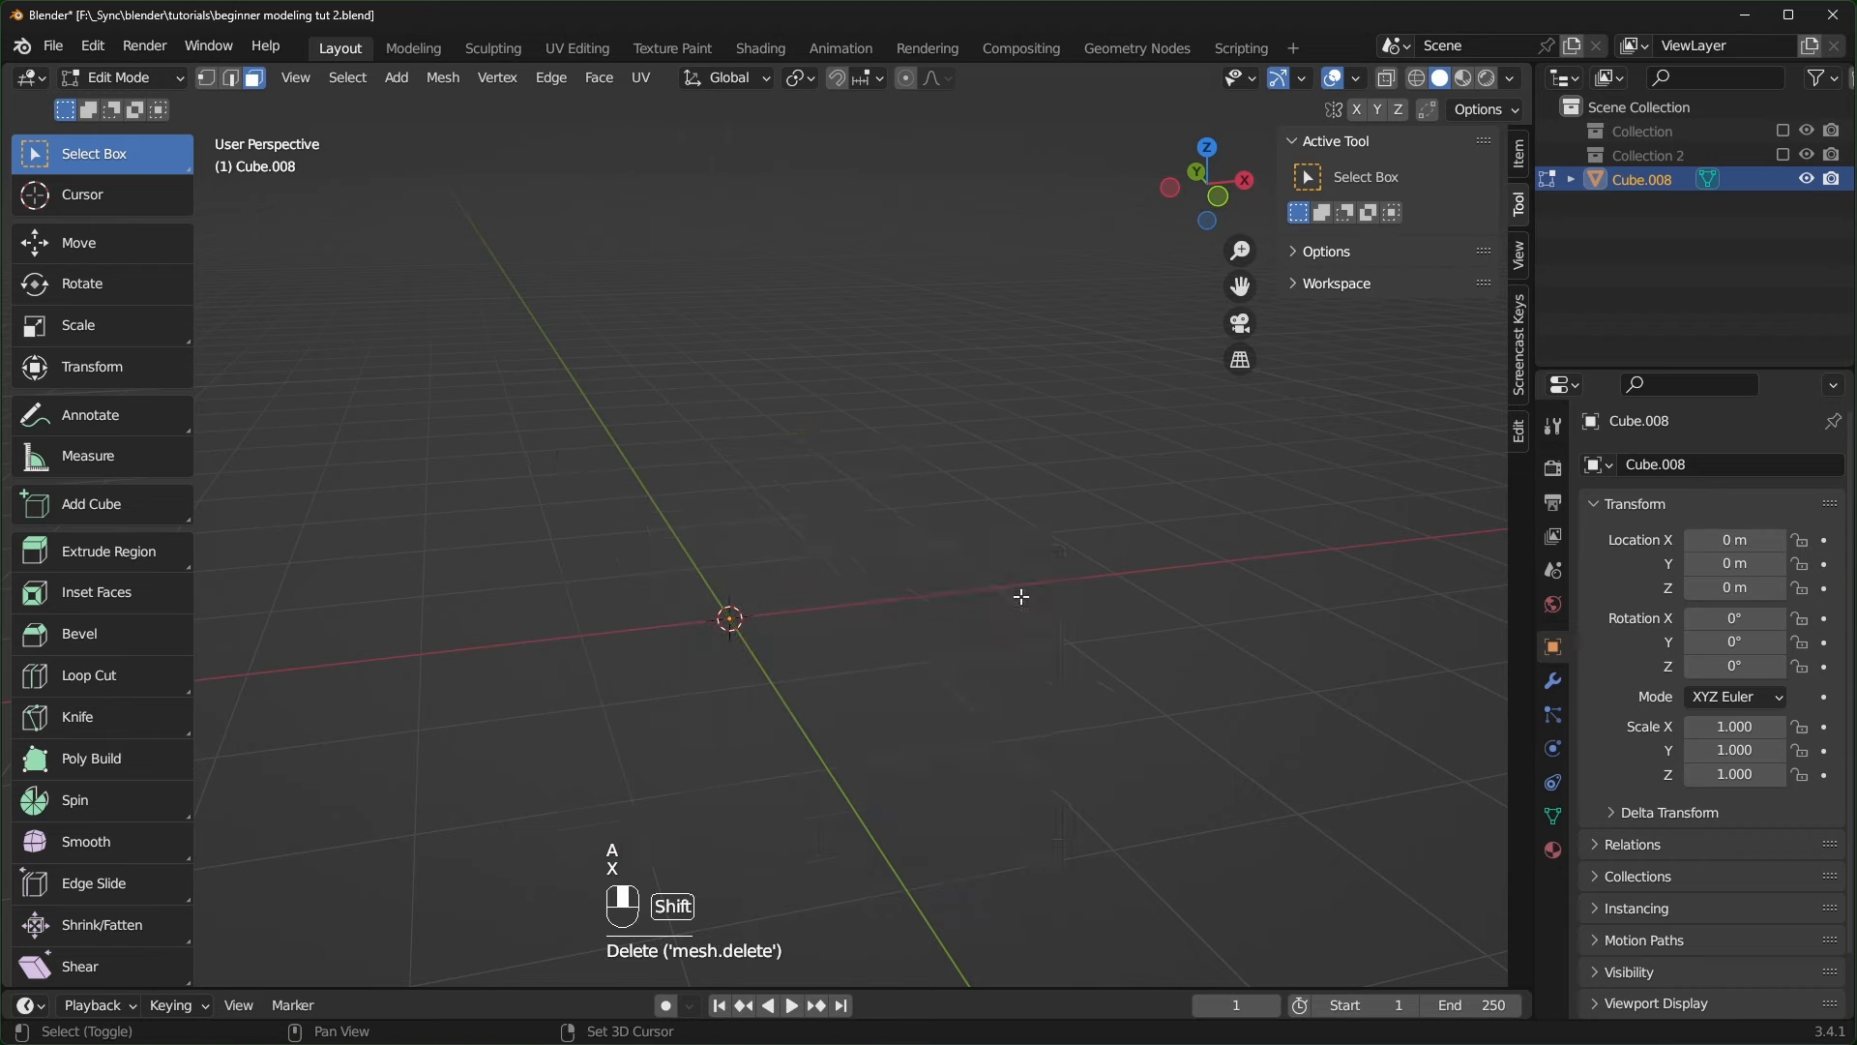
key("shift+a")
left_click(944, 696)
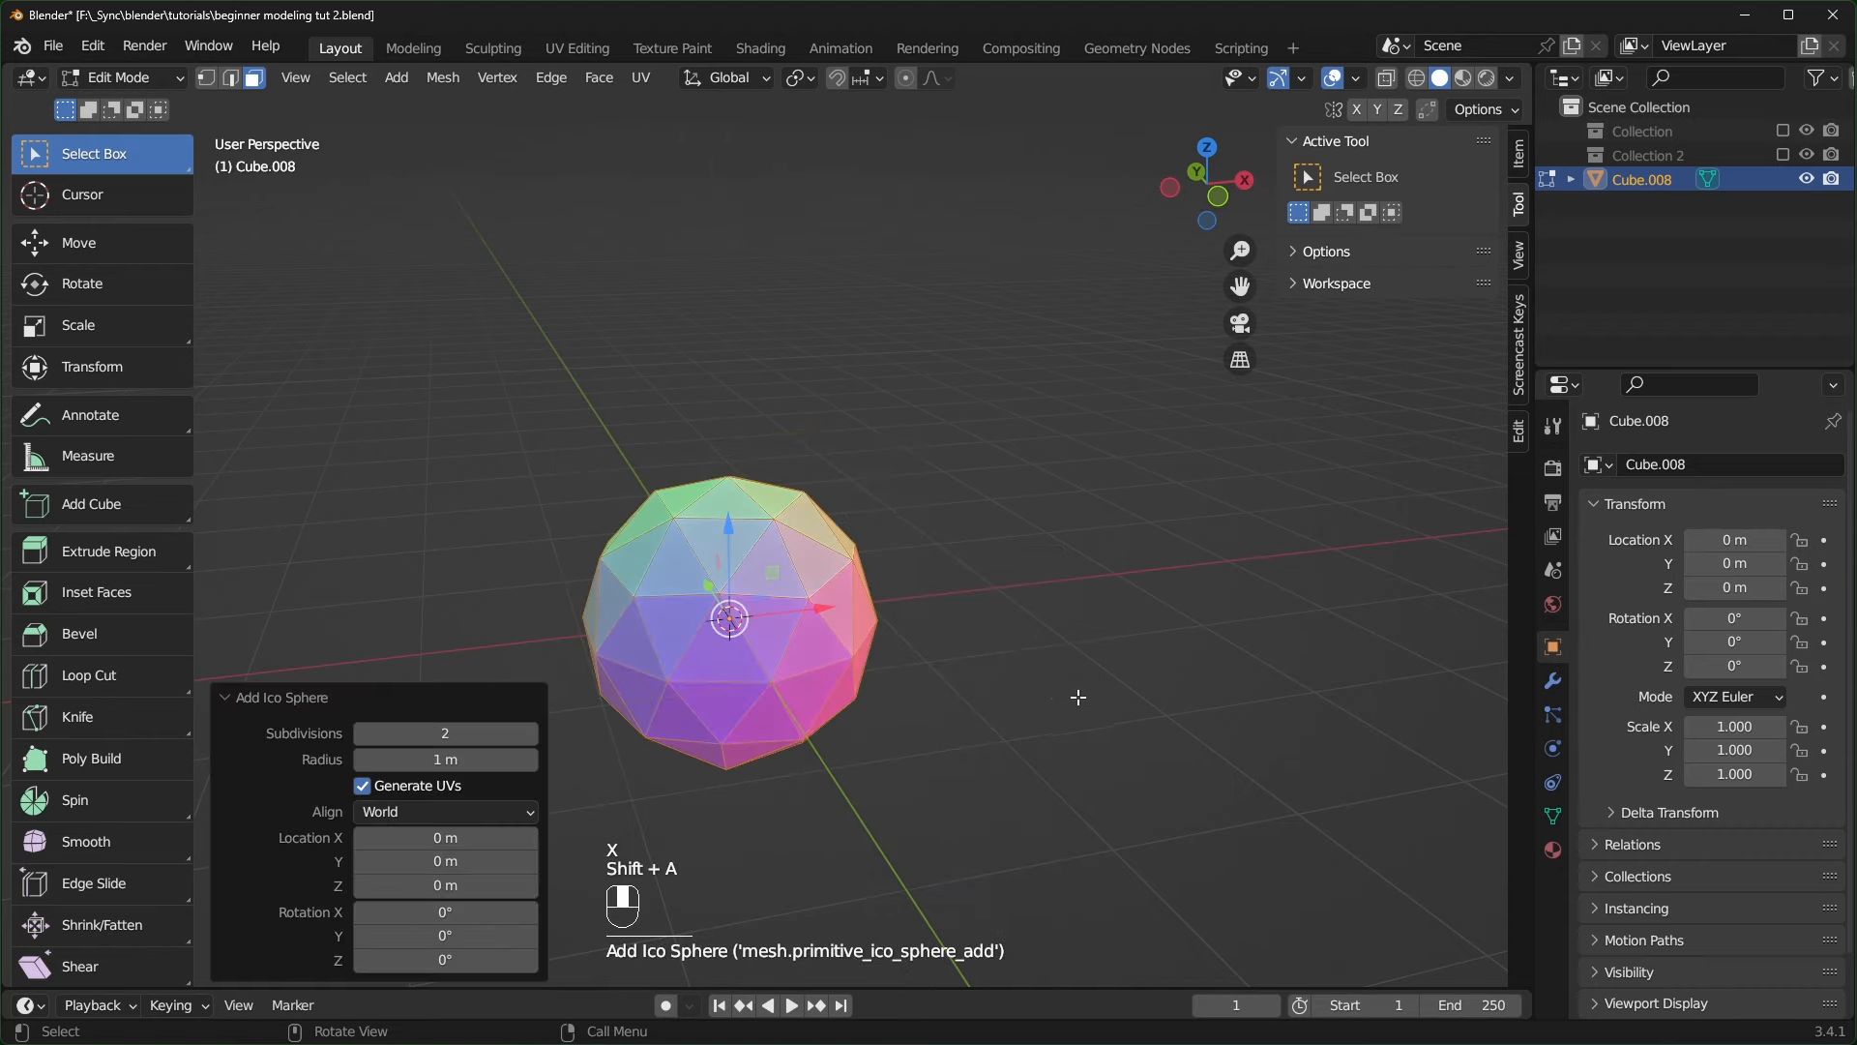
- Inset every face of the ico sphere individually with a thickness of about 0.106 m
middle_click_drag(925, 699, 1141, 721, "shift")
key("i")
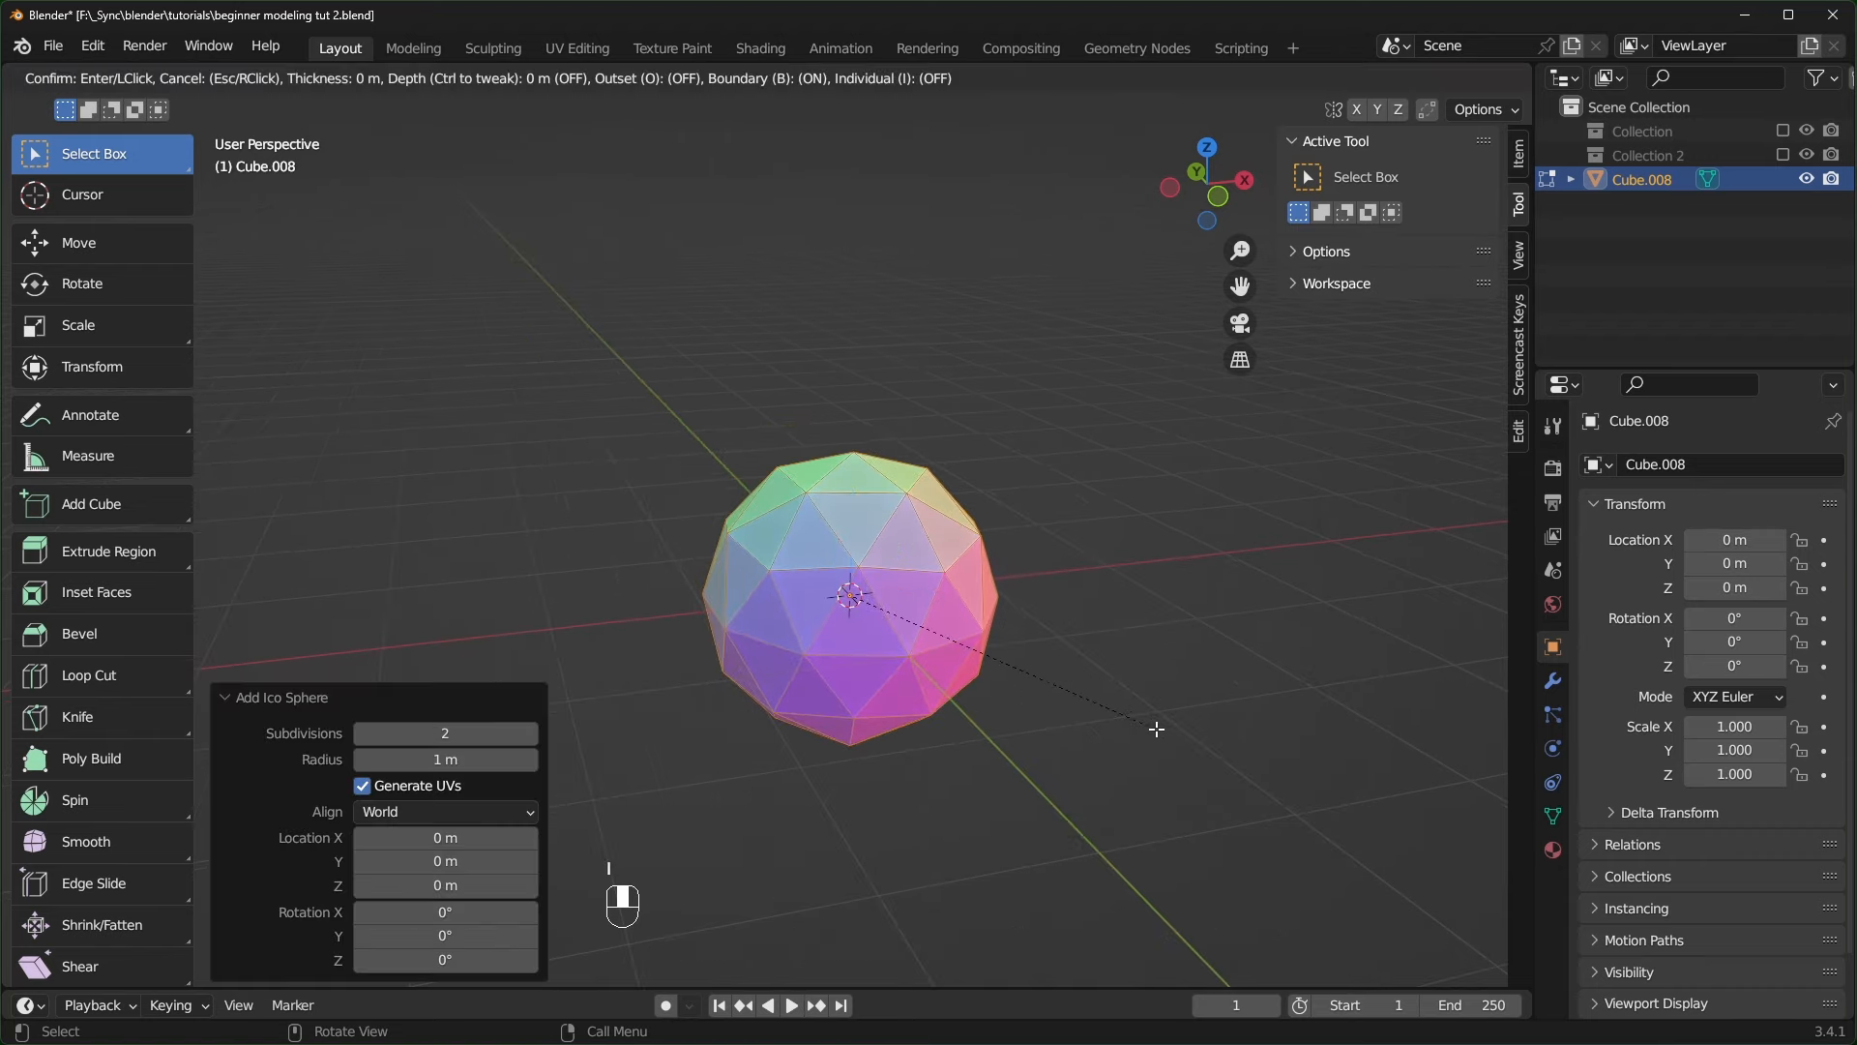
key("i")
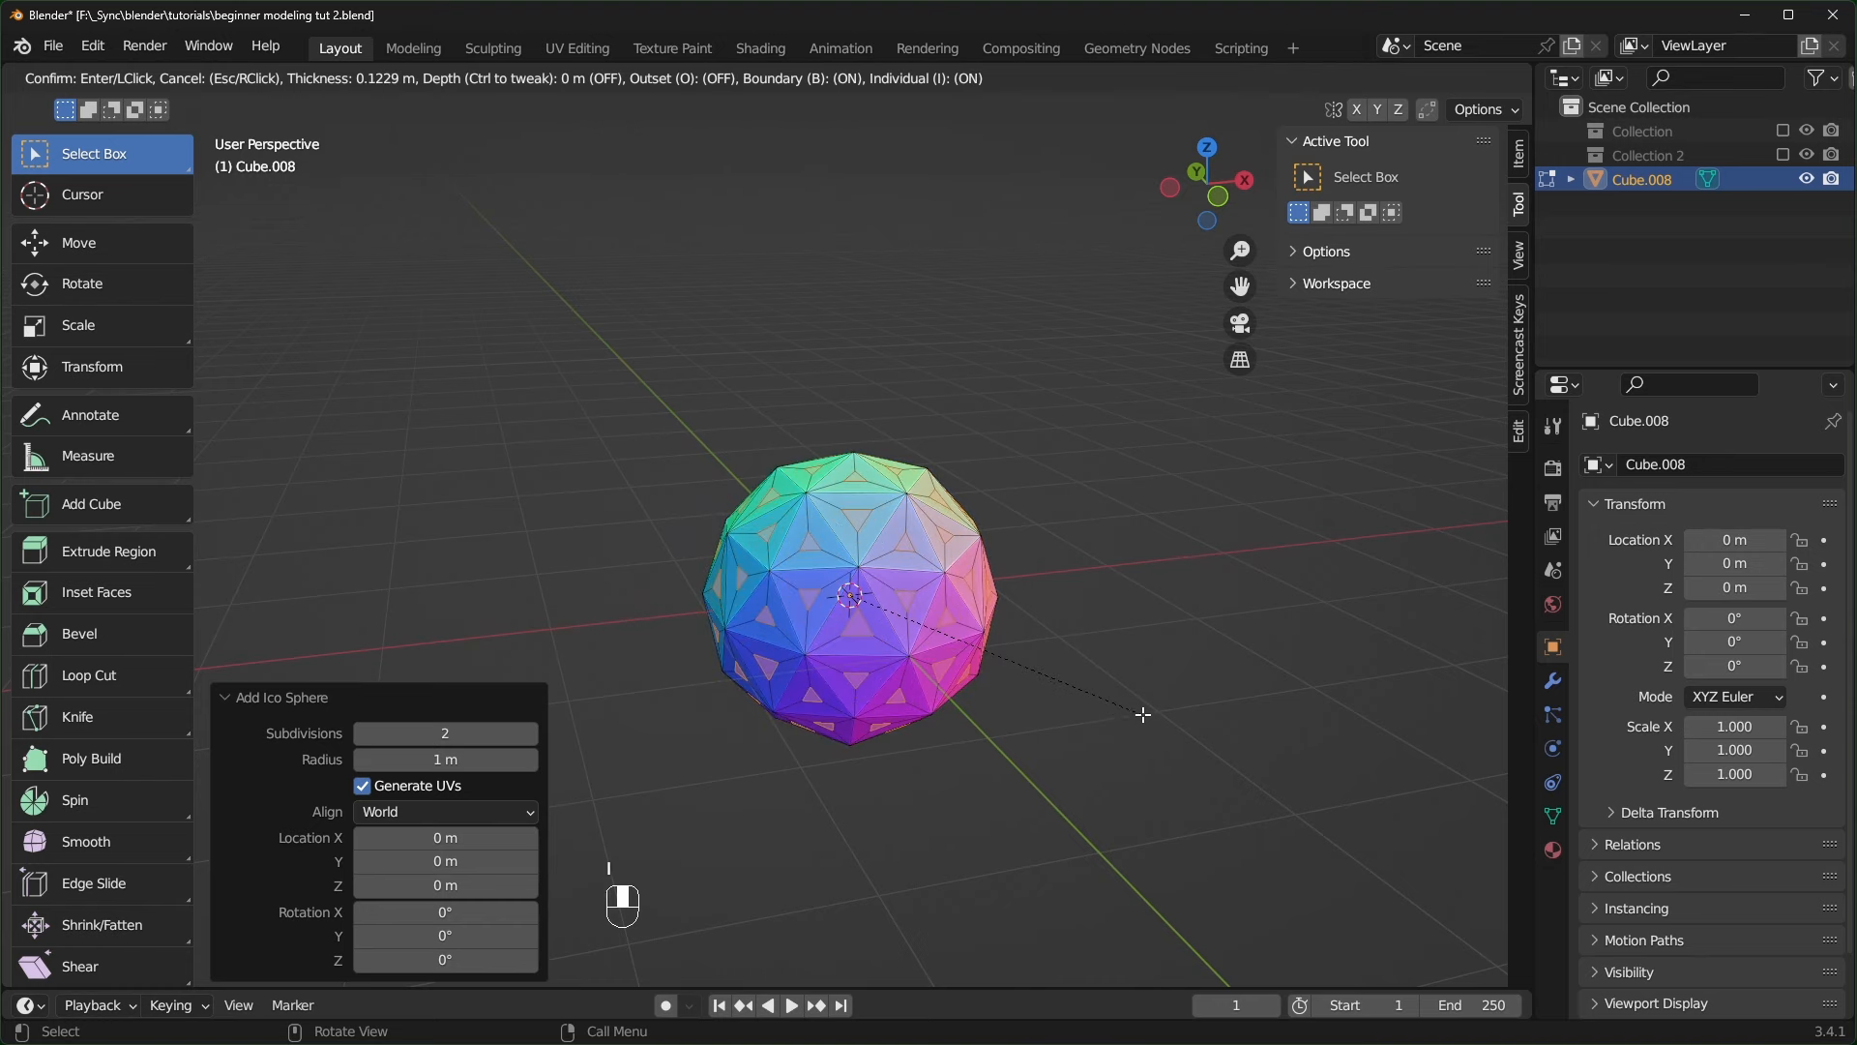
left_click(1145, 716)
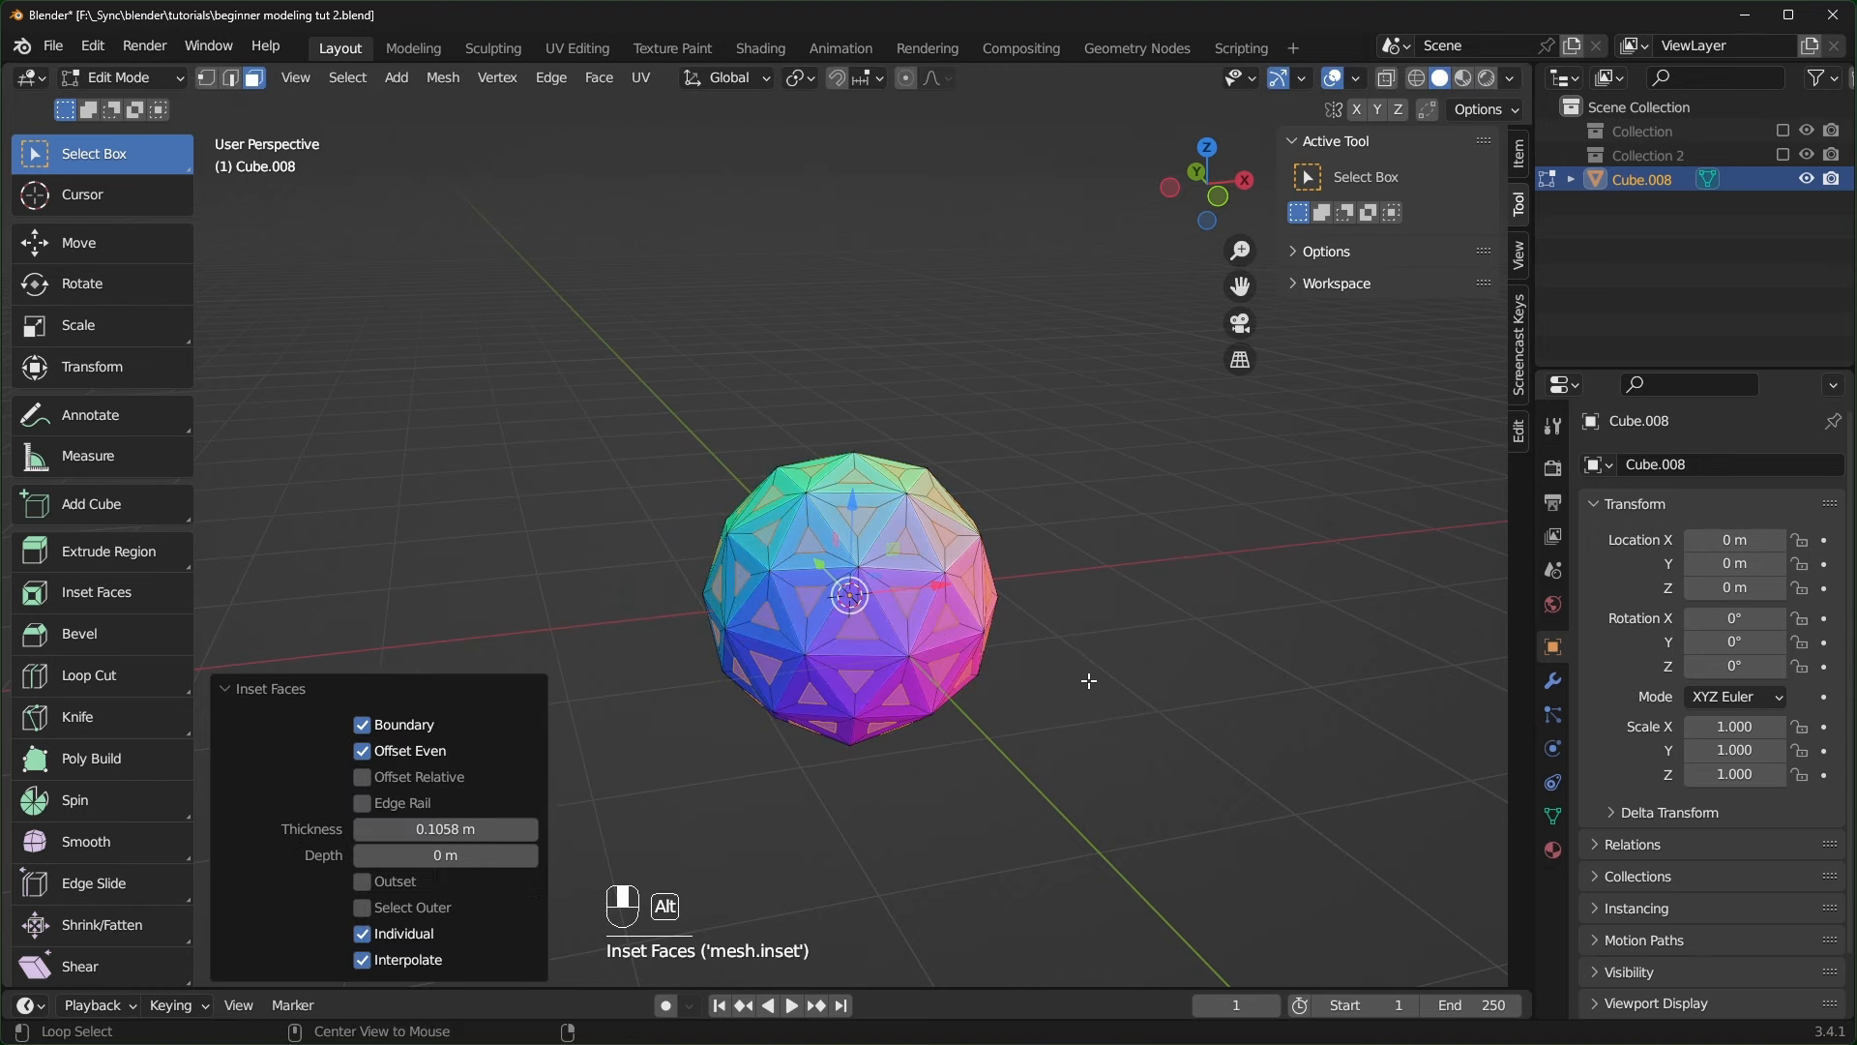
- Extrude the inset faces individually by about 0.407 m and bring up the extrude operations again
key("alt+e")
left_click(1067, 681)
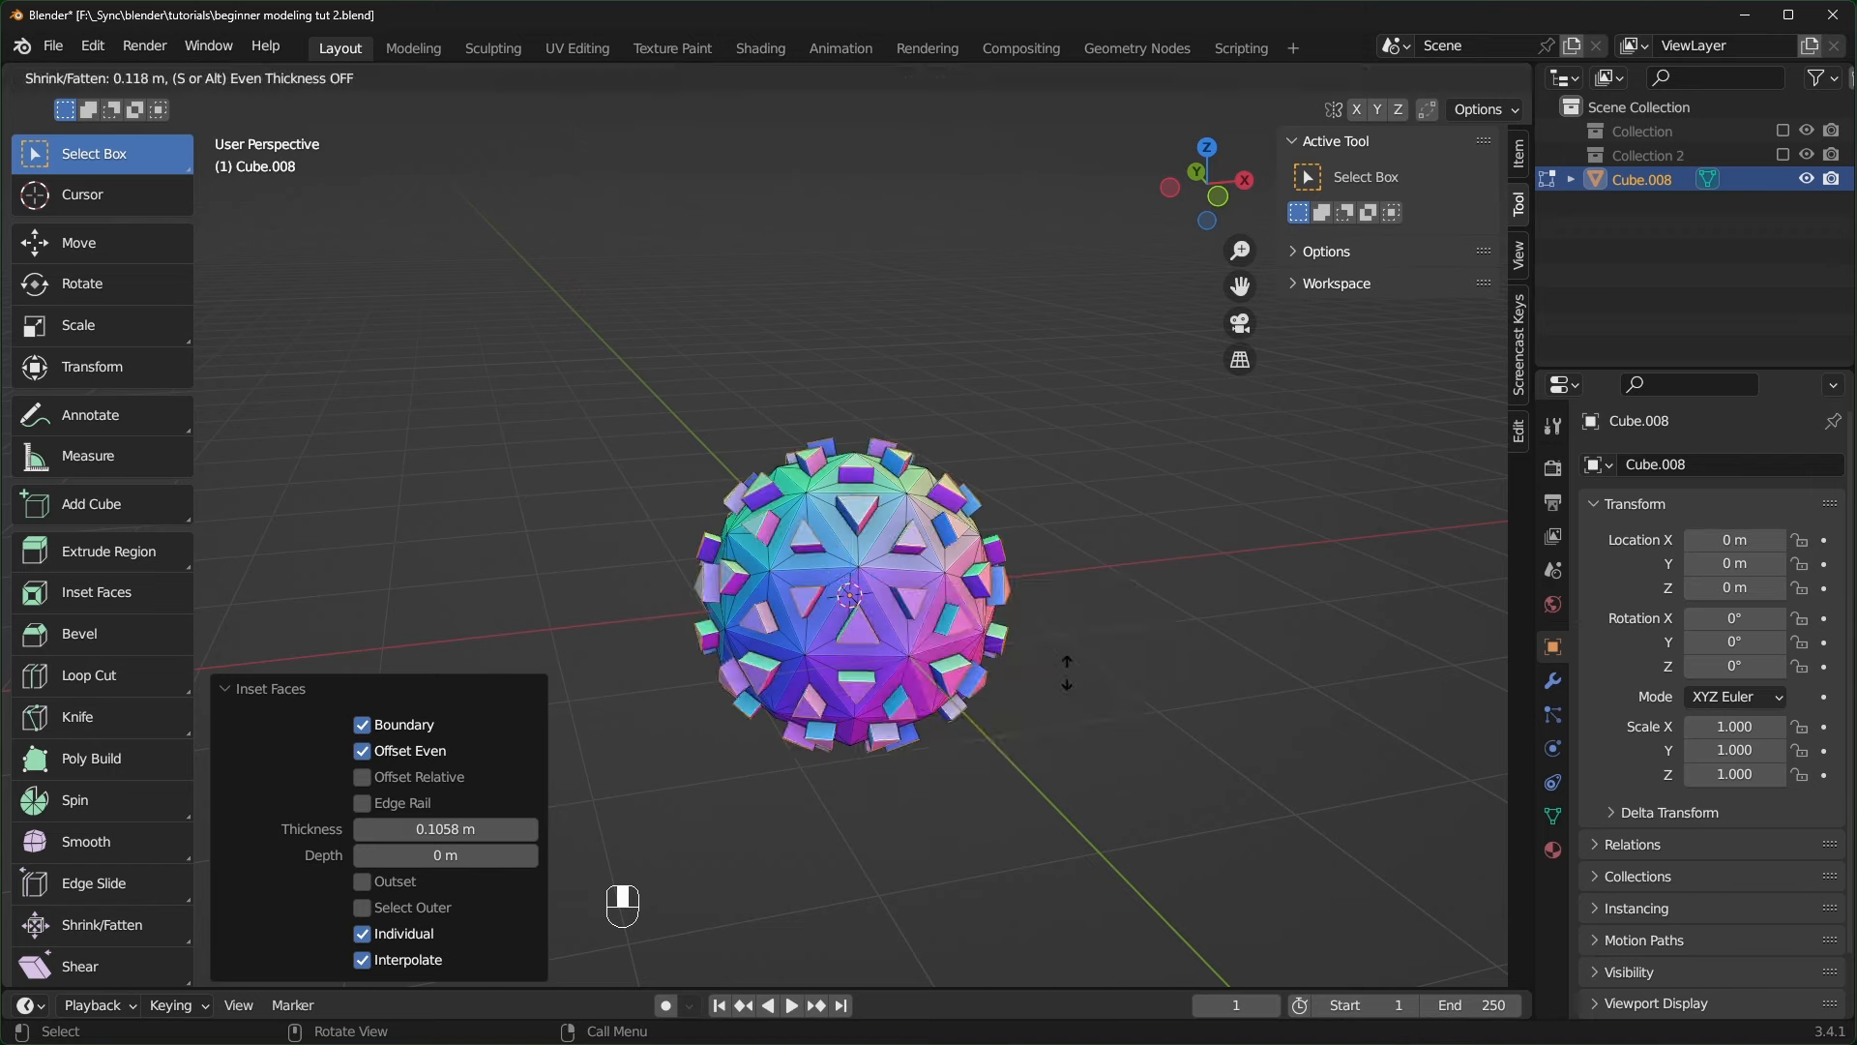
left_click(1067, 653)
middle_click_drag(1068, 653, 1116, 658)
key("alt+e")
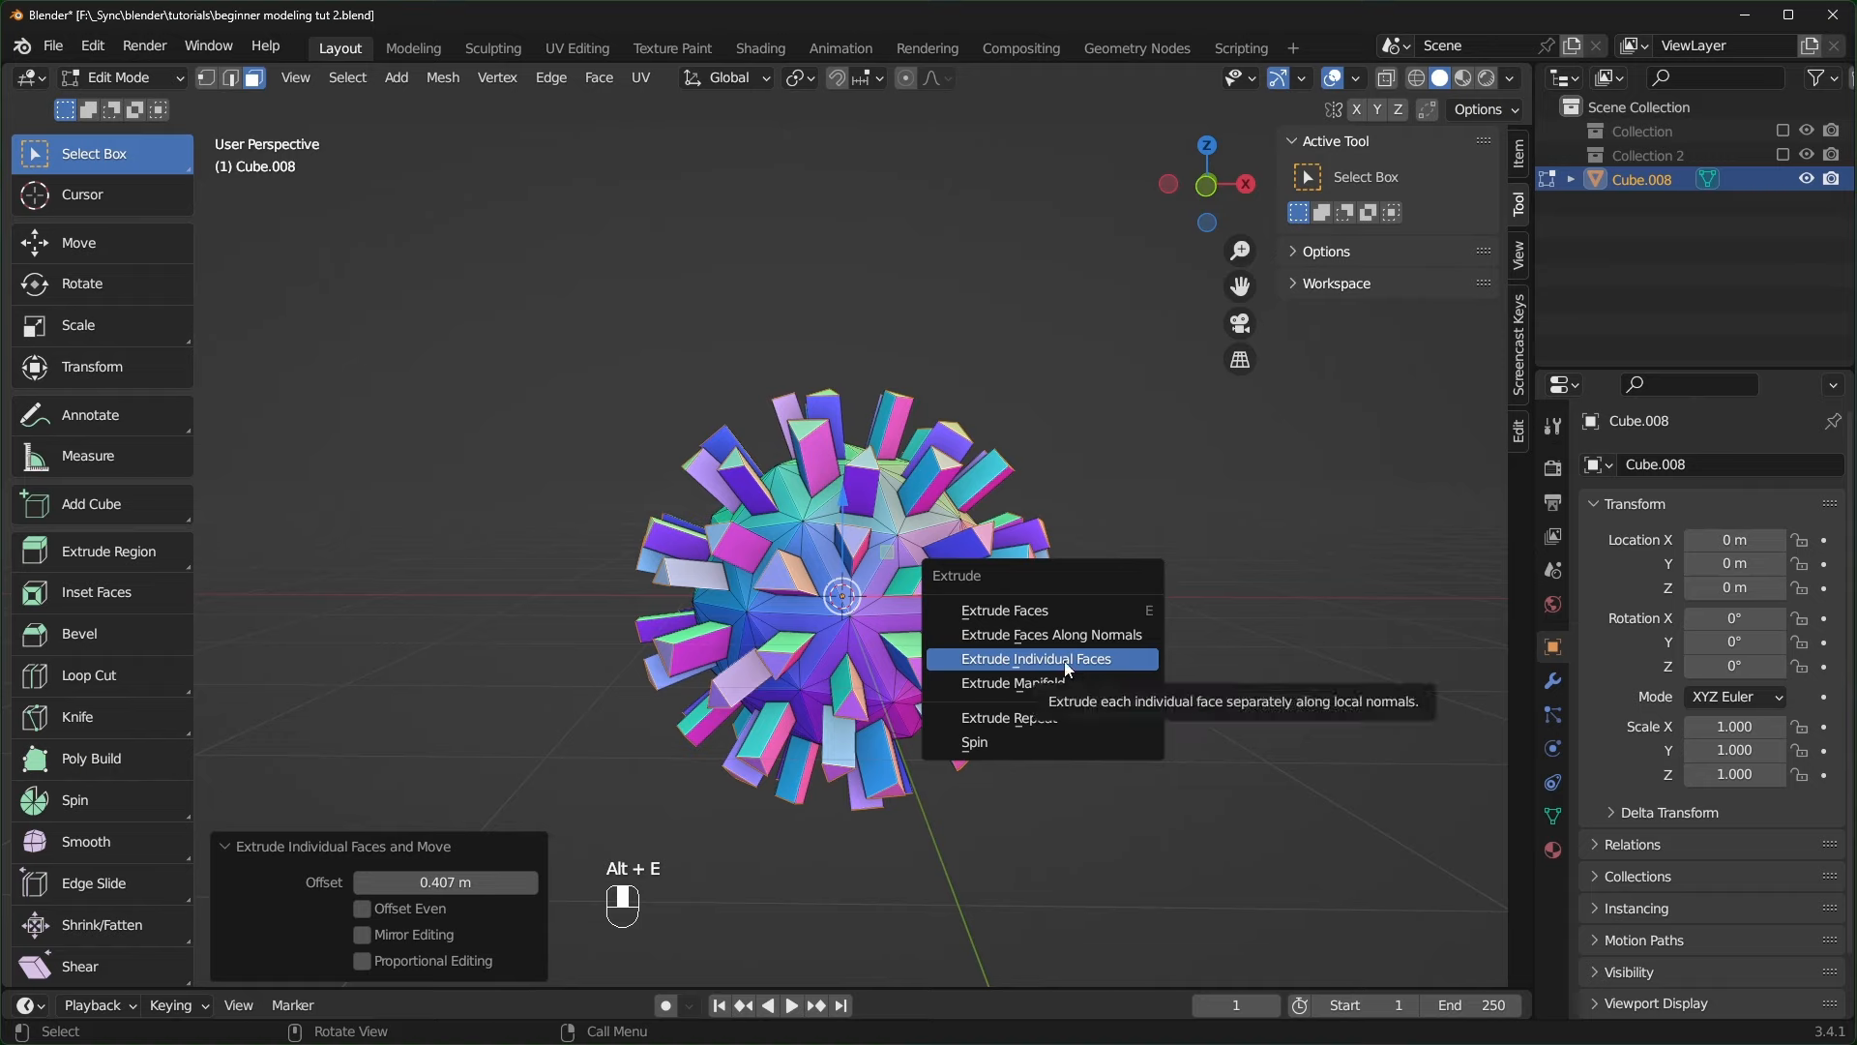
- Undo the spikes, the inset, the ico sphere and the deletion to restore the fully selected cube
key("ctrl+z")
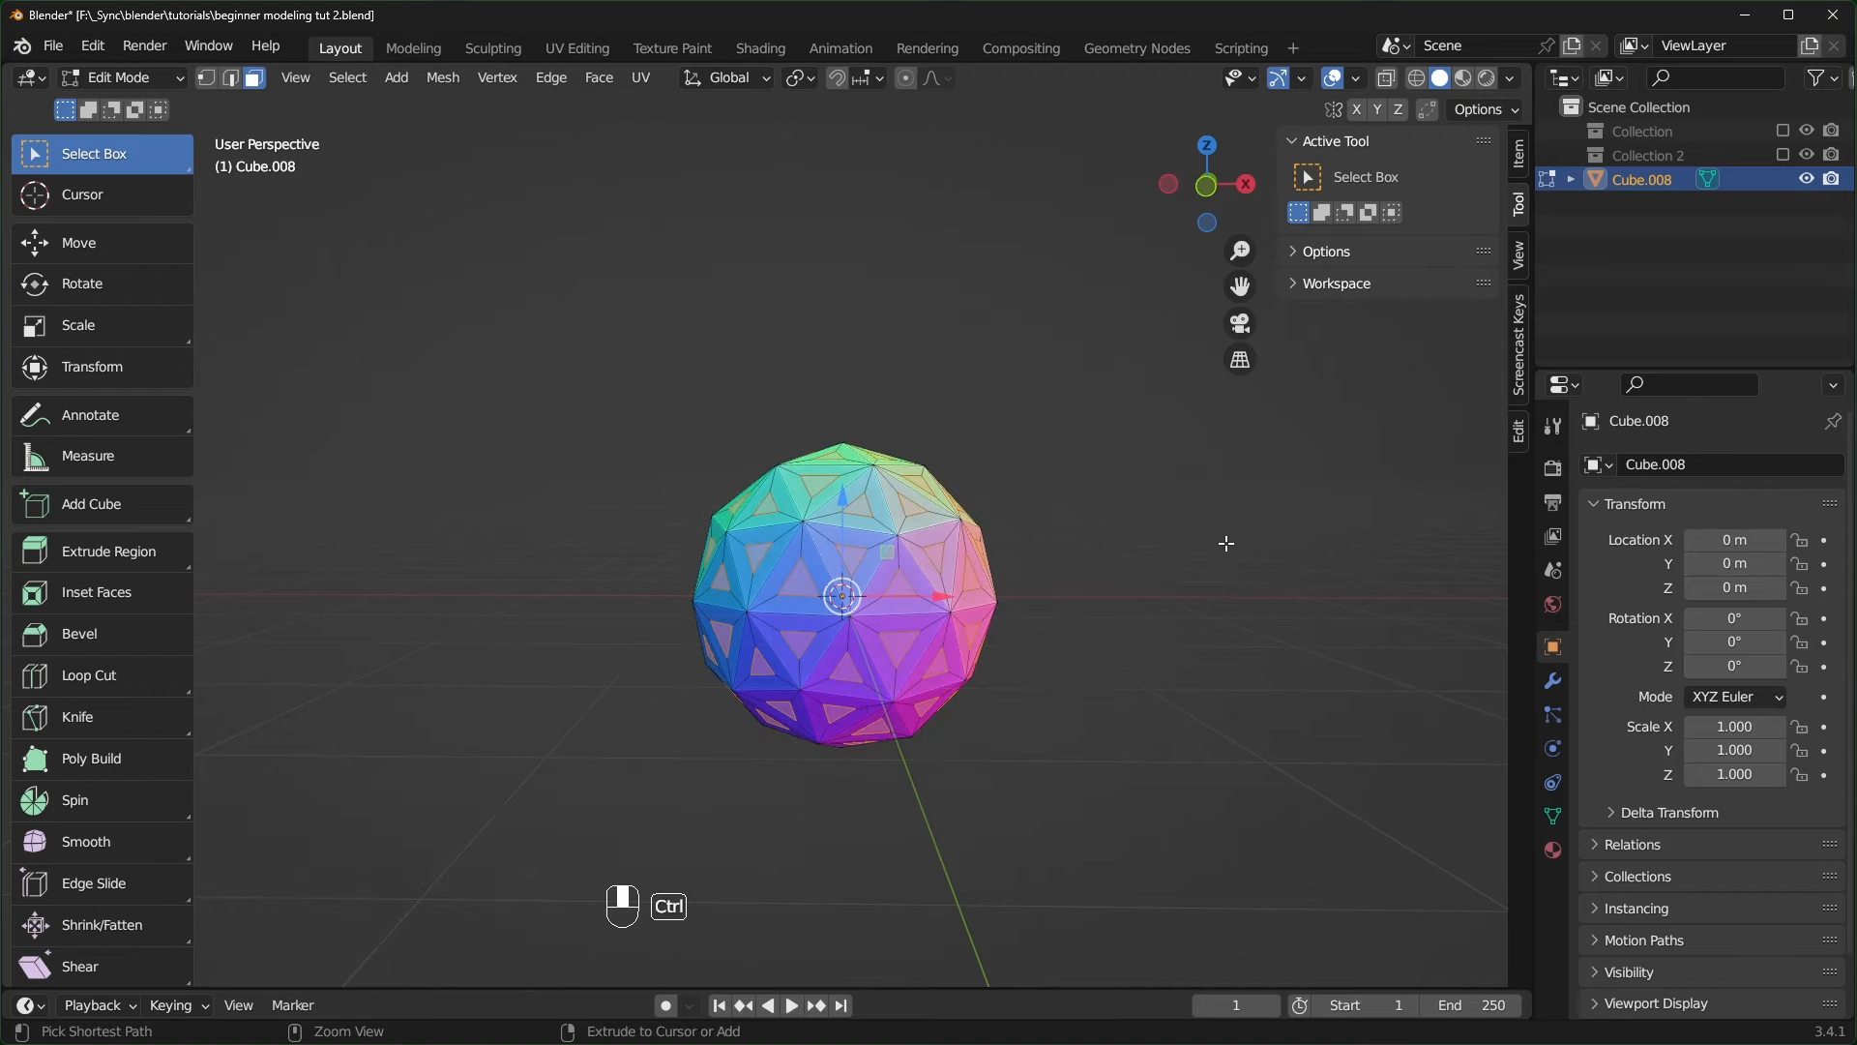
key("ctrl+z")
key("ctrl+z")
key("ctrl+z")
middle_click_drag(972, 556, 973, 612)
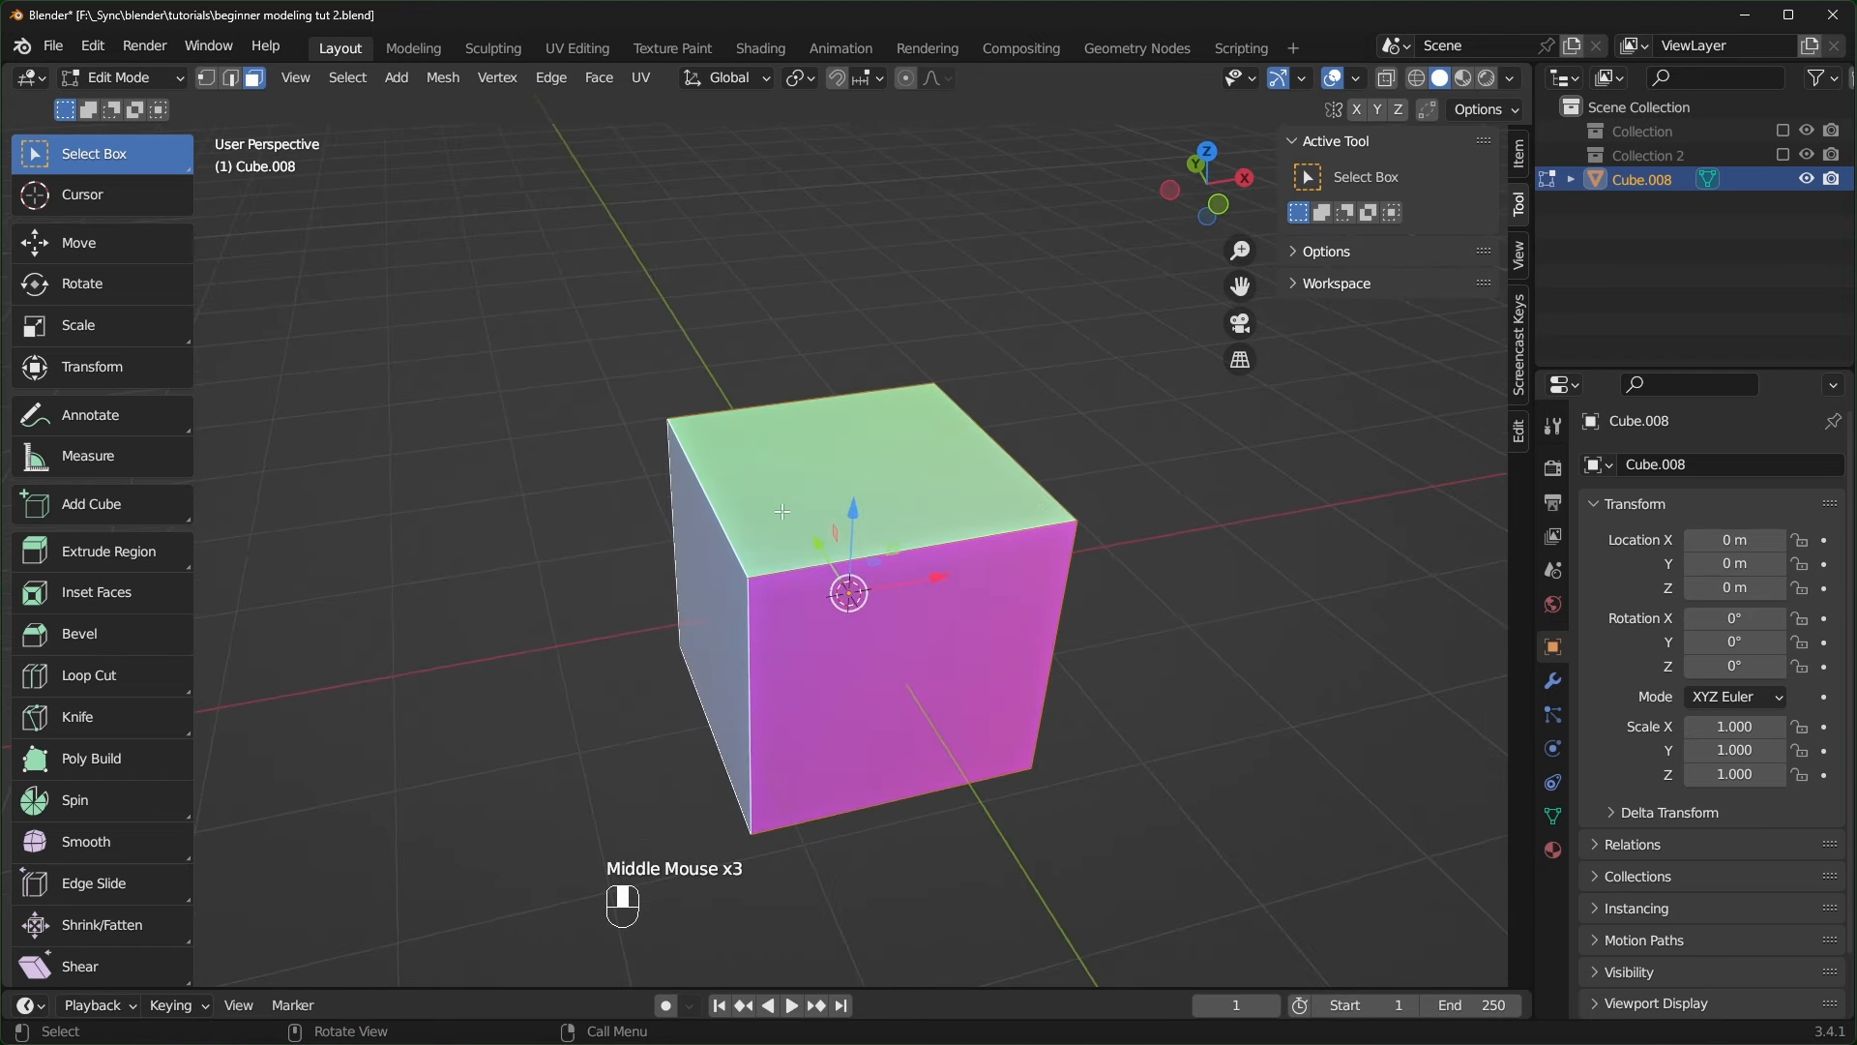
- Subdivide the whole cube with 4 cuts
right_click(745, 530)
left_click(716, 515)
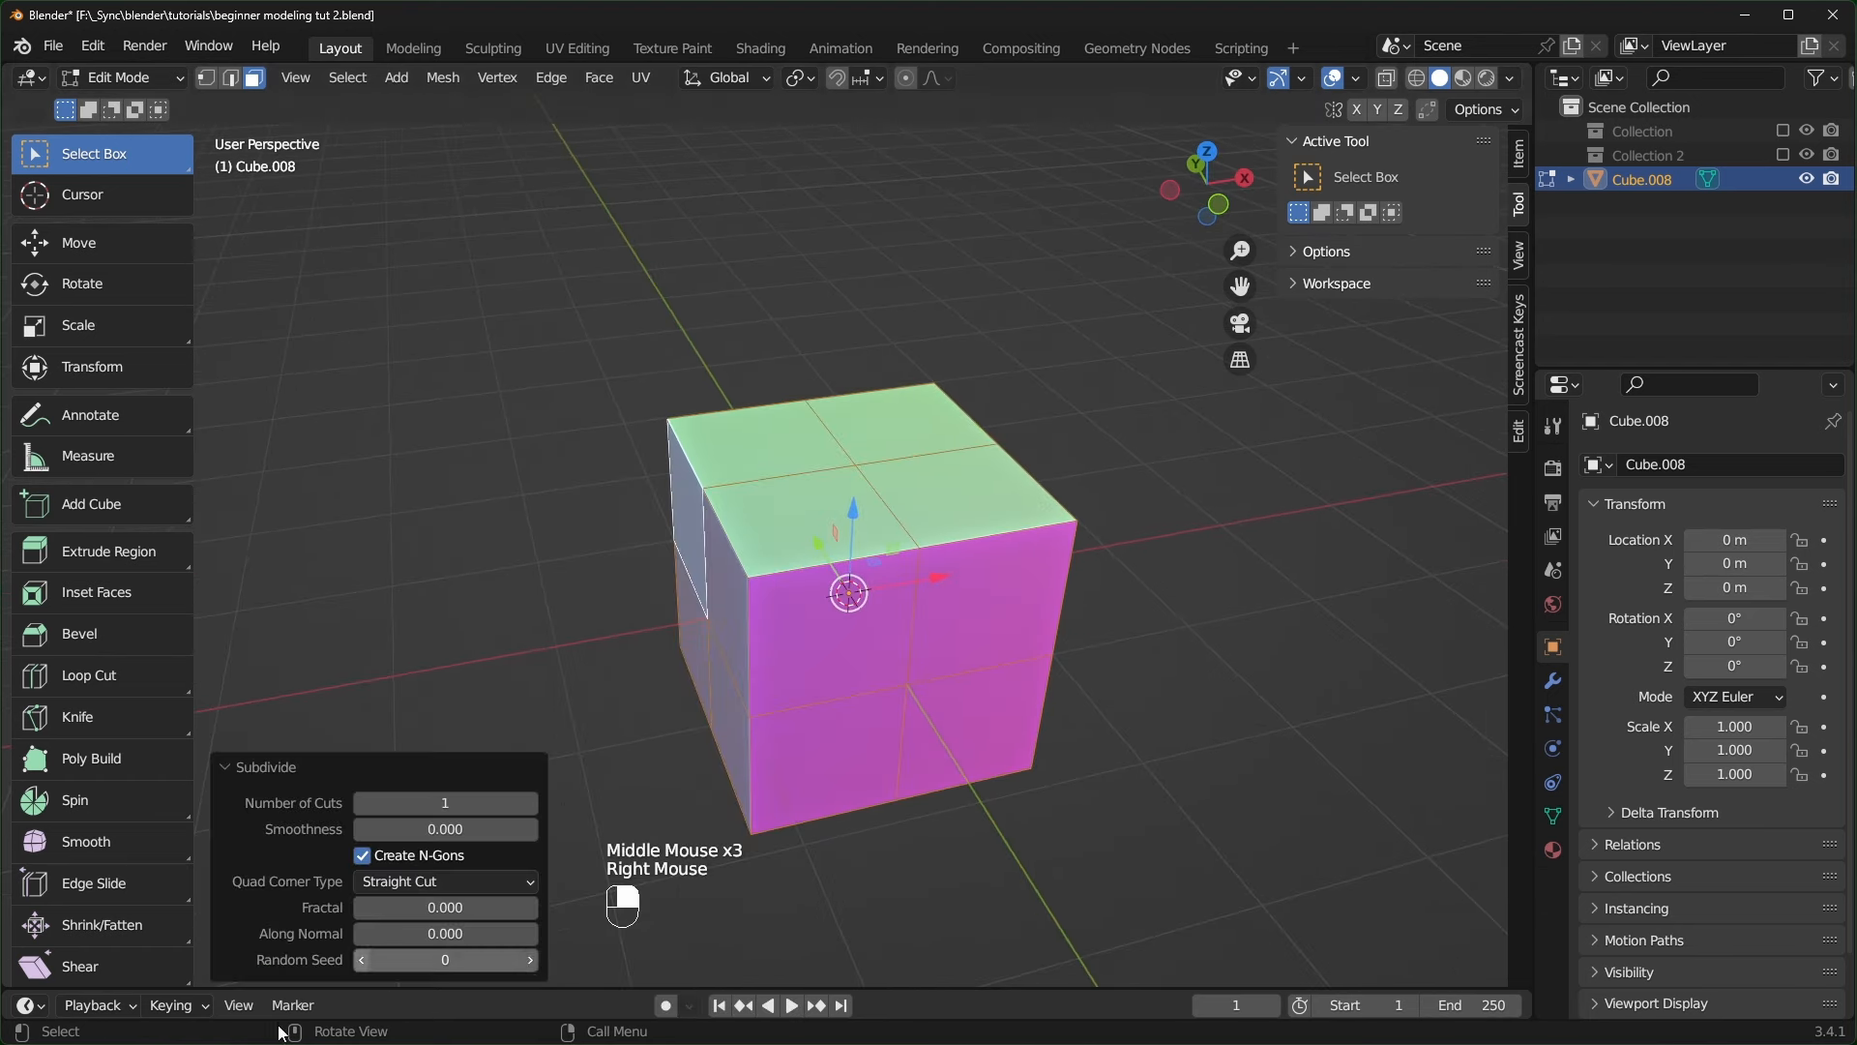
left_click(530, 803)
left_click(530, 803)
left_click(530, 802)
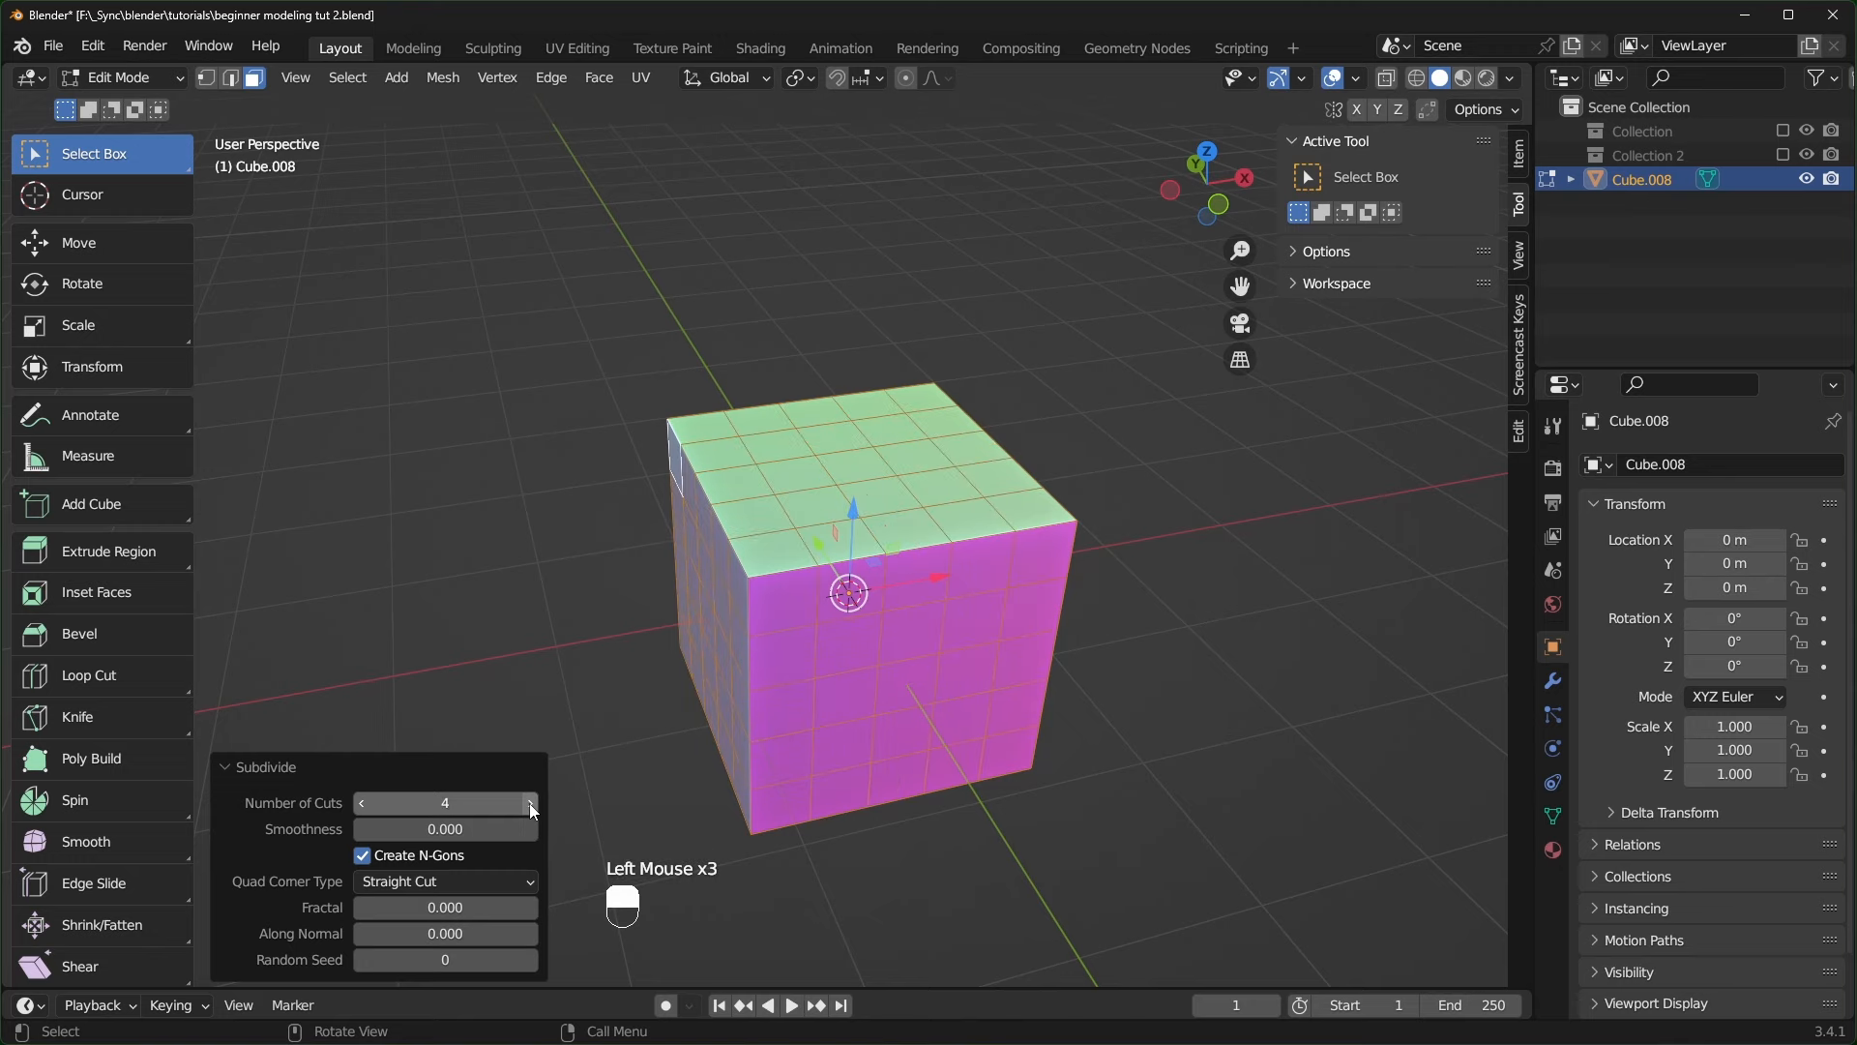
- Select the top grid face at the cube's -X, -Y corner and extrude it down into the cube
middle_click_drag(530, 803, 260, 83)
left_click(256, 81)
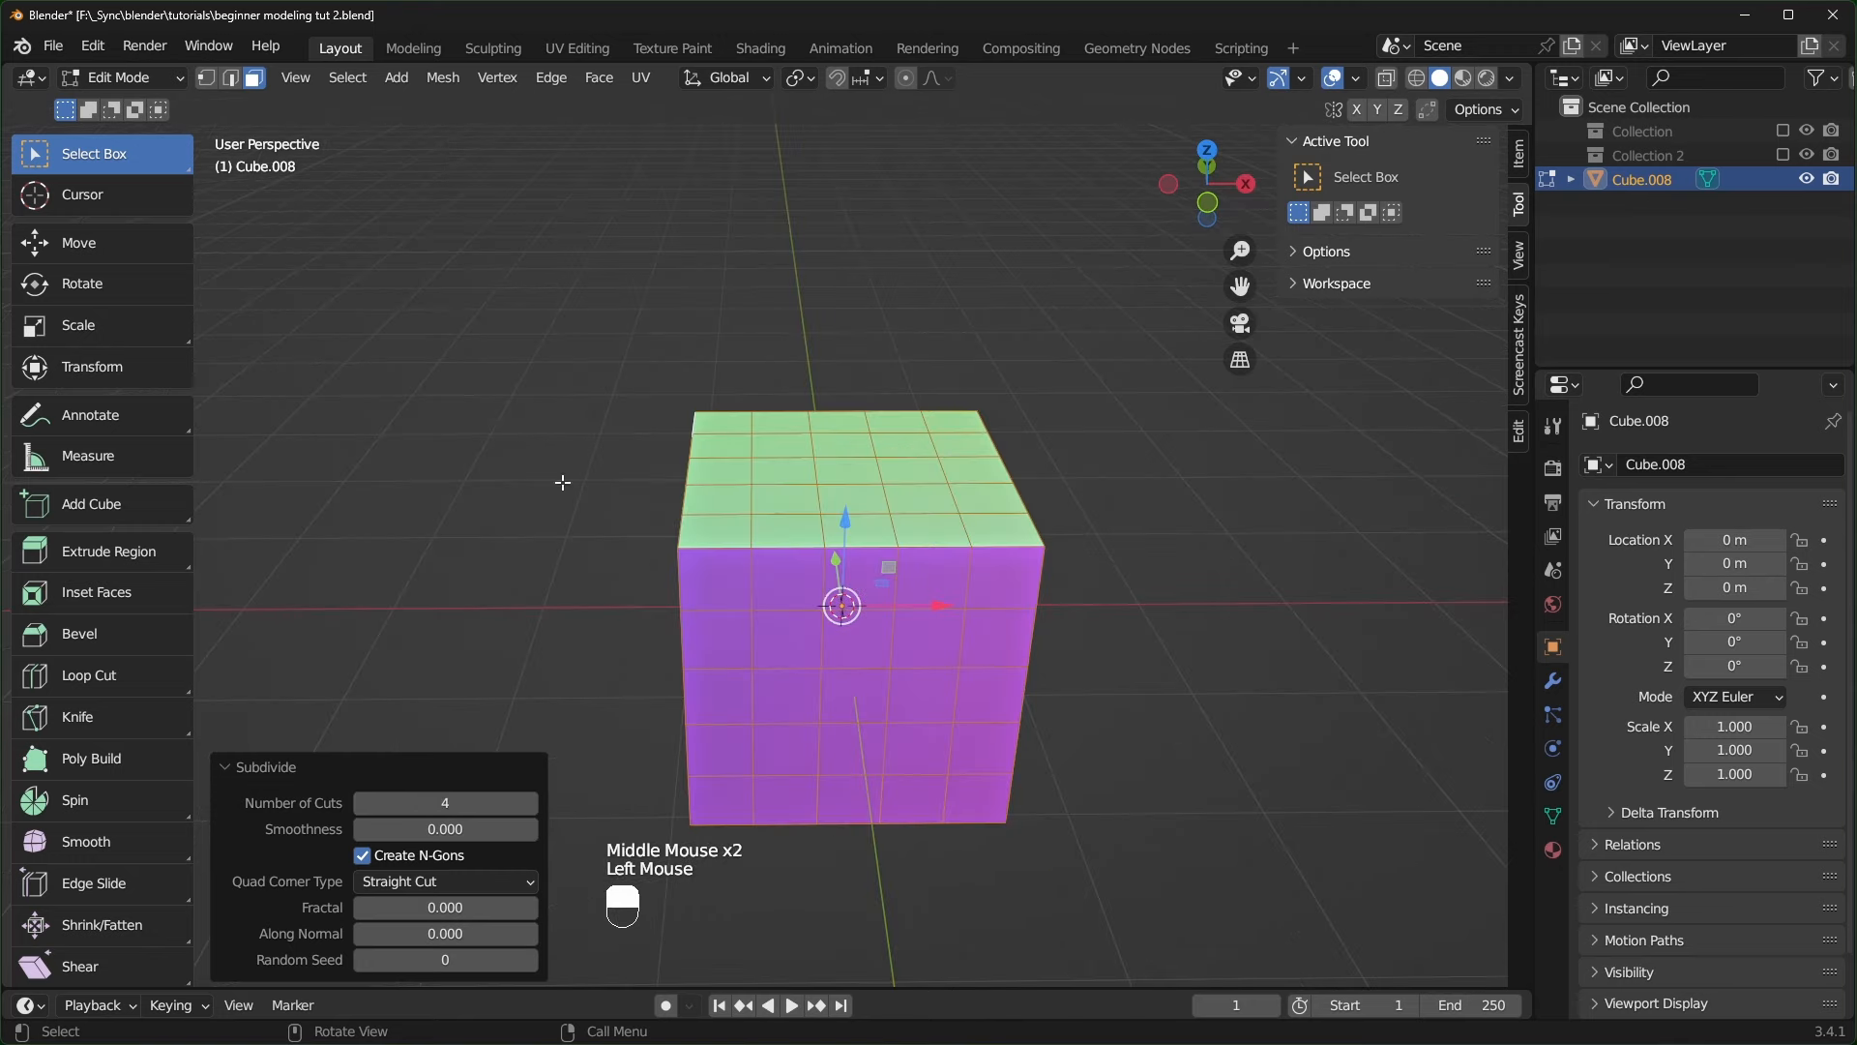
left_click(711, 534)
middle_click_drag(711, 534, 777, 635)
scroll(726, 546, "up", 1)
key("e")
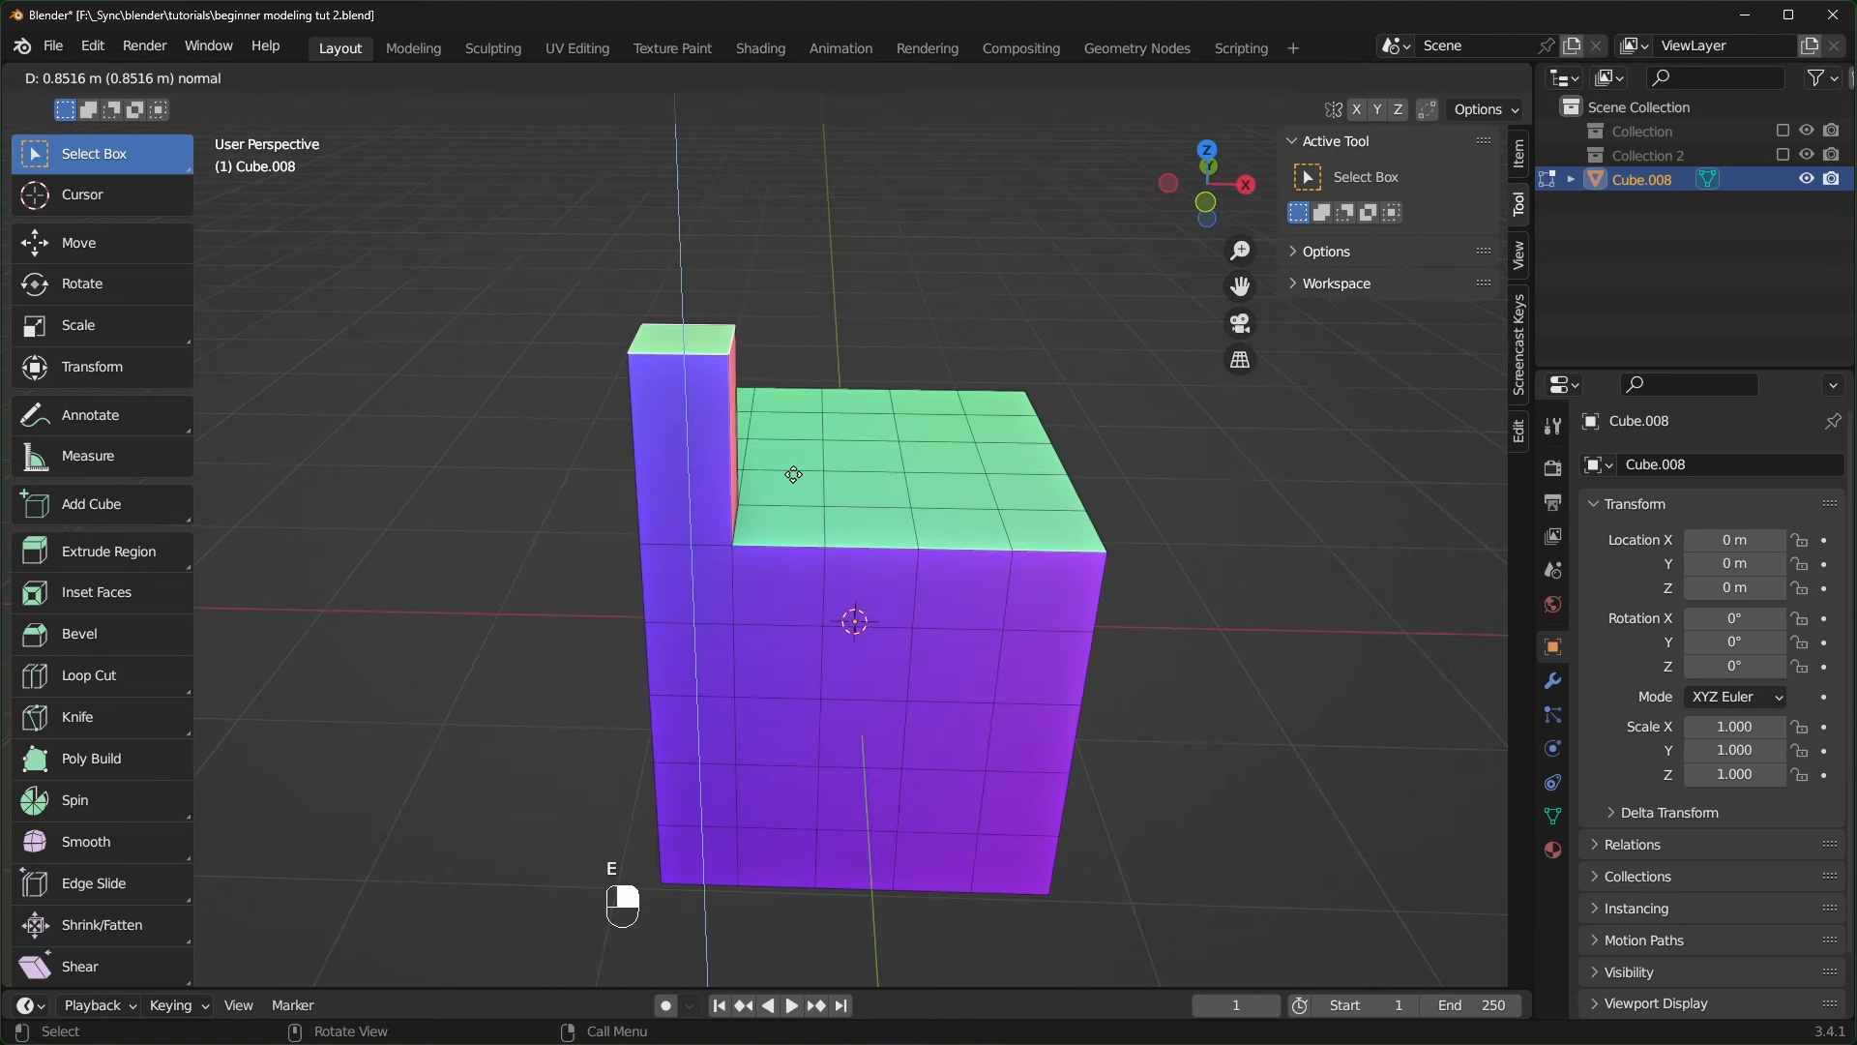
left_click(651, 703)
- Examine the geometry at the sunken corner by selecting the faces on its front side
scroll(650, 703, "up", 2)
scroll(651, 703, "up", 2)
middle_click_drag(651, 704, 968, 709)
left_click(829, 707)
left_click(962, 629, "shift")
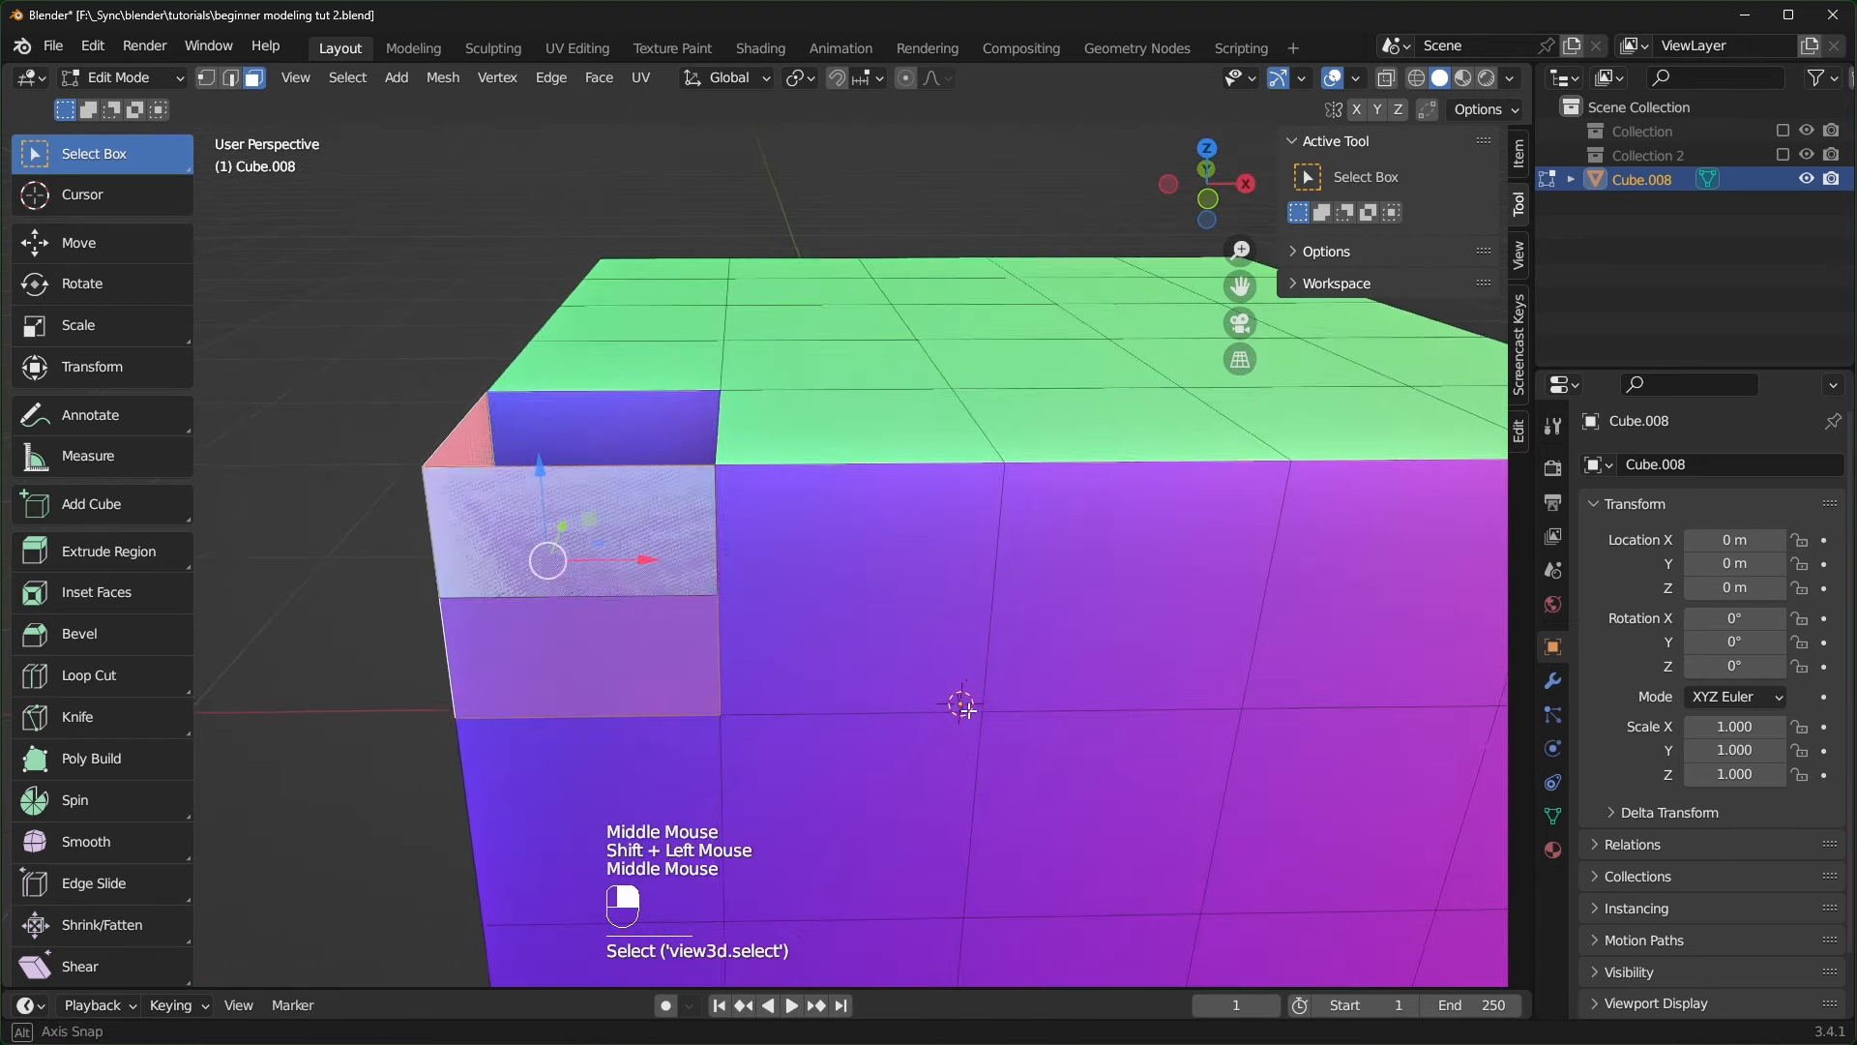
- Undo the face selections and the downward extrusion of the corner face
key("ctrl+z")
key("ctrl+z")
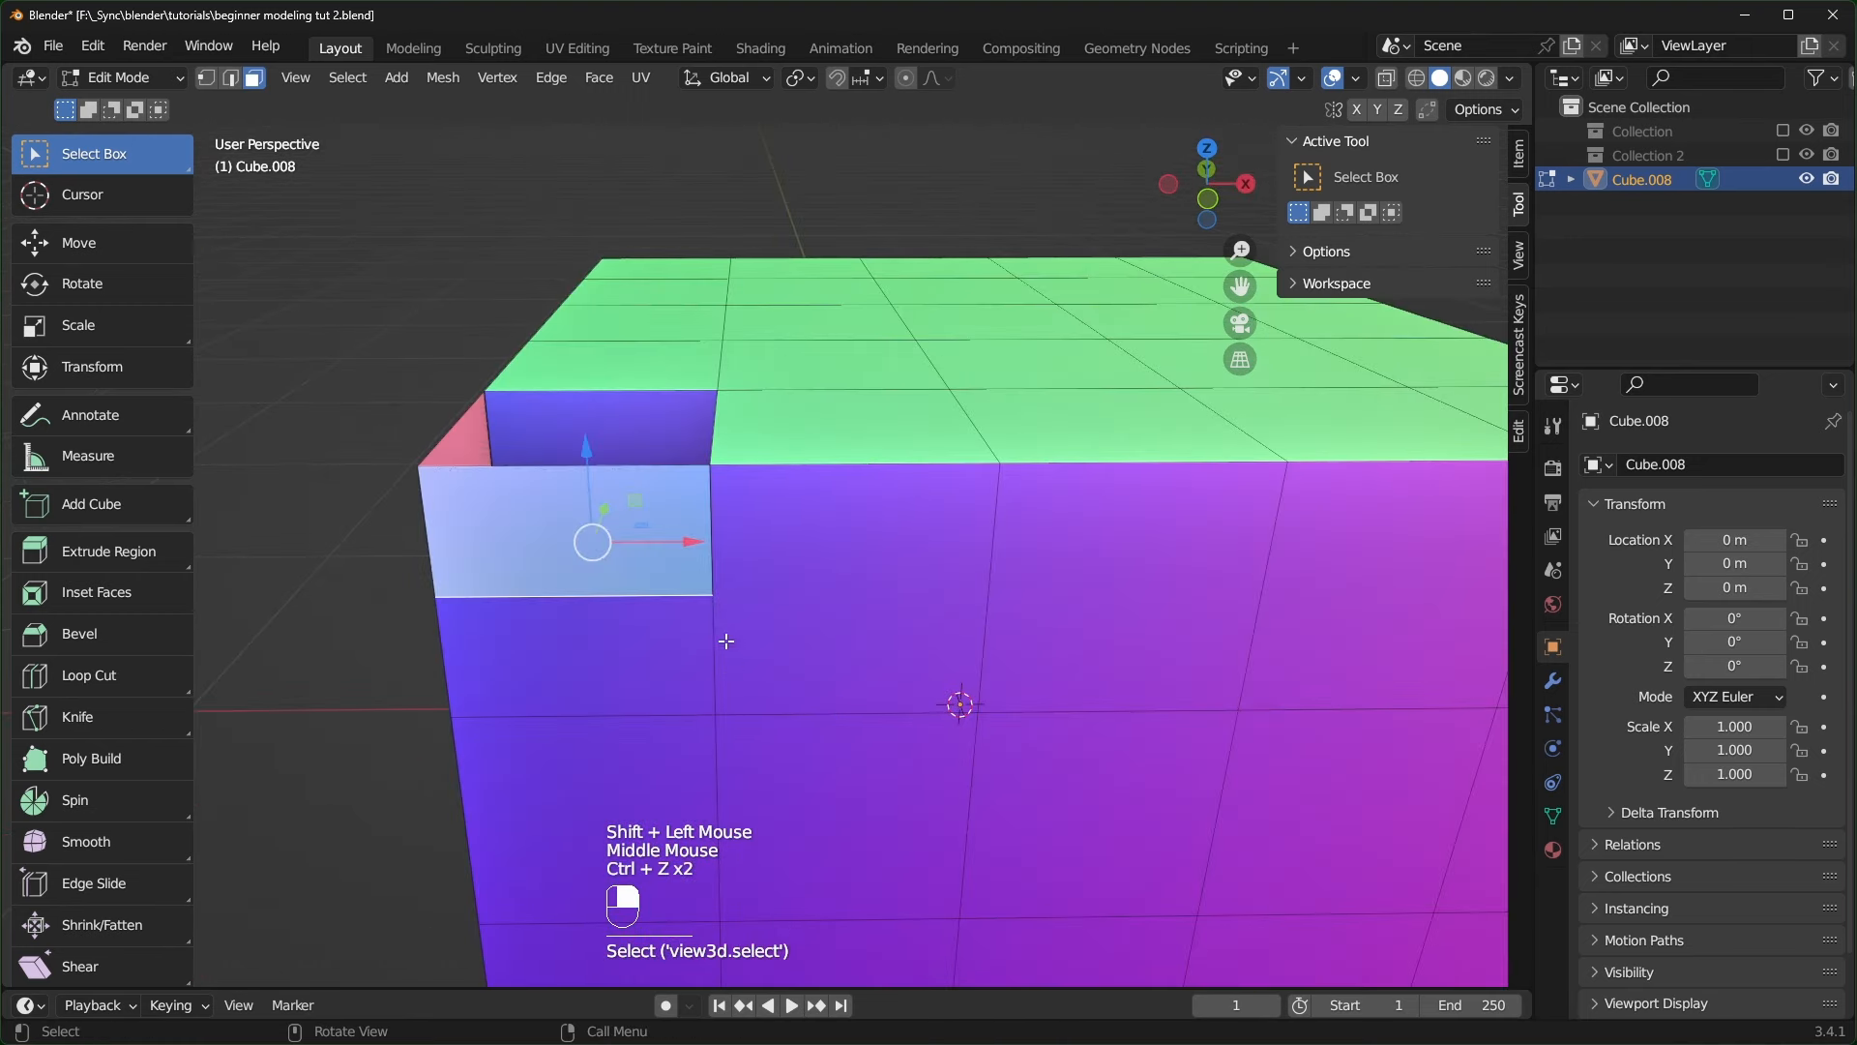
key("ctrl+z")
- Push the selected top corner face about 0.168 m down into the cube with Extrude Manifold
middle_click_drag(655, 589, 843, 548)
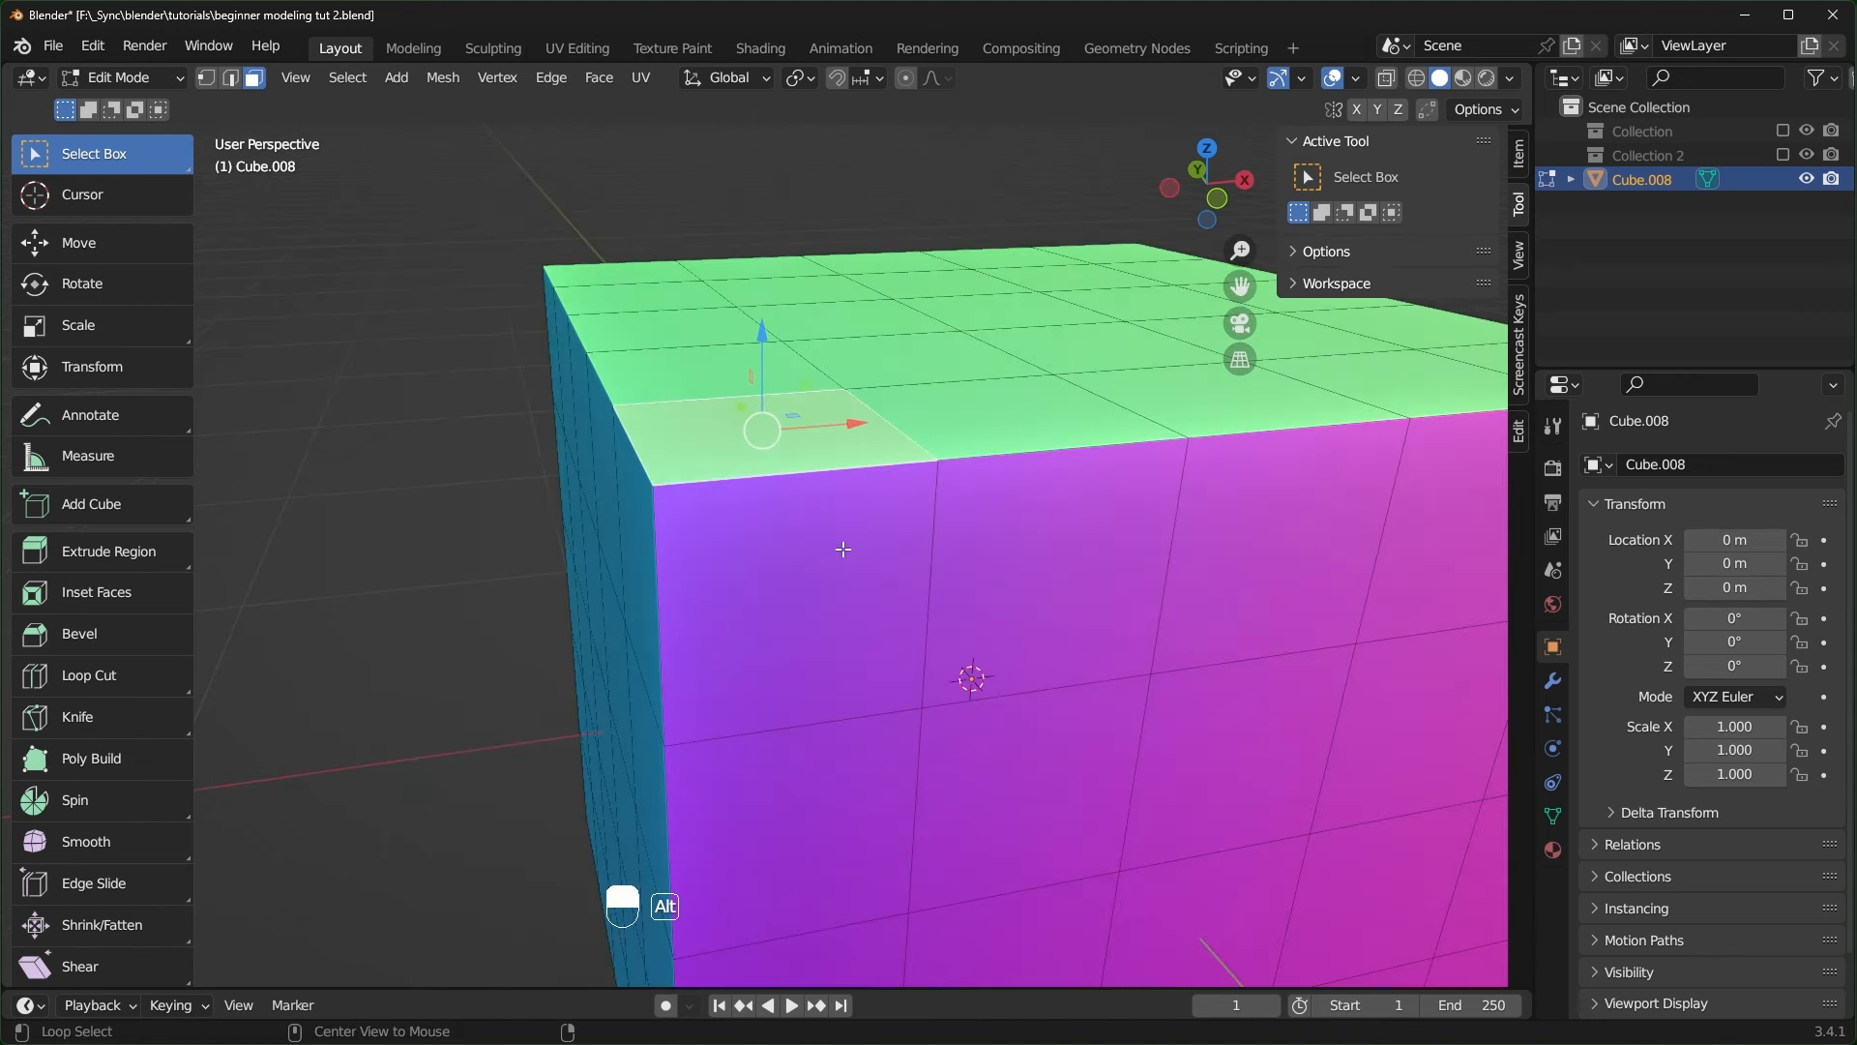
key("alt+e")
left_click(739, 550)
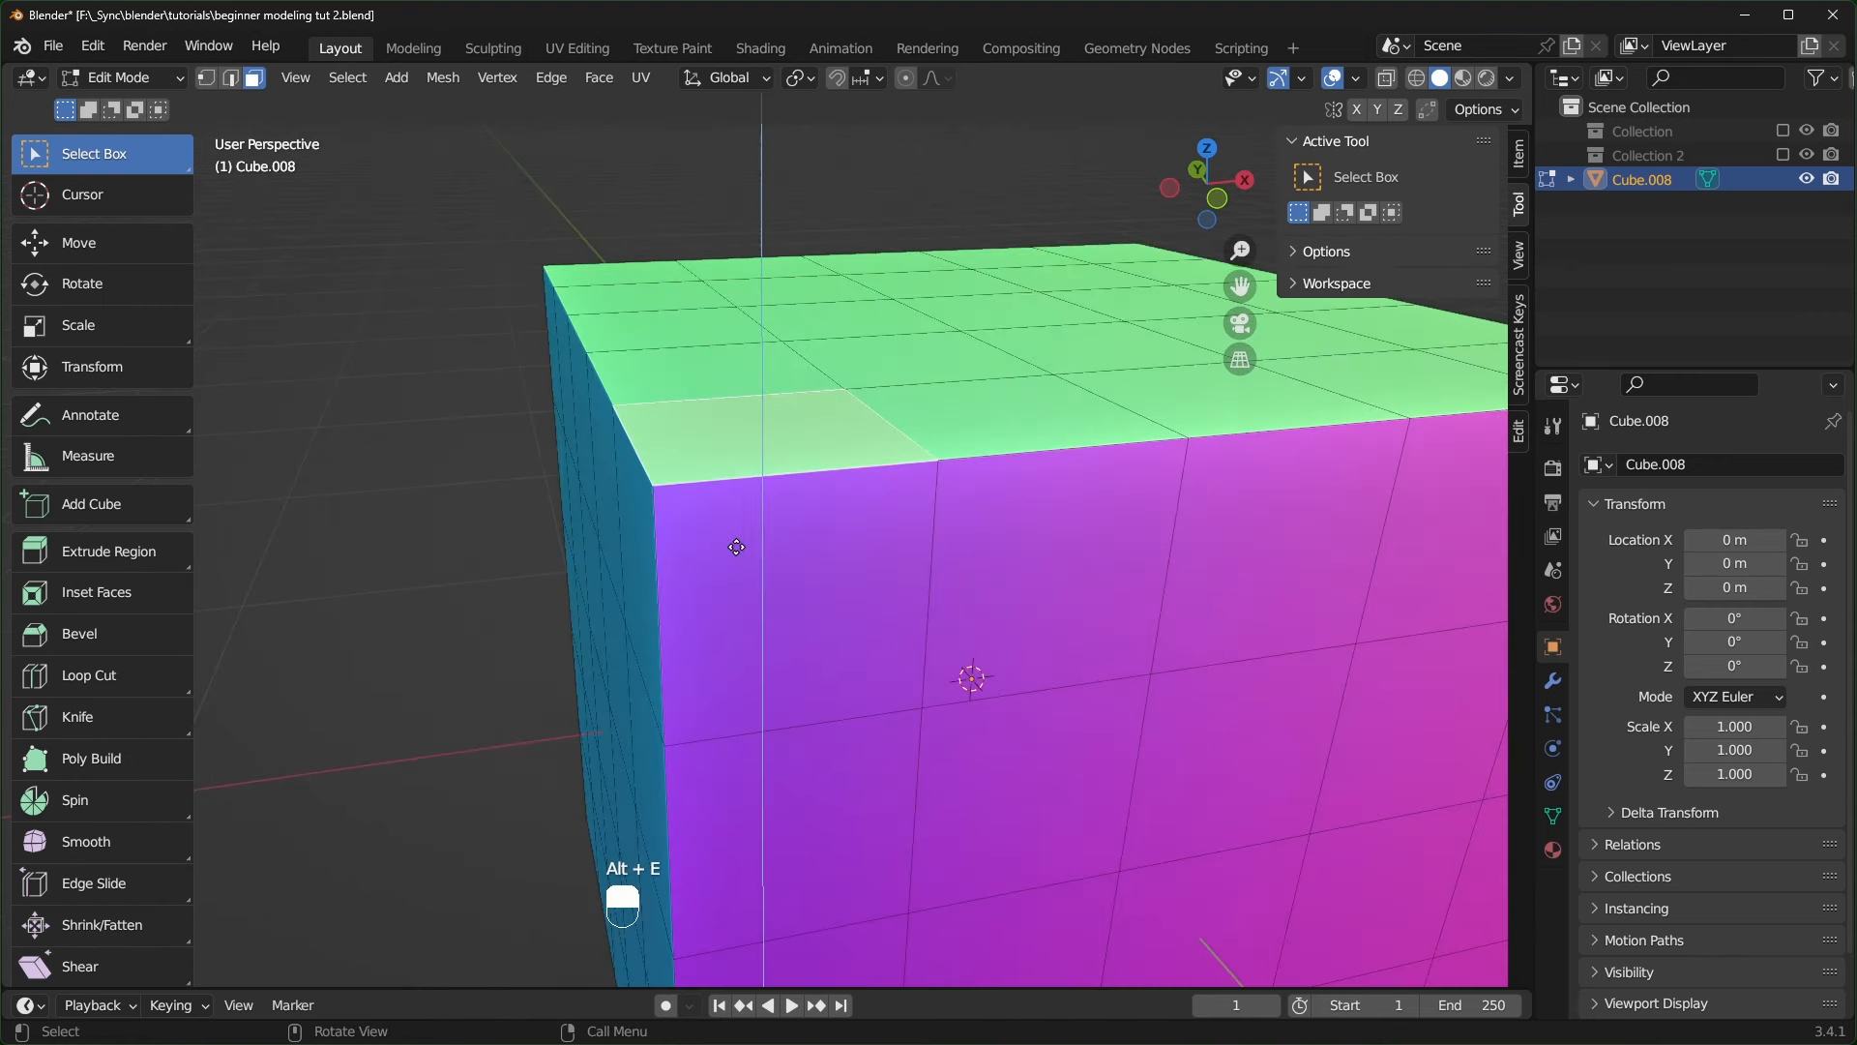
left_click(771, 648)
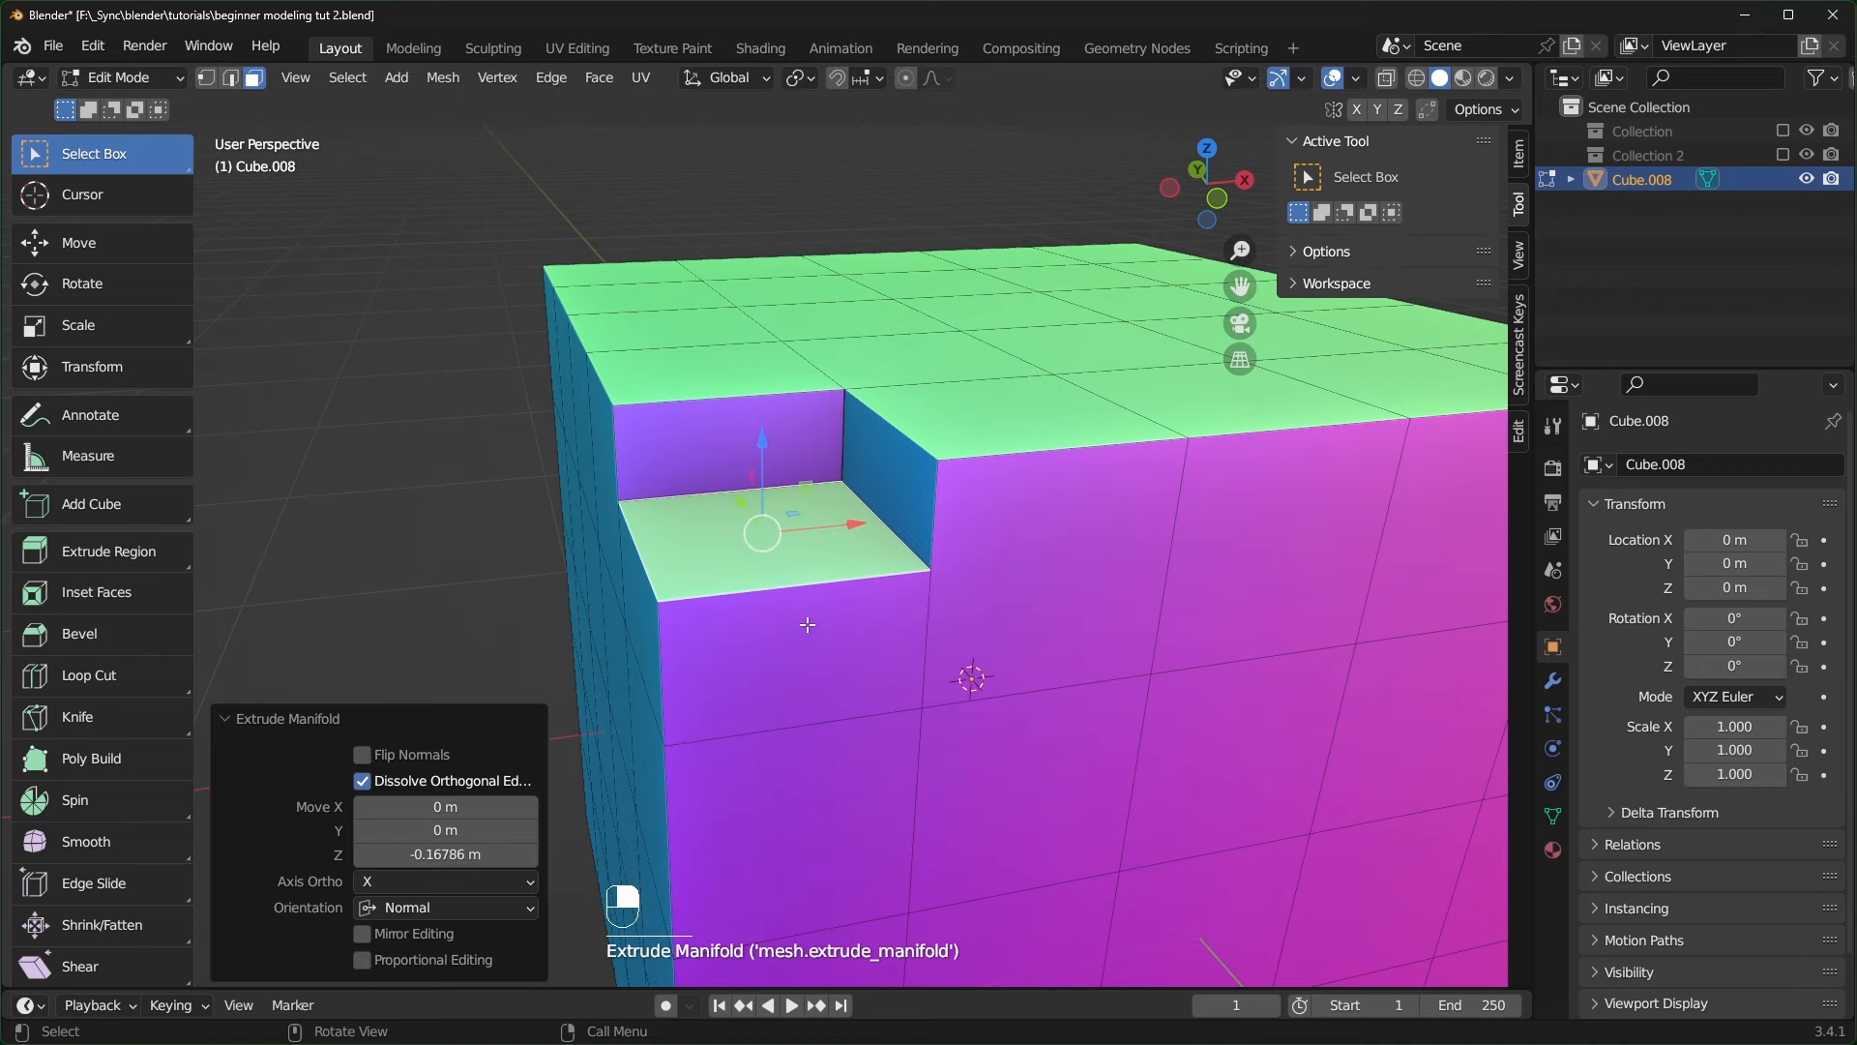
middle_click_drag(785, 636, 756, 677)
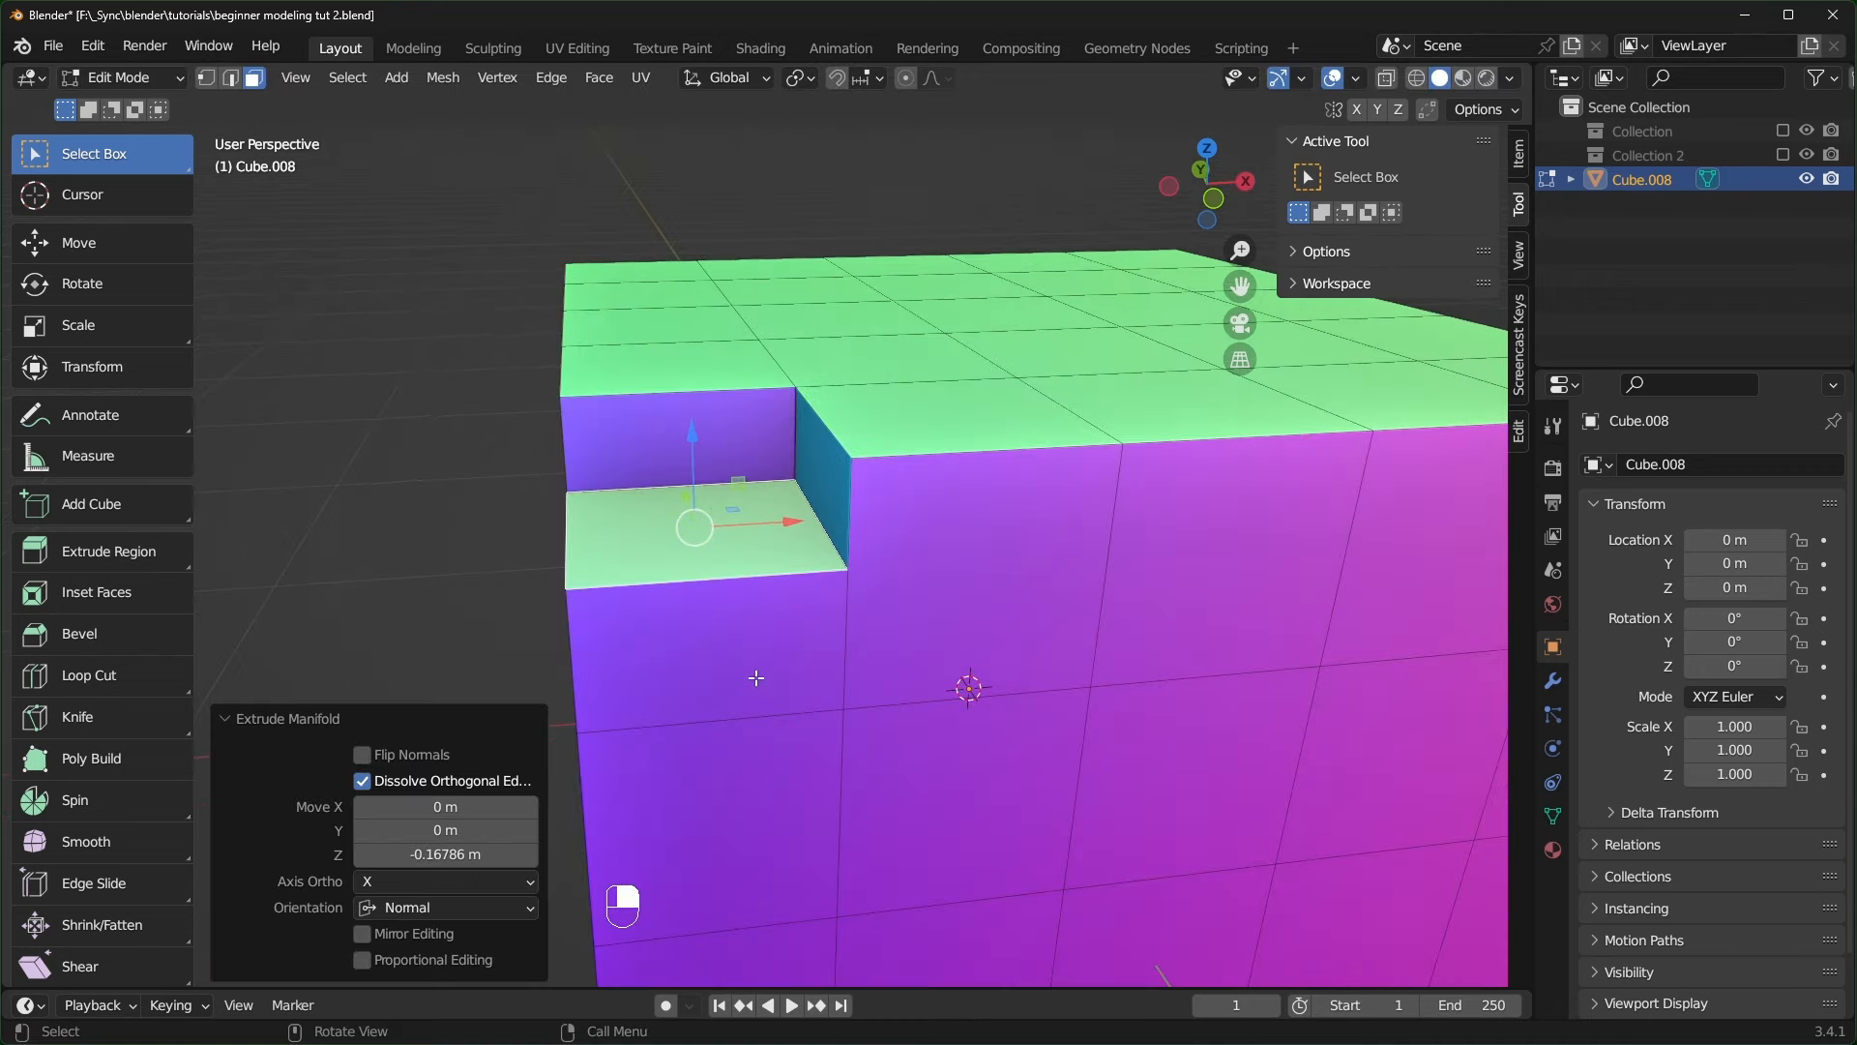
- Select the front corner face on the subdivided cube's top, at the opposite end from the recessed corner
key("1")
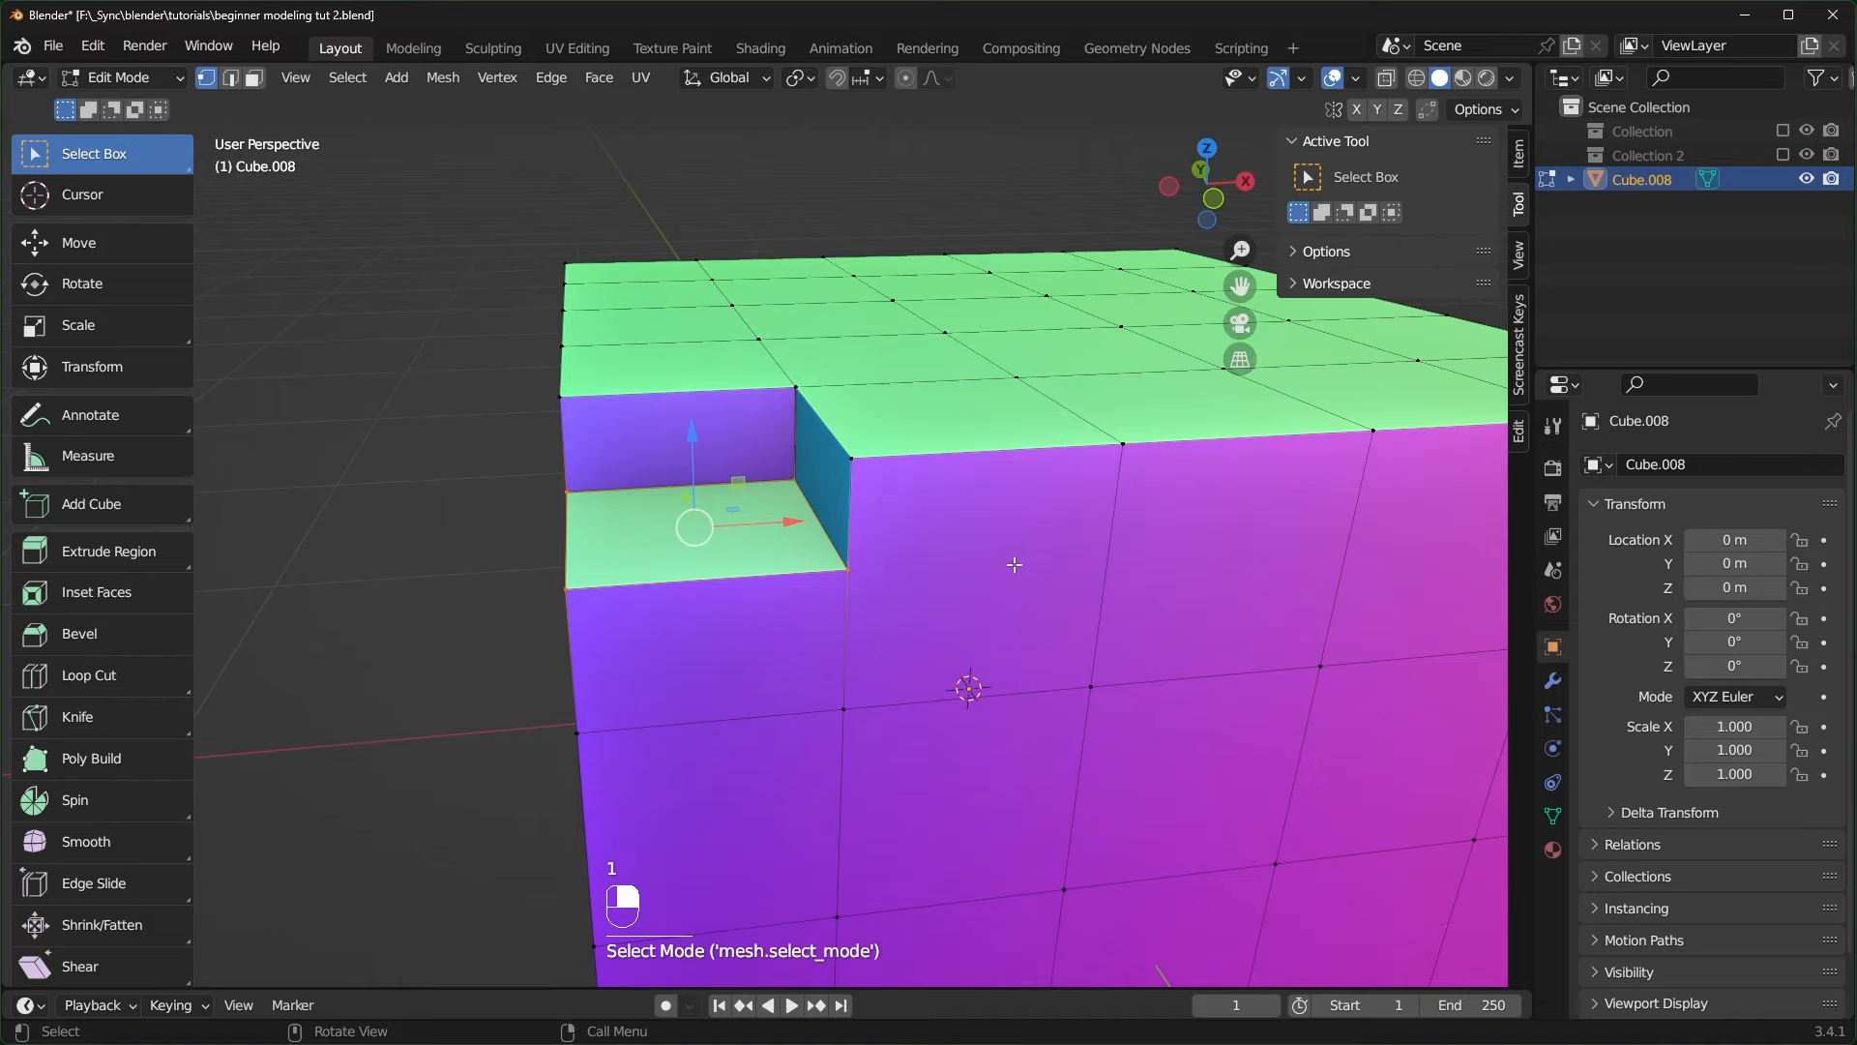
left_click(861, 572)
left_click_drag(900, 568, 726, 581)
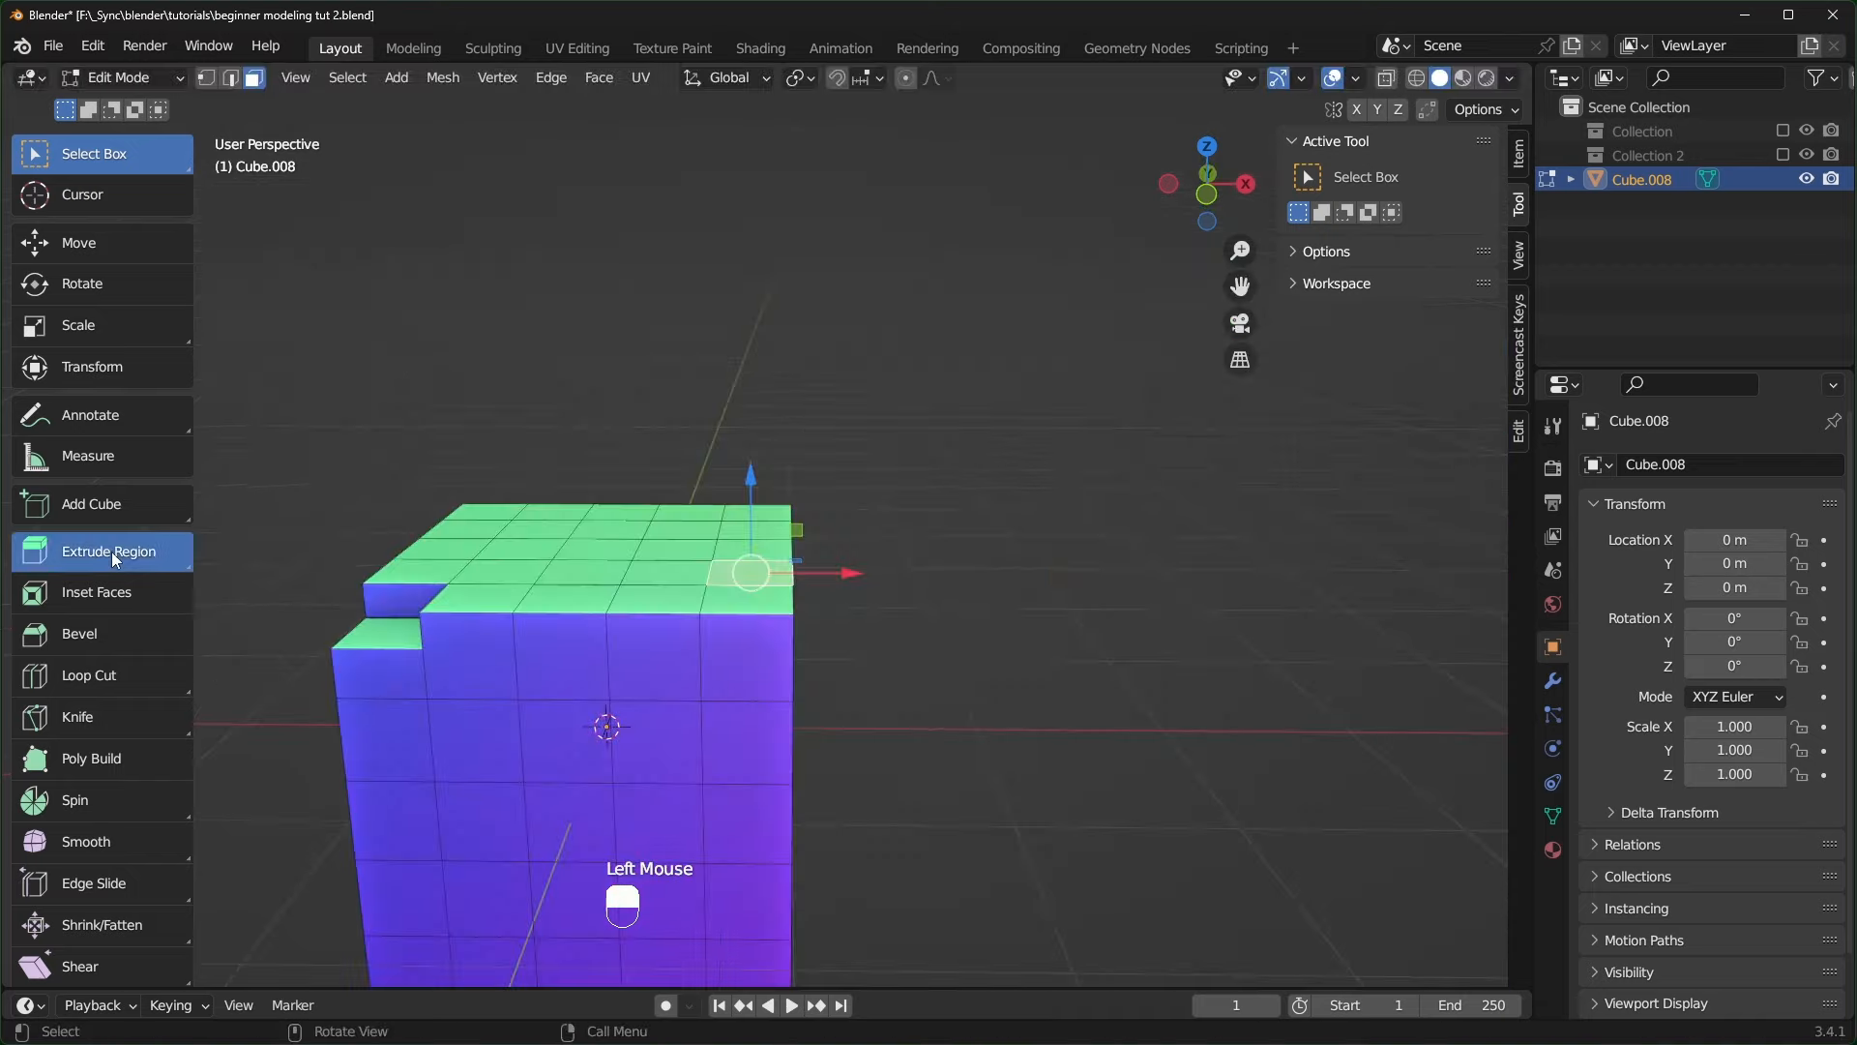
left_click(113, 552)
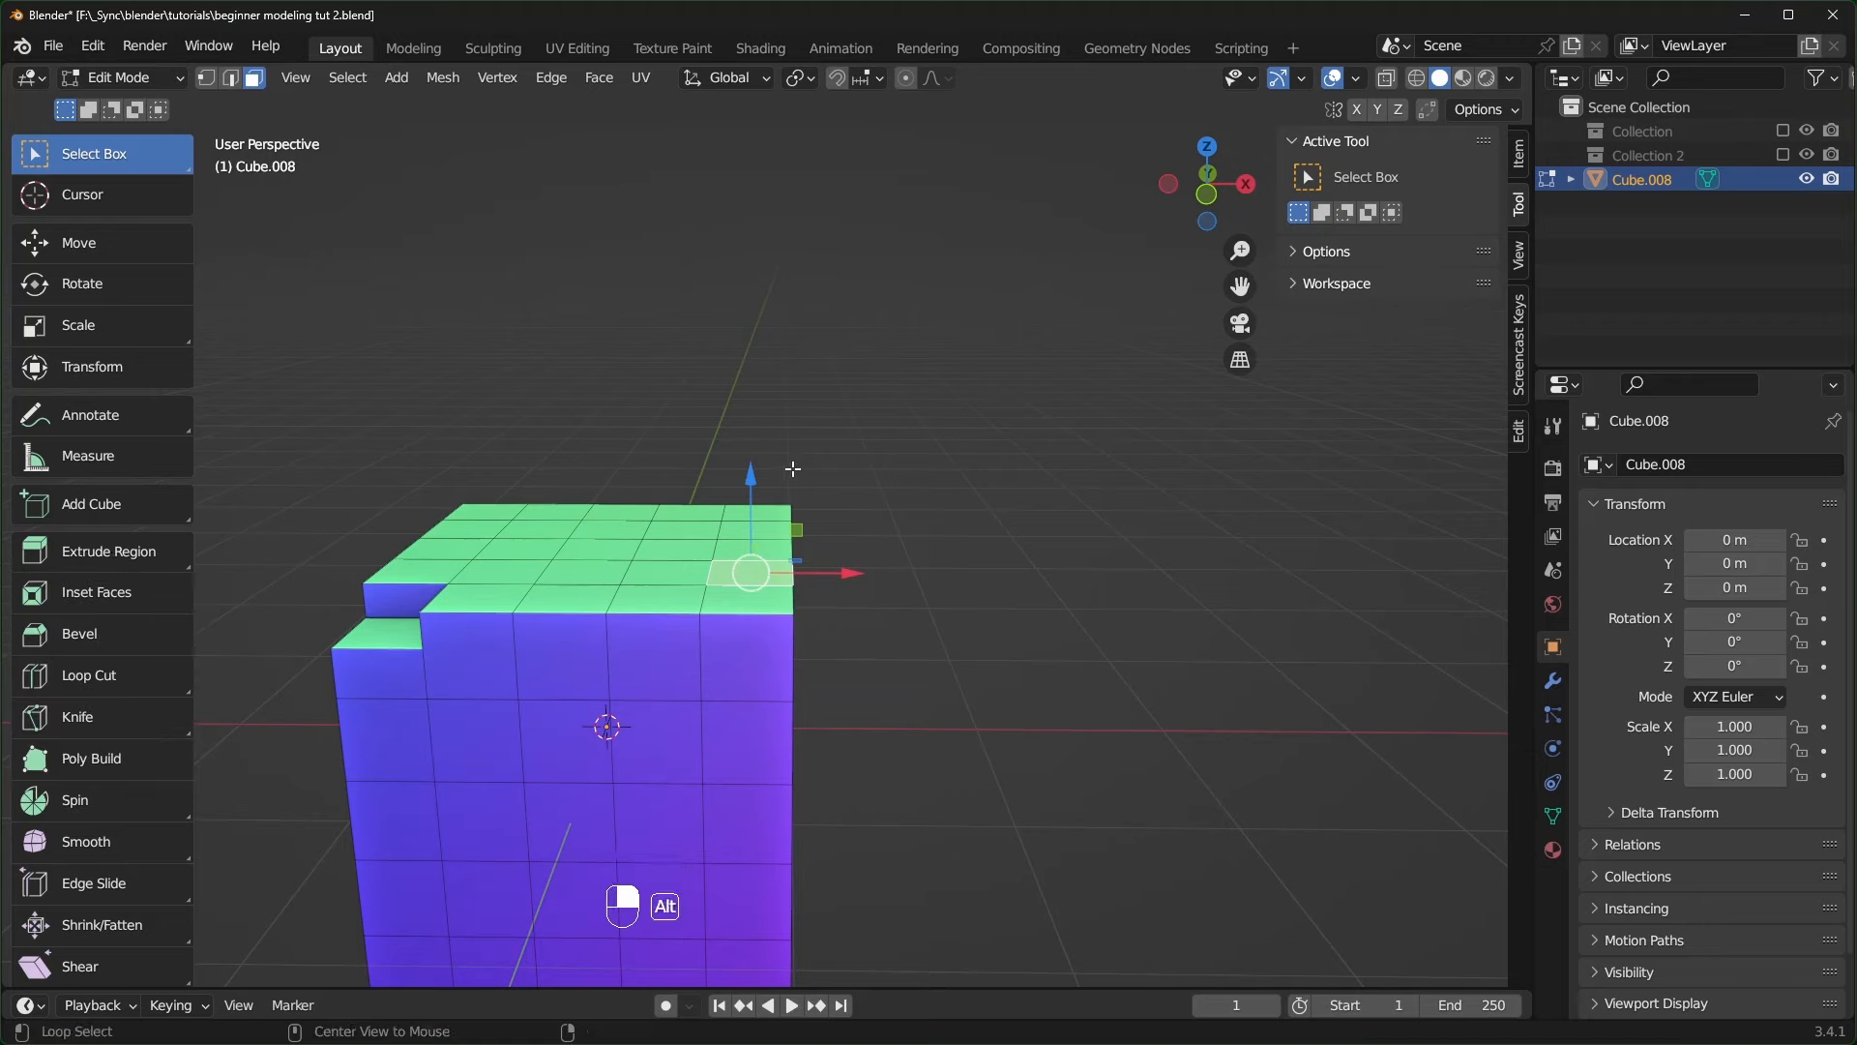
key("alt+e")
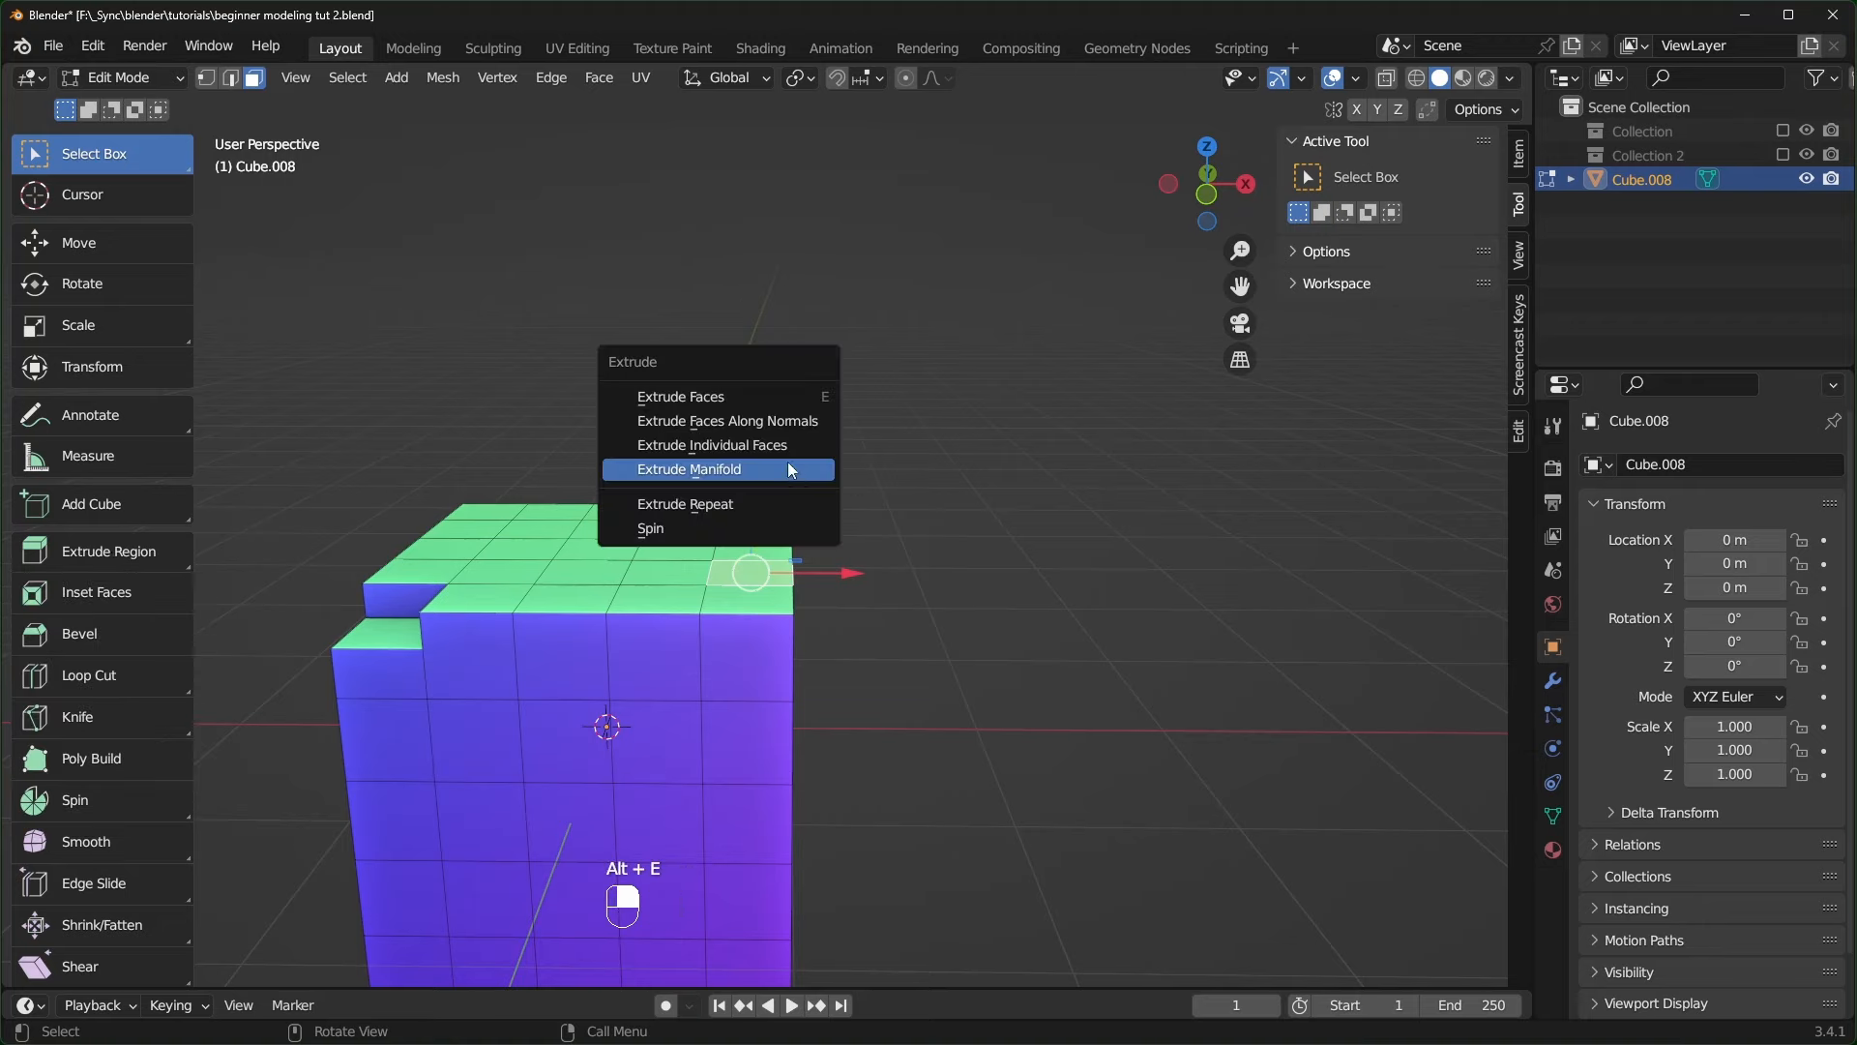
left_click(729, 472)
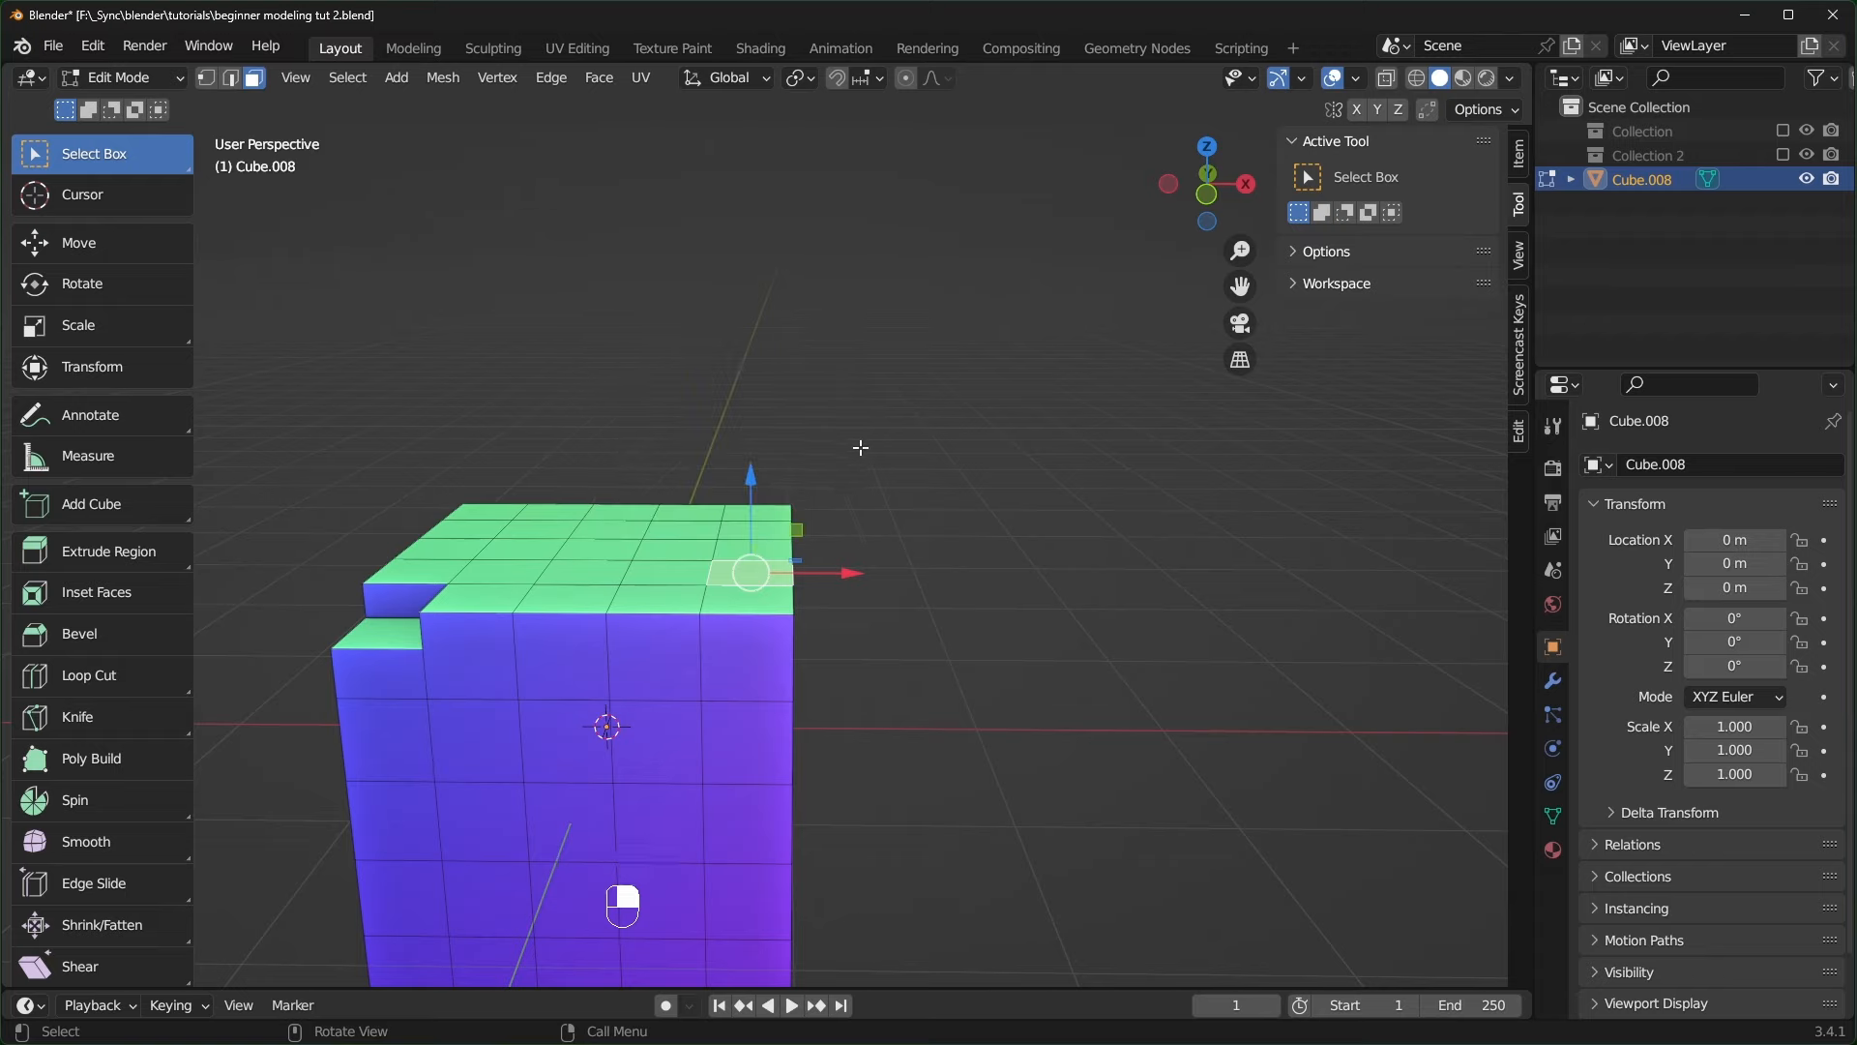
- Extrude the selected corner face repeatedly to the cursor, forming an arm that arches outward, bends down and curls back up
right_click(812, 383, "ctrl")
right_click(881, 293, "ctrl")
right_click(1000, 275, "ctrl")
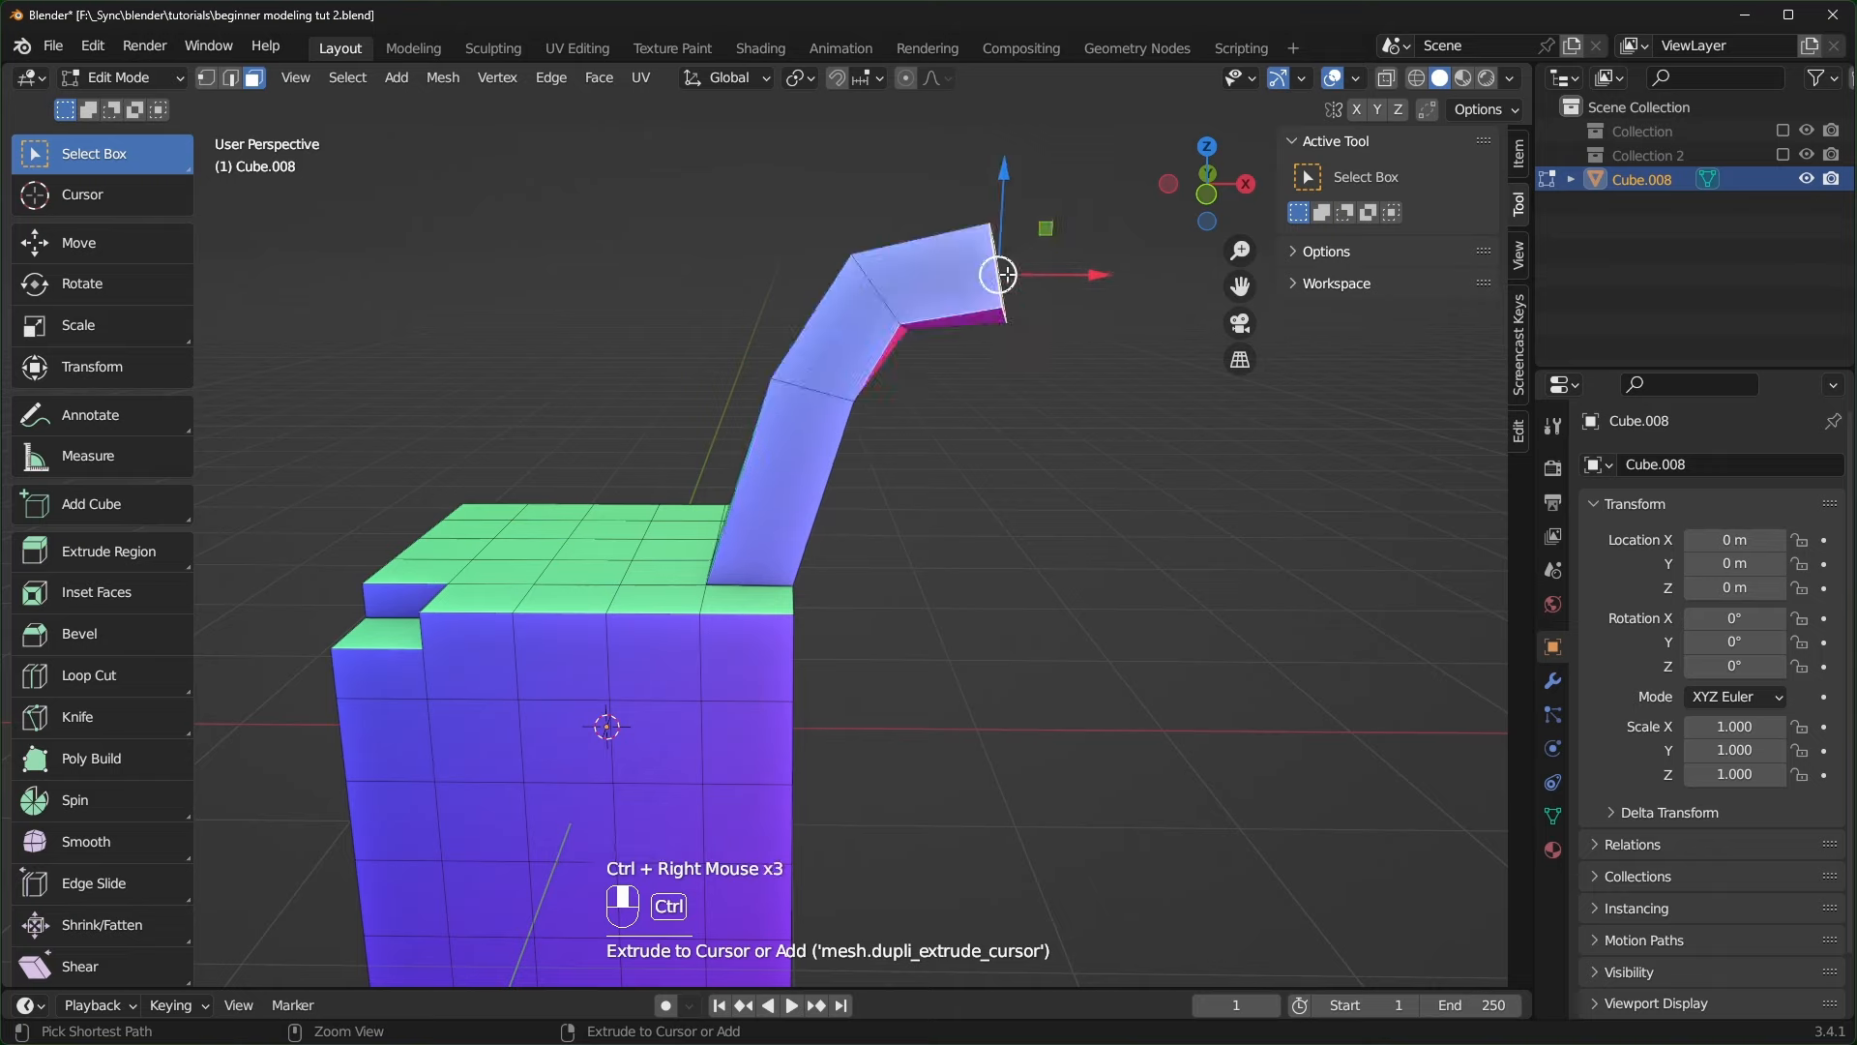
right_click(1112, 288, "ctrl")
right_click(1151, 356, "ctrl")
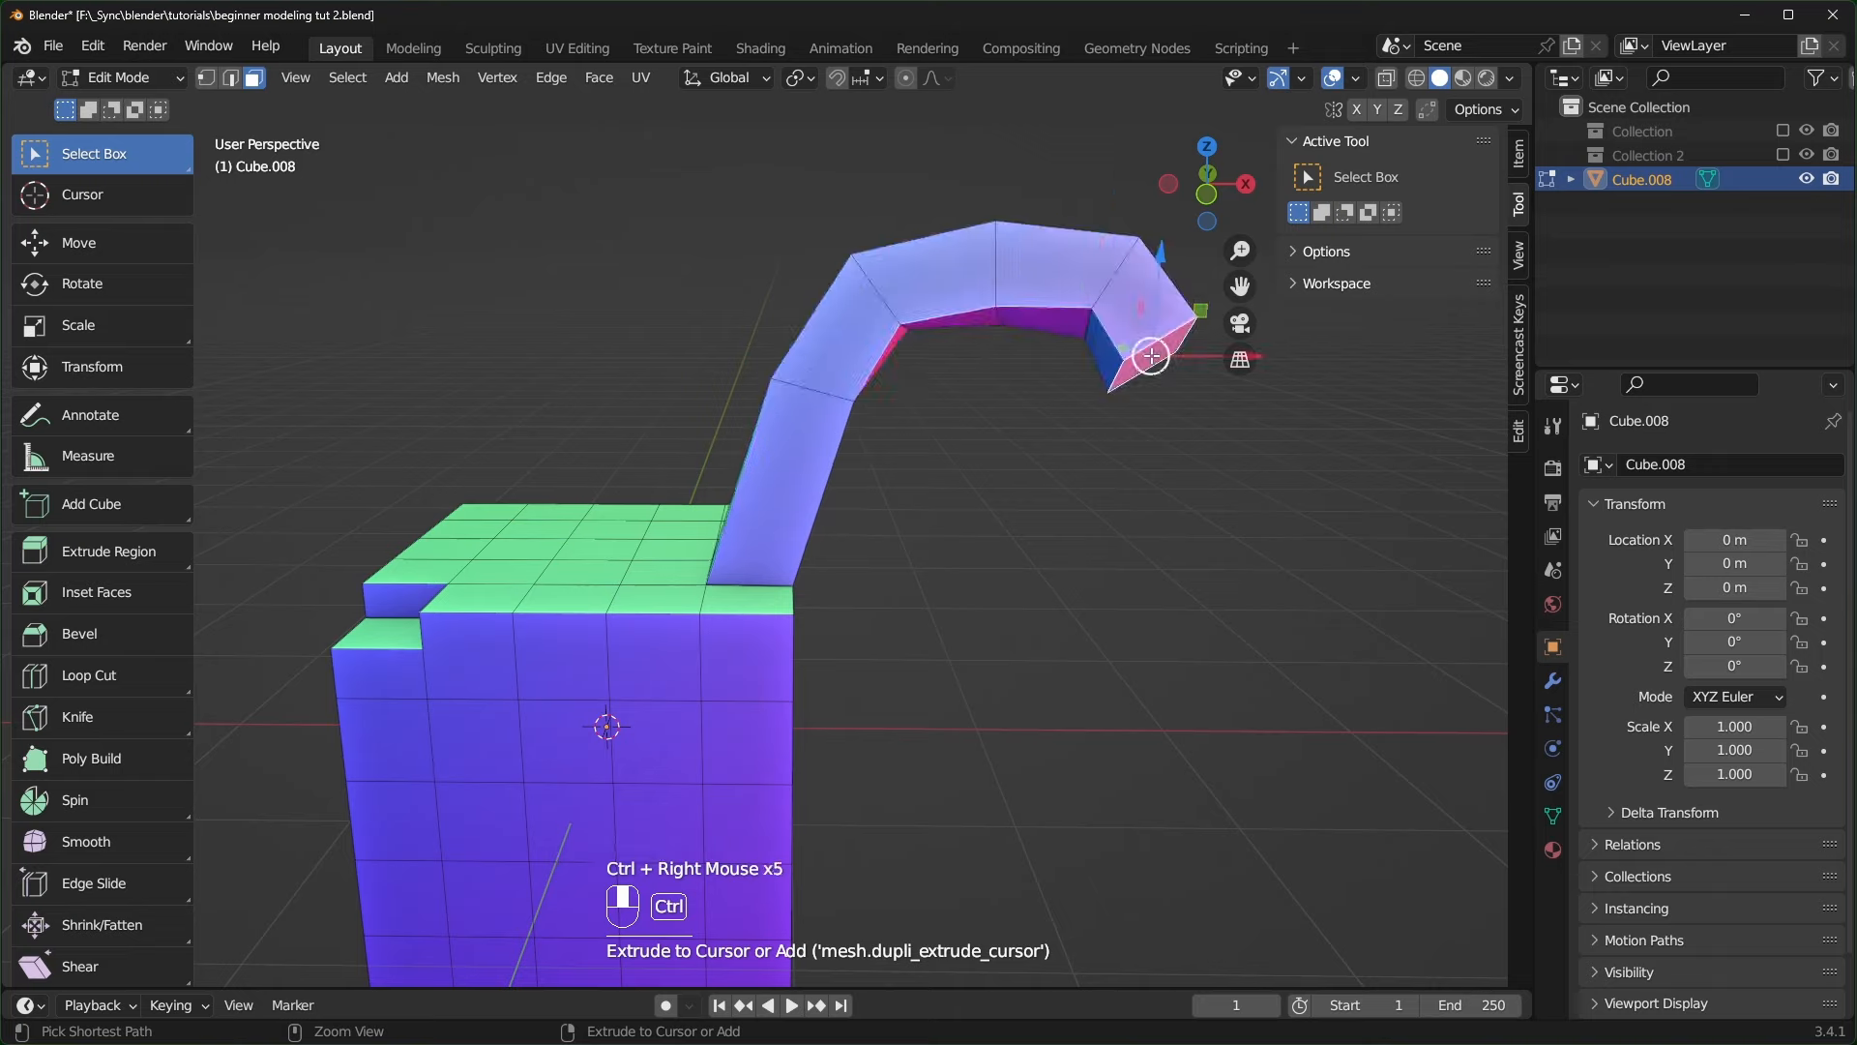
right_click(1164, 428, "ctrl")
right_click(1131, 509, "ctrl")
right_click(1077, 572, "ctrl")
middle_click_drag(1001, 593, 917, 722)
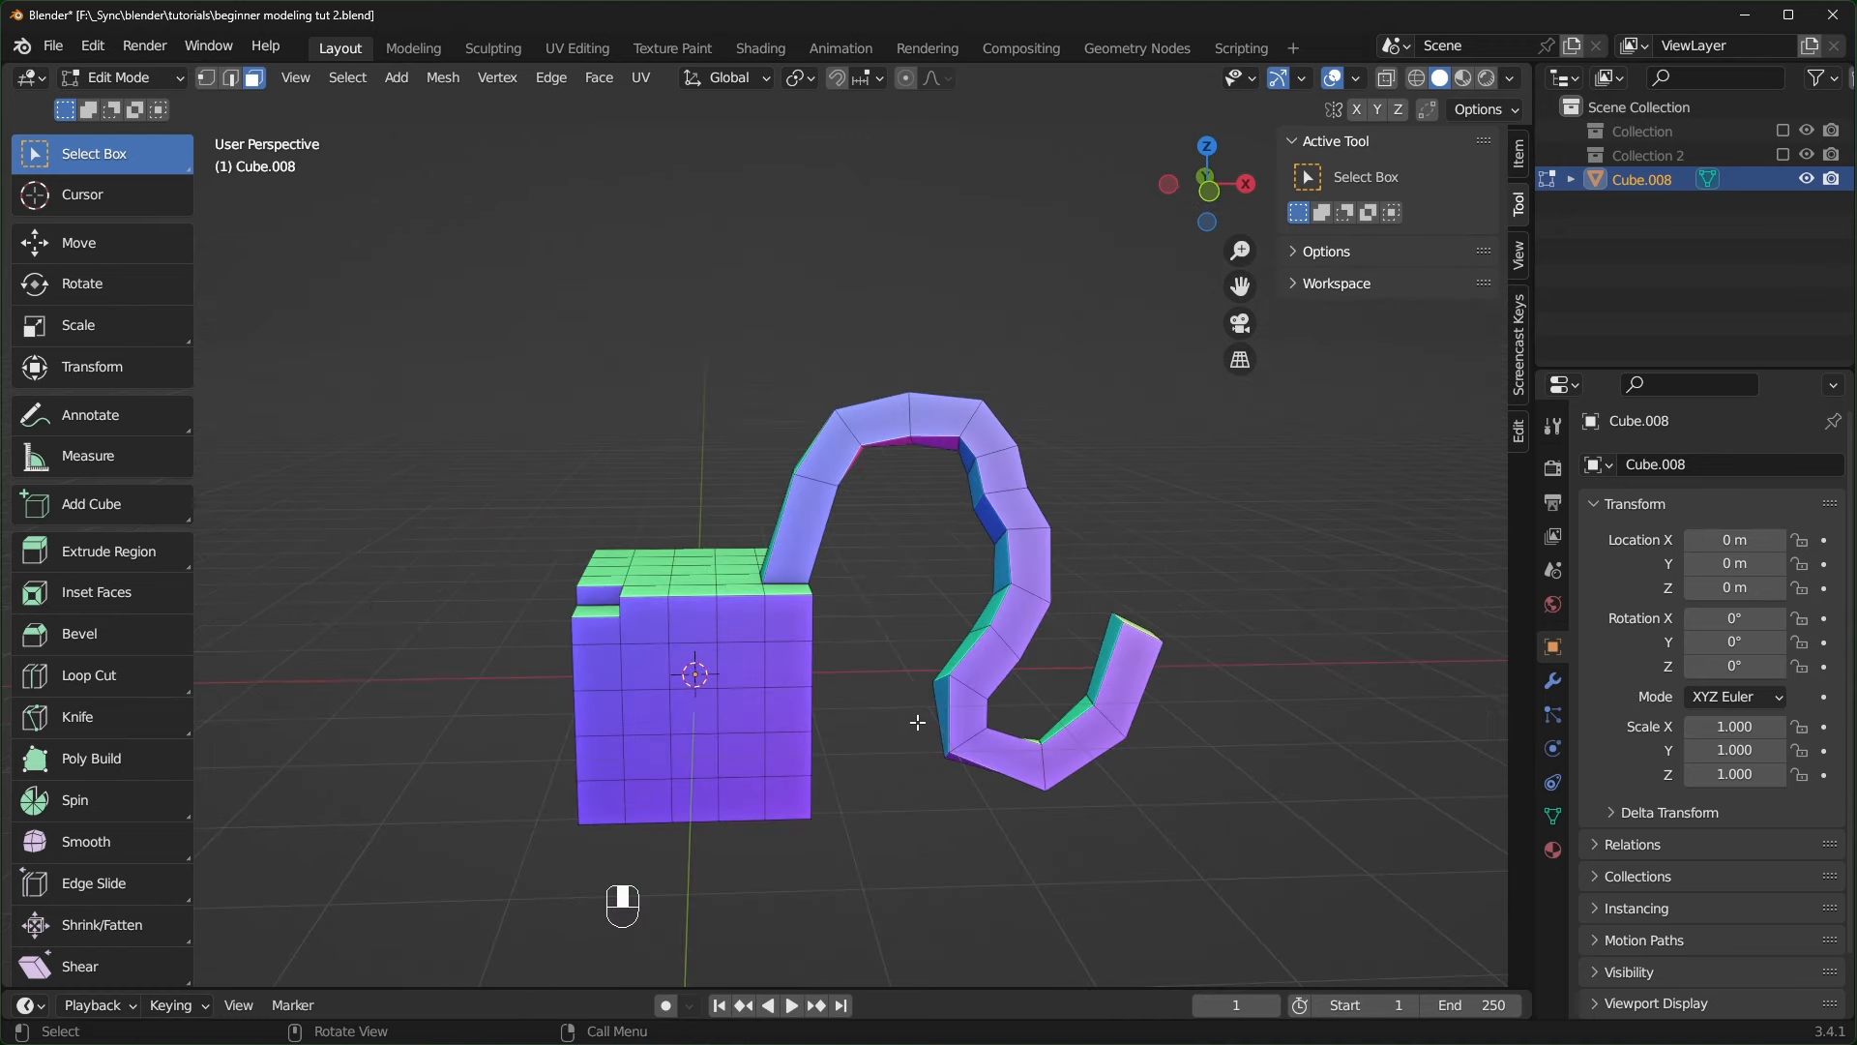
- Return to Object Mode and move the cube with its arm about 8.04 m along X
key("Tab")
scroll(871, 687, "down", 2)
left_click_drag(805, 669, 1038, 718)
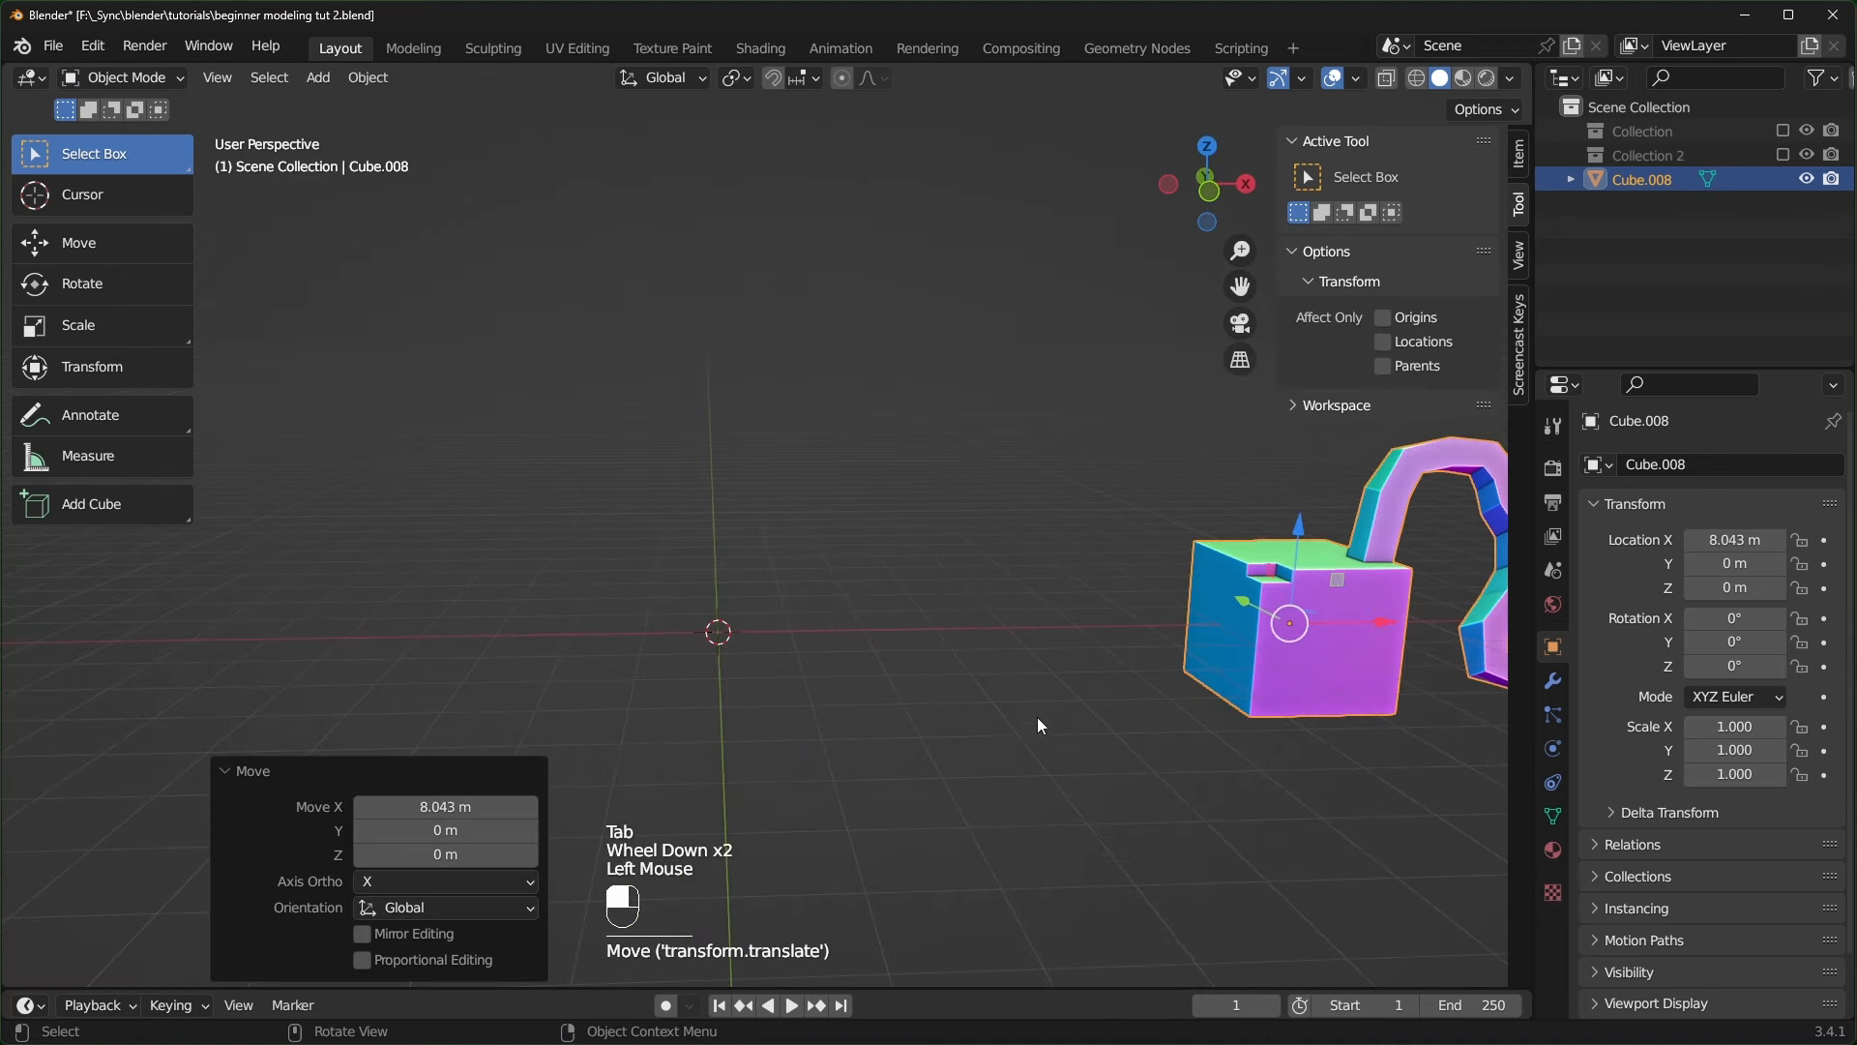
- Add a new cube at the world origin and enter Edit Mode on it
key("shift+a")
mouse_move(802, 555)
left_click(1016, 577)
key("Tab")
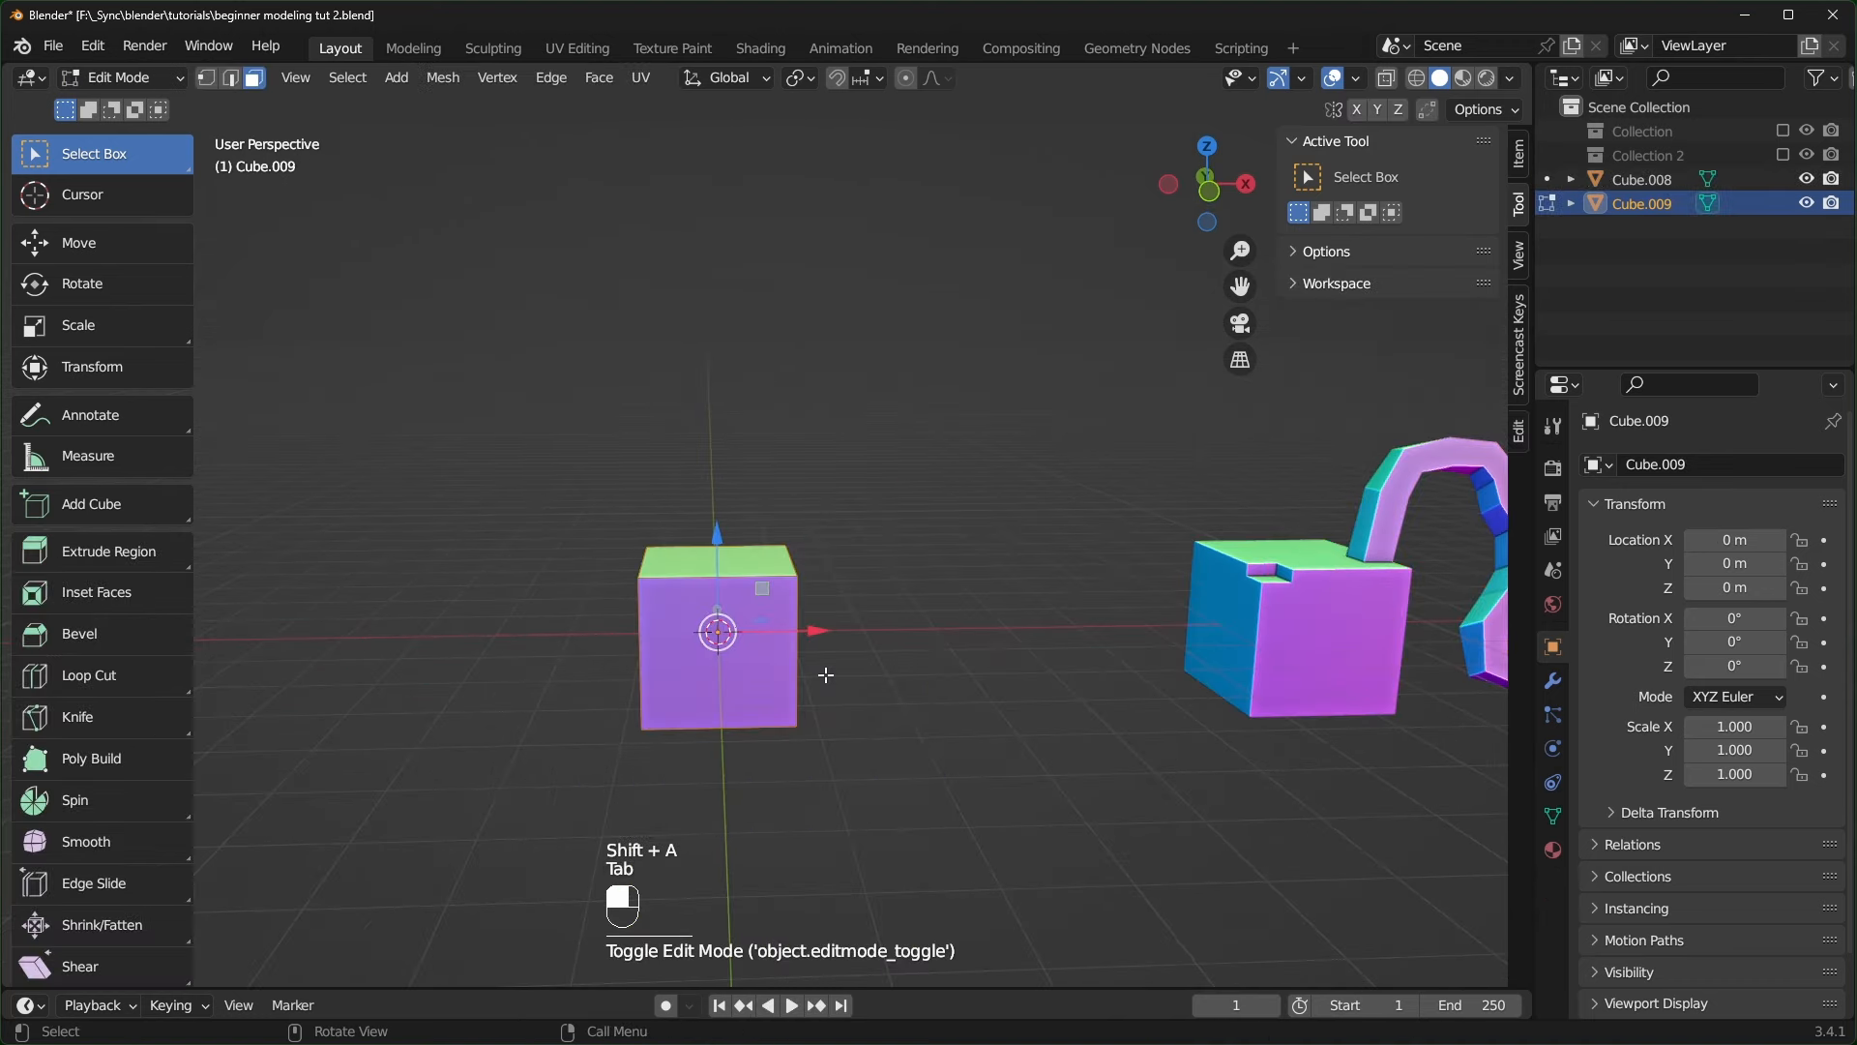
- Bevel the new cube's top edge on the negative X side with a width of about 1.21 m
scroll(825, 675, "up", 5)
middle_click_drag(796, 741, 854, 650, "shift")
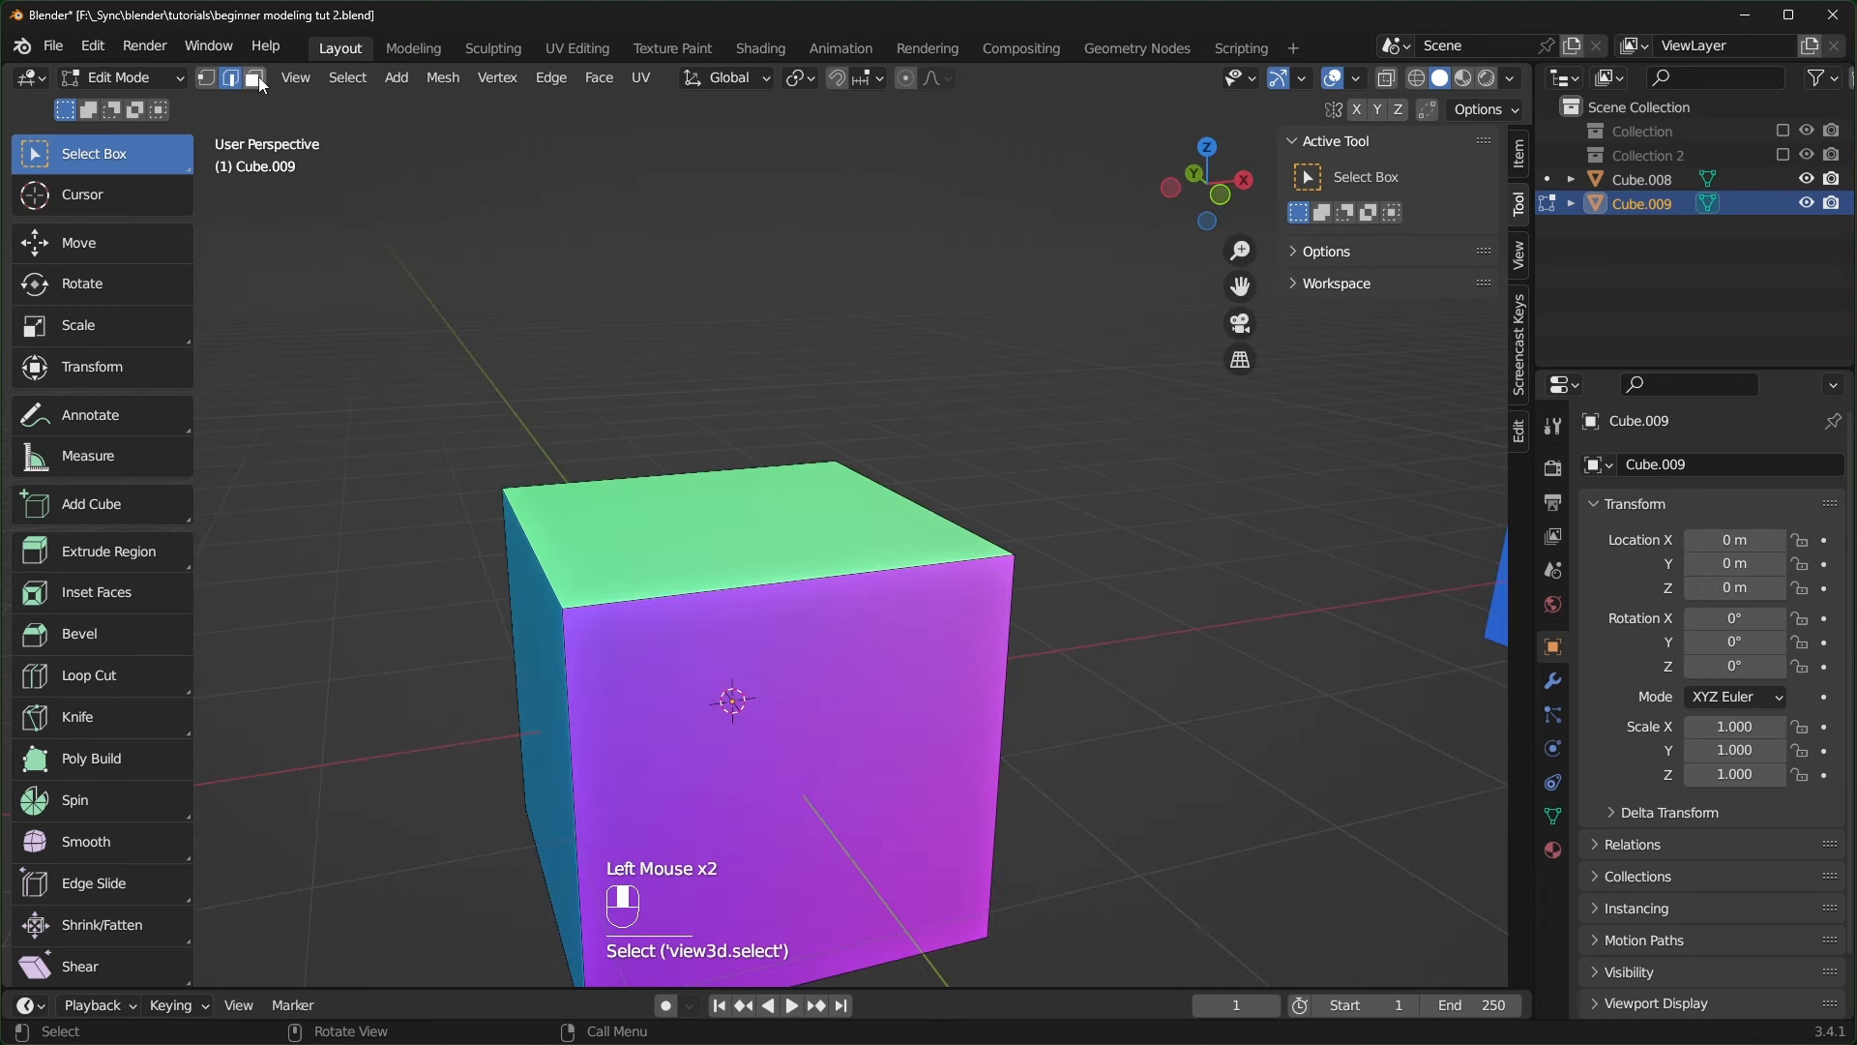
left_click(258, 78)
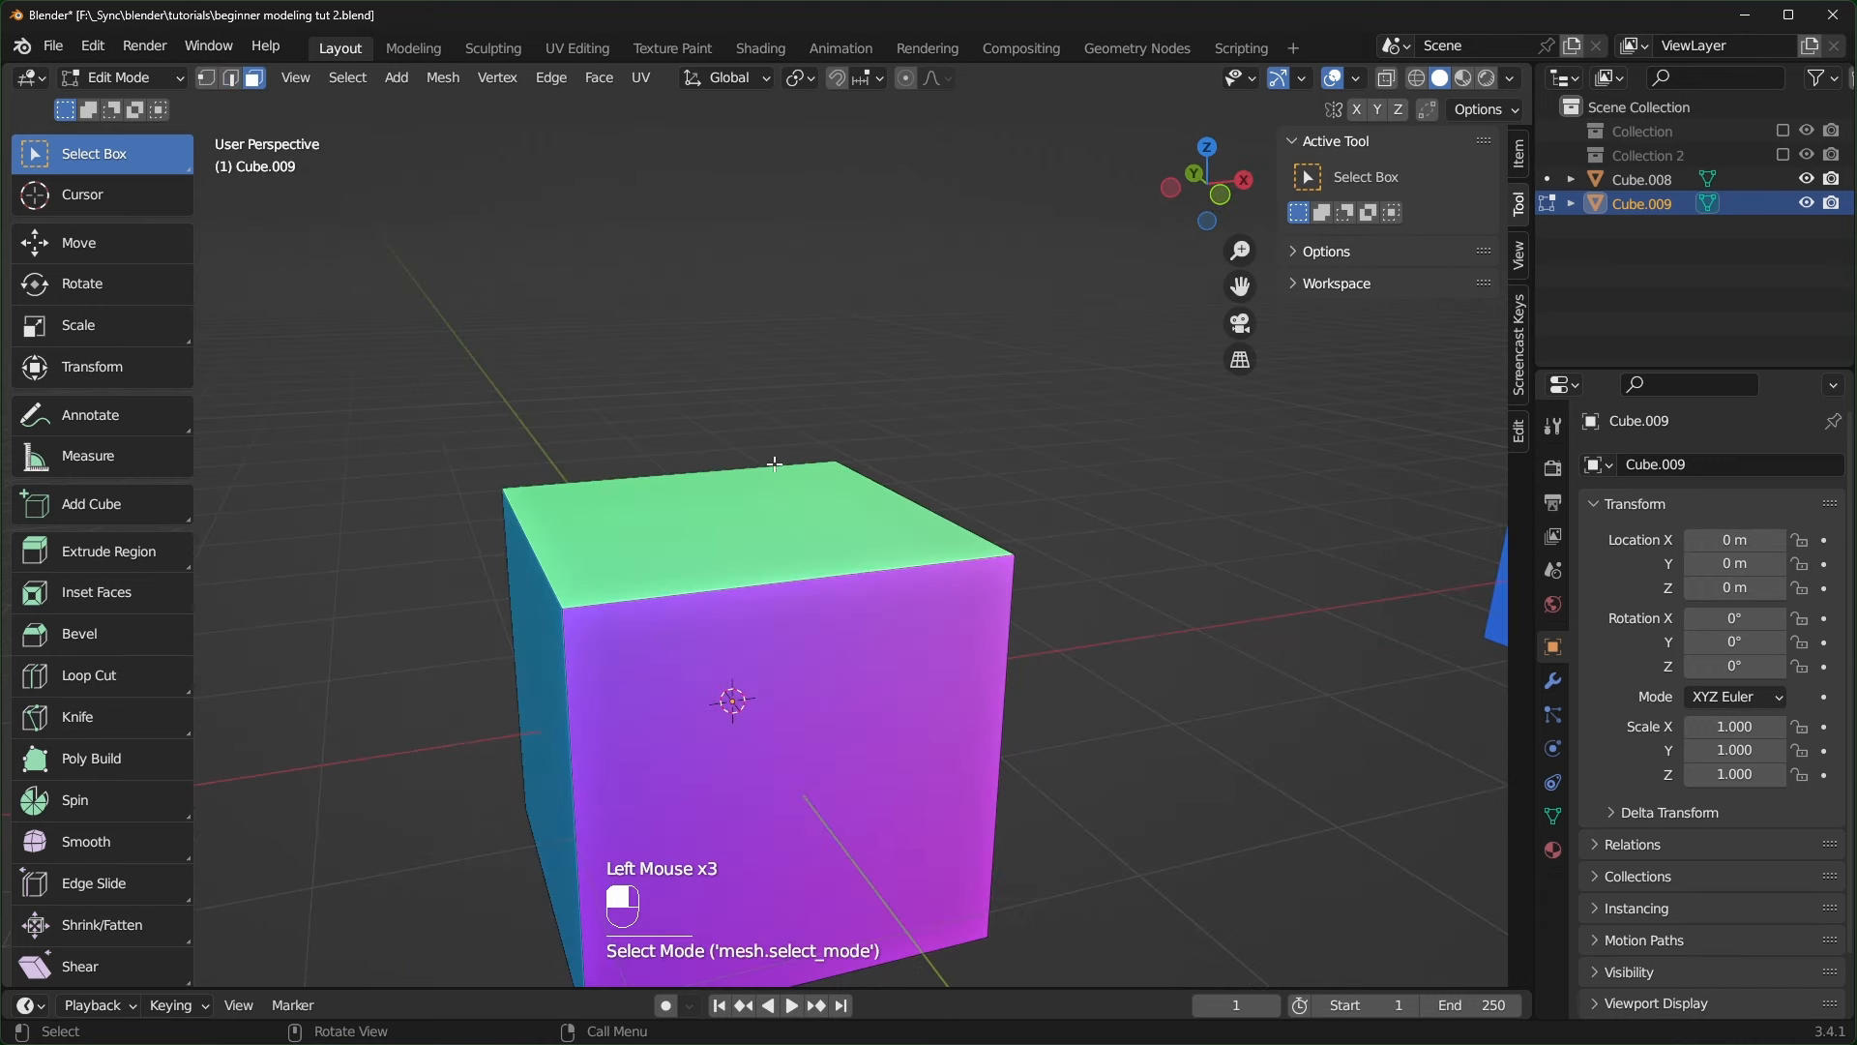
key("2")
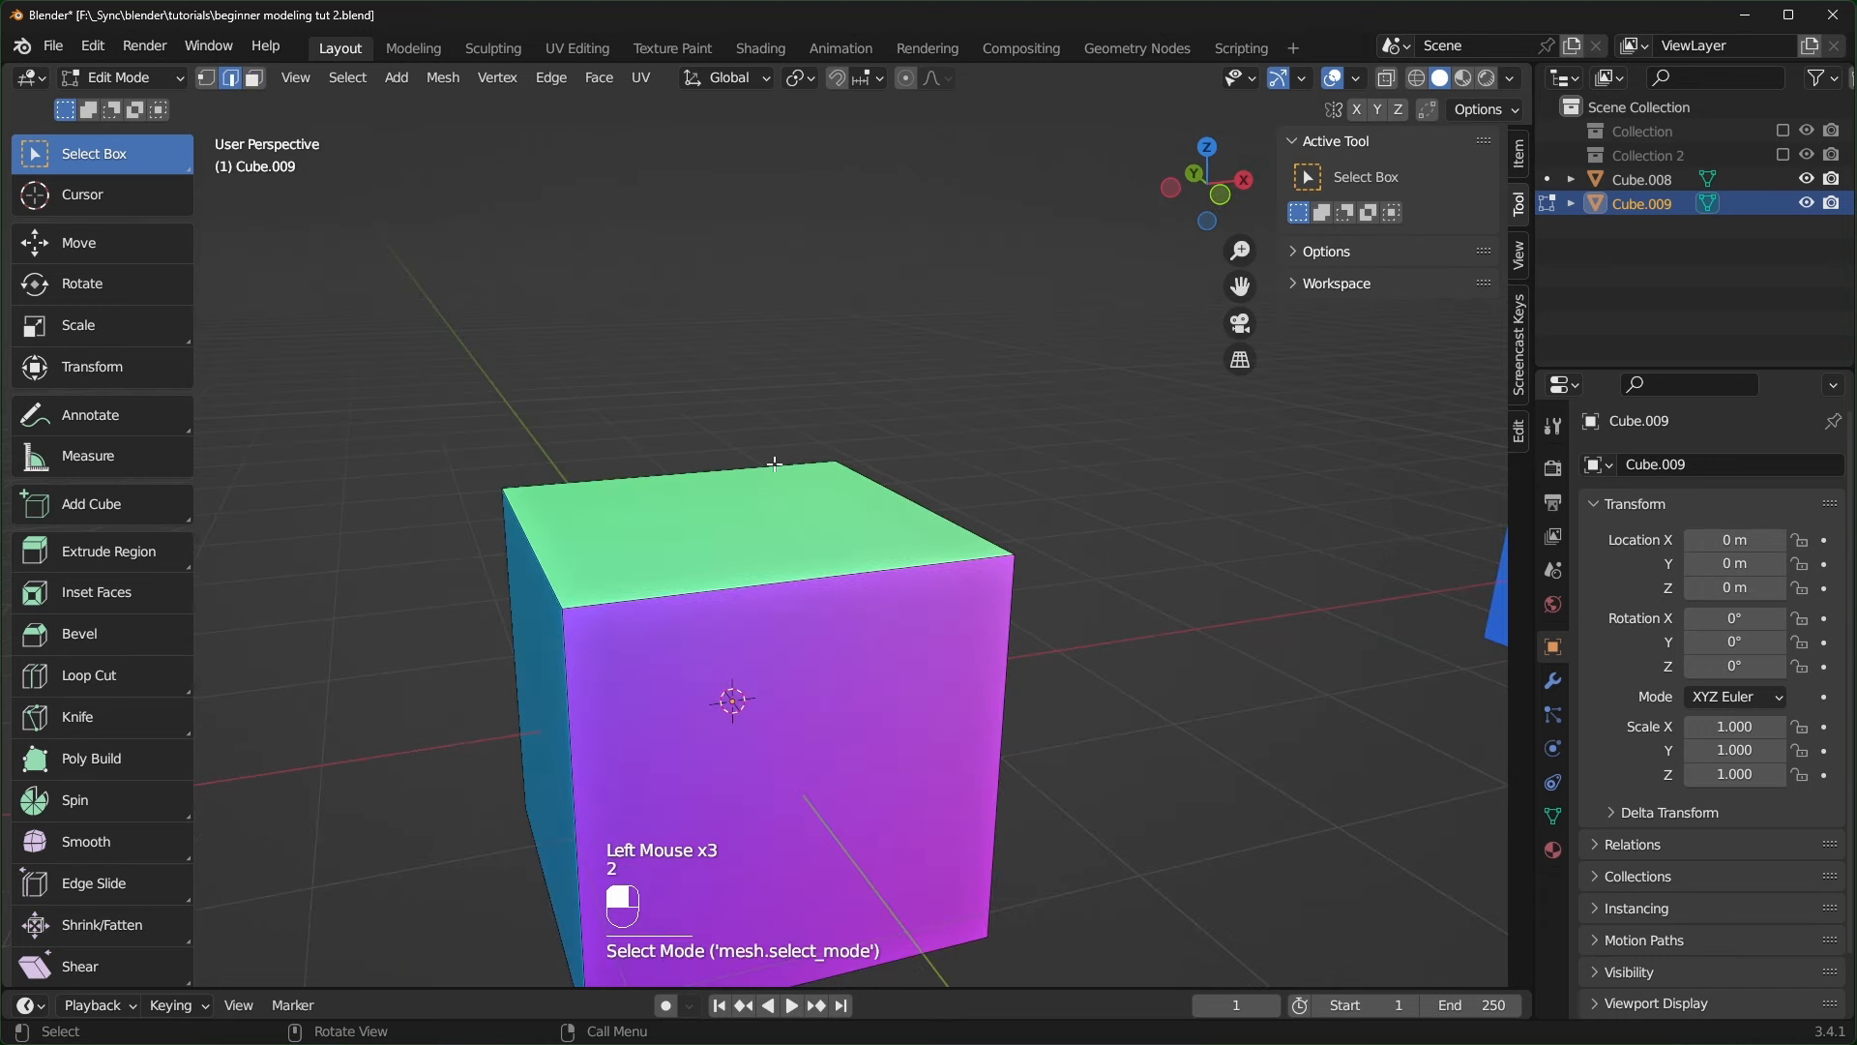
left_click(541, 568)
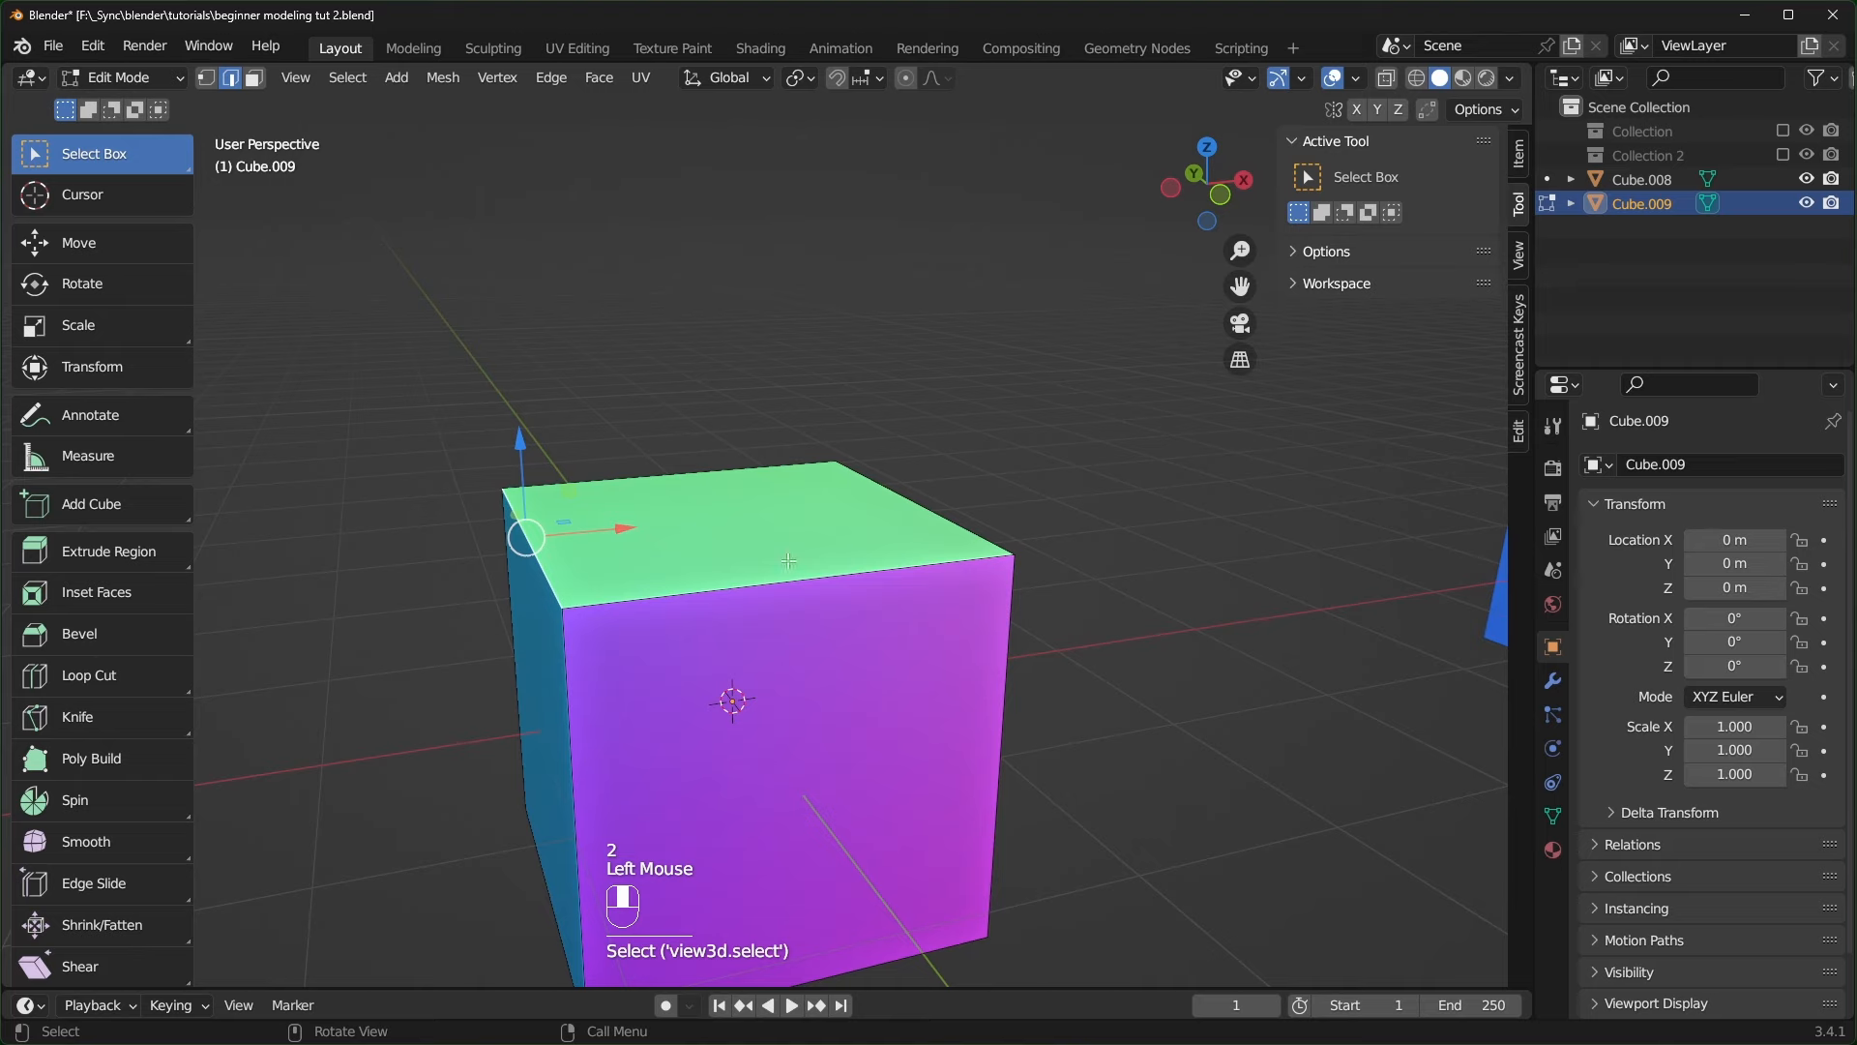
key("ctrl+b")
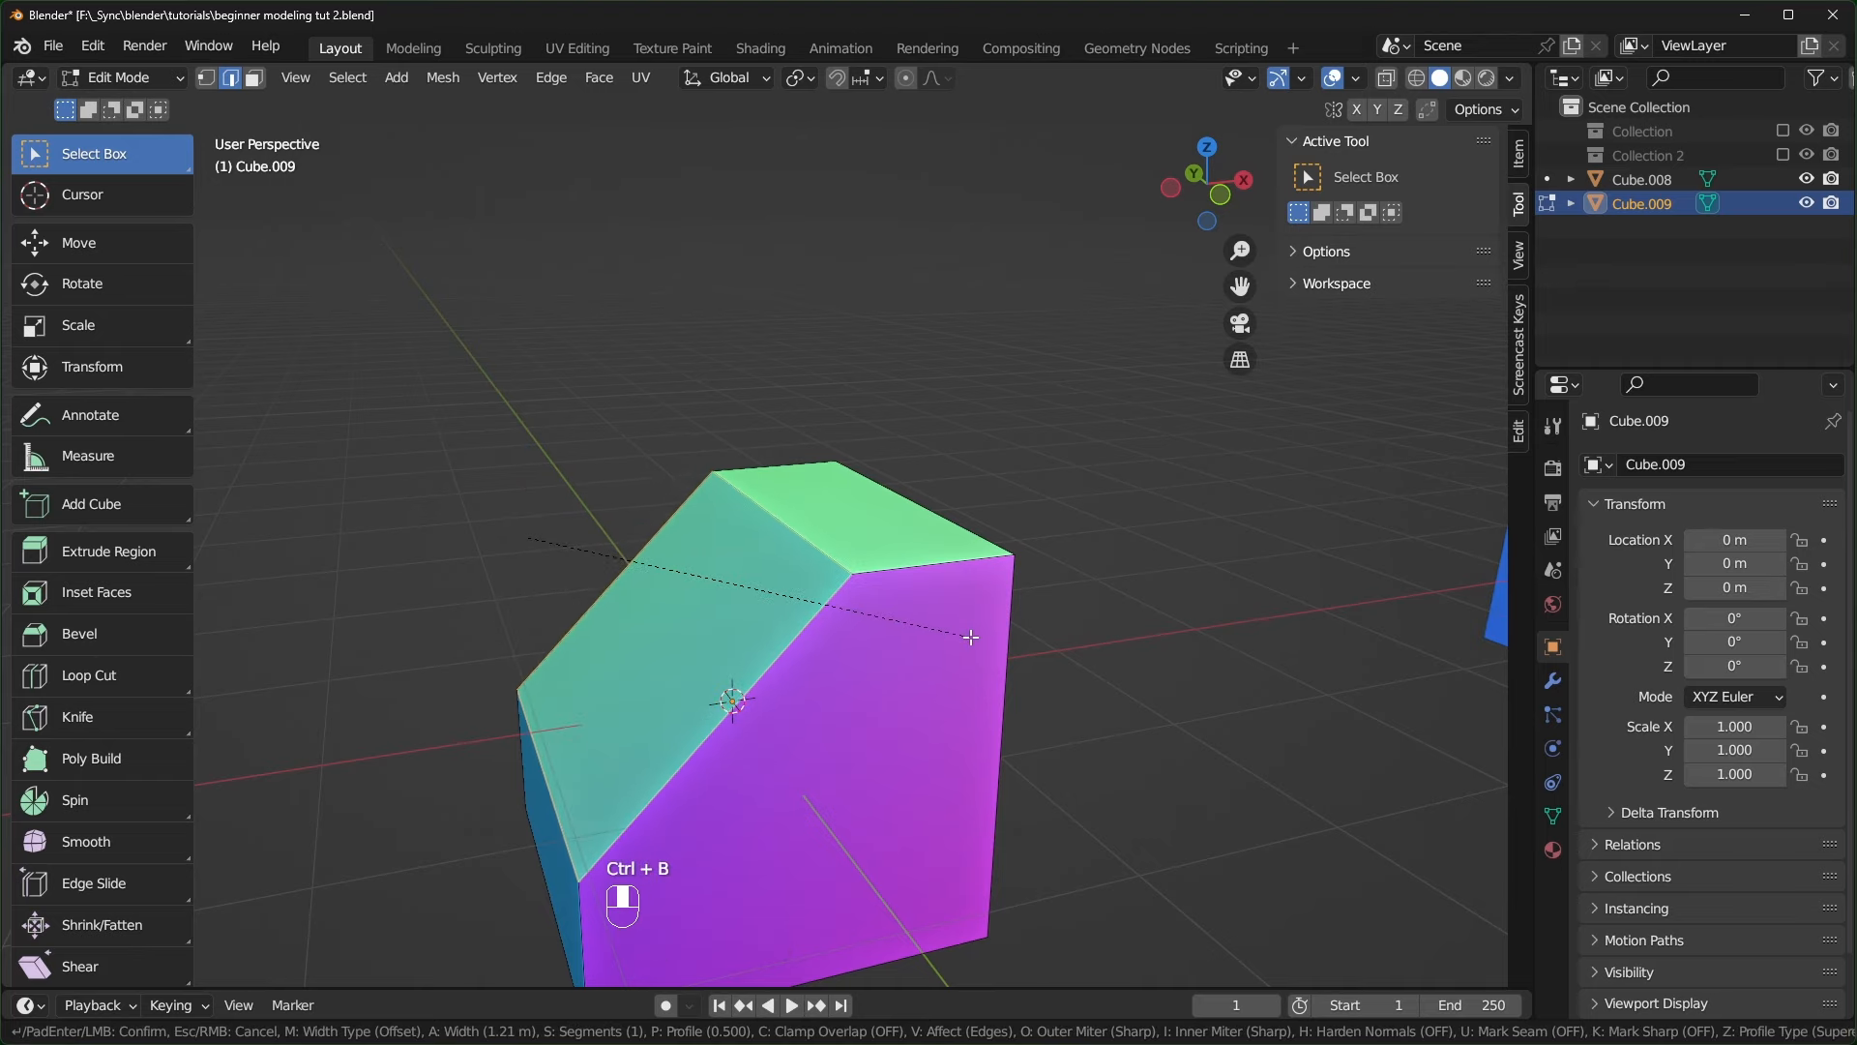
left_click(971, 636)
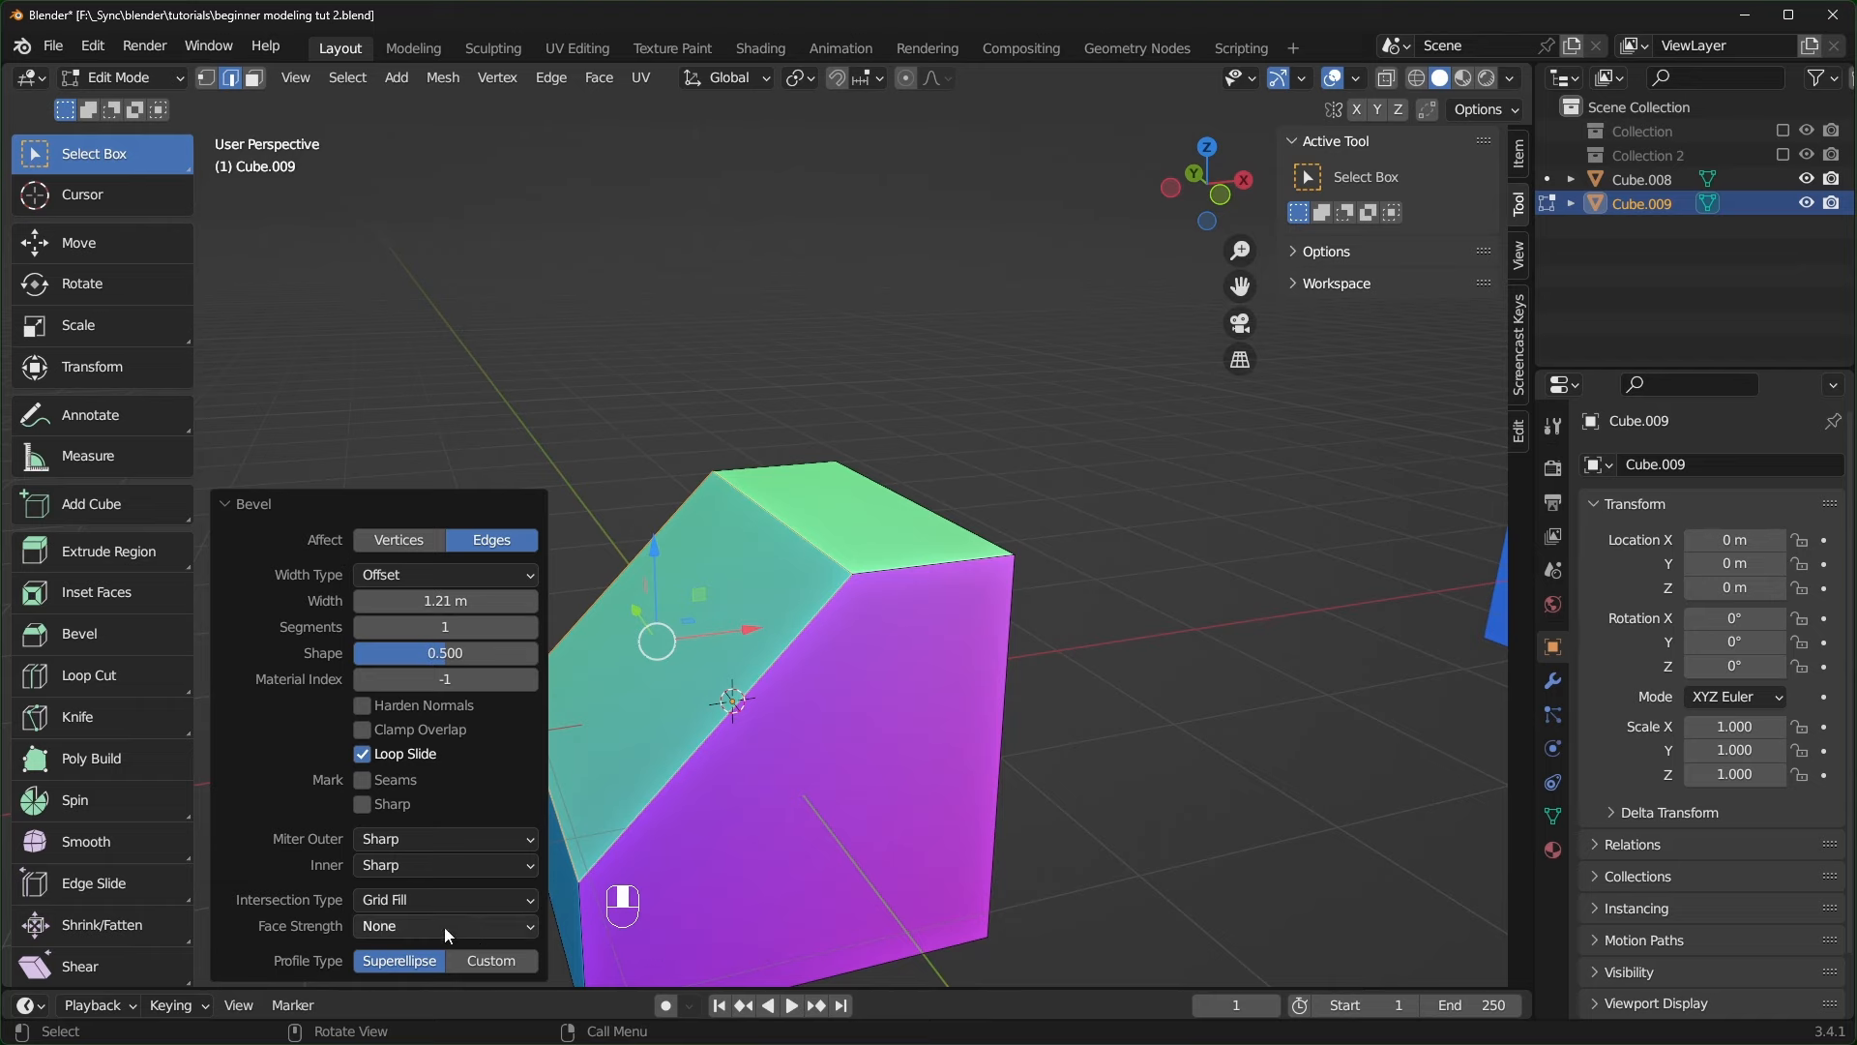
- Switch the bevel to the Custom profile type and shape its curve into a wave with two added points
left_click(489, 960)
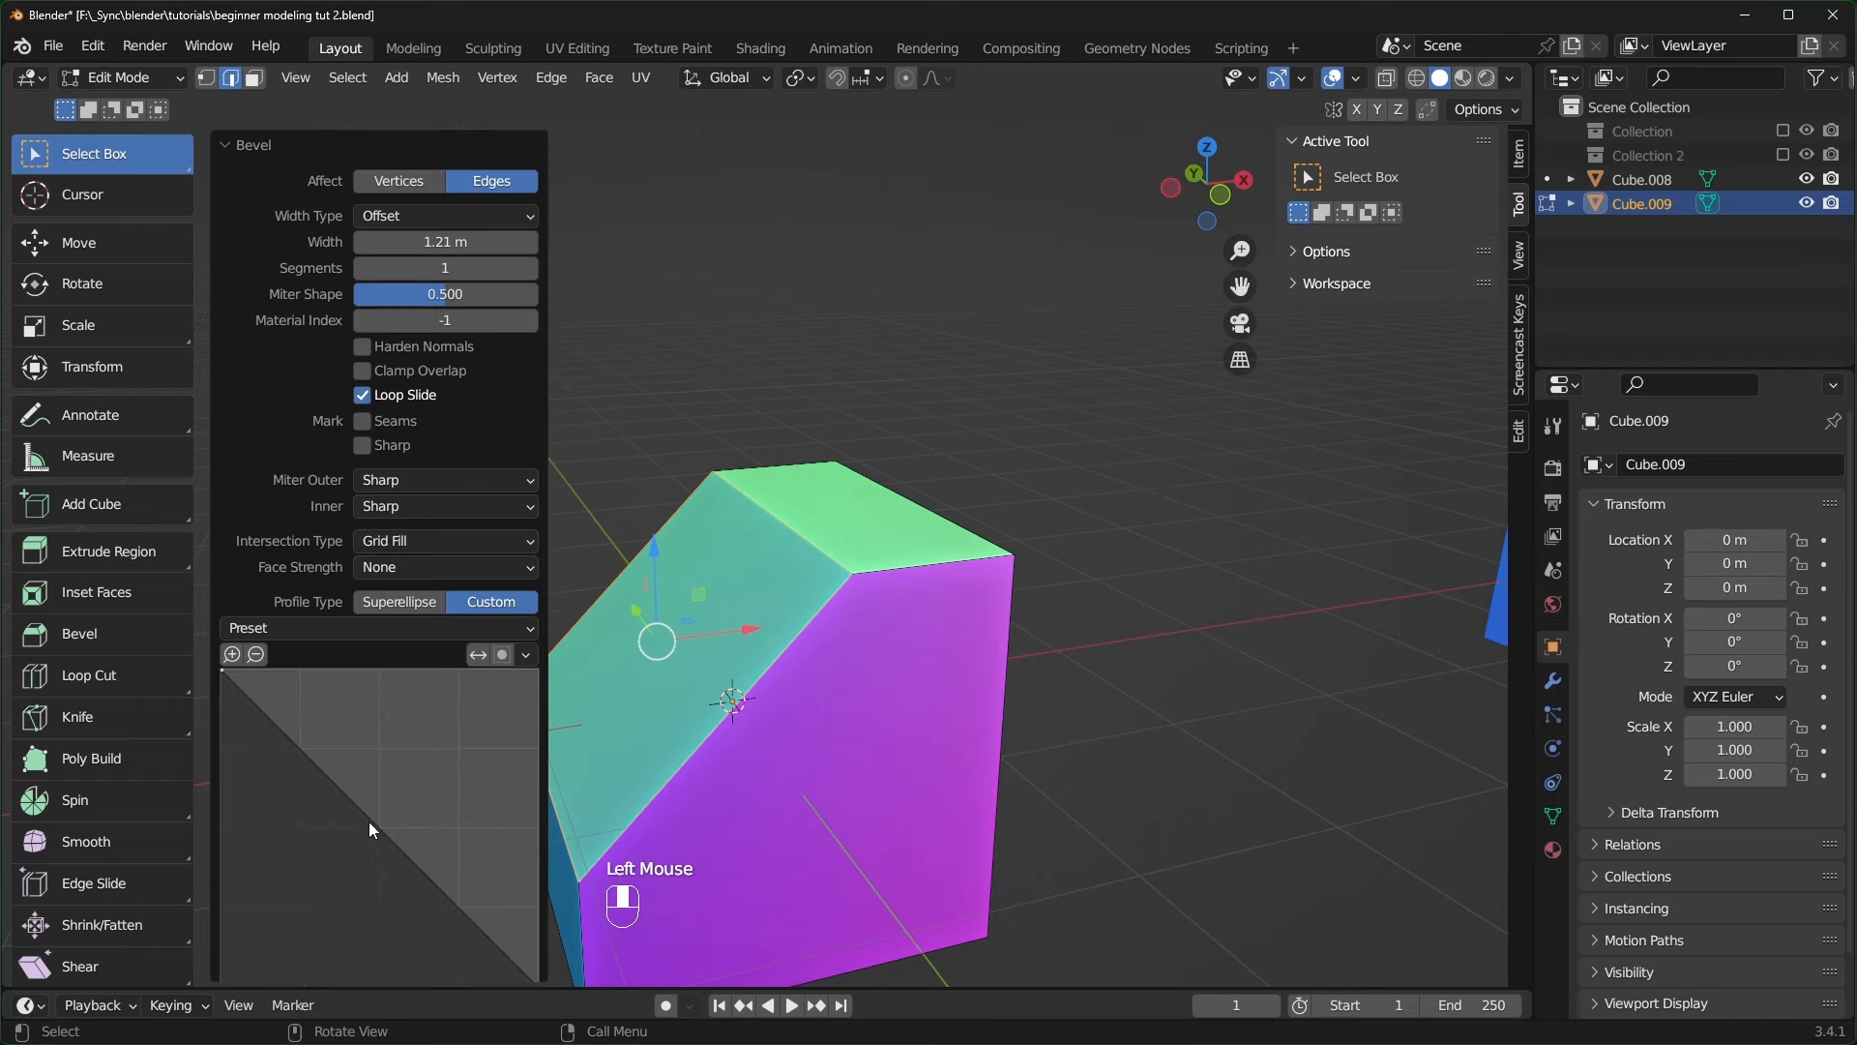
left_click_drag(369, 821, 328, 819)
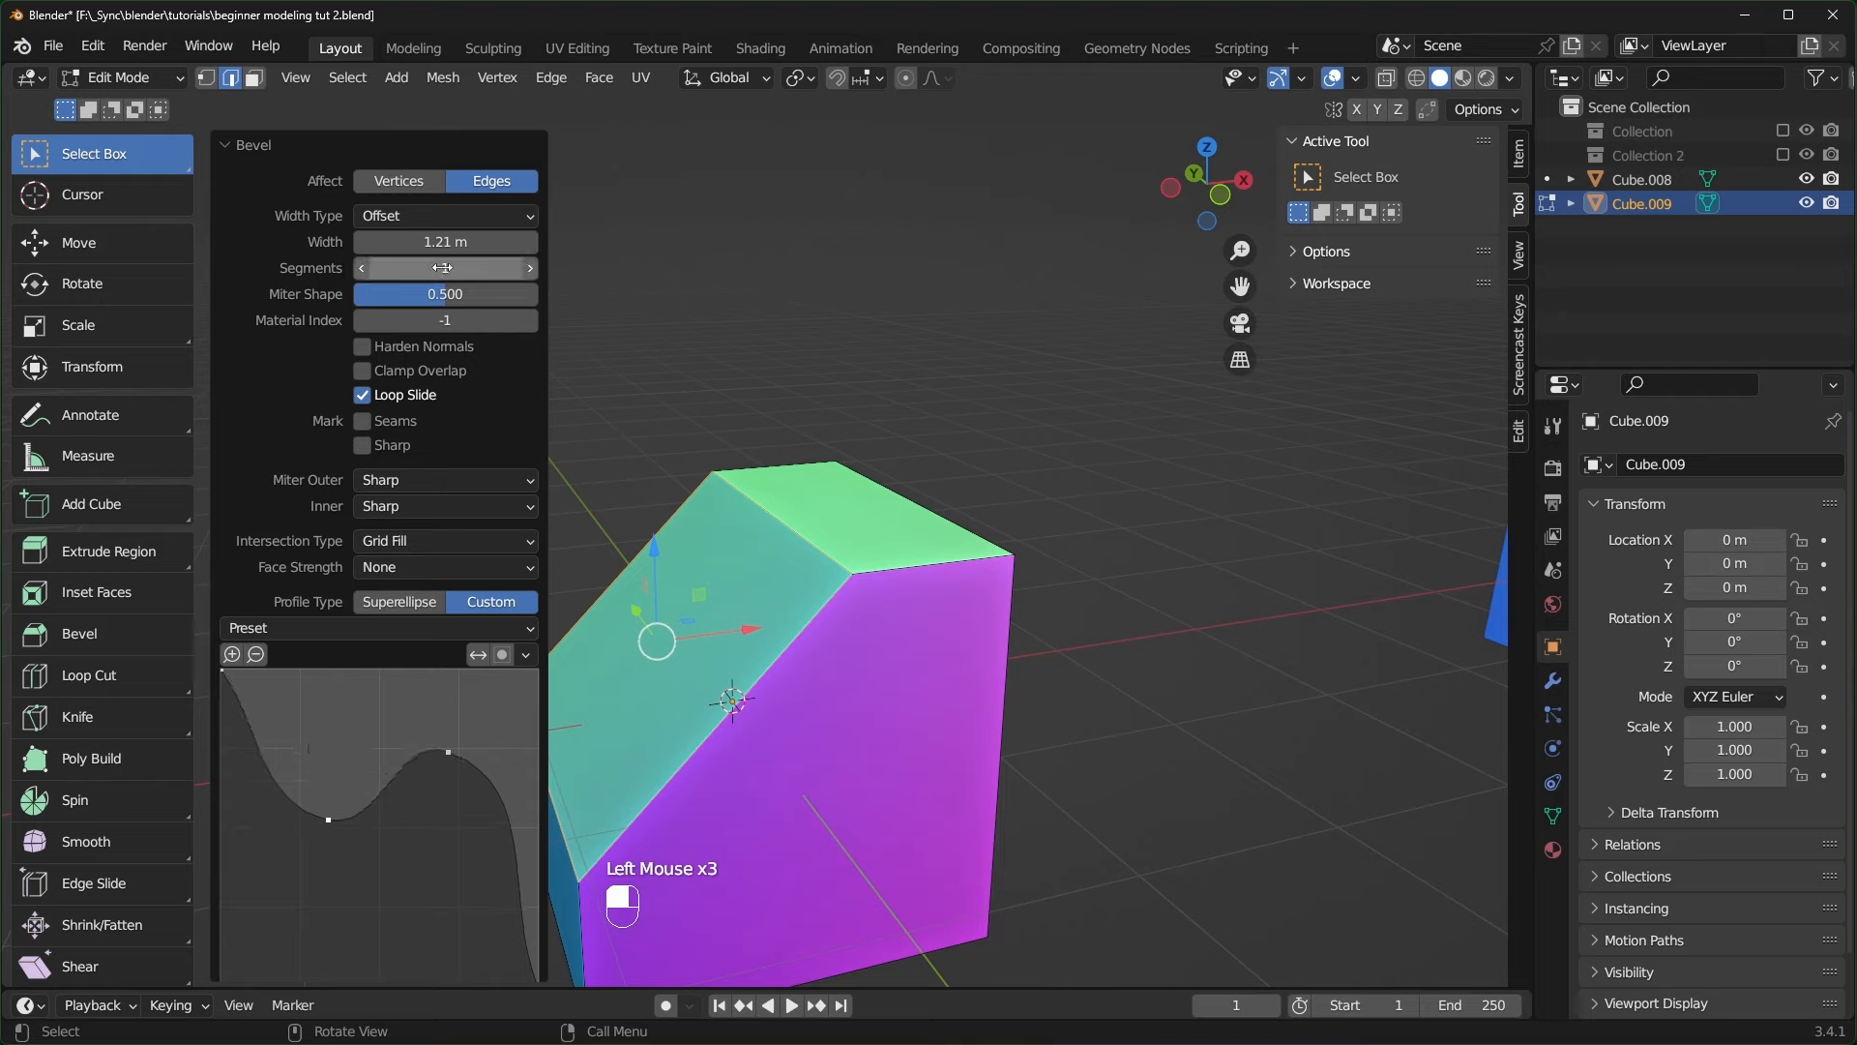
- Raise the bevel's segment count to 26
left_click(529, 268)
left_click(530, 267)
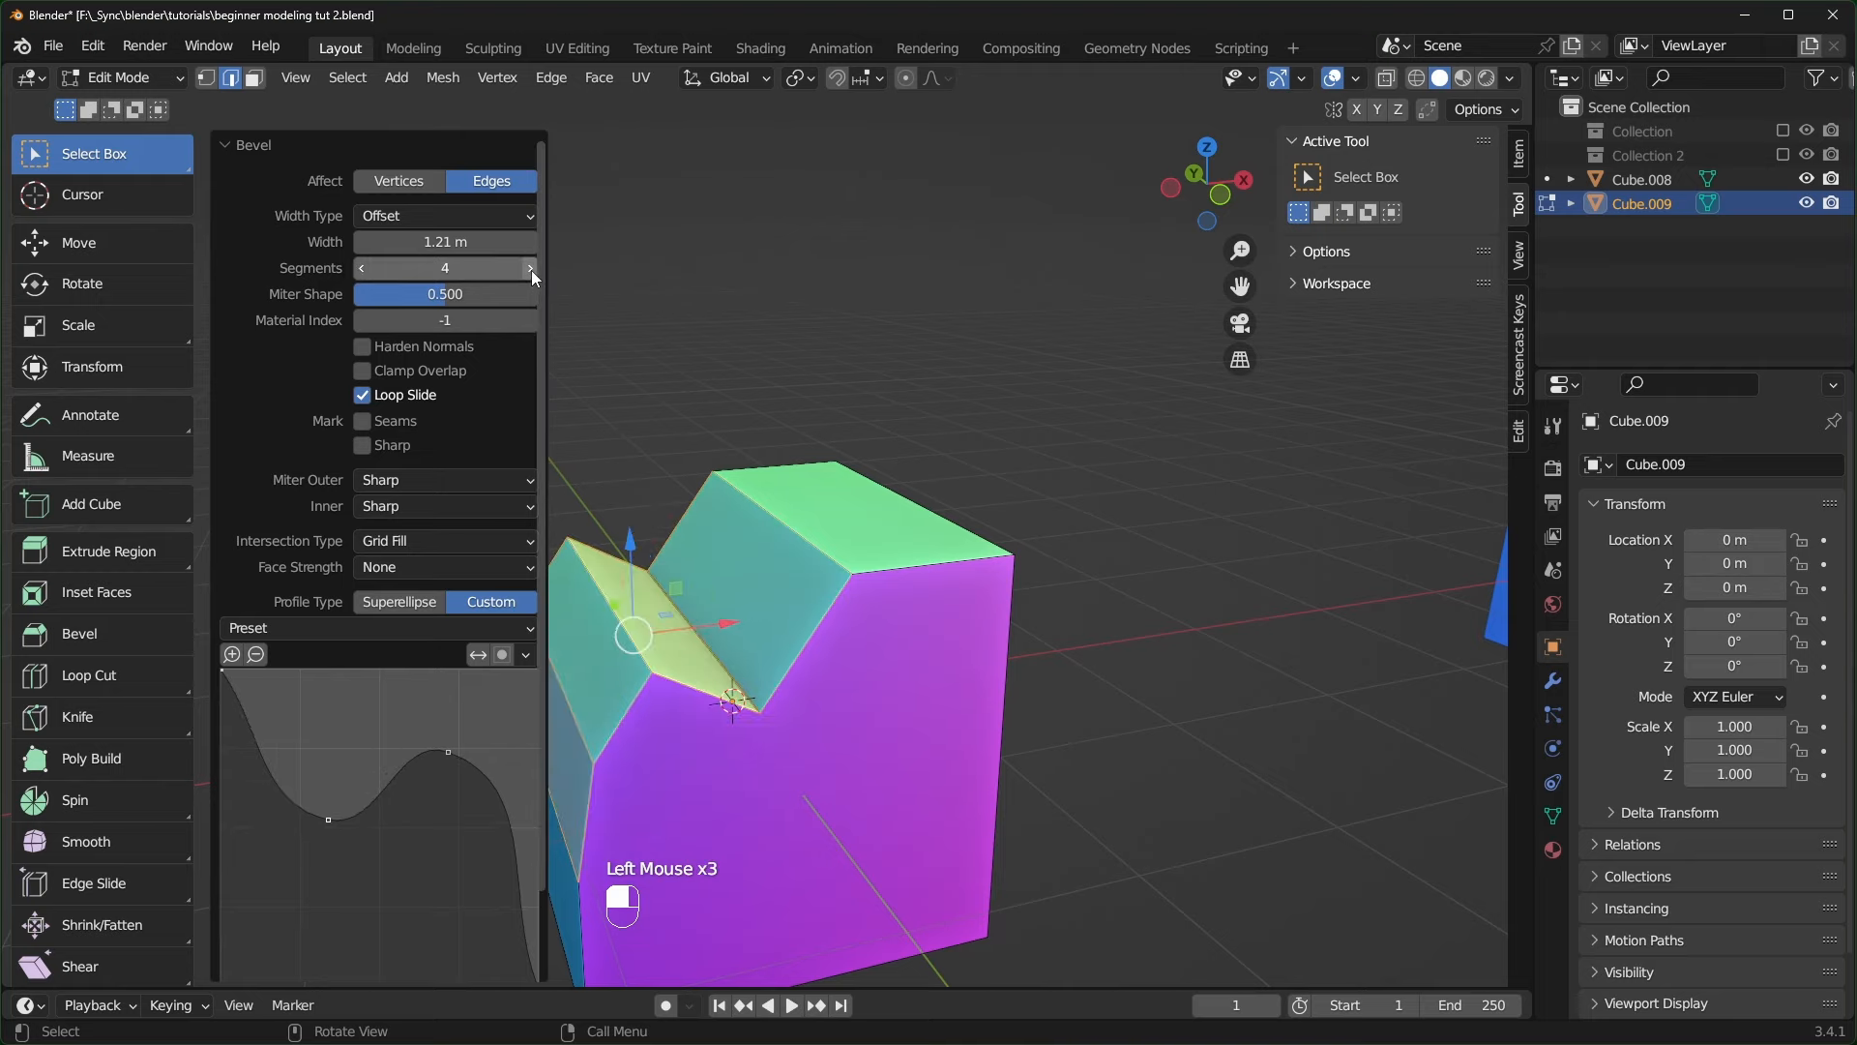
left_click(530, 268)
left_click(530, 268)
left_click(530, 268)
left_click(530, 268)
left_click(530, 268)
left_click(530, 268)
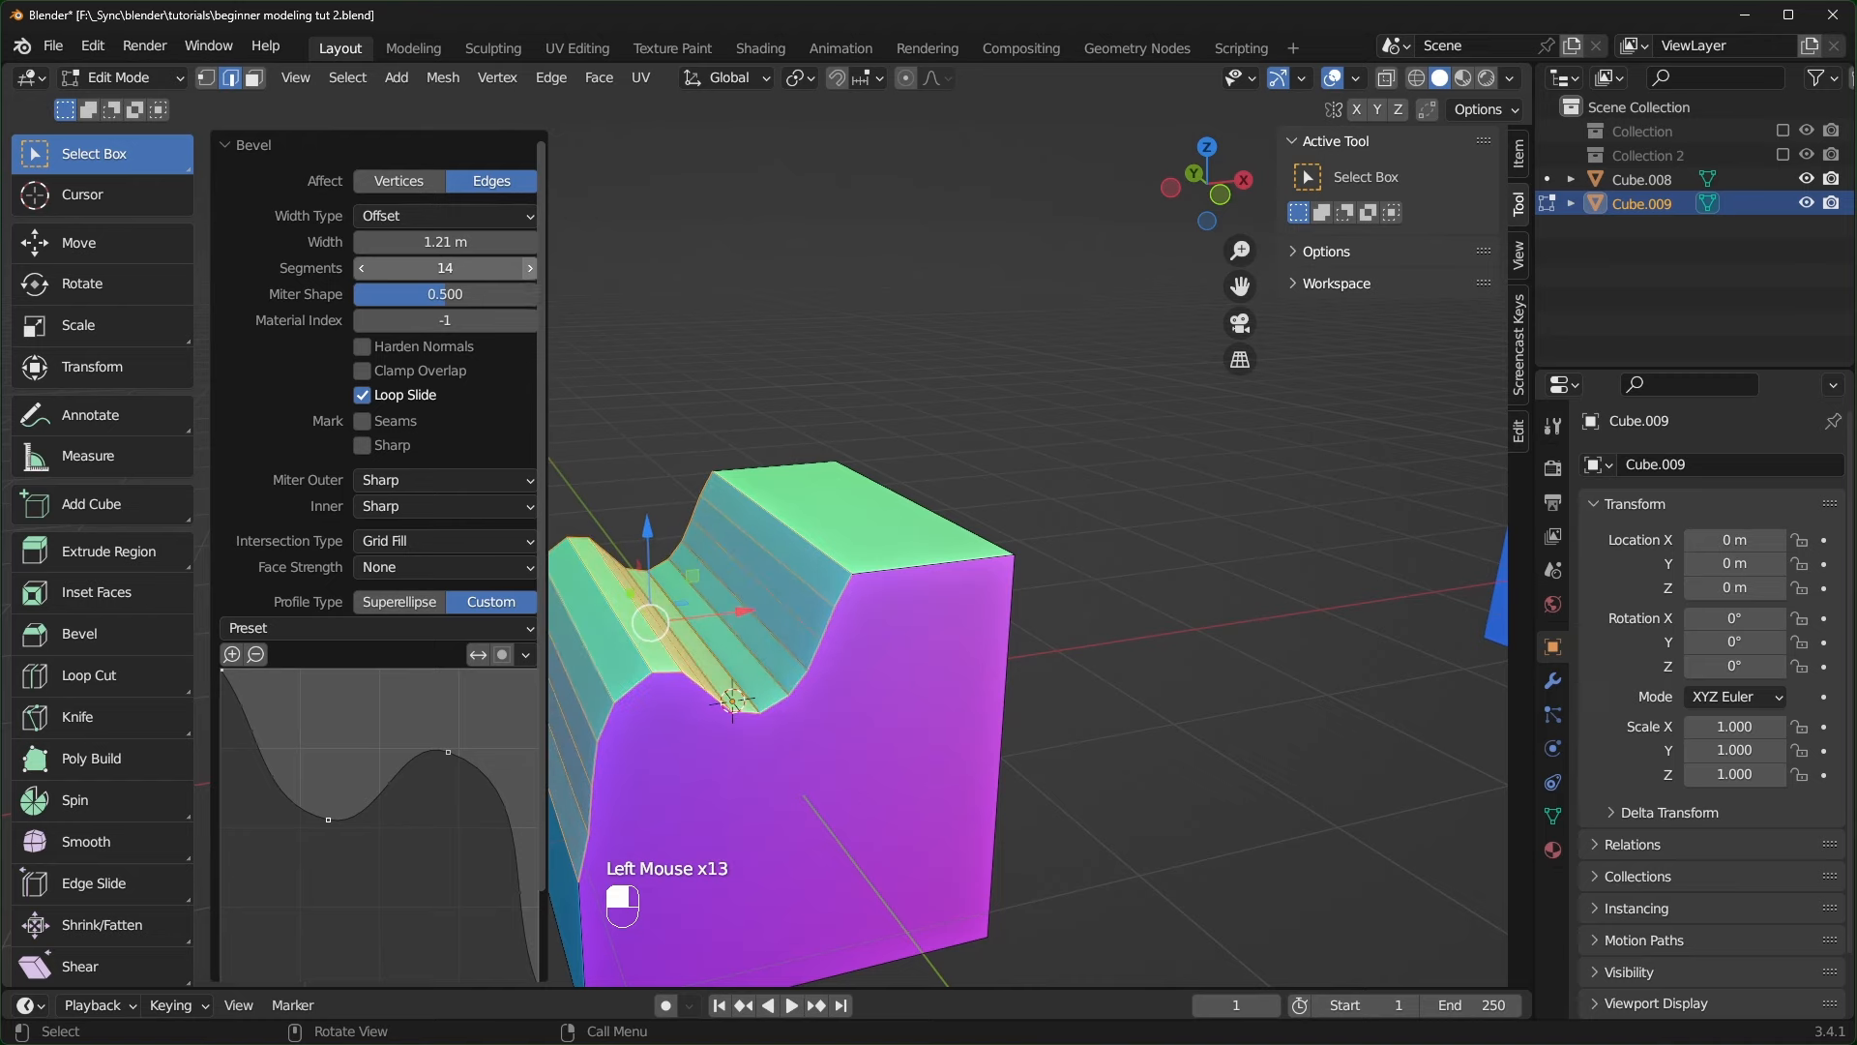
left_click(530, 268)
left_click(530, 268)
- Try the Crown Molding profile preset on the bevel and replace it with the Steps preset
middle_click_drag(679, 451, 843, 340, "shift")
middle_click_drag(904, 474, 865, 464)
scroll(875, 469, "up", 1)
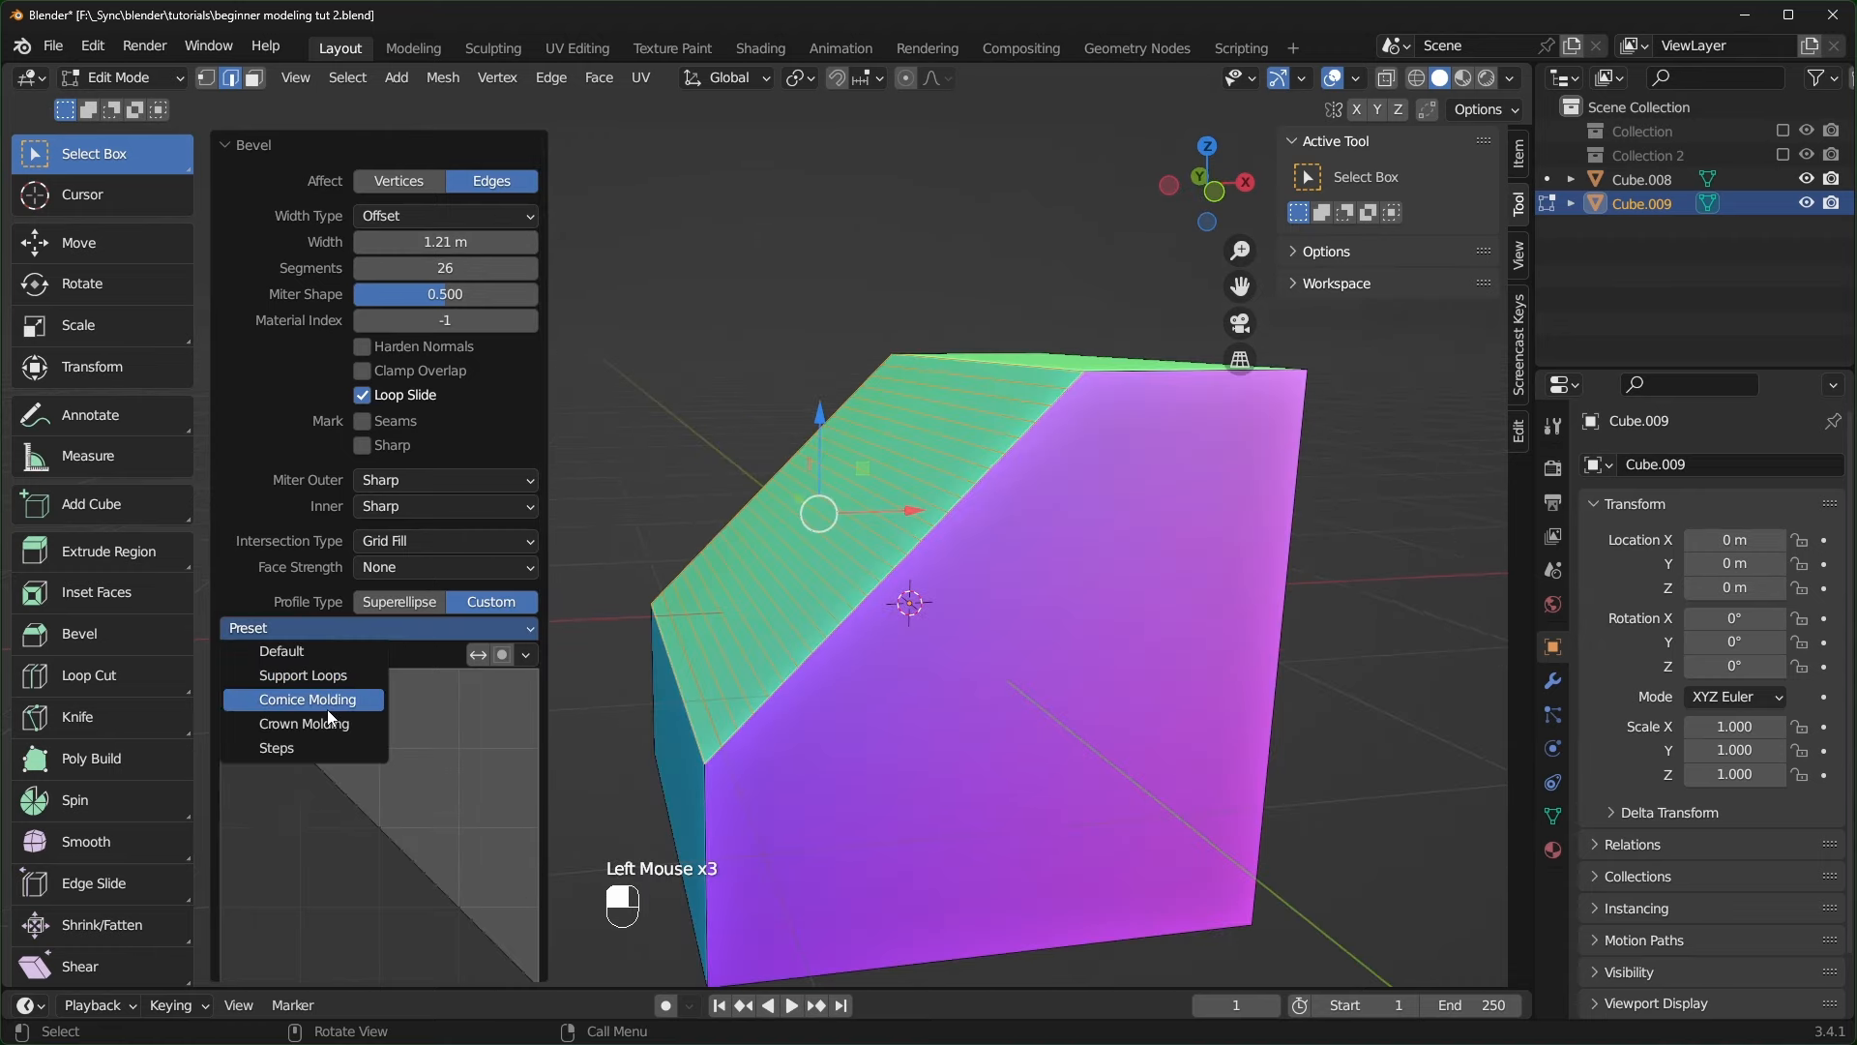
left_click(304, 724)
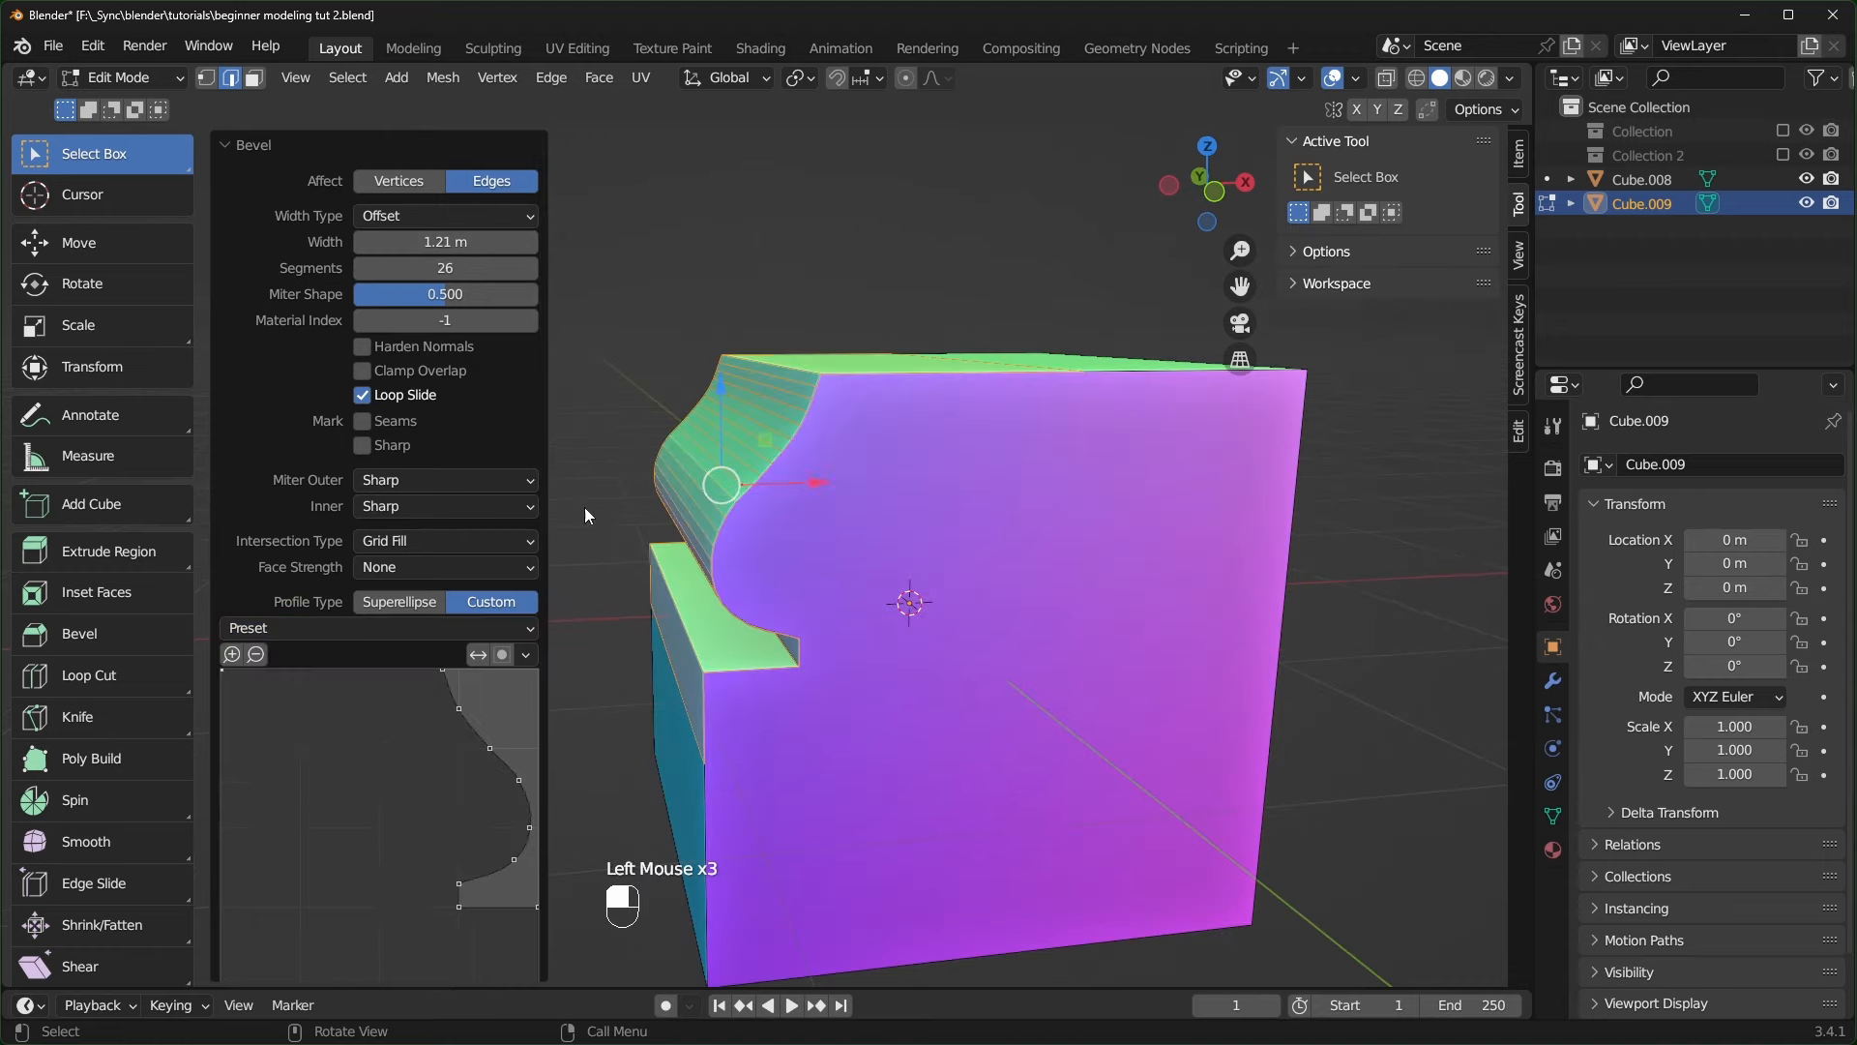
left_click(385, 634)
left_click(334, 740)
mouse_move(677, 721)
middle_mouse_down()
mouse_move(792, 715)
mouse_move(678, 742)
middle_mouse_up()
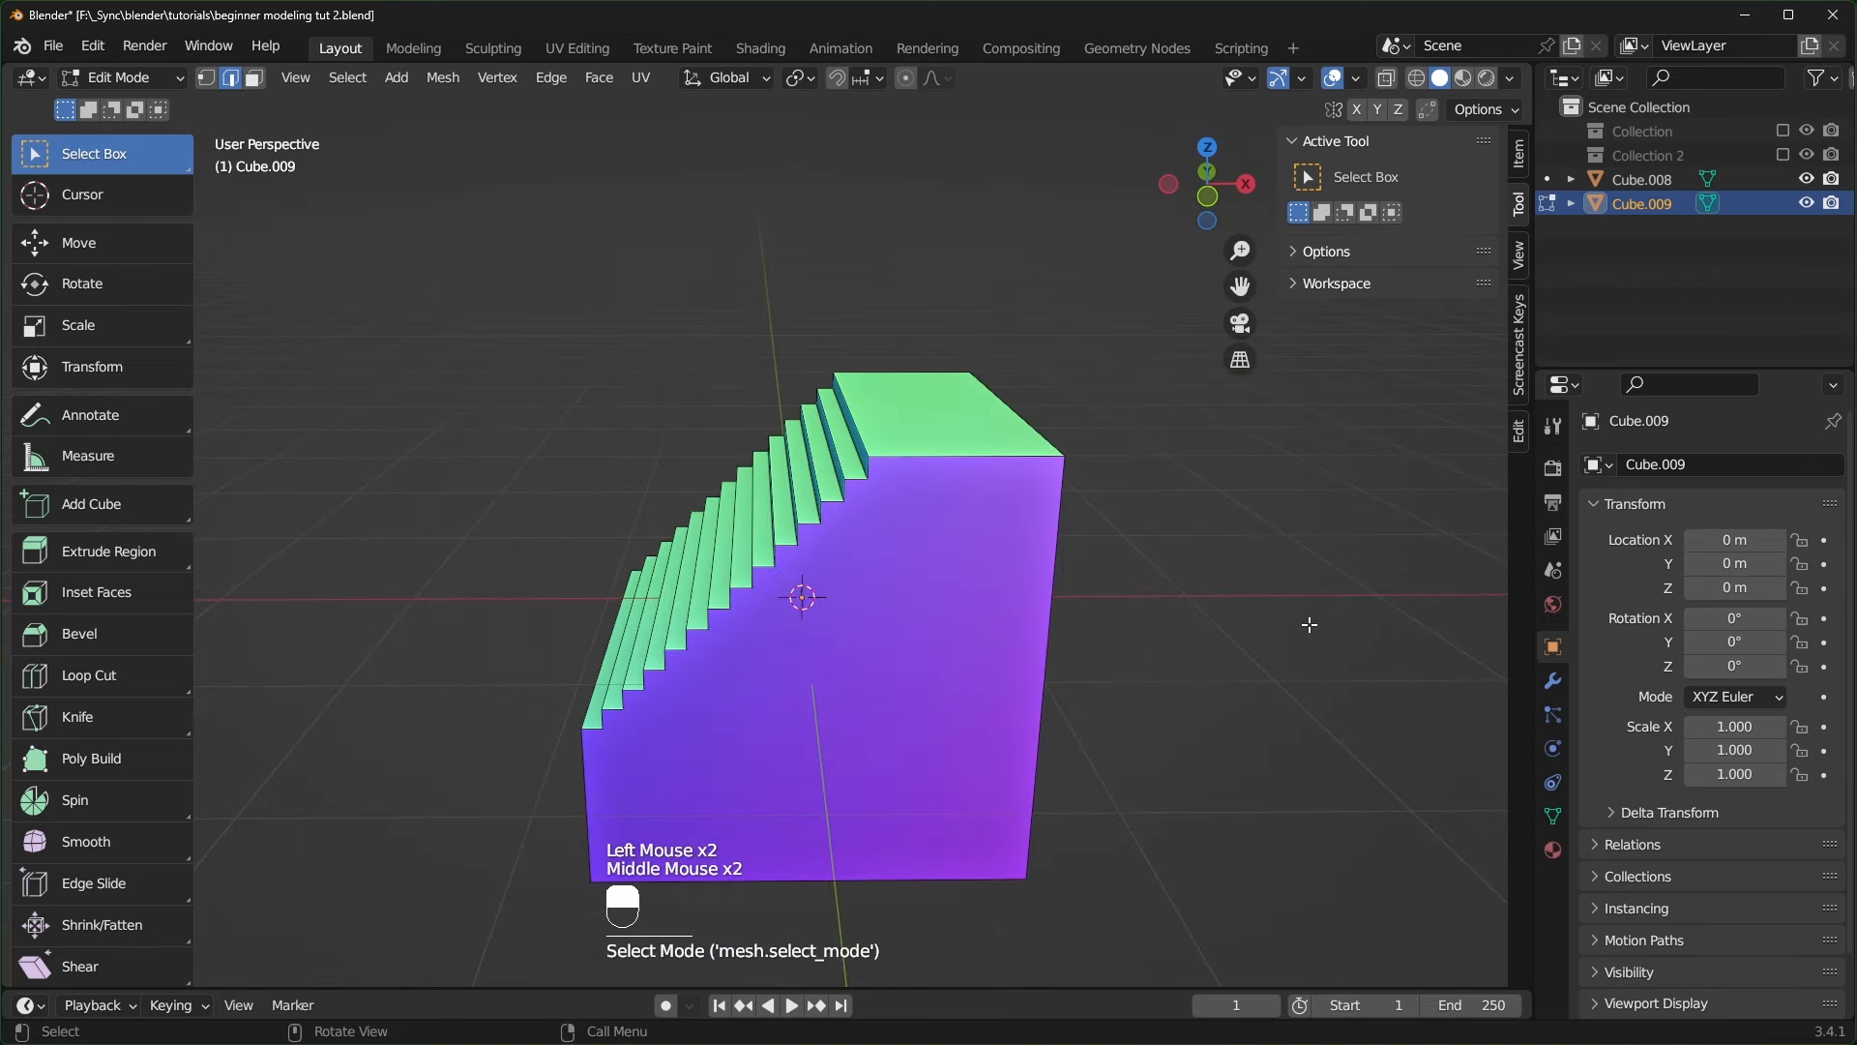
- Poke the large side face opposite the stepped bevel to divide it into triangles, and clear the selection
middle_click_drag(1310, 626, 1185, 607)
left_click(253, 80)
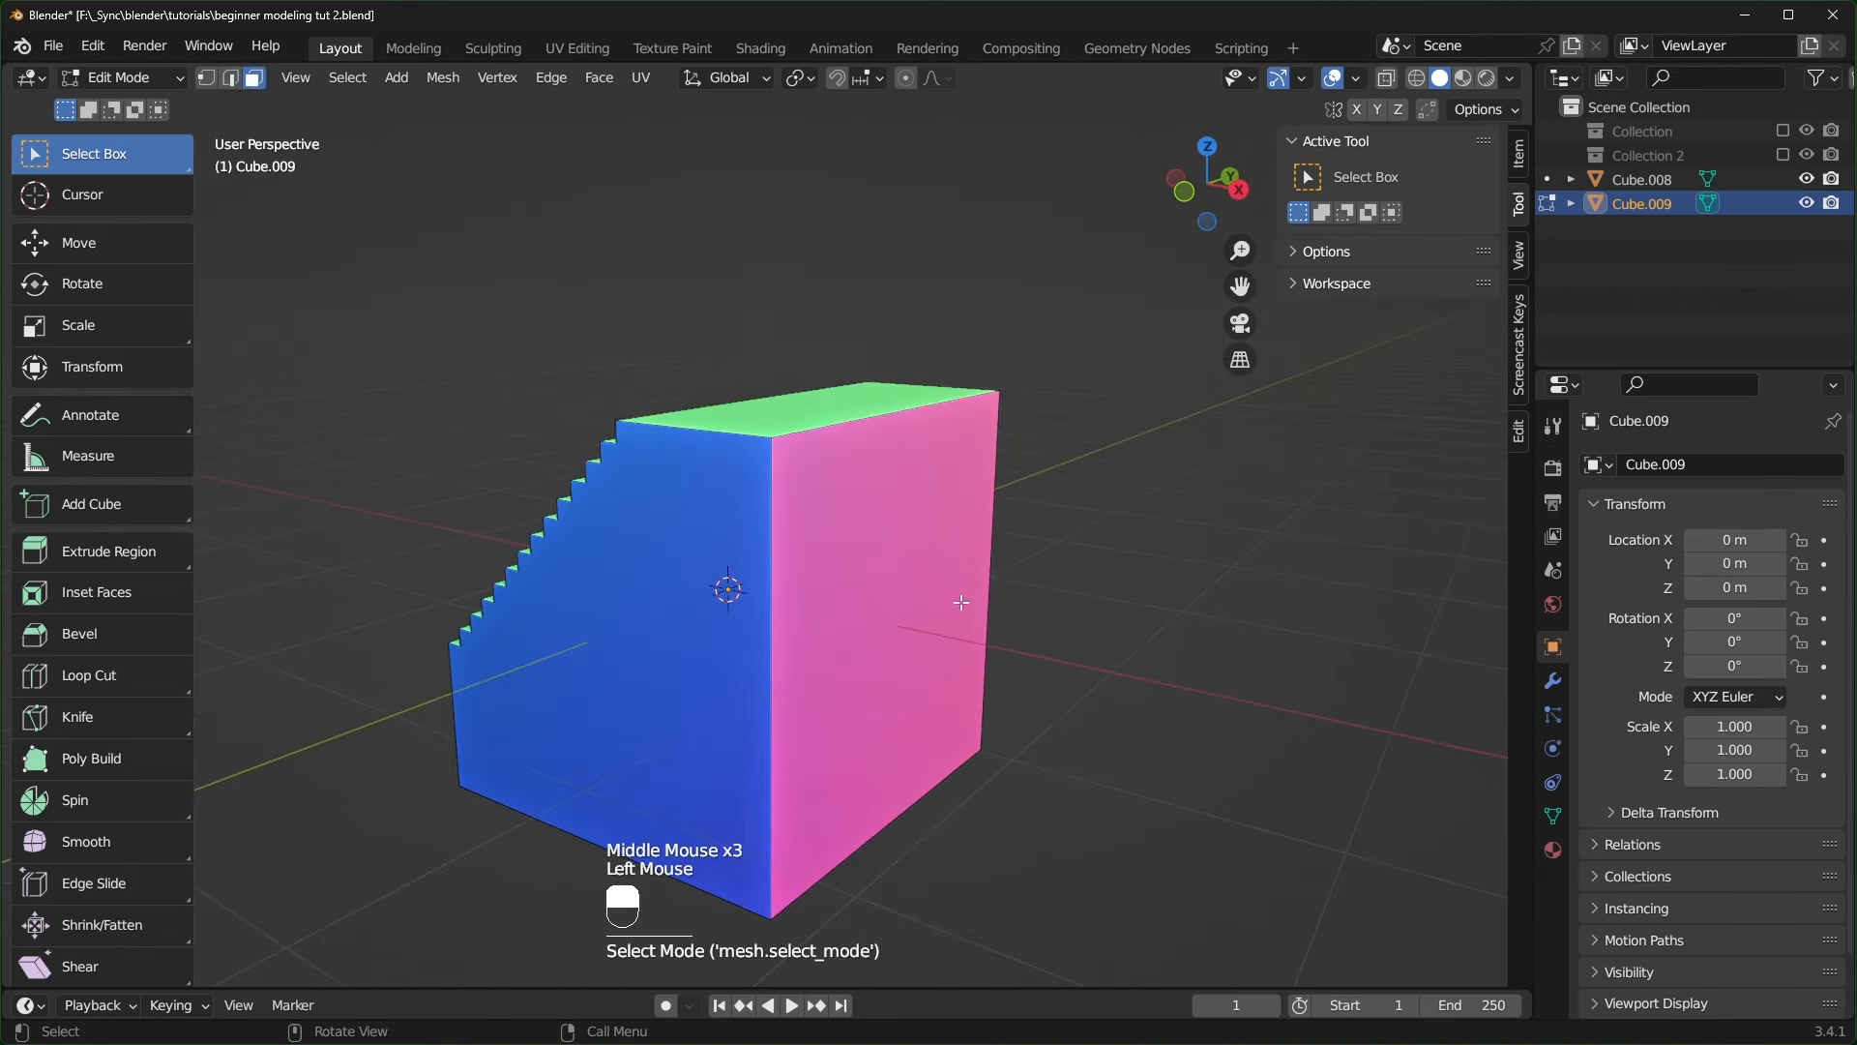
left_click(926, 620)
right_click(857, 551)
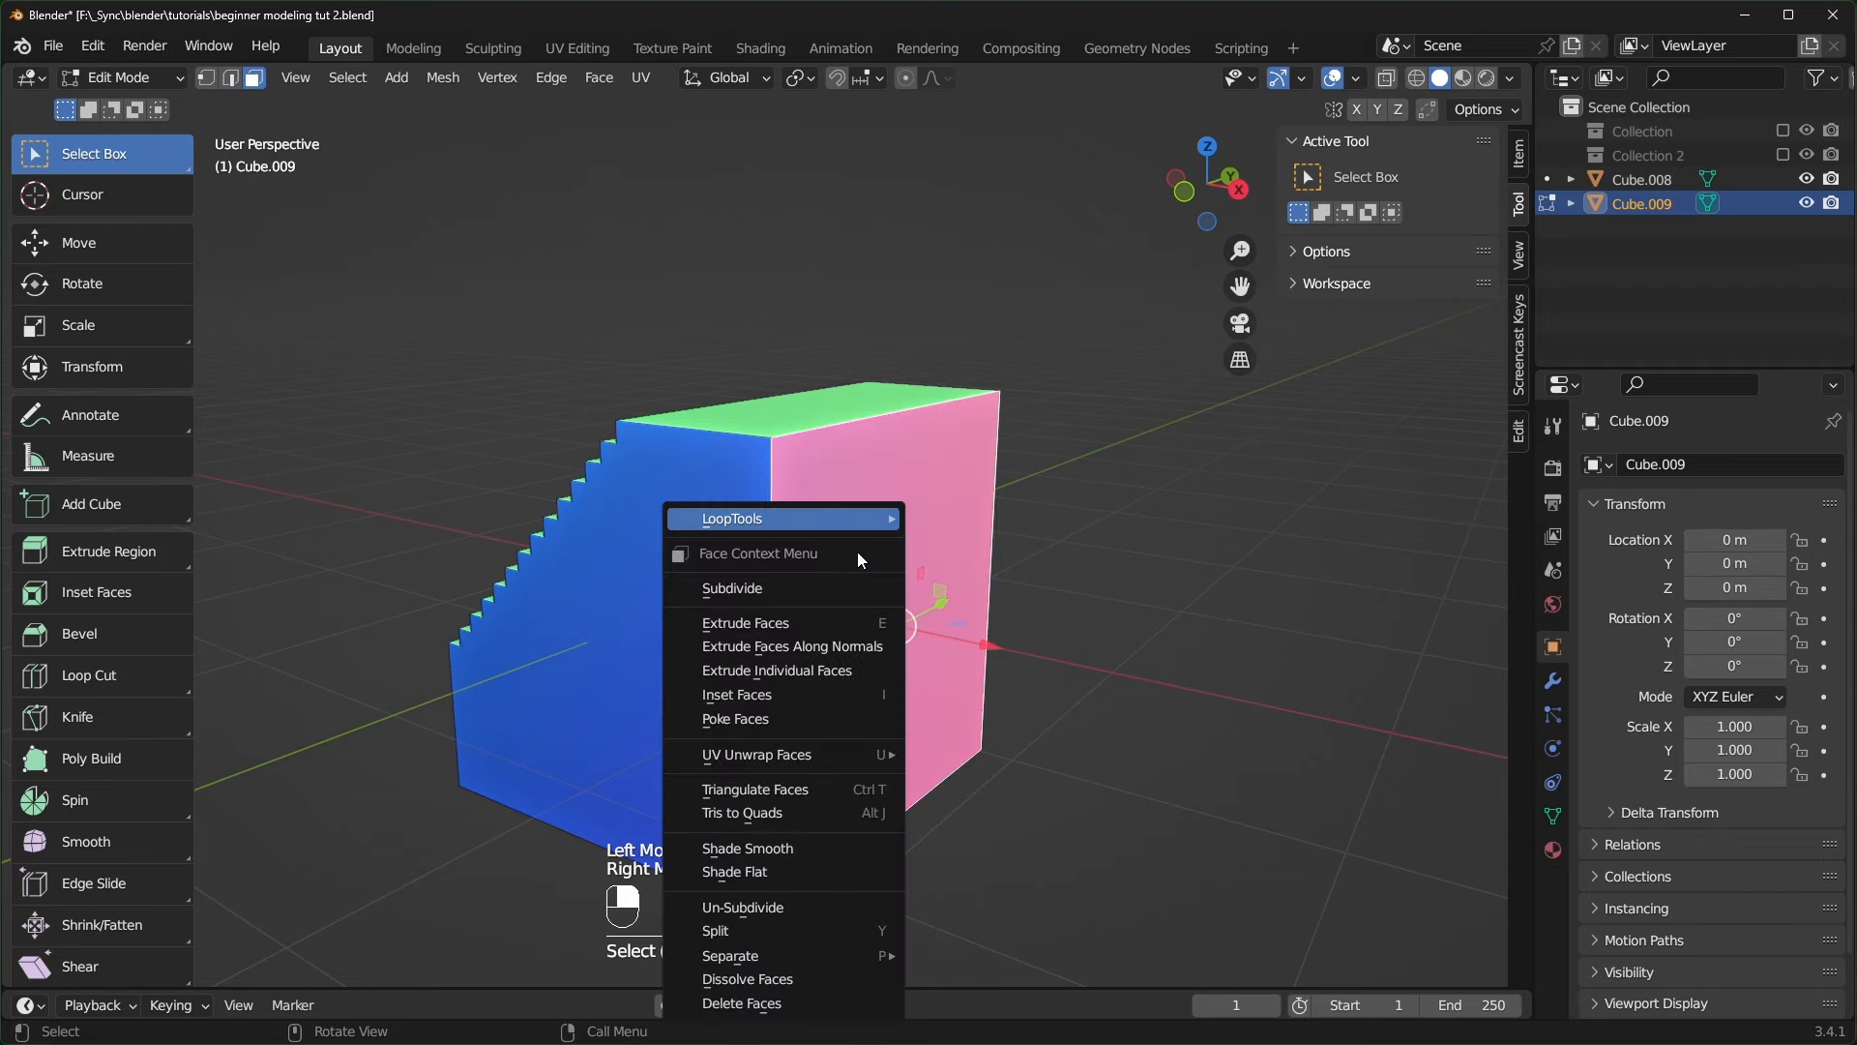
left_click(767, 719)
middle_click_drag(1149, 716, 1158, 646)
left_click(1109, 713)
- Move the poked face's centre vertex outward about 0.2 m along X to form a shallow pyramid
scroll(1109, 714, "up", 1)
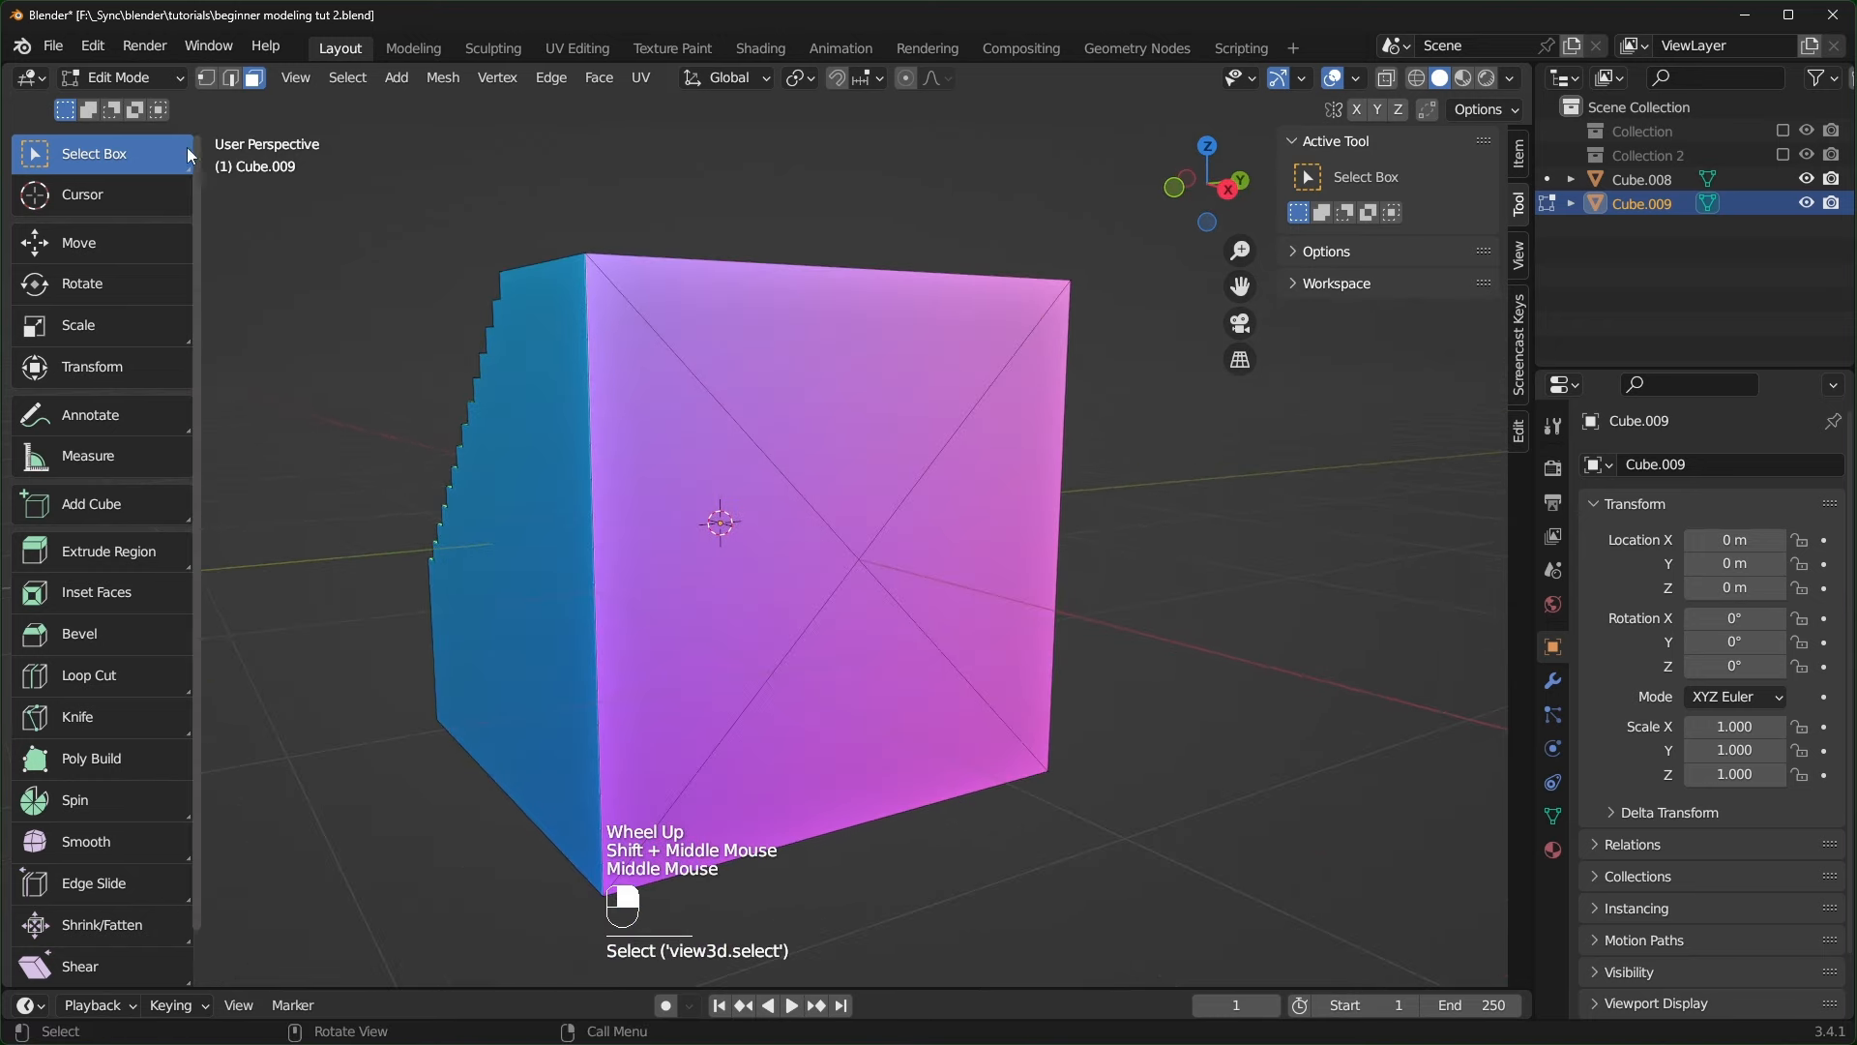
left_click(206, 78)
left_click(859, 559)
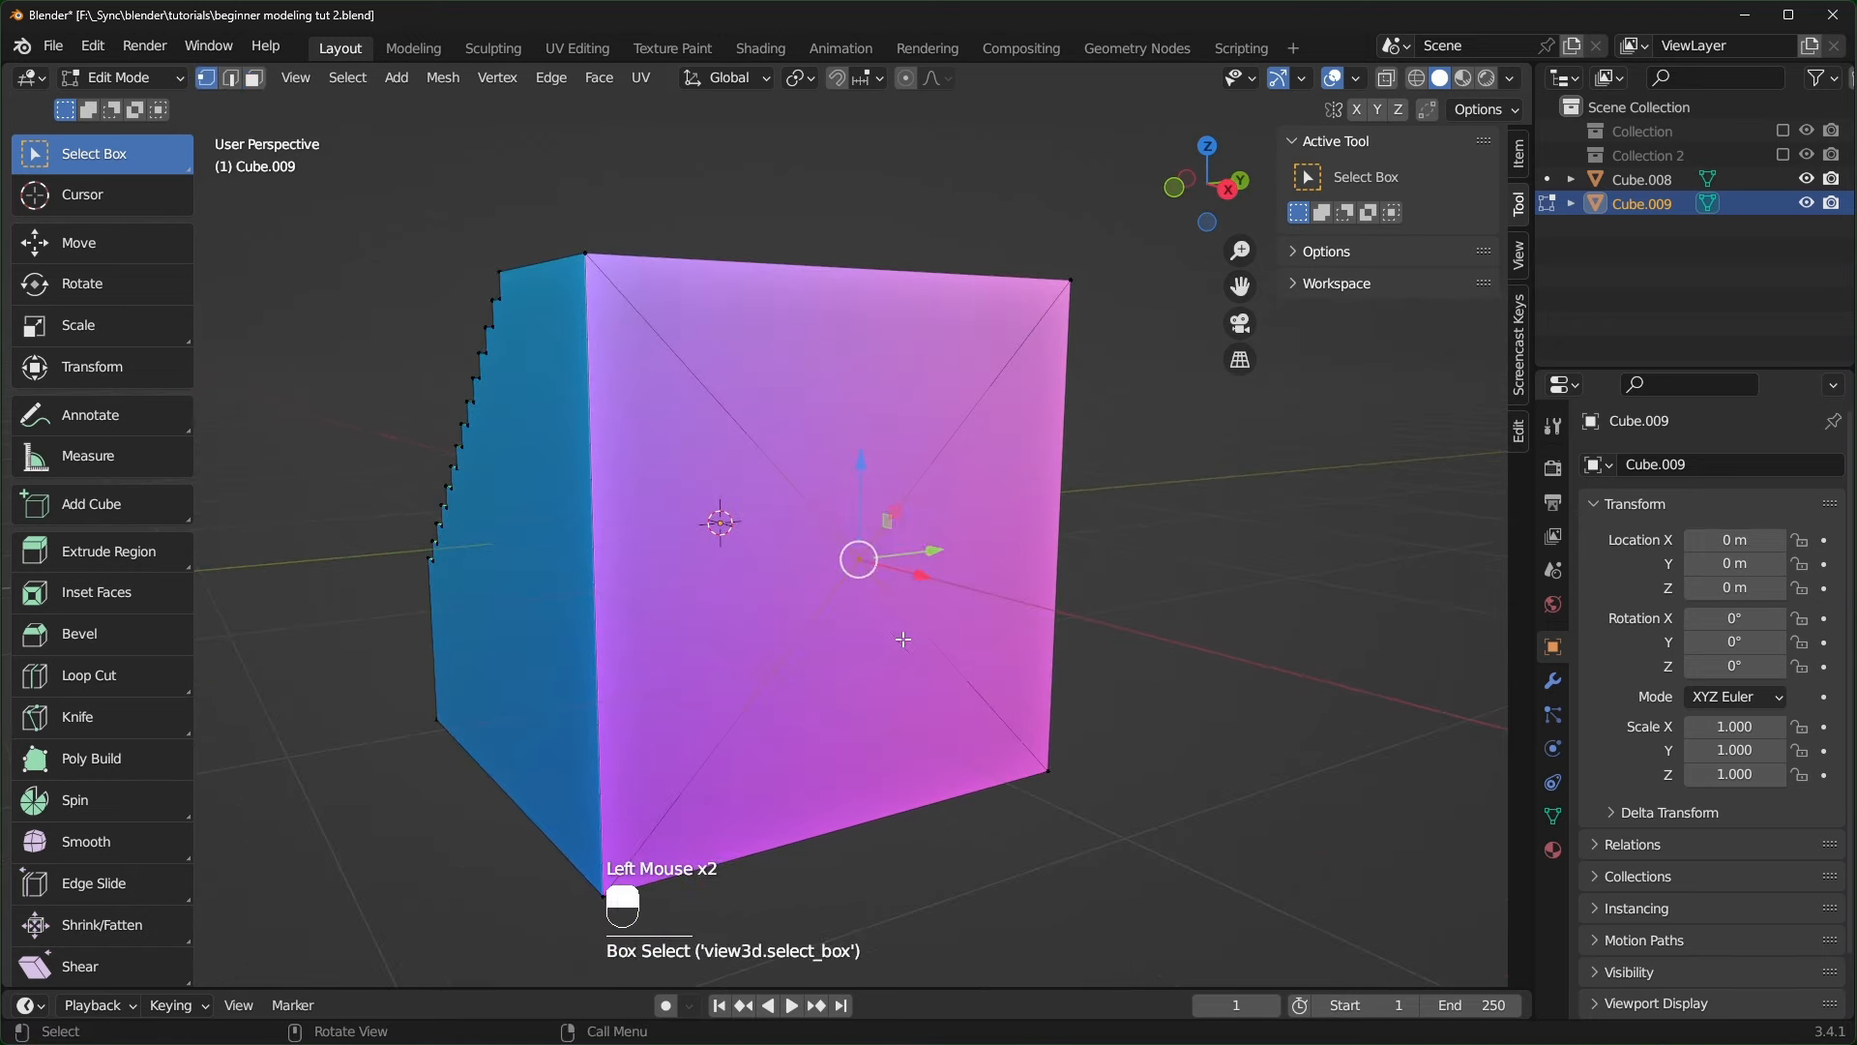
middle_click_drag(859, 559, 952, 561)
left_click_drag(1083, 609, 1185, 627)
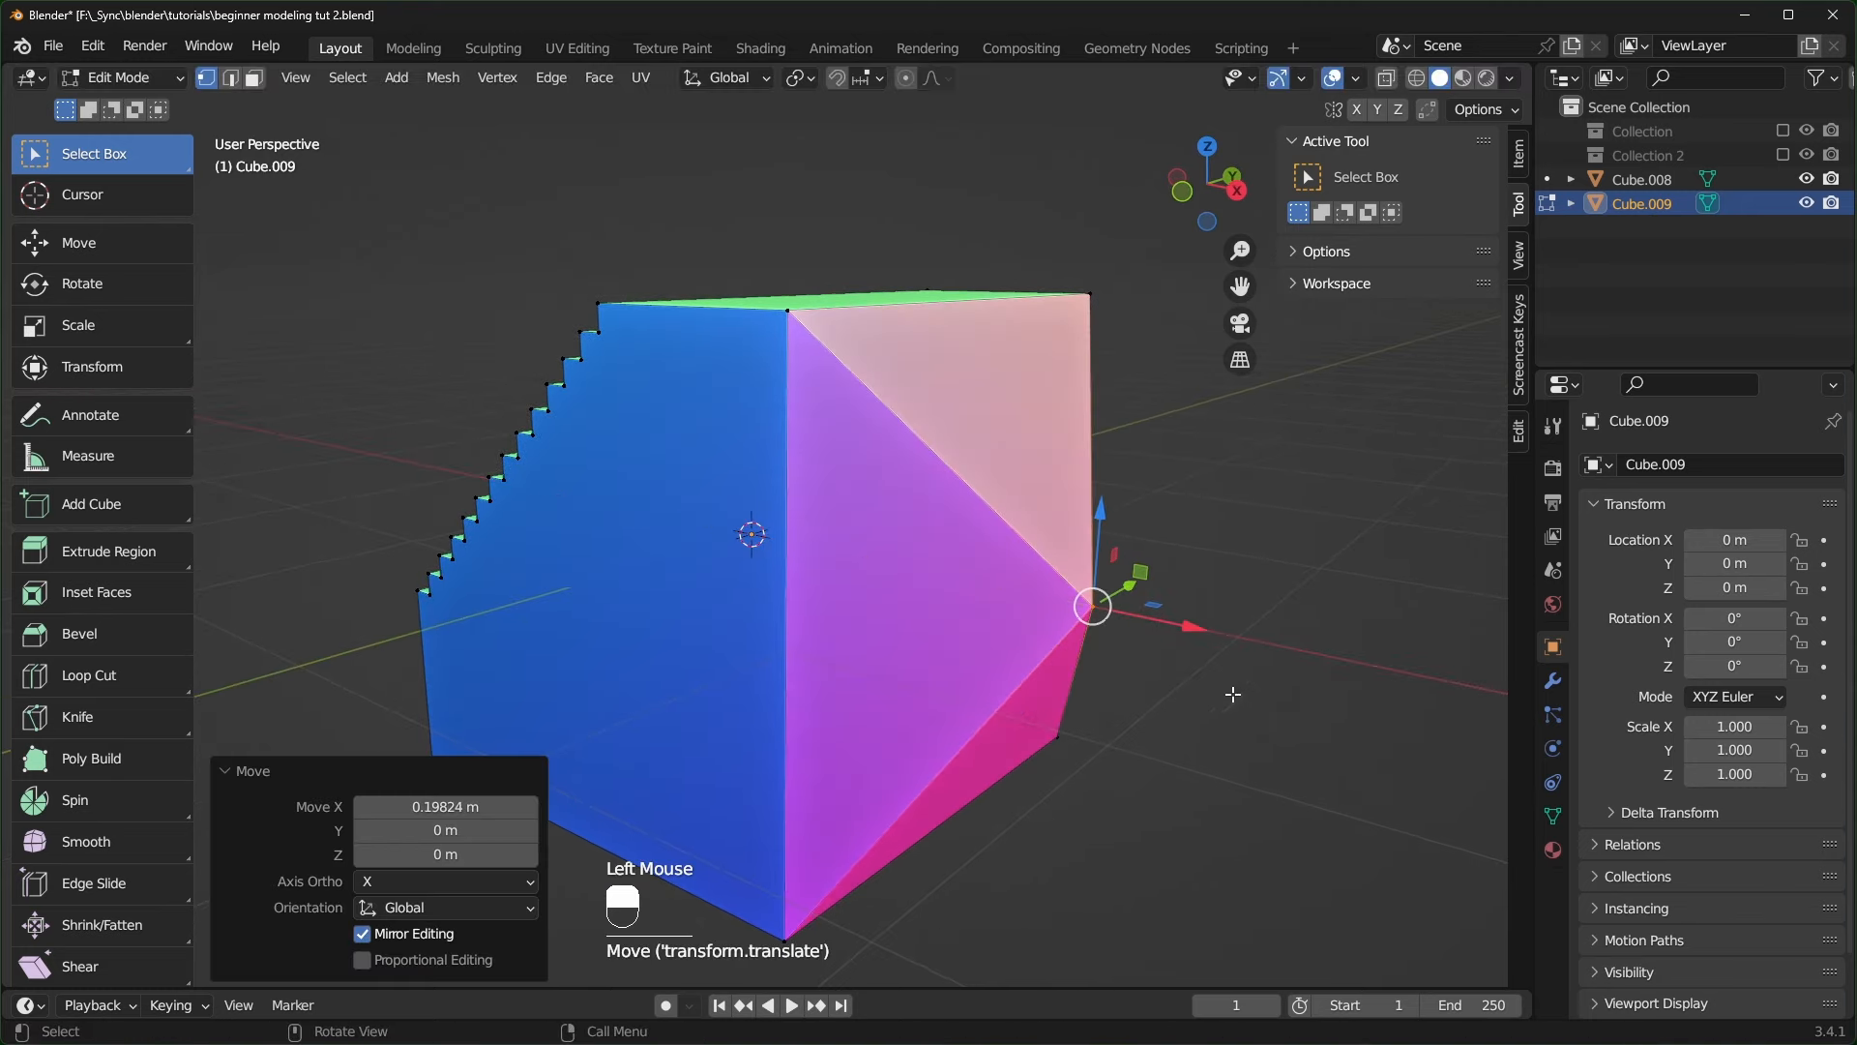
scroll(1323, 766, "down", 1)
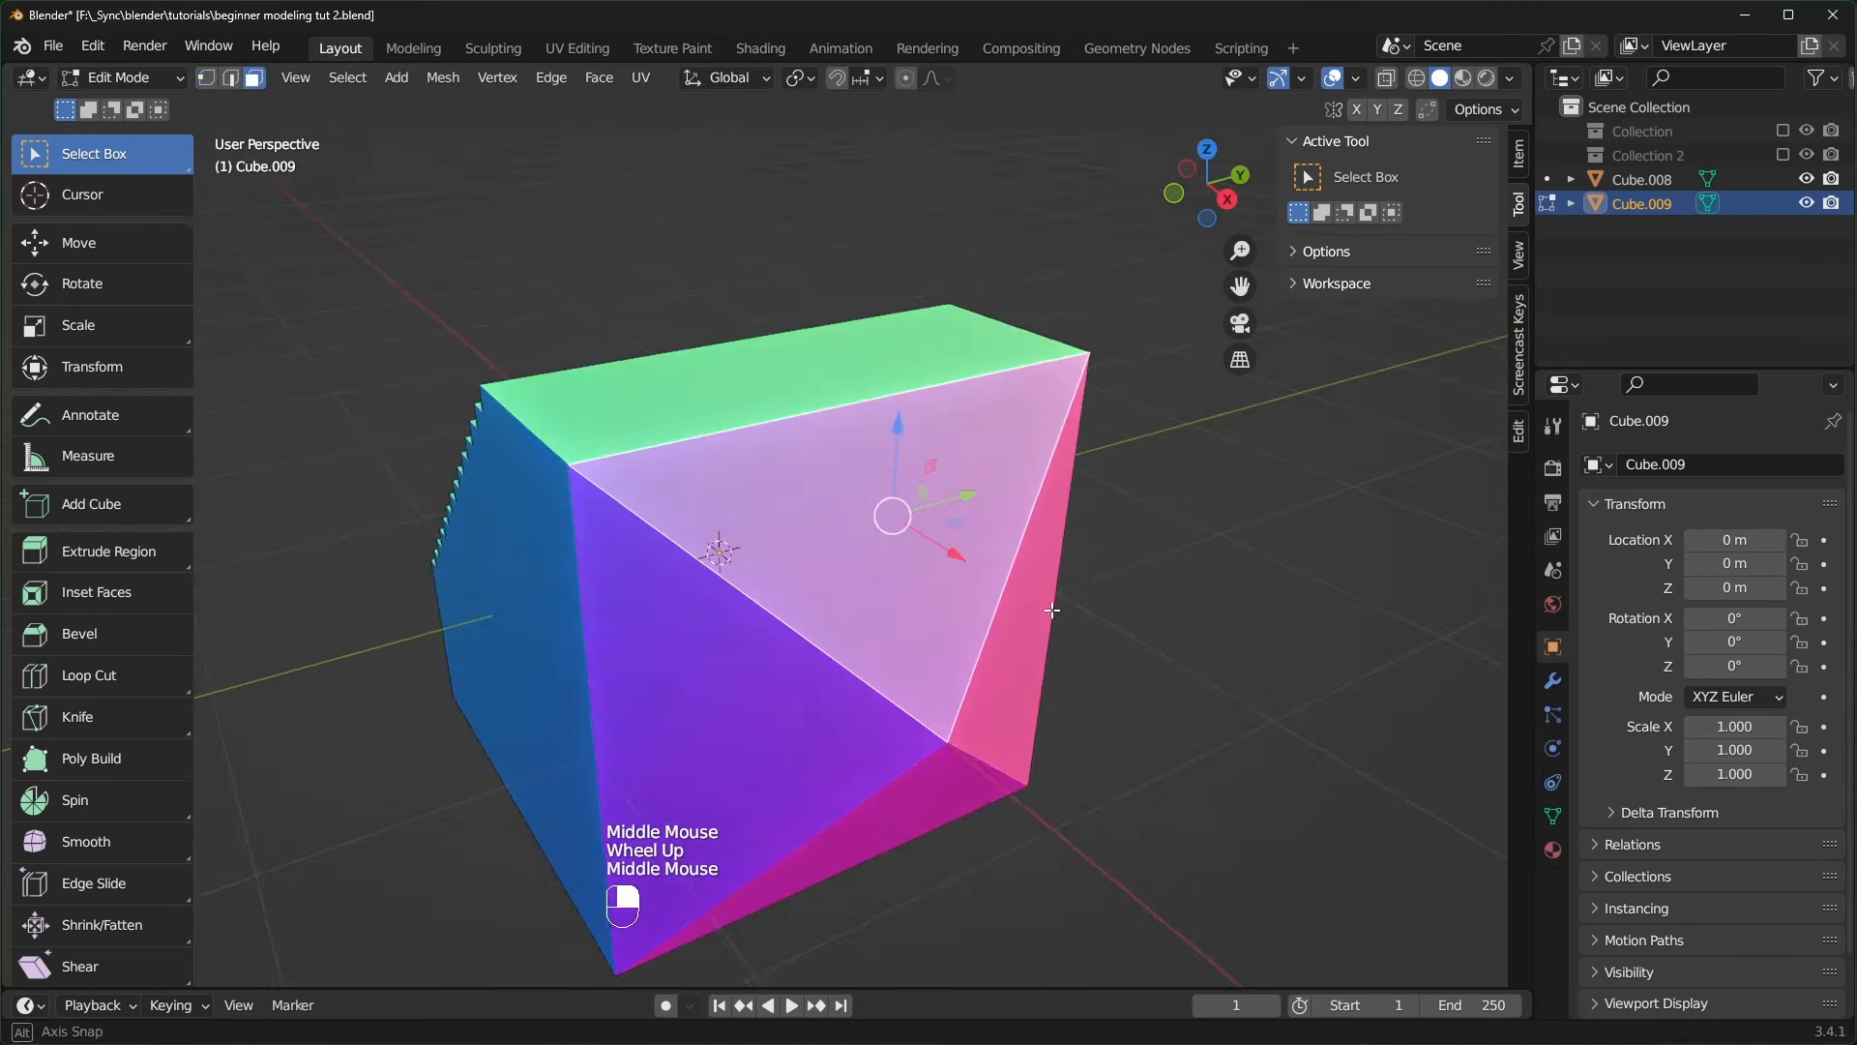
- Clear the selection and triangulate the flat top face between the steps and the pyramid side
middle_click_drag(1049, 614, 1051, 554)
left_click(1205, 573)
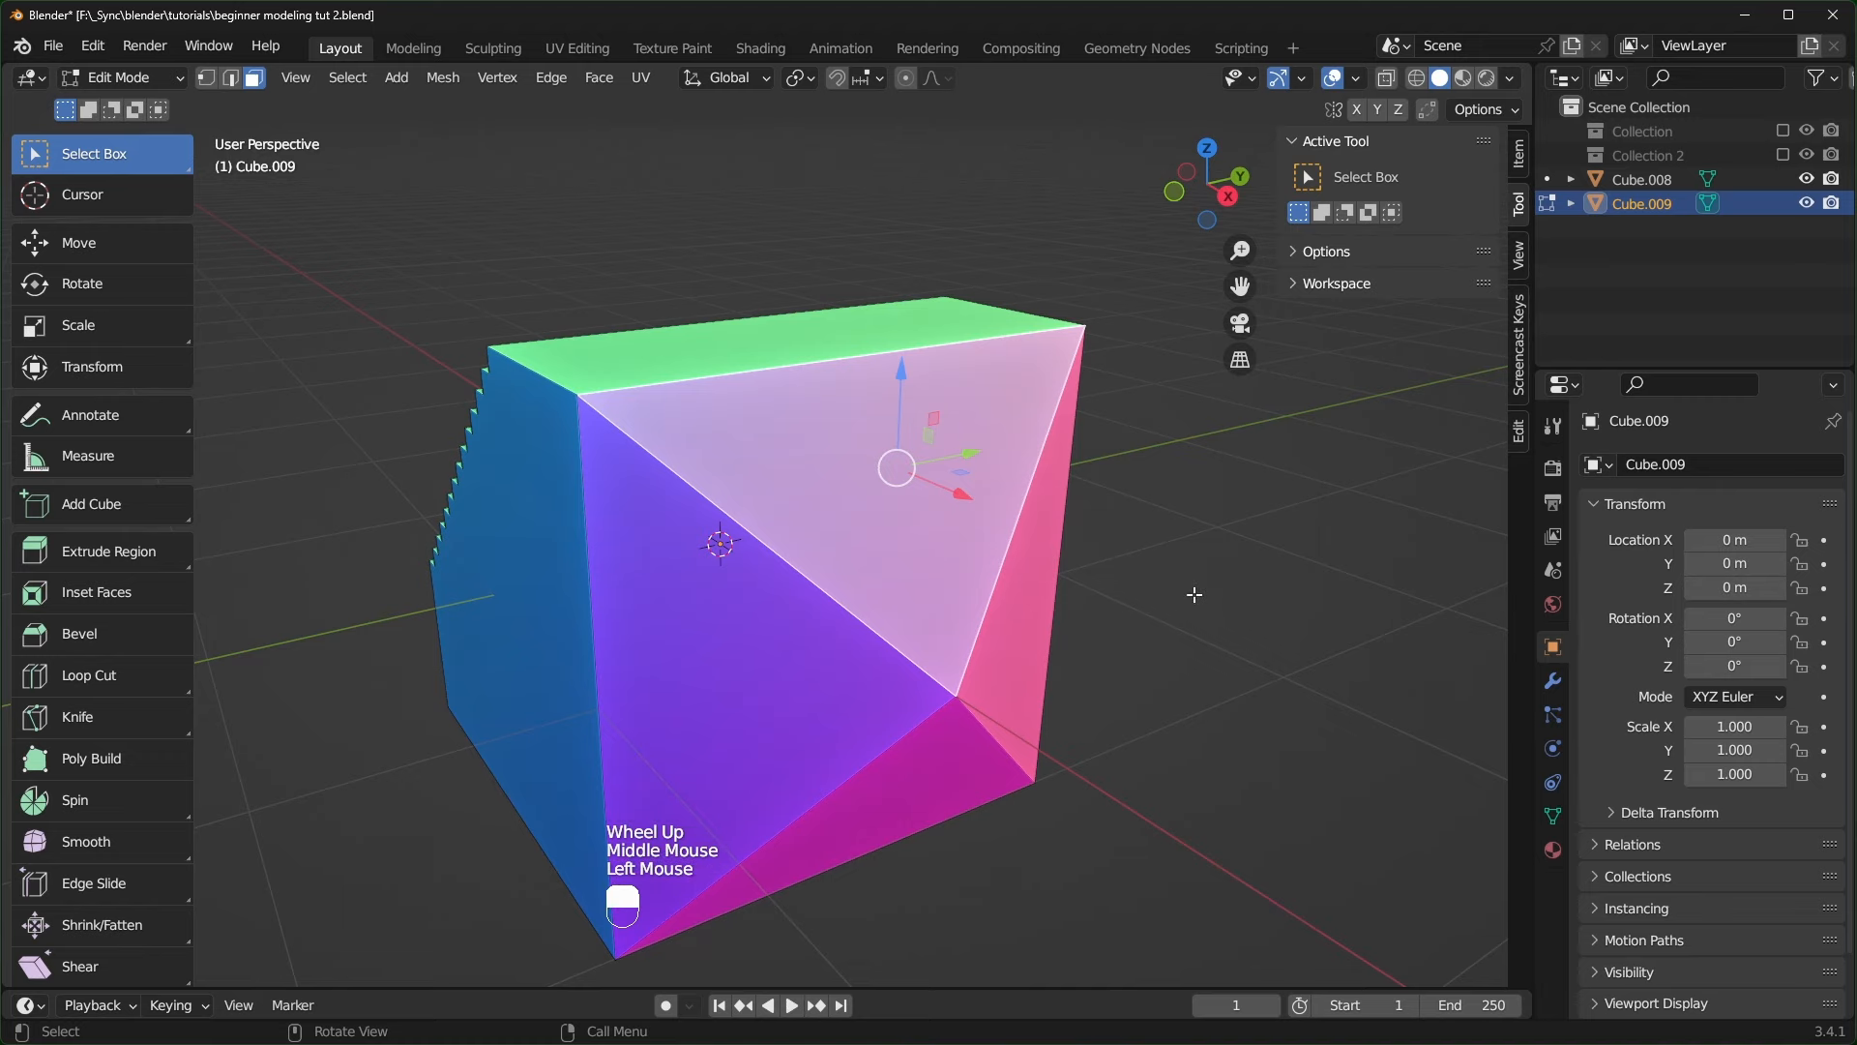
left_click_drag(1195, 593, 1221, 638)
middle_click_drag(1208, 591, 1199, 629)
left_click(749, 499)
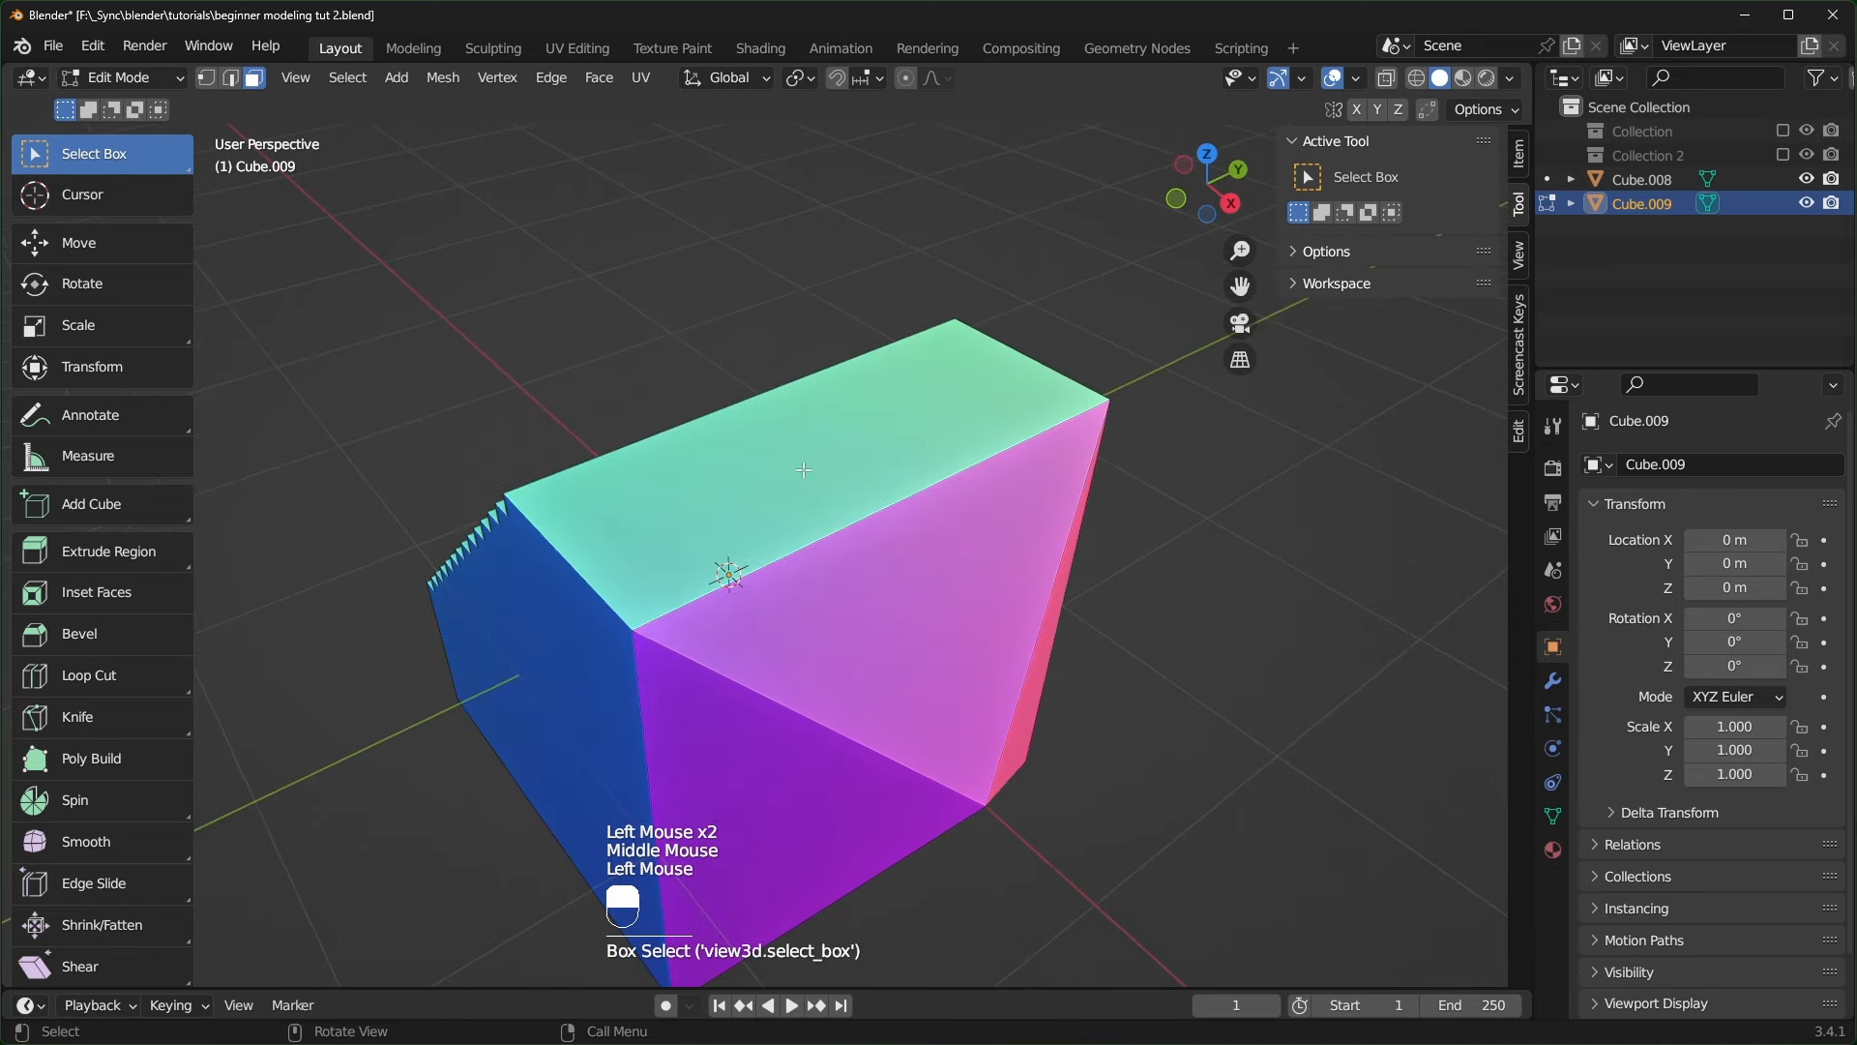
right_click(746, 501)
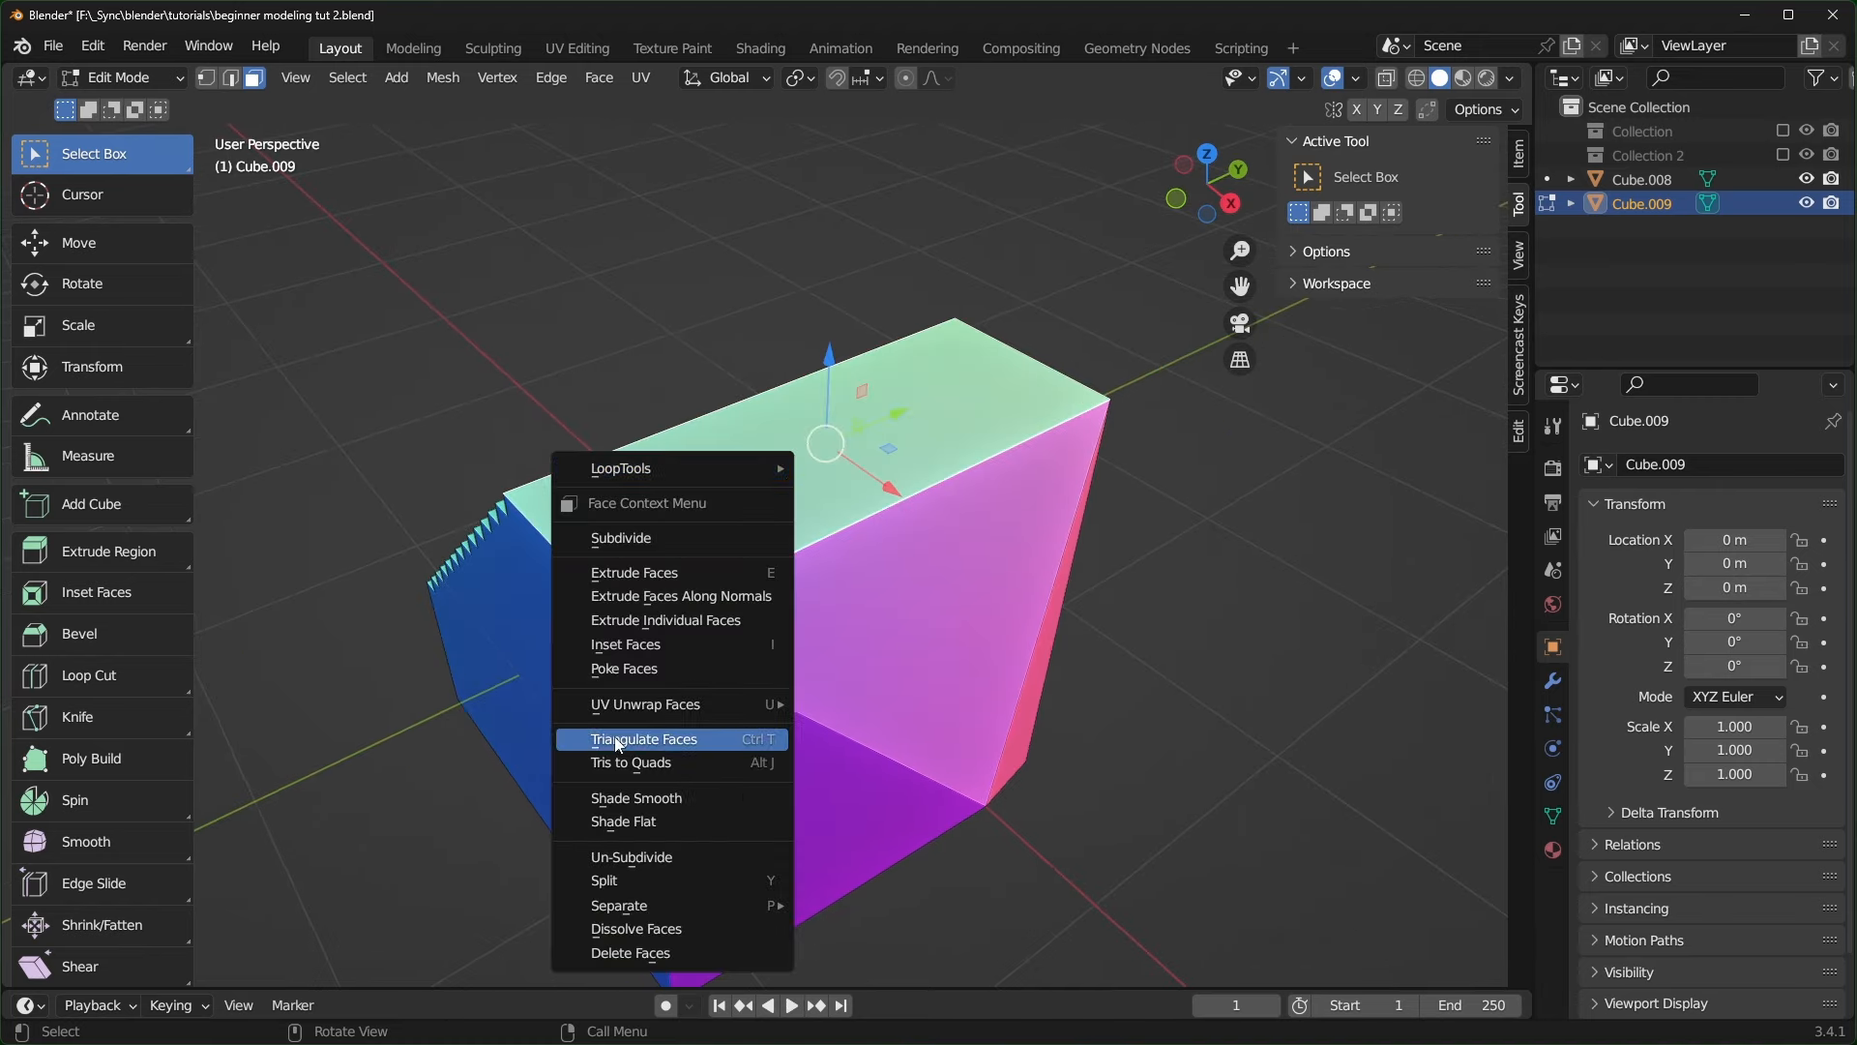
left_click(694, 738)
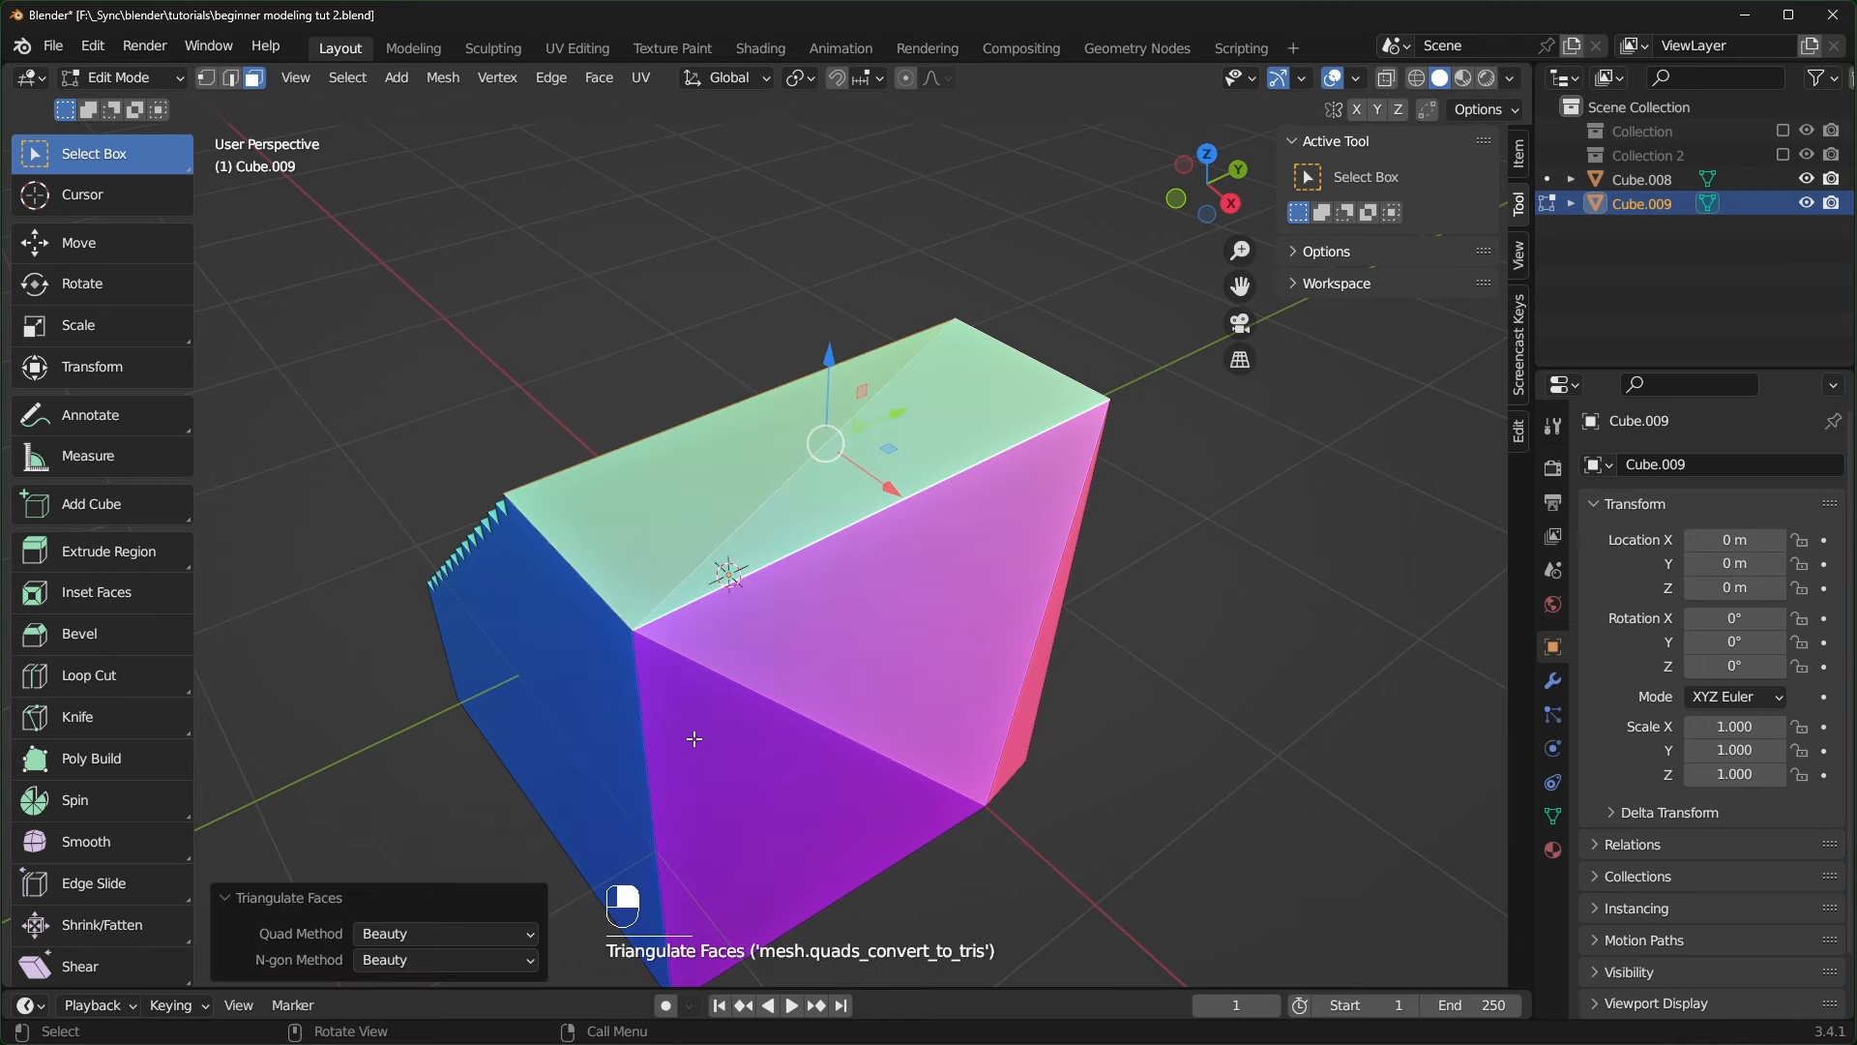
middle_click_drag(781, 717, 1023, 702)
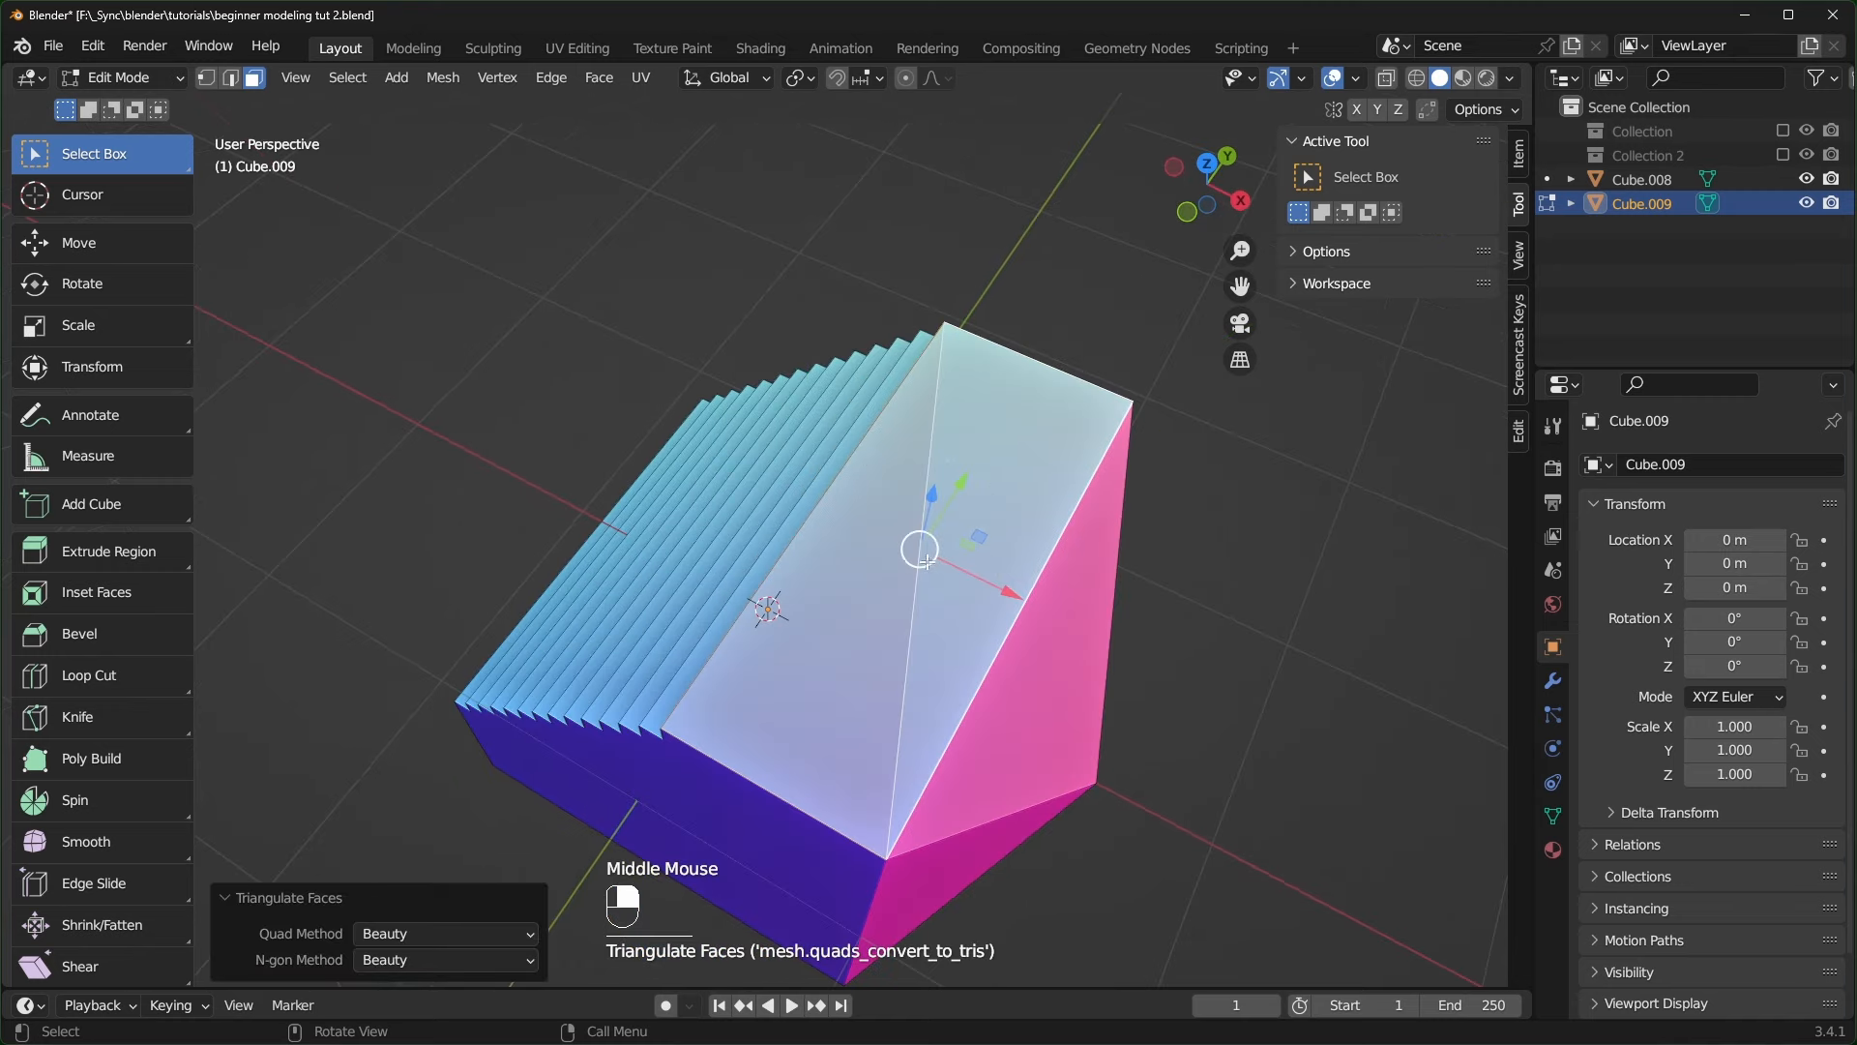
middle_click_drag(1005, 602, 917, 545)
mouse_move(905, 692)
middle_mouse_down()
mouse_move(870, 630)
mouse_move(922, 688)
middle_mouse_up()
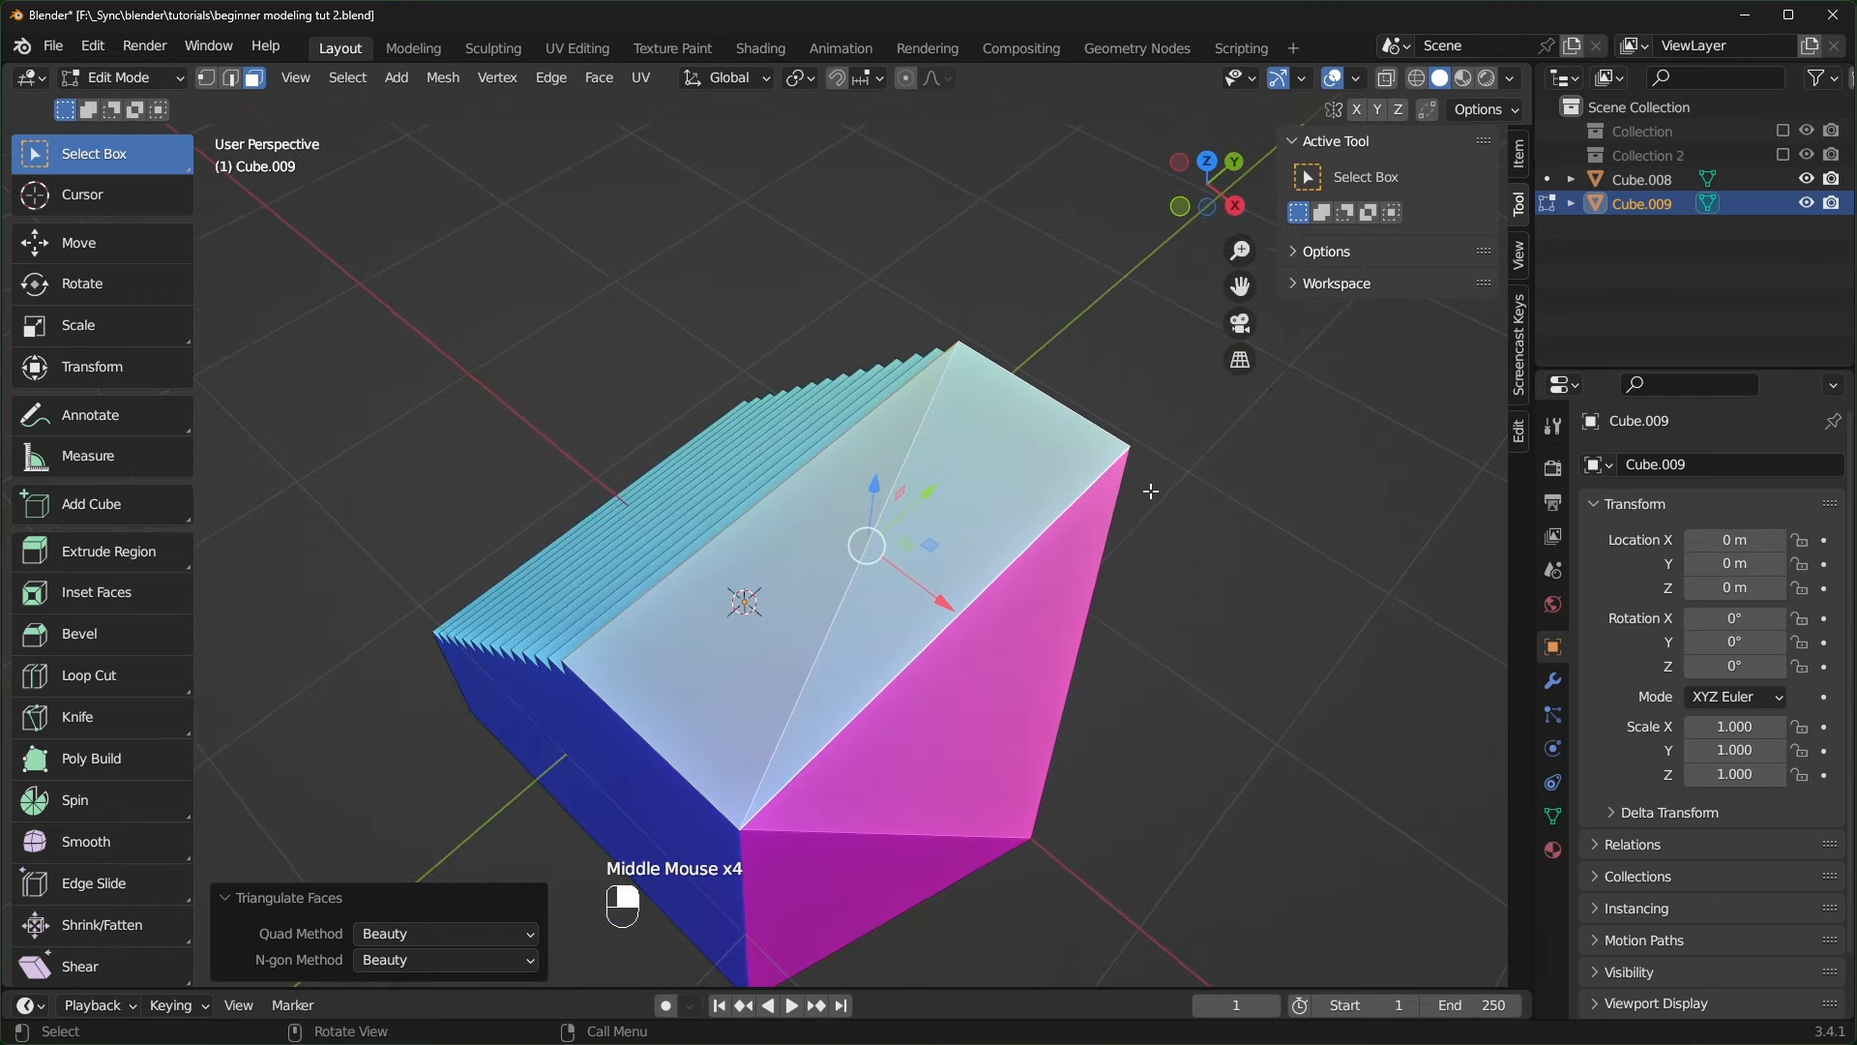
- Convert the two triangles of the flat top face back into a single quad with Tris to Quads
middle_click_drag(1150, 491, 927, 605)
right_click(872, 536)
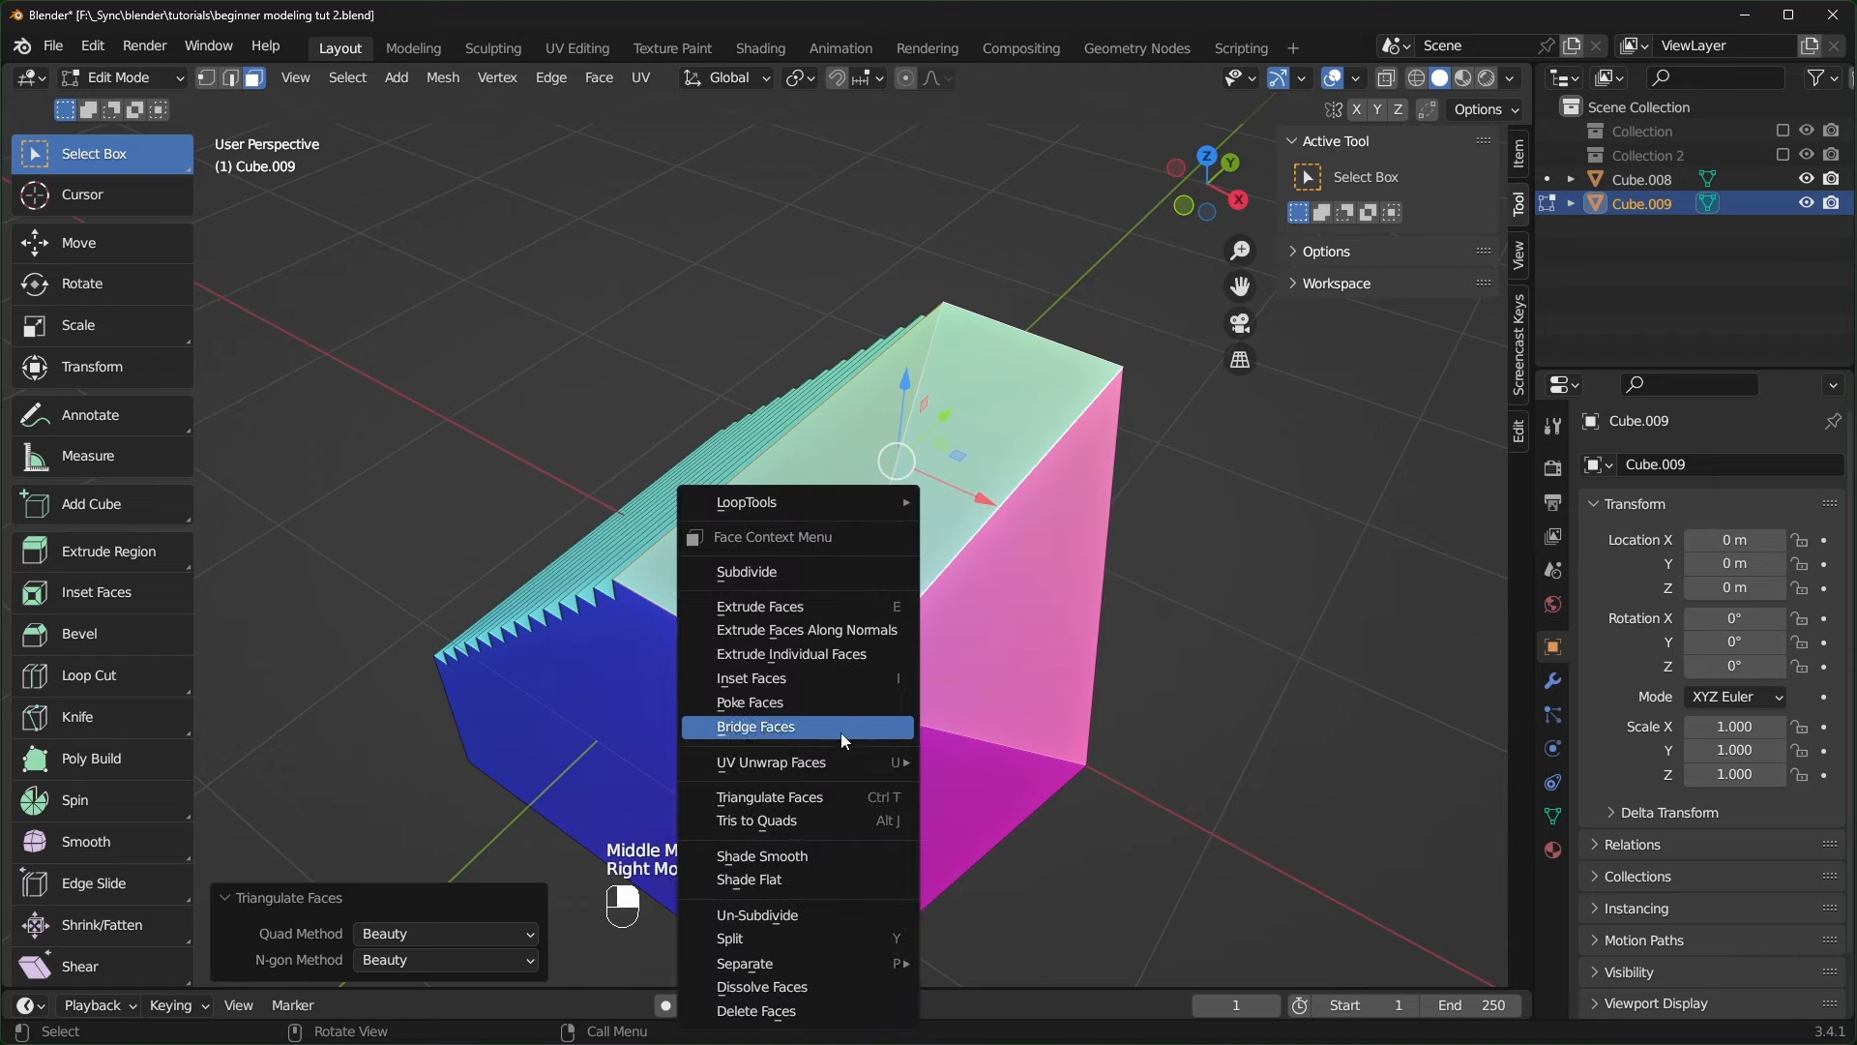
left_click(804, 822)
middle_click_drag(1006, 674, 1007, 541)
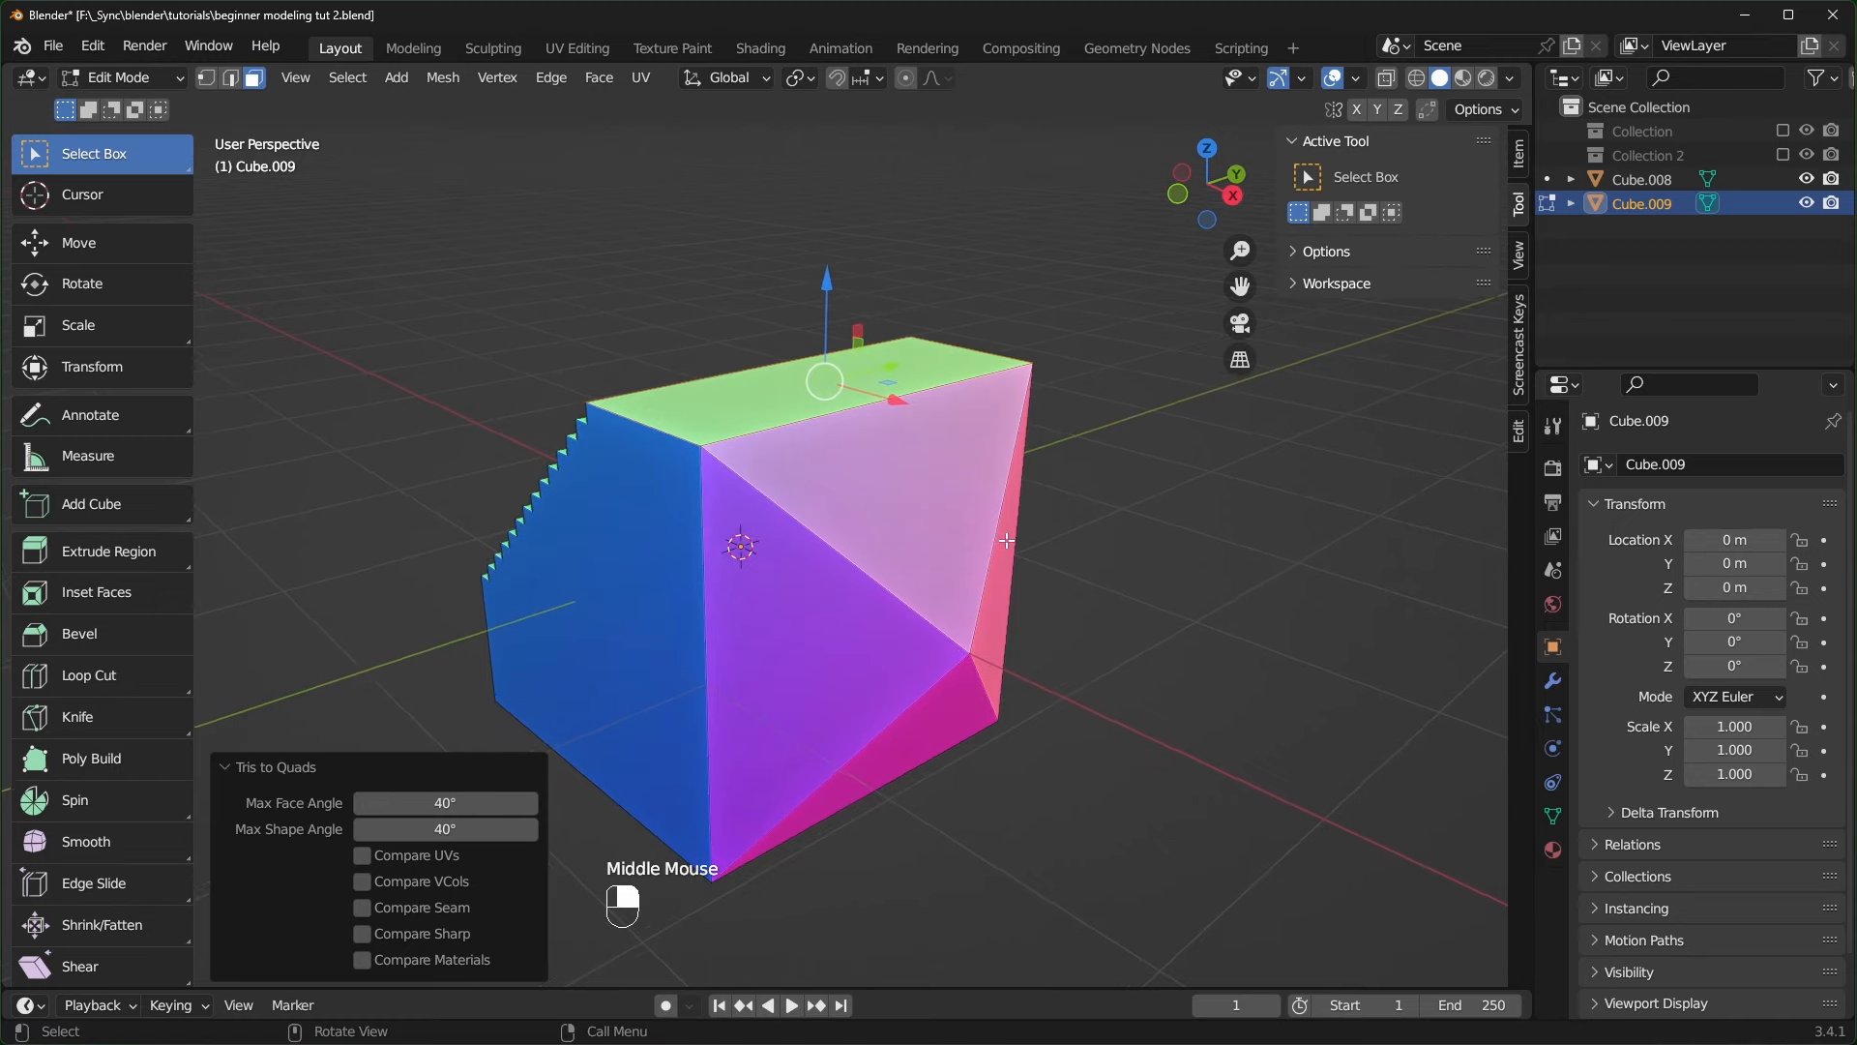
- Extrude the flat top face upward about 0.89 m and scale it to about 0.49 to form a tapered block
key("ctrl+2")
left_click(828, 755)
key("e")
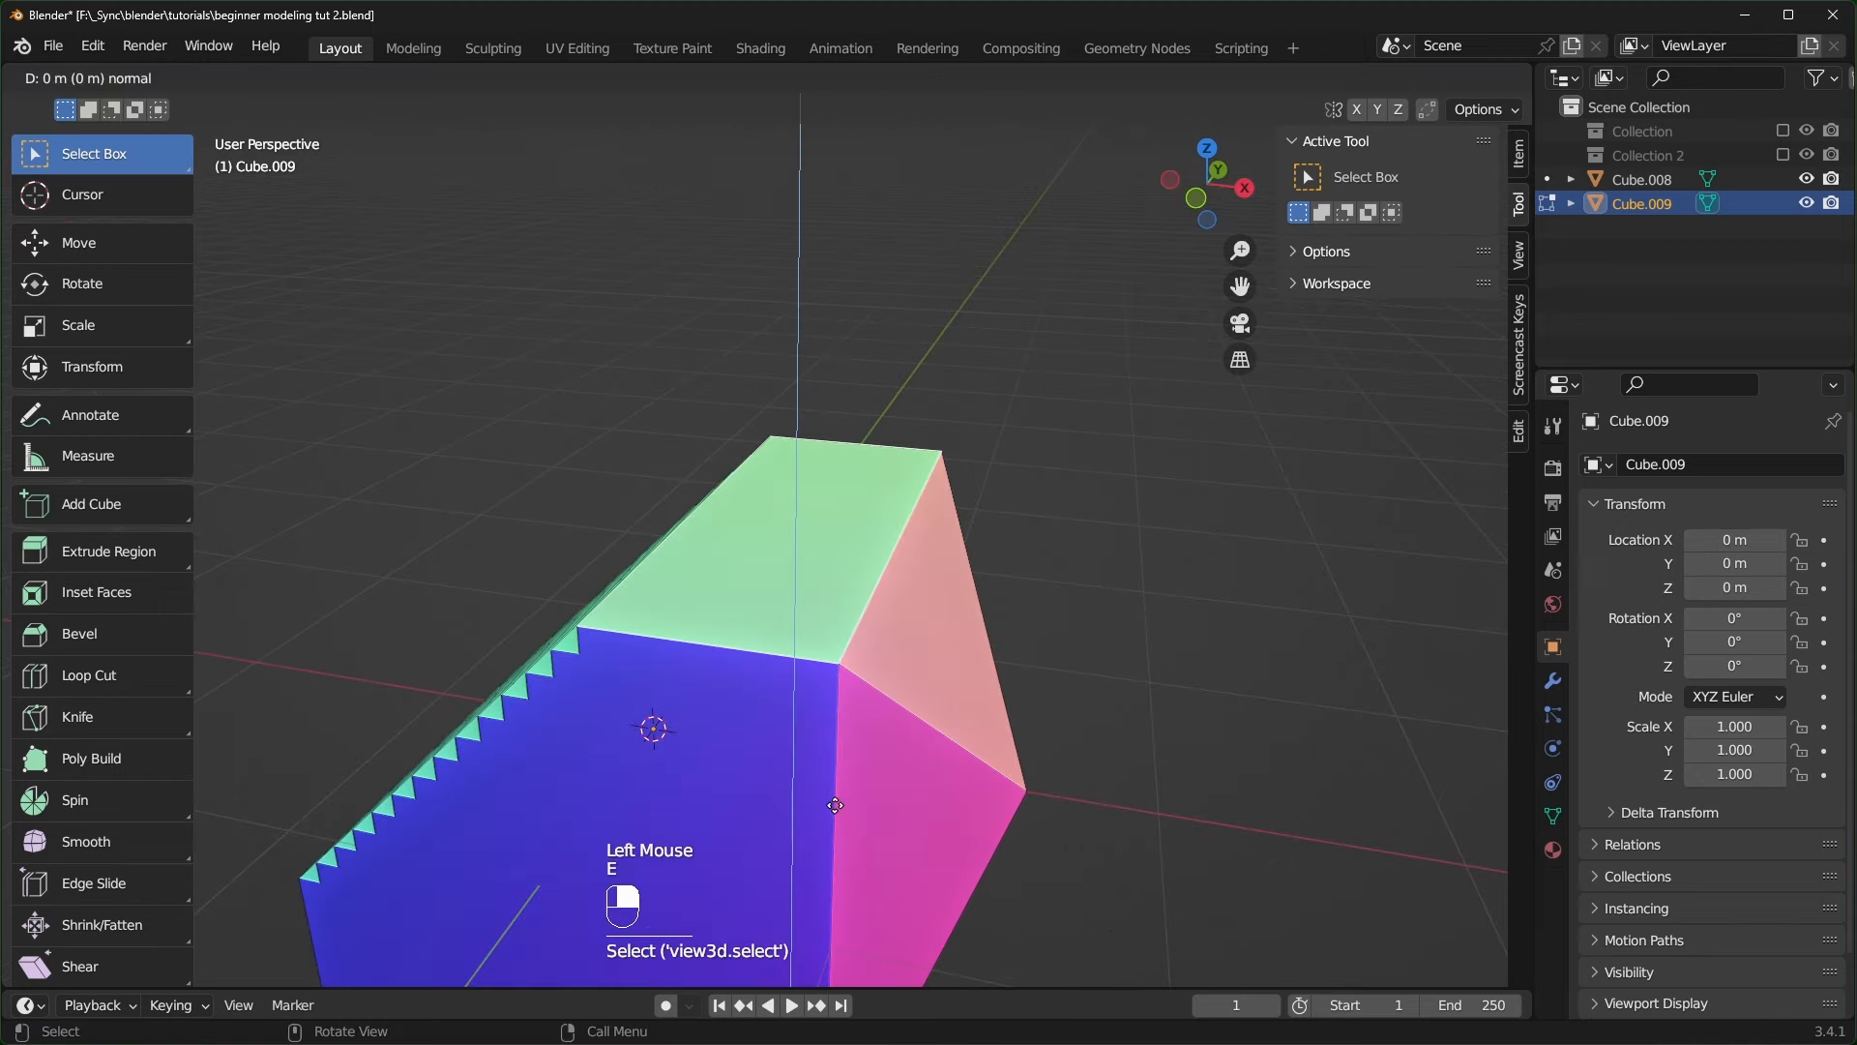
left_click(833, 566)
key("s")
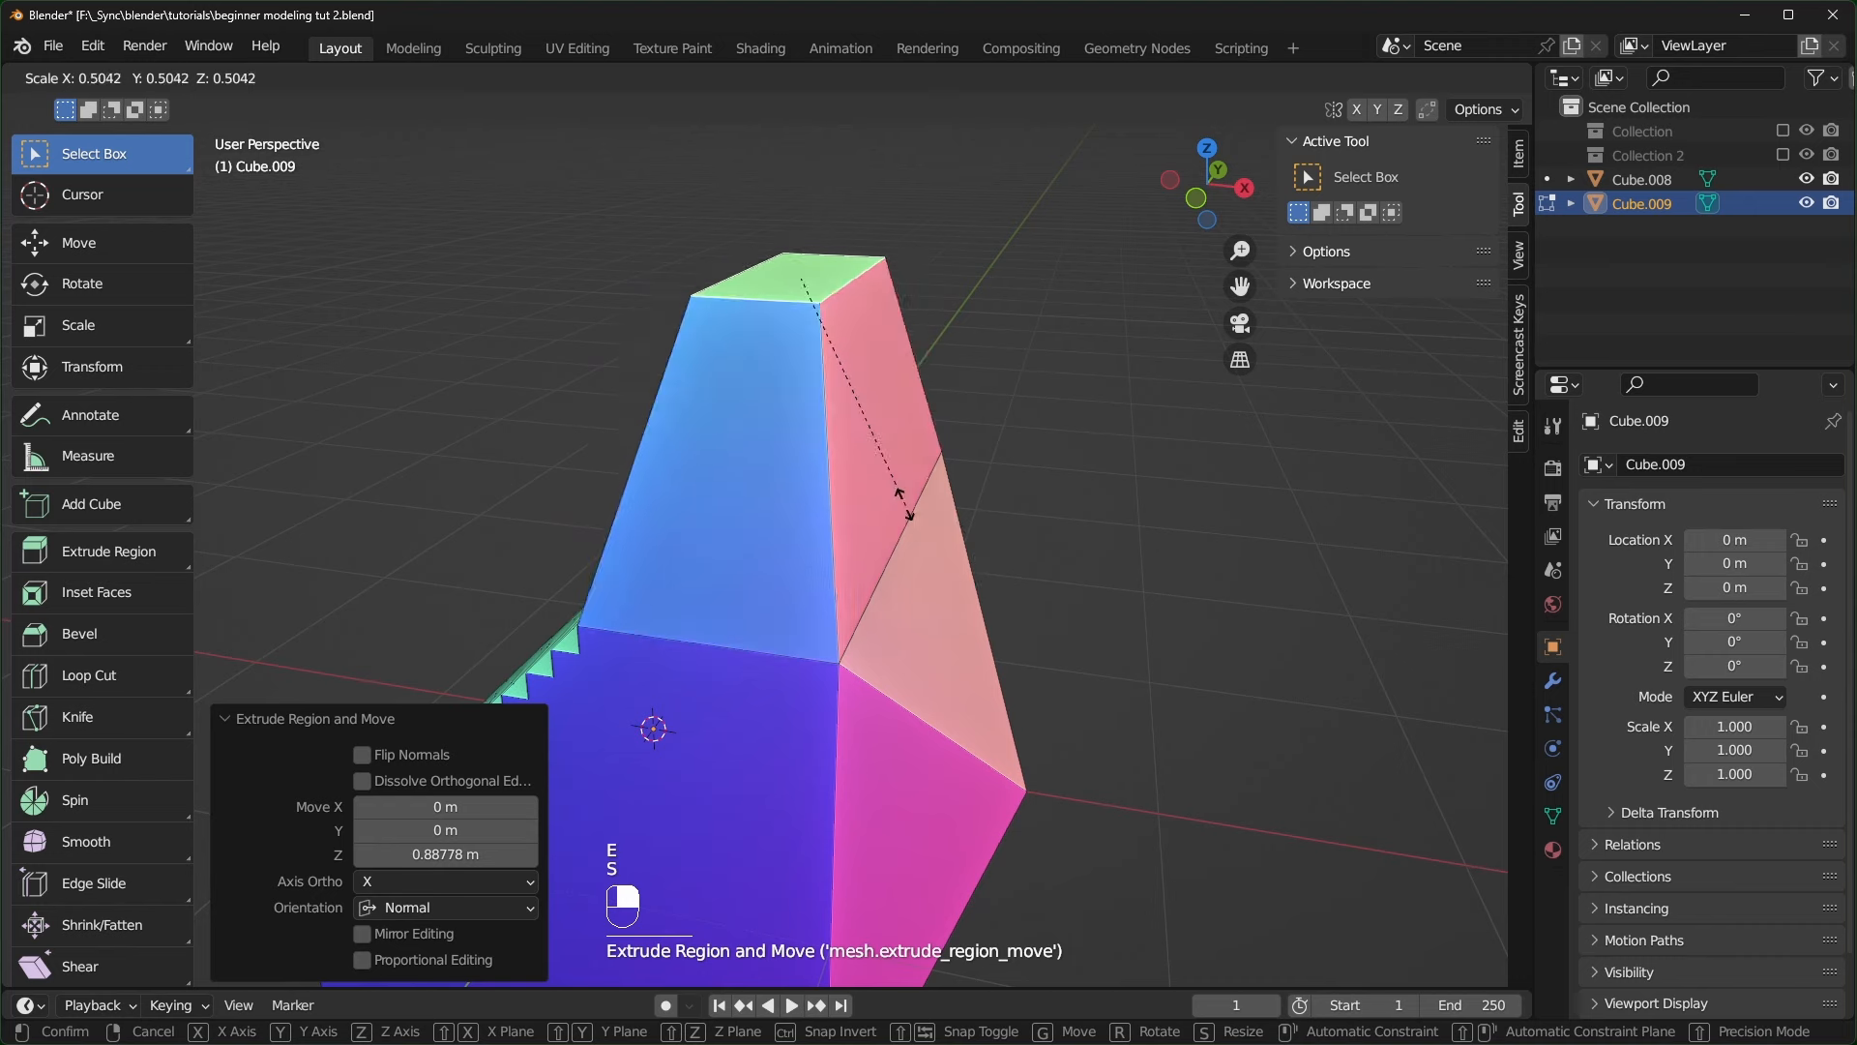
left_click(1064, 779)
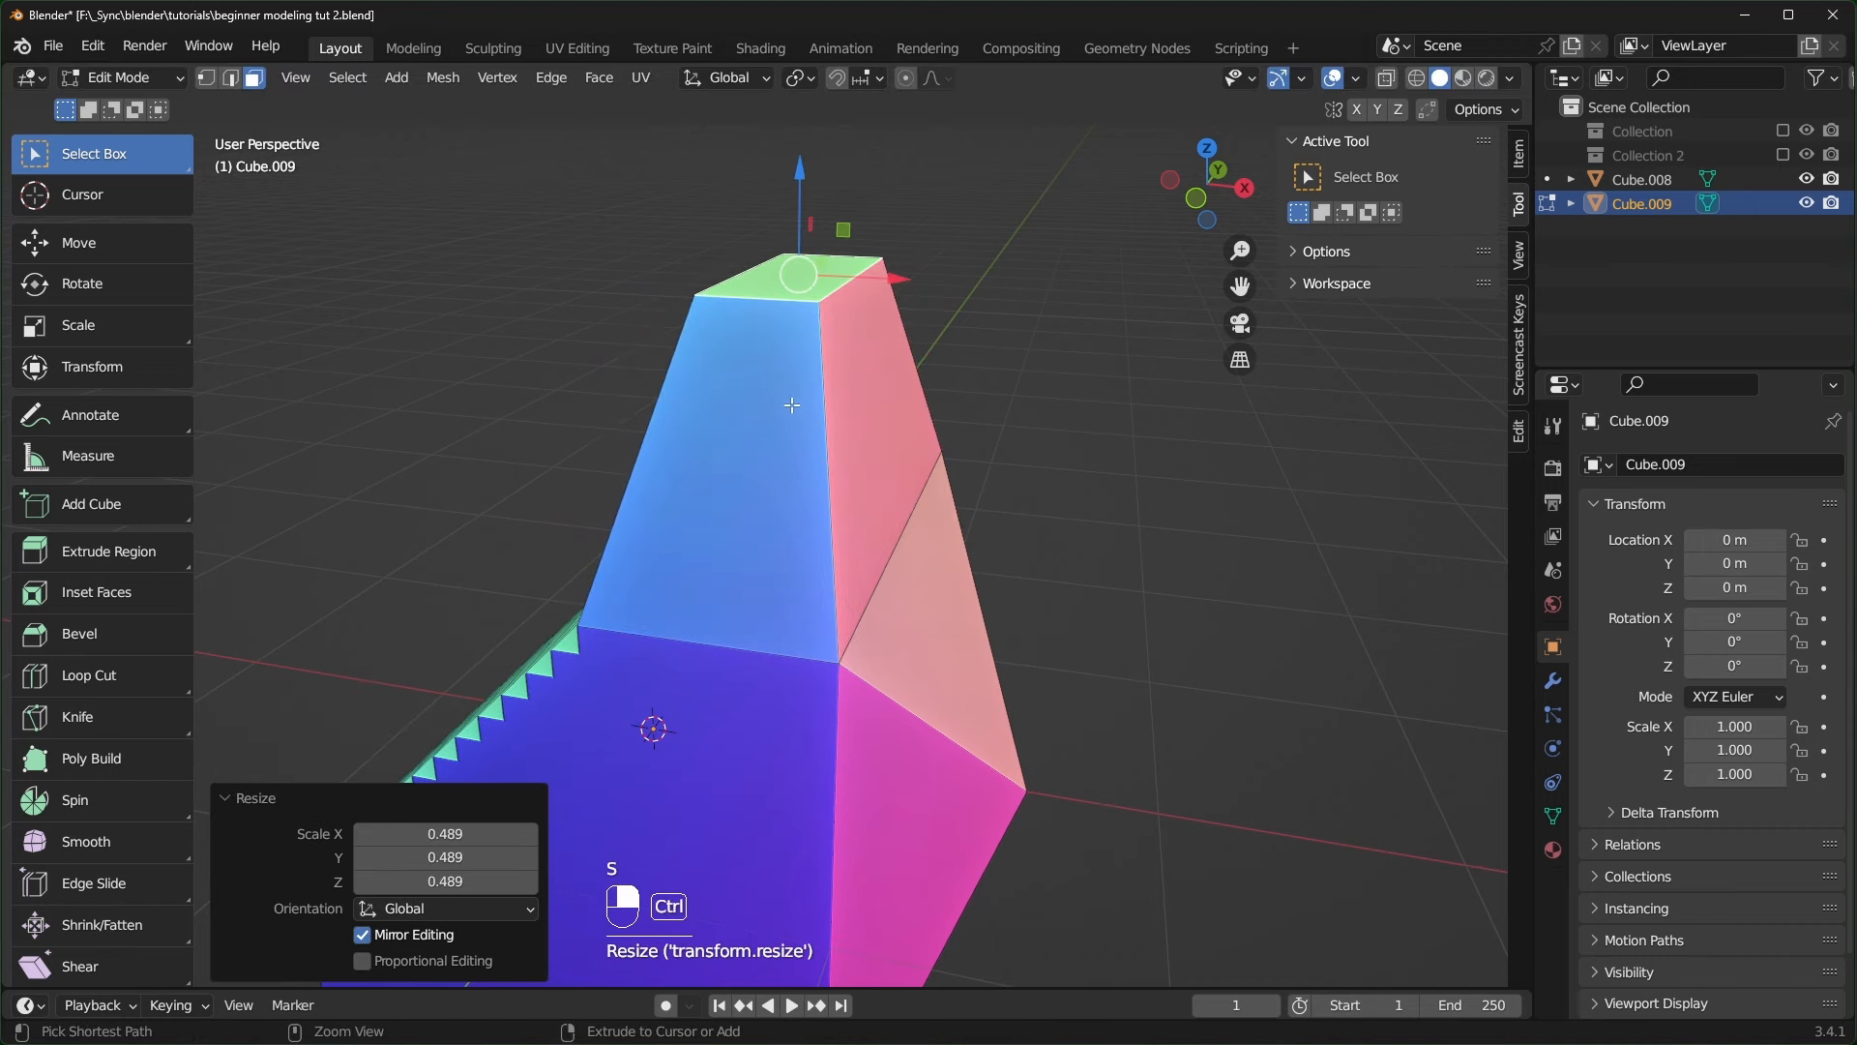
- Add a single unslid loop cut around the middle of the tapered block
key("ctrl+r")
left_click(831, 457)
right_click(831, 457)
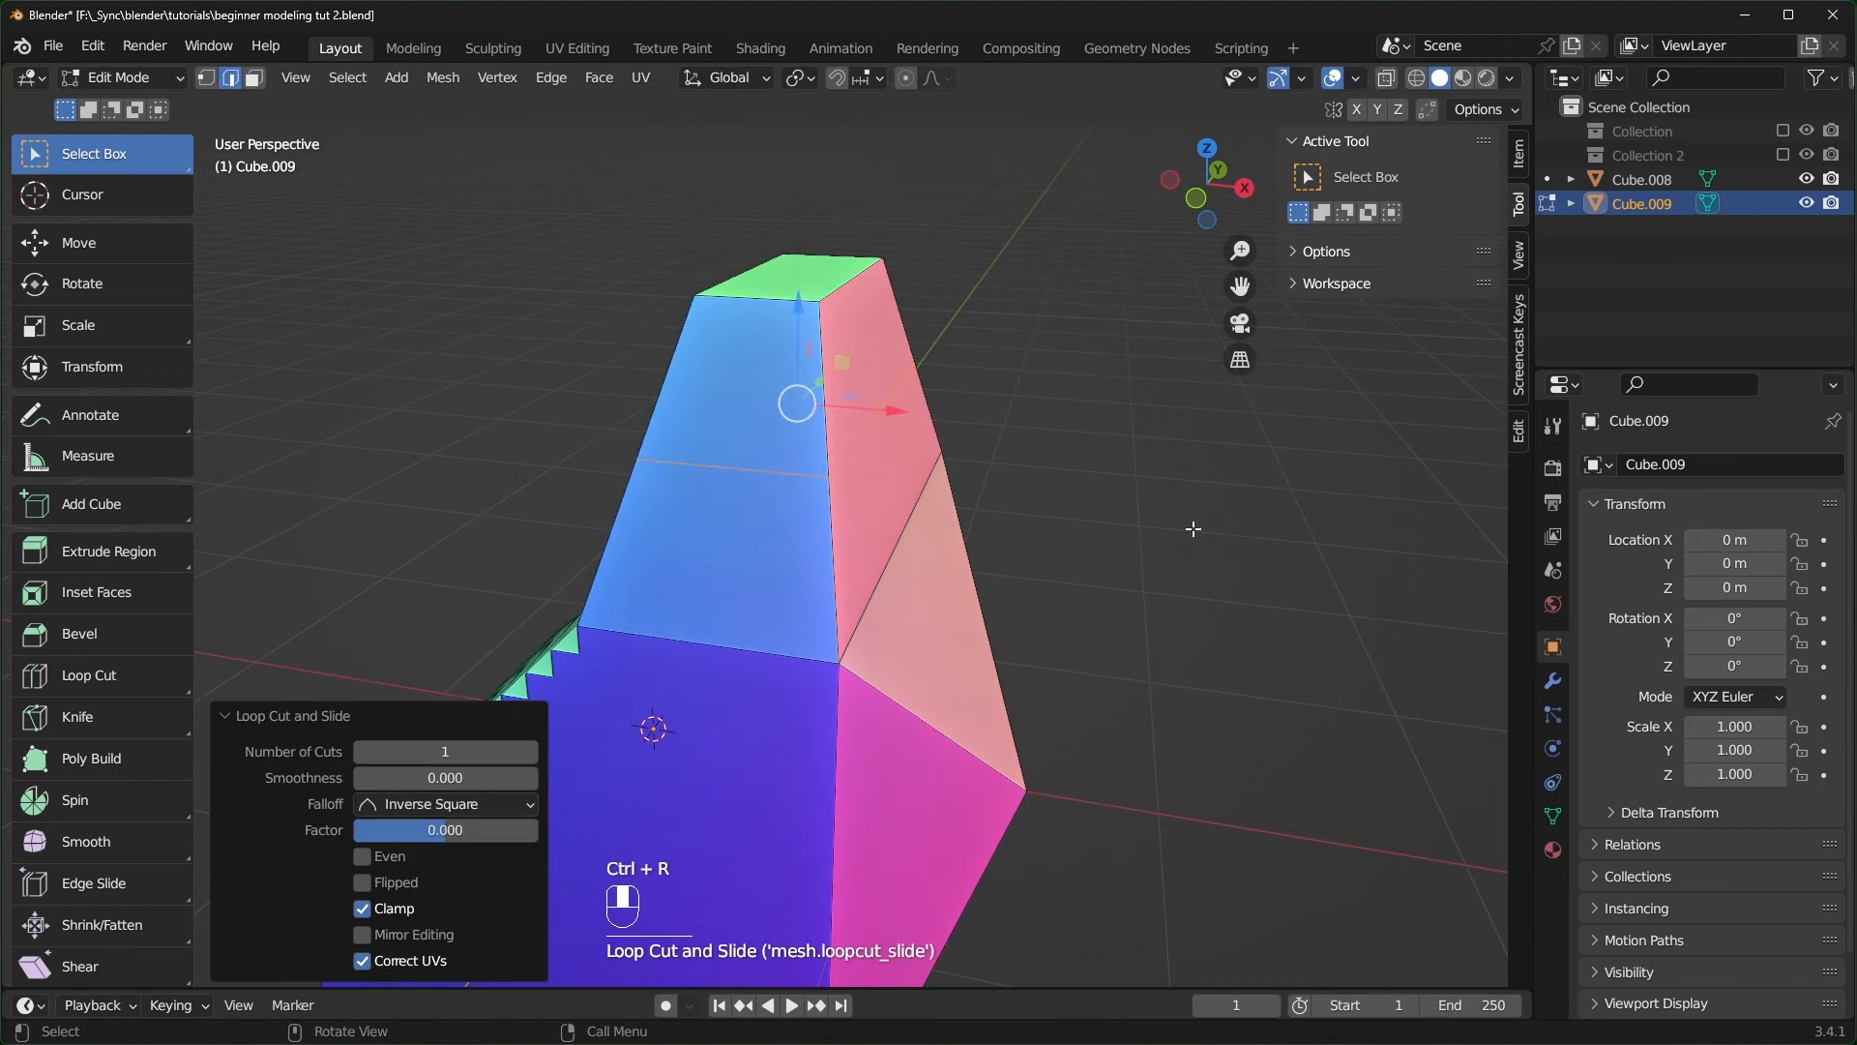
- Try Edge Slide on the new edge loop to shift it up along the tapered block
middle_click_drag(967, 457, 1024, 429)
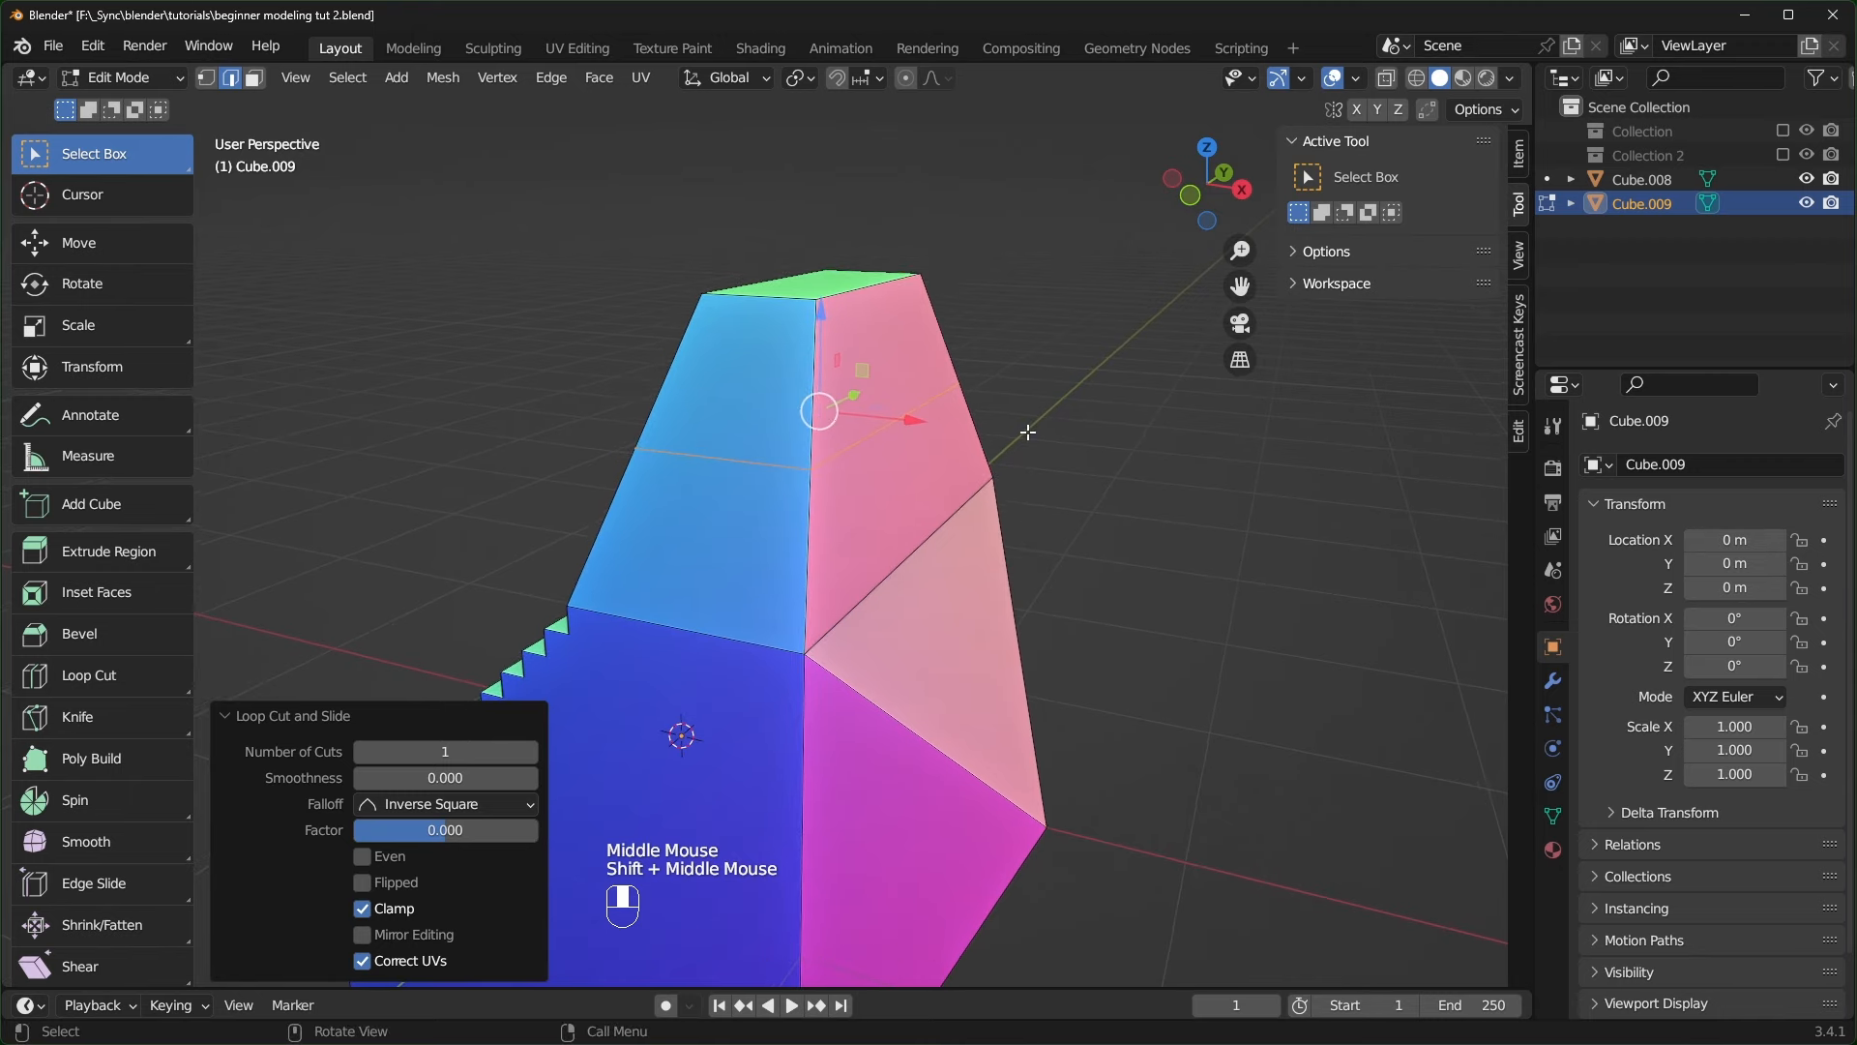
key("g")
key("g")
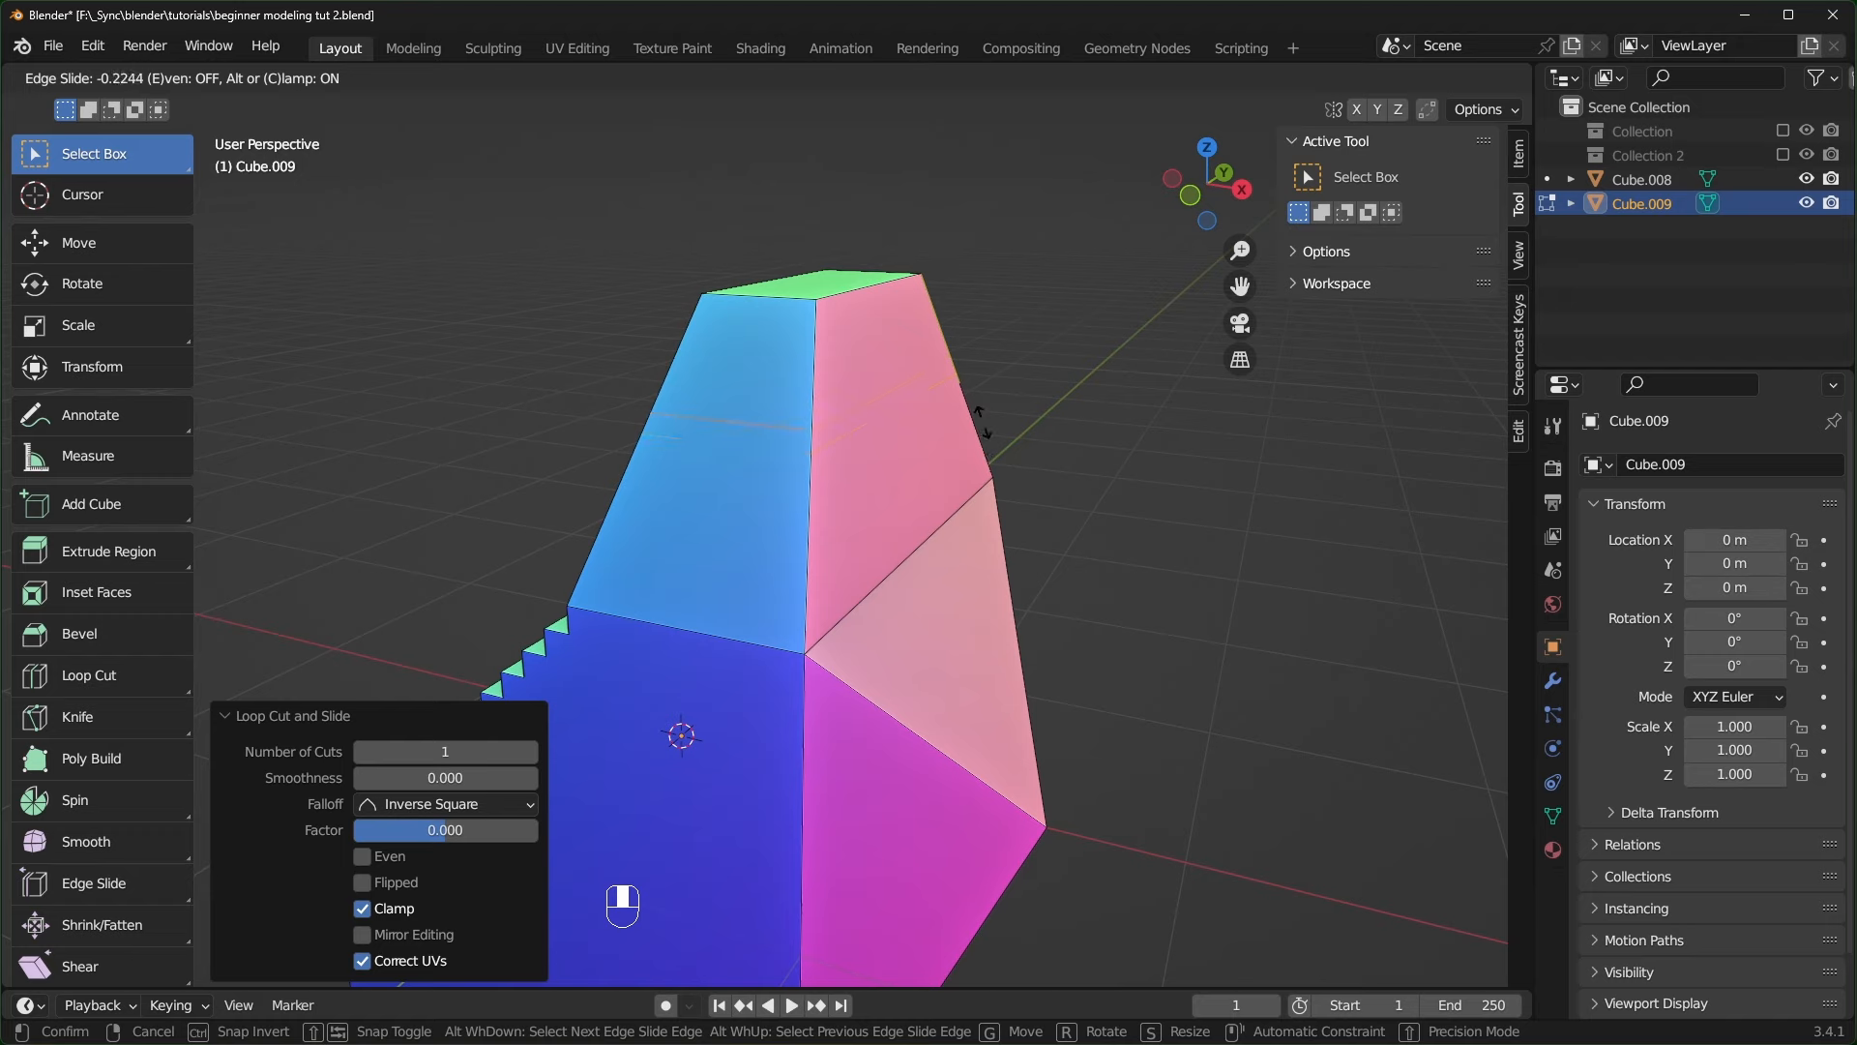
left_click(982, 423)
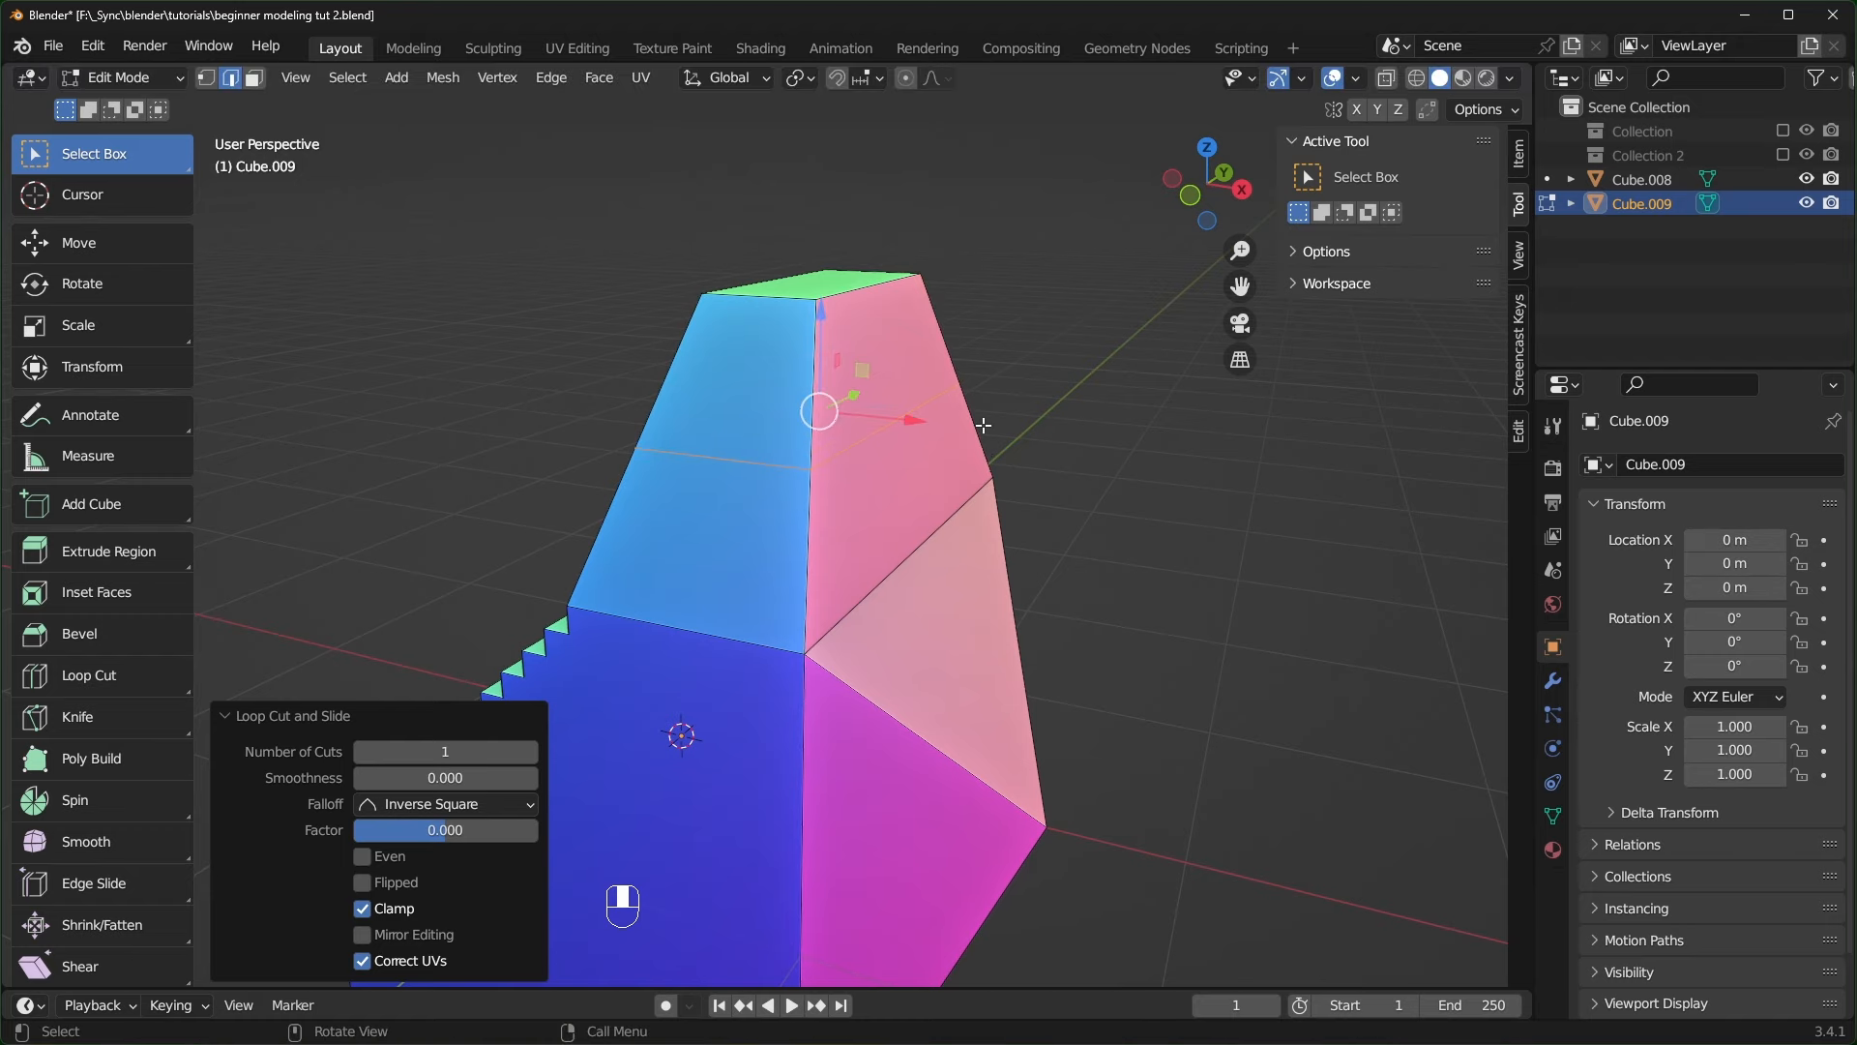
- Select the loop's front corner vertex in vertex mode and try sliding it along its edge, including with clamping off
left_click(205, 81)
left_click(795, 468)
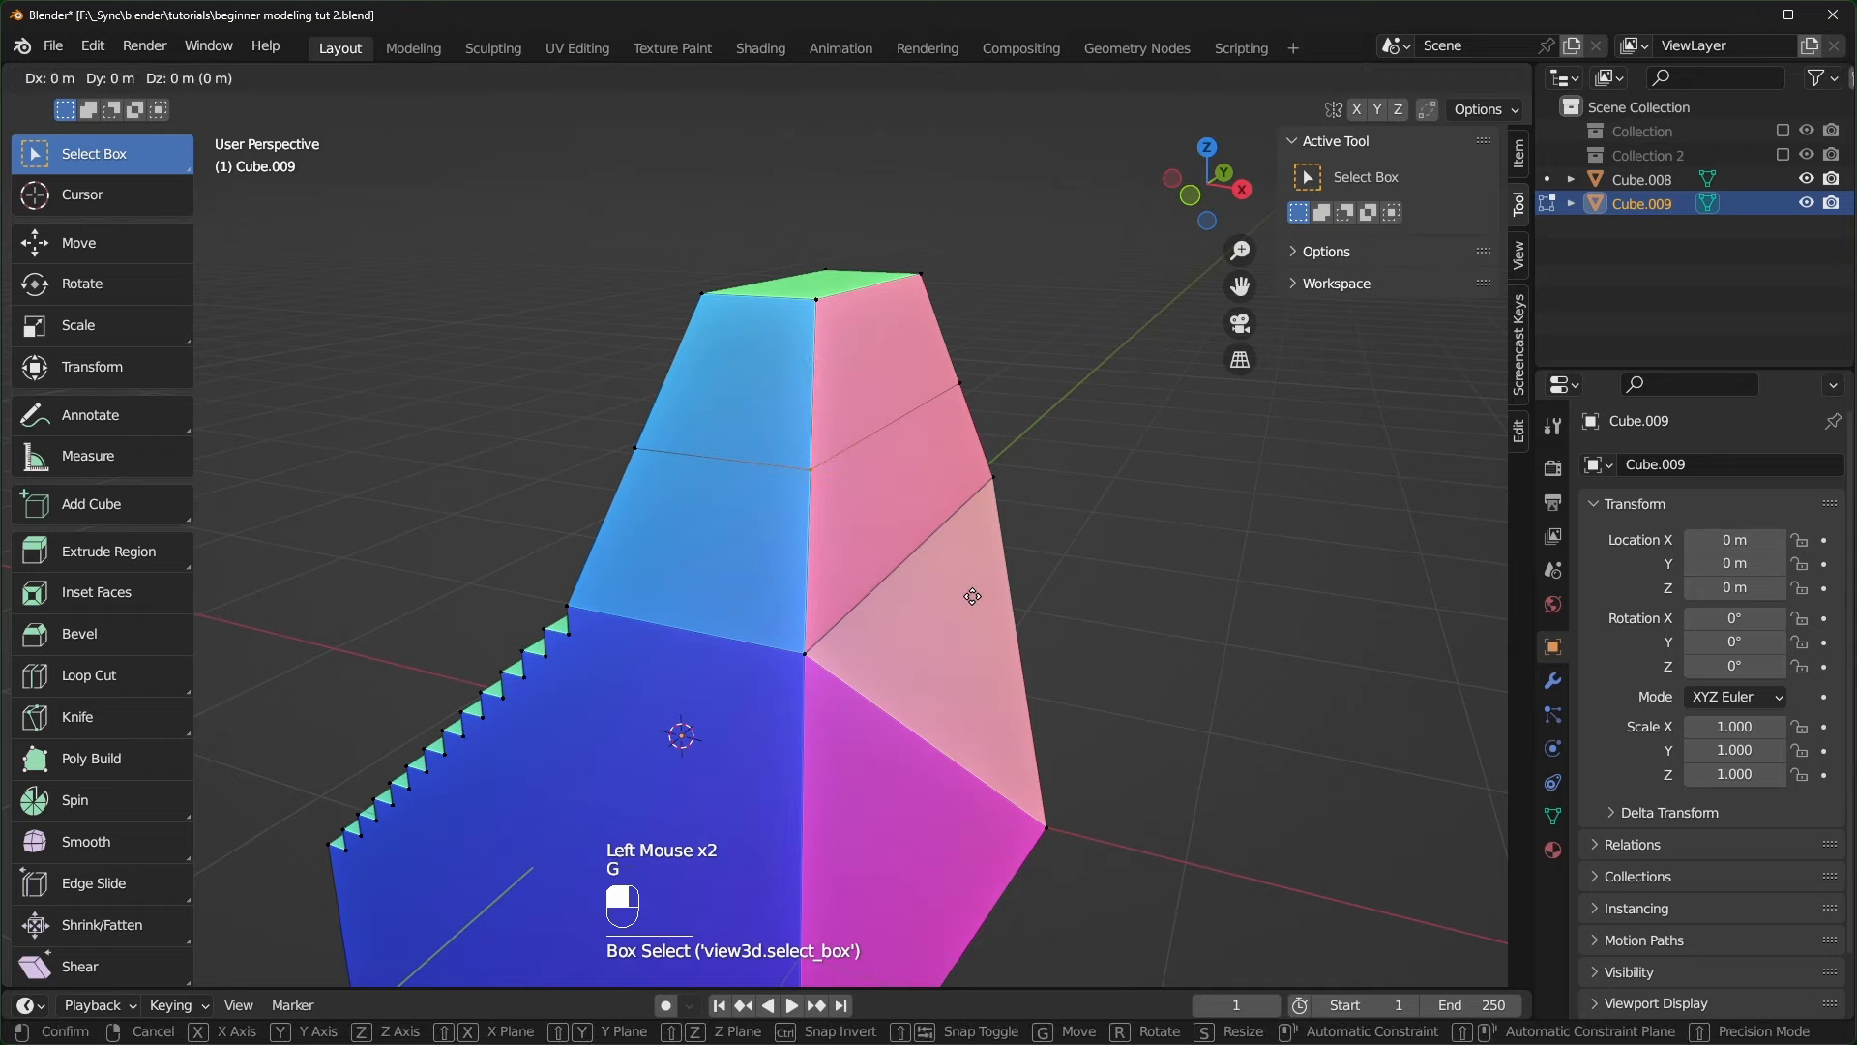
key("g")
key("g")
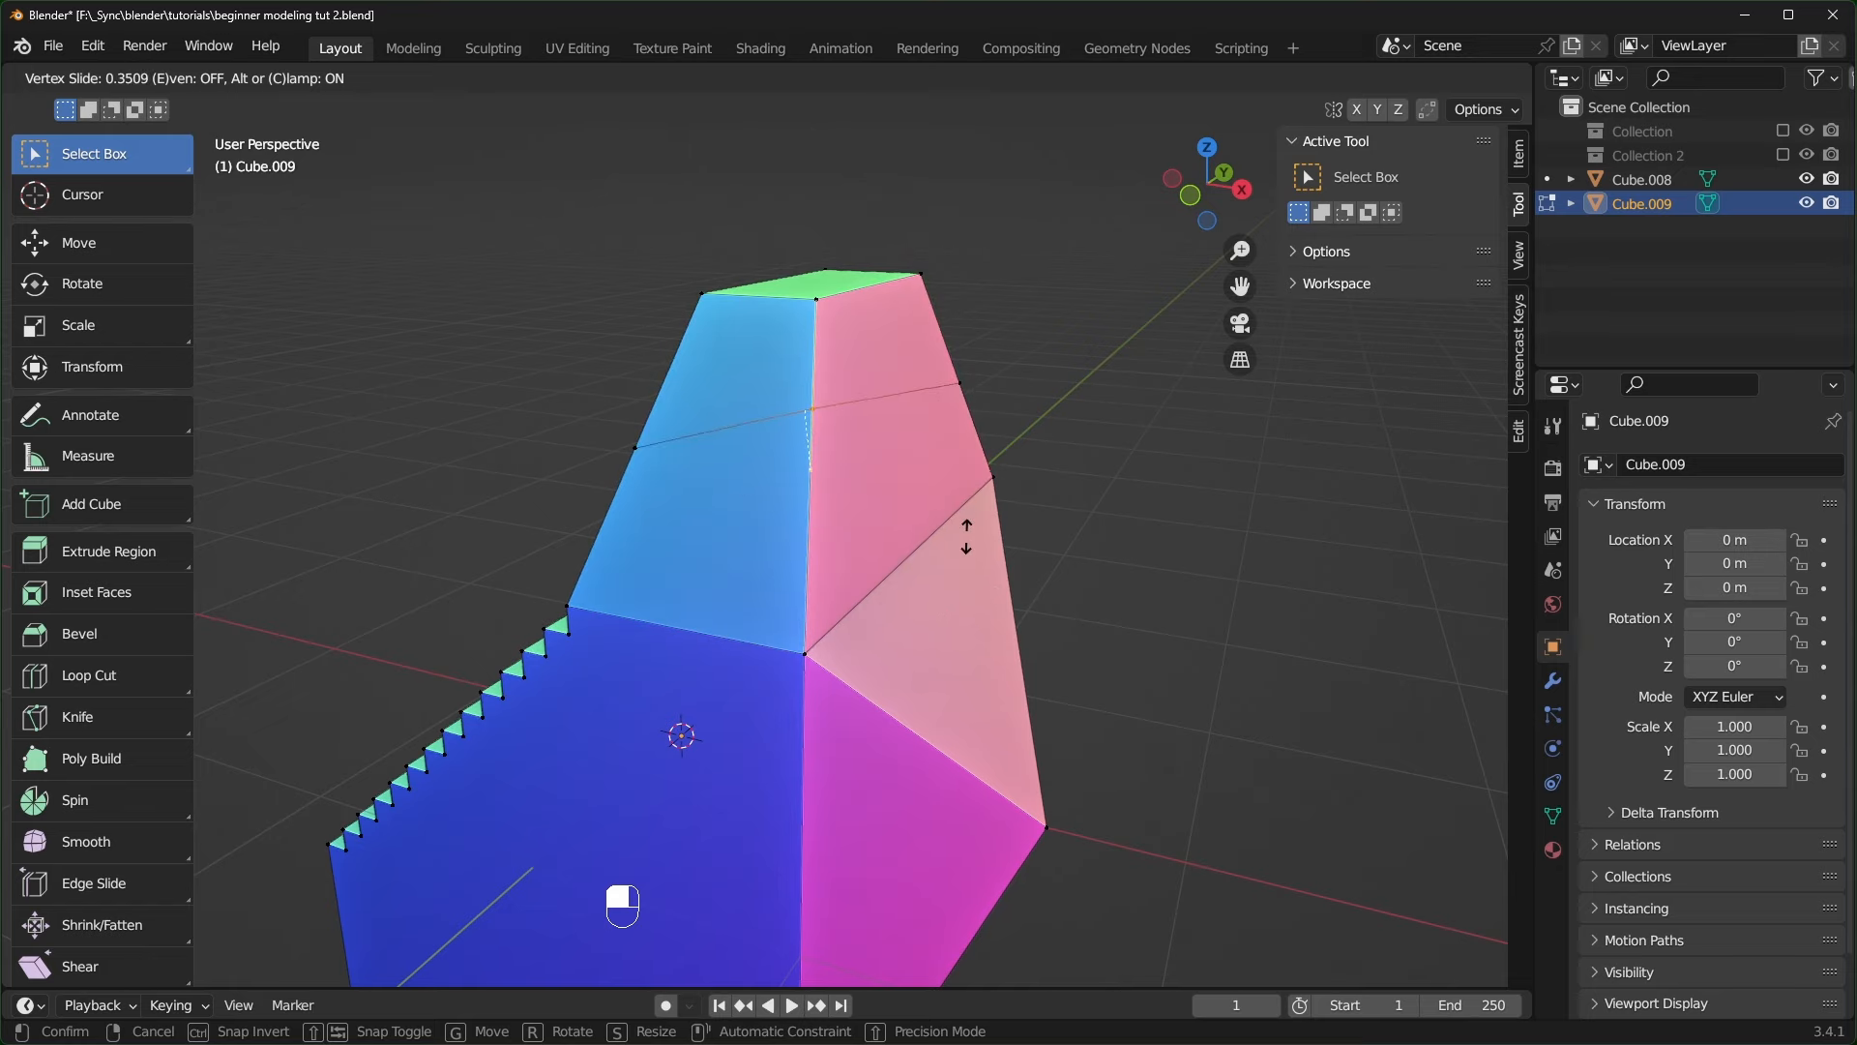
key("alt")
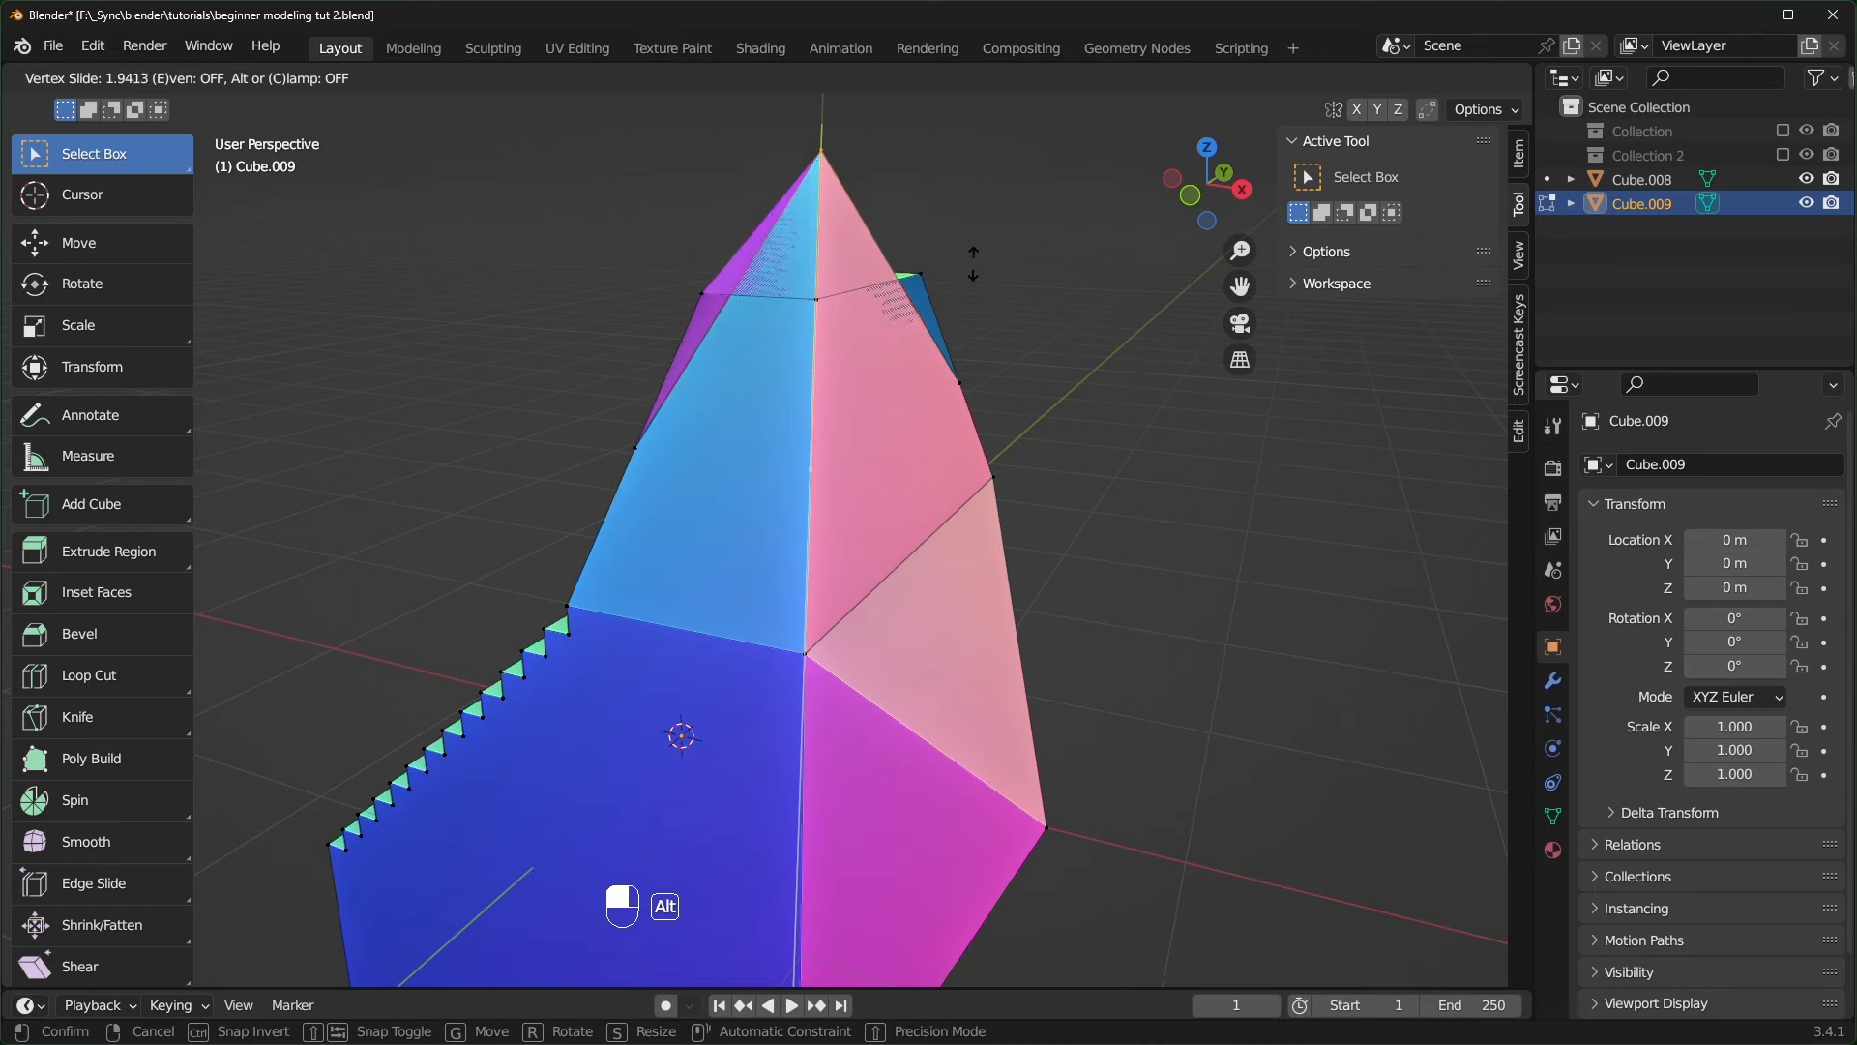
left_click(979, 782)
- Return to Object Mode and move the edited cube about 14.7 m along X
key("Tab")
scroll(851, 671, "down", 3)
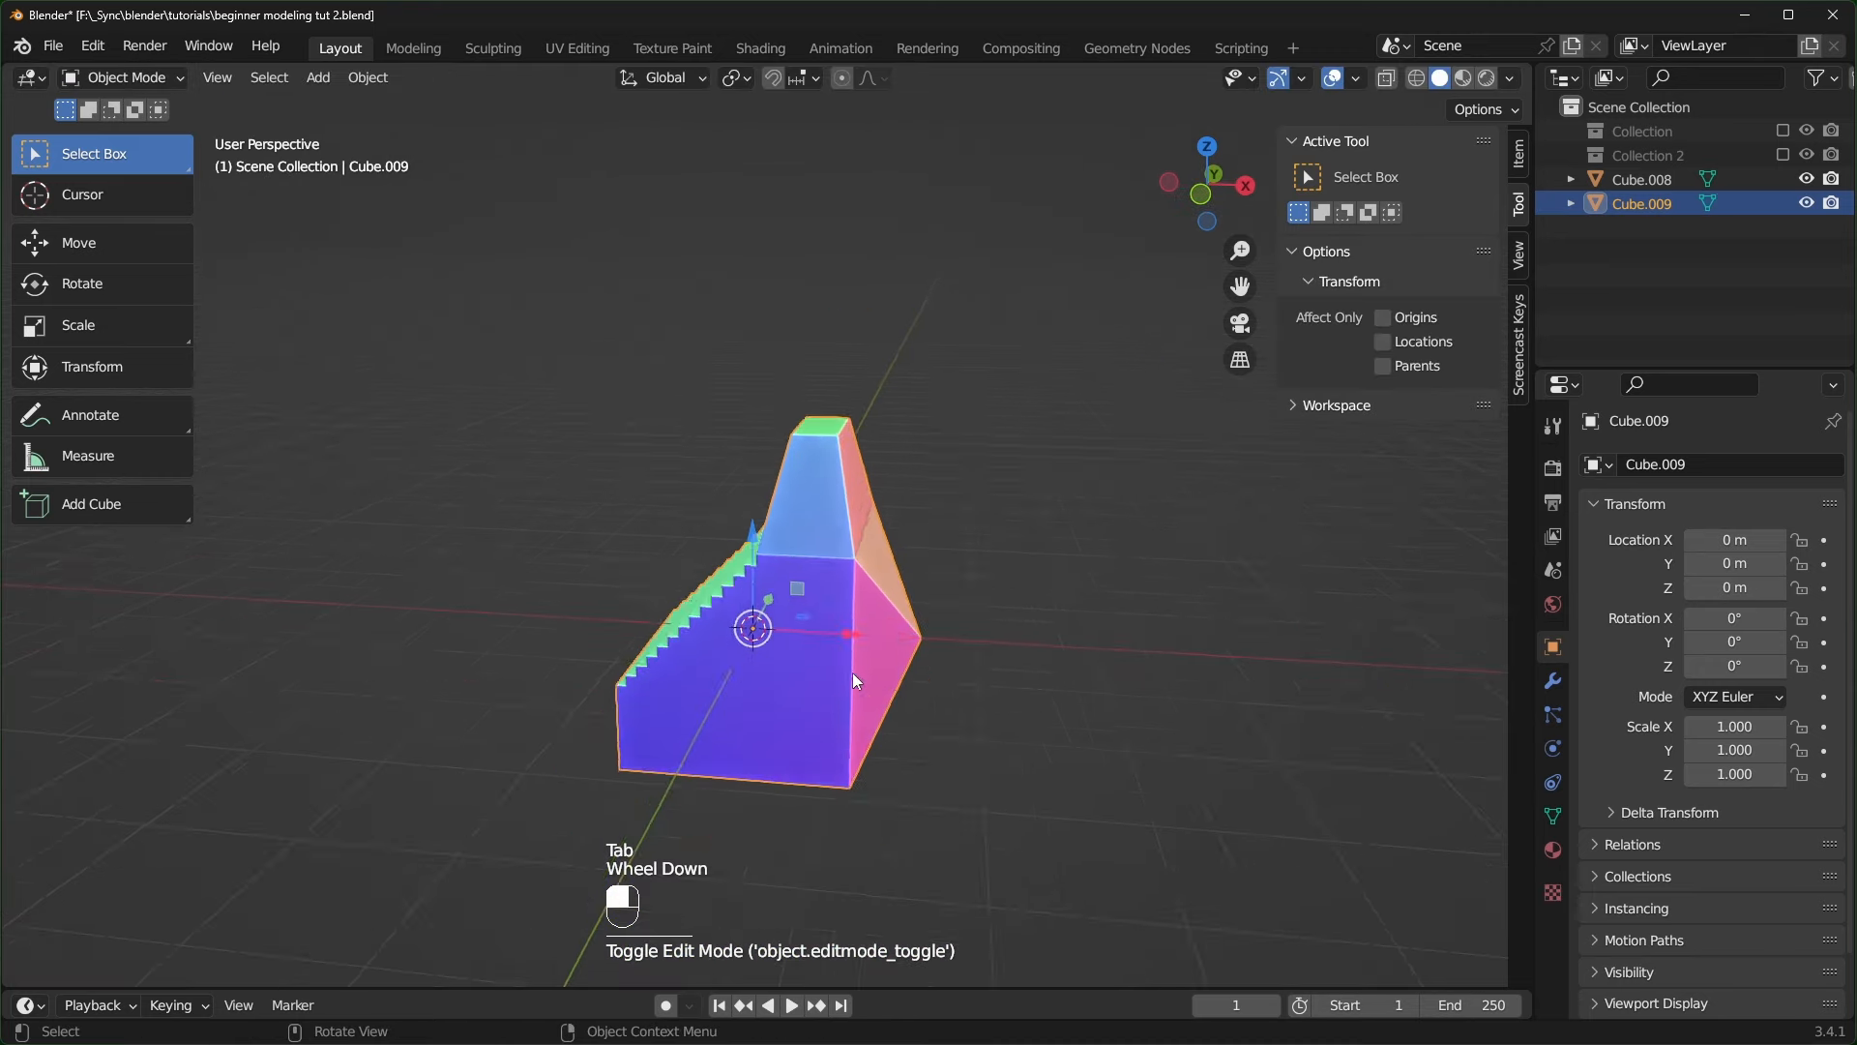
left_click(862, 577)
left_click_drag(863, 576, 1489, 600)
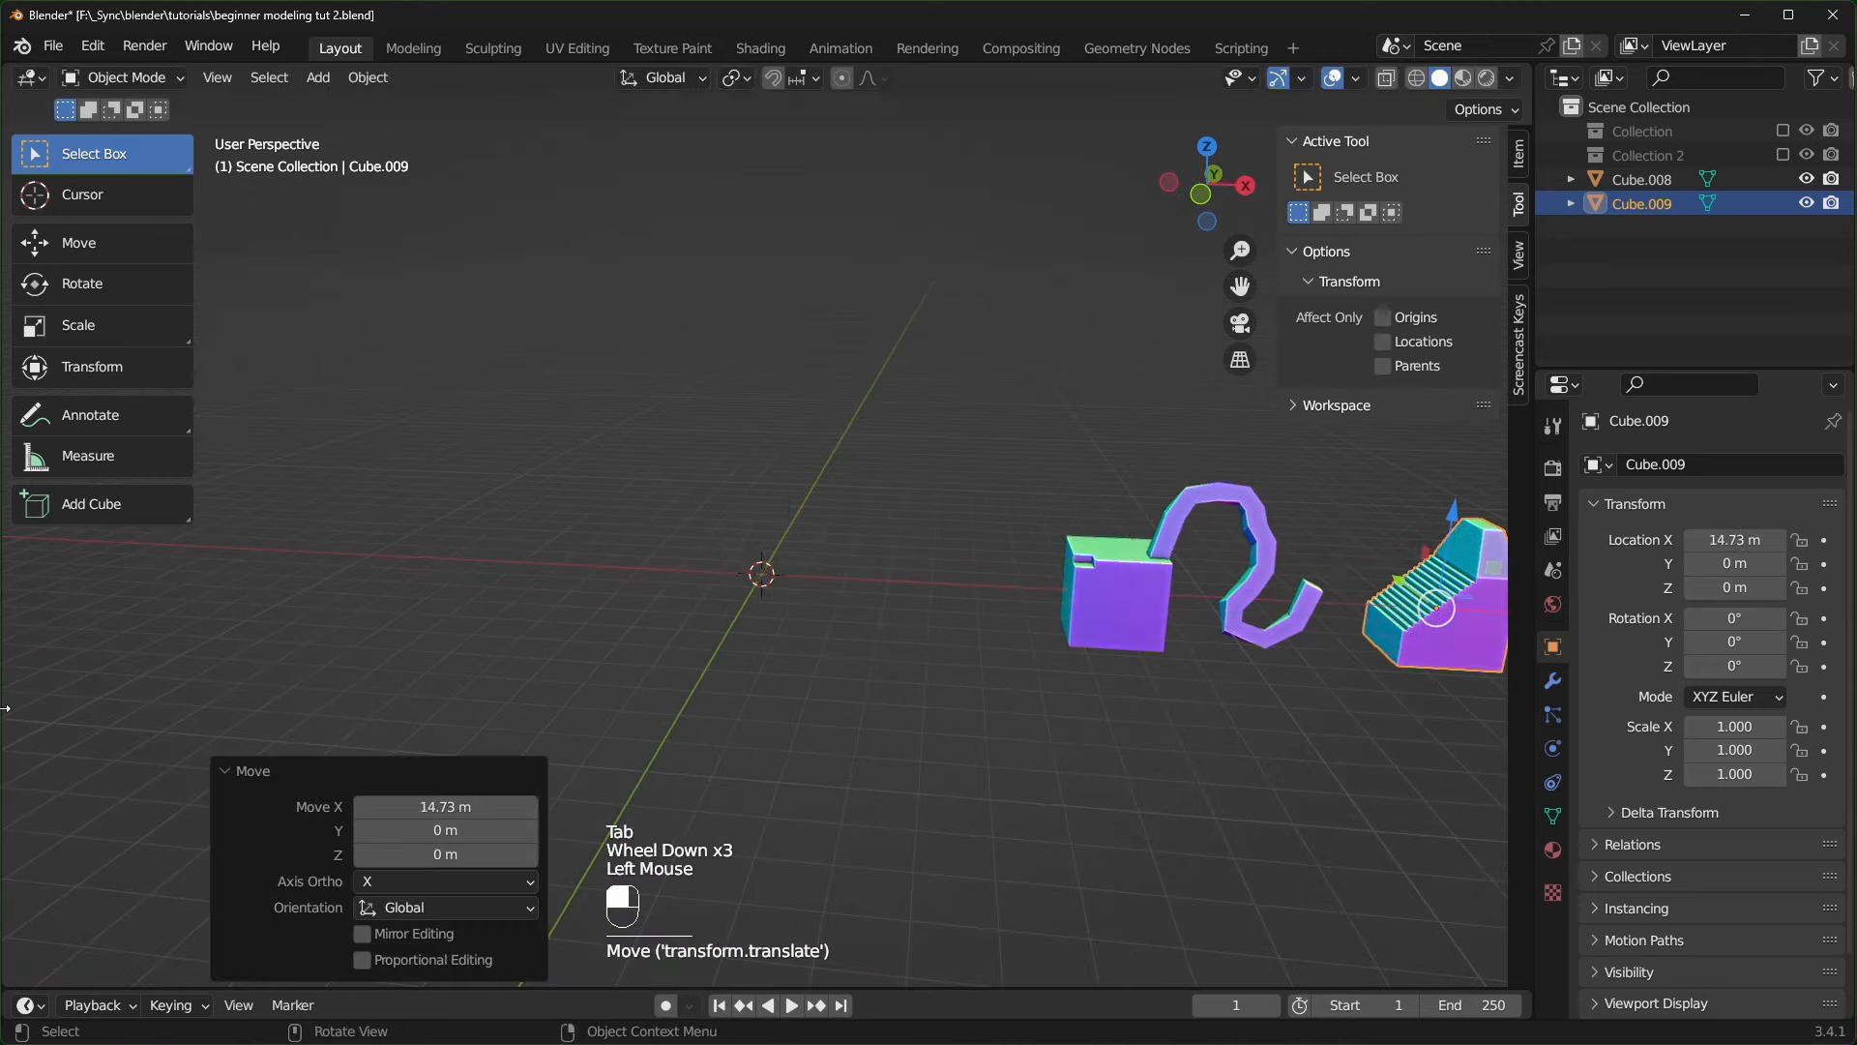
- Add a mesh plane at the world origin and enter Edit Mode on it
scroll(727, 643, "up", 4)
middle_click_drag(727, 642, 782, 625, "shift")
key("shift+a")
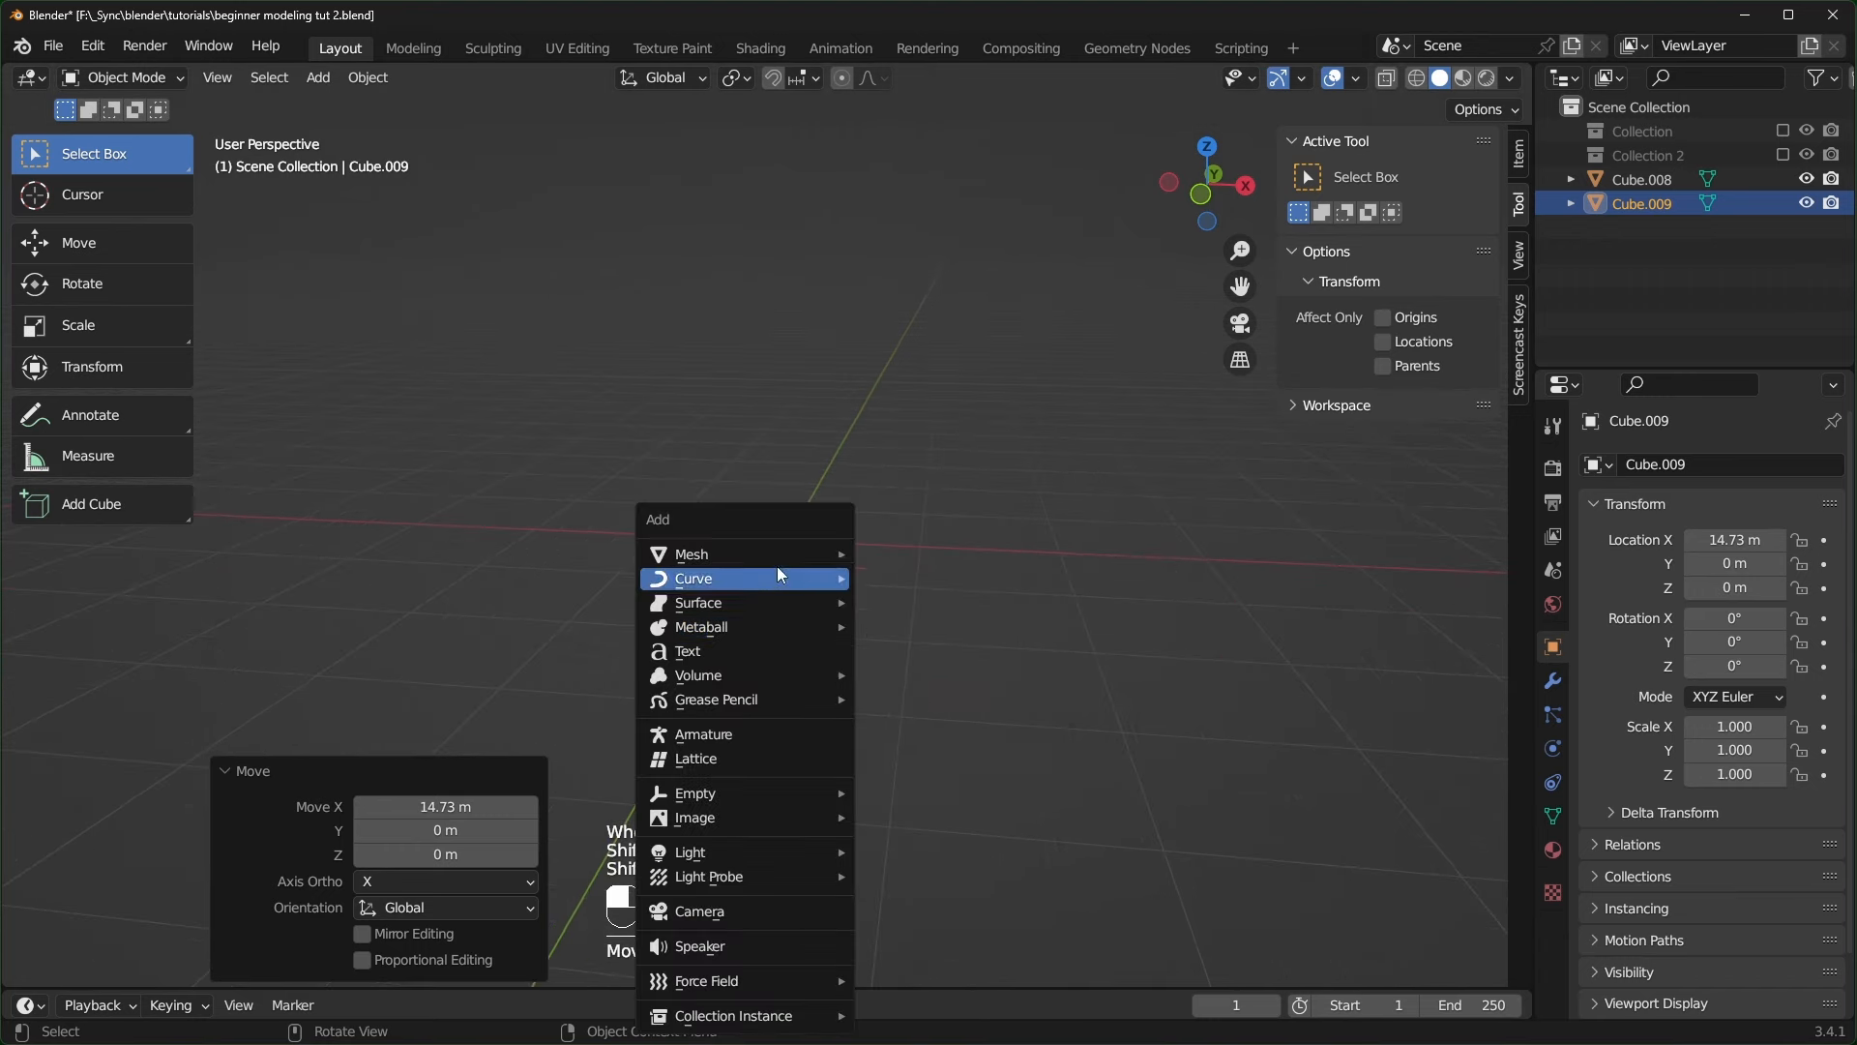
mouse_move(774, 553)
left_click(911, 555)
key("Tab")
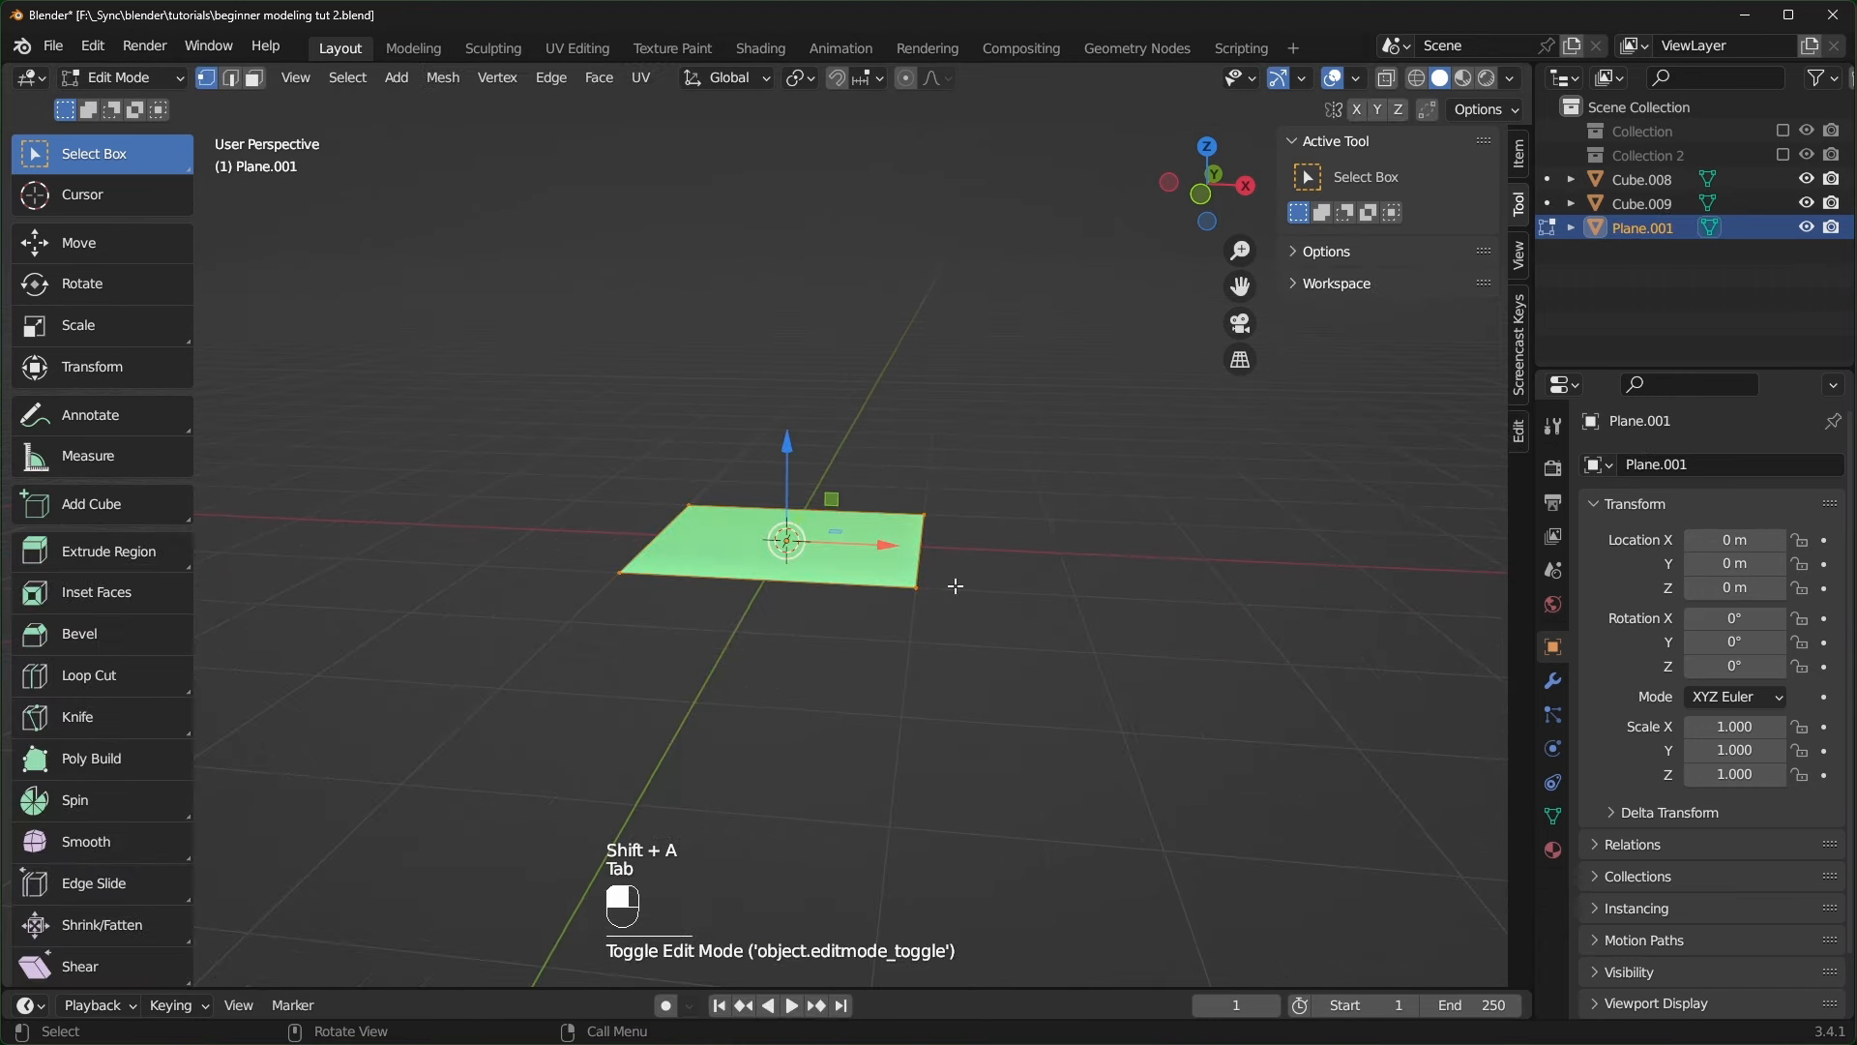
- Subdivide the whole plane and set the number of cuts to 25
scroll(954, 584, "up", 2)
middle_click_drag(954, 584, 797, 724)
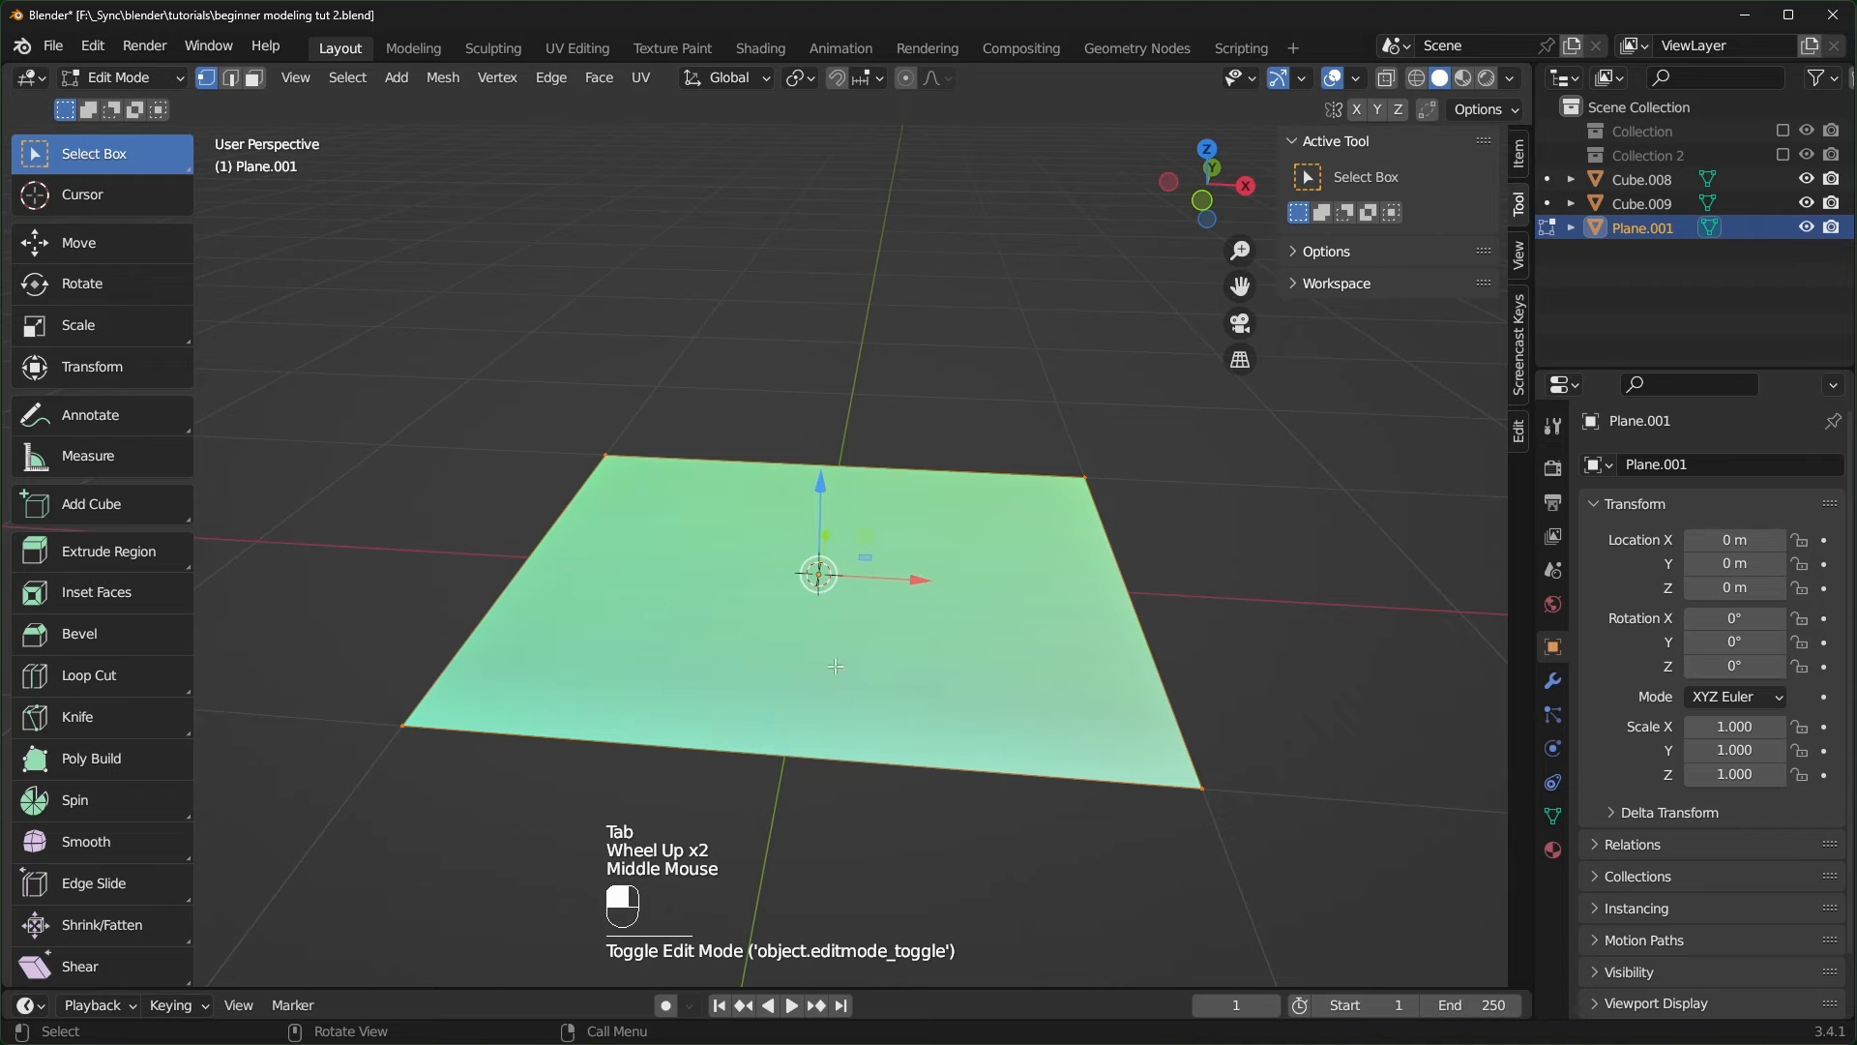
right_click(774, 629)
left_click(690, 507)
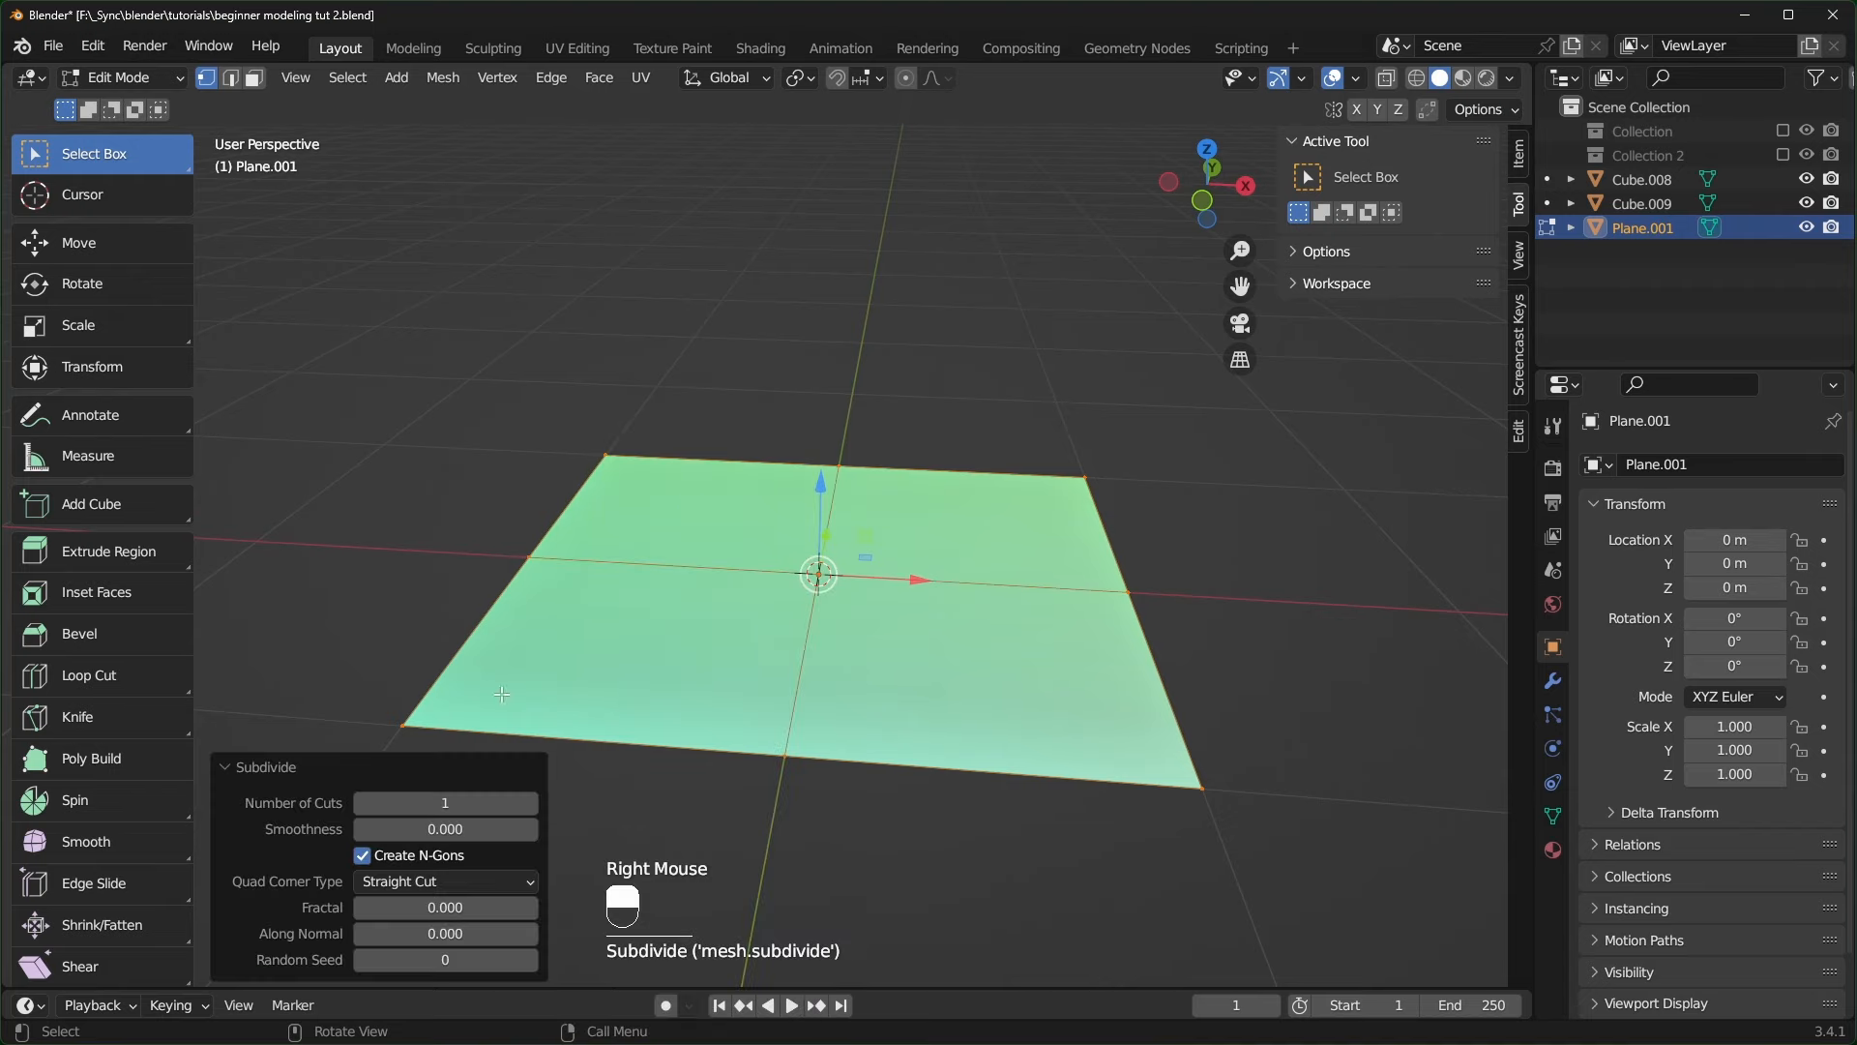
left_click_drag(456, 807, 462, 807)
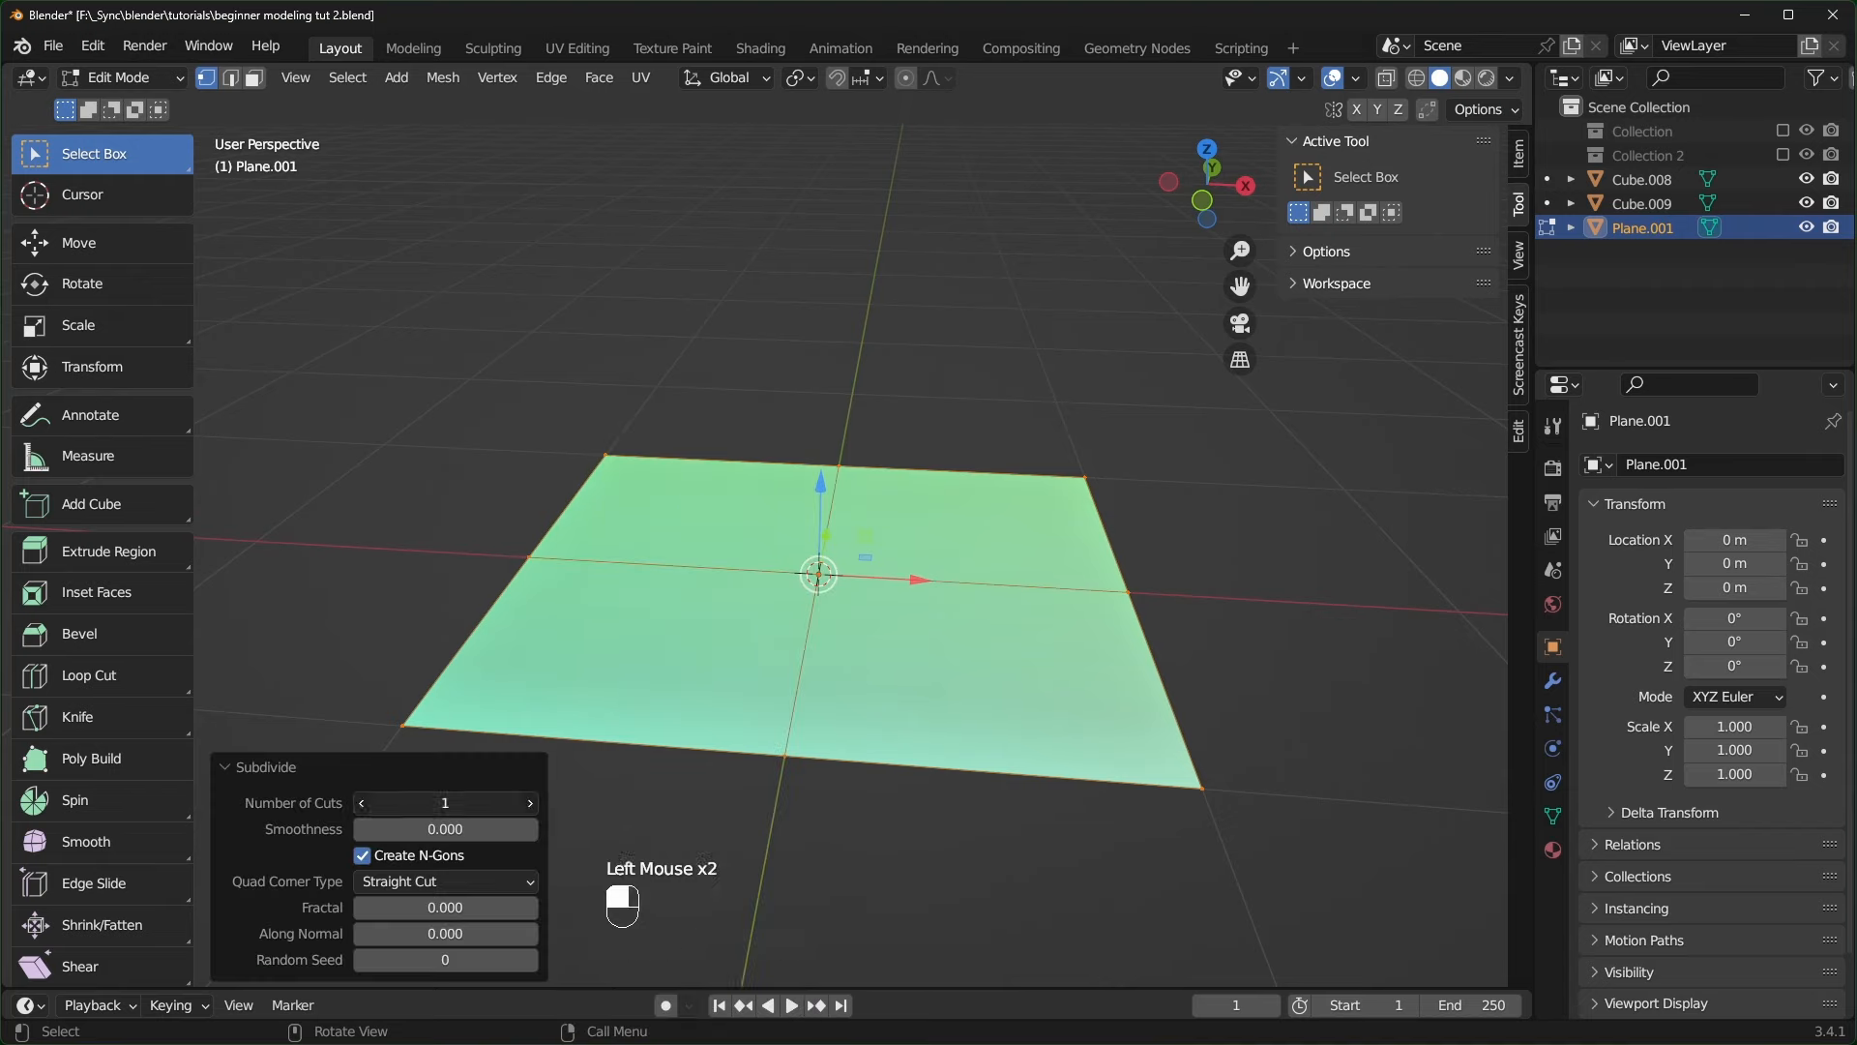
key("Return")
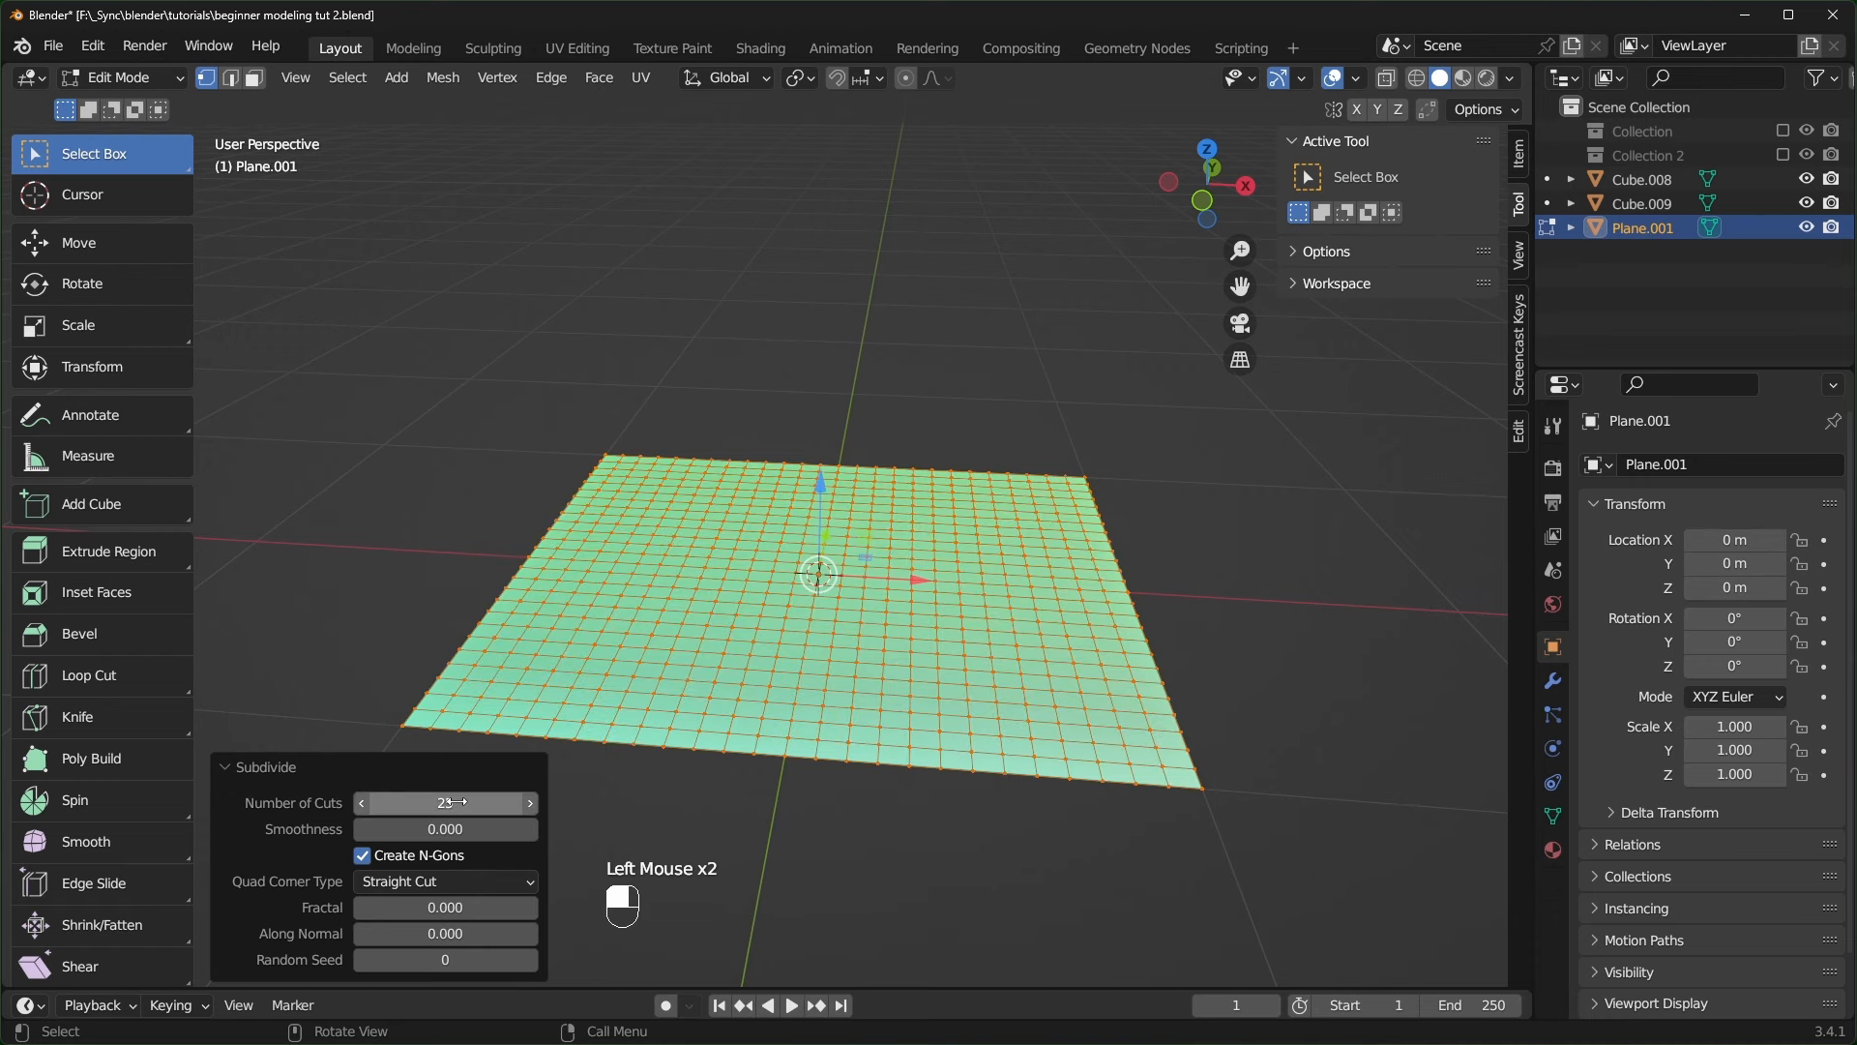
- Select a single vertex slightly off the plane's centre and enable proportional editing
middle_click_drag(850, 397, 680, 276)
left_click(680, 276)
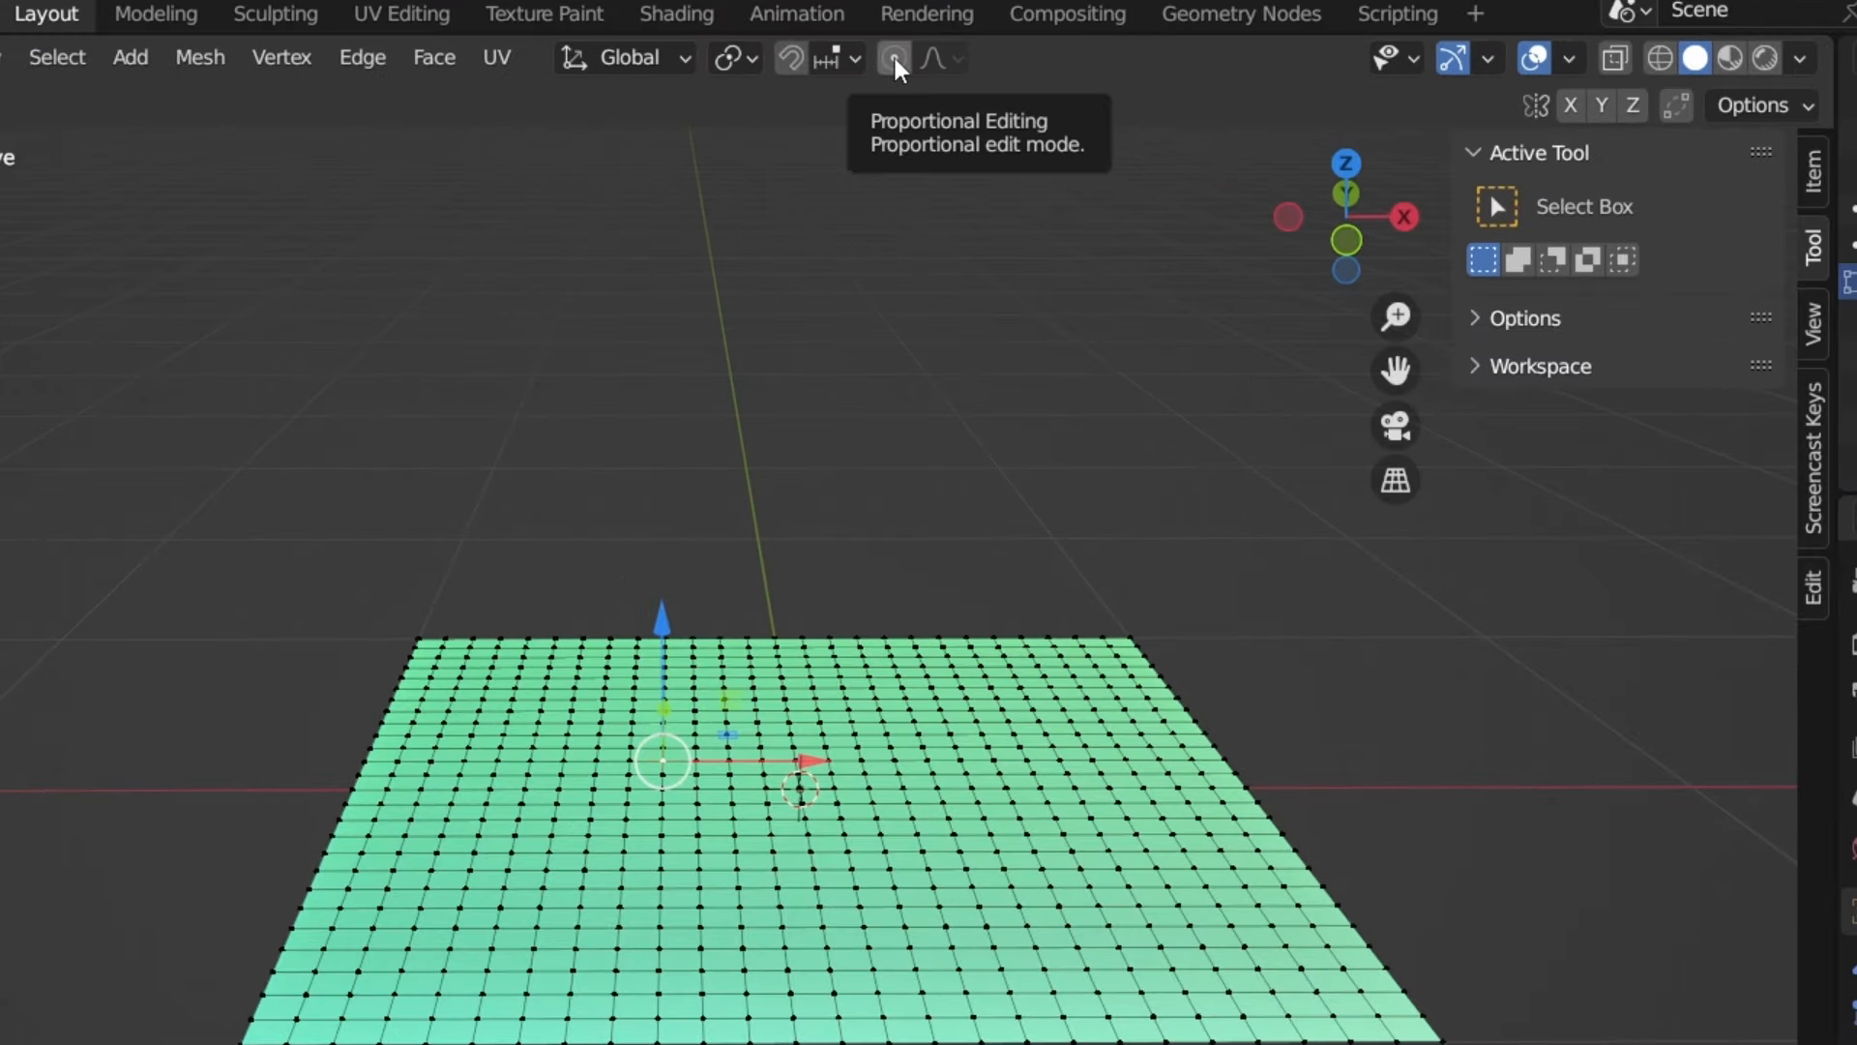
left_click(894, 58)
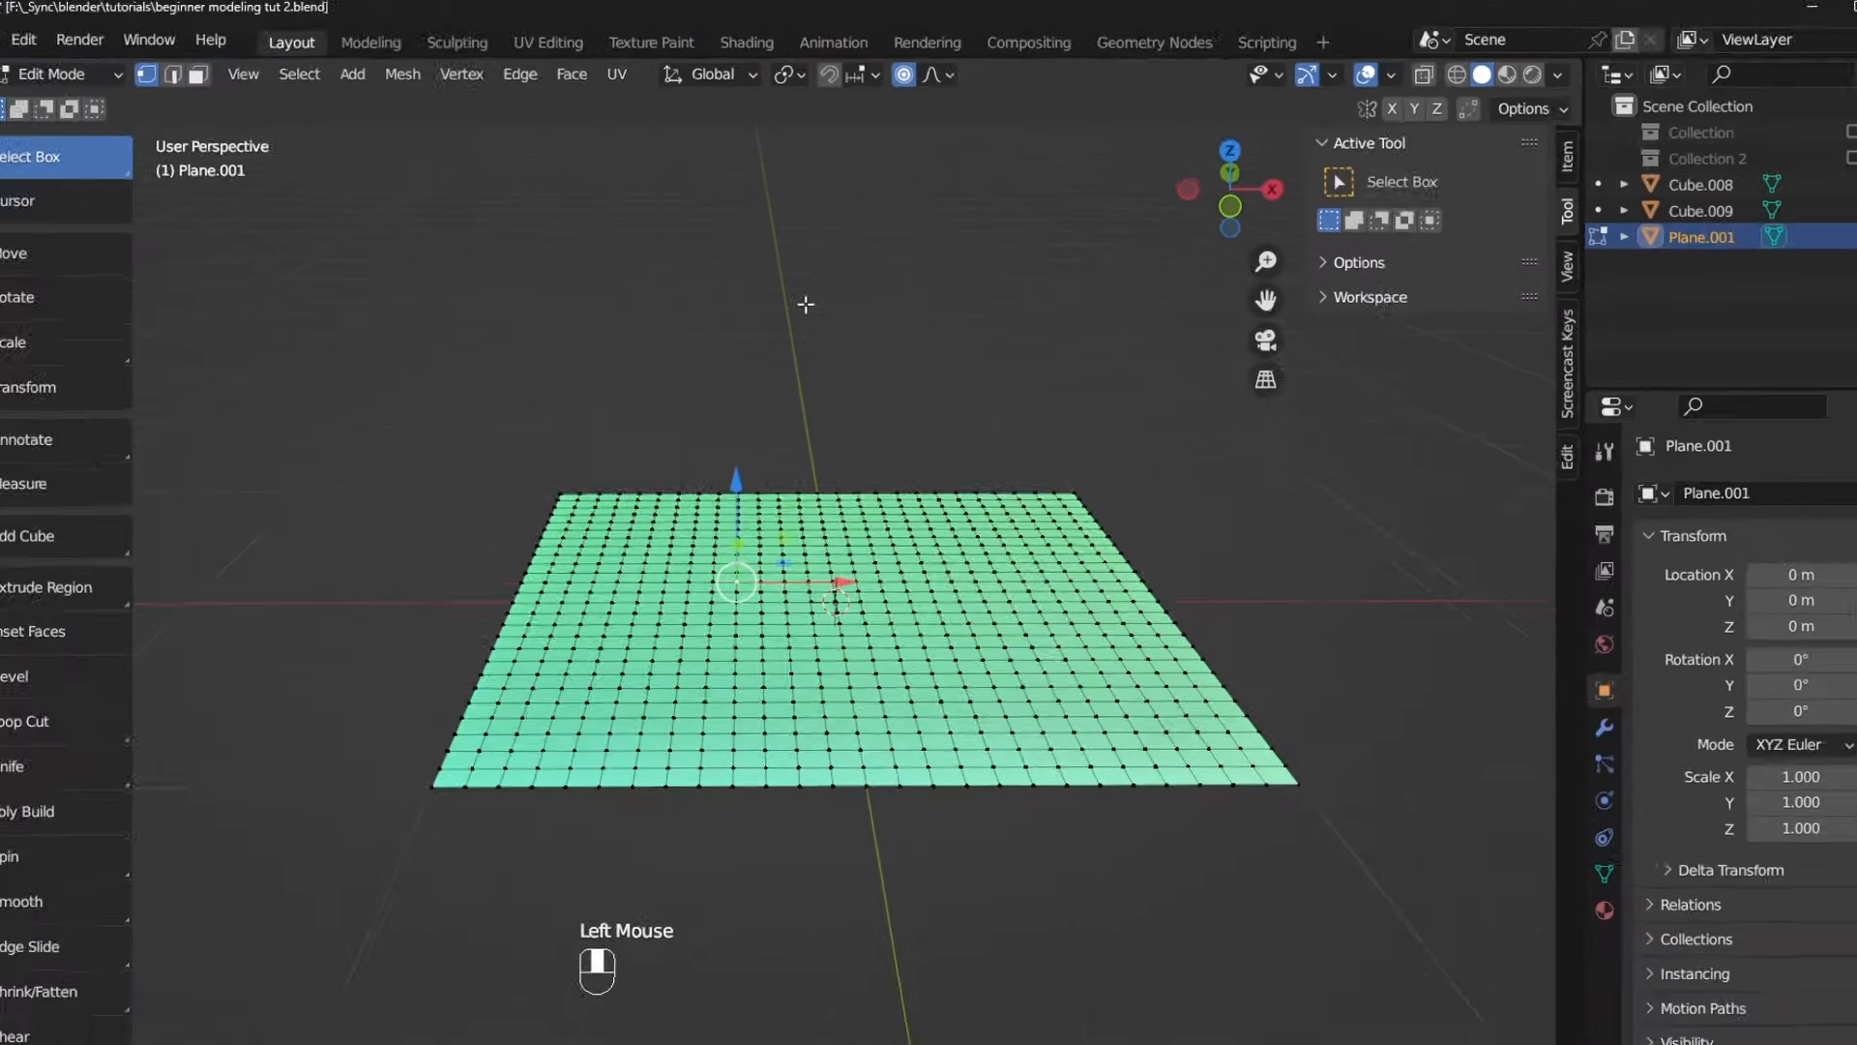
key("o")
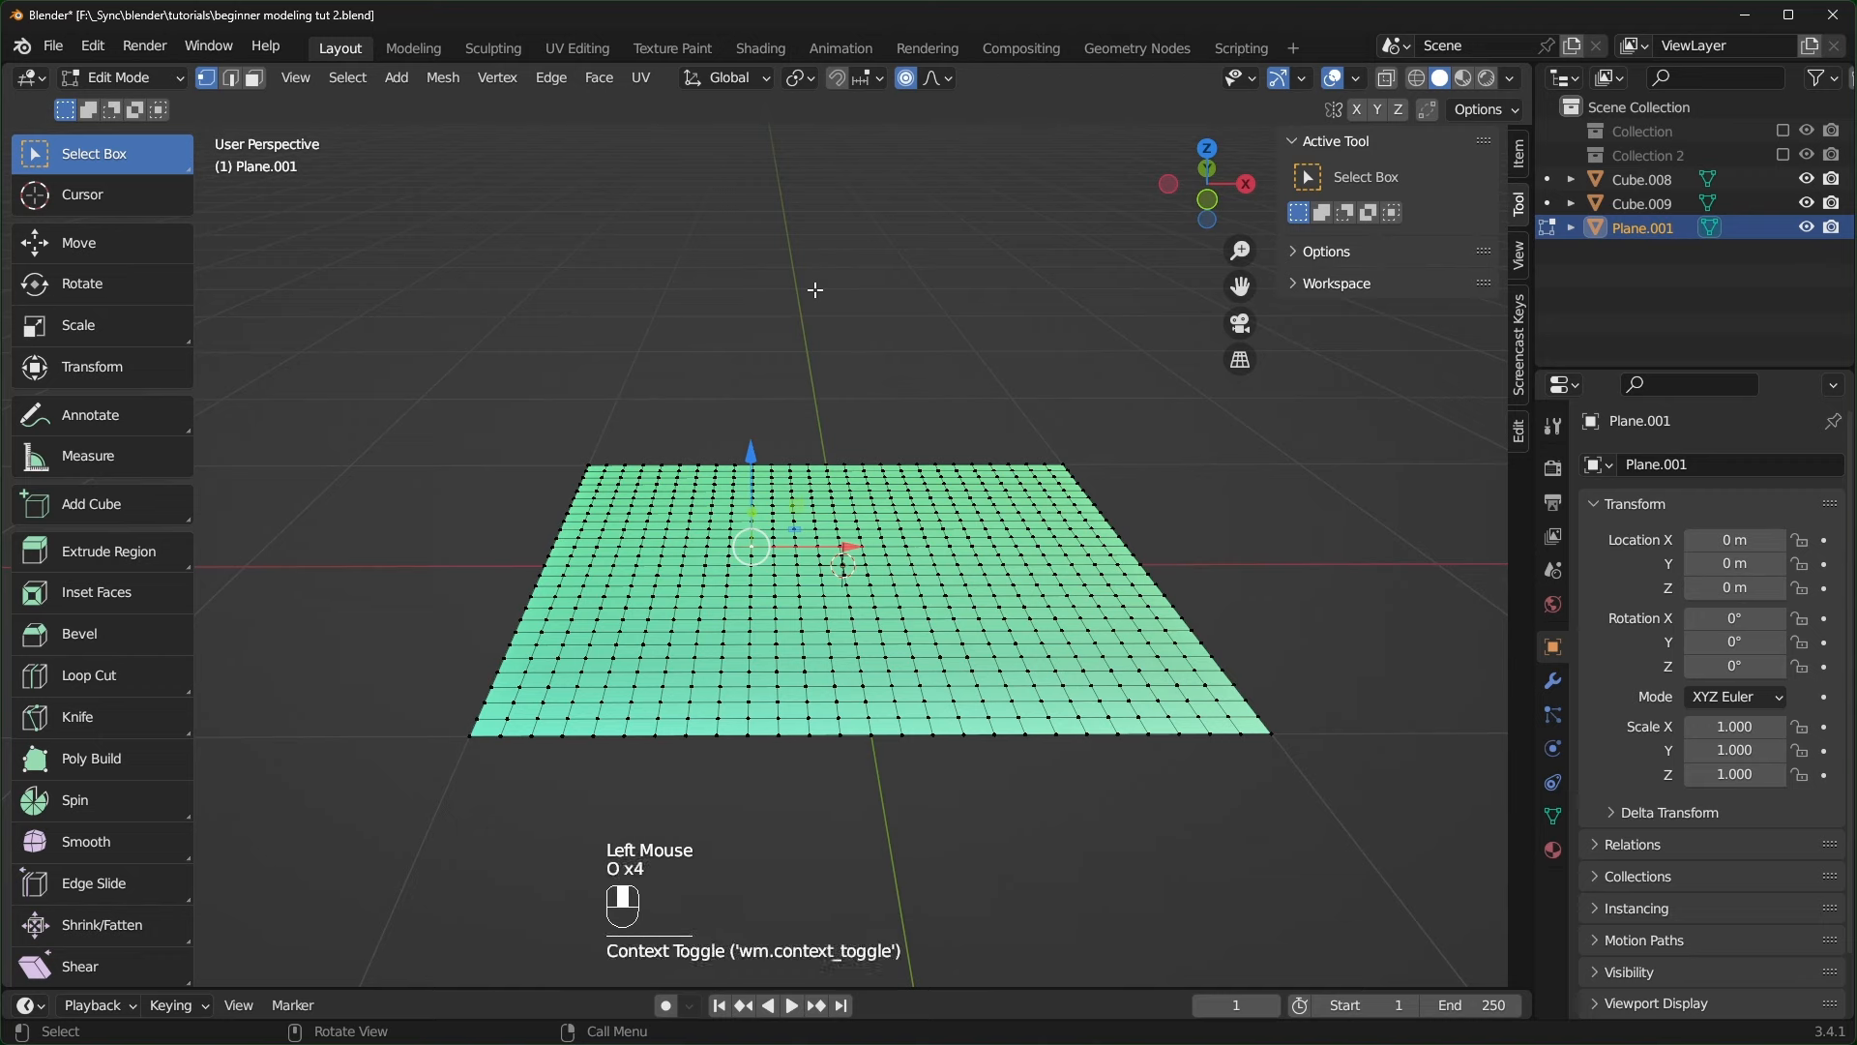
- Try raising the selected vertex into a hill with Smooth falloff while varying the proportional size, and undo the move
key("g")
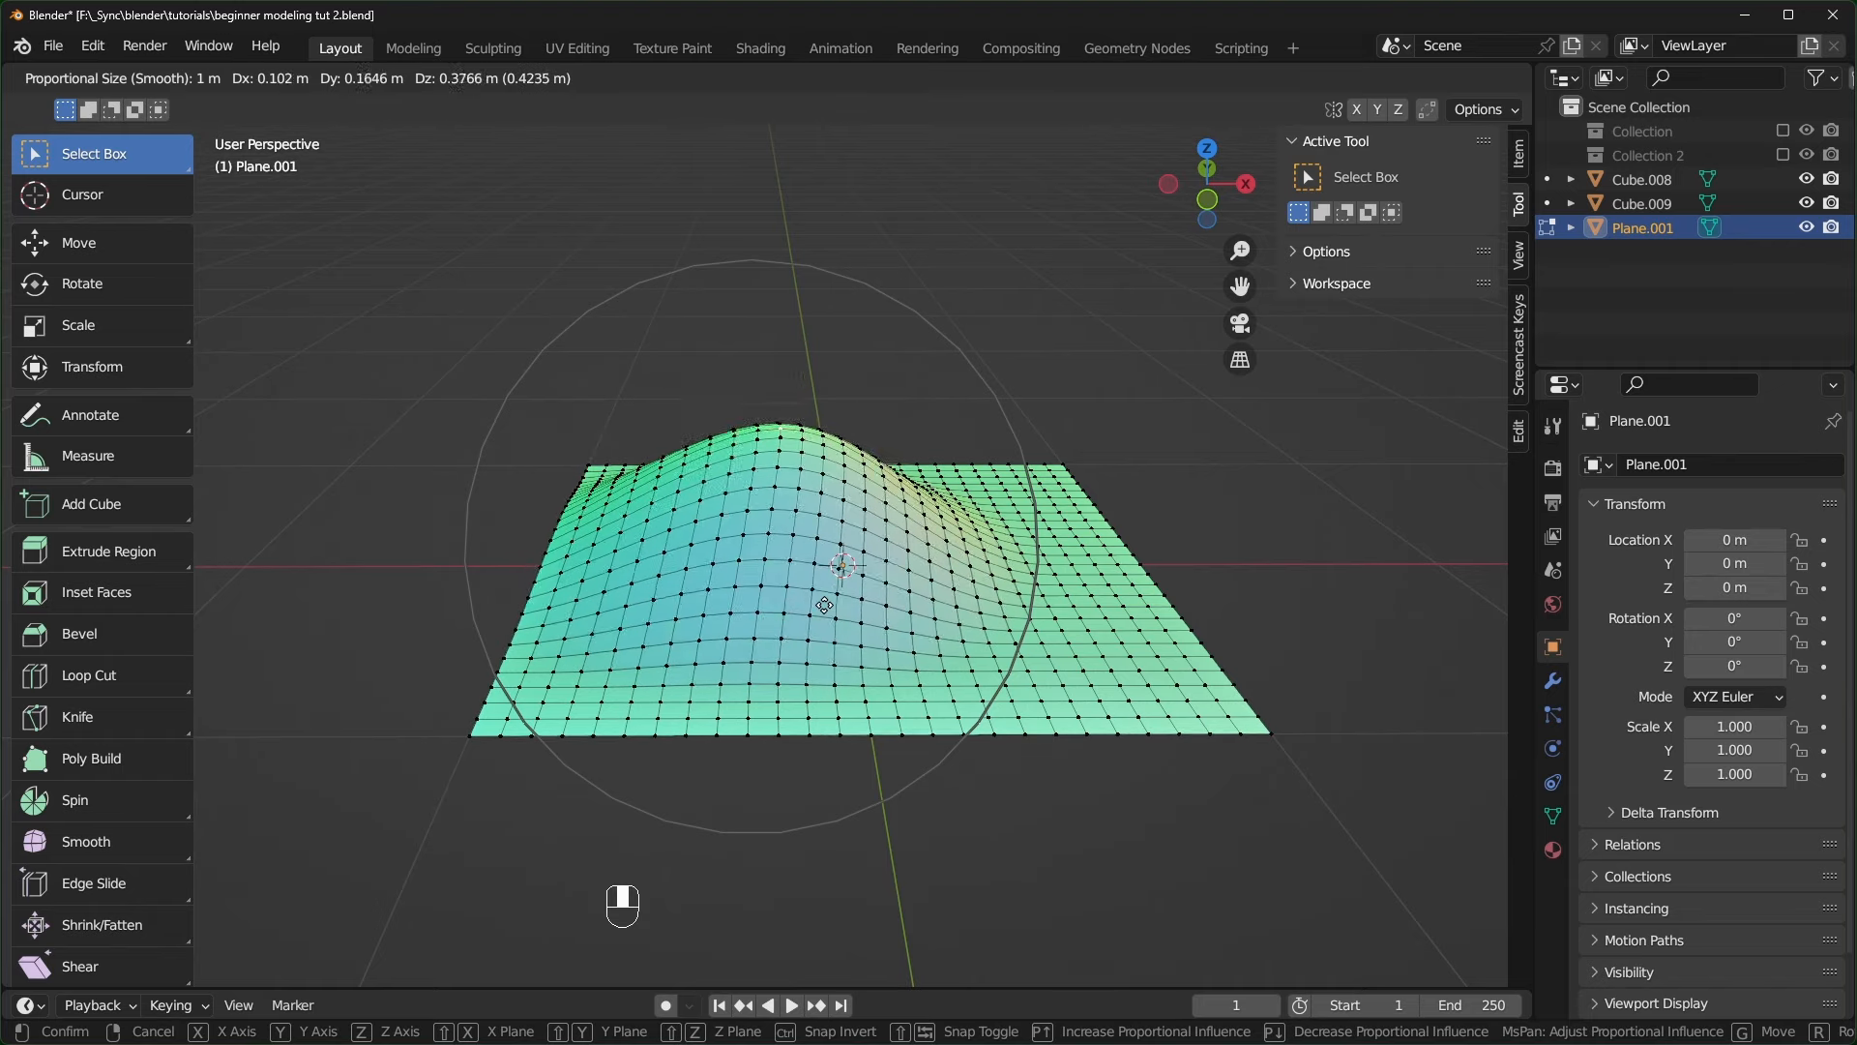
scroll(819, 613, "down", 7)
scroll(819, 613, "up", 13)
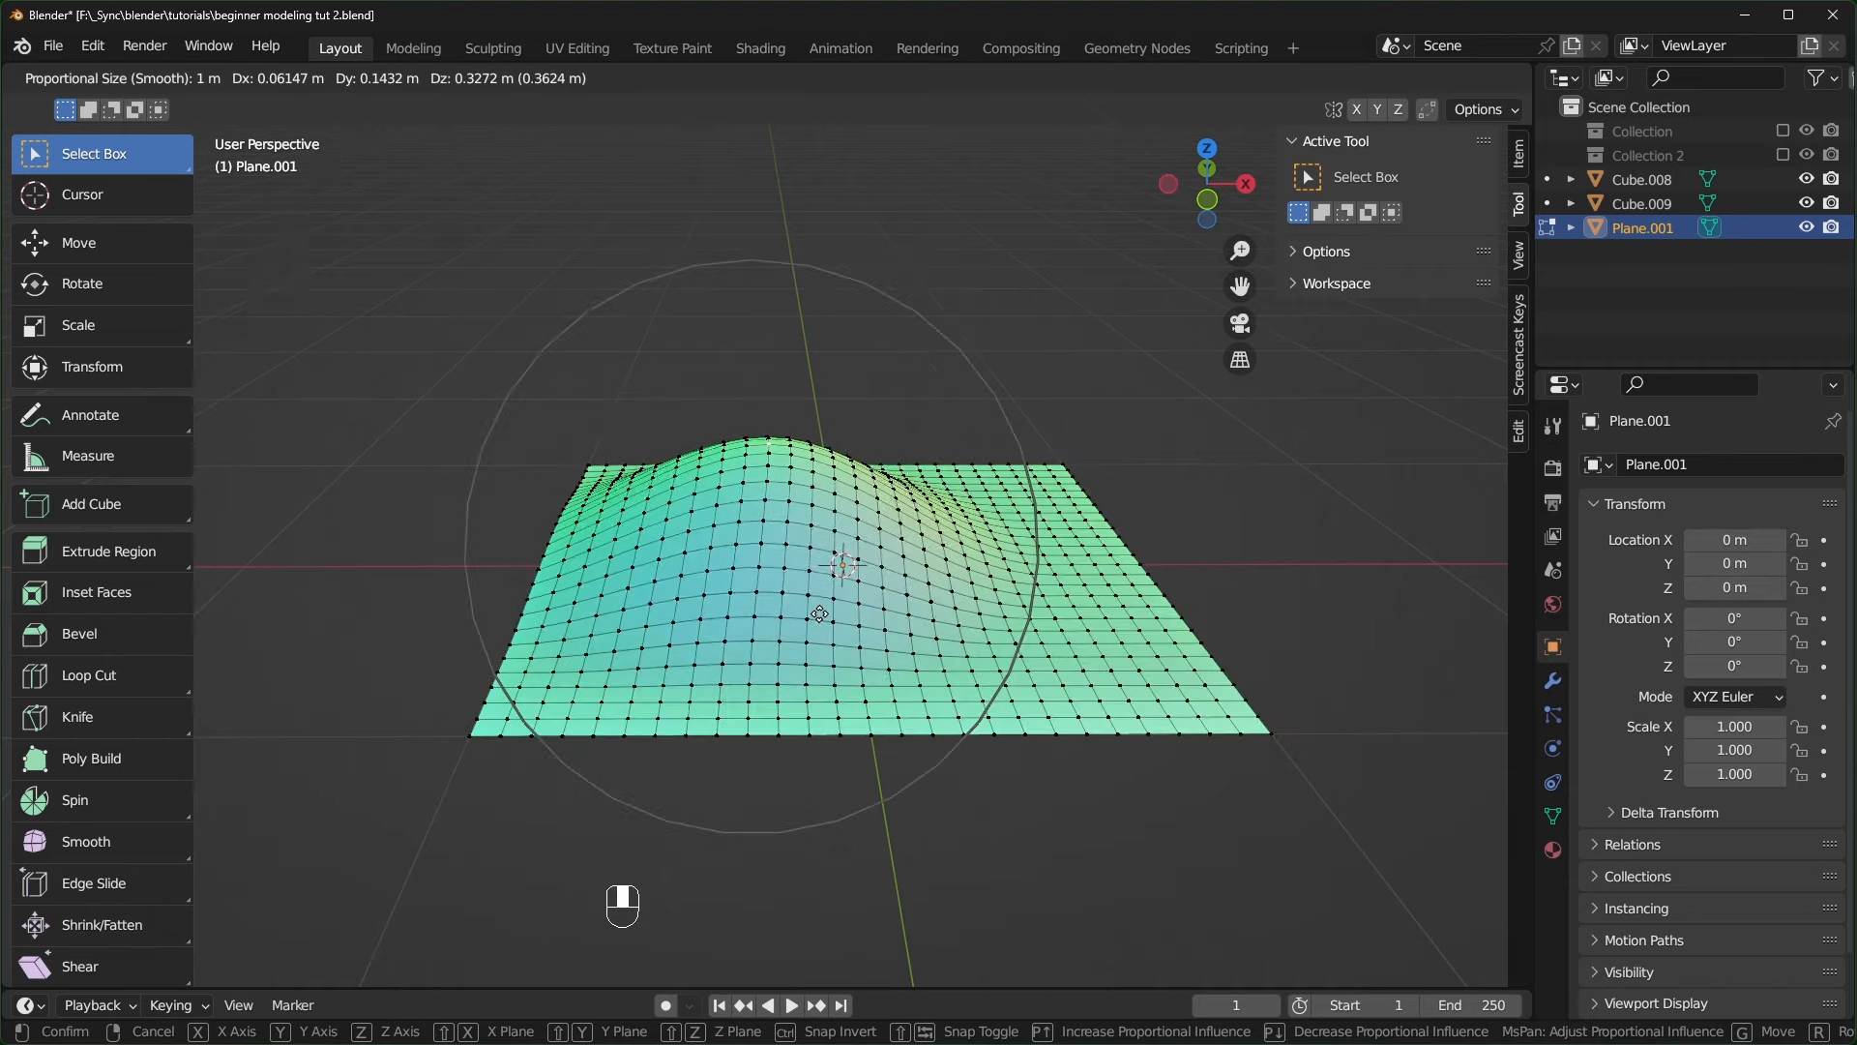
scroll(809, 552, "down", 2)
scroll(809, 549, "down", 9)
scroll(809, 550, "up", 11)
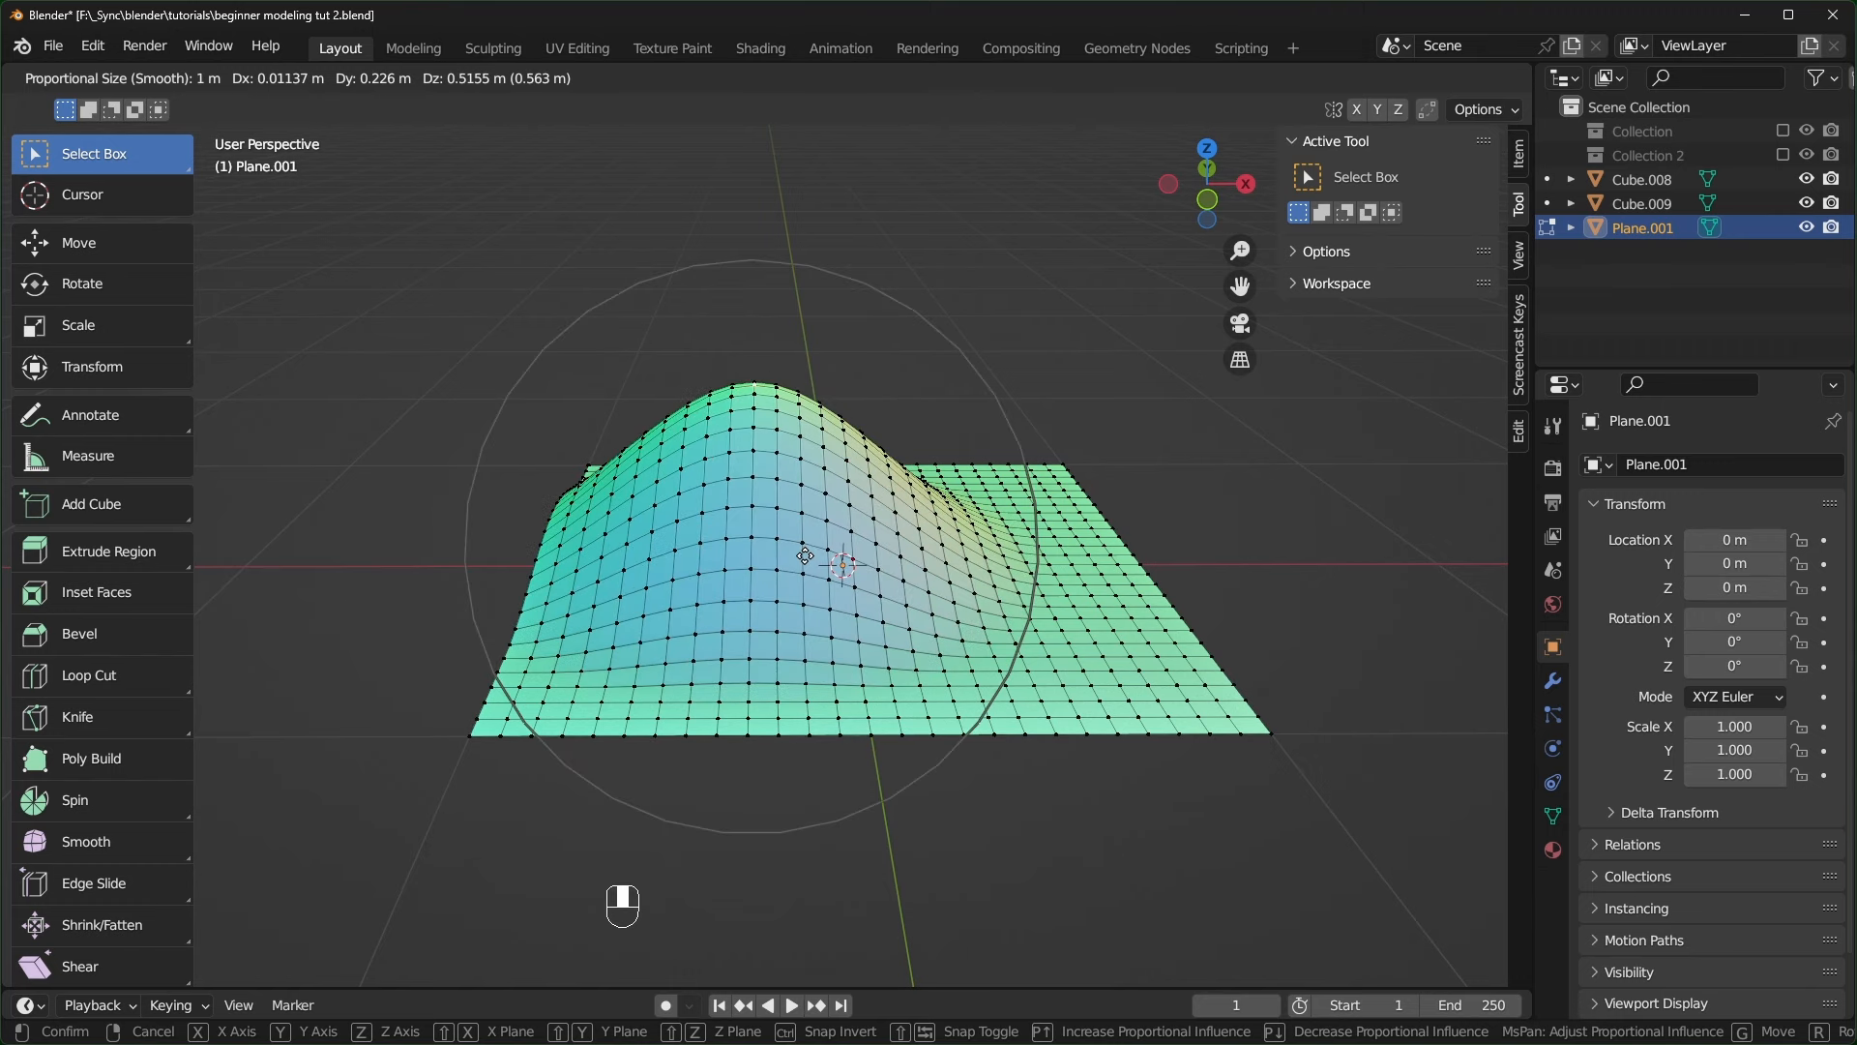
left_click(808, 549)
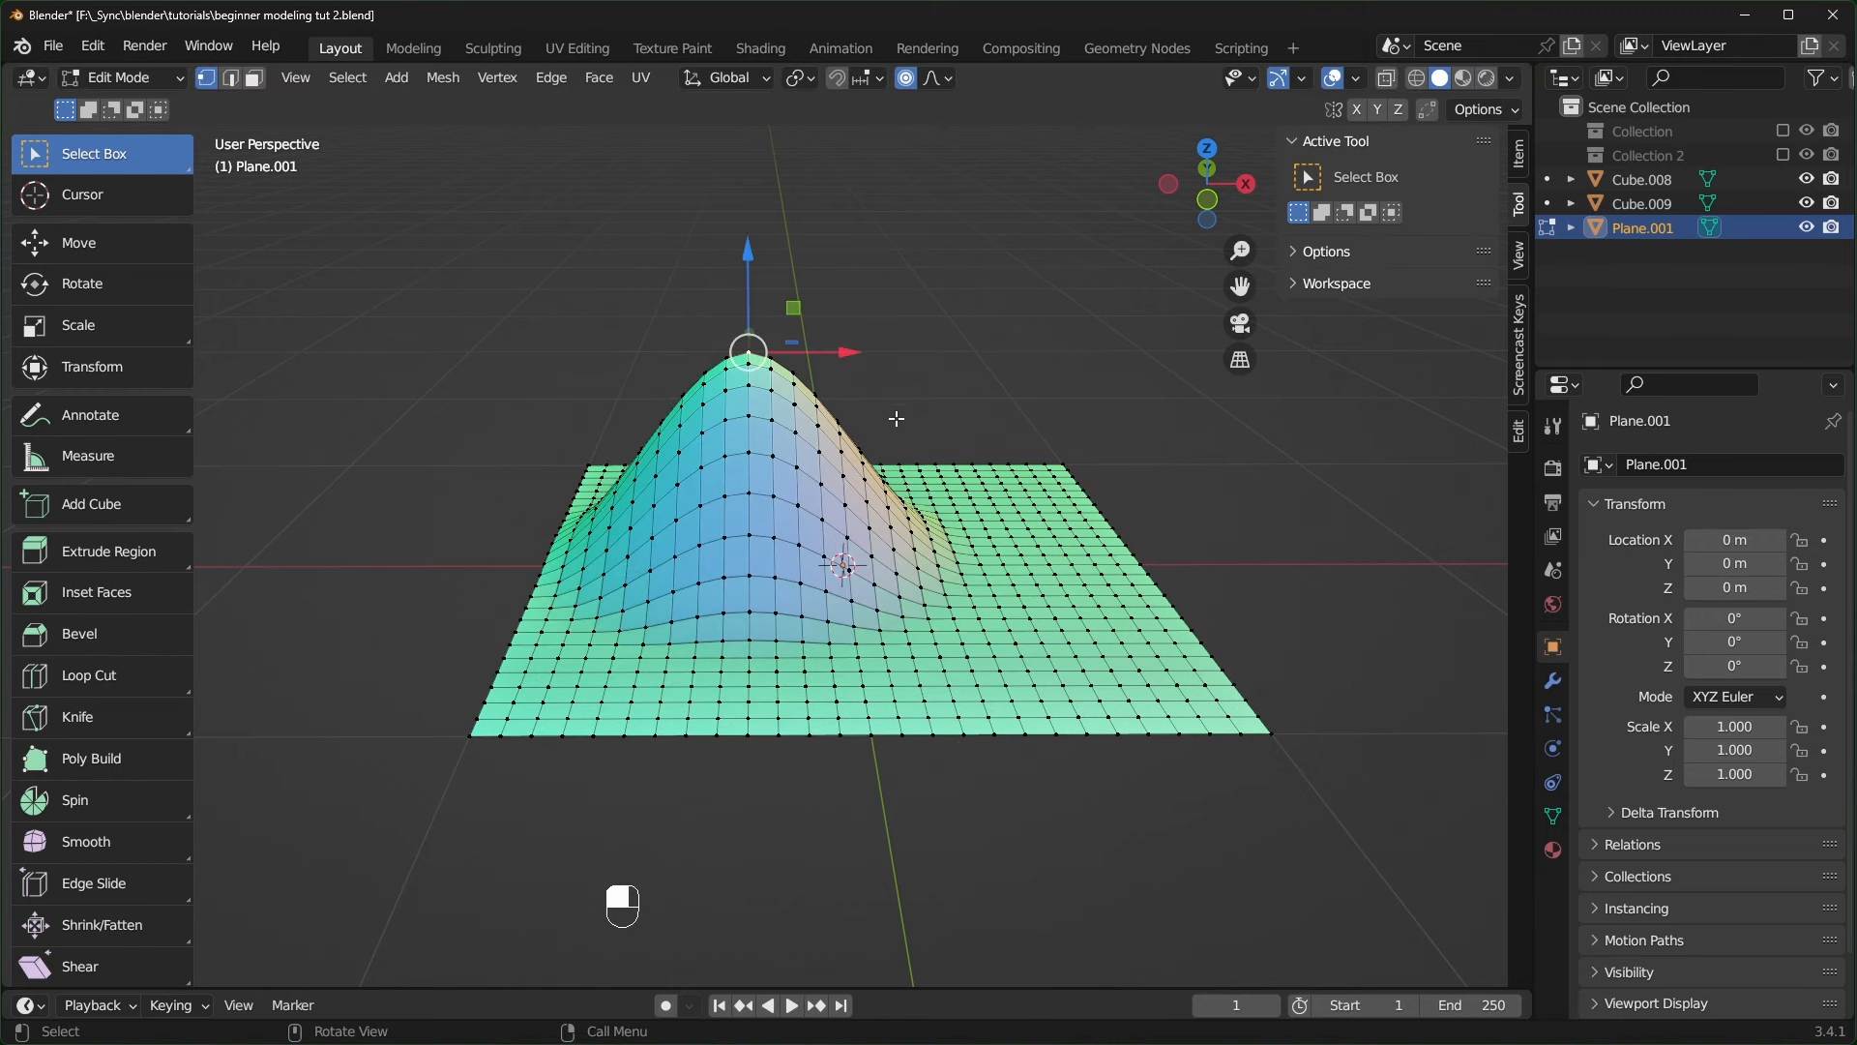
key("ctrl")
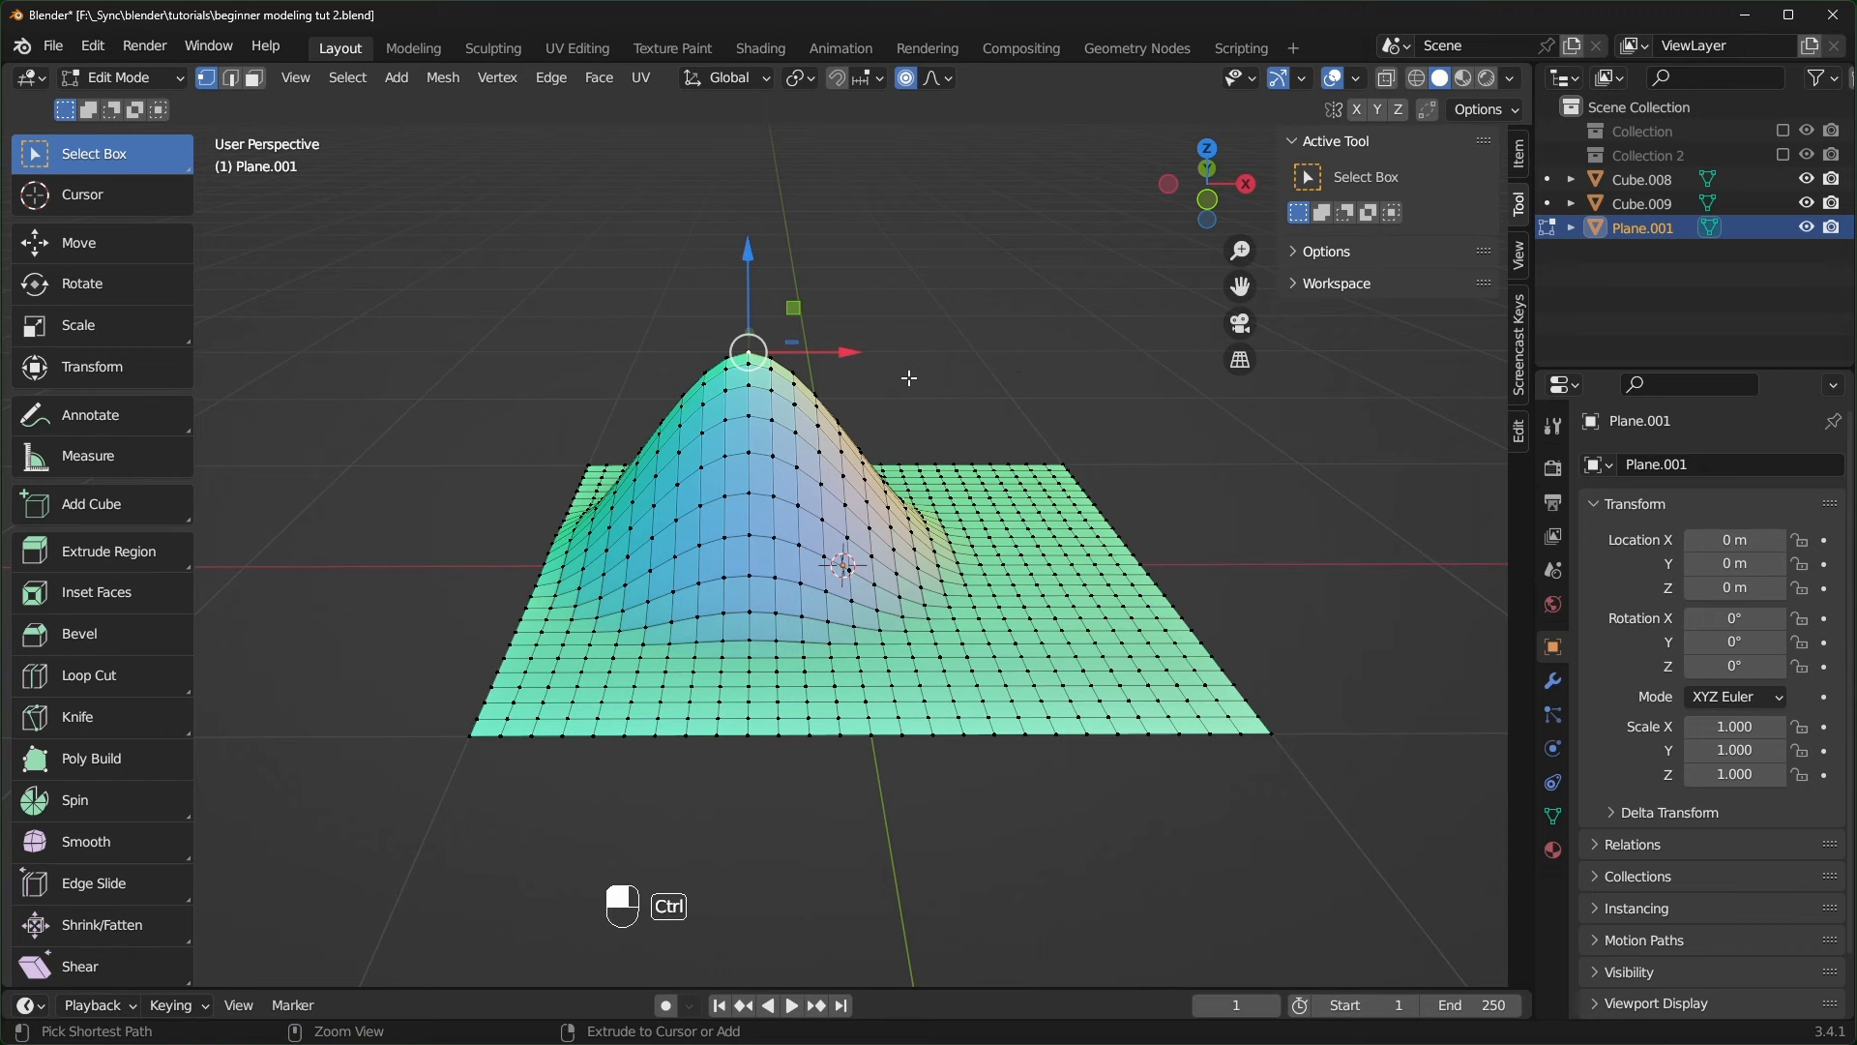
key("ctrl+z")
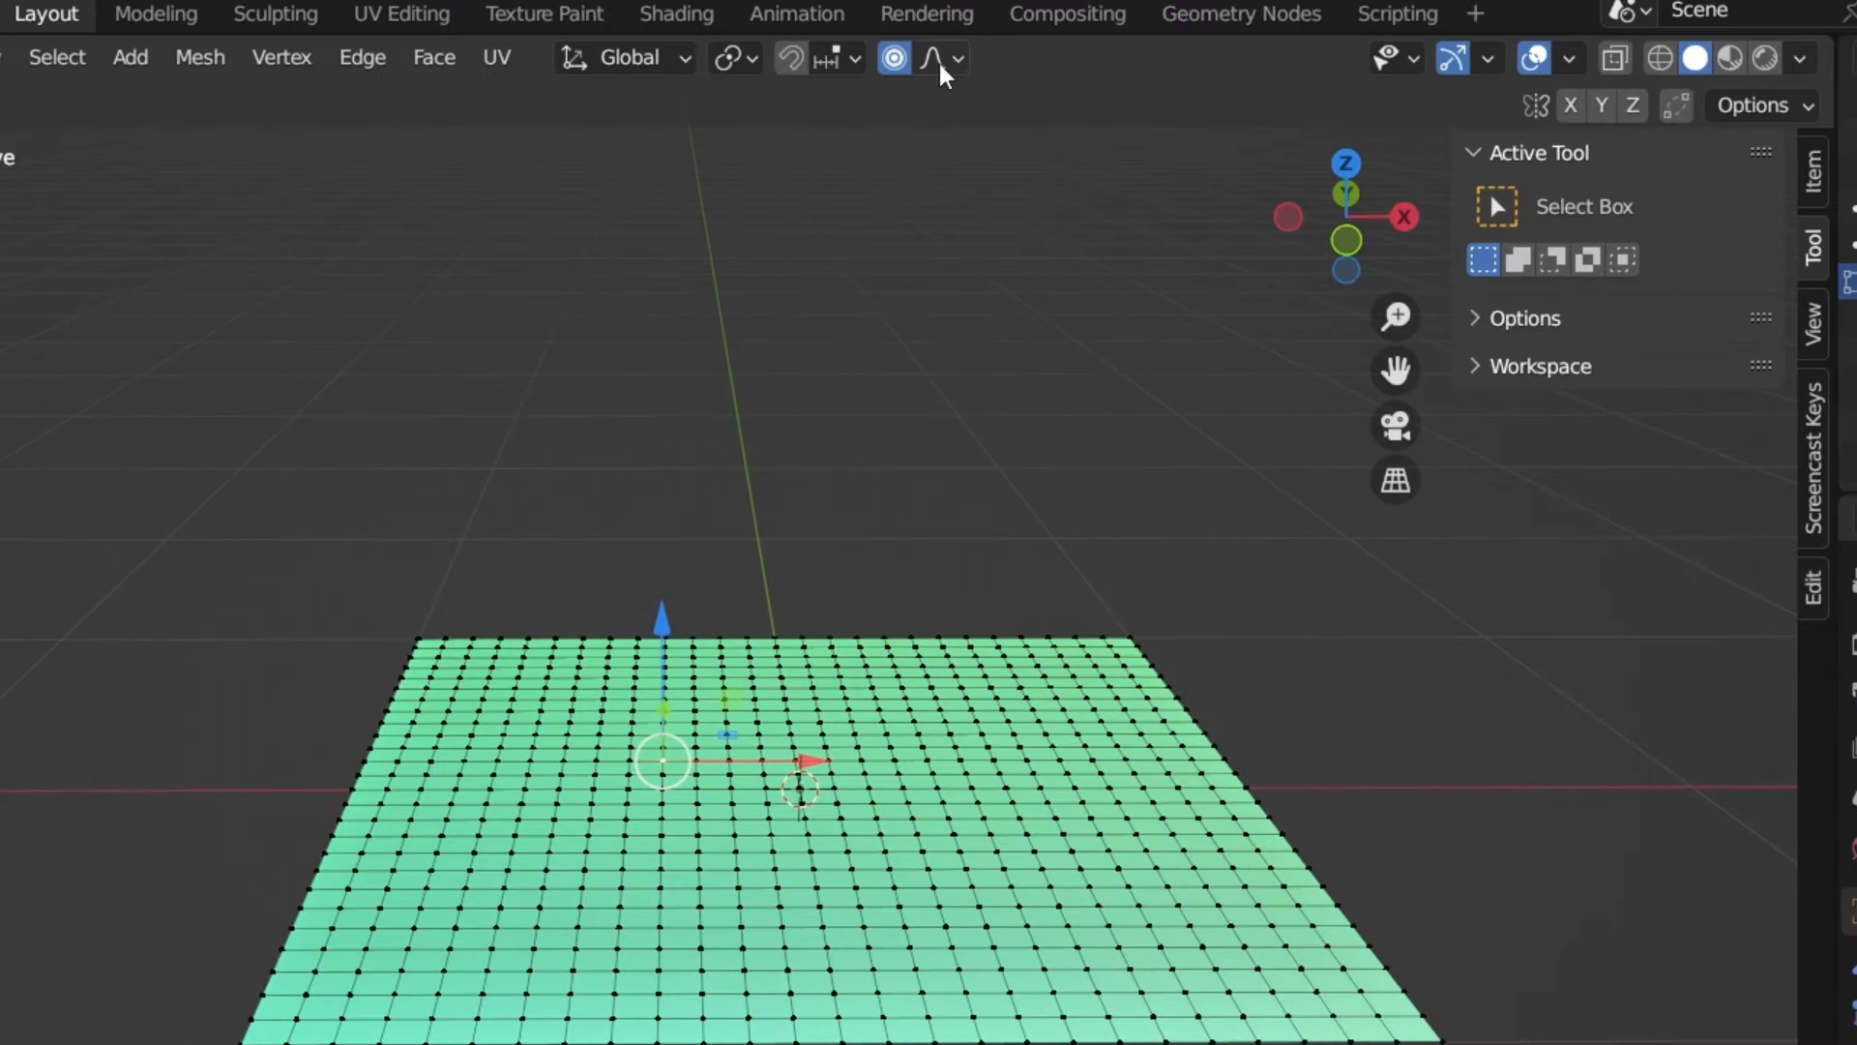
- Try the Sphere falloff by raising the plane's centre vertex about 0.61 m along Z with proportional size about 0.62, and undo the move
left_click(943, 77)
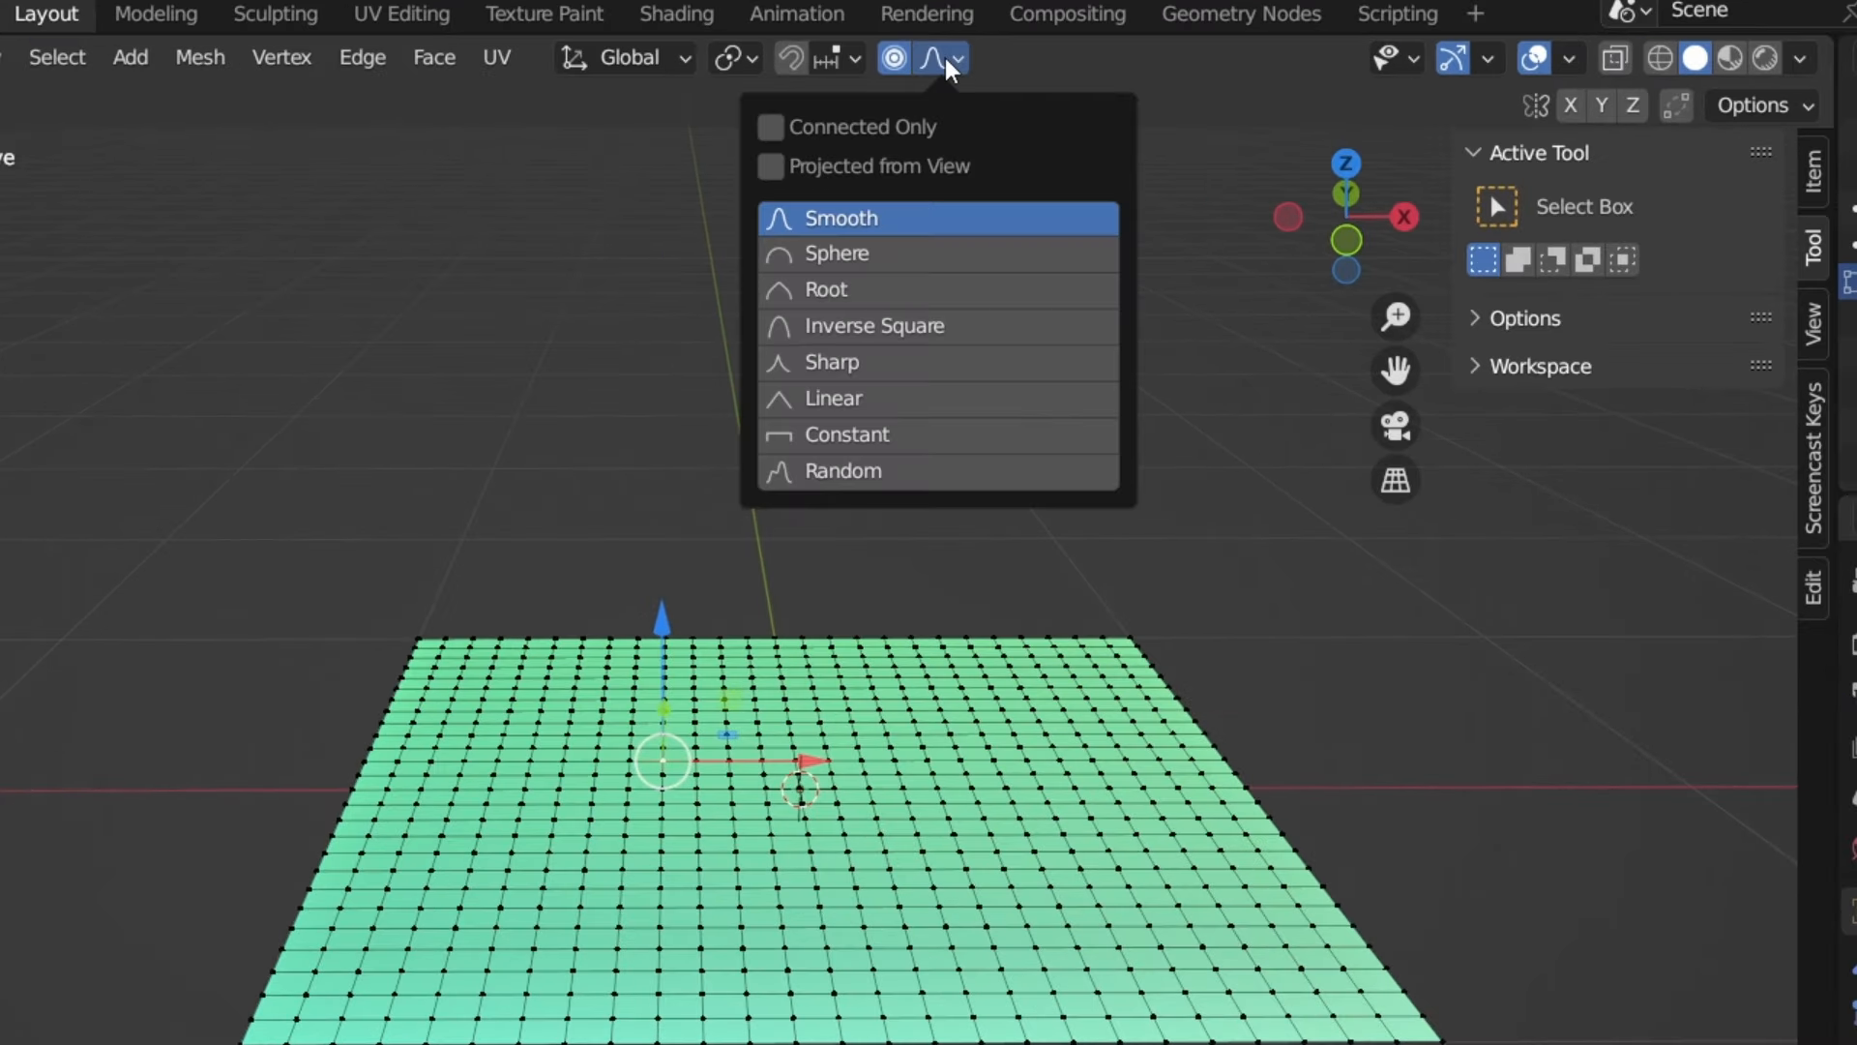
left_click(841, 254)
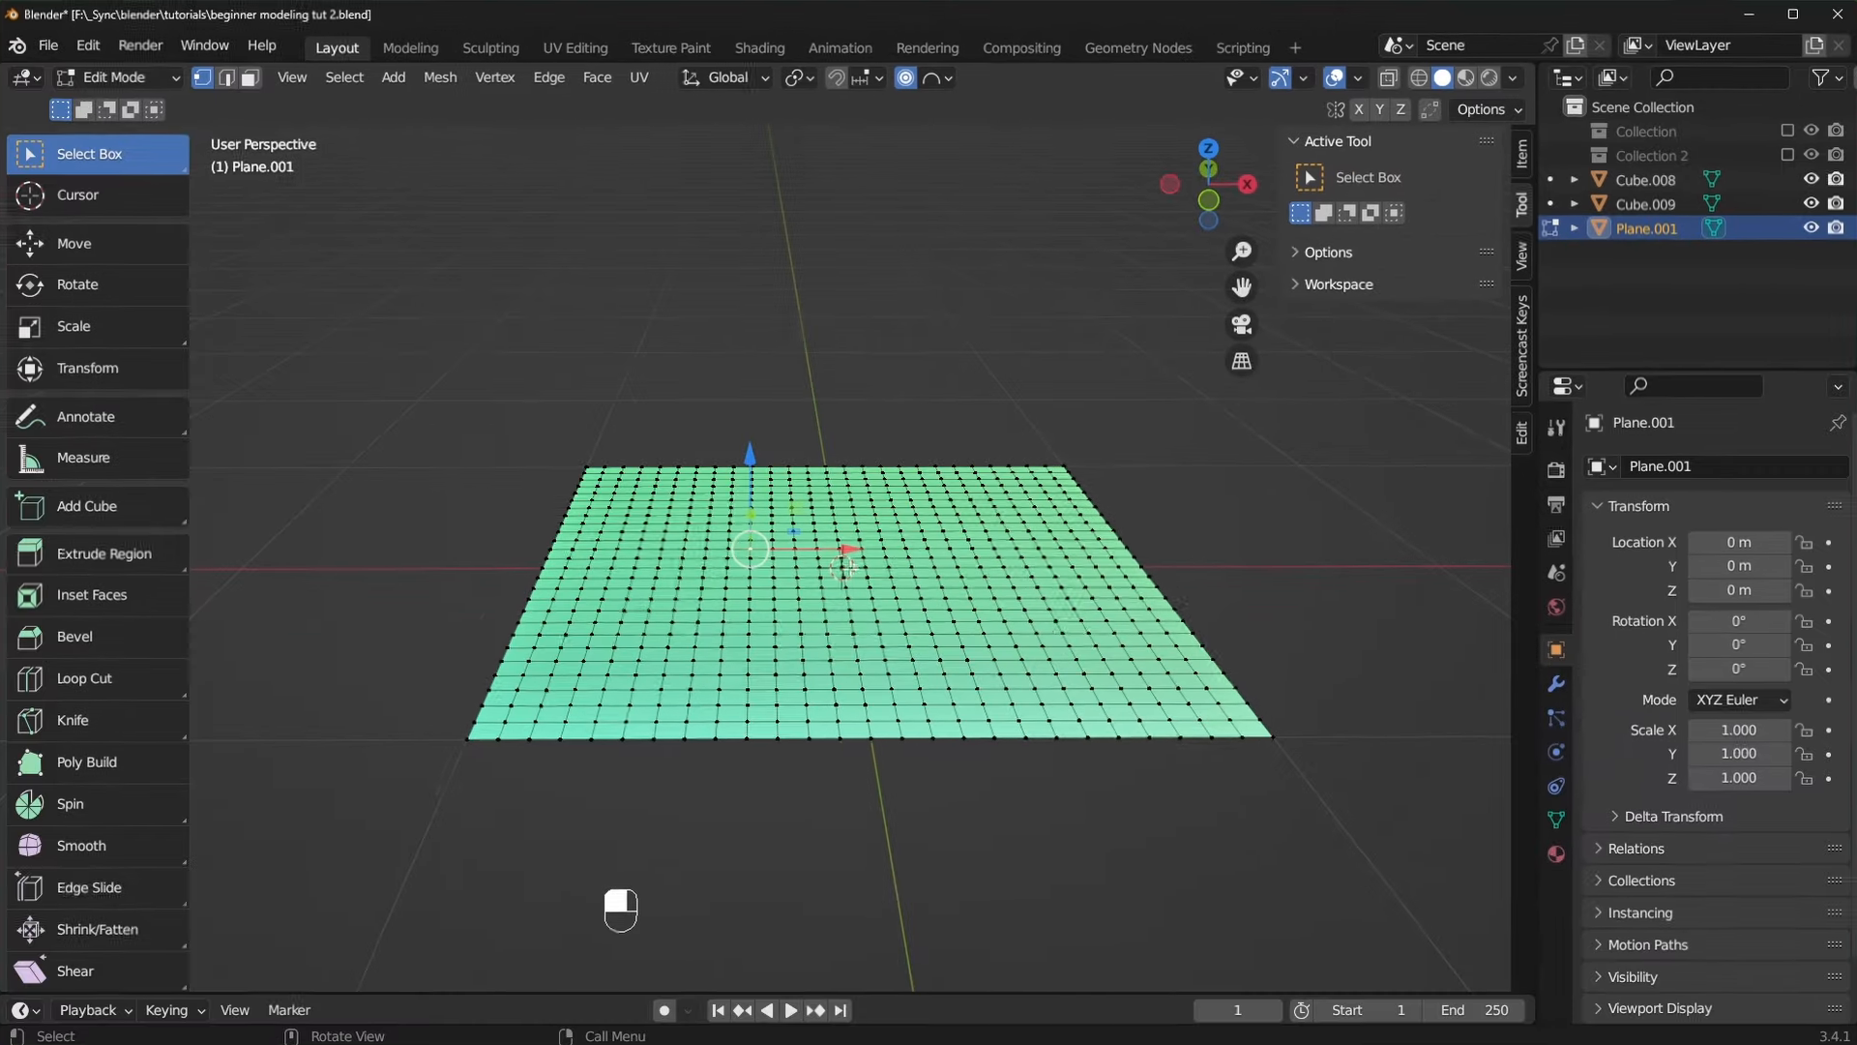
left_click_drag(847, 476, 813, 290)
middle_click_drag(813, 290, 870, 387)
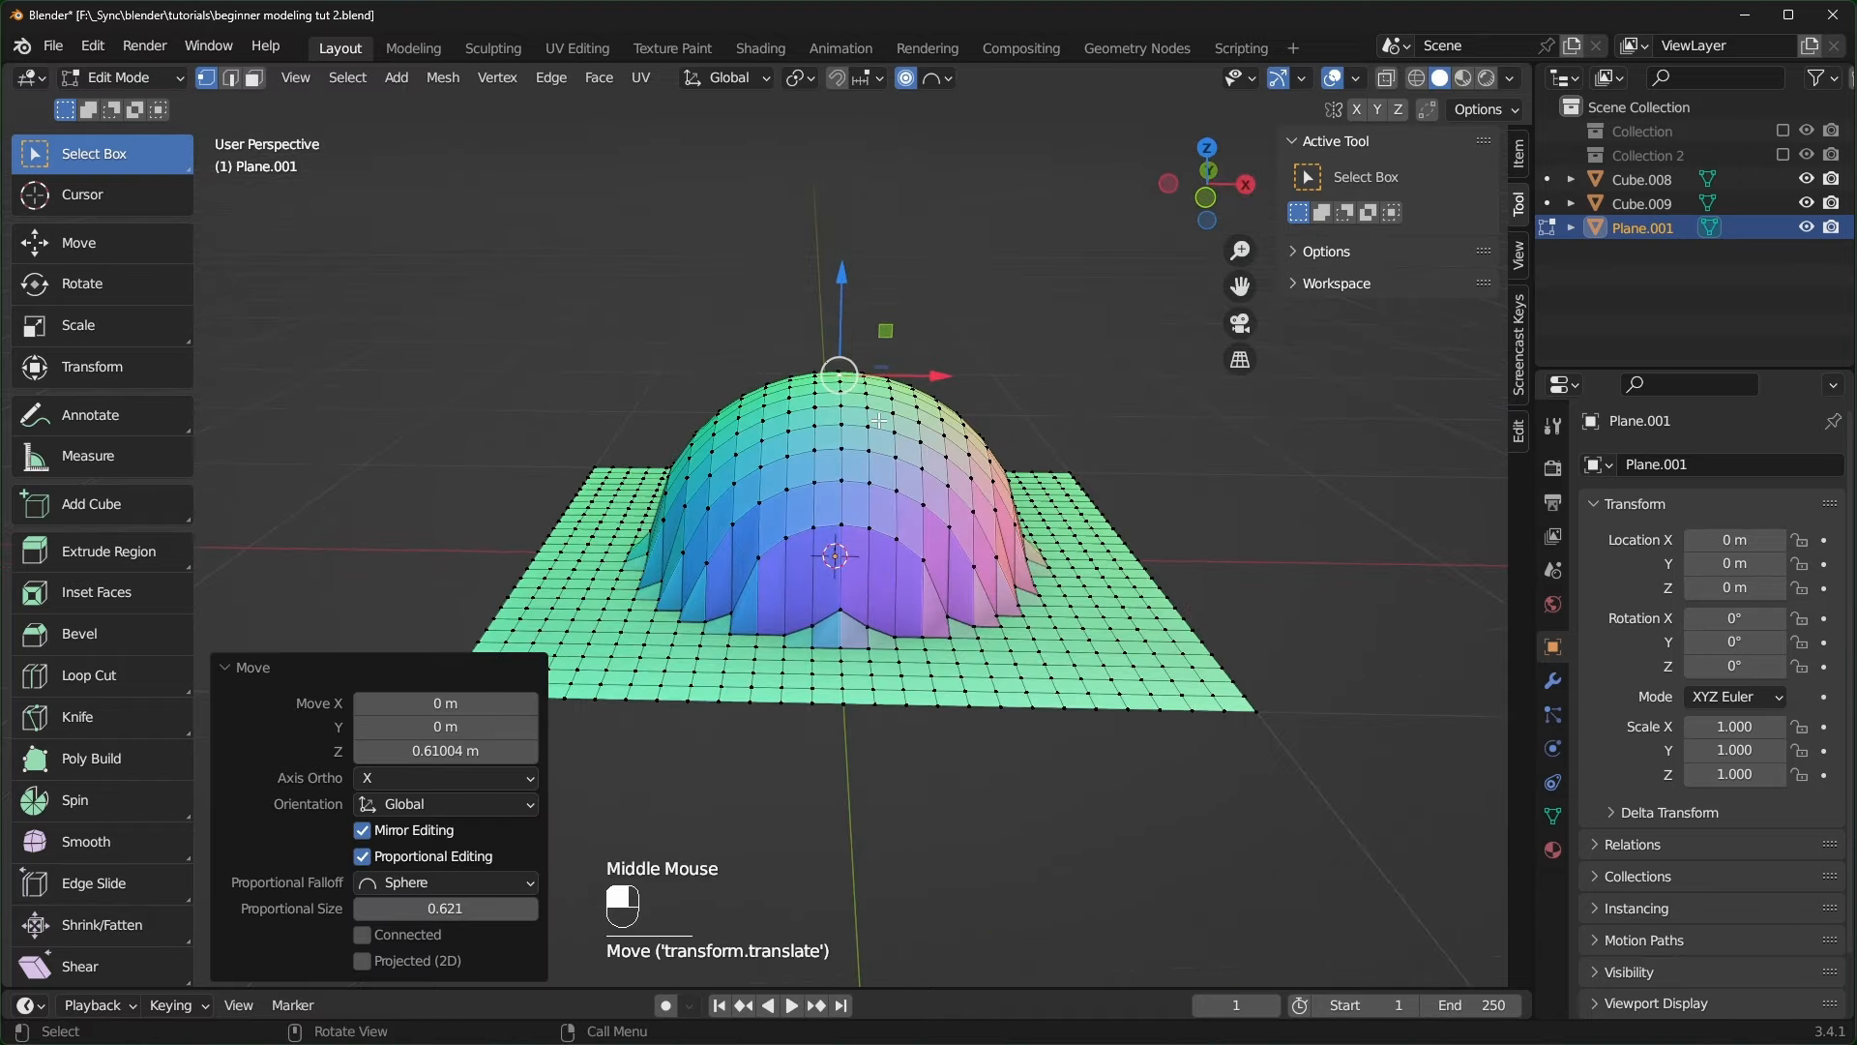
key("ctrl+z")
- Set the falloff to Sharp and raise the plane's centre vertex about 0.56 m along Z with proportional size about 0.91
left_click(947, 77)
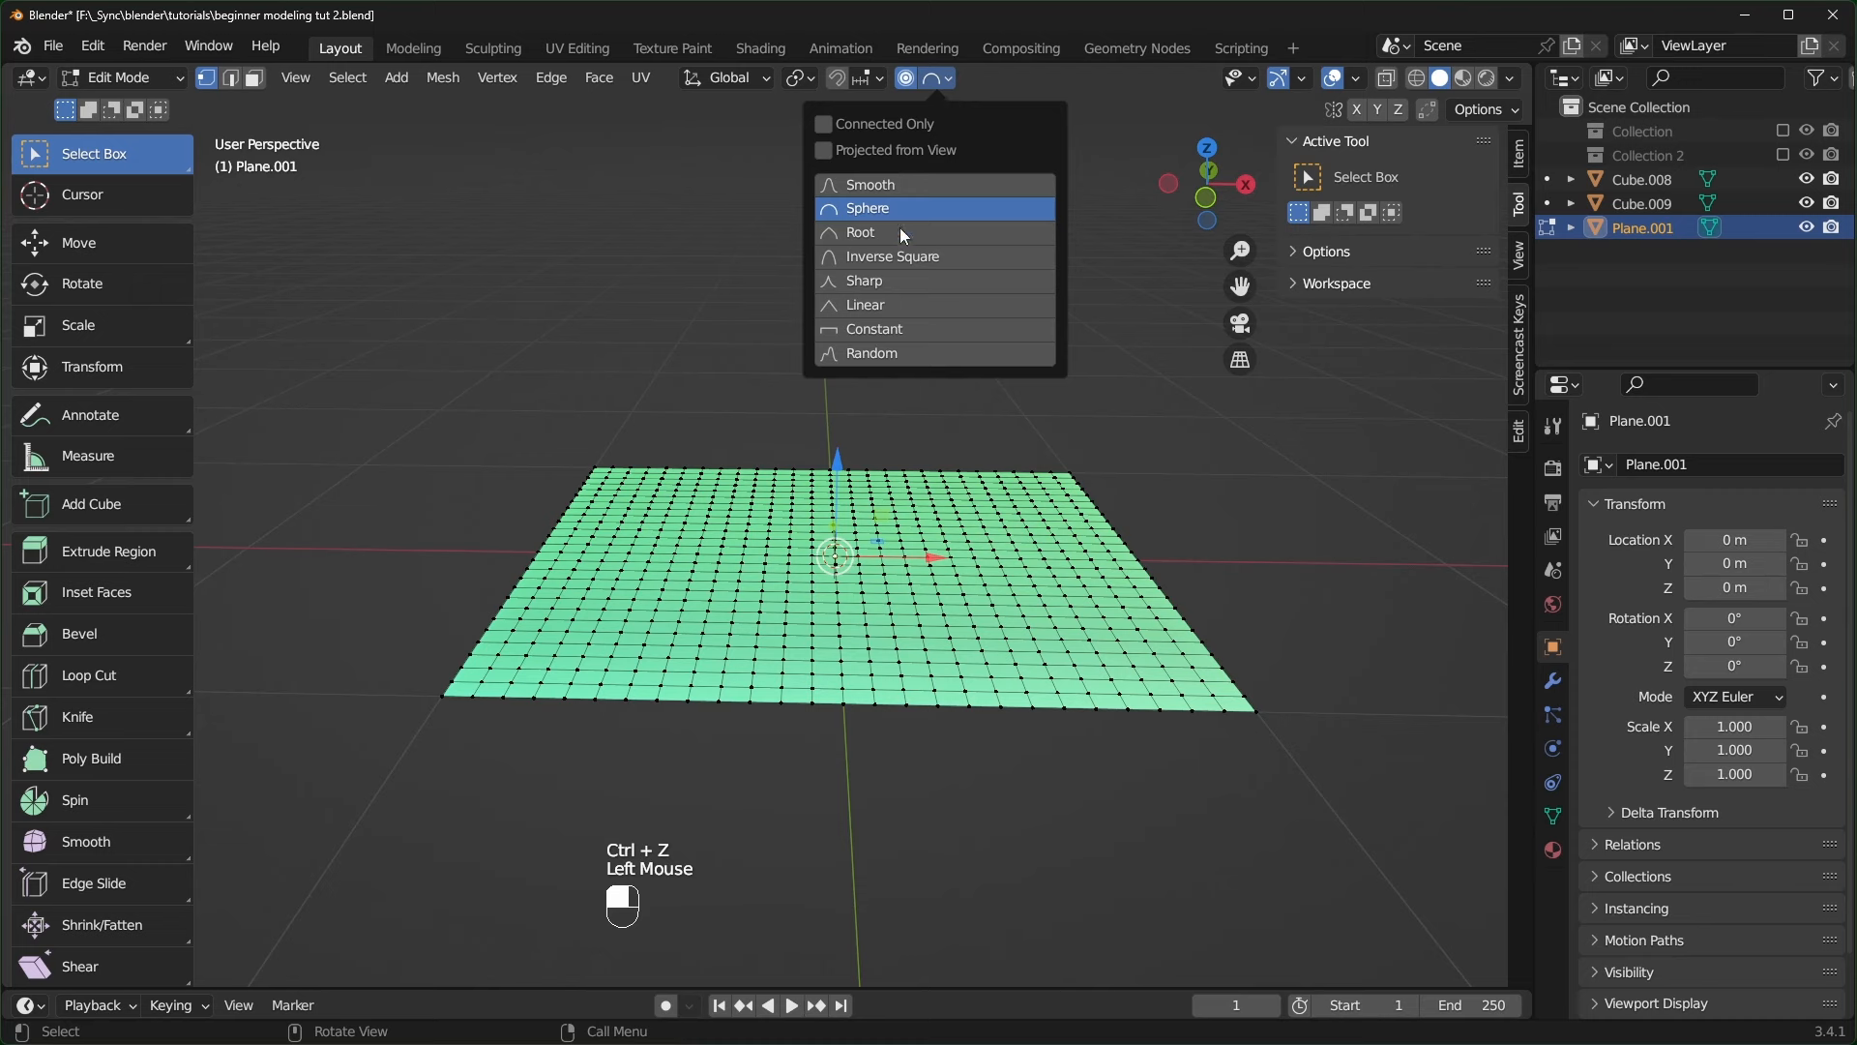
left_click(878, 281)
left_click_drag(839, 465, 892, 284)
scroll(884, 193, "up", 2)
- Undo the Sharp move, set the proportional falloff to Linear and try raising the plane's centre vertex along Z
left_click(946, 79)
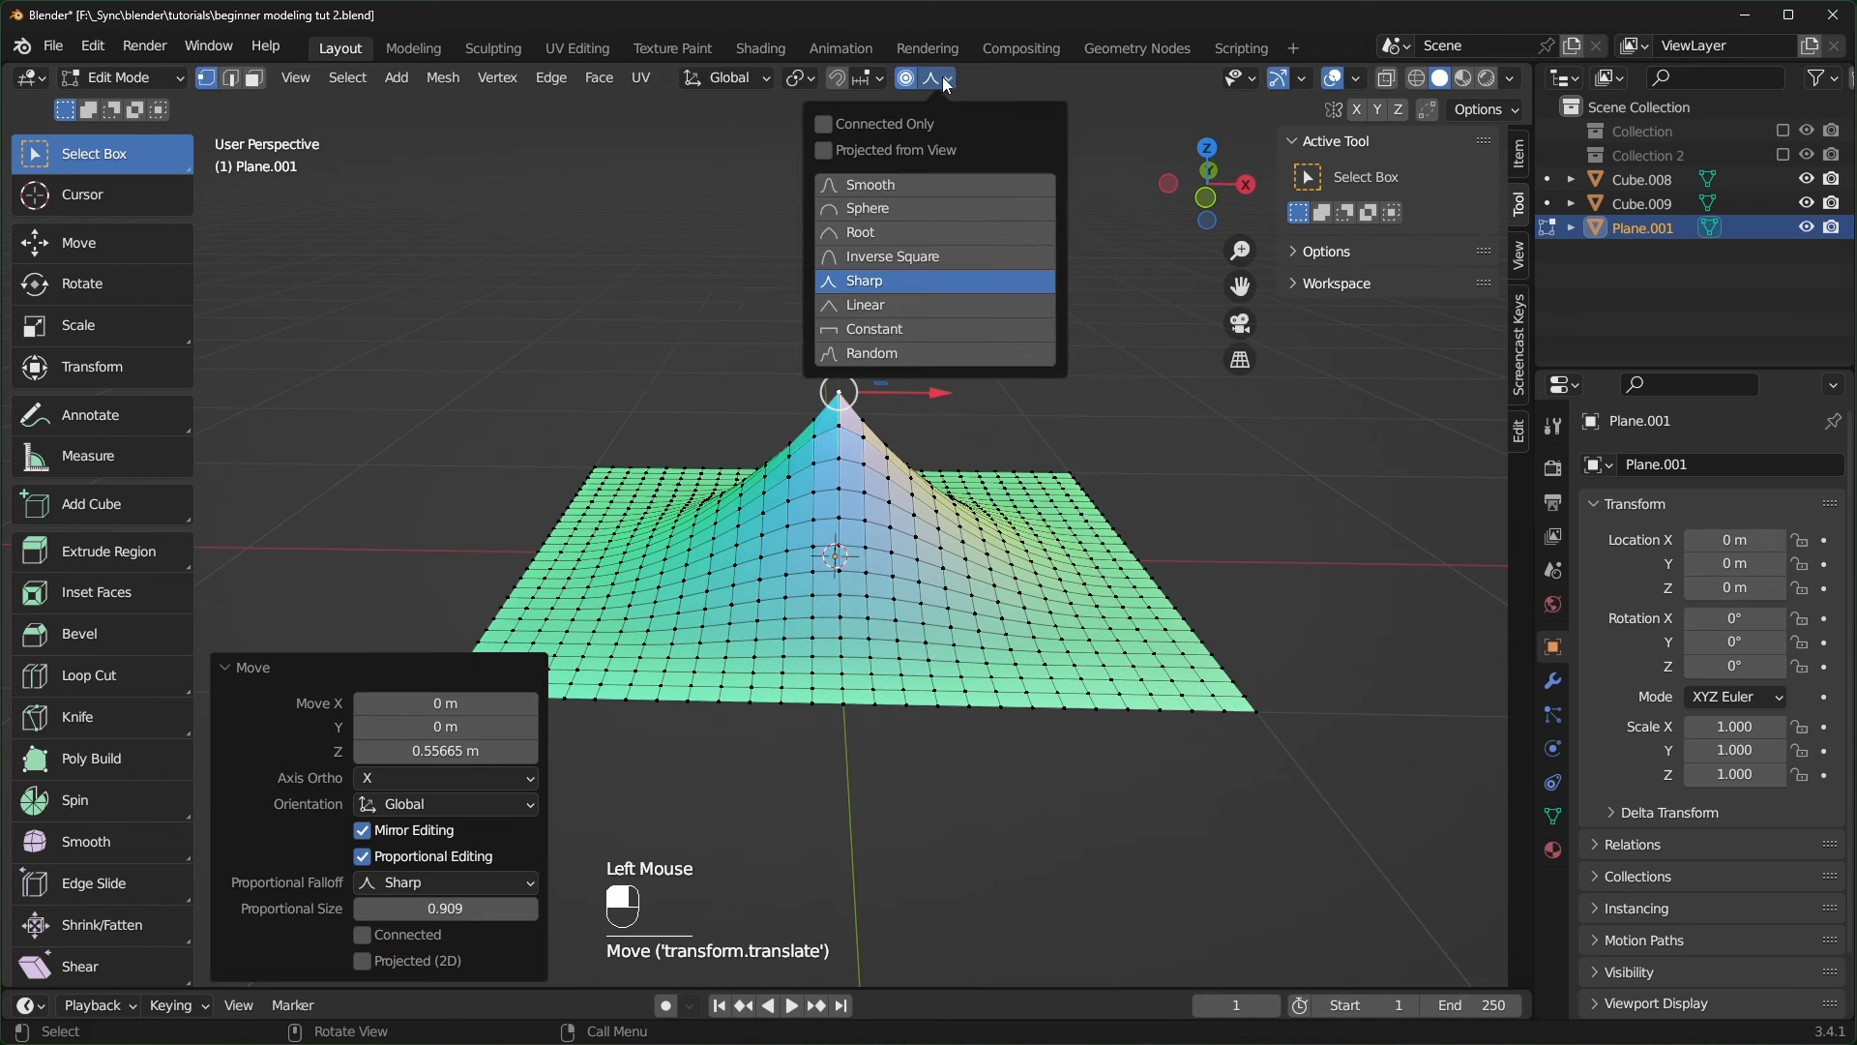
left_click(868, 304)
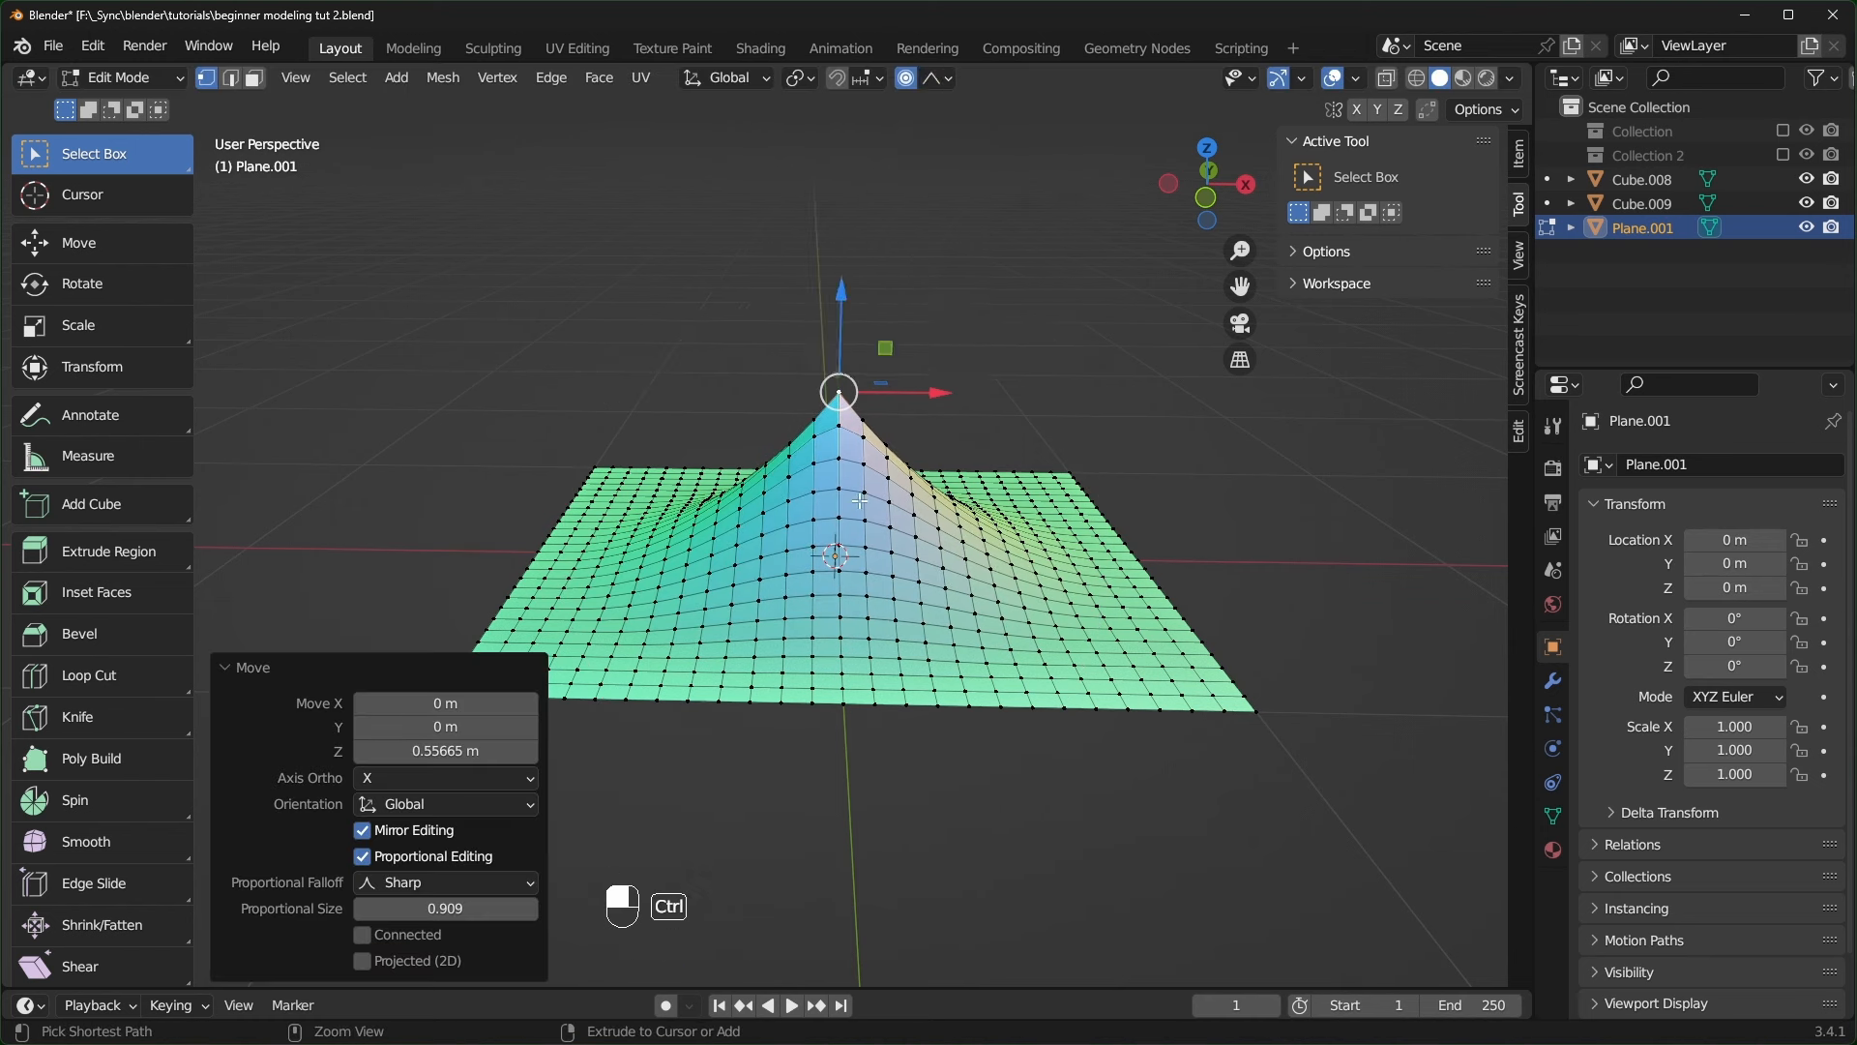
key("ctrl+z")
left_click_drag(835, 466, 837, 217)
middle_click_drag(837, 216, 1062, 538)
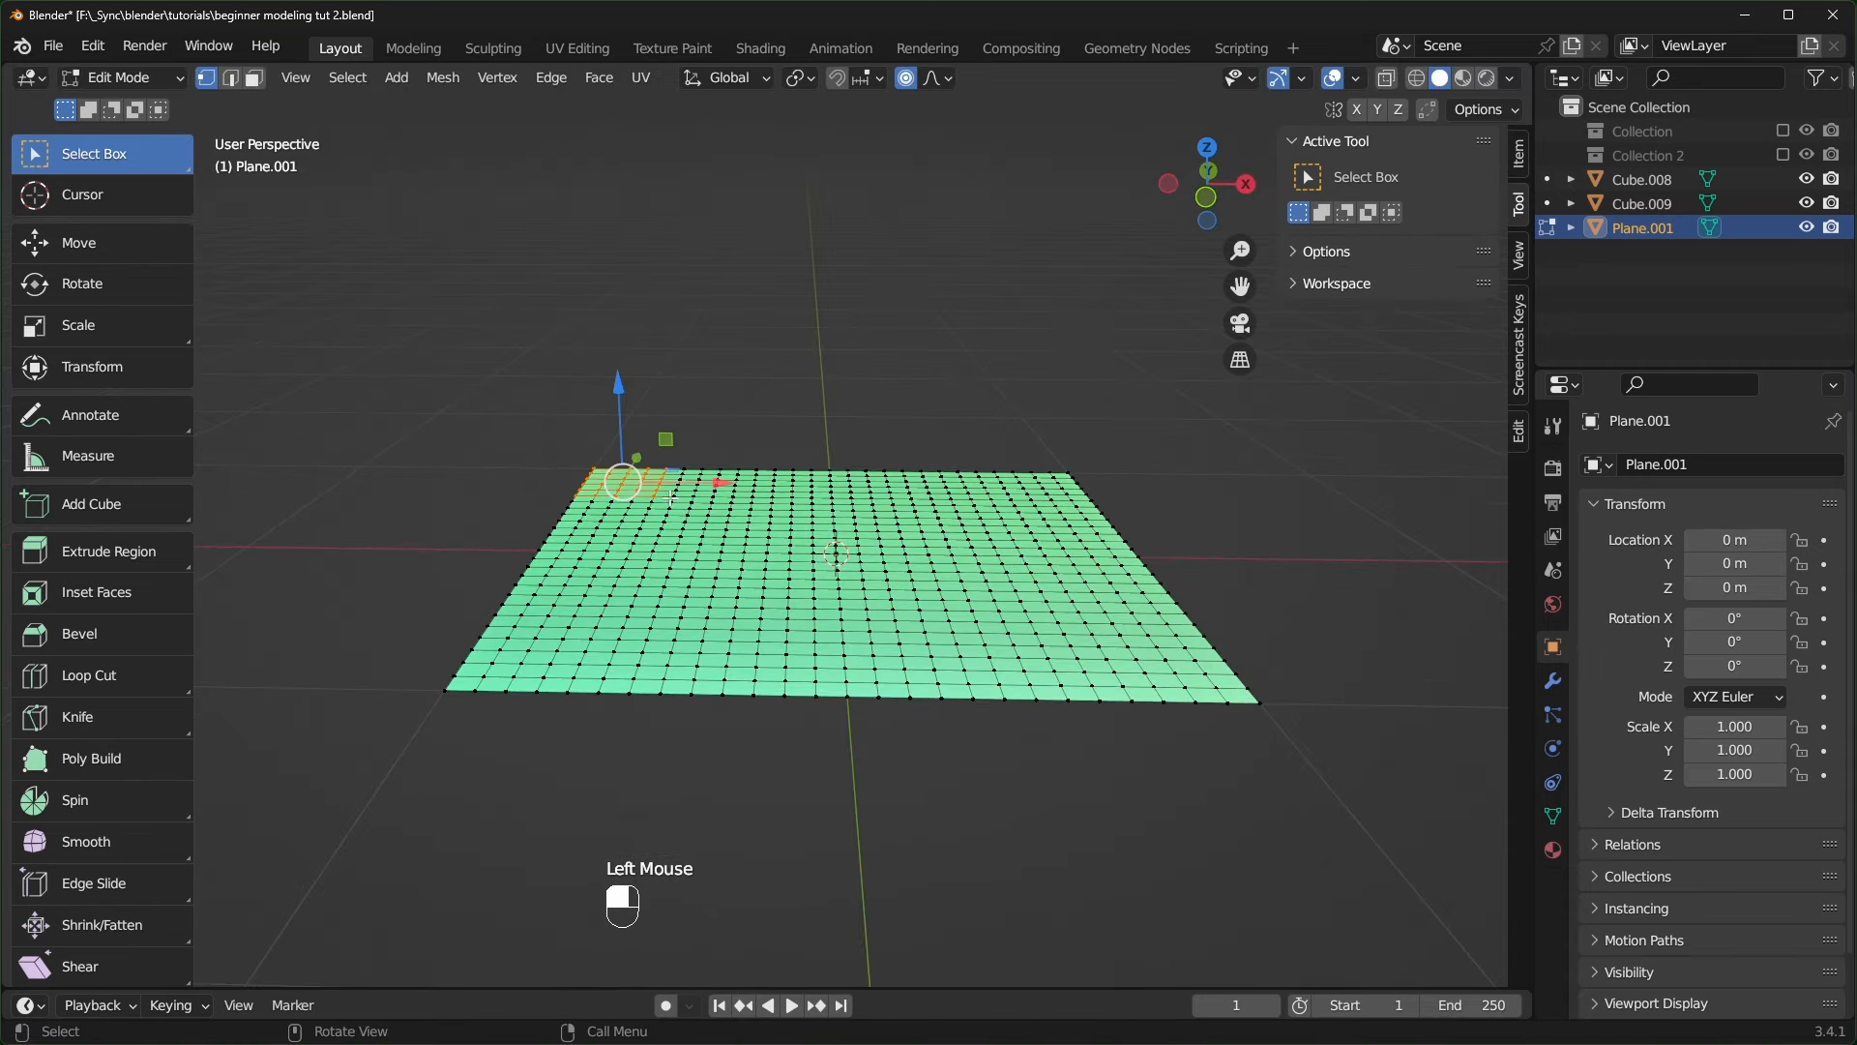
- Try raising the vertices at the plane's far corner about 0.39 m along Z with Smooth falloff and proportional size 1.21, and undo it
left_click(613, 456)
left_click_drag(610, 391, 631, 296)
scroll(631, 289, "down", 3)
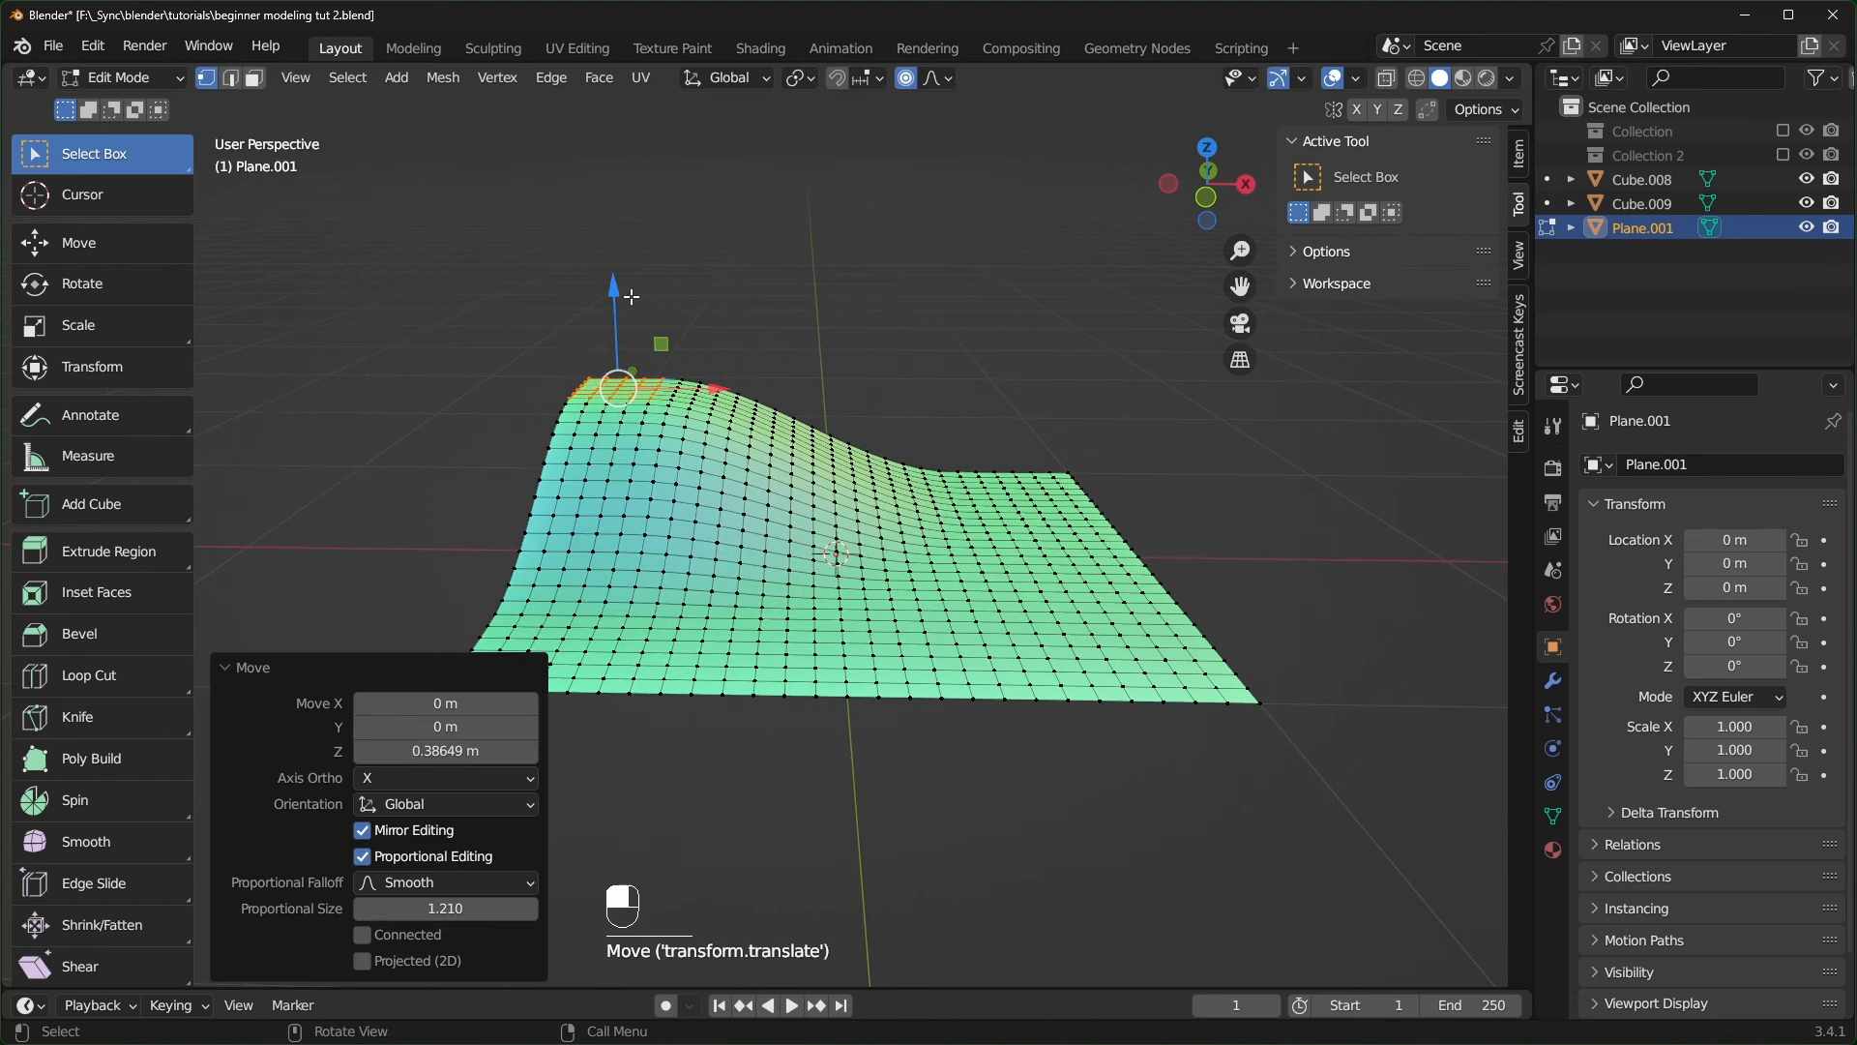
middle_click_drag(778, 543, 895, 463)
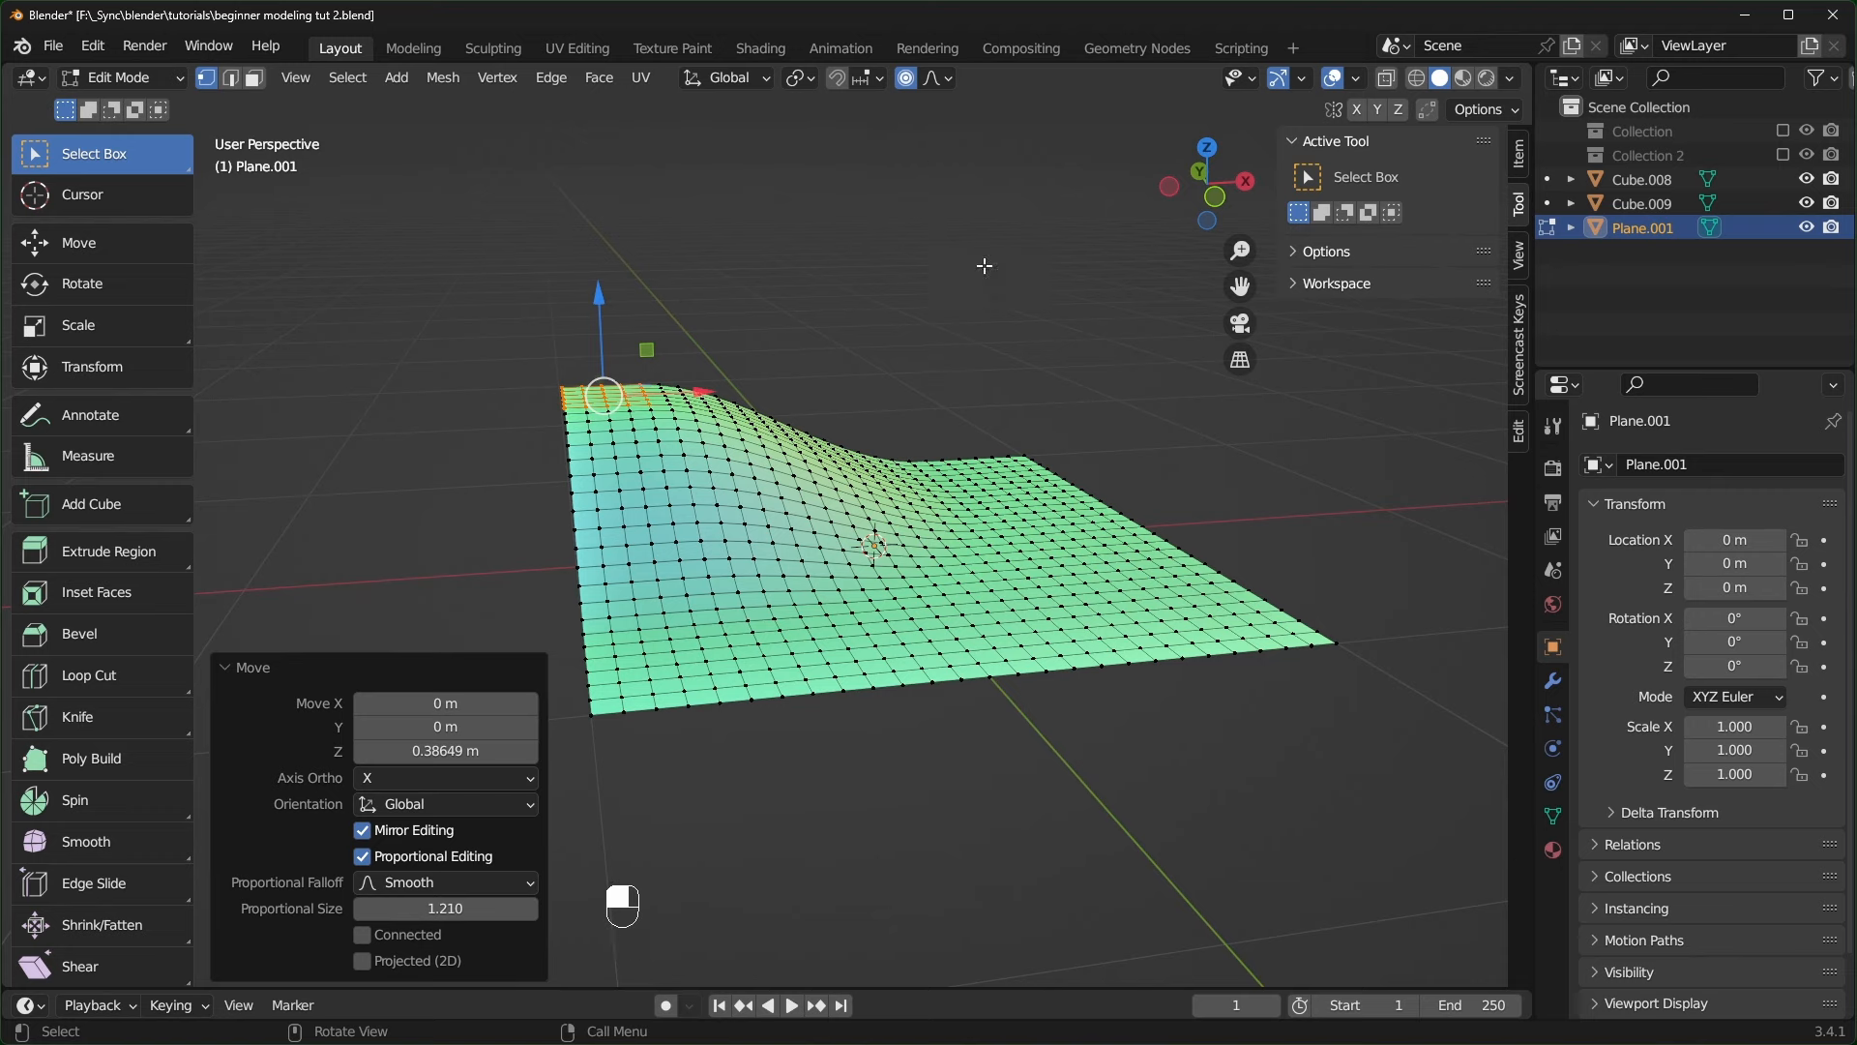
key("ctrl+z")
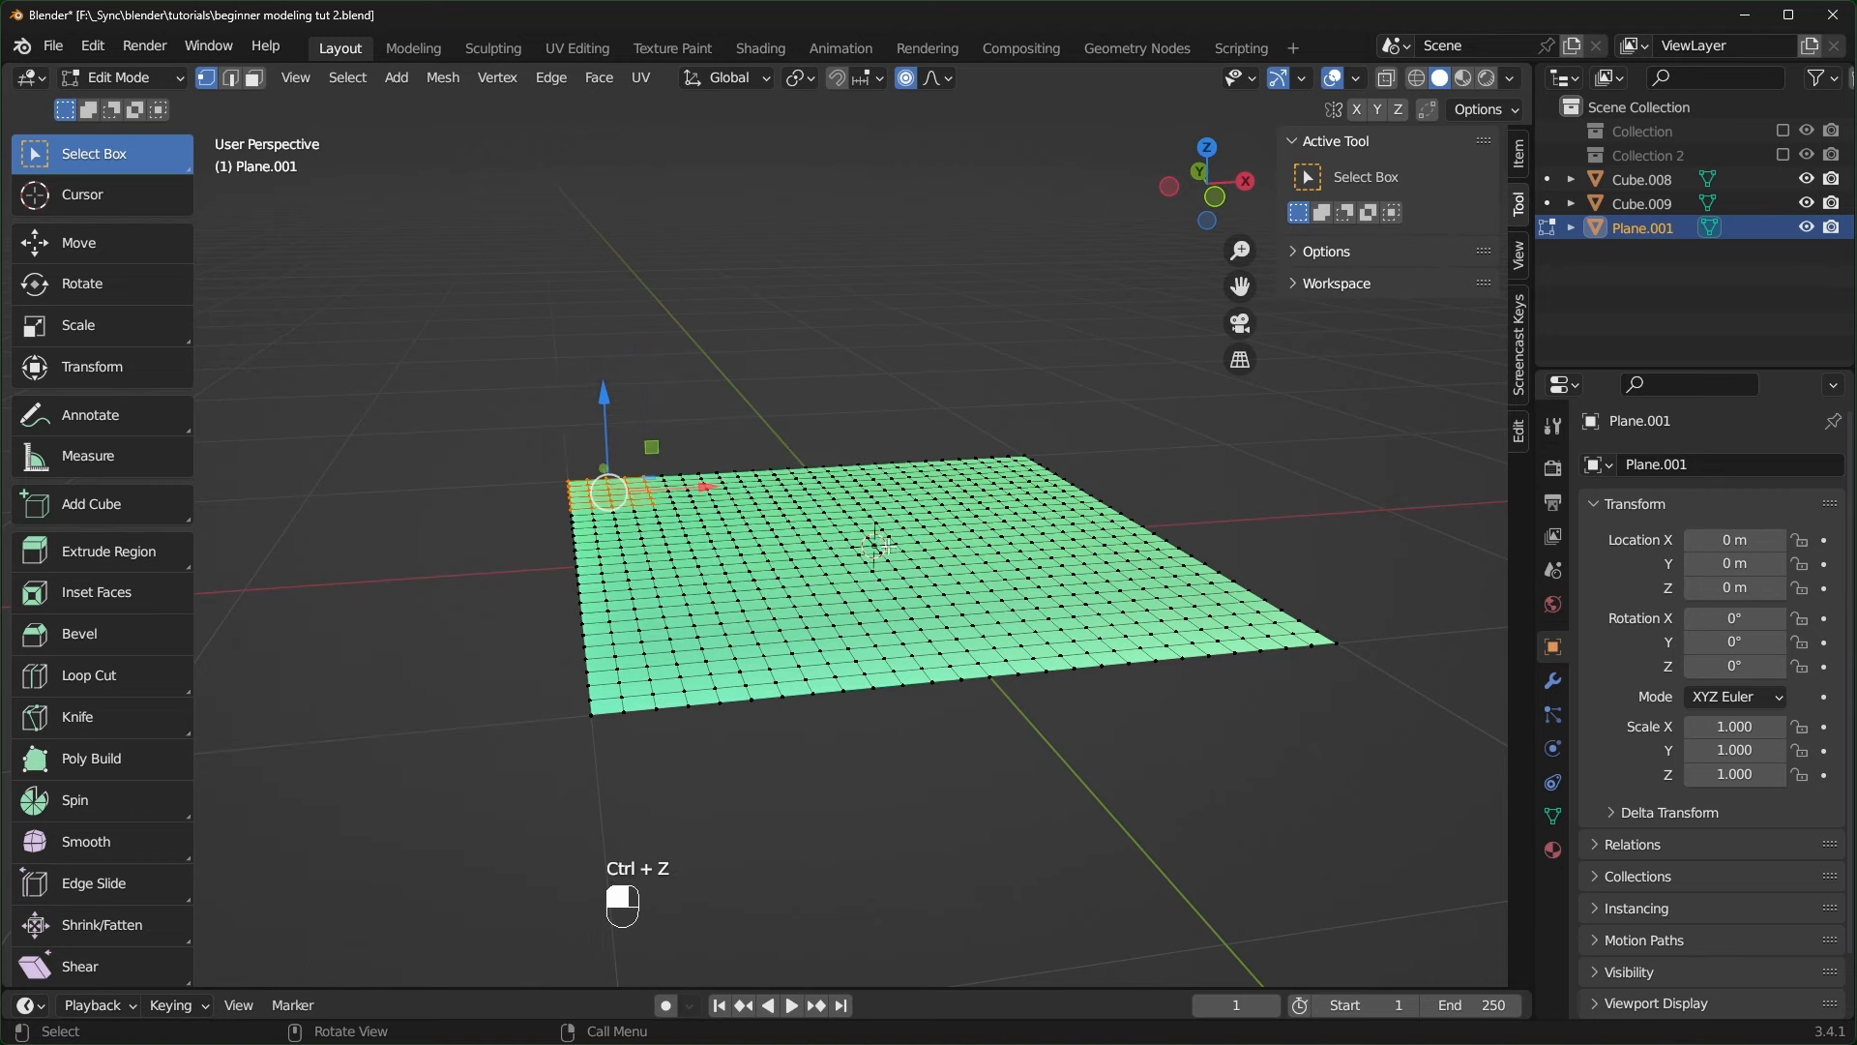
- Try raising the plane's centre vertex about 0.78 m along Z with Smooth falloff and proportional size 1.21, and undo it
left_click(886, 544)
left_click_drag(881, 469, 906, 203)
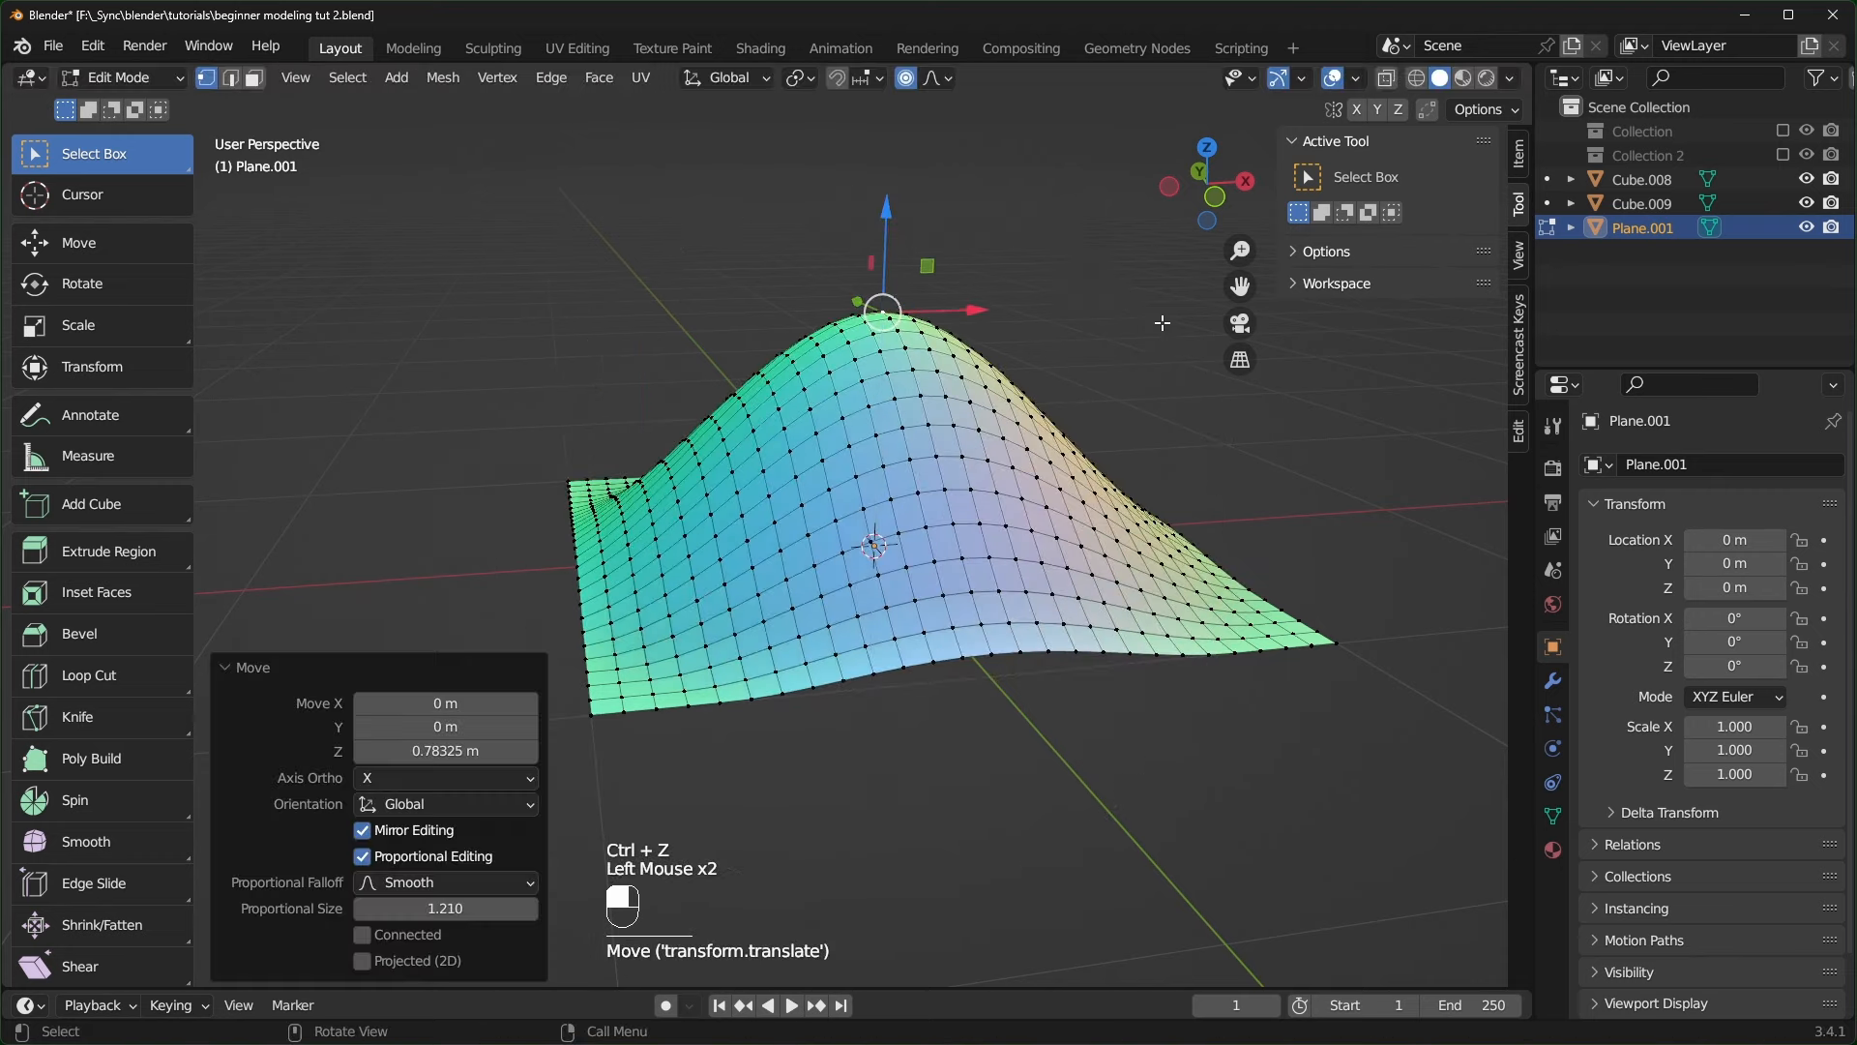
key("r")
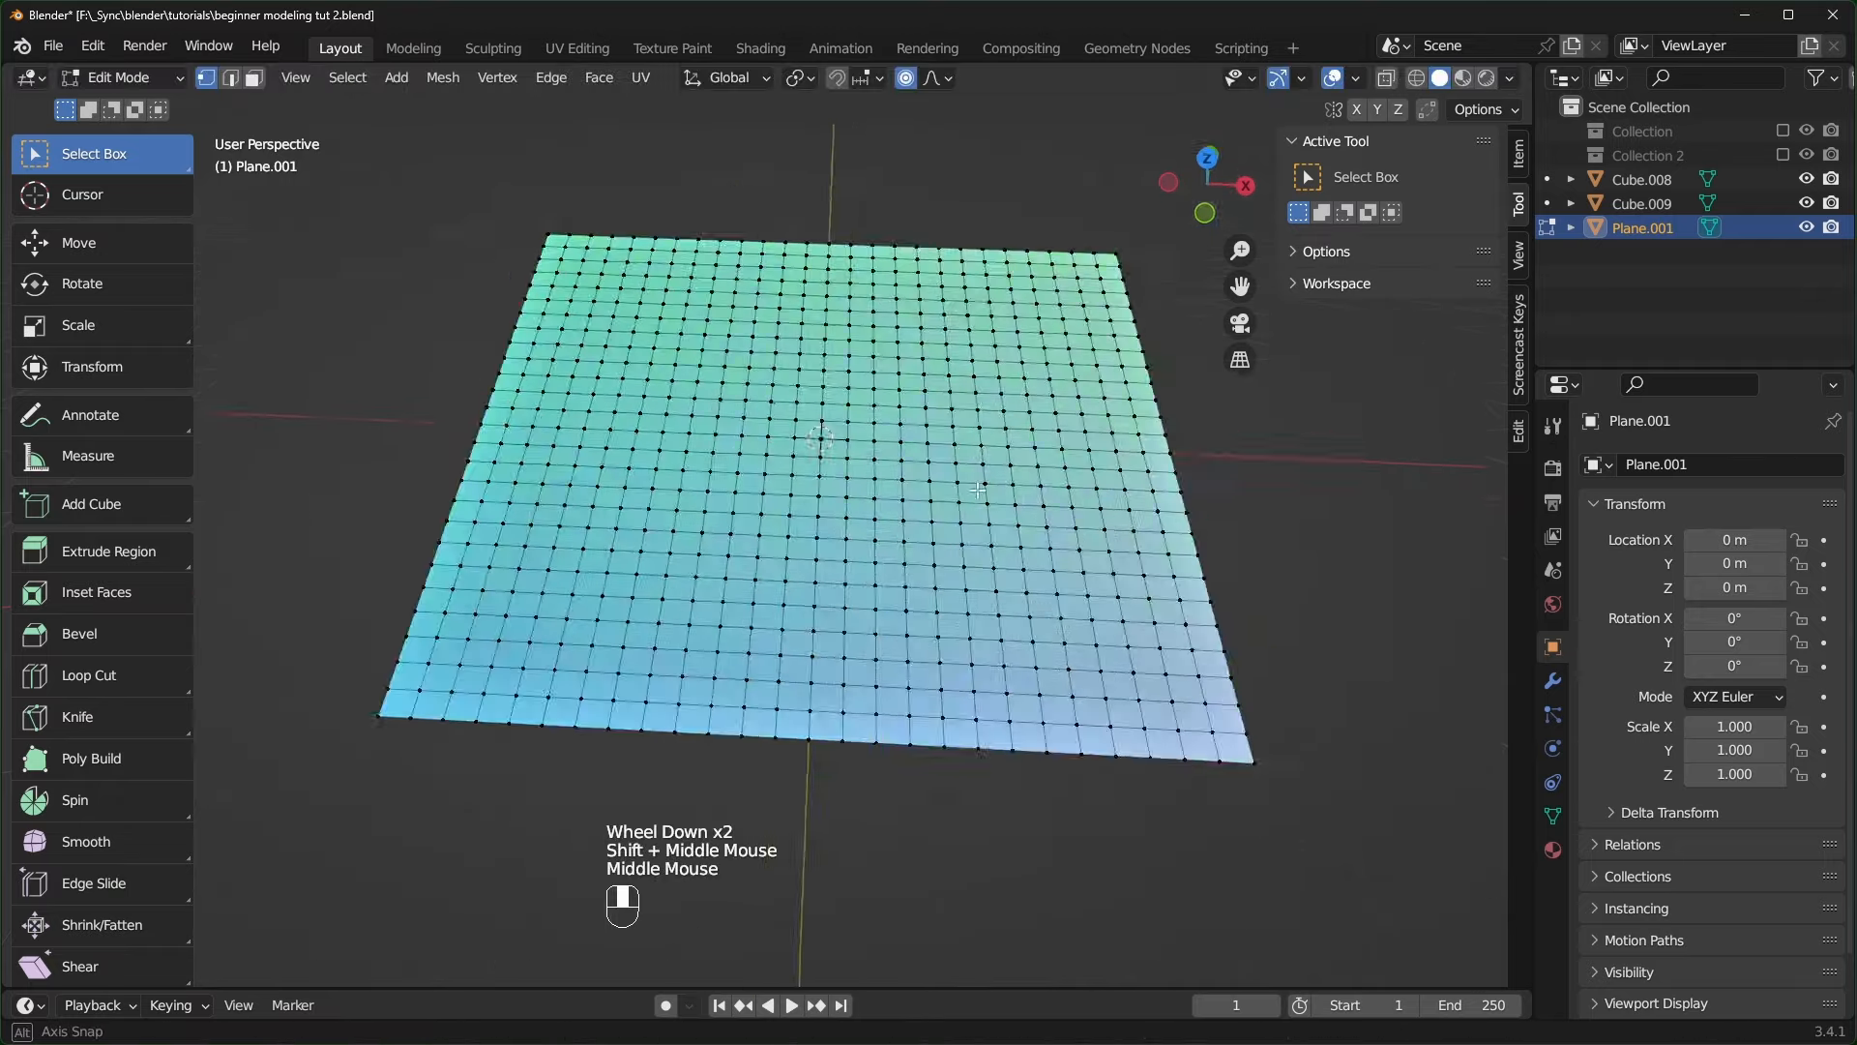
- Delete a three-by-three block of vertices midway along the plane's +X edge
mouse_move(977, 491)
middle_mouse_down()
mouse_move(969, 451)
mouse_move(973, 556)
mouse_move(1006, 484)
middle_mouse_up()
middle_click_drag(1006, 483, 905, 518, "shift")
scroll(904, 517, "up", 4)
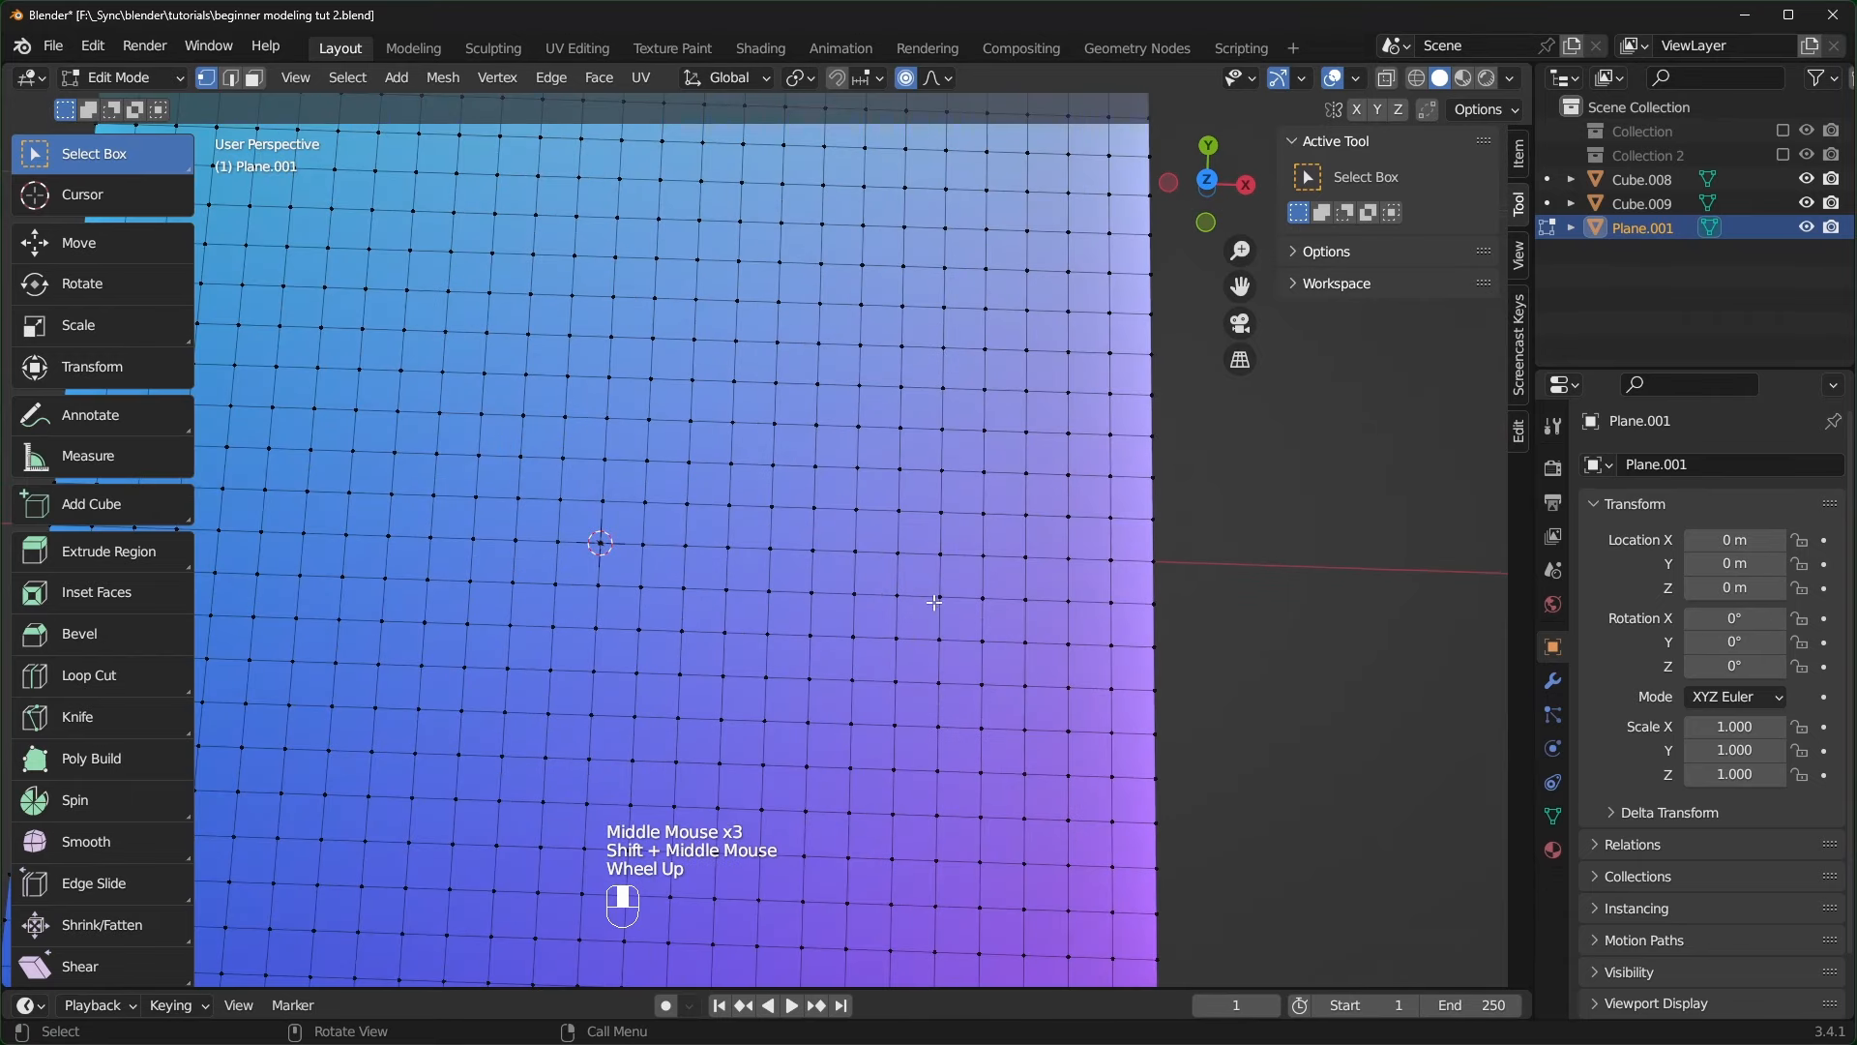
left_click_drag(1199, 545, 1054, 662)
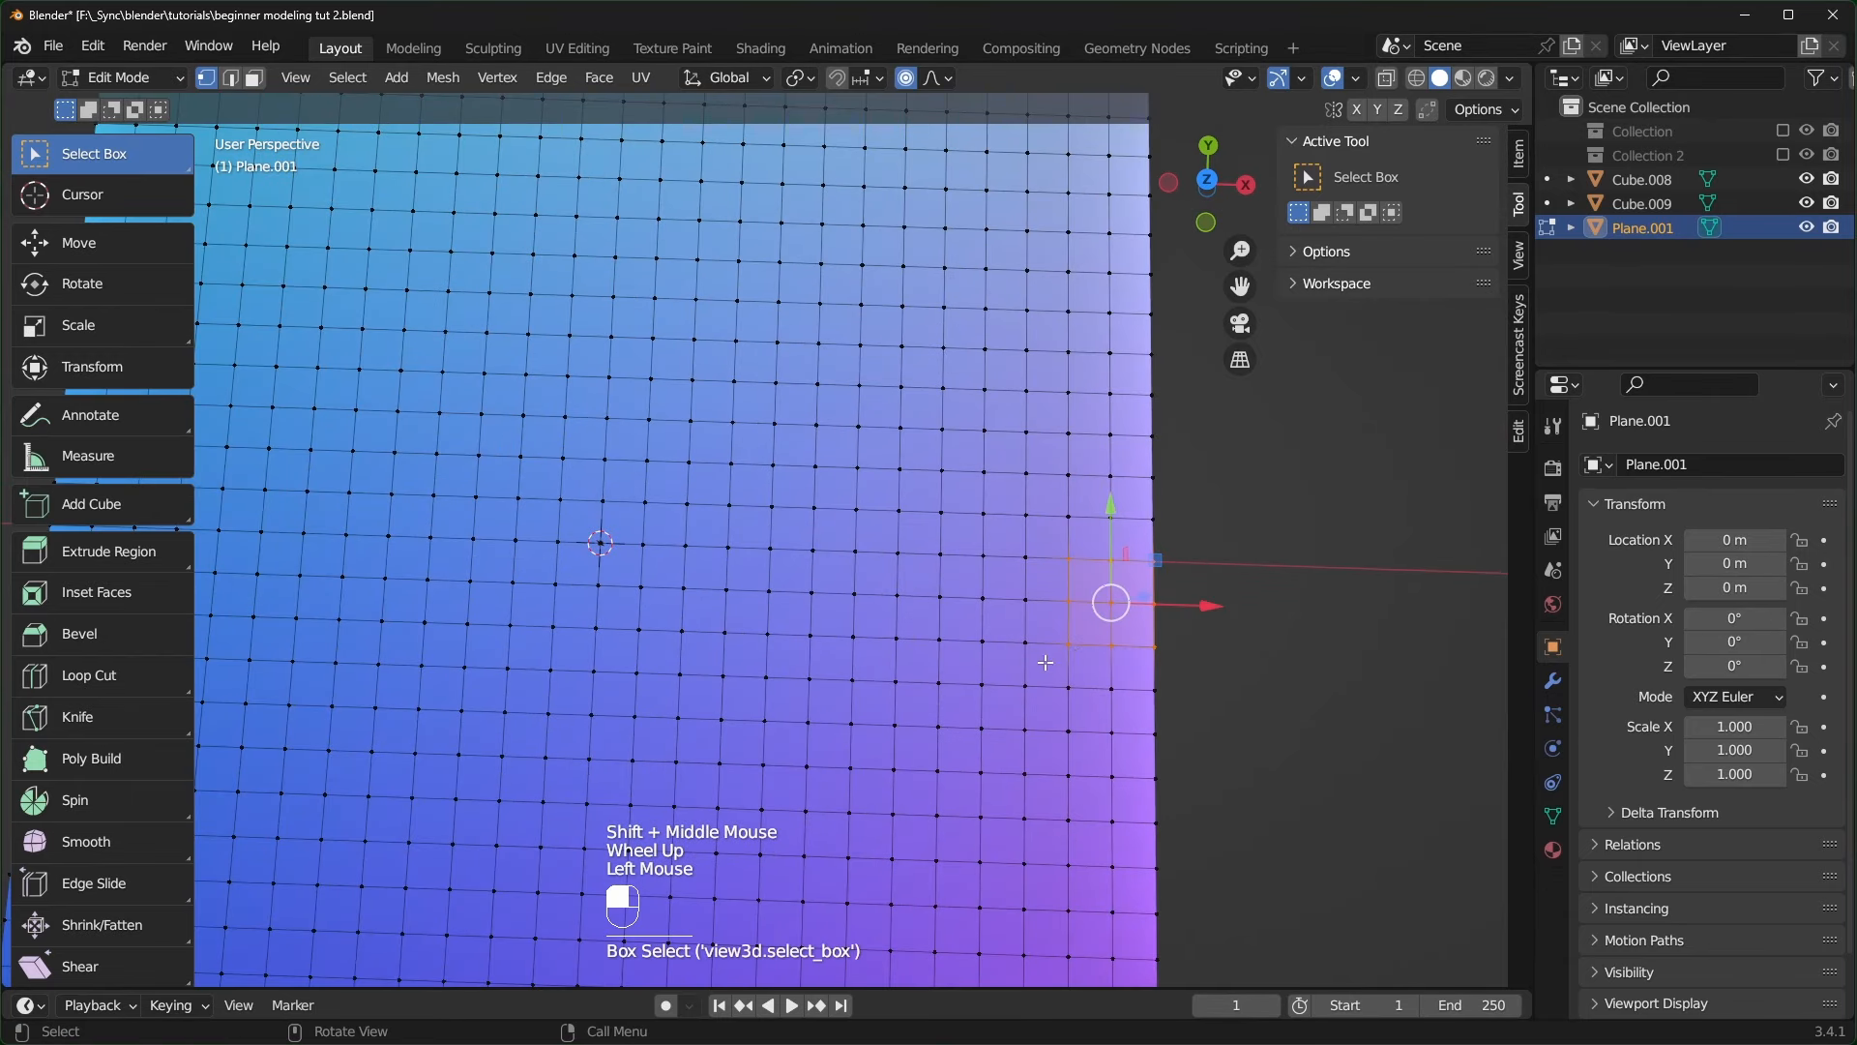
key("x")
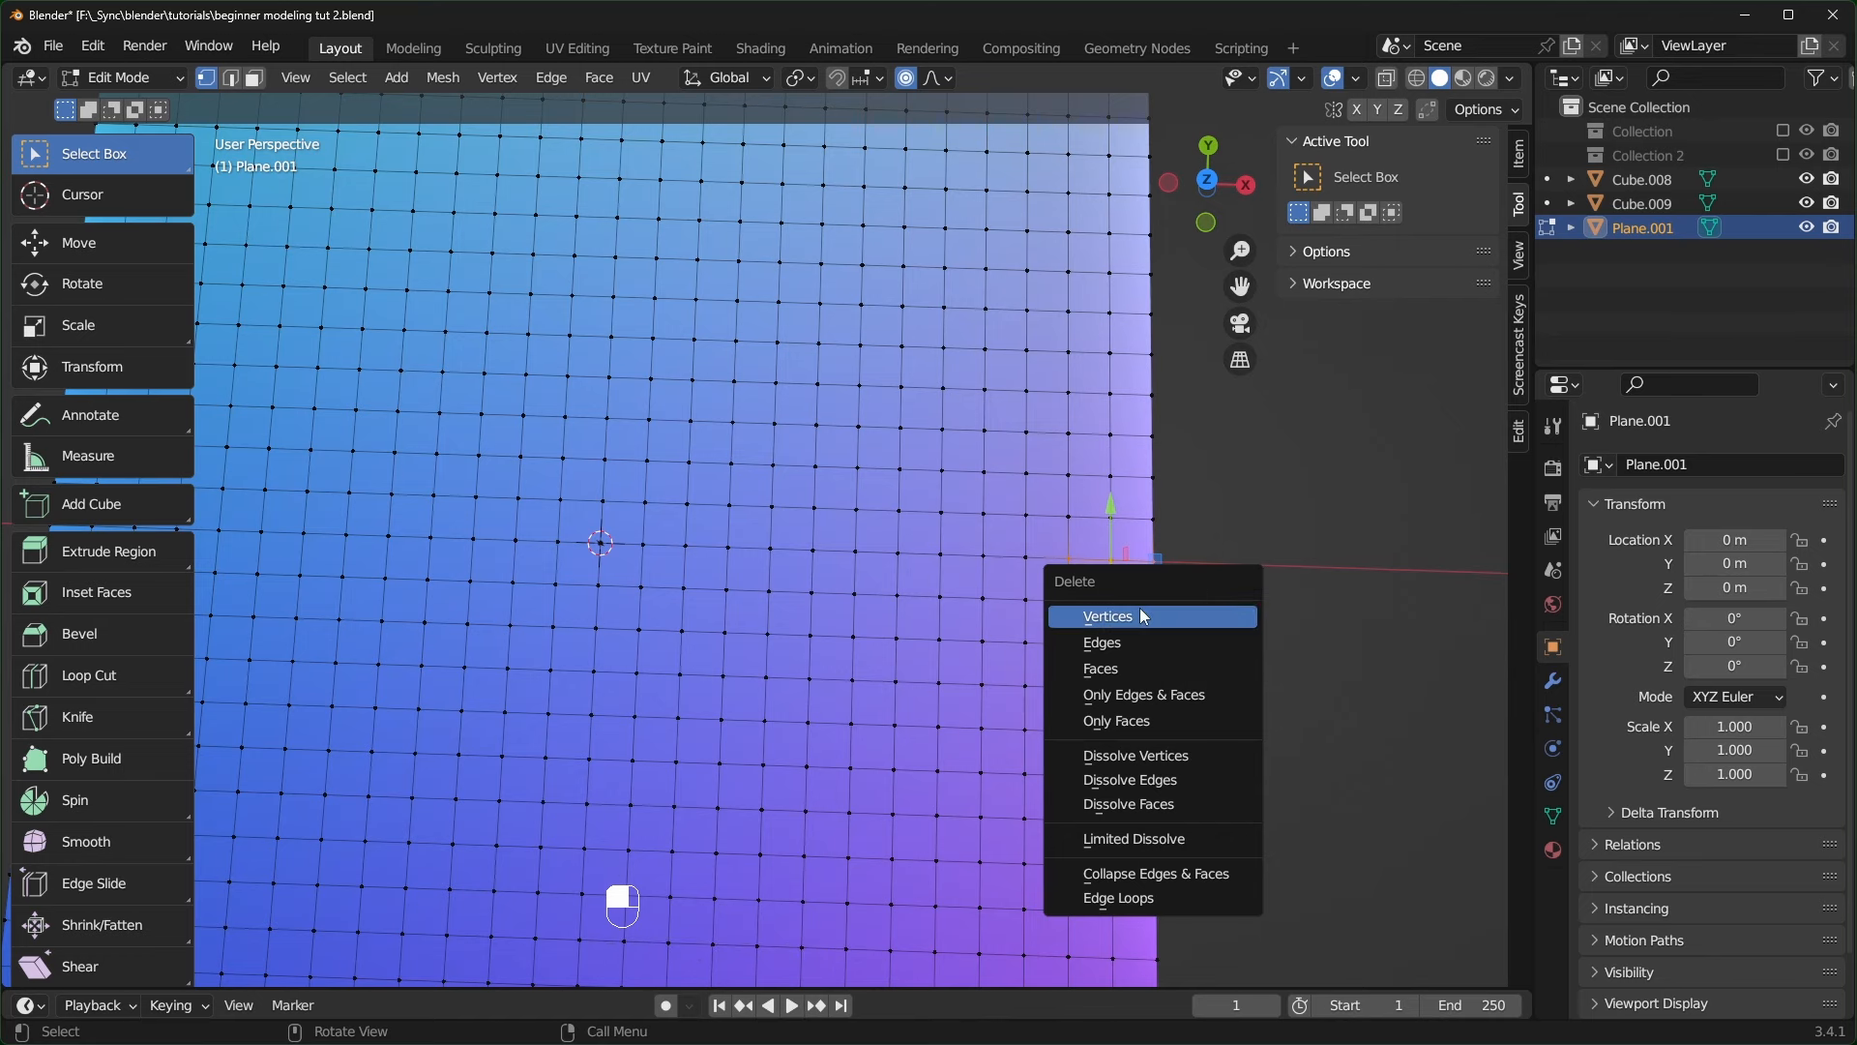
left_click(1131, 615)
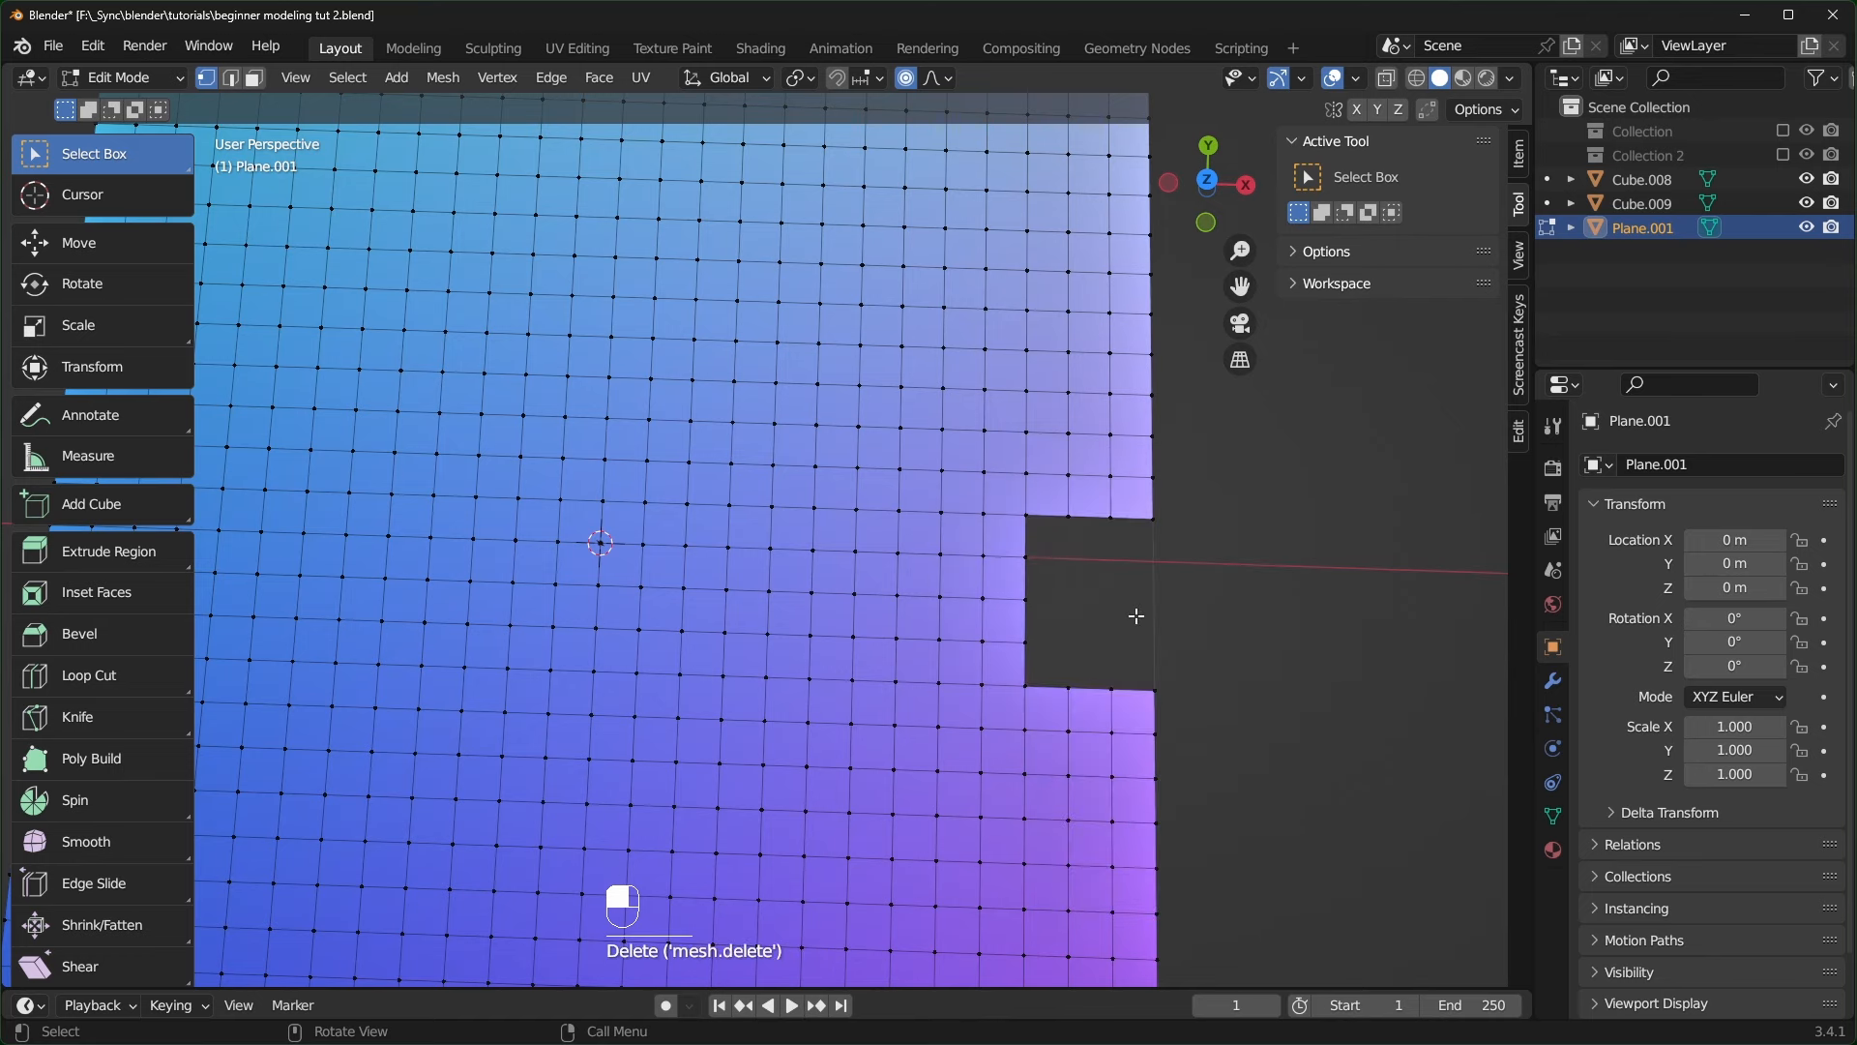
- Undo and redo the vertex deletion to compare the notch with the original edge, ending with the vertices restored
scroll(1058, 560, "up", 3)
middle_click_drag(1057, 560, 1249, 578, "shift")
key("ctrl+z")
key("ctrl+shift+z")
key("ctrl+z")
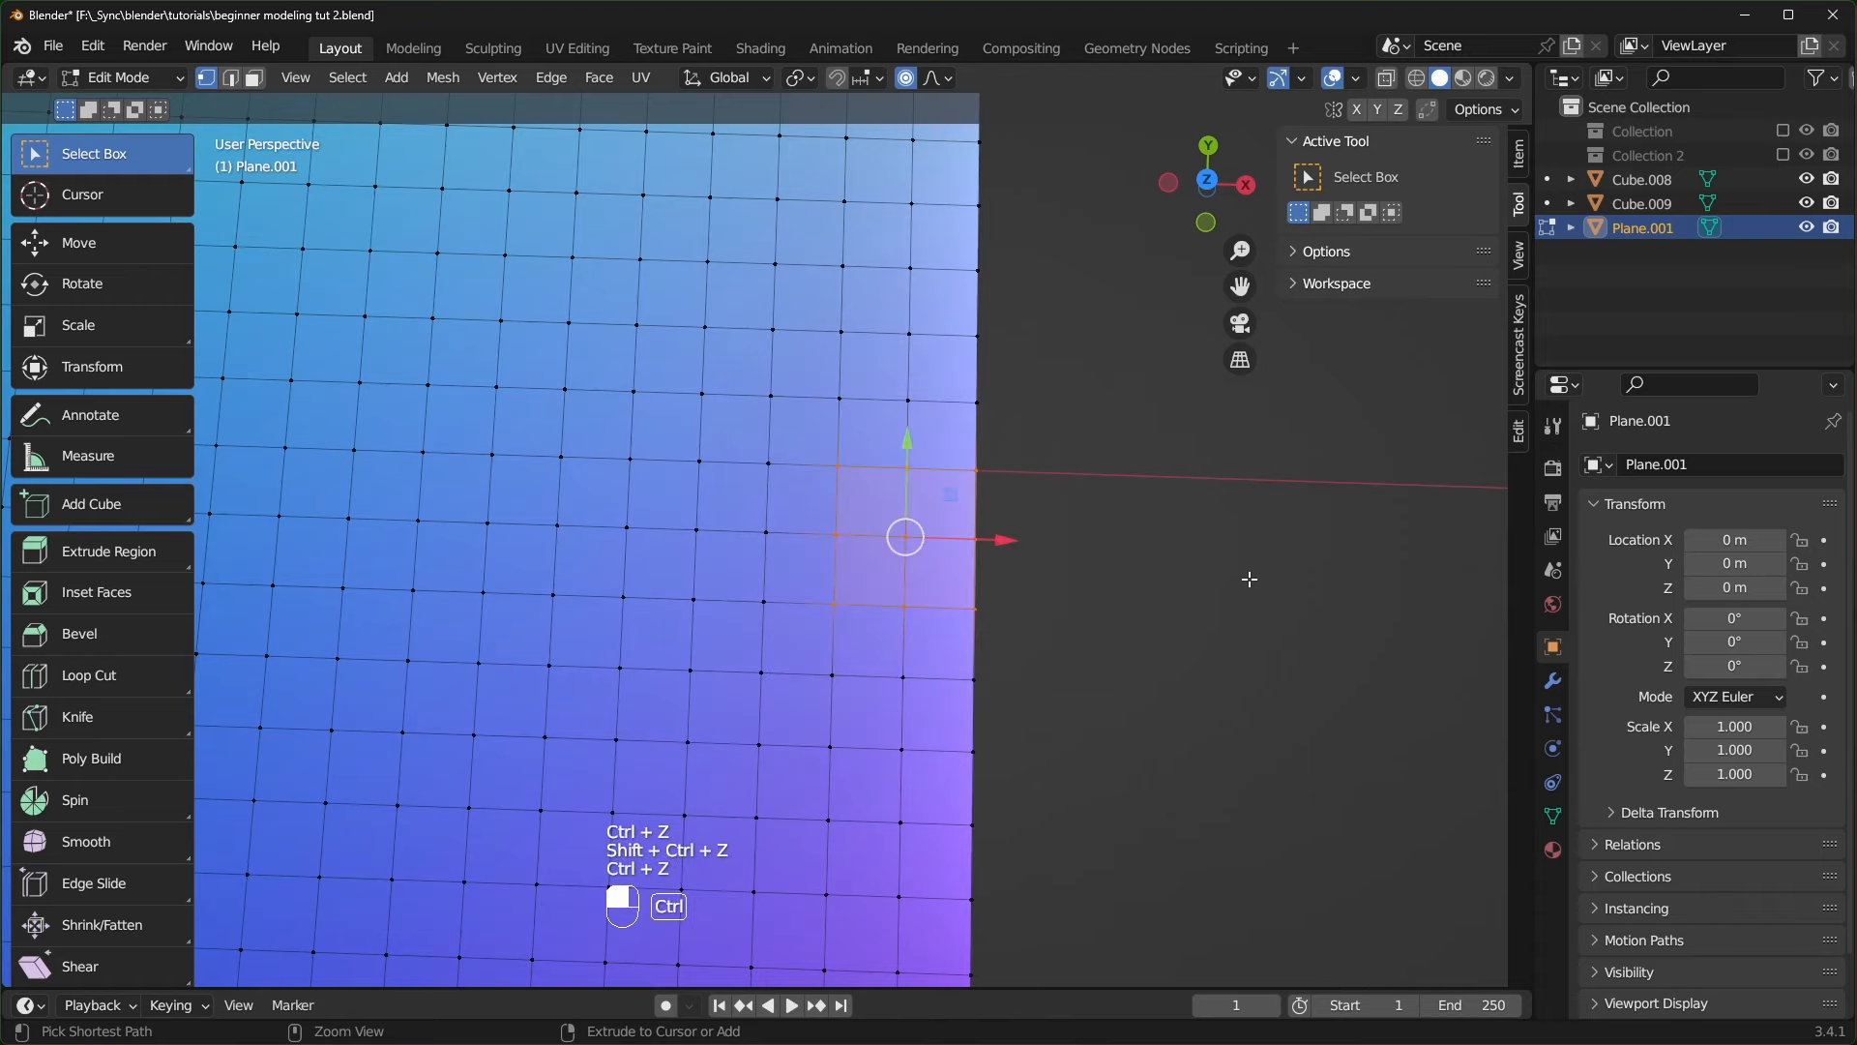
key("ctrl+shift+z")
key("ctrl+z")
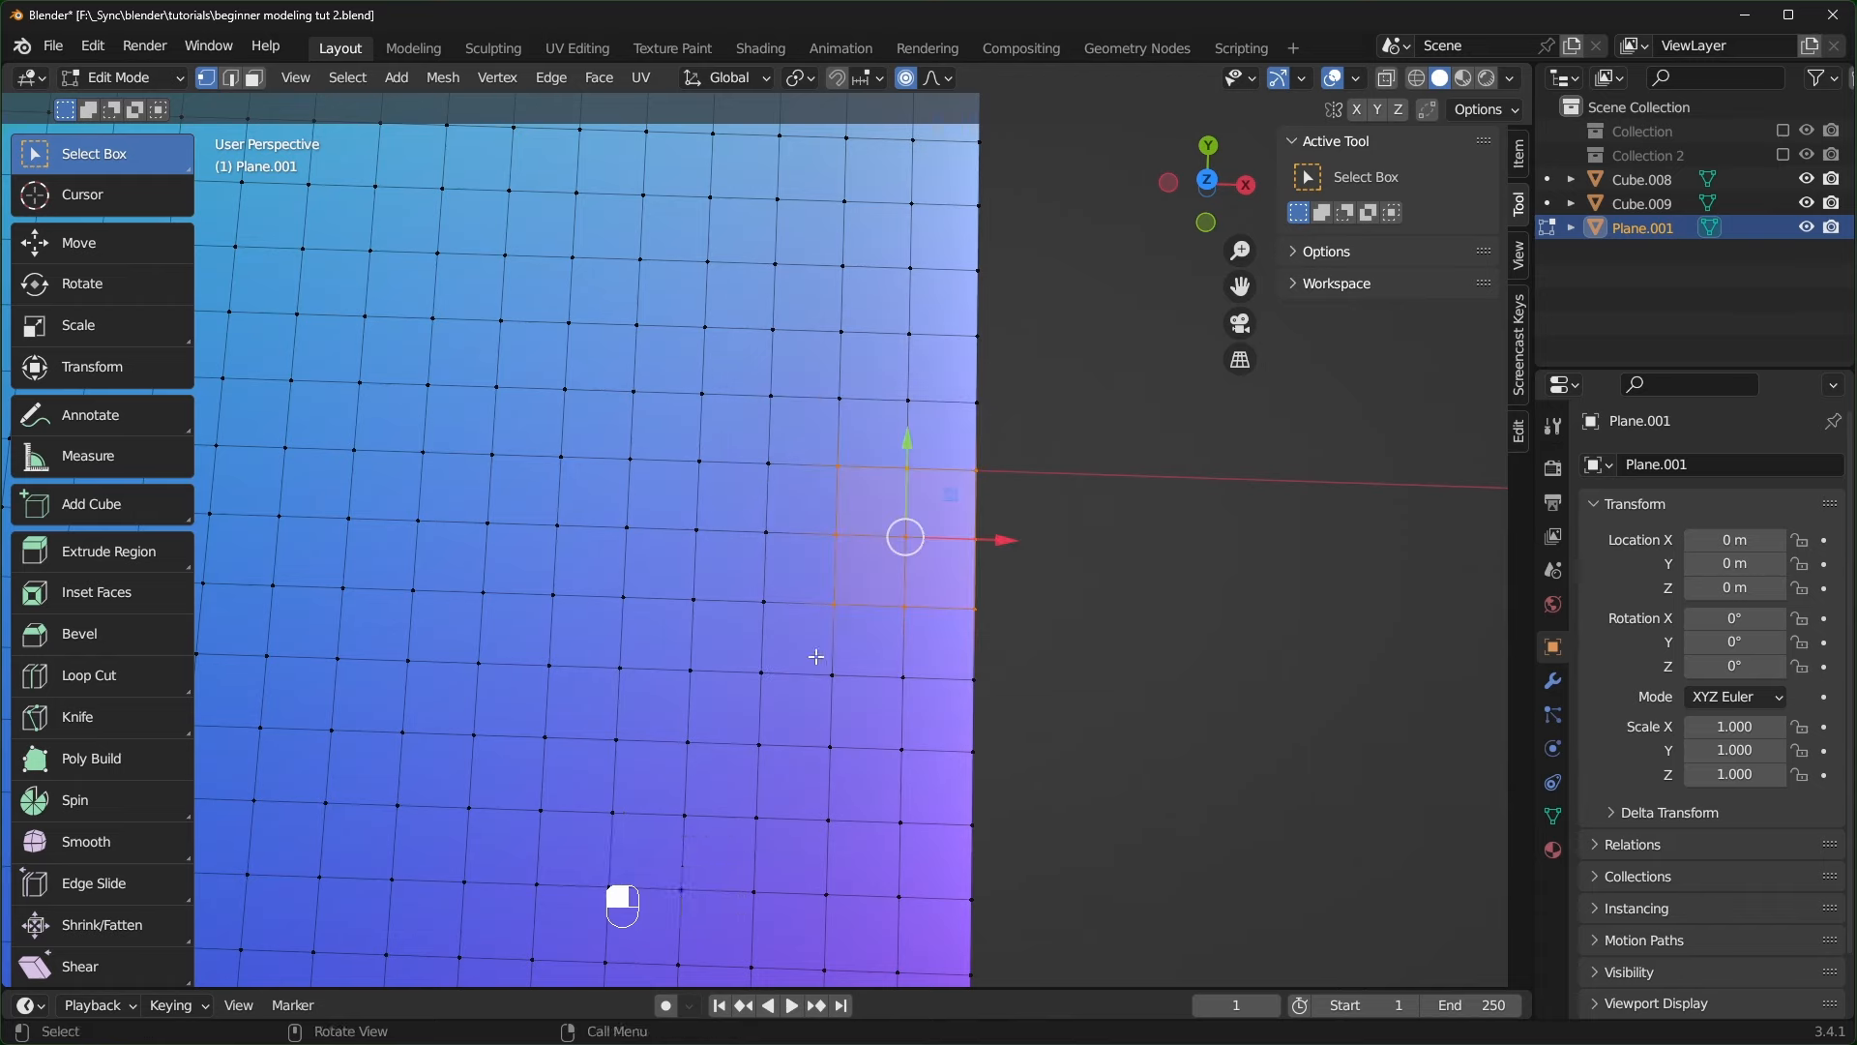
- Try deleting the same nine vertices on the plane's edge once more, and undo the deletion
key("x")
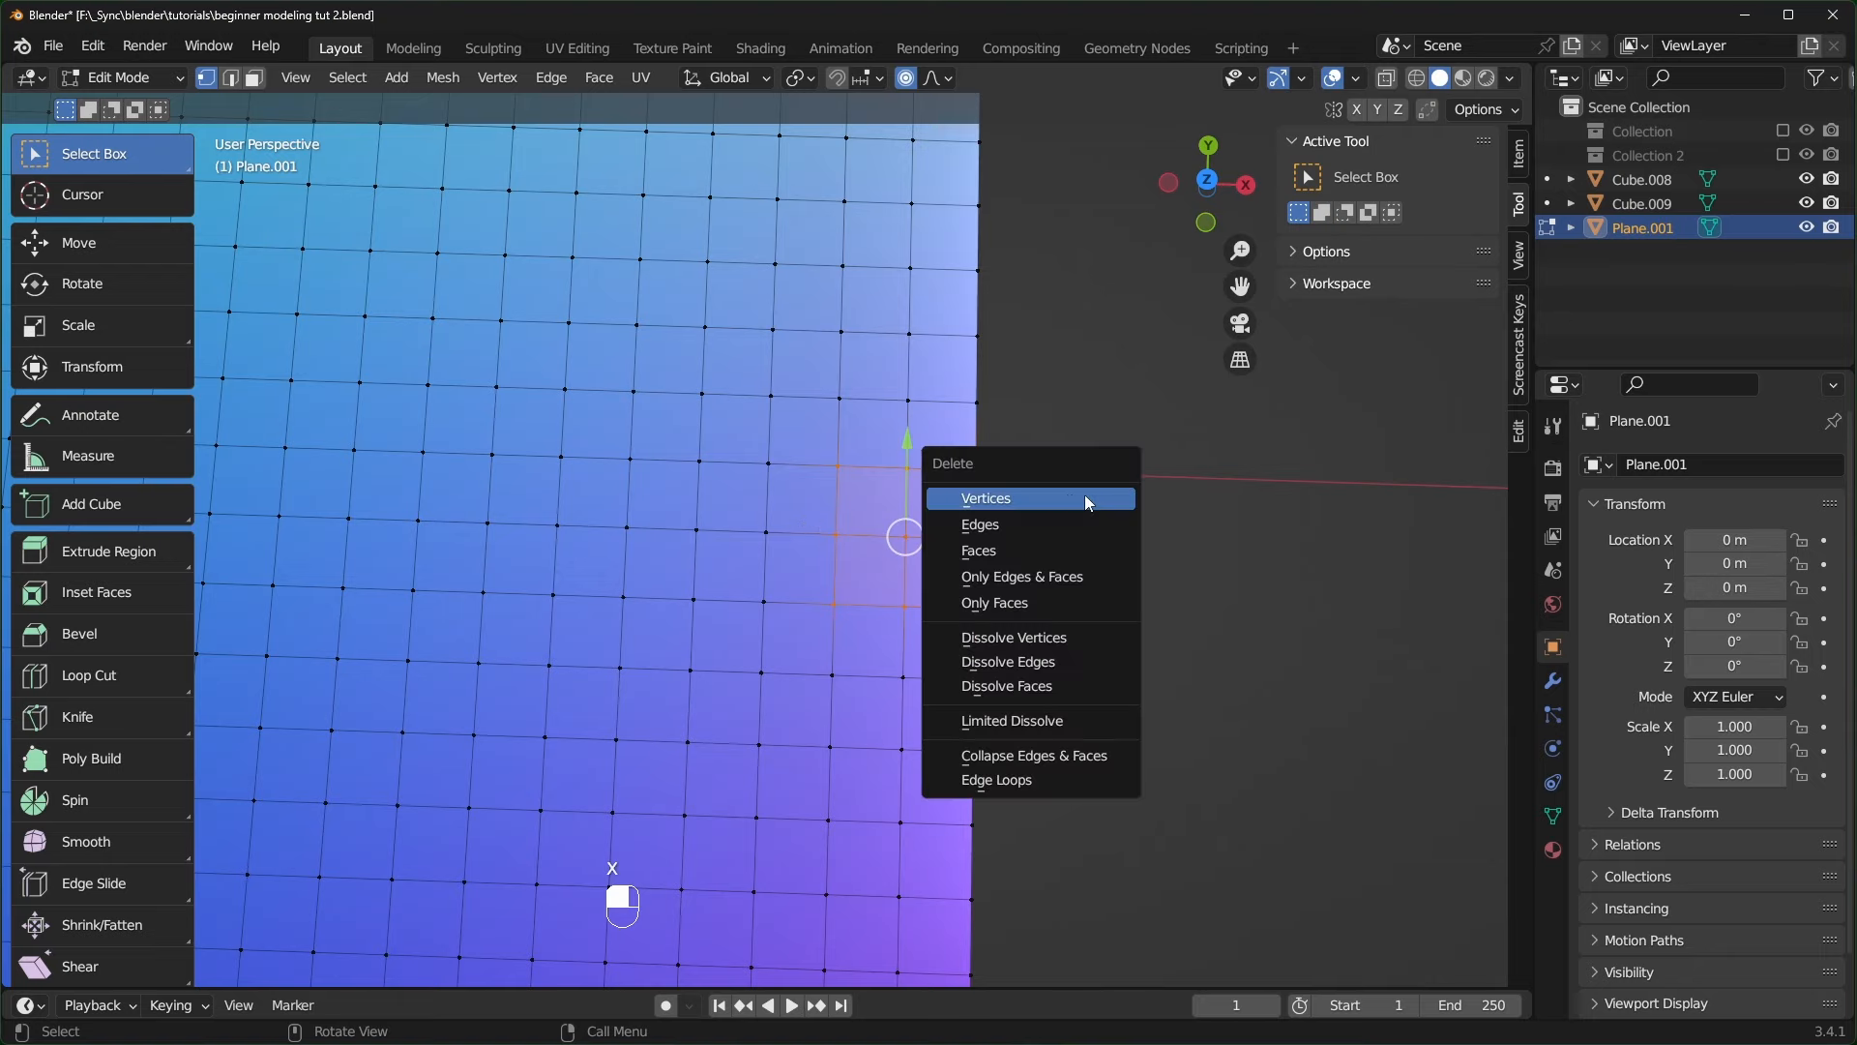
left_click(1070, 495)
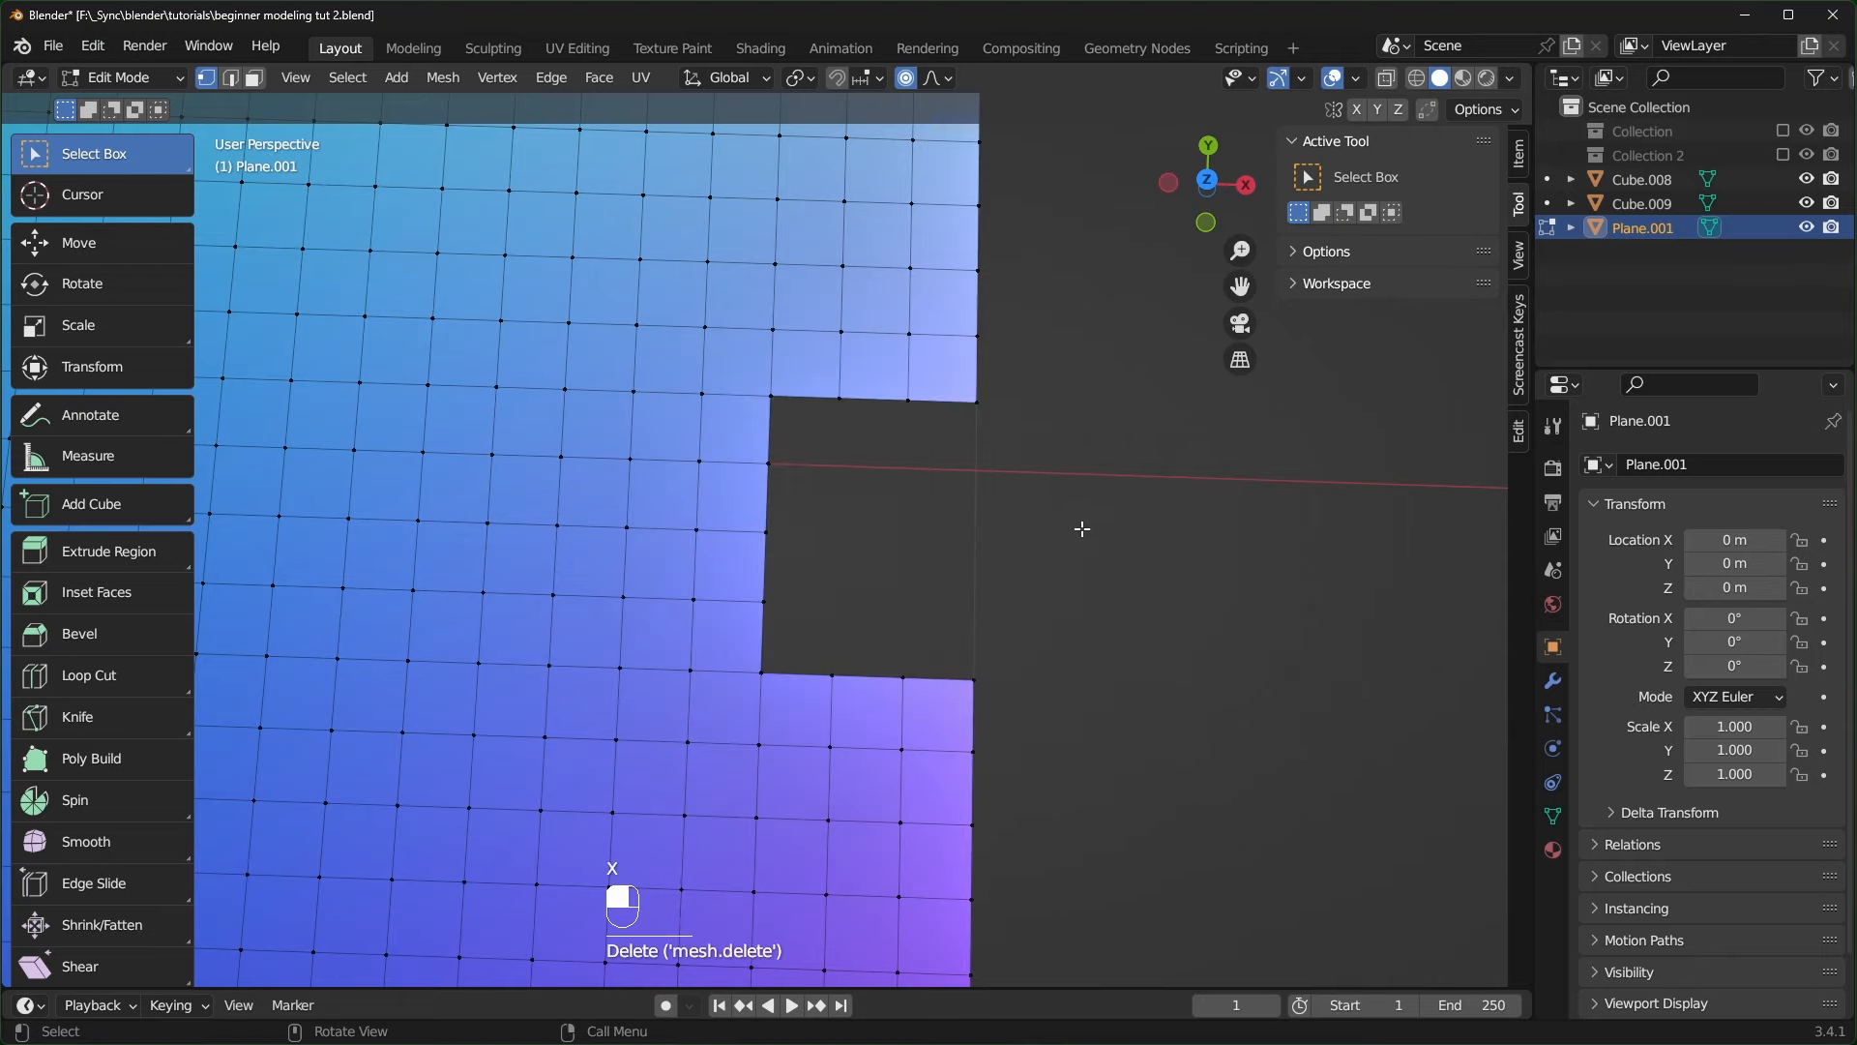
key("ctrl+z")
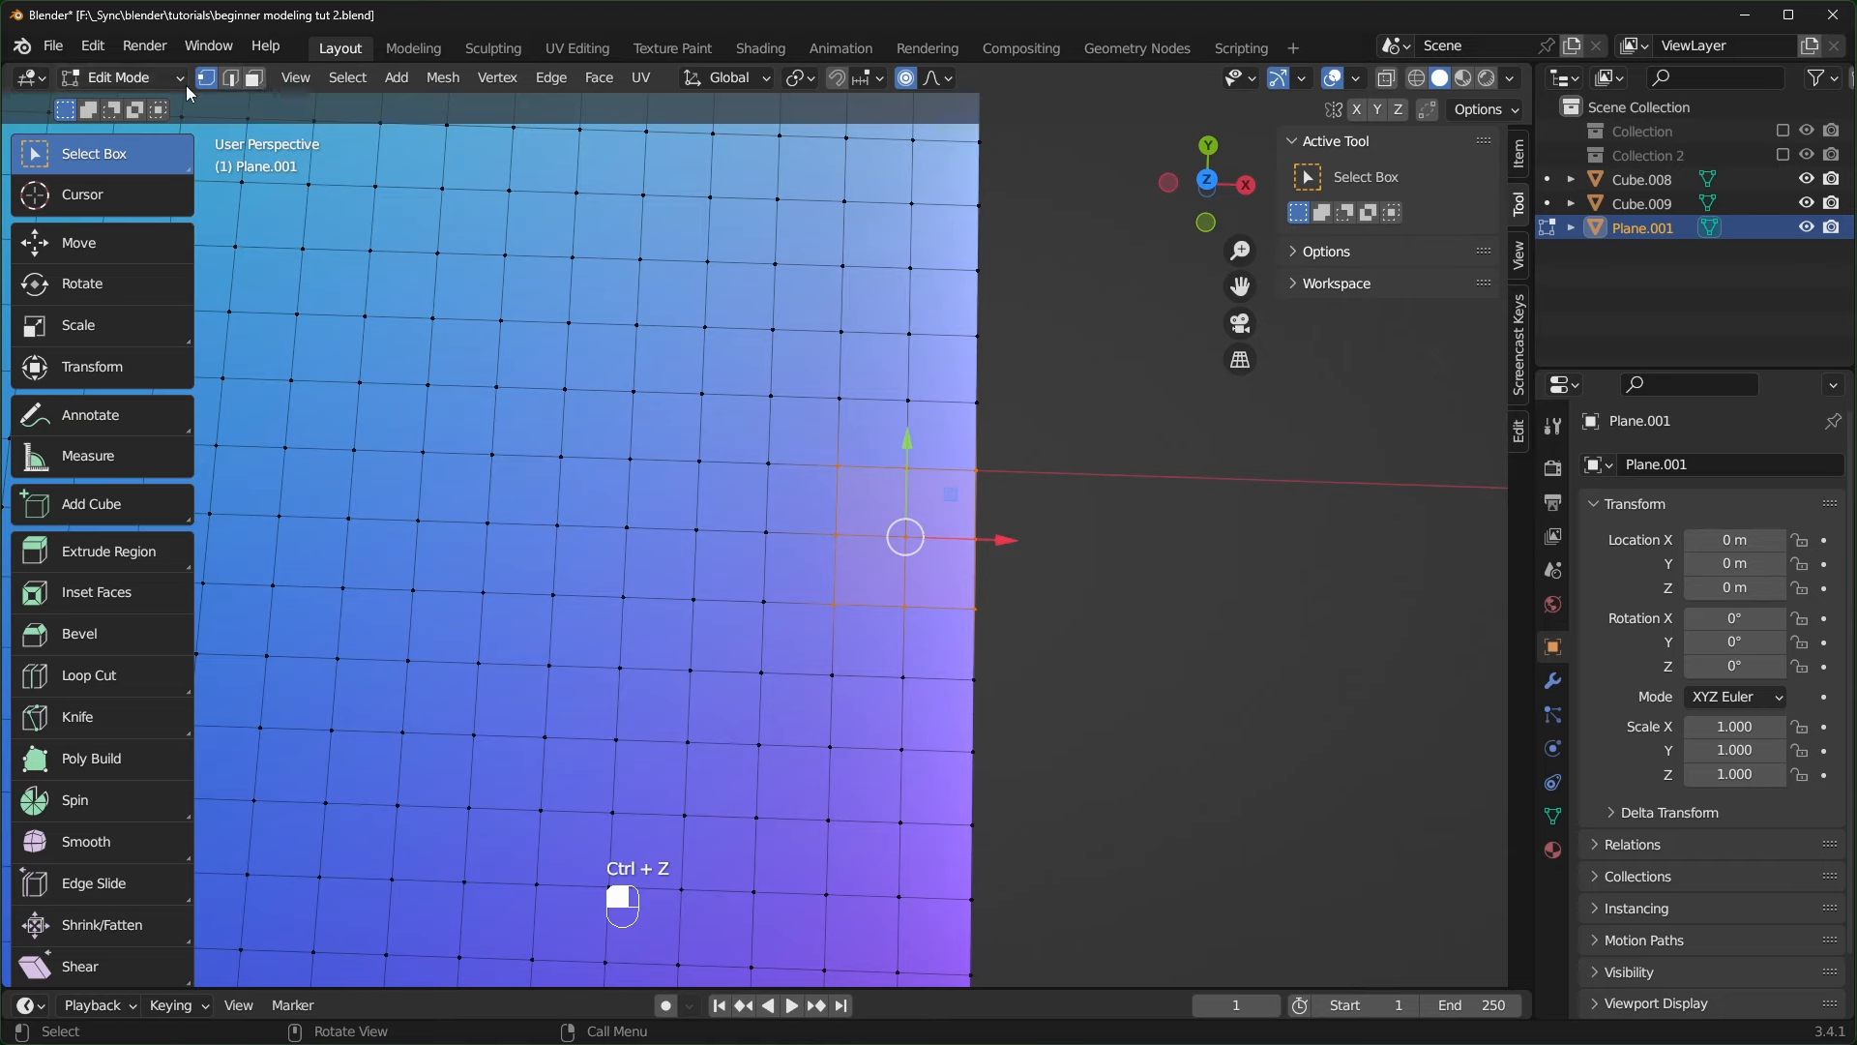
- Try deleting only the two-by-two block of faces at the plane's +X edge in face select mode, and undo the deletion
left_click(254, 77)
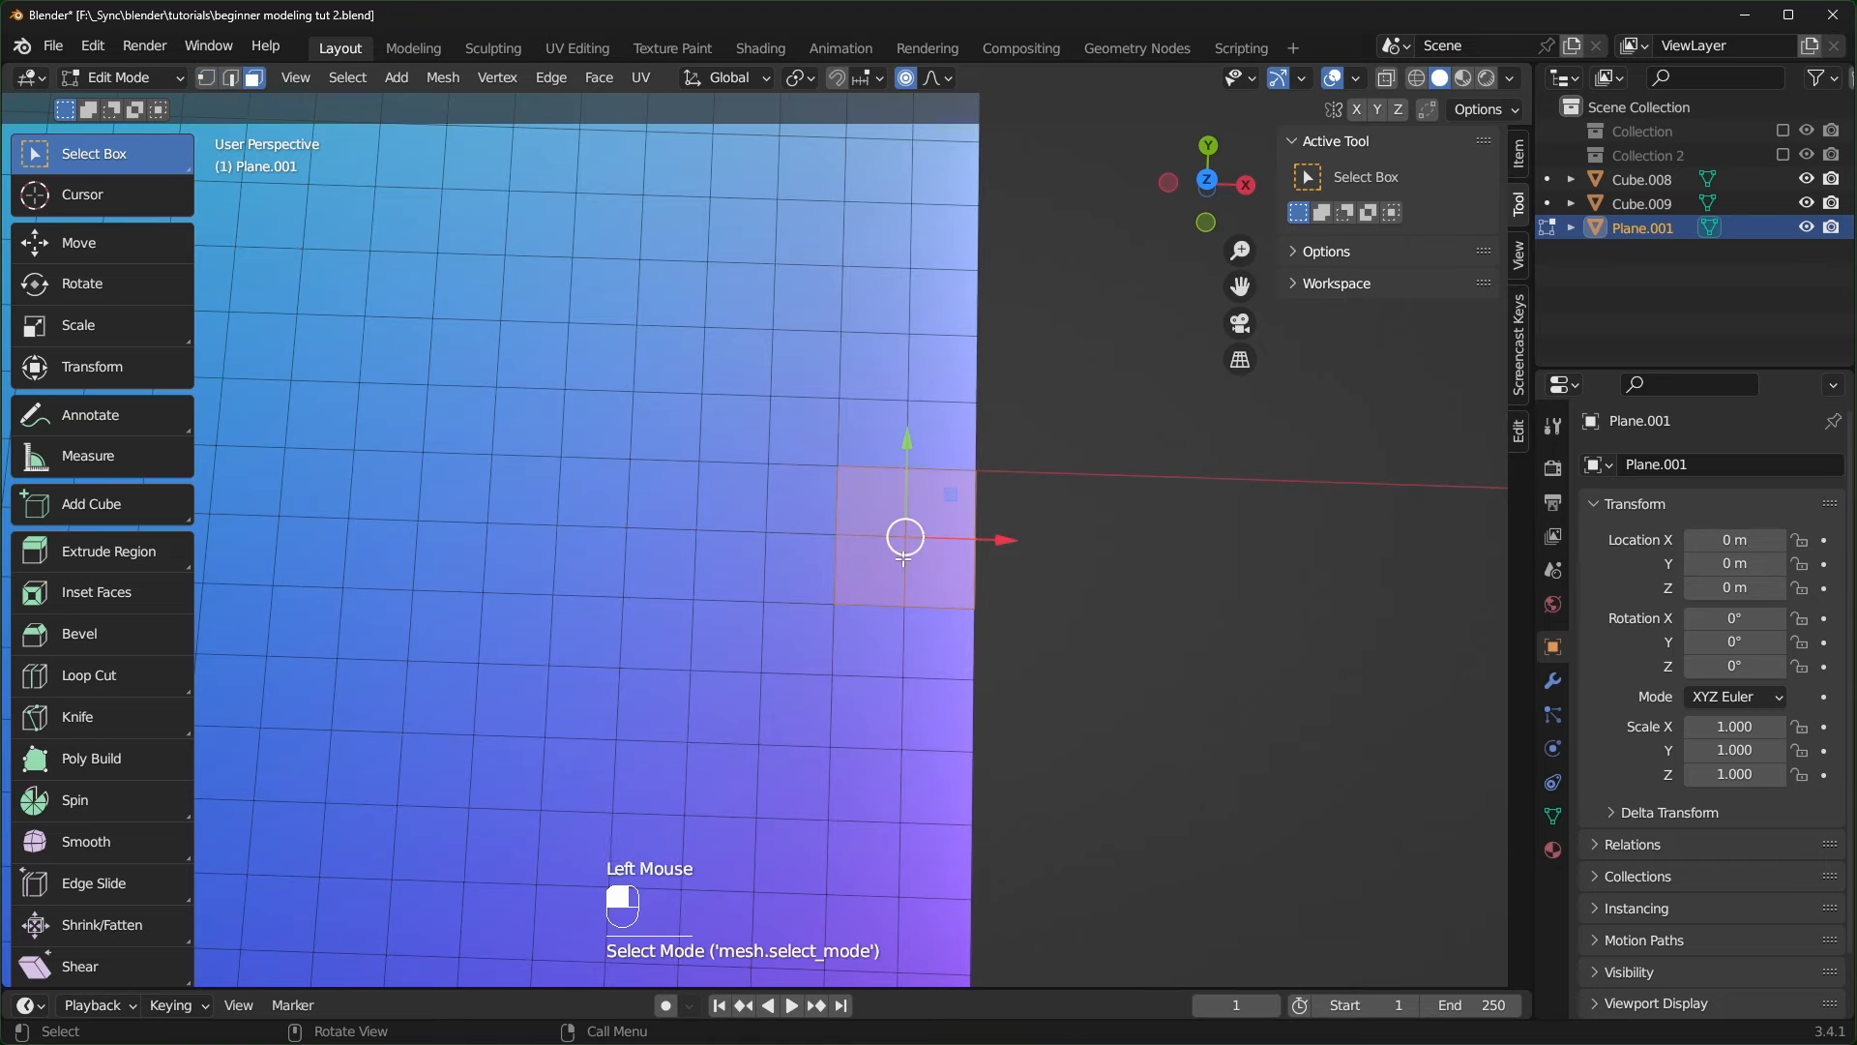
key("x")
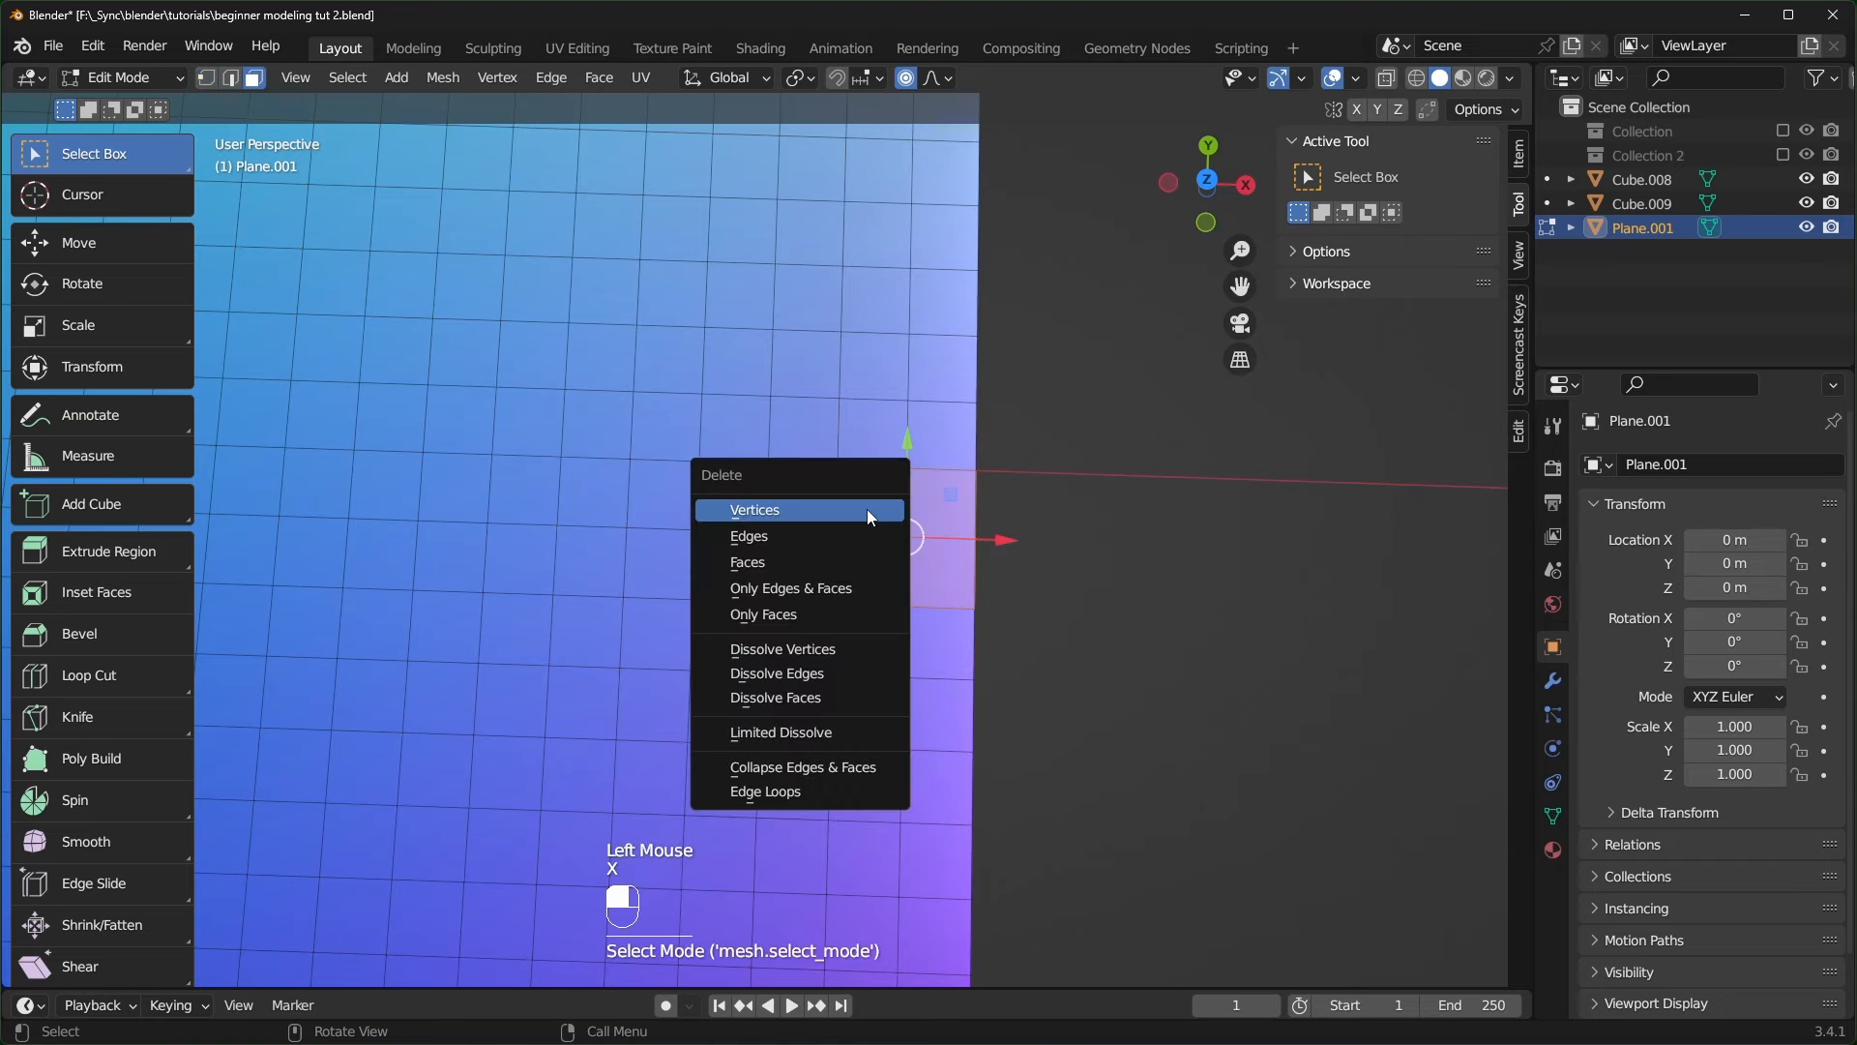
left_click(763, 565)
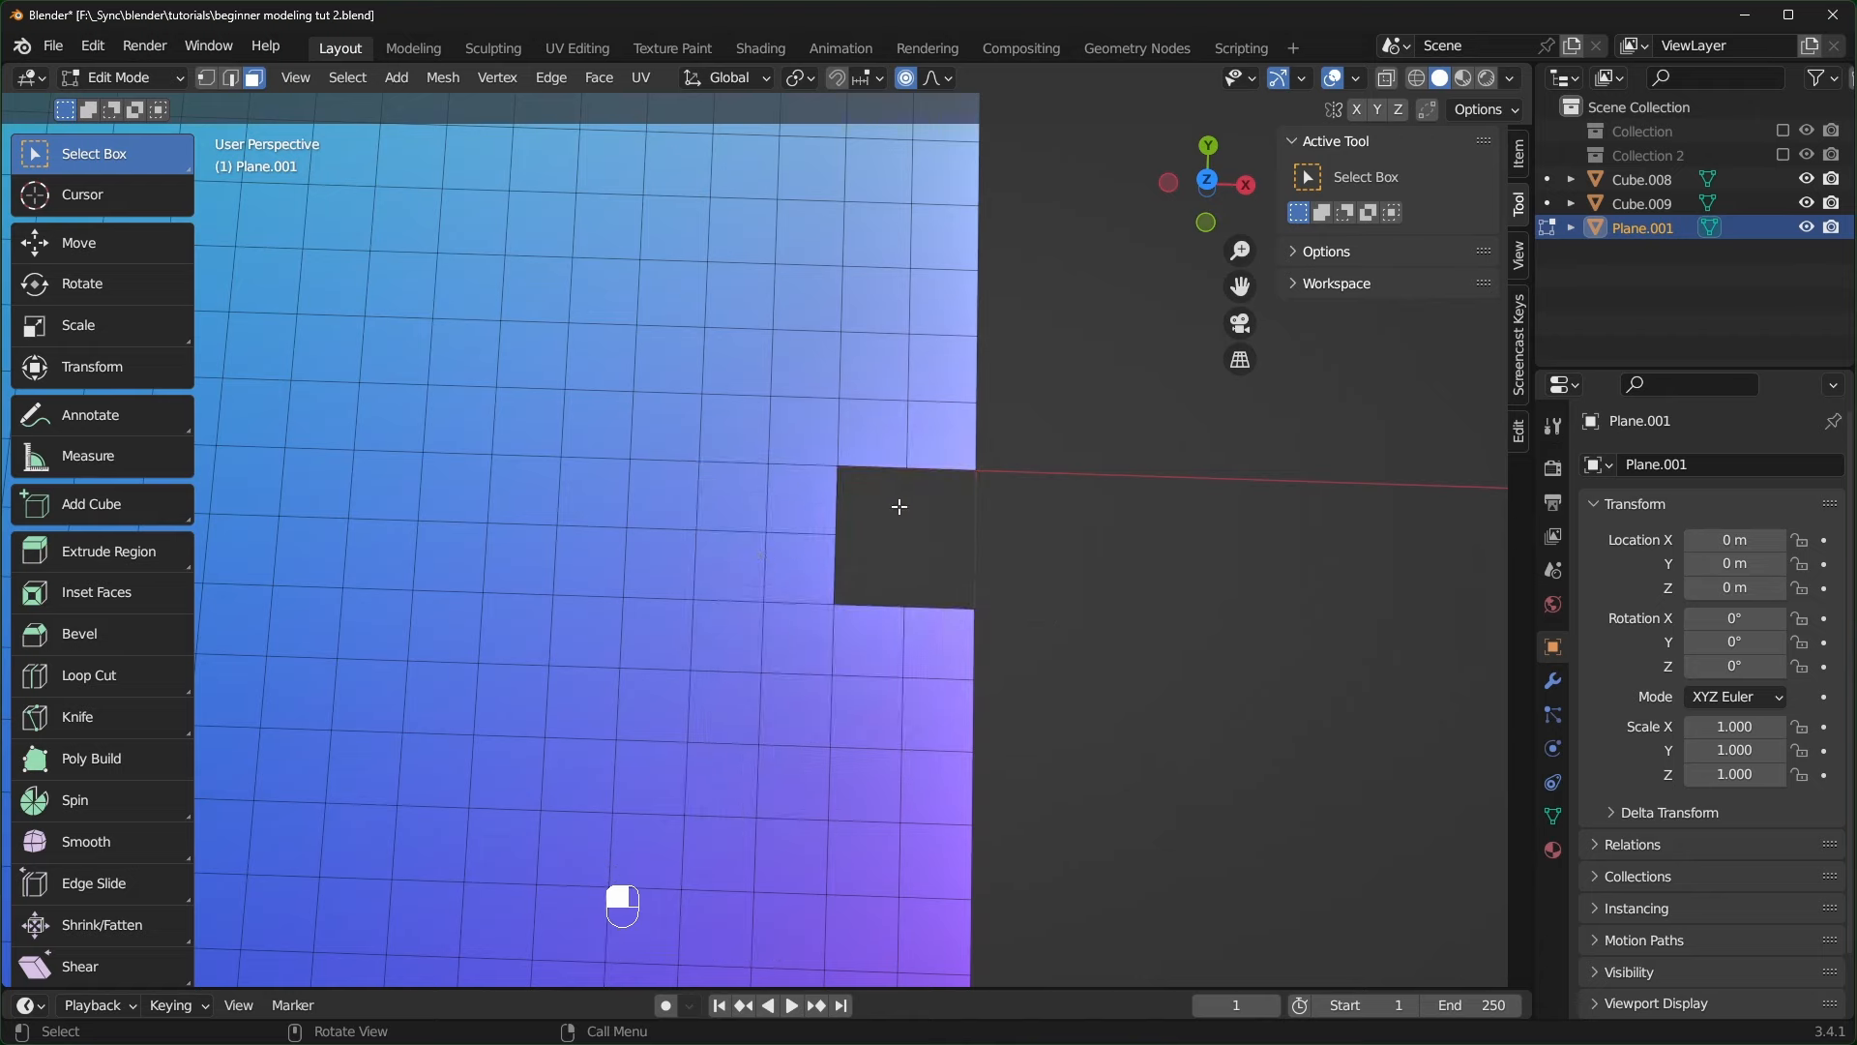
key("ctrl+z")
- Delete a single face in the interior of the plane, a few faces in from its +X edge
middle_click_drag(1088, 559, 870, 571)
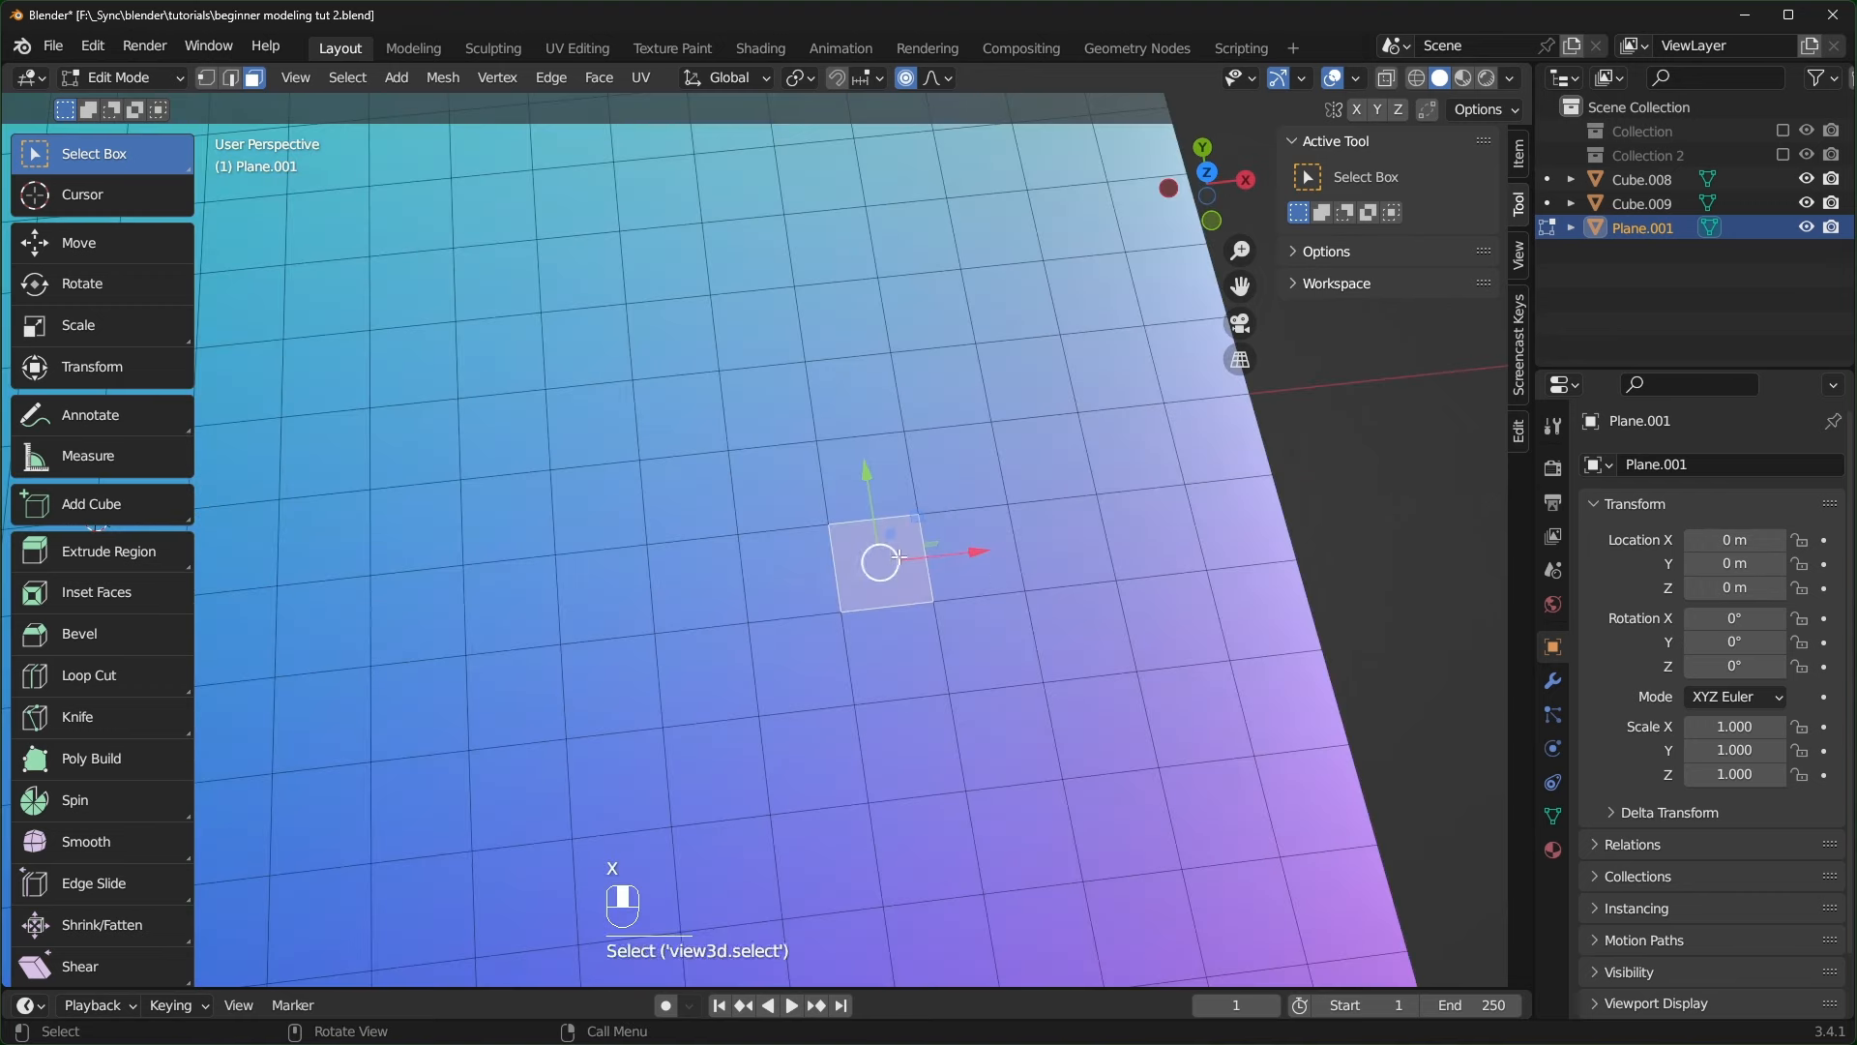
key("x")
left_click(850, 571)
middle_click_drag(974, 653, 957, 696)
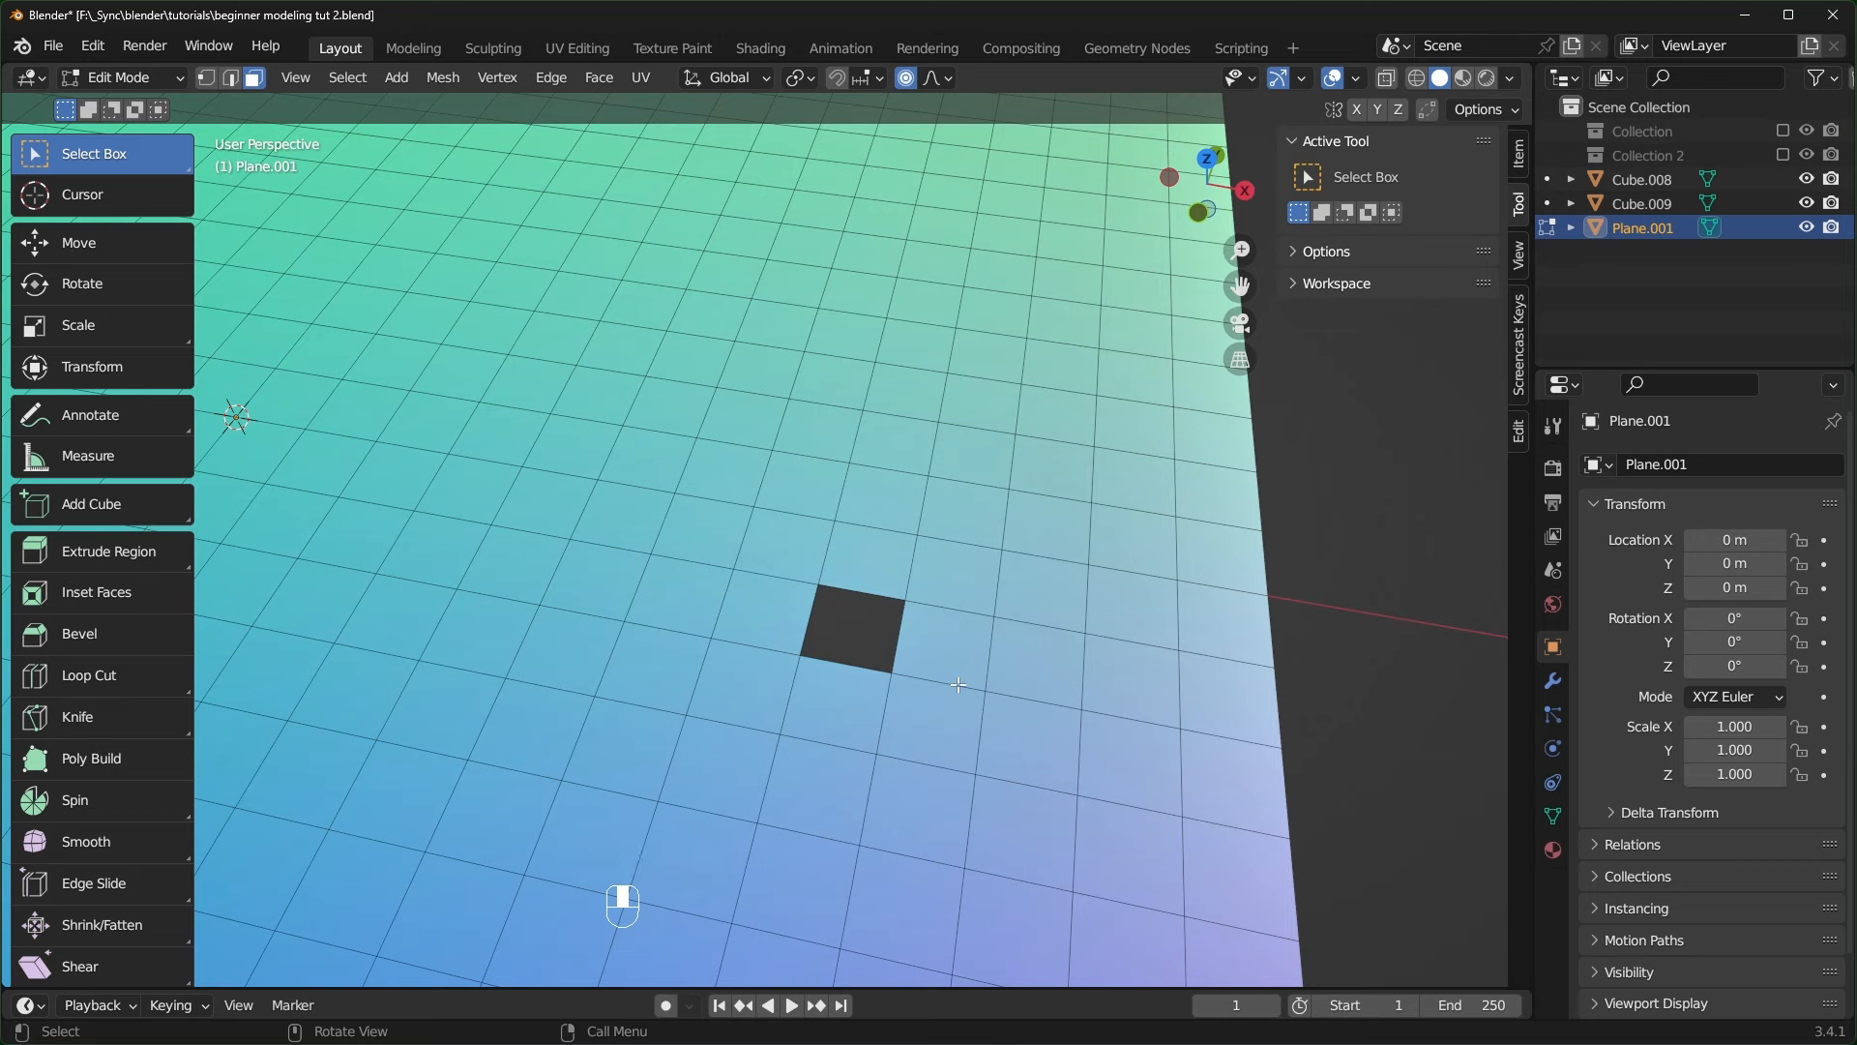
- Select the four corner vertices of the hole in vertex select mode and fill it with a new face
left_click(206, 77)
left_click(814, 588)
left_click(800, 655, "shift")
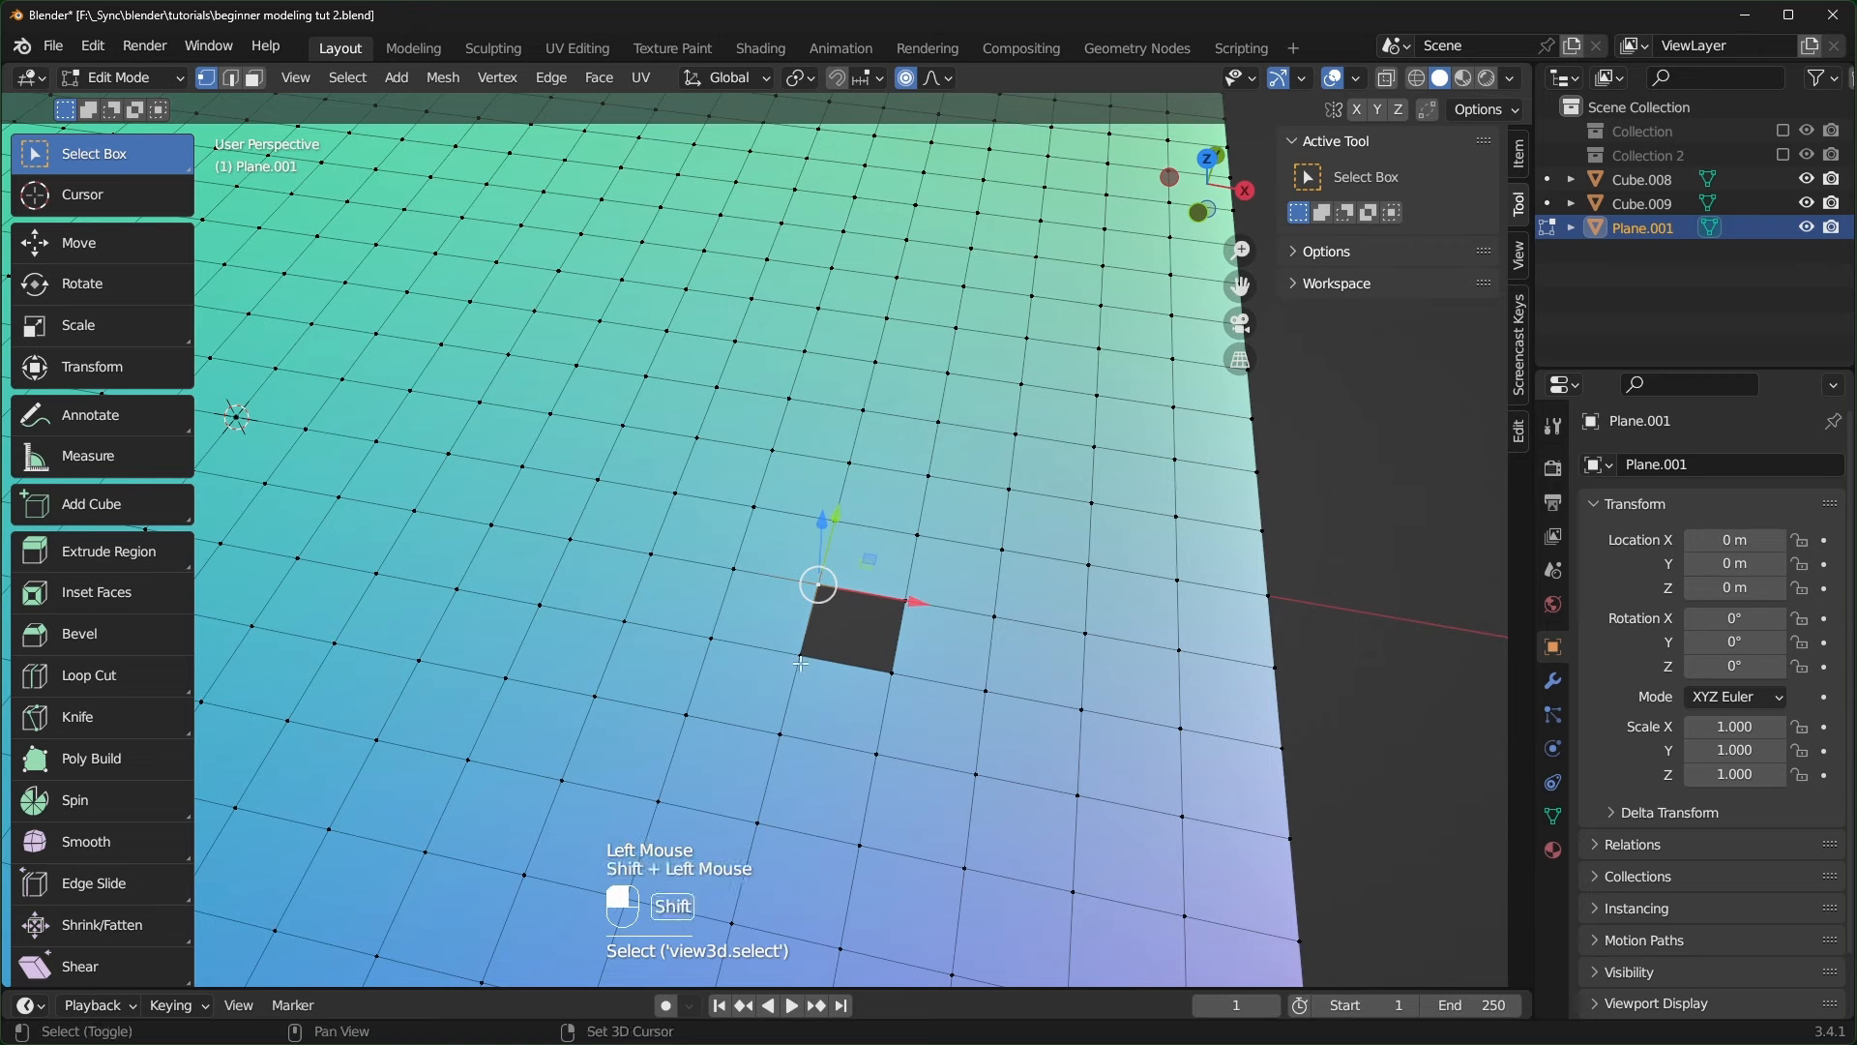
left_click(891, 671, "shift")
left_click(920, 609, "shift")
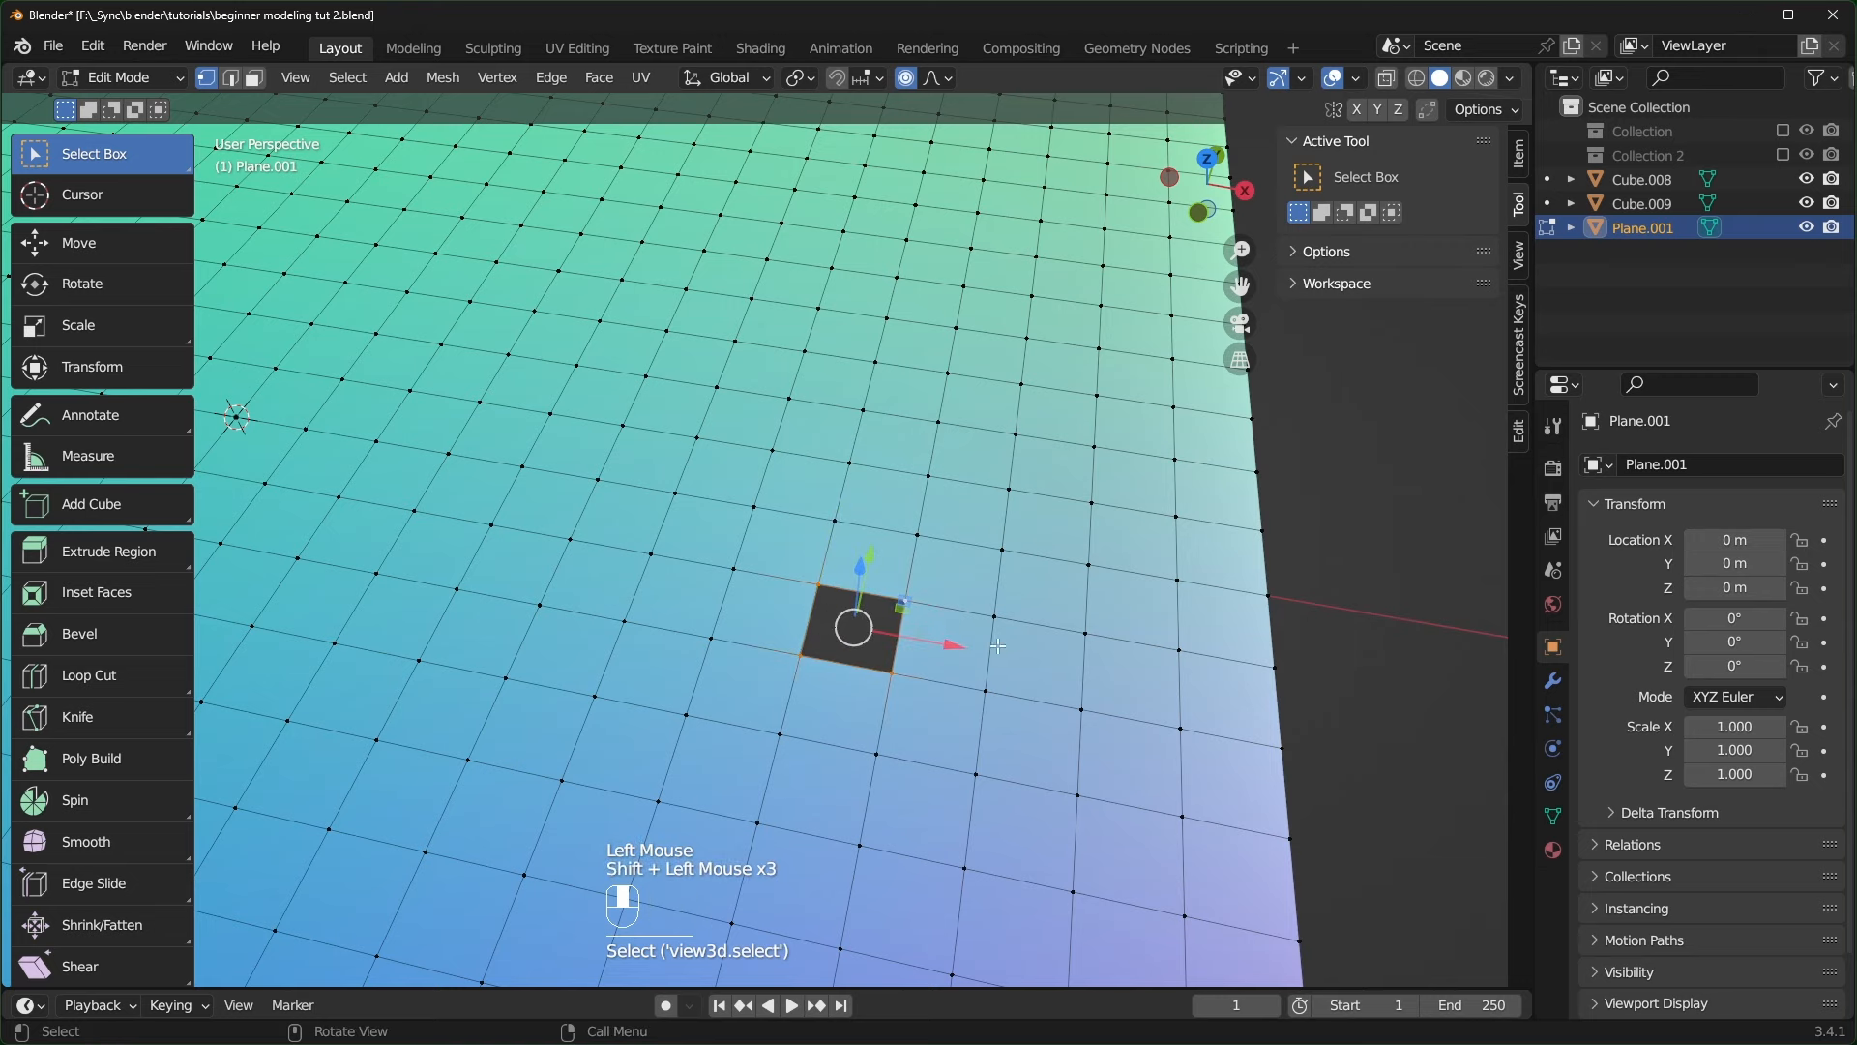
key("f")
middle_click_drag(920, 610, 1107, 721, "shift")
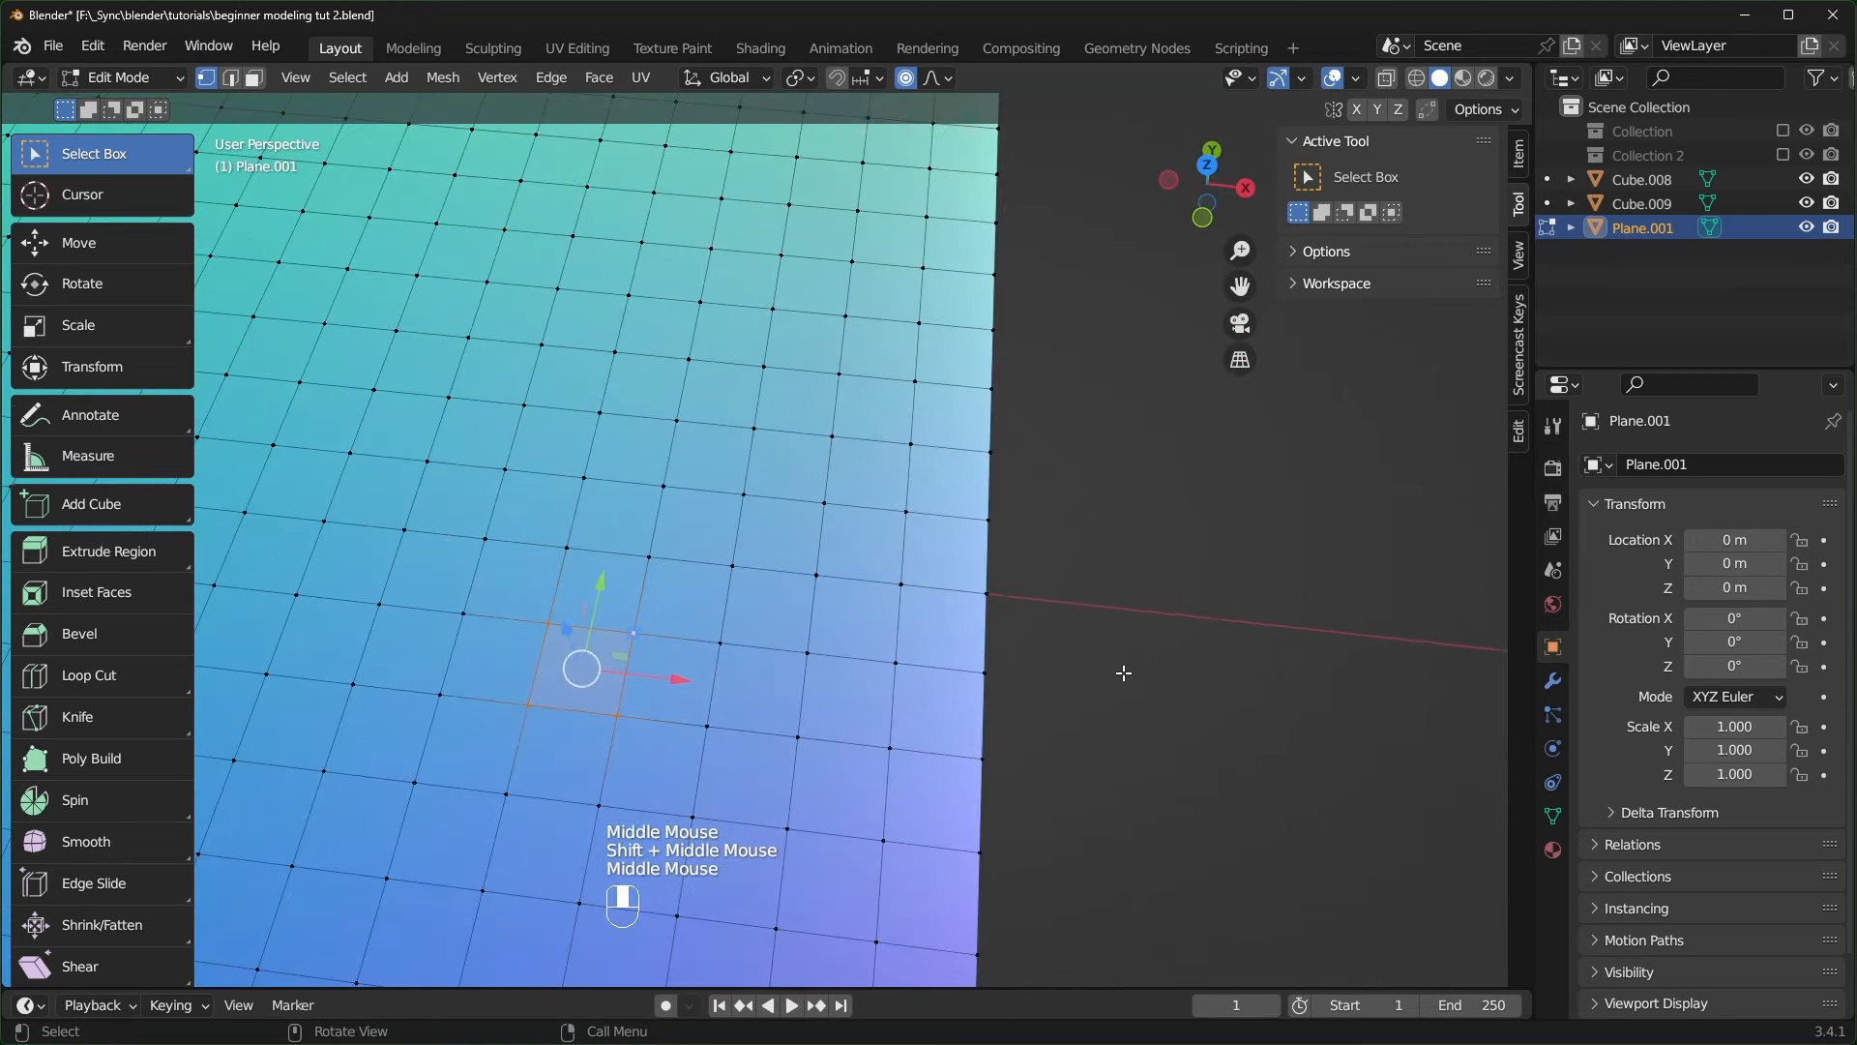
- In top view, extrude two neighbouring vertices on the plane's +X edge outward, each about 0.086 m along X
left_click(1207, 183)
key("alt+a")
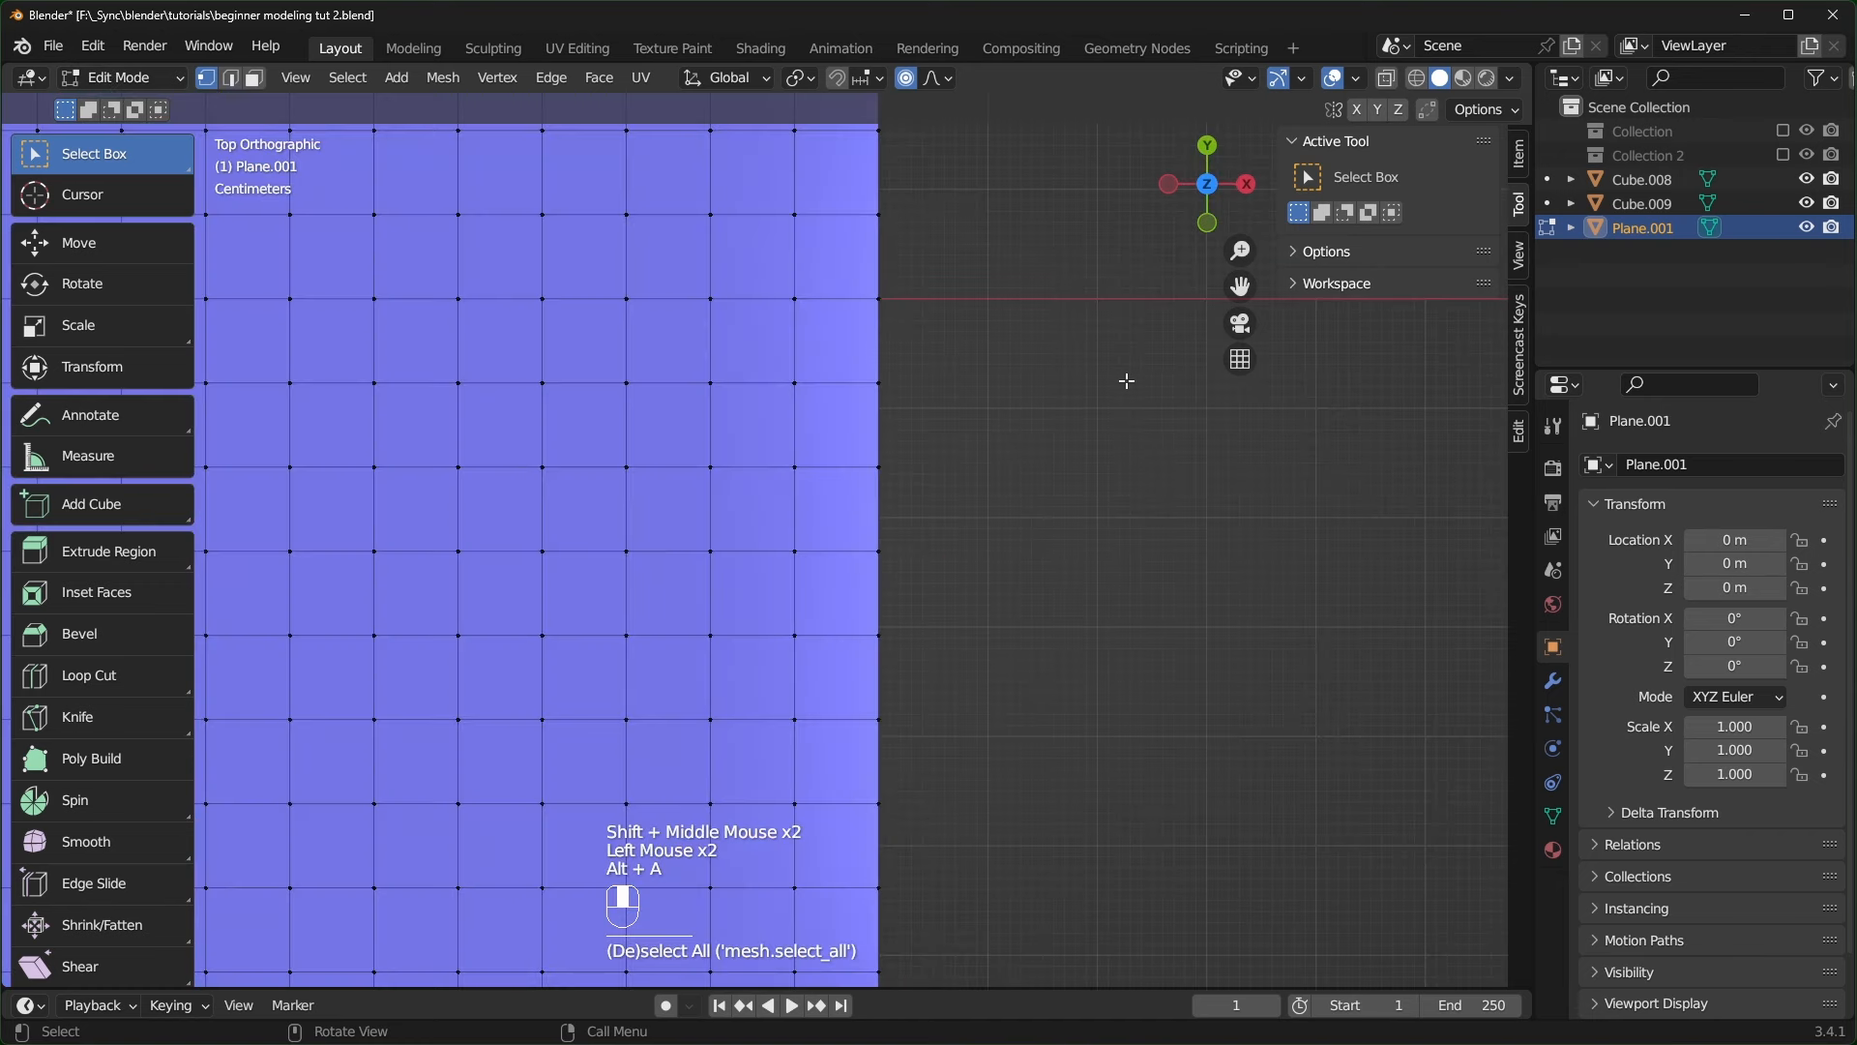
left_click(878, 466)
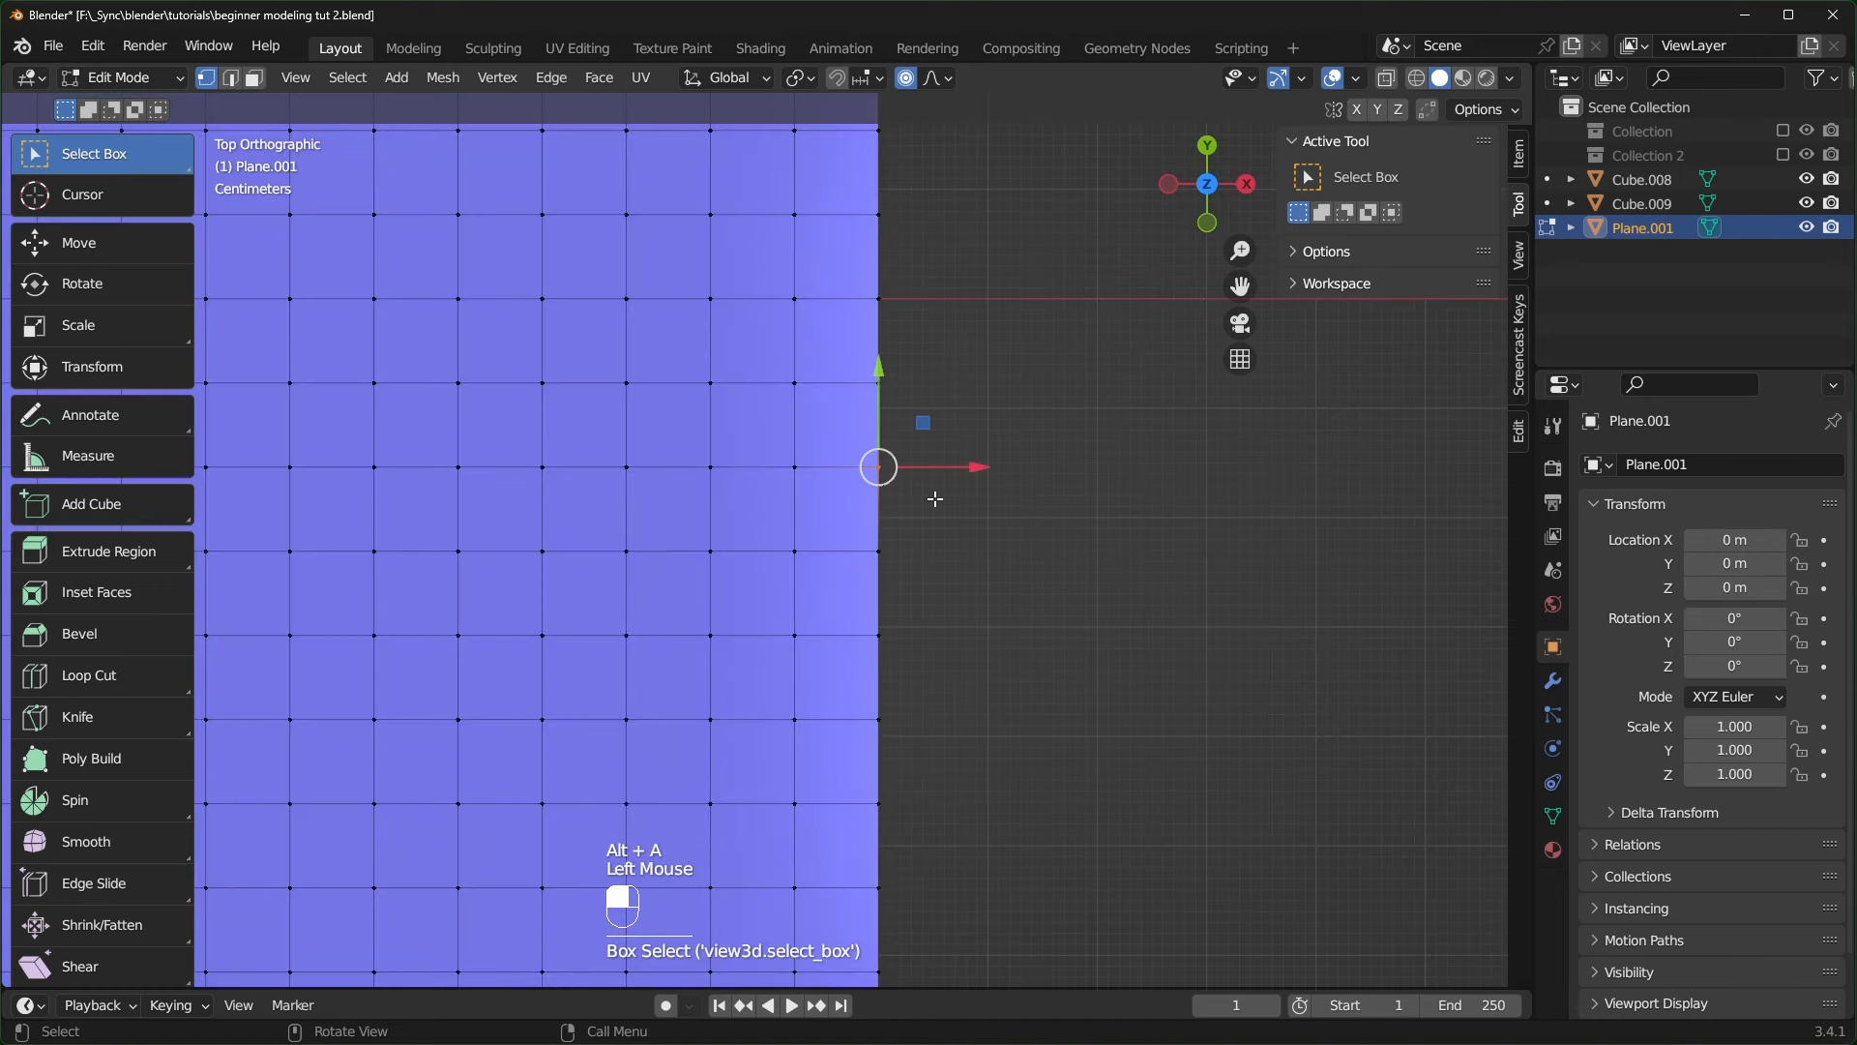
key("e")
left_click(1028, 502)
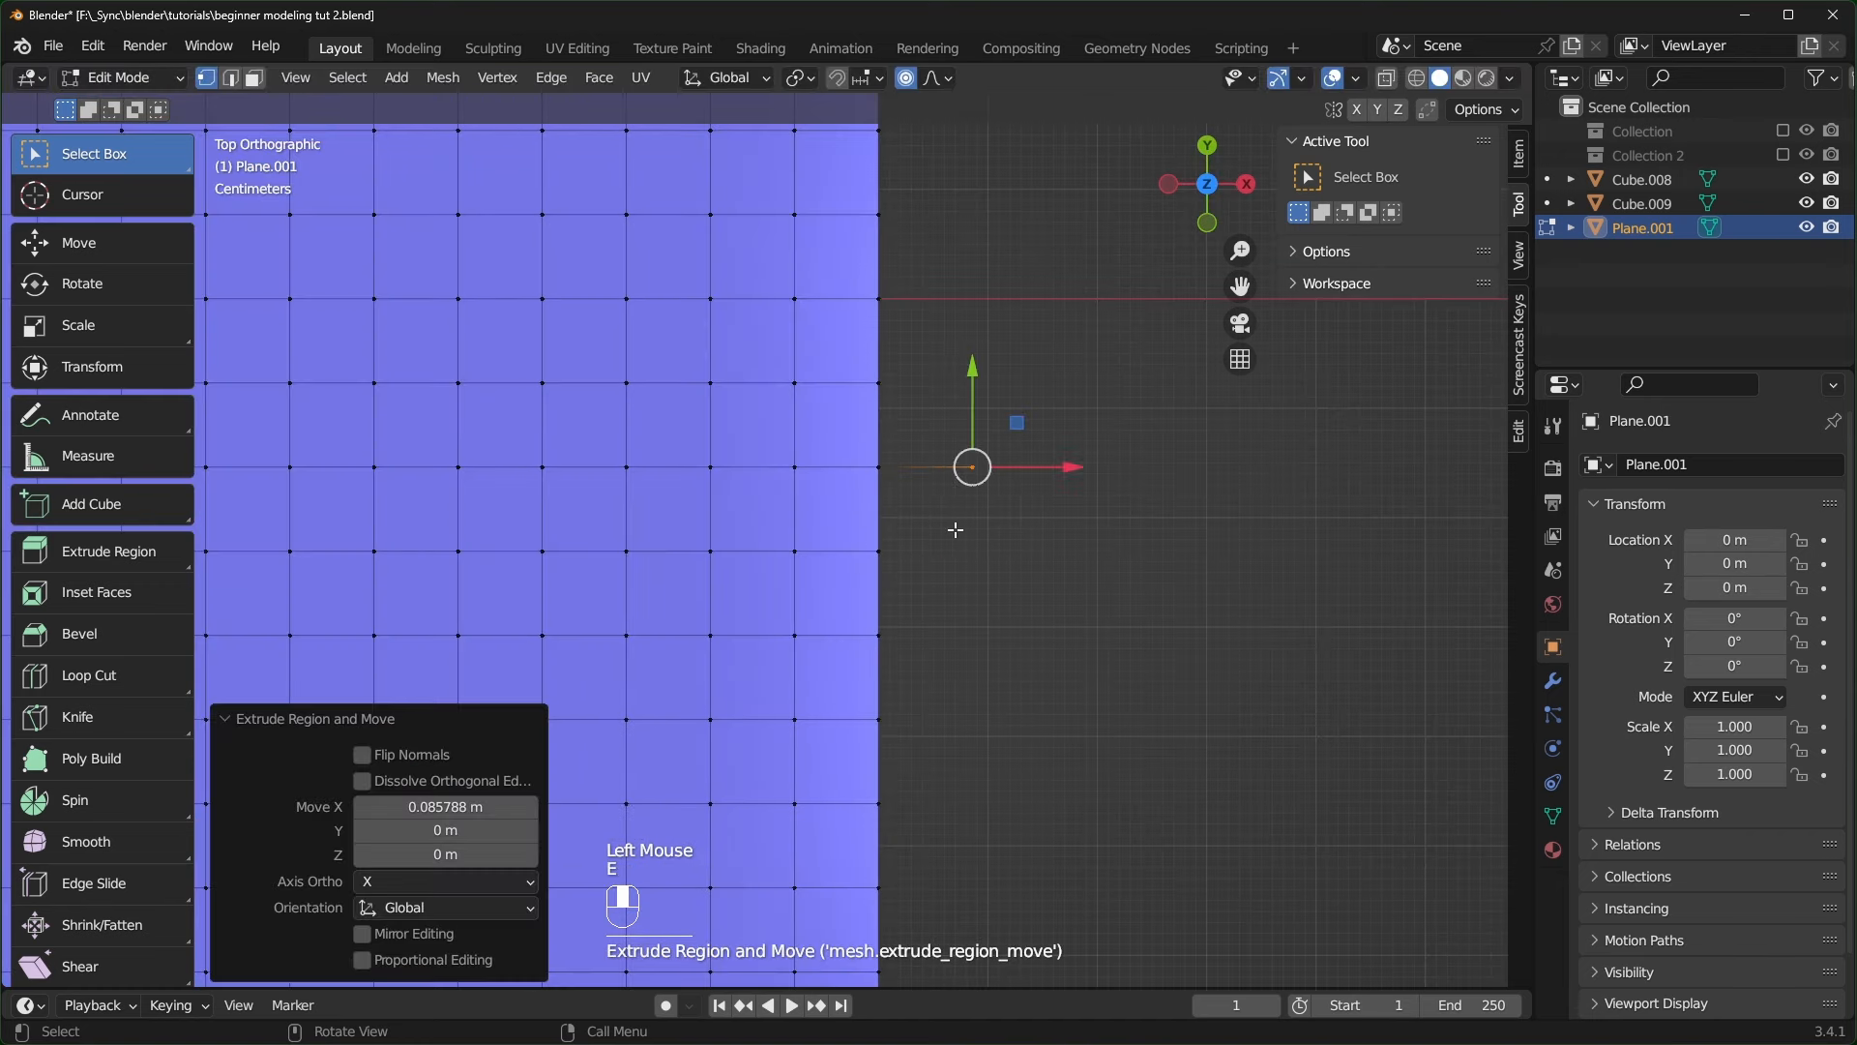
left_click(868, 586)
key("e")
left_click(961, 583)
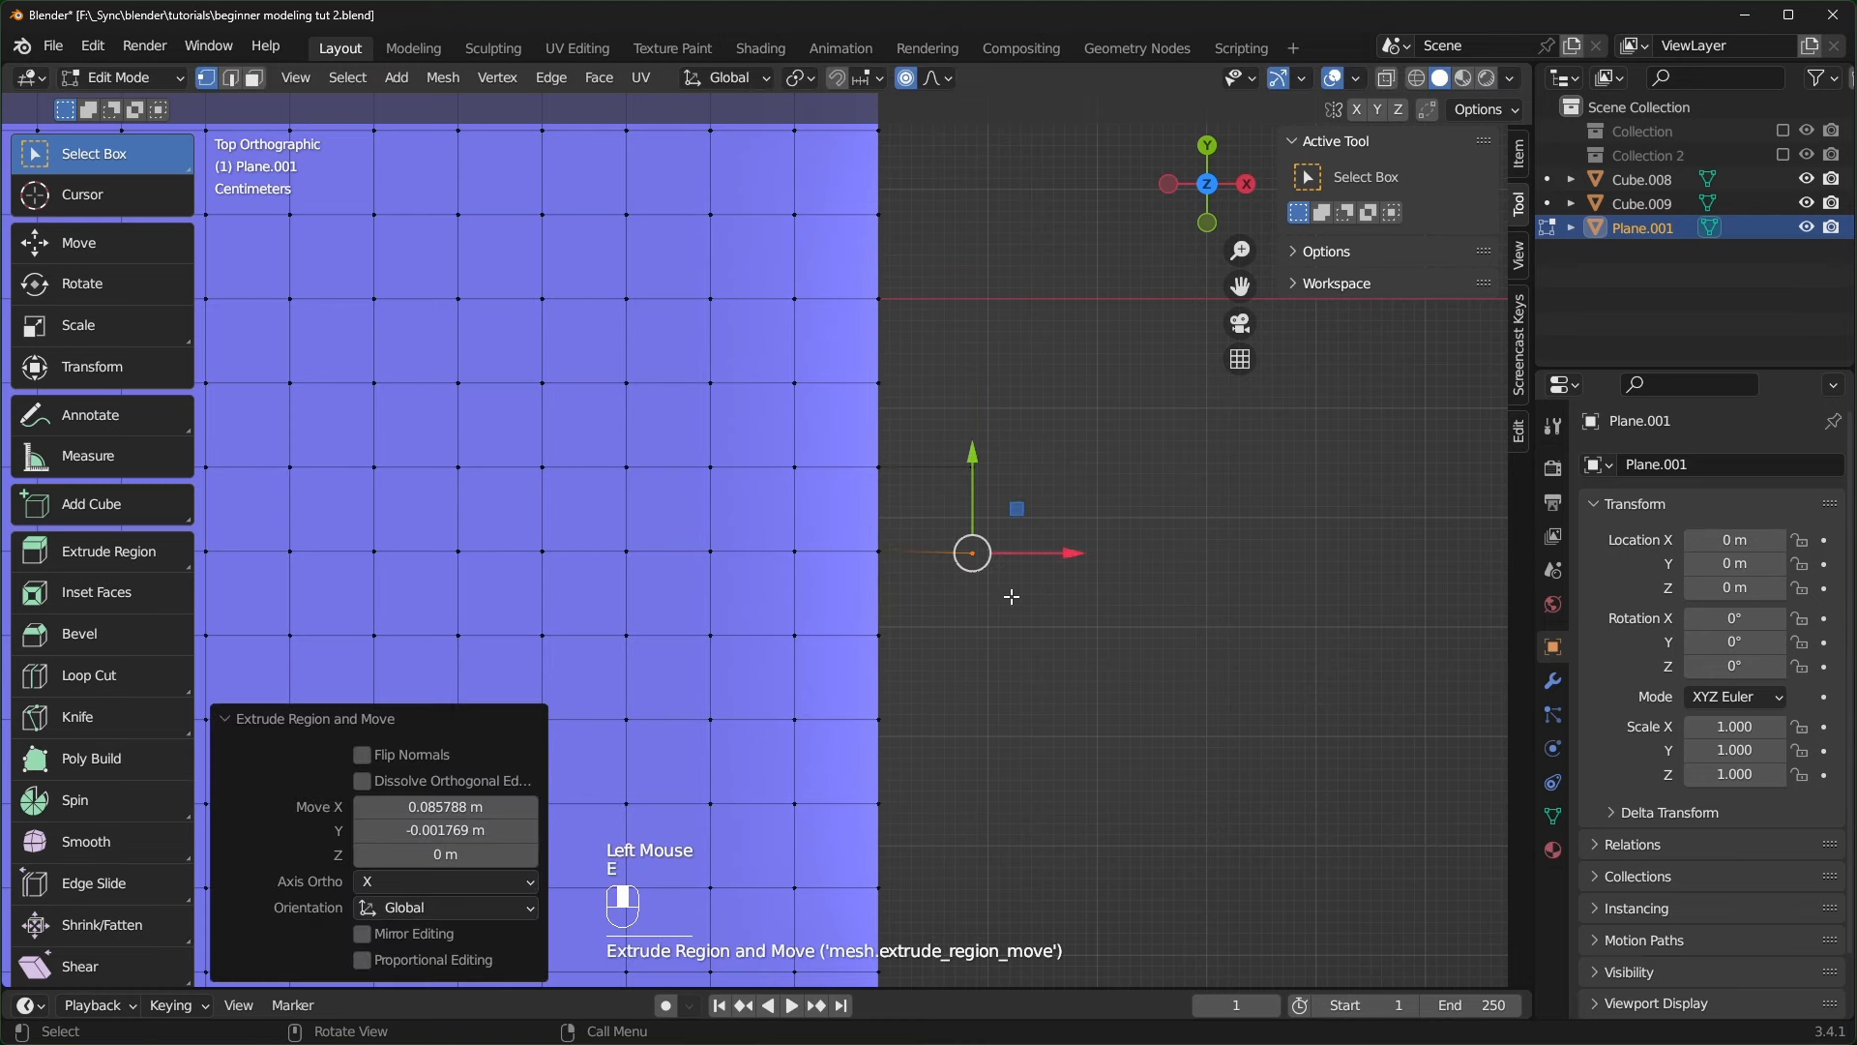
- Fill a face between the two extruded vertices and the plane-edge vertices they came from
scroll(1025, 605, "up", 2)
middle_click_drag(1142, 619, 1057, 625, "shift")
left_click_drag(1088, 390, 808, 585)
key("f")
middle_click_drag(987, 609, 870, 580)
- Duplicate the new face's outer +Y corner vertex about 0.12 m along X and join the two vertices with an edge
left_click(813, 580)
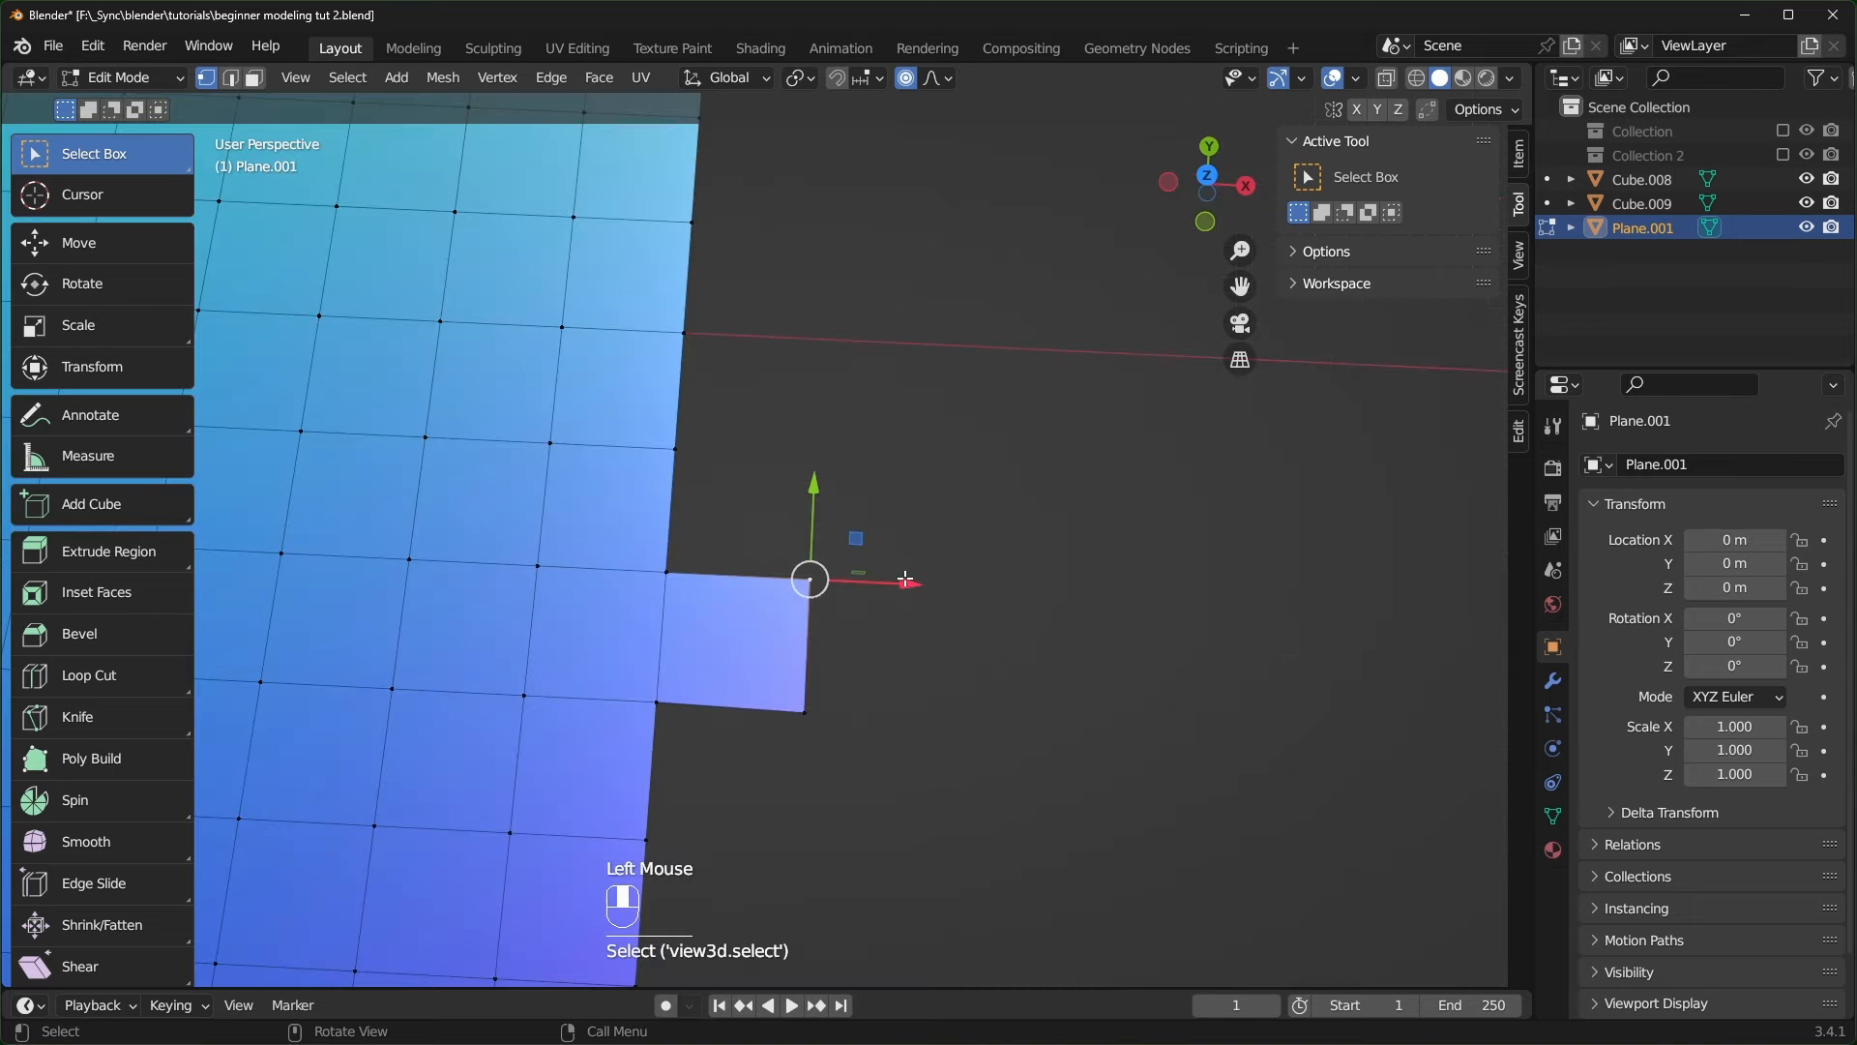
key("shift+d")
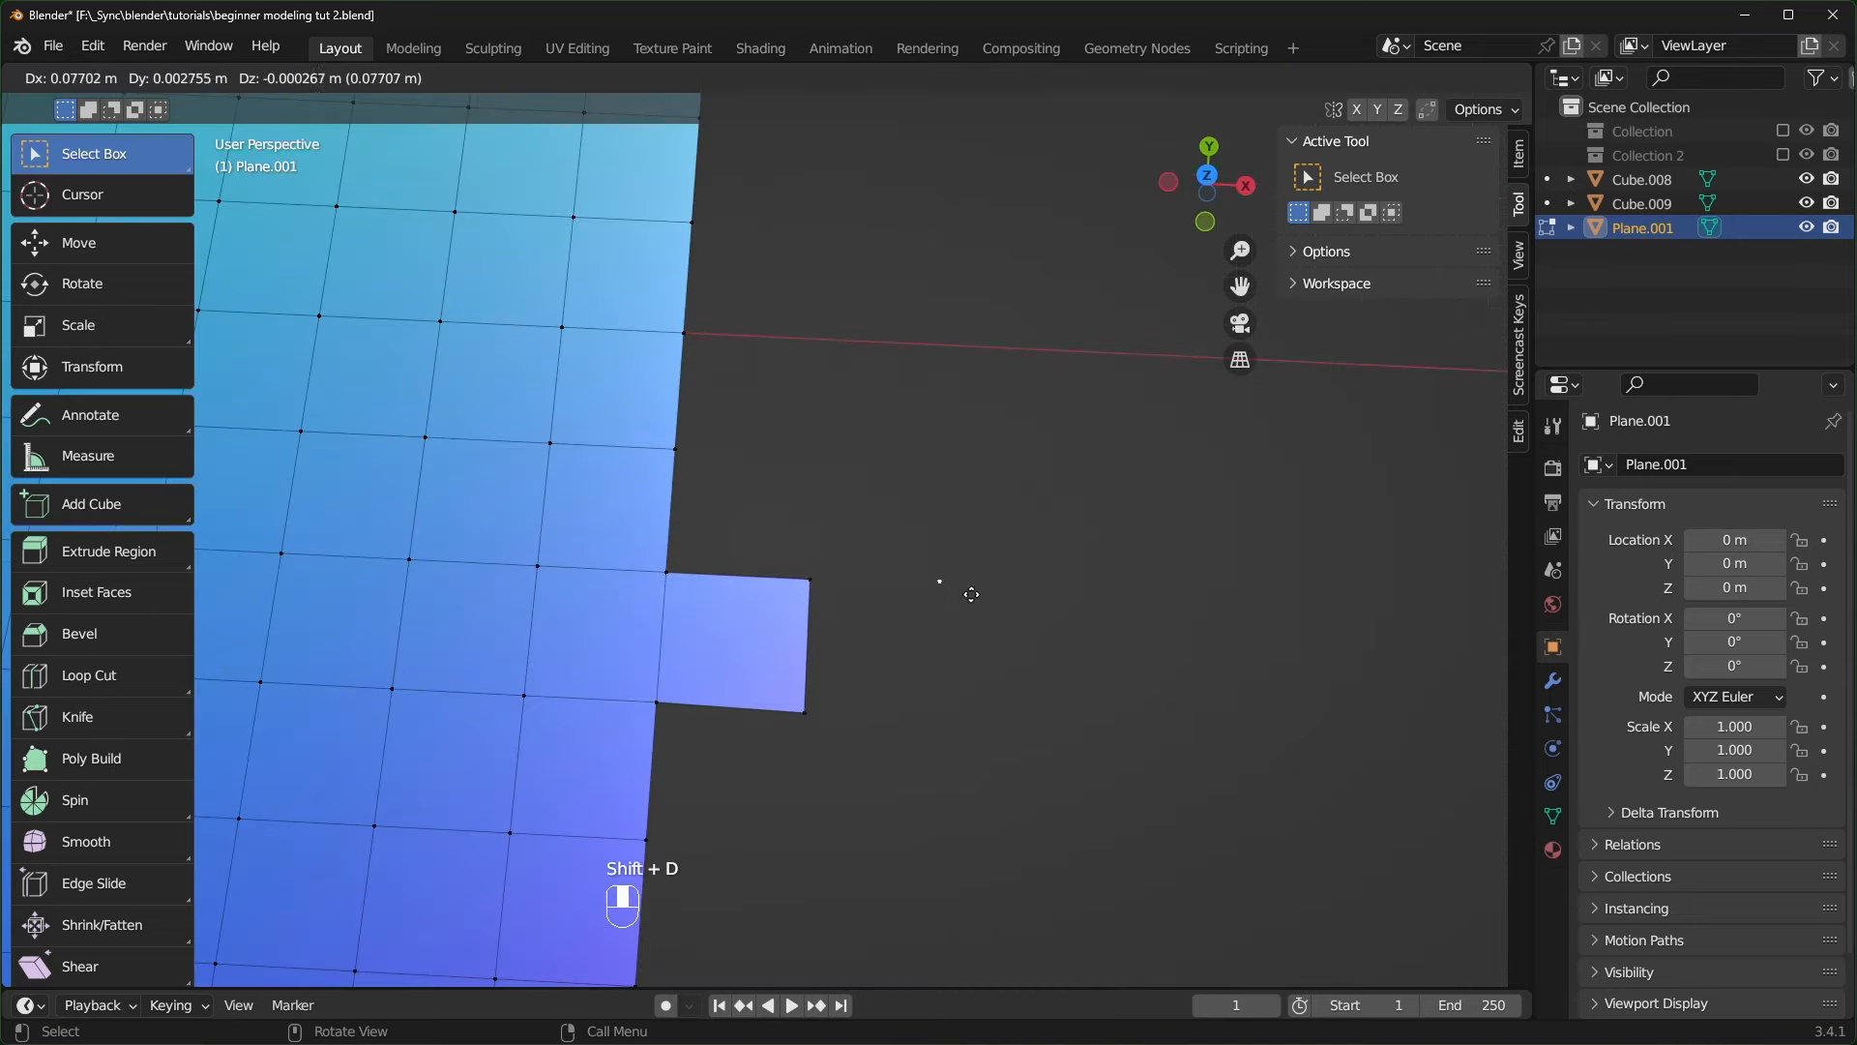
left_click(979, 587)
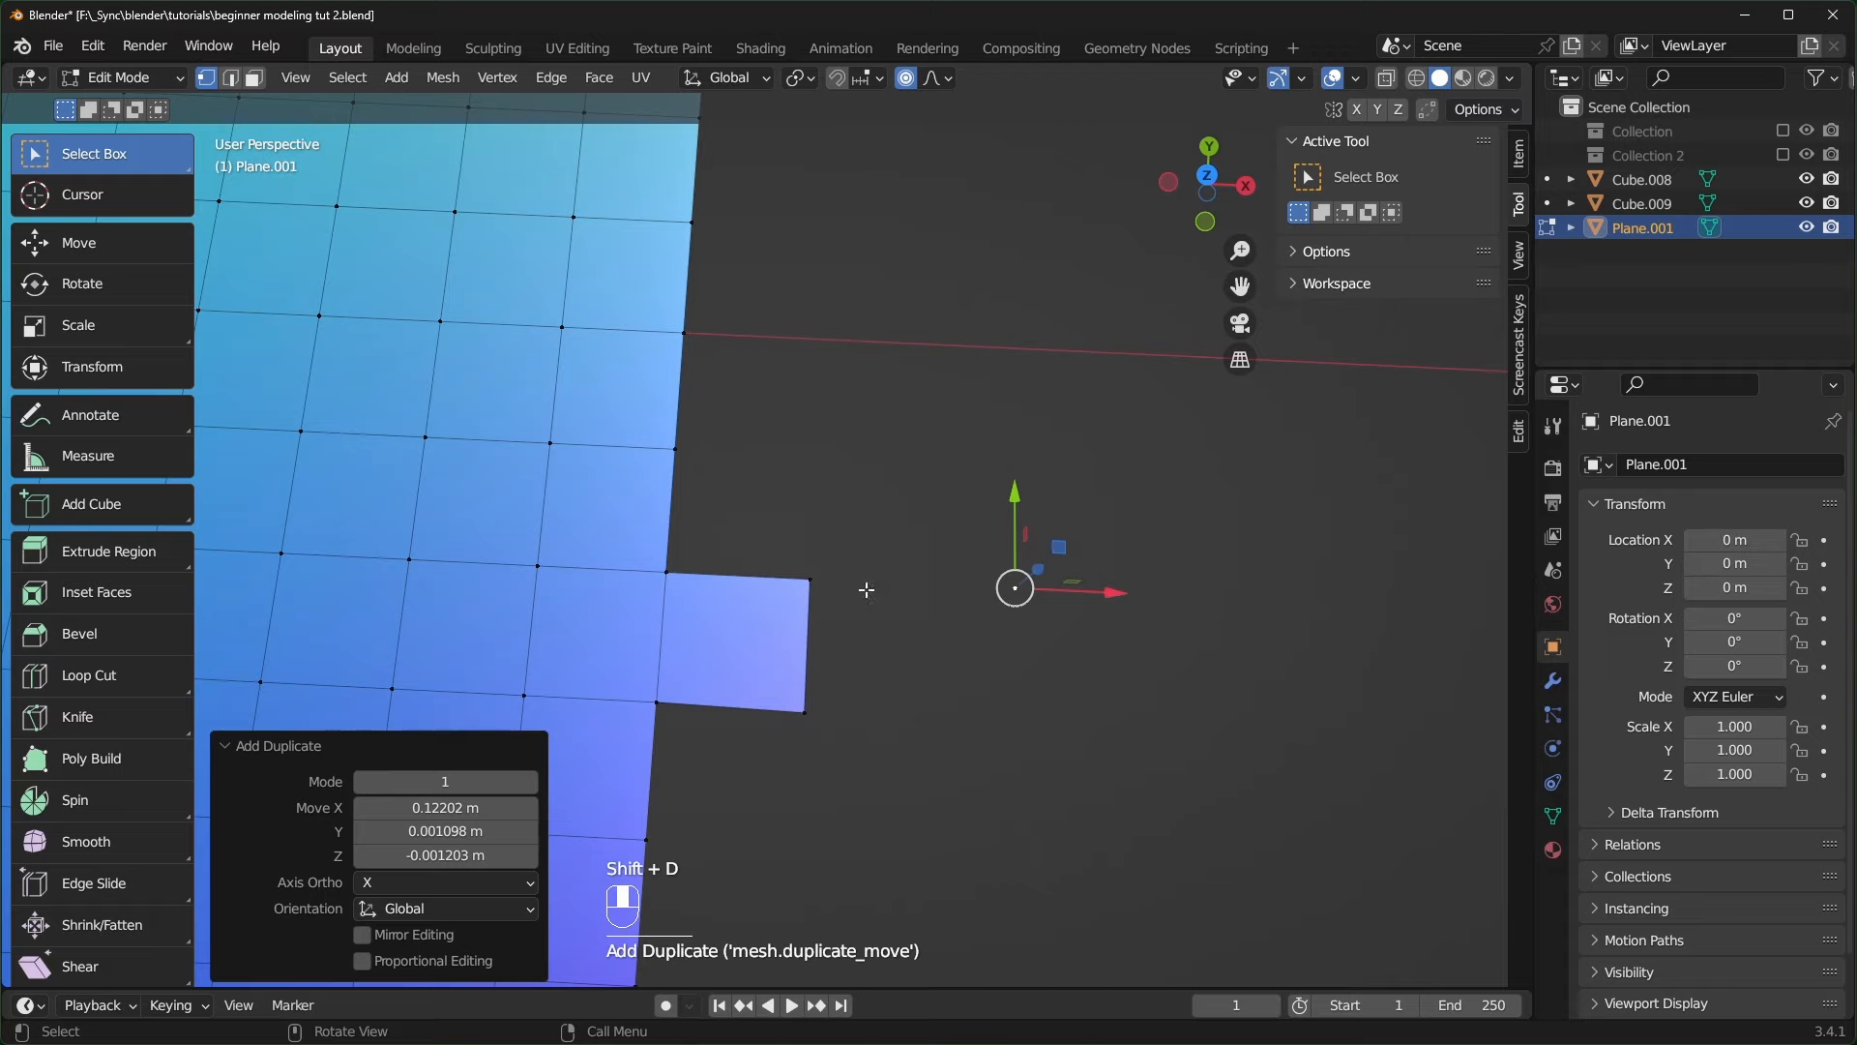
left_click_drag(802, 547, 1076, 640)
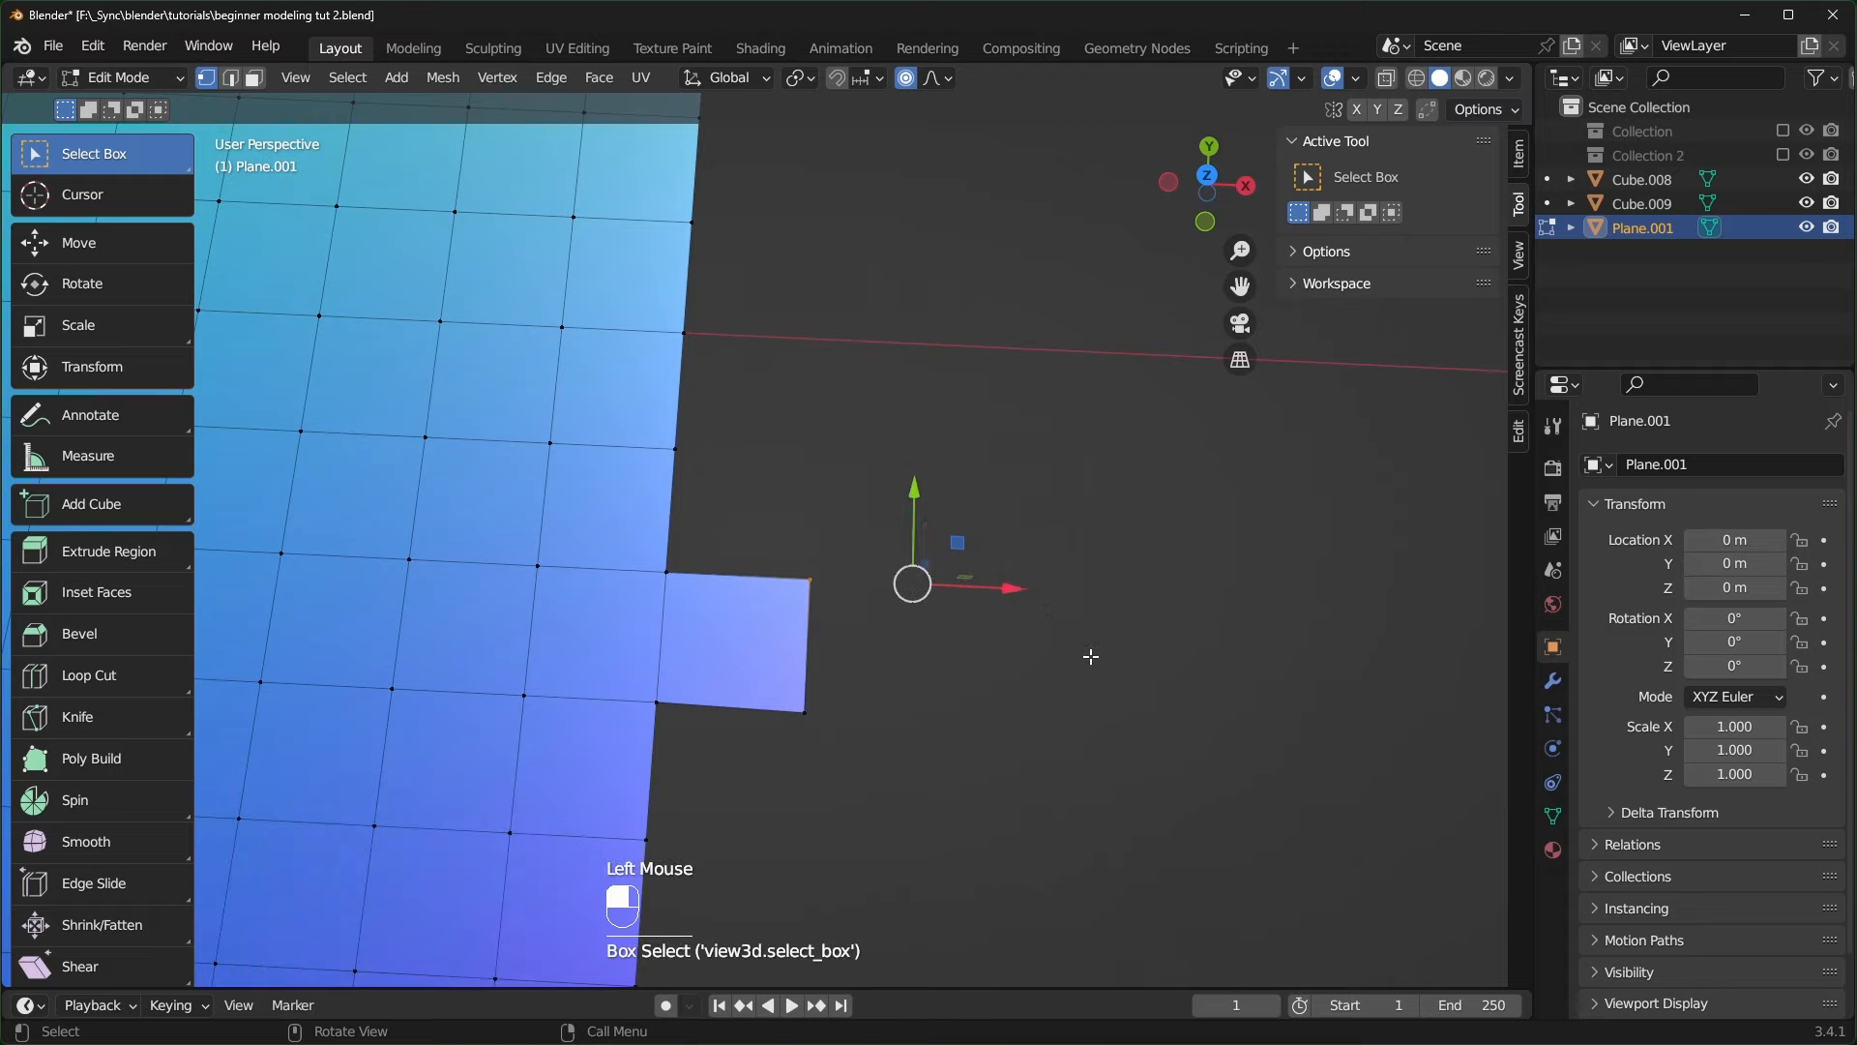
key("f")
left_click(1072, 730)
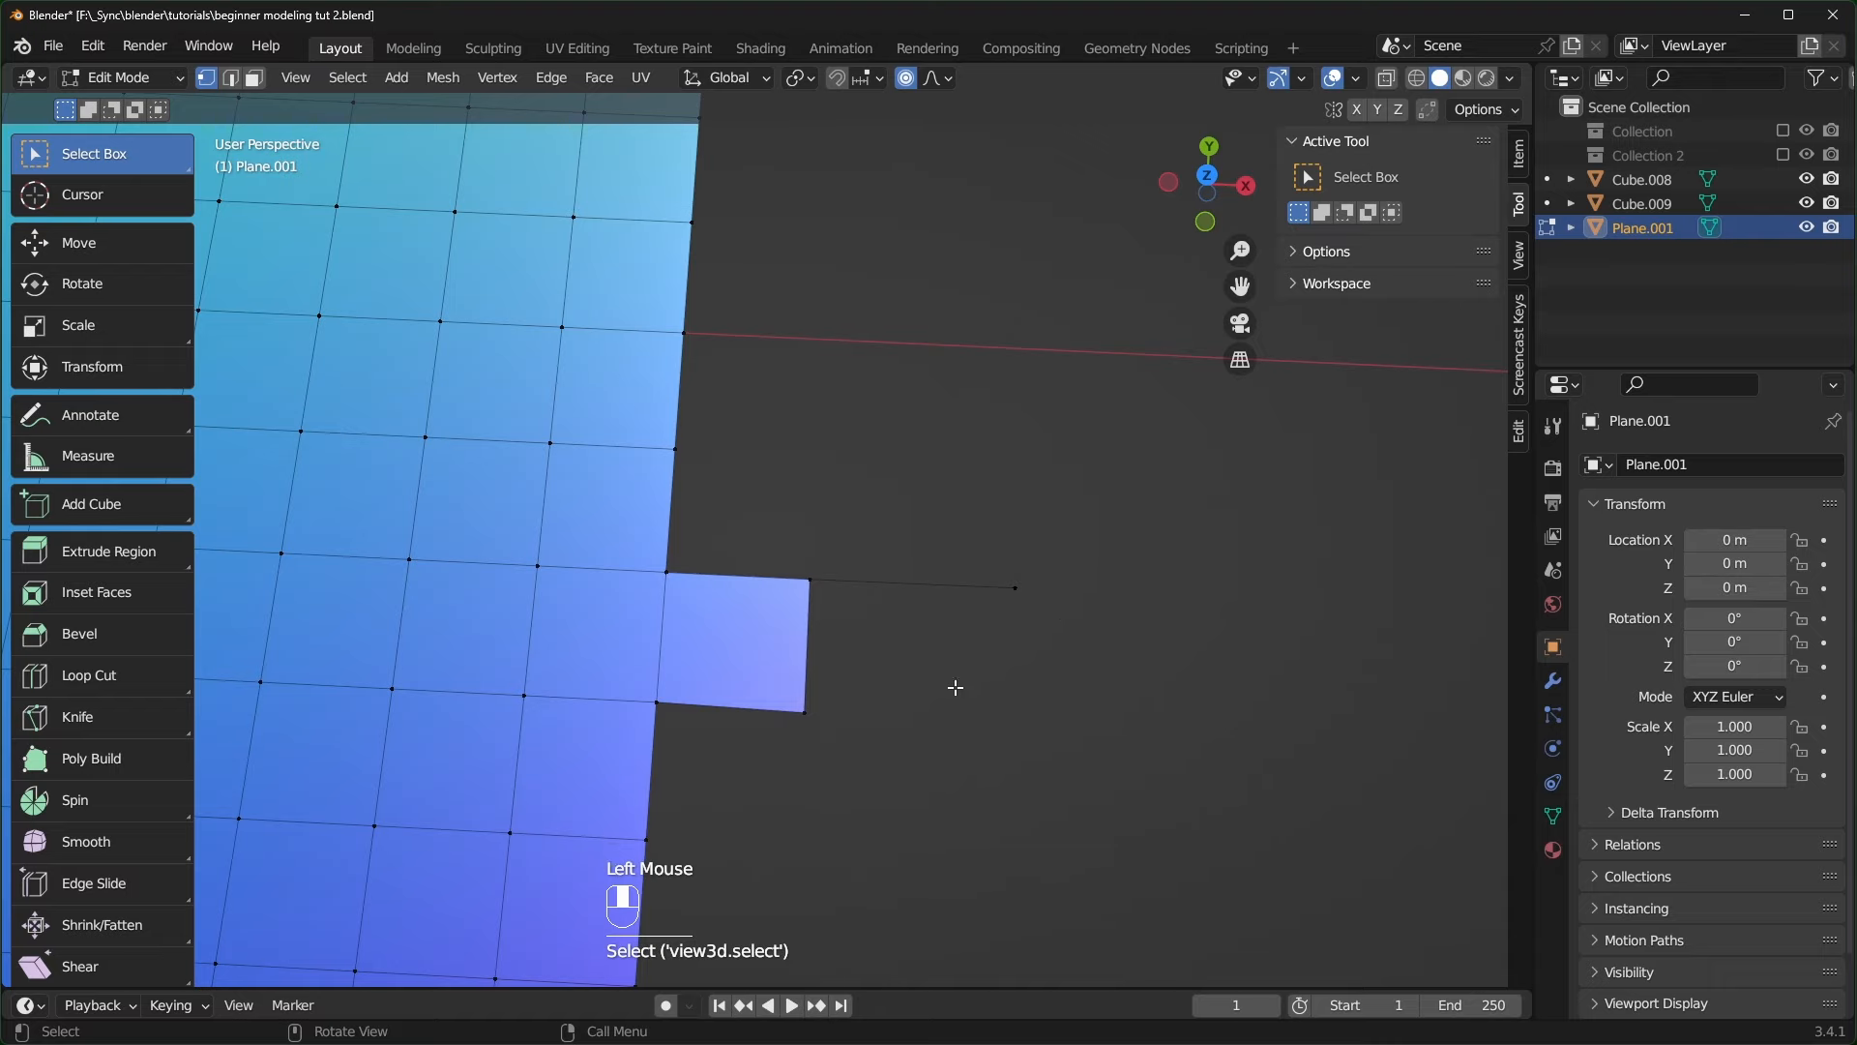
- Fill a triangle between the outer face corners and the loose vertex, and extrude a curved chain of six vertices from its tip
left_click_drag(1093, 524, 760, 743)
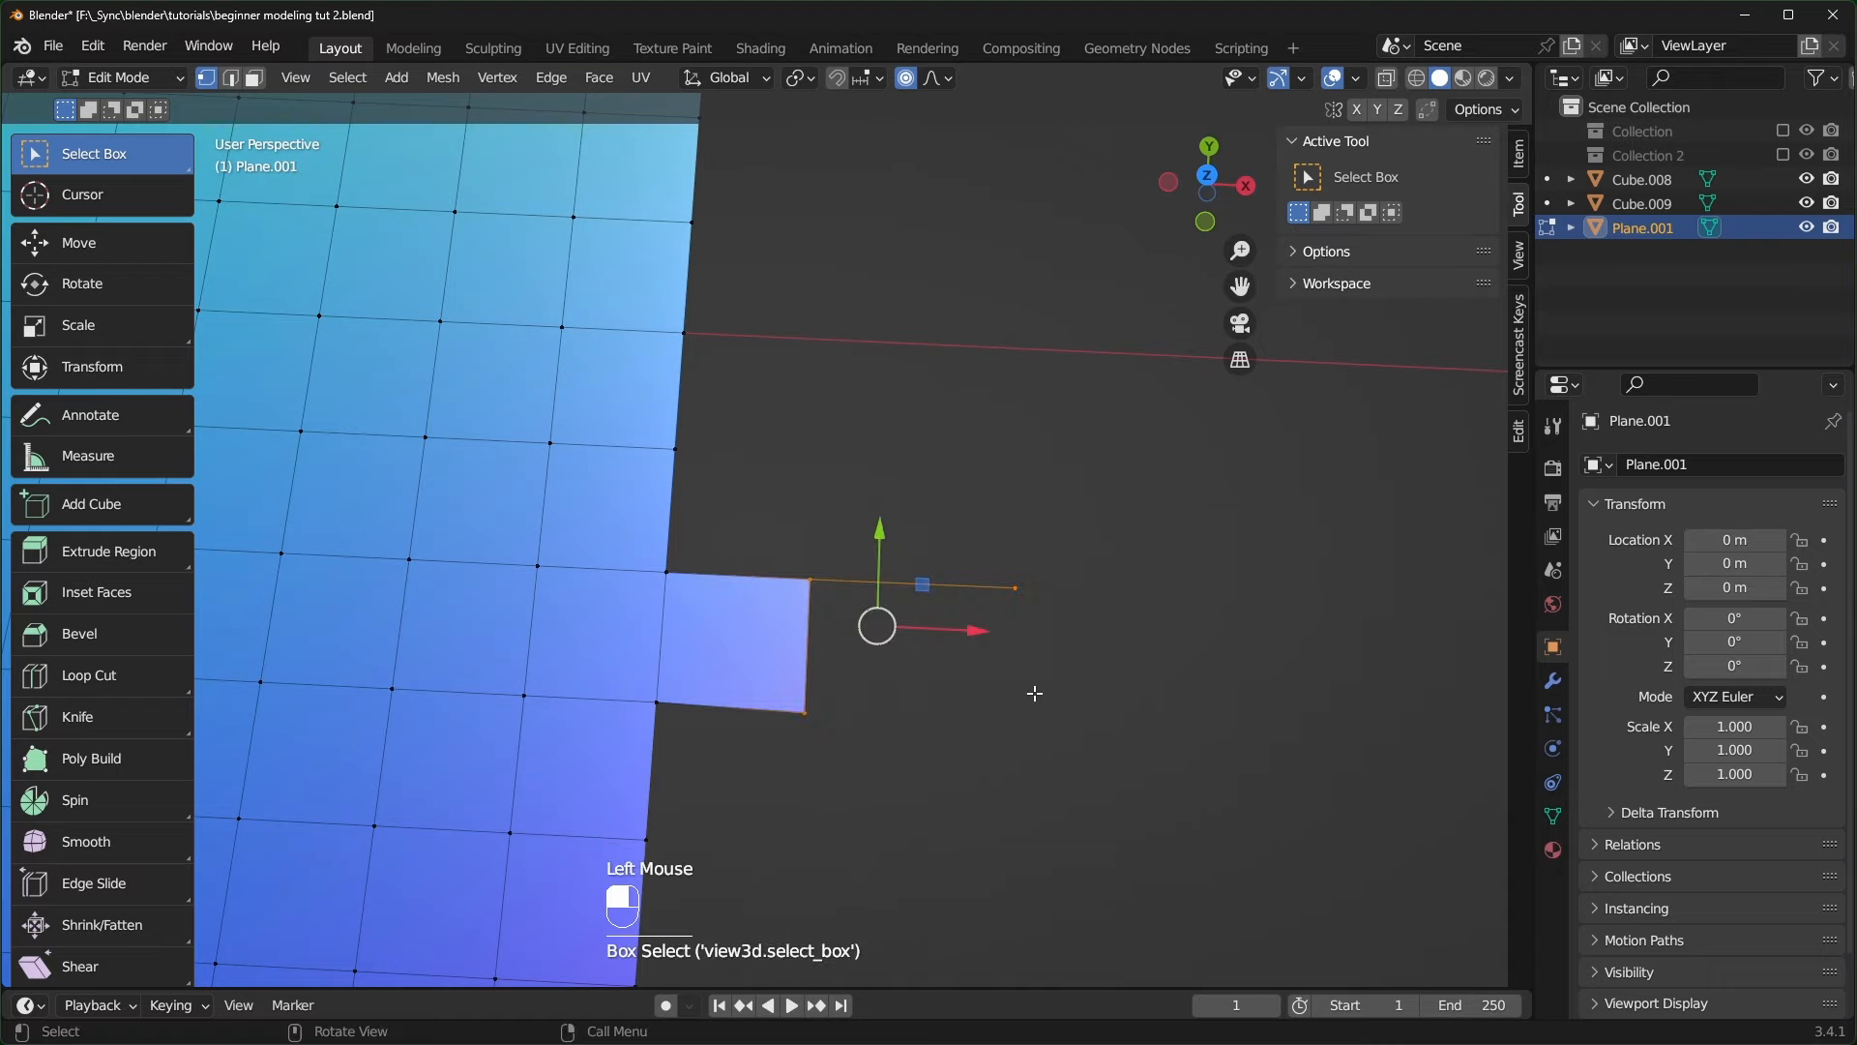
key("f")
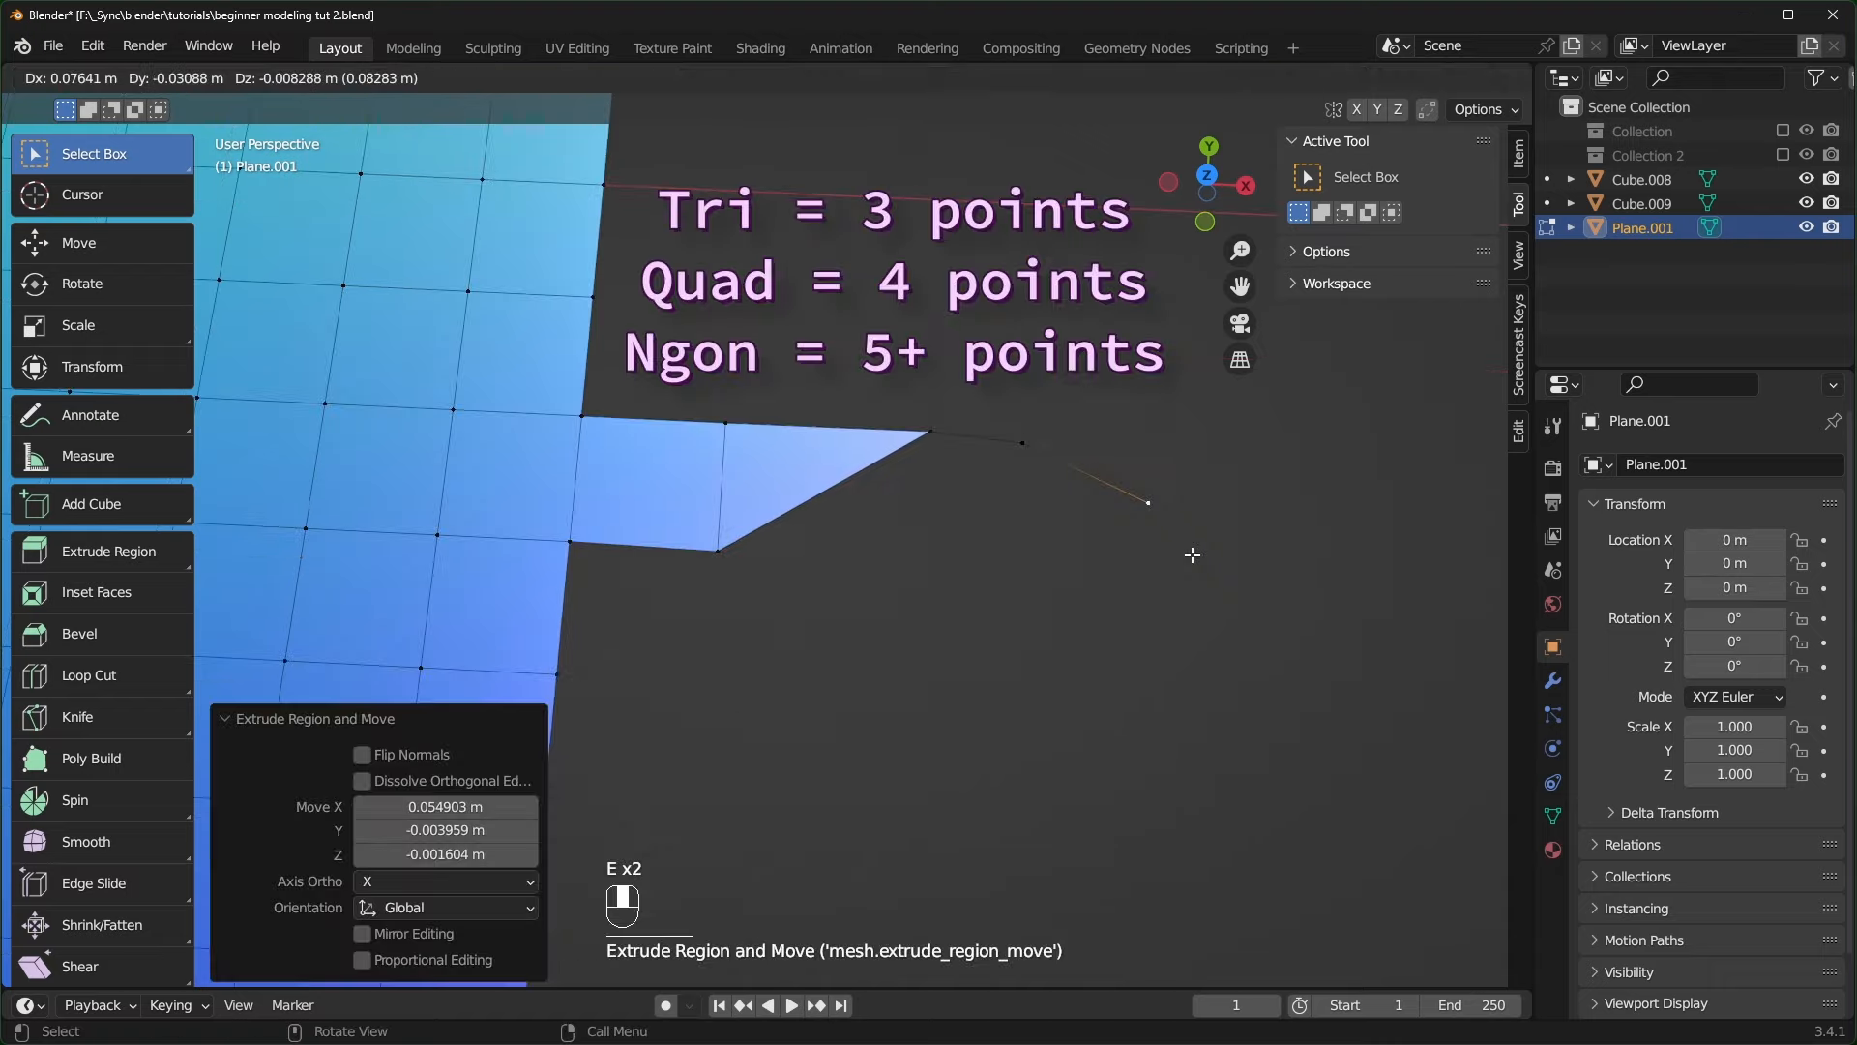
key("e")
key("e")
left_click(1066, 792)
key("e")
left_click(928, 716)
key("e")
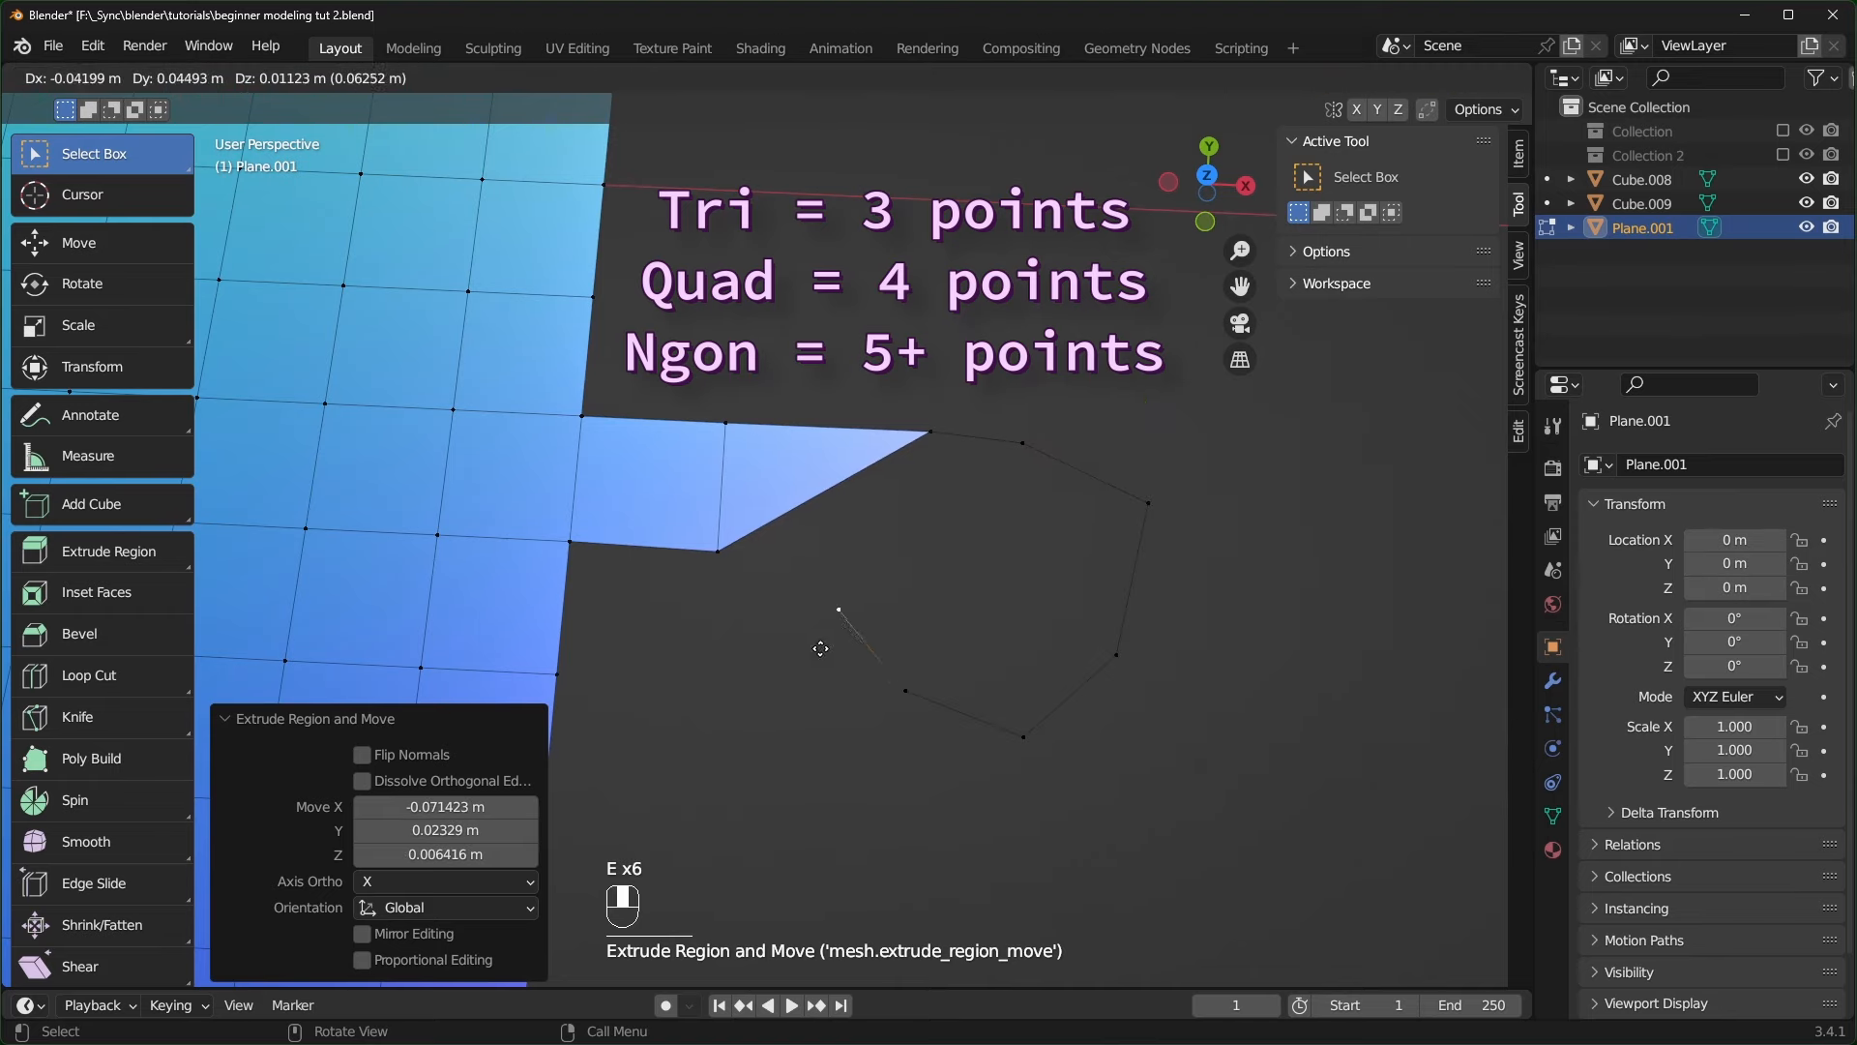
left_click(832, 611)
- Select the vertex chain together with the triangle's inner corner vertex and fill the outline with a single n-gon face
left_click_drag(1287, 407, 795, 781)
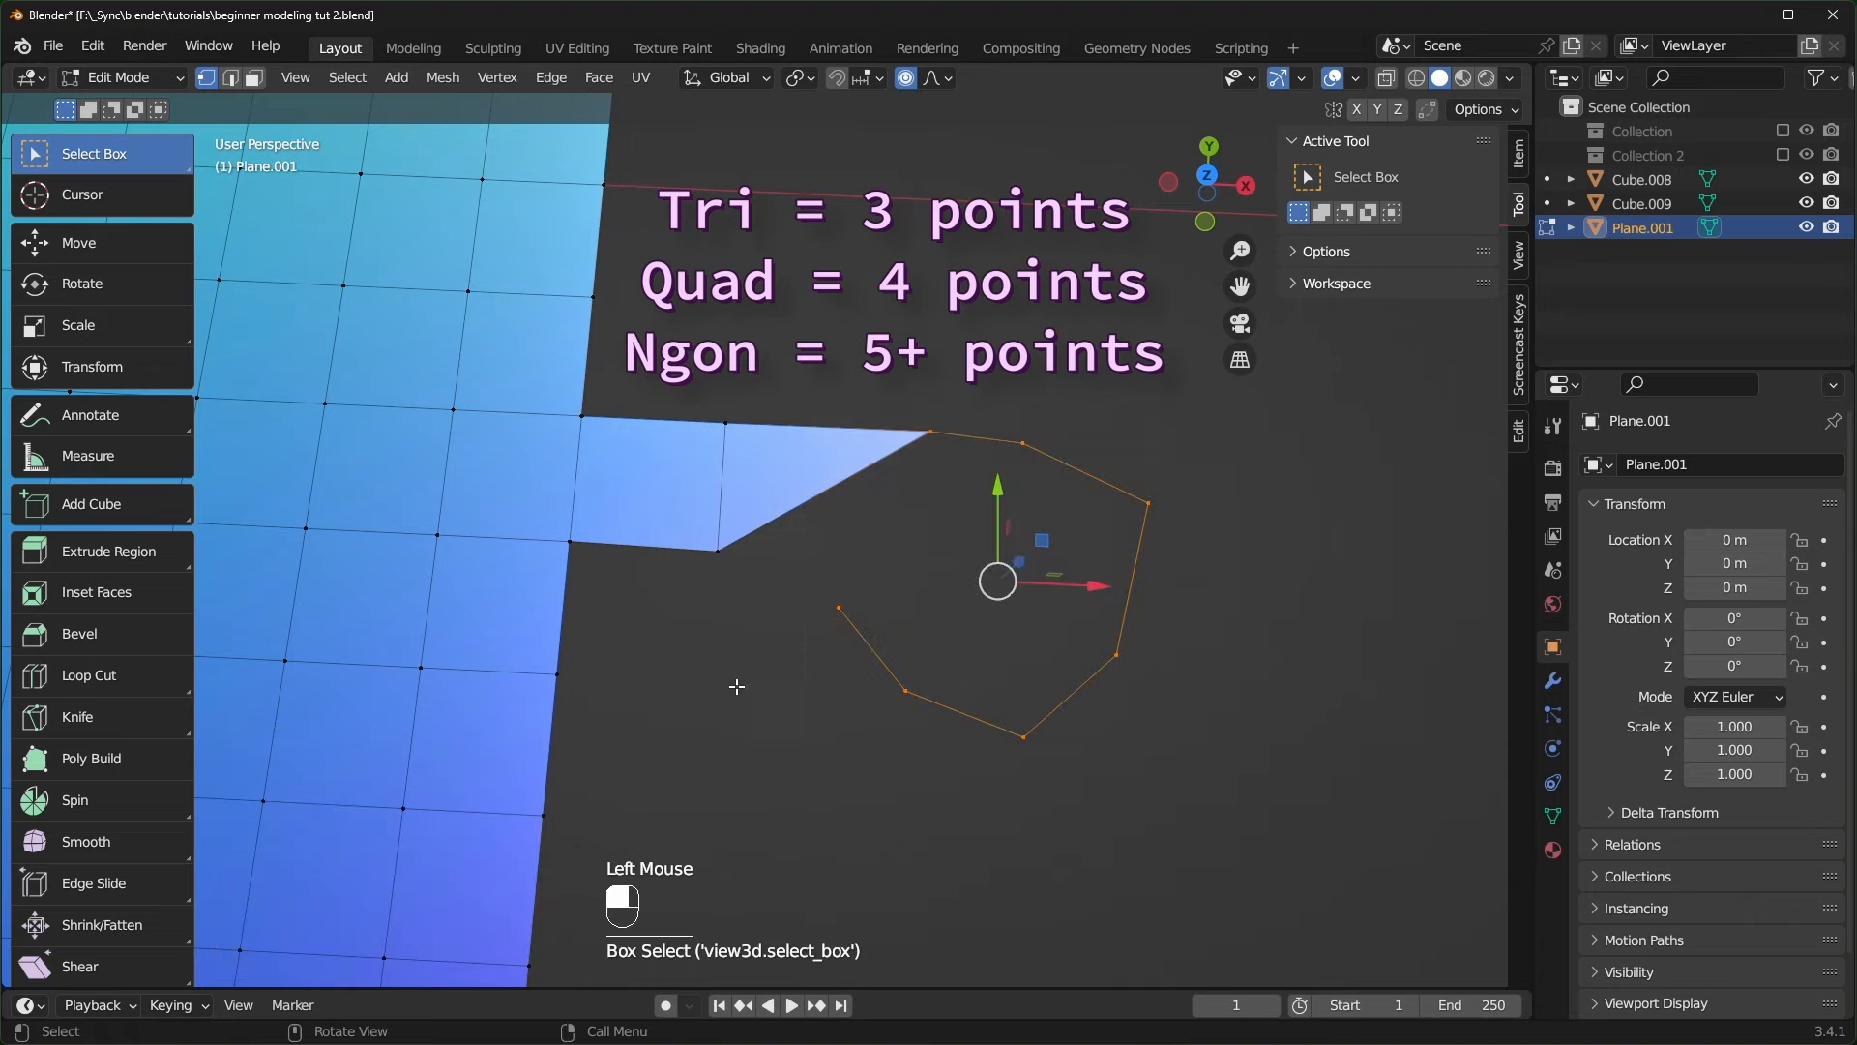
left_click(720, 548, "shift")
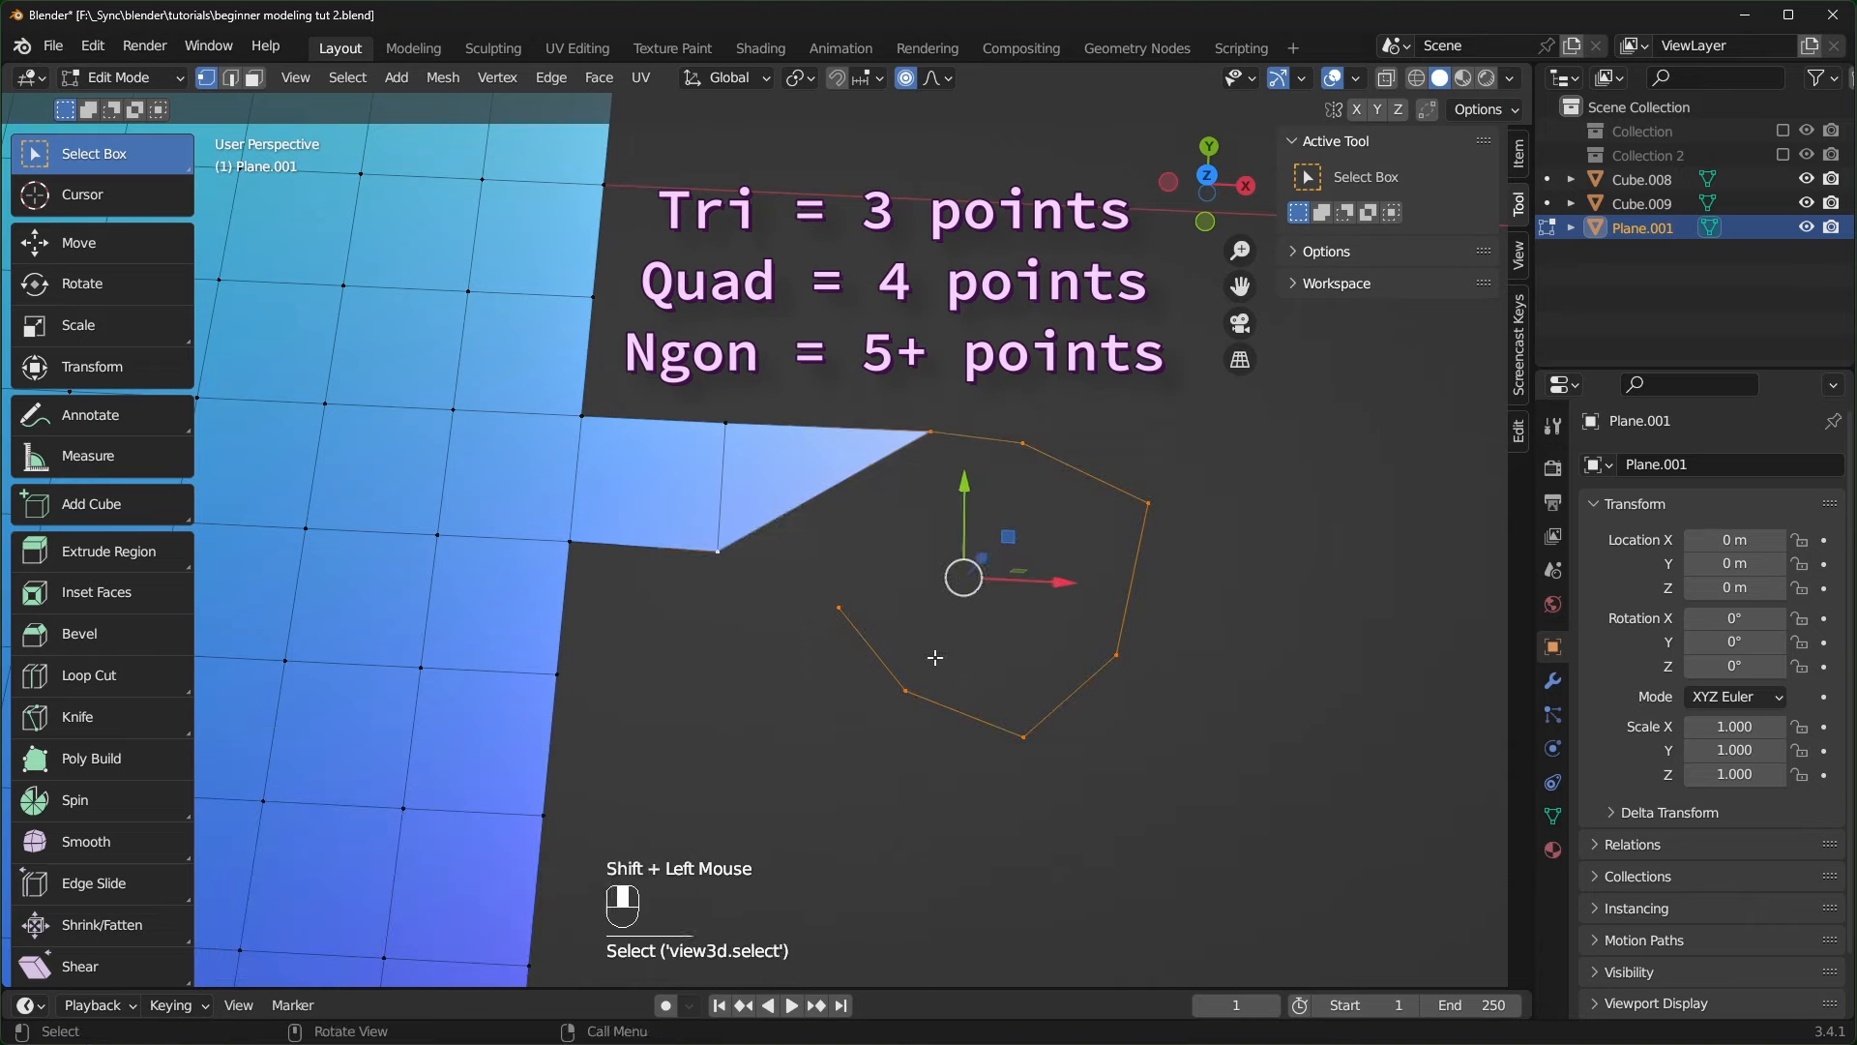
key("f")
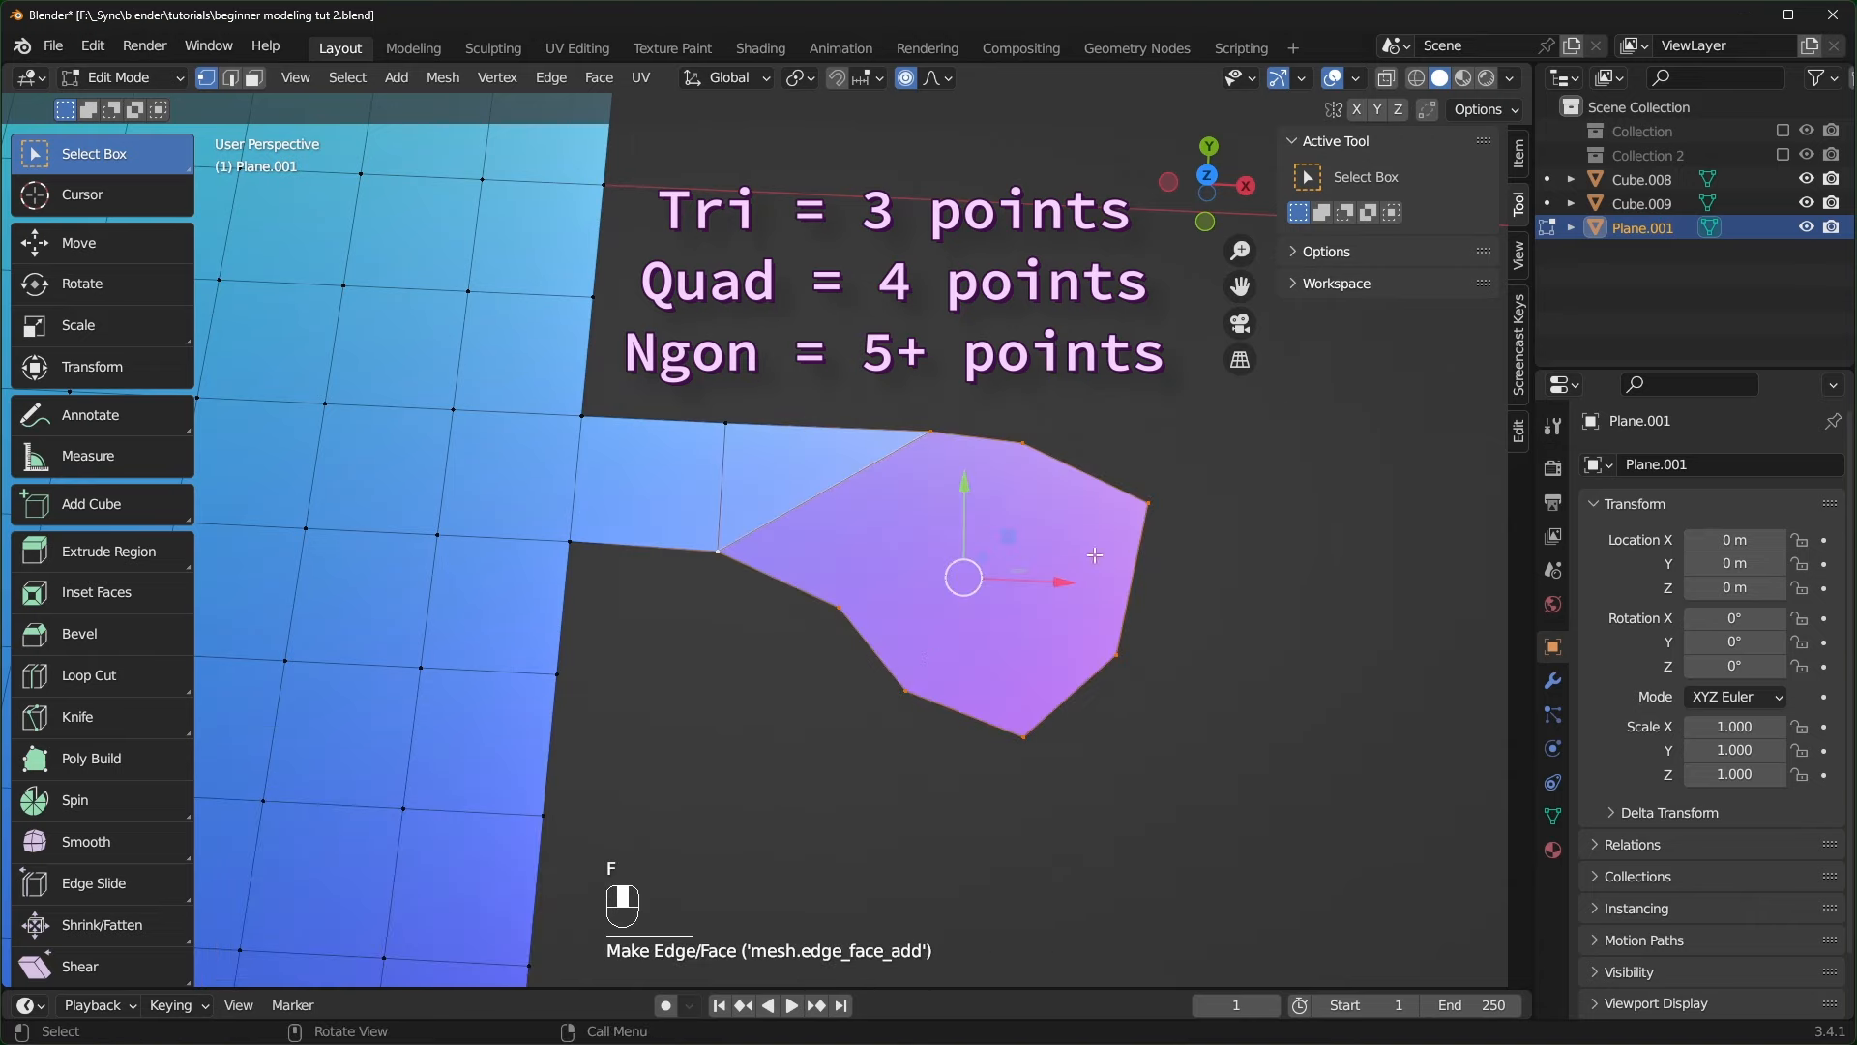
- Try to split the n-gon by making an edge between two opposite vertices, and check the division in face select mode
left_click(1008, 485)
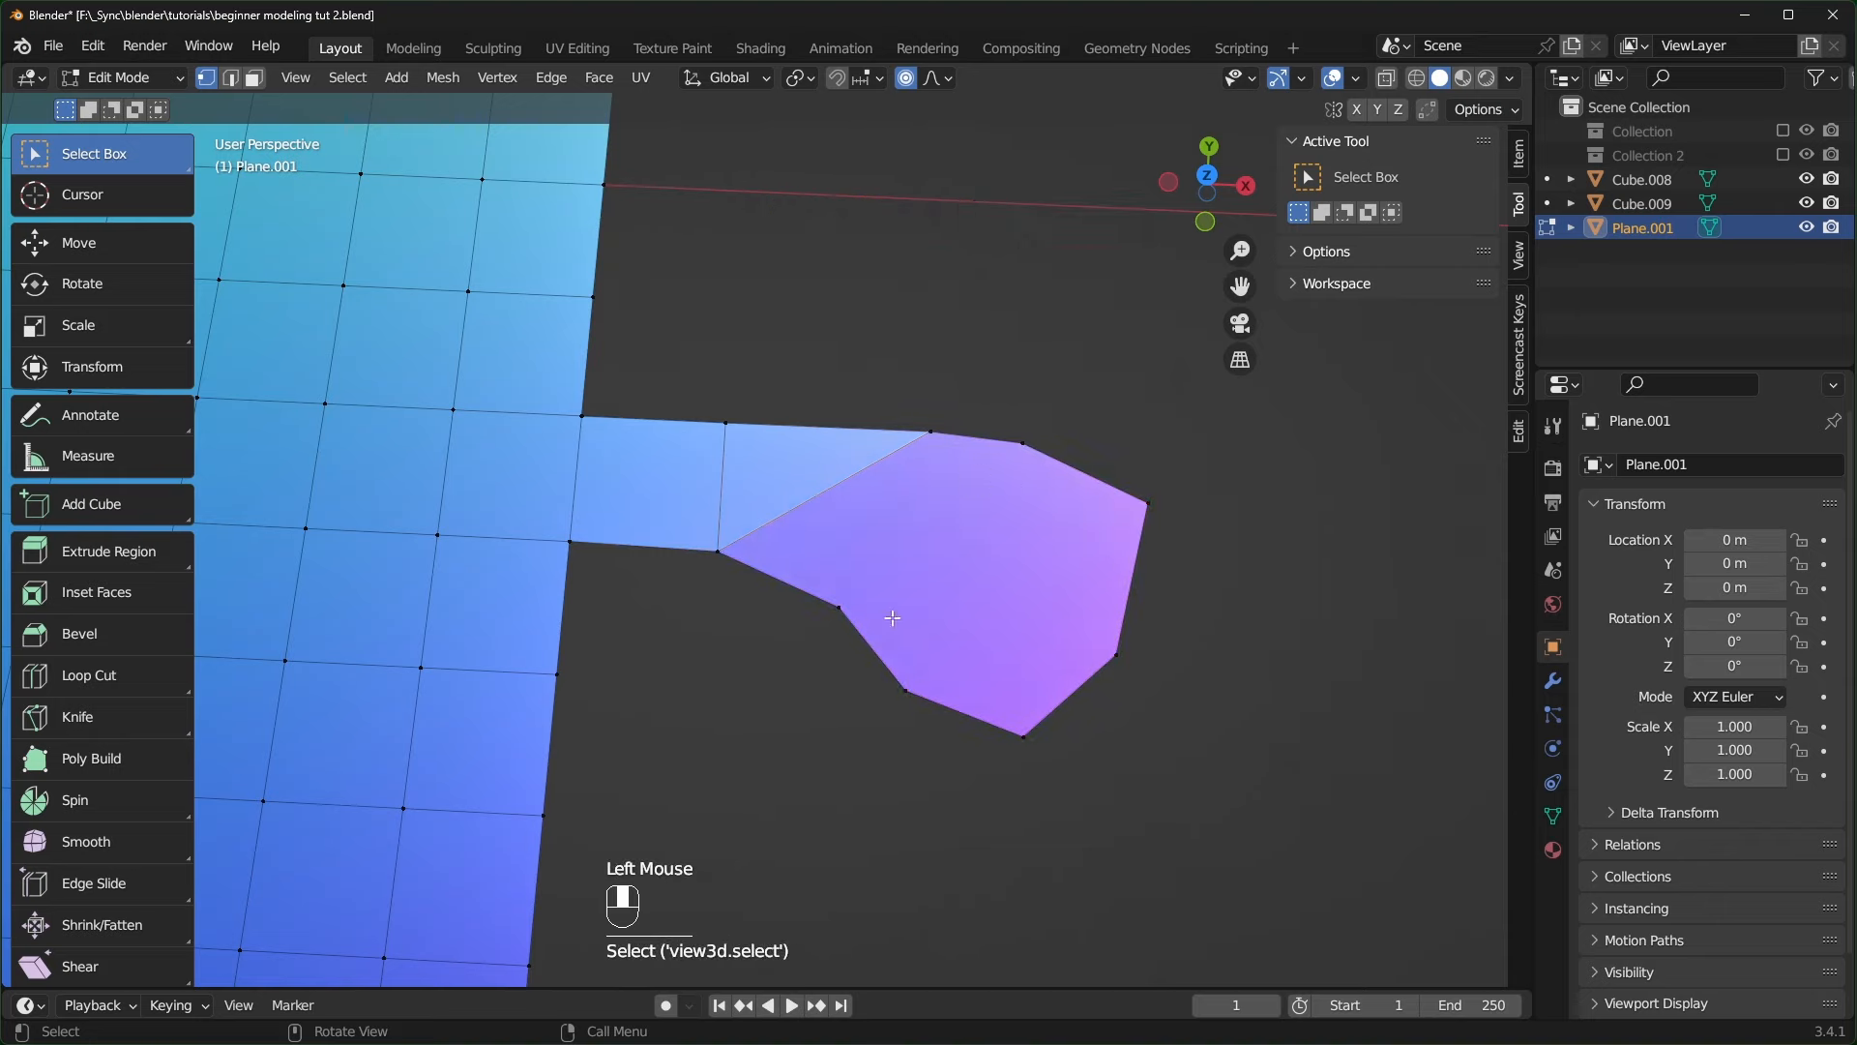
left_click(837, 599)
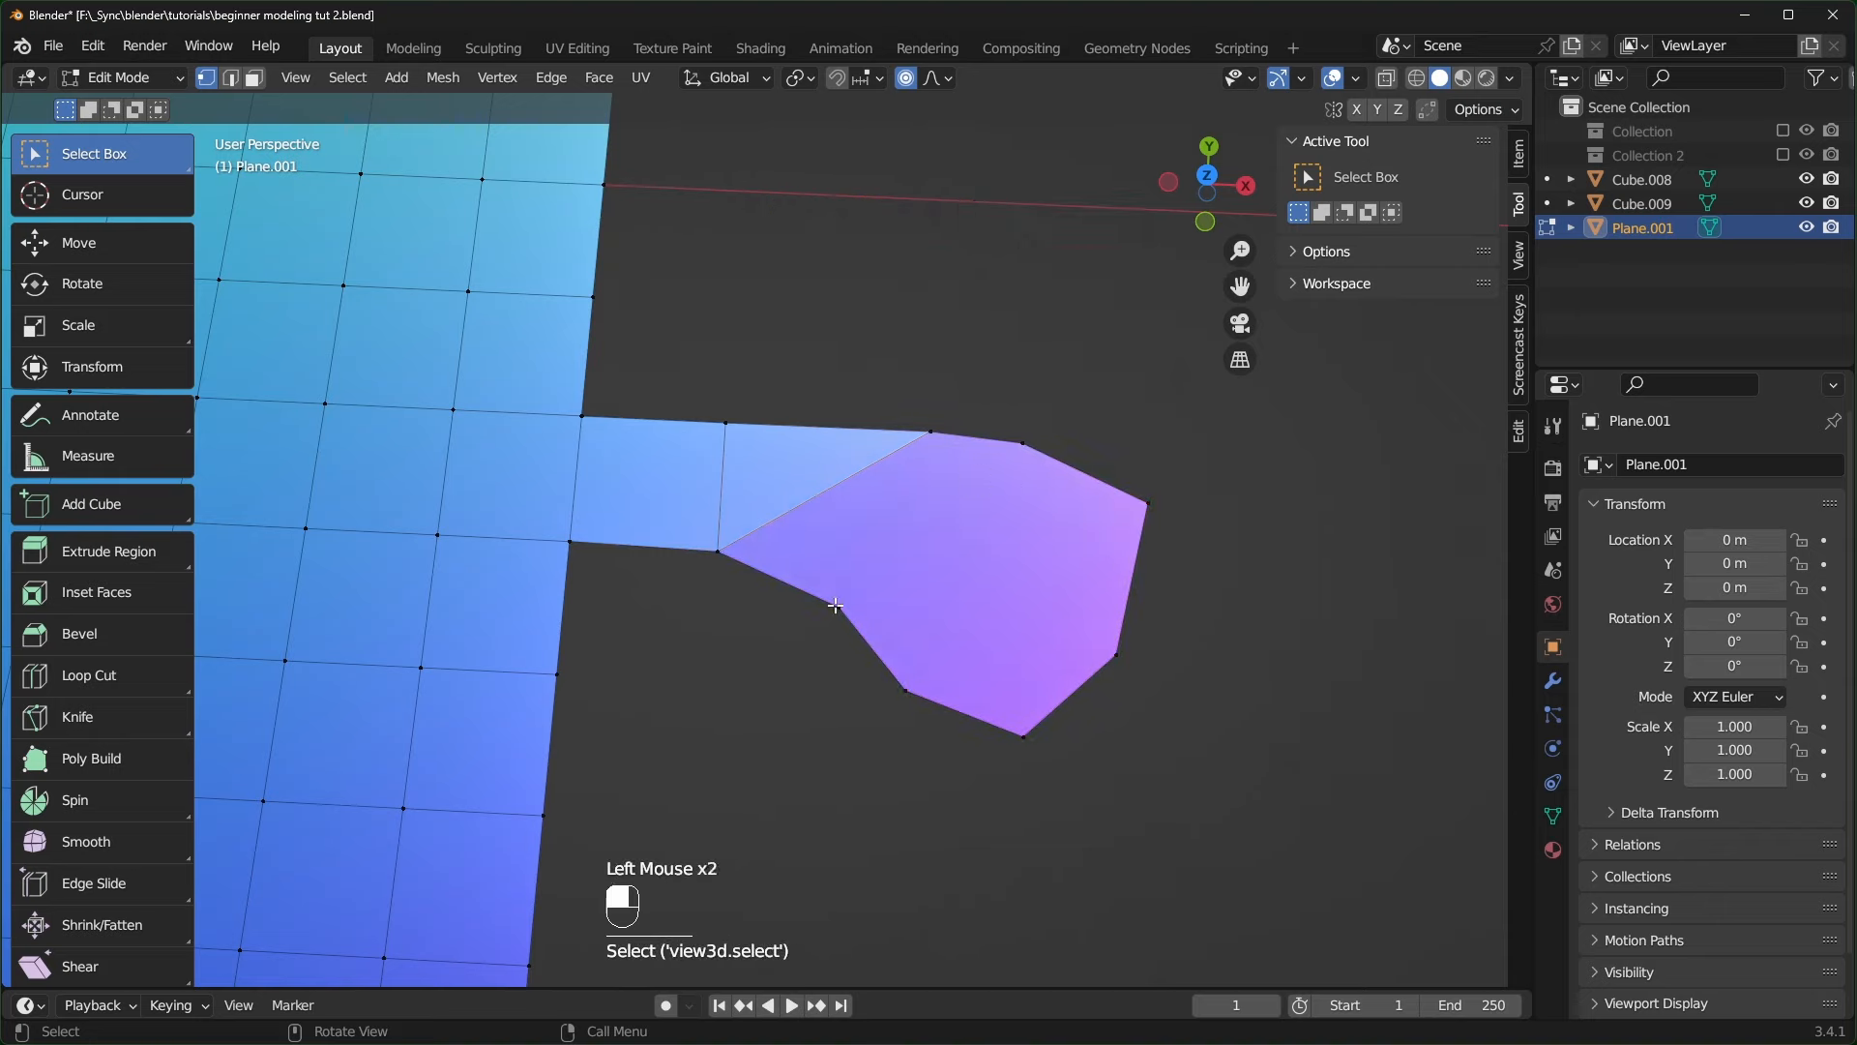
left_click(1024, 444, "shift")
key("f")
middle_click_drag(1061, 597, 1083, 598)
scroll(1087, 599, "up", 1)
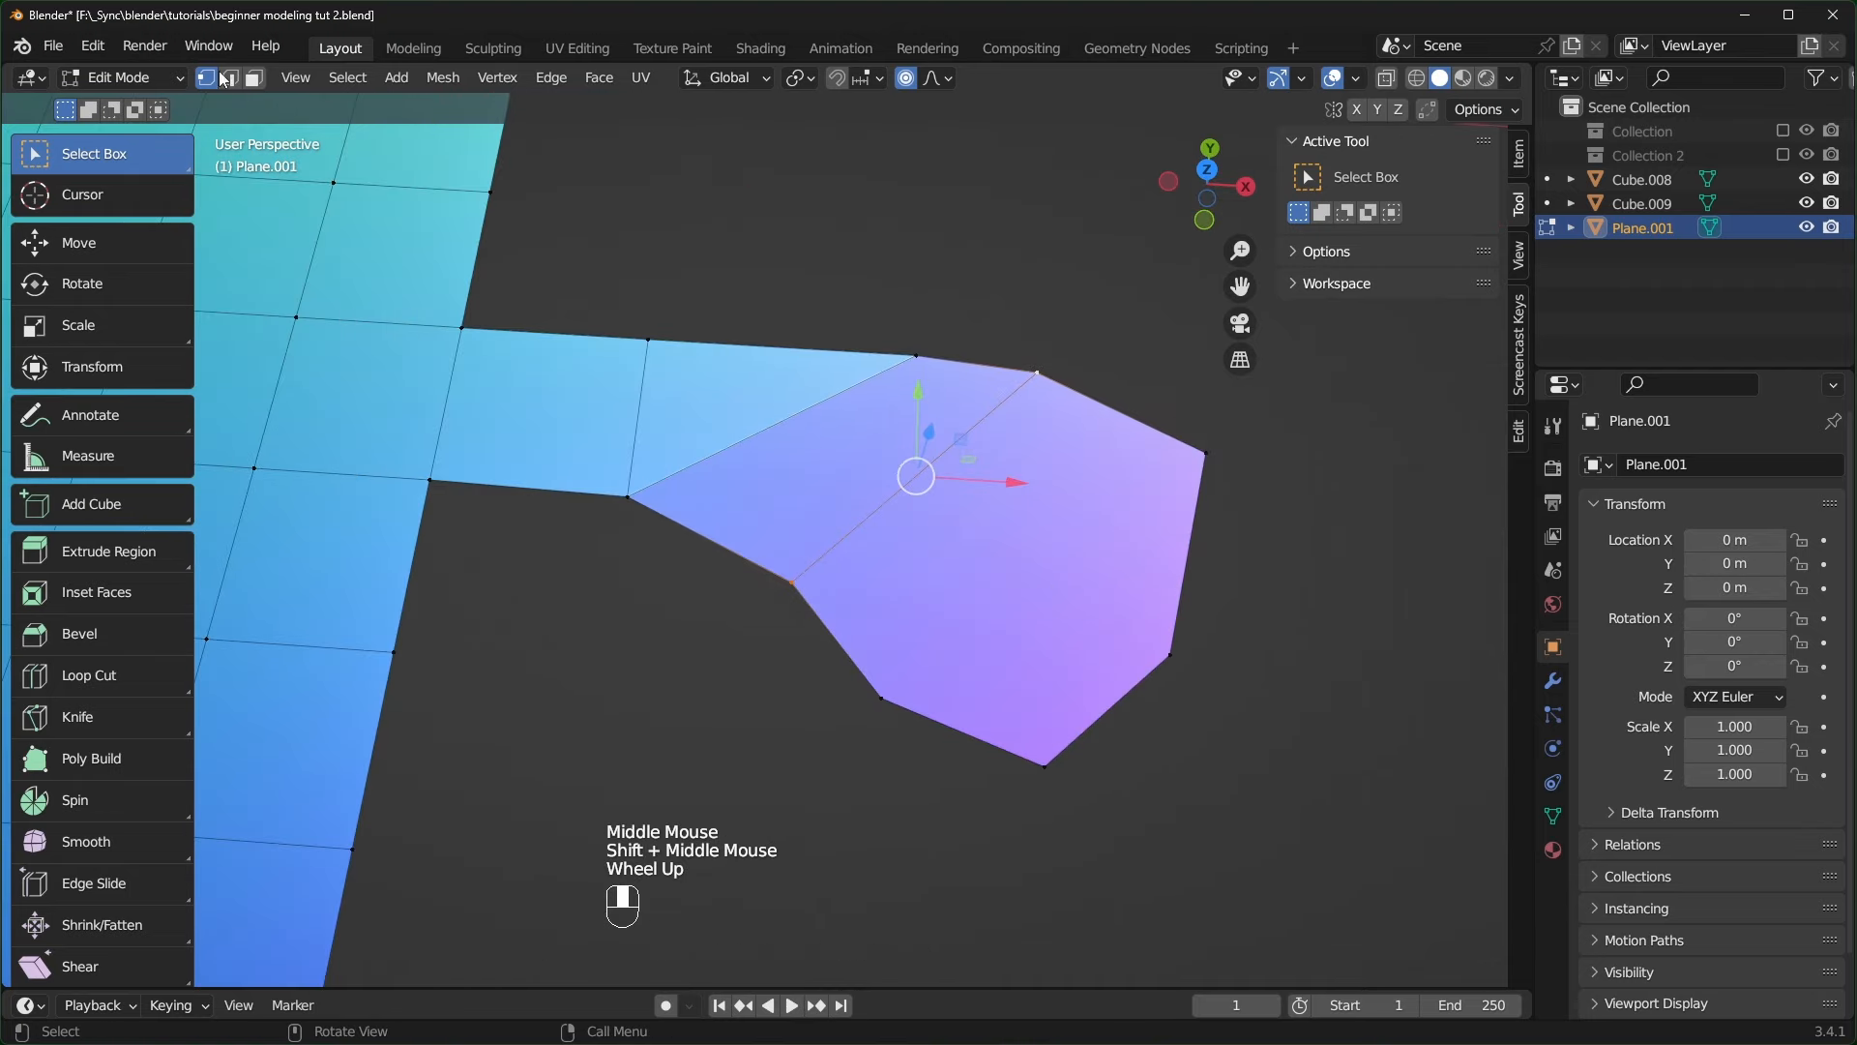
left_click(255, 78)
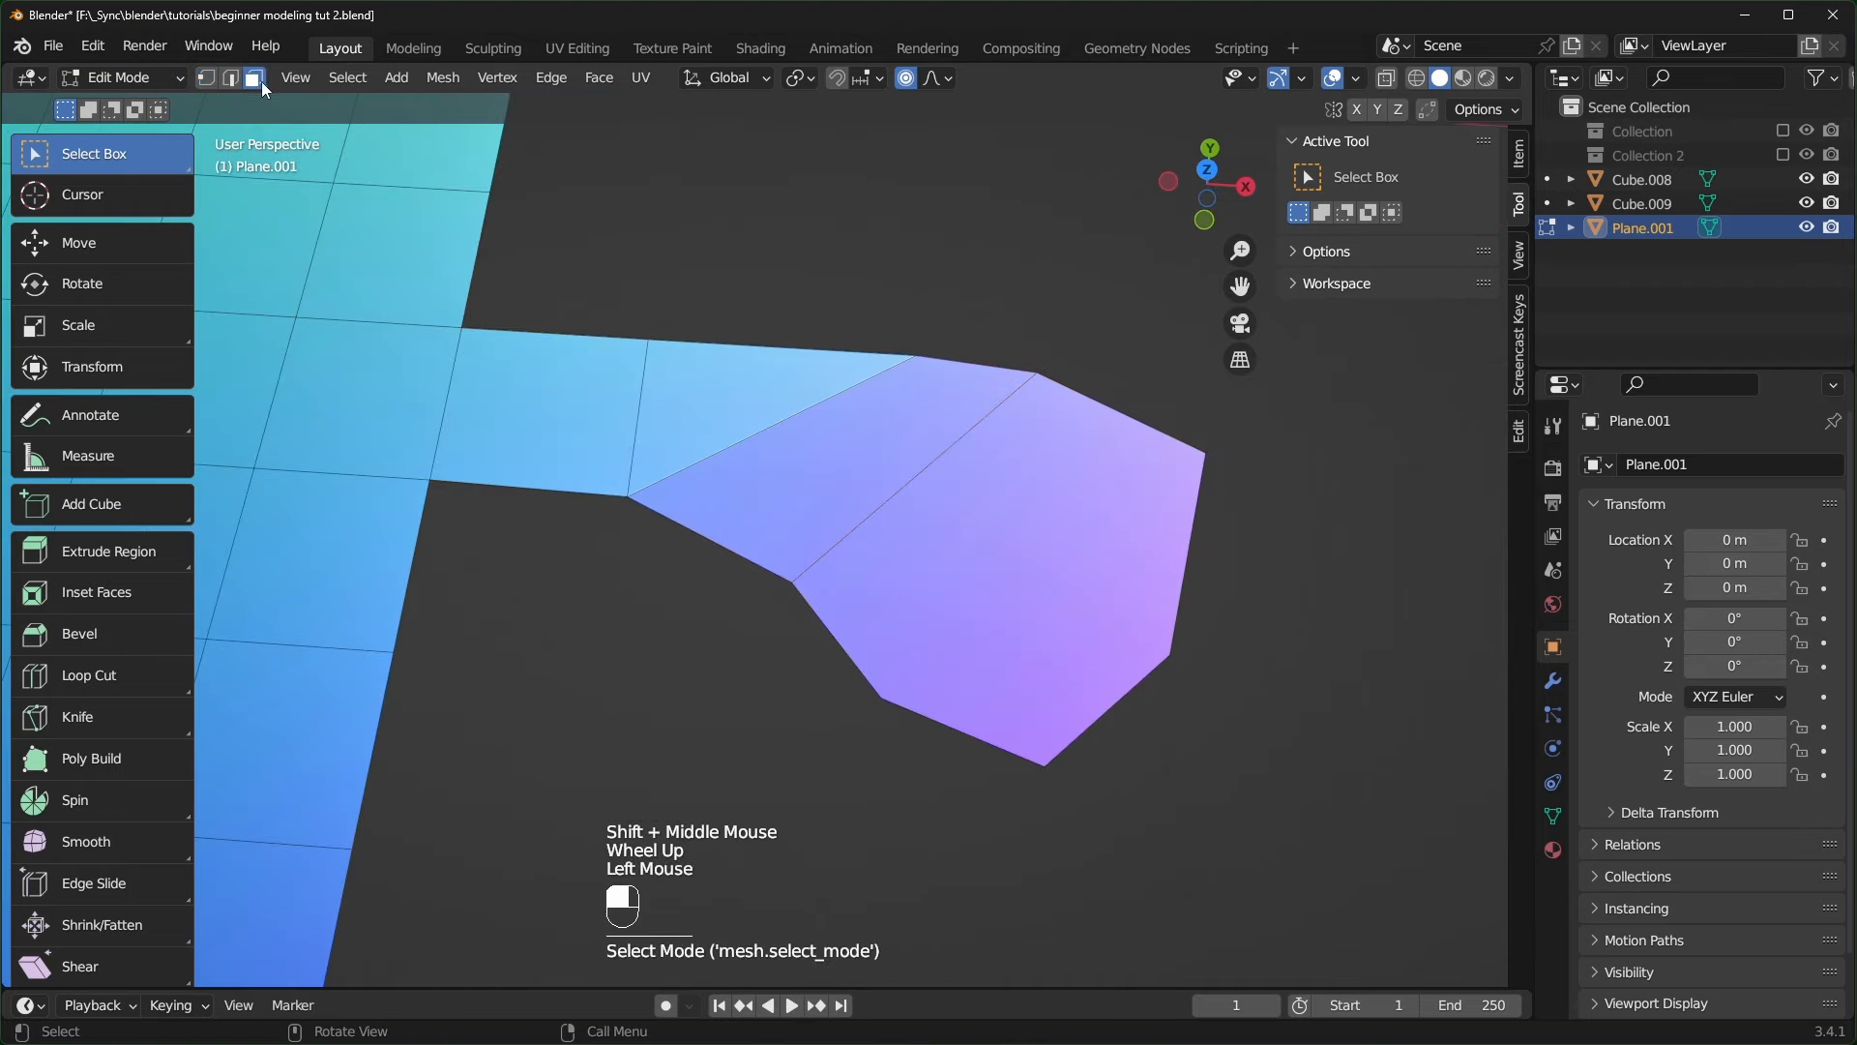
left_click(1044, 539)
left_click(888, 465)
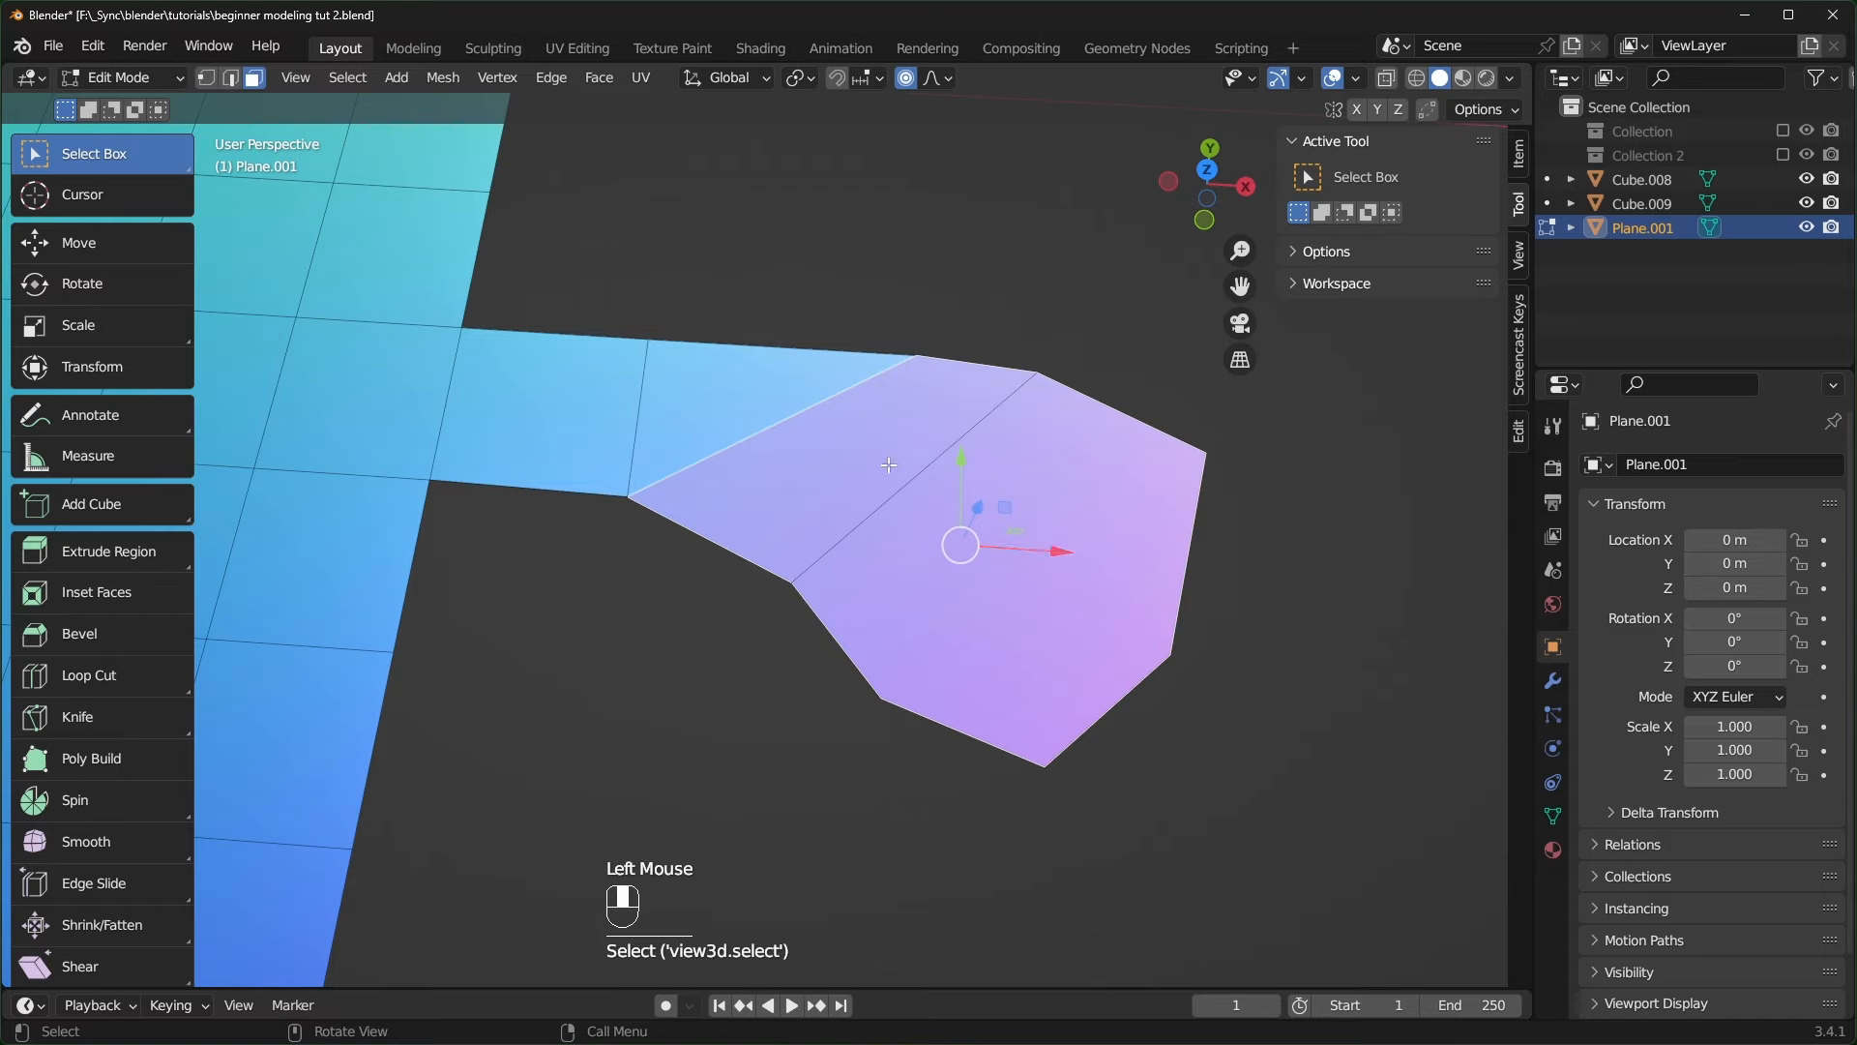
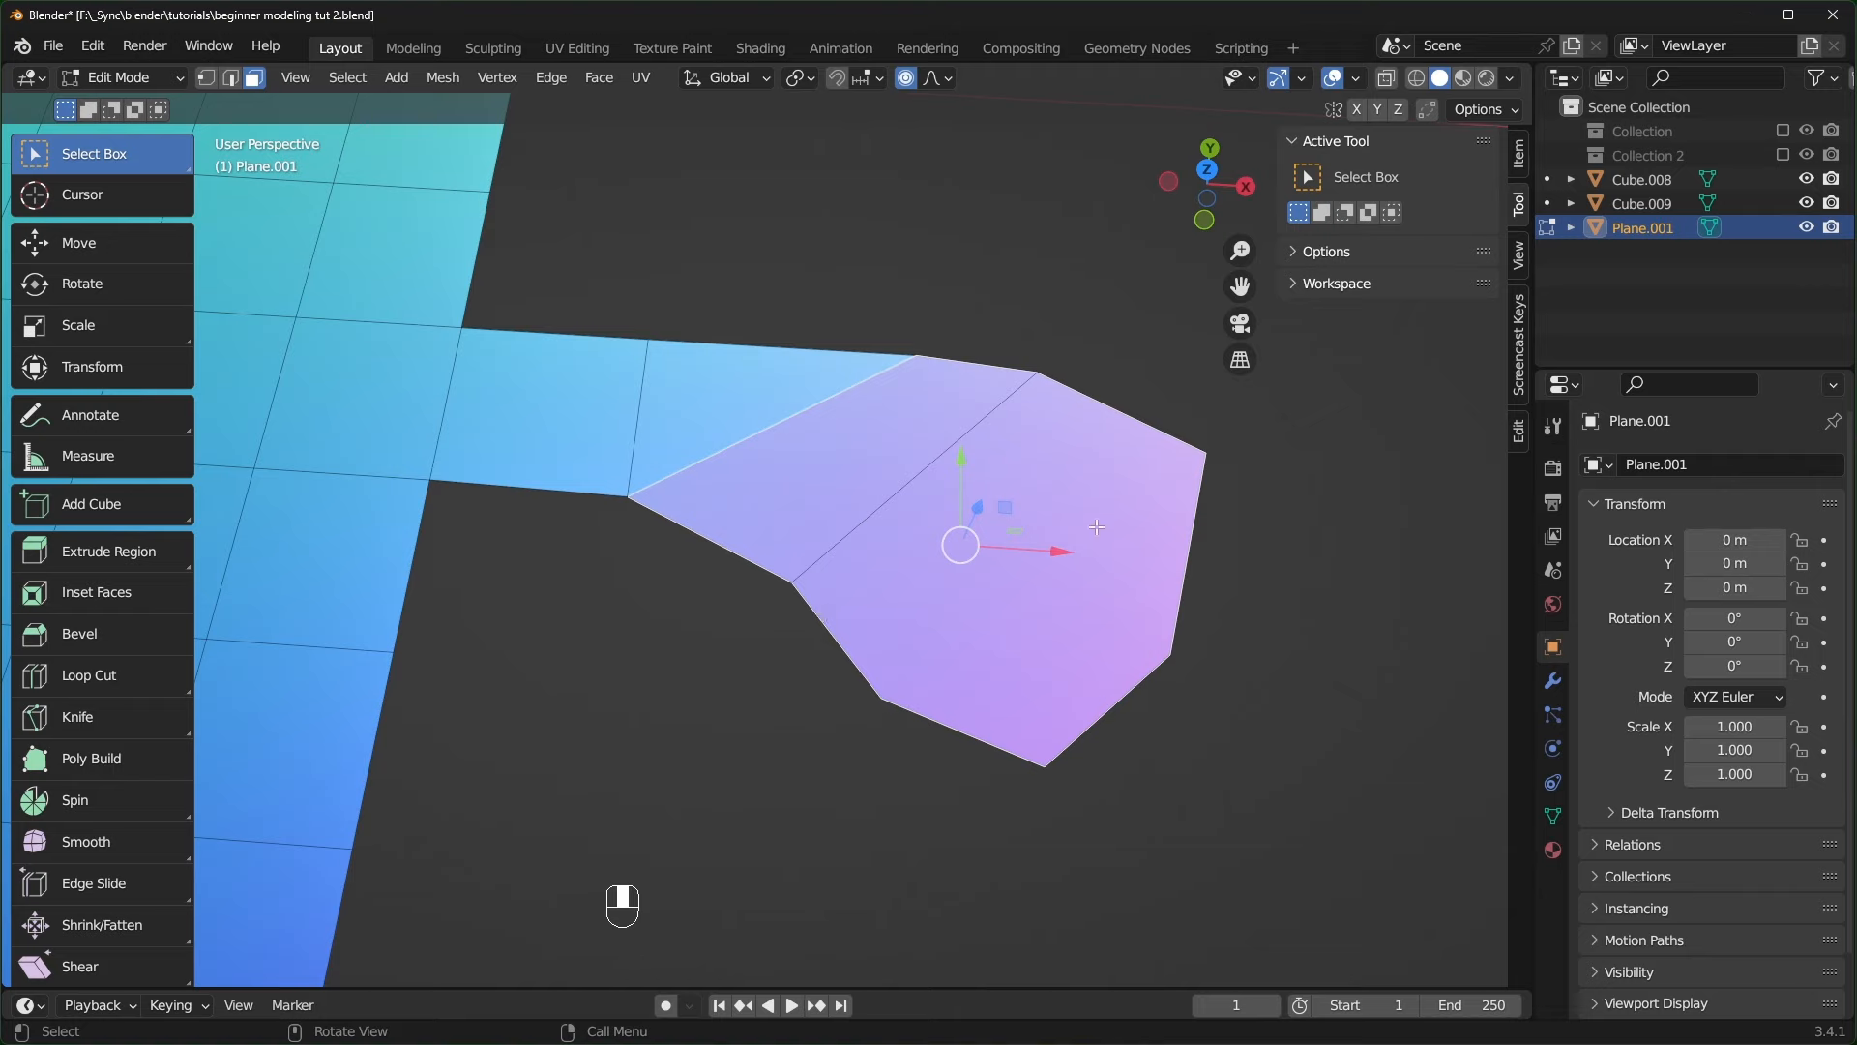
- In vertex select mode, cut the n-gon between the same two opposite vertices with Vertex Connect Path
key("1")
left_click(1079, 465)
left_click(1038, 373)
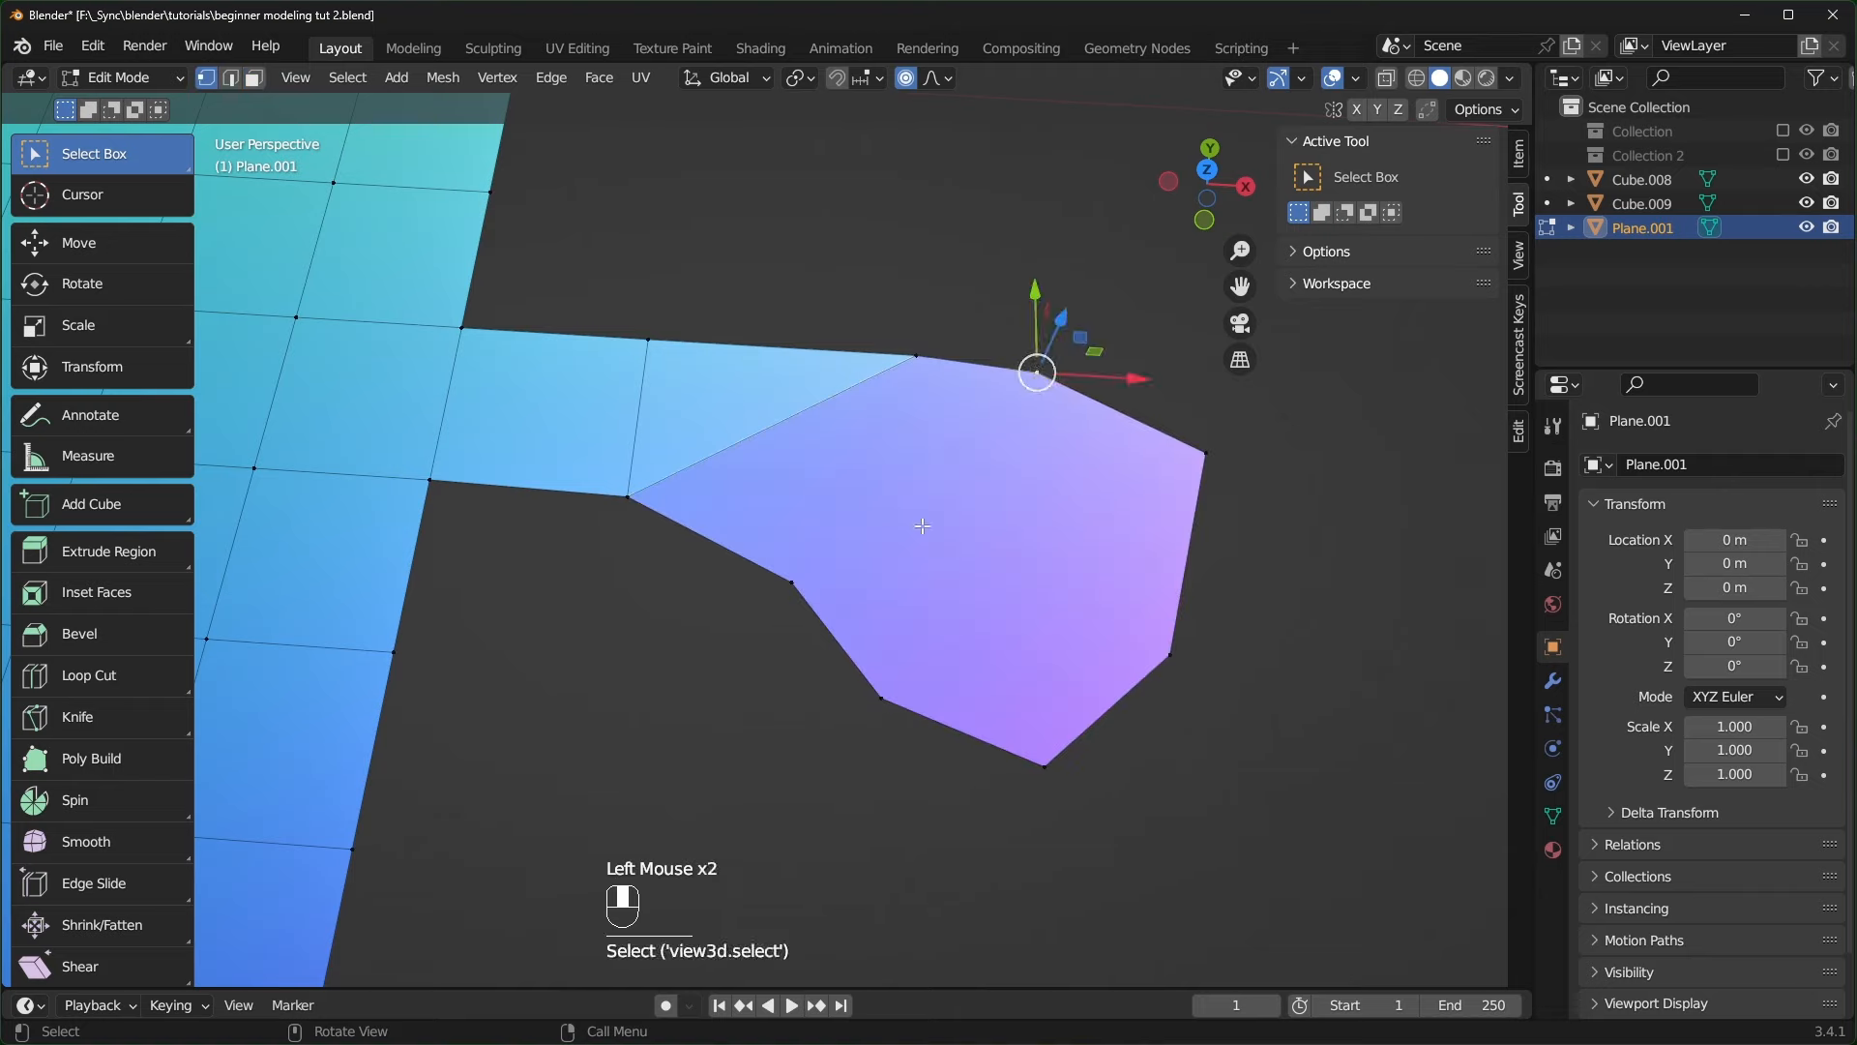
left_click(791, 582, "shift")
key("j")
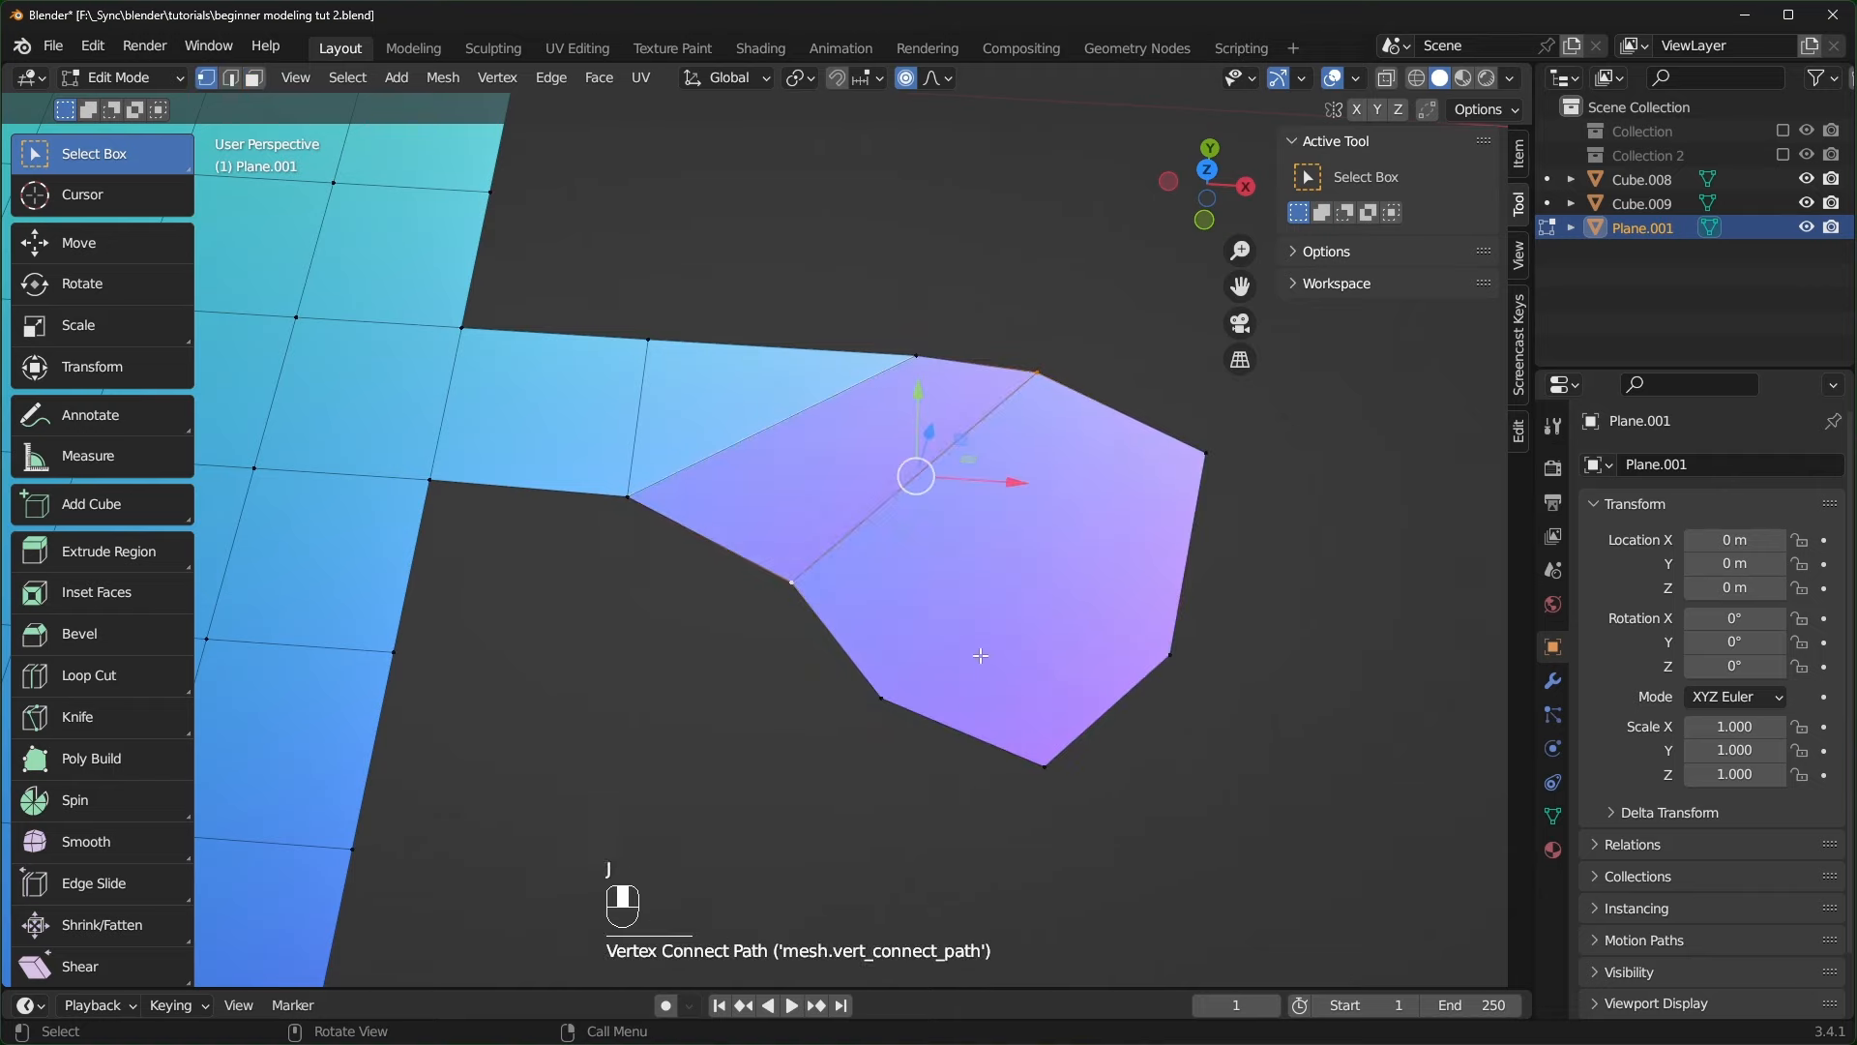
- Check the split in face select mode by selecting the faces on both sides of the new edge
left_click(254, 78)
left_click(850, 429)
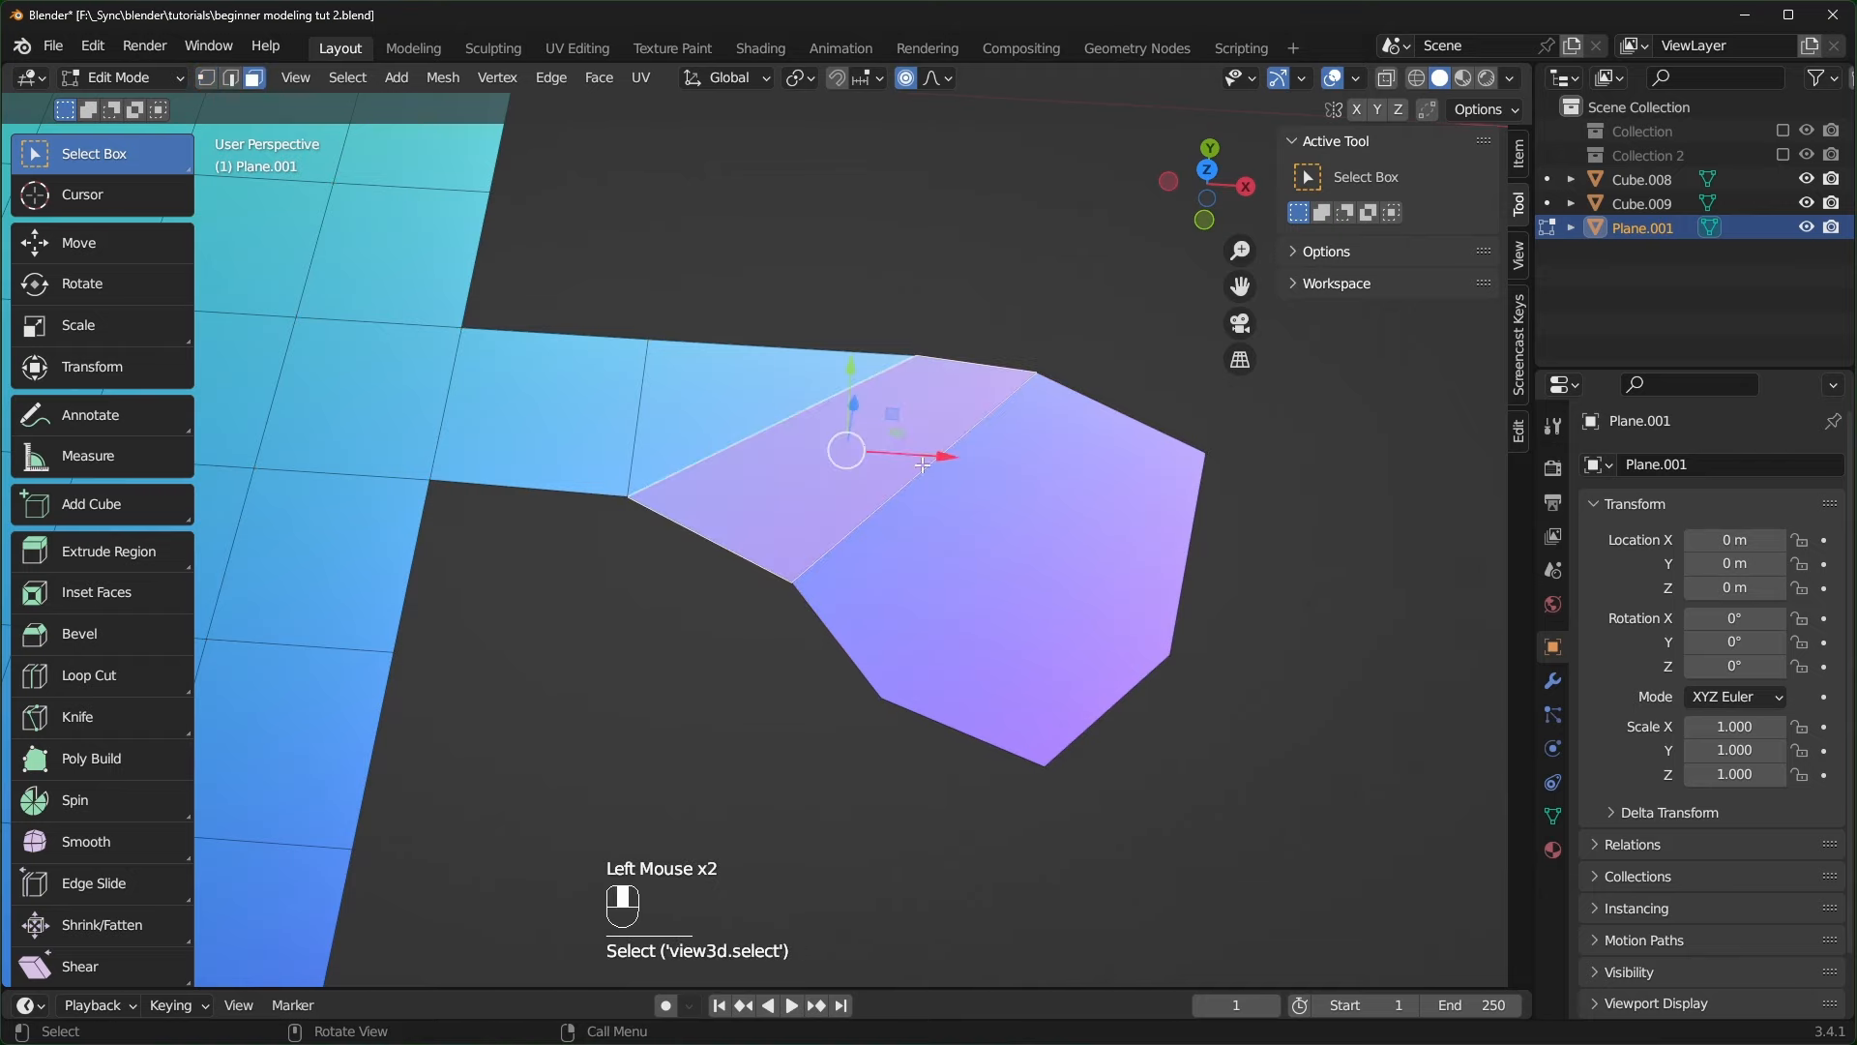
left_click(965, 531, "shift")
left_click(870, 482, "shift")
left_click(953, 527)
left_click(861, 469)
- Connect two opposite vertices across the larger outer face with Vertex Connect Path, and check the cut by selecting the separate faces
left_click(207, 77)
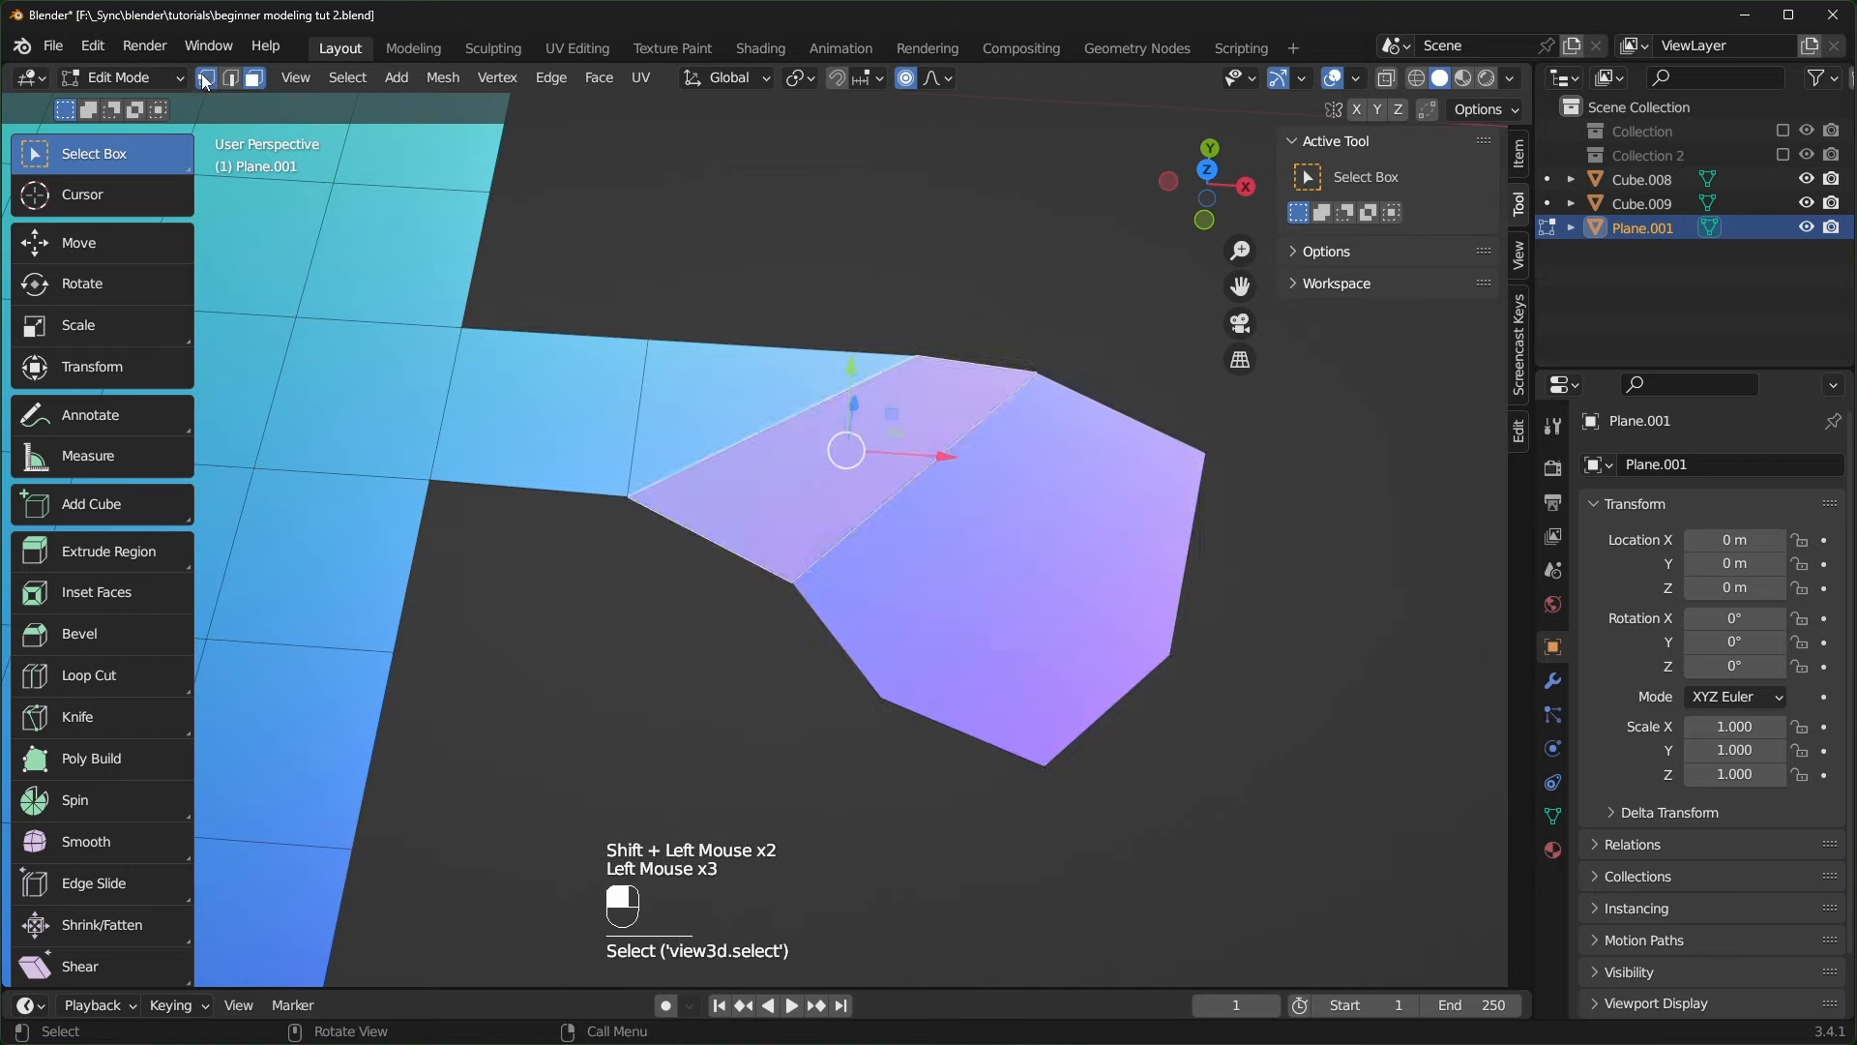
left_click(1207, 451)
left_click(881, 697, "shift")
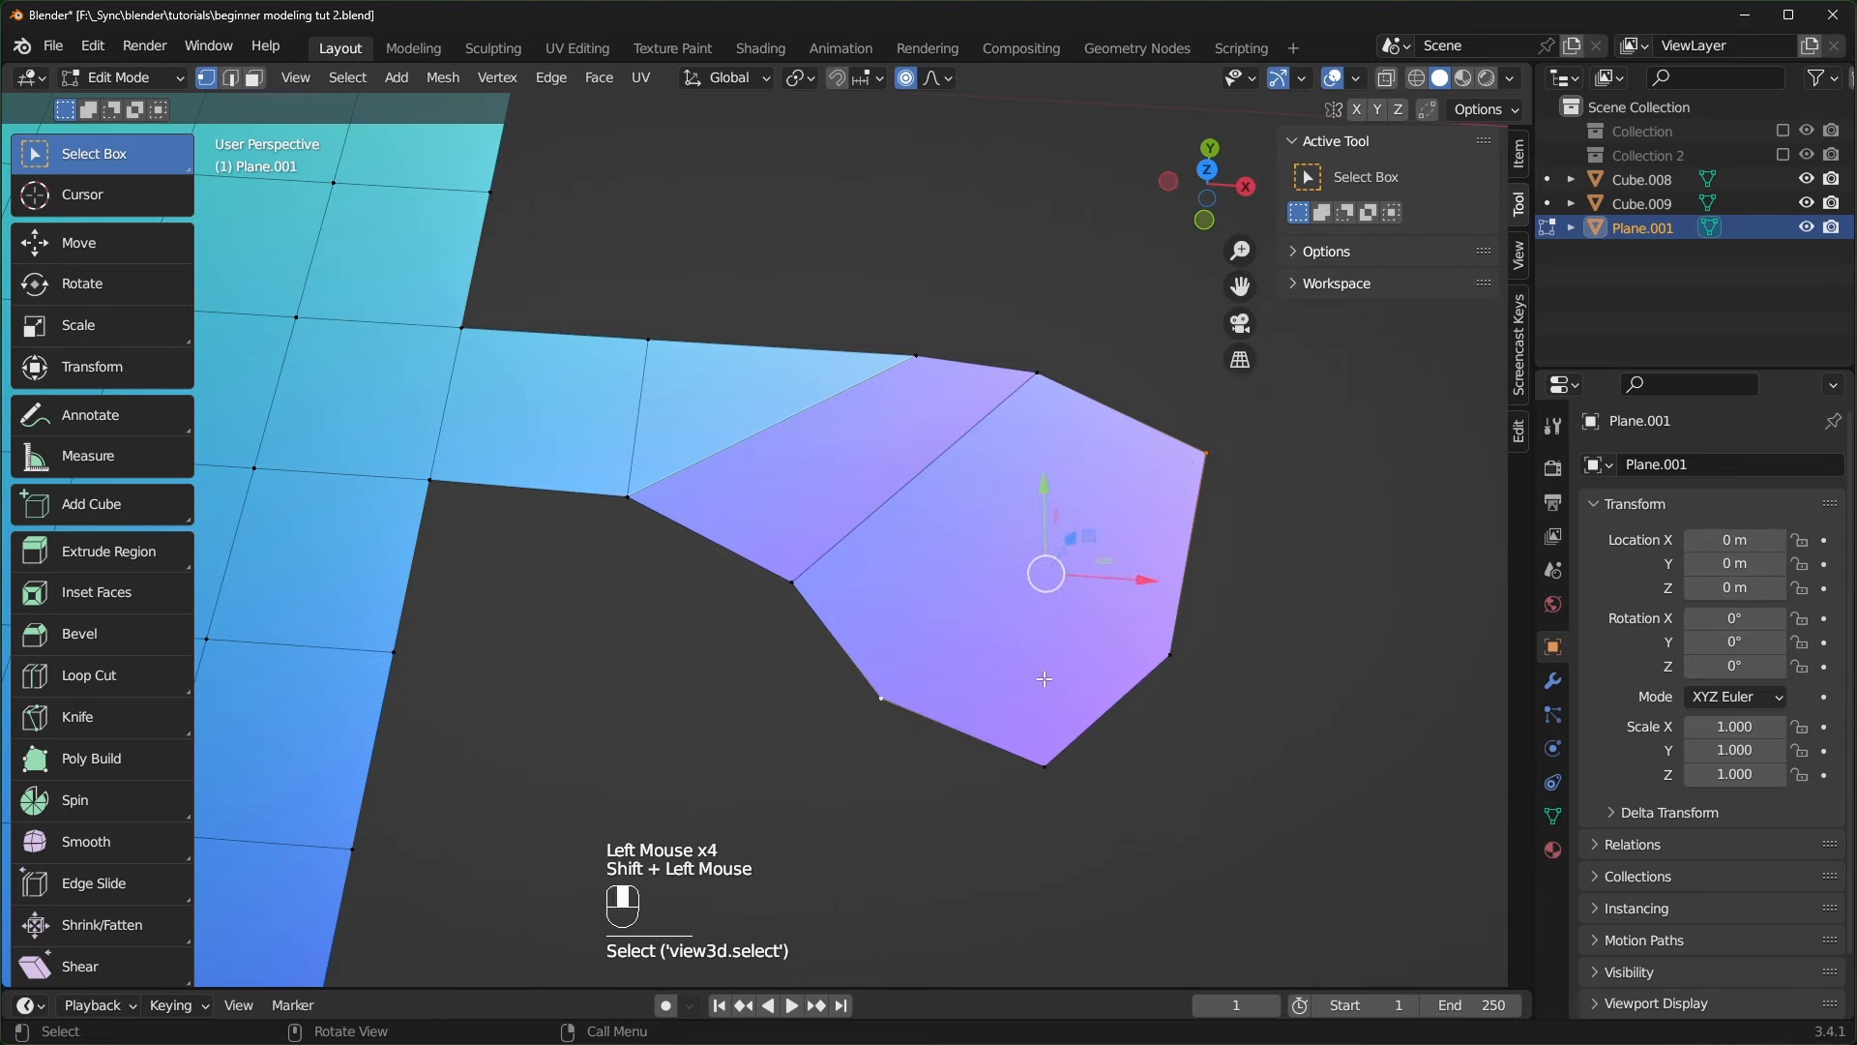
key("j")
left_click(253, 77)
left_click(734, 459)
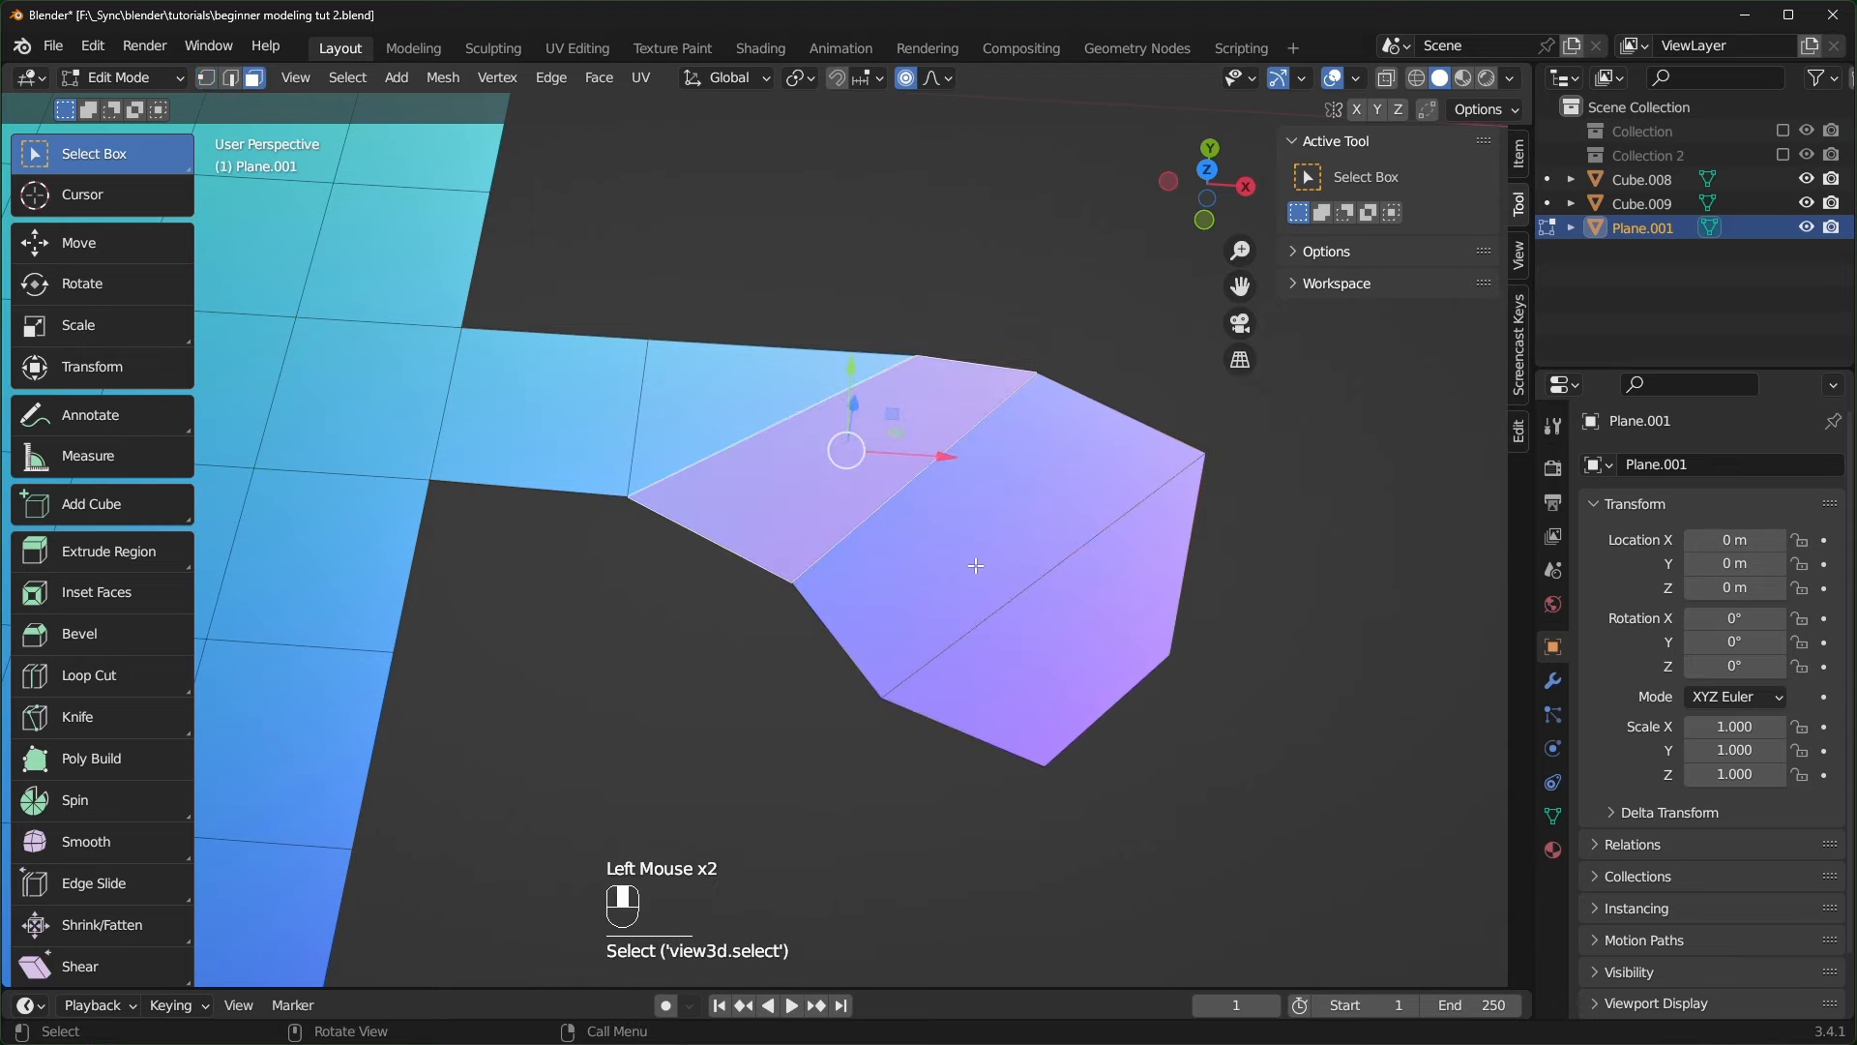
left_click(992, 565)
left_click(1078, 652)
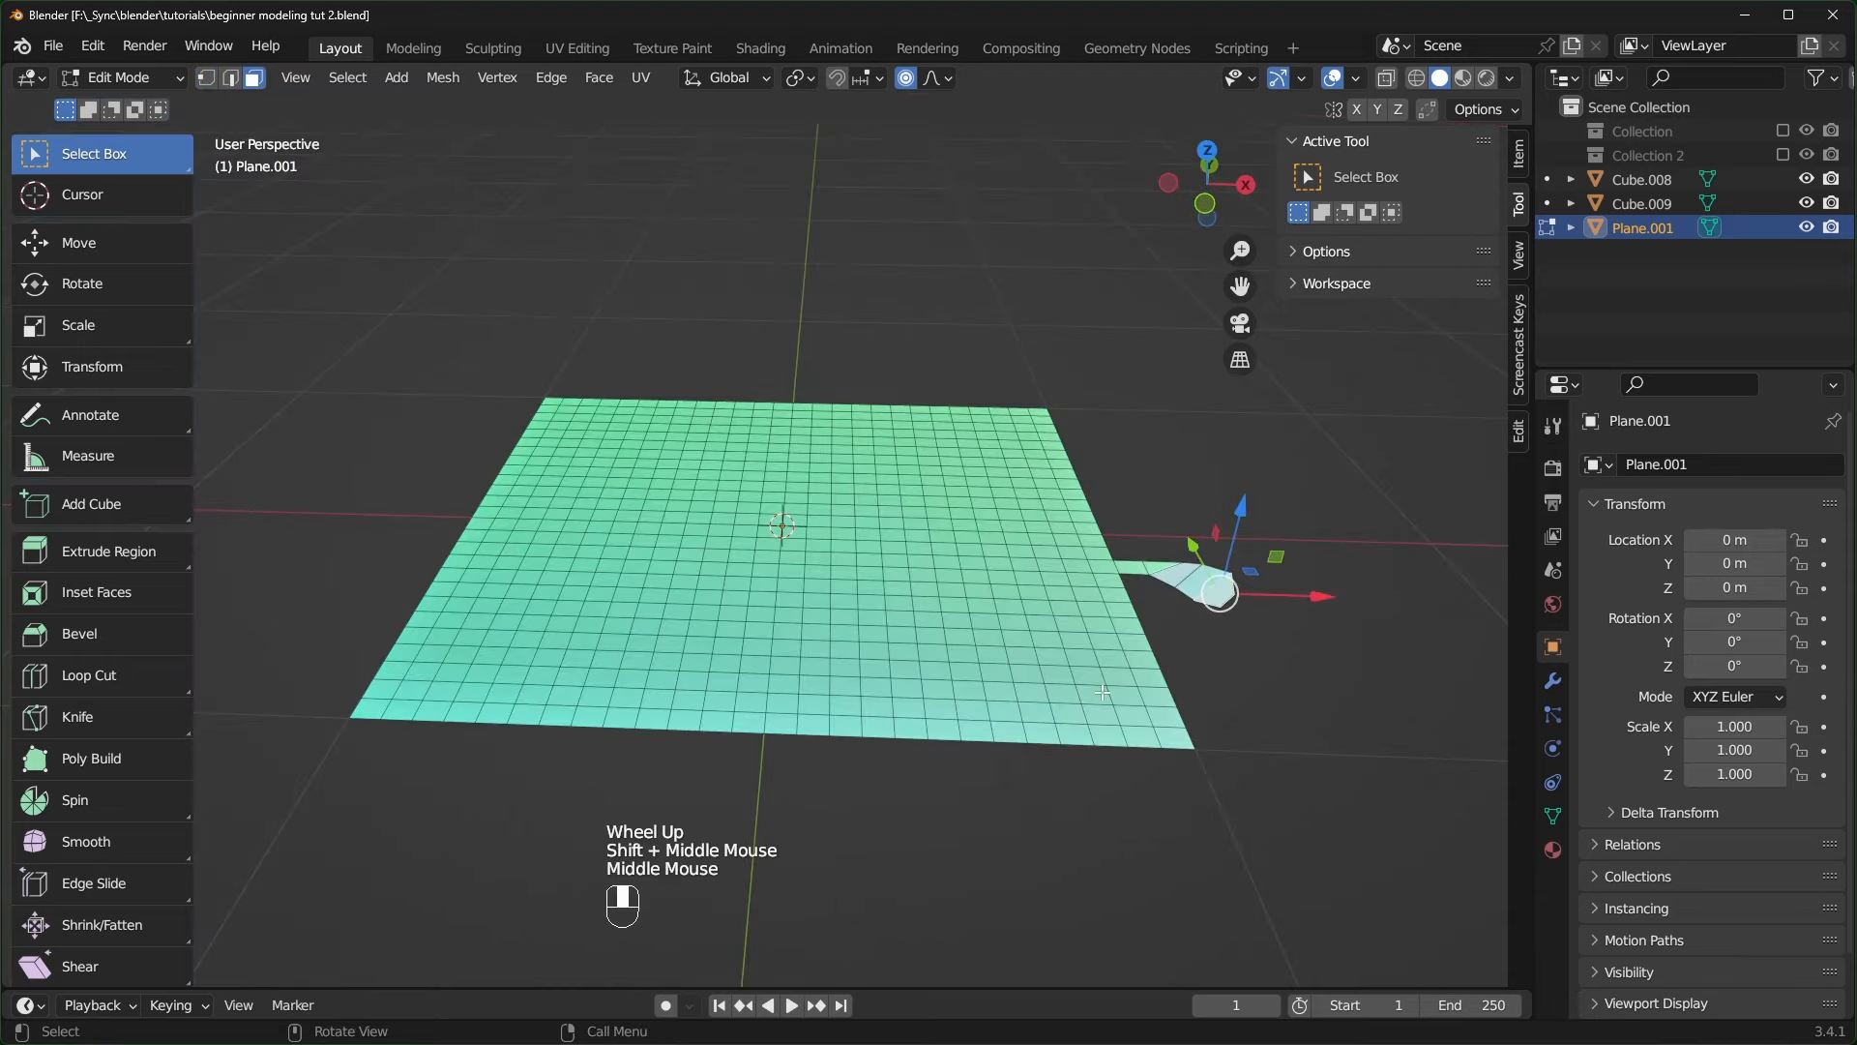
- Select the whole plane mesh, including the extruded faces, and delete it
key("a")
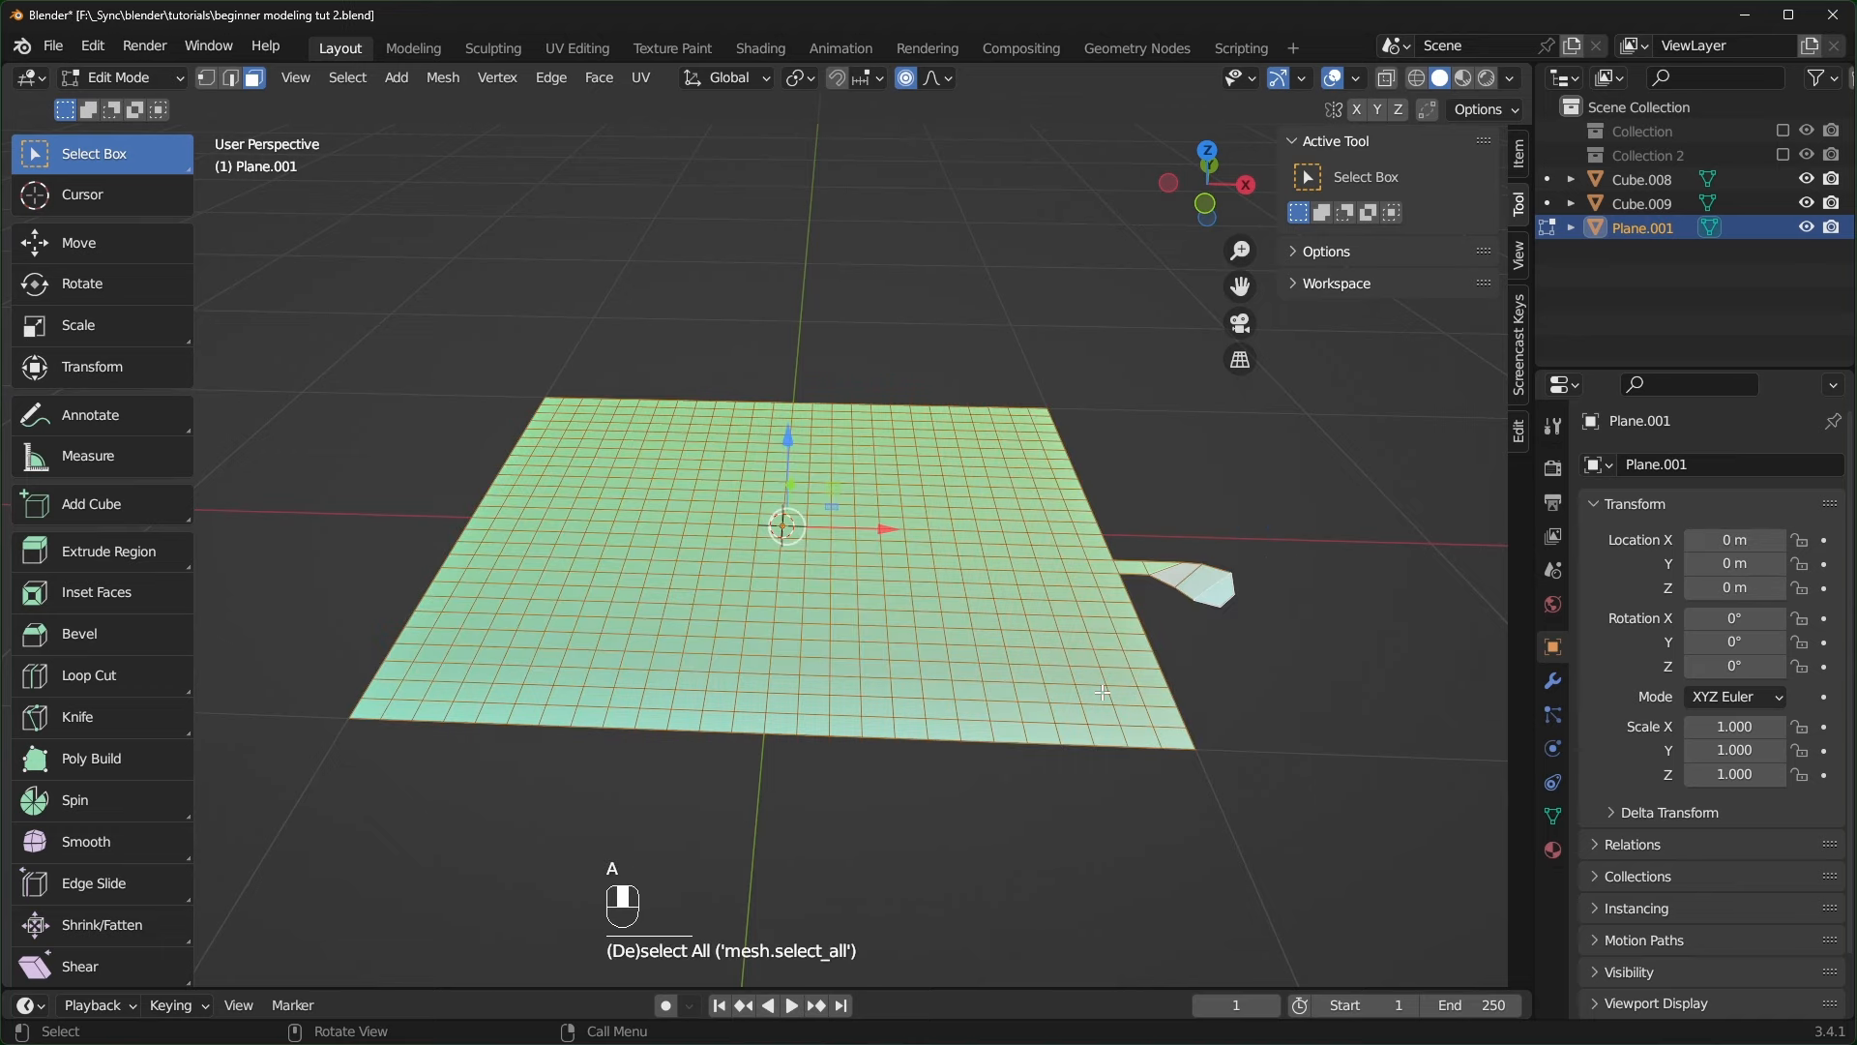
key("x")
left_click(1064, 667)
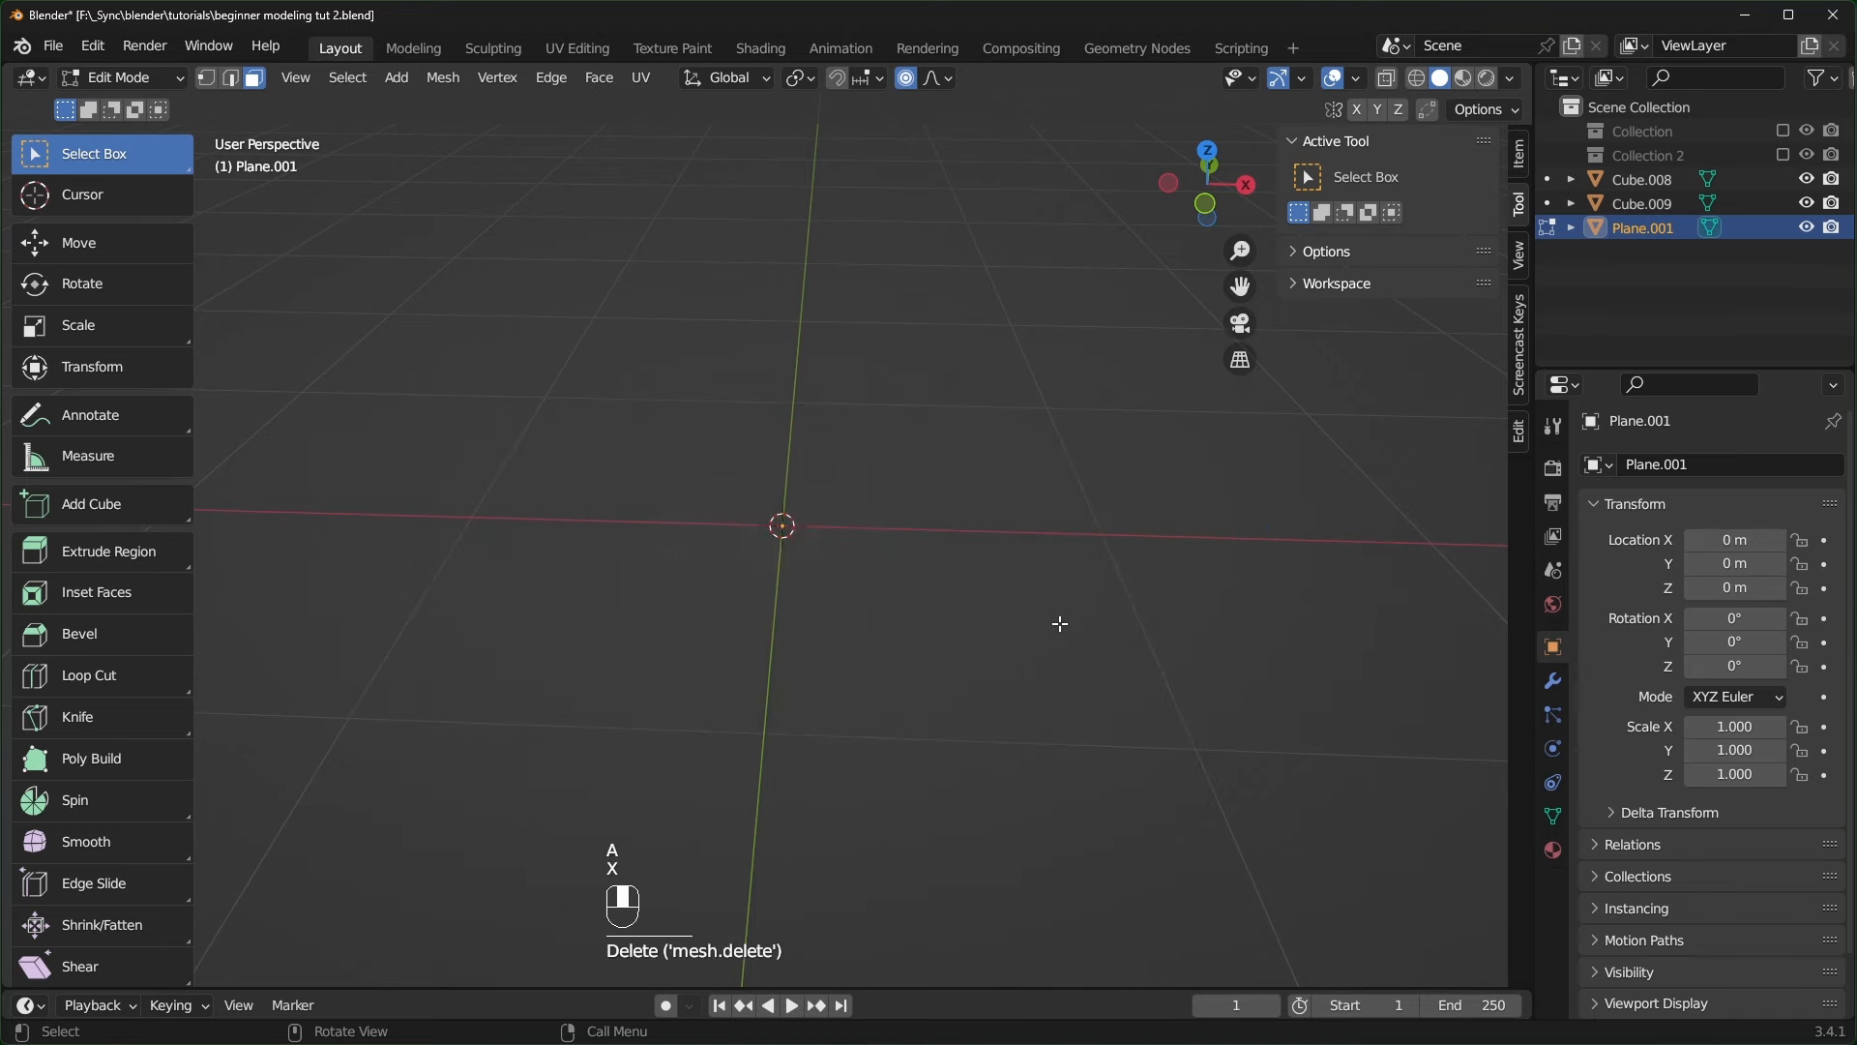
- Add an ico sphere to the emptied mesh and place a duplicate of it higher up on the +X side
middle_click_drag(1060, 623, 1026, 633)
scroll(1025, 634, "up", 1)
middle_click_drag(1025, 633, 999, 643)
key("shift+a")
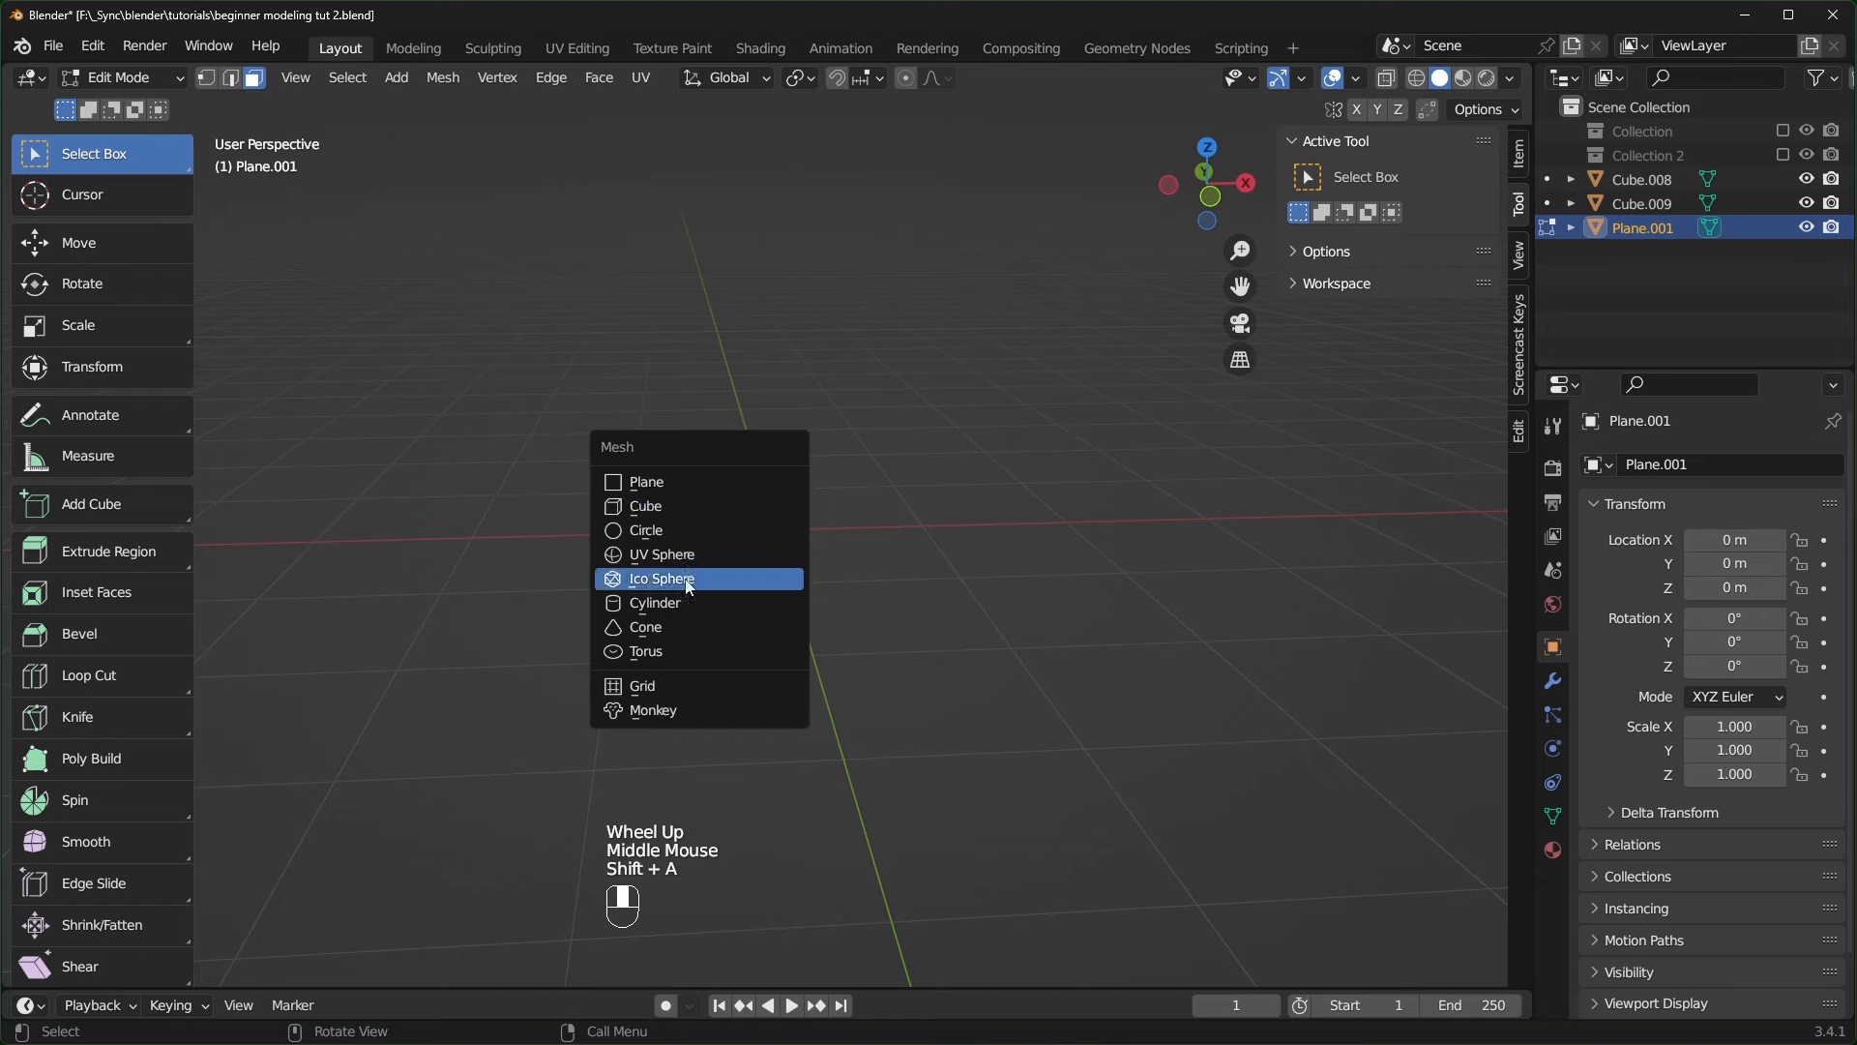
left_click(688, 580)
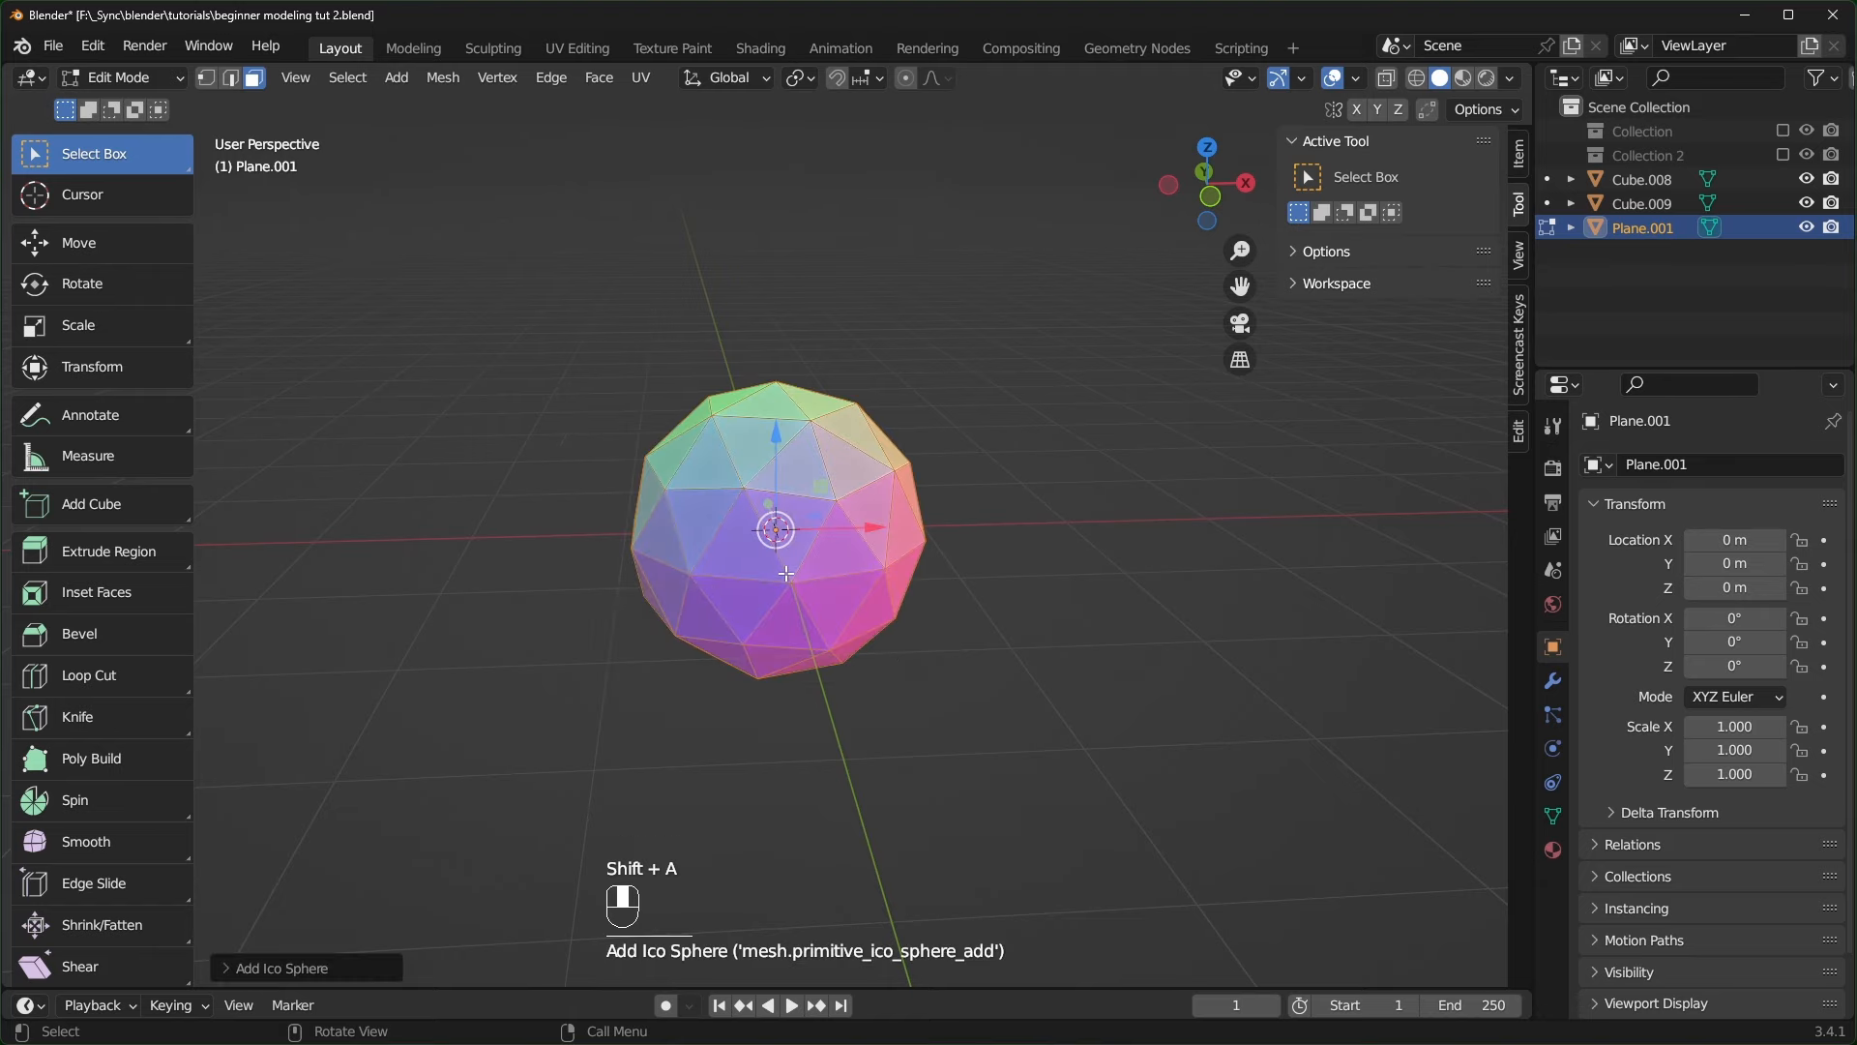
key("shift+d")
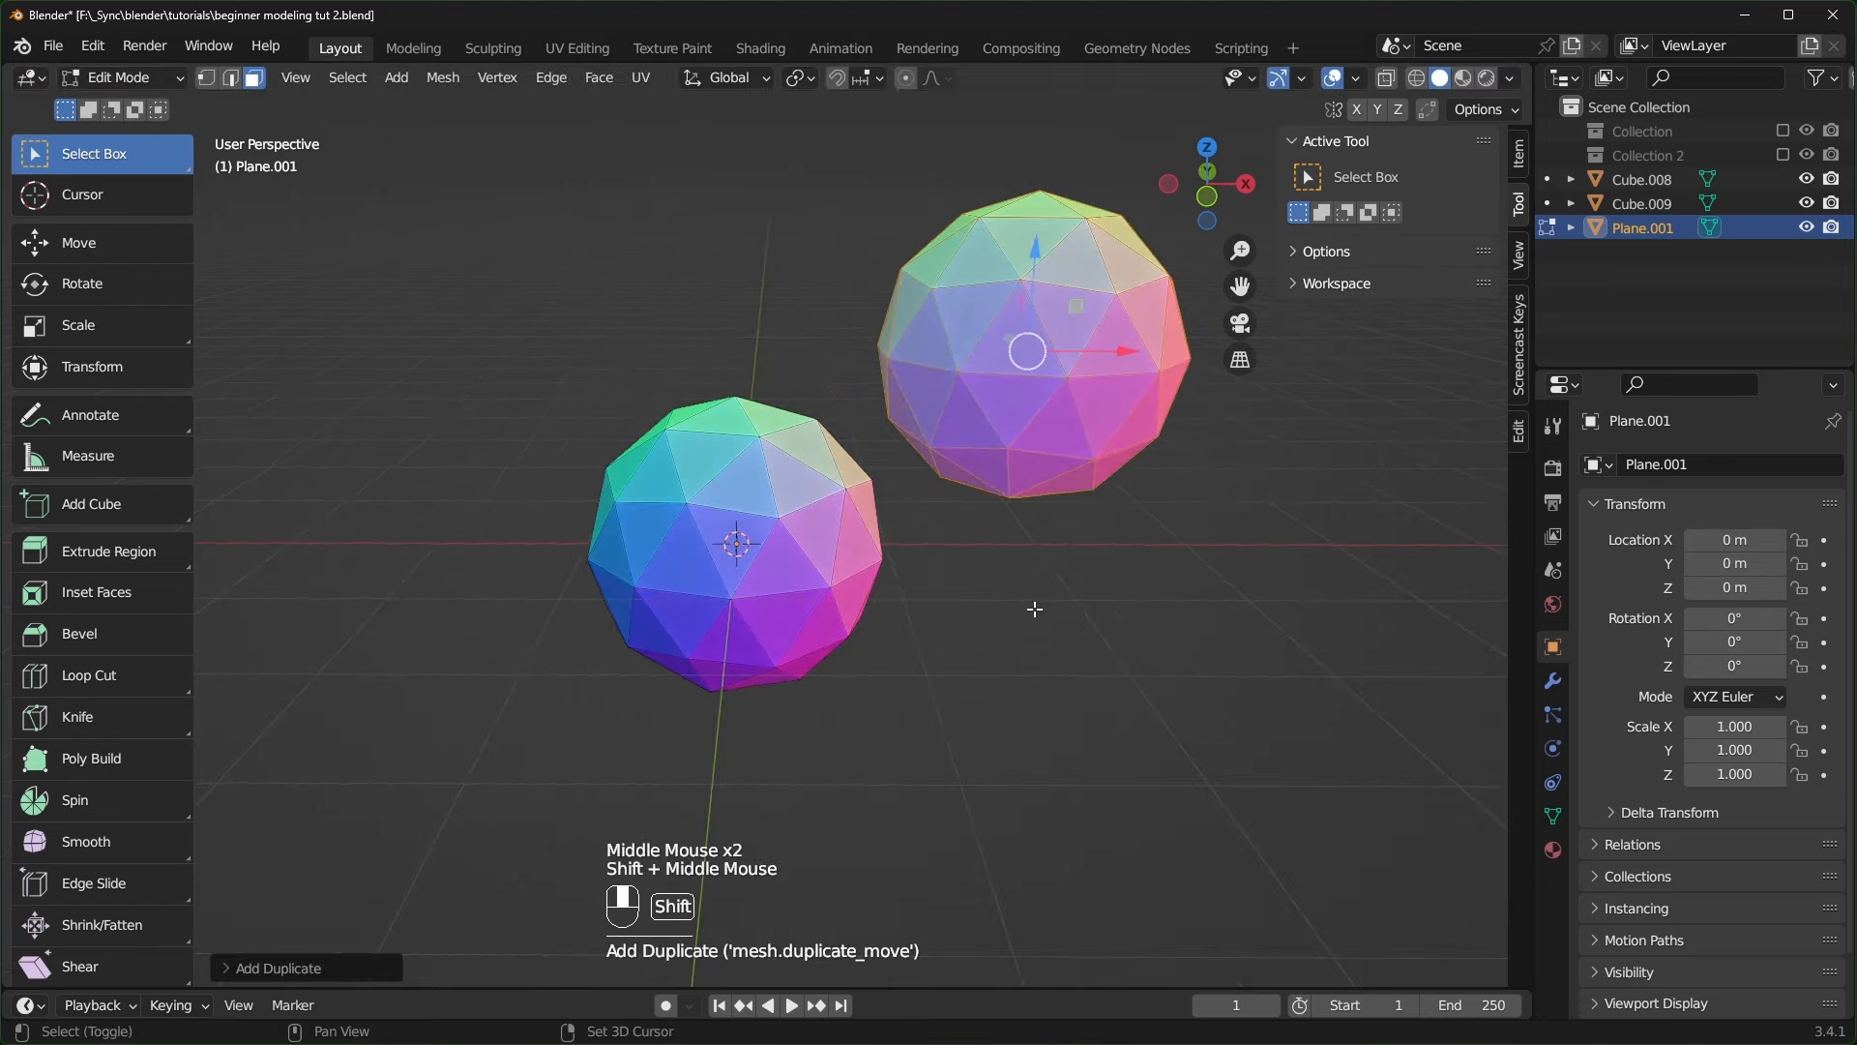
mouse_move(1036, 610)
middle_mouse_down()
mouse_move(928, 646)
mouse_move(1045, 597)
mouse_move(1002, 619)
middle_mouse_up()
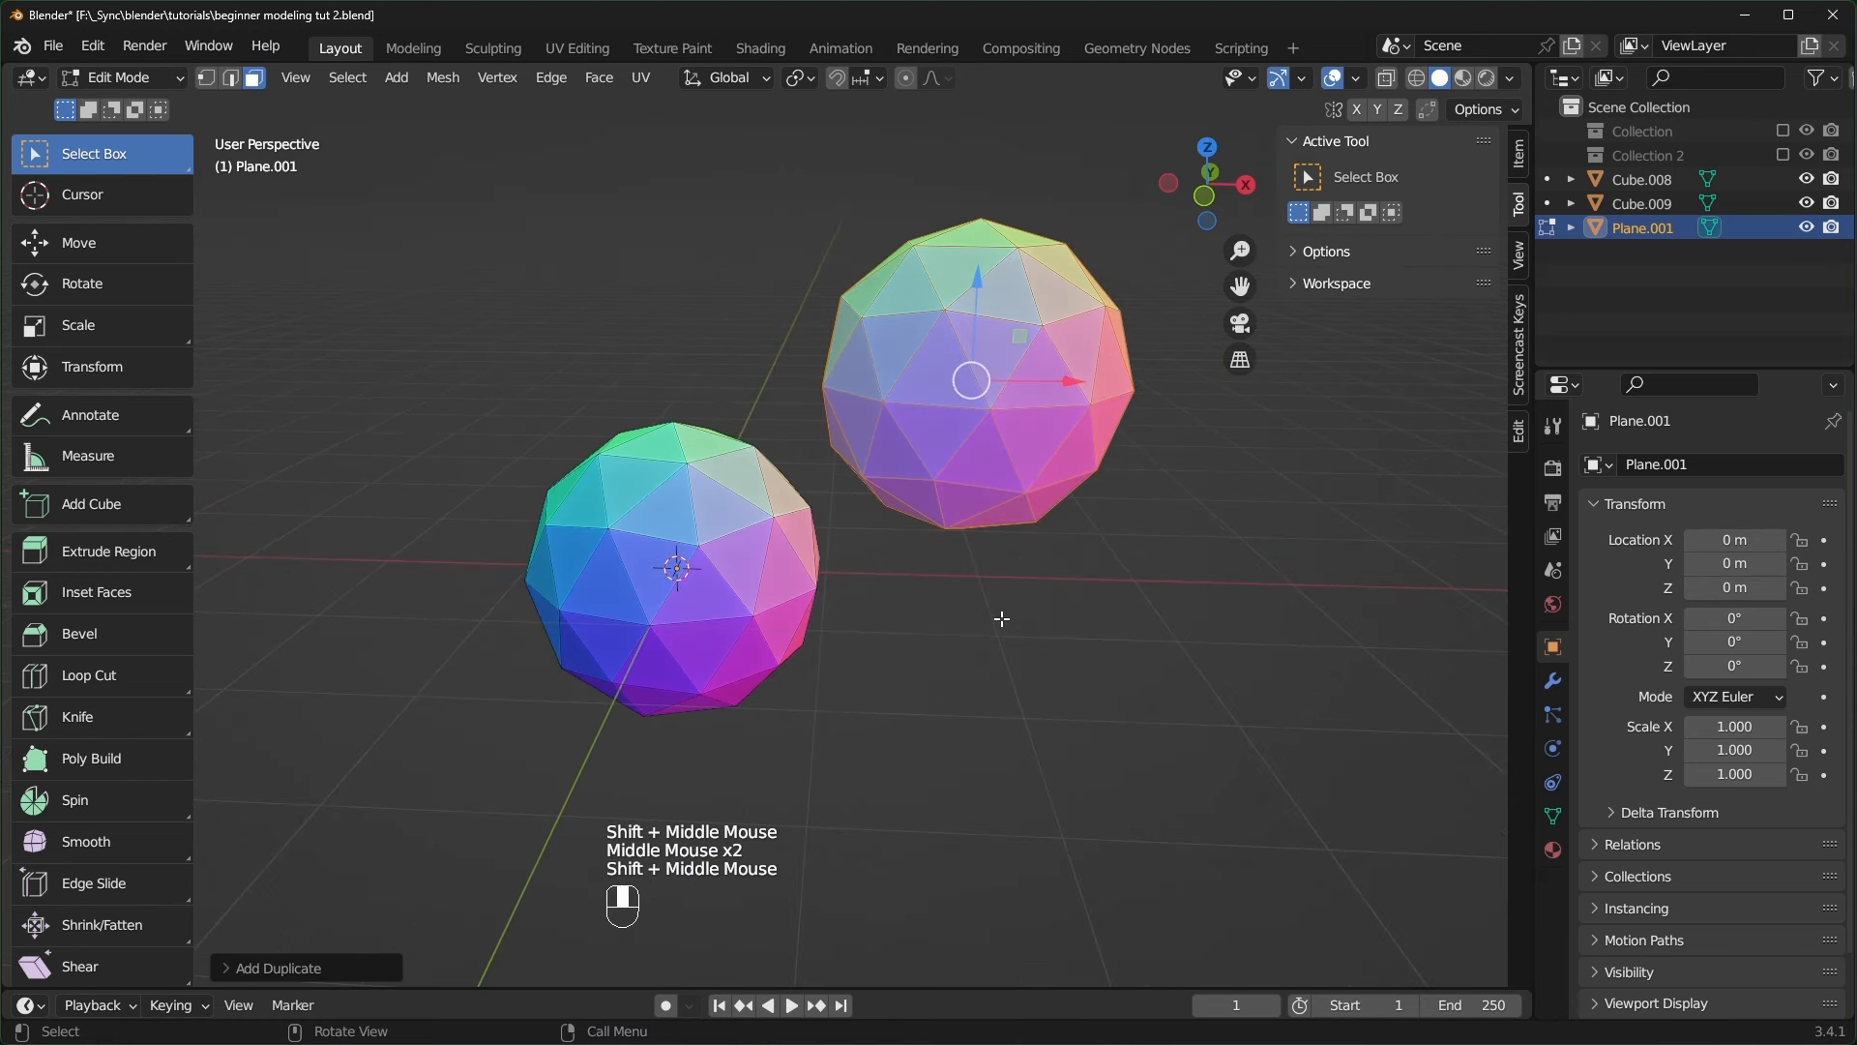
- In Object Mode, select the two spheres as one object and try rotating them together
key("Tab")
left_click(915, 675)
left_click(890, 415)
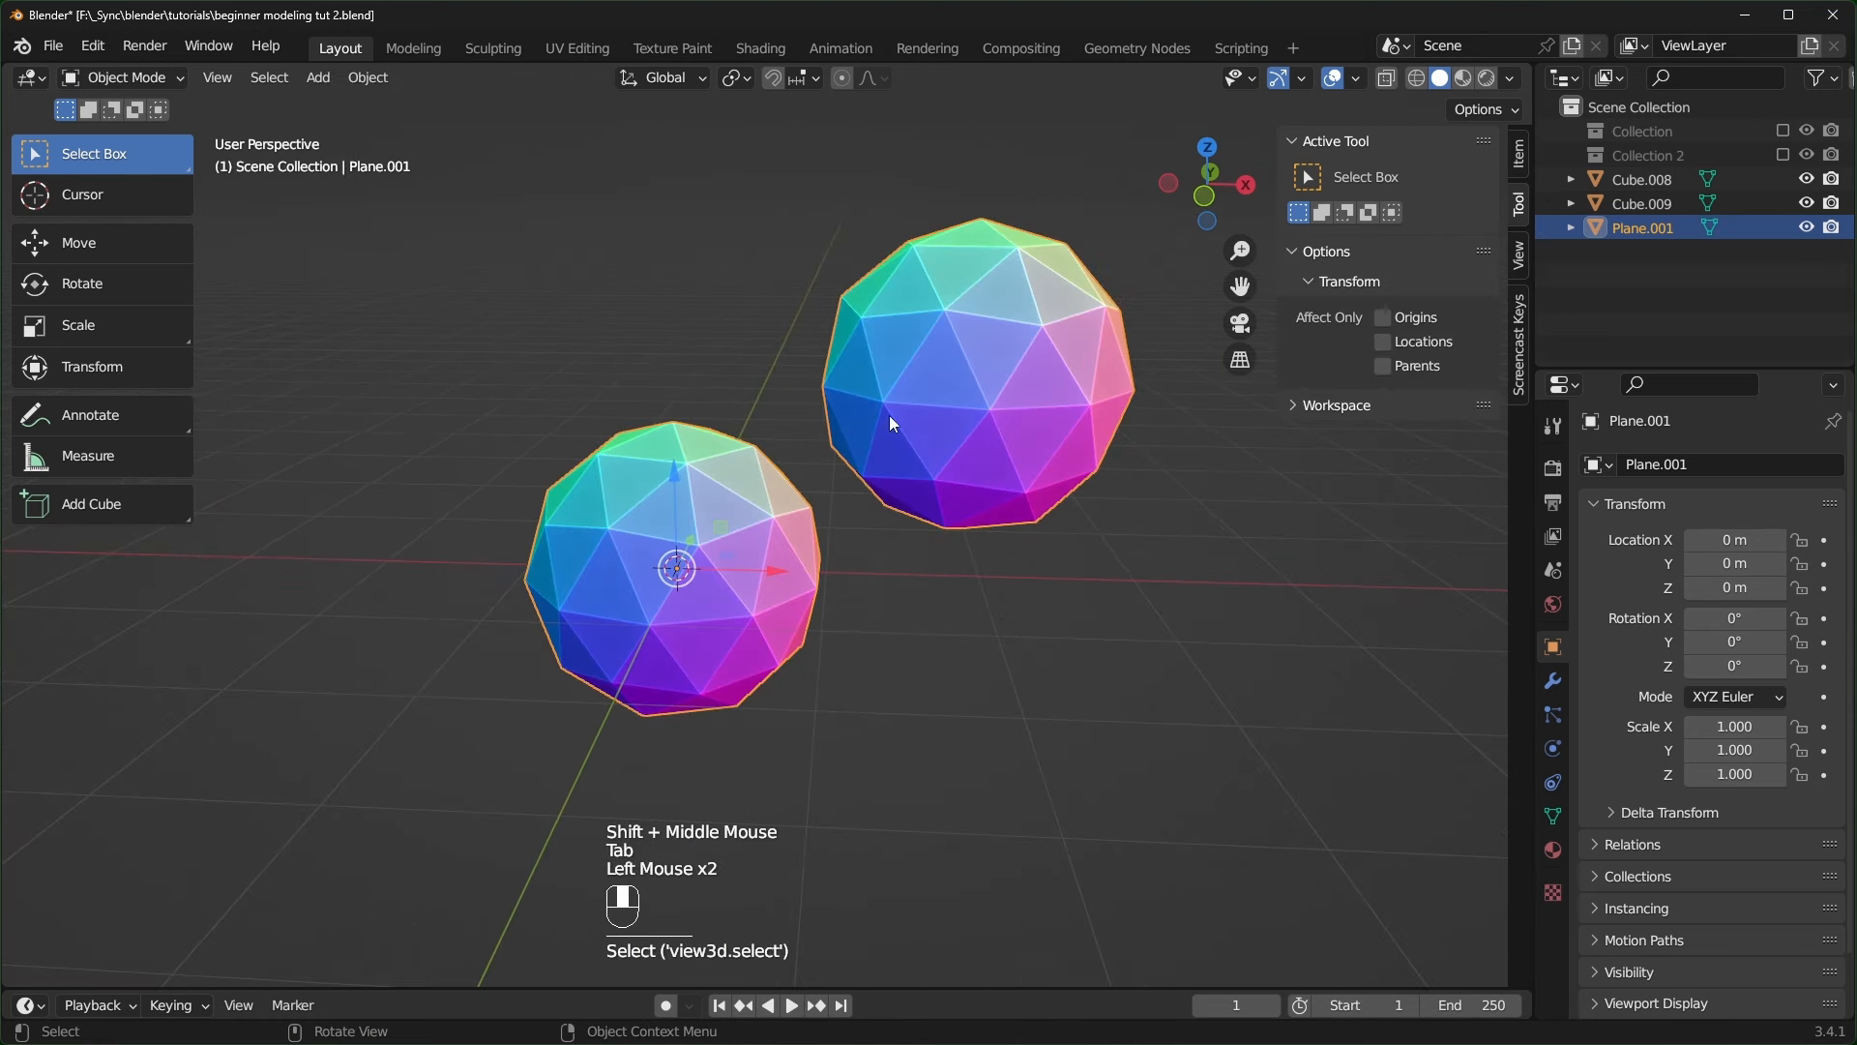
left_click(885, 430)
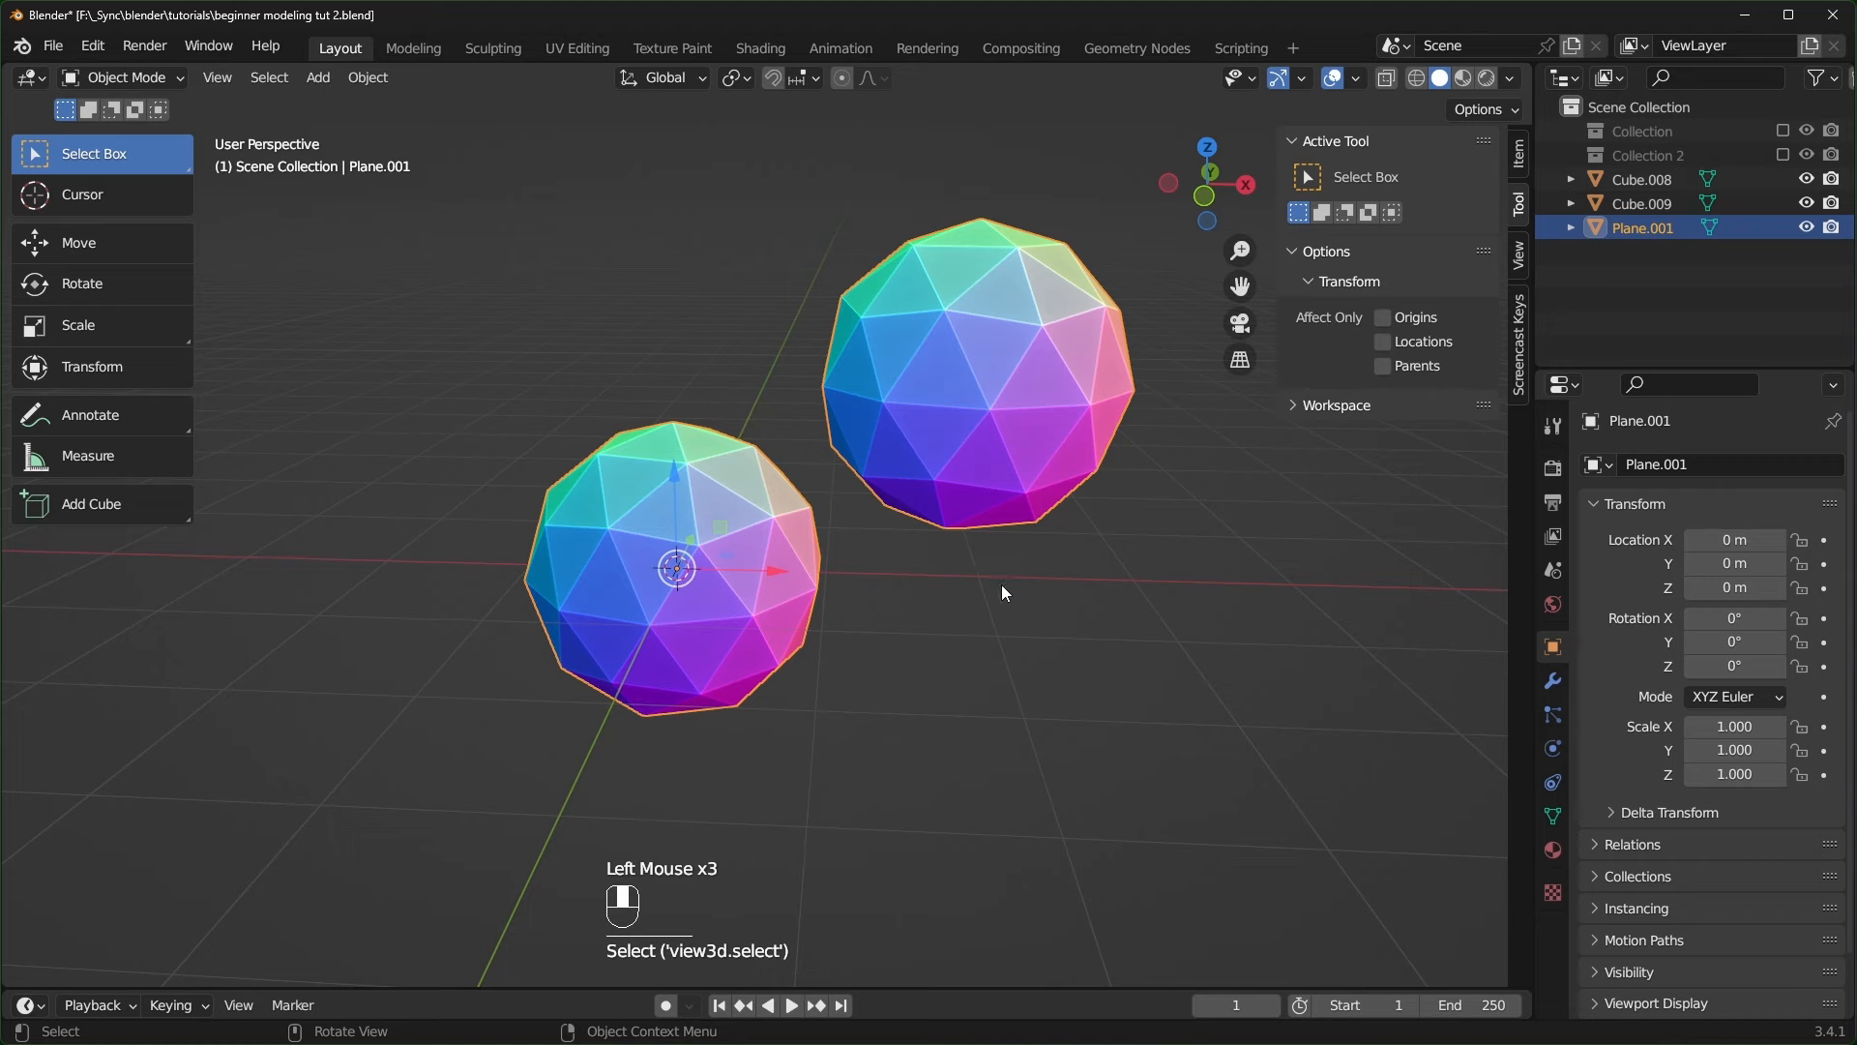
key("r")
right_click(1033, 547)
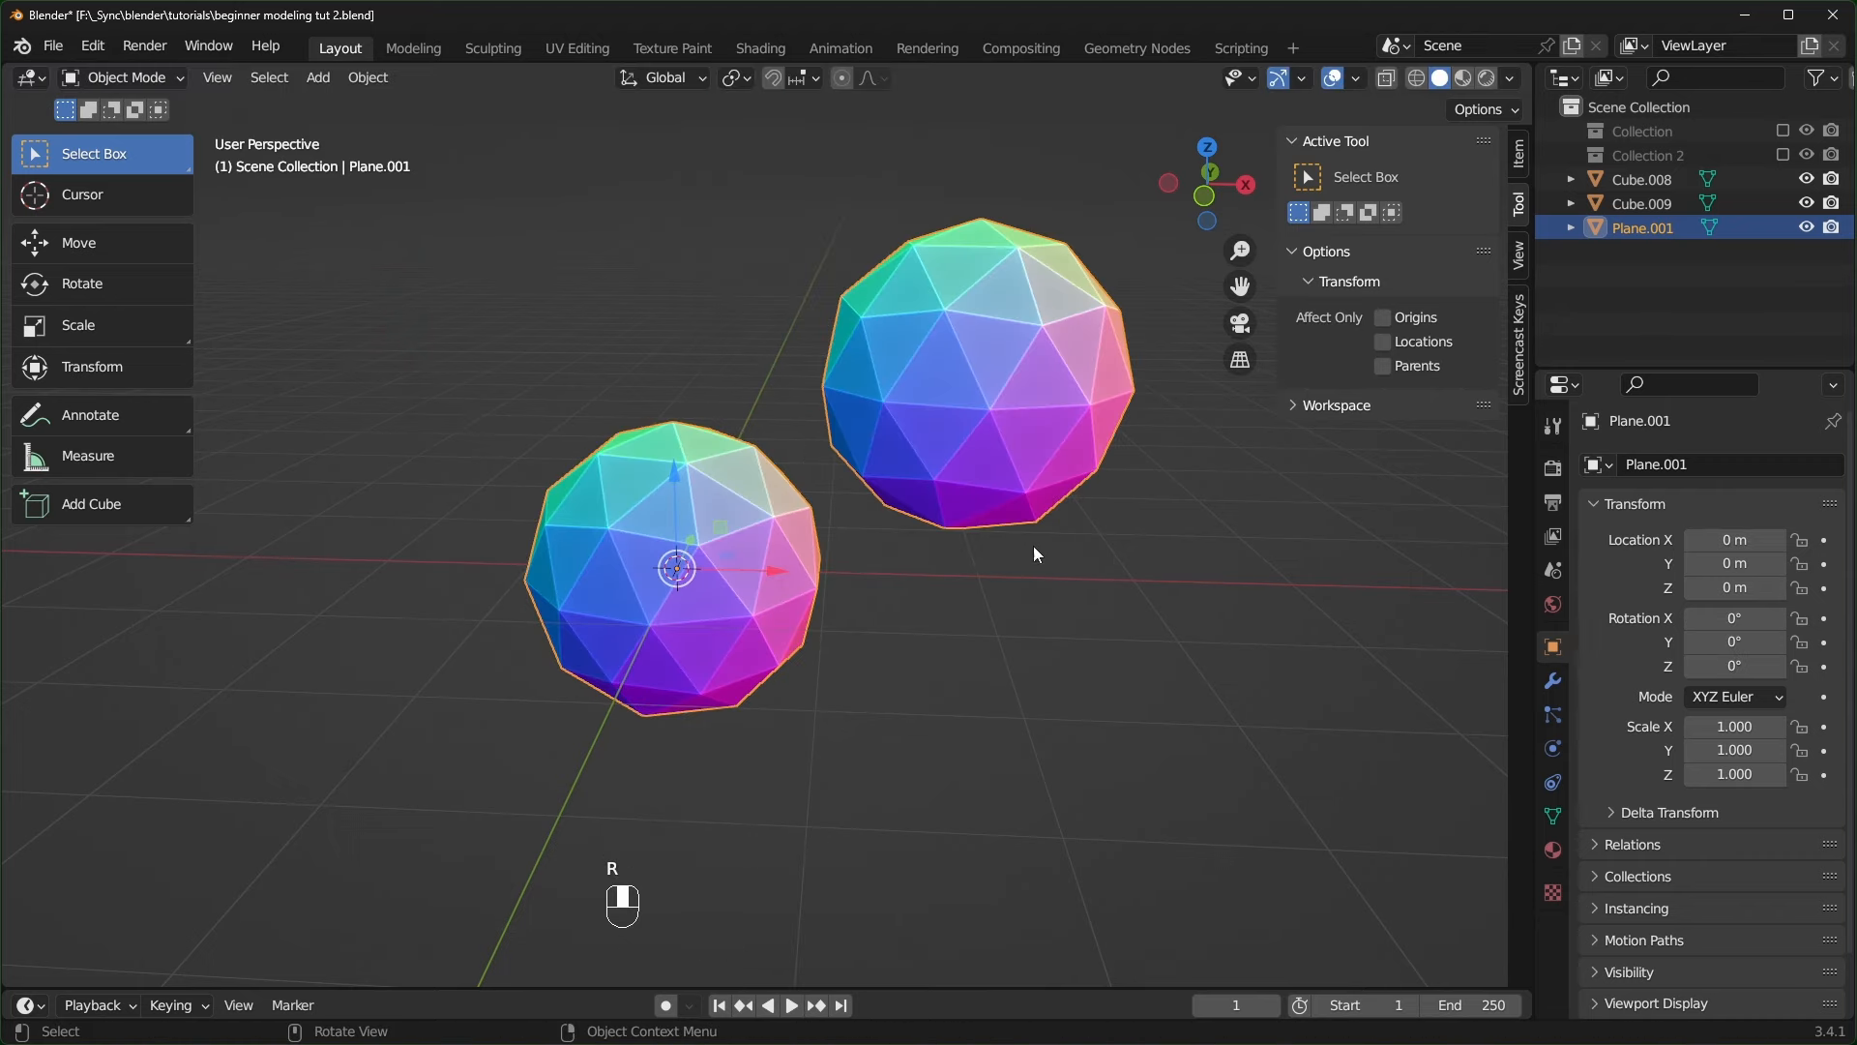
middle_click_drag(892, 576, 921, 452)
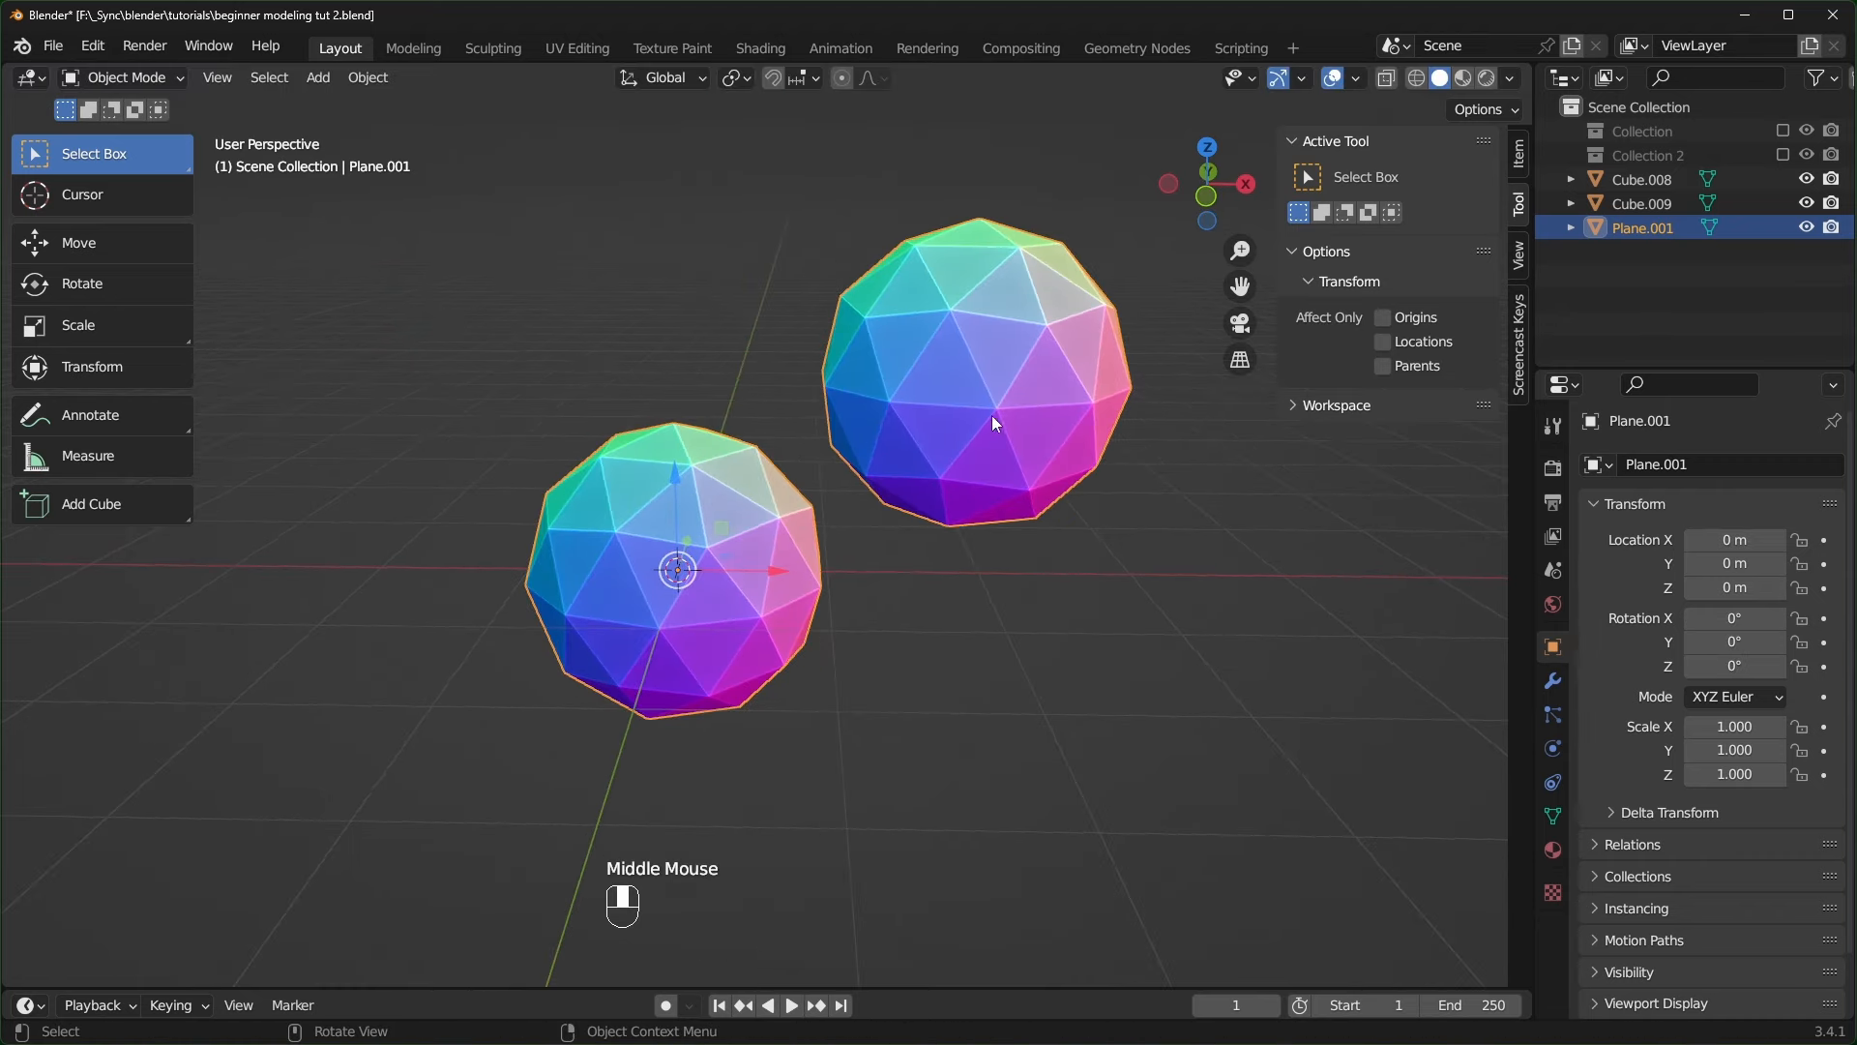
- In Edit Mode with X-ray on, box-select all faces of the duplicated ico sphere
key("Tab")
left_click(1019, 650)
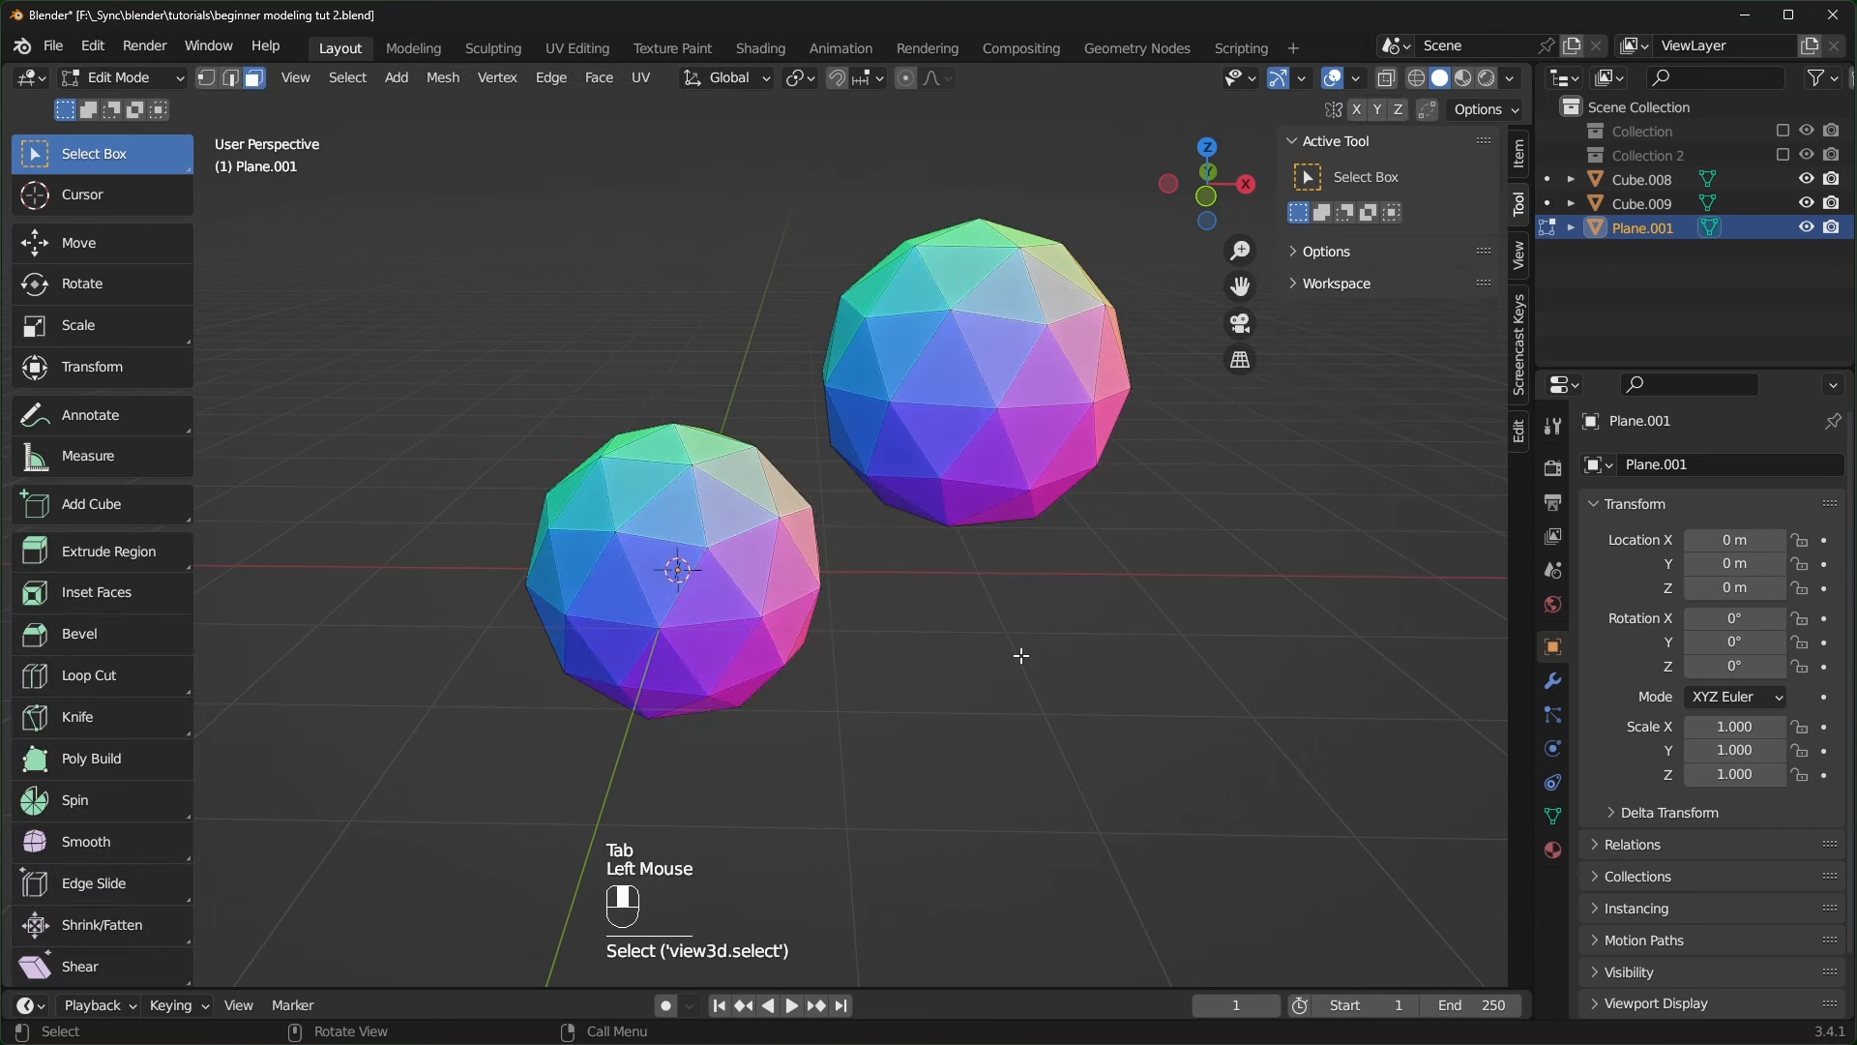
left_click(427, 342)
left_click(455, 368)
key("alt+z")
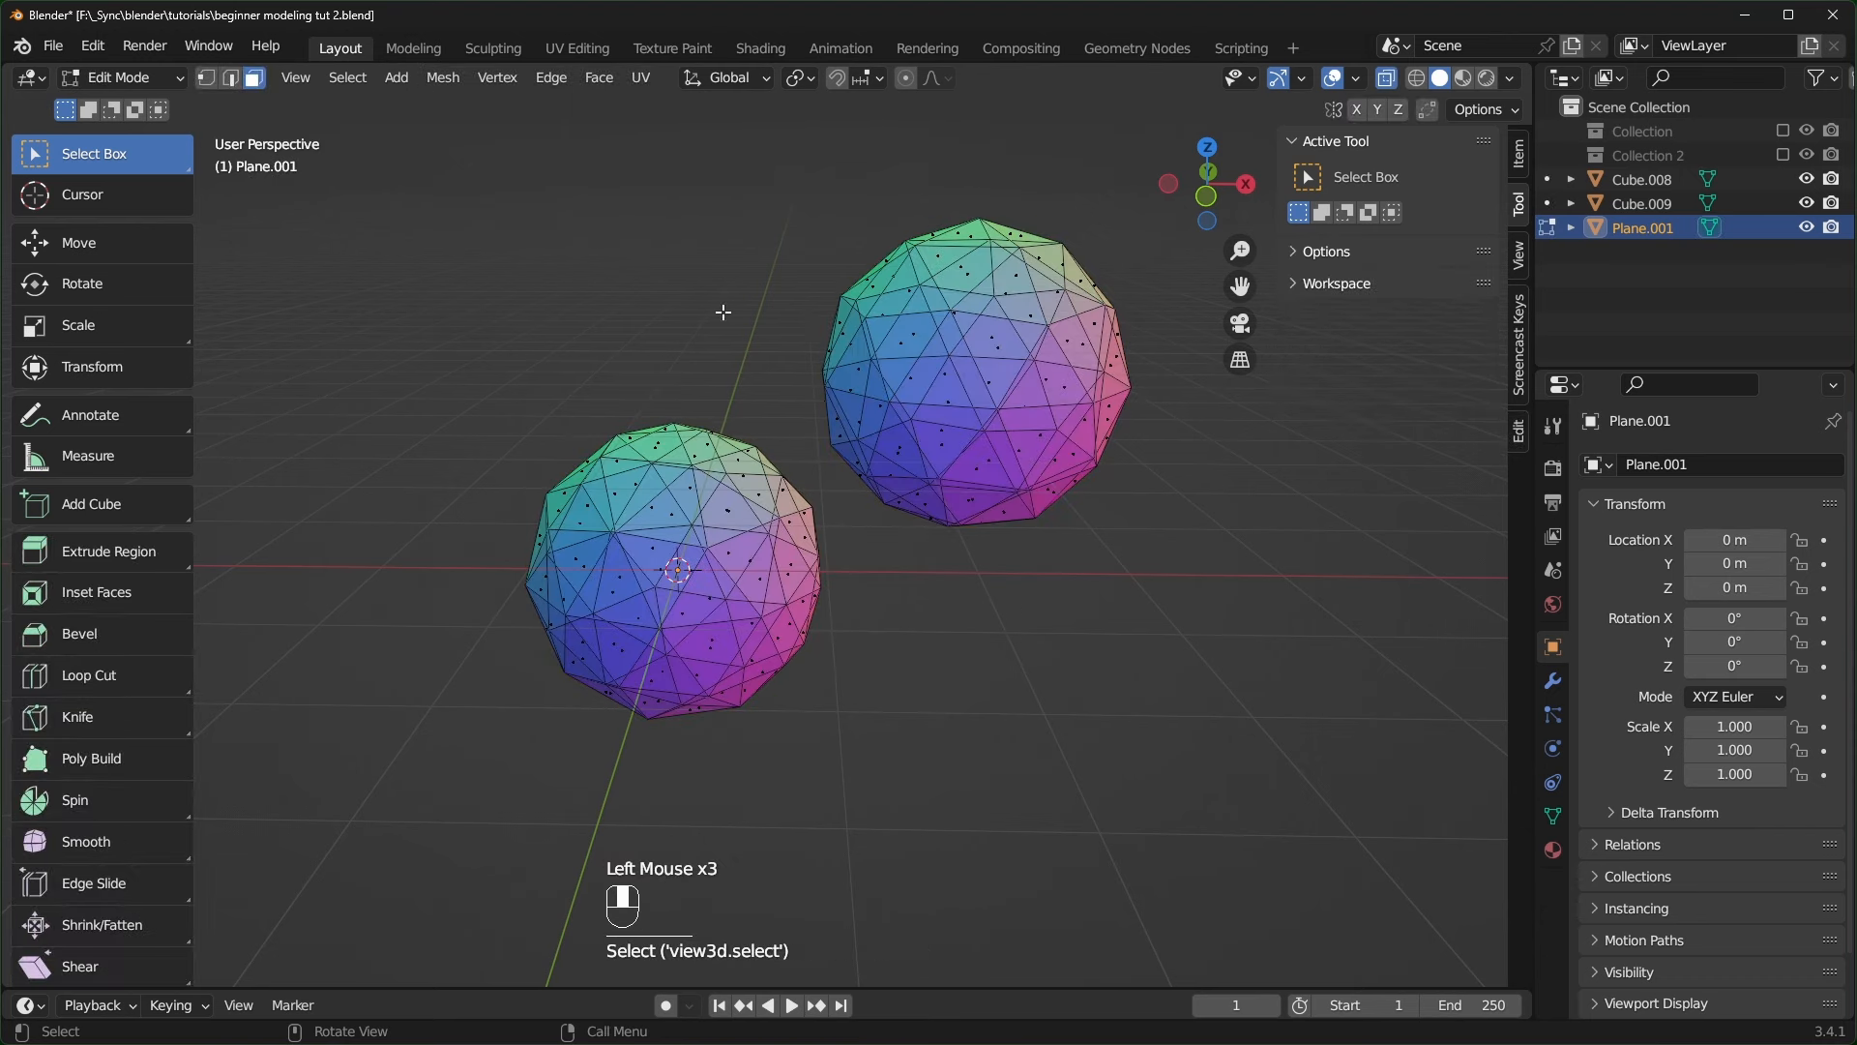
middle_click_drag(996, 462, 735, 179)
left_click_drag(723, 170, 1056, 416, "shift")
left_click_drag(1112, 290, 873, 553, "shift")
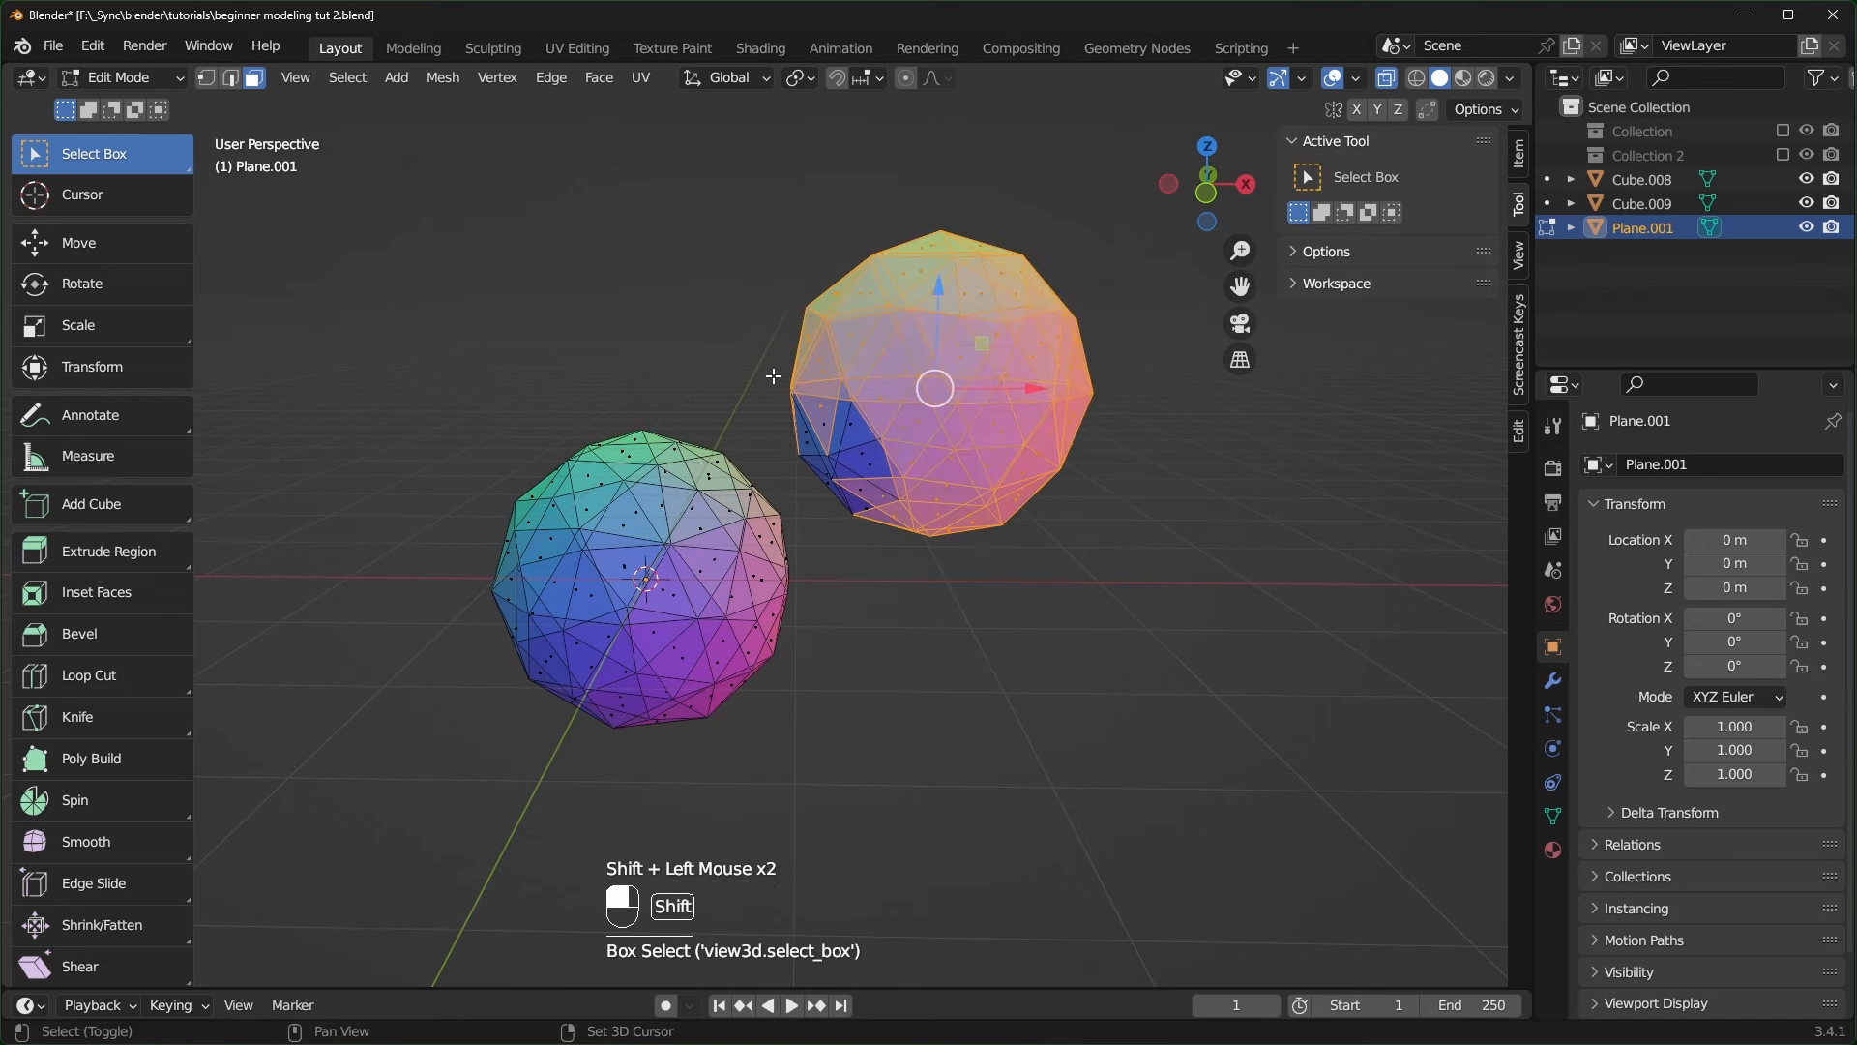
left_click_drag(772, 372, 881, 474, "shift")
left_click_drag(823, 588, 882, 431, "shift")
- Separate the selected ico sphere from the mesh into its own object
key("p")
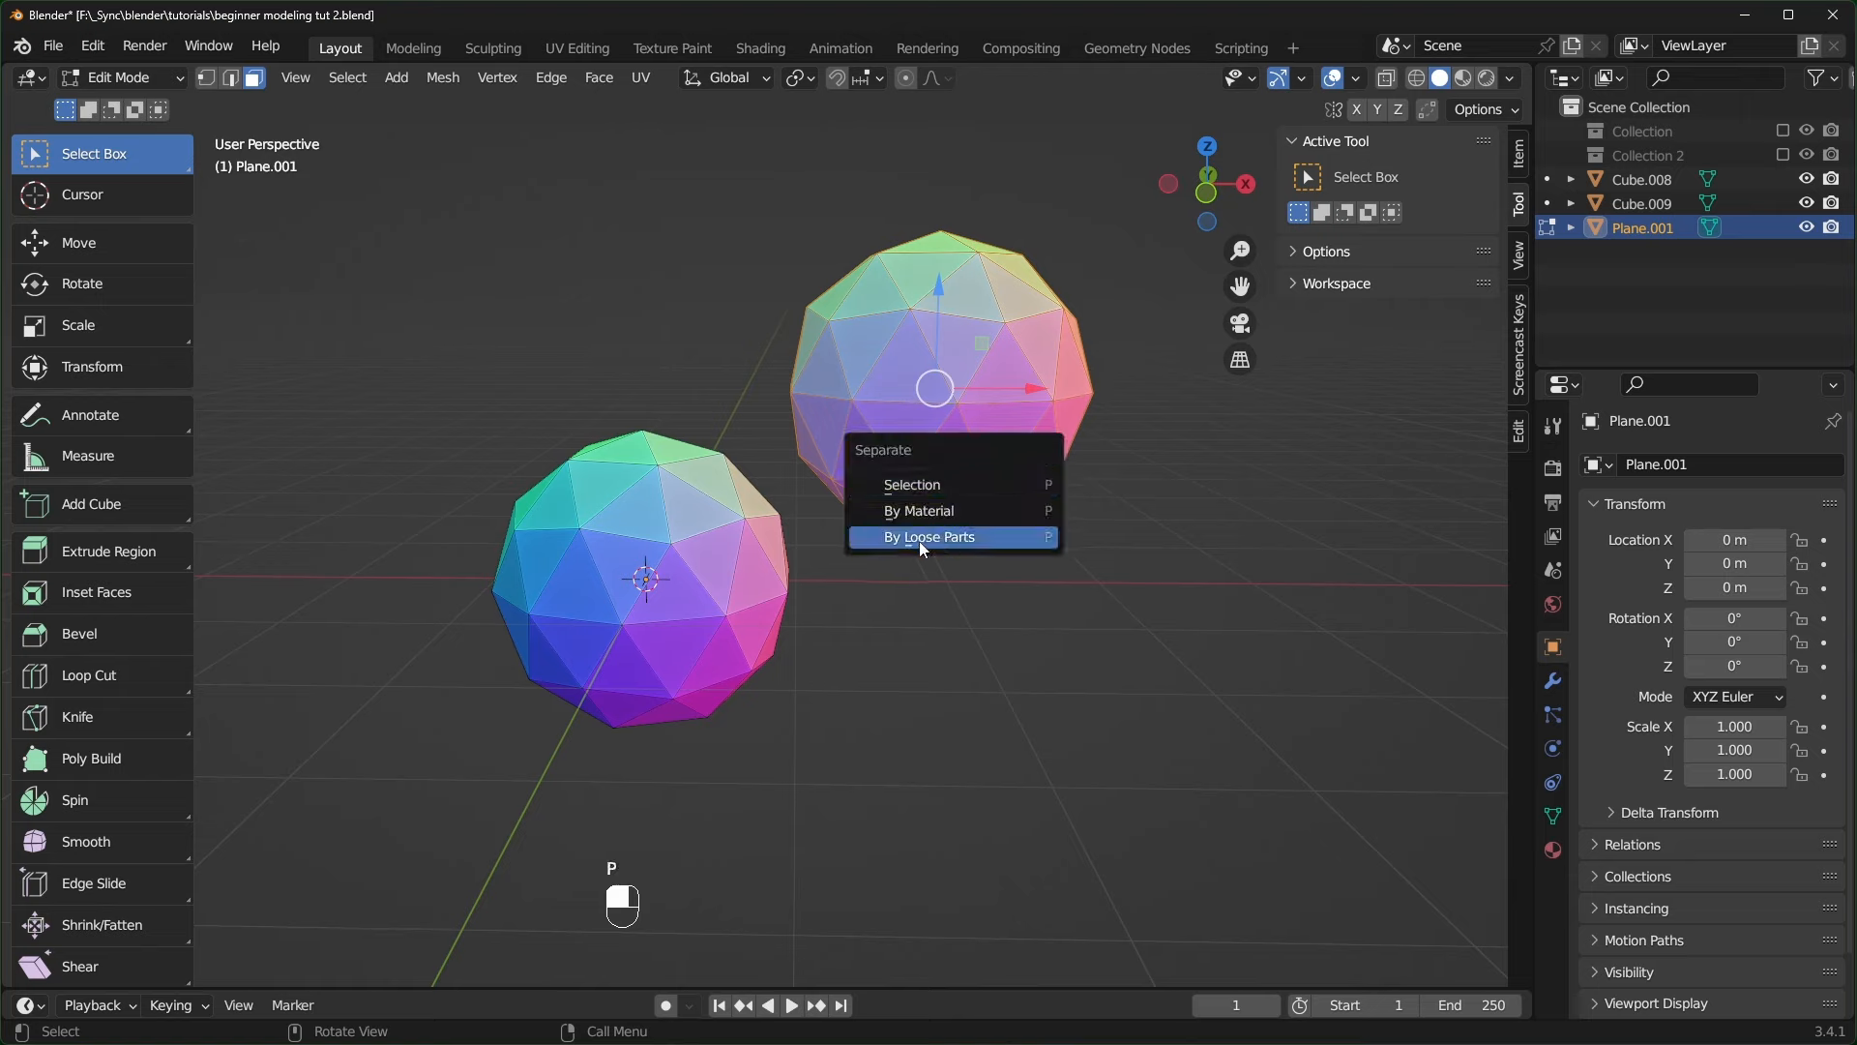
left_click(968, 539)
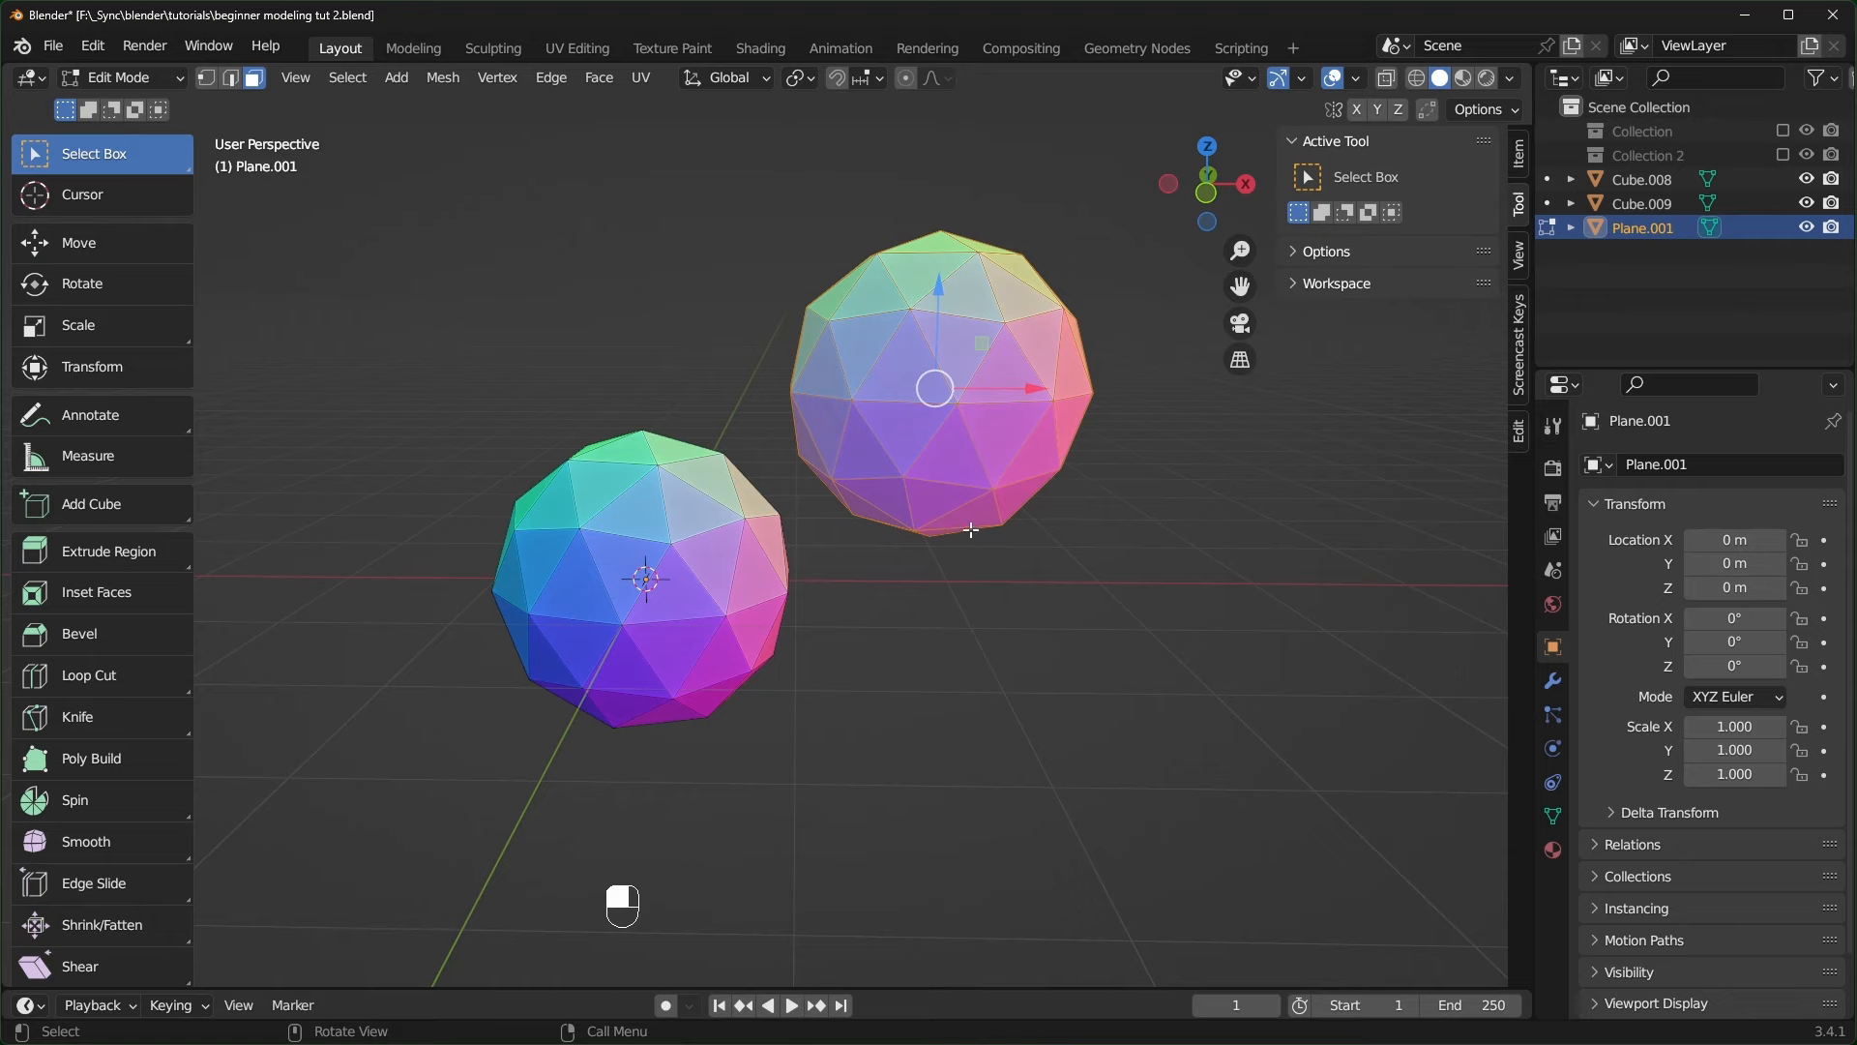
key("p")
left_click(924, 531)
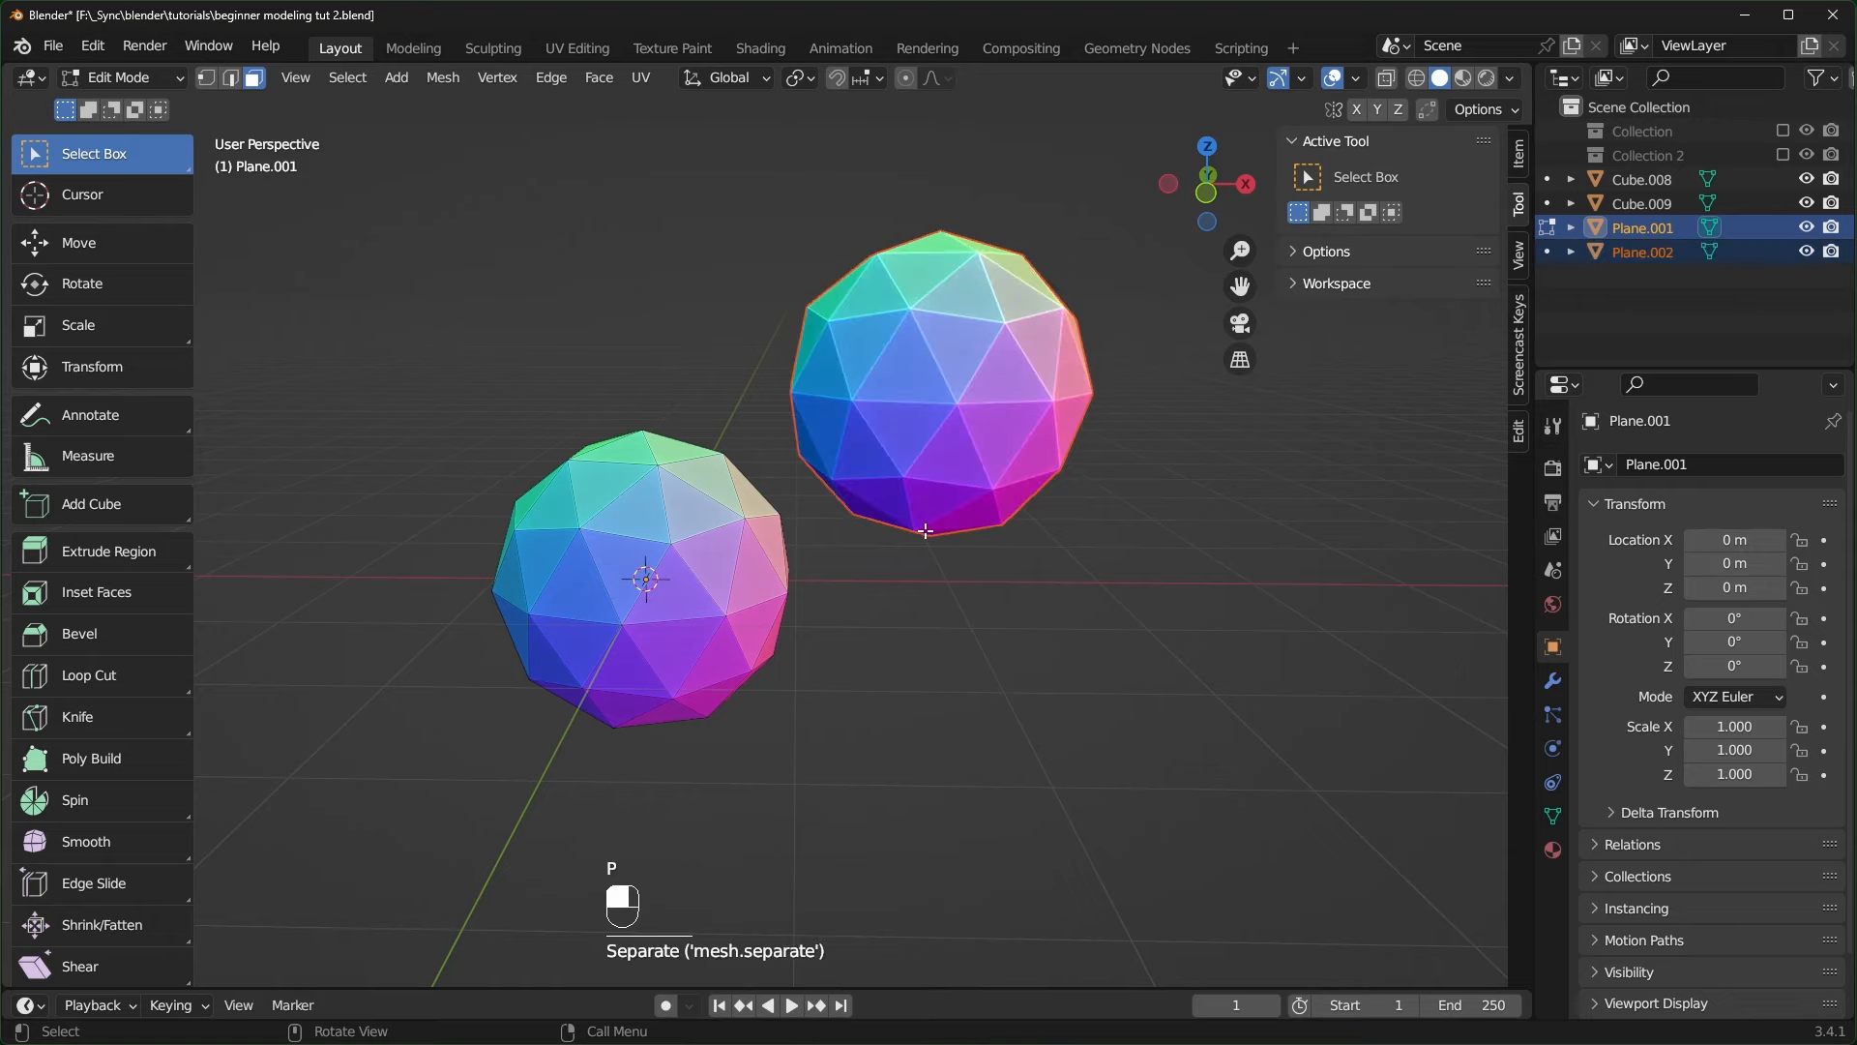
- In Object Mode, select each of the two separated ico spheres in turn to check that they are independent objects
key("Tab")
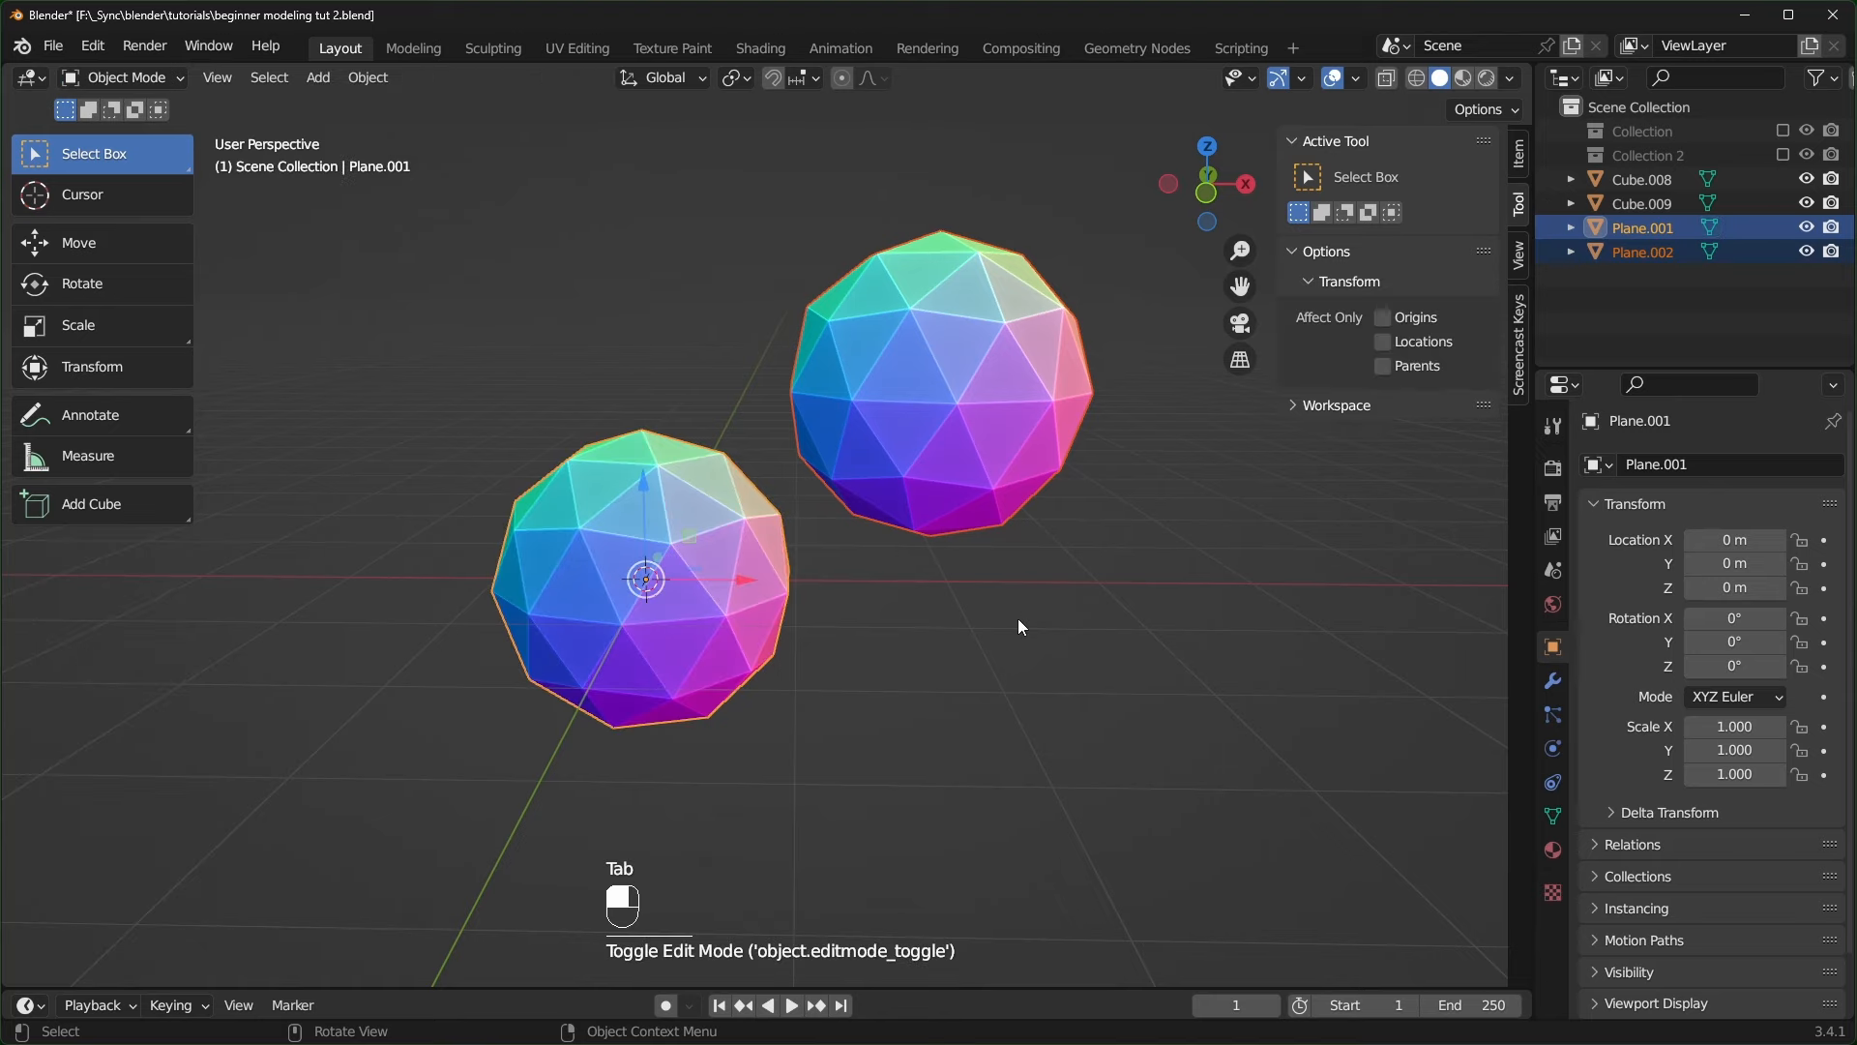
left_click(1018, 618)
left_click(840, 367)
left_click(700, 564)
left_click(972, 358)
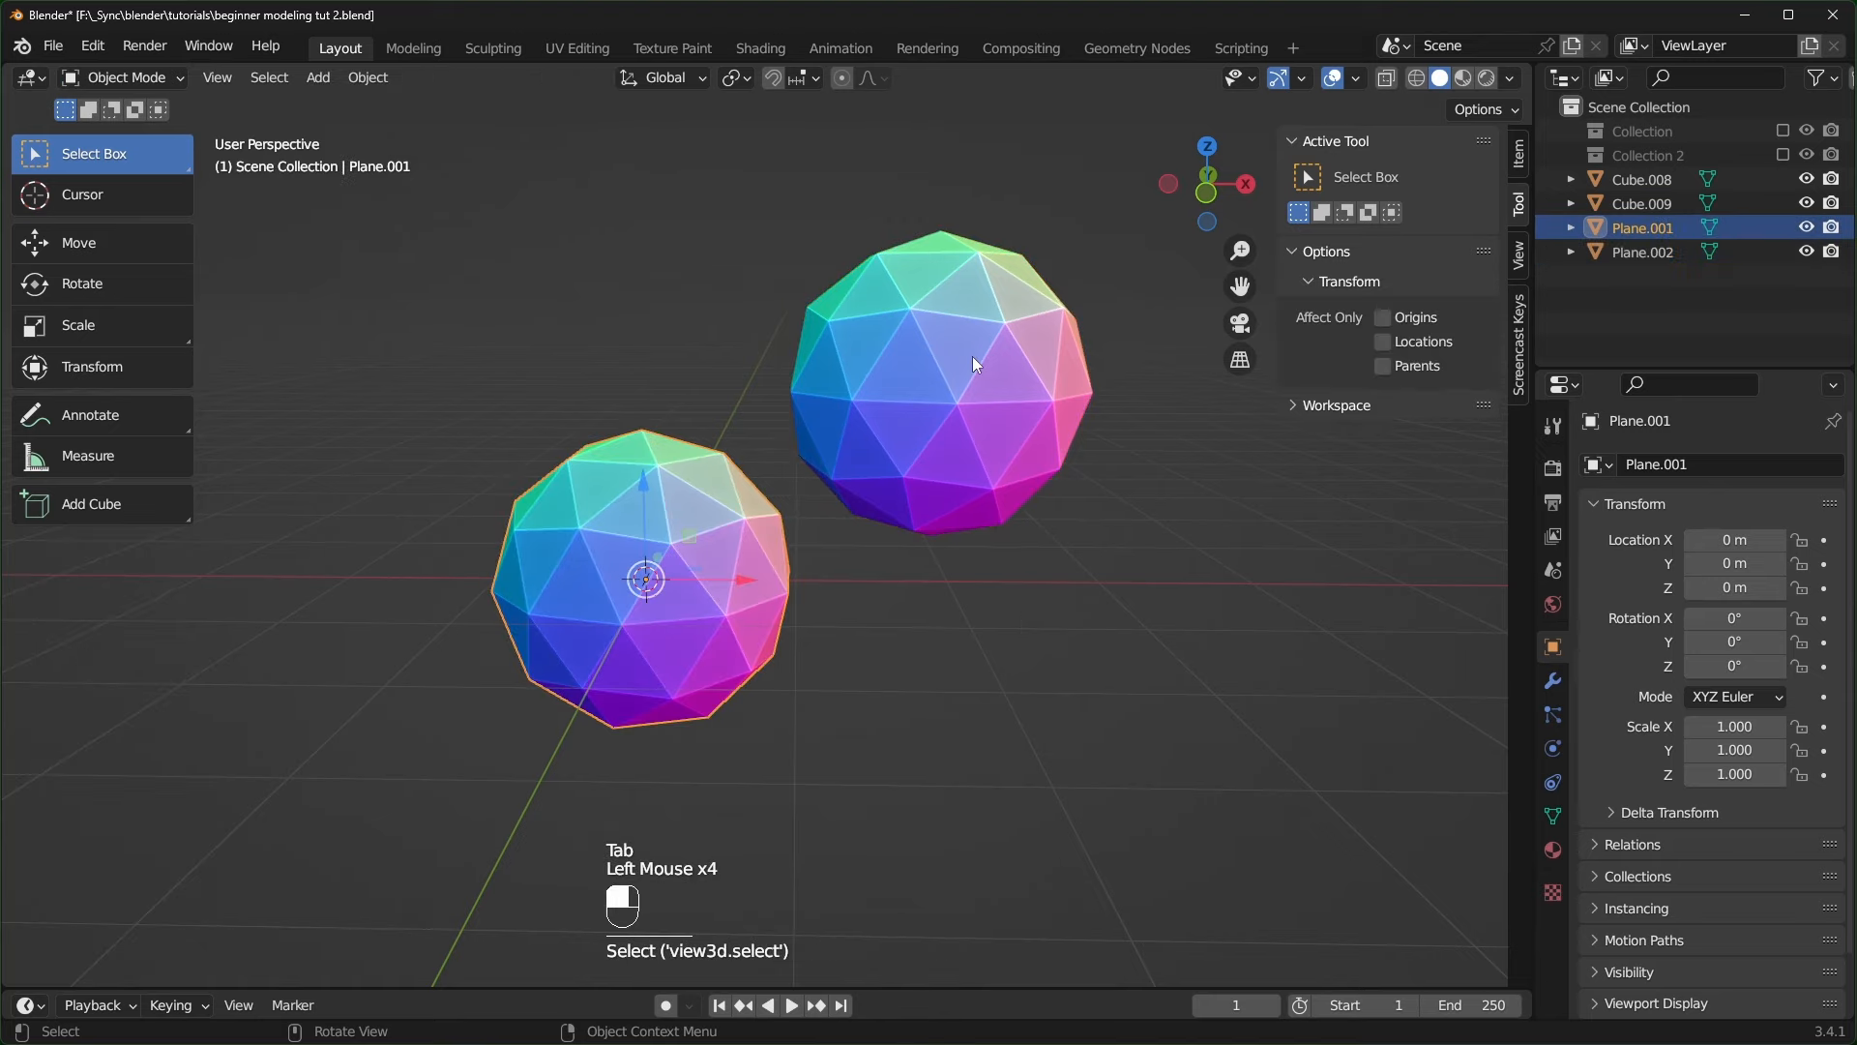
left_click(726, 483)
left_click(890, 387)
left_click(735, 530)
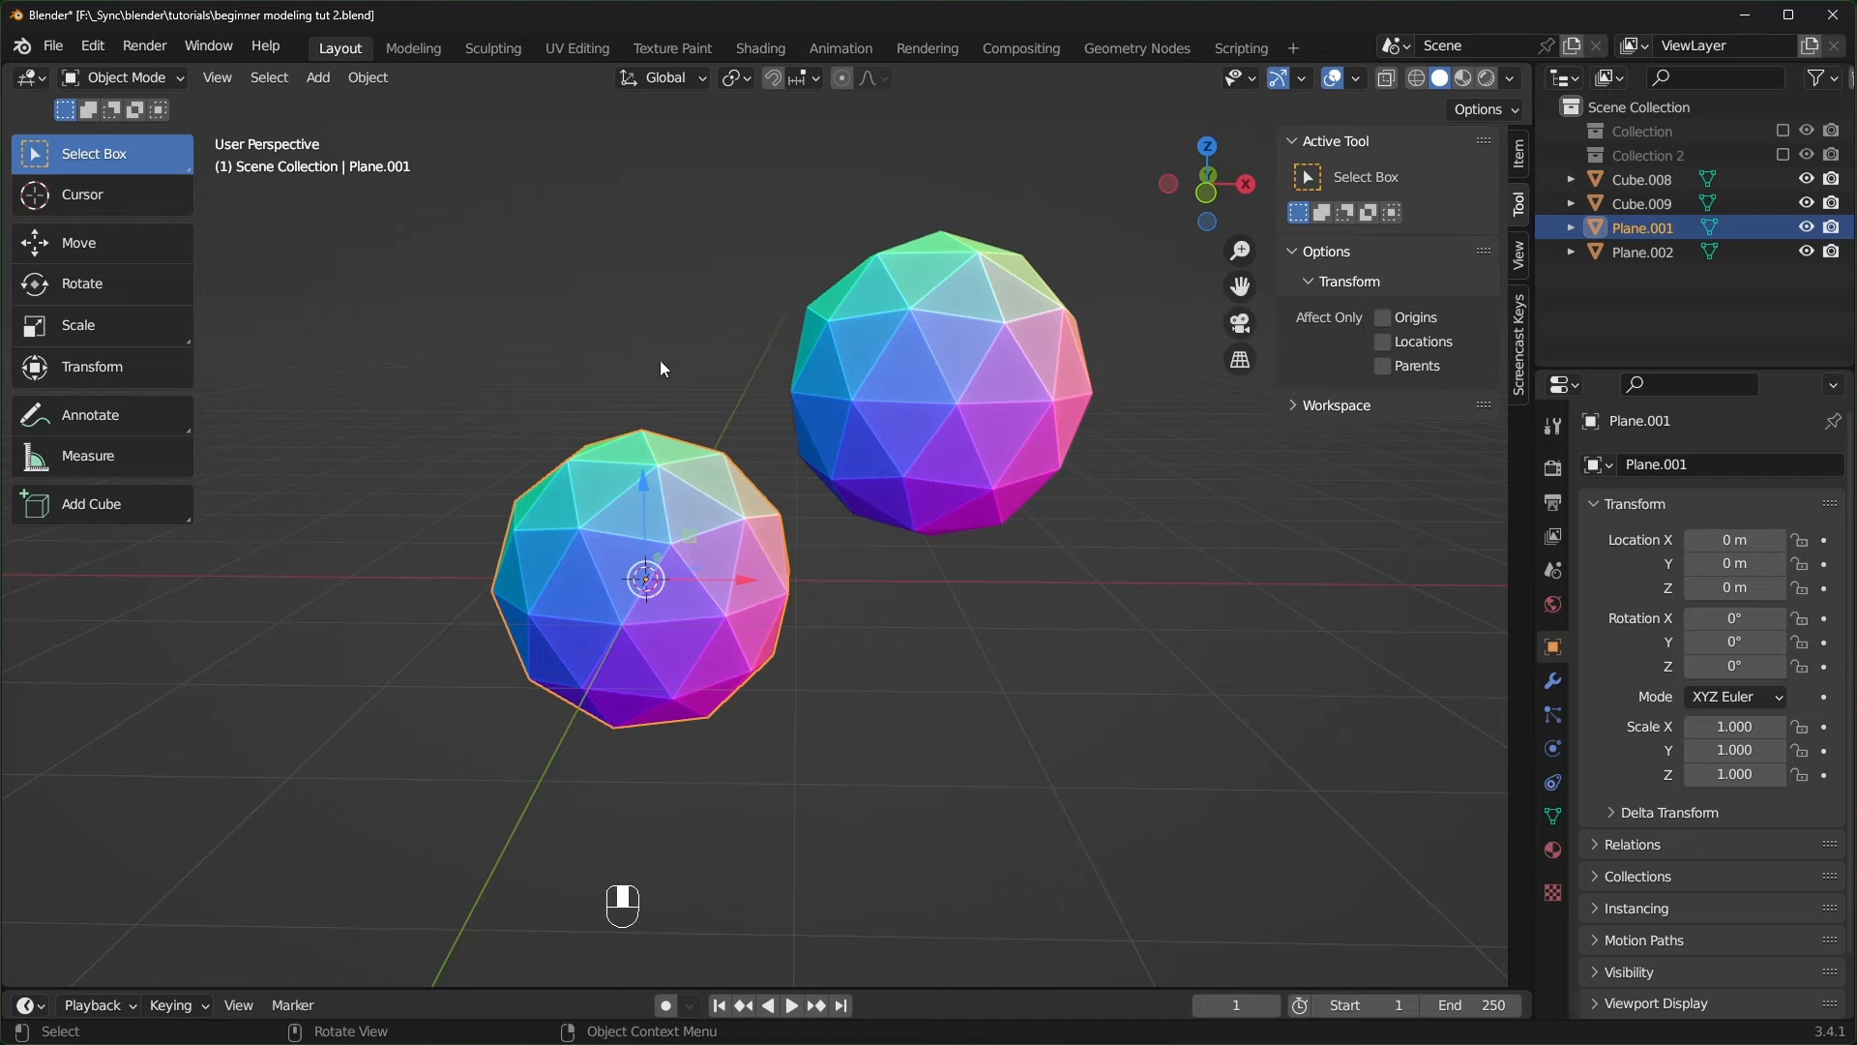
- Box-select both ico spheres, join them into one object and test selecting and deselecting it
left_click_drag(473, 229, 882, 630)
key("ctrl+j")
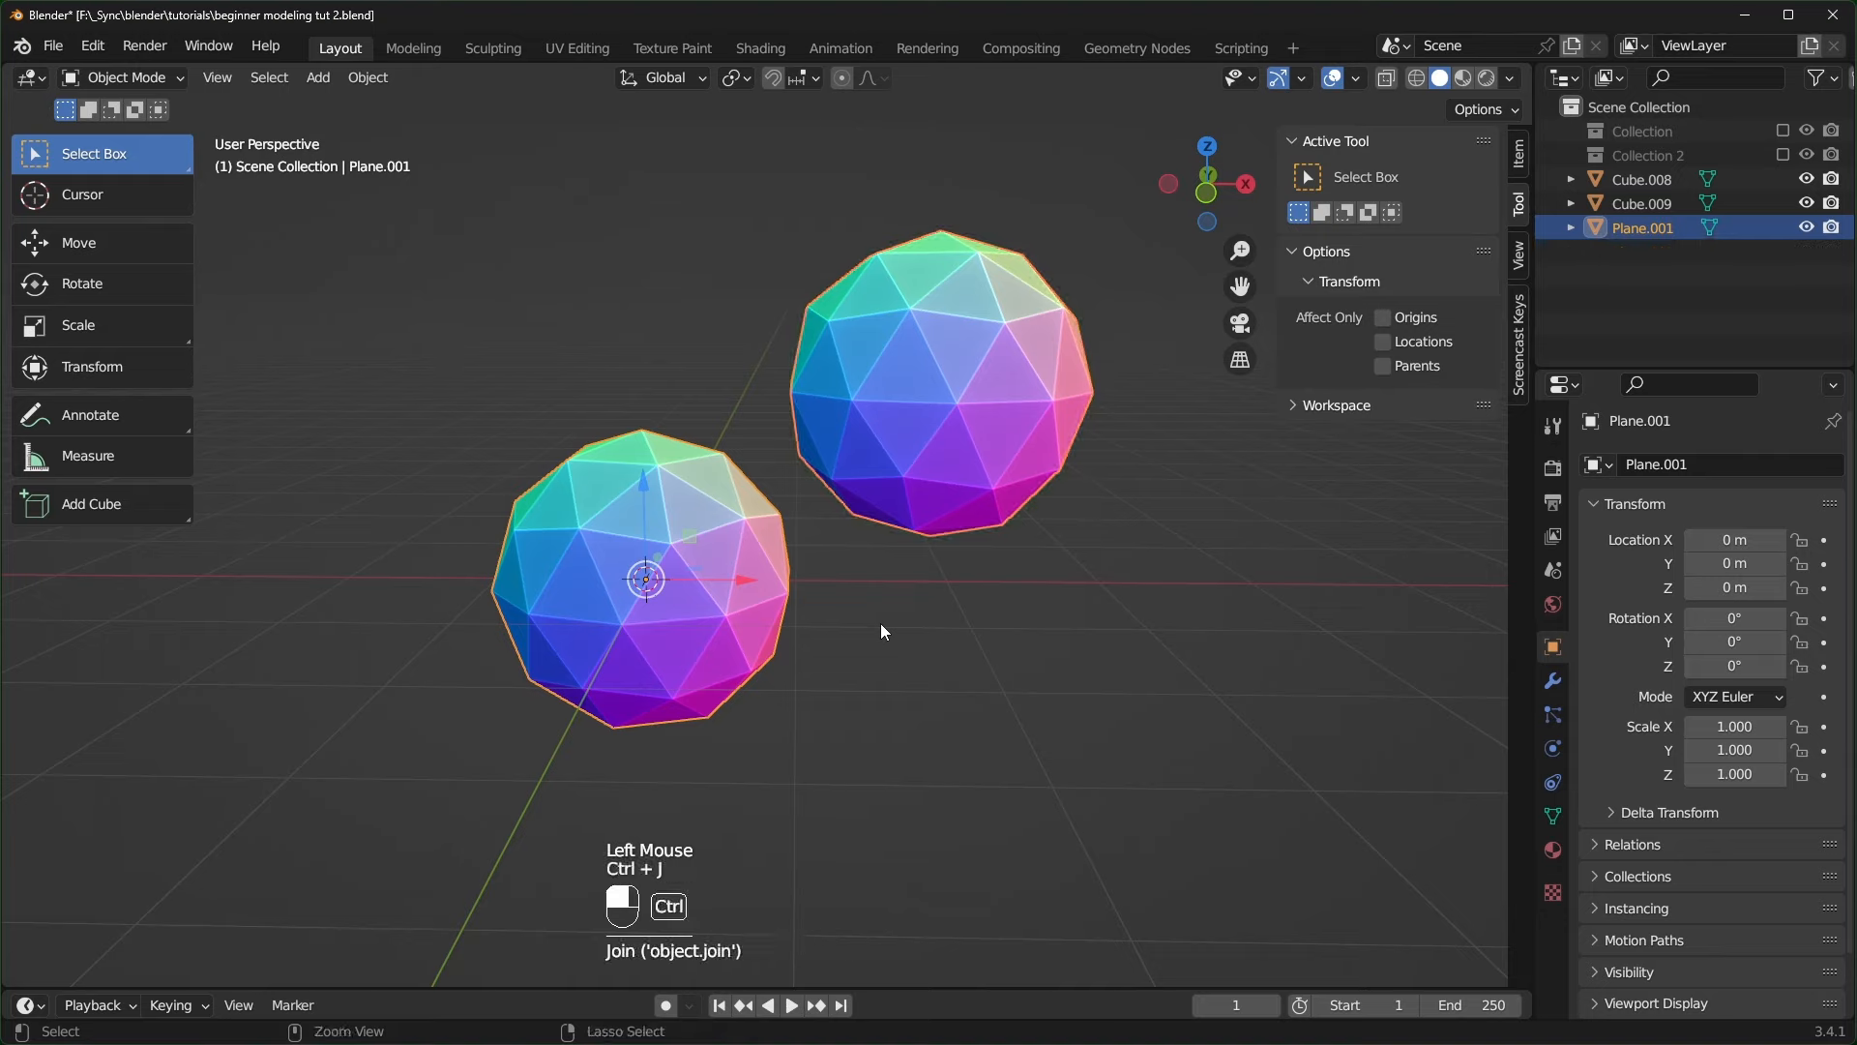
left_click(880, 623)
left_click(770, 525)
left_click(914, 609)
left_click(728, 611)
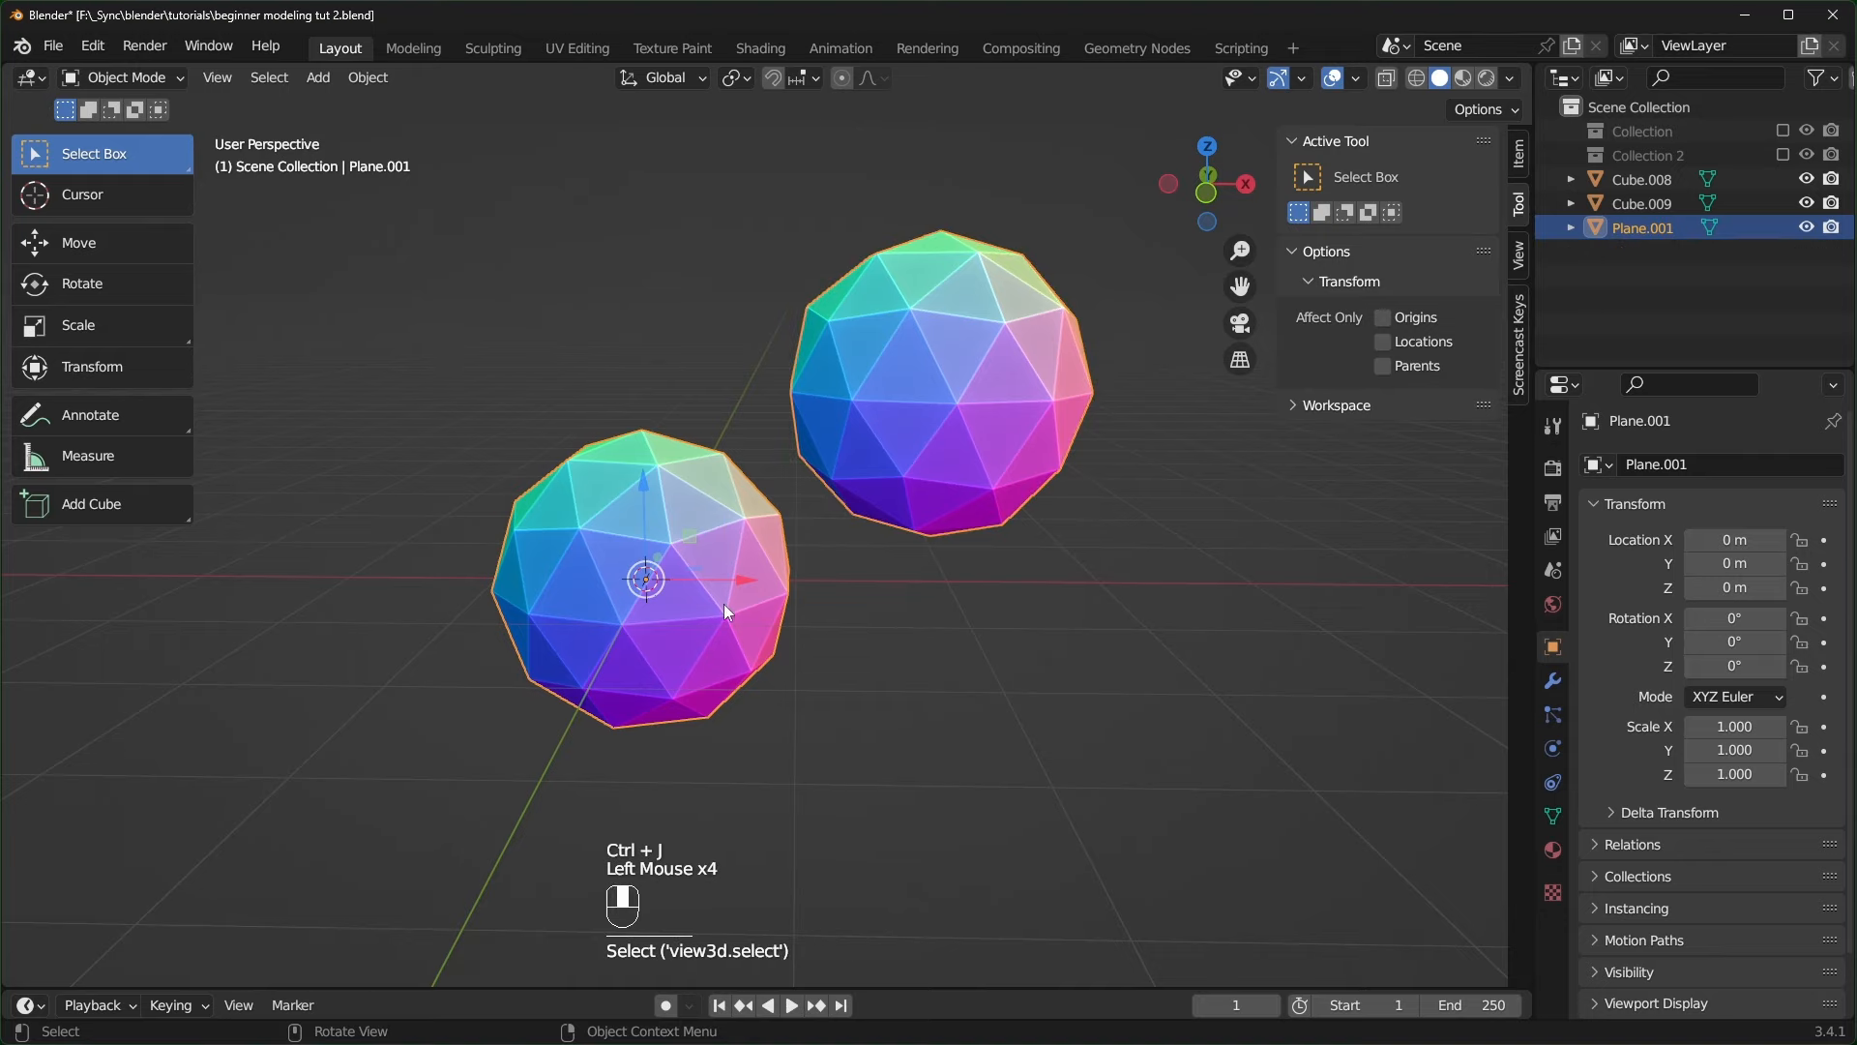
left_click(892, 606)
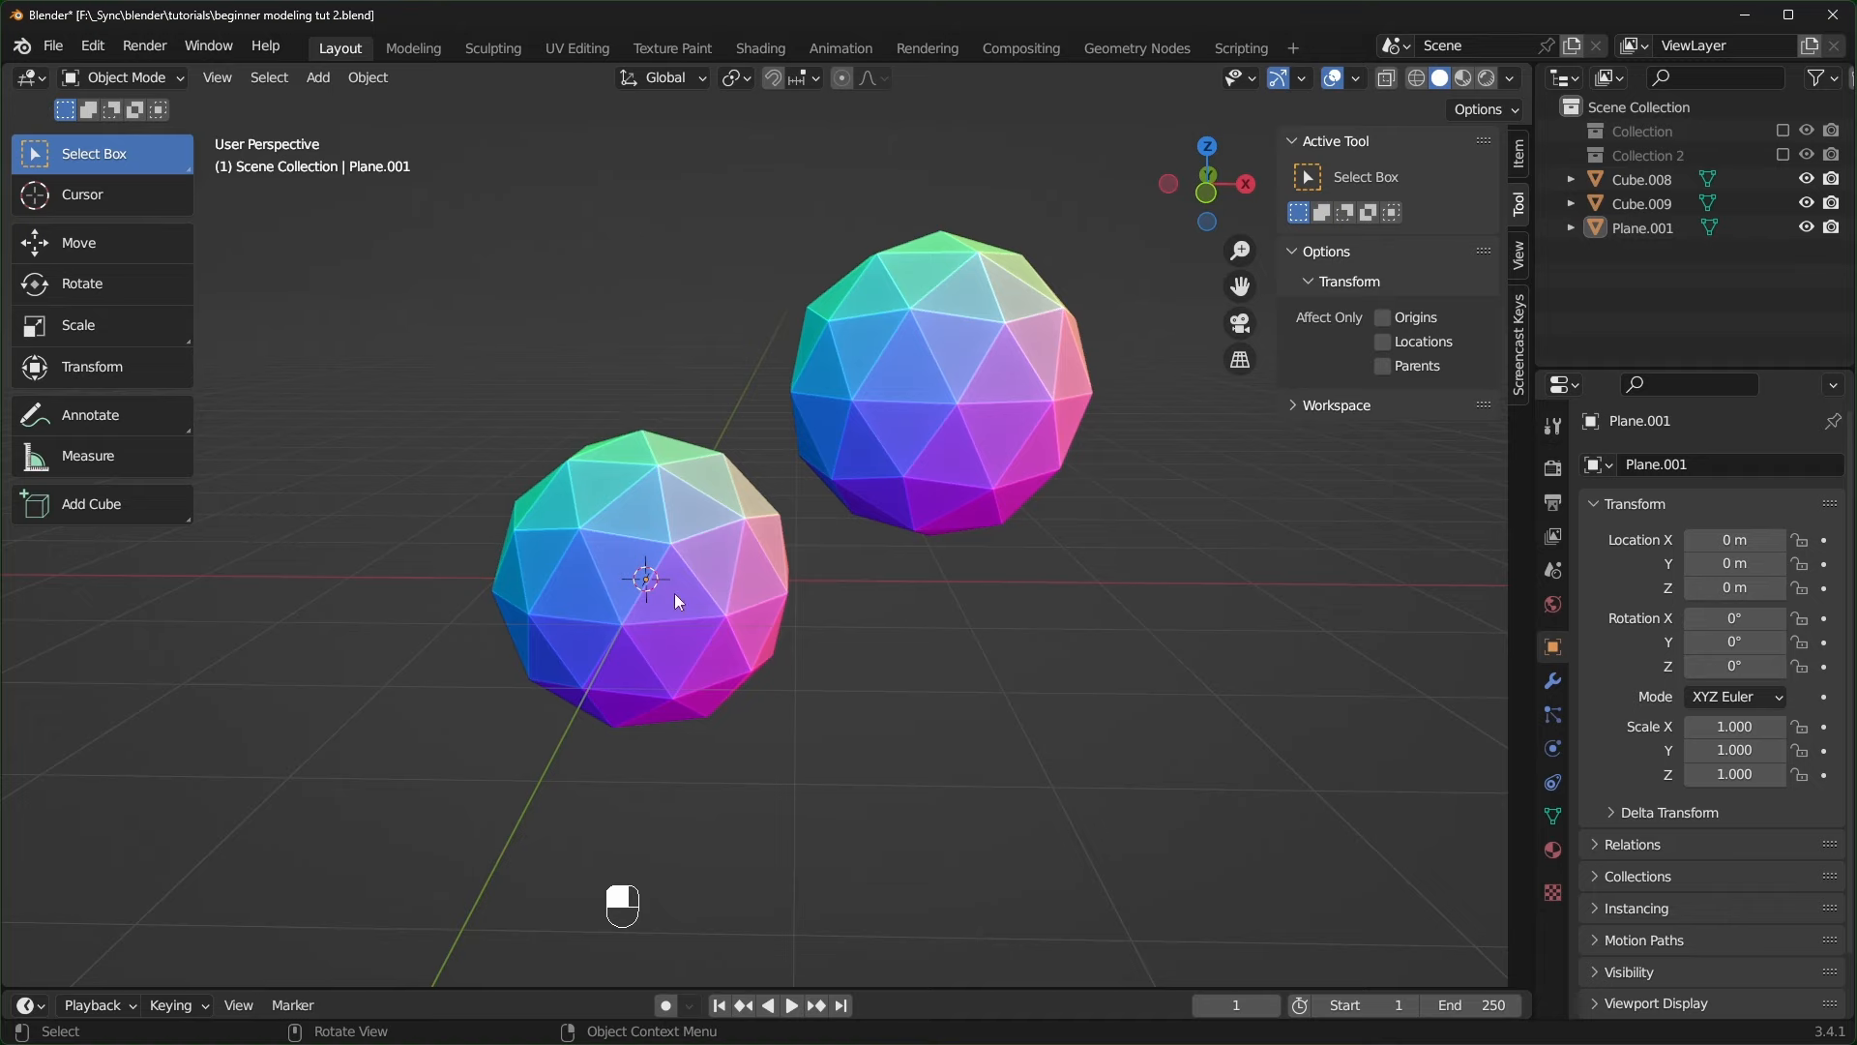
- Move the joined spheres freely up and towards -X, and clear their location
left_click(717, 629)
key("g")
left_click(543, 530)
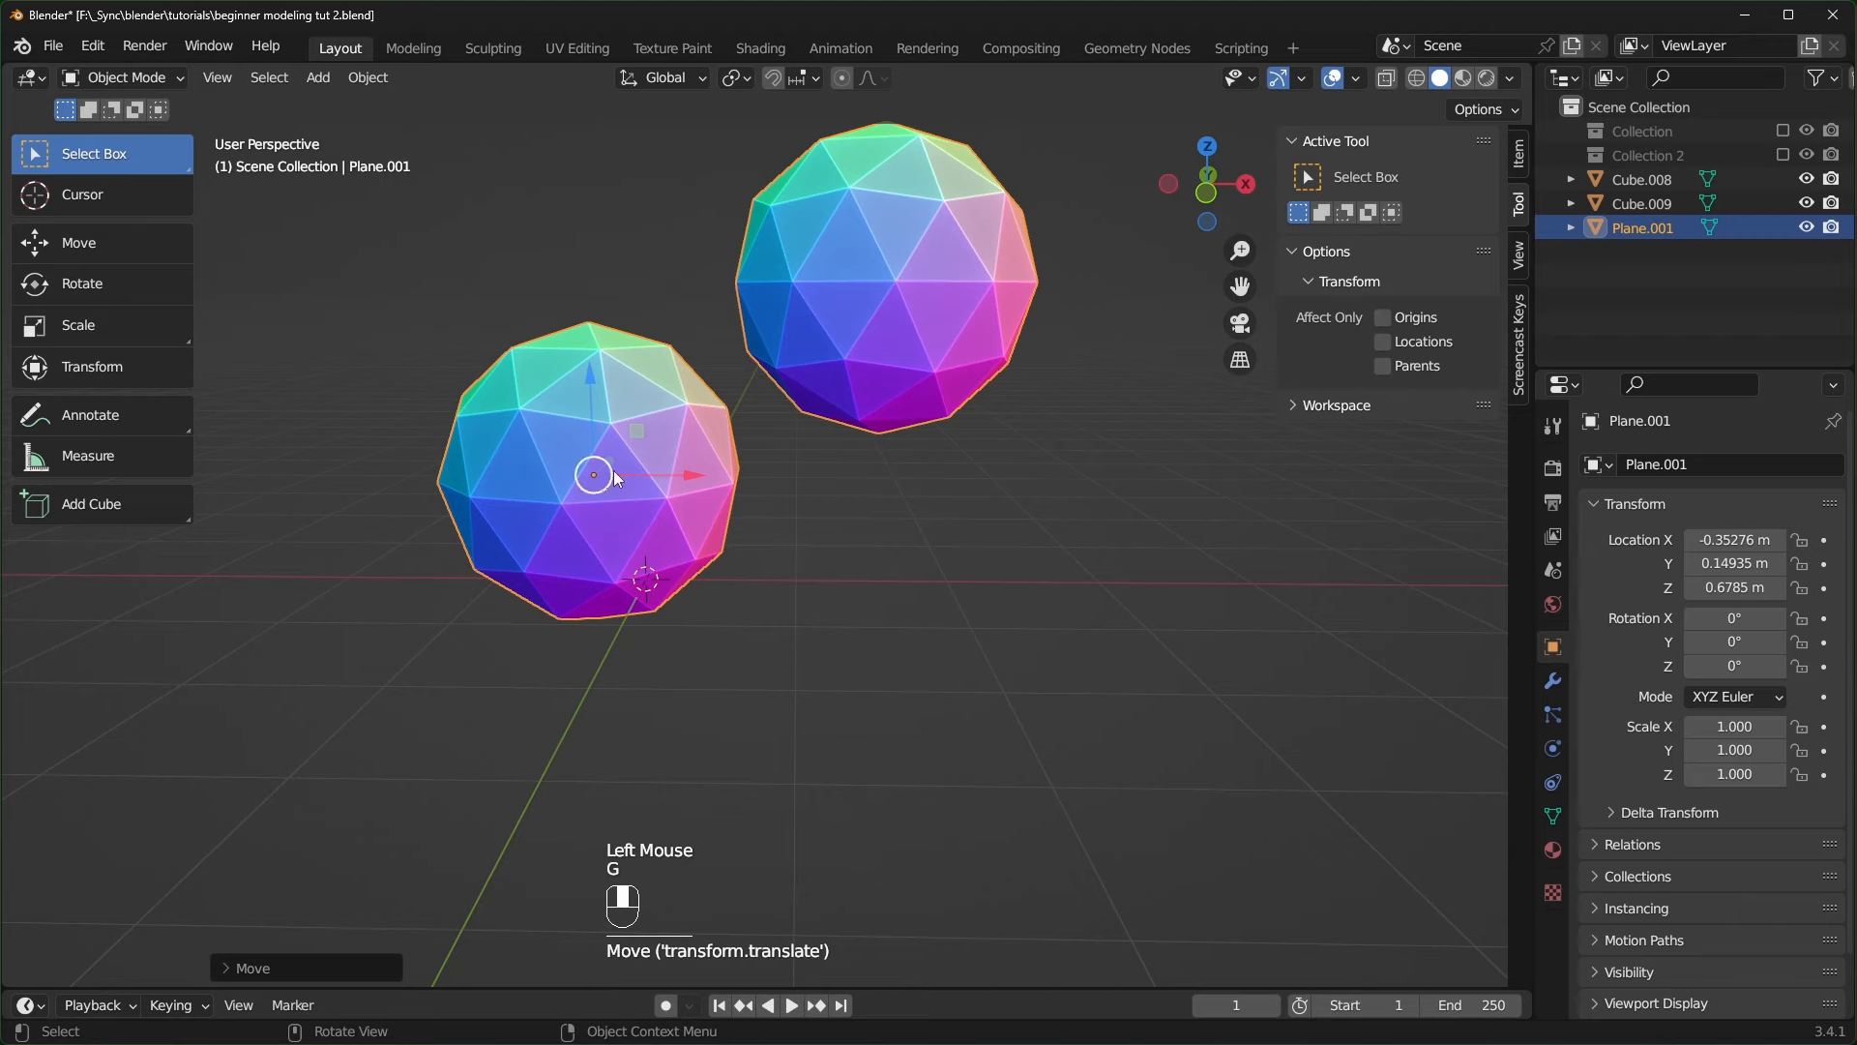
key("alt+g")
- In Edit Mode, delete all geometry of the two spheres and add a cube to the emptied mesh
key("Tab")
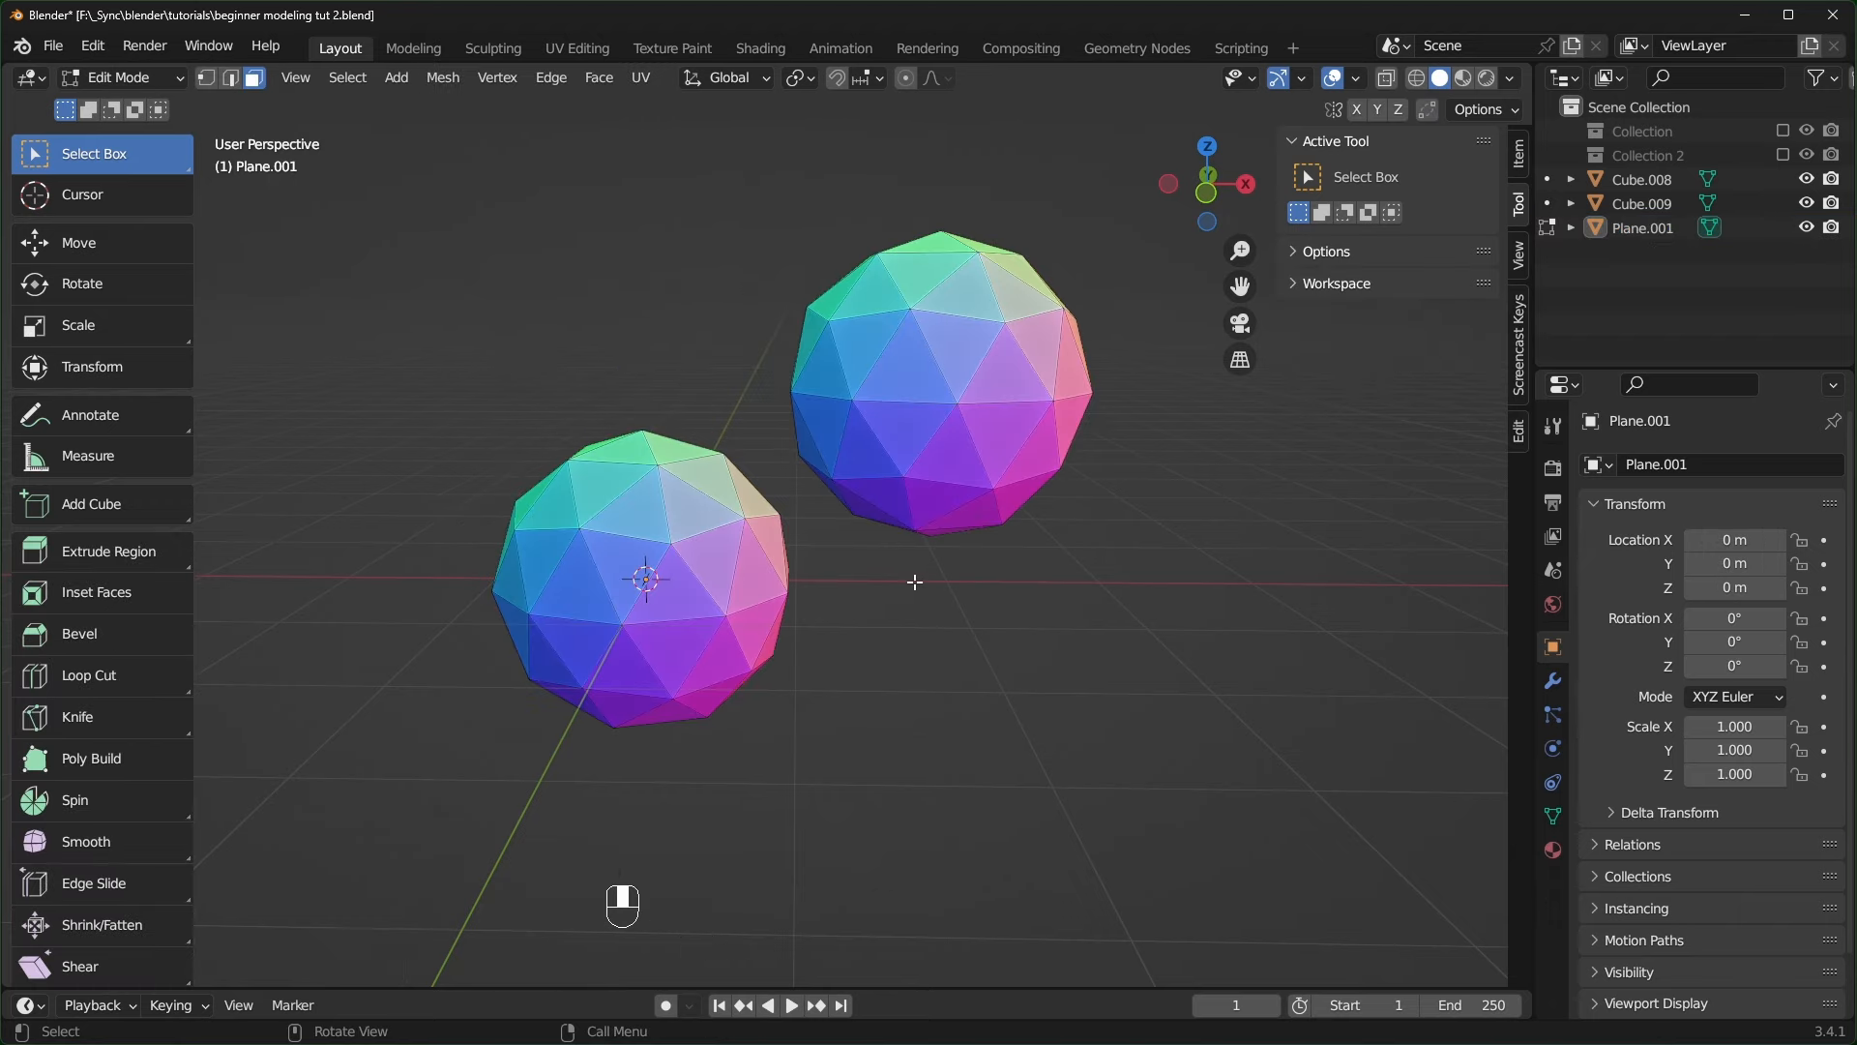
key("a")
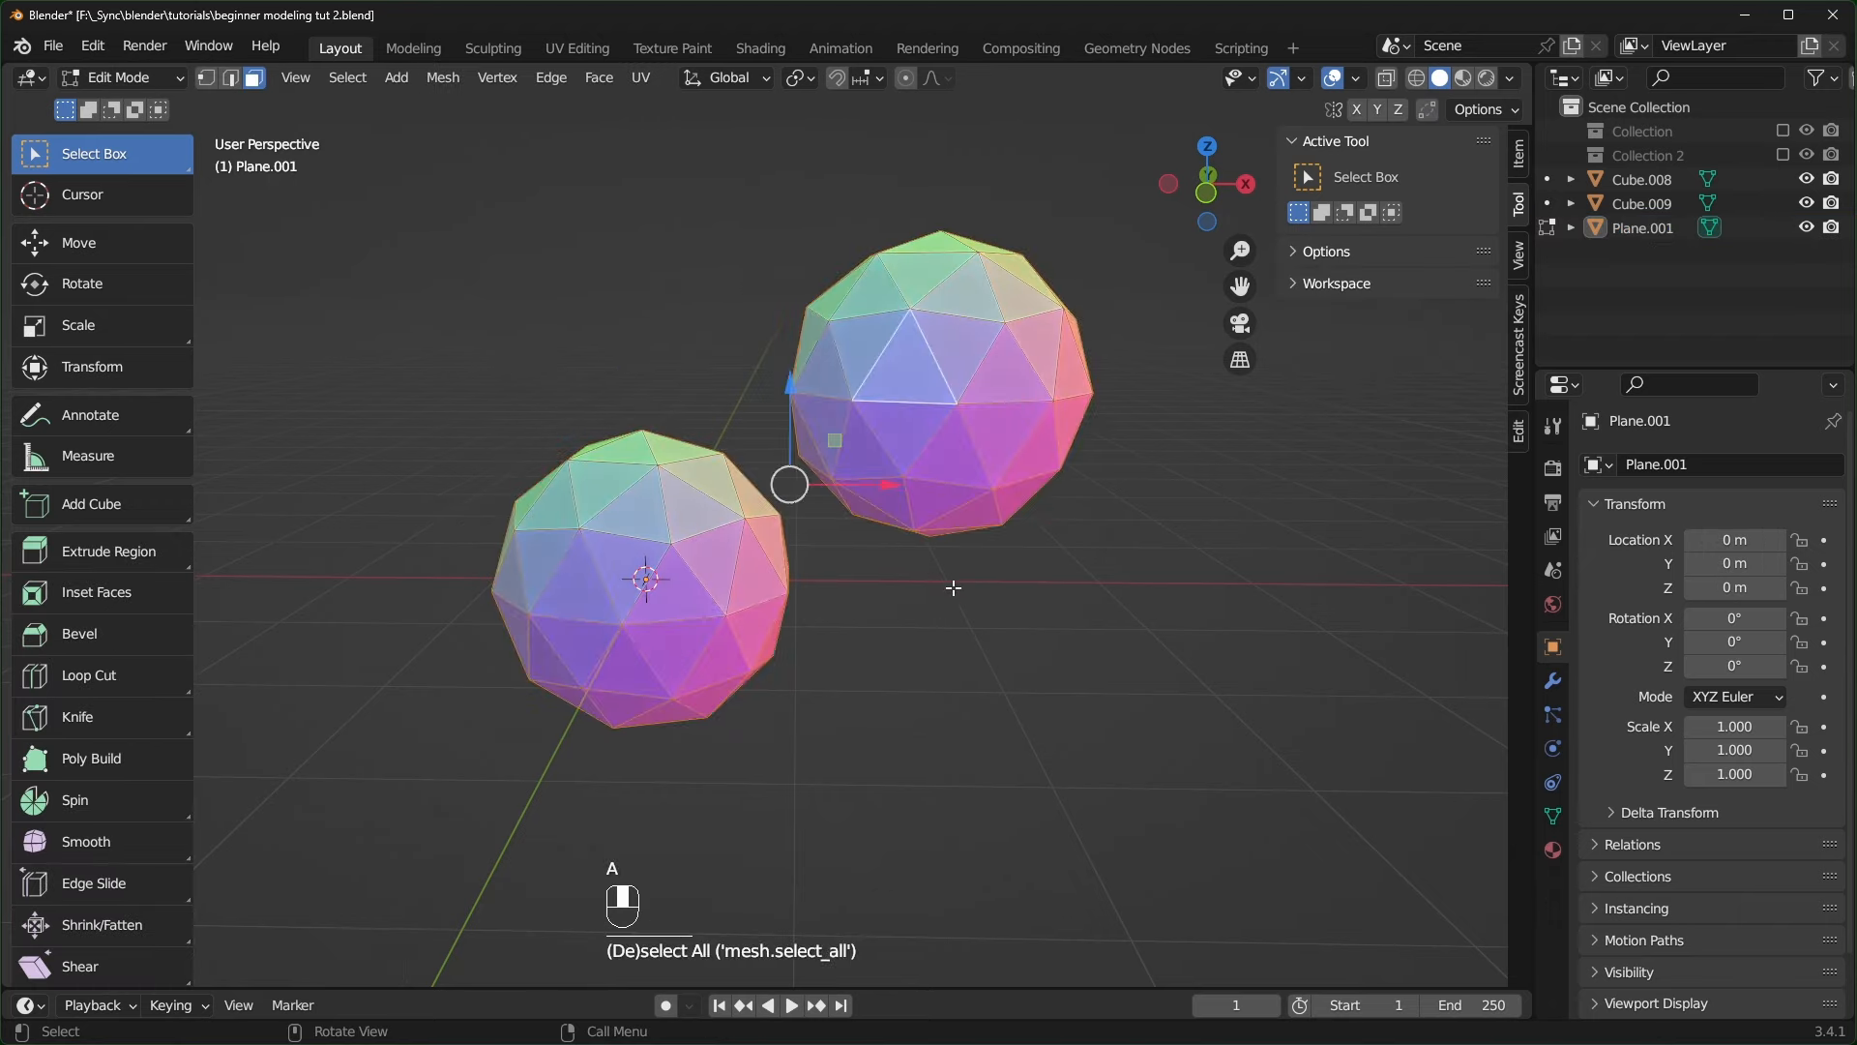
key("x")
left_click(954, 588)
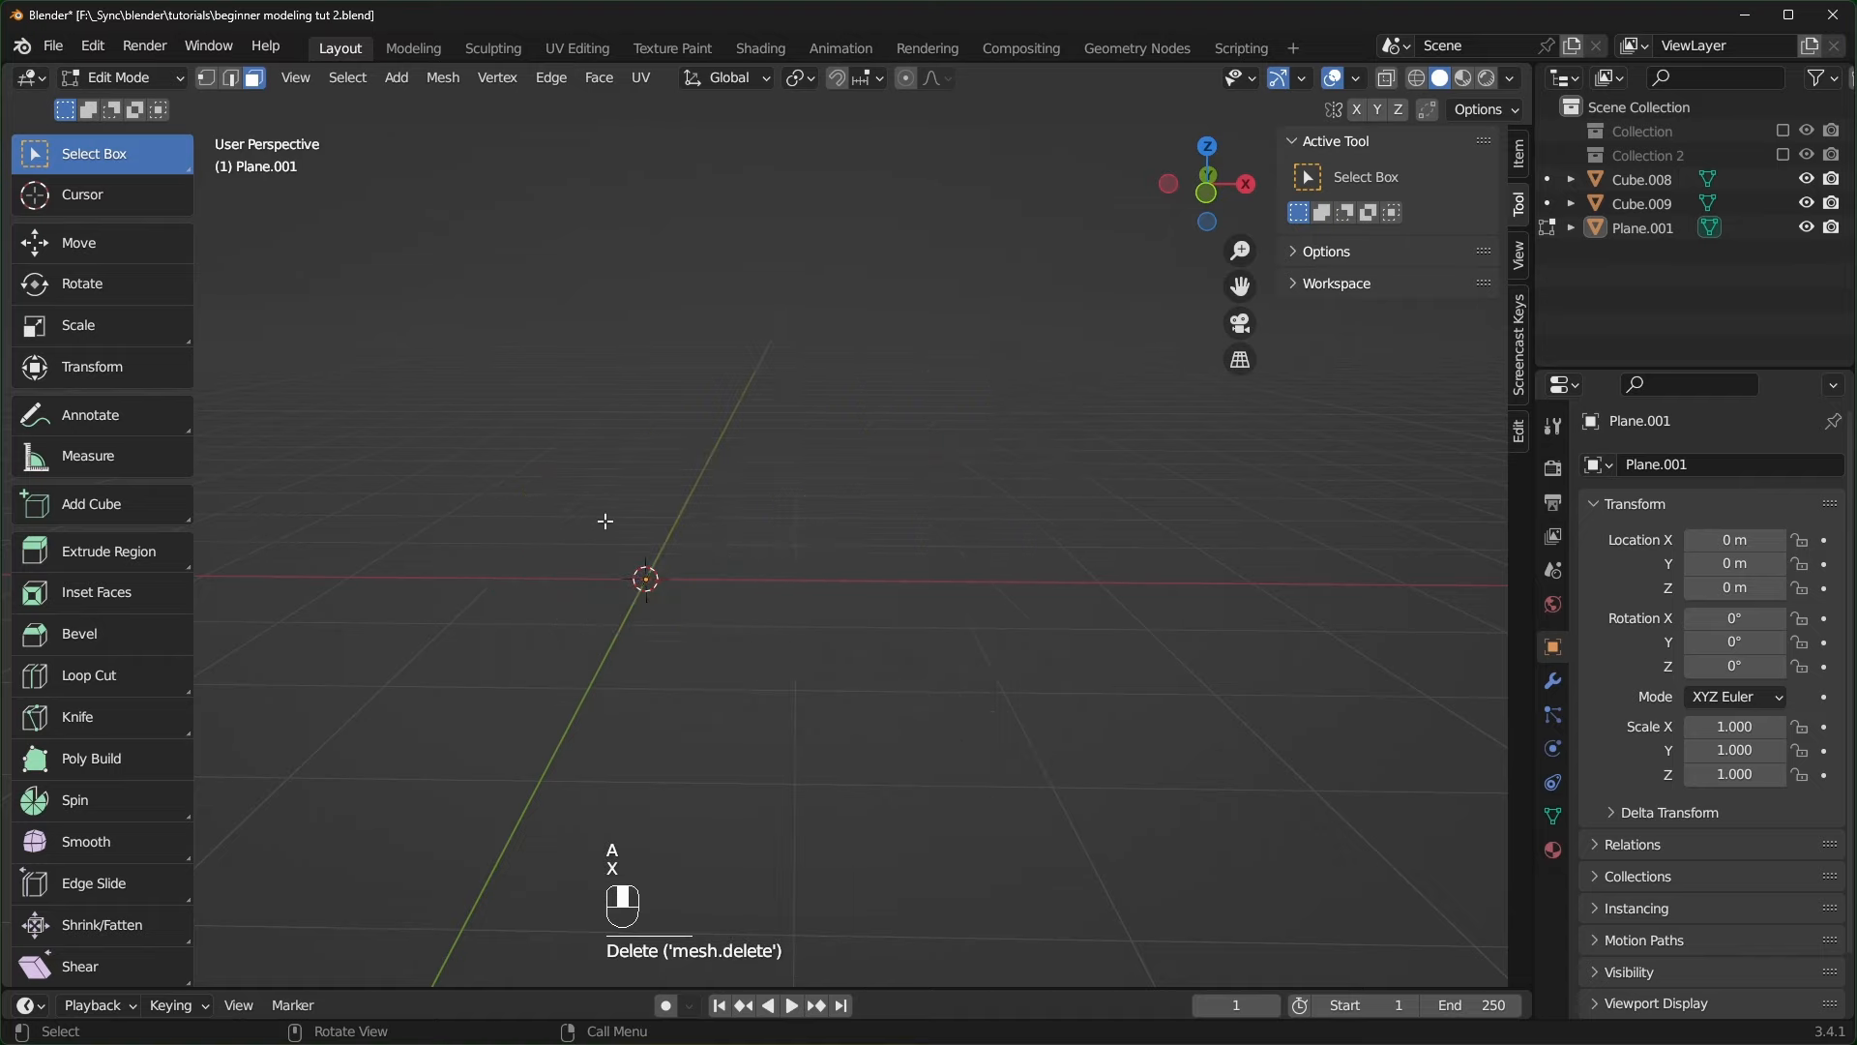
key("shift+a")
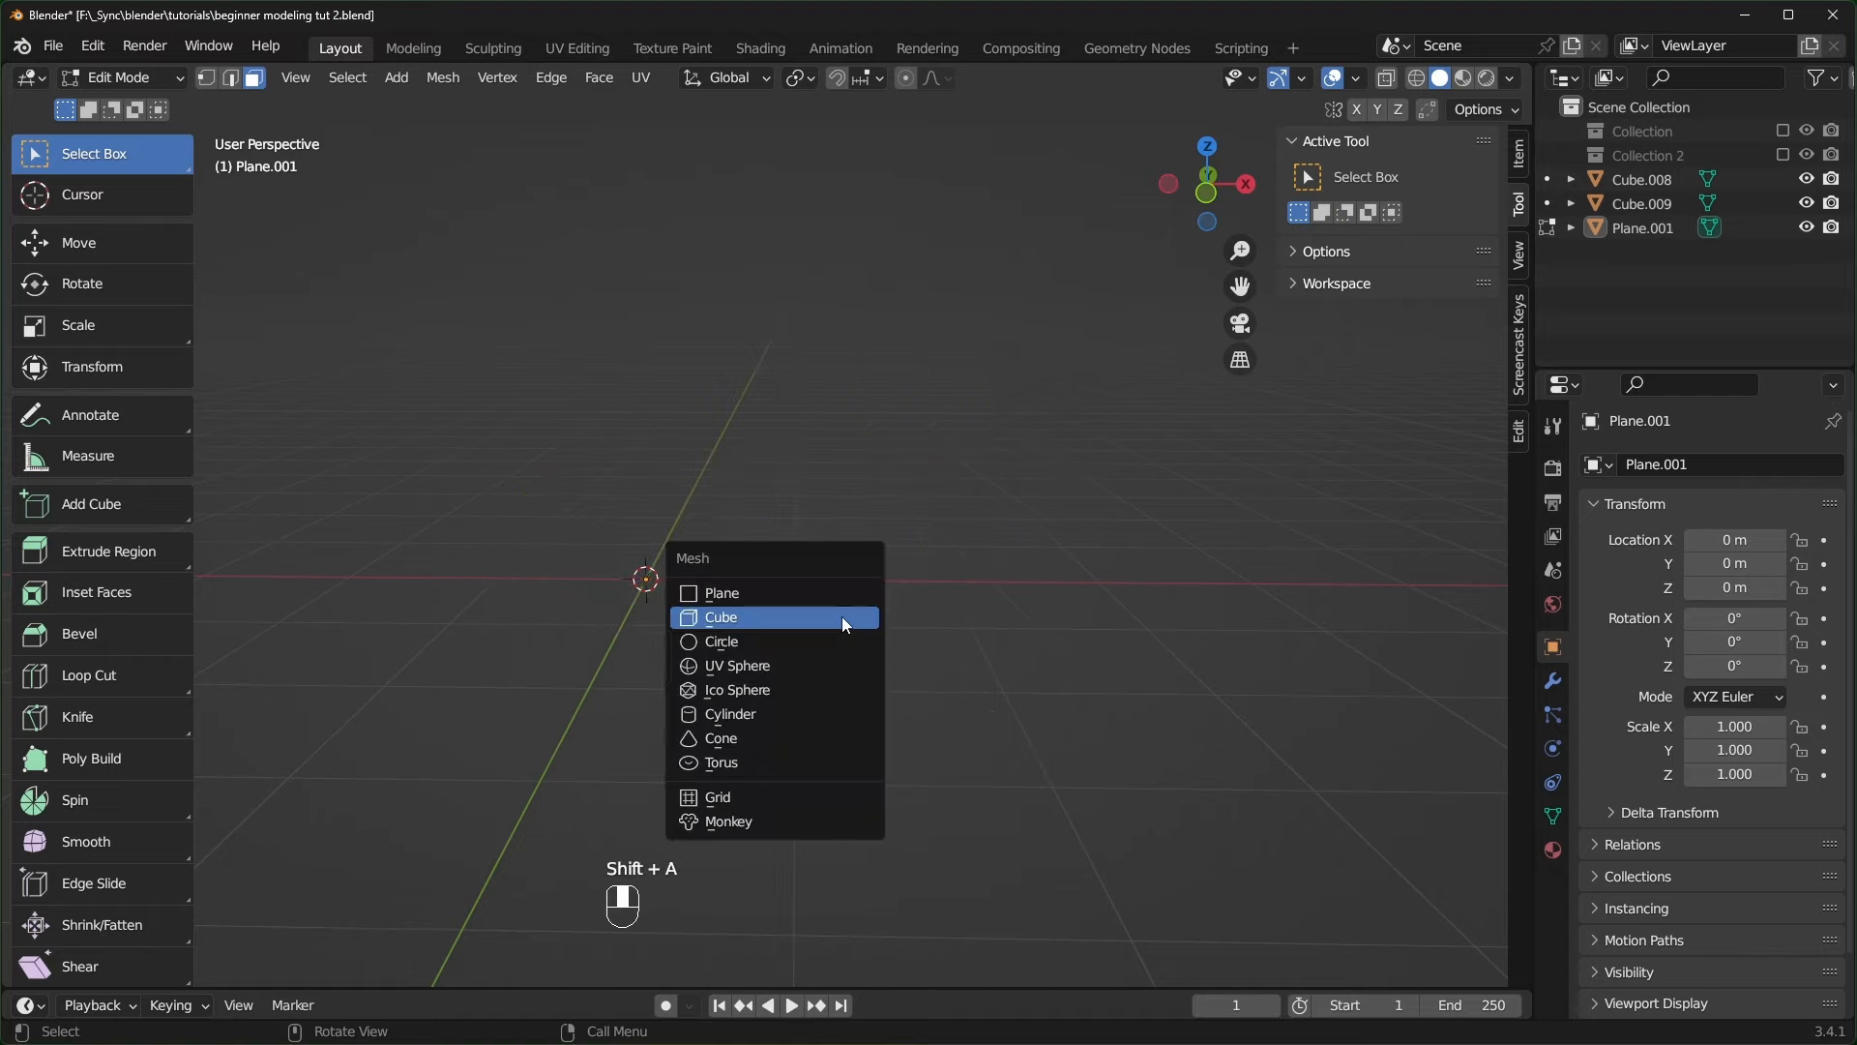
left_click(779, 629)
- Subdivide the whole cube with the number of cuts set to 10
scroll(777, 632, "up", 2)
middle_click_drag(779, 619, 929, 721, "shift")
middle_click_drag(929, 722, 951, 658, "shift")
right_click(808, 446)
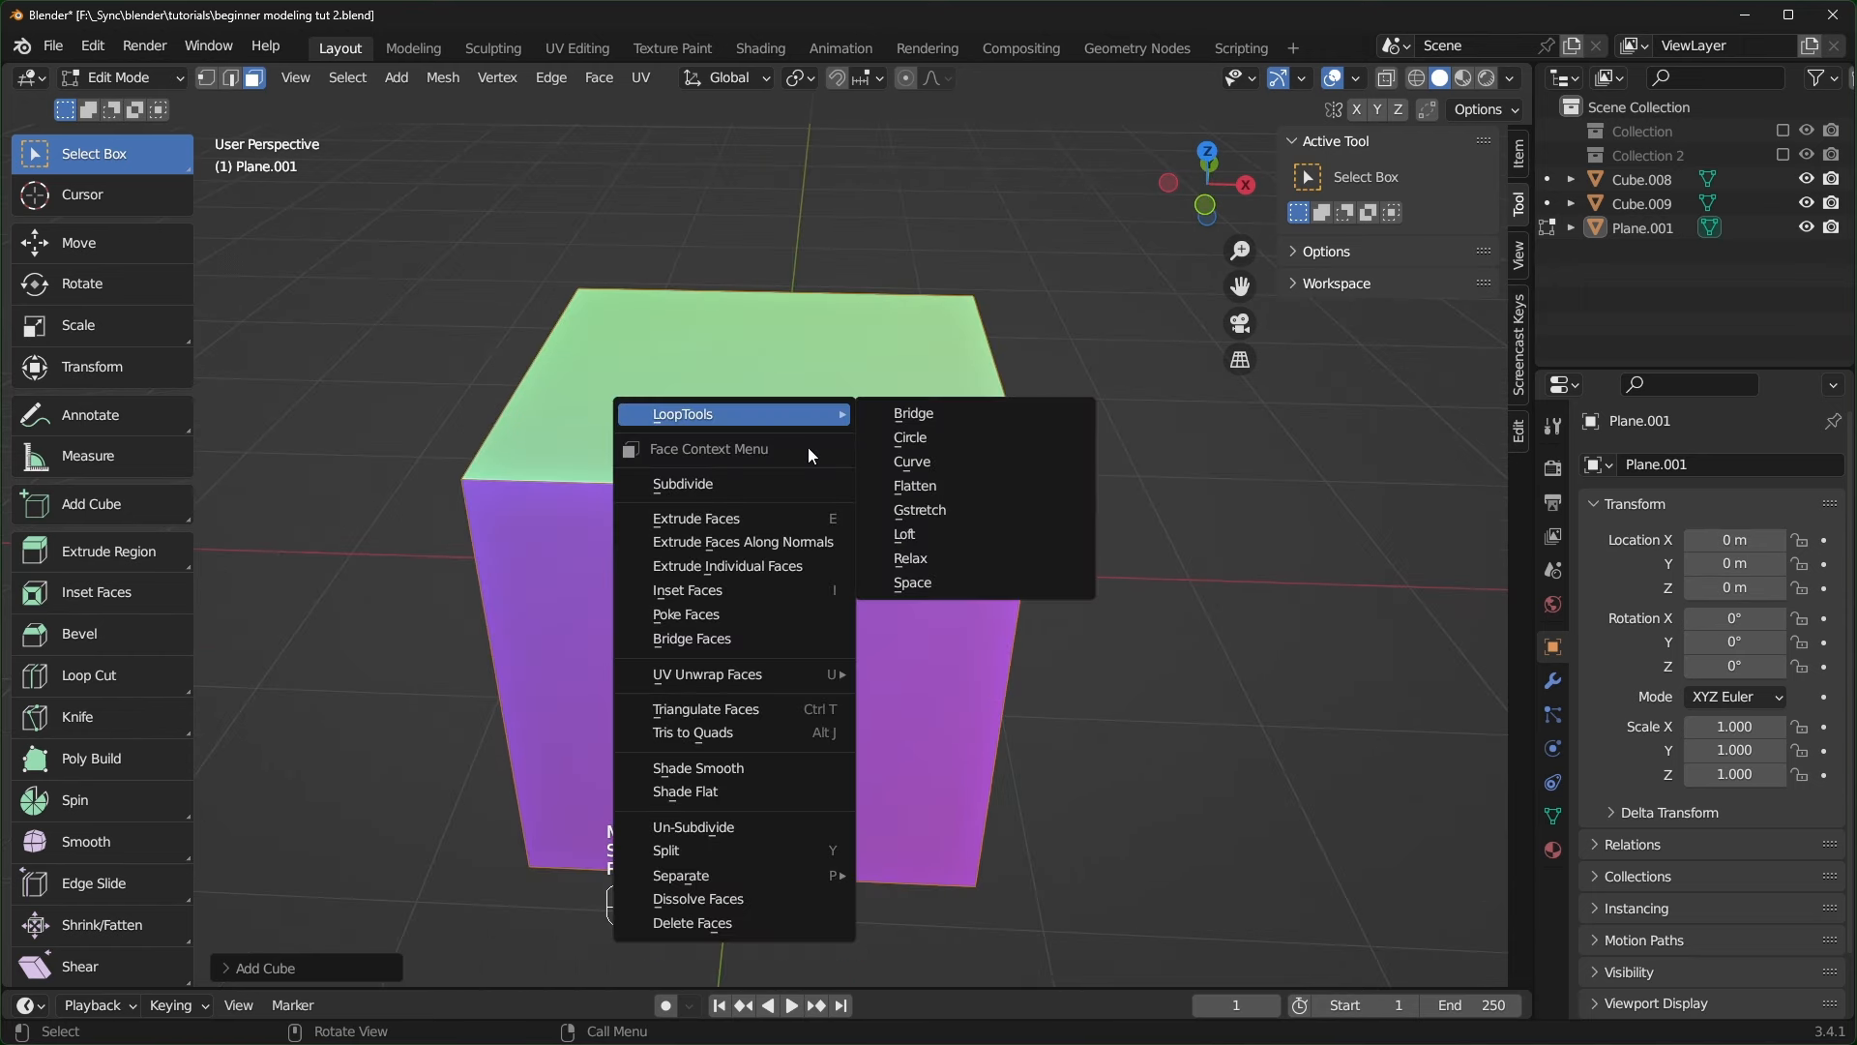
left_click(691, 481)
left_click(232, 969)
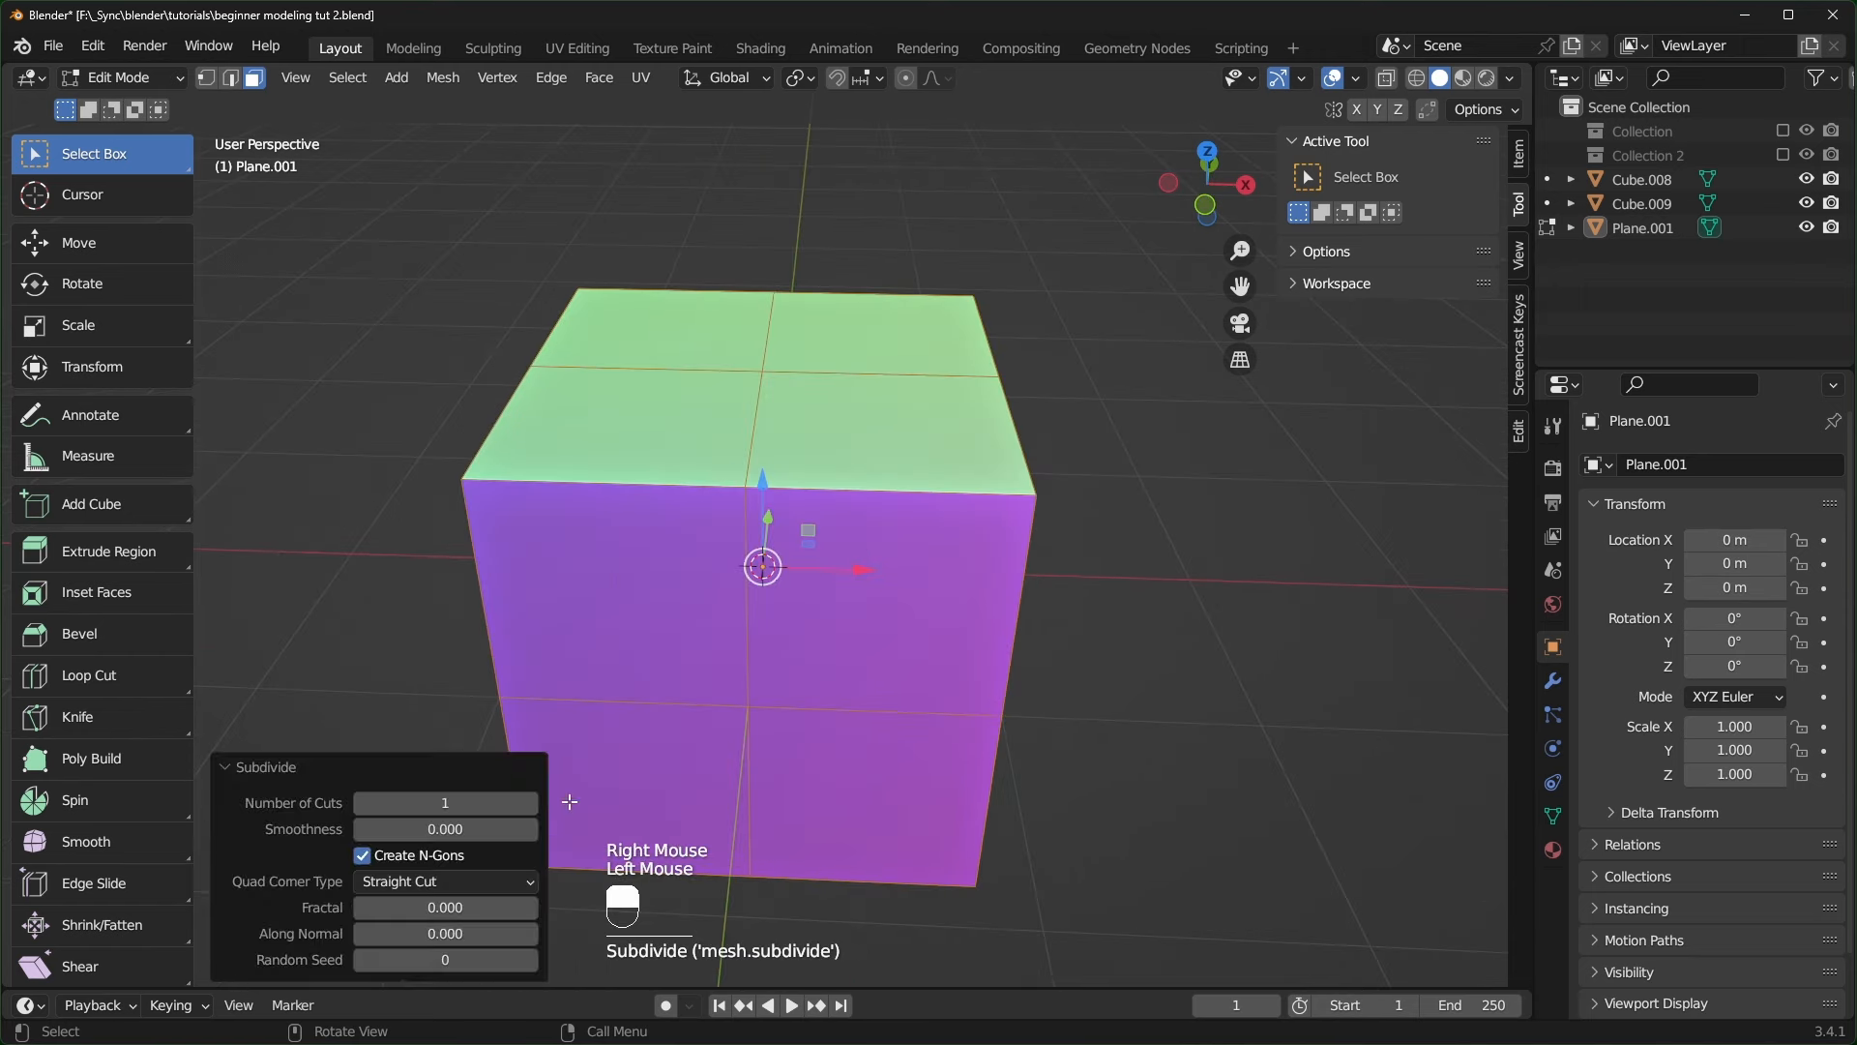
left_click(530, 803)
left_click(530, 802)
left_click(530, 802)
left_click(530, 803)
left_click(530, 803)
left_click(530, 803)
left_click(530, 802)
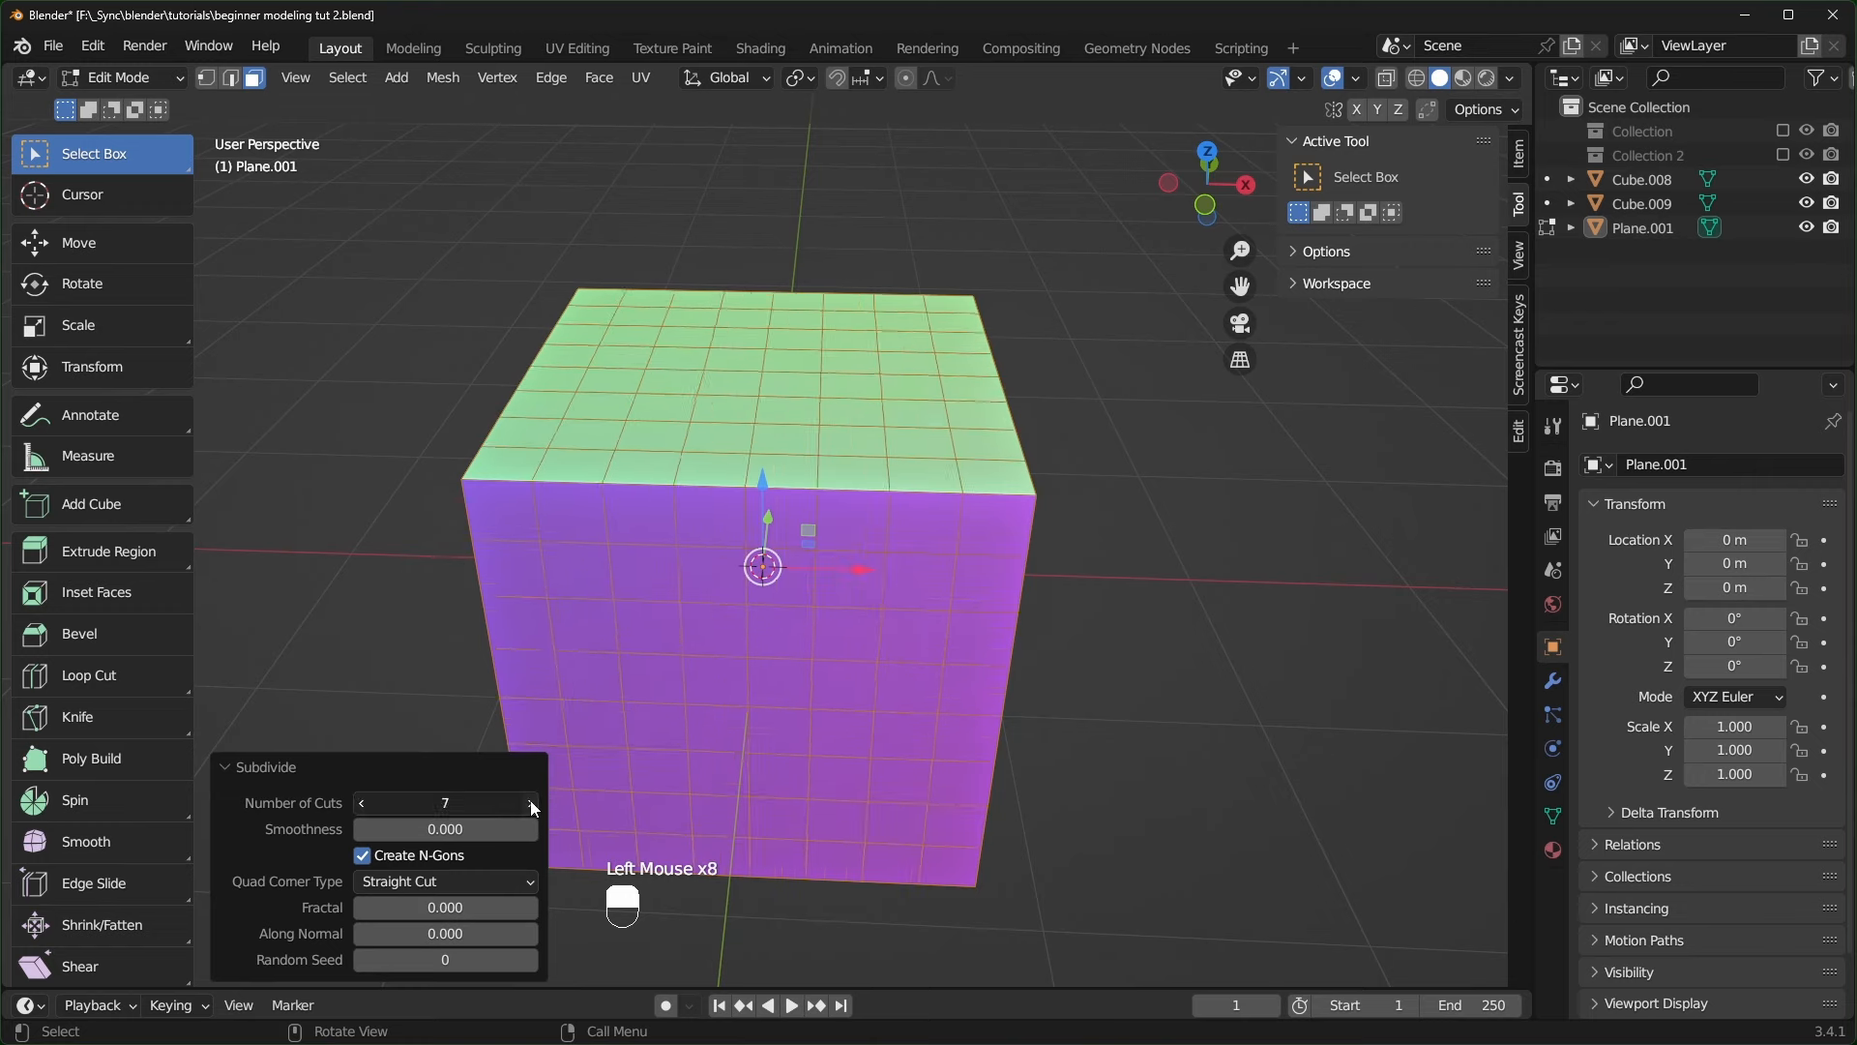
left_click(530, 803)
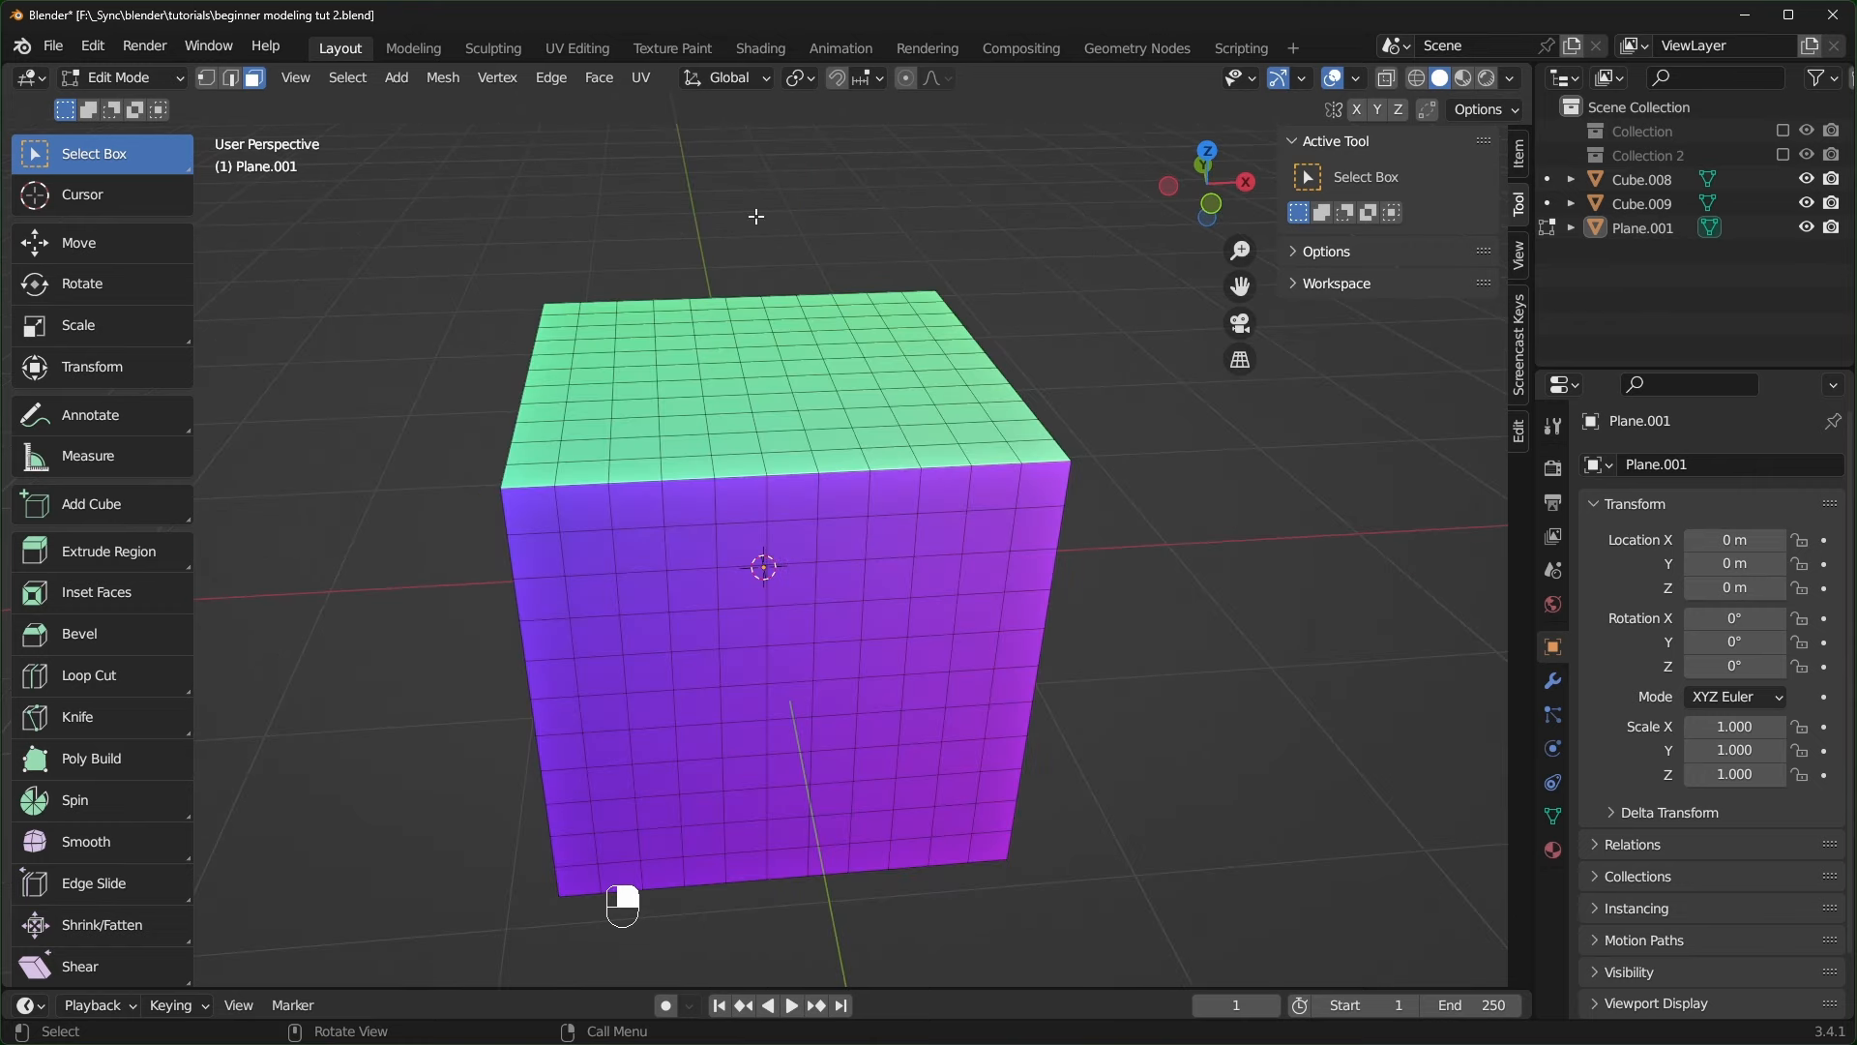
- Select vertical loops running around the subdivided cube in face, edge and vertex select modes
left_click(794, 566, "alt")
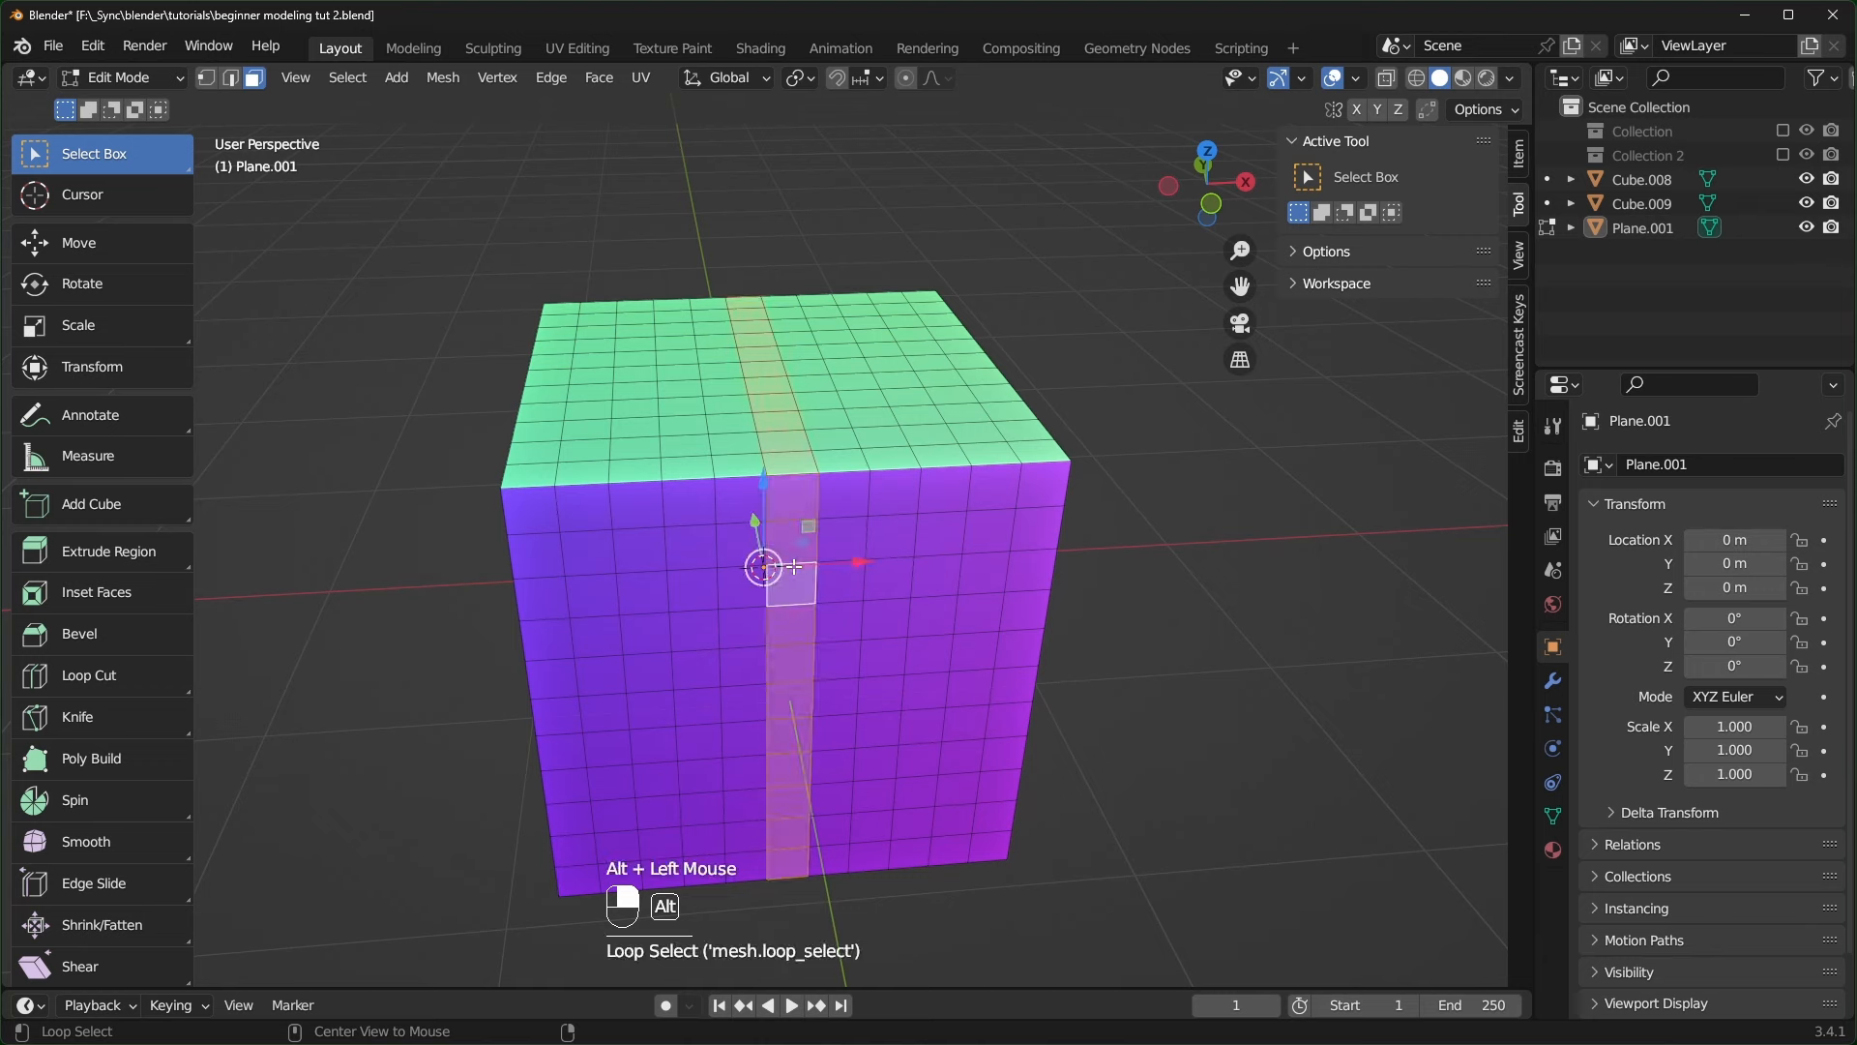
middle_click_drag(794, 566, 686, 638)
left_click(231, 77)
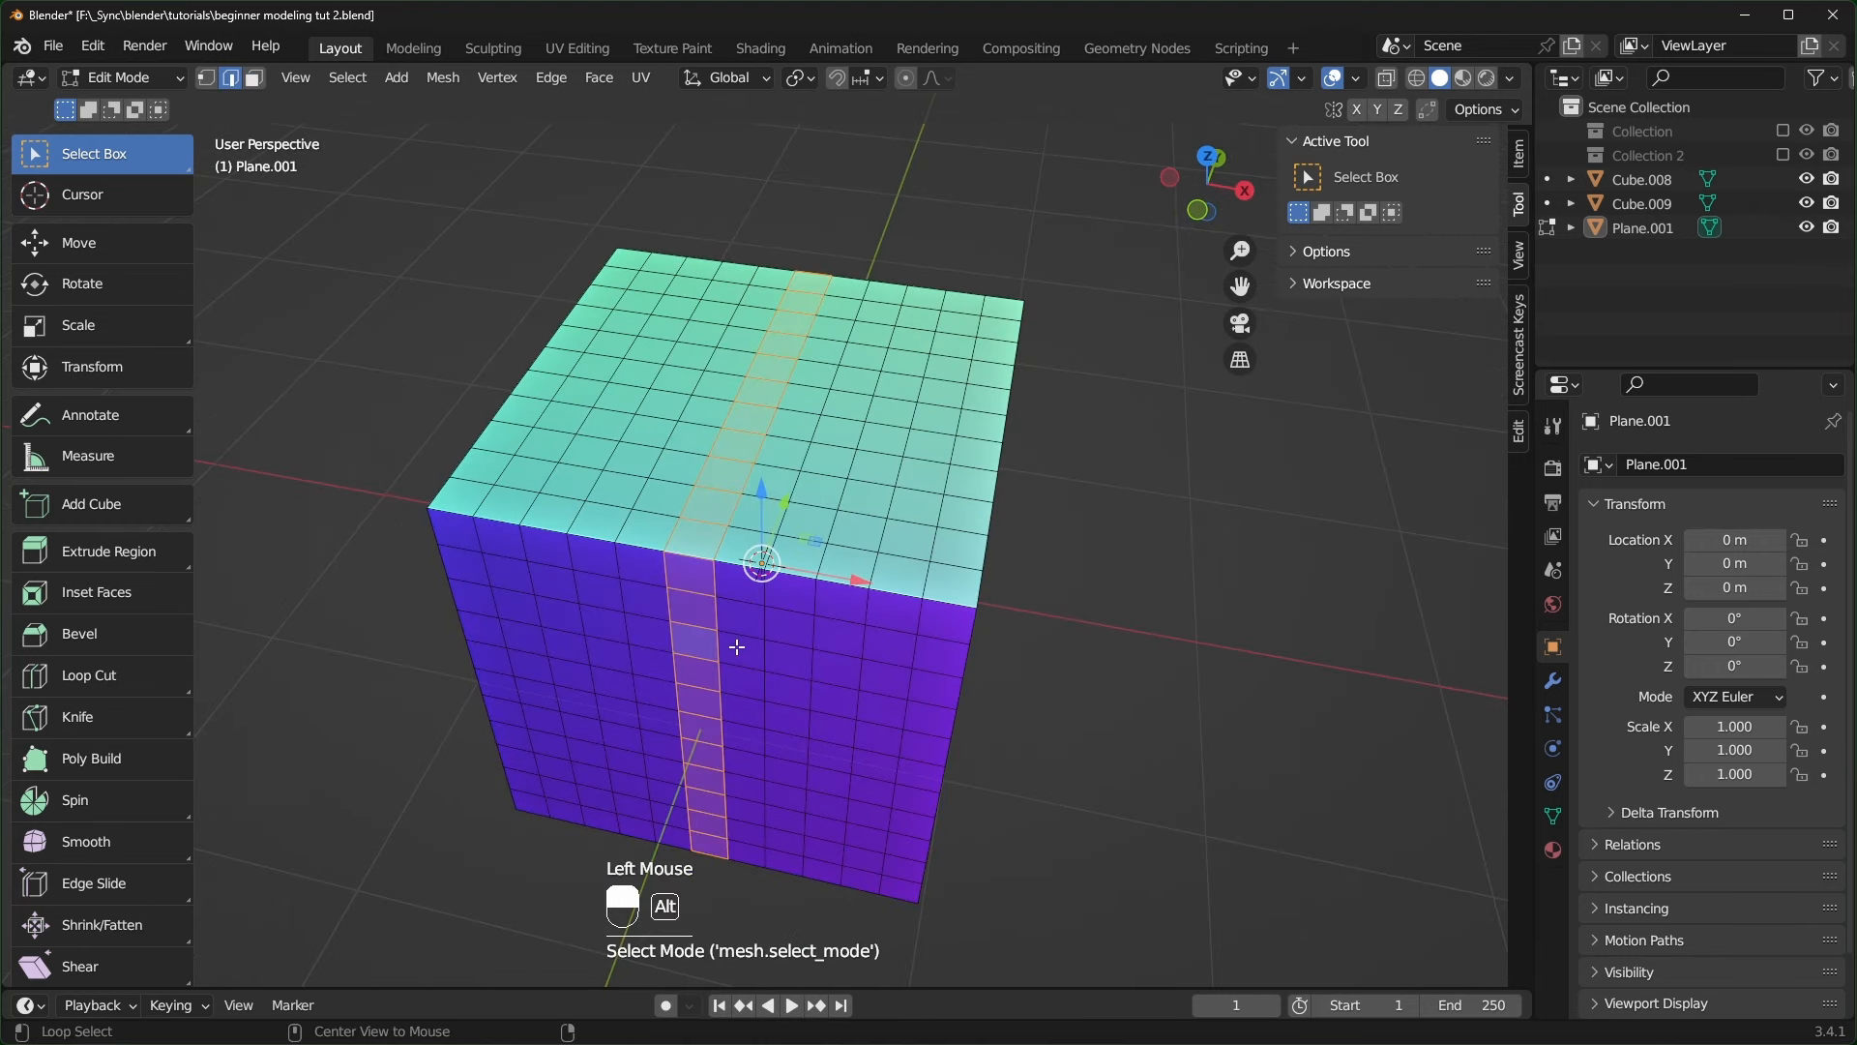
left_click(742, 634, "alt")
left_click(745, 663, "alt")
left_click(206, 79)
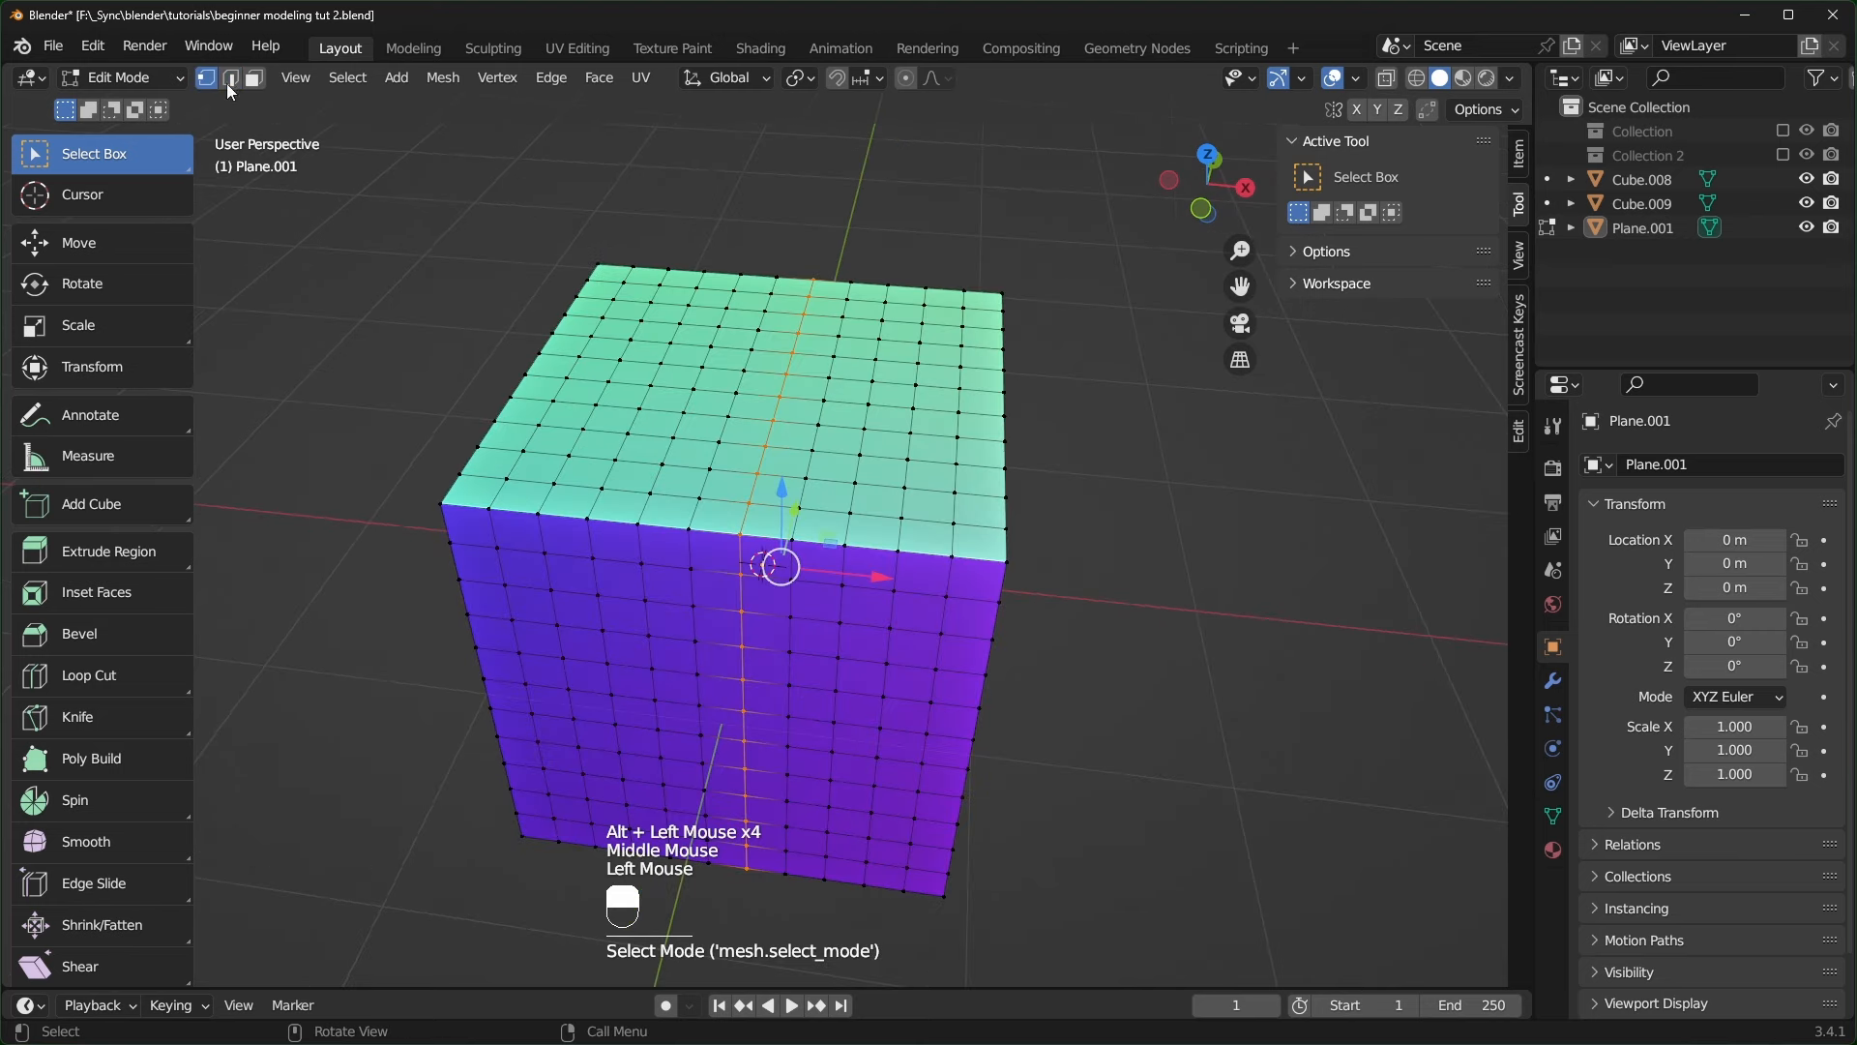
left_click(682, 579, "alt")
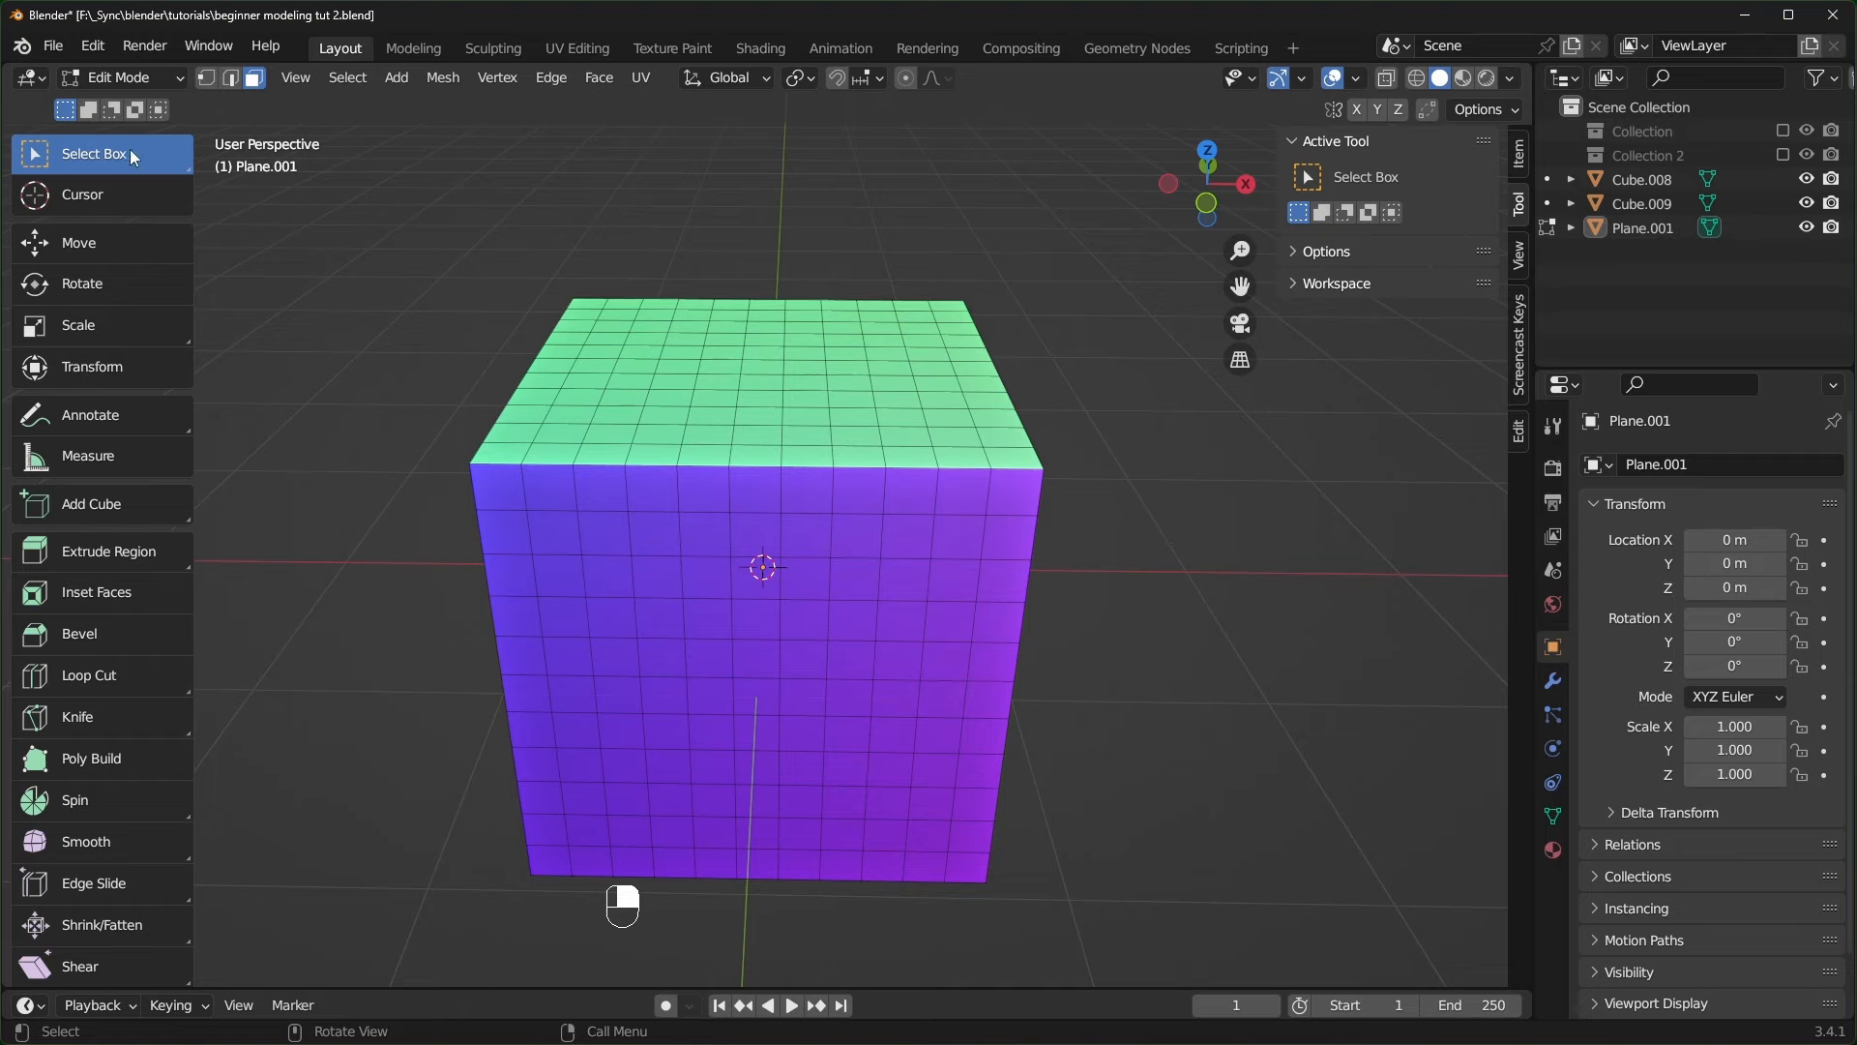
- Box-select a group of faces over the cube's upper-left part and clear the selection
mouse_move(130, 149)
left_mouse_down()
mouse_move(118, 369)
mouse_move(81, 240)
mouse_move(105, 260)
mouse_move(112, 336)
mouse_move(107, 257)
mouse_move(134, 382)
mouse_move(101, 264)
left_mouse_up()
left_click_drag(396, 209, 844, 594)
left_click(1243, 703)
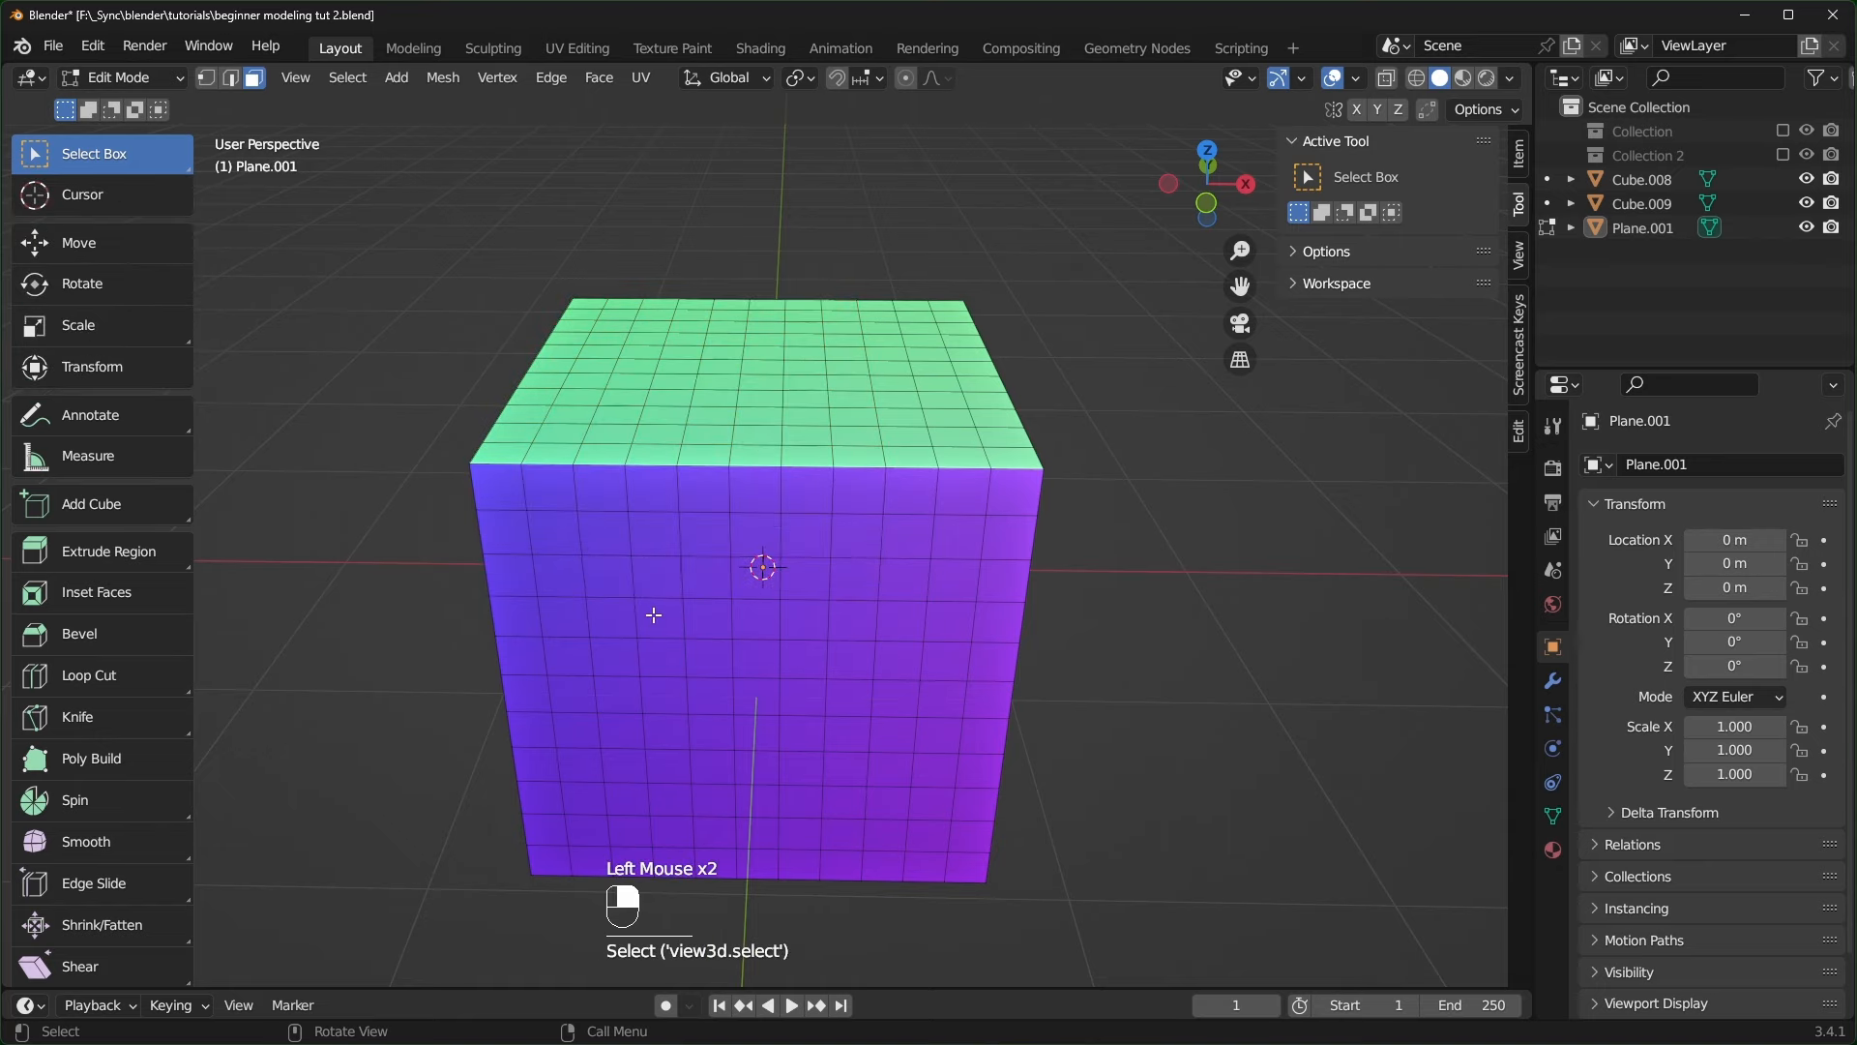
- Circle-select a patch of faces by painting across the cube's front side, and exit circle selection
key("c")
mouse_move(581, 571)
left_mouse_down()
mouse_move(795, 591)
mouse_move(809, 686)
mouse_move(658, 604)
mouse_move(664, 677)
mouse_move(736, 650)
mouse_move(629, 580)
mouse_move(764, 677)
mouse_move(774, 571)
mouse_move(751, 635)
mouse_move(750, 506)
mouse_move(747, 613)
left_mouse_up()
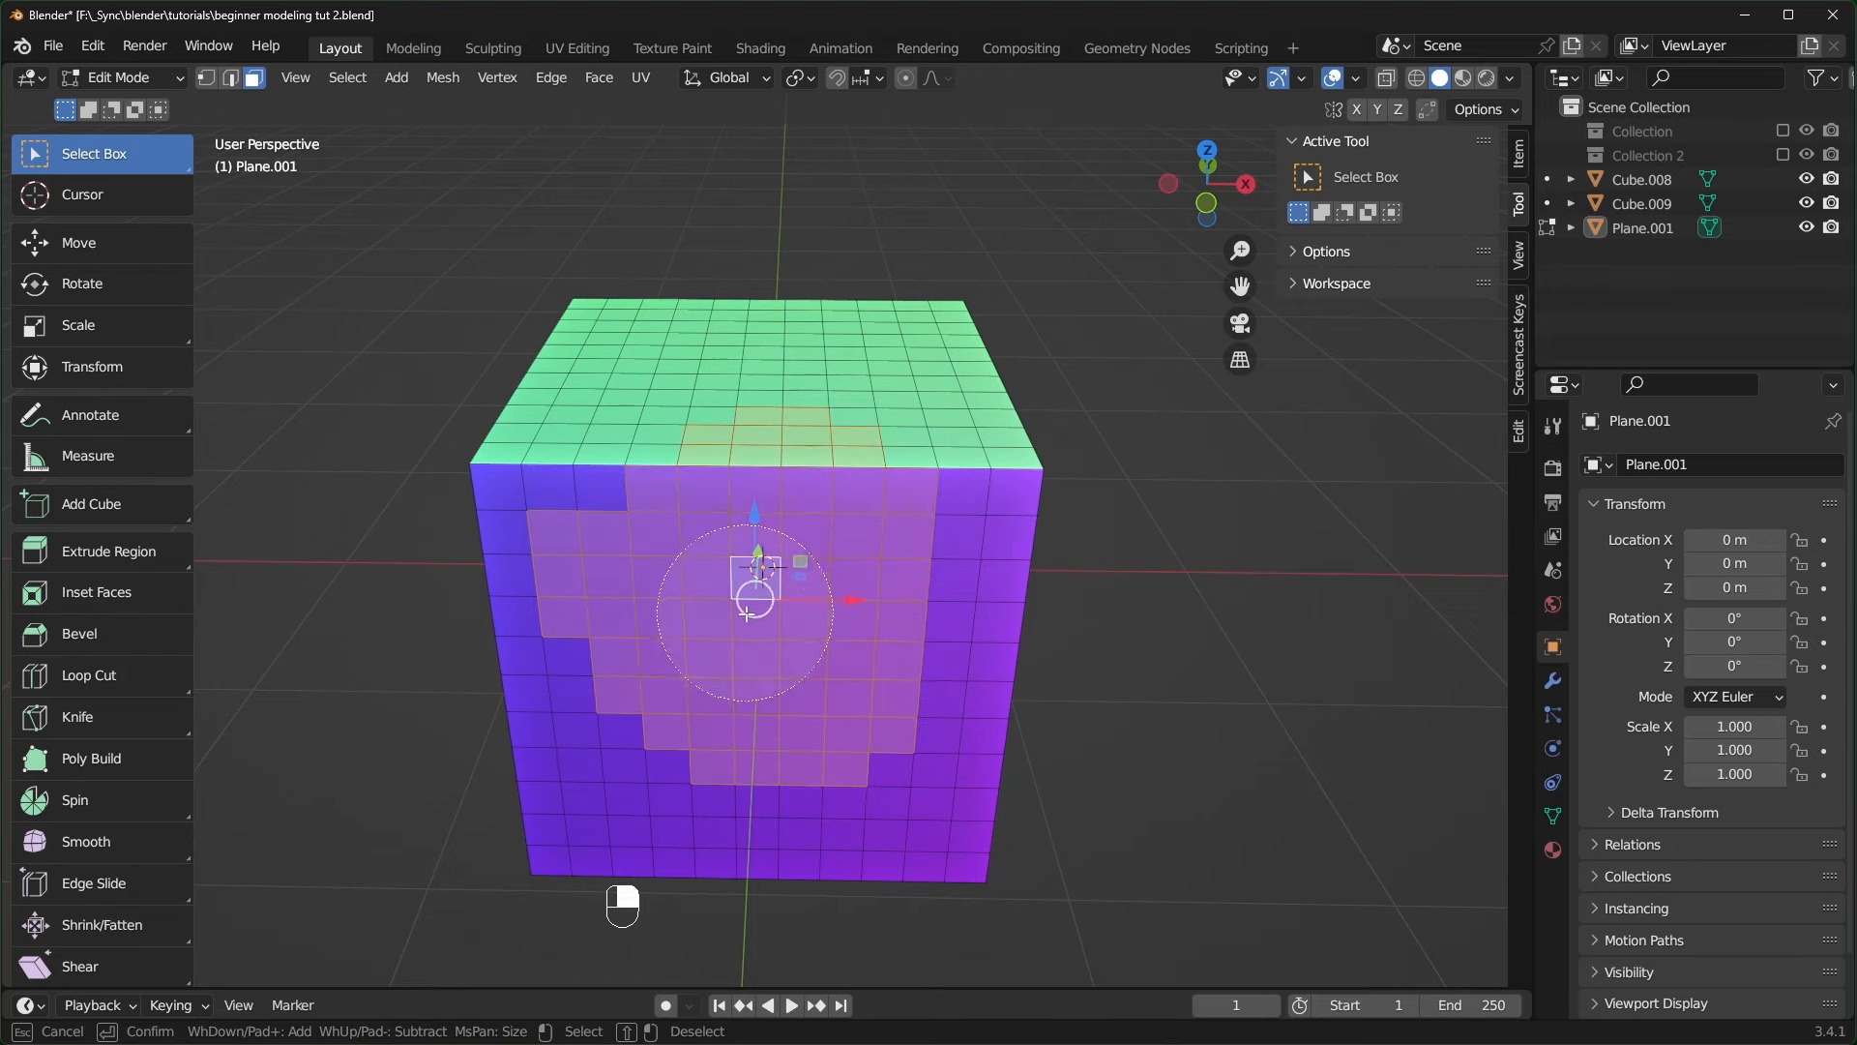
right_click(725, 629)
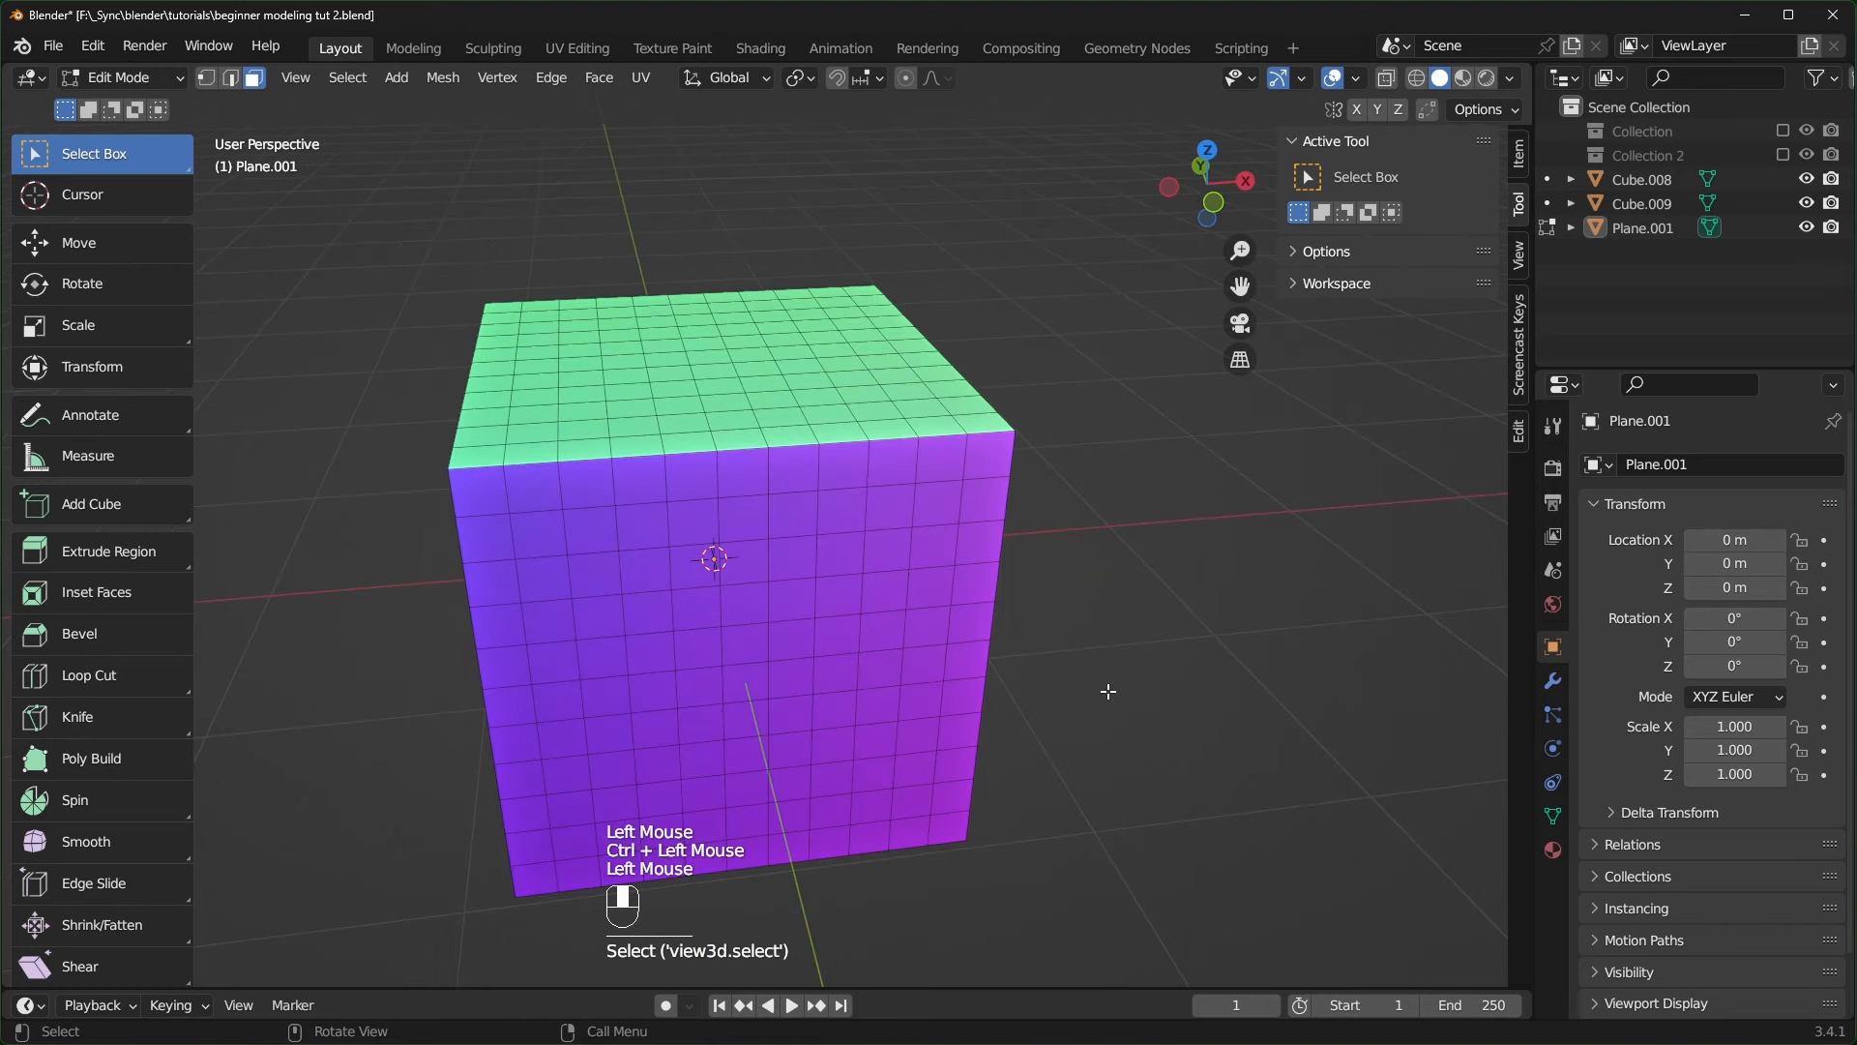
- Pick the shortest path between two faces in one row of the cube's front side, and clear the selection
left_click(545, 585)
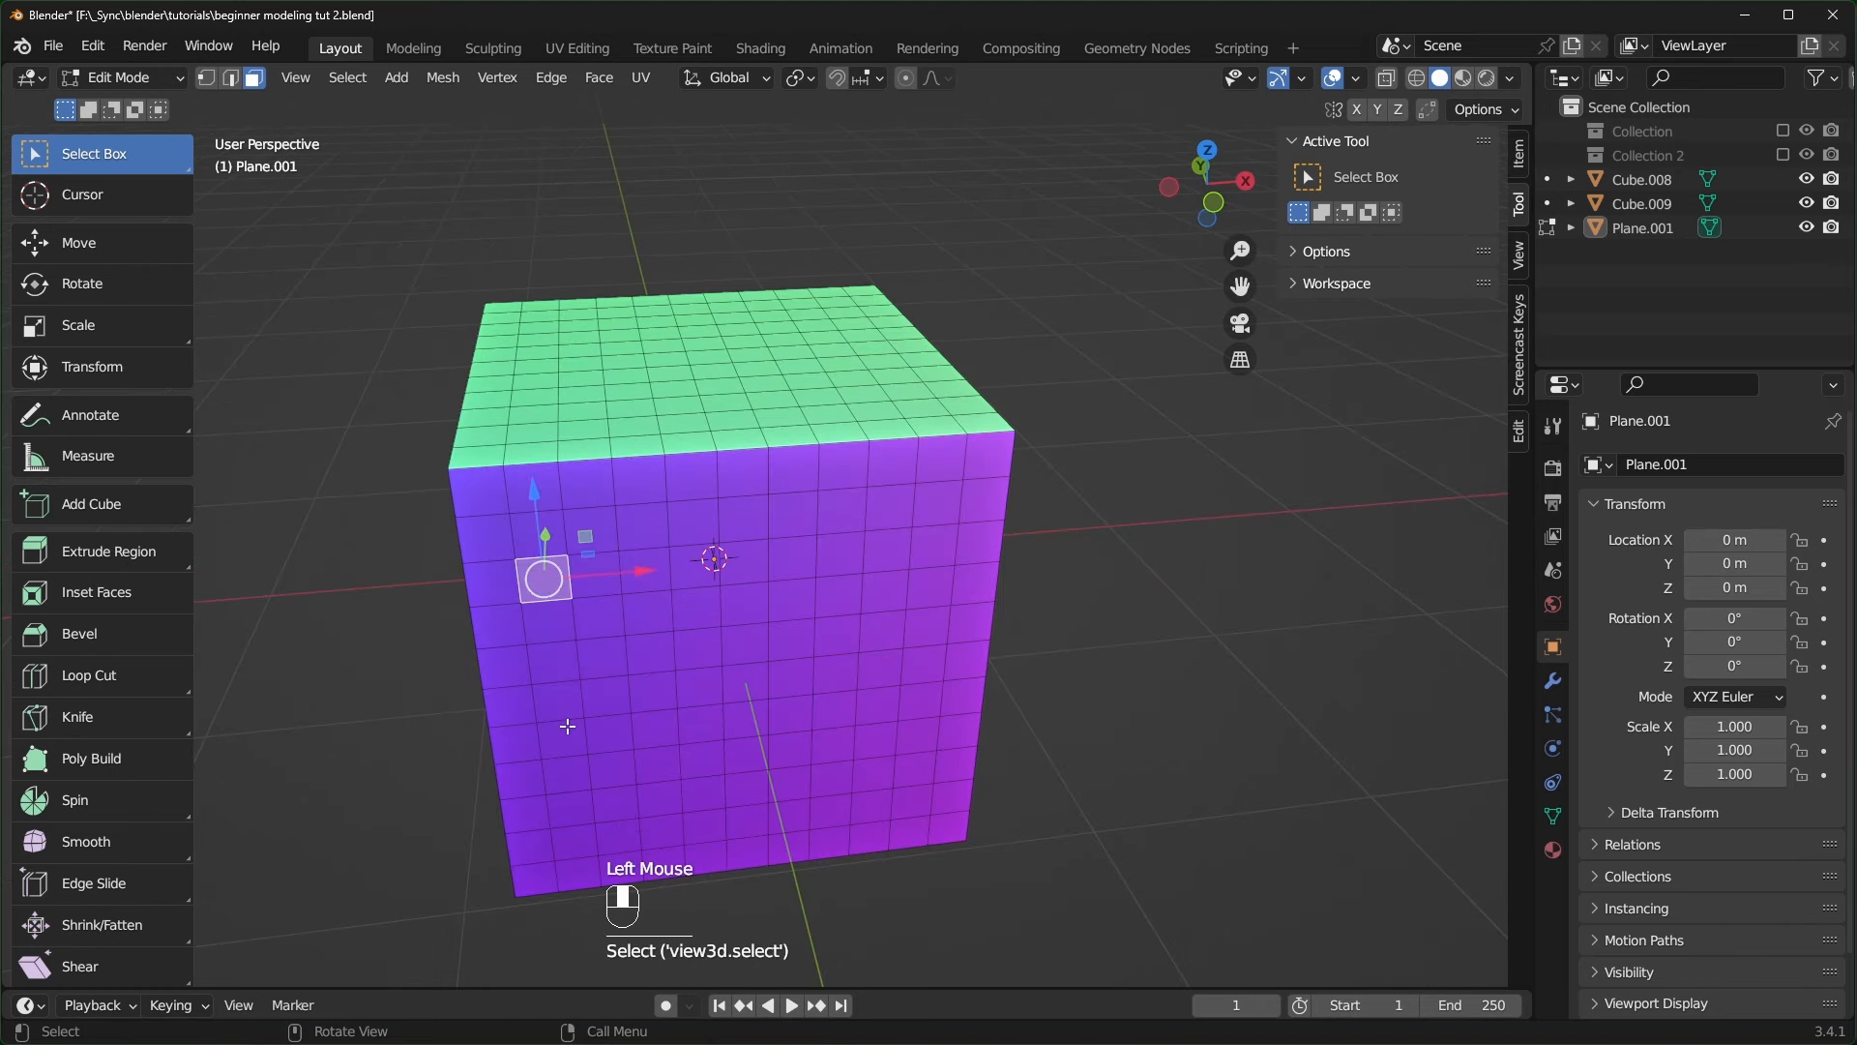
key("ctrl")
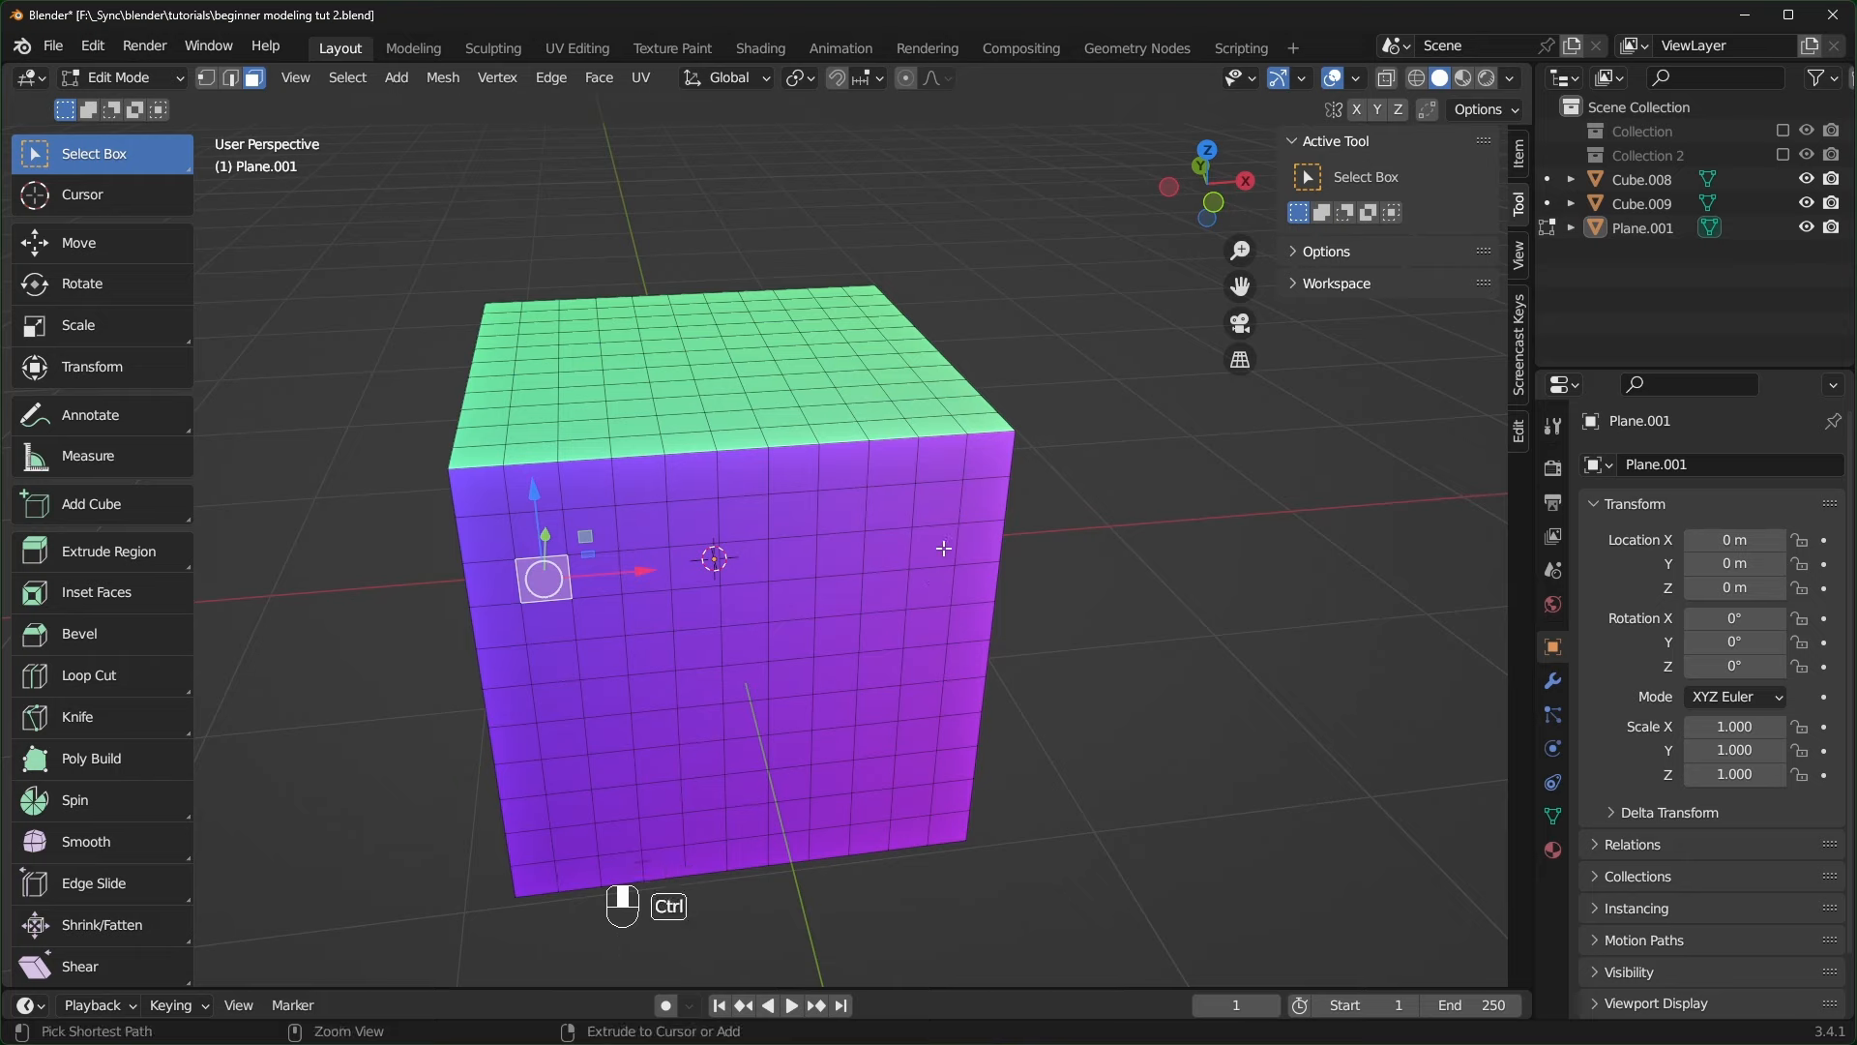
left_click(943, 549, "ctrl")
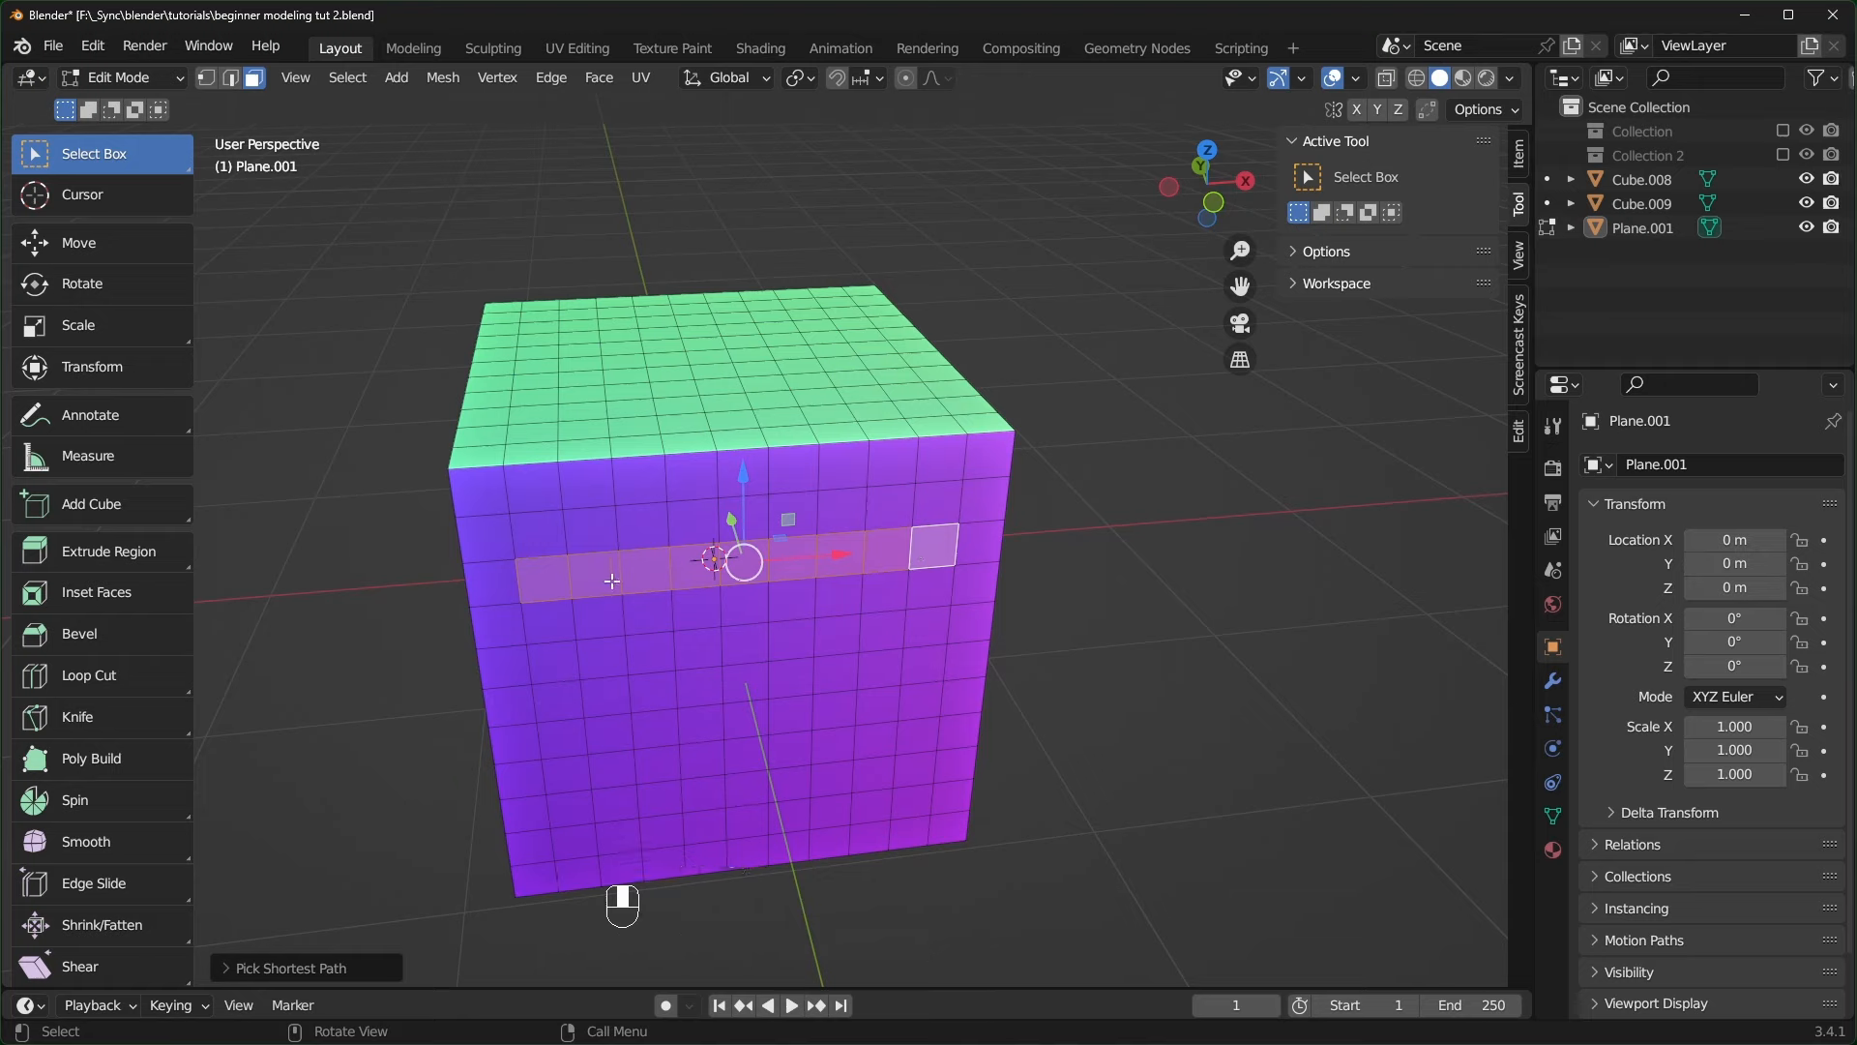
left_click(1093, 530)
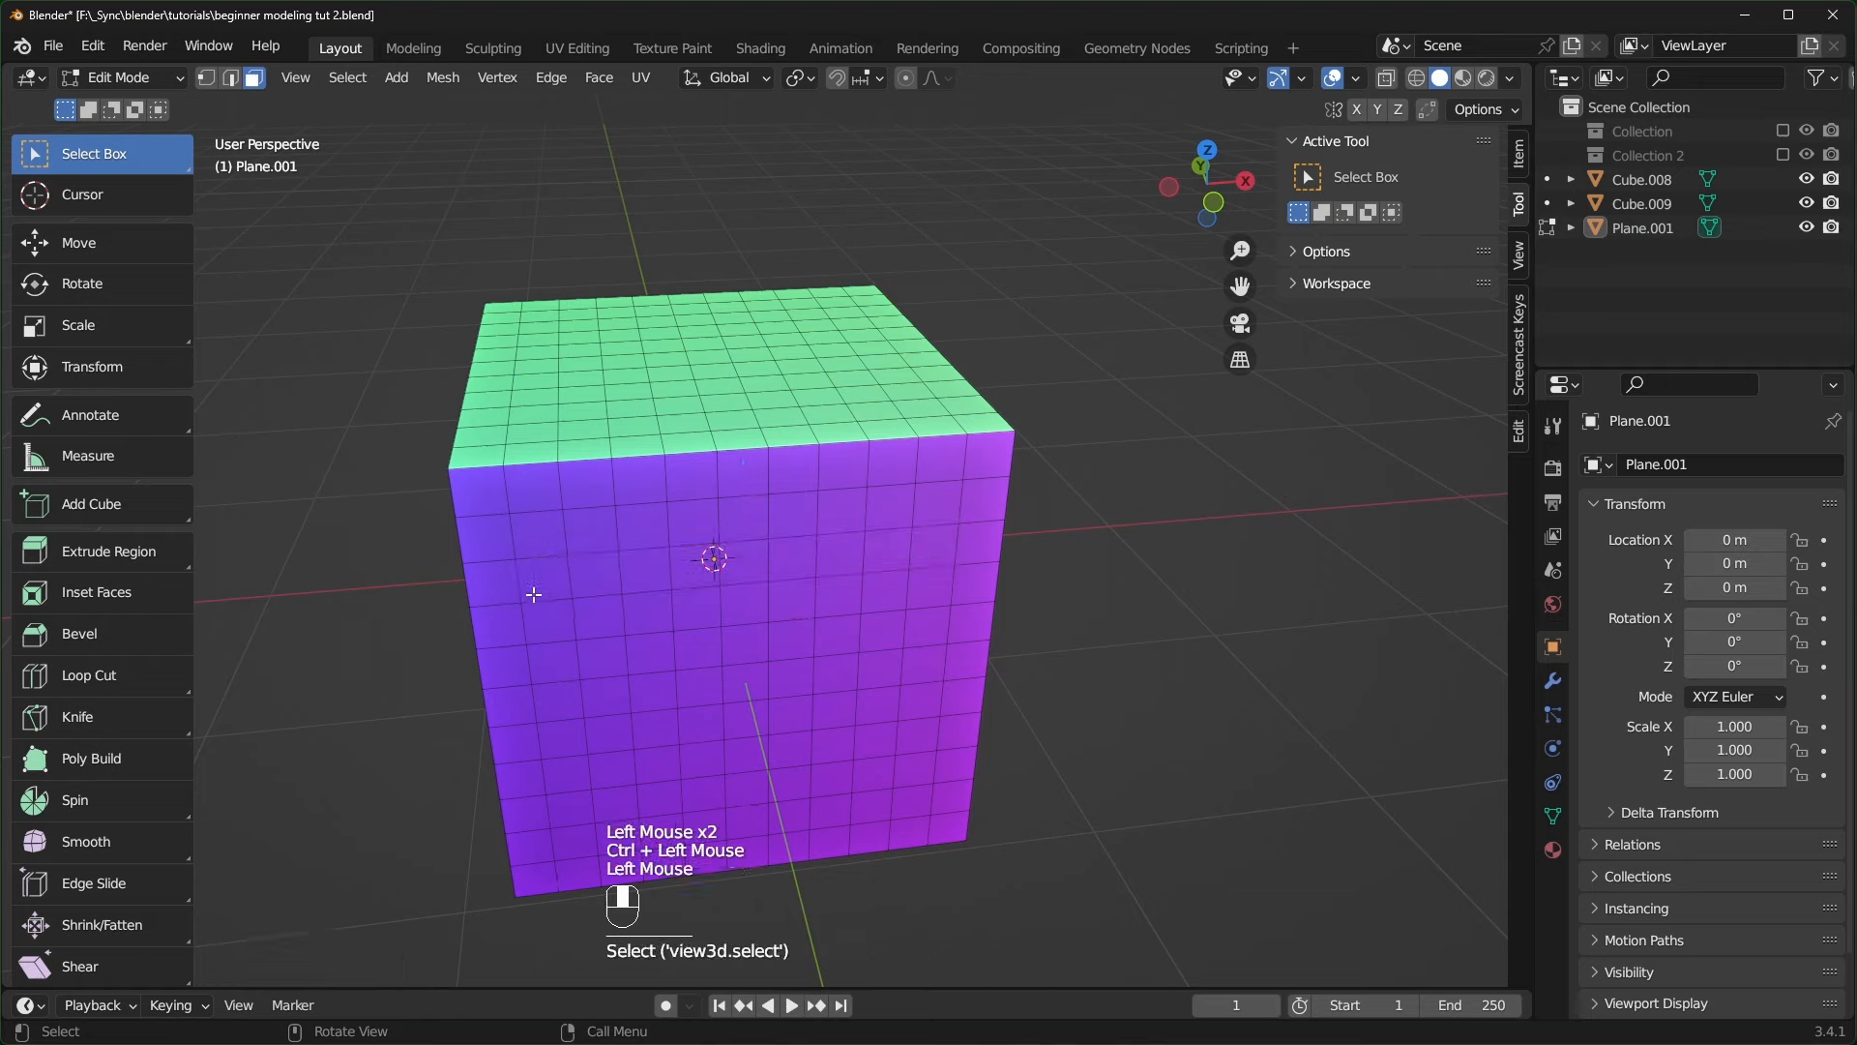
- Select a spiral of faces on the cube's front side by chaining shortest-path picks from corner to corner
left_click(543, 579)
left_click(920, 548, "ctrl")
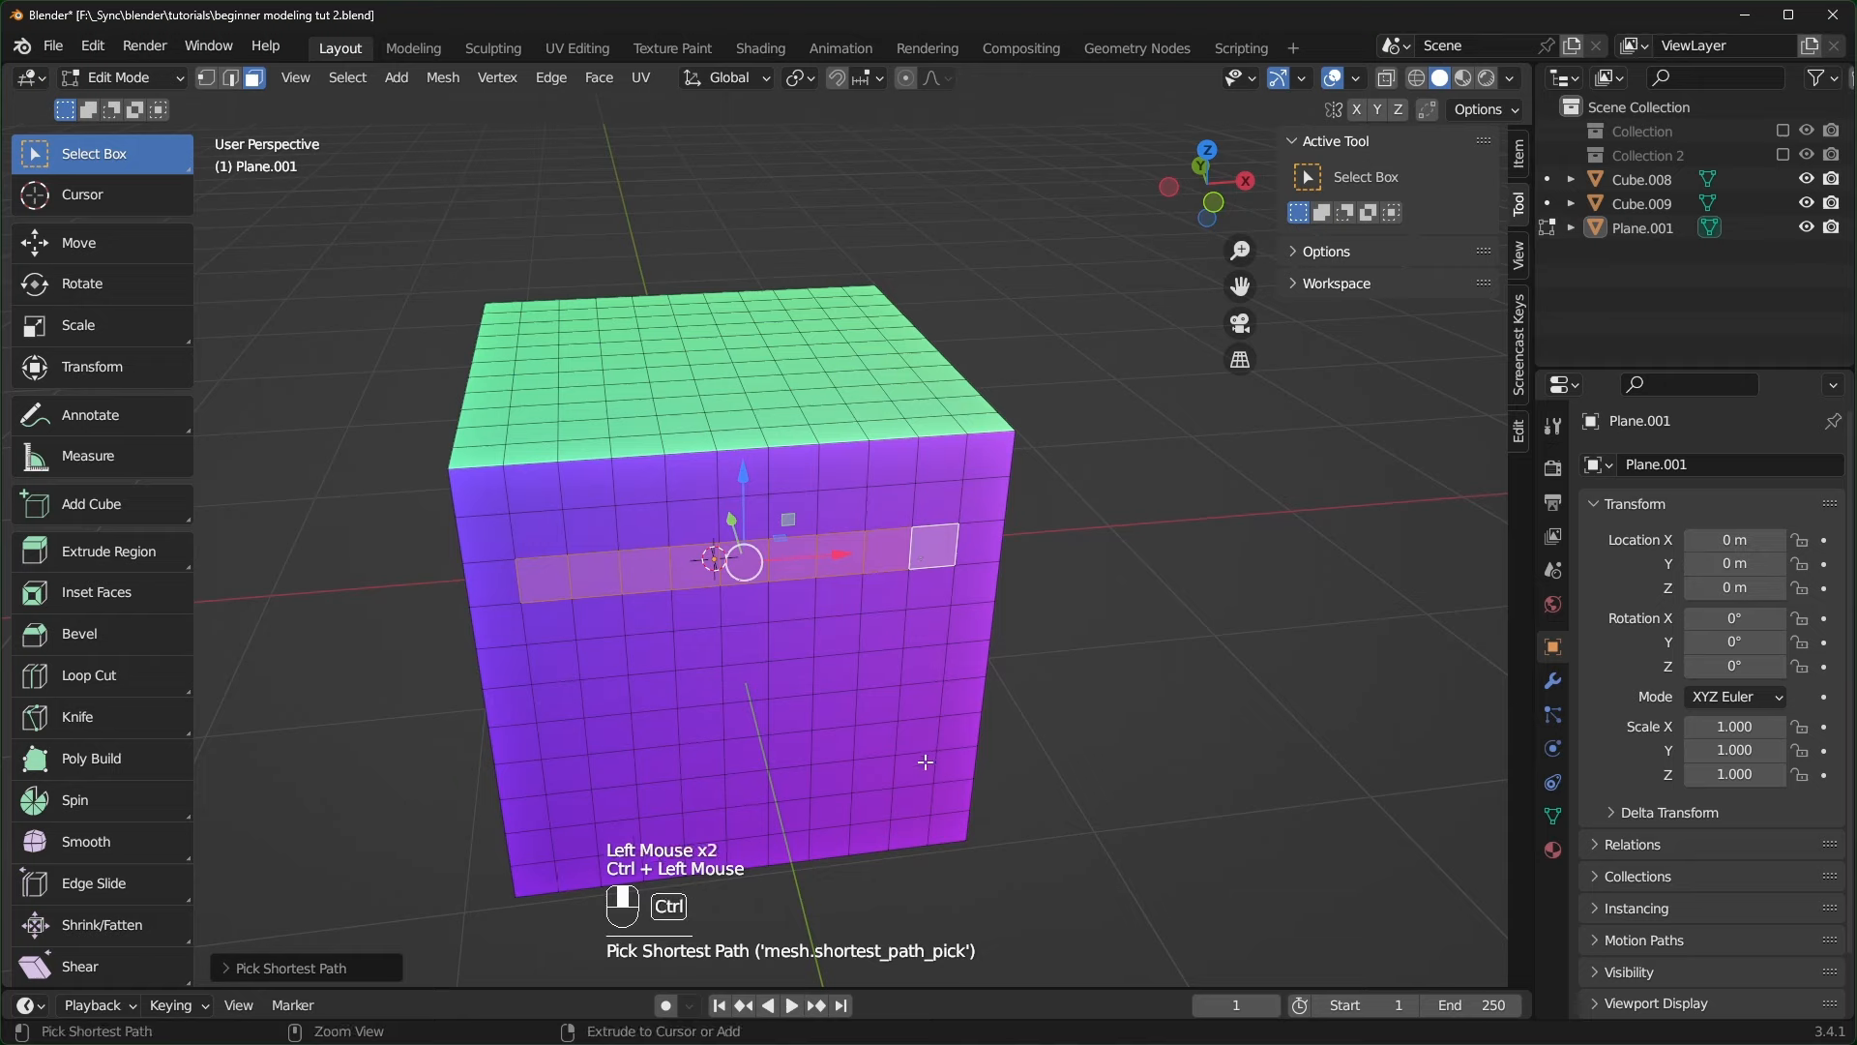
left_click(919, 777, "ctrl")
left_click(660, 795, "ctrl")
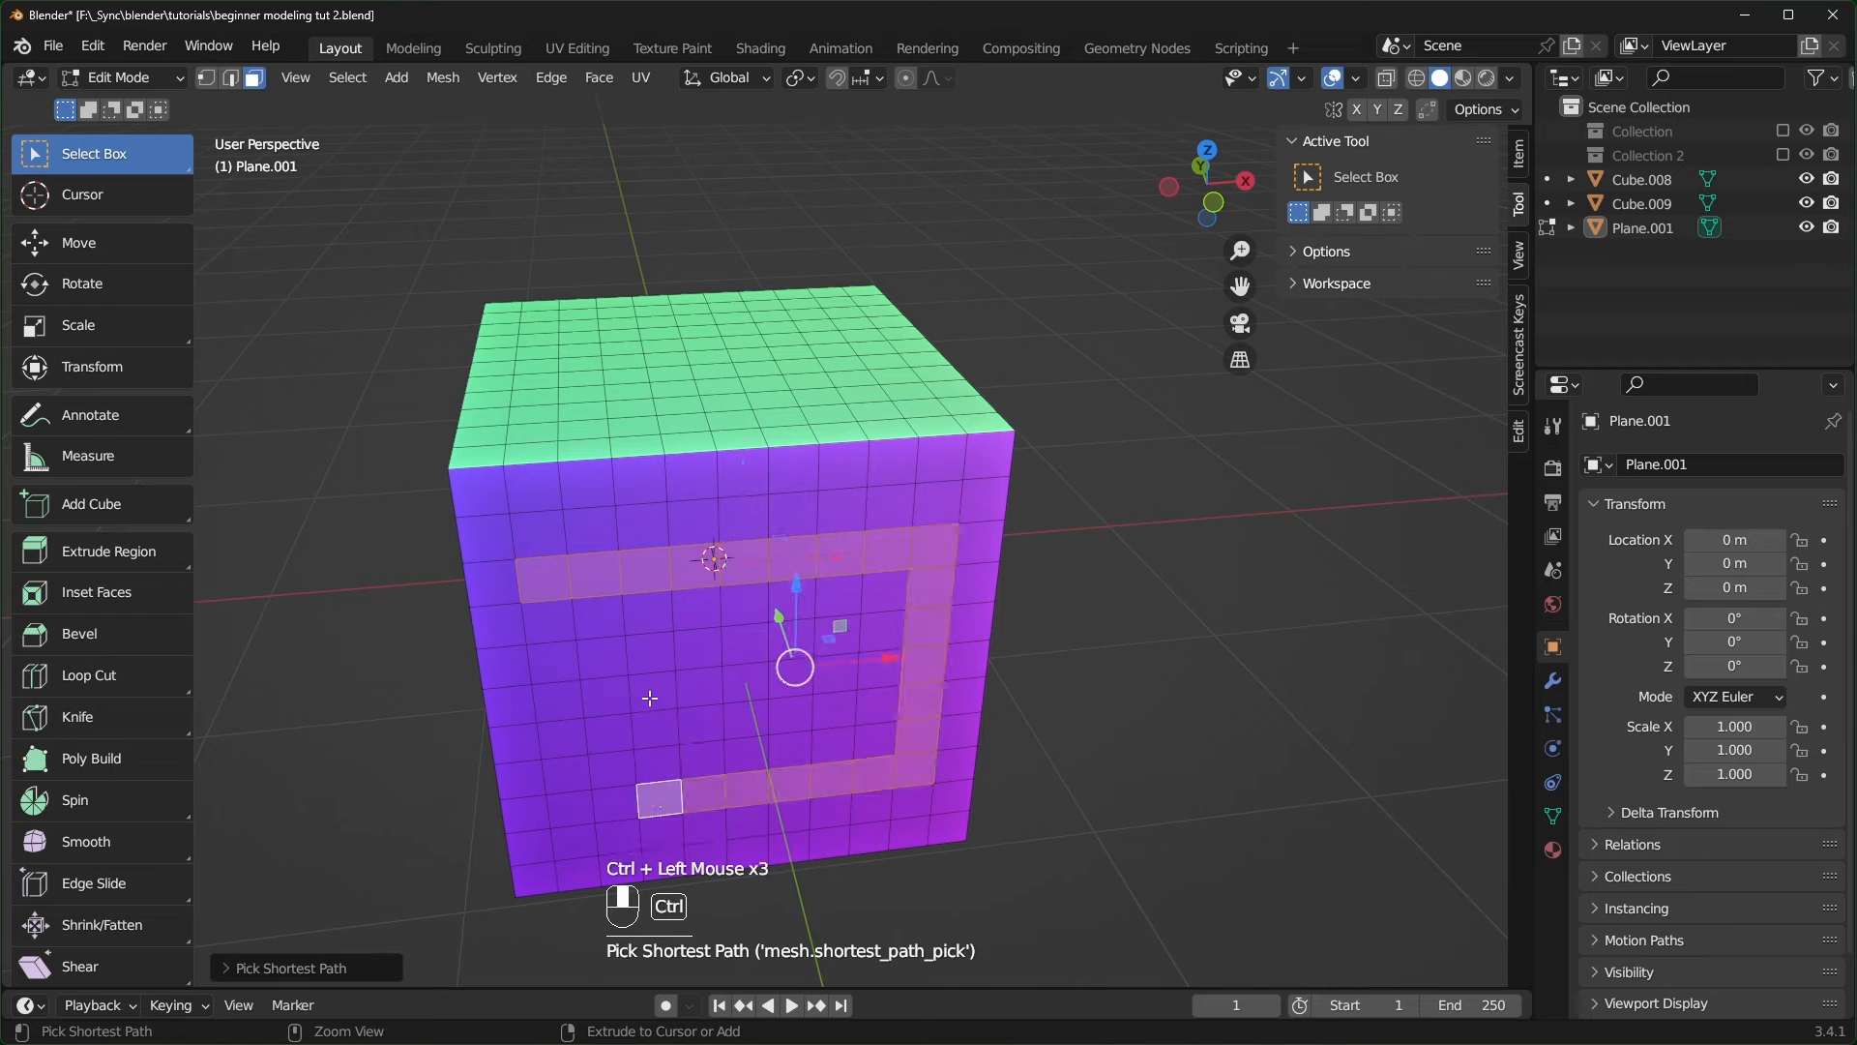
left_click(648, 654, "ctrl")
left_click(838, 636, "ctrl")
left_click(836, 714, "ctrl")
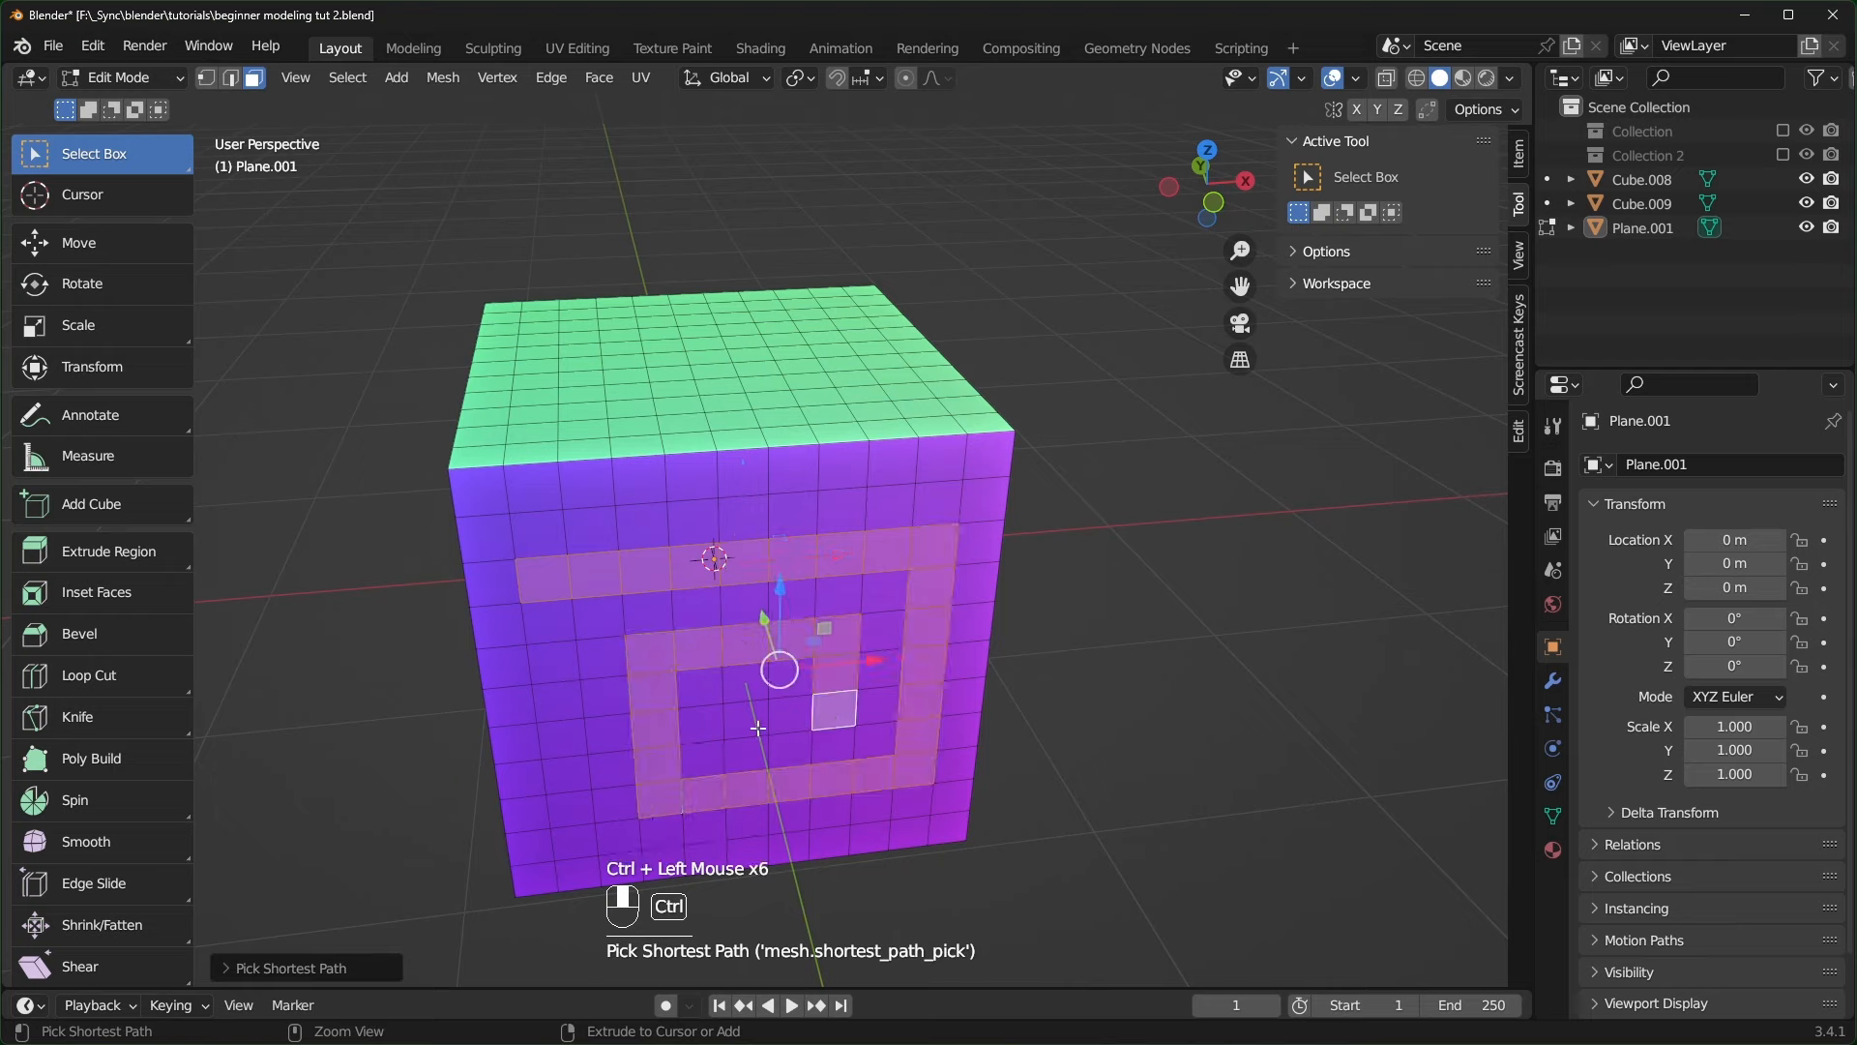
- Pick the shortest path between an upper-left and a lower-right face on the cube's front, and deselect everything
left_click(539, 535)
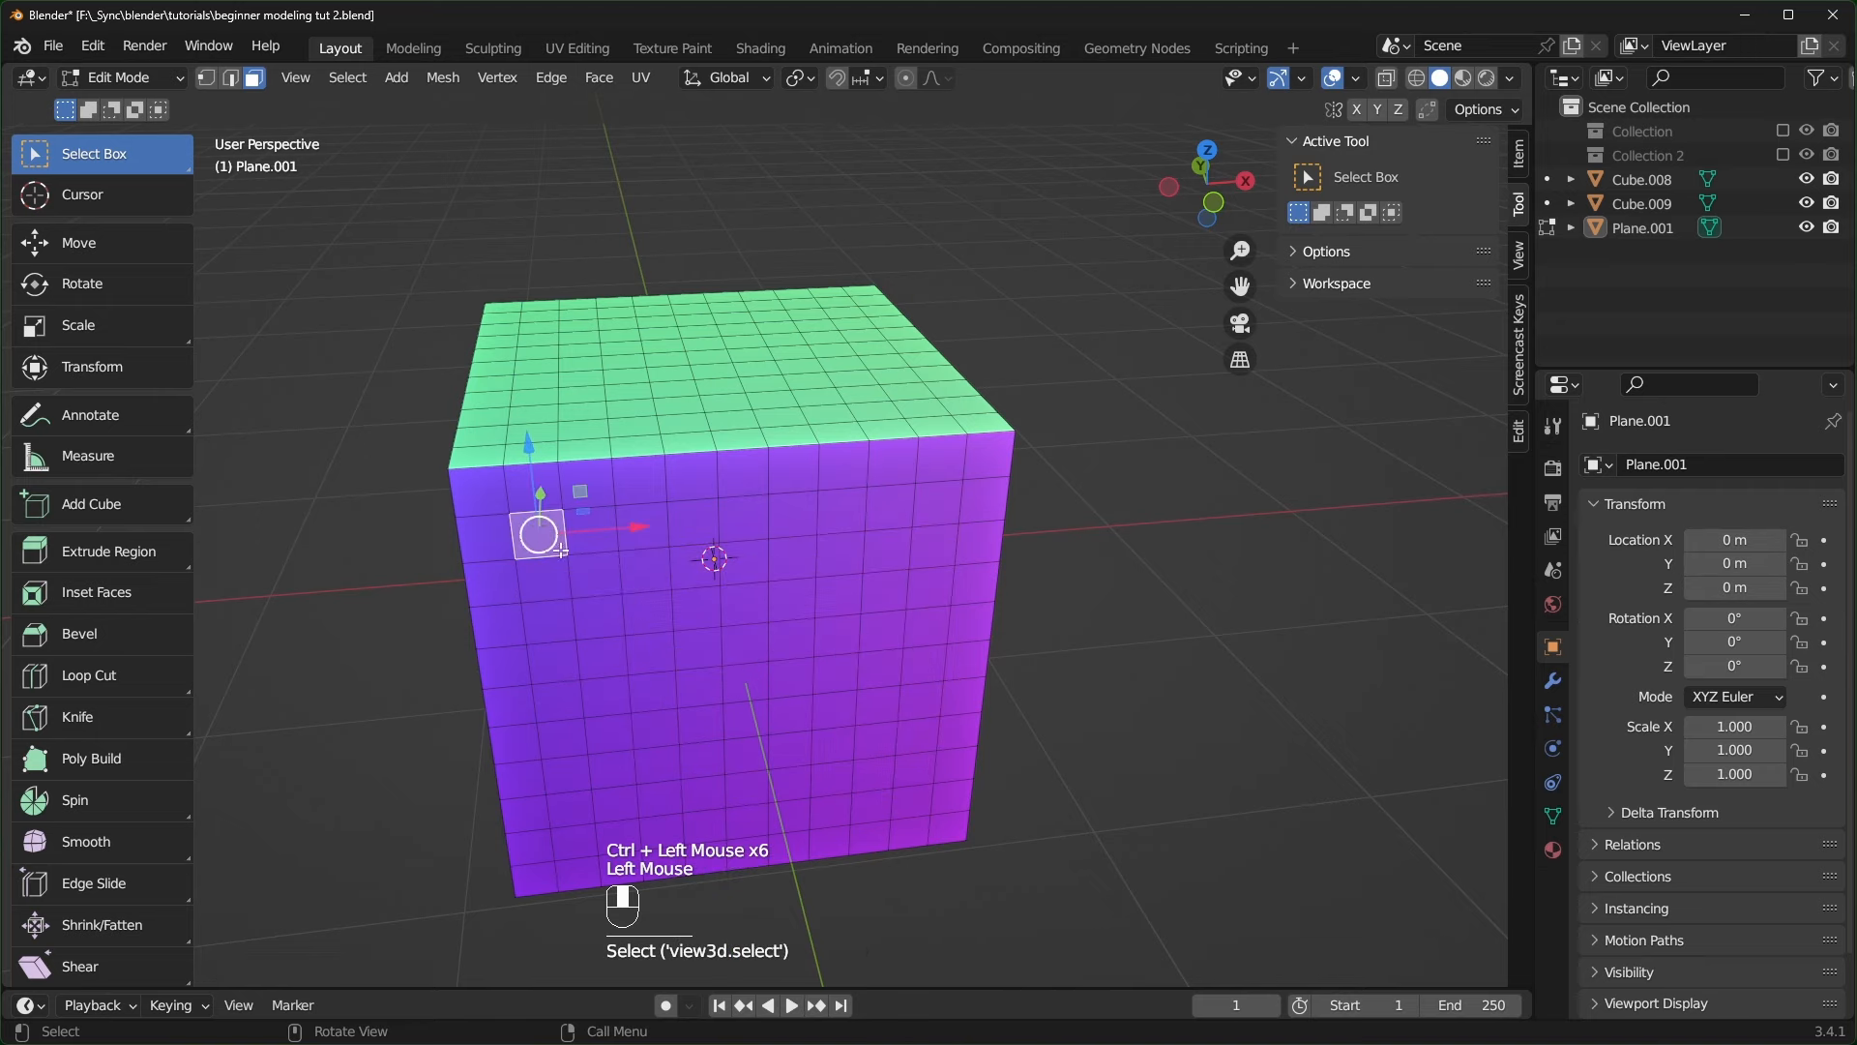
left_click(914, 775, "ctrl")
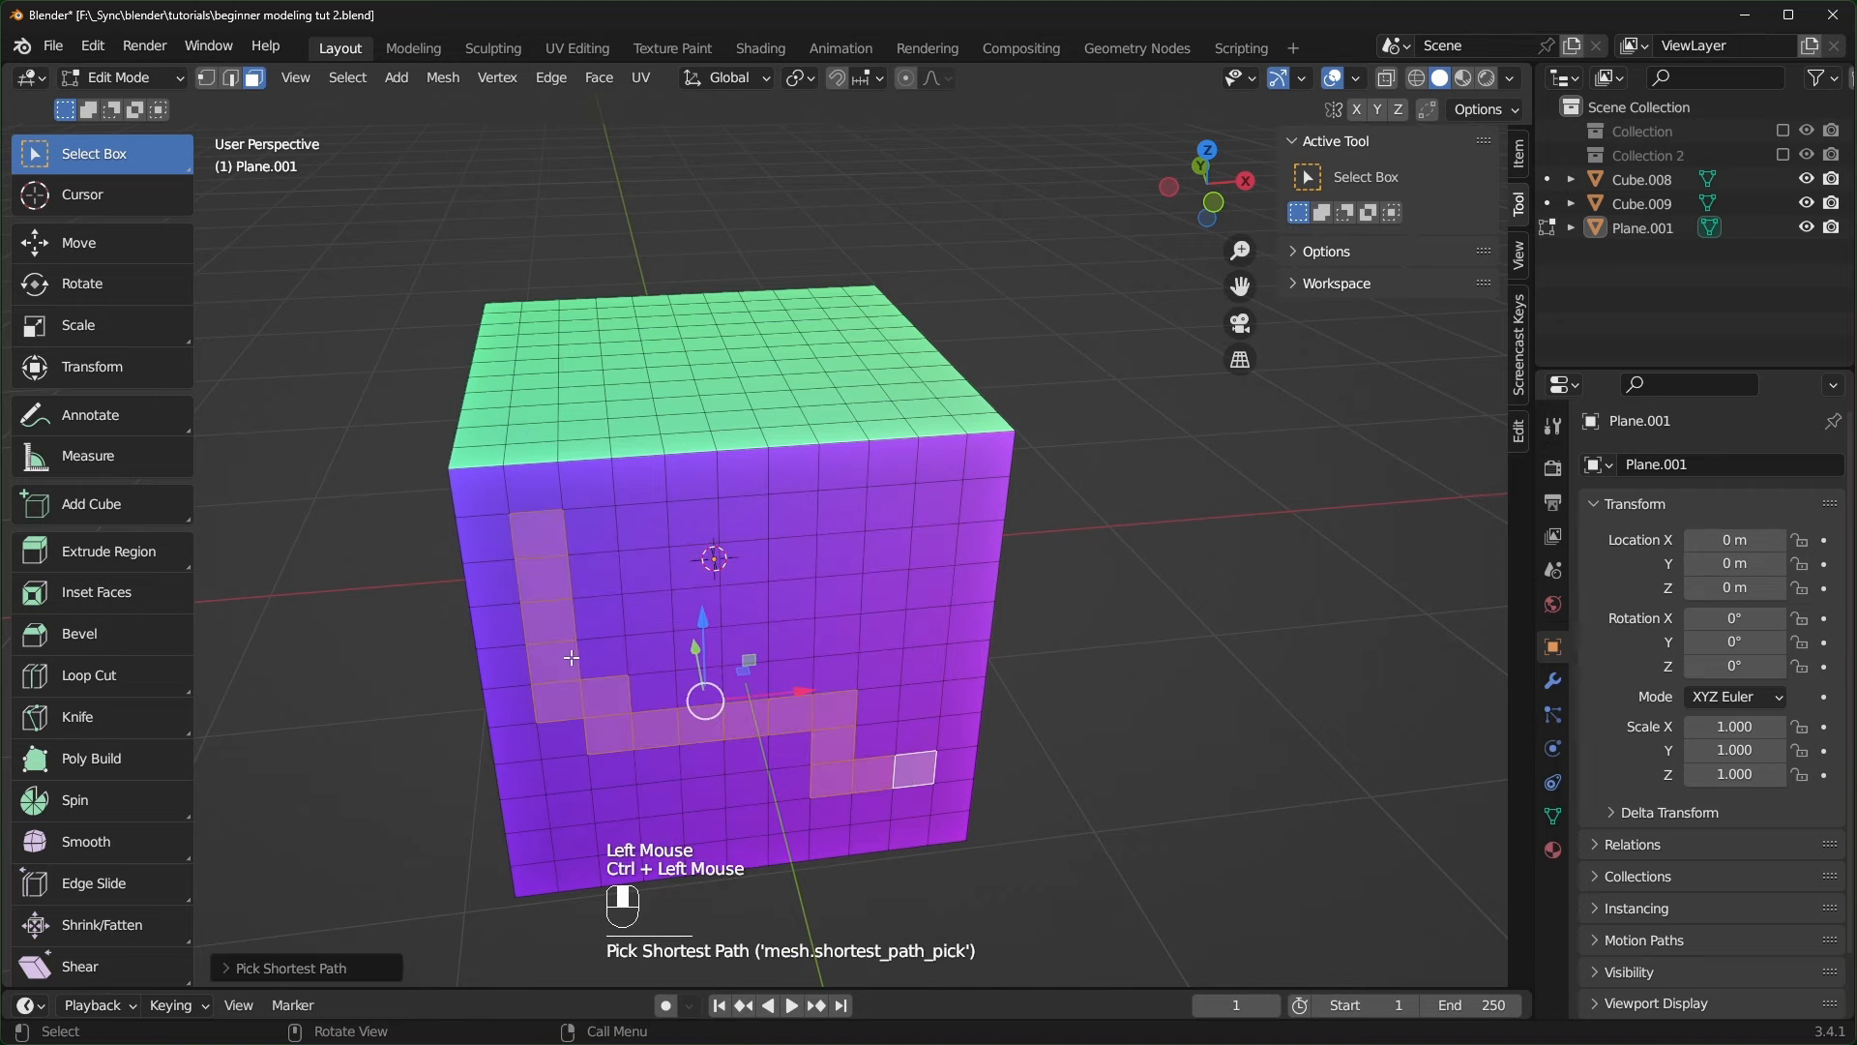
key("alt+a")
- Select all linked faces of the subdivided cube and inspect the selection from several sides
middle_click_drag(872, 779, 829, 538)
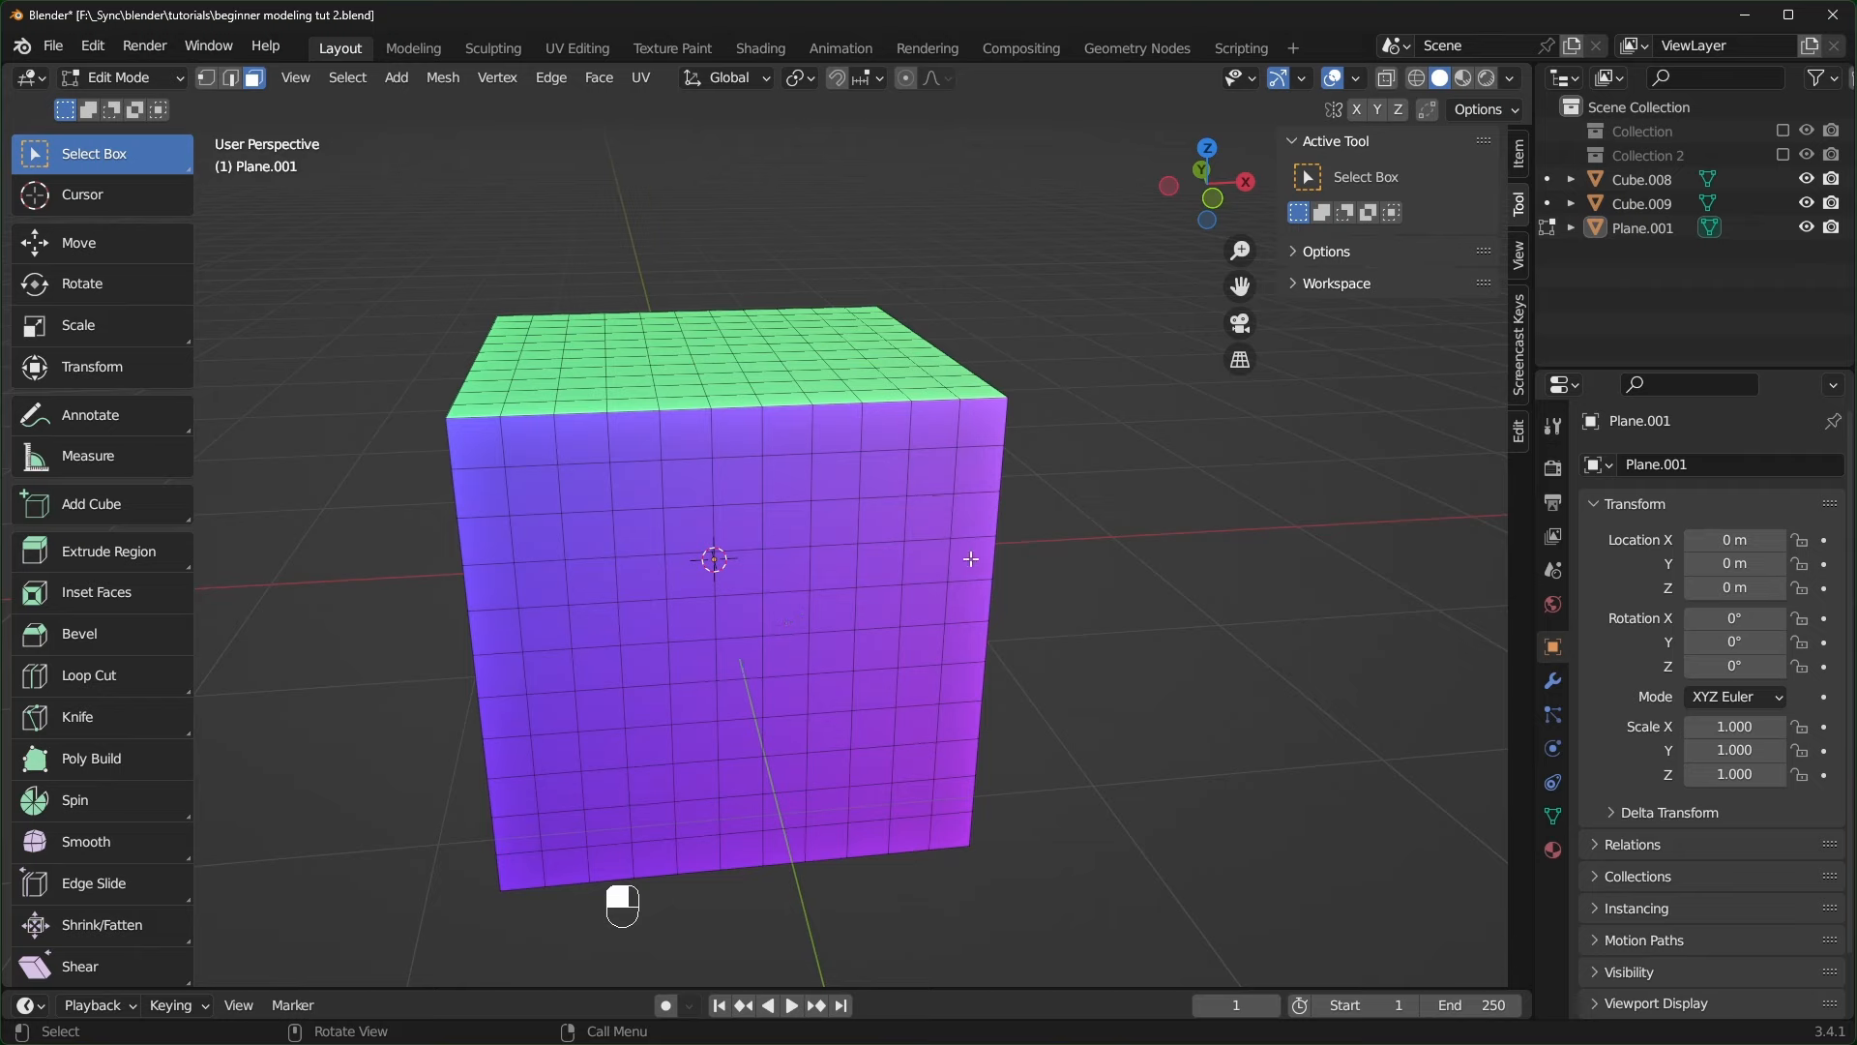
key("l")
middle_click_drag(970, 558, 854, 597)
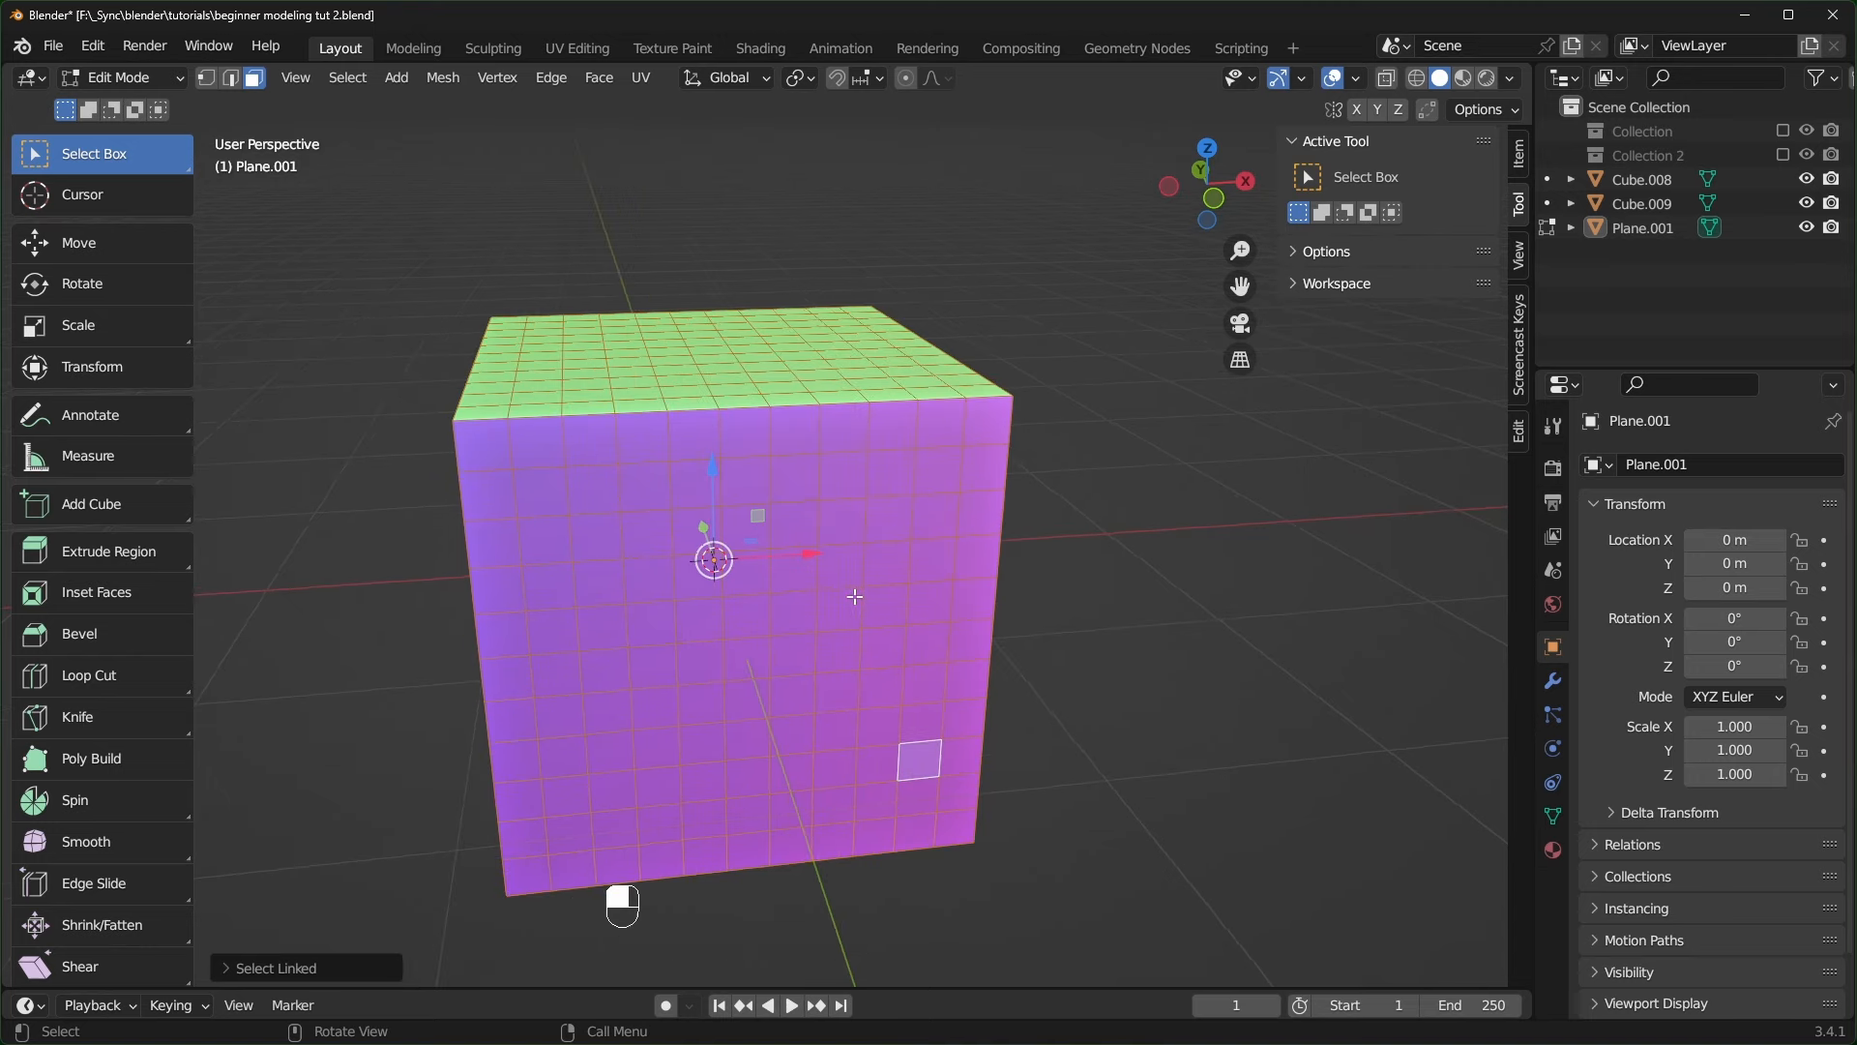
middle_click_drag(809, 519, 880, 431)
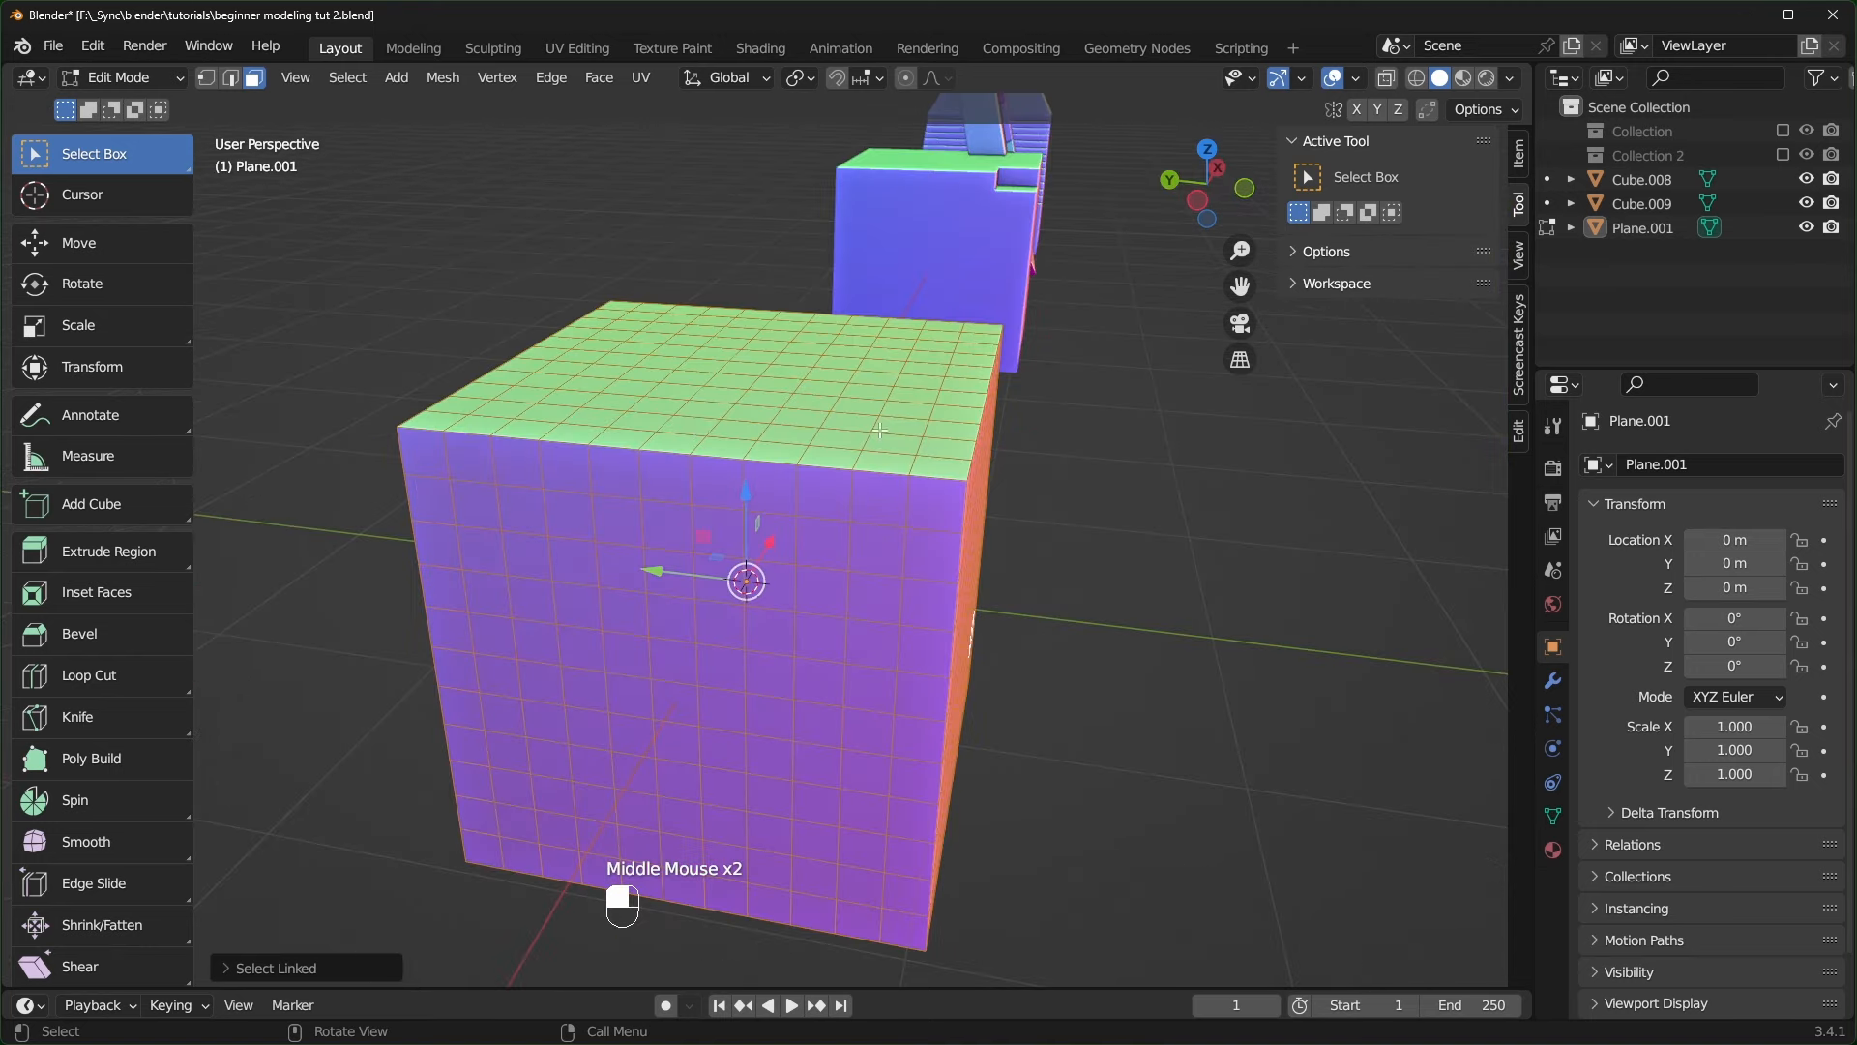
middle_click_drag(946, 613, 986, 585)
scroll(879, 485, "down", 2)
scroll(745, 592, "down", 1)
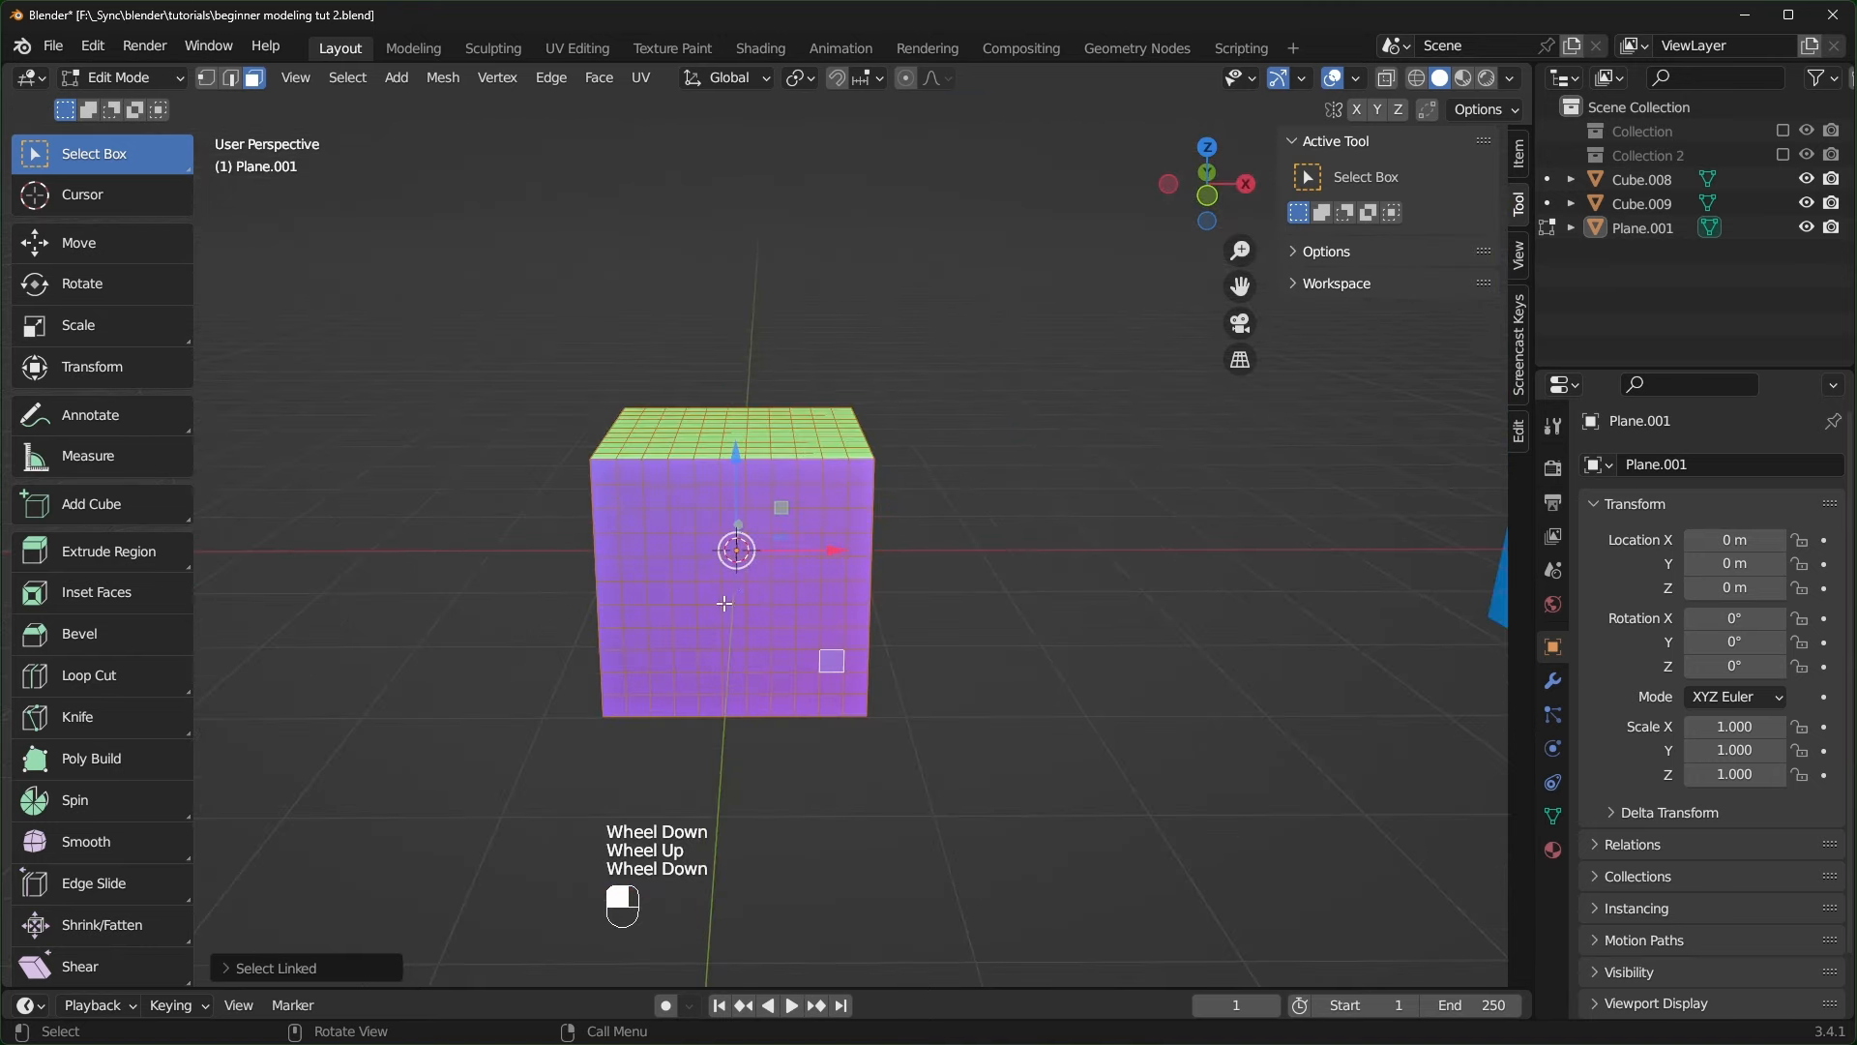
- Duplicate the subdivided cube's mesh, place the copy about 3.4 m away up and to the right, and deselect everything
key("shift+d")
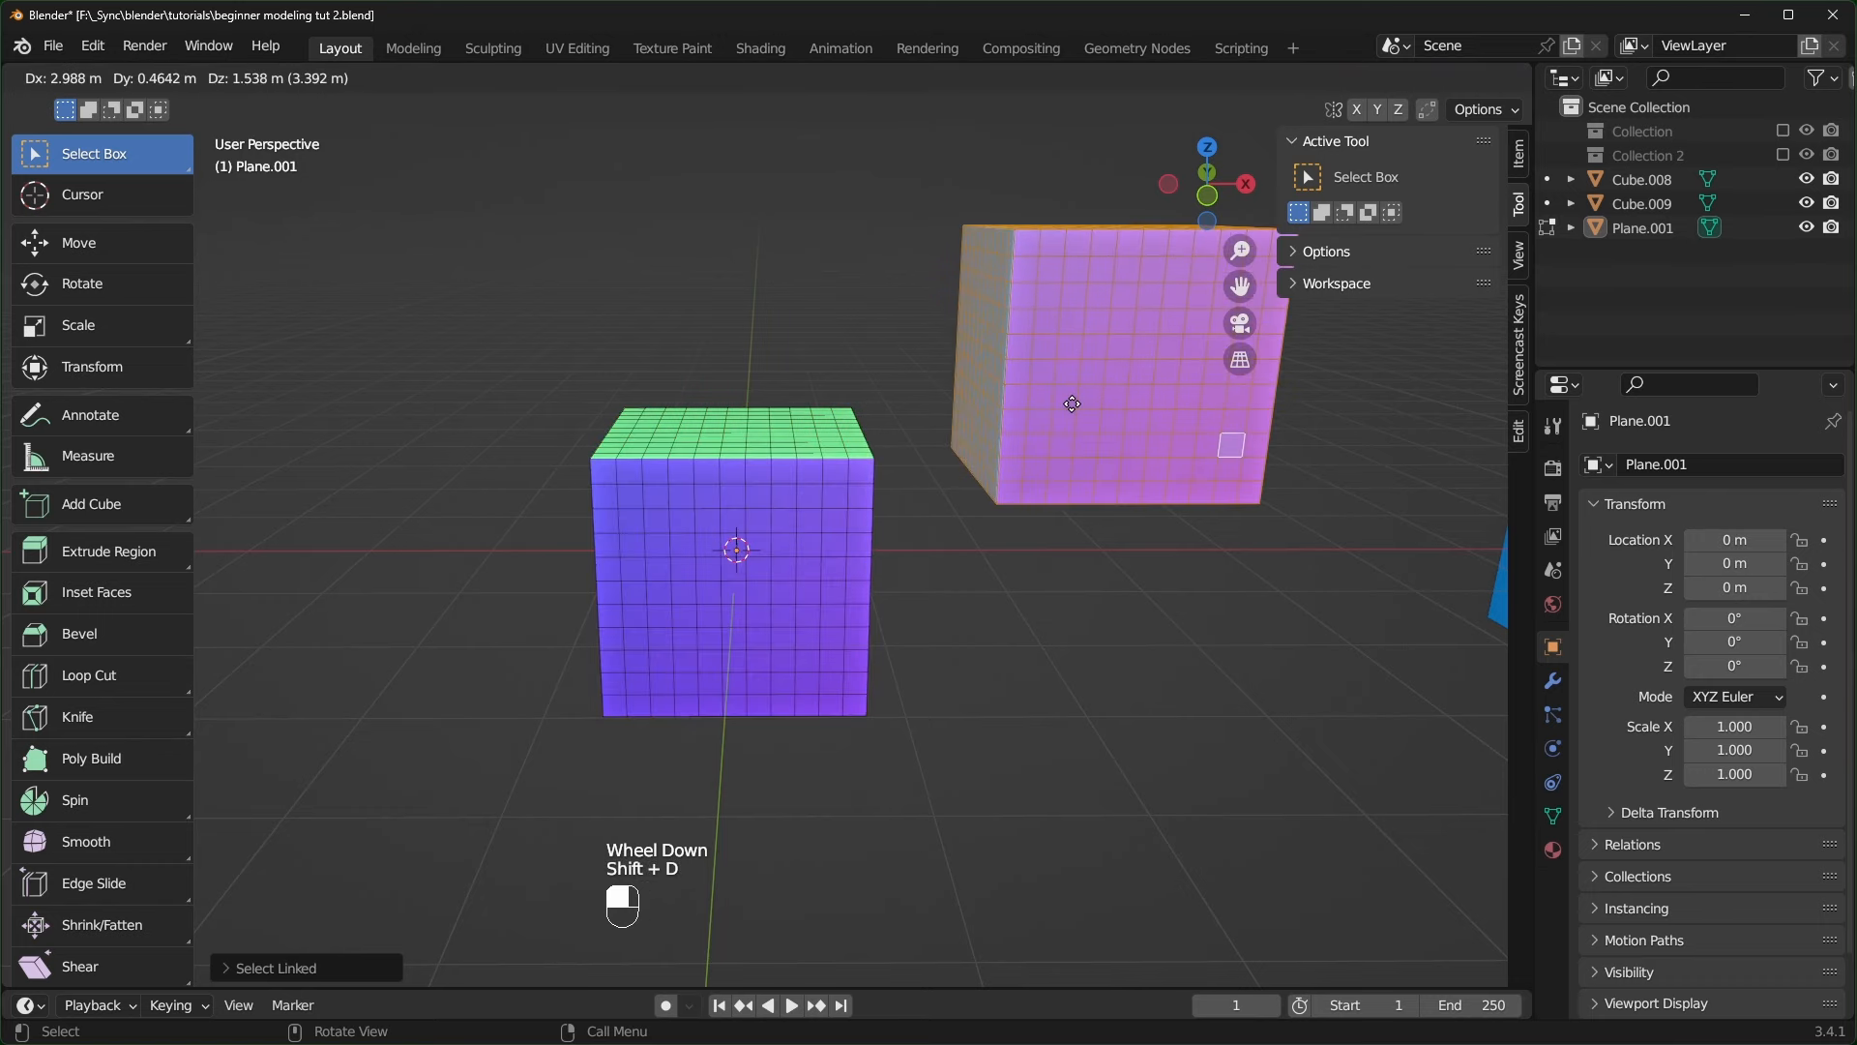
left_click(1034, 505)
key("alt+a")
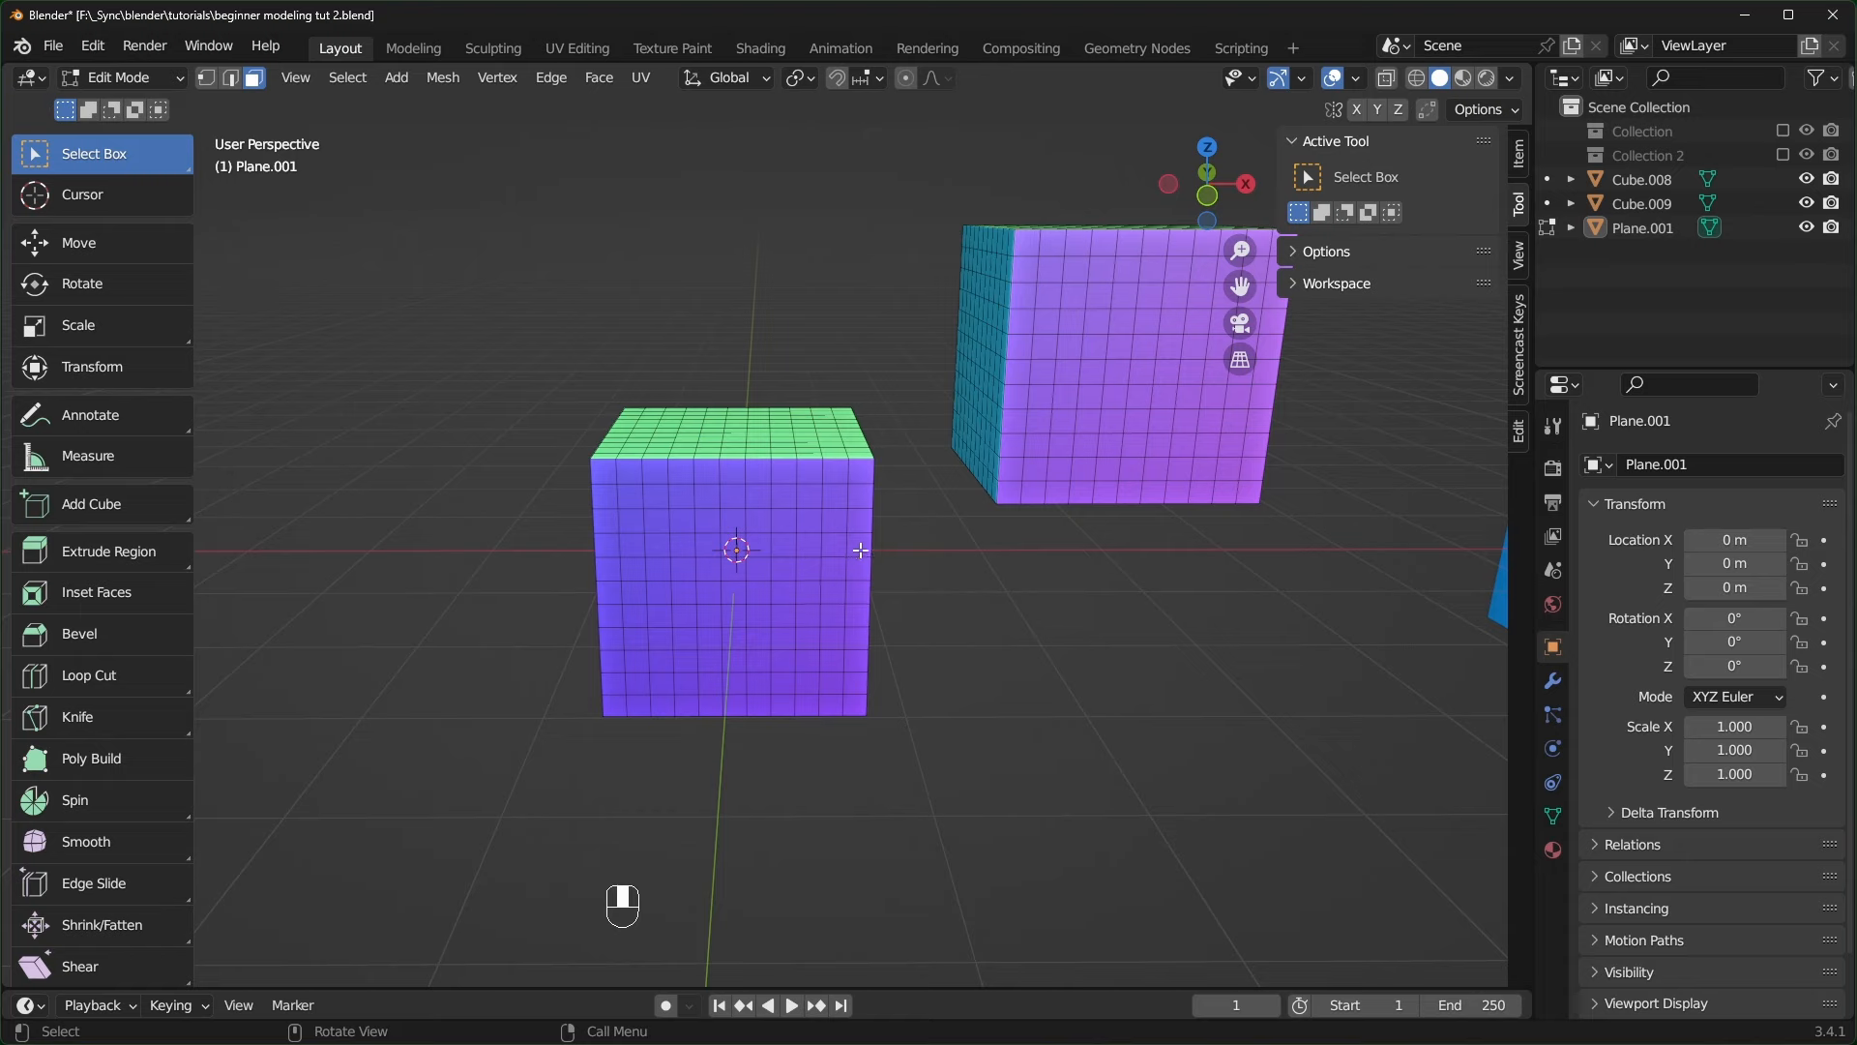
- Select all linked faces of the original cube only, and clear the selection
key("l")
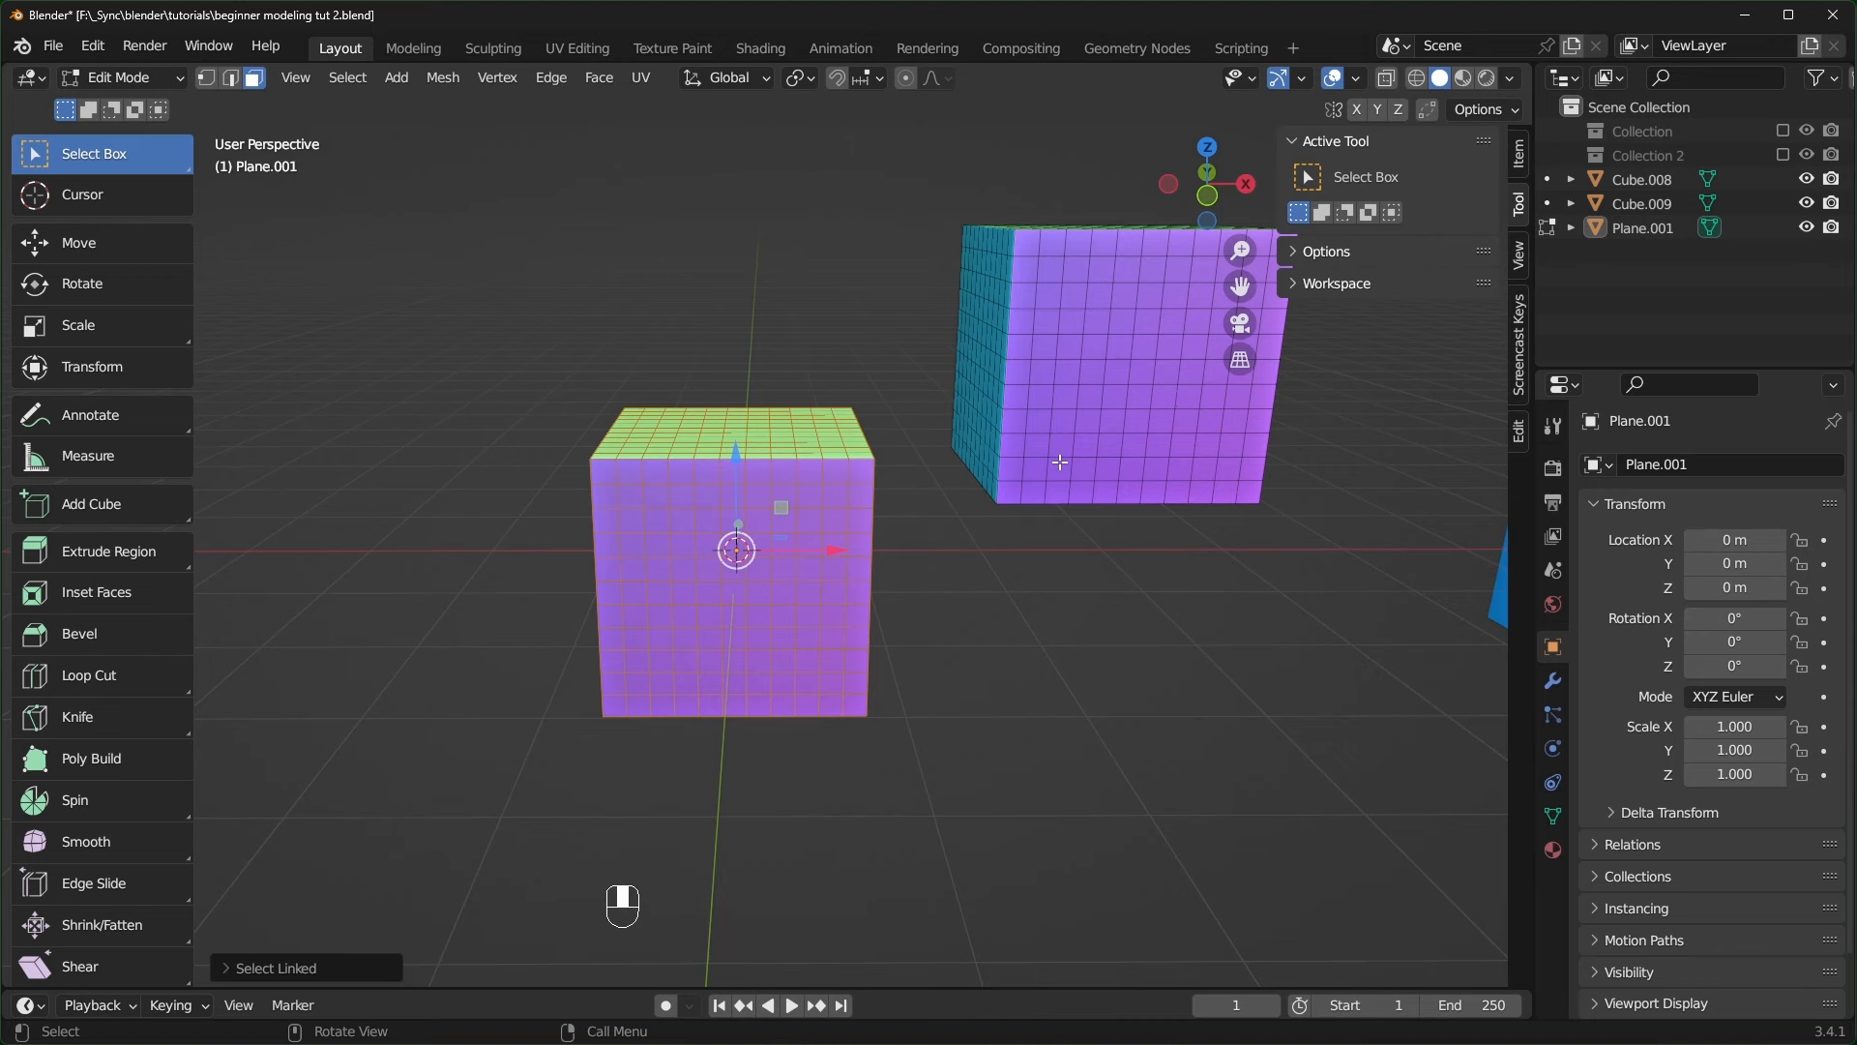
middle_click_drag(1060, 463, 740, 450)
scroll(740, 451, "down", 1)
key("alt+a")
- Add a monkey mesh and raise it above the original cube
key("shift+a")
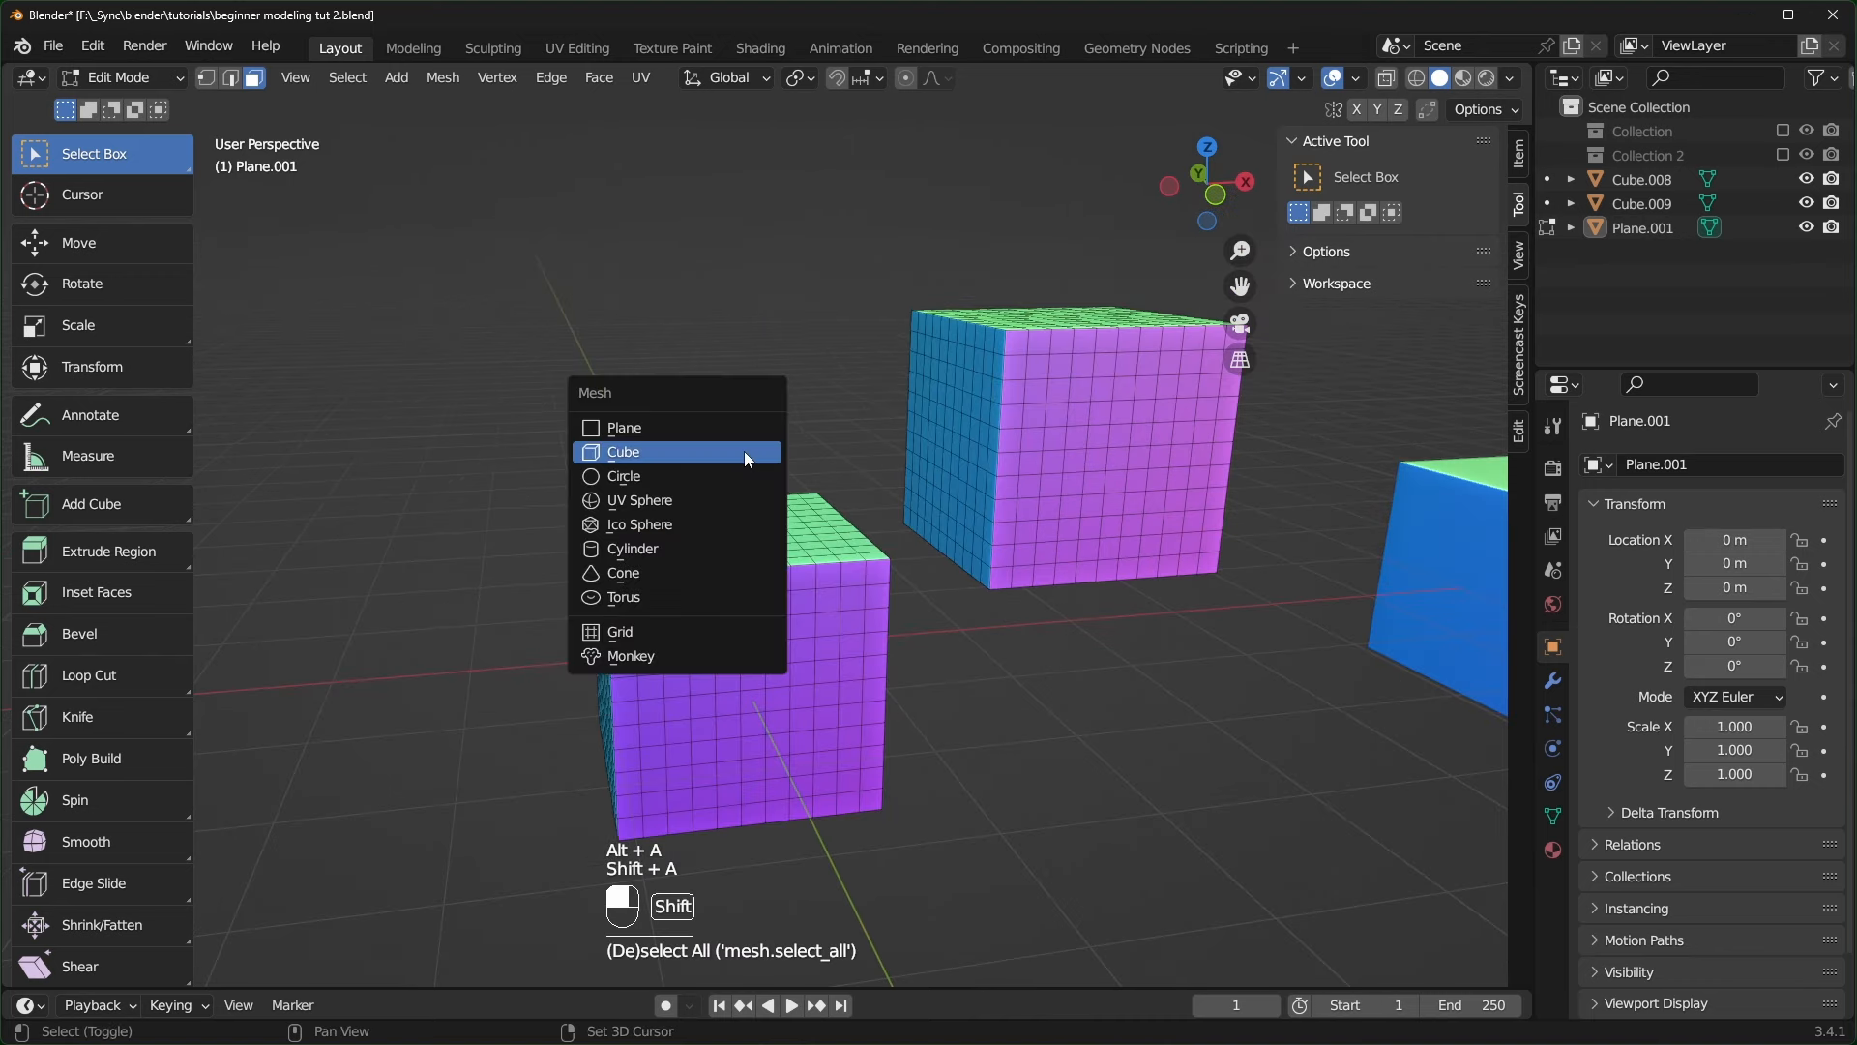
left_click(647, 659)
left_click_drag(780, 613, 649, 240)
left_click(753, 365)
- Select both eyeballs of the monkey as linked geometry
middle_click_drag(750, 368, 916, 497, "shift")
middle_click_drag(916, 497, 941, 326, "ctrl")
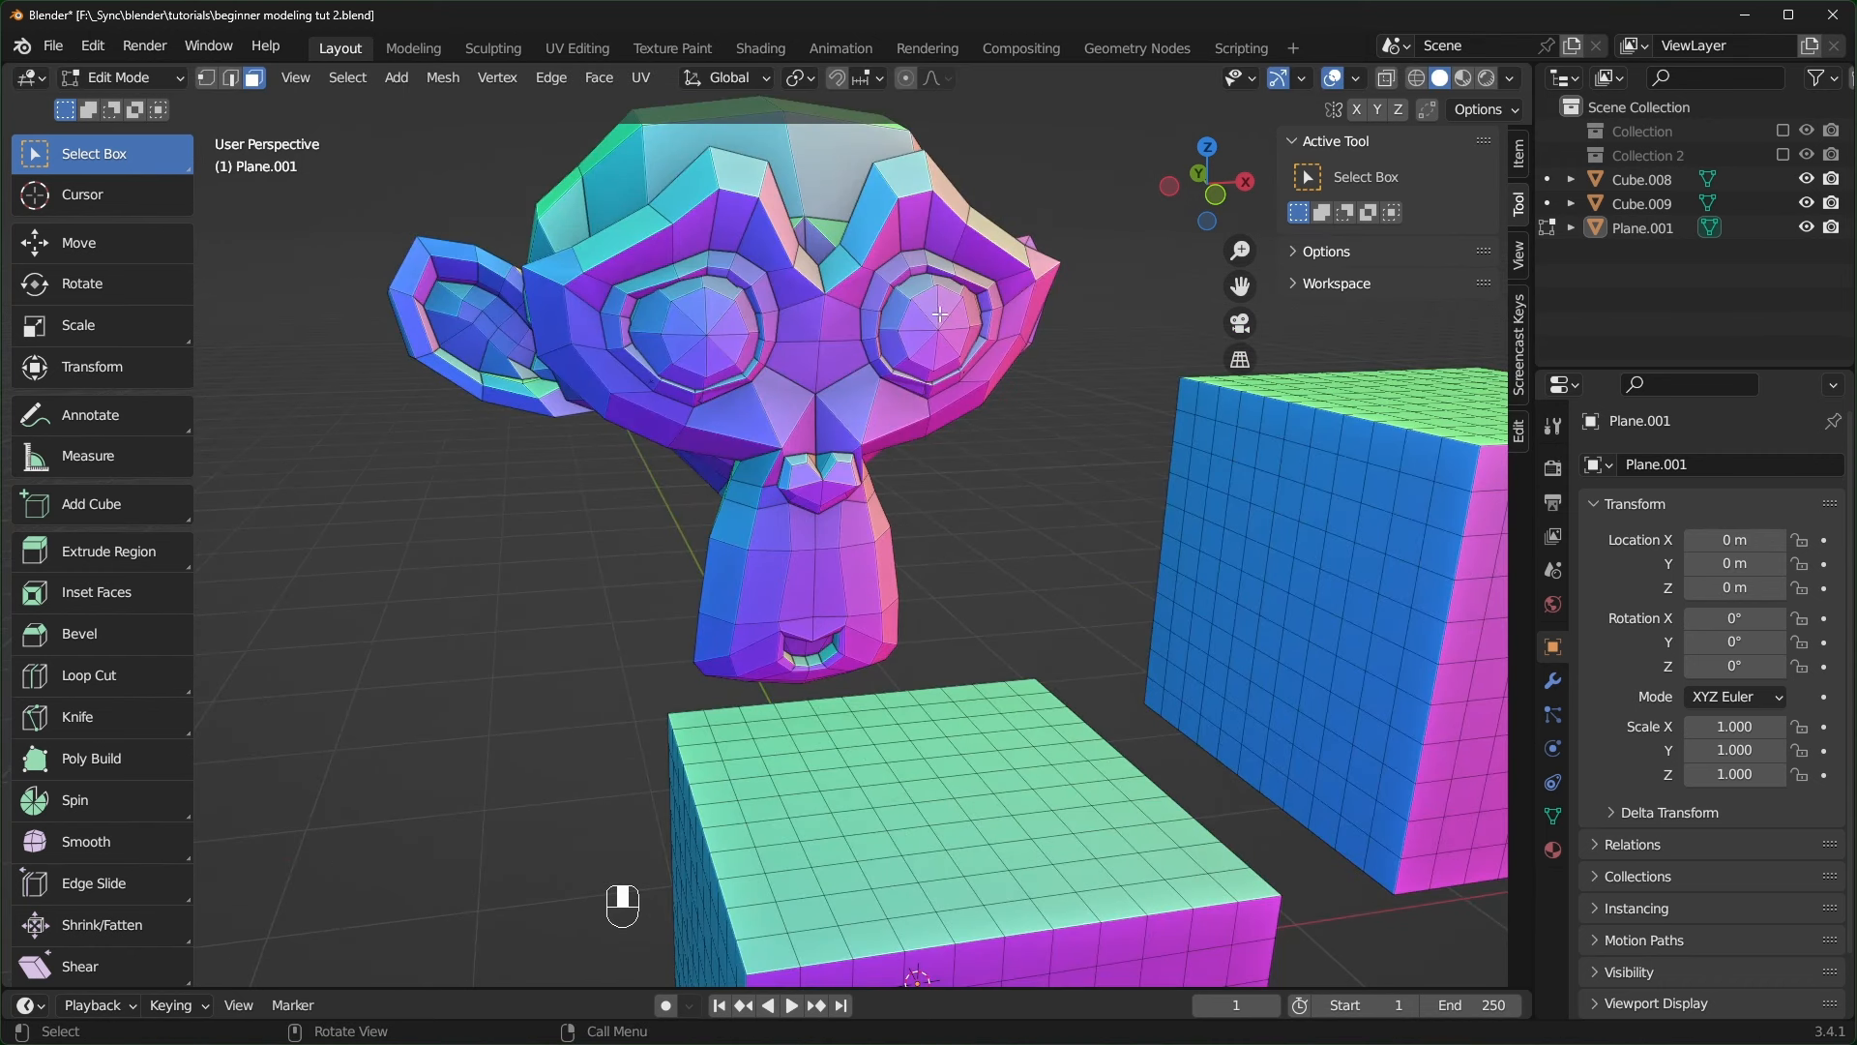
key("l")
key("l")
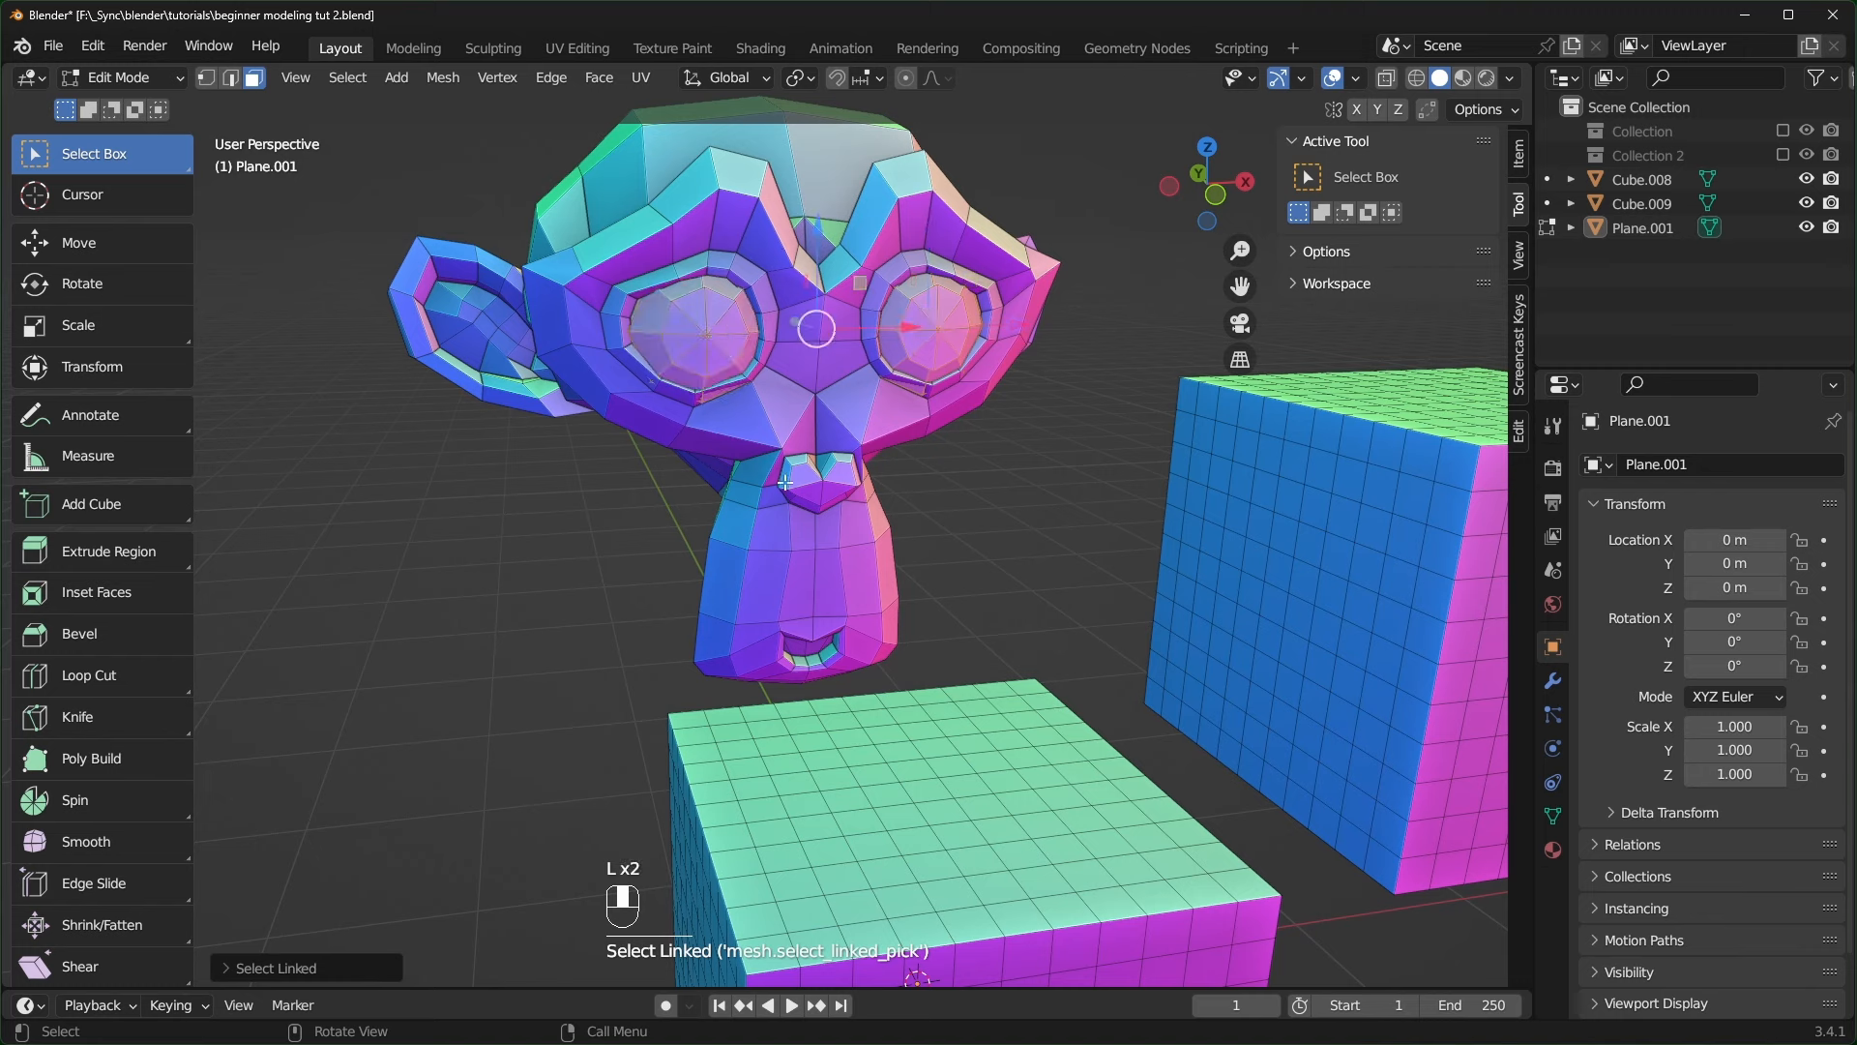
- Try to scale both monkey eyes down to about 0.73 around their shared median point and discard the scaling
key("s")
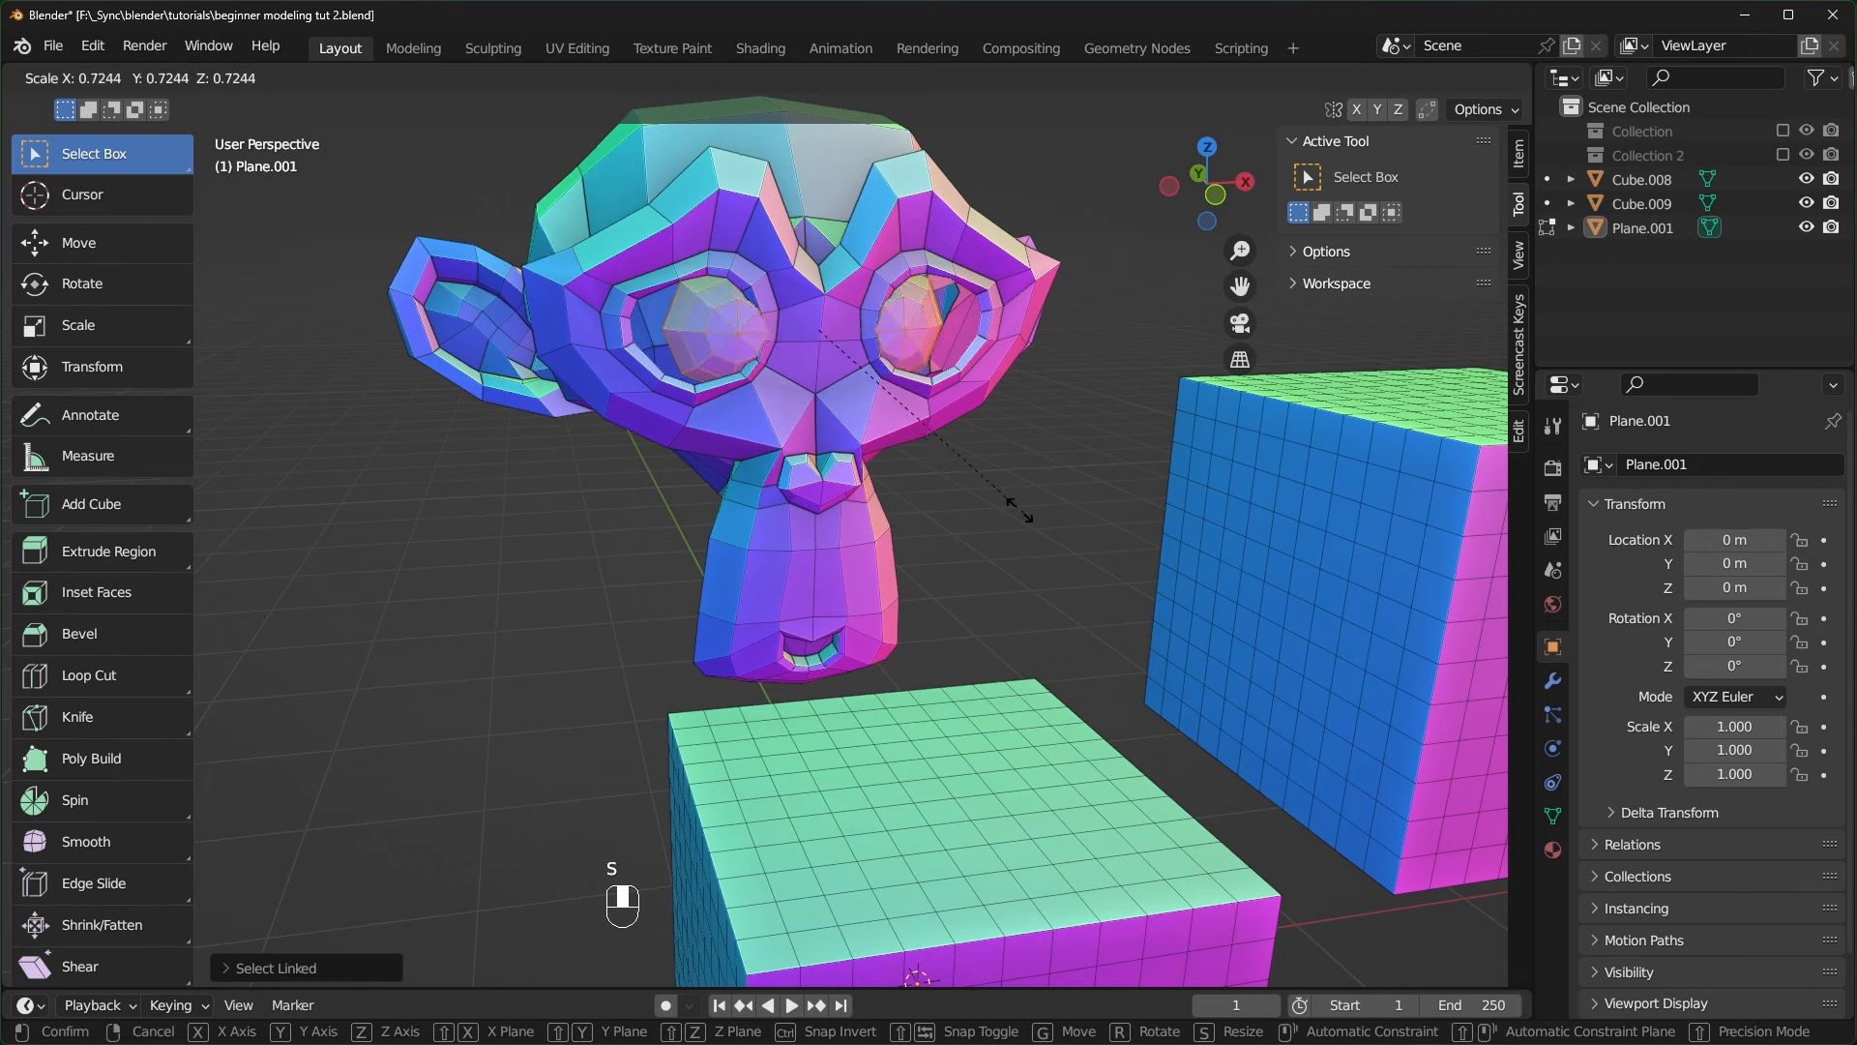
left_click(1065, 528)
key("ctrl+z")
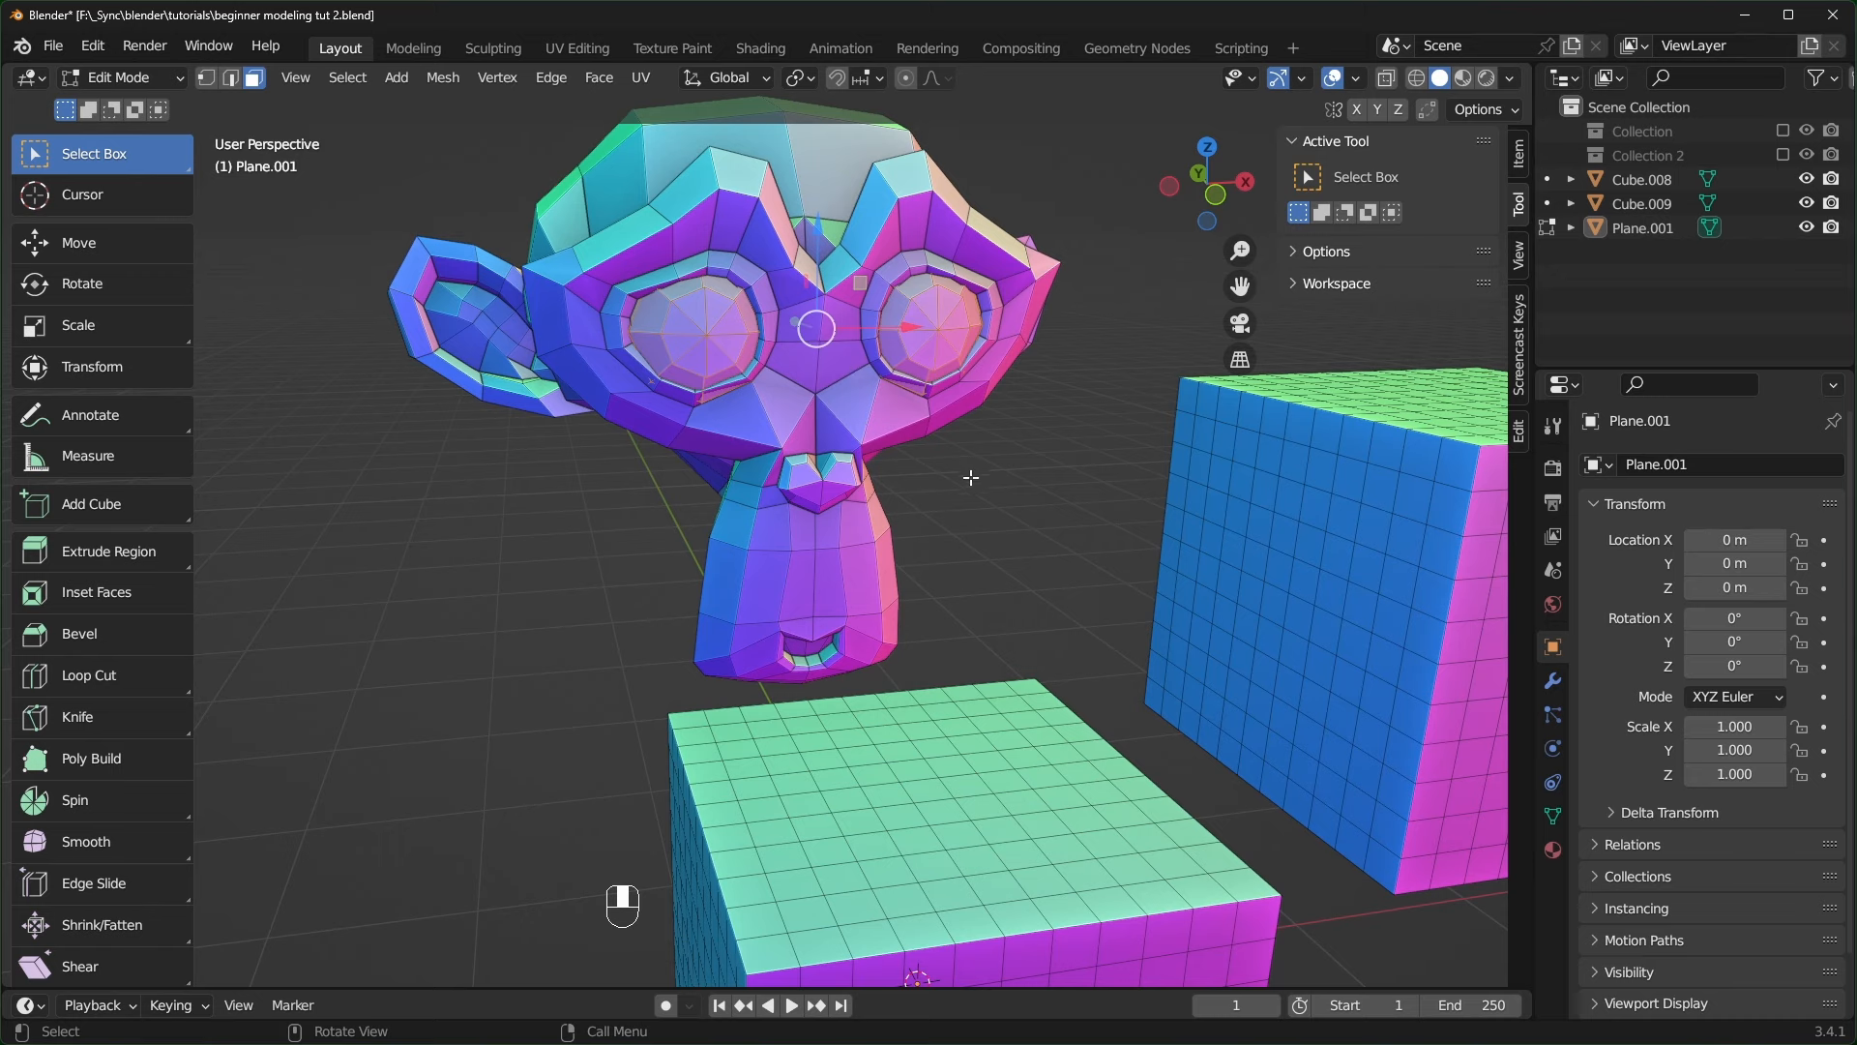
key("s")
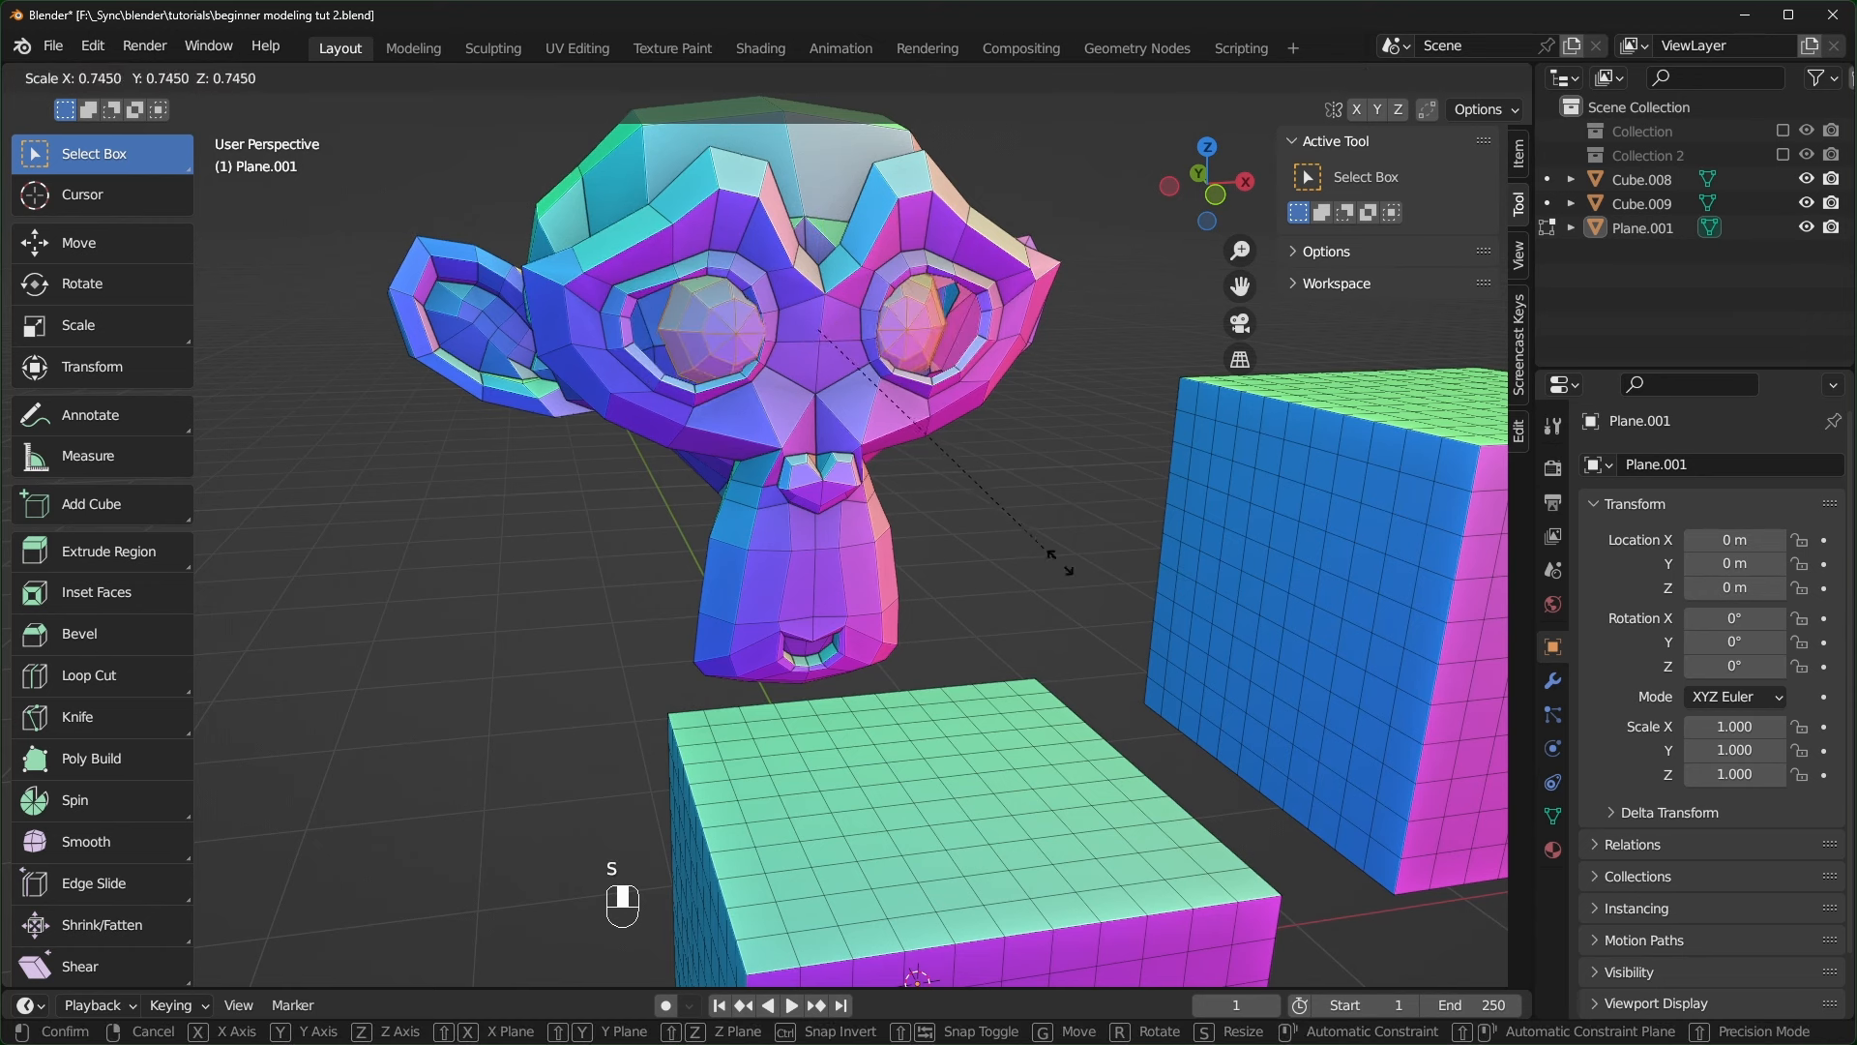
right_click(1007, 508)
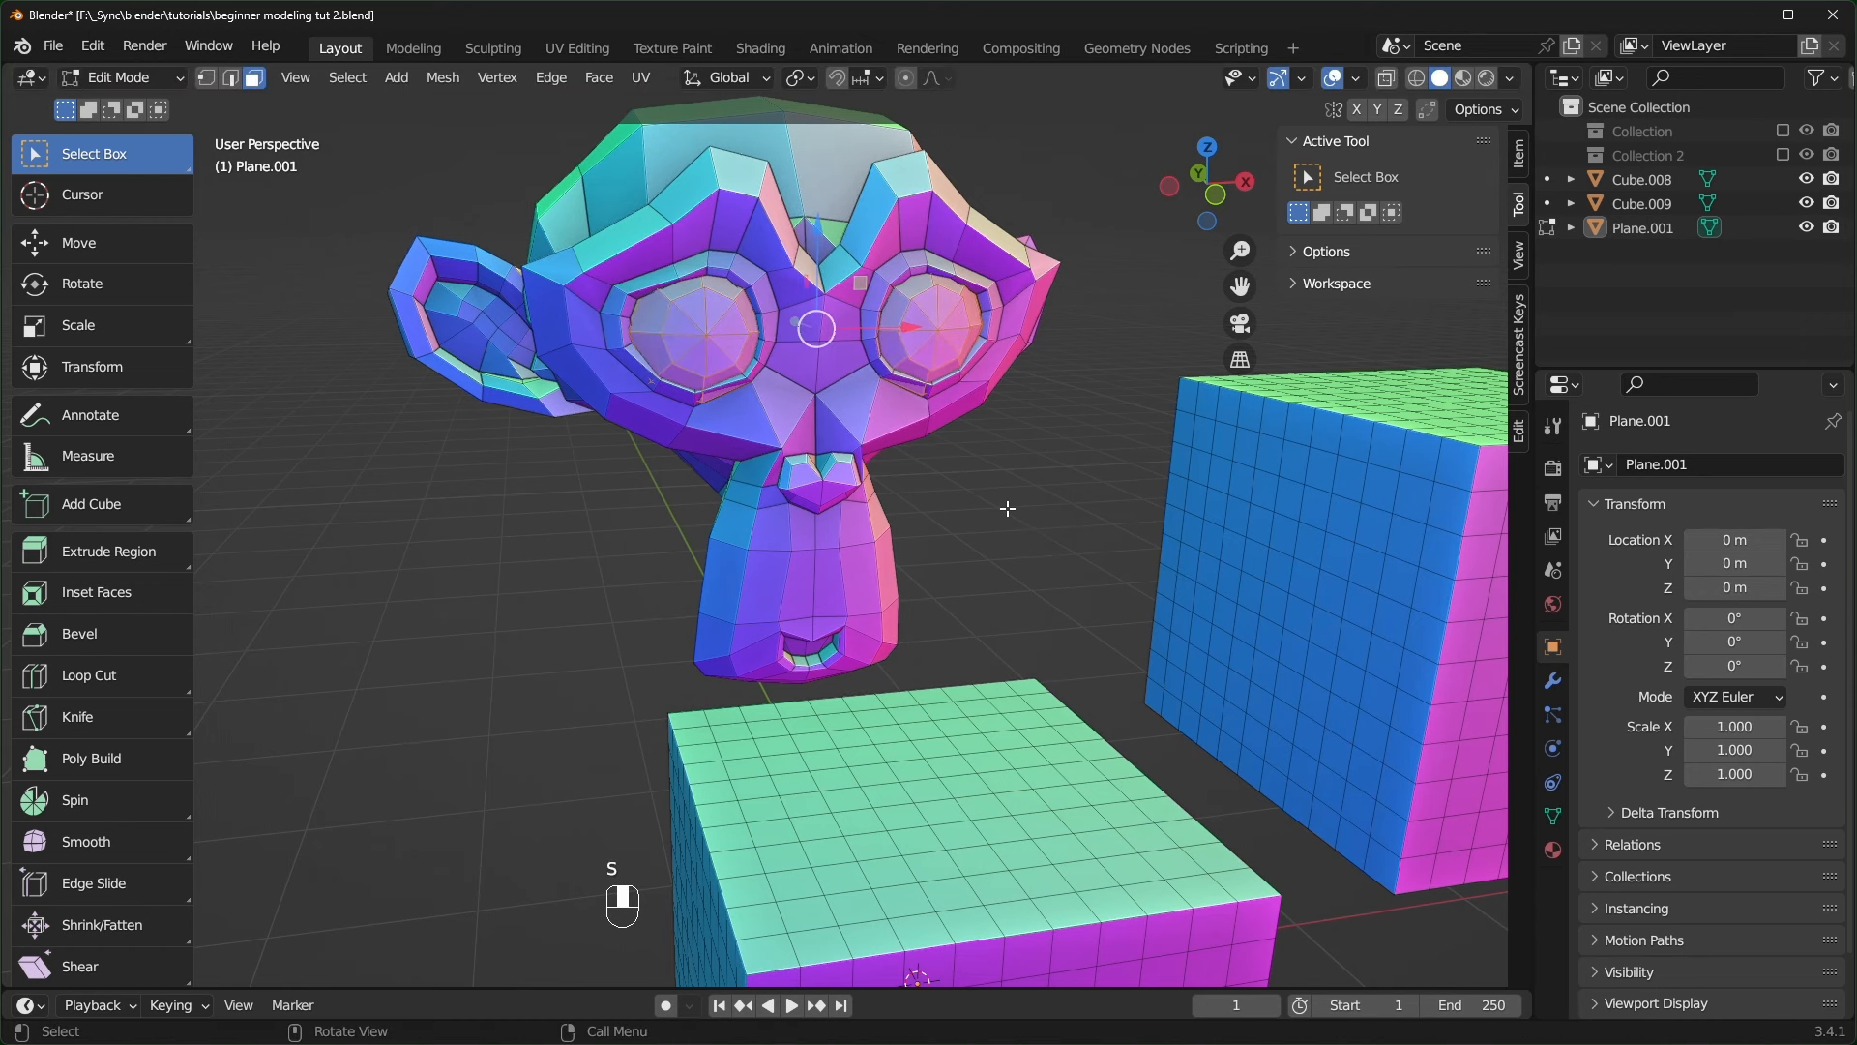
- Set the pivot point to Individual Origins and scale each monkey eye down around its own centre
key("period")
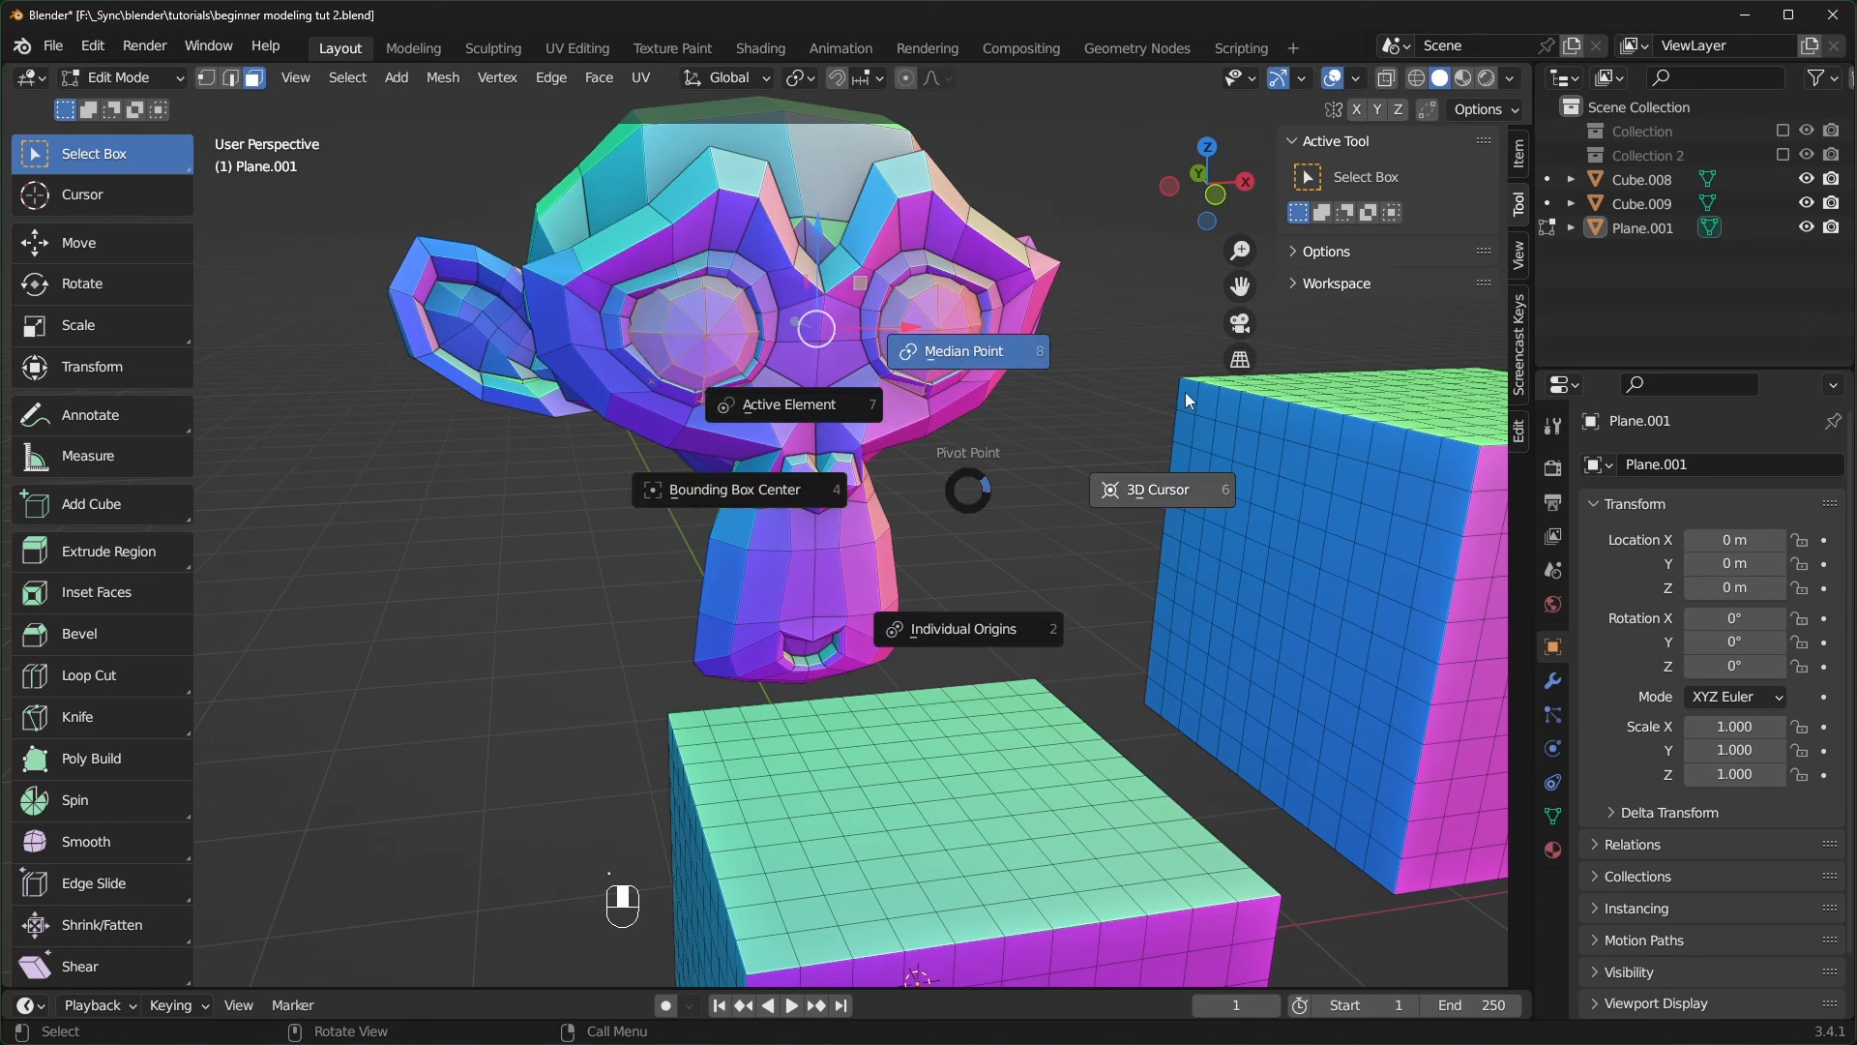
left_click(977, 467)
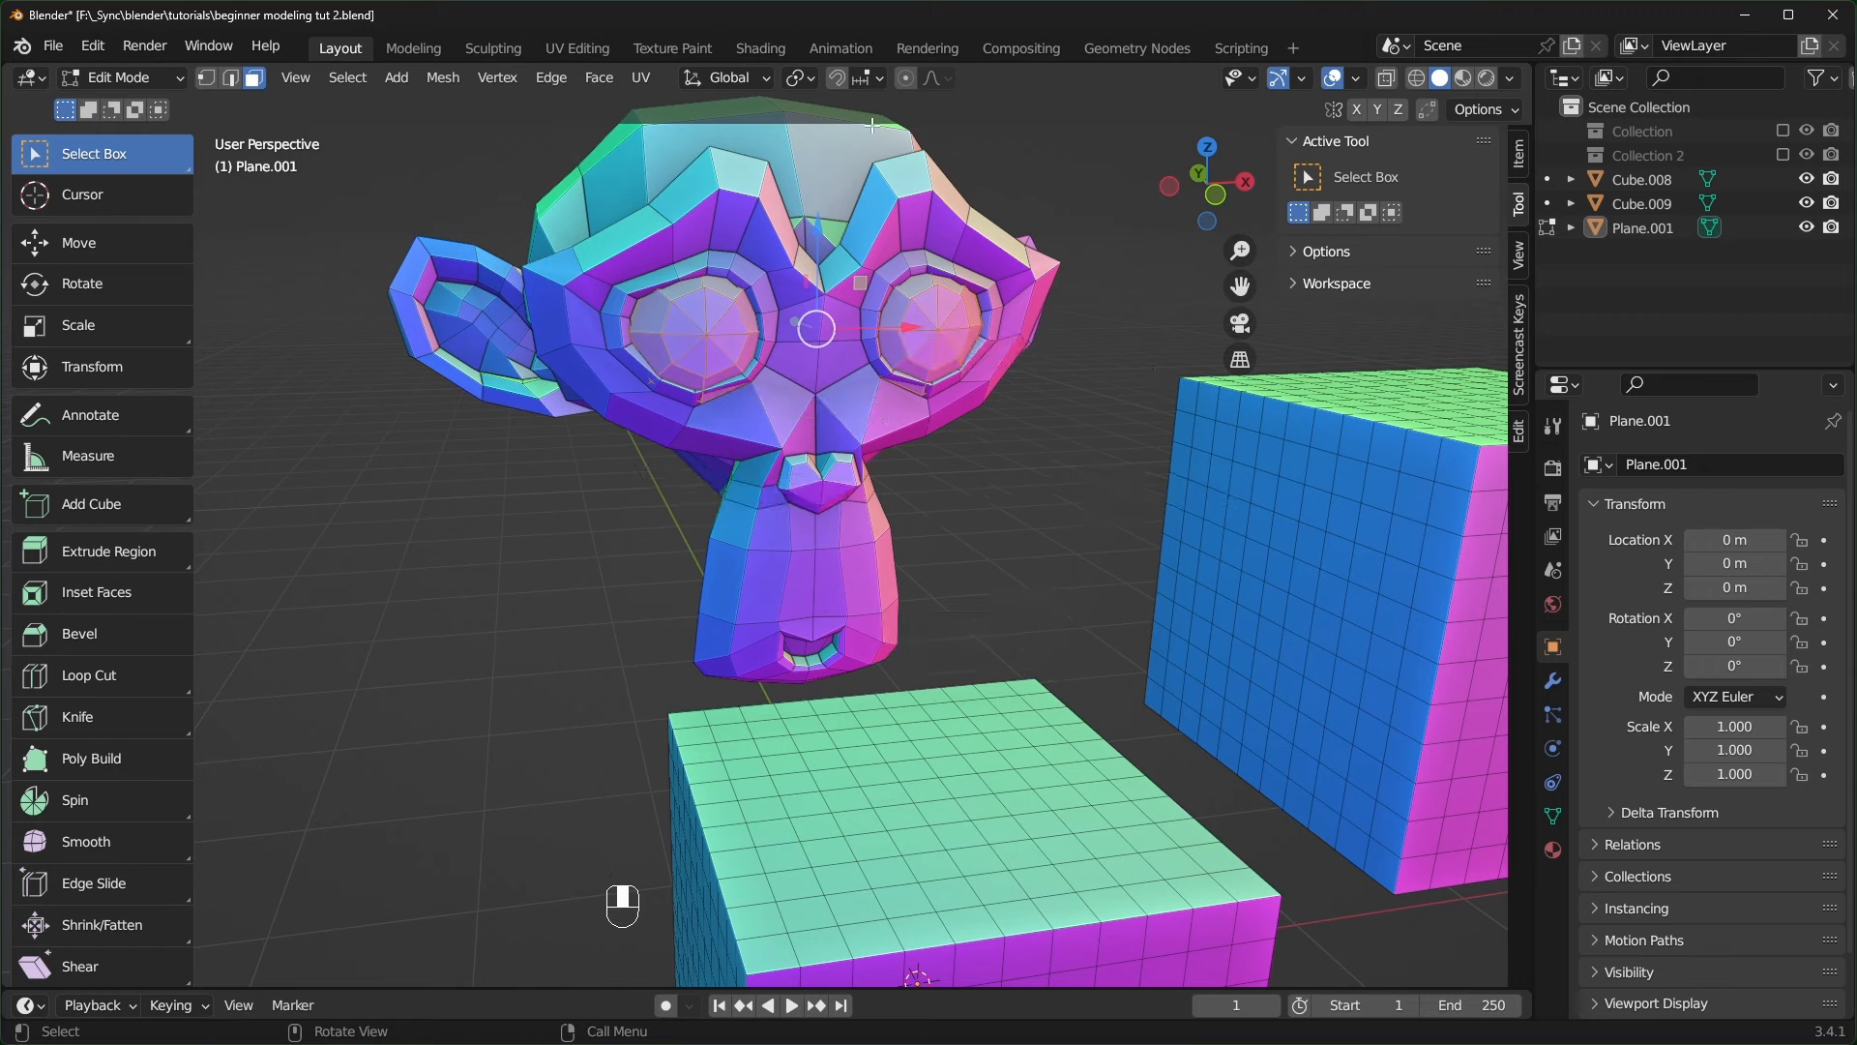
left_click(809, 79)
left_click(874, 211)
left_click(801, 79)
key("period")
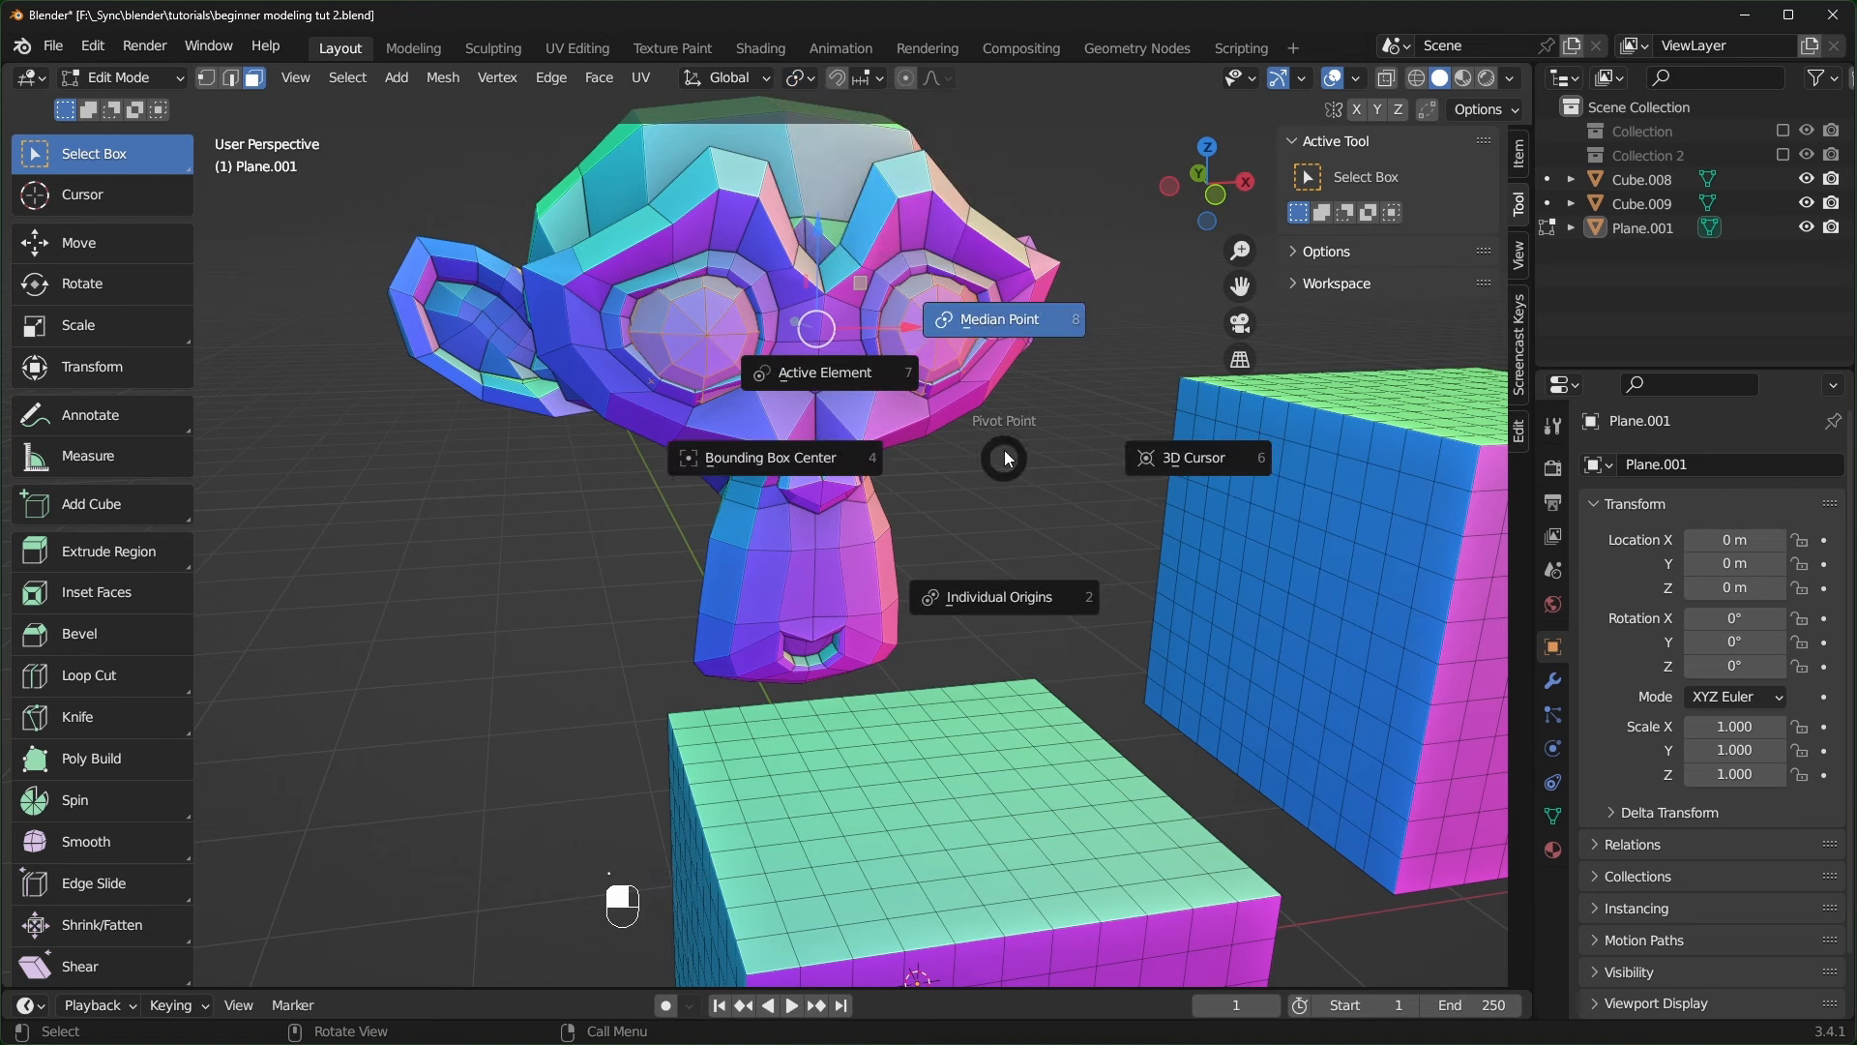
left_click(1018, 598)
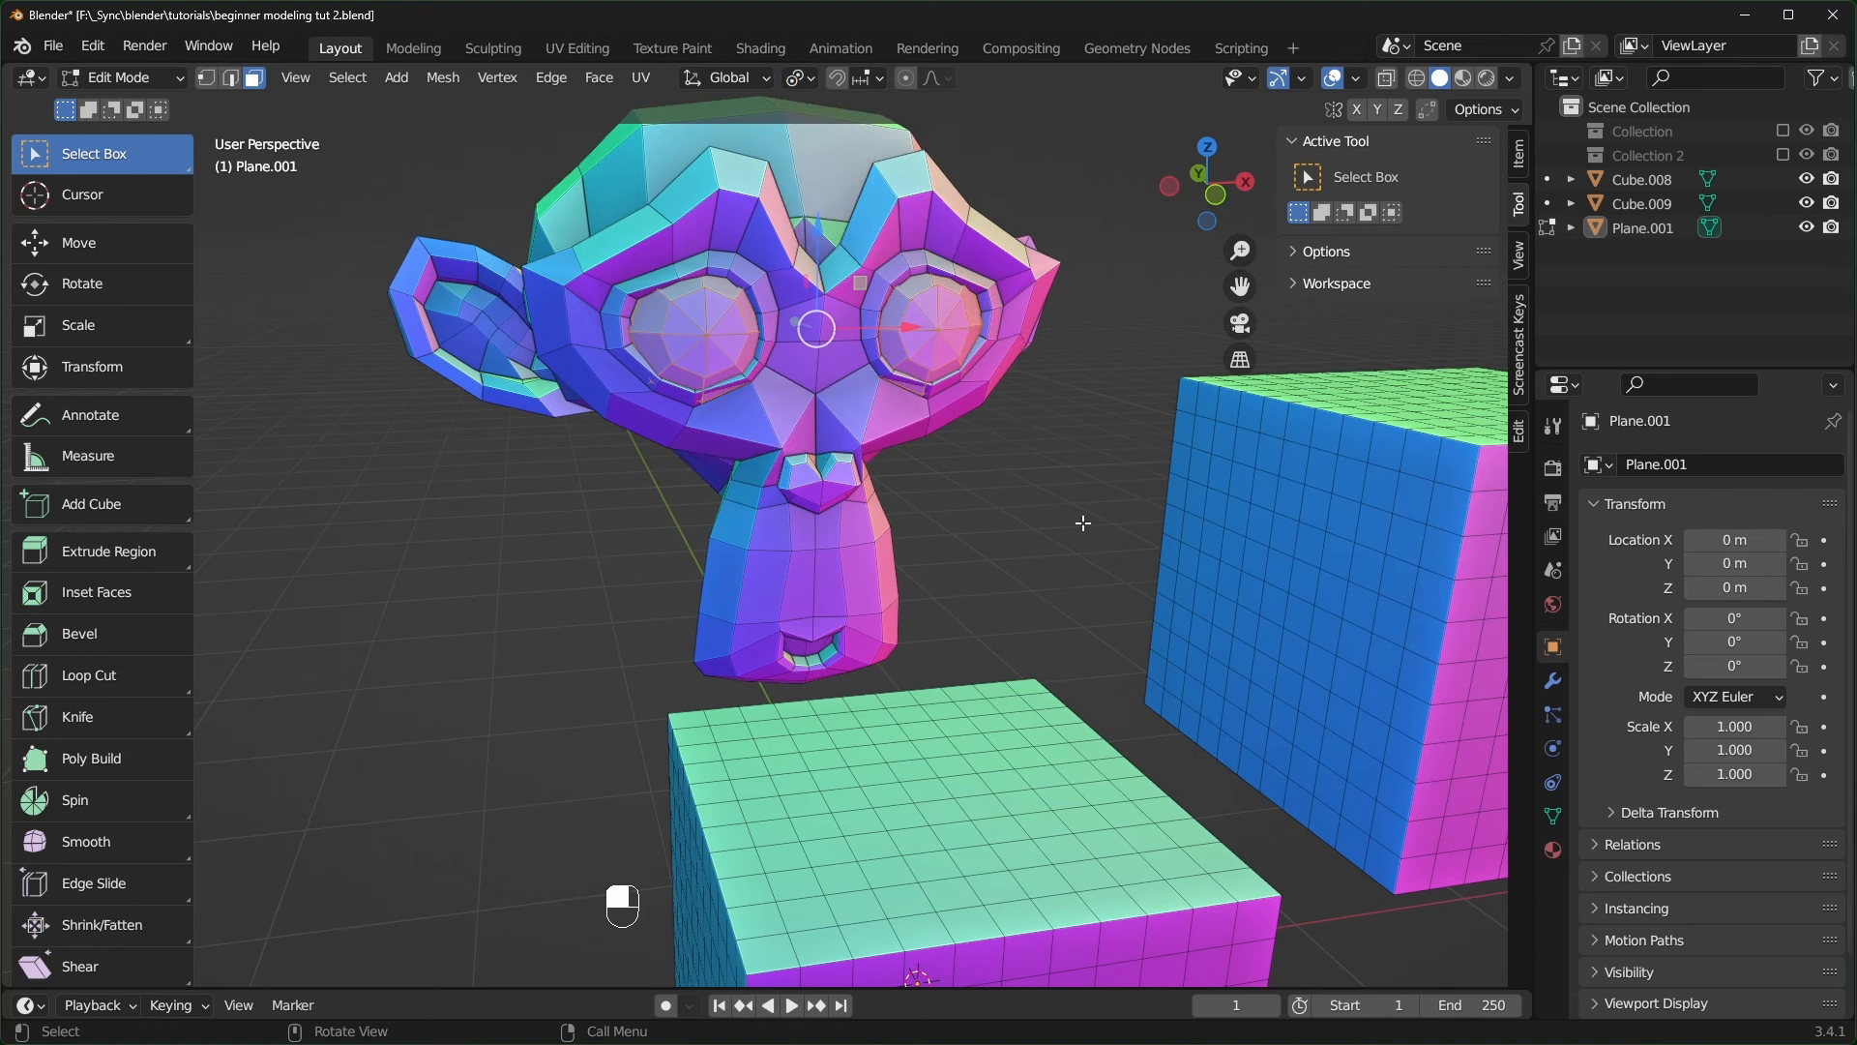
key("s")
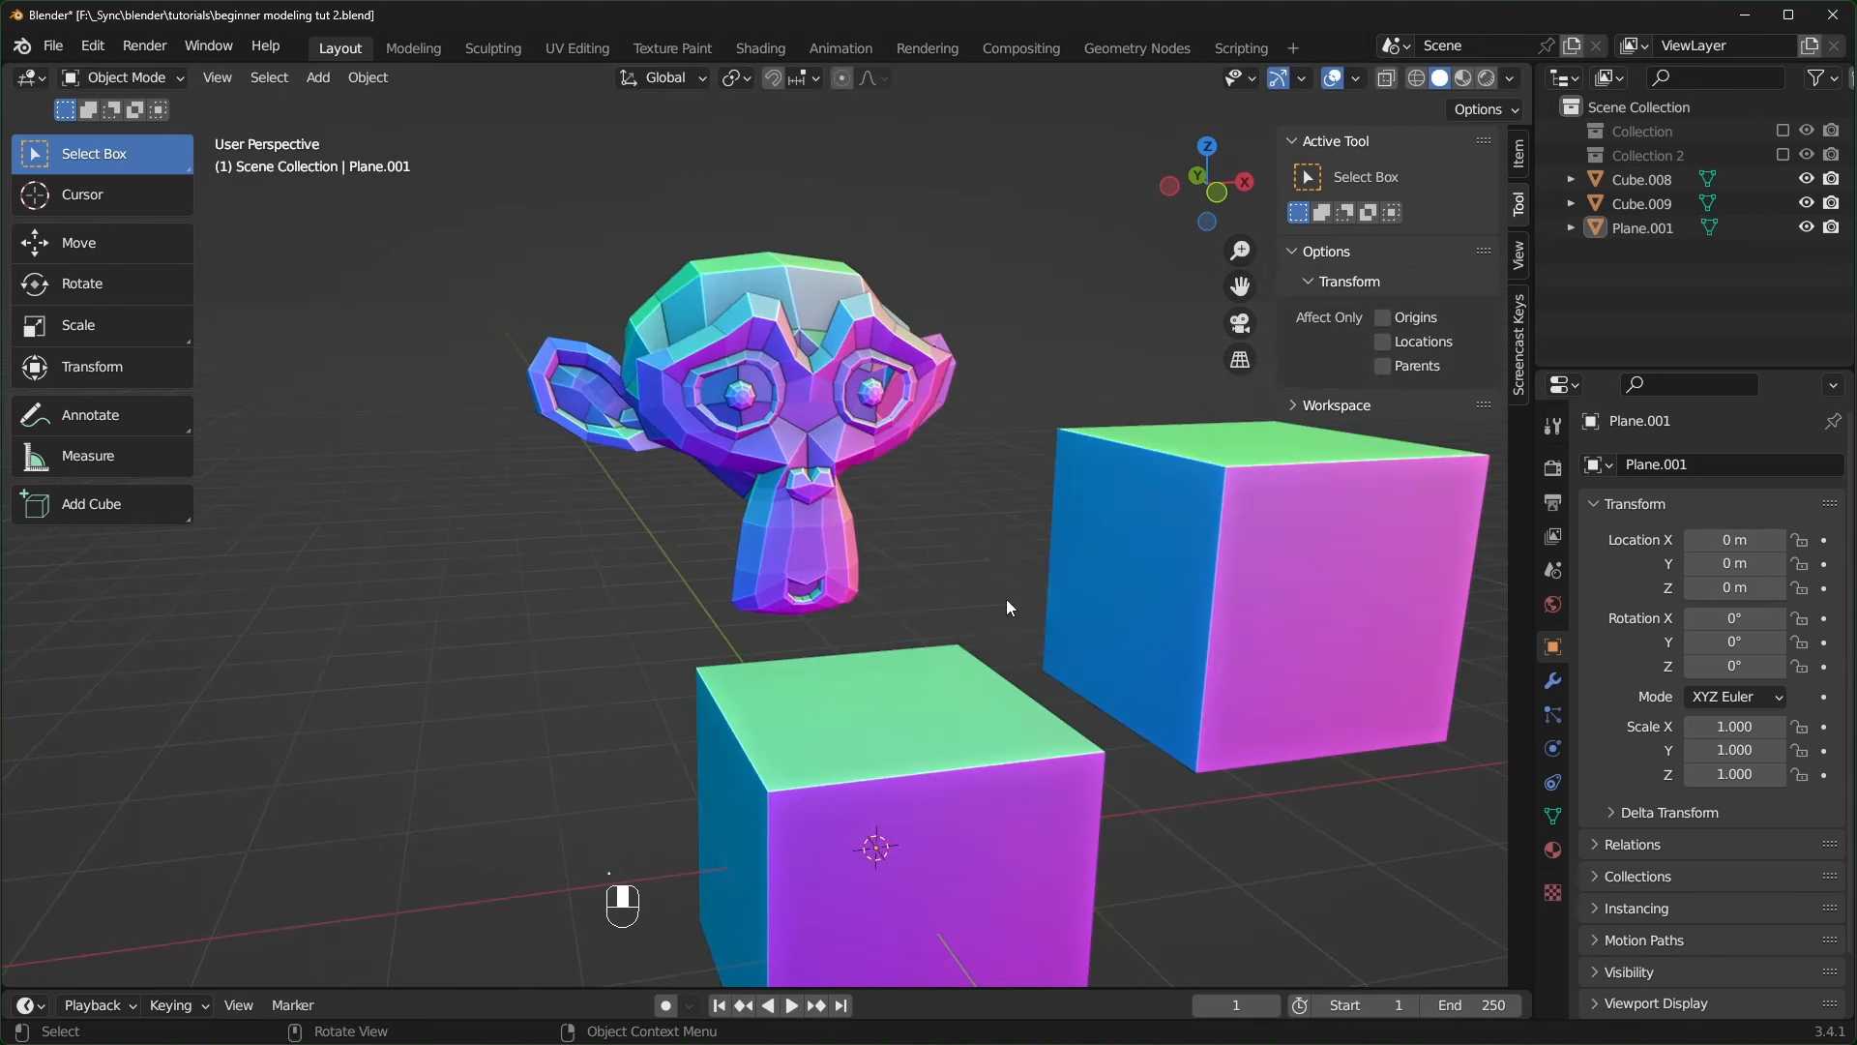
- Set the pivot point back to Median Point and delete all geometry of the edited mesh
key("period")
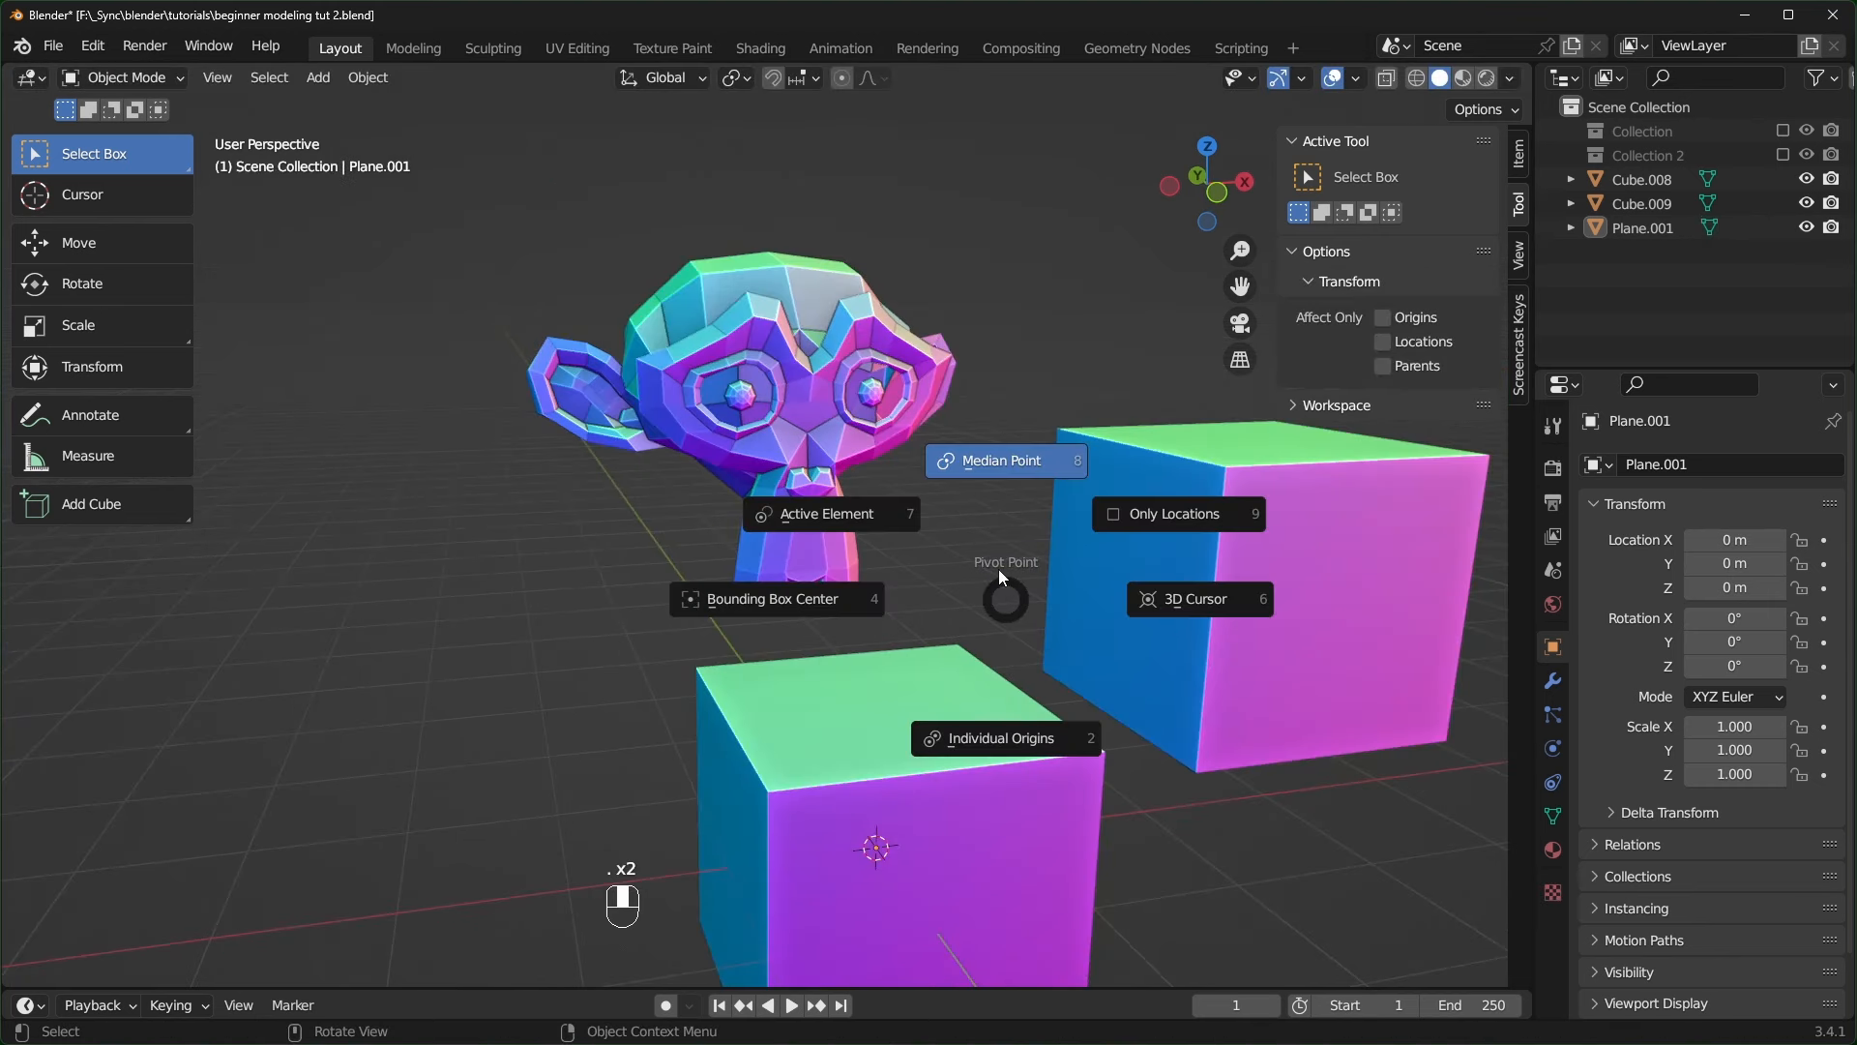
left_click(995, 463)
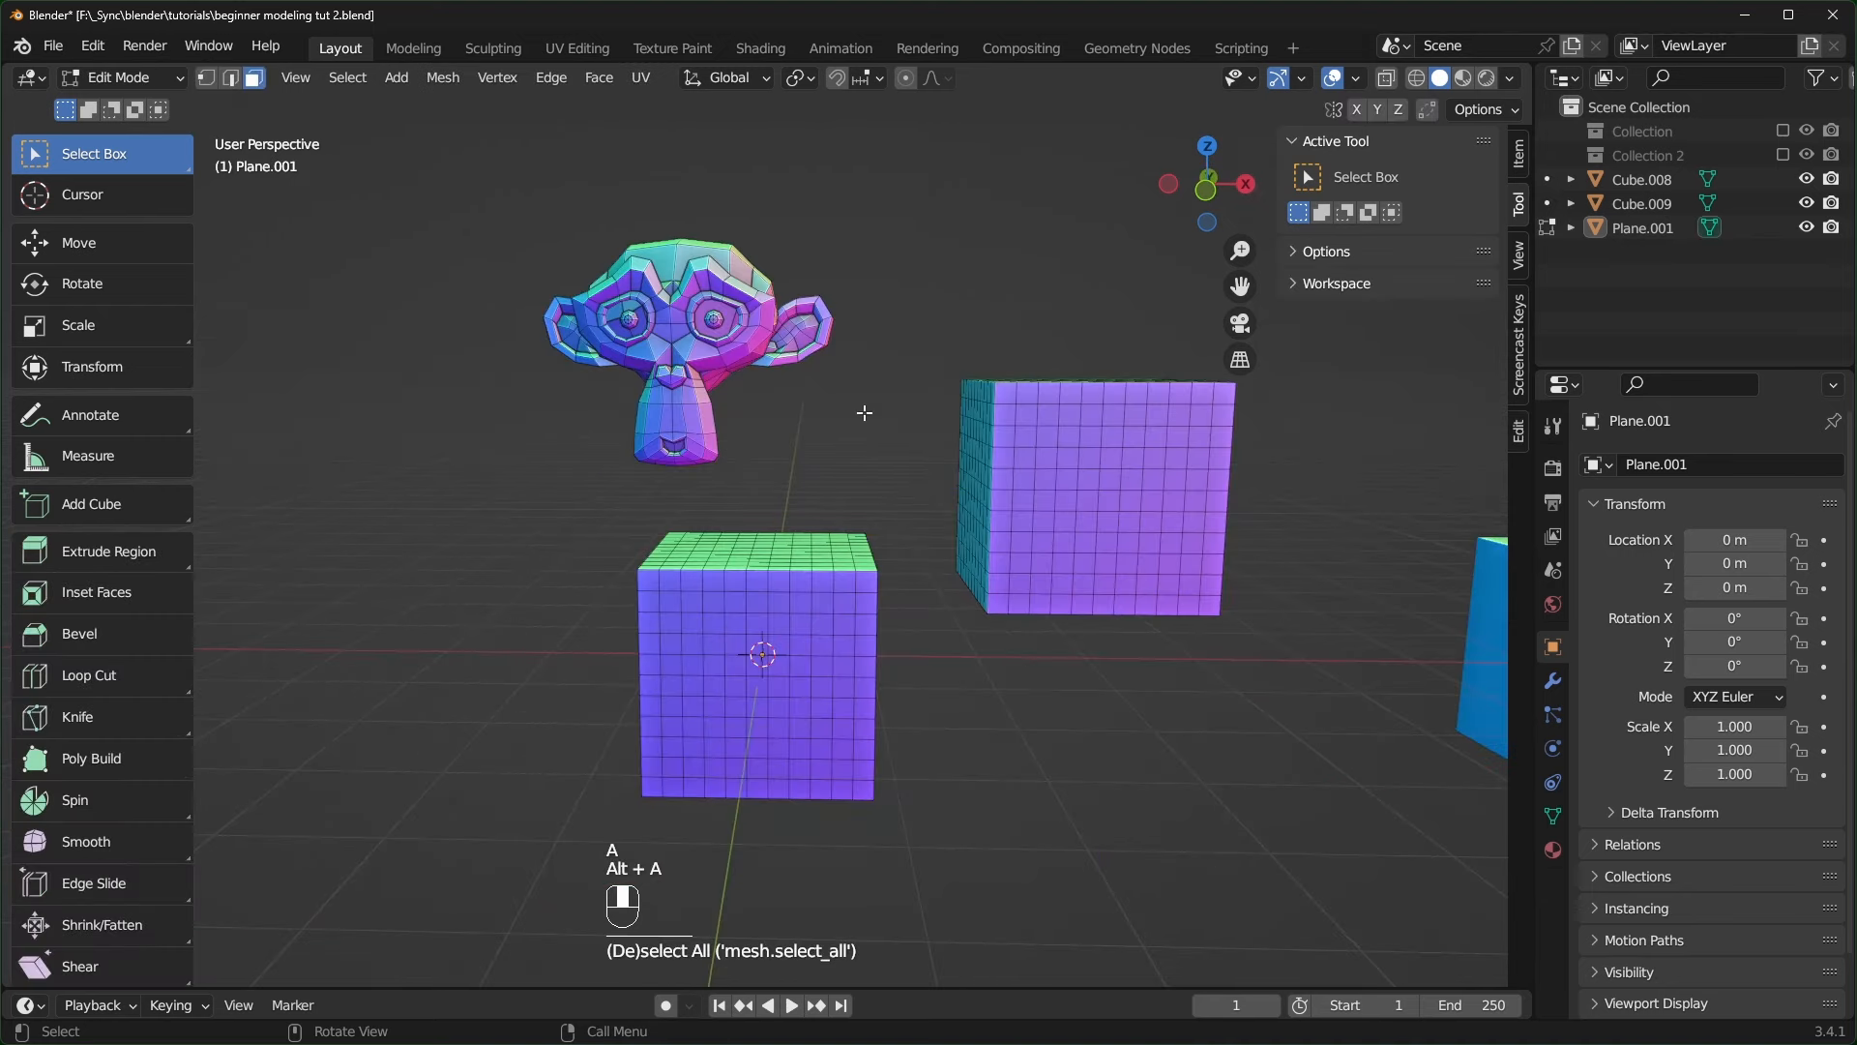
key("x")
left_click(880, 475)
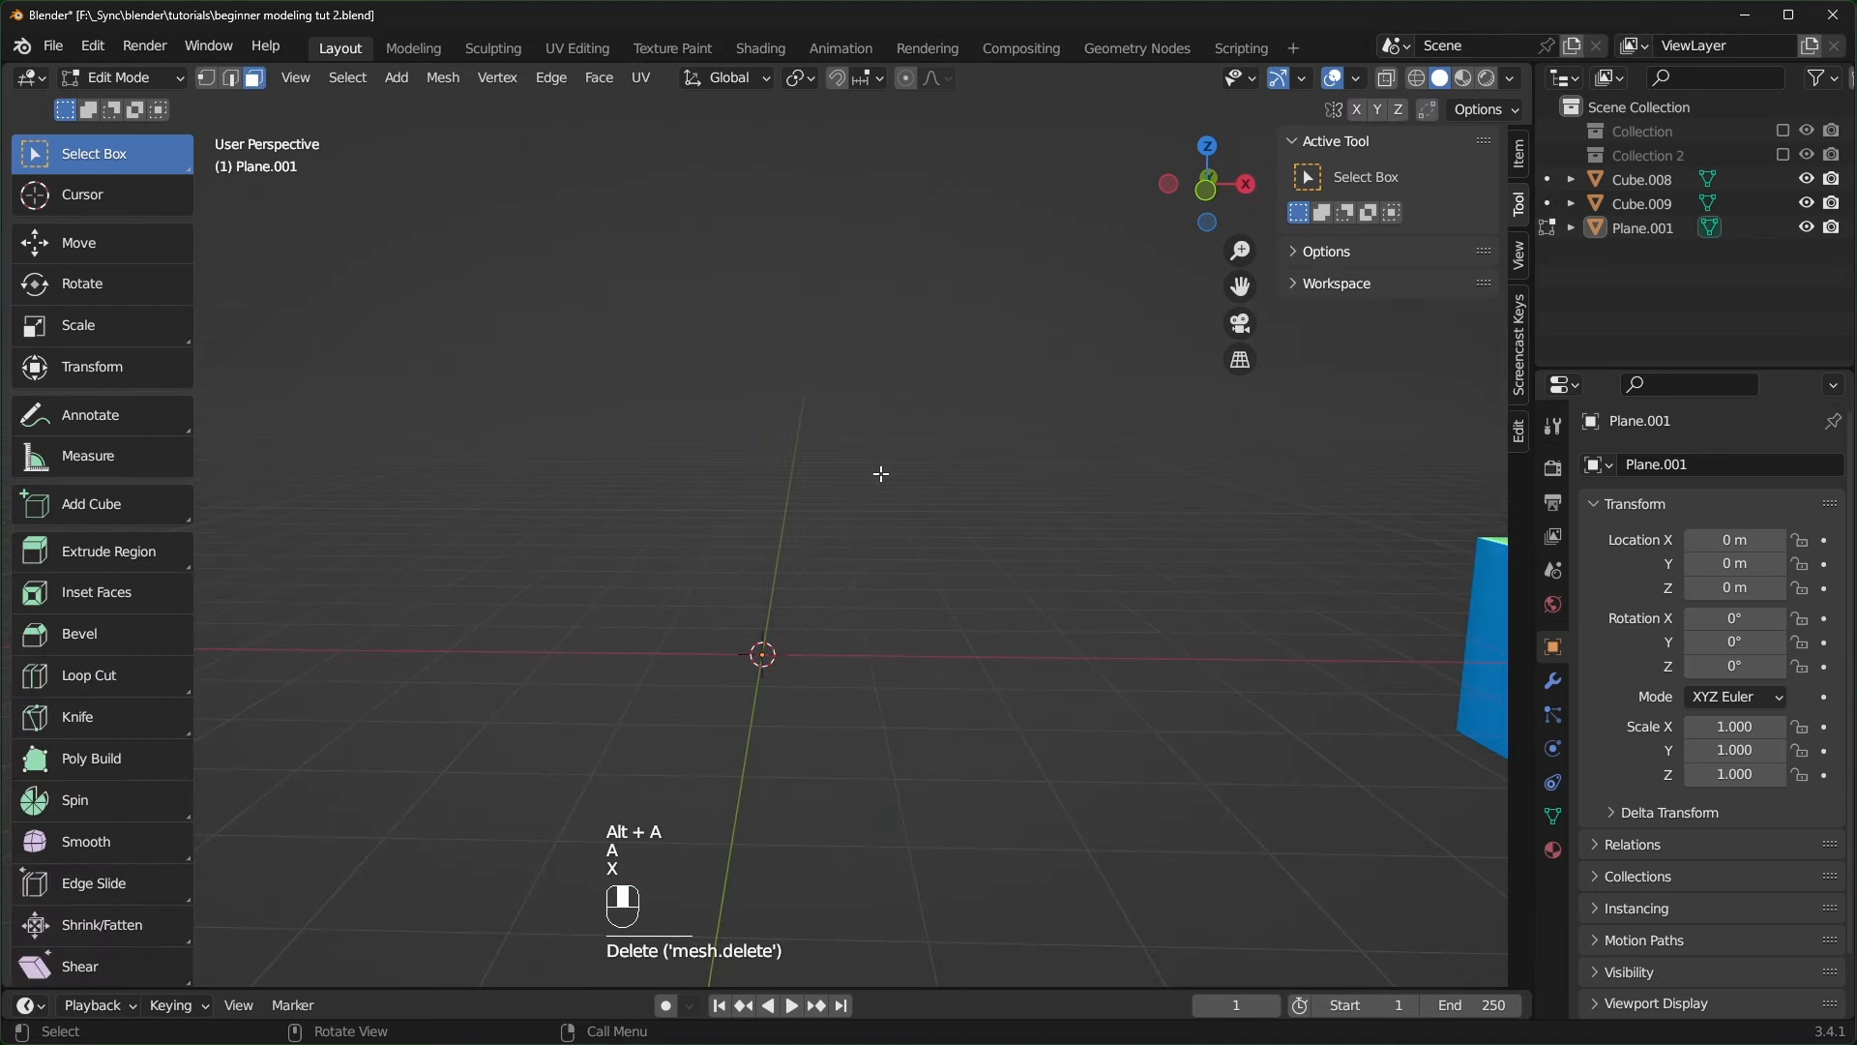
- Add an ico sphere and place a duplicate of it up and to the right
key("shift+a")
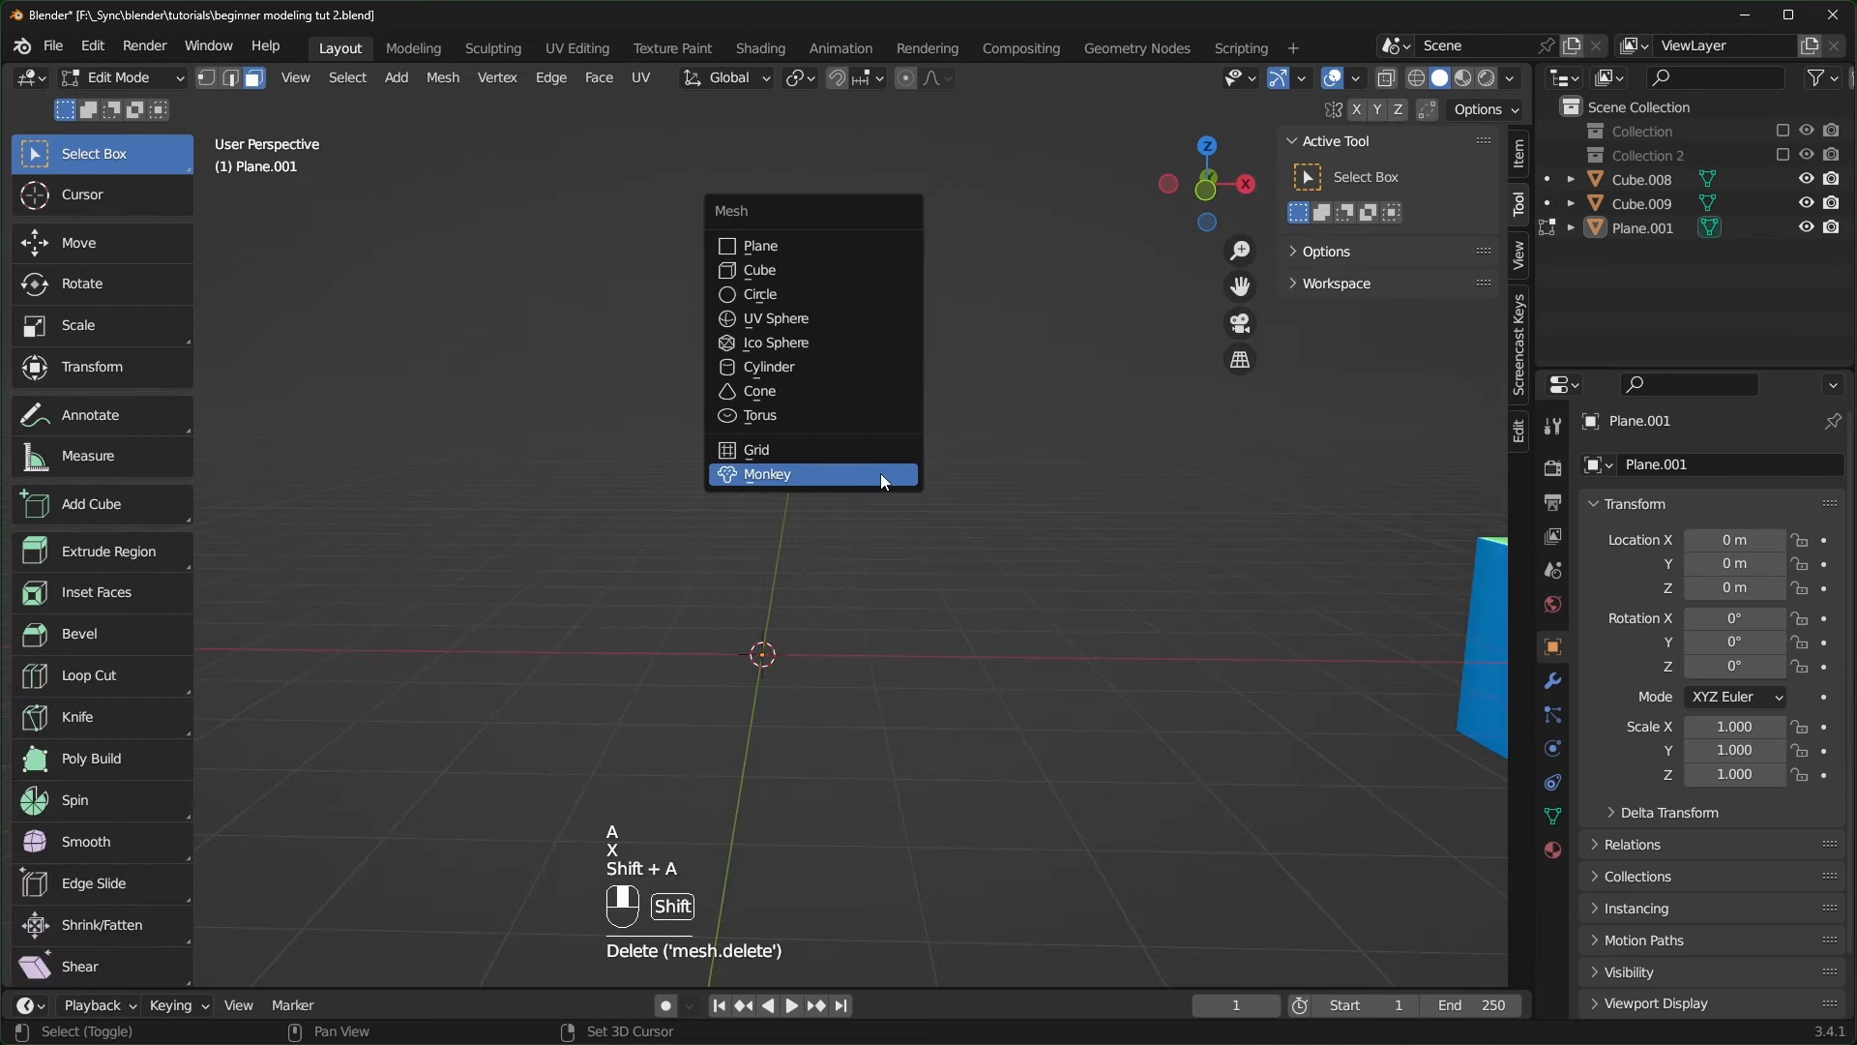
left_click(805, 341)
key("shift+d")
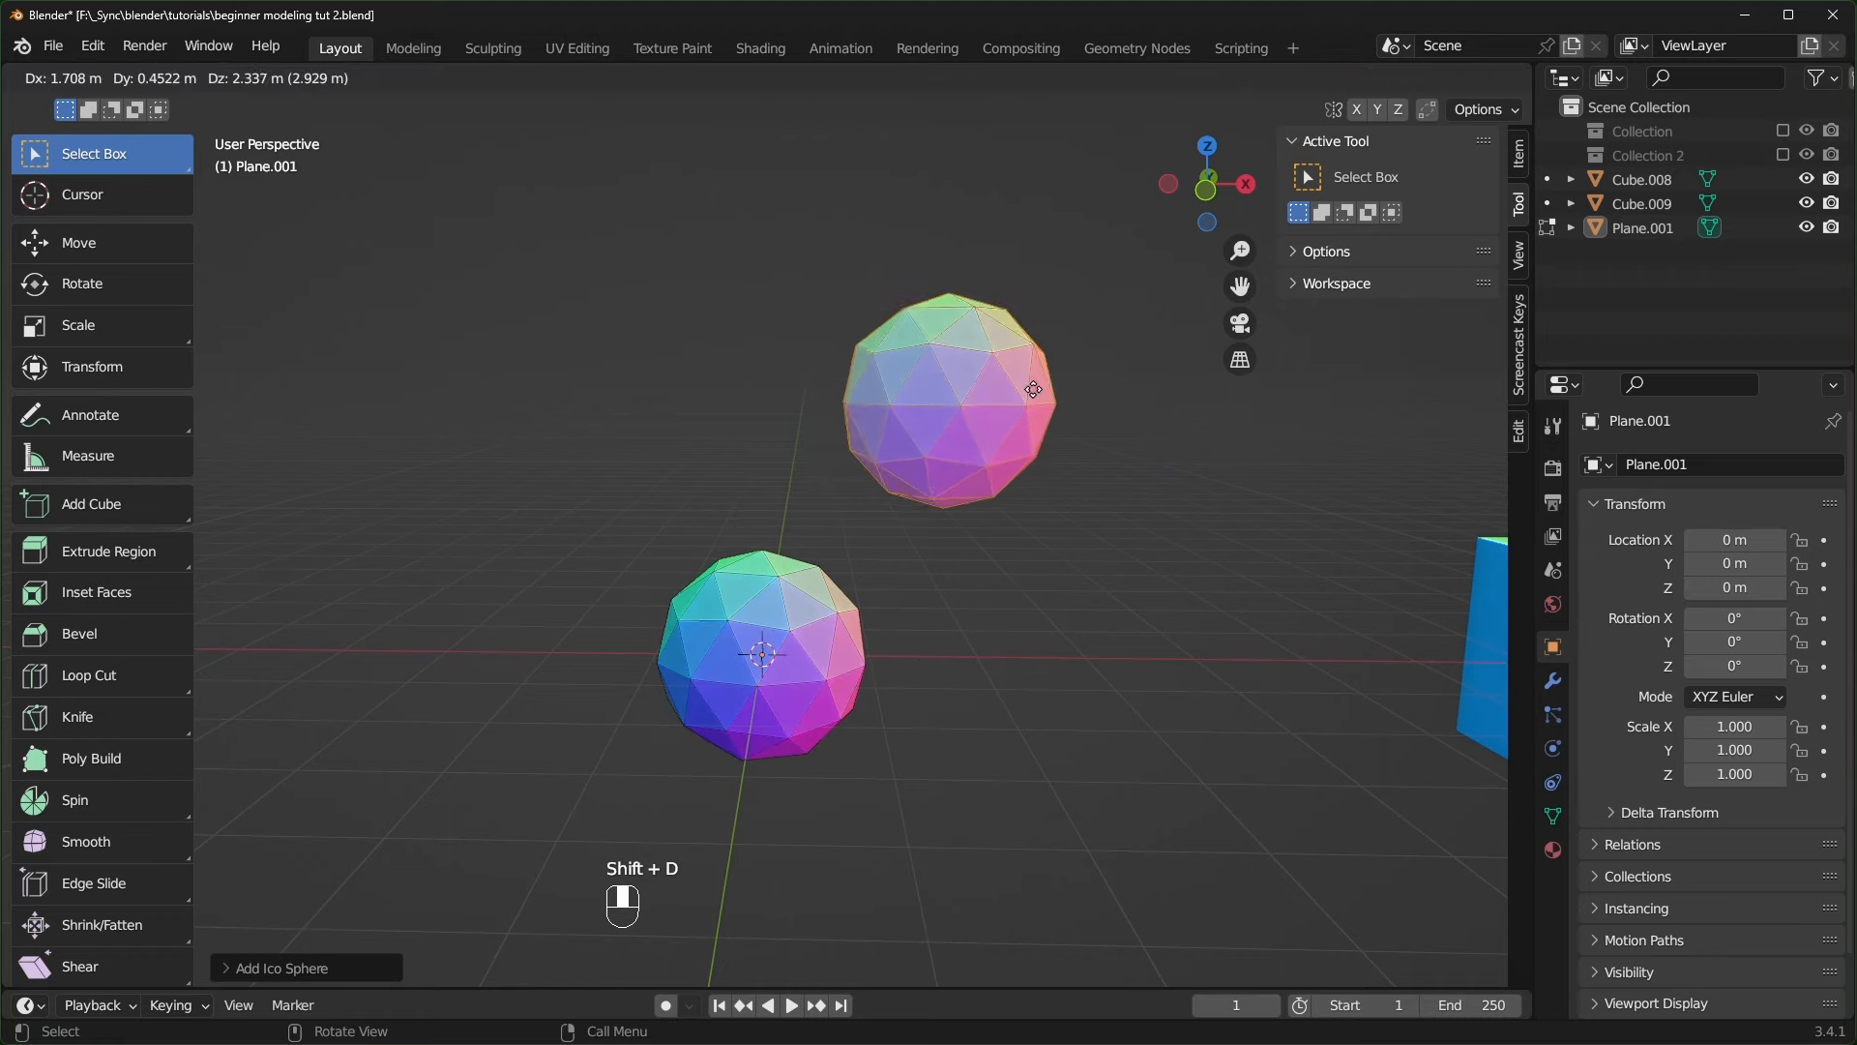
left_click(1015, 570)
scroll(1015, 570, "up", 2)
left_click(1015, 570)
- From the front view with X-ray on, circle-select the faces around the lower ico sphere's centre on both front and back
mouse_move(1015, 570)
middle_mouse_down()
mouse_move(999, 658)
mouse_move(1016, 560)
mouse_move(1025, 579)
middle_mouse_up()
scroll(1016, 560, "up", 1)
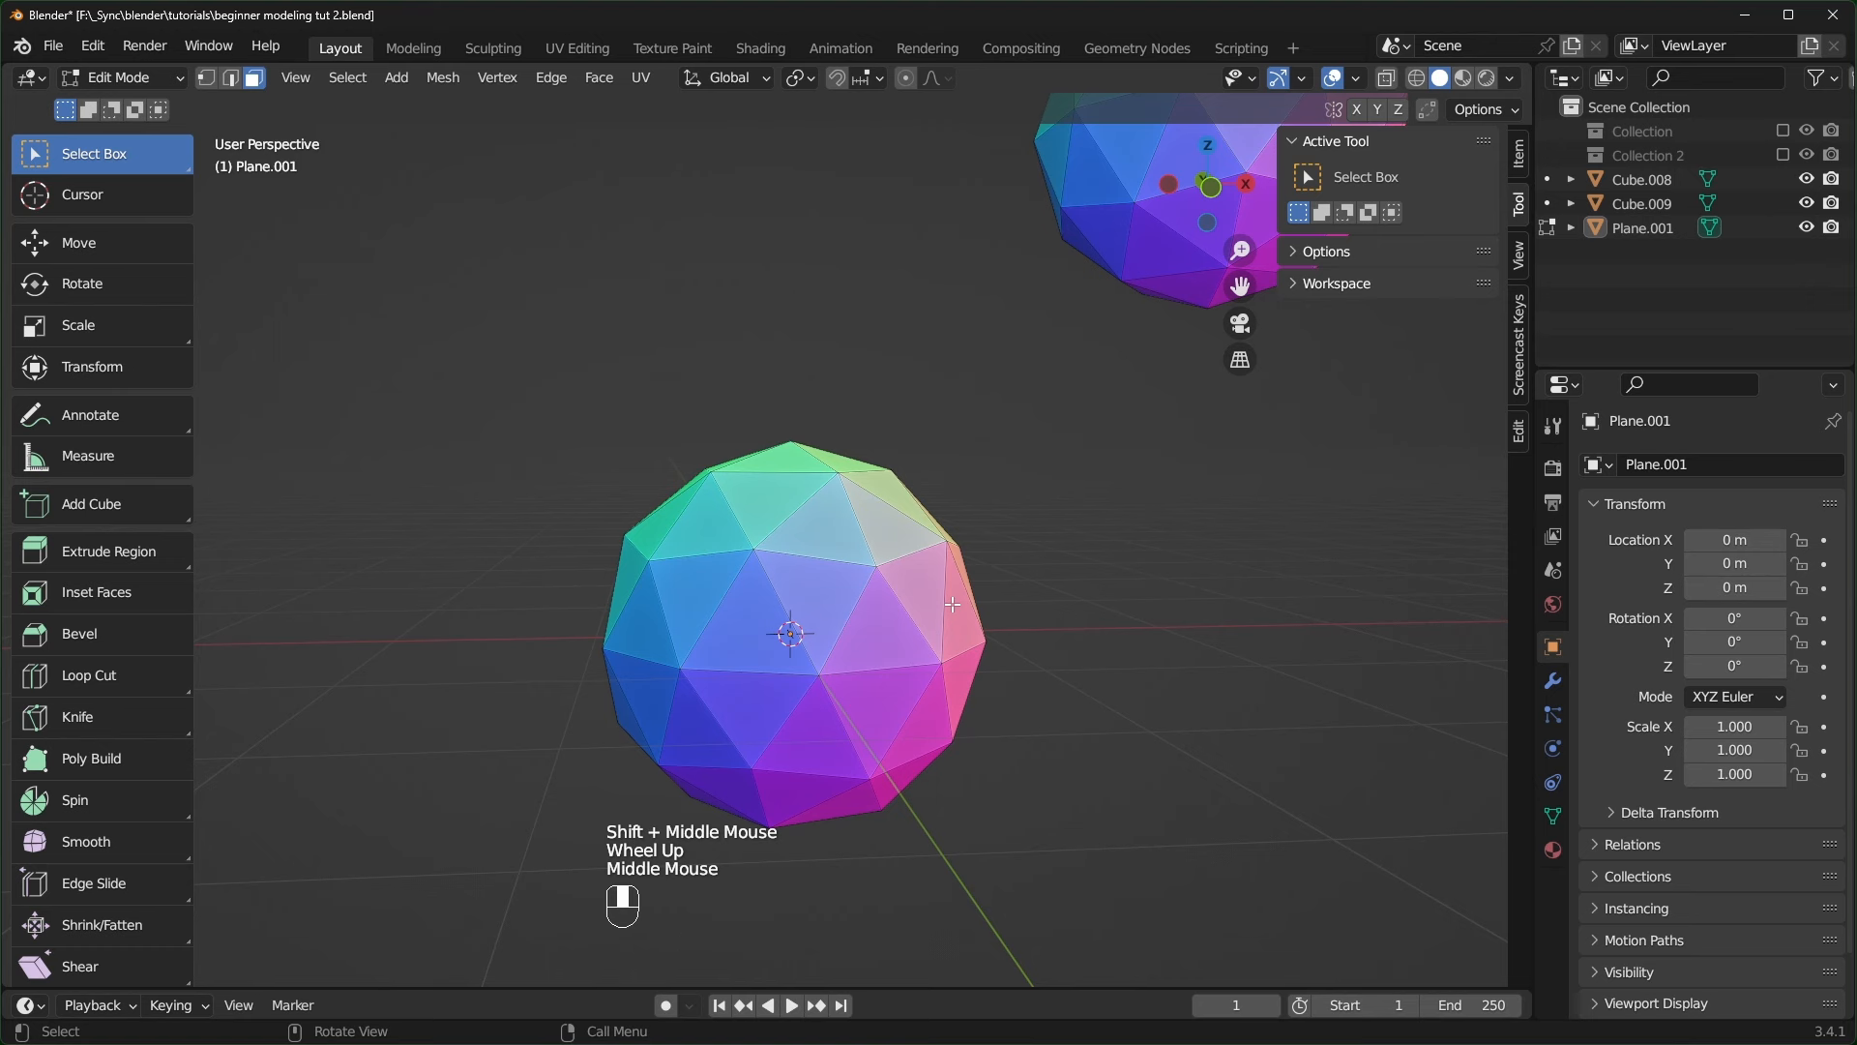
key("KP_1")
left_click(1079, 618)
scroll(1079, 618, "up", 2)
middle_click_drag(1080, 618, 1057, 705, "shift")
key("c")
scroll(774, 634, "up", 1)
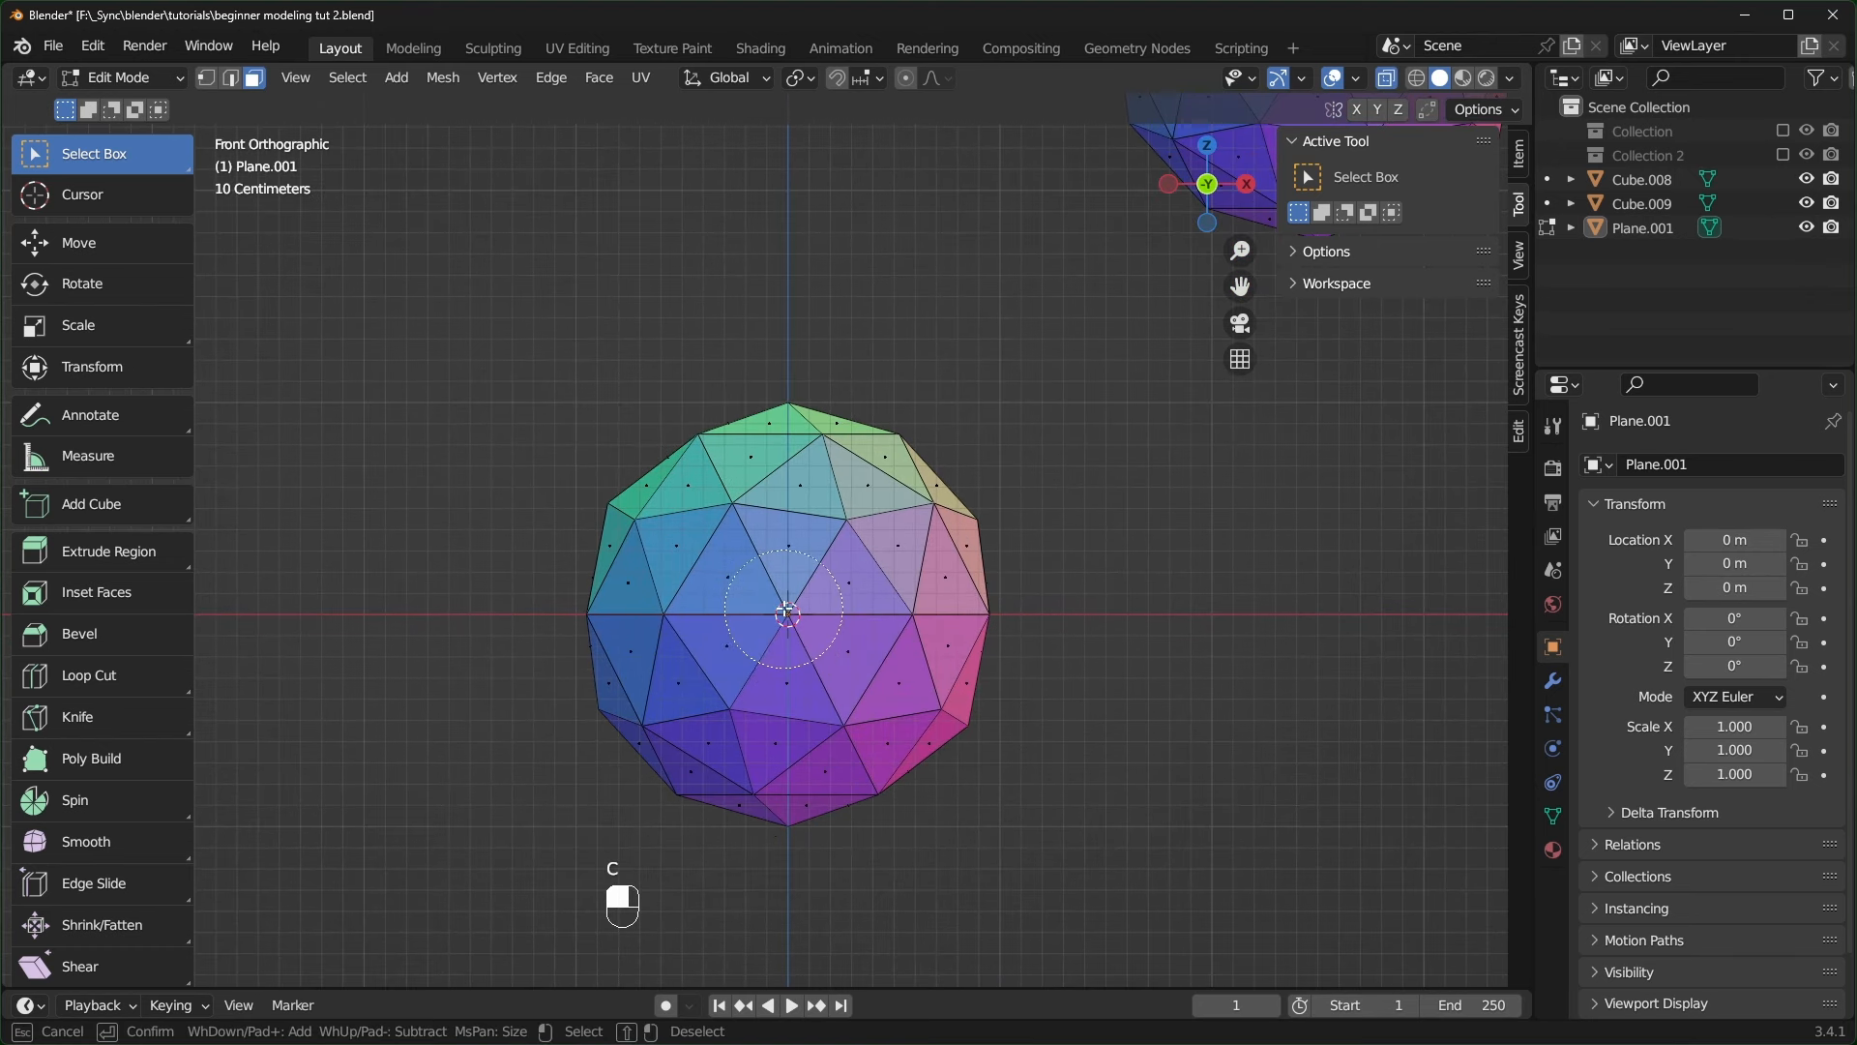
mouse_move(774, 634)
left_mouse_down()
mouse_move(759, 565)
mouse_move(735, 638)
mouse_move(809, 615)
left_mouse_up()
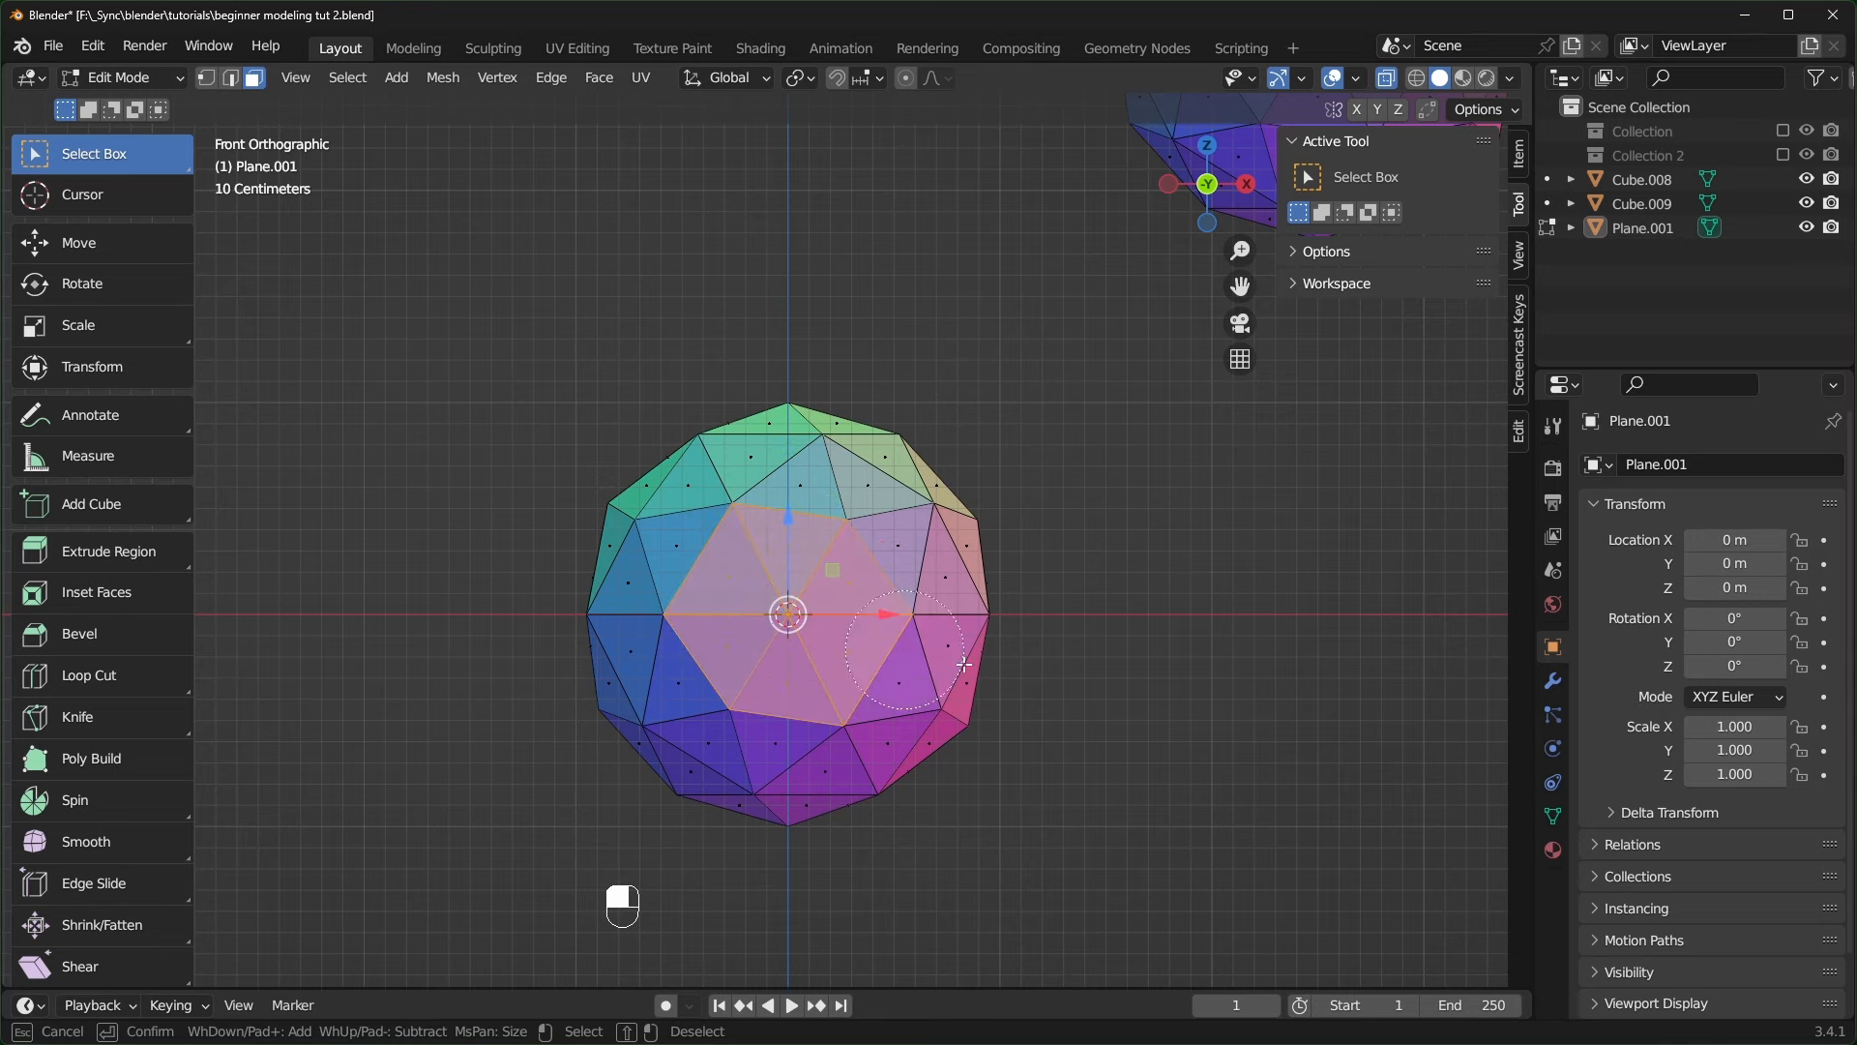
key("Escape")
- Turn off X-ray and bridge the selected front and back faces into a tunnel through the ico sphere
scroll(1202, 662, "down", 2)
scroll(1204, 677, "up", 2)
middle_click_drag(1202, 662, 568, 687)
mouse_move(829, 630)
middle_mouse_down()
mouse_move(903, 672)
mouse_move(1185, 646)
middle_mouse_up()
key("alt+z")
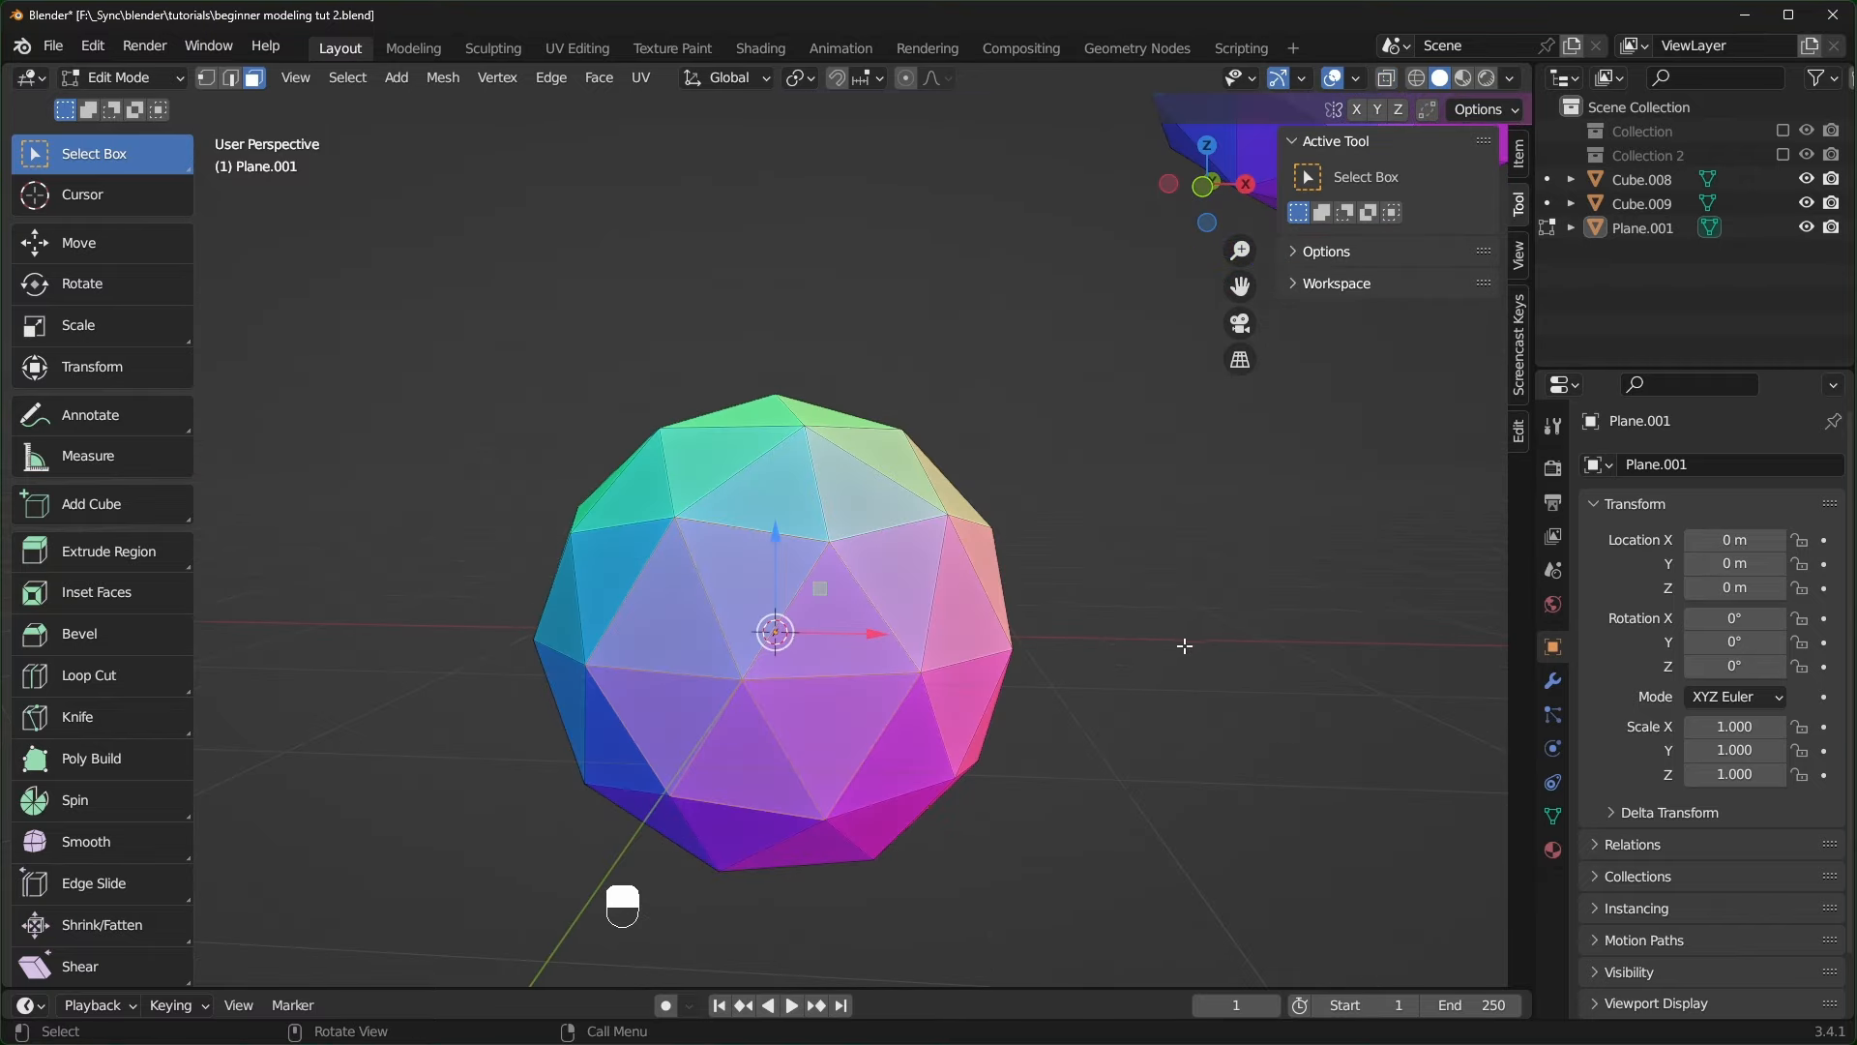
right_click(807, 668)
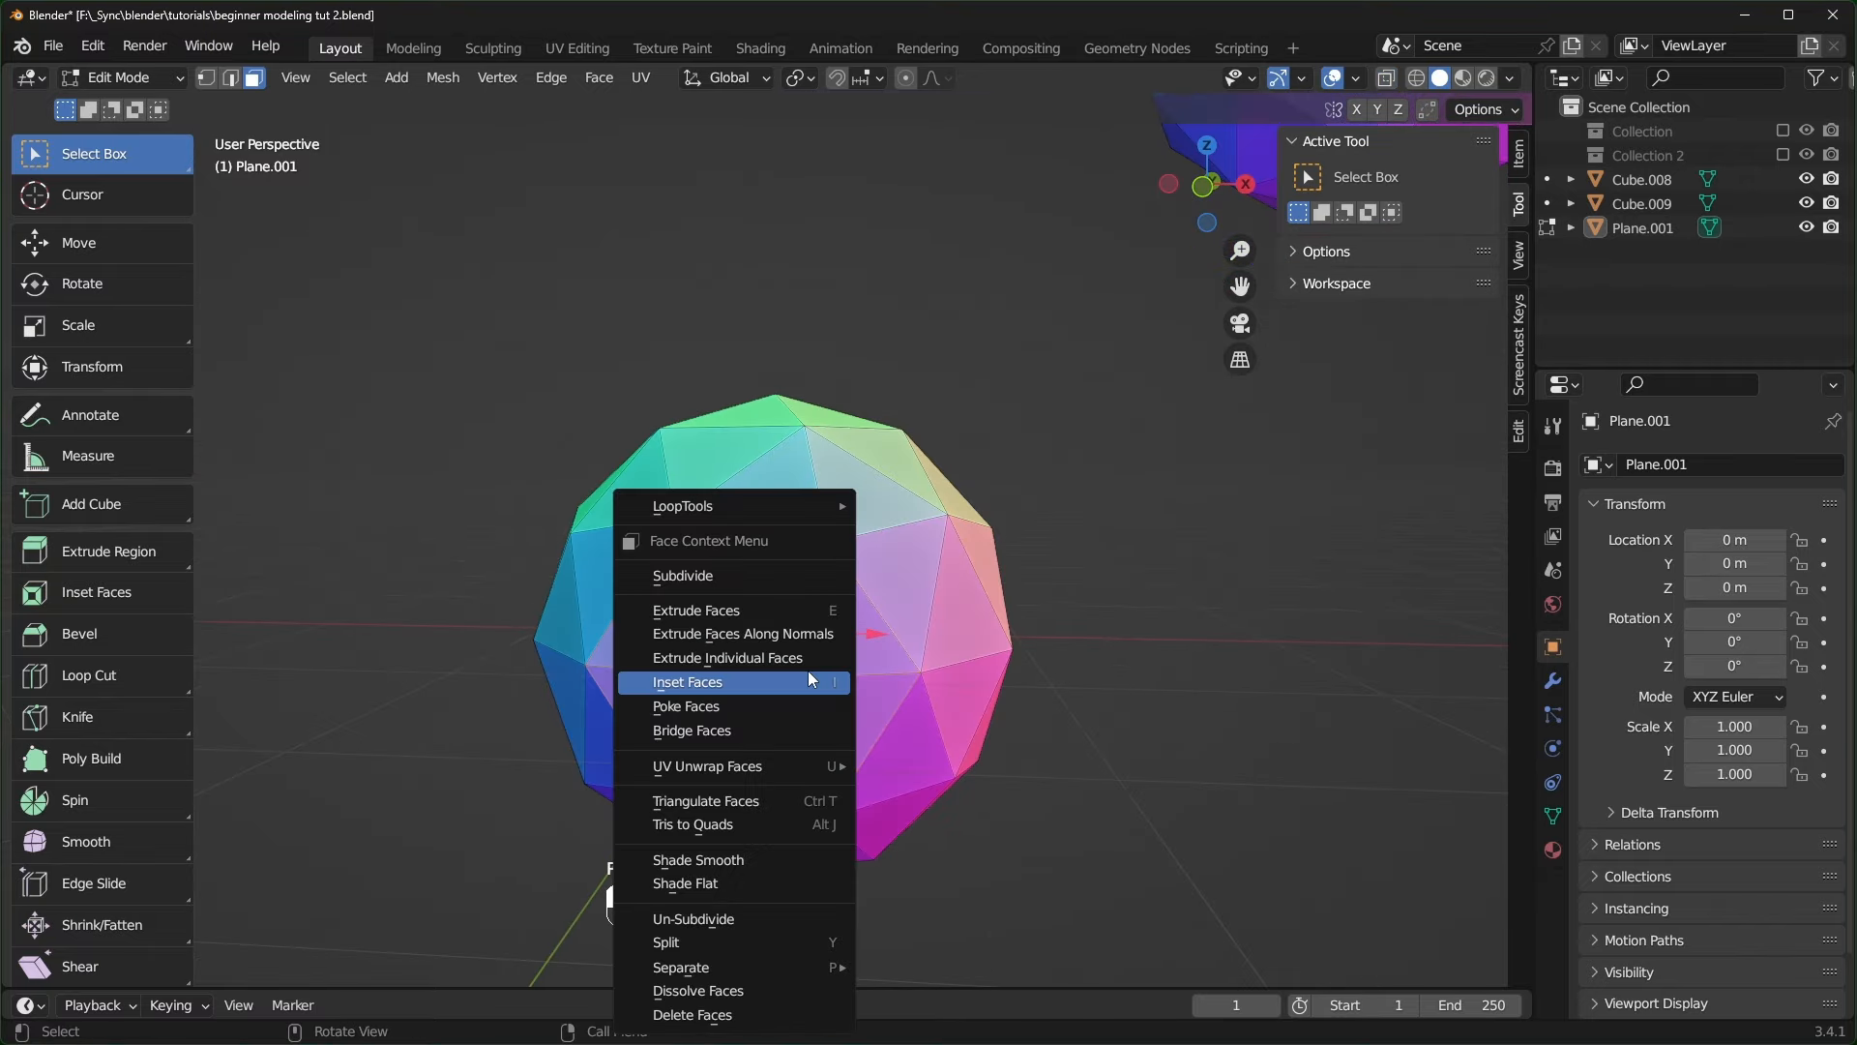
left_click(761, 733)
middle_click_drag(761, 734, 847, 731)
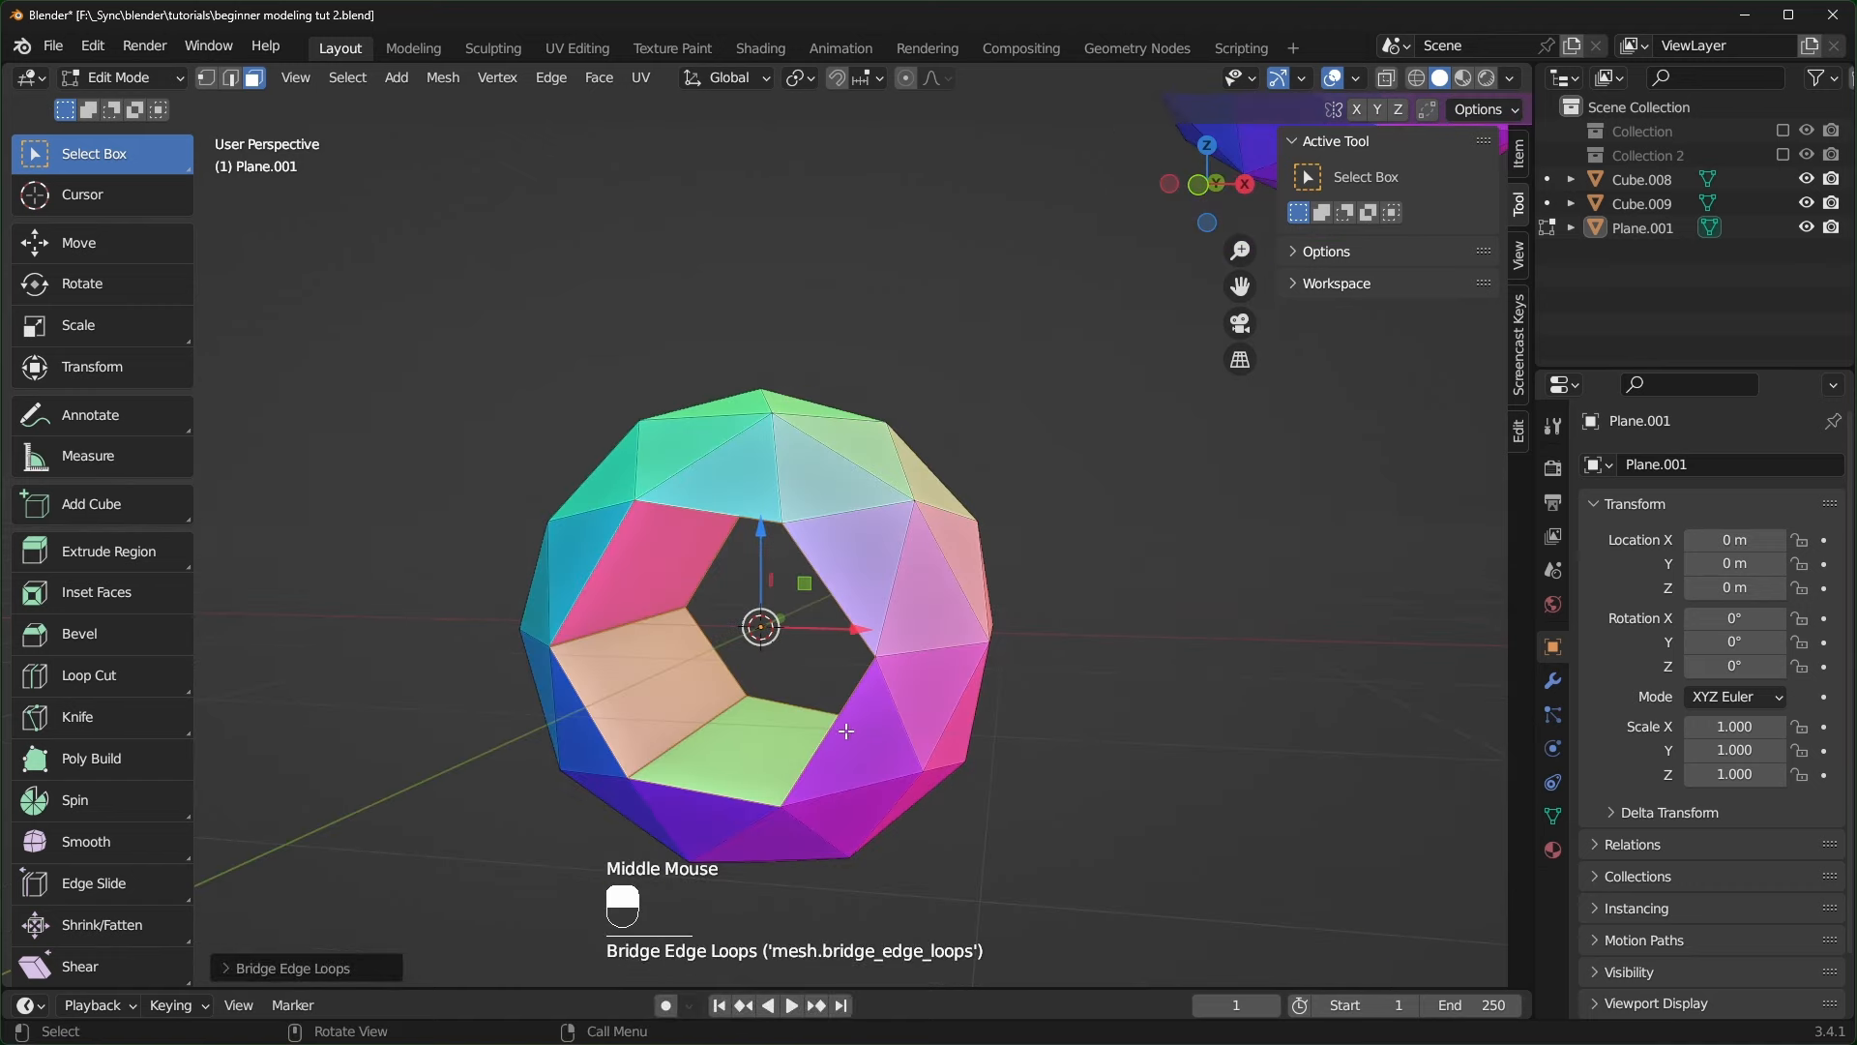
middle_click_drag(1107, 691, 972, 711)
middle_click_drag(853, 696, 864, 497)
- Set the bridge's number of cuts to 6
left_click(291, 977)
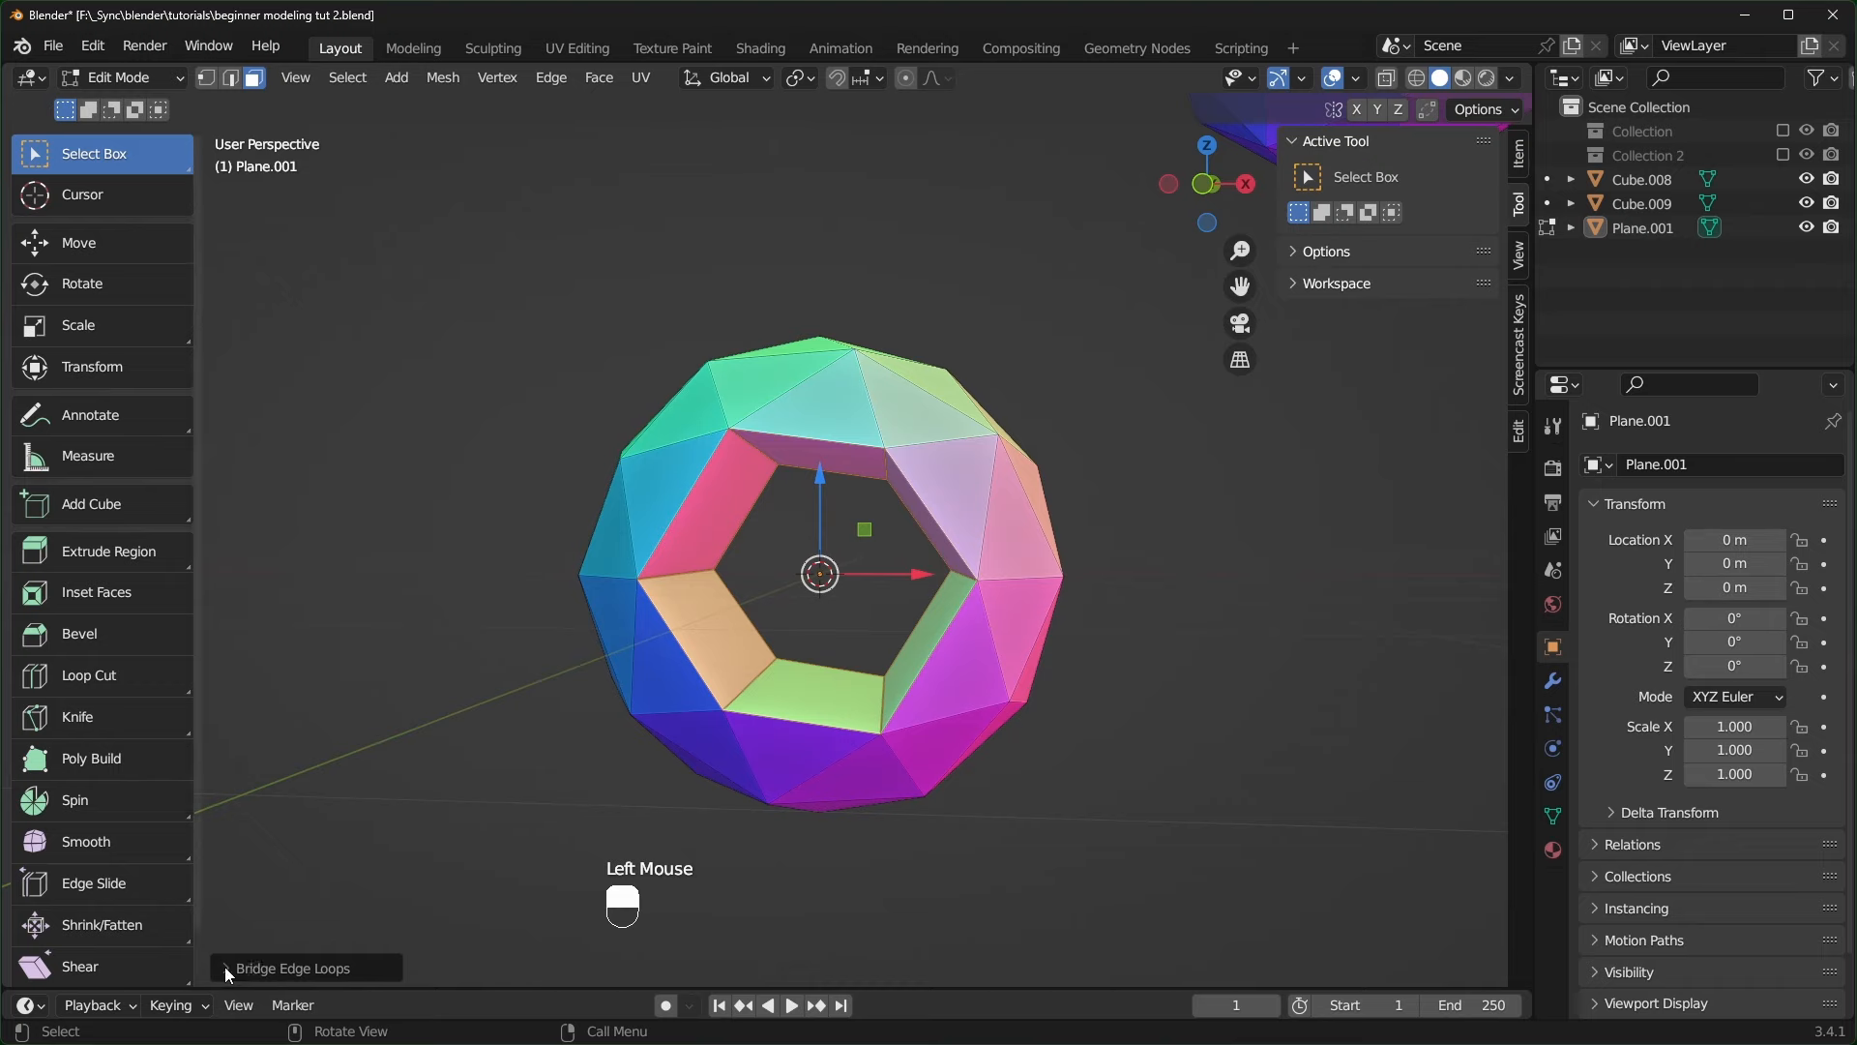
left_click(224, 967)
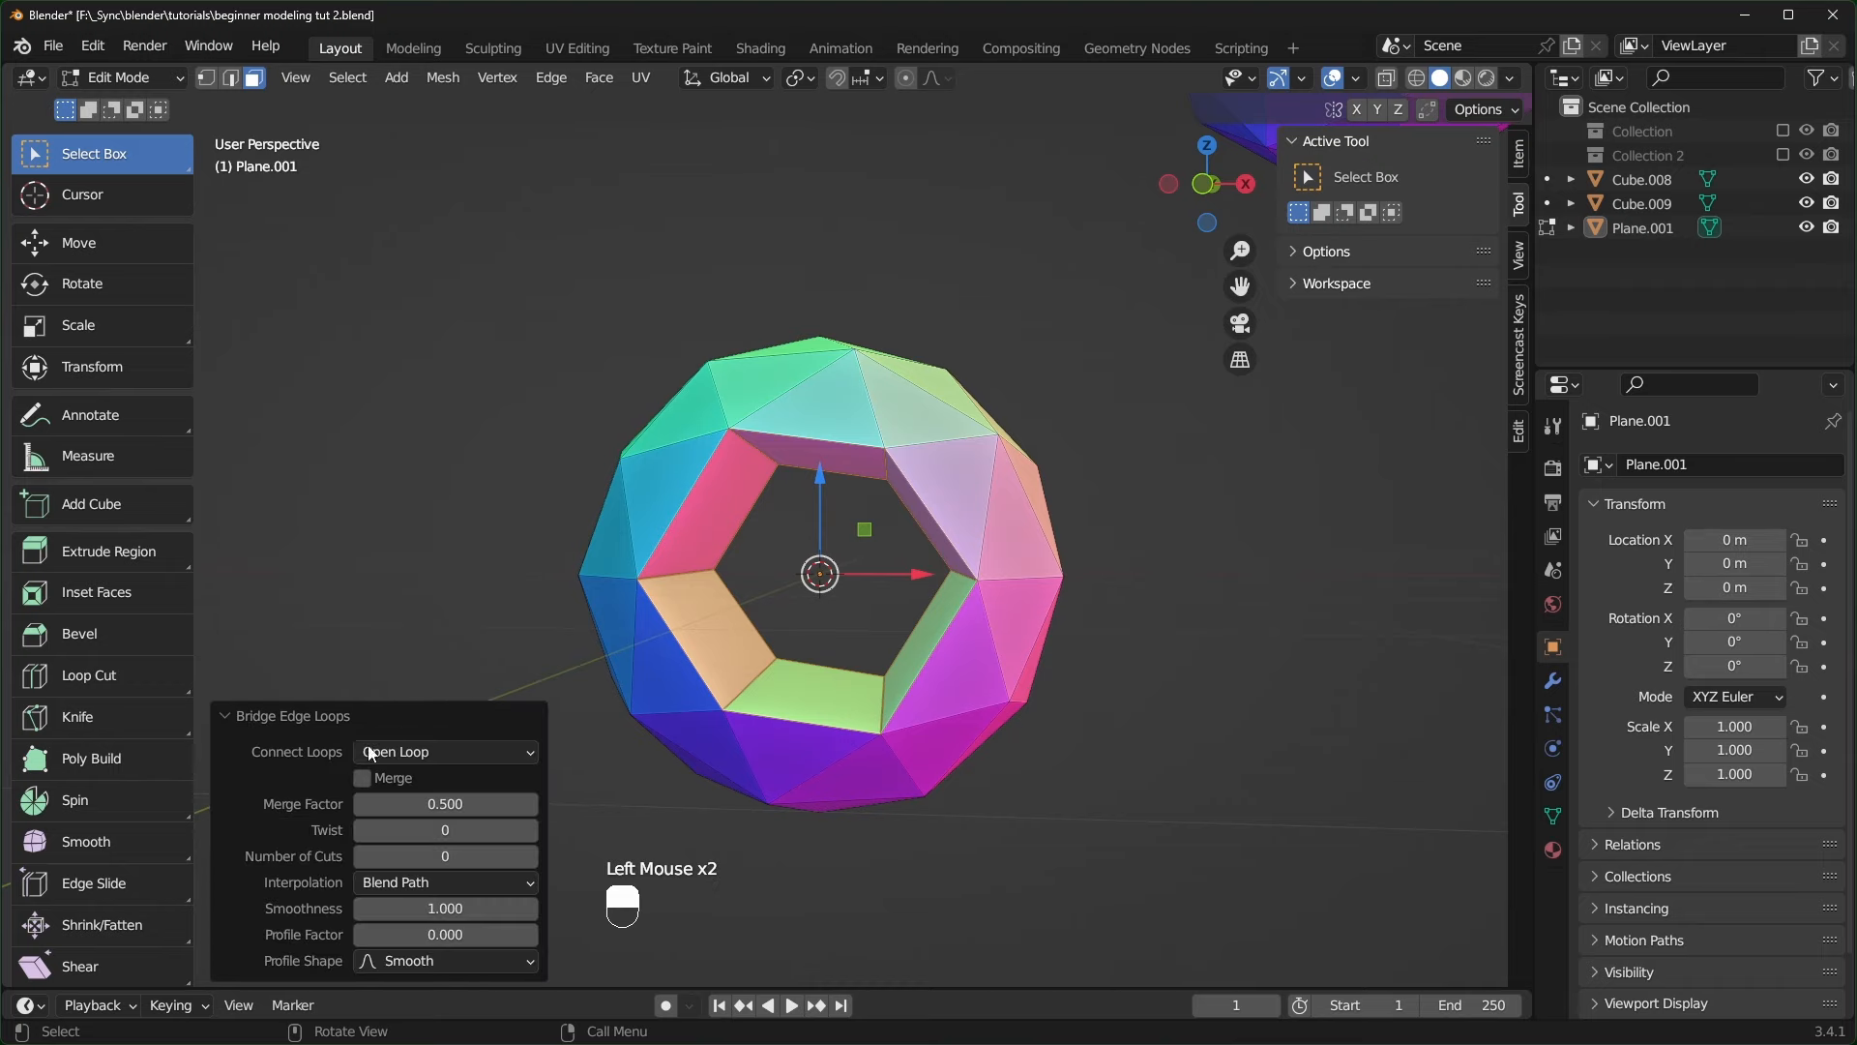
middle_click(441, 837)
left_click(530, 856, "shift")
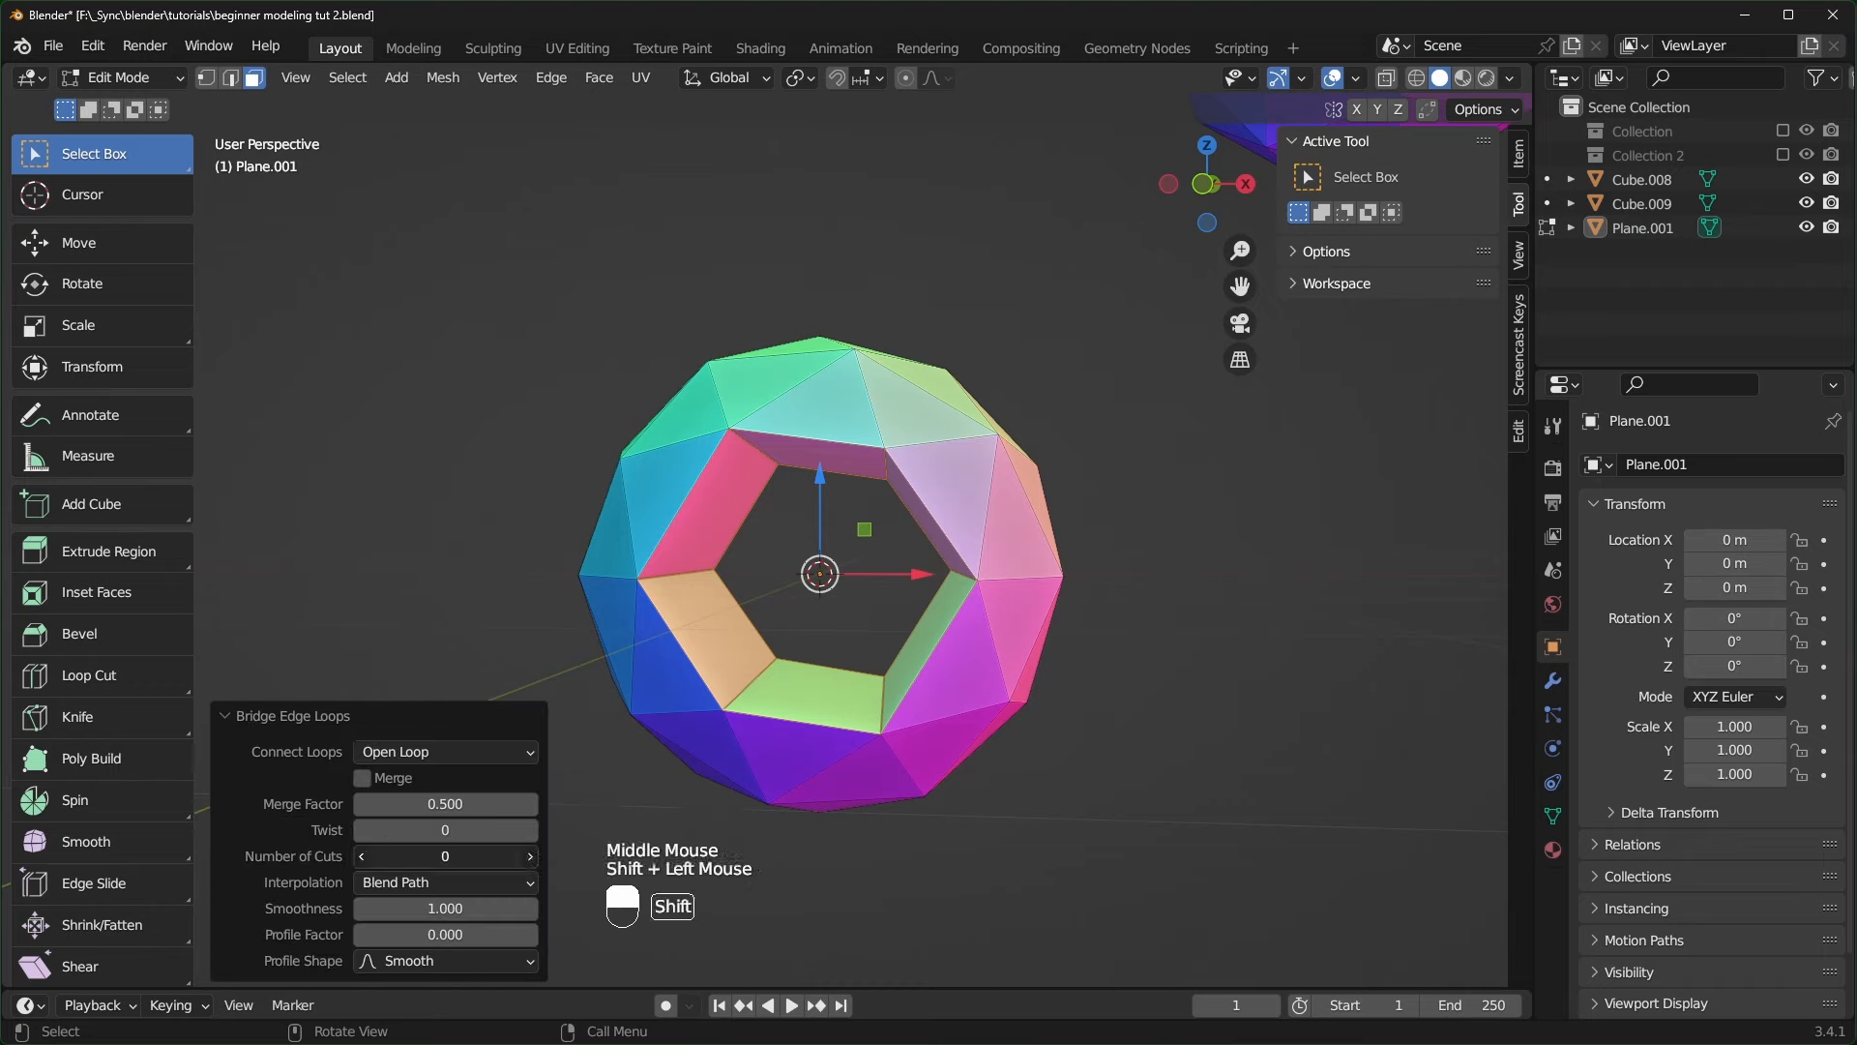
left_click_drag(530, 856, 544, 856, "shift")
middle_click_drag(853, 675, 787, 693)
middle_click_drag(788, 692, 832, 774, "shift")
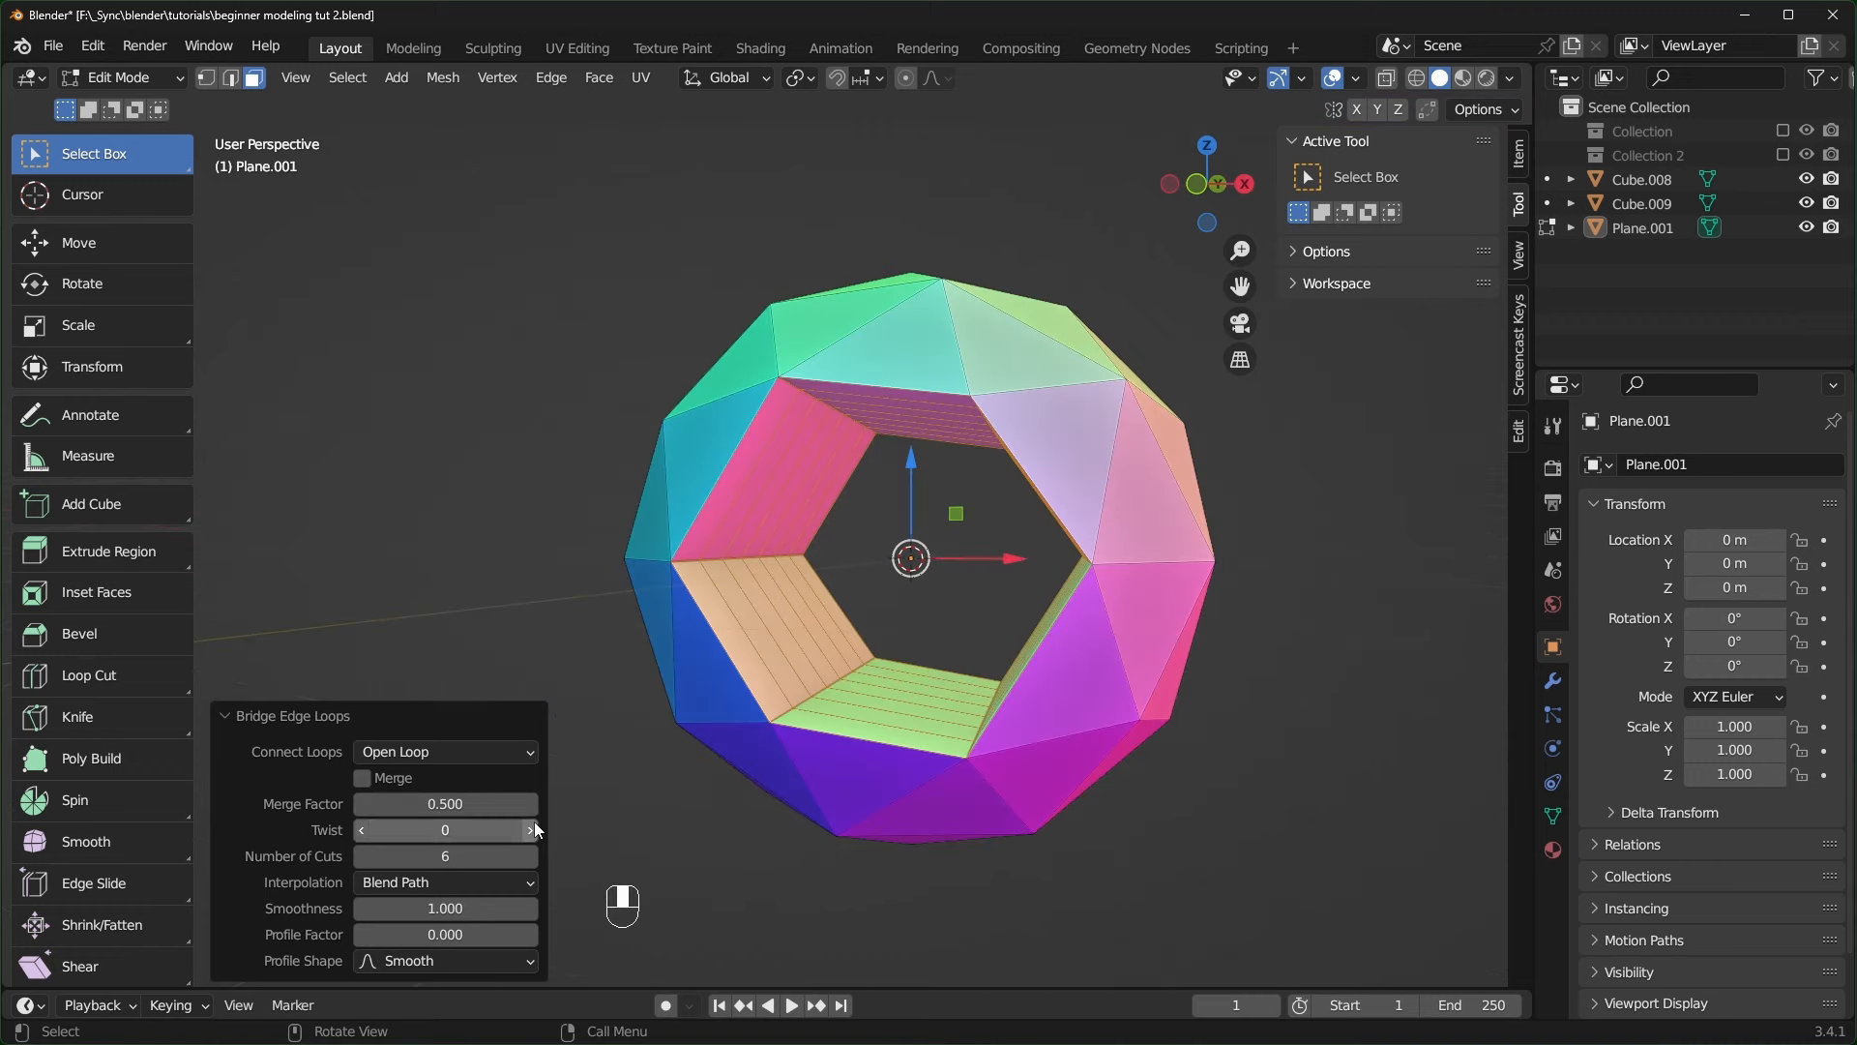
- Try a twist of 1 on the bridged tunnel and reset the twist to 0
left_click(536, 829)
middle_click_drag(677, 691, 999, 665)
middle_click_drag(774, 670, 878, 662)
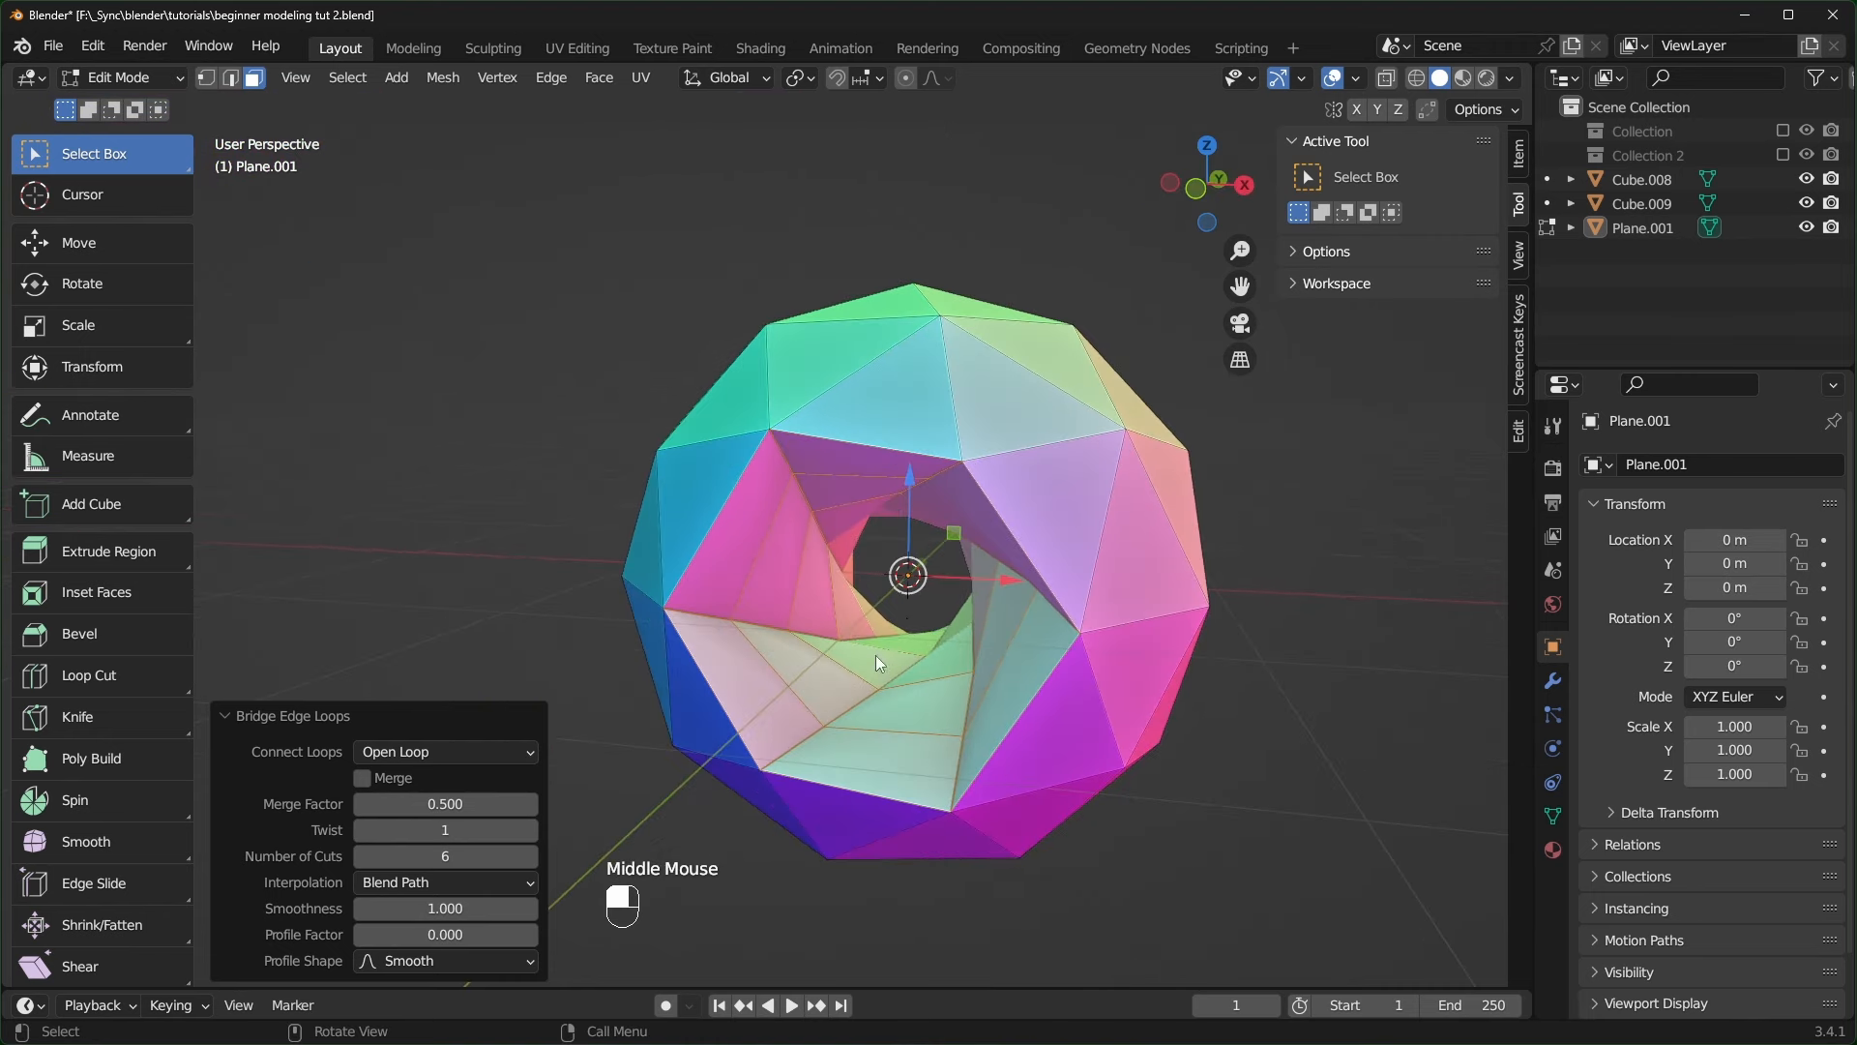
left_click(361, 829)
- Select the five faces around one vertex on the side of the tunnelled ico sphere that faces the other sphere
scroll(1036, 671, "down", 2)
scroll(1036, 671, "up", 1)
middle_click_drag(1036, 672, 996, 720, "shift")
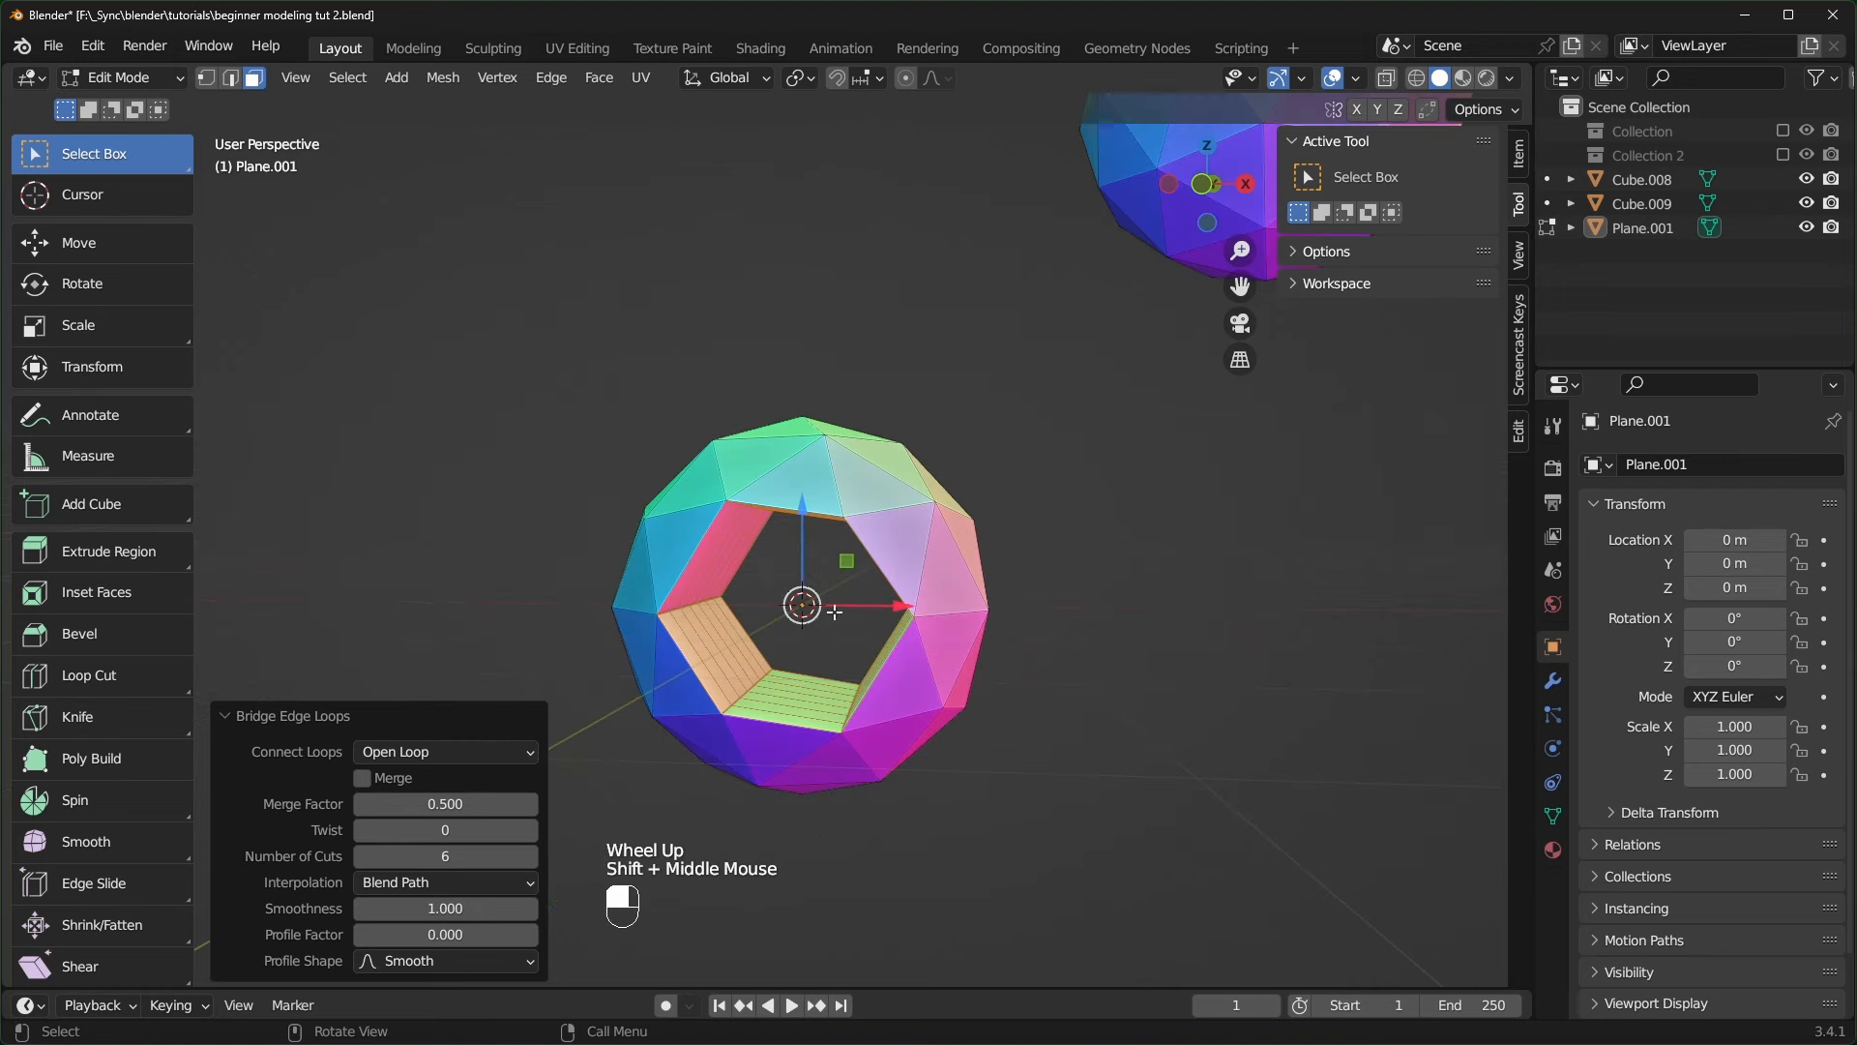
scroll(864, 551, "down", 1)
scroll(842, 541, "down", 2, "shift")
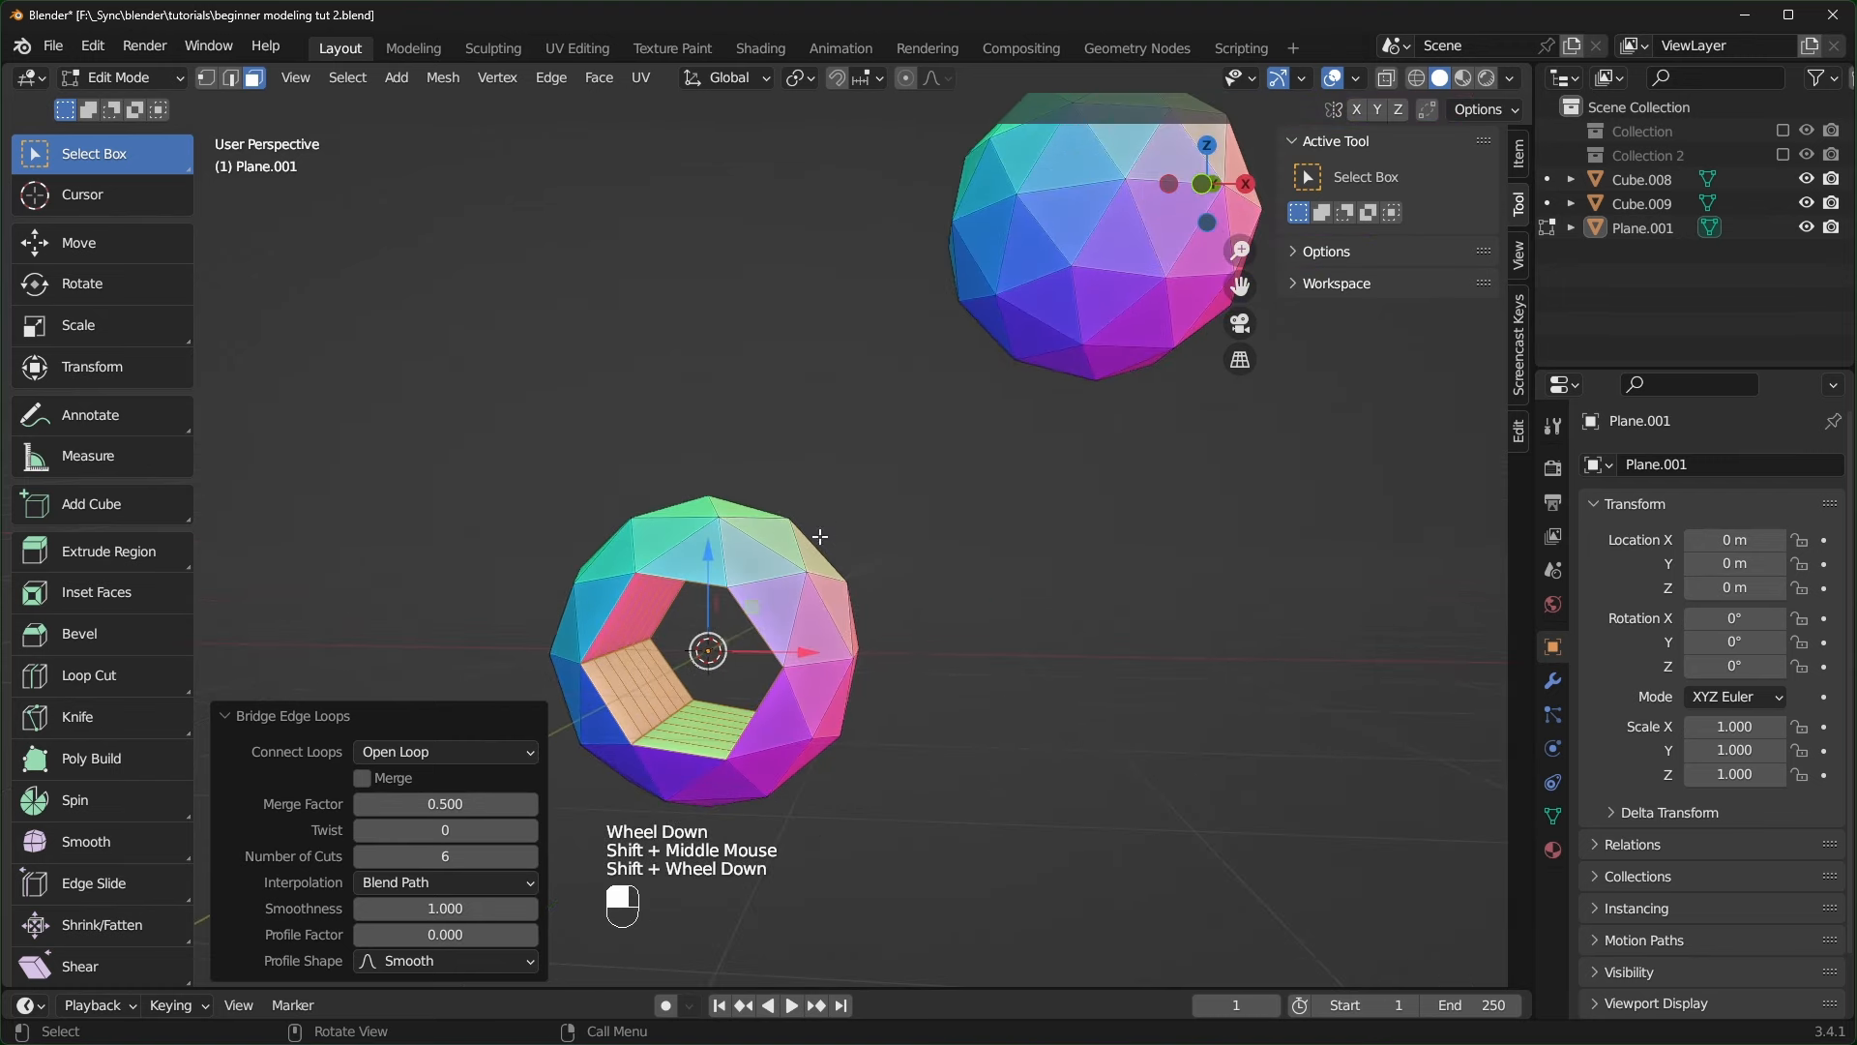
middle_click_drag(996, 441, 866, 513)
scroll(875, 551, "down", 1)
scroll(875, 561, "up", 2)
left_click(690, 617)
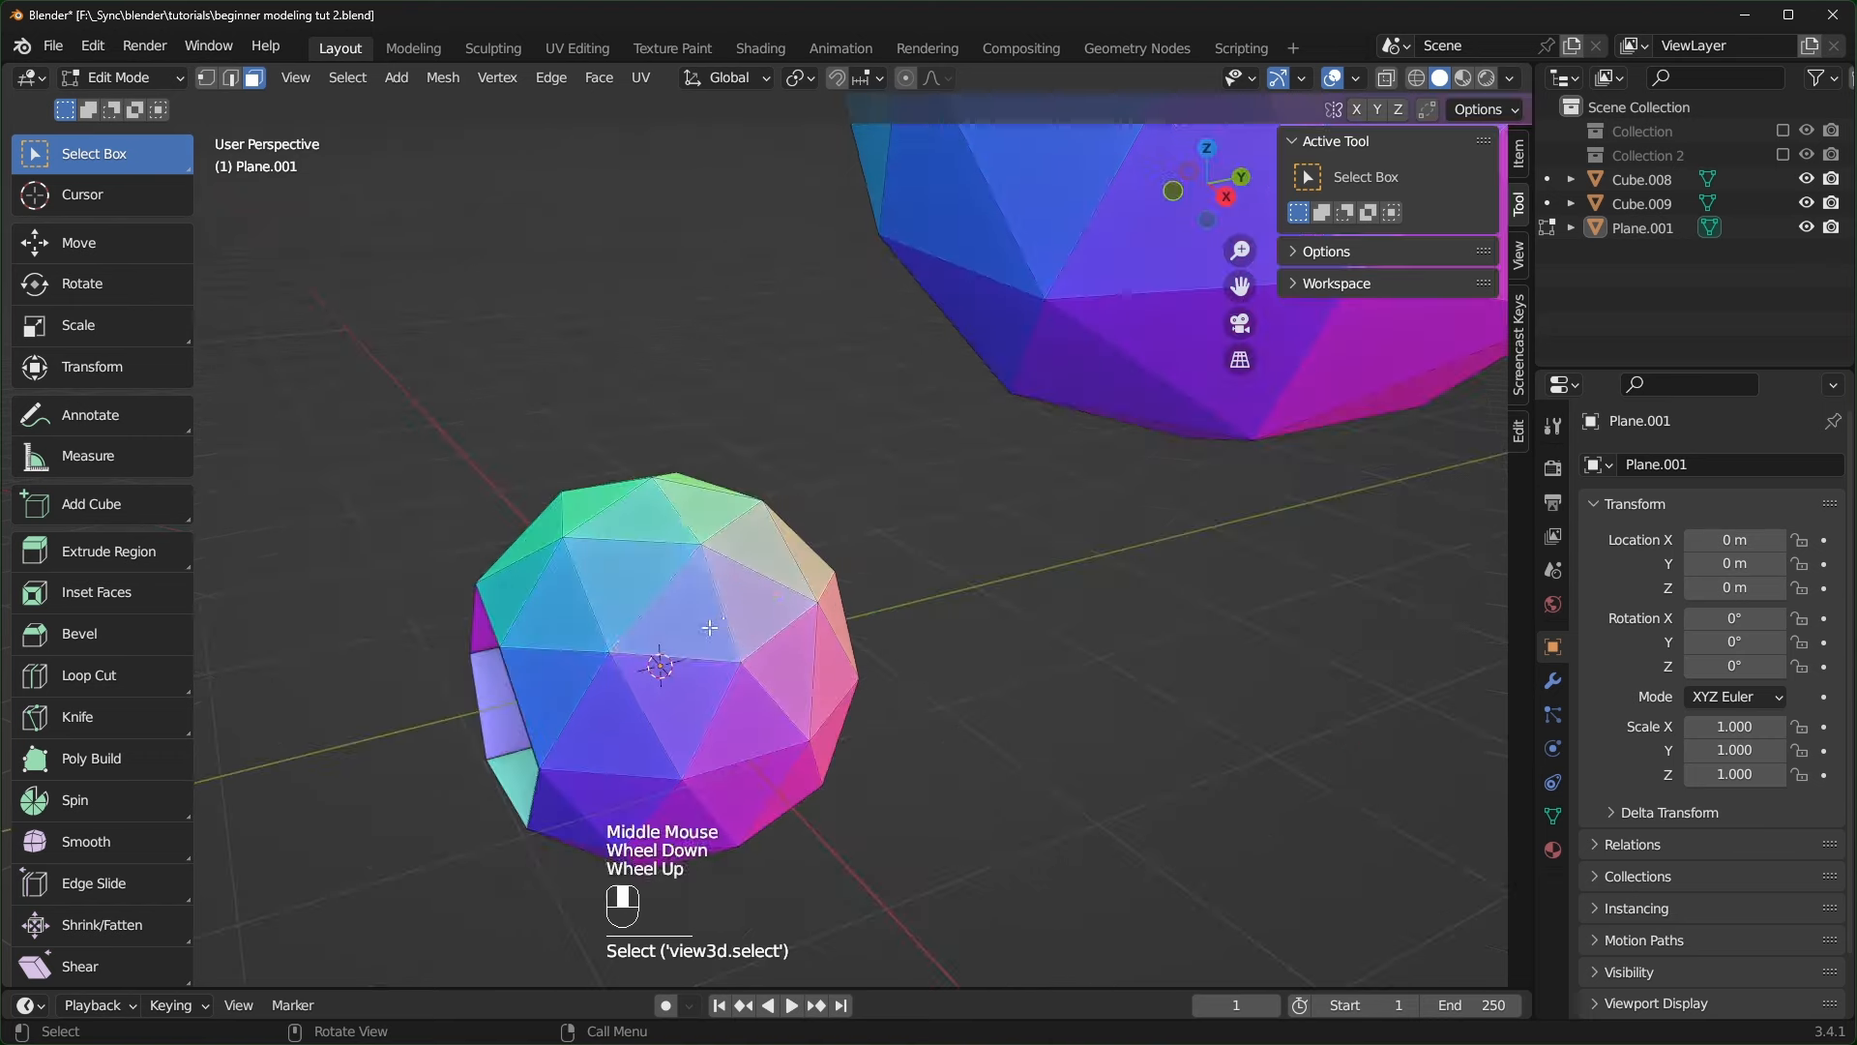
left_click(752, 601, "shift")
left_click(787, 673, "shift")
left_click(735, 721, "shift")
left_click(695, 700, "shift")
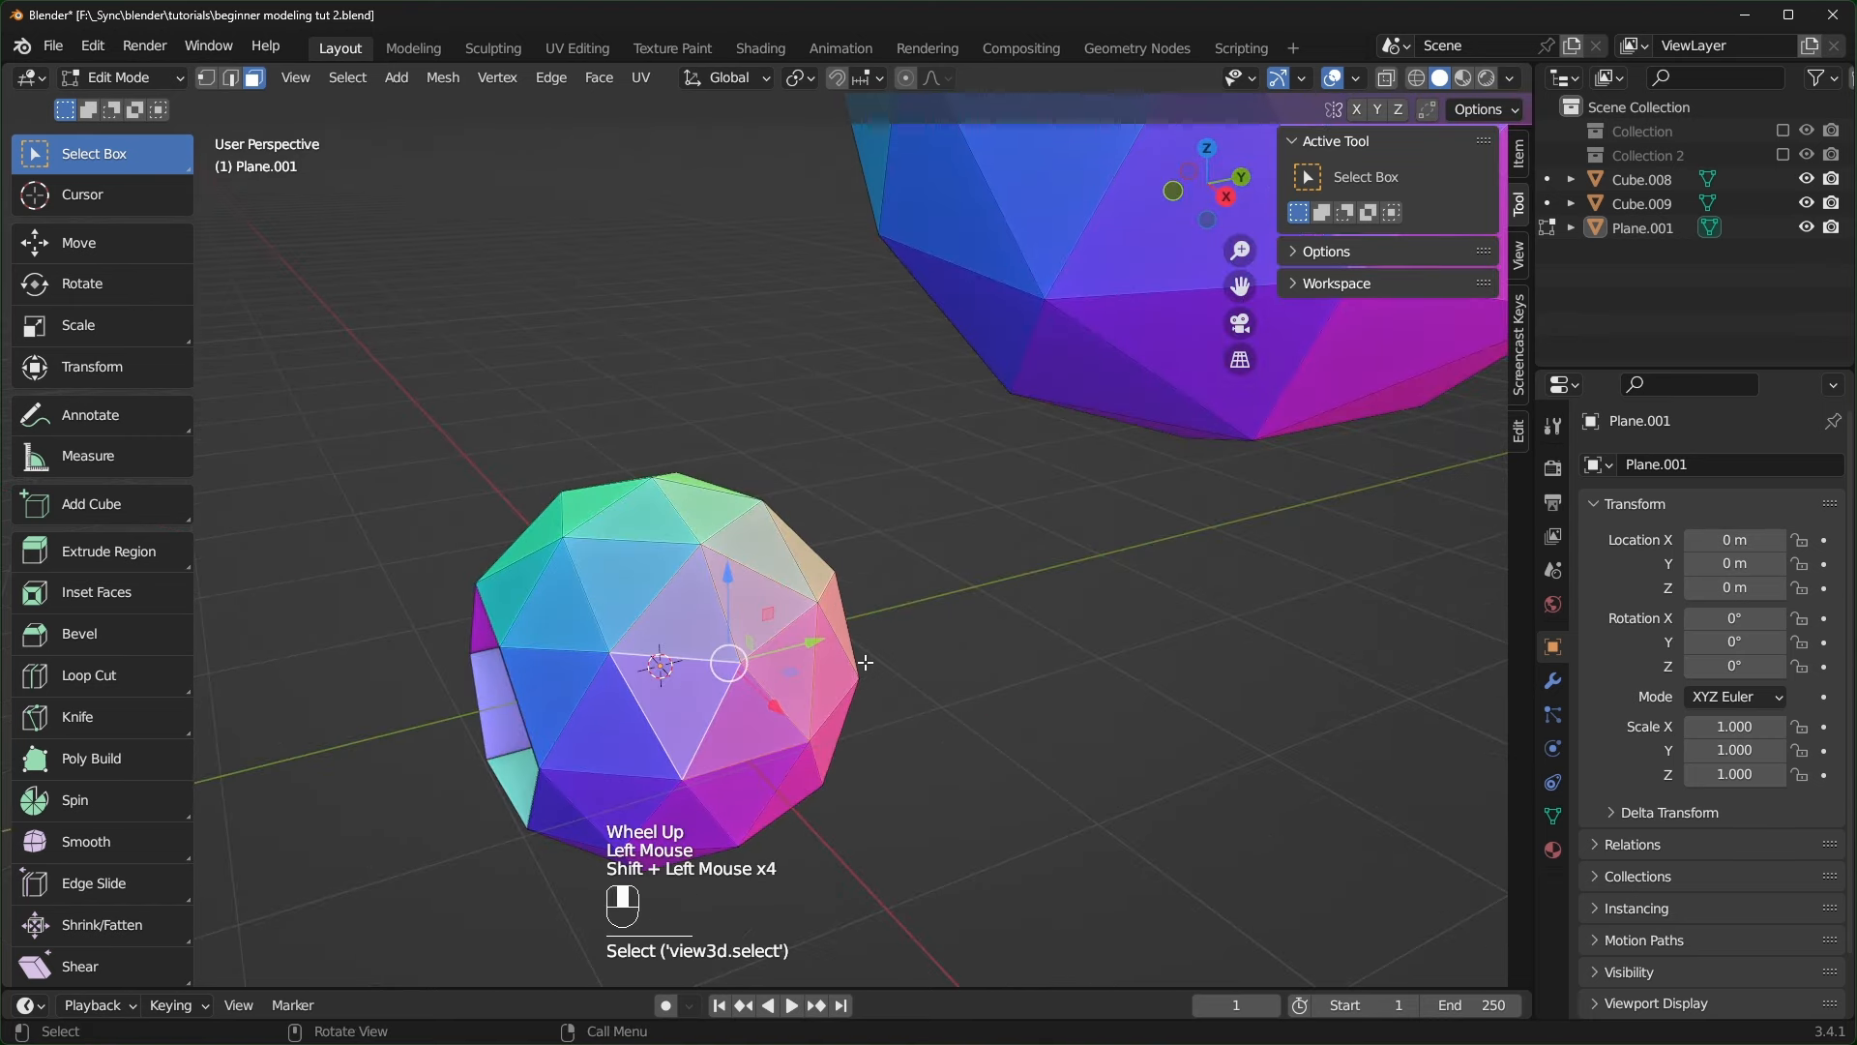
- Add the five faces around one vertex on the second ico sphere's side facing the tunnelled sphere to the selection
middle_click_drag(695, 700, 1013, 505)
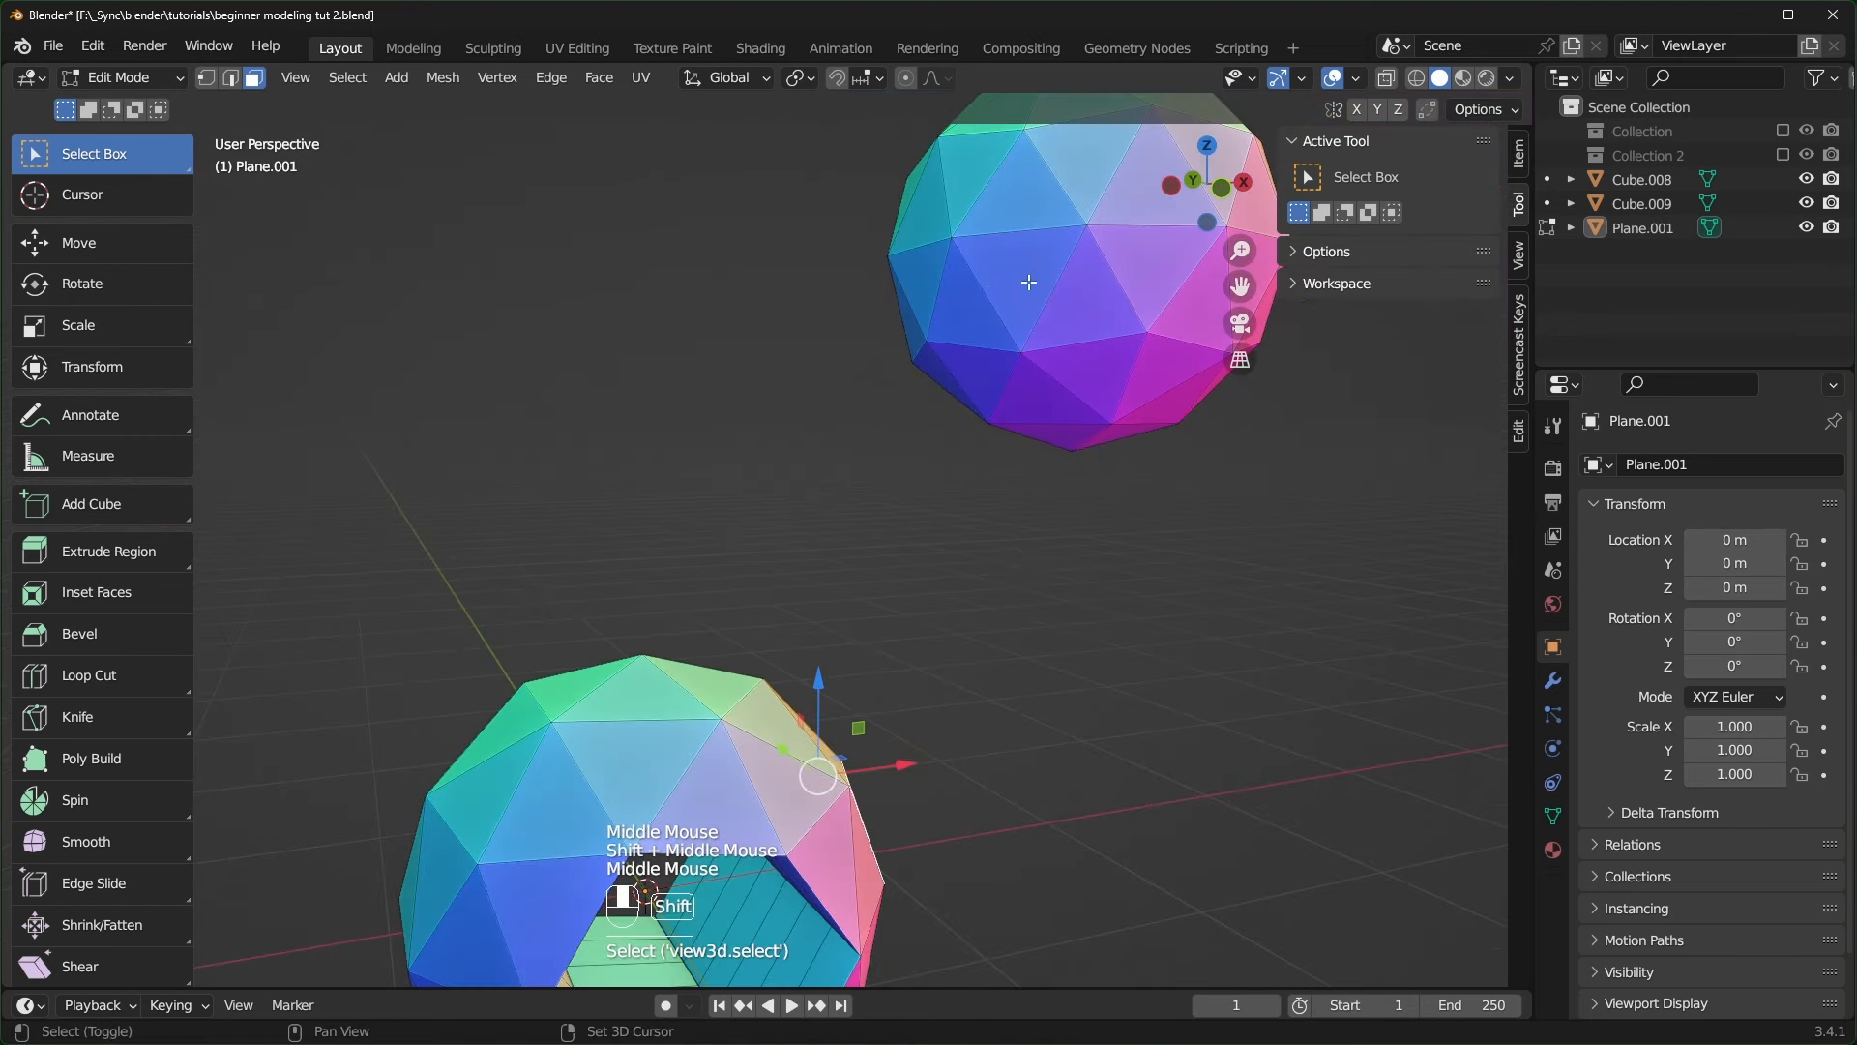
left_click(1006, 291, "shift")
left_click(987, 178, "shift")
left_click(975, 174, "shift")
left_click(929, 205, "shift")
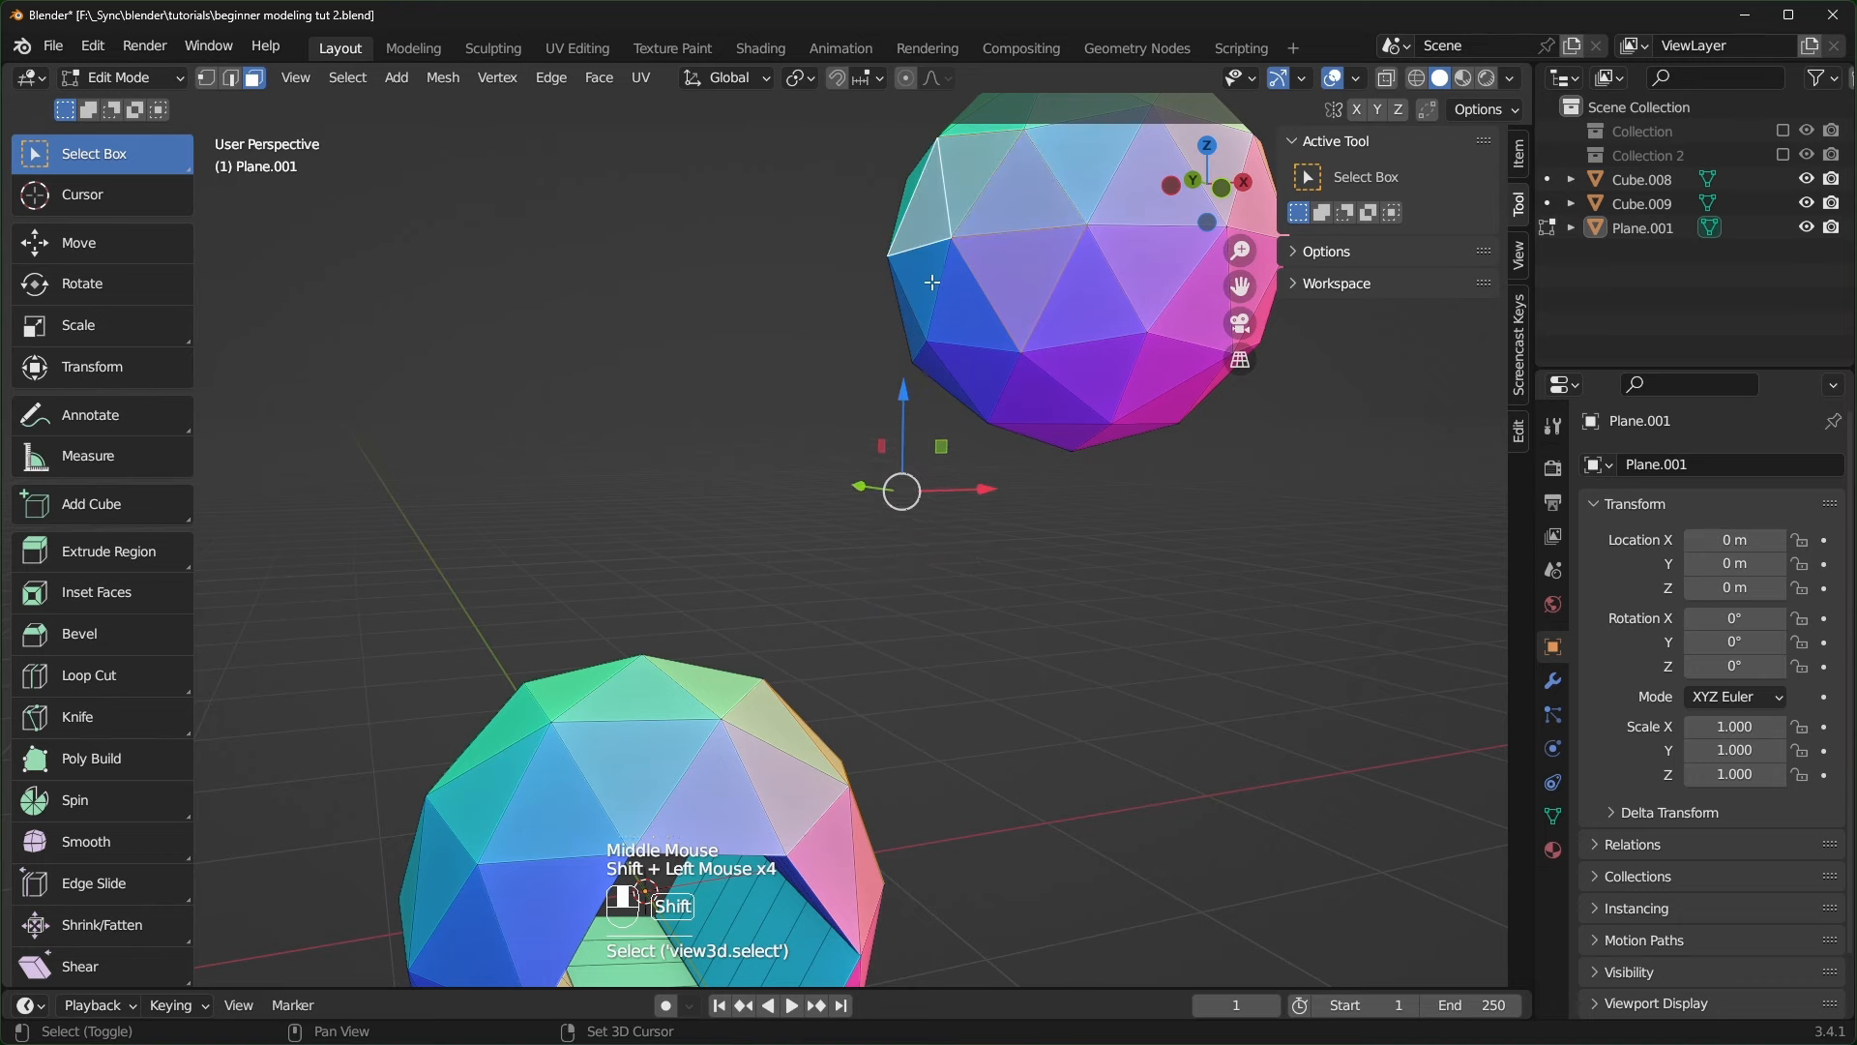
left_click(933, 283, "shift")
left_click(980, 300, "shift")
- Bridge the two selected face groups to connect the ico spheres
middle_click_drag(1000, 351, 994, 363)
right_click(993, 363)
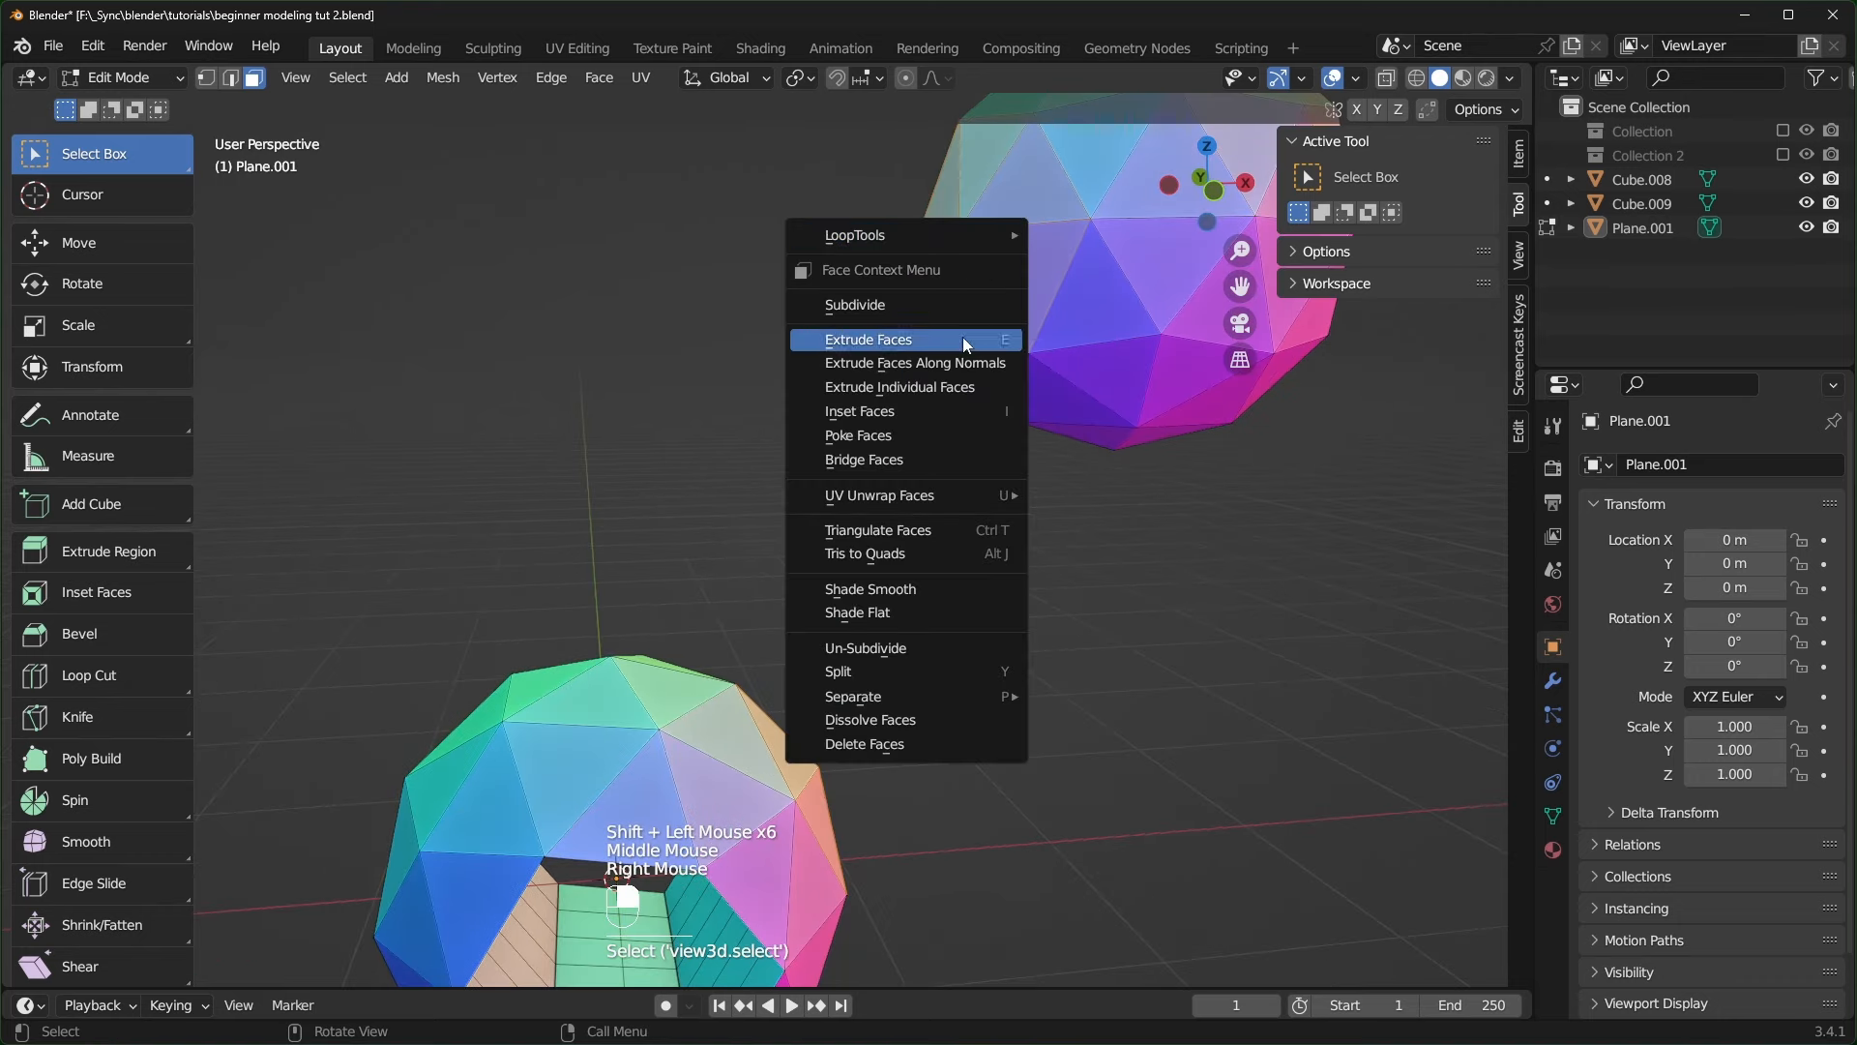
left_click(898, 455)
middle_click_drag(1158, 603, 1059, 588)
scroll(1059, 588, "down", 3)
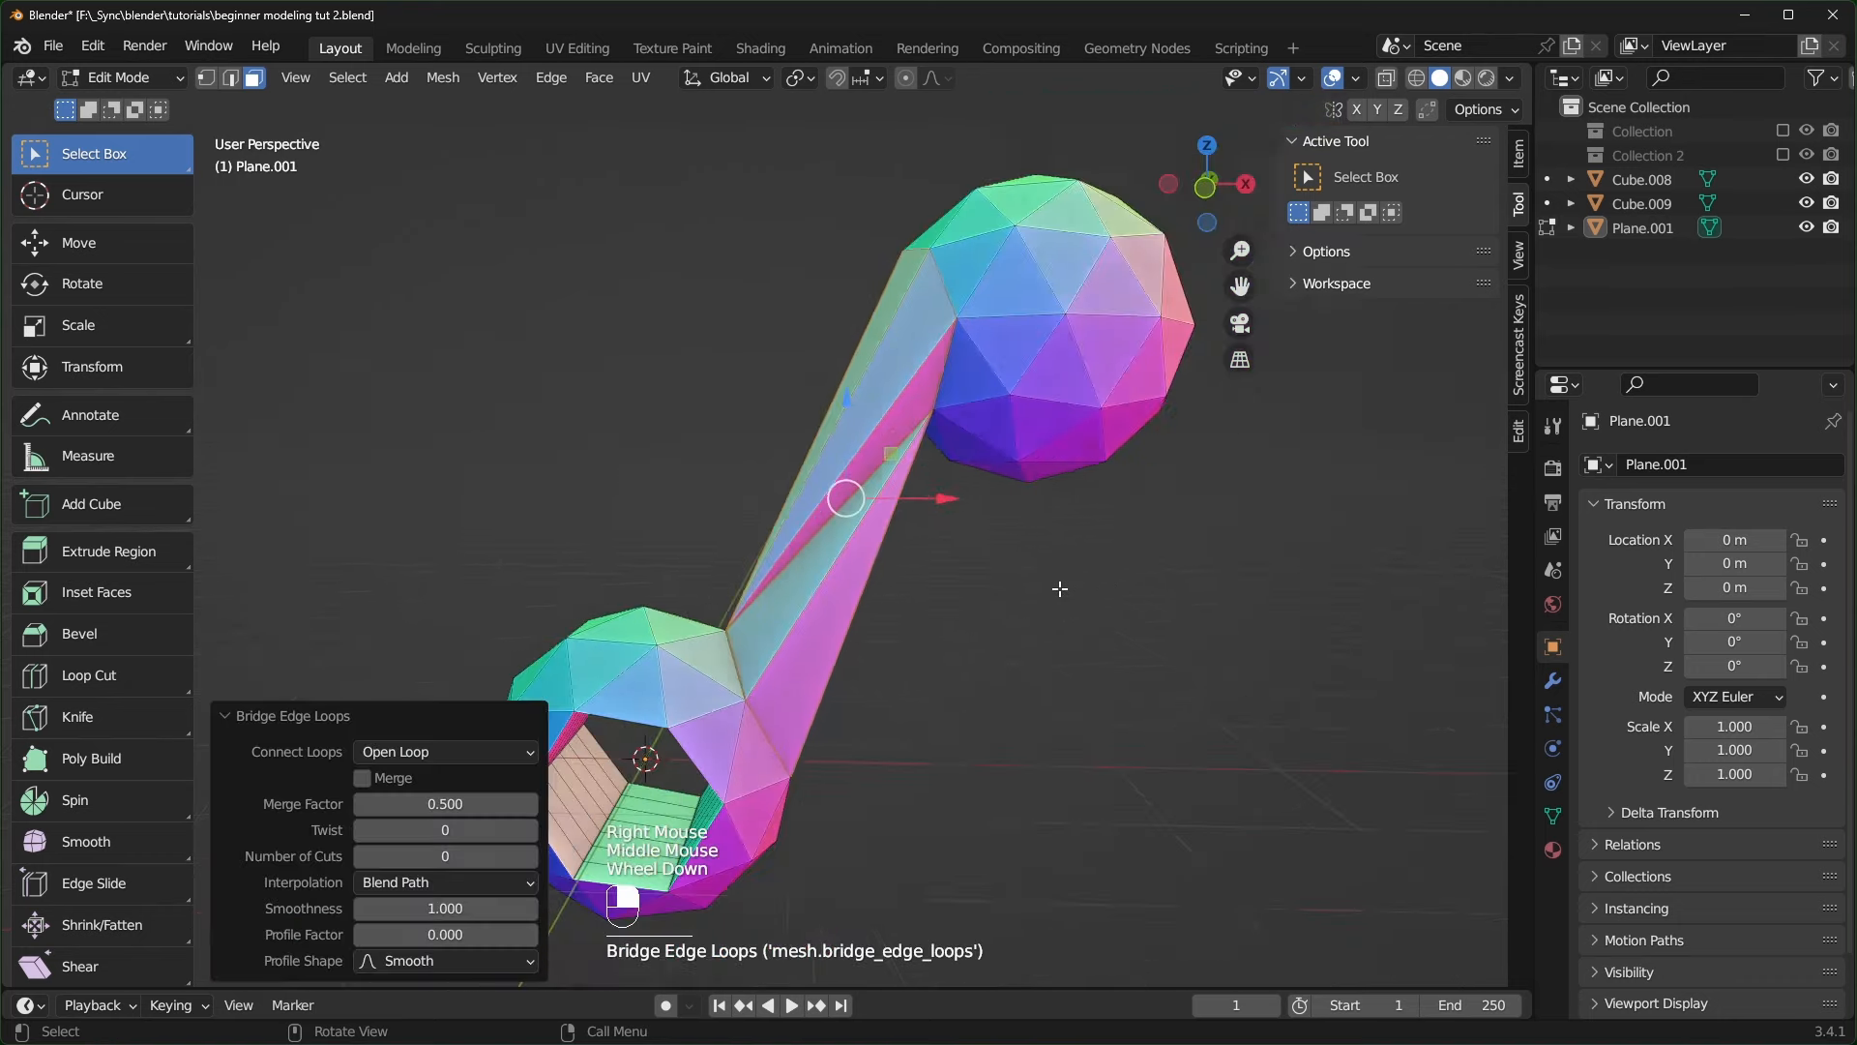
scroll(1087, 627, "up", 1)
scroll(1089, 627, "down", 1)
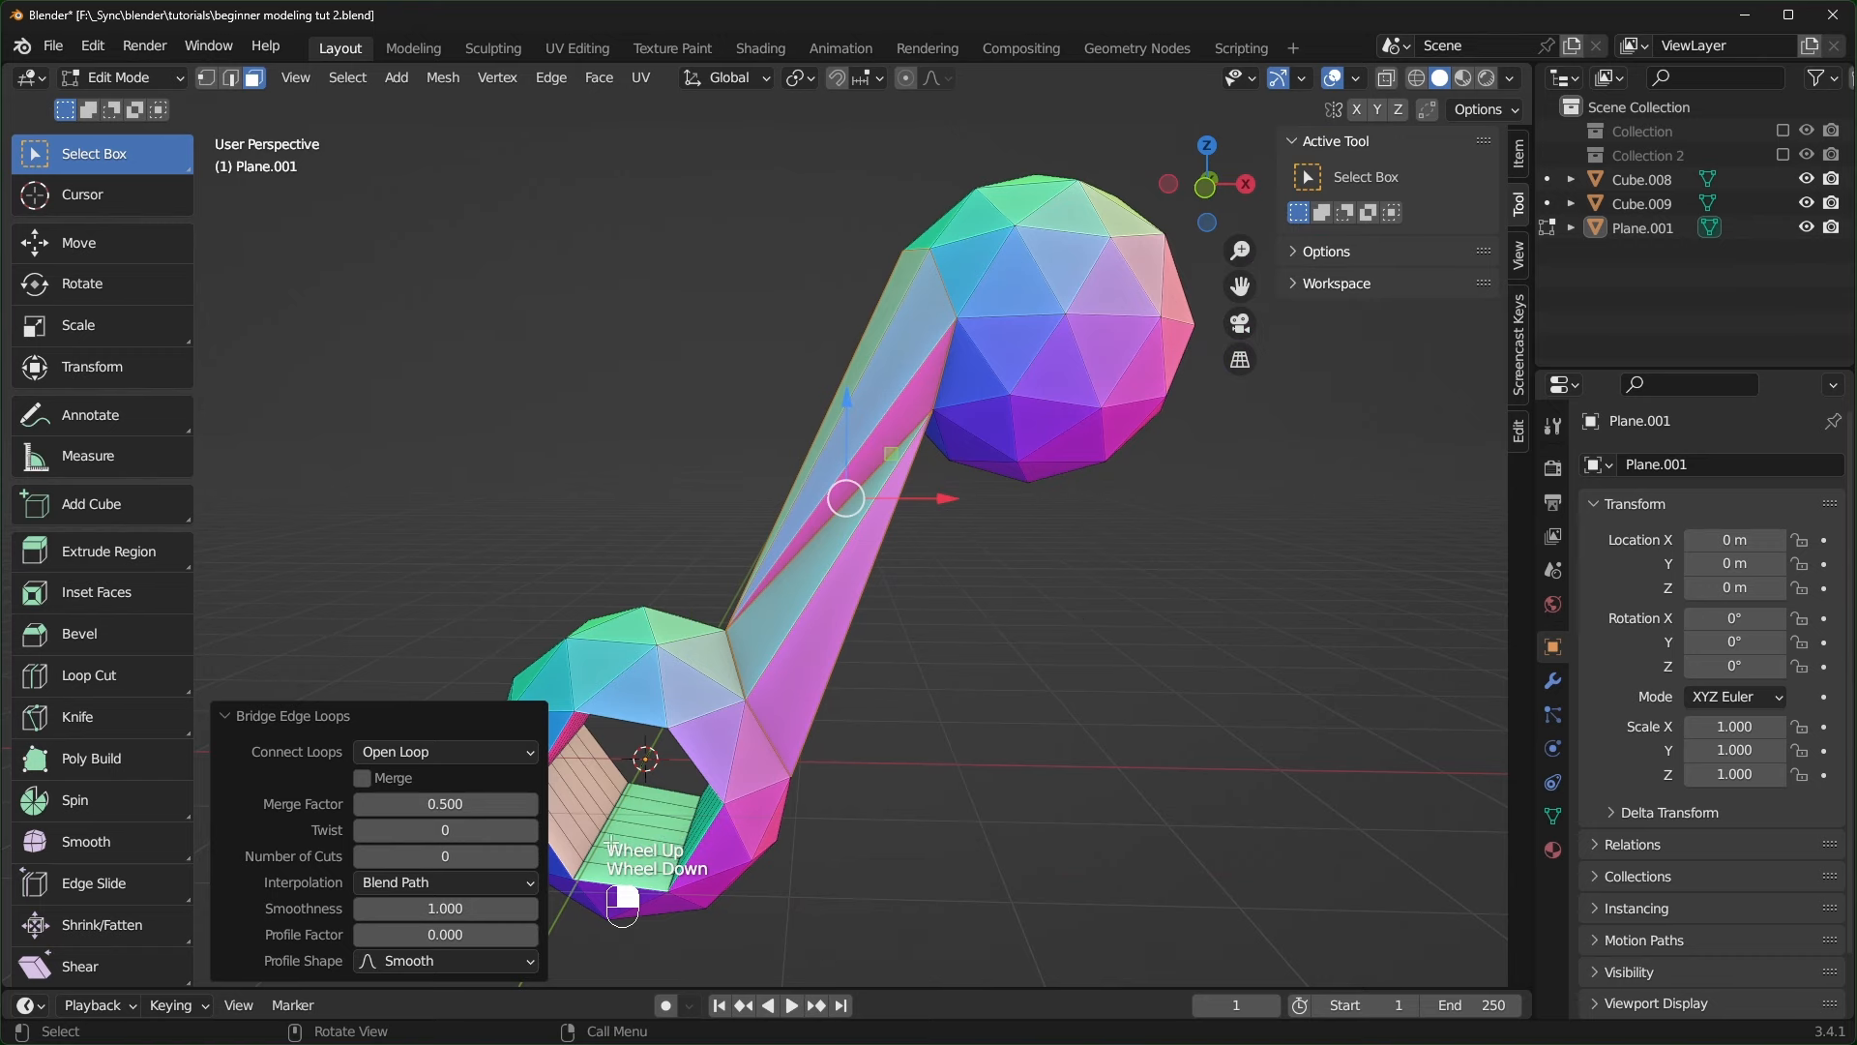
- Set the connecting bridge's number of cuts to 17
left_click(530, 856)
left_click(530, 856)
left_click(530, 856)
left_click(530, 856)
left_click(530, 856)
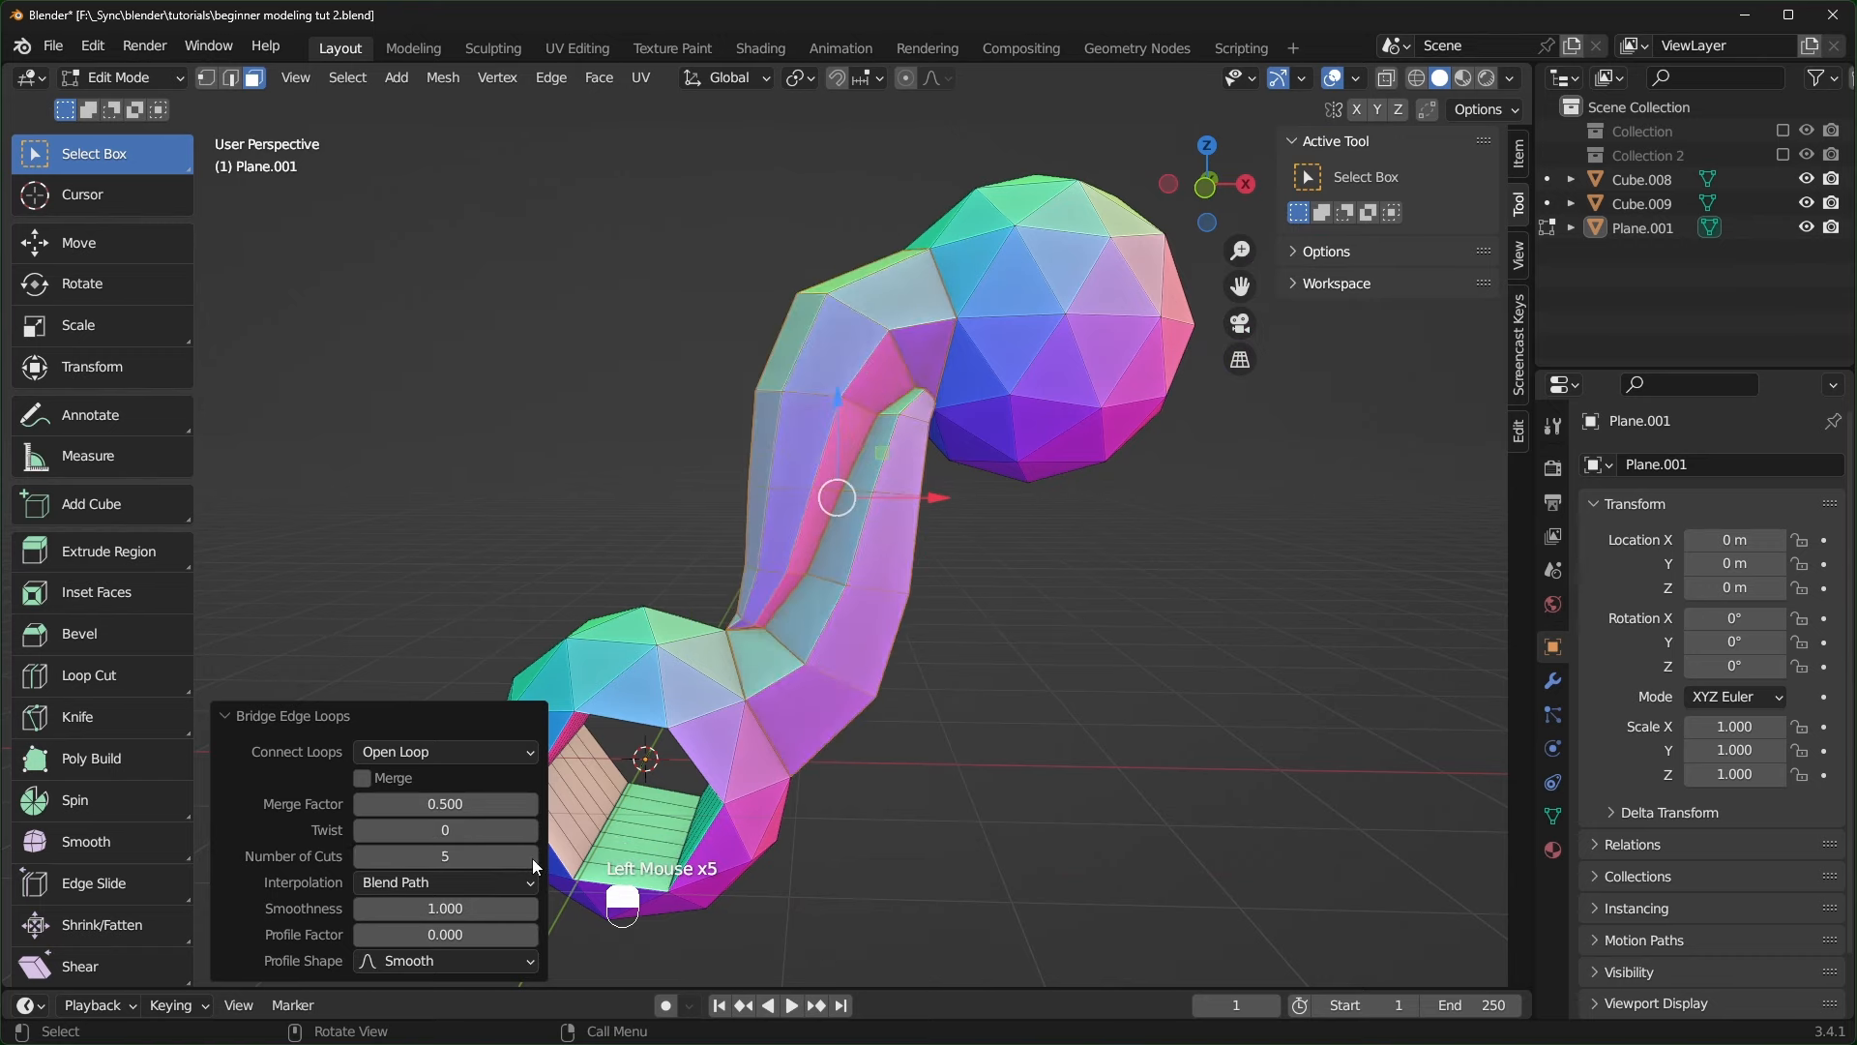
left_click(530, 856)
left_click(530, 856)
left_click(530, 856)
left_click(530, 856)
left_click(530, 856)
left_click(530, 856)
left_click(530, 856)
left_click(530, 856)
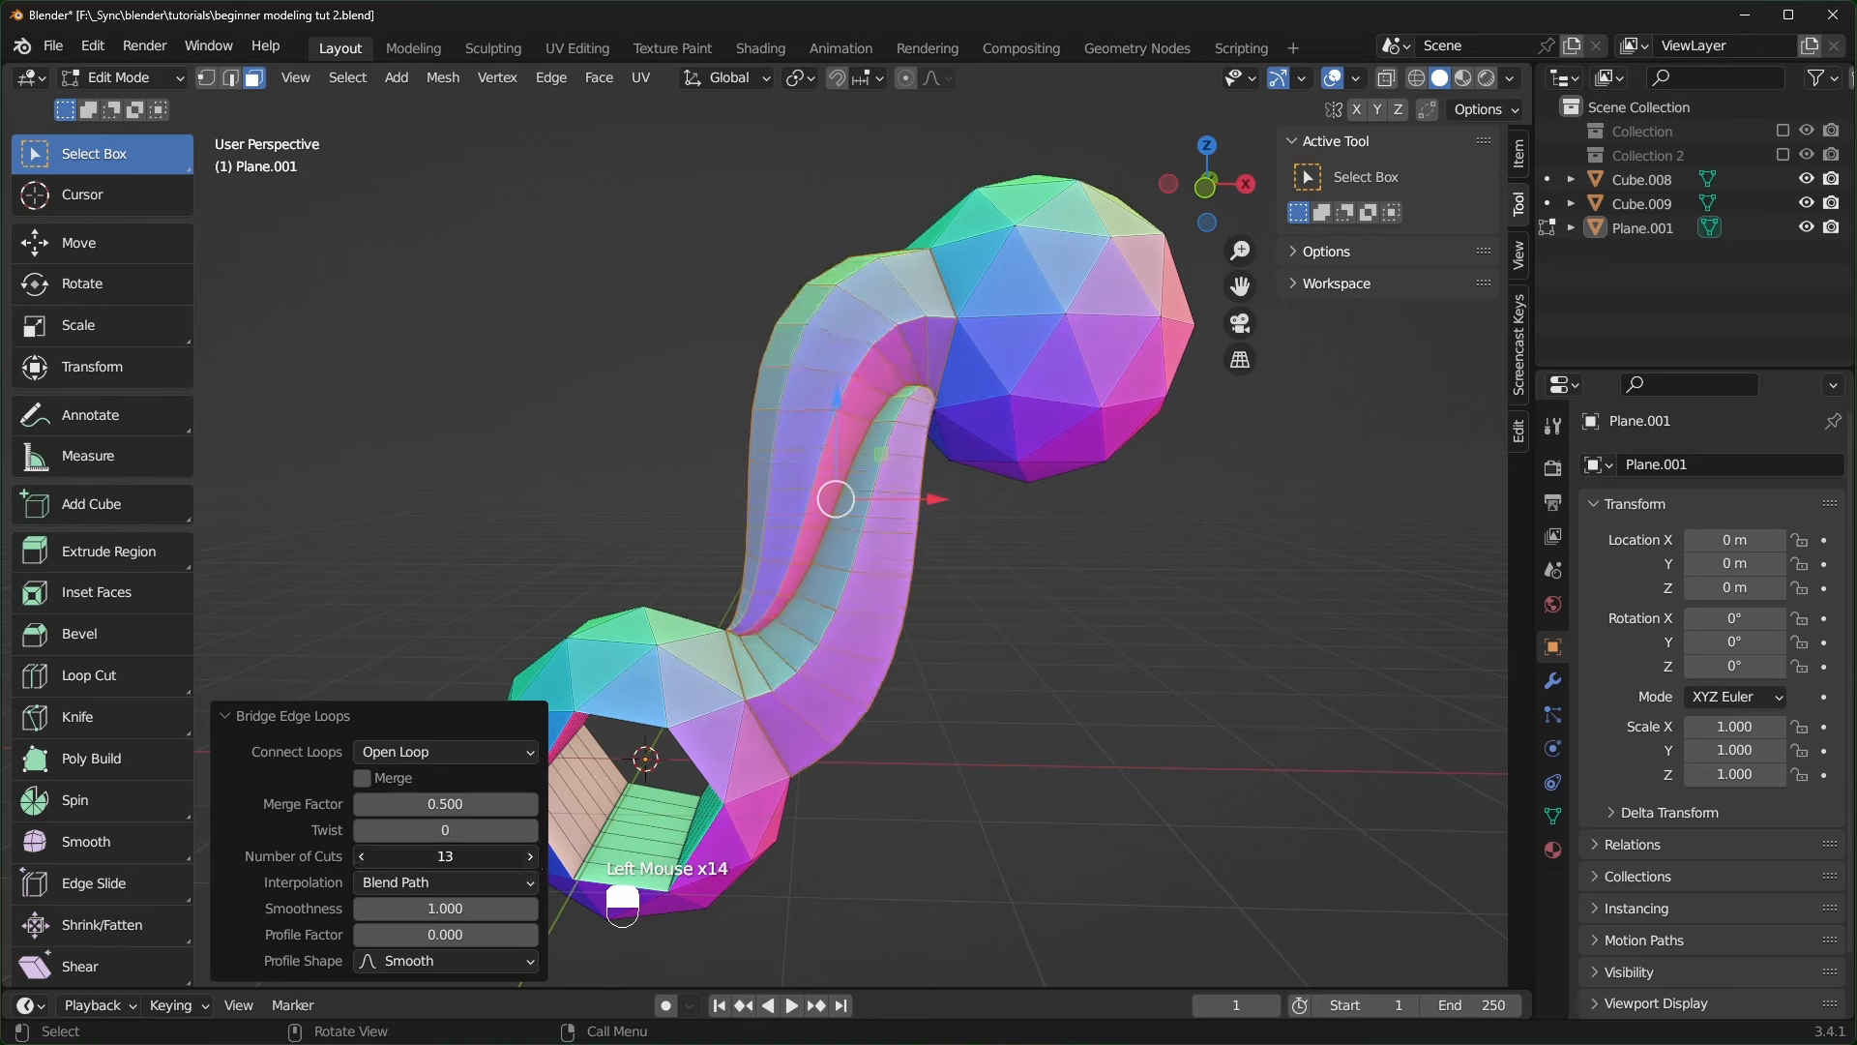
left_click(530, 855)
left_click(530, 856)
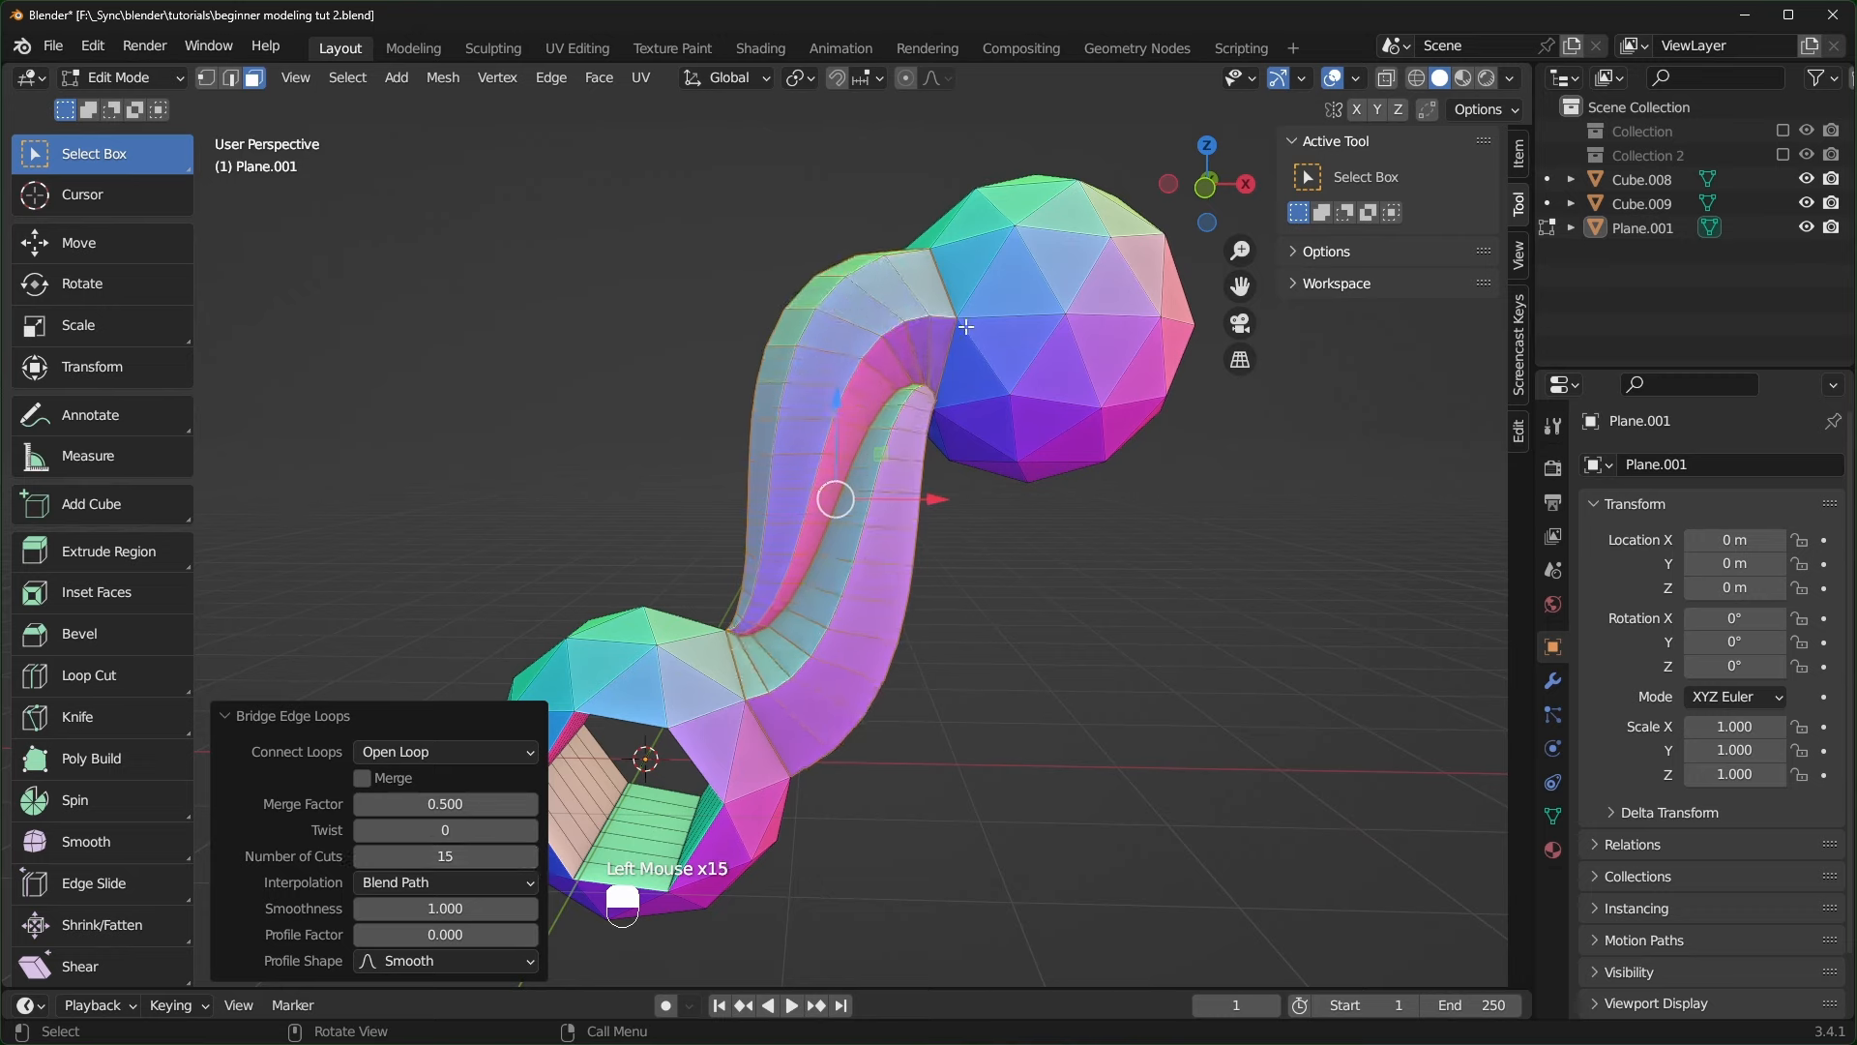
left_click(530, 856, "shift")
left_click(530, 856)
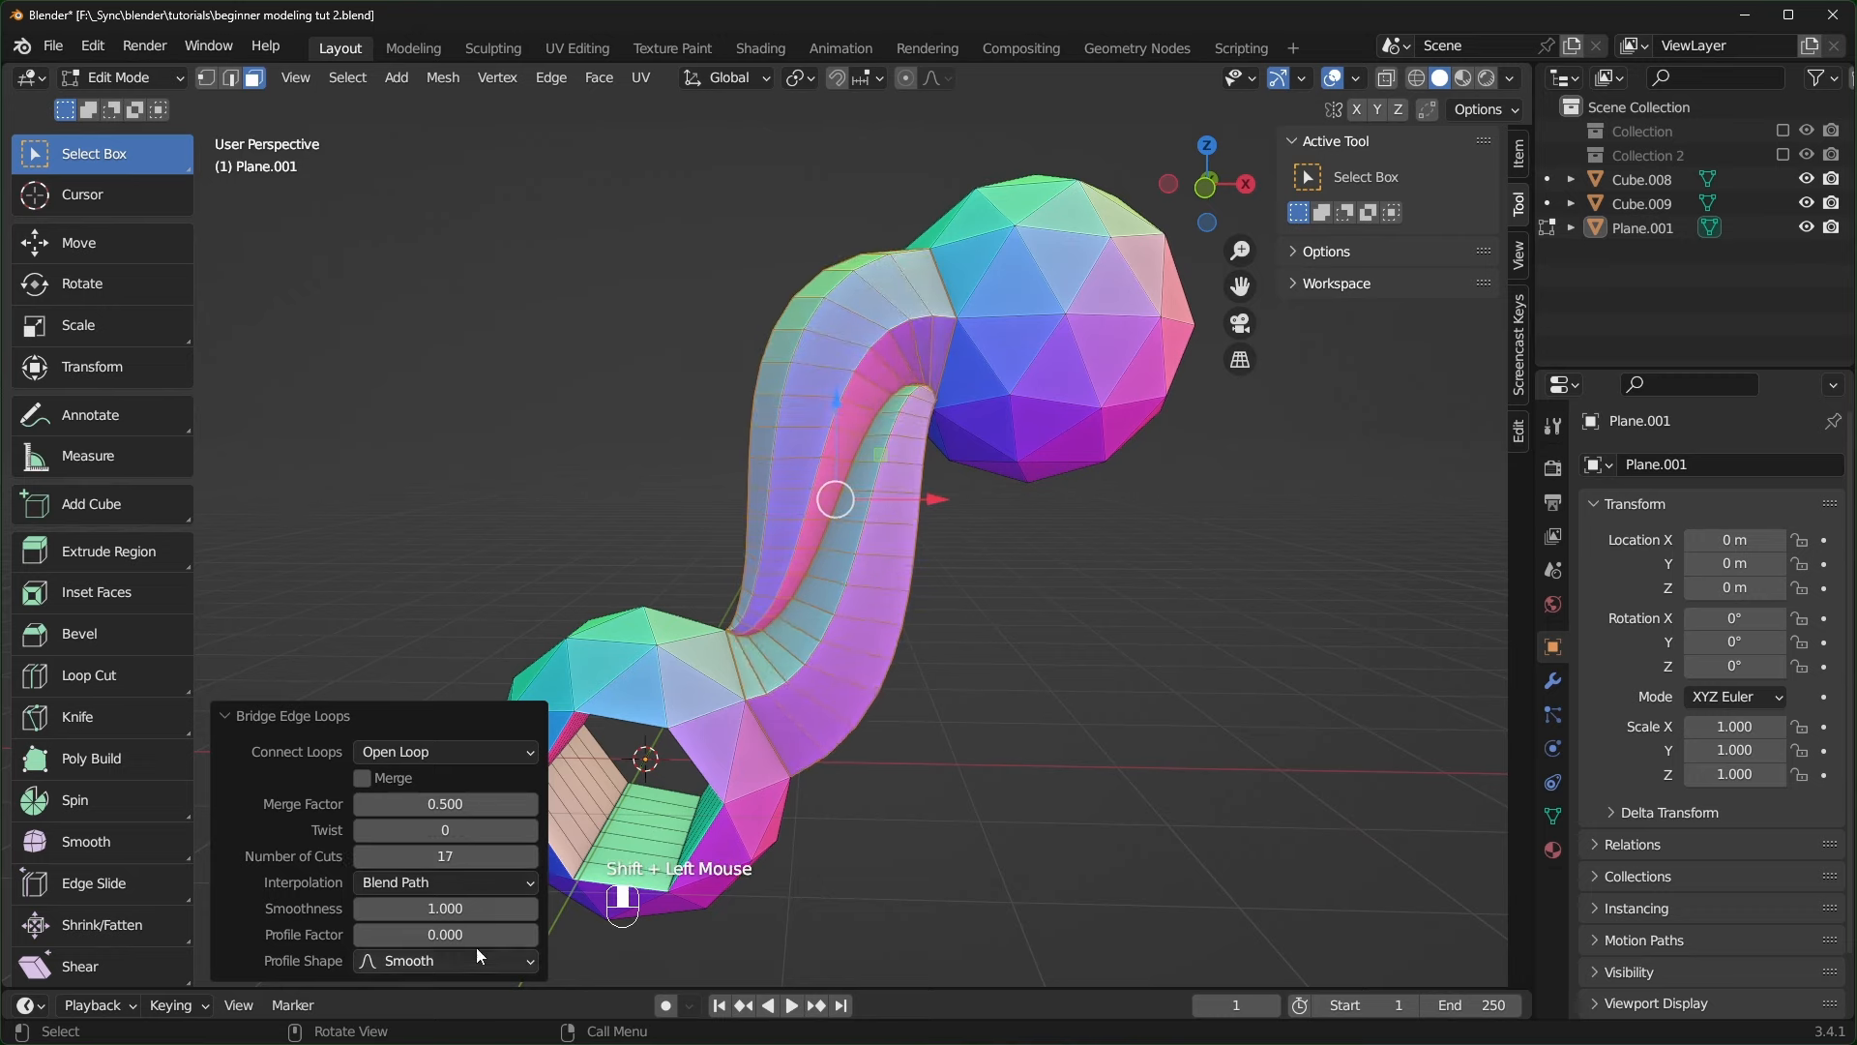
mouse_move(445, 908)
left_mouse_down()
mouse_move(361, 908)
mouse_move(538, 908)
mouse_move(391, 908)
mouse_move(445, 908)
left_mouse_up()
right_click(445, 908)
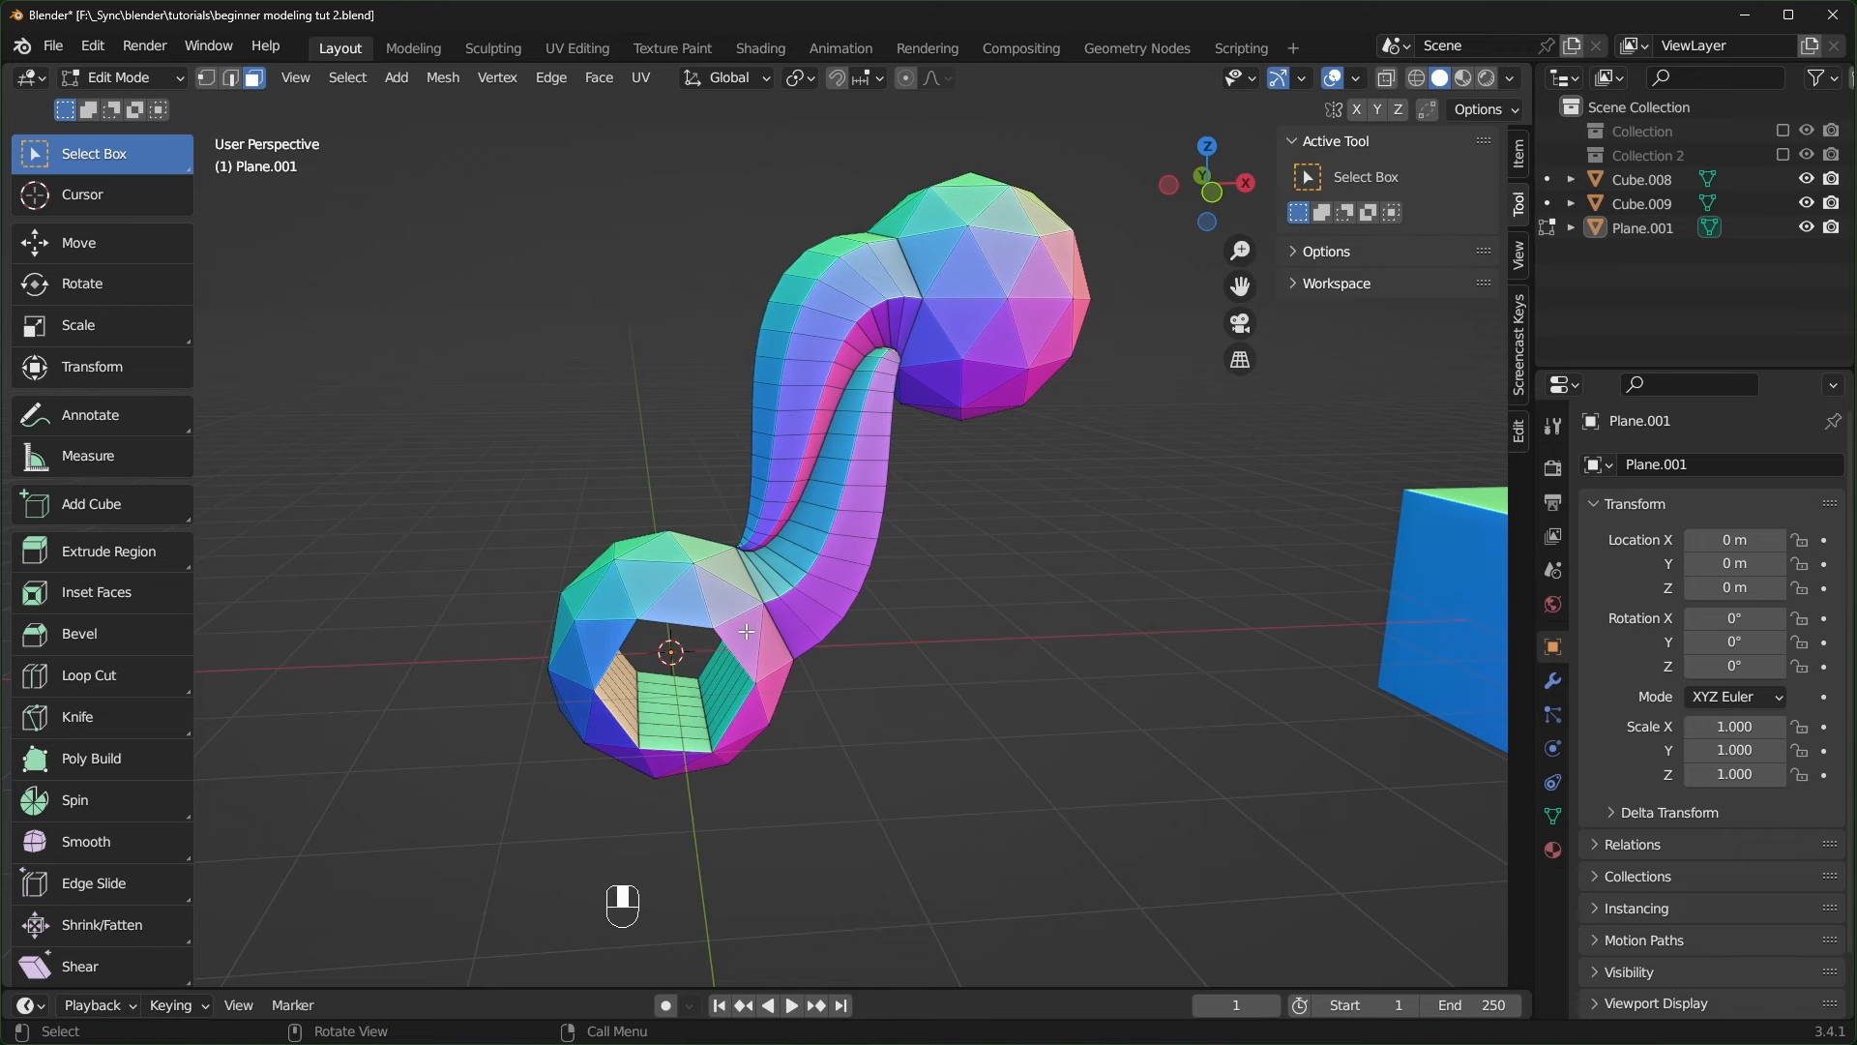
- Select one triangular face on the tunnelled sphere's upper side opposite the bridge and switch to the front view
middle_click_drag(690, 686, 850, 789)
scroll(786, 721, "up", 1)
scroll(862, 776, "up", 1)
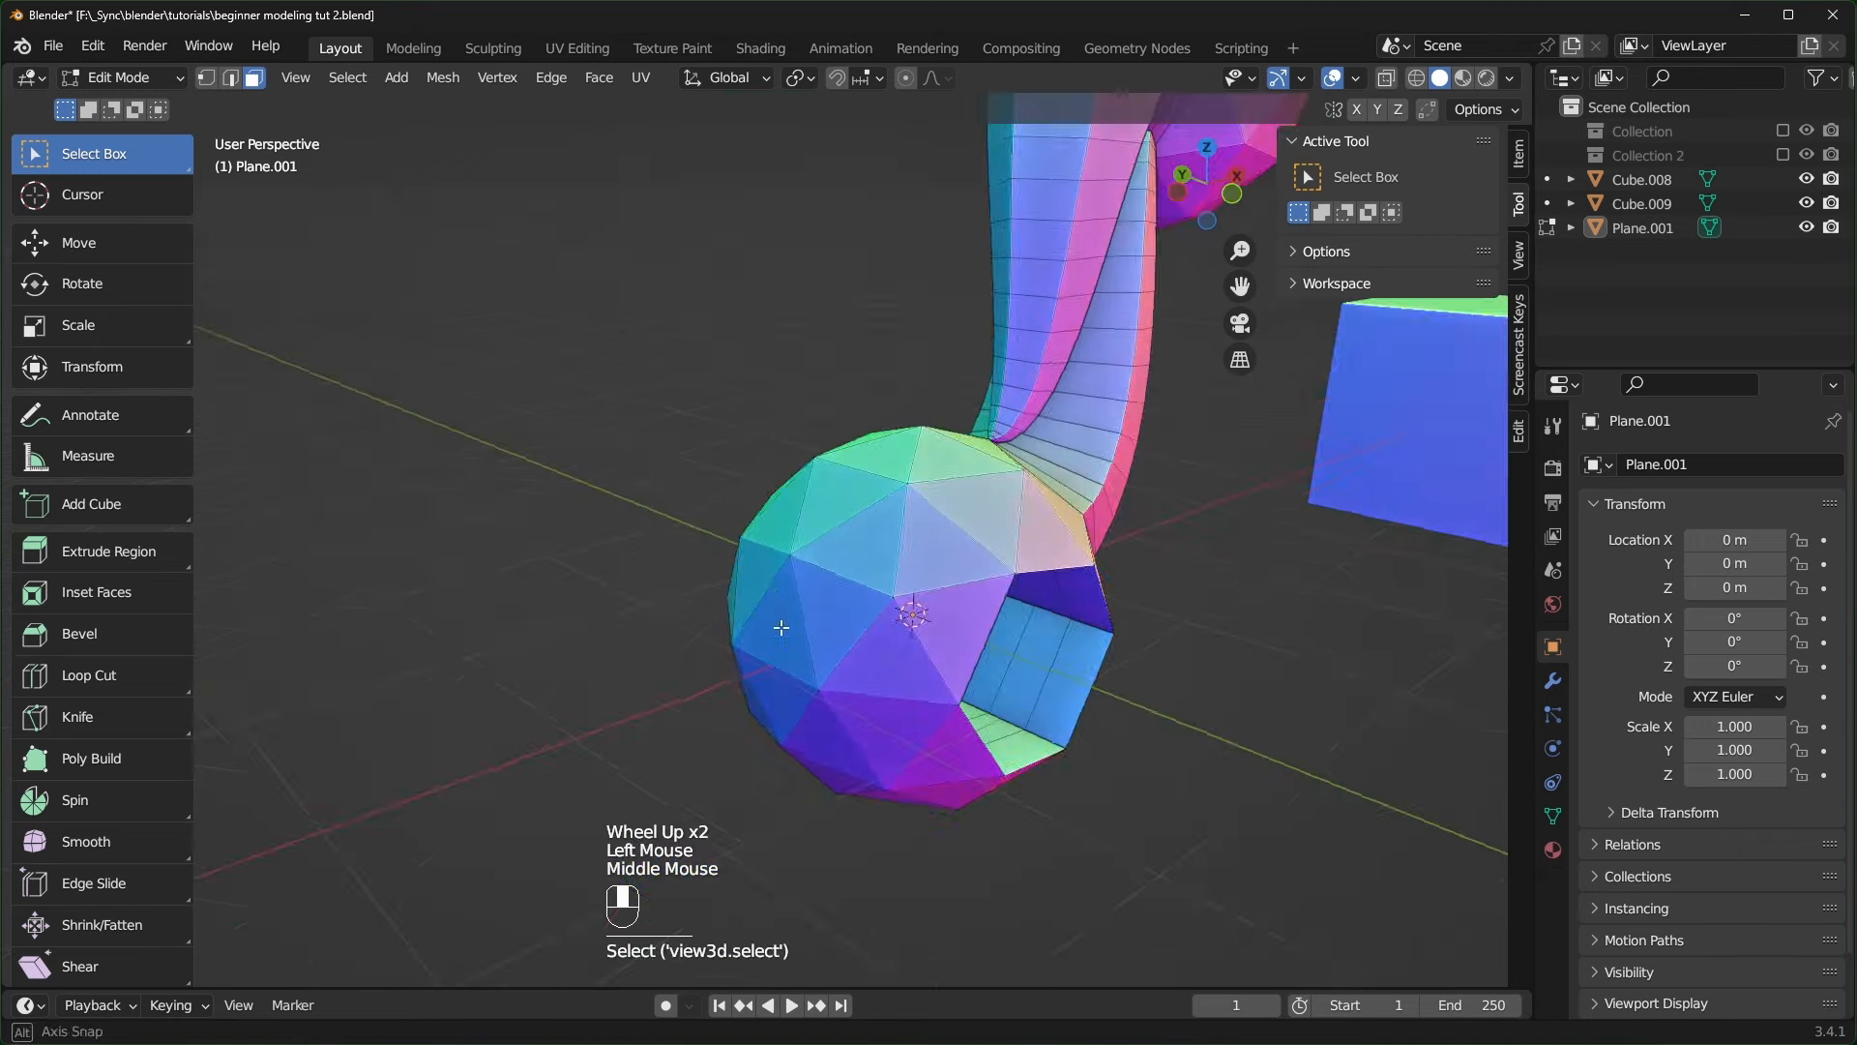
middle_click_drag(780, 630, 833, 542)
left_click(834, 497)
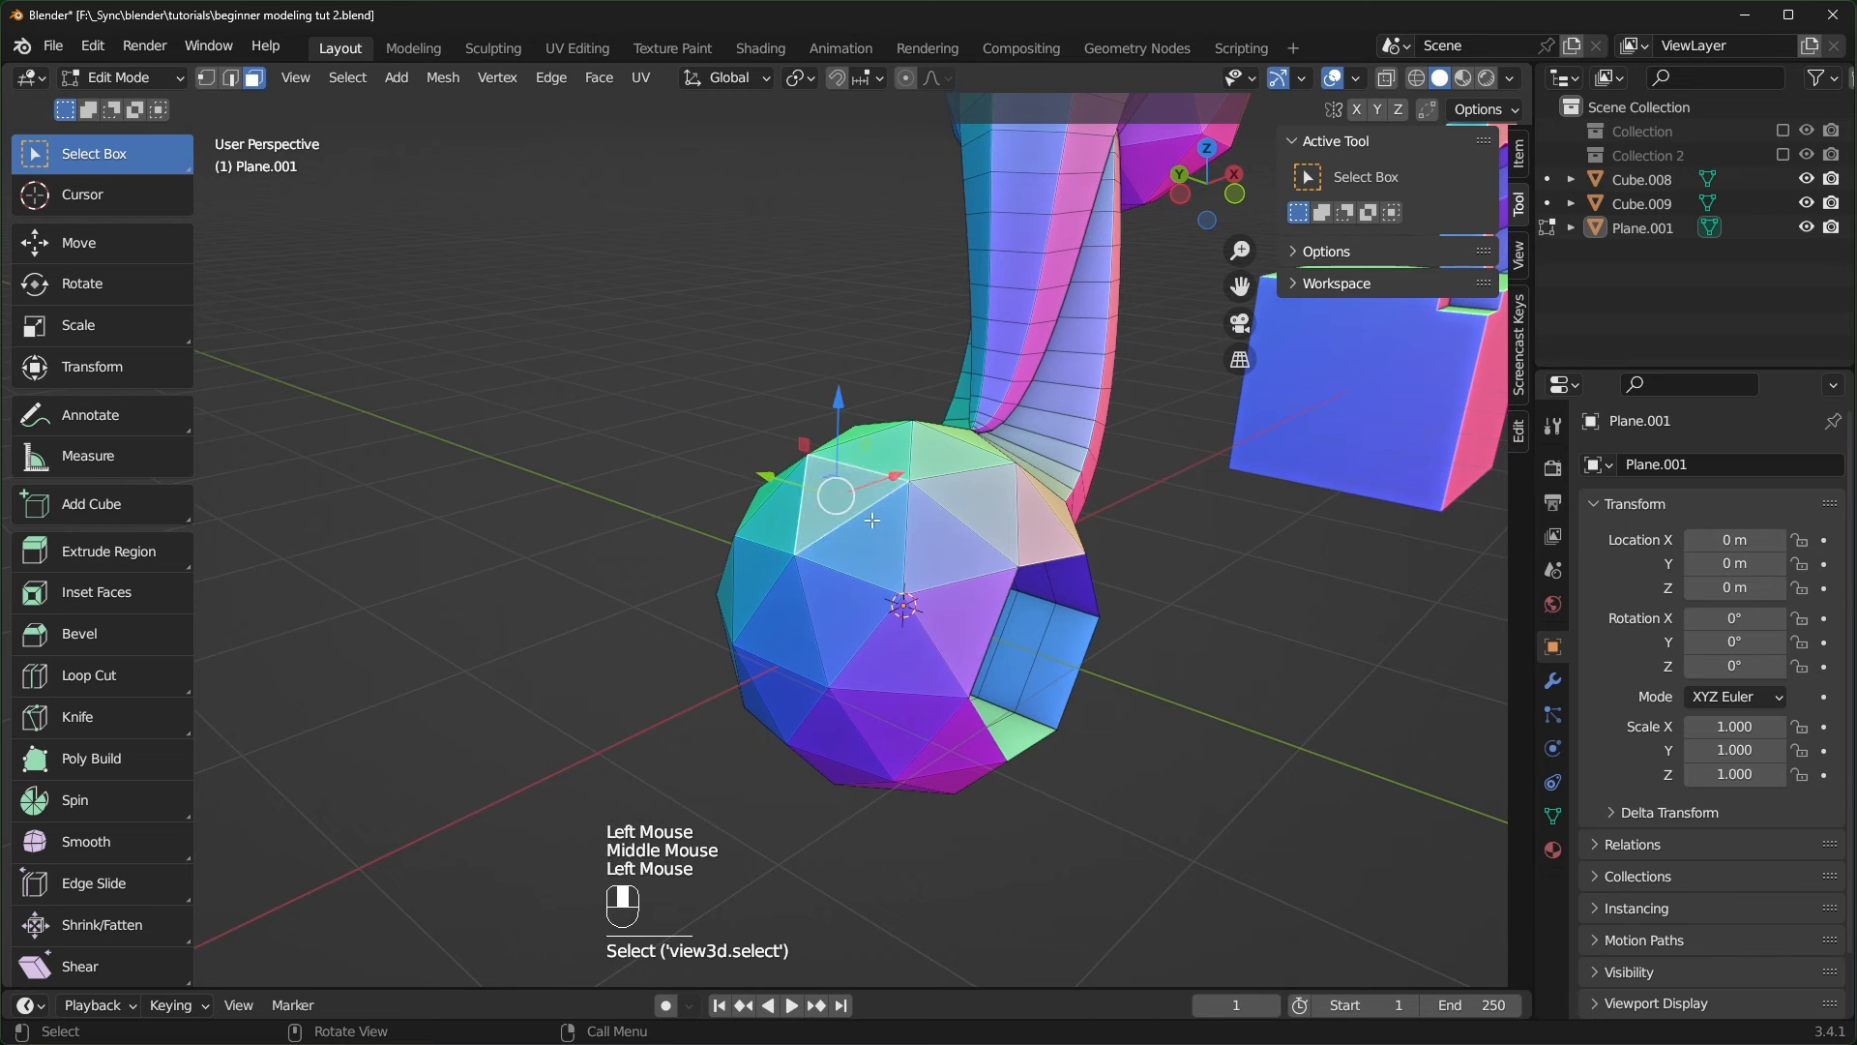
key("KP_1")
scroll(777, 564, "down", 1)
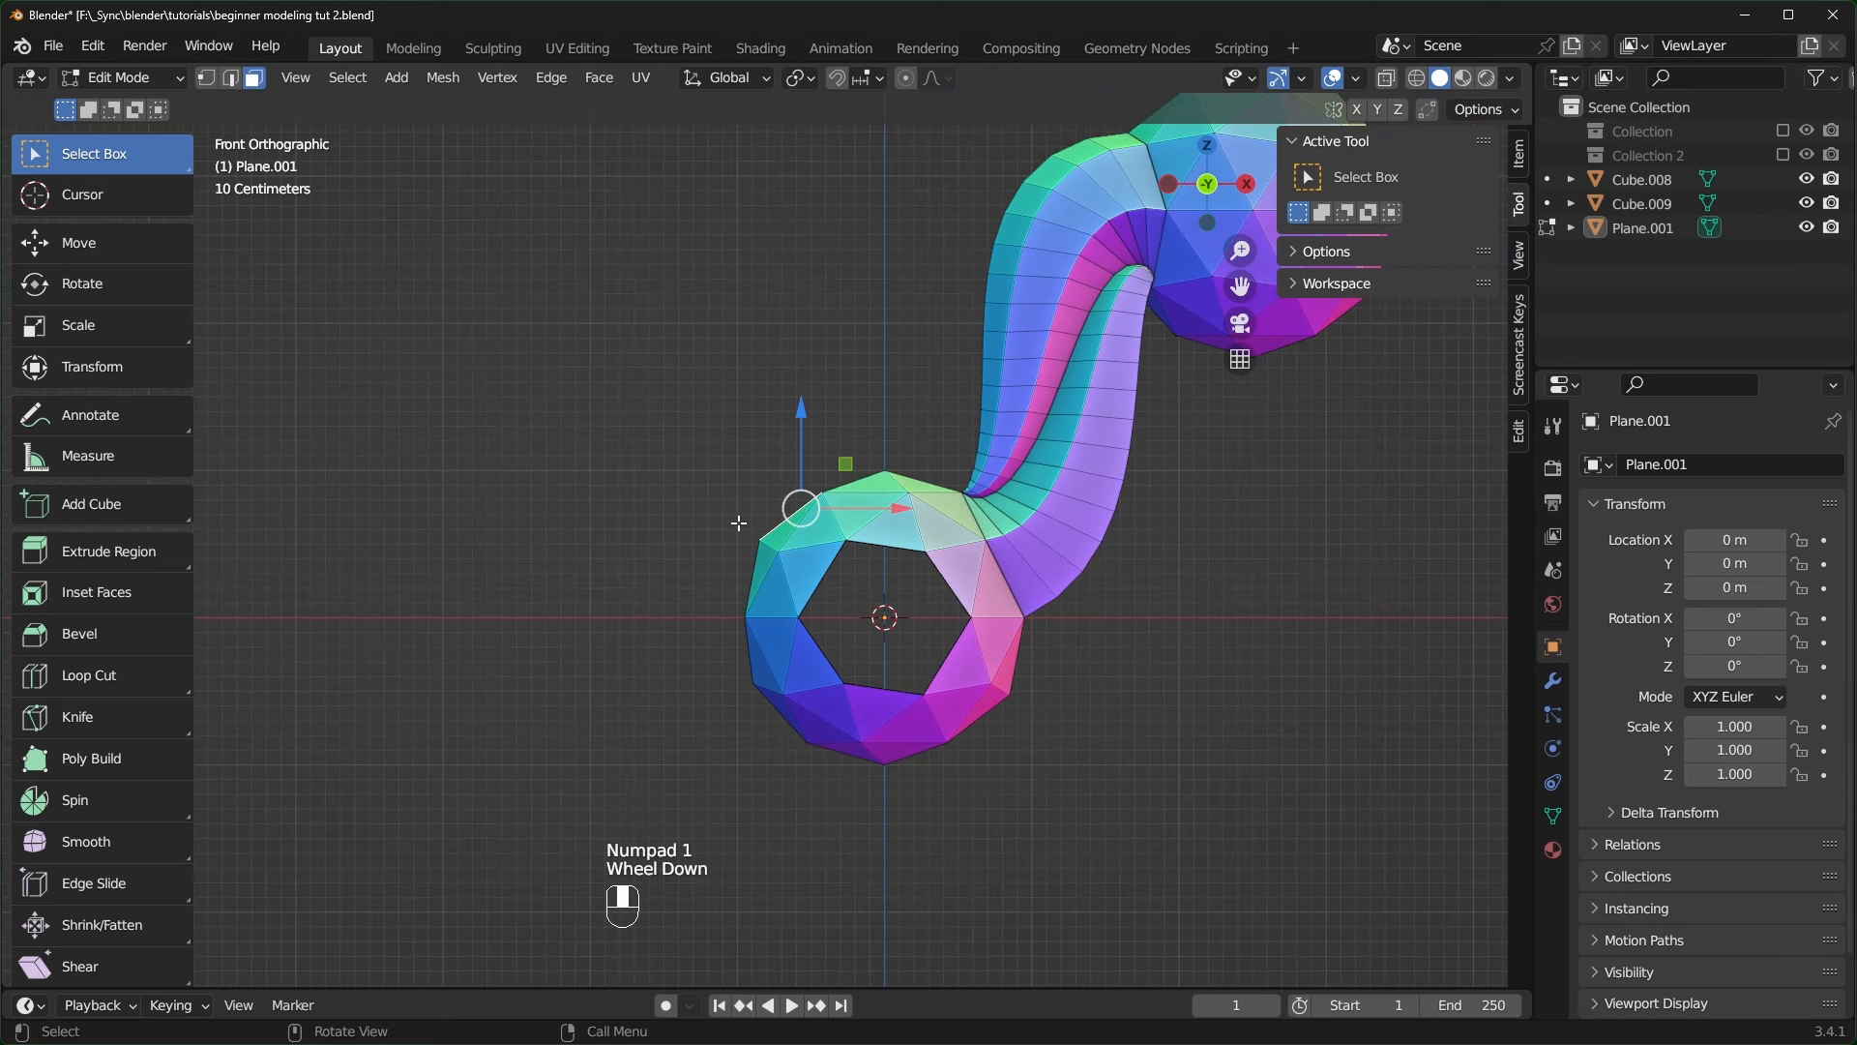
- Extrude the selected face to the cursor eight times to form a curved arm looping back towards the sphere's lower side
right_click(683, 464, "ctrl")
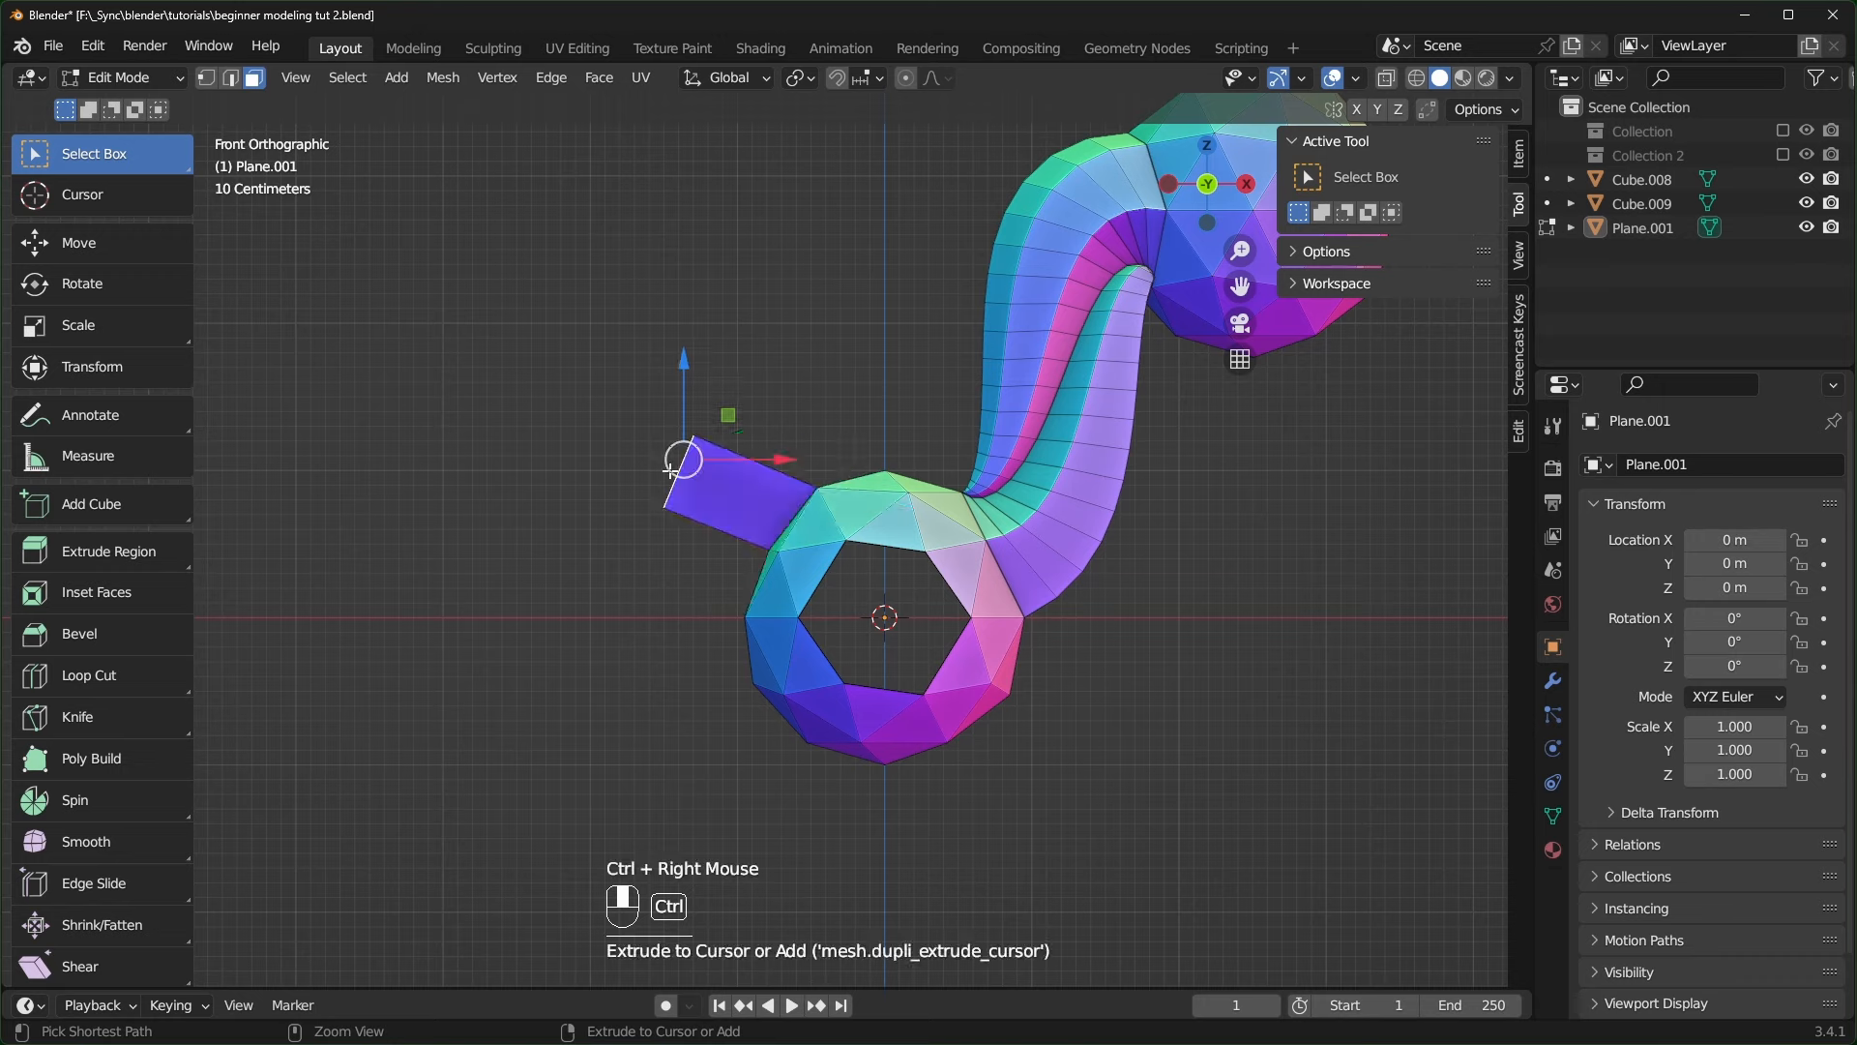
right_click(595, 478, "ctrl")
right_click(518, 530, "ctrl")
right_click(475, 611, "ctrl")
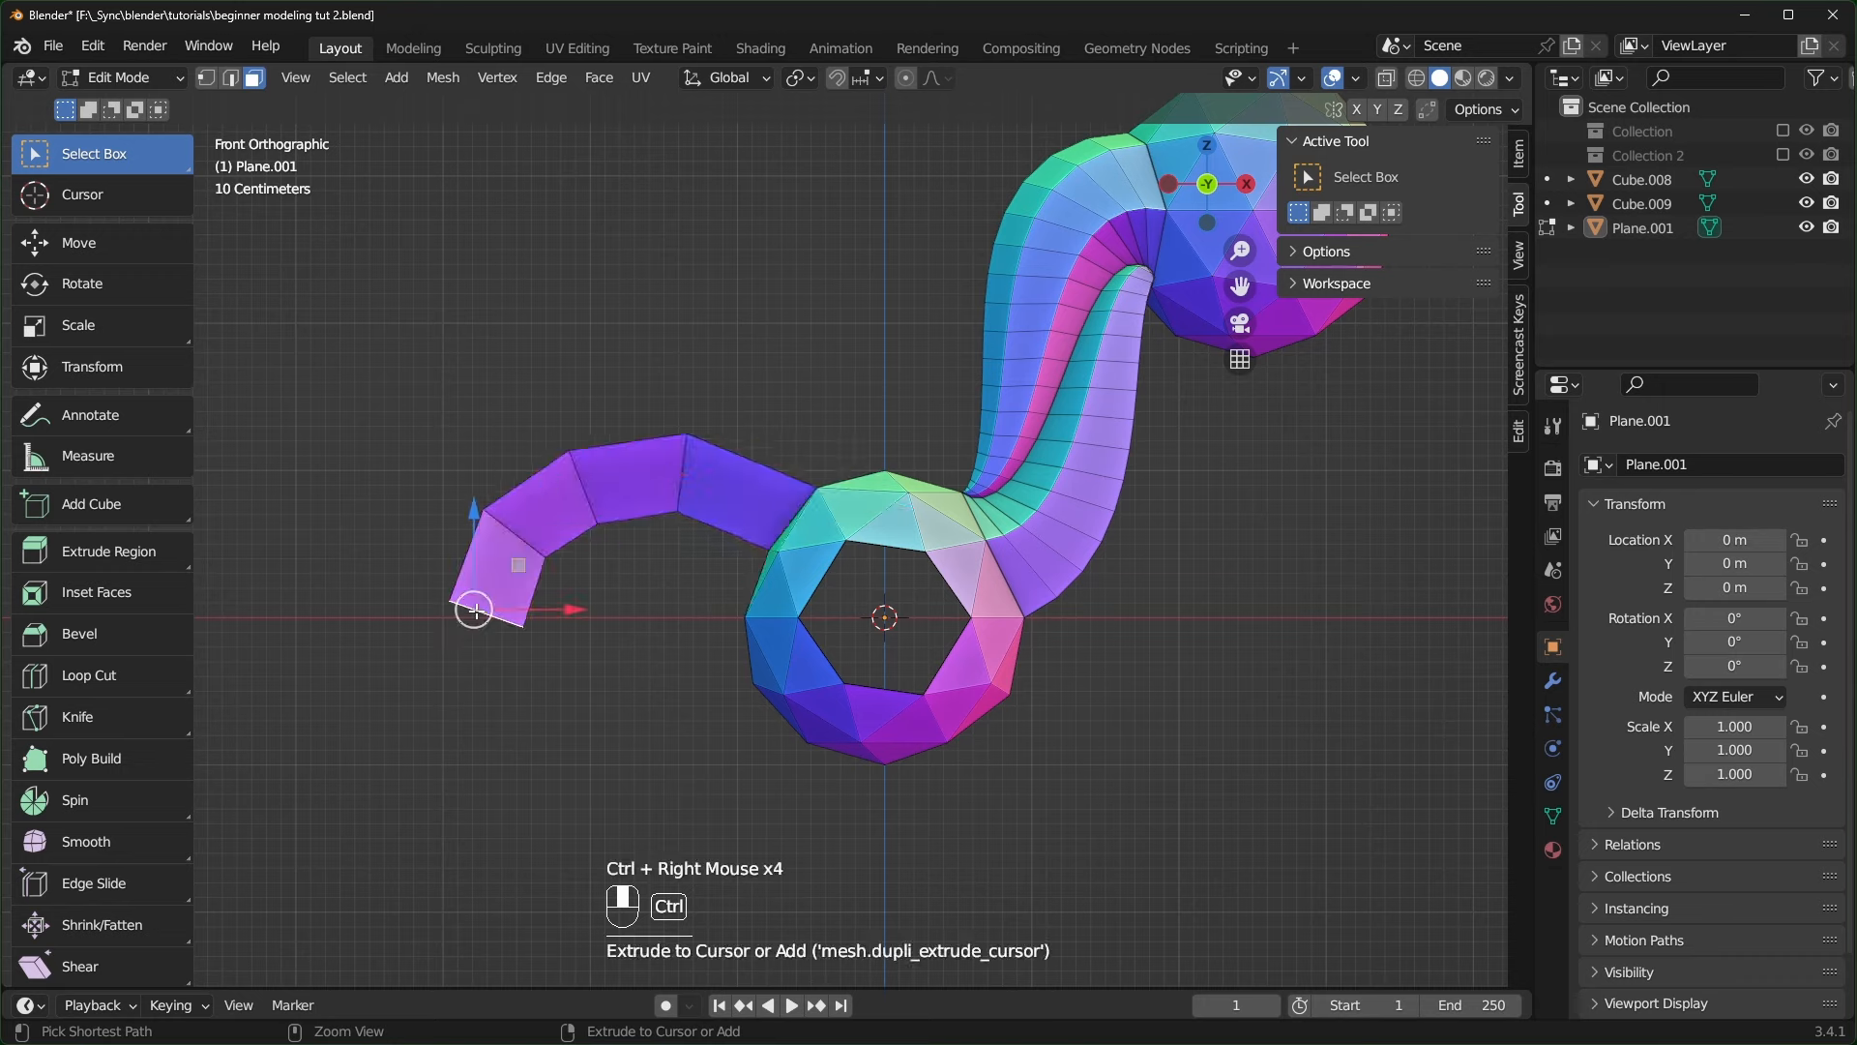
right_click(471, 684, "ctrl")
right_click(548, 725, "ctrl")
right_click(659, 737, "ctrl")
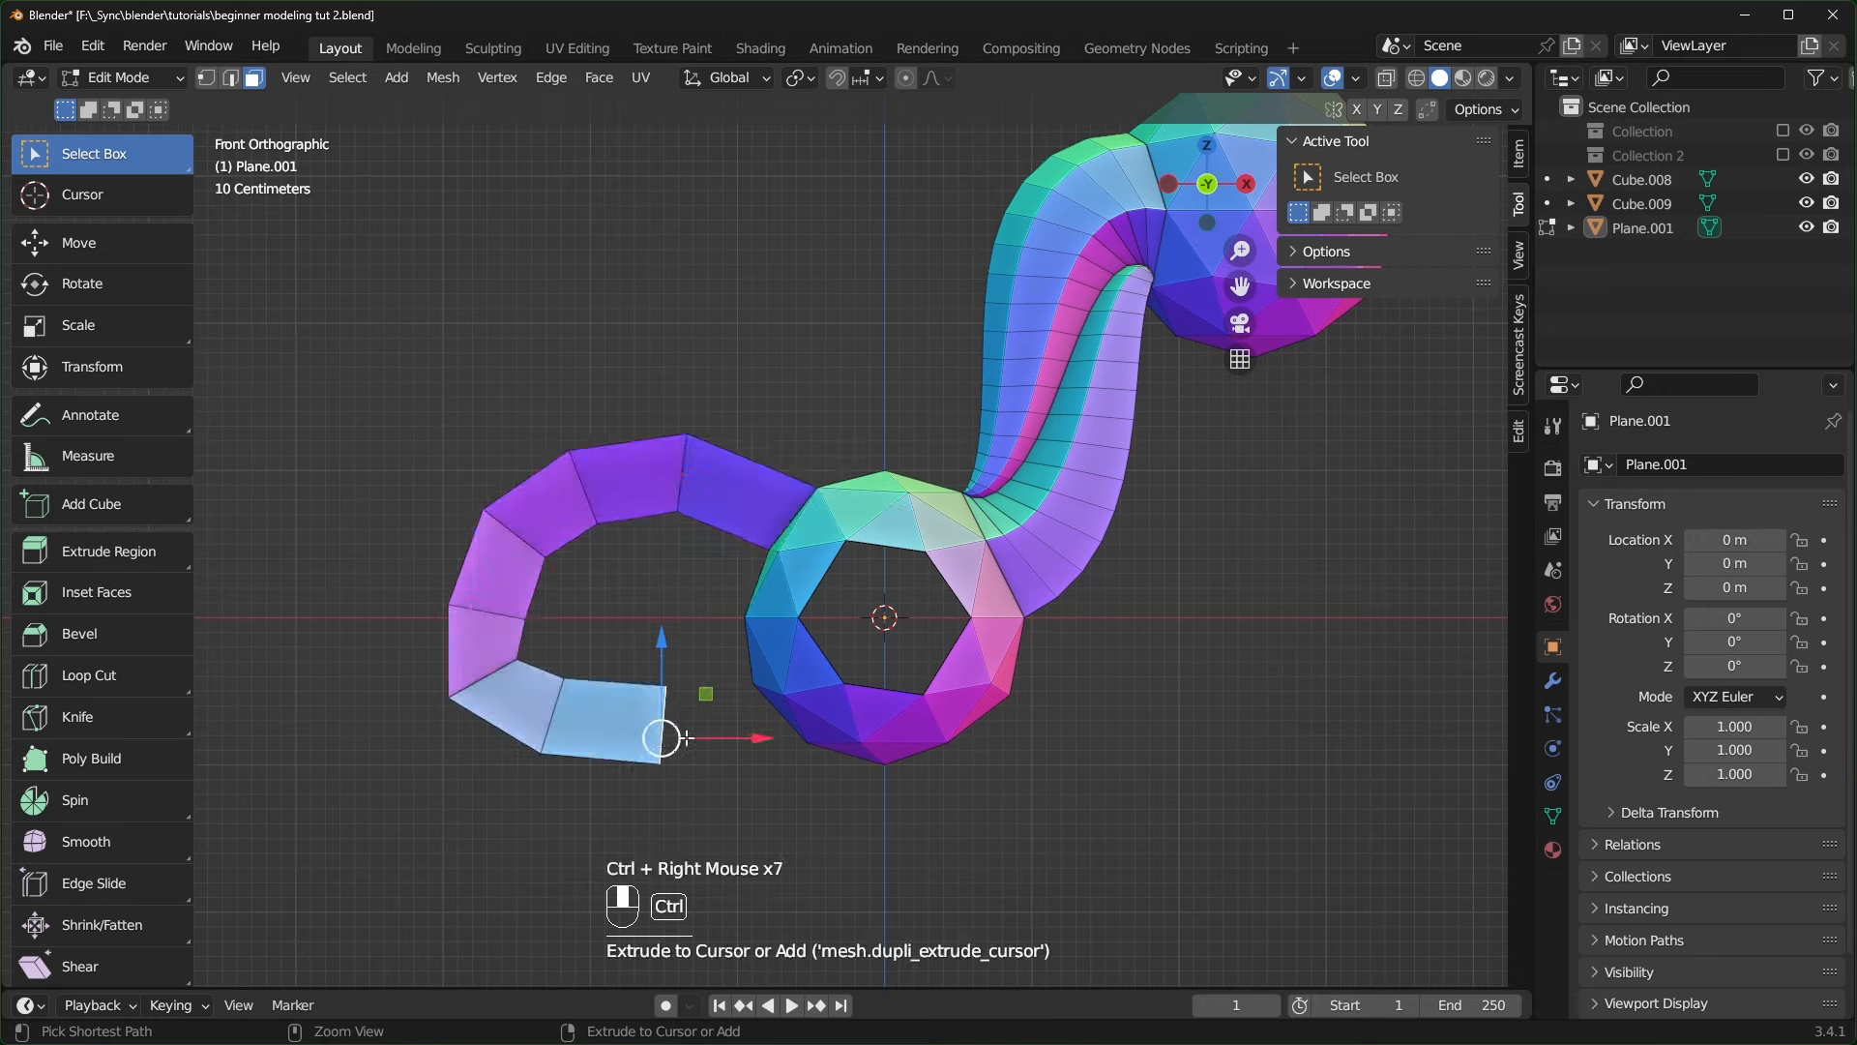
right_click(721, 678, "ctrl")
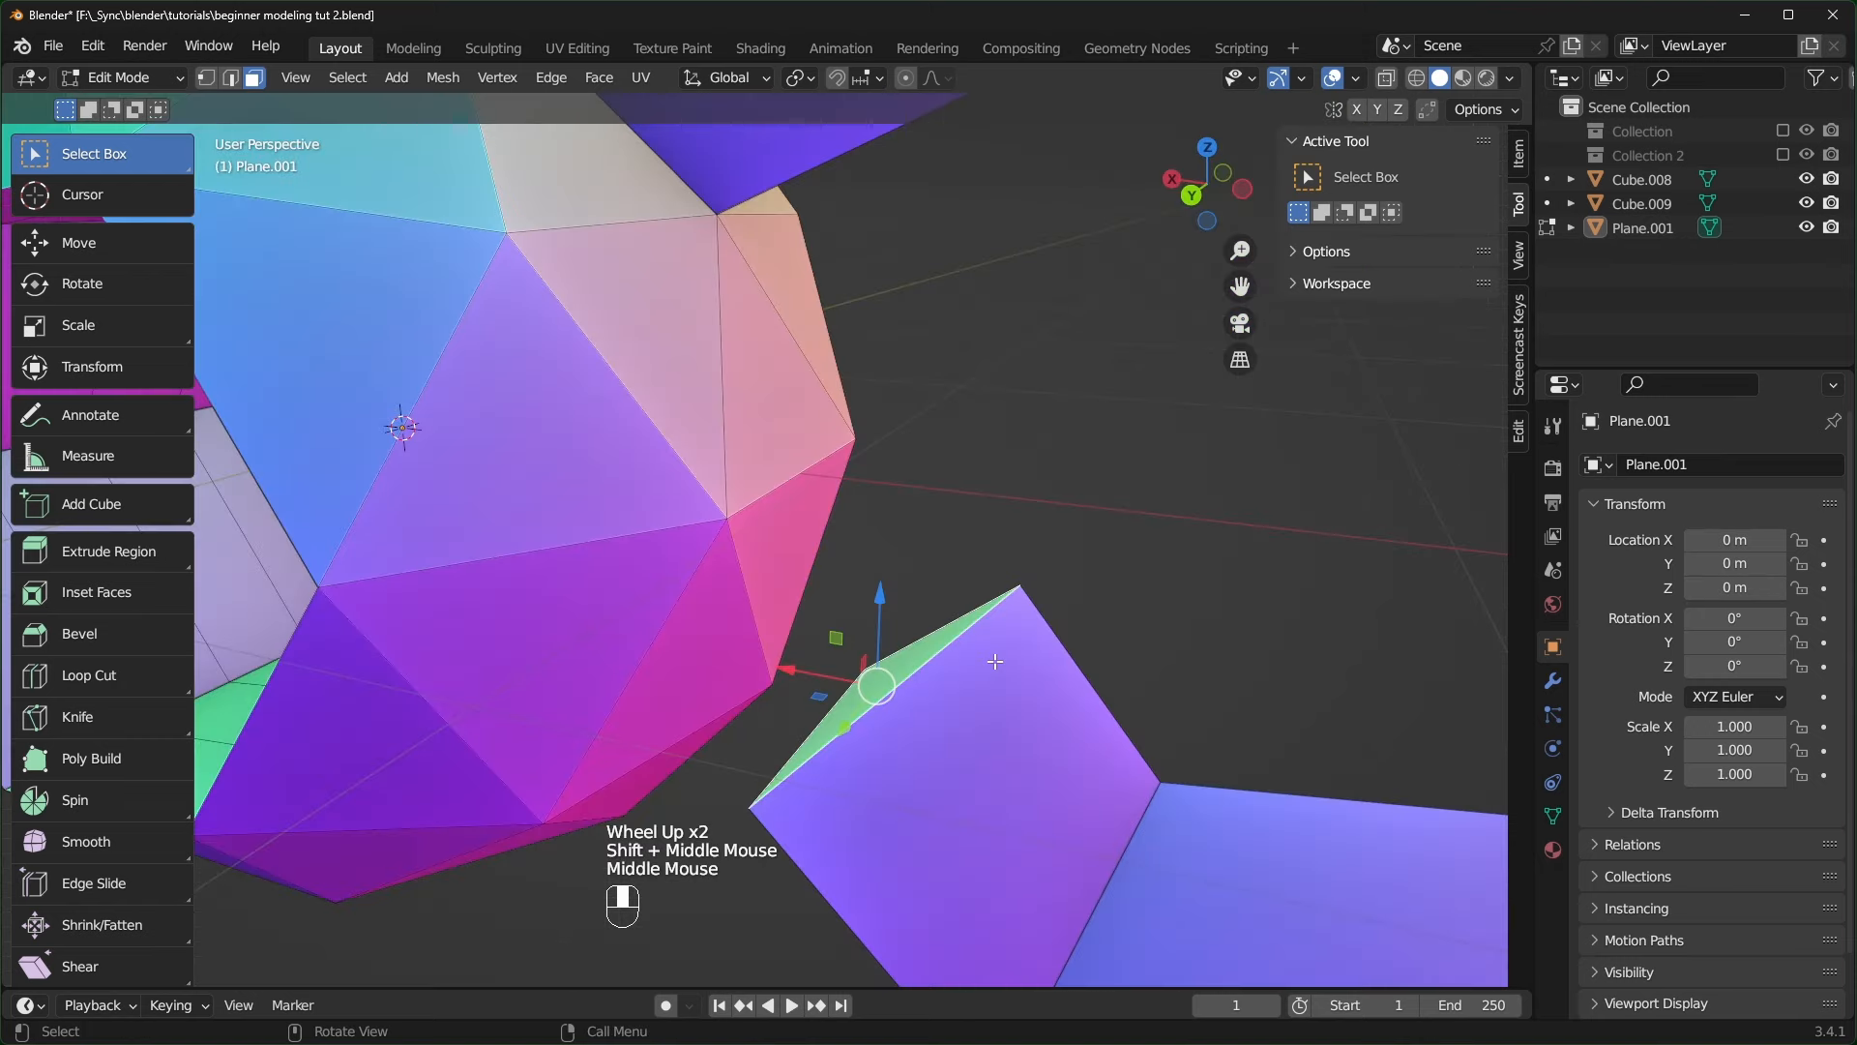
- In vertex selection mode, select the upper corner vertex of the arm's end and the nearest vertex of the sphere
key("1")
middle_click_drag(995, 660, 1061, 571)
left_click(1103, 593)
double_click(929, 582)
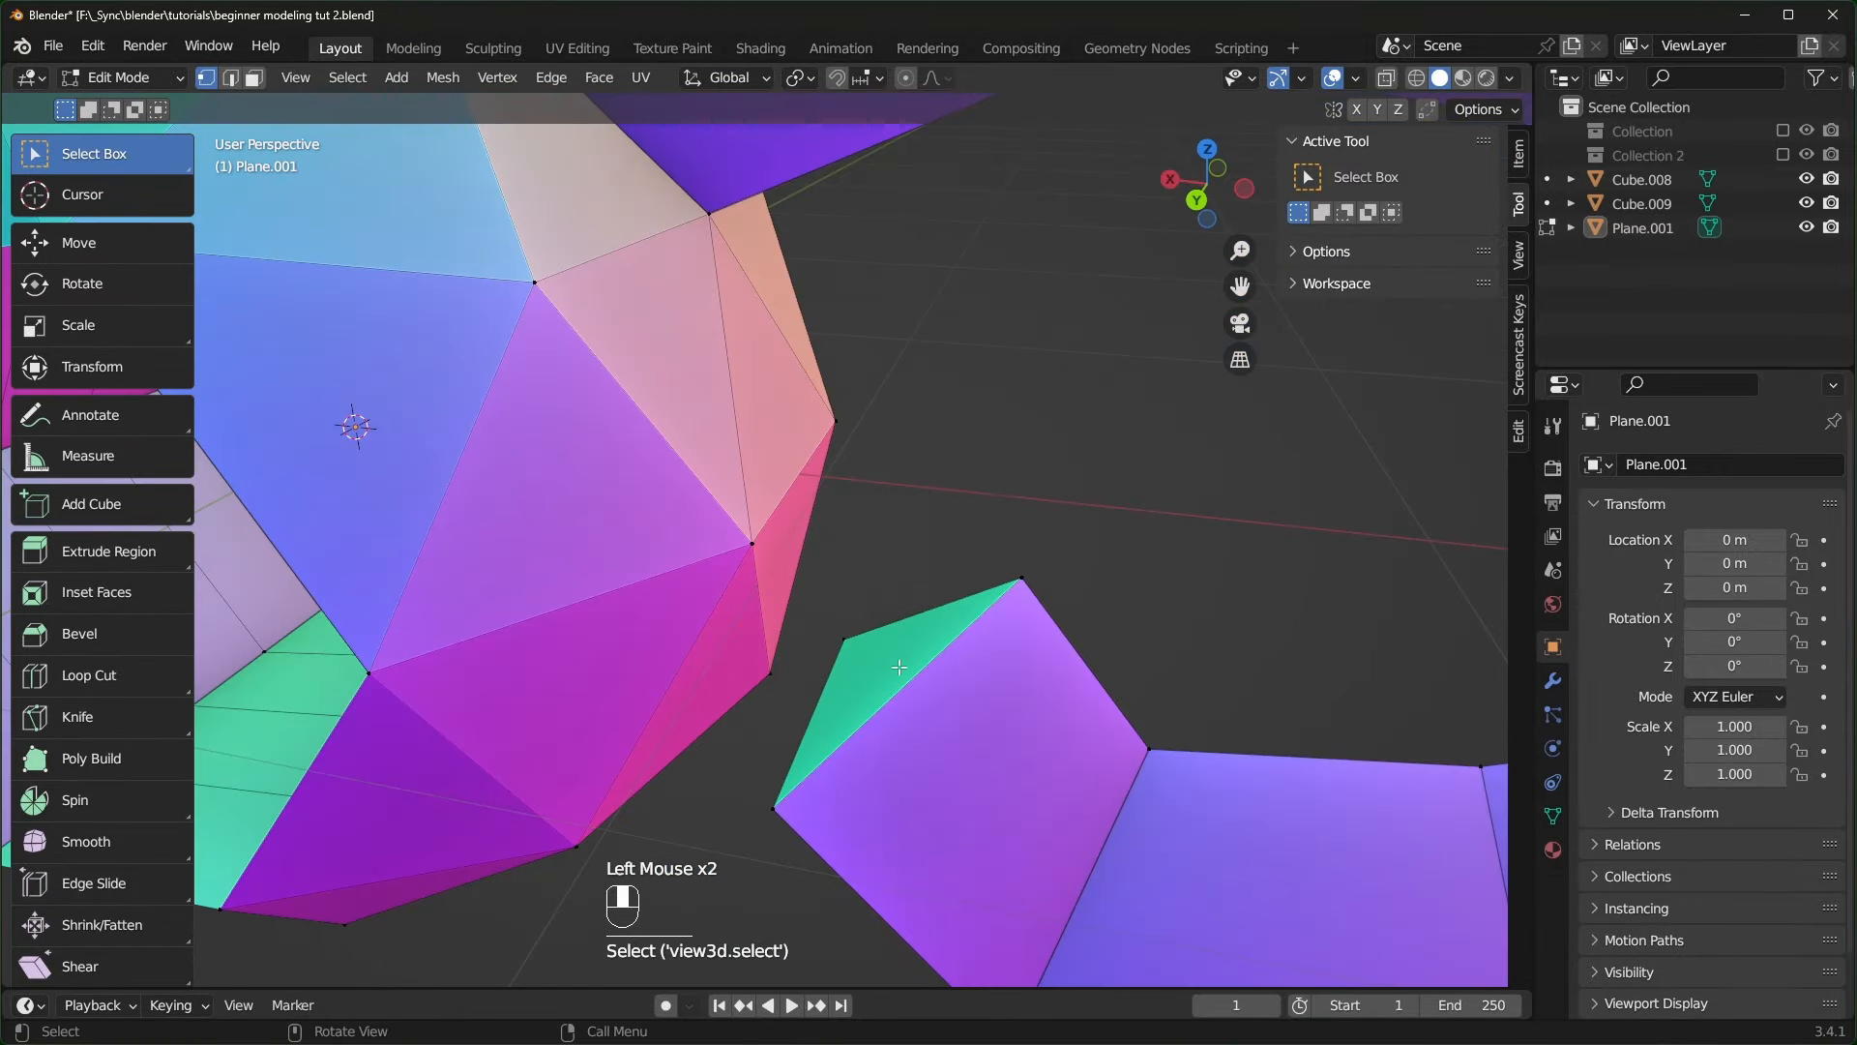
middle_click_drag(815, 539, 1065, 568)
key("3")
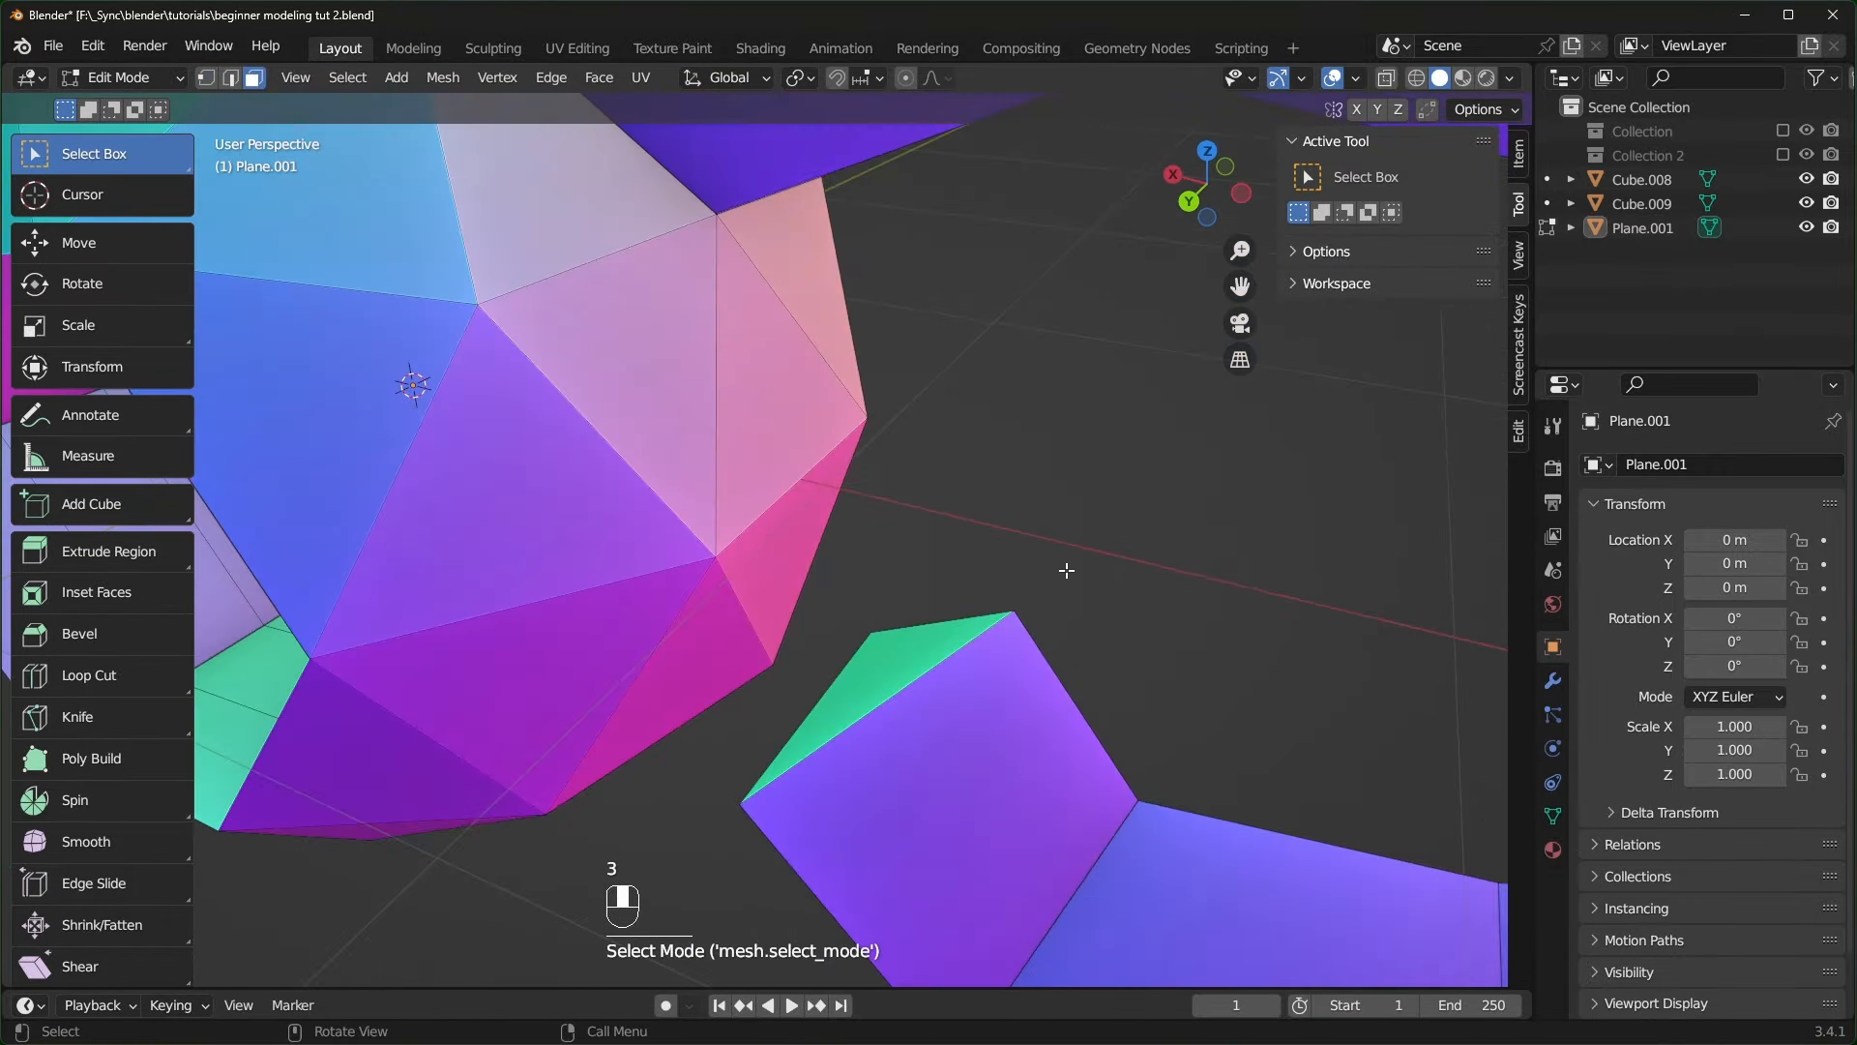
key("1")
left_click_drag(1065, 554, 995, 644)
left_click(867, 419, "shift")
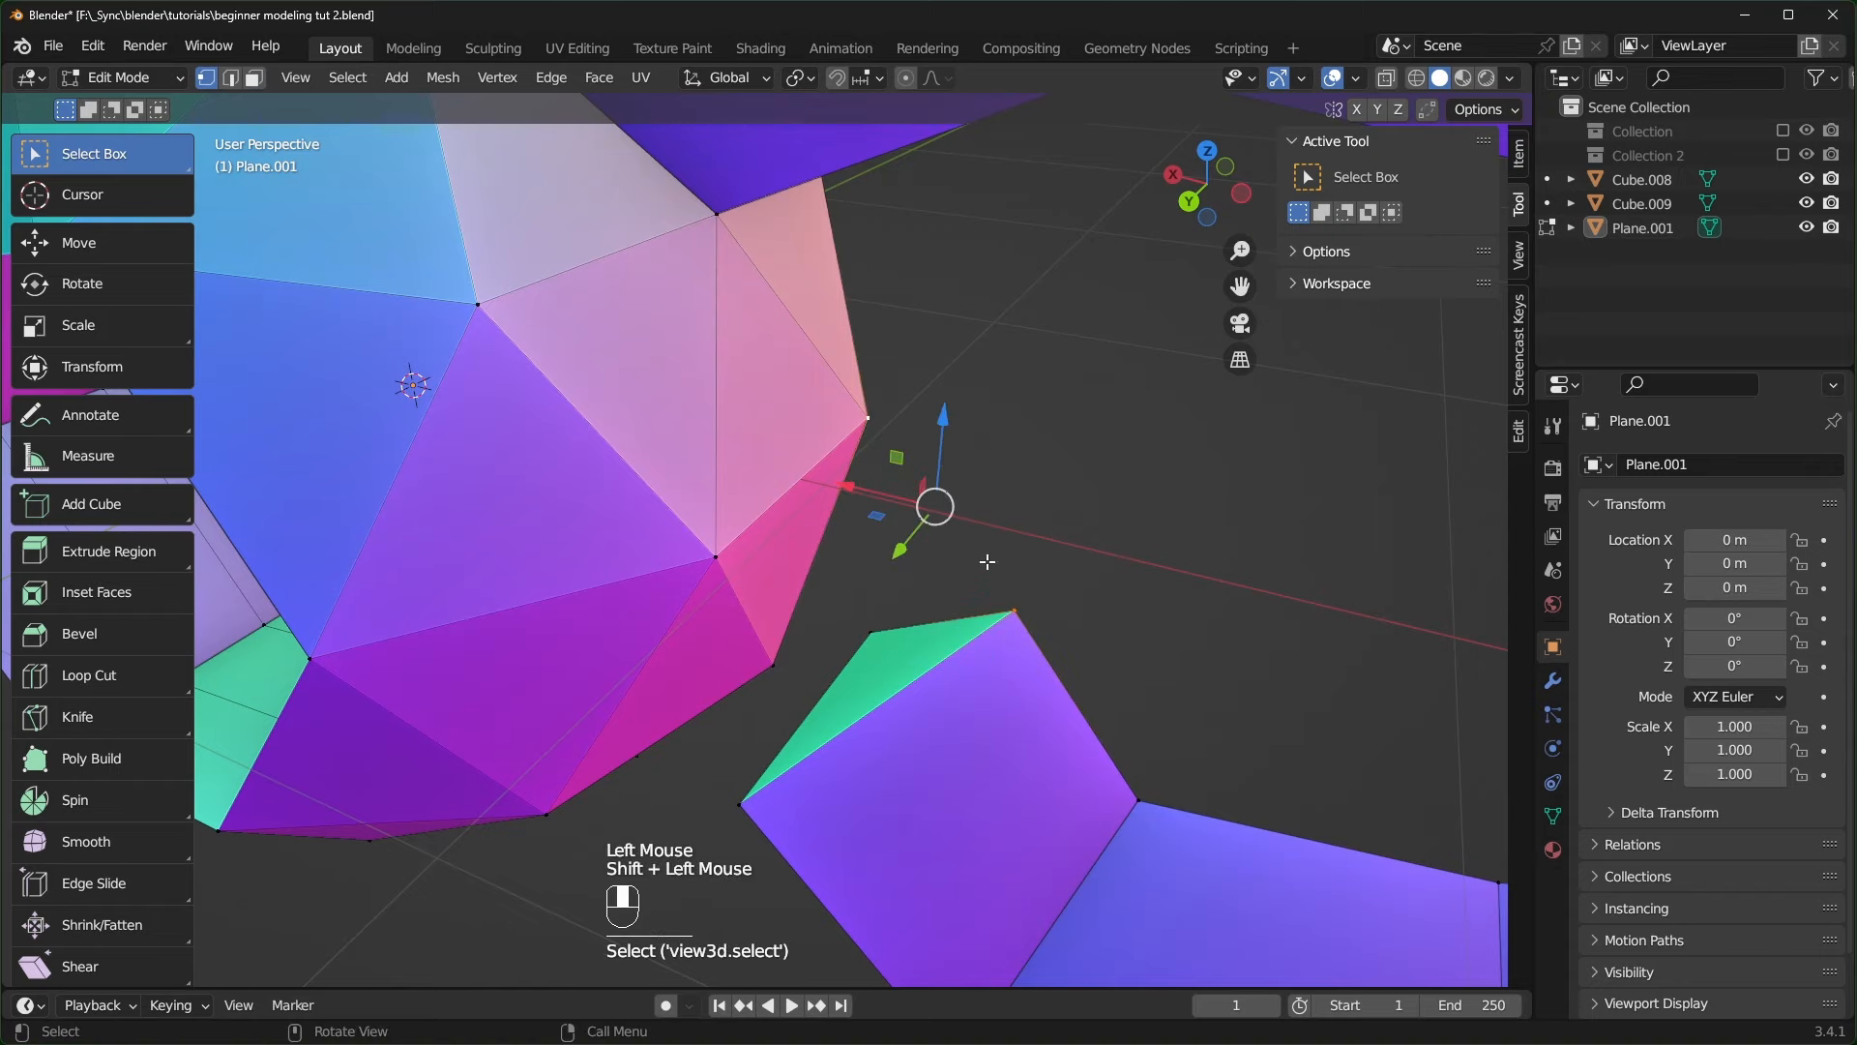
- Merge the two selected vertices at their center
scroll(978, 578, "up", 1)
middle_click_drag(978, 576, 1003, 583)
key("m")
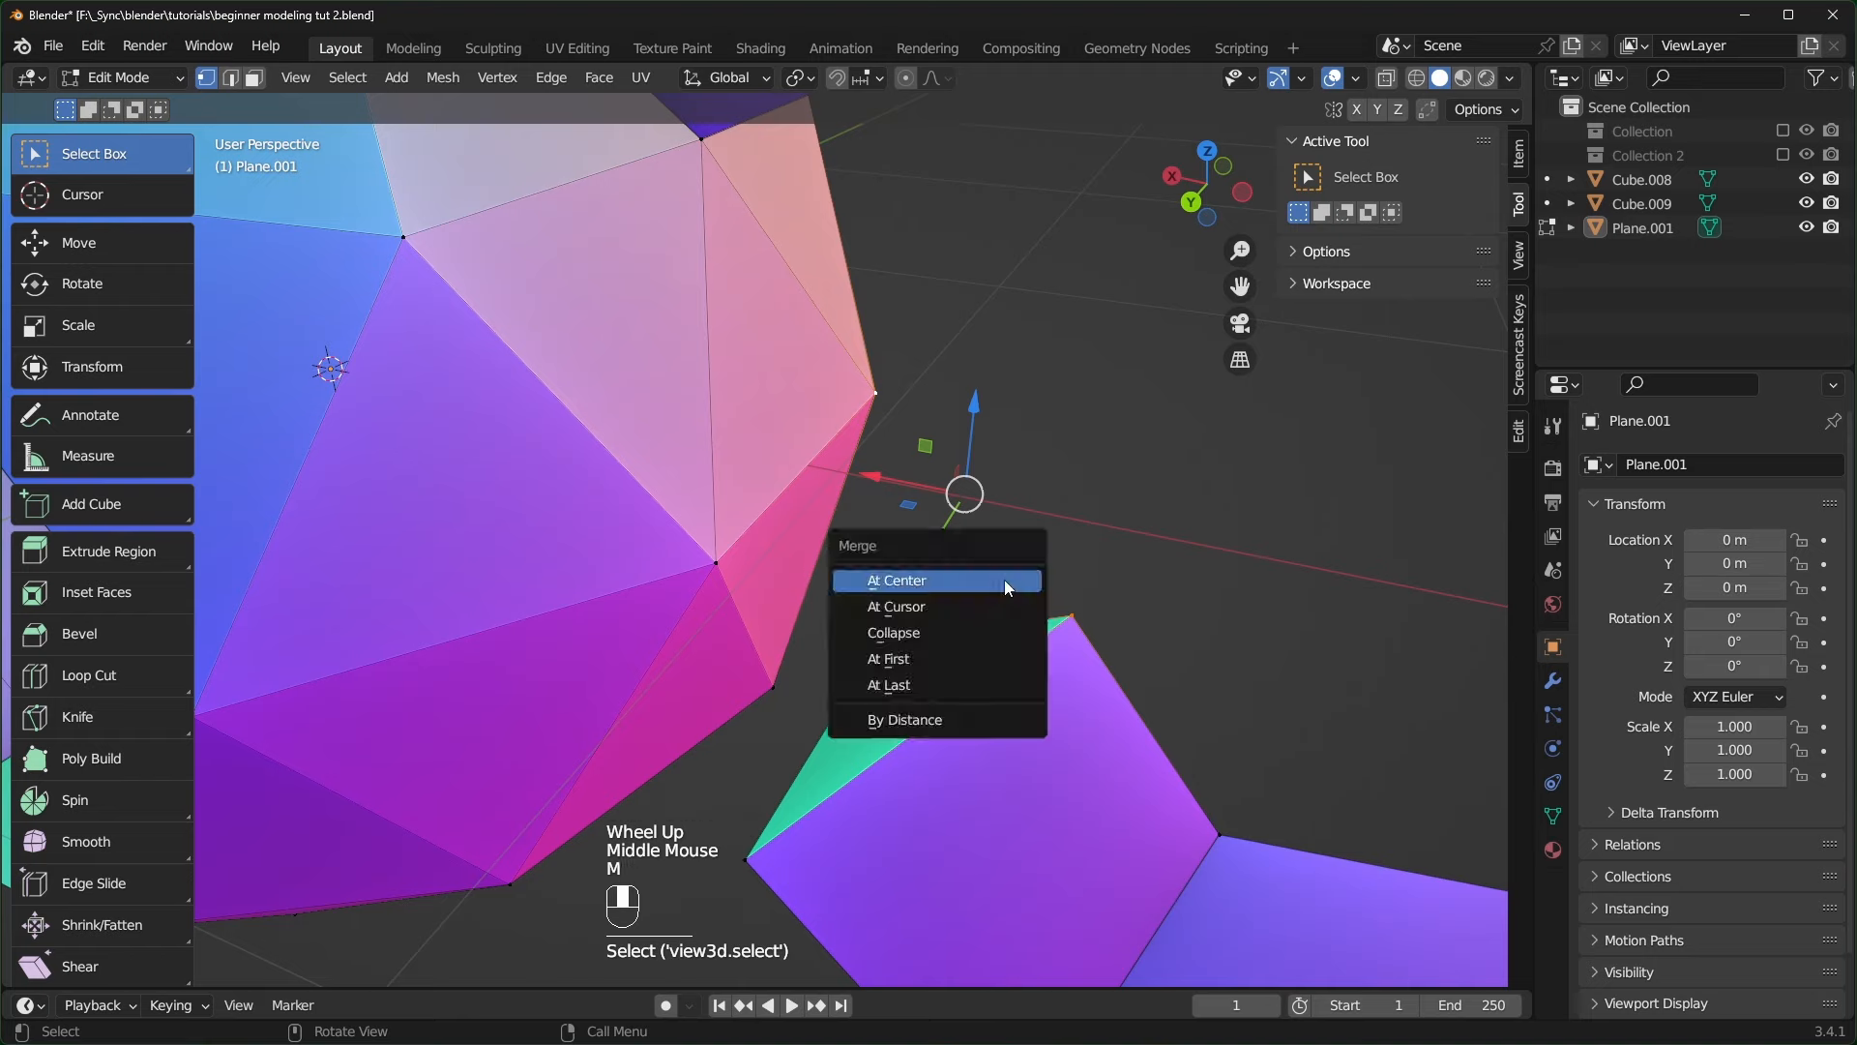
left_click(922, 581)
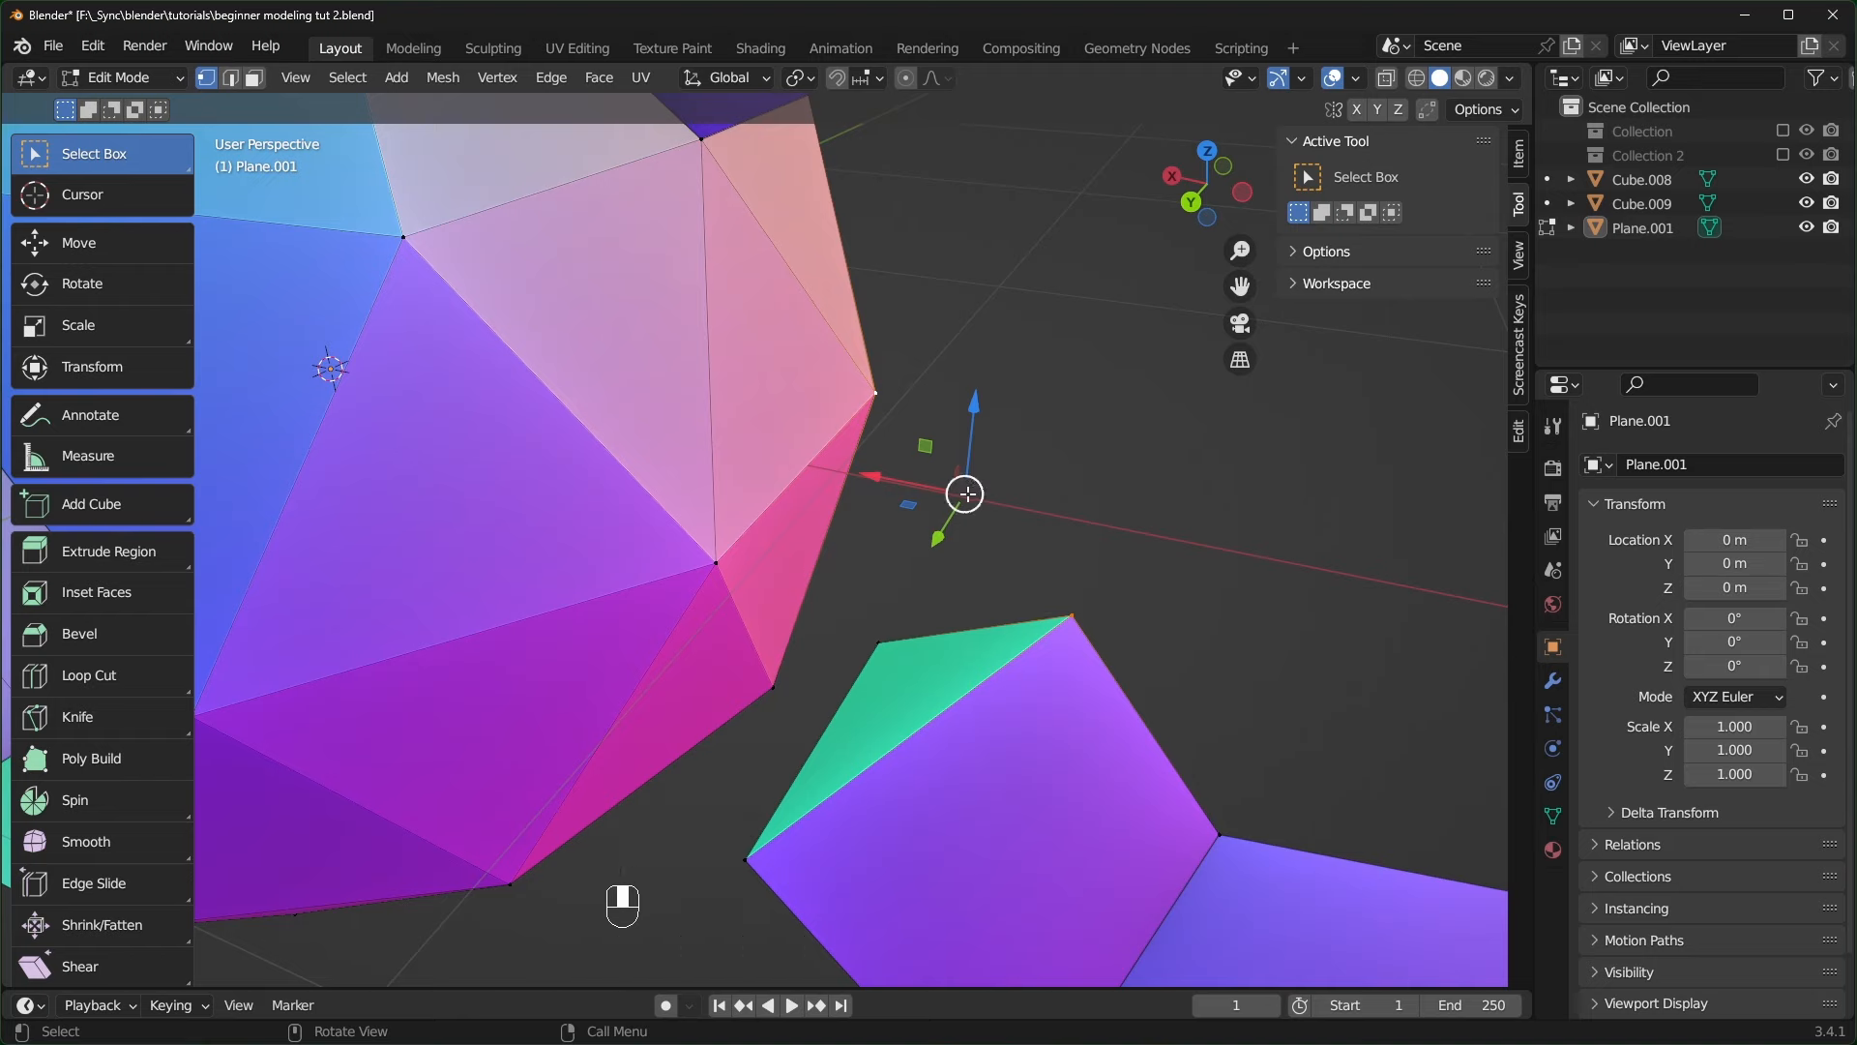
key("m")
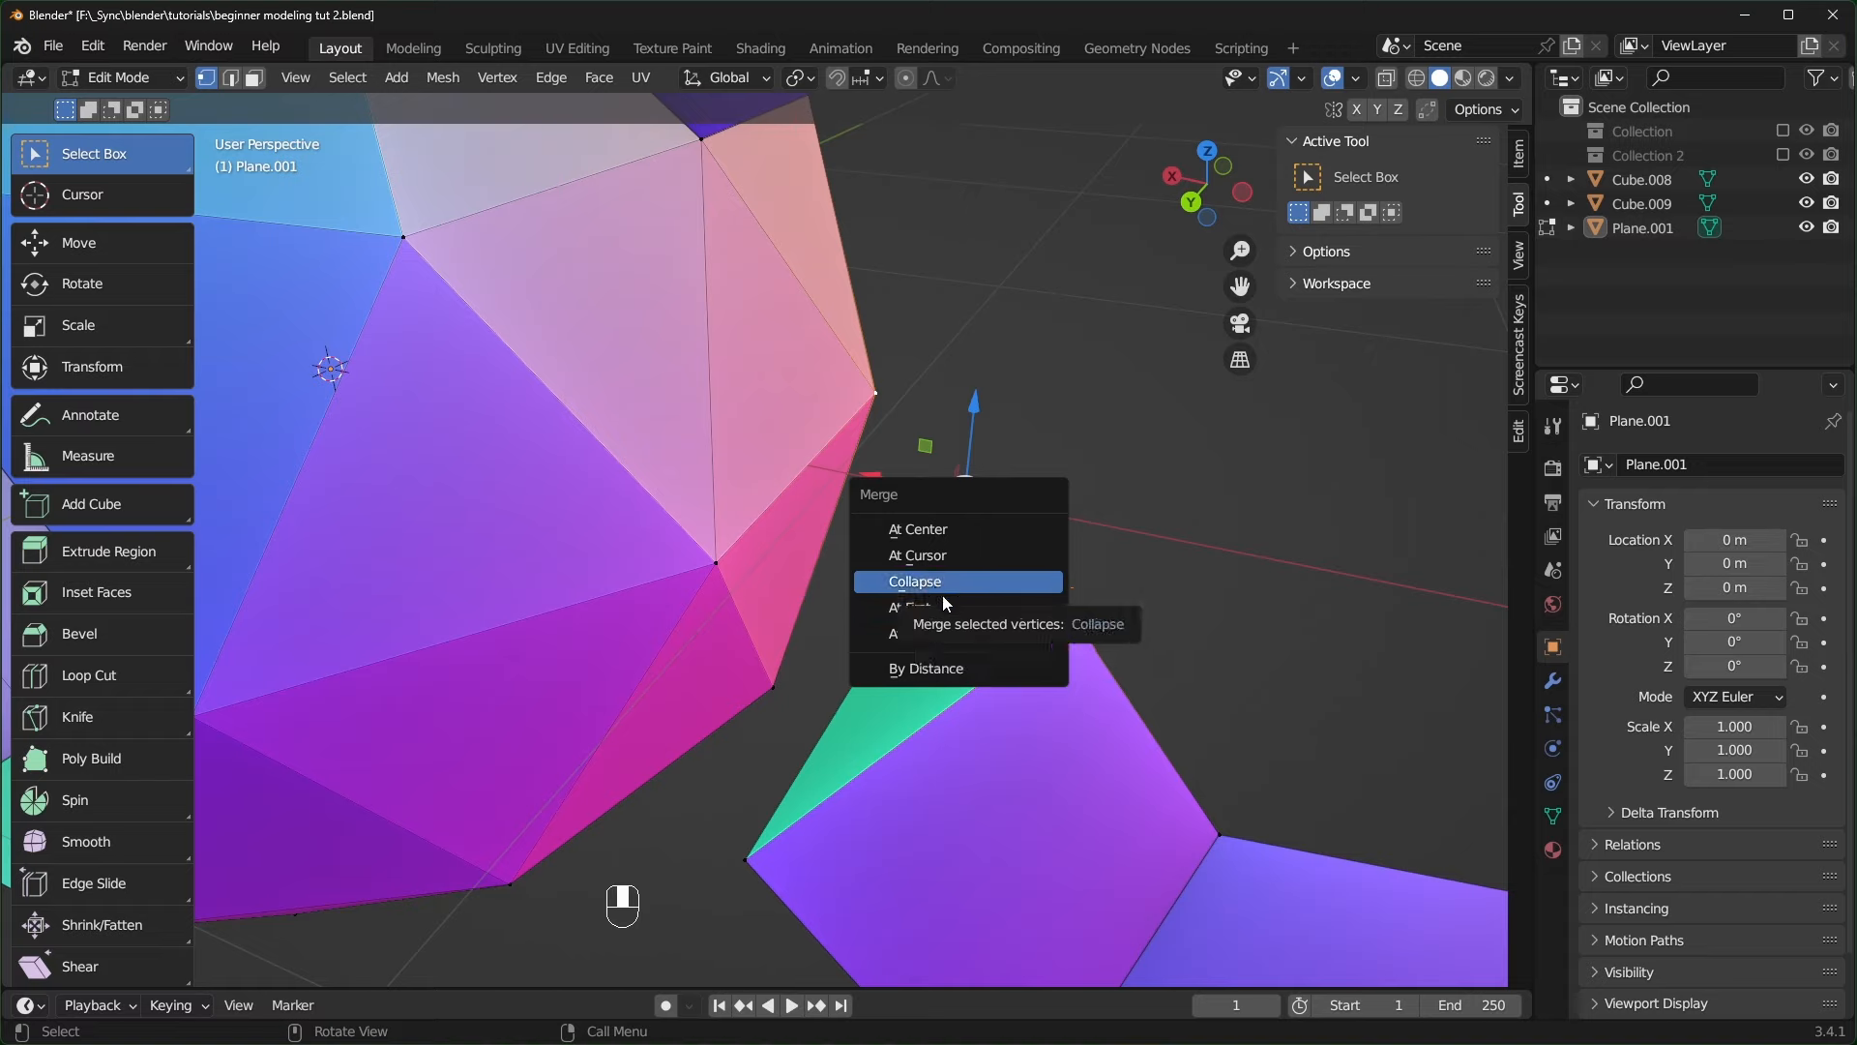
left_click(967, 524)
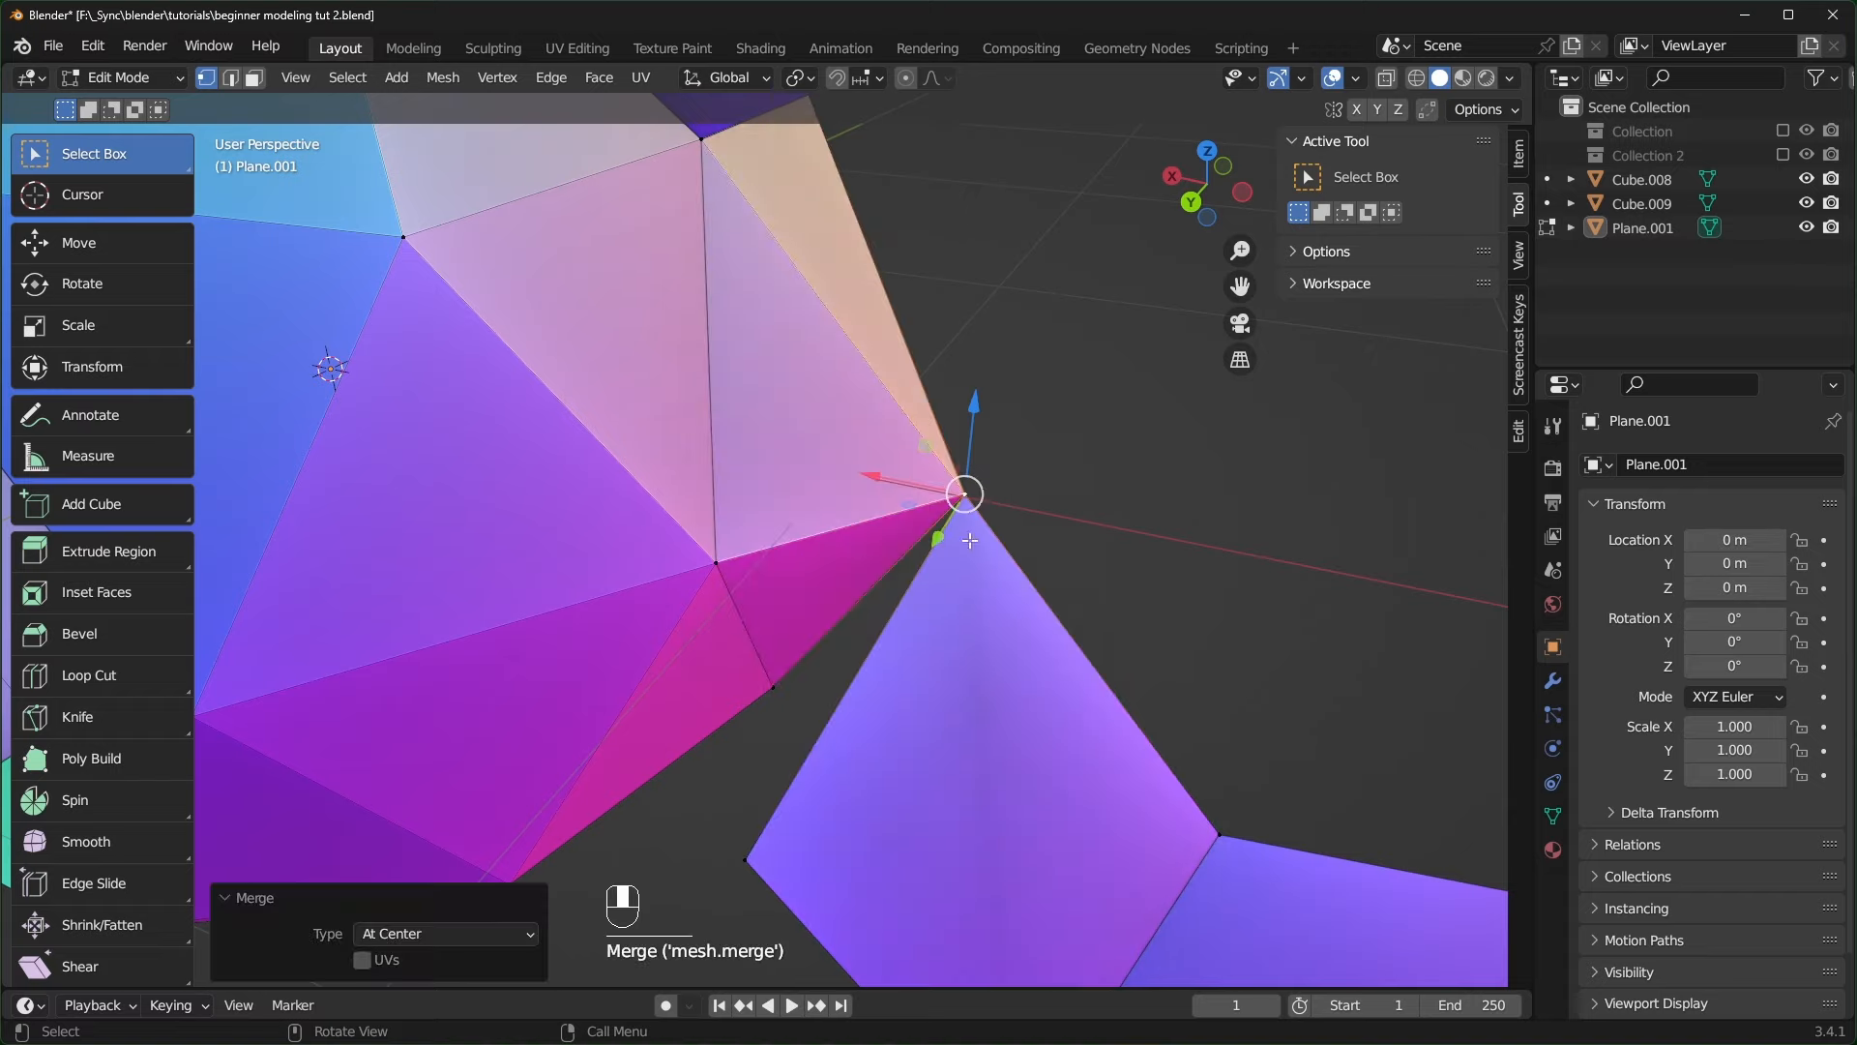
- Merge a second corner vertex of the arm's end with its matching sphere vertex at center
mouse_move(983, 647)
middle_mouse_down()
mouse_move(1023, 648)
mouse_move(875, 640)
mouse_move(967, 623)
middle_mouse_up()
double_click(726, 866)
left_click(683, 503, "shift")
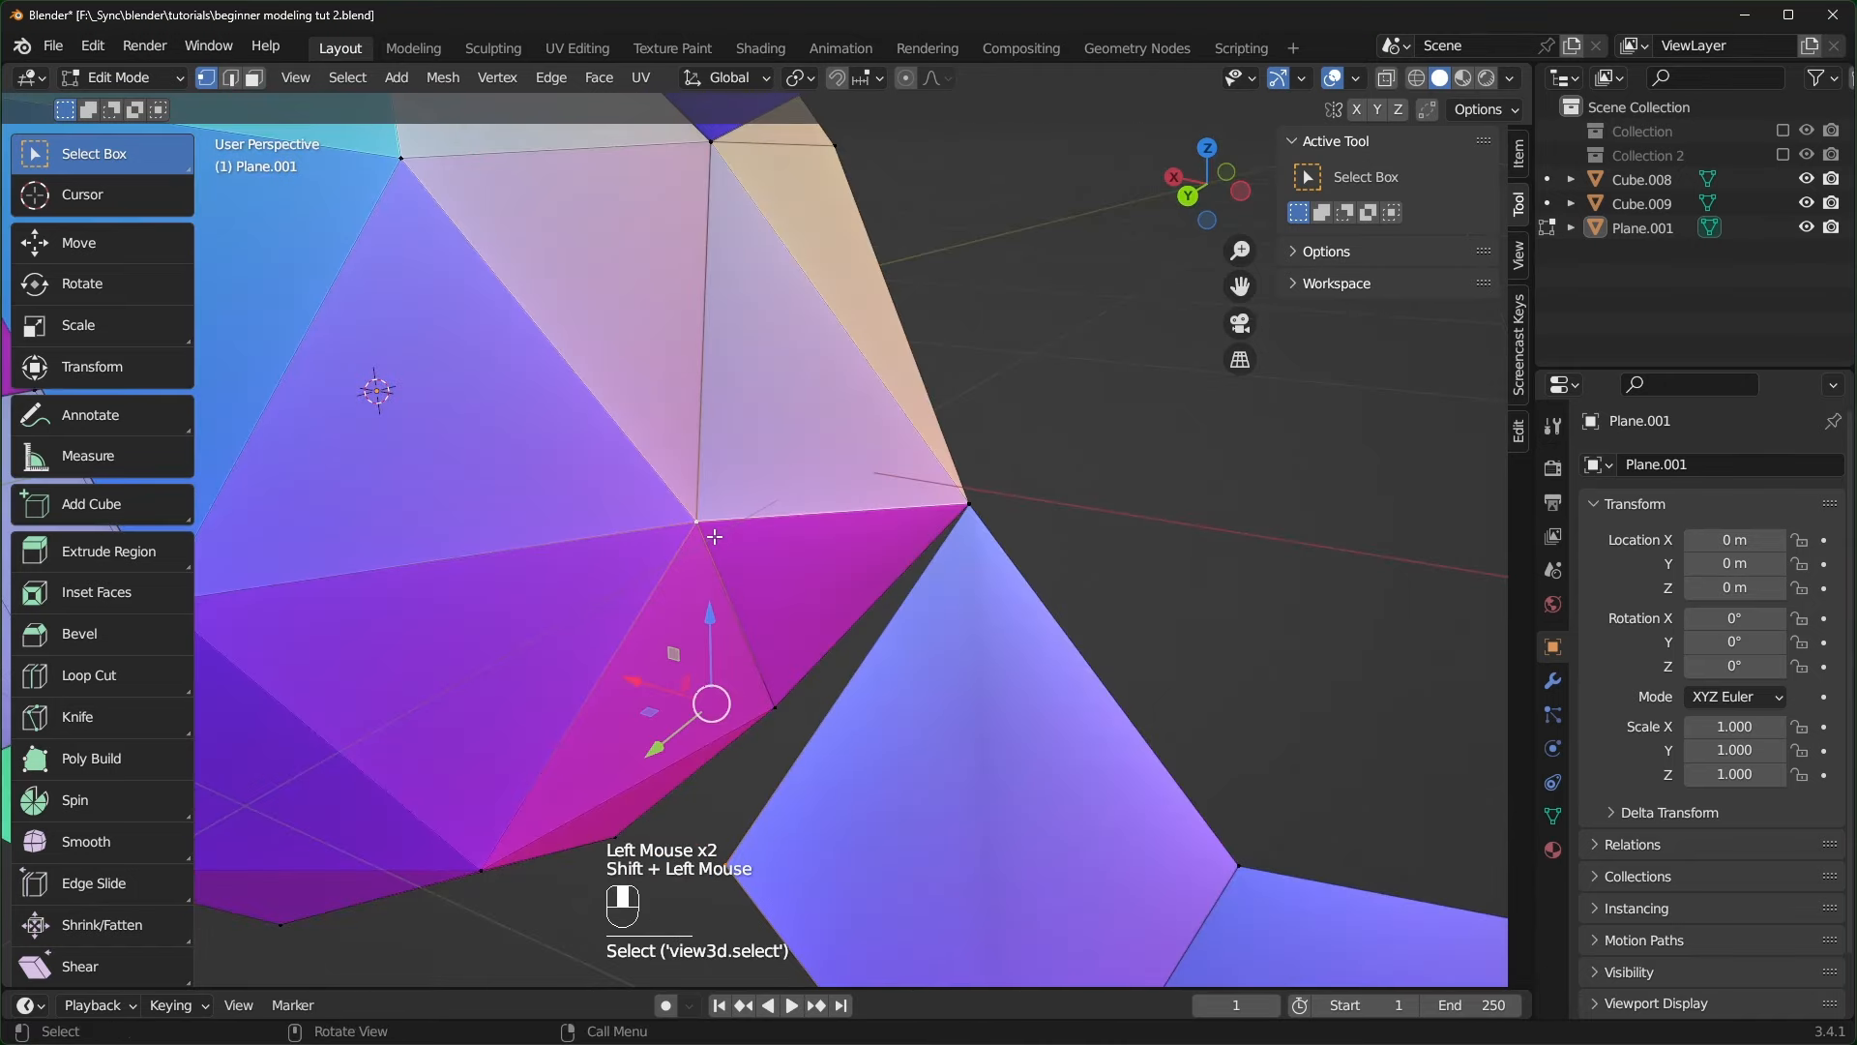
key("m")
left_click(652, 537)
- Merge the arm end's remaining corner vertex with the neighbouring sphere vertex at center
middle_click_drag(658, 561, 769, 745)
left_click(779, 747)
left_click(811, 867, "shift")
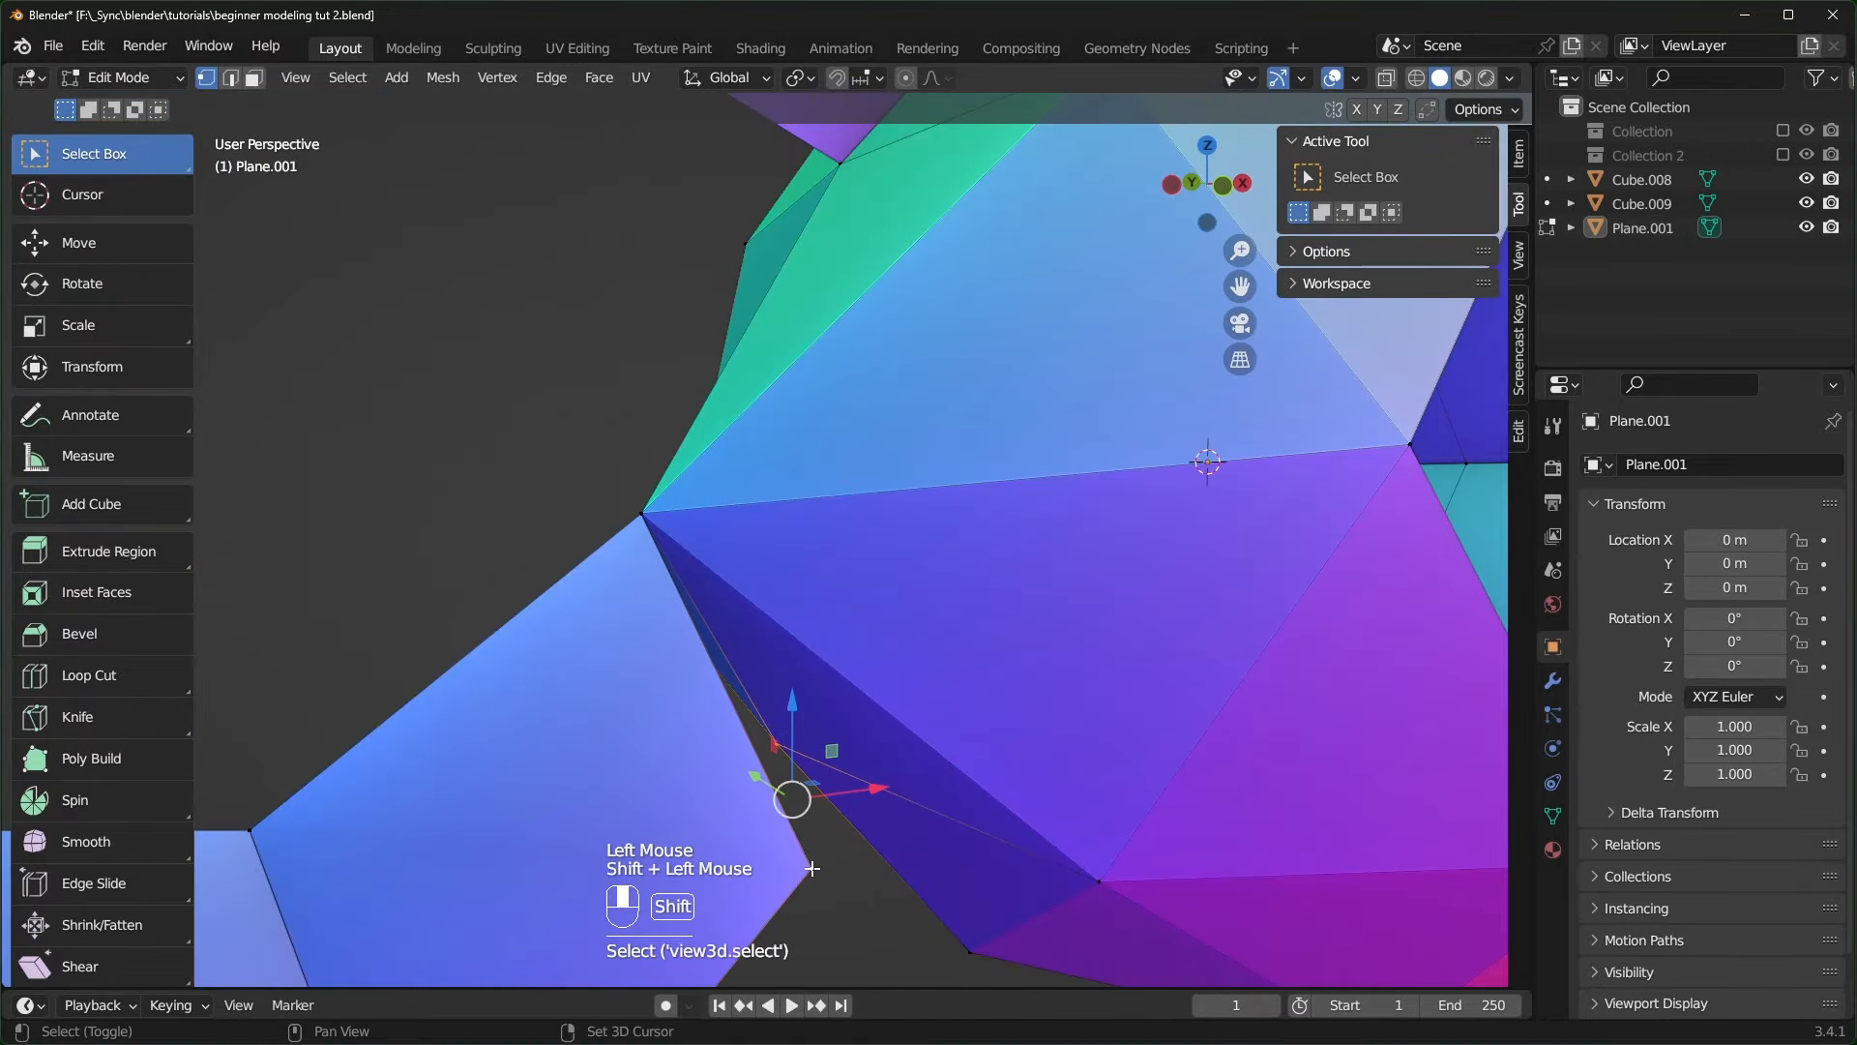
key("m")
left_click(769, 865)
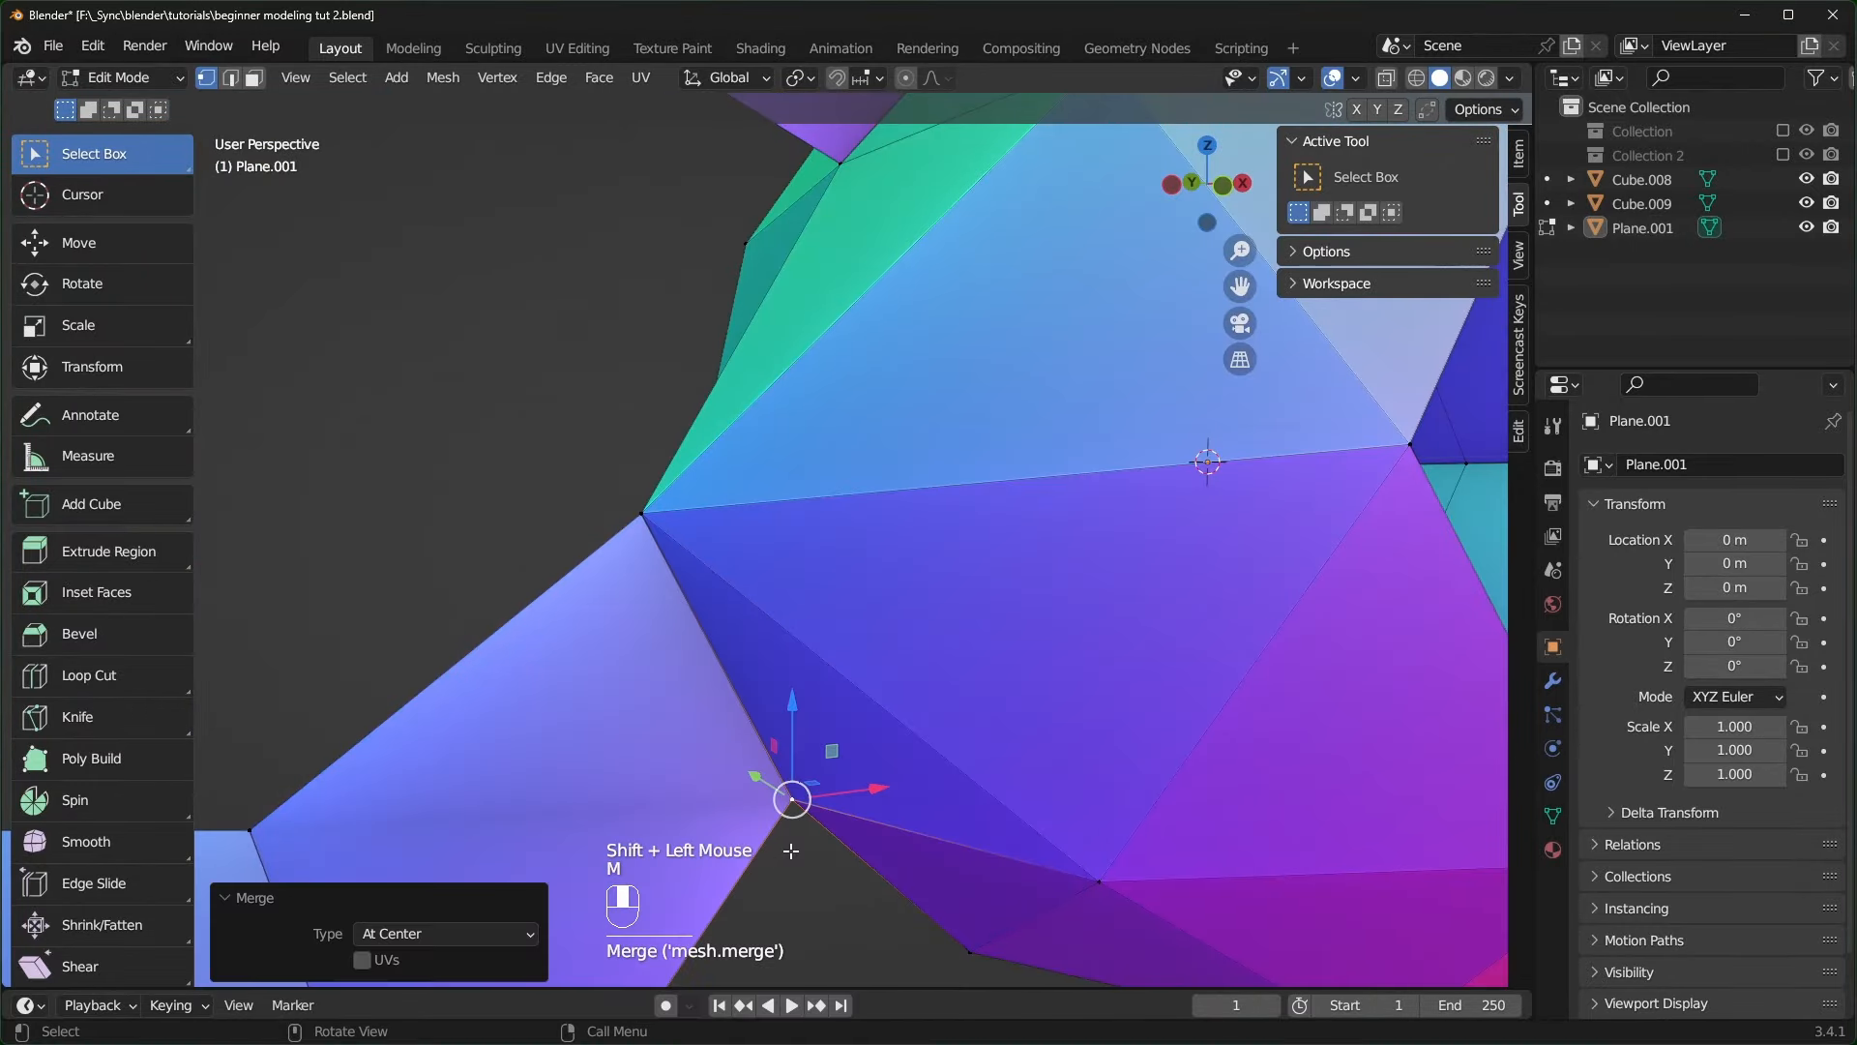
- Turn on X-ray and switch to face selection mode for inspecting the joint between the arm and the sphere
scroll(774, 677, "down", 2)
middle_click_drag(773, 677, 822, 326)
scroll(822, 326, "down", 1)
scroll(975, 319, "up", 2)
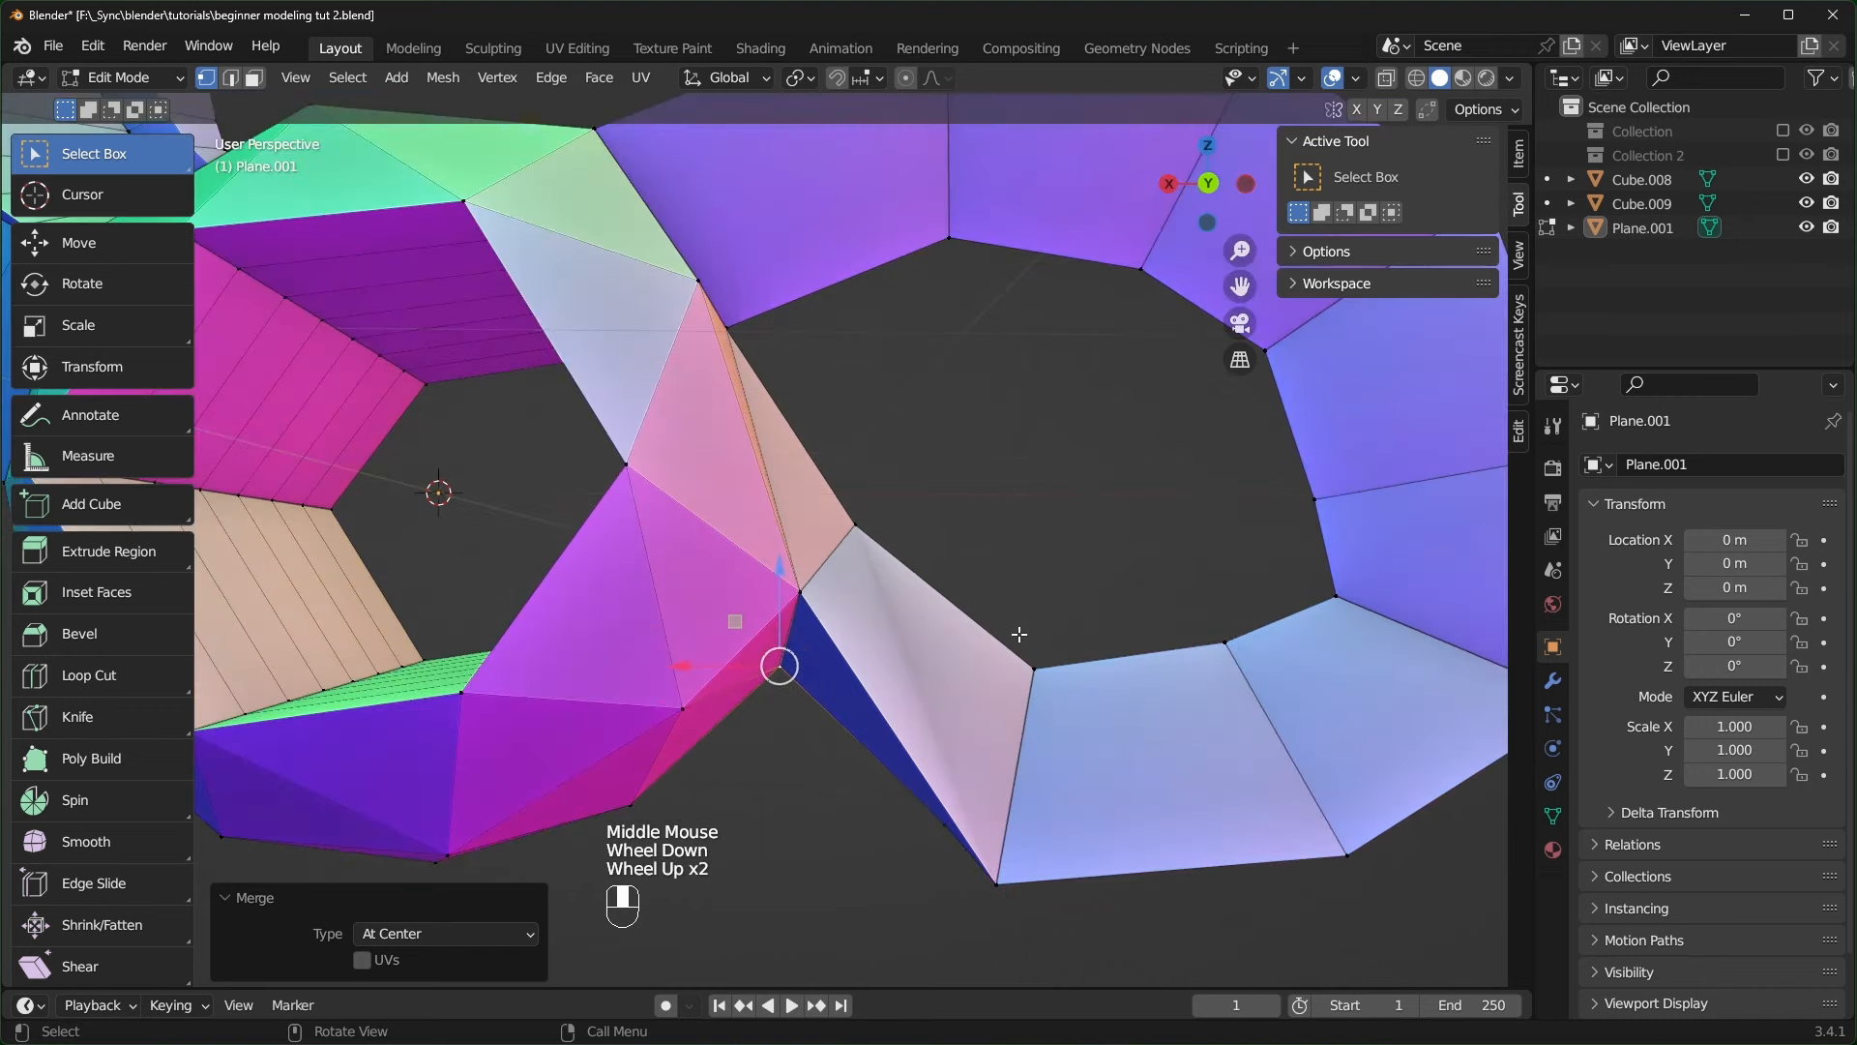
scroll(996, 406, "up", 1)
middle_click_drag(975, 319, 264, 119)
scroll(996, 406, "up", 1)
key("alt+z")
left_click(253, 78)
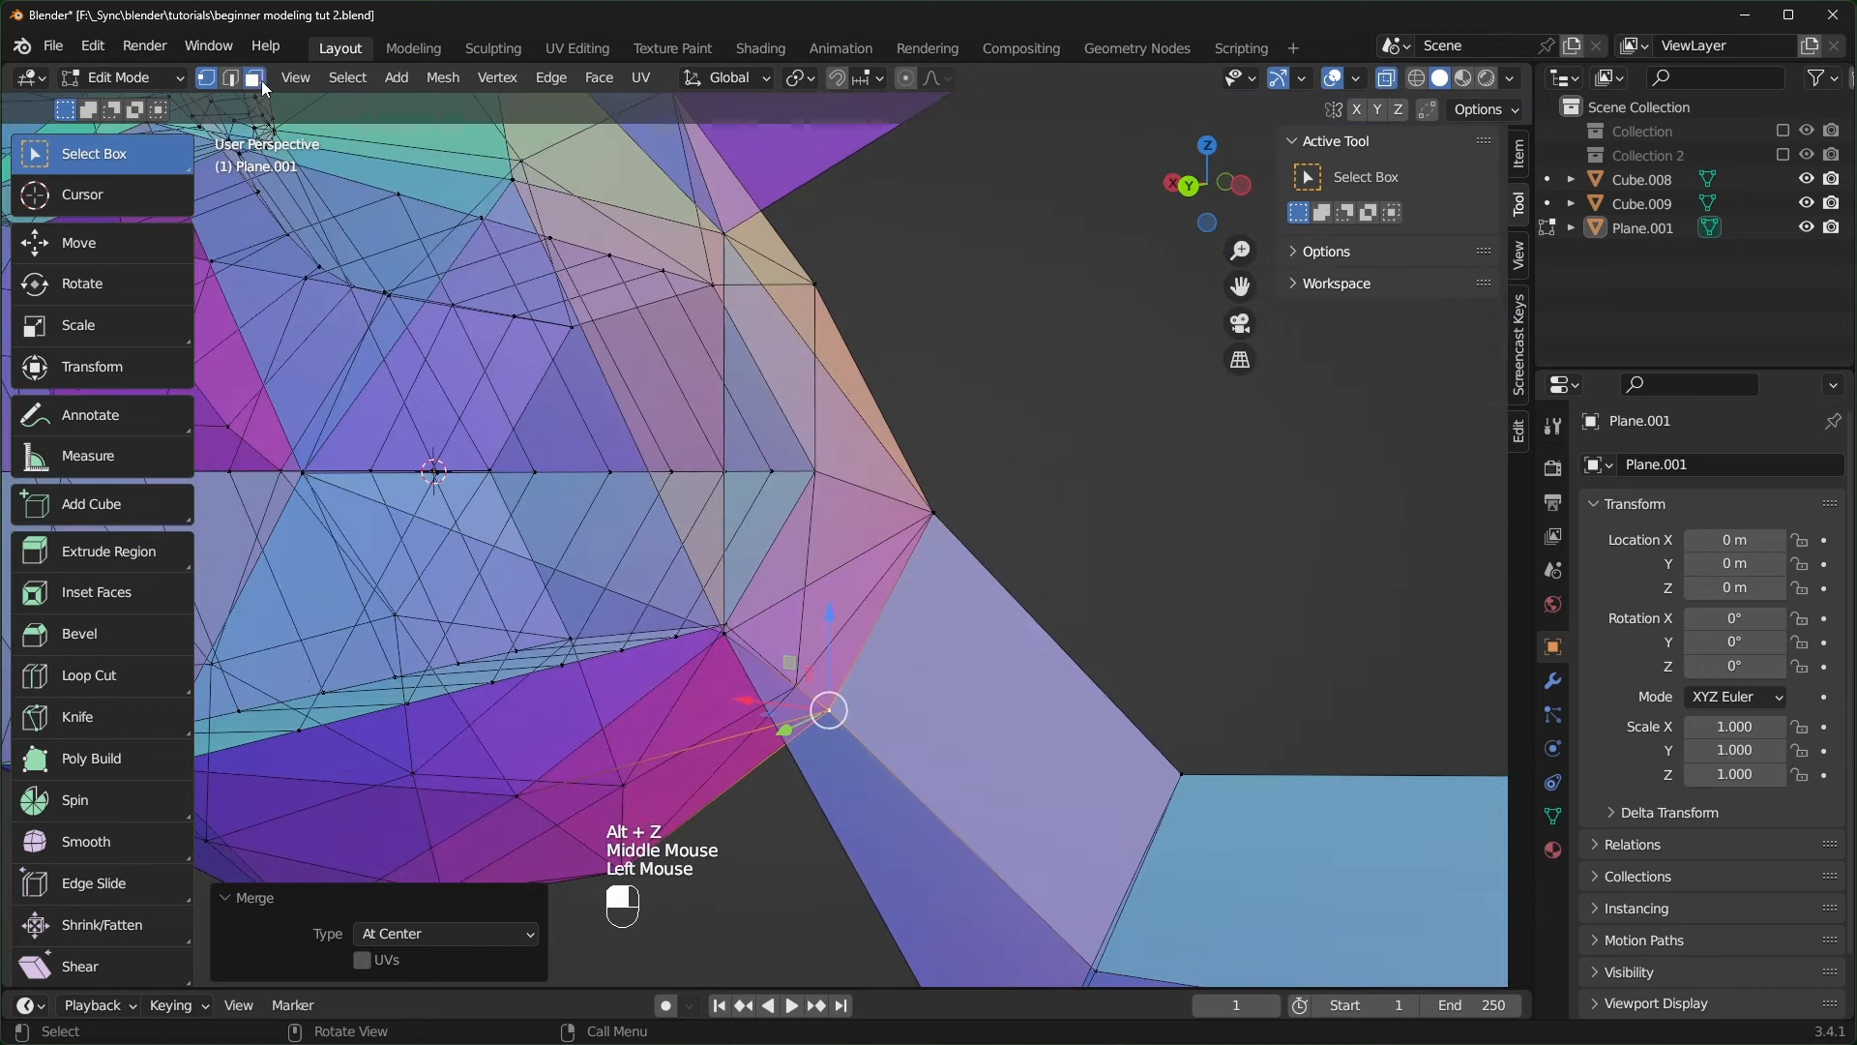
- Select the internal triangular face inside the joint and delete it as a face
middle_click_drag(677, 581, 709, 633)
left_click(817, 624)
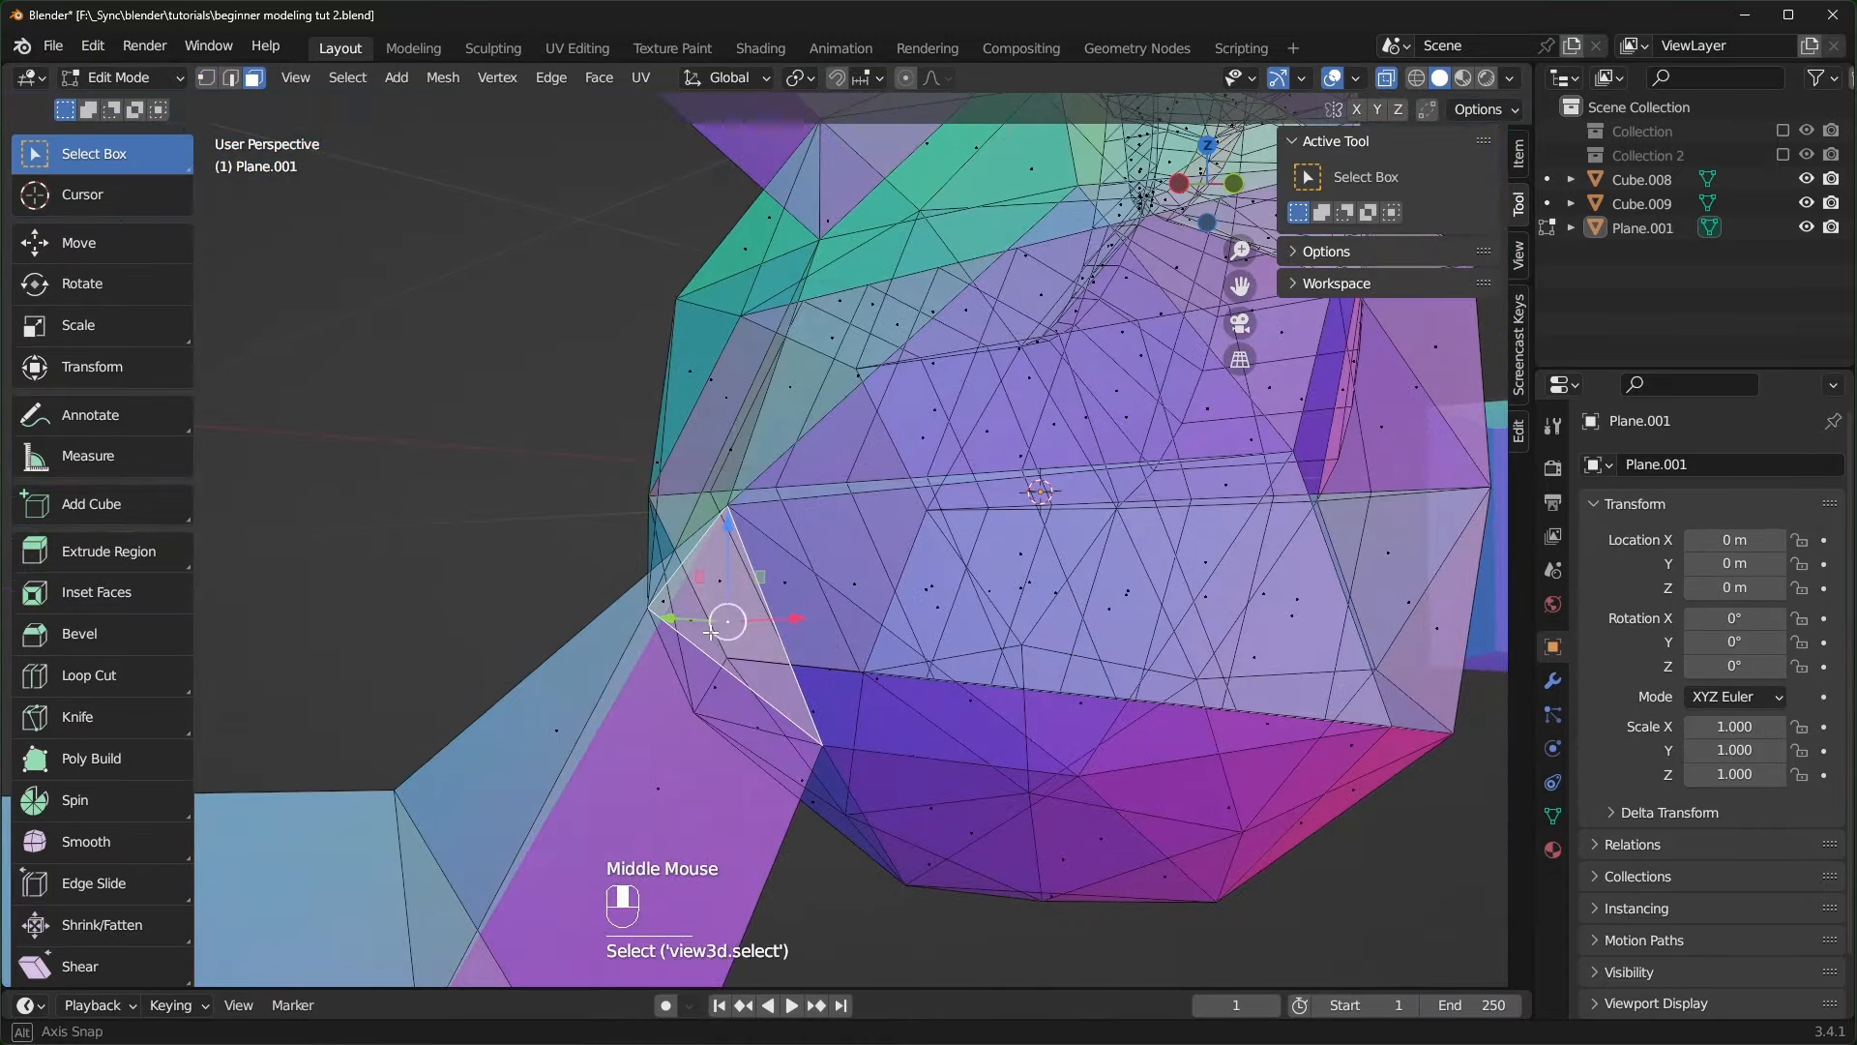
key("x")
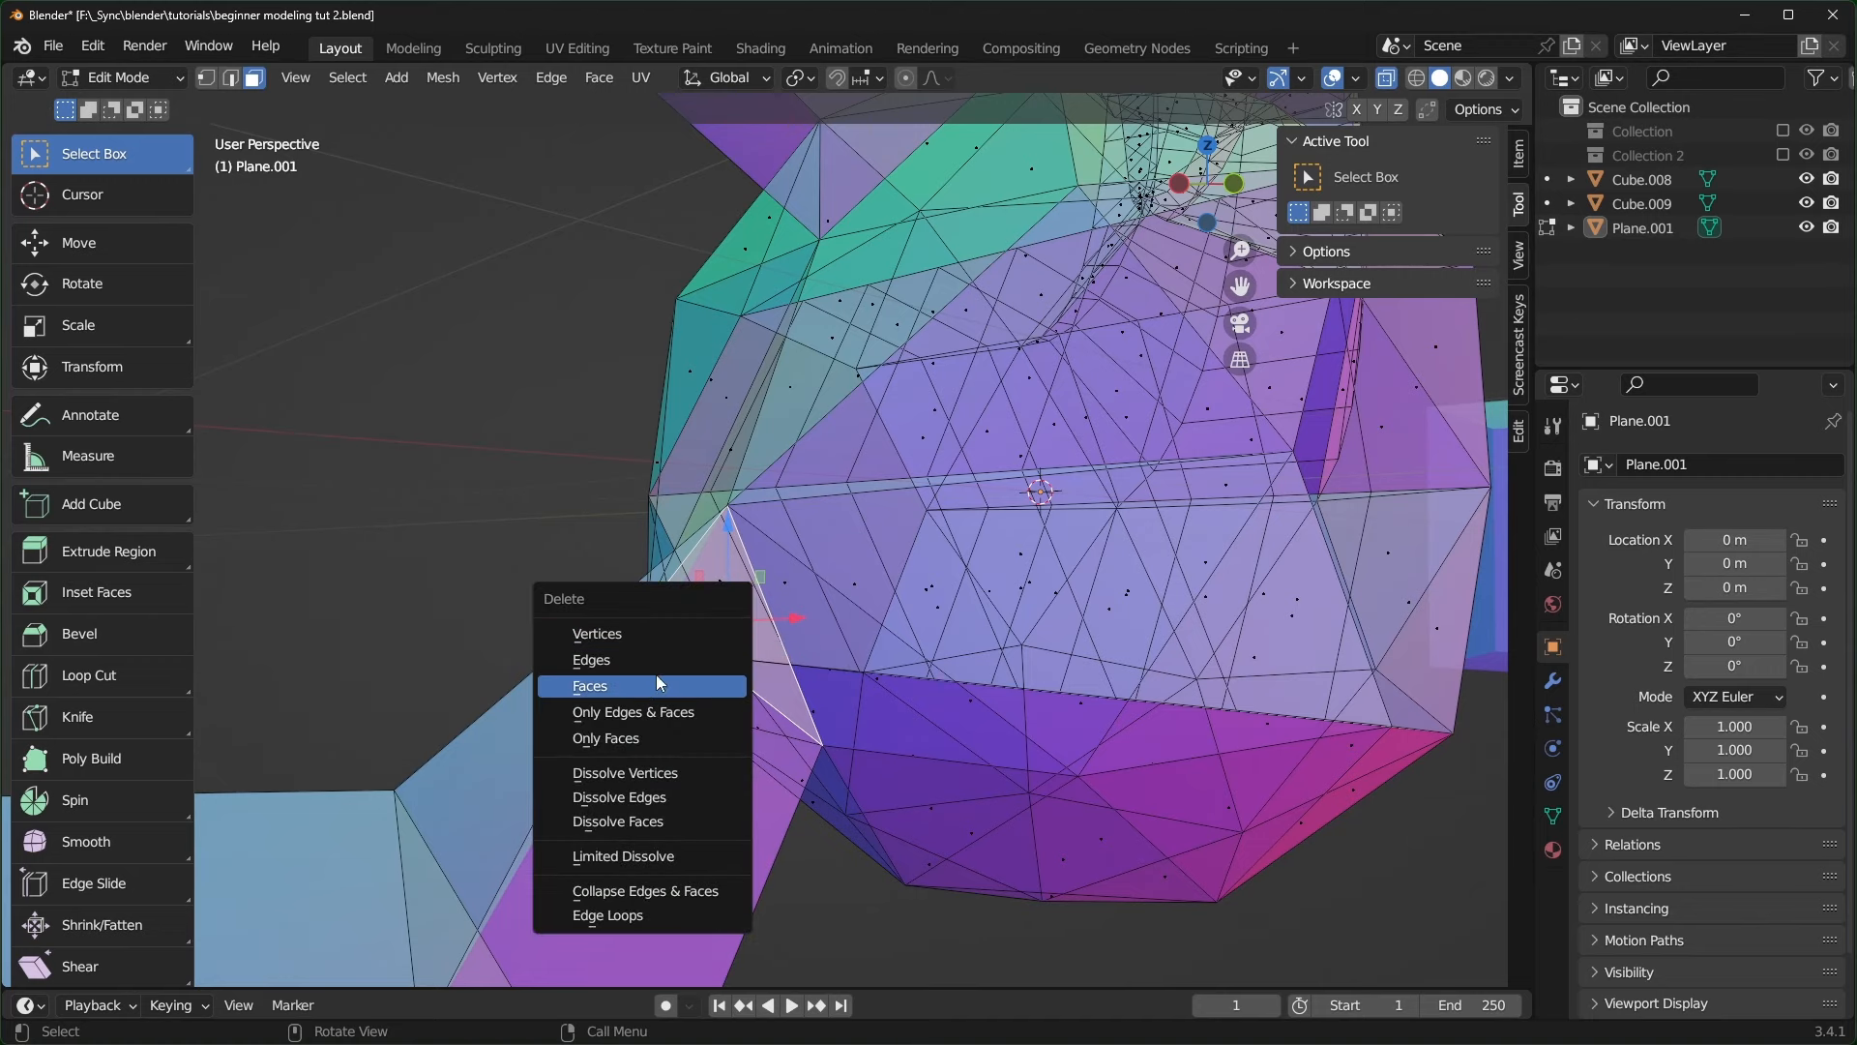
left_click(633, 685)
- Examine the opened joint from several sides and turn off X-ray
middle_click_drag(633, 685, 775, 589)
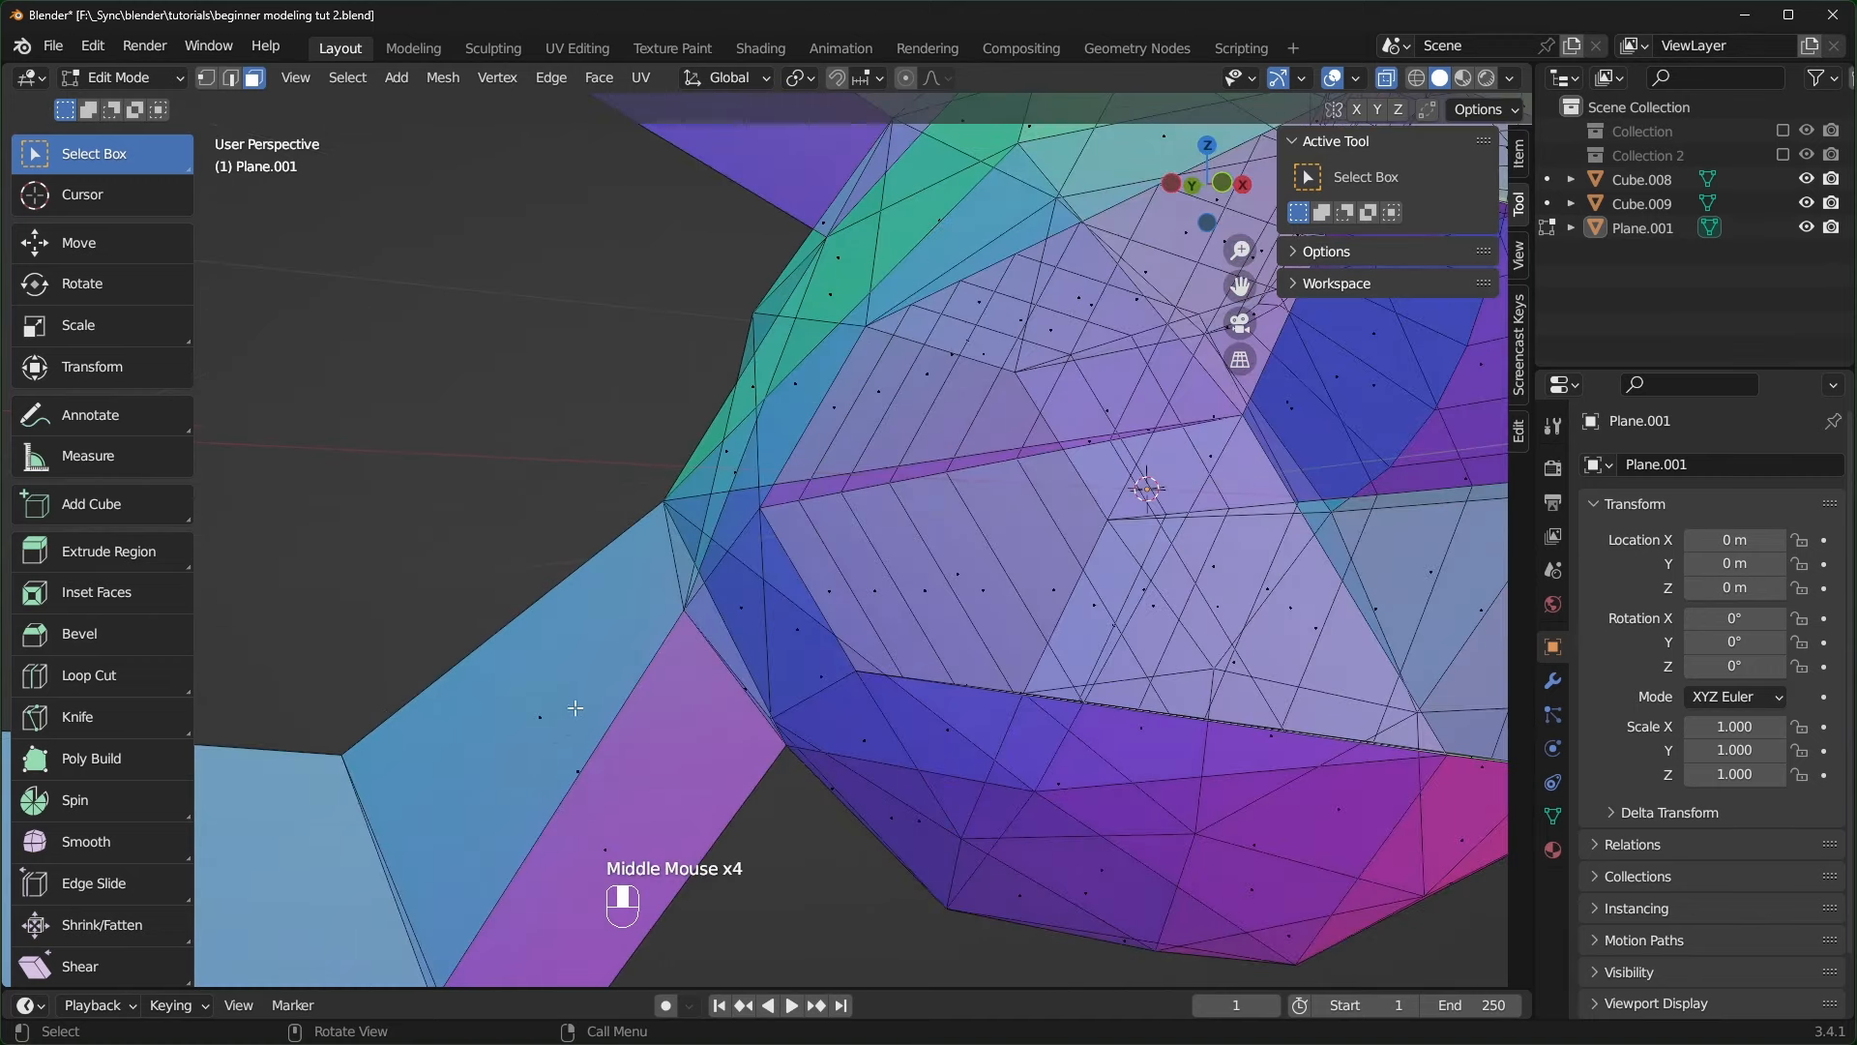
middle_click_drag(576, 708, 804, 525)
middle_click_drag(819, 627, 774, 710)
scroll(681, 709, "down", 2)
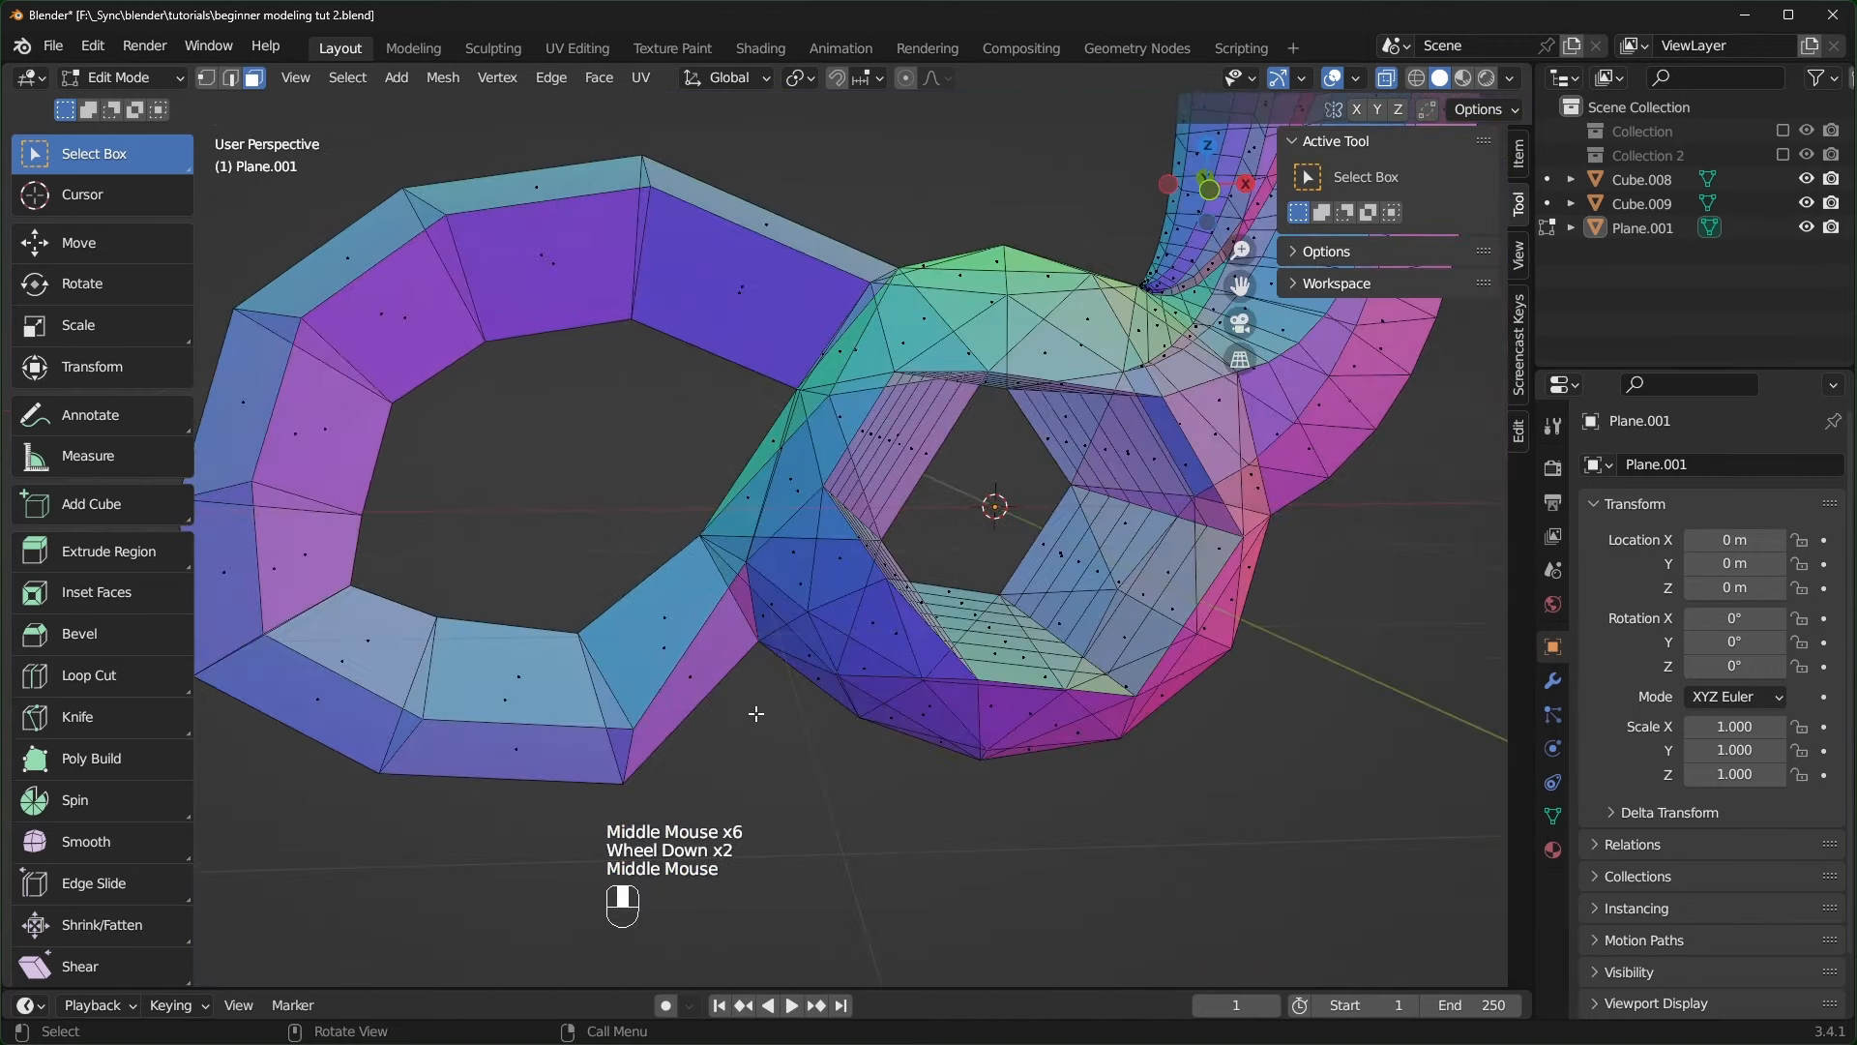
scroll(862, 711, "up", 2)
key("alt+z")
scroll(956, 683, "down", 2)
middle_click_drag(956, 683, 970, 671)
scroll(812, 684, "up", 3)
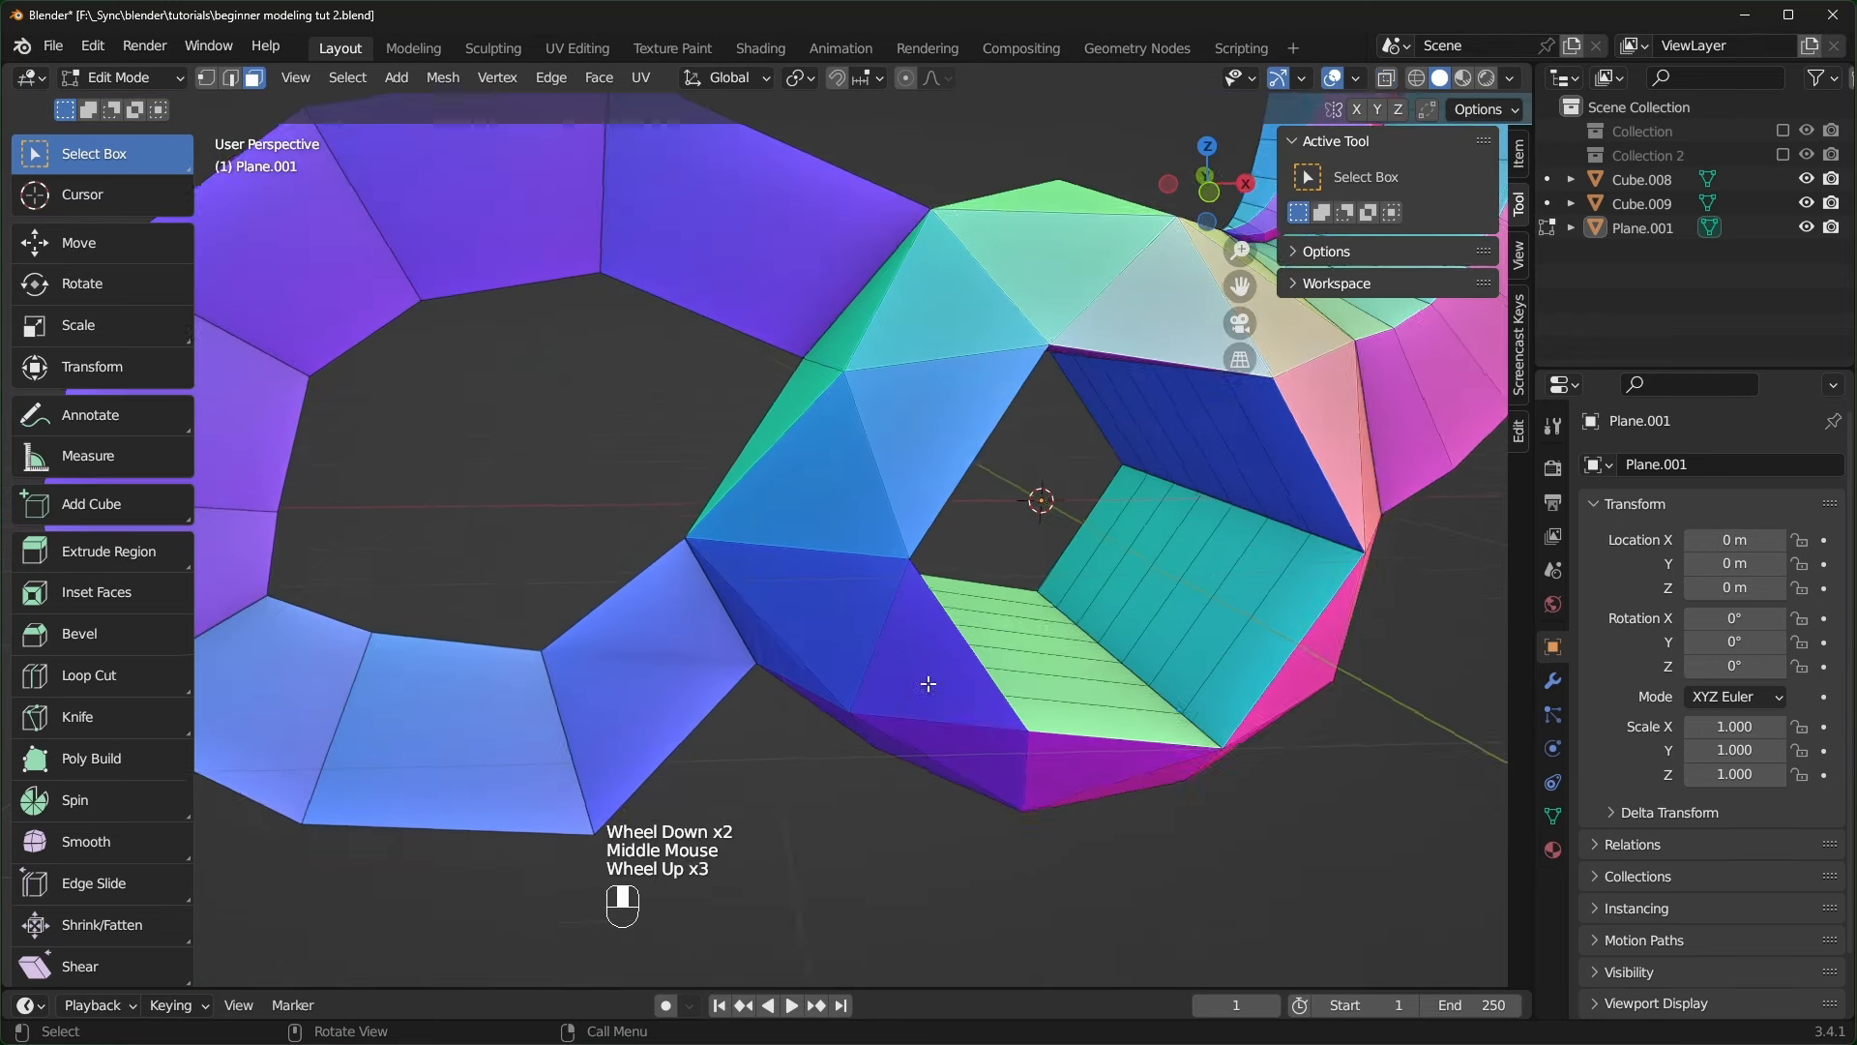
- Select the corner vertex where the arm's end meets the sphere, using vertex selection mode
middle_click_drag(813, 684, 801, 588)
left_click(684, 530)
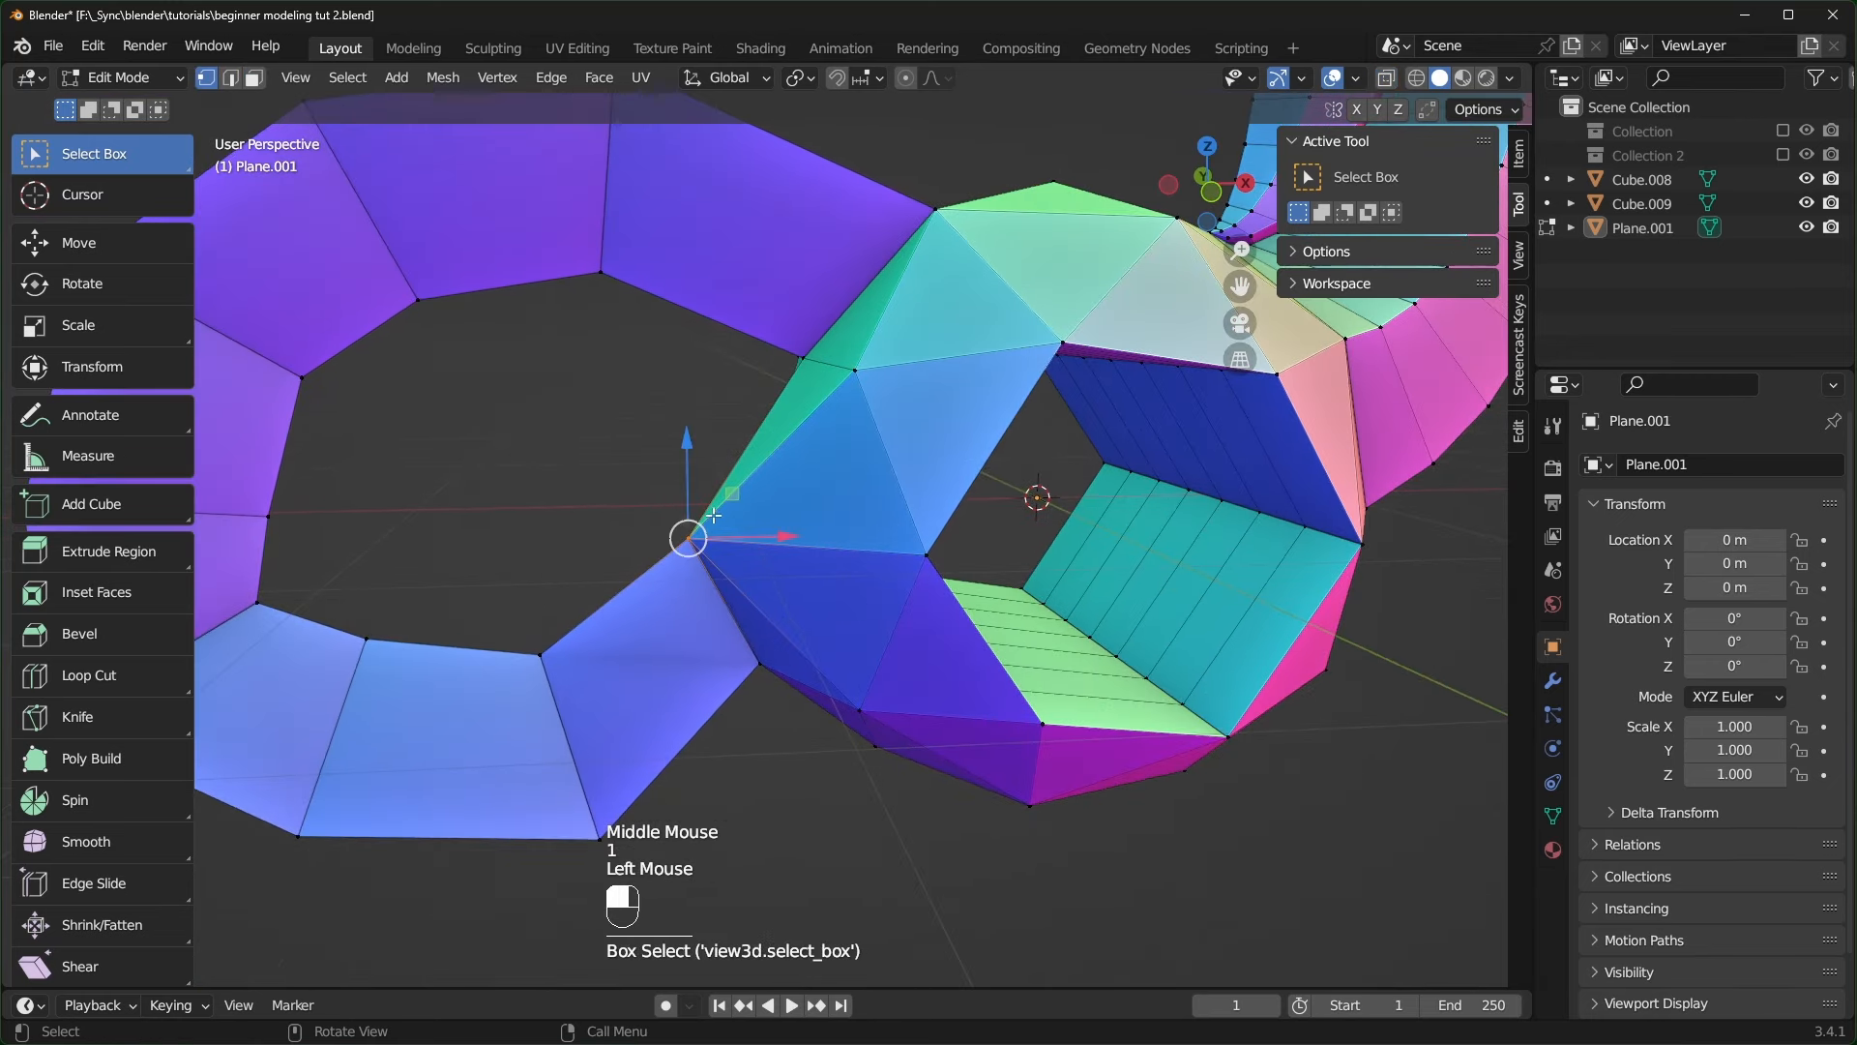
left_click(713, 522)
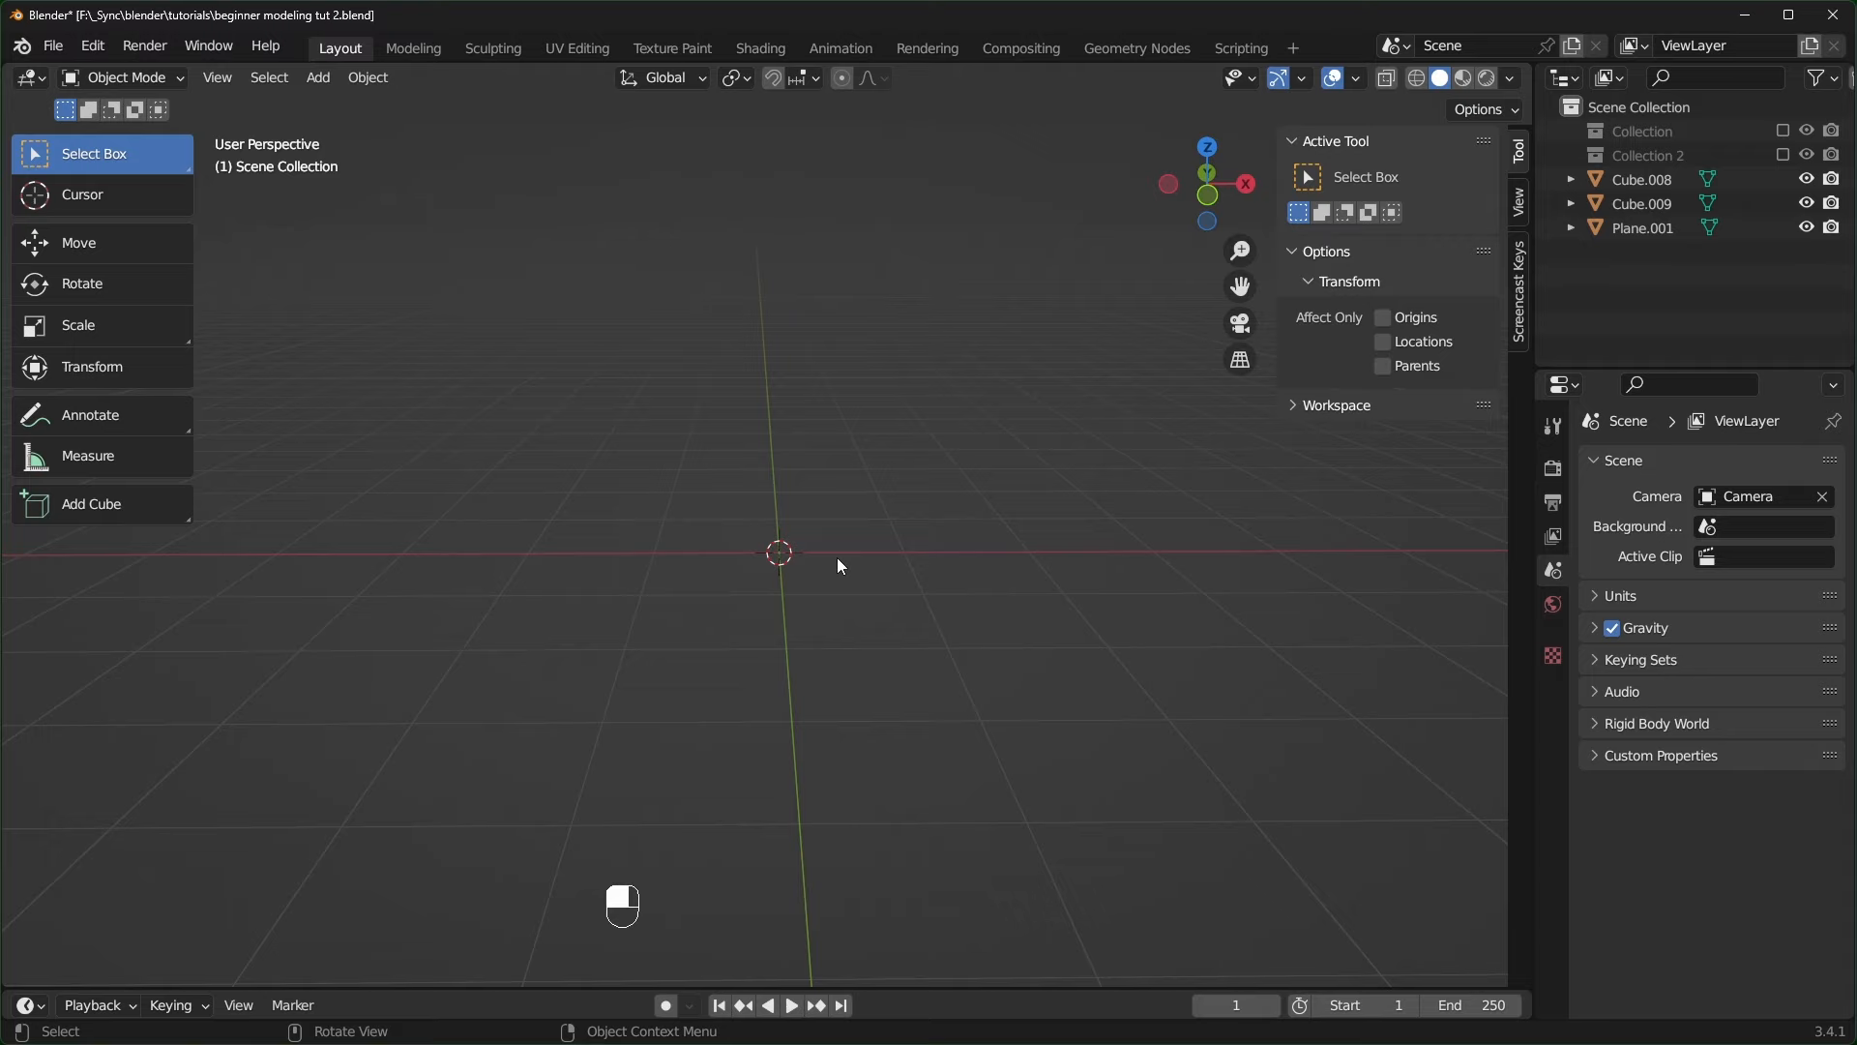
- Add a mesh cube at the world origin and toggle Edit Mode on and off for it
key("shift+a")
mouse_move(721, 547)
left_click(943, 561)
key("Tab")
key("Tab")
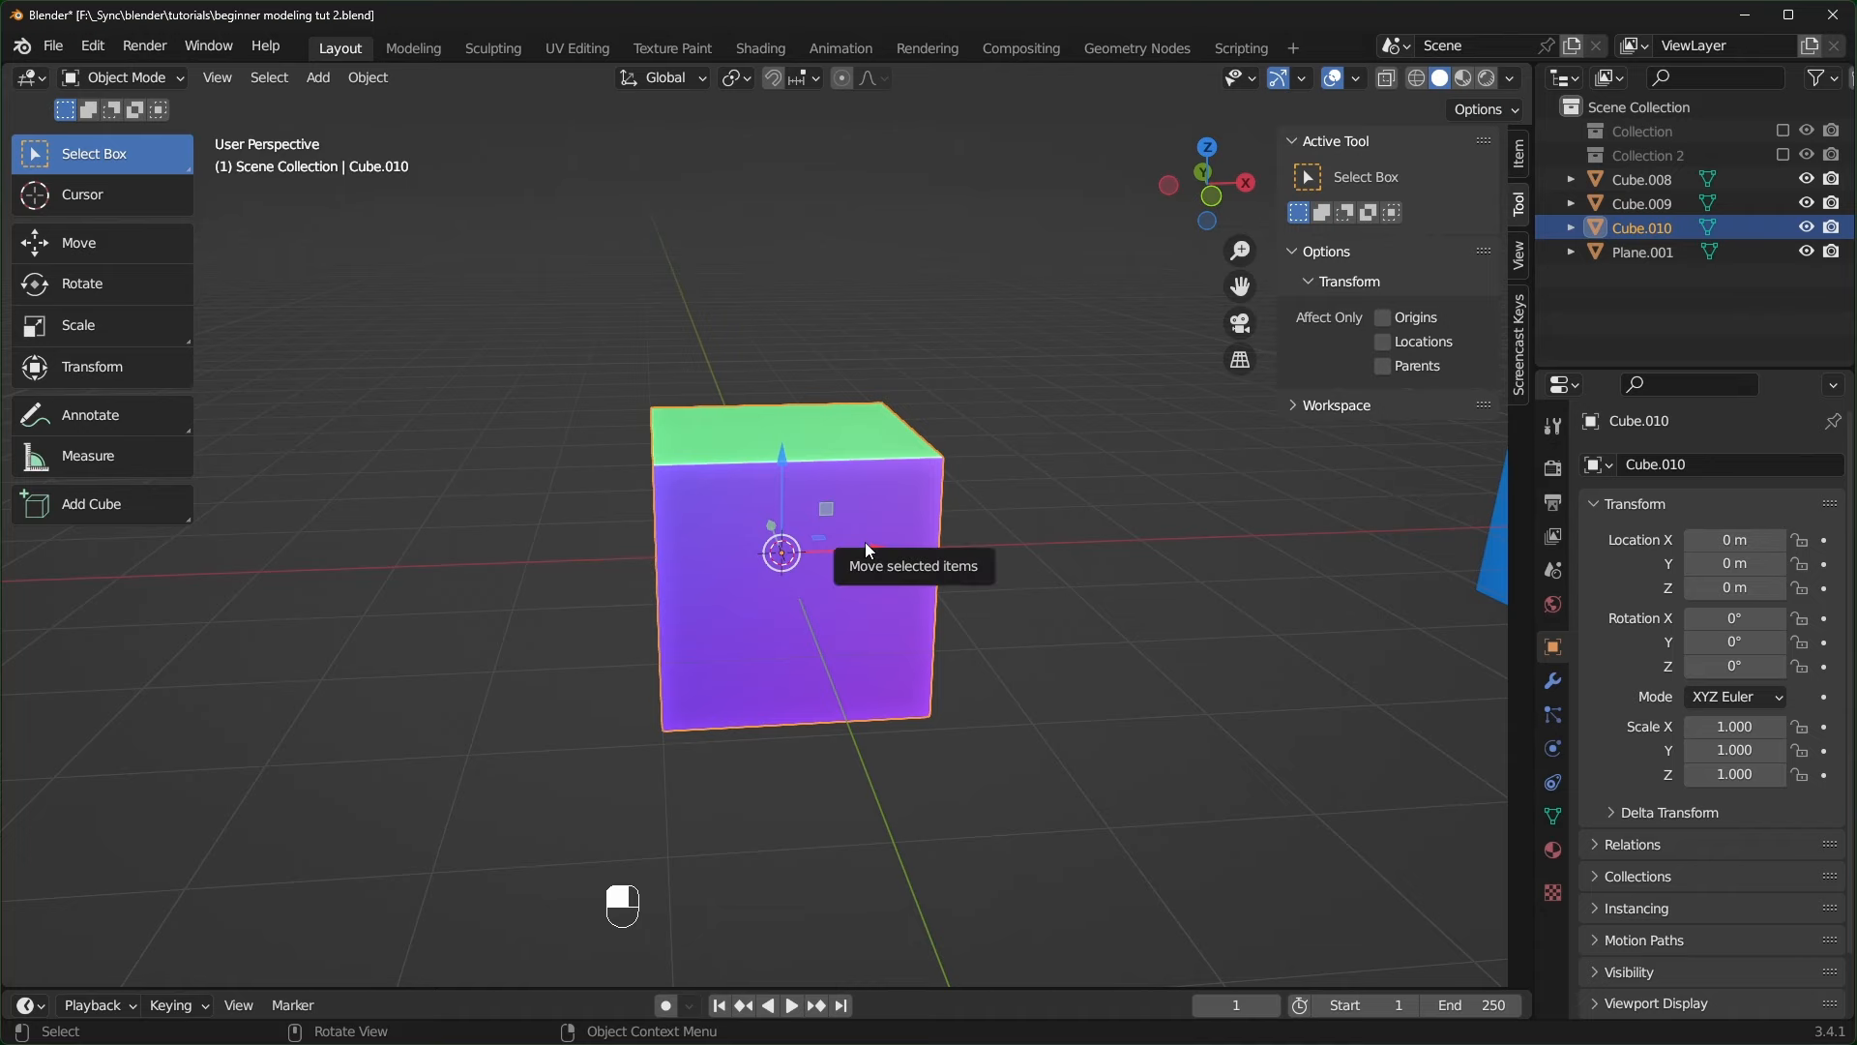
- Look through the Edit Mode tool list for the cube and return to Object Mode
key("Tab")
scroll(79, 686, "down", 4)
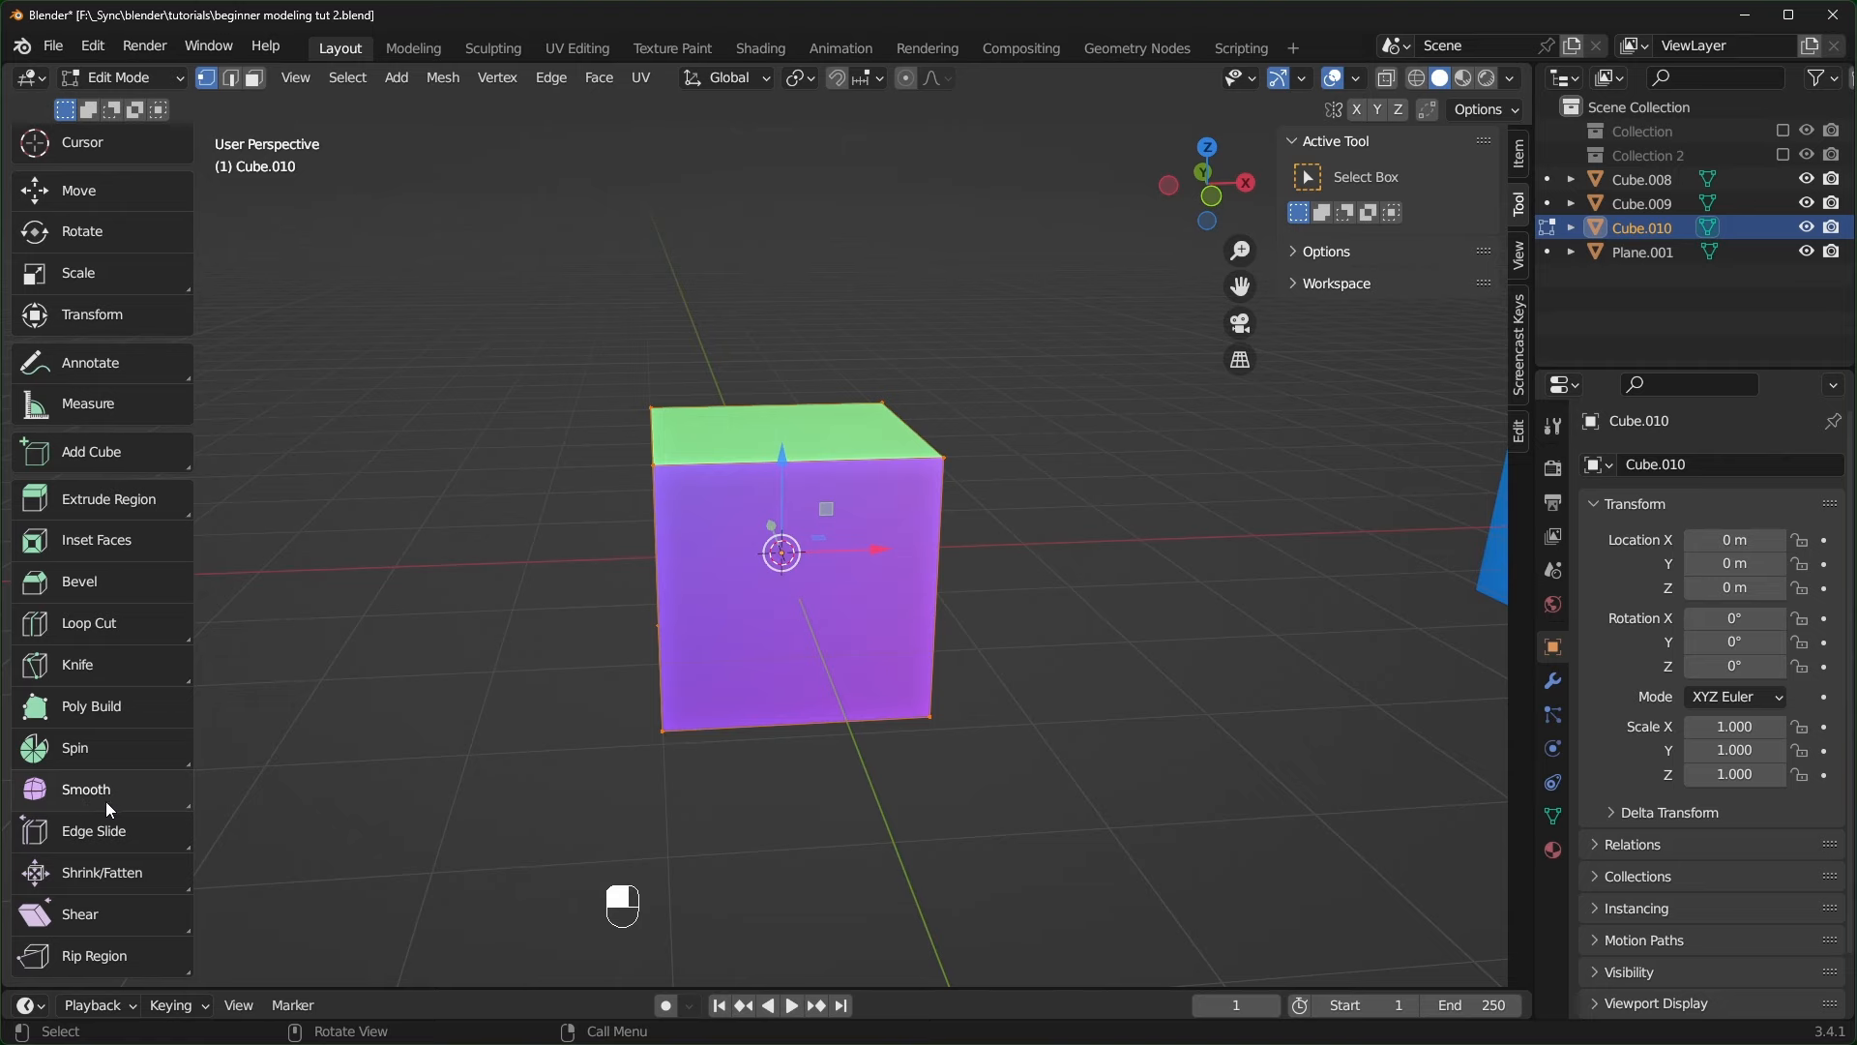
key("Tab")
middle_click_drag(1053, 658, 1006, 488)
scroll(1006, 488, "up", 1)
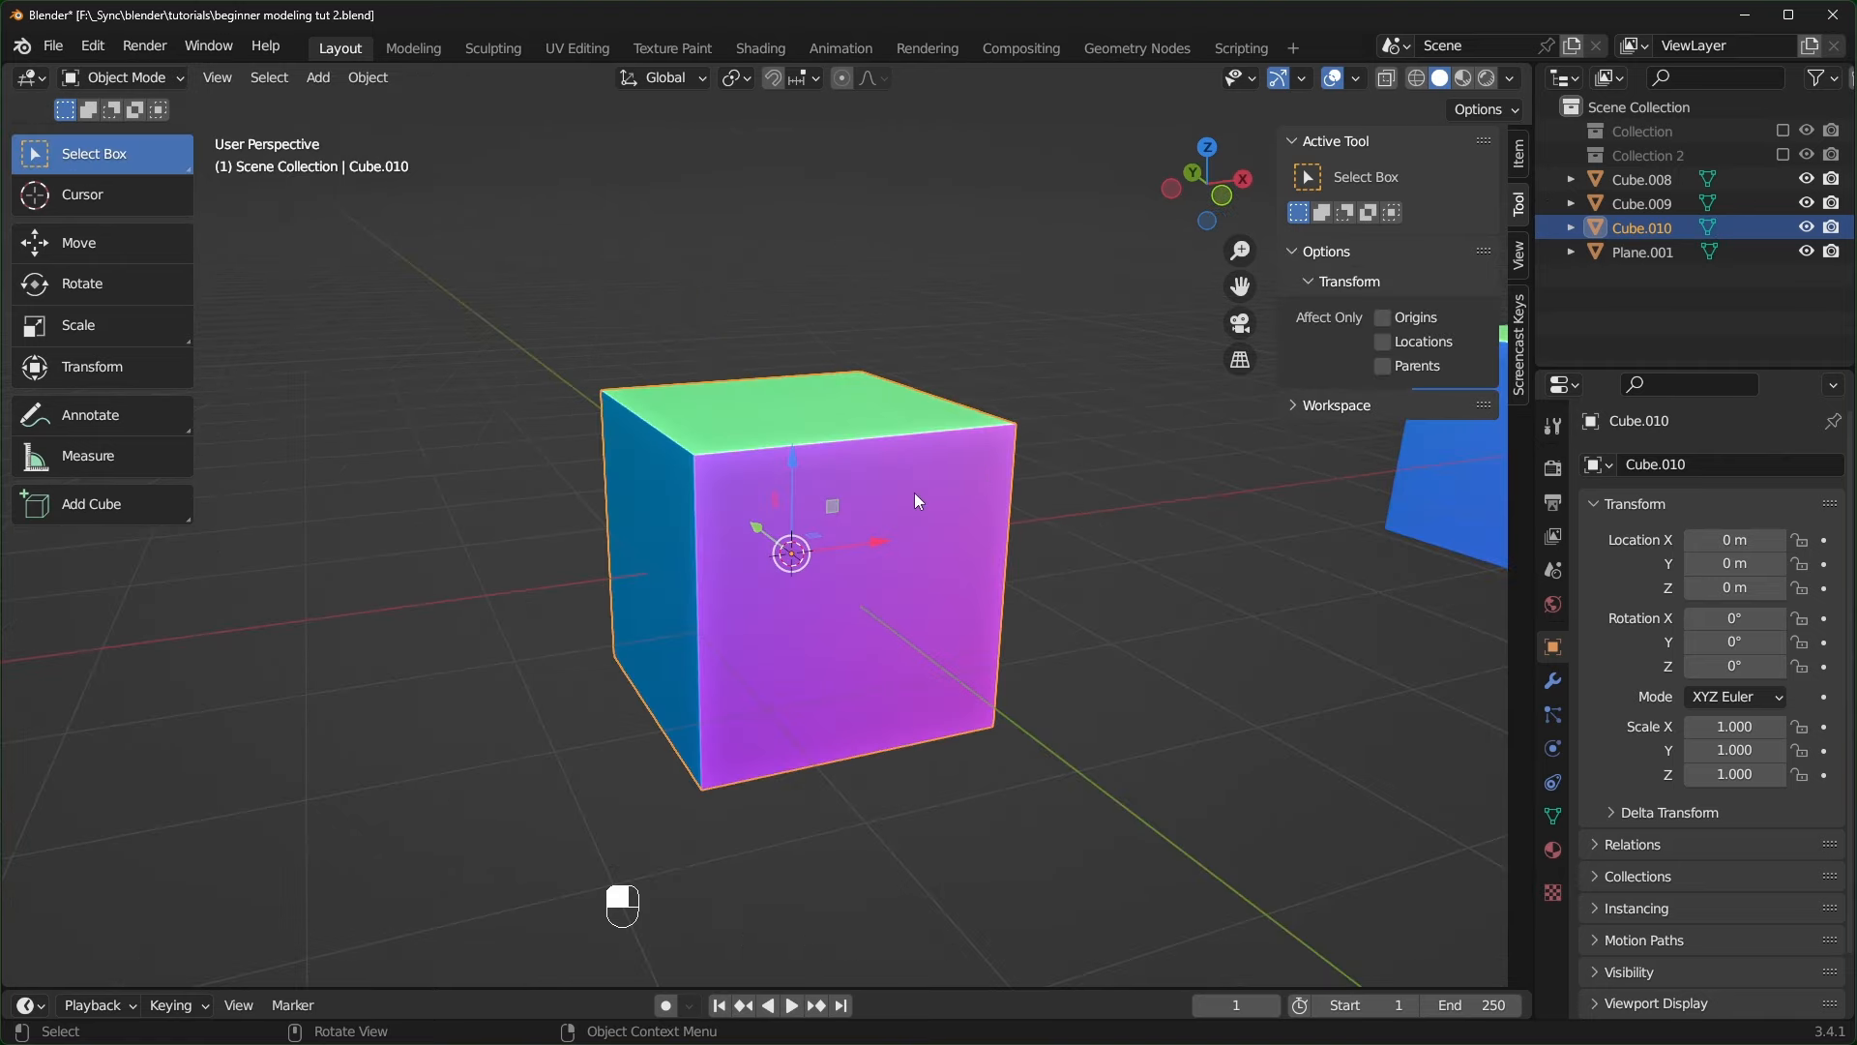
- Select the new cube and add a Subdivision Surface modifier to it
left_click(1122, 496)
left_click(840, 447)
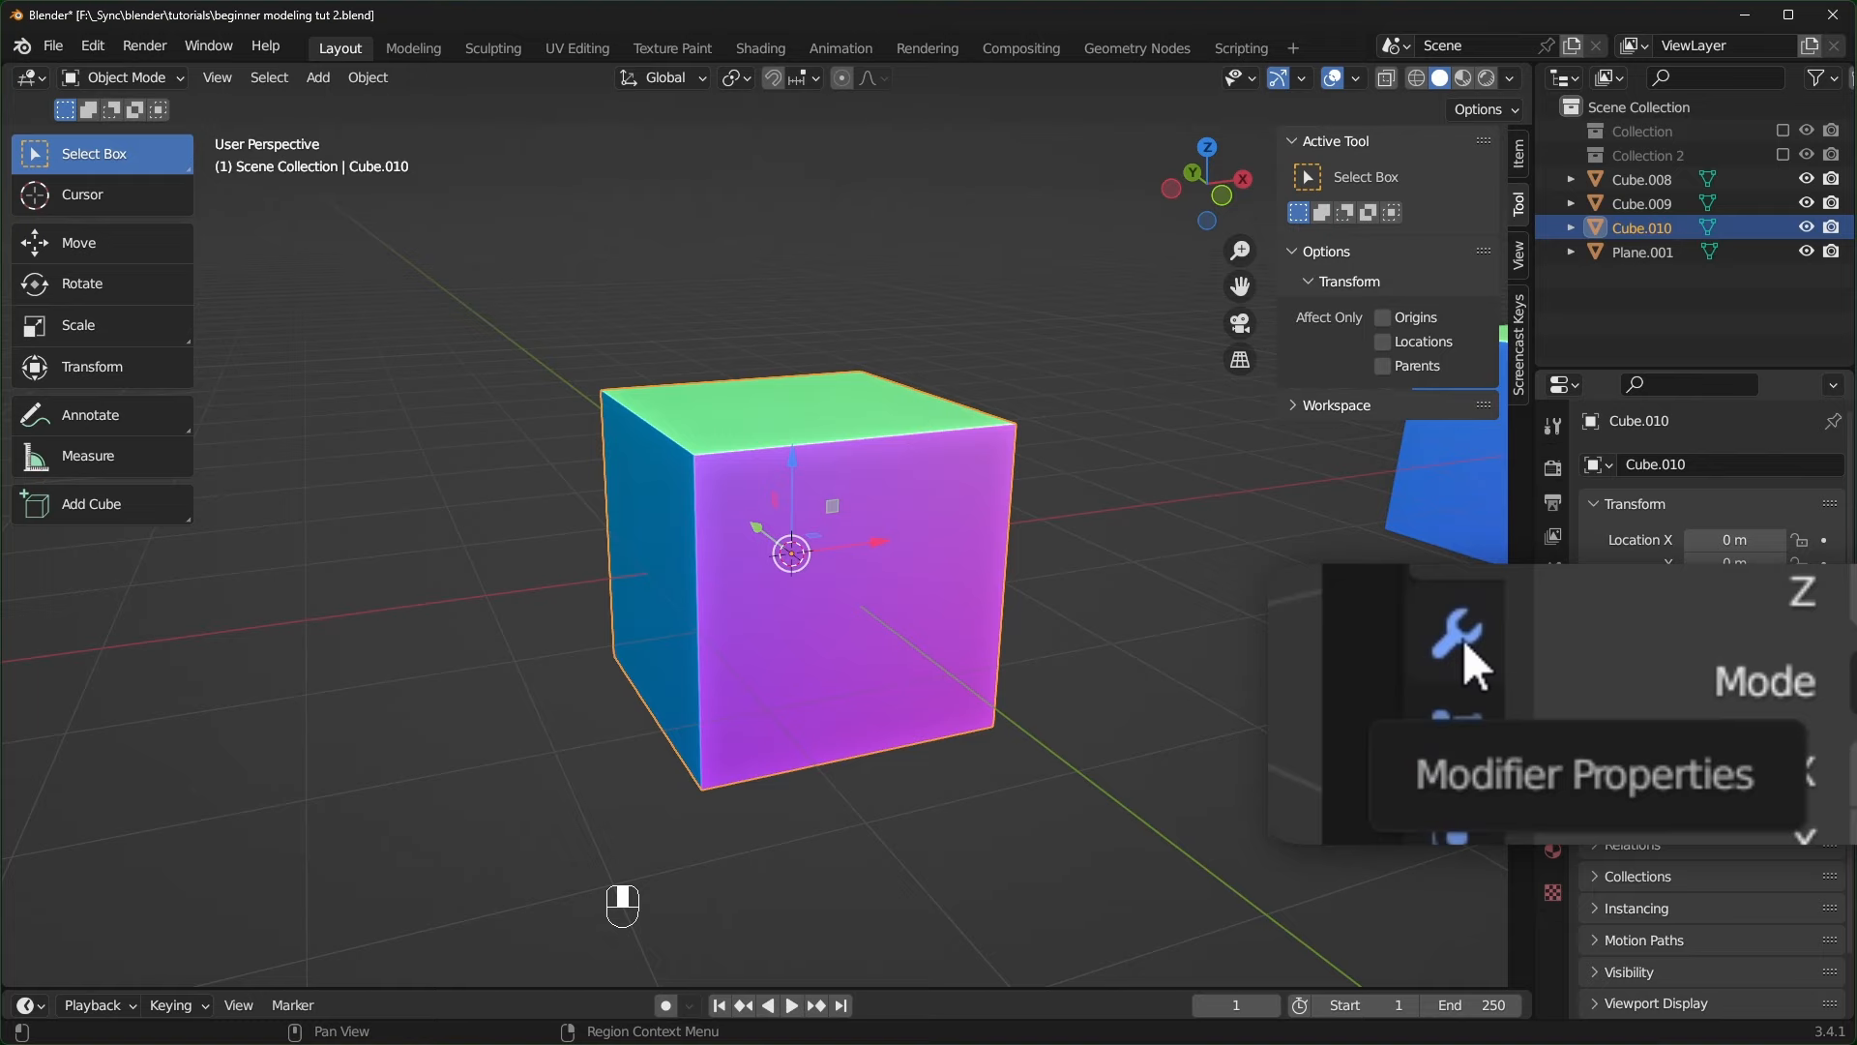
left_click(1553, 680)
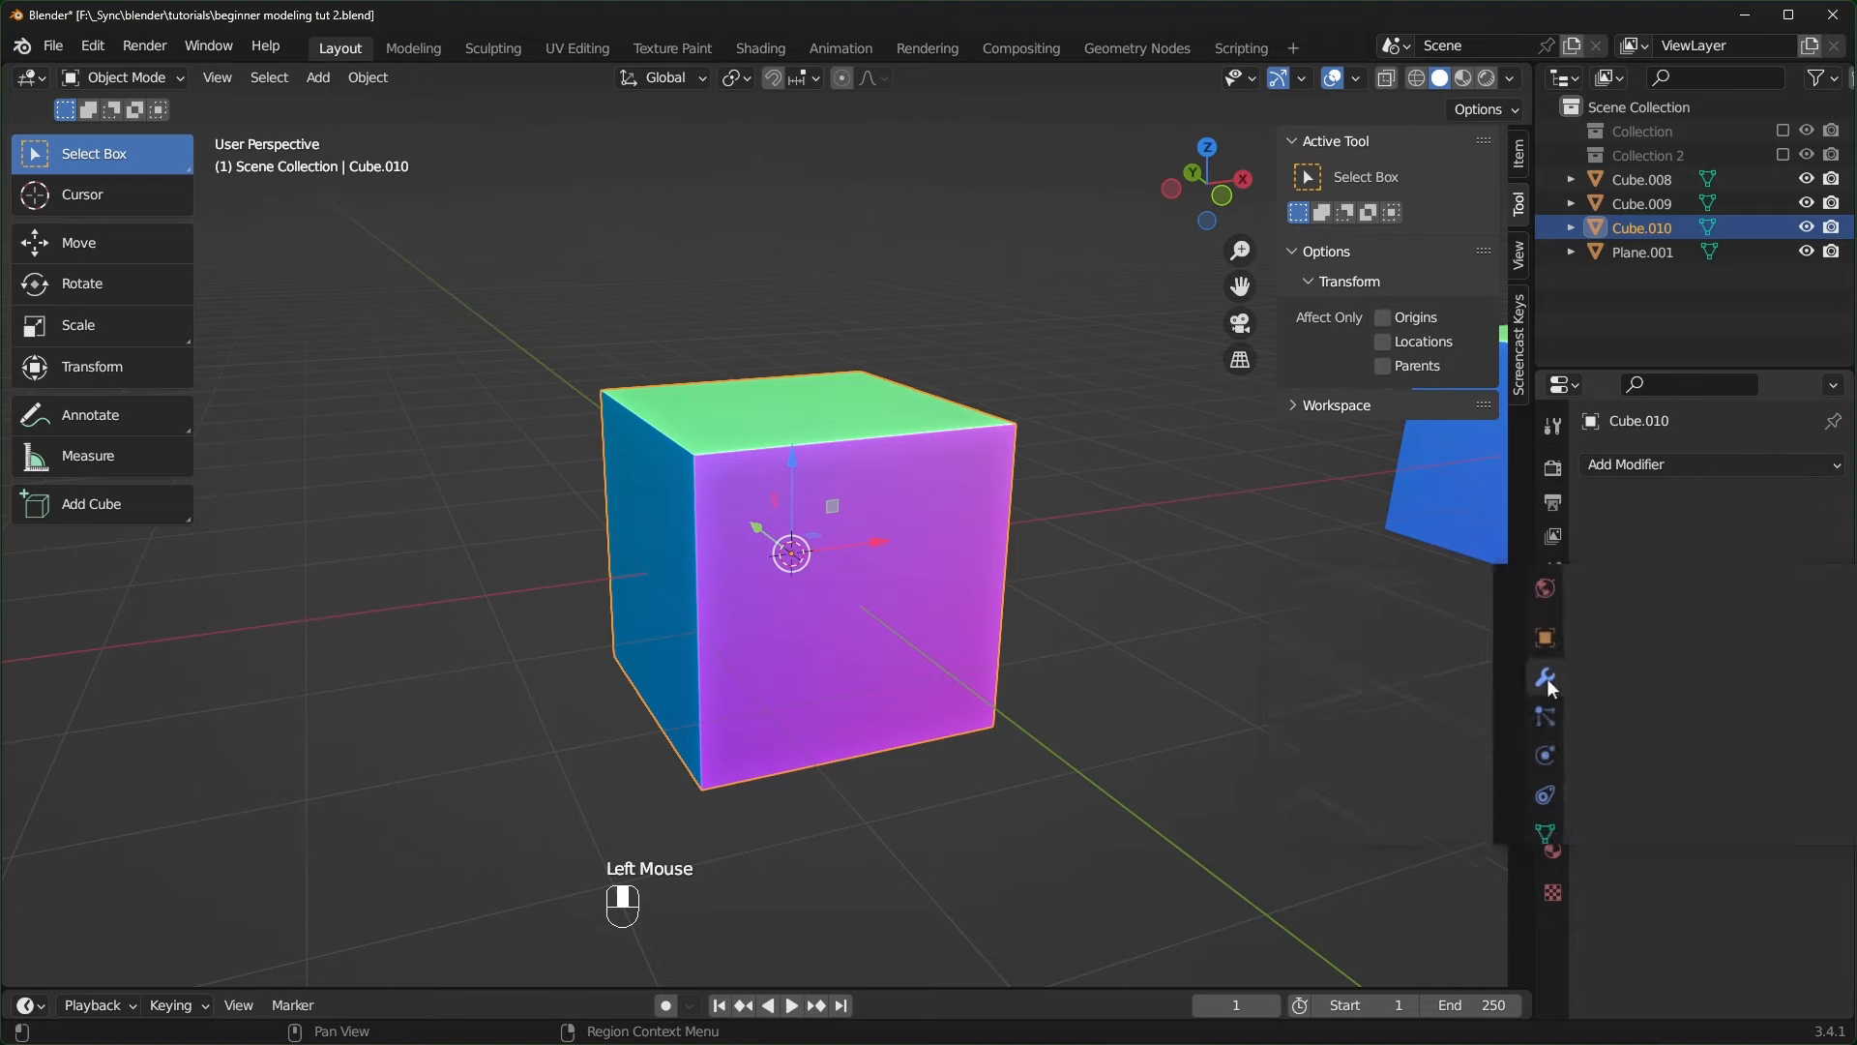
left_click(1724, 472)
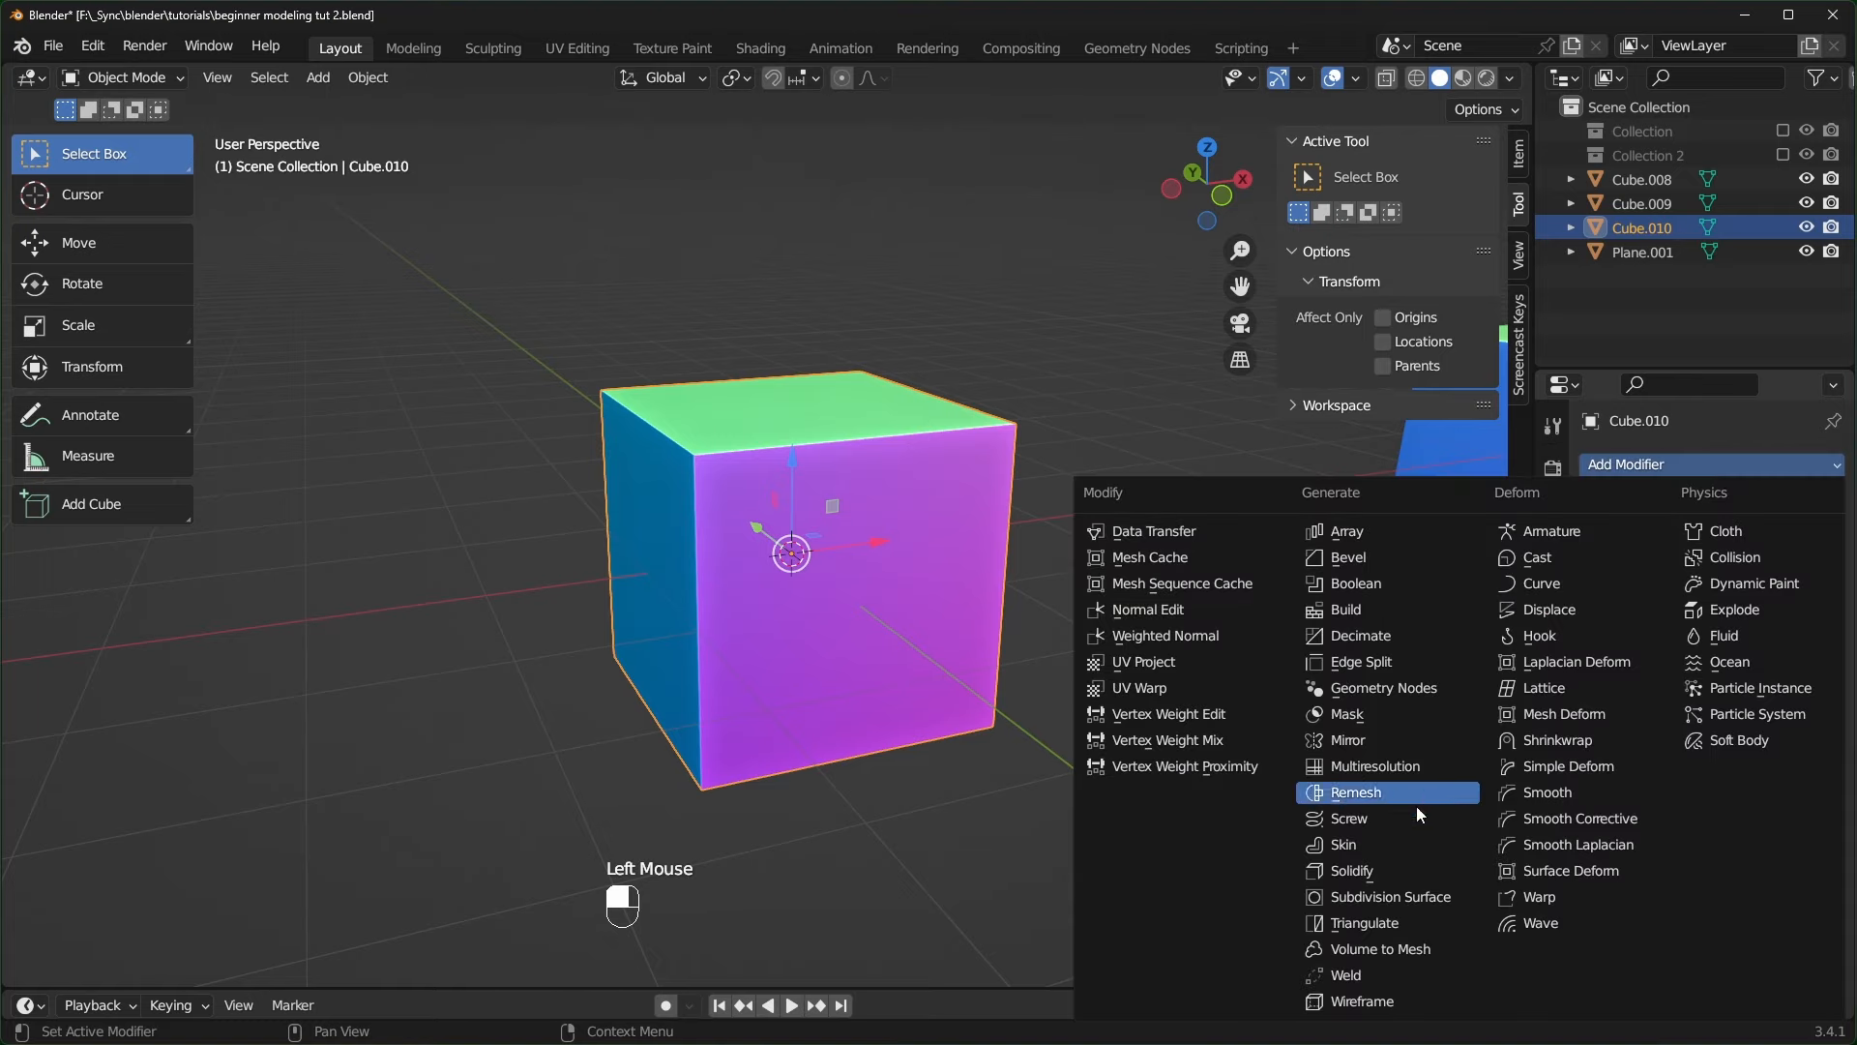
left_click(1390, 897)
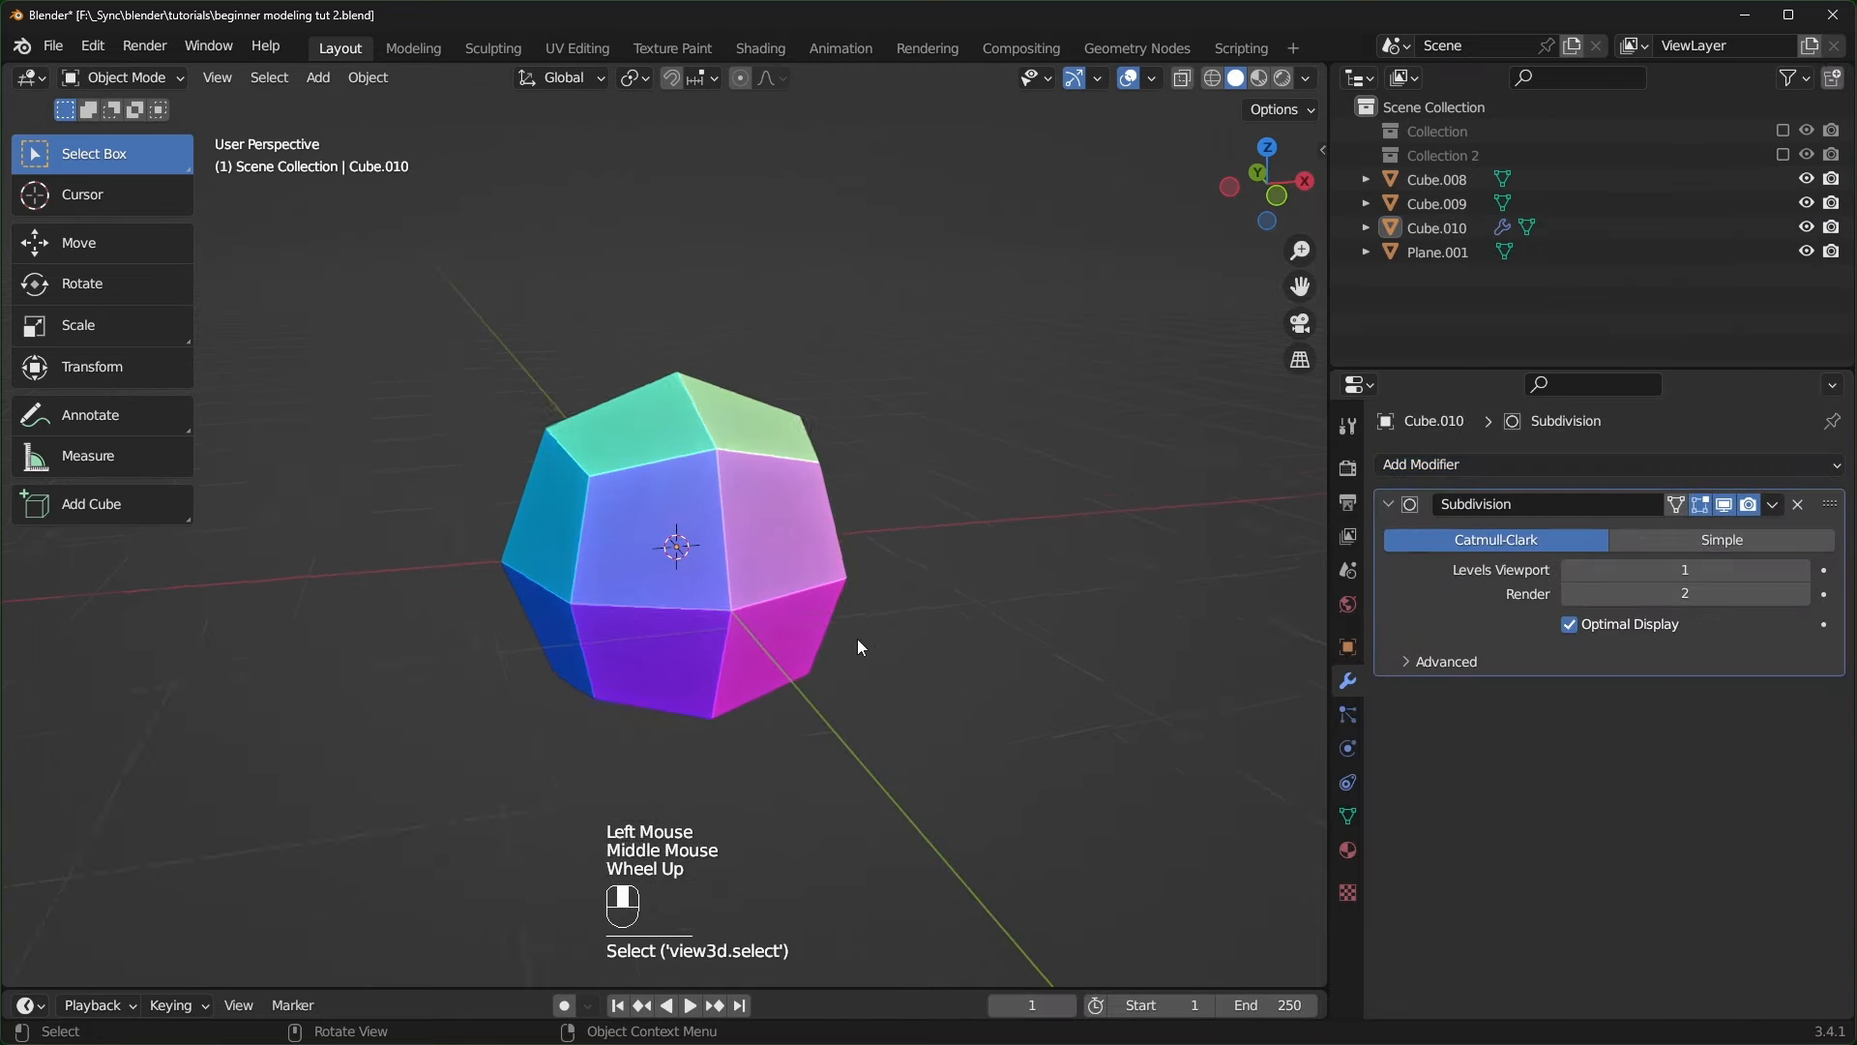
- Set the Subdivision modifier's viewport level to 2
middle_click_drag(857, 640, 681, 454)
middle_click_drag(570, 491, 740, 576)
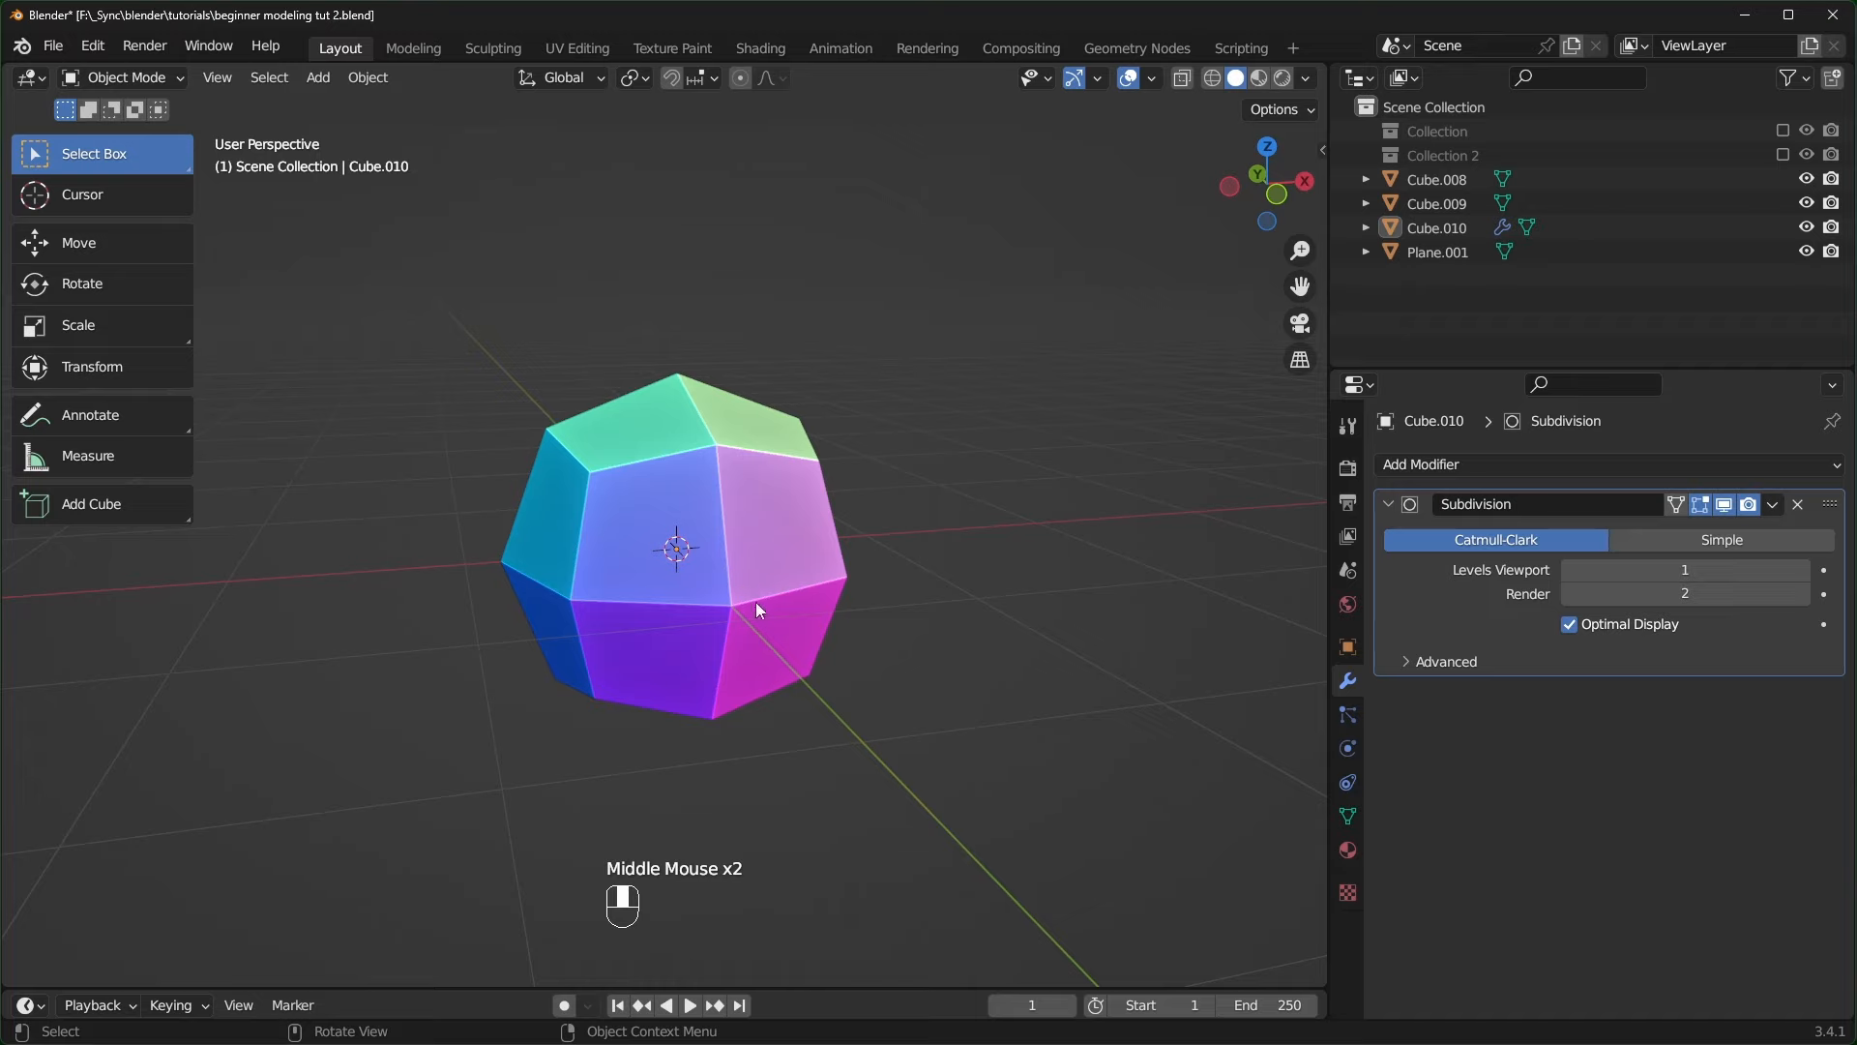
left_click_drag(1644, 570, 1658, 572)
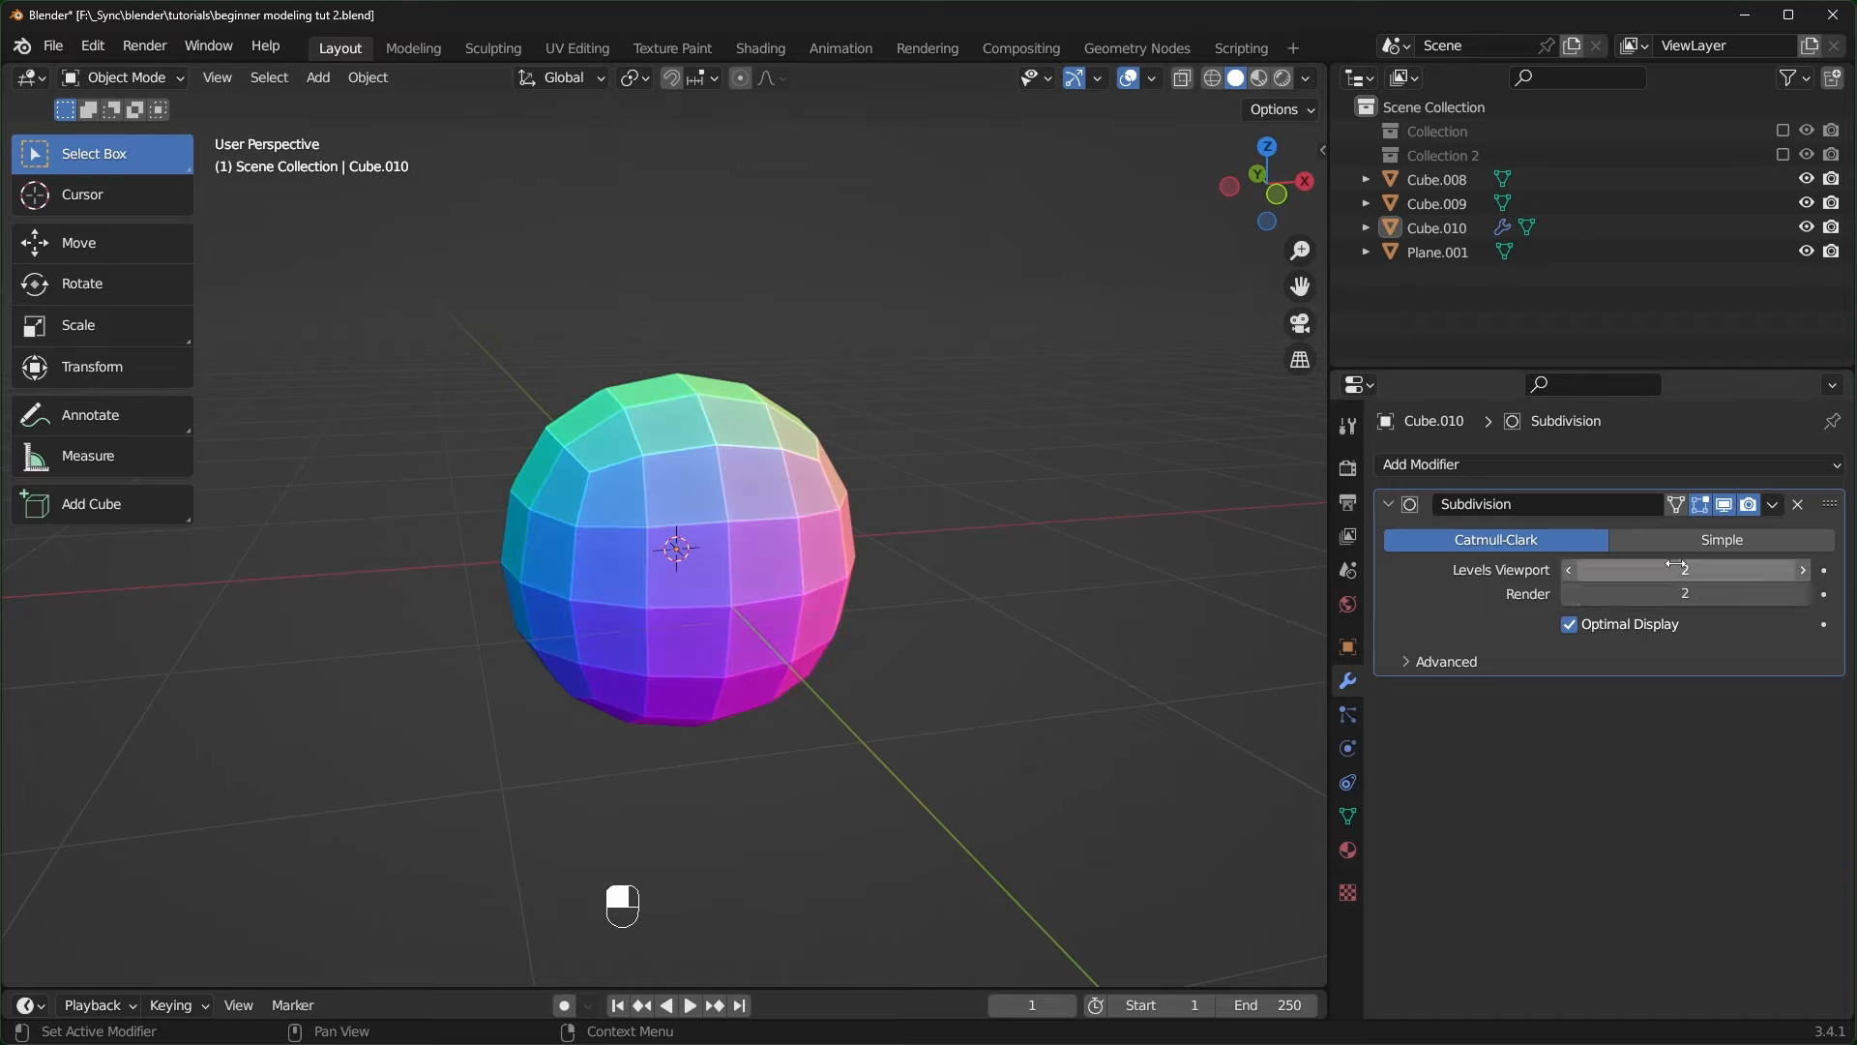
left_click(1802, 595)
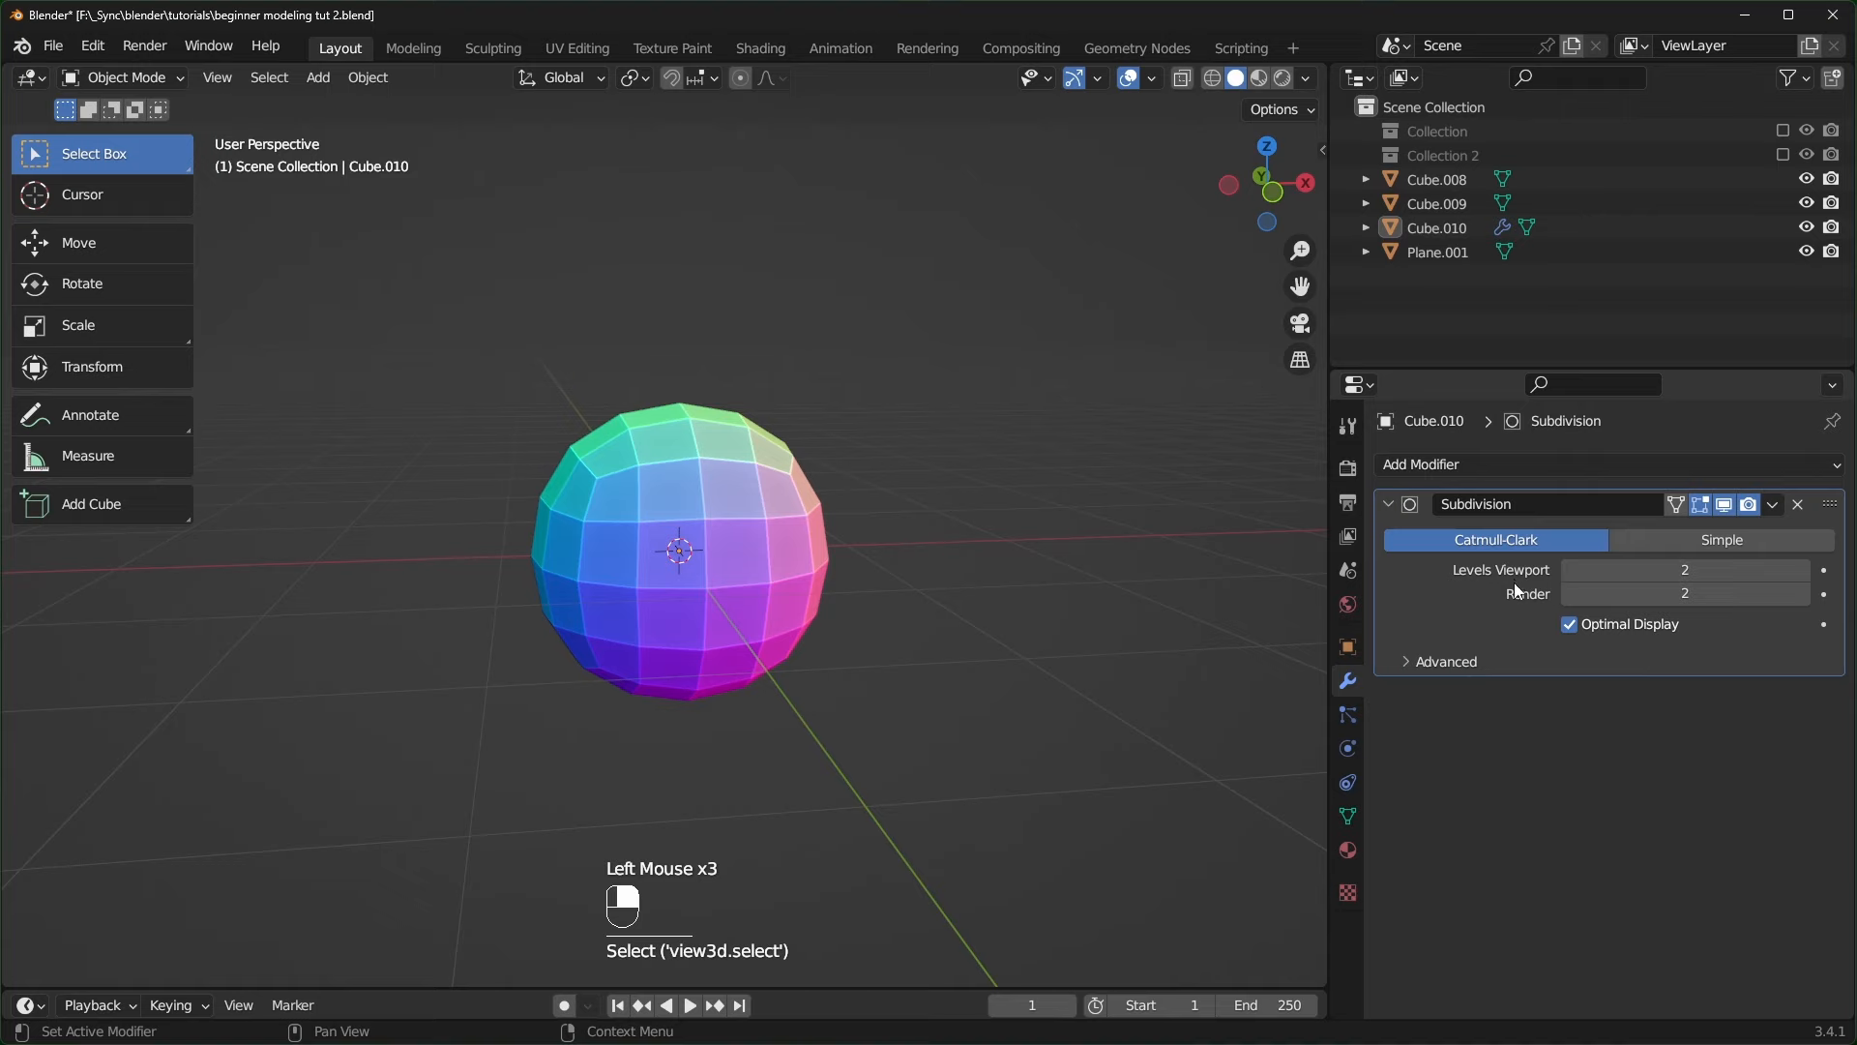
- Inspect the subdivided cube's cage in Edit Mode and view the Subdivide command among the vertex operations
left_click(737, 461)
key("Tab")
middle_click_drag(878, 504, 849, 506)
middle_click_drag(415, 321, 423, 334)
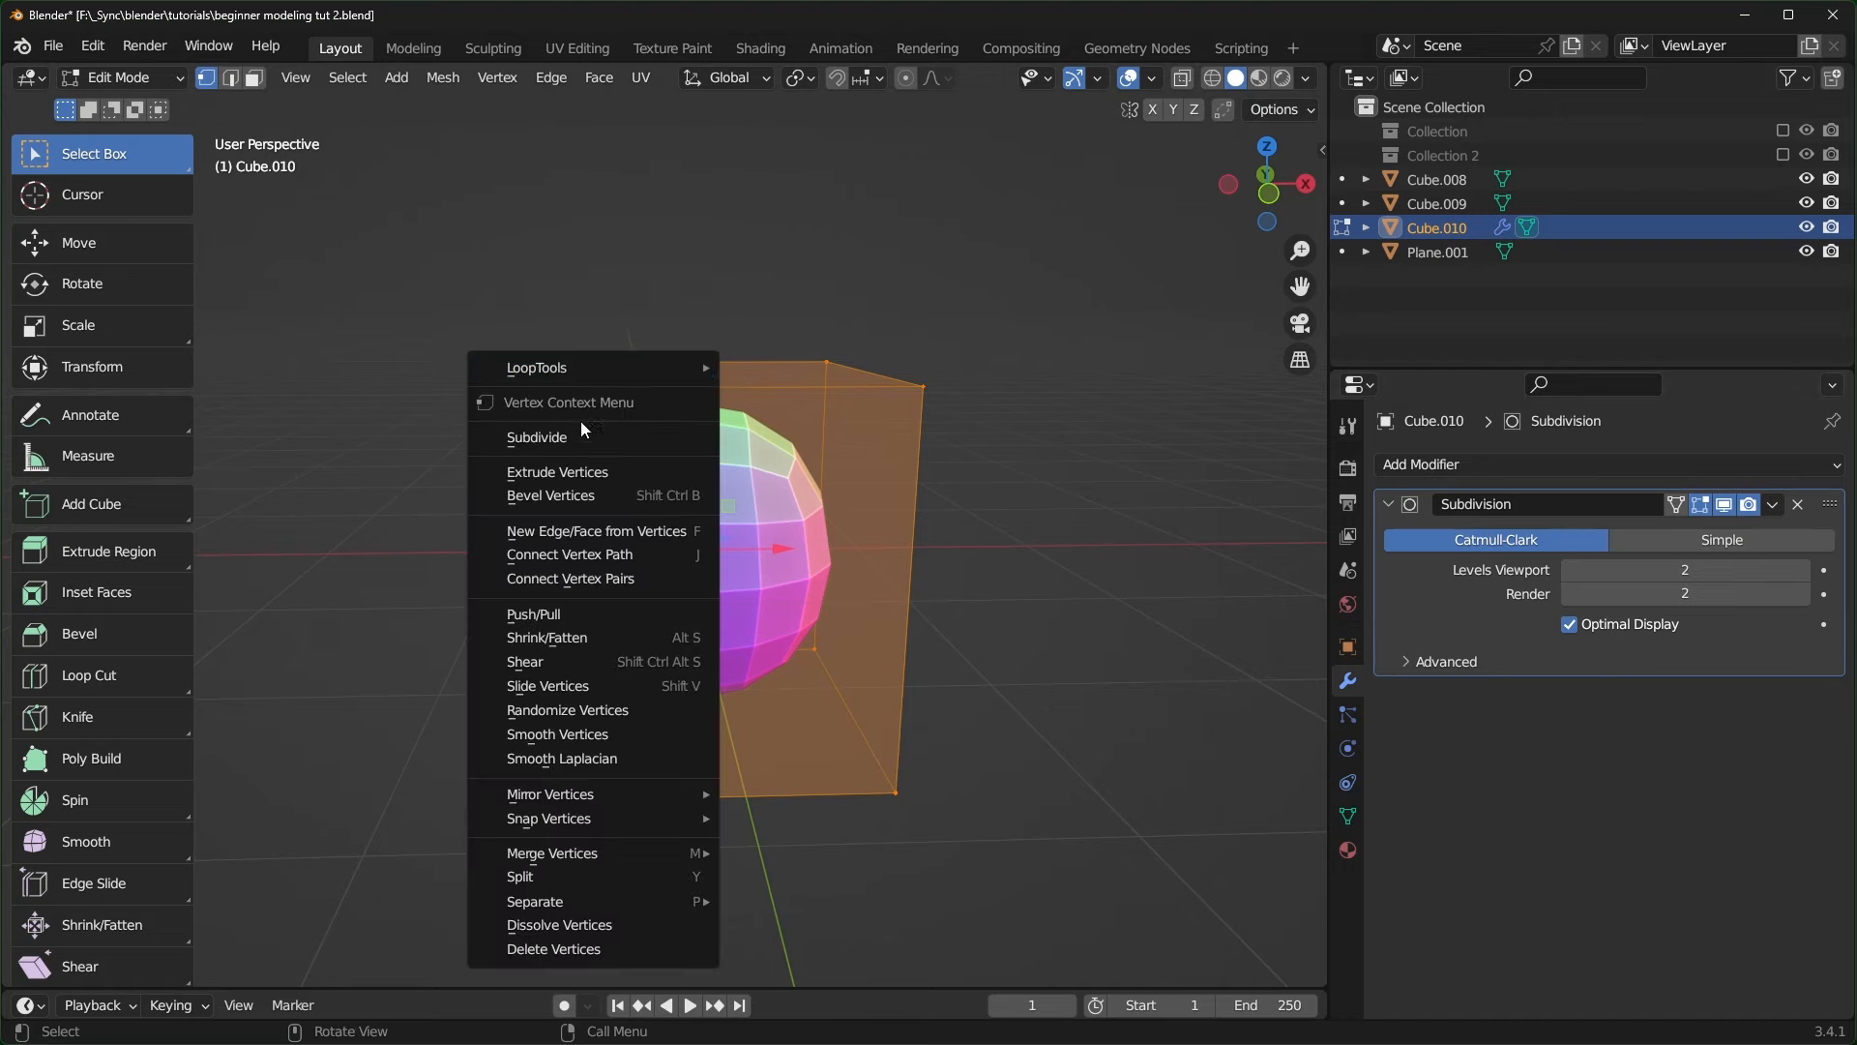
right_click(597, 438)
middle_click_drag(747, 418, 743, 408)
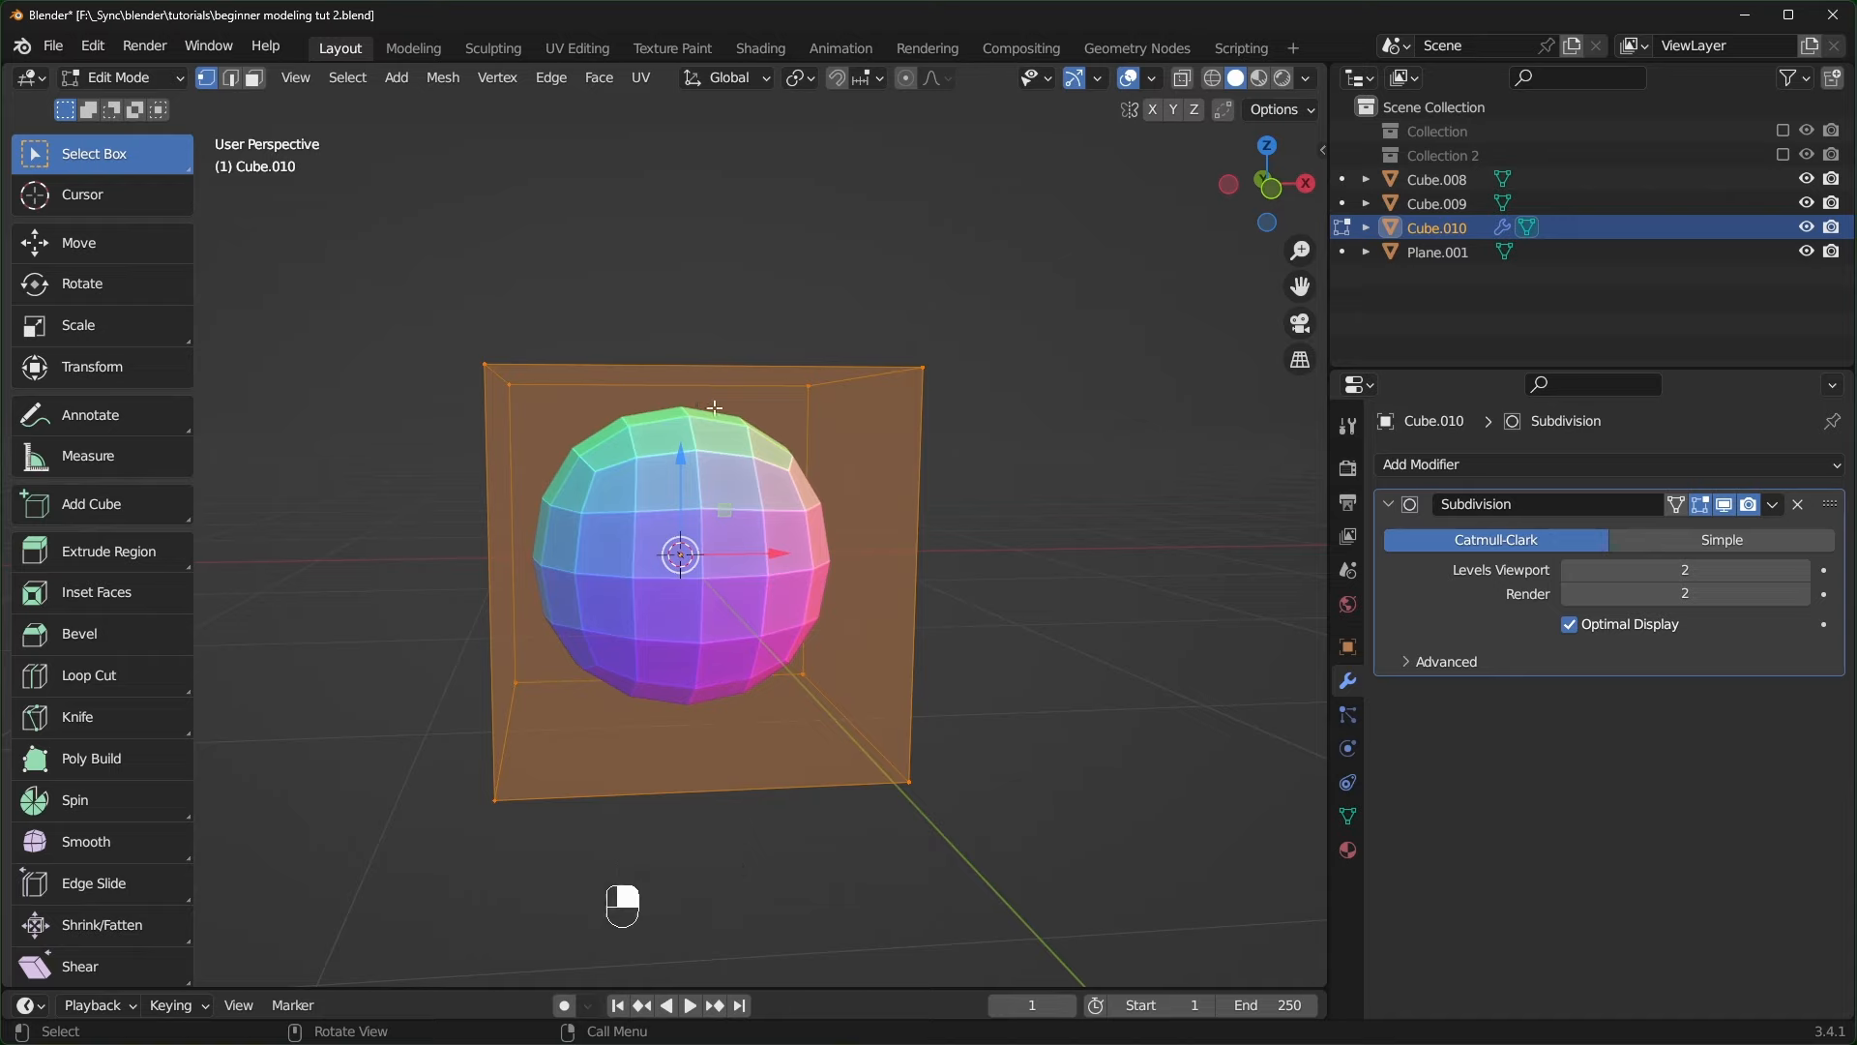
- Switch the Subdivision modifier to the Simple type and return to Object Mode
left_click(1748, 538)
key("Tab")
middle_click_drag(1119, 551, 1072, 477)
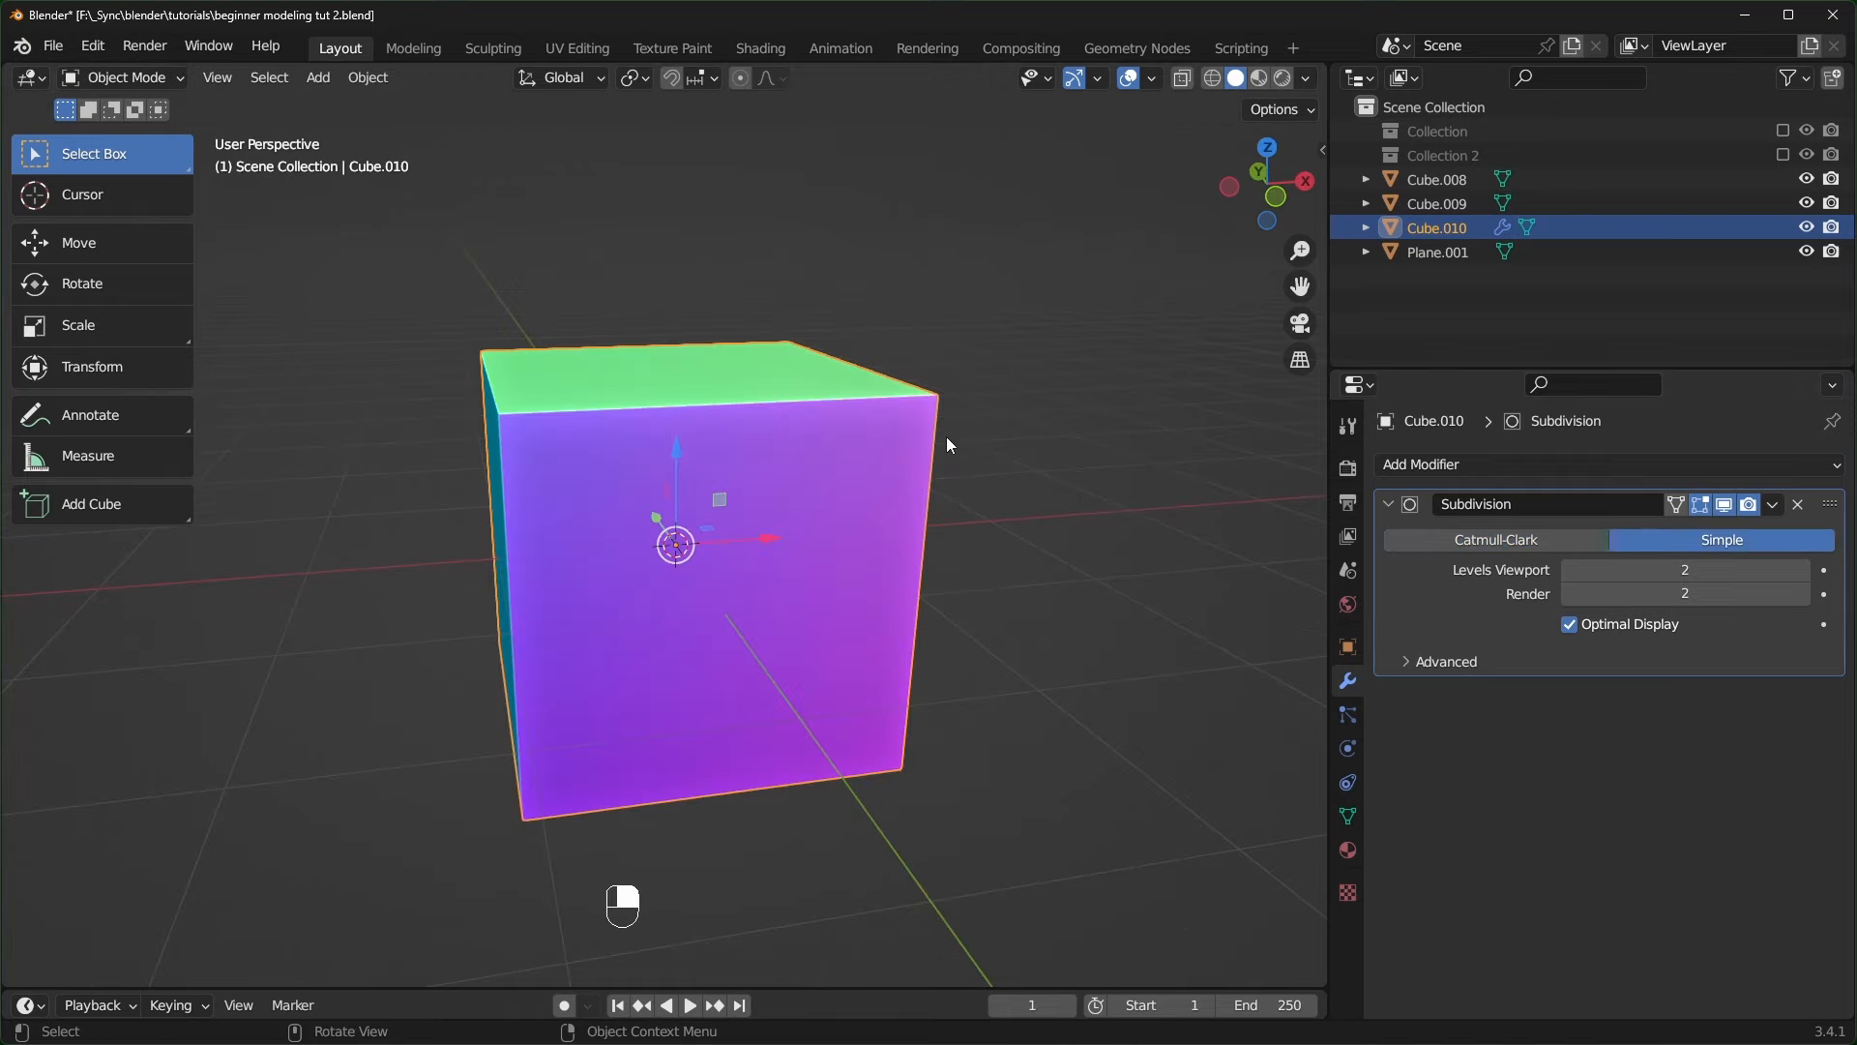
- Display the cube in wireframe, turn off the modifier's Optimal Display, and raise its viewport level to 4
left_click(1212, 79)
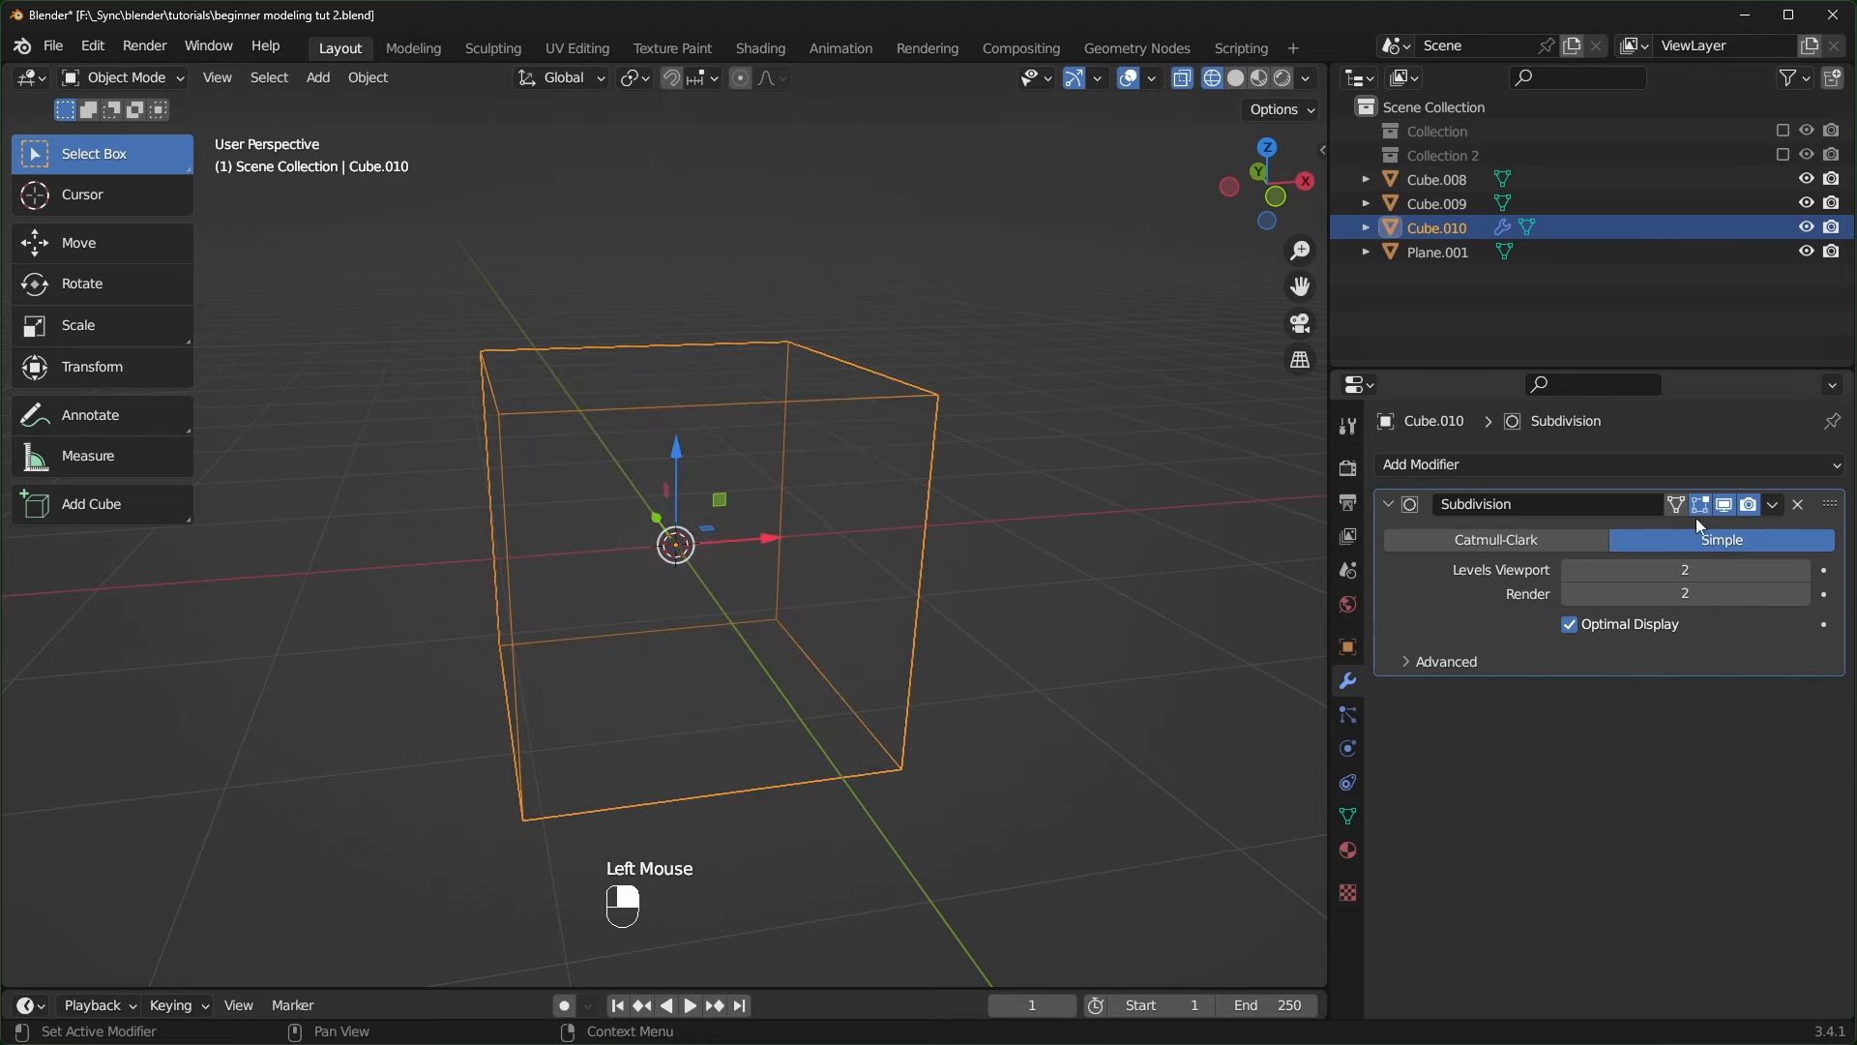
left_click(1575, 631)
middle_click_drag(1209, 631, 1112, 619)
left_click(1802, 572)
left_click(1802, 571)
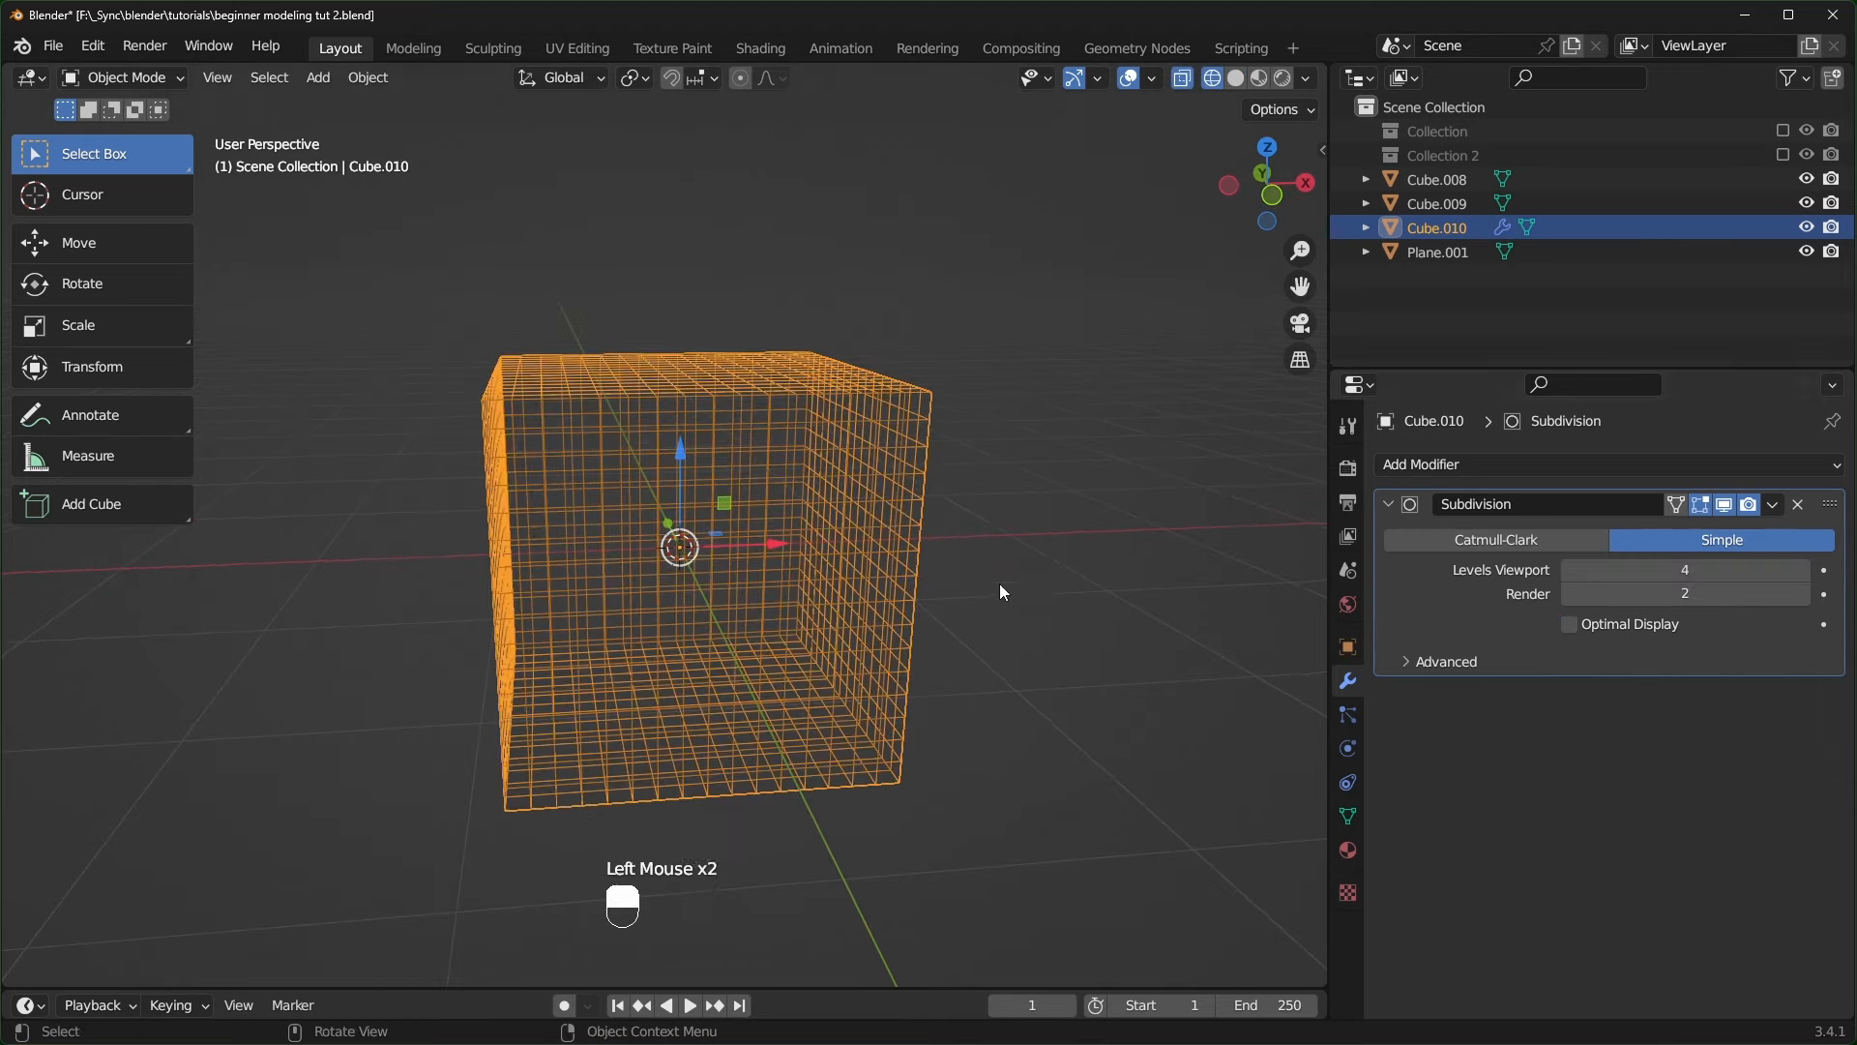
mouse_move(1001, 584)
middle_mouse_down()
mouse_move(949, 525)
mouse_move(996, 578)
middle_mouse_up()
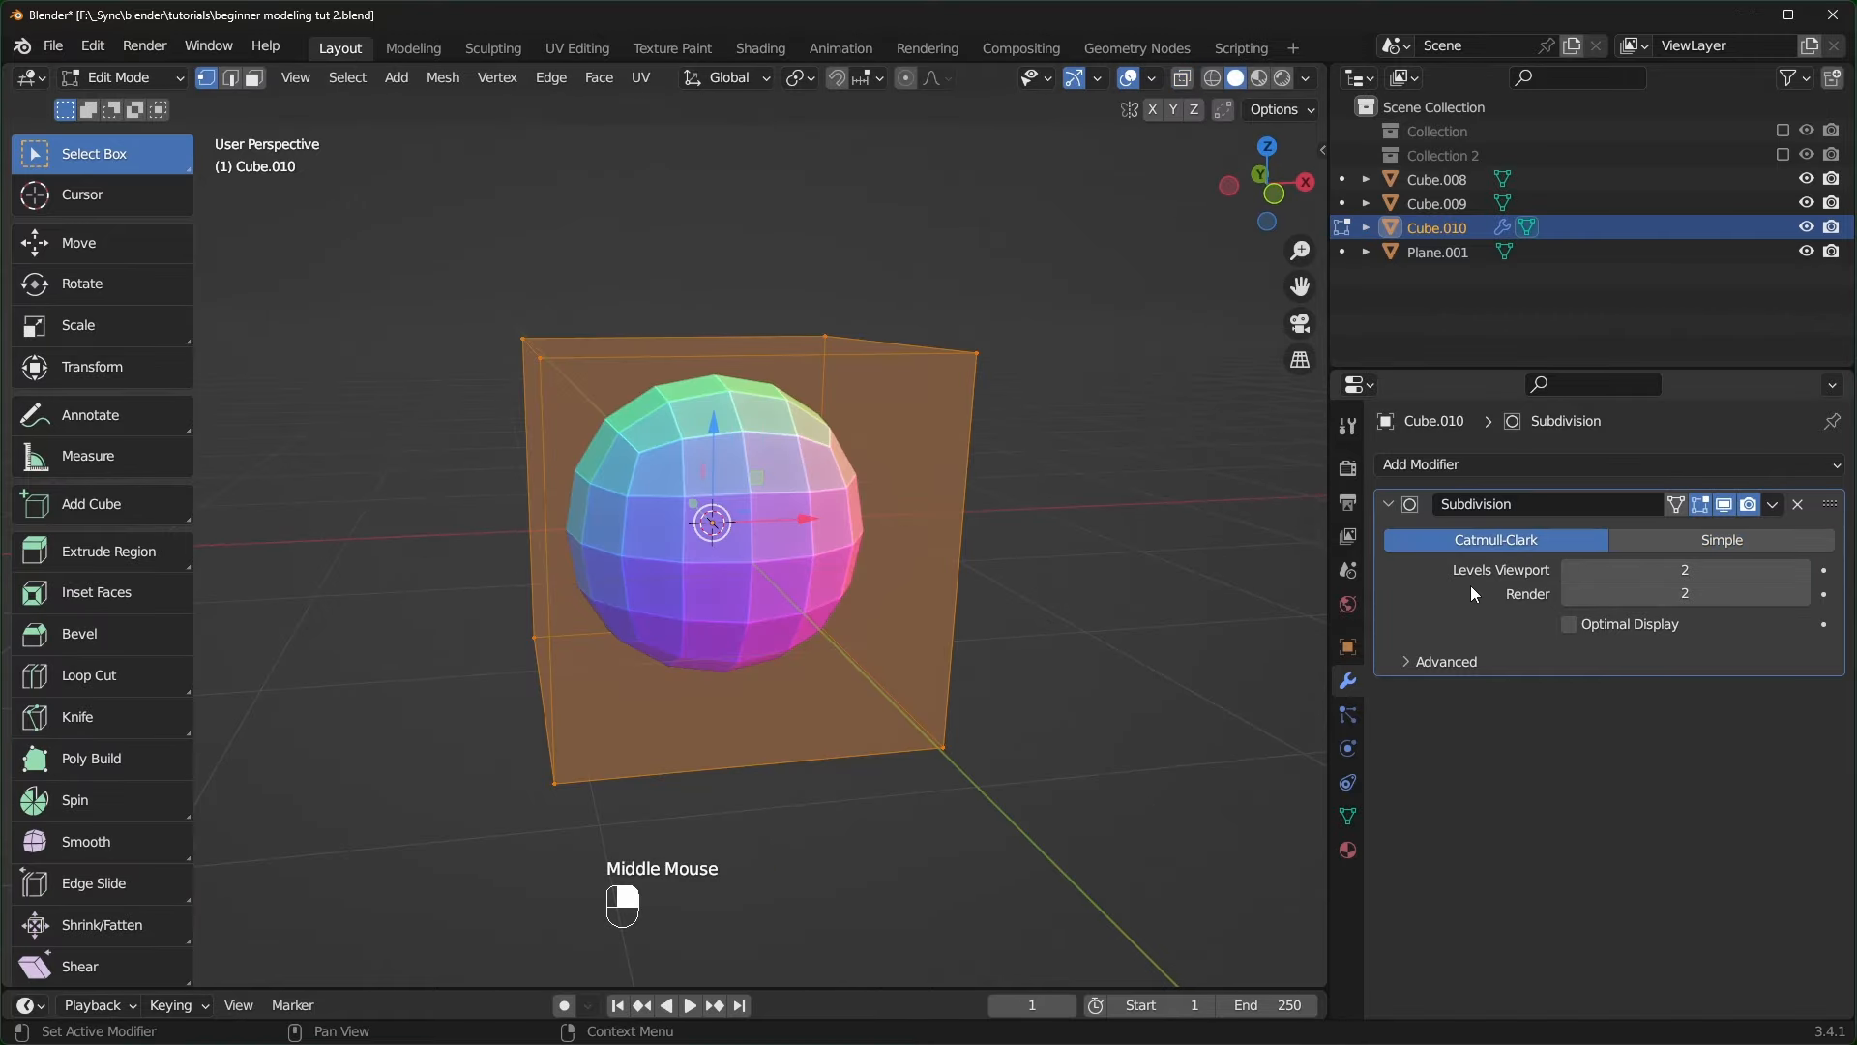
- Show the cube's item properties in the sidebar and select its lower front edge in edge selection mode
middle_click_drag(1025, 629, 1053, 630)
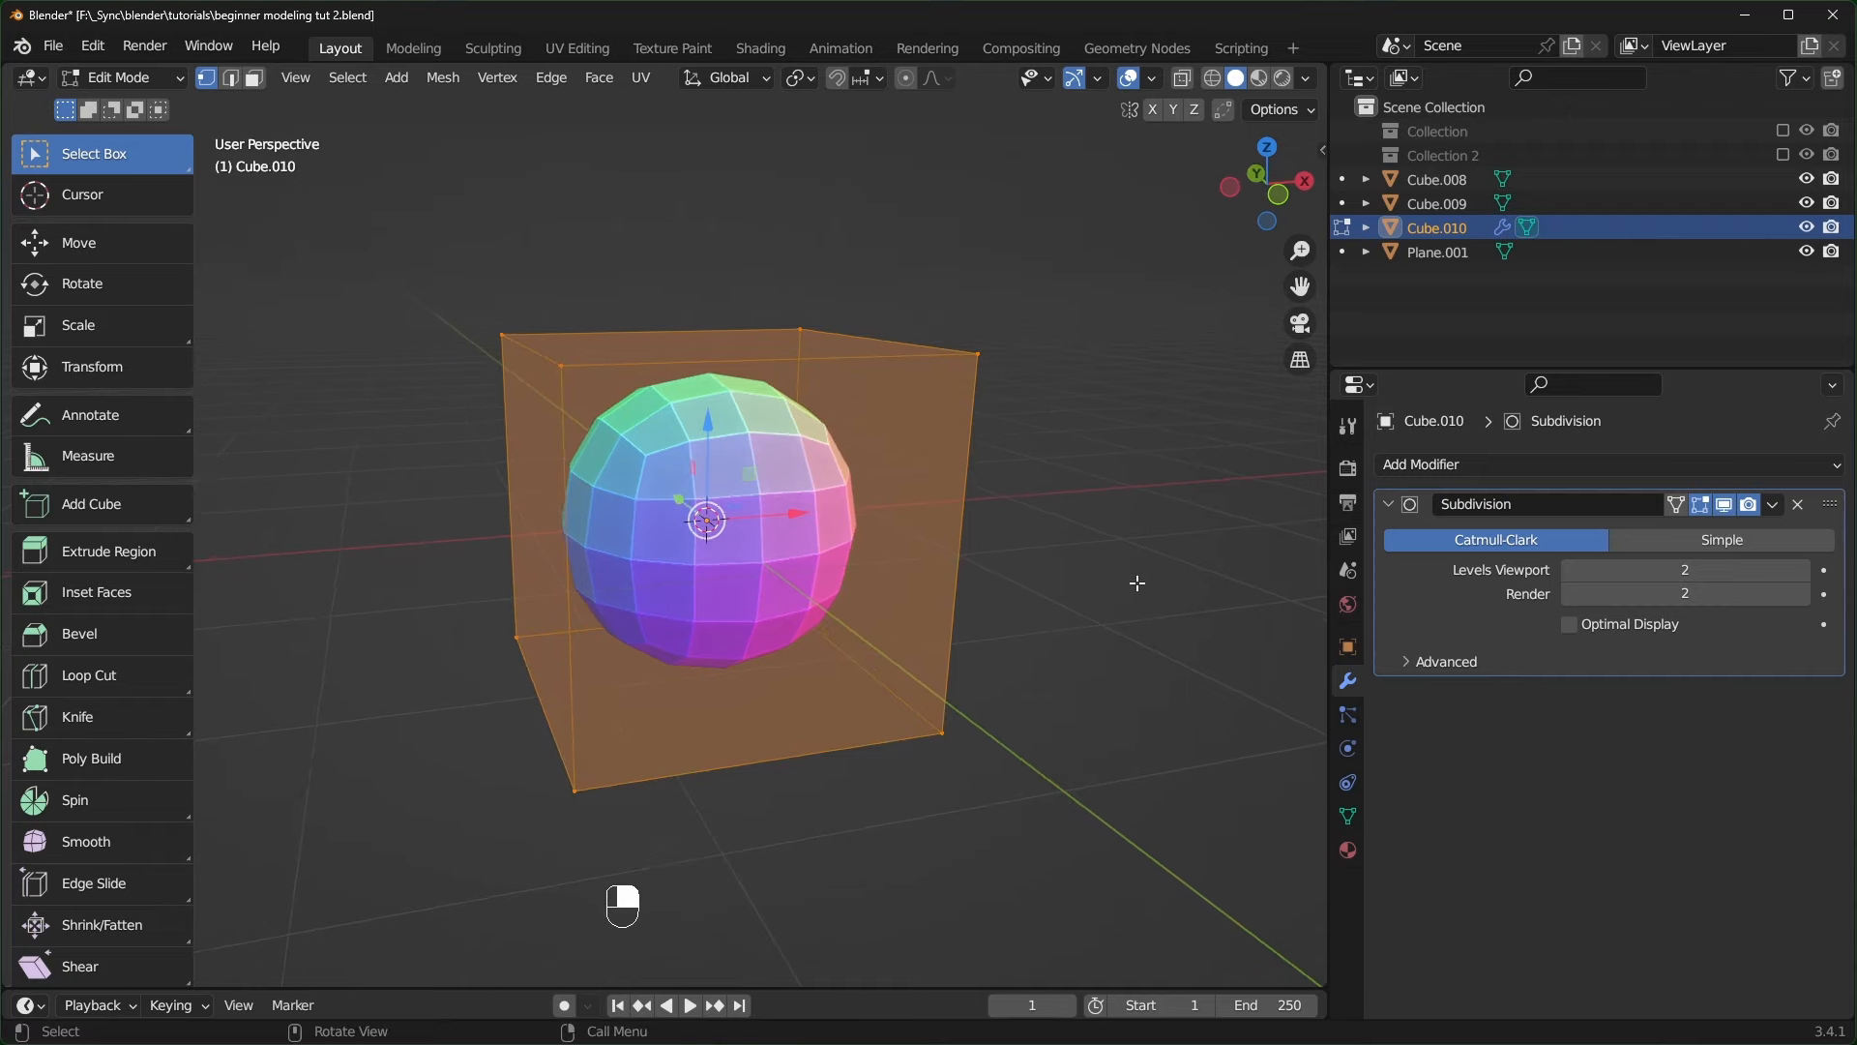
key("n")
left_click(1318, 153)
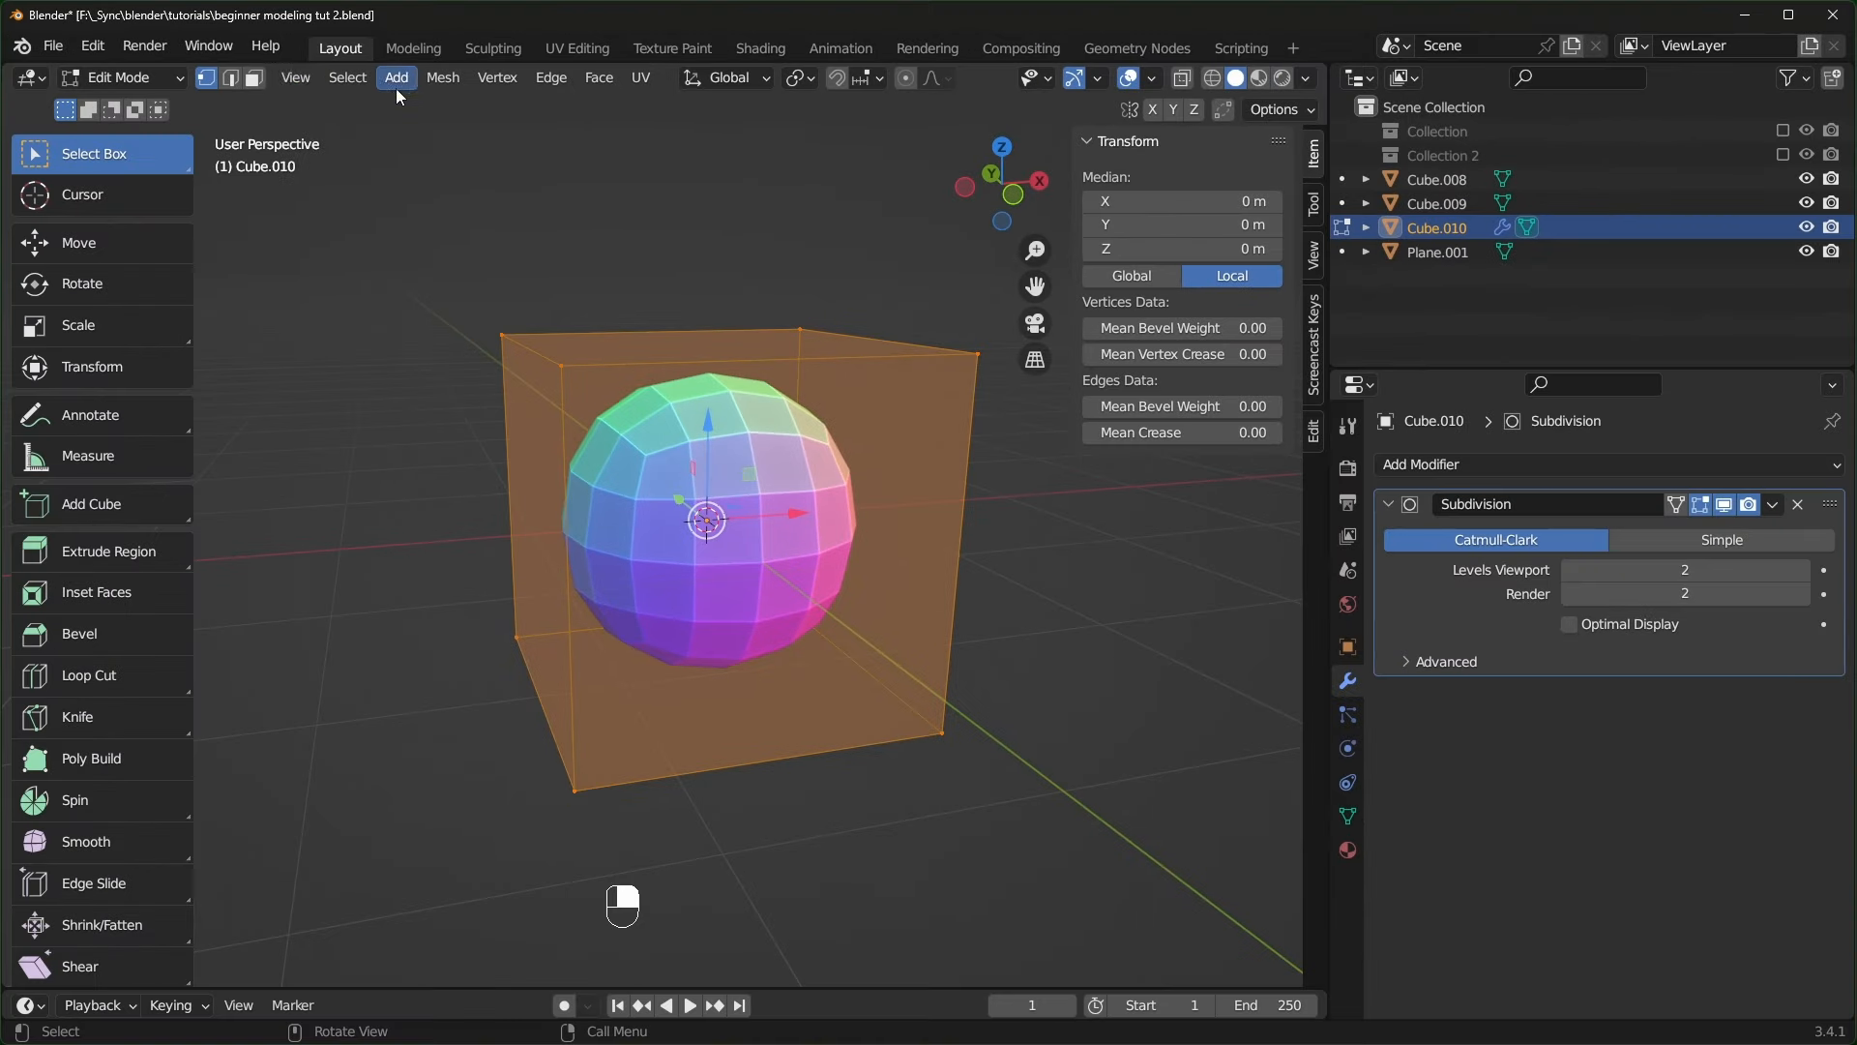
left_click(231, 79)
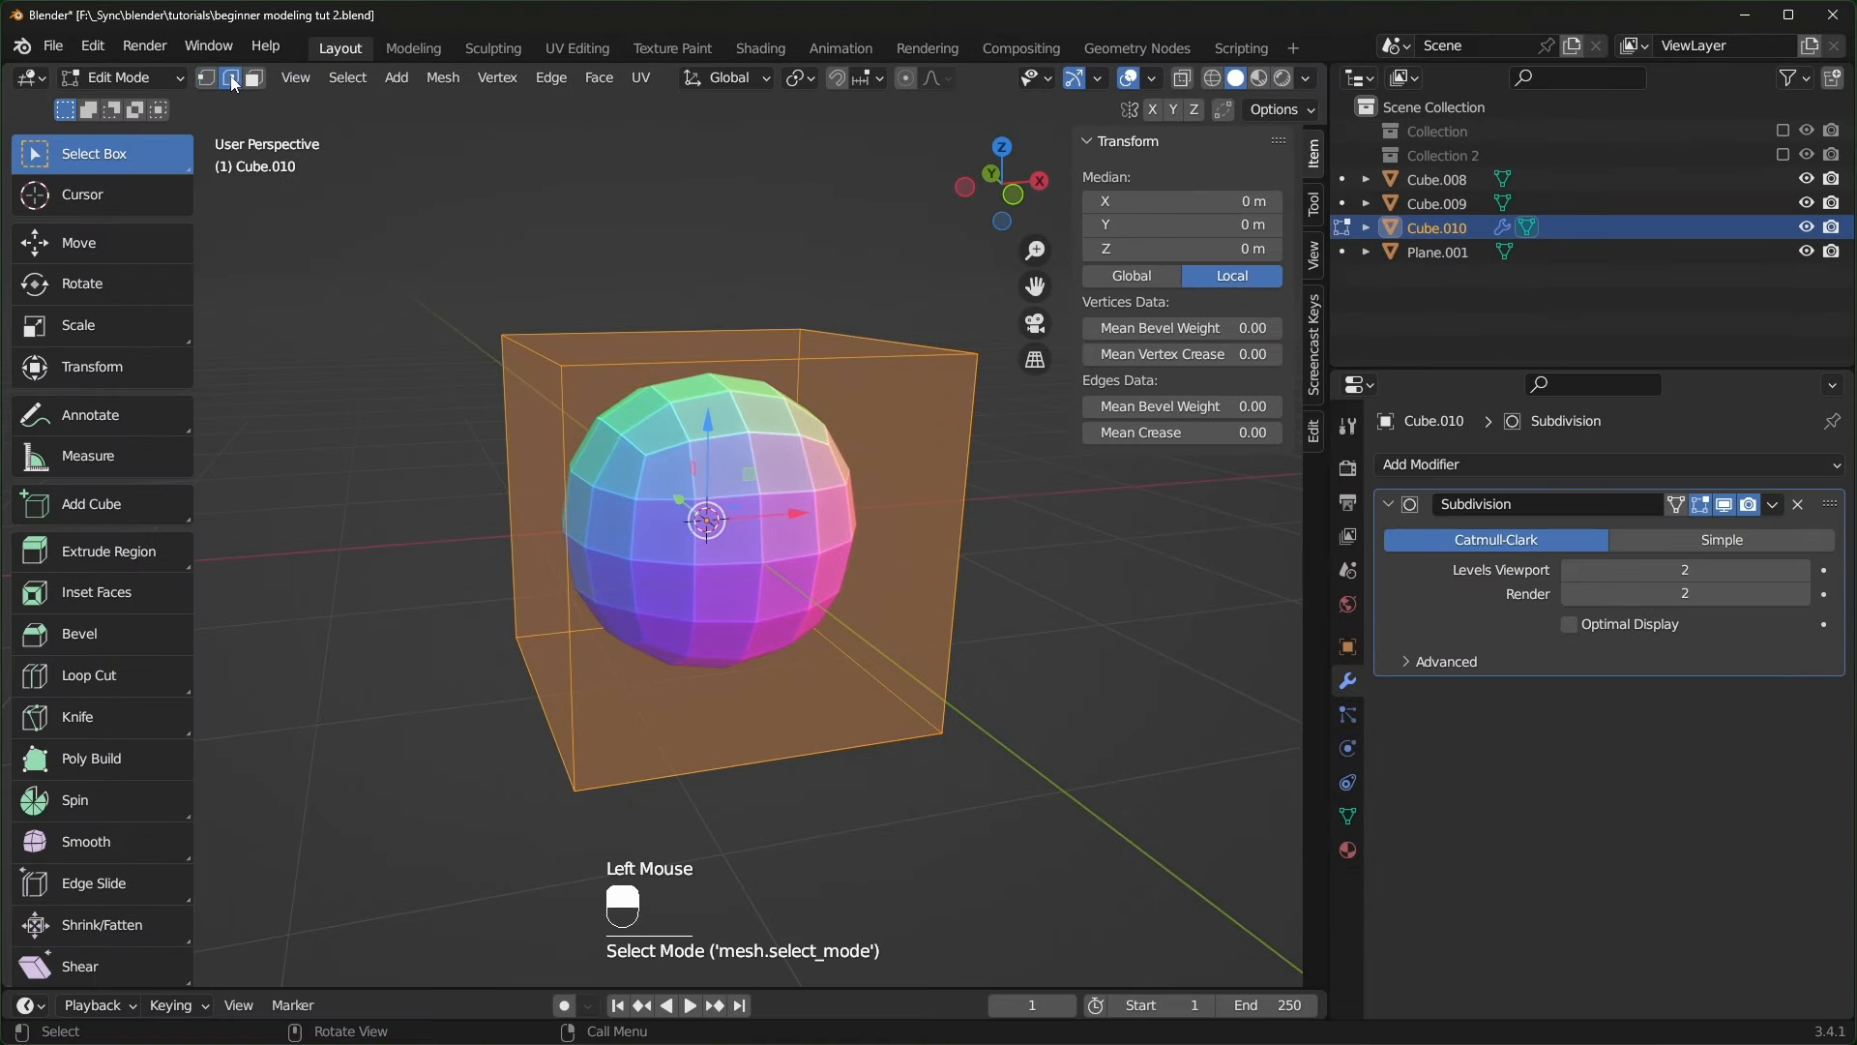
double_click(784, 753)
middle_click_drag(767, 758, 770, 758)
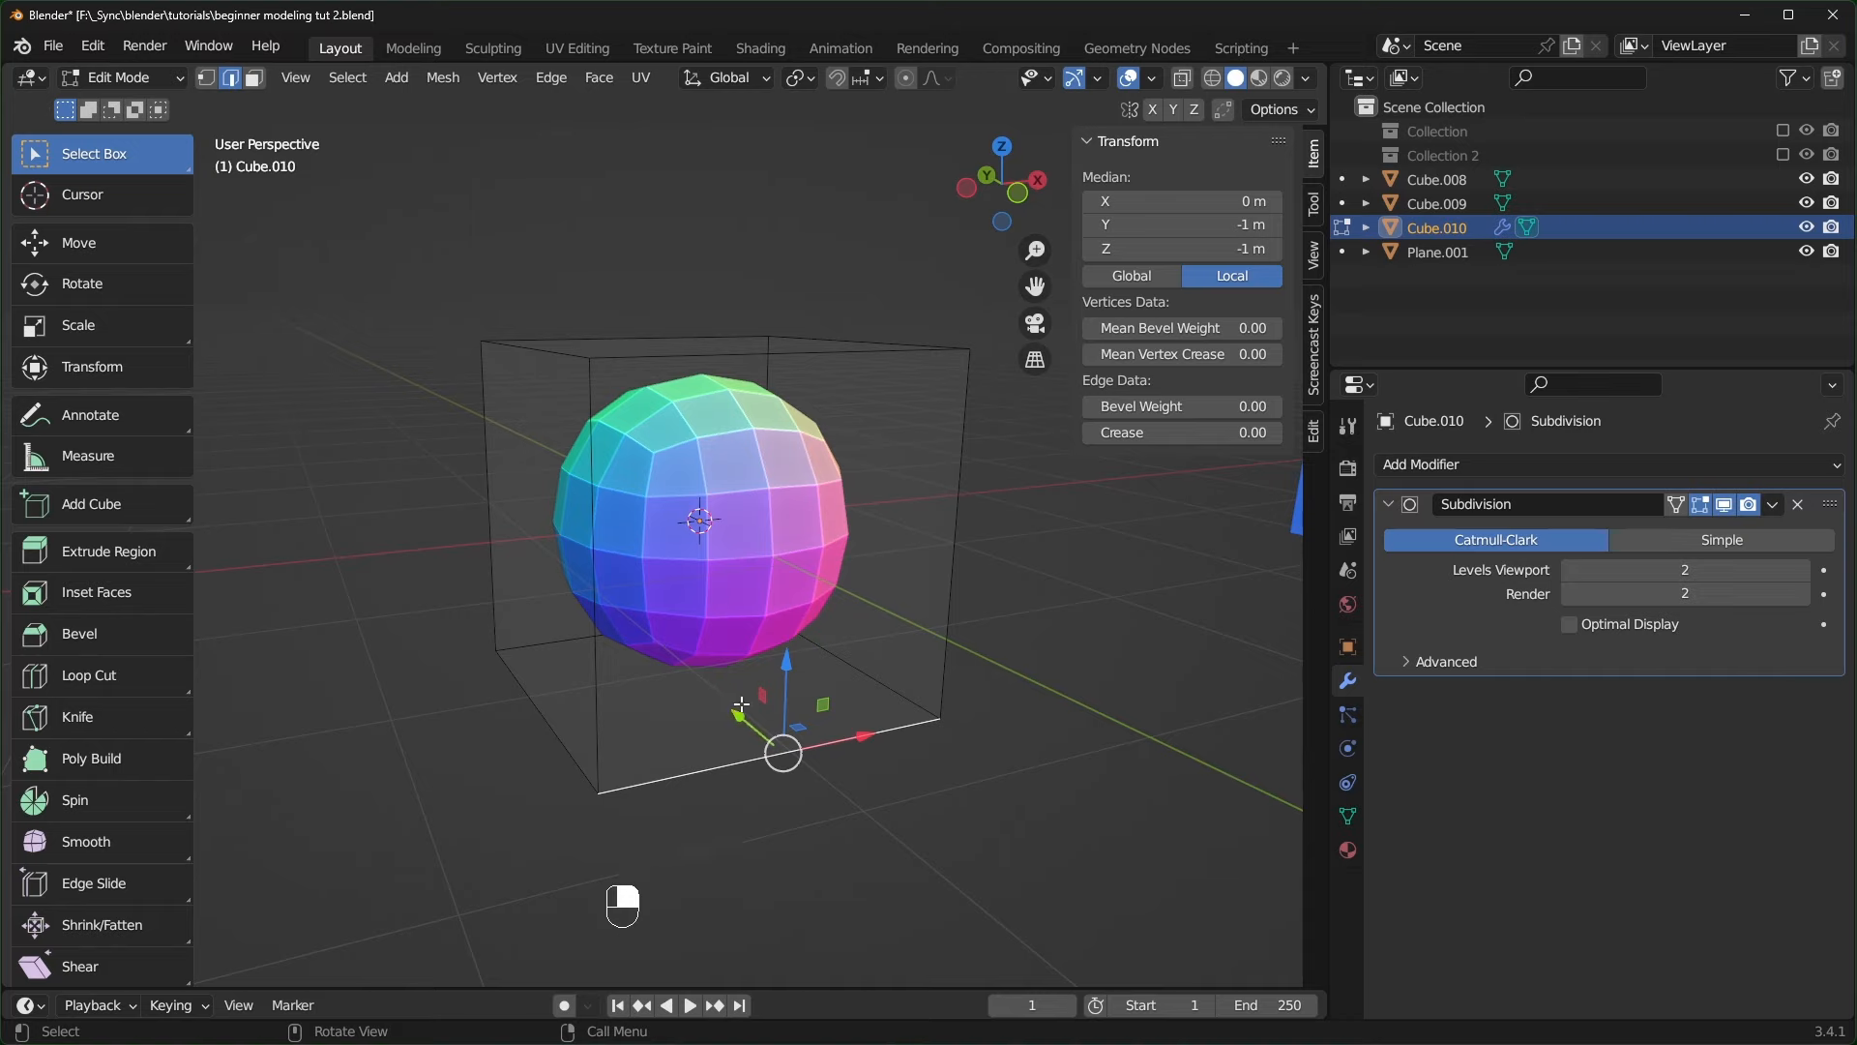
- Try an edge crease of 1.00 on the selected lower front edge and undo it
left_click_drag(1156, 431, 1247, 431)
middle_click_drag(914, 667, 888, 700)
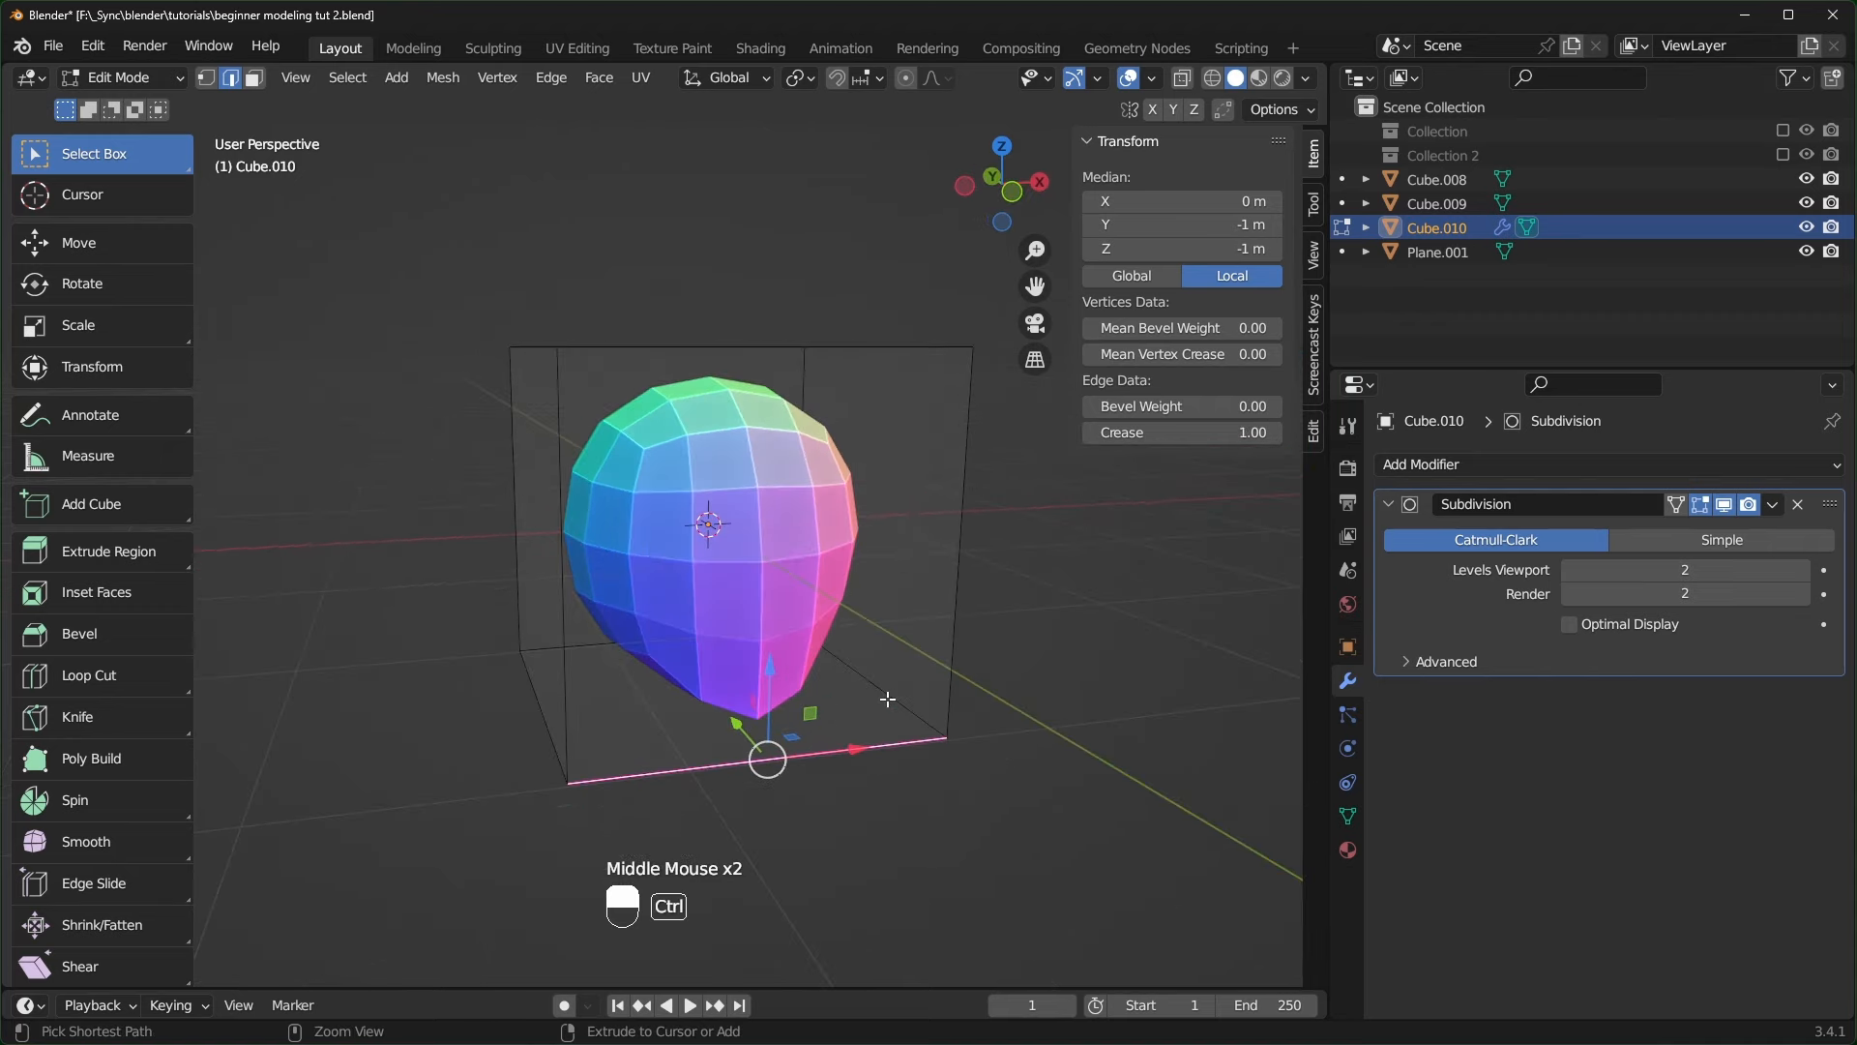
key("ctrl+z")
- Select the cube's bottom face in face selection mode, set its mean edge crease to 0.86, and return to Object Mode
left_click(246, 85)
left_click(254, 81)
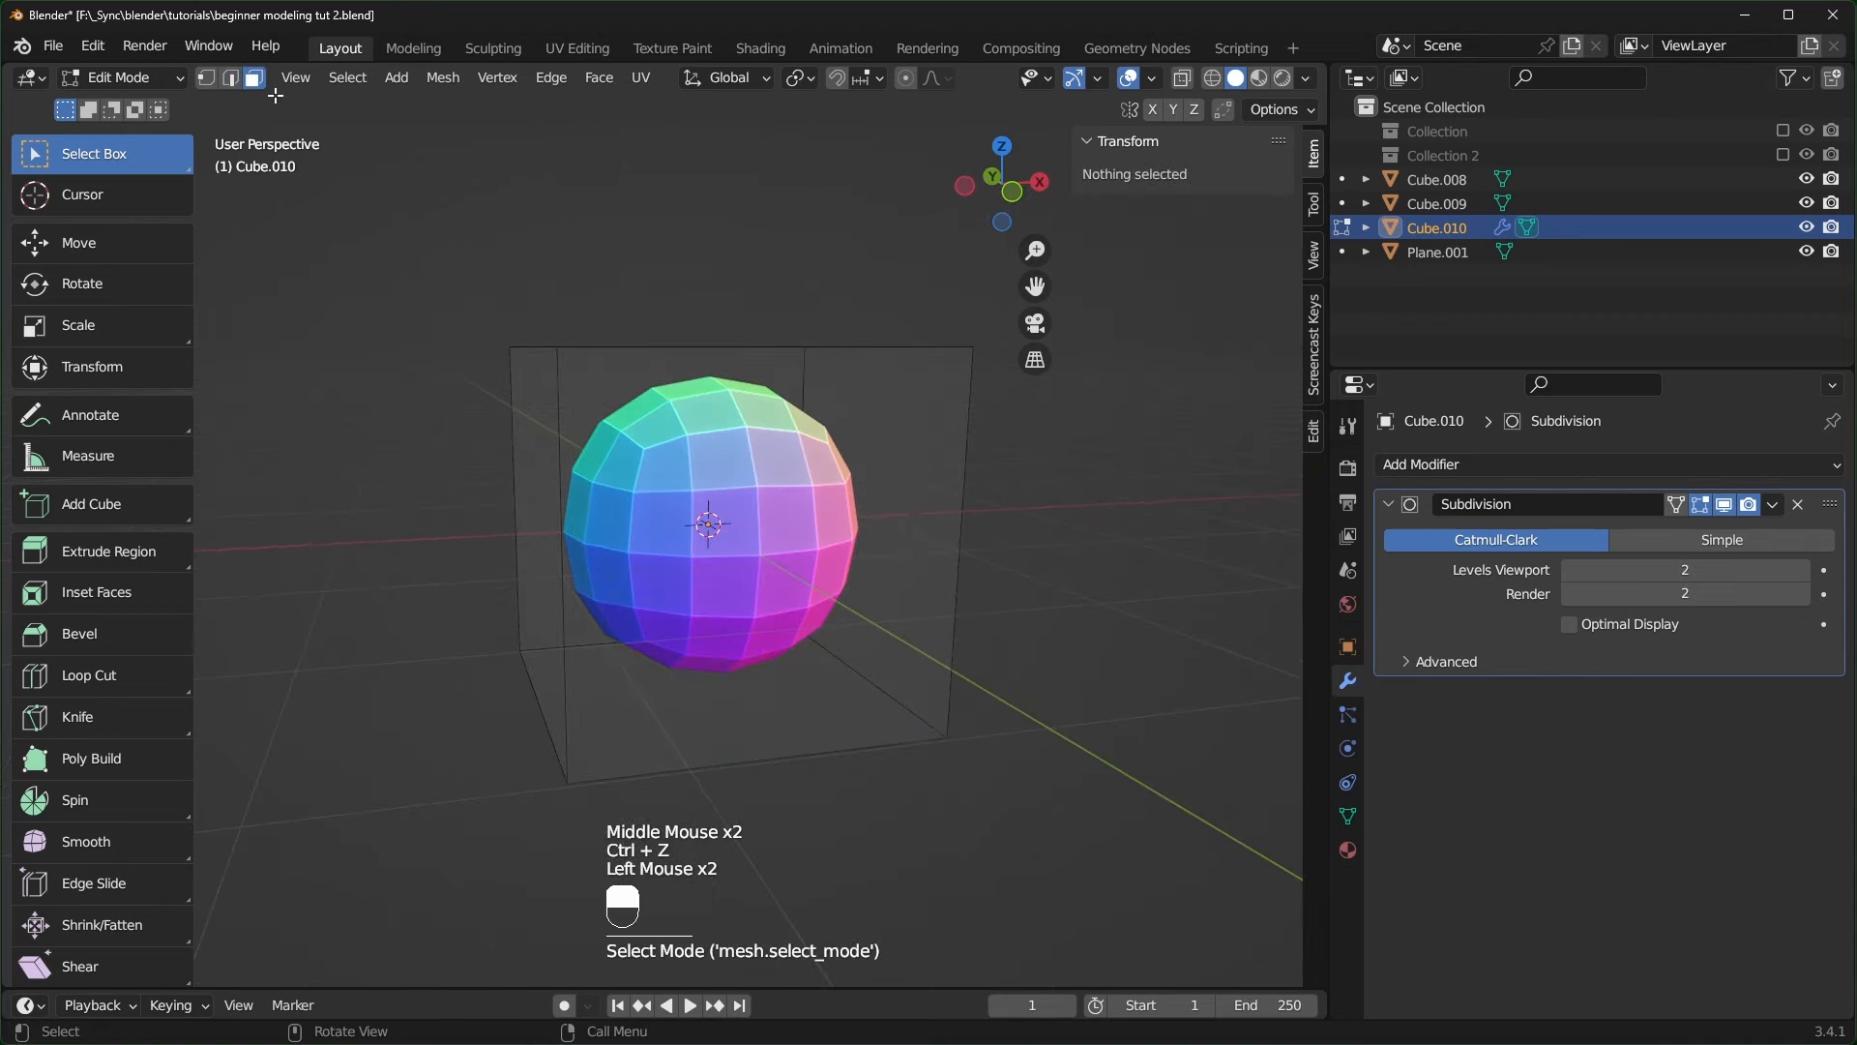
middle_click_drag(798, 609, 788, 721)
left_click(762, 708)
middle_click_drag(914, 646, 967, 628)
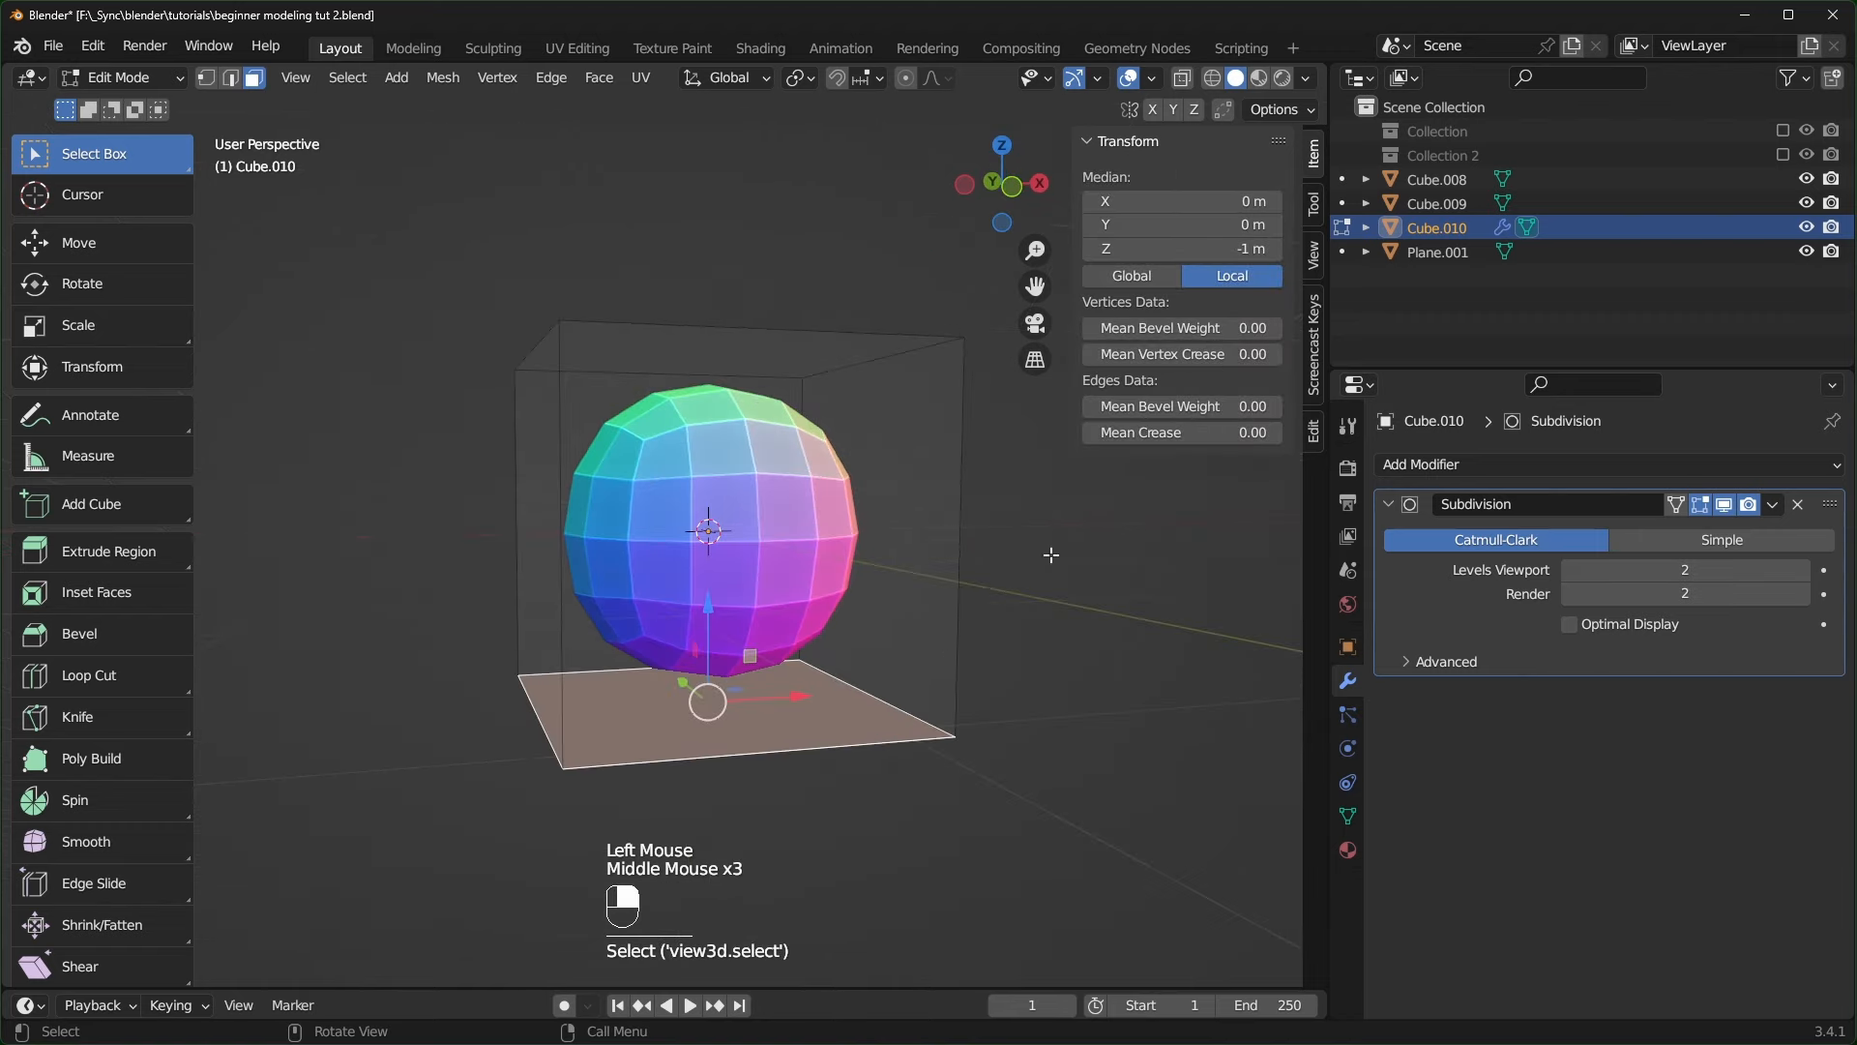
left_click_drag(1185, 432, 1306, 432)
key("Tab")
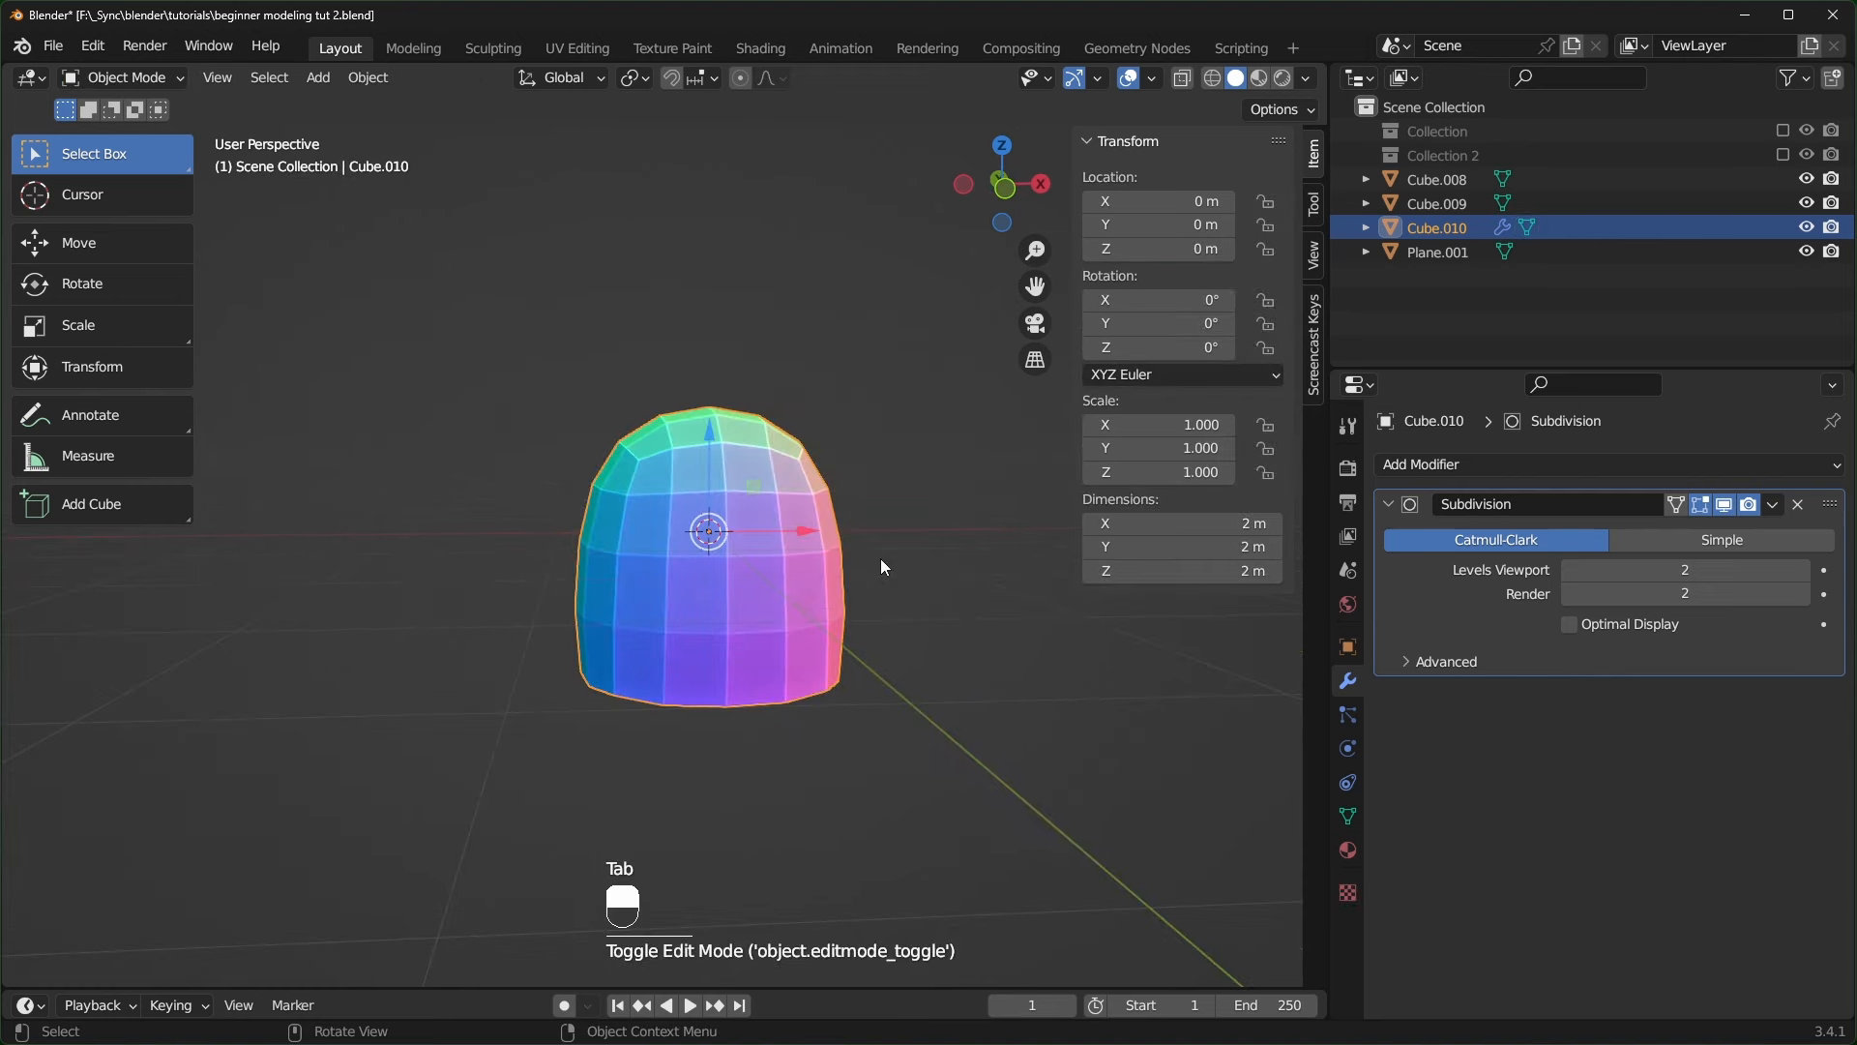
- Add a Mirror modifier to the cube below the Subdivision modifier
left_click(1589, 464)
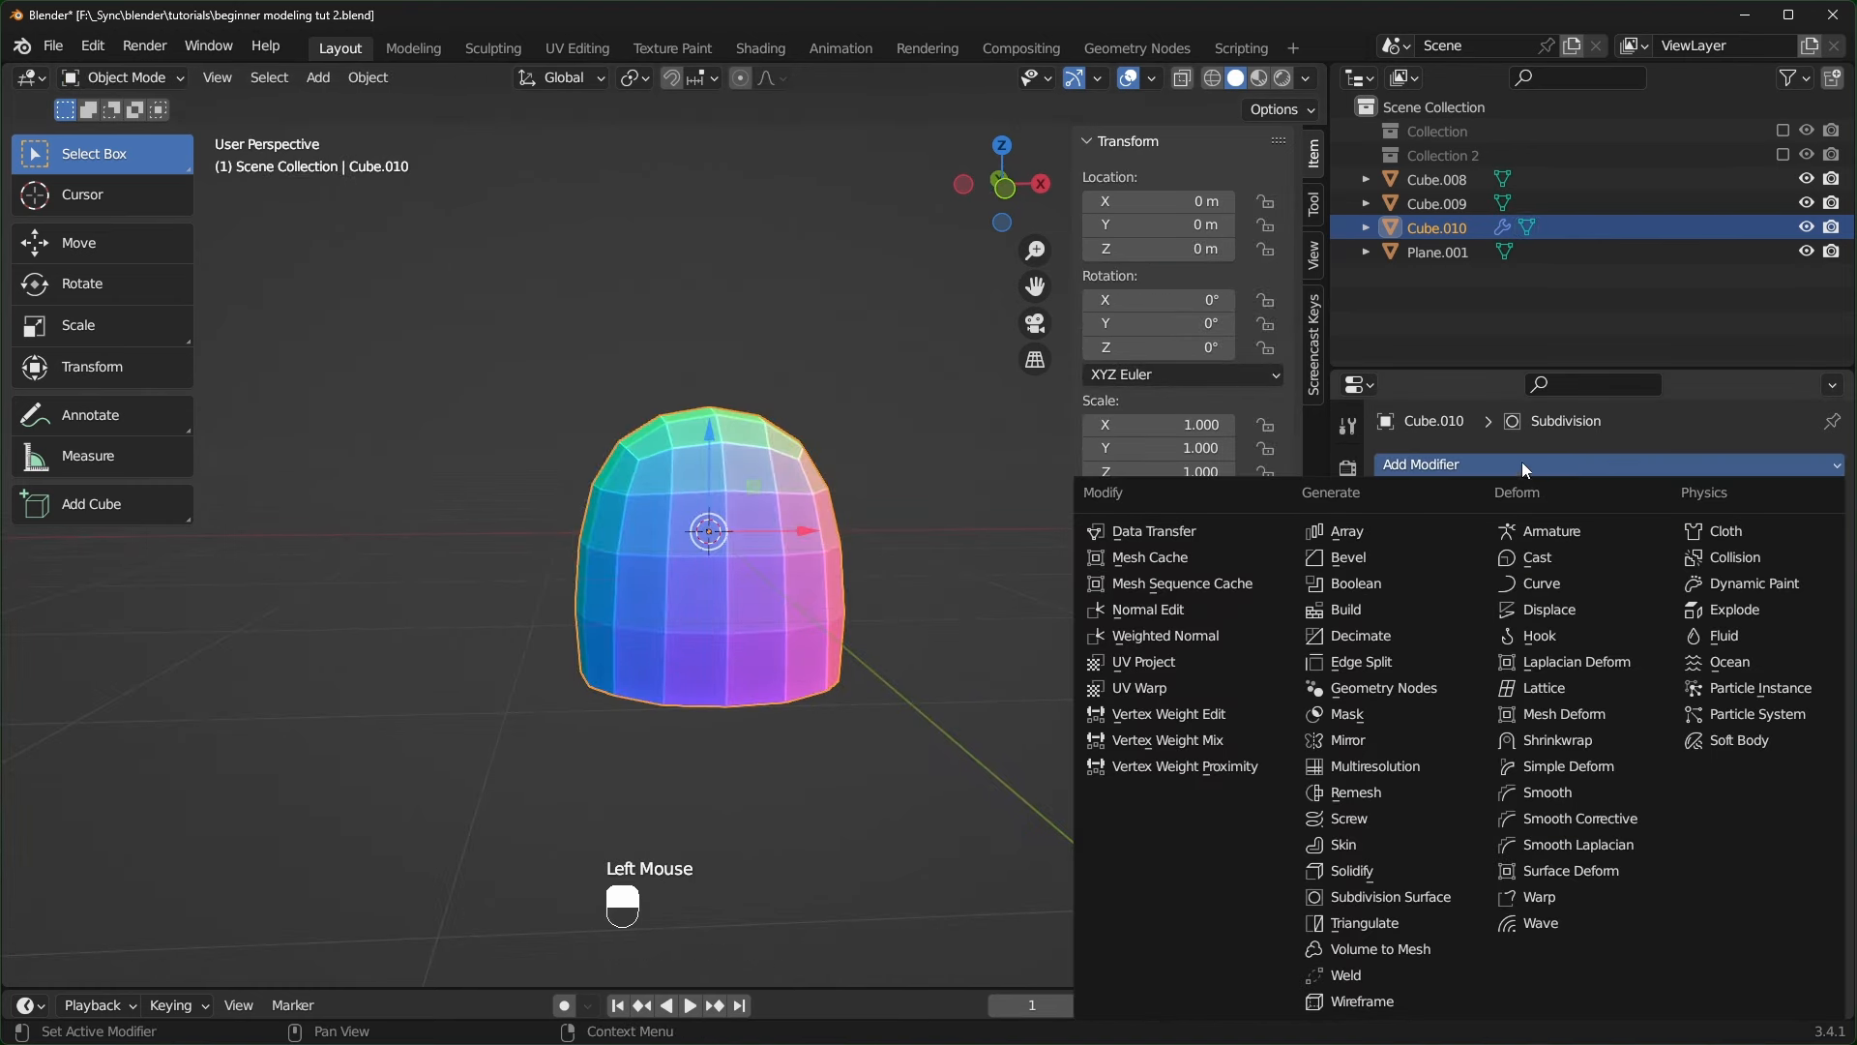
left_click(1361, 737)
scroll(774, 571, "down", 2)
scroll(773, 571, "up", 2)
middle_click_drag(773, 571, 782, 573)
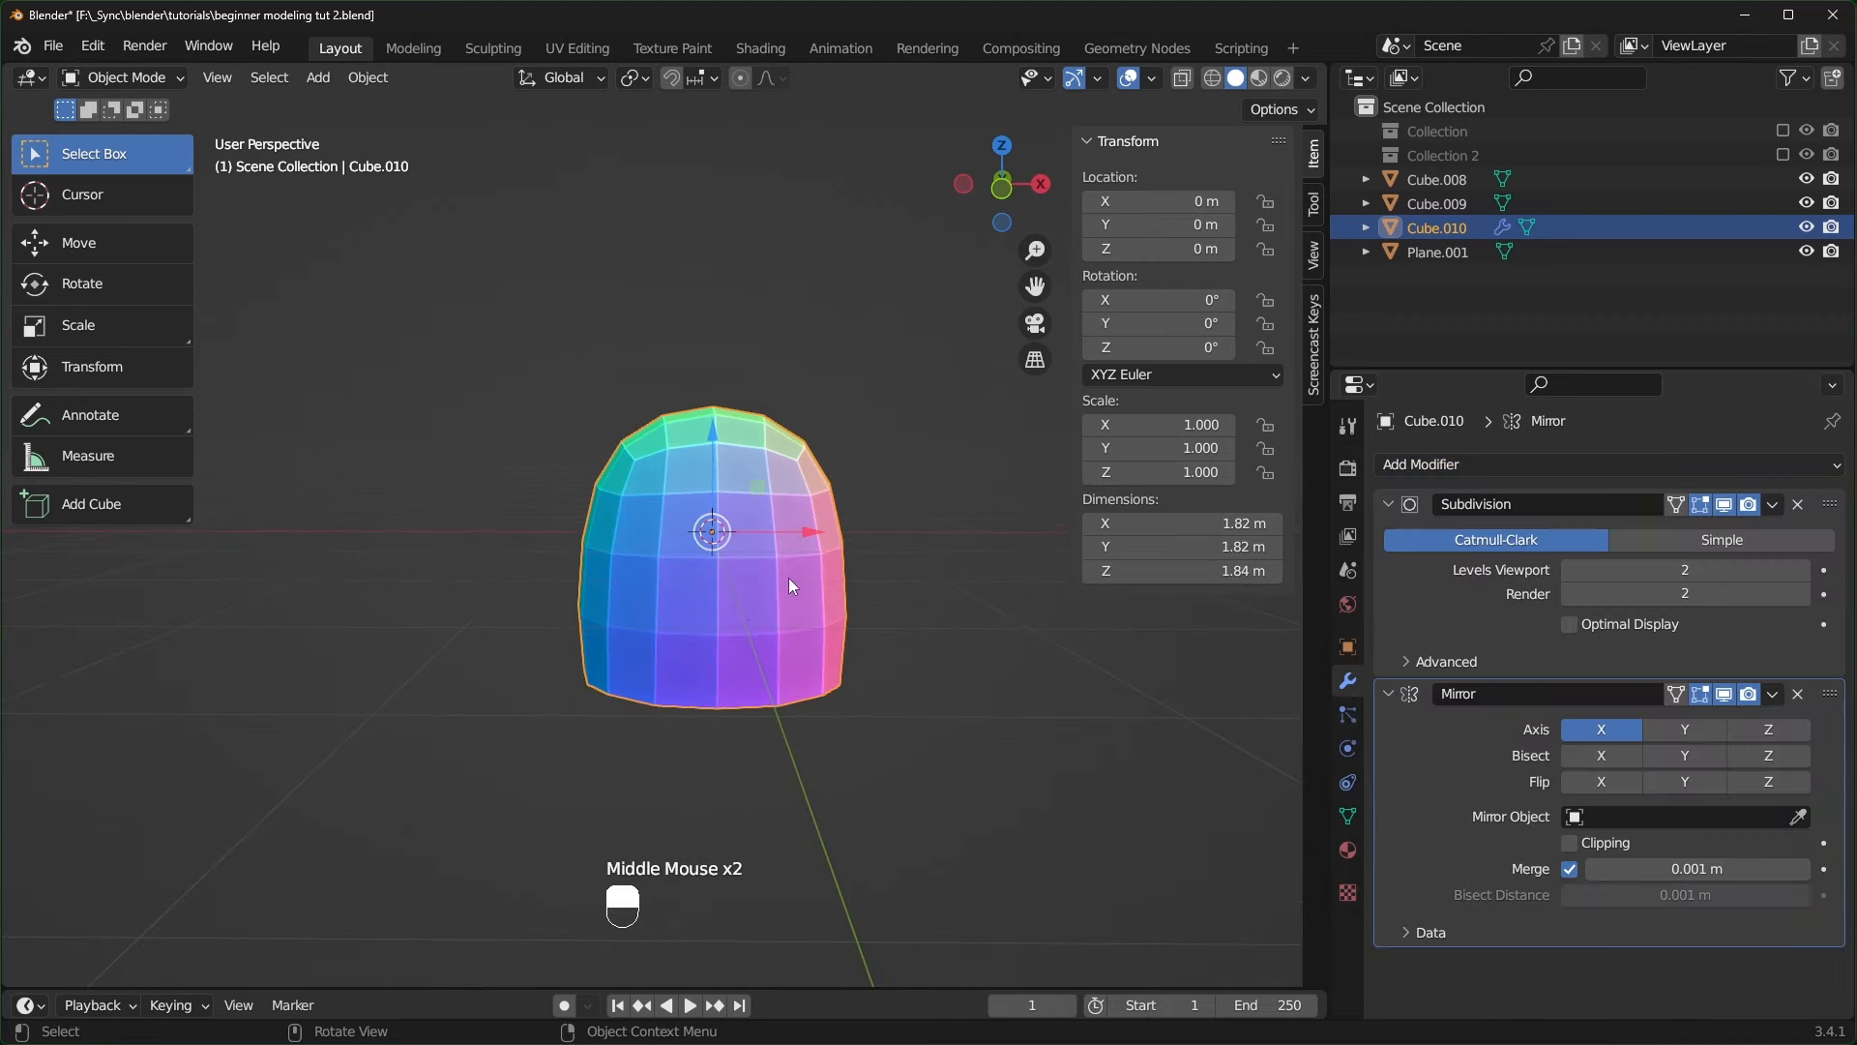
- Select the cube's whole mesh in Edit Mode and move it about -1.12 m along the X axis
key("Tab")
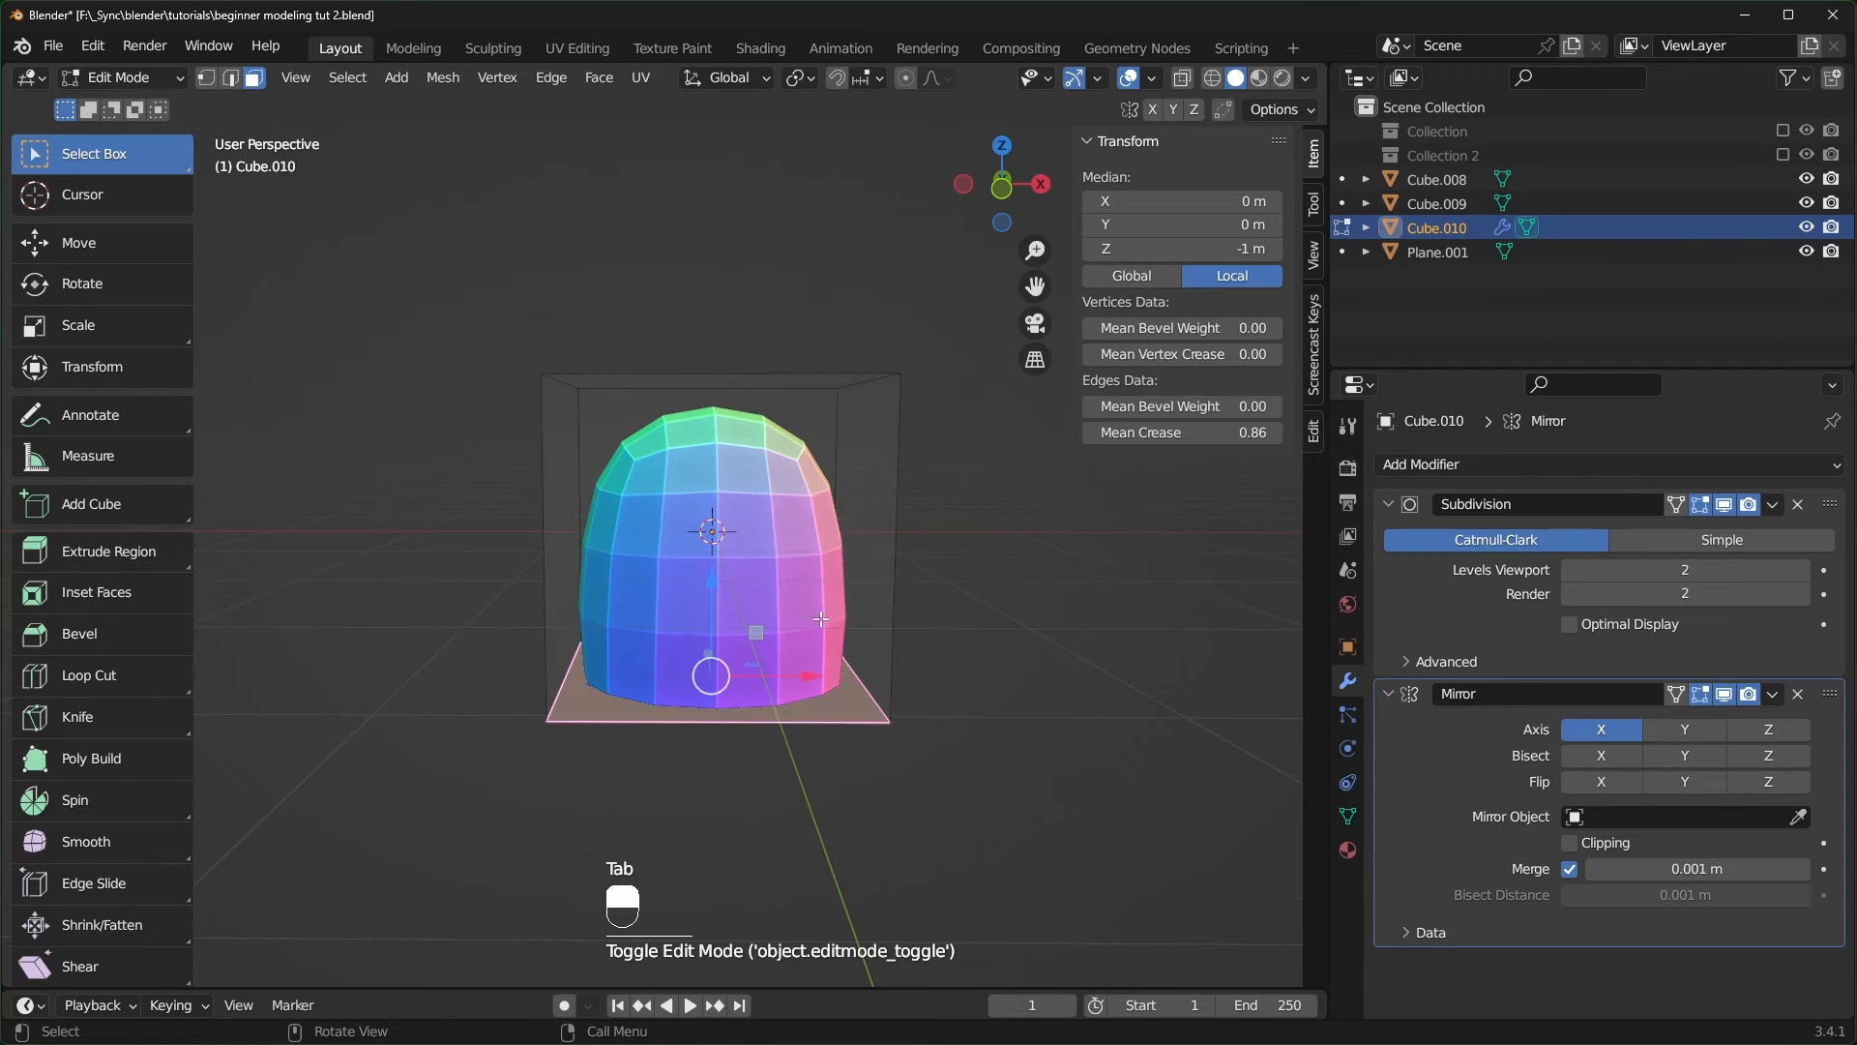
key("a")
scroll(834, 604, "down", 1)
left_click_drag(799, 535, 690, 449)
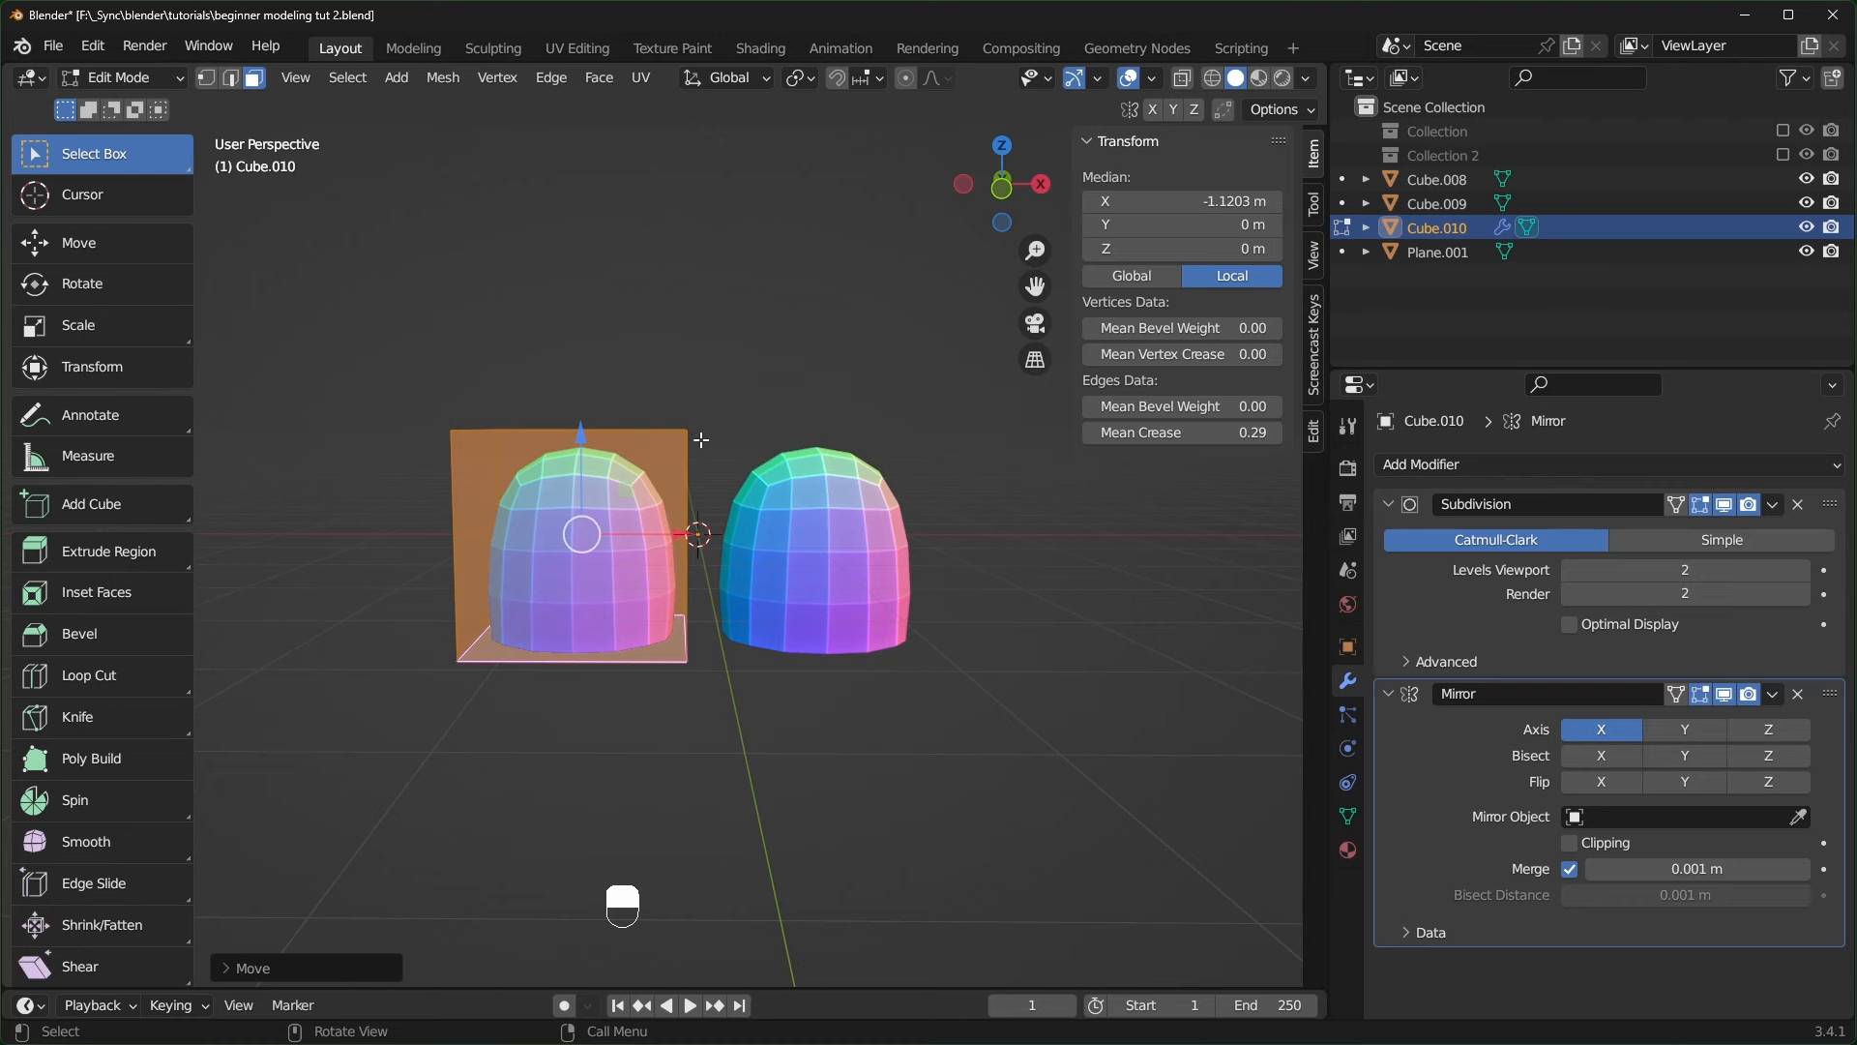
- Enable the Y and Z axes in the Mirror modifier in addition to X
middle_click_drag(788, 522, 822, 529)
scroll(822, 528, "up", 1)
middle_click_drag(822, 528, 845, 568)
left_click(1690, 735)
left_click(1764, 731)
- Move the whole mesh further from the object's origin along the axes to spread the mirrored copies apart
mouse_move(845, 568)
middle_mouse_down()
mouse_move(826, 559)
mouse_move(860, 602)
middle_mouse_up()
left_click_drag(511, 550, 667, 598)
middle_click_drag(667, 598, 600, 617)
left_click_drag(690, 584, 657, 587)
middle_click_drag(654, 585, 580, 527)
left_click_drag(530, 461, 530, 660)
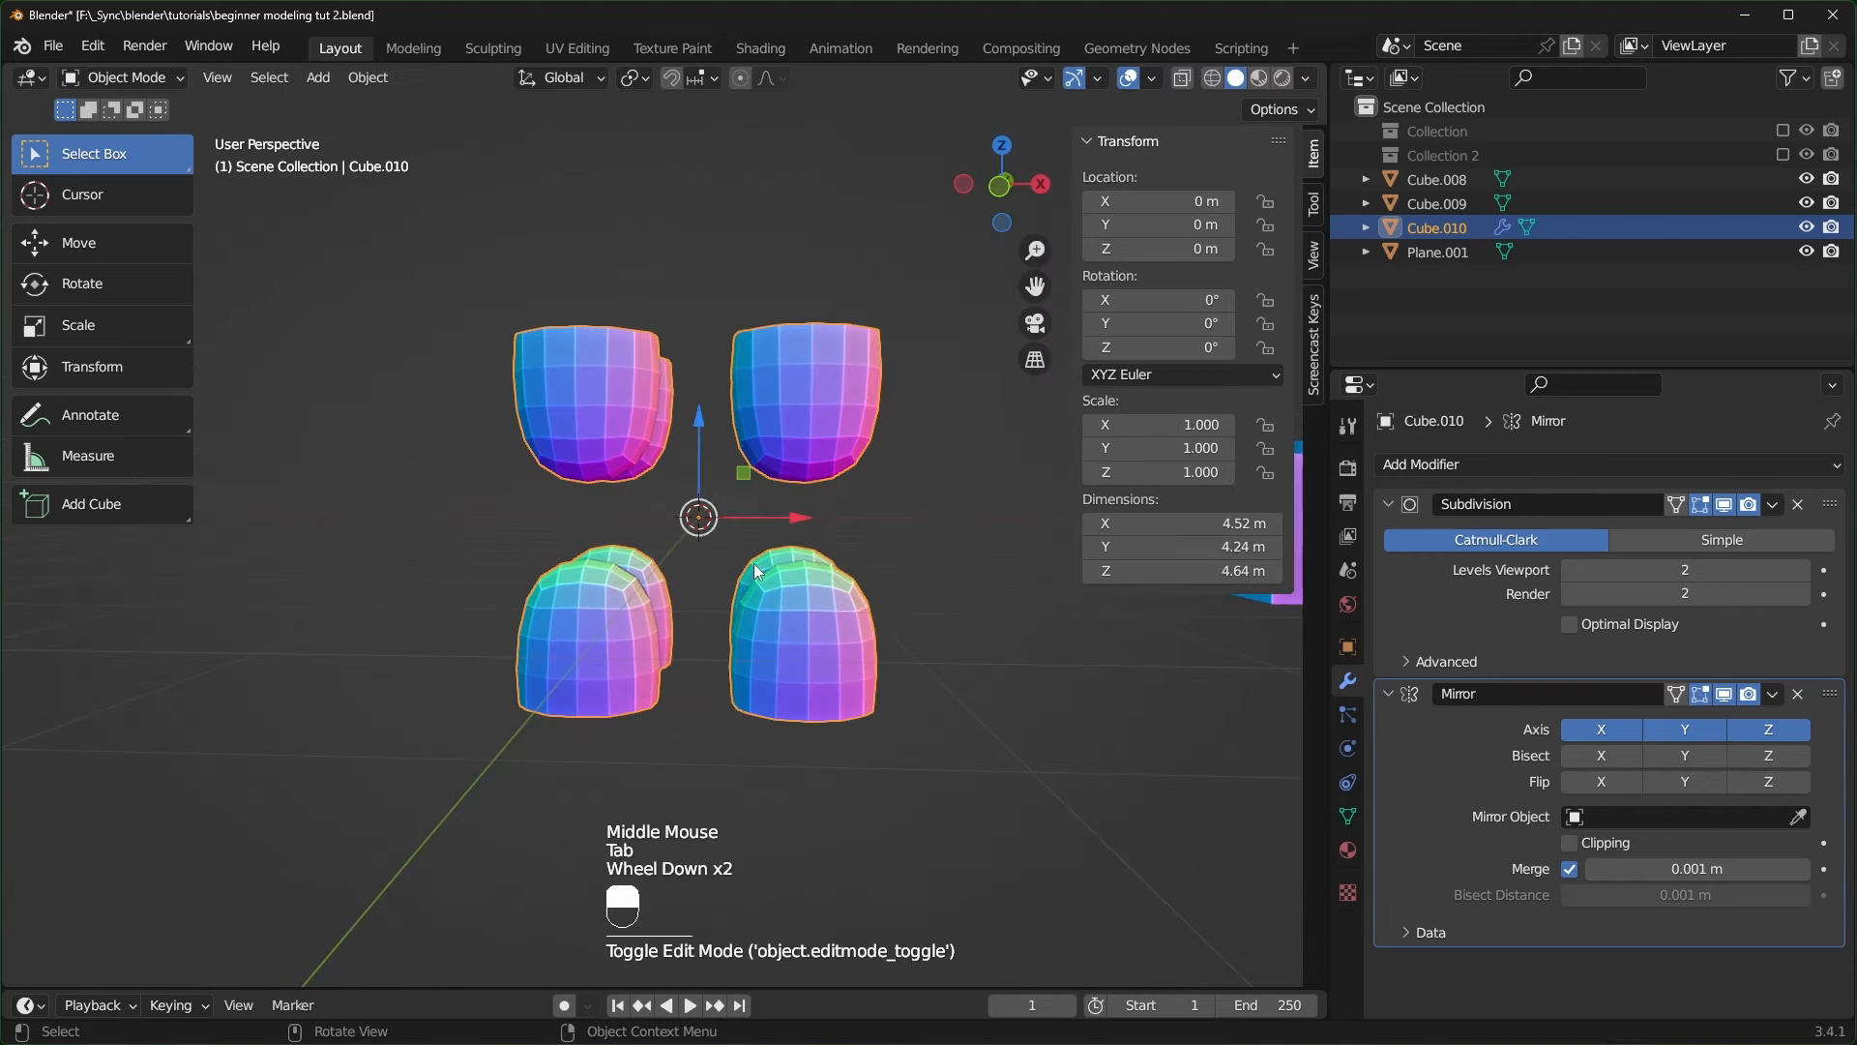
- Move the mirrored object as a whole about 1.2 m upward in Object Mode
scroll(756, 571, "up", 1)
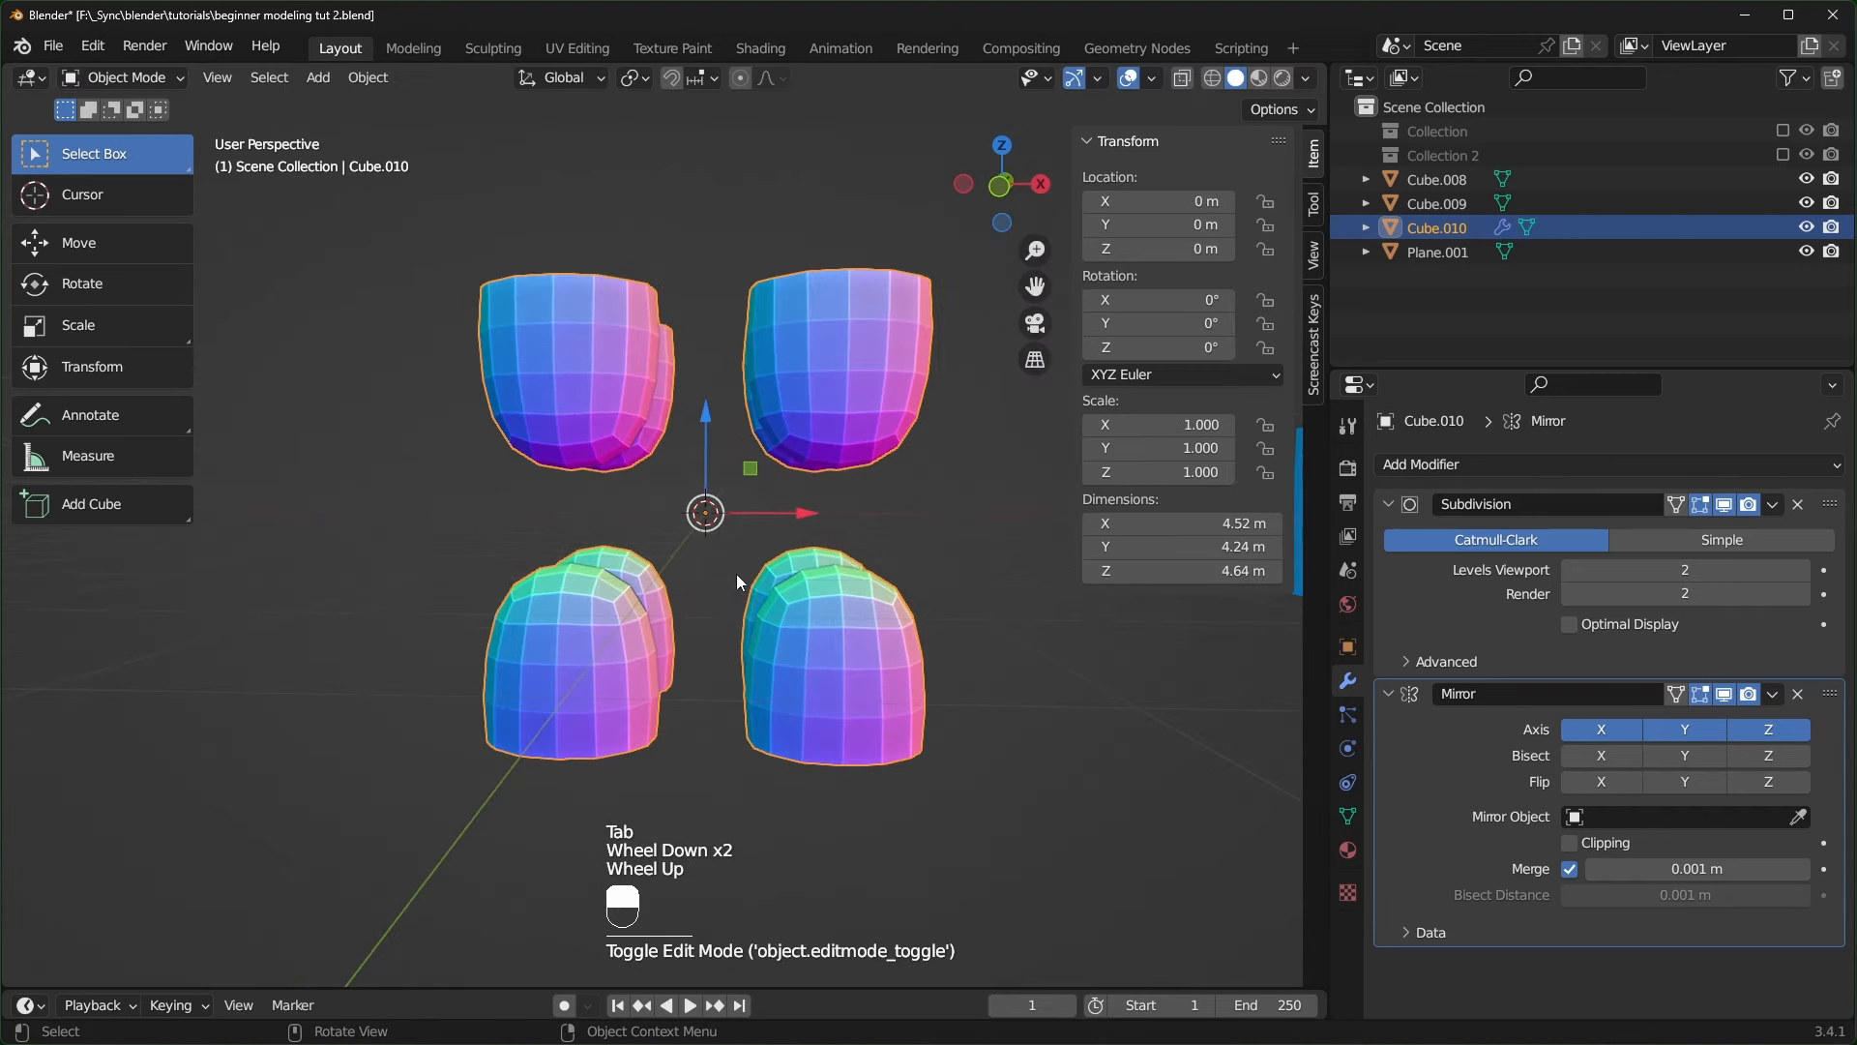
key("g")
left_click(721, 436)
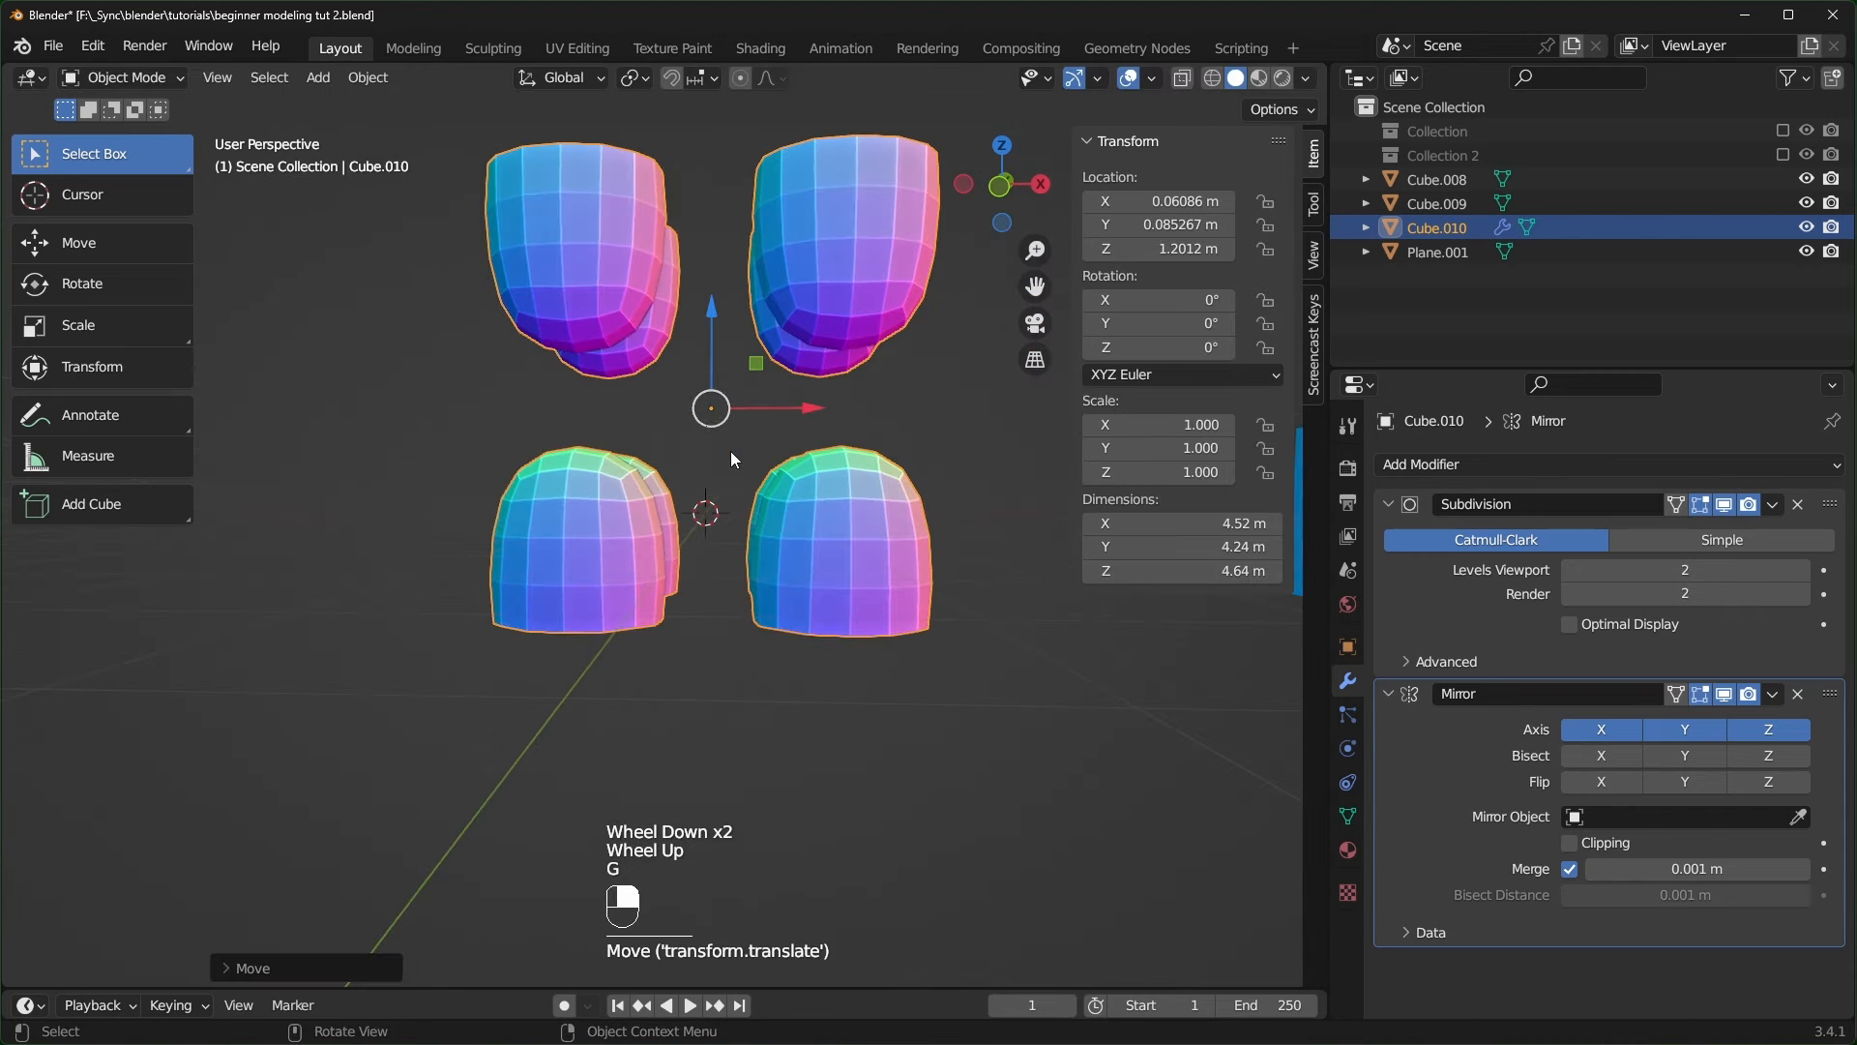
- Add a plain axes empty at the 3D cursor and try moving it upward
scroll(731, 454, "up", 1)
middle_click_drag(745, 480, 797, 527)
scroll(735, 439, "down", 2)
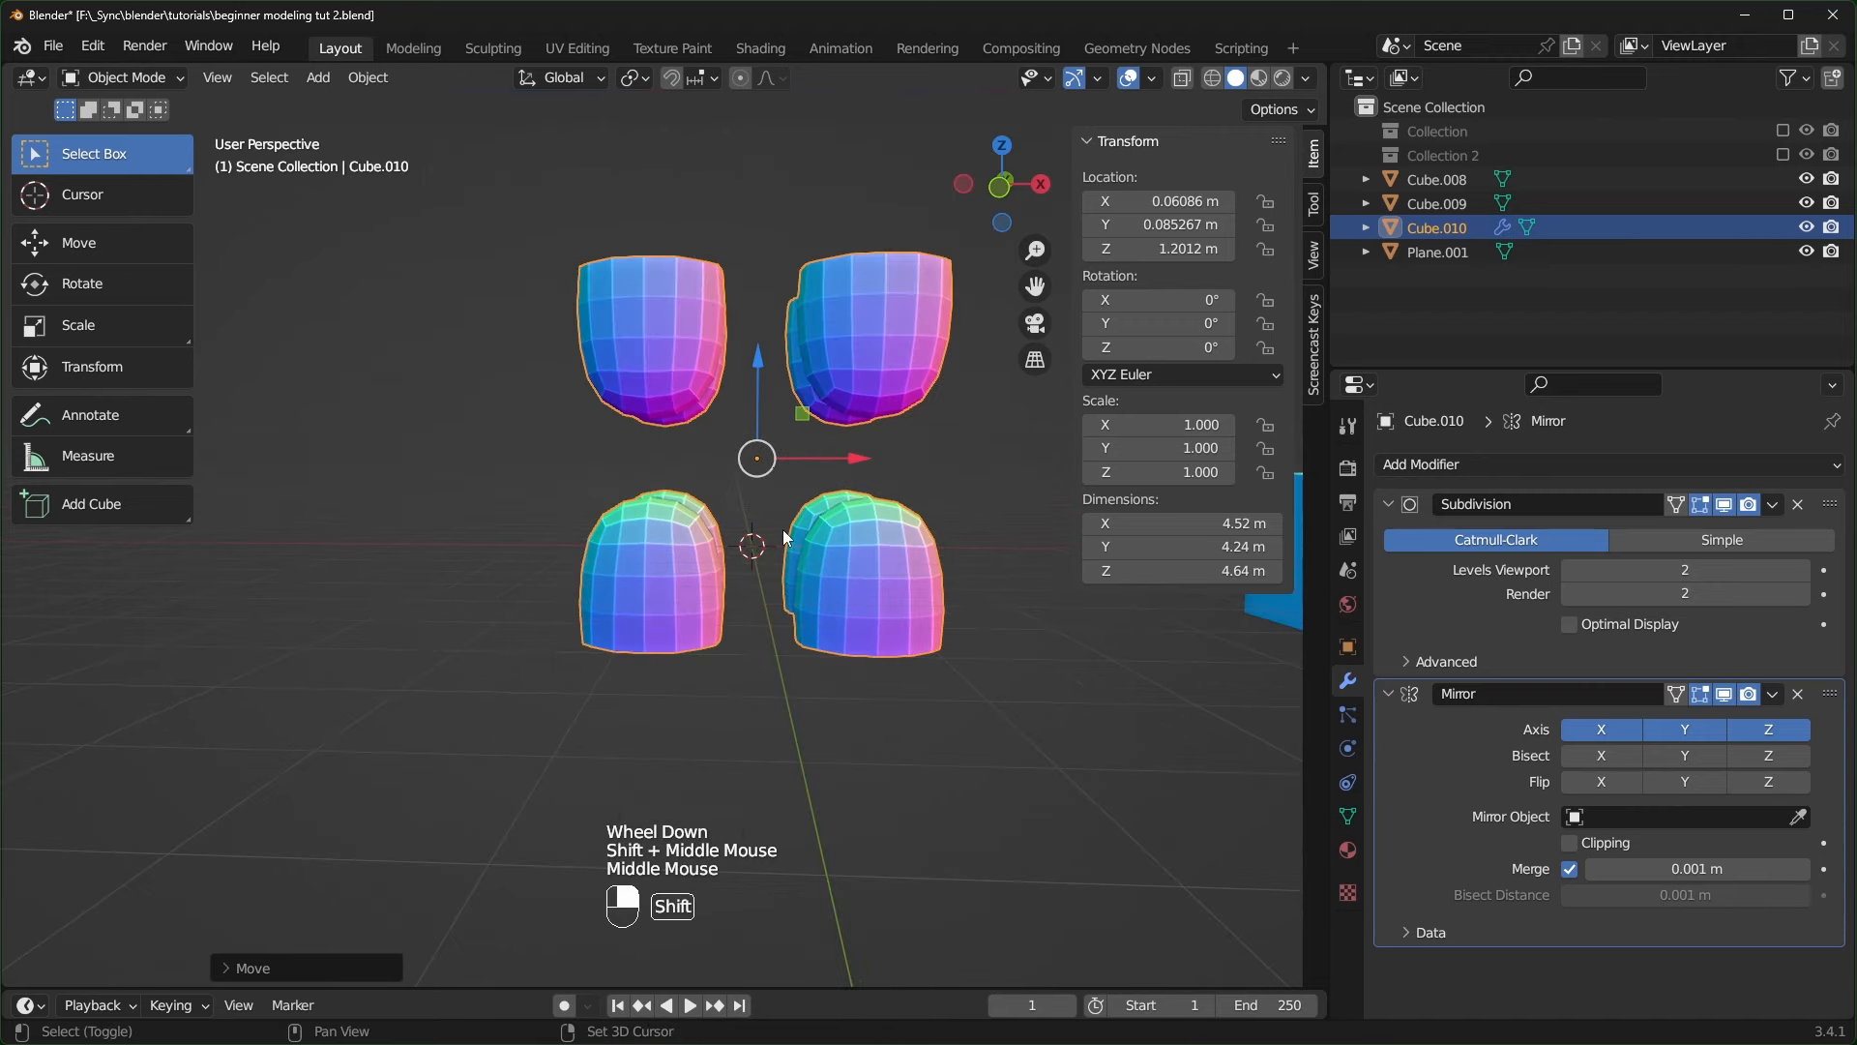
key("shift+a")
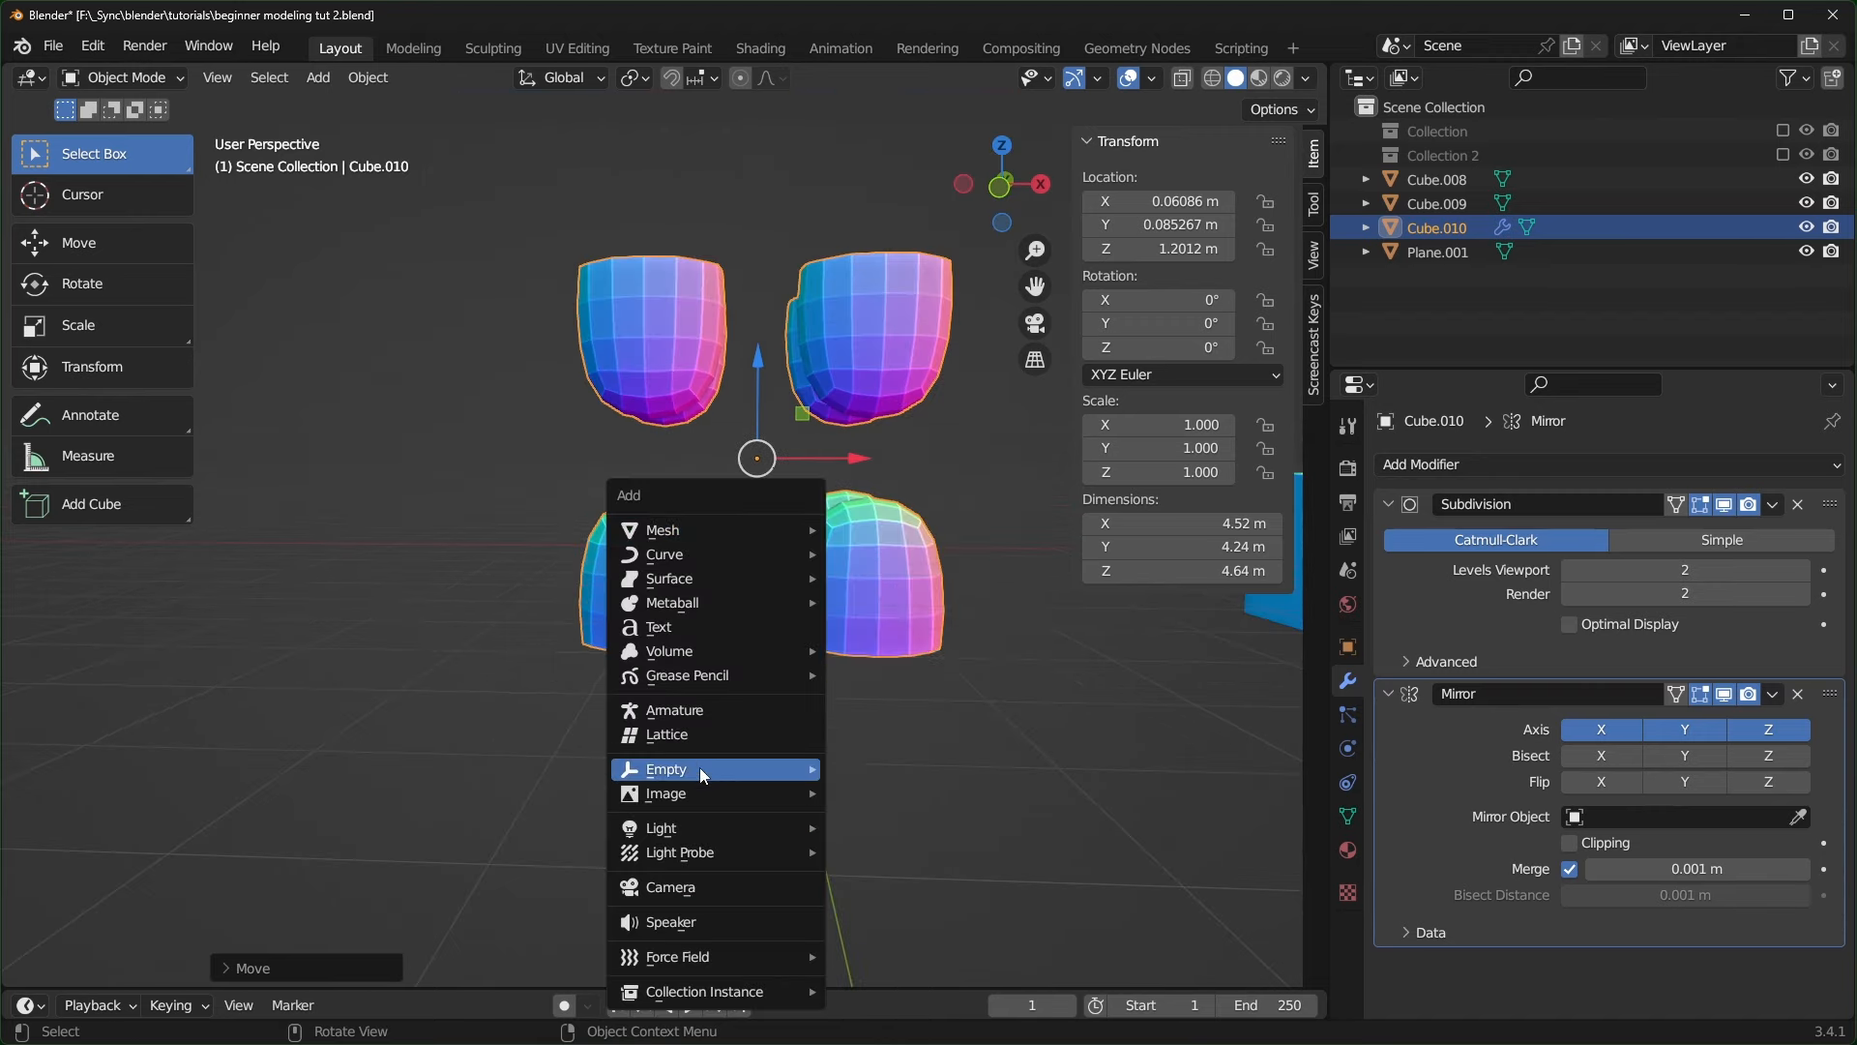
mouse_move(696, 771)
left_click(948, 770)
left_click_drag(797, 502, 830, 381)
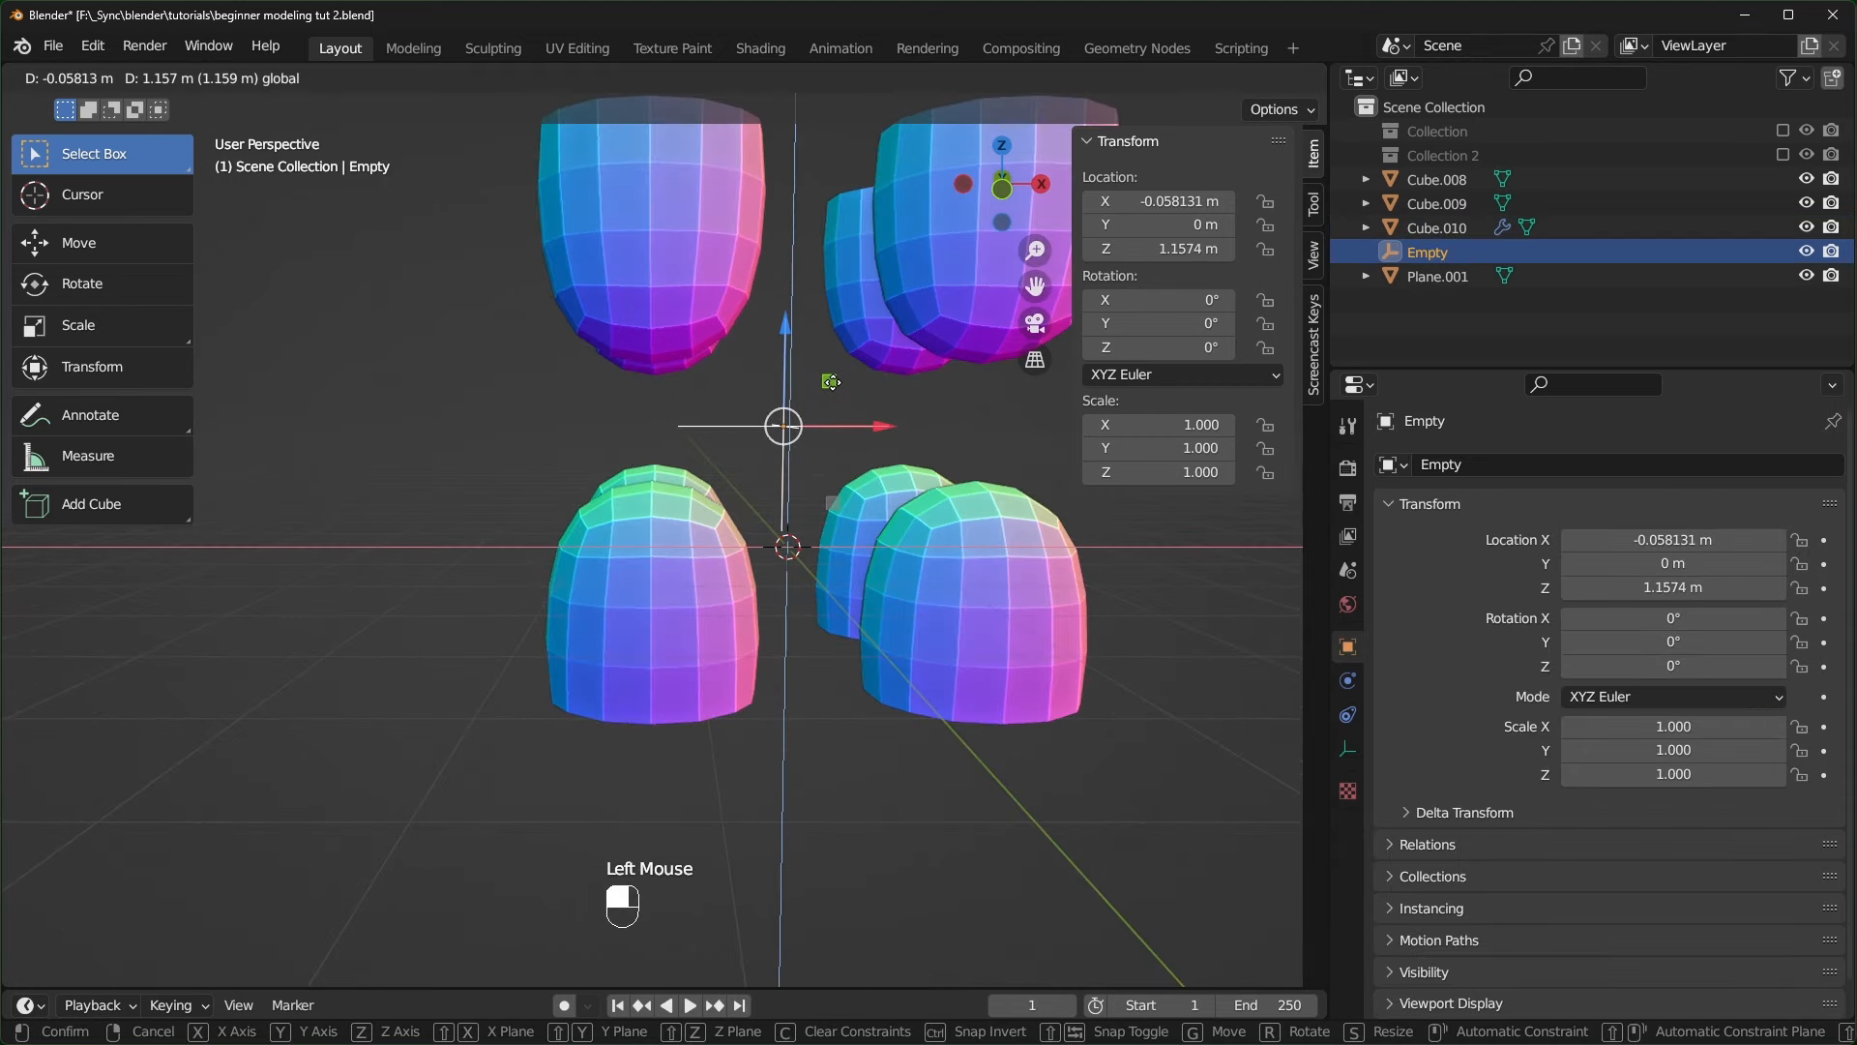
right_click(832, 383)
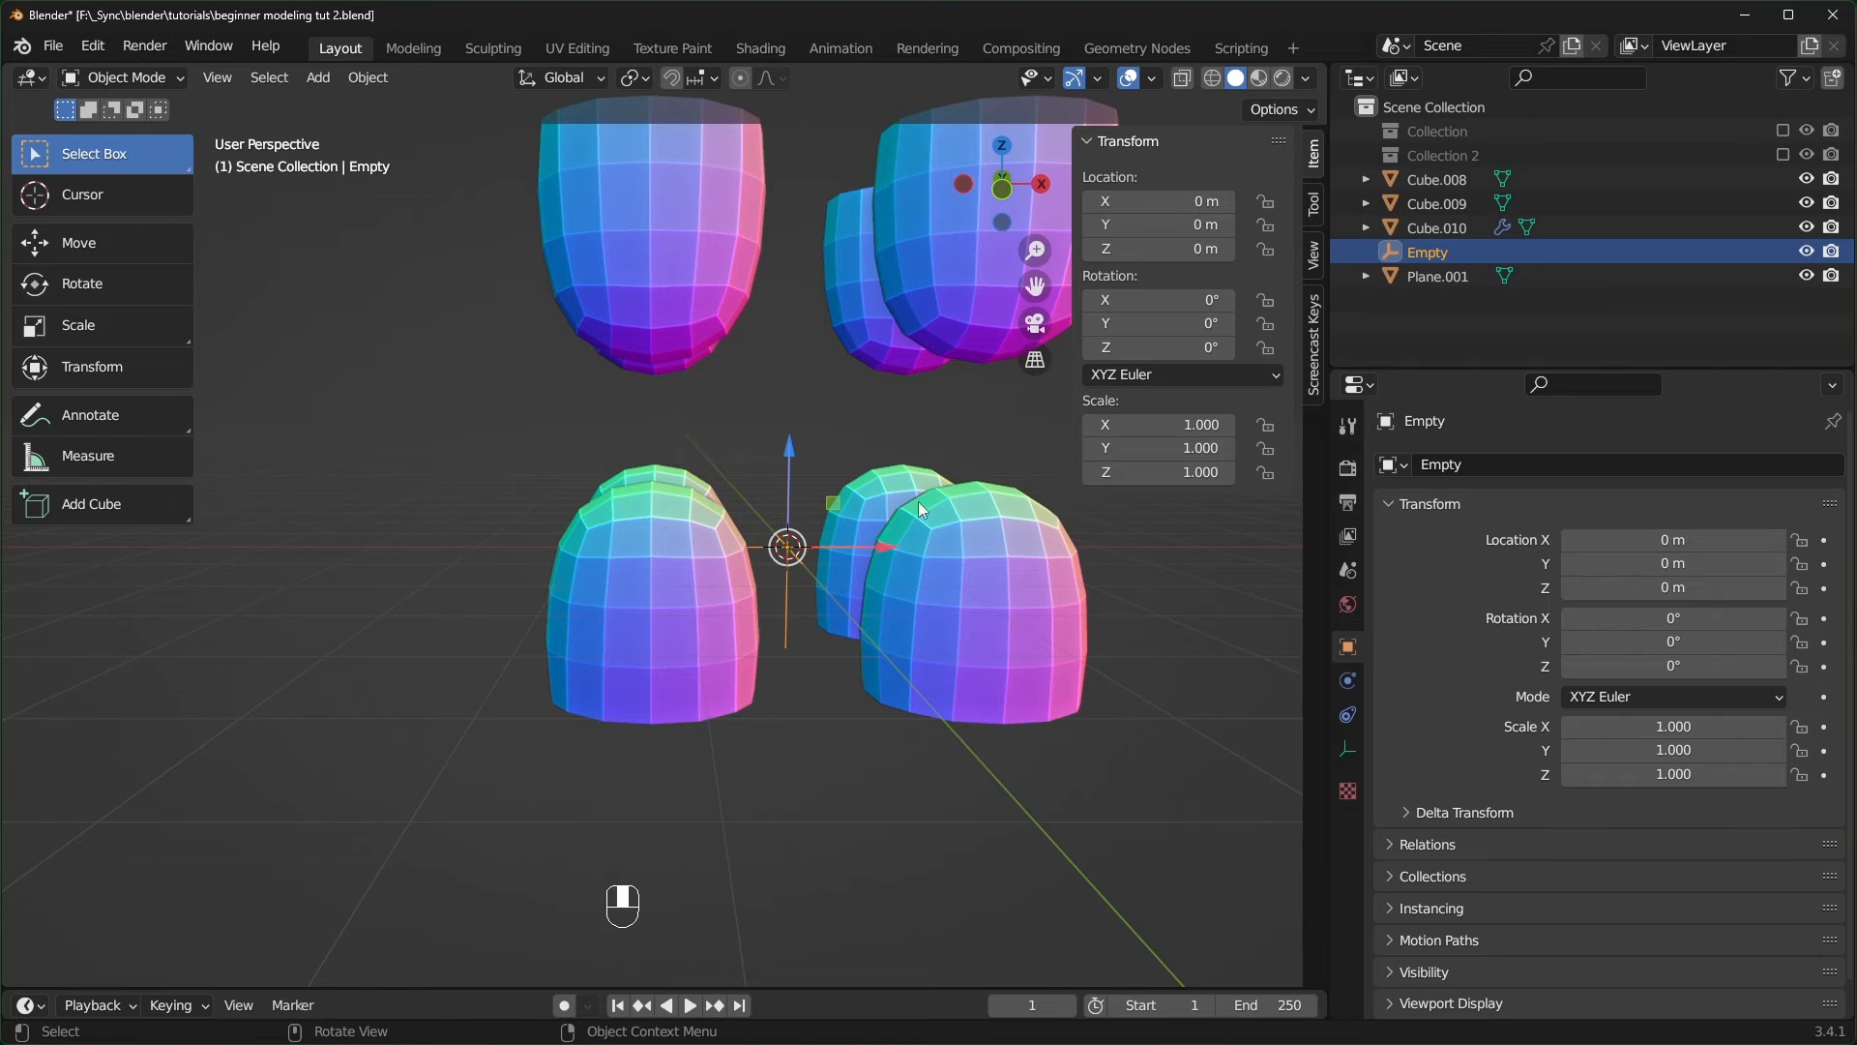
- Set the empty as the Mirror modifier's Mirror Object on the mirrored cube and move the cube to about X -1.11 m, Z 3.25 m
left_click(1008, 574)
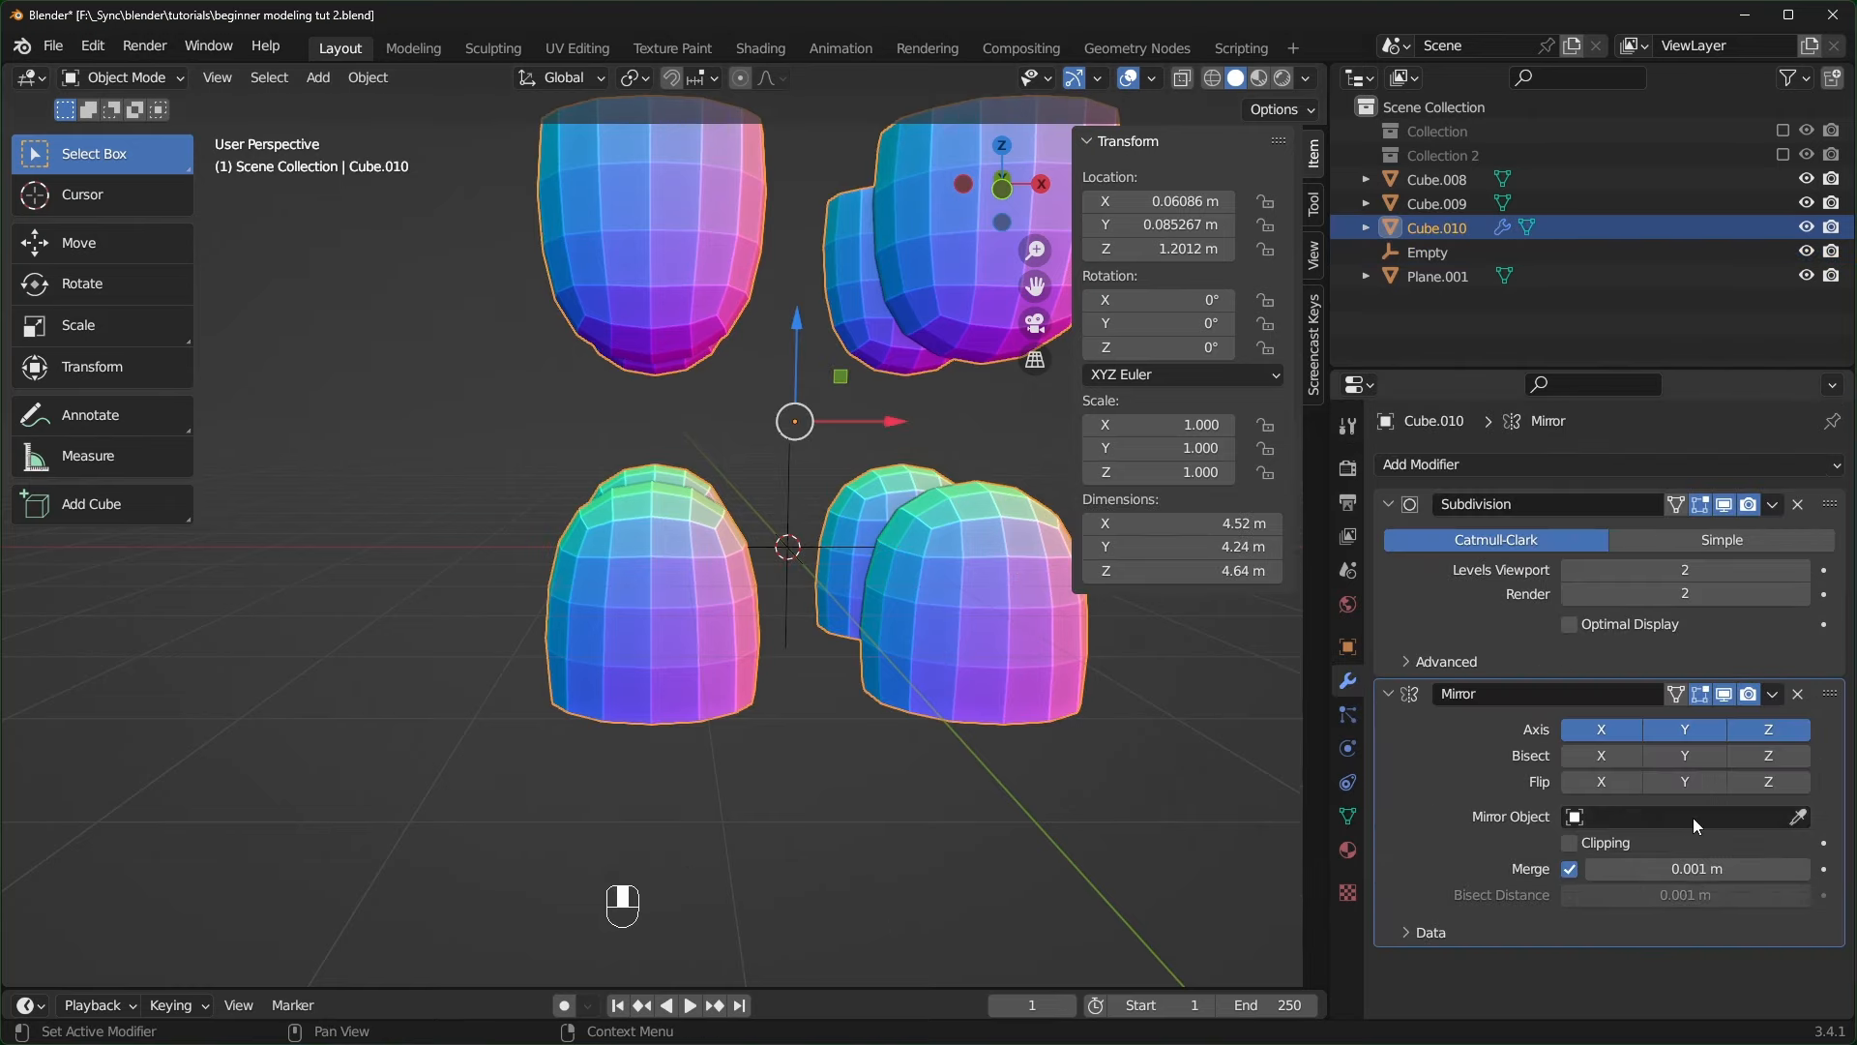
left_click(1720, 817)
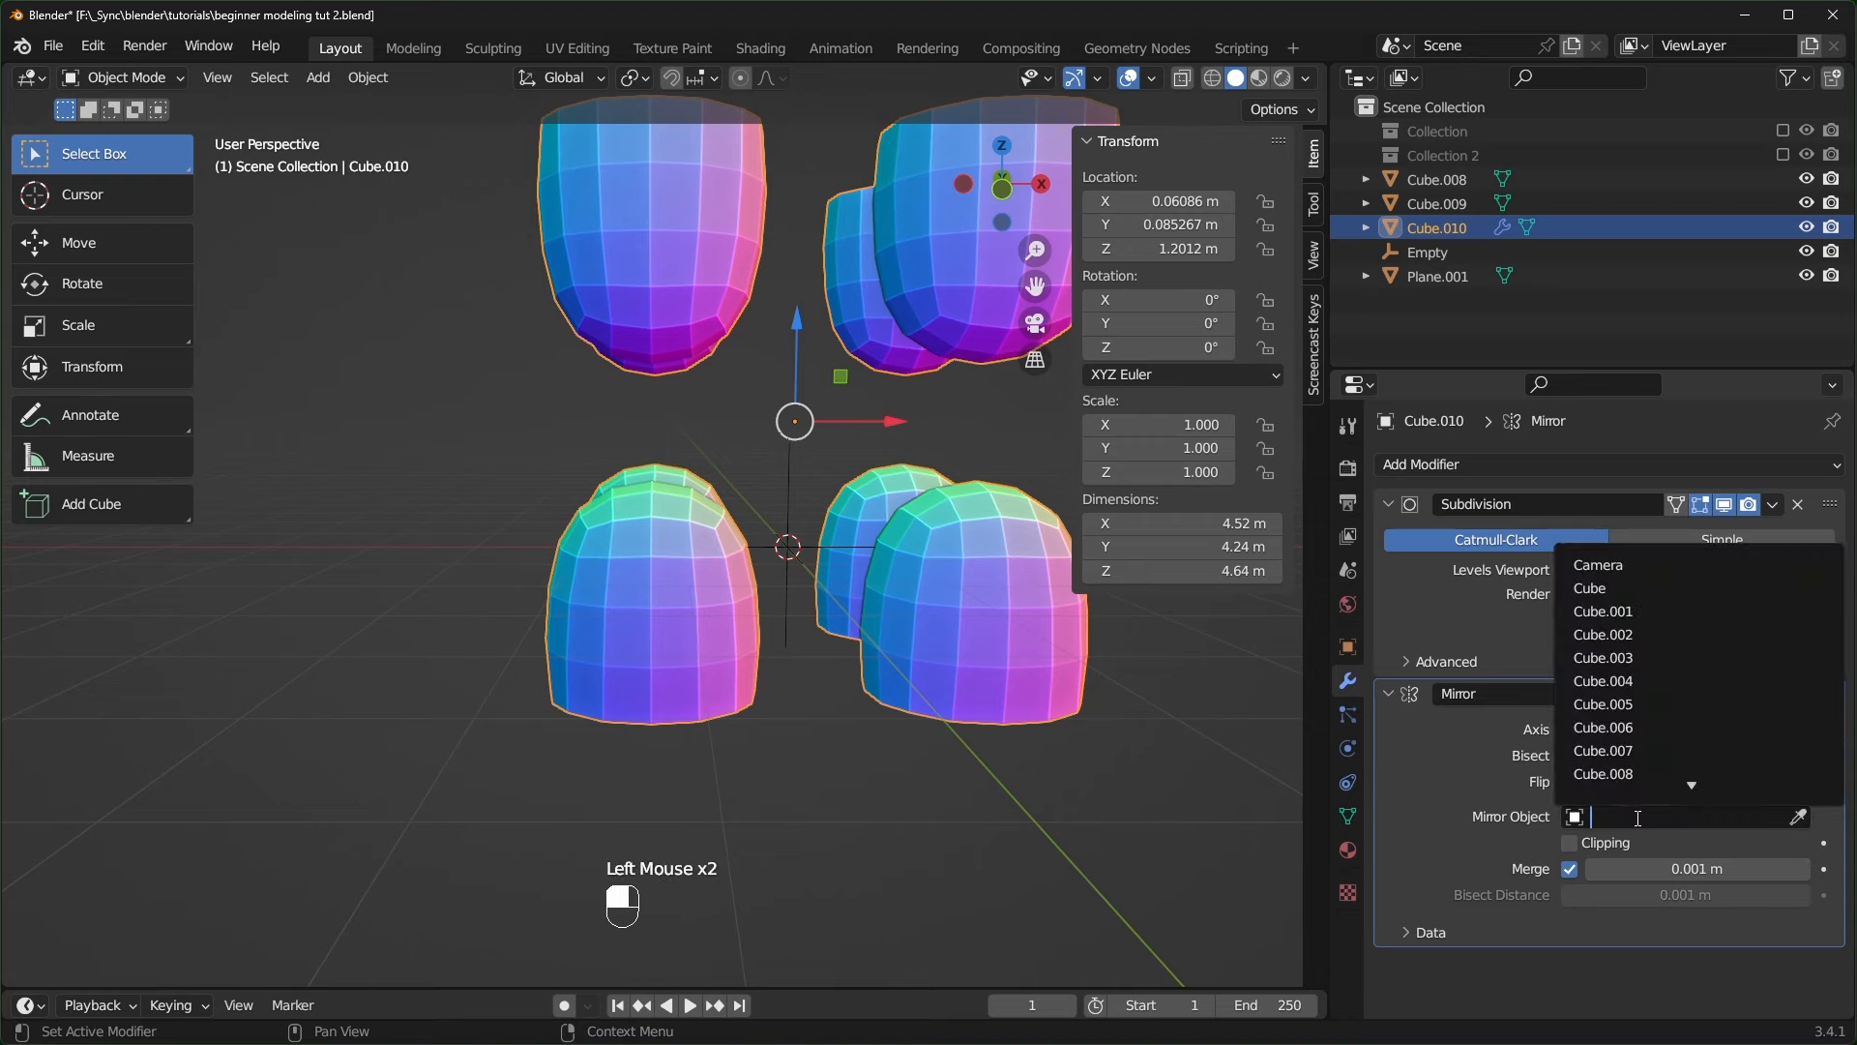
left_click(1799, 817)
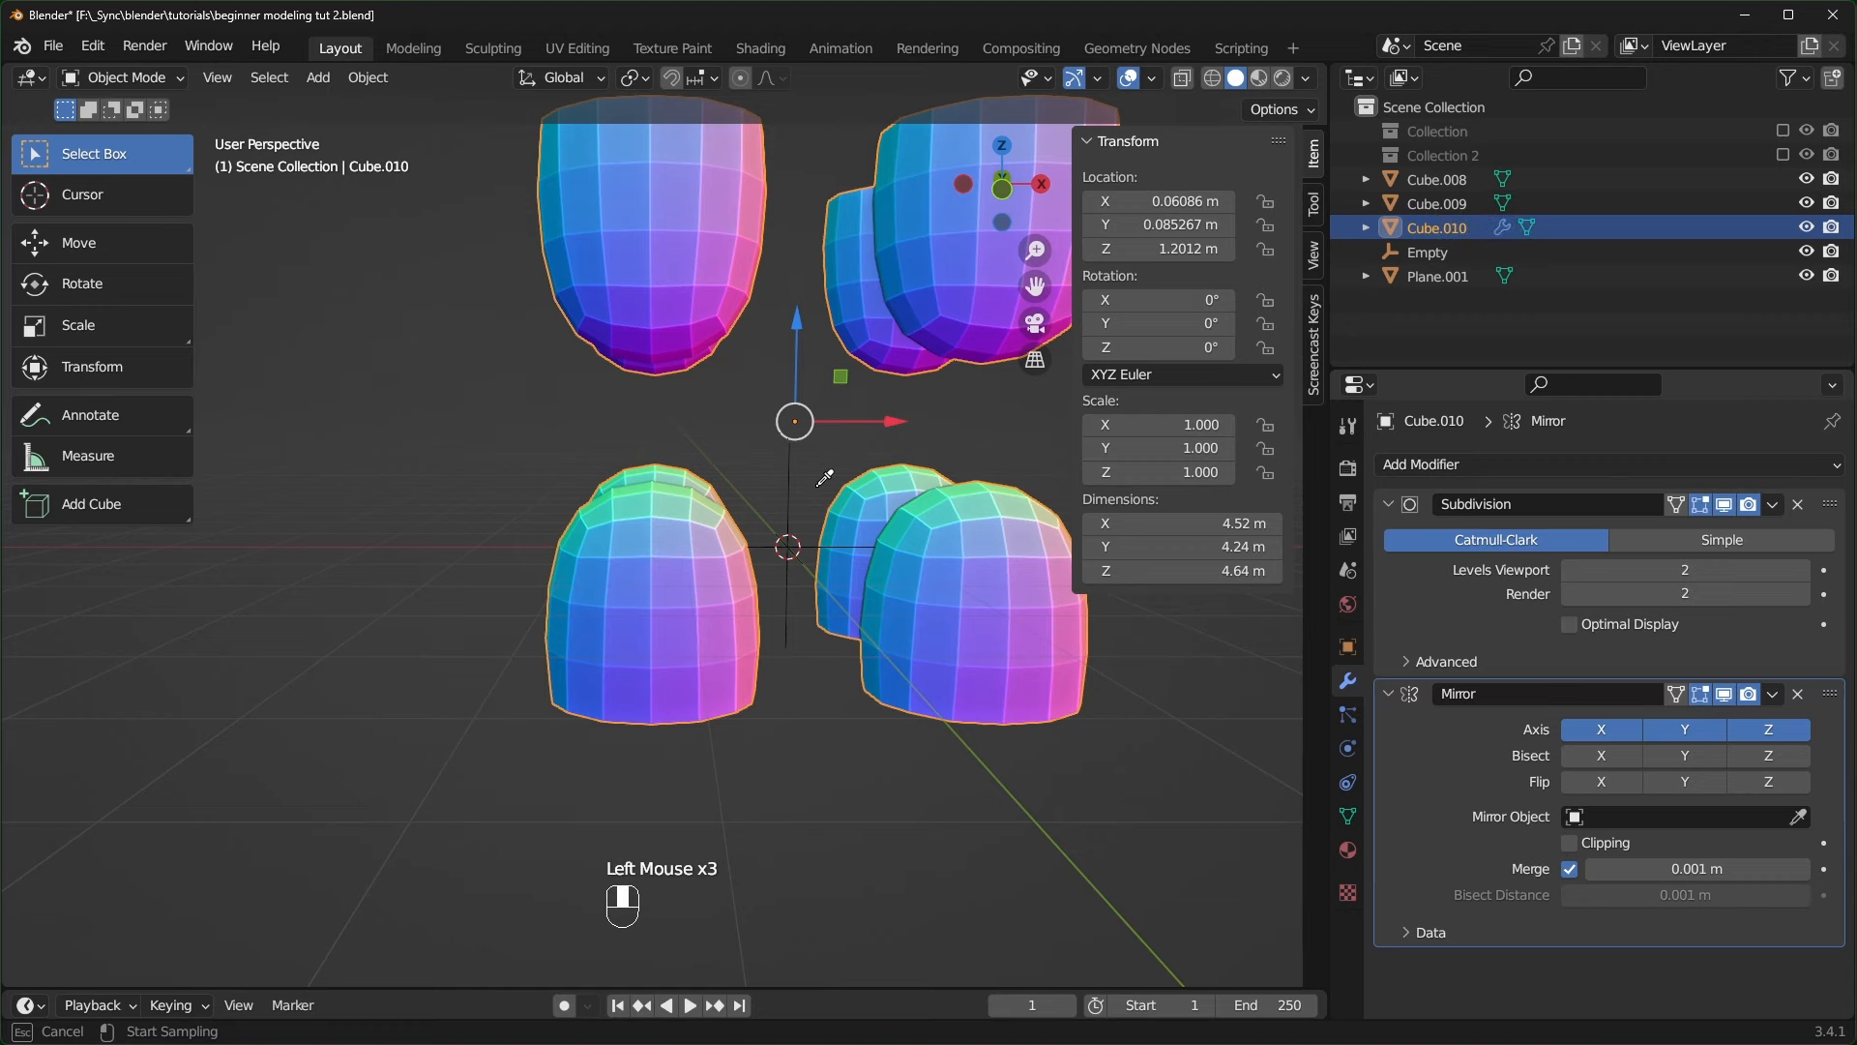
left_click(797, 477)
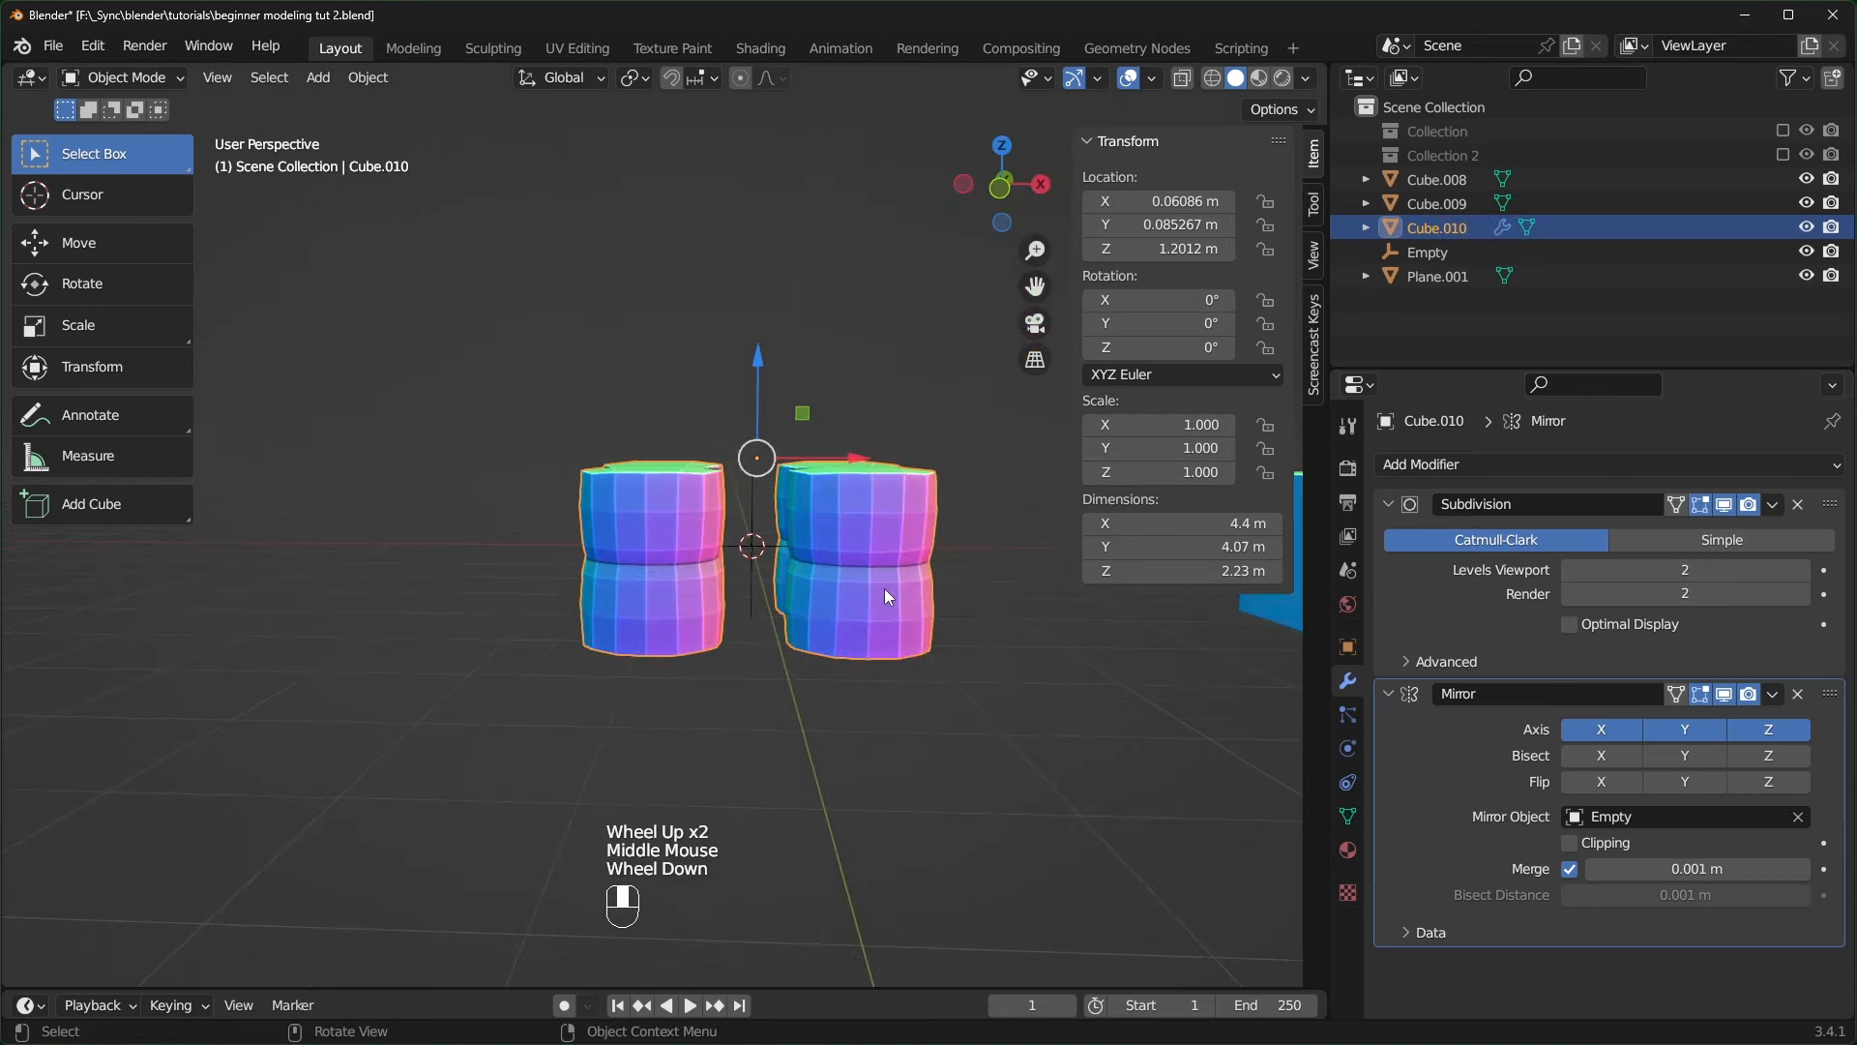
key("g")
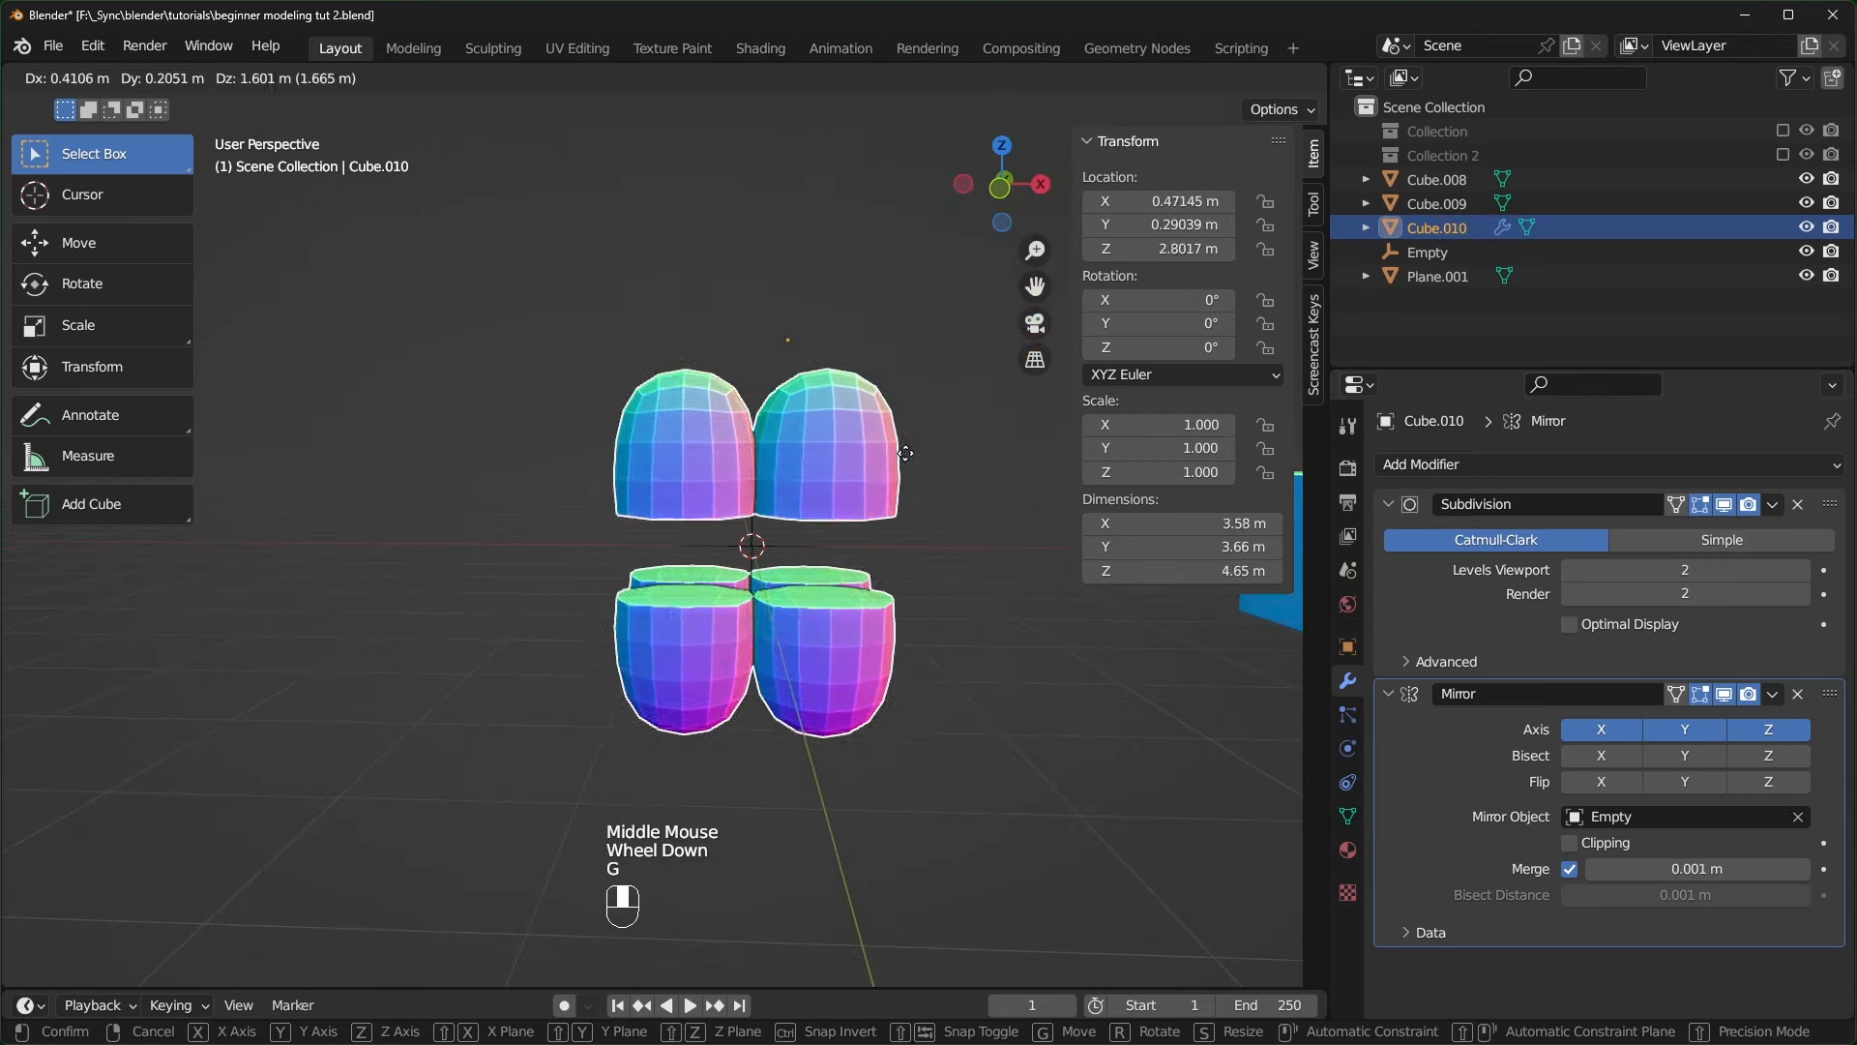
left_click(754, 506)
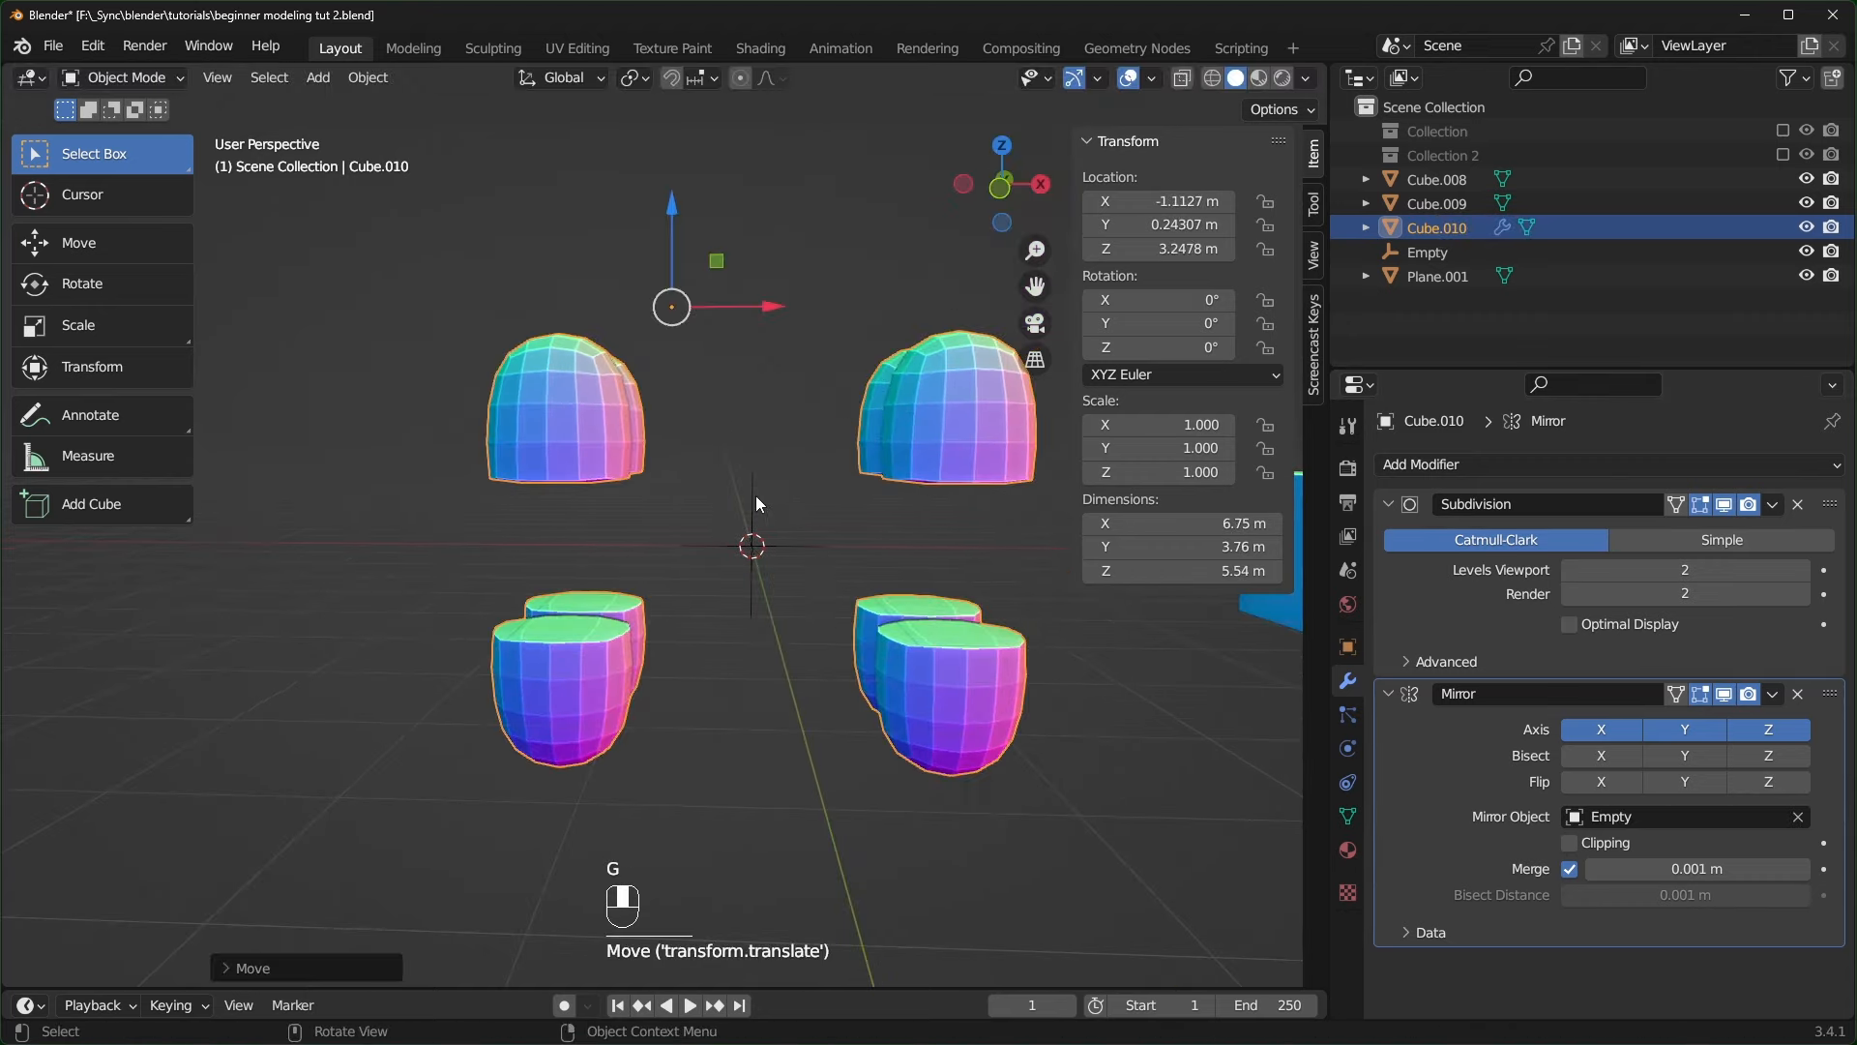
- Select the empty and try moving and rotating it to shift the mirrored copies
left_click(820, 561)
key("g")
right_click(904, 586)
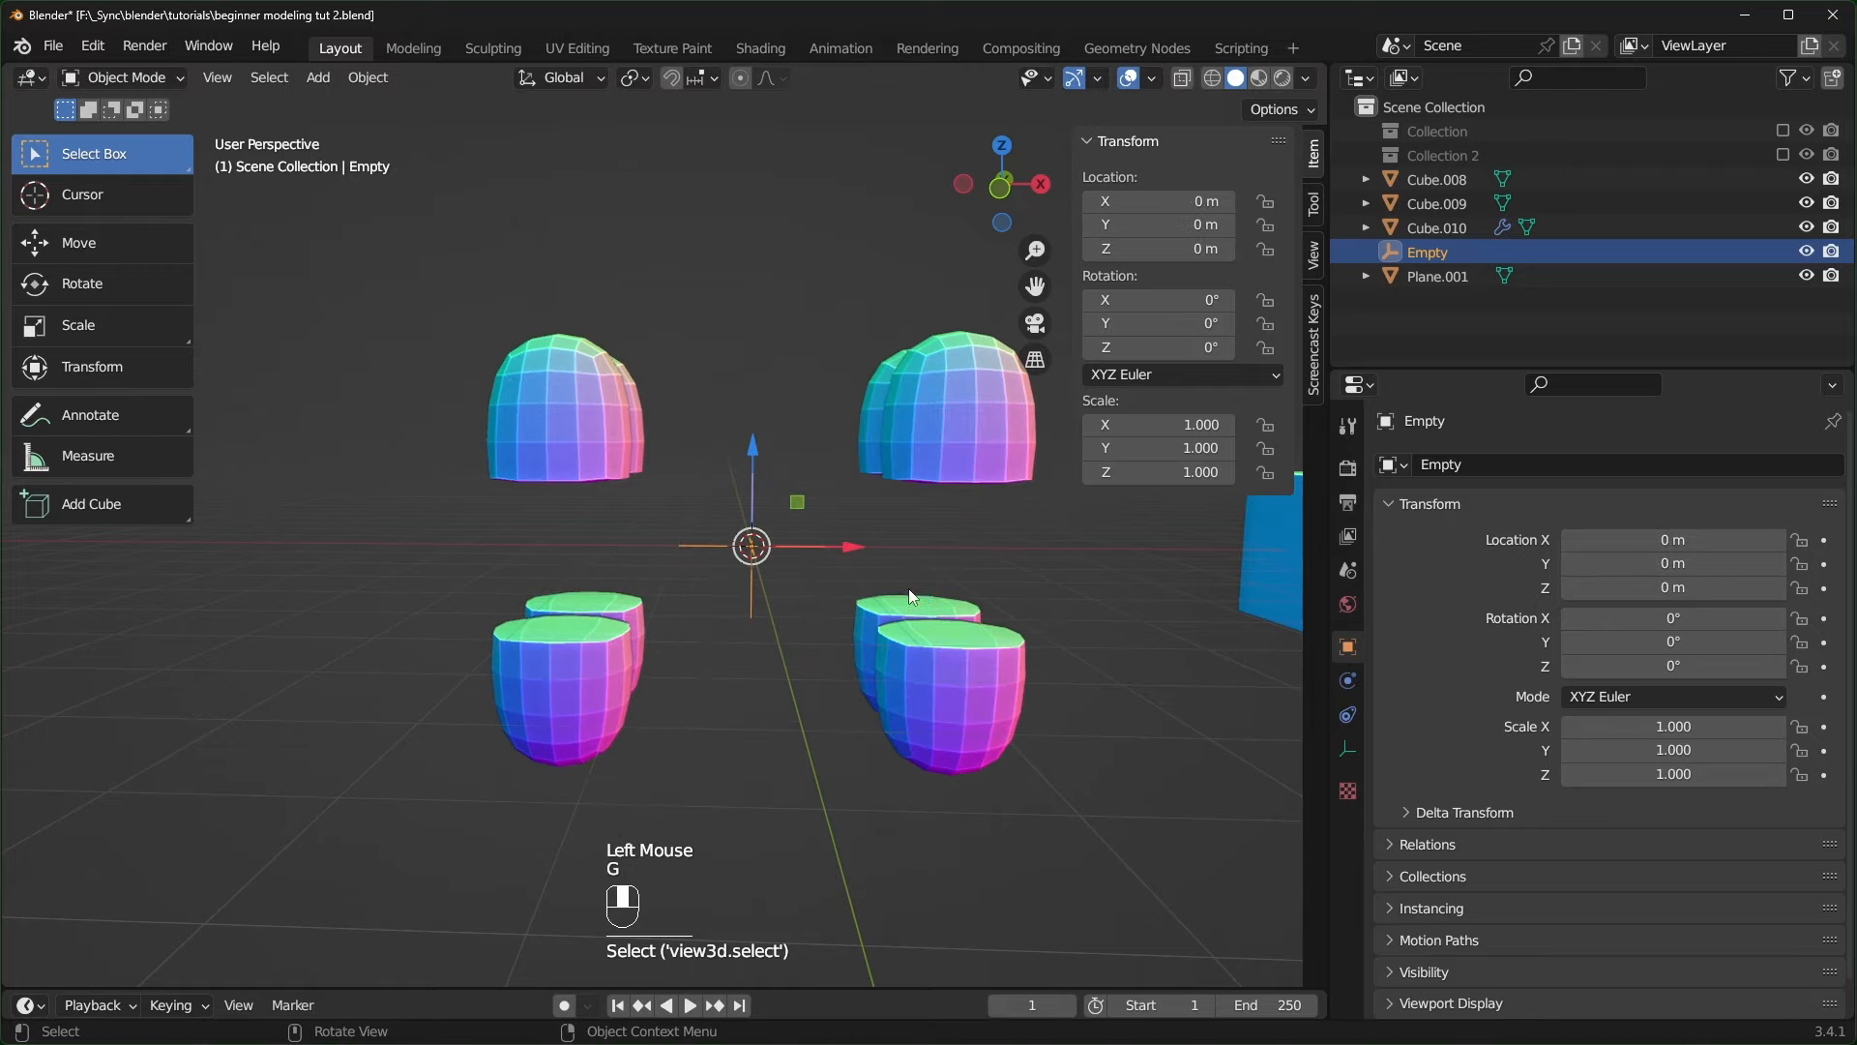
key("s")
key("r")
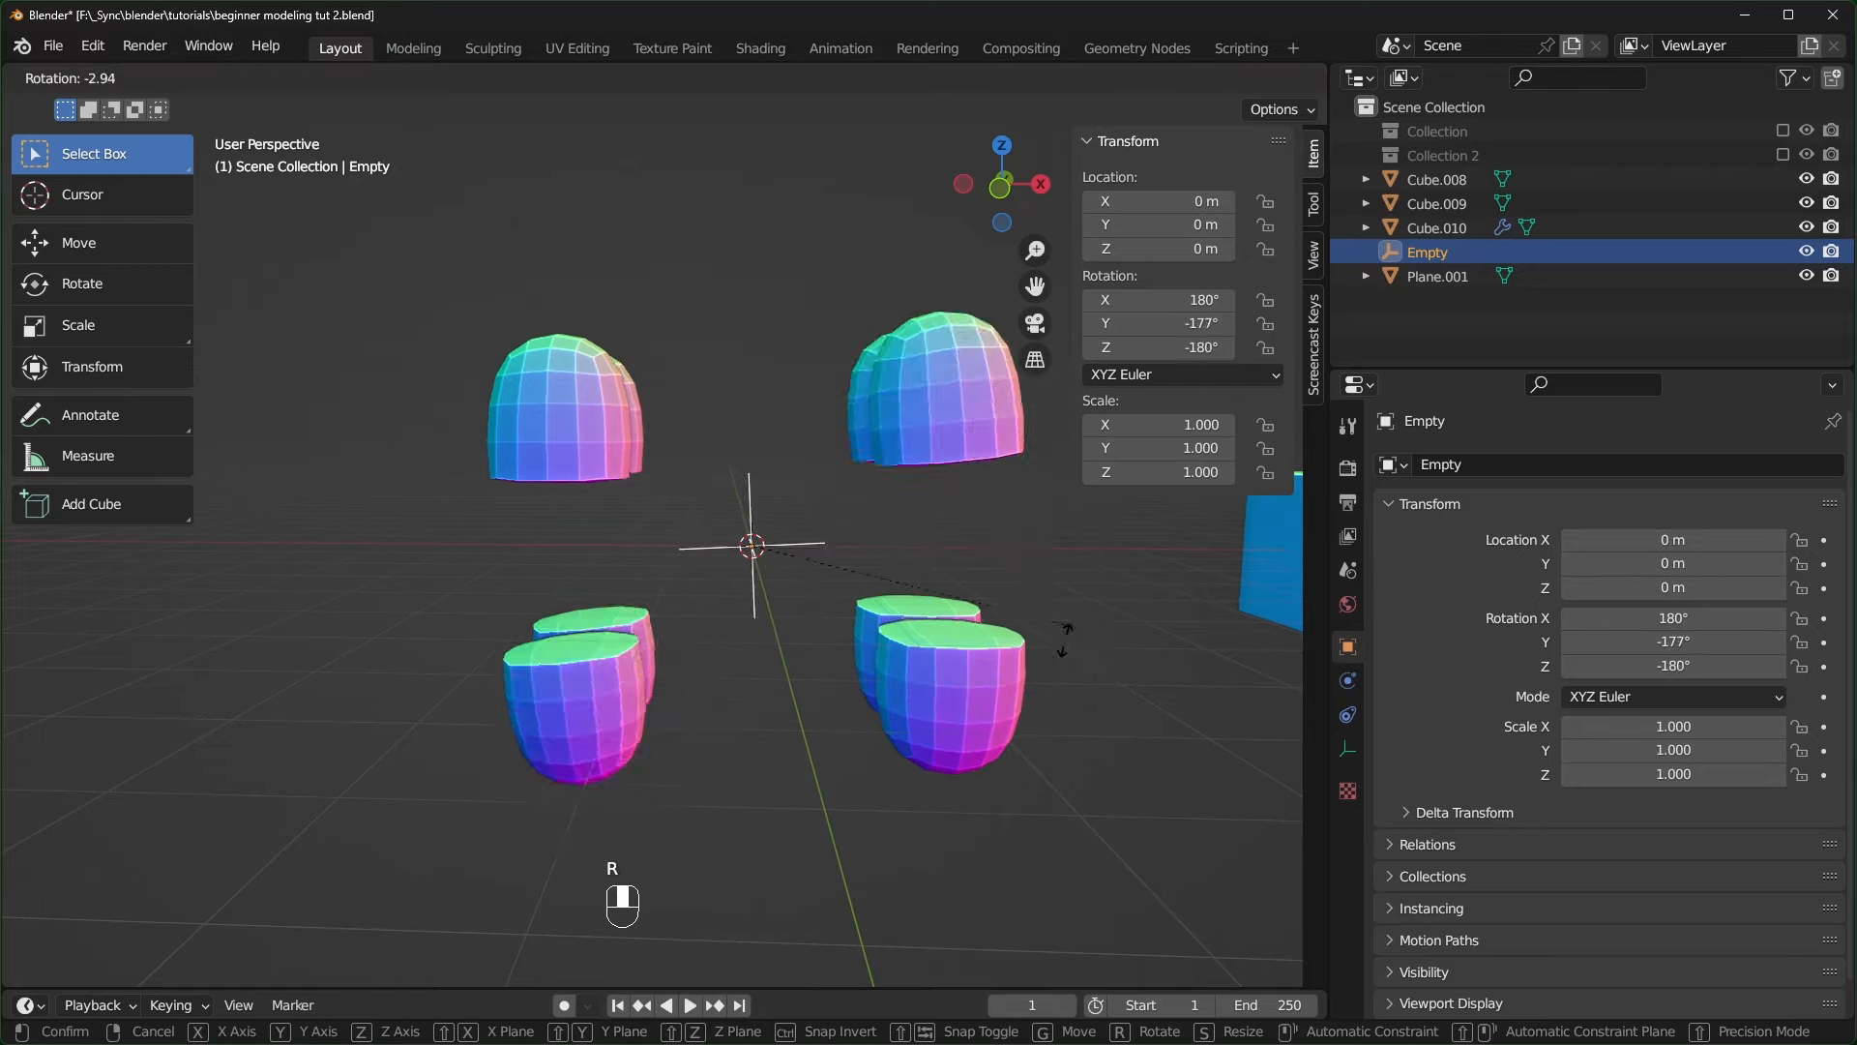
right_click(830, 785)
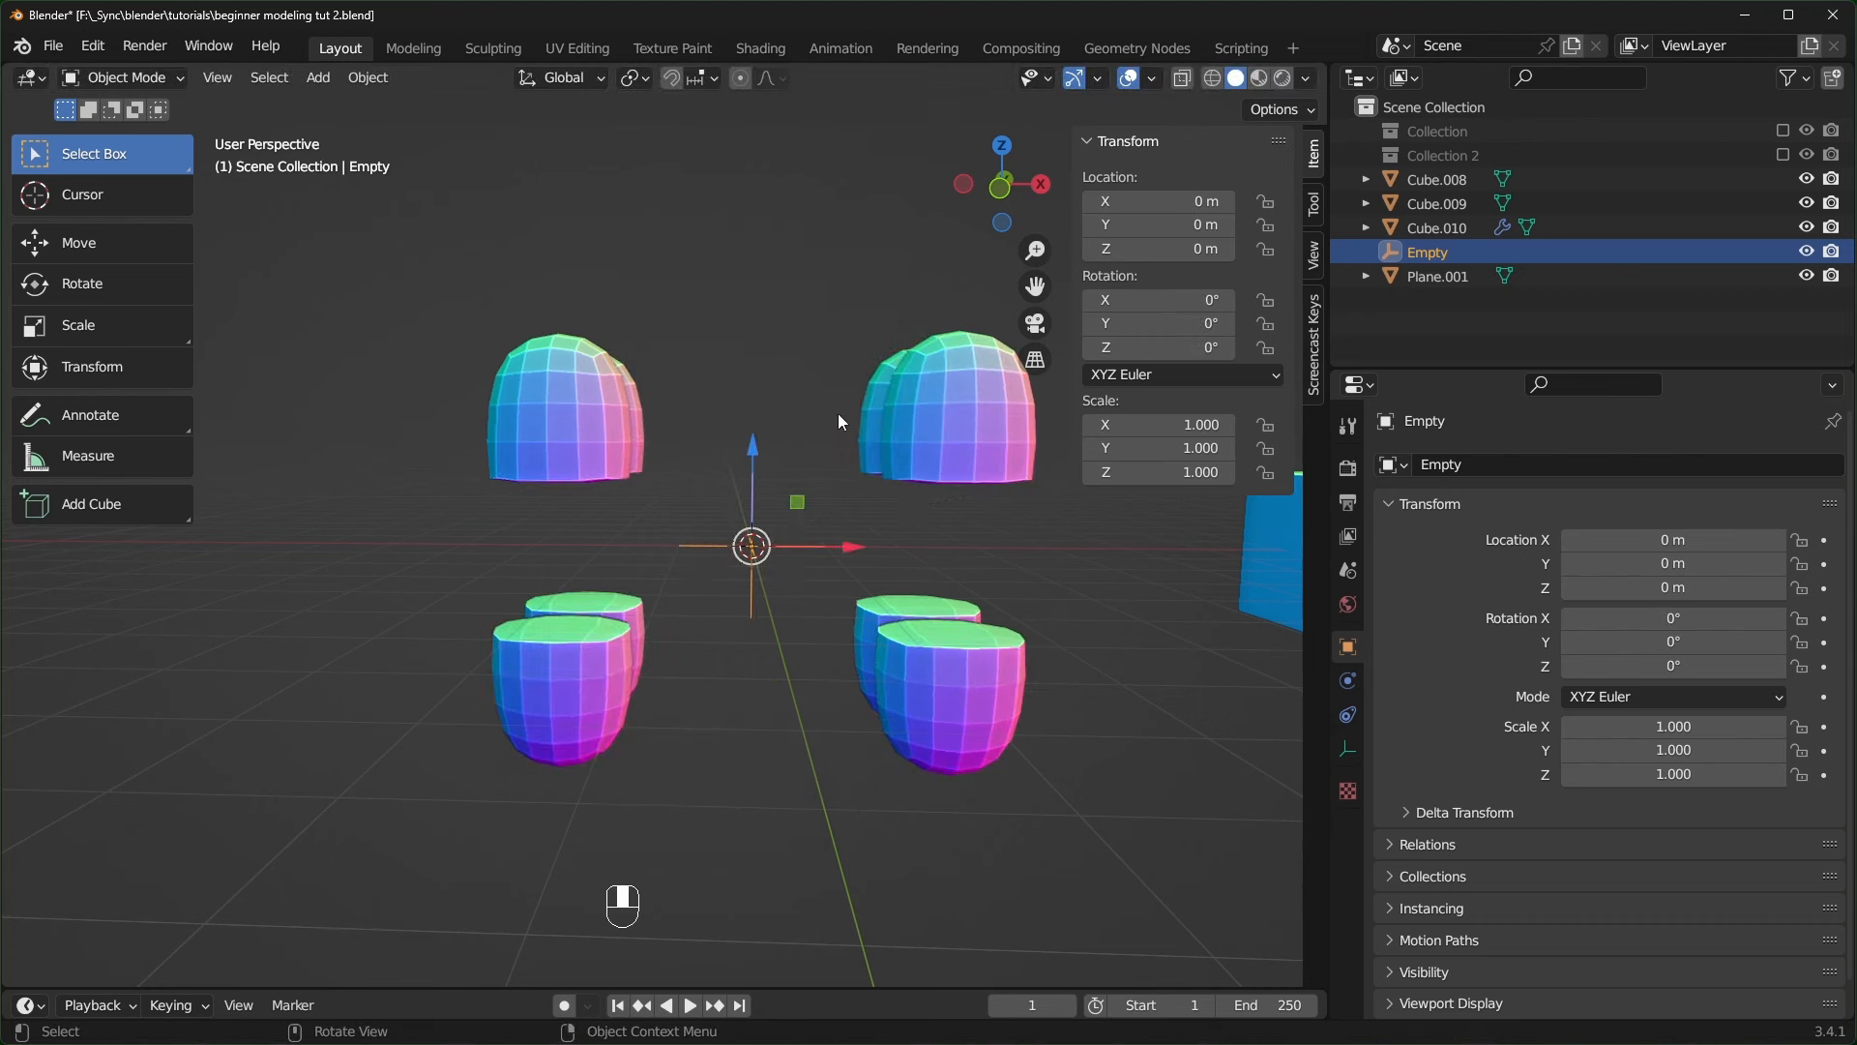
- Delete the empty and reset the mirrored cube's location to the world origin
scroll(903, 619, "up", 1)
middle_click_drag(903, 619, 915, 631)
key("x")
left_click(915, 631)
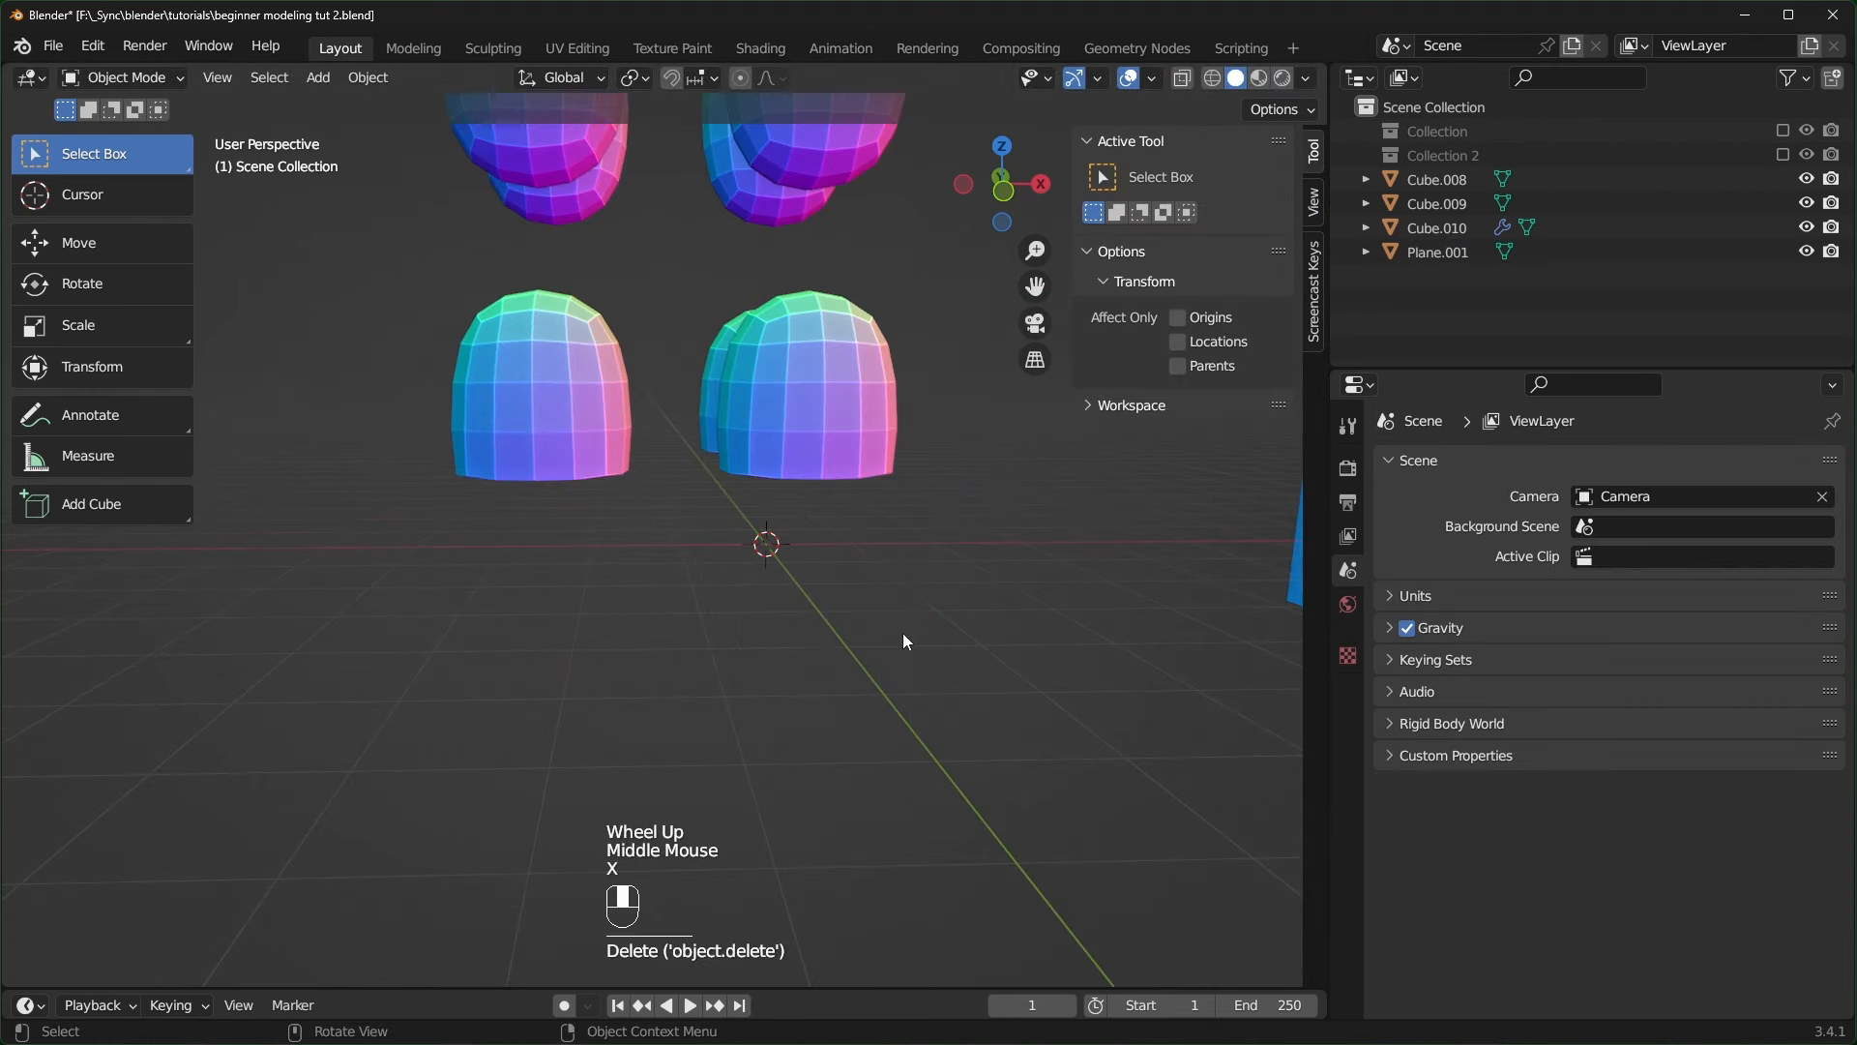
left_click(835, 473, "alt")
key("alt+g")
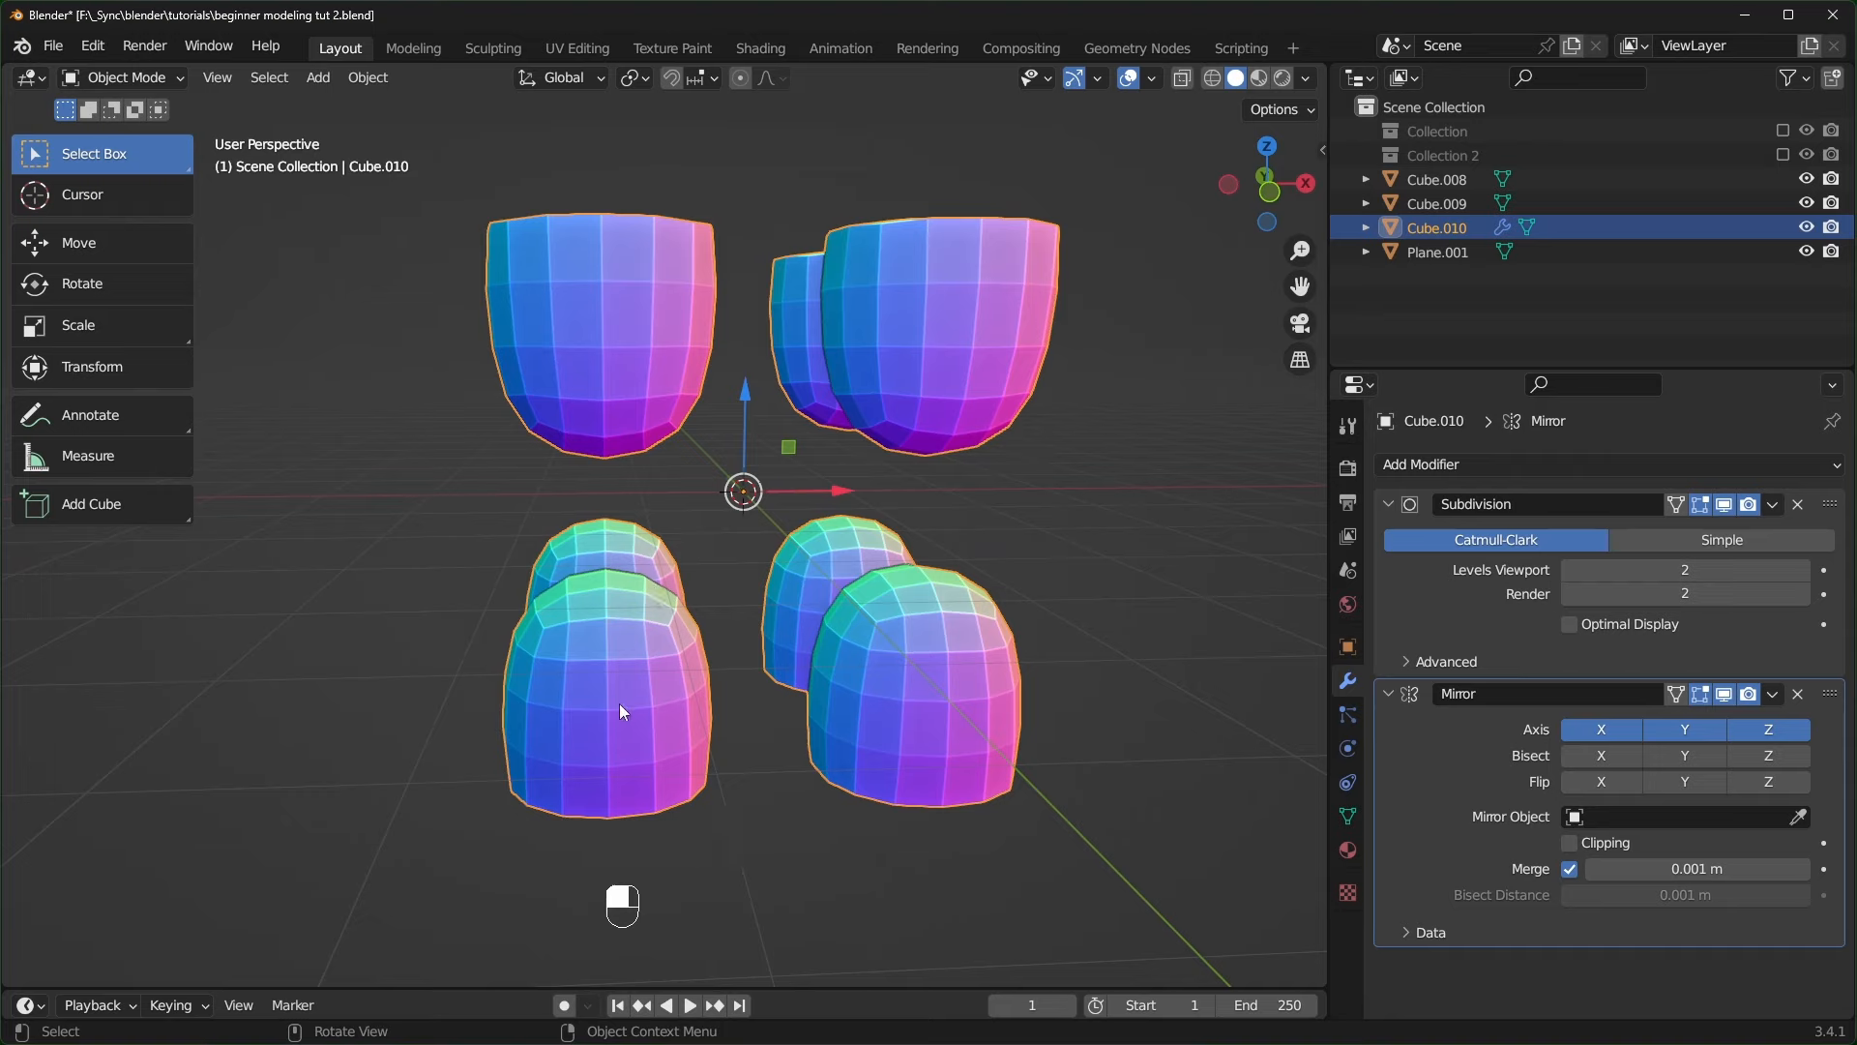
- Apply the Subdivision modifier on the mirrored cube and enter Edit Mode
left_click(1773, 505)
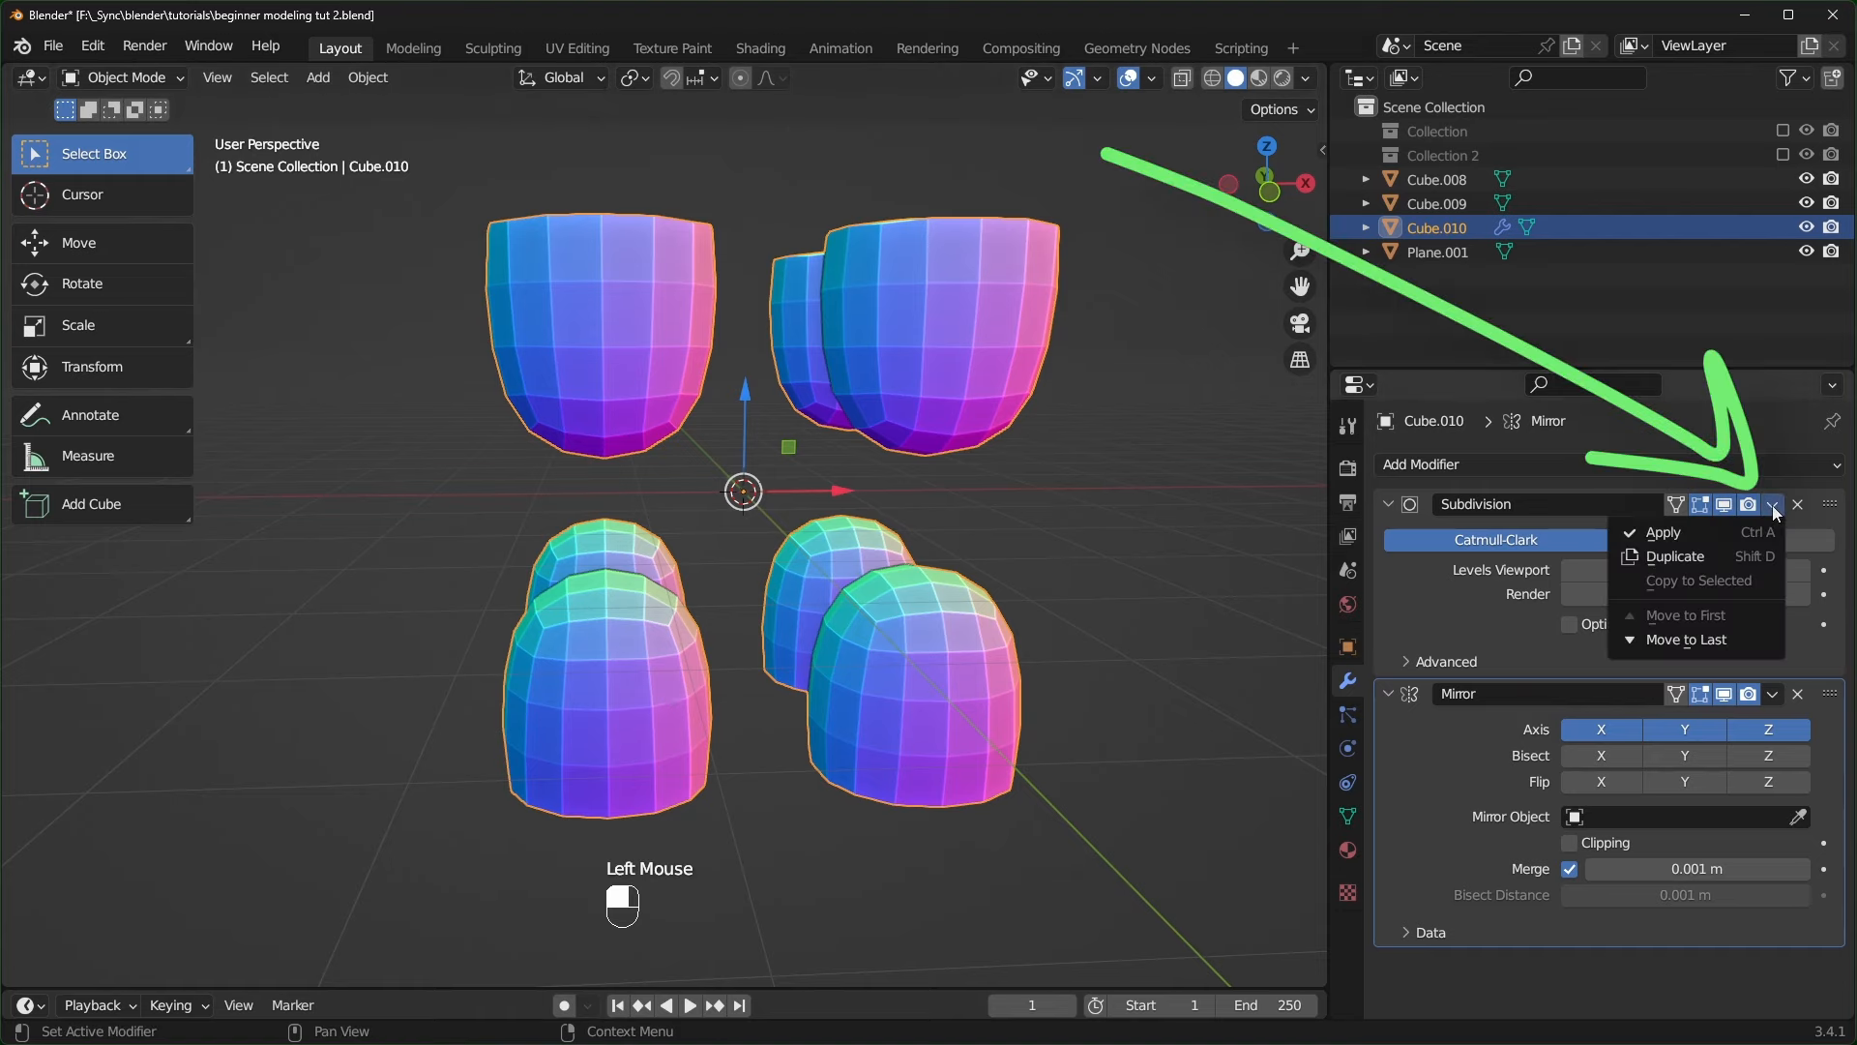
left_click(1725, 531)
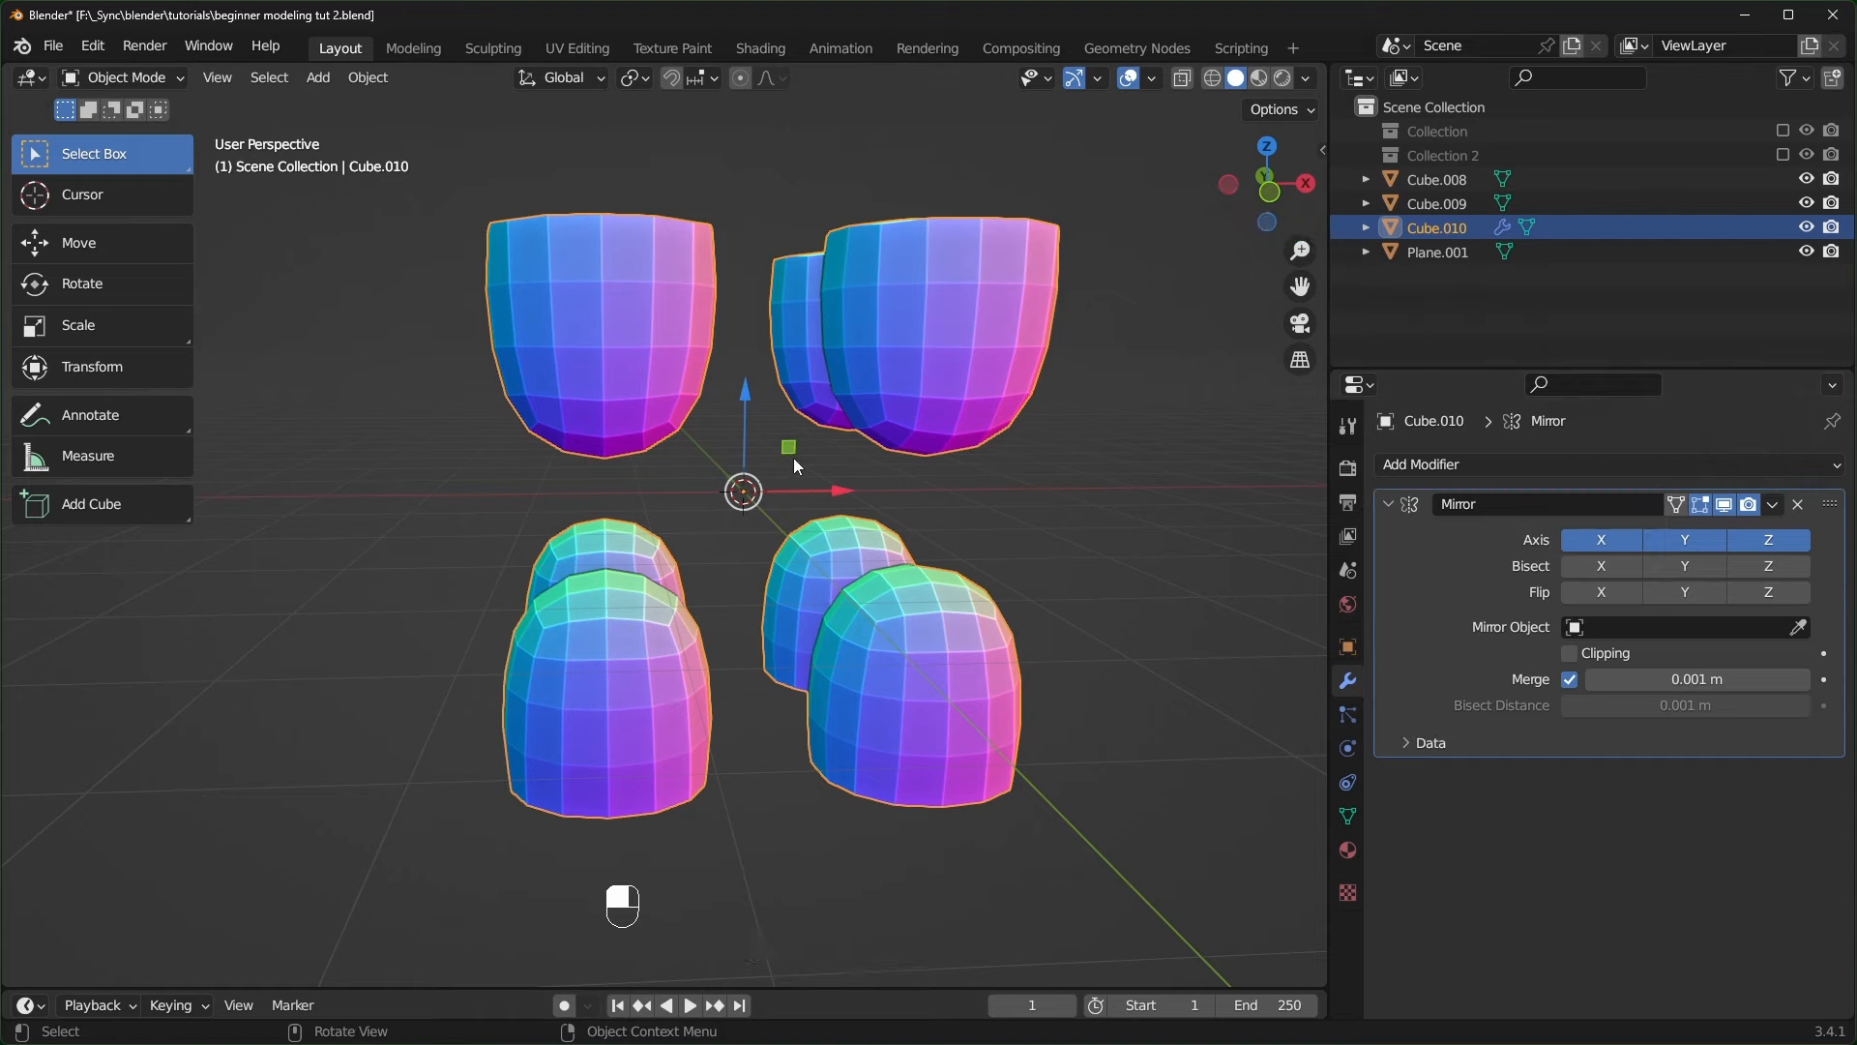
key("Tab")
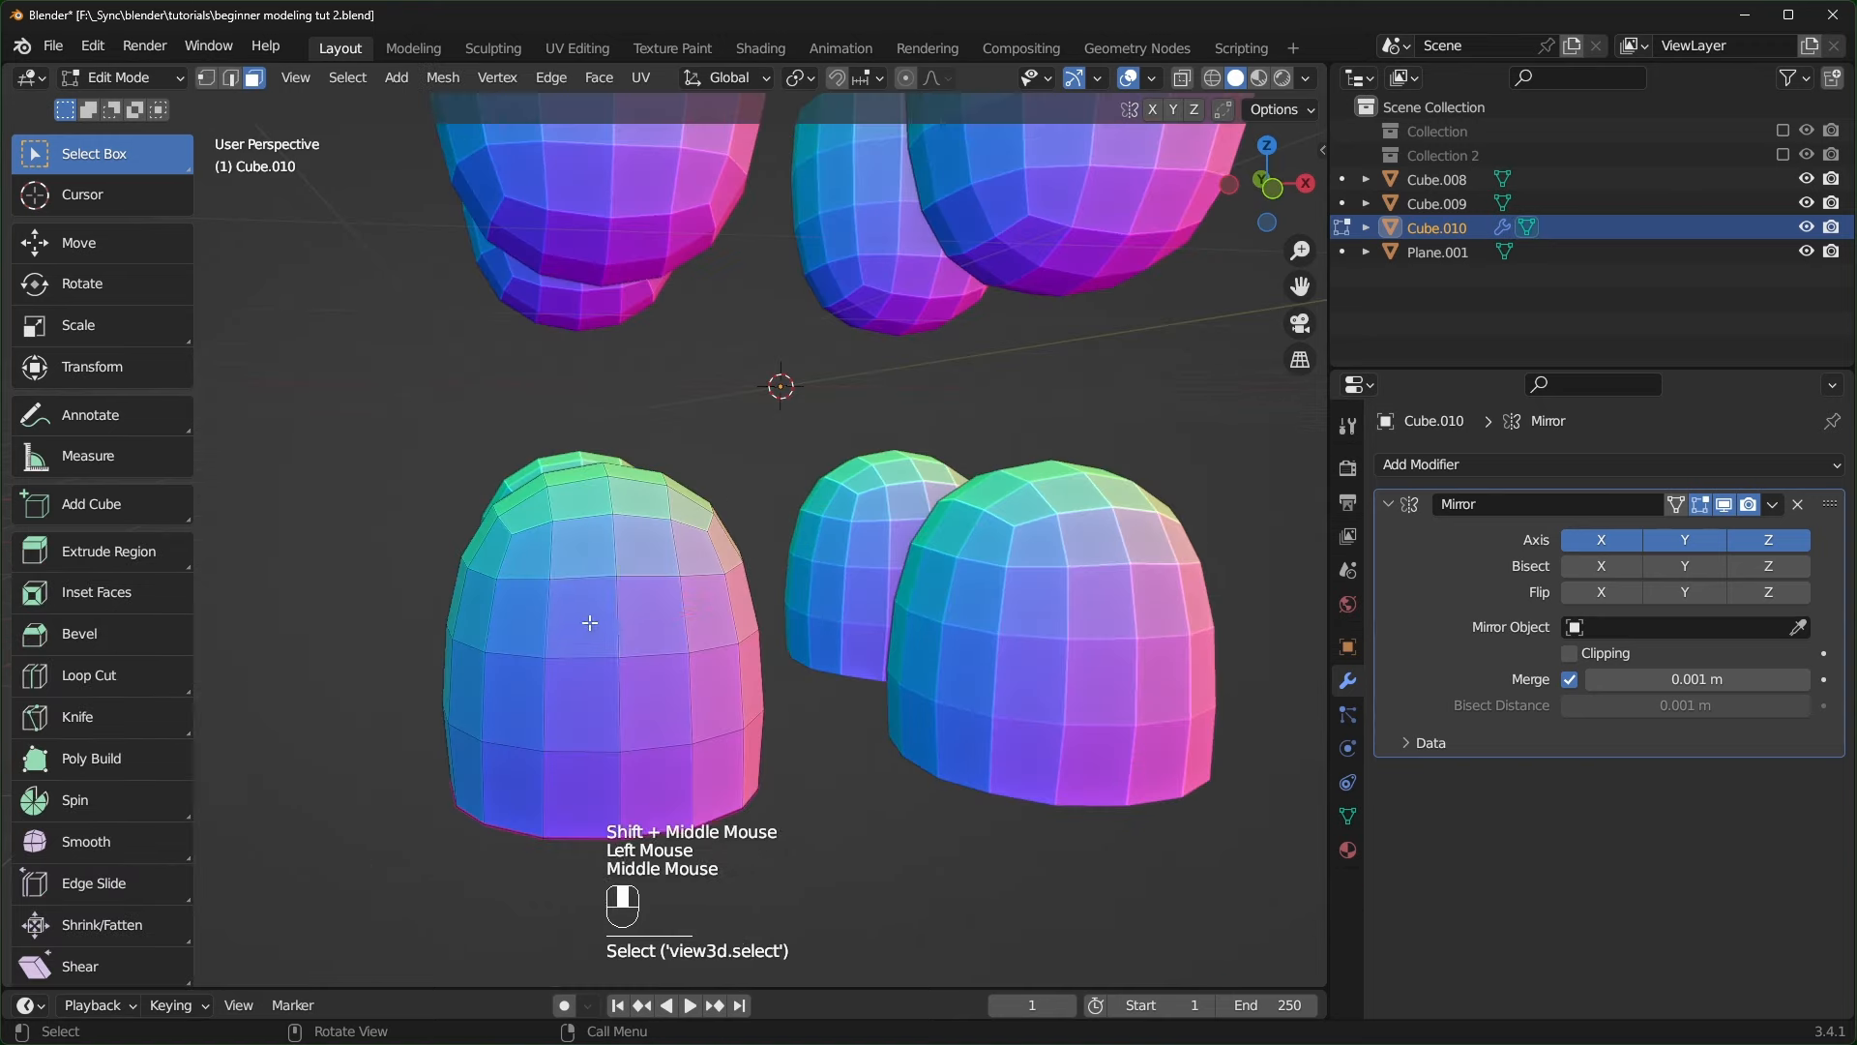
- Select a two-by-two block of faces on the front of the original rounded mesh and try scaling it up
left_click(589, 626)
left_click(581, 698, "shift")
left_click(651, 713, "shift")
left_click(650, 619, "shift")
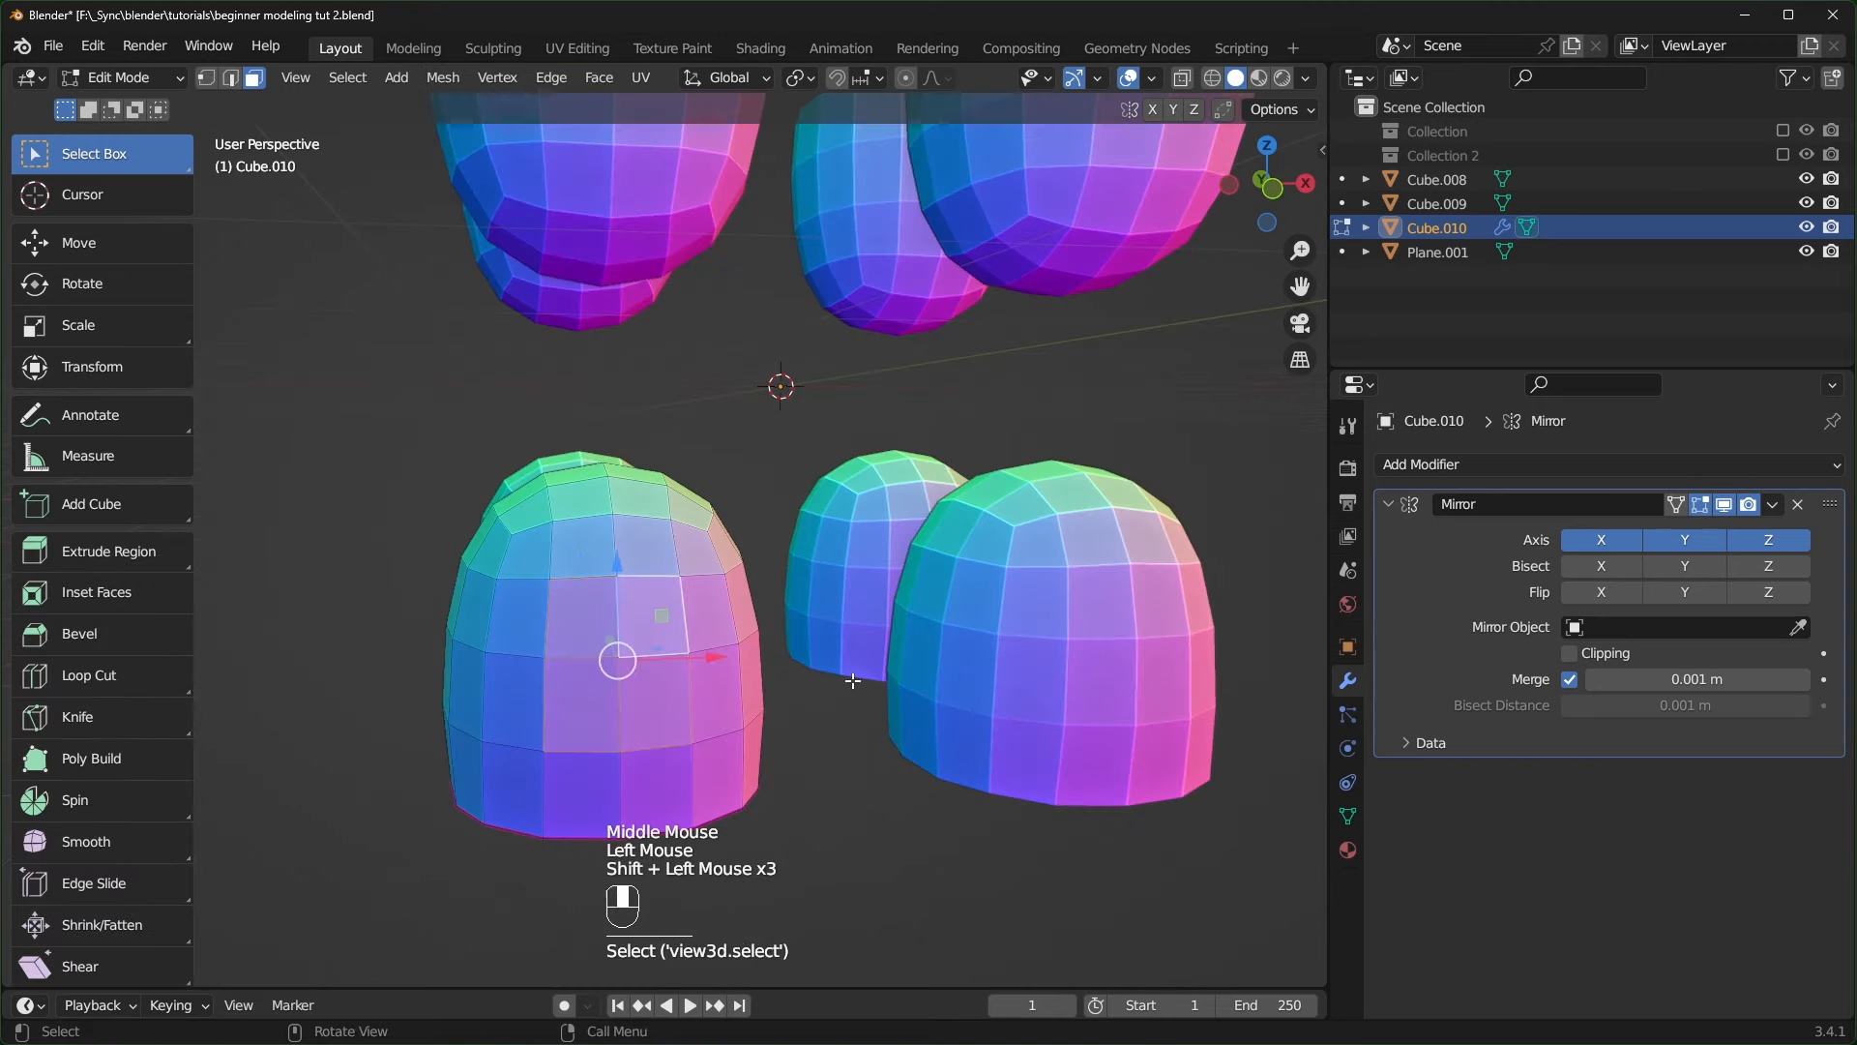
key("s")
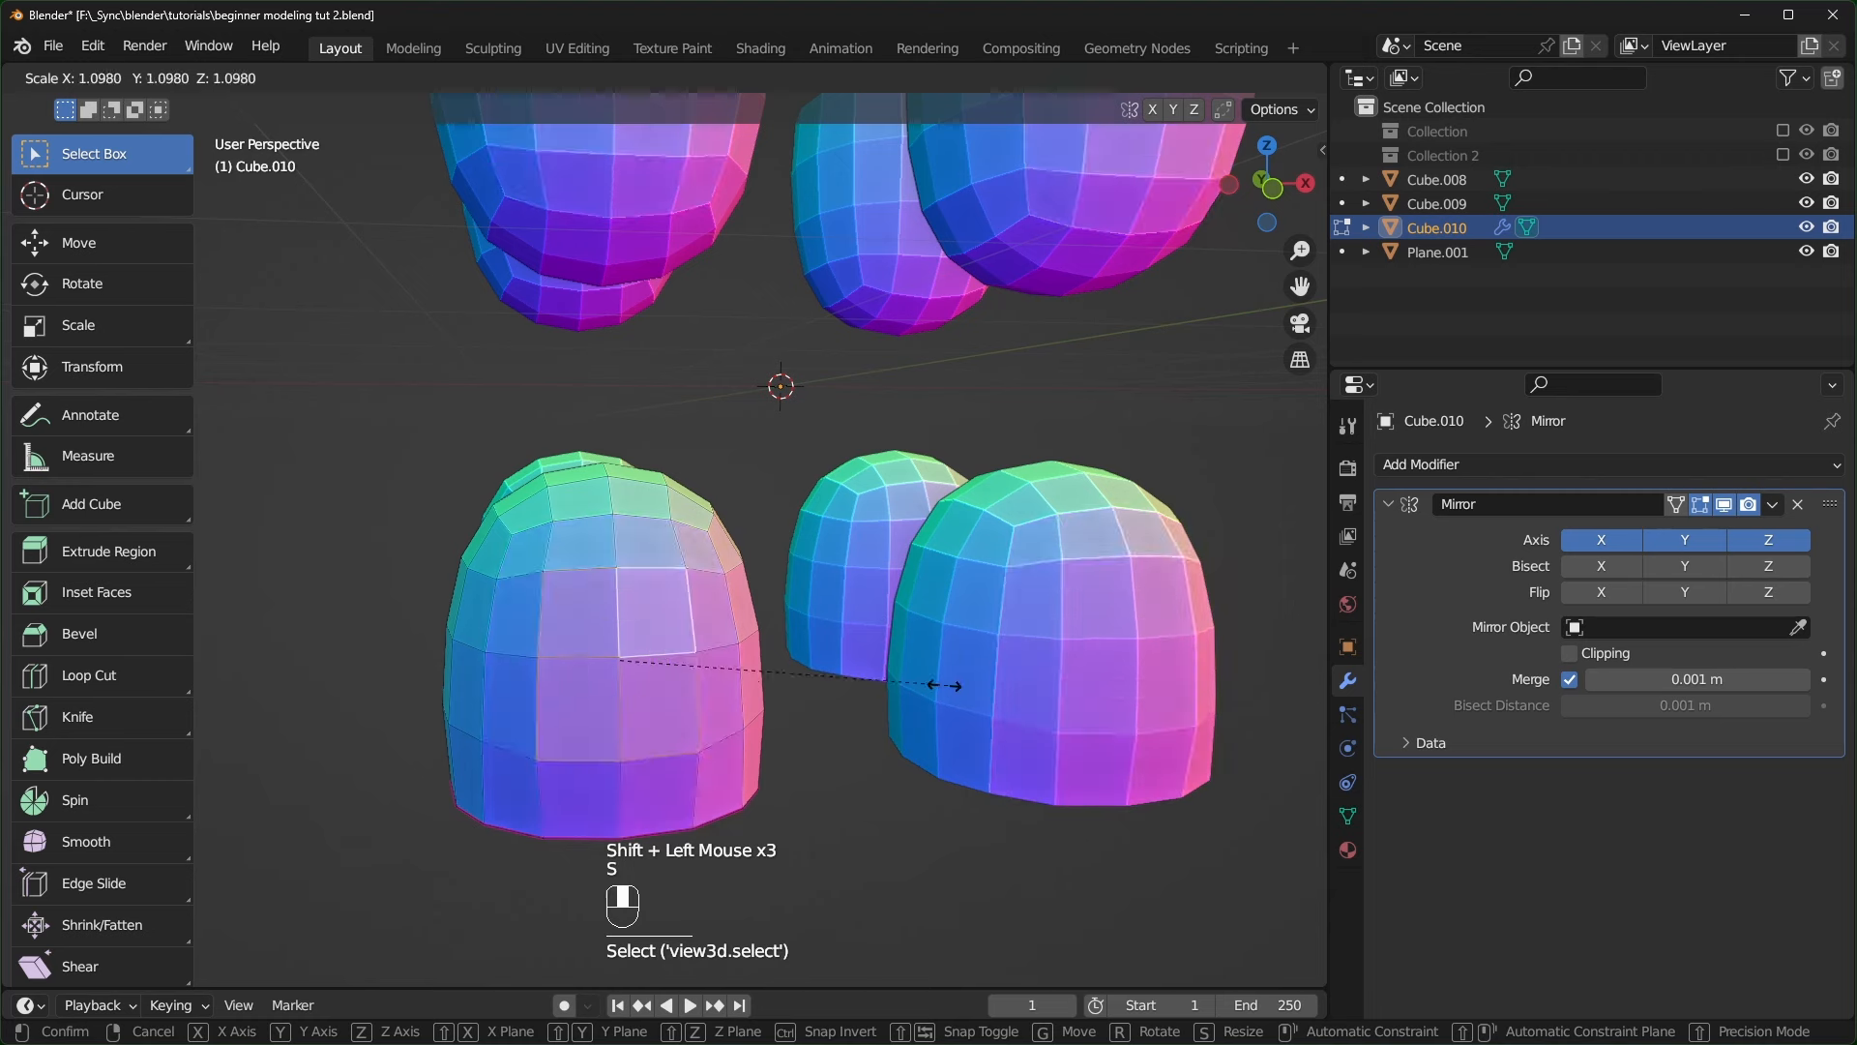
key("Escape")
- Return to Object Mode and undo applying the Subdivision modifier
key("Tab")
middle_click(940, 421)
key("ctrl+2")
scroll(940, 421, "up", 2)
middle_click_drag(940, 421, 1151, 520, "shift")
scroll(1091, 466, "down", 2)
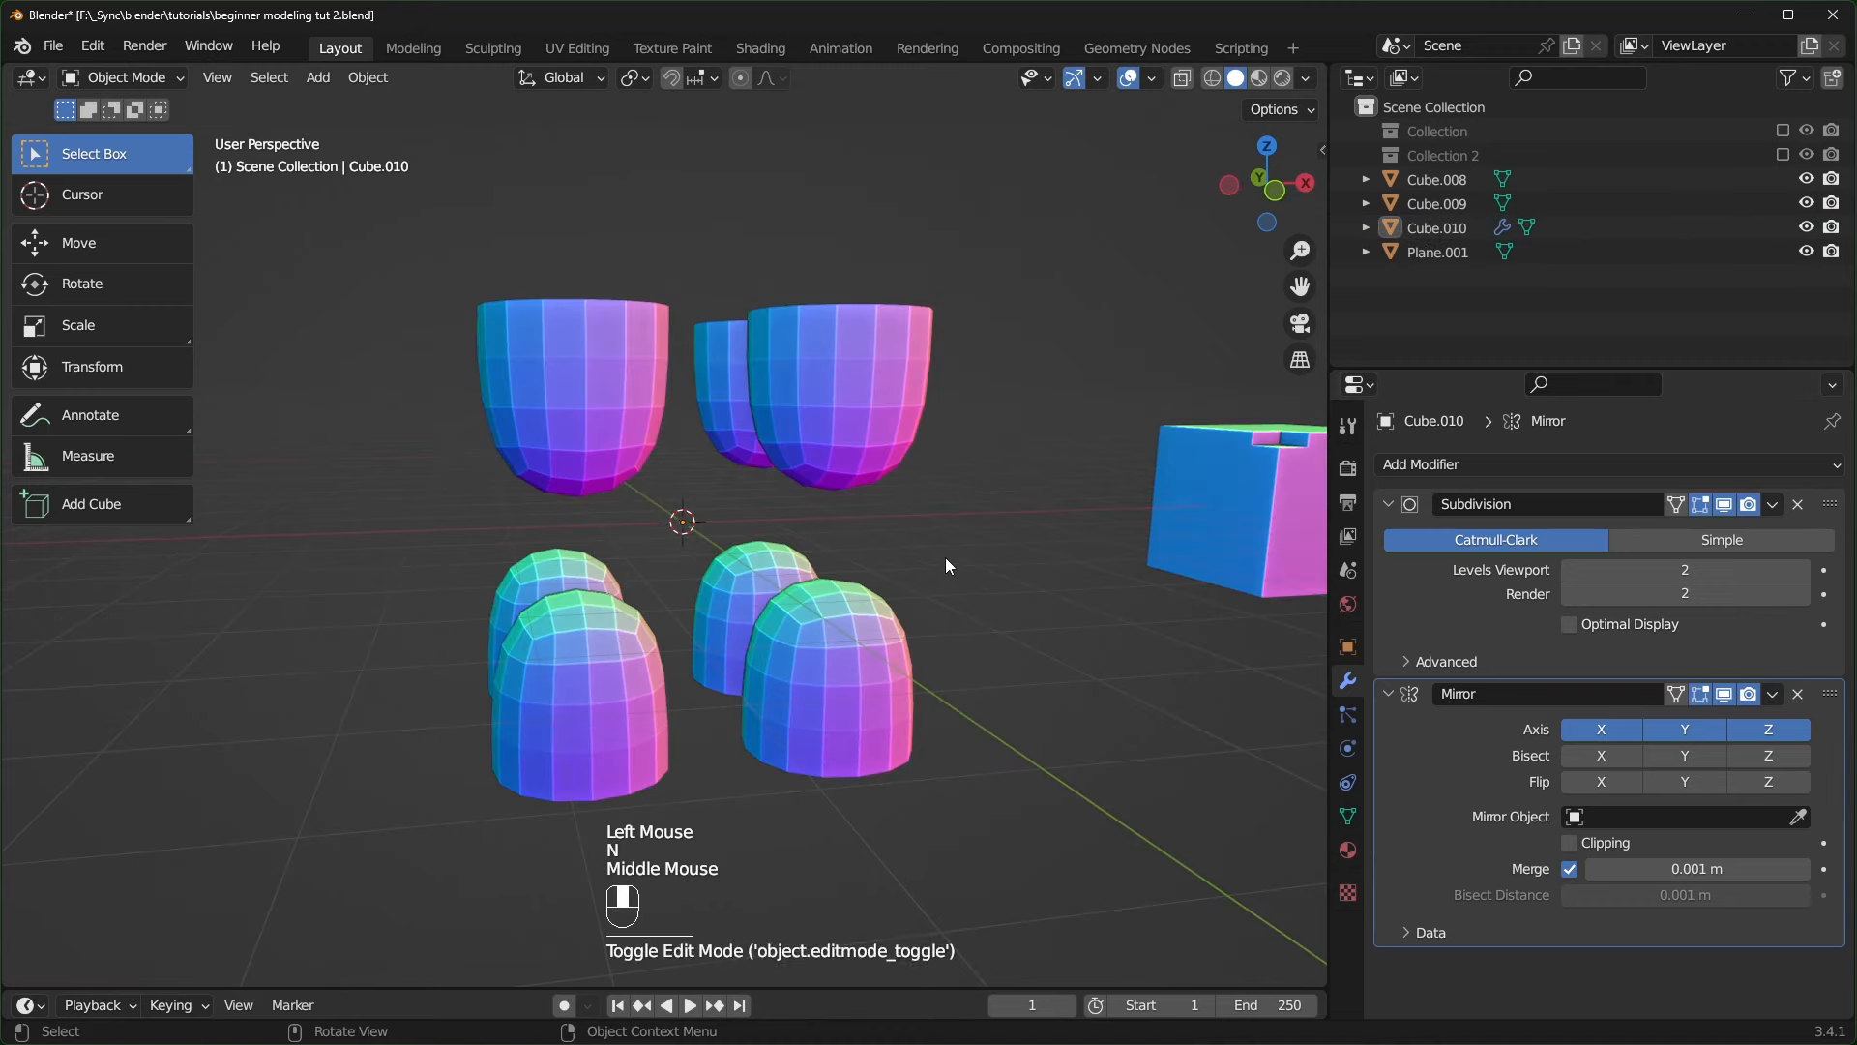
- Add a Bevel modifier to the mirrored cube and collapse all three modifiers in the stack
middle_click_drag(1024, 524, 1024, 570)
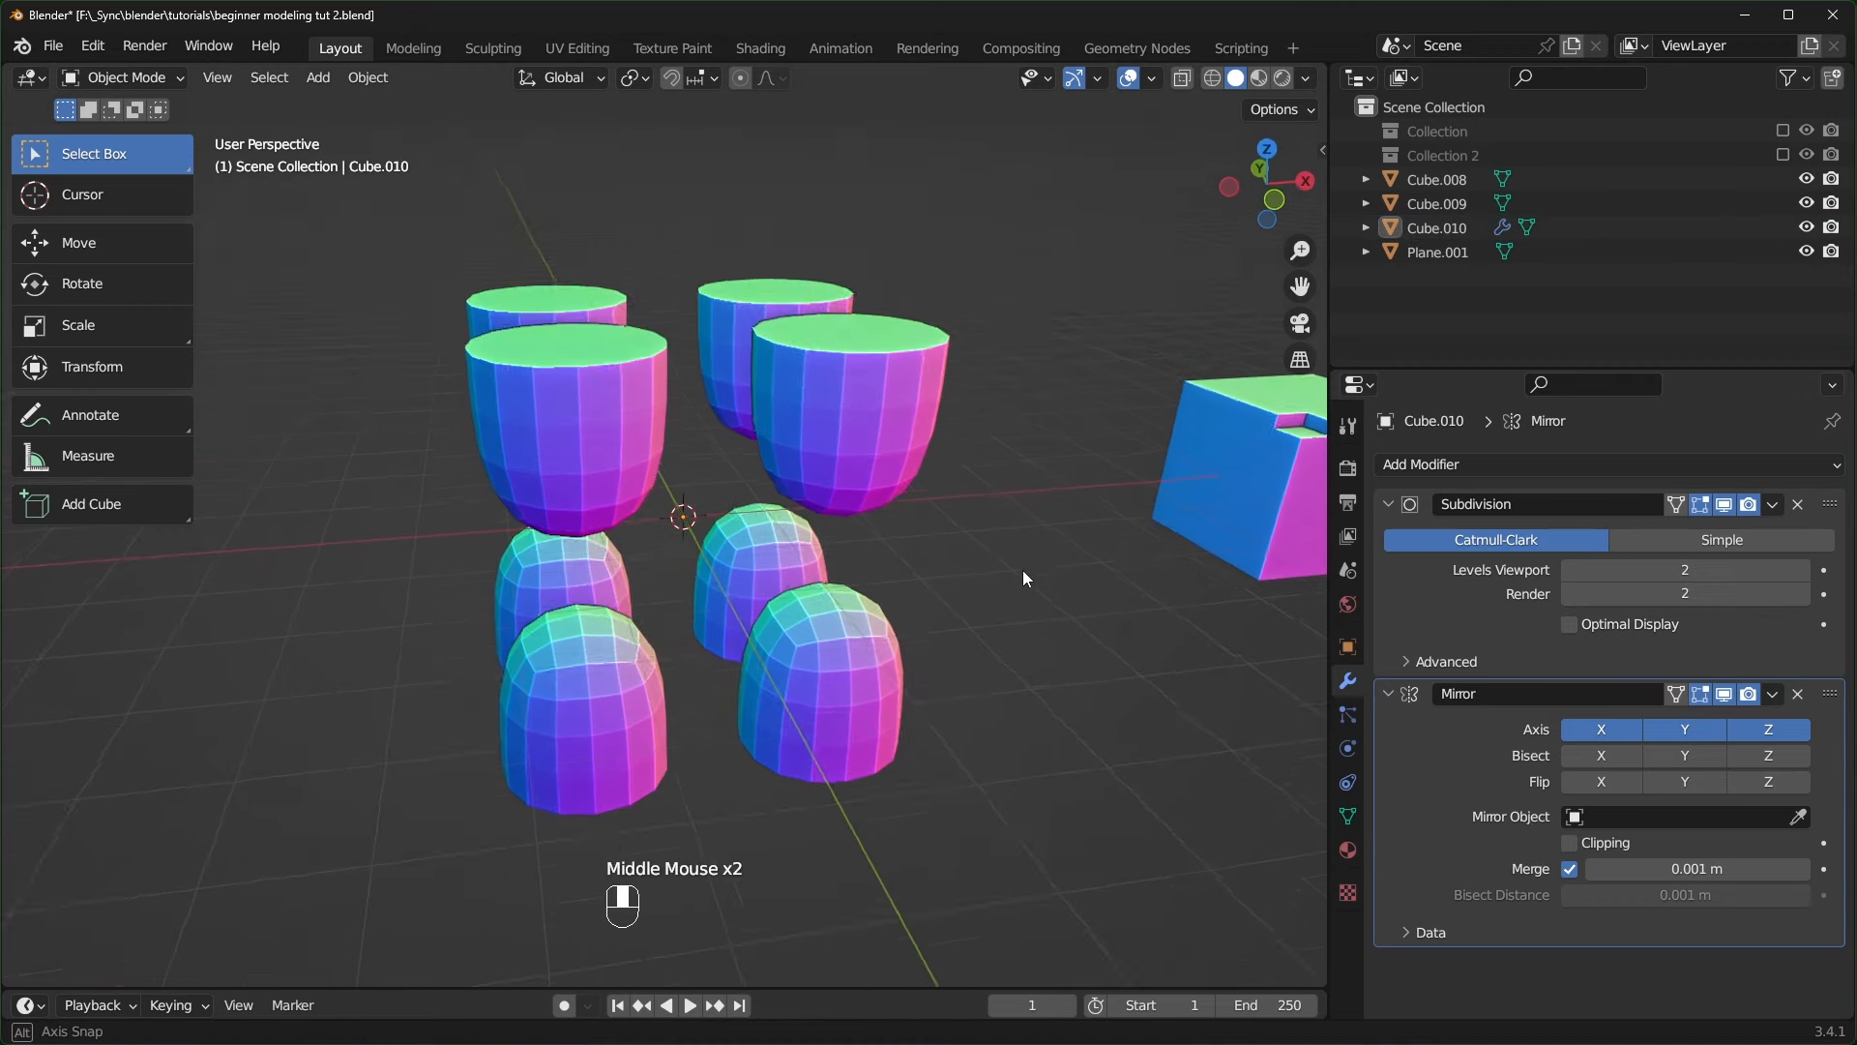
left_click(1472, 462)
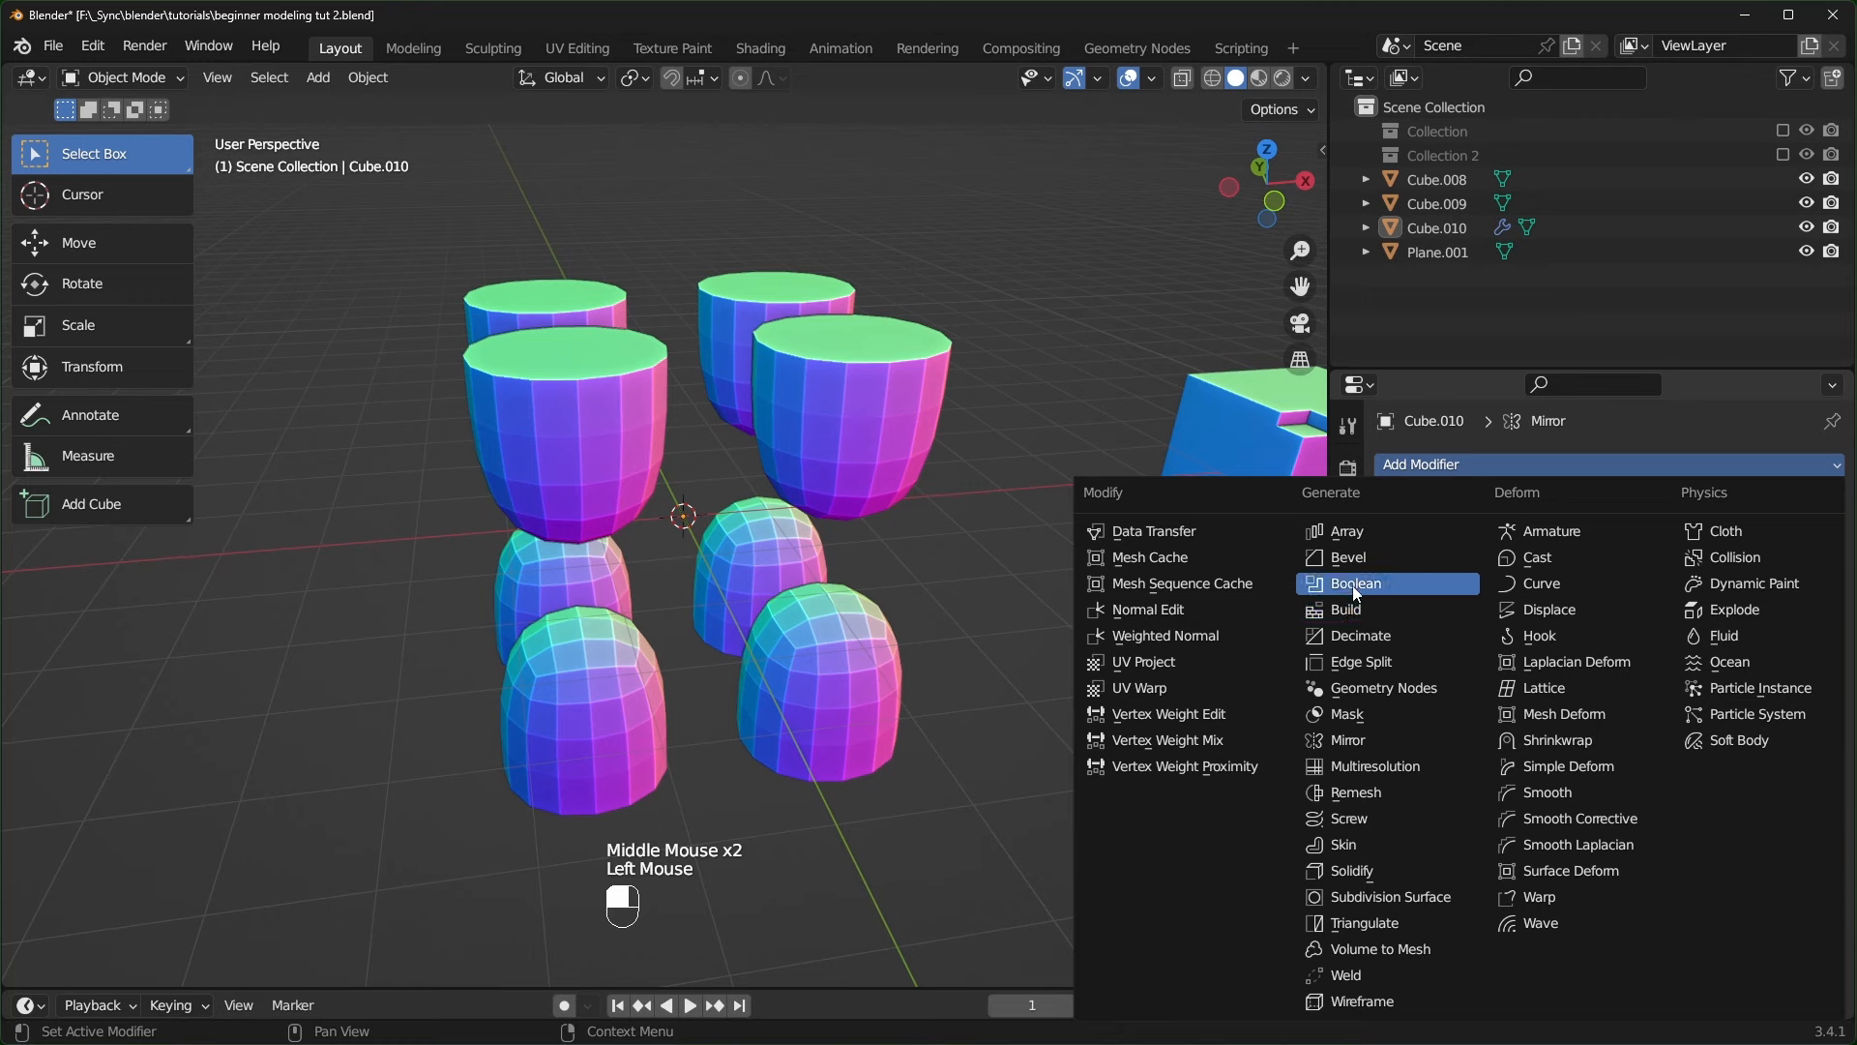
left_click(1352, 559)
middle_click_drag(1248, 585, 1161, 580)
left_click(1389, 504)
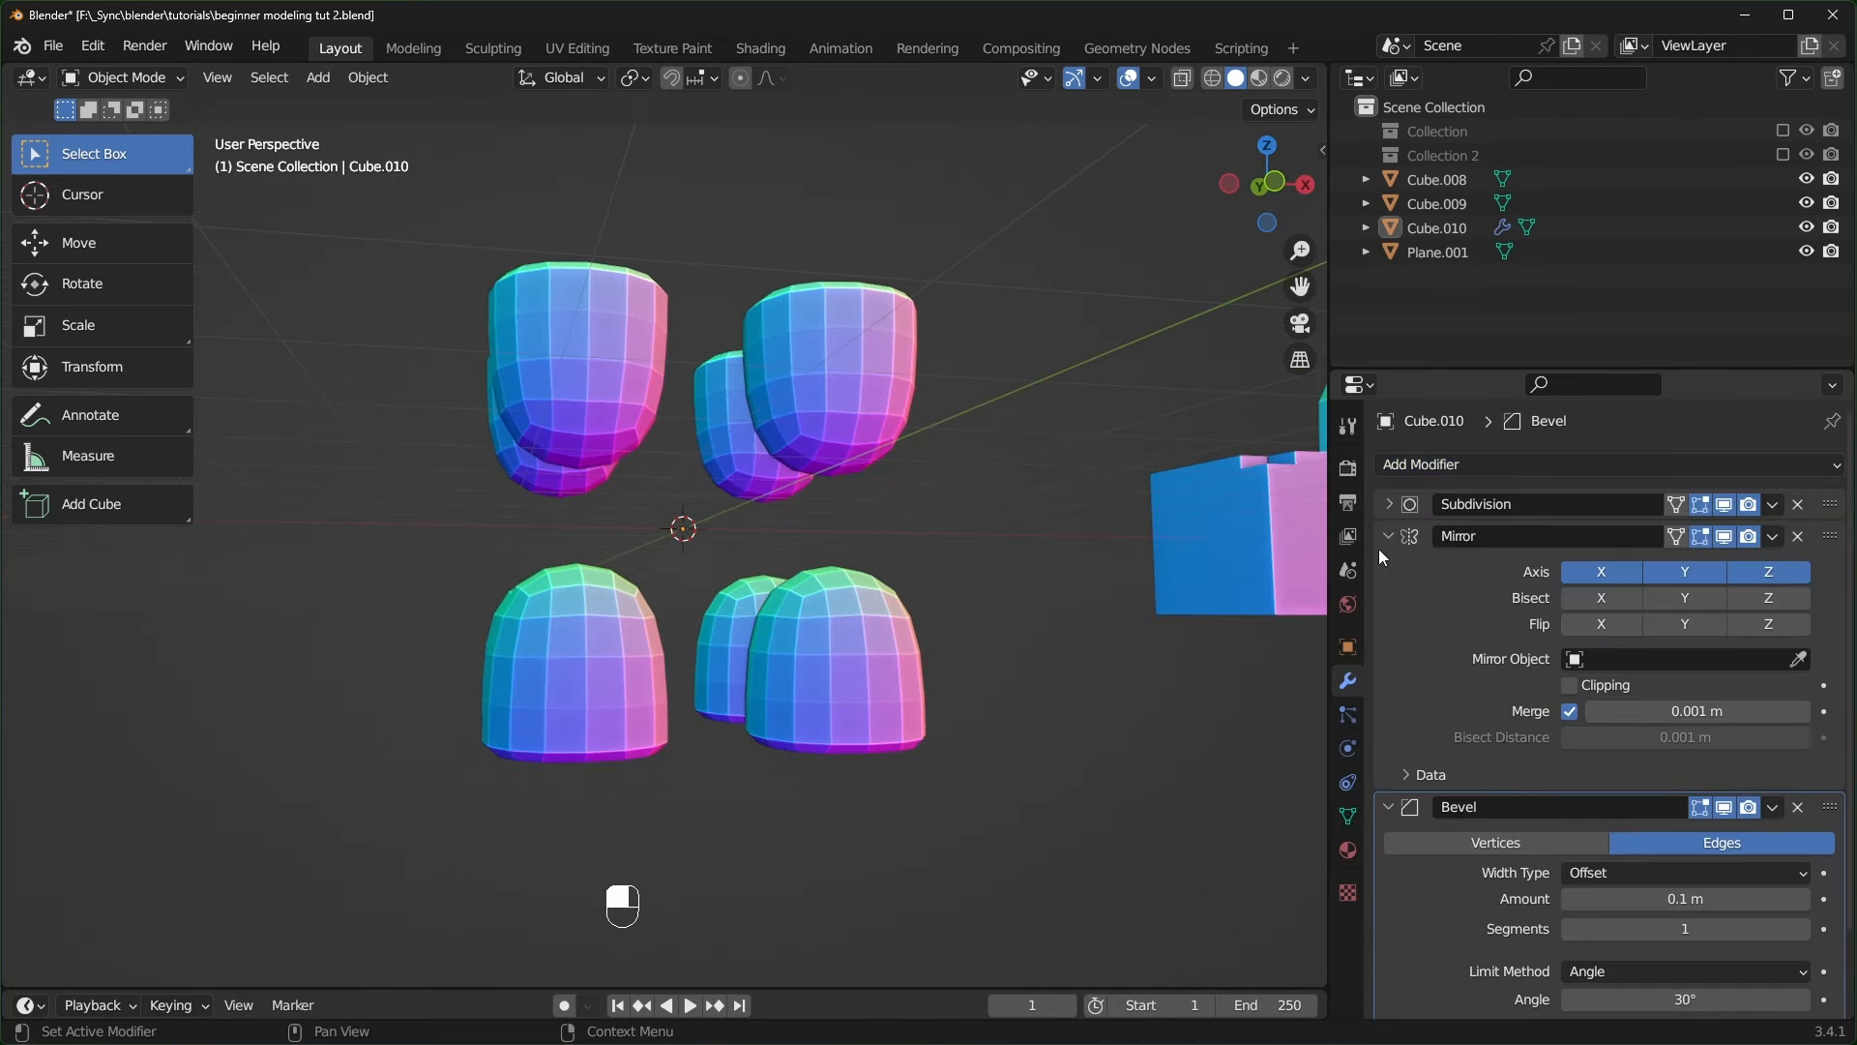
left_click(1389, 532)
left_click(1386, 567)
- Move the Bevel modifier to the top of the stack, above Subdivision and Mirror
middle_click_drag(918, 624, 953, 551)
scroll(953, 541, "up", 2)
middle_click_drag(950, 406, 956, 377, "shift")
middle_click_drag(943, 300, 937, 237)
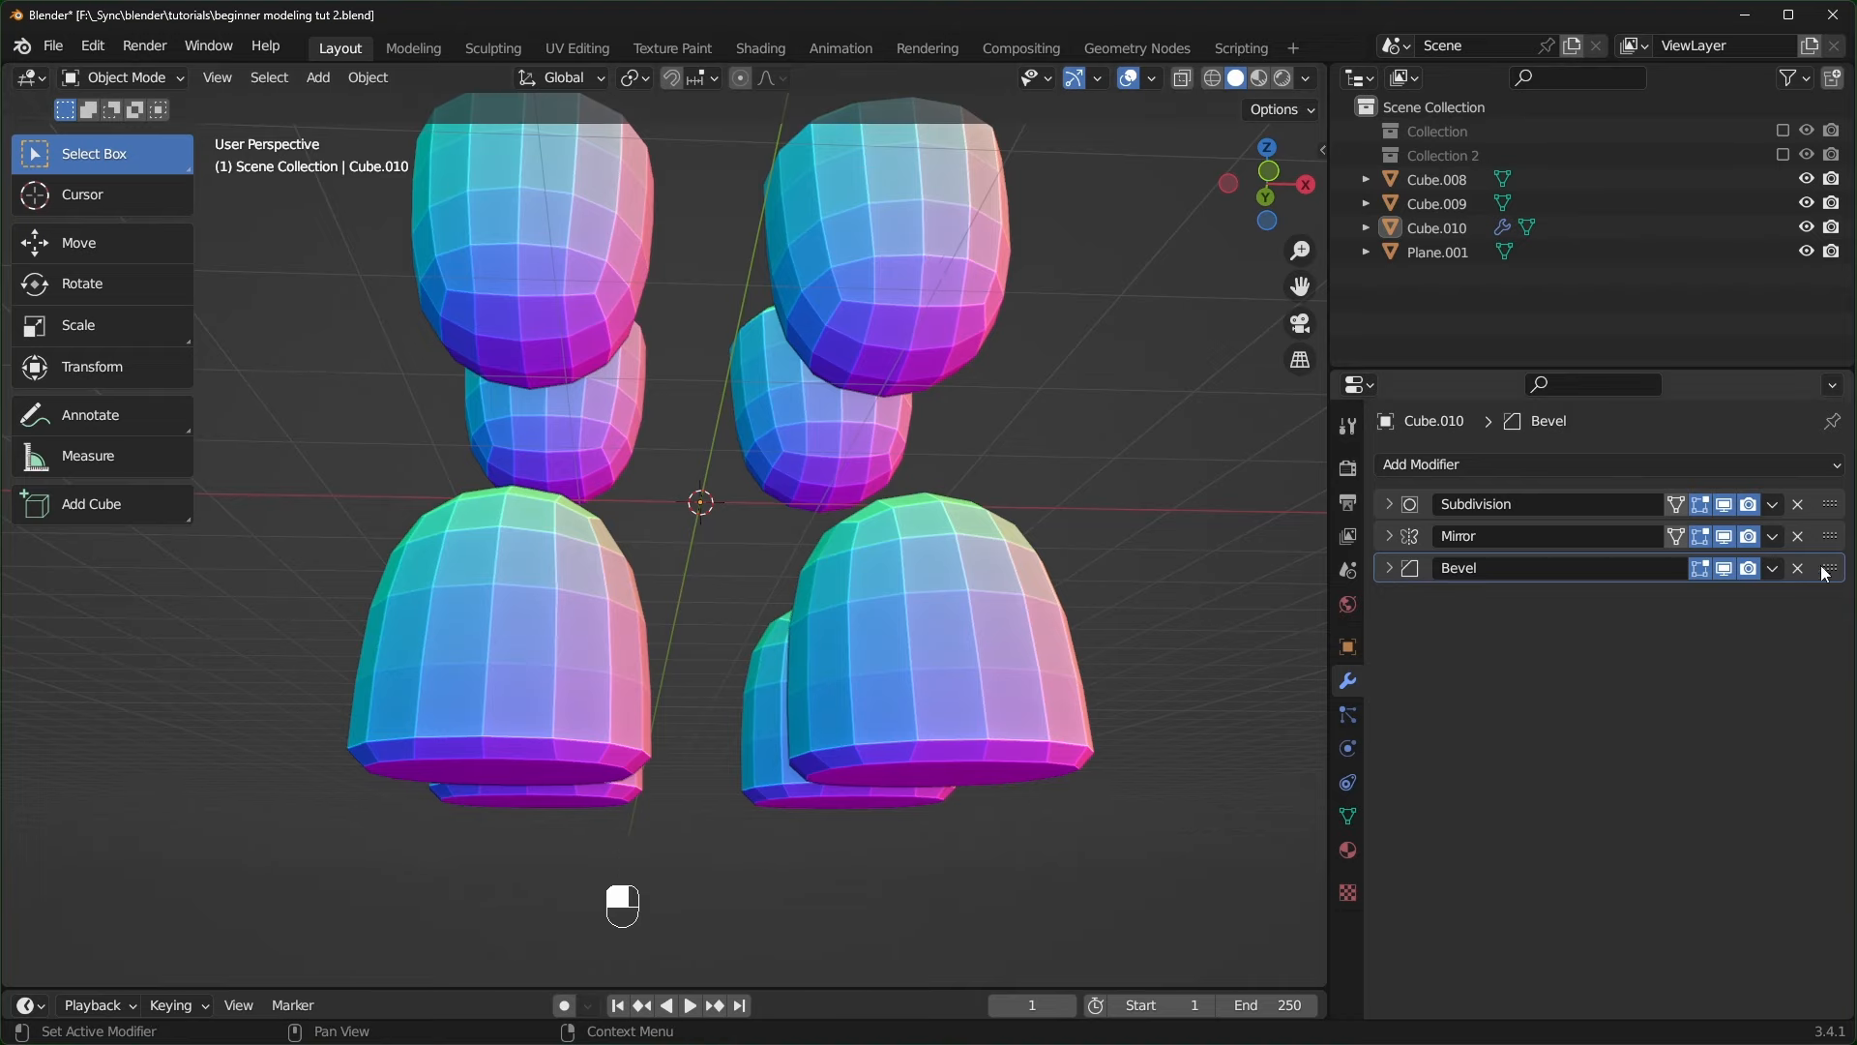
left_click_drag(1824, 573, 1824, 504)
middle_click_drag(1063, 638, 1035, 671)
scroll(908, 678, "down", 2)
middle_click_drag(905, 677, 922, 682)
scroll(921, 681, "up", 1)
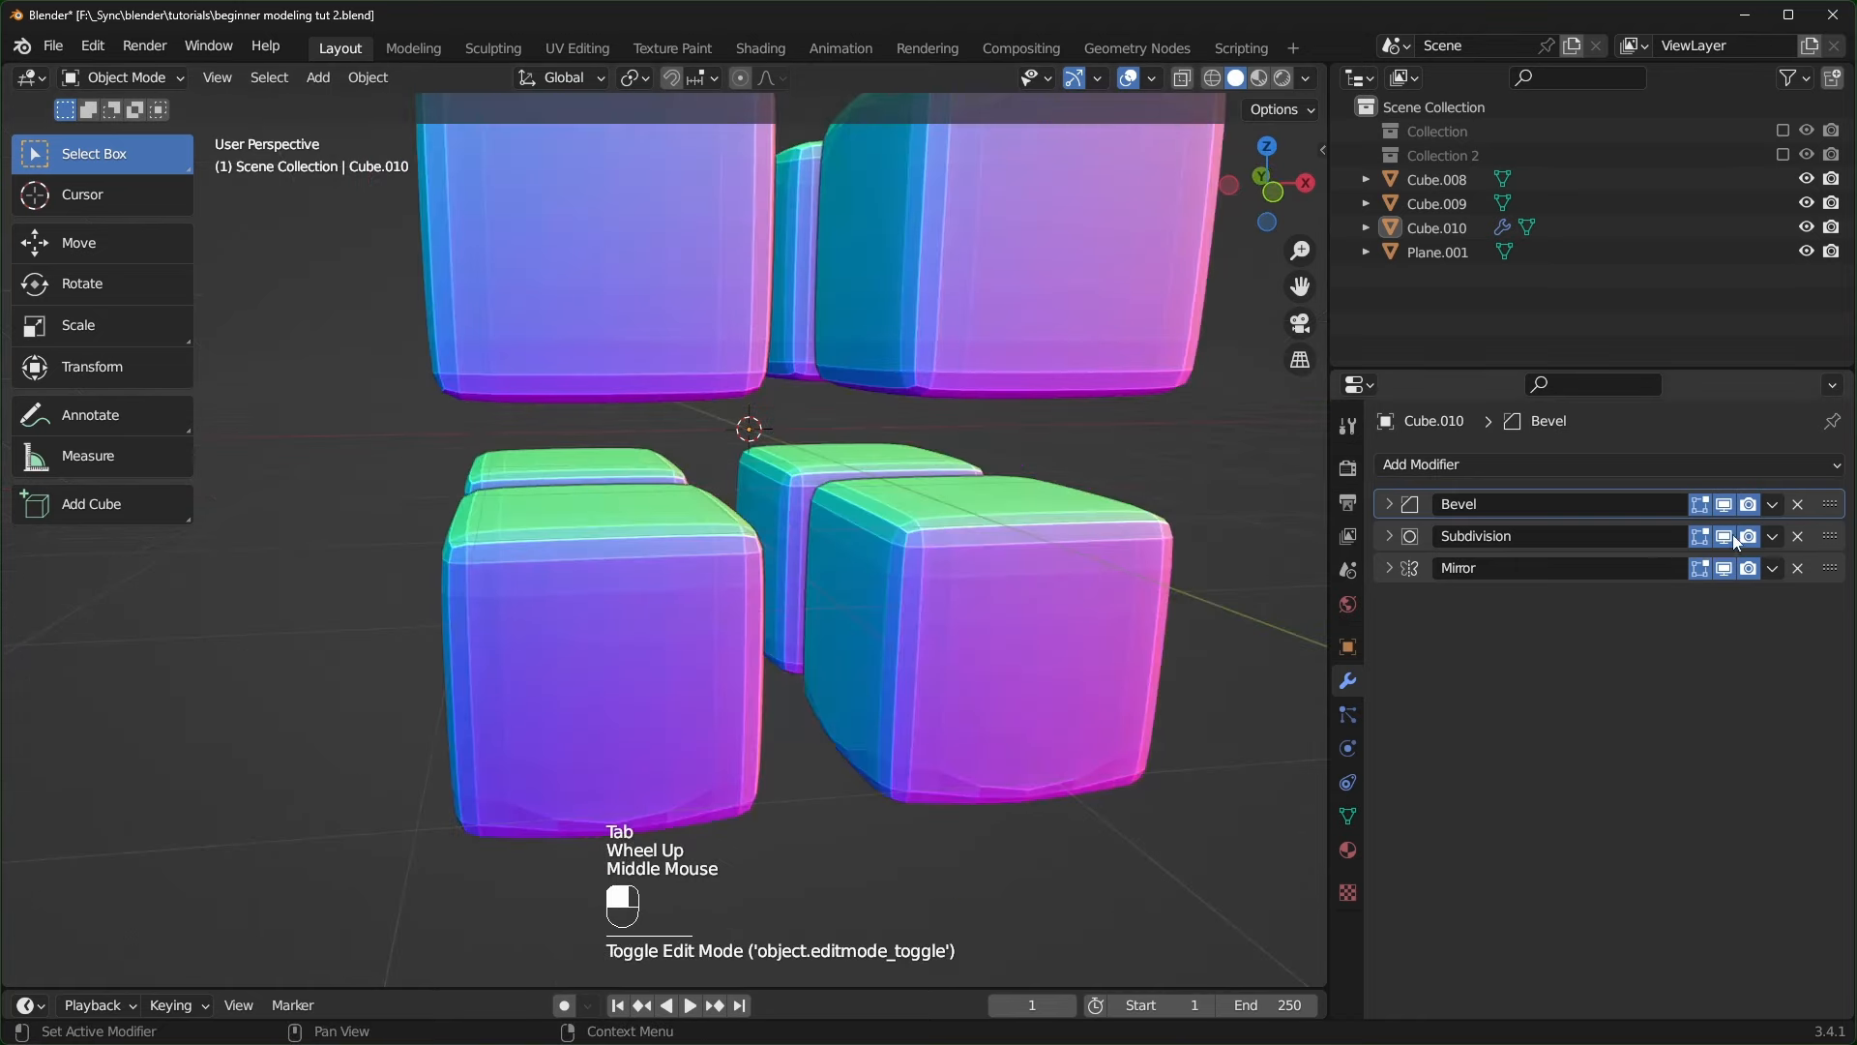
- Hide the Mirror modifier in the viewport and toggle Subdivision's viewport display to compare the bevelled cube with and without smoothing
left_click_drag(1725, 537, 1725, 569)
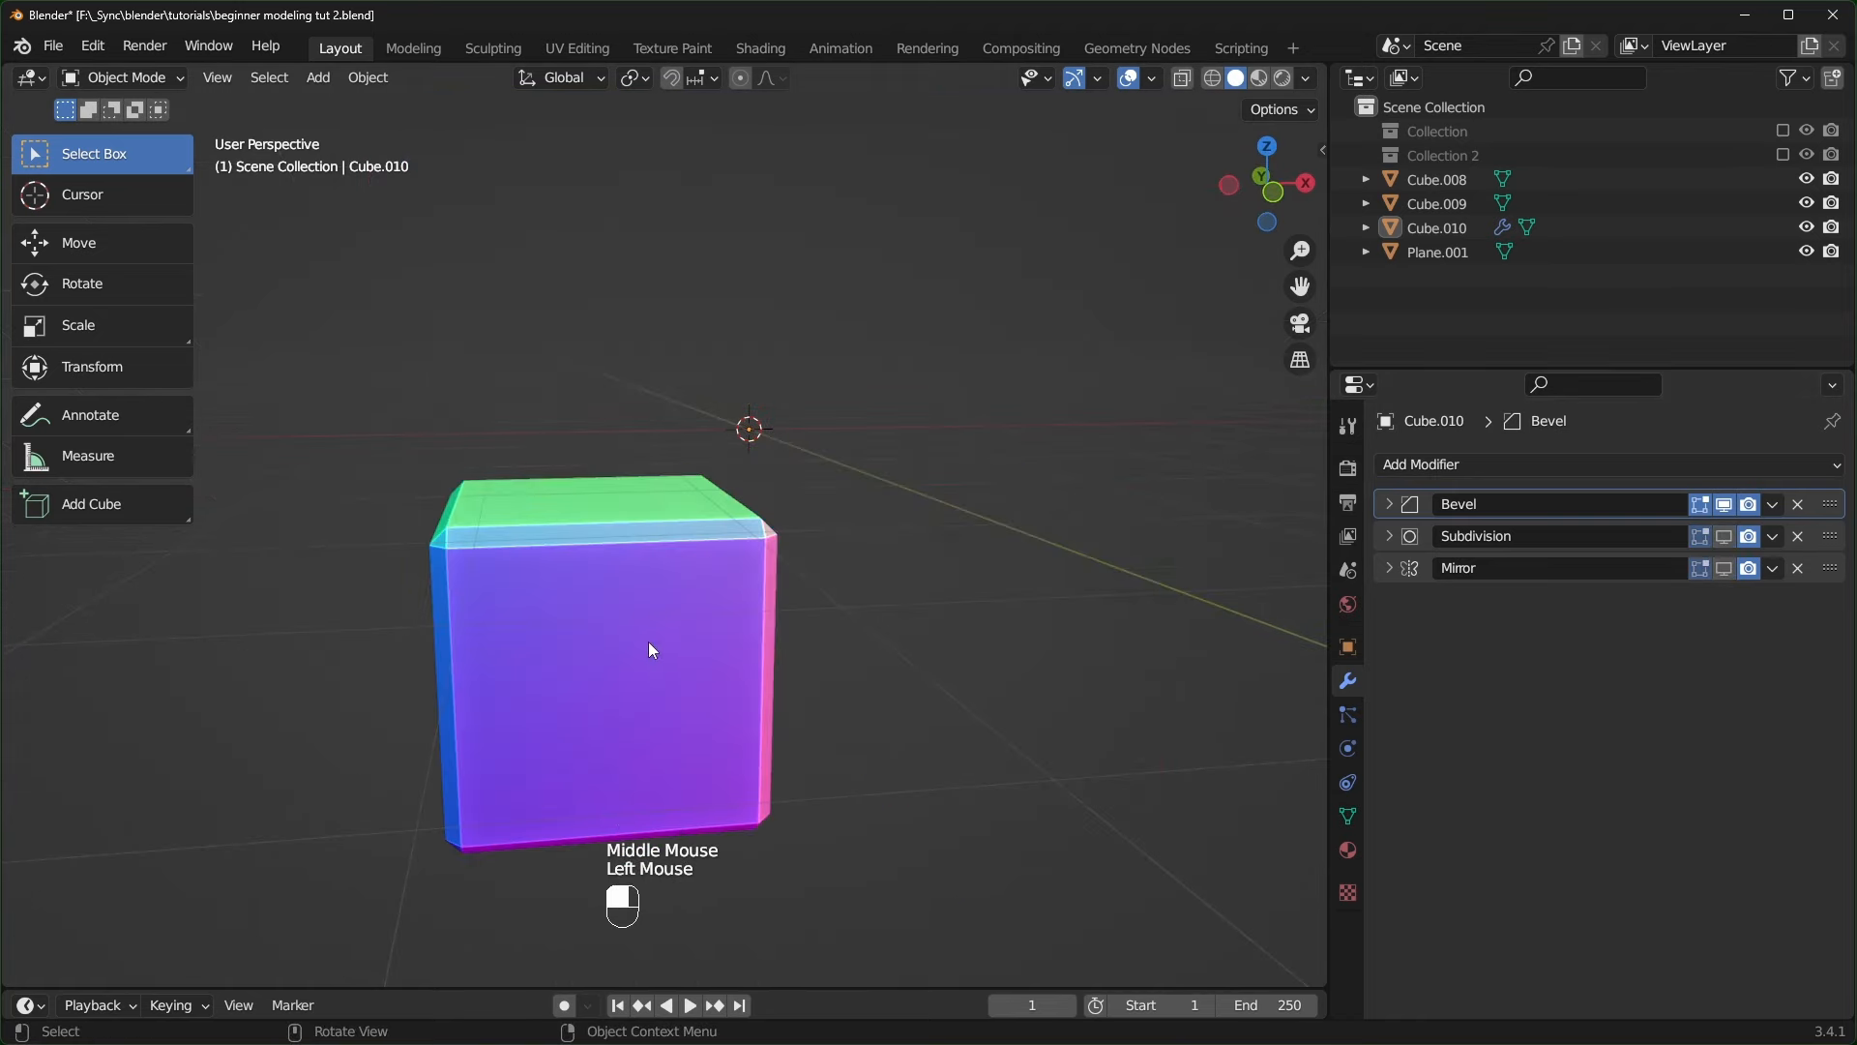
left_click(1729, 538)
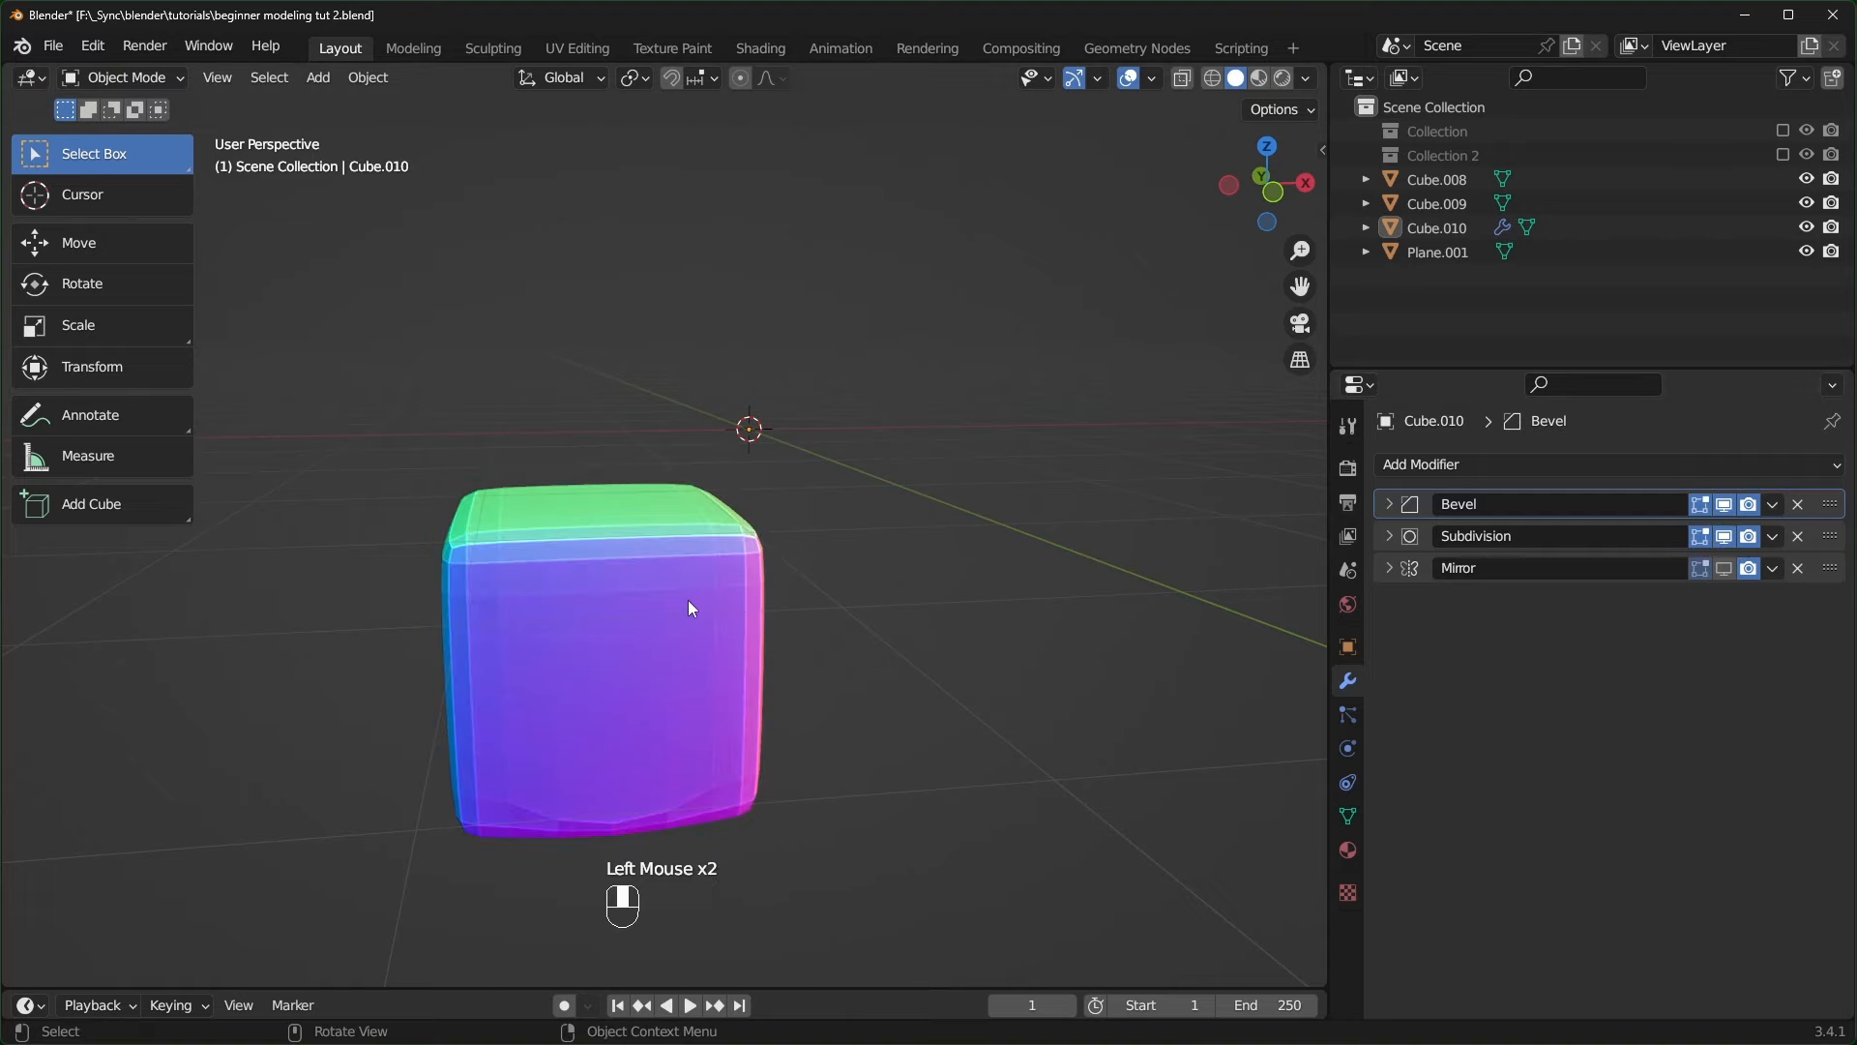
scroll(693, 615, "up", 1)
middle_click_drag(693, 616, 724, 629)
left_click(1726, 538)
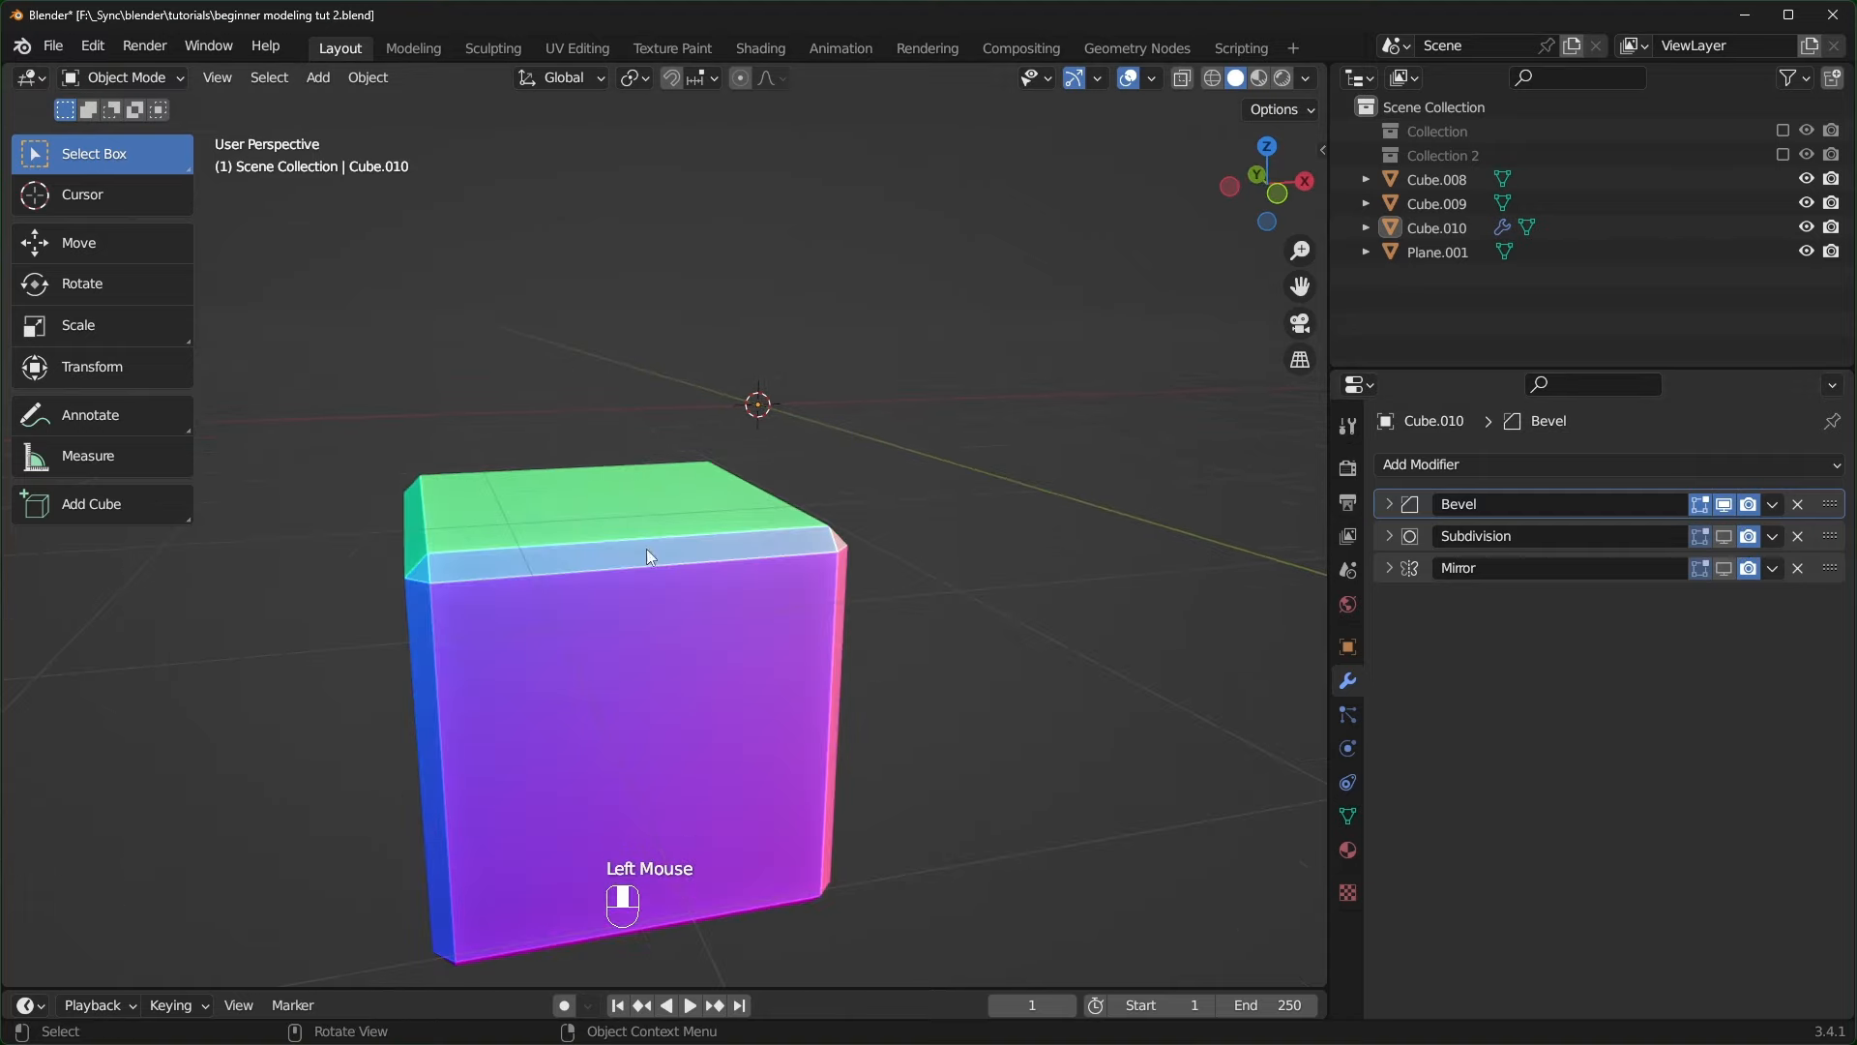
left_click(1725, 538)
left_click(1725, 538)
- Place the Bevel modifier between Subdivision and Mirror and toggle its viewport display off and on to compare the bottom edge
middle_click_drag(951, 643, 958, 637)
middle_click_drag(957, 637, 1046, 553, "shift")
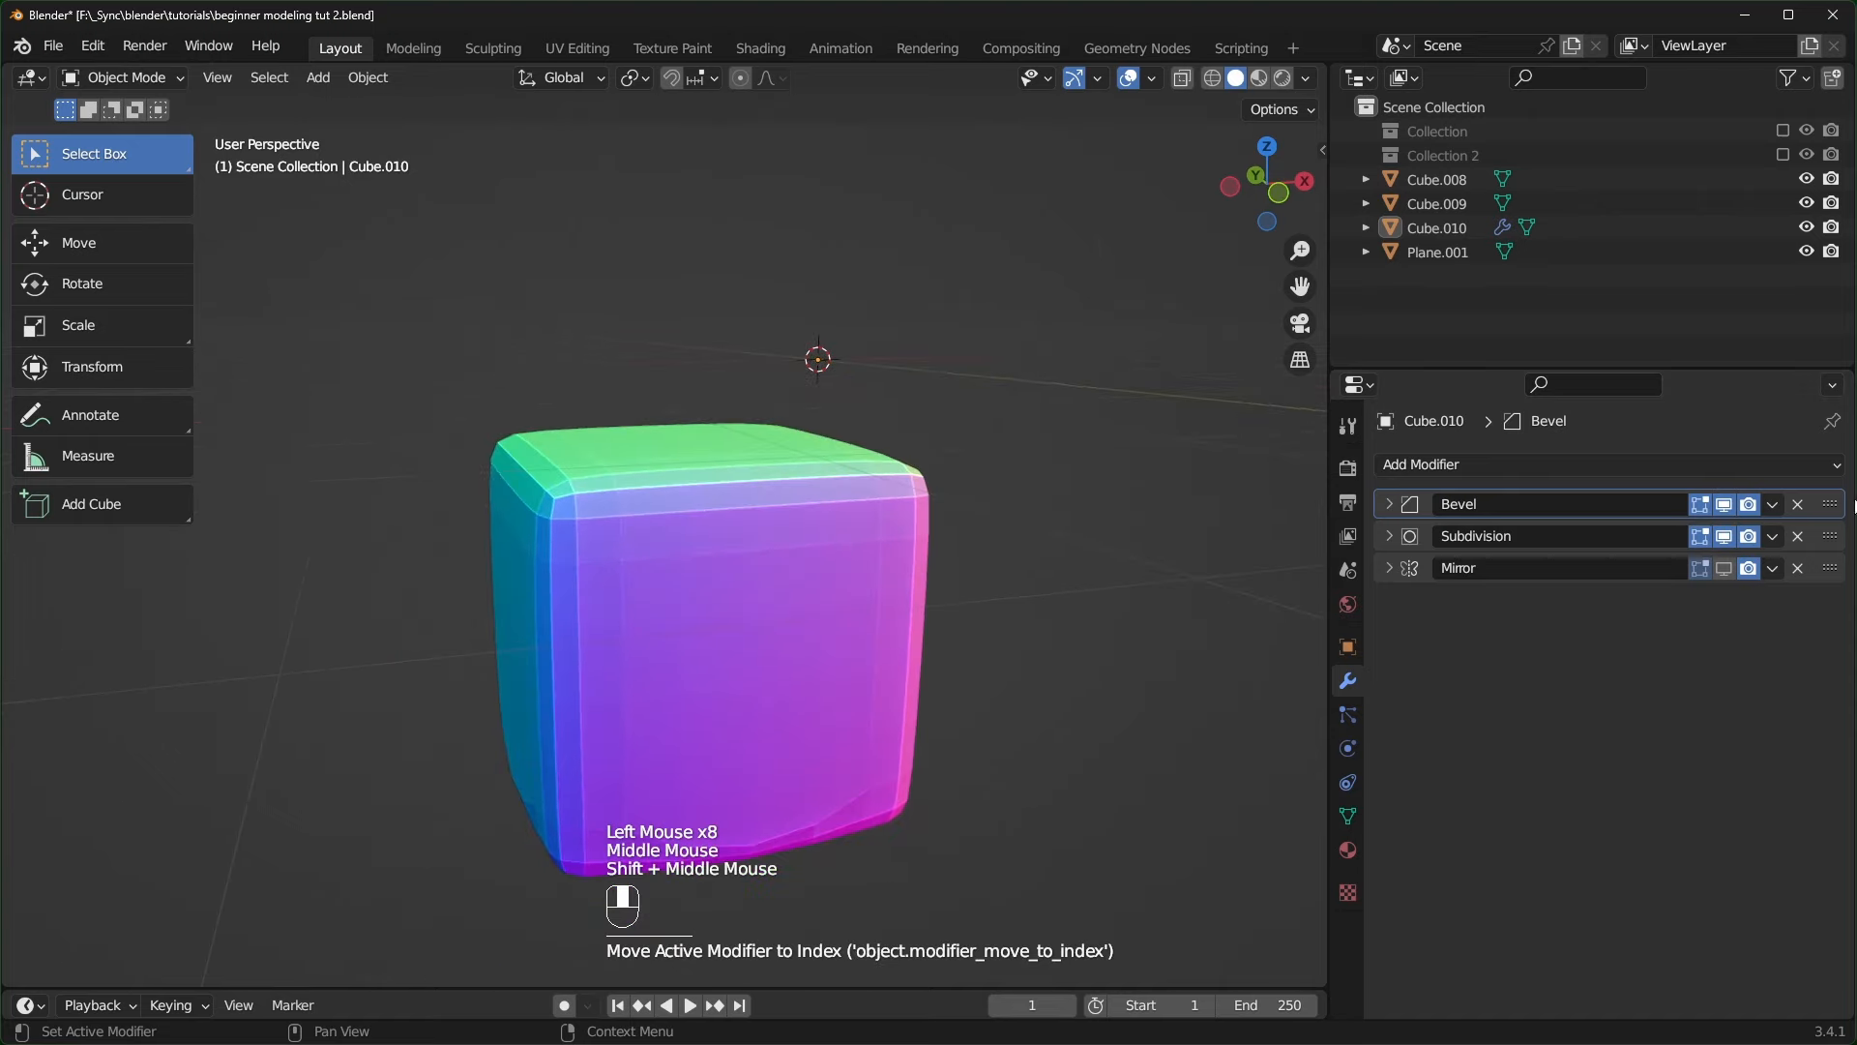
left_click_drag(1829, 503, 1830, 537)
middle_click_drag(876, 745, 716, 696)
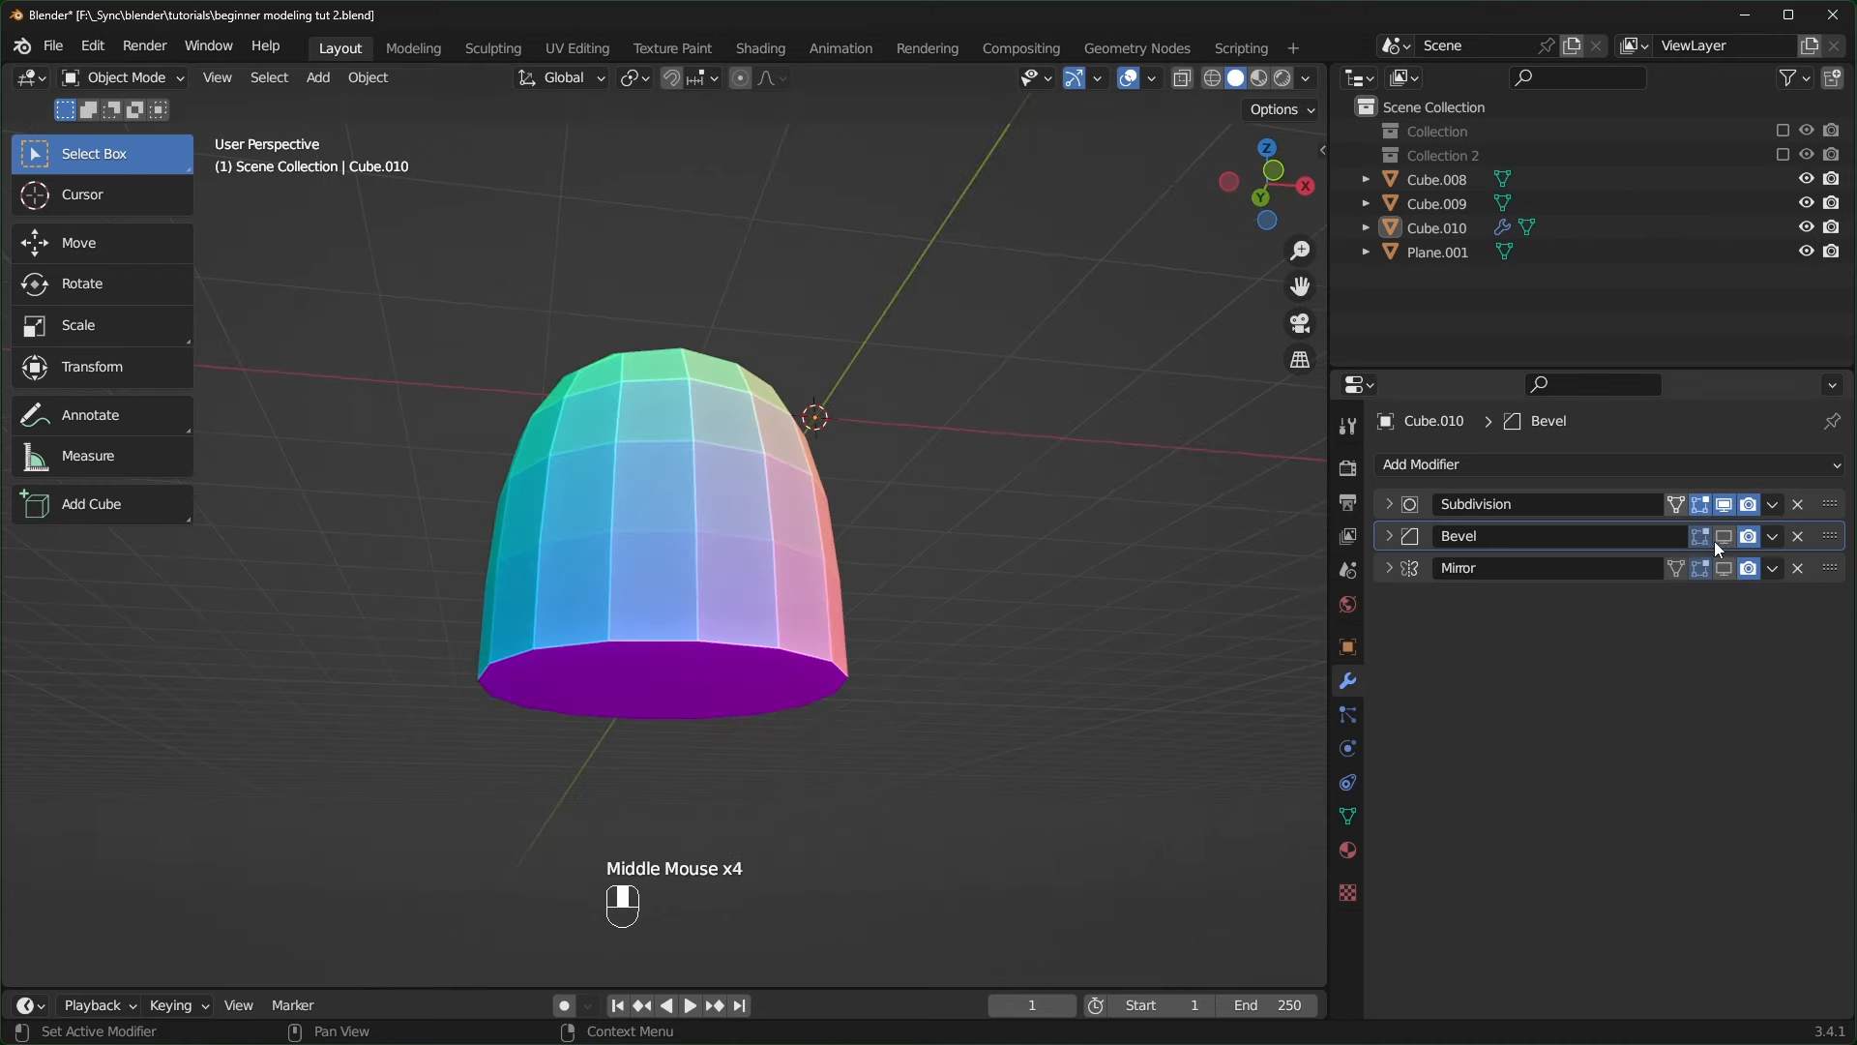
left_click(1717, 541)
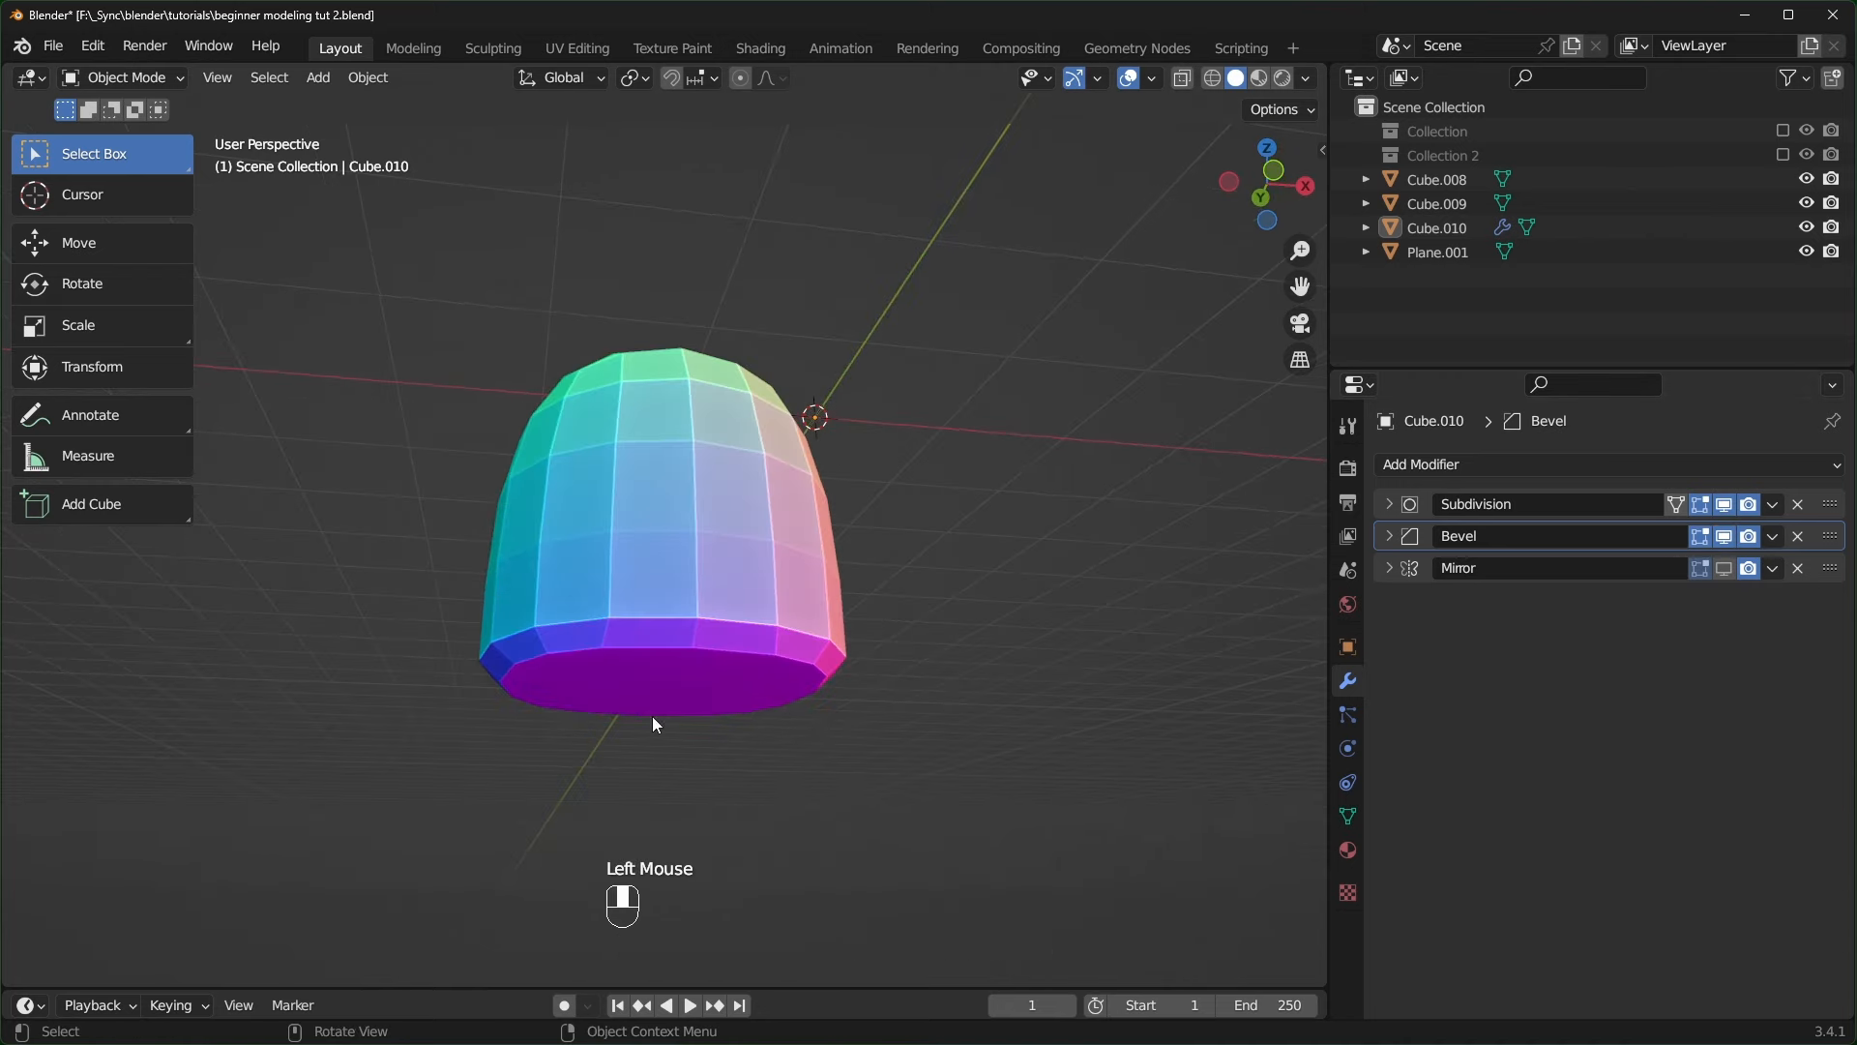
- Show the Mirror modifier in the viewport again and apply the Bevel modifier
scroll(805, 712, "down", 2)
middle_click_drag(805, 712, 809, 677)
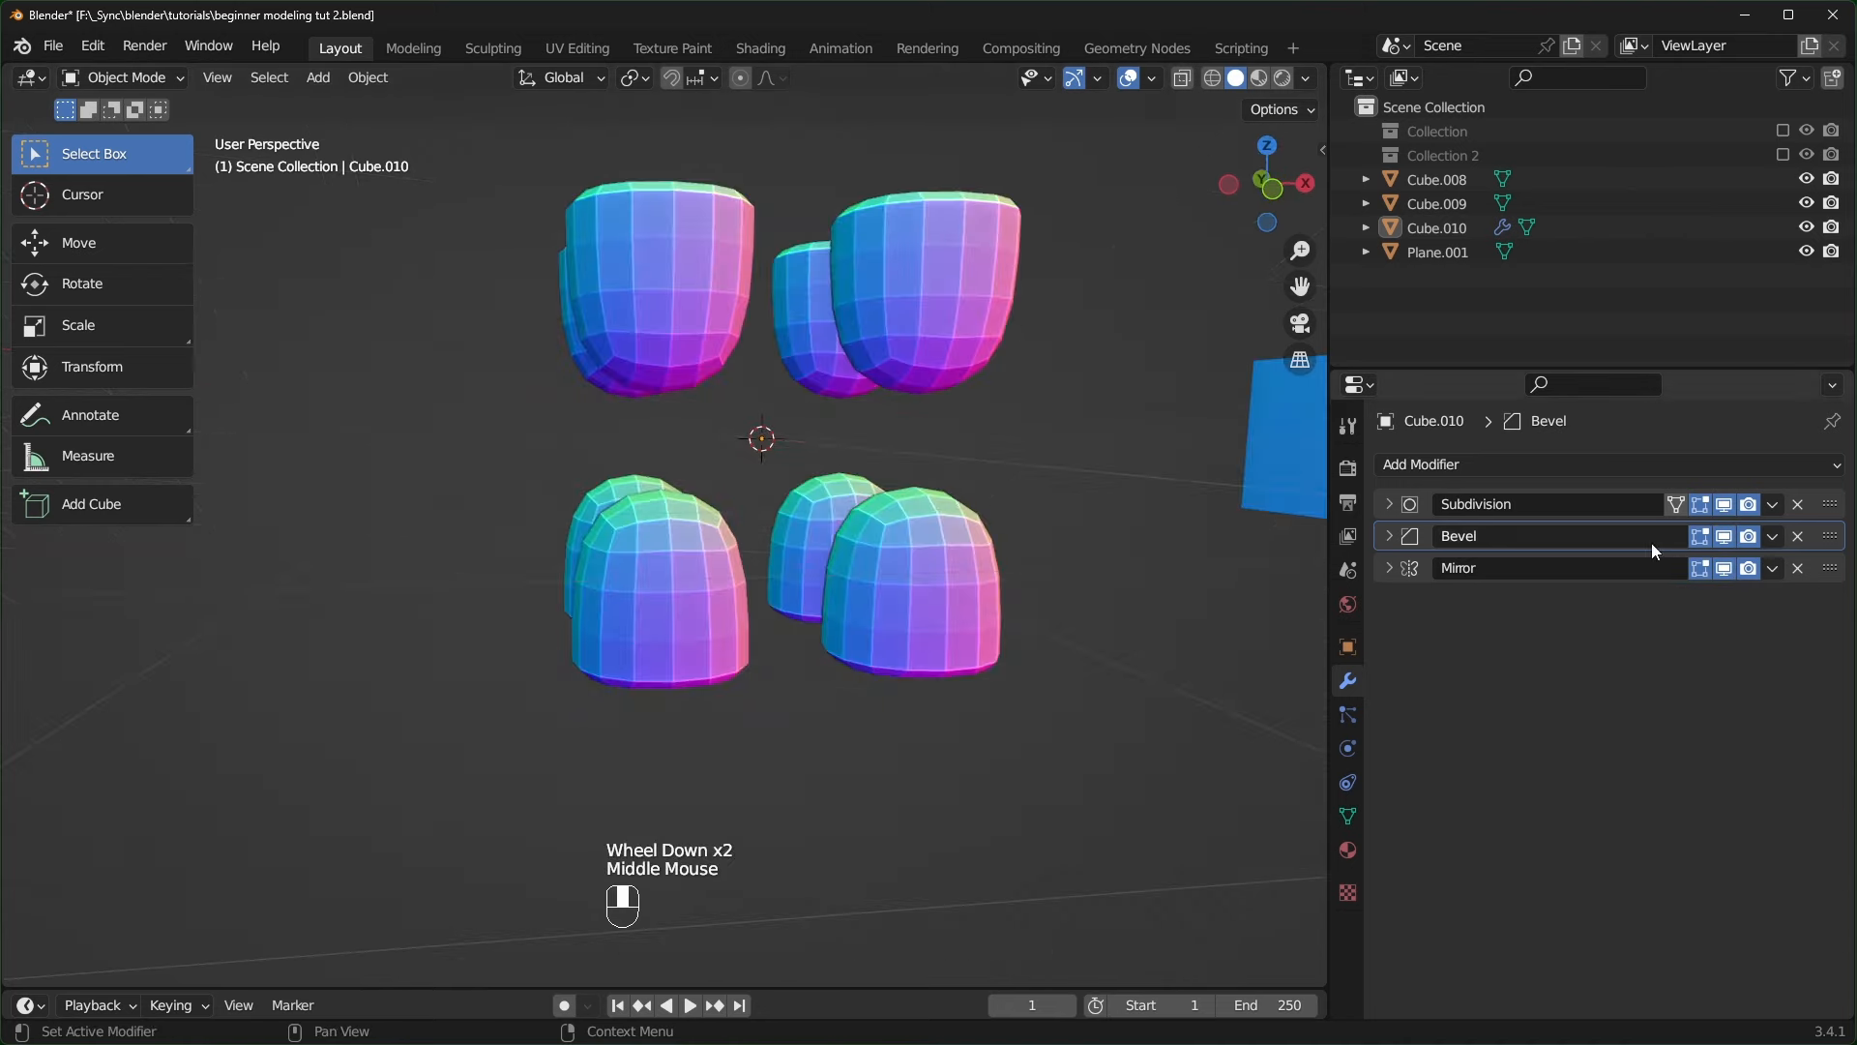
left_click(1773, 538)
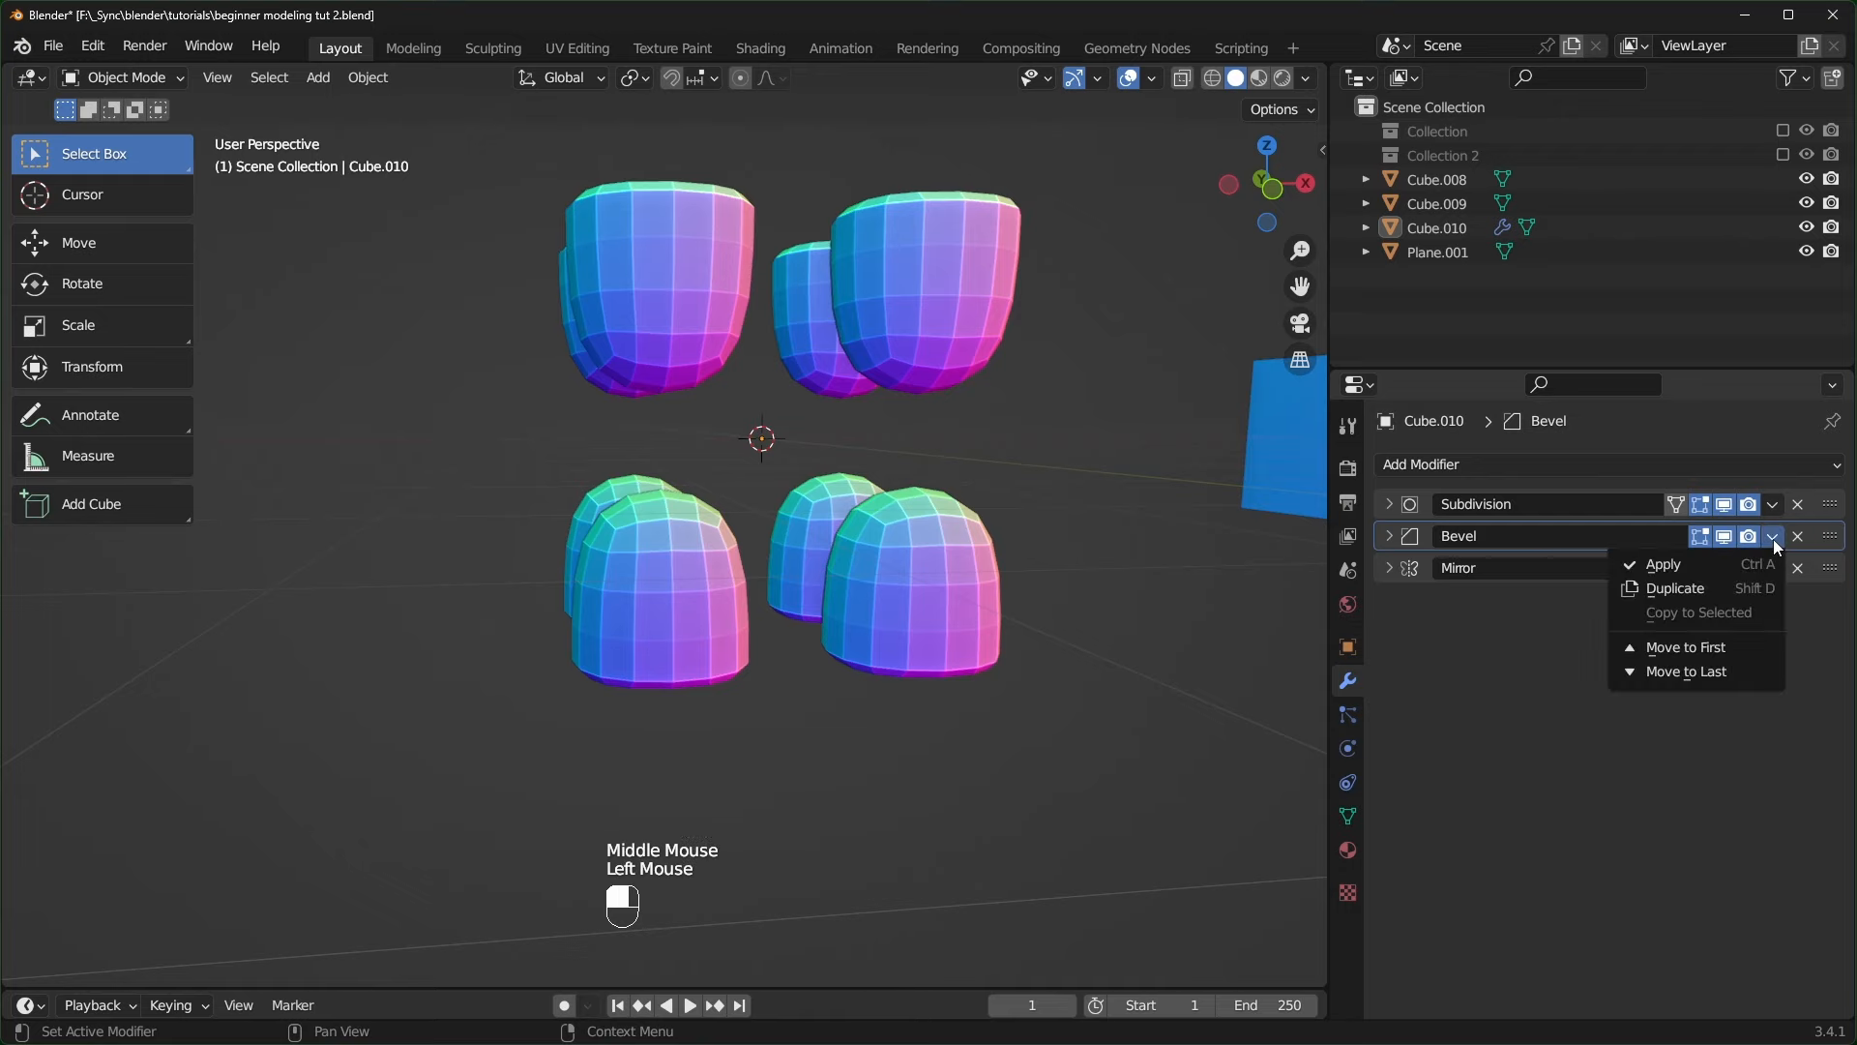
left_click(1720, 565)
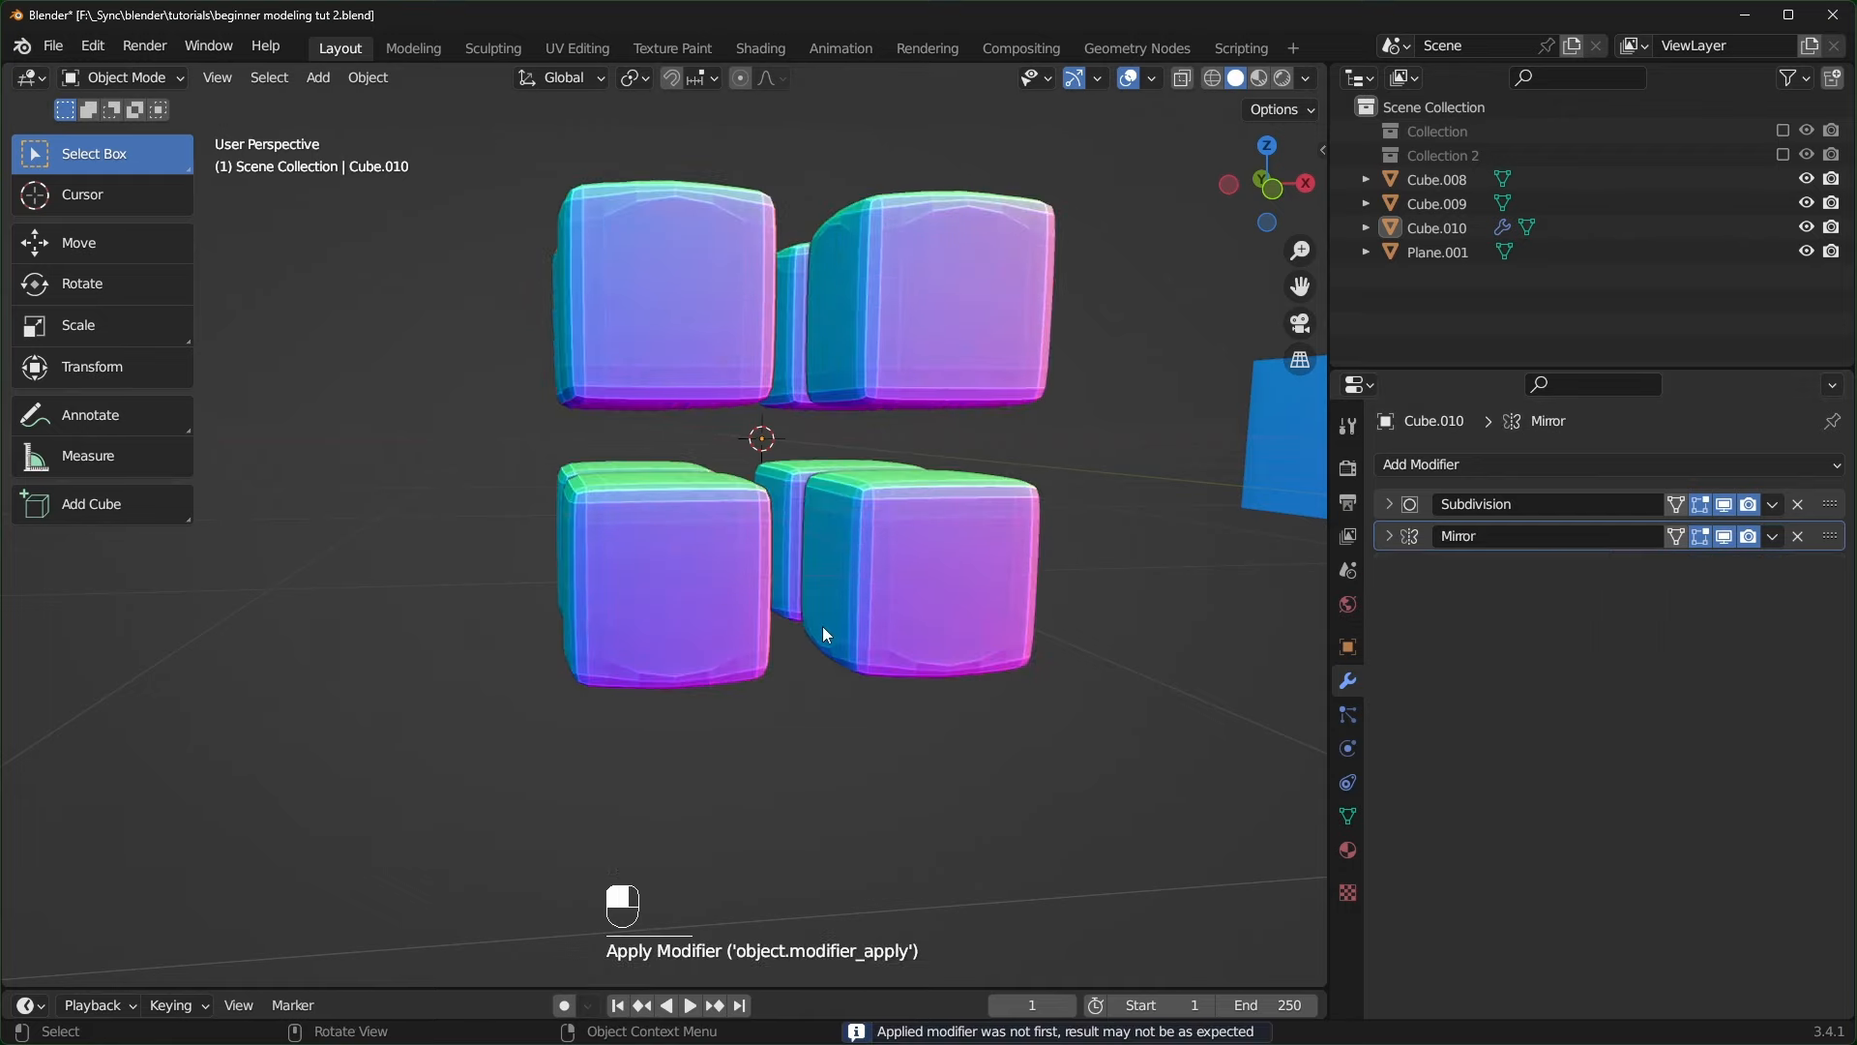
- Undo applying the Bevel modifier, and apply Subdivision, Bevel and Mirror one after another from the top of the stack
key("ctrl+z")
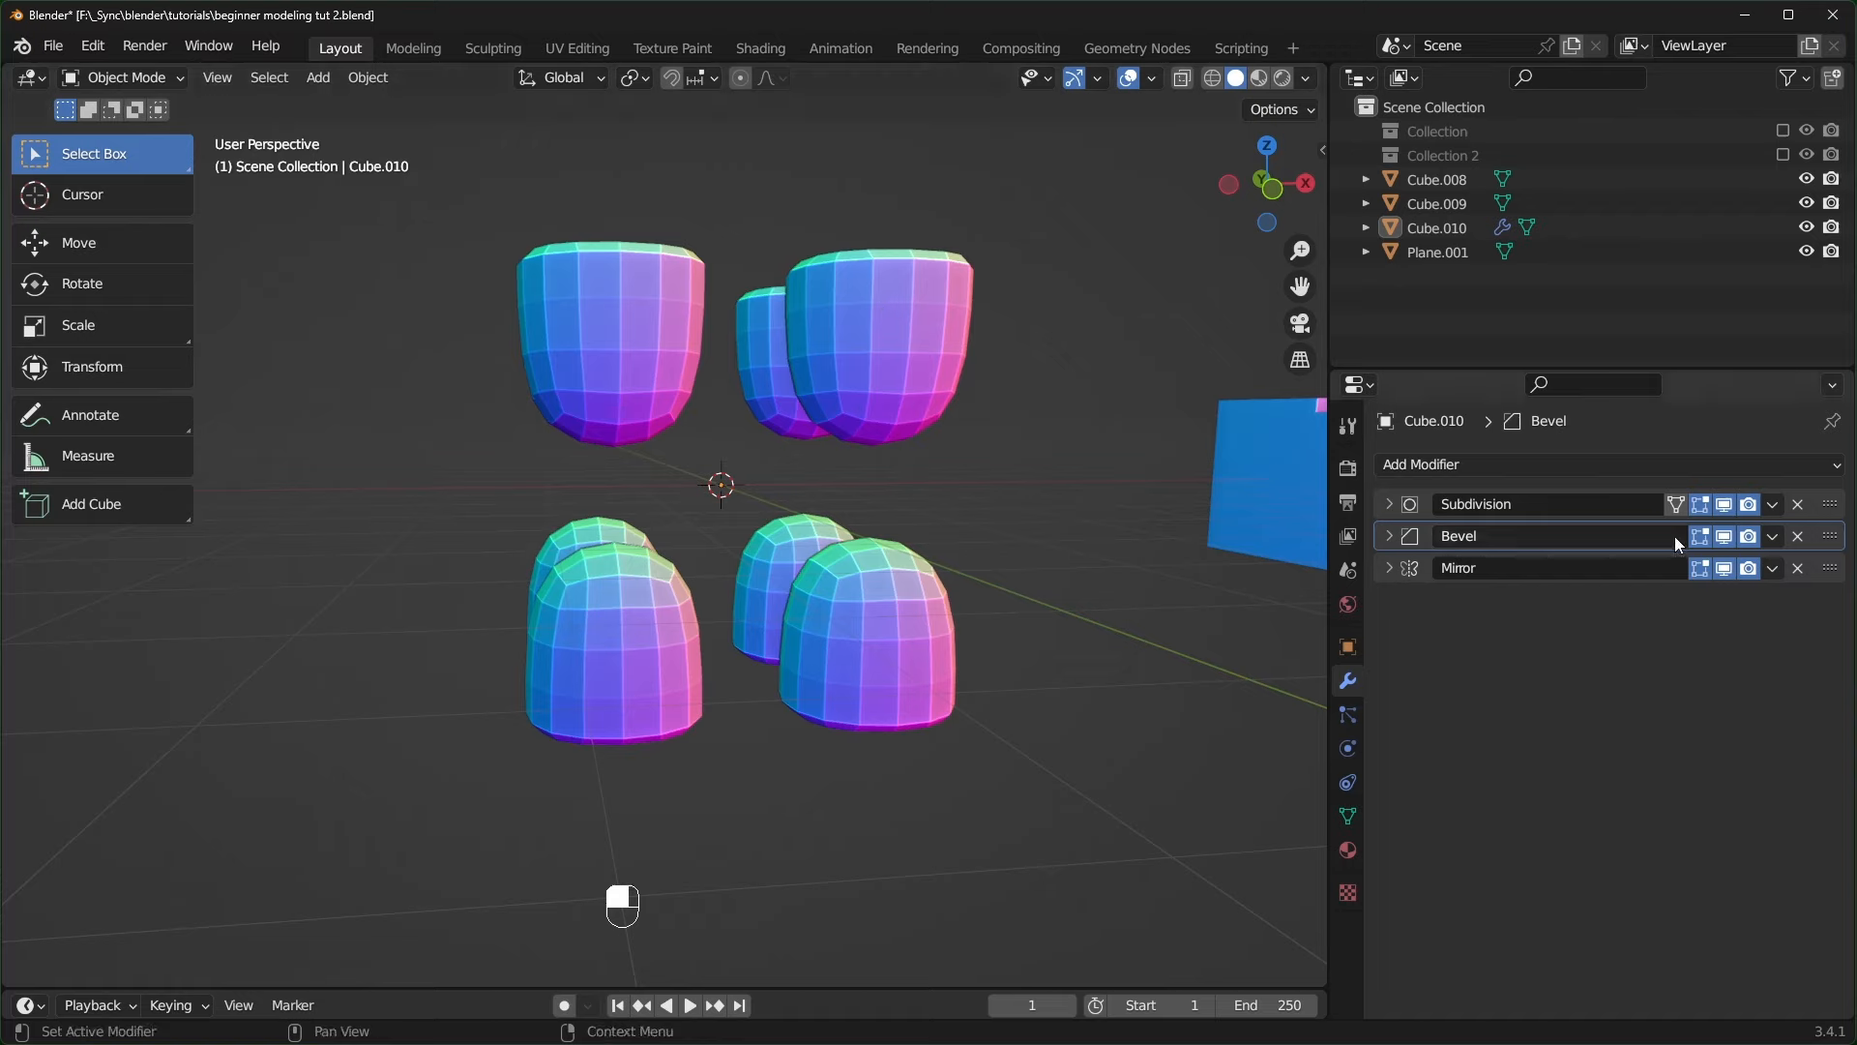
left_click(1772, 504)
left_click(1717, 532)
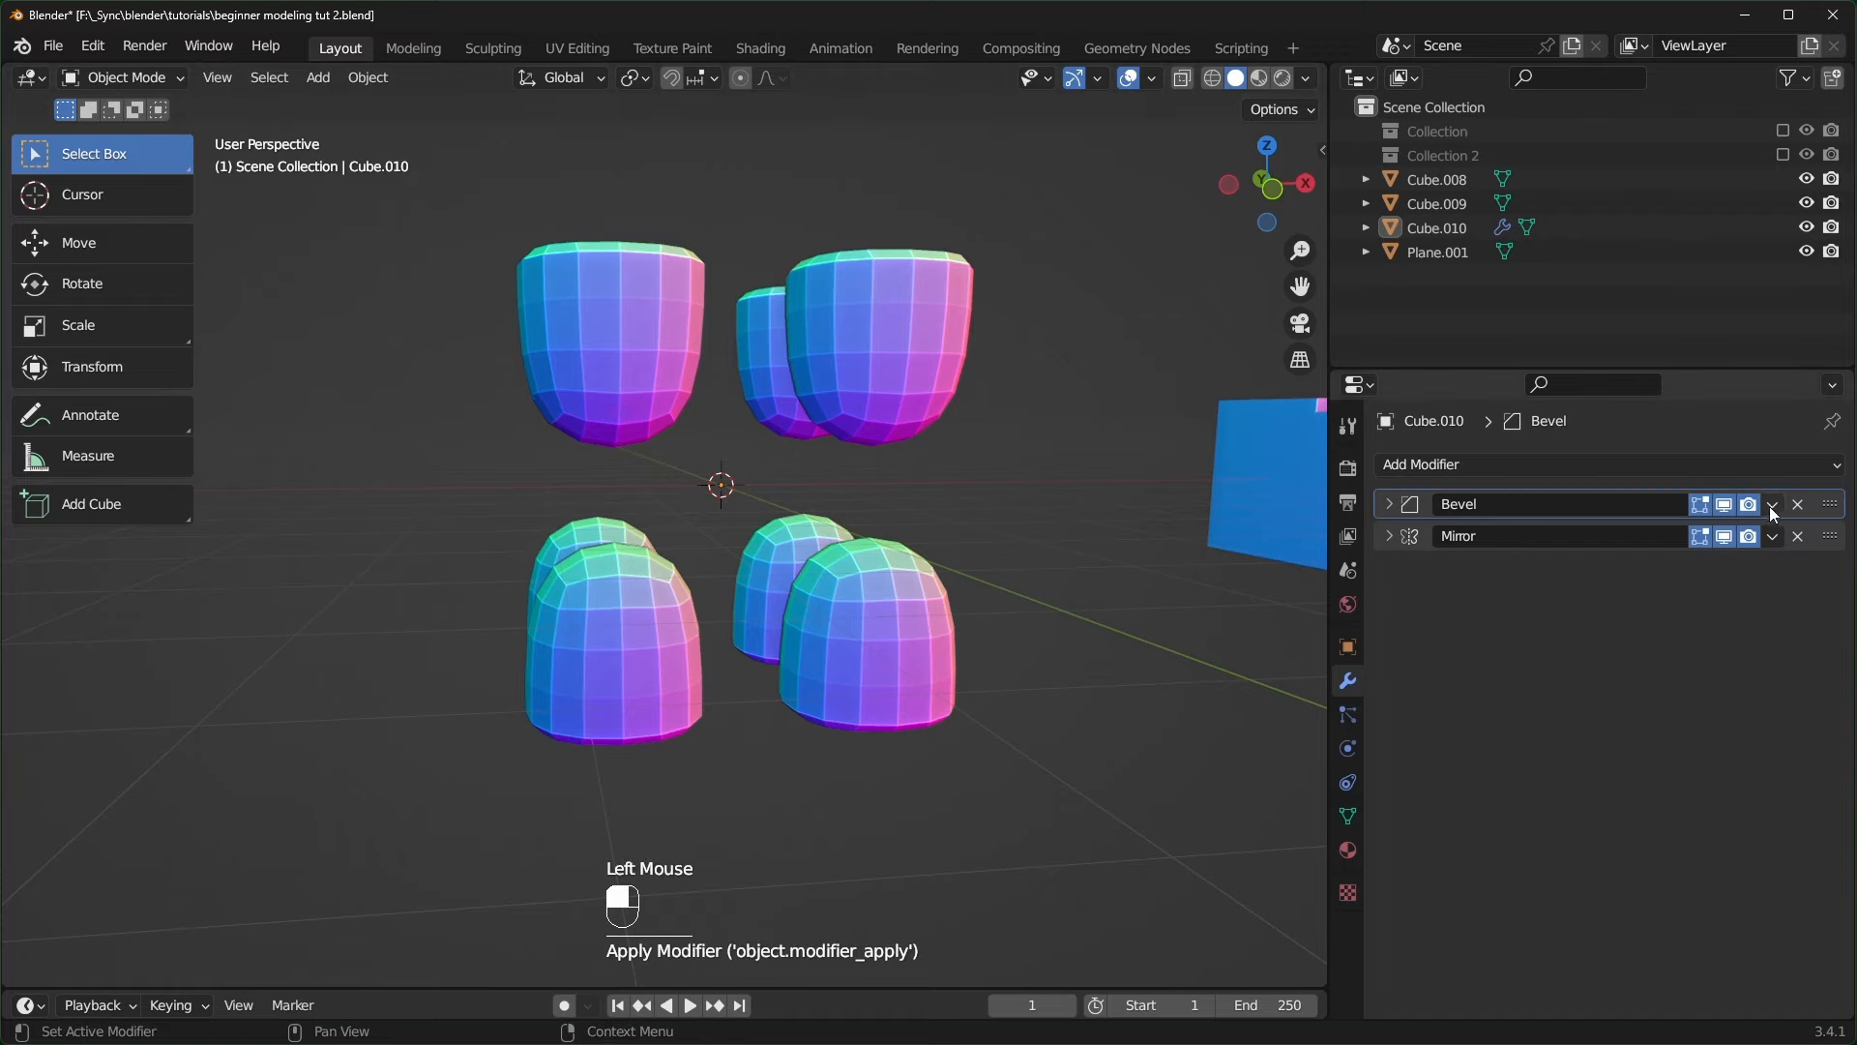
left_click(1770, 505)
left_click(1727, 530)
left_click(1772, 505)
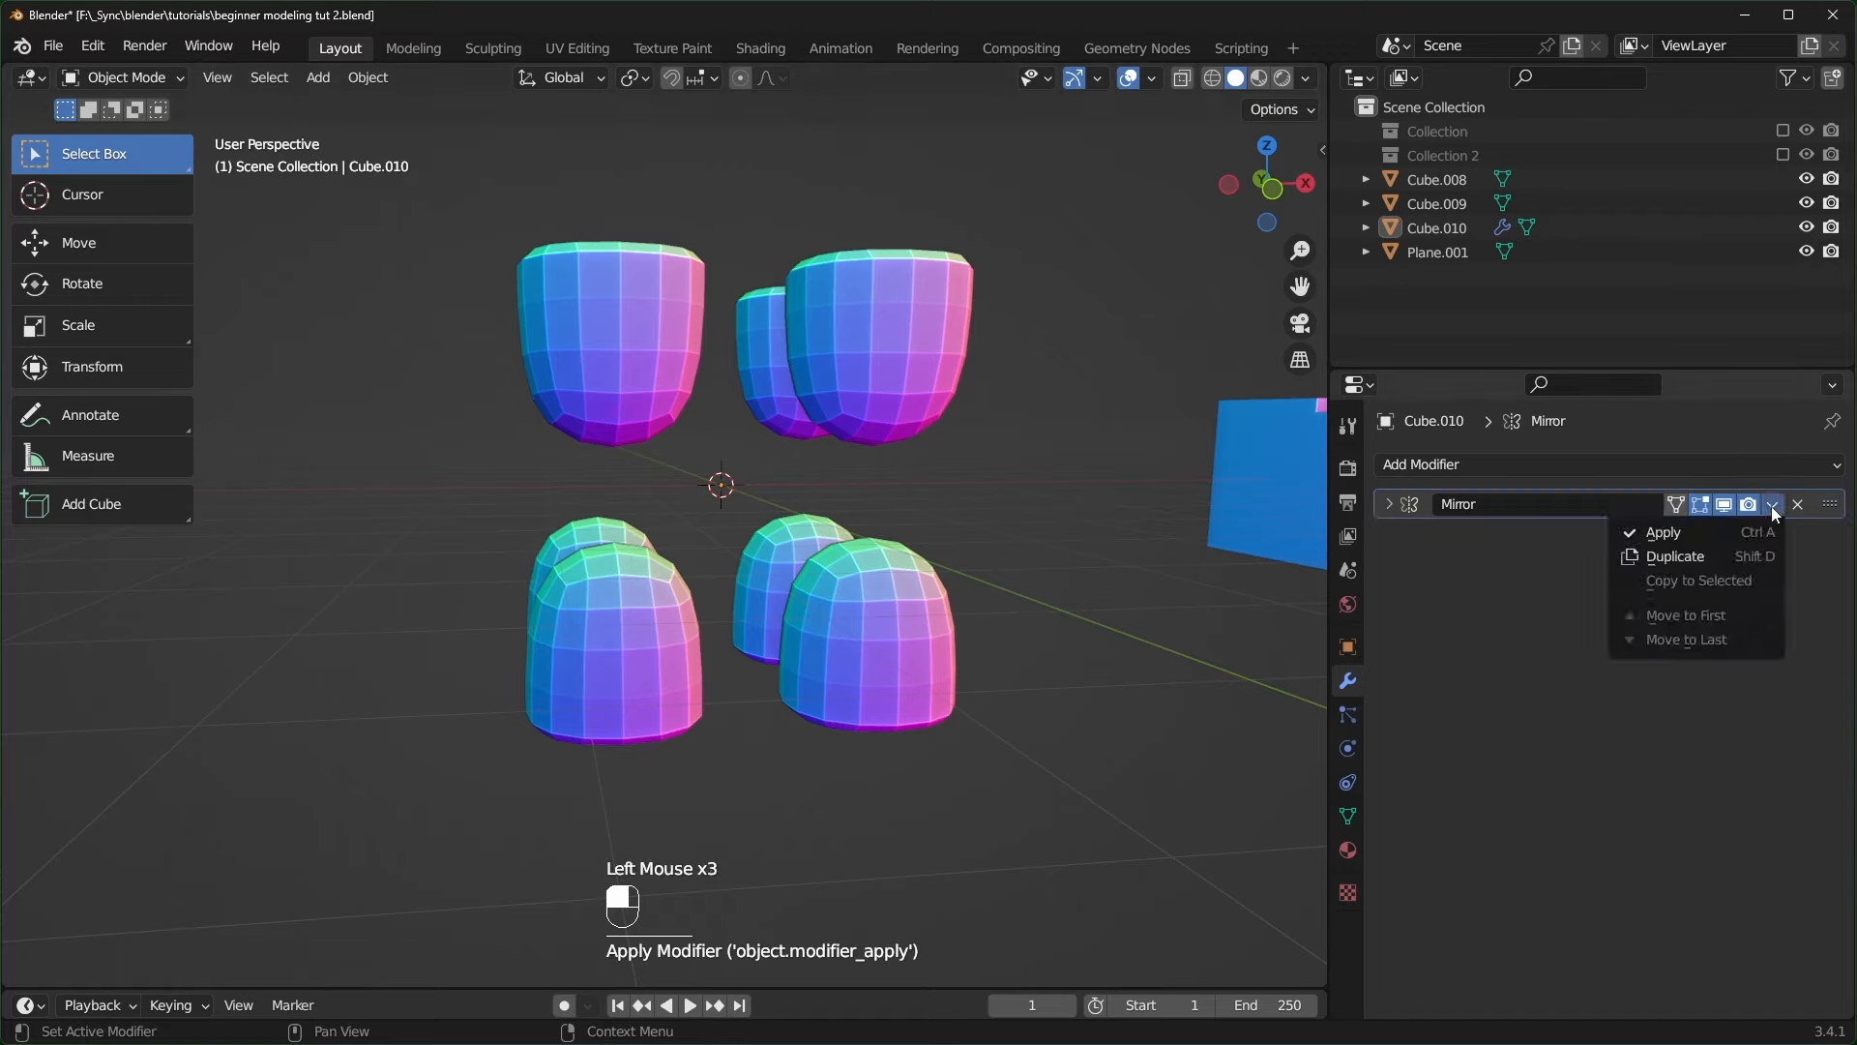
left_click(1702, 531)
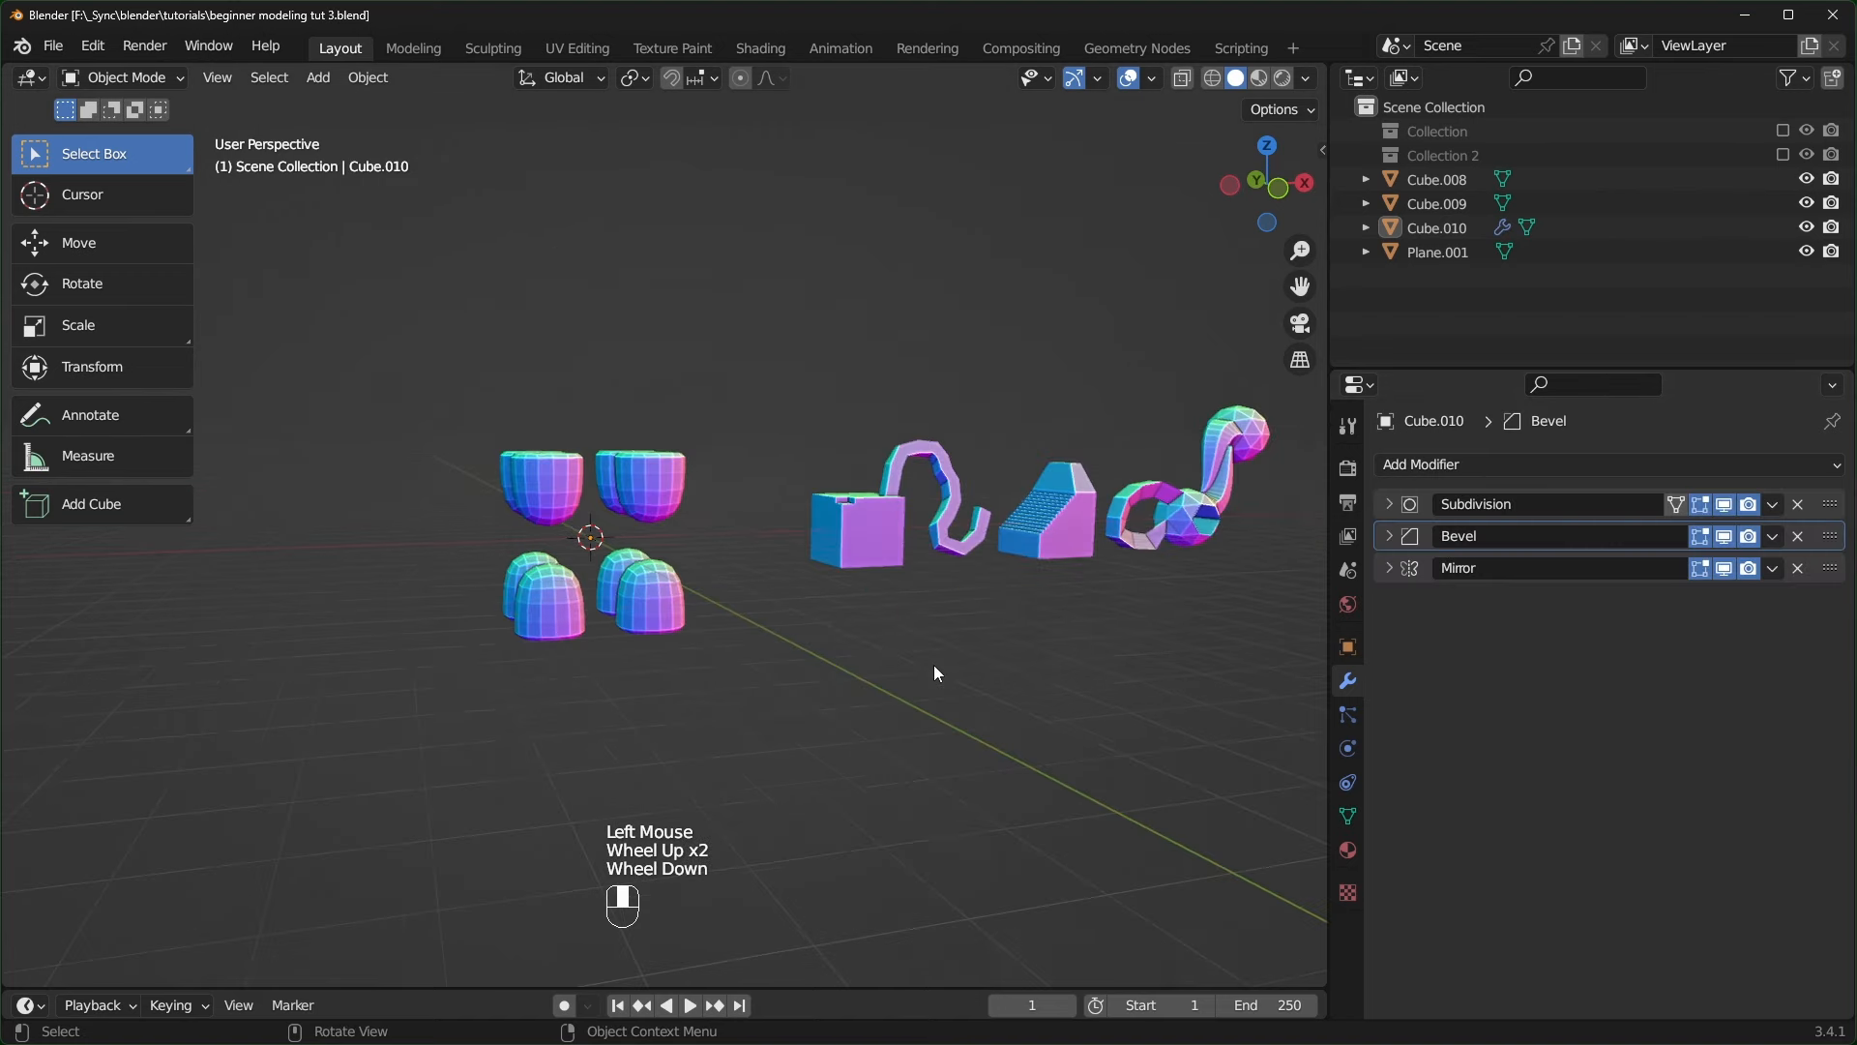
- Move all visible objects into a new collection named Collection 3 and exclude that collection from the view layer
scroll(933, 664, "down", 1)
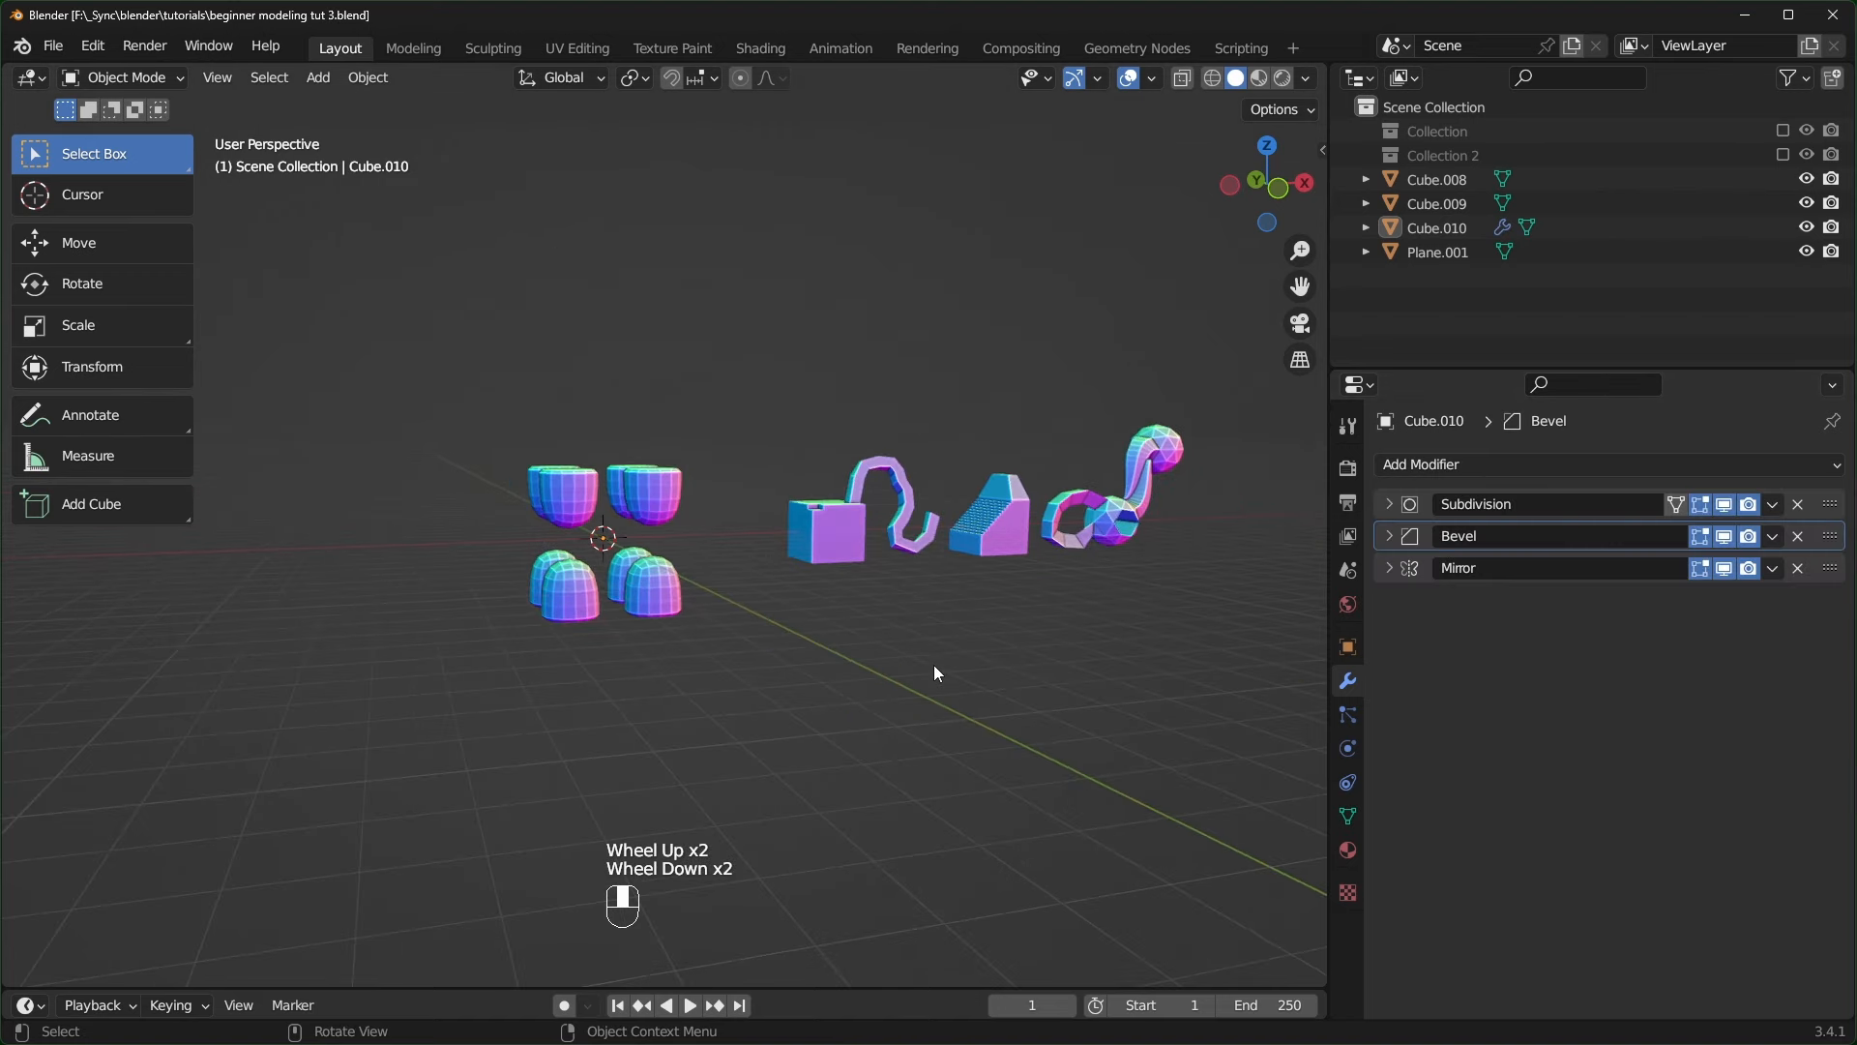
key("a")
key("m")
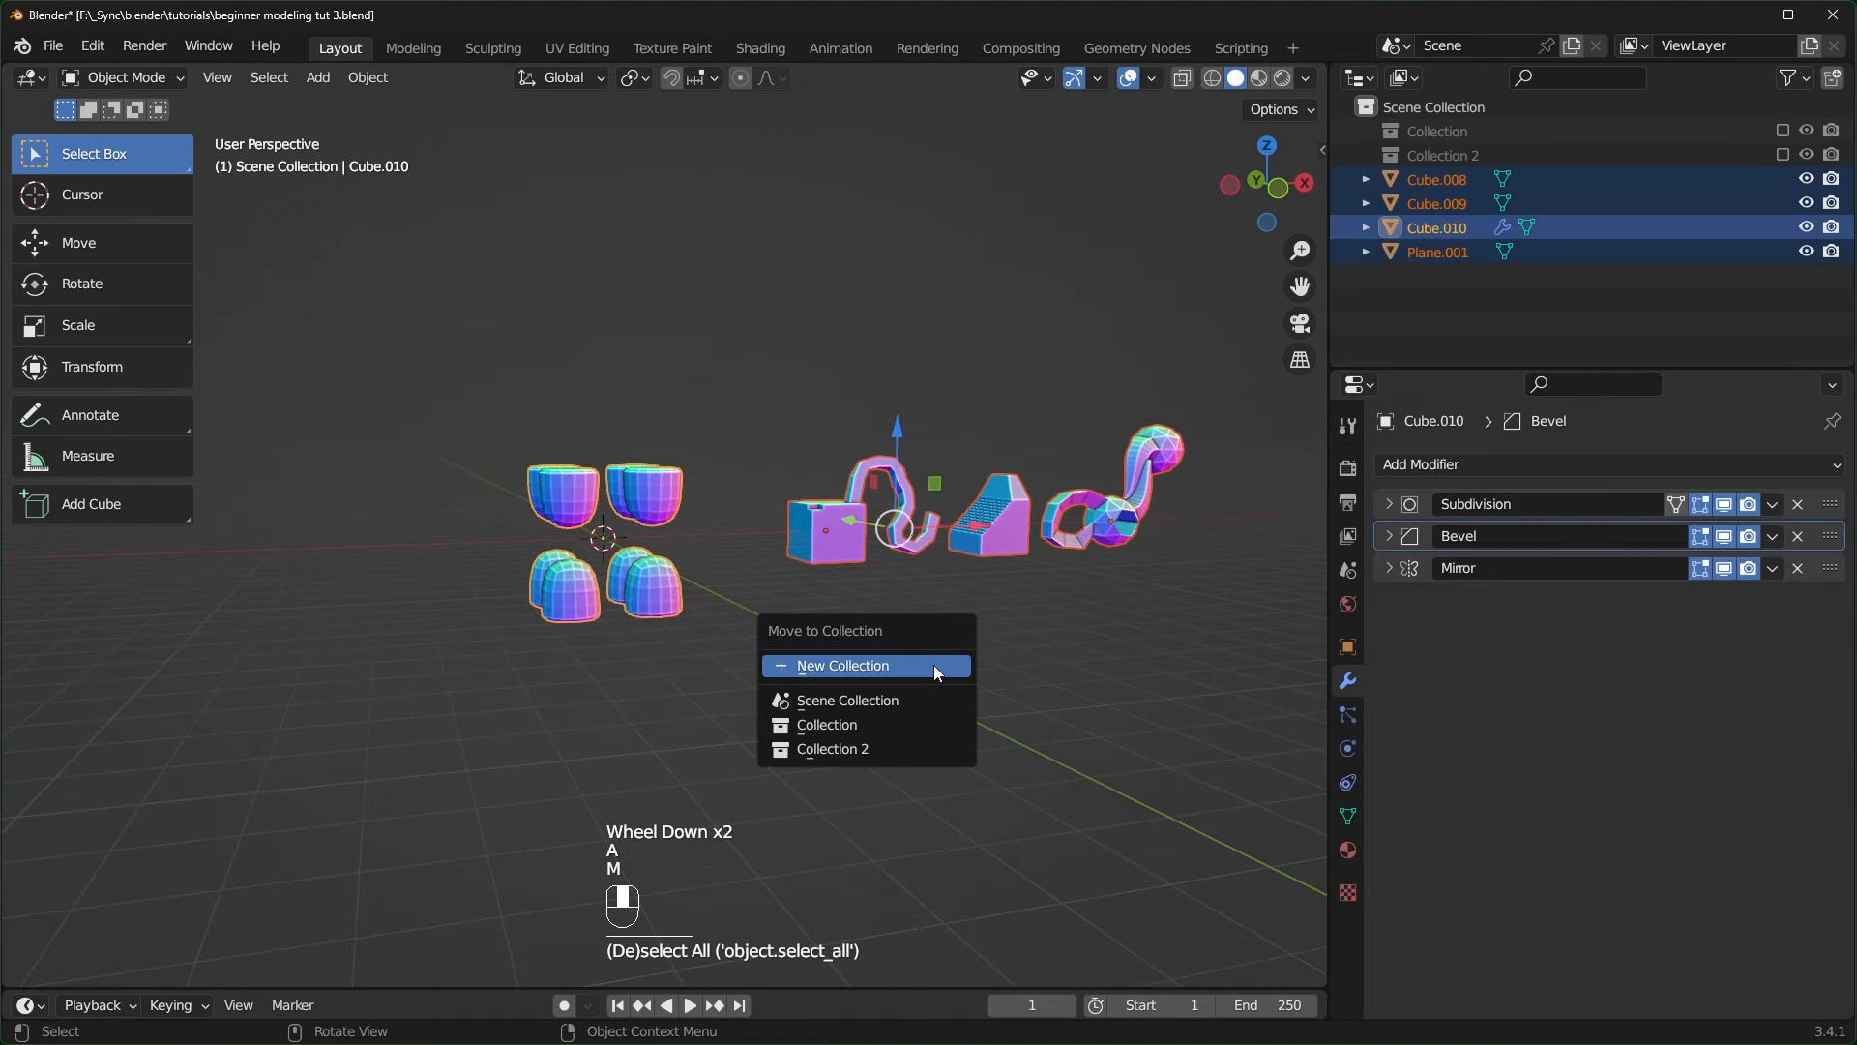
left_click(890, 664)
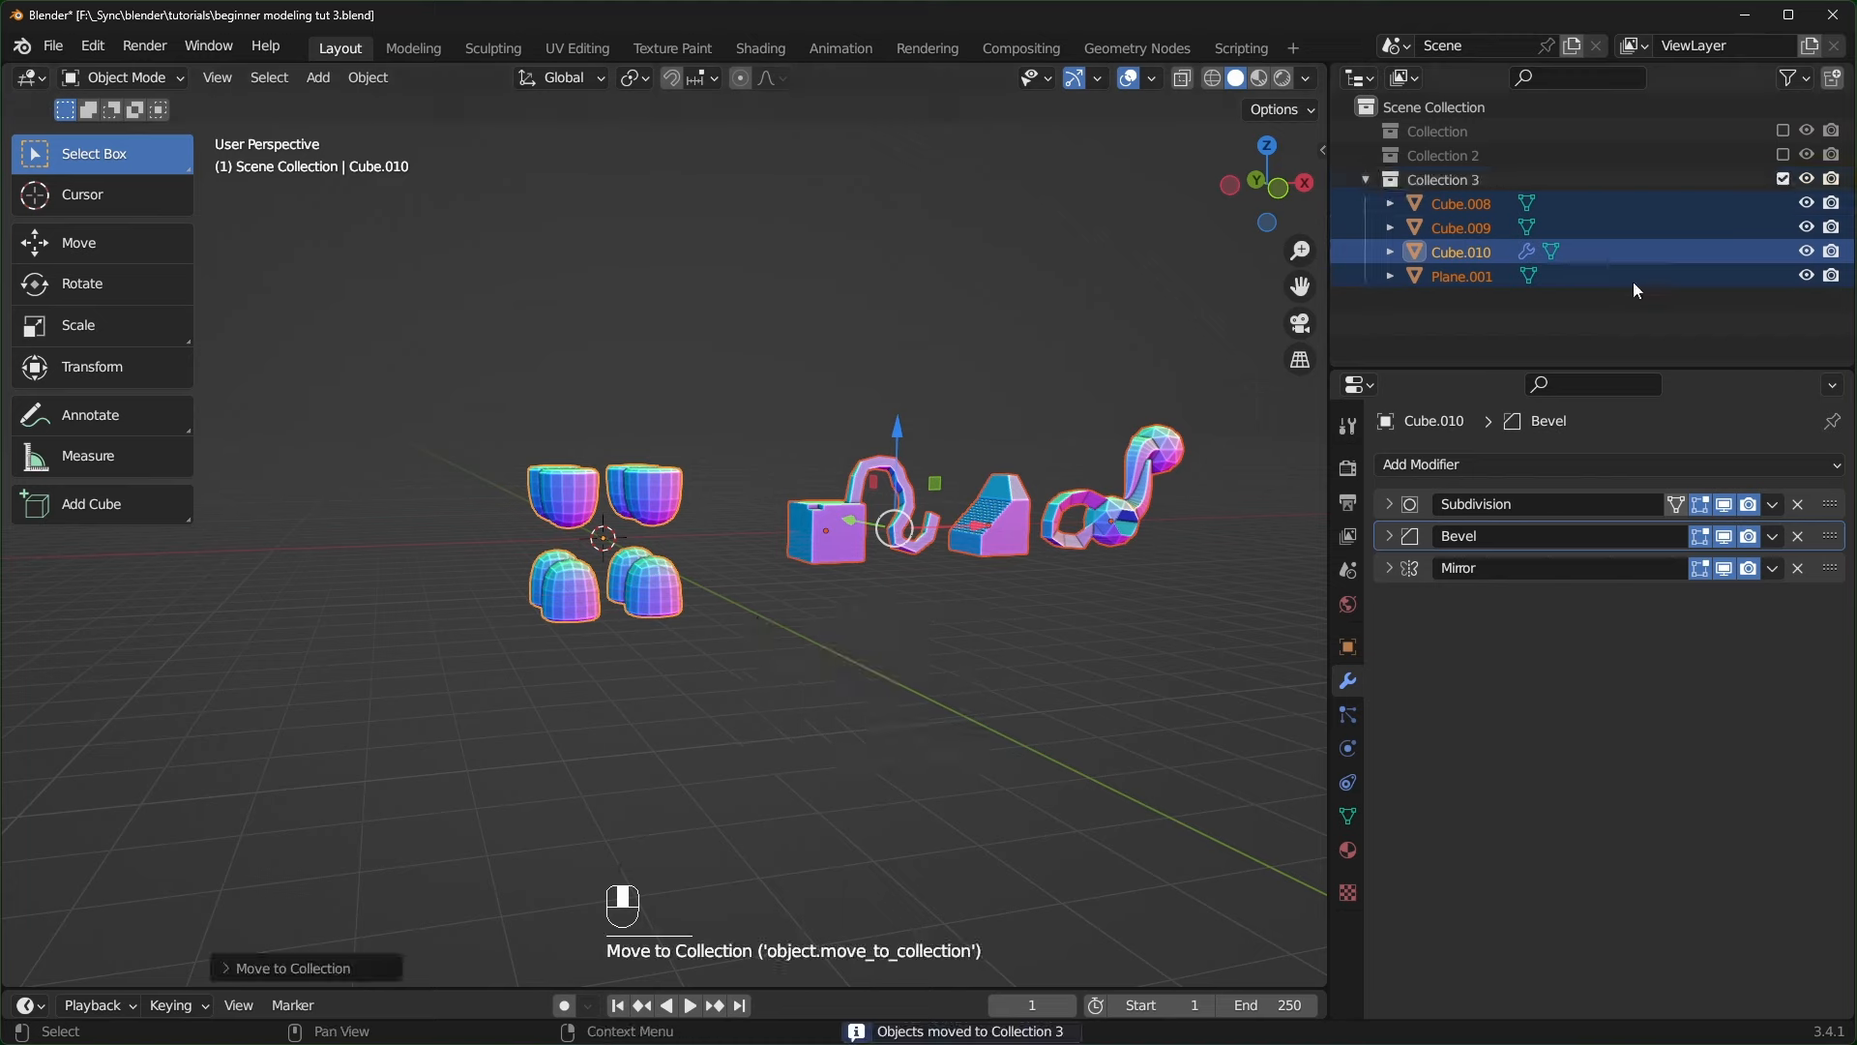
left_click(1783, 179)
- Add a new mesh cube at the world origin
middle_click_drag(725, 565, 770, 706)
scroll(705, 606, "up", 2)
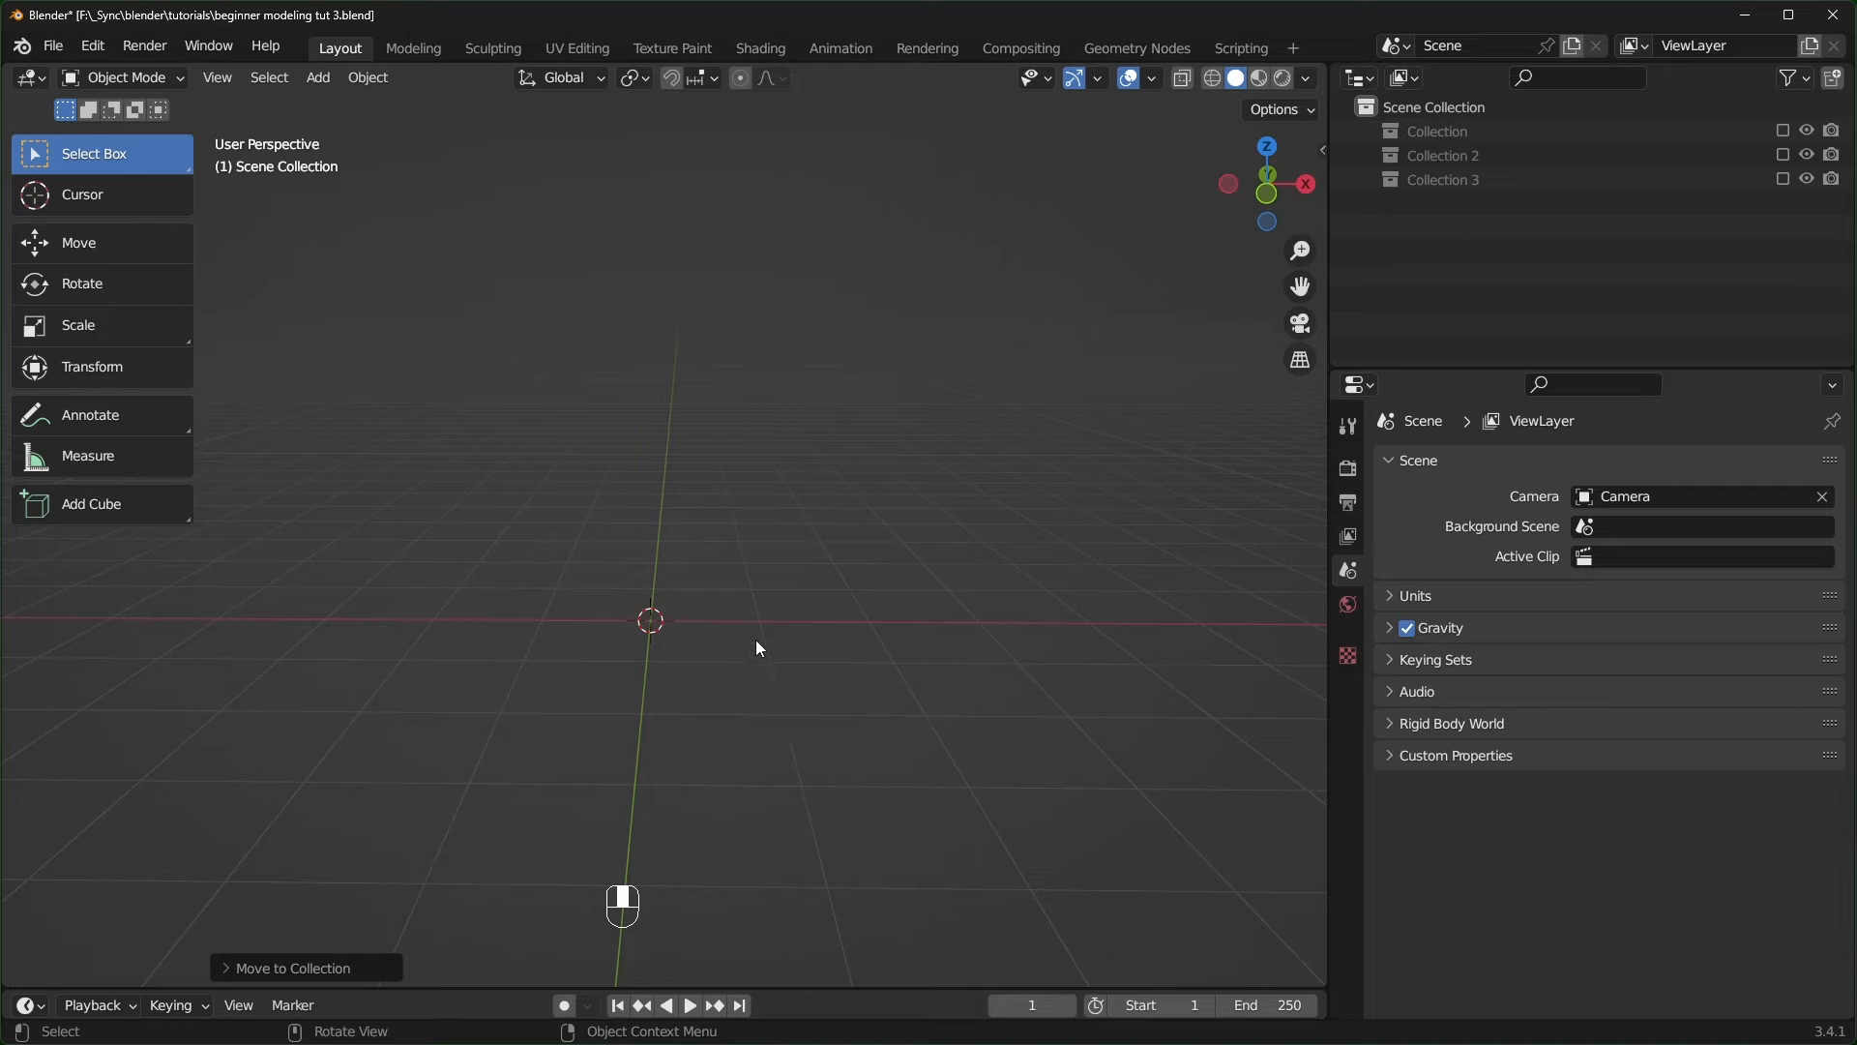
key("shift+a")
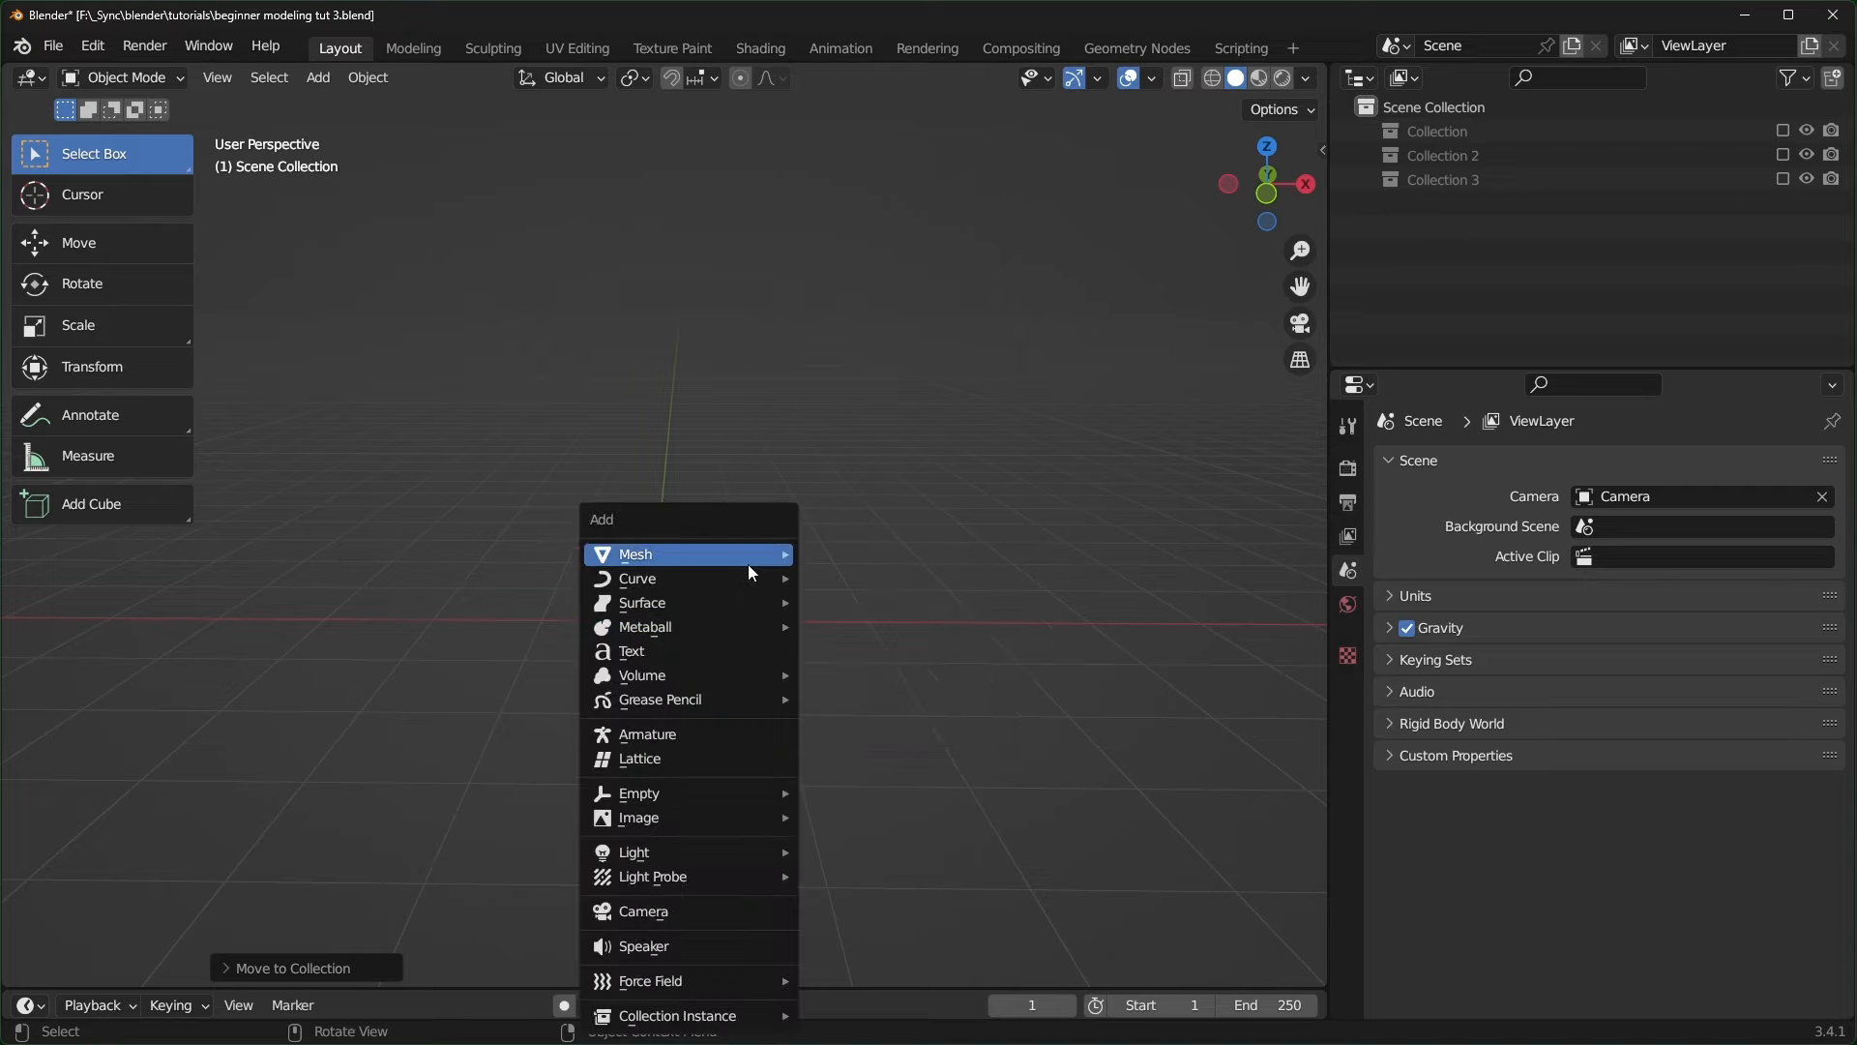
mouse_move(753, 564)
left_click(876, 575)
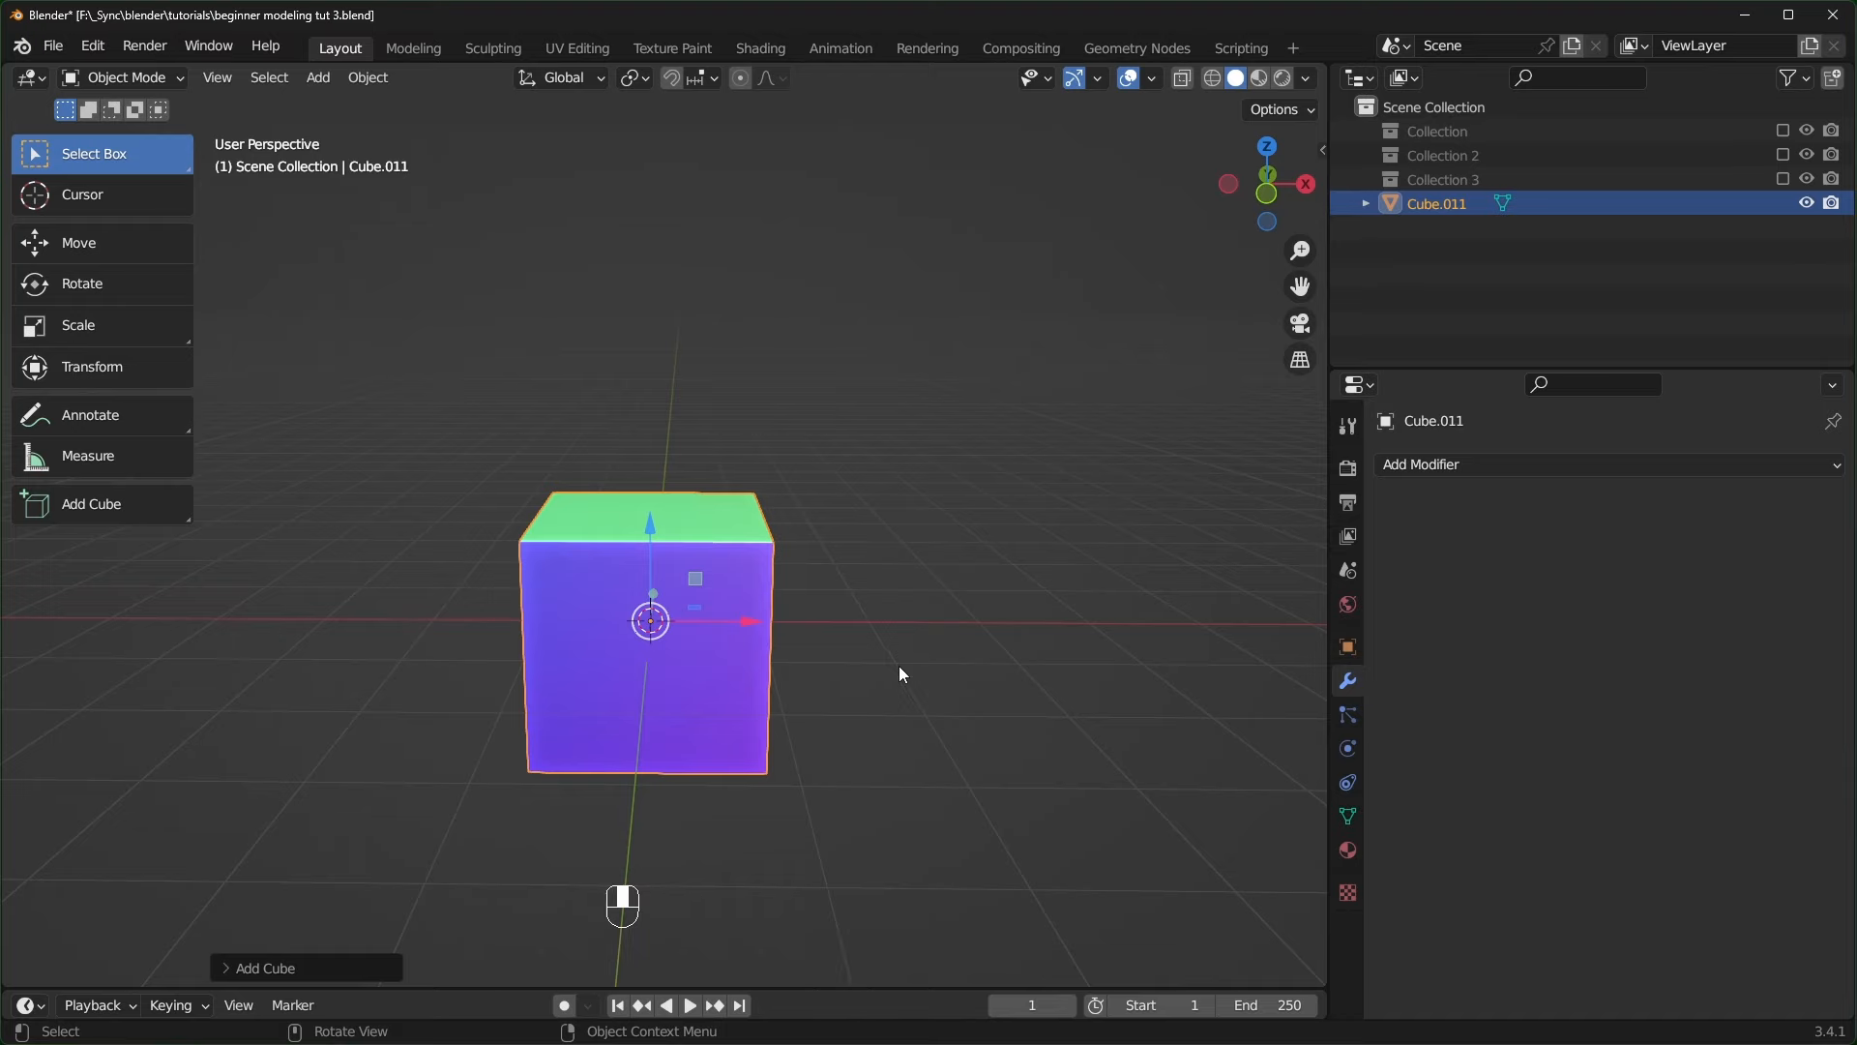
- Move the cube's whole mesh up 1 m along Z in Edit Mode, leaving its origin at the base
key("Tab")
middle_click_drag(899, 665, 885, 635)
type("g")
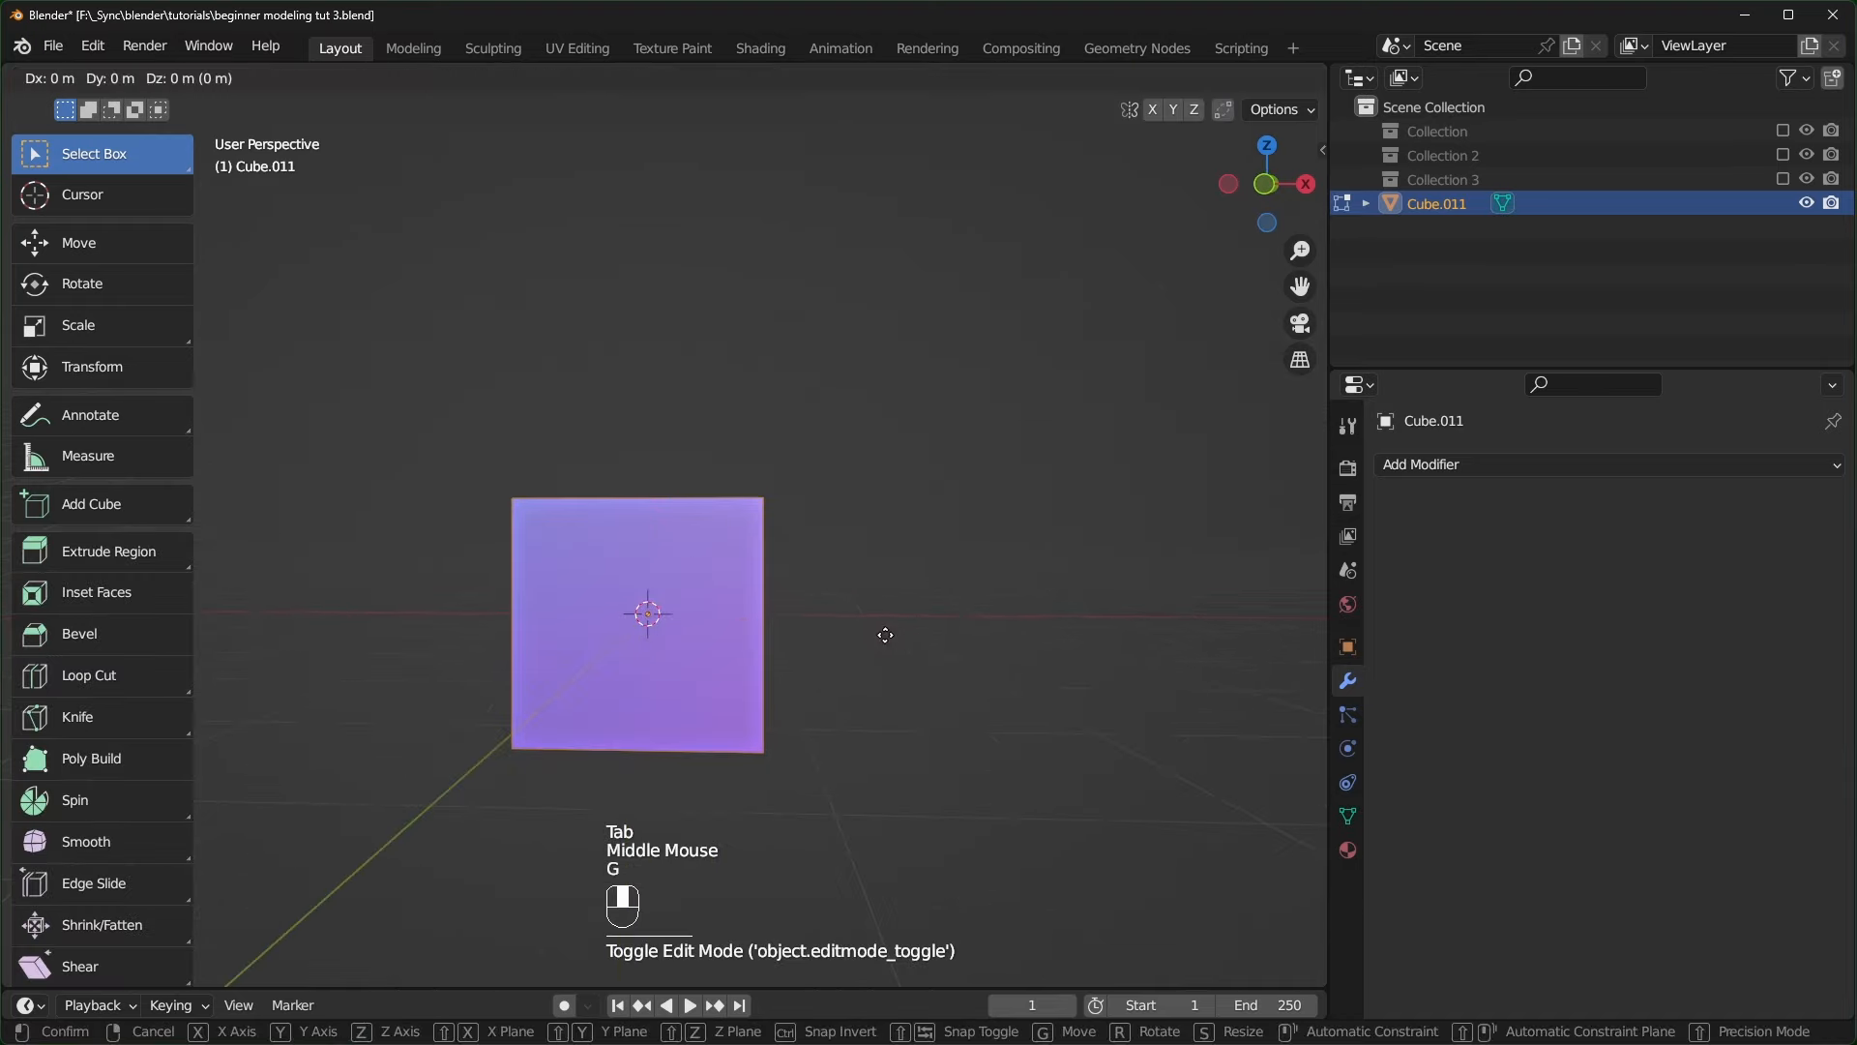
type("z1")
key("Return")
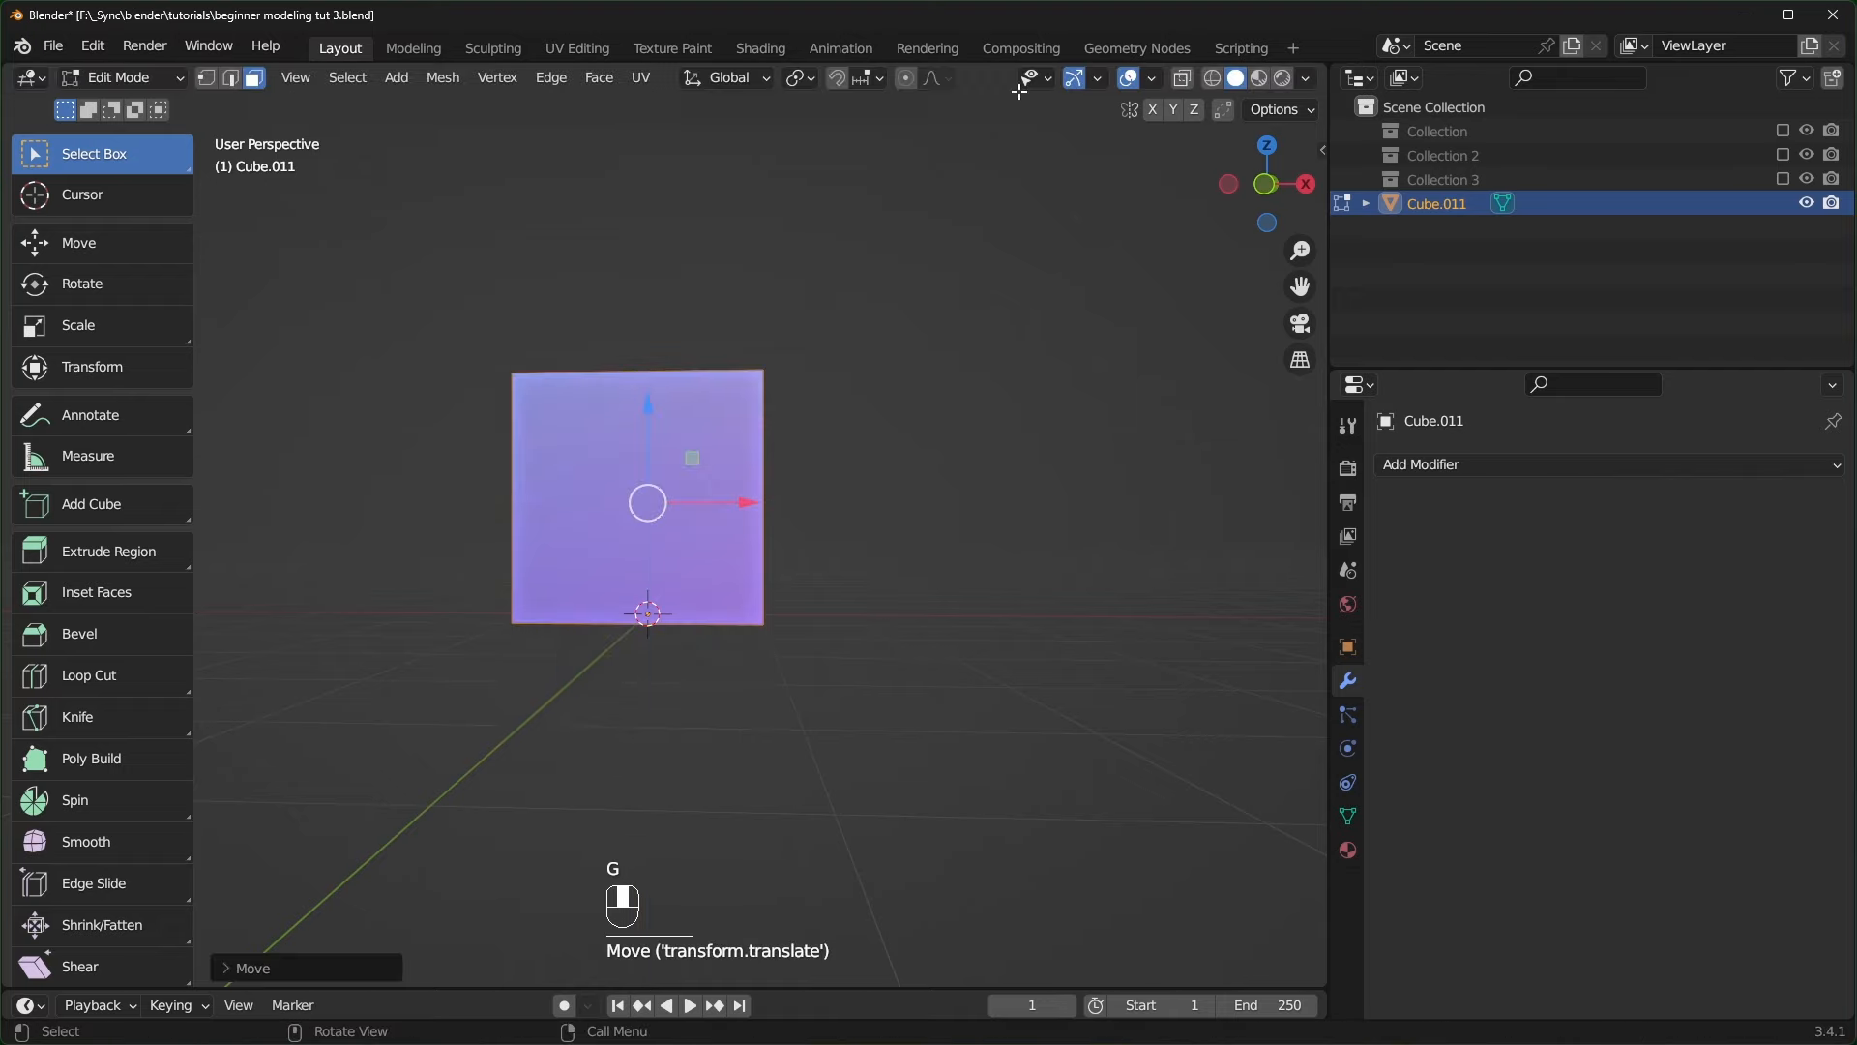
- Inset all the cube's faces individually with a thickness of about 0.09 m
middle_click_drag(885, 635, 1099, 580)
scroll(664, 582, "up", 2)
scroll(726, 633, "down", 2)
scroll(712, 622, "up", 2)
key("i")
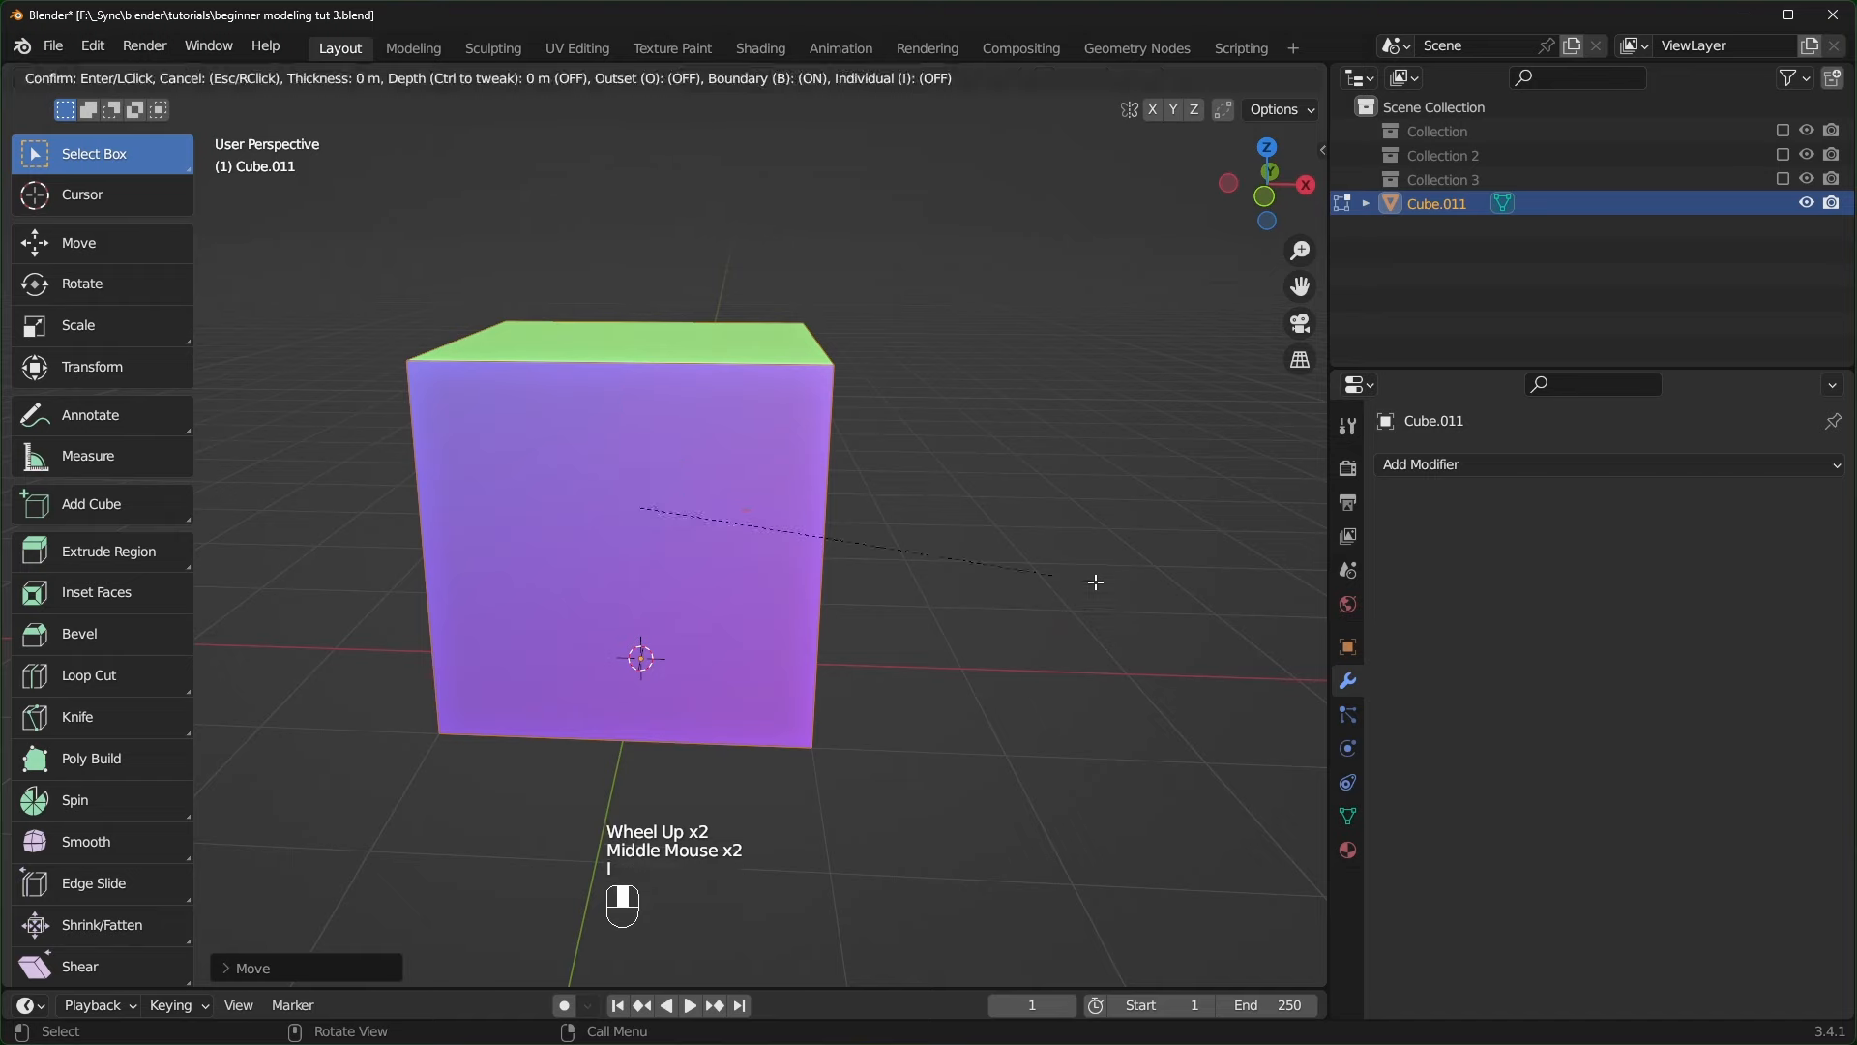
key("i")
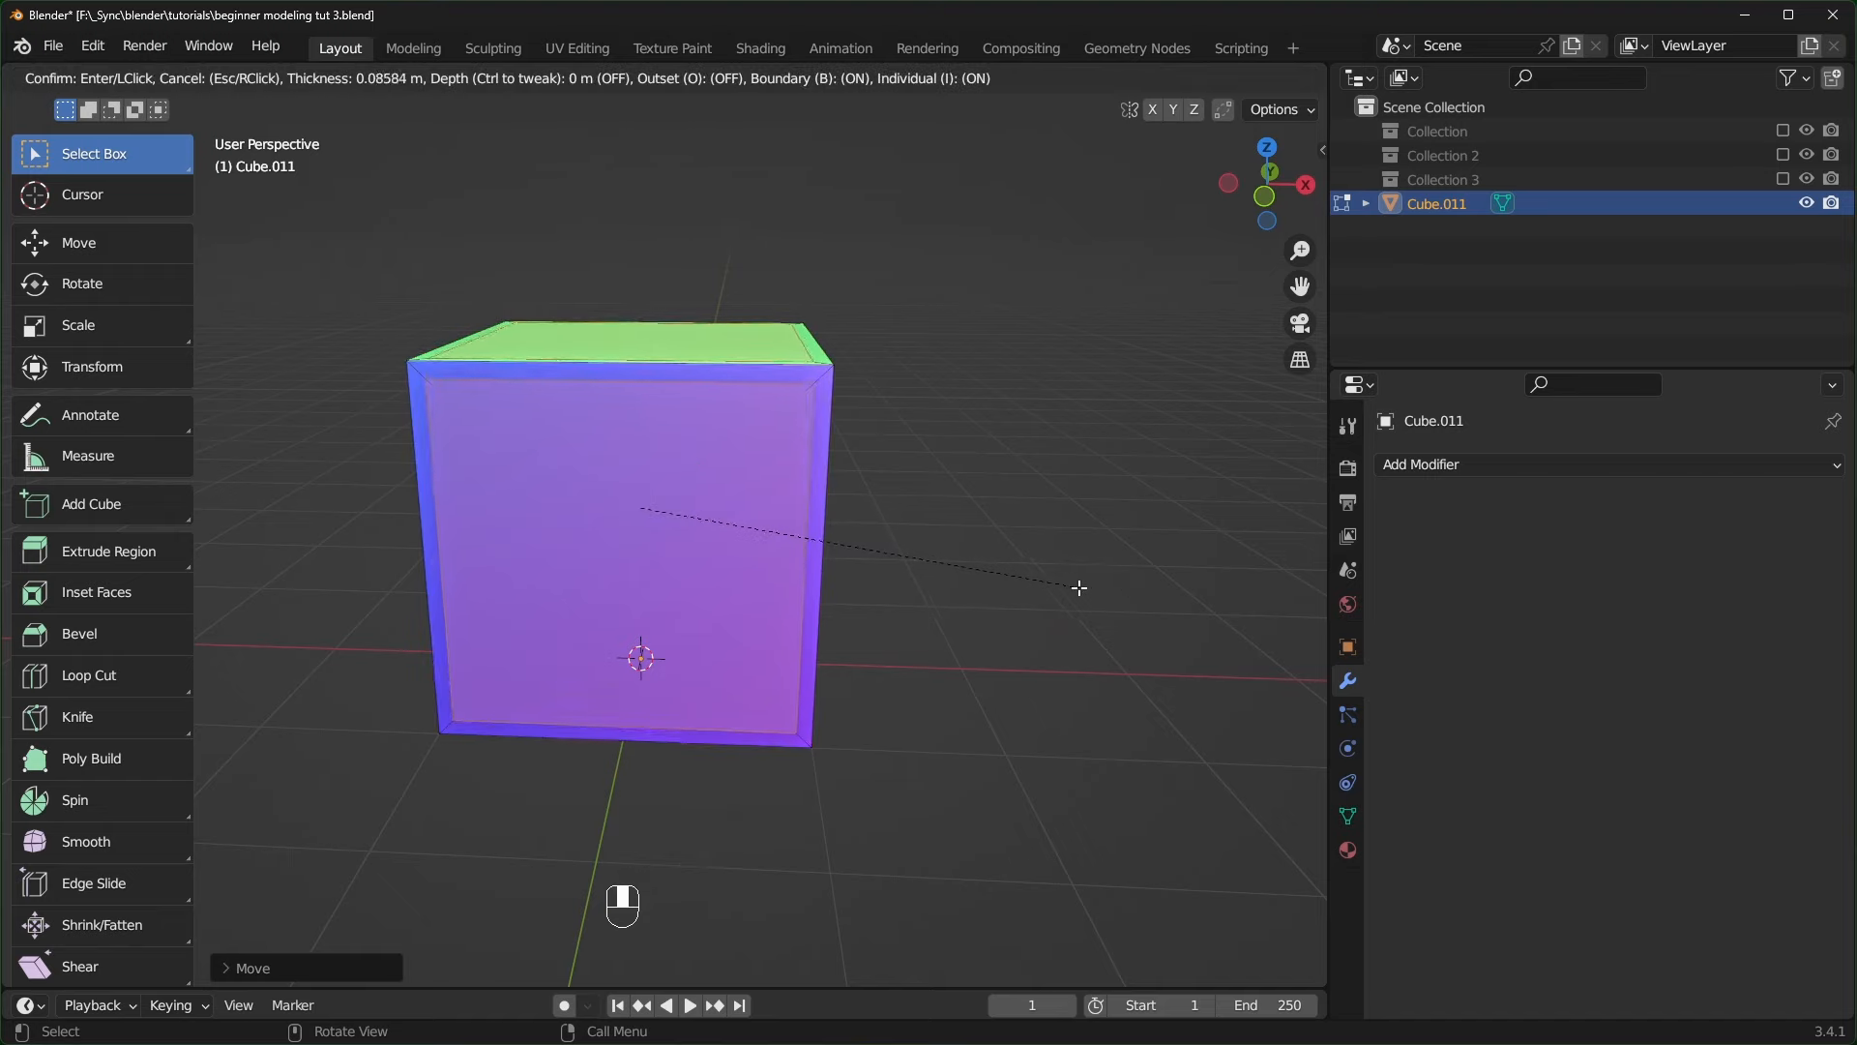
left_click(1074, 587)
- Poke the selected inner faces into triangles and inset each triangle individually by about 0.09 m
middle_click_drag(1074, 586, 1058, 564)
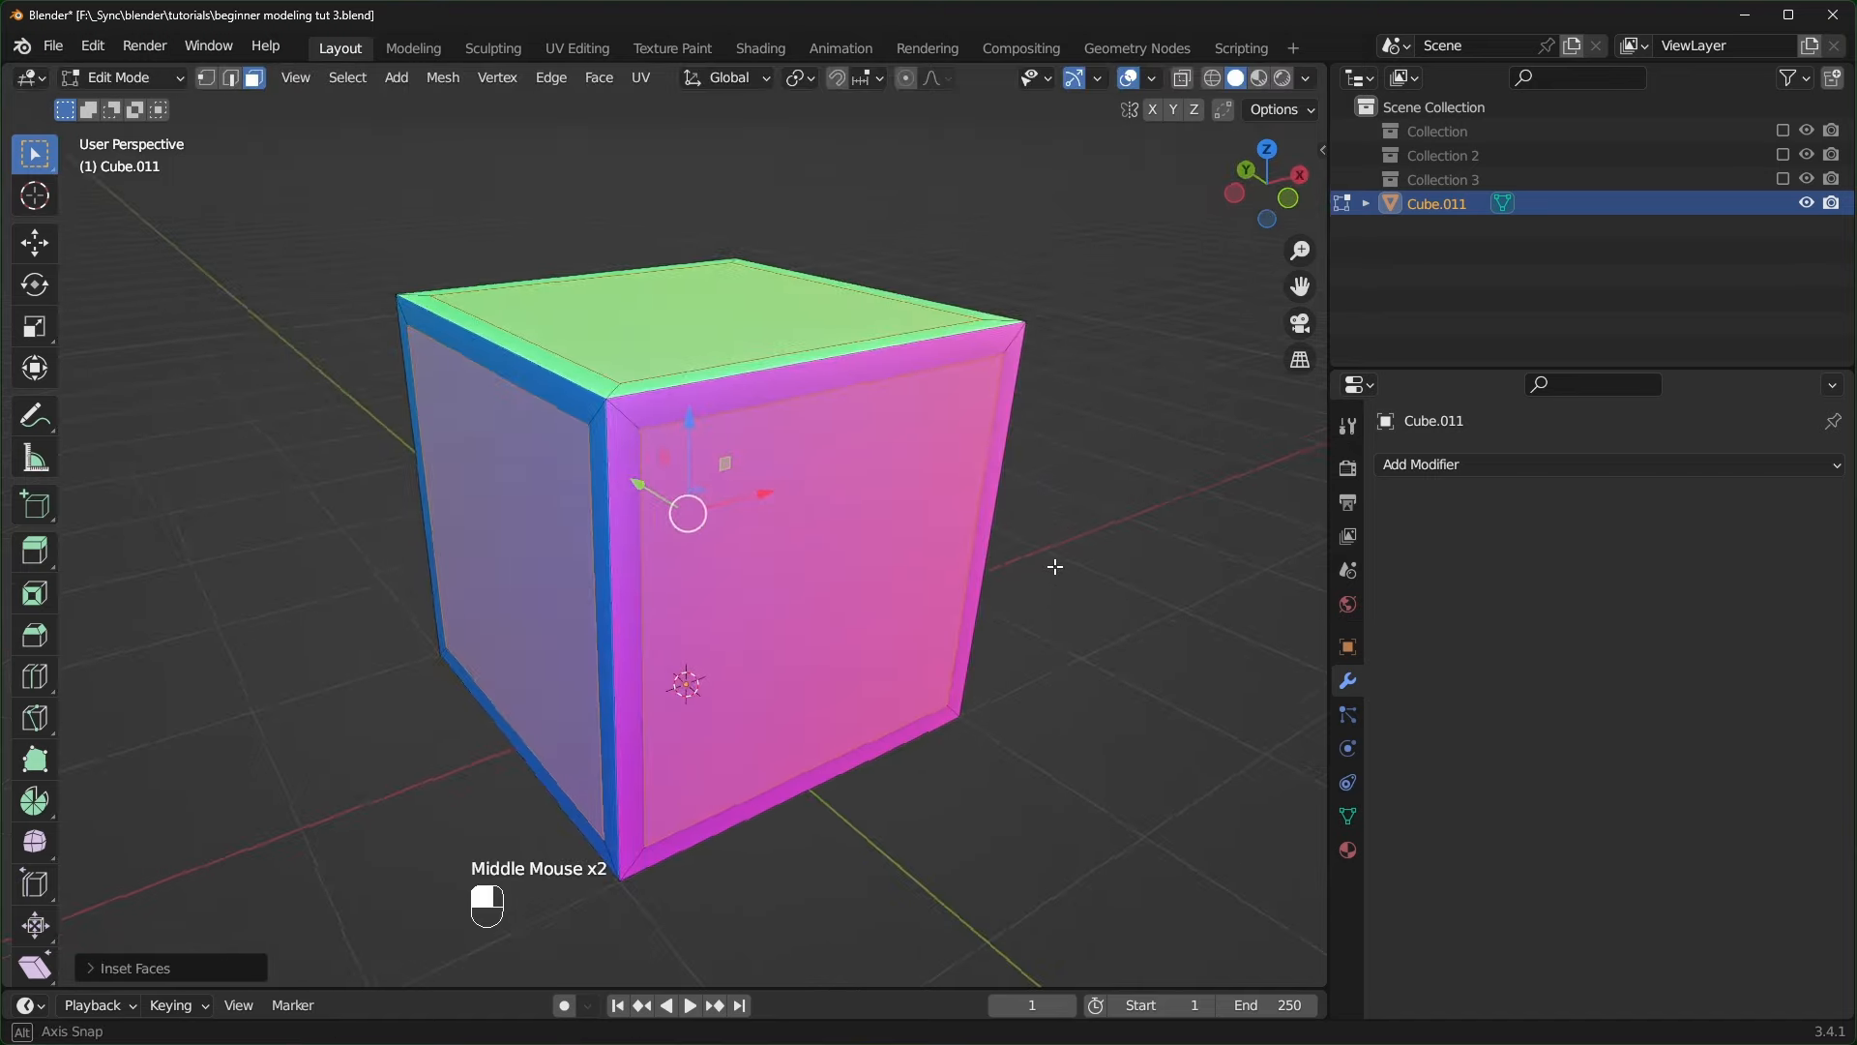
right_click(783, 532)
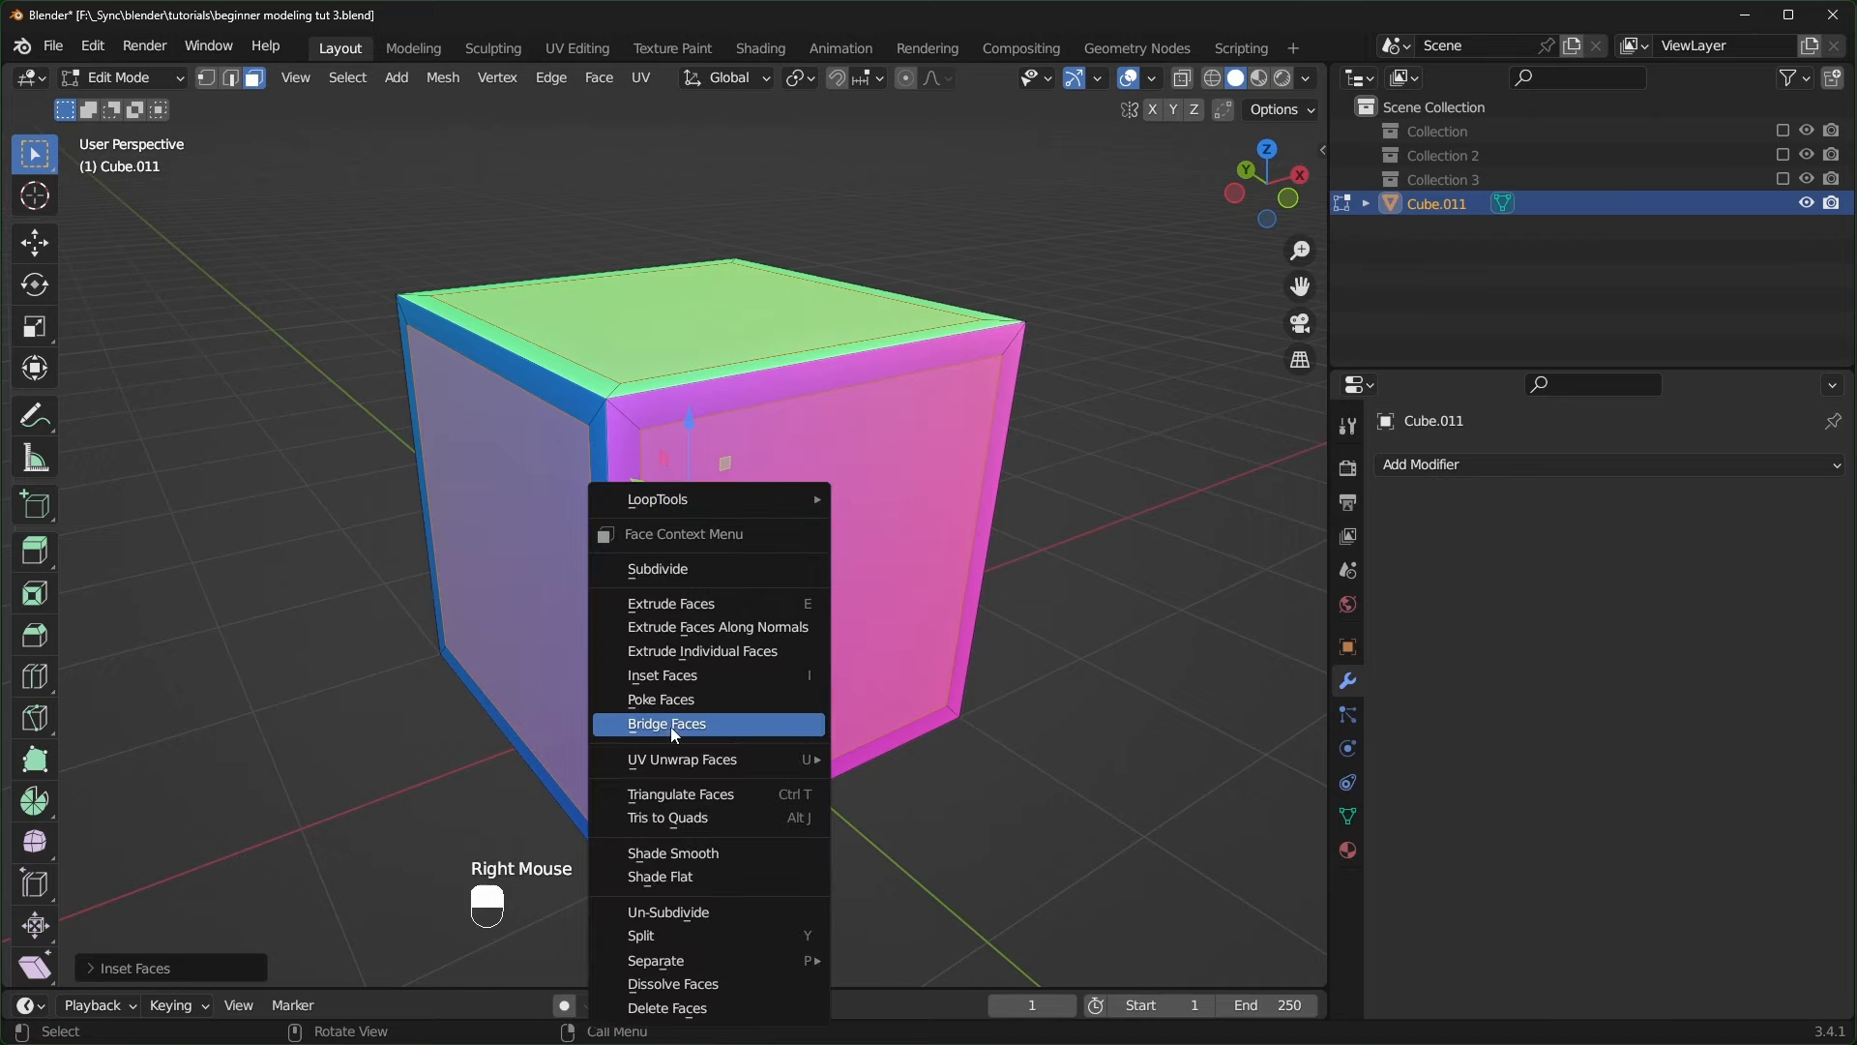
left_click(690, 699)
middle_click_drag(689, 709, 1203, 672)
key("i")
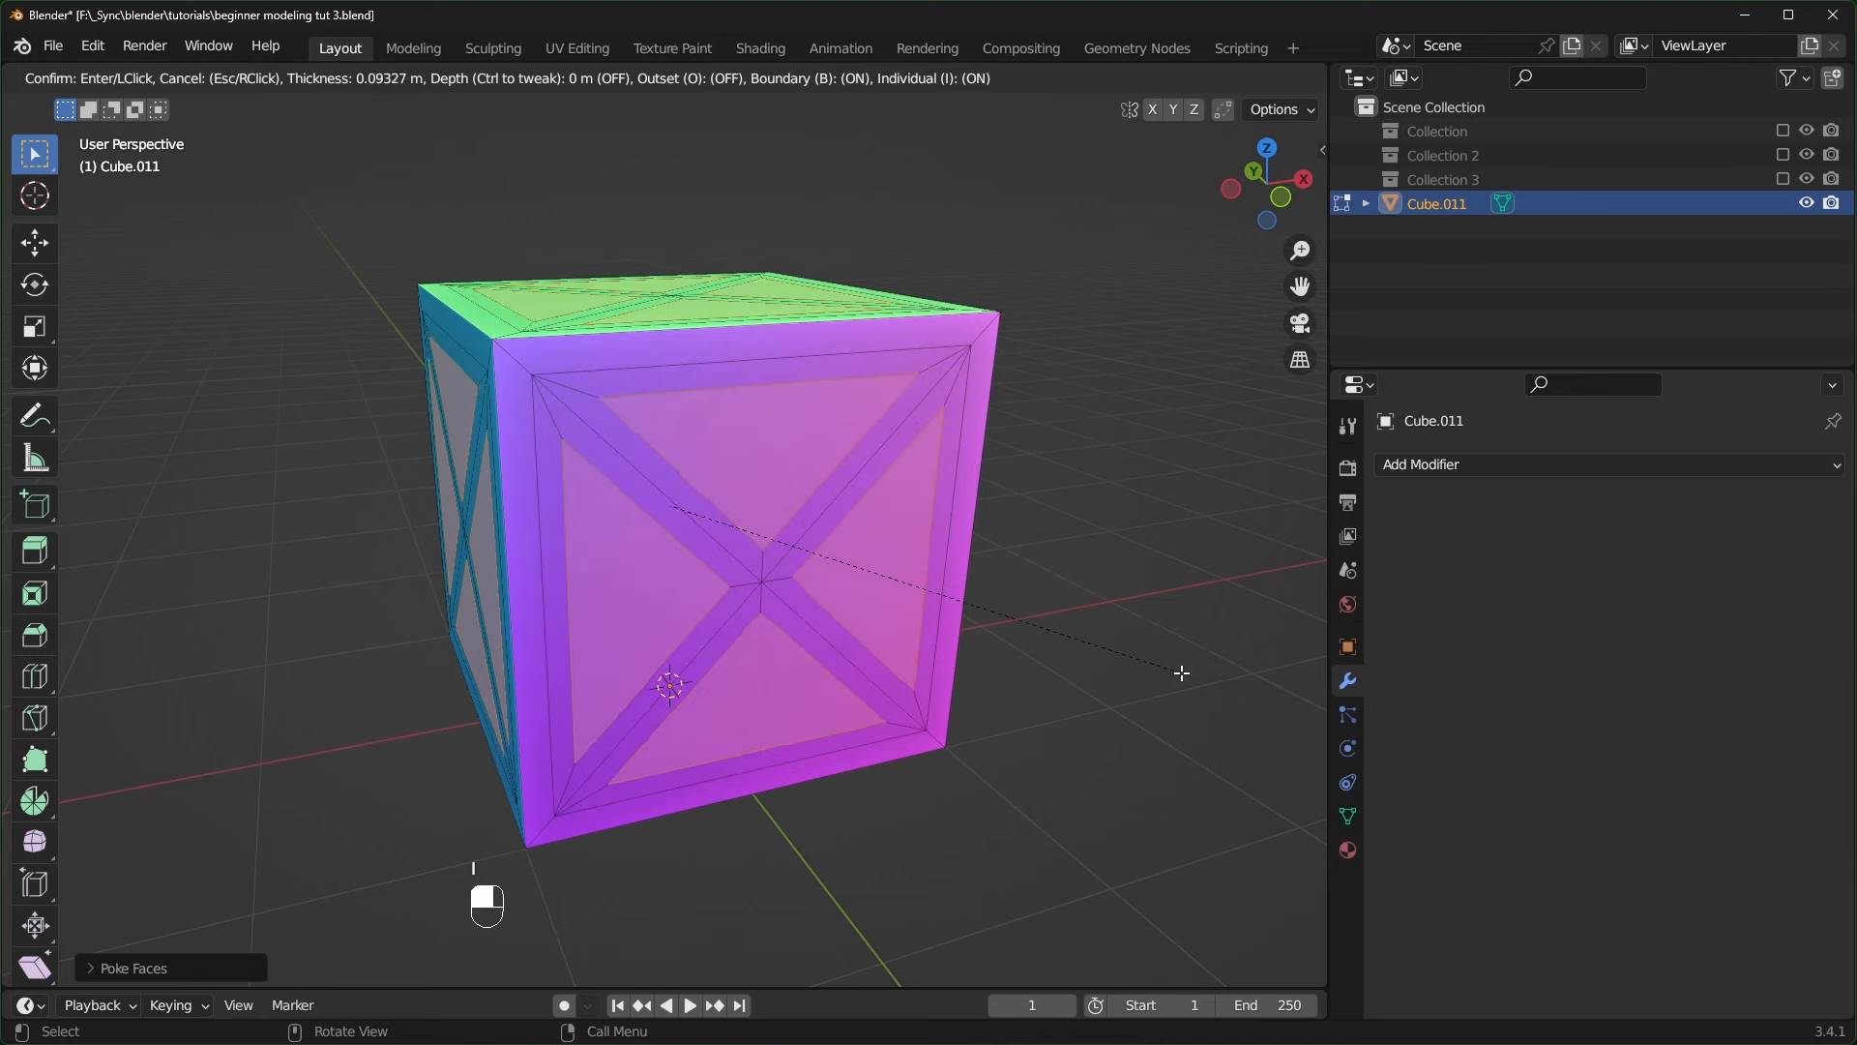
left_click(1184, 672)
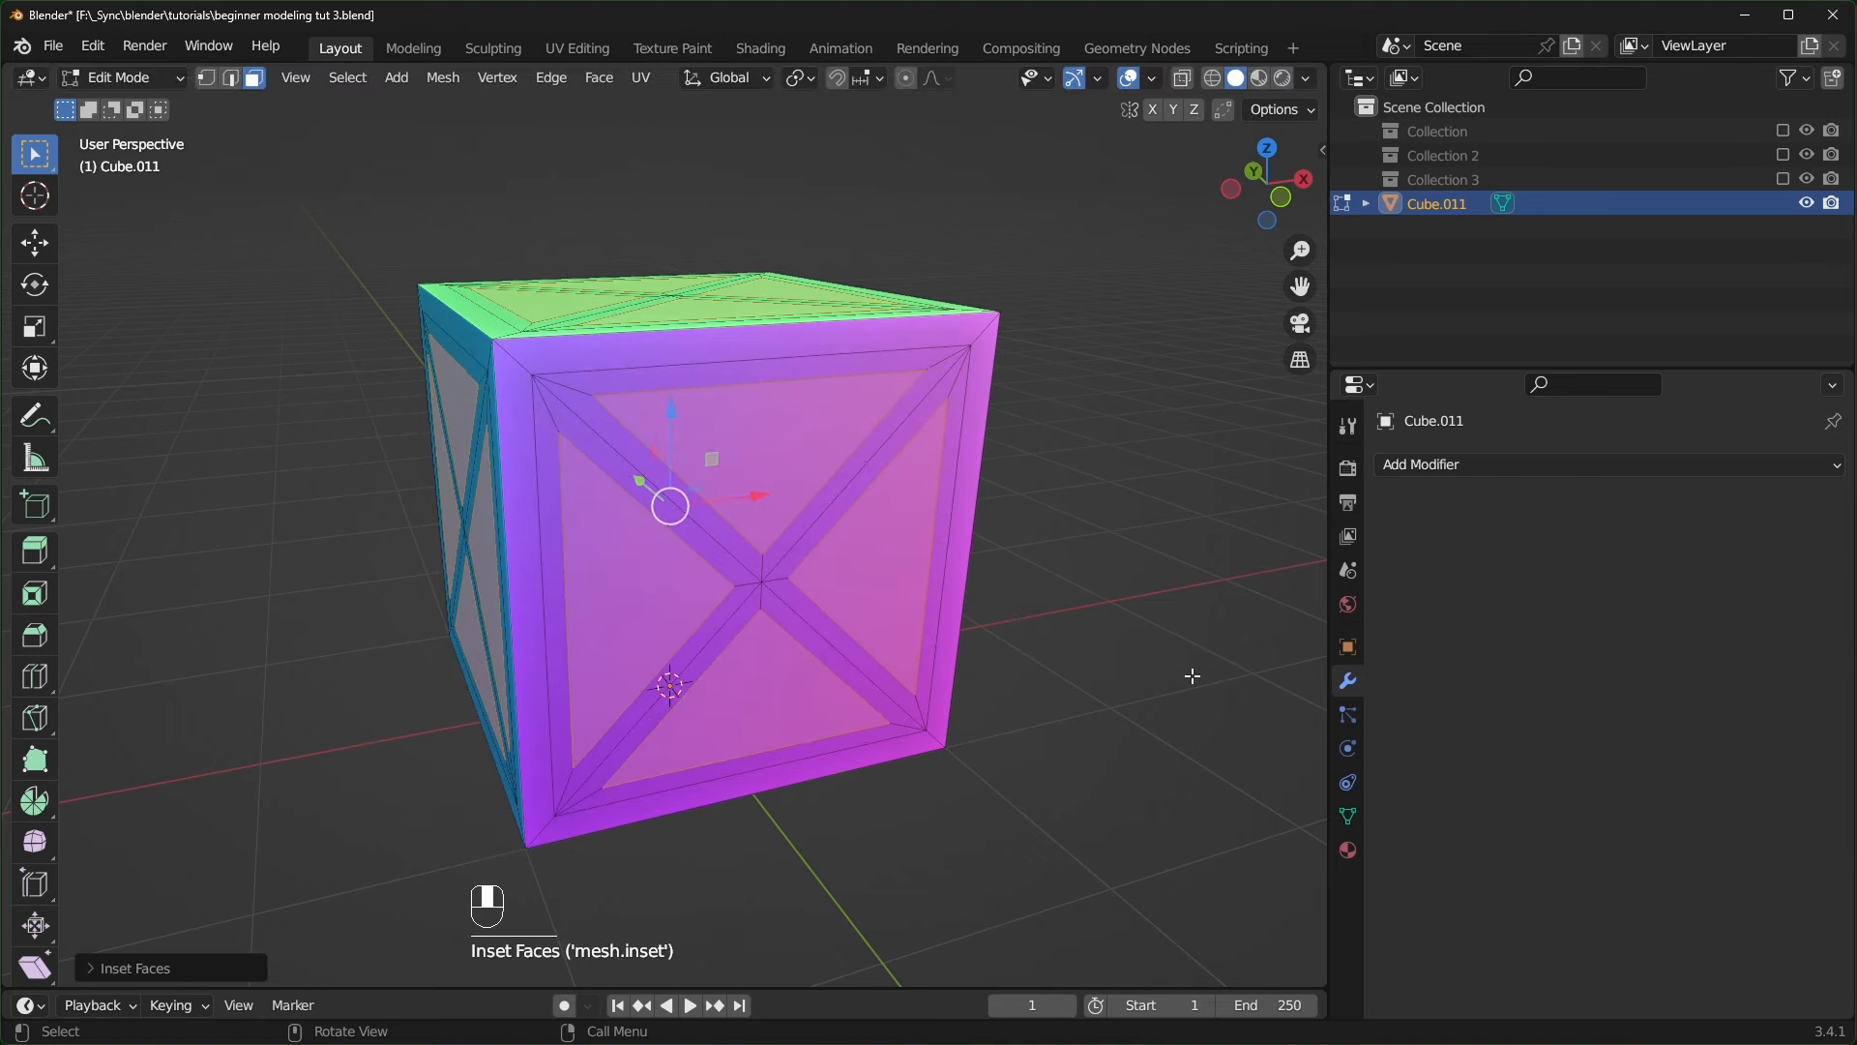
- Extrude the inset triangles inward along their normals by about 0.05 m and return to Object Mode
middle_click(1160, 642, "alt")
key("alt+e")
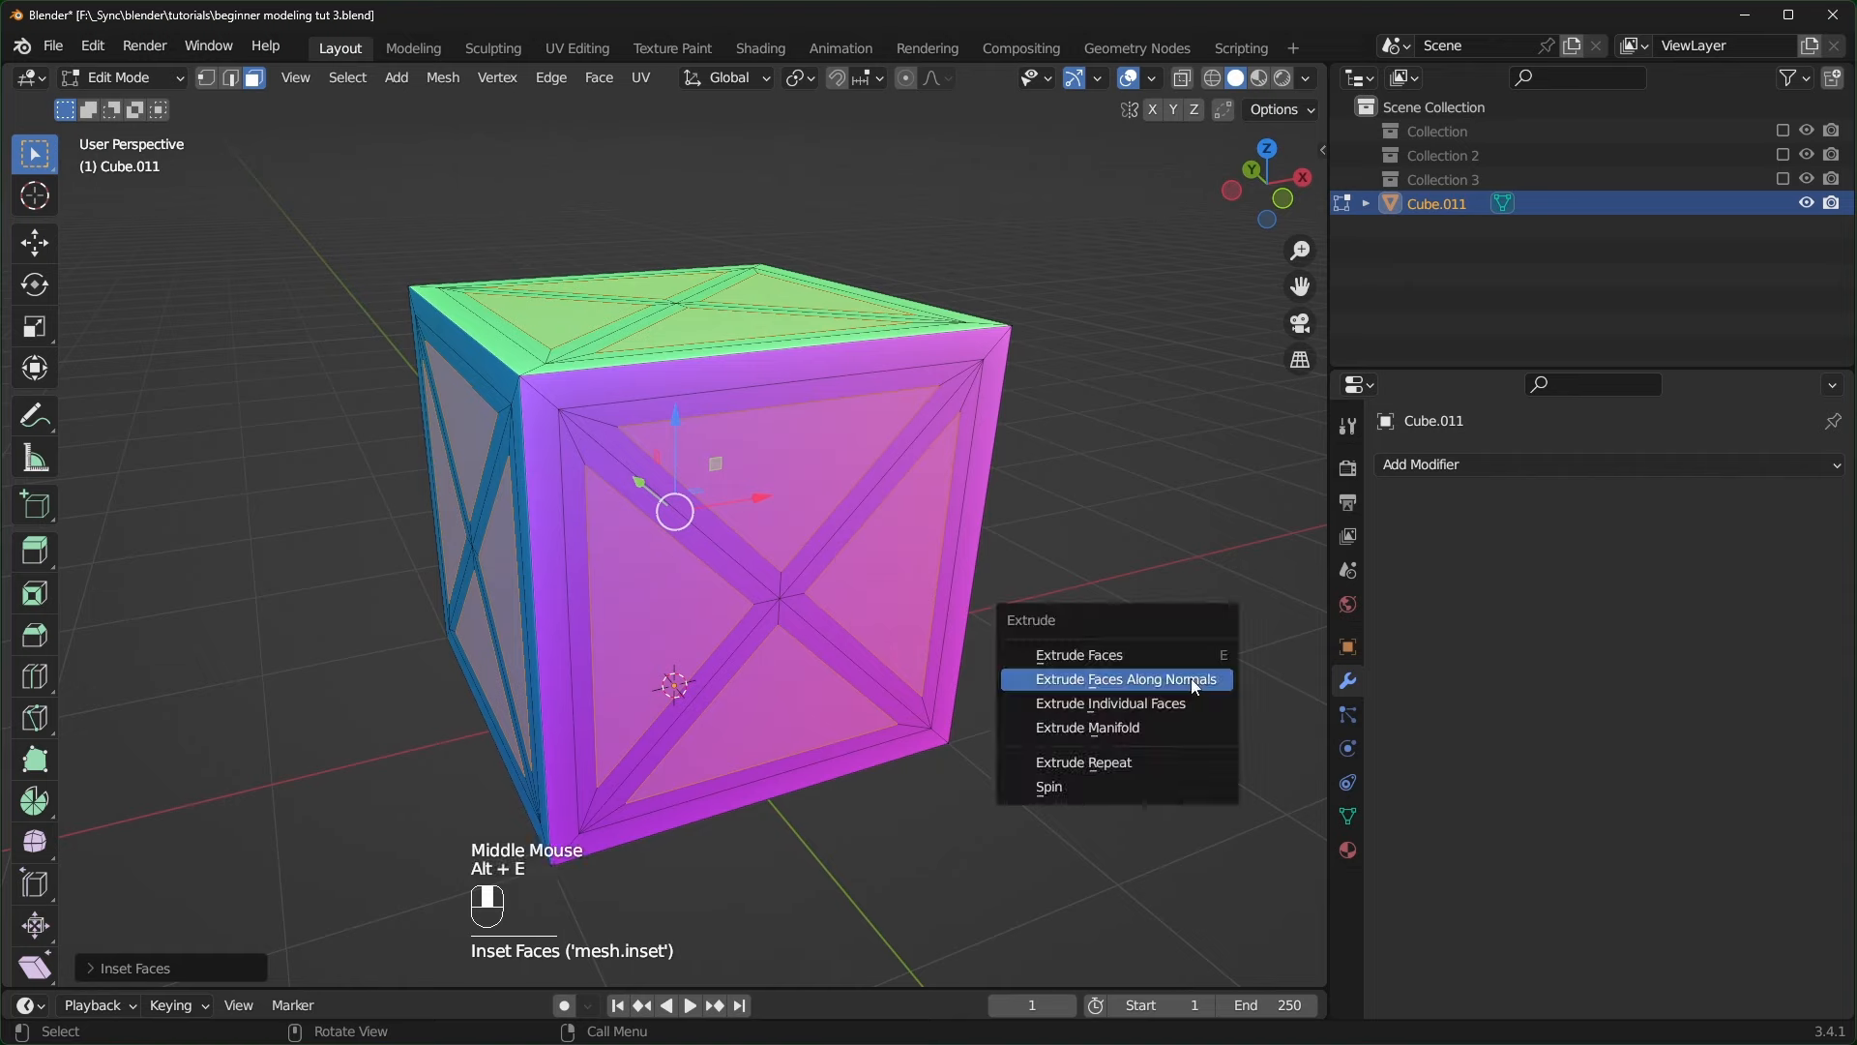
left_click(1163, 682)
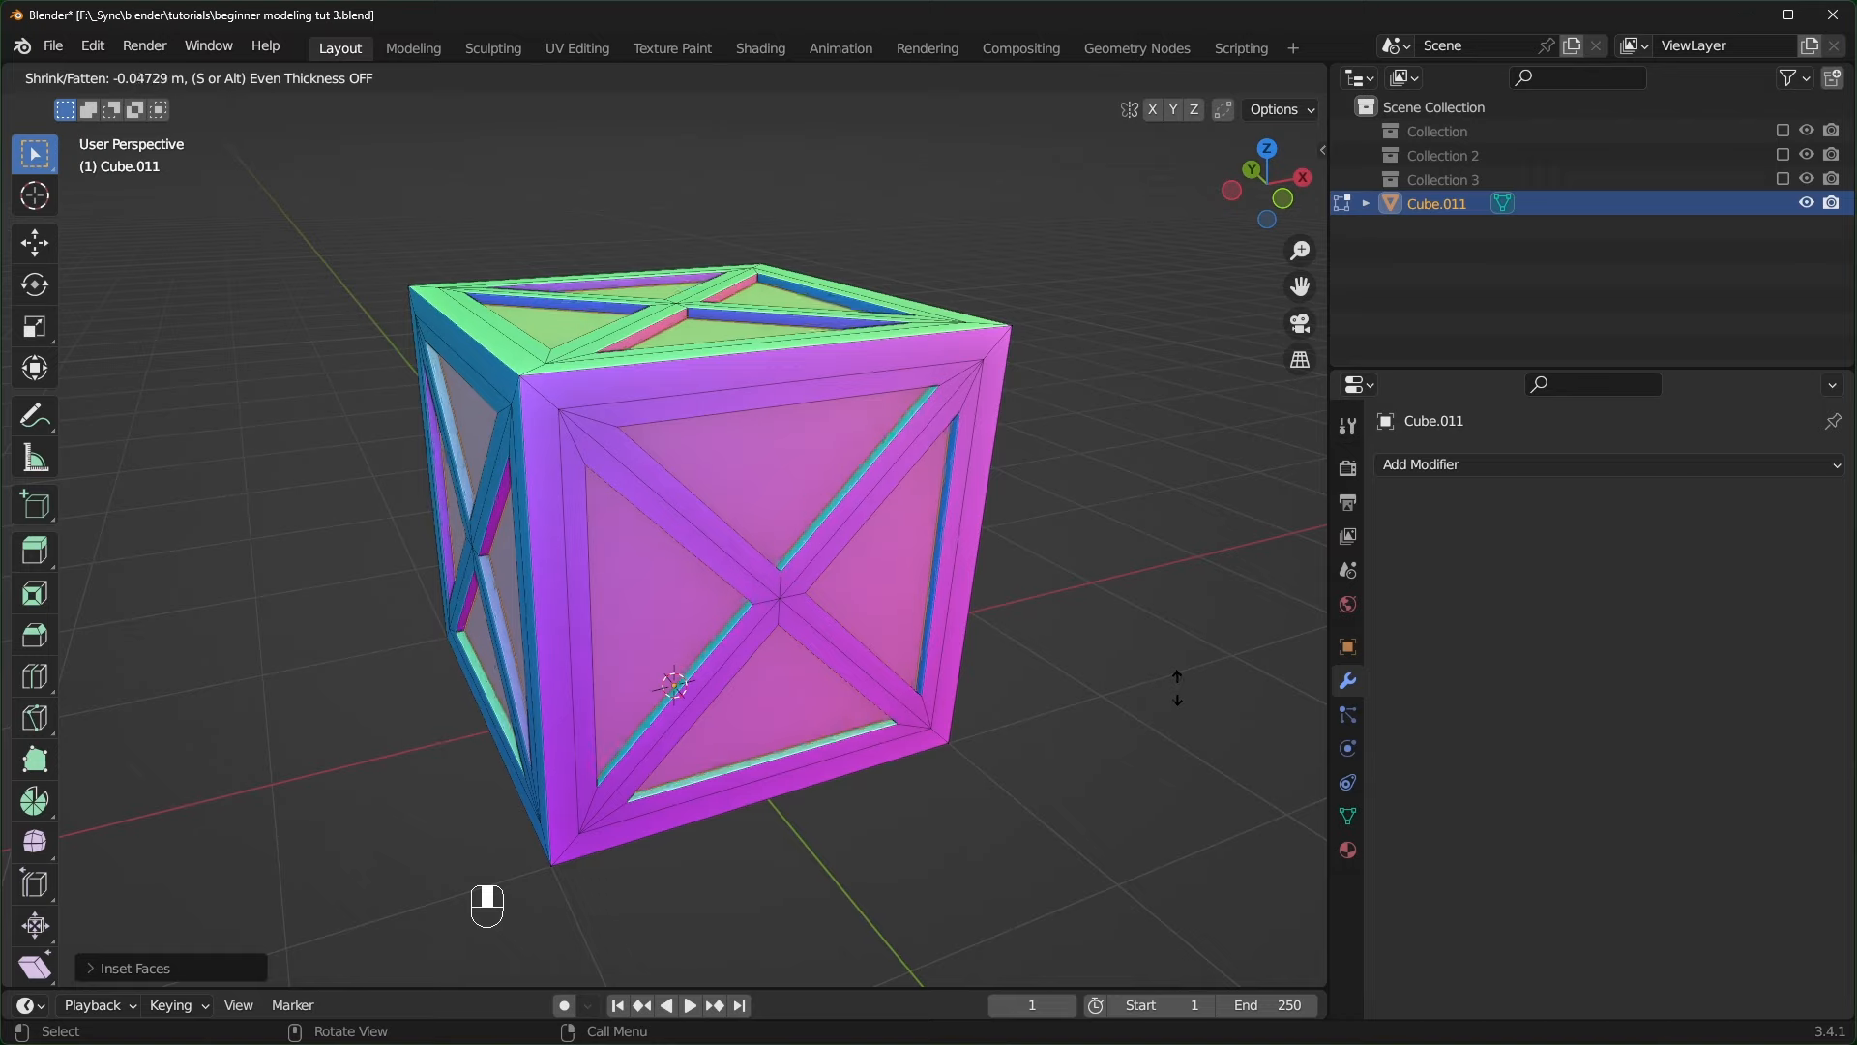
left_click(1179, 688)
scroll(1106, 675, "down", 2)
scroll(1107, 675, "up", 2)
middle_click_drag(1179, 687, 888, 526)
key("Tab")
- Select the panelled cube and rename the object to crate
scroll(1002, 629, "down", 2)
left_click(1029, 625)
left_click(588, 436)
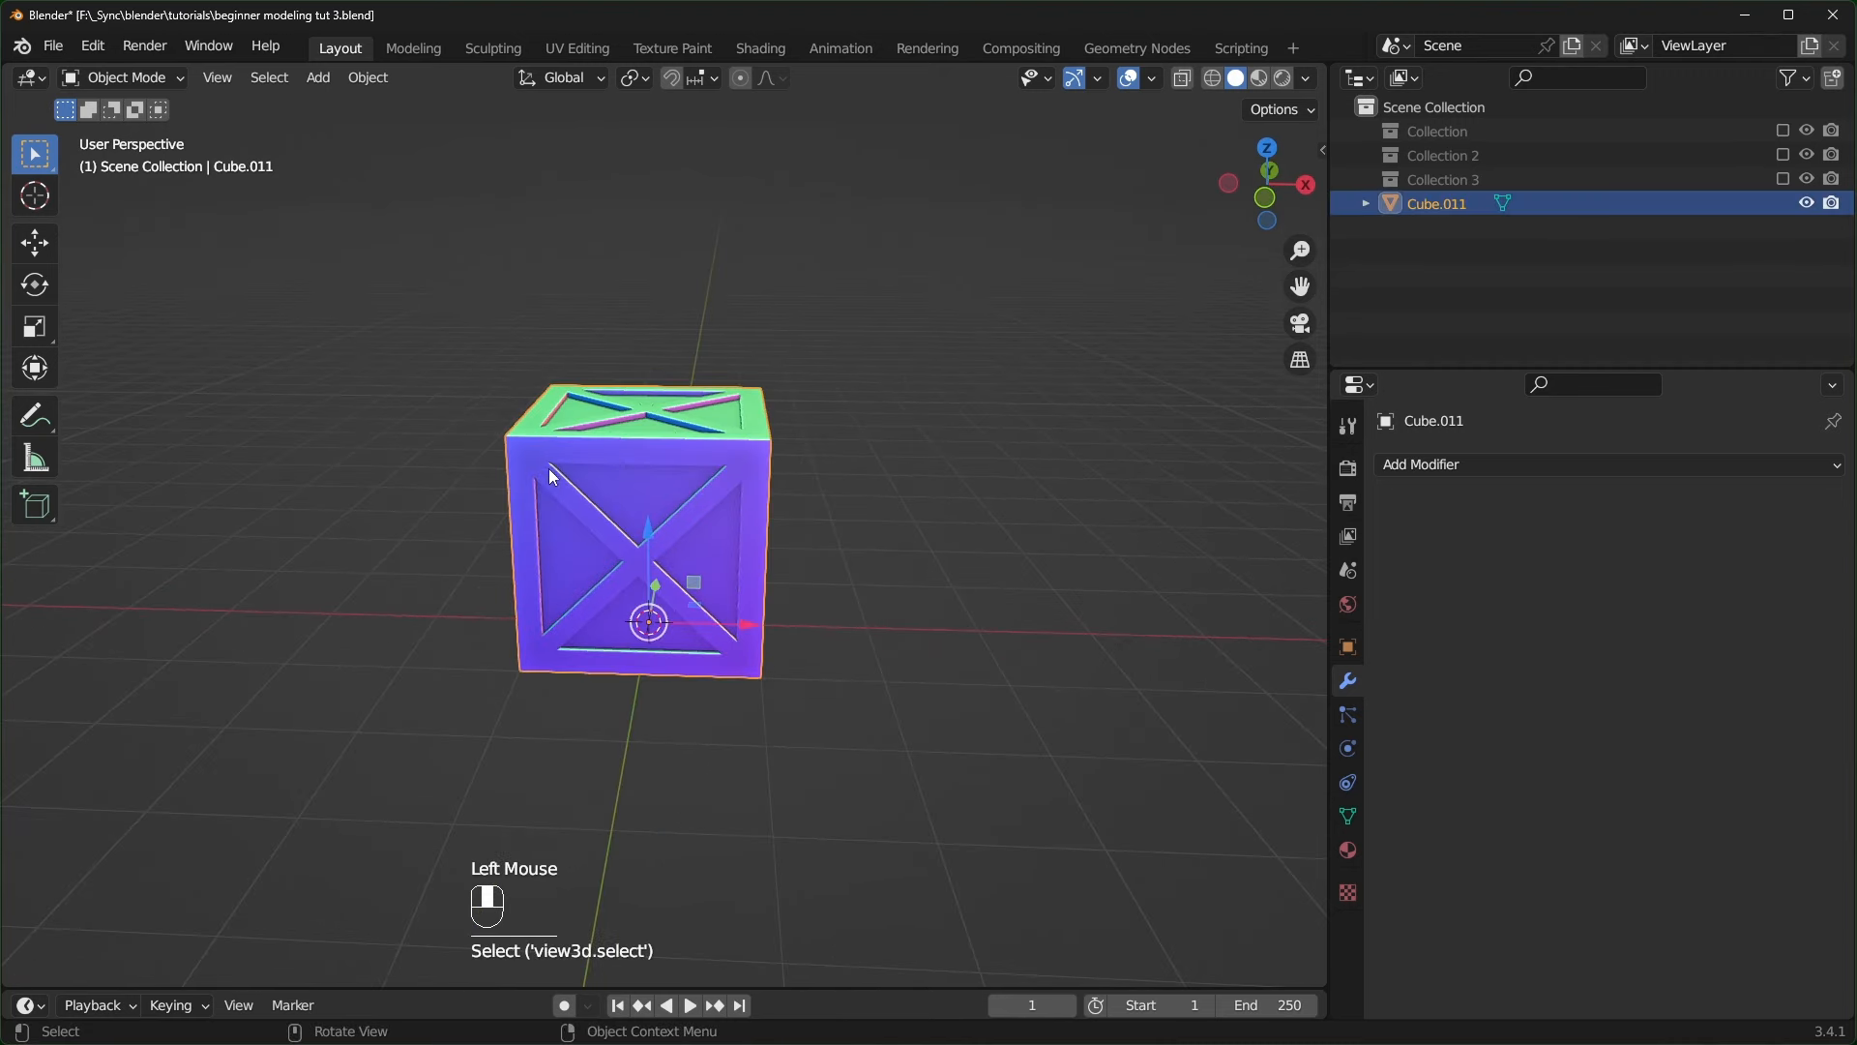
key("F2")
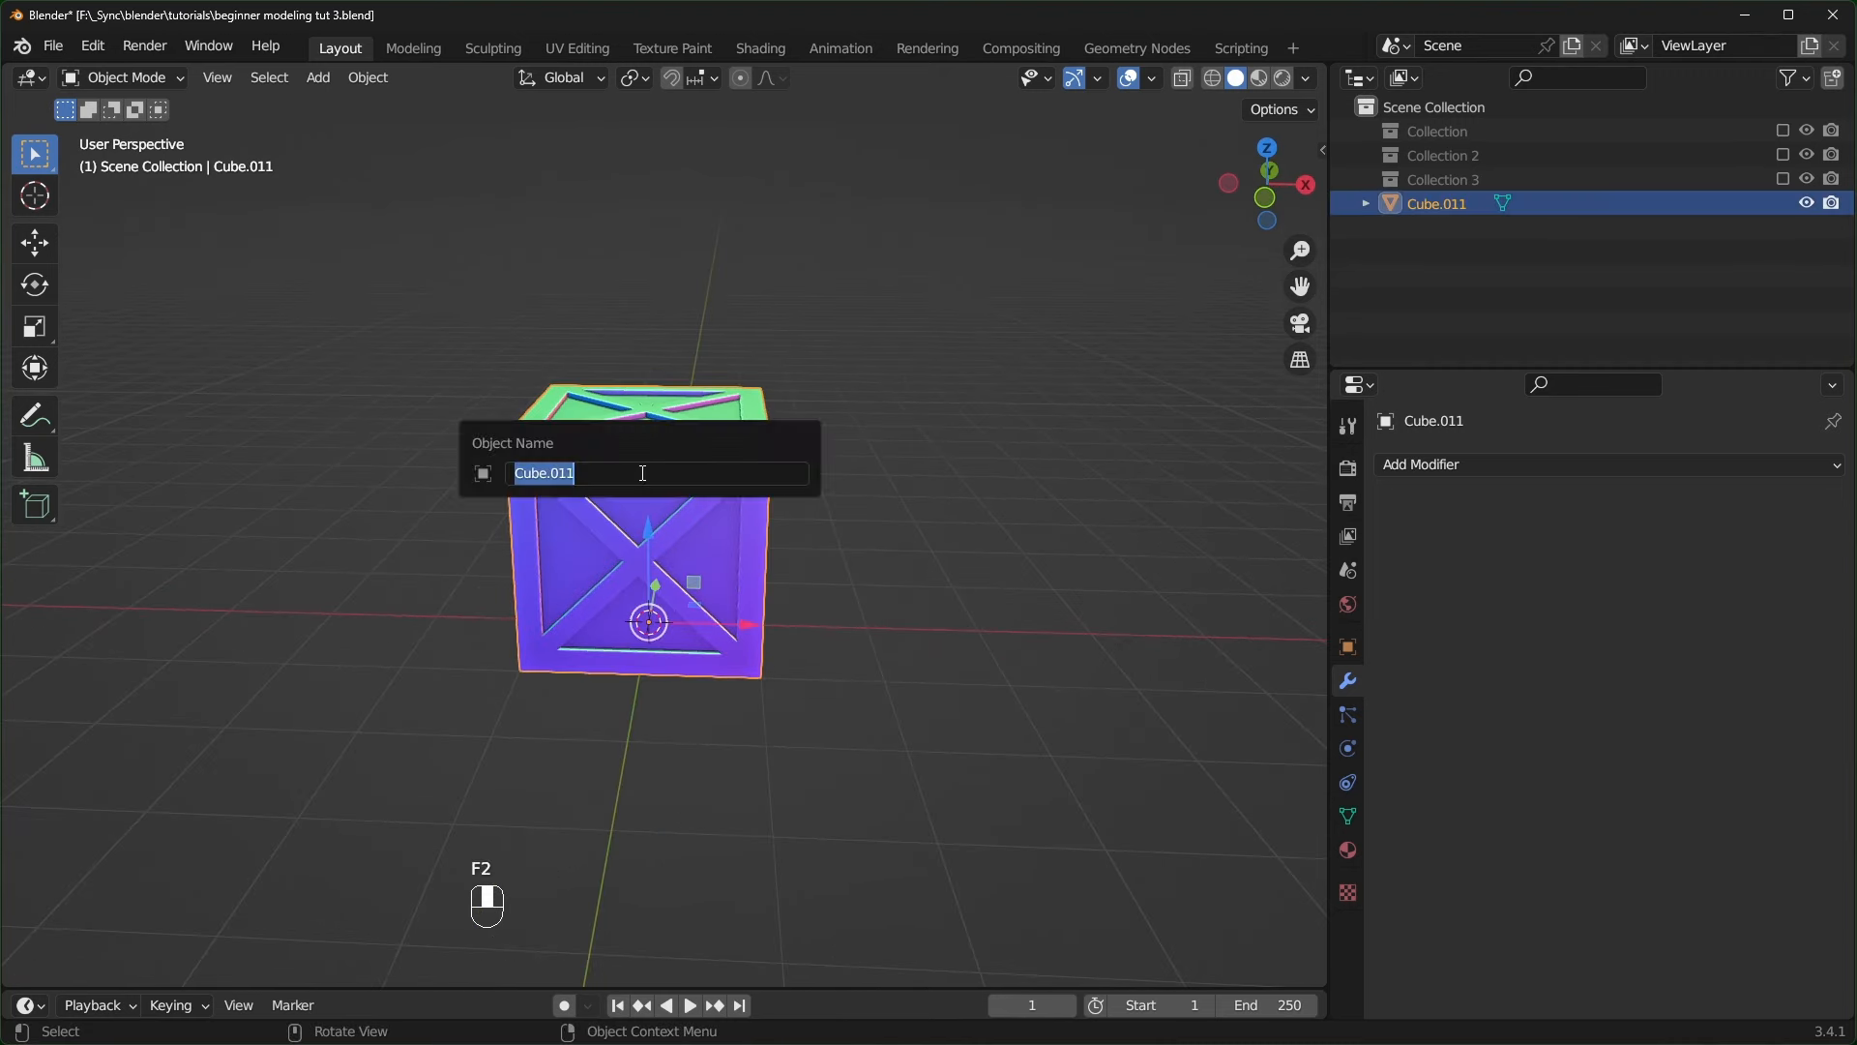
type("crate")
key("Return")
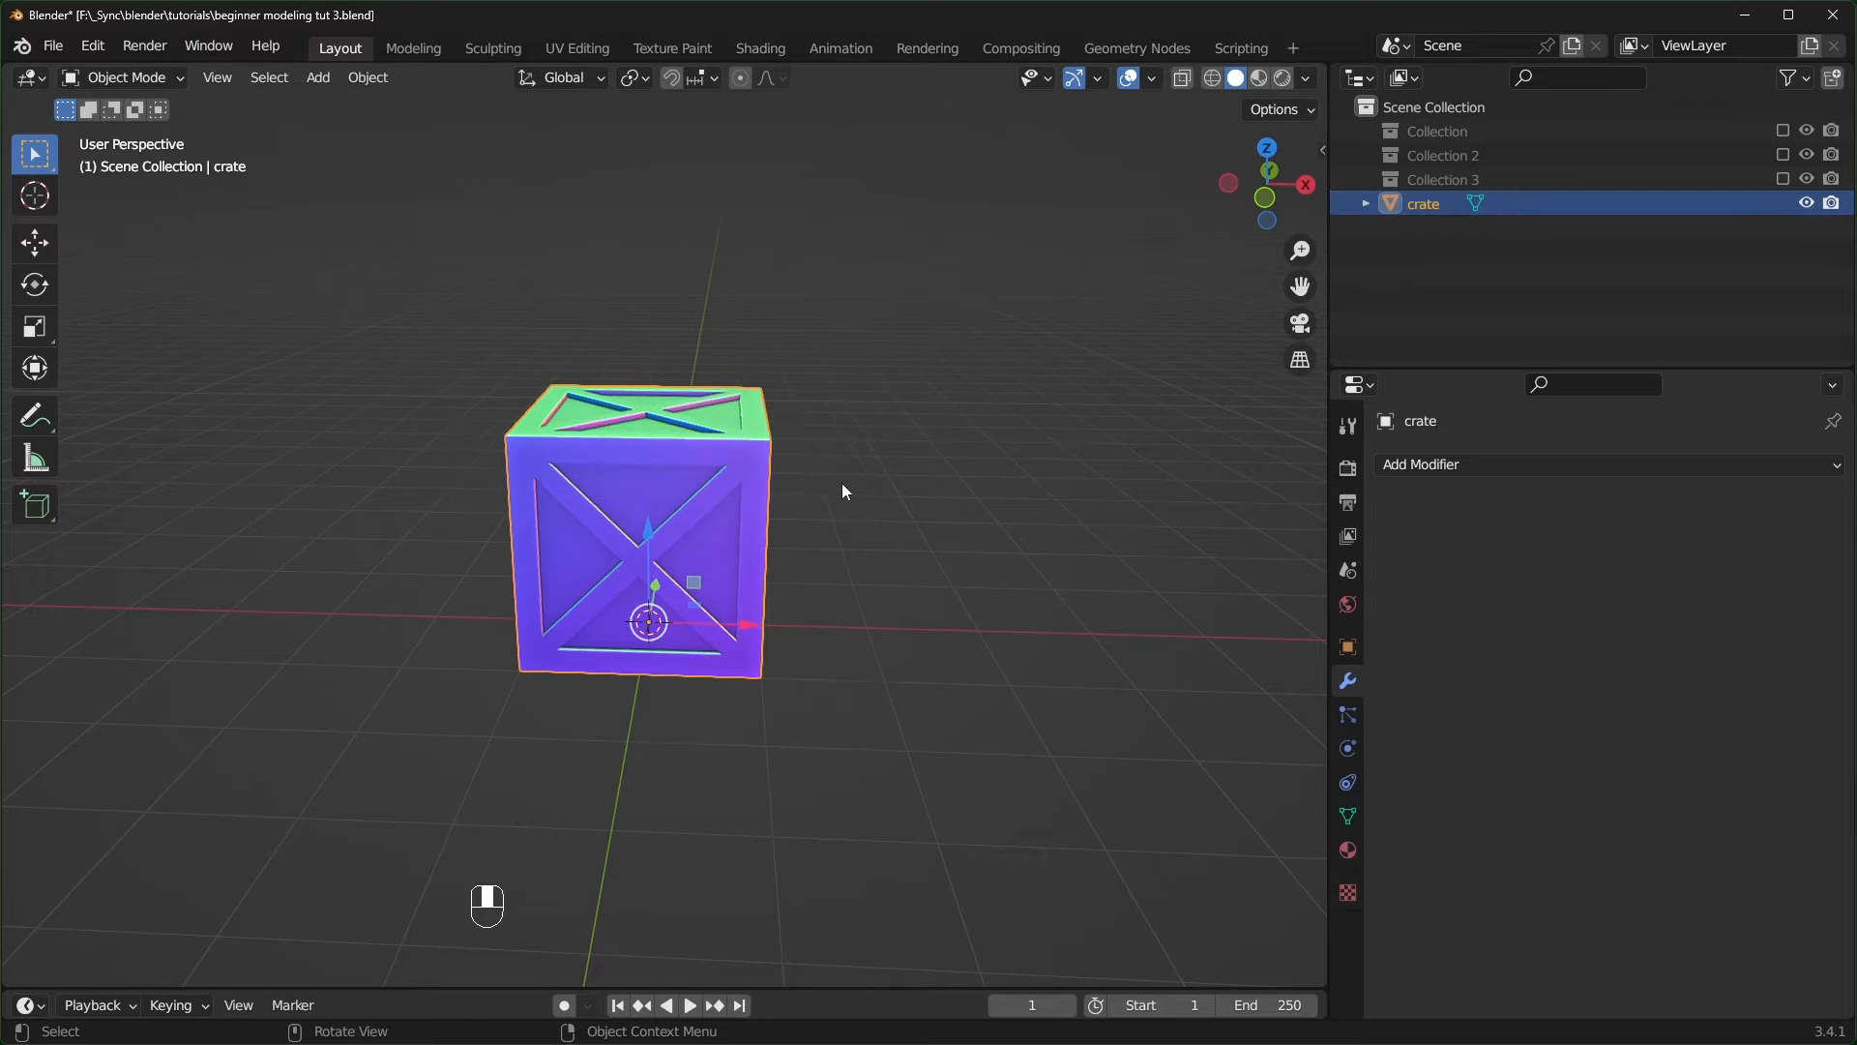
- Hide the crate in the viewport and add a new mesh cube at the origin
scroll(842, 488, "up", 1)
scroll(840, 485, "down", 3)
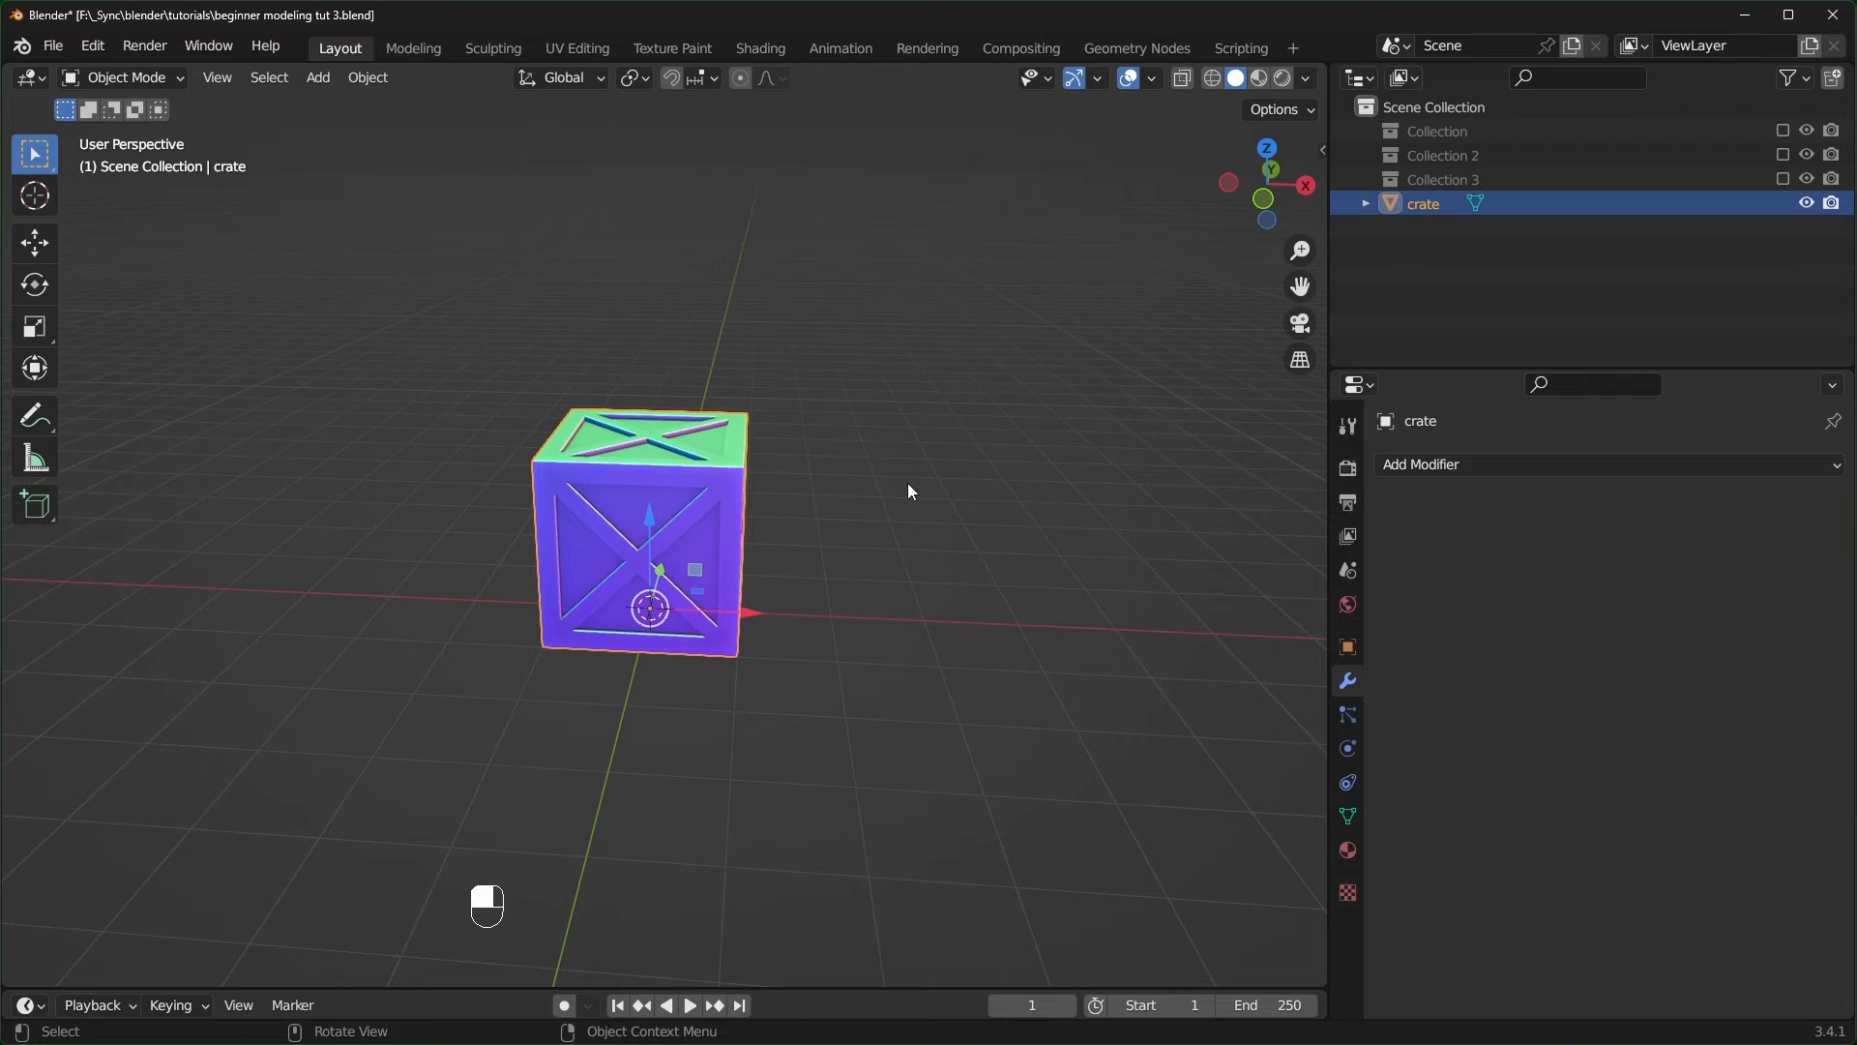
key("h")
key("shift+a")
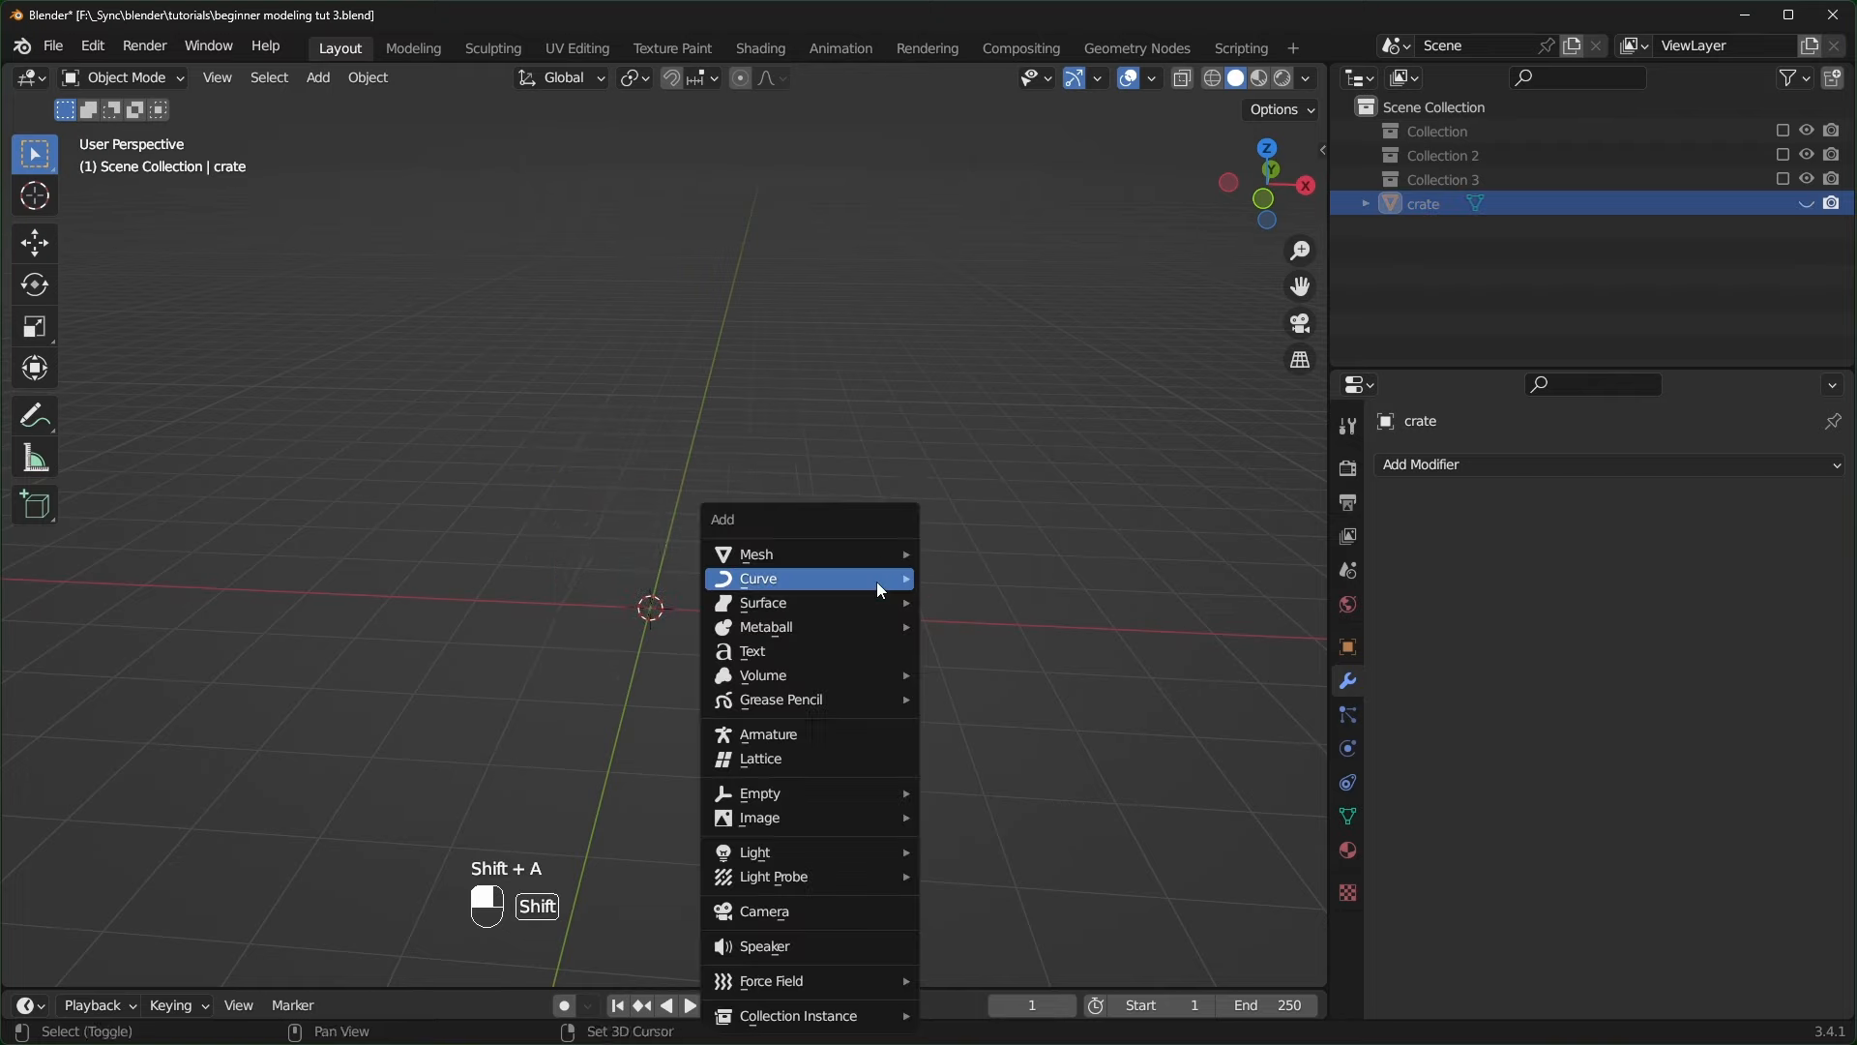
mouse_move(812, 550)
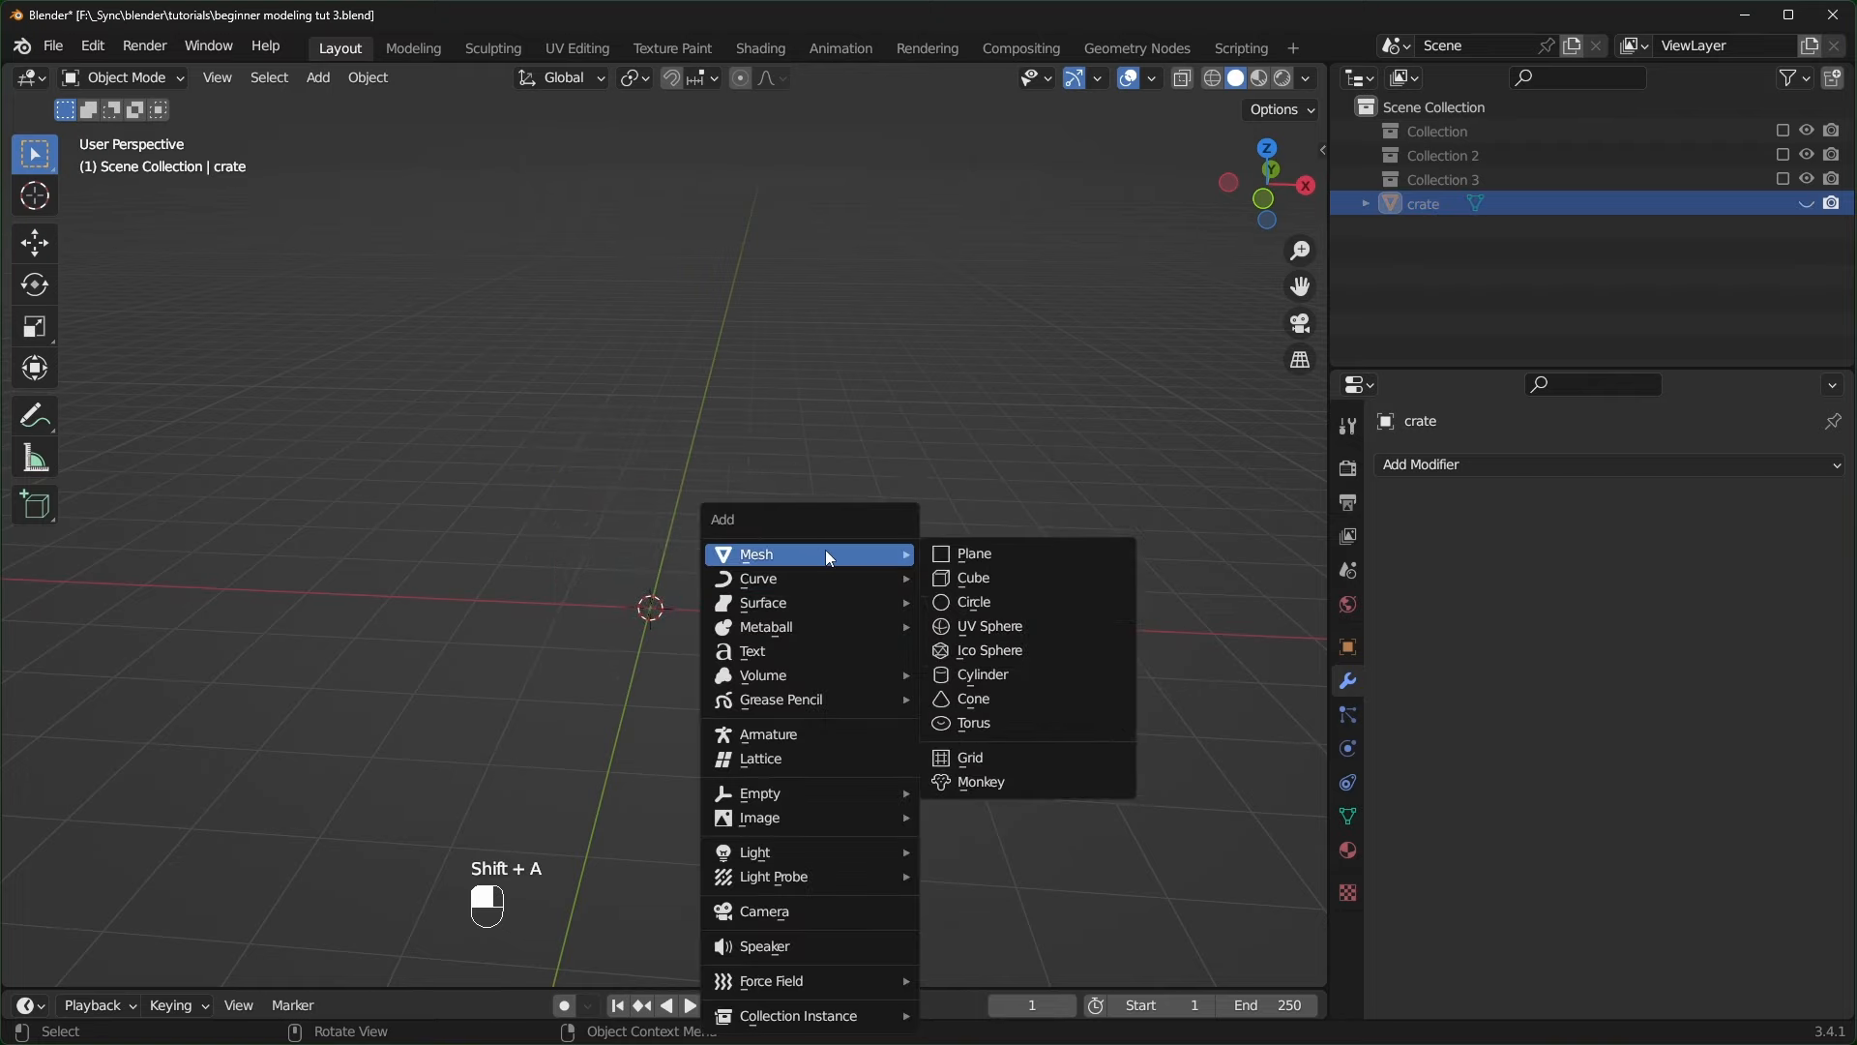
left_click(998, 579)
- Raise the new cube's mesh along Z in Edit Mode so that its base sits on the origin
key("Tab")
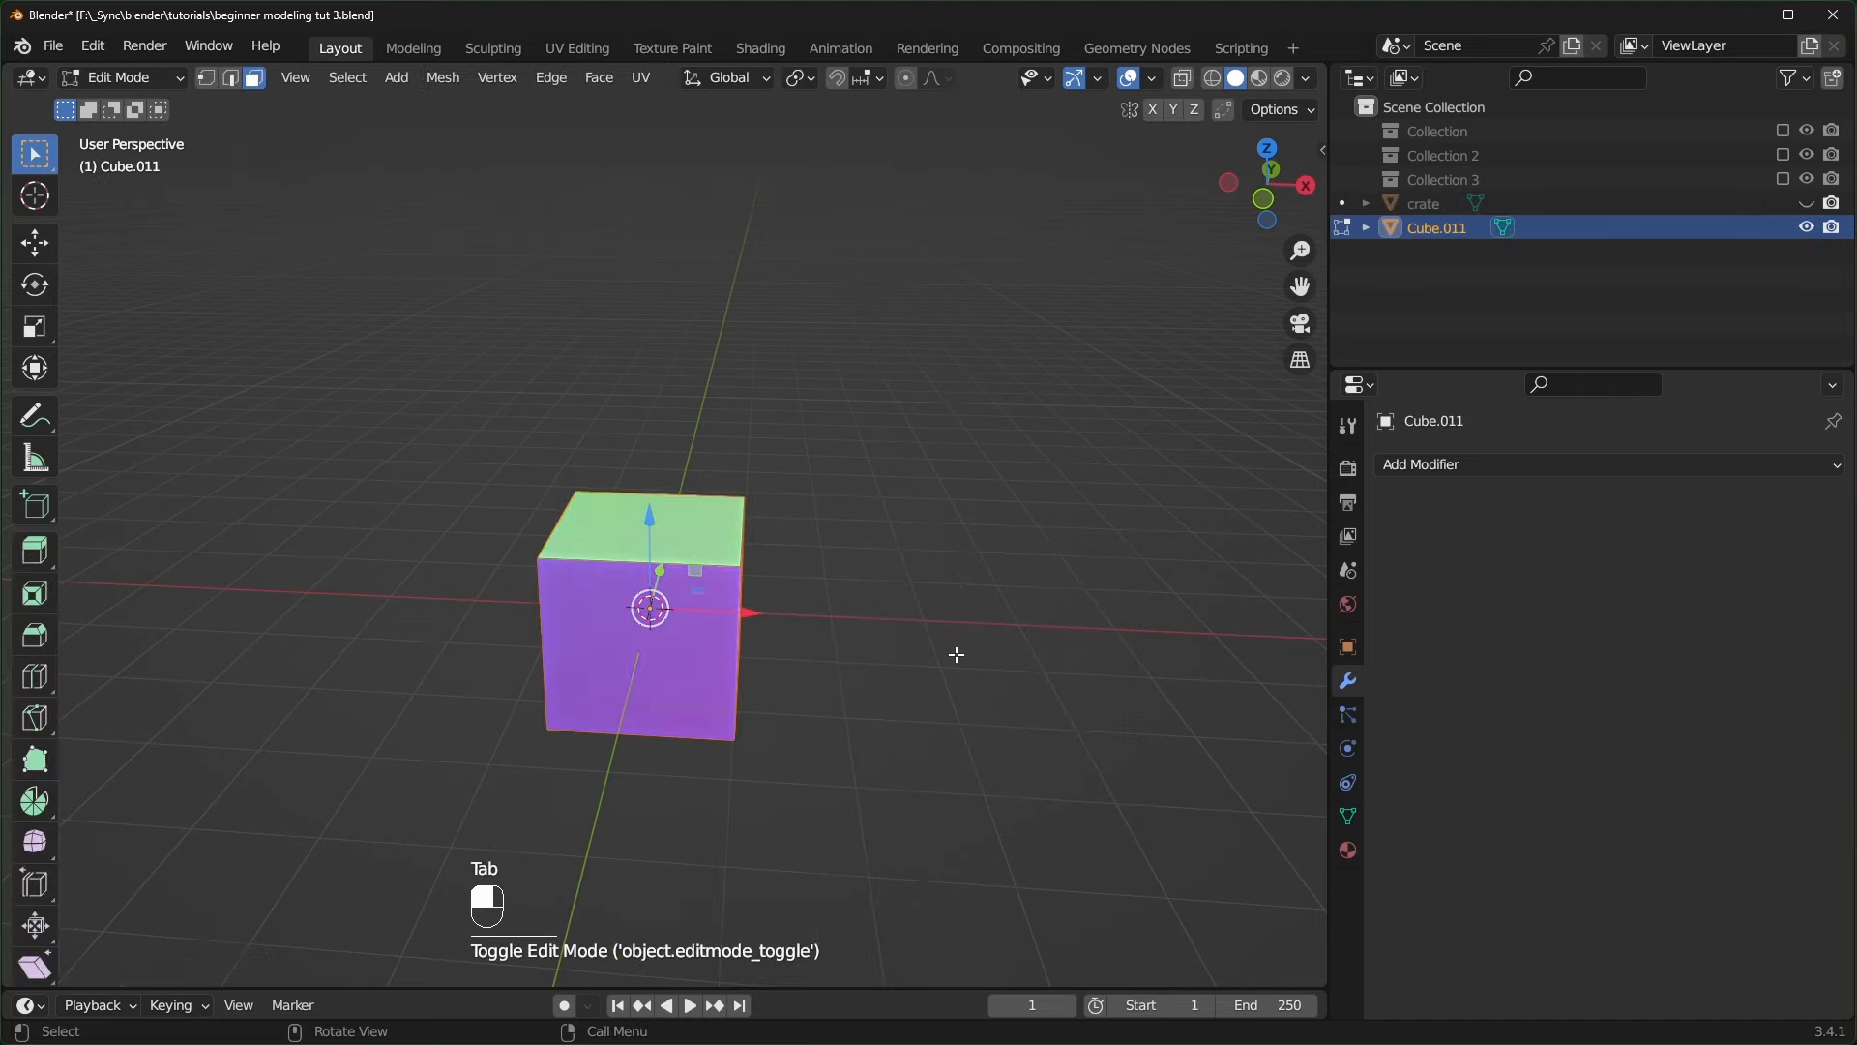
middle_click_drag(957, 655, 944, 615)
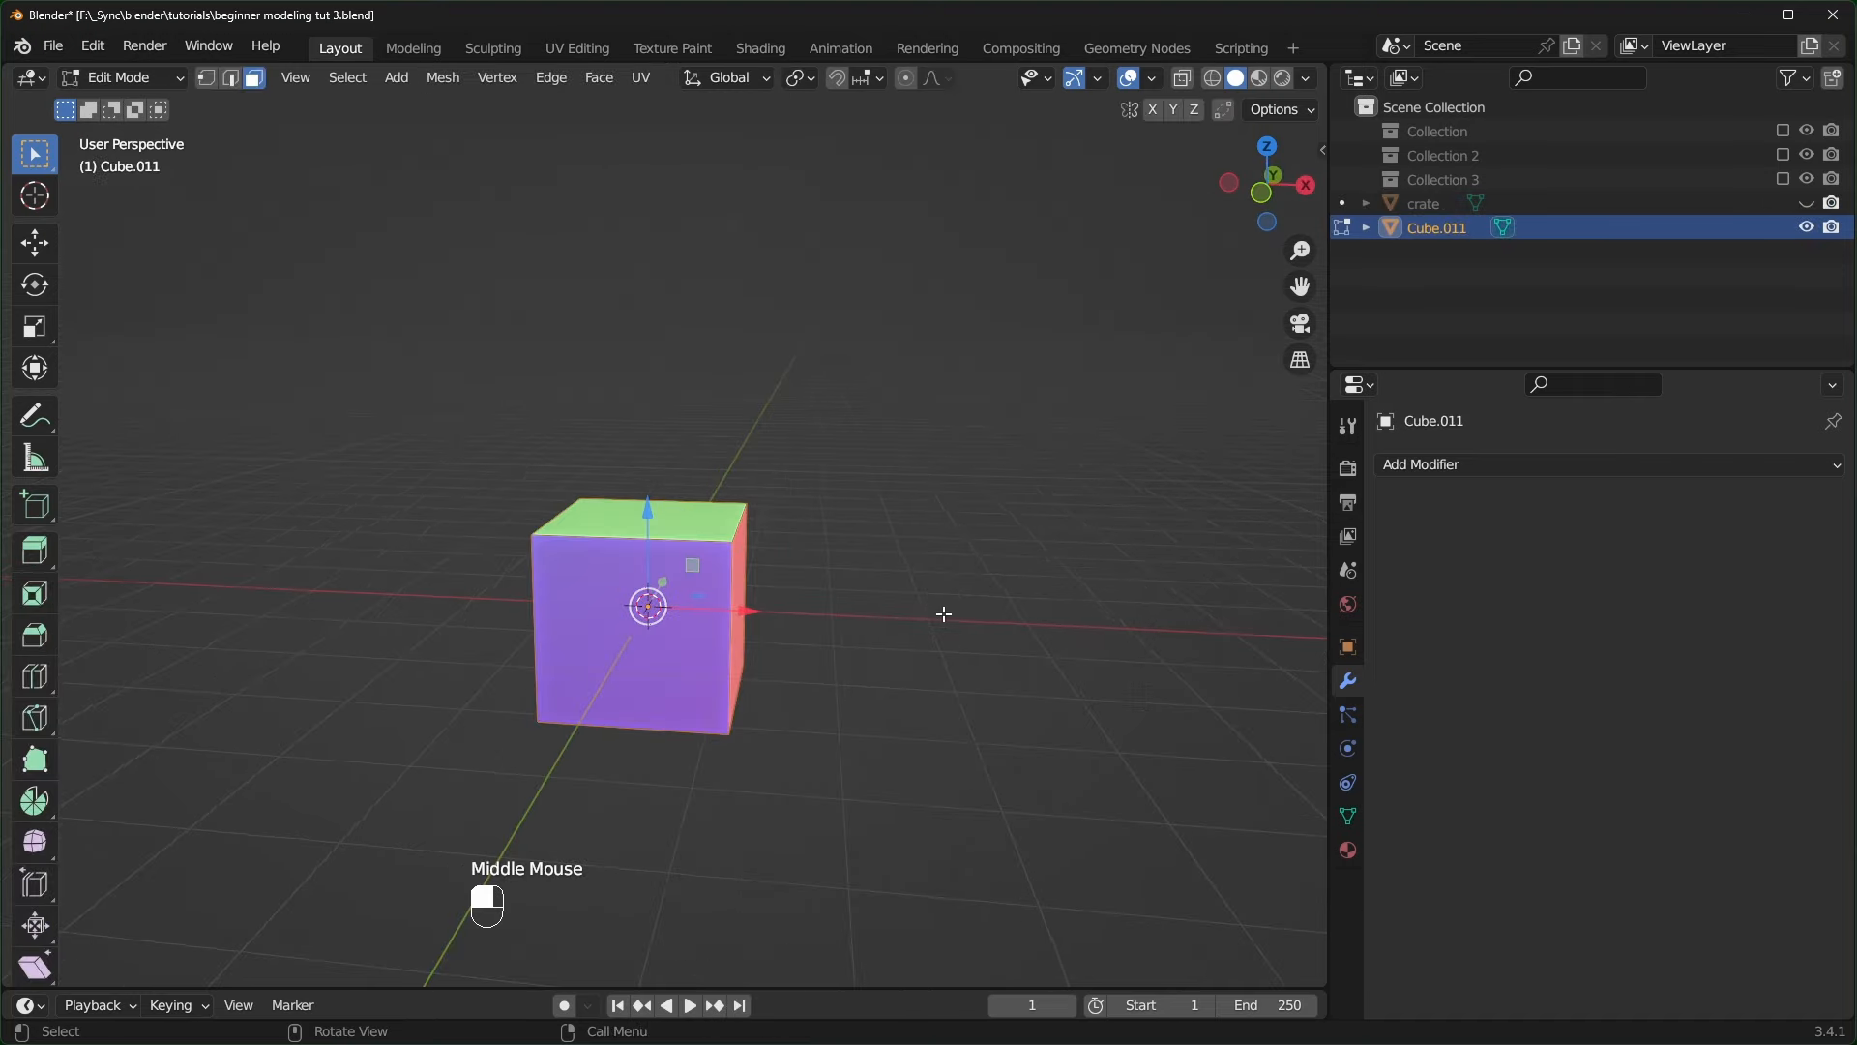
key("g")
left_click(943, 613)
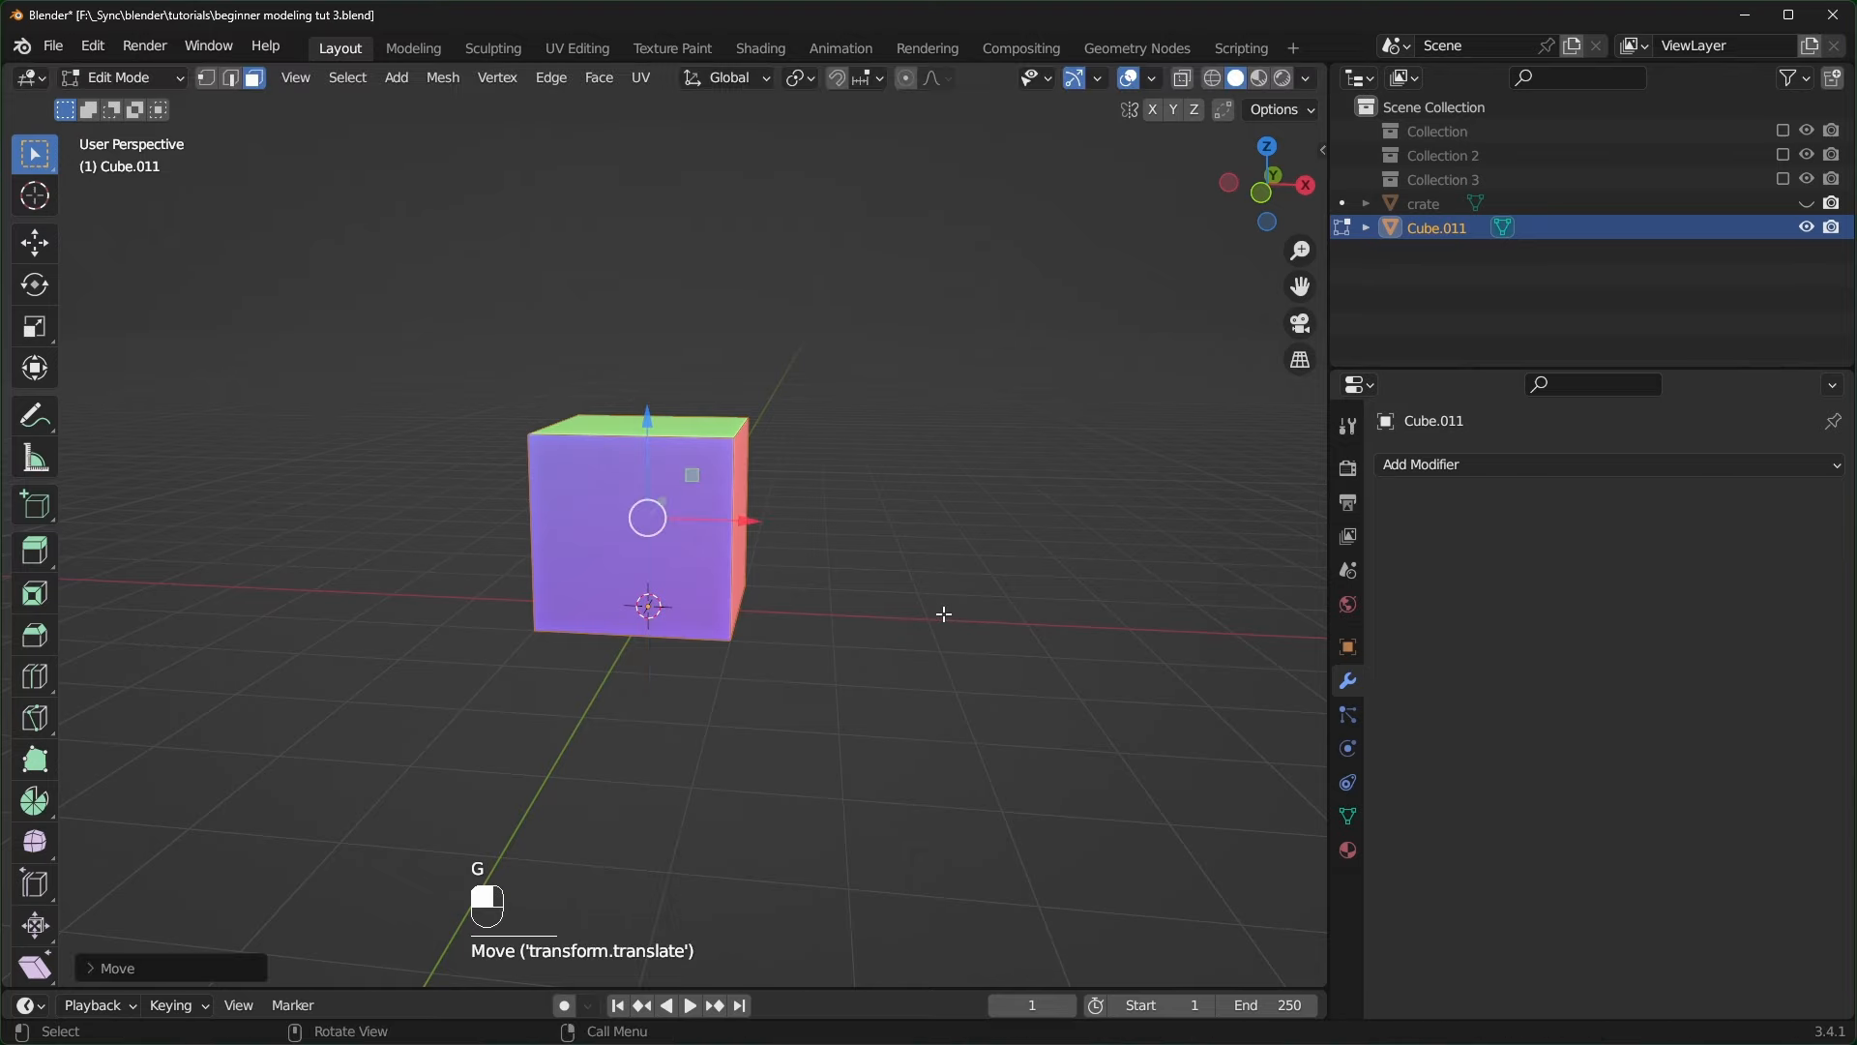
- Scale the new cube uniformly in Object Mode from the origin at its base
key("Tab")
middle_click_drag(936, 619, 837, 591)
key("s")
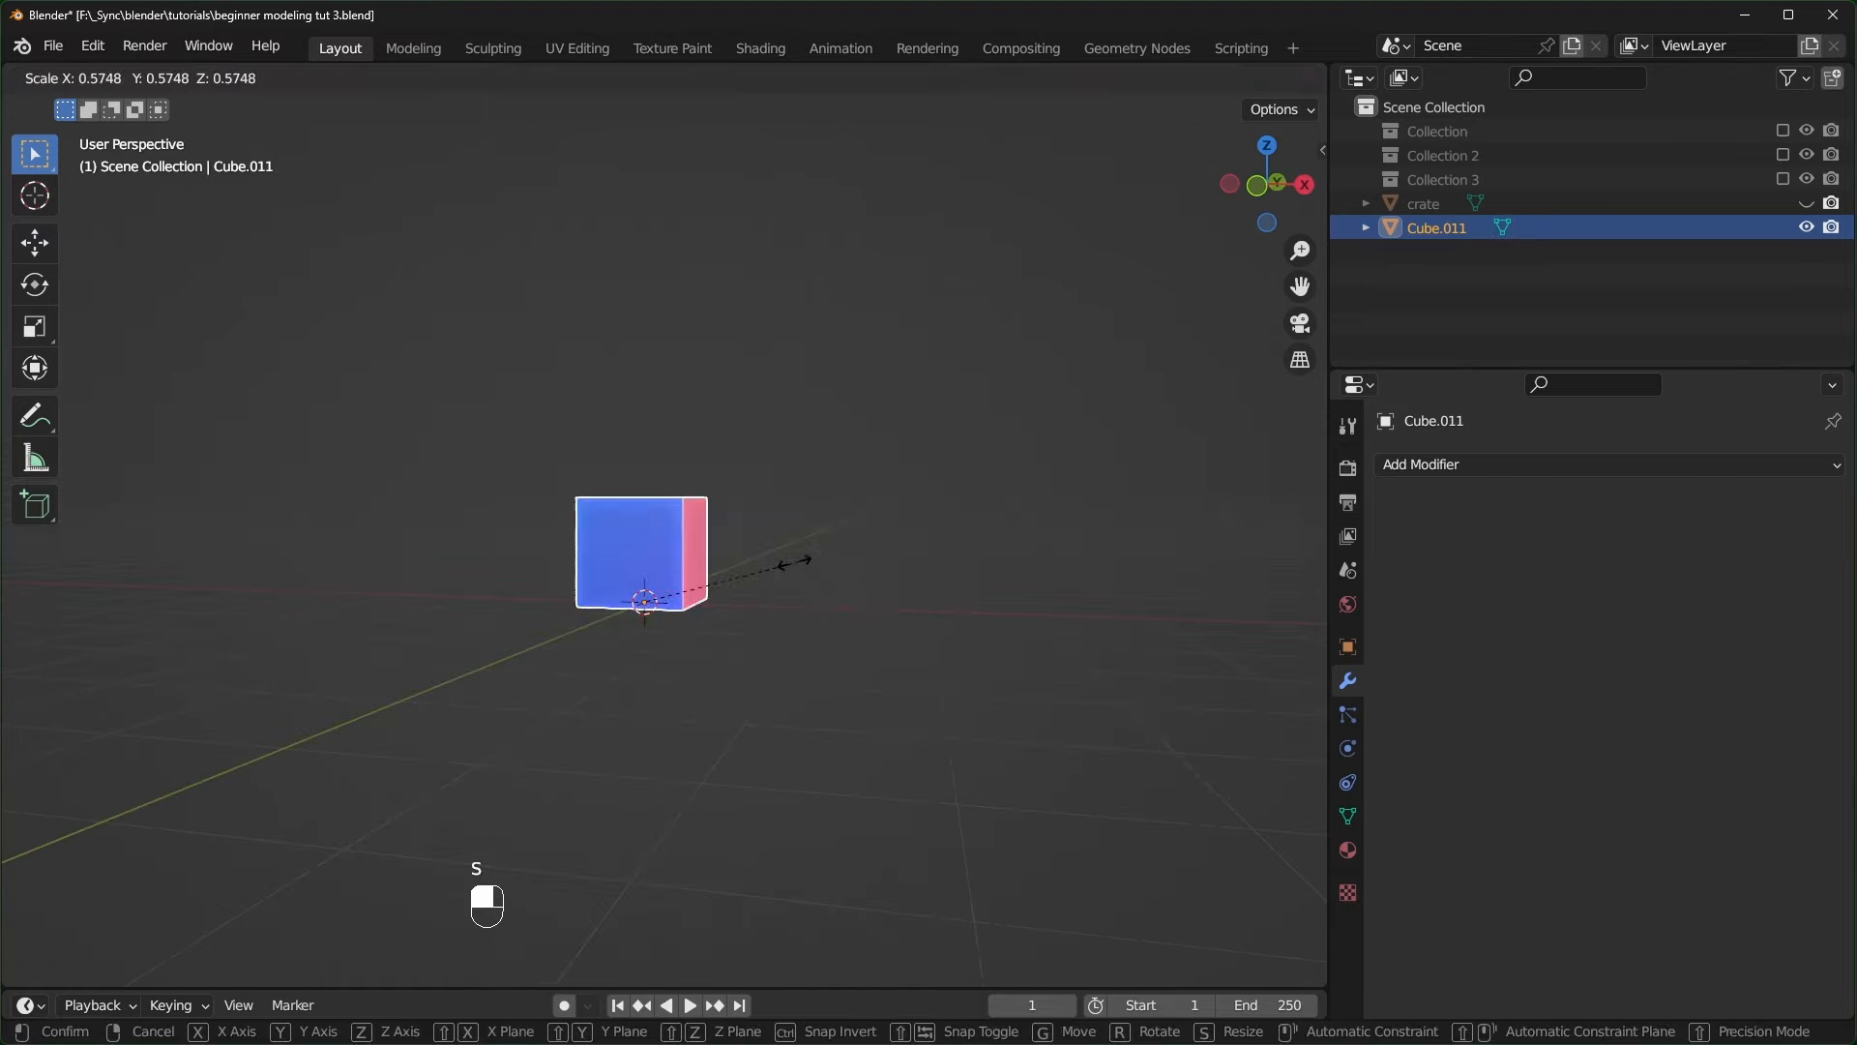
left_click(859, 610)
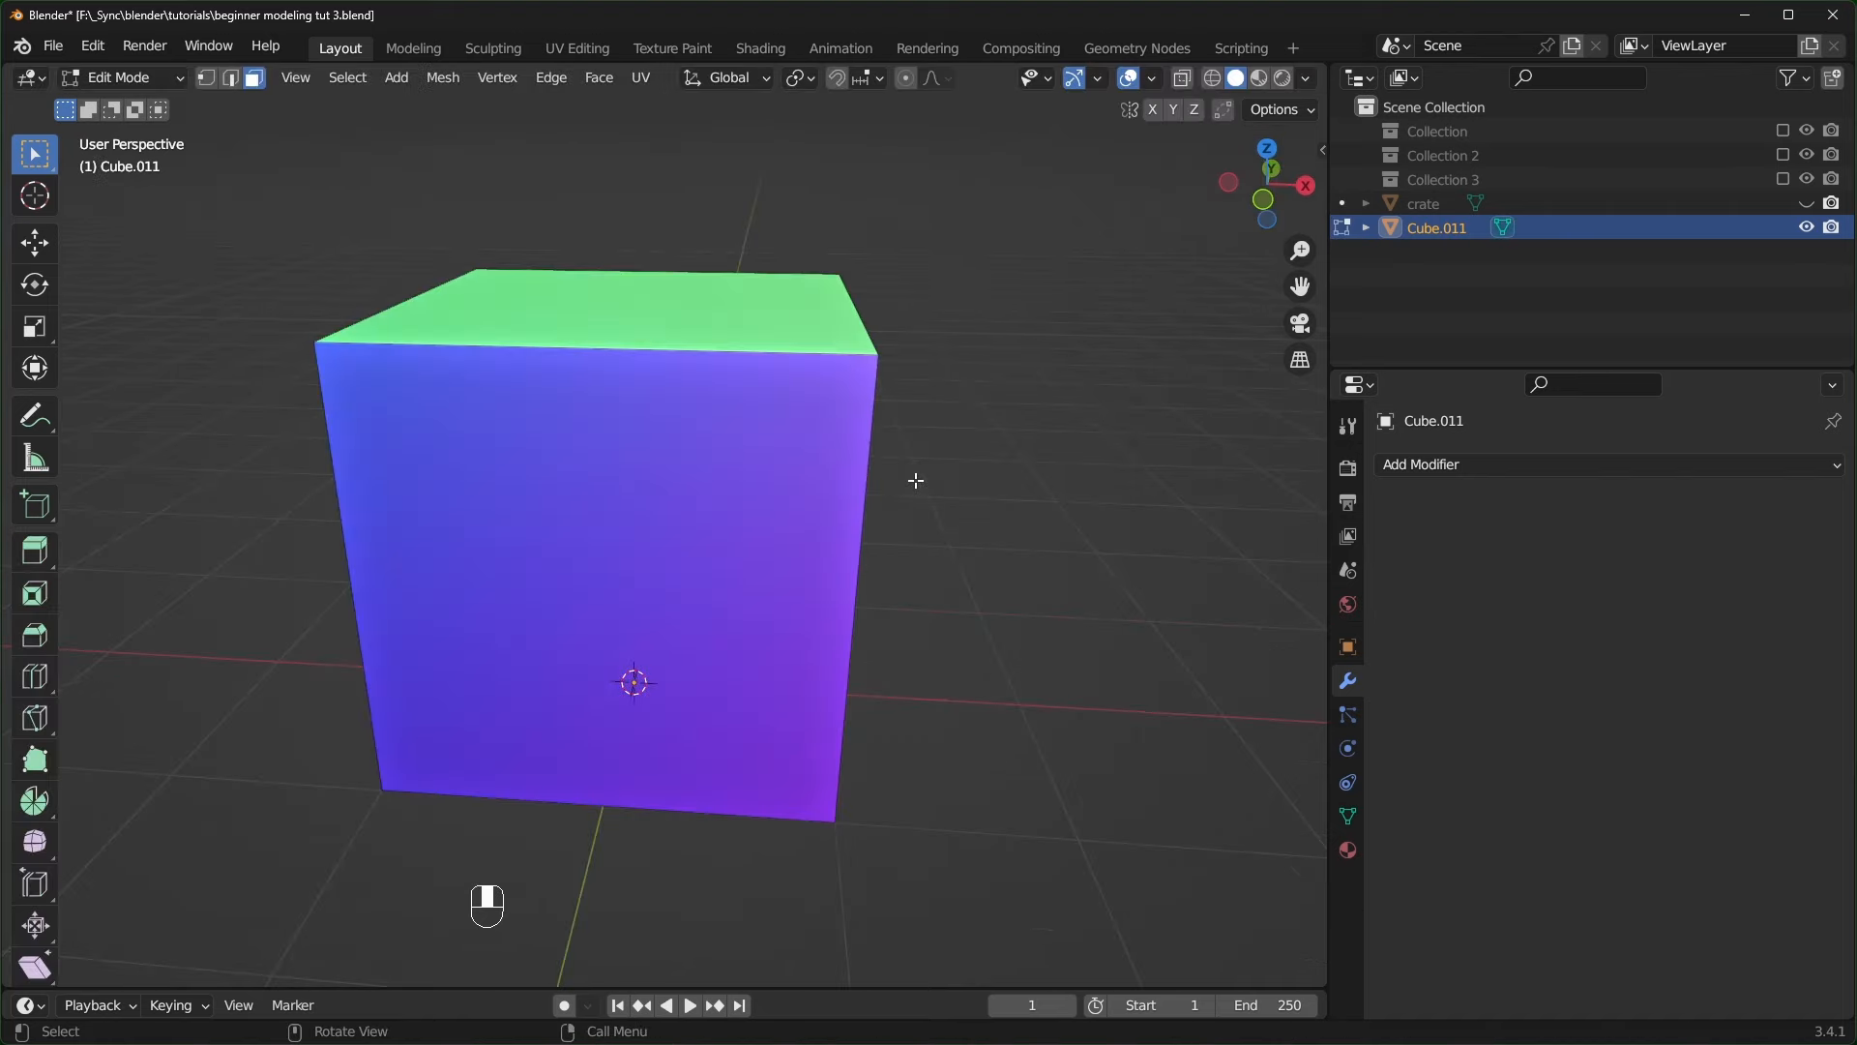
- Add a centred vertical loop cut around the cube and bevel it into two parallel edge loops
key("ctrl+r")
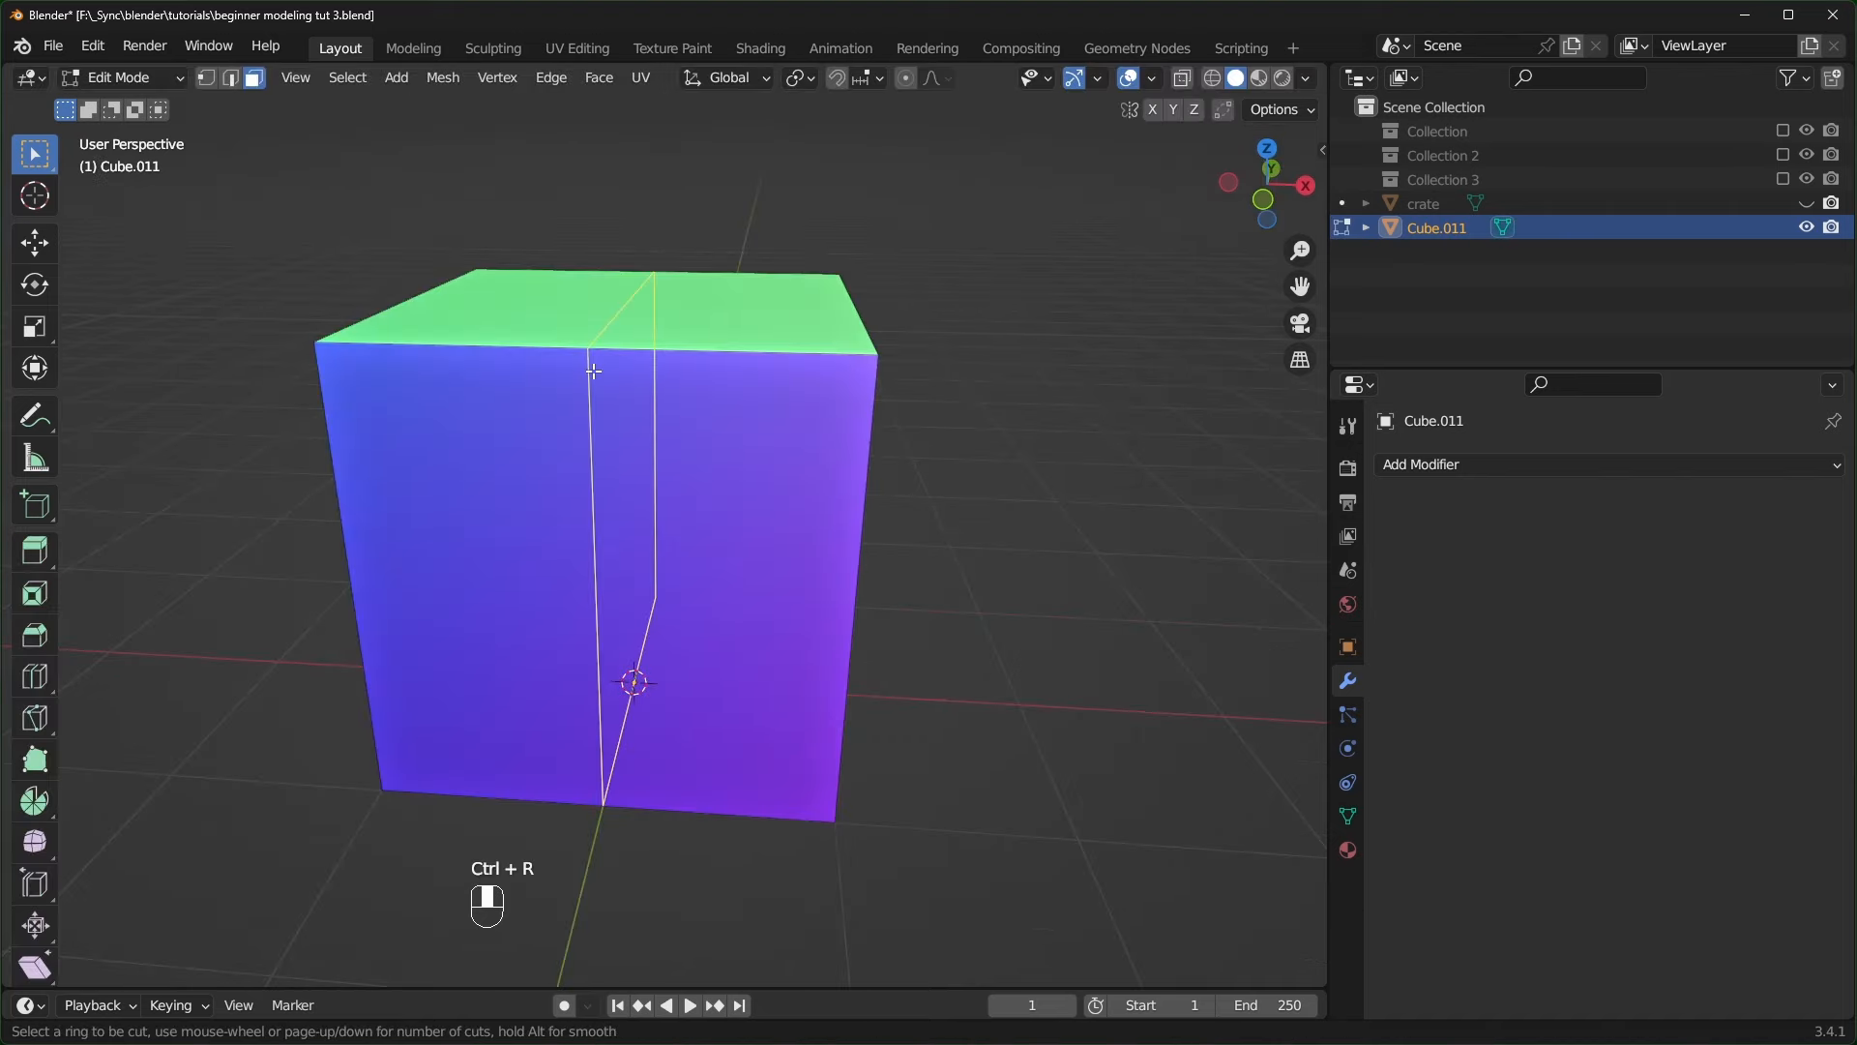
left_click(596, 374)
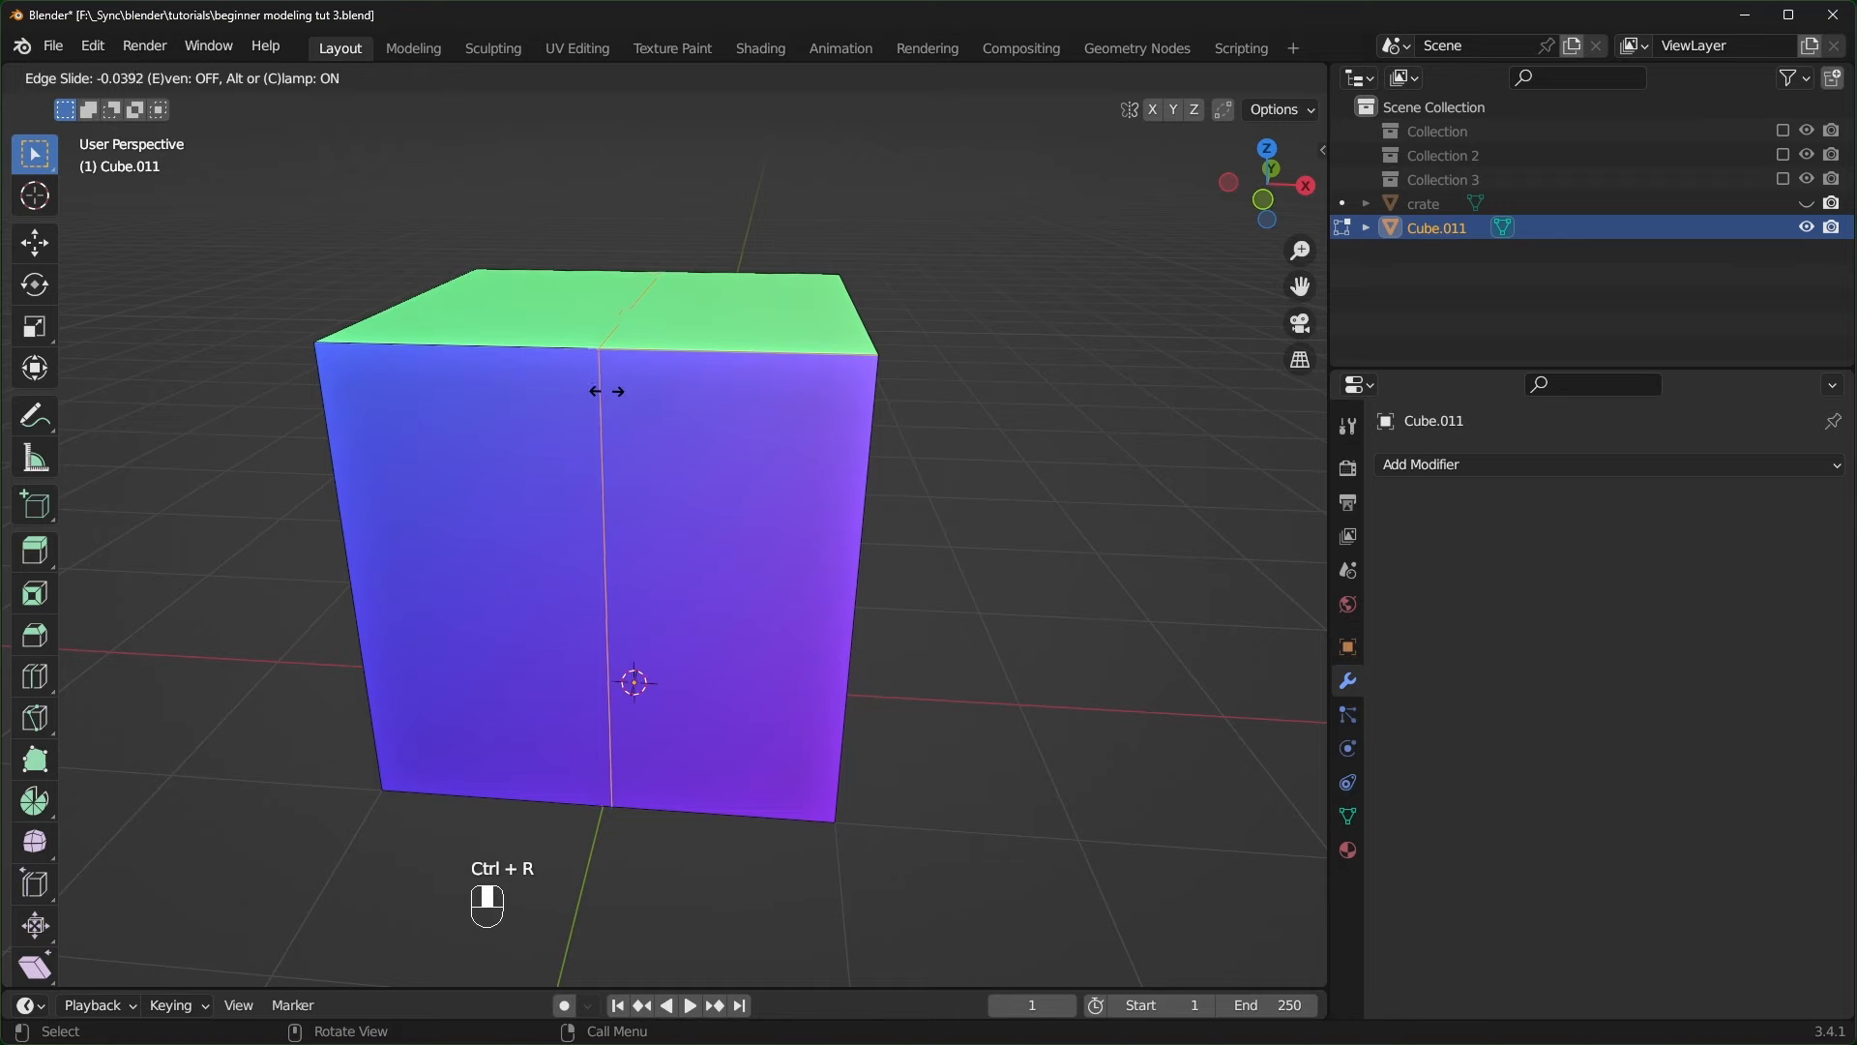
left_click(597, 394)
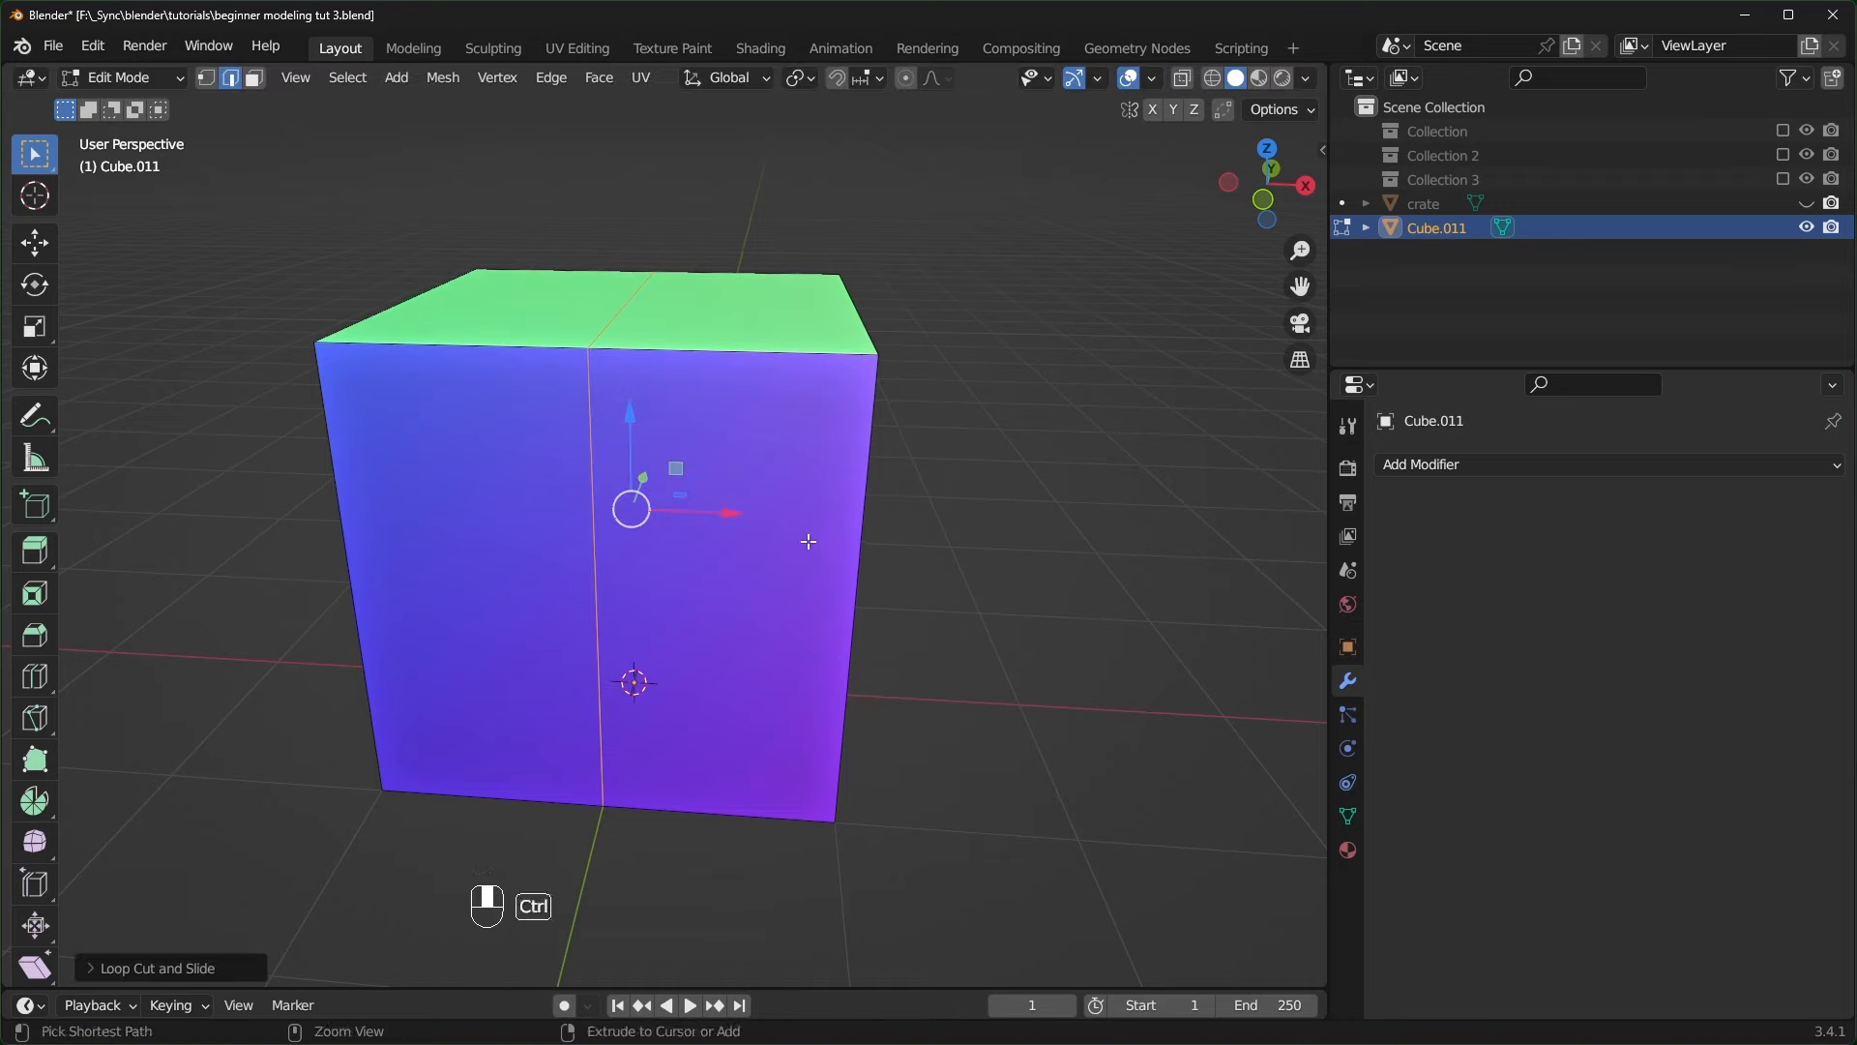
key("ctrl+b")
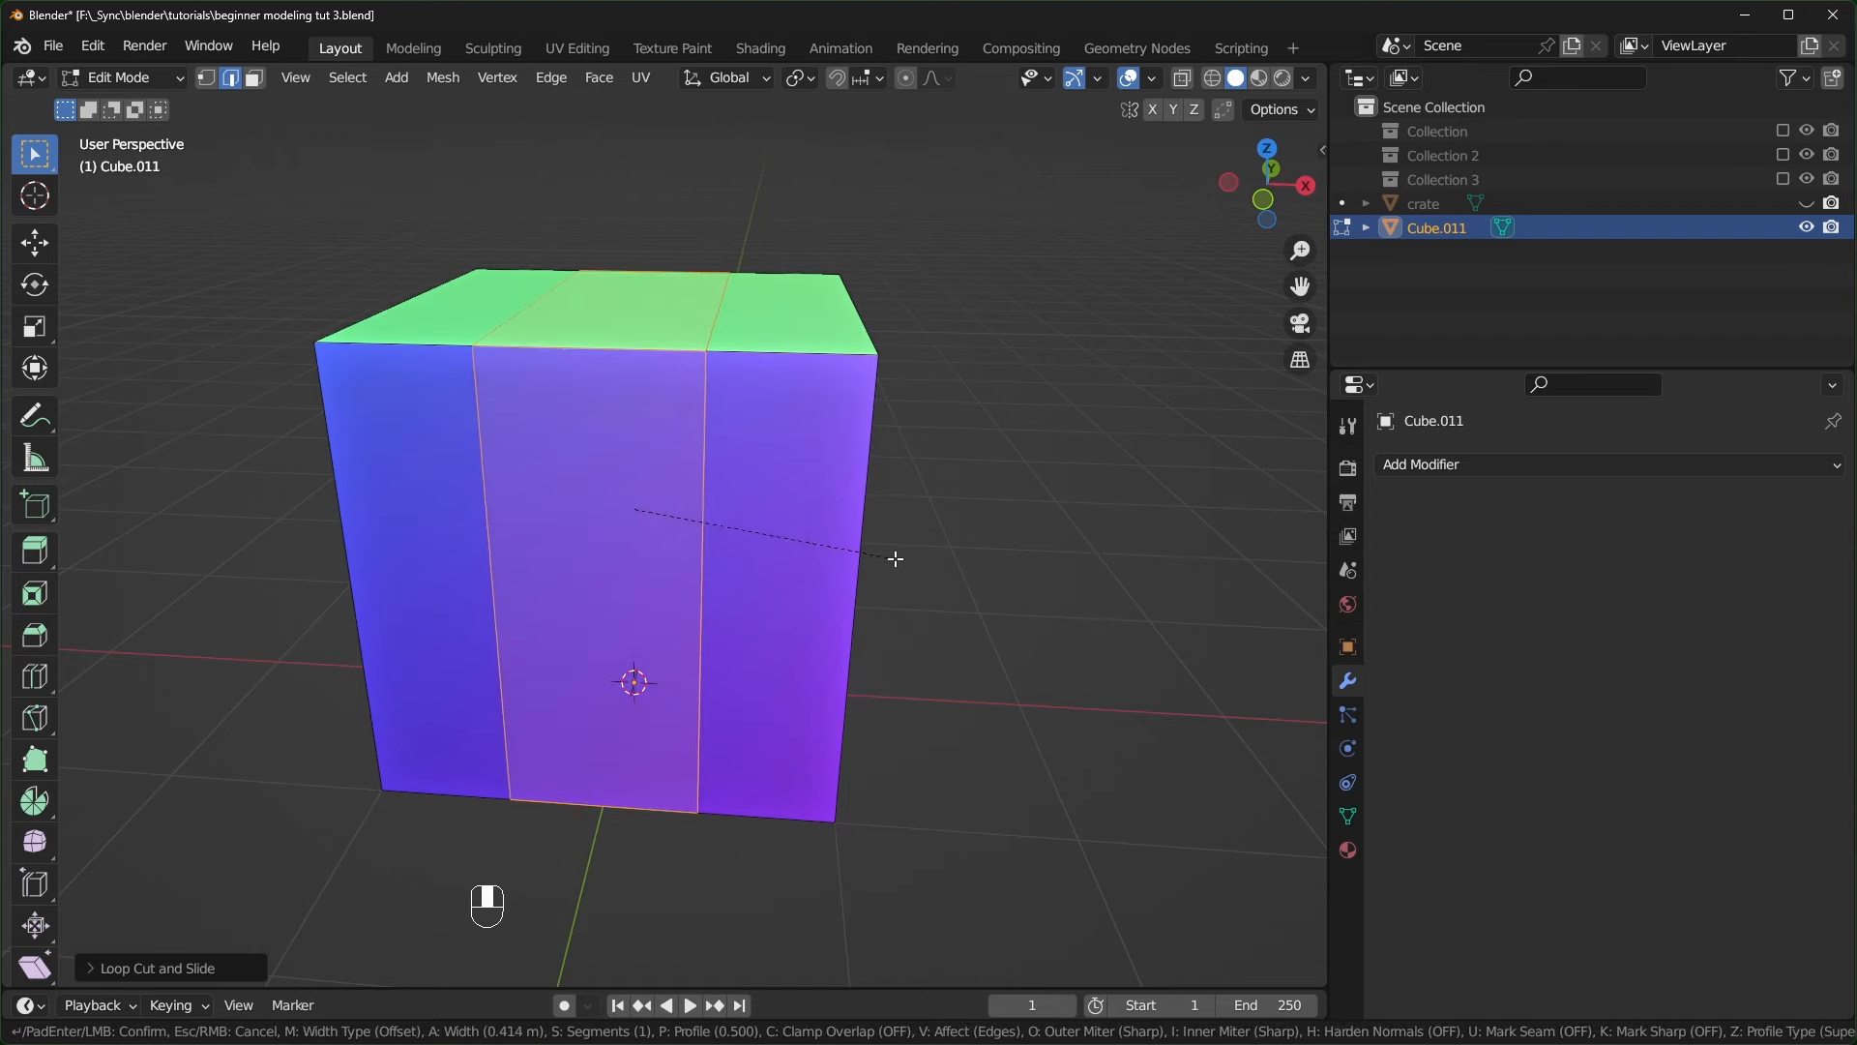
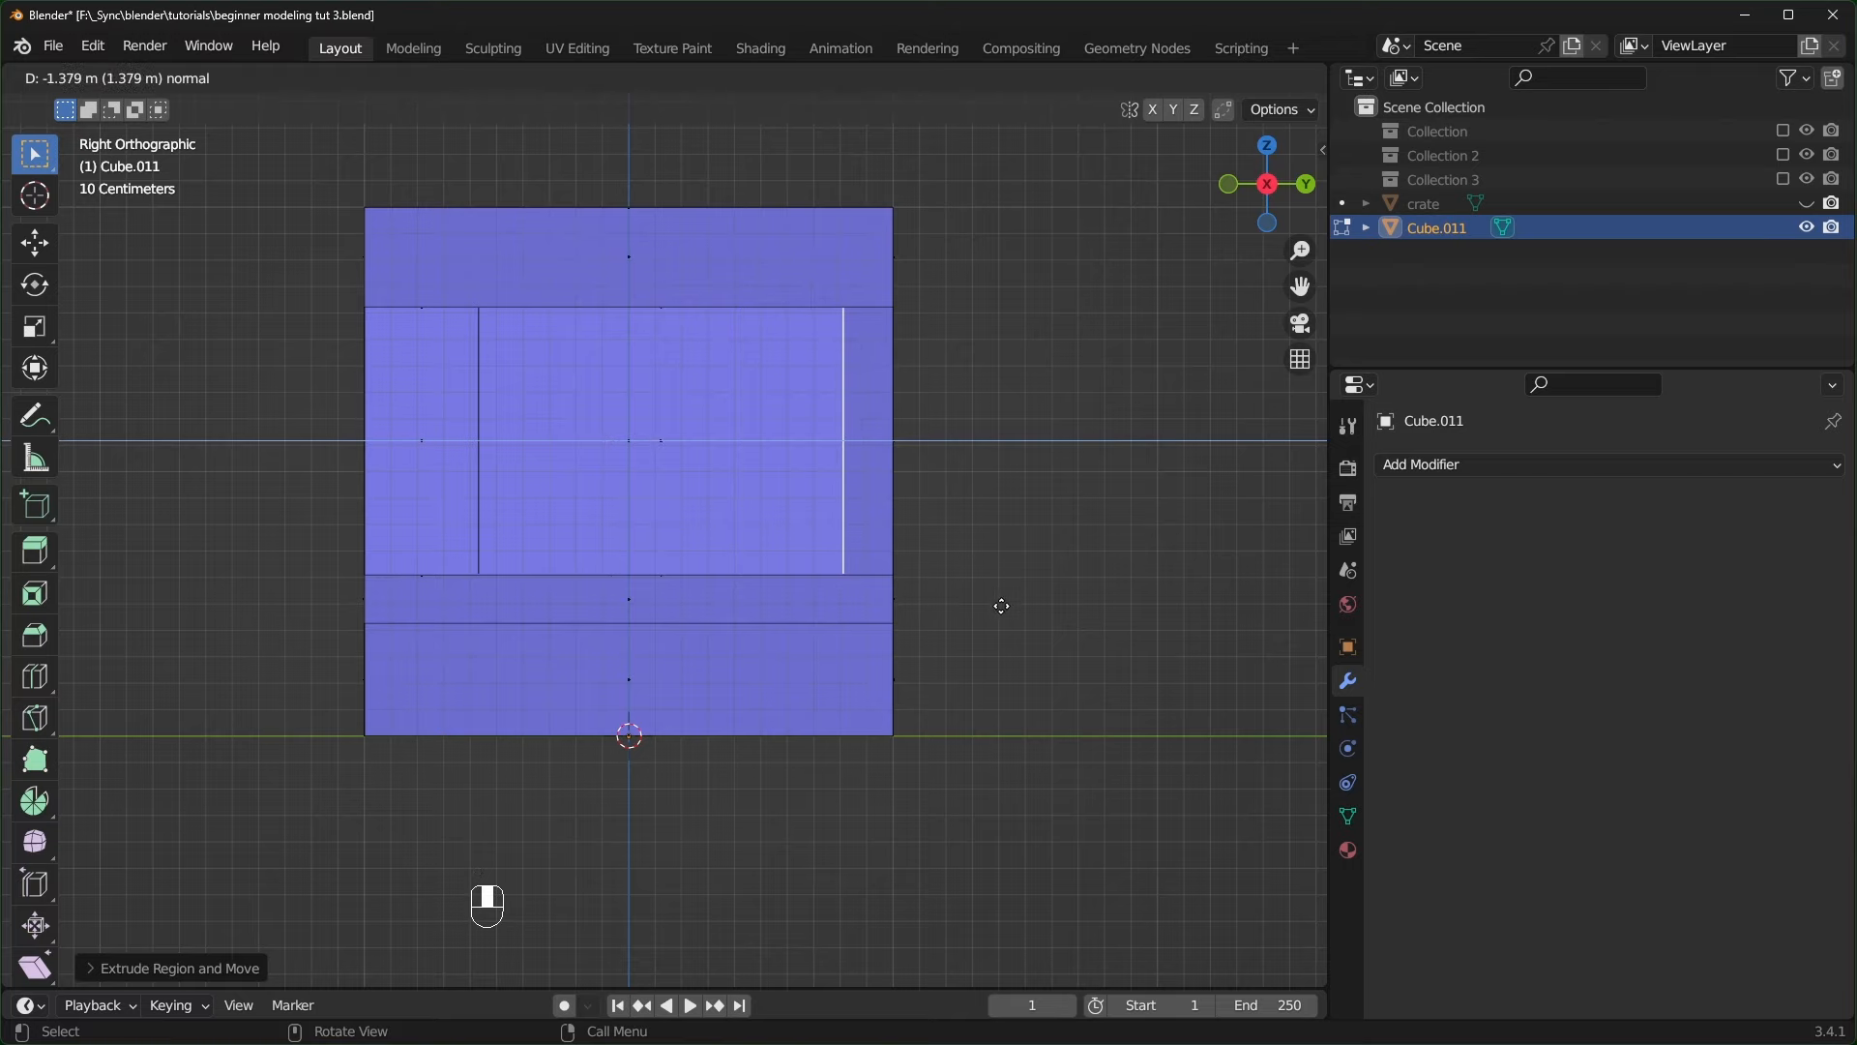
- Extrude the back face of the front recess about 1.38 m deeper into the cube
left_click(1001, 605)
key("alt+z")
middle_click_drag(513, 568, 773, 627)
- Extrude the rear floor face inside the recess downward about 0.45 m
left_click(530, 580)
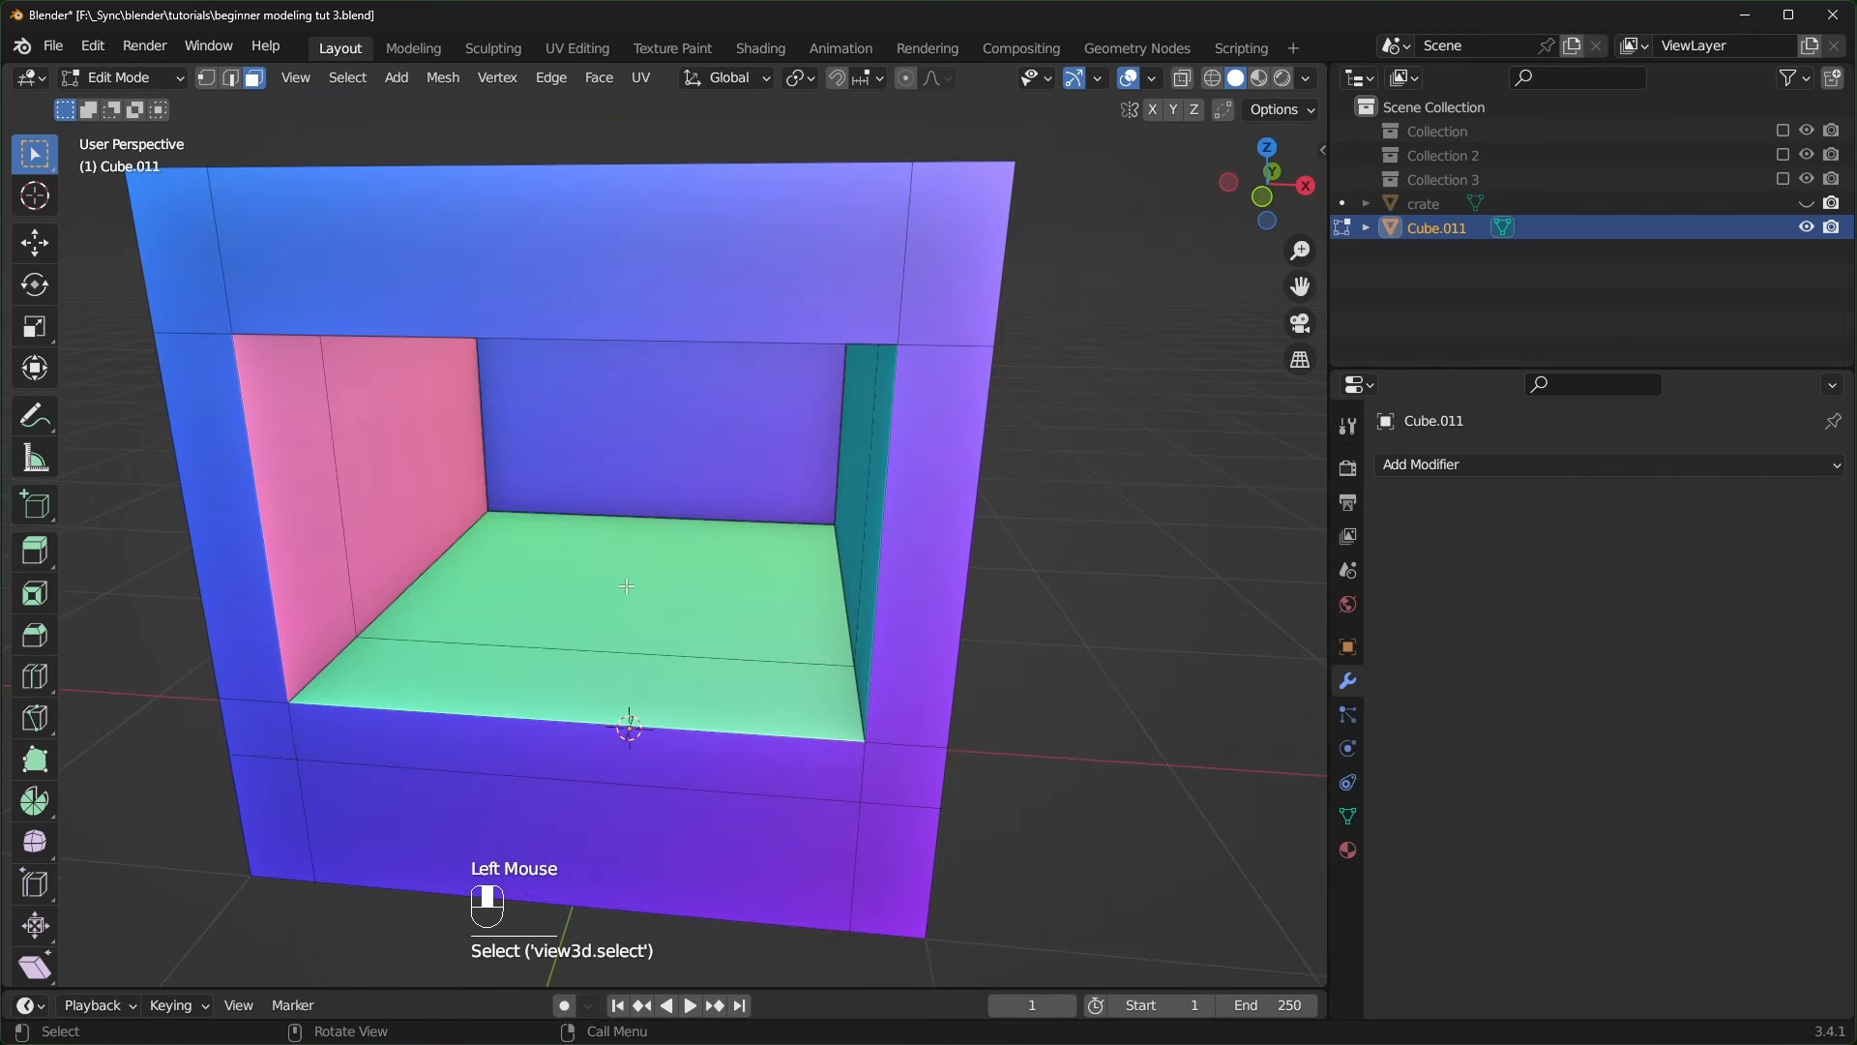
left_click(628, 589)
key("KP_3")
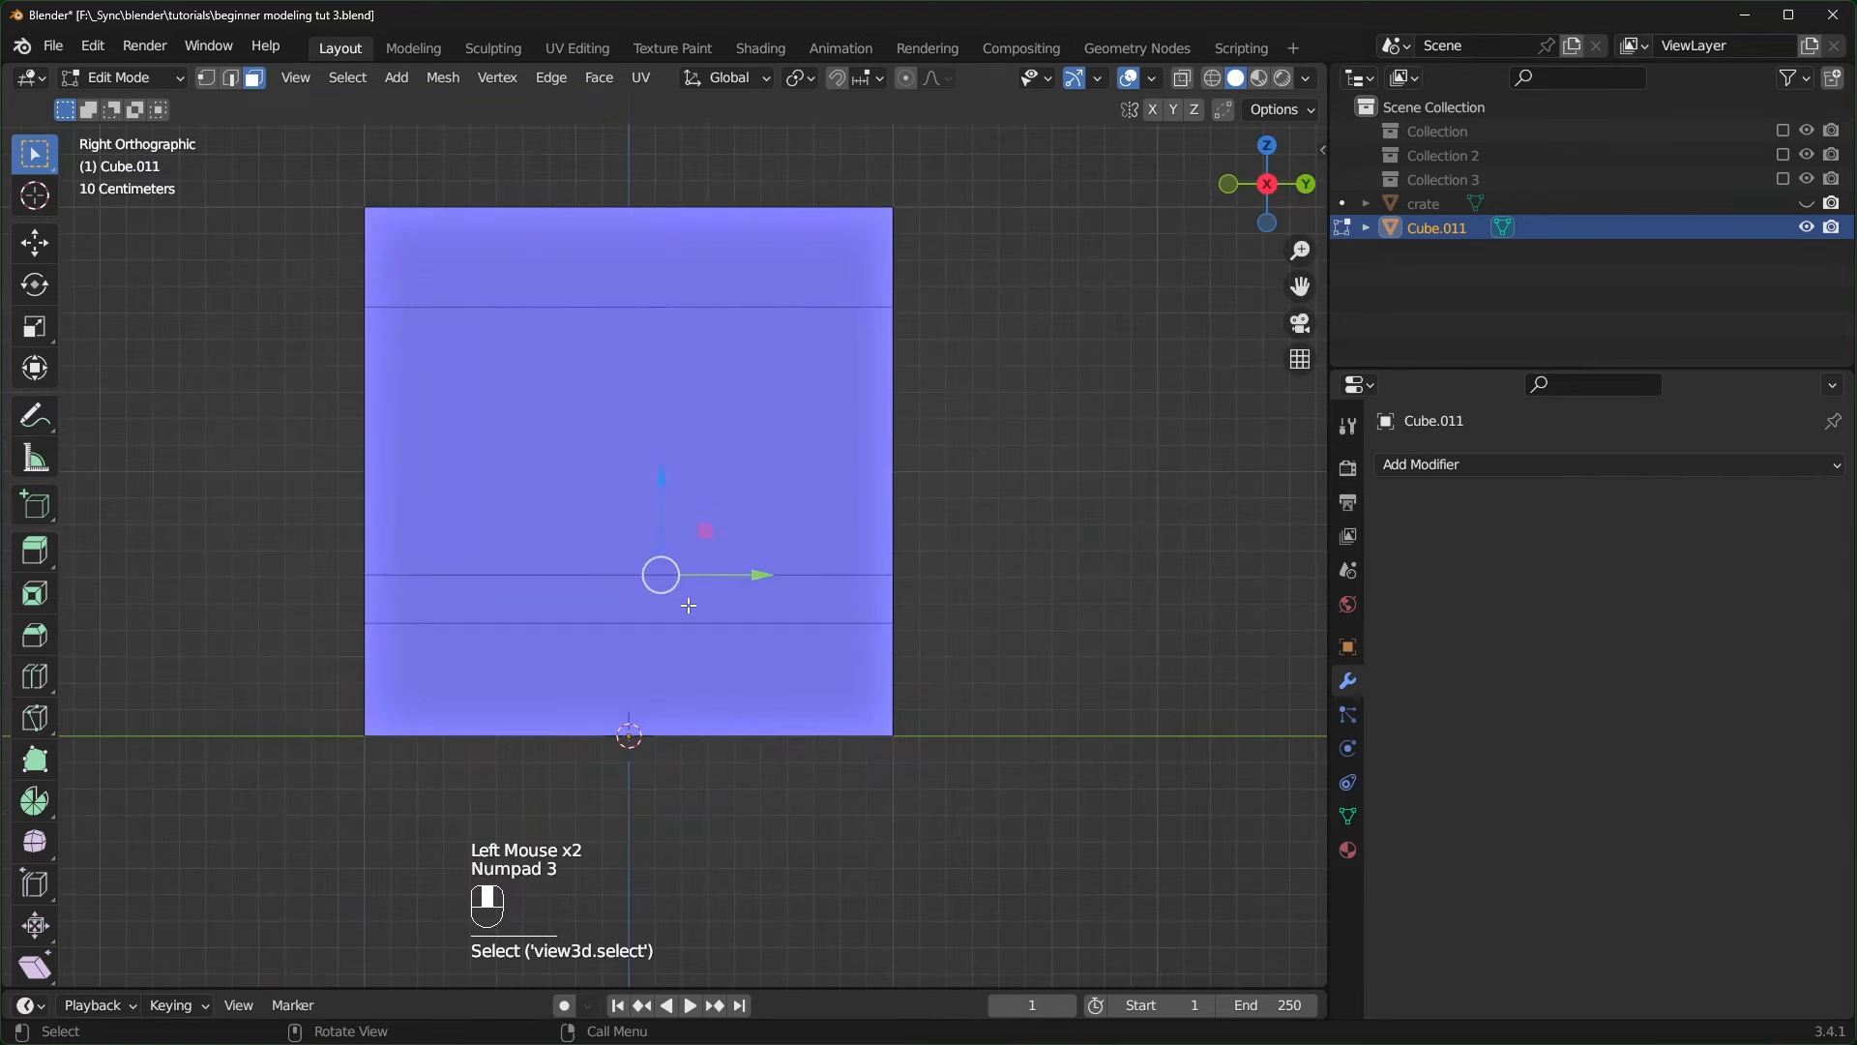
key("alt+z")
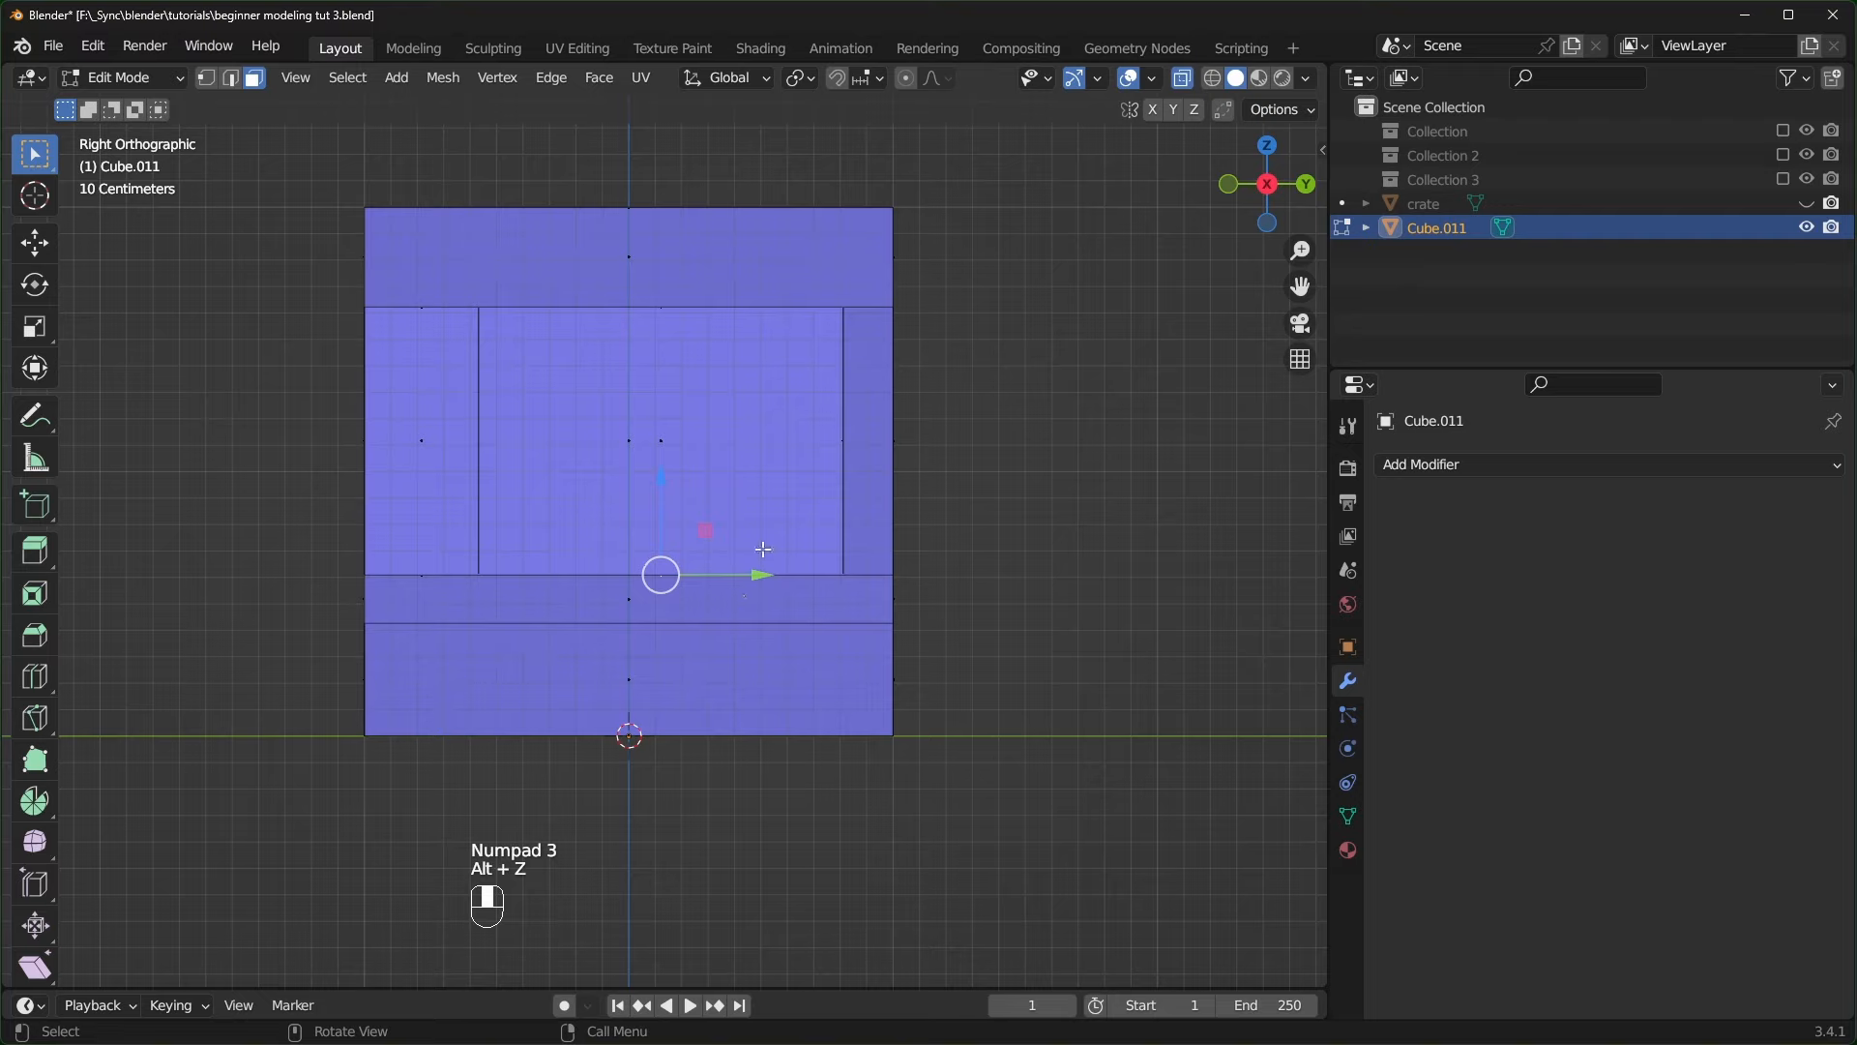
key("e")
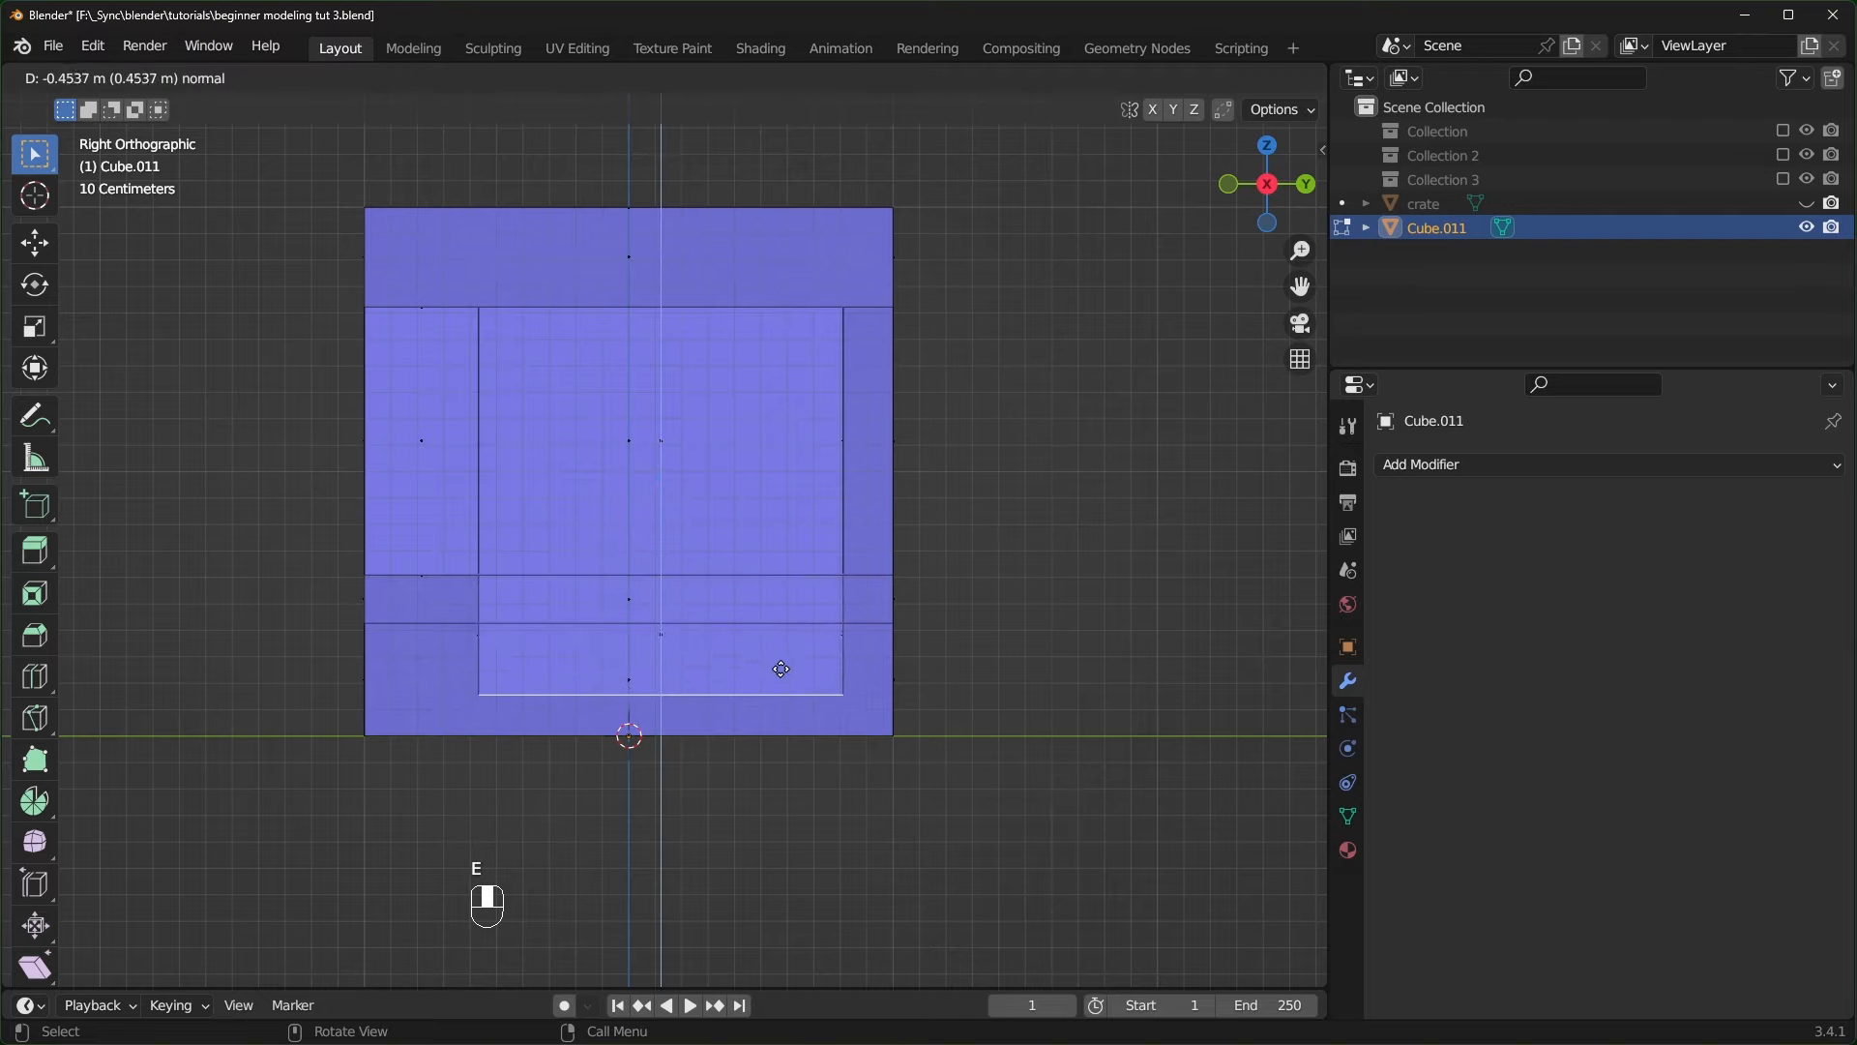
left_click(781, 668)
key("alt+z")
middle_click_drag(443, 822, 232, 664)
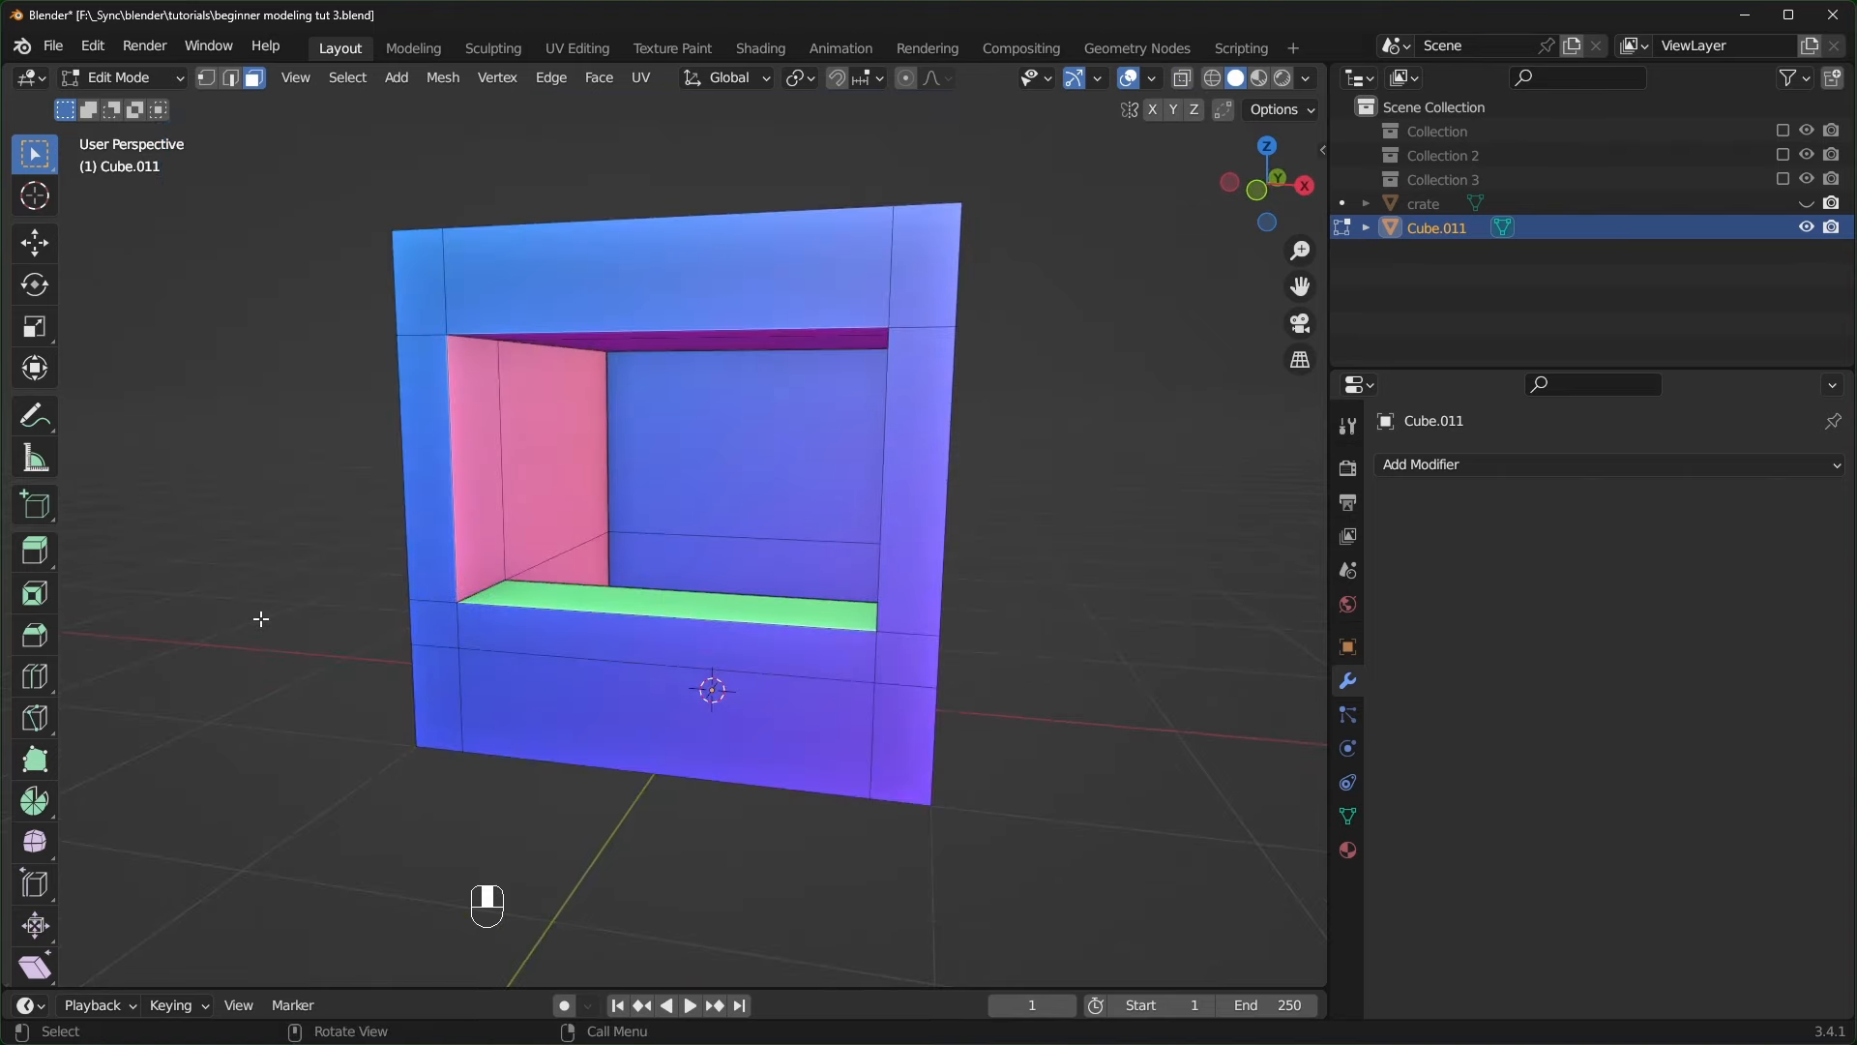
- Select the frame faces around the front opening plus the ledge strip and extrude them outward about 0.08 m
left_click(425, 694)
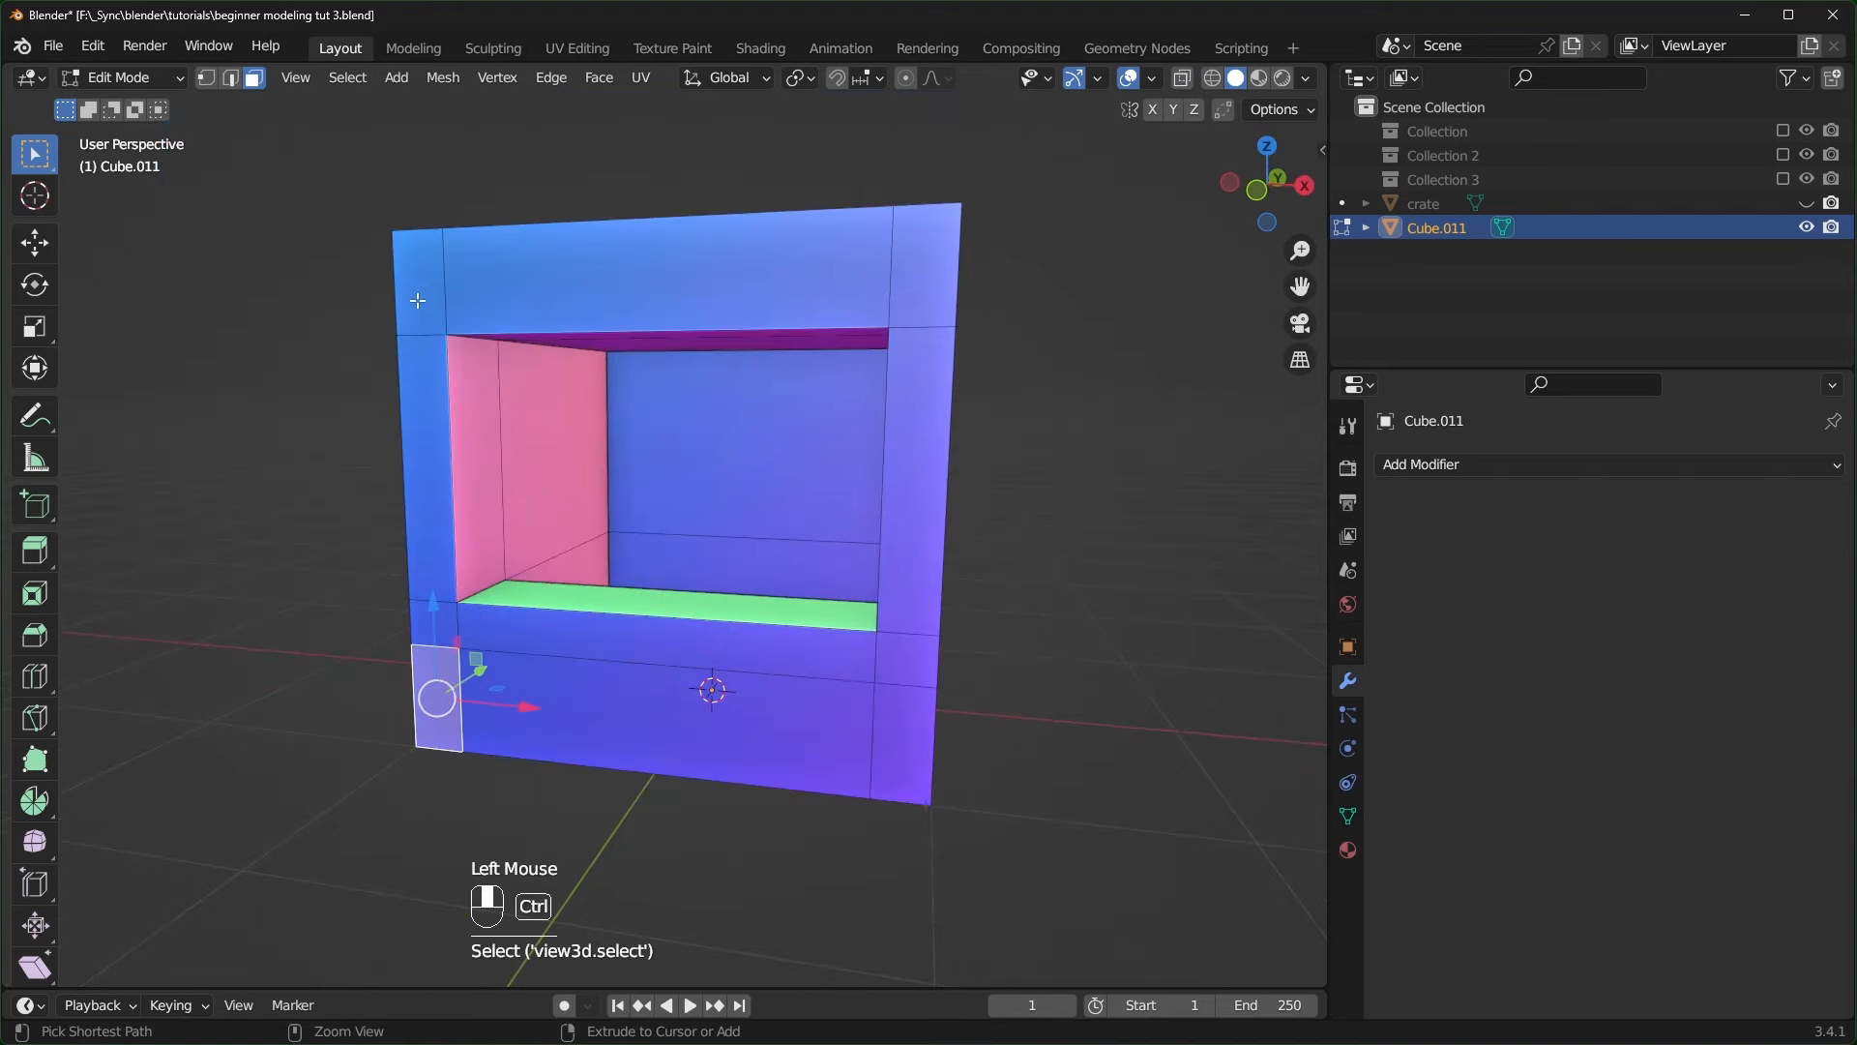
left_click(428, 263, "ctrl")
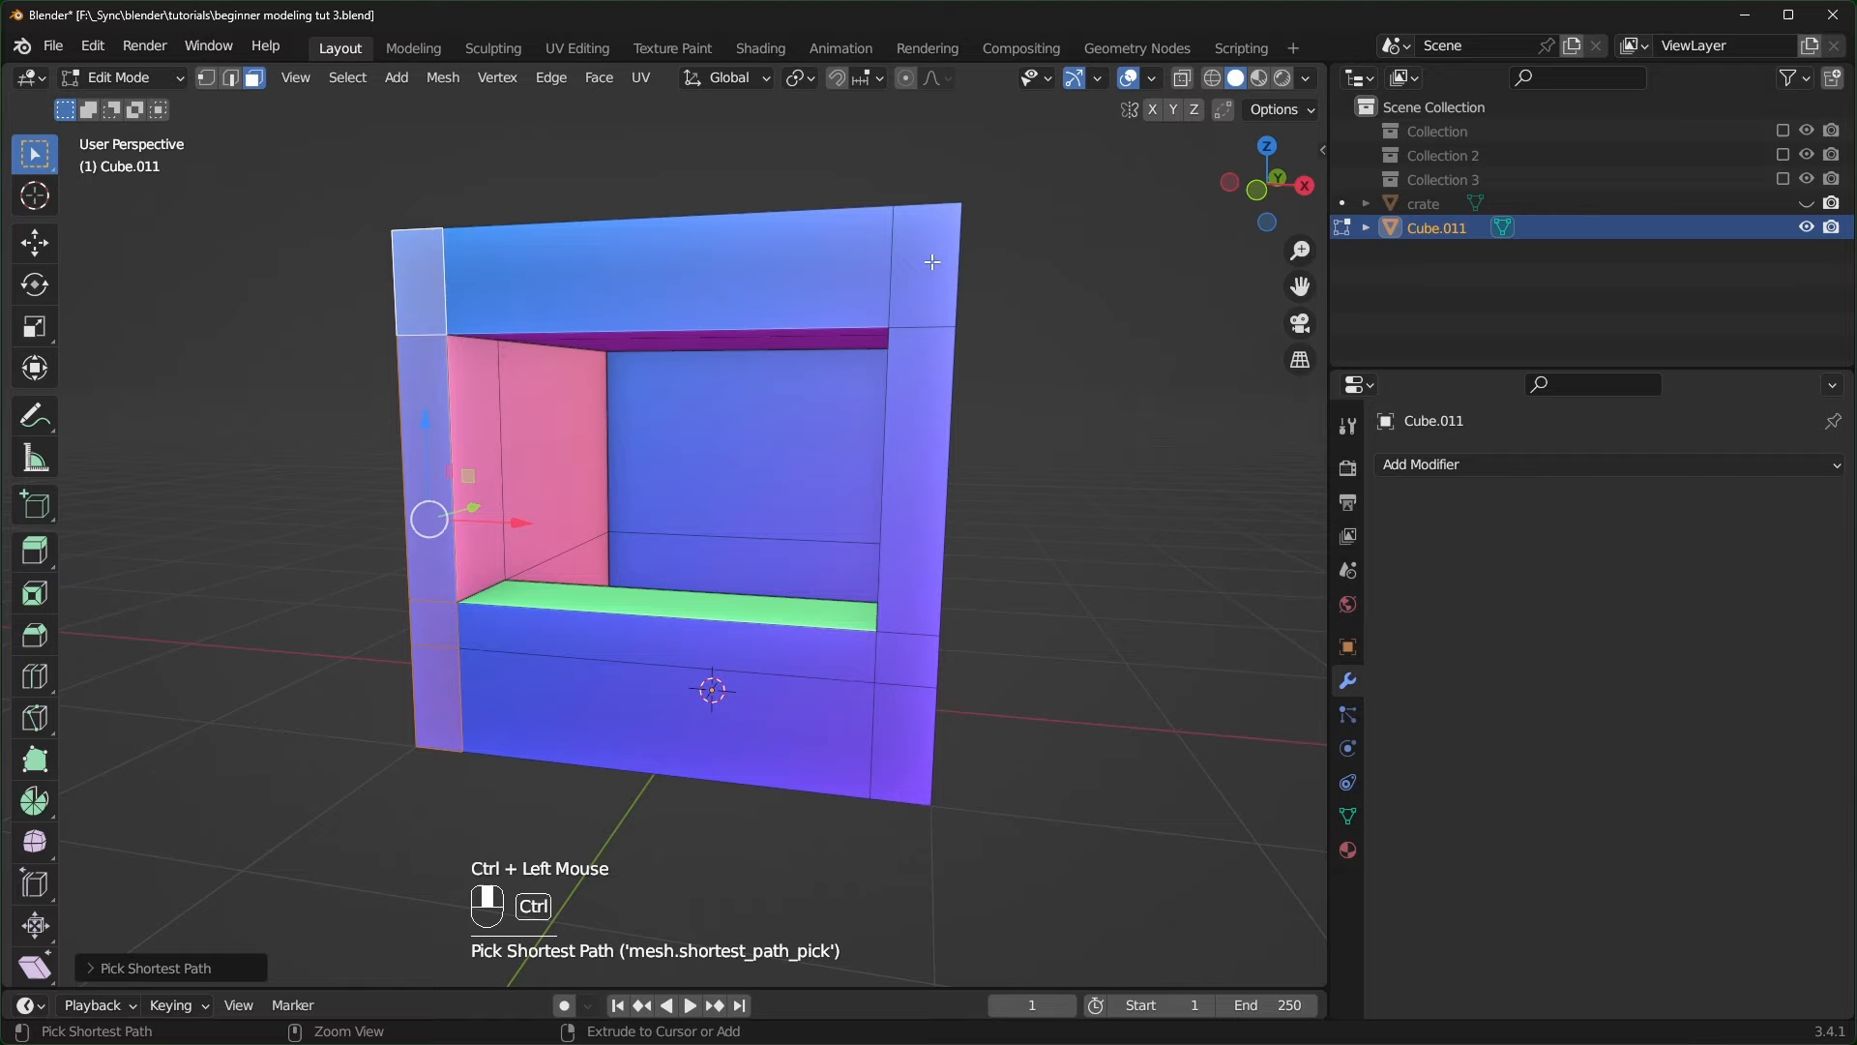
left_click(932, 261, "ctrl")
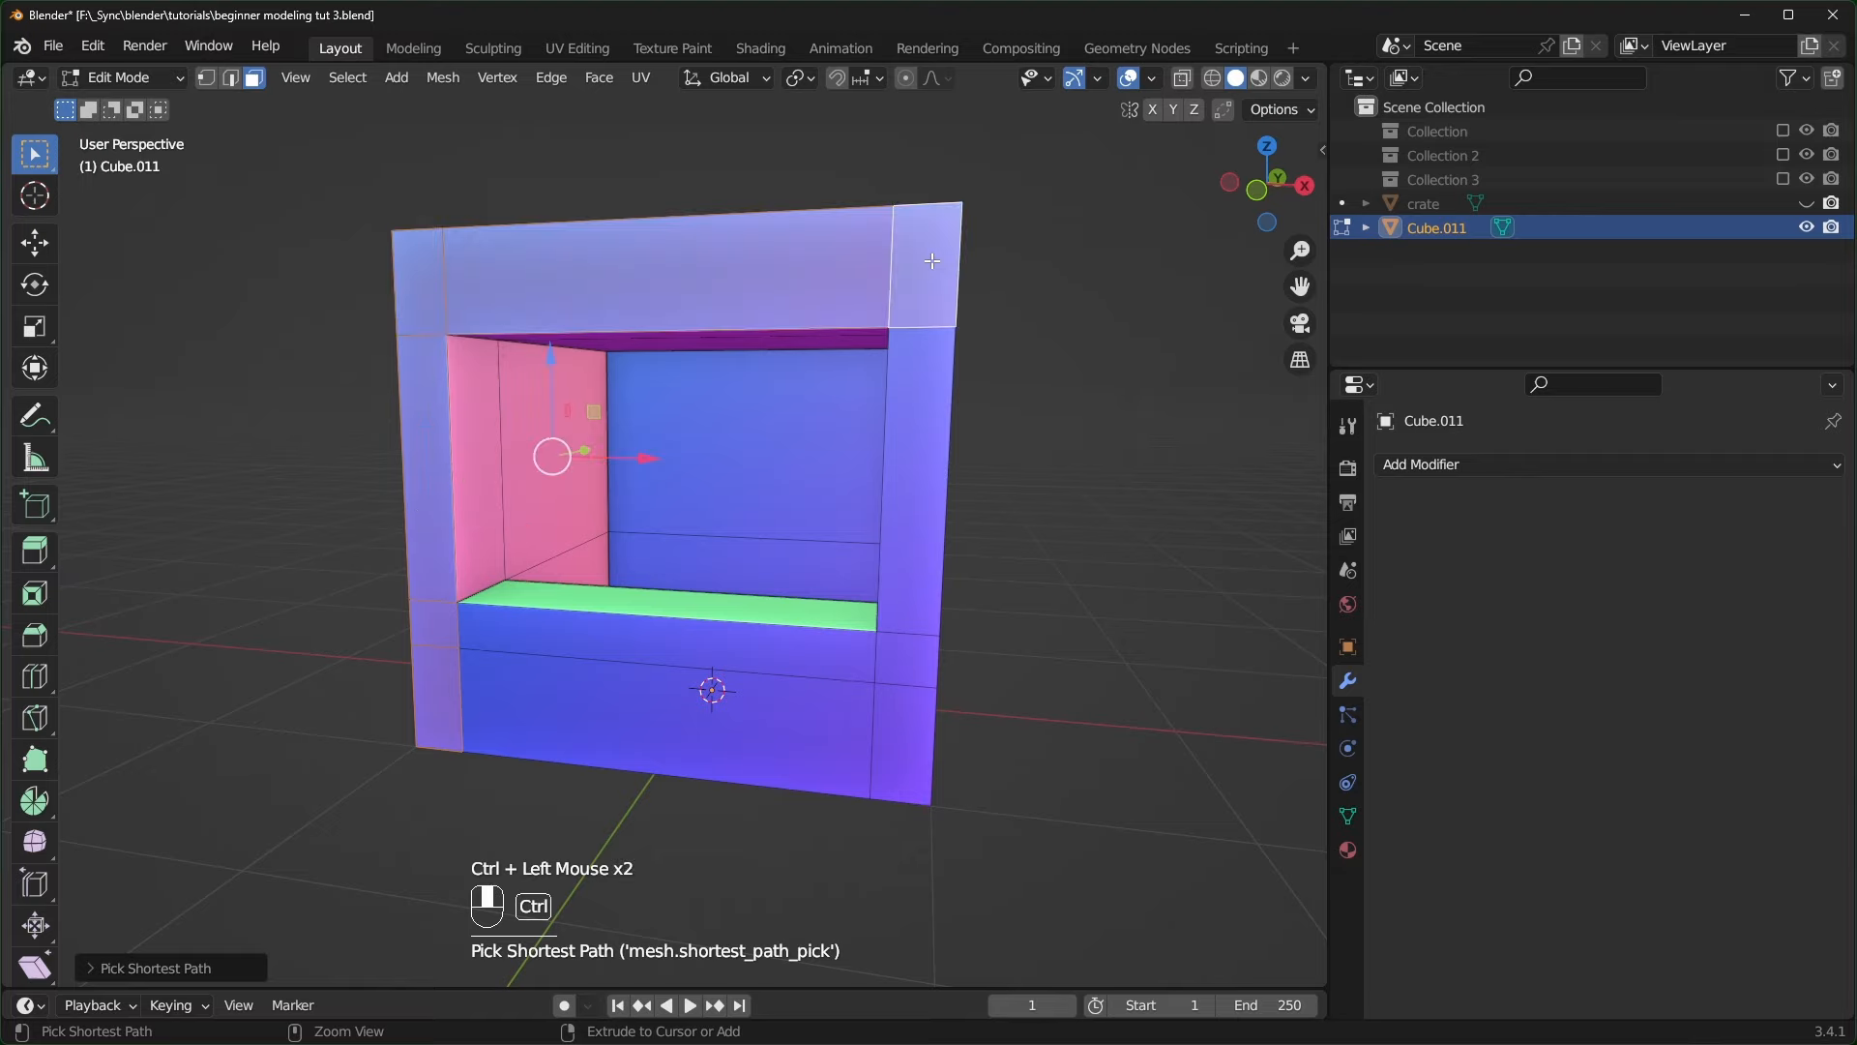
left_click(916, 761, "ctrl")
left_click(532, 635, "shift")
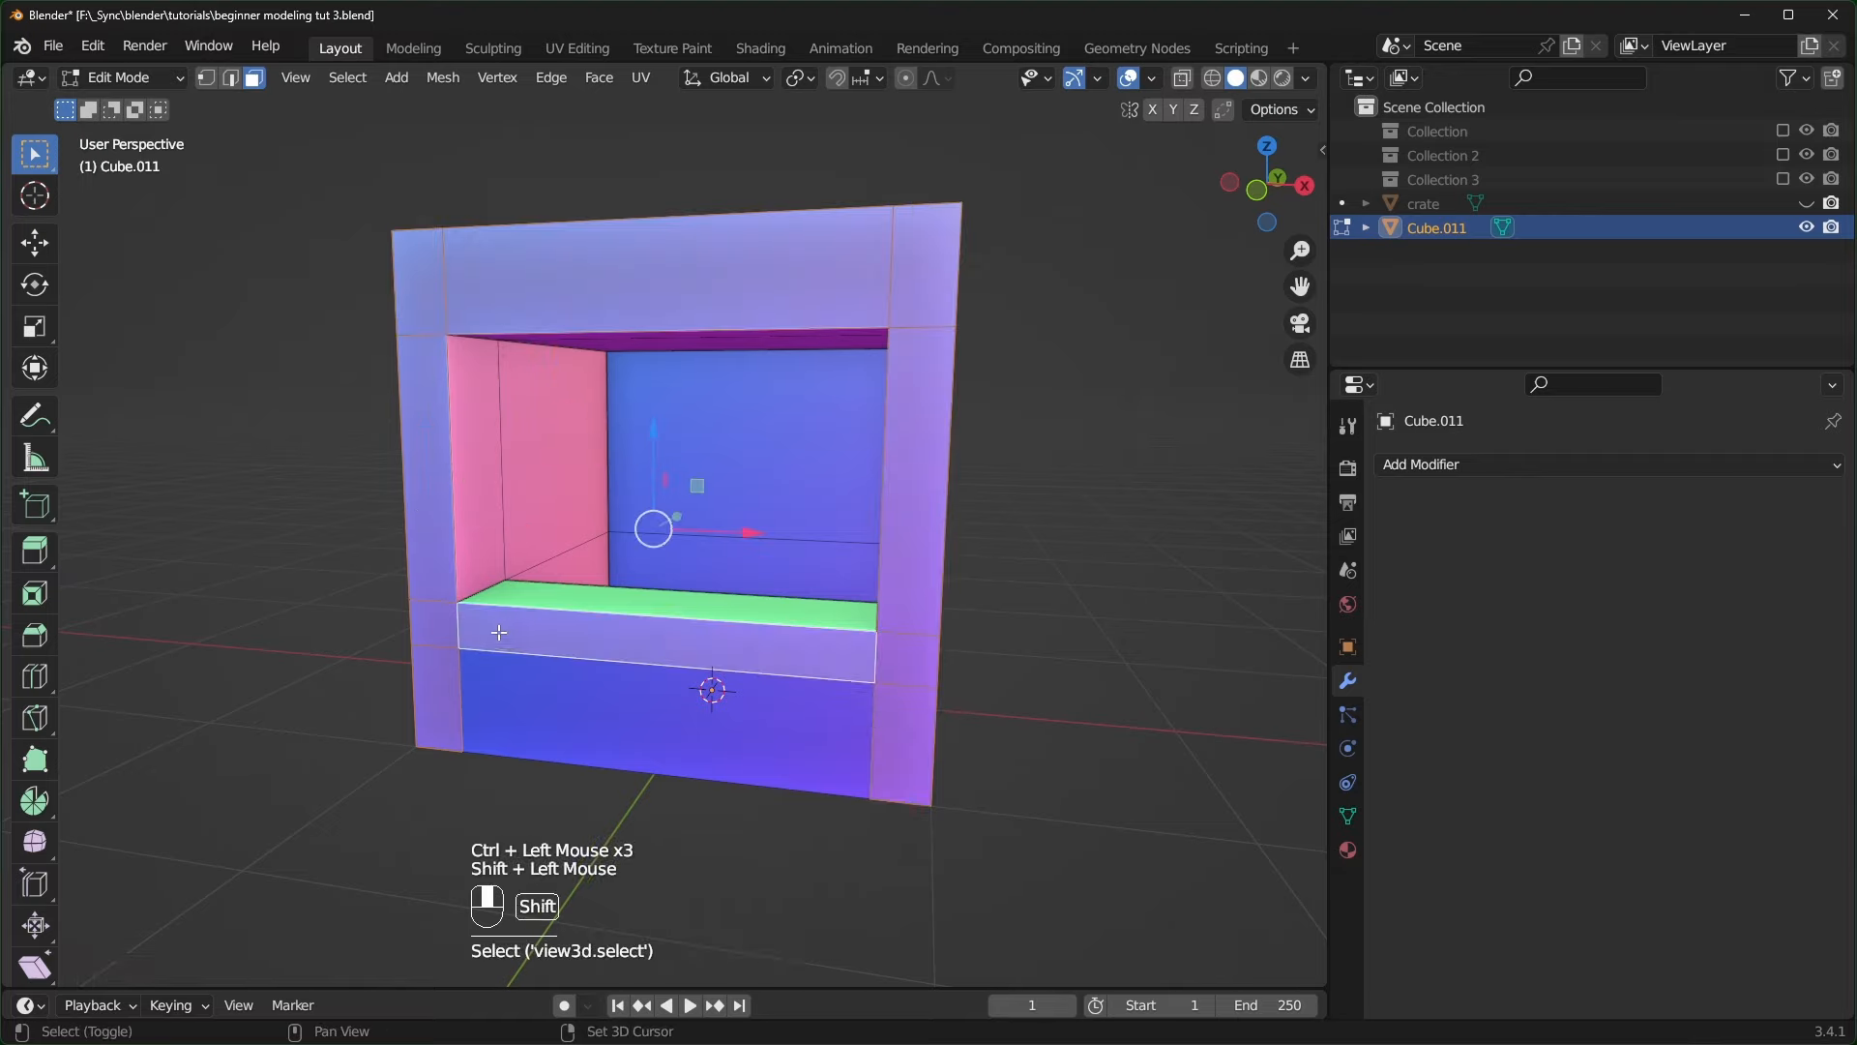
middle_click_drag(717, 679, 630, 686)
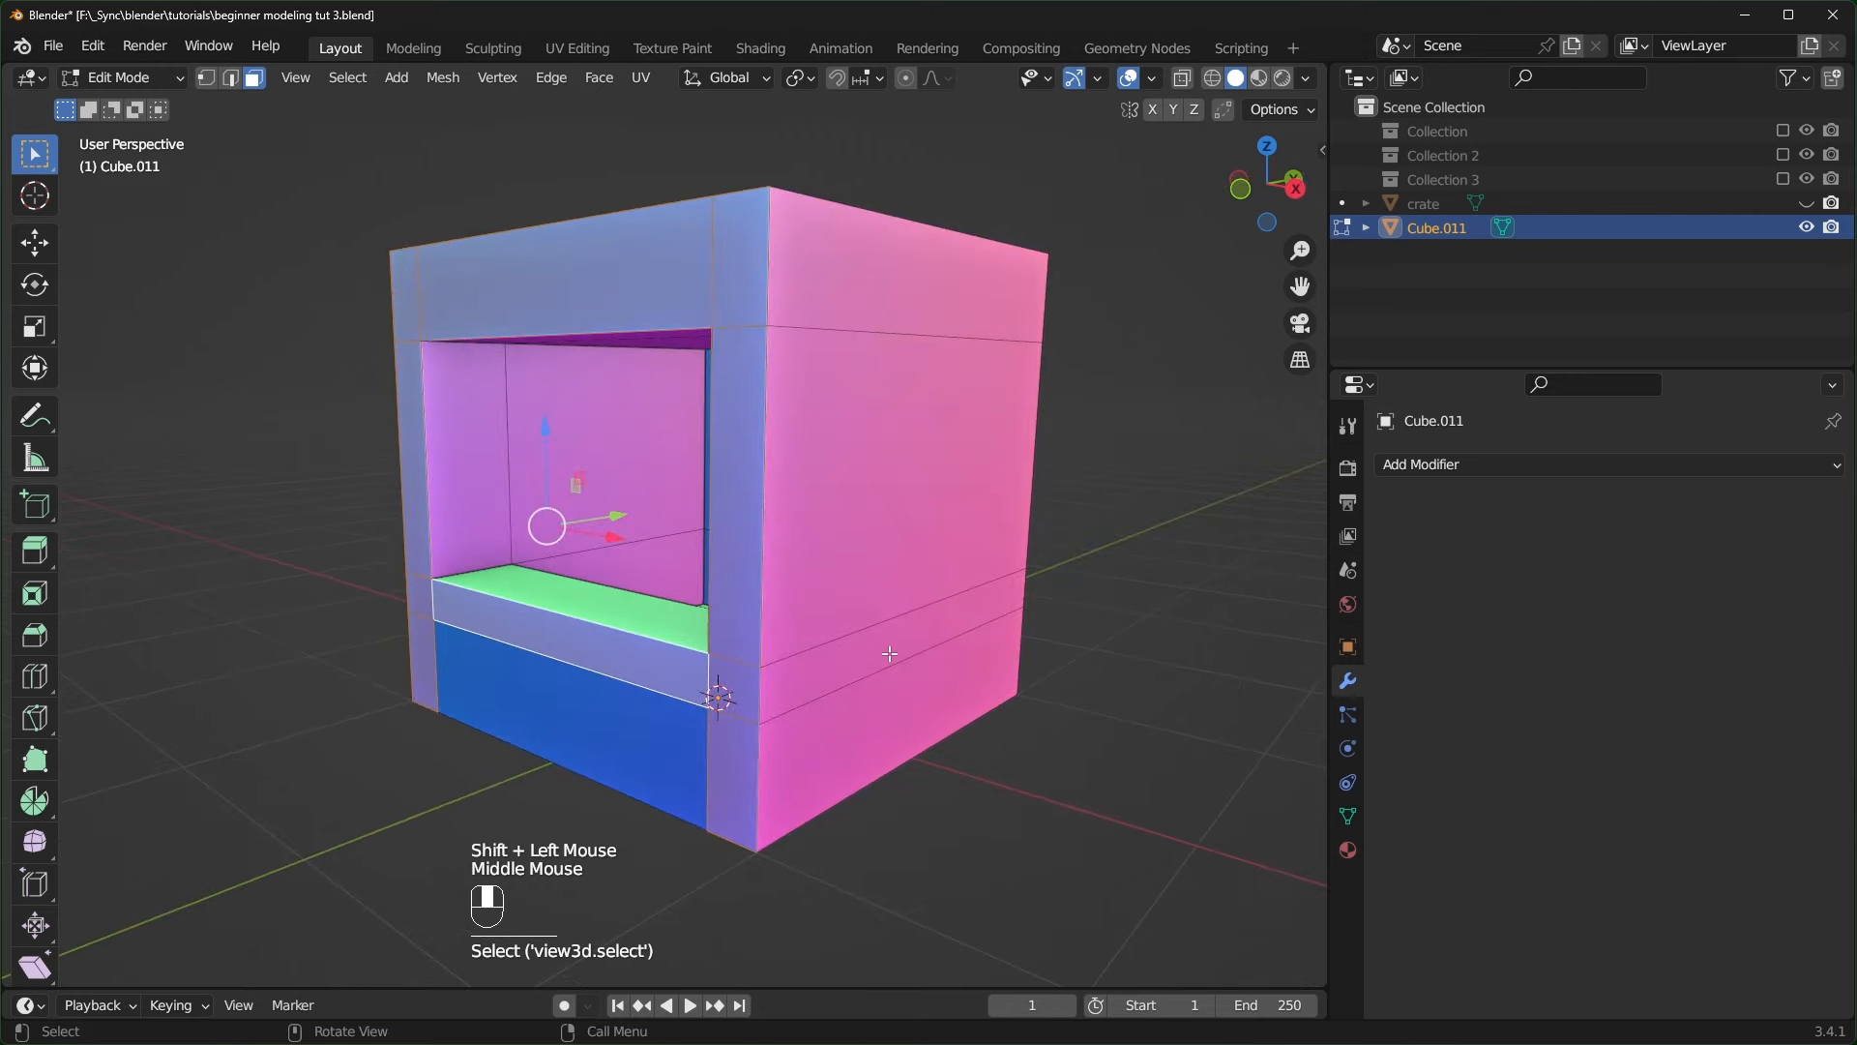
key("e")
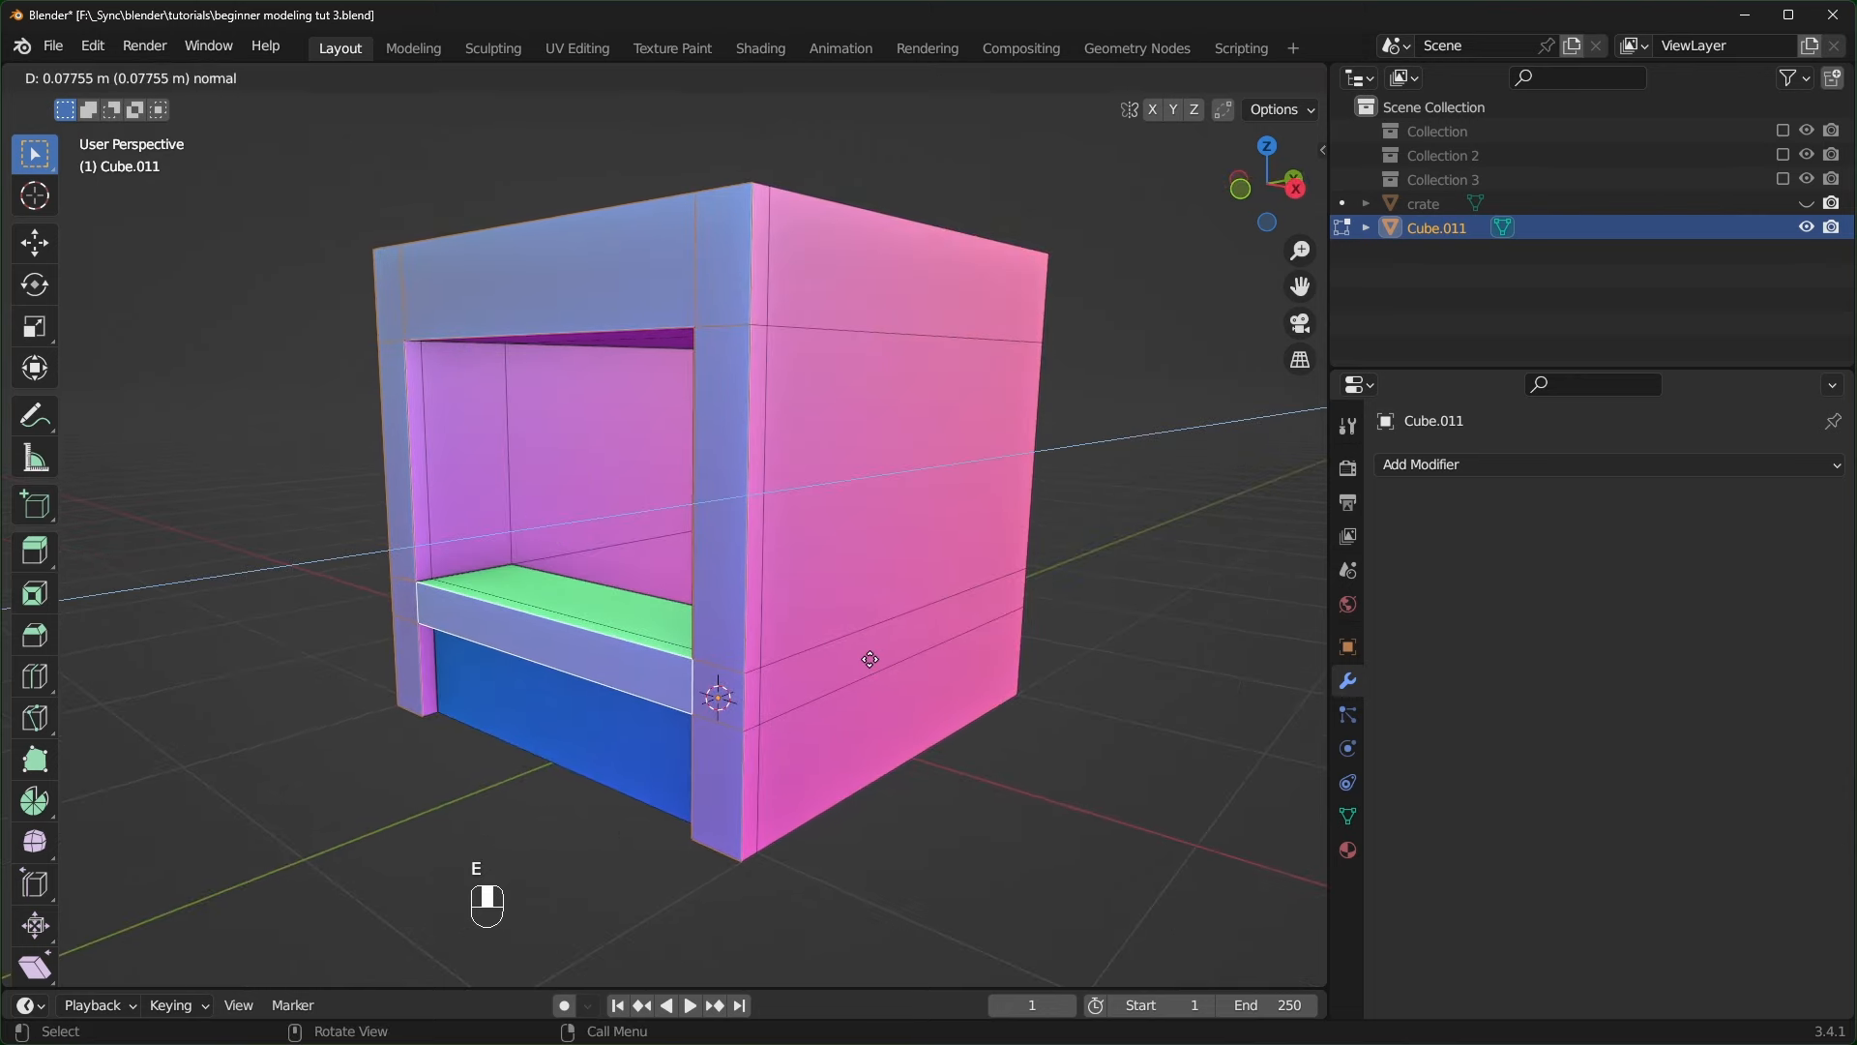
left_click(869, 659)
- Extrude only the front face of the ledge further outward to form a protruding counter
left_click(509, 635)
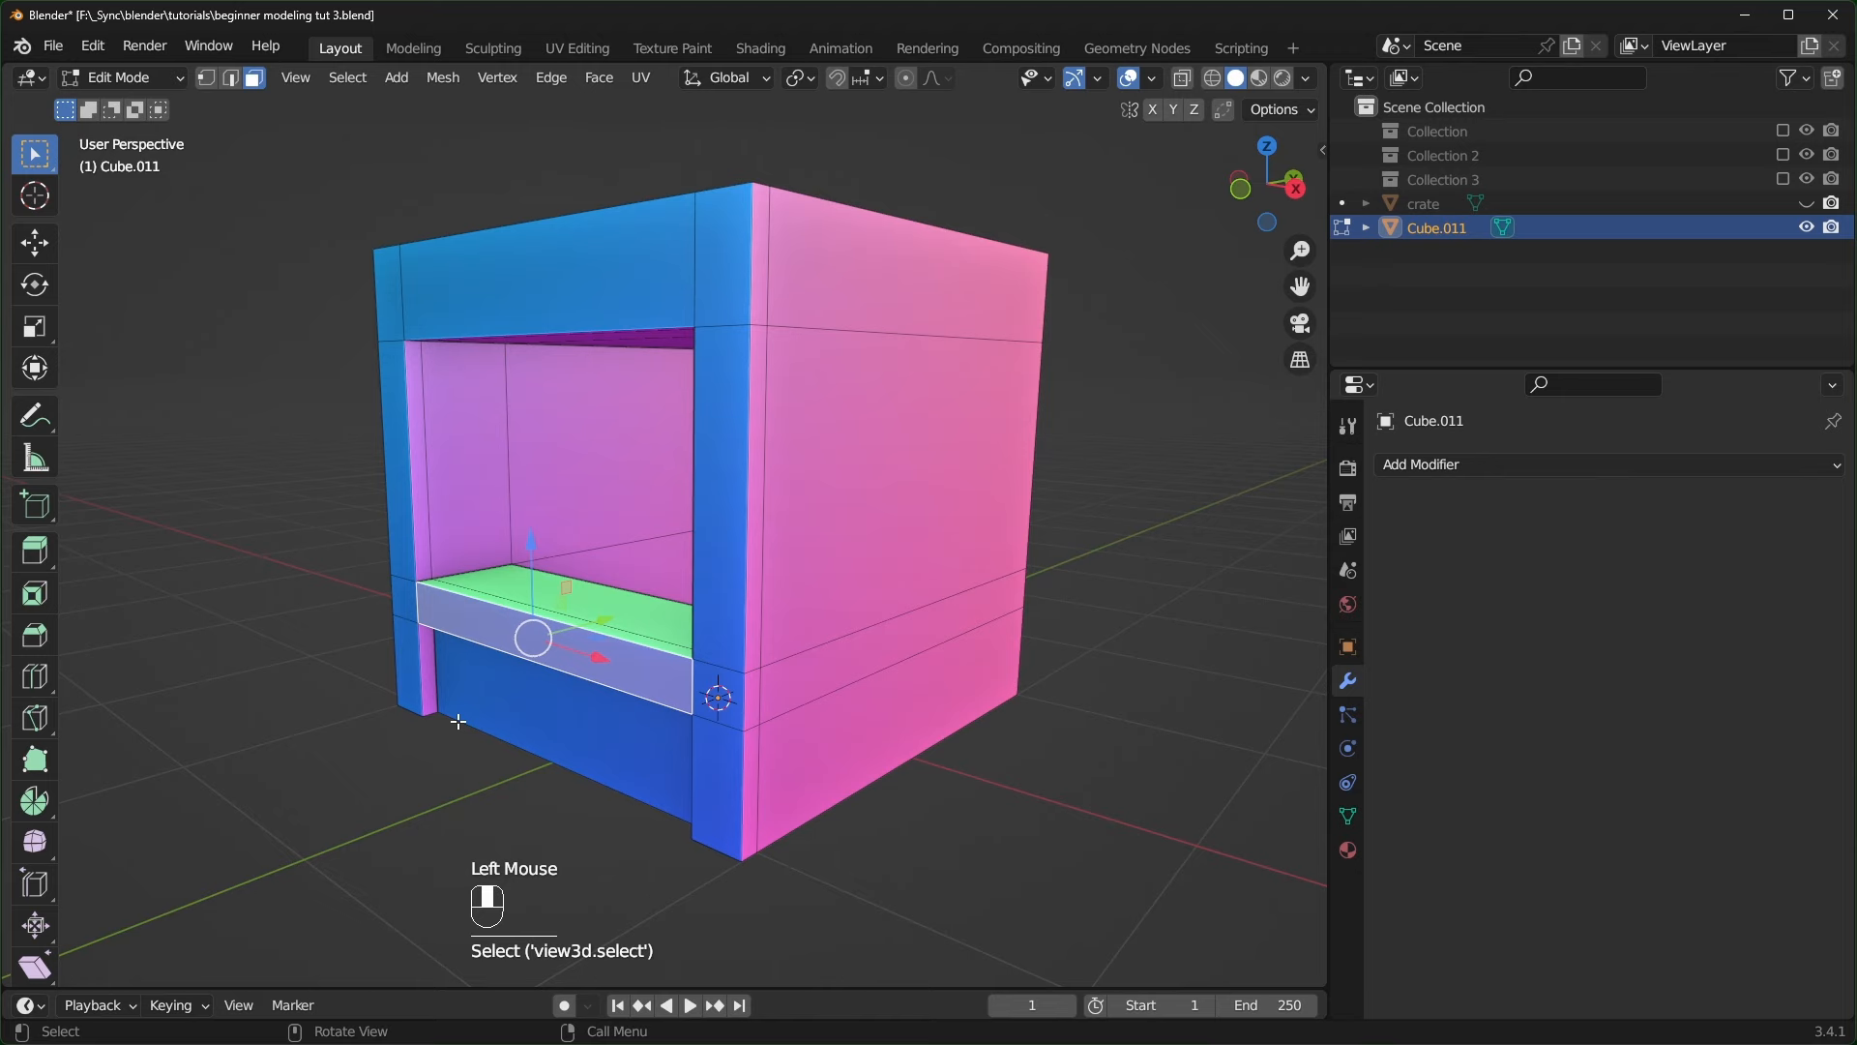
key("e")
left_click(440, 748)
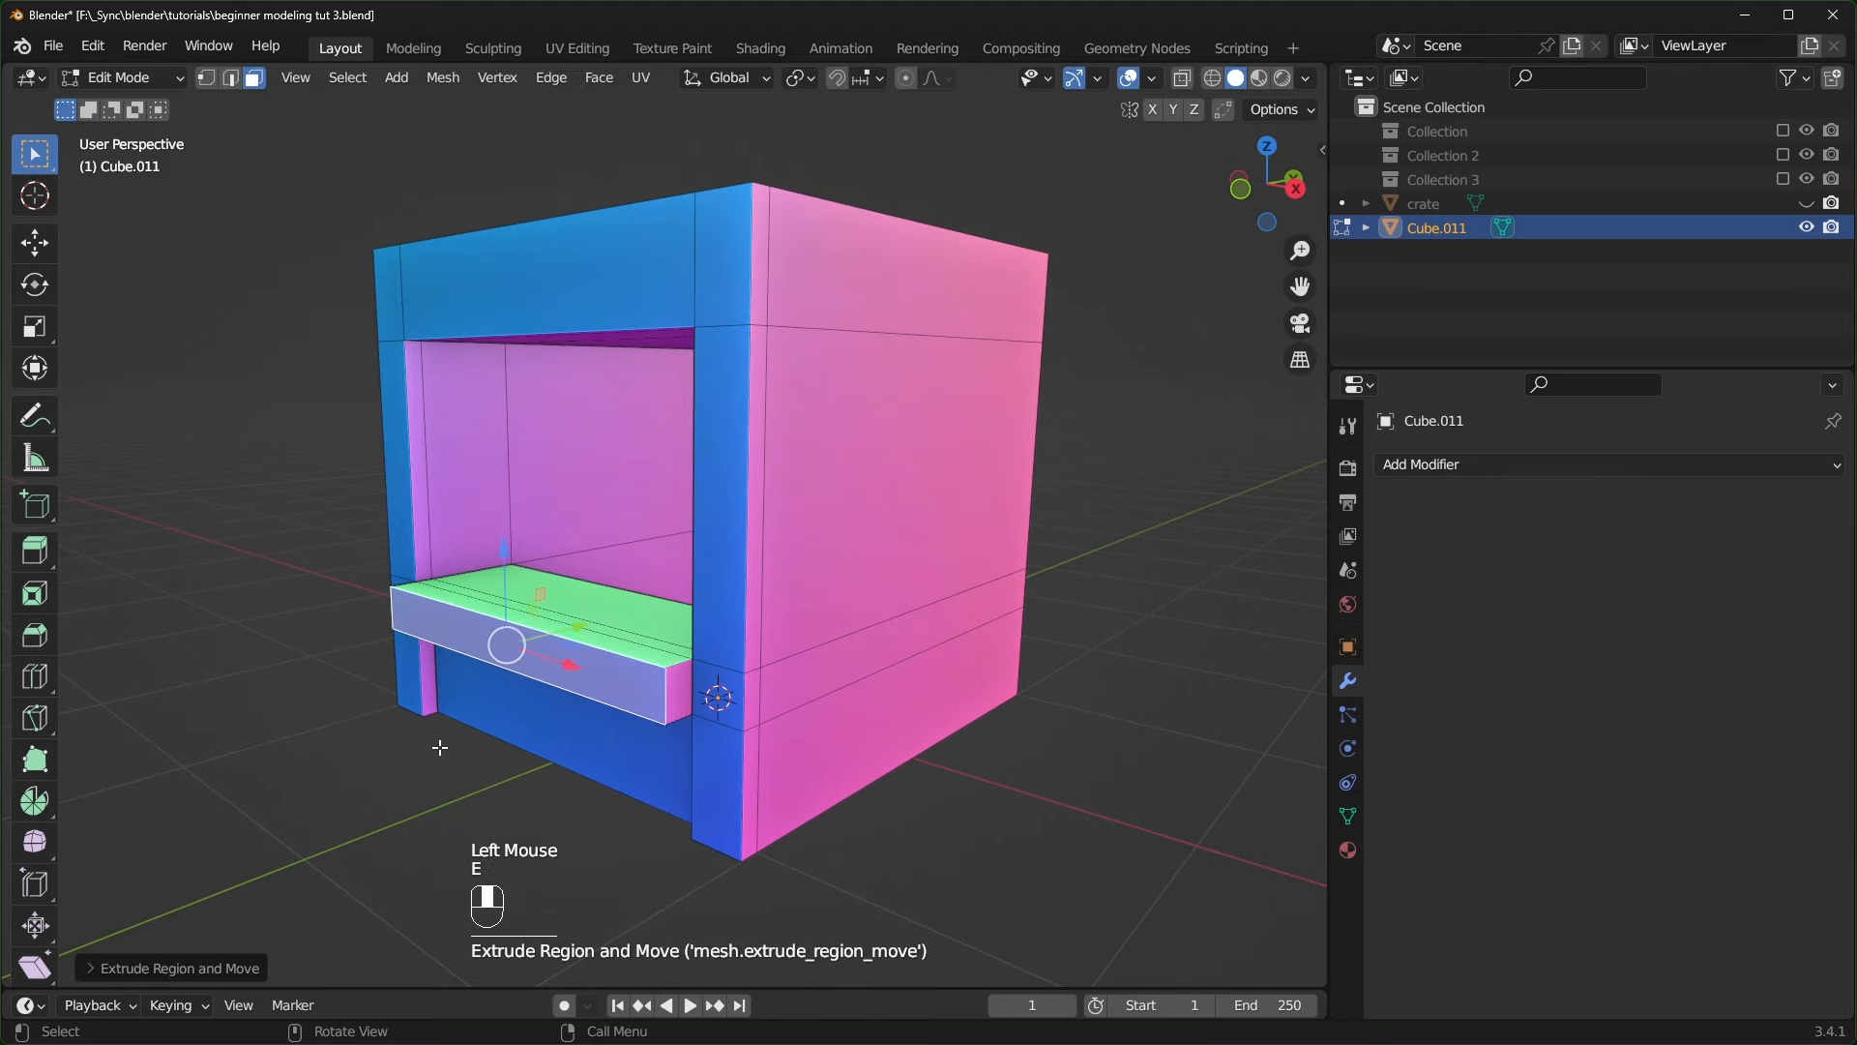
- Add a horizontal loop cut around the body and slide it down close to the base
scroll(564, 775, "down", 1)
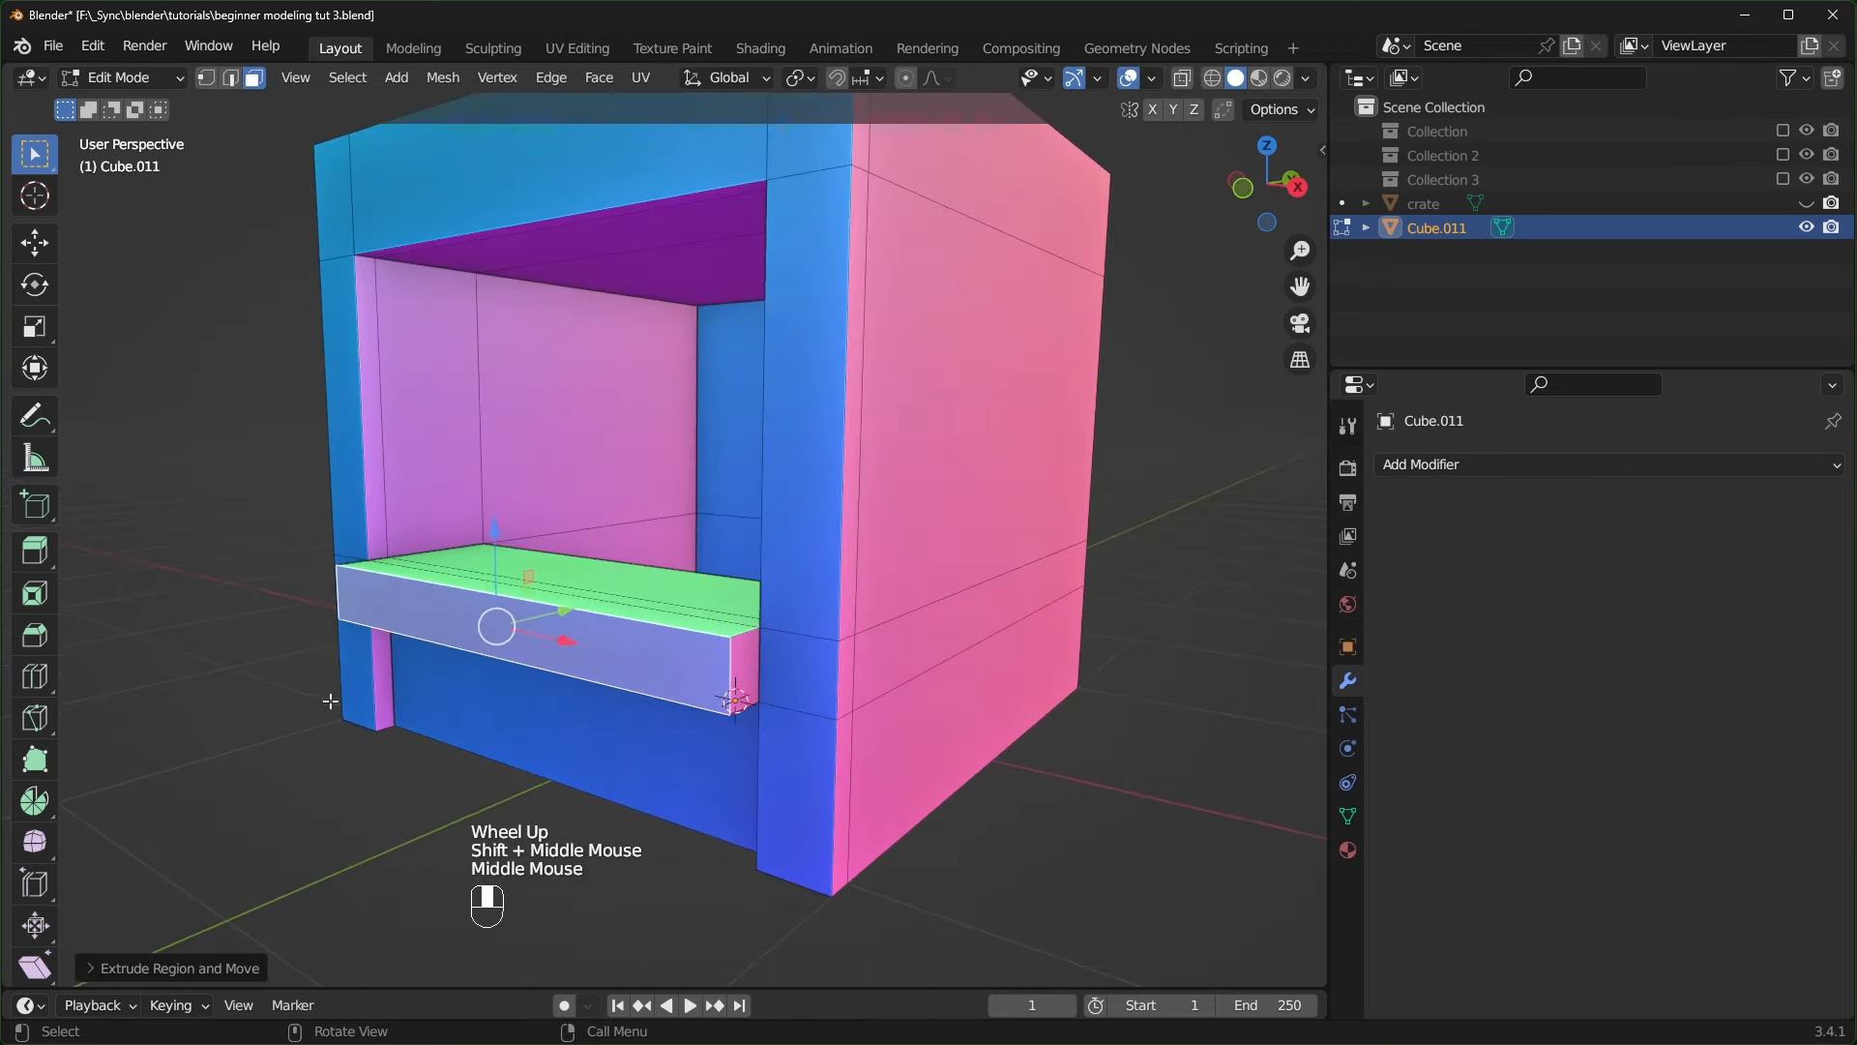
middle_click_drag(331, 701, 663, 759)
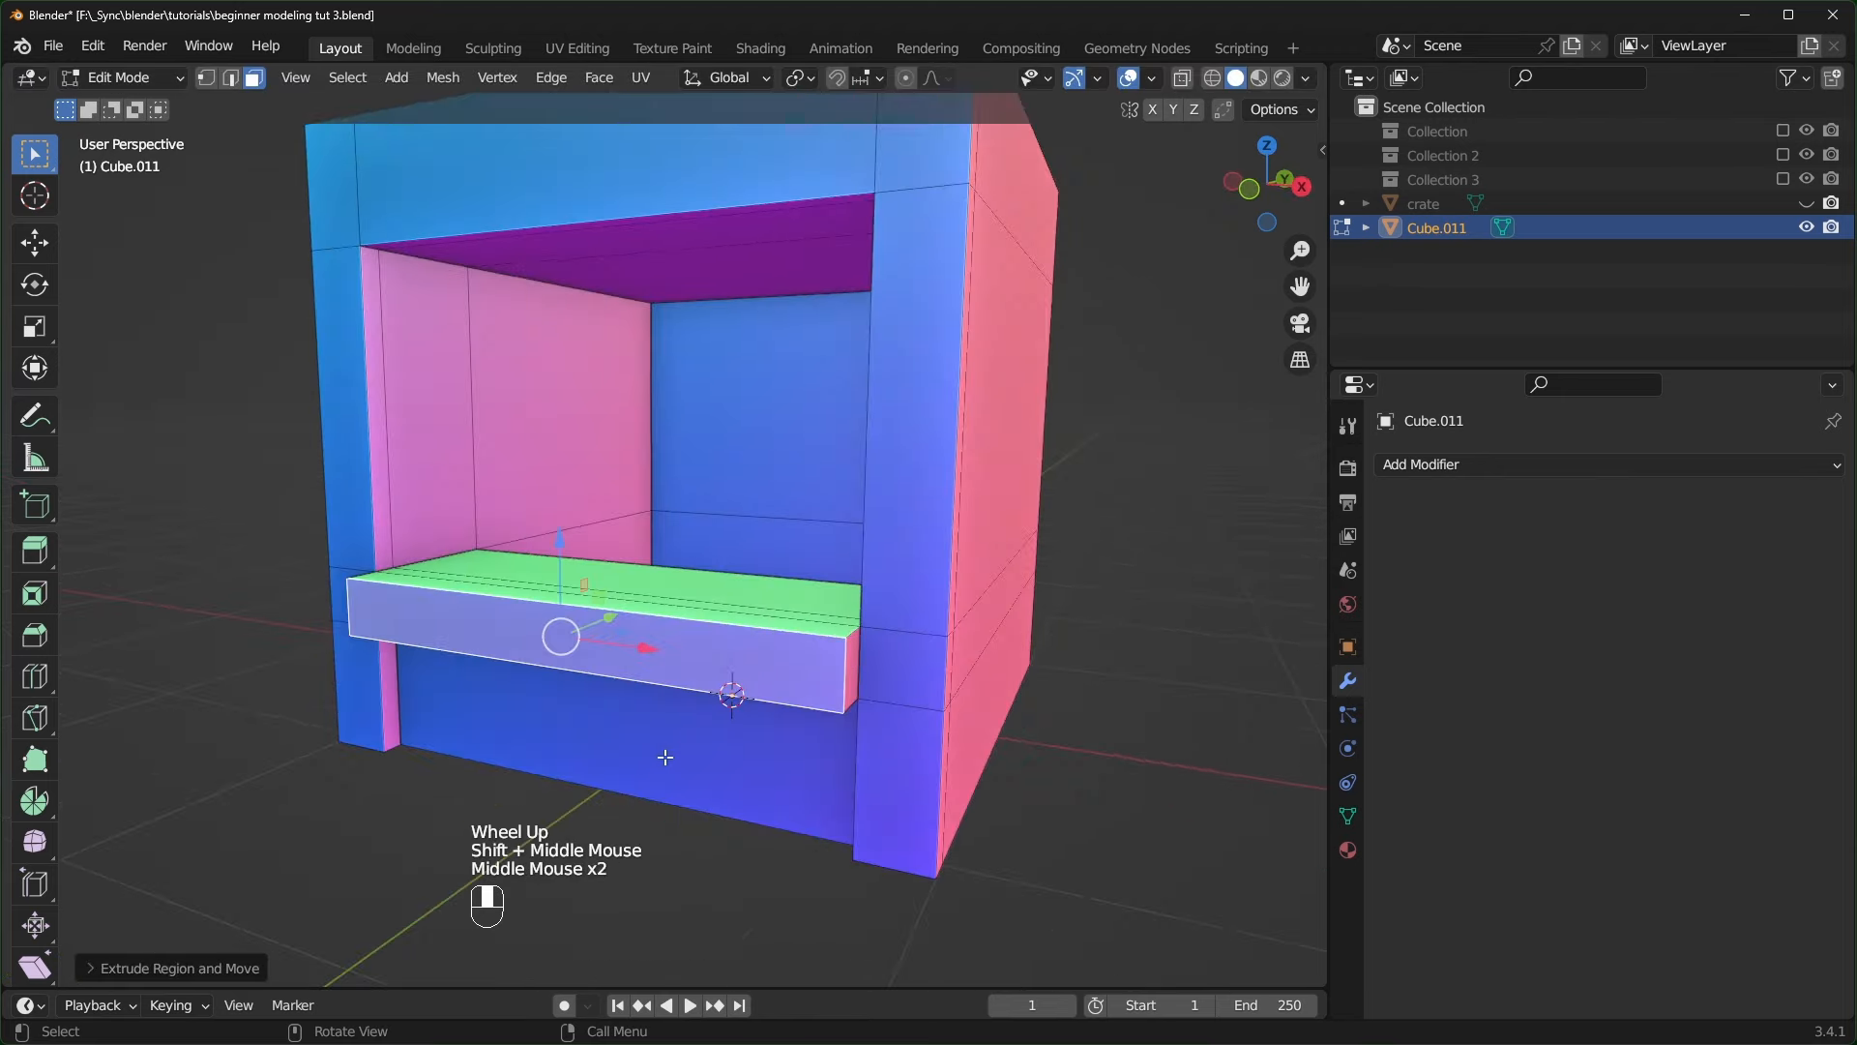
key("ctrl+r")
left_click(924, 805)
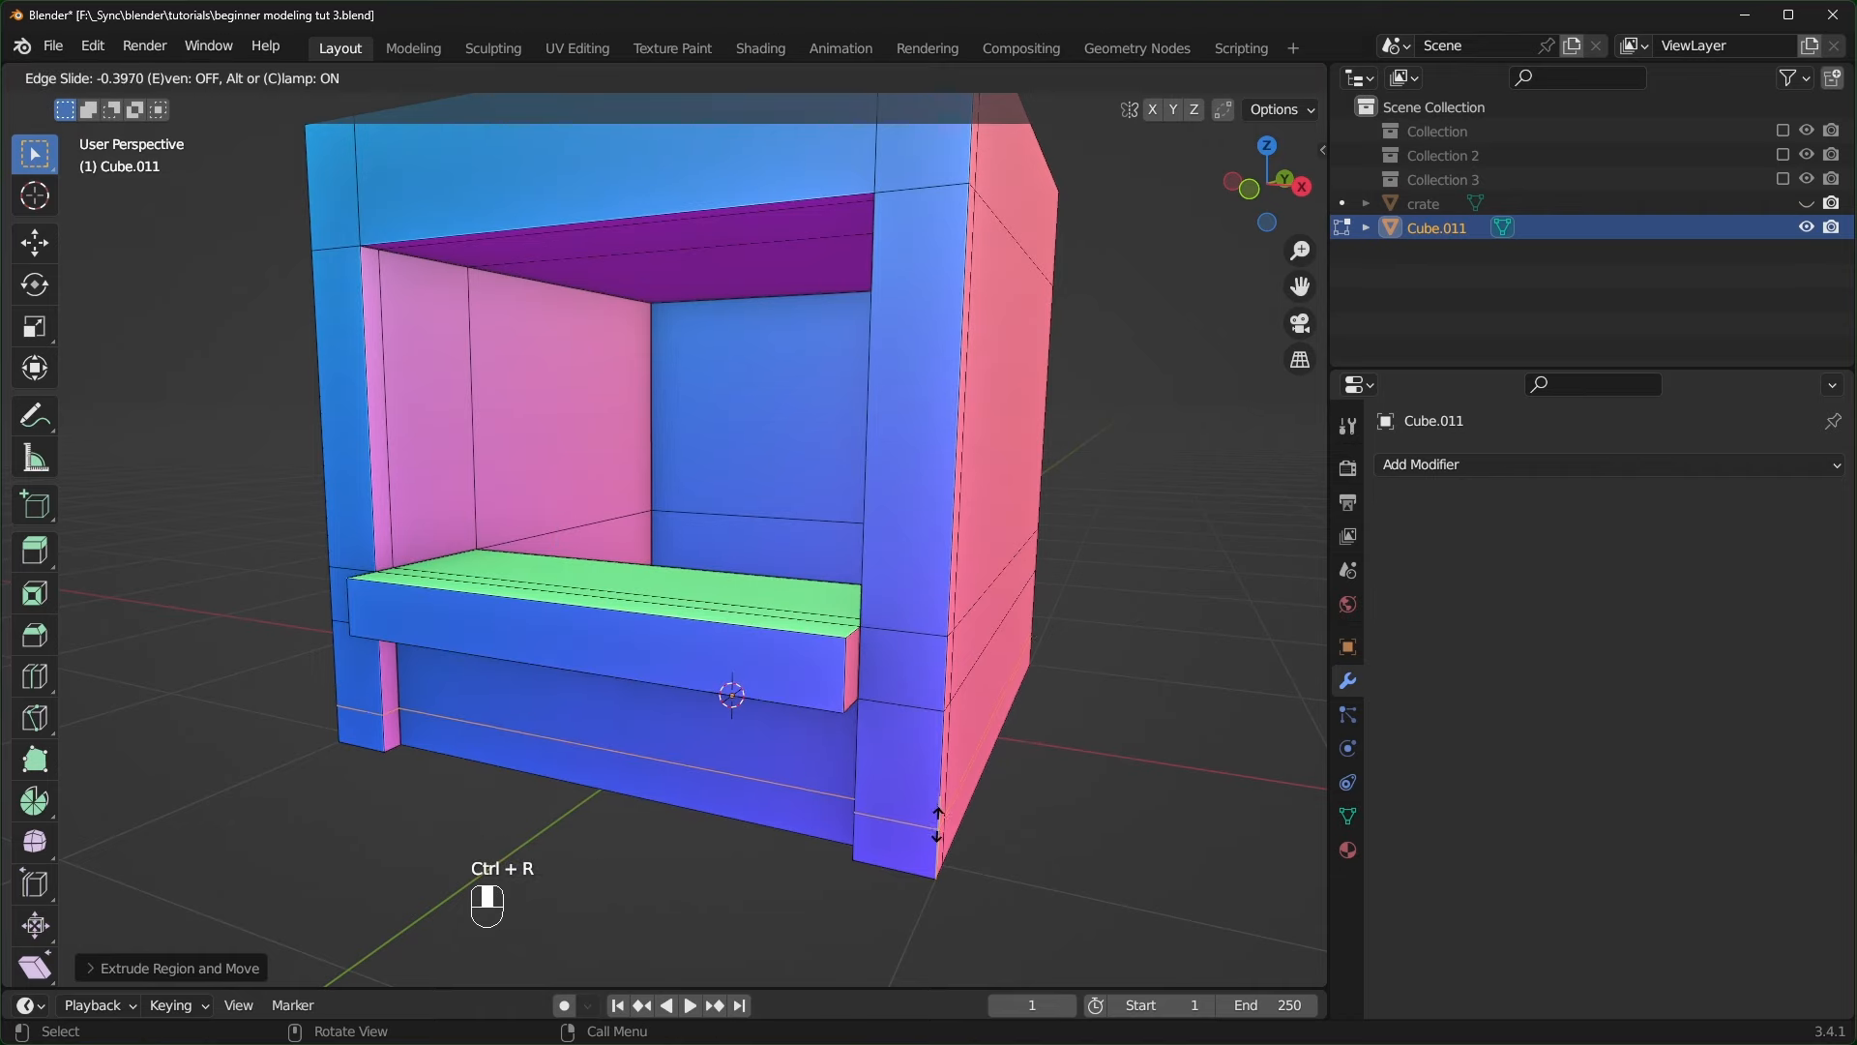
left_click_drag(937, 823, 938, 838)
left_click(937, 834)
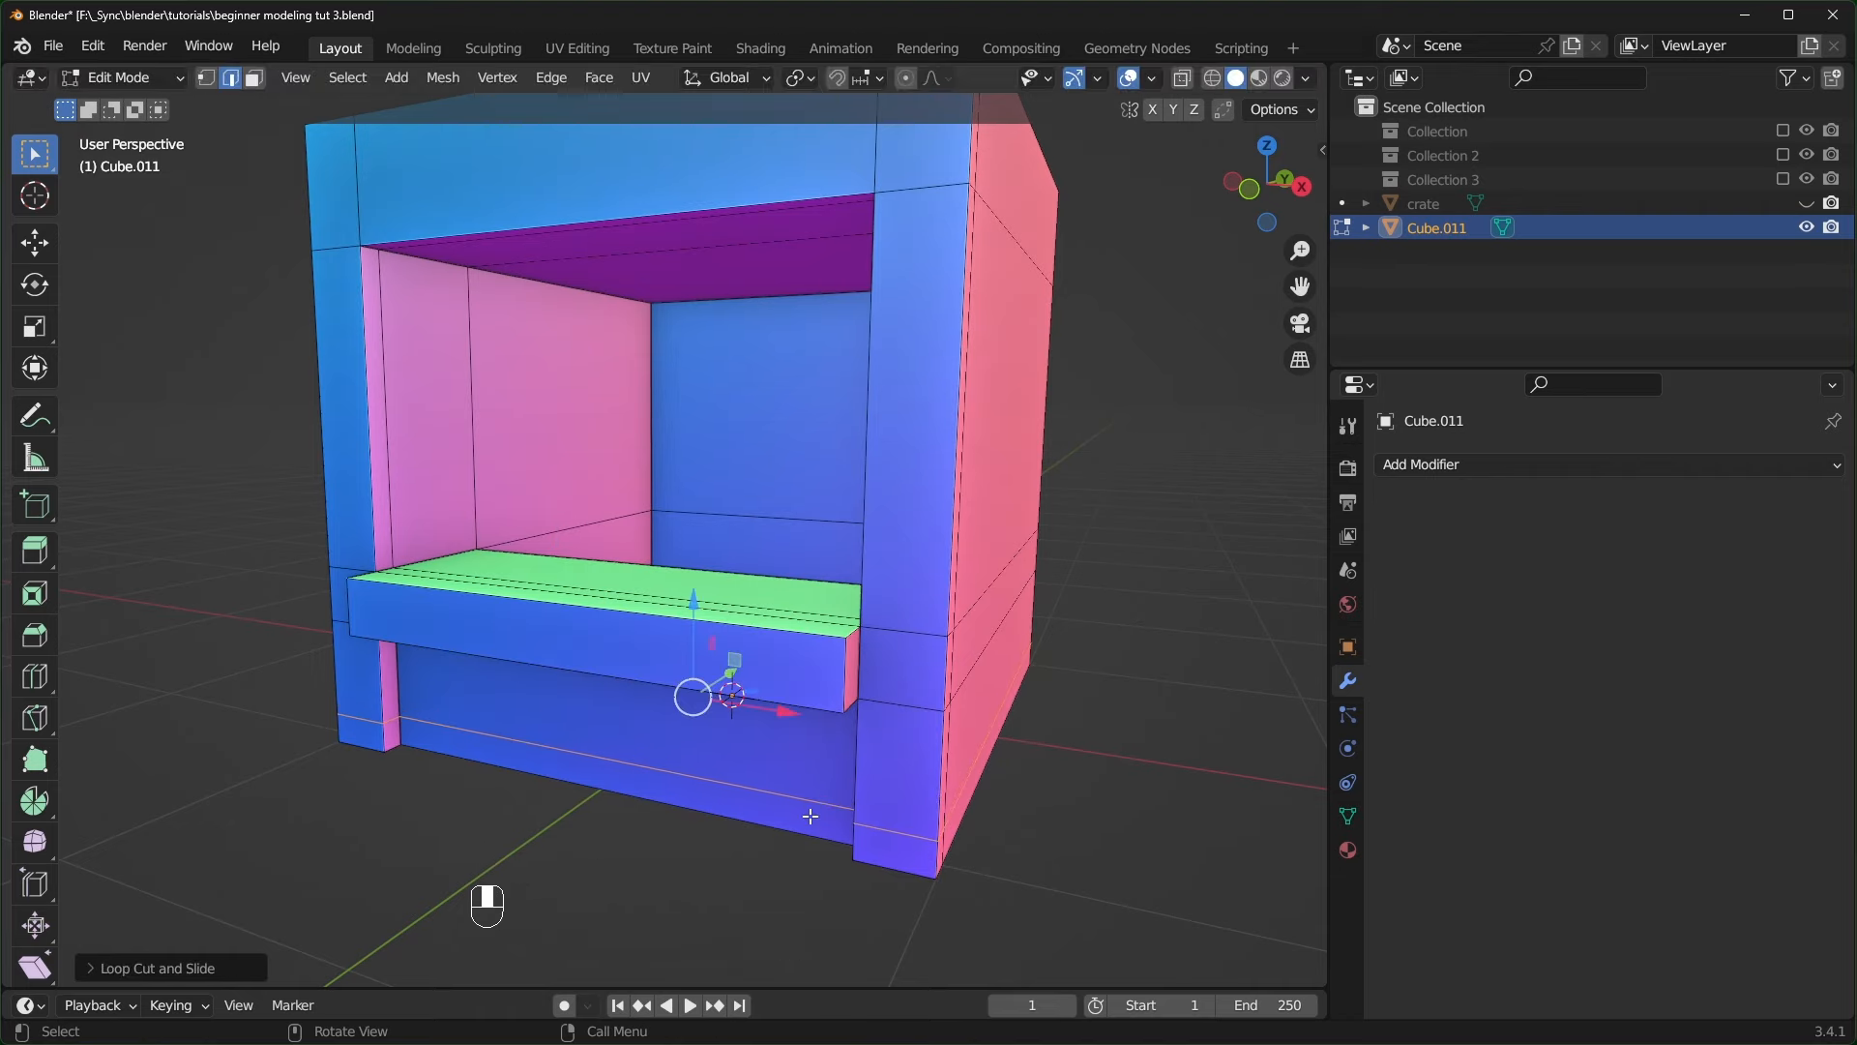
- Extrude the face loop around the base along its normals by about 0.042 m with Offset Even enabled
key("3")
middle_click_drag(922, 851, 824, 818)
left_click(731, 882, "alt")
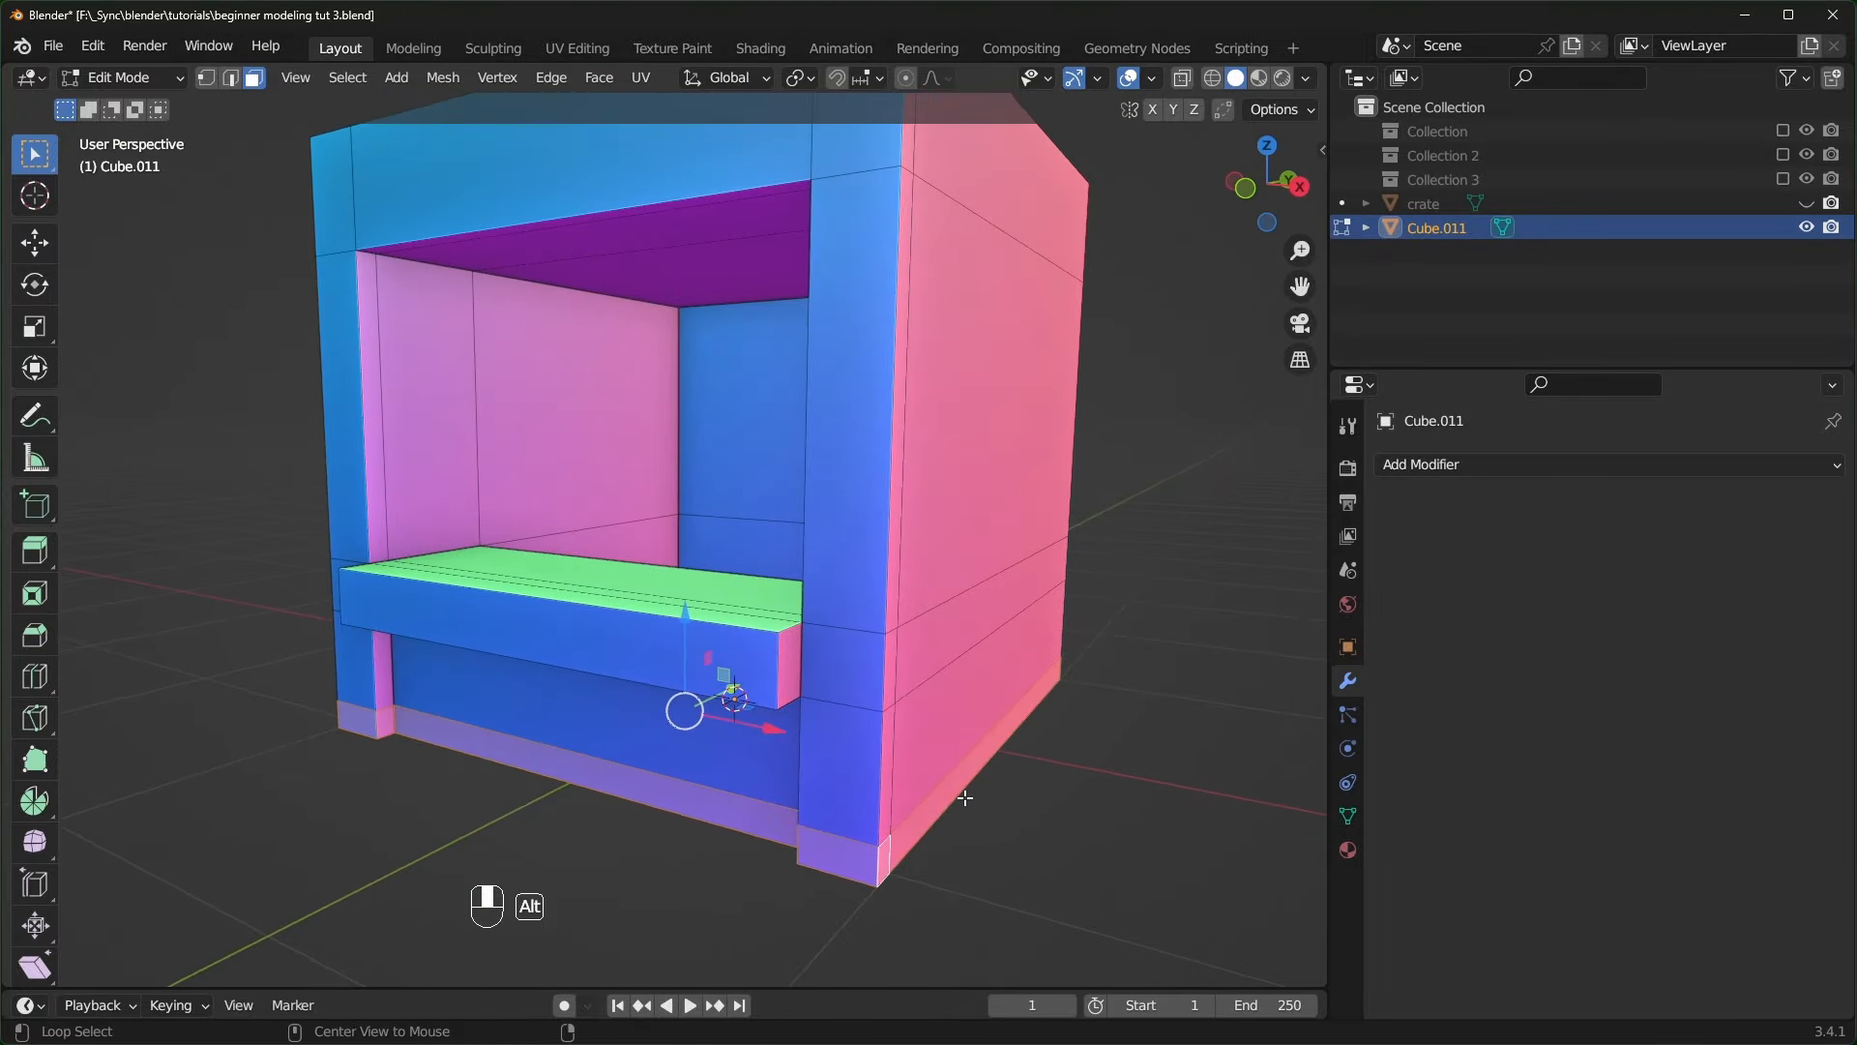
key("alt+e")
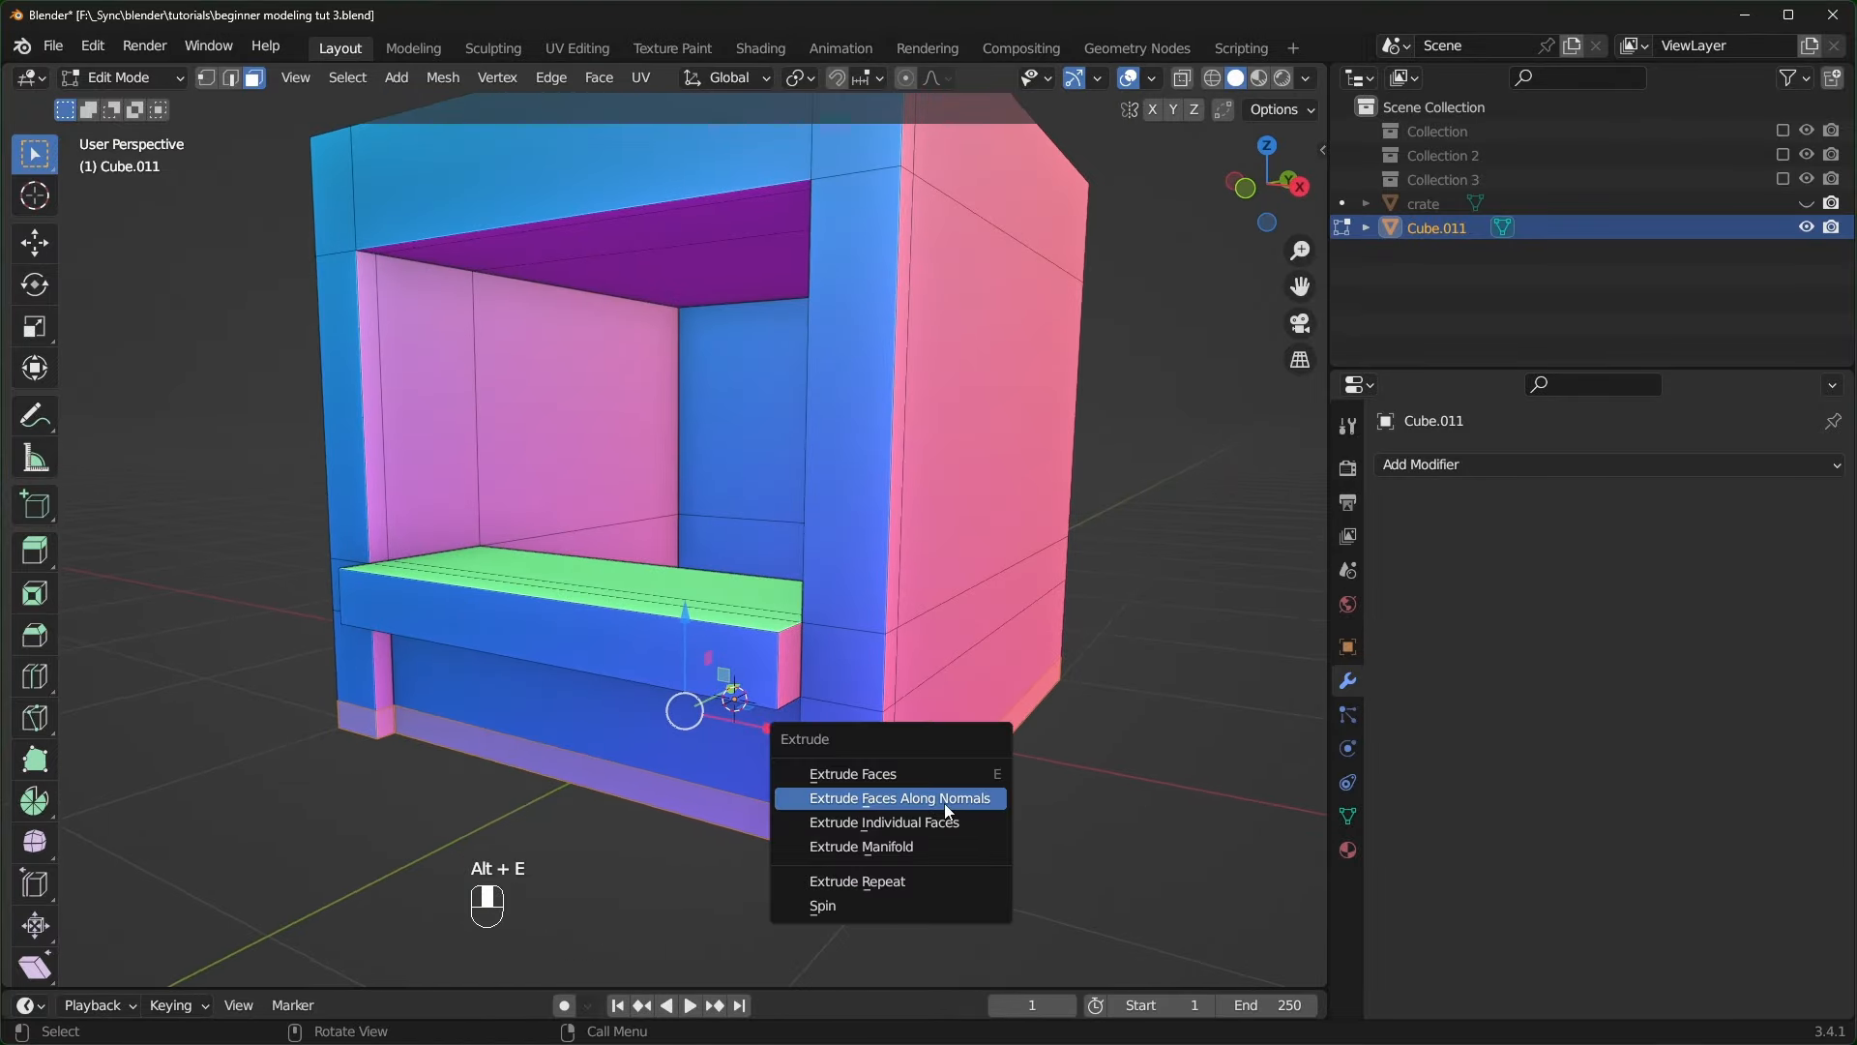
left_click(943, 802)
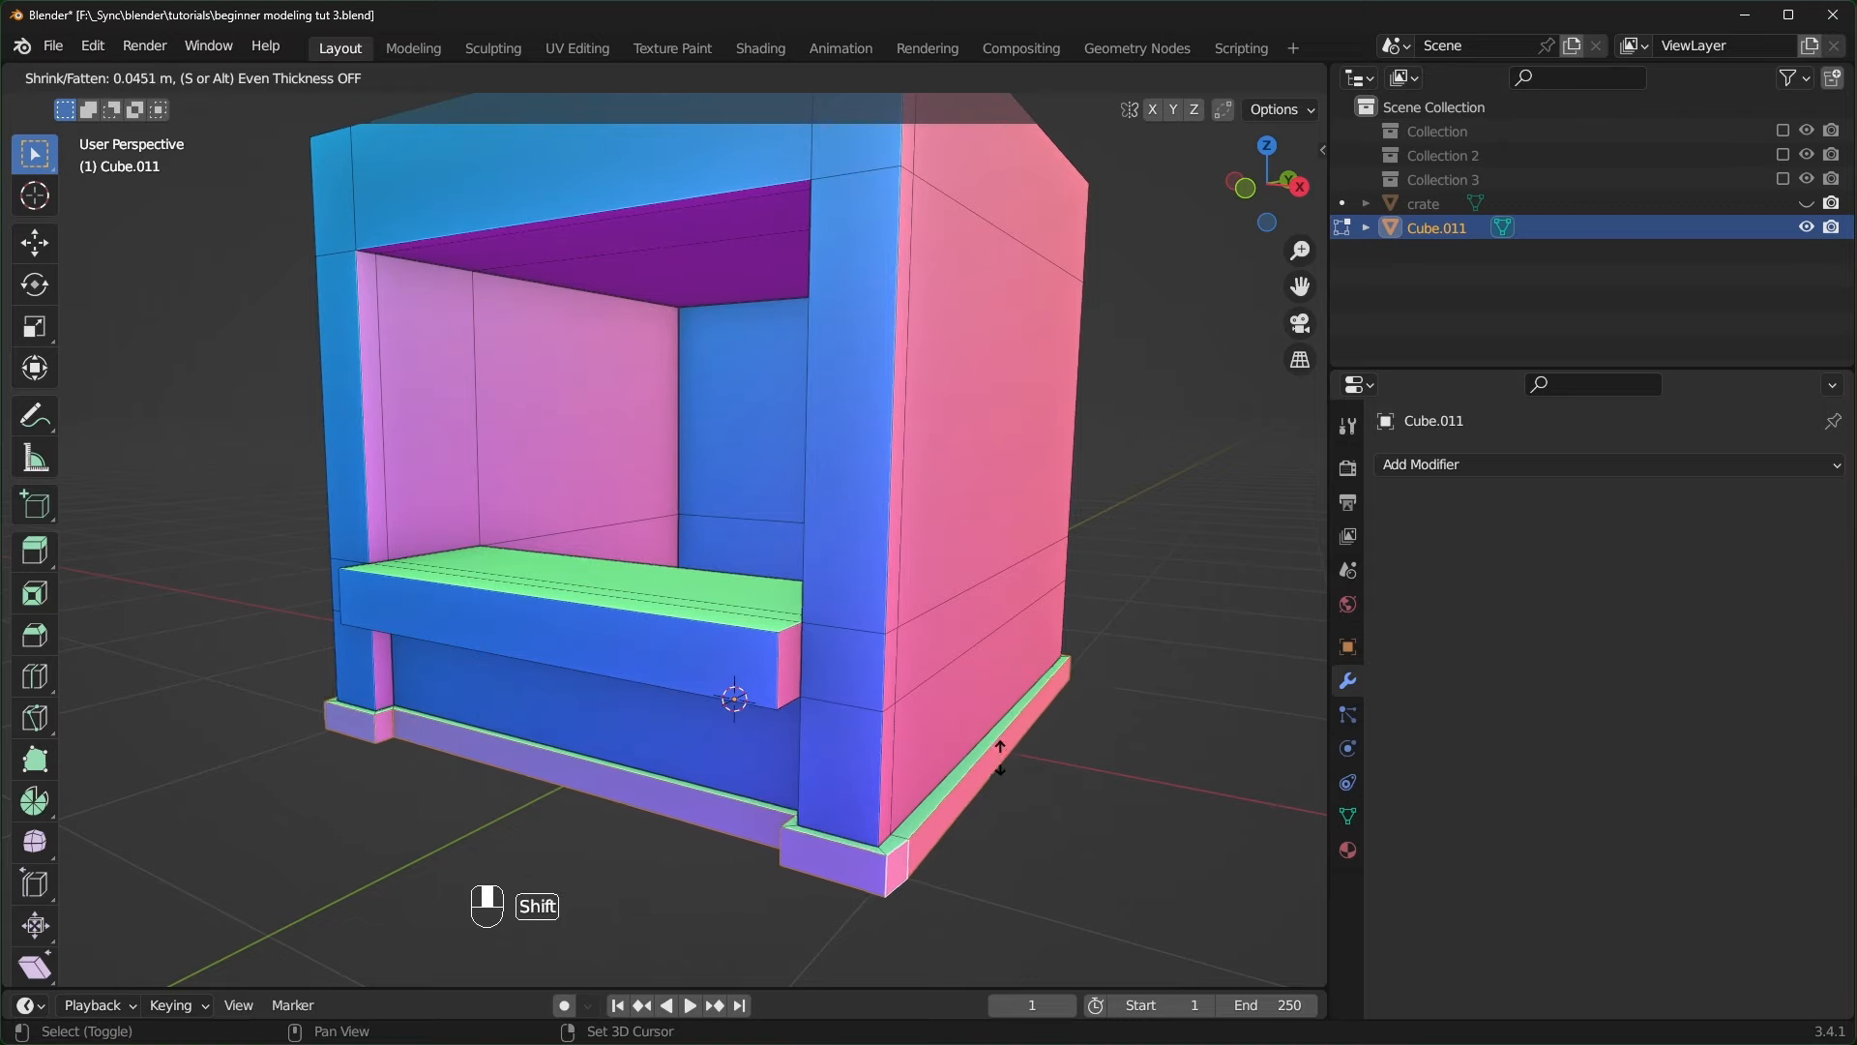
left_click(996, 755)
left_click(95, 967)
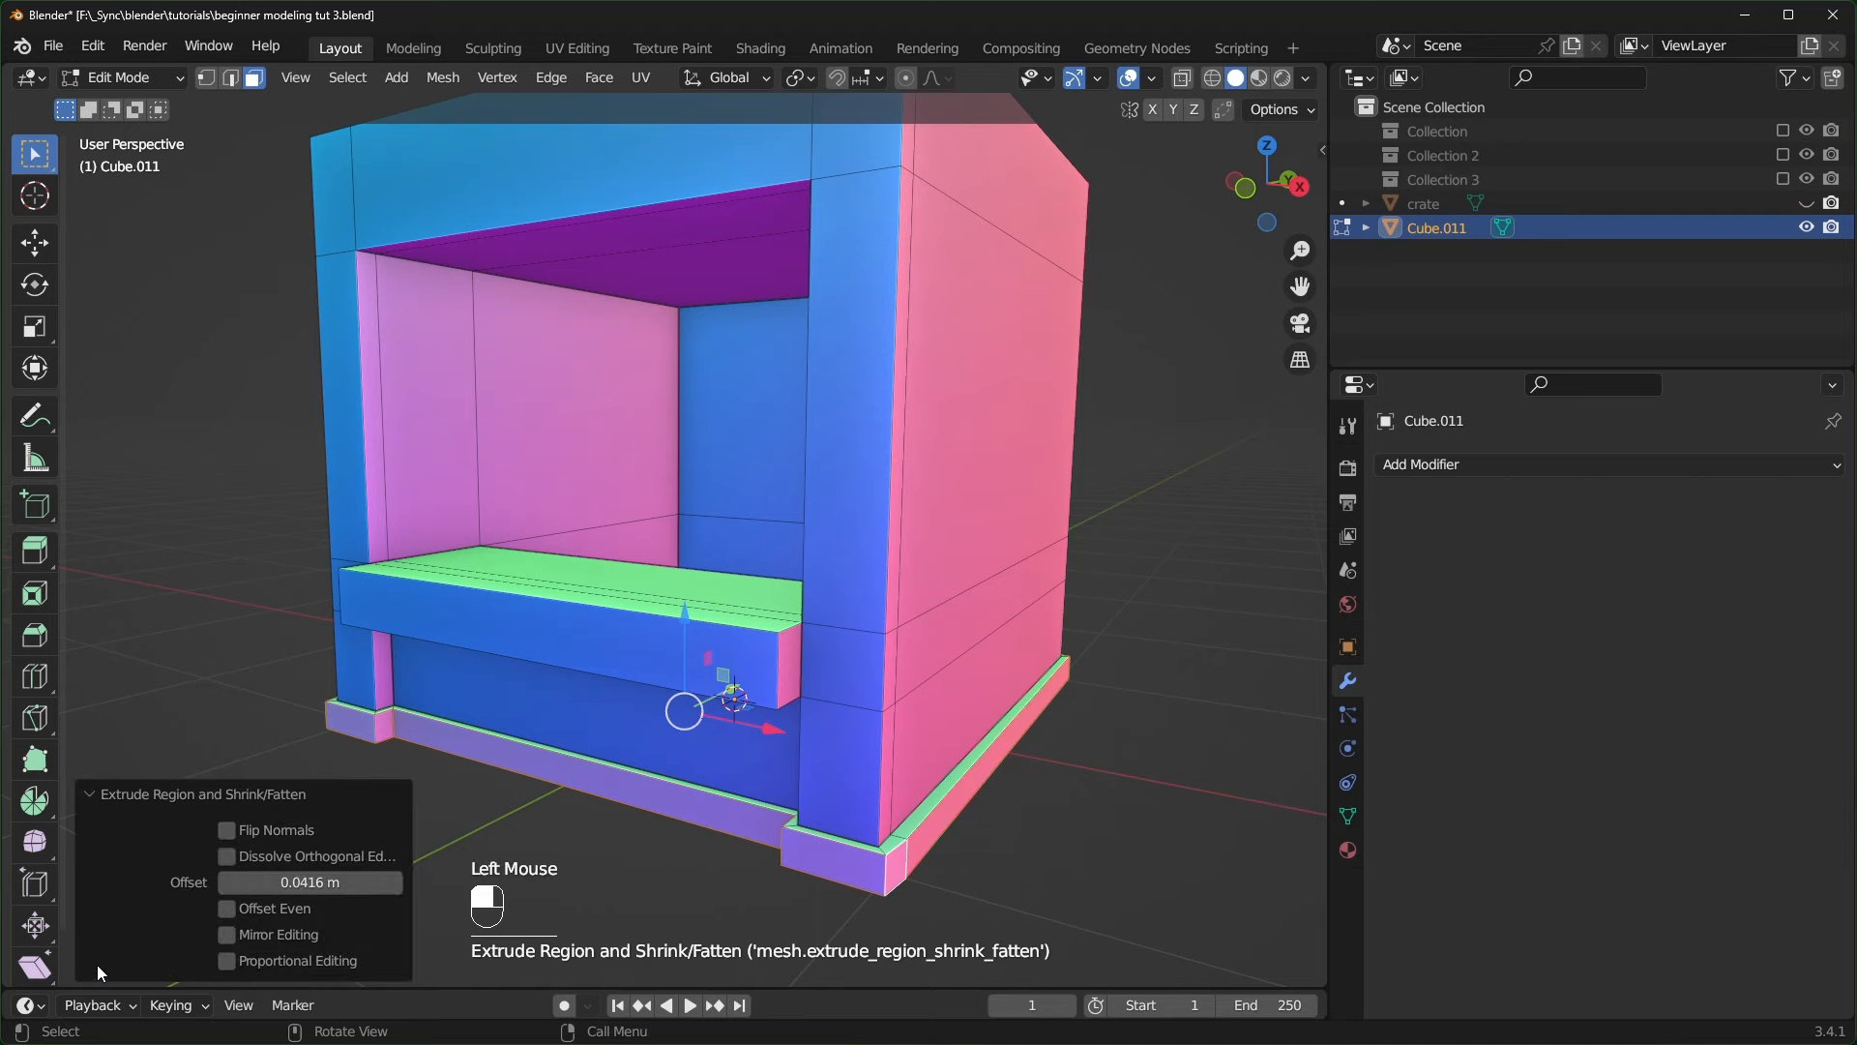
left_click(232, 909)
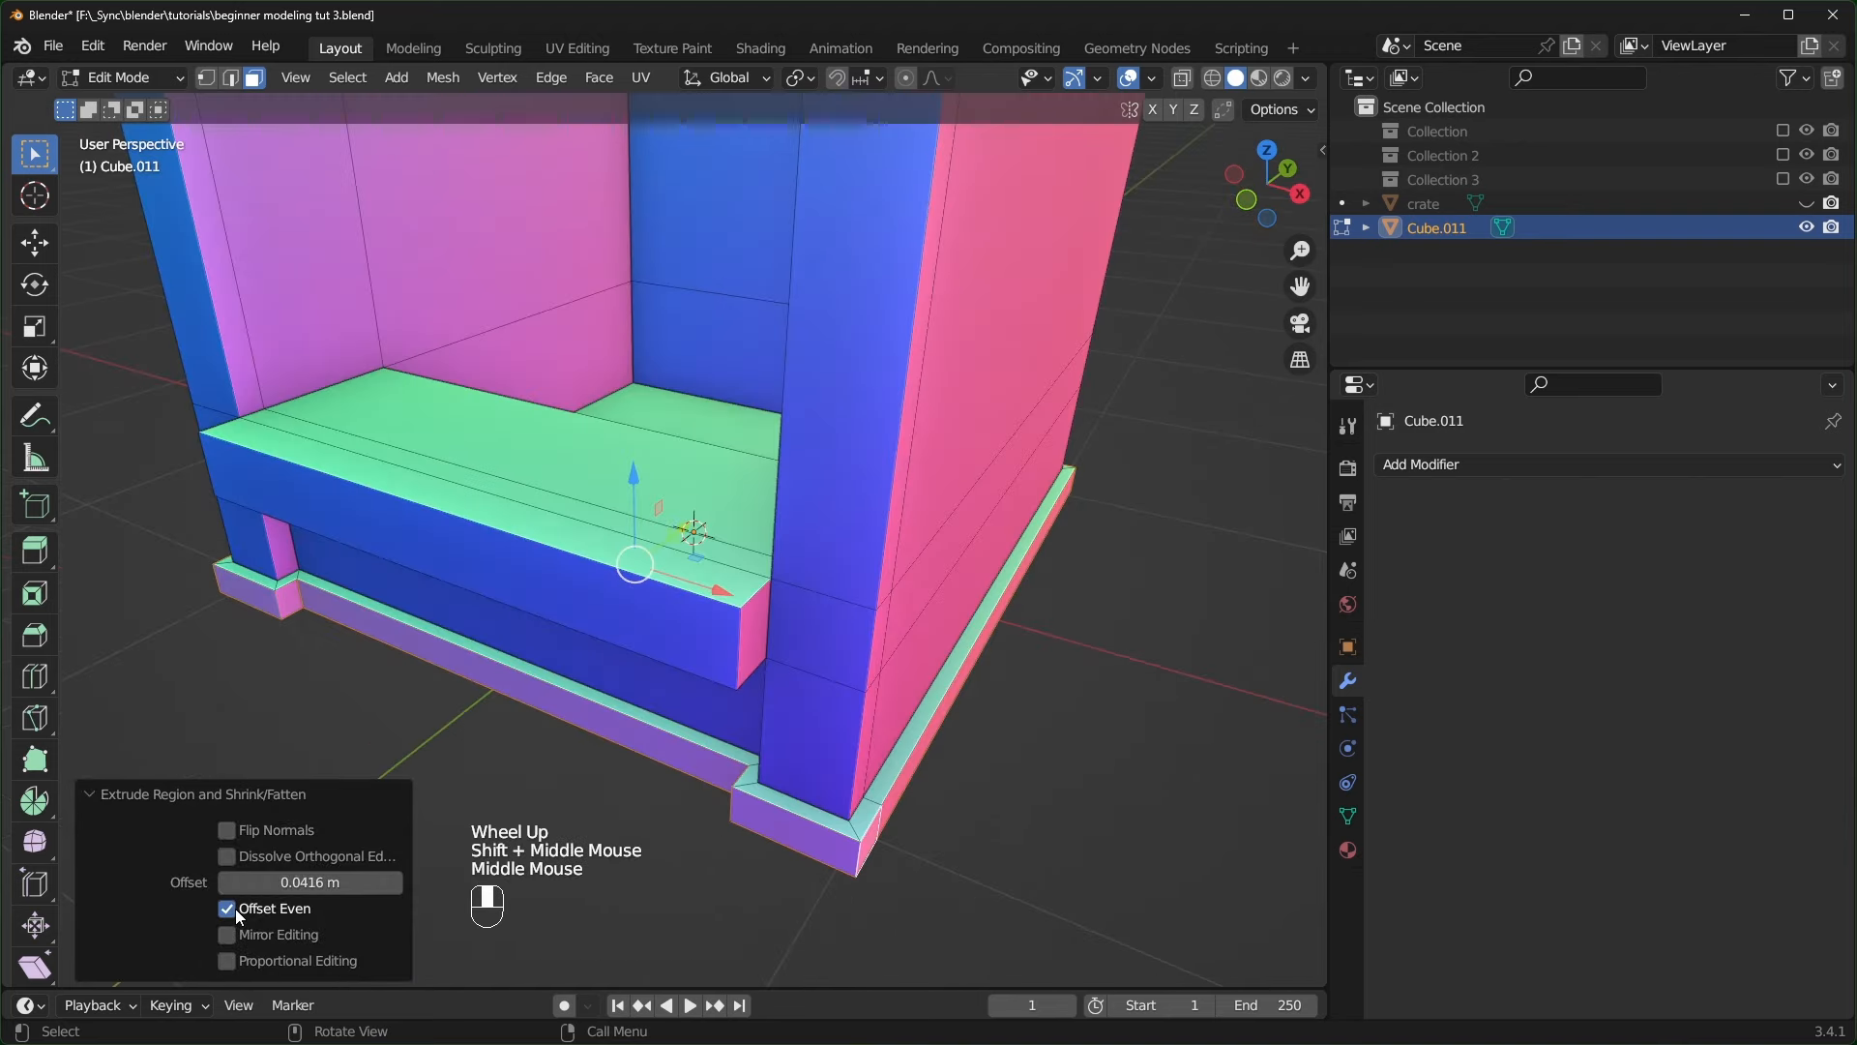
- Compare the base trim's corners with Offset Even switched off and on
left_click(235, 909)
left_click(235, 909)
left_click(235, 909)
left_click(235, 909)
left_click(235, 909)
left_click(235, 910)
left_click(235, 909)
left_click(235, 909)
- Select all the top faces of the body and extrude them upward about 0.2 m
middle_click_drag(809, 522, 812, 578)
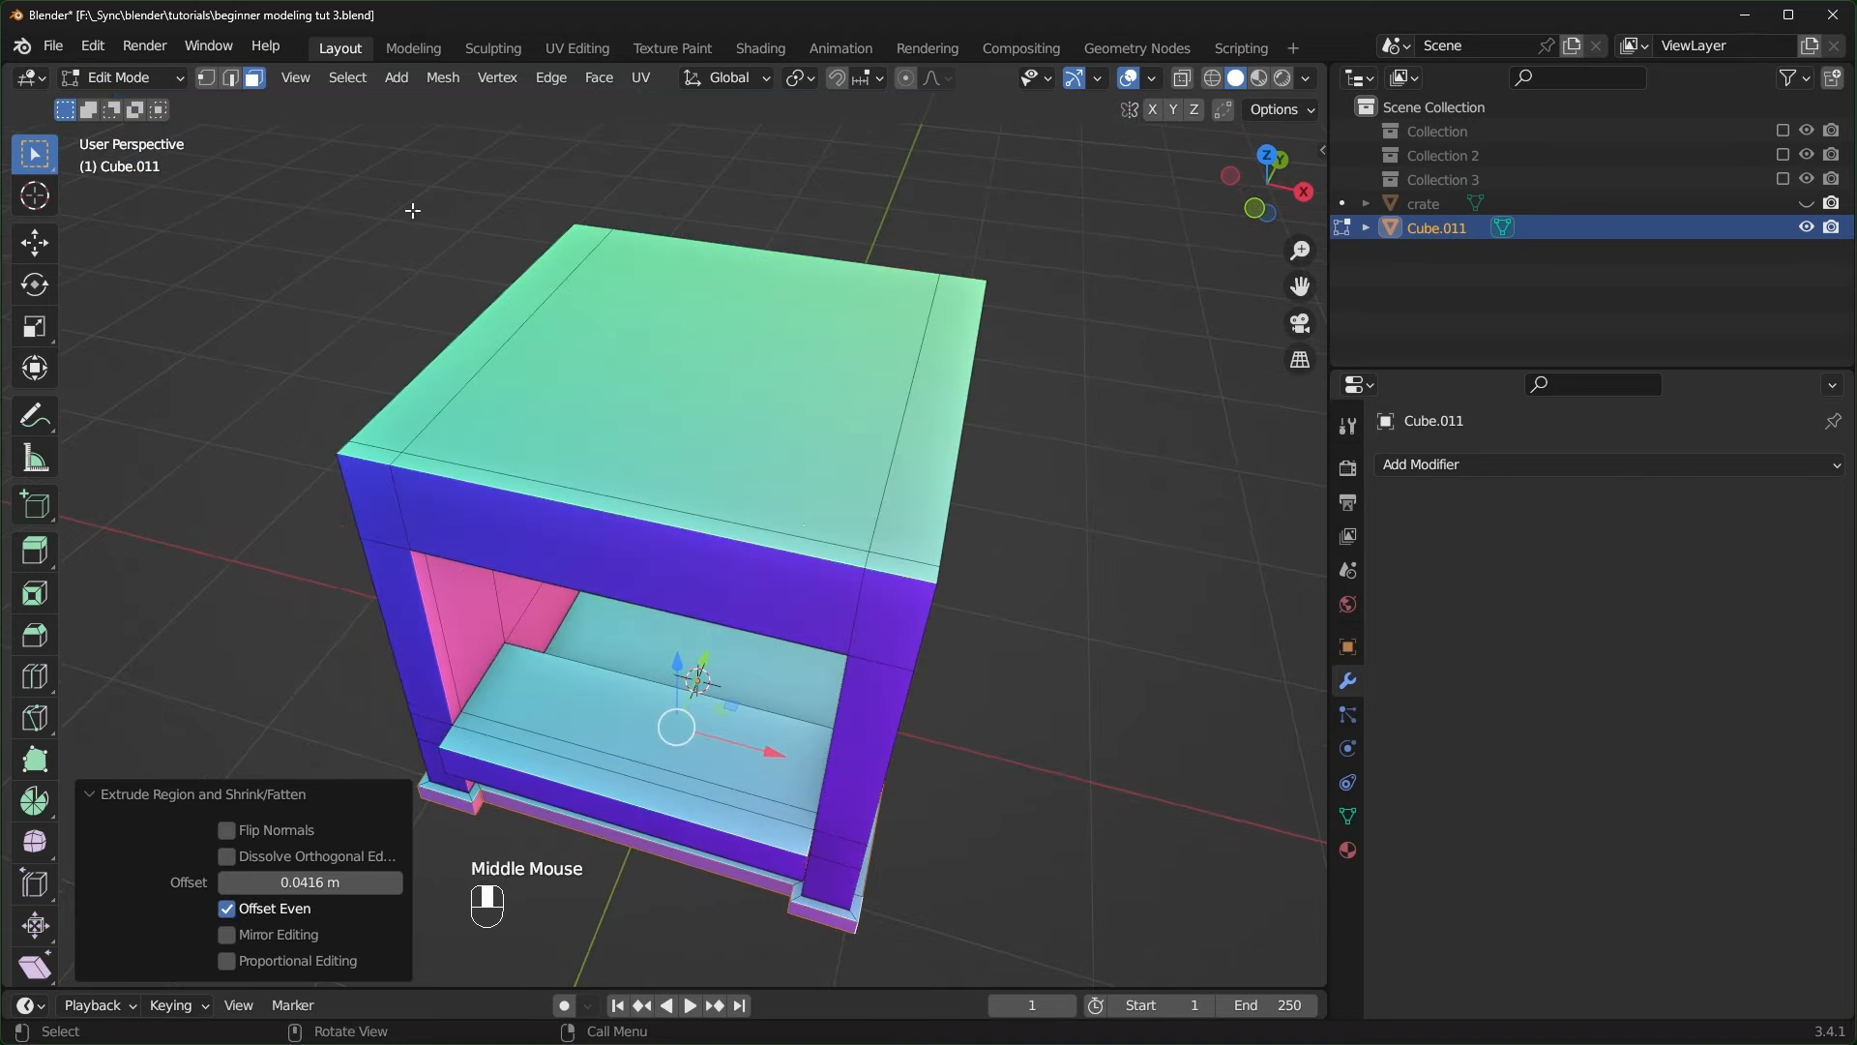
left_click(738, 375)
left_click(483, 324, "shift")
left_click(372, 451, "shift")
left_click(552, 490, "shift")
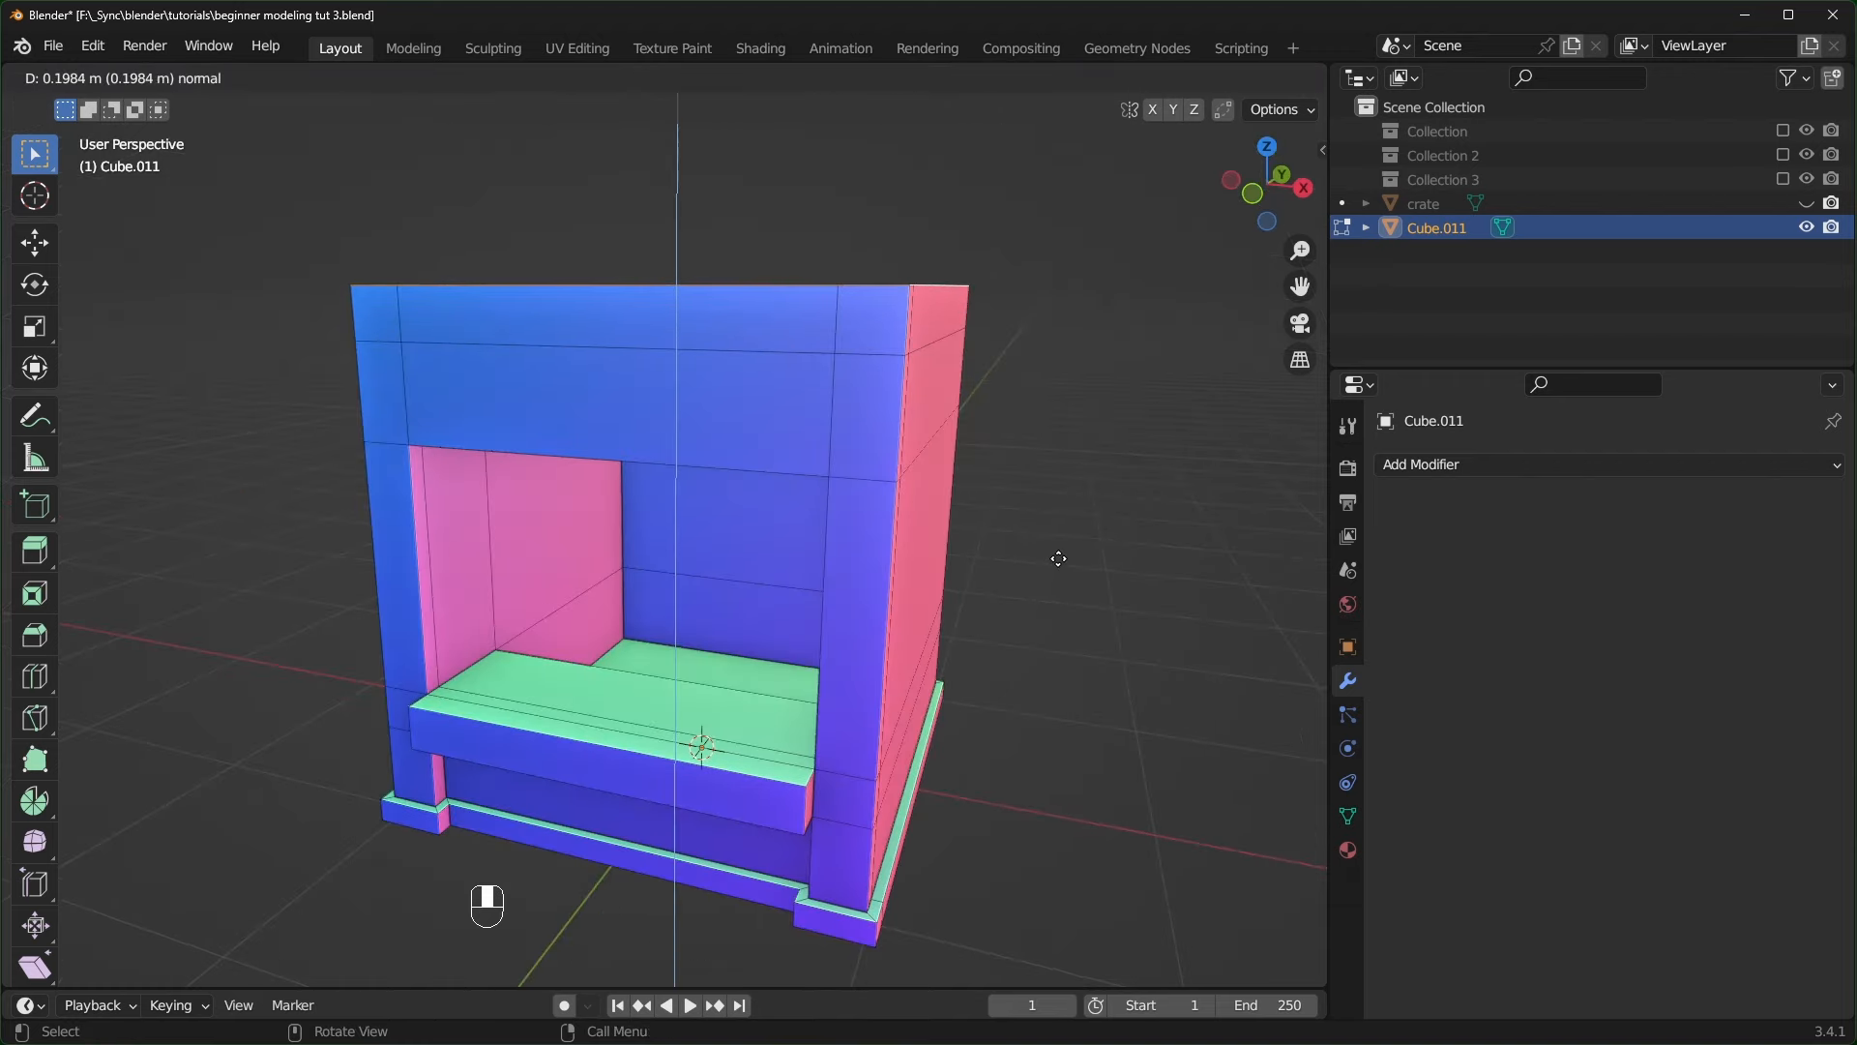
left_click(1058, 559)
- Extrude the face loop around the new top band along its normals by 0.186 m with Offset Even enabled
middle_click_drag(1058, 558, 930, 566)
left_click(739, 443, "alt")
key("alt+e")
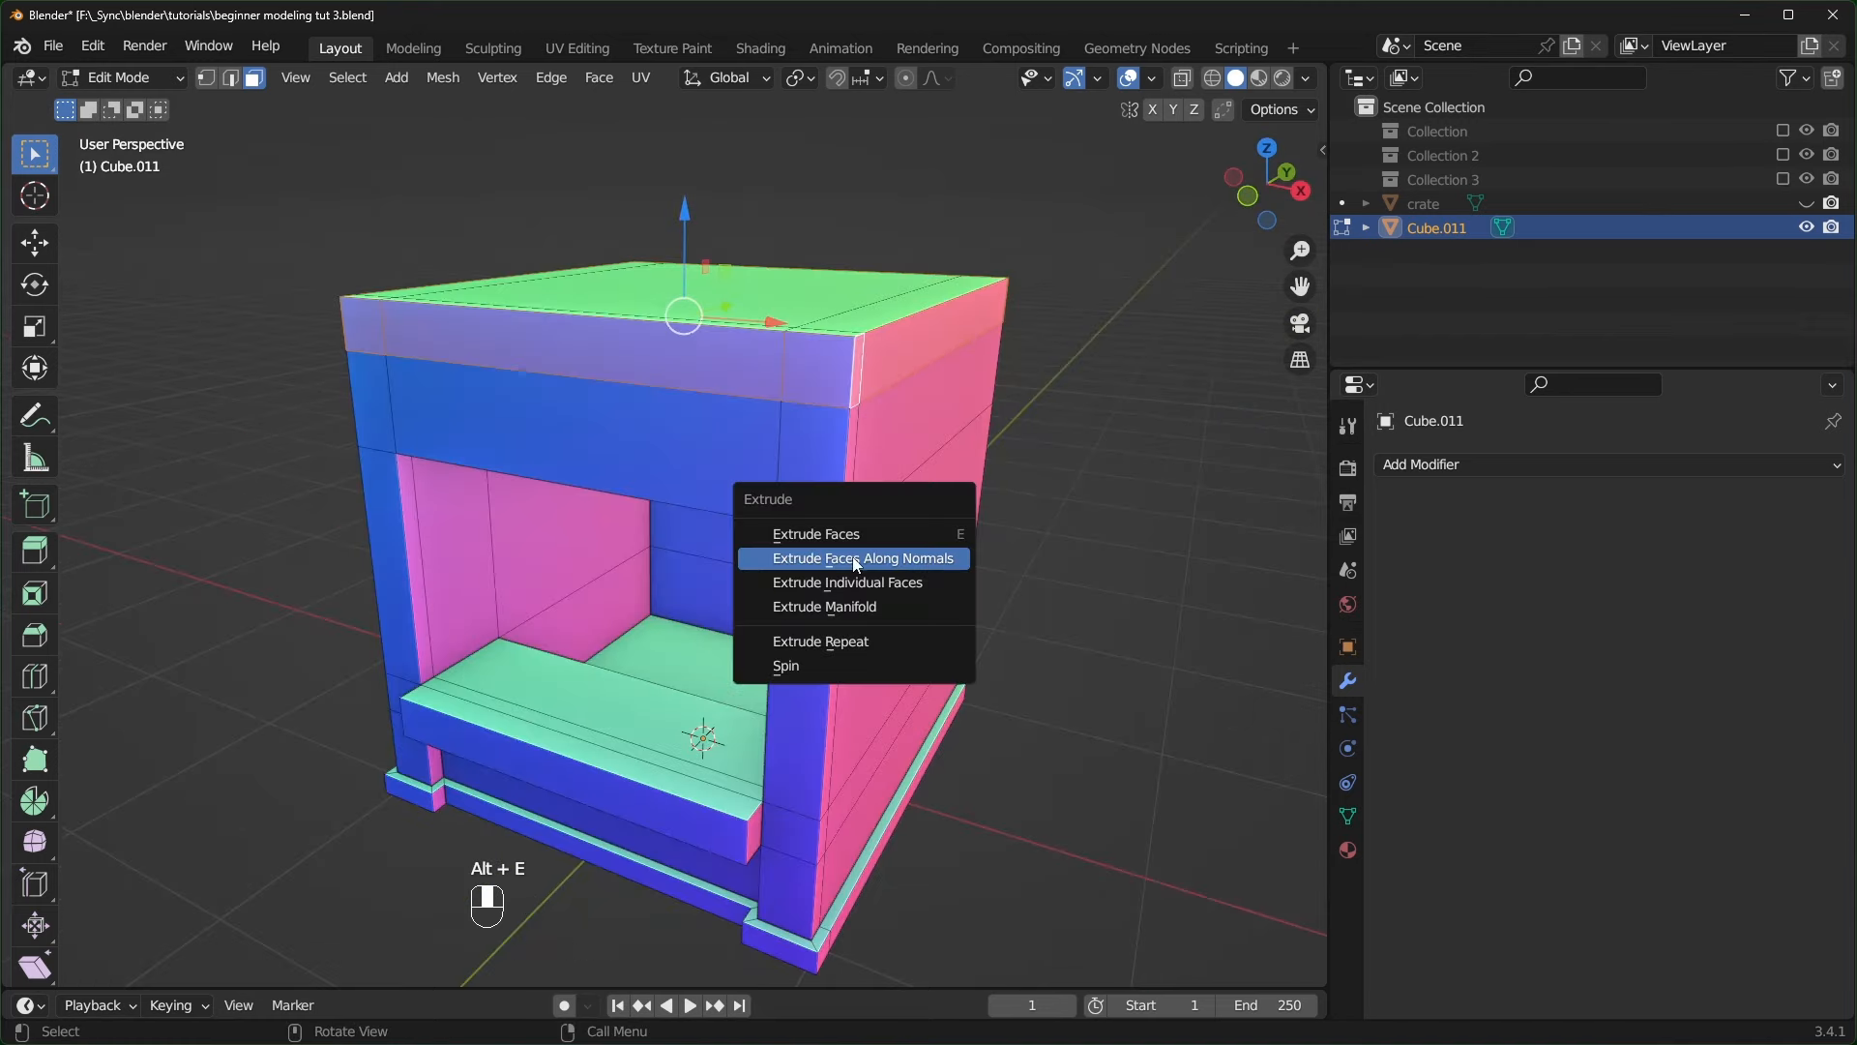
left_click(913, 559)
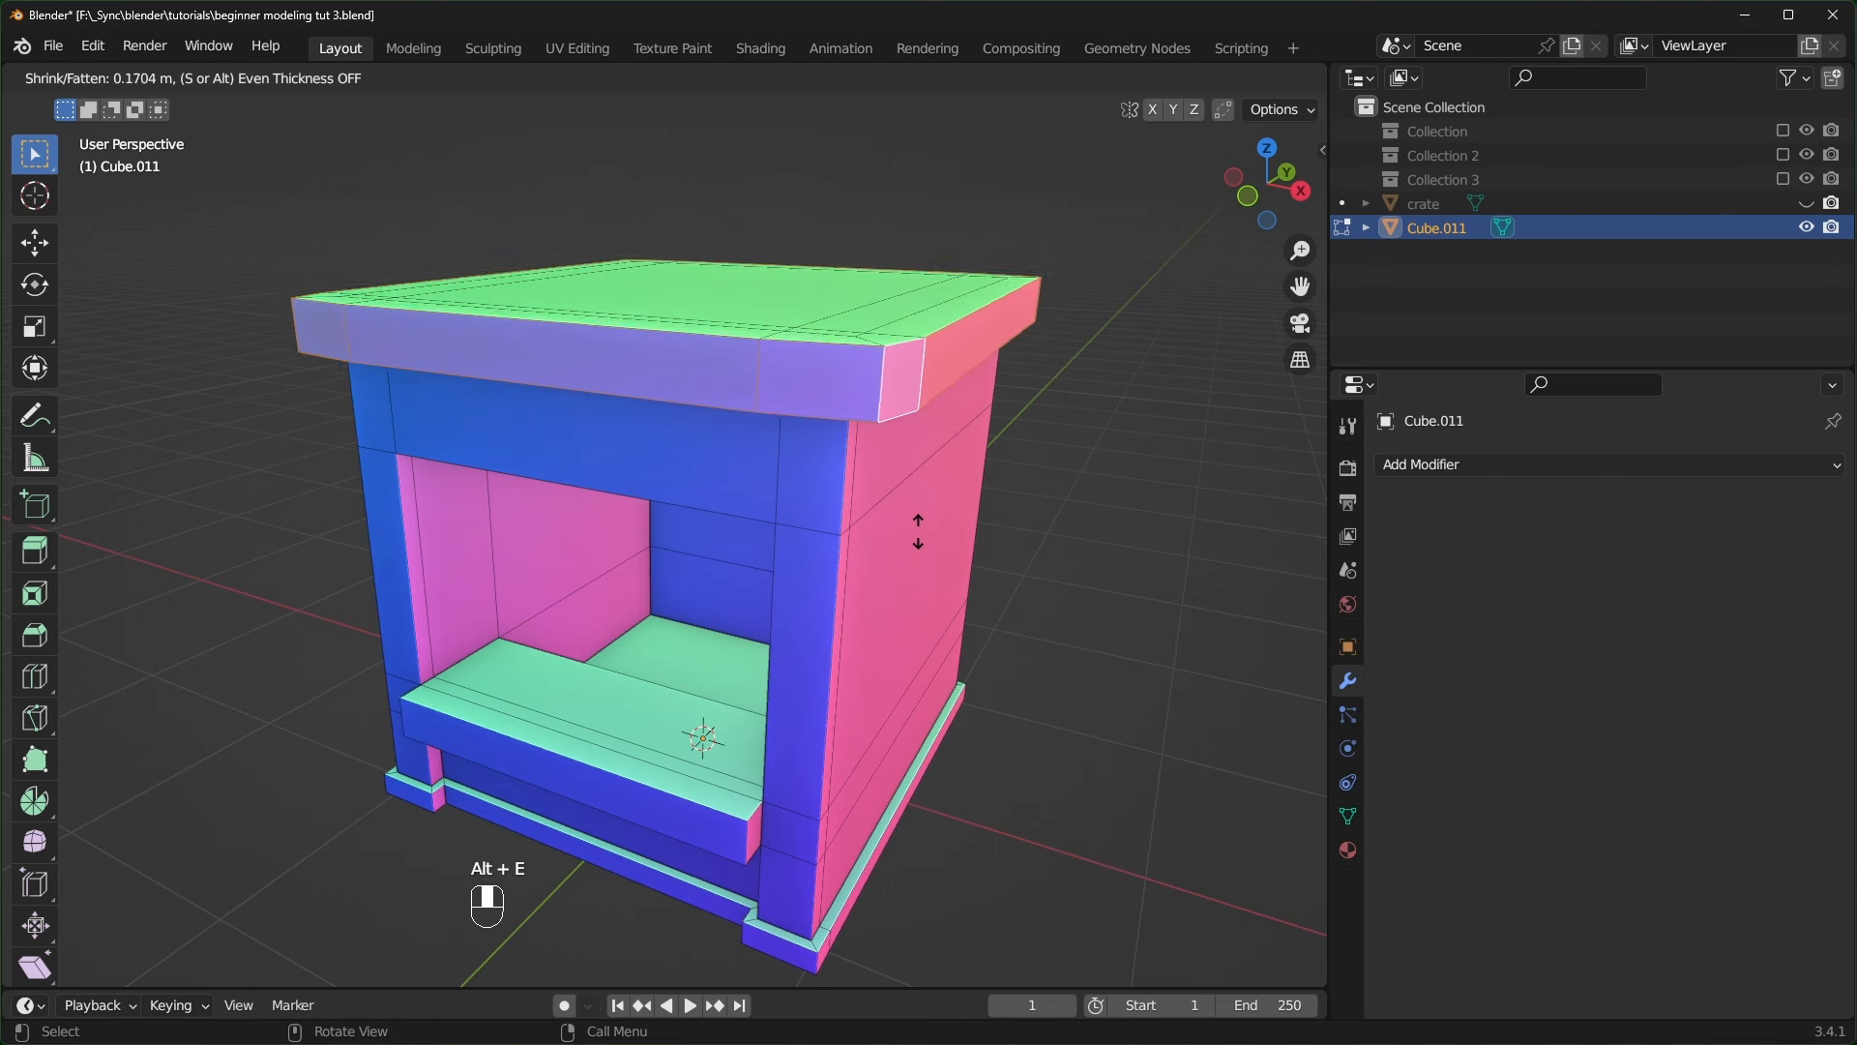
left_click(922, 541)
middle_click_drag(923, 540, 658, 586)
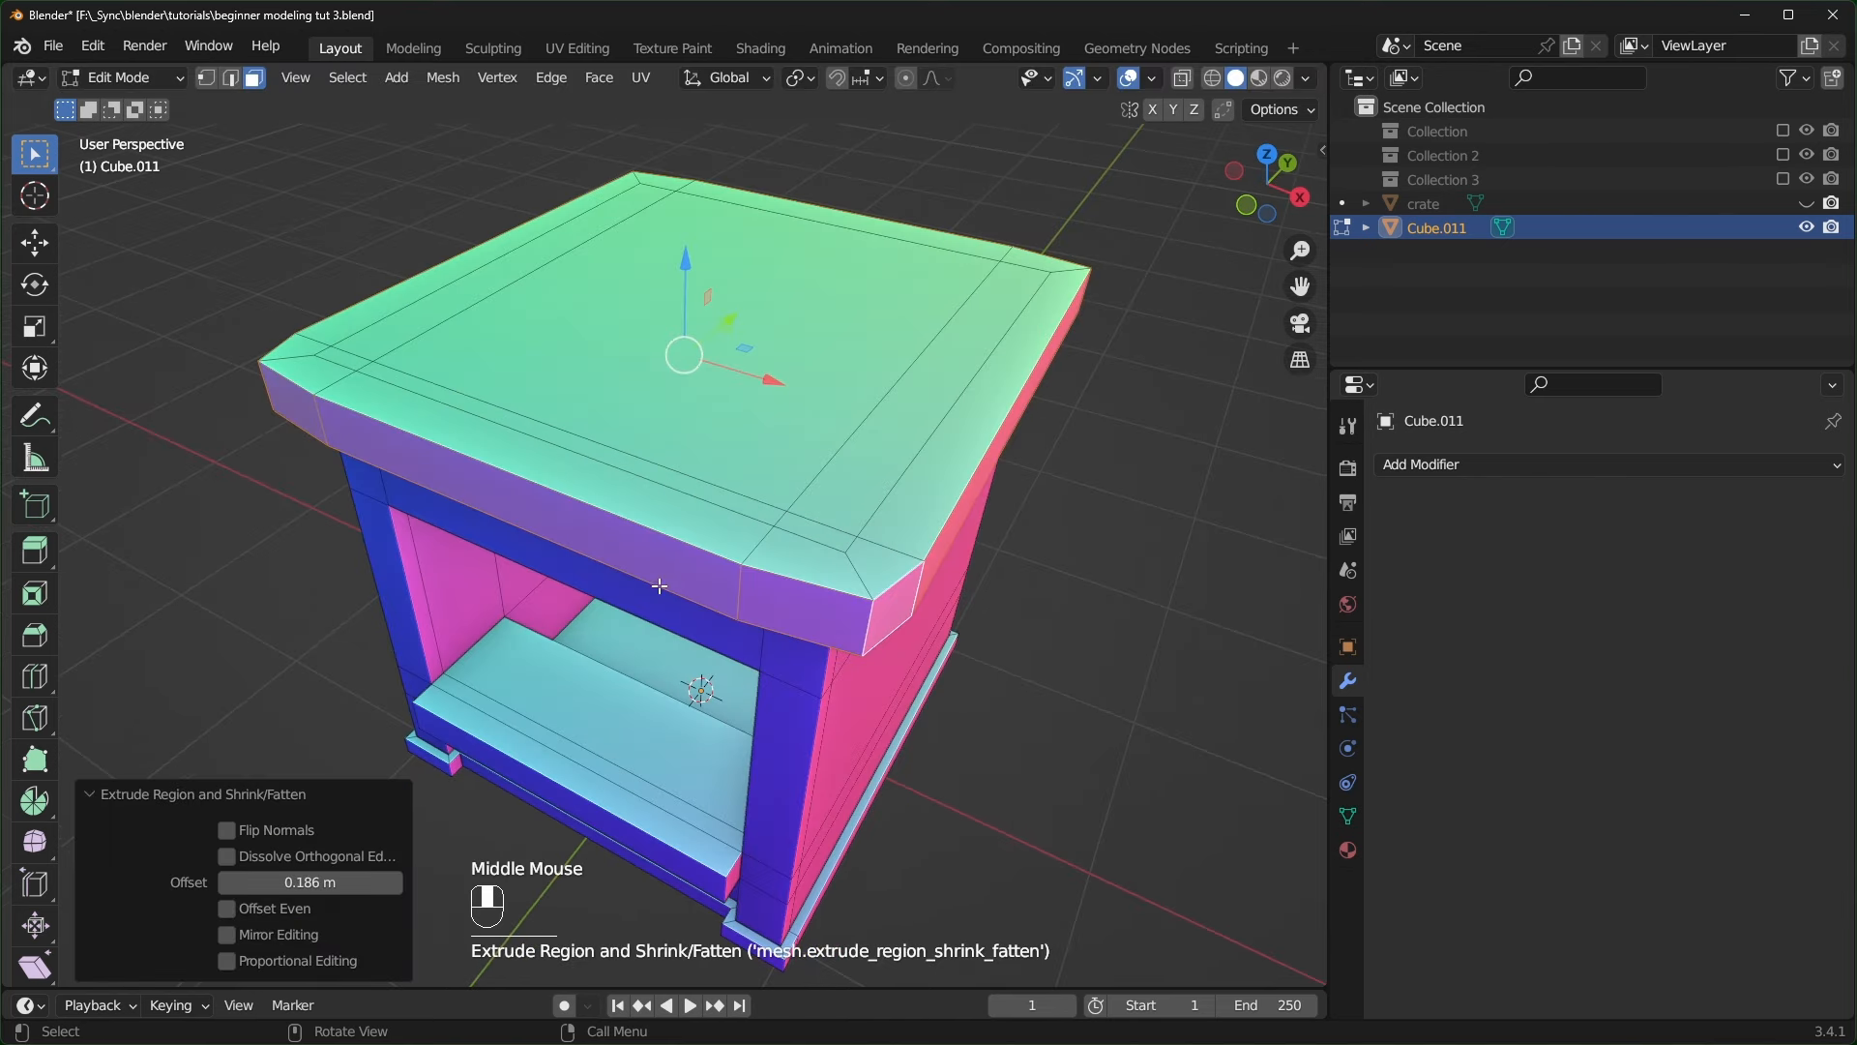
left_click(227, 908)
- Add a horizontal loop cut around the body just below the overhanging top, with a slide factor of about -0.525
middle_click_drag(949, 772, 847, 378)
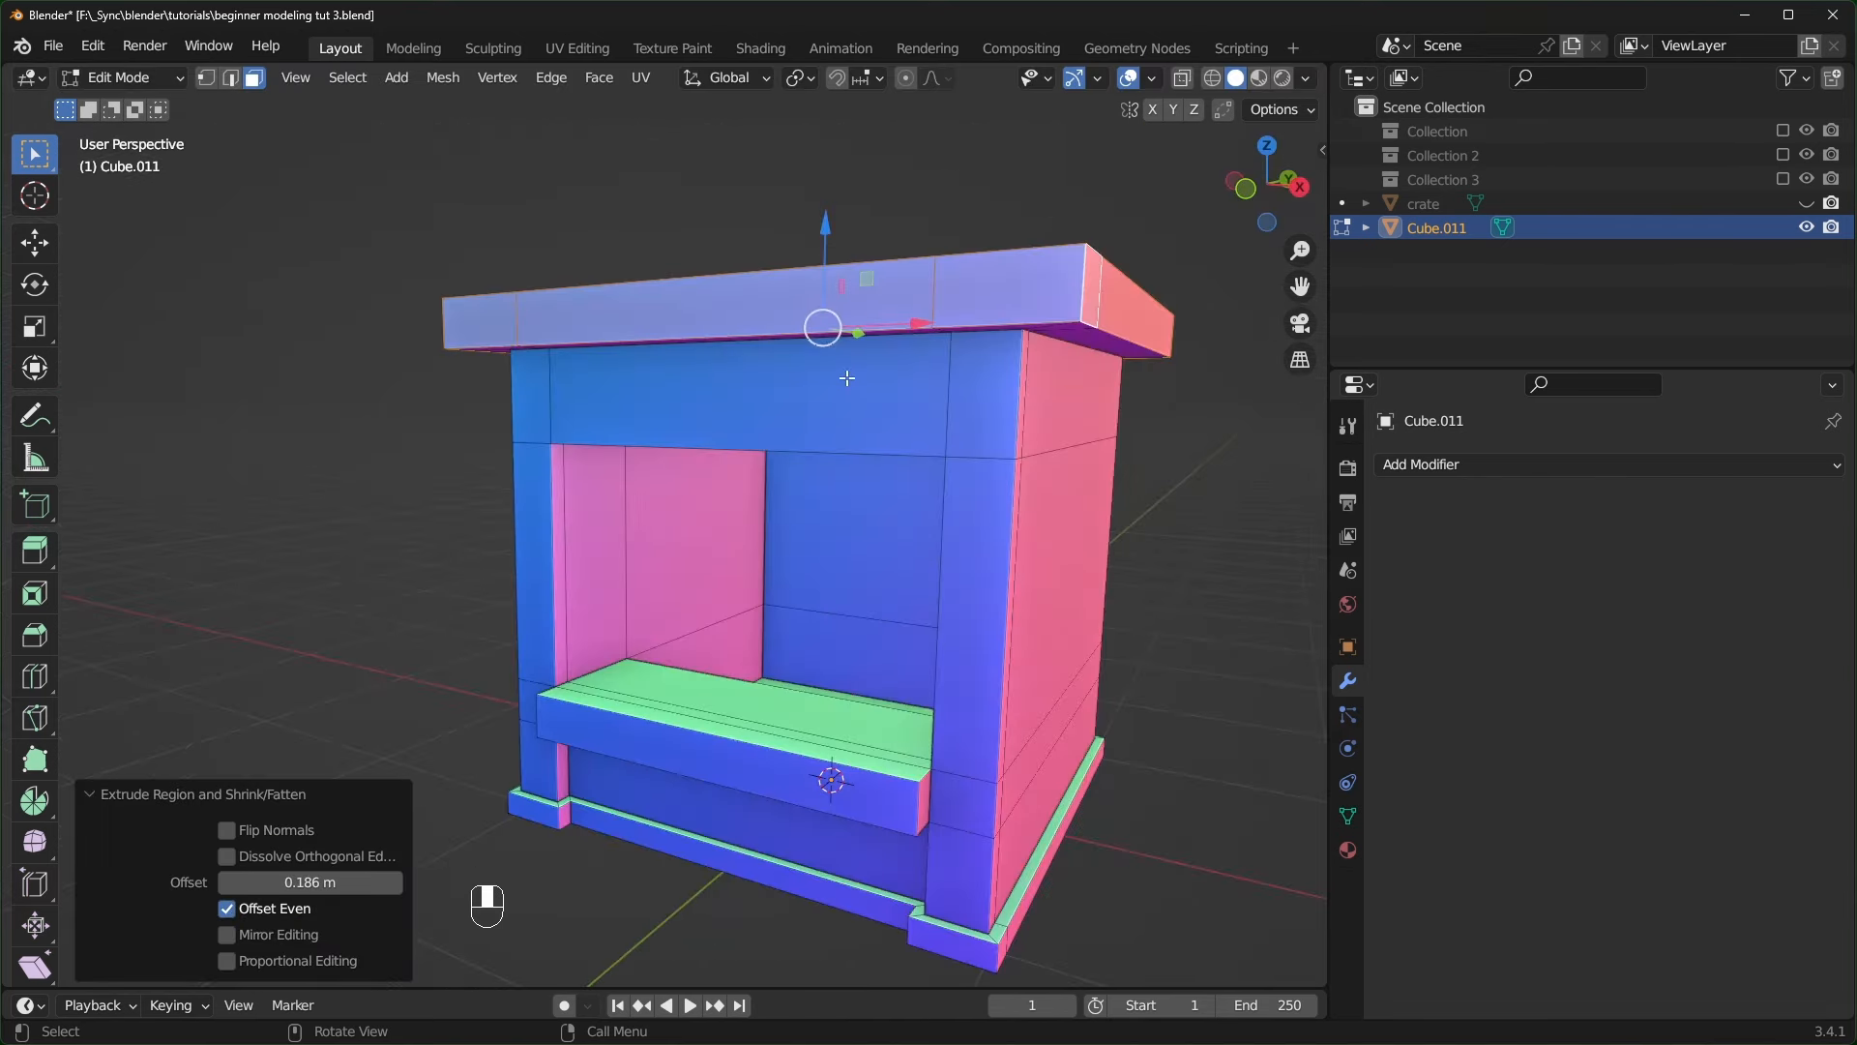
key("ctrl")
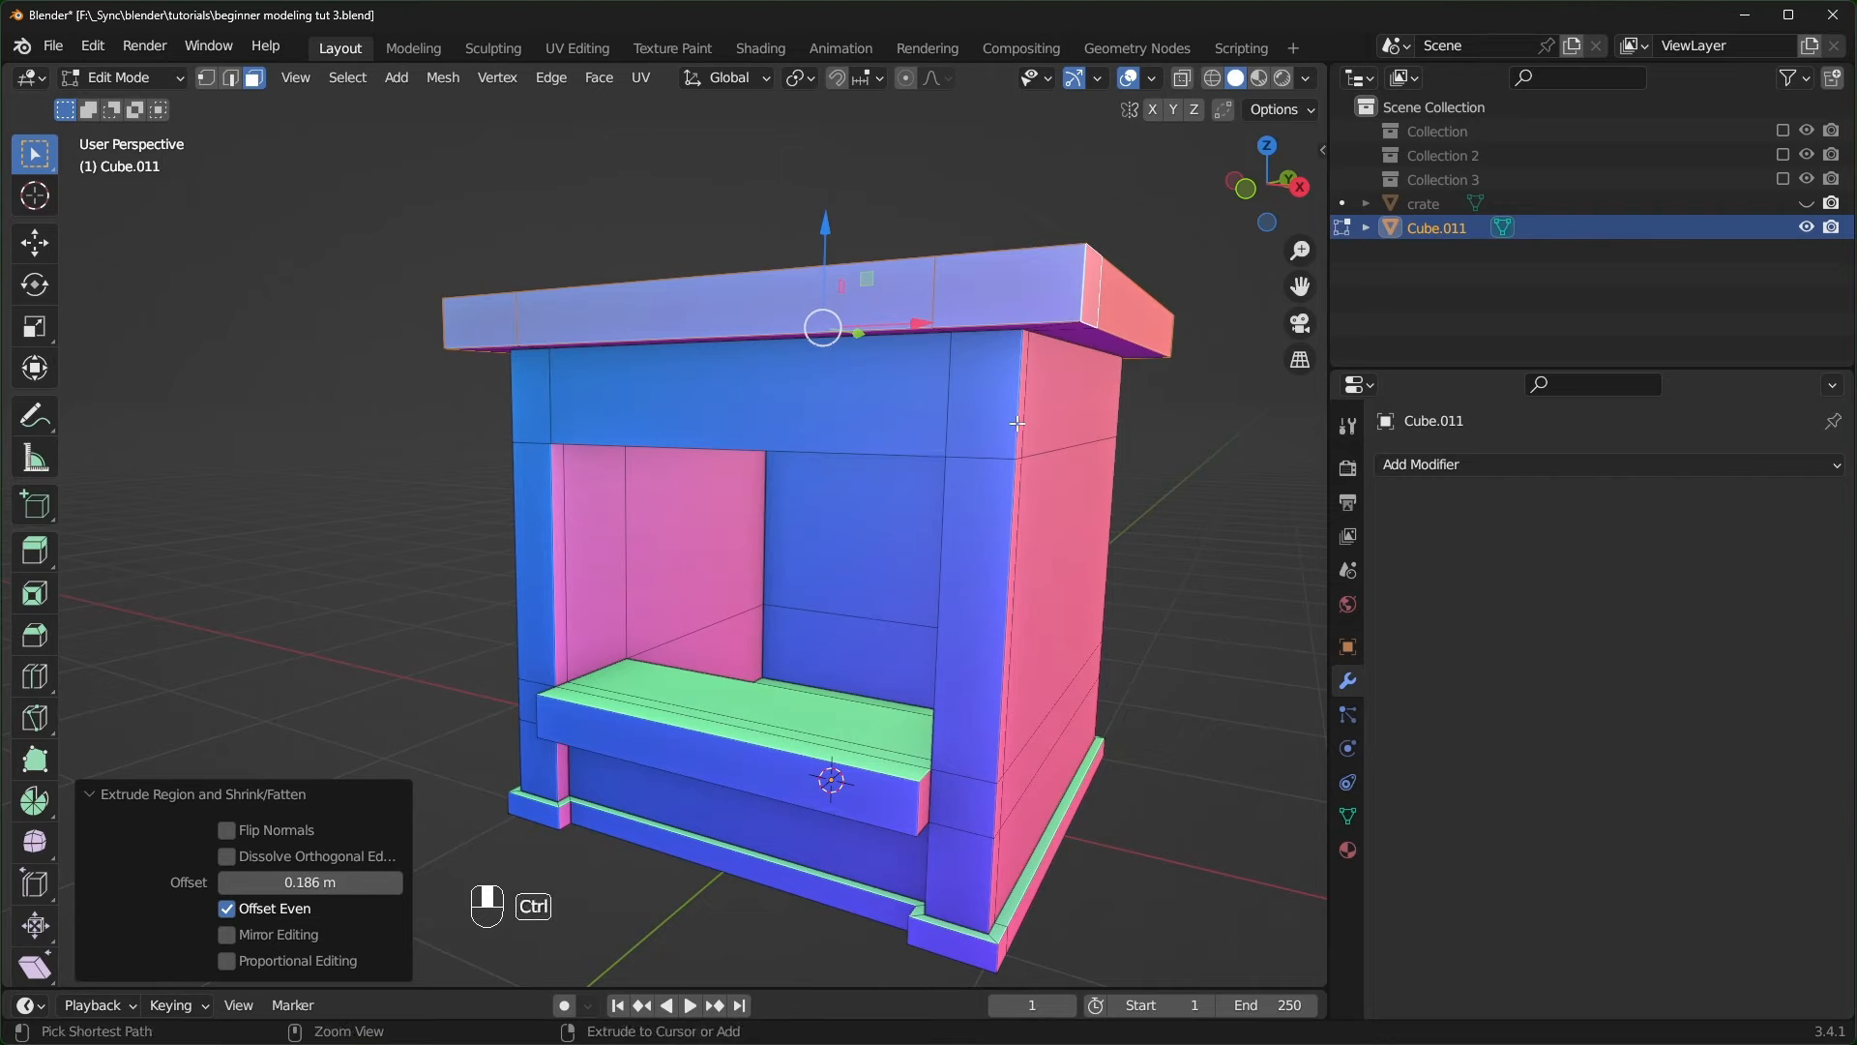
key("ctrl+r")
left_click(1020, 432)
left_click(855, 475)
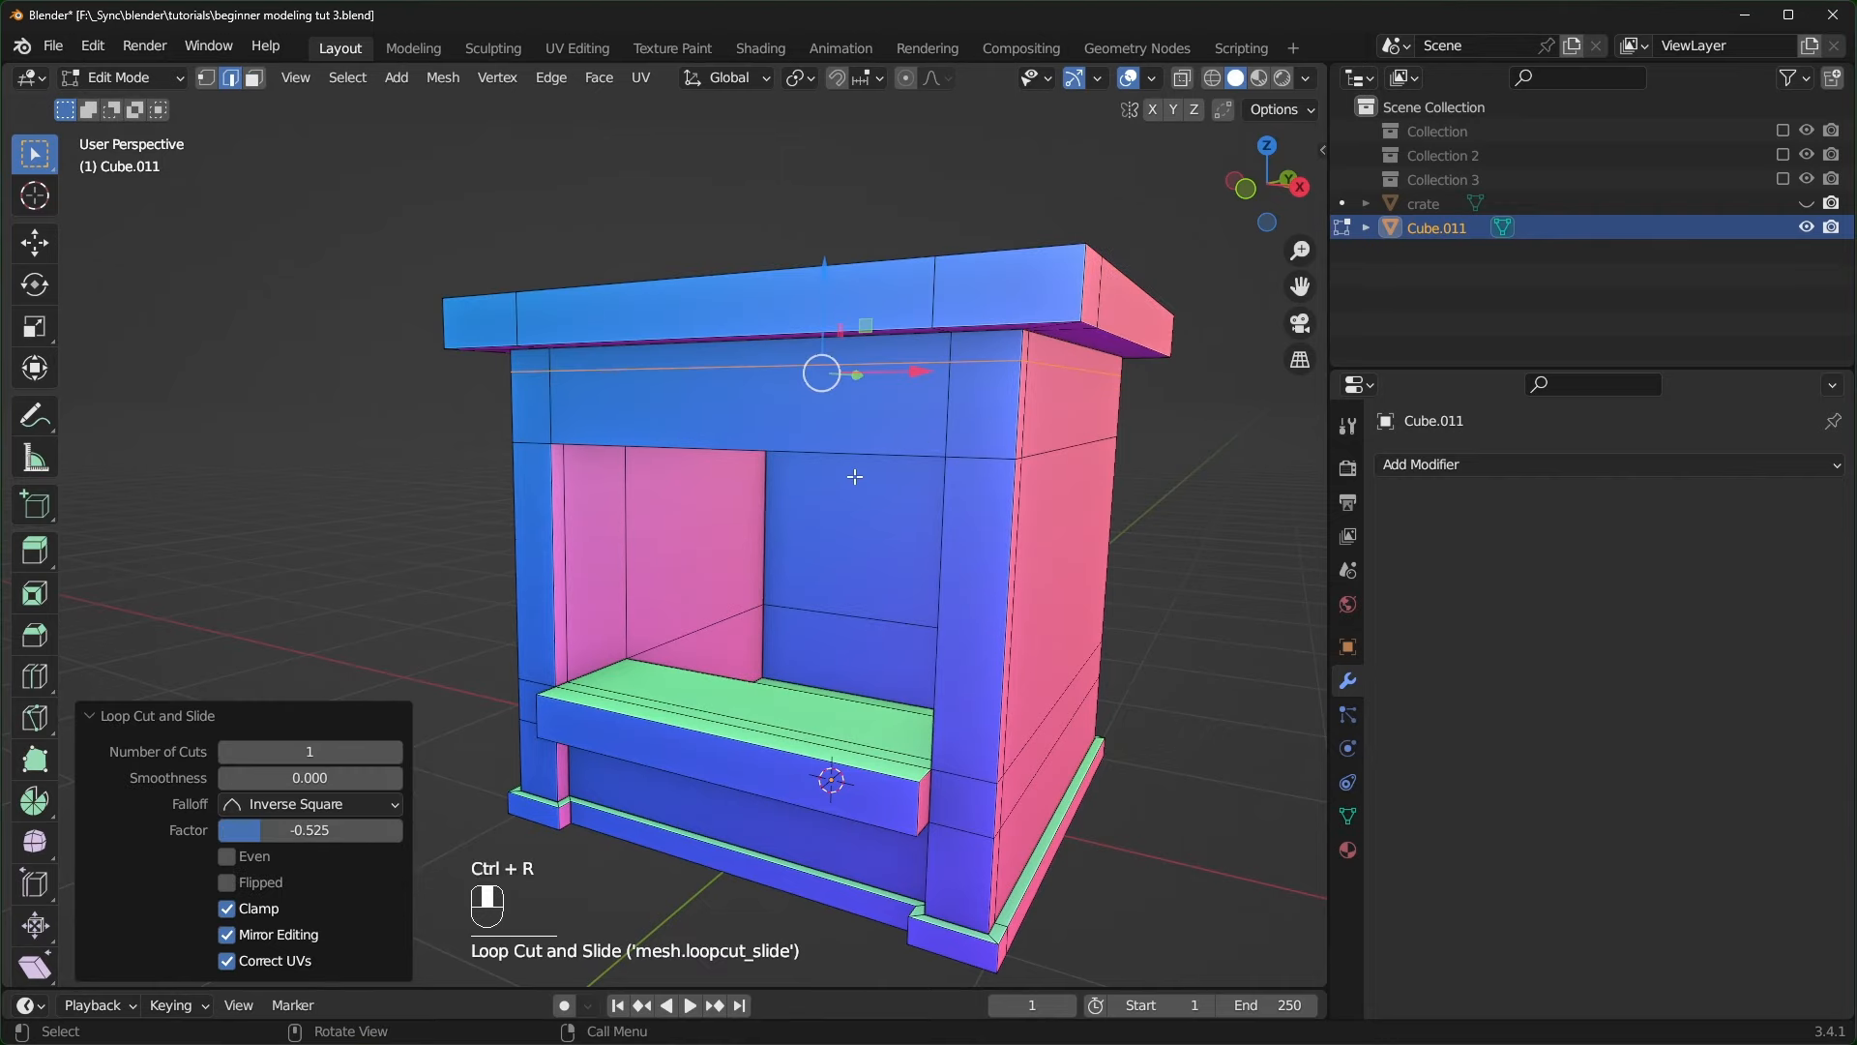
- Extrude the front face directly above the counter opening outward by about 0.339 m
key("3")
left_click(760, 406)
middle_click_drag(760, 406, 859, 458)
key("e")
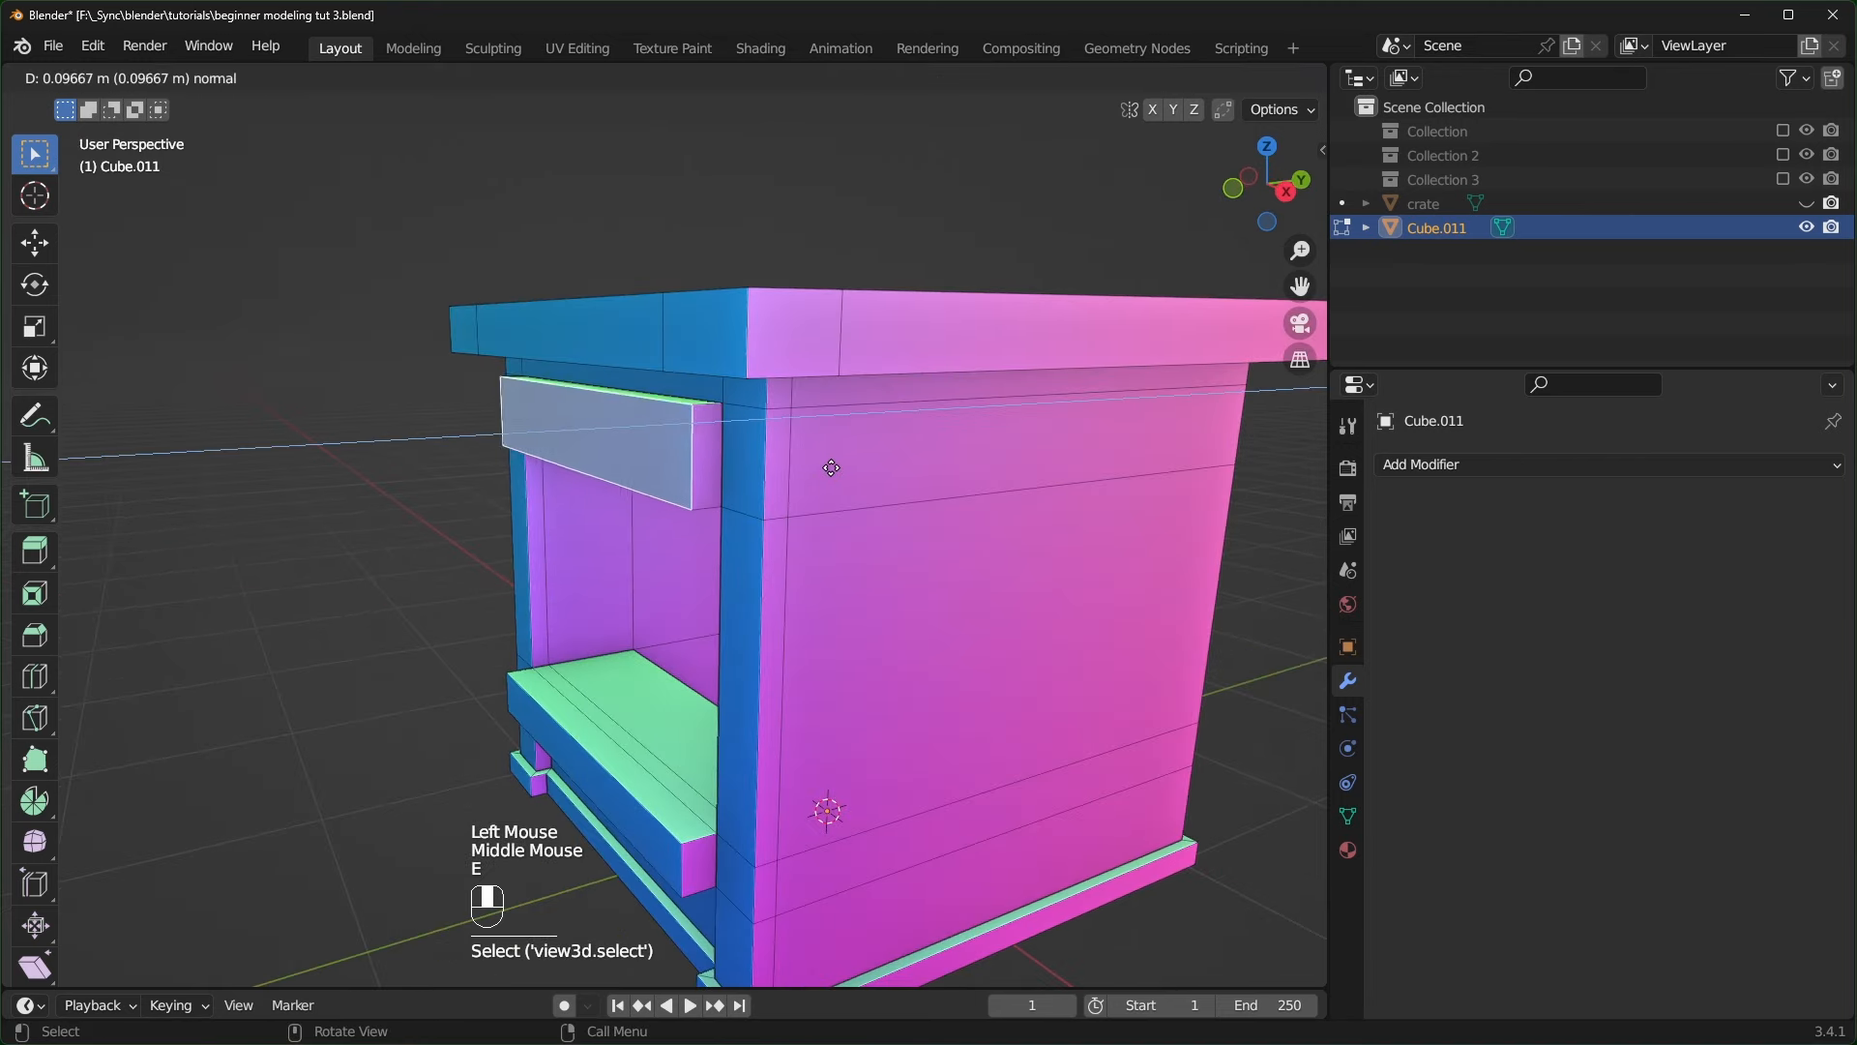
left_click(770, 492)
middle_click_drag(623, 513, 670, 522)
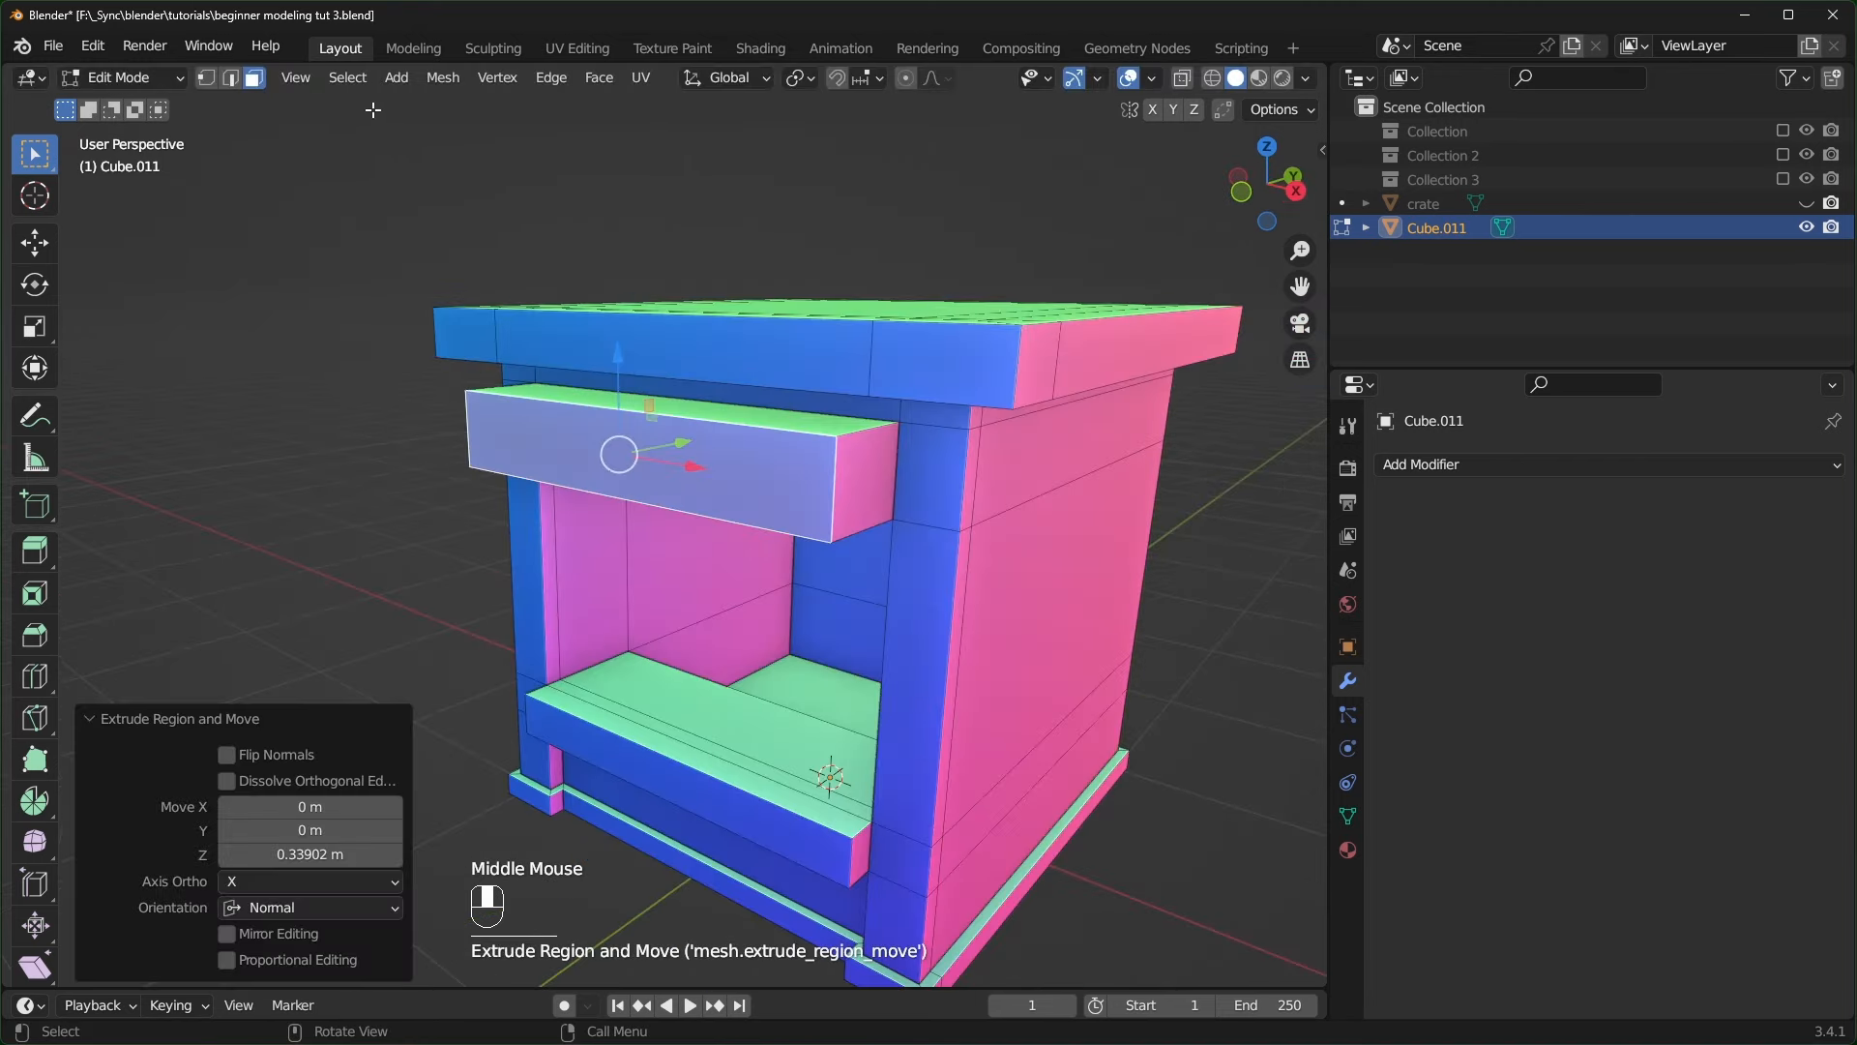
- Lower the outer top edge of the extruded block about 0.222 m along Z to form a sloped awning, and save the file
left_click(232, 79)
double_click(610, 404)
middle_click_drag(610, 405, 538, 316)
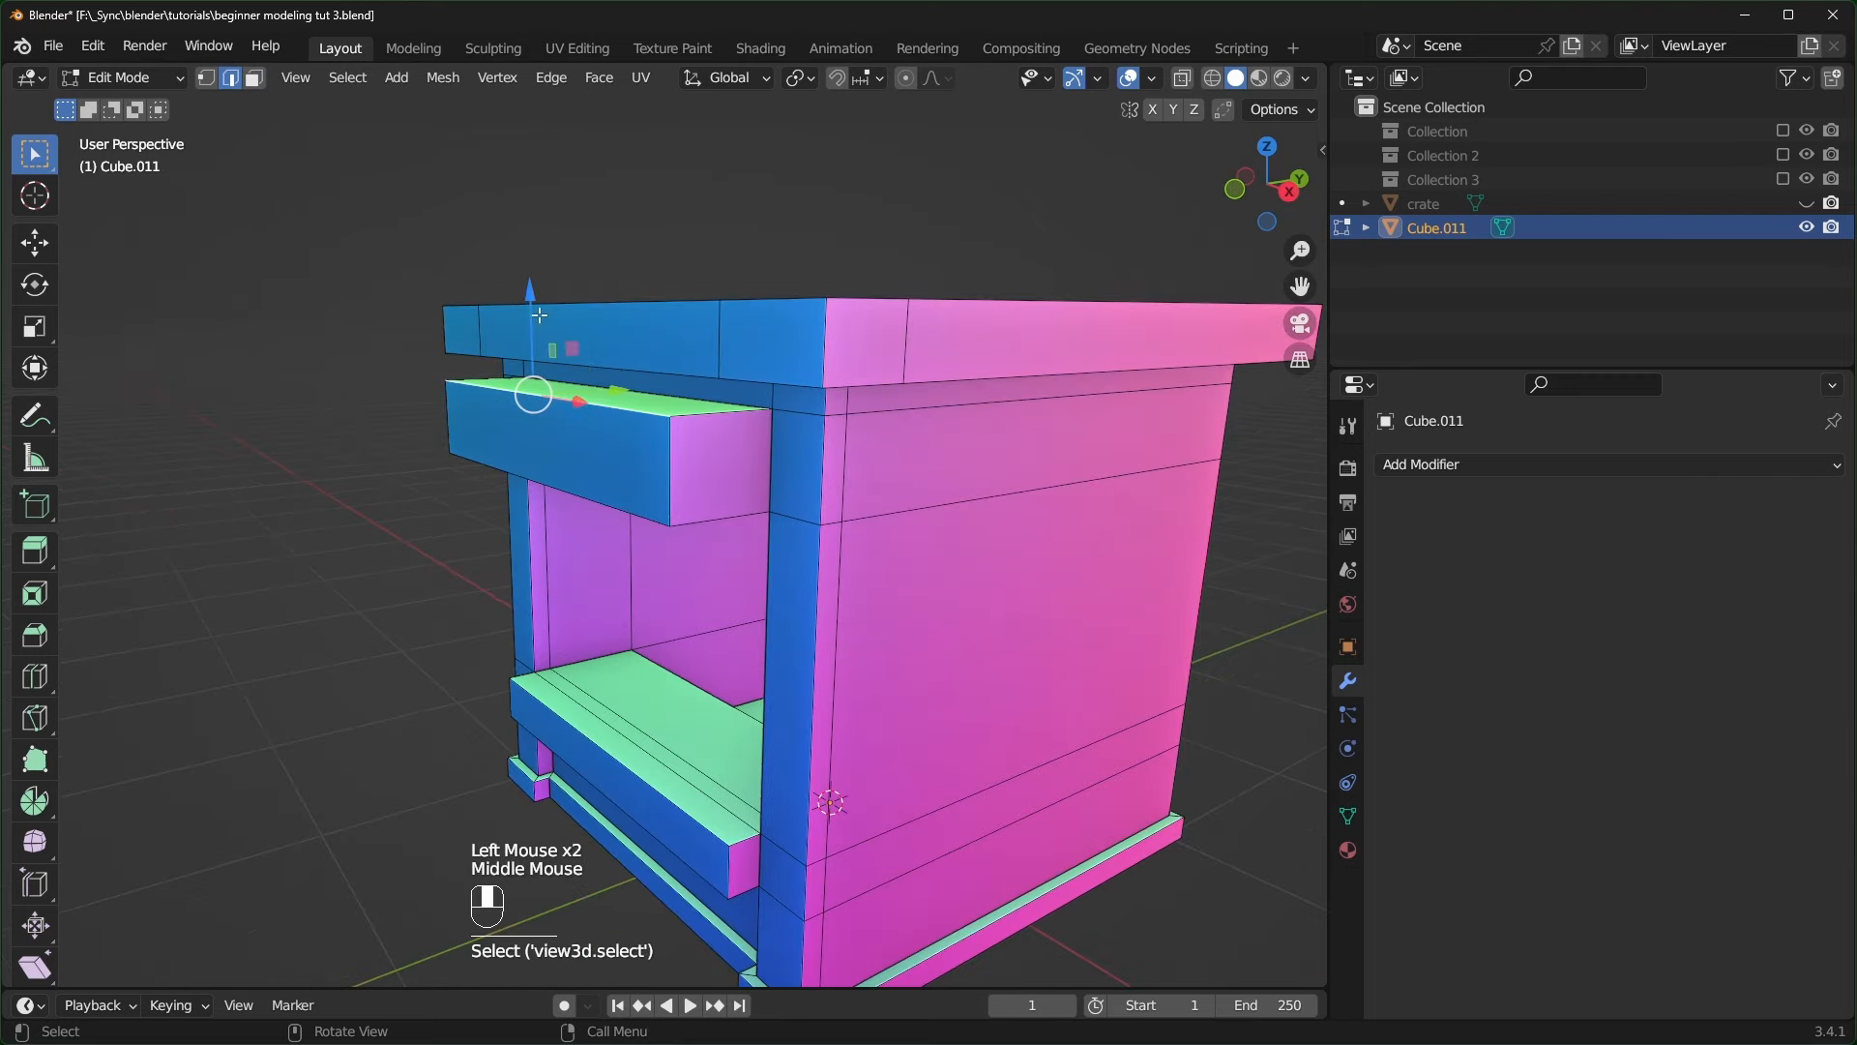
left_click_drag(539, 315, 603, 496)
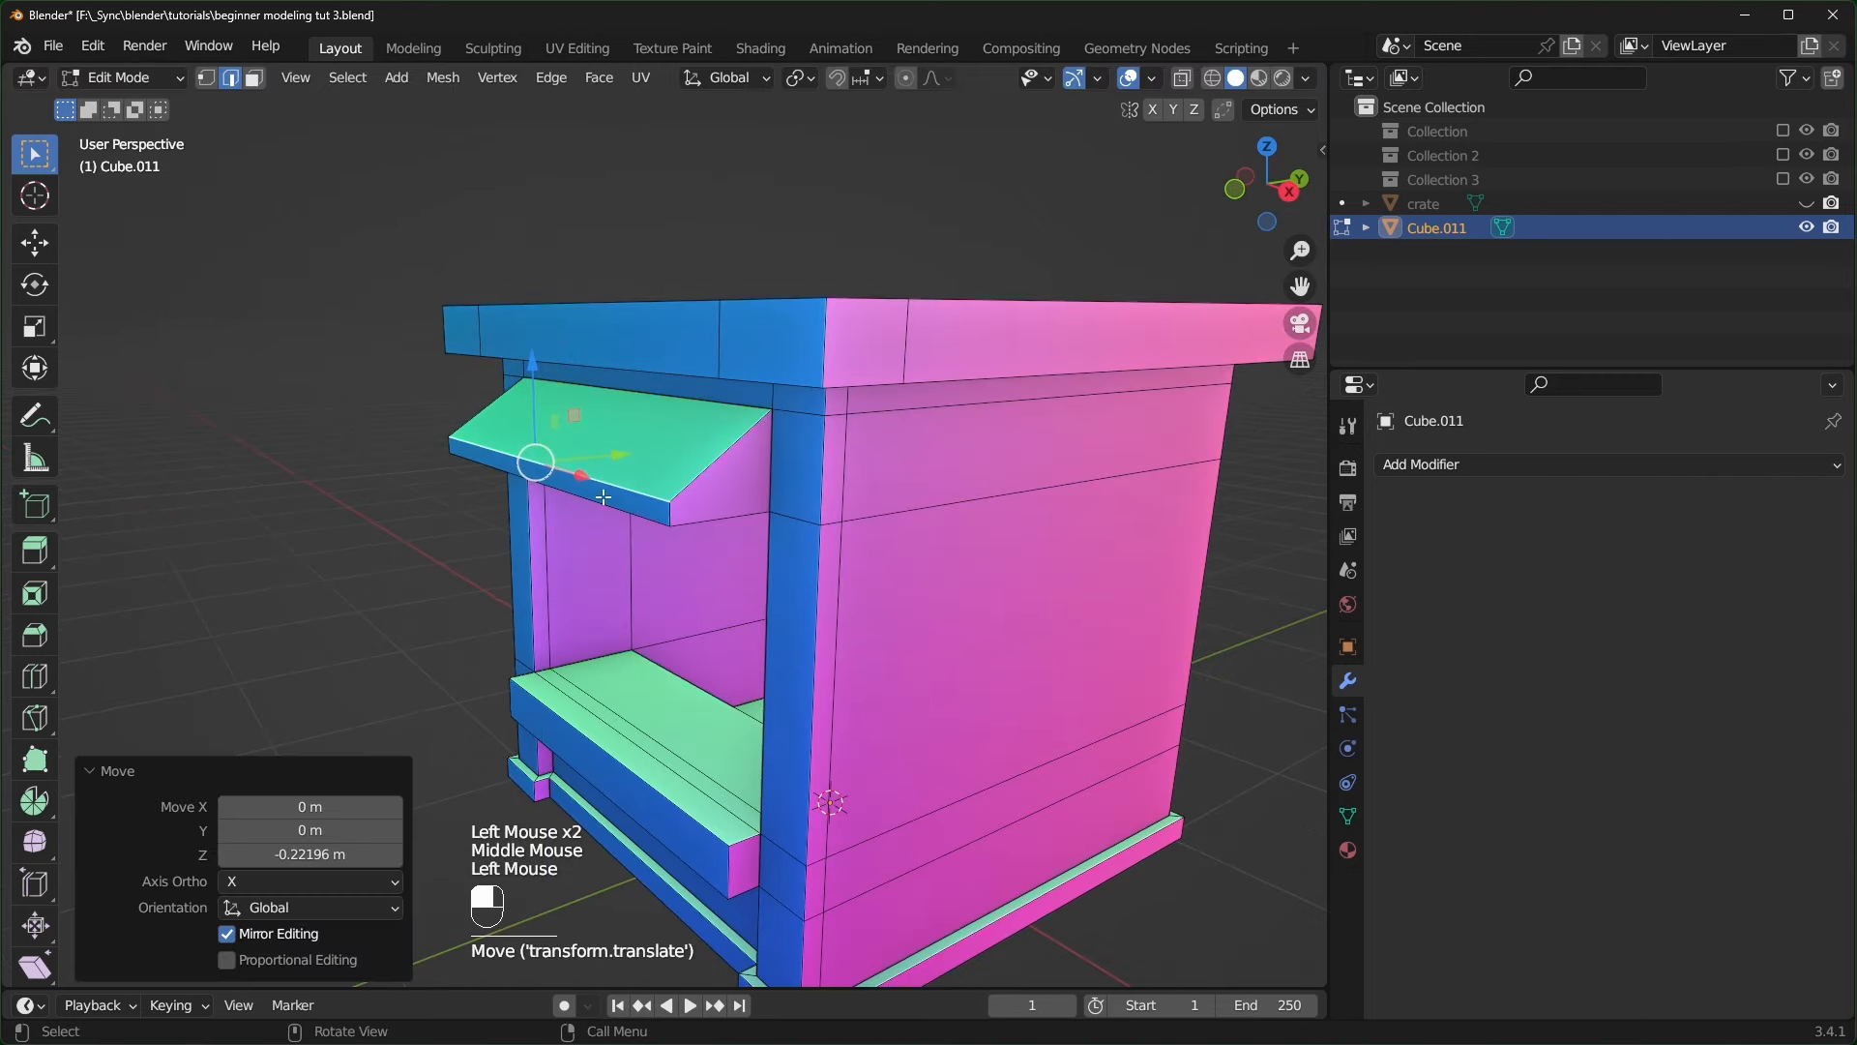
middle_click_drag(604, 497, 787, 485)
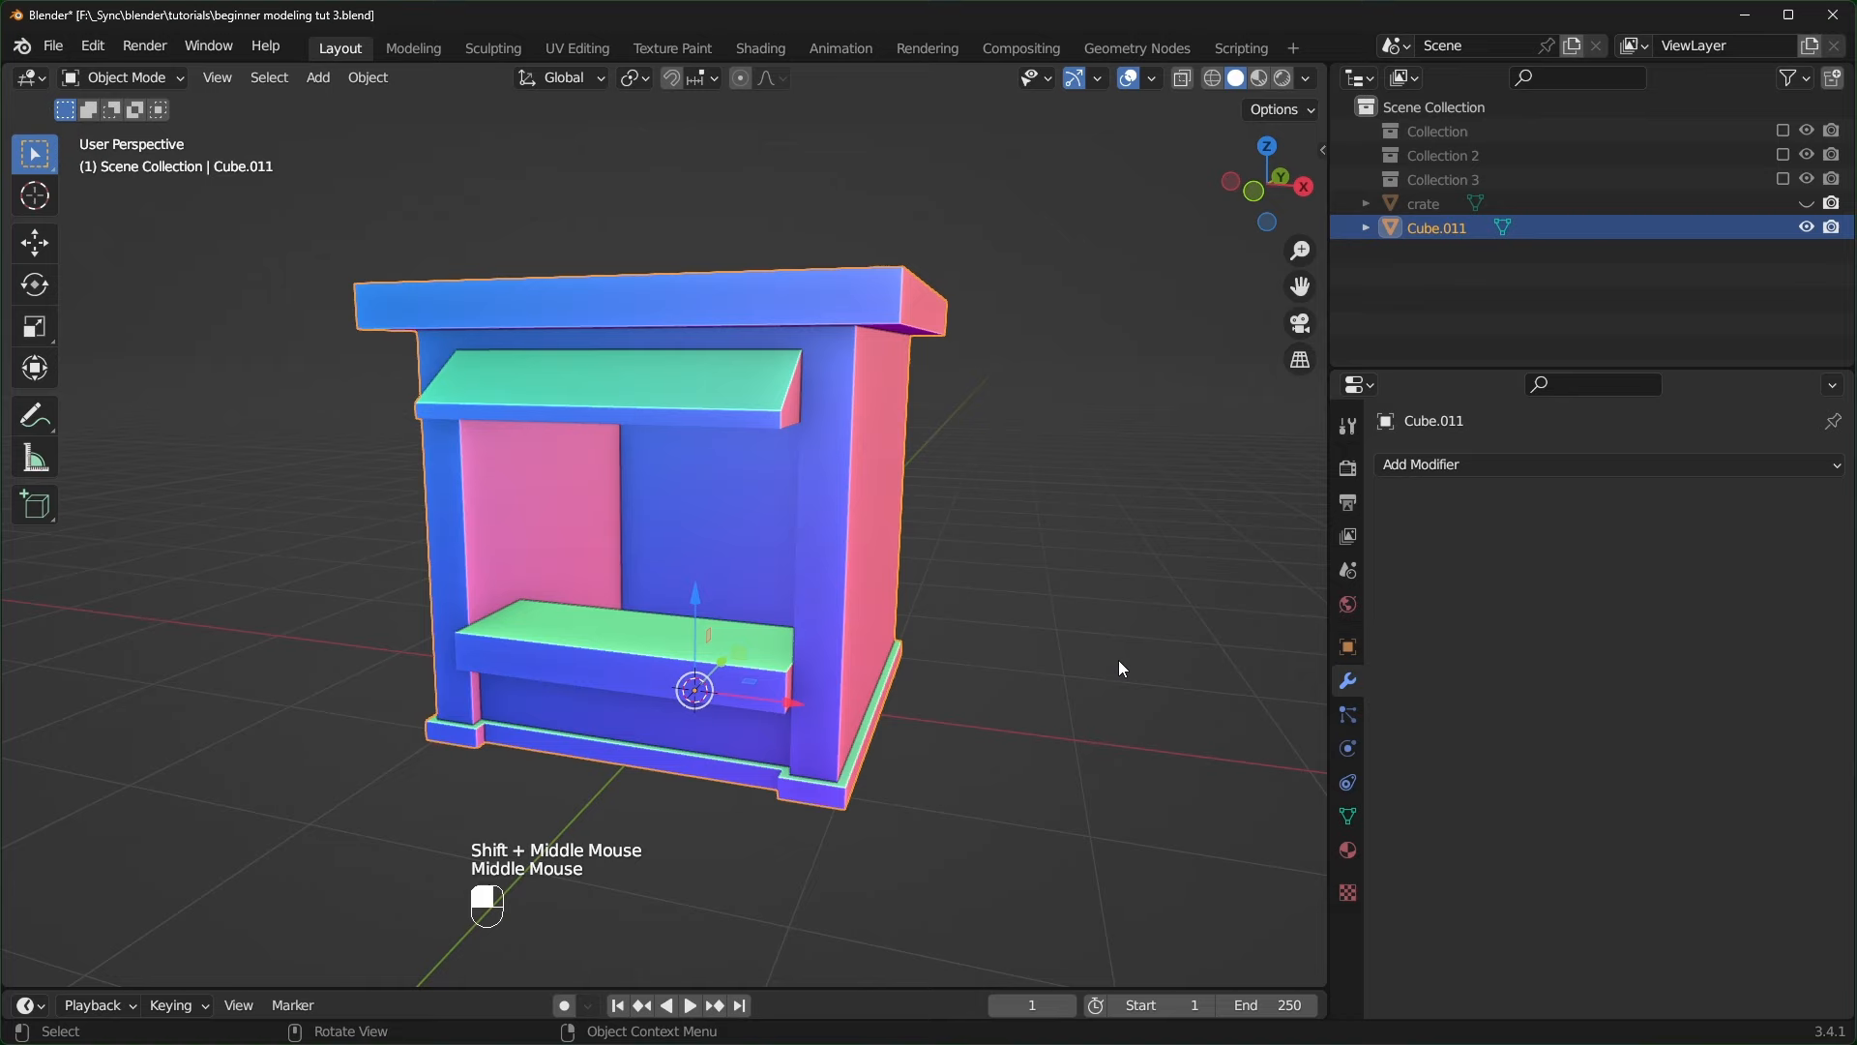
key("ctrl+s")
middle_click_drag(1120, 668, 919, 519)
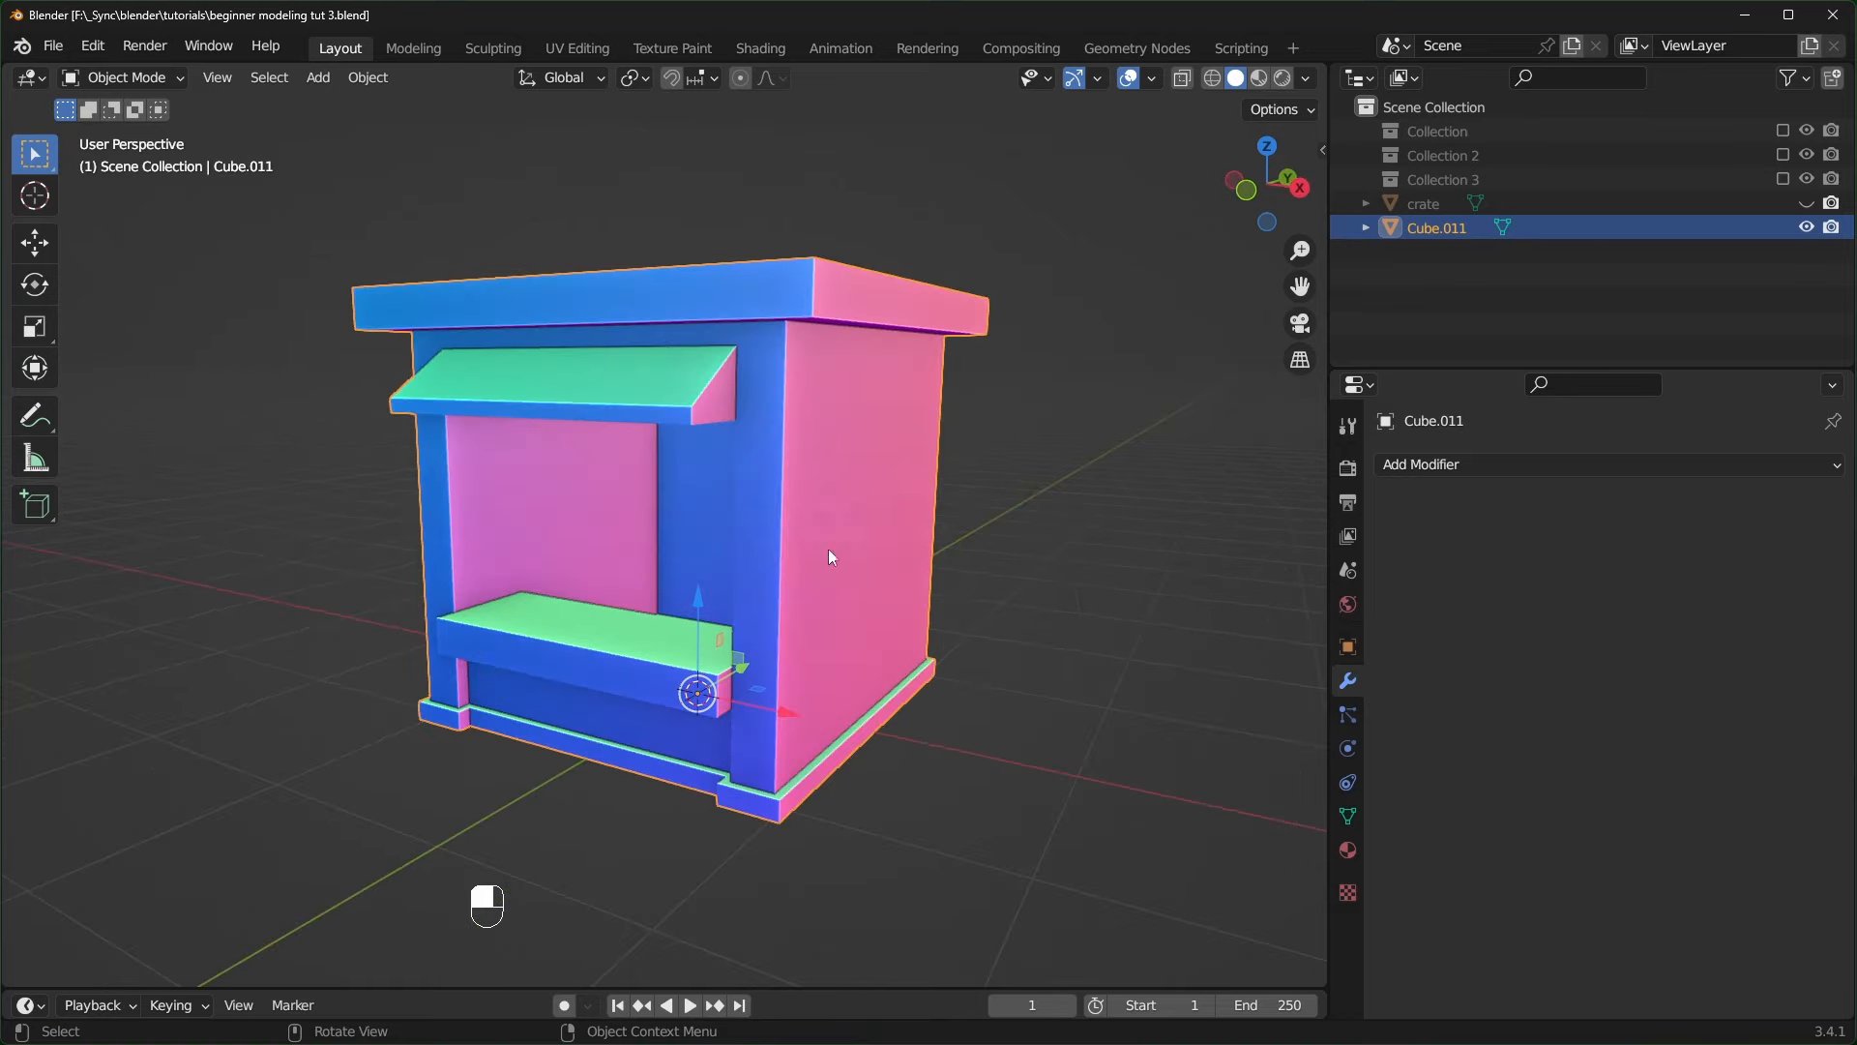
- Add a centred vertical loop cut through the booth's side wall and bevel it into a narrow vertical strip
key("Tab")
middle_click_drag(870, 600, 769, 642)
key("ctrl")
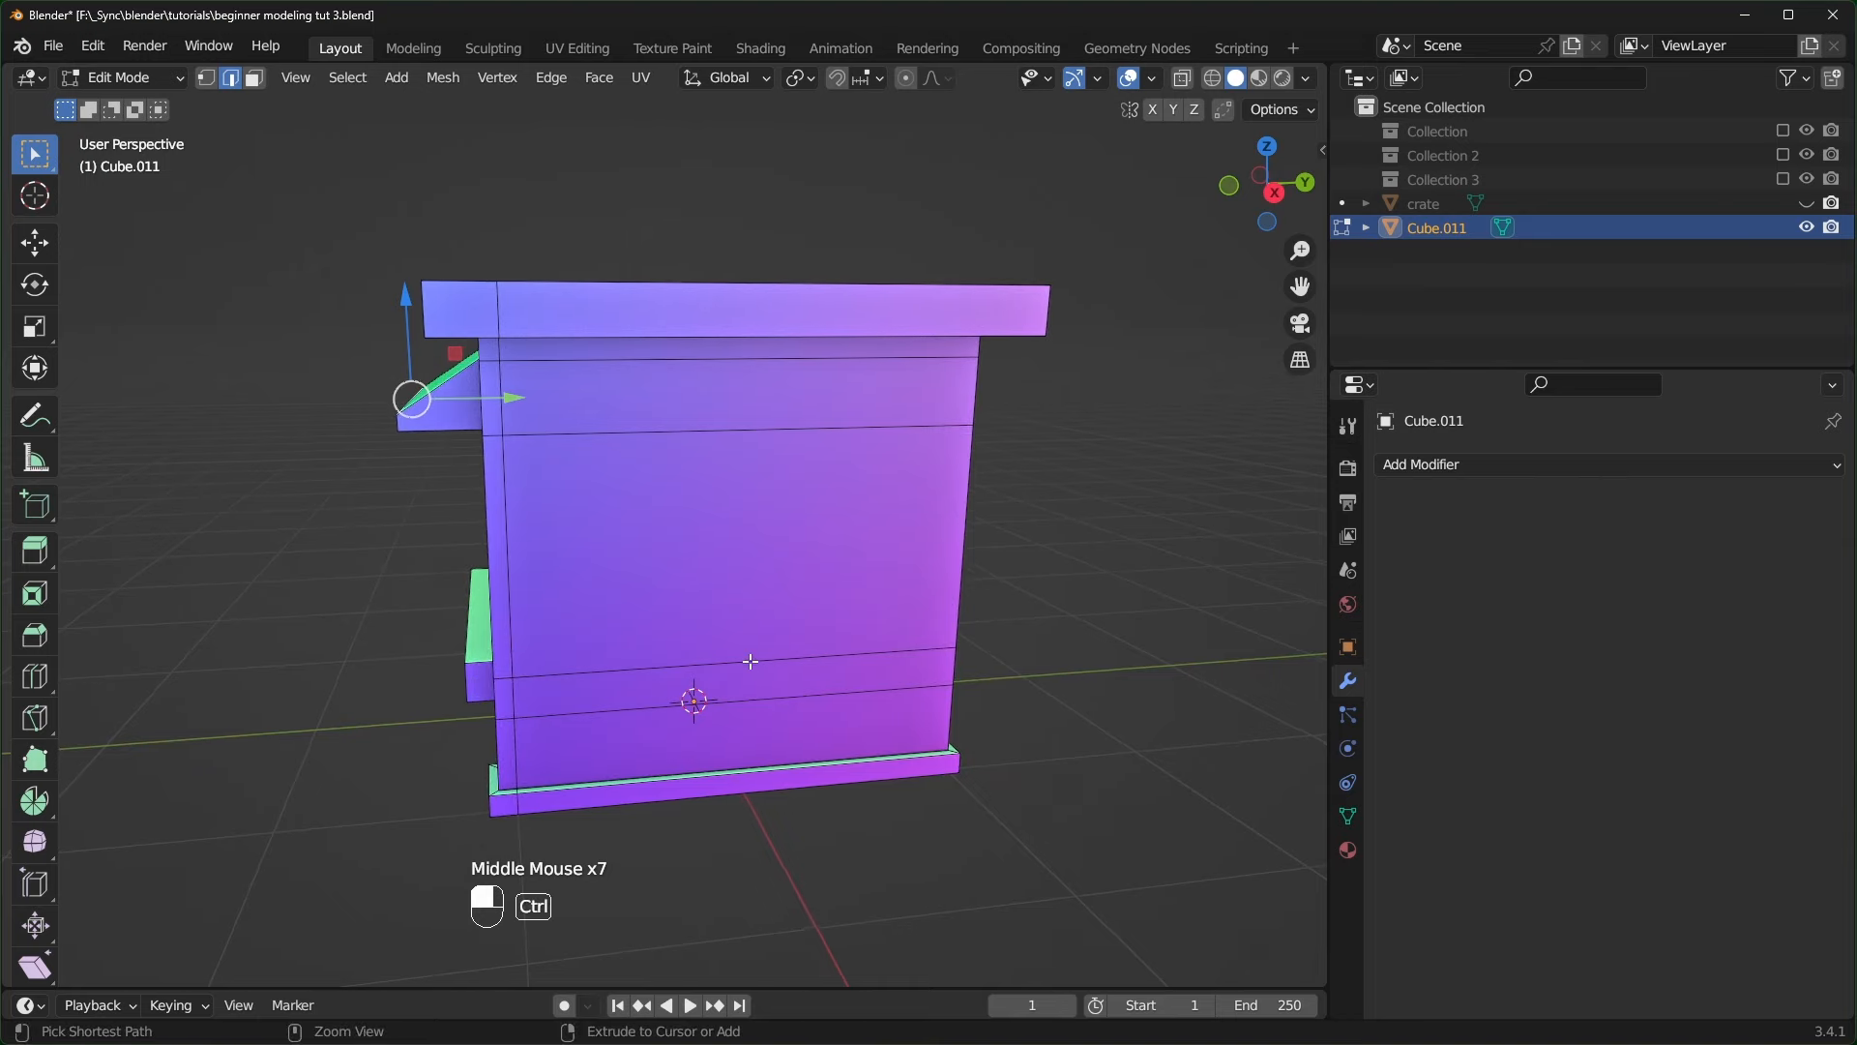
key("ctrl+r")
left_click(754, 657)
right_click(753, 657)
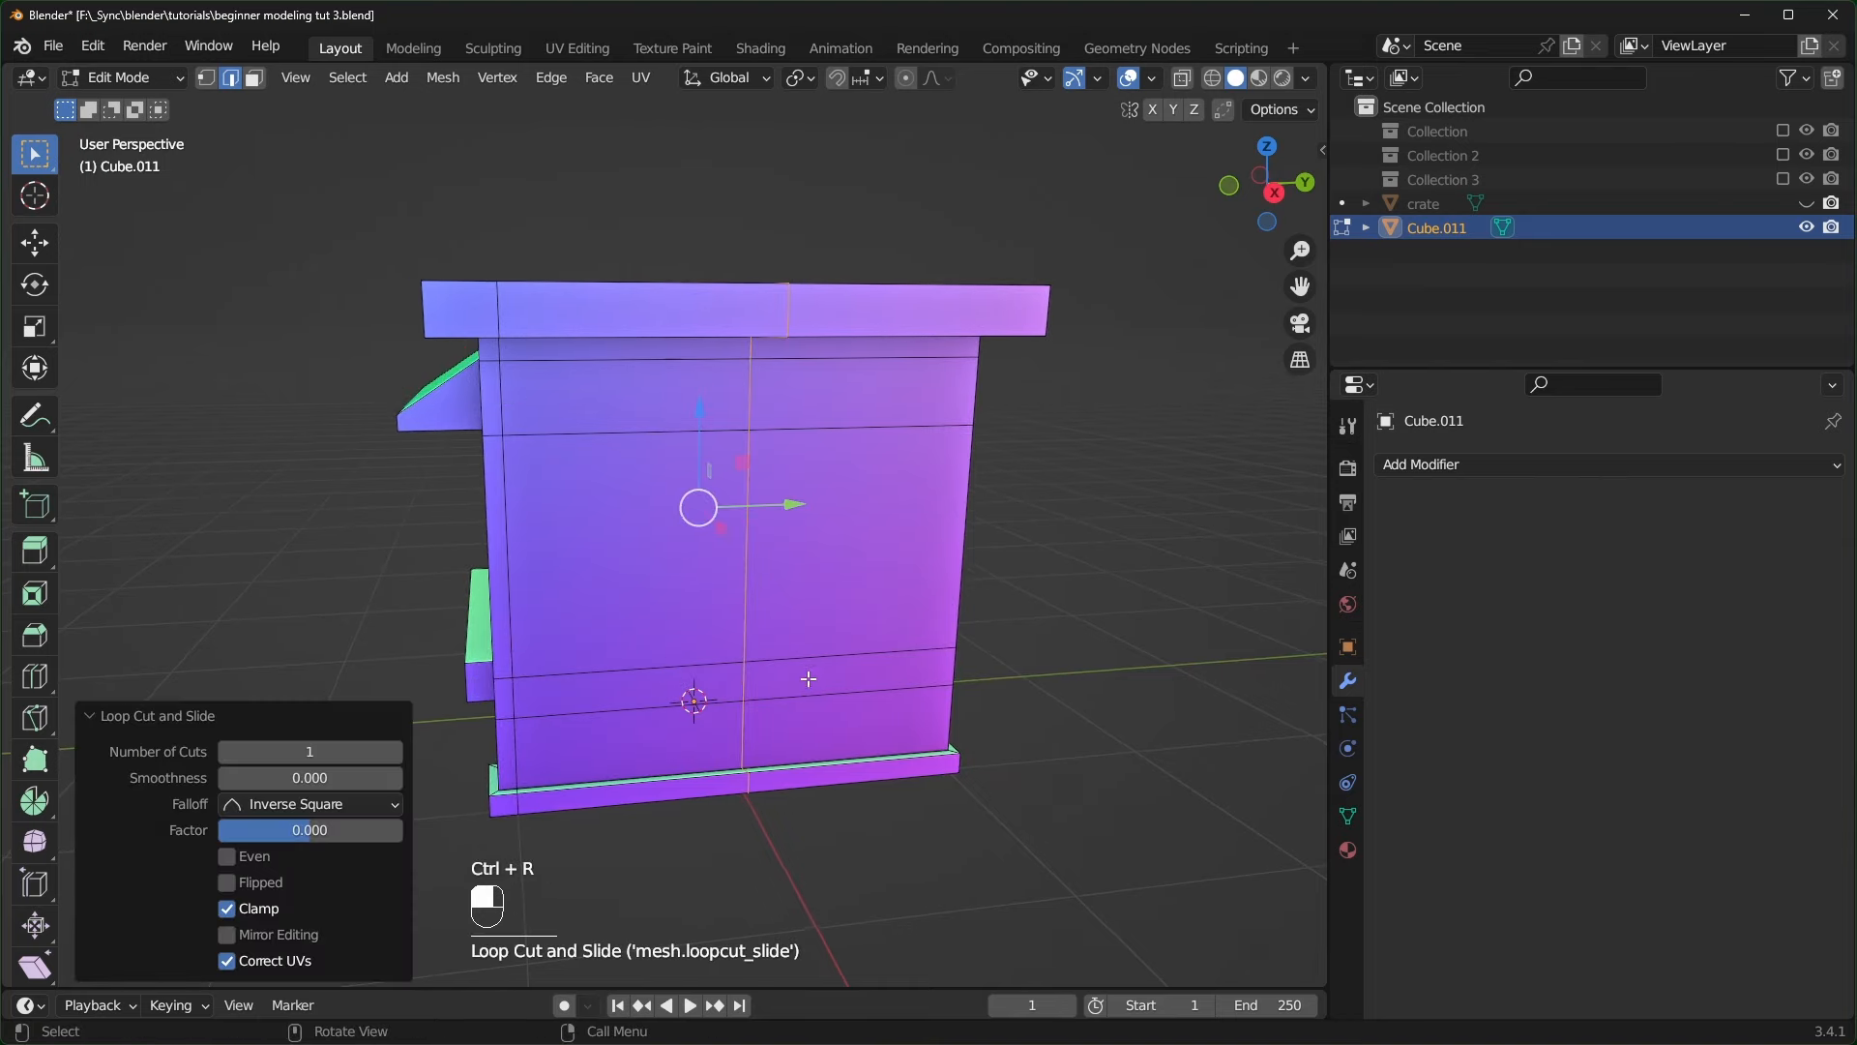
key("ctrl+b")
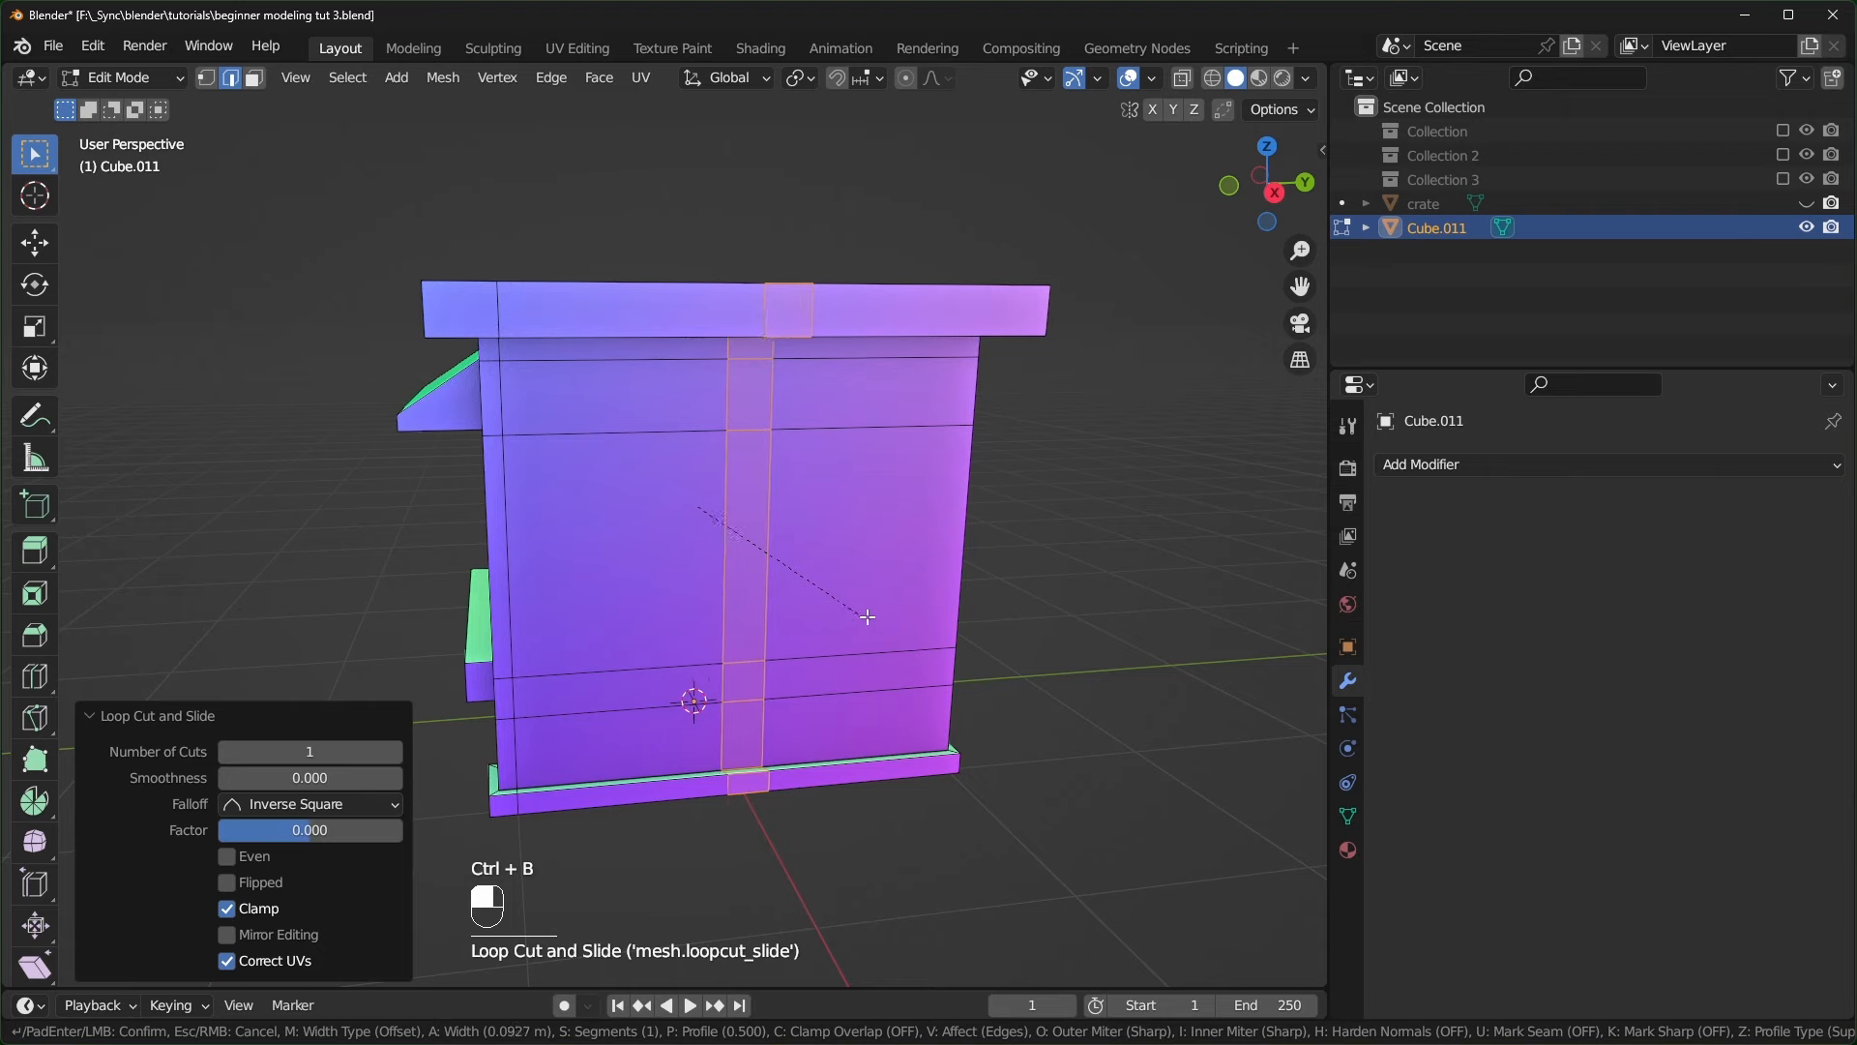
- Bevel the side wall's central vertical edge loop into a wide strip and select the large wall face in its middle
left_click(914, 611)
scroll(914, 611, "up", 1)
left_click(259, 80)
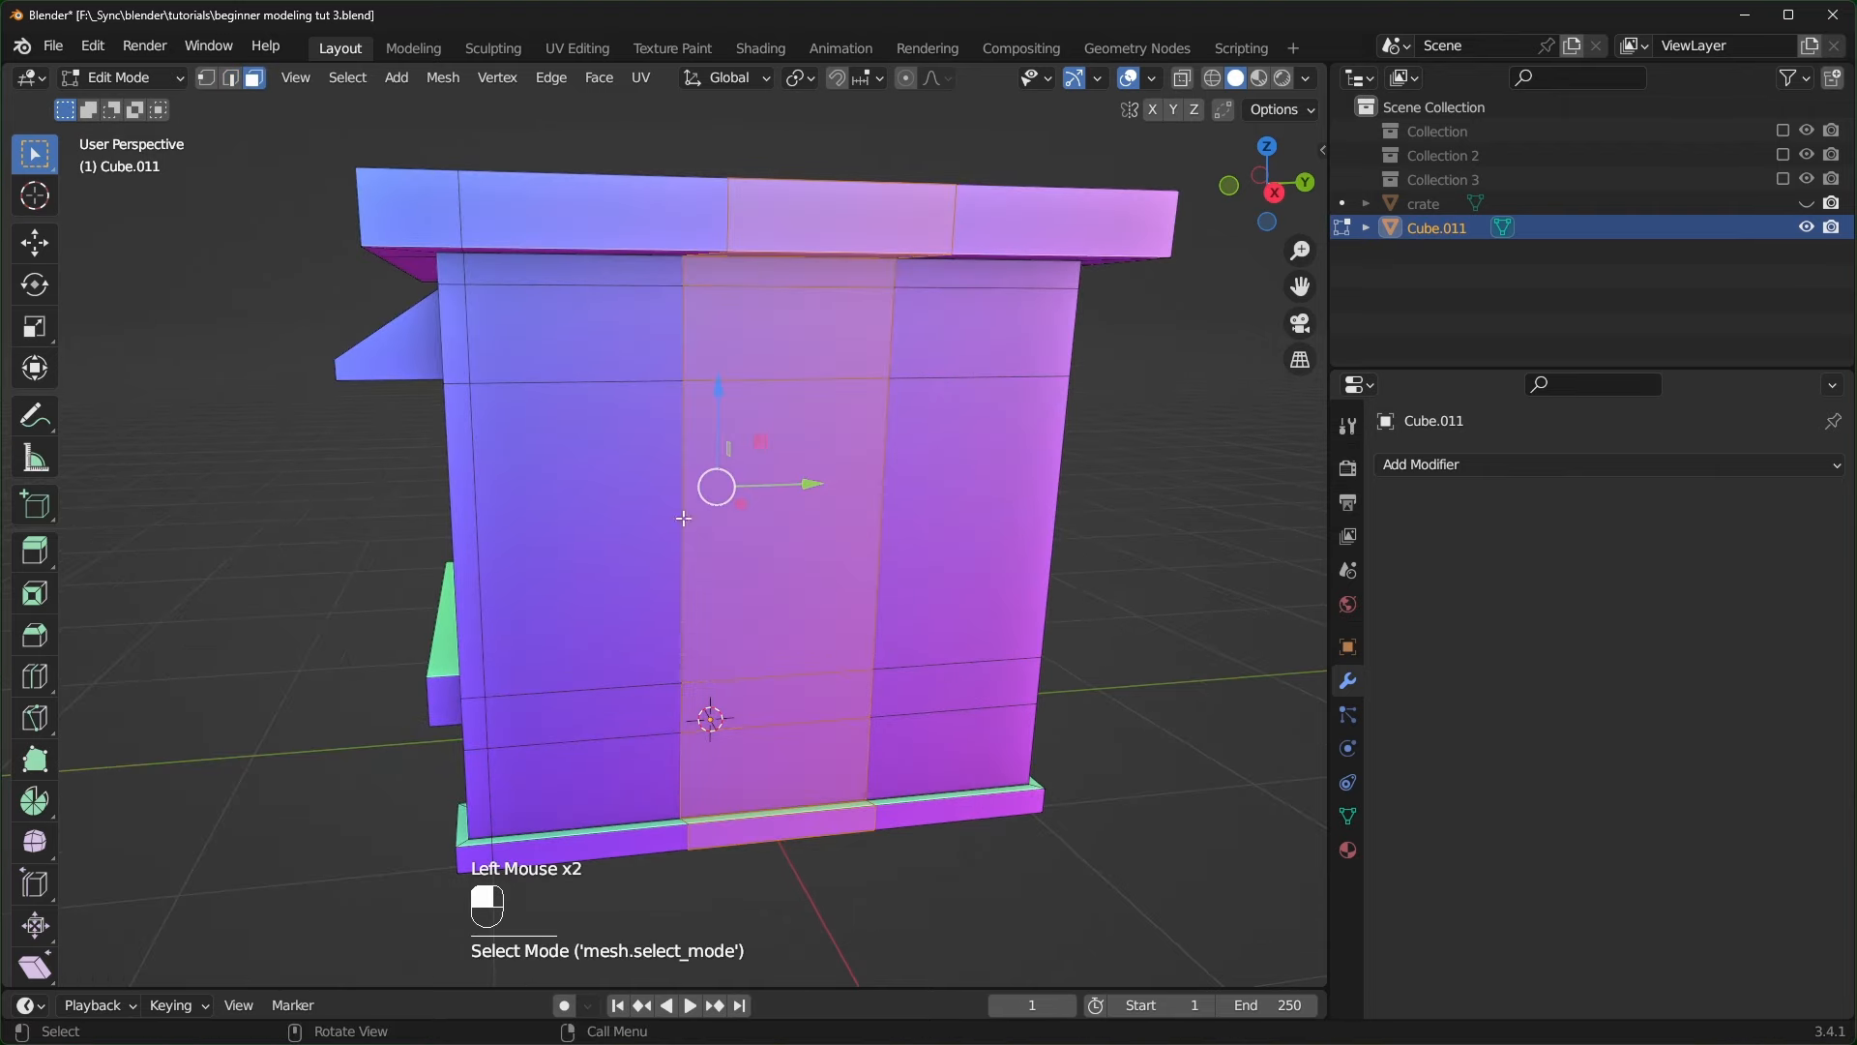
left_click(840, 580)
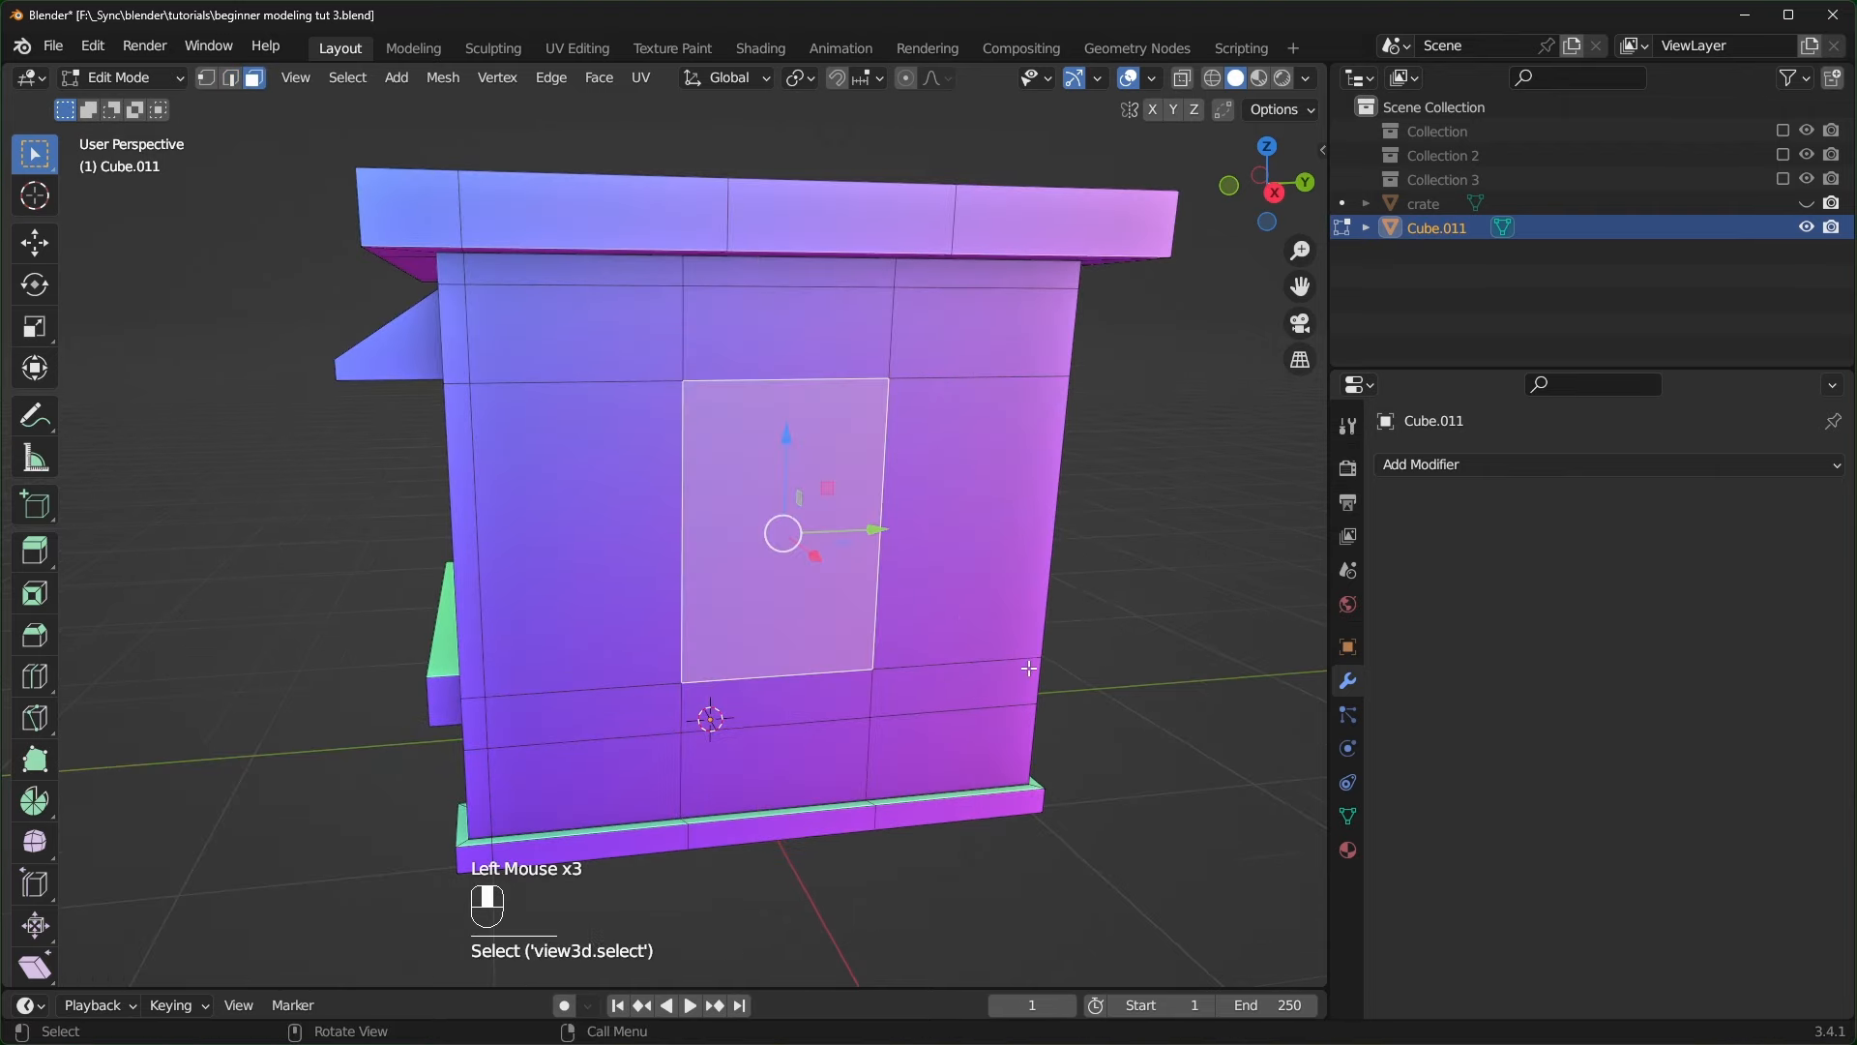
- Extrude the selected wall face slightly outward and inset it by about 0.085 m to form a window frame
scroll(1028, 667, "up", 1)
middle_click_drag(1054, 747, 1064, 701)
key("i")
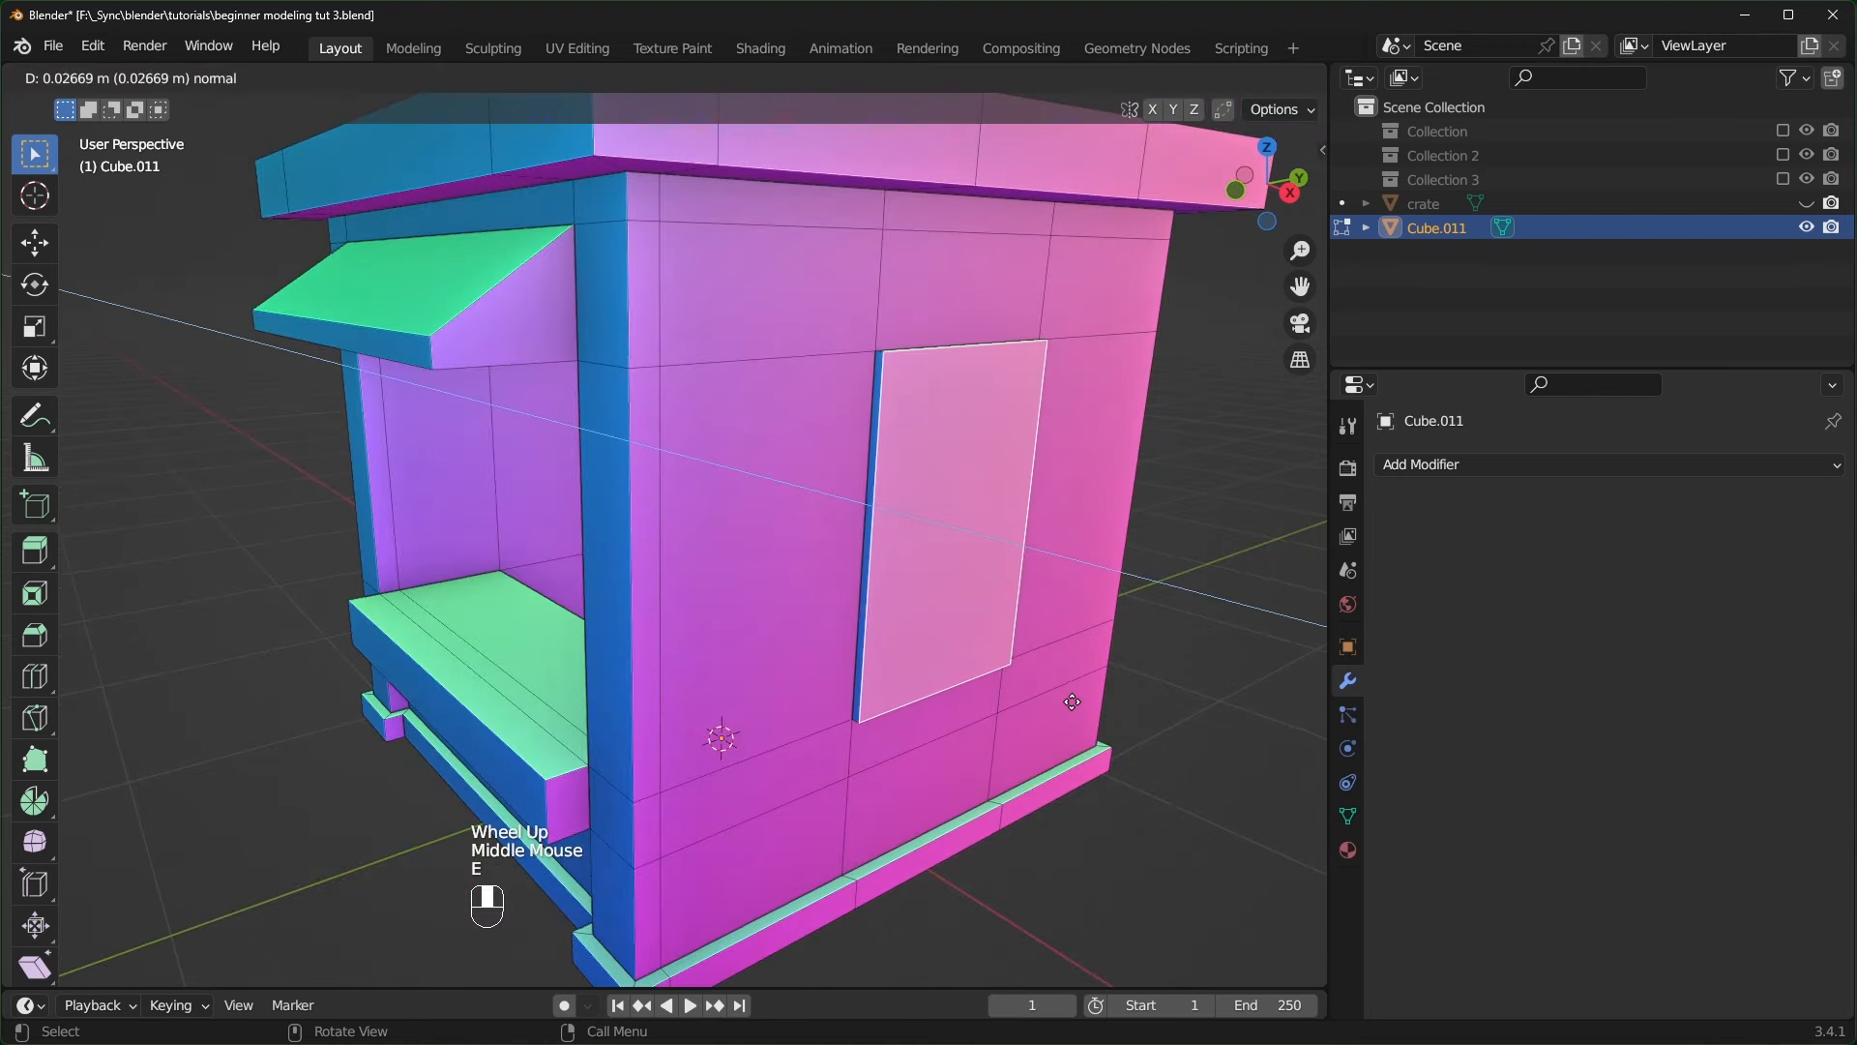
scroll(1240, 727, "down", 1)
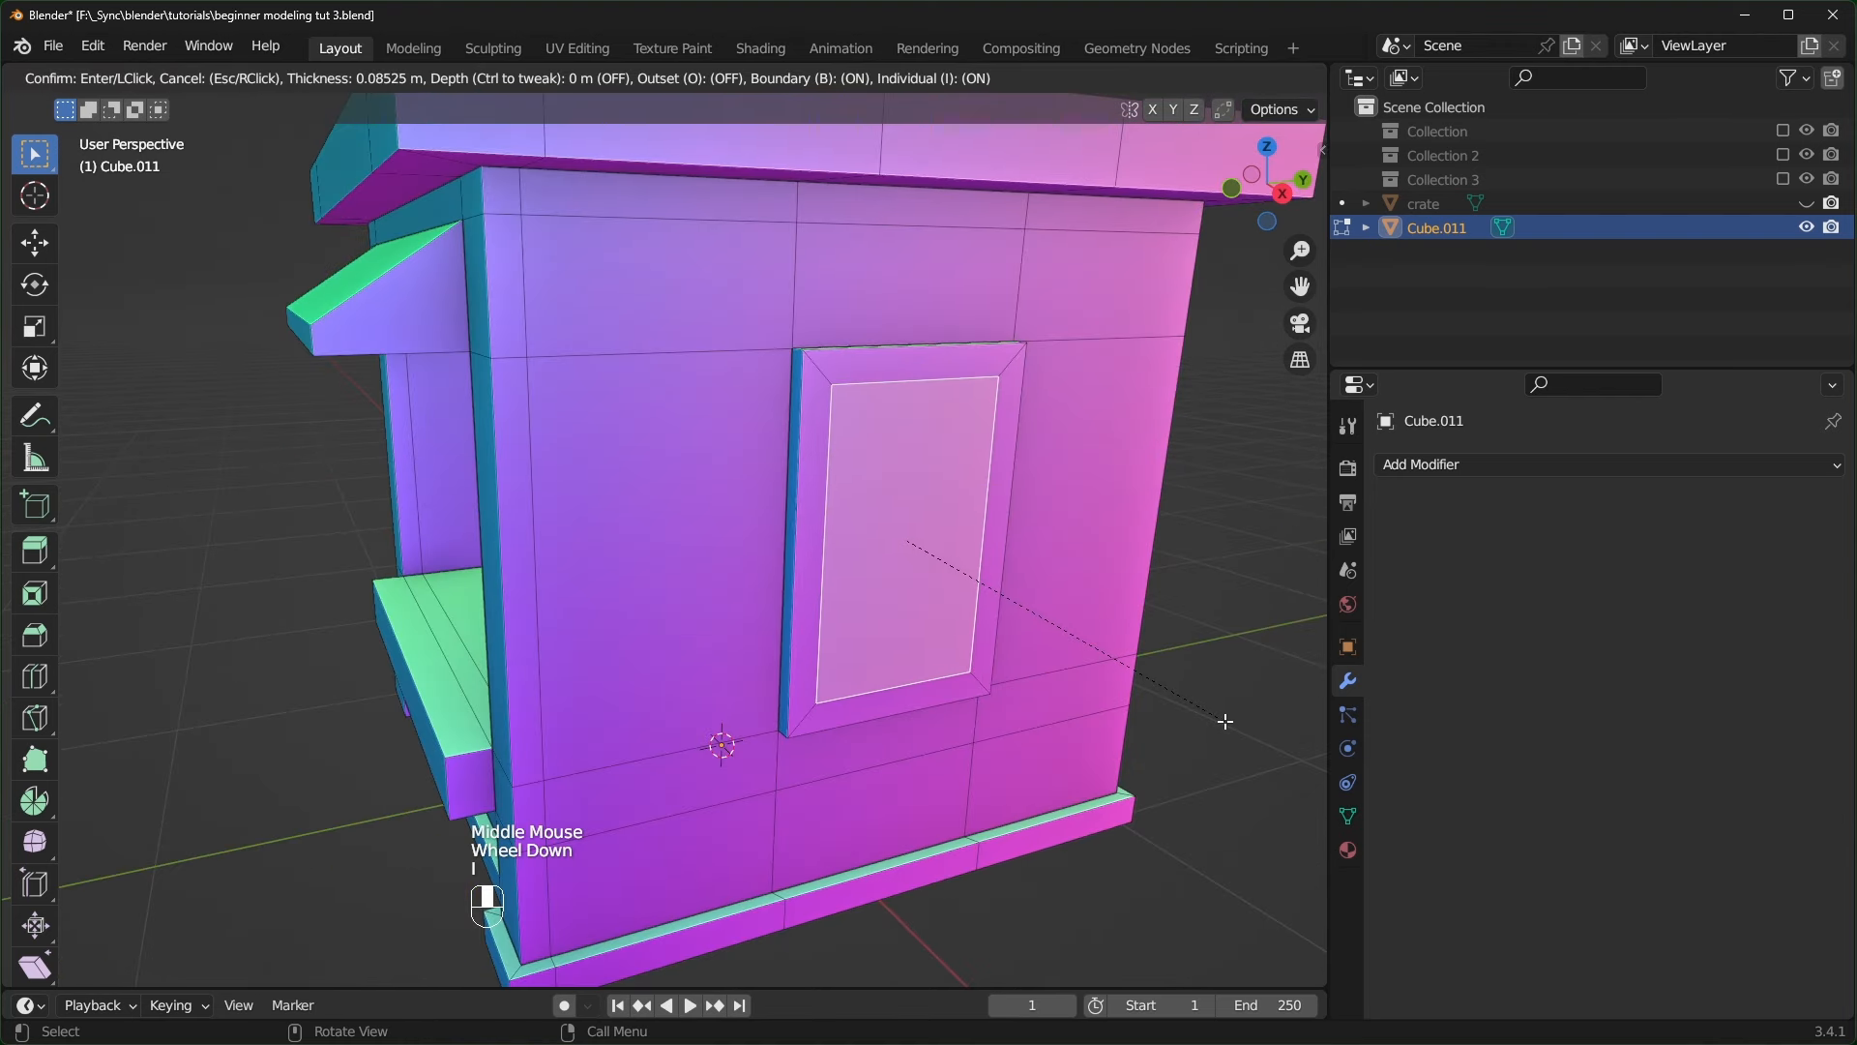
left_click(1225, 721)
middle_click_drag(1226, 722, 1170, 713)
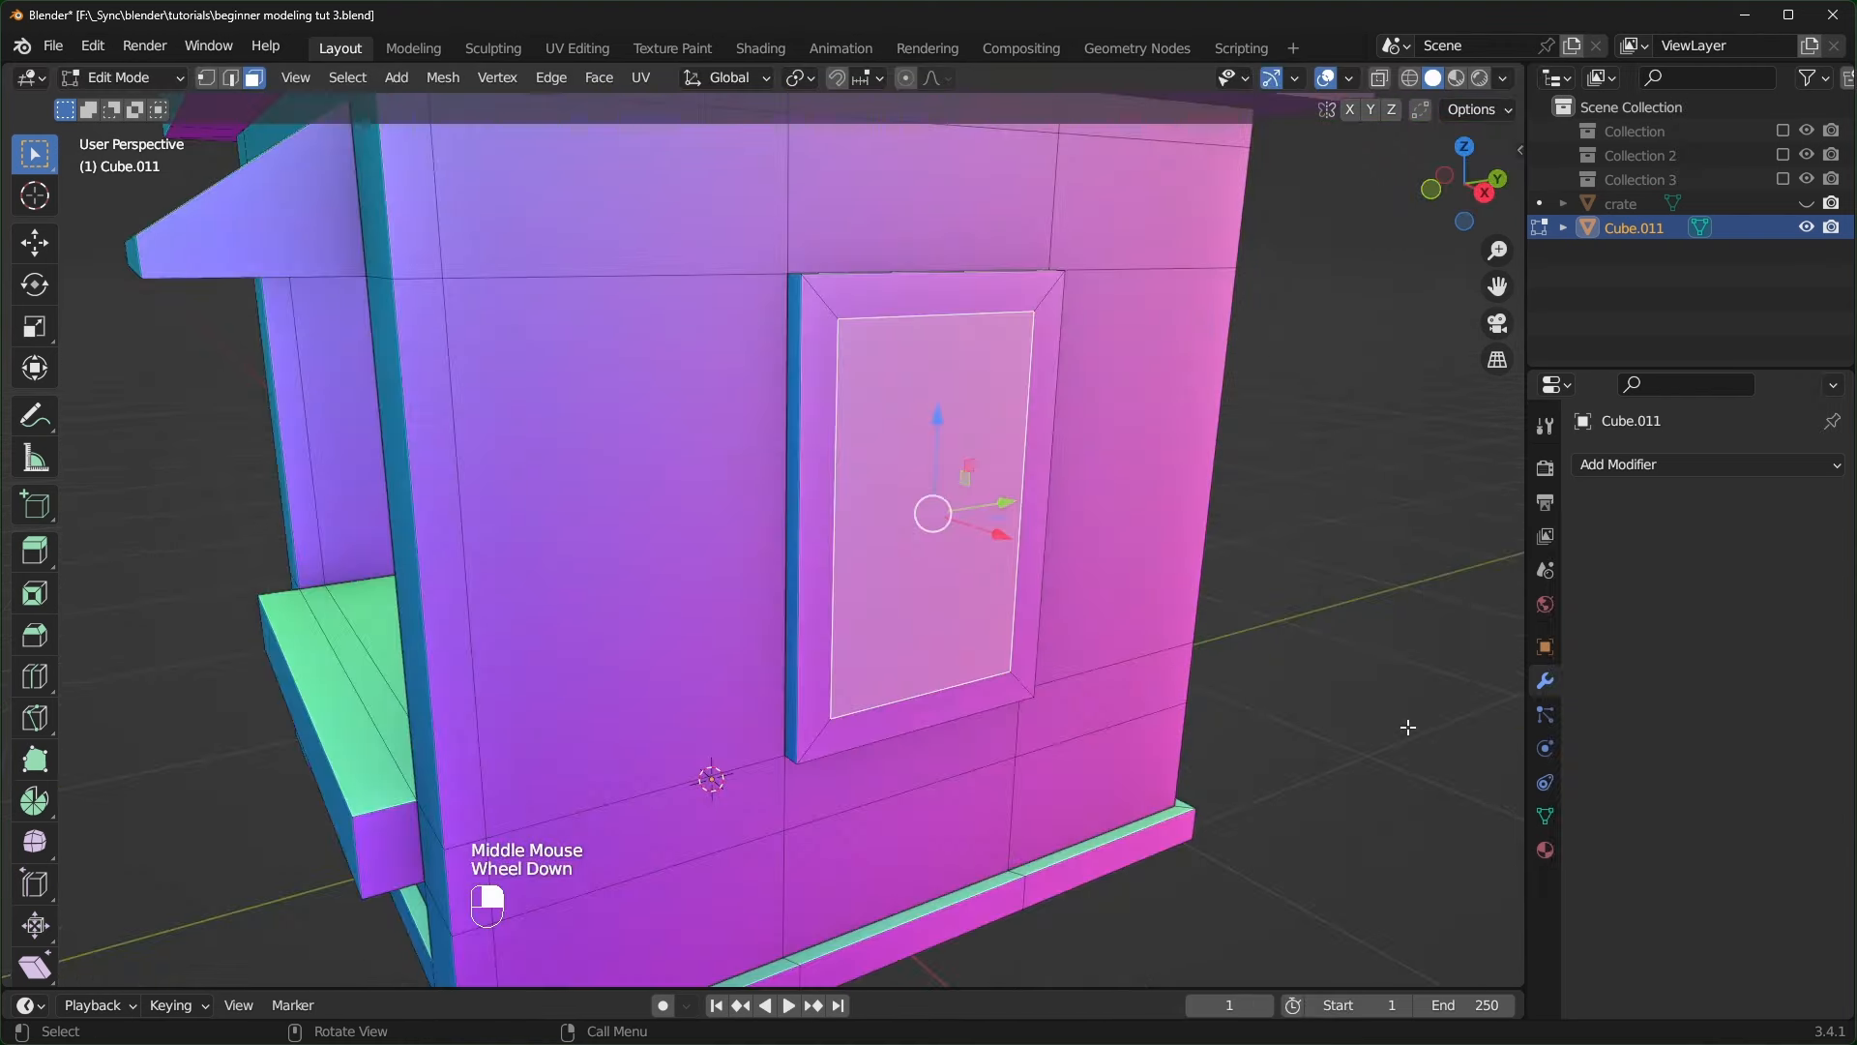
- Extrude the window's inner face inward and subdivide it once into four panes
key("e")
left_click(1400, 729)
middle_click_drag(1400, 729, 877, 629)
scroll(1099, 700, "up", 2)
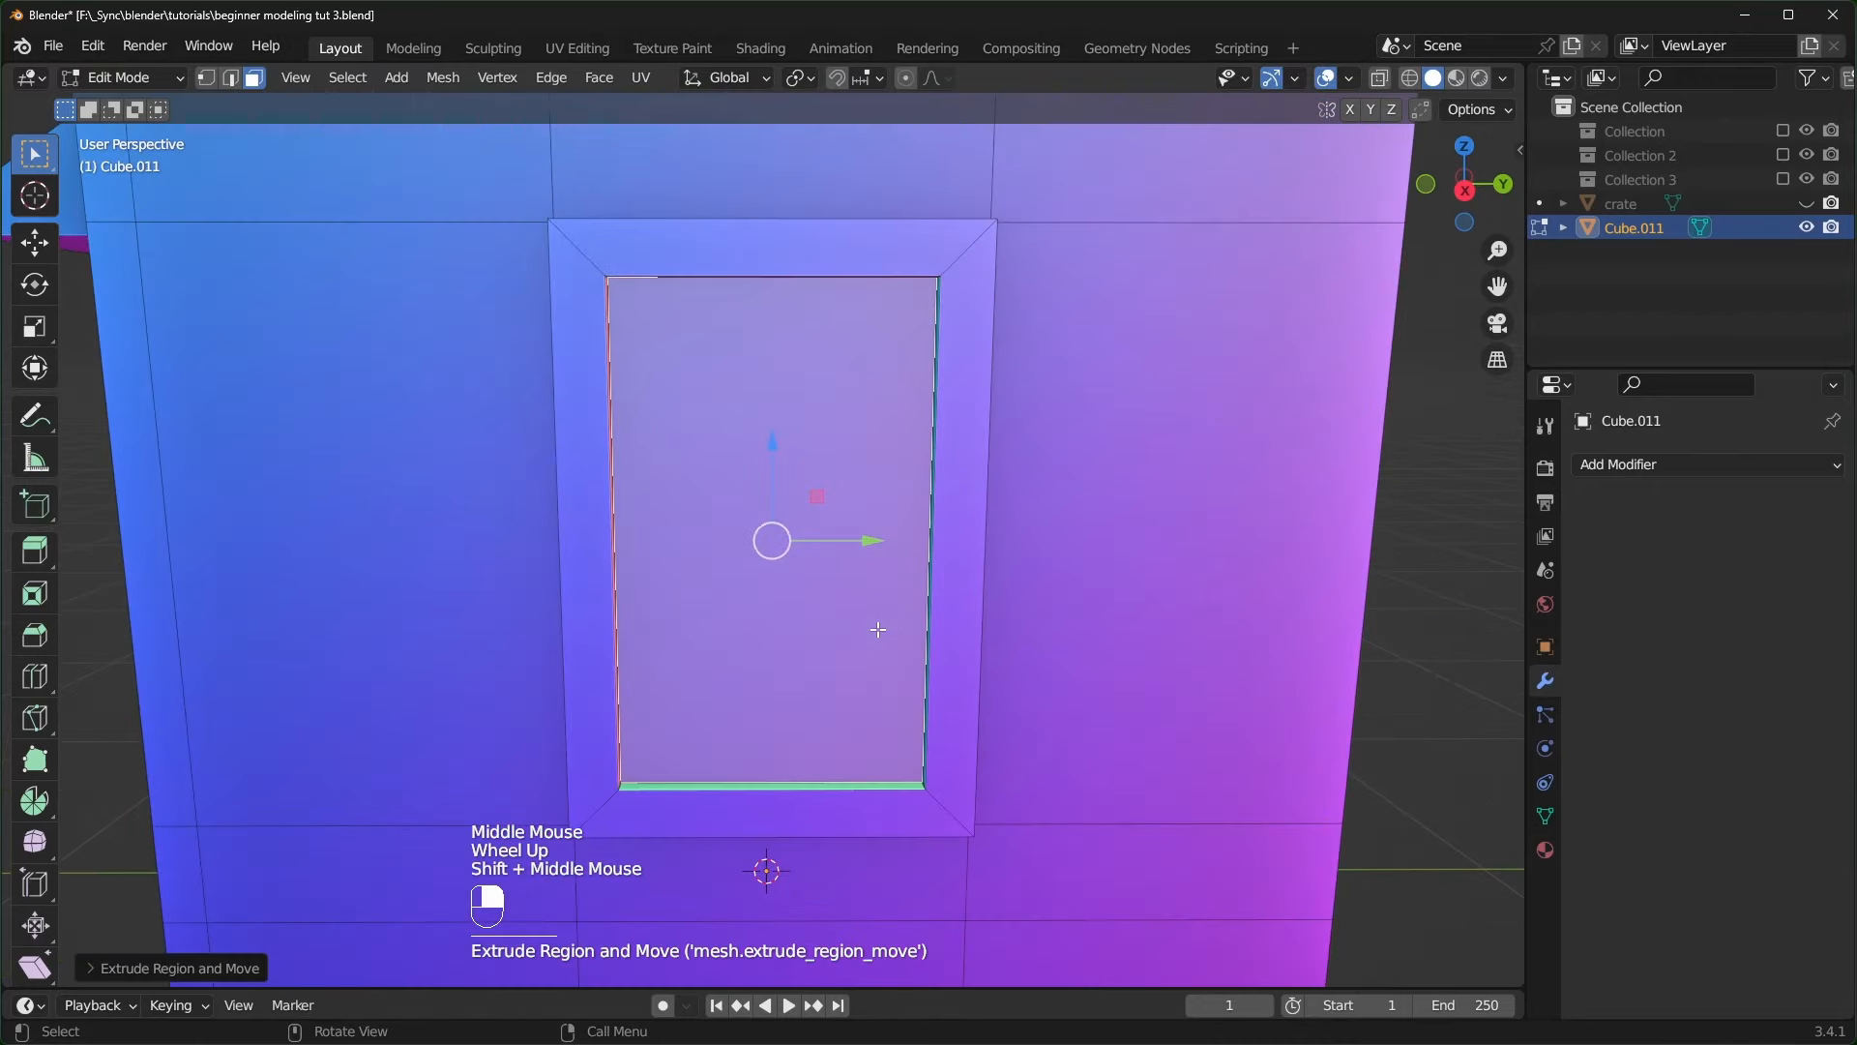
right_click(823, 611)
left_click(821, 609)
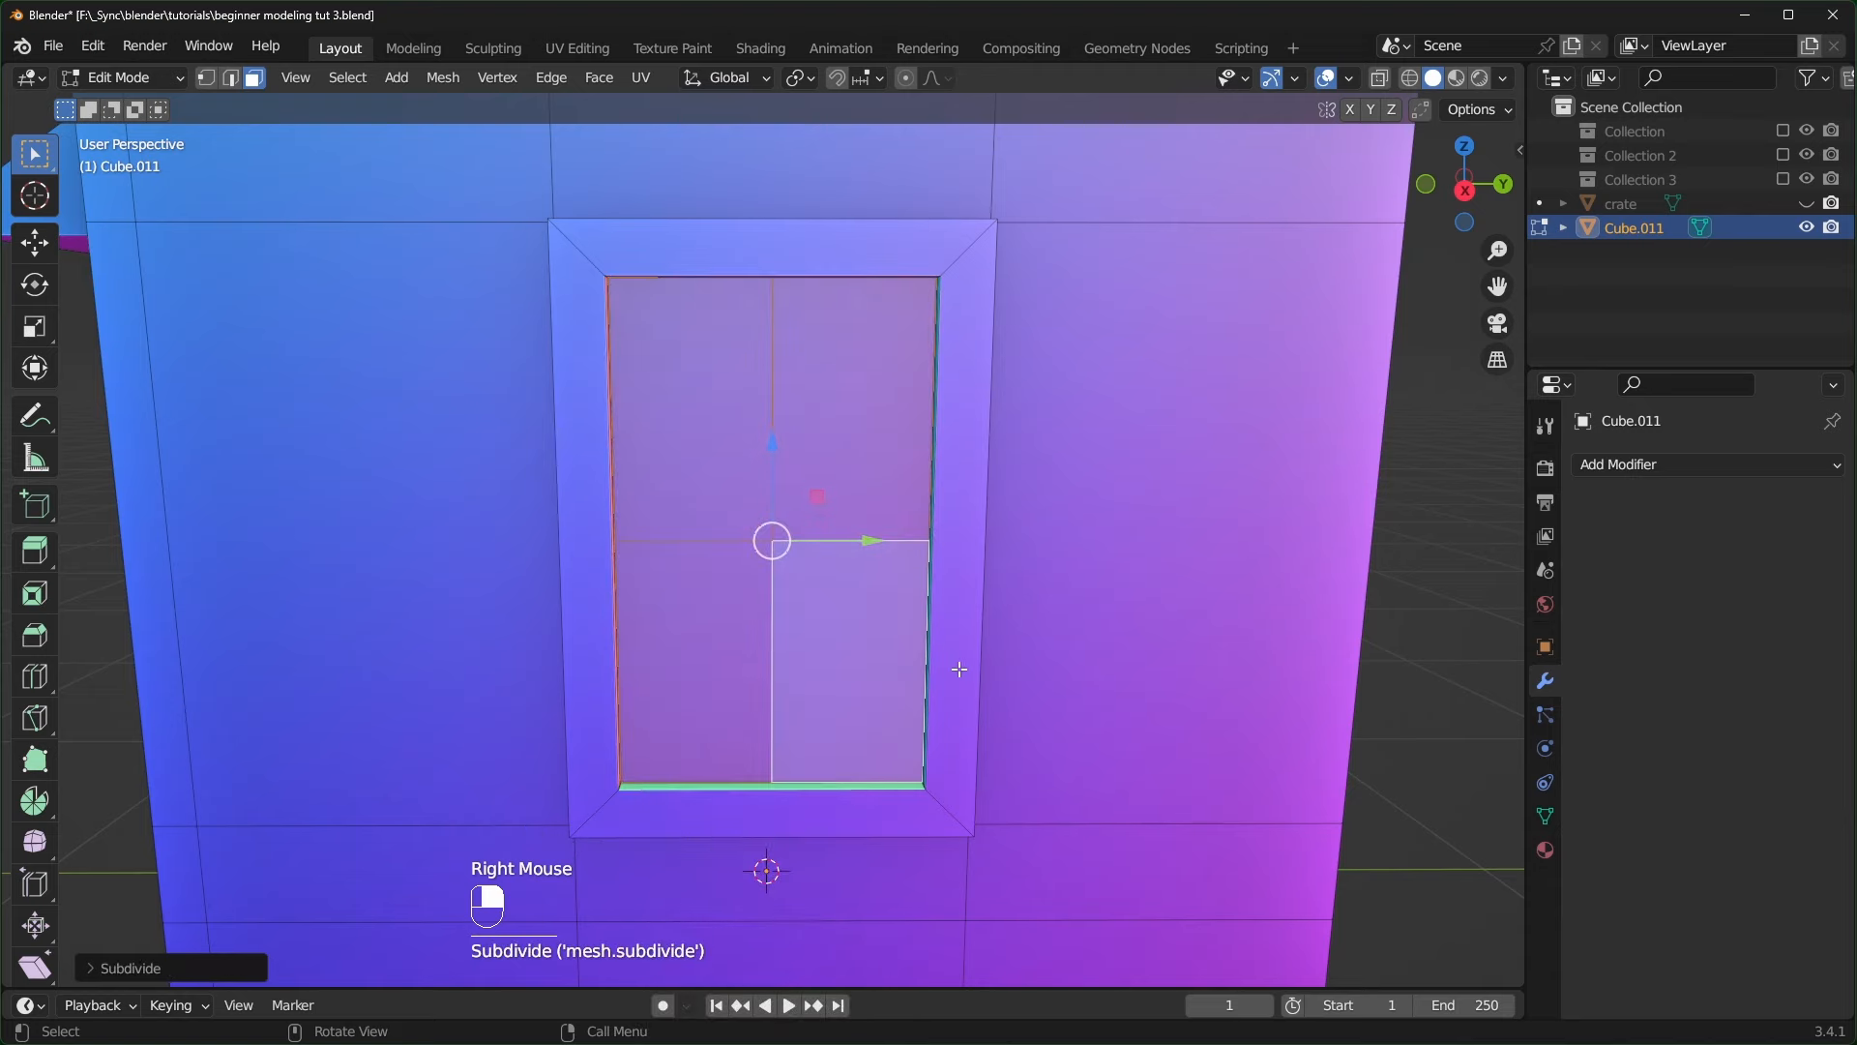
- Inset the four window panes individually by about 0.02 m to create the crossing window bars
middle_click_drag(959, 669, 647, 705)
scroll(647, 705, "up", 3)
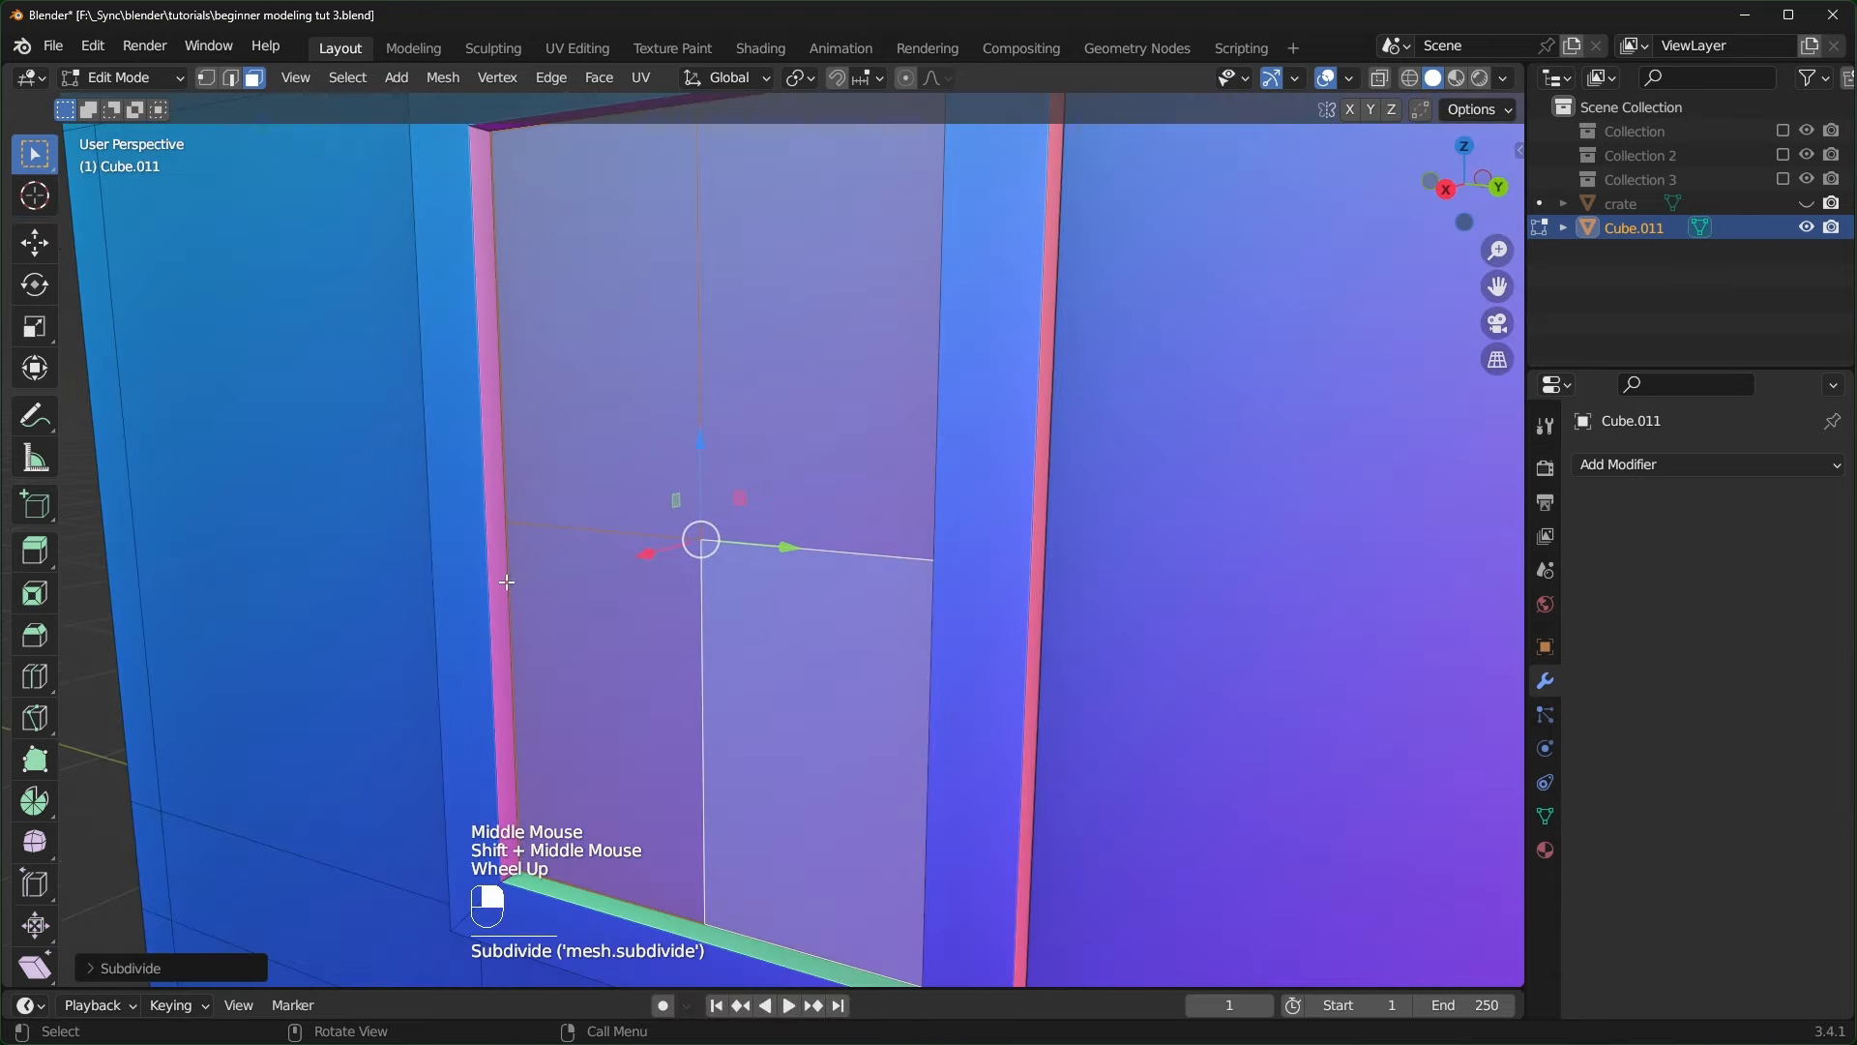
scroll(581, 619, "down", 3)
middle_click_drag(642, 629, 735, 624)
scroll(735, 624, "up", 1)
middle_click_drag(735, 624, 800, 615)
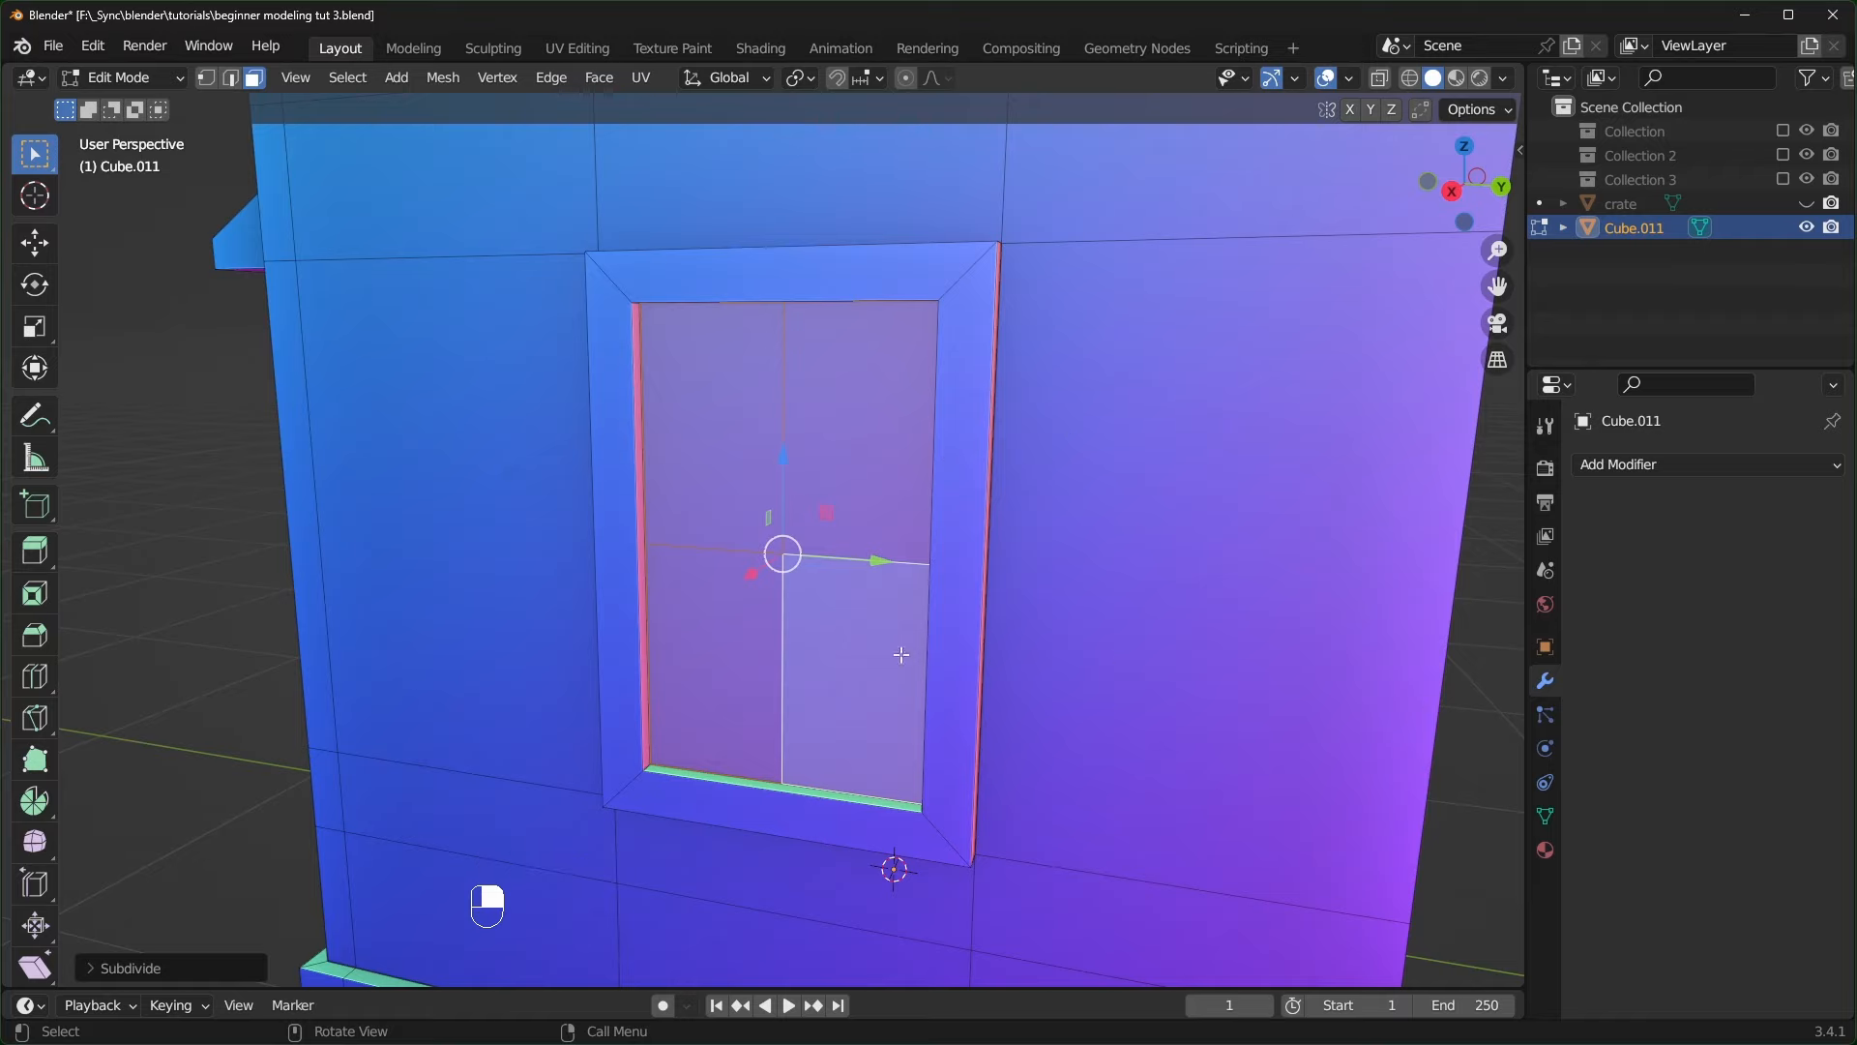
middle_click_drag(882, 631, 903, 642)
key("i")
key("i")
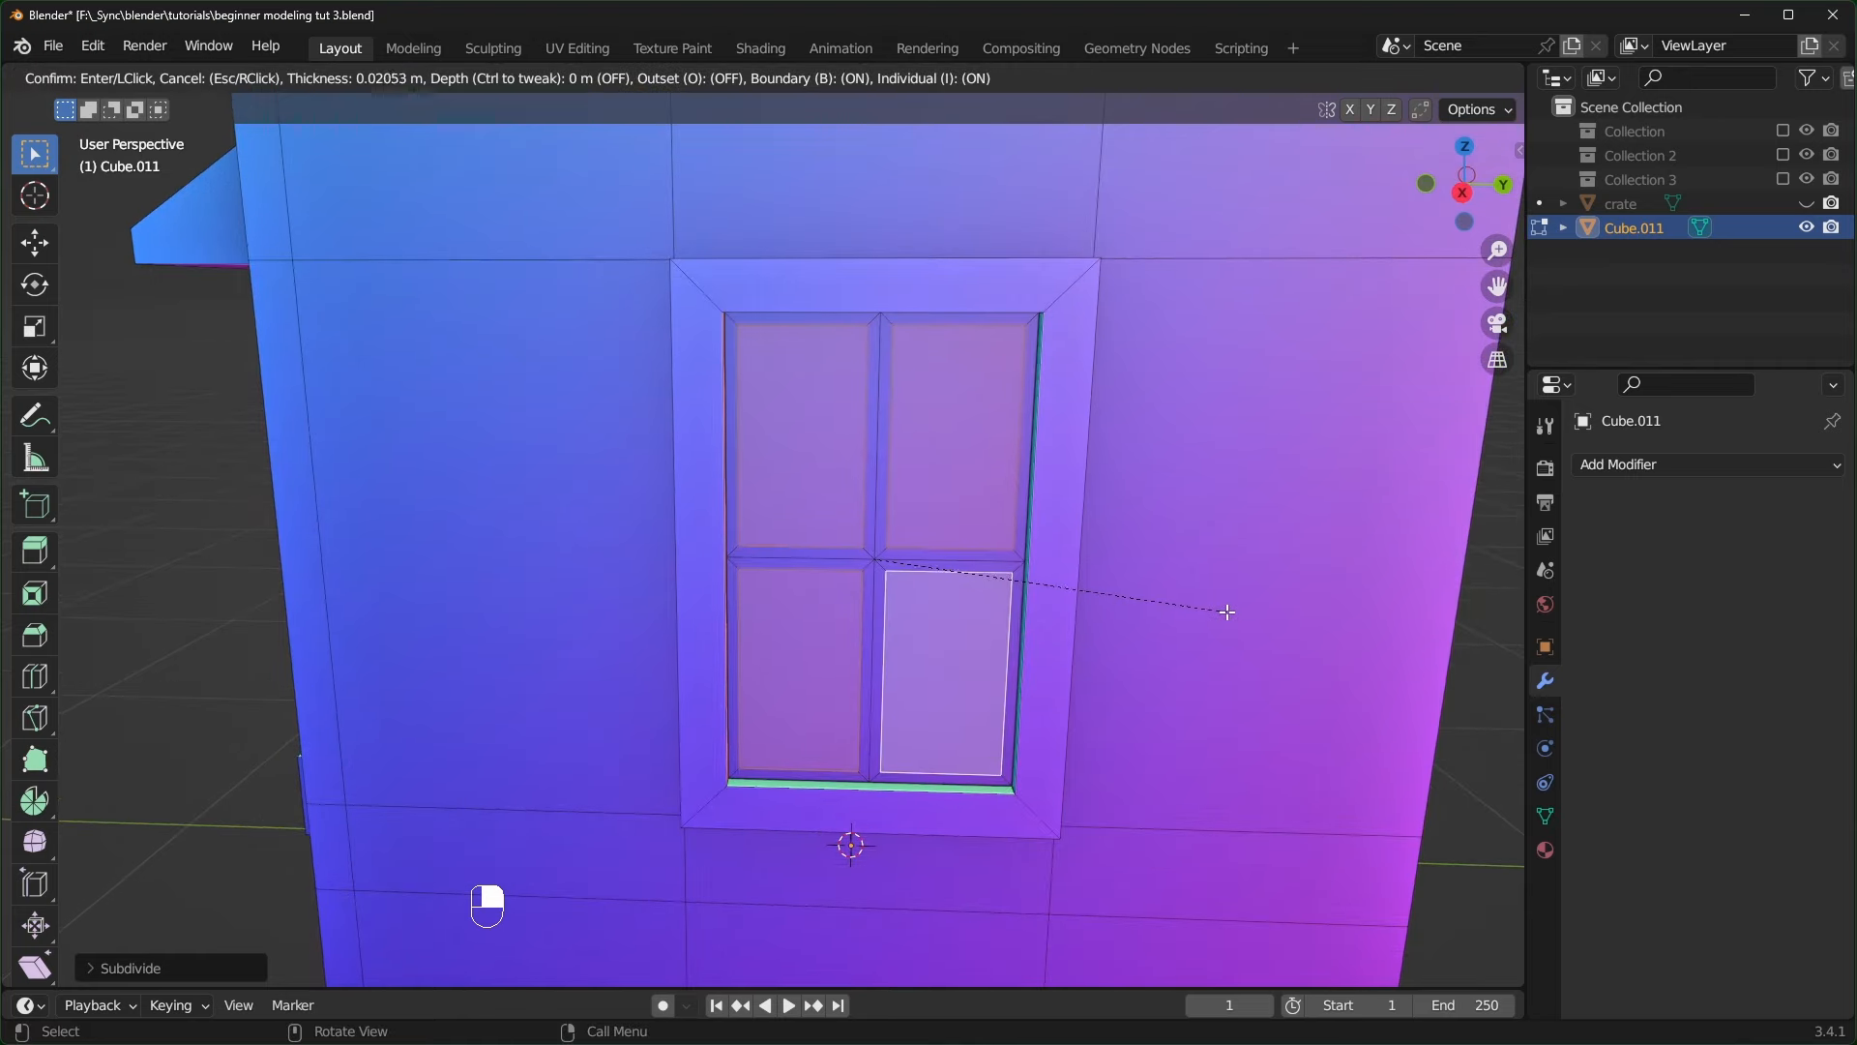
key("i")
key("i")
key("i")
key("i")
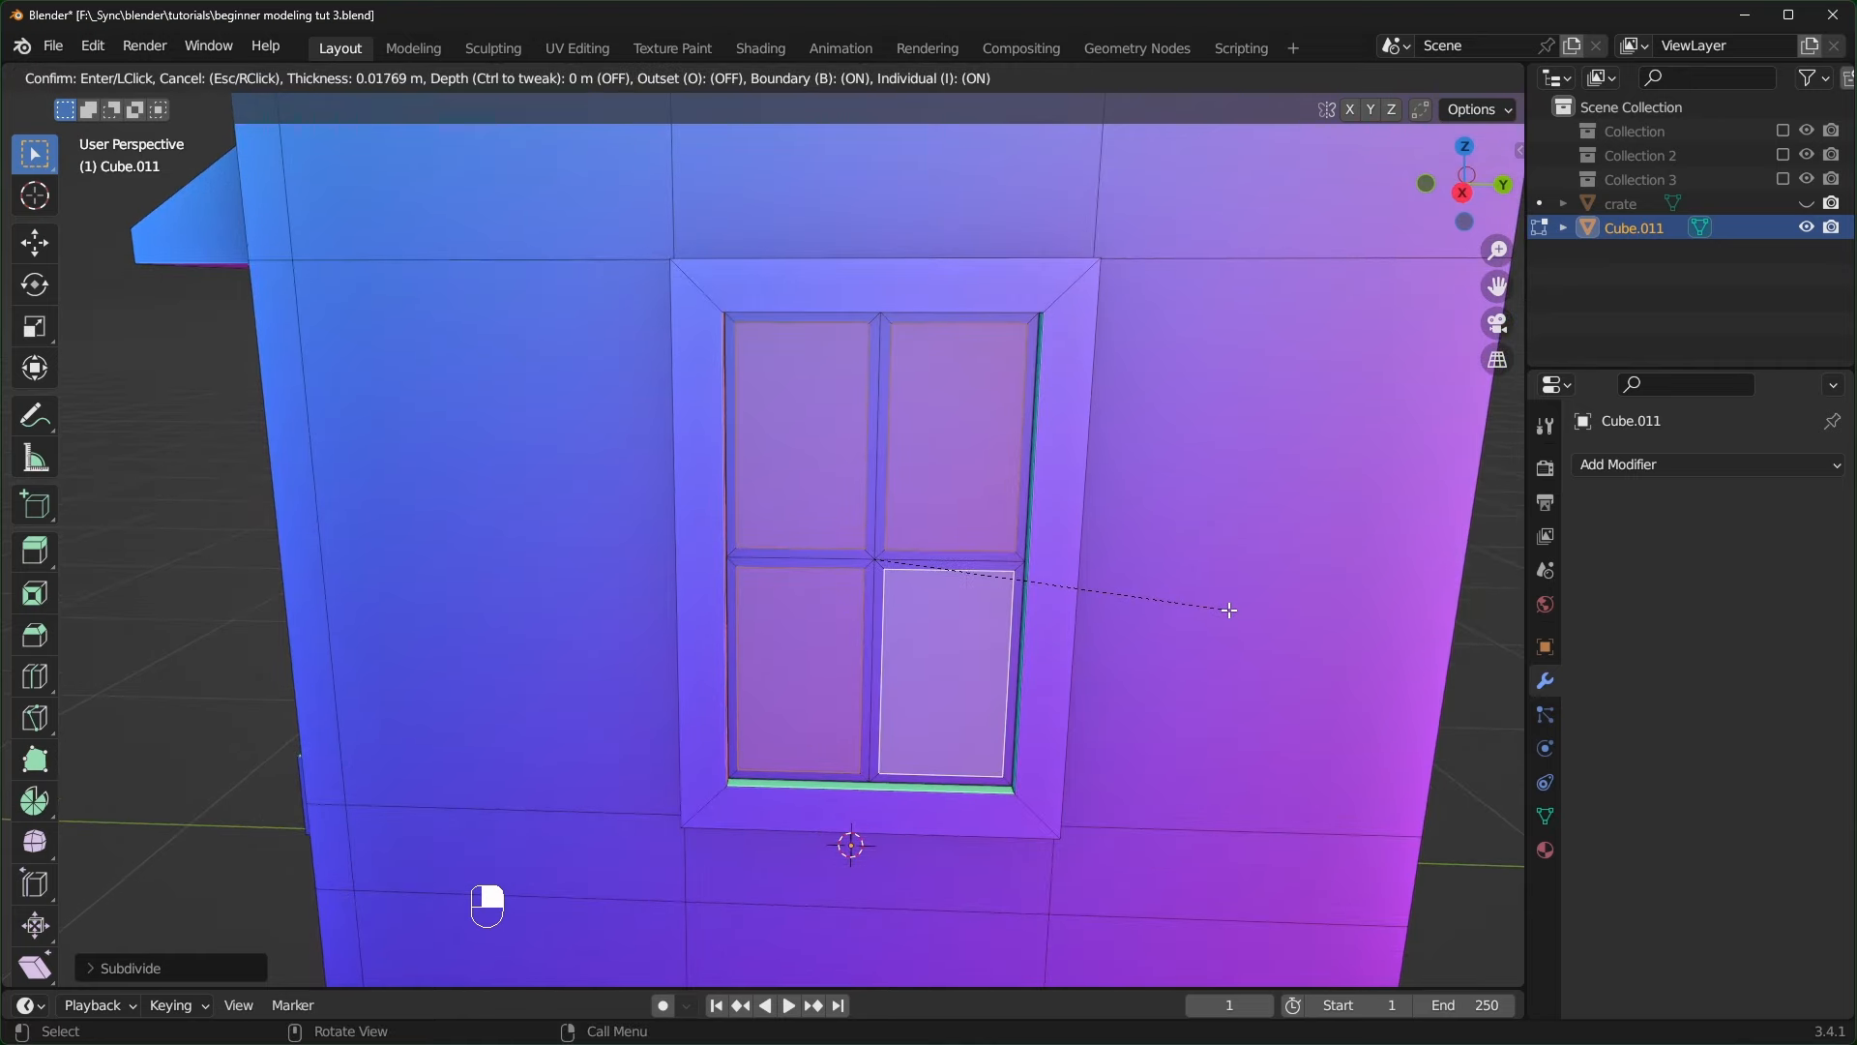
key("i")
key("i")
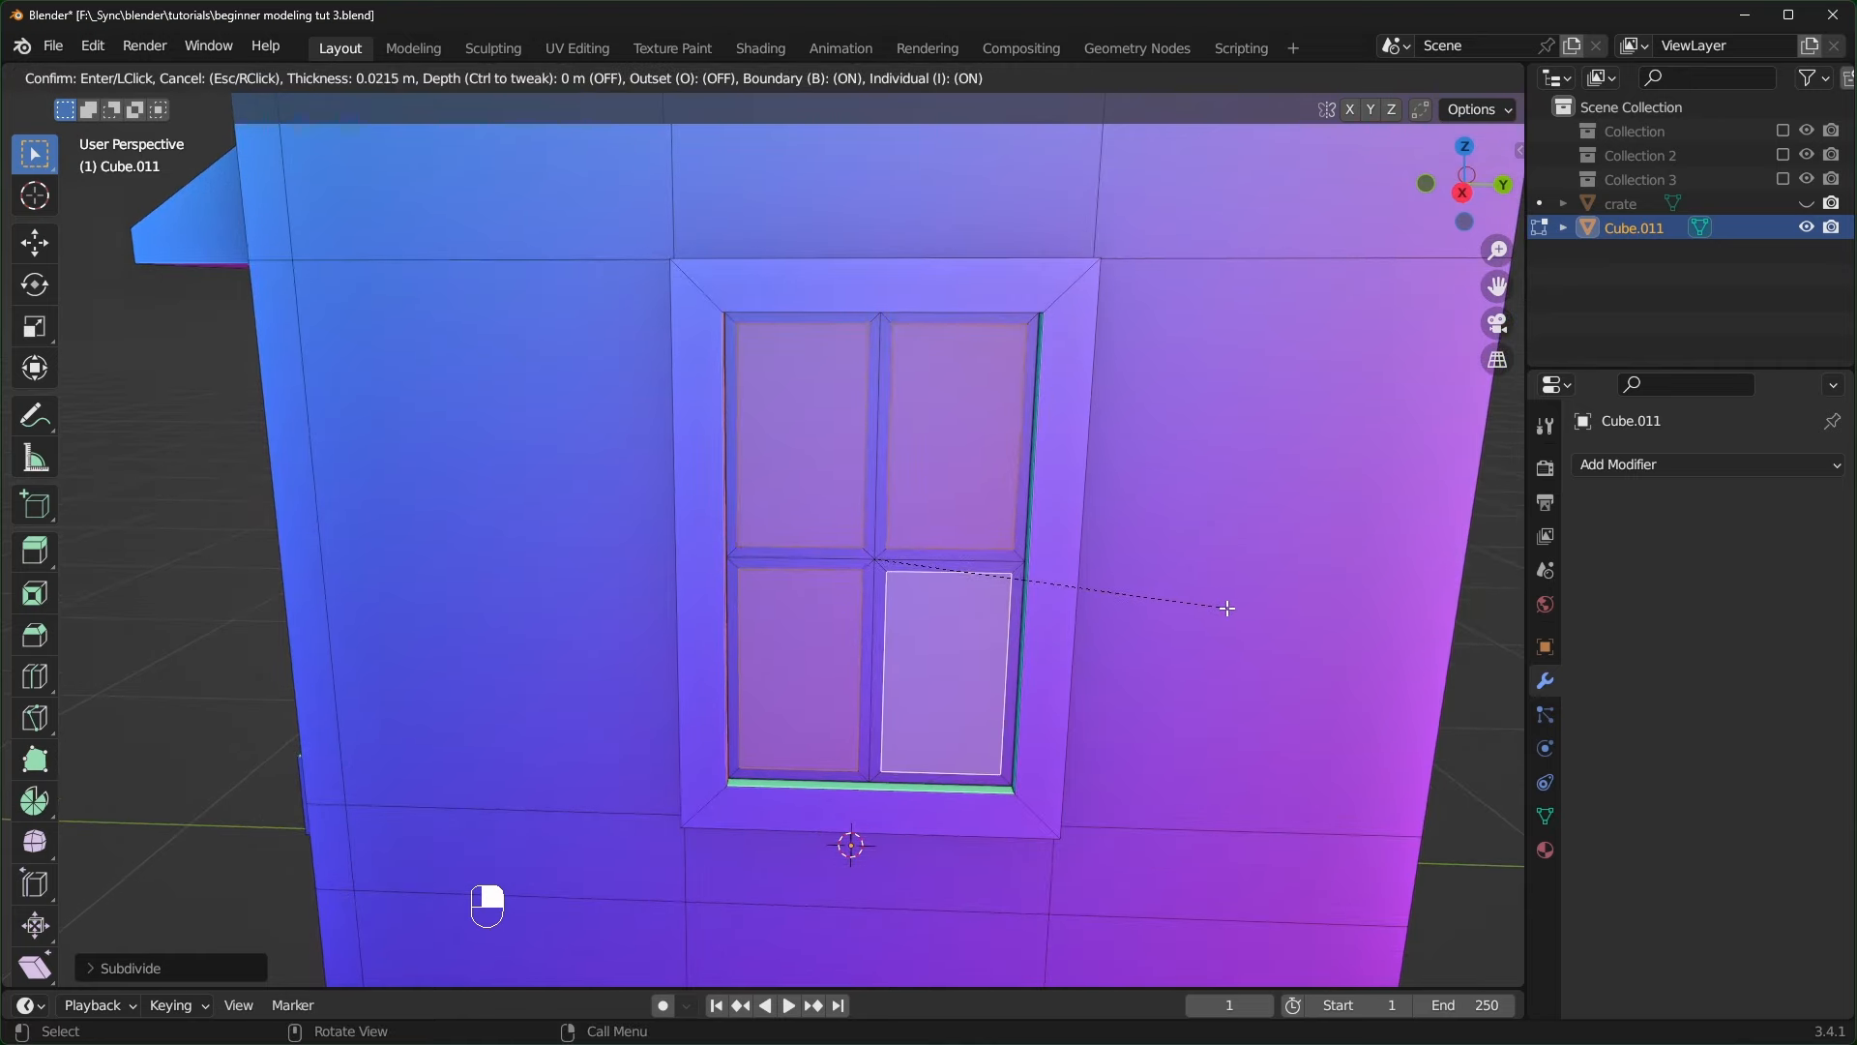
left_click(1226, 609)
- Extrude the four panes inward by about 0.04 m, then leave Edit Mode and deselect the building
middle_click_drag(1227, 609, 1139, 730)
key("e")
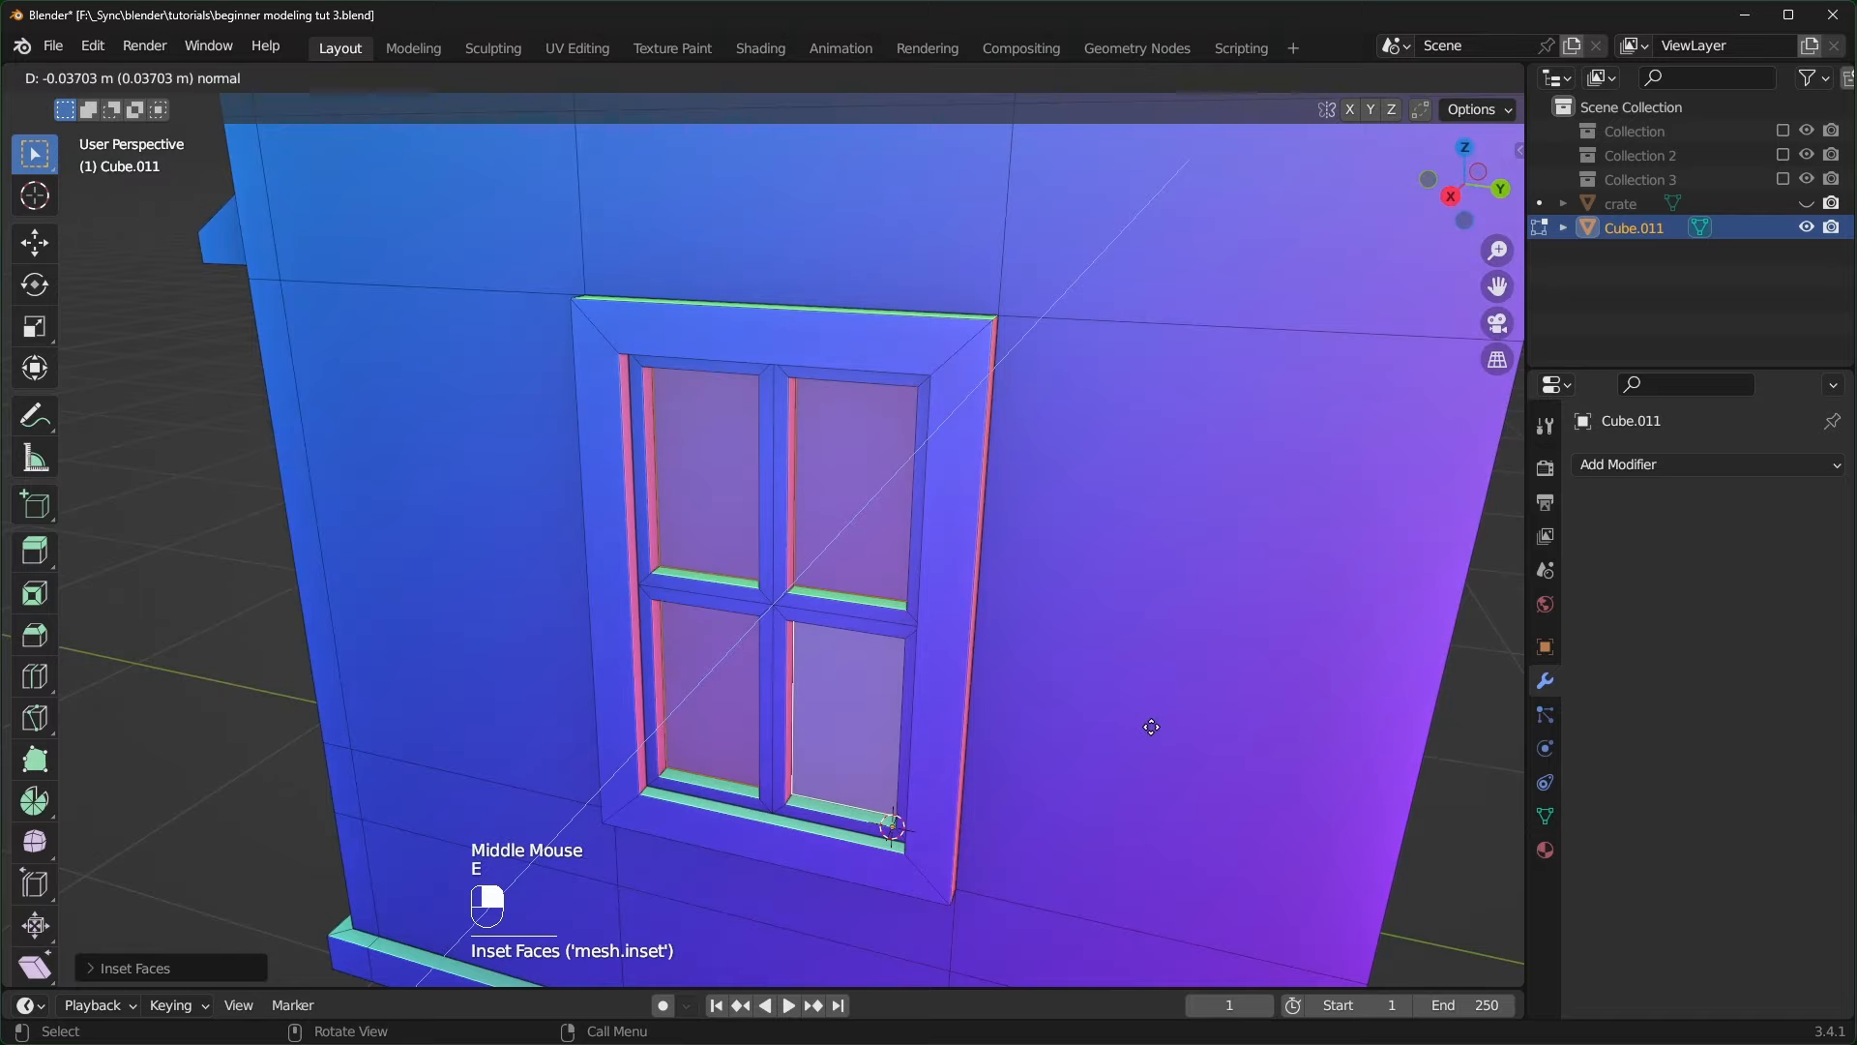
left_click(1142, 735)
key("Tab")
scroll(1137, 727, "down", 3)
middle_click_drag(991, 756, 1165, 757)
left_click(990, 805)
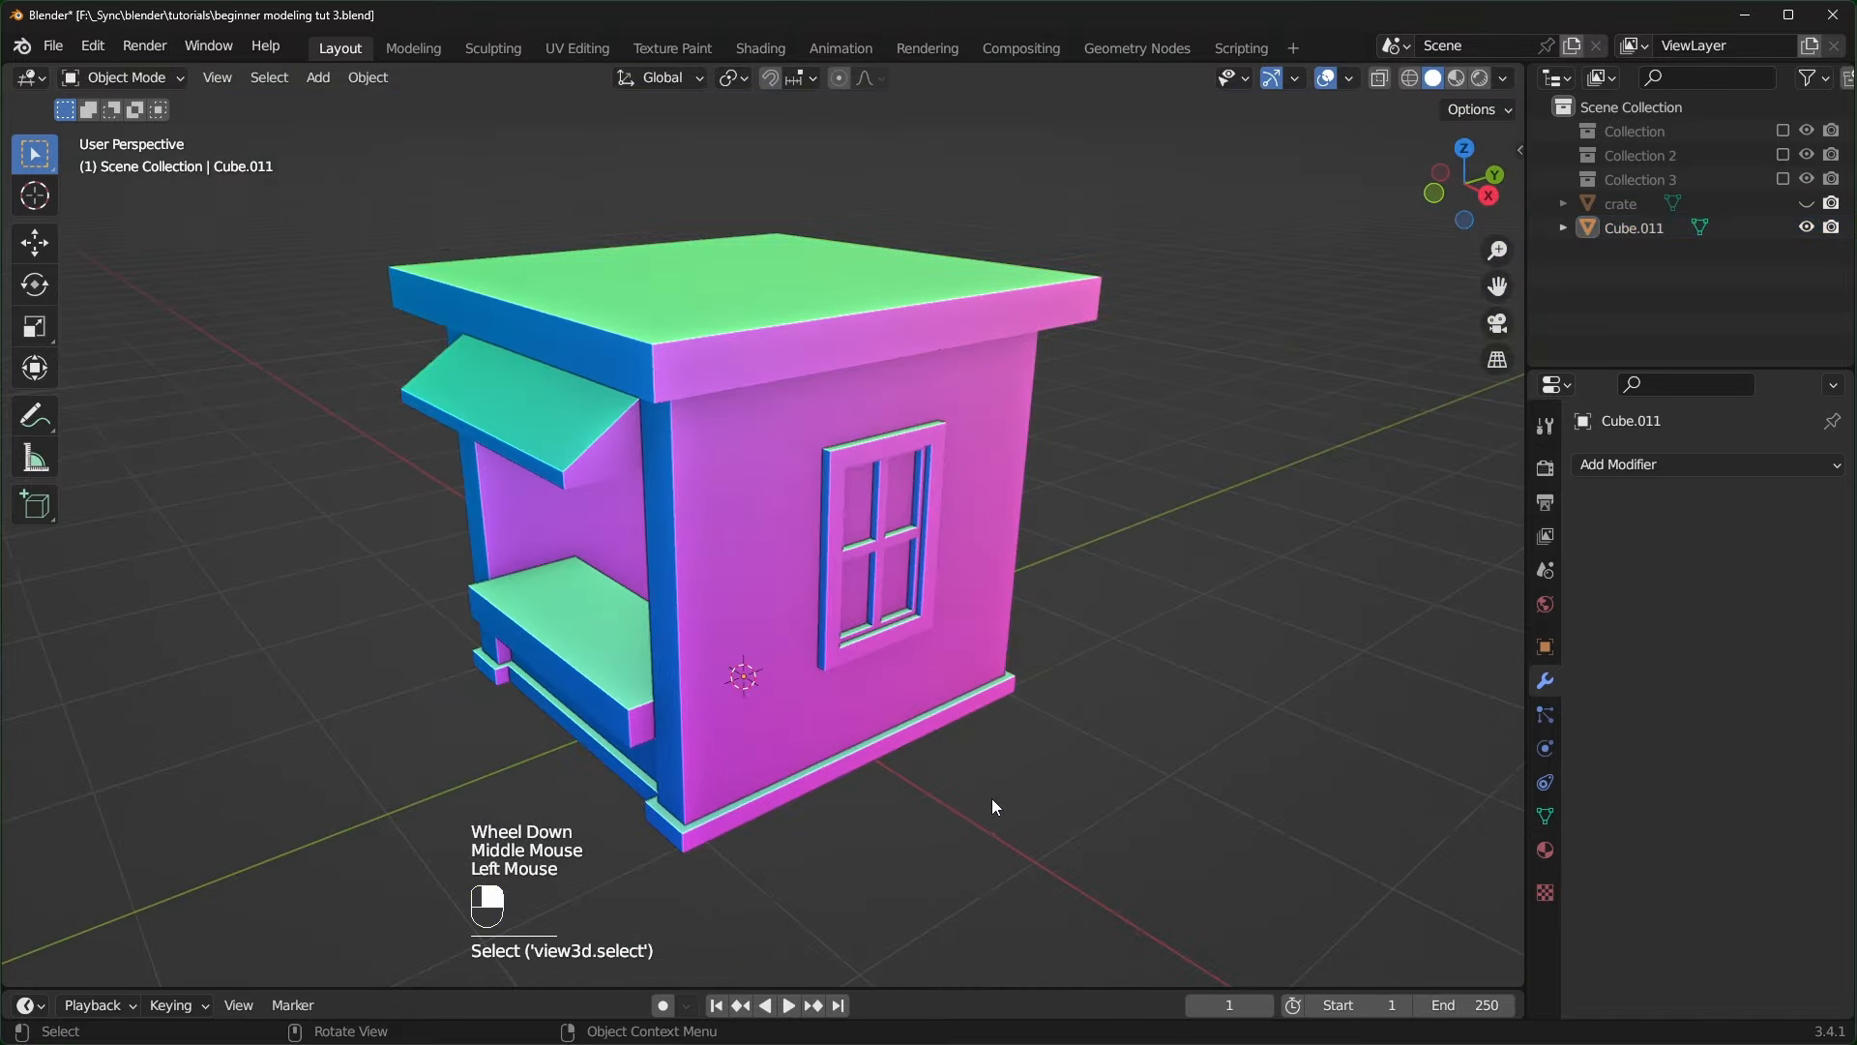
middle_click_drag(991, 805, 1271, 751)
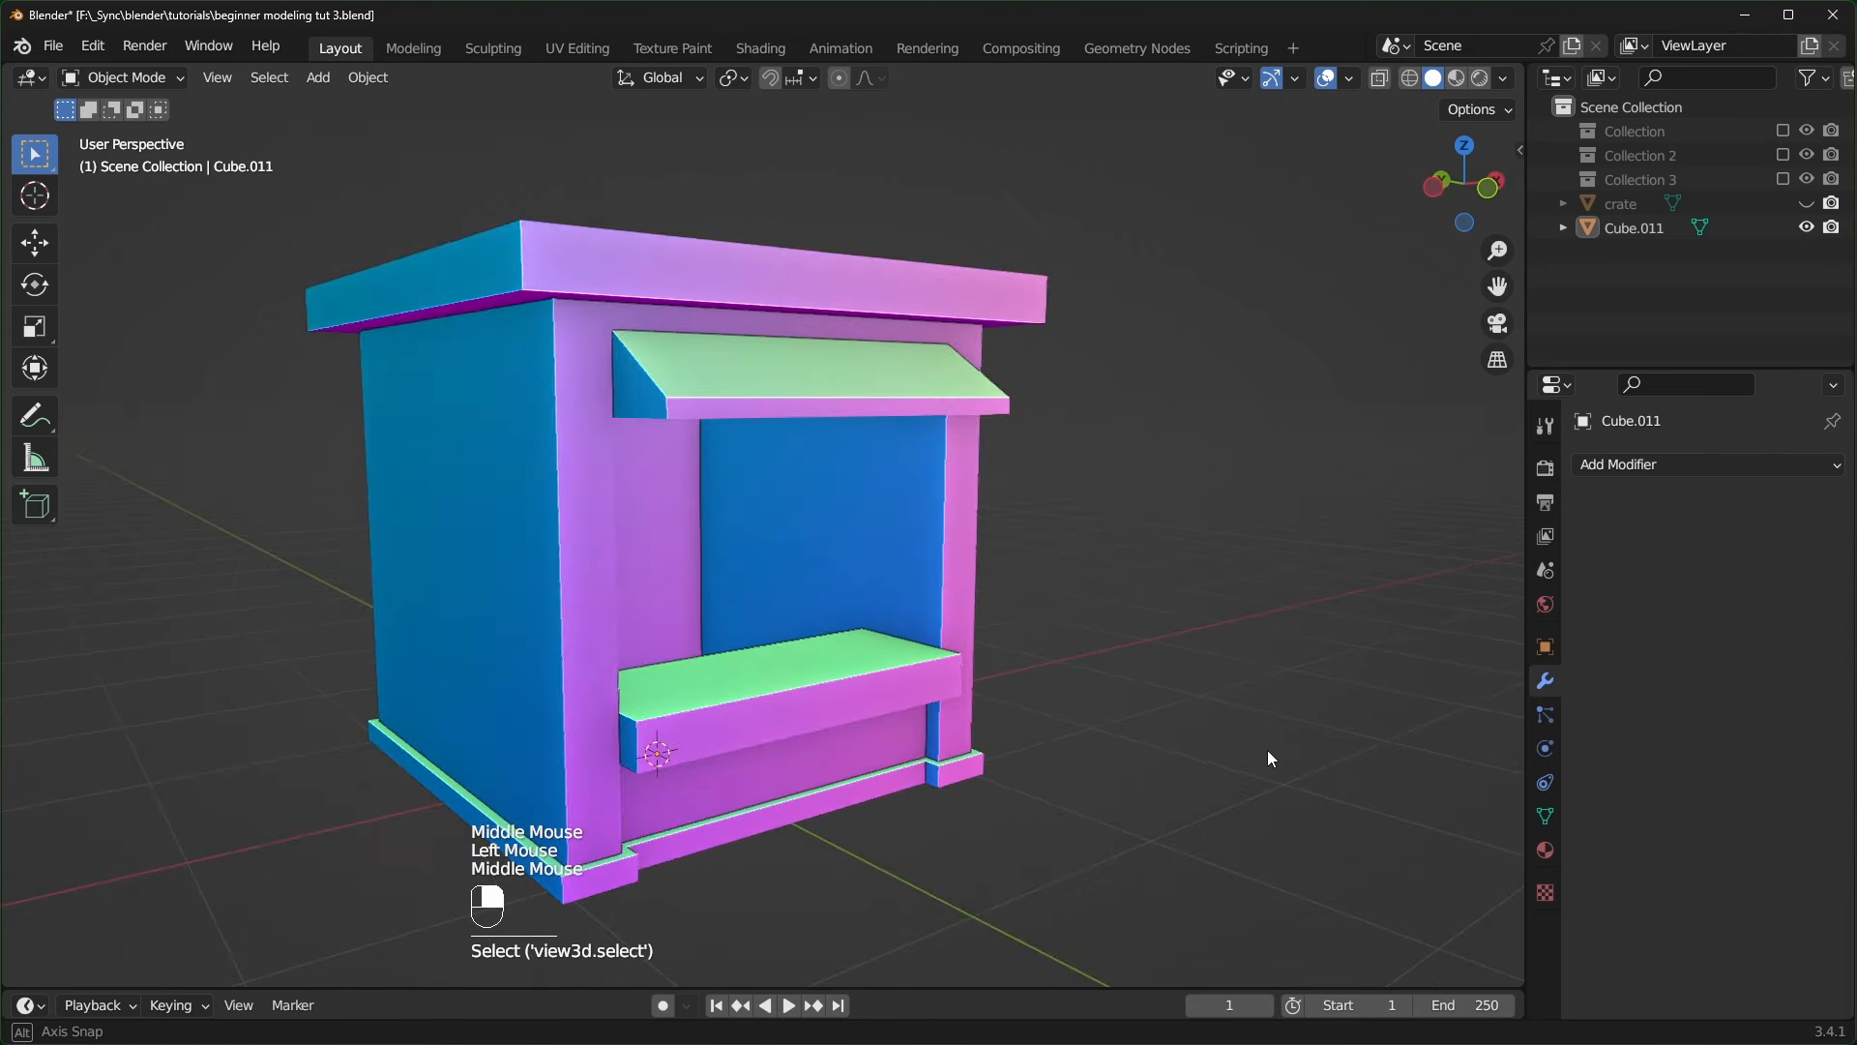
- Move the building sideways along the X axis, clear of the world origin, and deselect it
key("ctrl+z")
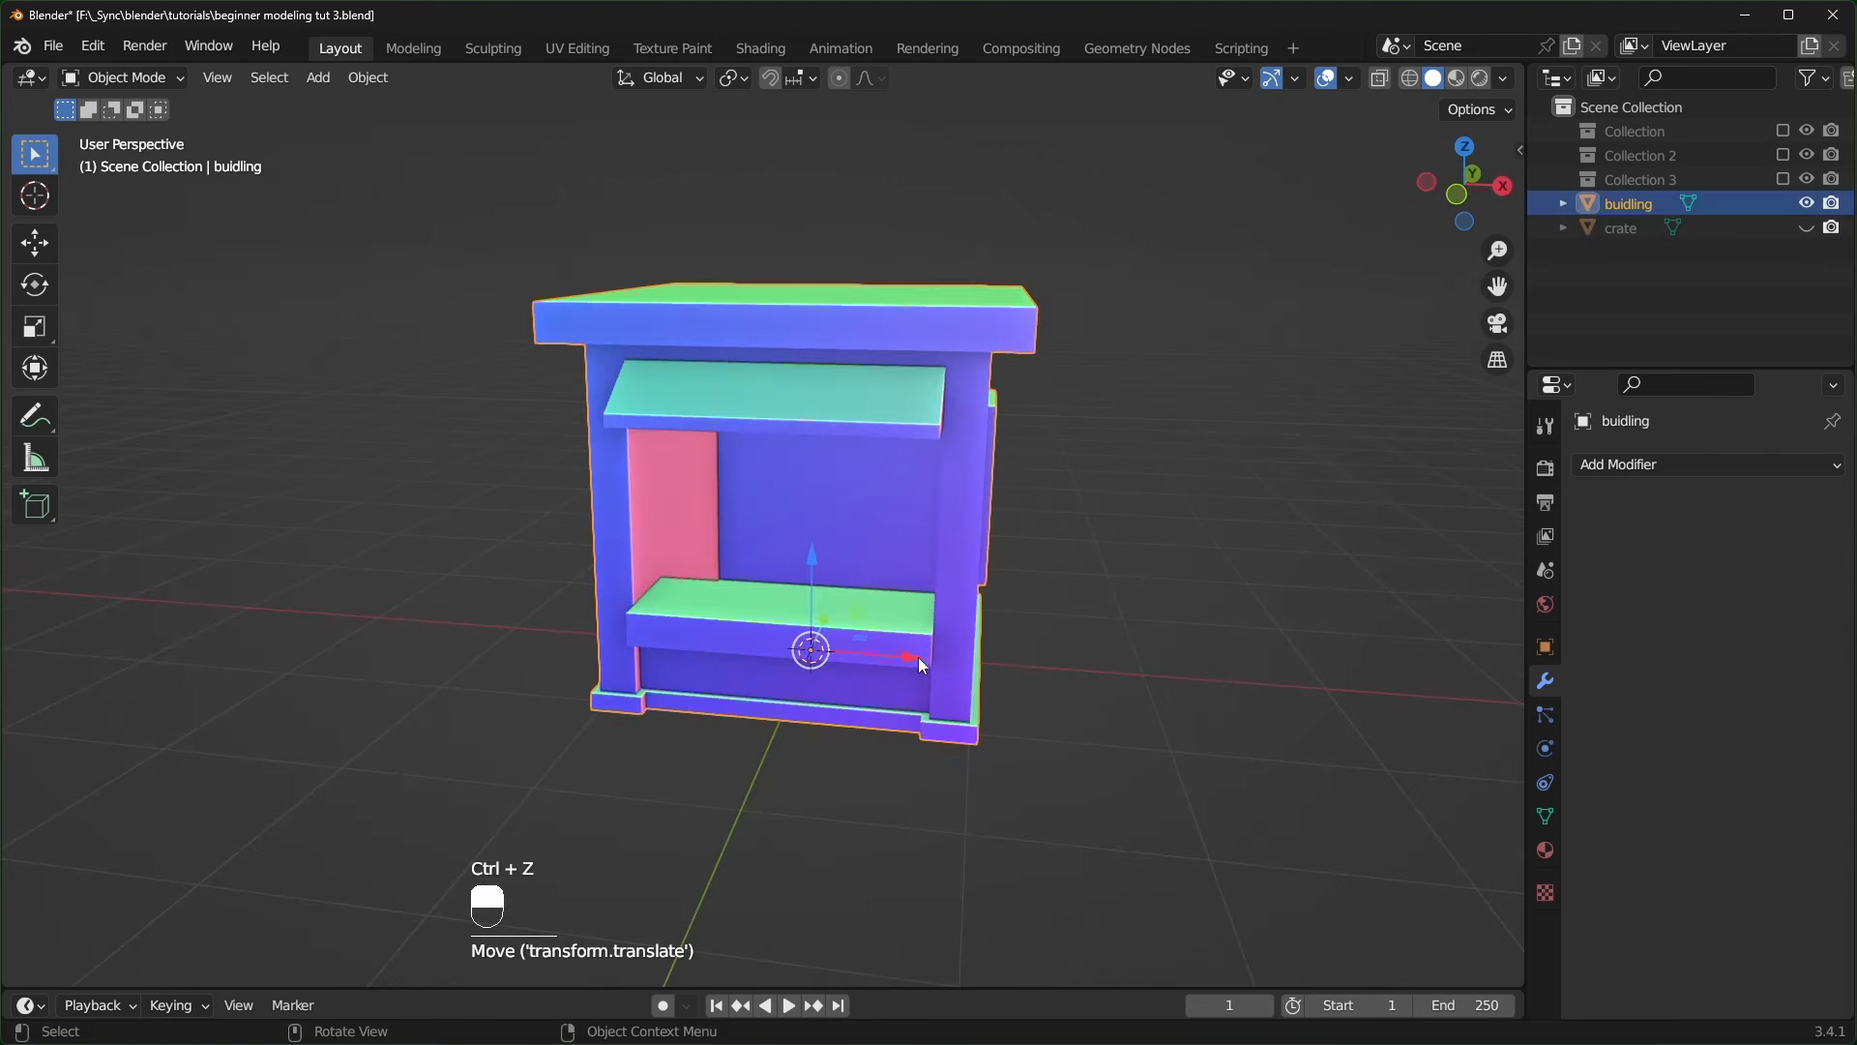
left_click_drag(919, 658, 533, 640)
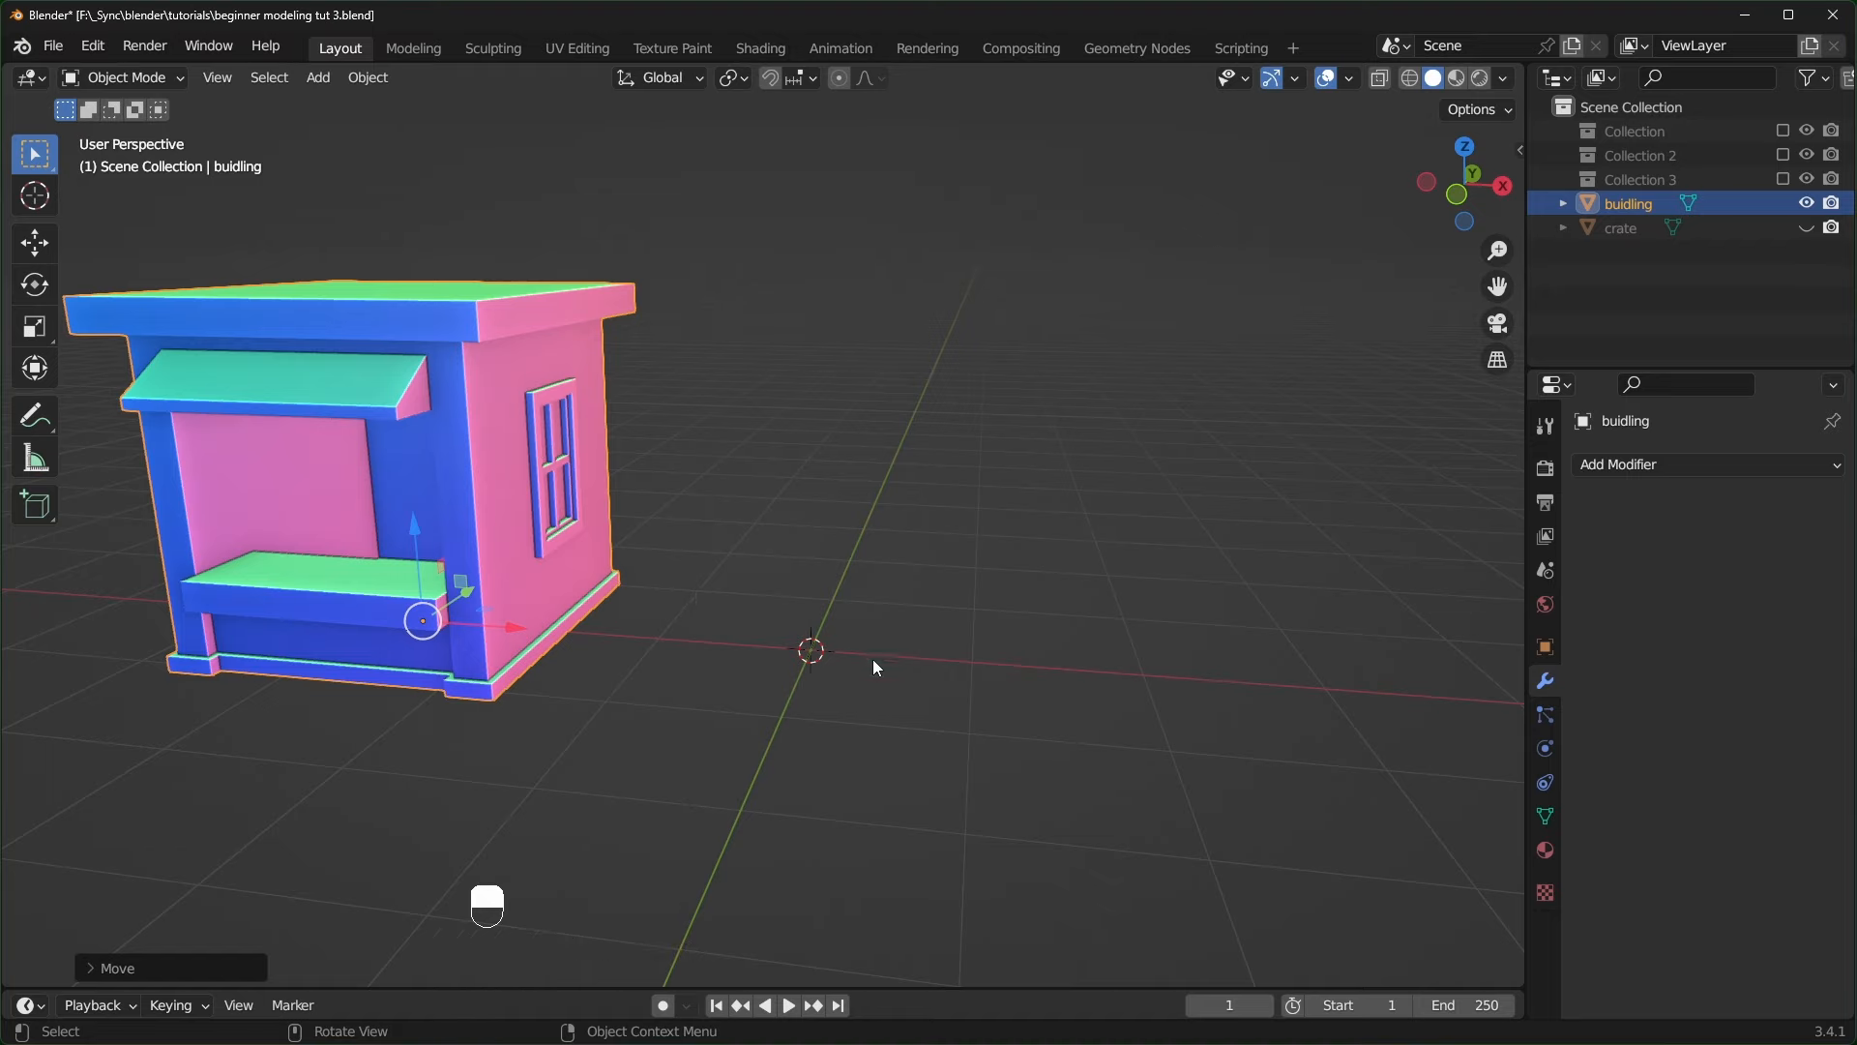
middle_click_drag(910, 696, 899, 677)
left_click(1081, 740)
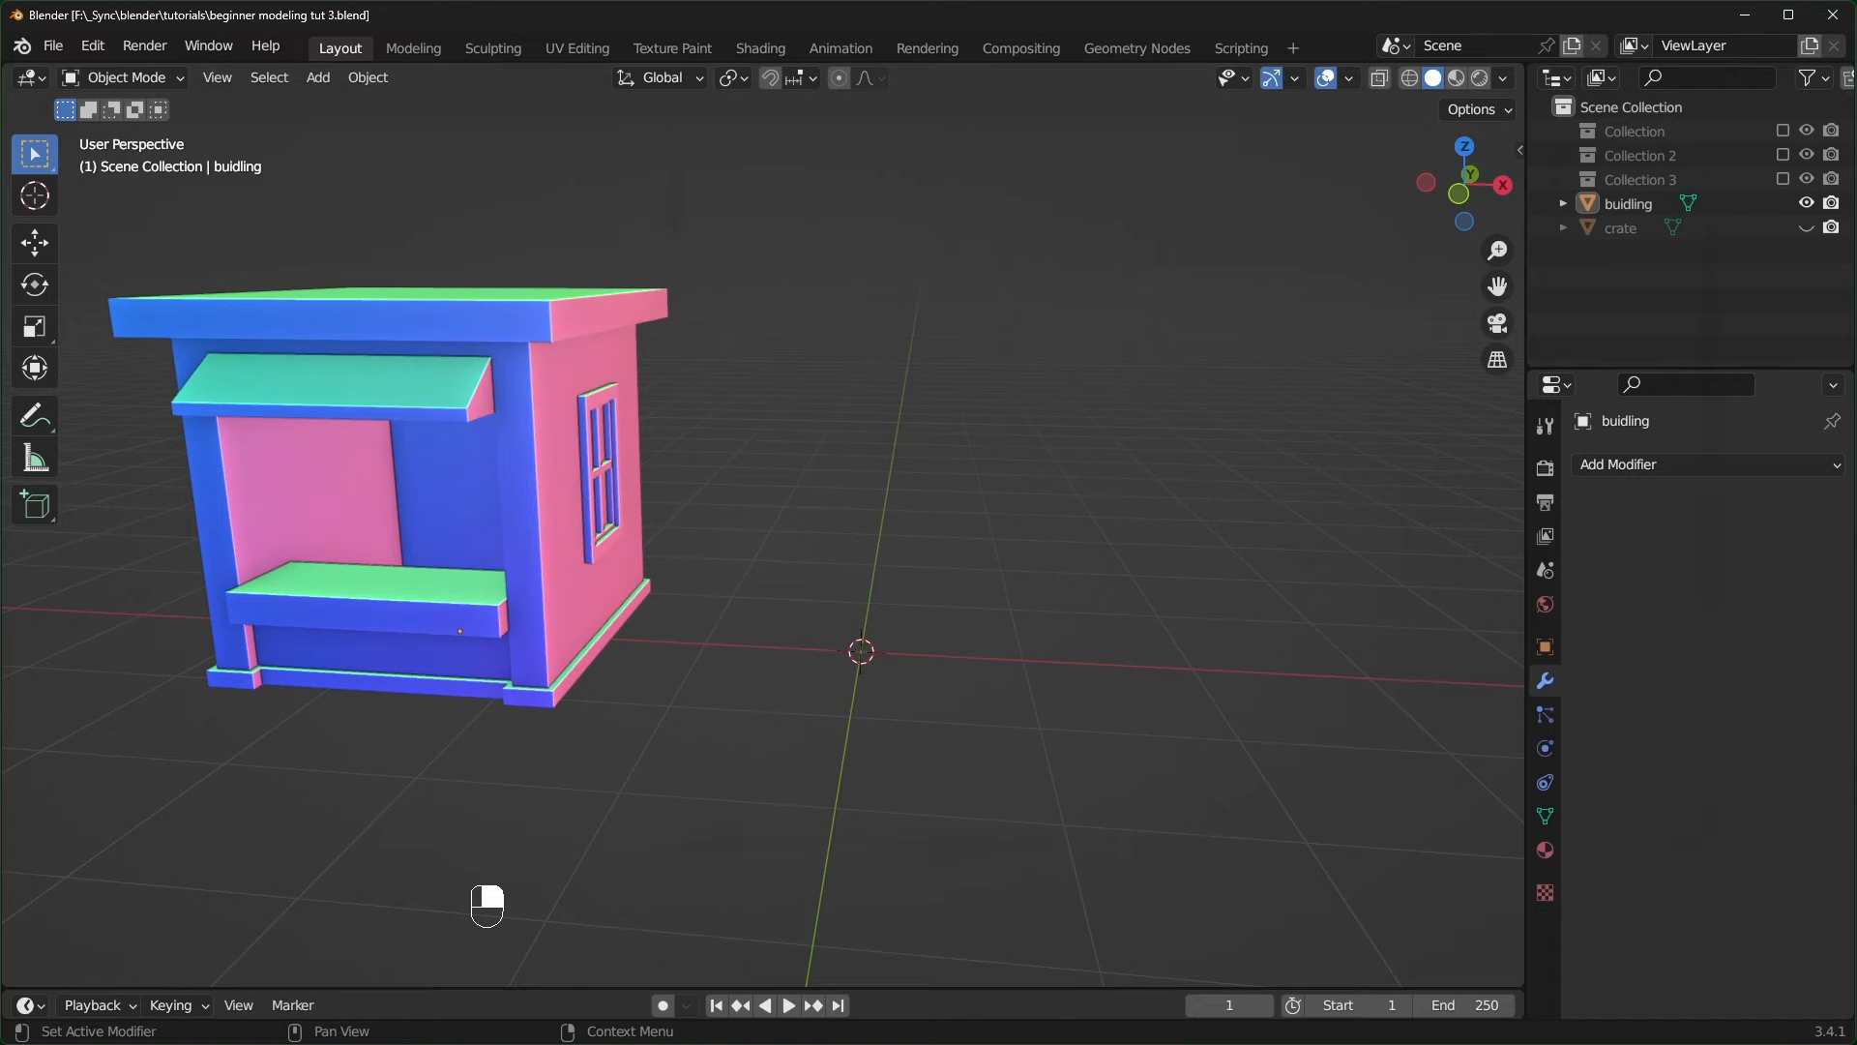
- Switch to File Explorer and bring cash register.jpg from the temp folder into the Blender scene as a reference image
key("alt+Tab")
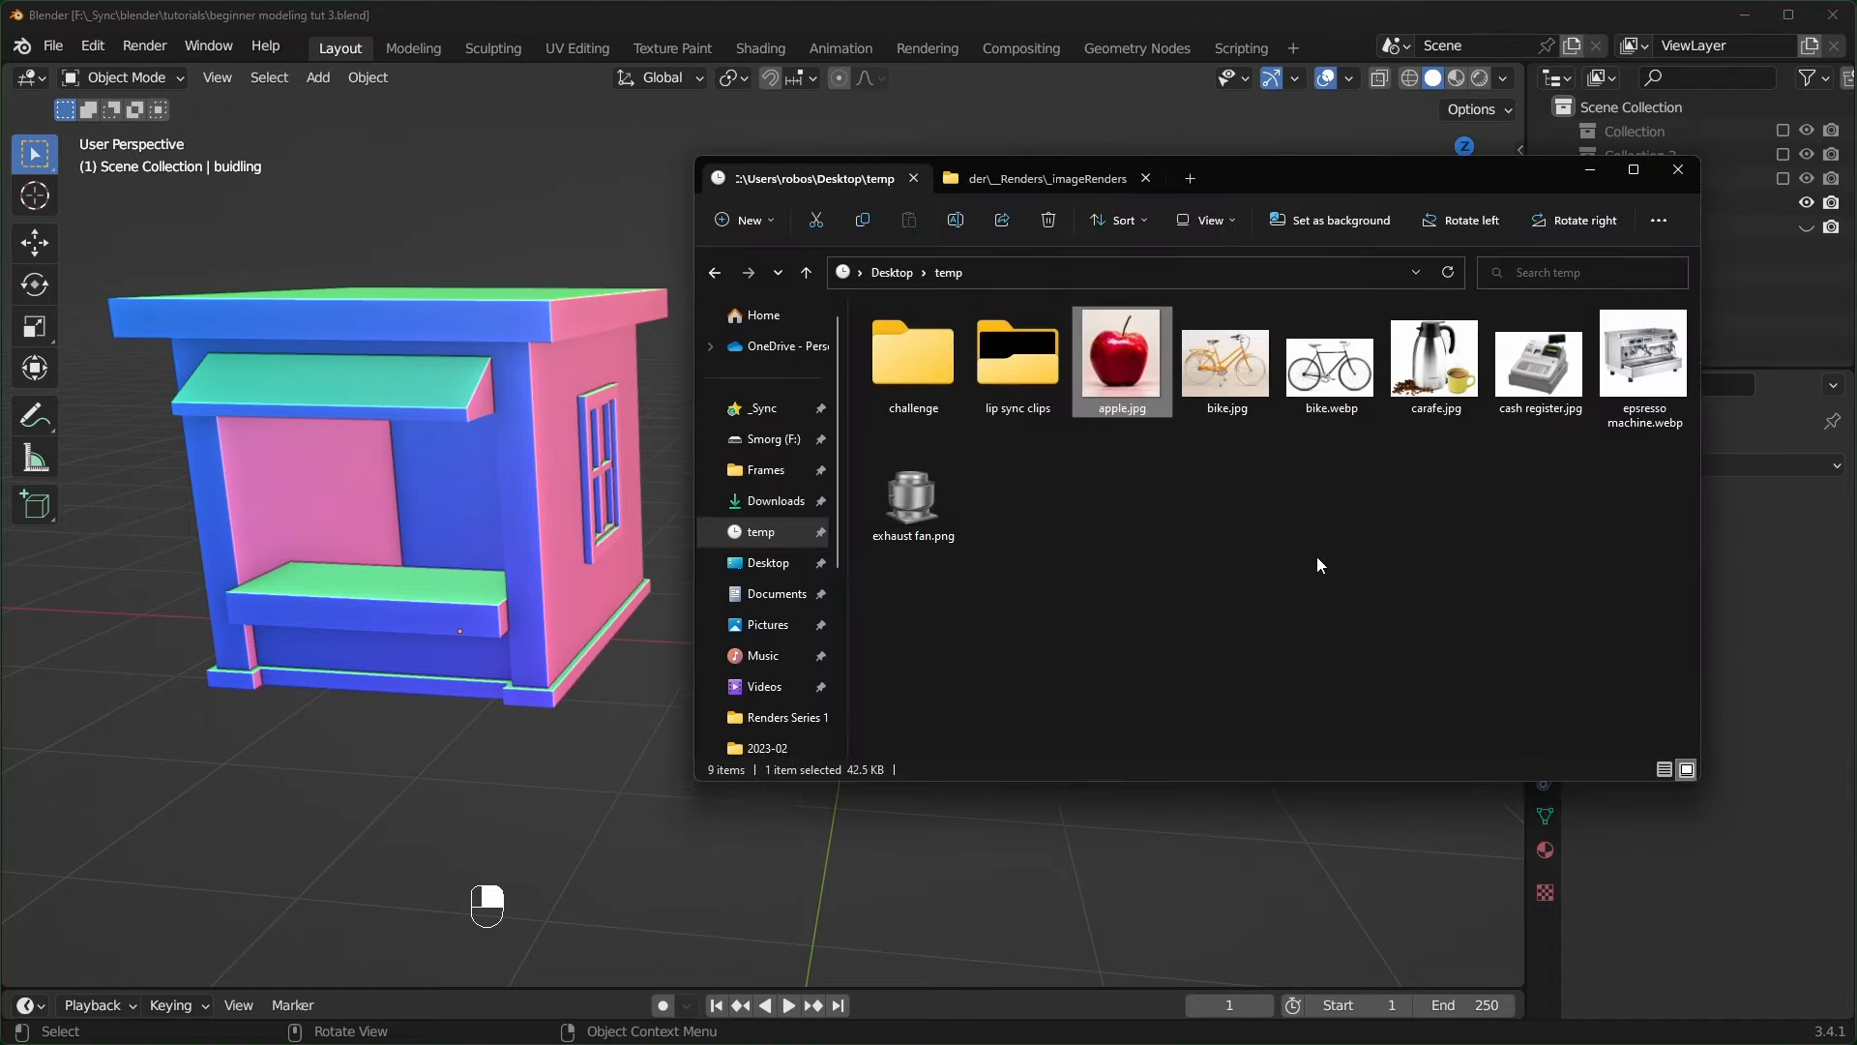
left_click(1320, 565)
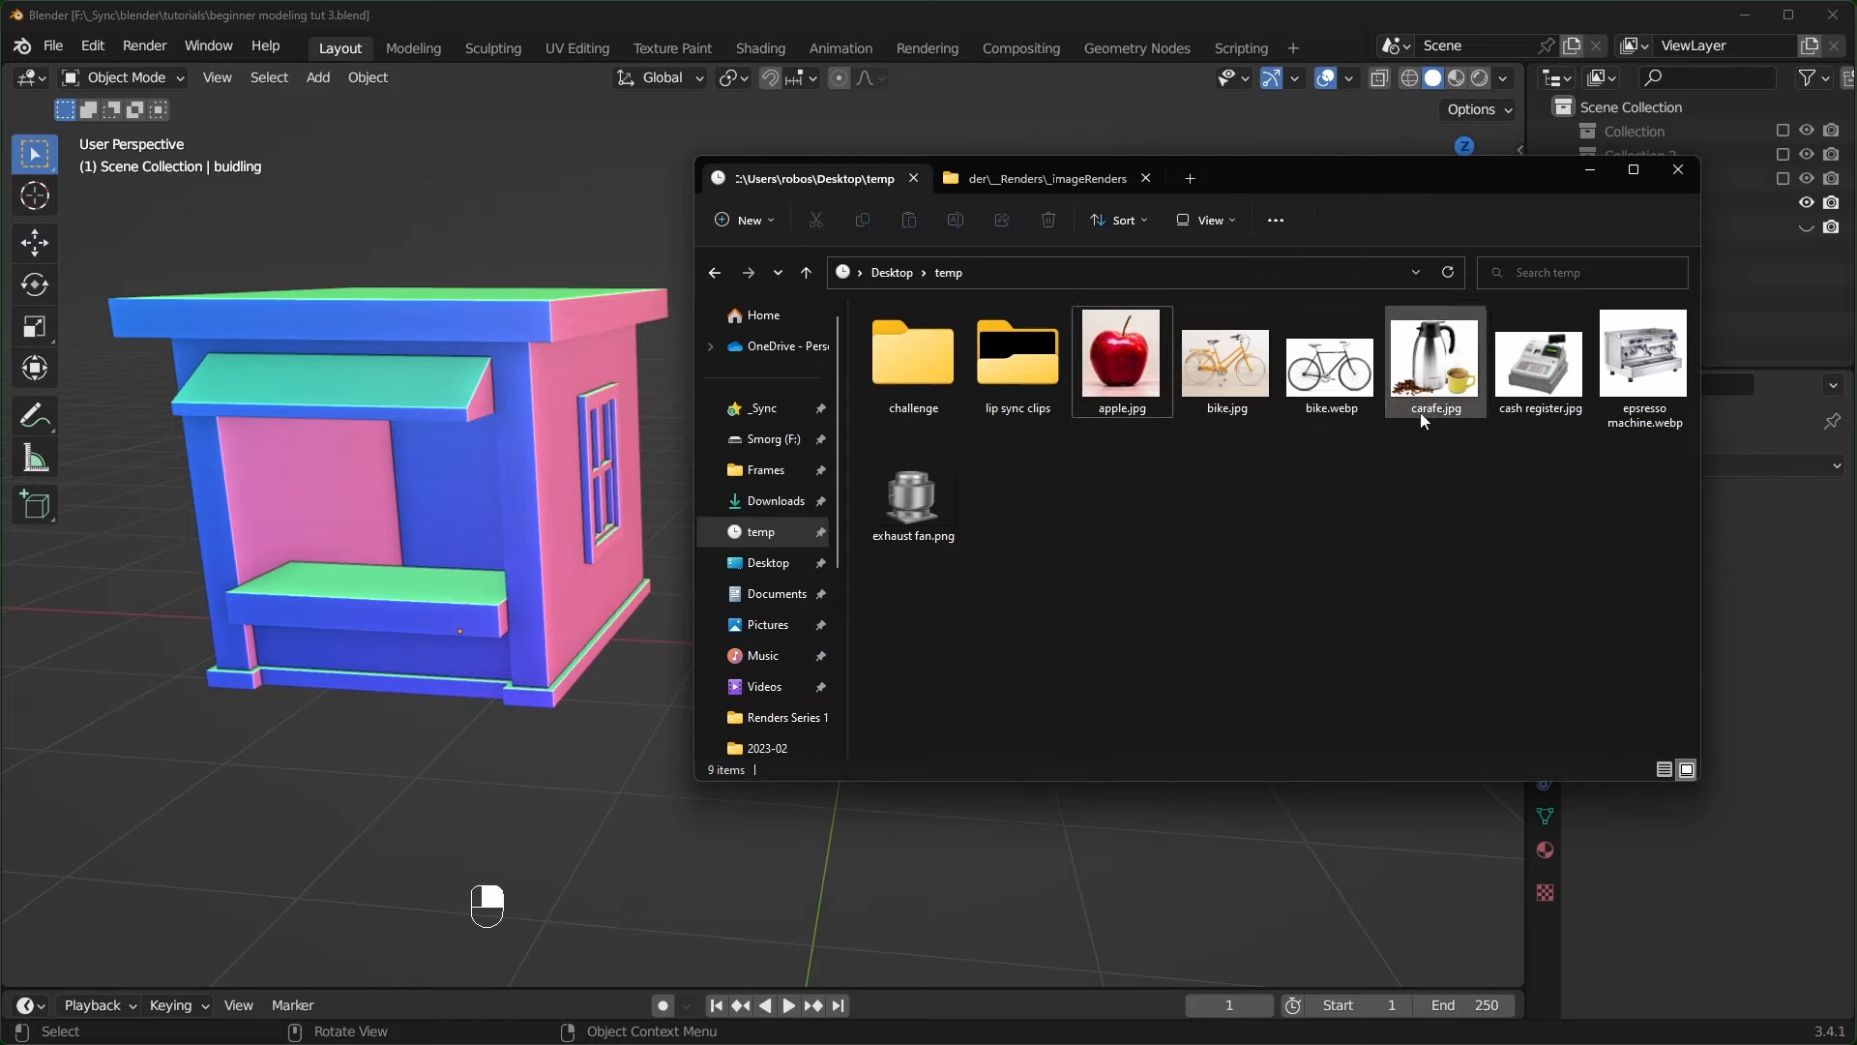
left_click_drag(1416, 185, 1660, 160)
left_click_drag(1780, 338, 852, 483)
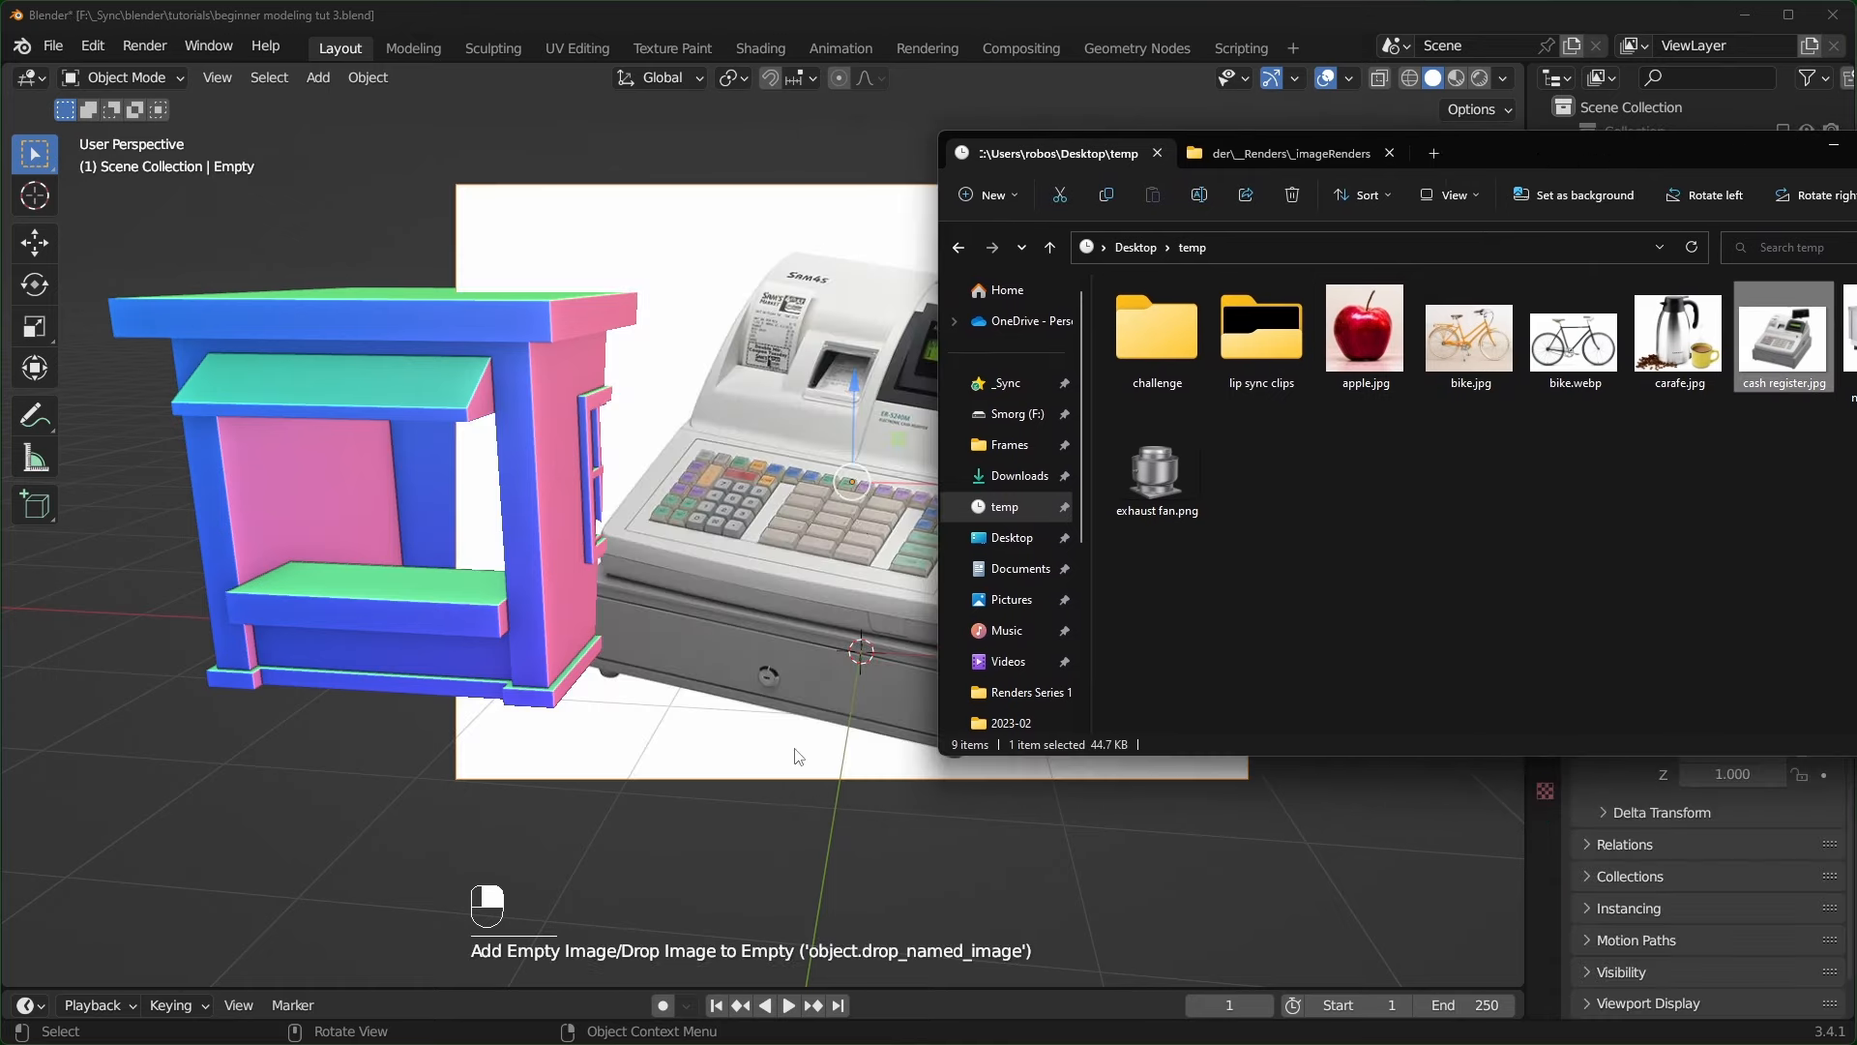
left_click(798, 756)
middle_click_drag(803, 756, 947, 744)
key("ctrl+z")
middle_click_drag(1258, 590, 1109, 559)
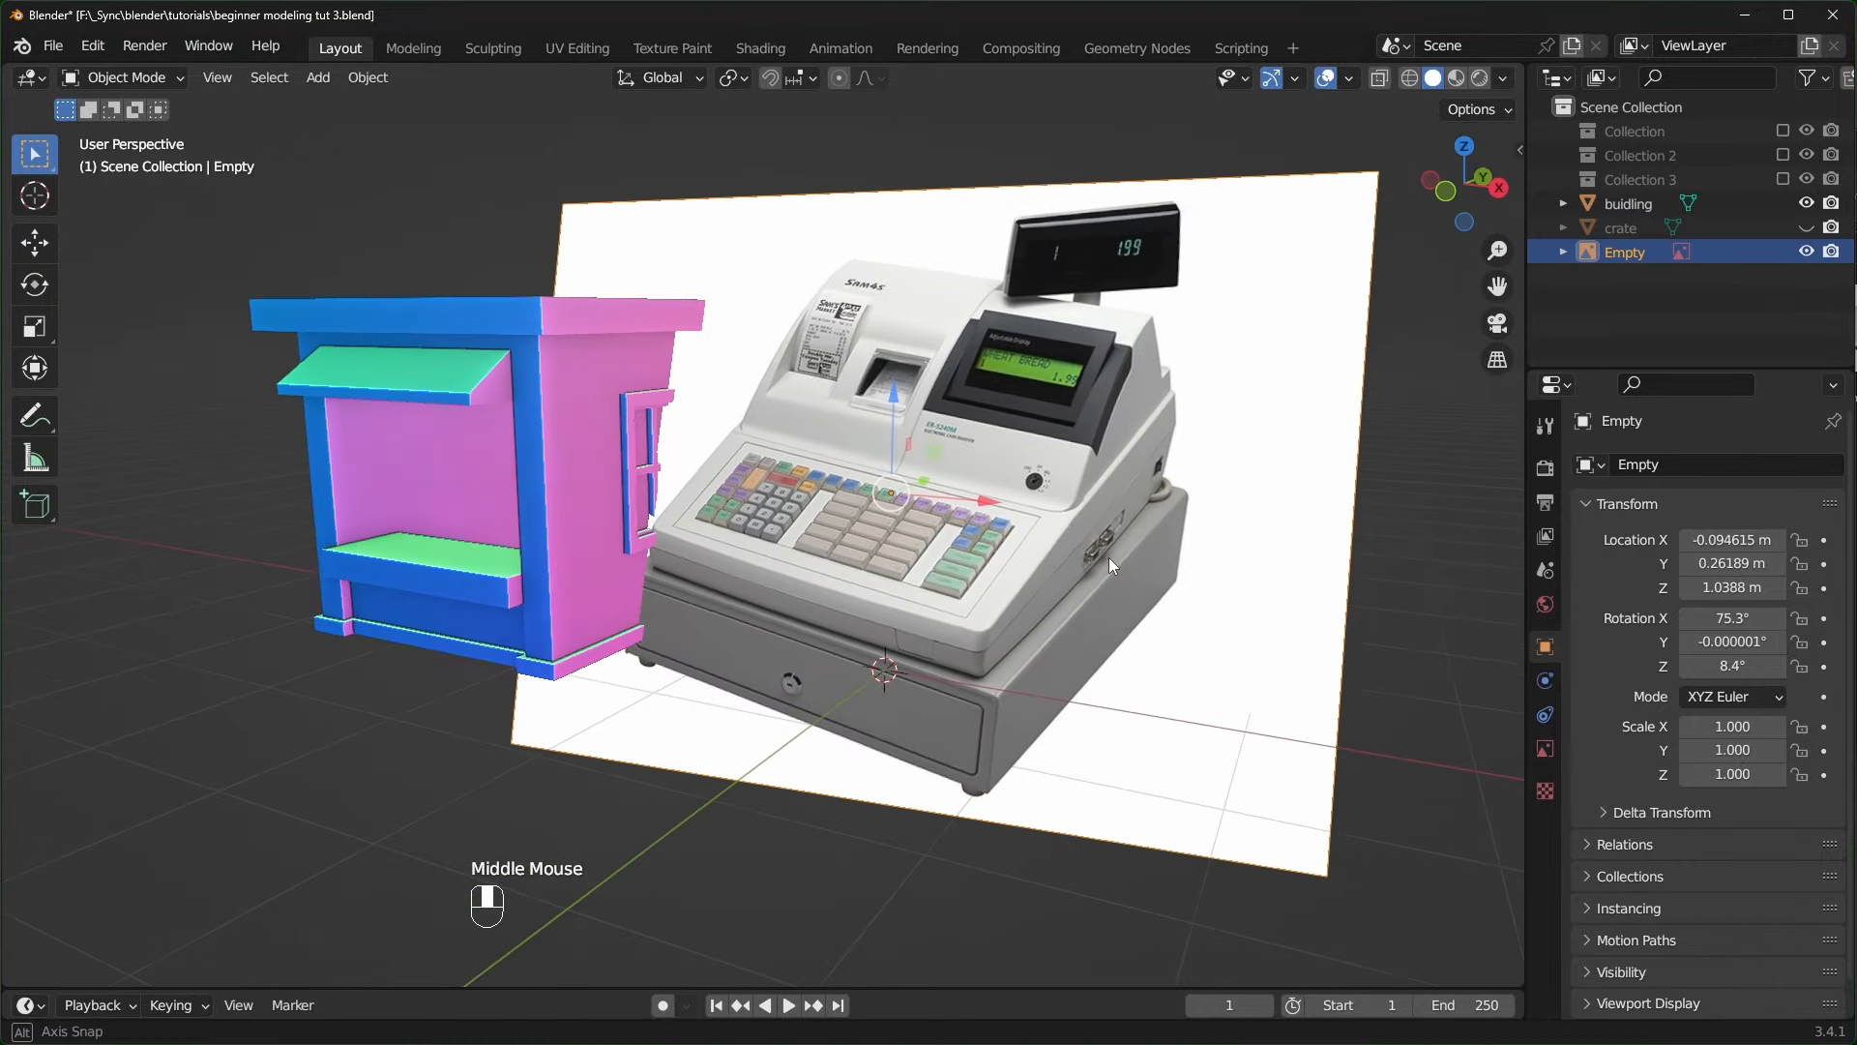
- Clear the reference image's rotation and rotate it 90° around the X axis so it stands upright
key("alt+r")
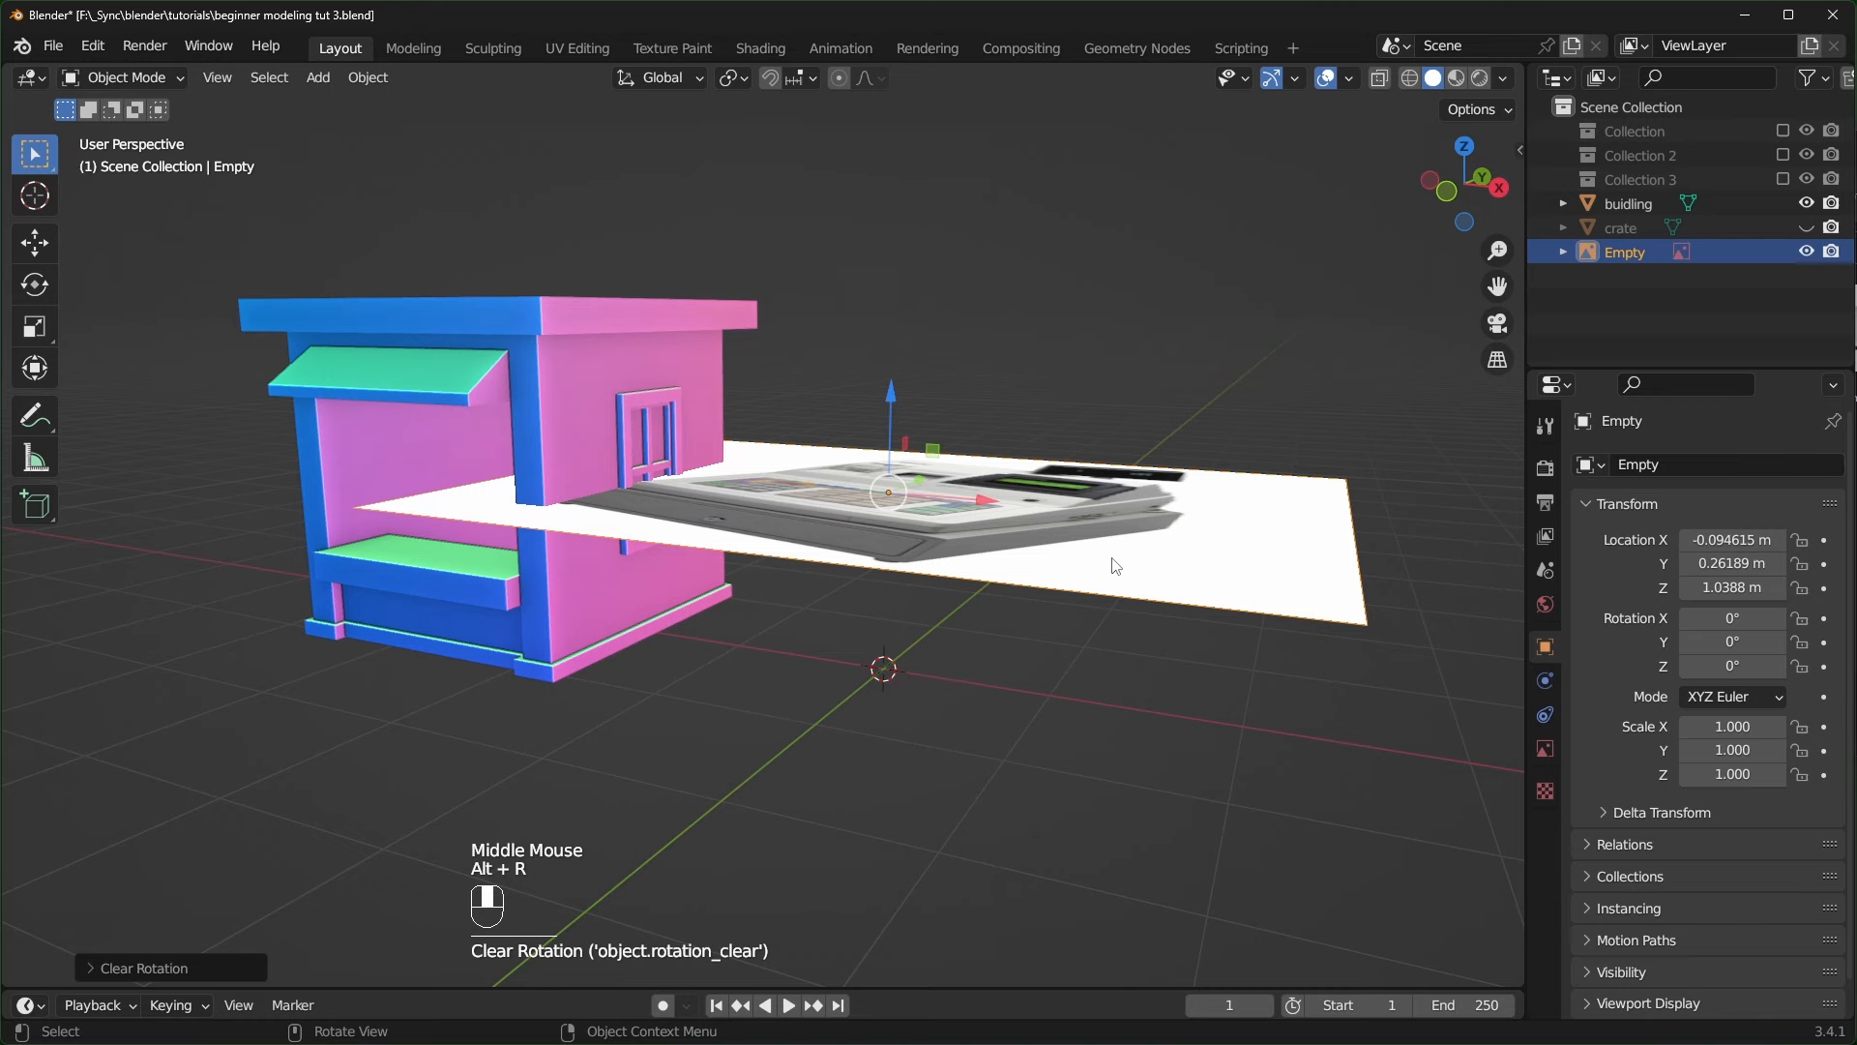
type("rx90")
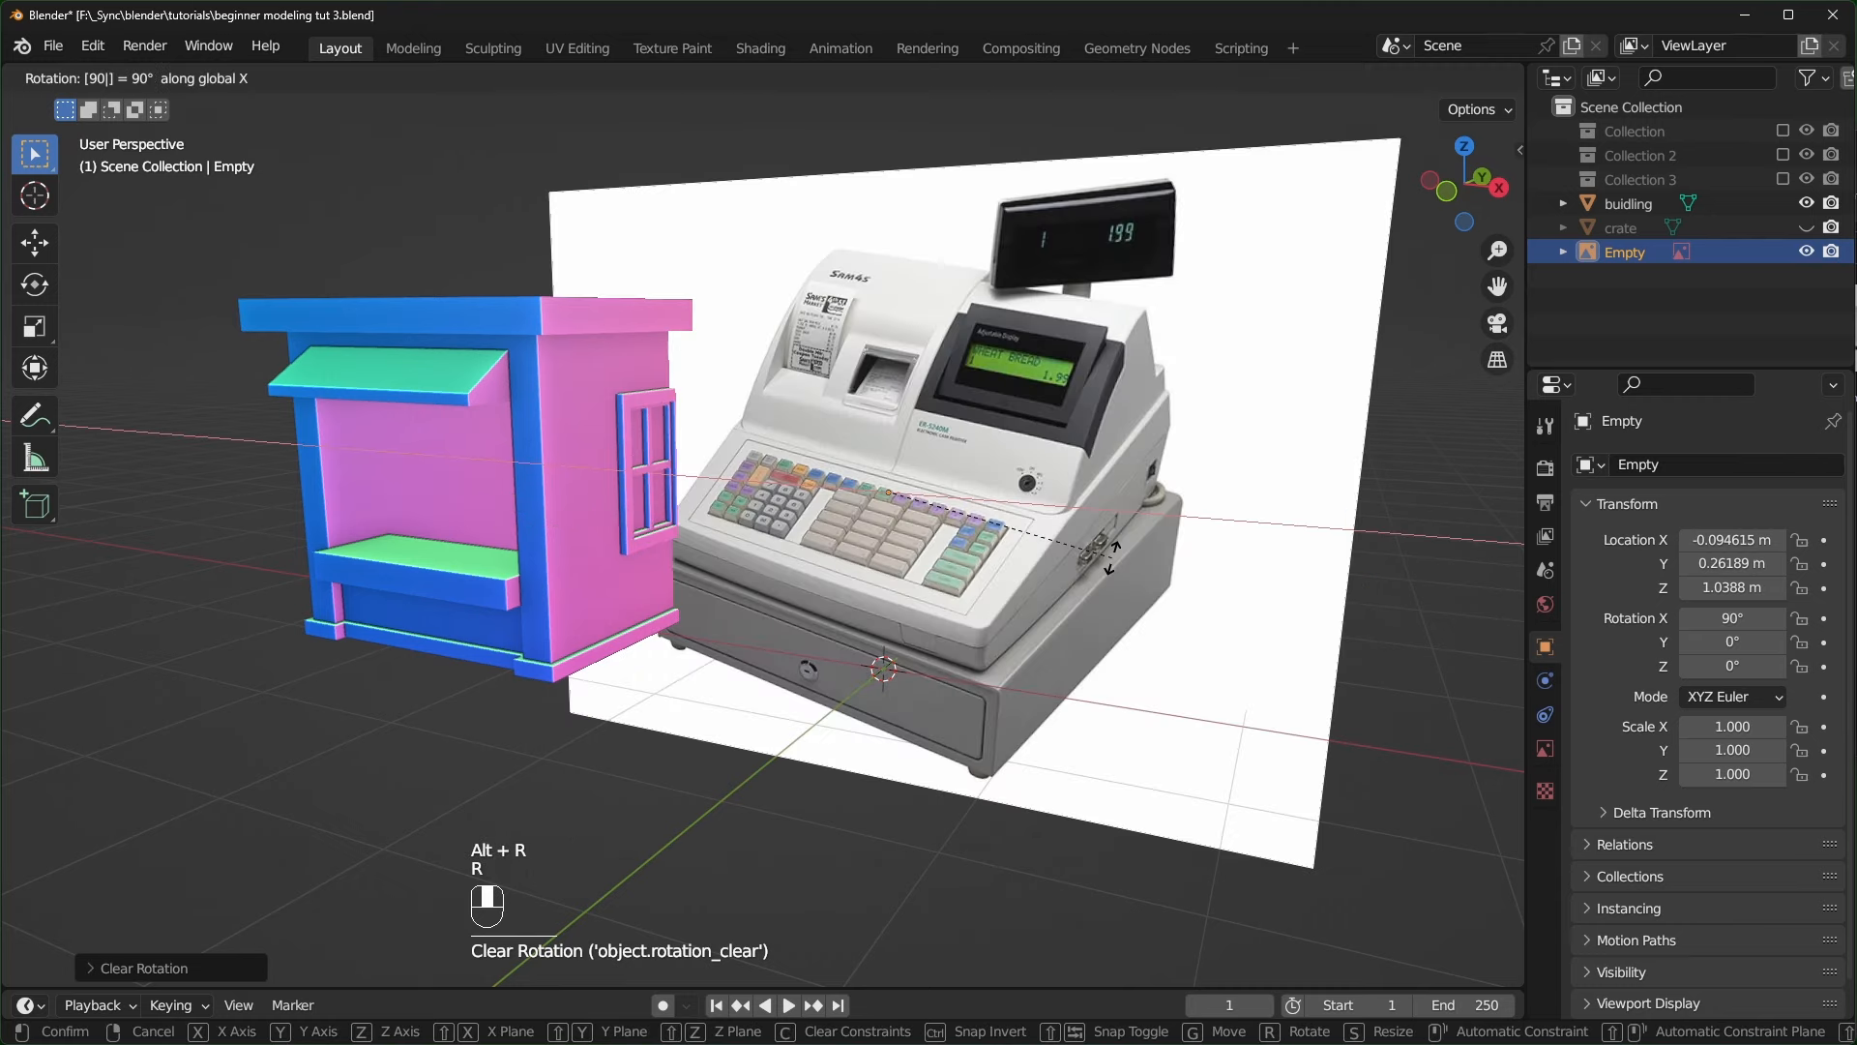
key("Return")
middle_click_drag(1062, 491, 1122, 464)
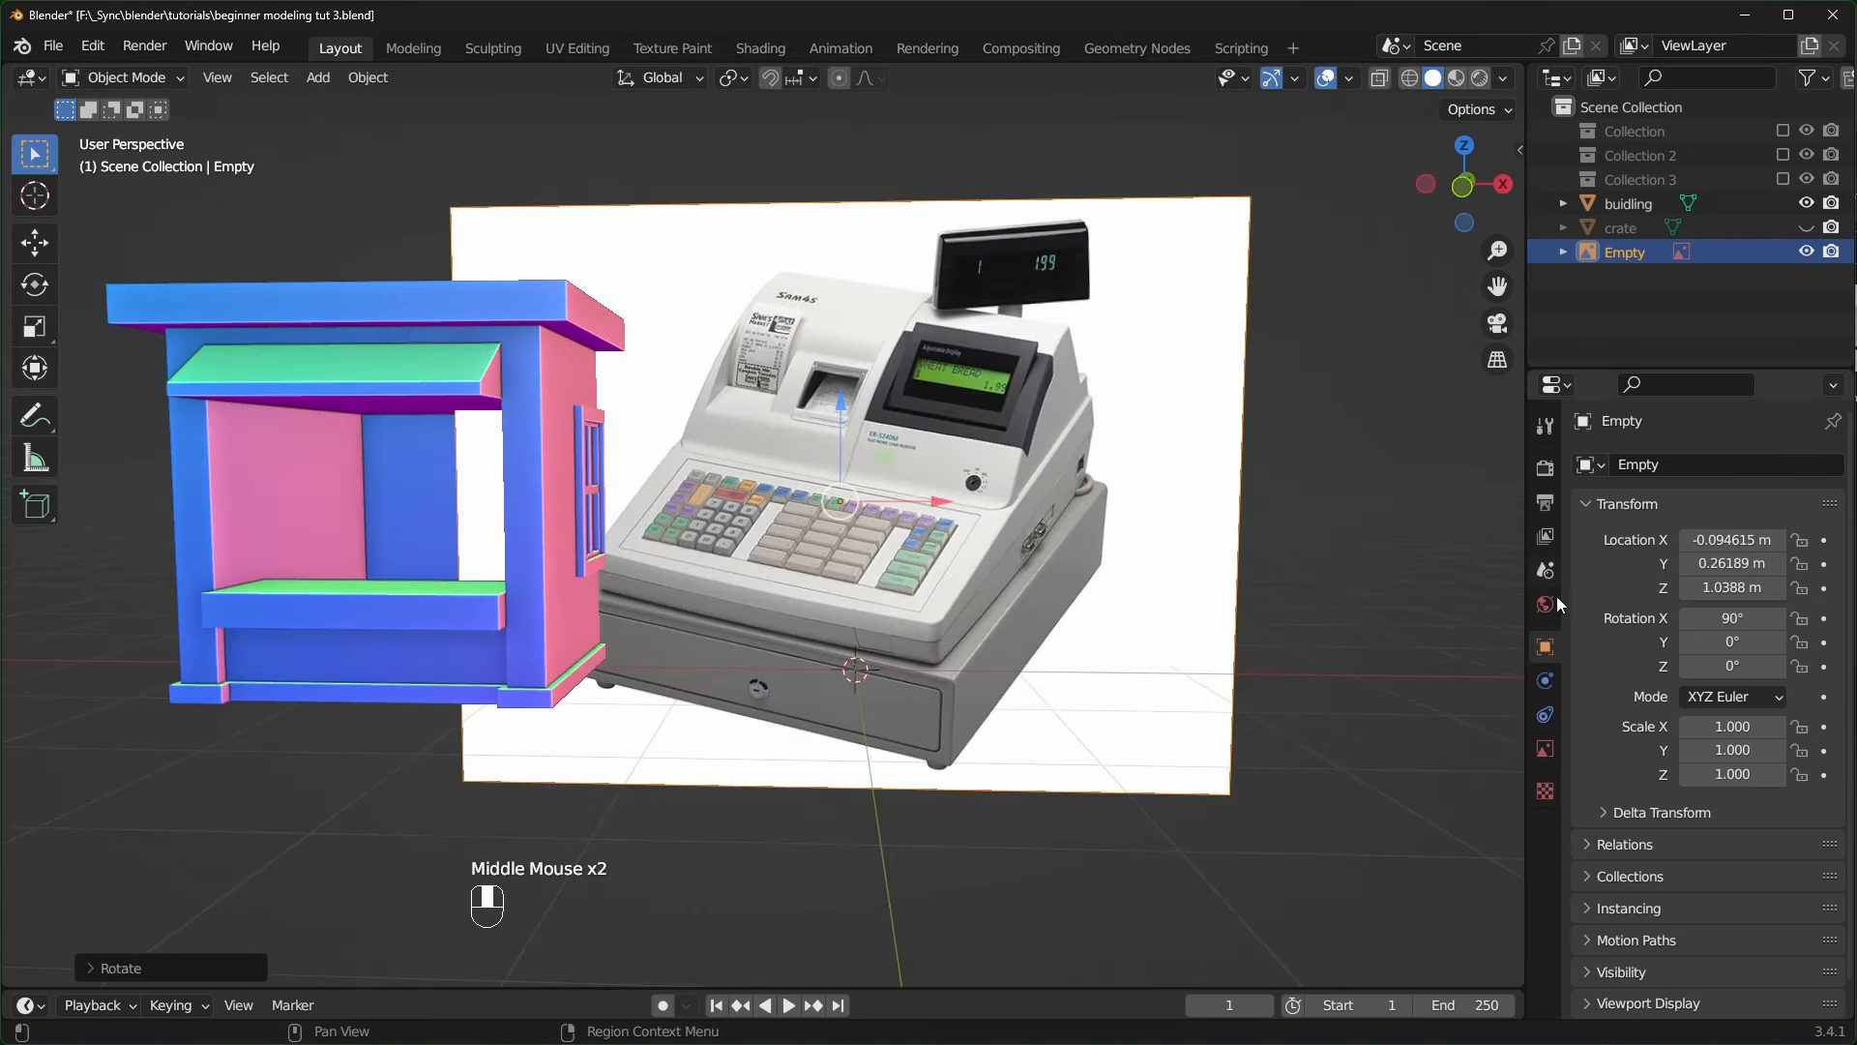
- Enable opacity for the cash register image, set it to 0.106, and move the image along X away from the building
left_click(1545, 748)
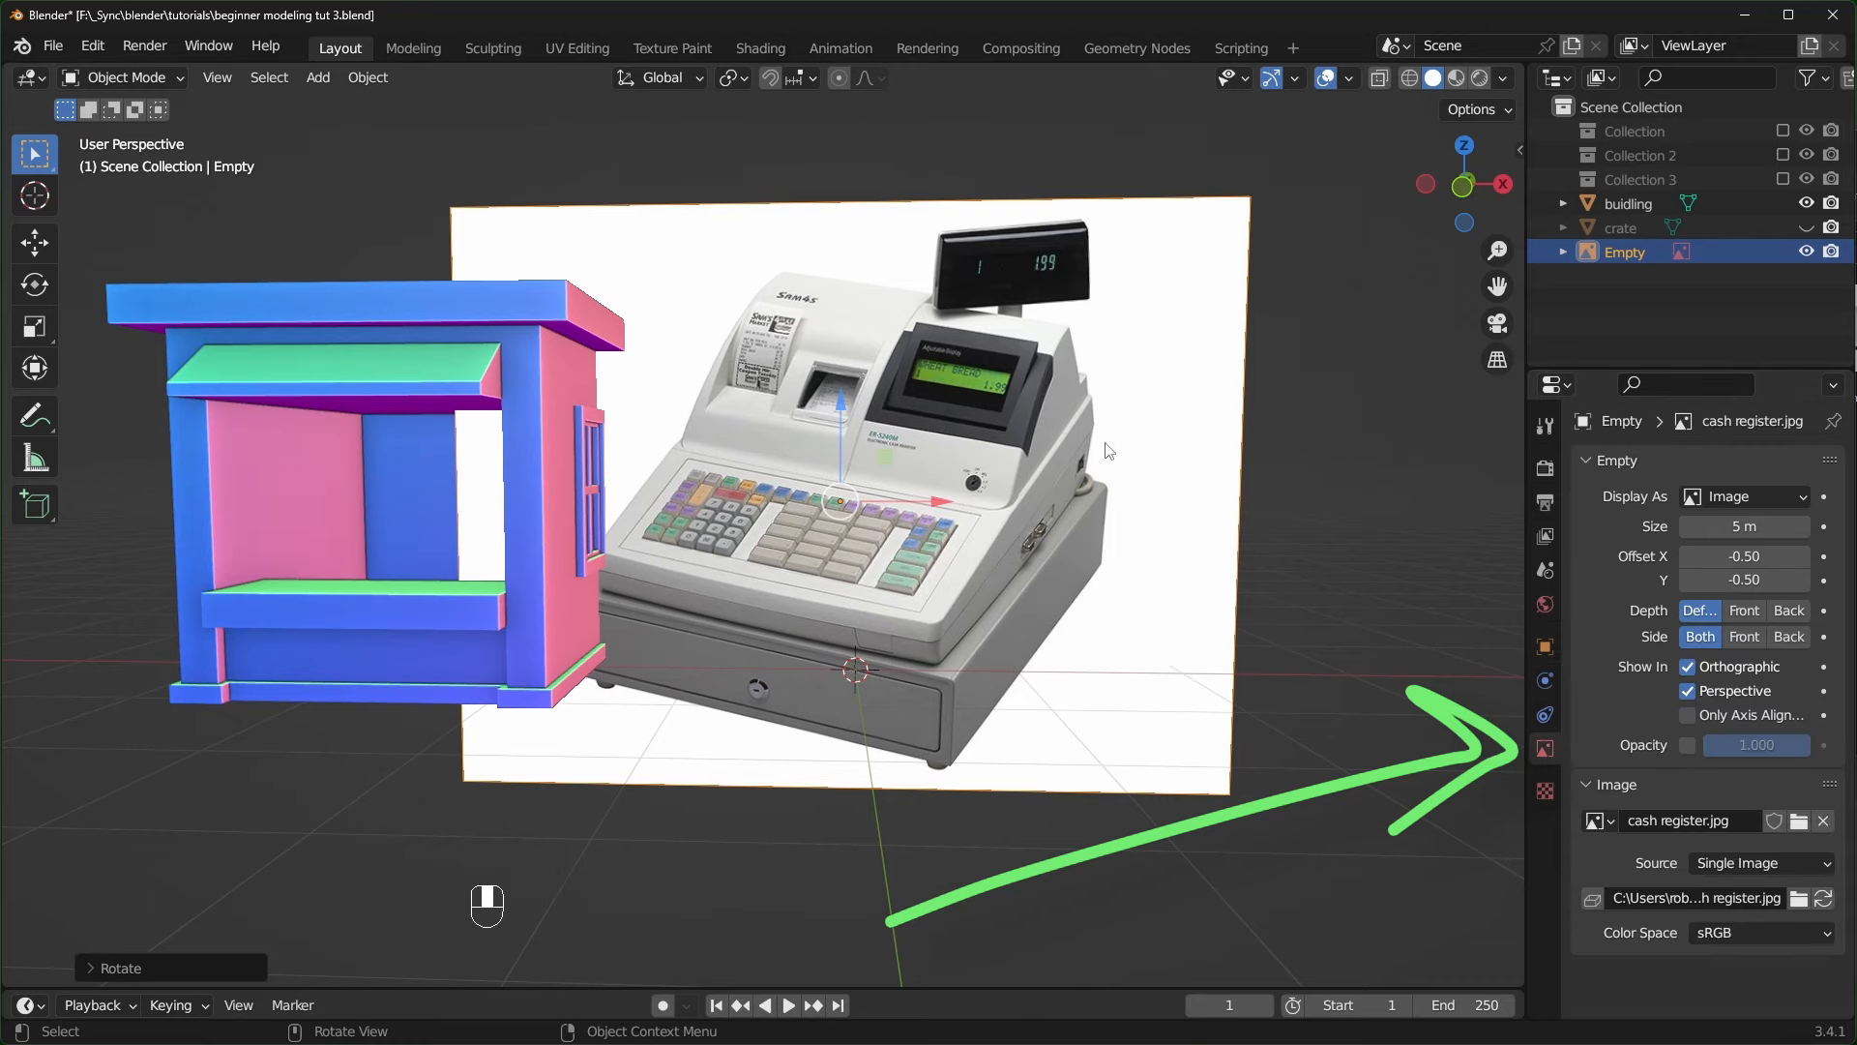
left_click(1688, 746)
left_click_drag(1756, 745, 1665, 745)
middle_click_drag(1206, 629, 1215, 637)
left_click_drag(947, 501, 1161, 508)
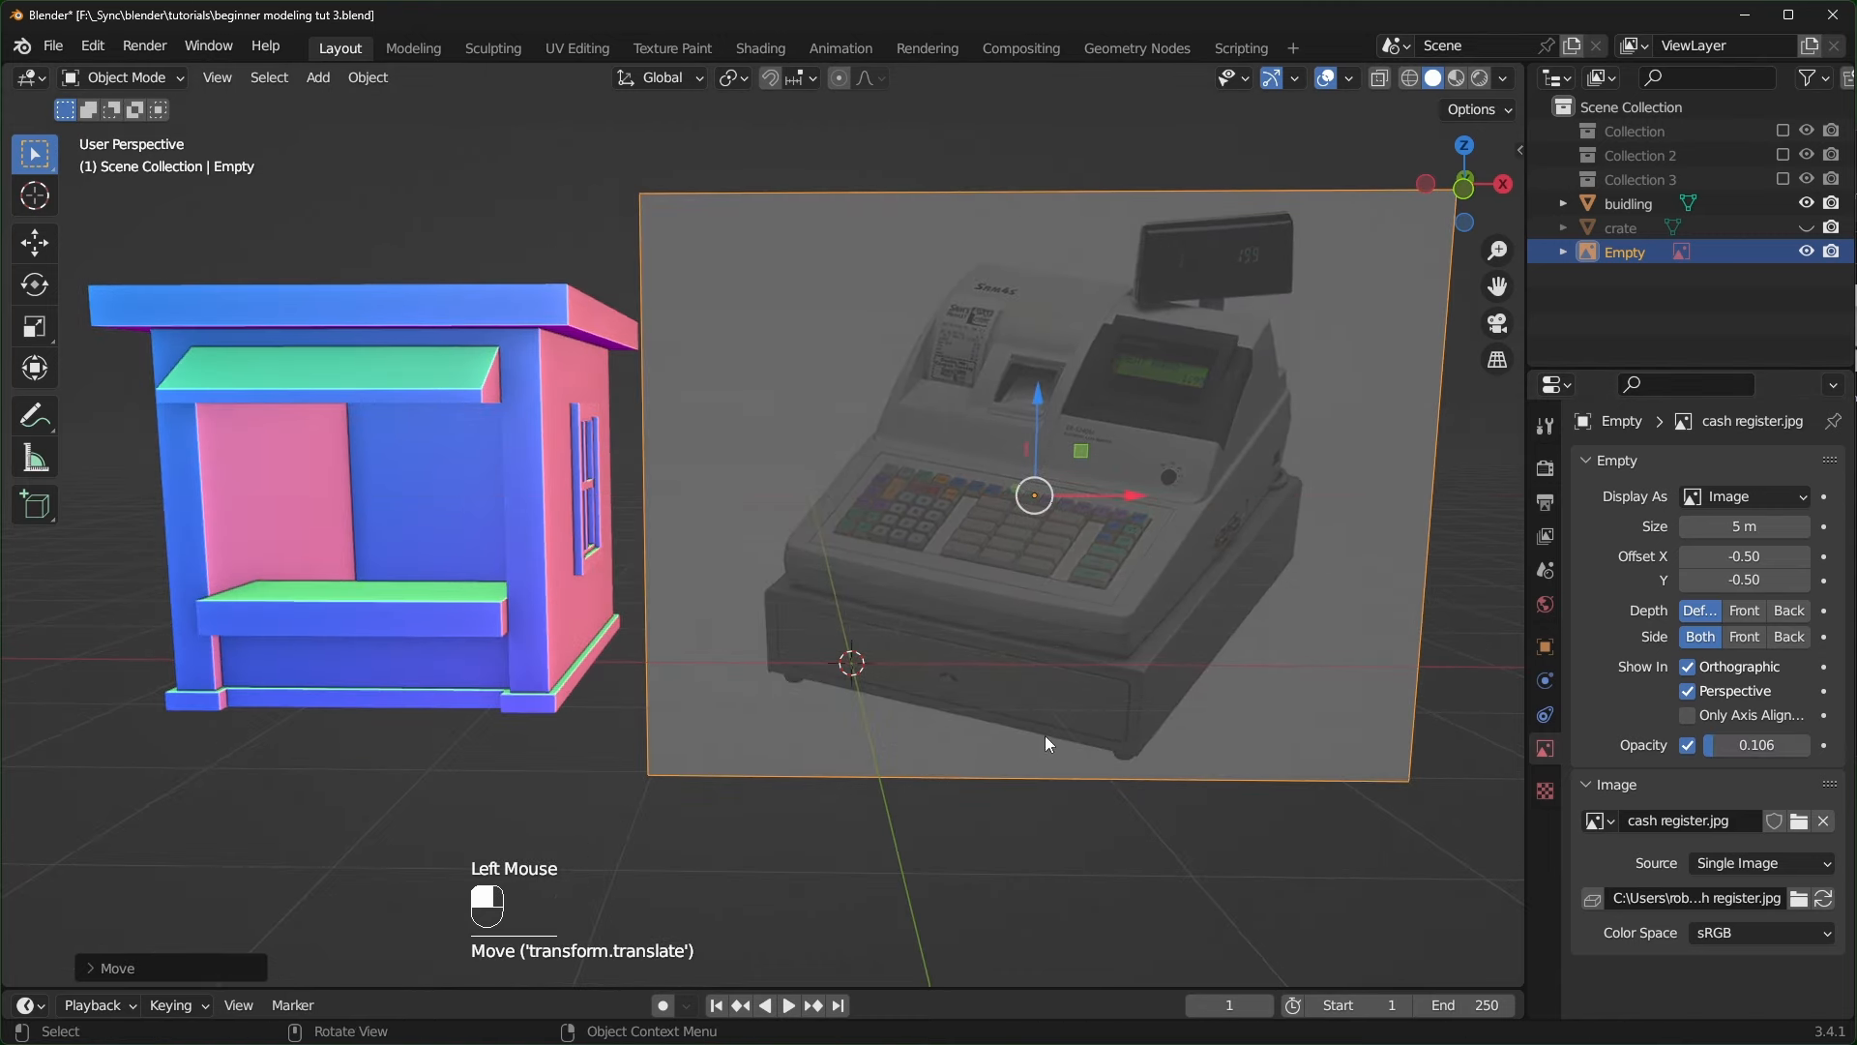
- Delete the cash register reference image
middle_click_drag(1103, 415, 966, 442, "shift")
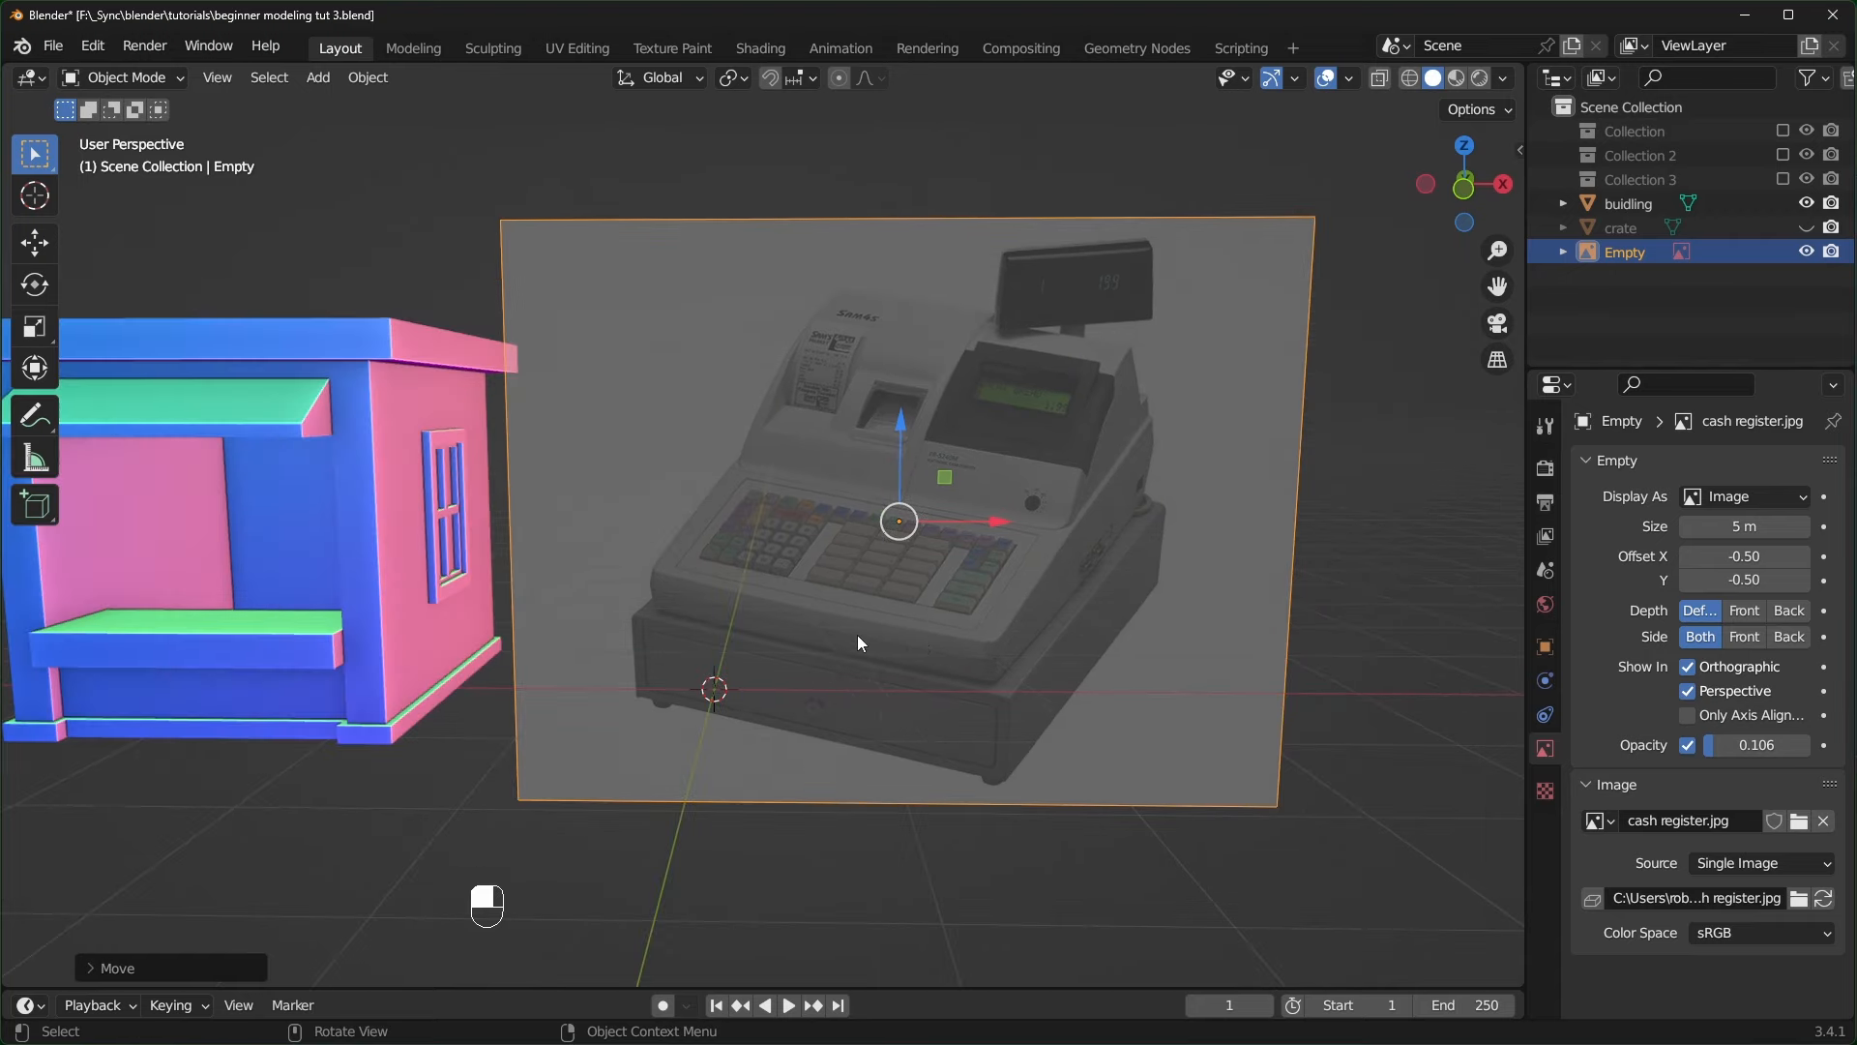
key("x")
left_click(955, 556)
- Add a new cube mesh at the world origin
middle_click_drag(956, 557, 861, 674)
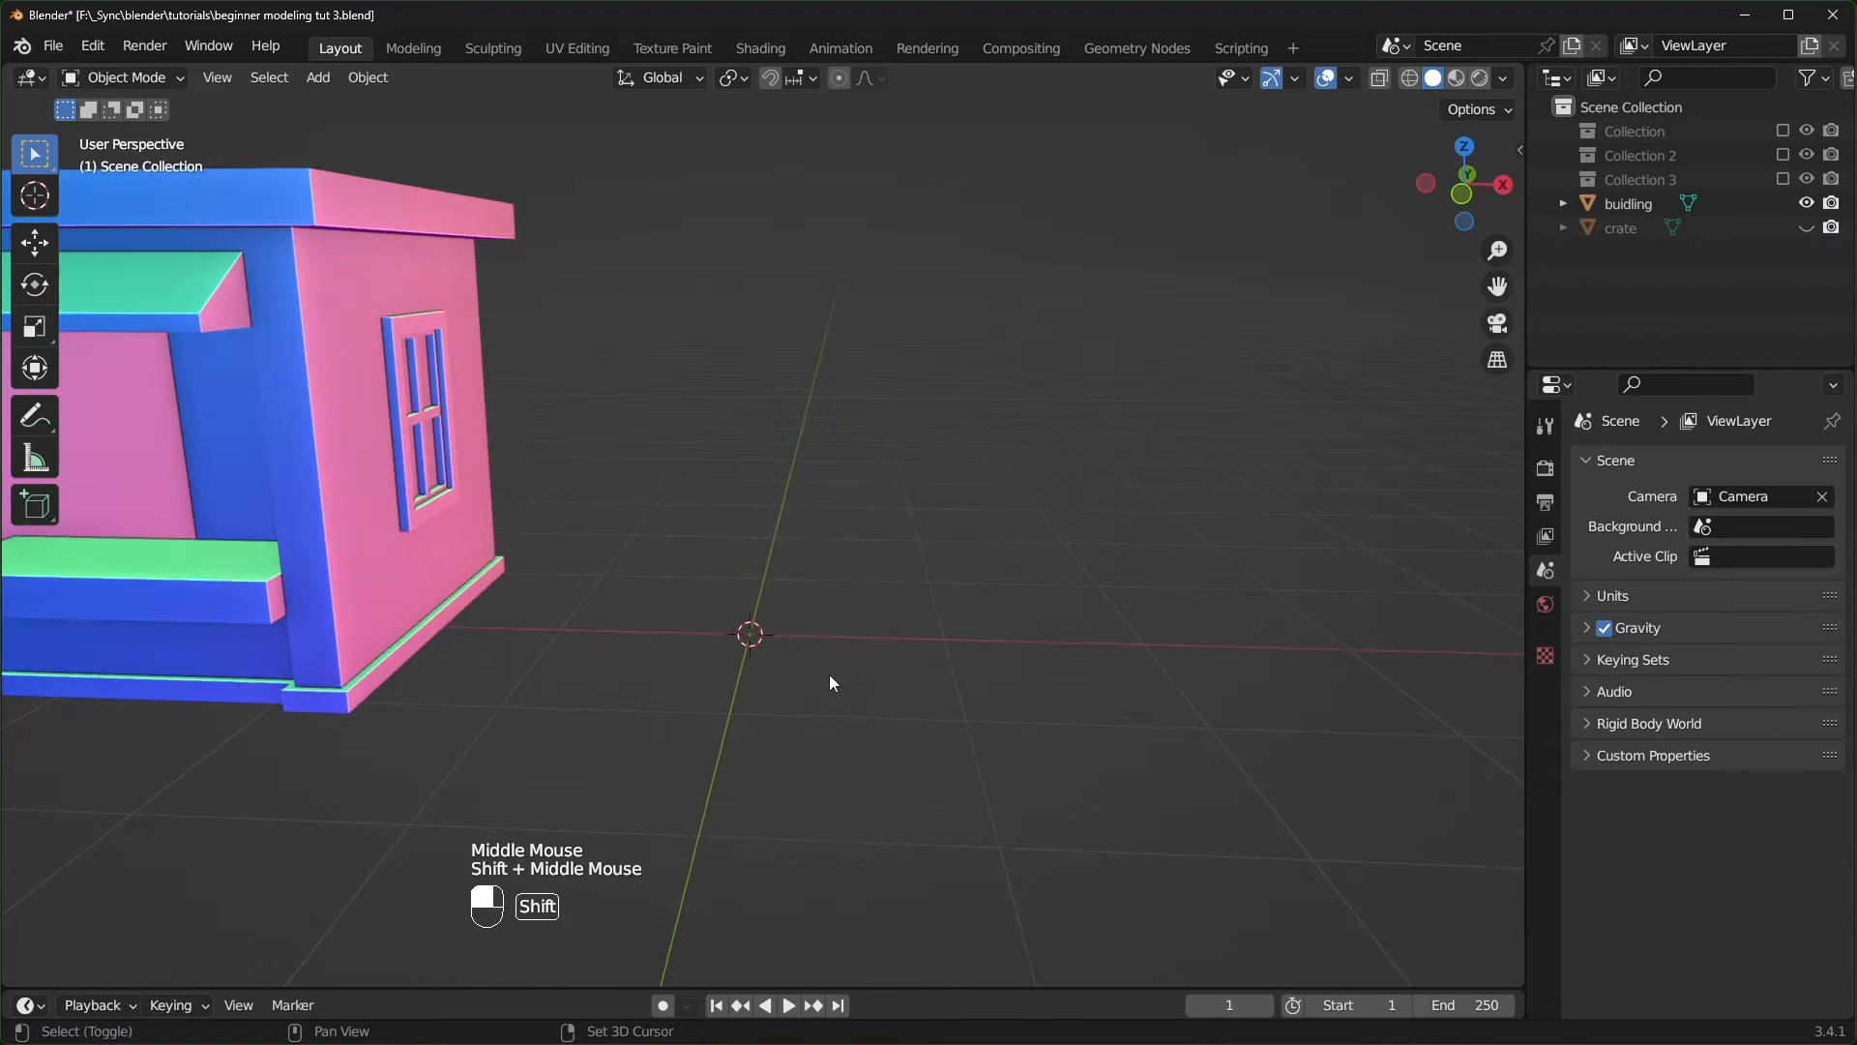
key("shift+a")
mouse_move(768, 554)
left_click(933, 573)
- Raise the cube's geometry along Z in Edit Mode so its origin sits near the base, then return to Object Mode
key("Tab")
key("Tab")
key("Tab")
key("Tab")
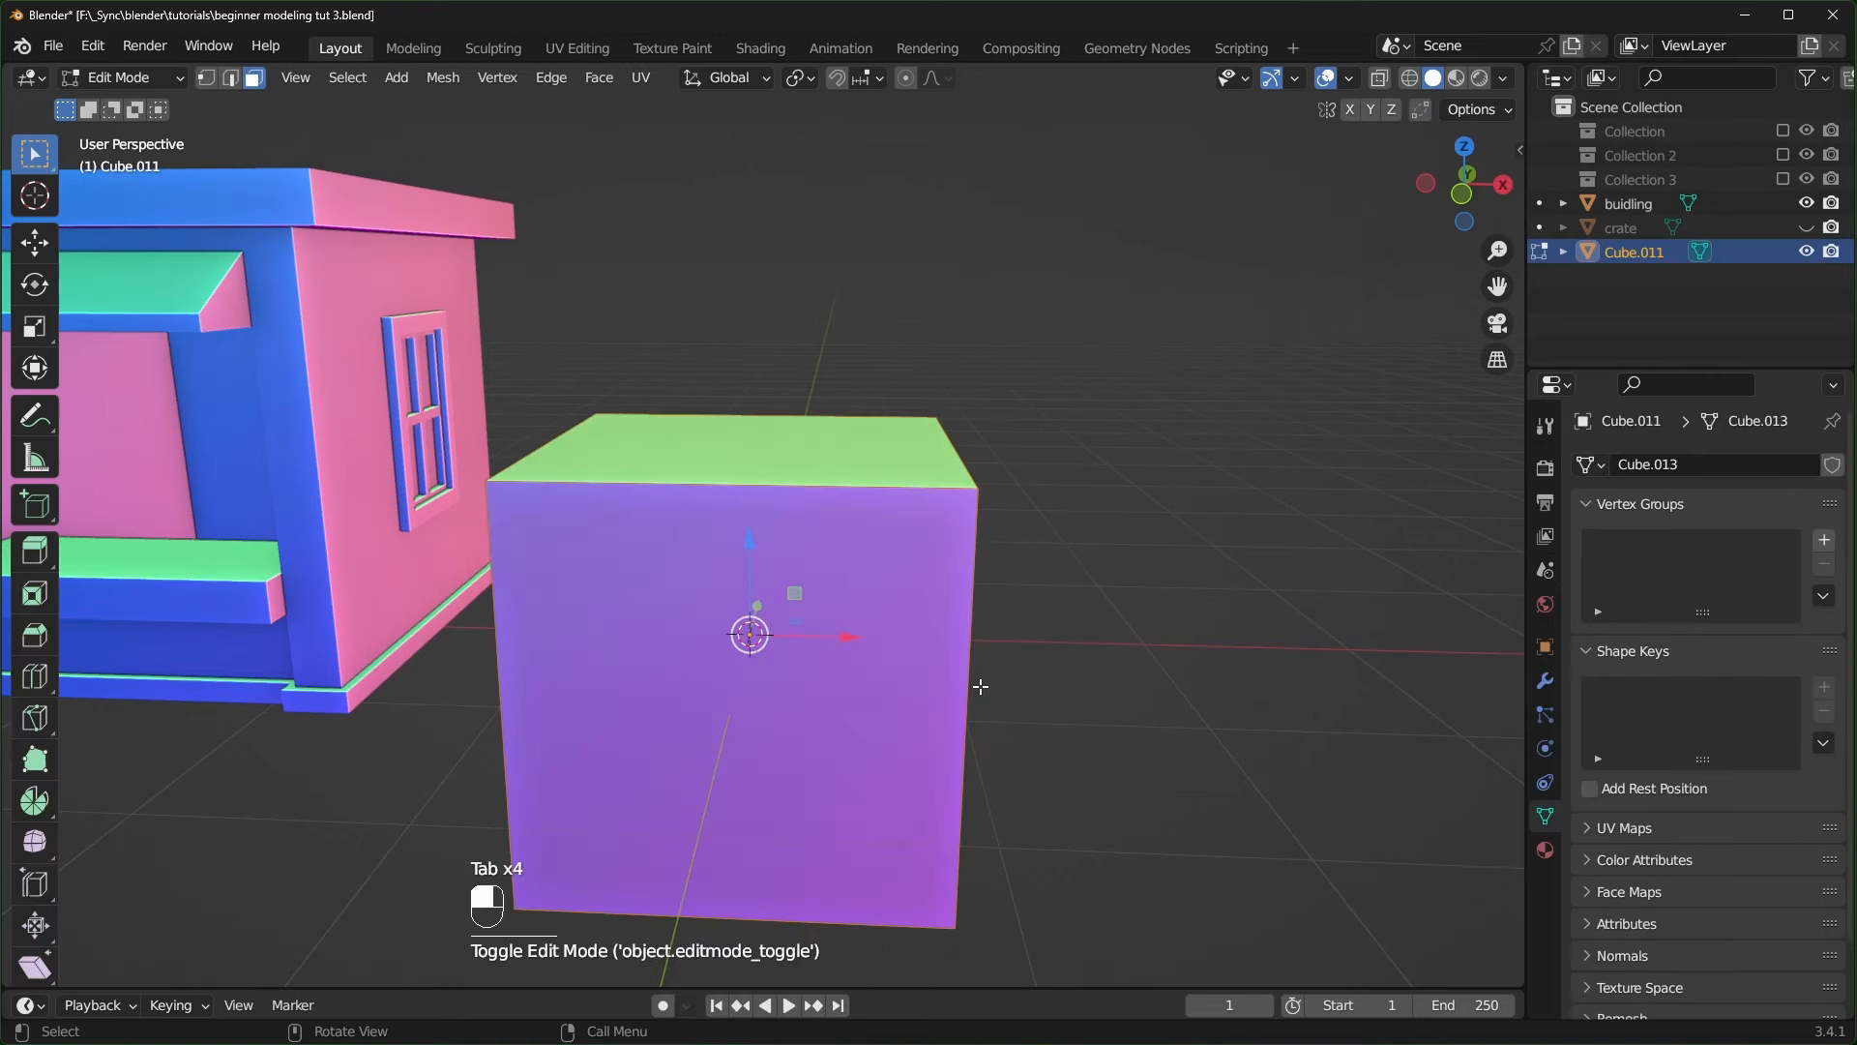
key("g")
key("z")
left_click(979, 686)
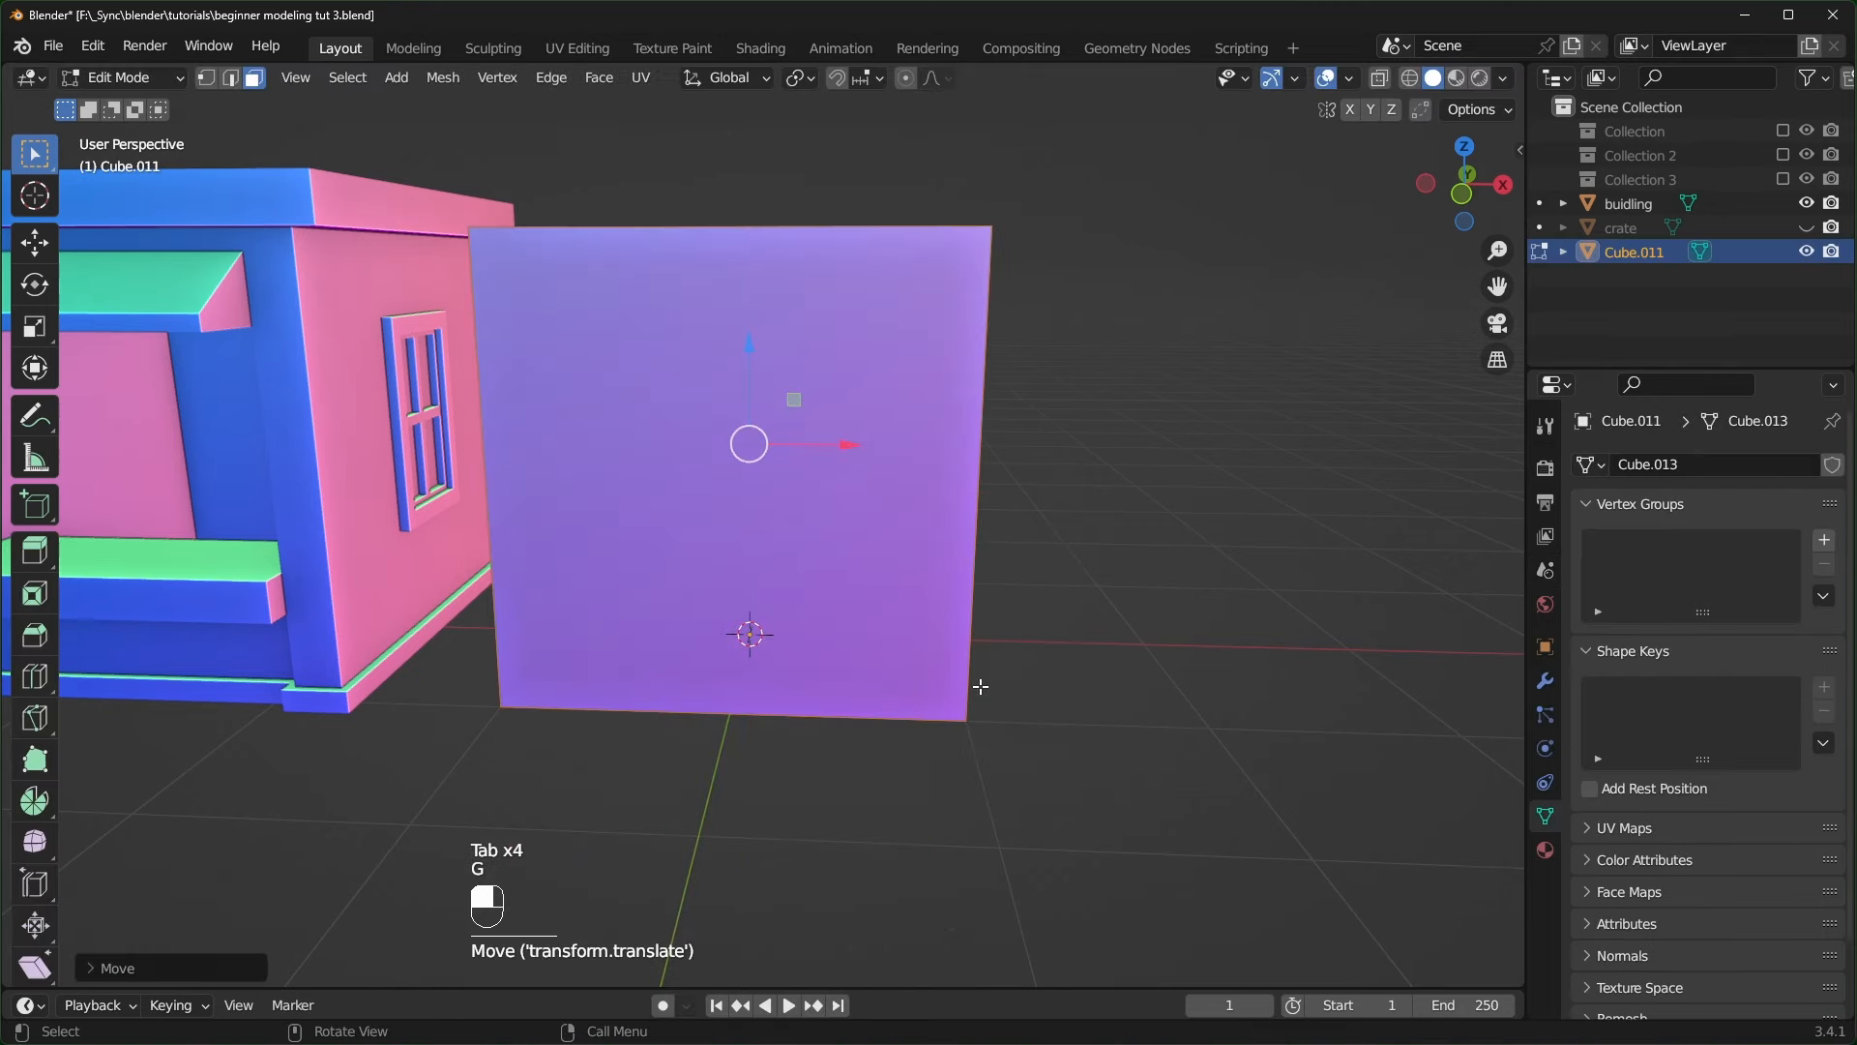
key("Tab")
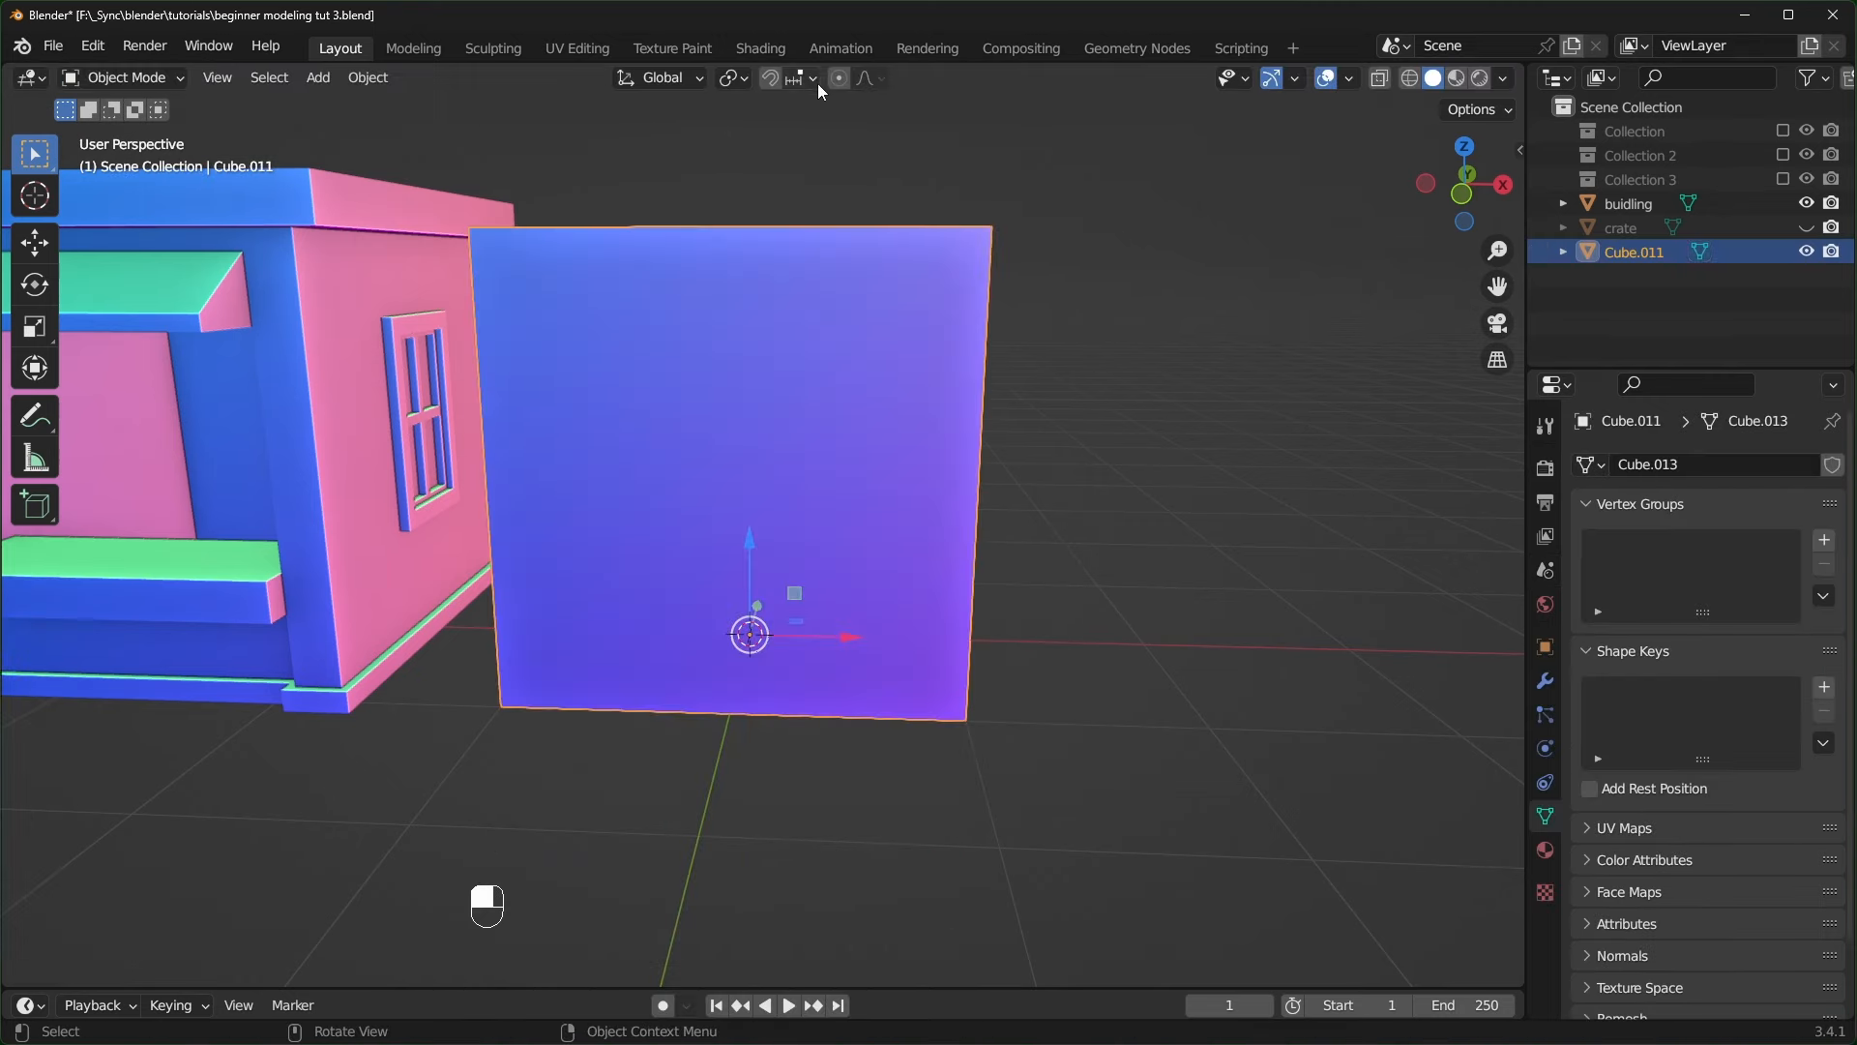
- Set snapping to Face Project with Center as the snap point
left_click(810, 78)
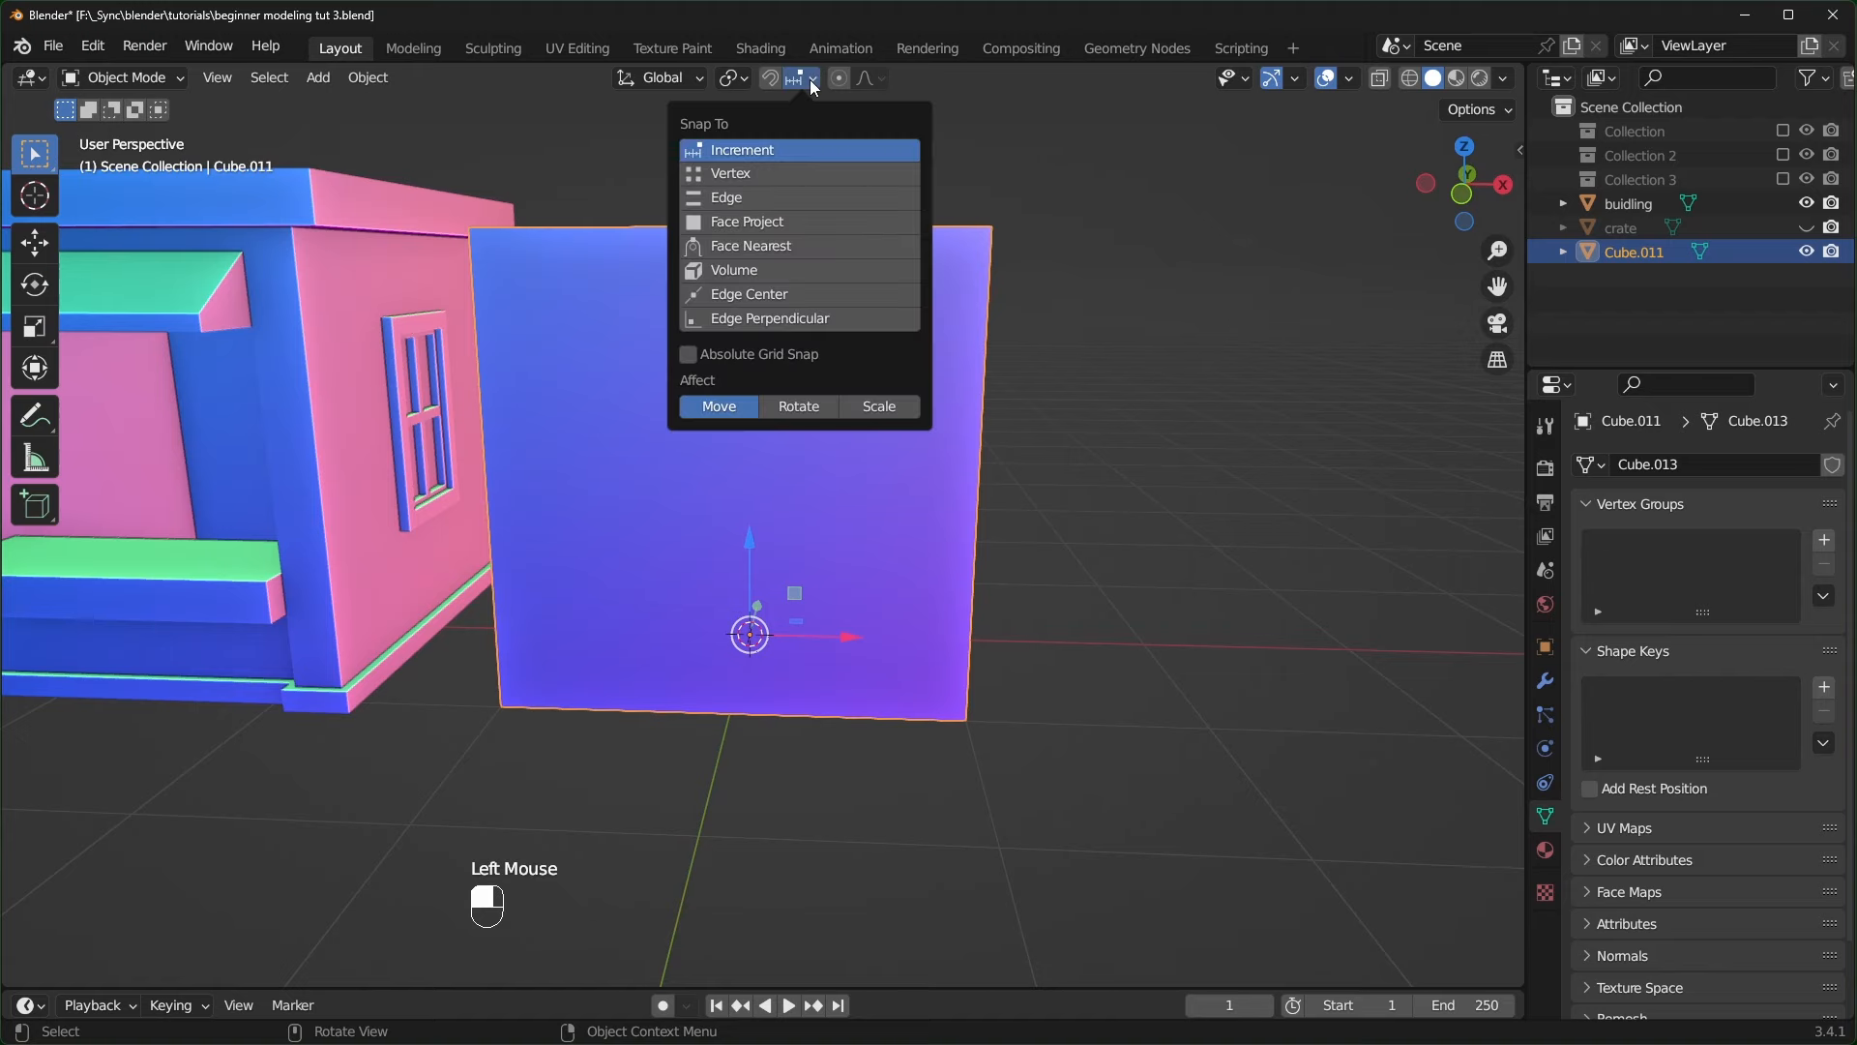
left_click(756, 222)
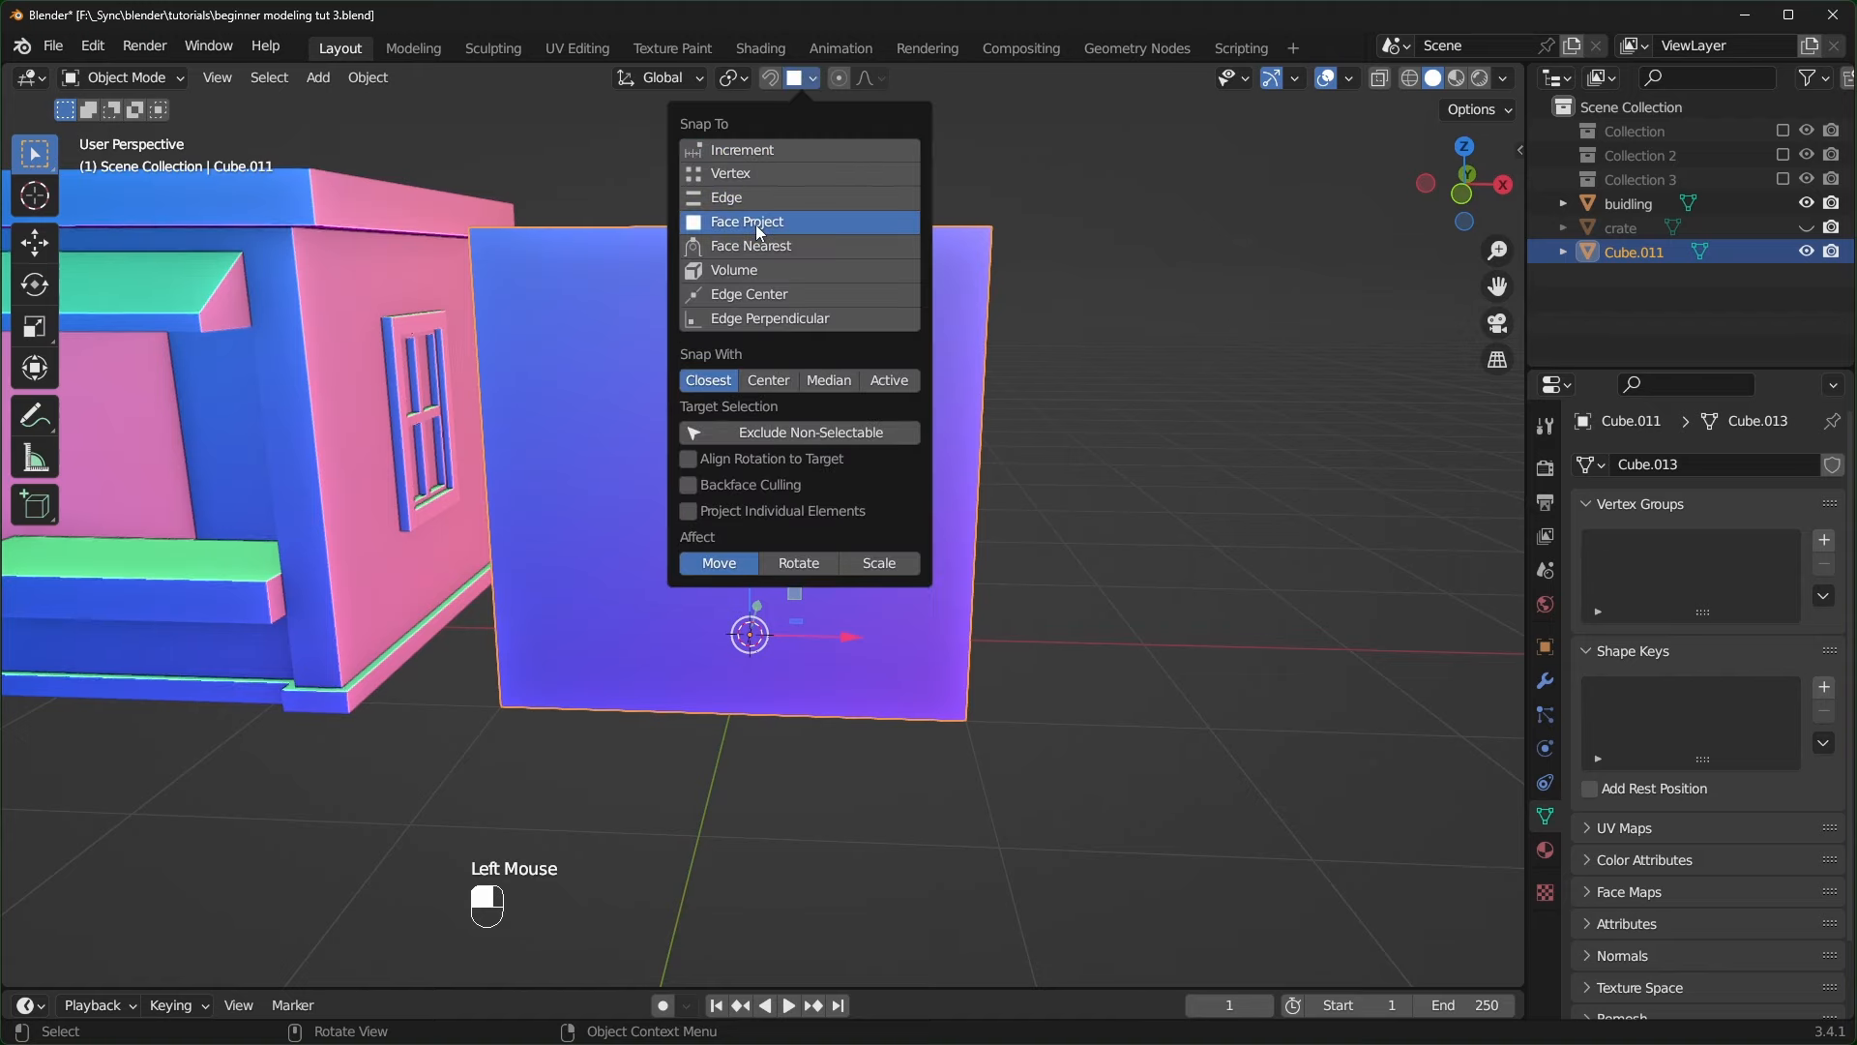
left_click(769, 380)
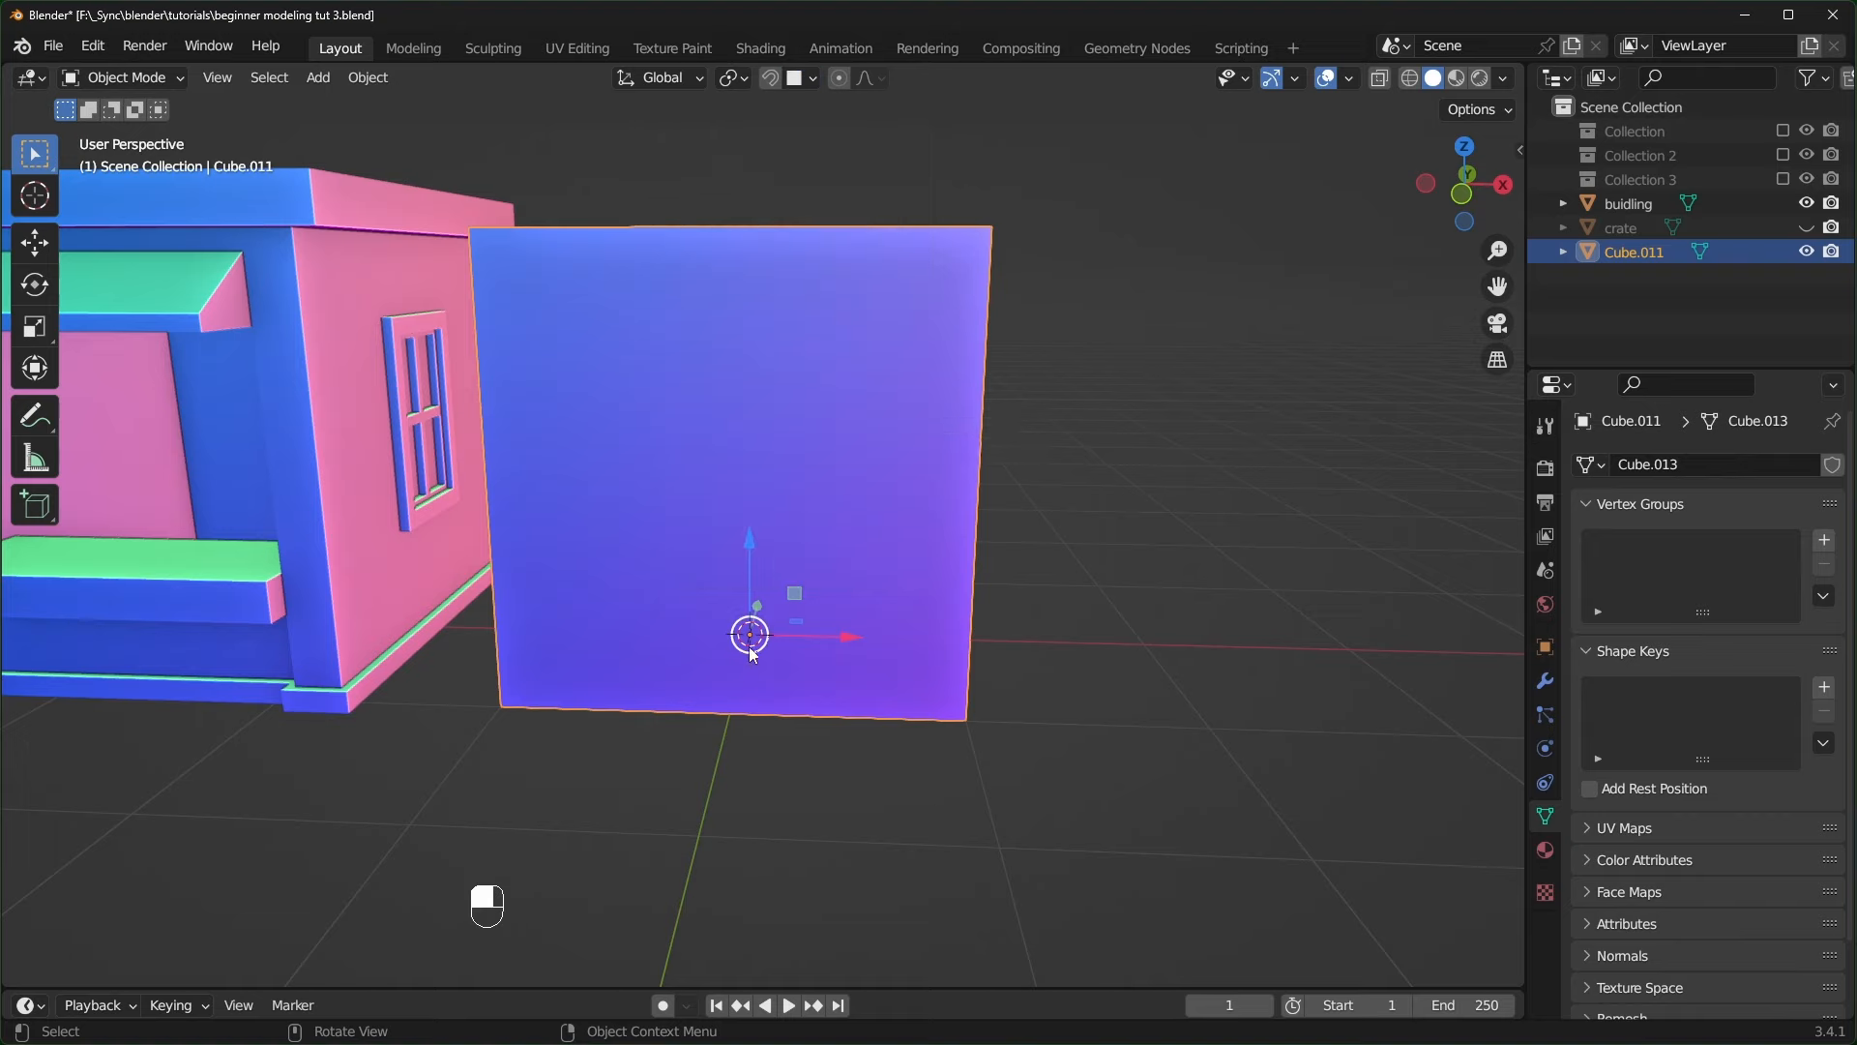
middle_click_drag(730, 638, 818, 633, "shift")
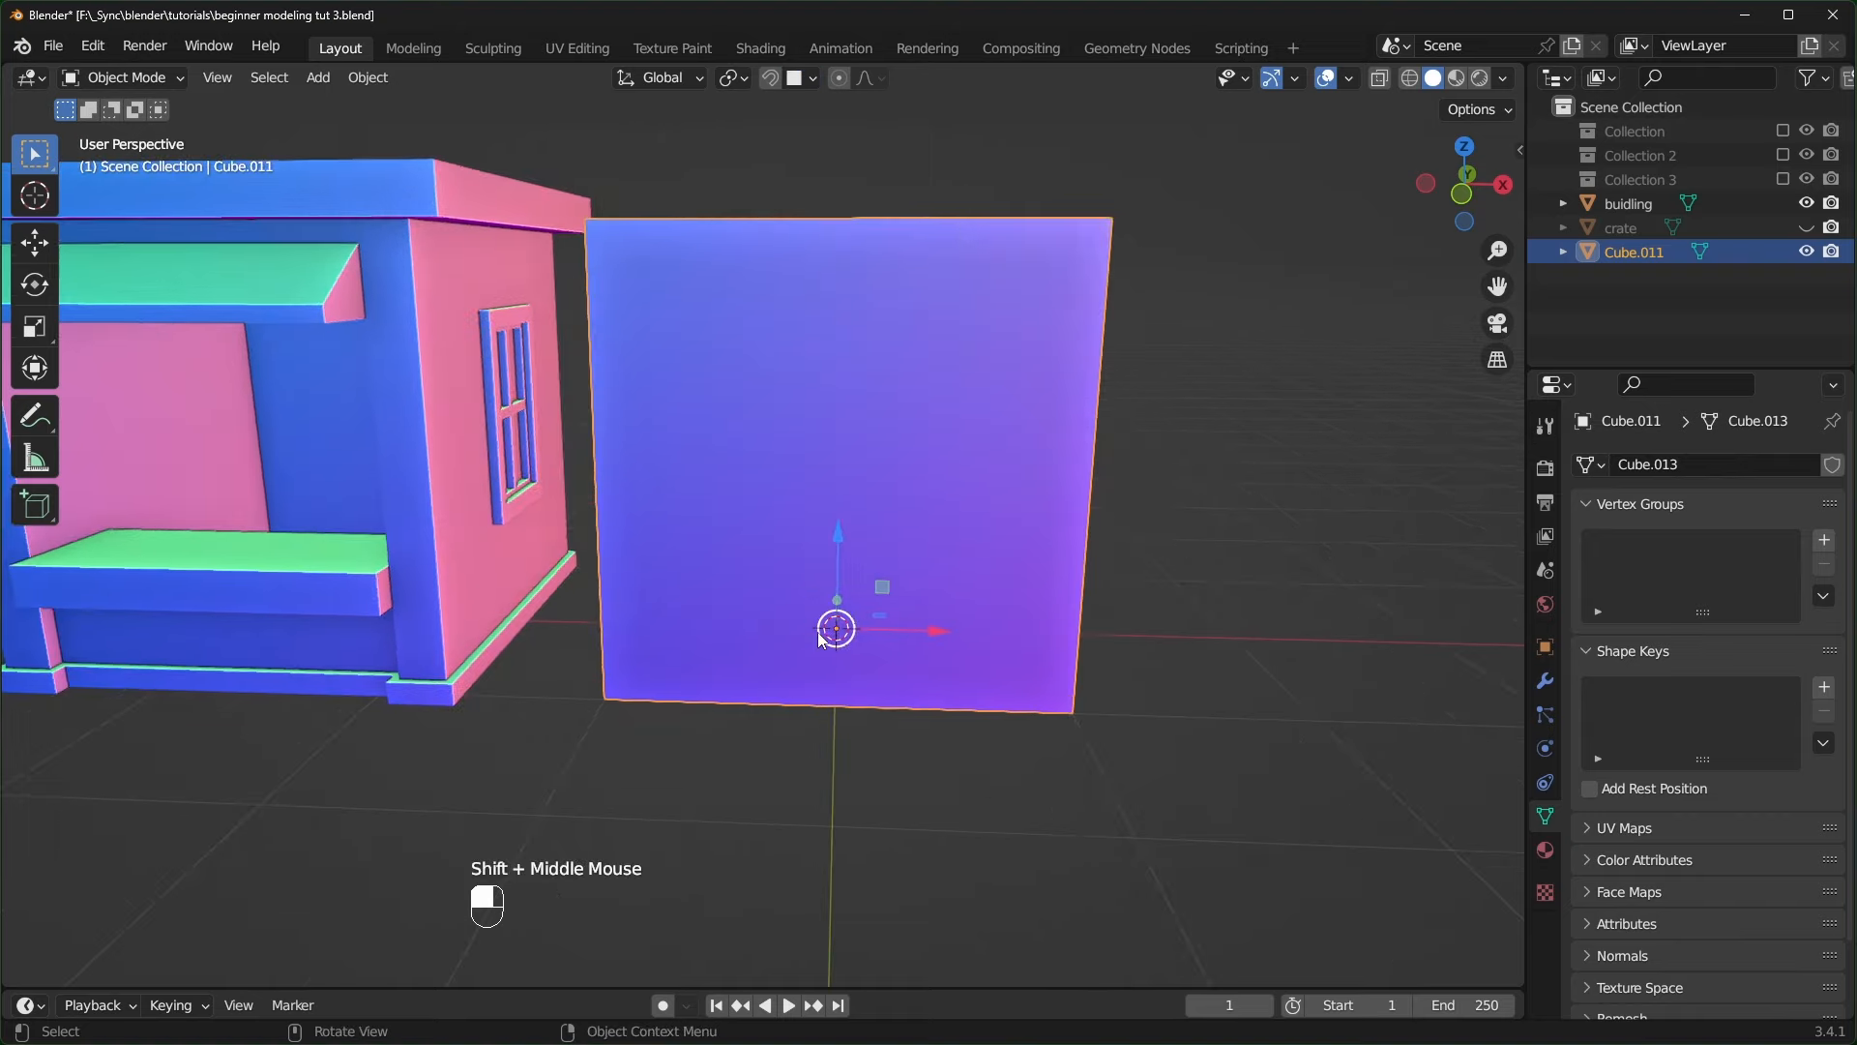
key("g")
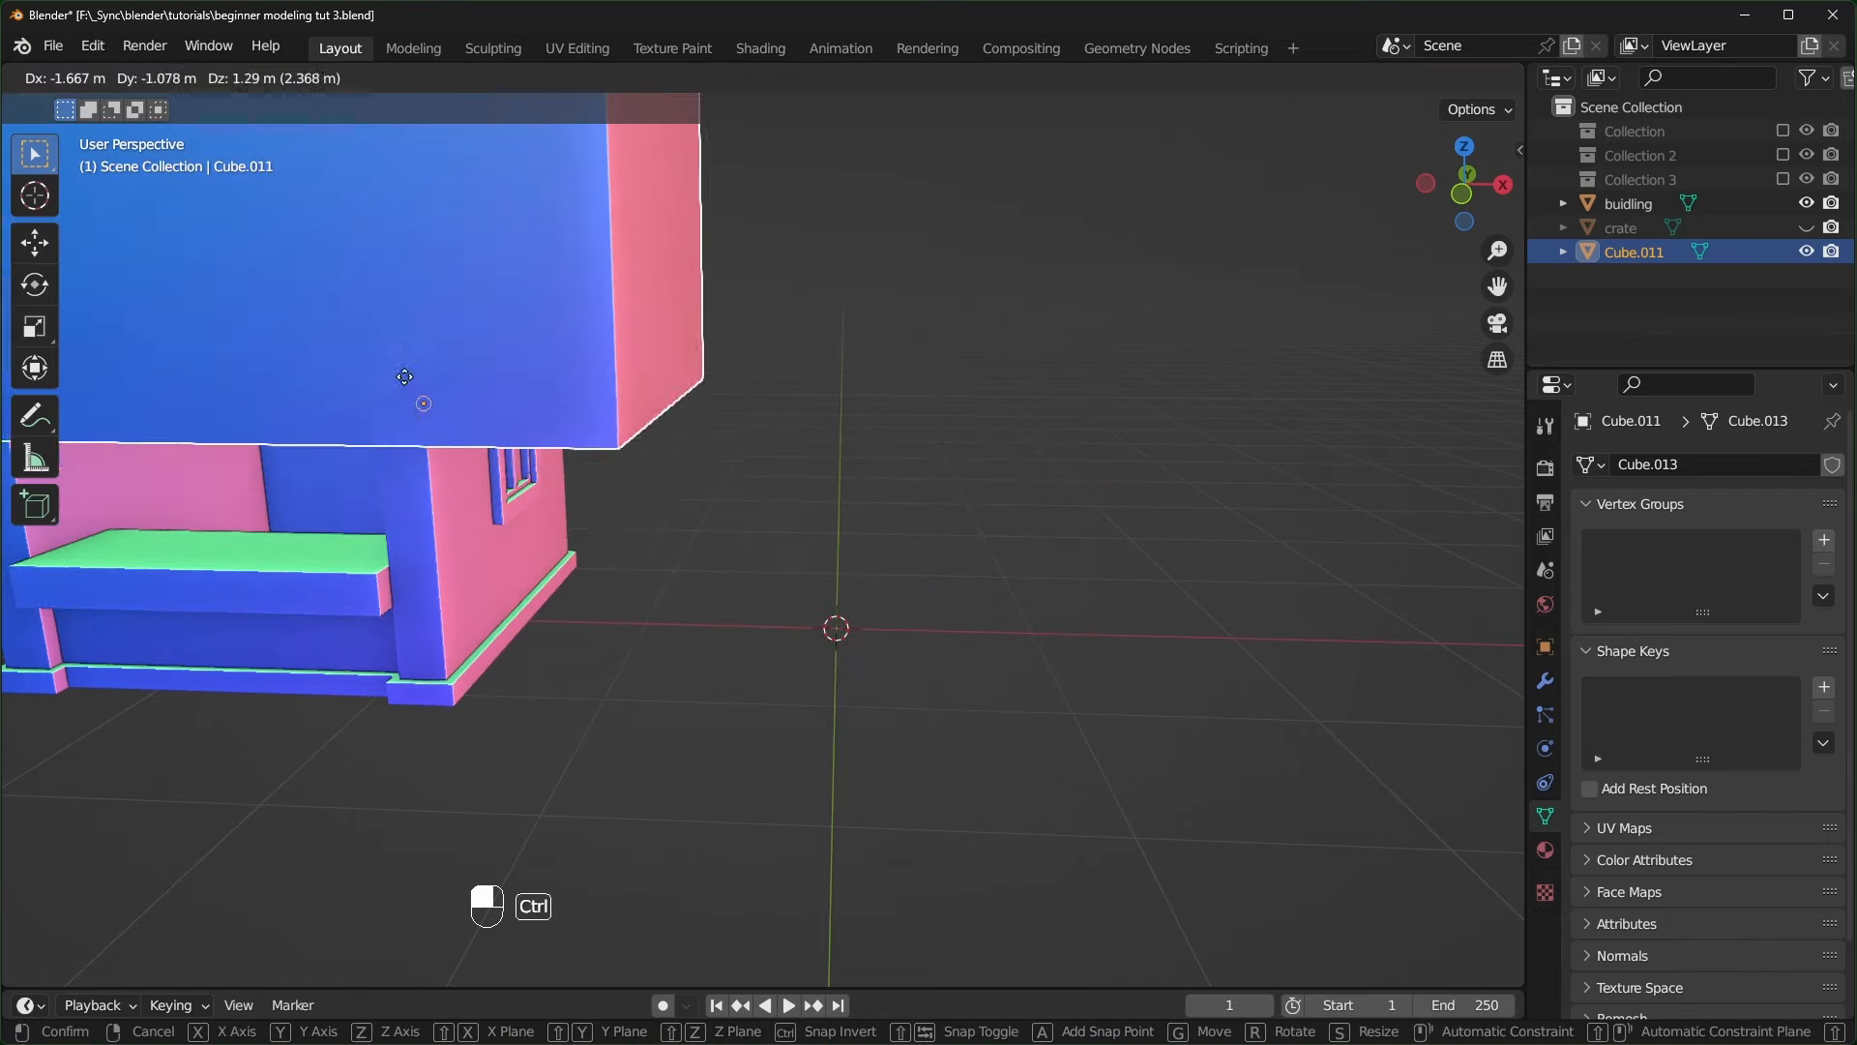
right_click(667, 583)
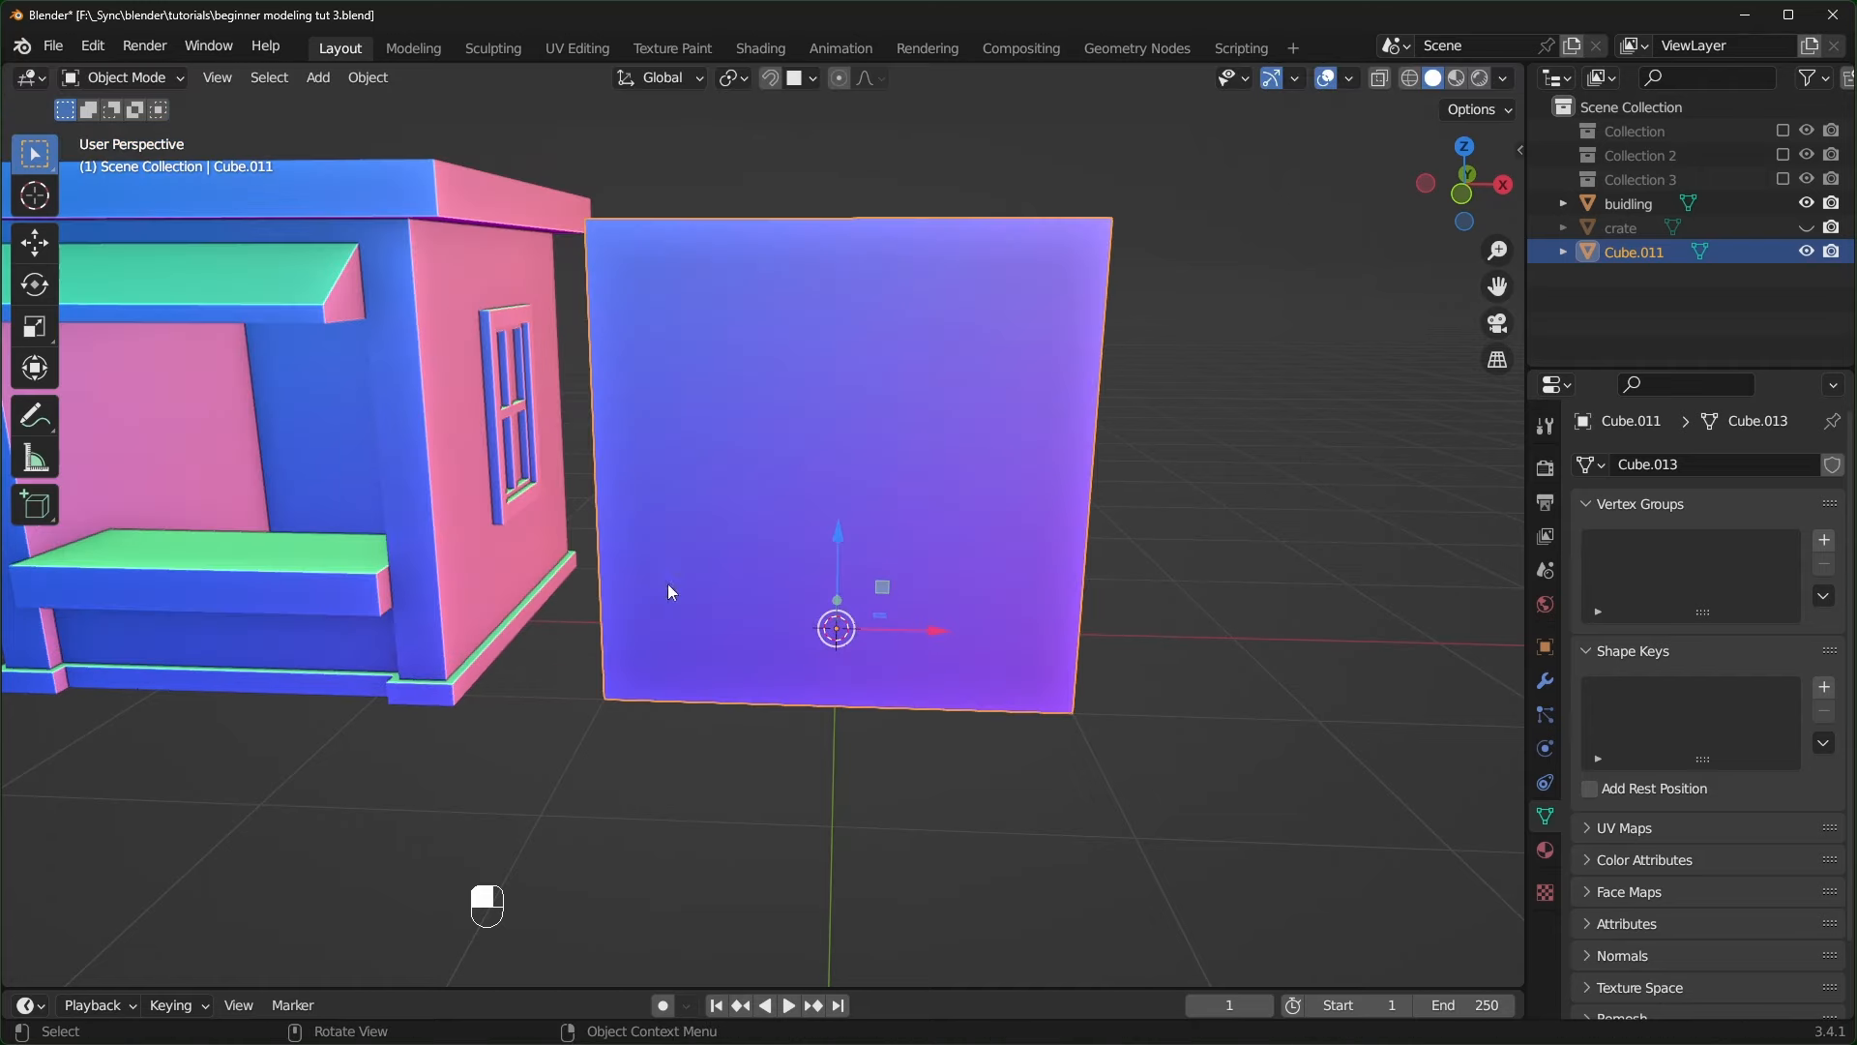
- Scale the cube down uniformly in several passes to roughly the size of a cash register for the stall counter
key("s")
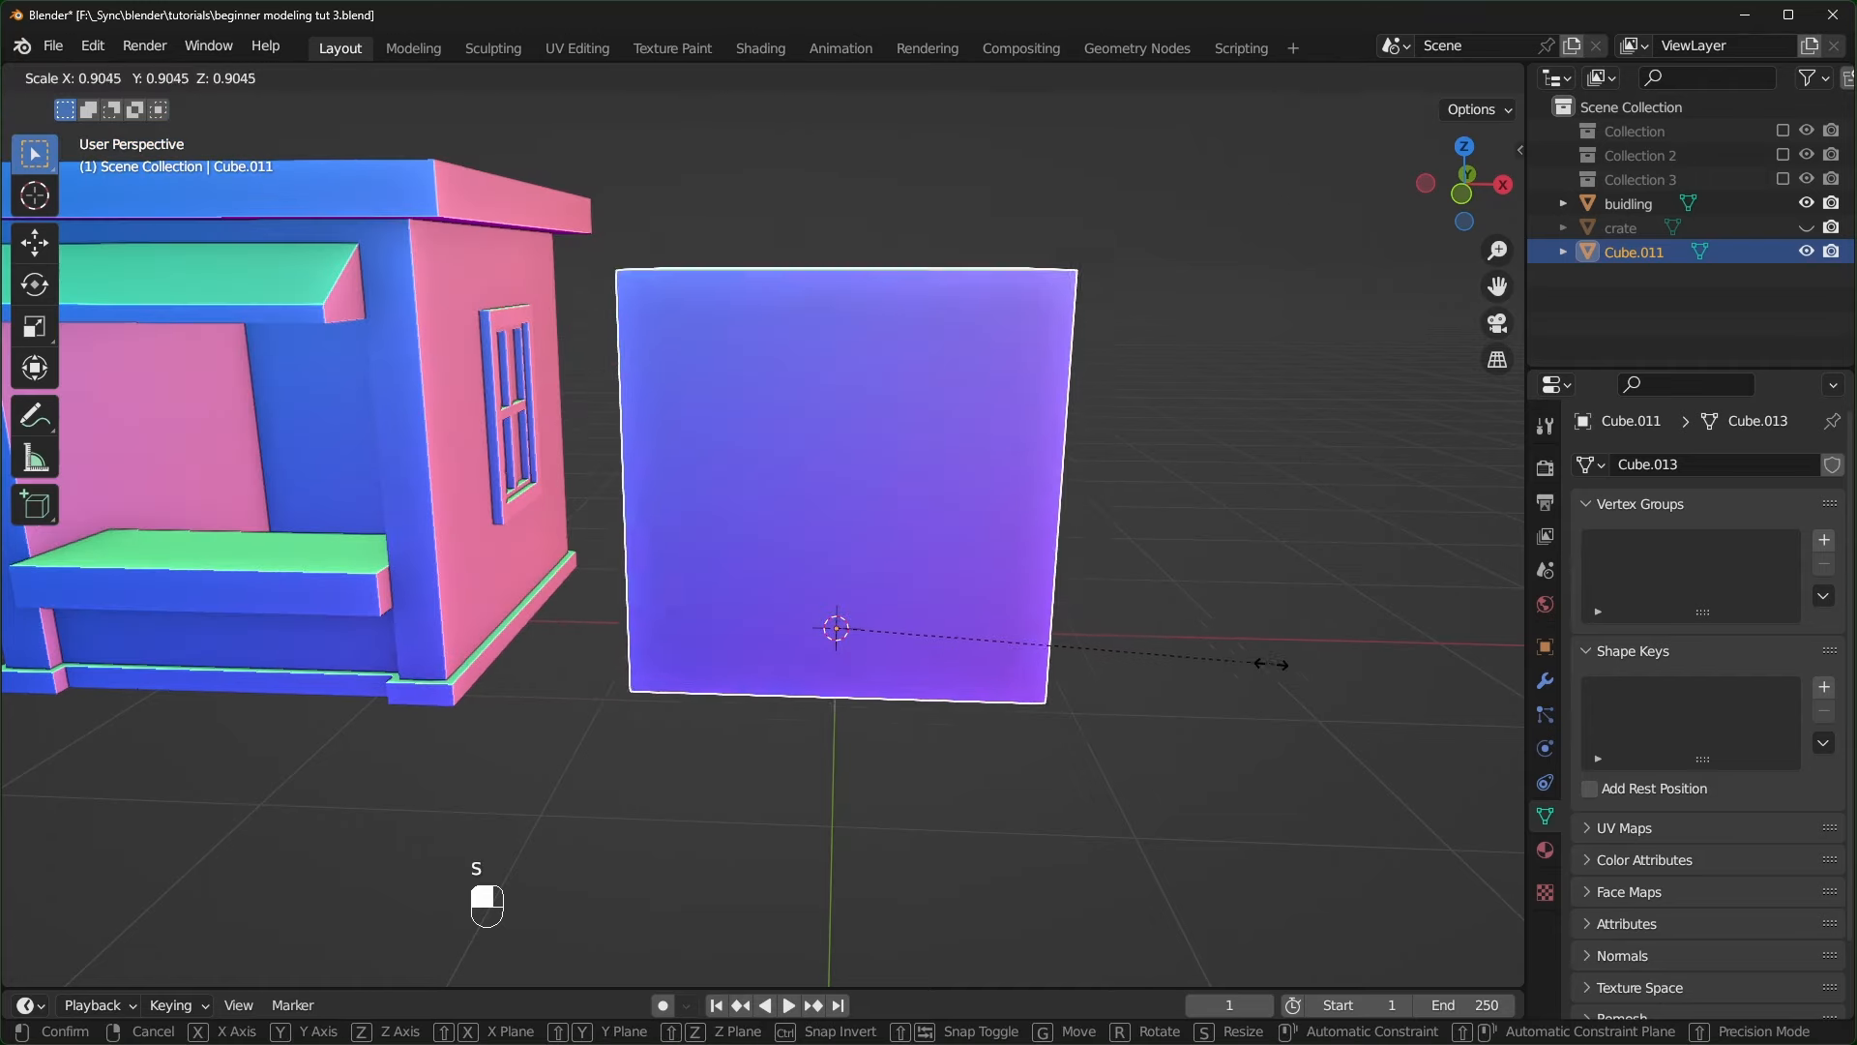
left_click(1161, 653)
key("s")
left_click(1291, 643)
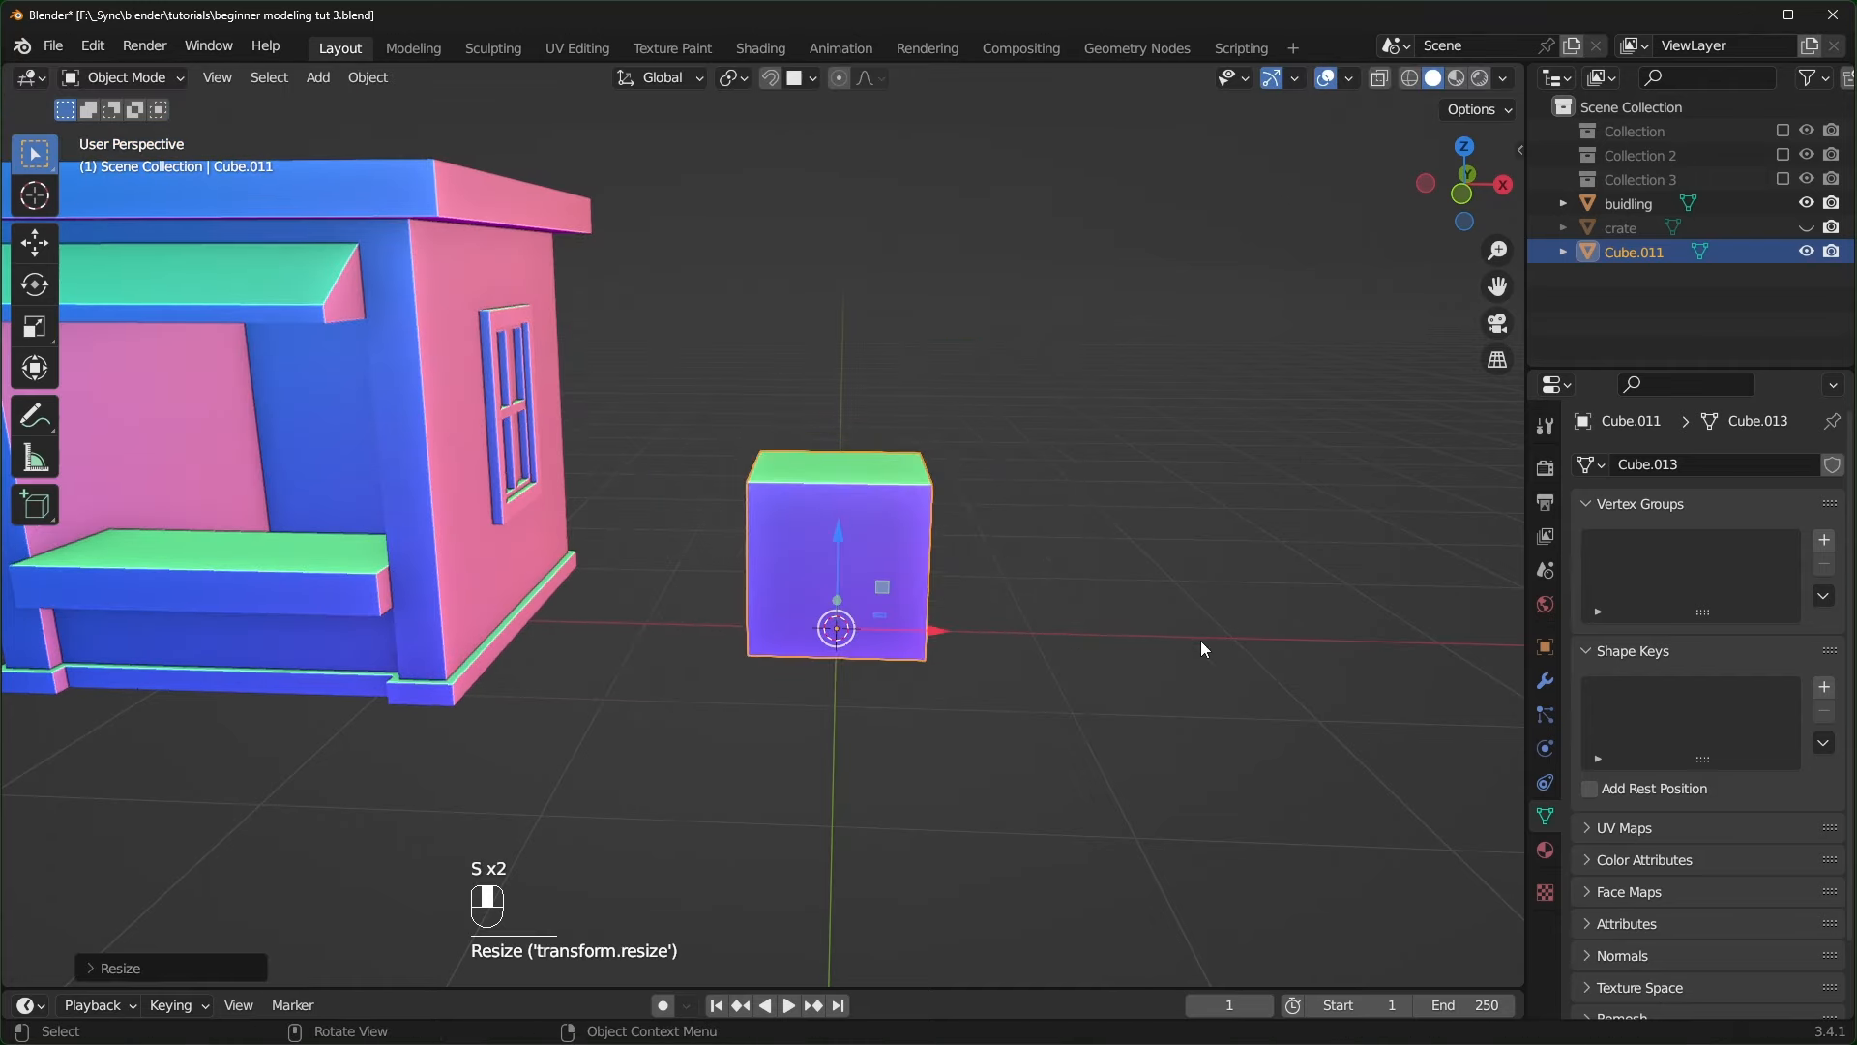
key("s")
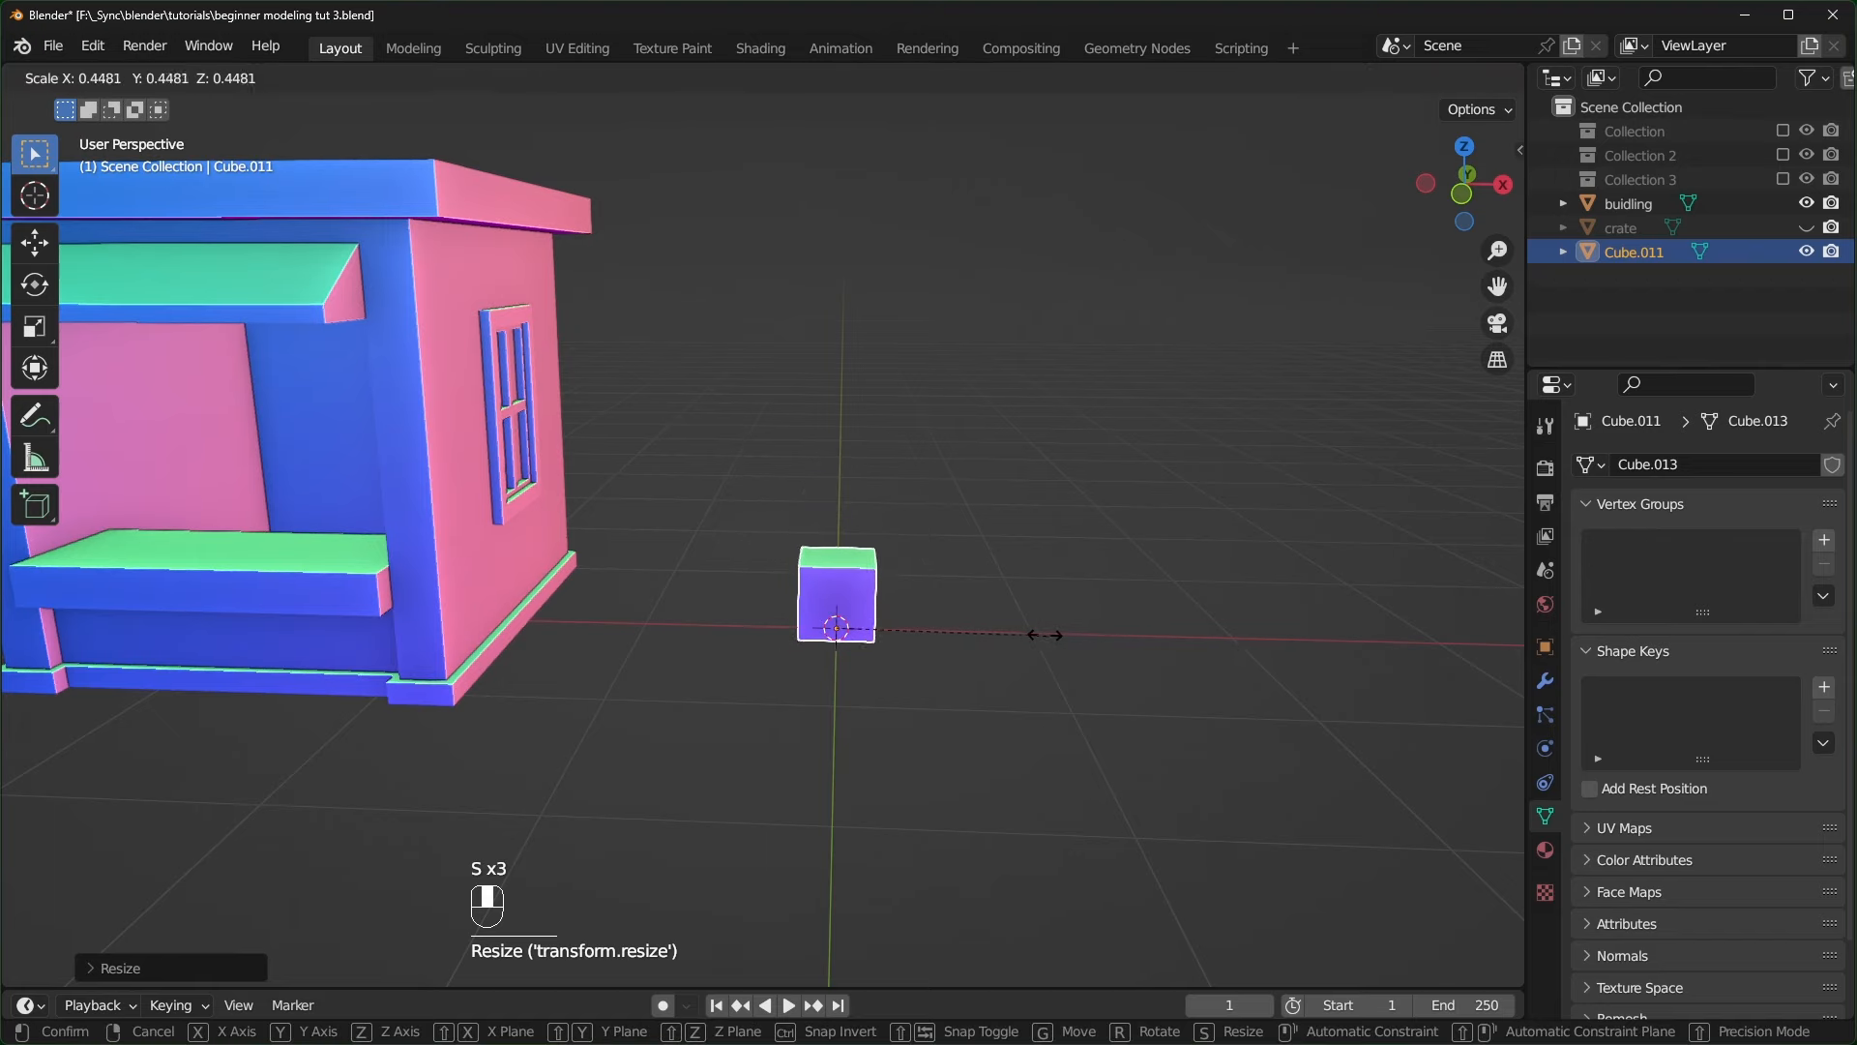
left_click(1039, 635)
- Move the small cube with face snapping onto the stall counter beside the corner pillar
scroll(1180, 710, "up", 3)
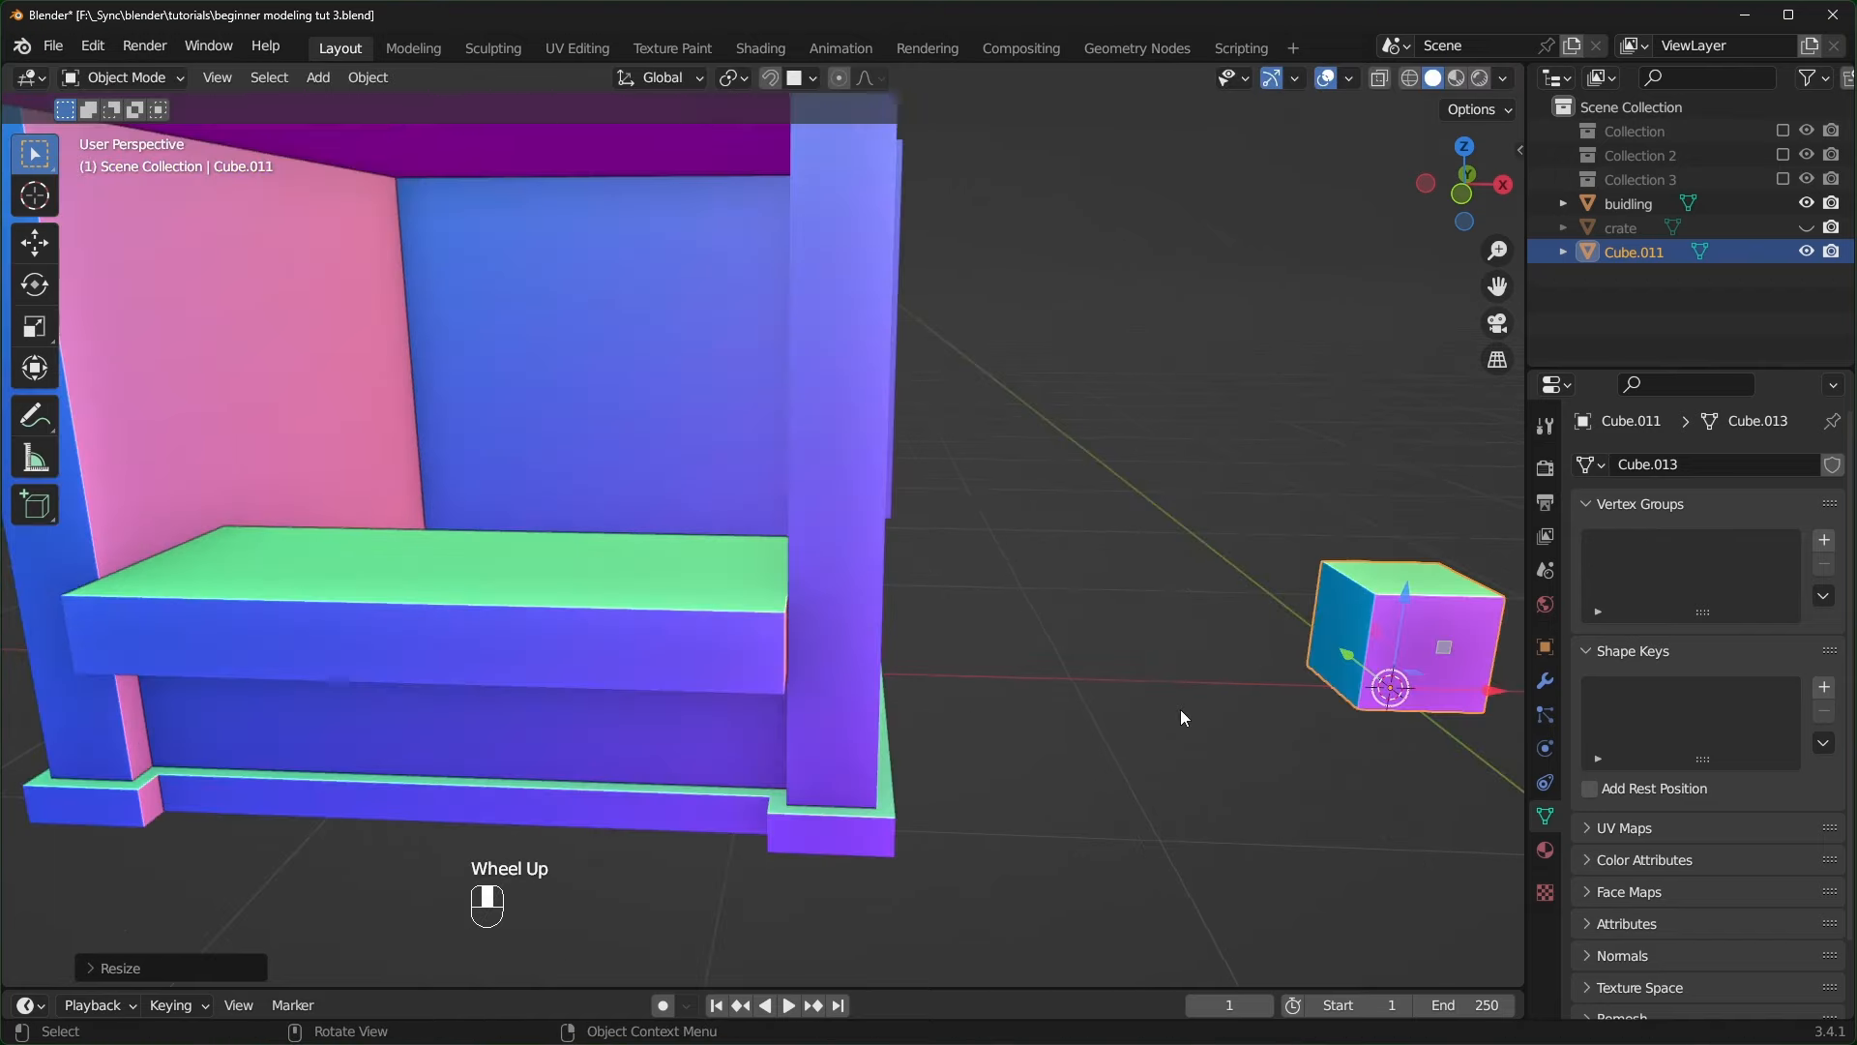
key("g")
key("ctrl")
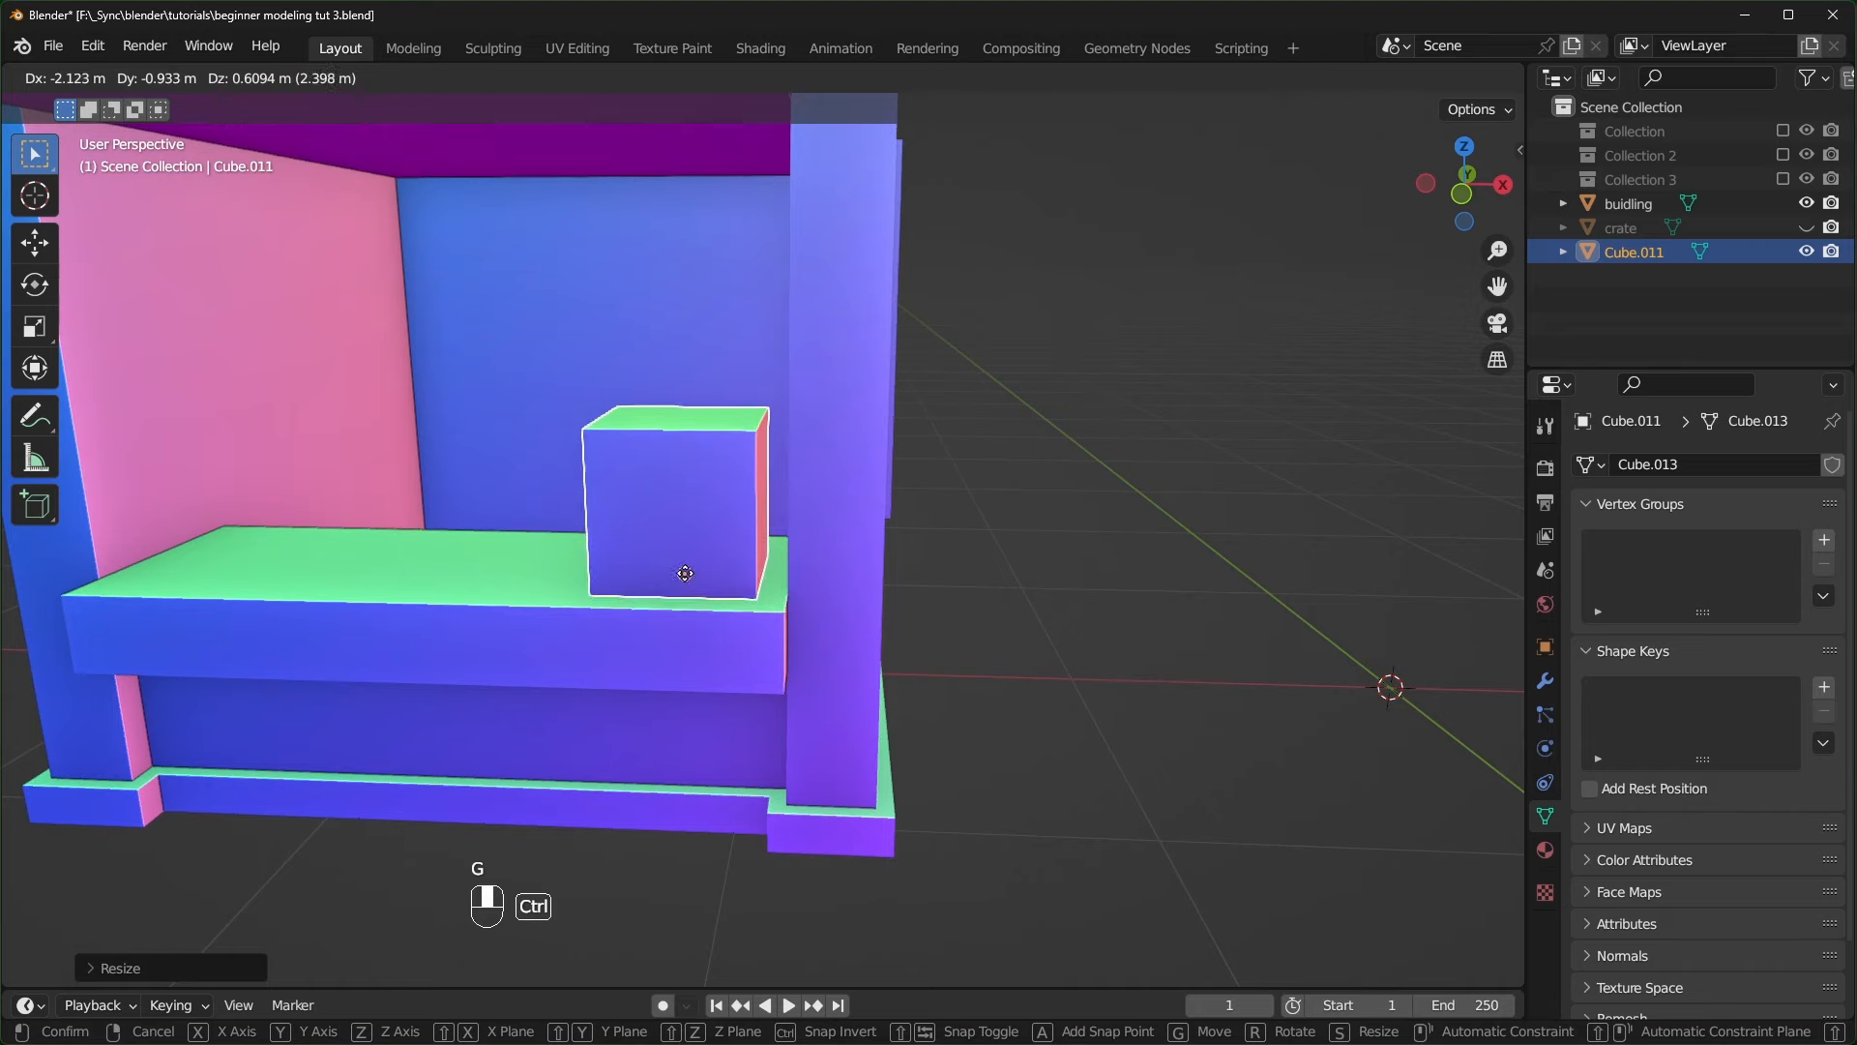
left_click(687, 579)
middle_click_drag(687, 578, 900, 609)
scroll(745, 594, "up", 1)
scroll(963, 607, "down", 1)
mouse_move(900, 609)
middle_mouse_down()
mouse_move(1044, 611)
mouse_move(926, 636)
middle_mouse_up()
scroll(926, 636, "down", 2)
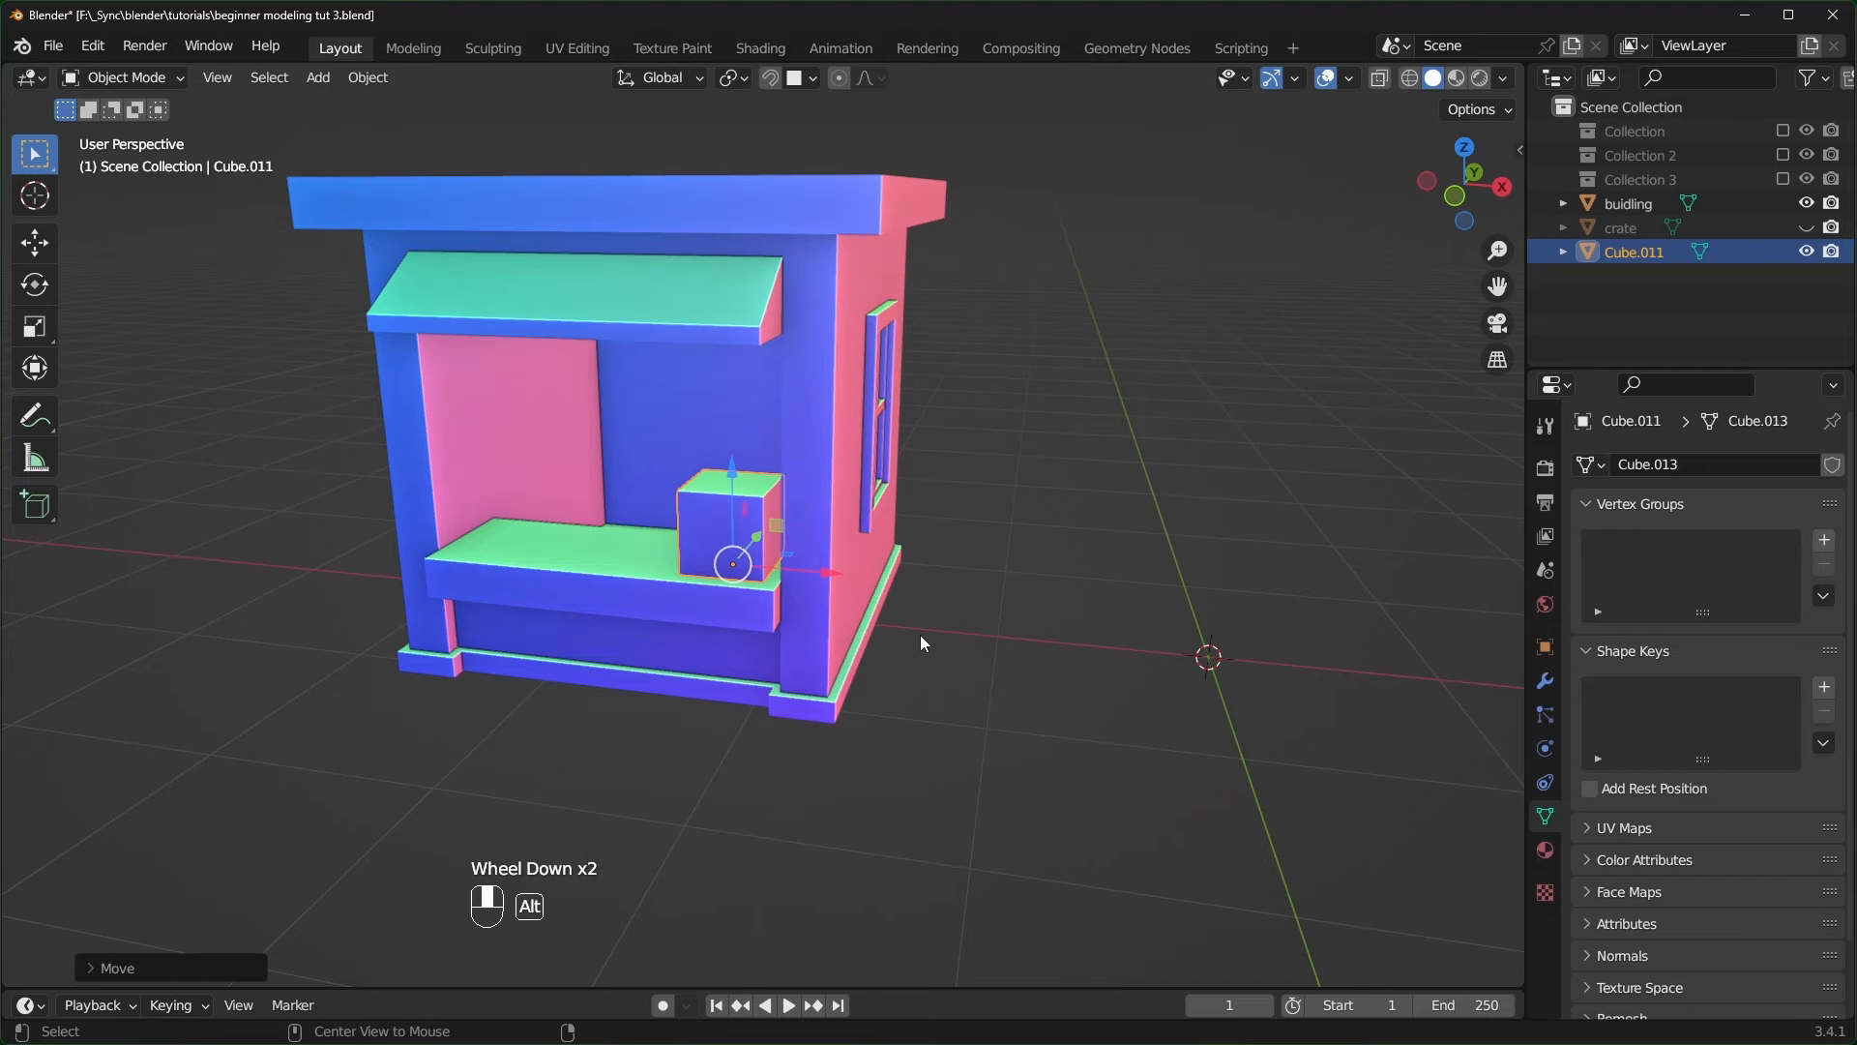
- Clear the cube's location to return it to the world origin and apply its transform
key("alt+g")
scroll(1331, 671, "up", 1)
middle_click_drag(1331, 671, 887, 612, "shift")
key("ctrl+a")
left_click(905, 677)
- In Edit Mode, lower the cube's top face along Z to turn the cube into a flat base slab
key("Tab")
scroll(991, 650, "up", 2)
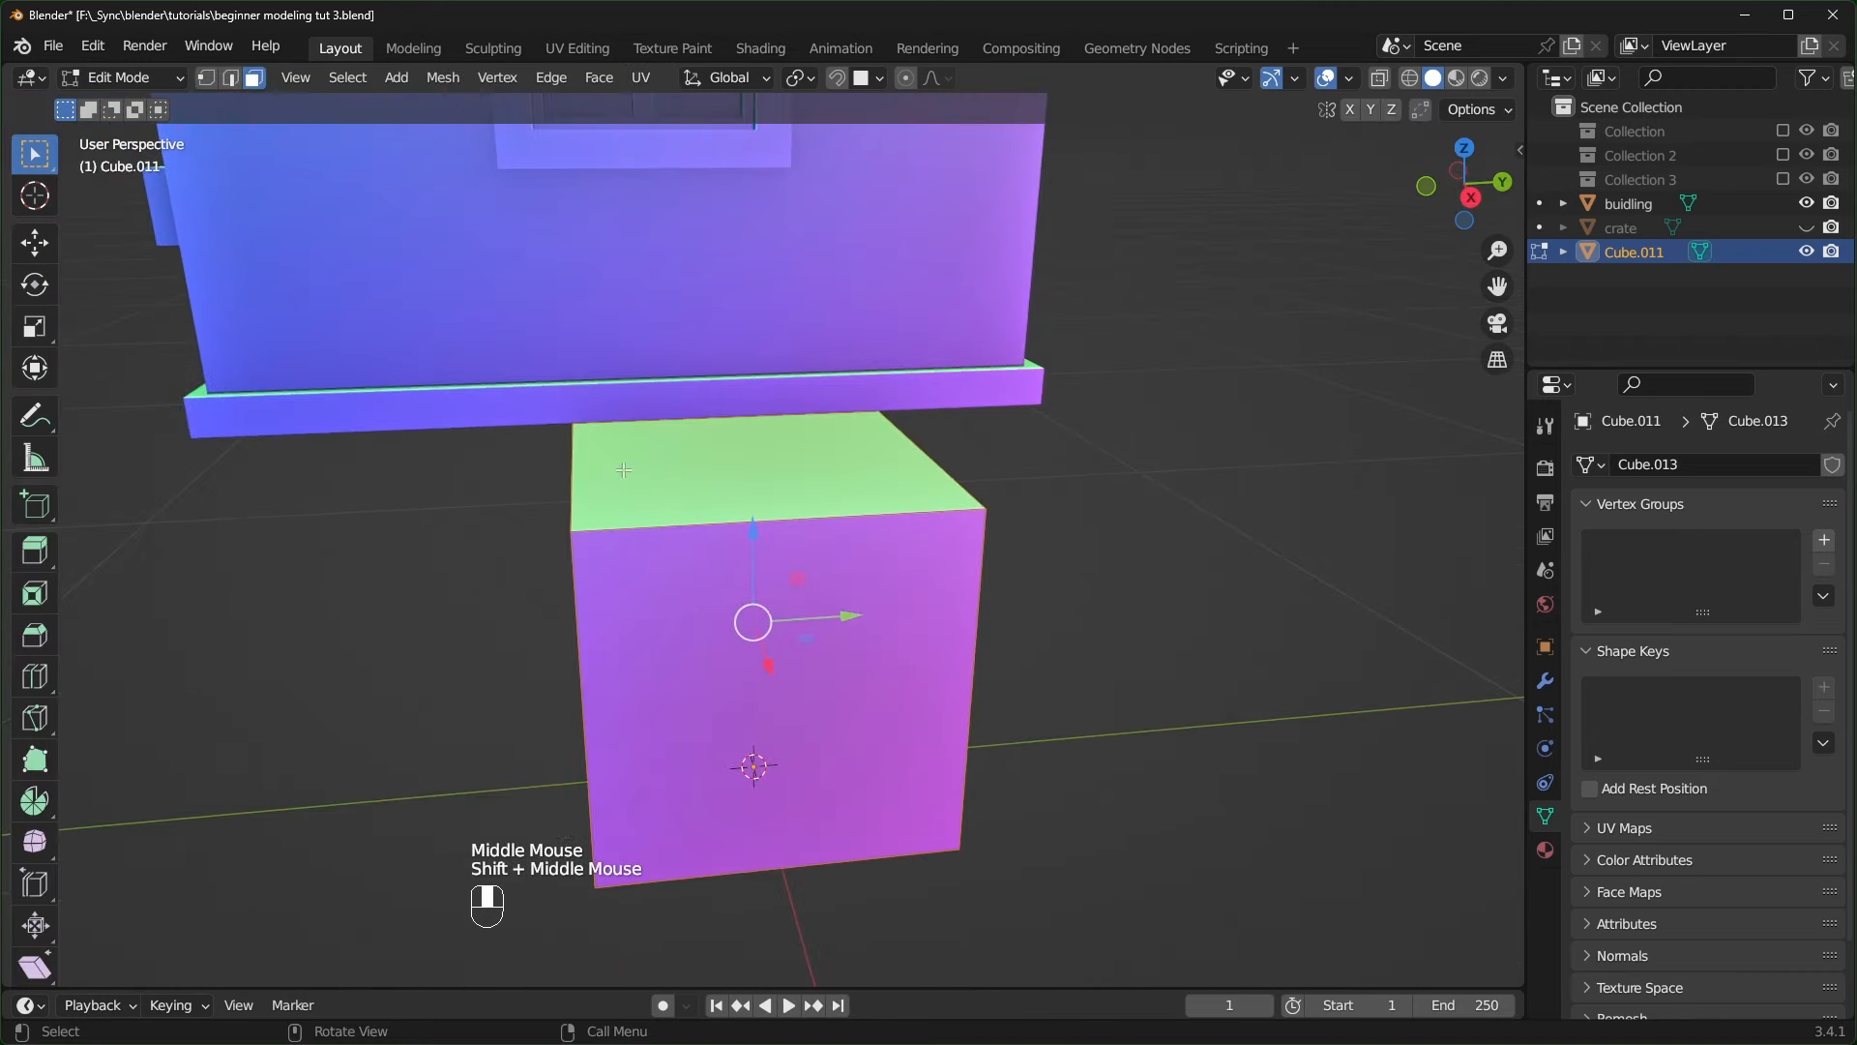
left_click(751, 463)
left_click_drag(755, 366, 760, 594)
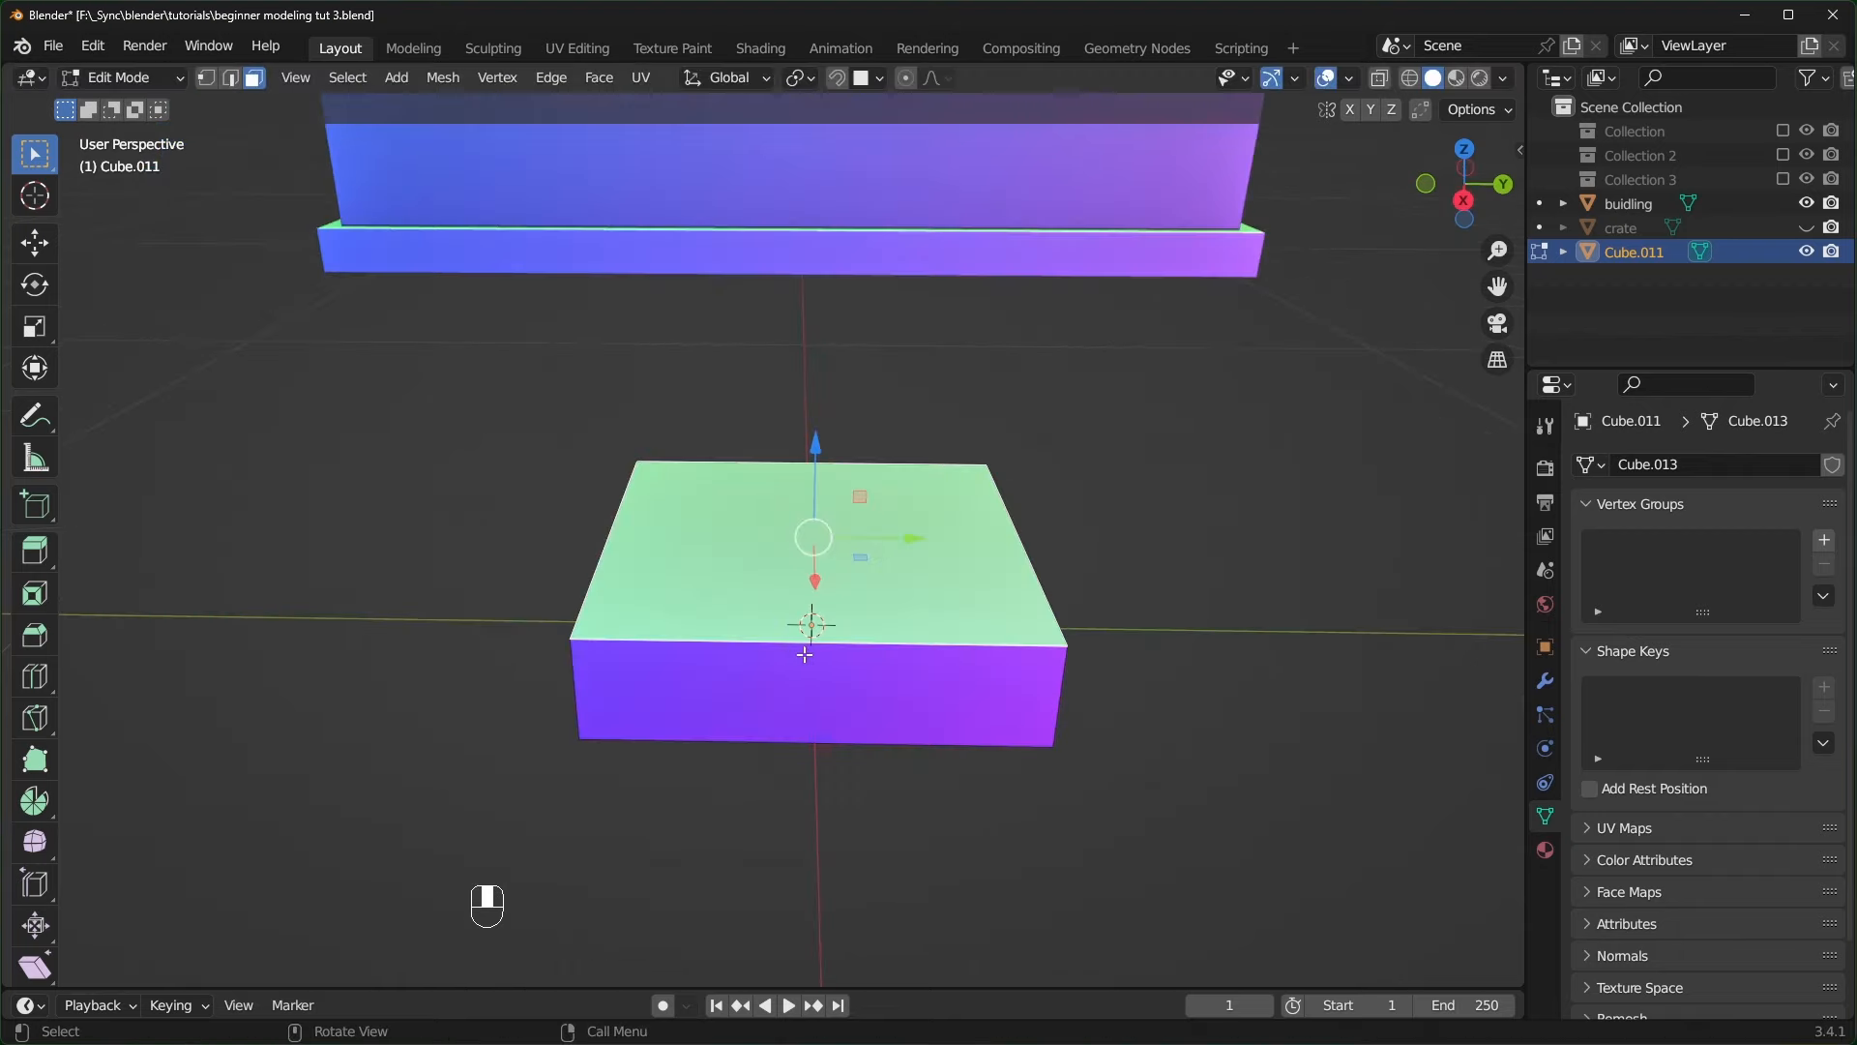
- Add a loop cut across the base slab and slide it toward the slab's +Y end
key("ctrl+r")
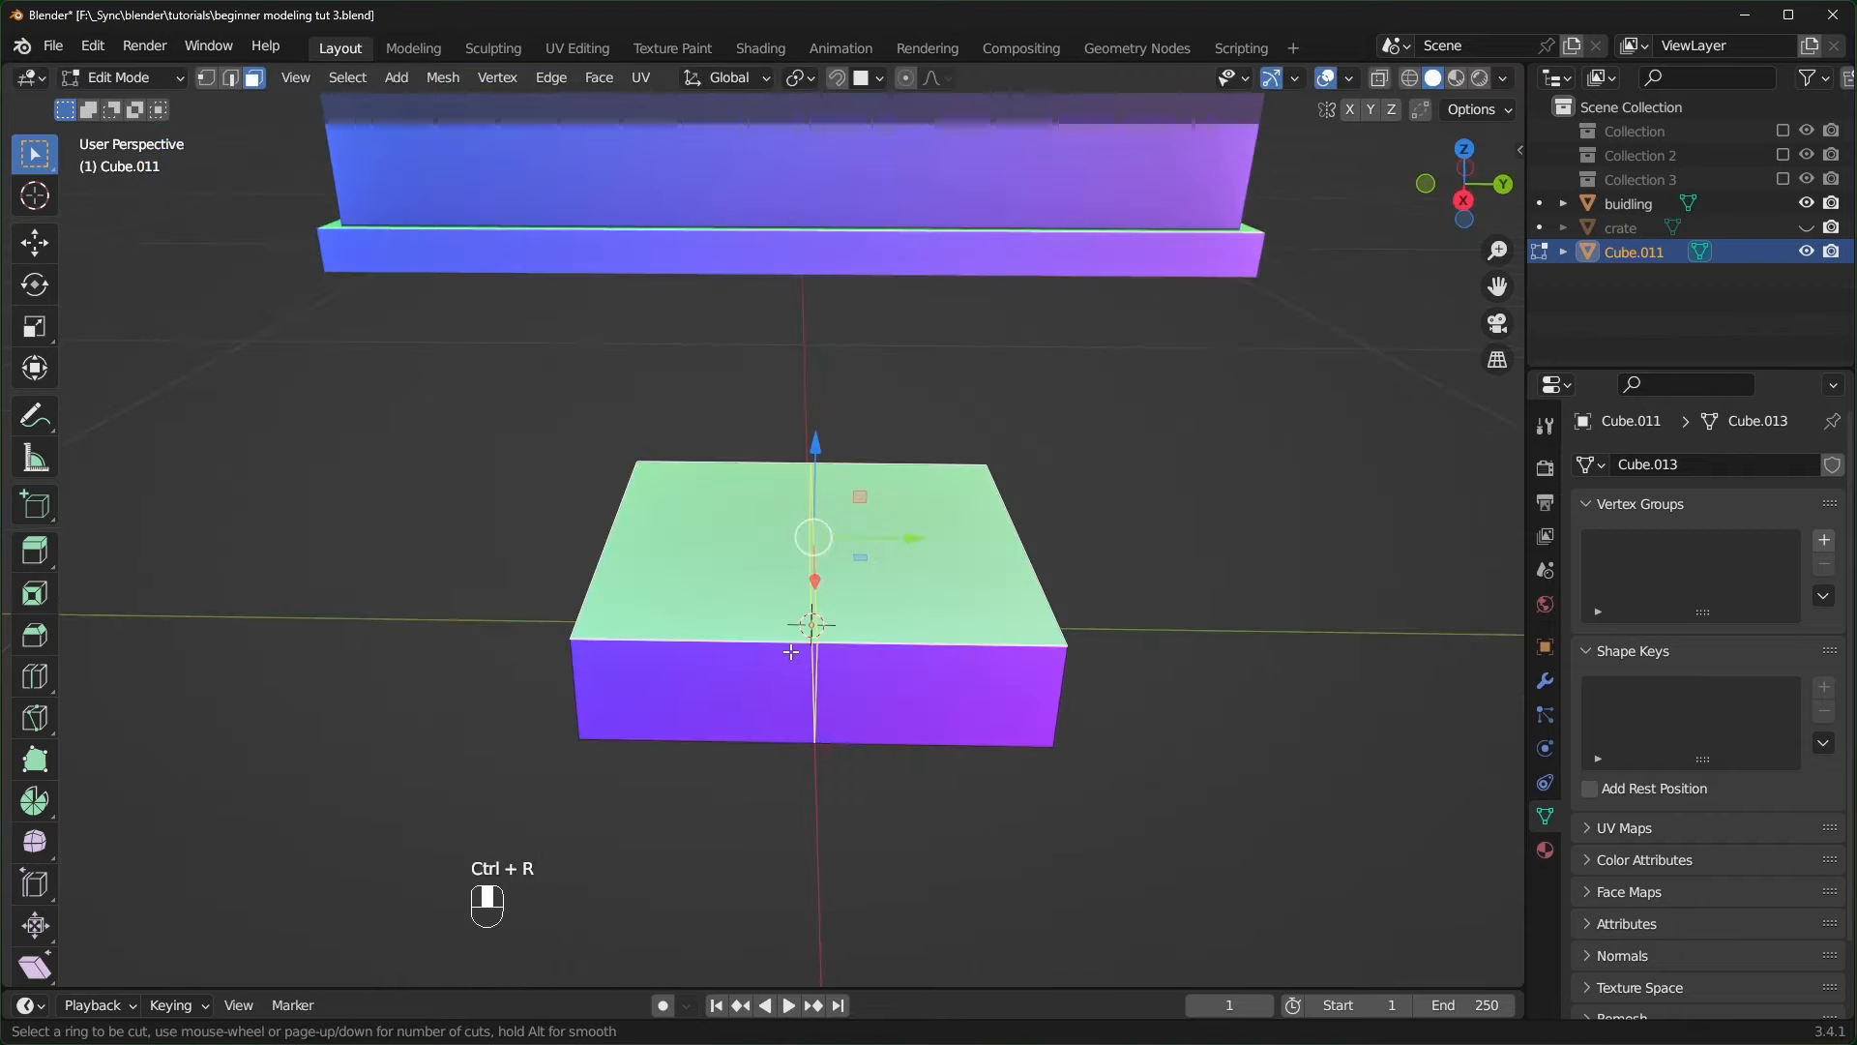
left_click(804, 638)
left_click(921, 668)
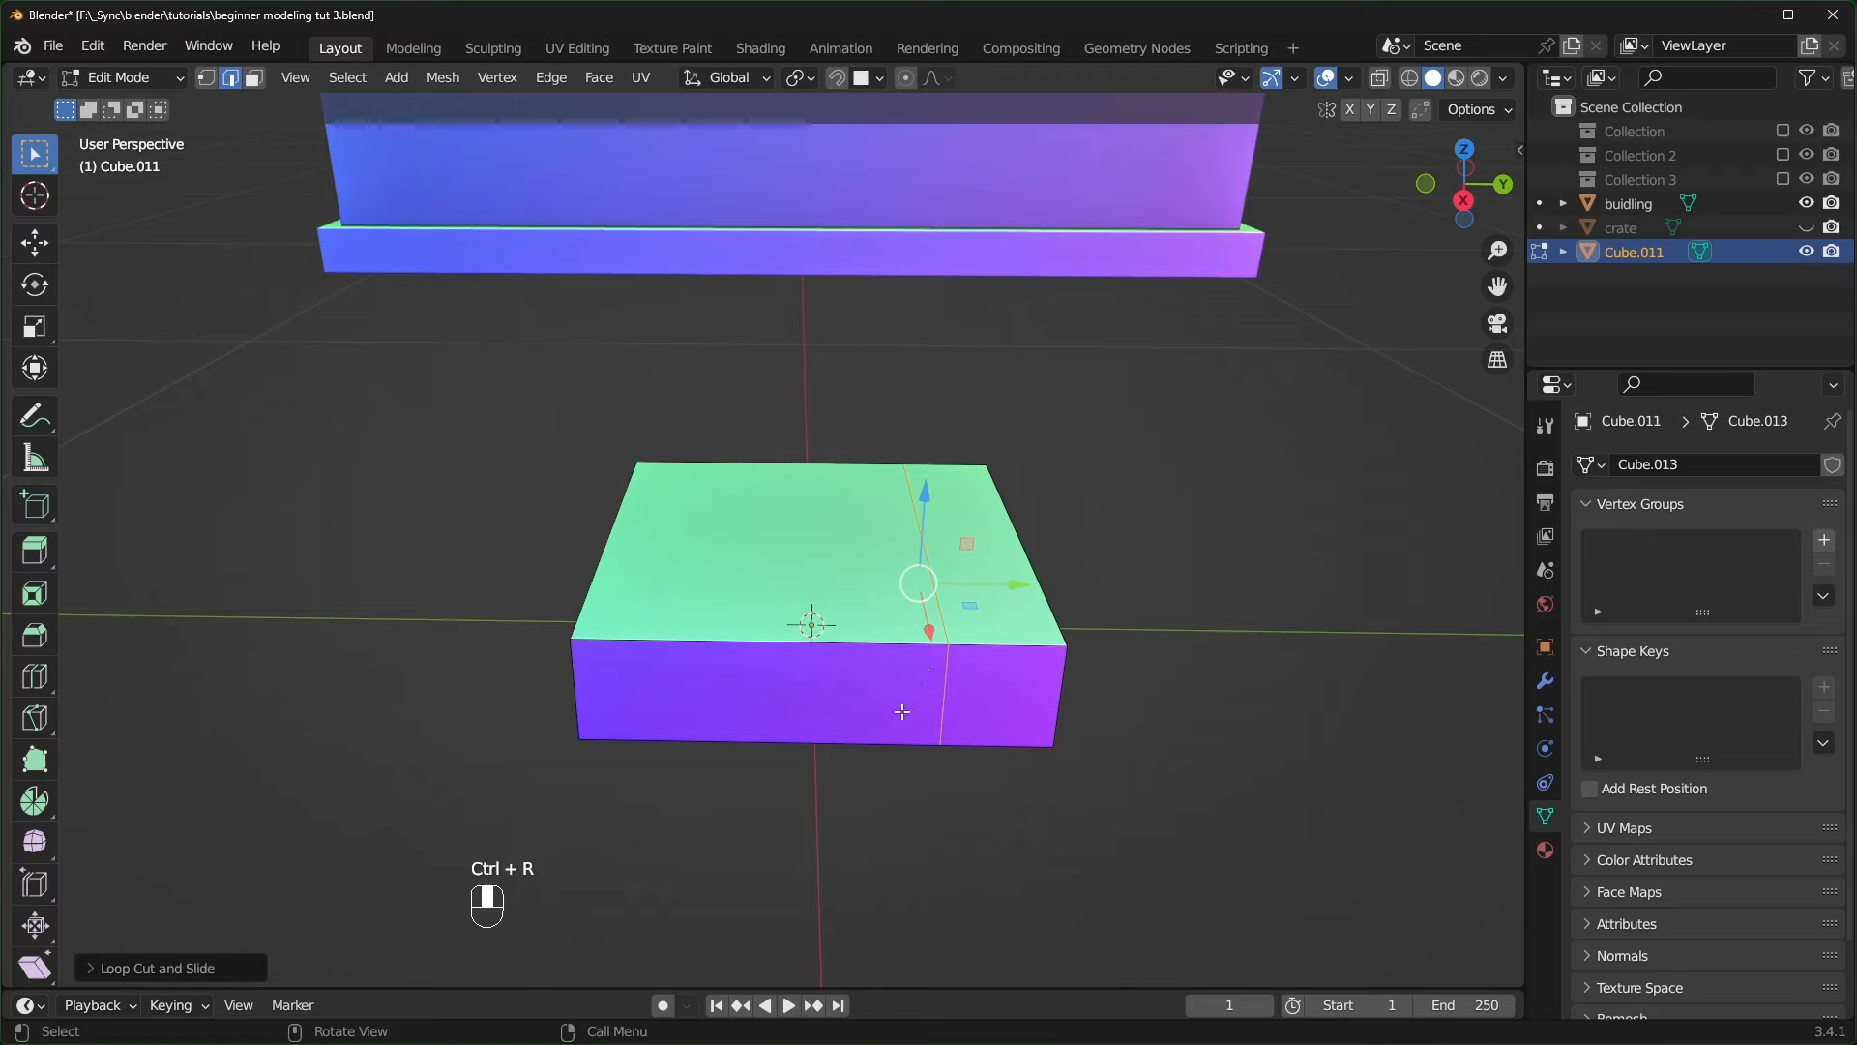
- Inset the slab's larger top face slightly and extrude it upward twice, a thin layer first and then about 0.07 m
key("3")
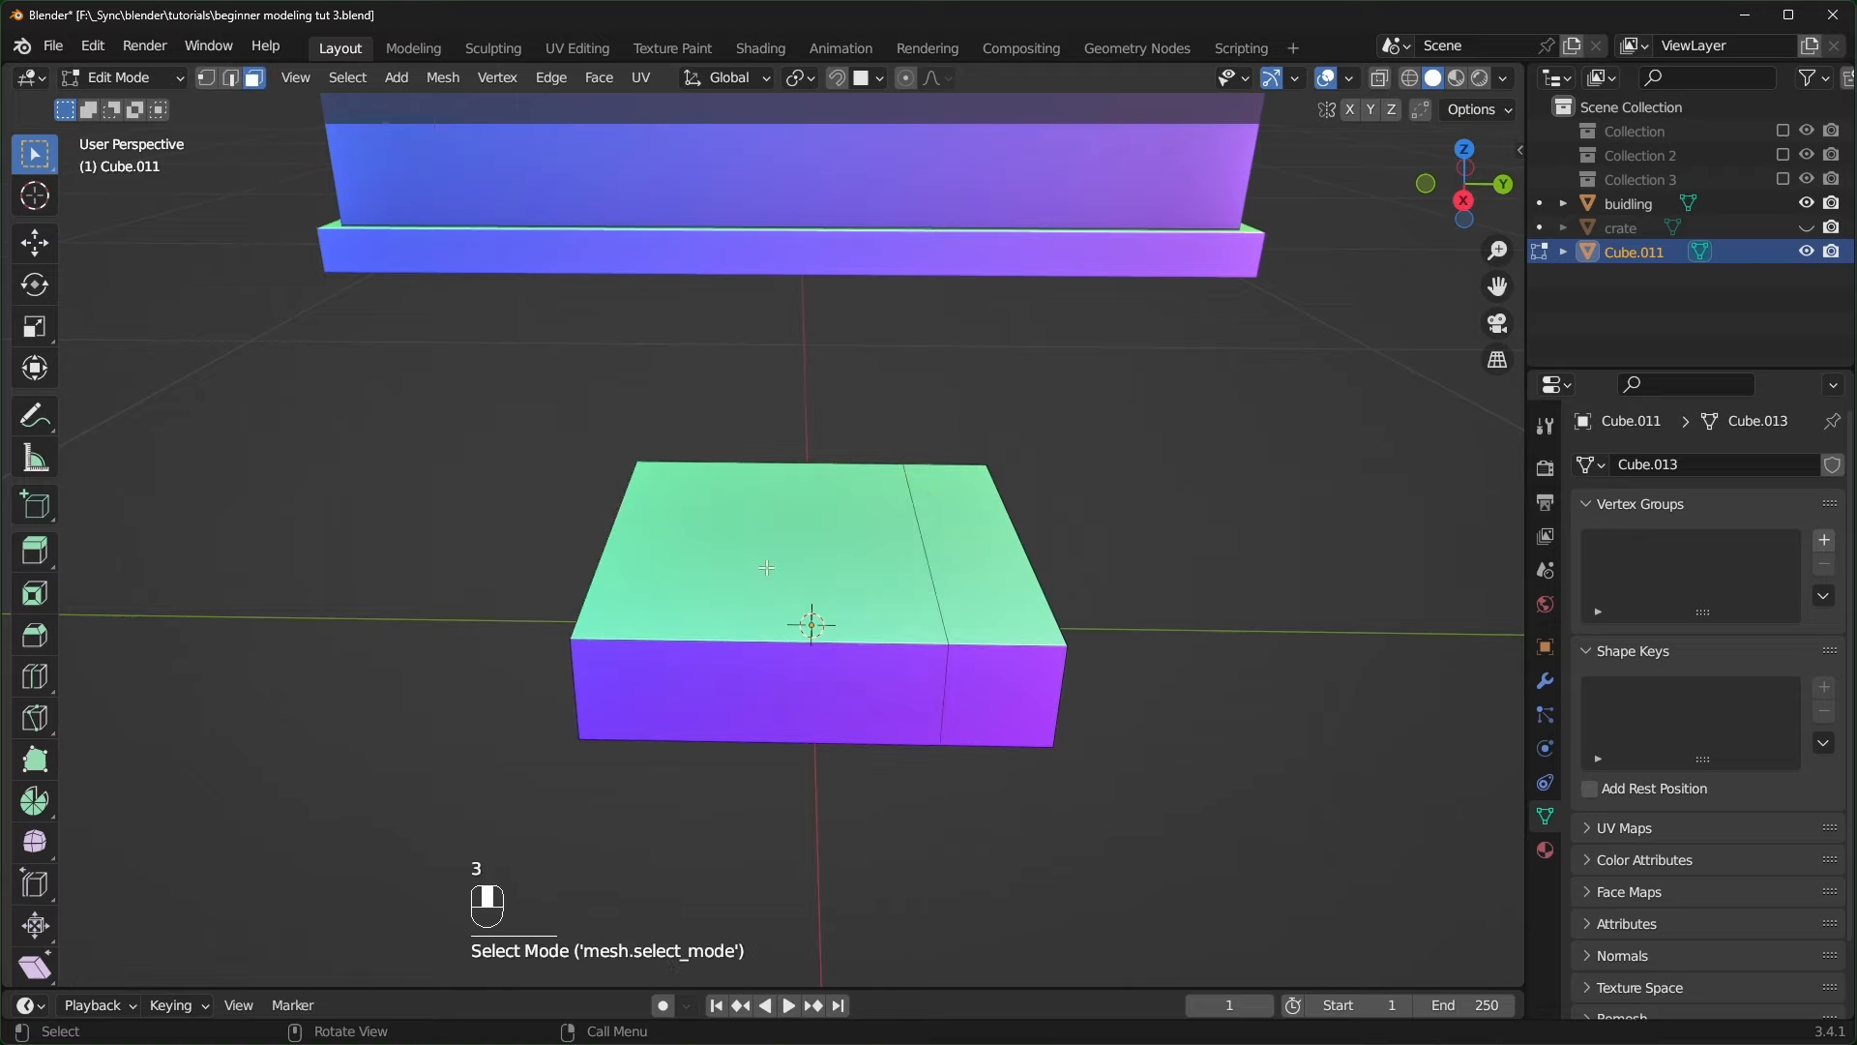
left_click(766, 568)
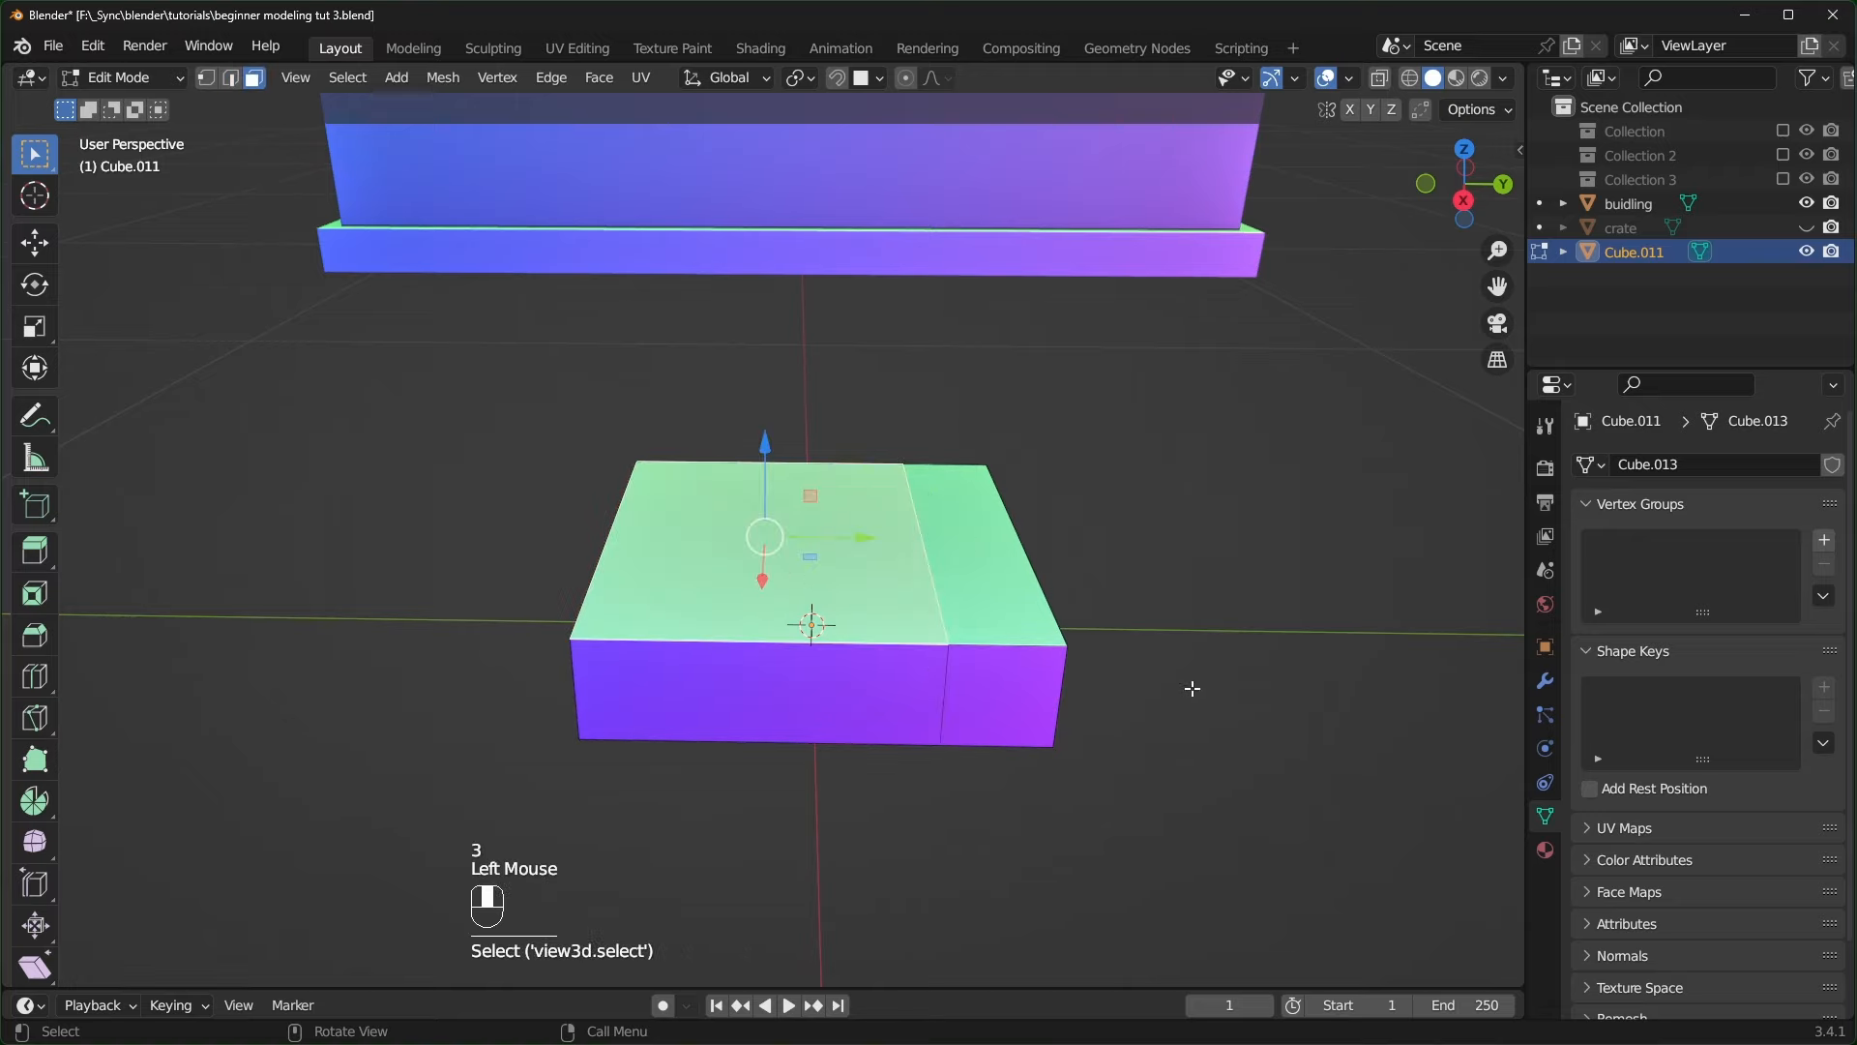
key("i")
left_click(1174, 683)
key("e")
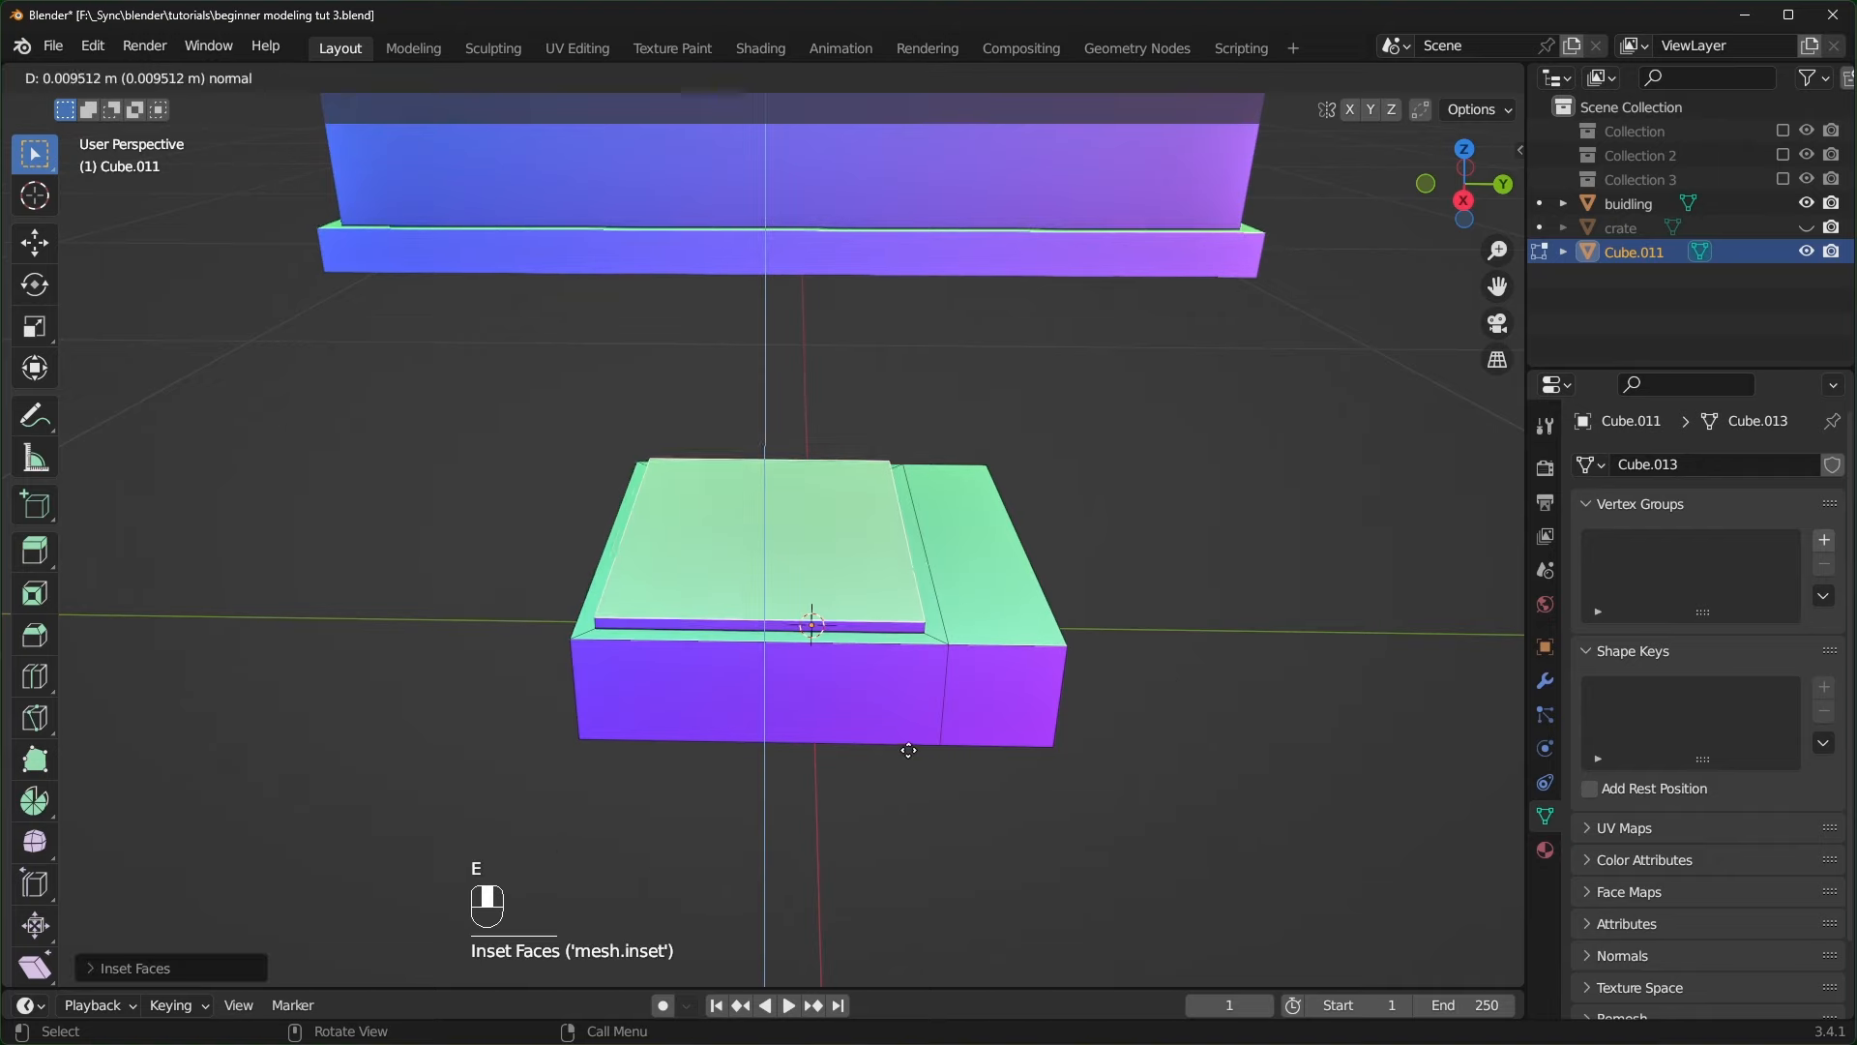
left_click(909, 732)
key("e")
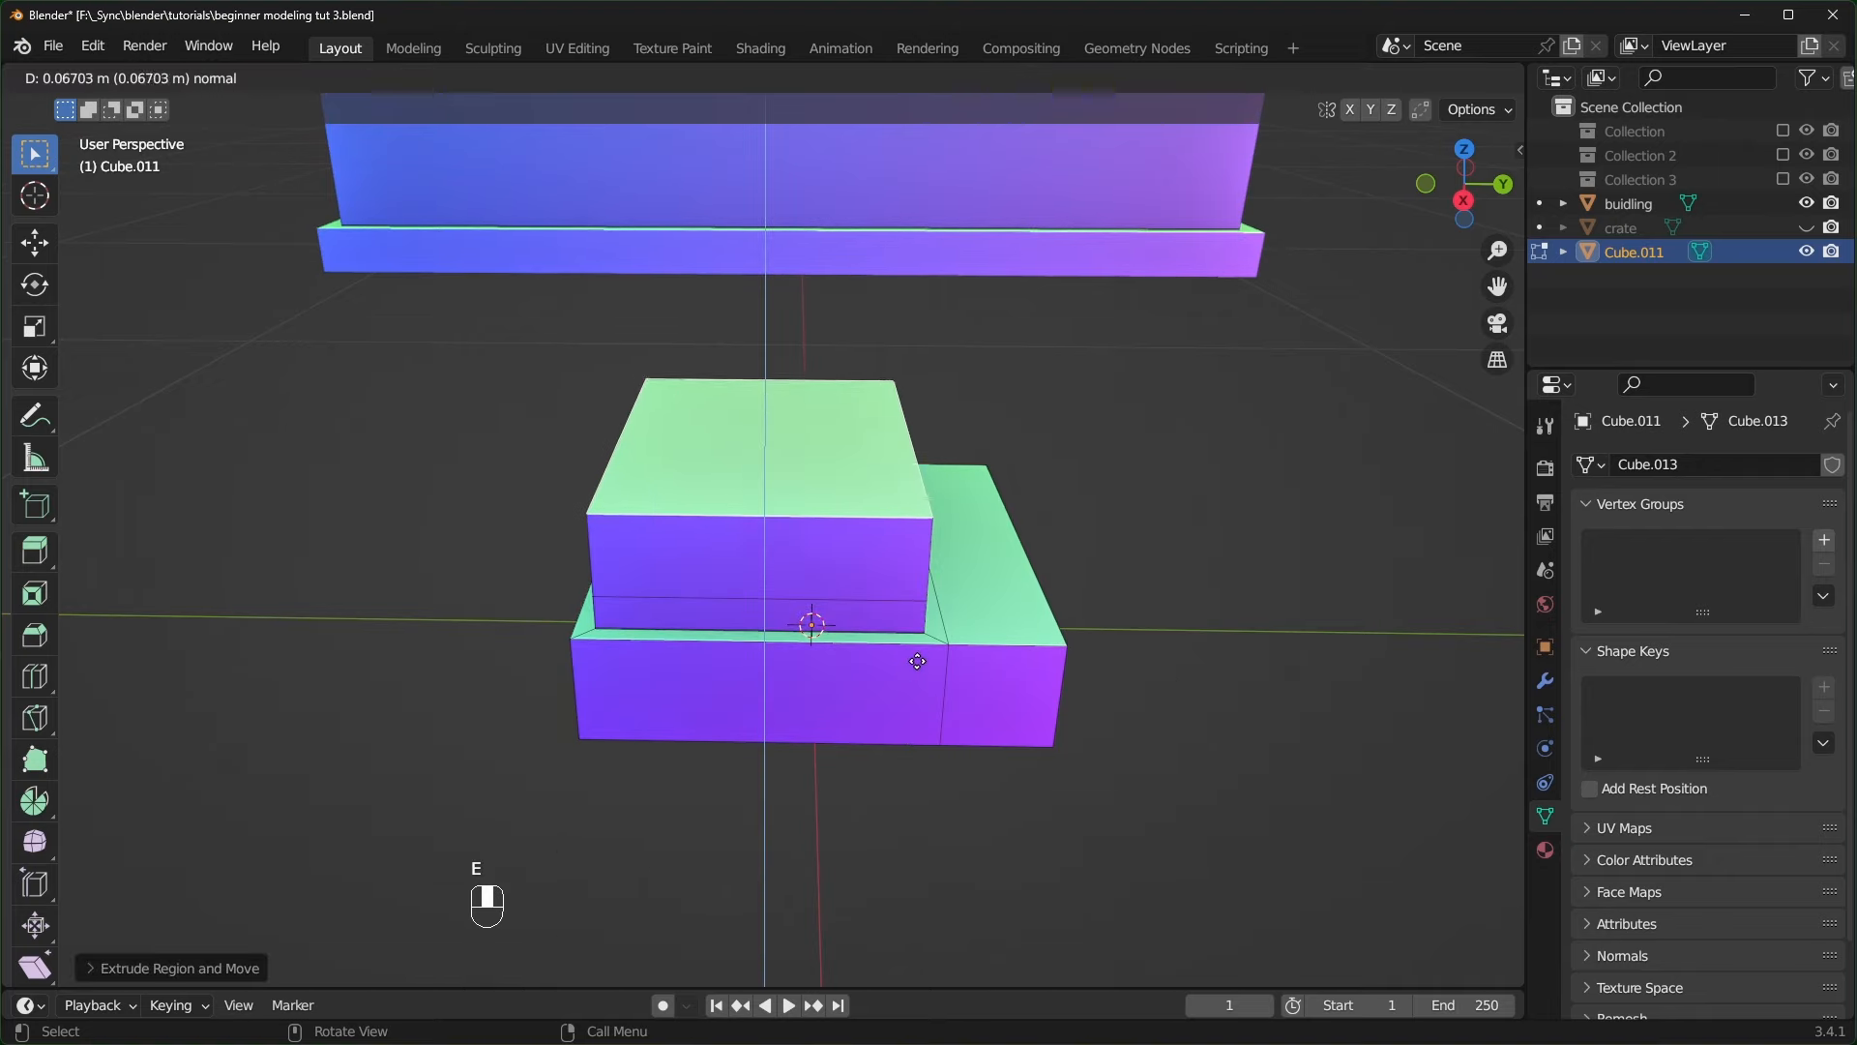
left_click(917, 656)
- Move the body's upper +Y edge back along Y to create a sloped front on the register
middle_click_drag(917, 656, 952, 483)
key("2")
left_click(784, 454)
left_click_drag(943, 467, 834, 453)
middle_click_drag(833, 453, 900, 643)
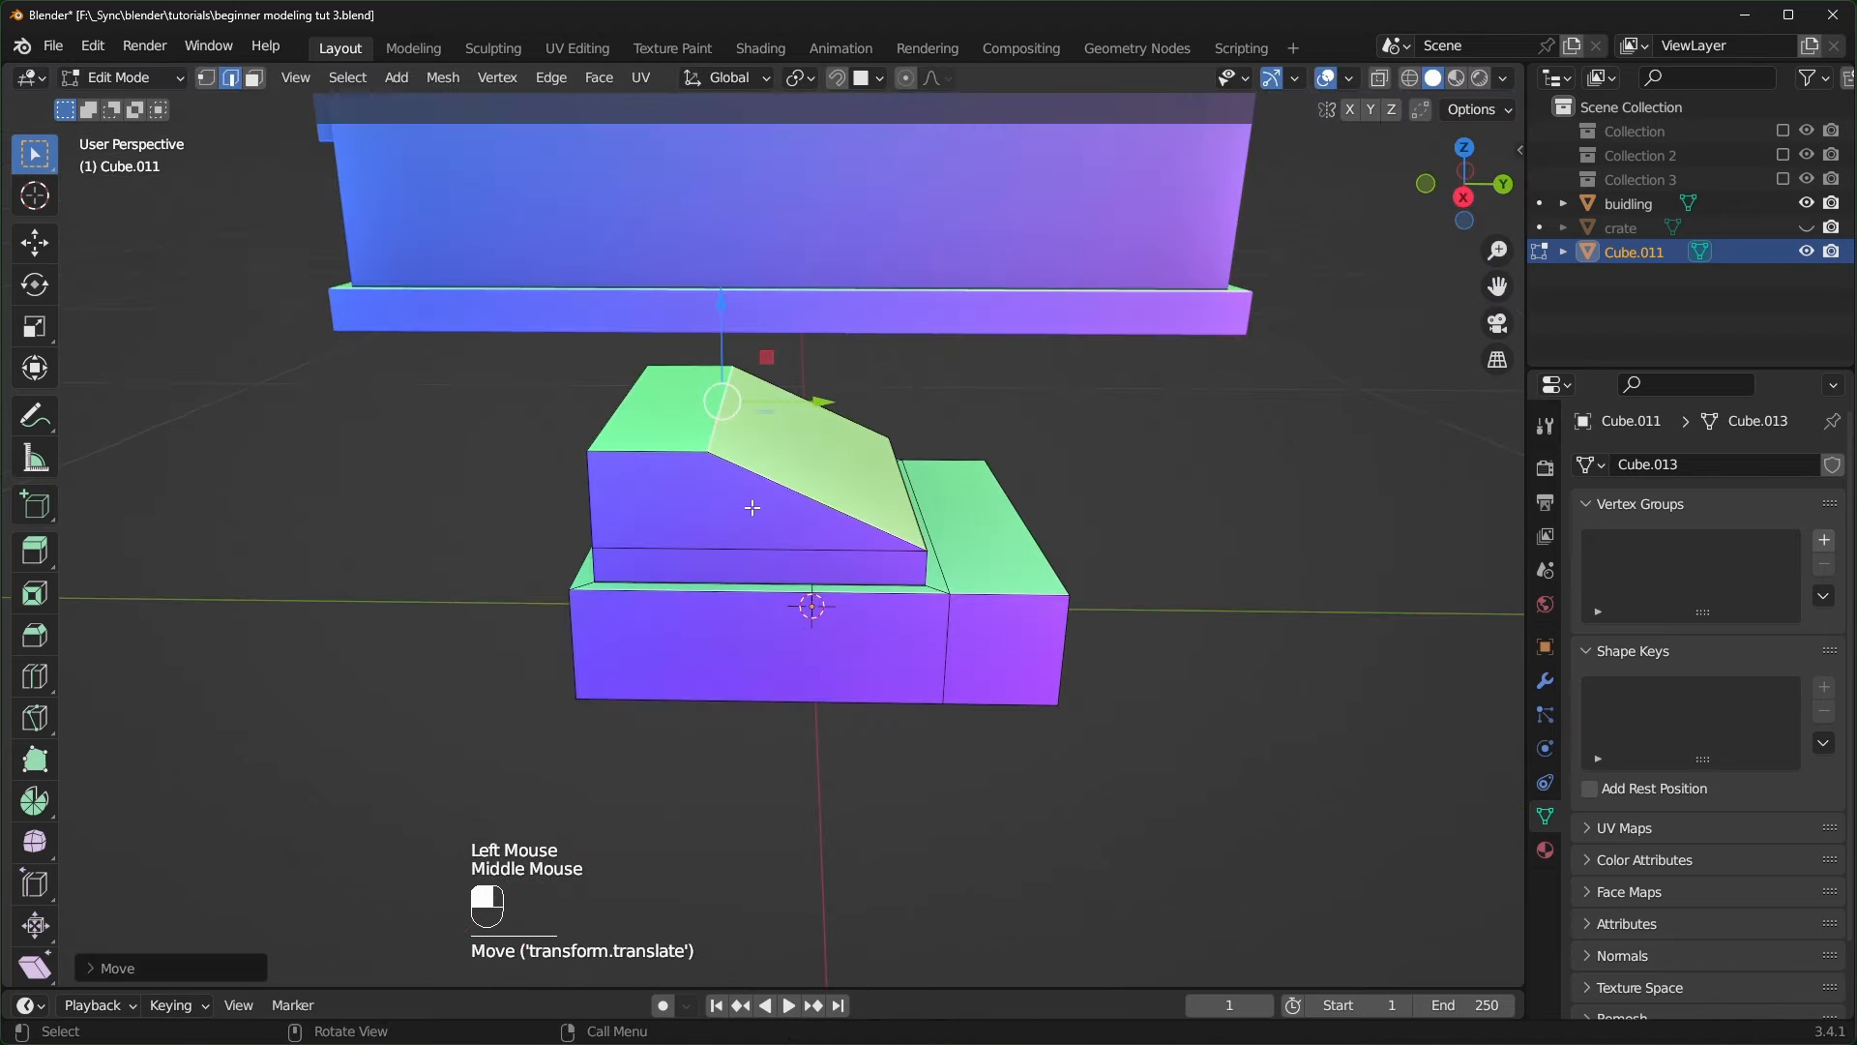
- Extrude the narrow flat top face behind the slope upward to form a raised ridge
middle_click_drag(752, 507, 739, 660)
key("3")
left_click(739, 660)
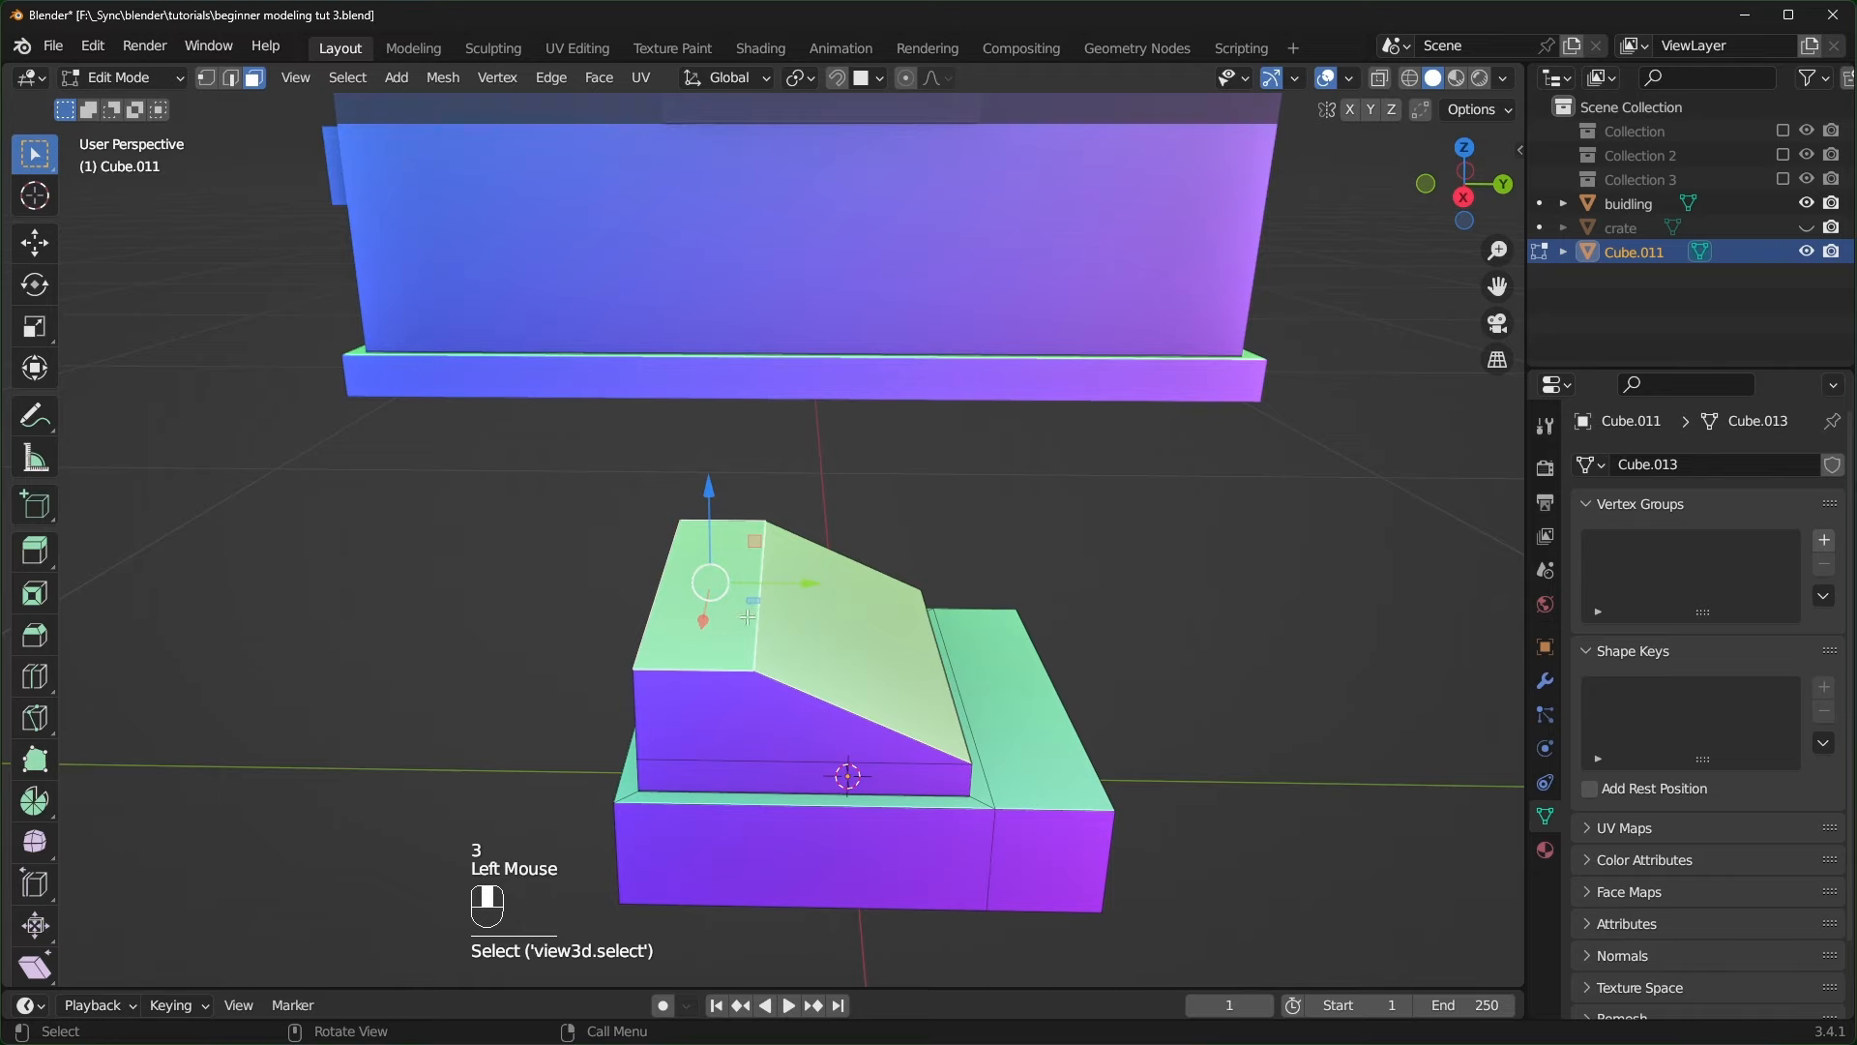
key("e")
left_click(716, 541)
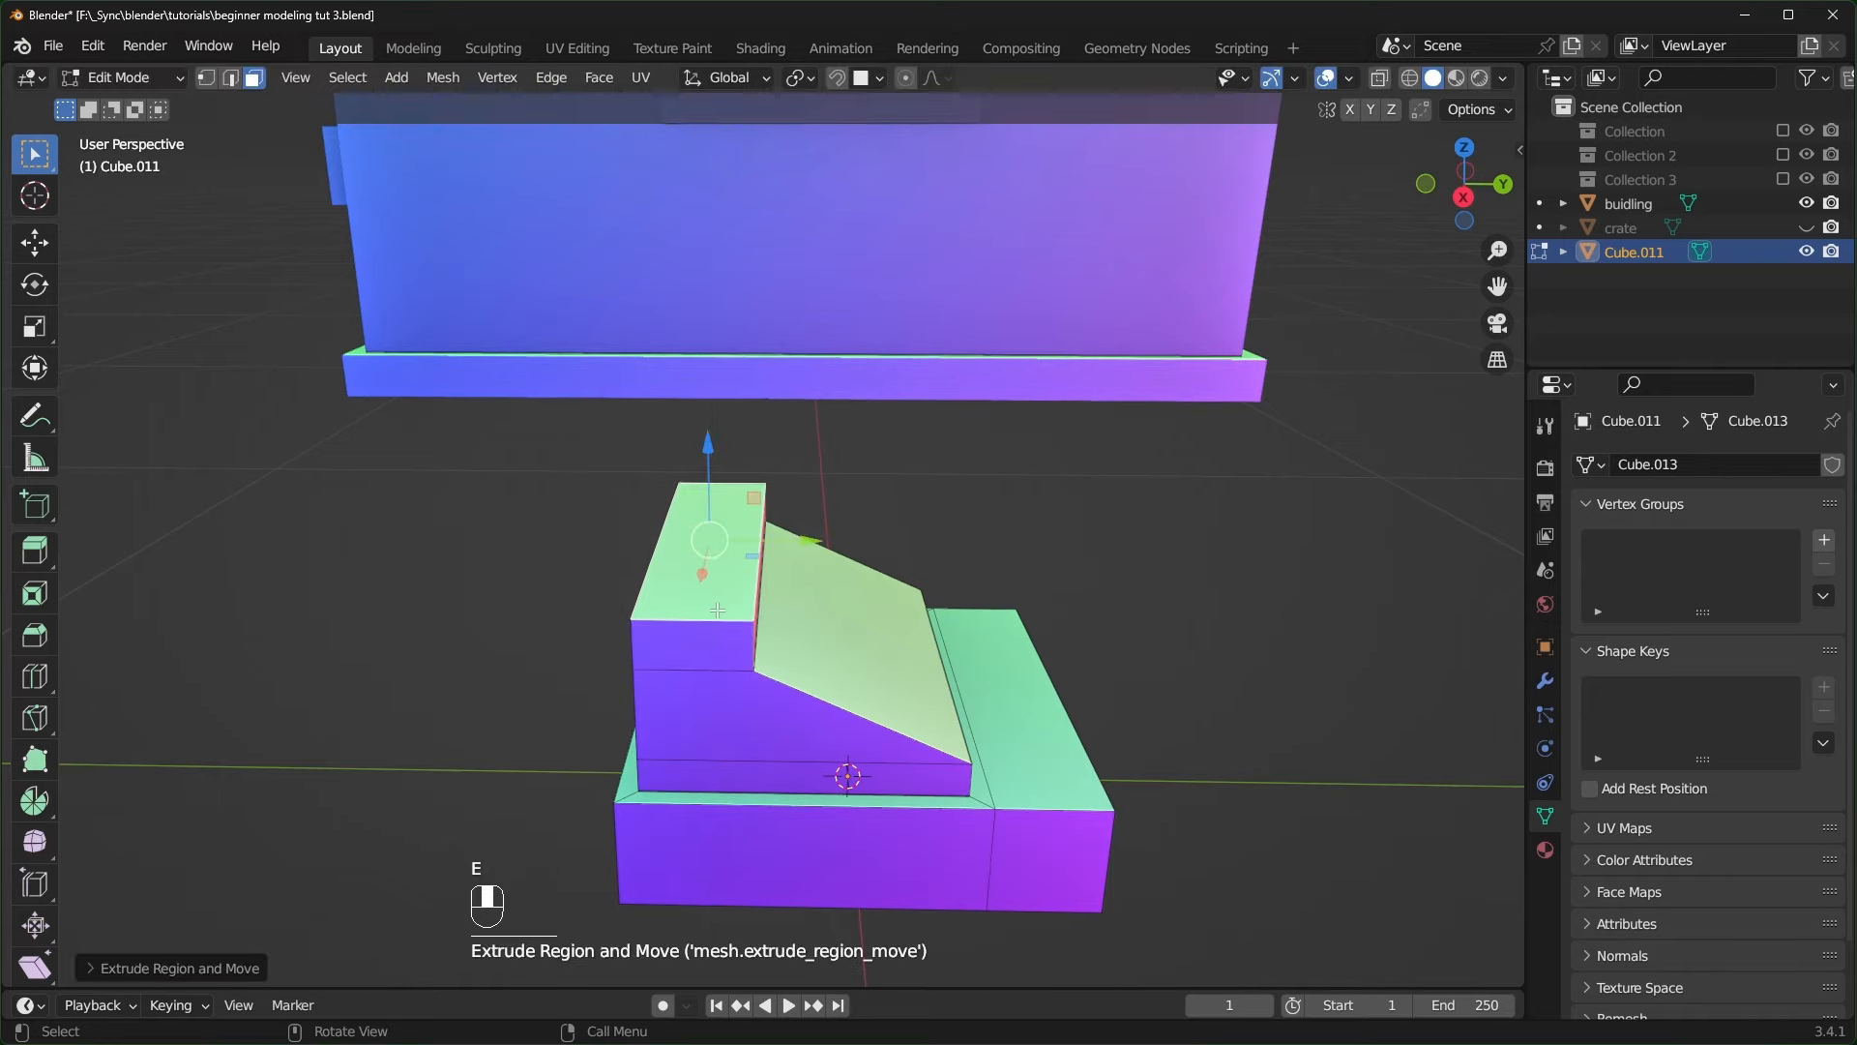
- Add a crosswise loop cut near the register's -X end and bevel it into a strip about 0.016 m wide
middle_click_drag(716, 542, 783, 595)
key("ctrl+r")
left_click(783, 595)
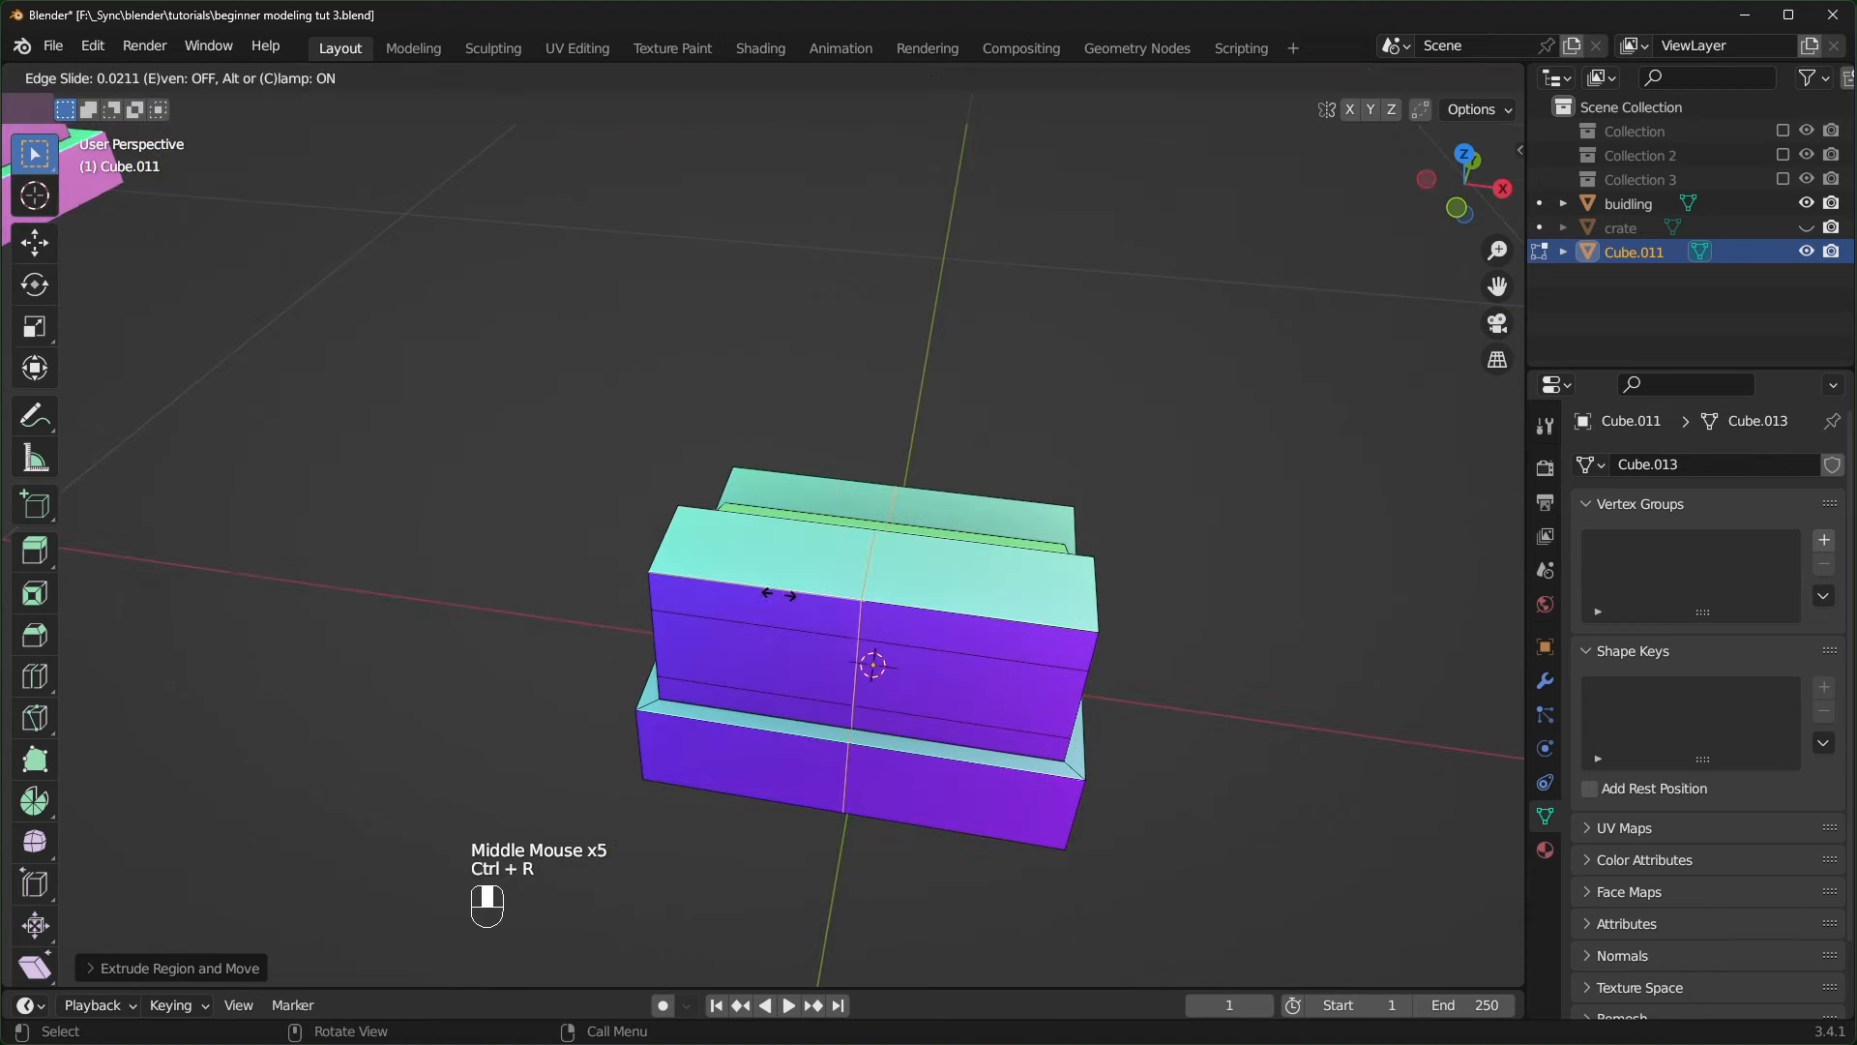
left_click(640, 580)
key("ctrl+b")
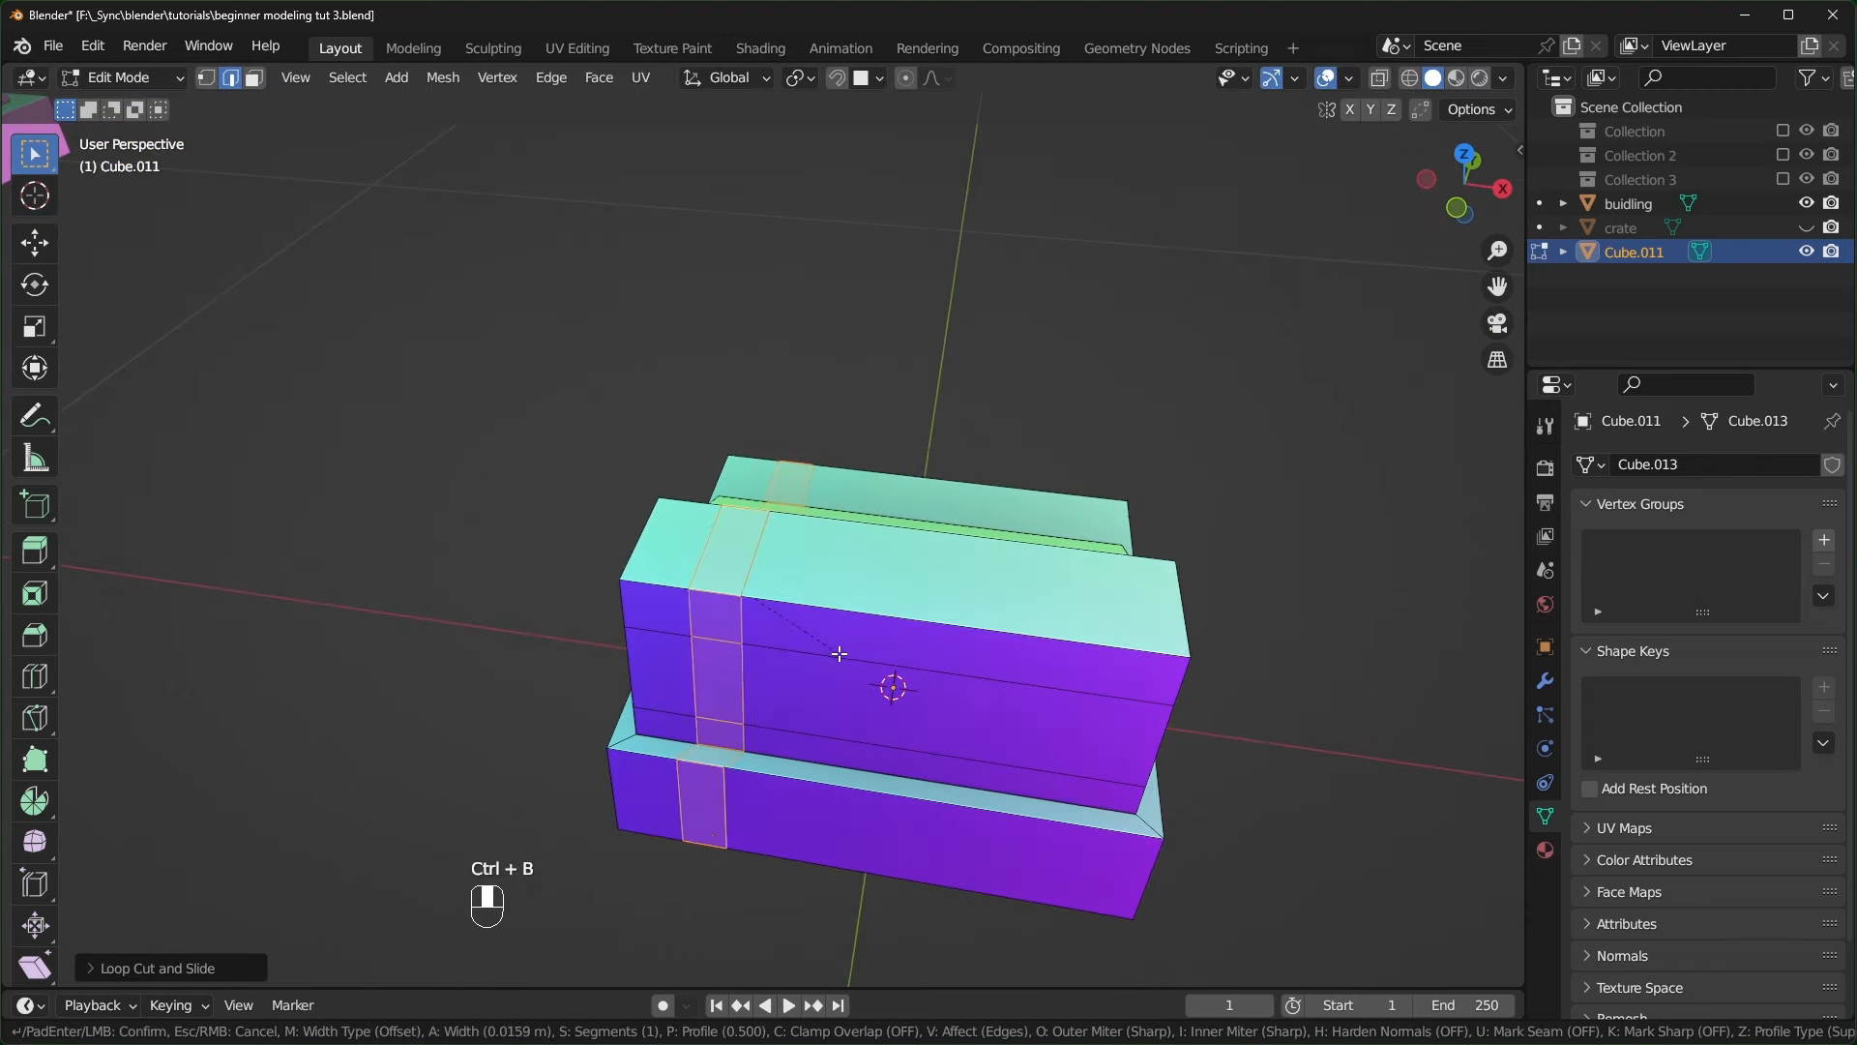
left_click(846, 655)
- Add a lengthwise loop cut along the raised ridge and bevel it into a strip crossing the first one
middle_click_drag(846, 655, 952, 753)
key("ctrl+r")
left_click(970, 760)
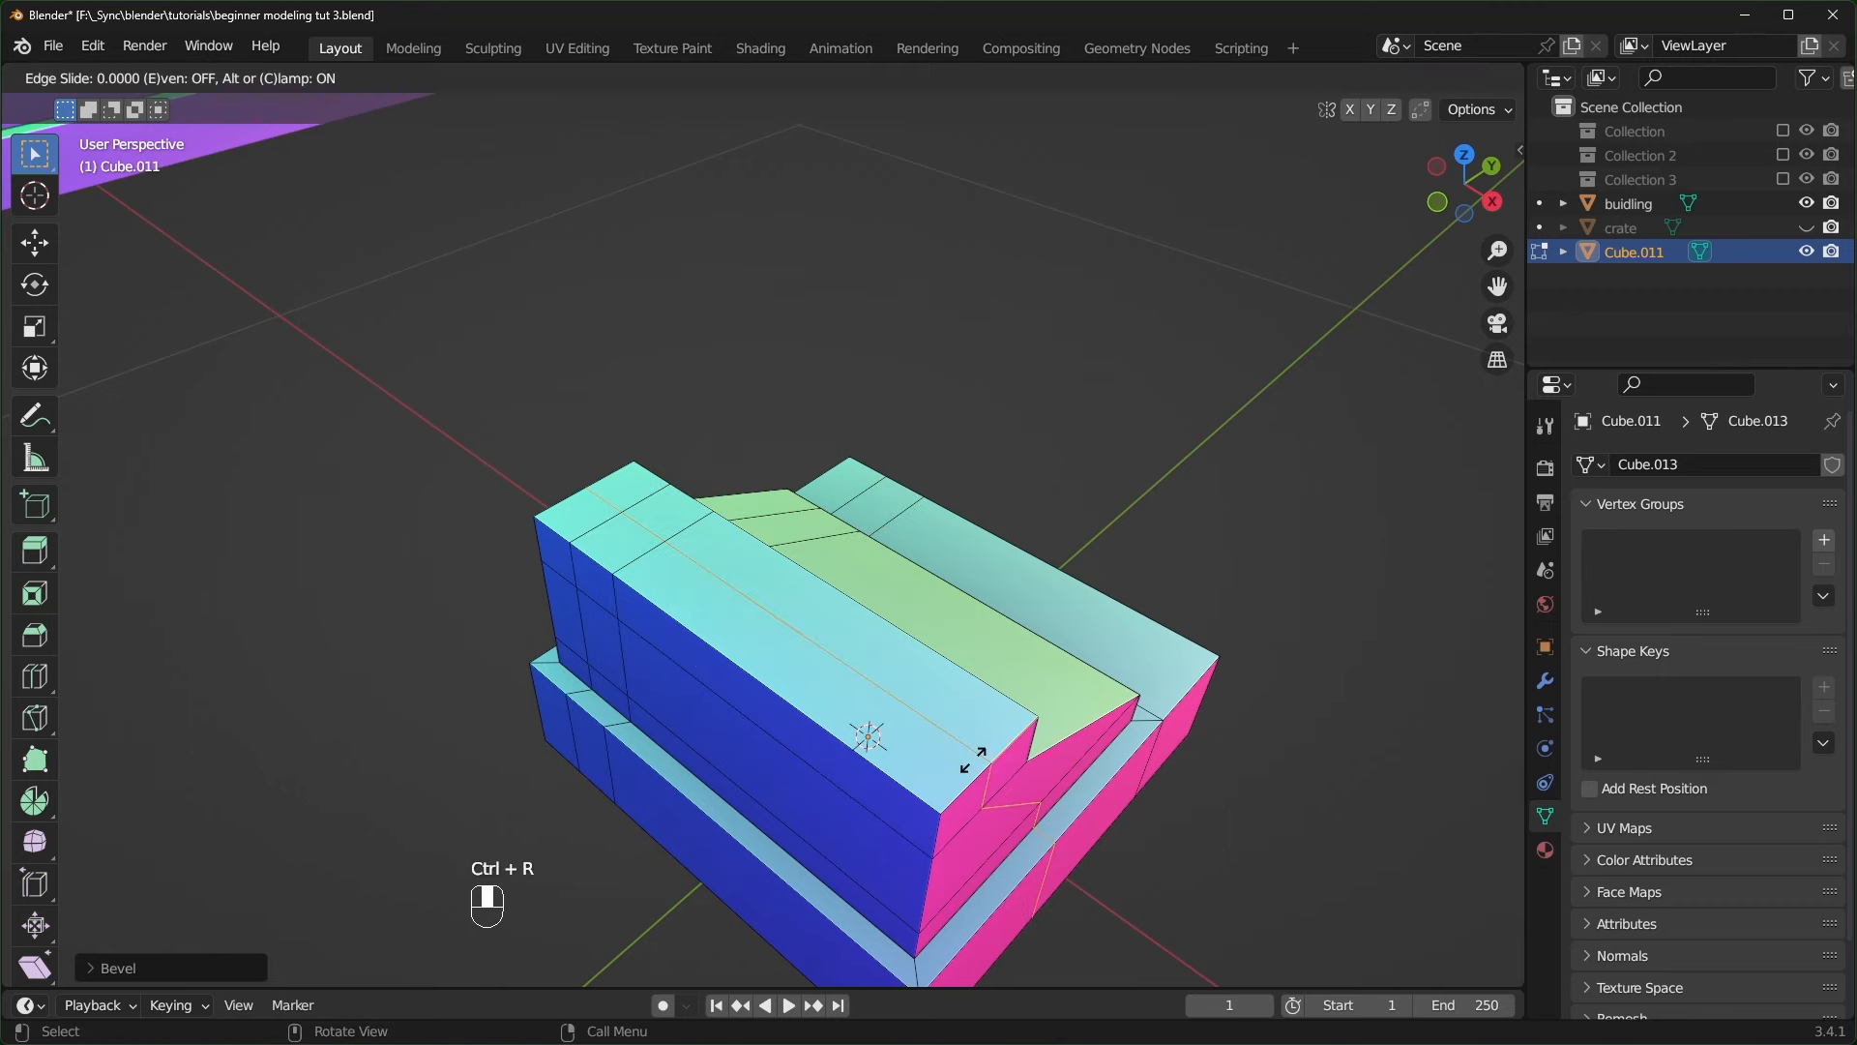
left_click(1102, 759)
key("ctrl+b")
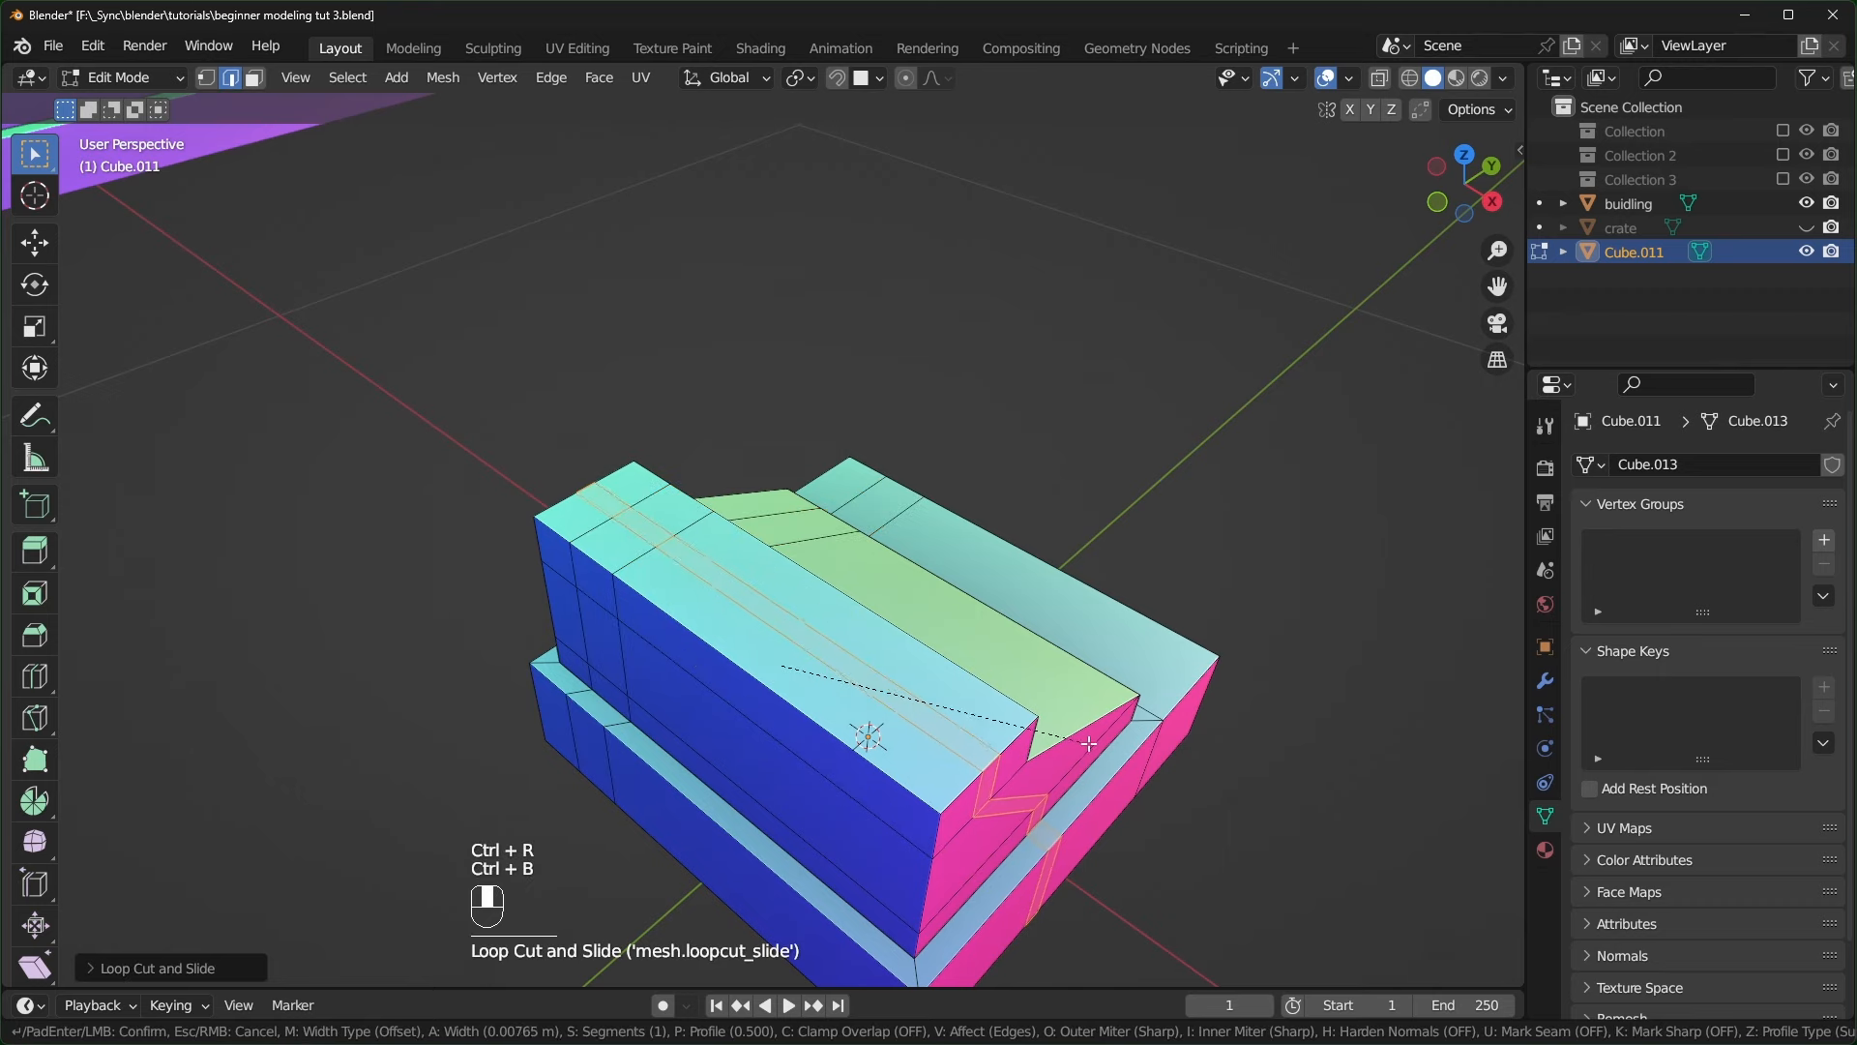
left_click(1107, 742)
- Extrude the small face where the two strips cross upward into a post and scale its top face outward
middle_click_drag(1107, 742, 709, 598)
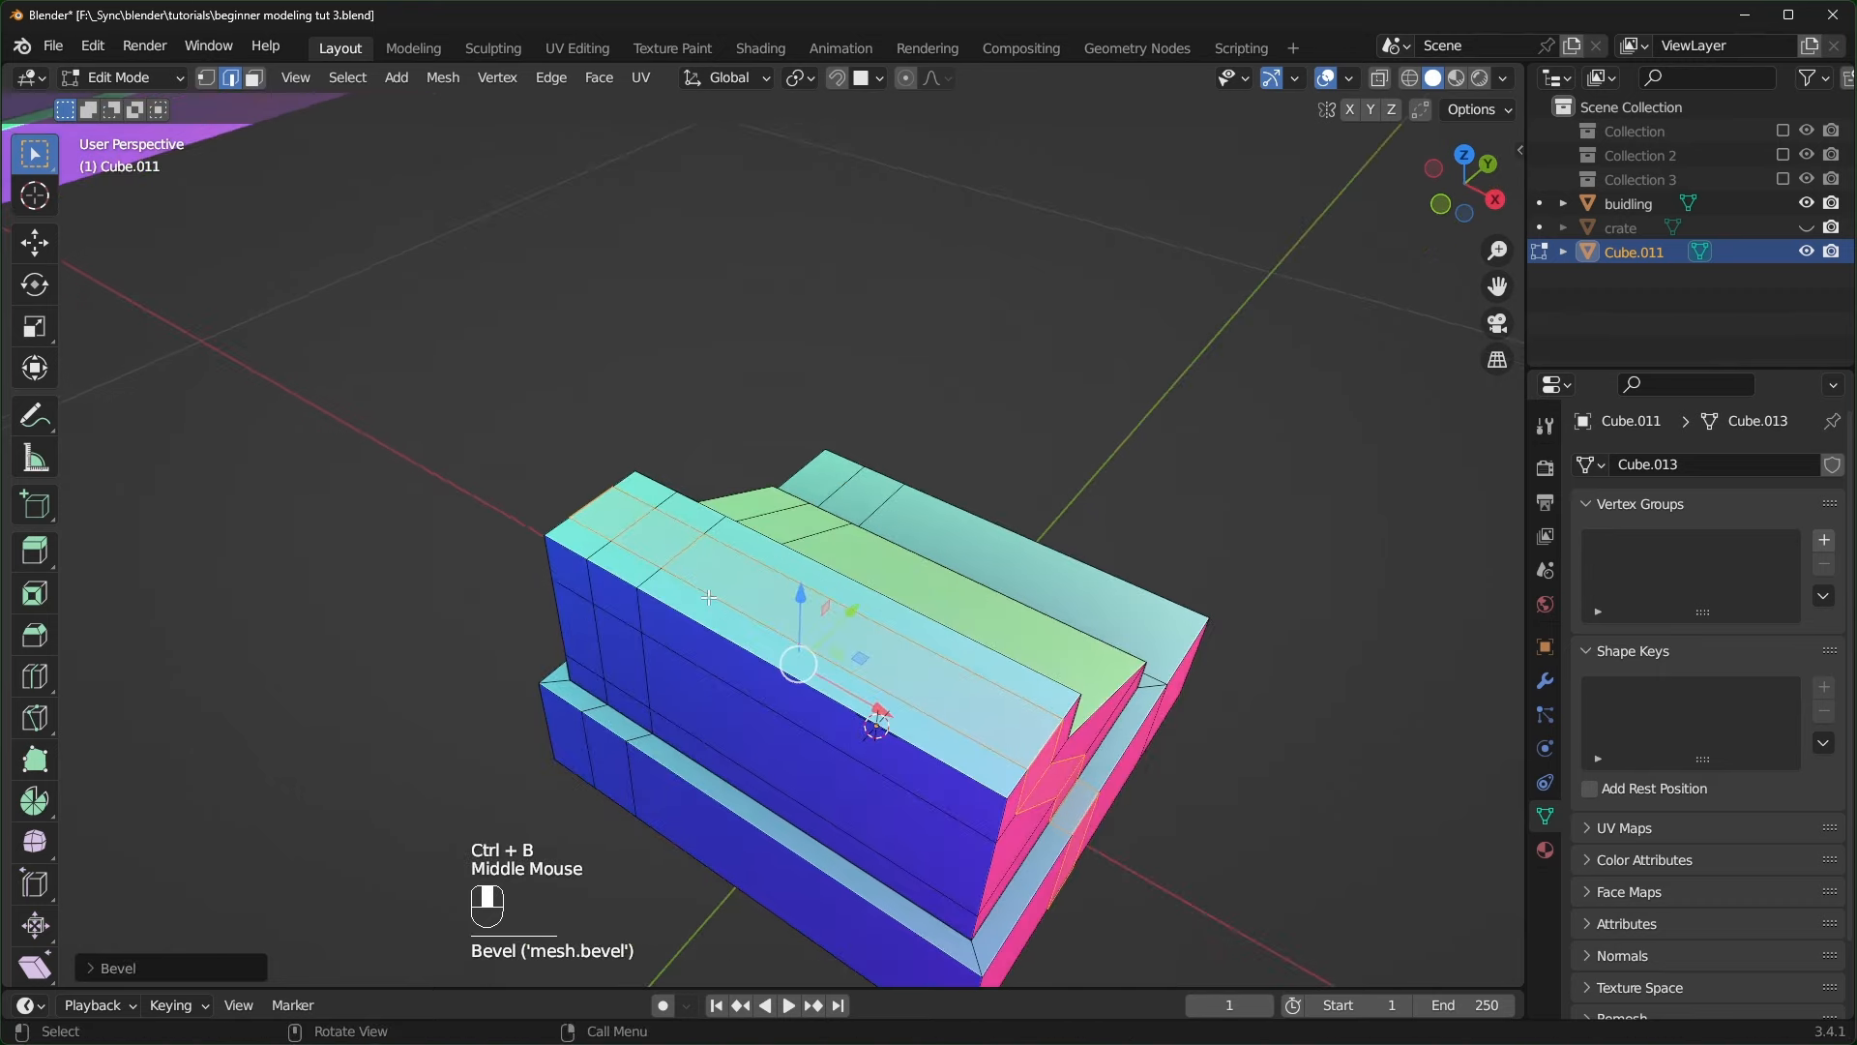
left_click(663, 541)
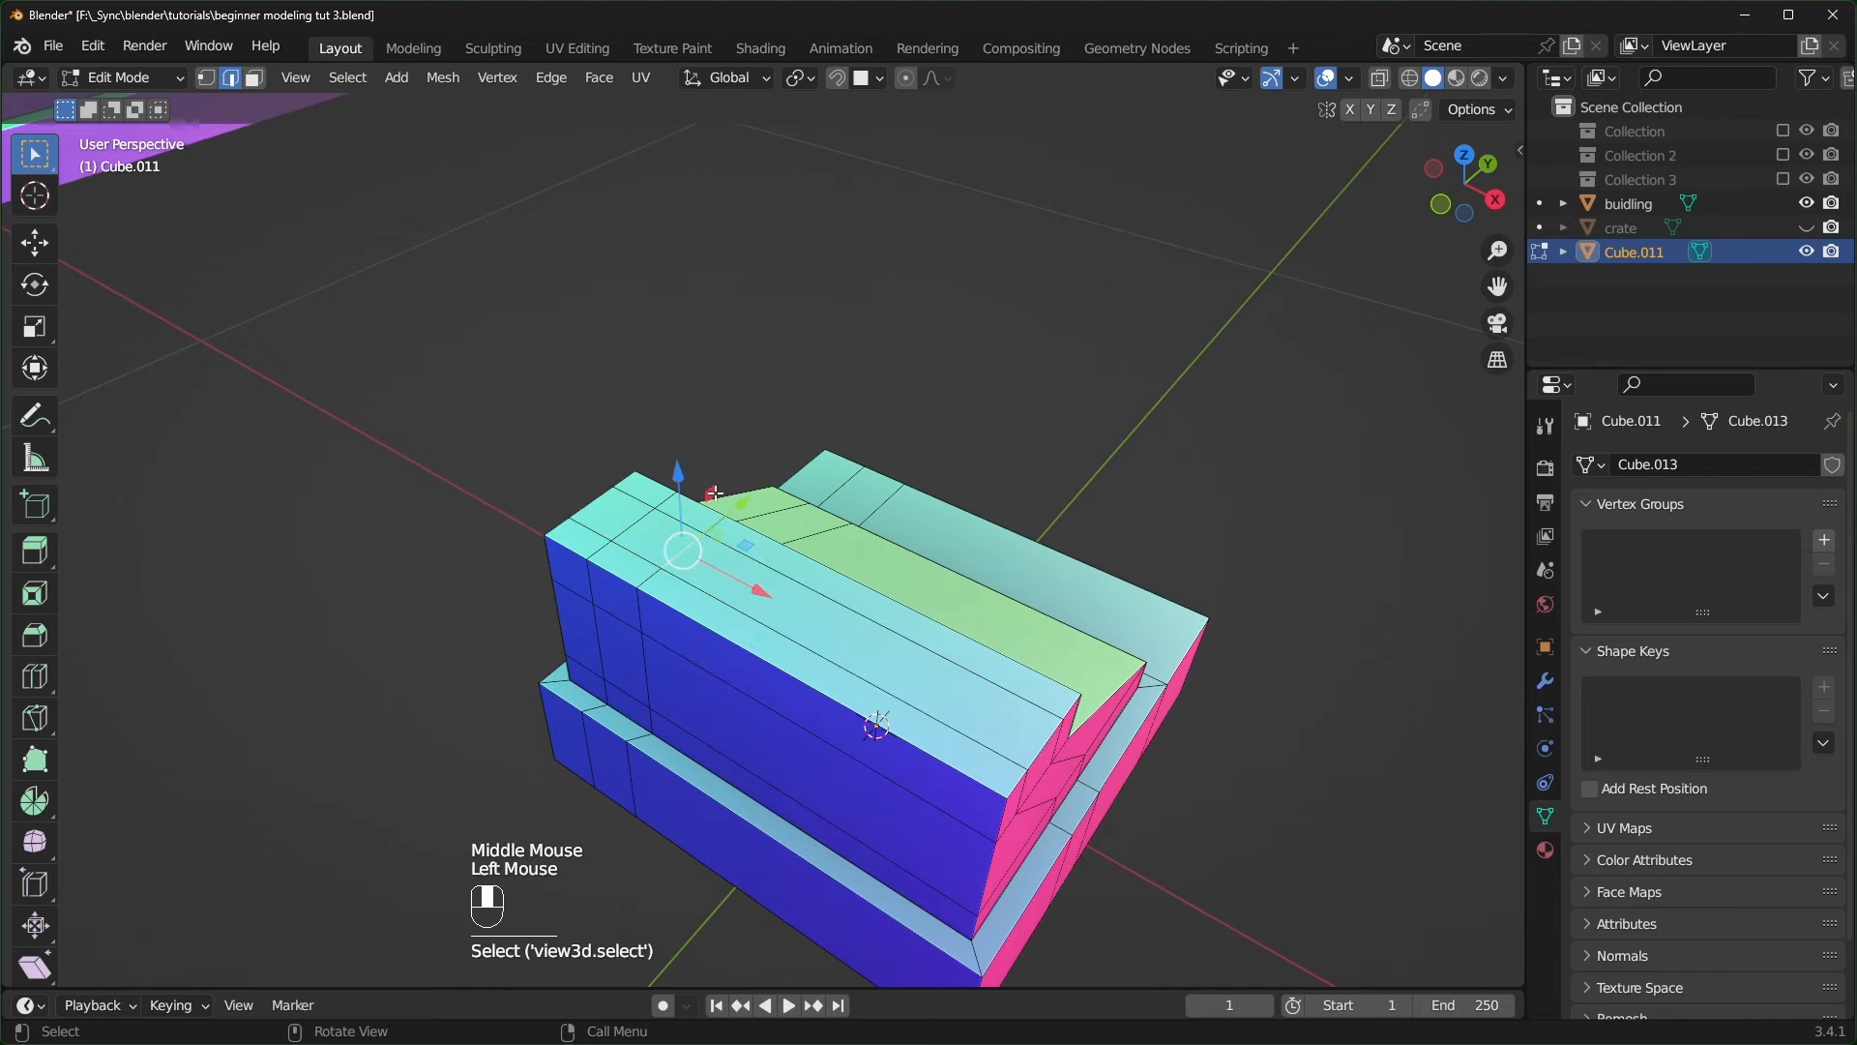
key("3")
left_click(667, 498)
middle_click_drag(667, 498, 829, 593)
key("e")
left_click(810, 621)
key("s")
left_click(949, 576)
- Widen the post's top face along X and extrude it upward to form the register's display block
middle_click_drag(949, 576, 924, 595)
scroll(924, 595, "up", 2)
middle_click_drag(924, 595, 898, 616)
key("s")
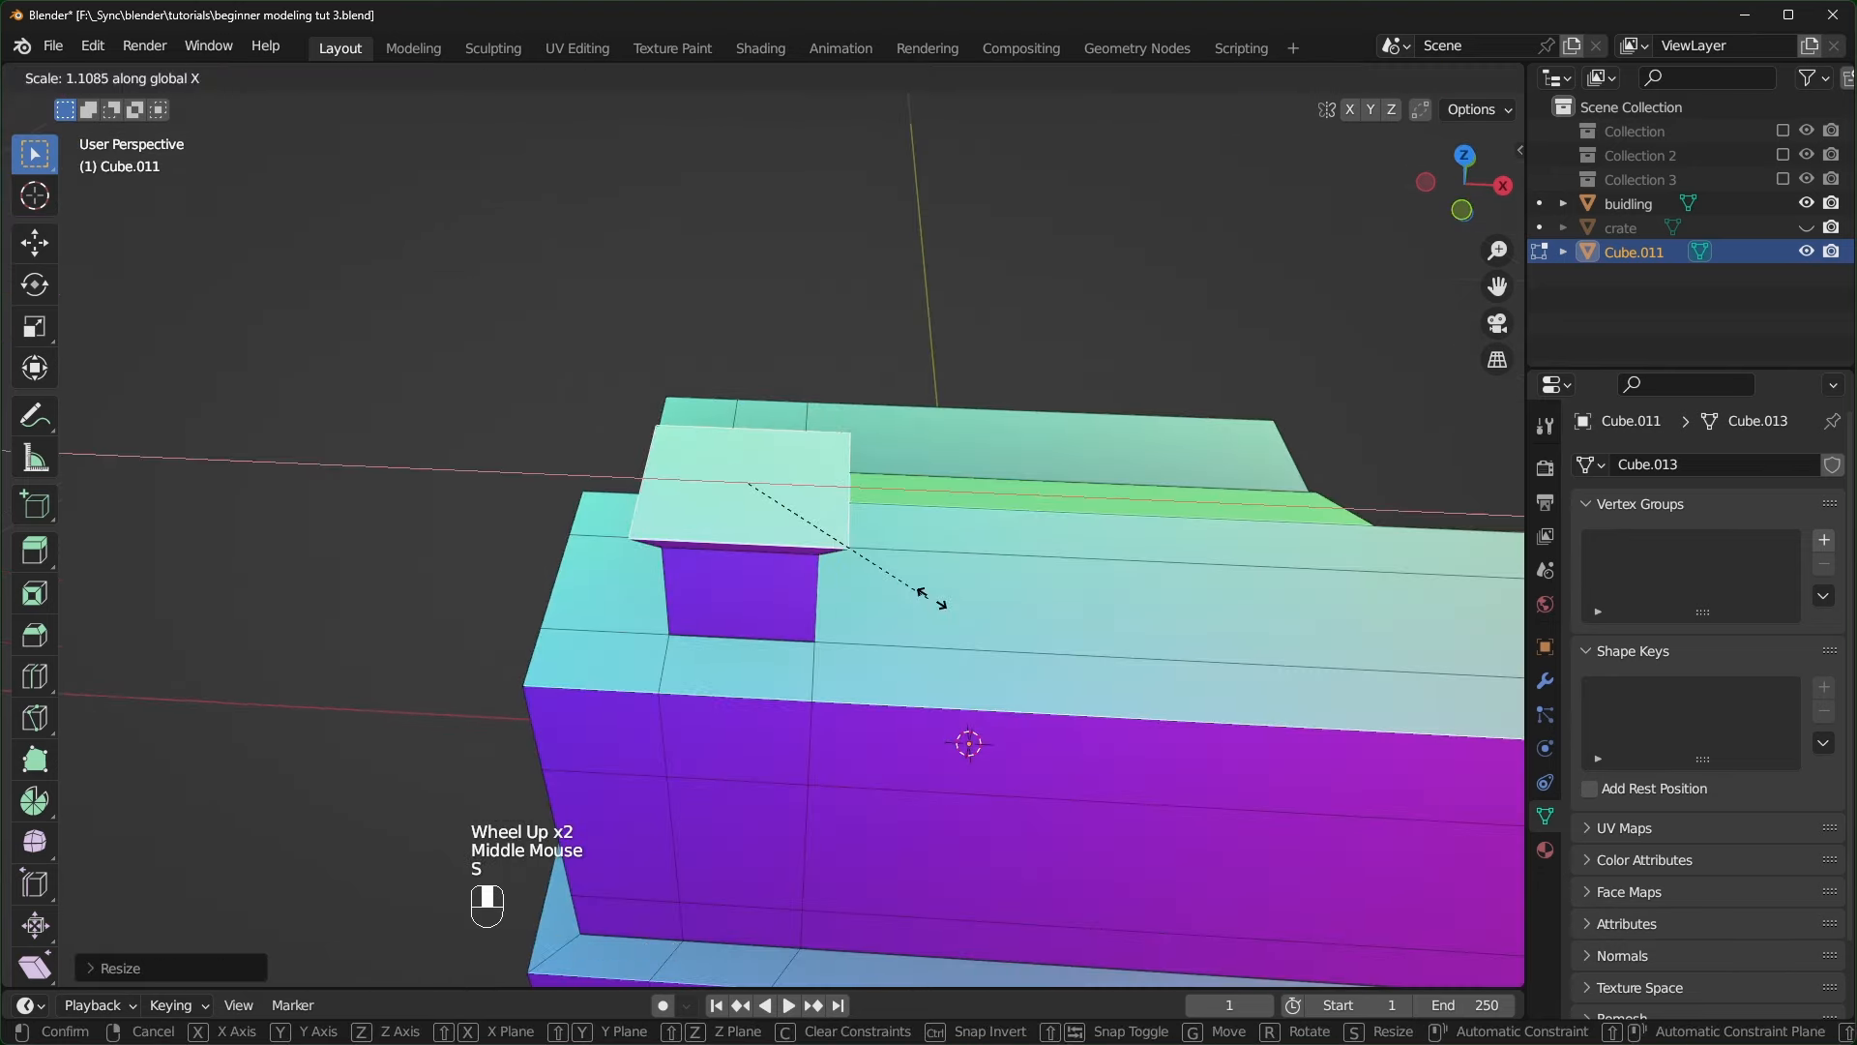
left_click(1111, 609)
middle_click_drag(1112, 609, 1054, 630)
key("ctrl+z")
scroll(1053, 630, "down", 4)
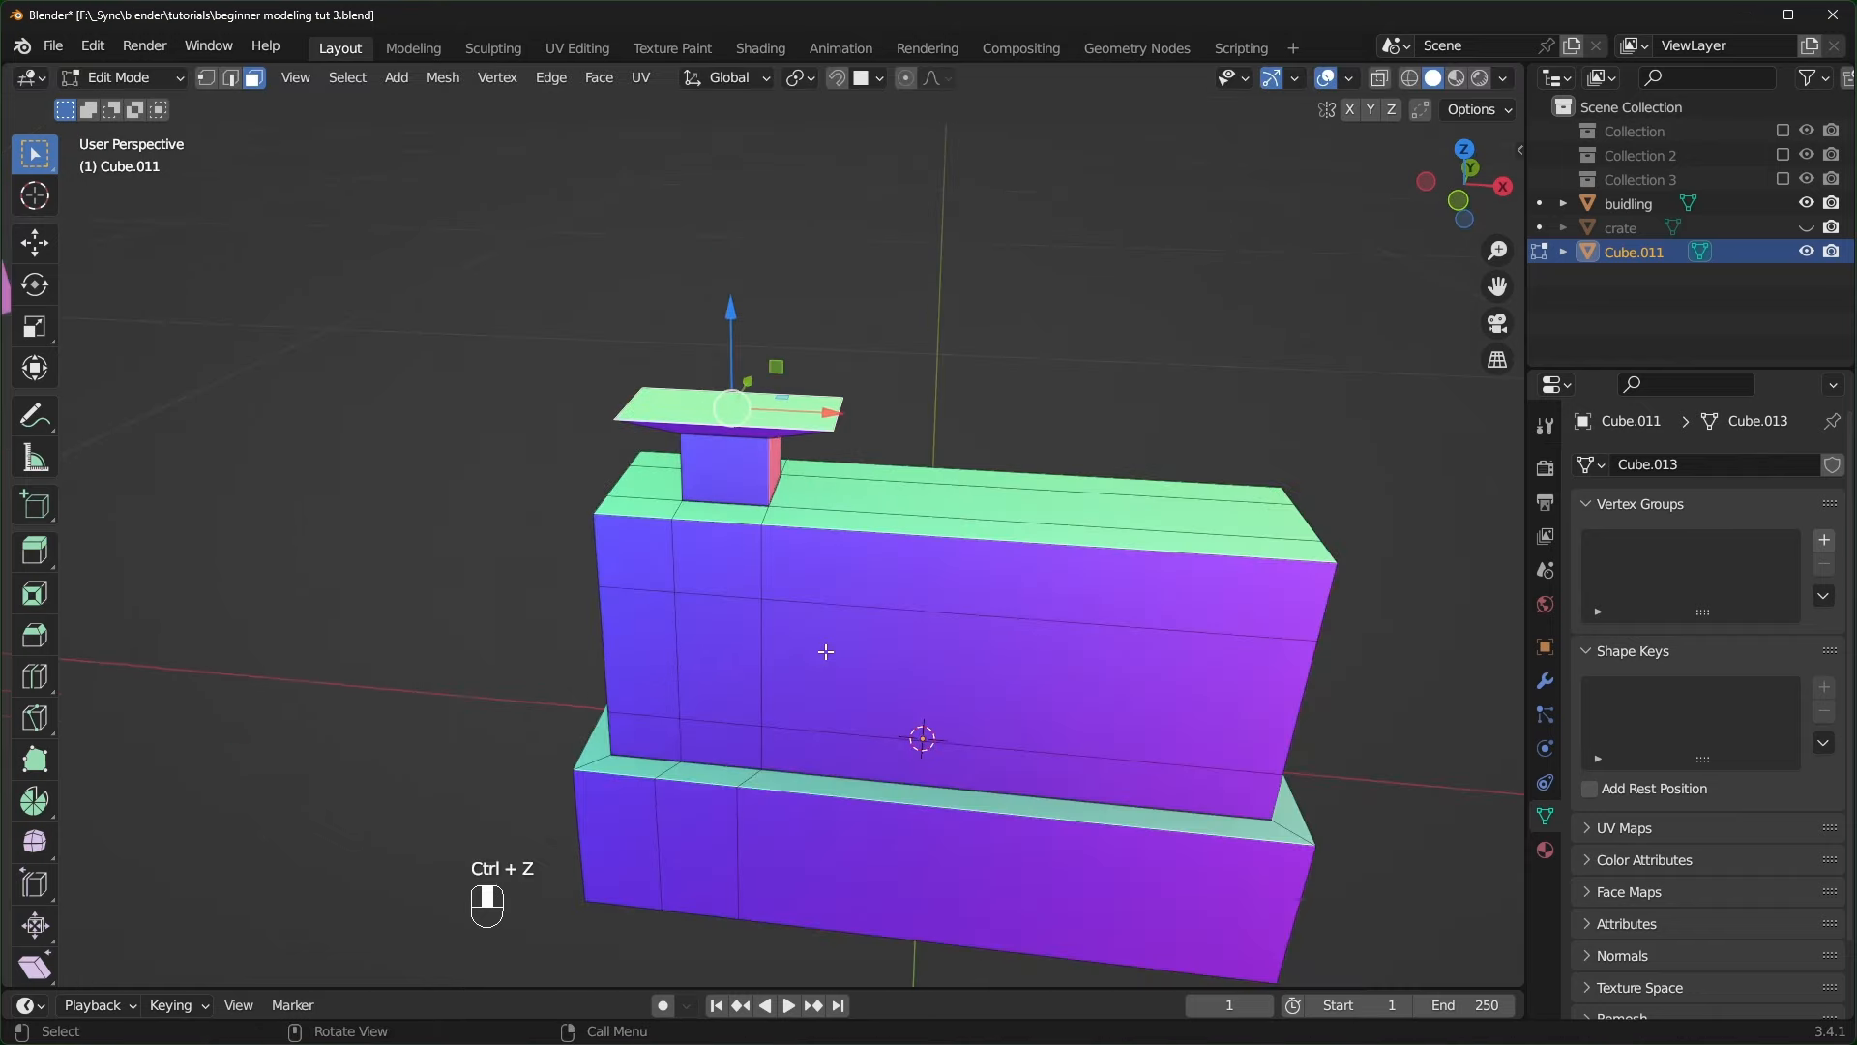
key("e")
left_click(891, 607)
- Return to Object Mode and move the register with face snapping onto the stall counter beside the corner pillar
scroll(890, 608, "down", 3)
middle_click_drag(891, 607, 1000, 696)
key("Tab")
scroll(1001, 616, "down", 2)
scroll(638, 622, "down", 2)
scroll(971, 646, "up", 2)
key("g")
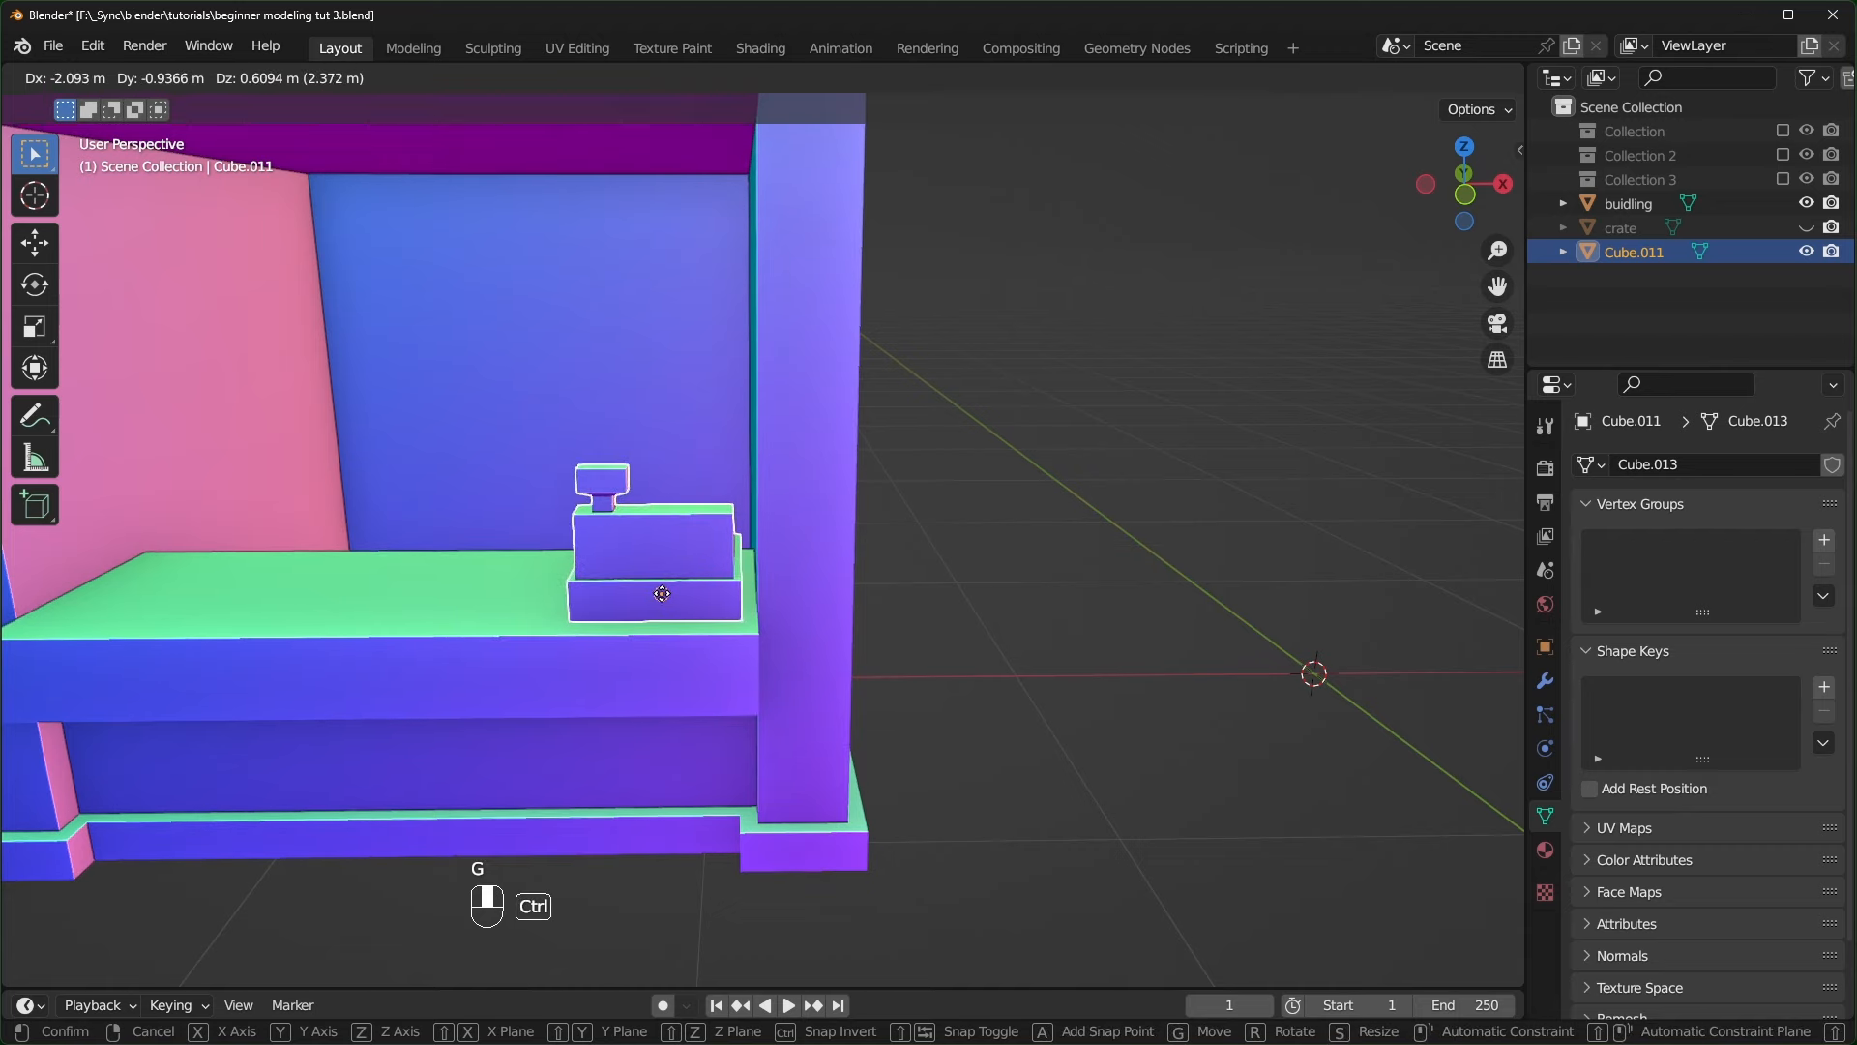
left_click(653, 593)
- Save the file and rename the register object to "cash register"
scroll(733, 671, "down", 2)
key("ctrl+s")
scroll(733, 671, "up", 2)
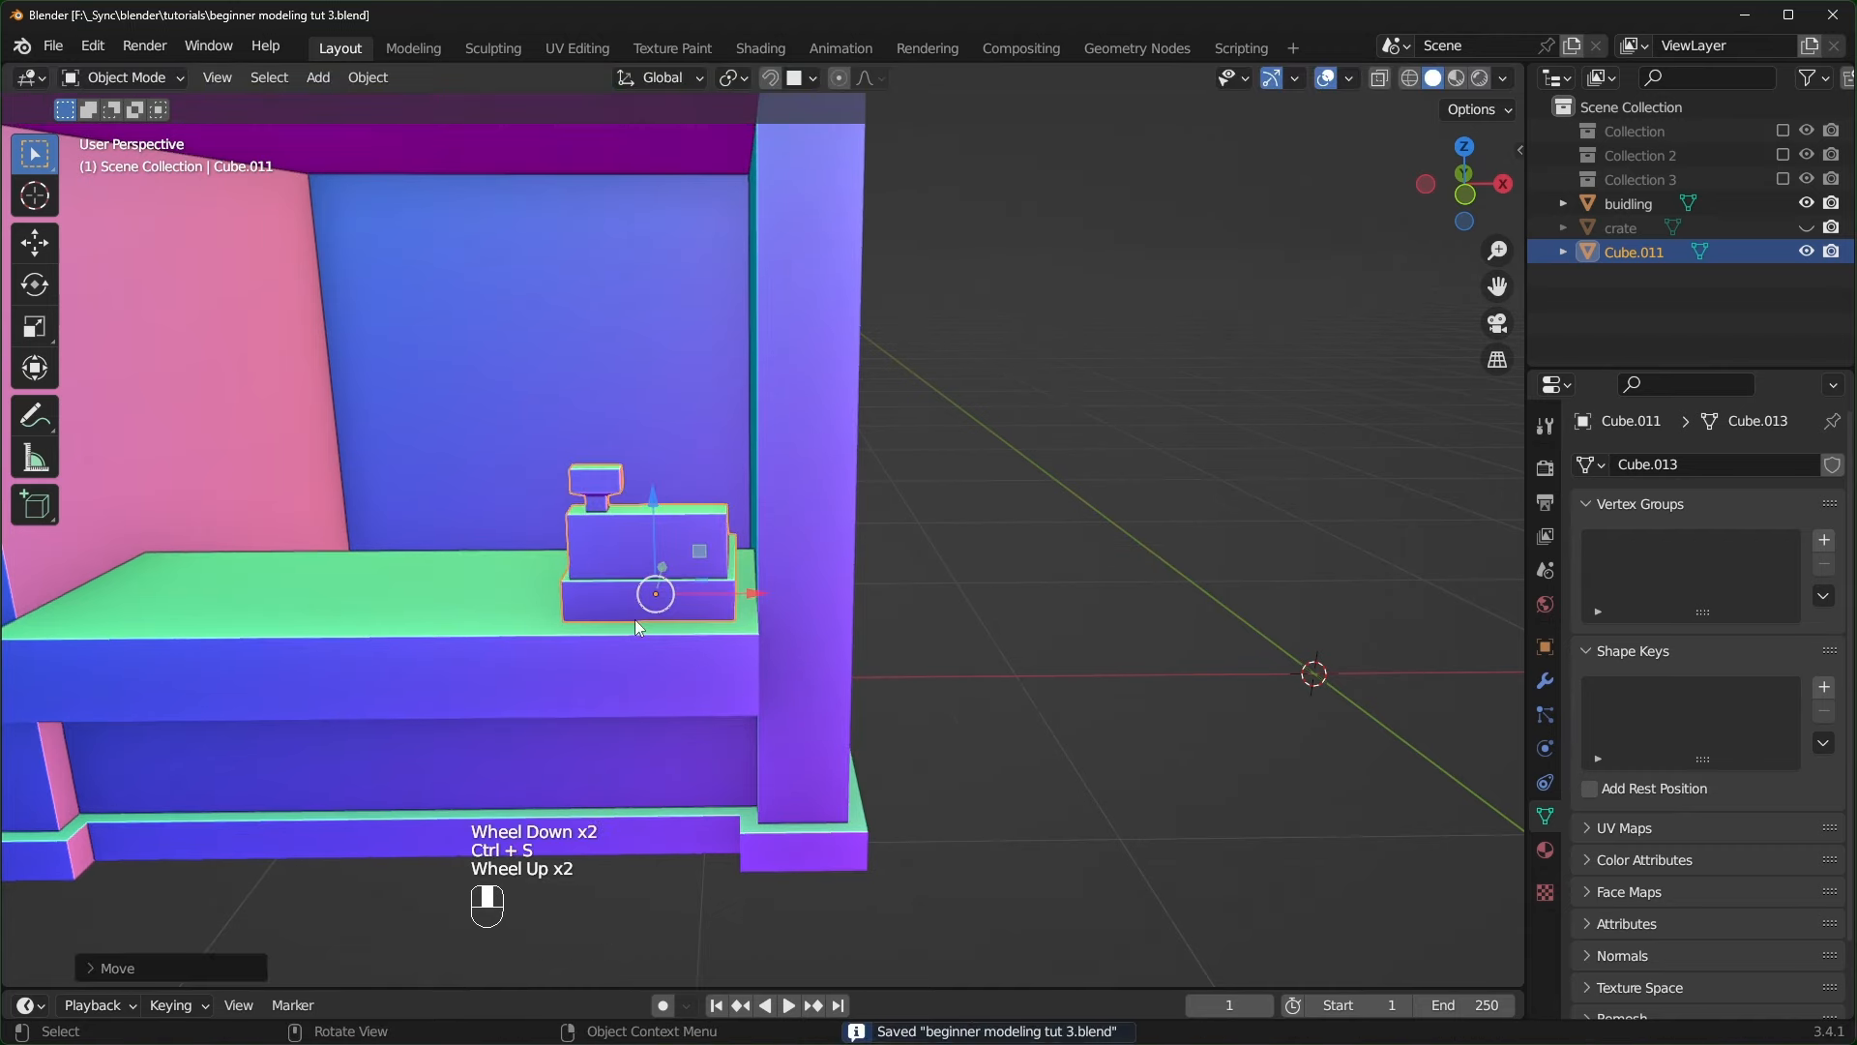
key("F2")
type("cash register")
key("Return")
- Add a new cylinder mesh at the world origin
middle_click_drag(637, 620, 850, 230)
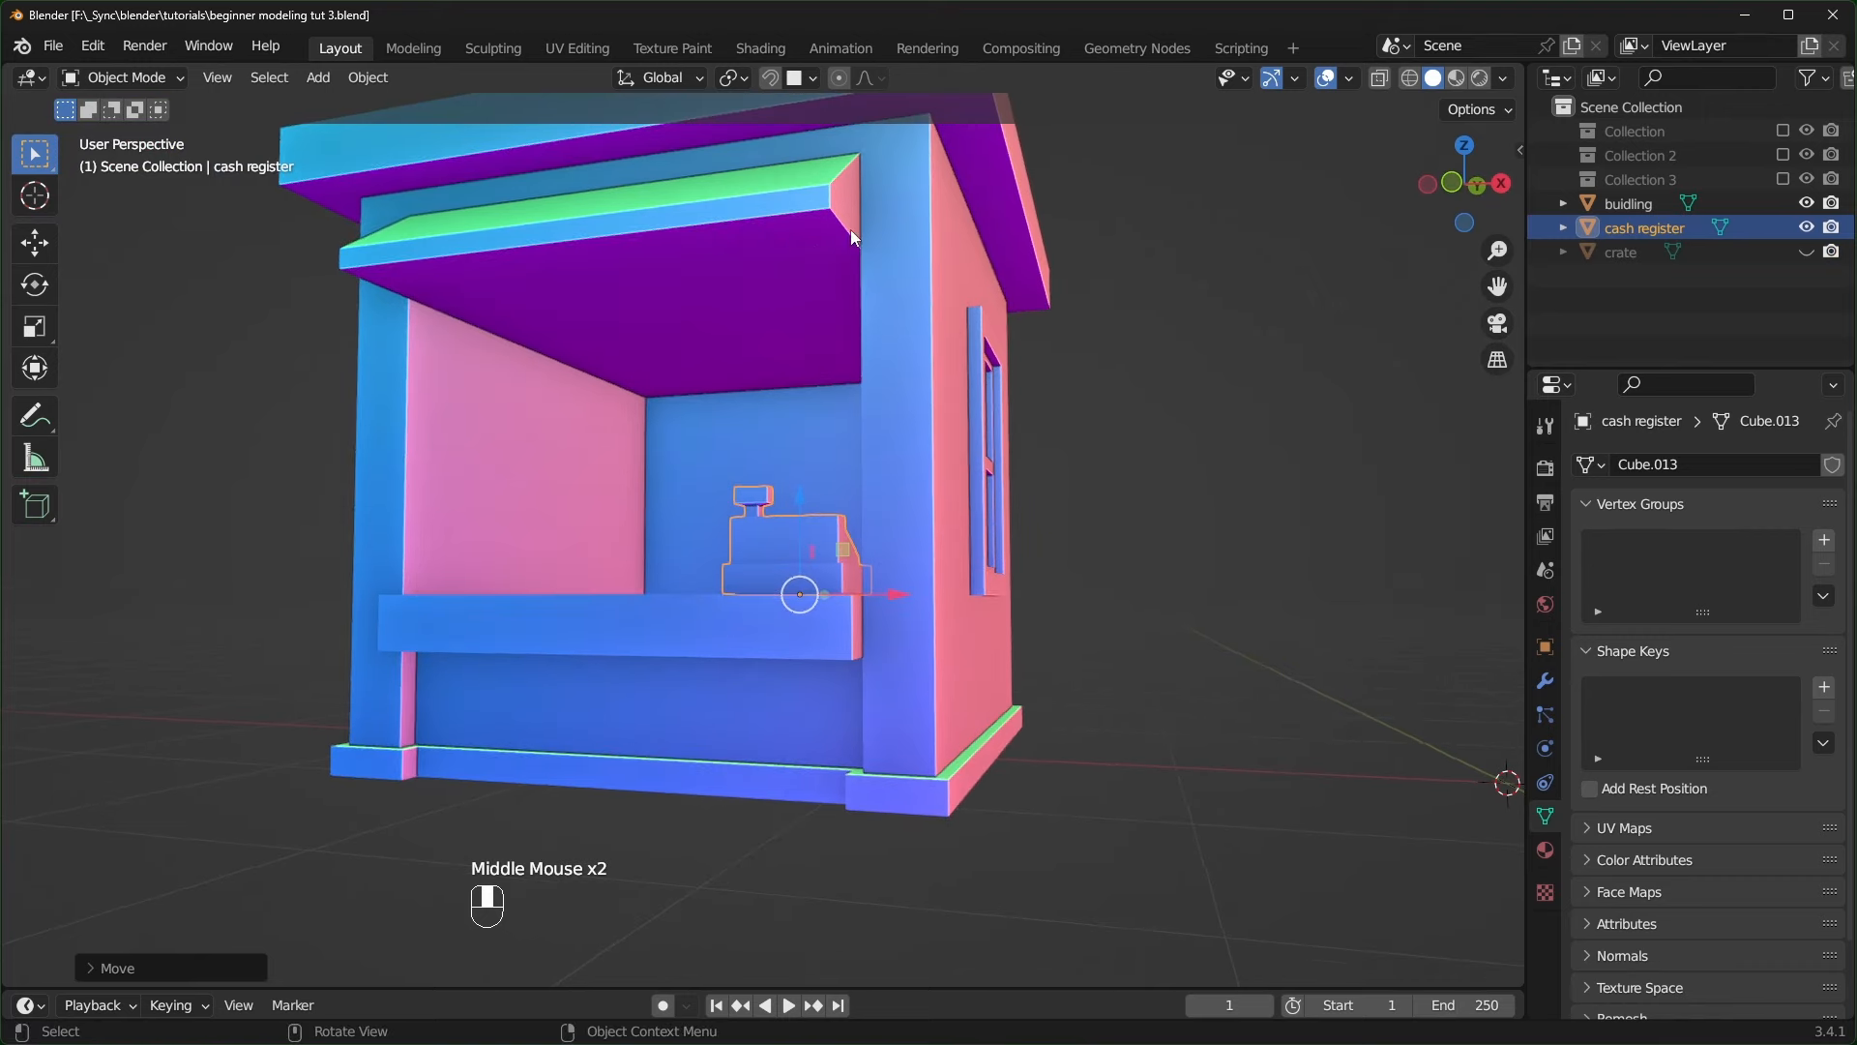
middle_click_drag(1111, 497, 1128, 514)
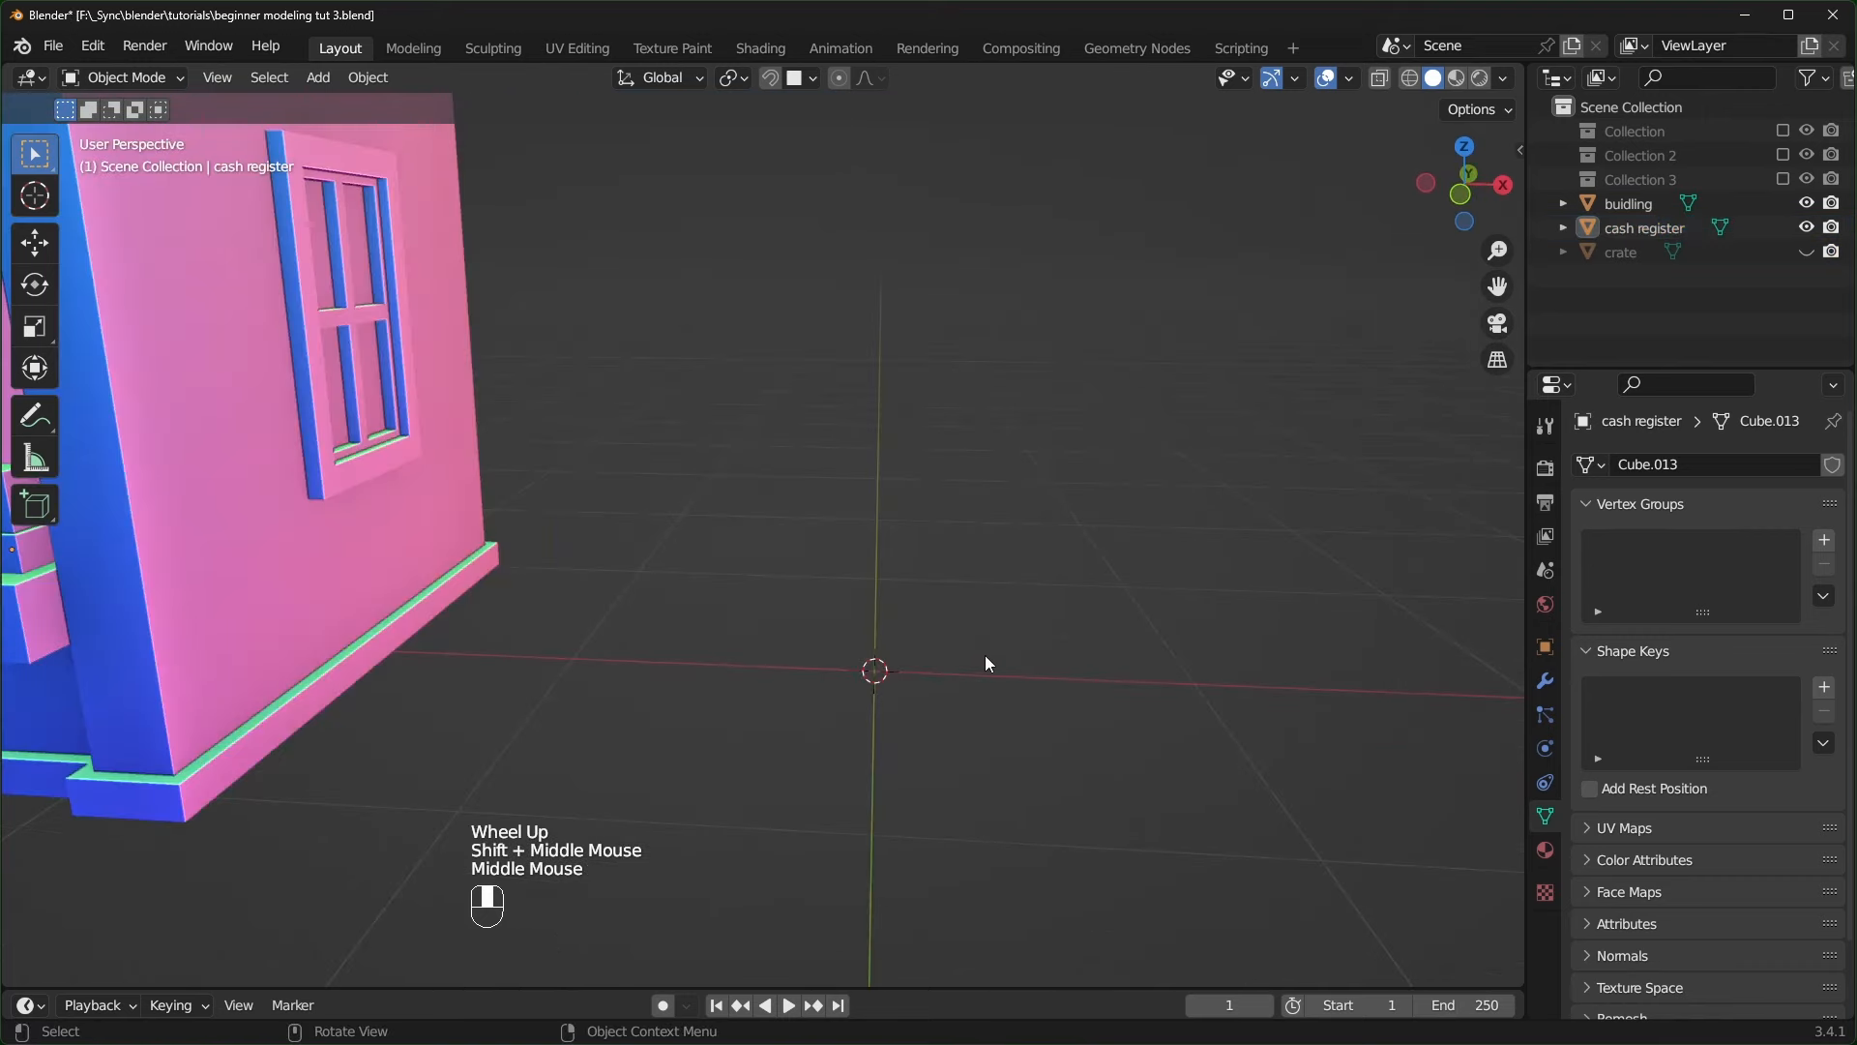
key("shift+a")
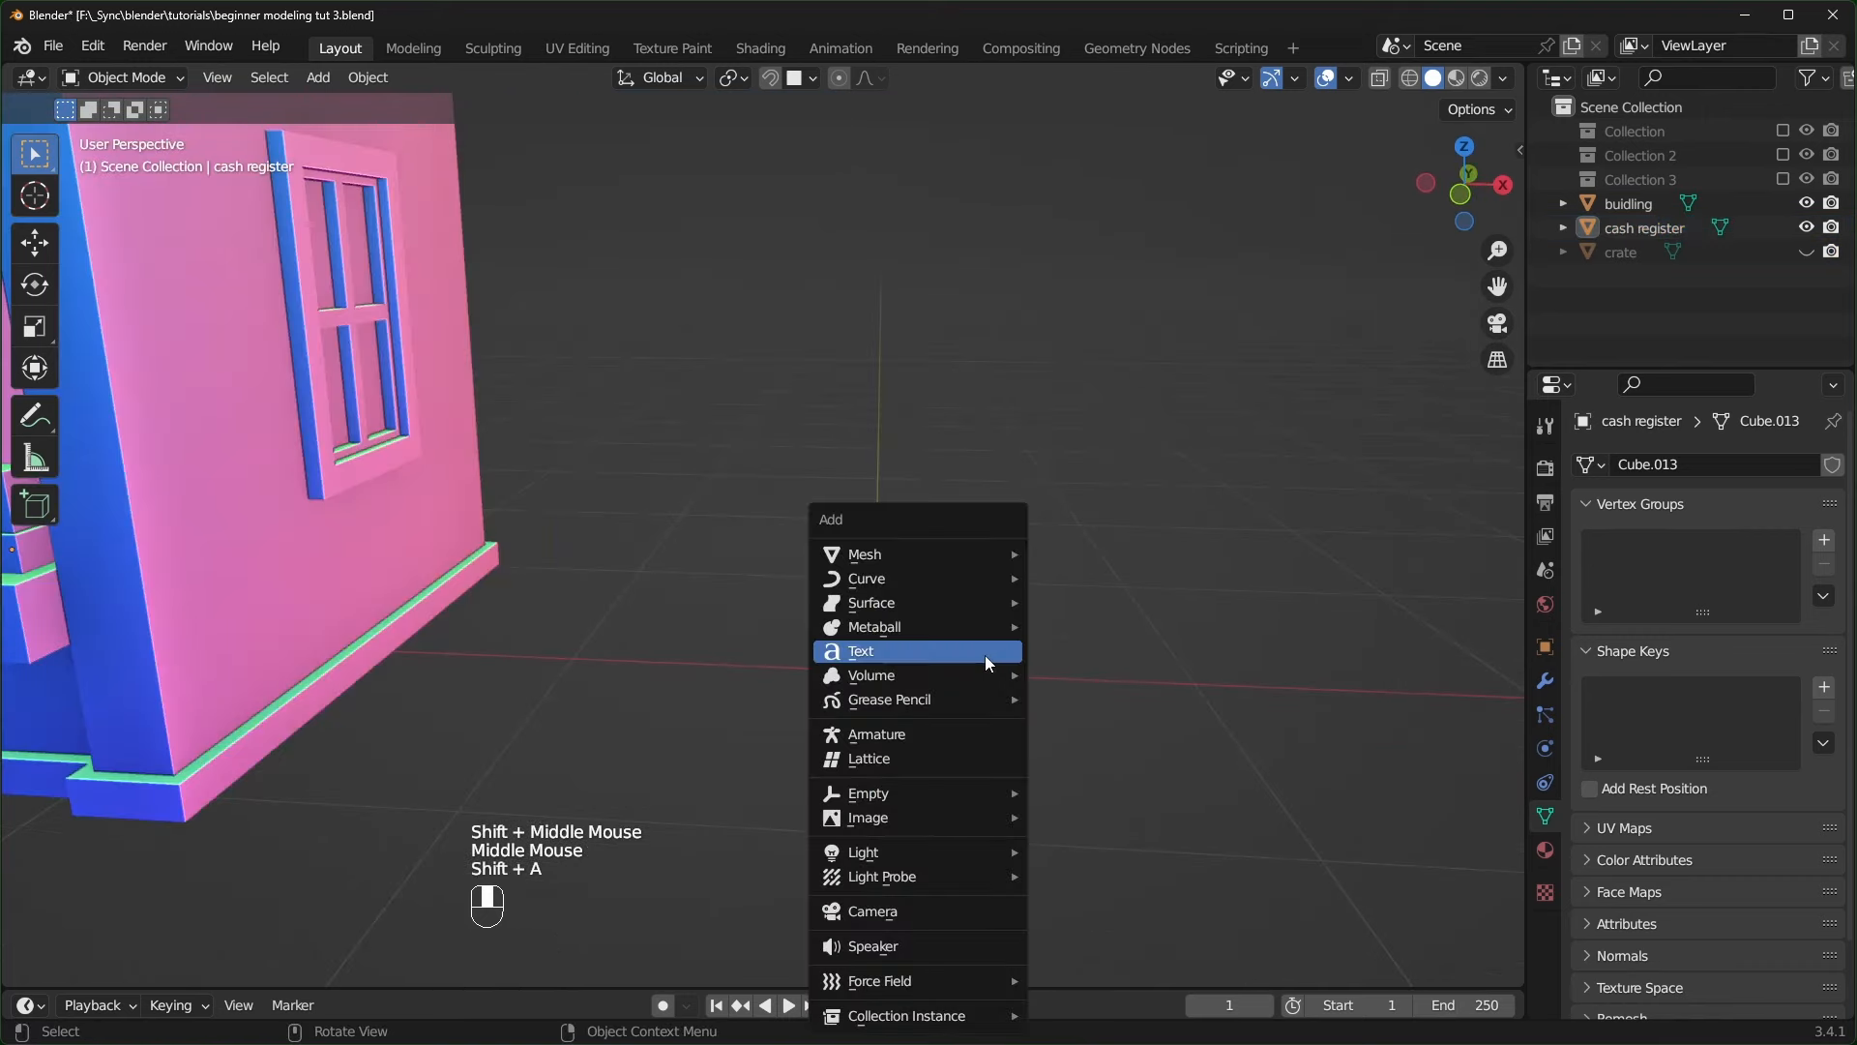
mouse_move(942, 553)
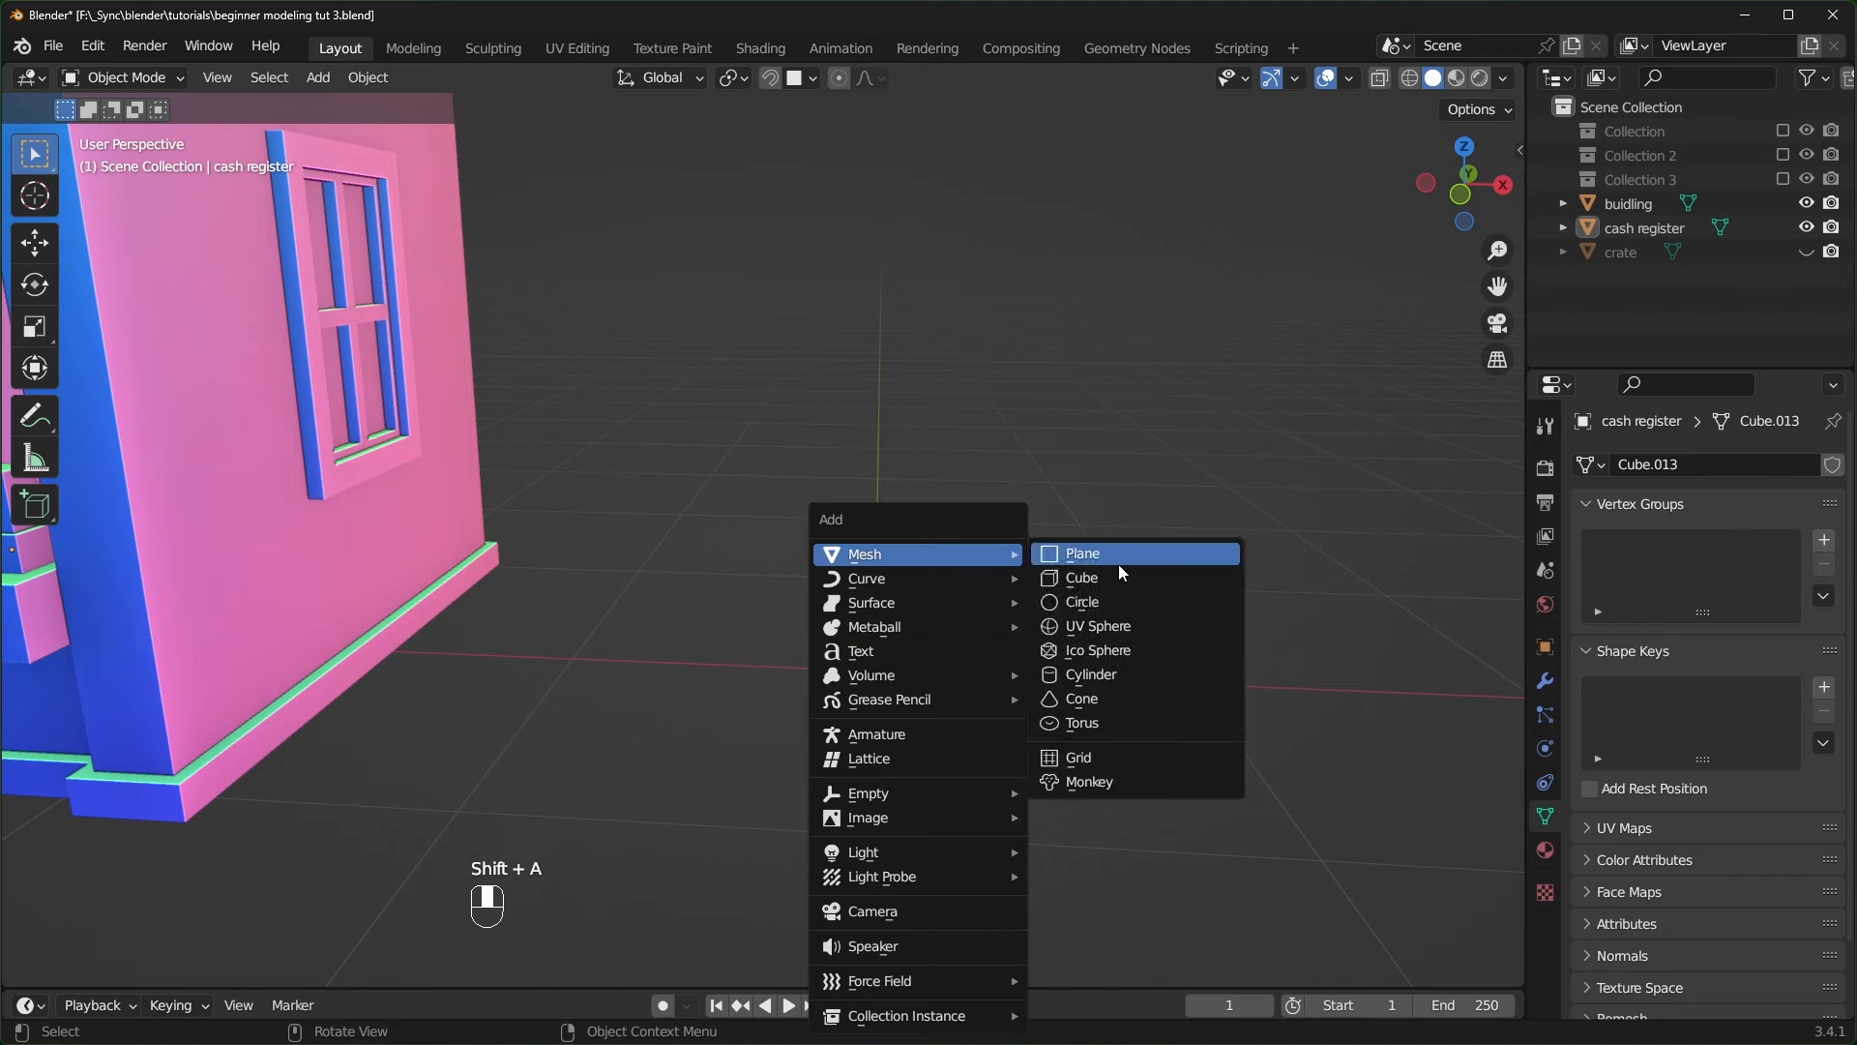
left_click(1101, 675)
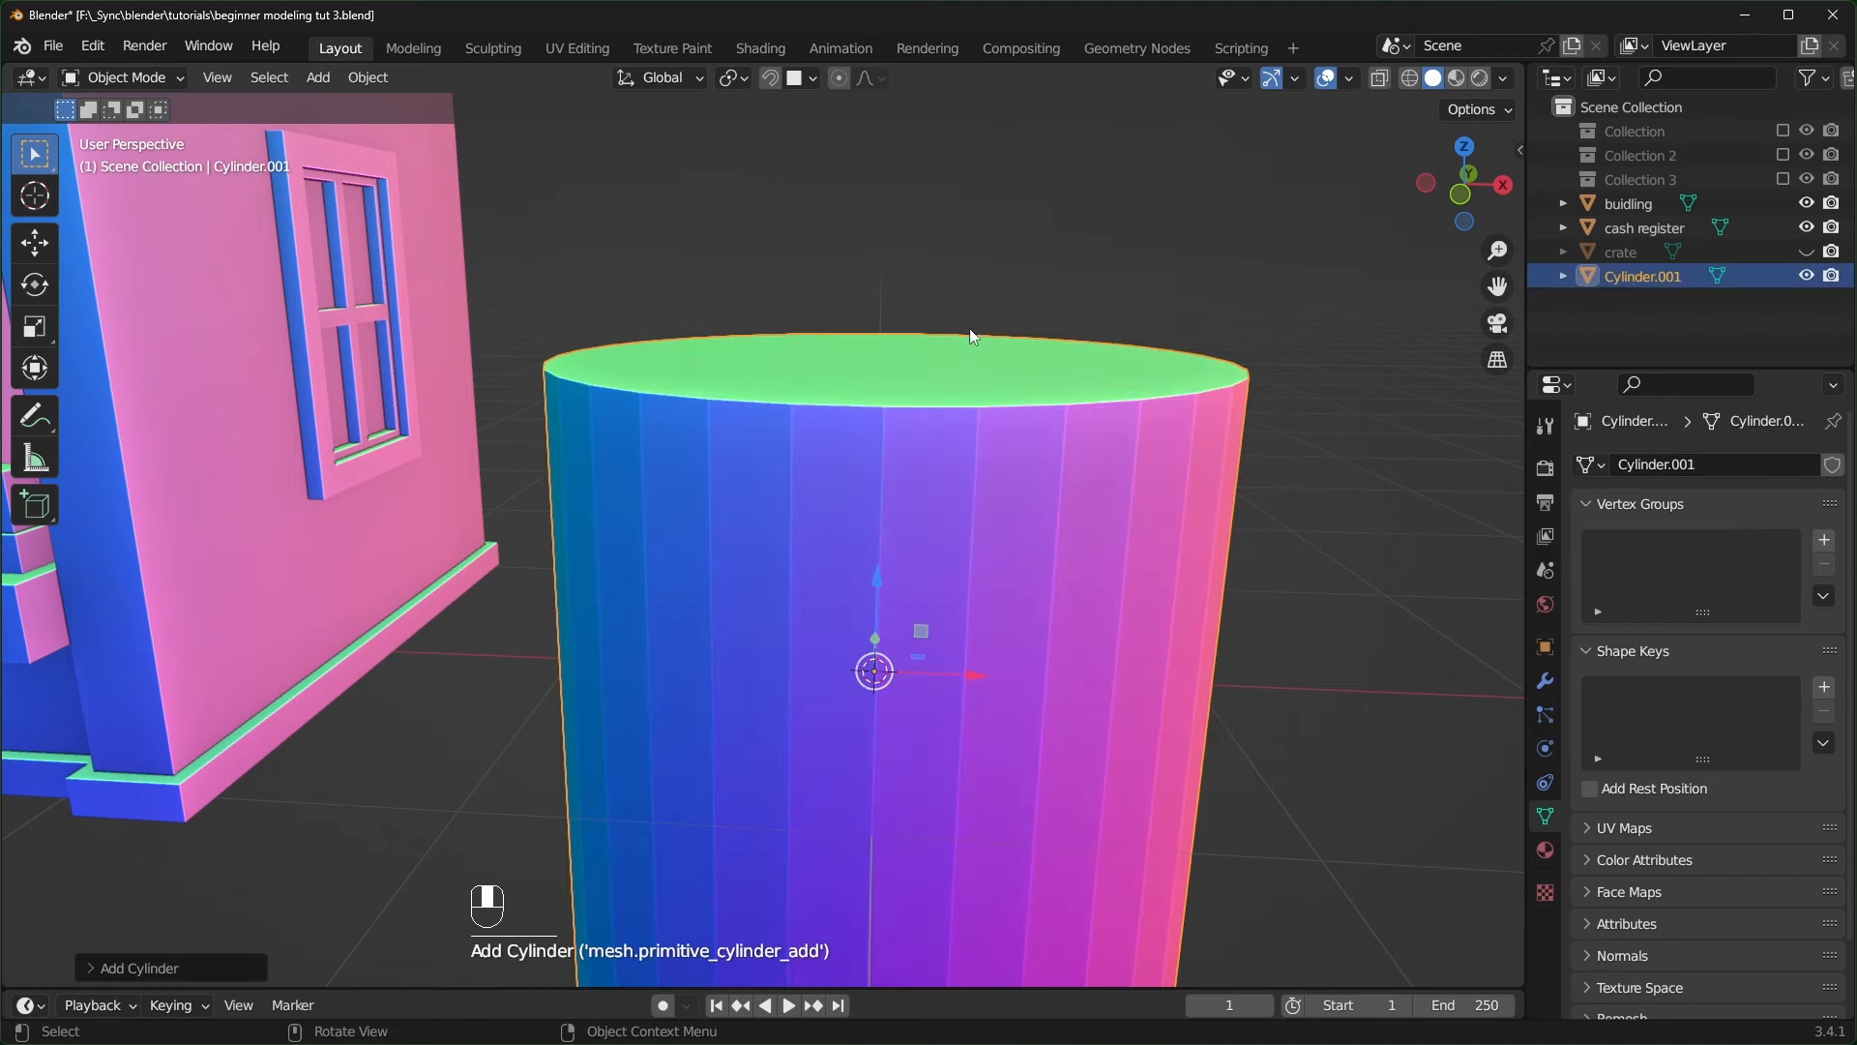
- Set the new cylinder's vertex count to 16
left_click(109, 970)
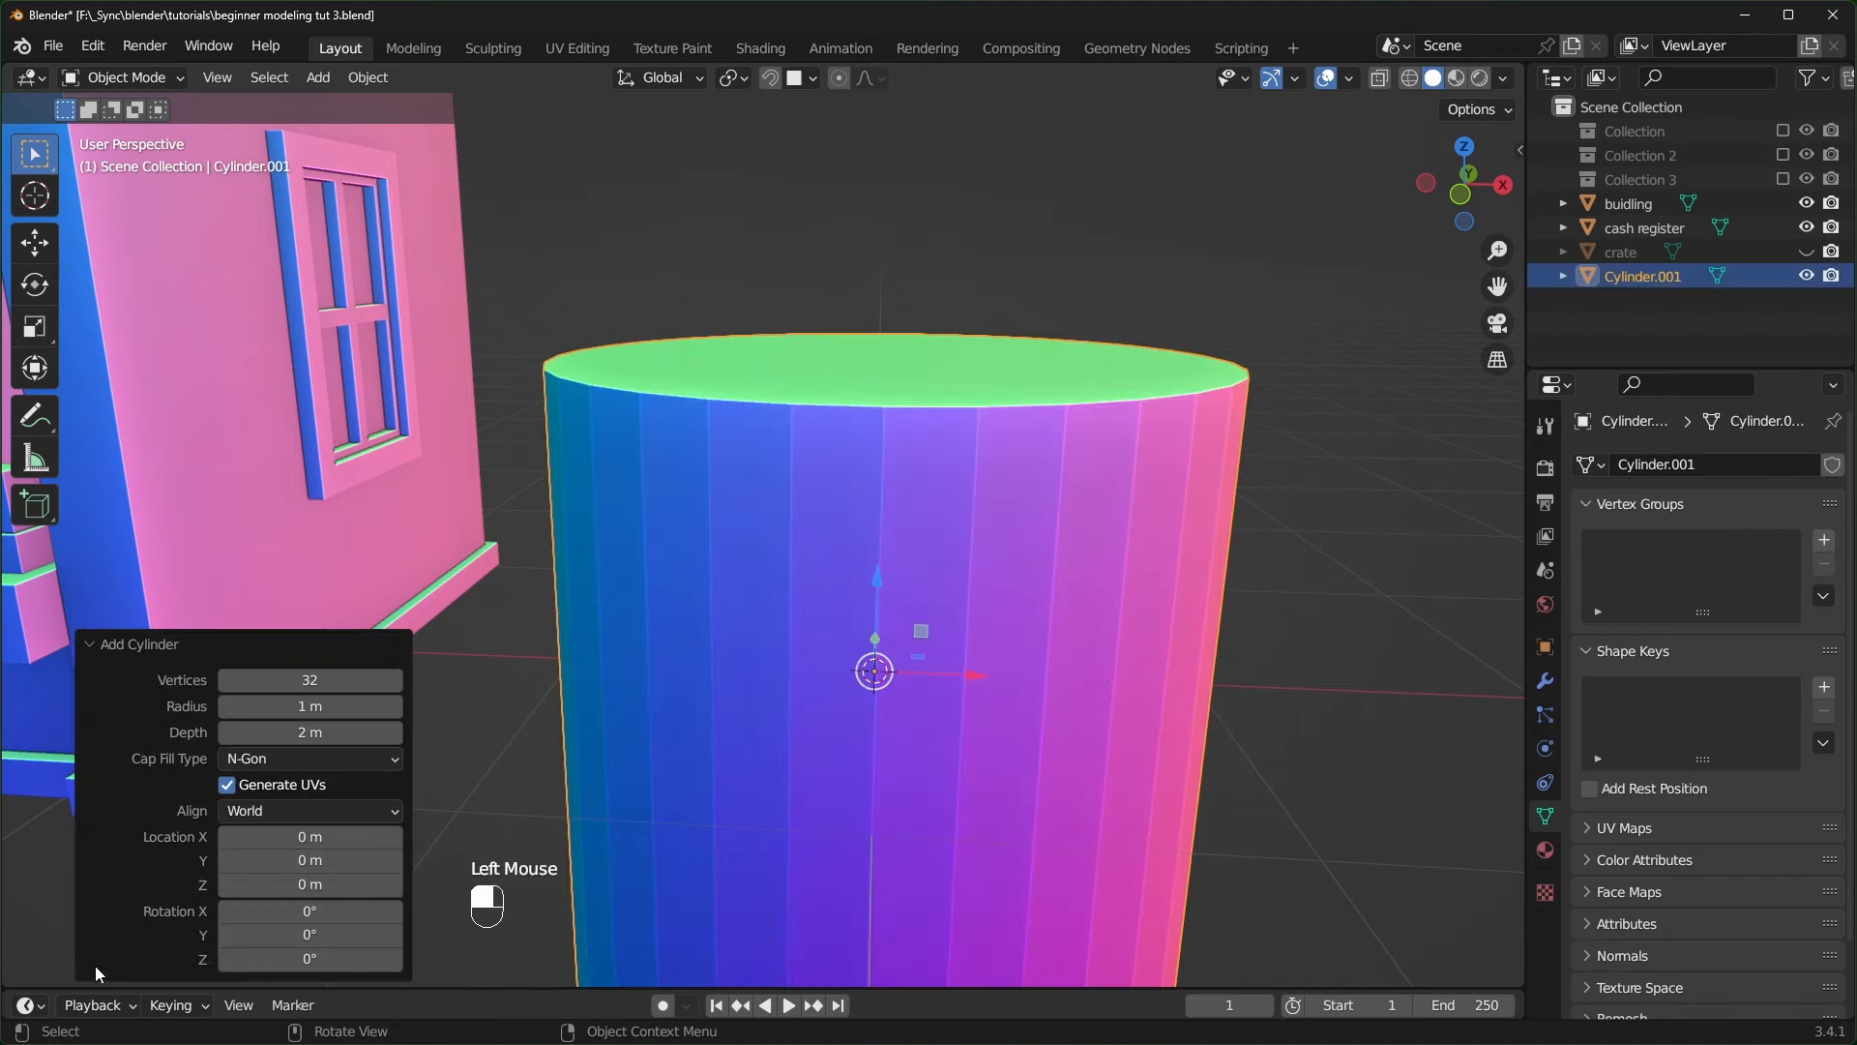
double_click(330, 683)
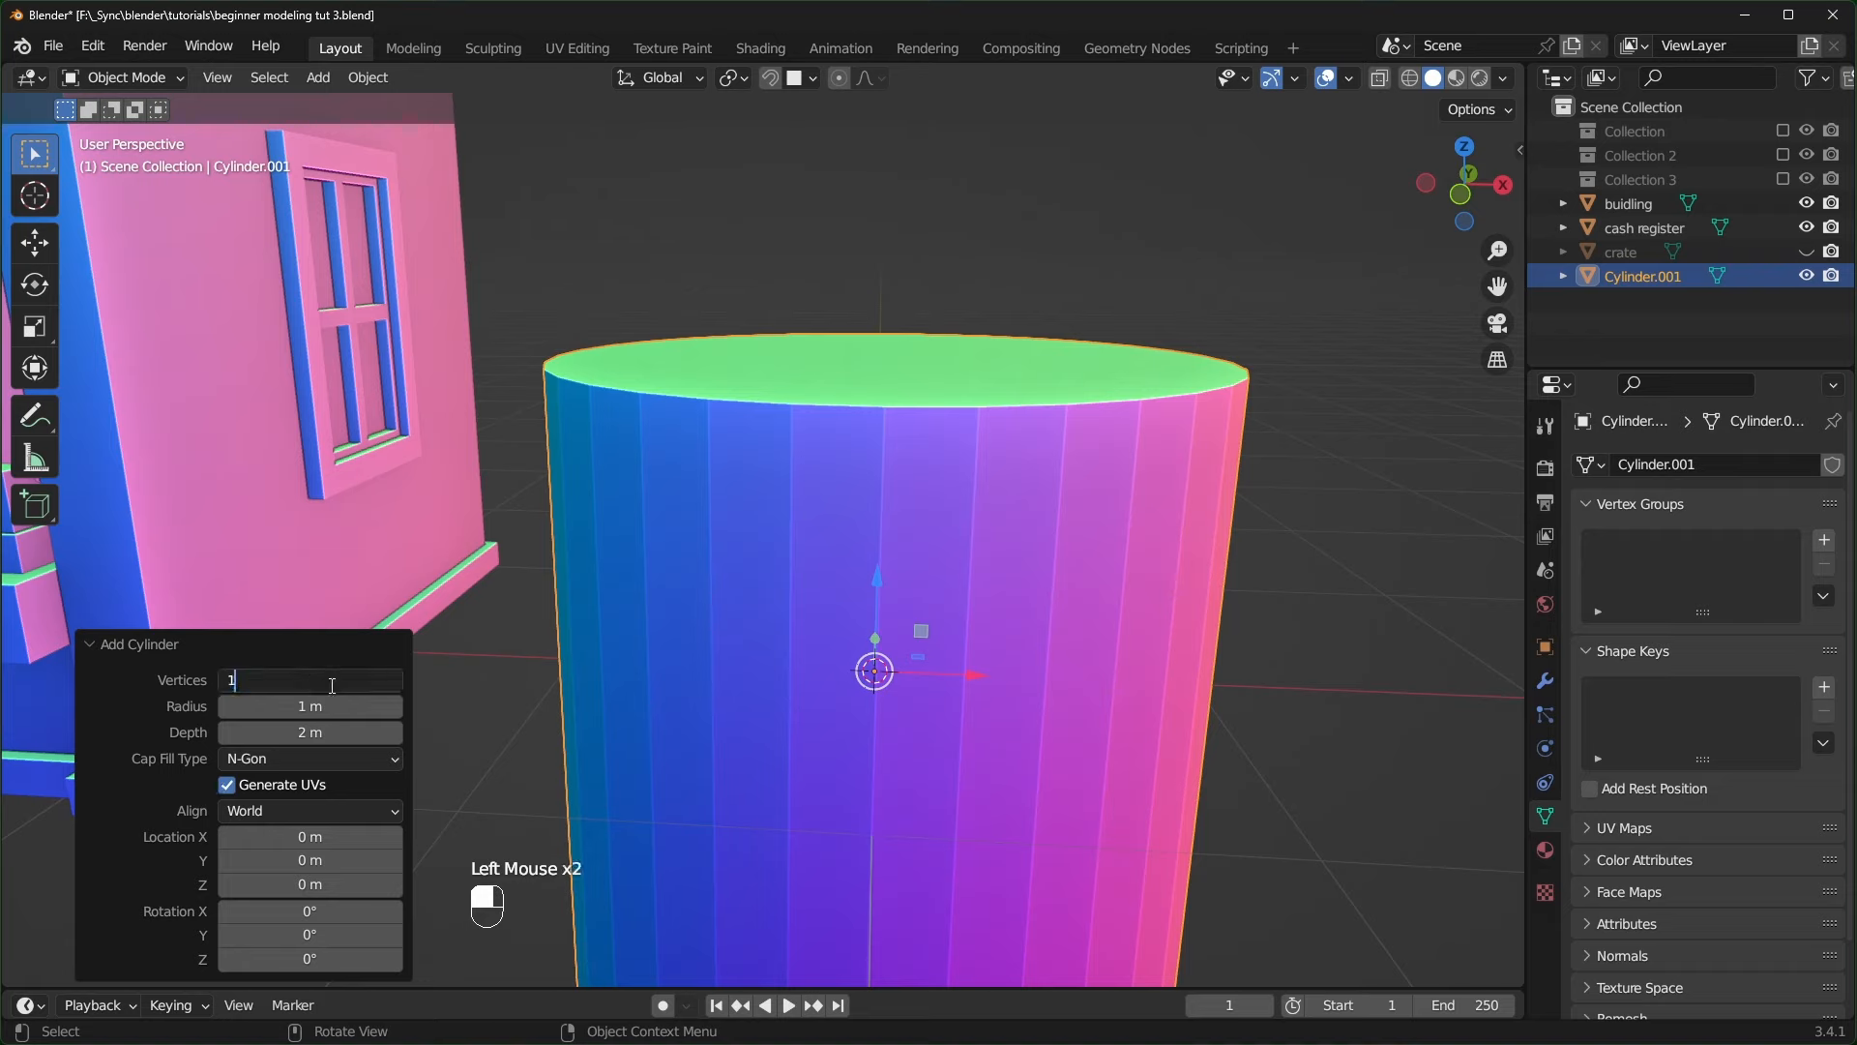
key("Return")
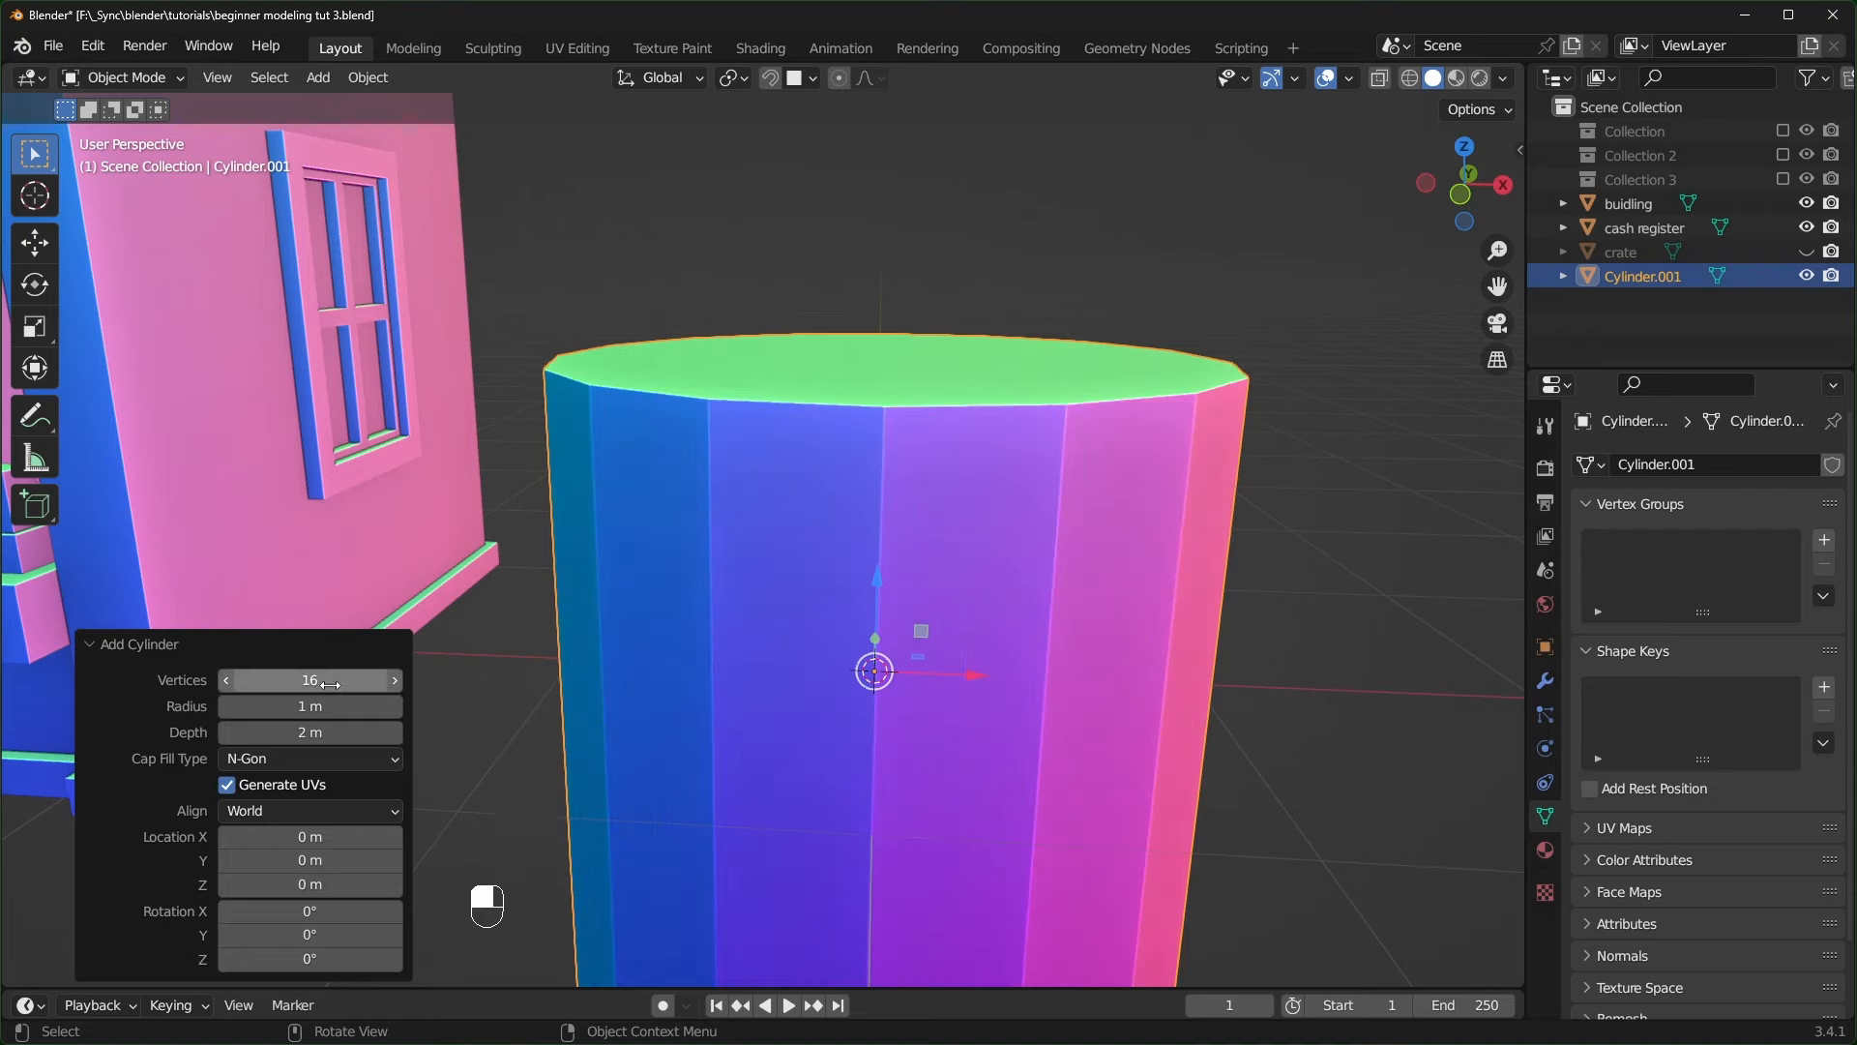
left_click(100, 647)
scroll(1083, 698, "down", 2)
- In Edit Mode, move the cylinder's mesh down along Z until its top face sits at the object origin, and return to Object Mode
key("Tab")
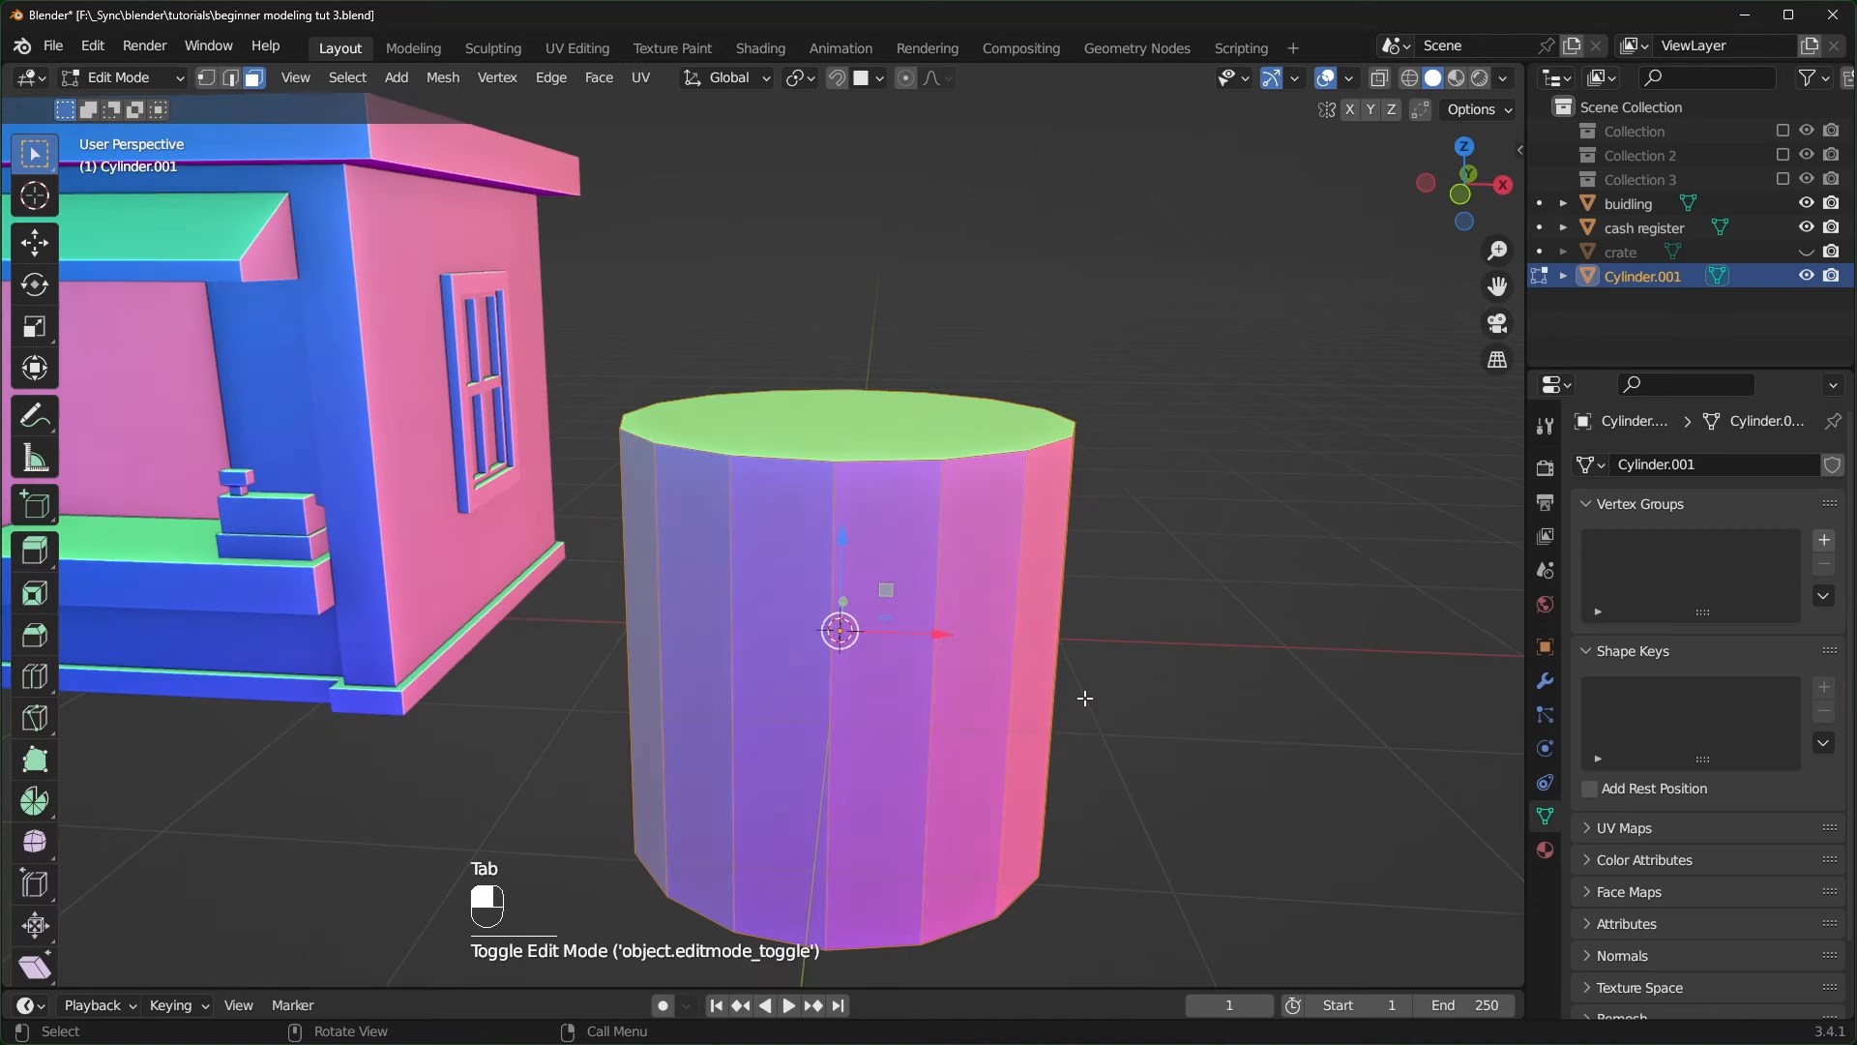
key("g")
key("z")
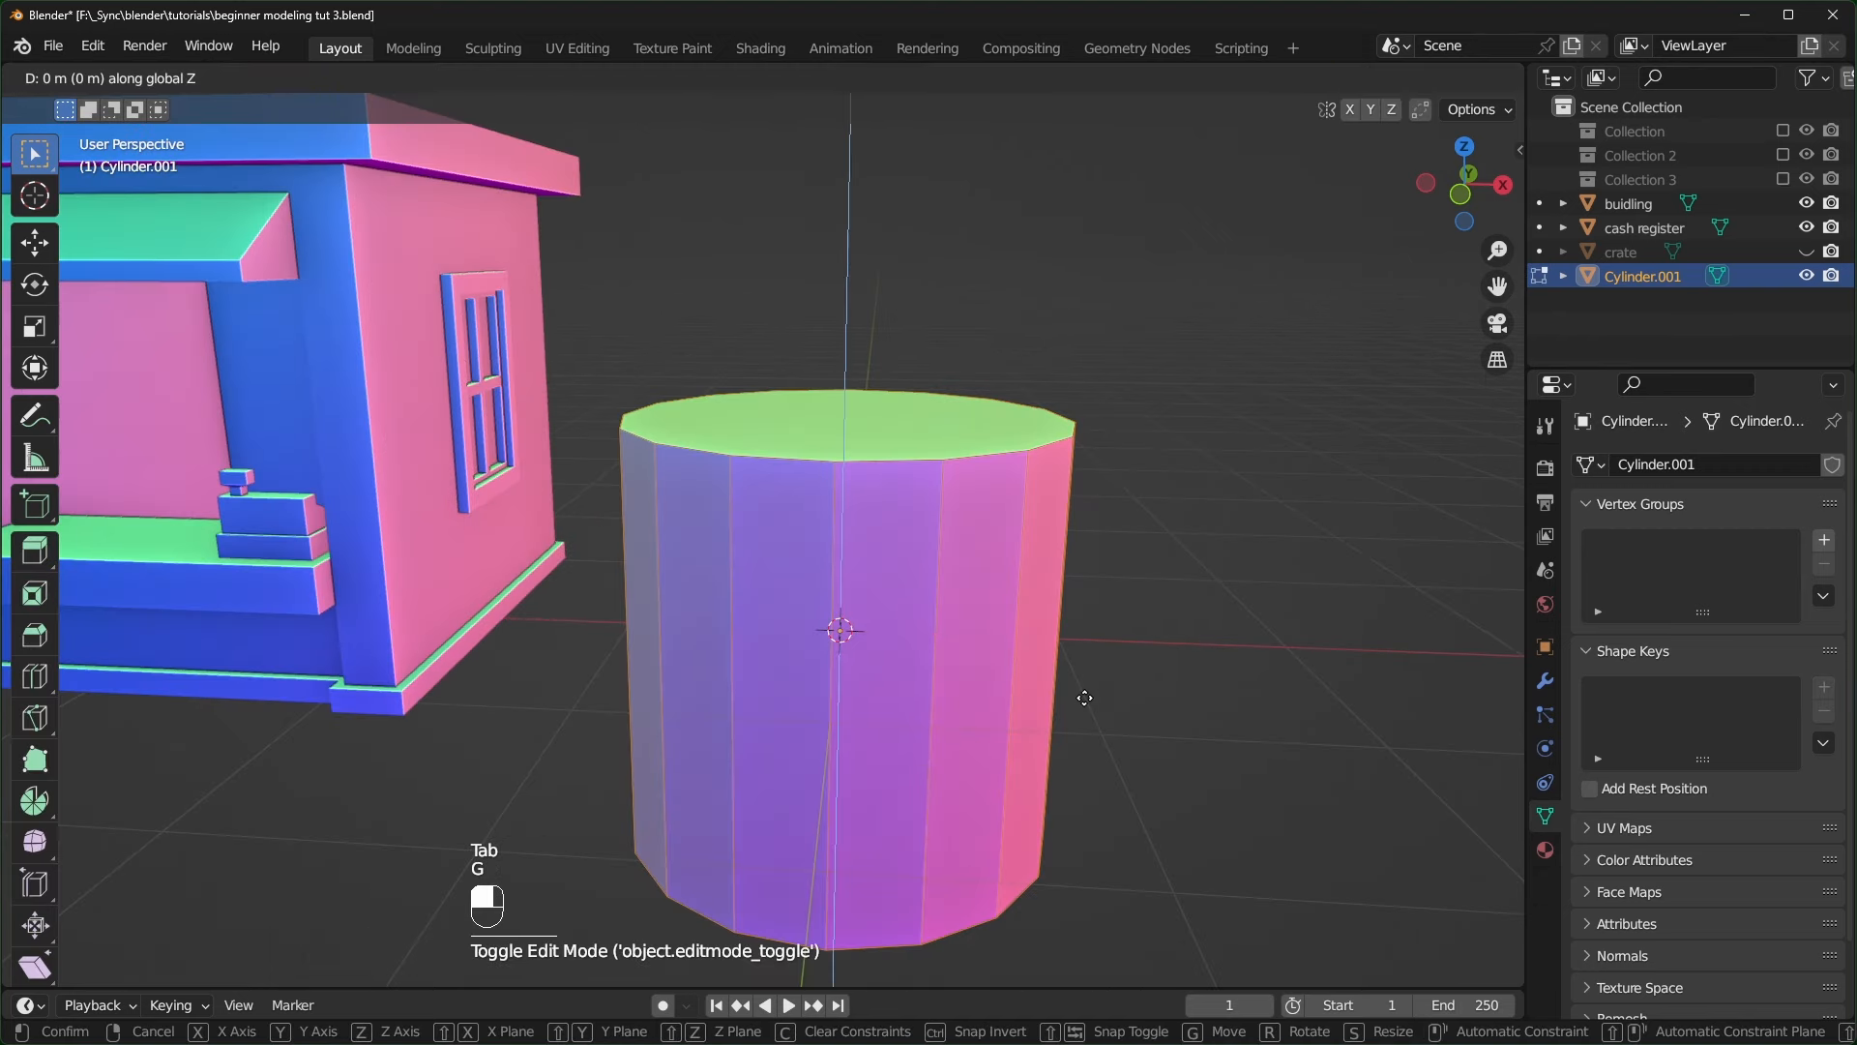
middle_click_drag(1084, 697, 1006, 701)
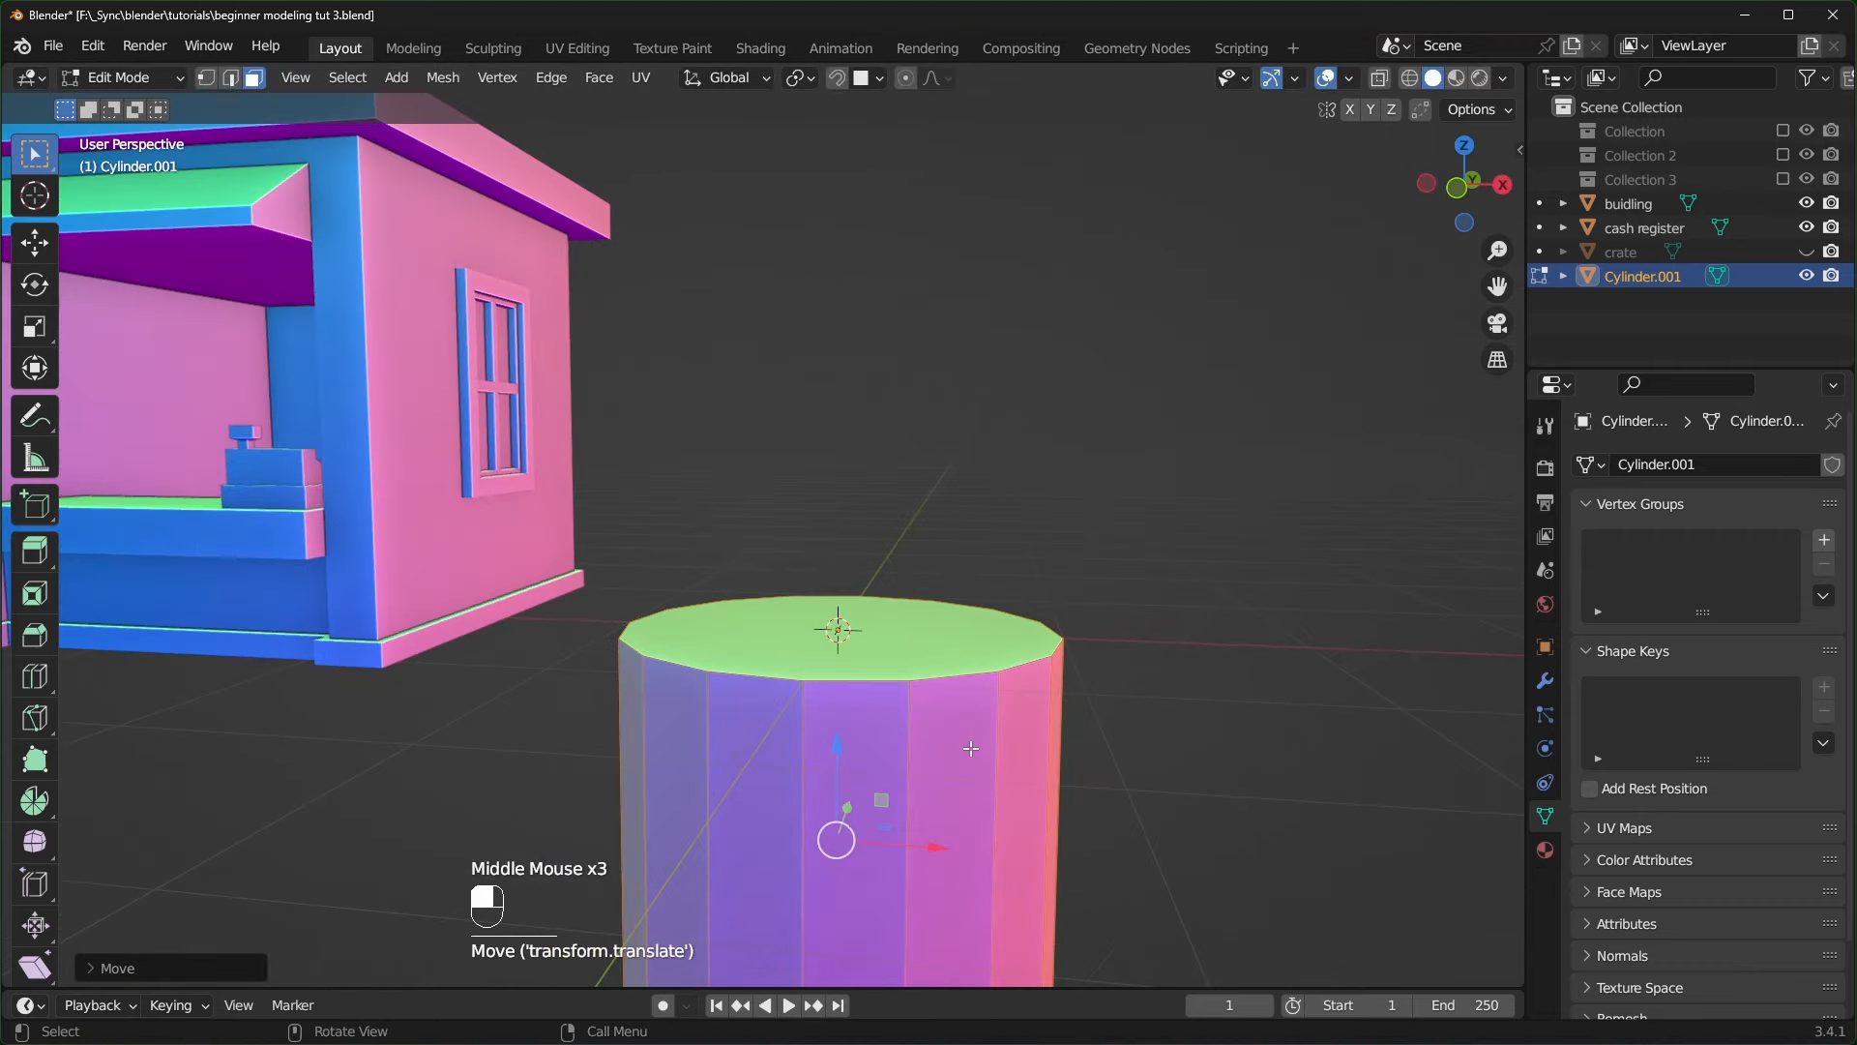
middle_click_drag(1134, 755, 1087, 669, "shift")
key("Tab")
- Scale the cylinder down uniformly to a small fraction of the stall's size
scroll(1087, 669, "down", 2)
key("s")
key("s")
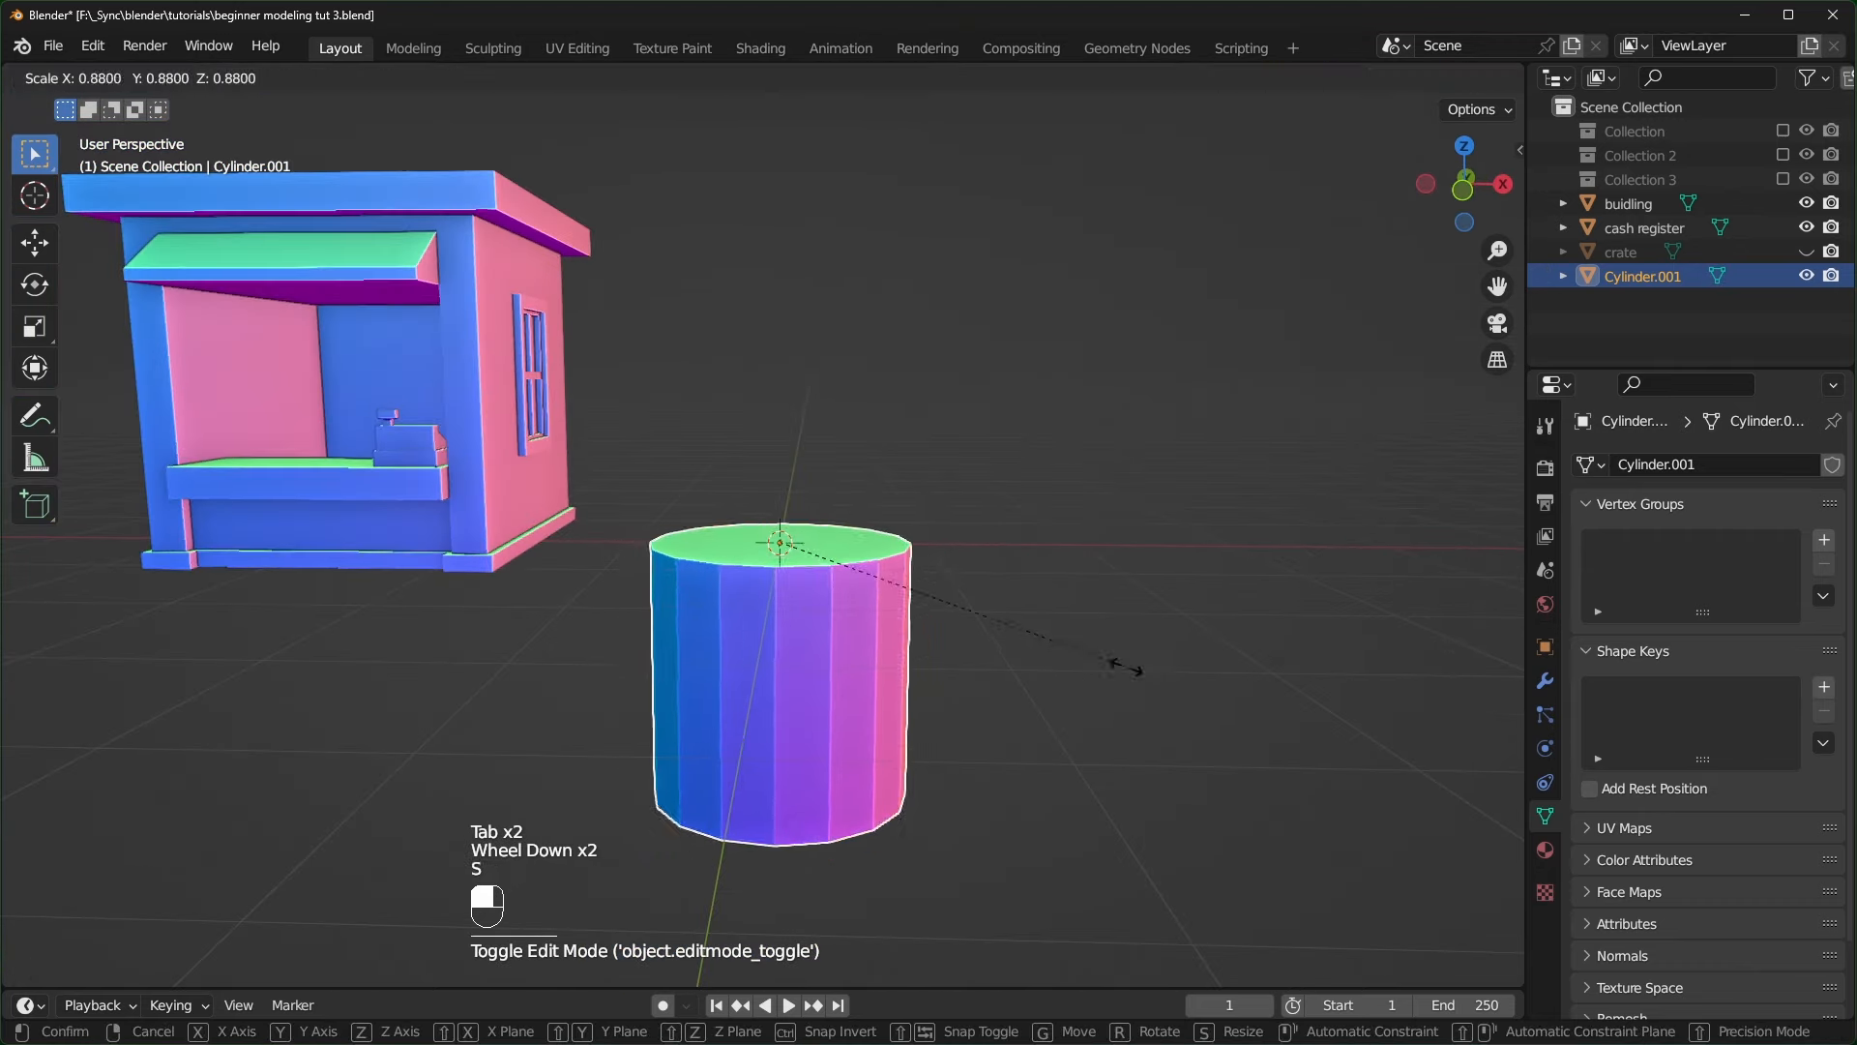
left_click(908, 563)
key("s")
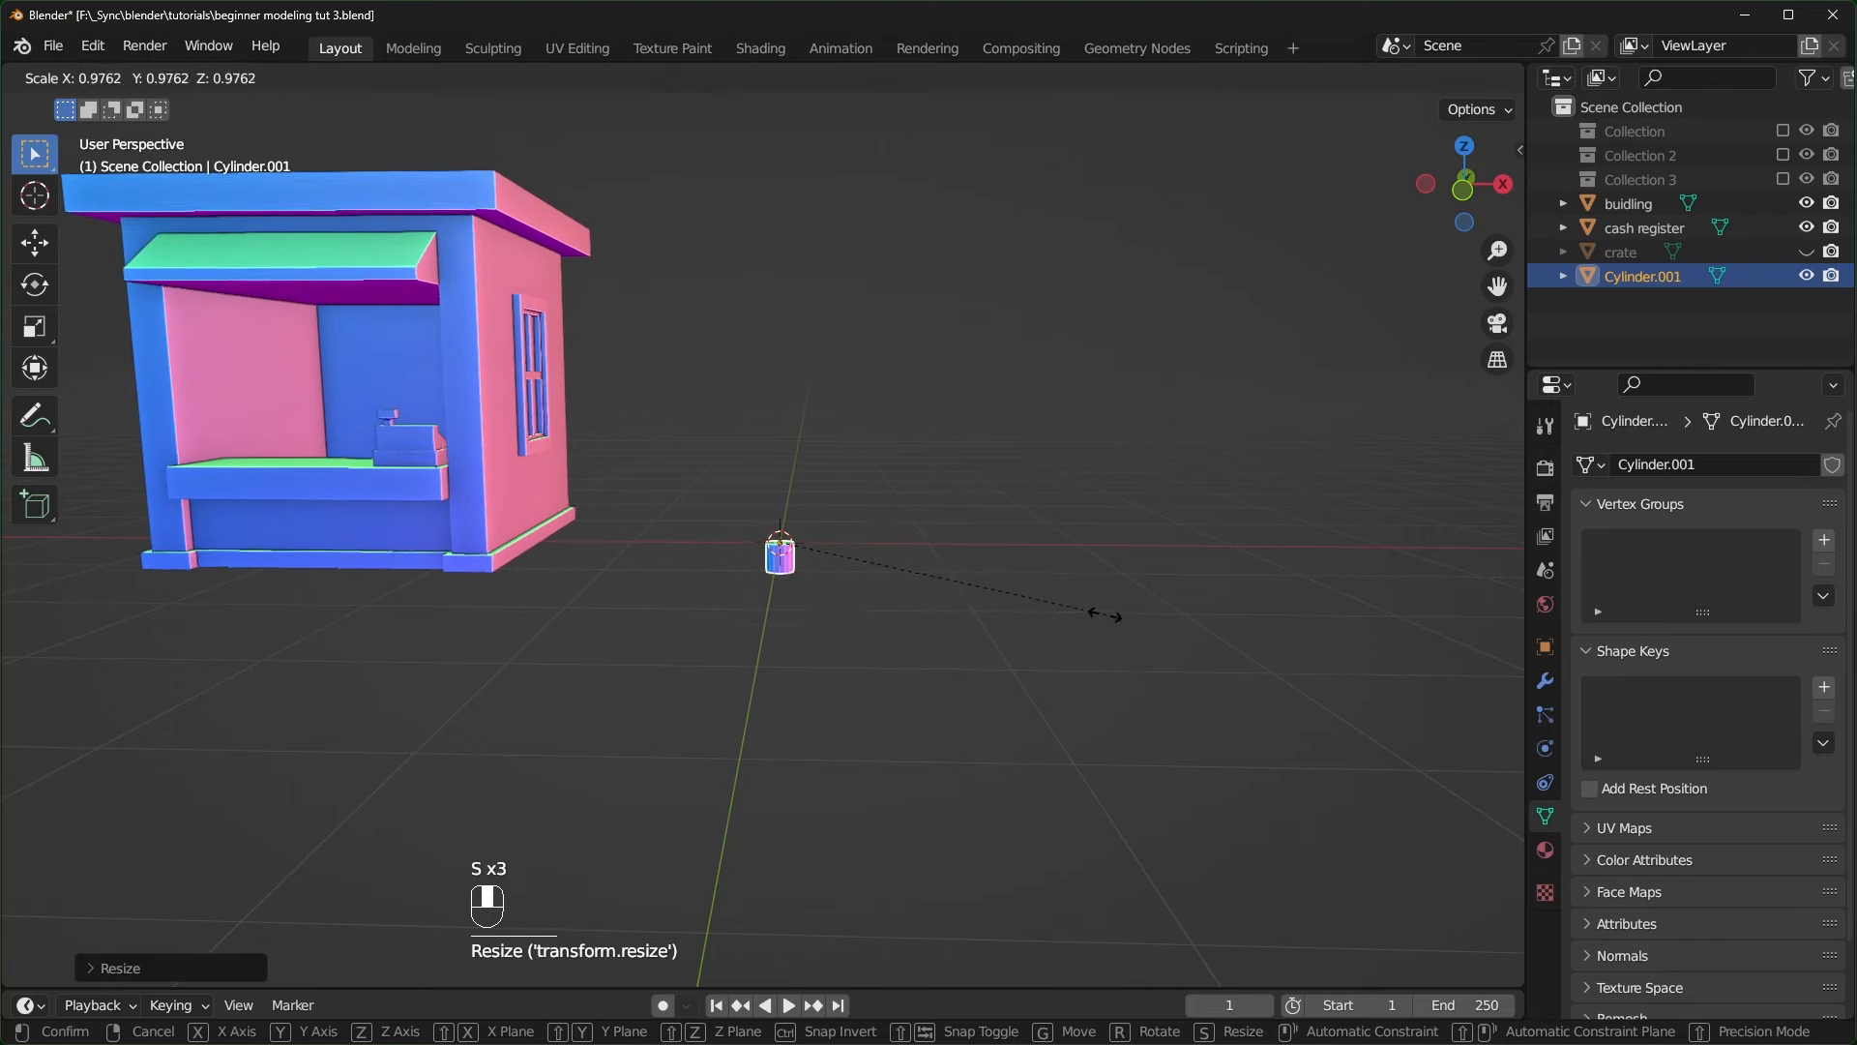
left_click(1093, 613)
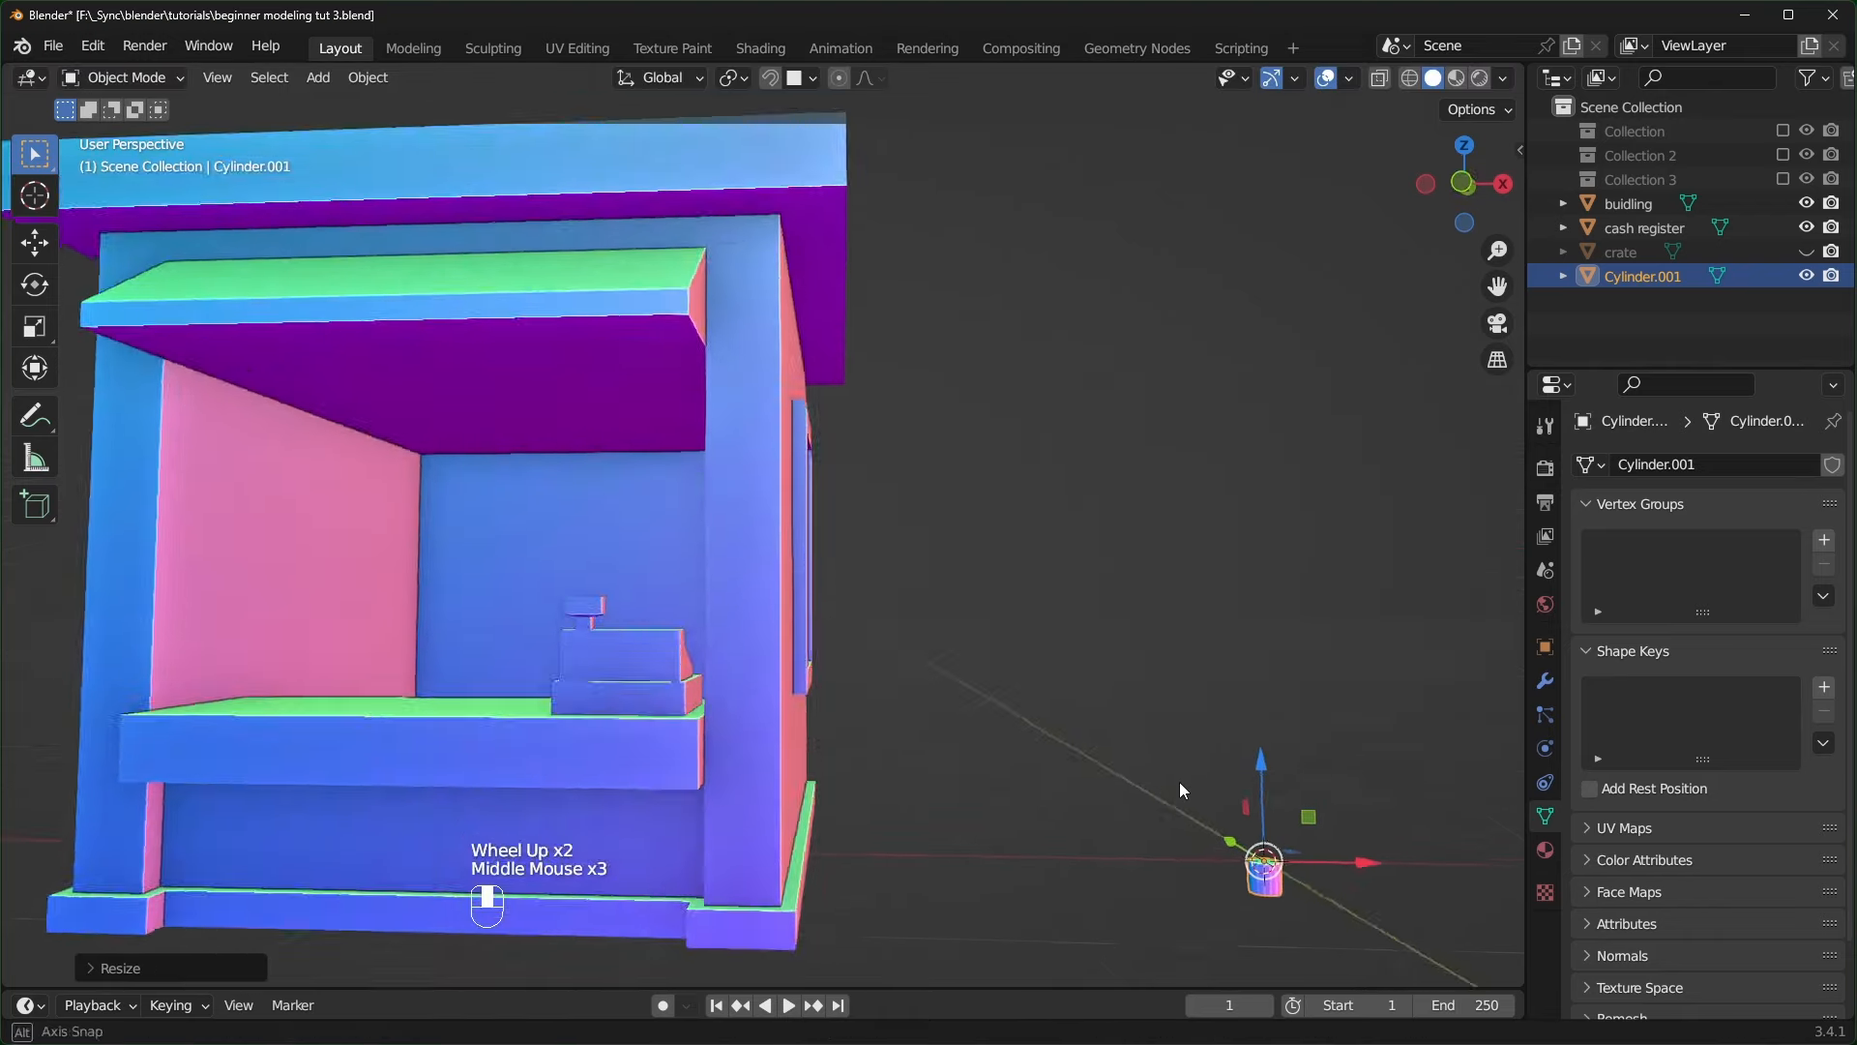
- Move the small cylinder with snapping onto the underside of the awning, above the cash register
middle_click_drag(1180, 784, 1169, 752)
key("g")
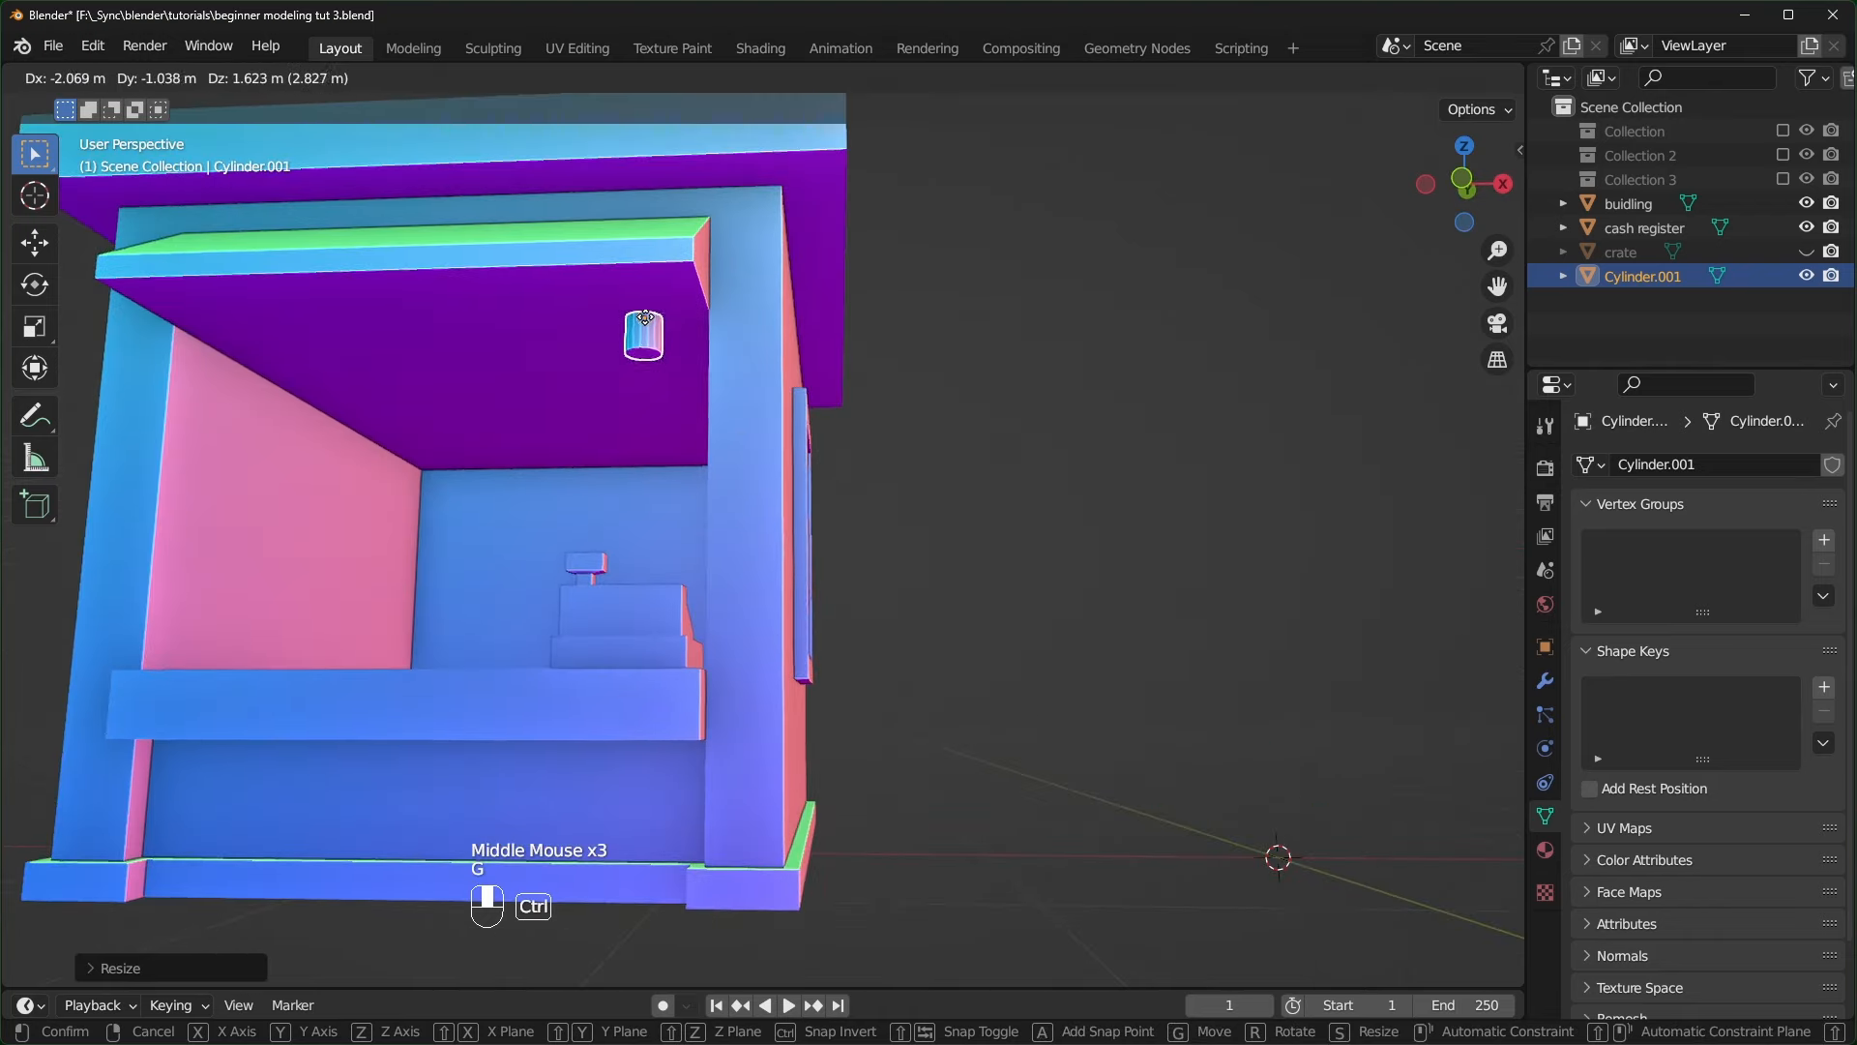
left_click(633, 358)
scroll(619, 396, "up", 1)
middle_click_drag(619, 397, 851, 624, "shift")
scroll(851, 625, "down", 2)
scroll(851, 625, "up", 1)
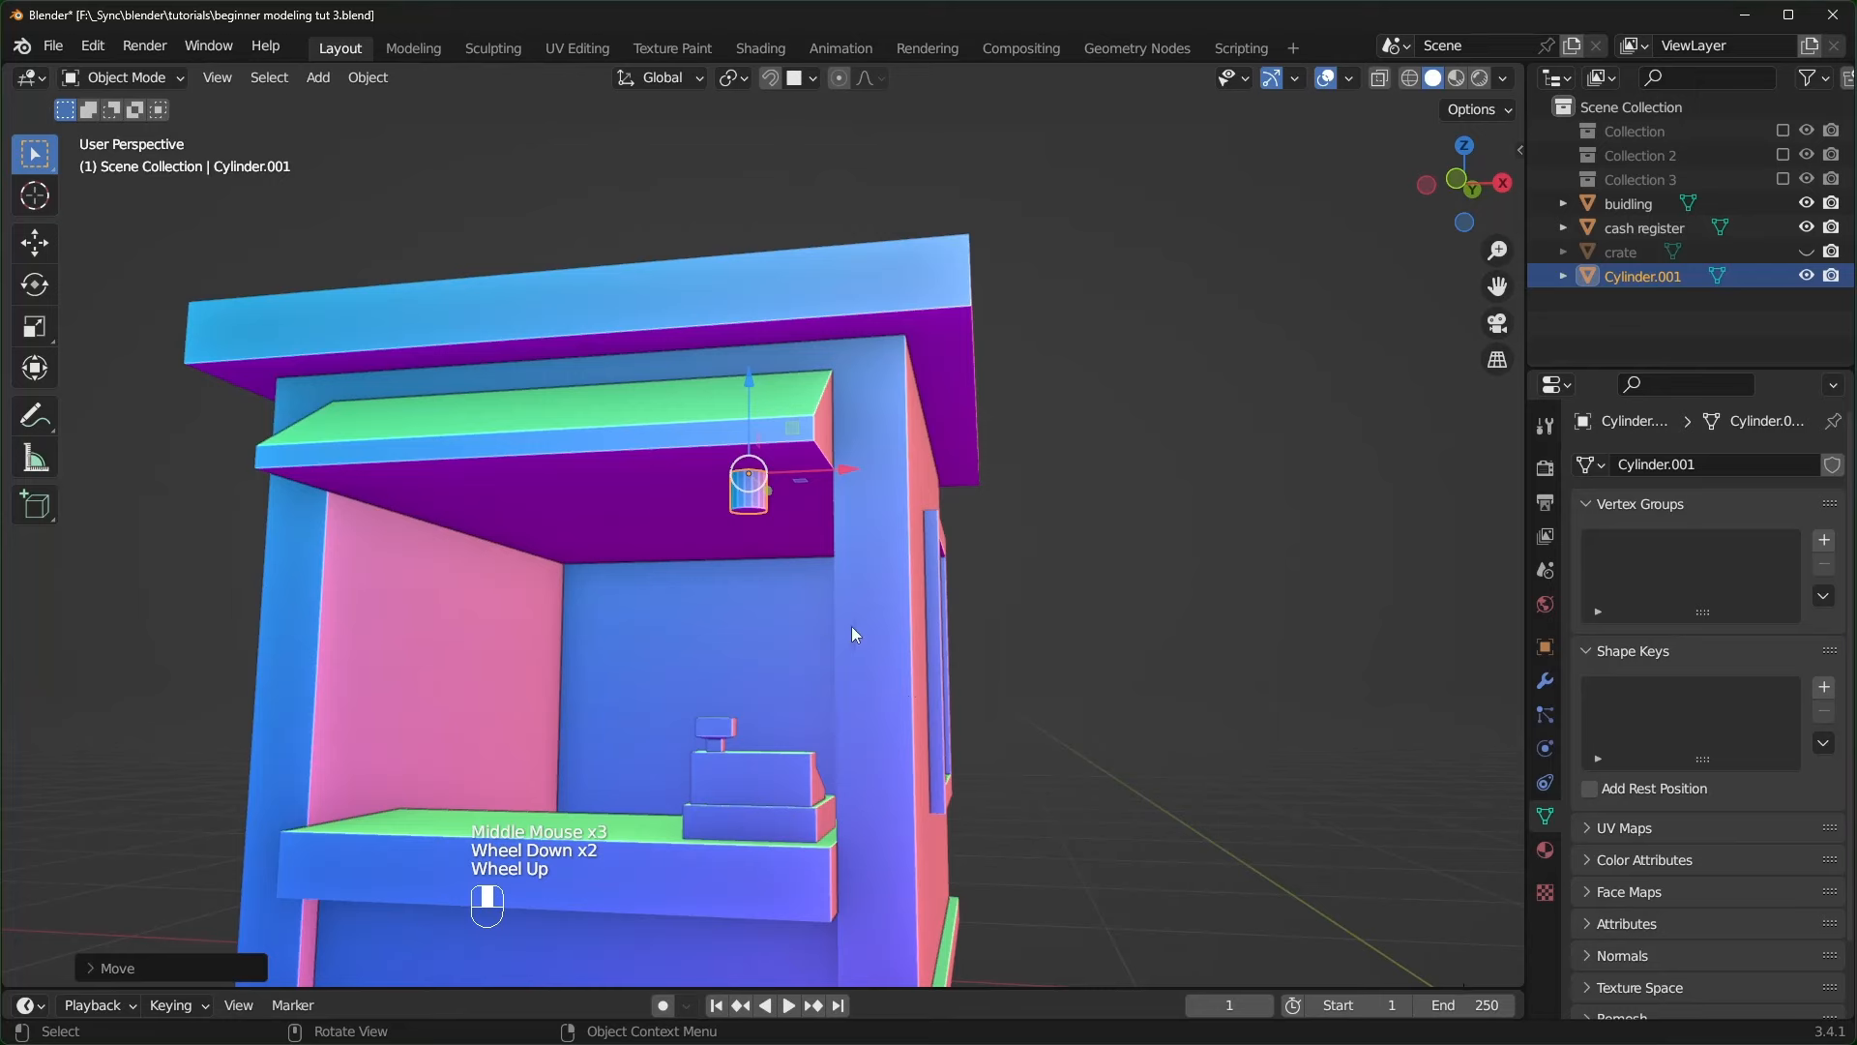
scroll(830, 624, "up", 2)
- Shrink the hanging cylinder further and apply its transform
key("s")
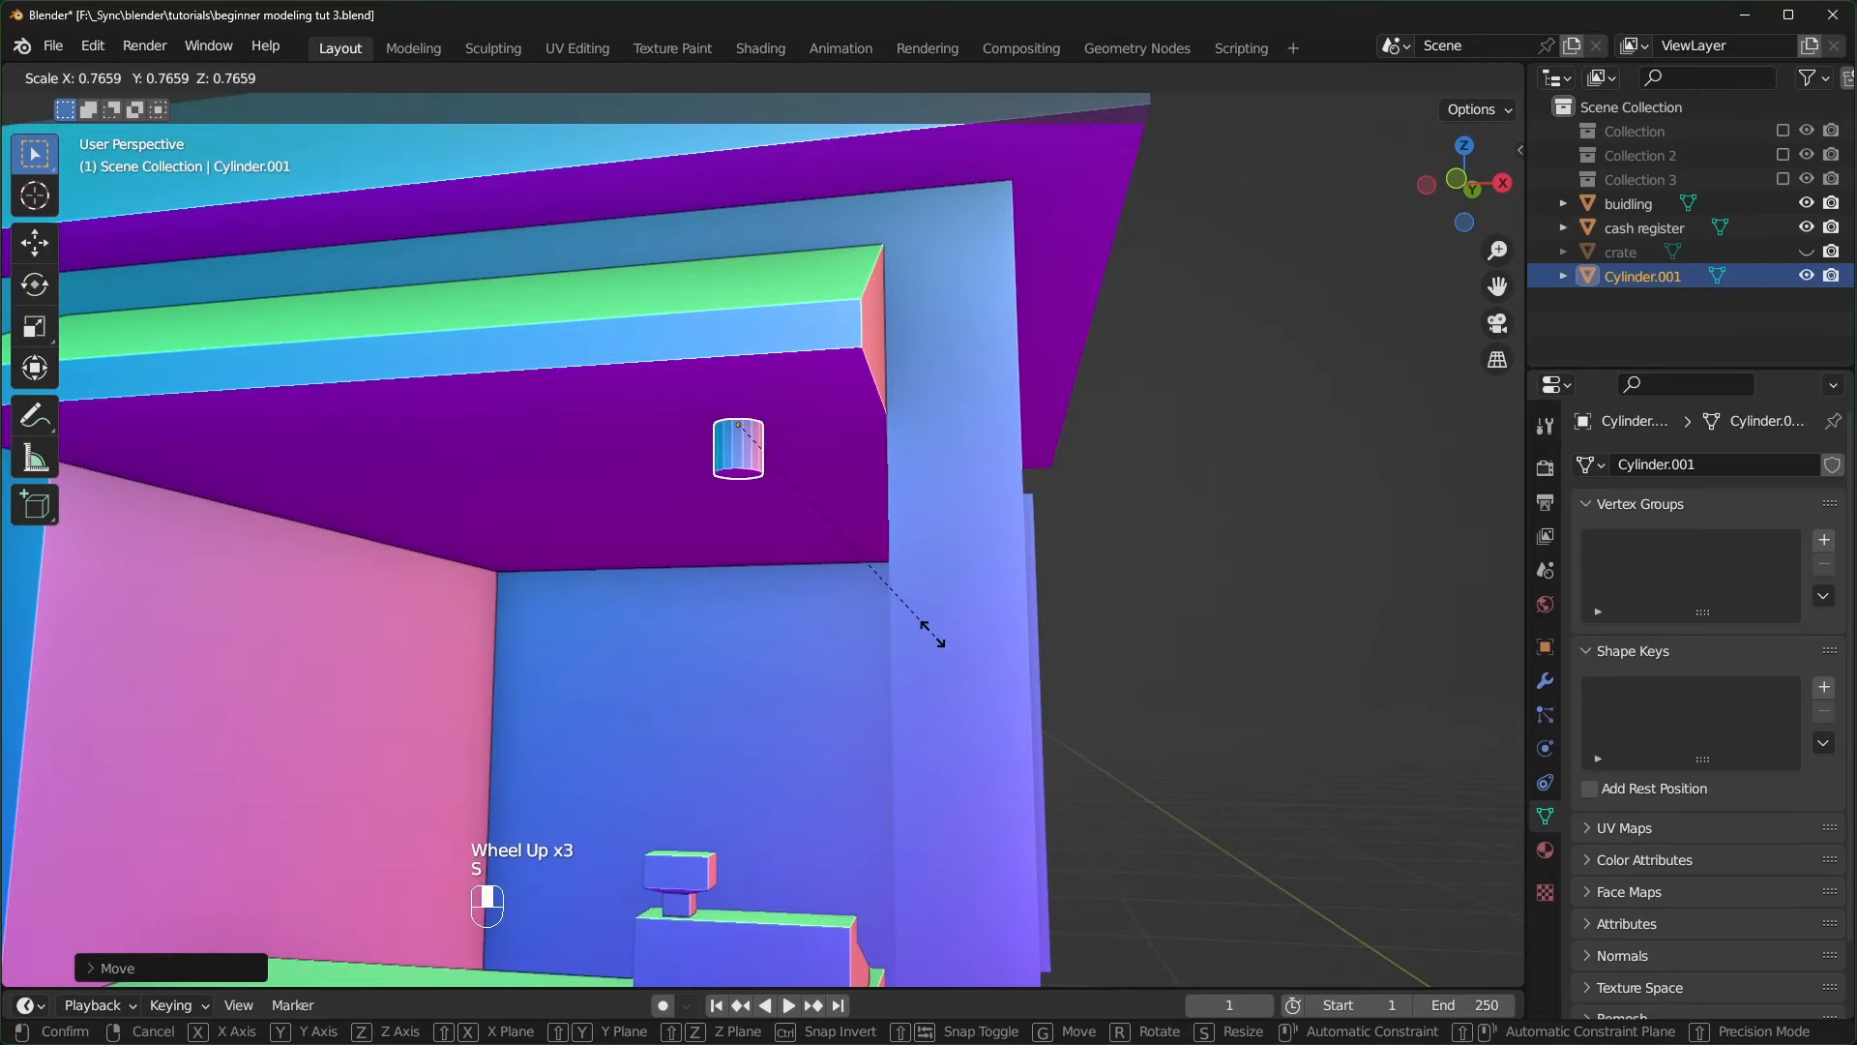
left_click(873, 579)
middle_click_drag(874, 579, 797, 658)
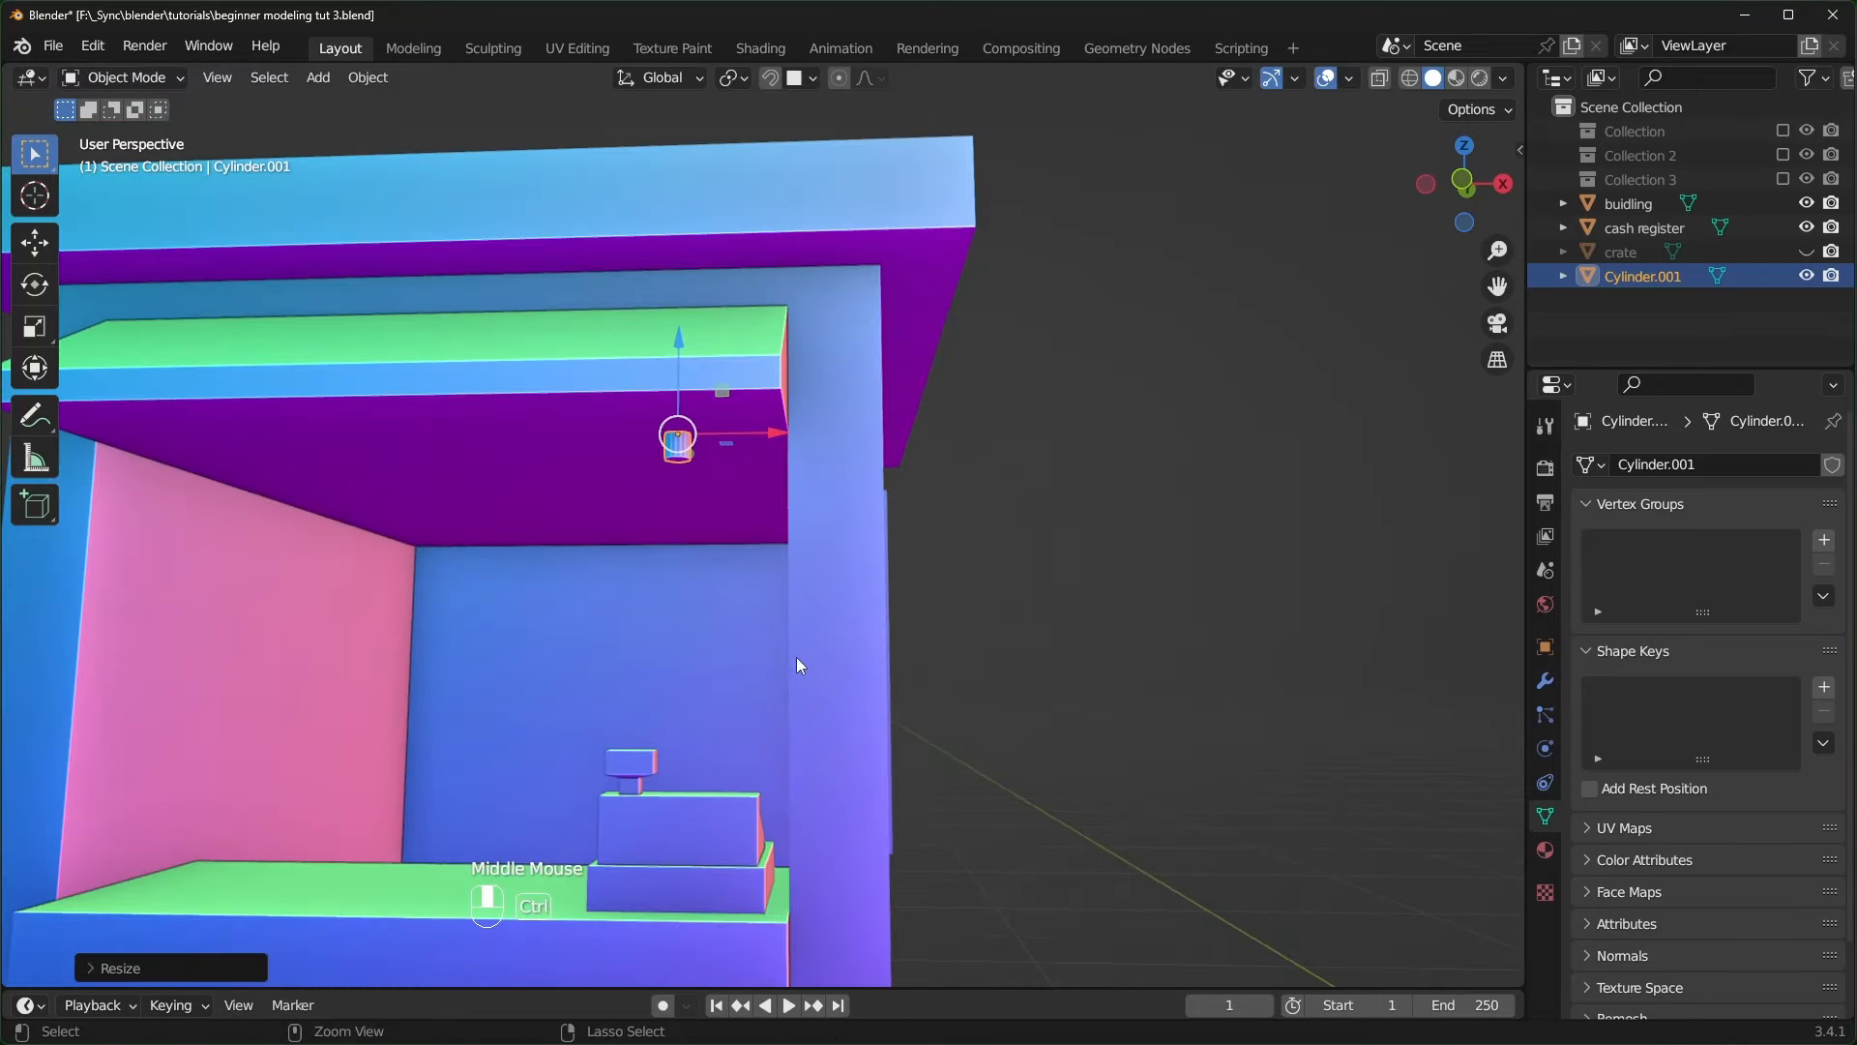
key("ctrl+a")
left_click(770, 657)
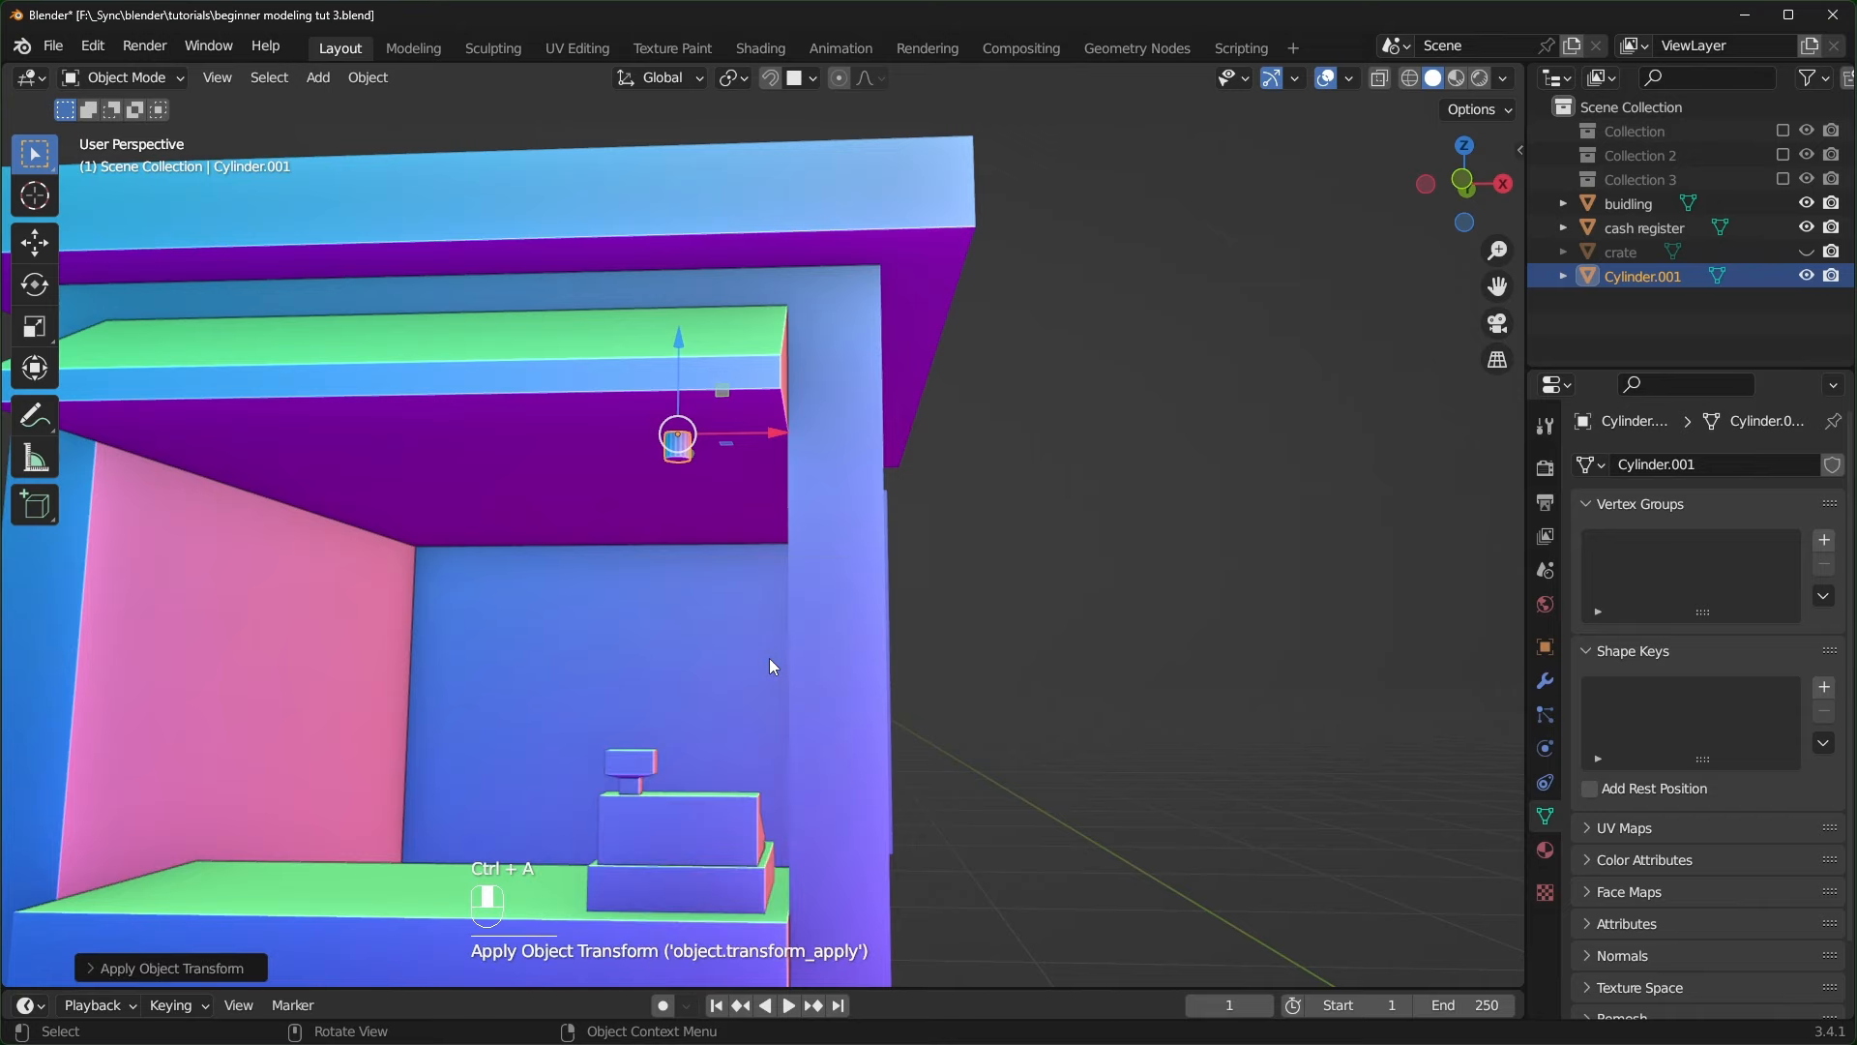
- Extrude the cylinder's bottom face downward in front view and scale it up into a wide, flared lamp shade
key("Tab")
scroll(769, 657, "up", 1)
middle_click_drag(732, 633, 799, 696, "shift")
scroll(751, 667, "up", 2)
scroll(796, 684, "up", 1)
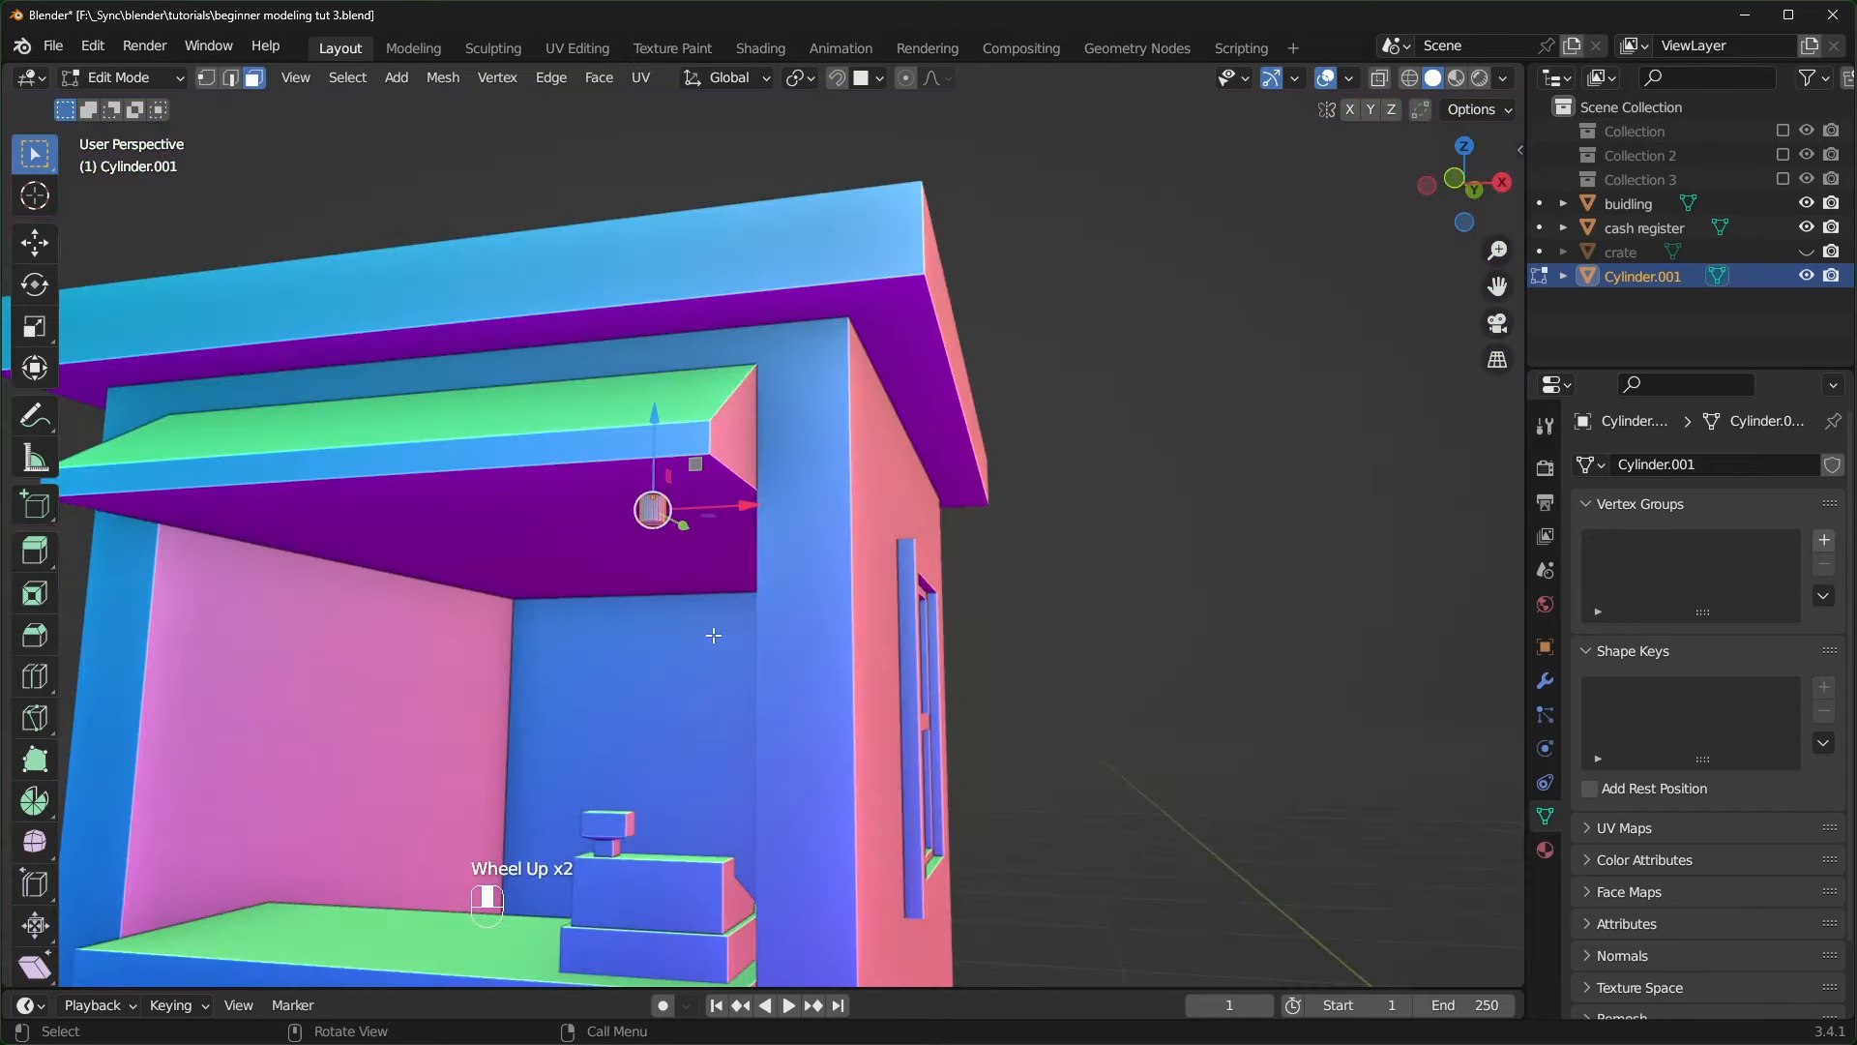
key("KP_Decimal")
scroll(713, 634, "down", 4)
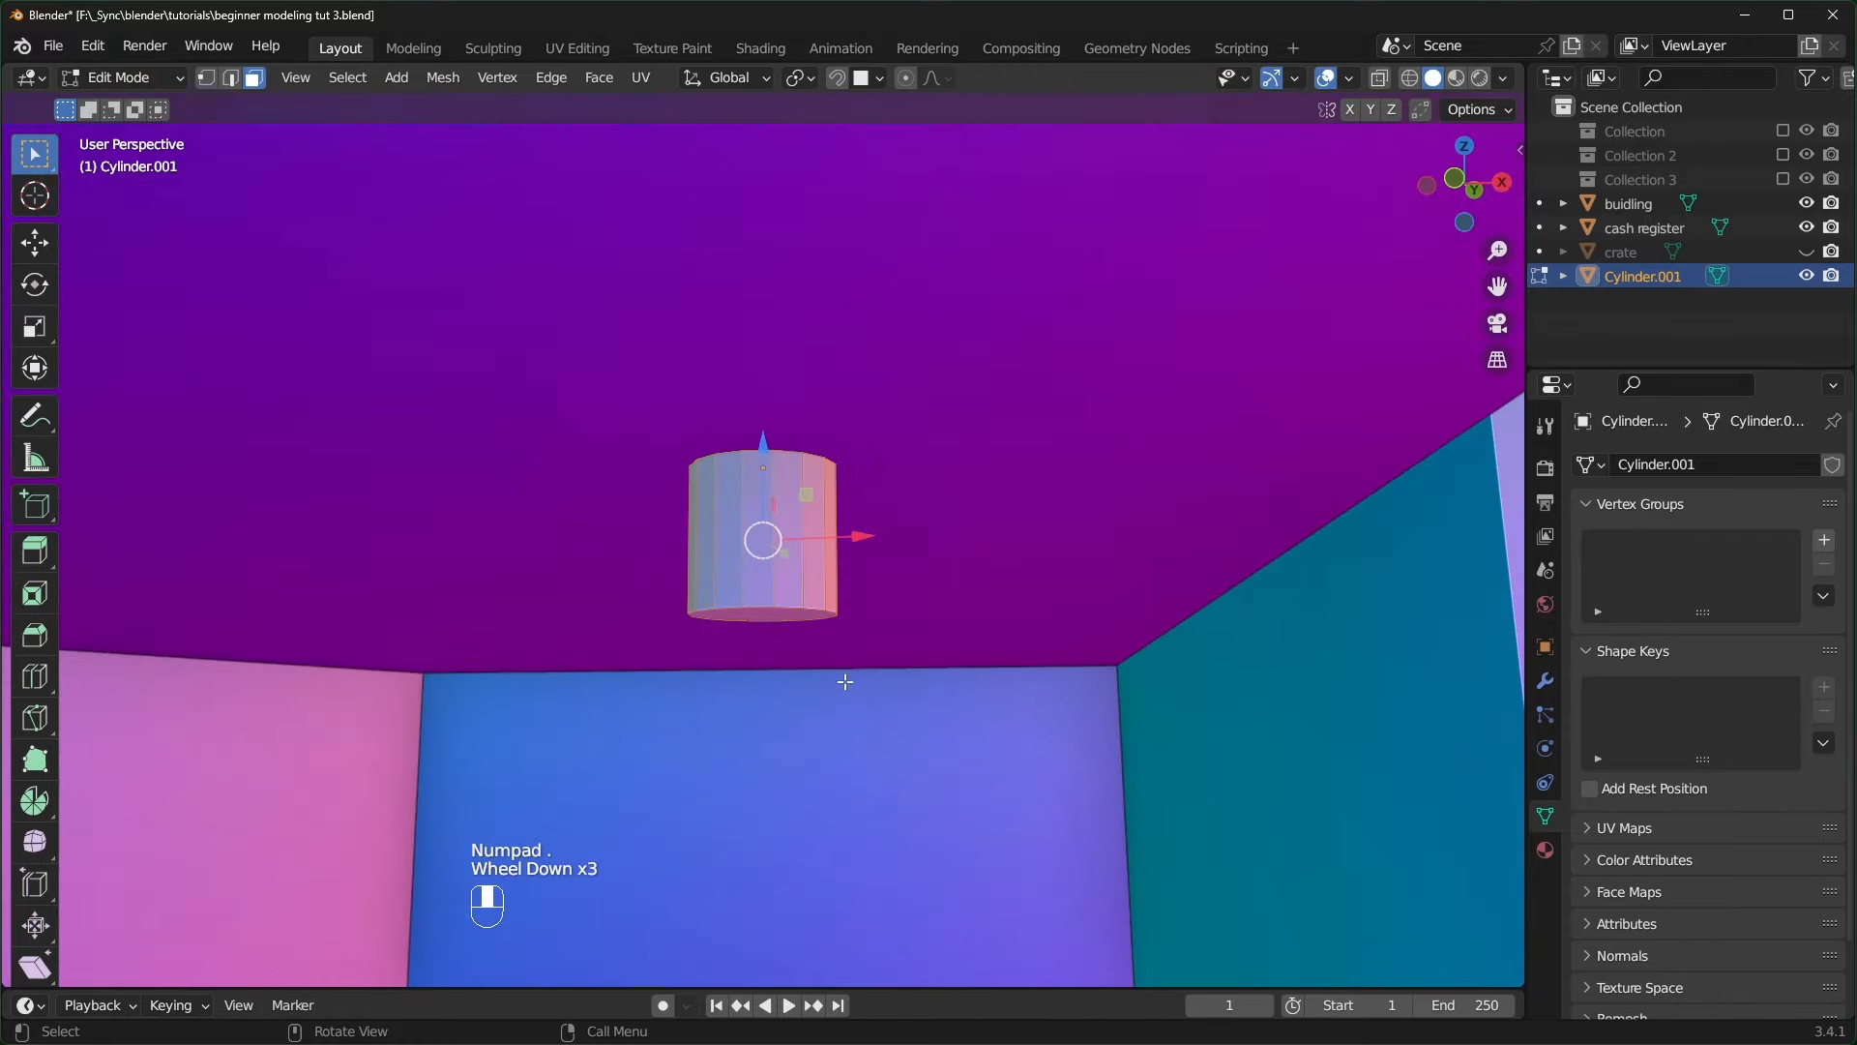
left_click(762, 590)
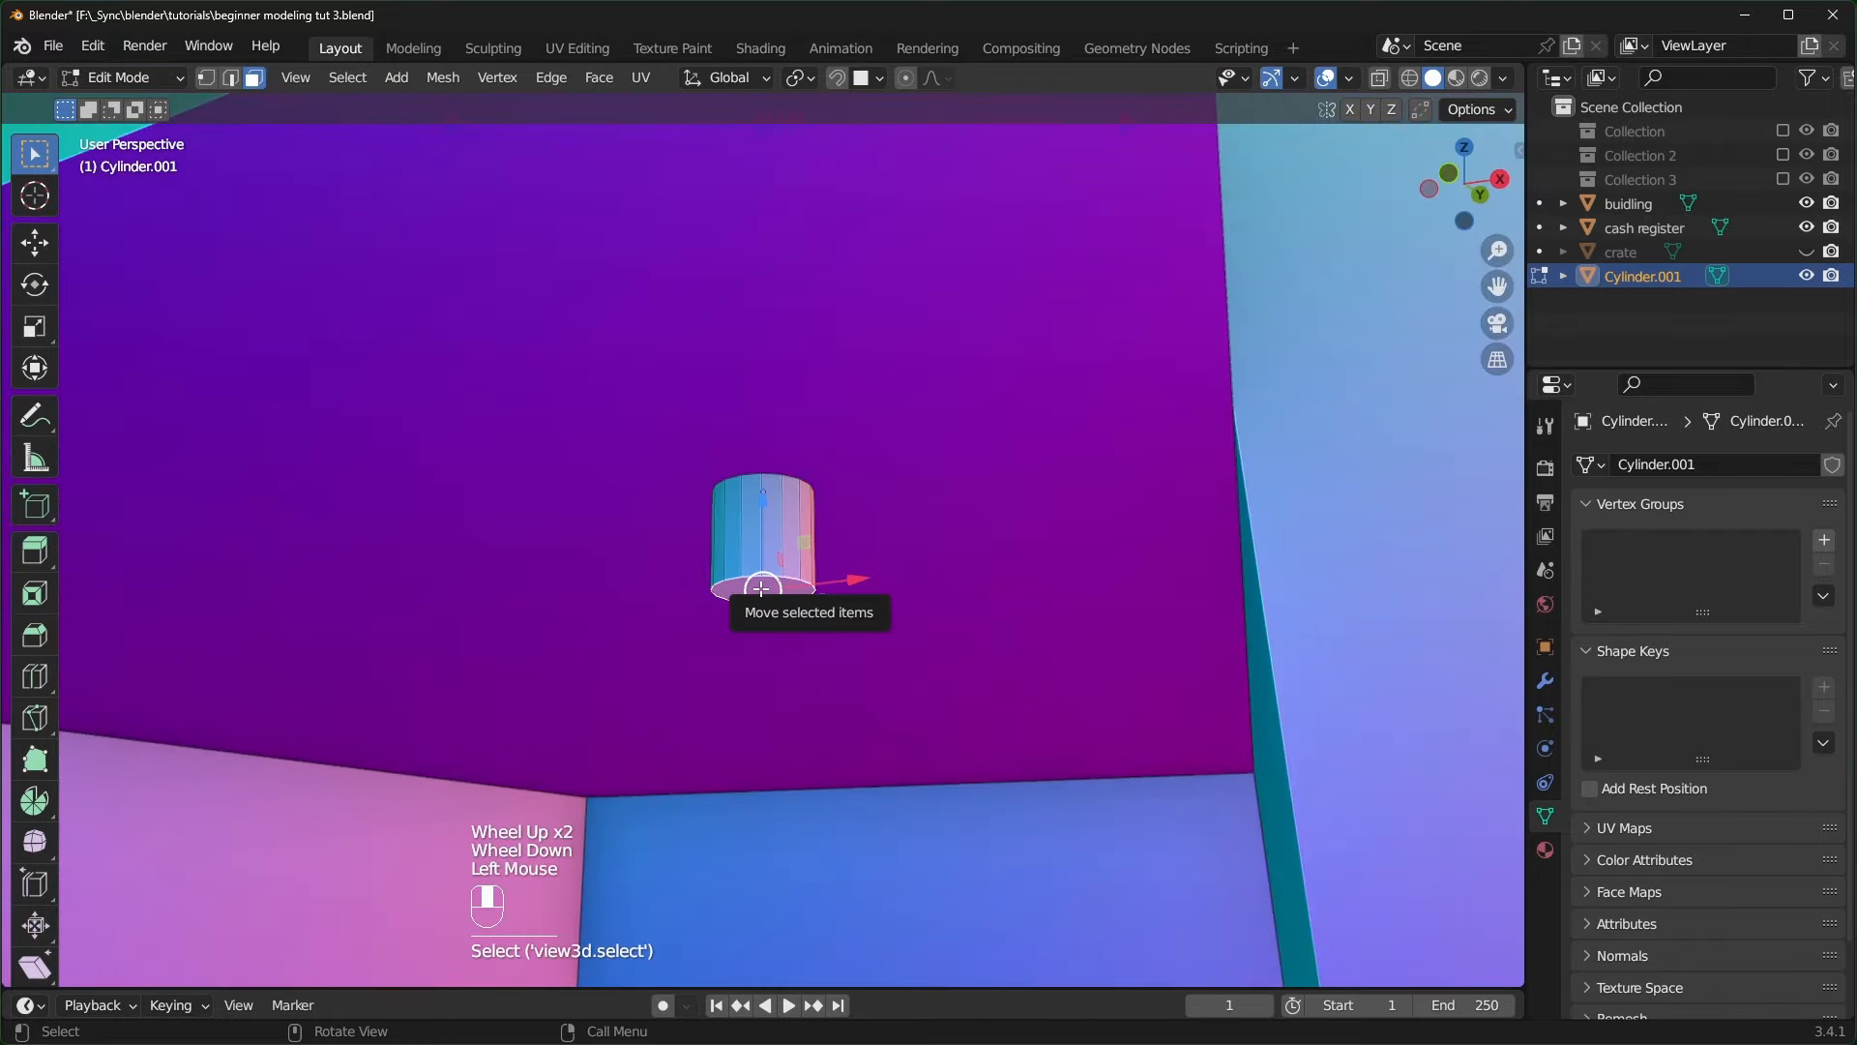
key("KP_1")
scroll(760, 580, "down", 4)
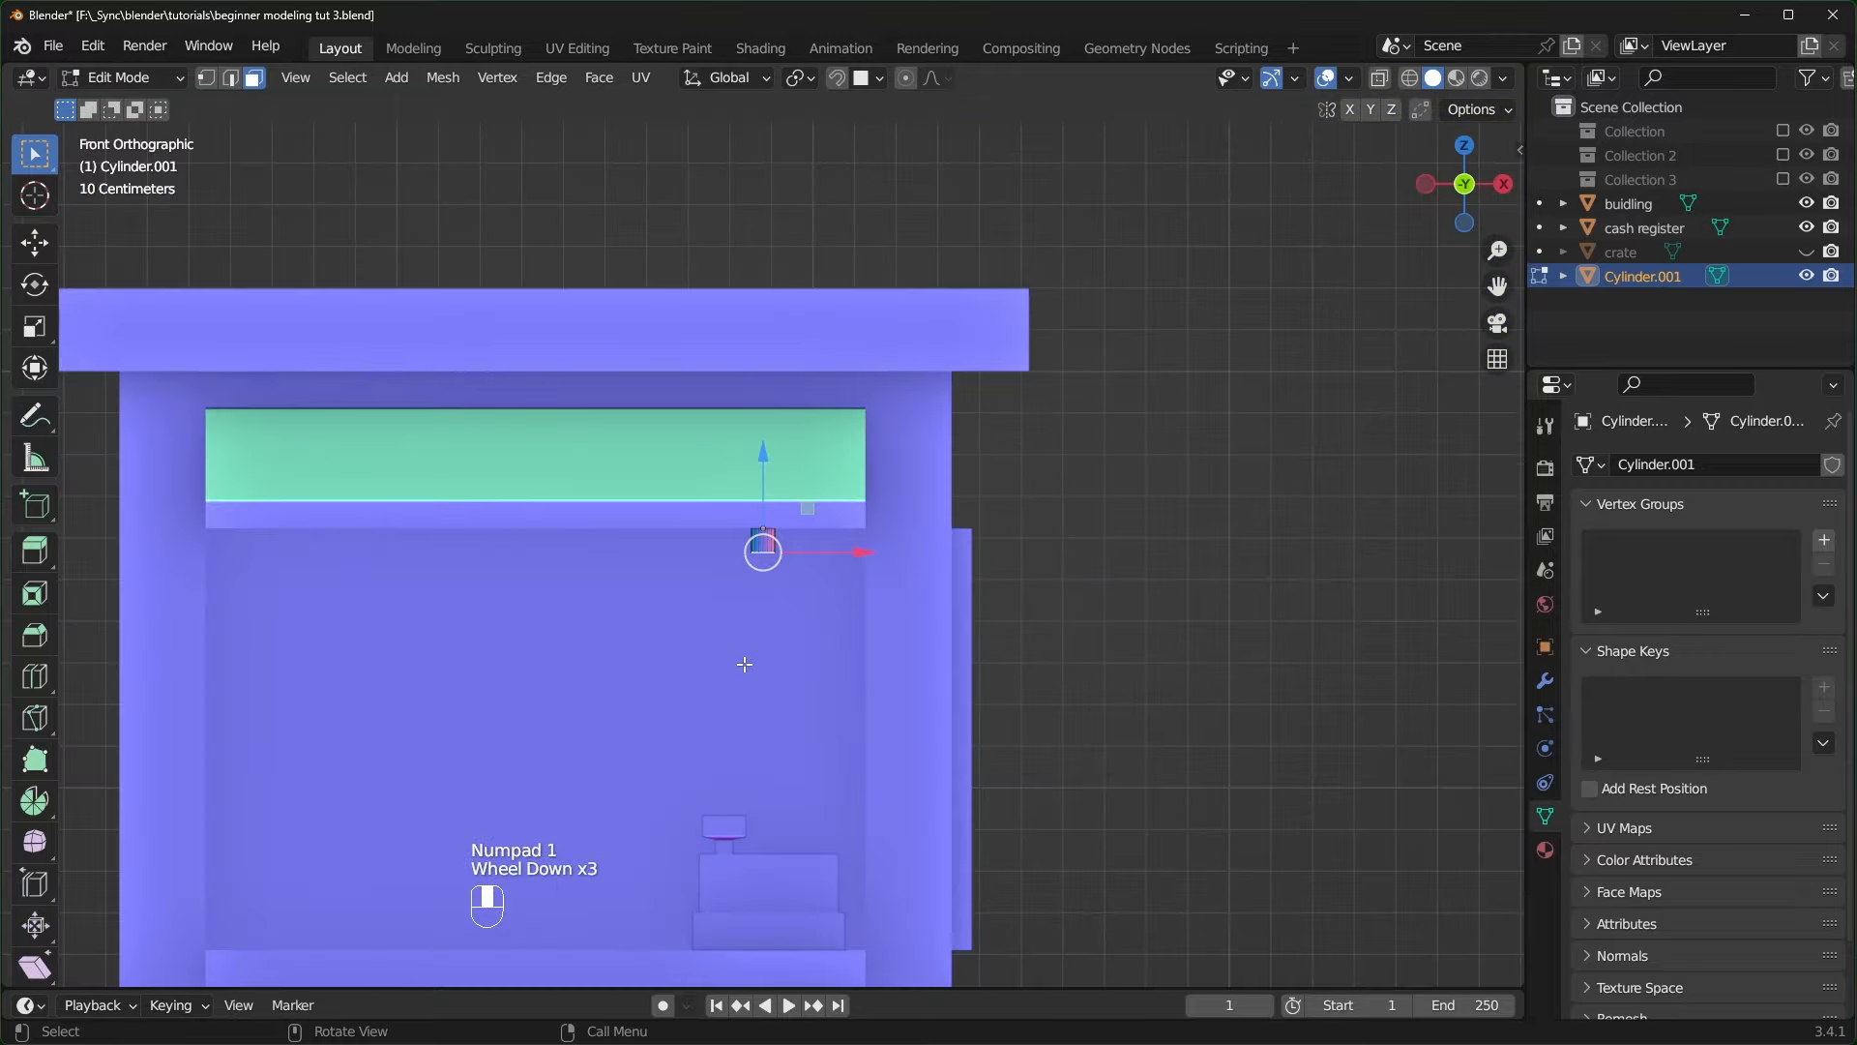
scroll(760, 581, "up", 4)
key("e")
left_click(815, 736)
key("s")
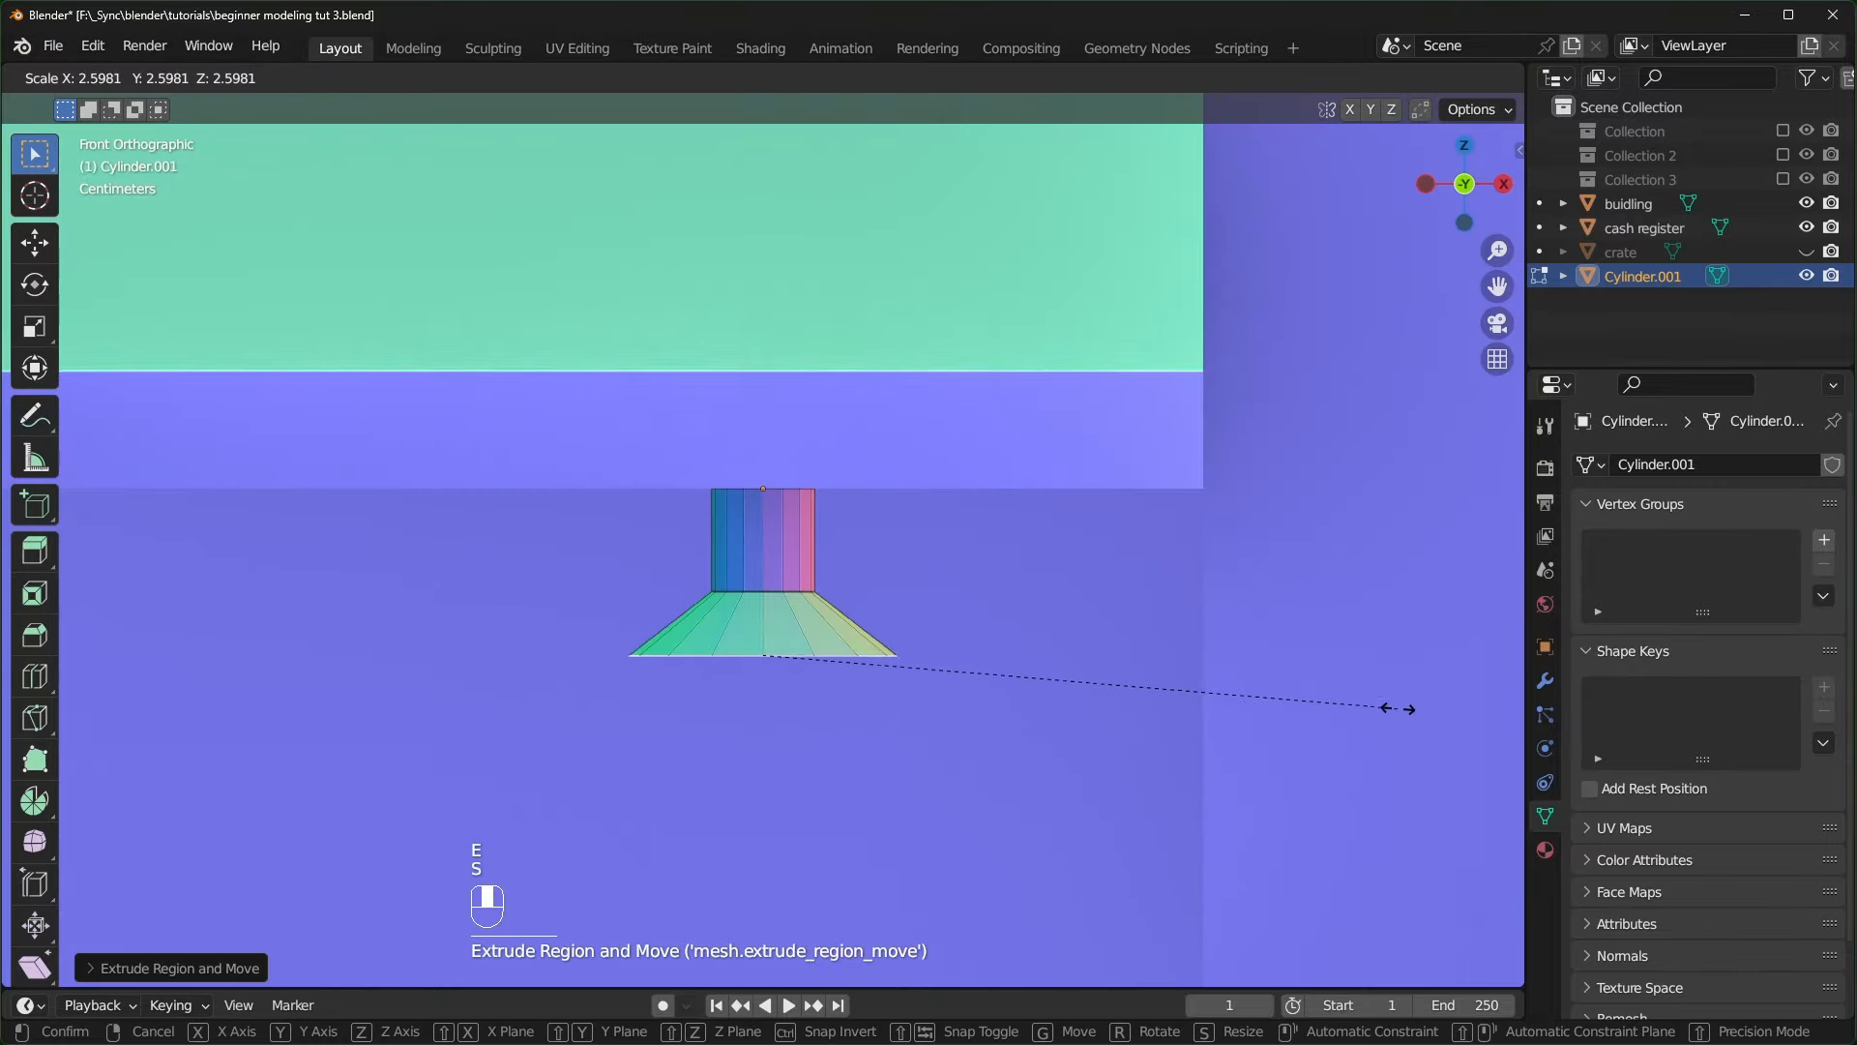
left_click(1422, 709)
- Extrude the shade's bottom face into a slightly wider second band, and extrude it straight down as a short vertical rim
key("e")
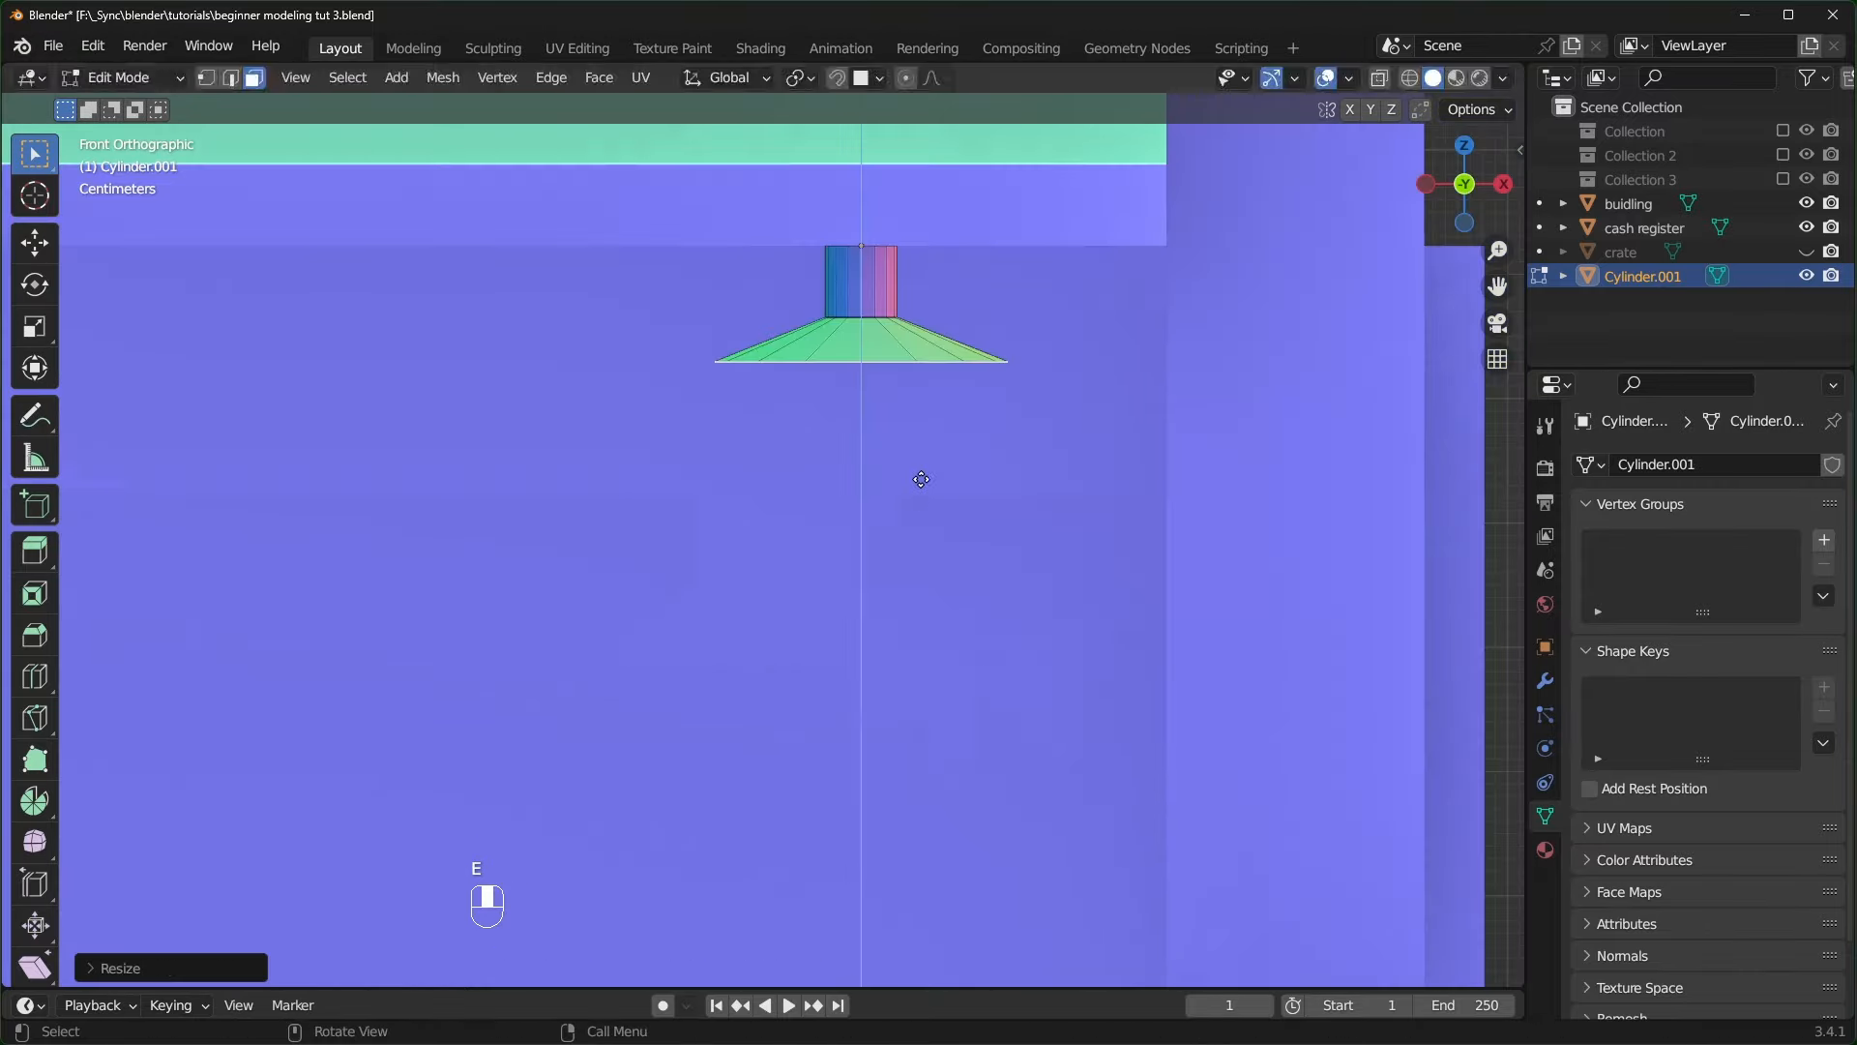
left_click(914, 513)
key("s")
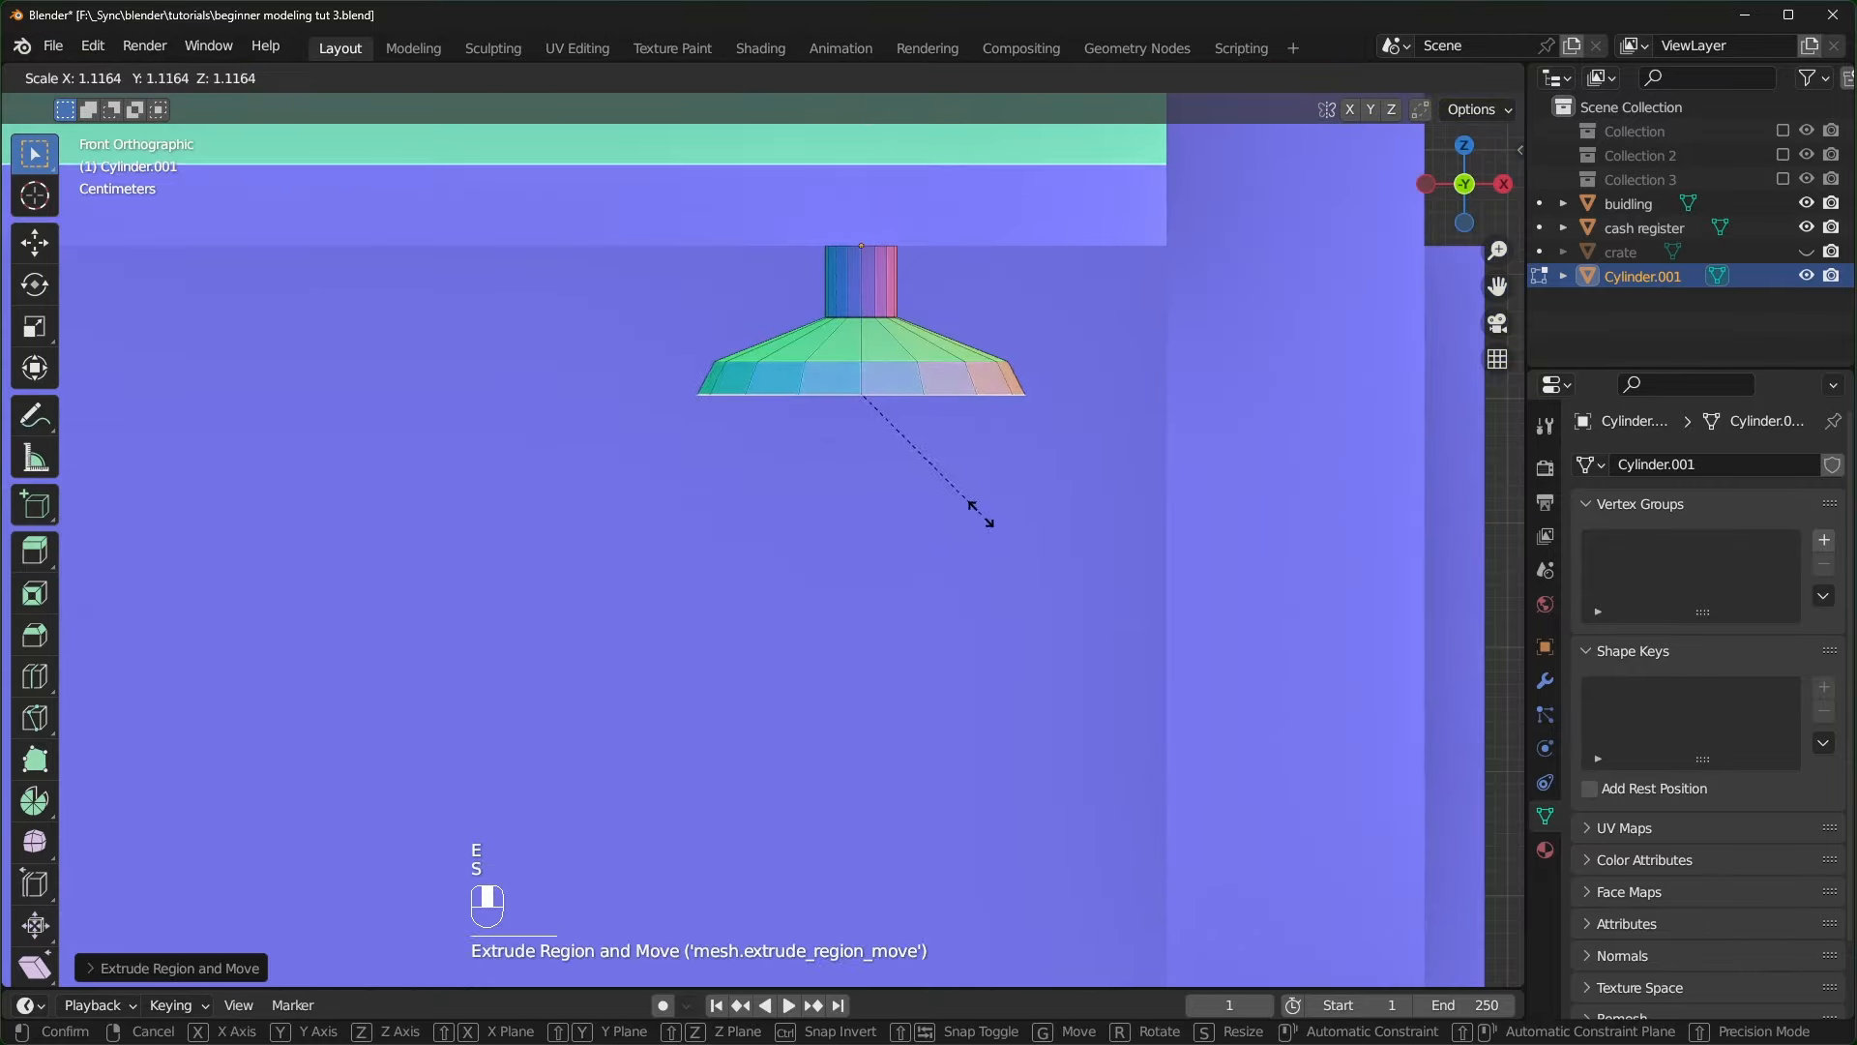
left_click(996, 511)
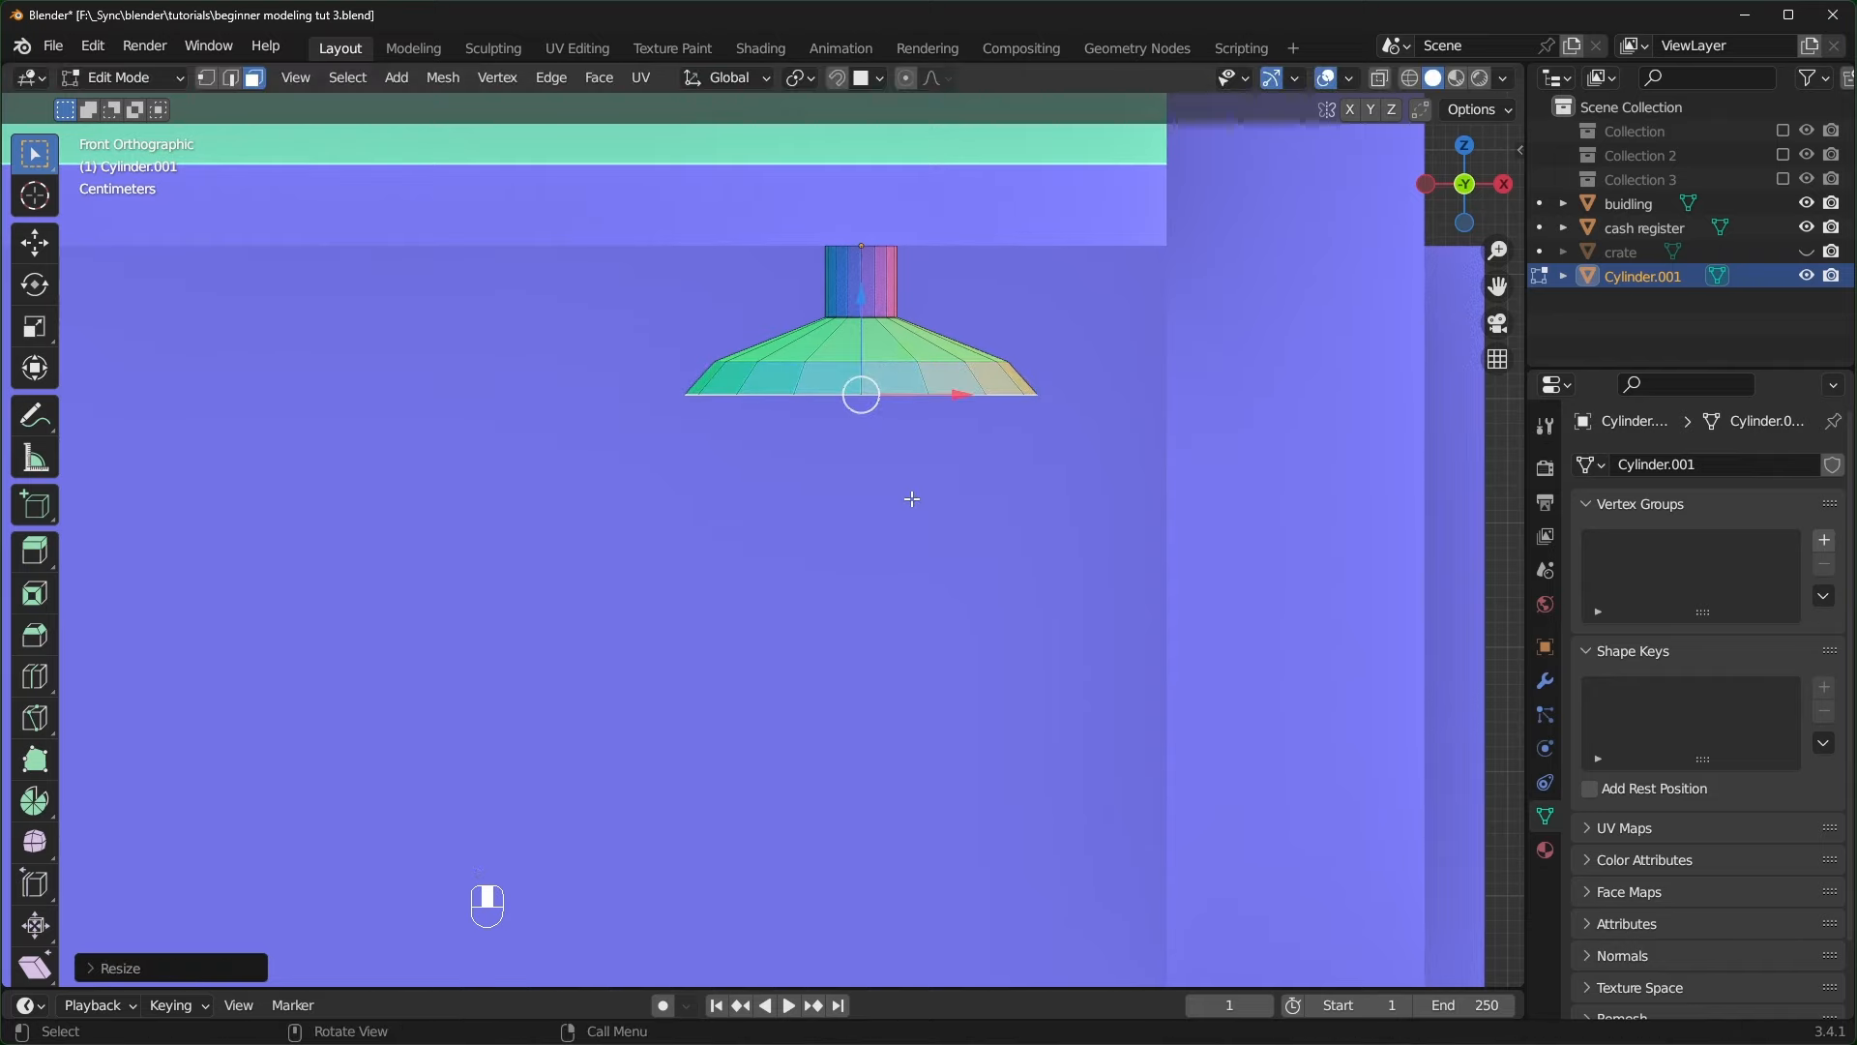
key("e")
left_click(845, 489)
scroll(899, 510, "up", 2)
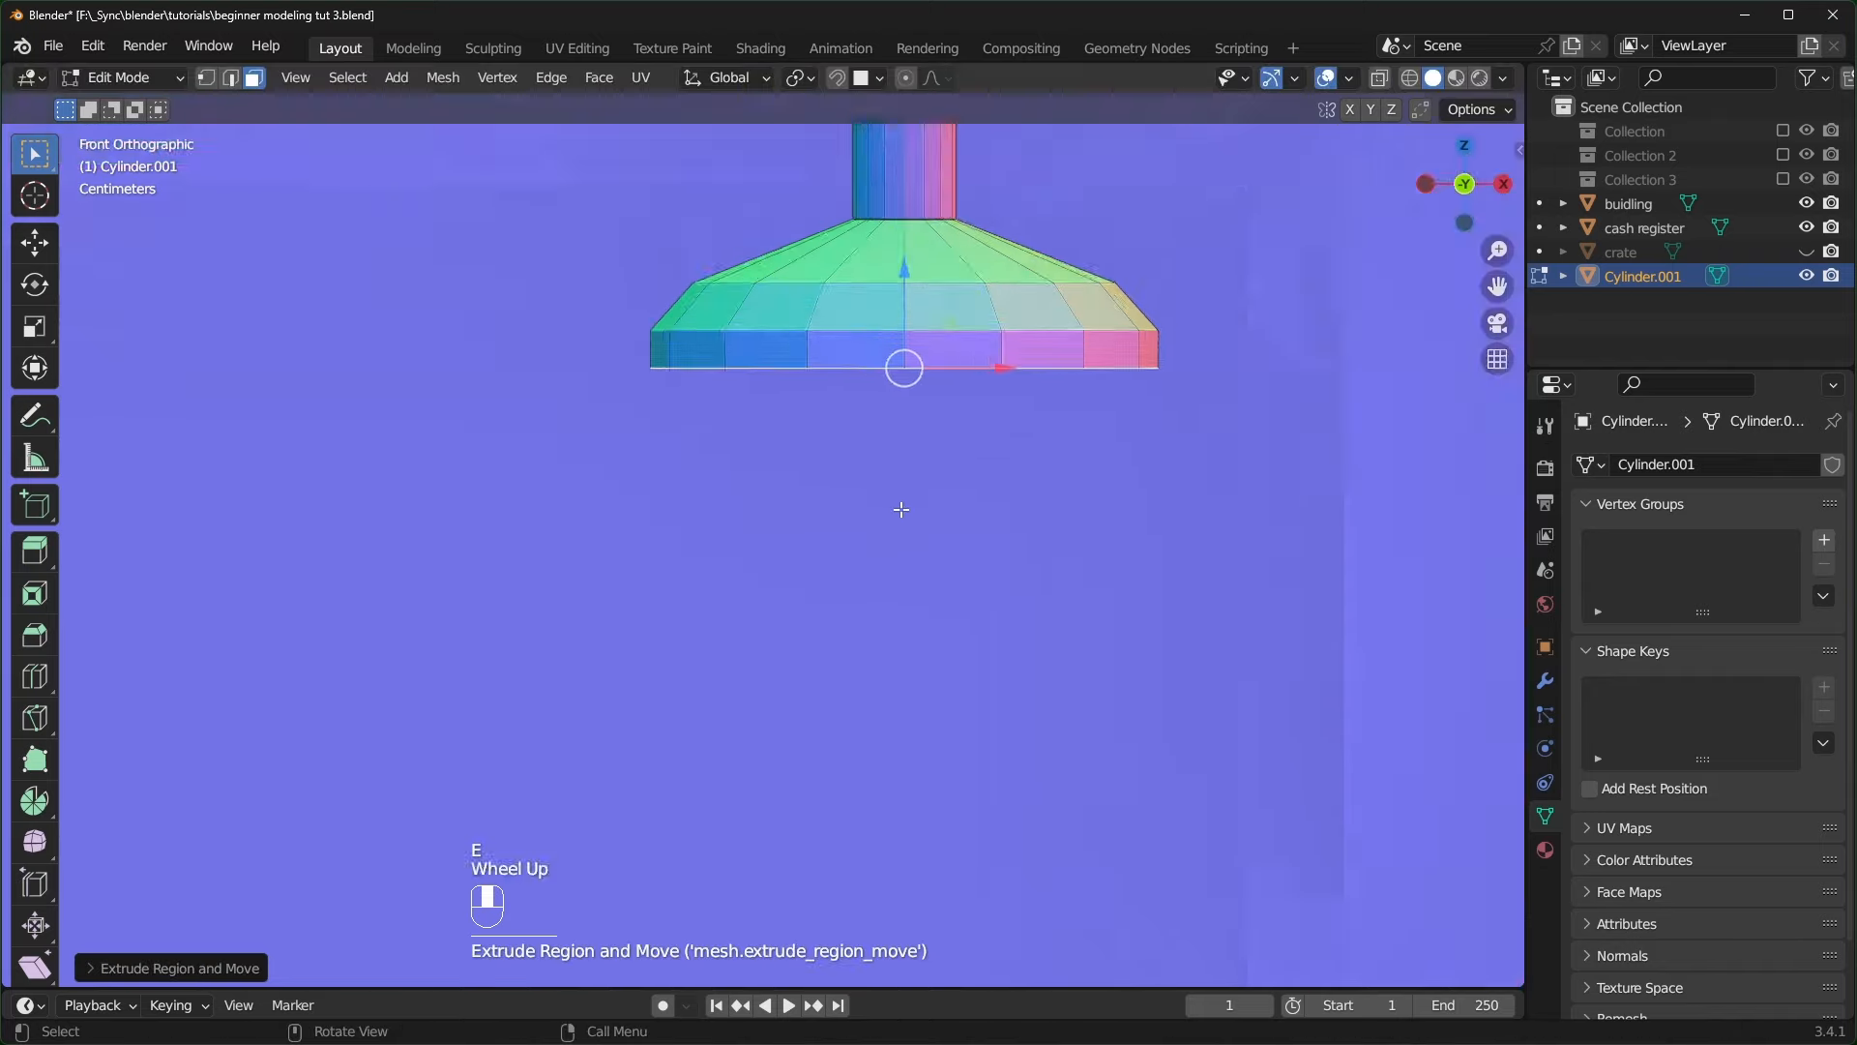
- Inset the lamp's bottom face twice and raise the inner face about 0.026 m along Z to hollow out the shade
middle_click_drag(900, 509, 904, 522, "shift")
middle_click_drag(905, 522, 987, 587)
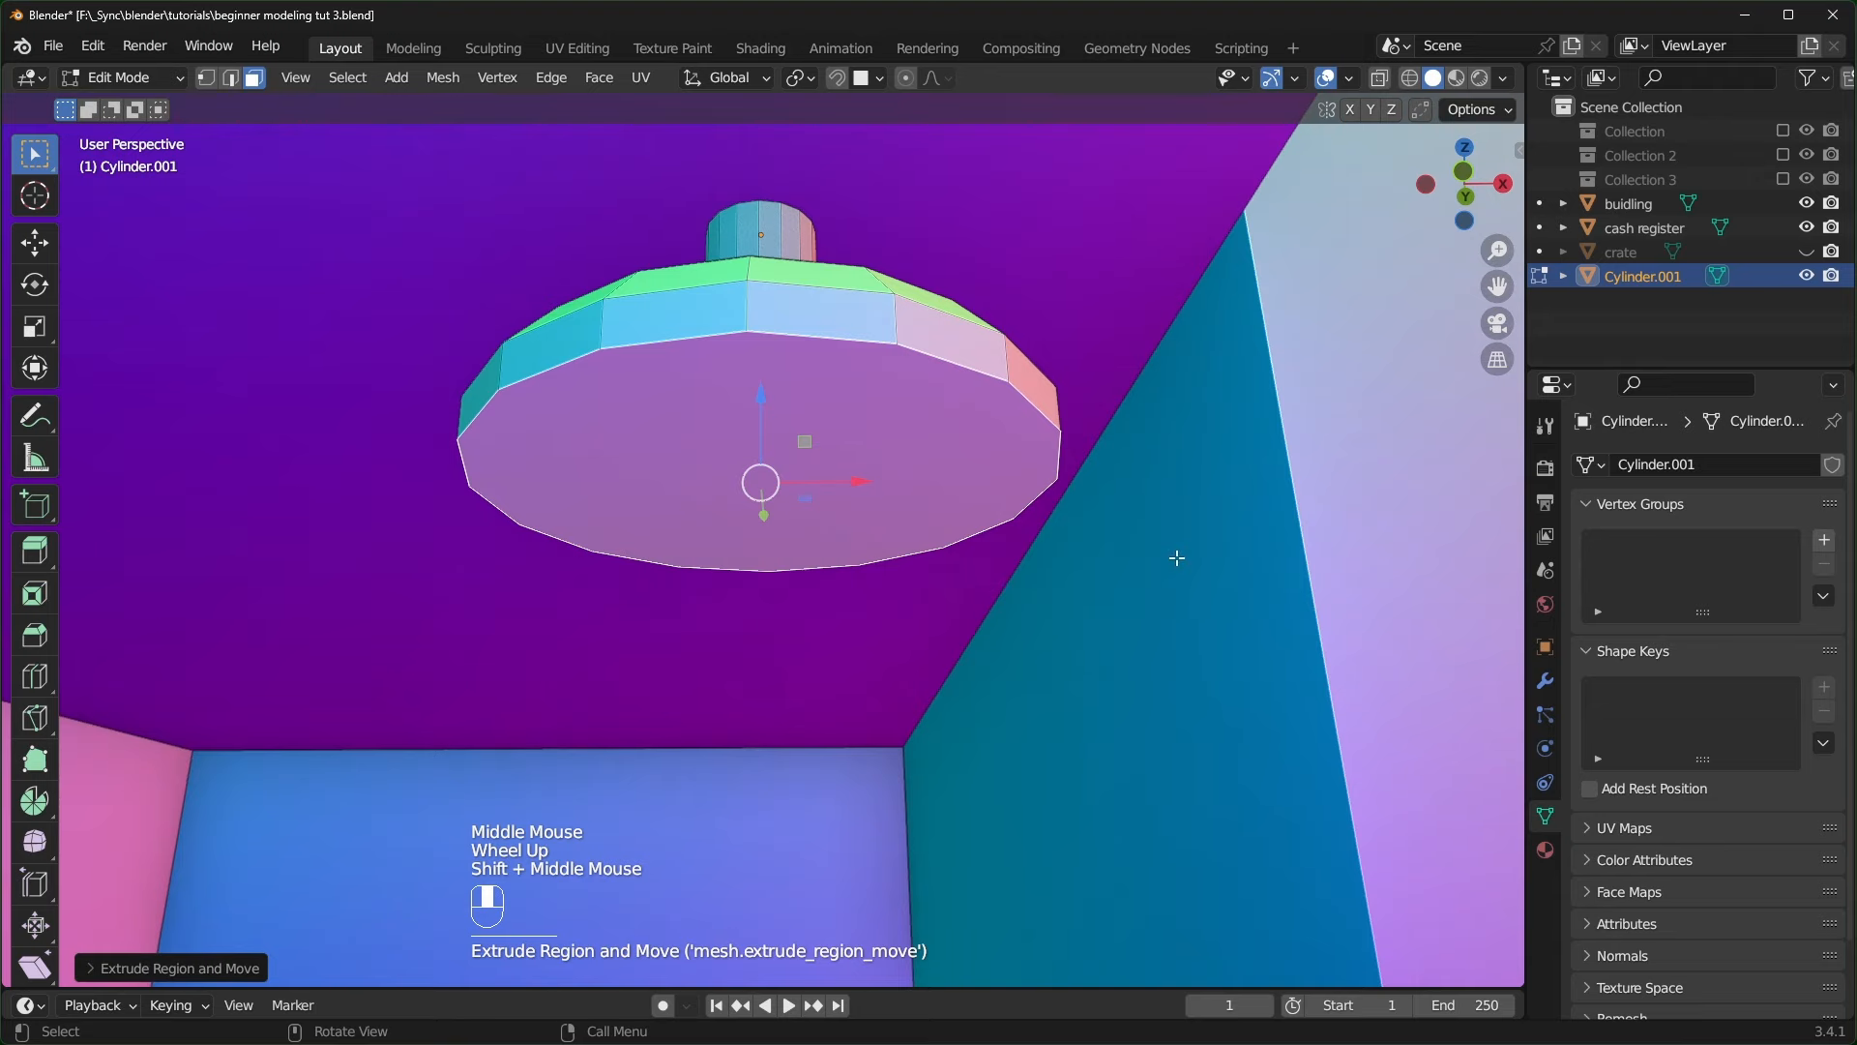
key("i")
left_click(1134, 554)
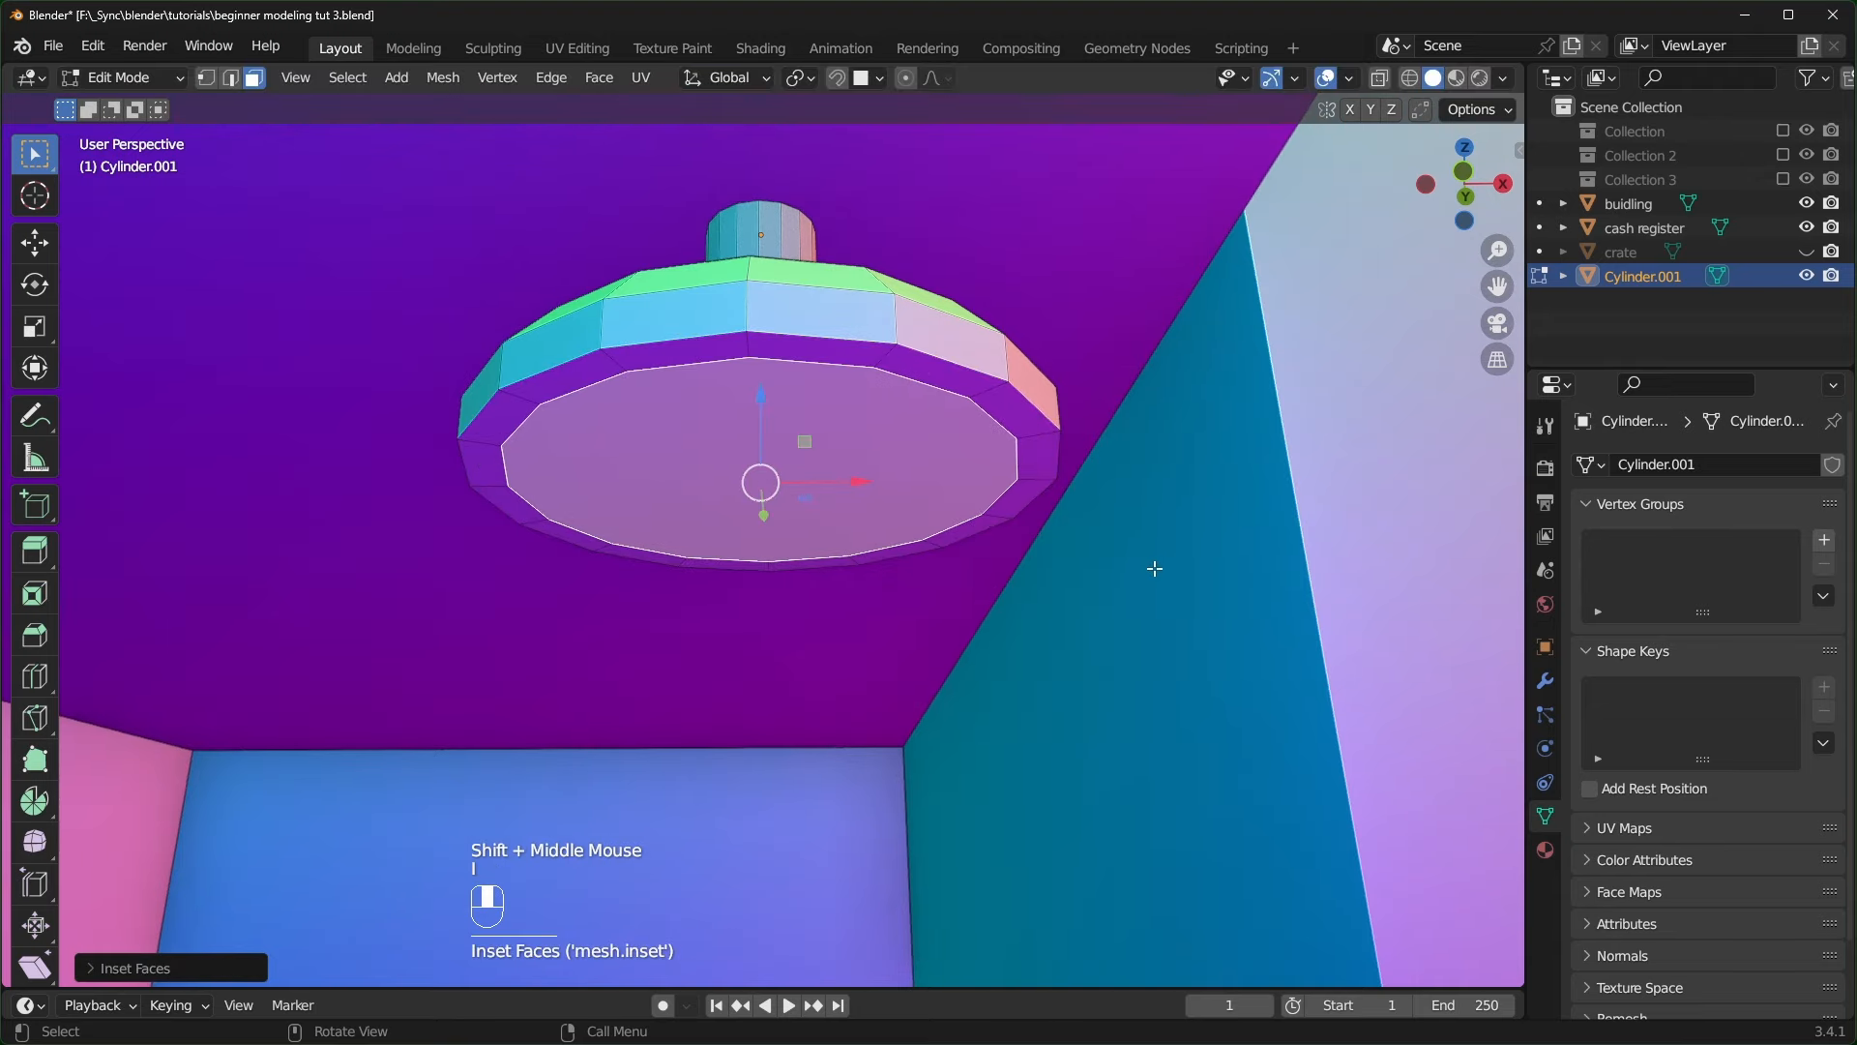
key("i")
left_click(1061, 604)
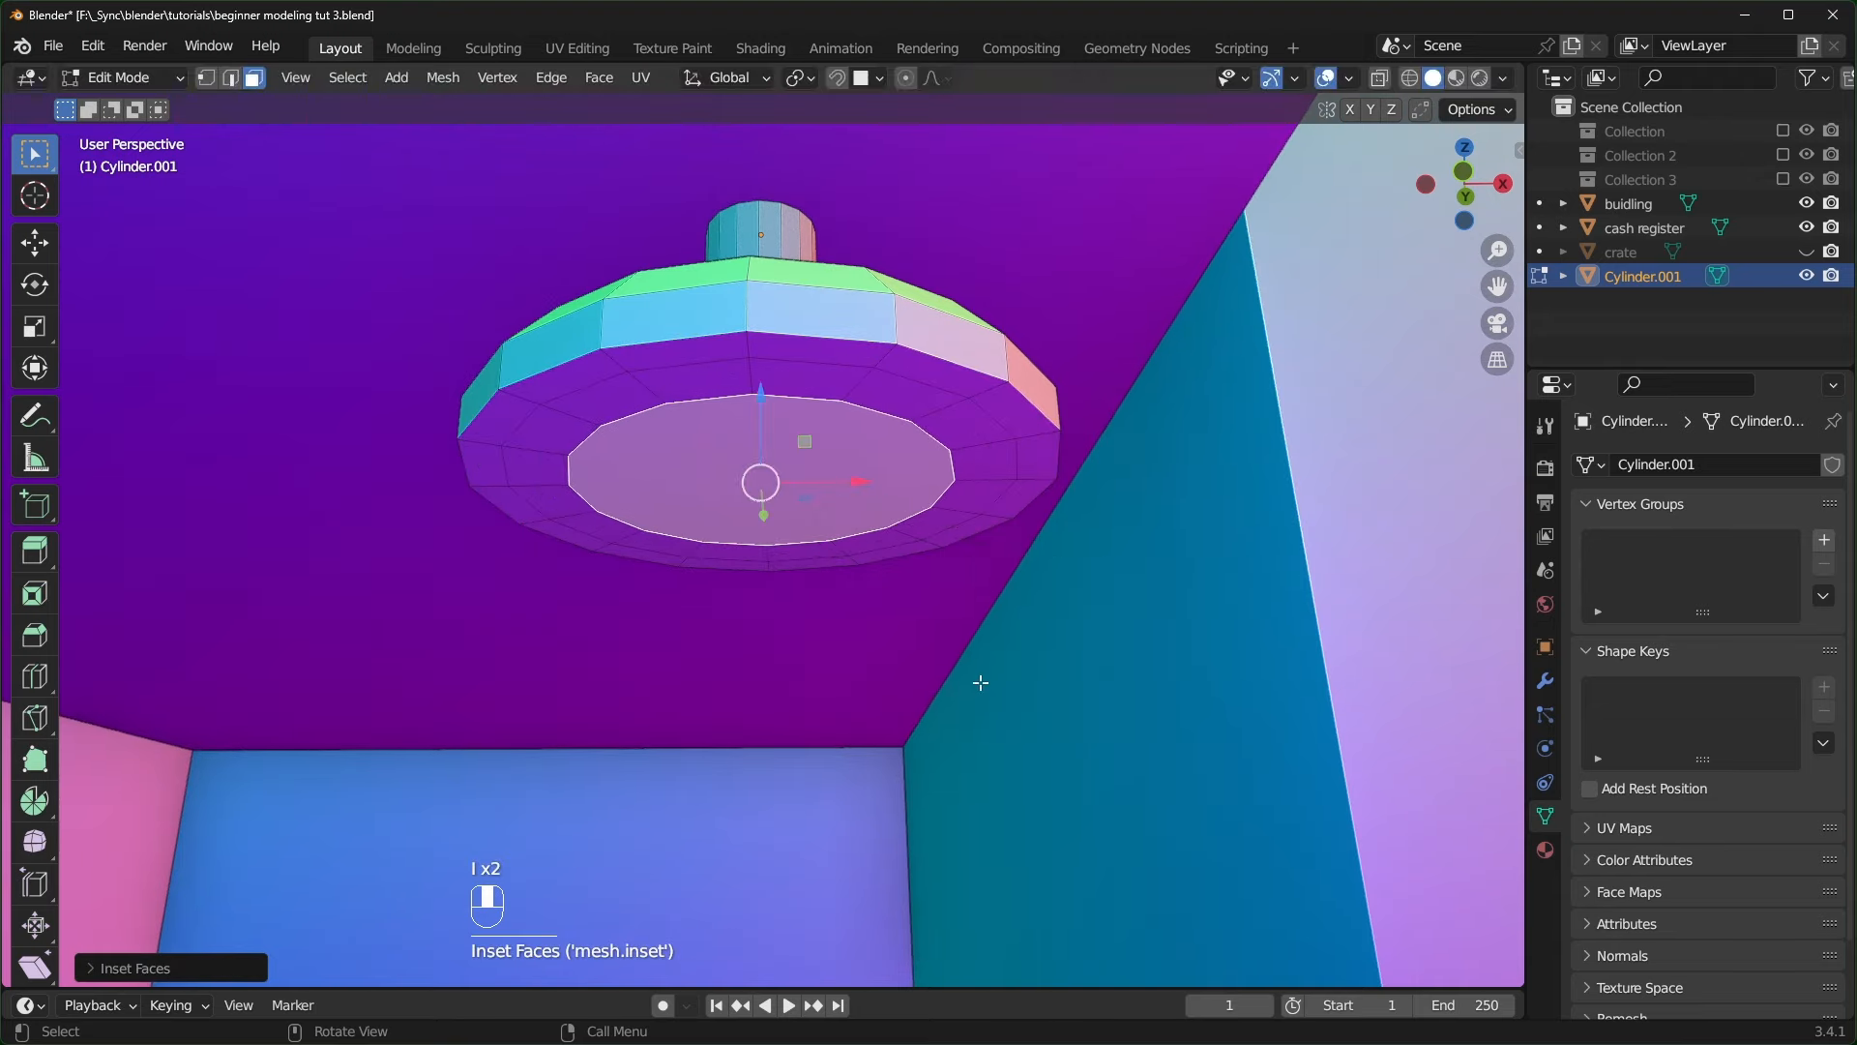
key("g")
key("z")
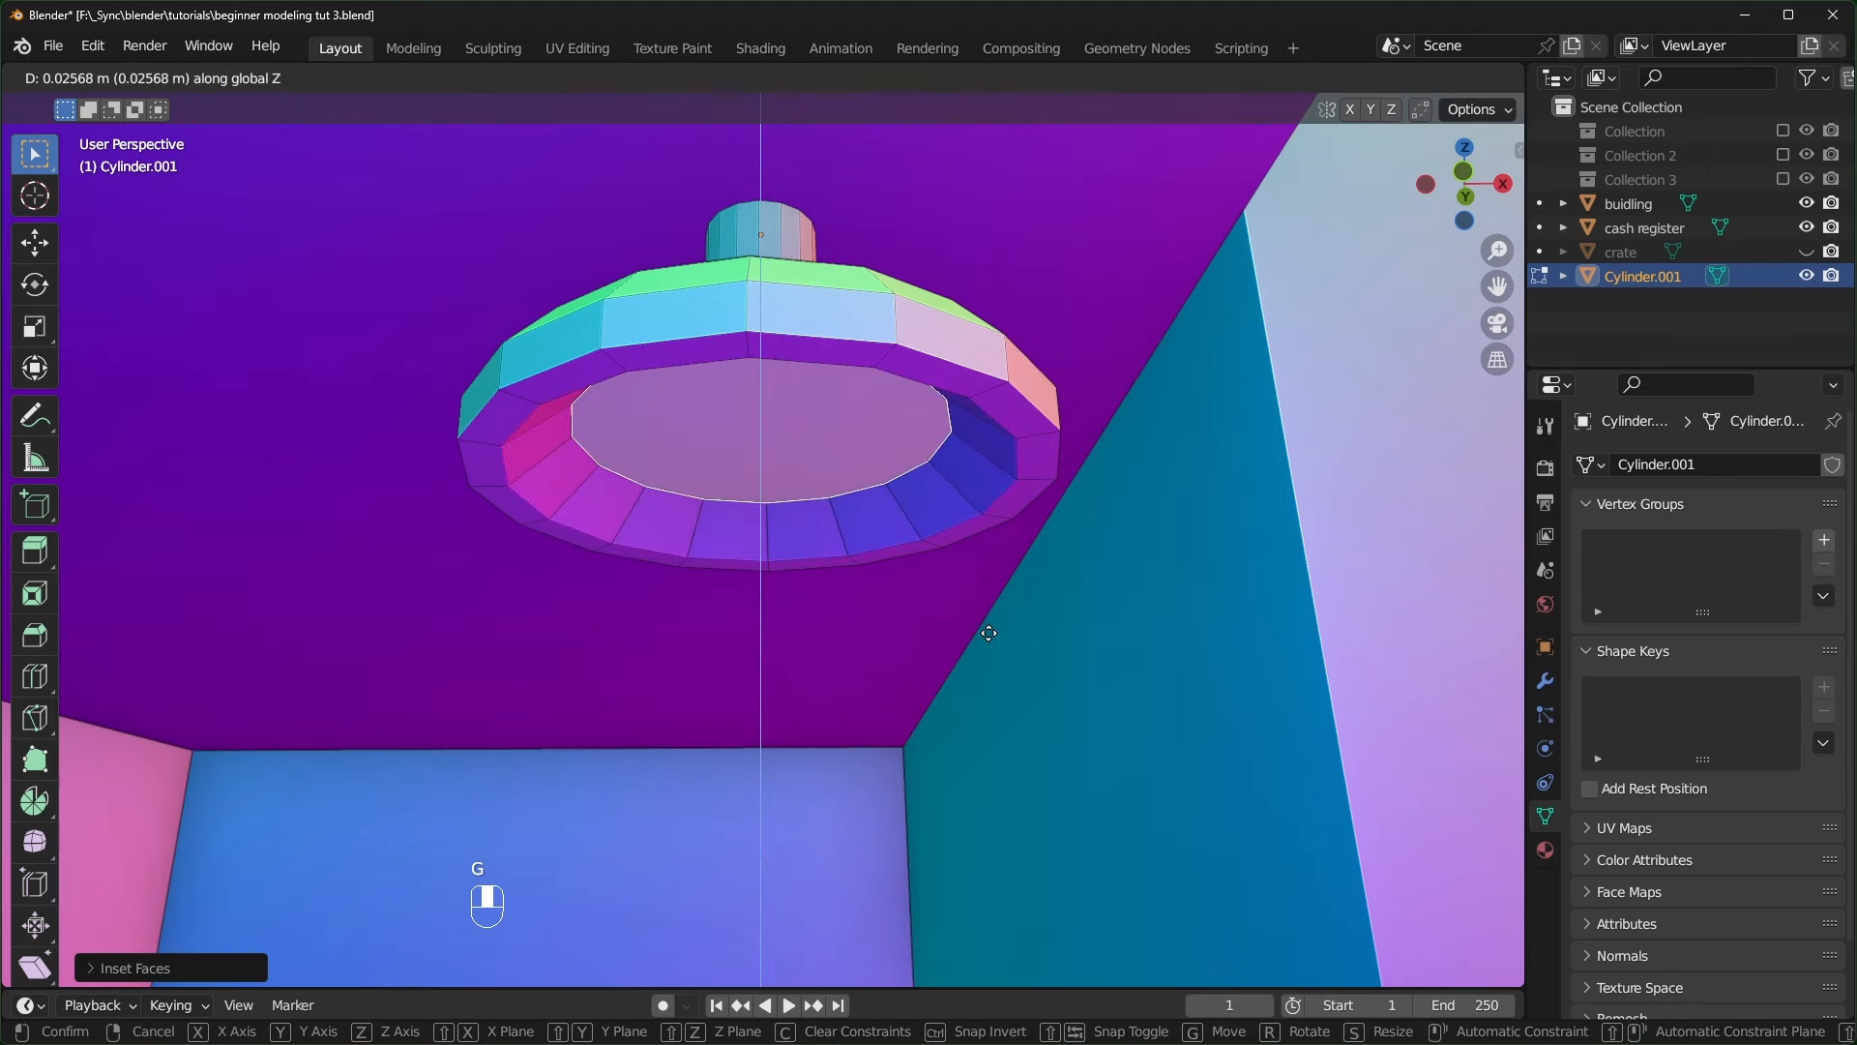
left_click(989, 629)
- Inset the recessed face about 0.064 m, extrude it down to form a bulb, and bevel the bulb's end face
key("i")
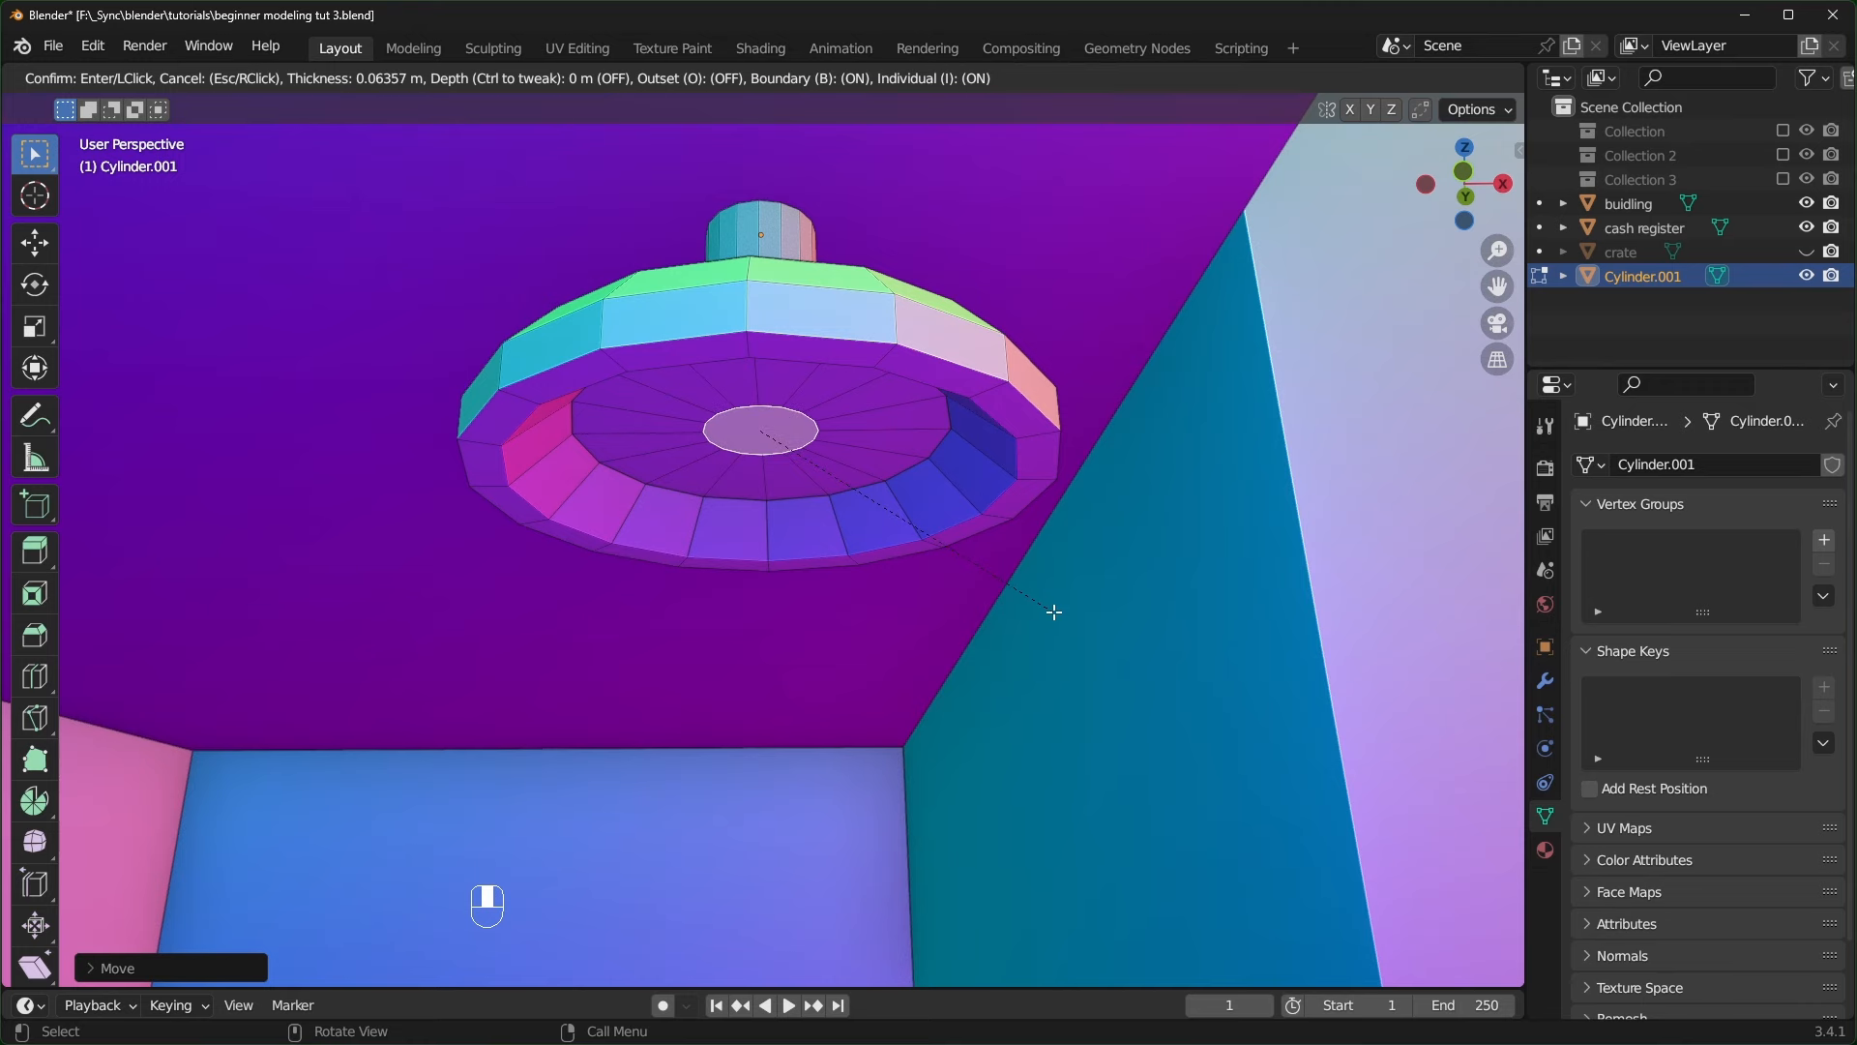
left_click(1049, 611)
key("e")
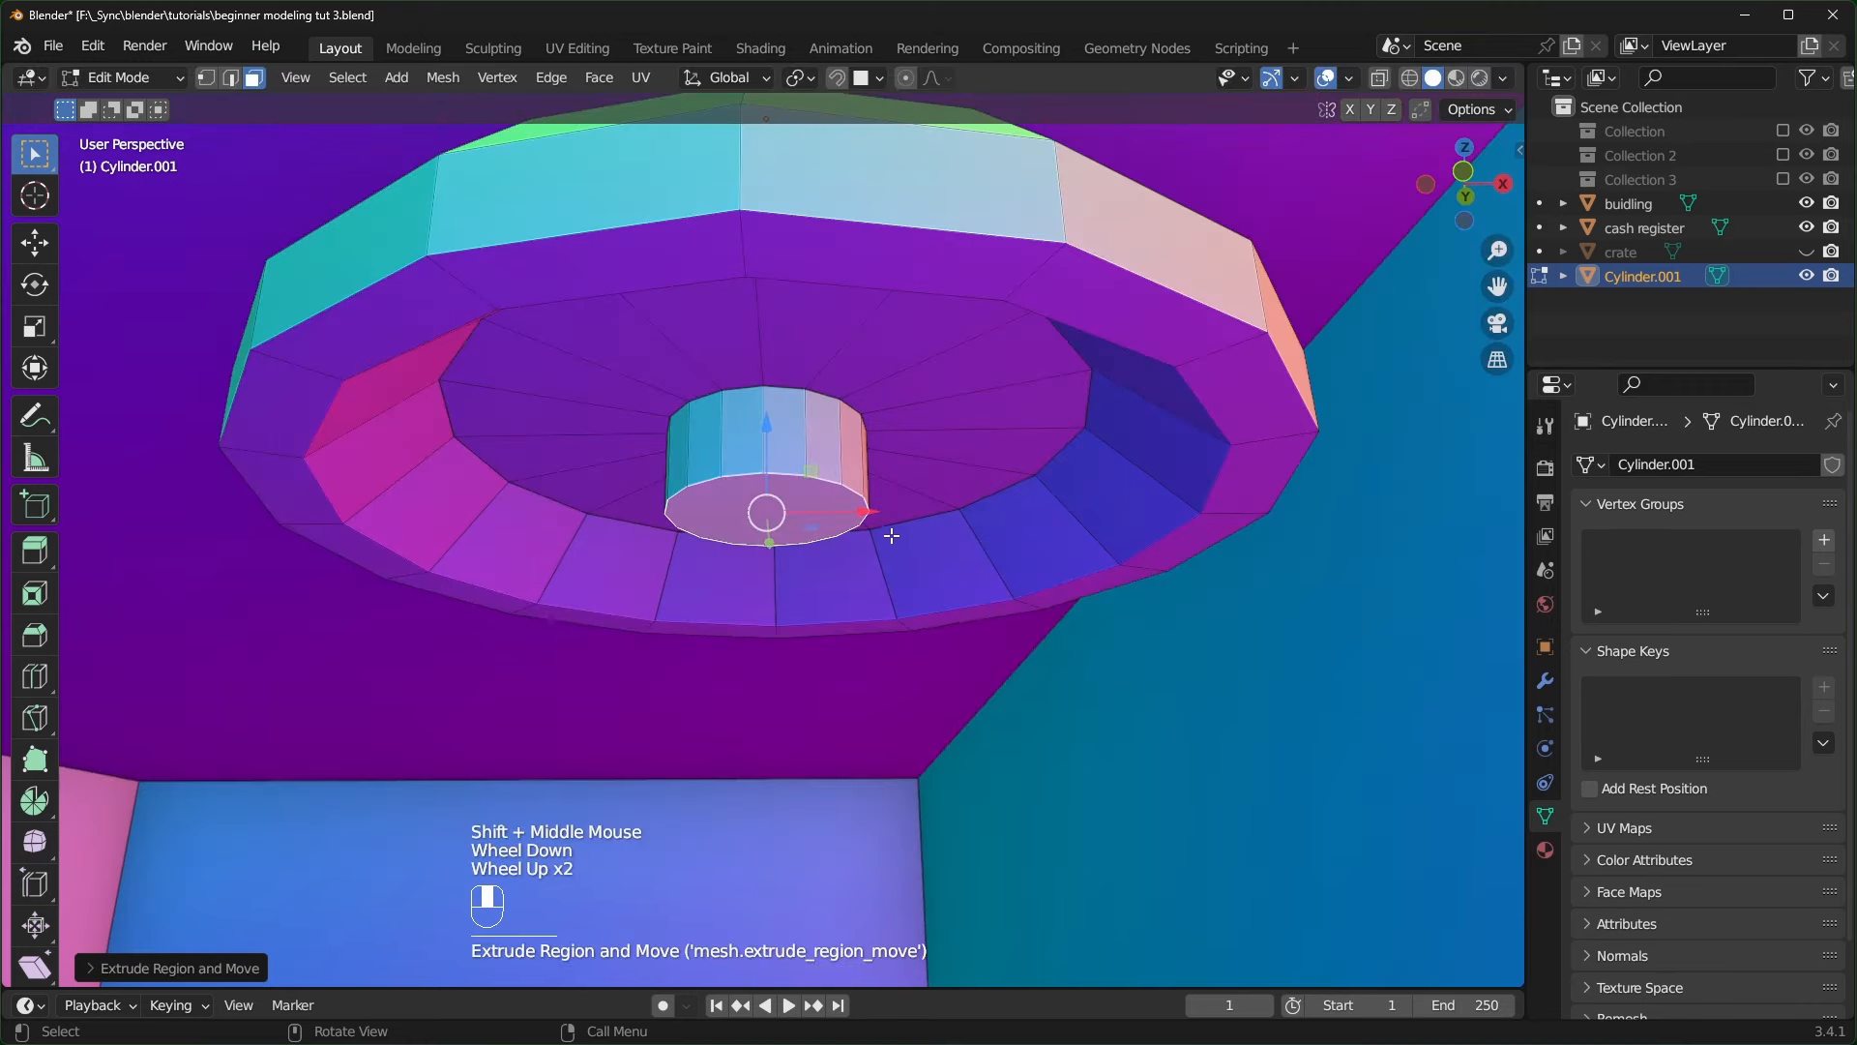
key("ctrl+b")
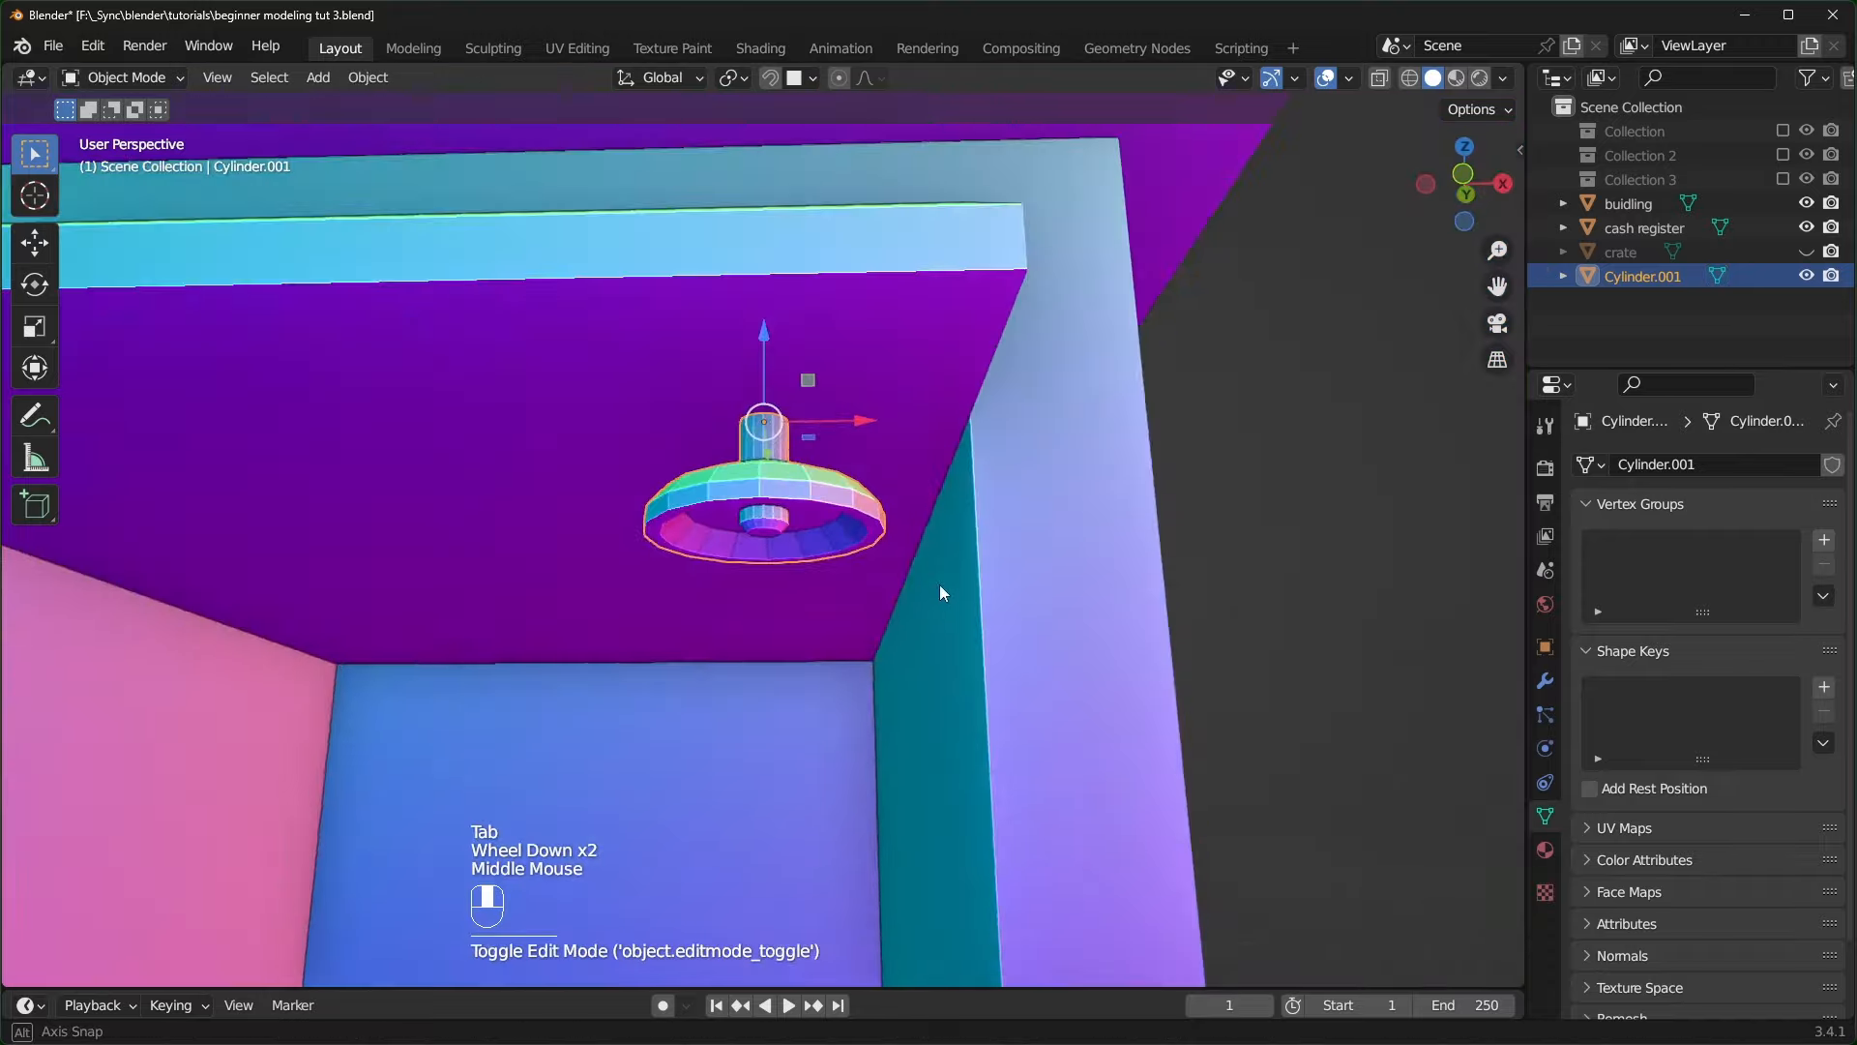
- Apply Shade Auto Smooth to the lamp in Object Mode
middle_click_drag(941, 589, 916, 622)
scroll(950, 635, "up", 2)
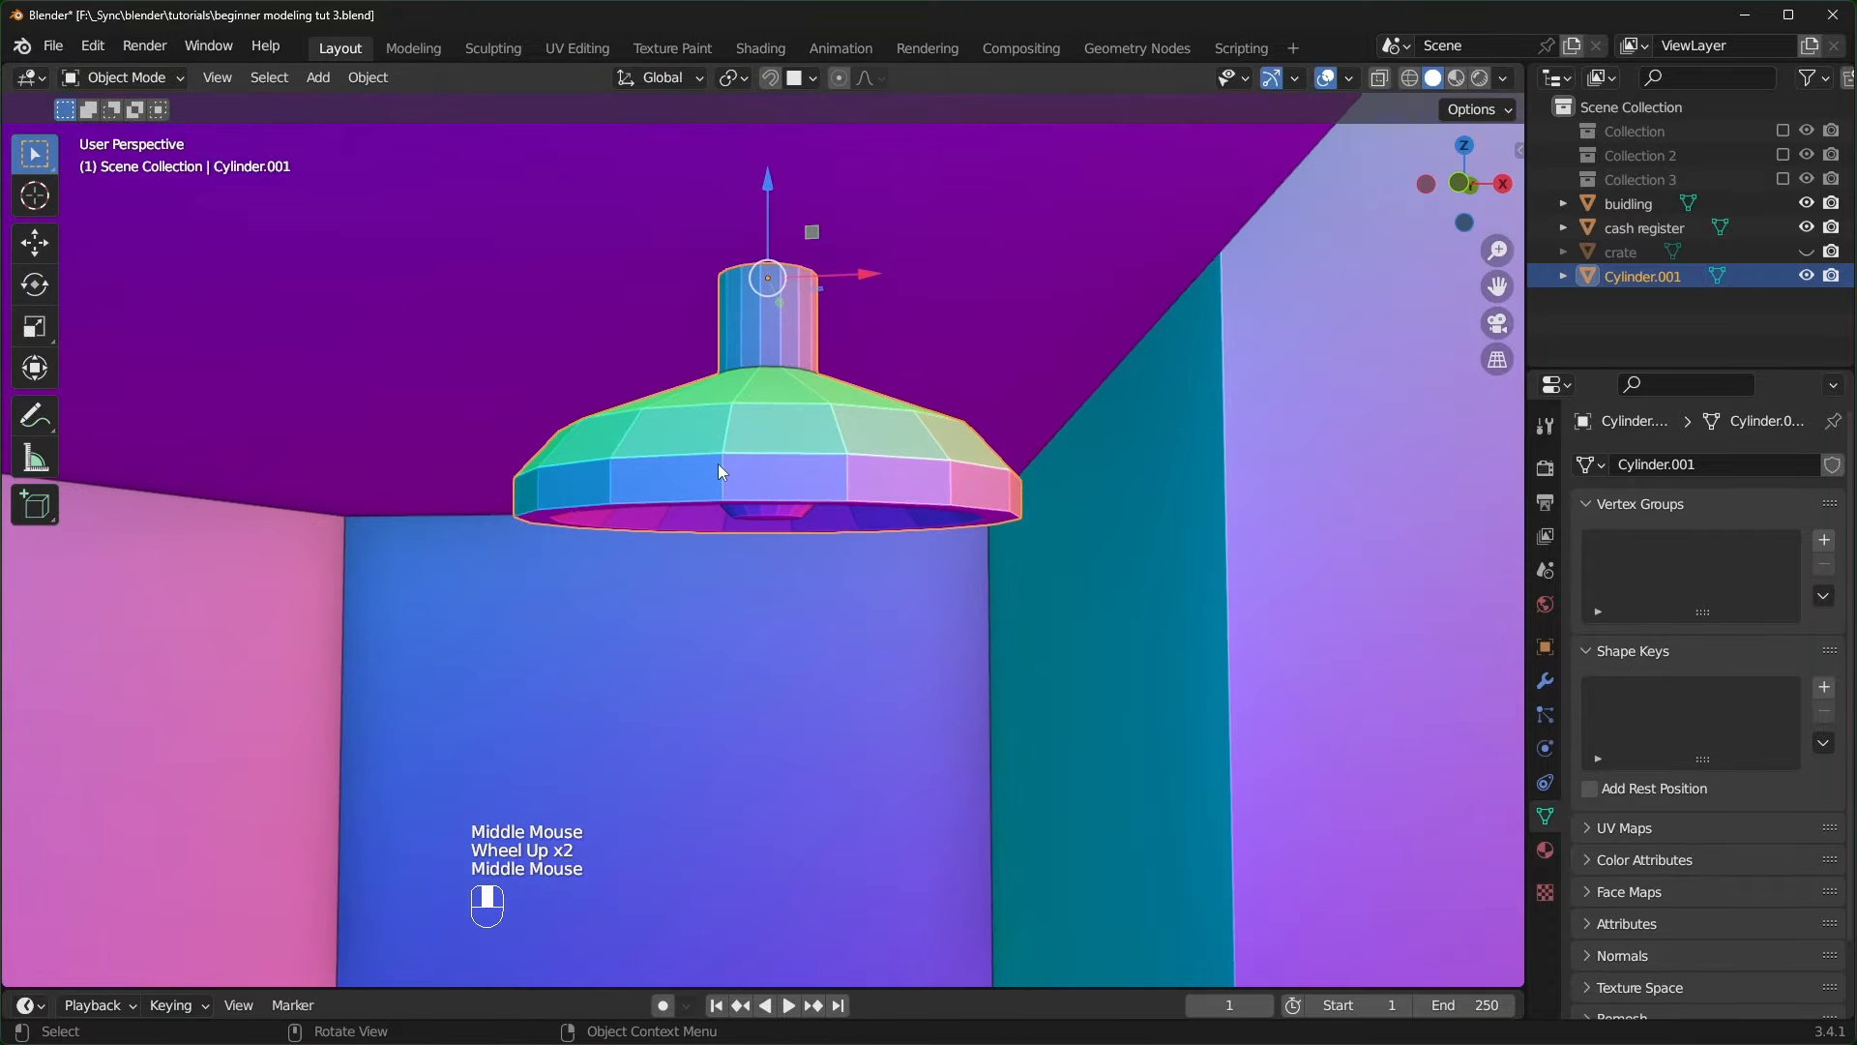
right_click(746, 443)
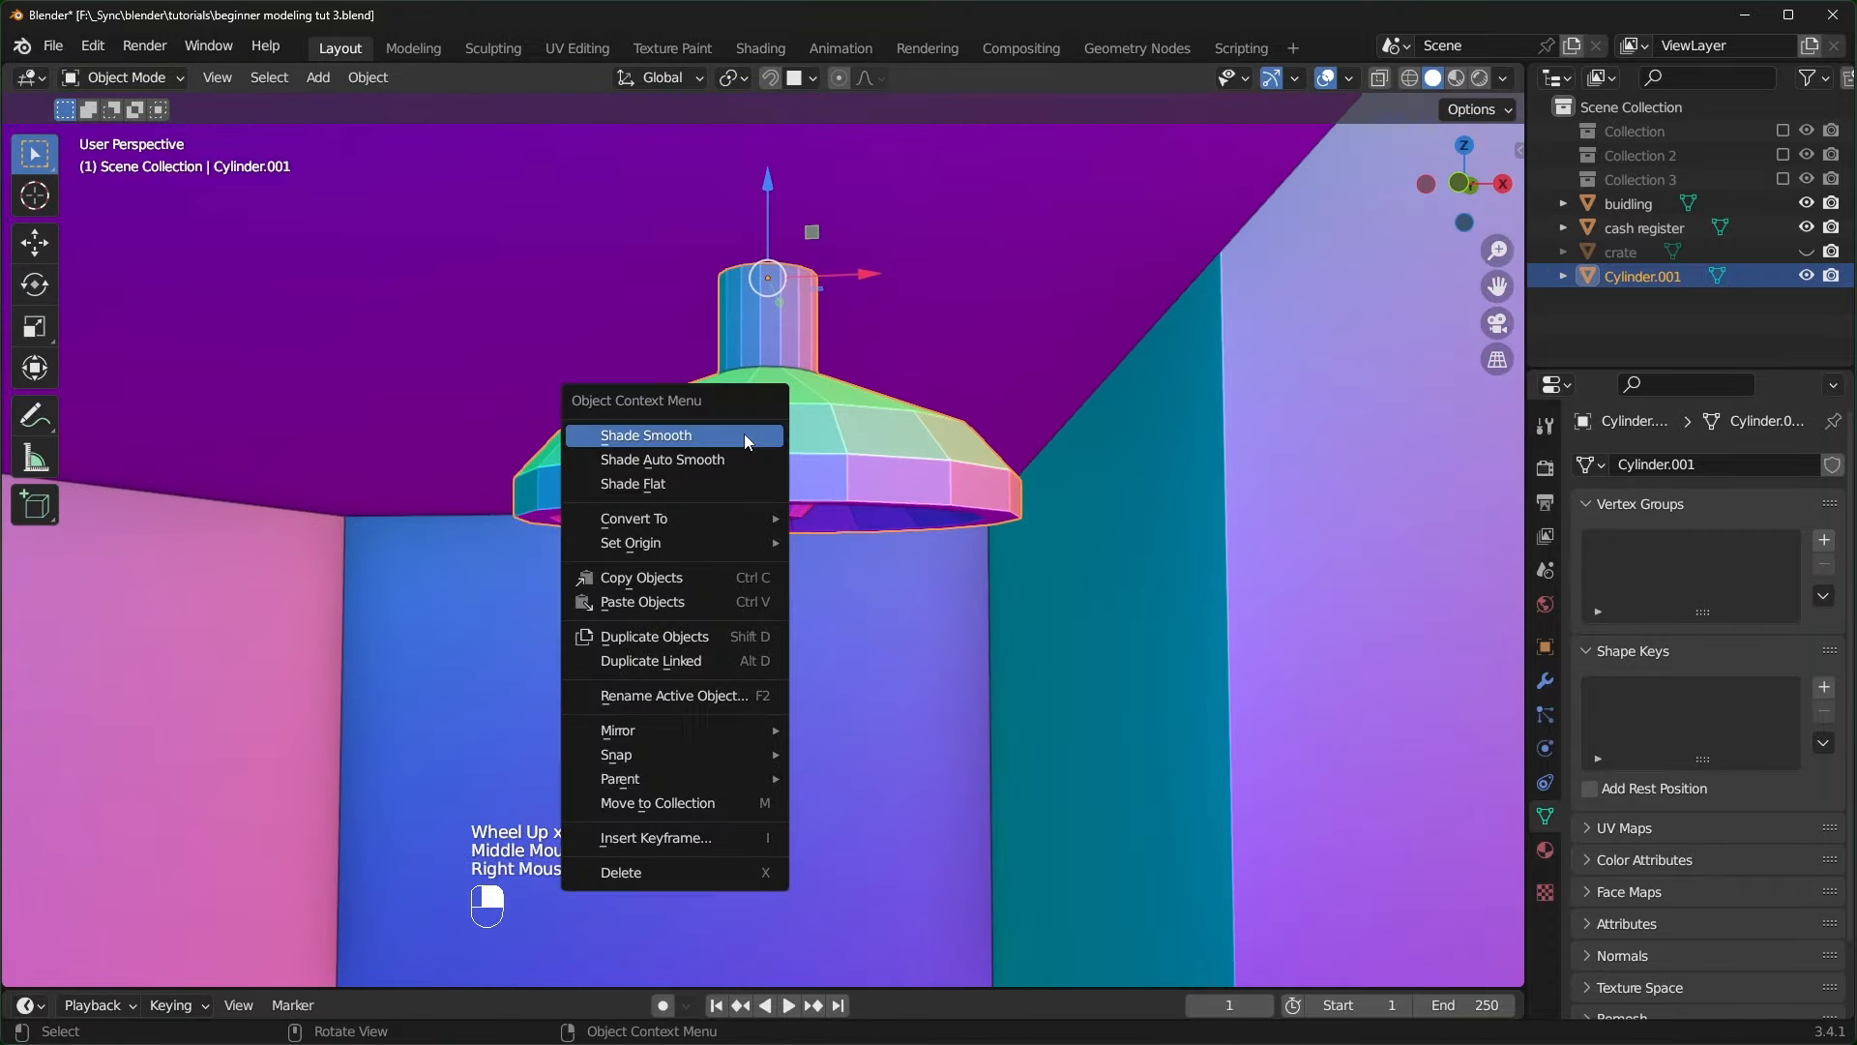
left_click(700, 460)
mouse_move(706, 465)
middle_mouse_down()
mouse_move(879, 493)
mouse_move(1064, 370)
middle_mouse_up()
scroll(1064, 369, "down", 1)
scroll(1064, 369, "up", 1)
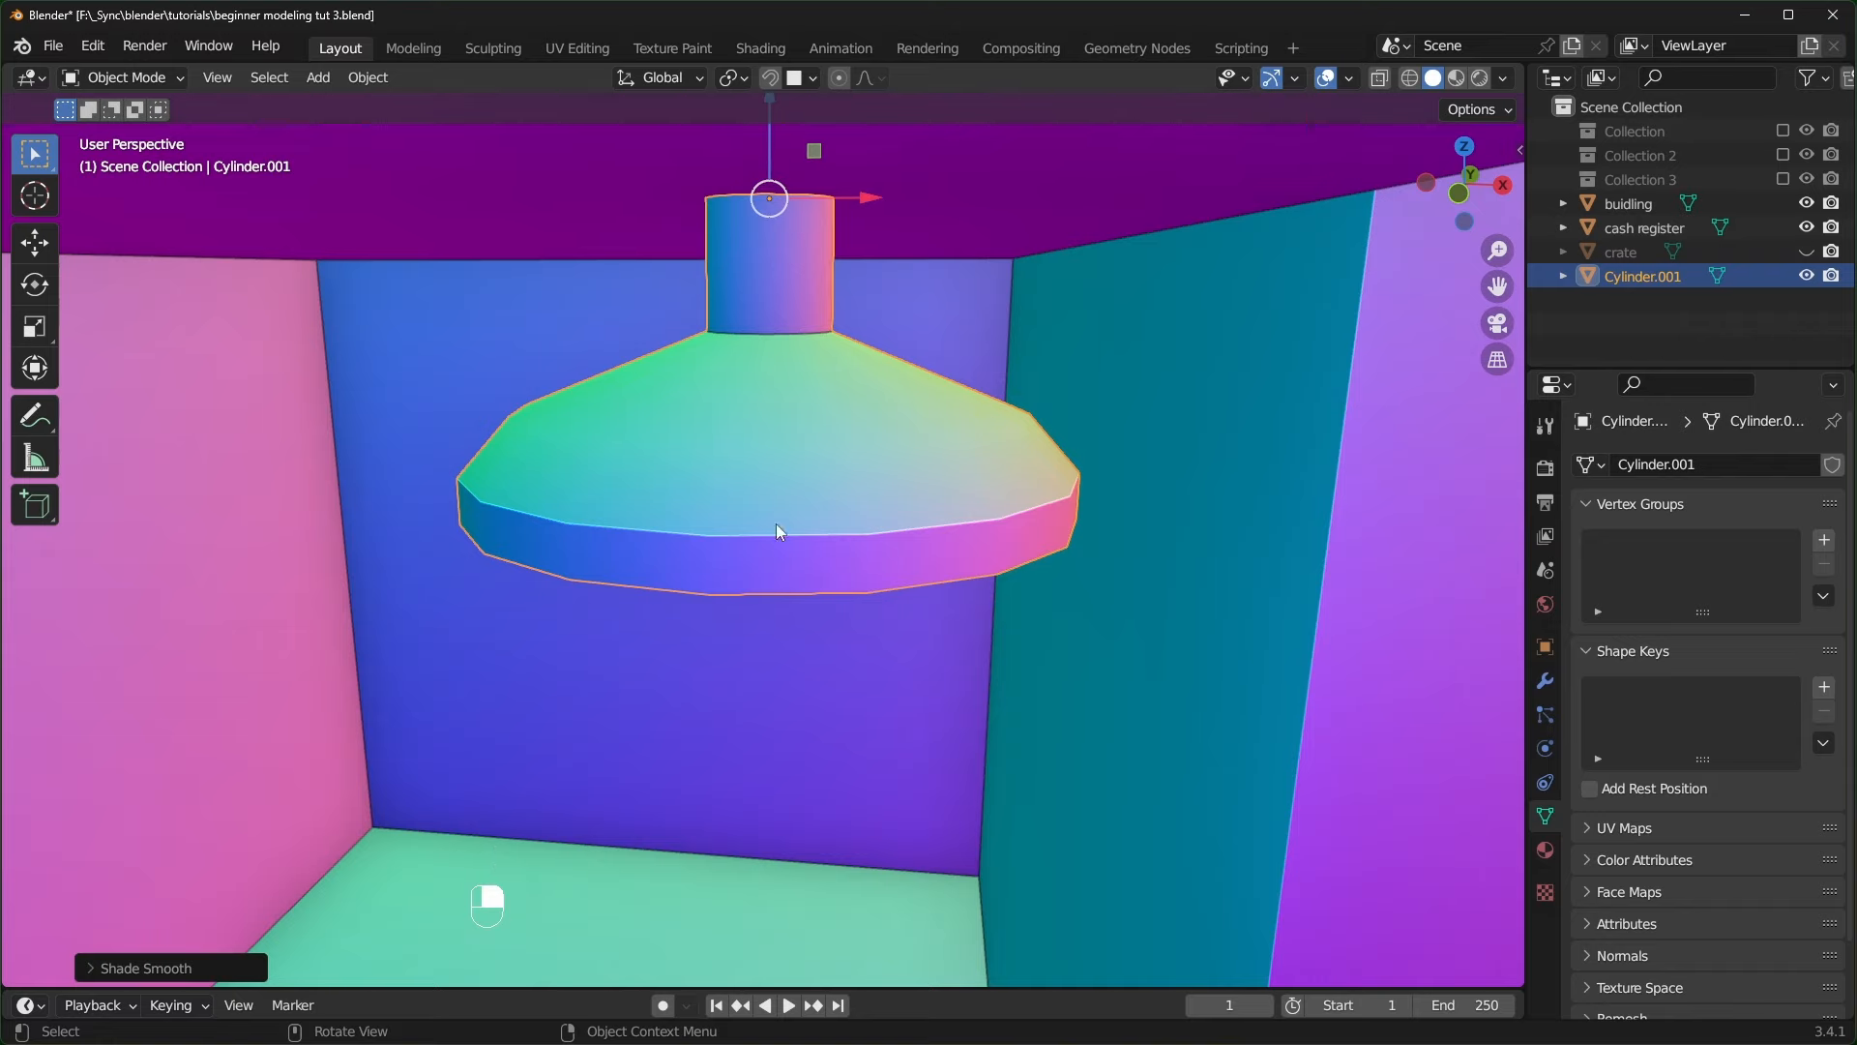
- Rename the lamp object to "lamp"
scroll(682, 596, "down", 2)
middle_click_drag(683, 597, 819, 550)
scroll(818, 549, "down", 2)
middle_click_drag(818, 549, 833, 534, "shift")
scroll(833, 534, "down", 1, "shift")
scroll(832, 534, "up", 1)
key("F2")
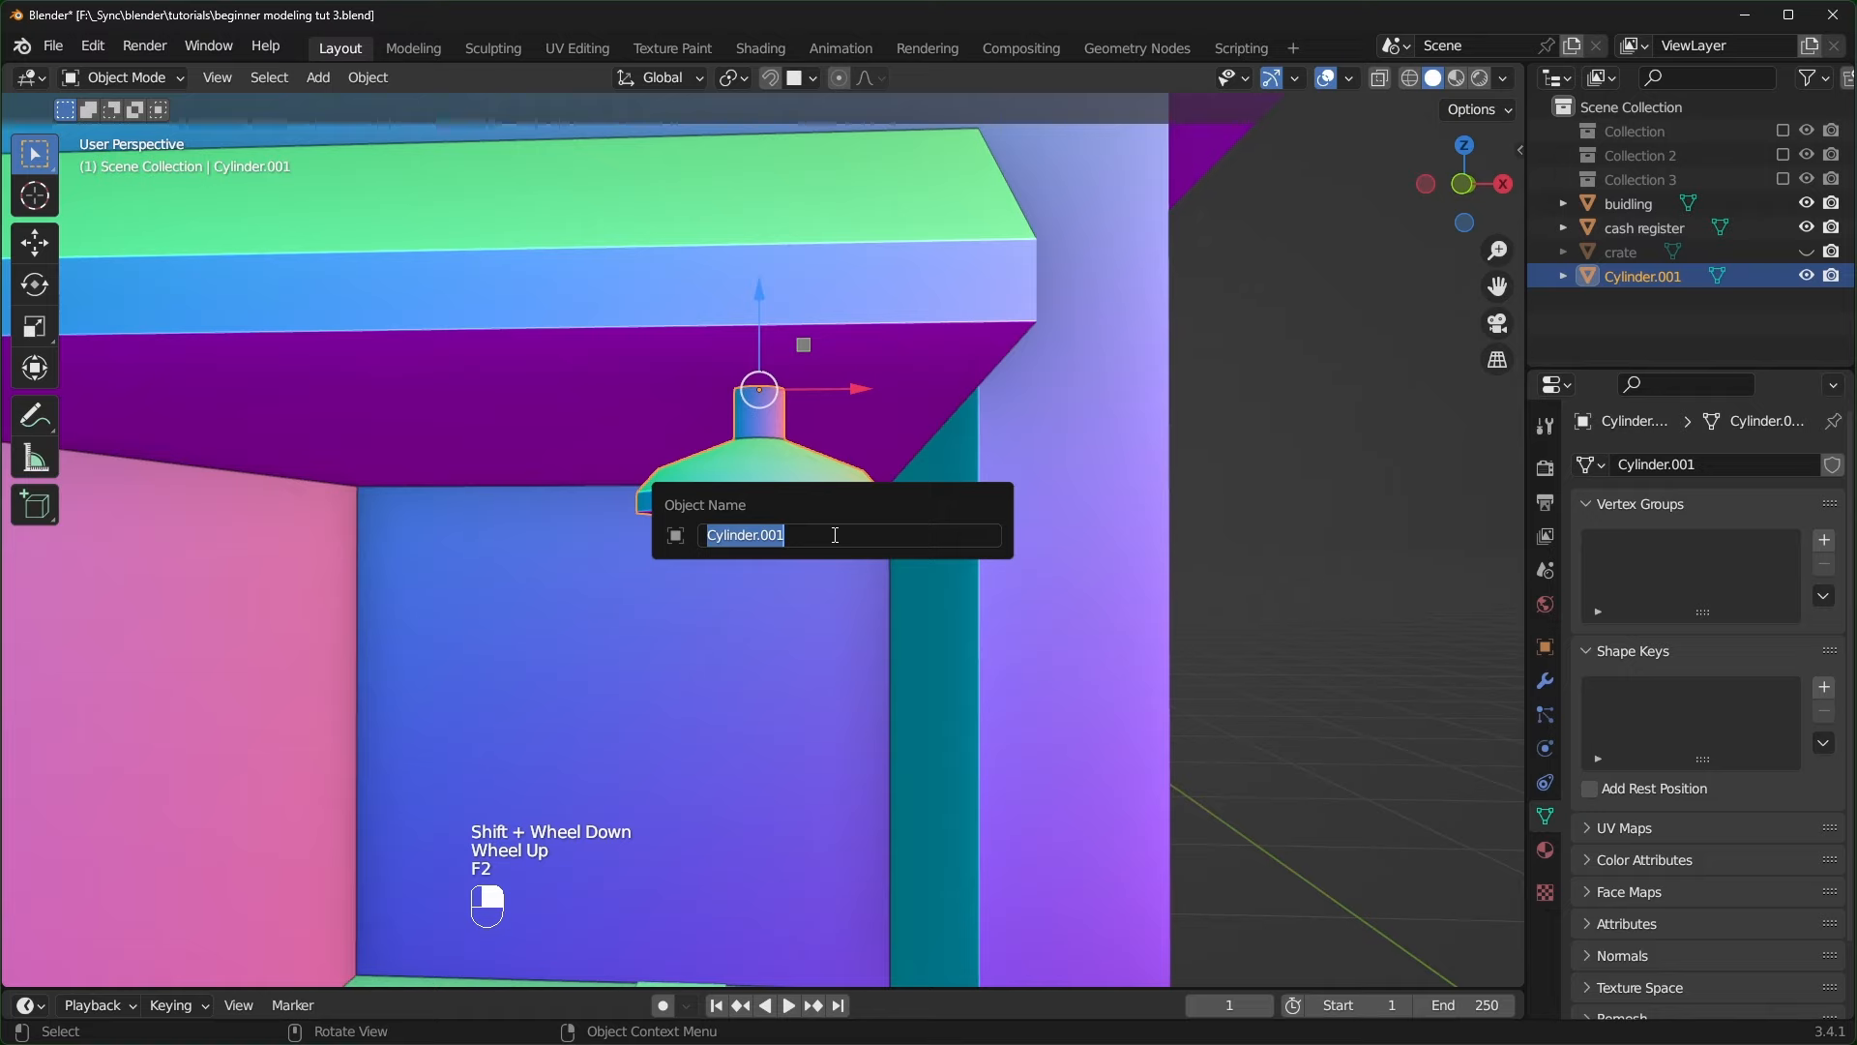
type("lamp")
key("Return")
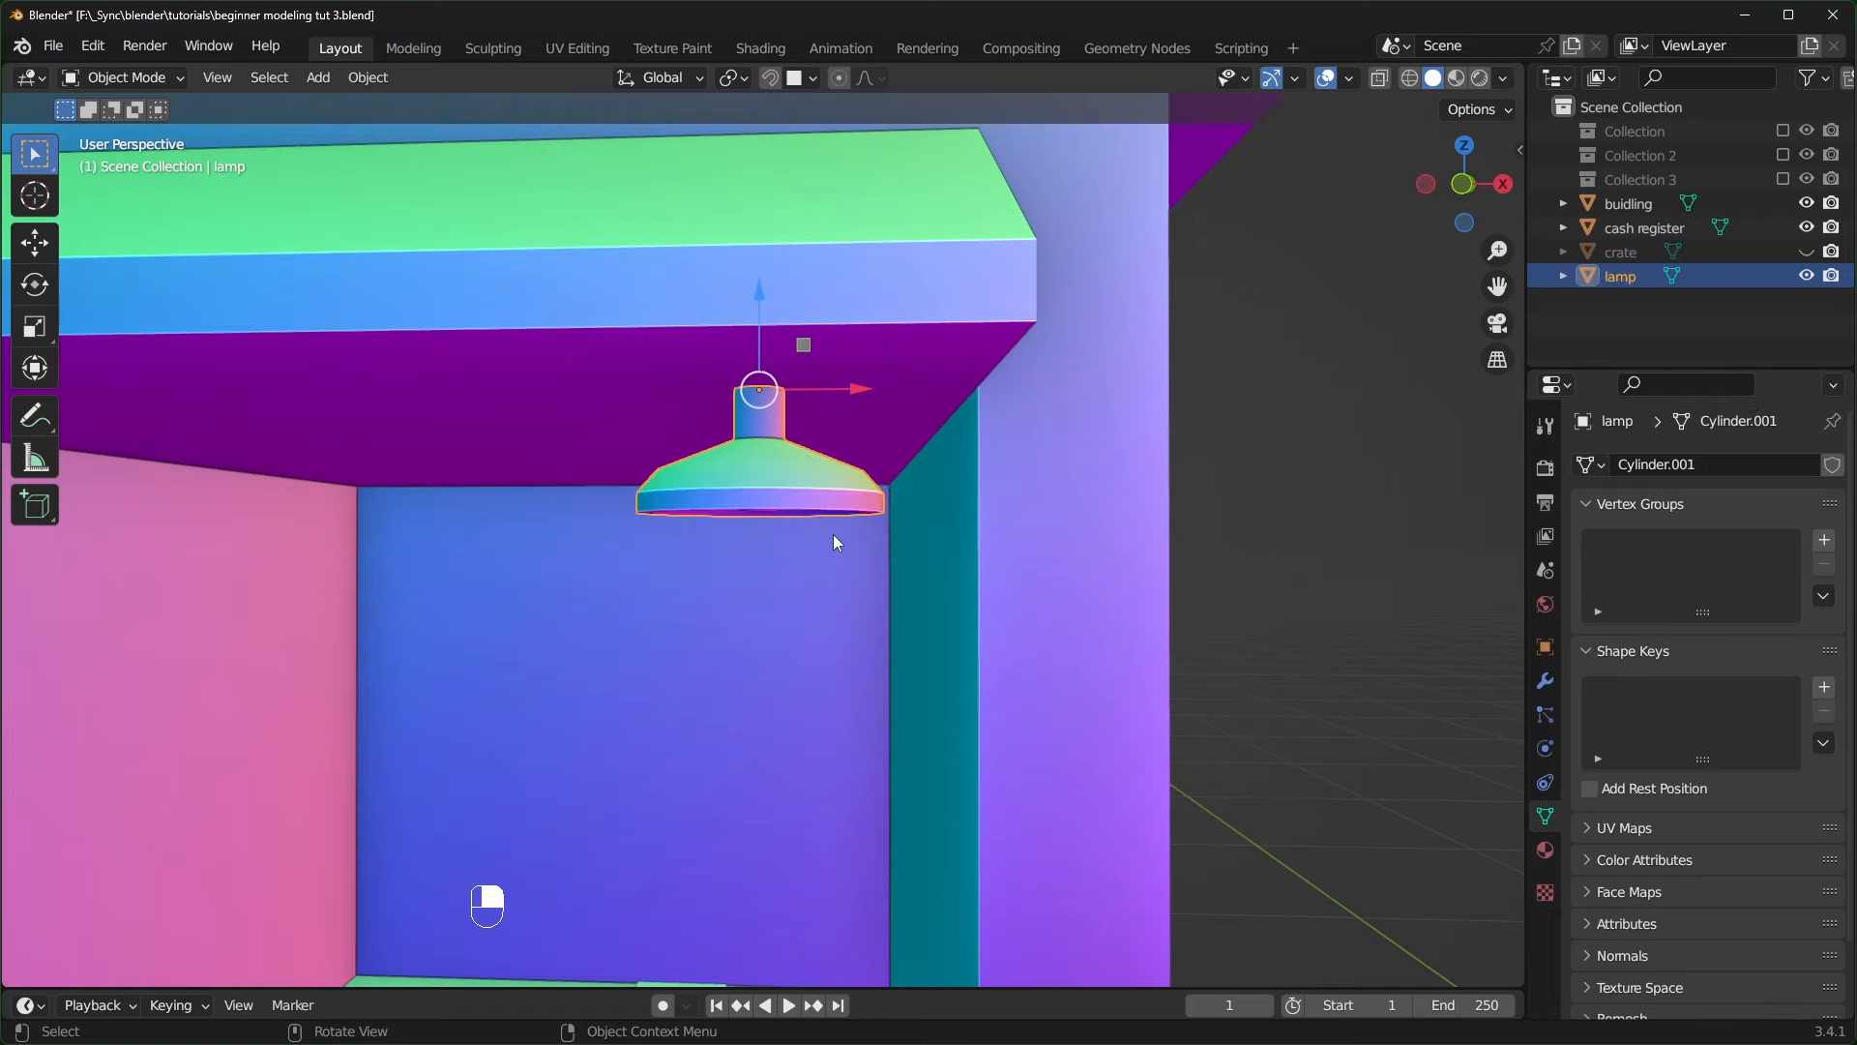
- Duplicate the lamp twice along the X axis, placing one copy at the far side of the awning and one midway
key("KP_1")
scroll(631, 621, "down", 1)
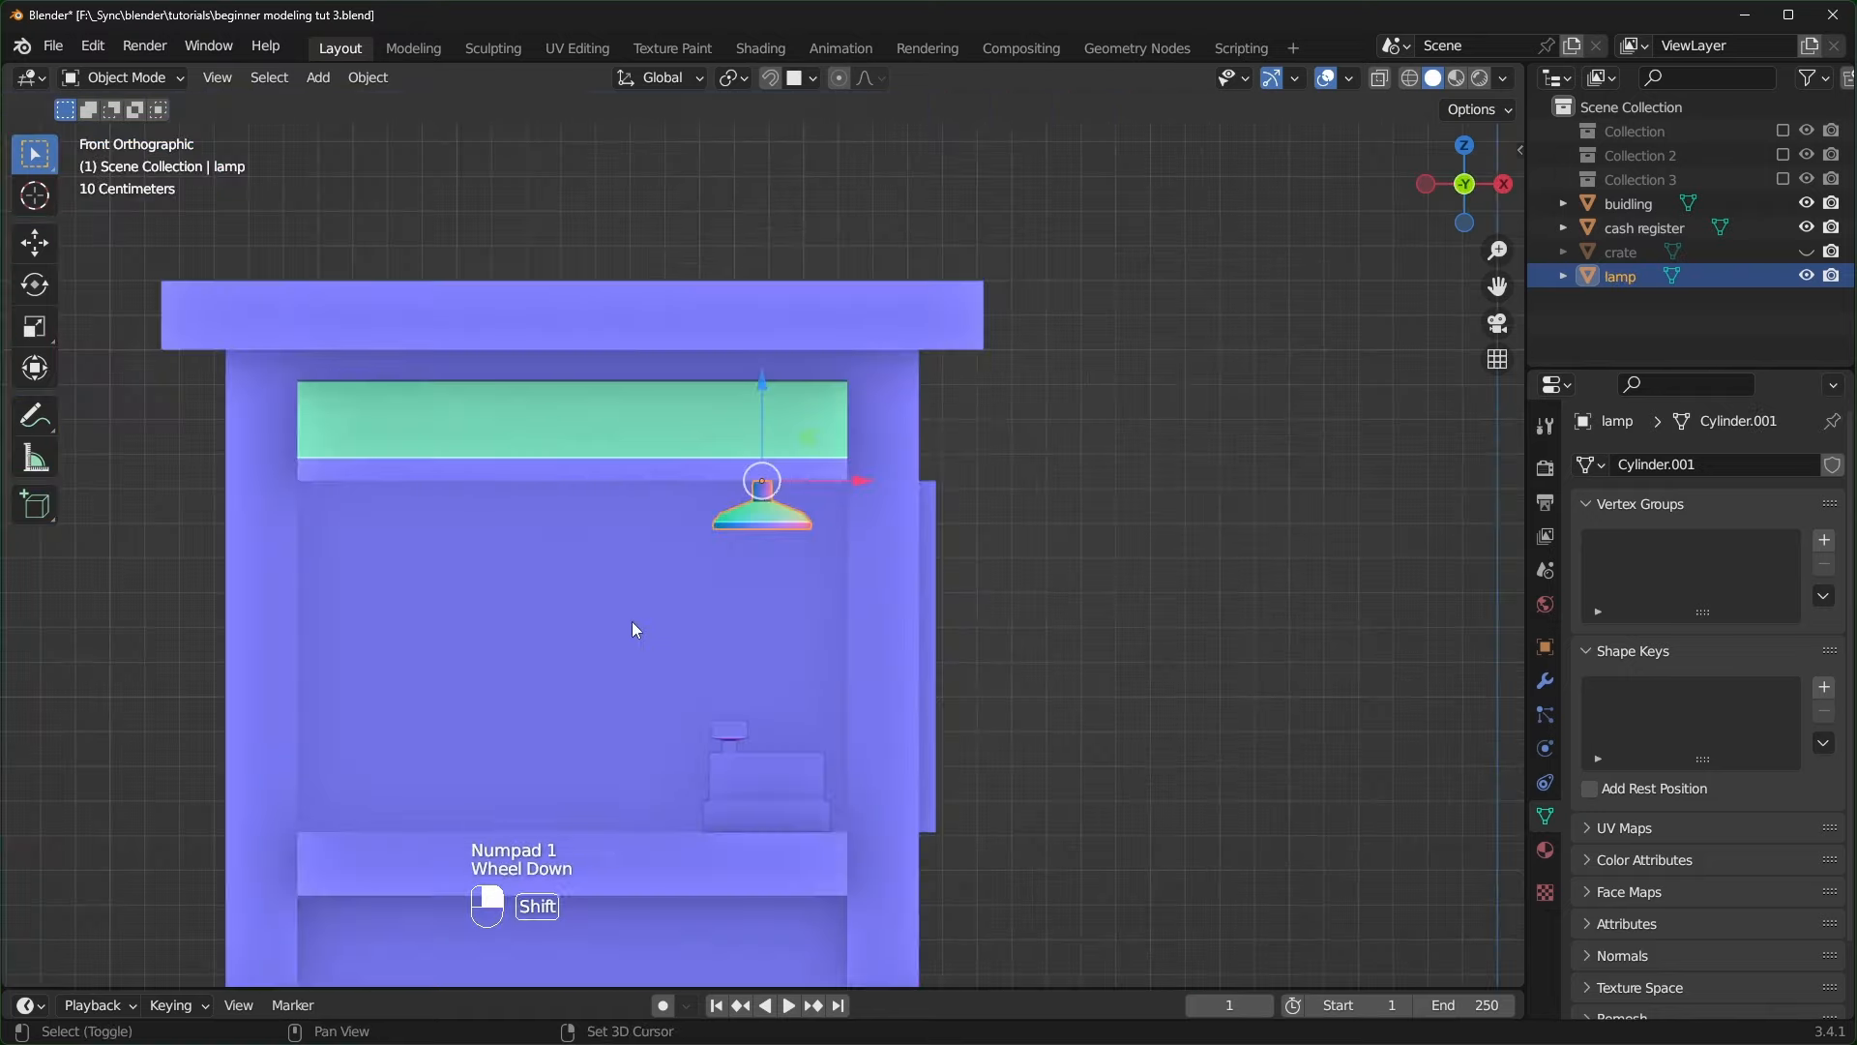
middle_click_drag(630, 621, 735, 596, "shift")
scroll(735, 596, "down", 1, "shift")
scroll(735, 596, "up", 1)
key("shift+d")
key("x")
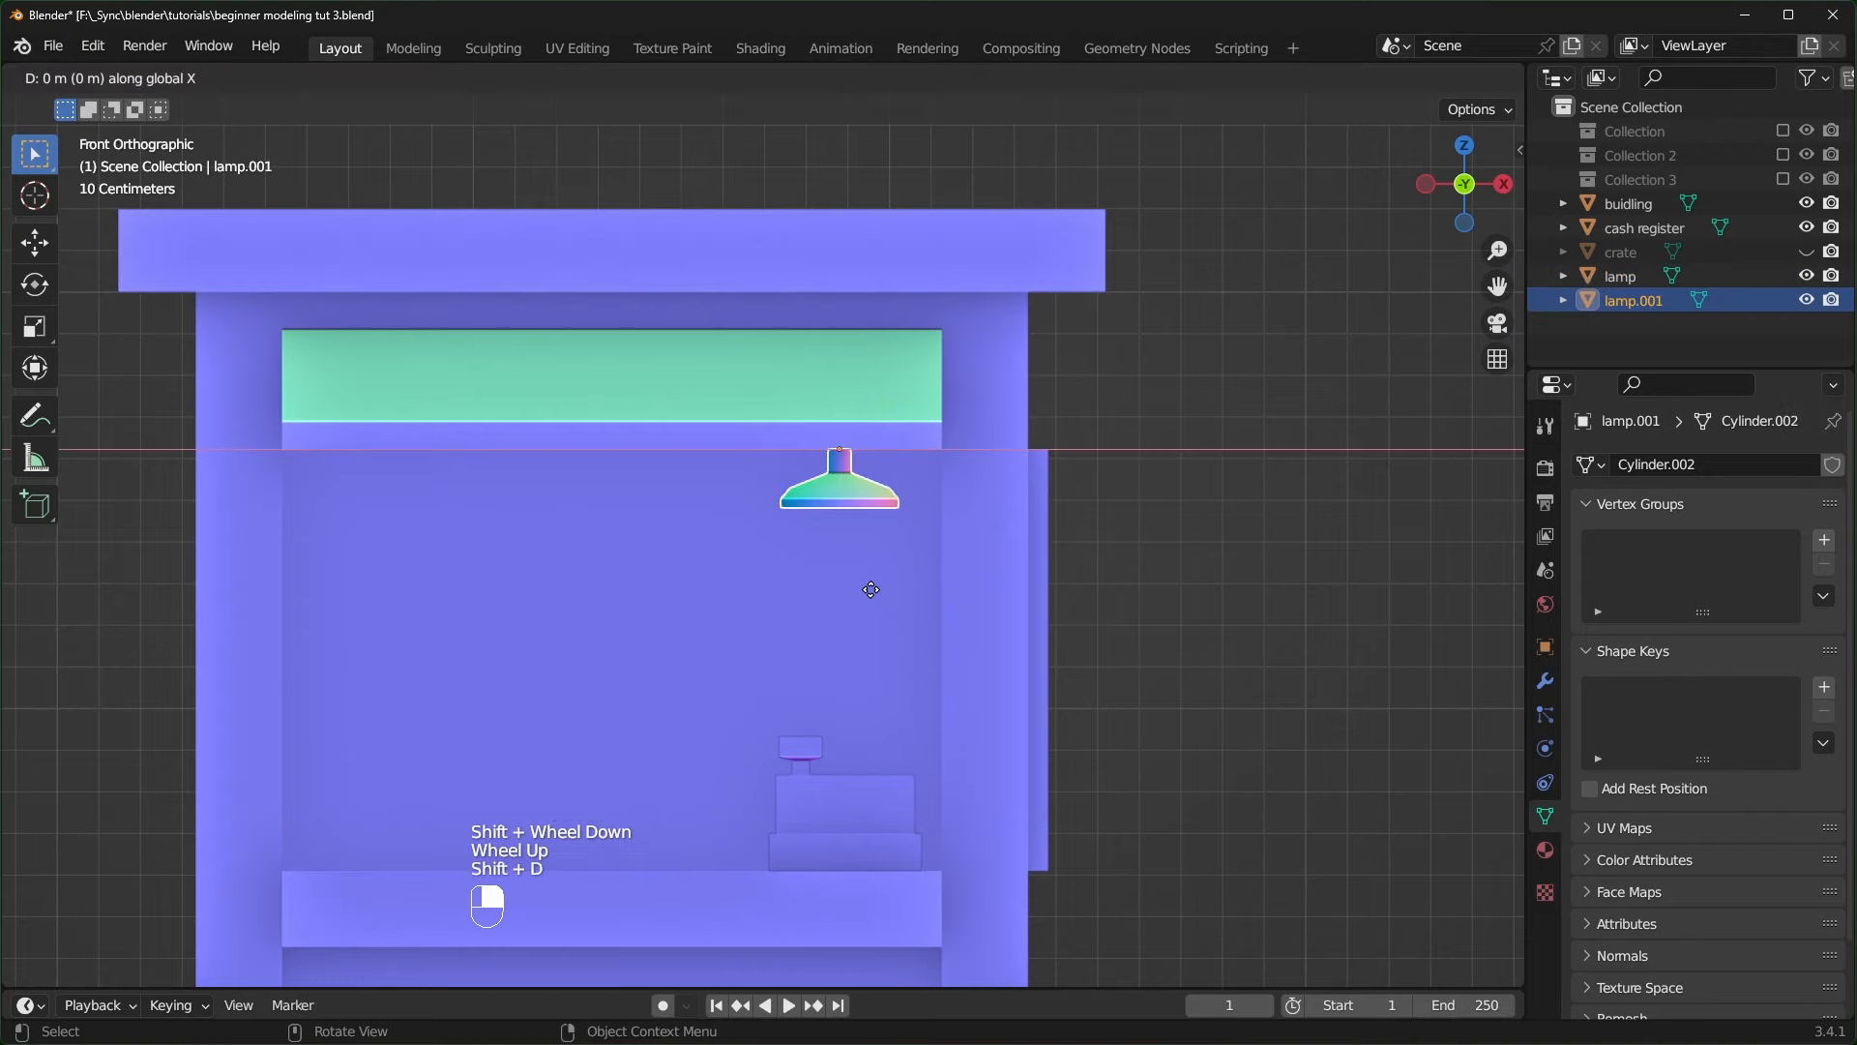
left_click(426, 607)
key("shift+d")
key("x")
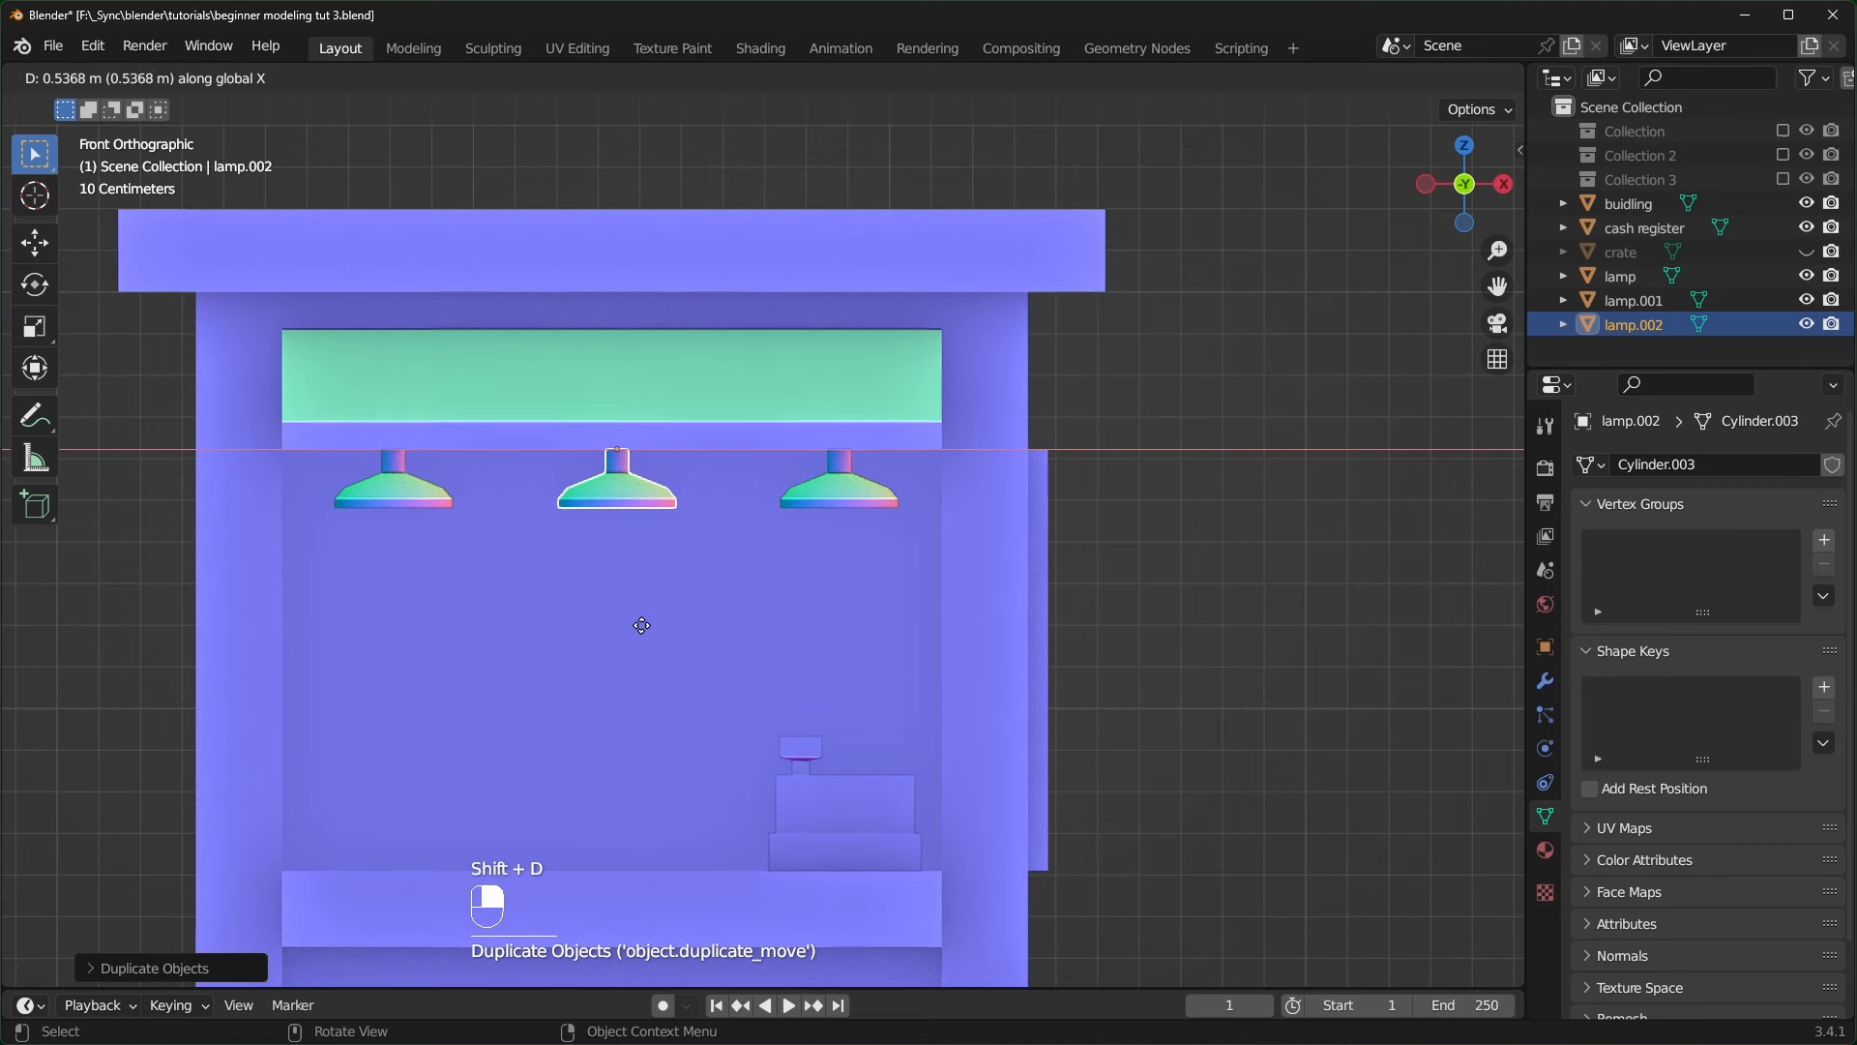
left_click(643, 625)
- Select all three lamps and move them together along Y, further inward under the awning
middle_click_drag(642, 625, 408, 809)
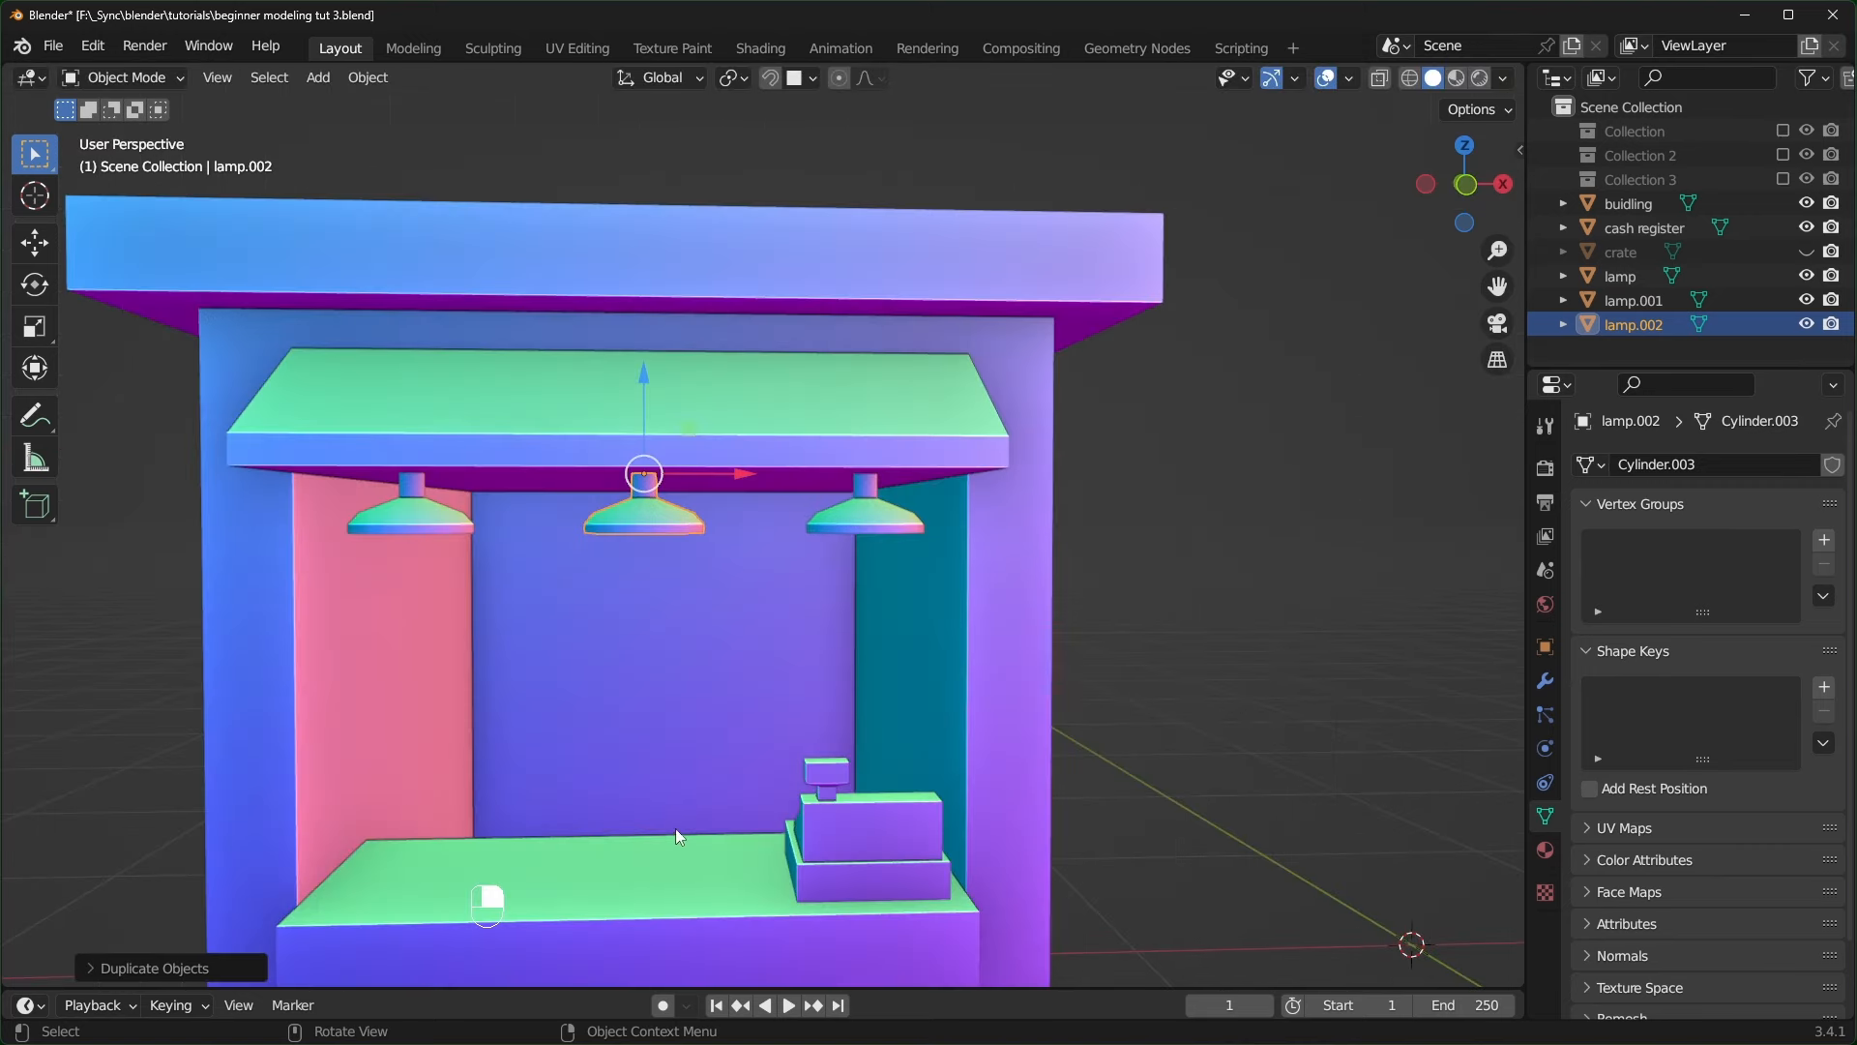
left_click(874, 518, "shift")
left_click(414, 521, "shift")
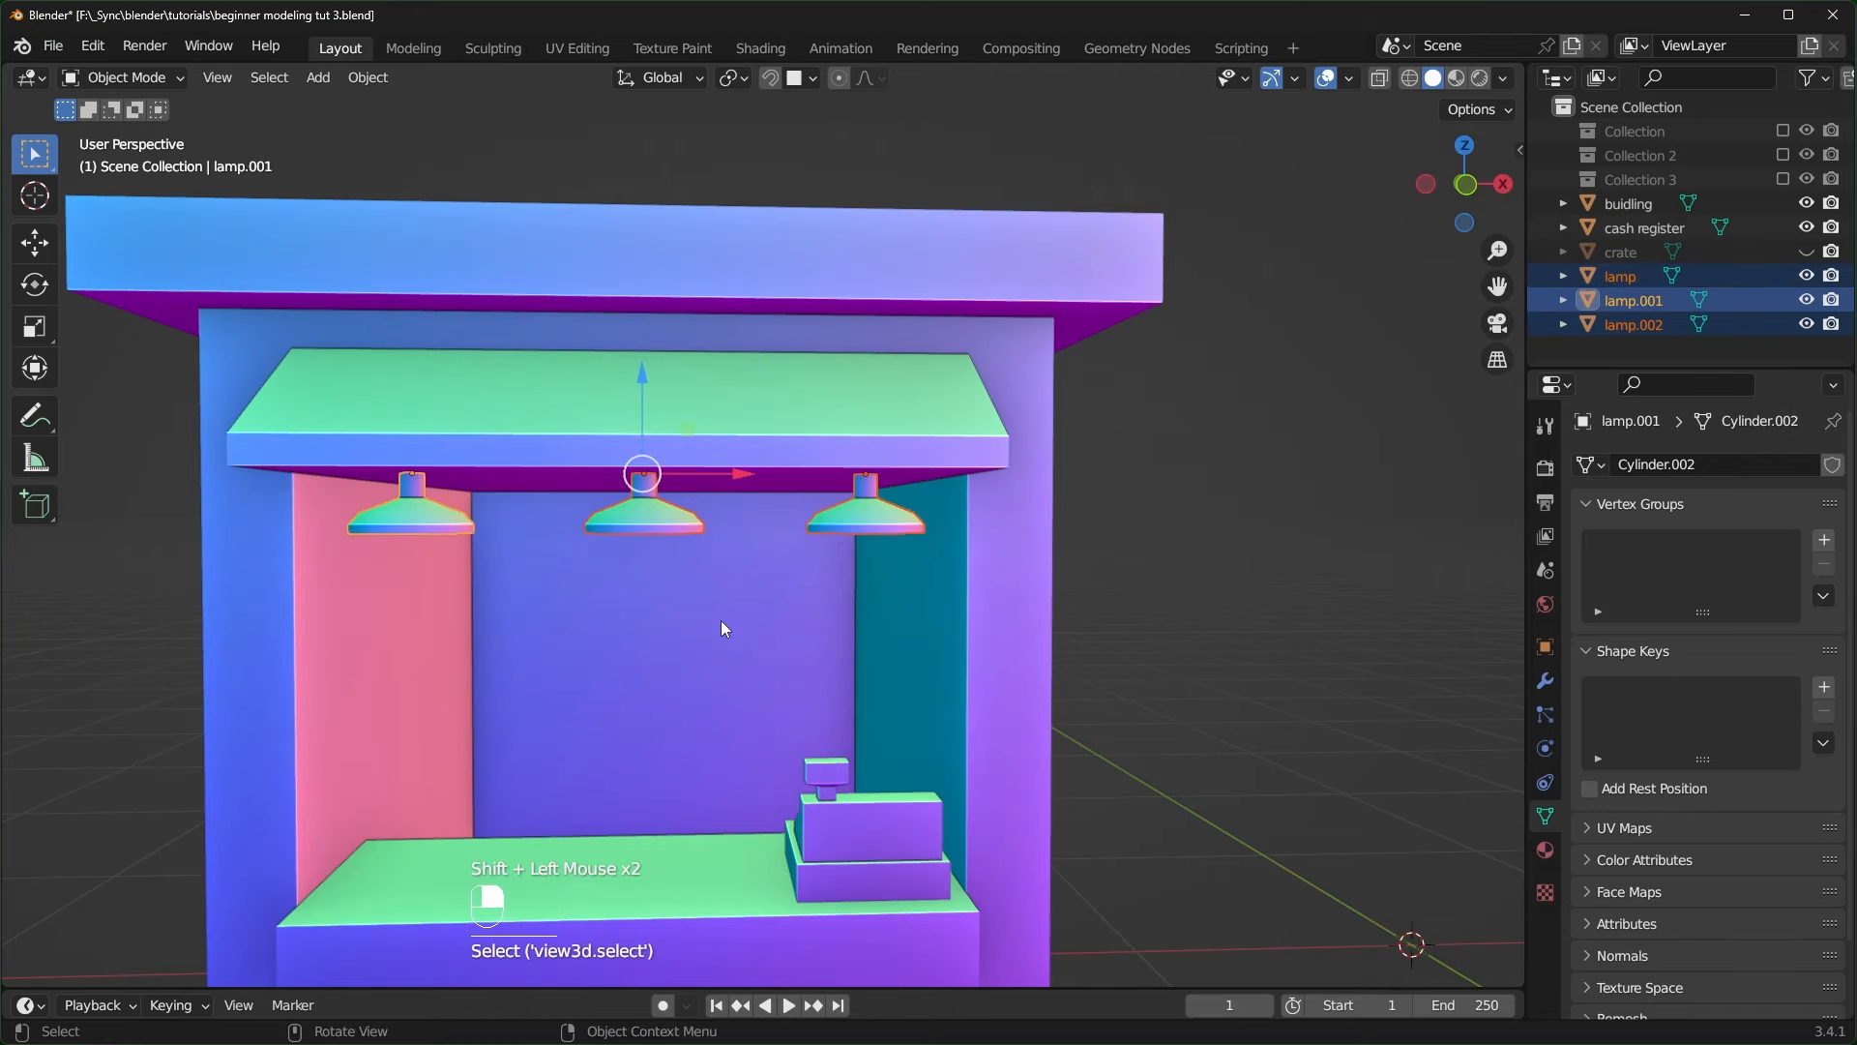
key("KP_3")
key("alt+z")
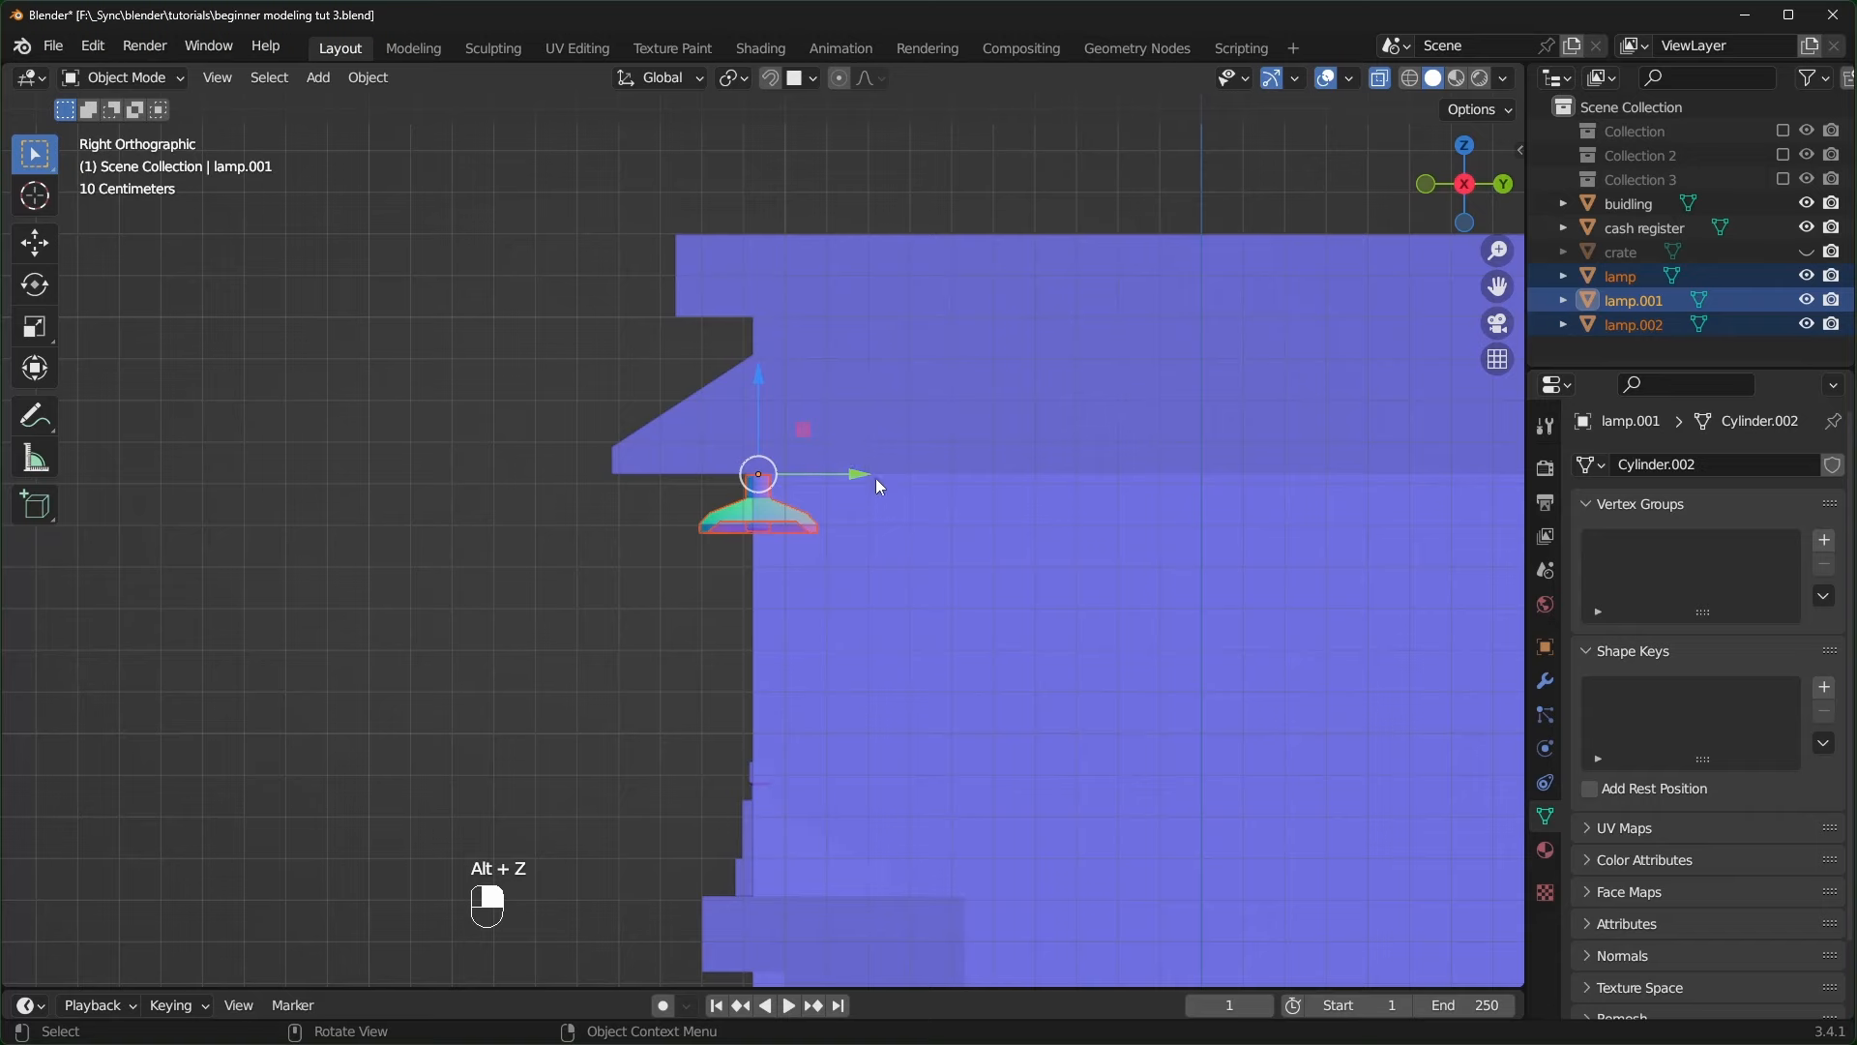
left_click_drag(863, 474, 948, 496)
middle_click_drag(826, 701, 884, 679)
key("alt+z")
middle_click_drag(1161, 503, 1060, 374)
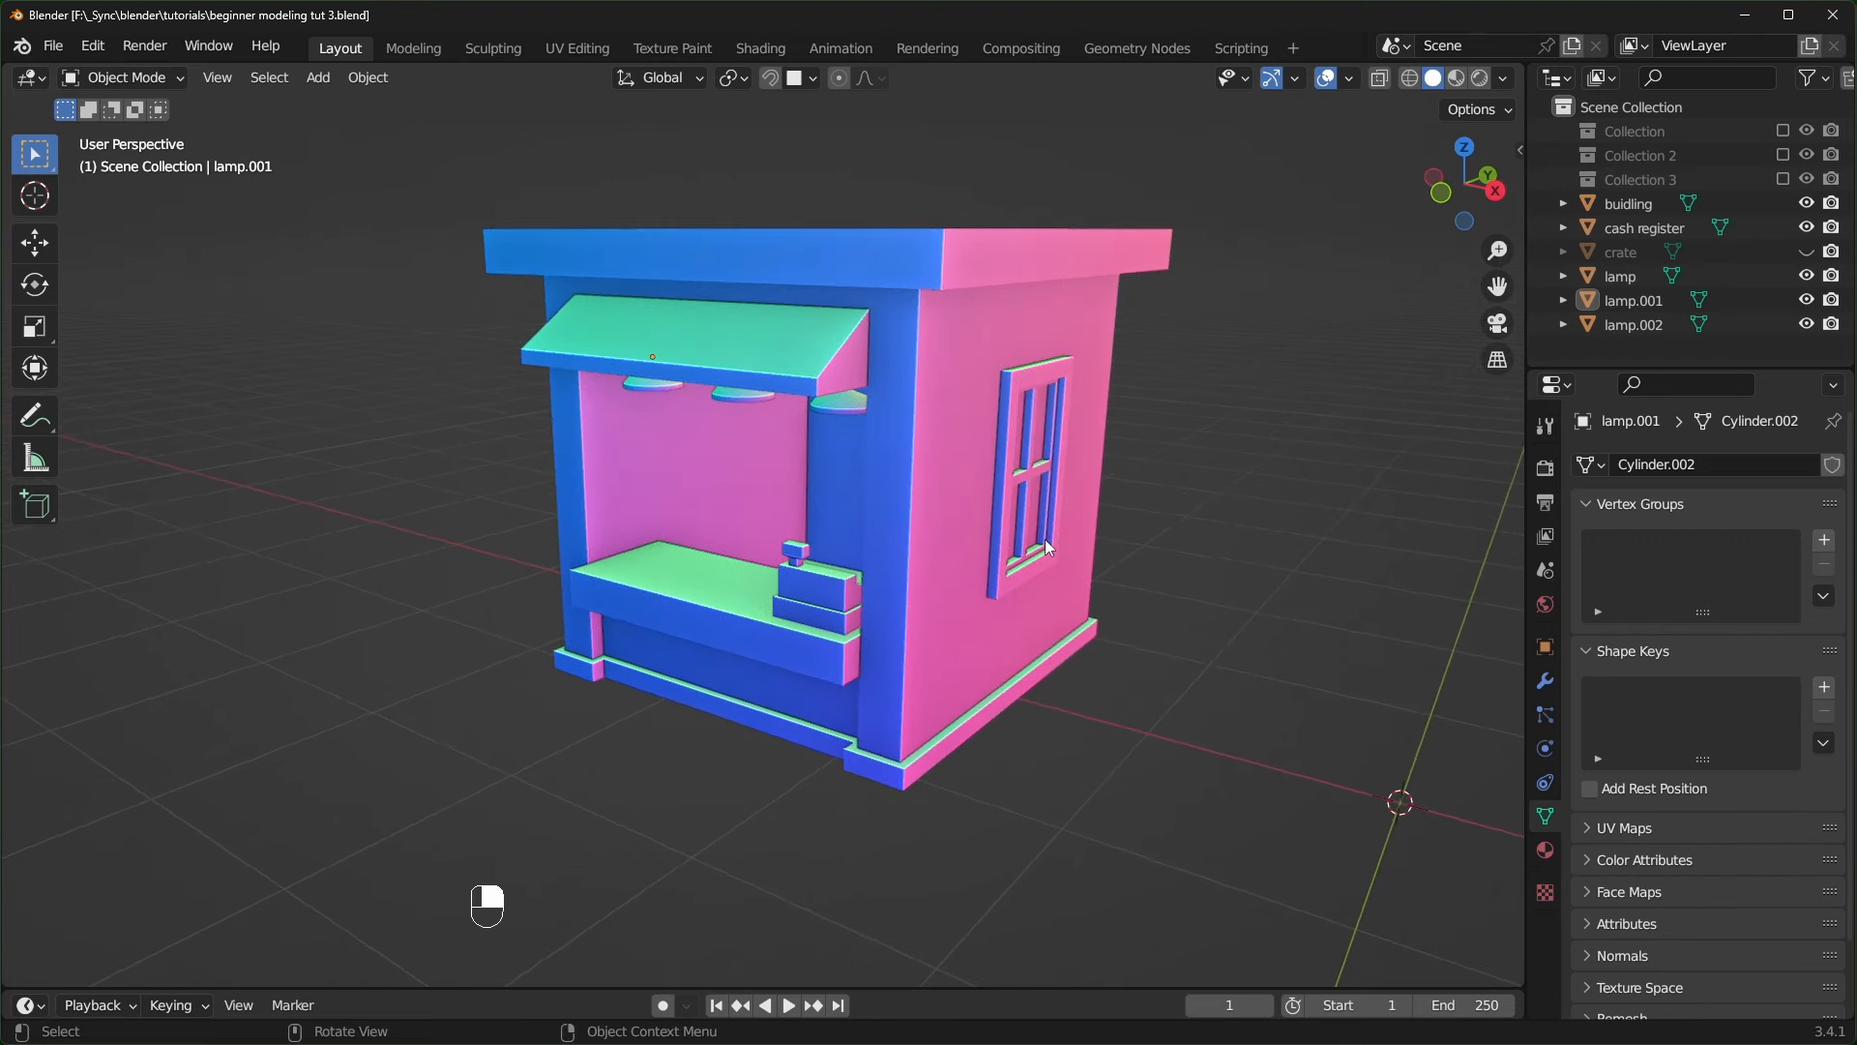
middle_click_drag(1041, 547, 944, 487)
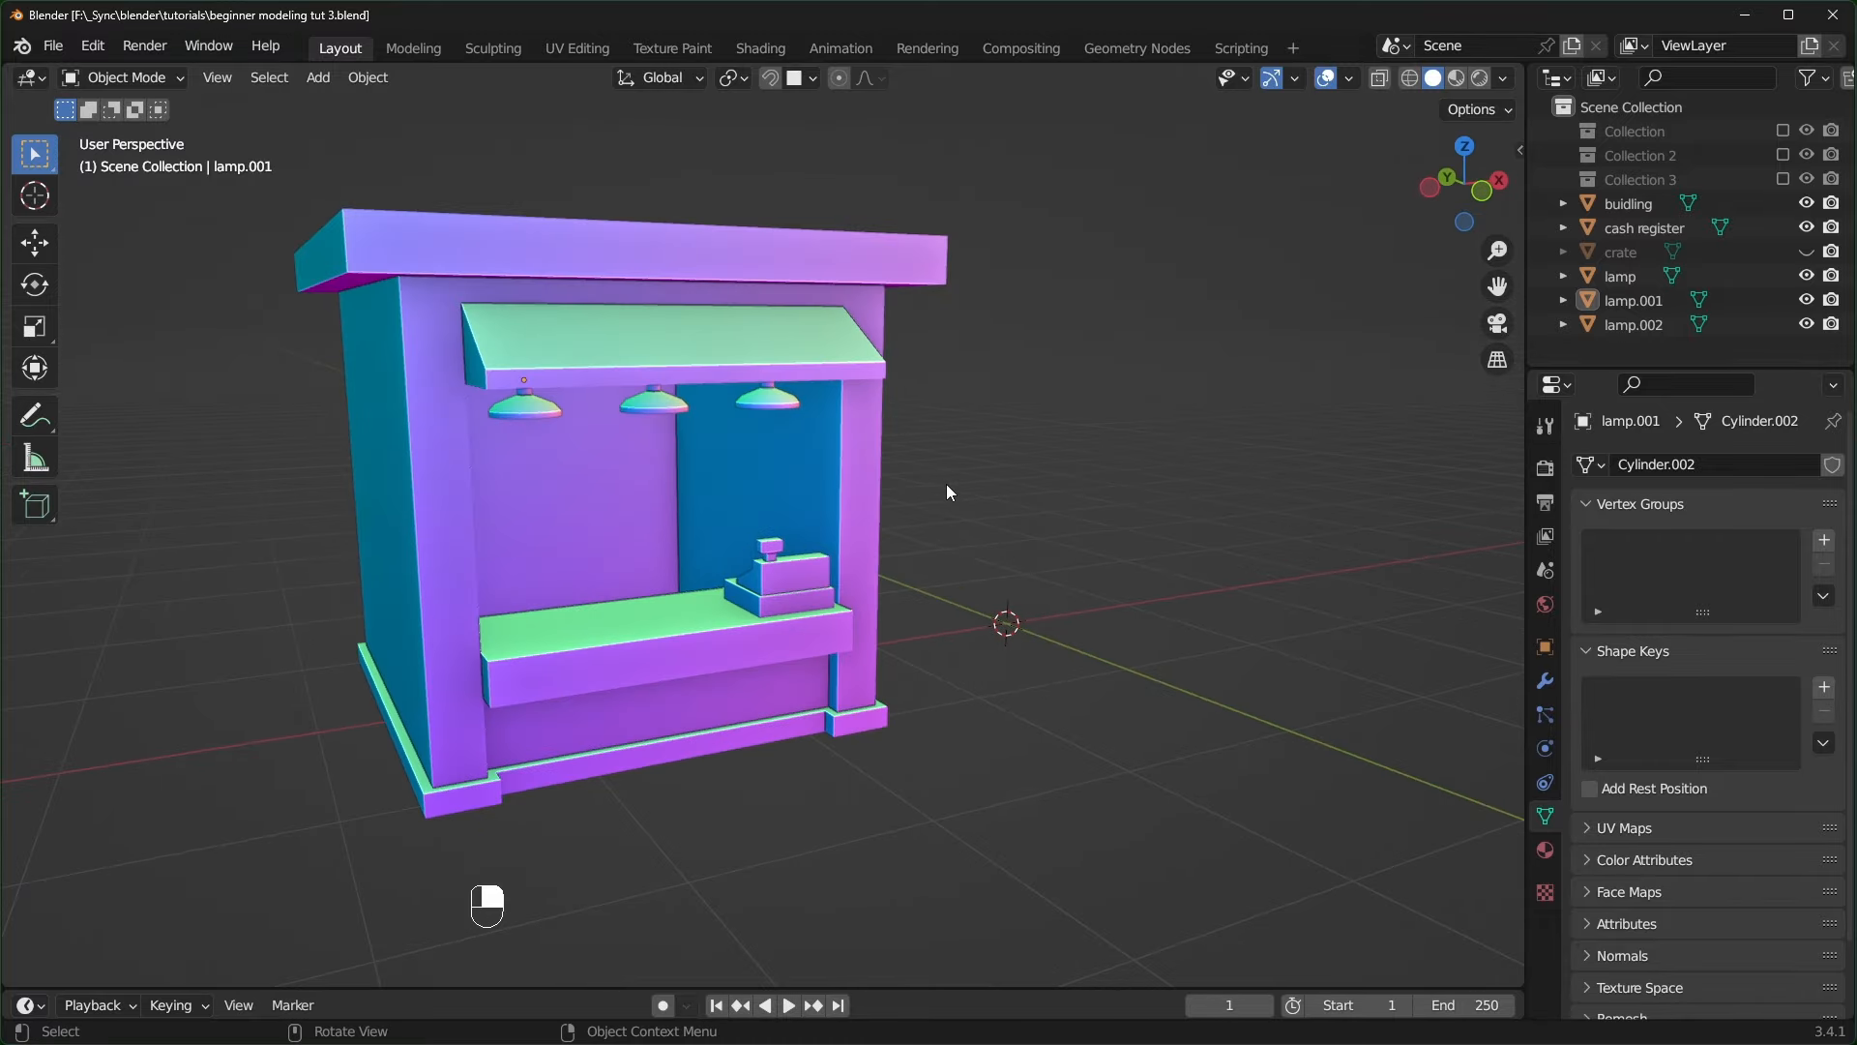
middle_click_drag(946, 483, 986, 561)
middle_click_drag(986, 561, 1029, 644, "shift")
middle_click_drag(1135, 694, 1147, 687)
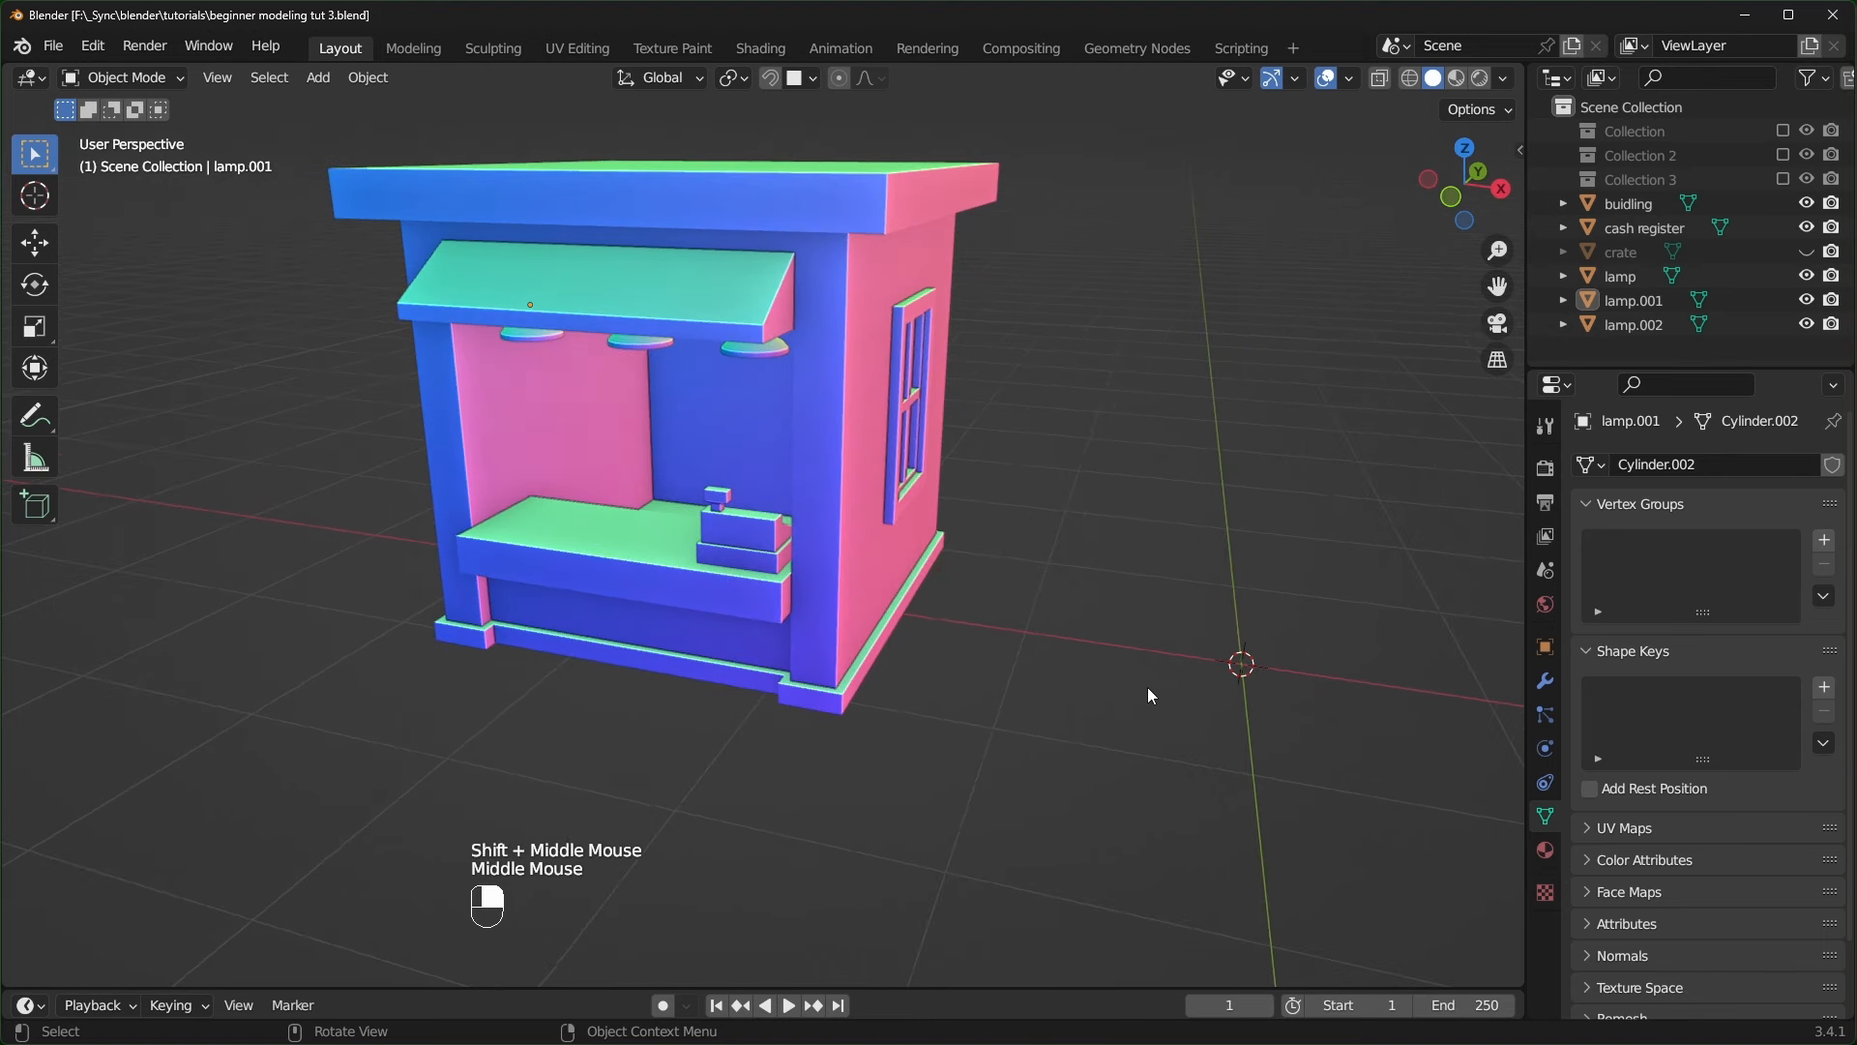
- Add a cylinder mesh with 16 vertices, 1 m radius and 2 m depth beside the building
key("shift+a")
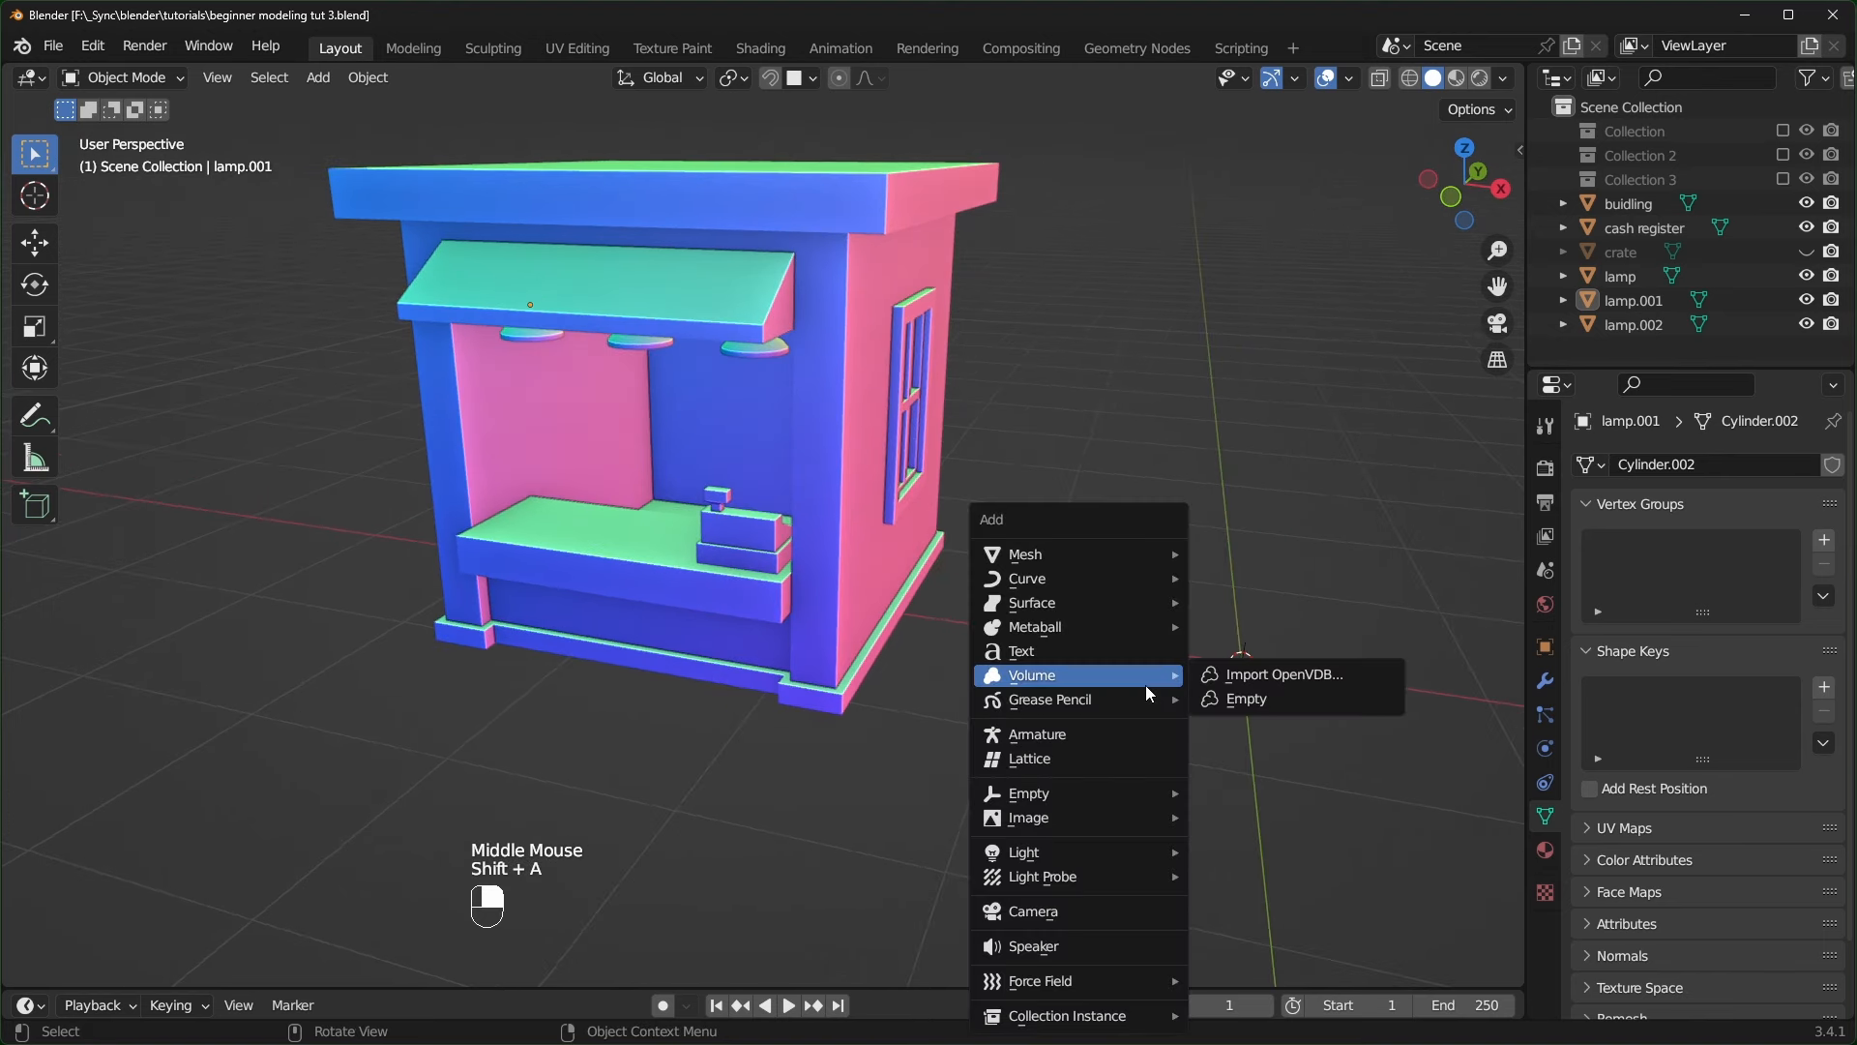
mouse_move(1099, 553)
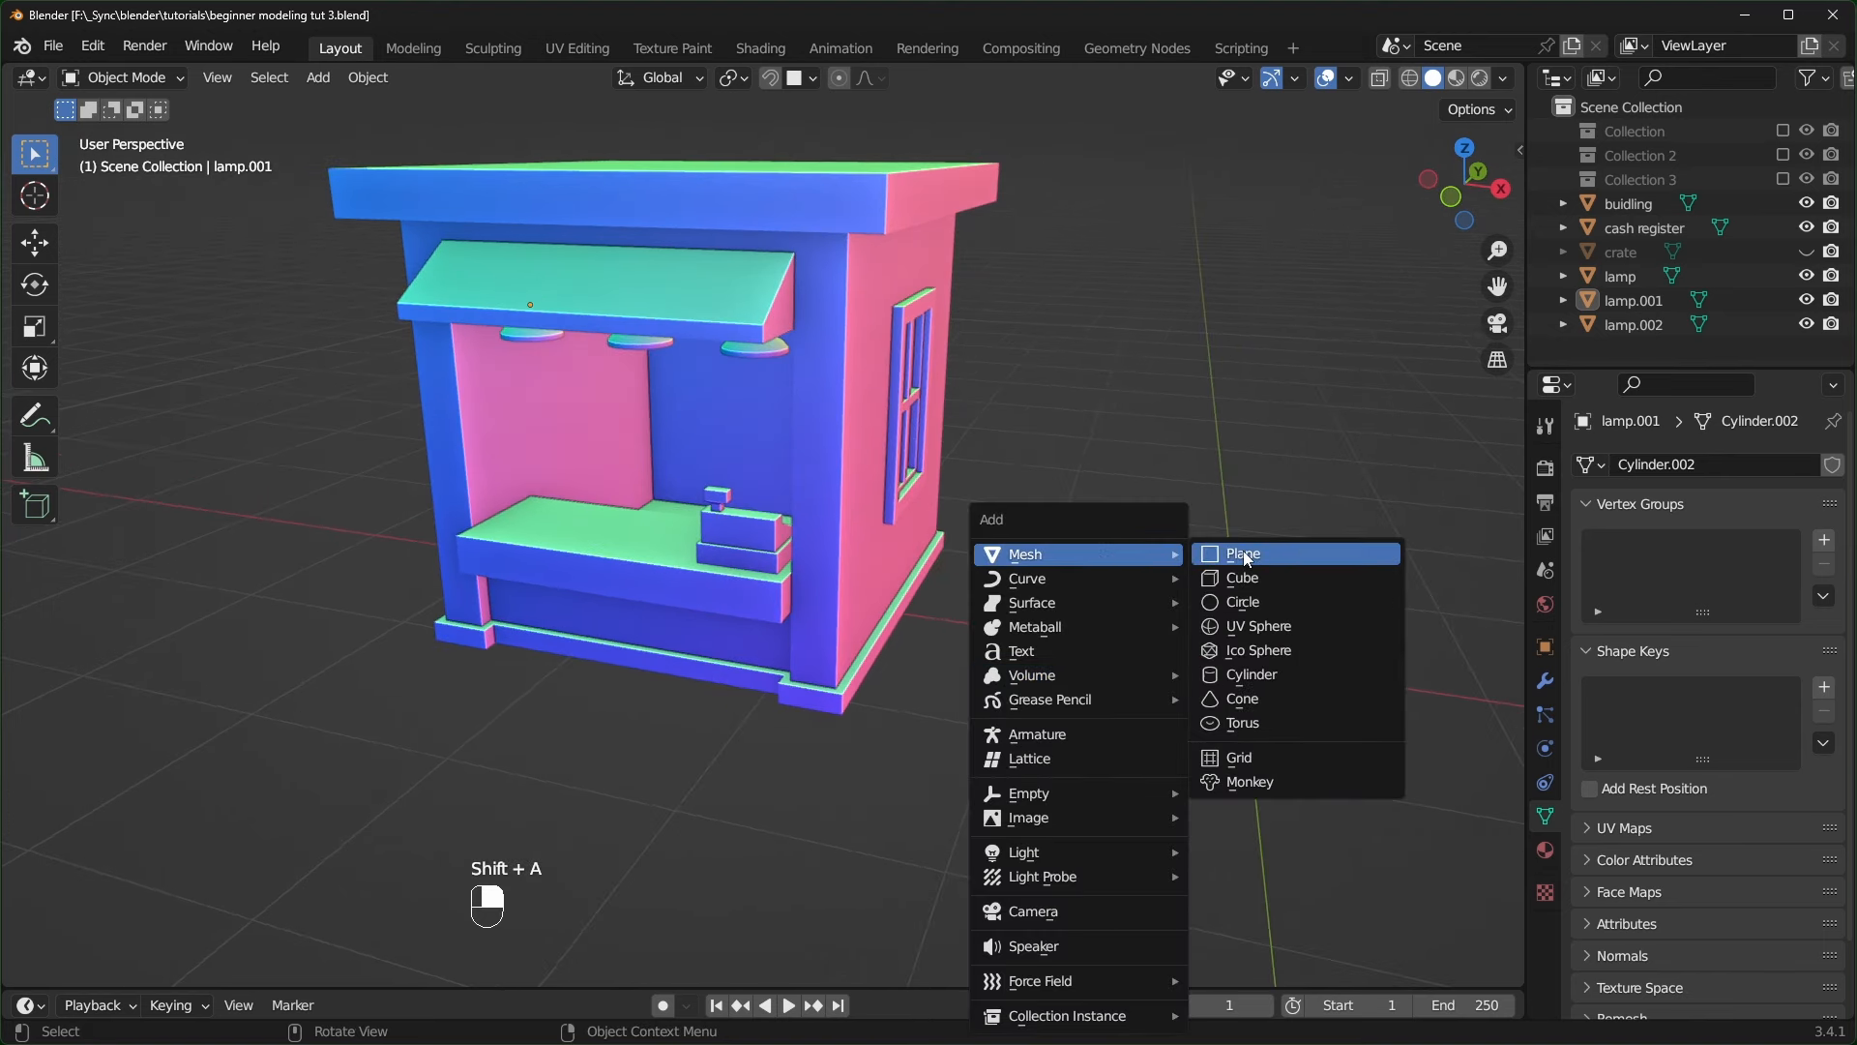
left_click(1234, 674)
middle_click_drag(1304, 675, 1064, 628, "shift")
left_click(116, 968)
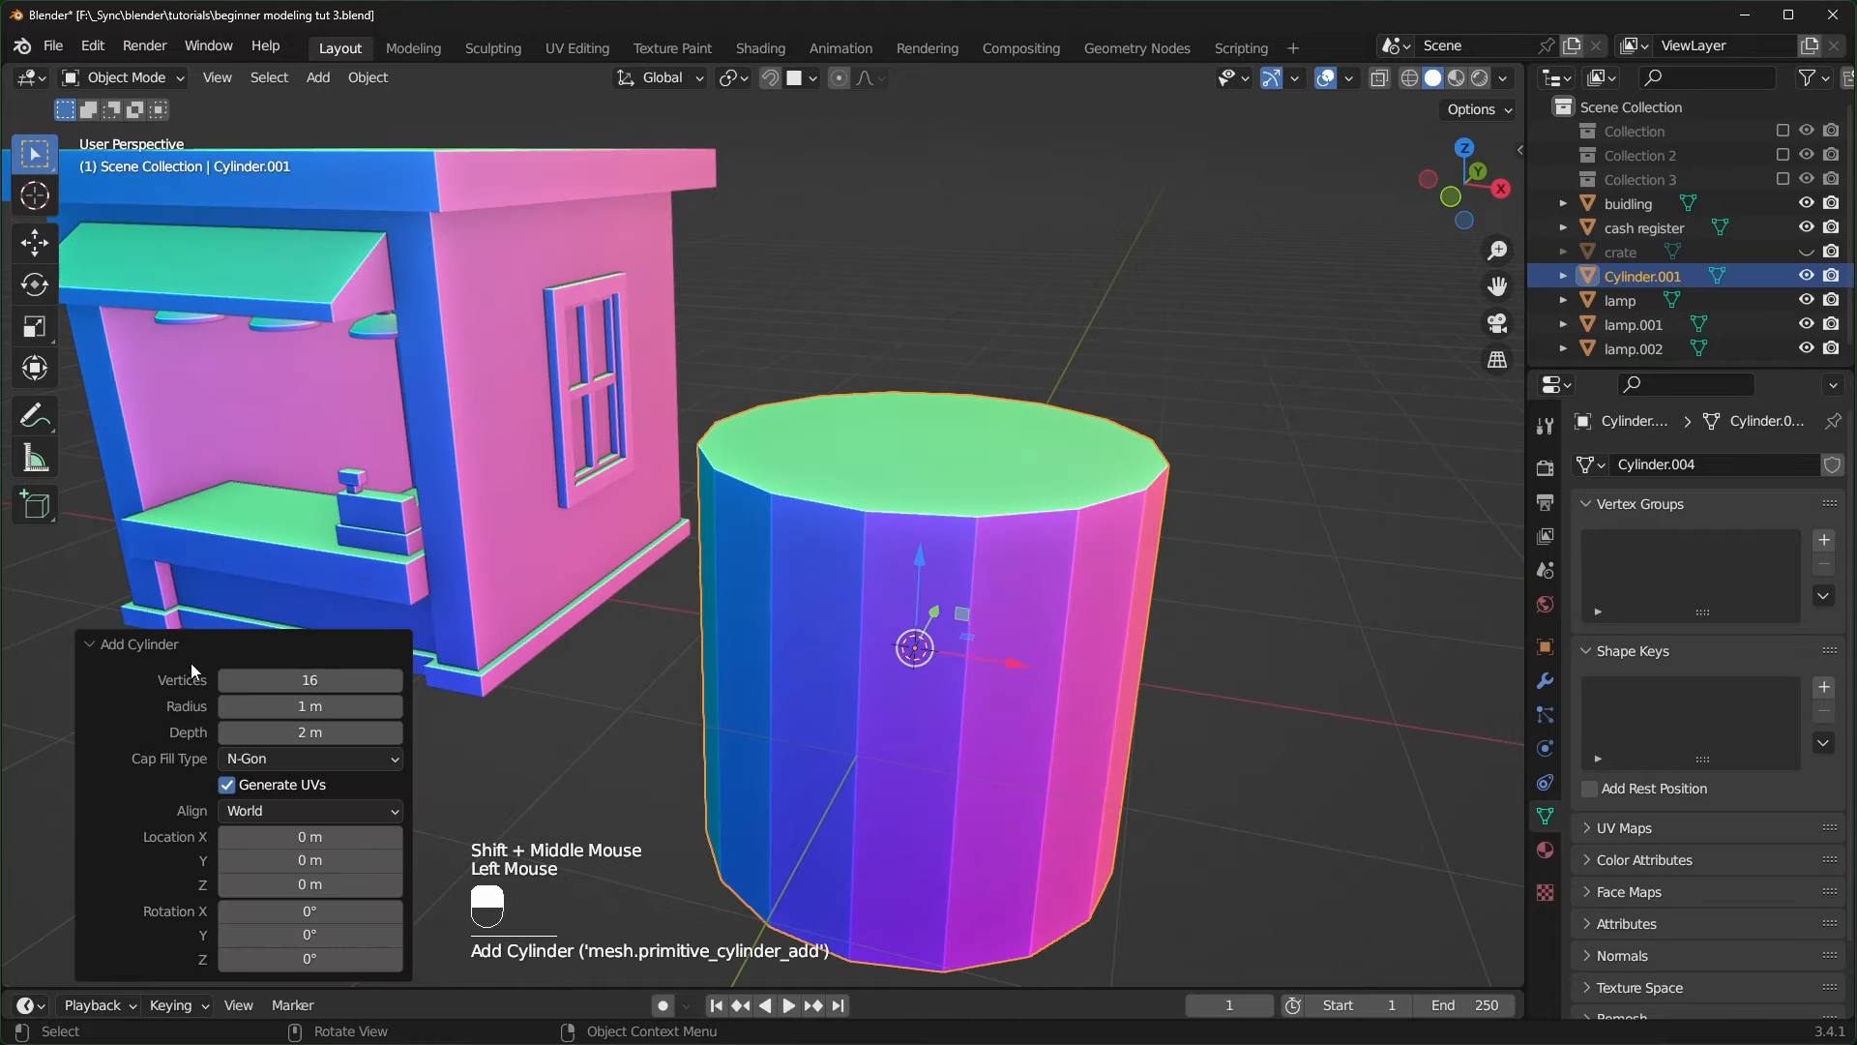
left_click(104, 644)
- Raise the cylinder's whole mesh 1 m along Z in Edit Mode so its base sits at the object's origin
middle_click_drag(900, 773, 926, 756)
key("Tab")
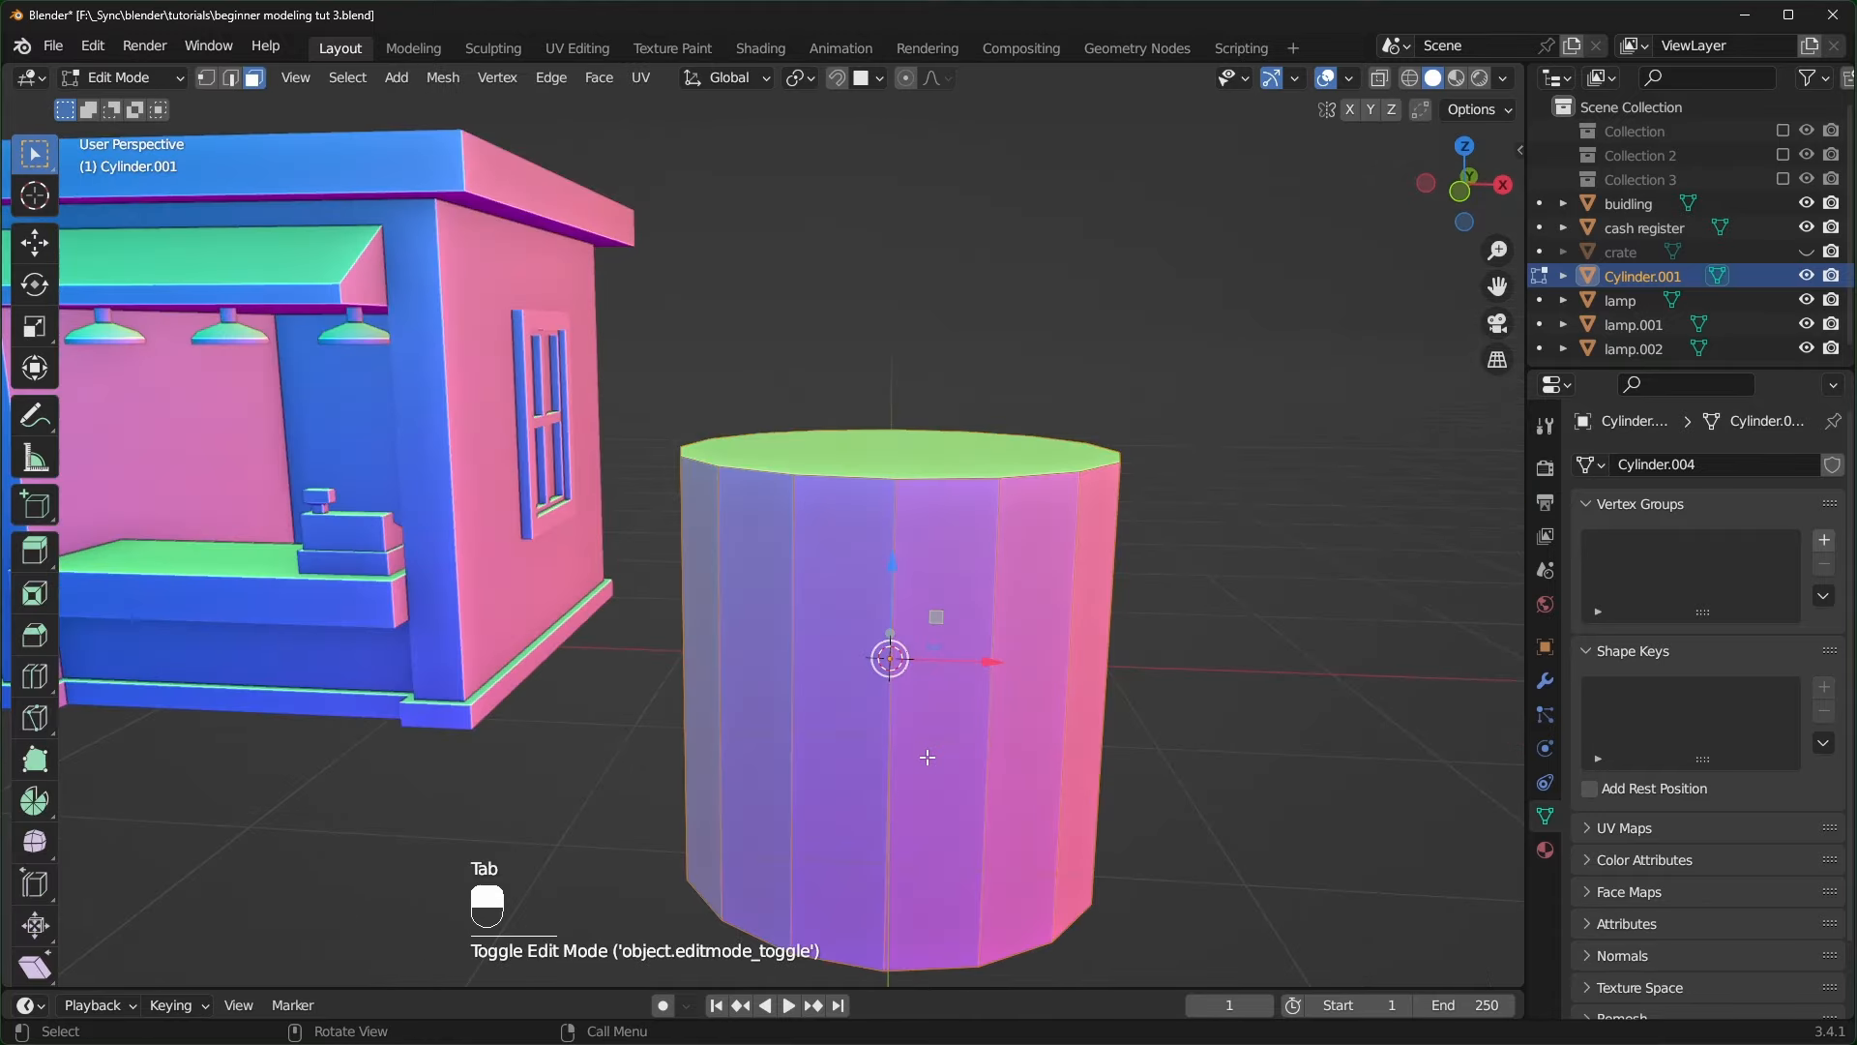
type("gz1")
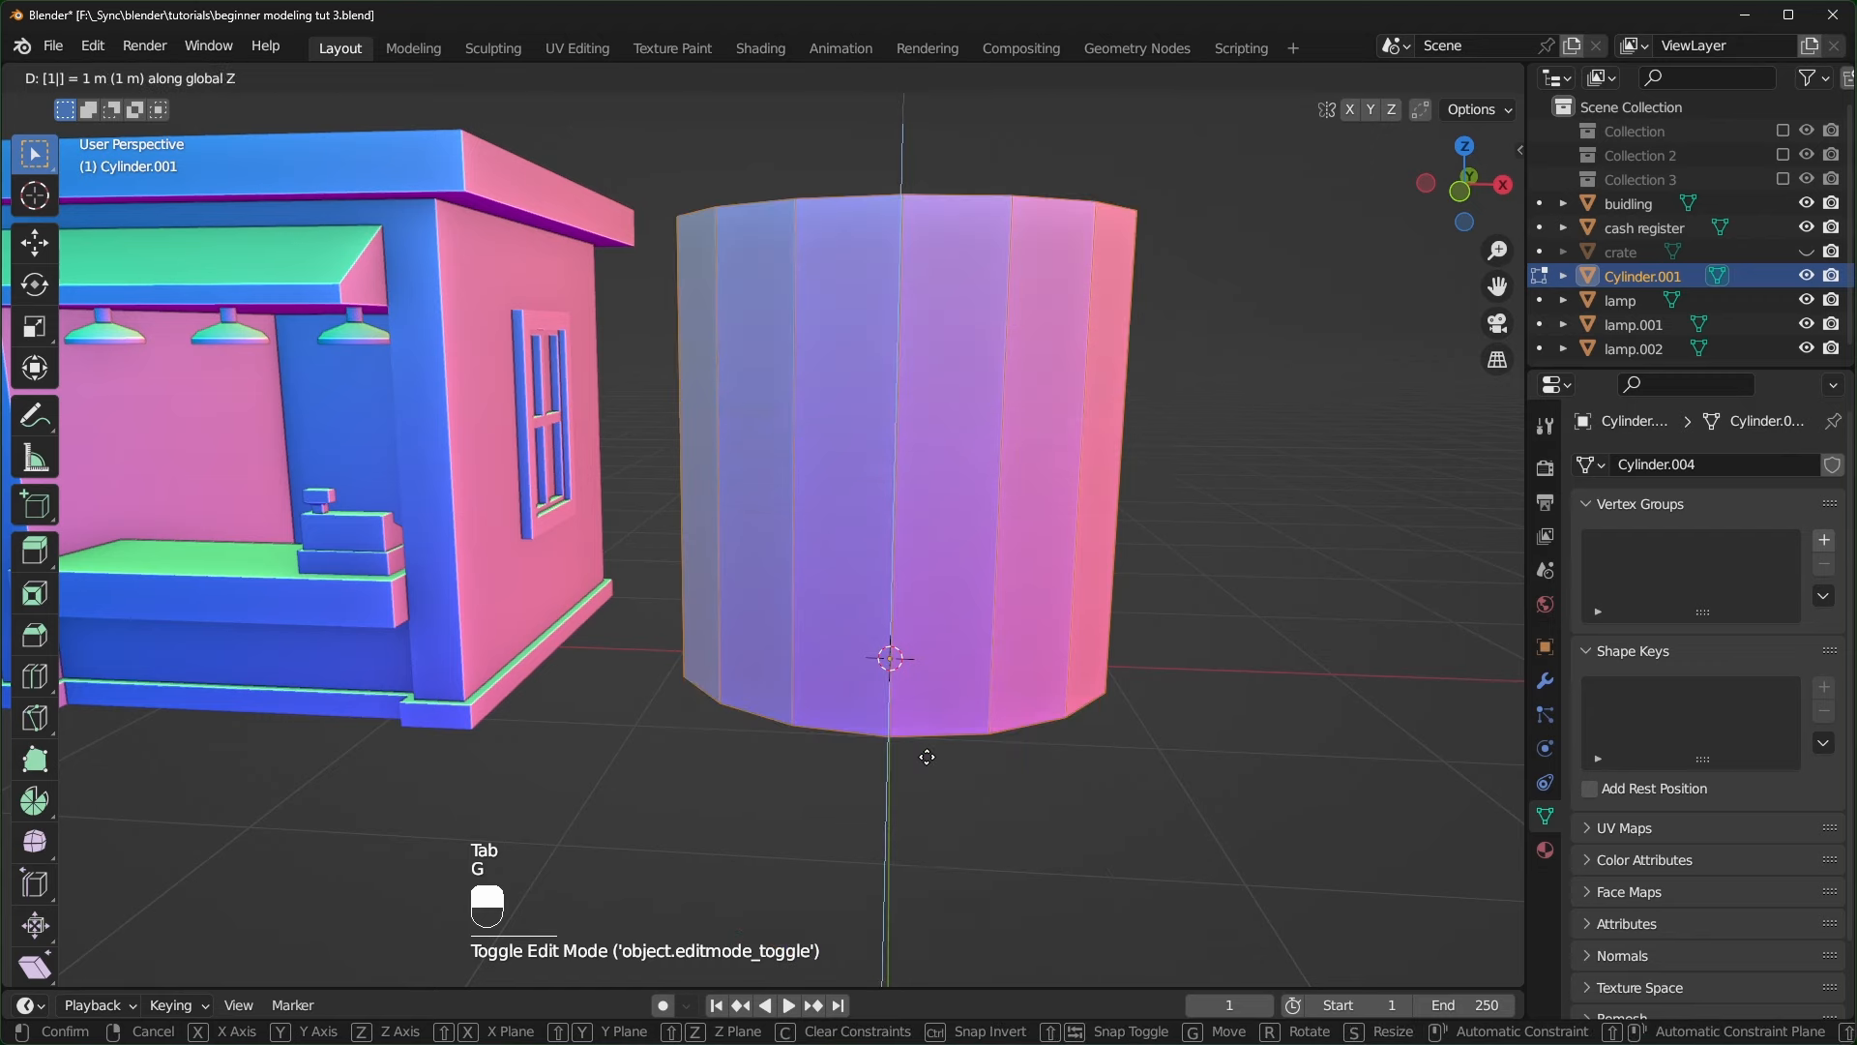
key("Return")
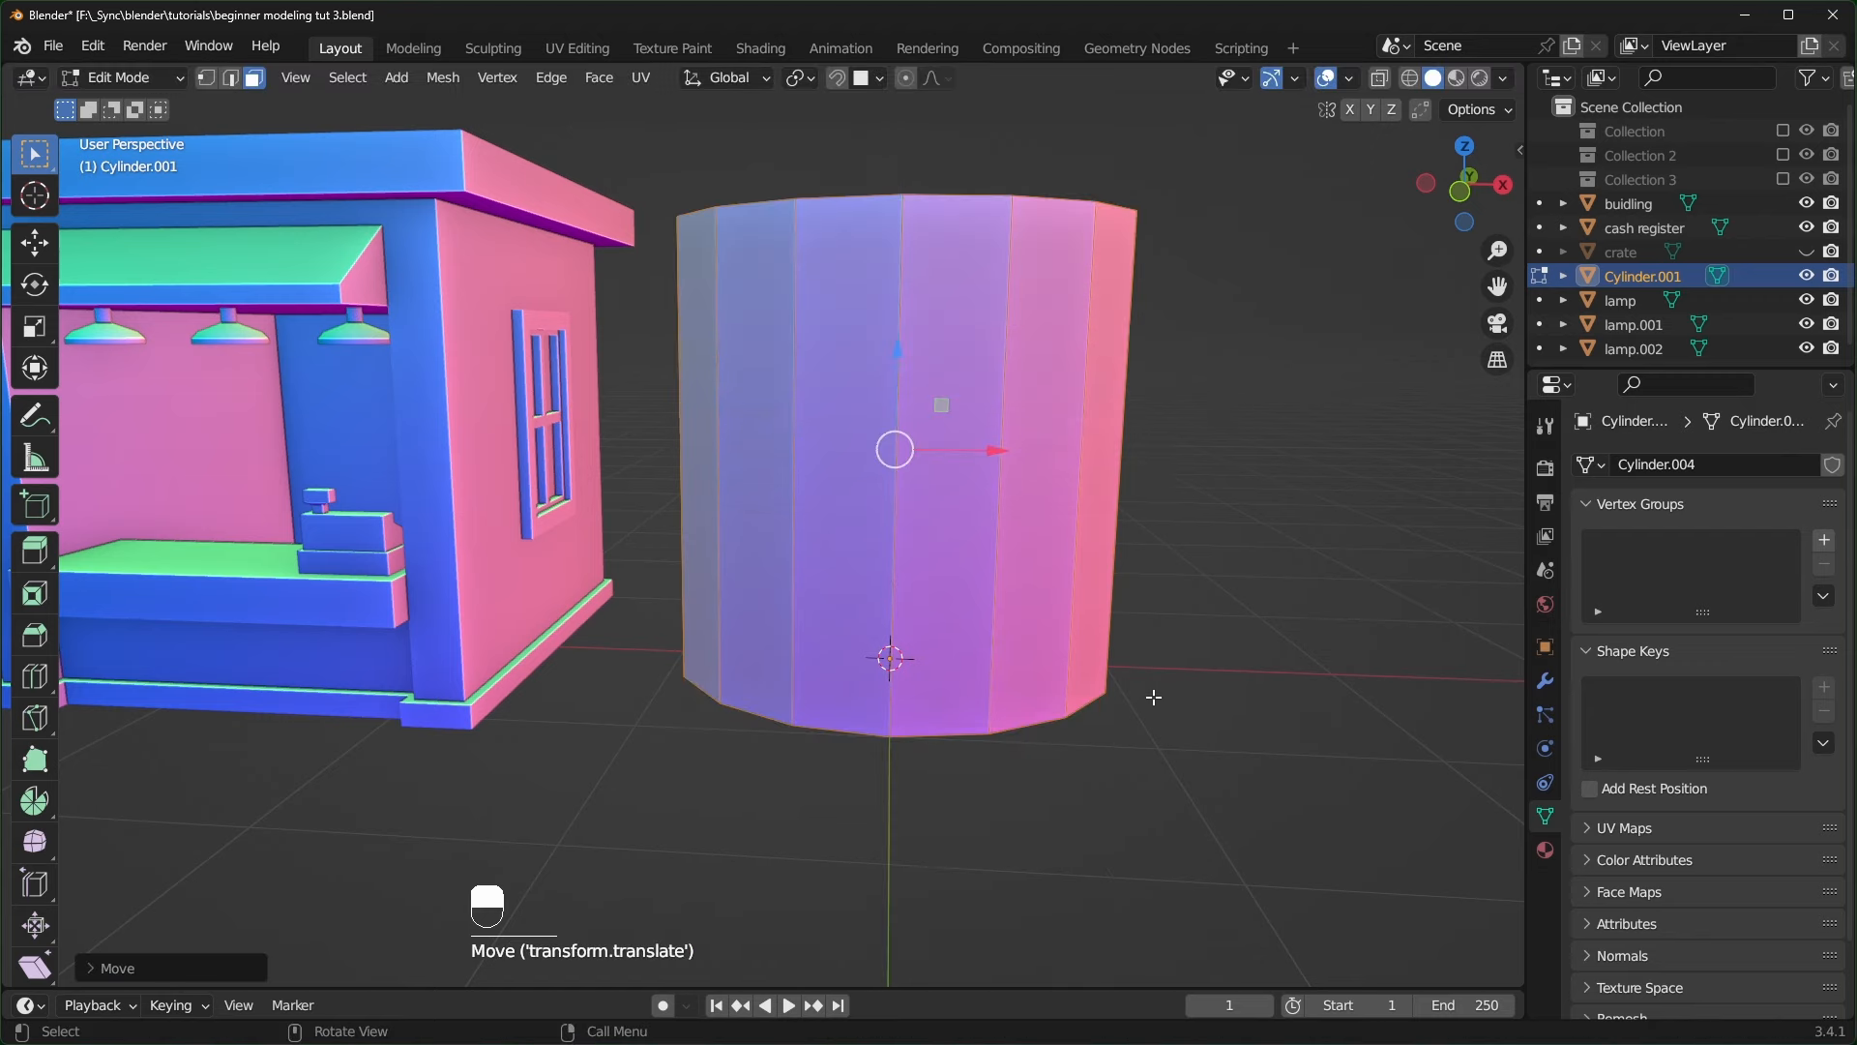
key("Tab")
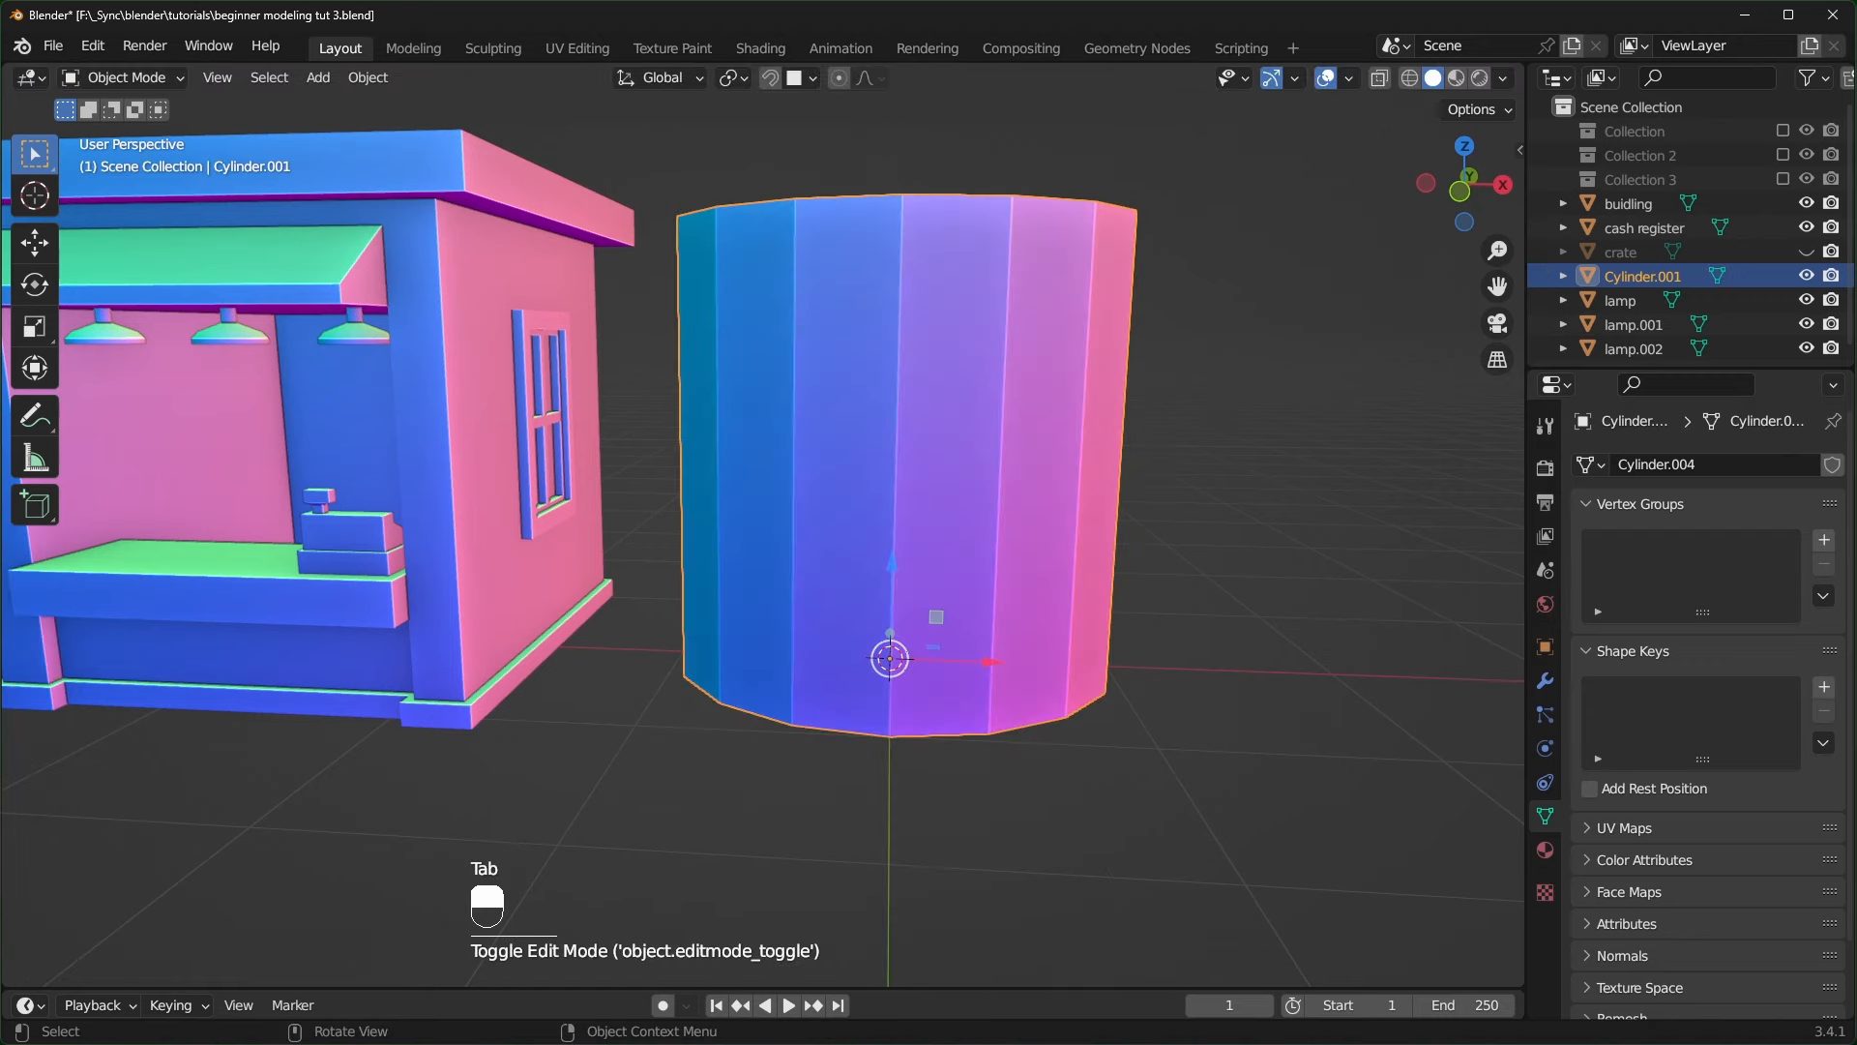
- Scale the cylinder down to a small table-base size and apply its object transform
key("s")
left_click(1049, 713)
key("s")
left_click(1107, 676)
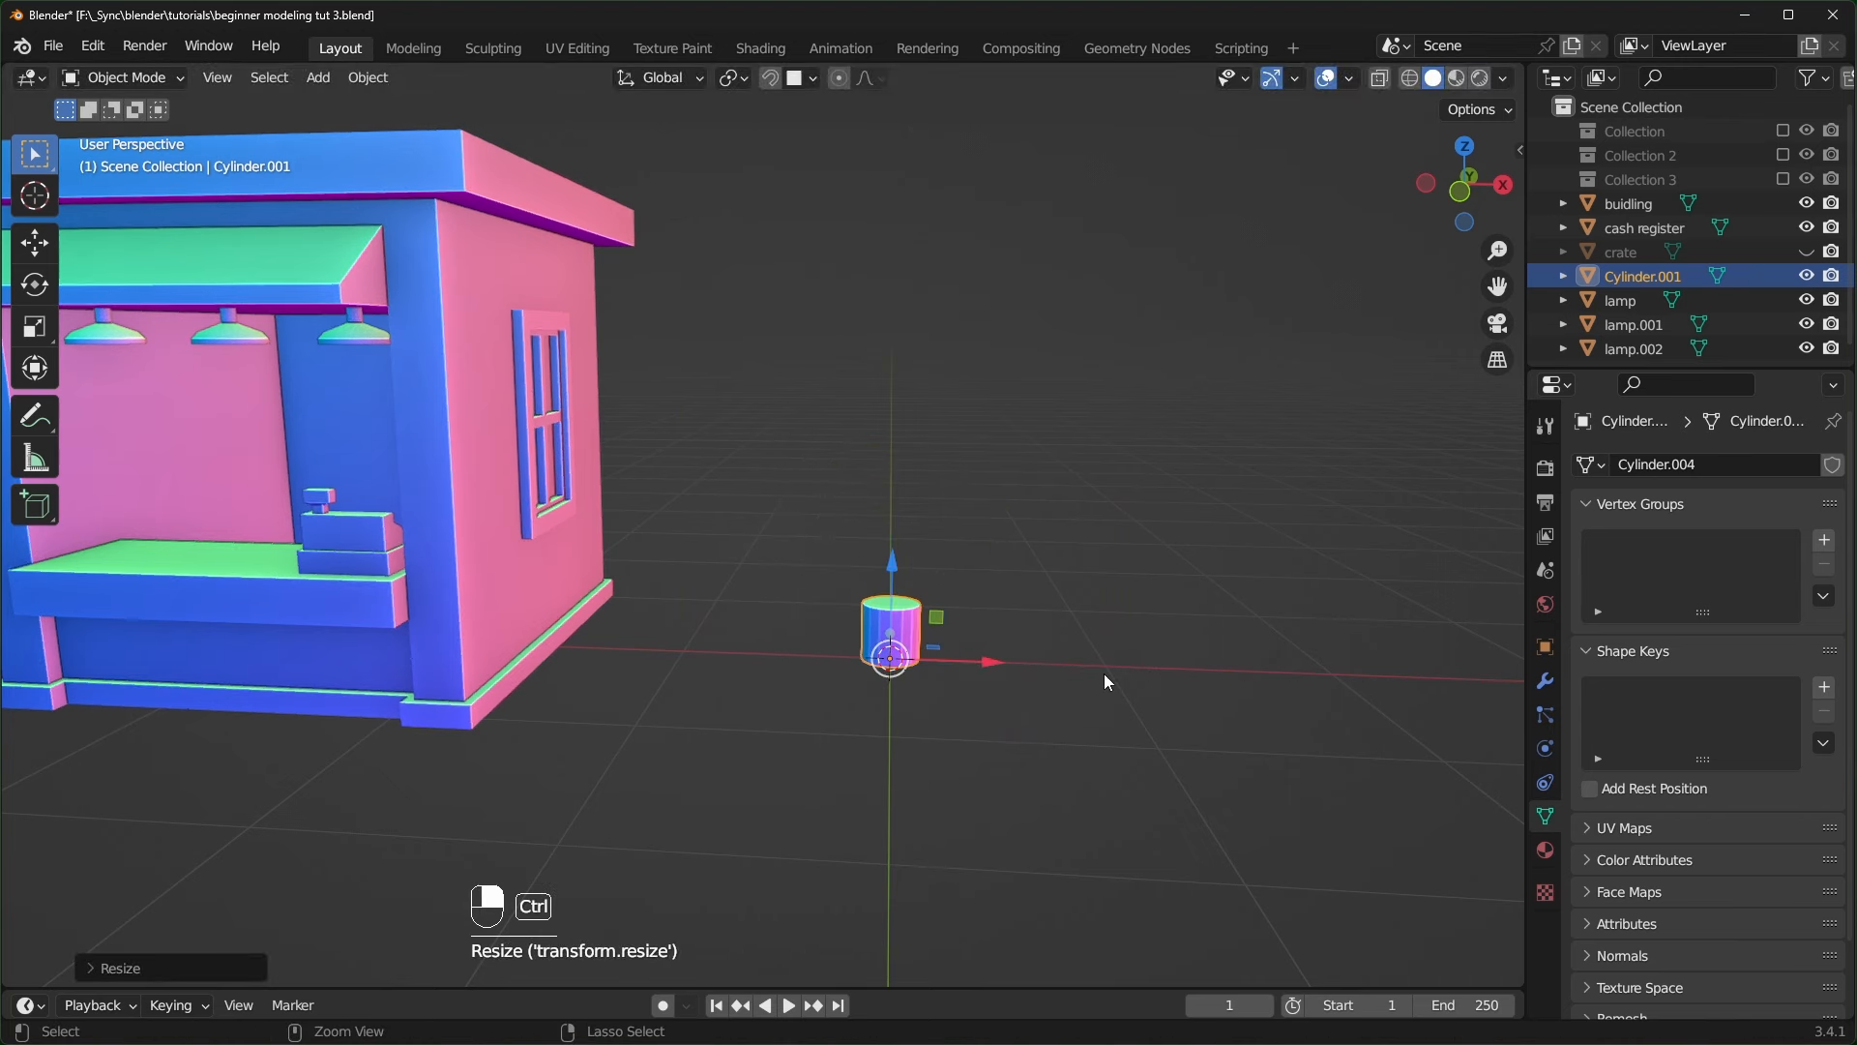
key("ctrl+a")
left_click(1094, 674)
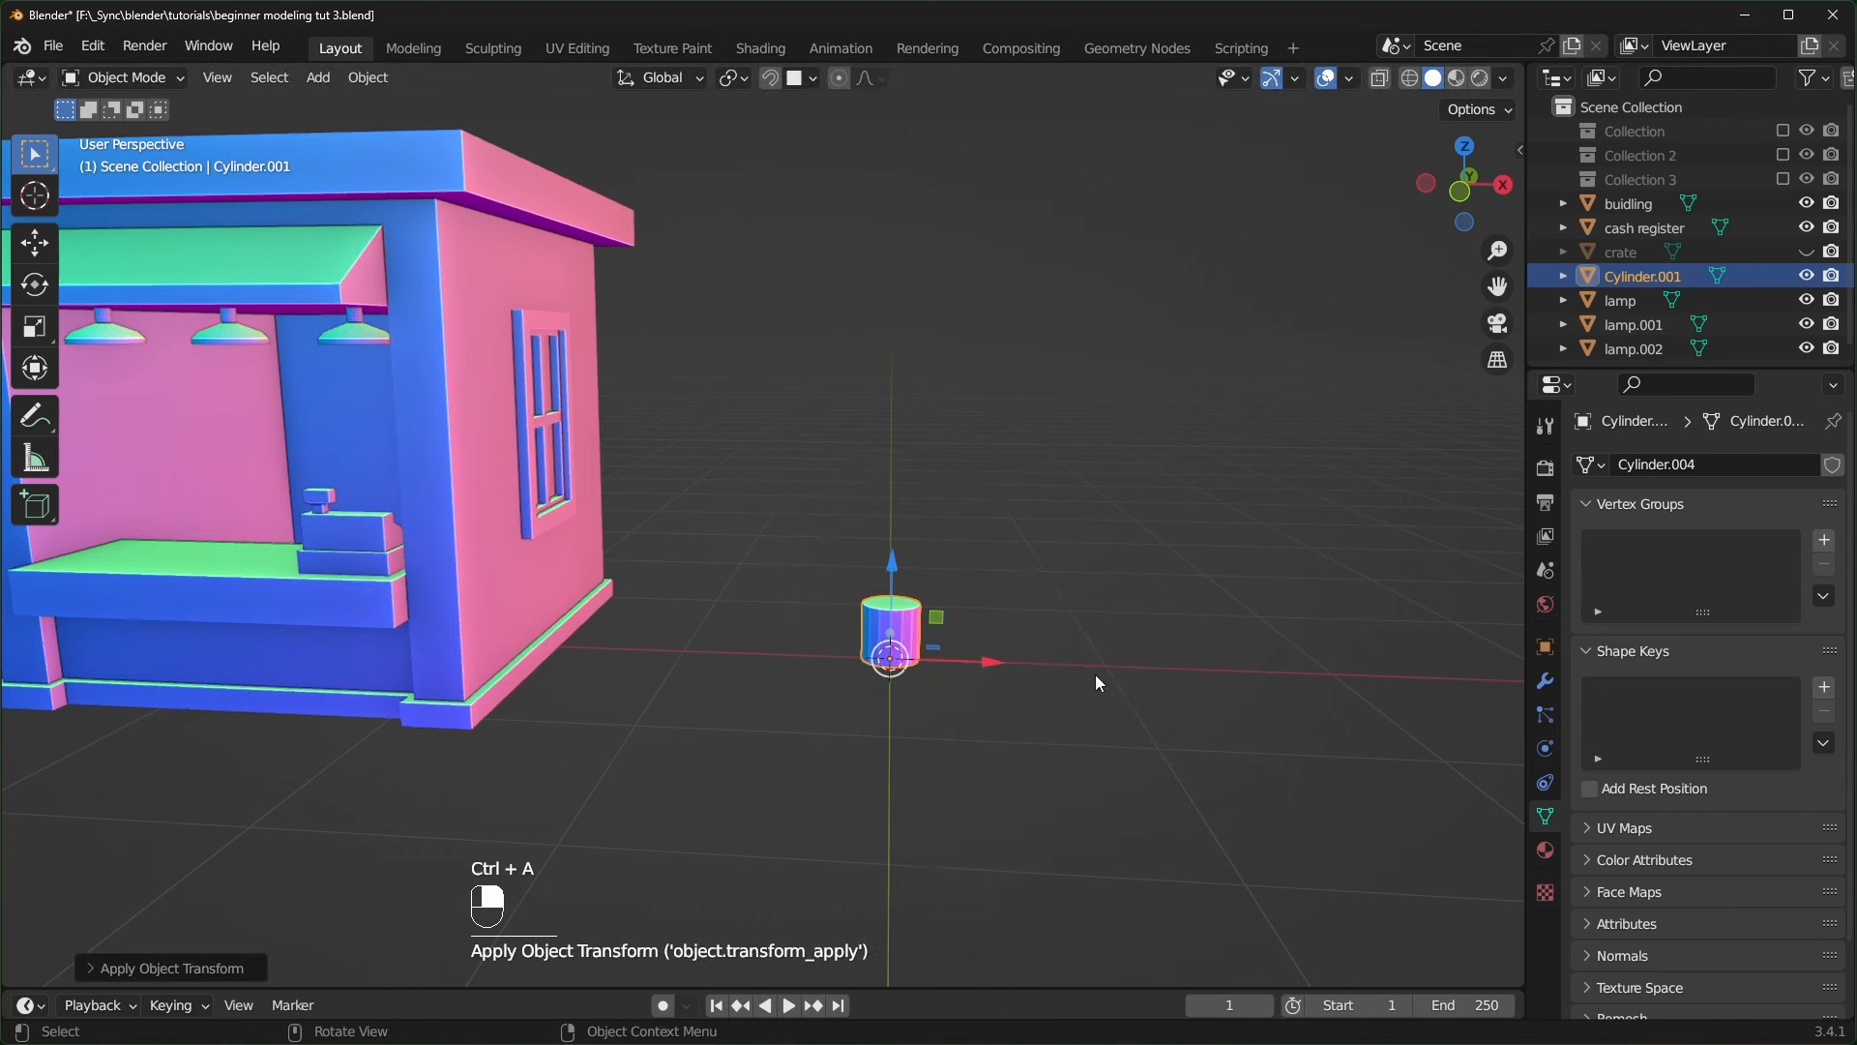
- Lower the cylinder's top face along Z in Edit Mode to flatten it into a thin disc
key("Tab")
key("KP_Decimal")
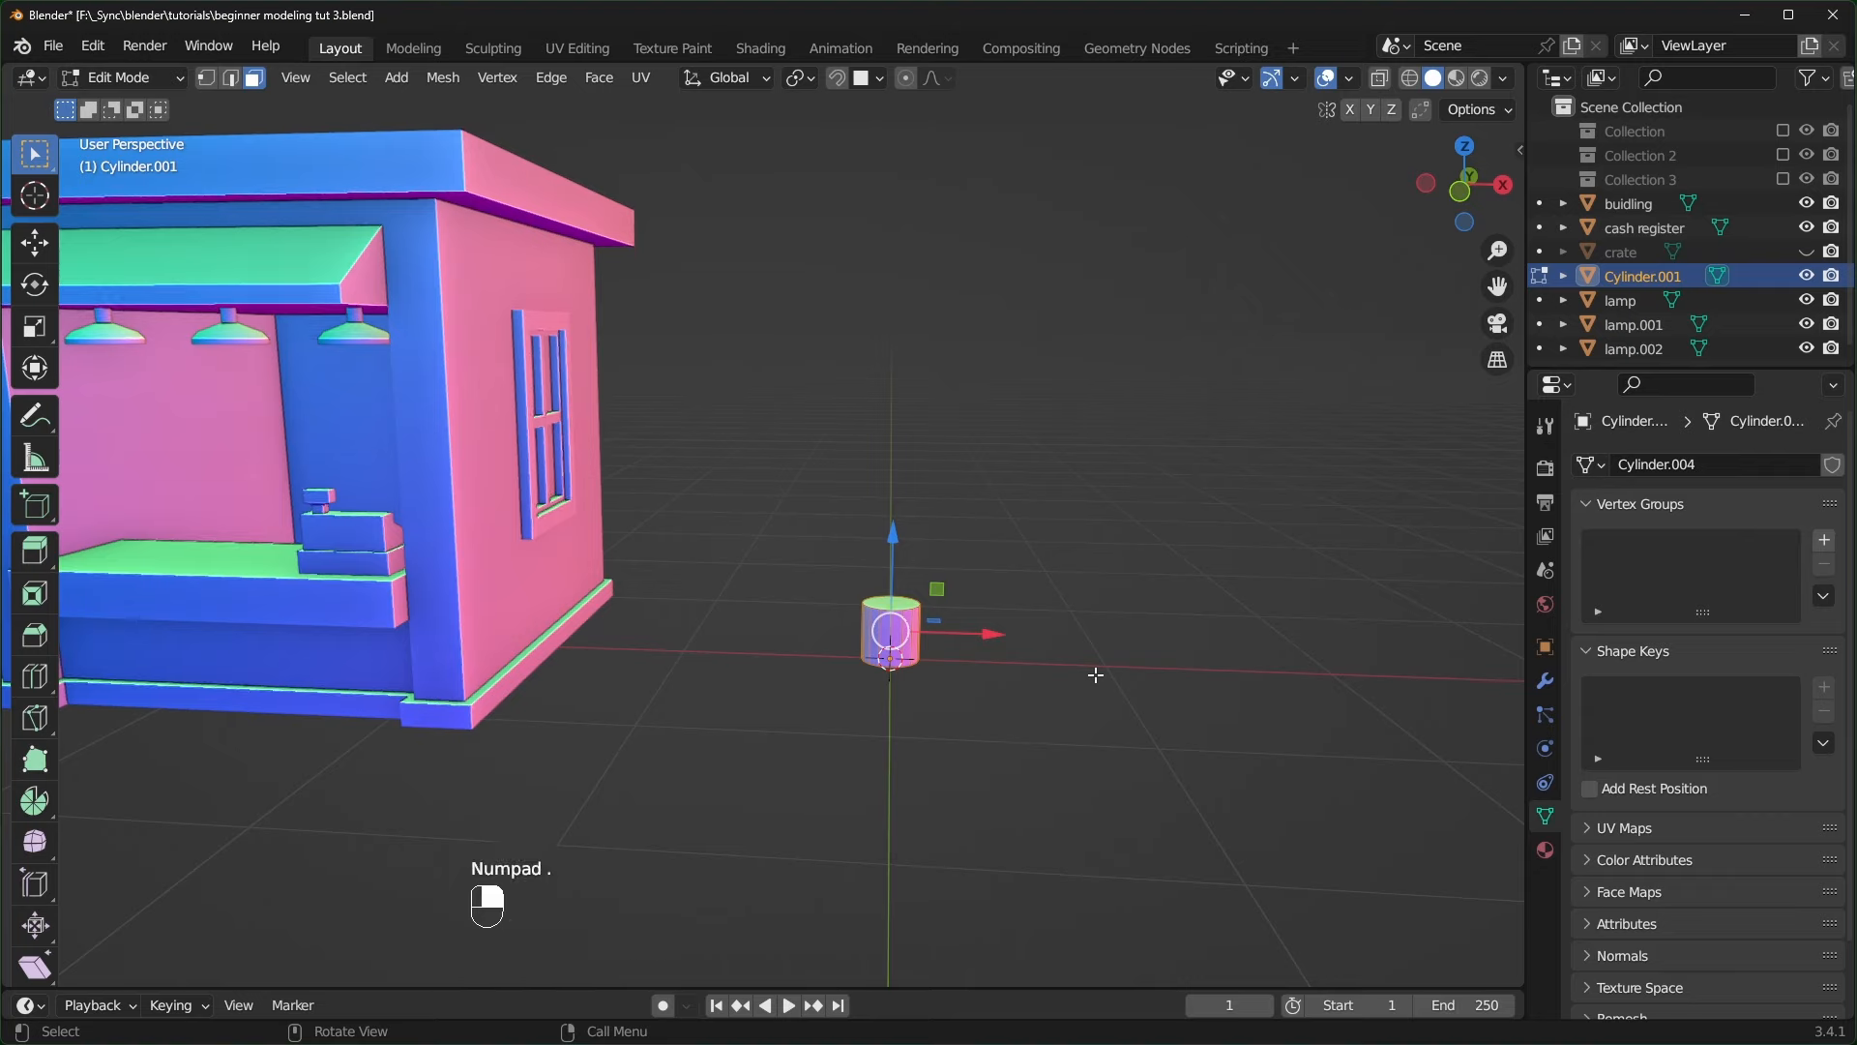
scroll(983, 685, "down", 2)
middle_click_drag(982, 685, 667, 370)
left_click(786, 419)
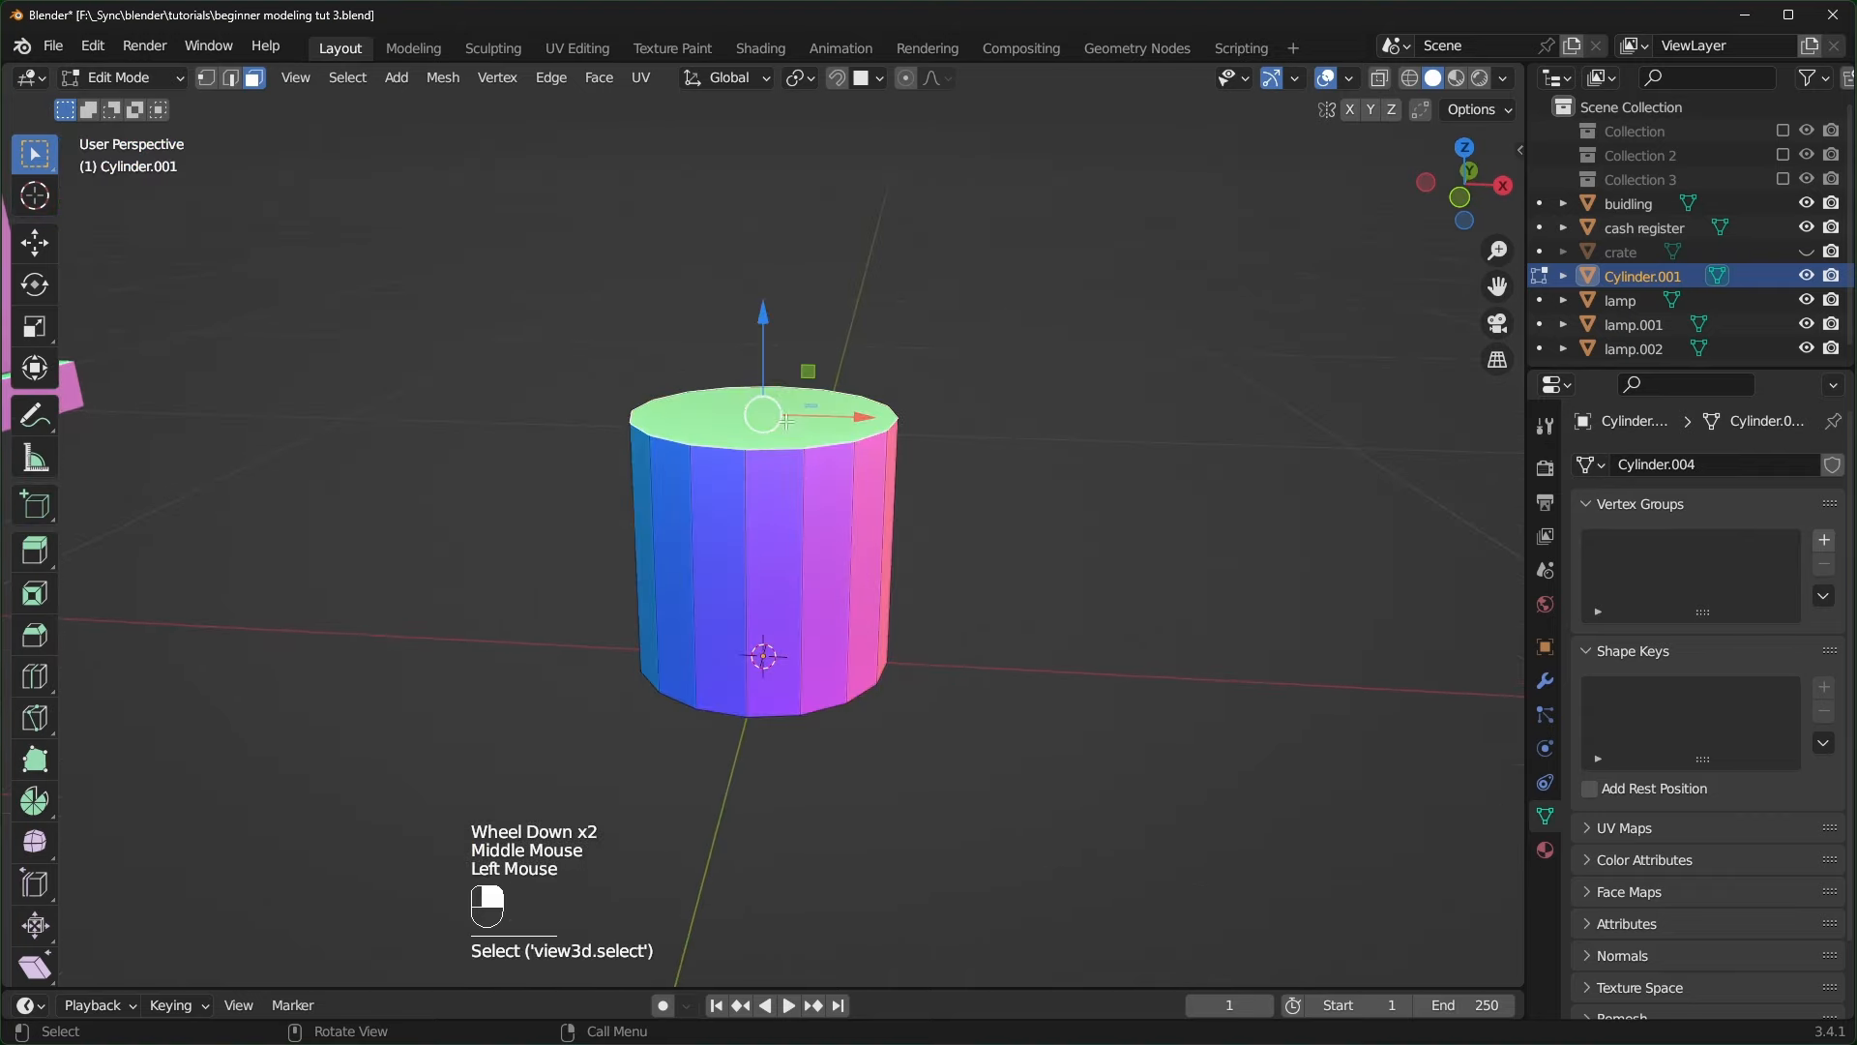
left_click_drag(772, 330, 779, 543)
- Extrude the disc's top face upward and scale it to about 0.68 to form a sloped rim
scroll(870, 658, "up", 1)
middle_click_drag(967, 735, 1020, 774)
key("e")
left_click(1090, 746)
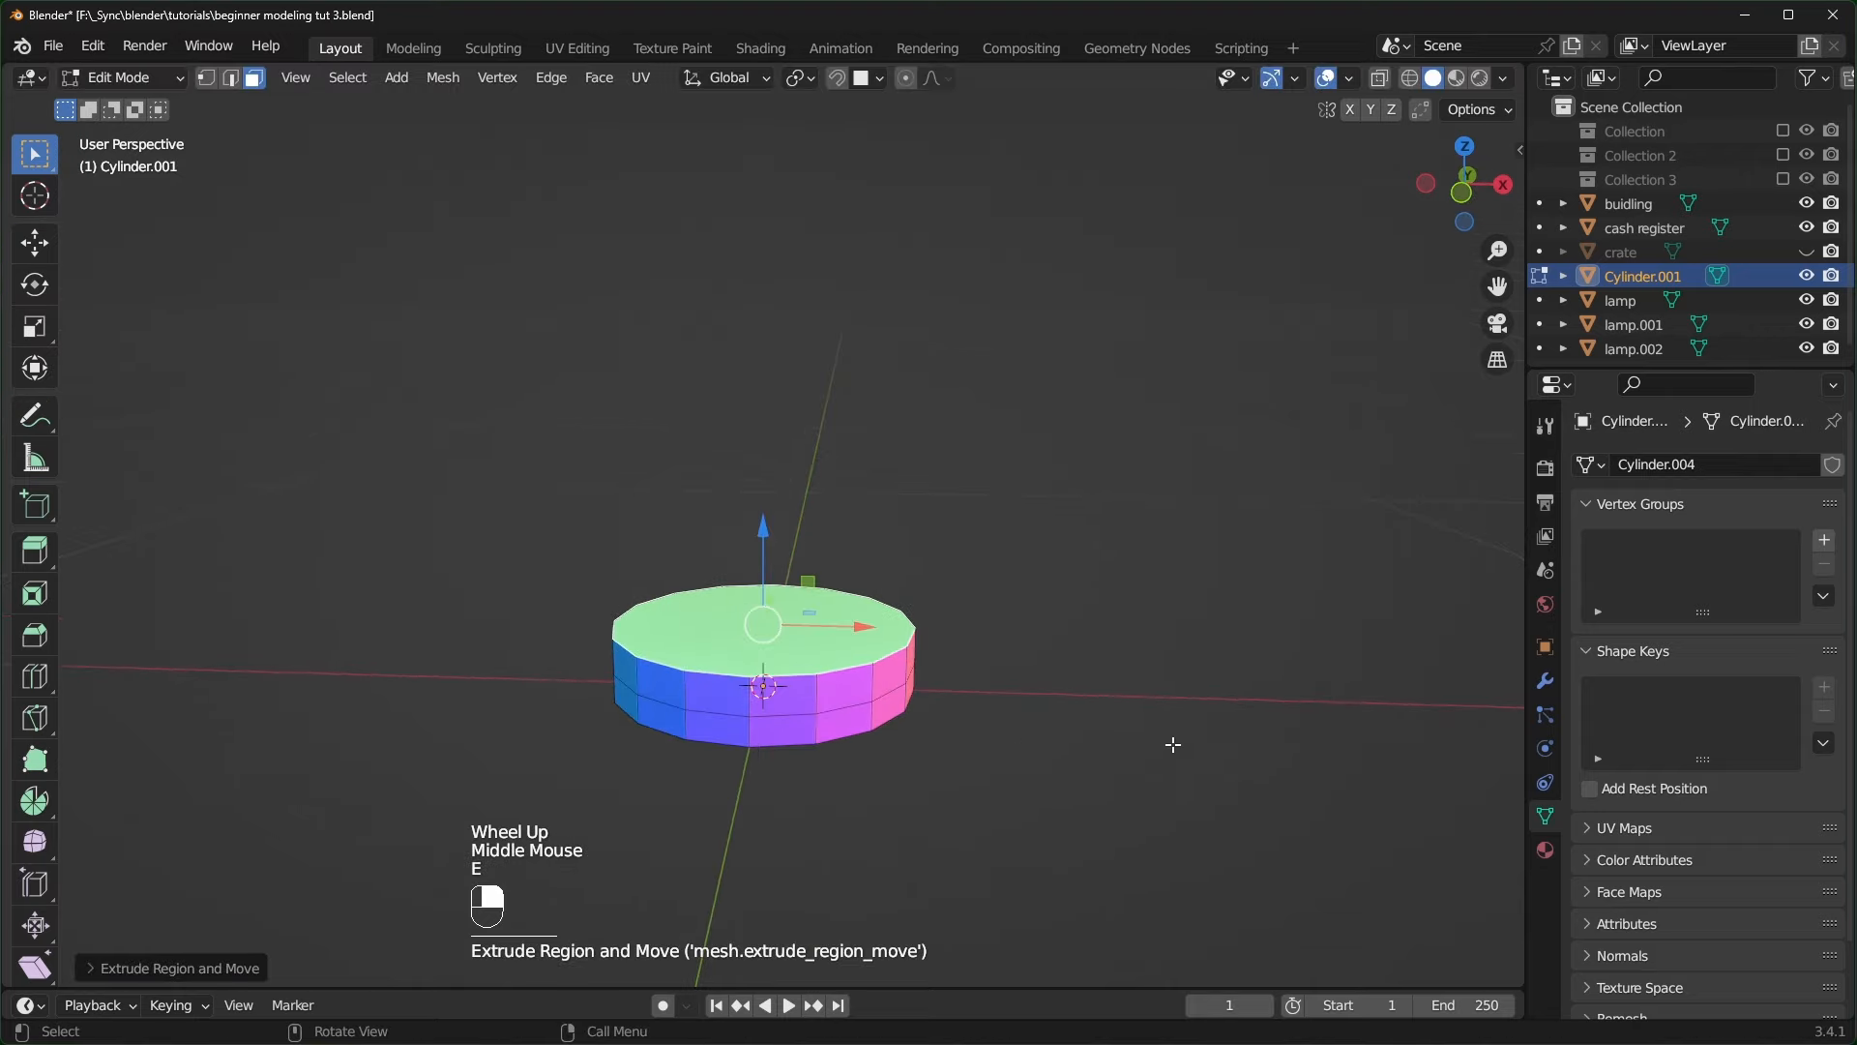
key("s")
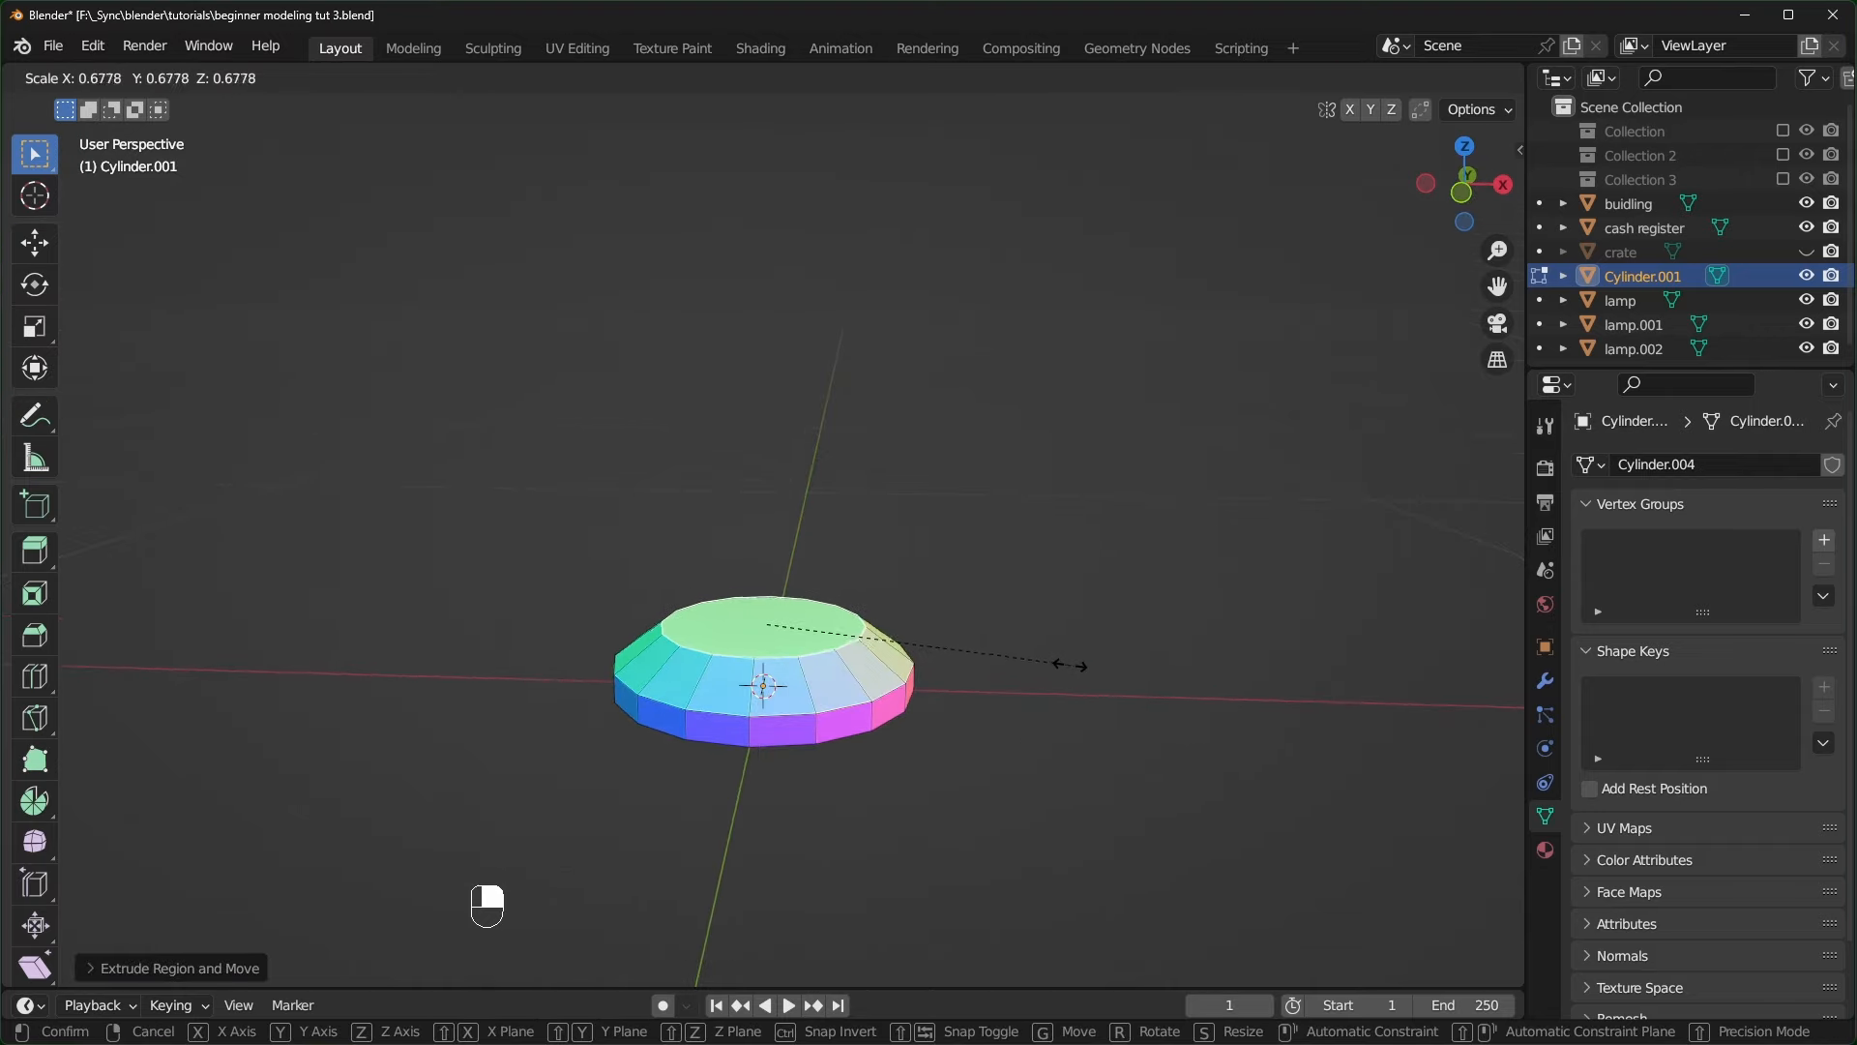
left_click(1059, 664)
- Extrude the top face slightly again and scale it down to post width, completing the domed table base
key("e")
left_click(912, 726)
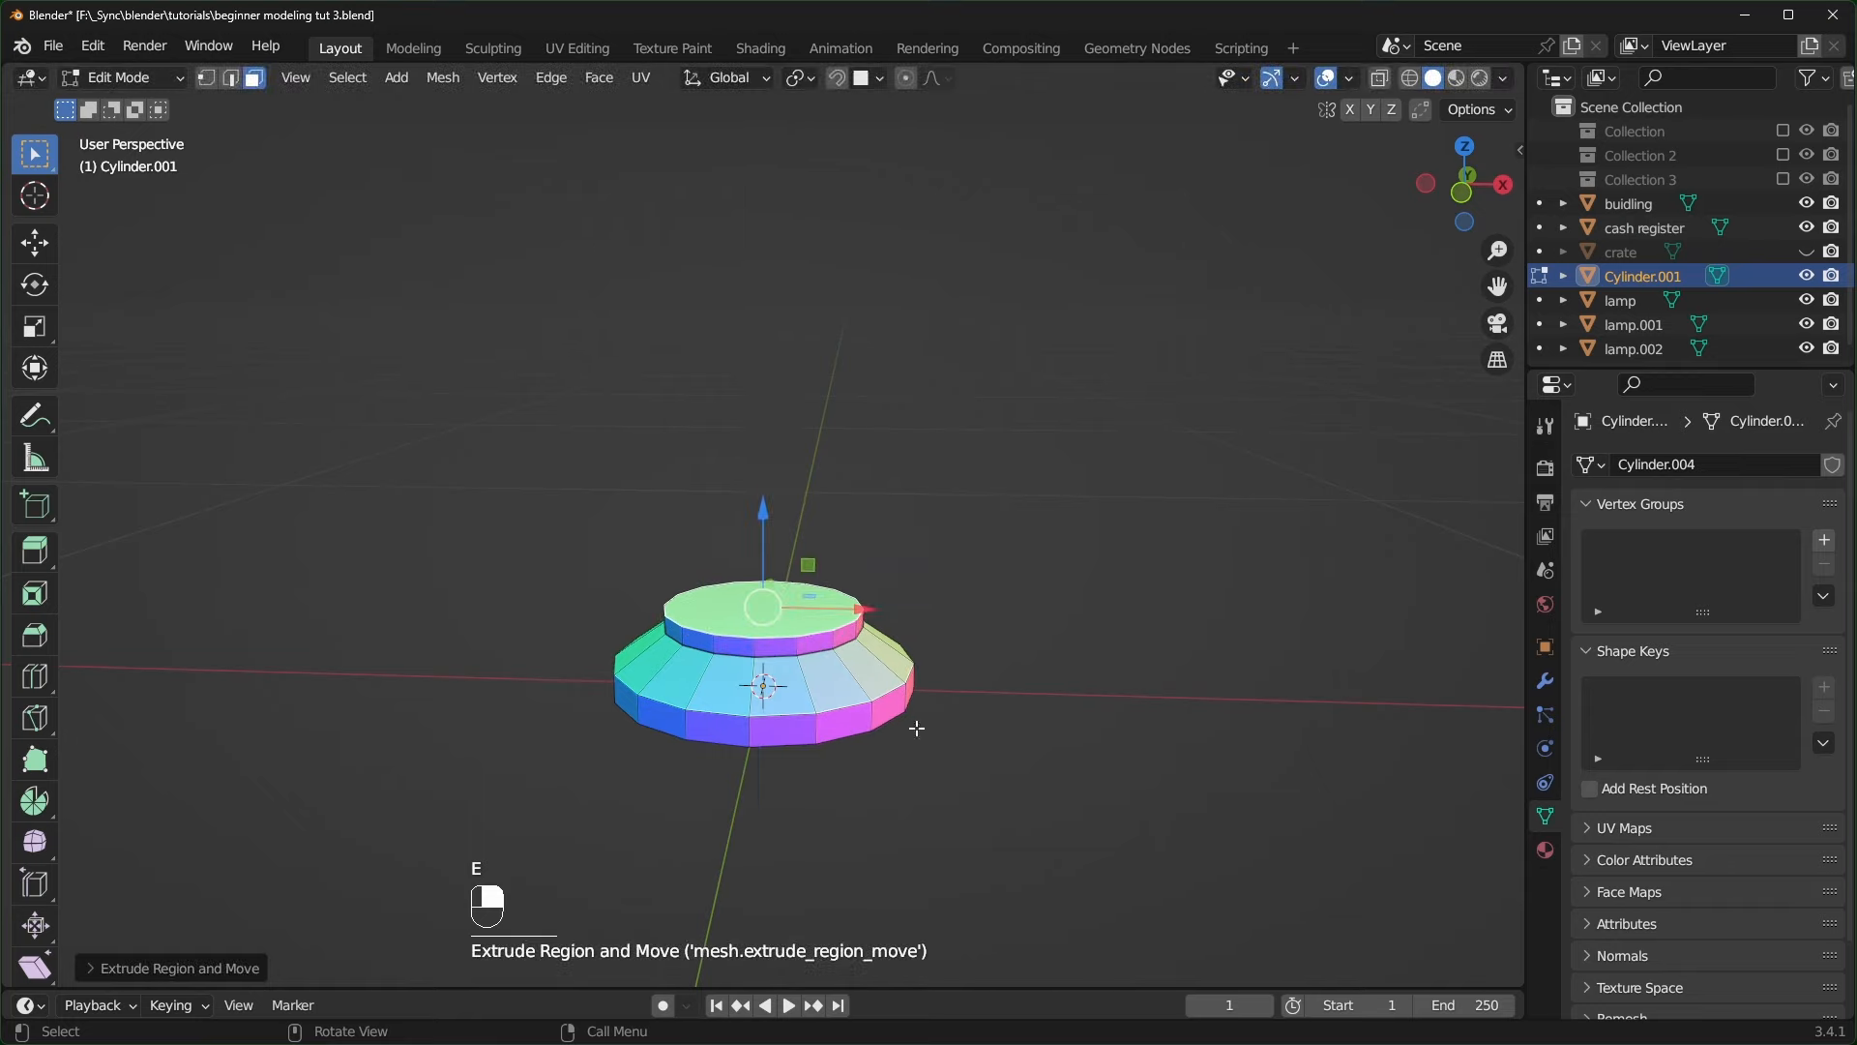
key("s")
left_click(912, 674)
scroll(646, 636, "down", 1)
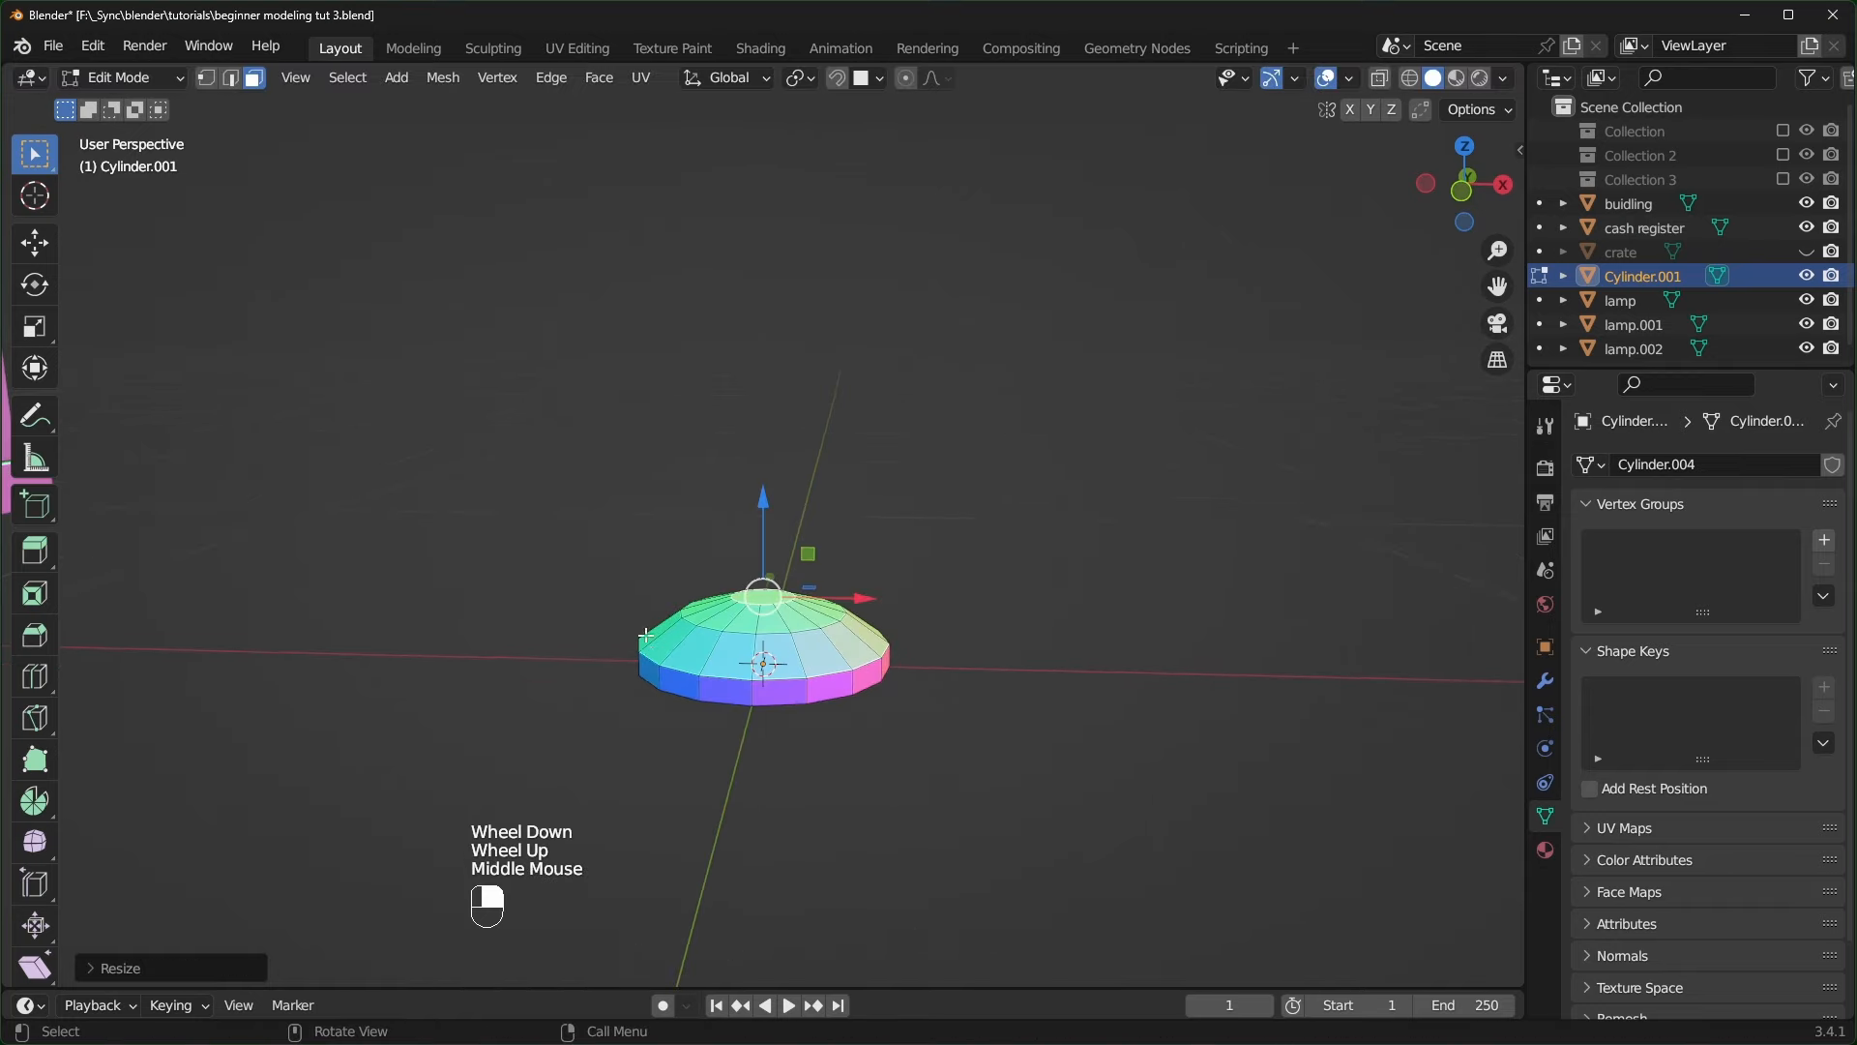
middle_click_drag(757, 600, 854, 645)
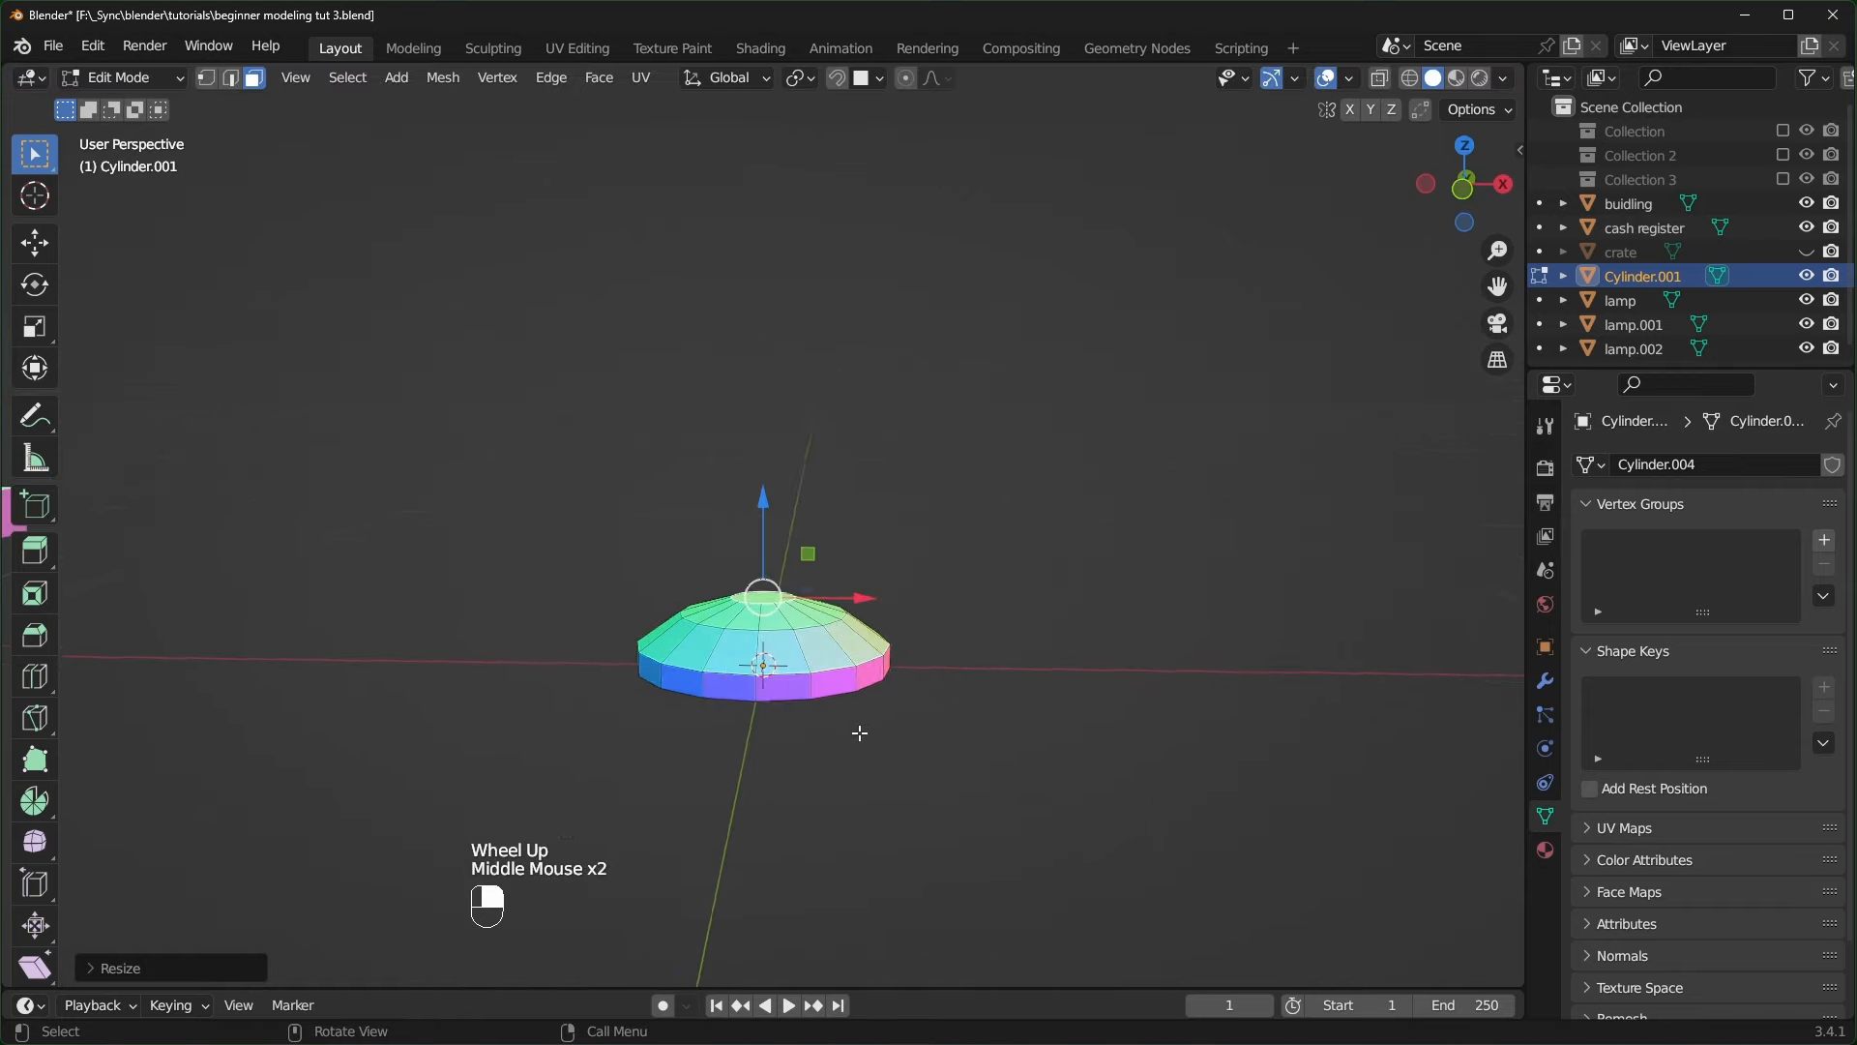
- Extrude the small top face upward about 0.28 m to form the table's post
key("e")
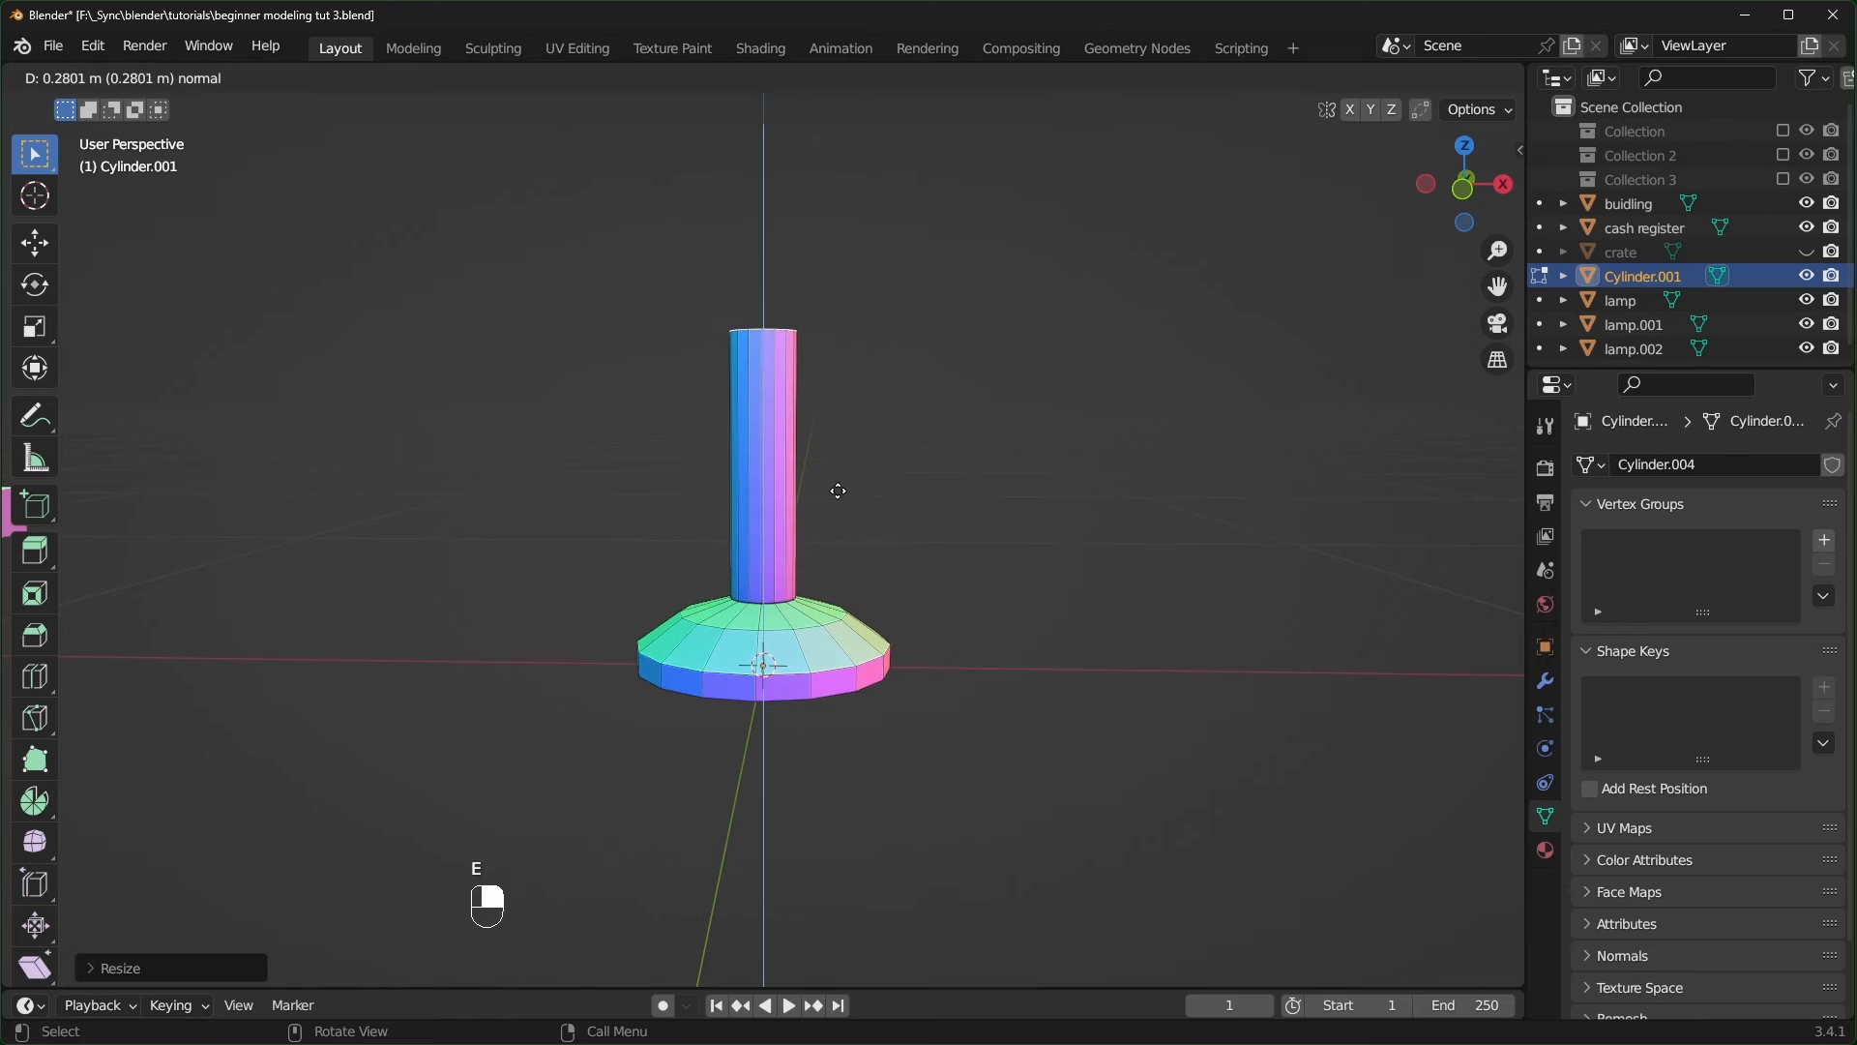
left_click(840, 476)
scroll(839, 476, "up", 2)
middle_click_drag(764, 527, 750, 609, "shift")
middle_click_drag(749, 609, 957, 552)
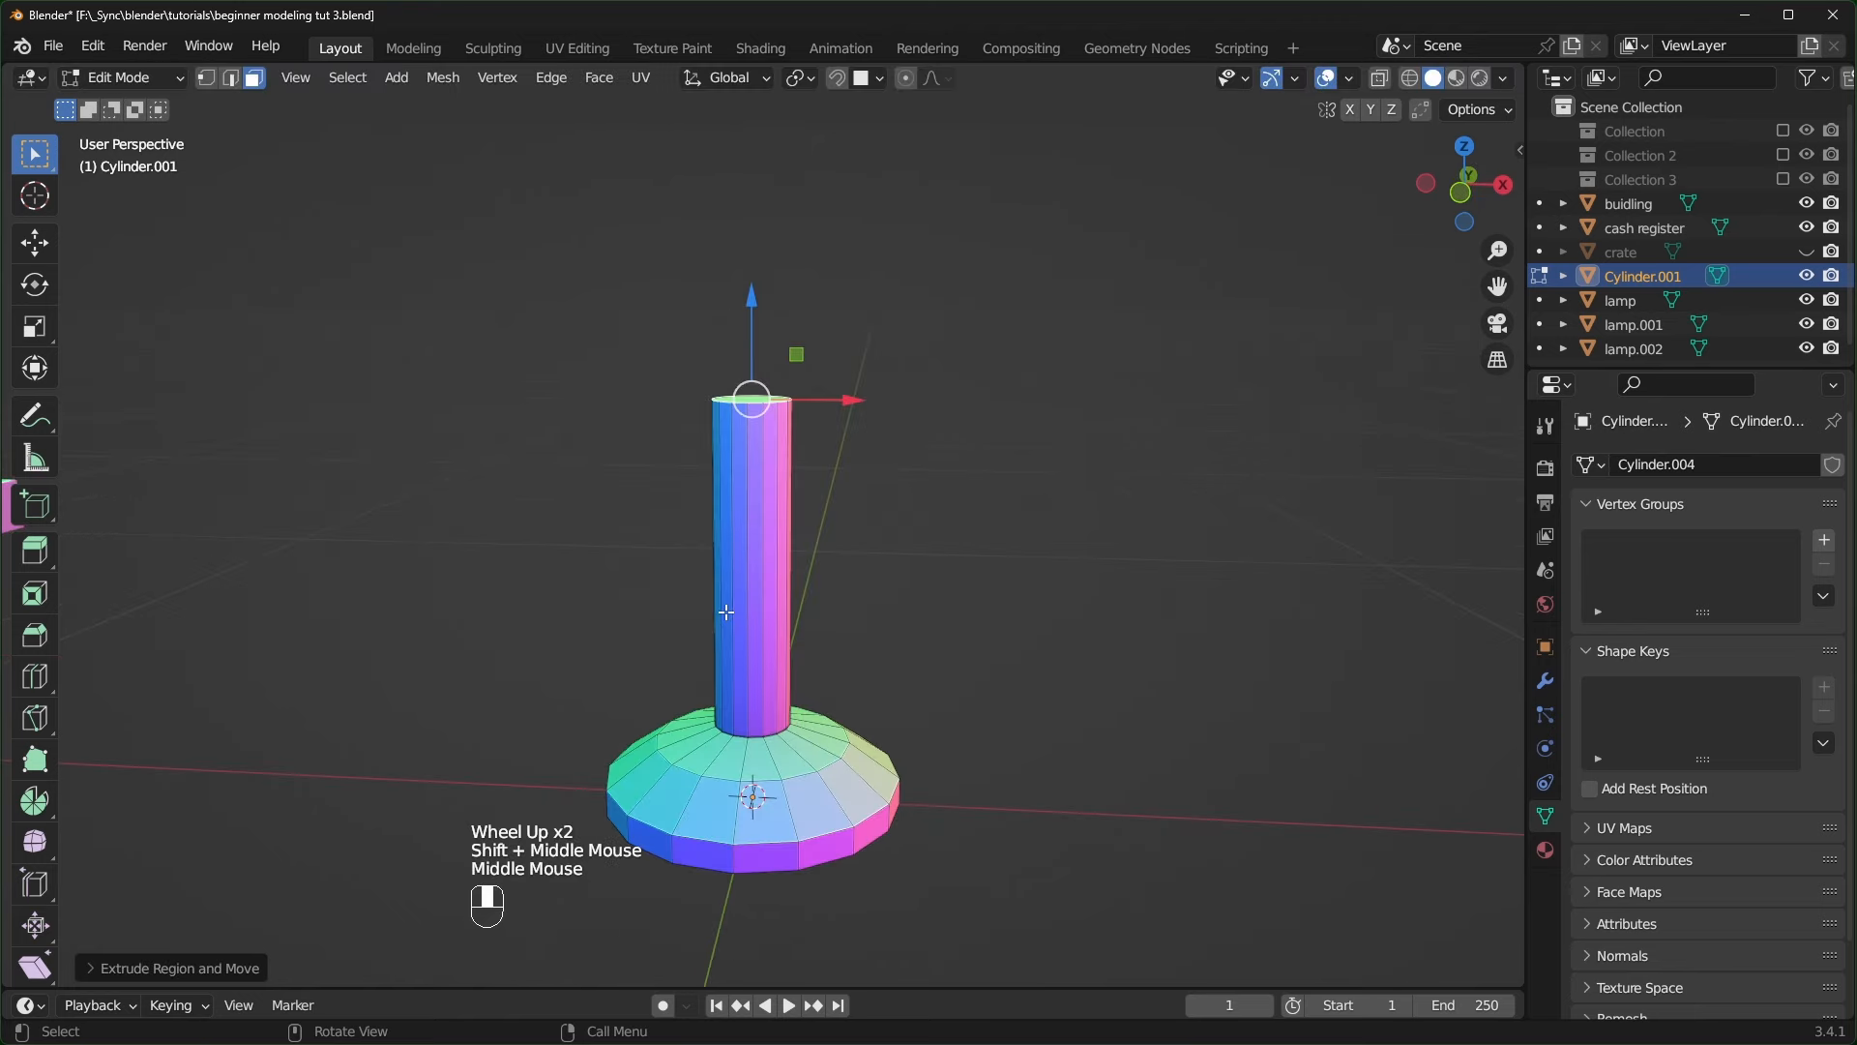
- Adjust the post's height in front view by moving its top face along Z, using the stall counter as reference
key("KP_1")
scroll(716, 588, "down", 4)
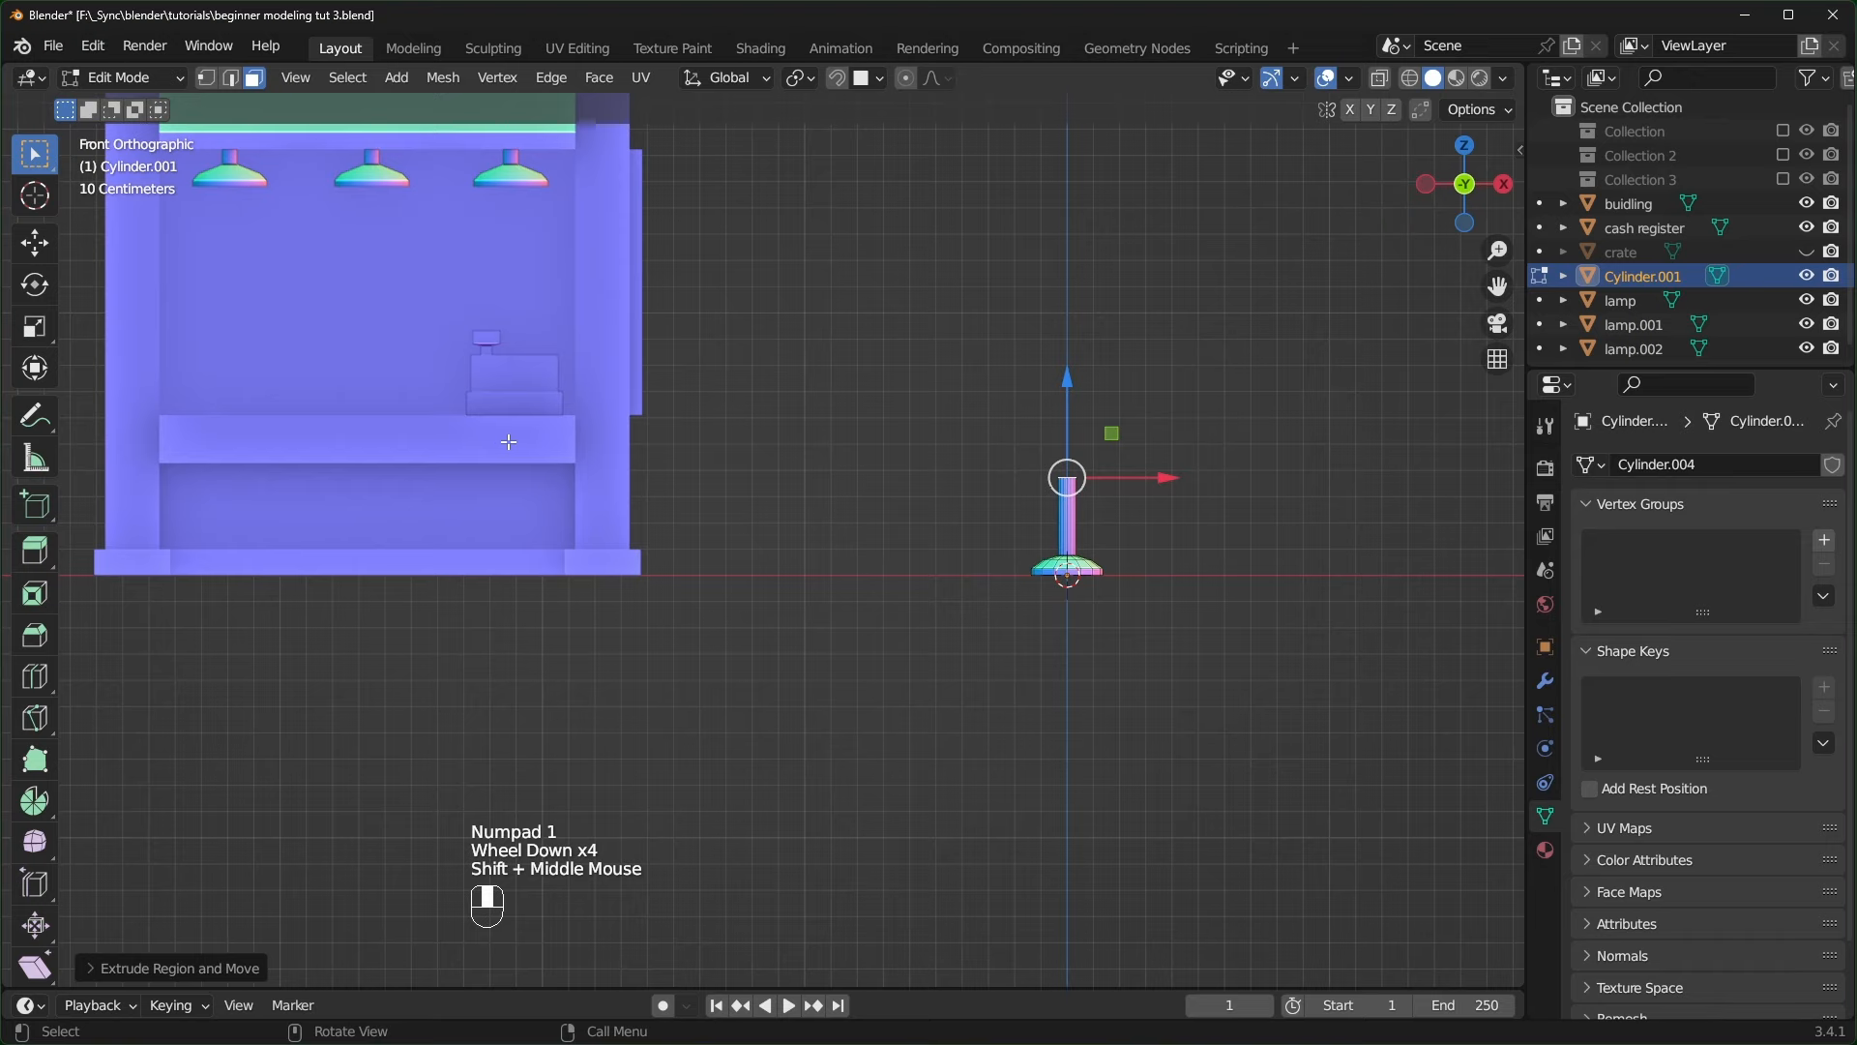
left_click_drag(1064, 387, 1071, 416)
middle_click_drag(1071, 416, 379, 614)
scroll(1112, 545, "up", 2)
key("ctrl+z")
- Extrude the post's top face in place, scale it out to a wide disc and thicken it about 0.016 m as the tabletop
key("e")
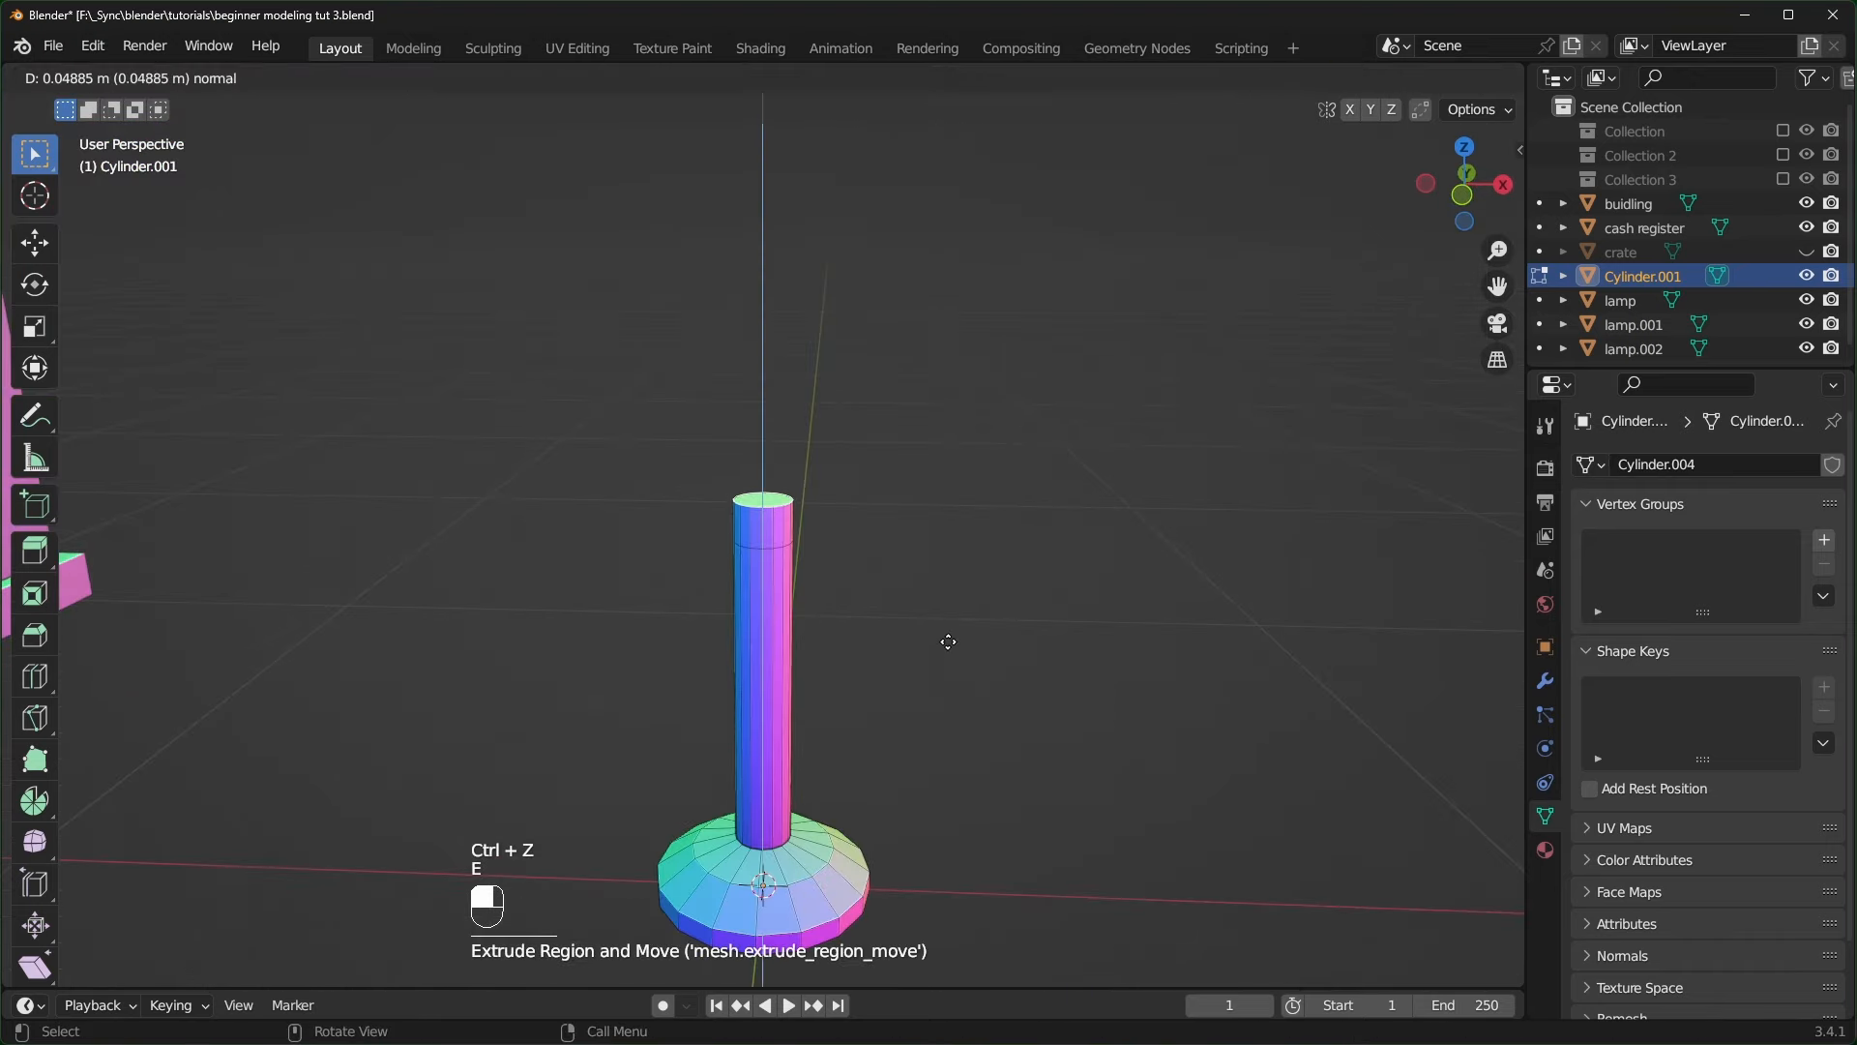
left_click(947, 641)
key("s")
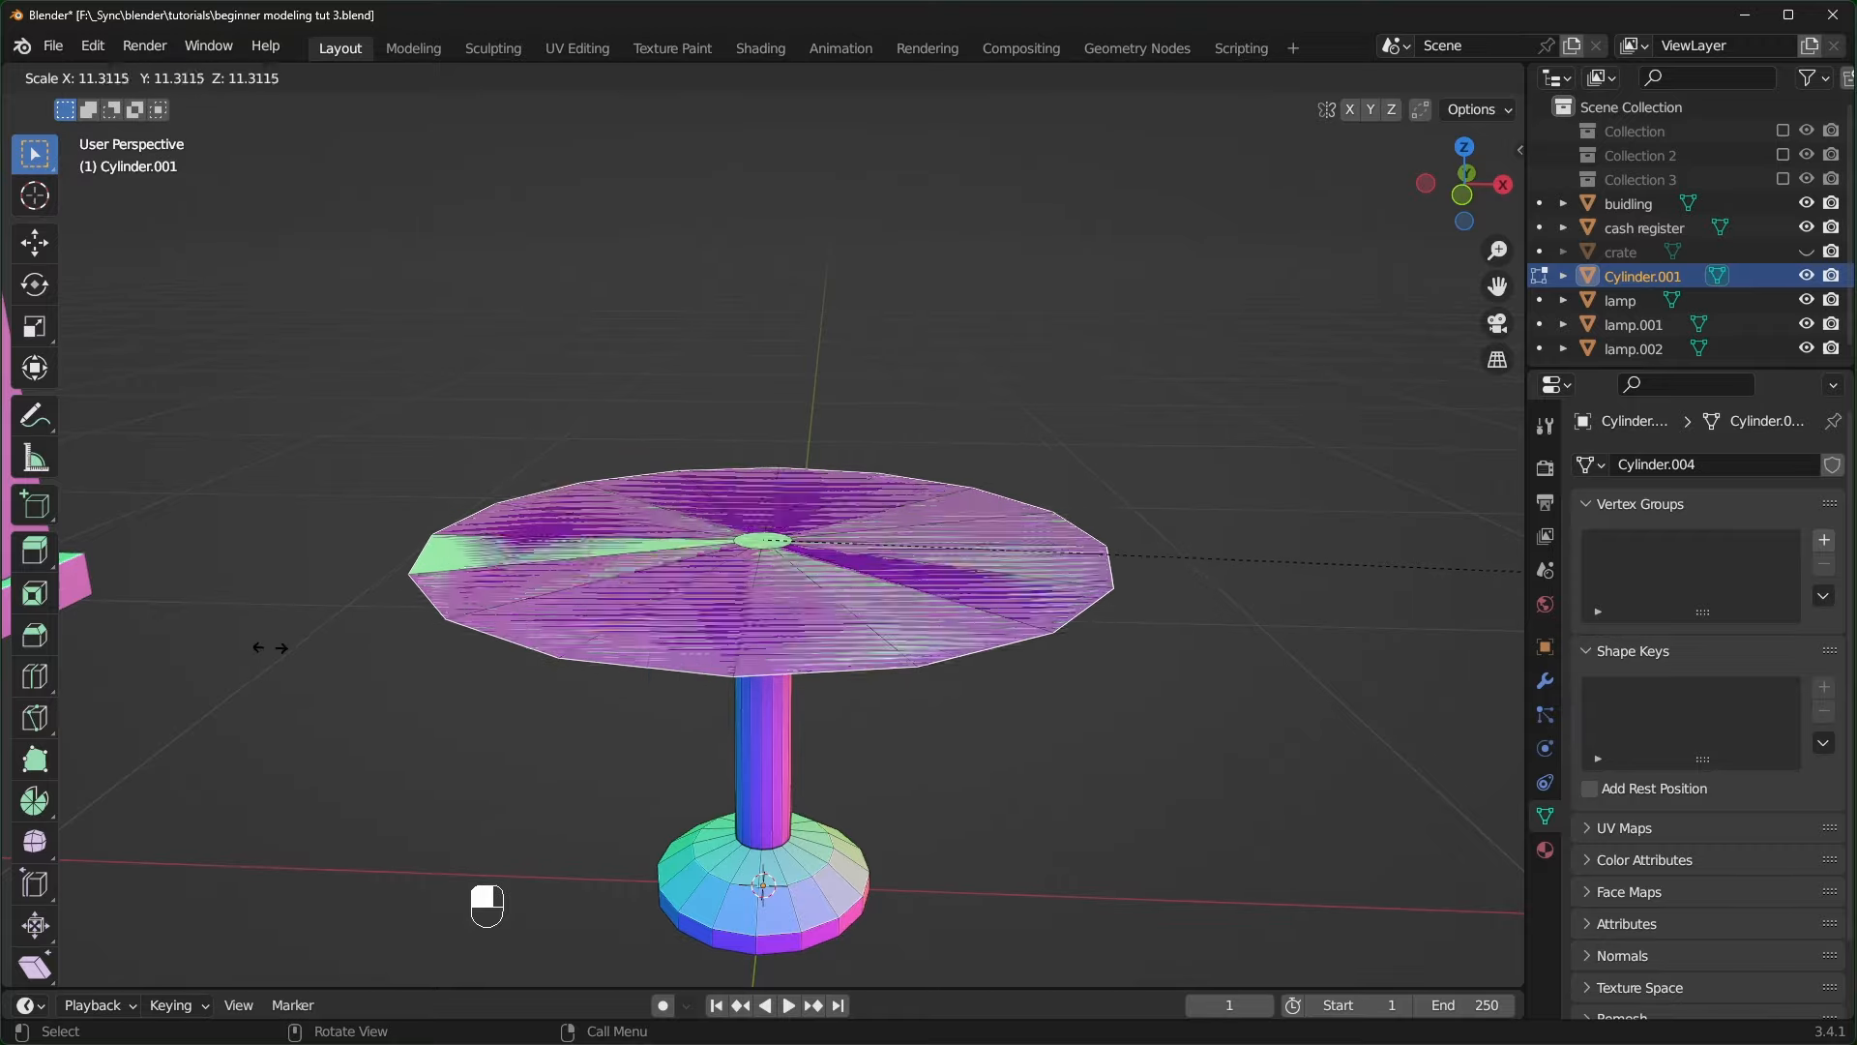
left_click(323, 646)
key("e")
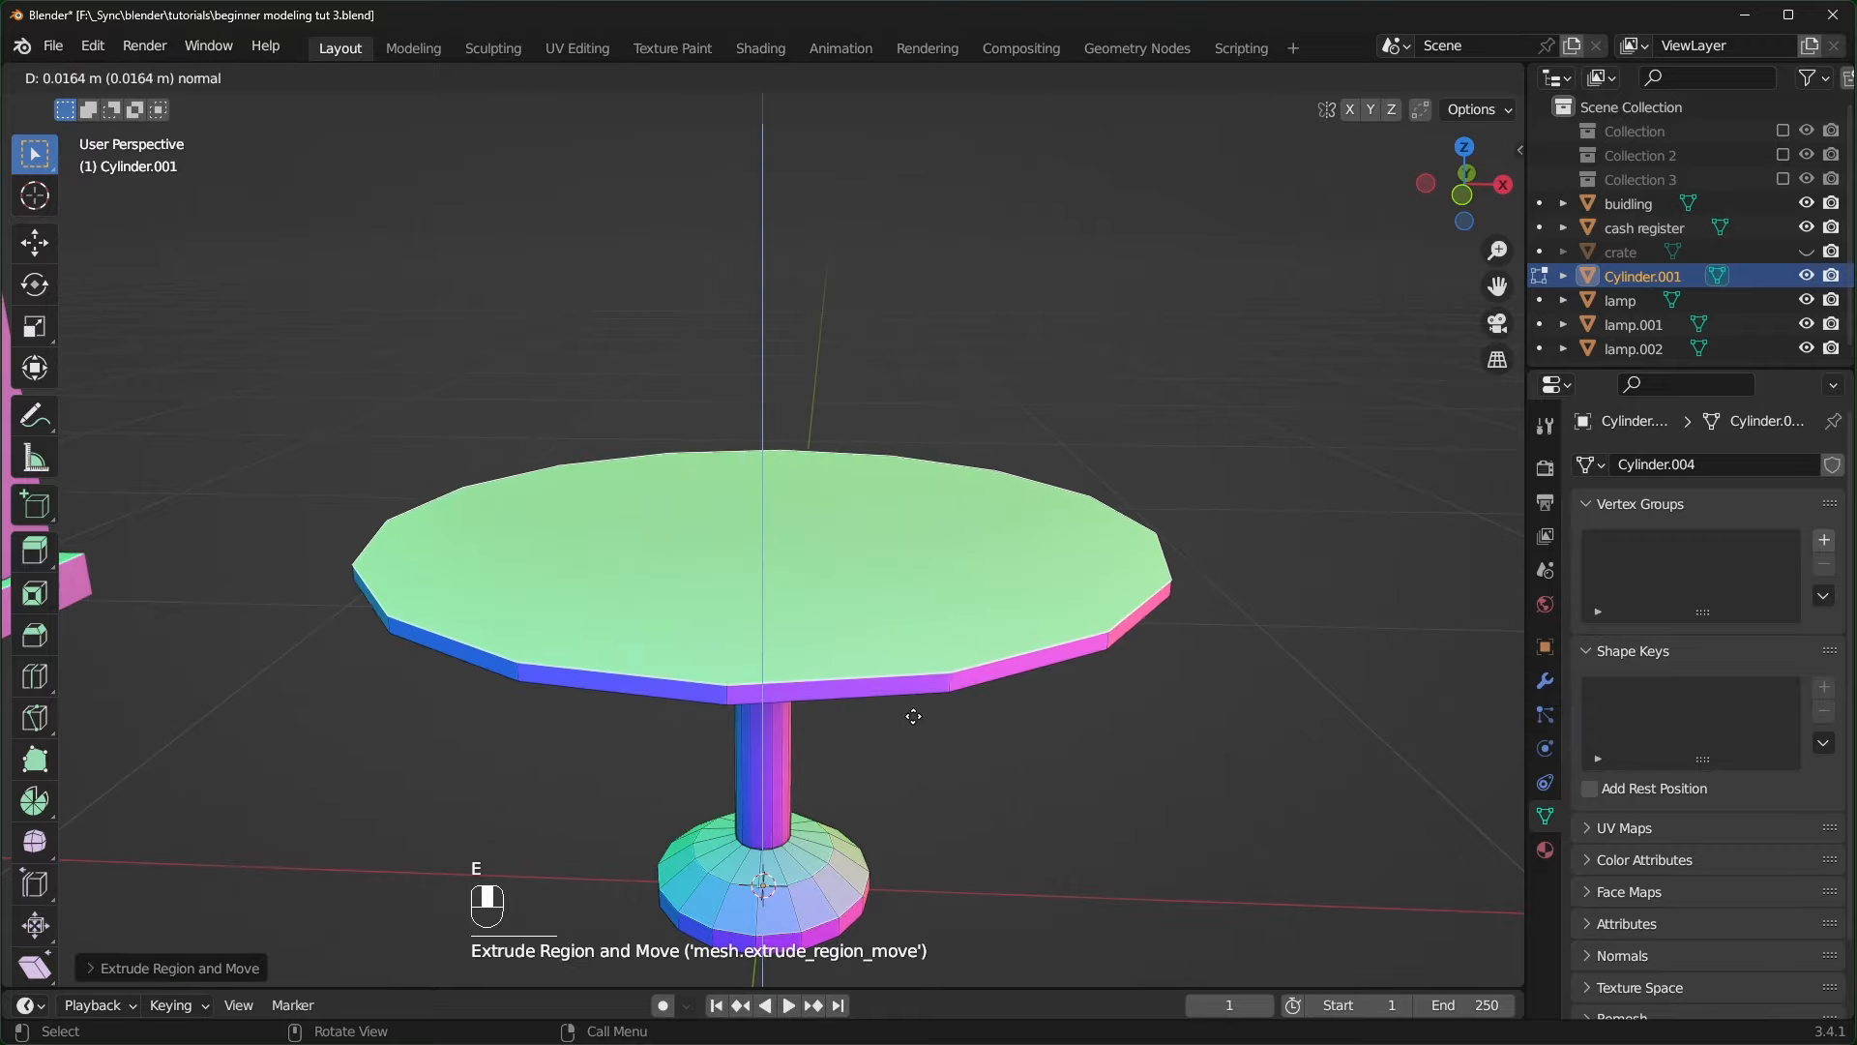
scroll(914, 711, "down", 2)
middle_click_drag(914, 712, 766, 601)
- Return to Object Mode and apply Shade Auto Smooth to the table
key("Tab")
scroll(886, 700, "down", 4)
scroll(739, 710, "up", 2)
right_click(766, 602)
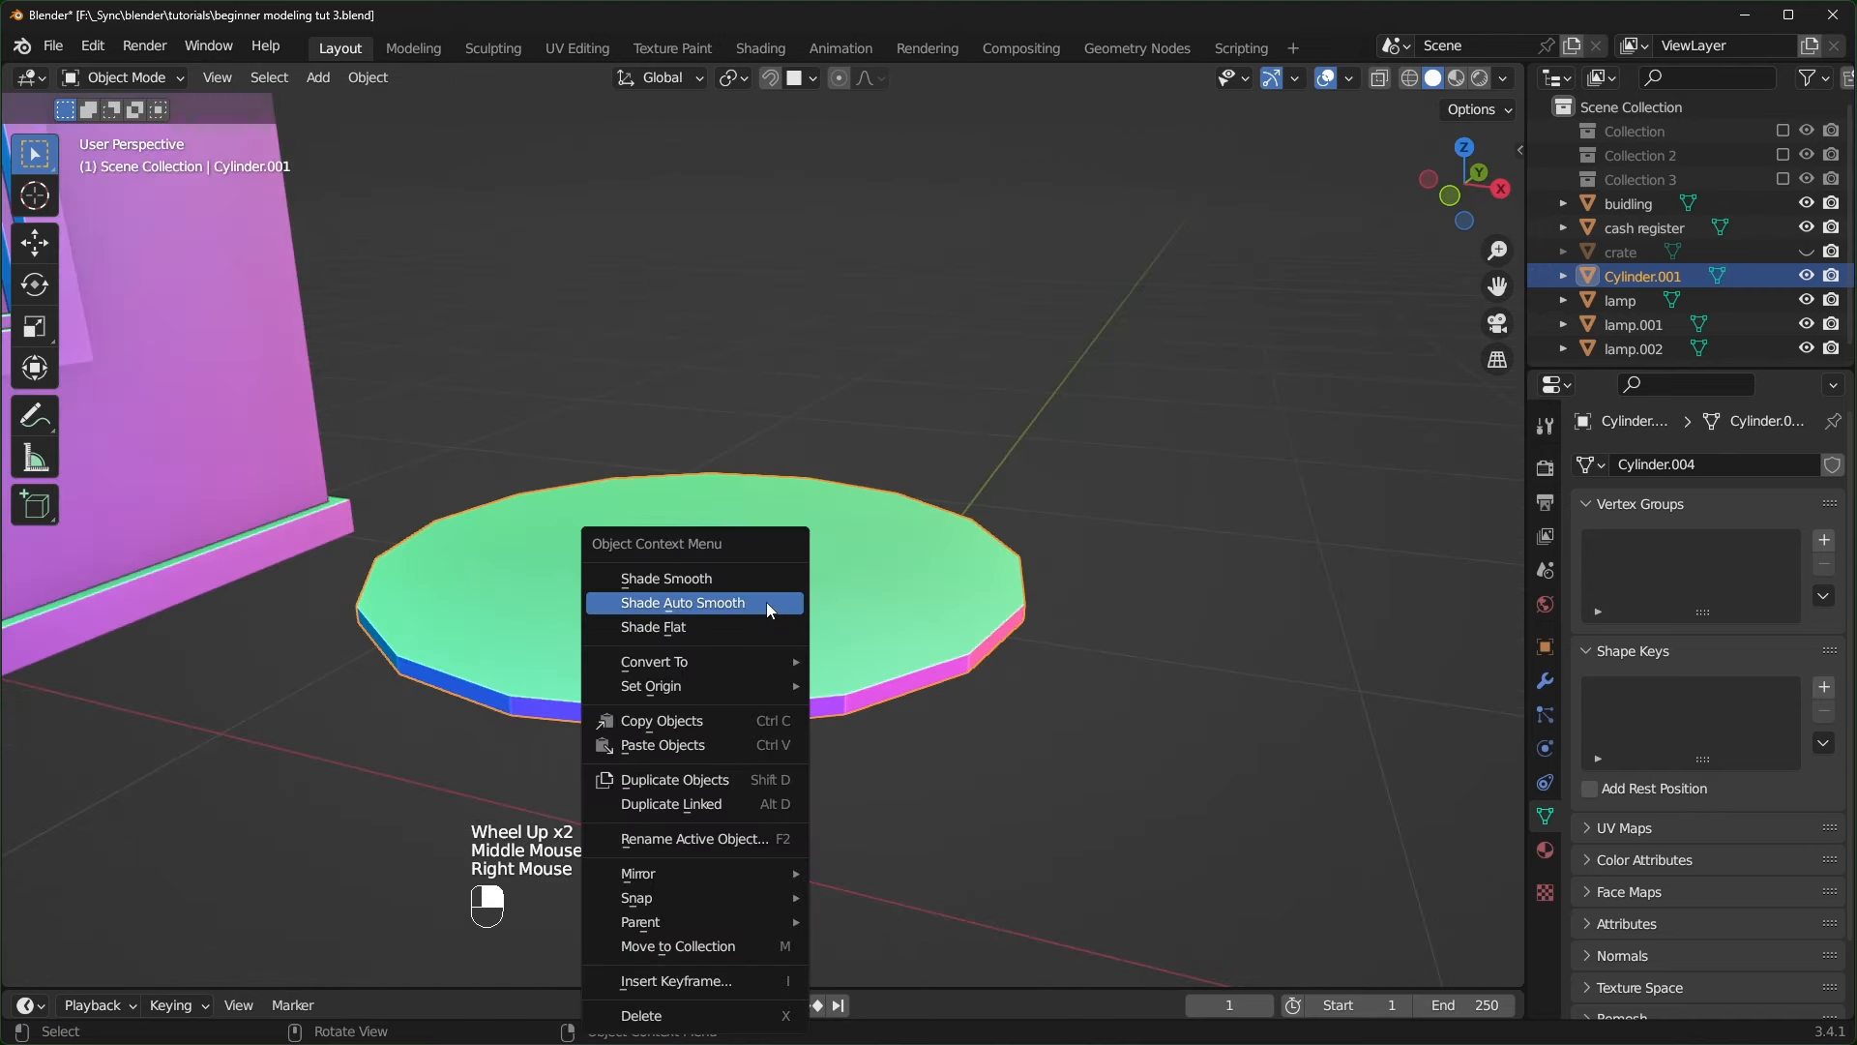
left_click(677, 577)
scroll(797, 830, "down", 6)
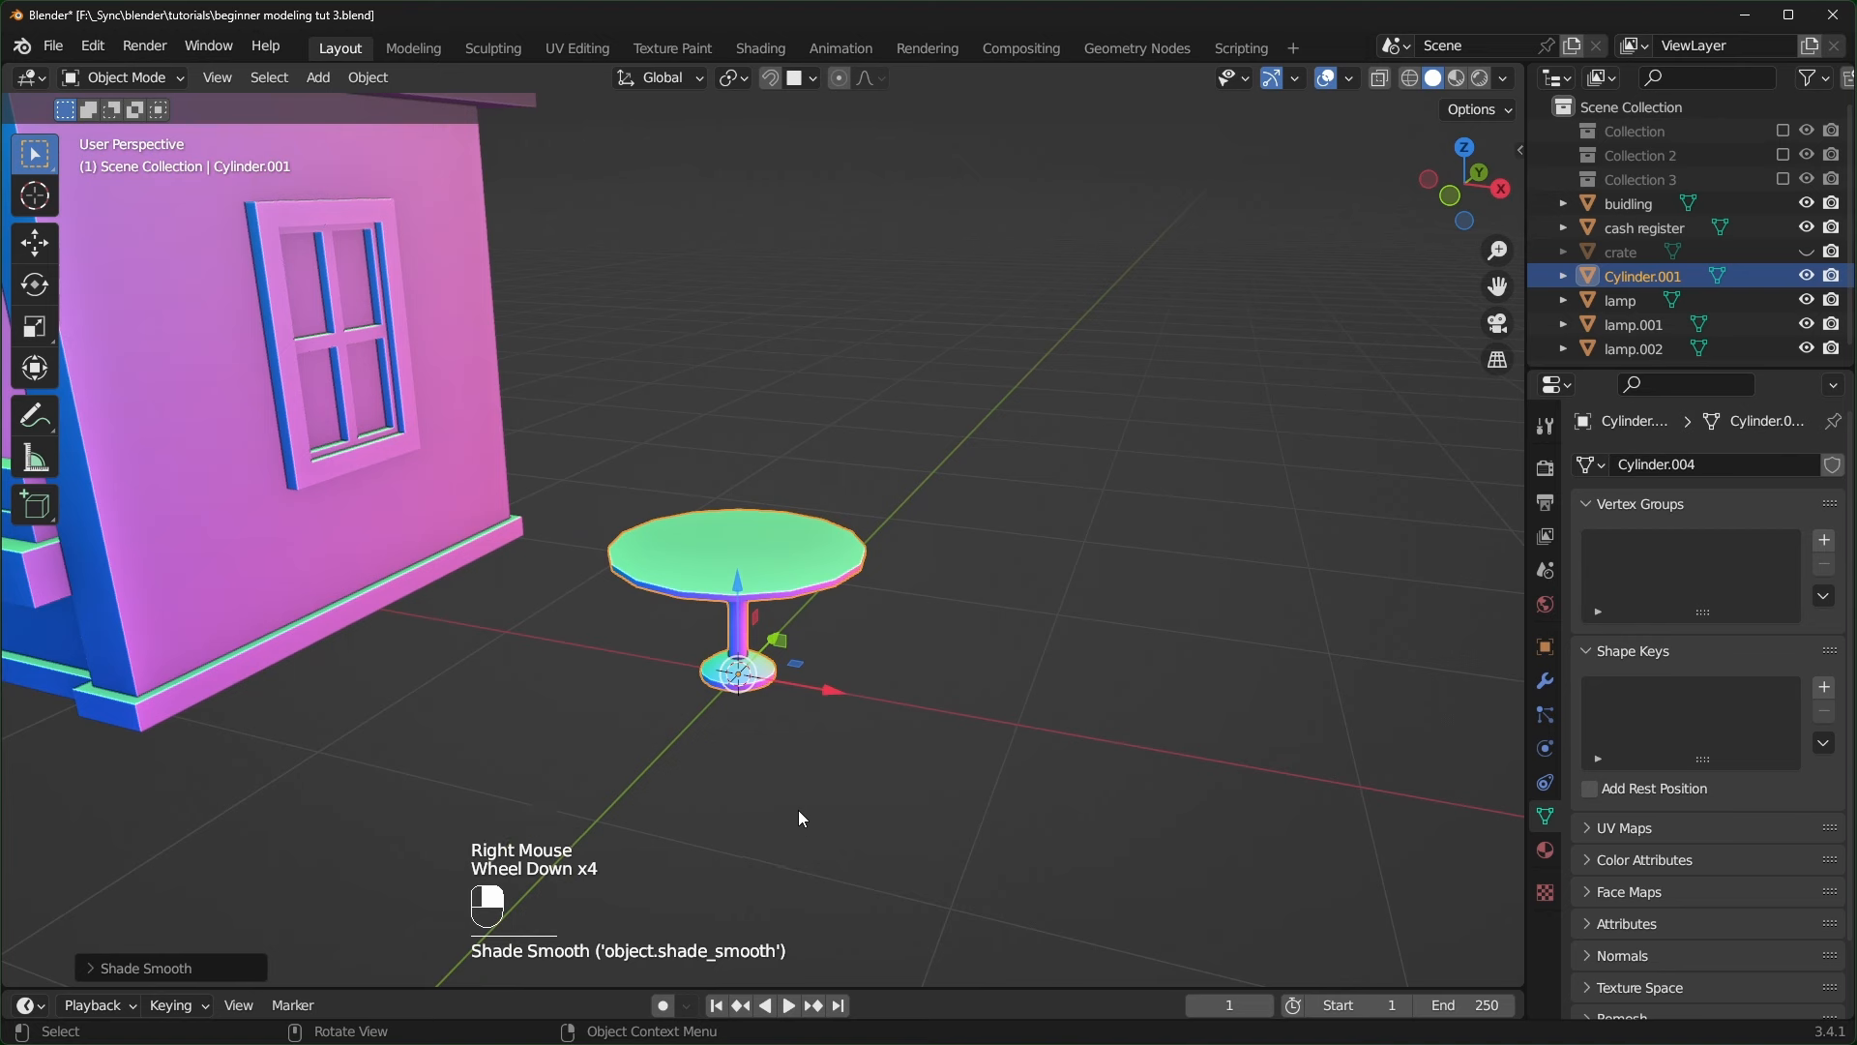
middle_click_drag(798, 809, 811, 614)
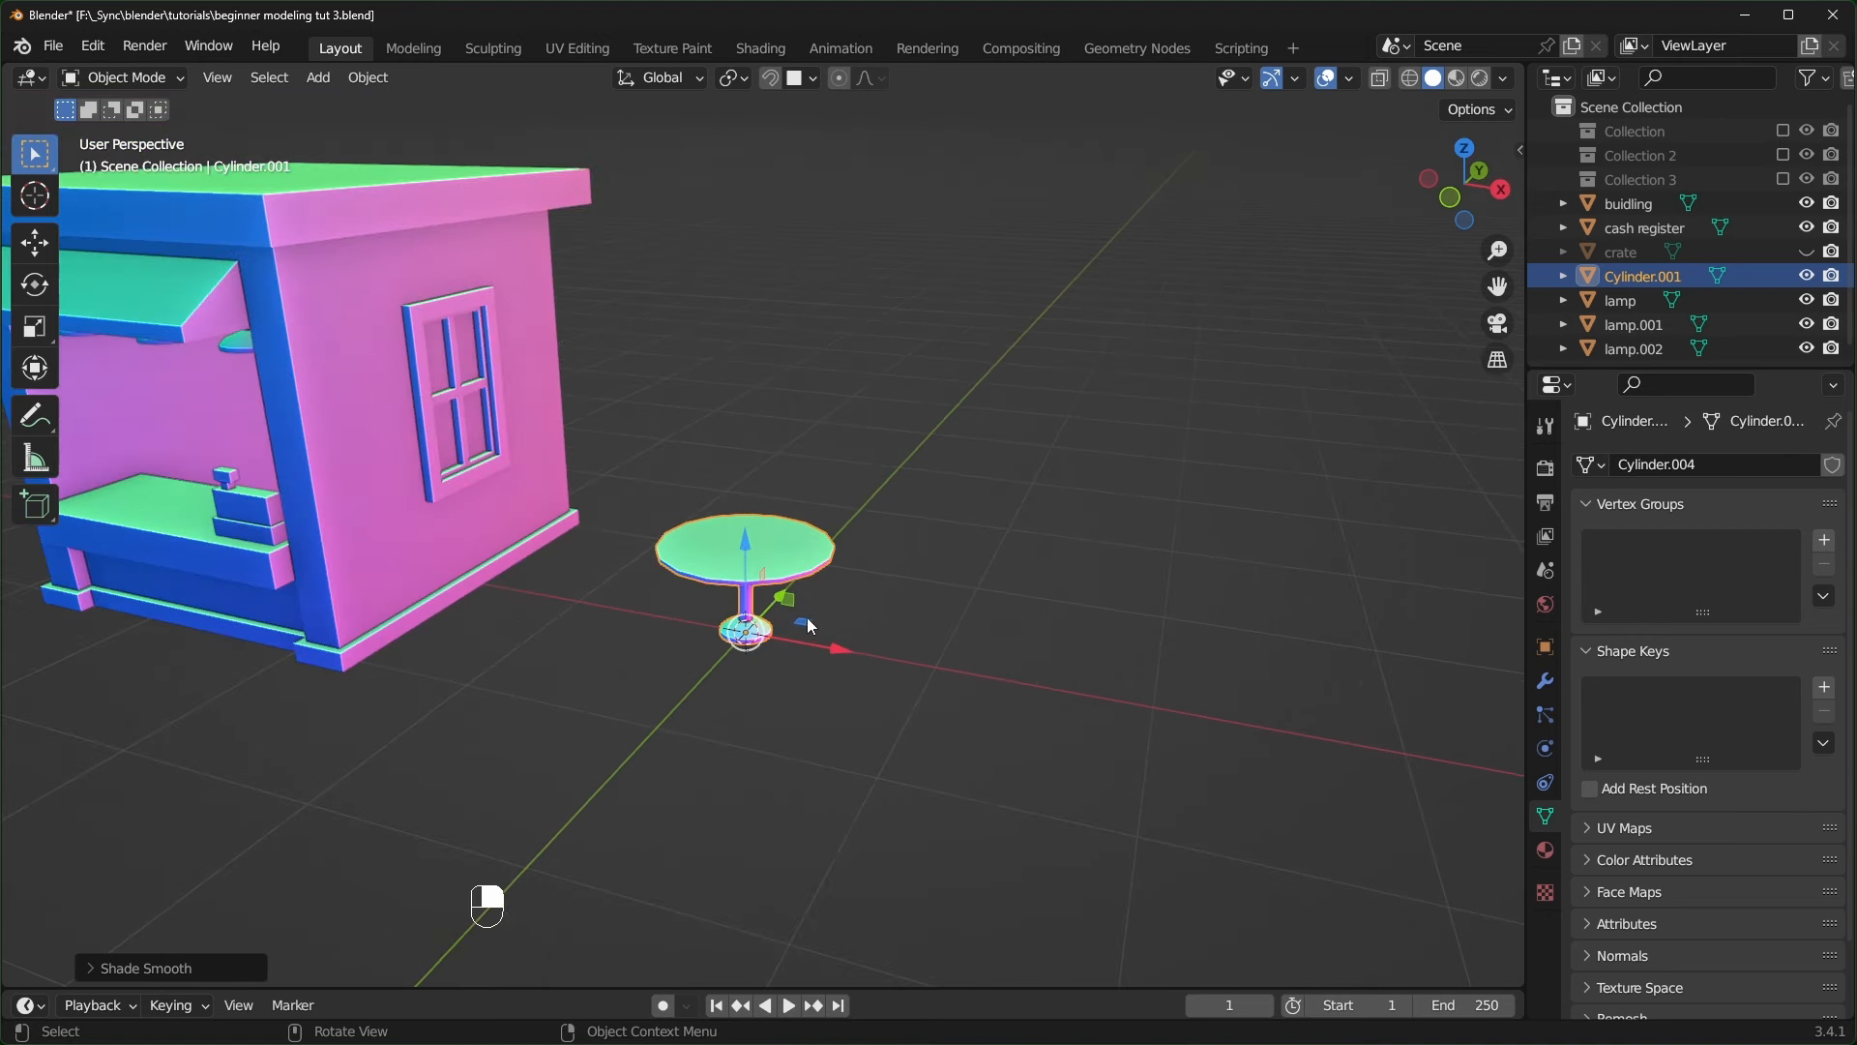
- Move the table along the ground plane to a spot in front of the stall counter and rename it table
left_click_drag(805, 623, 456, 786)
right_click(456, 785)
key("g")
key("shift+z")
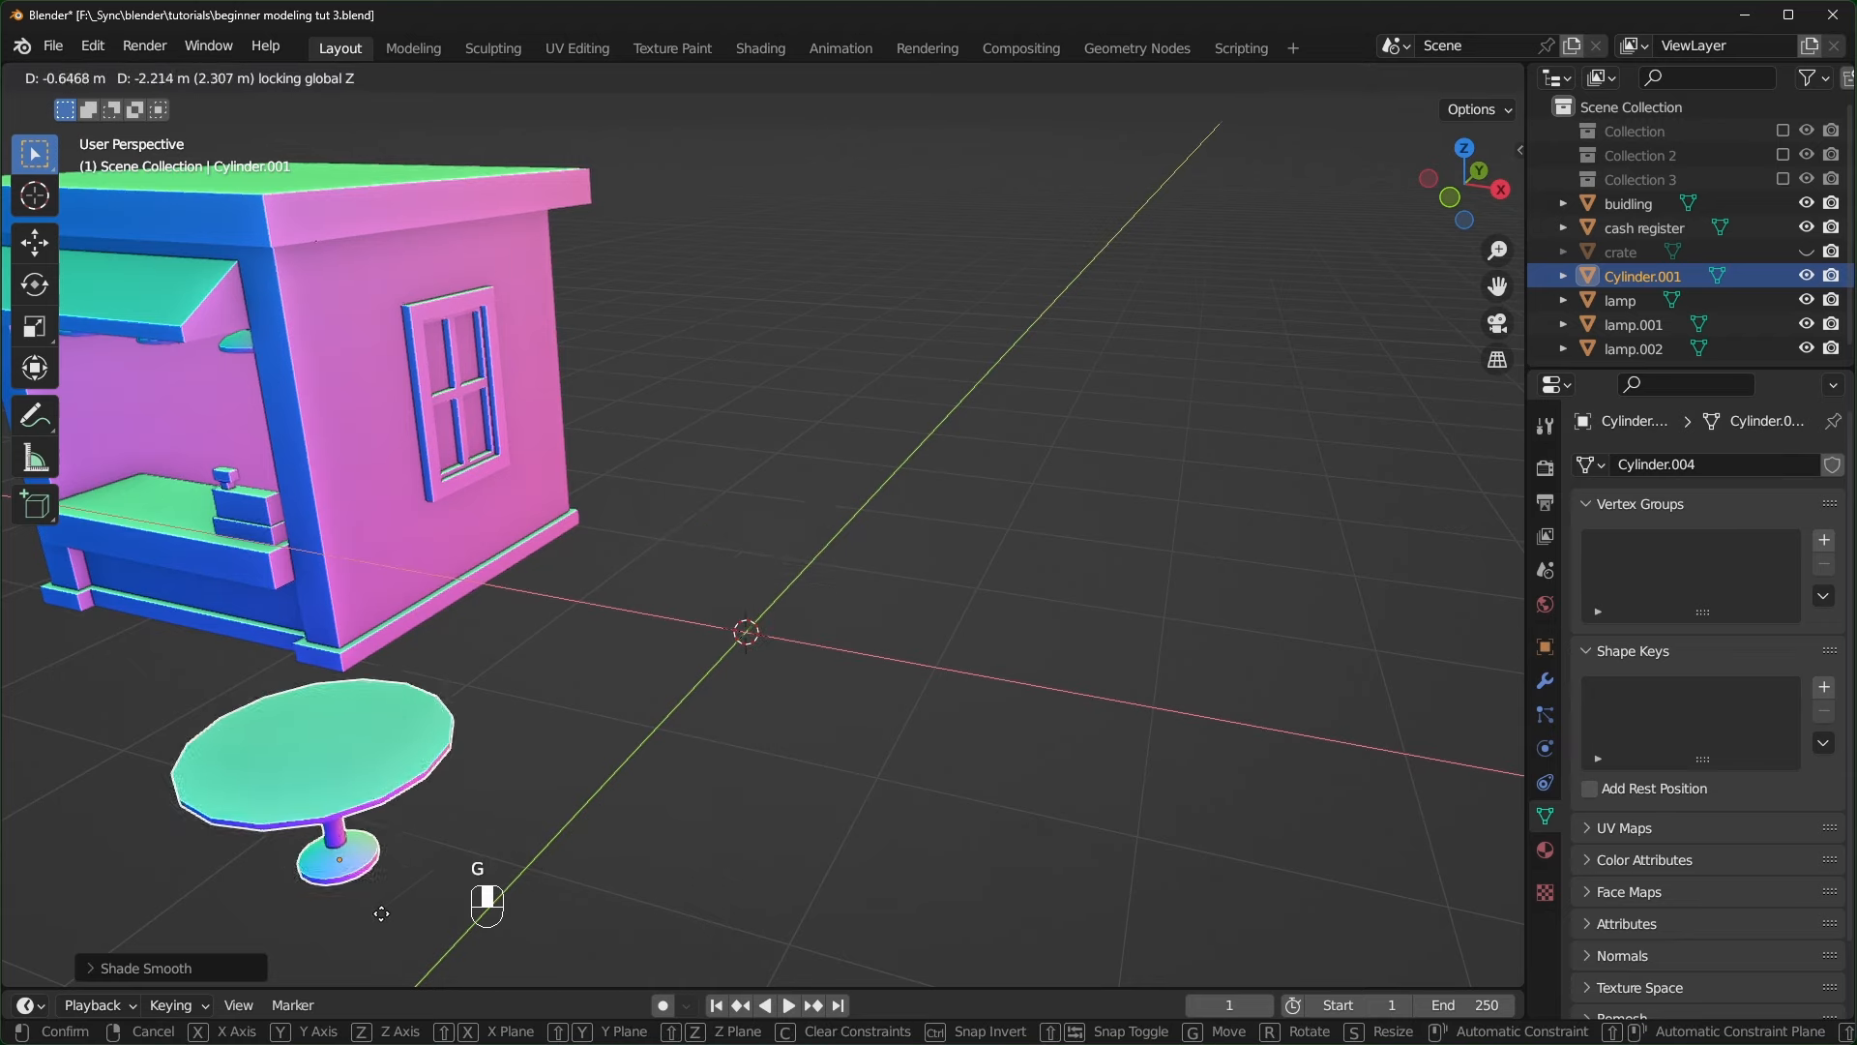
left_click(727, 771)
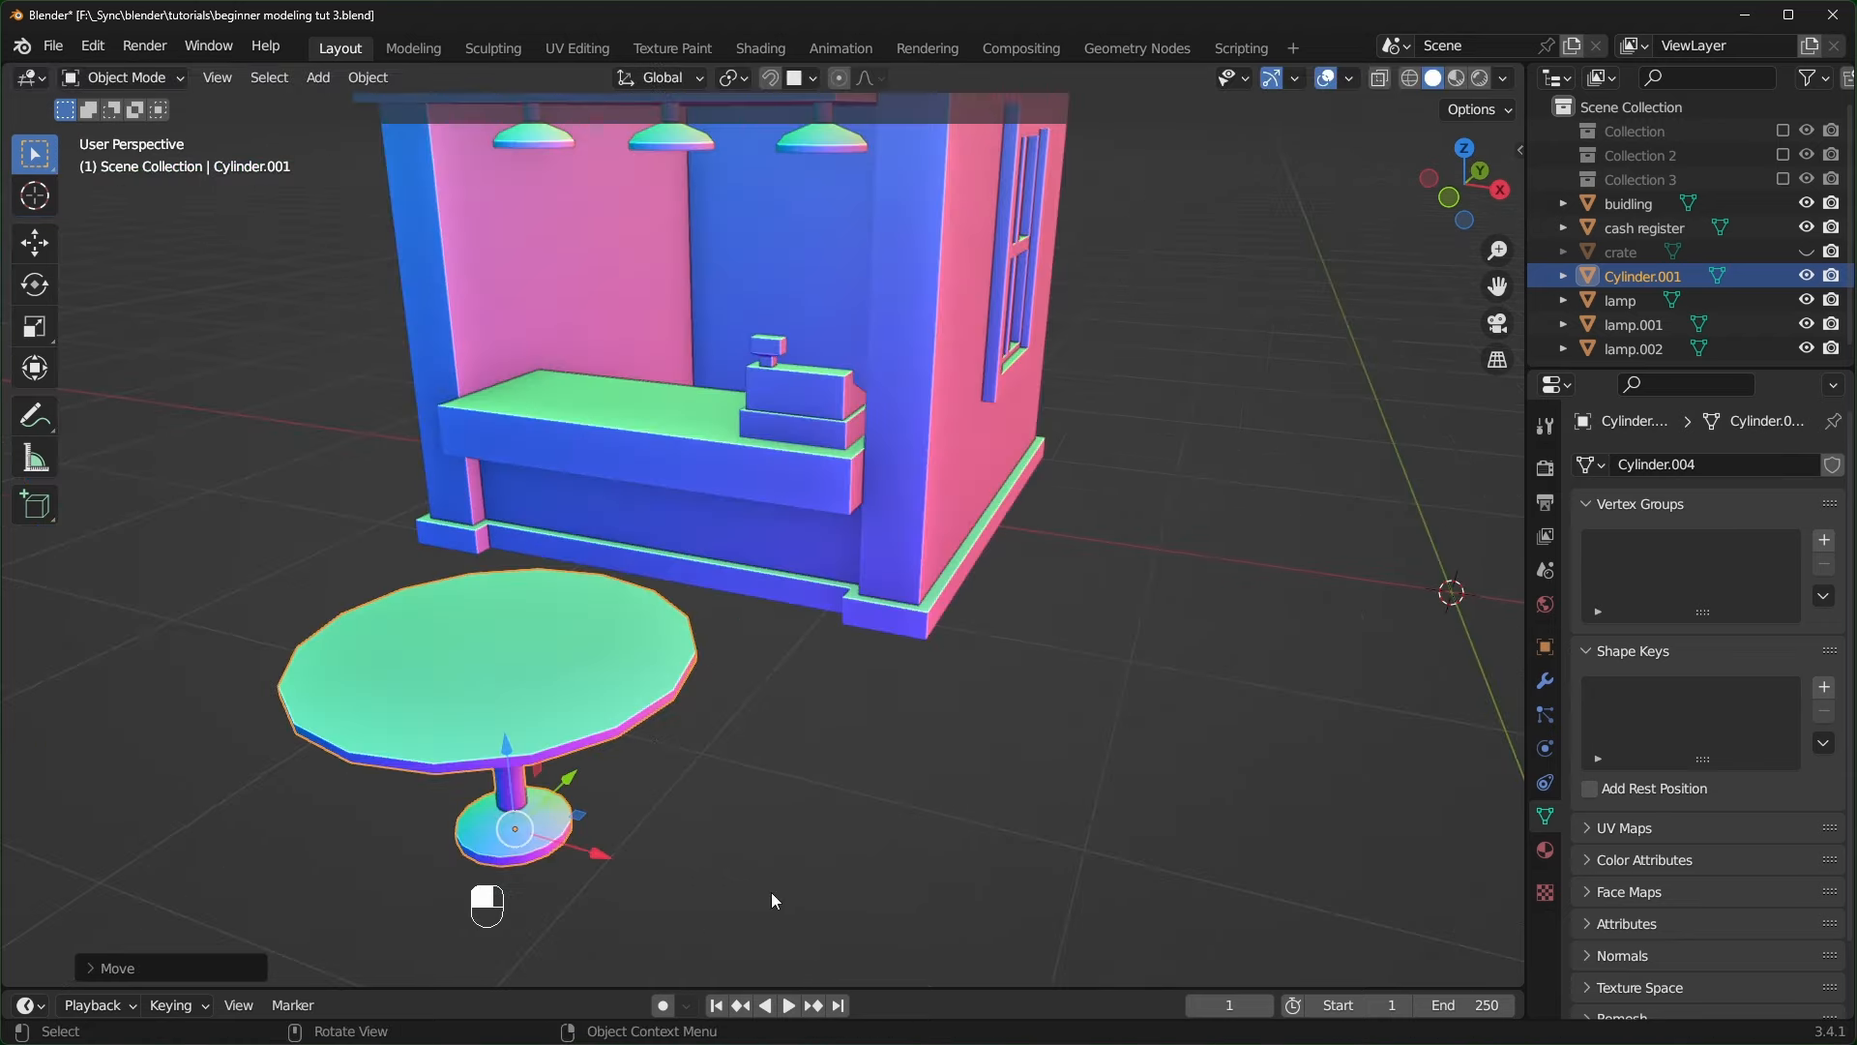
middle_click_drag(772, 899, 783, 561, "shift")
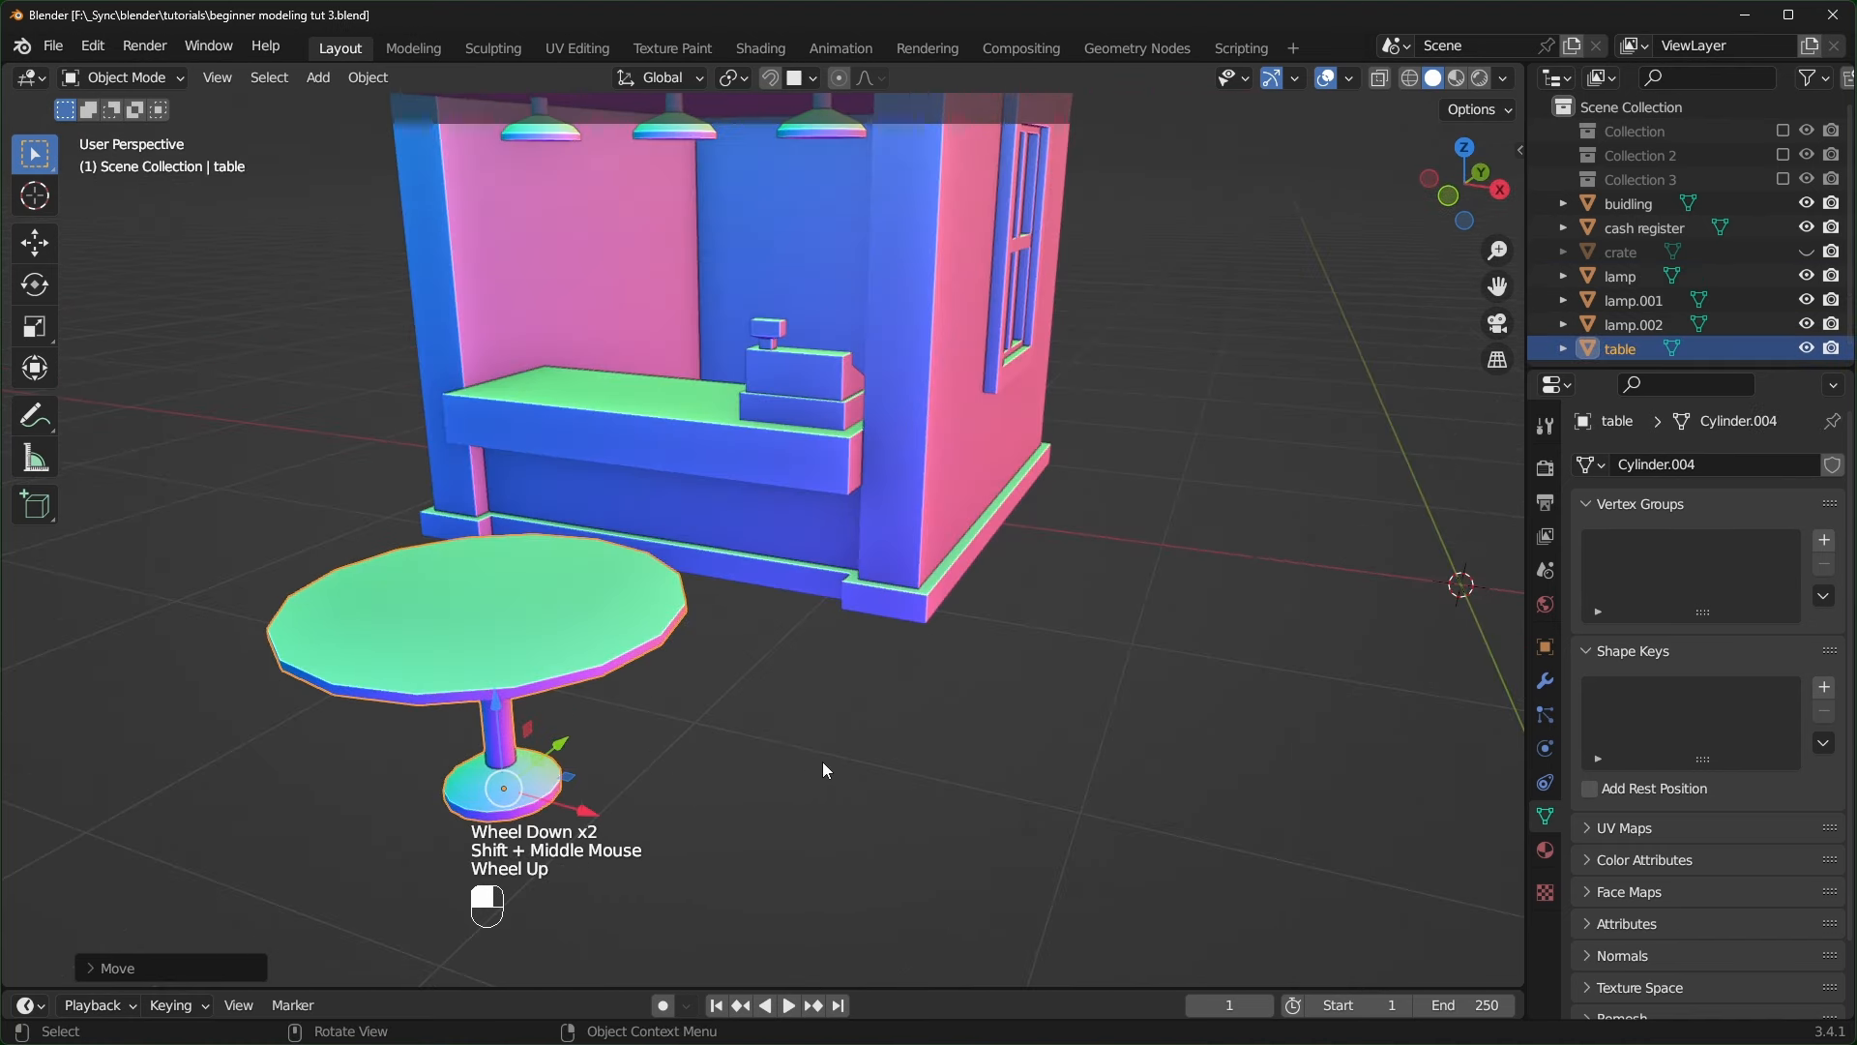
- Add a cube beside the building and raise its mesh in Edit Mode so the object's origin sits near its base
middle_click_drag(822, 763, 1088, 735, "shift")
scroll(1147, 716, "up", 1)
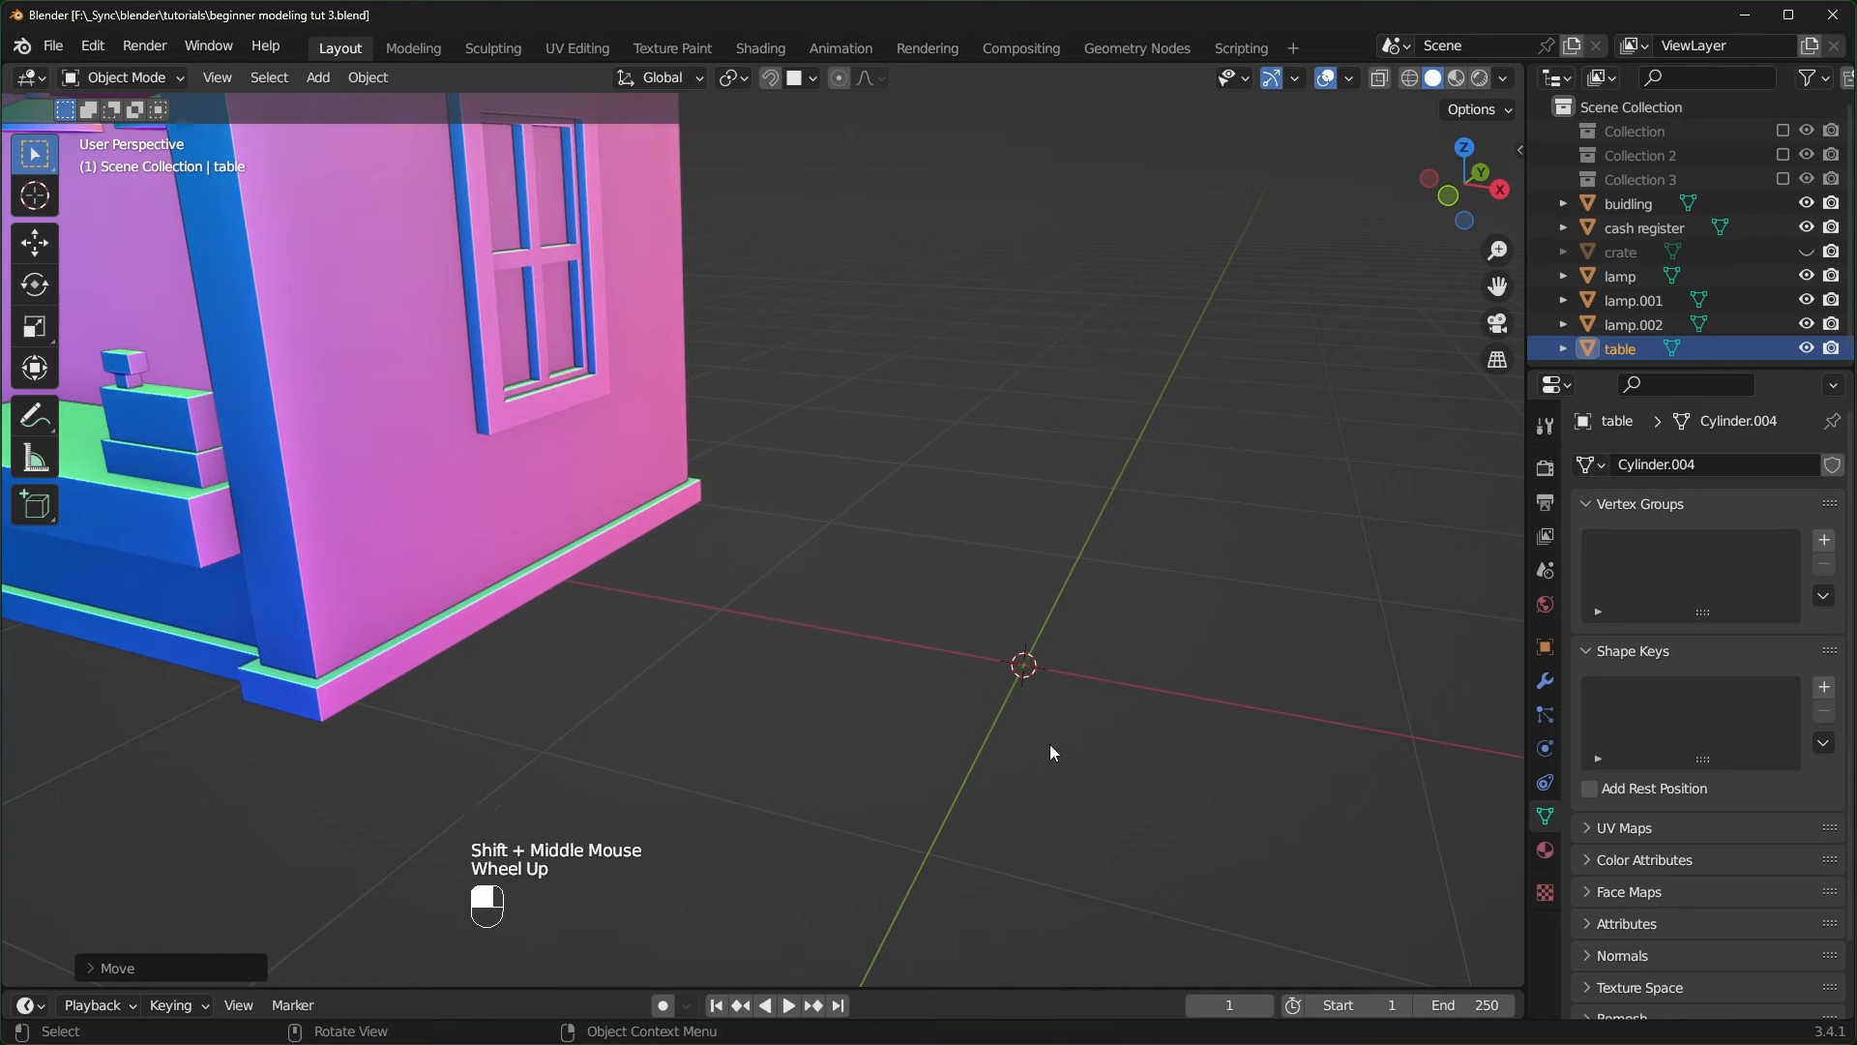
key("shift+a")
mouse_move(1026, 553)
left_click(1169, 576)
middle_click_drag(1083, 658, 1011, 721)
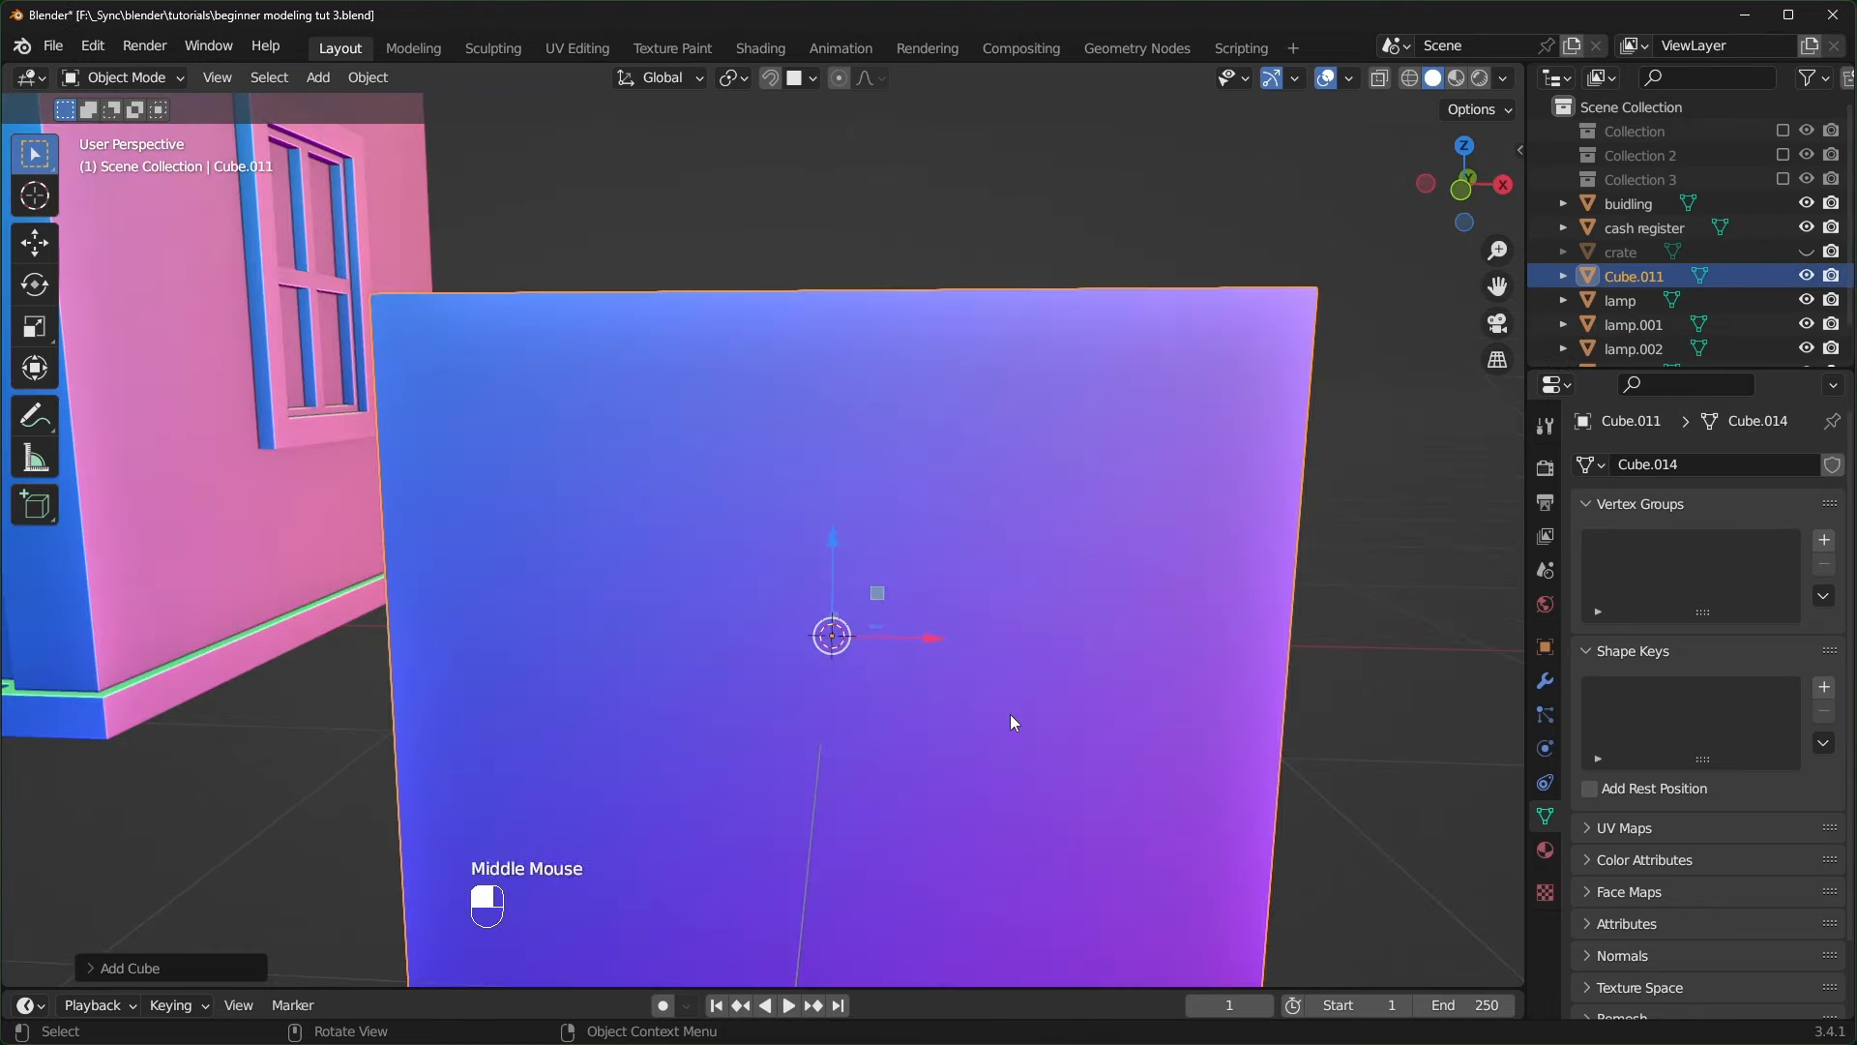
key("Tab")
key("g")
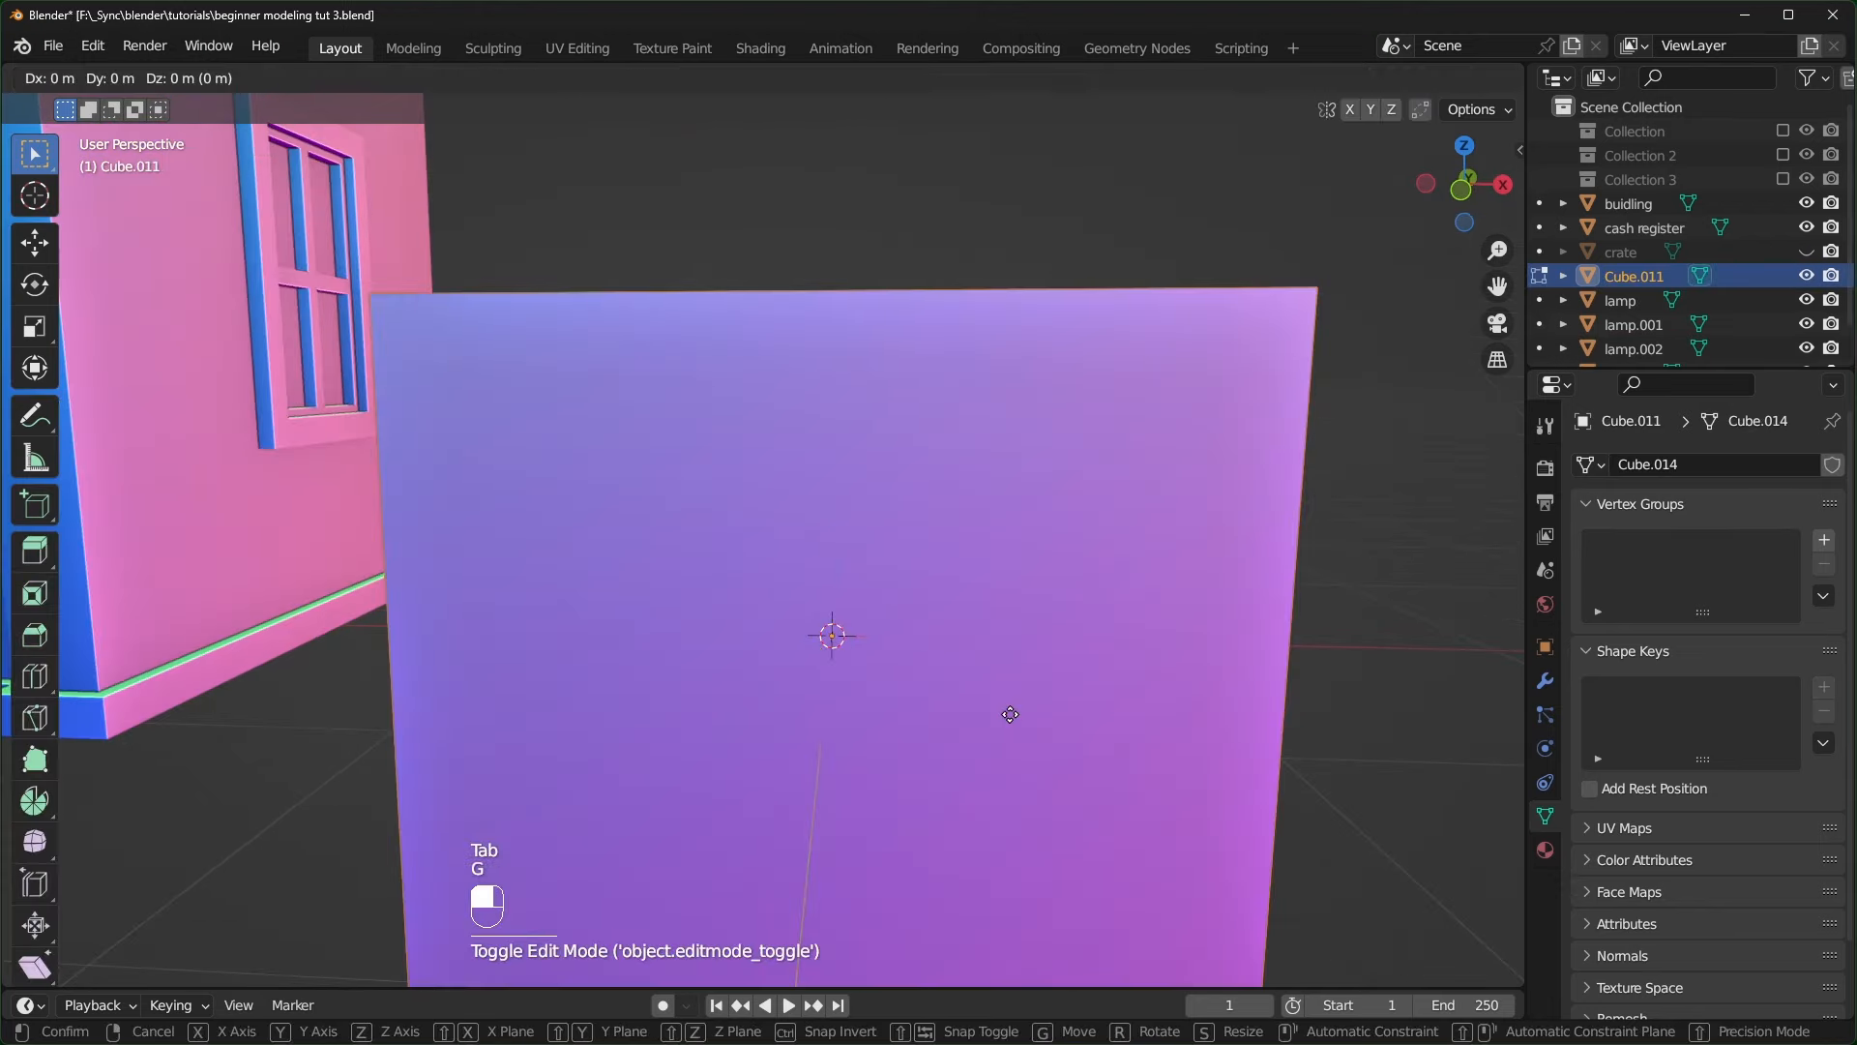
left_click(1009, 714)
key("Tab")
scroll(1010, 714, "down", 2)
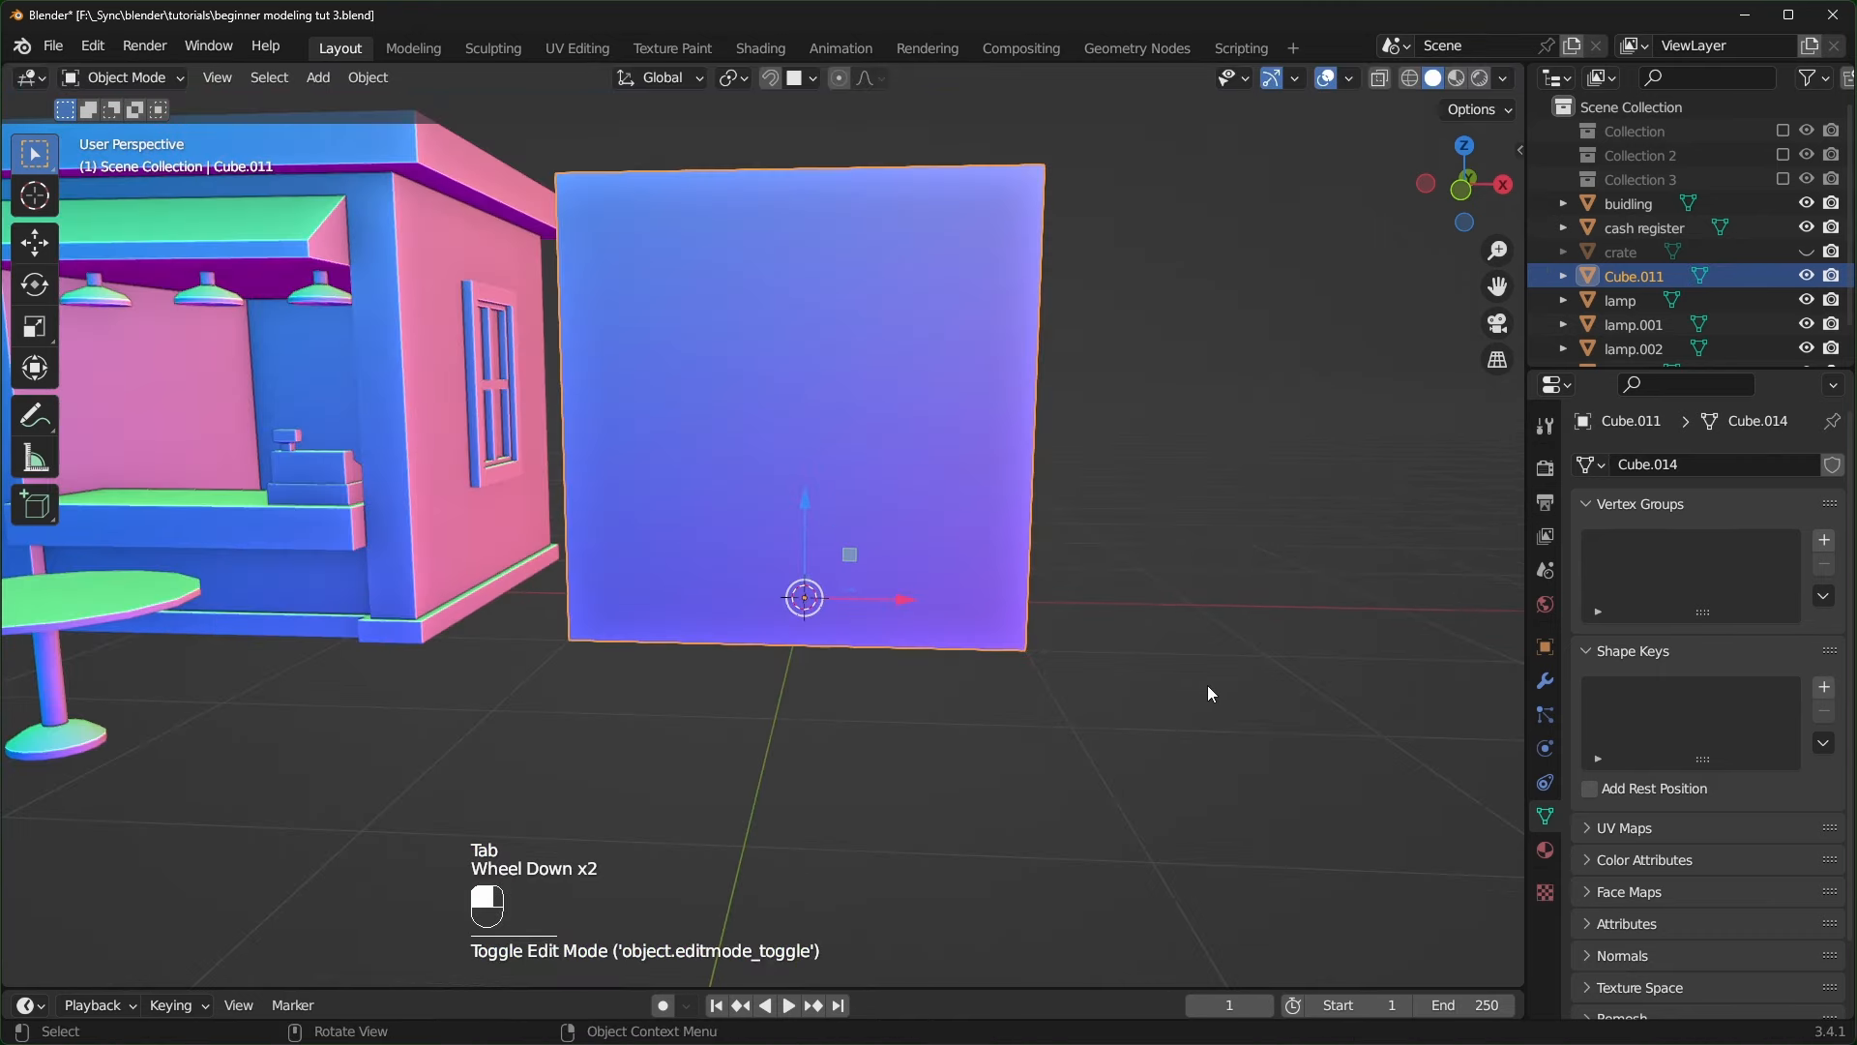
- Scale the cube down to stool size and apply its scale
key("s")
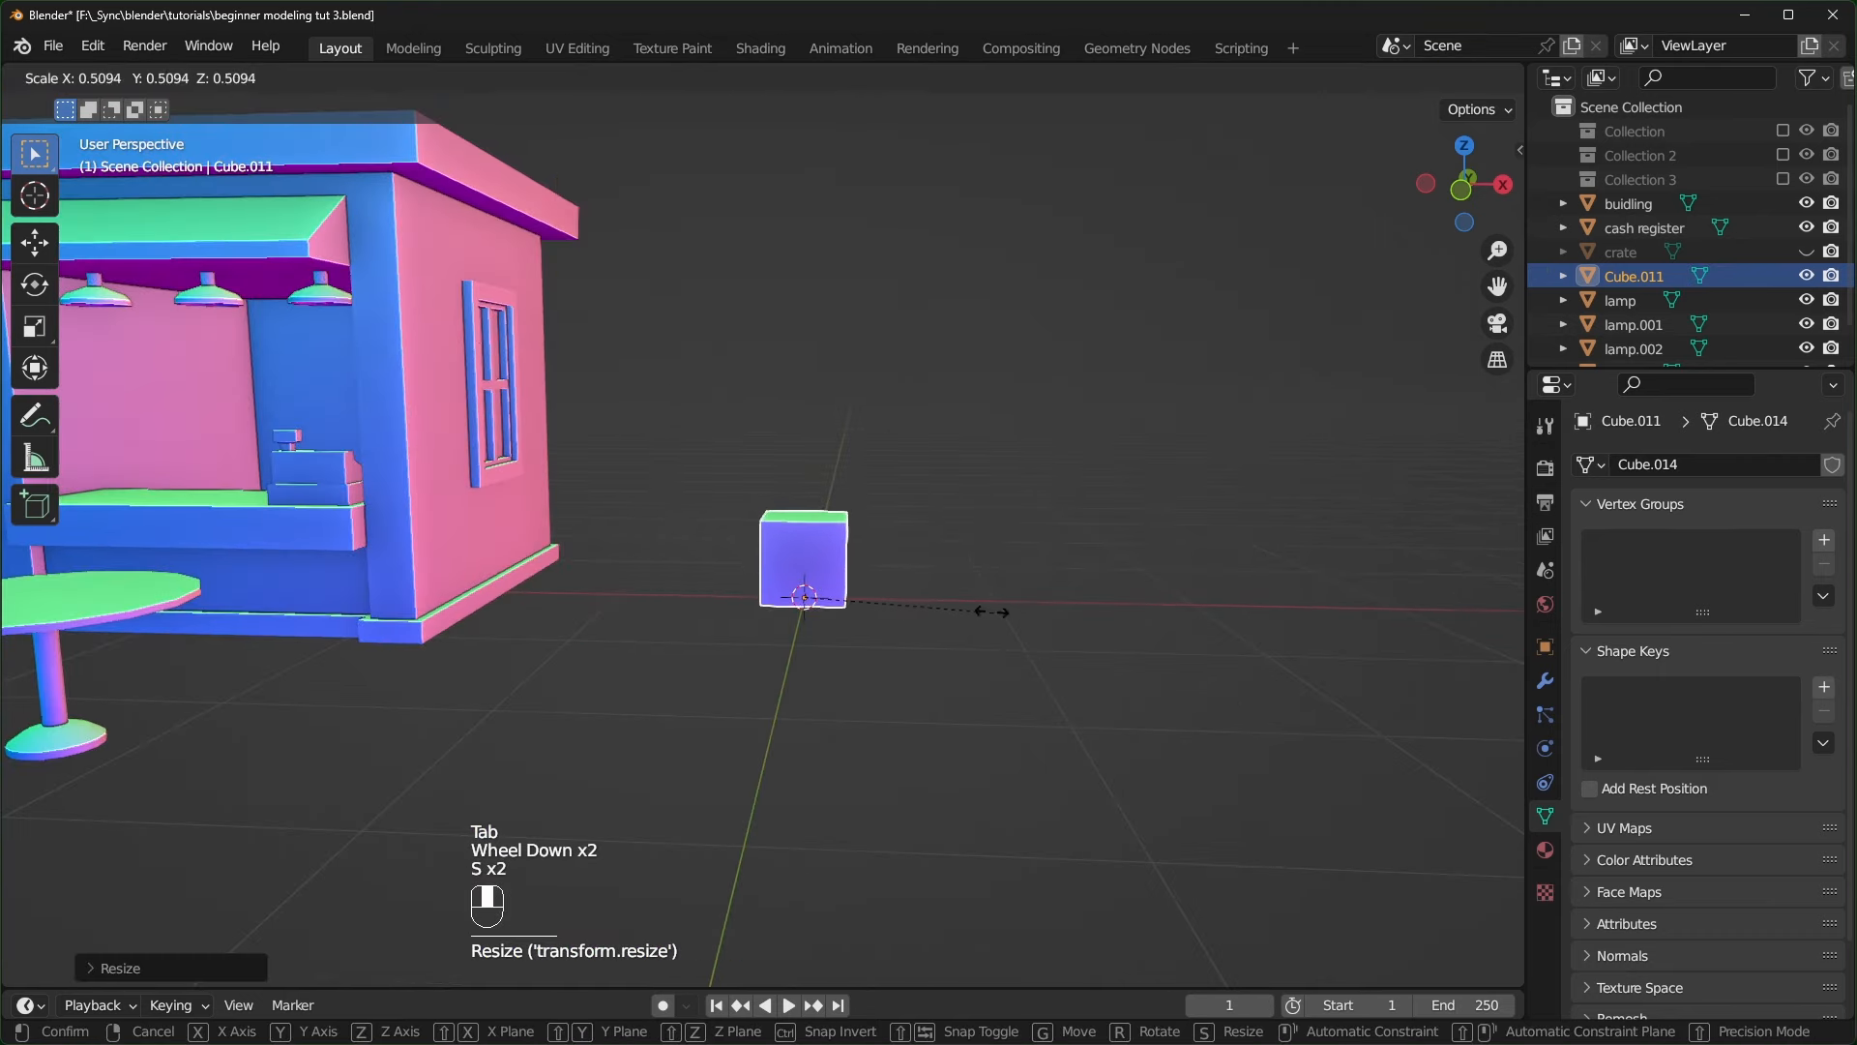
left_click(933, 596)
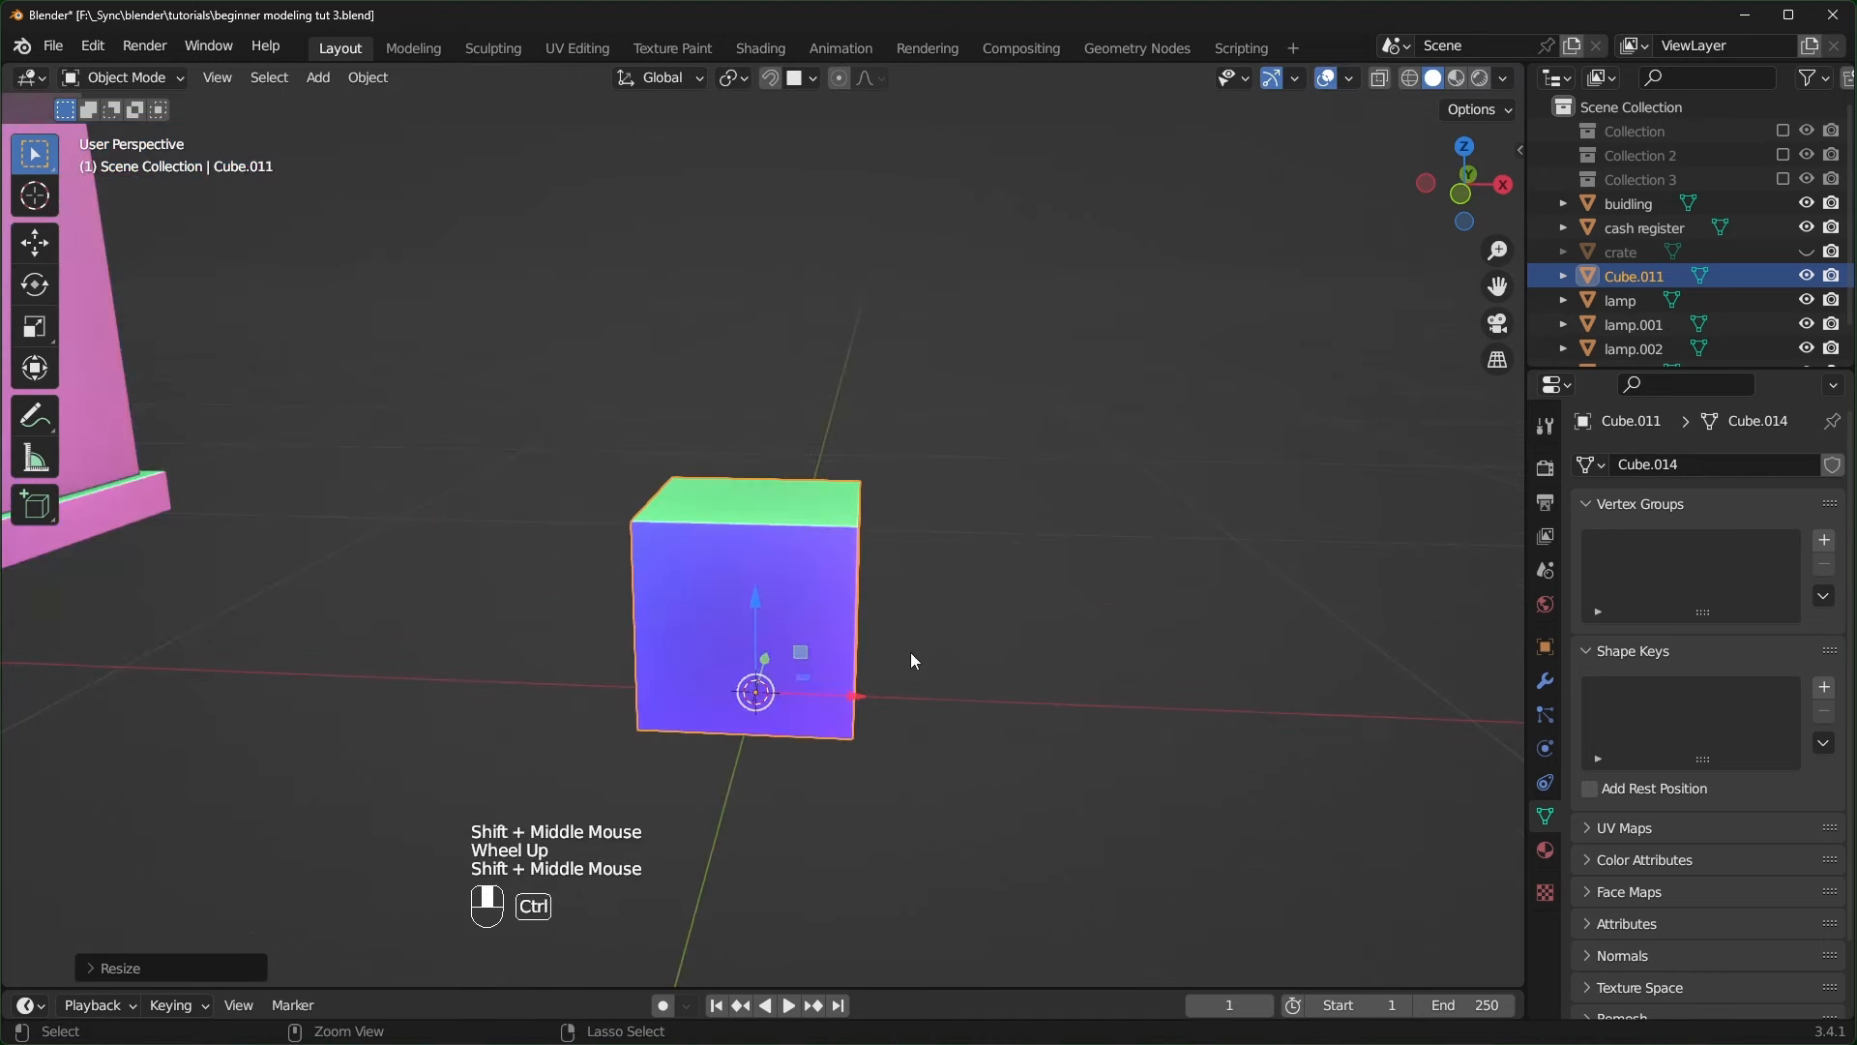
key("ctrl+a")
left_click(909, 652)
- In front view, raise the cube's bottom vertices along Z to leave only a thin slab as the stool seat
key("Tab")
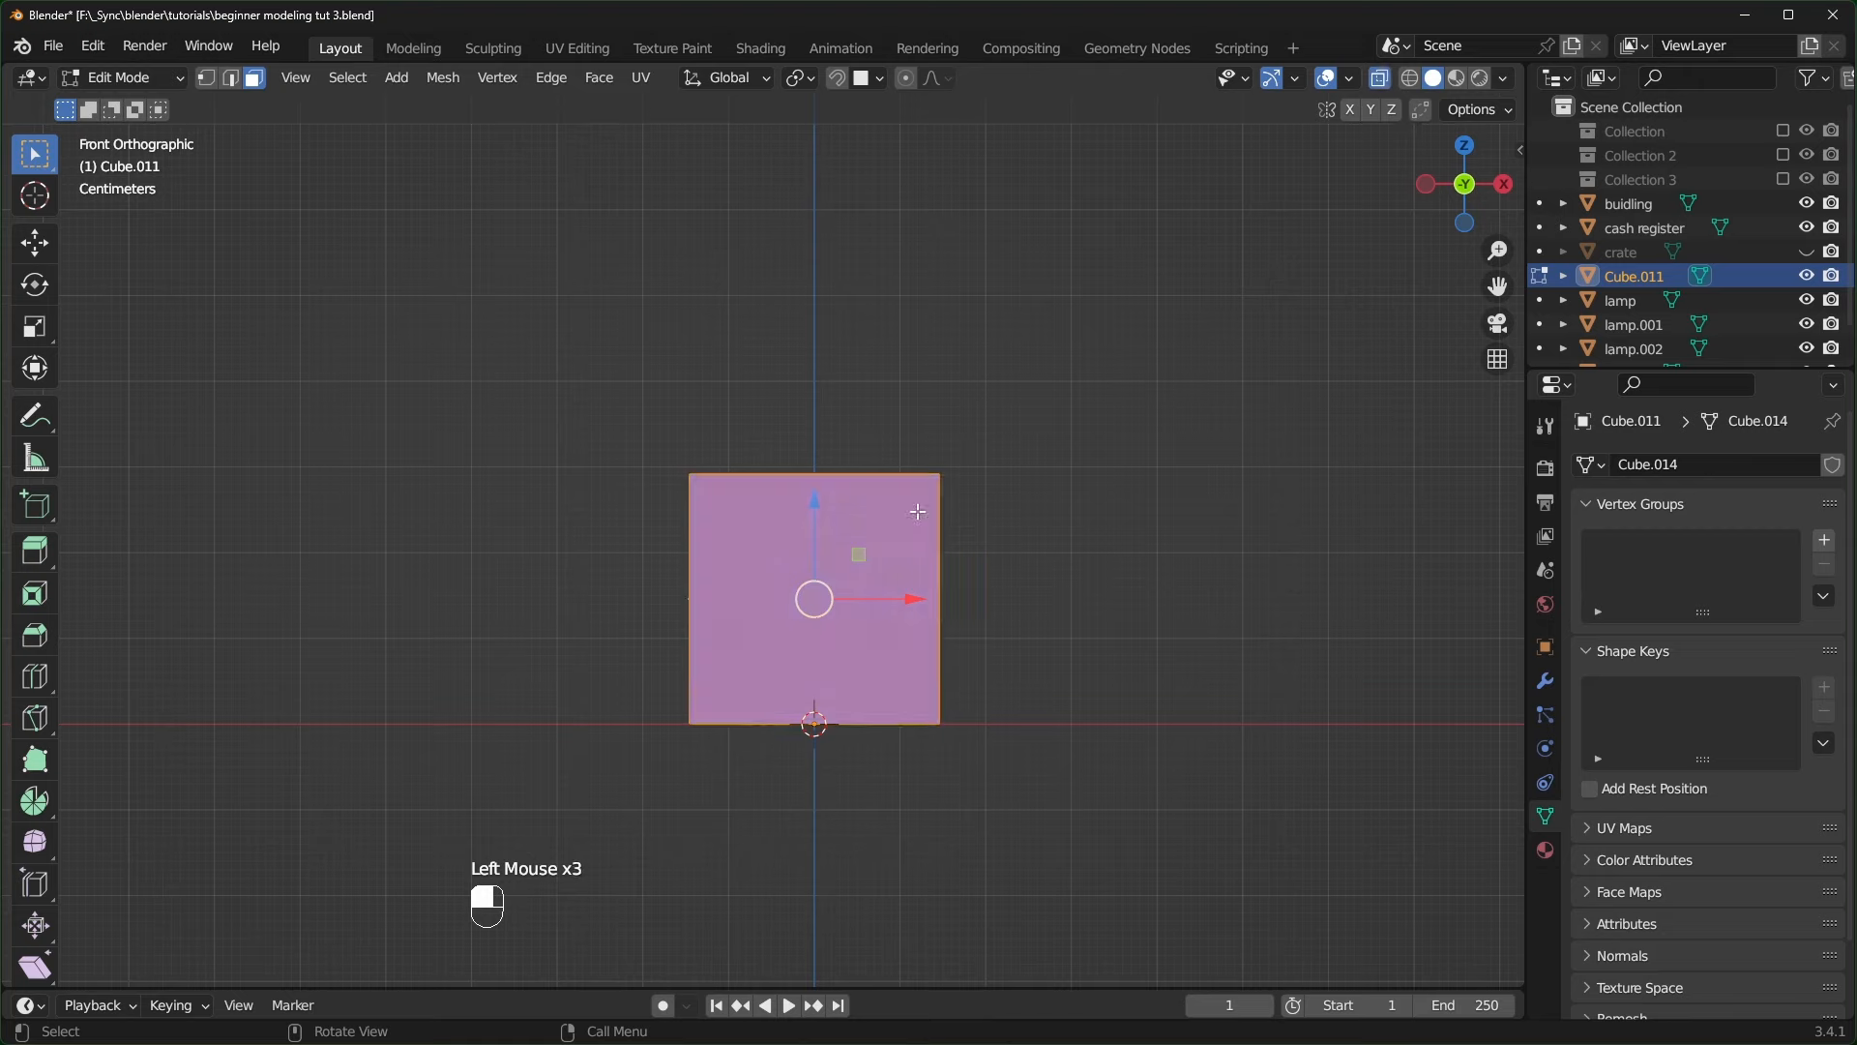
key("1")
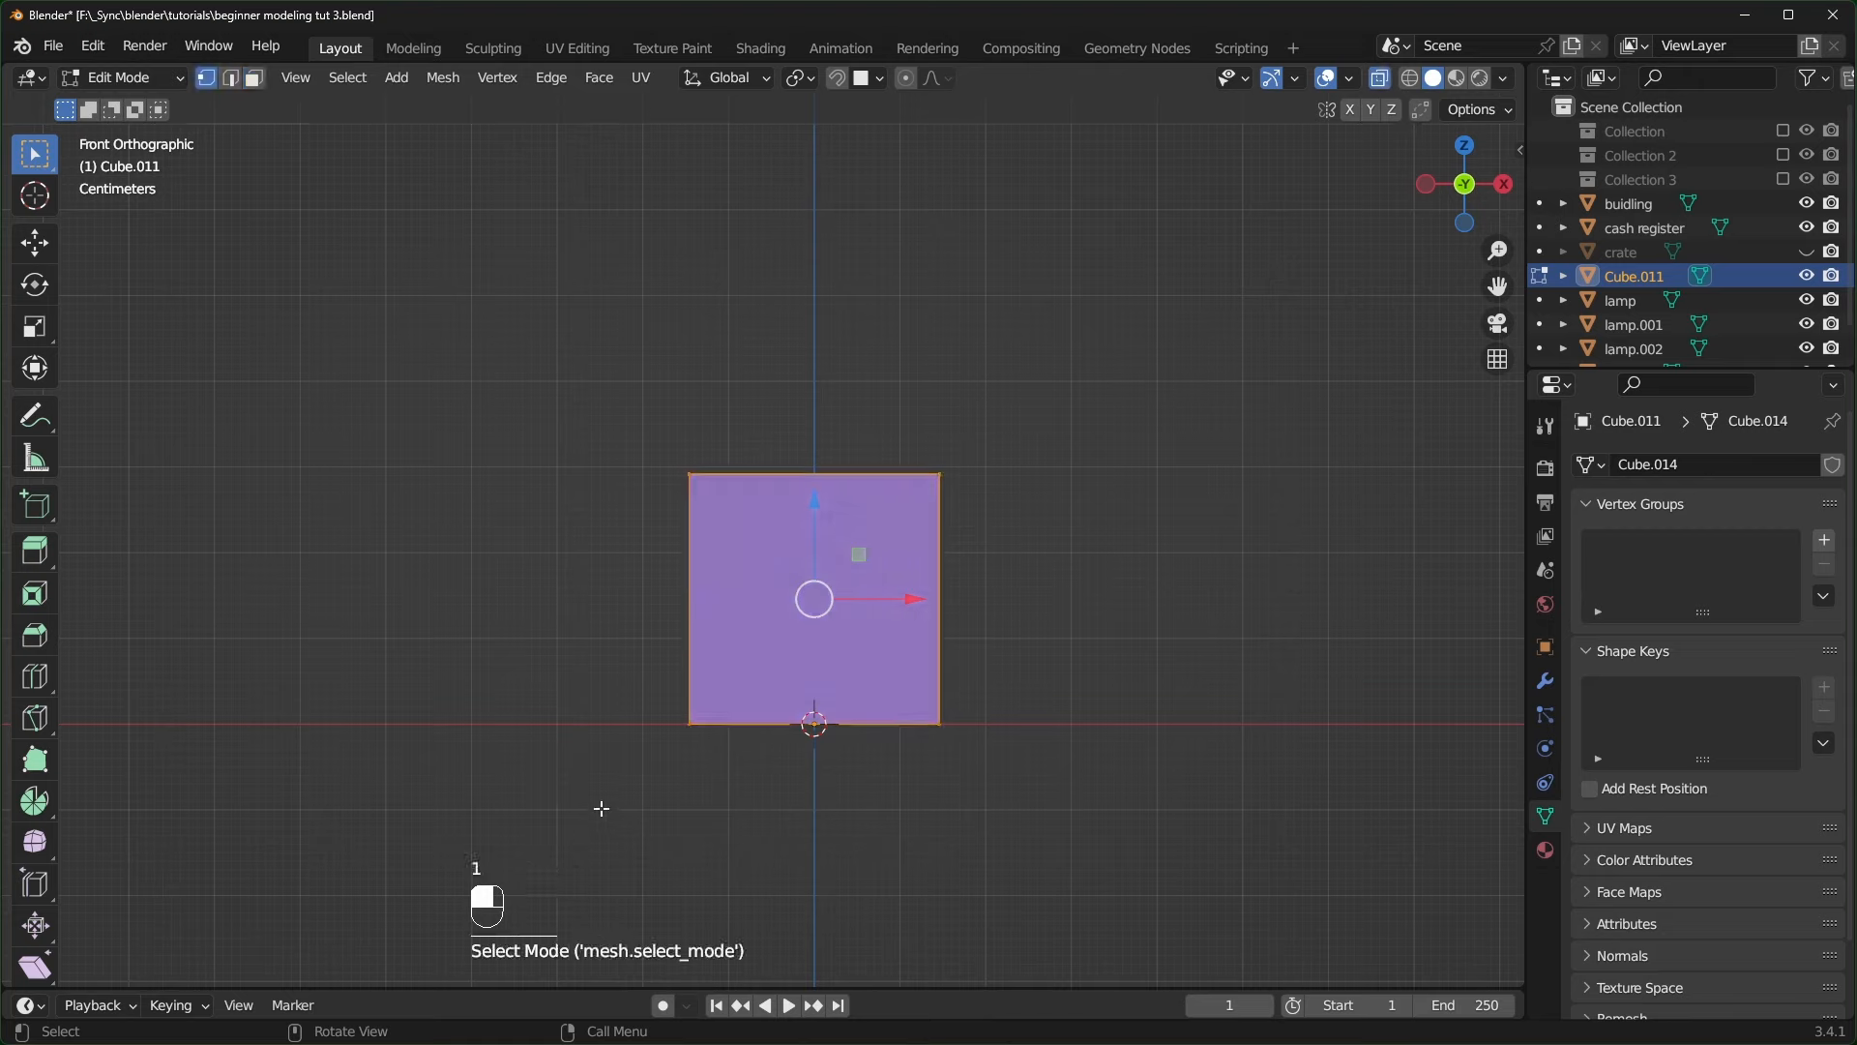
left_click_drag(600, 808, 1025, 702)
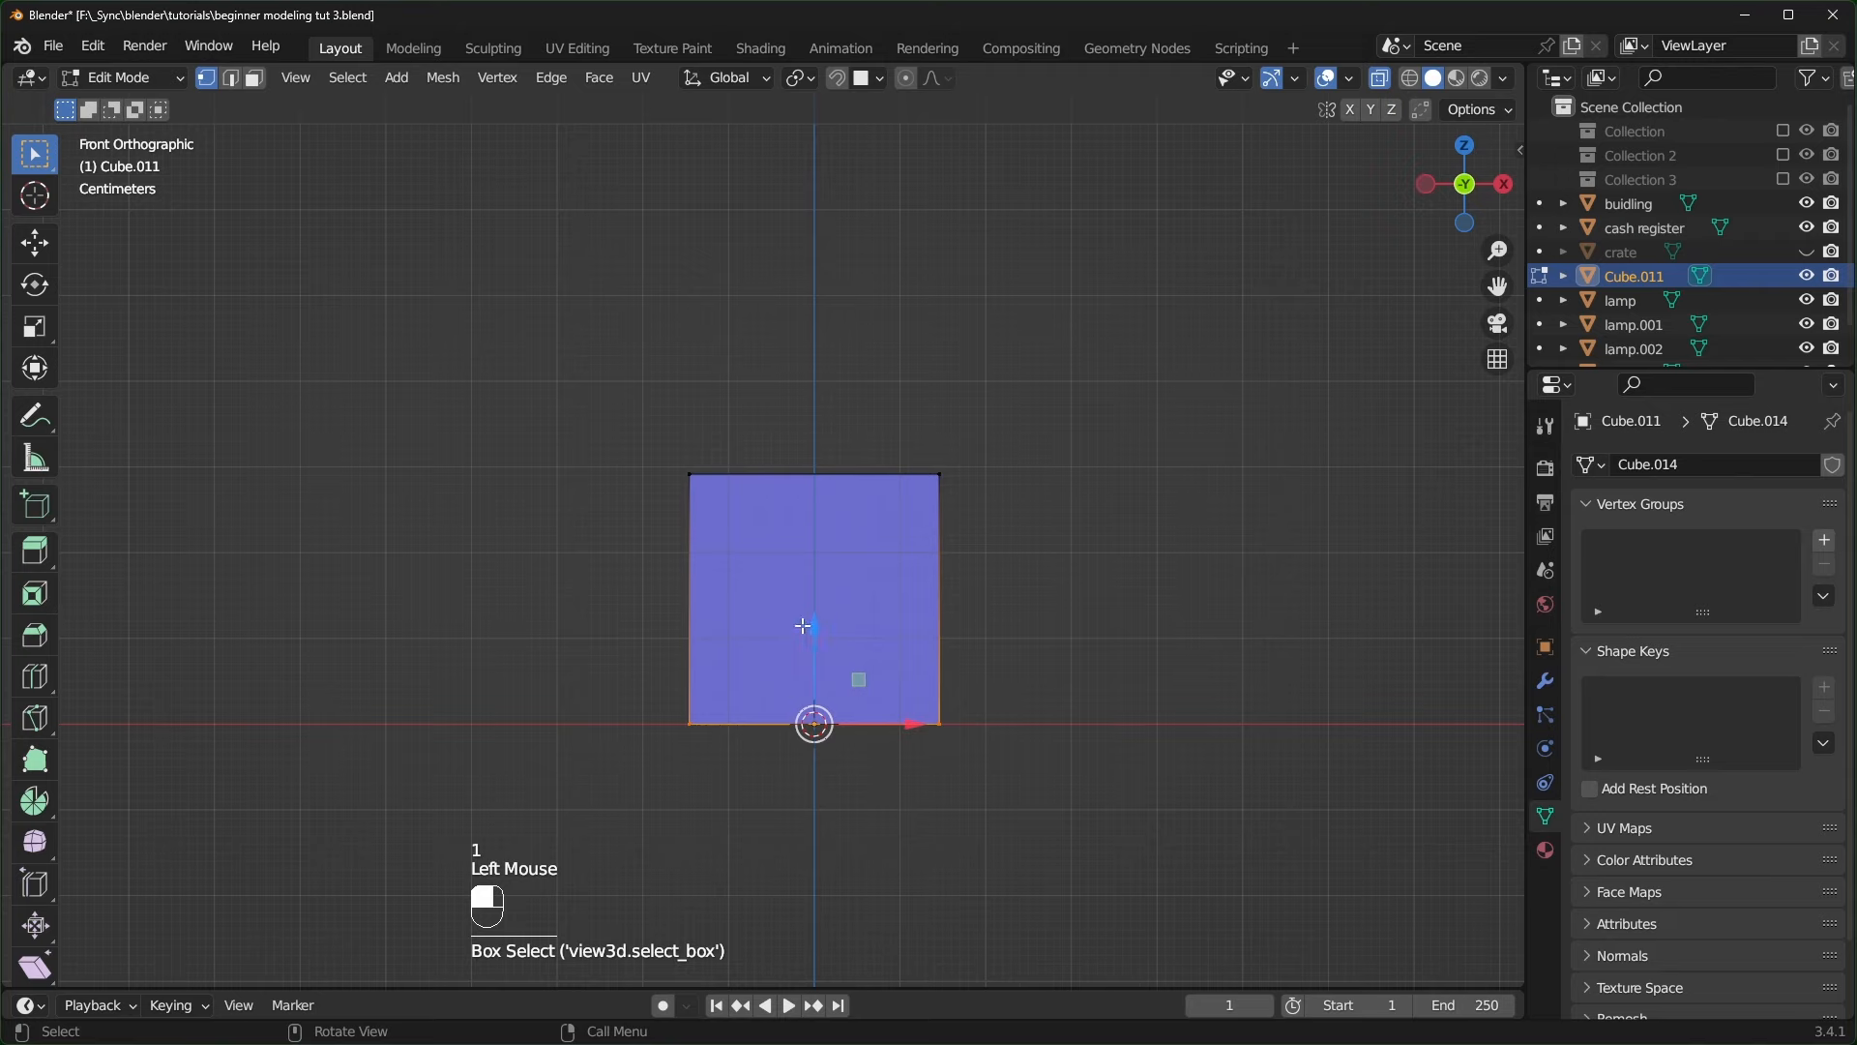
left_click_drag(817, 631, 858, 413)
middle_click_drag(1071, 608, 1033, 669)
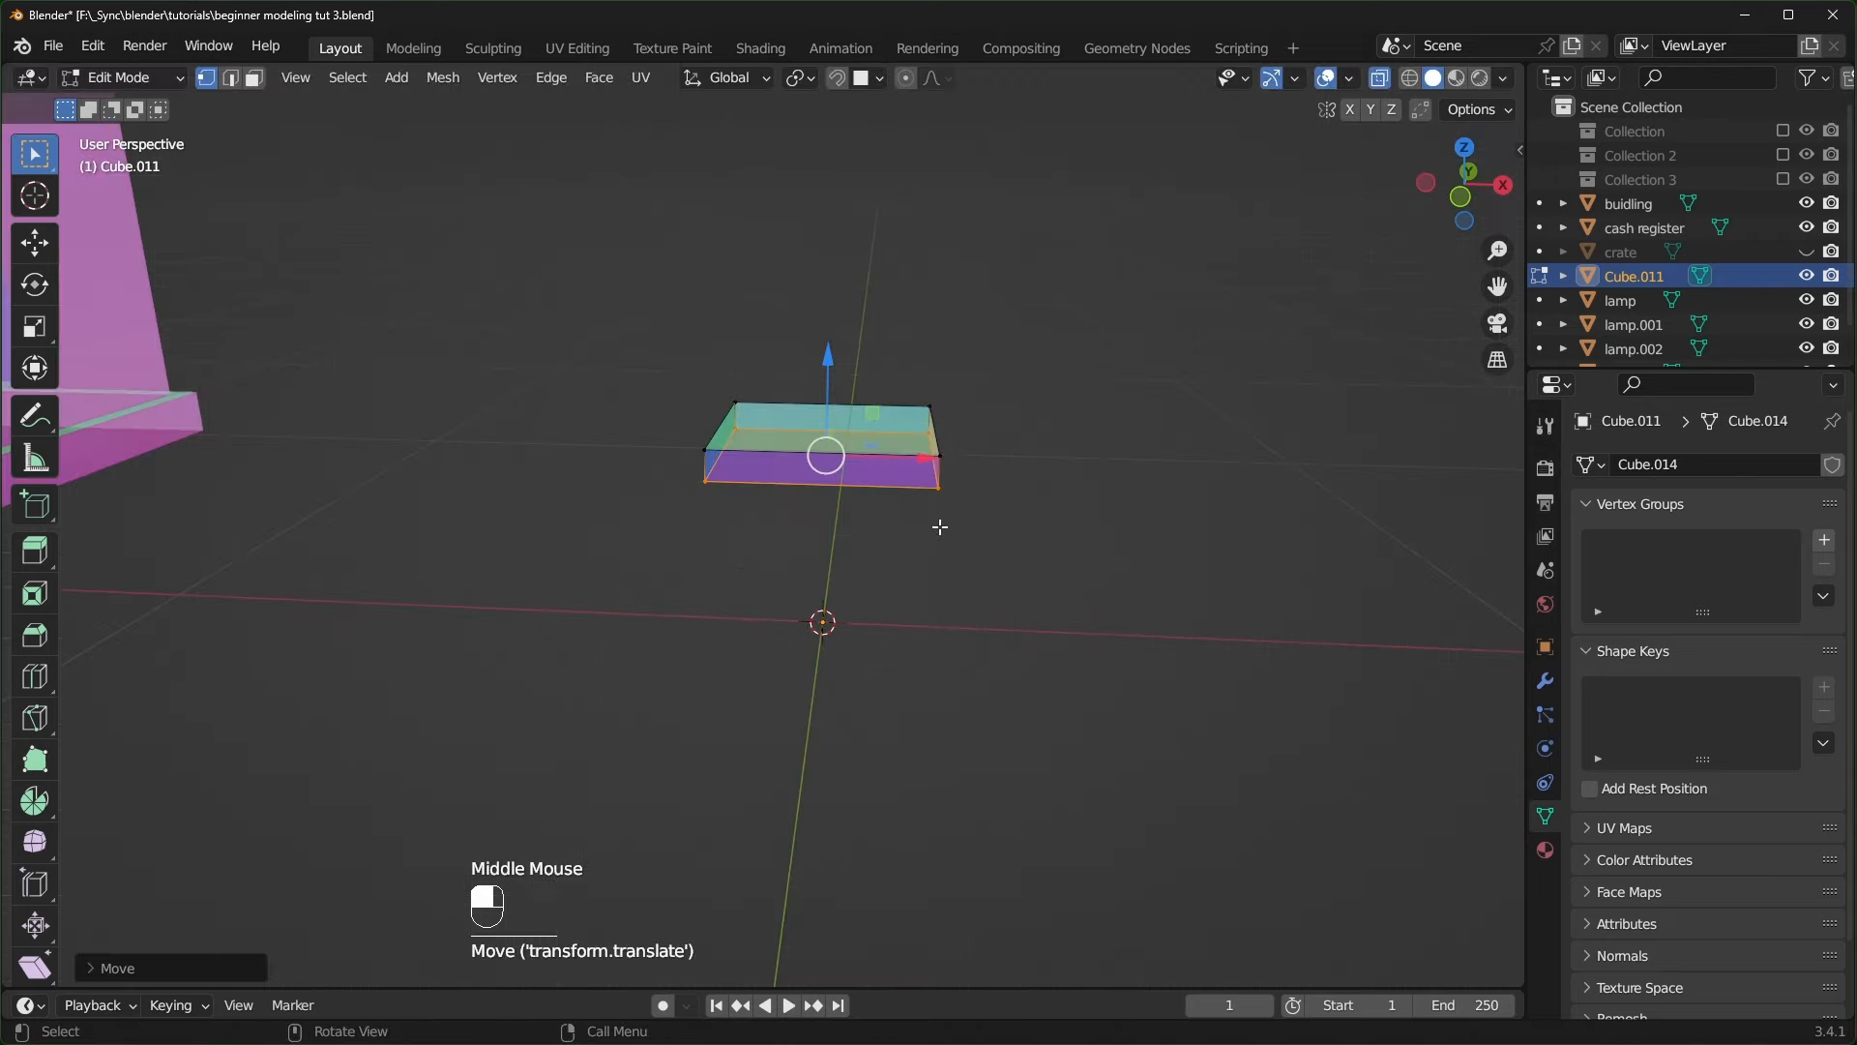
key("alt+z")
middle_click_drag(978, 526, 934, 639, "shift")
middle_click_drag(934, 638, 808, 737)
scroll(904, 679, "up", 2)
- Divide the seat slab into quarters with two perpendicular centred loop cuts
key("ctrl+z")
key("ctrl+r")
left_click(764, 603)
middle_click_drag(1197, 588, 440, 360)
key("ctrl+r")
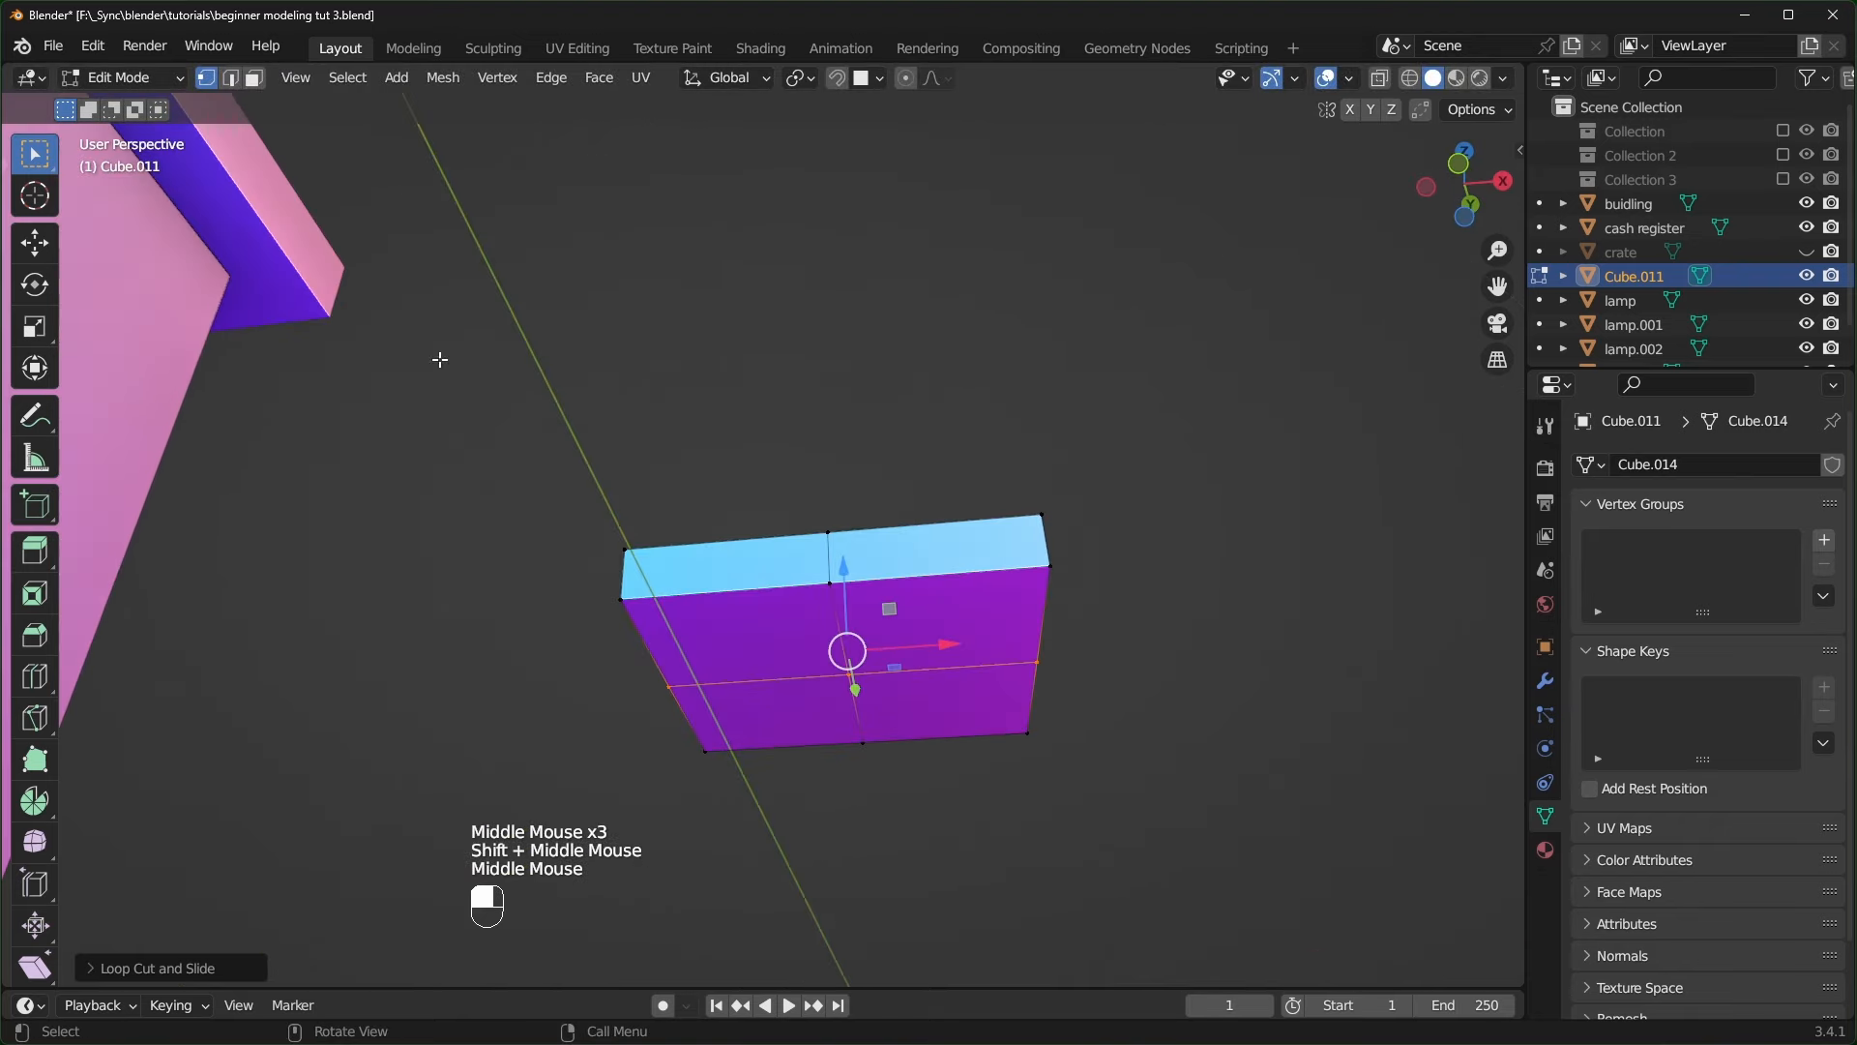
- Select the four faces on the seat's underside and inset them individually by about 0.05 m
left_click(253, 78)
left_click(745, 627)
left_click(764, 711, "shift")
left_click(931, 720, "shift")
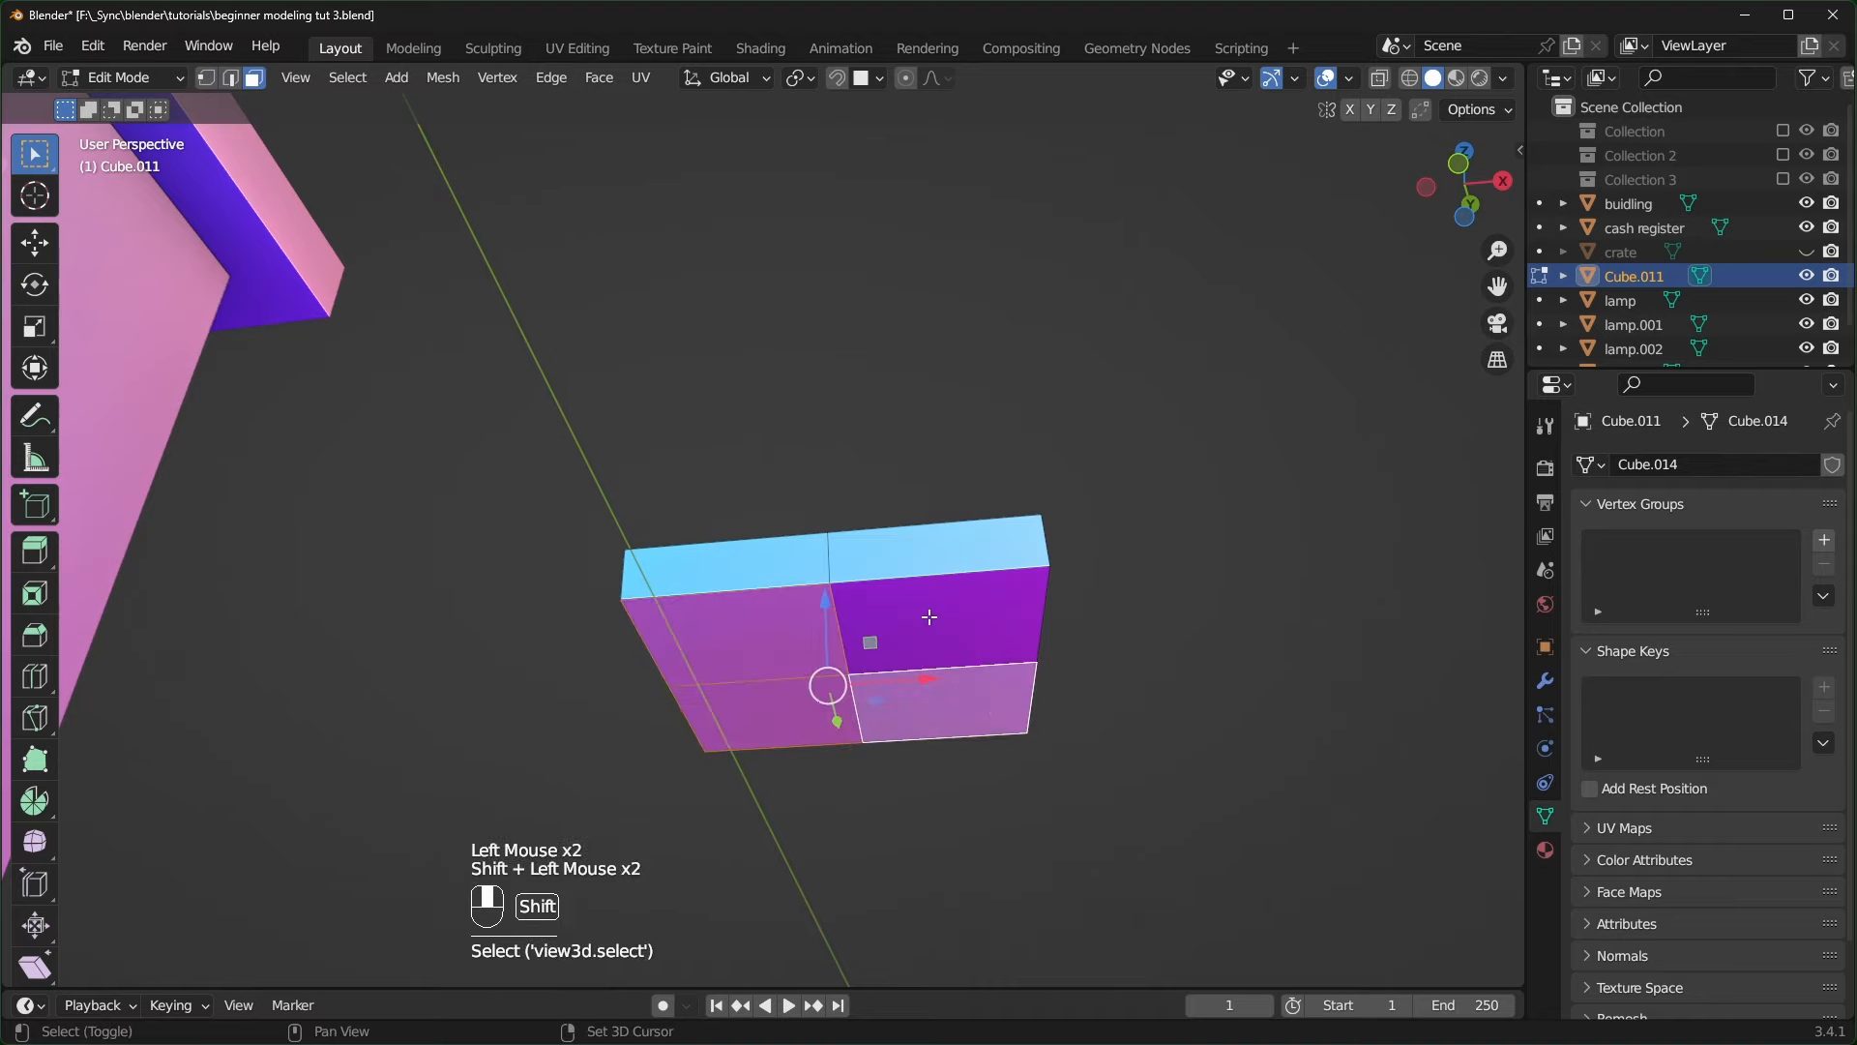
left_click(928, 616, "shift")
key("i")
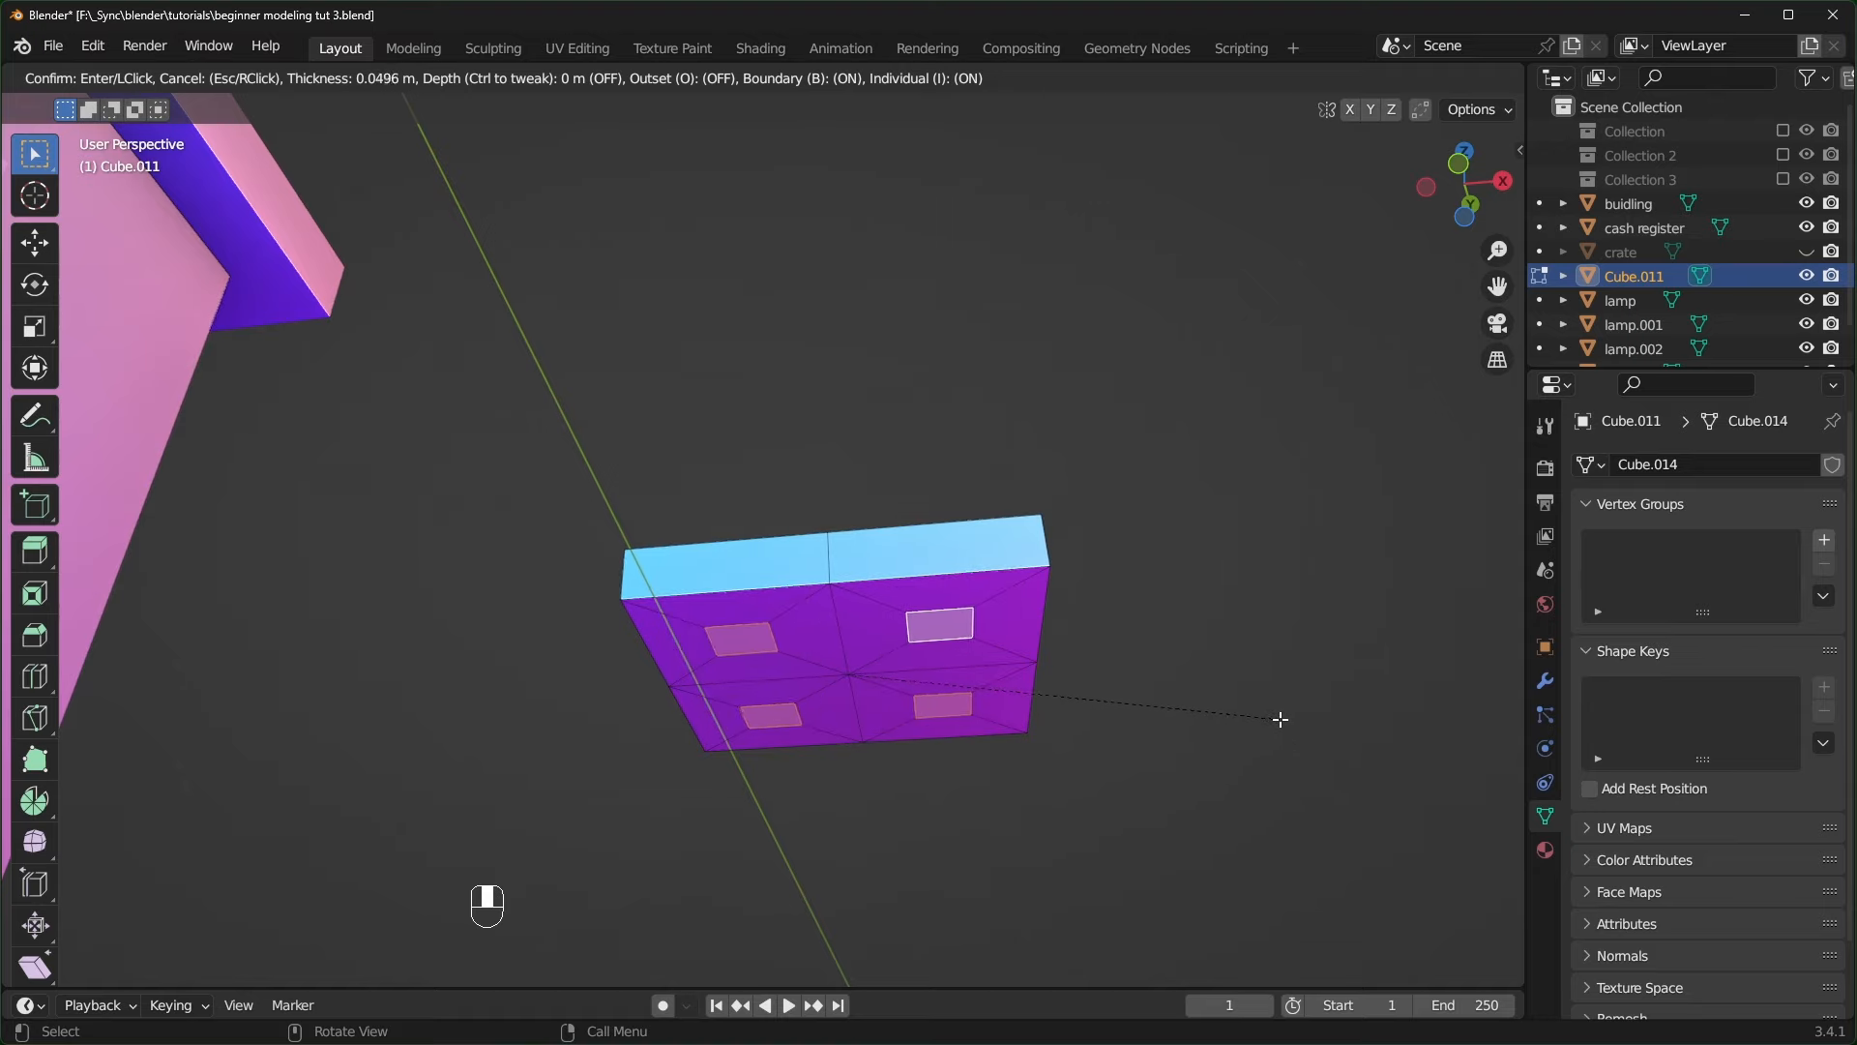
left_click(1277, 717)
- Extrude the four inset faces down to the floor line in front view to form the stool's legs
key("KP_1")
scroll(1177, 760, "down", 1)
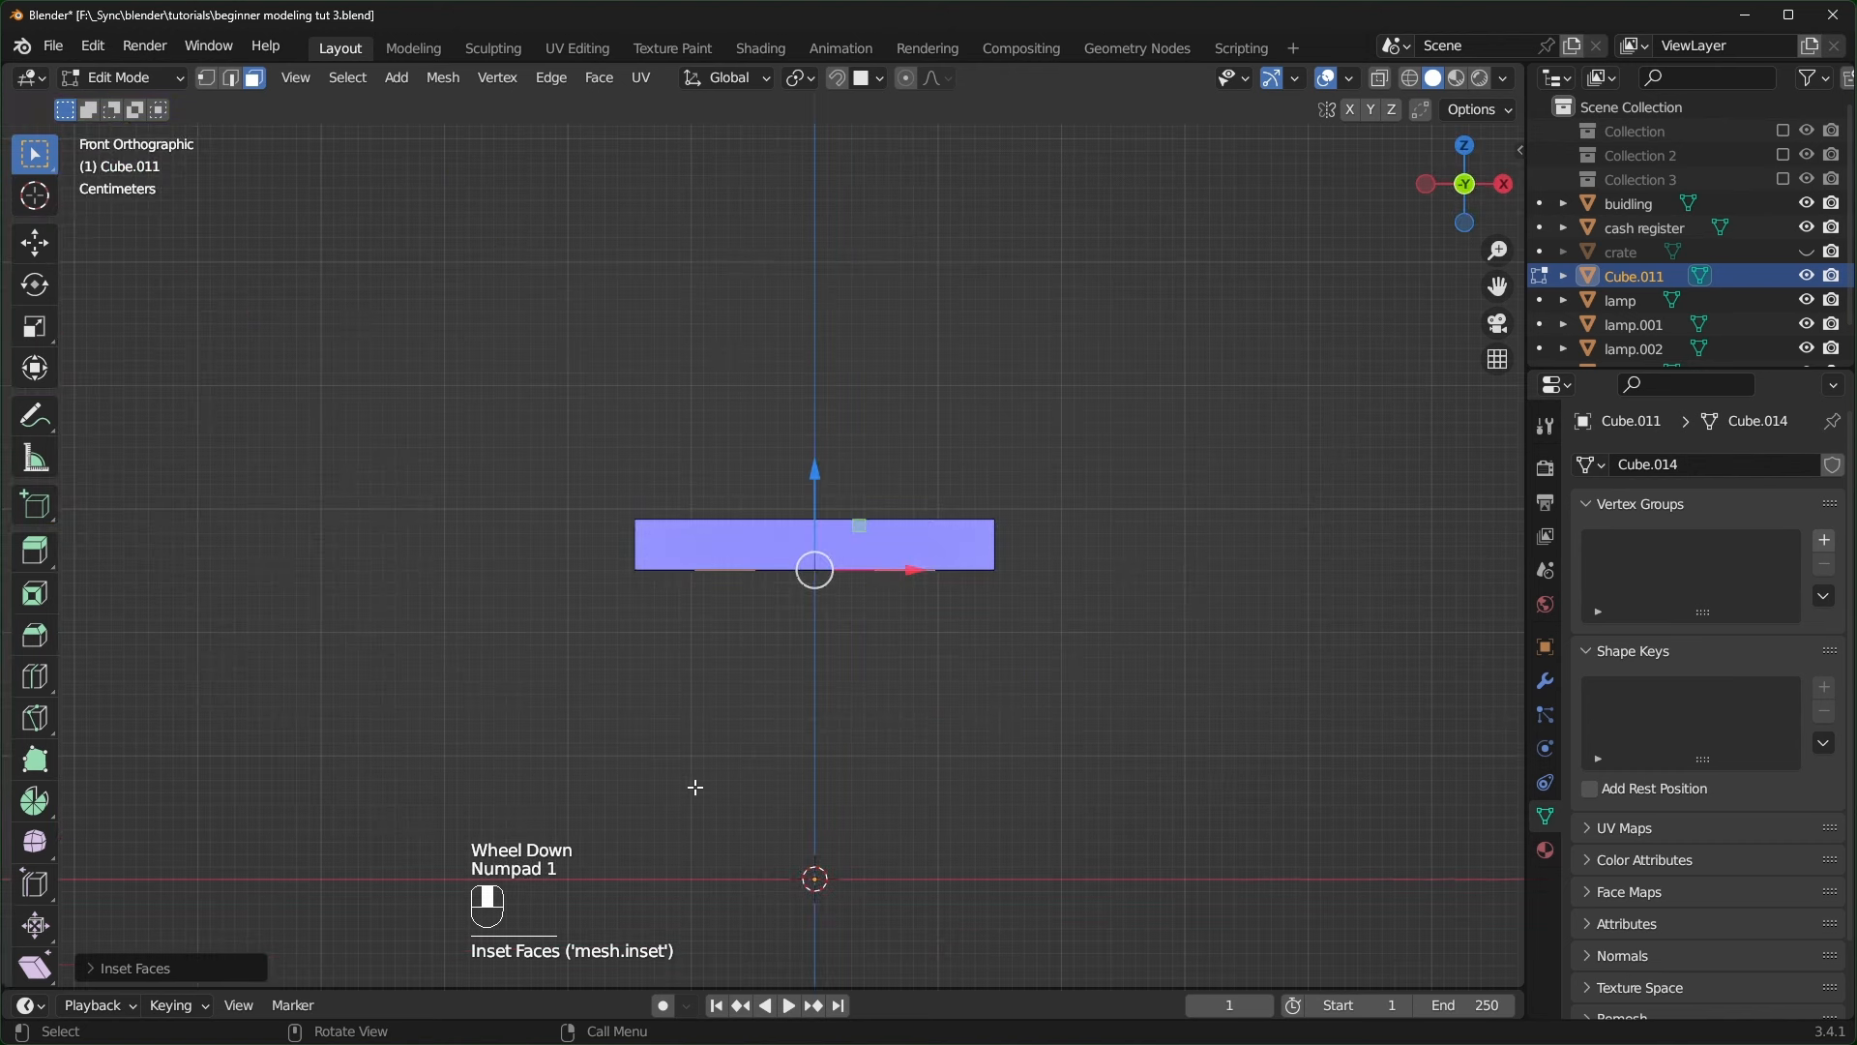
key("e")
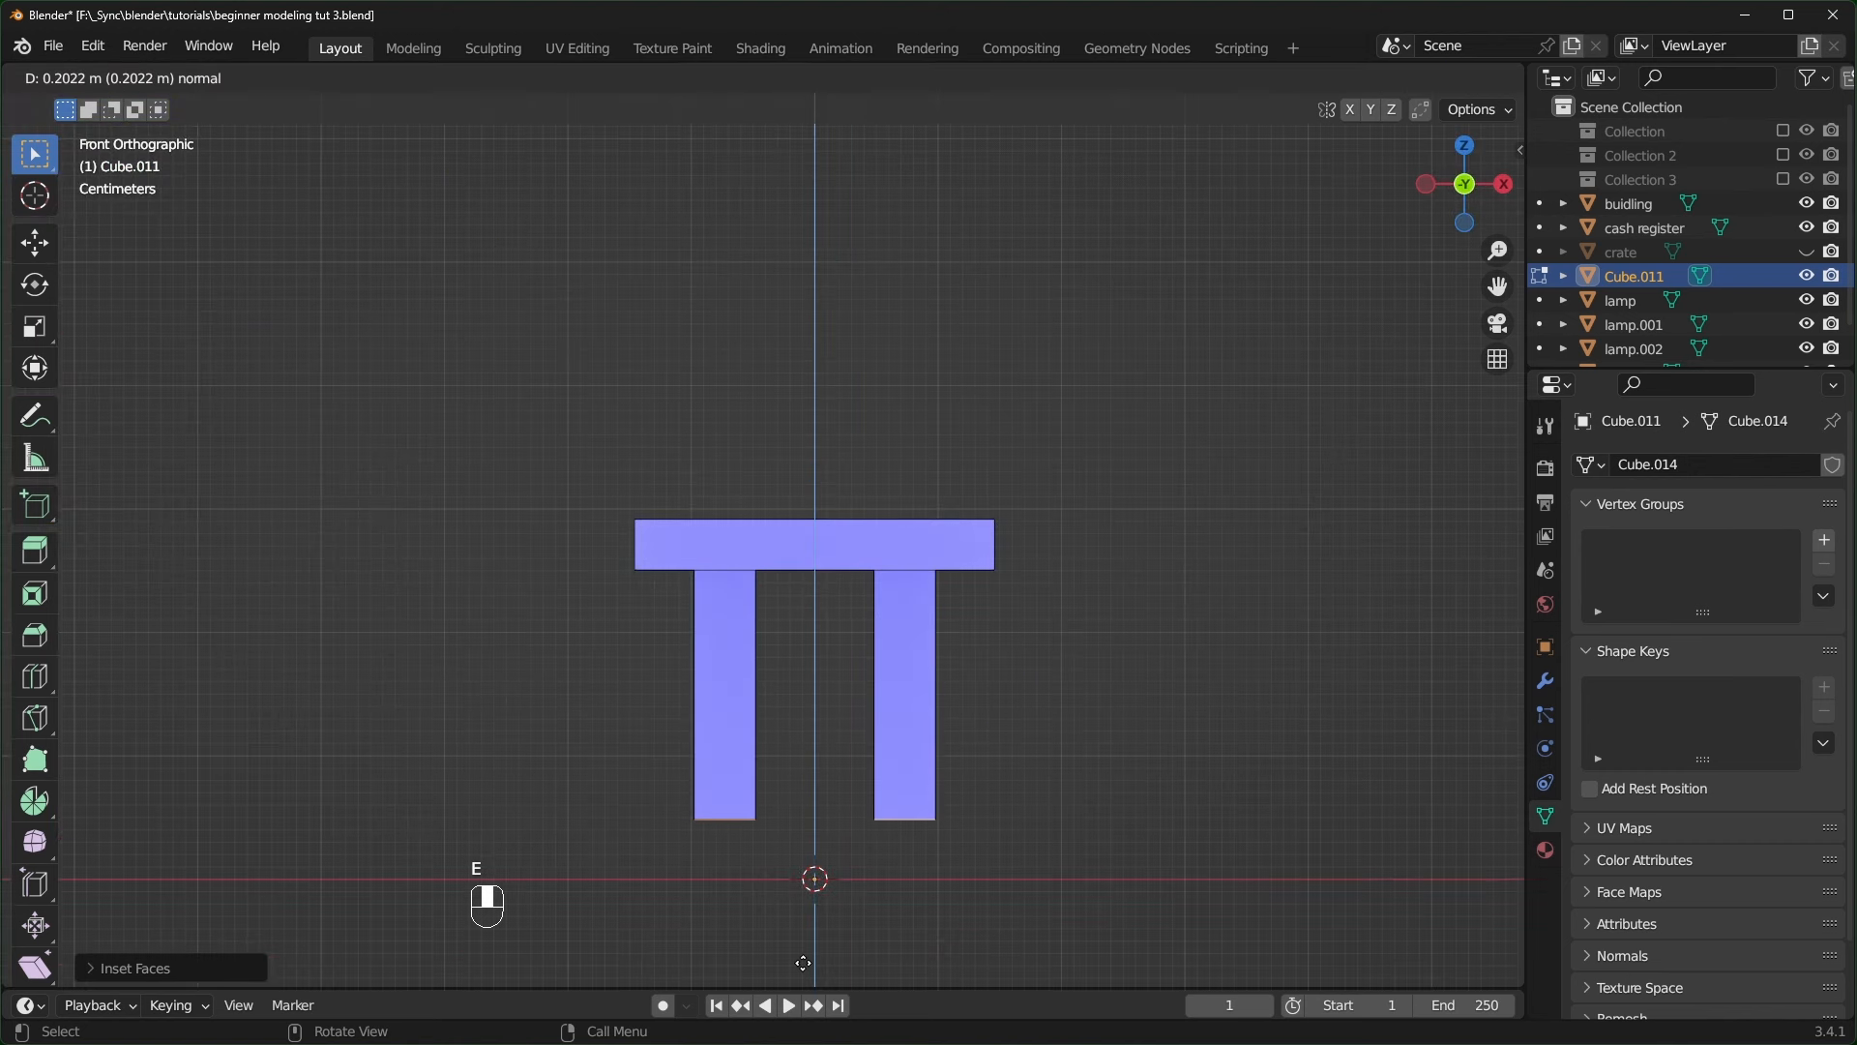
left_click(811, 131)
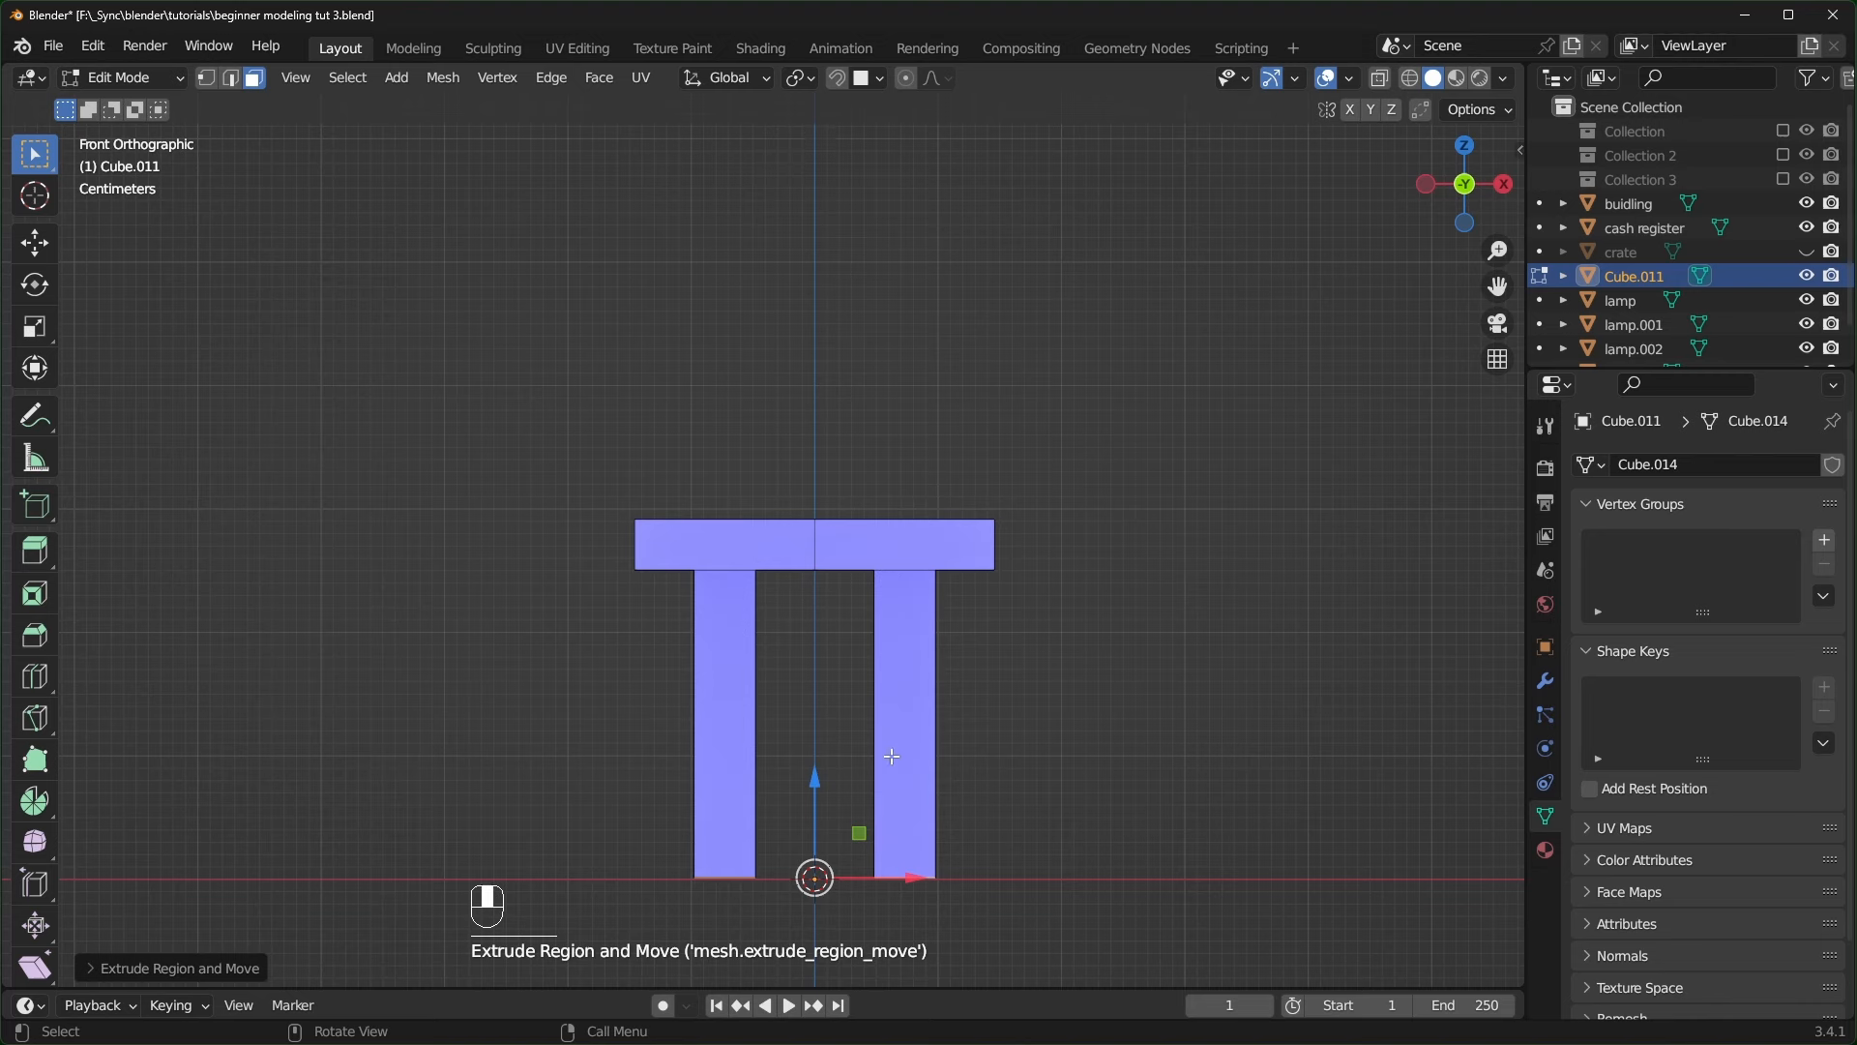
middle_click_drag(968, 838, 958, 824, "shift")
scroll(656, 847, "down", 1)
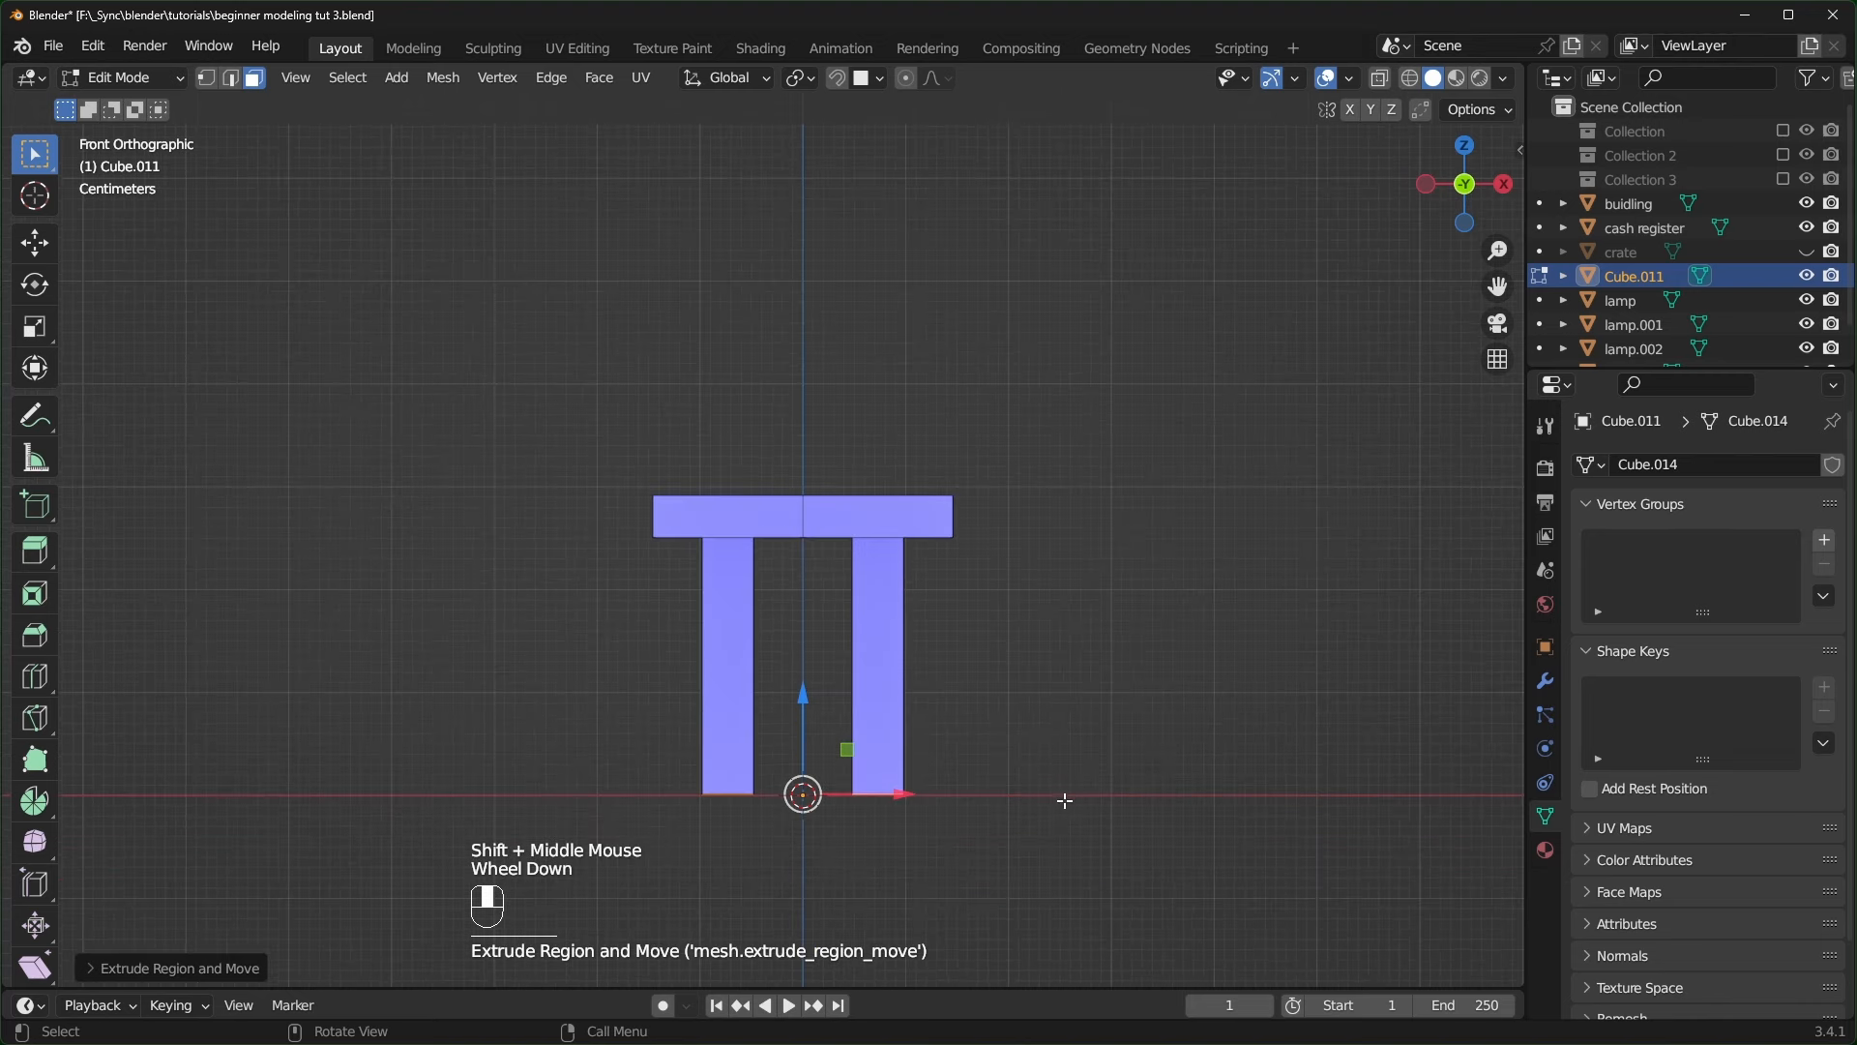
- Align the leg ends with the floor using Increment snapping with Absolute Grid Snap, and restore Face Project snapping
left_click(879, 79)
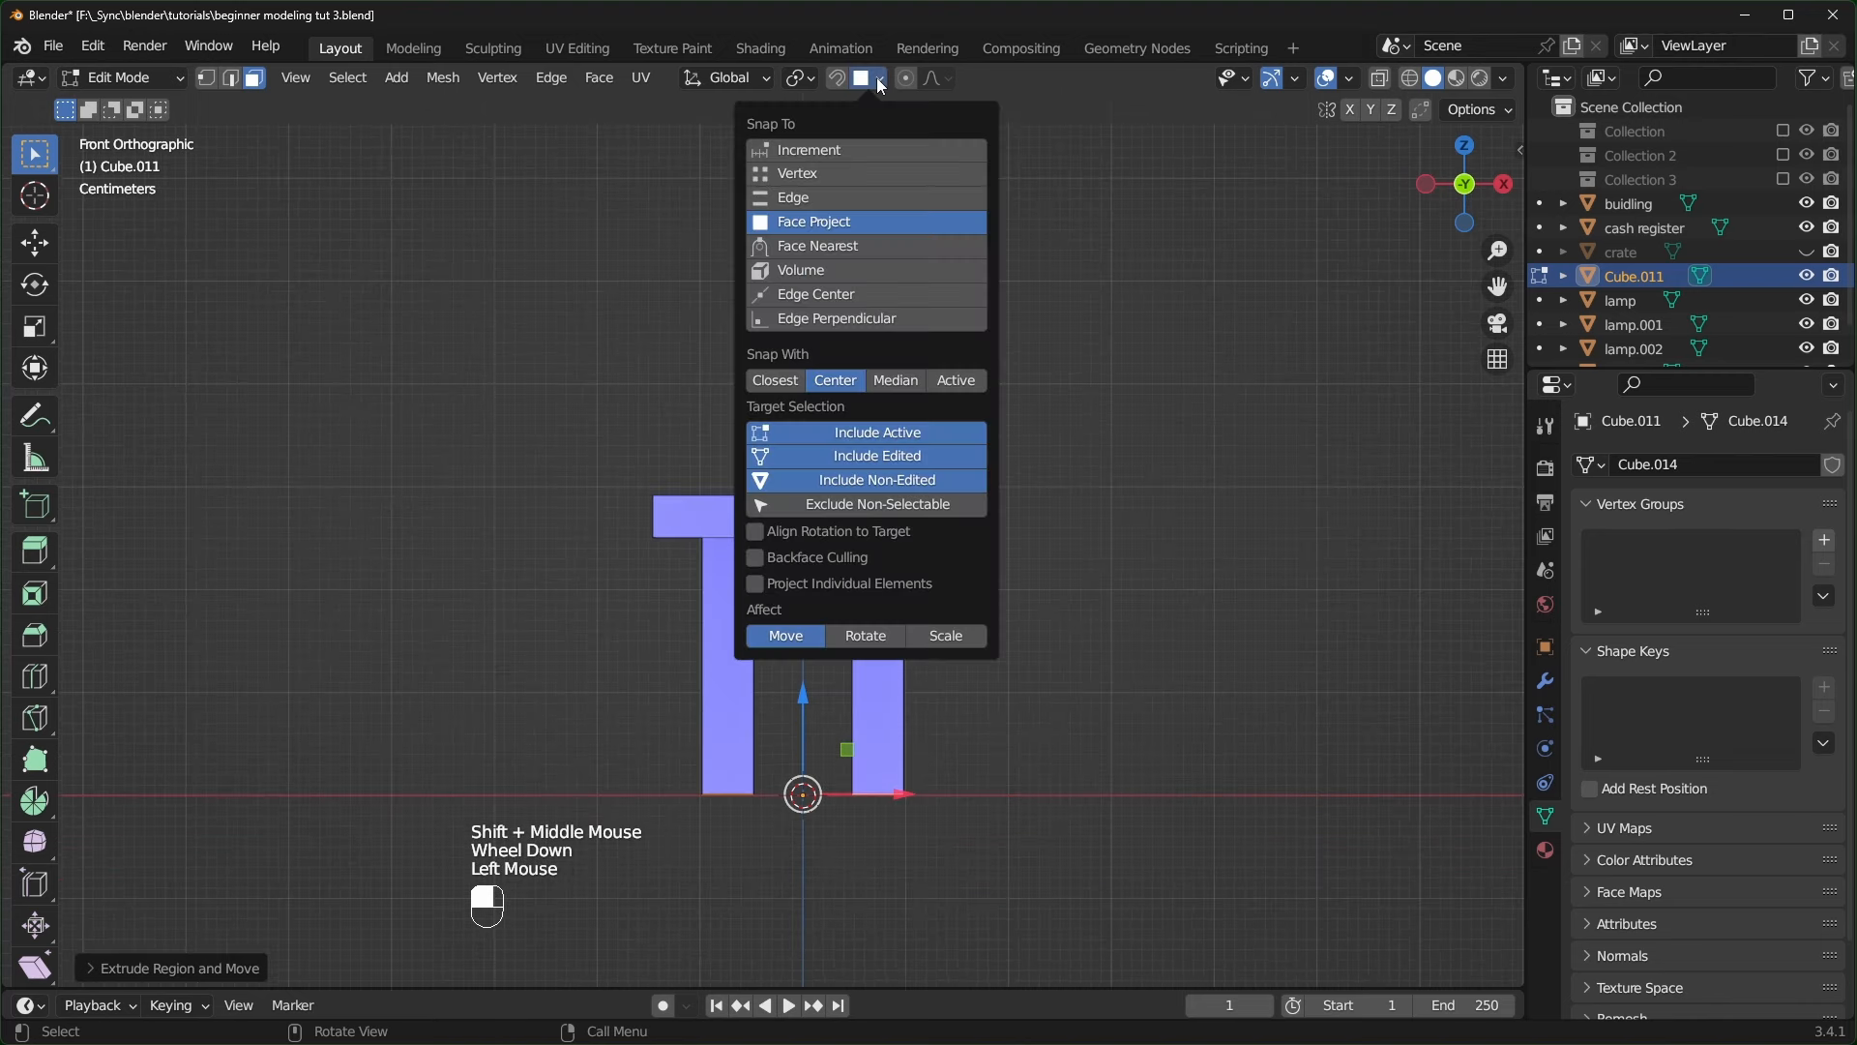
left_click(810, 154)
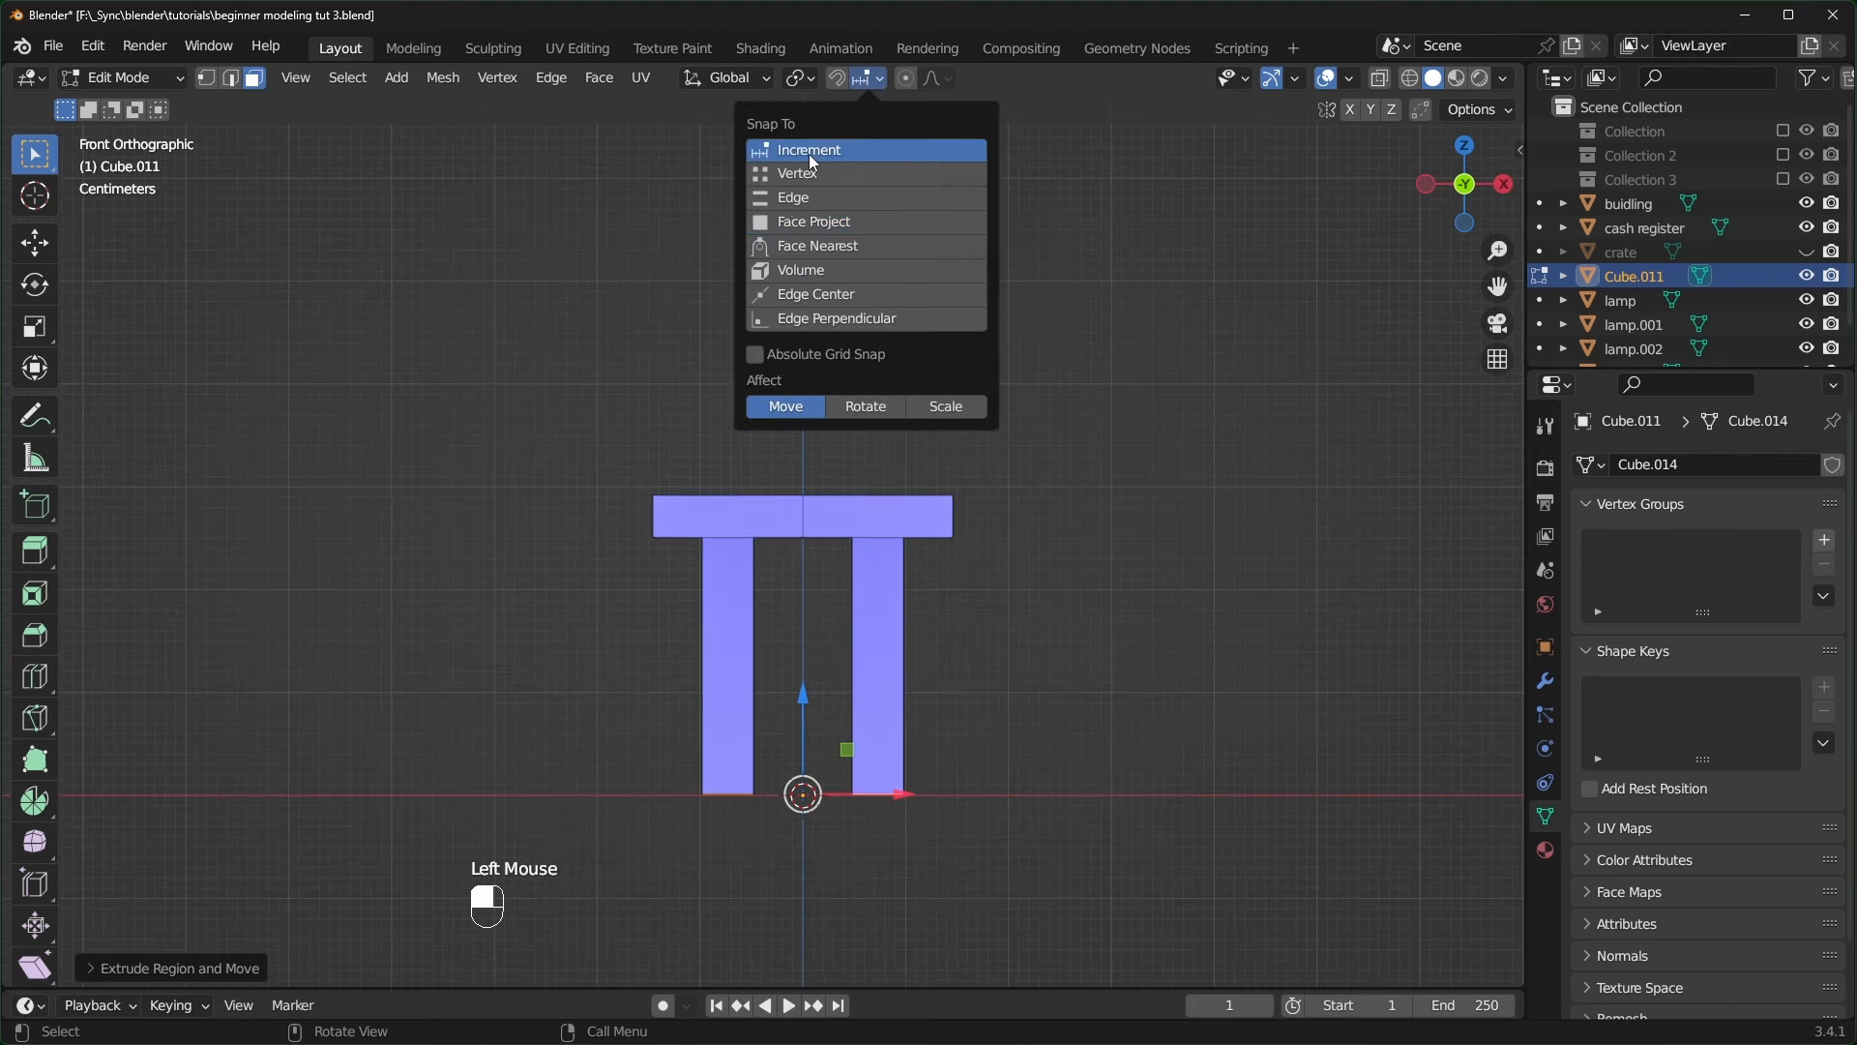
left_click(755, 355)
mouse_move(810, 698)
left_mouse_down()
mouse_move(803, 644)
mouse_move(810, 698)
left_mouse_up()
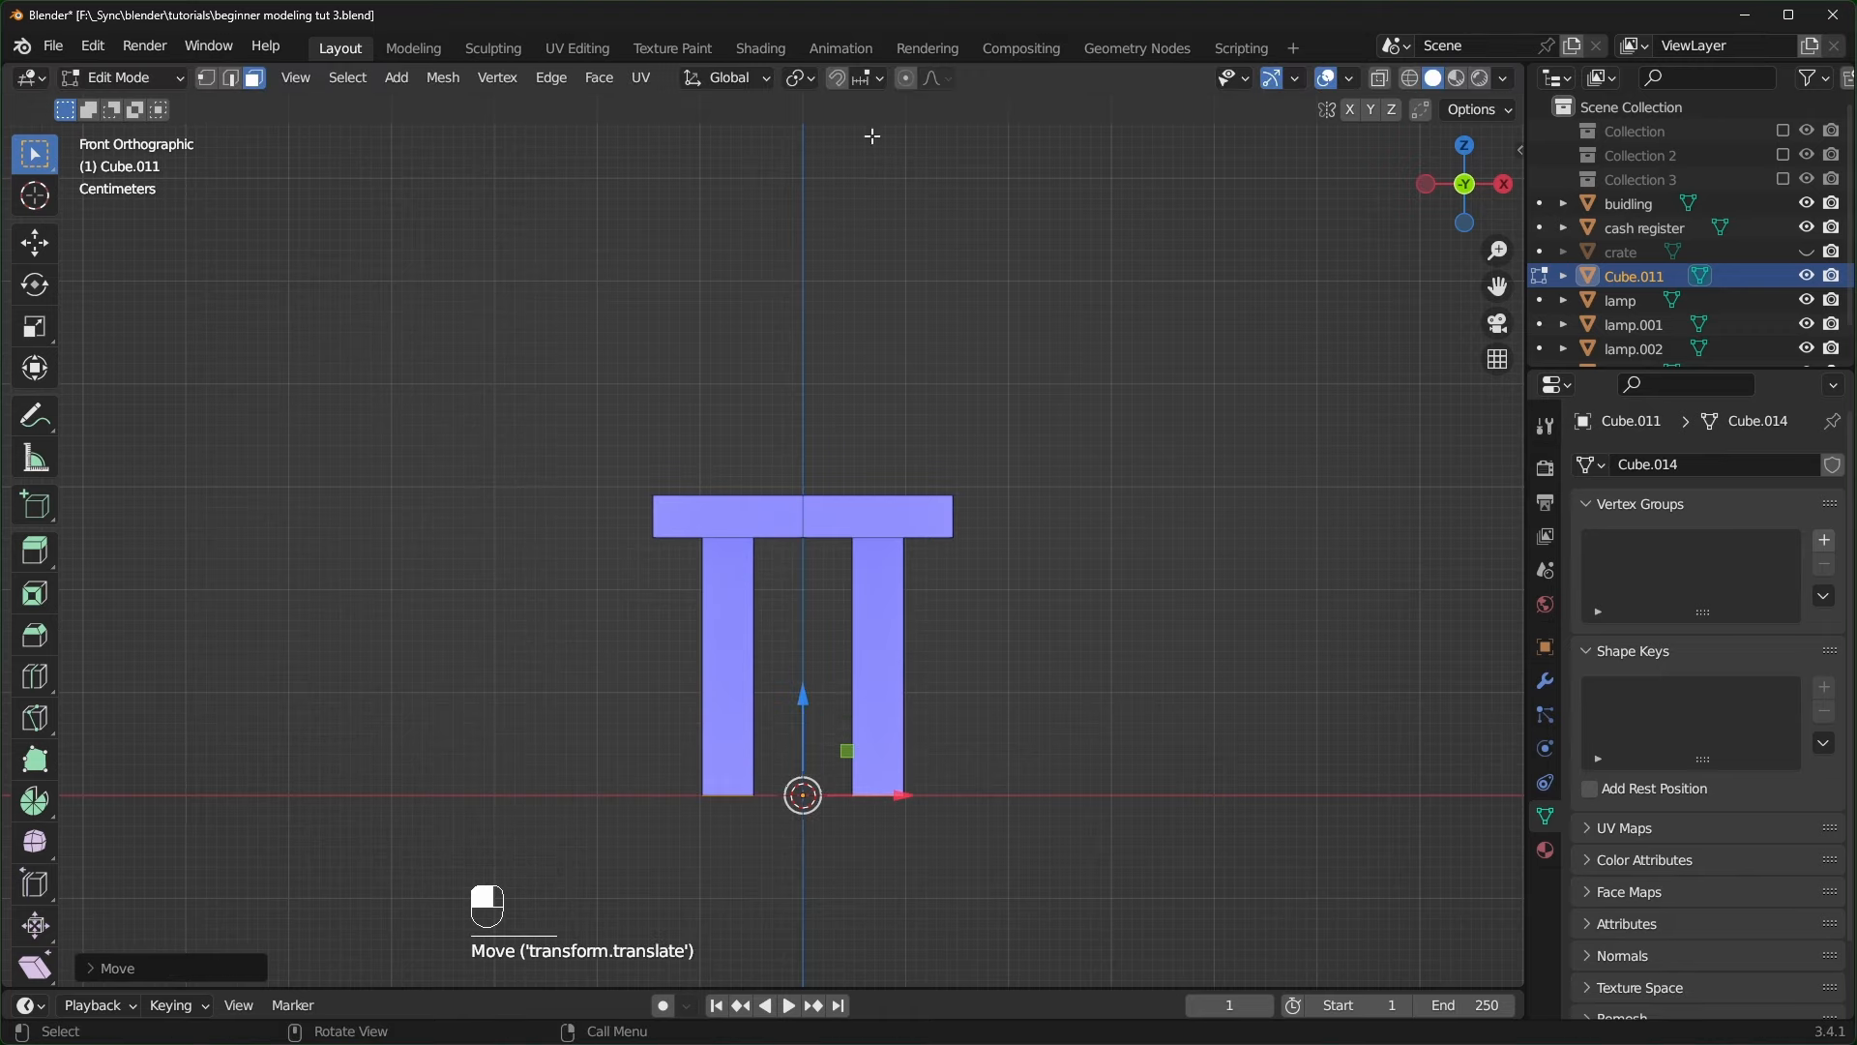
left_click(867, 77)
left_click(811, 222)
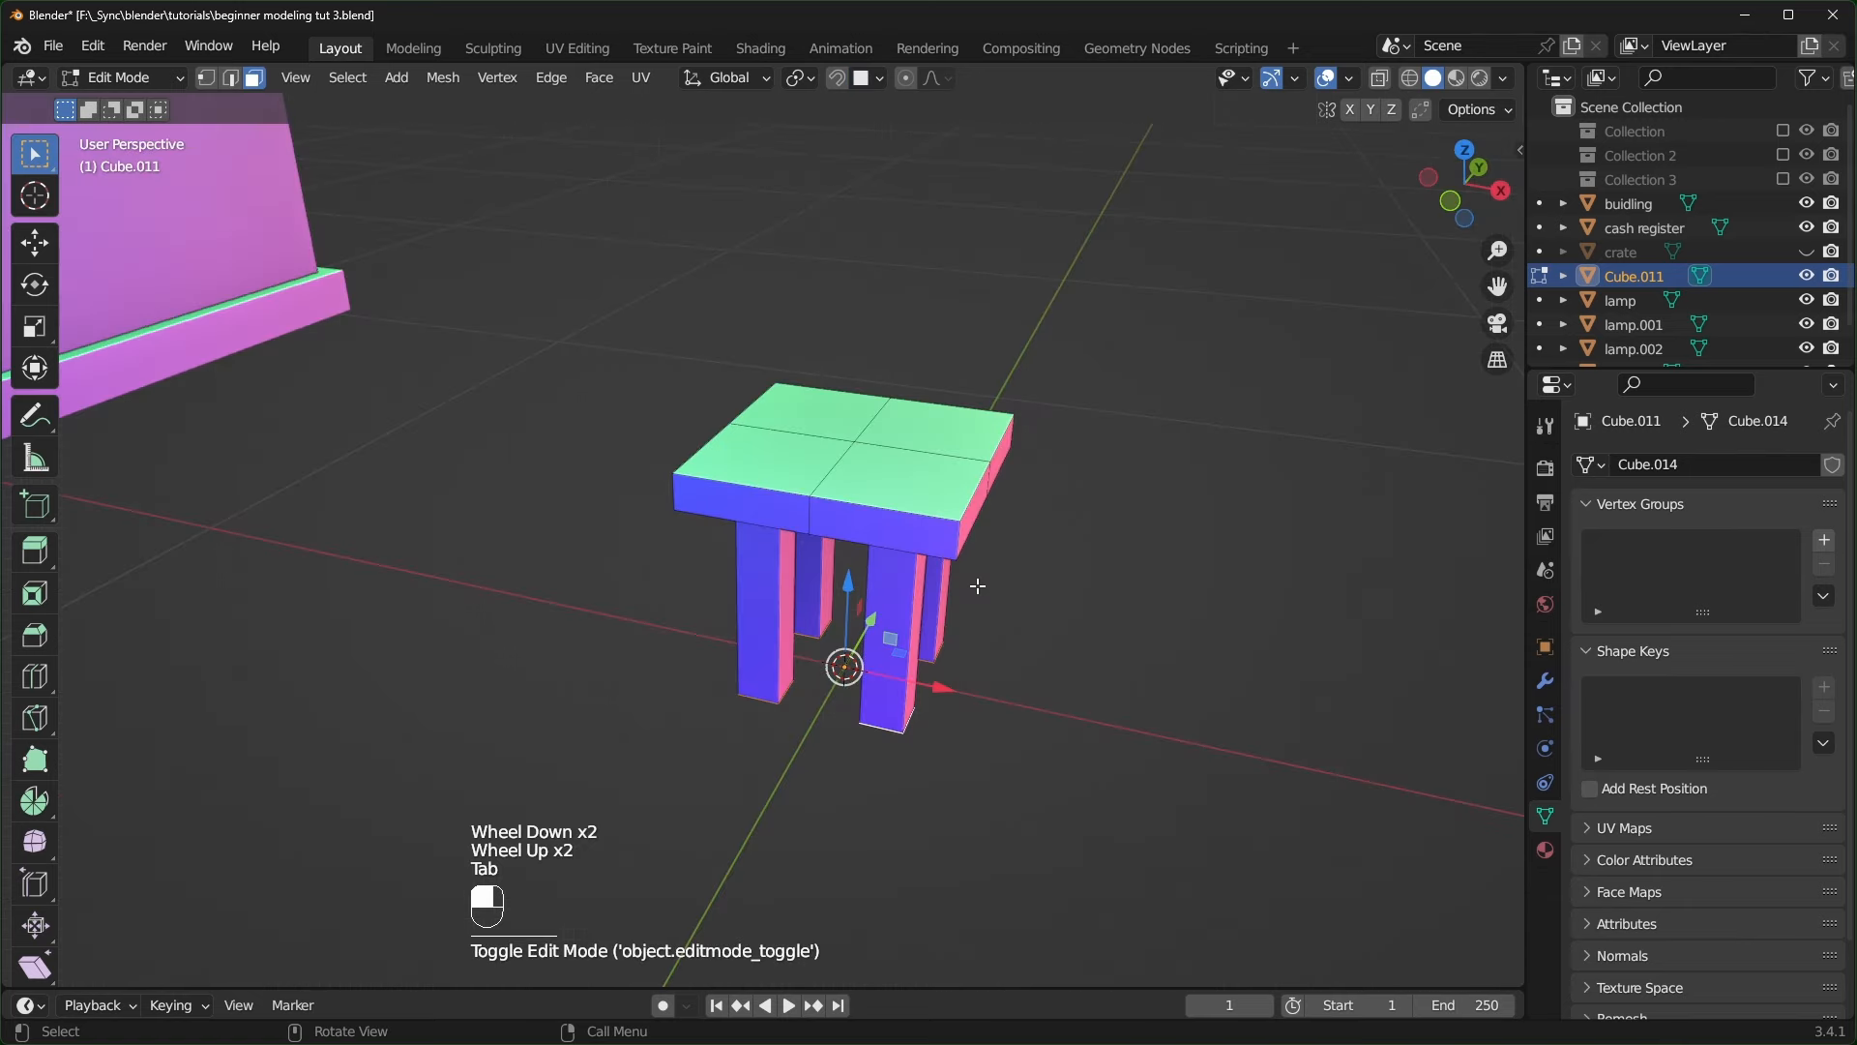
- Return to Object Mode, move the stool next to the round table and rename it chair
key("Tab")
scroll(978, 588, "down", 2)
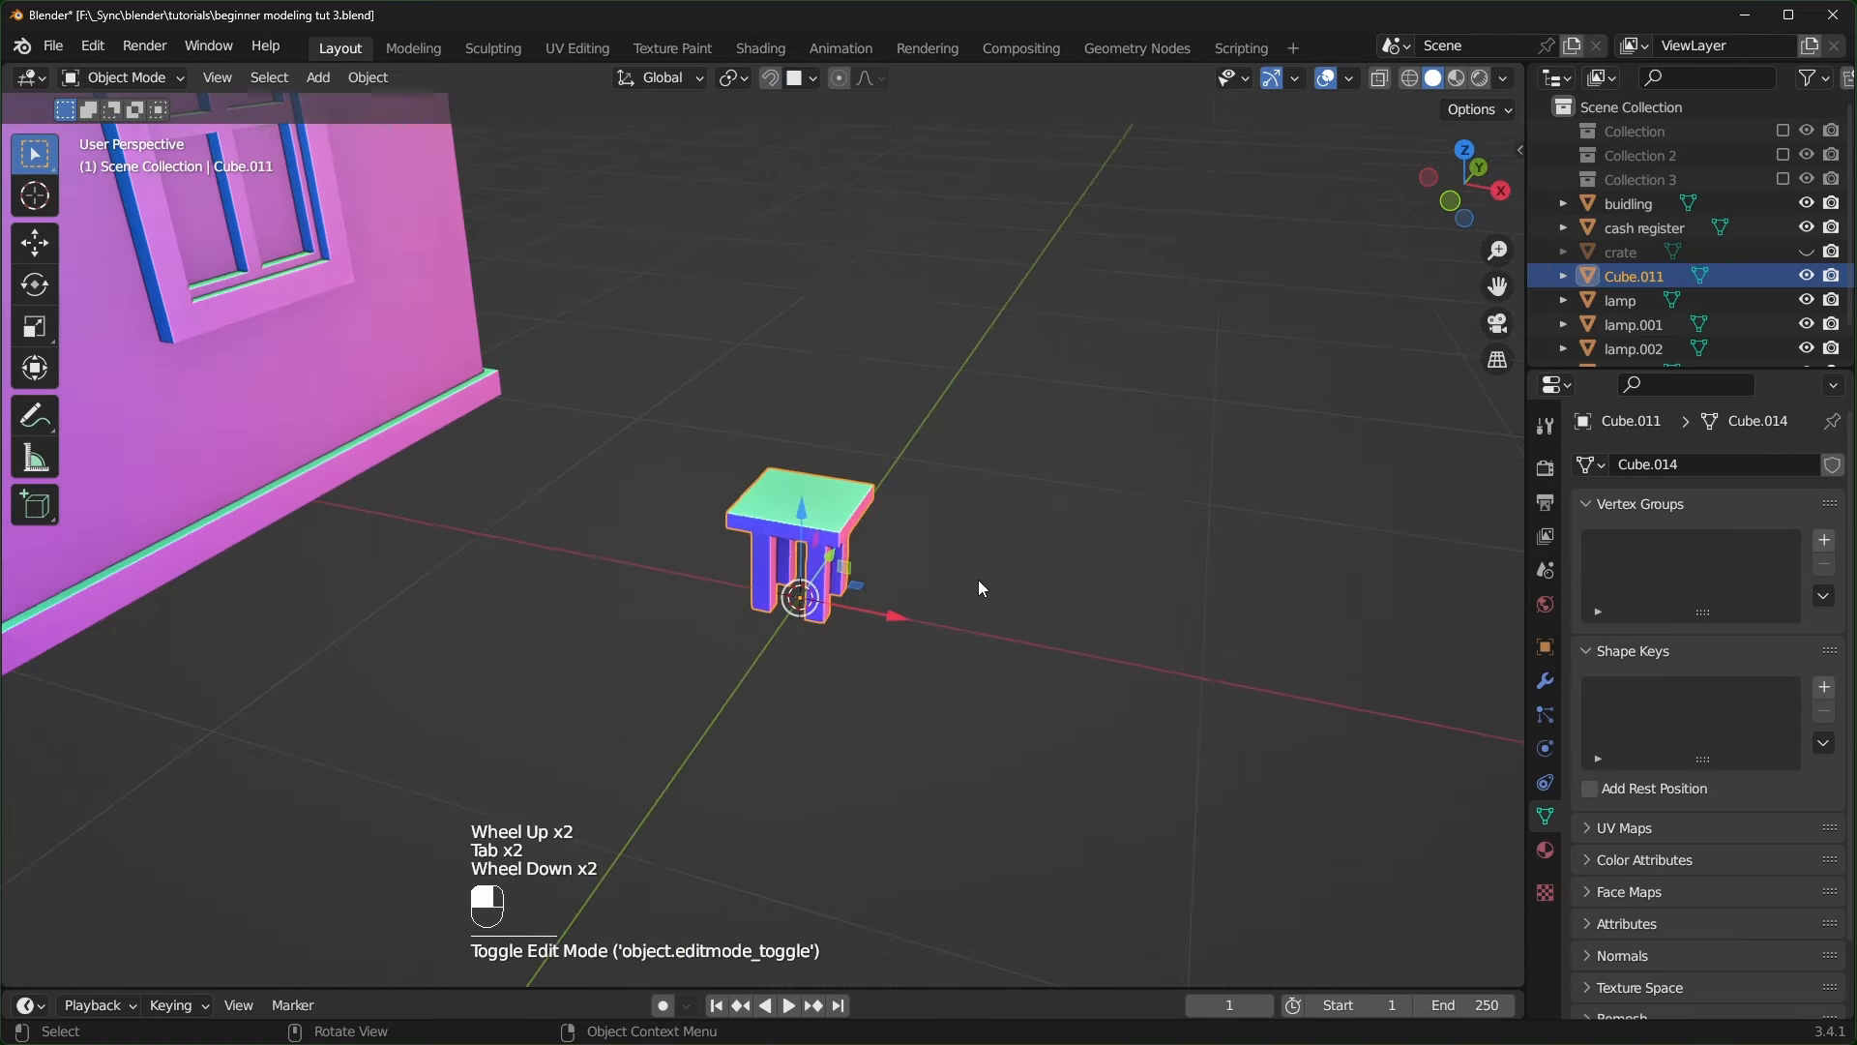
middle_click_drag(978, 580, 890, 592)
scroll(868, 611, "down", 1)
left_click_drag(935, 571, 241, 601)
middle_click_drag(241, 602, 726, 543, "shift")
middle_click_drag(725, 544, 870, 551)
scroll(902, 518, "up", 2)
middle_click_drag(870, 551, 844, 579, "shift")
key("F2")
type("chair")
key("Return")
- Undo the unconstrained duplicate and duplicate the chair about 1.3 m along negative X to the table's opposite side
key("ctrl+z")
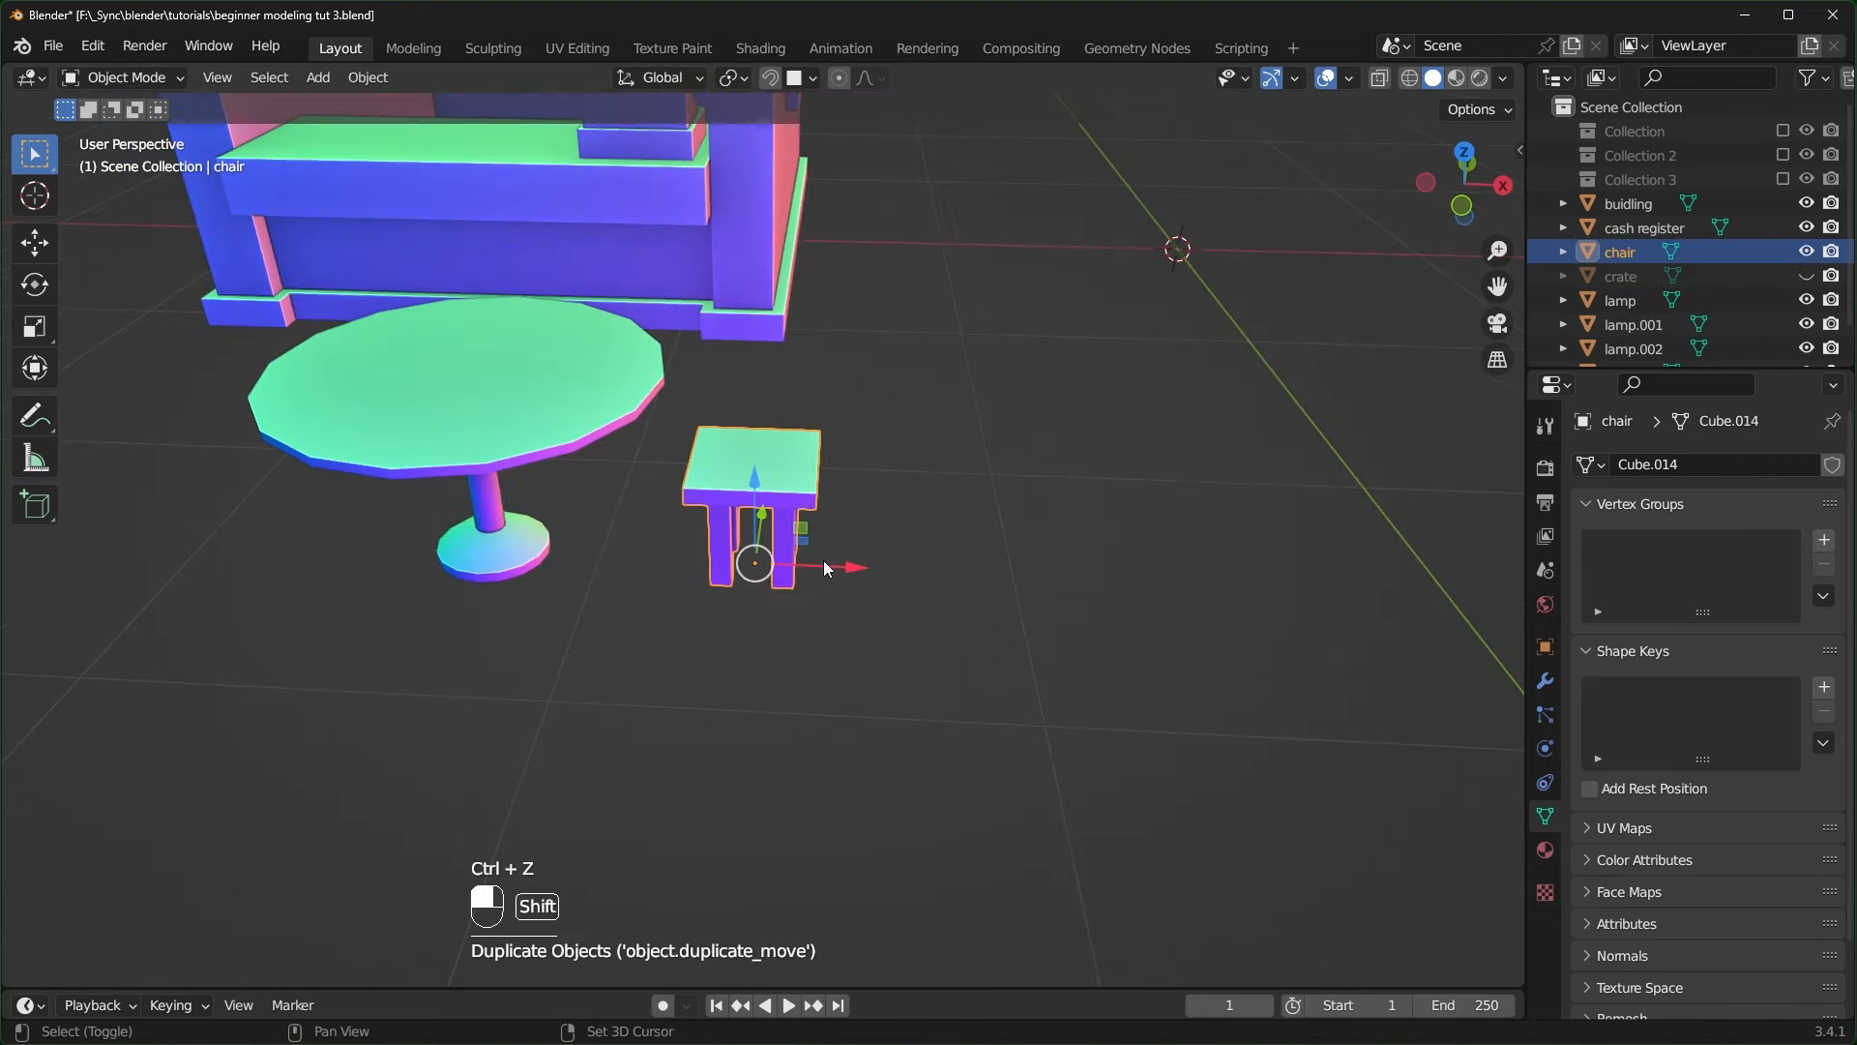
key("shift+d")
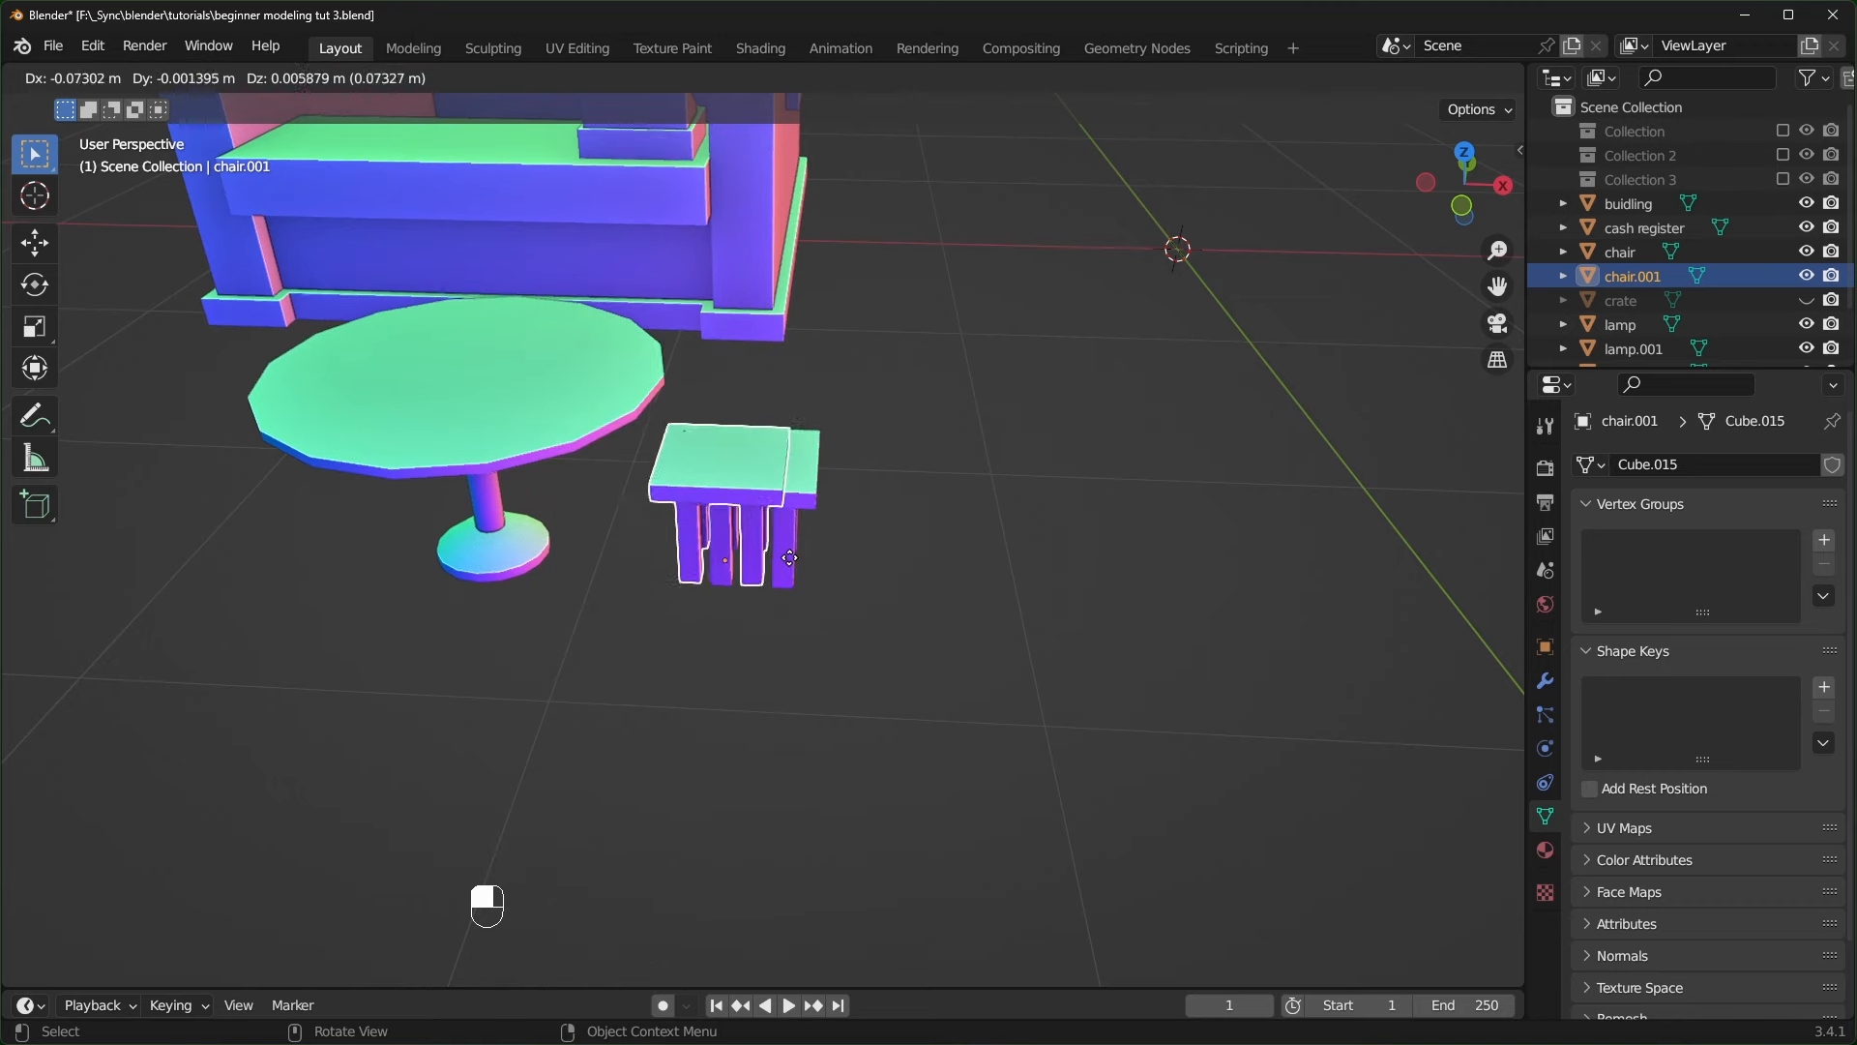
key("x")
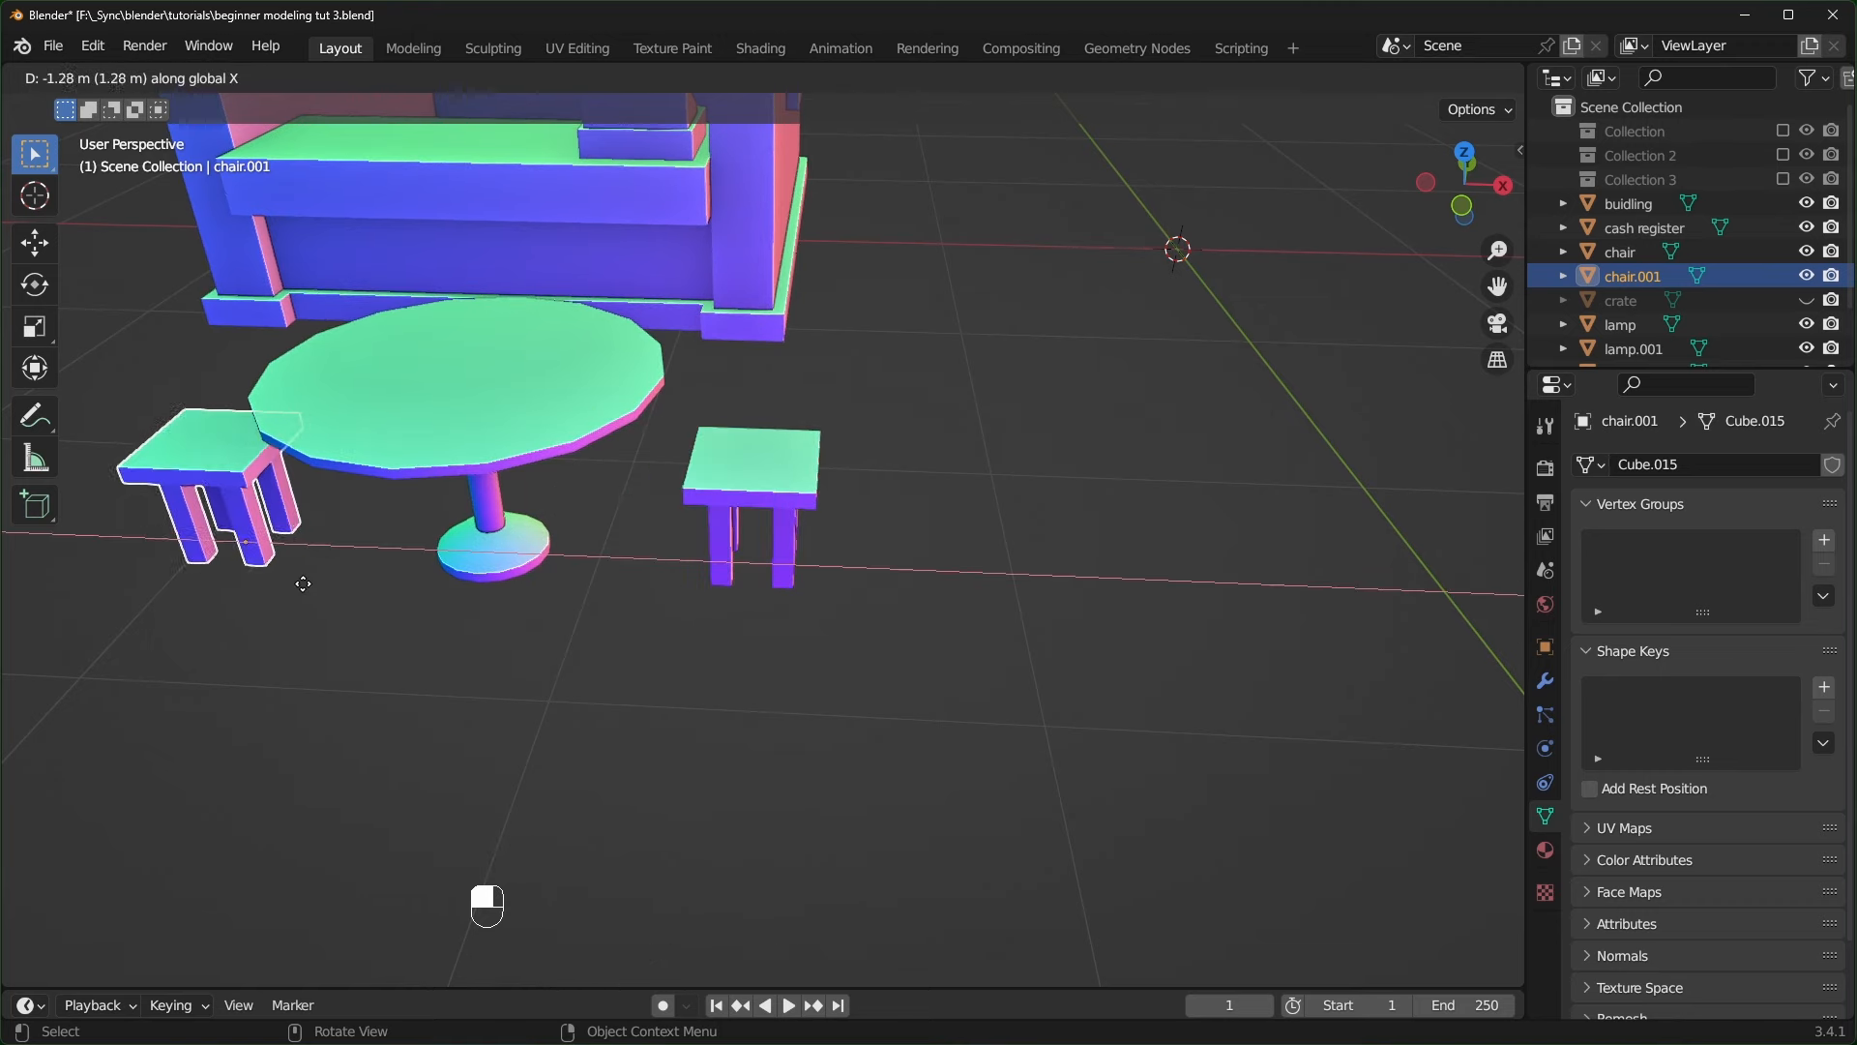
left_click(278, 594)
scroll(542, 603, "down", 2)
middle_click_drag(542, 603, 735, 595)
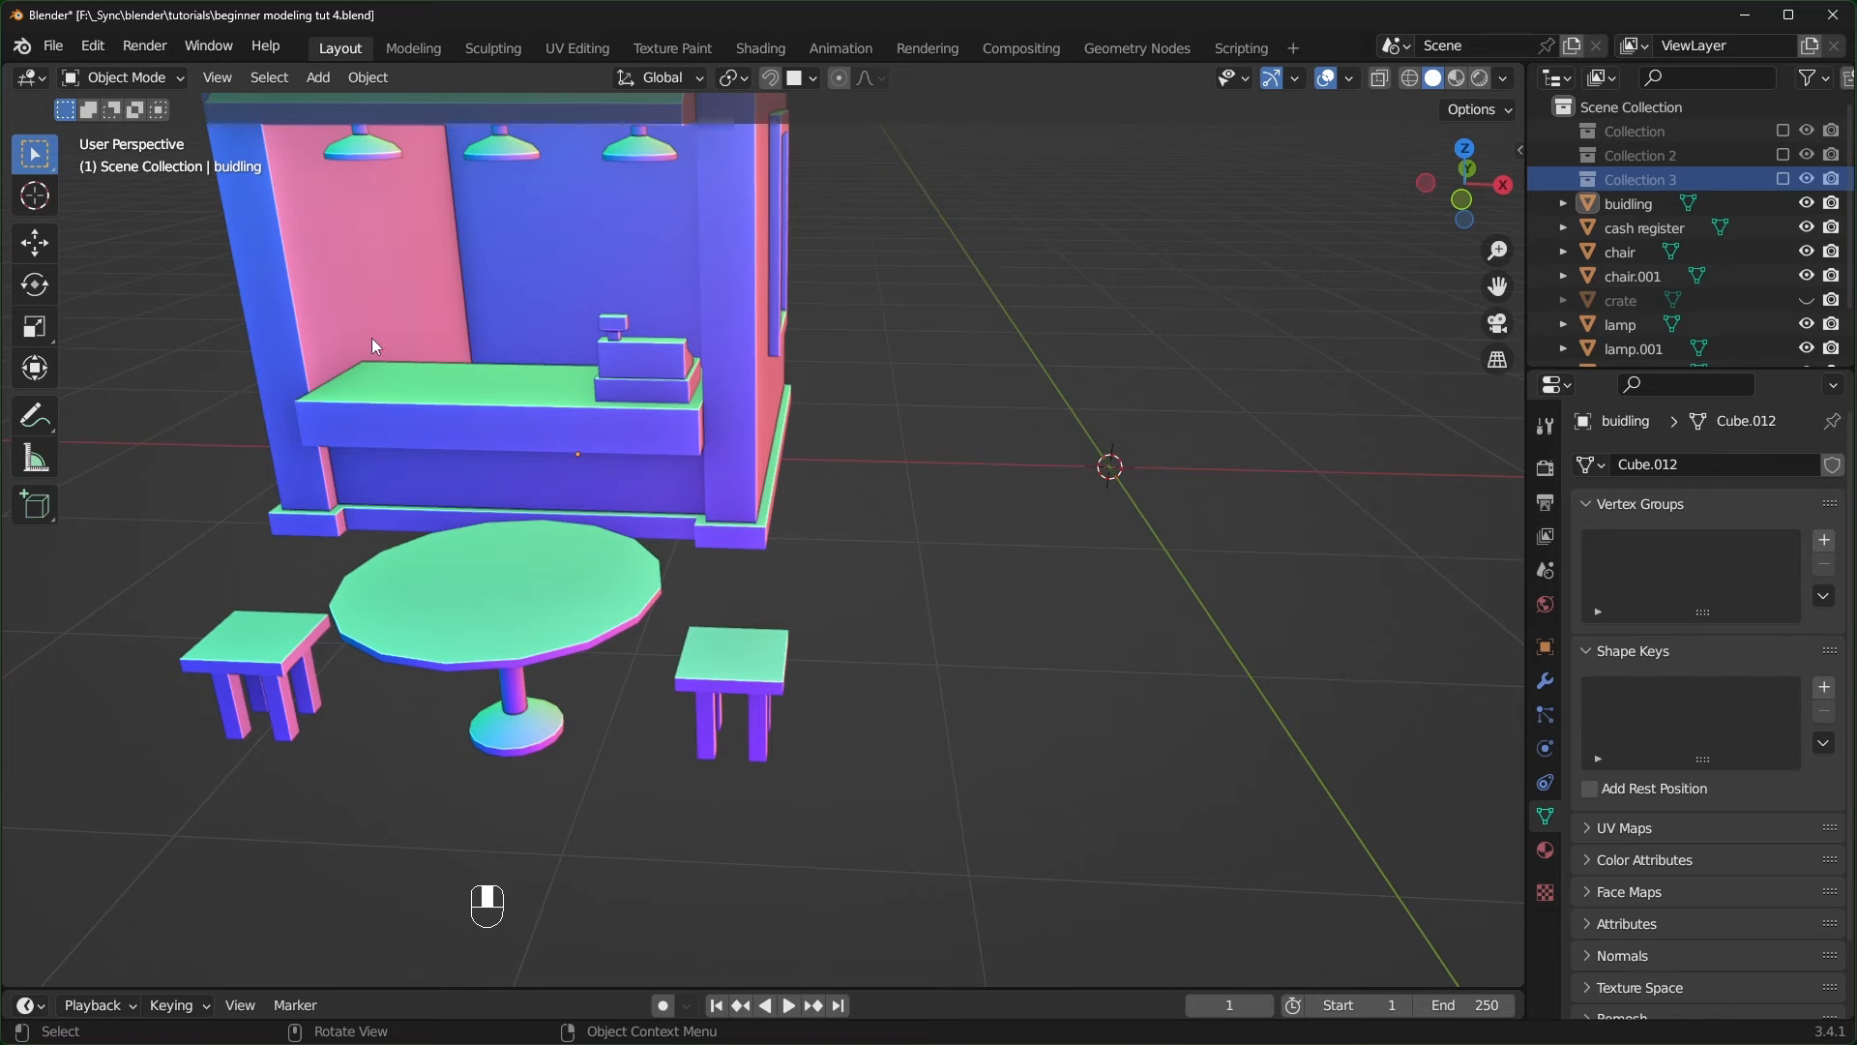
- Bring carafe.jpg from the file browser window into the viewport as a reference image and view it from the front
key("alt+Tab")
left_click_drag(1472, 208, 1532, 226)
left_click(1508, 411)
left_click_drag(1184, 177, 1301, 162)
key("KP_1")
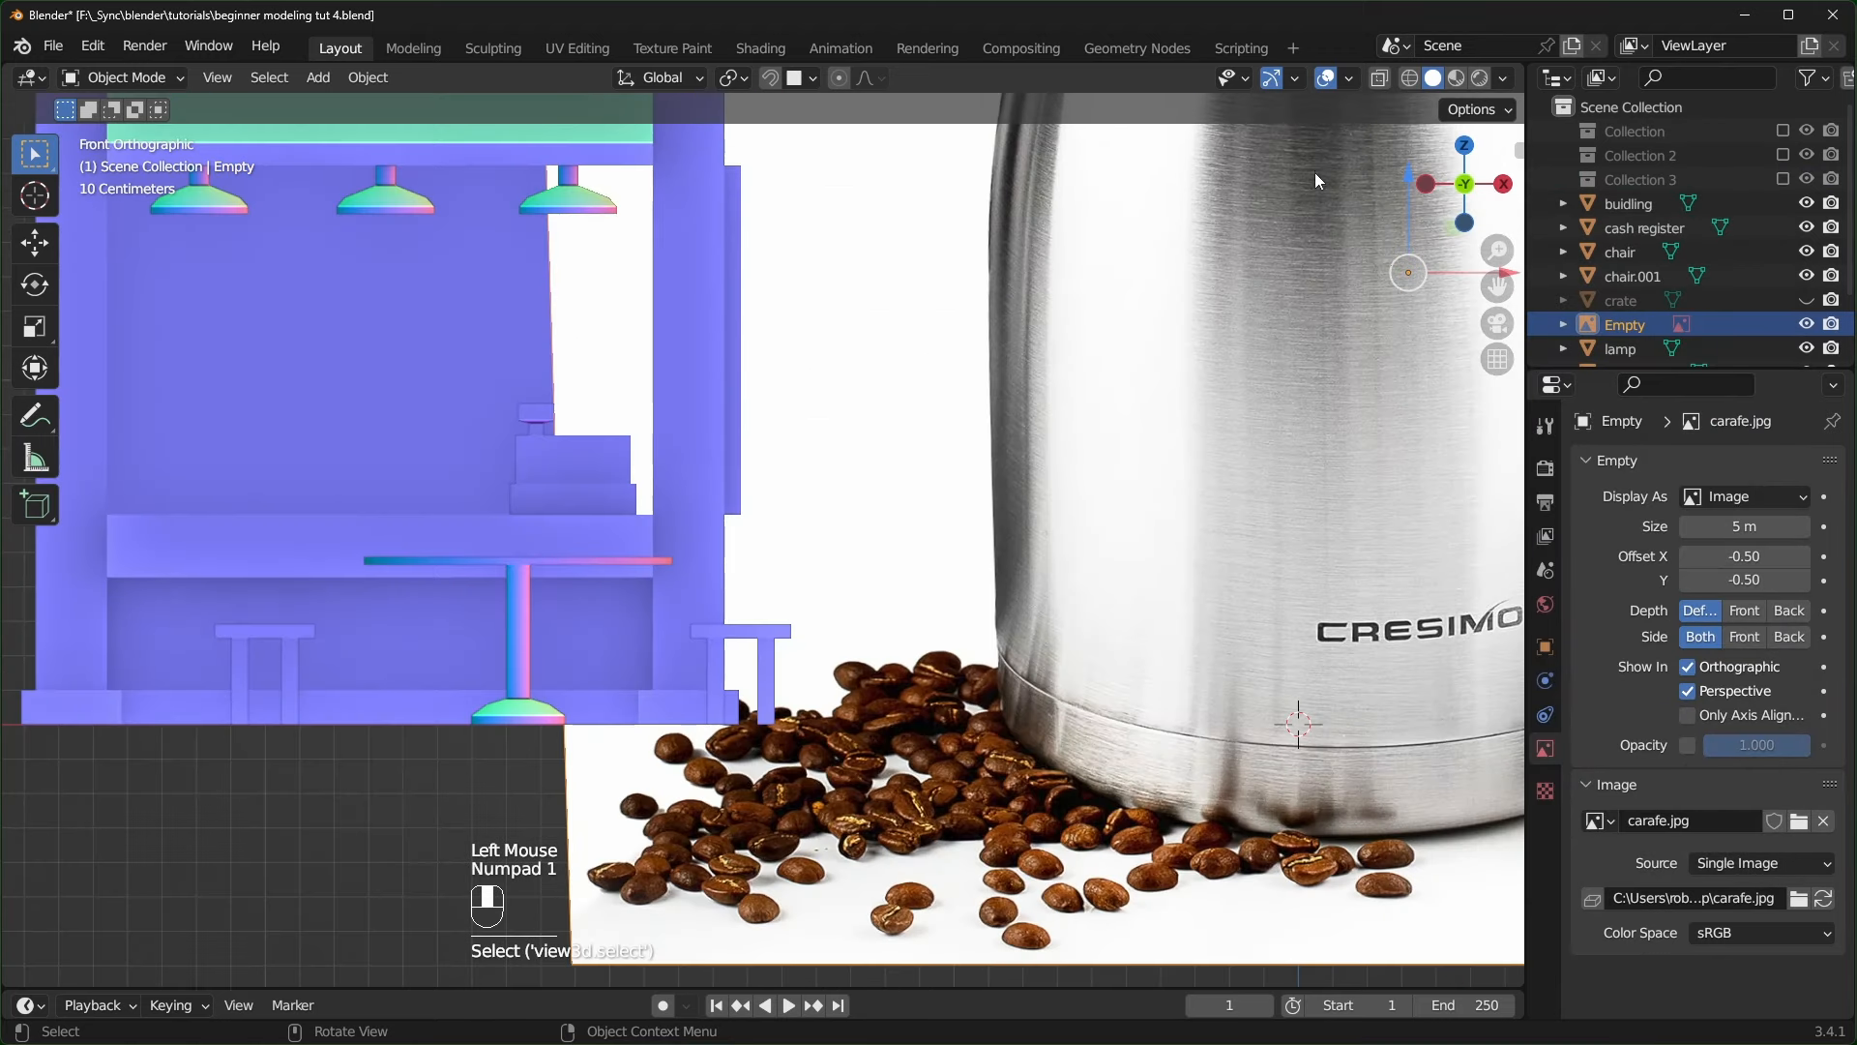
scroll(1314, 172, "down", 2)
middle_click_drag(1314, 172, 989, 390, "shift")
scroll(989, 390, "up", 1)
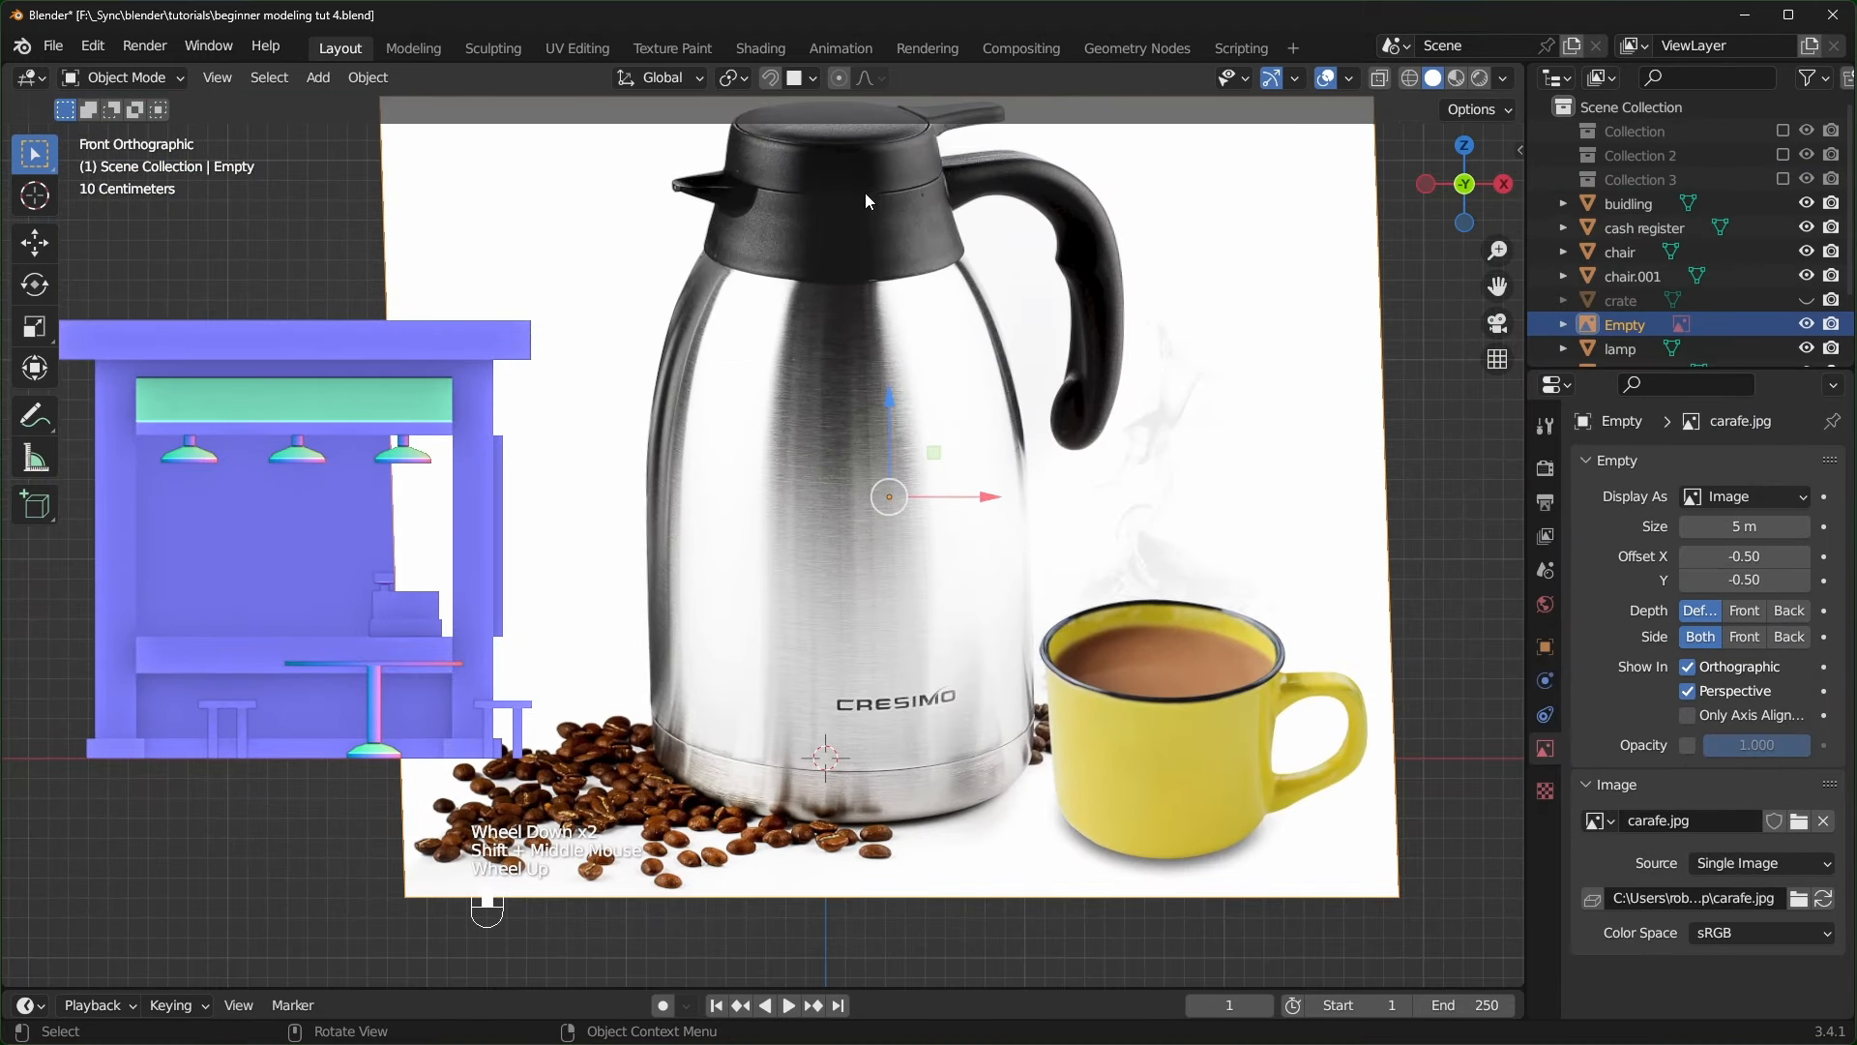
- Scale down the carafe reference image, clear its rotation, and rotate it 90° about X so it stands upright
scroll(964, 273, "down", 1)
key("s")
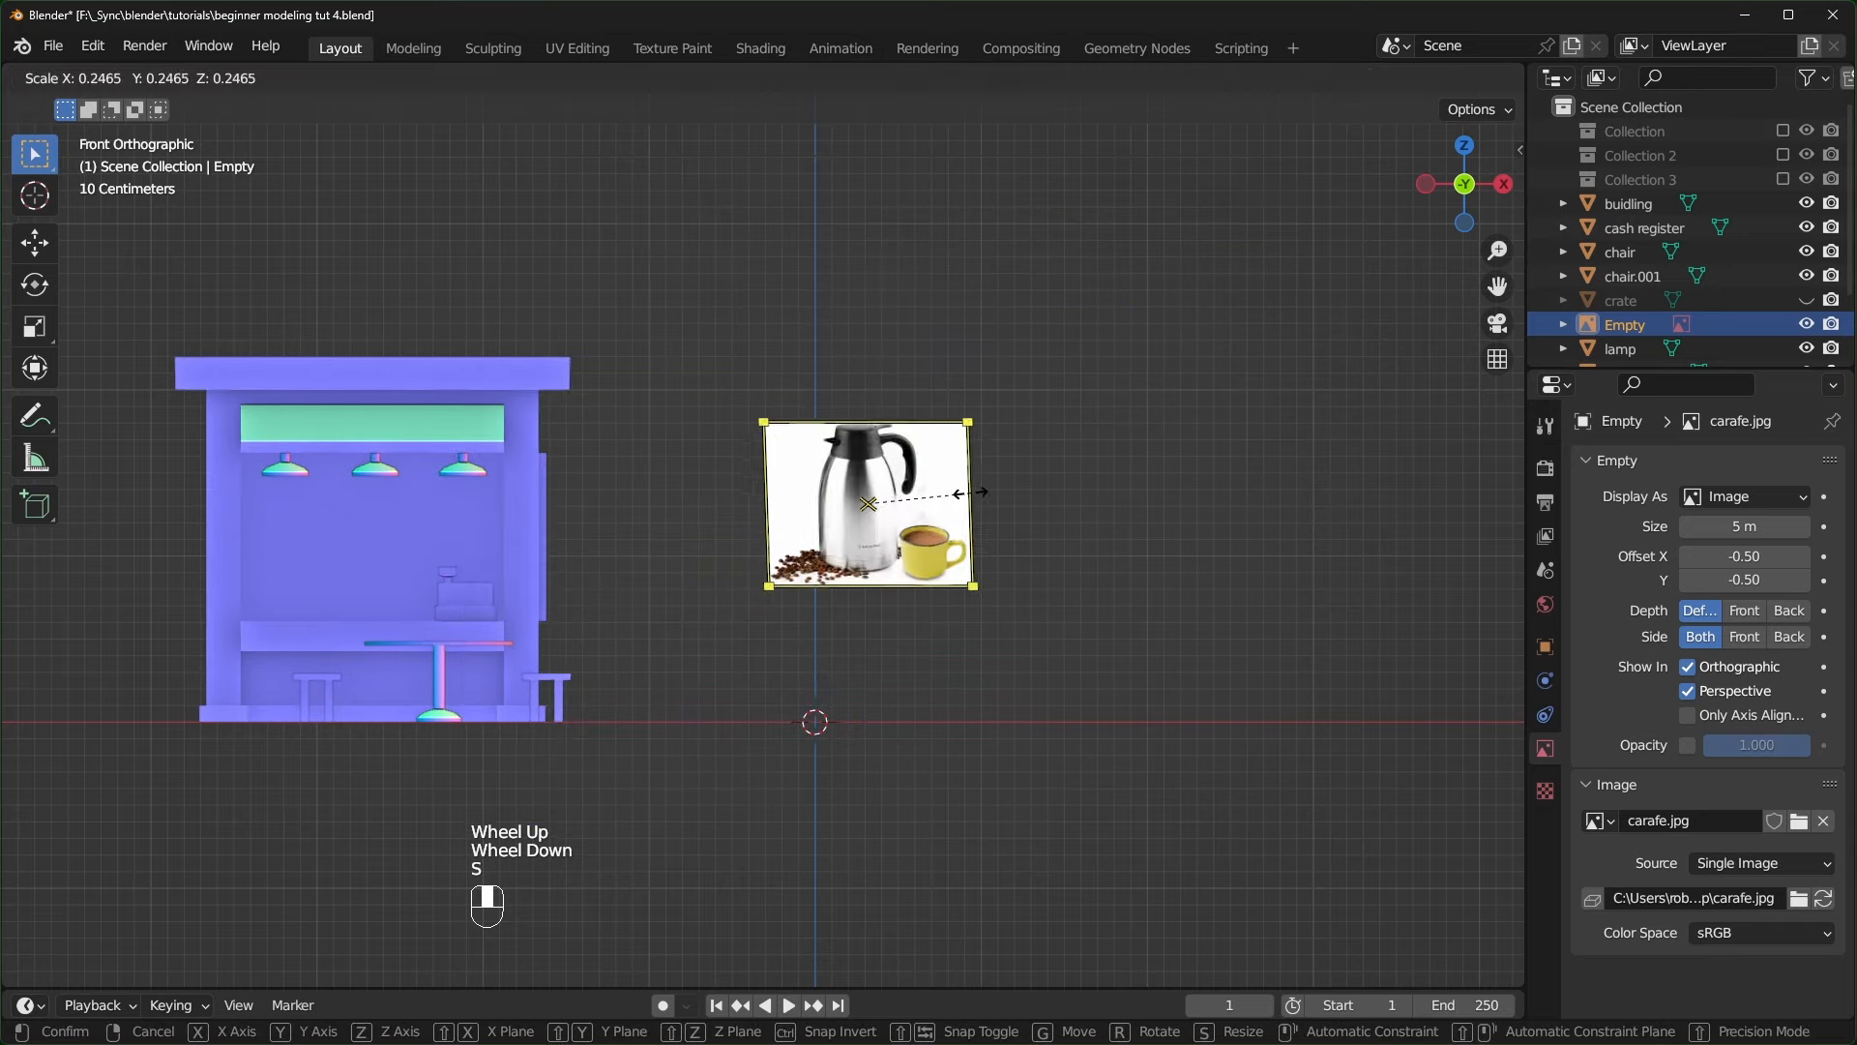
left_click(1087, 522)
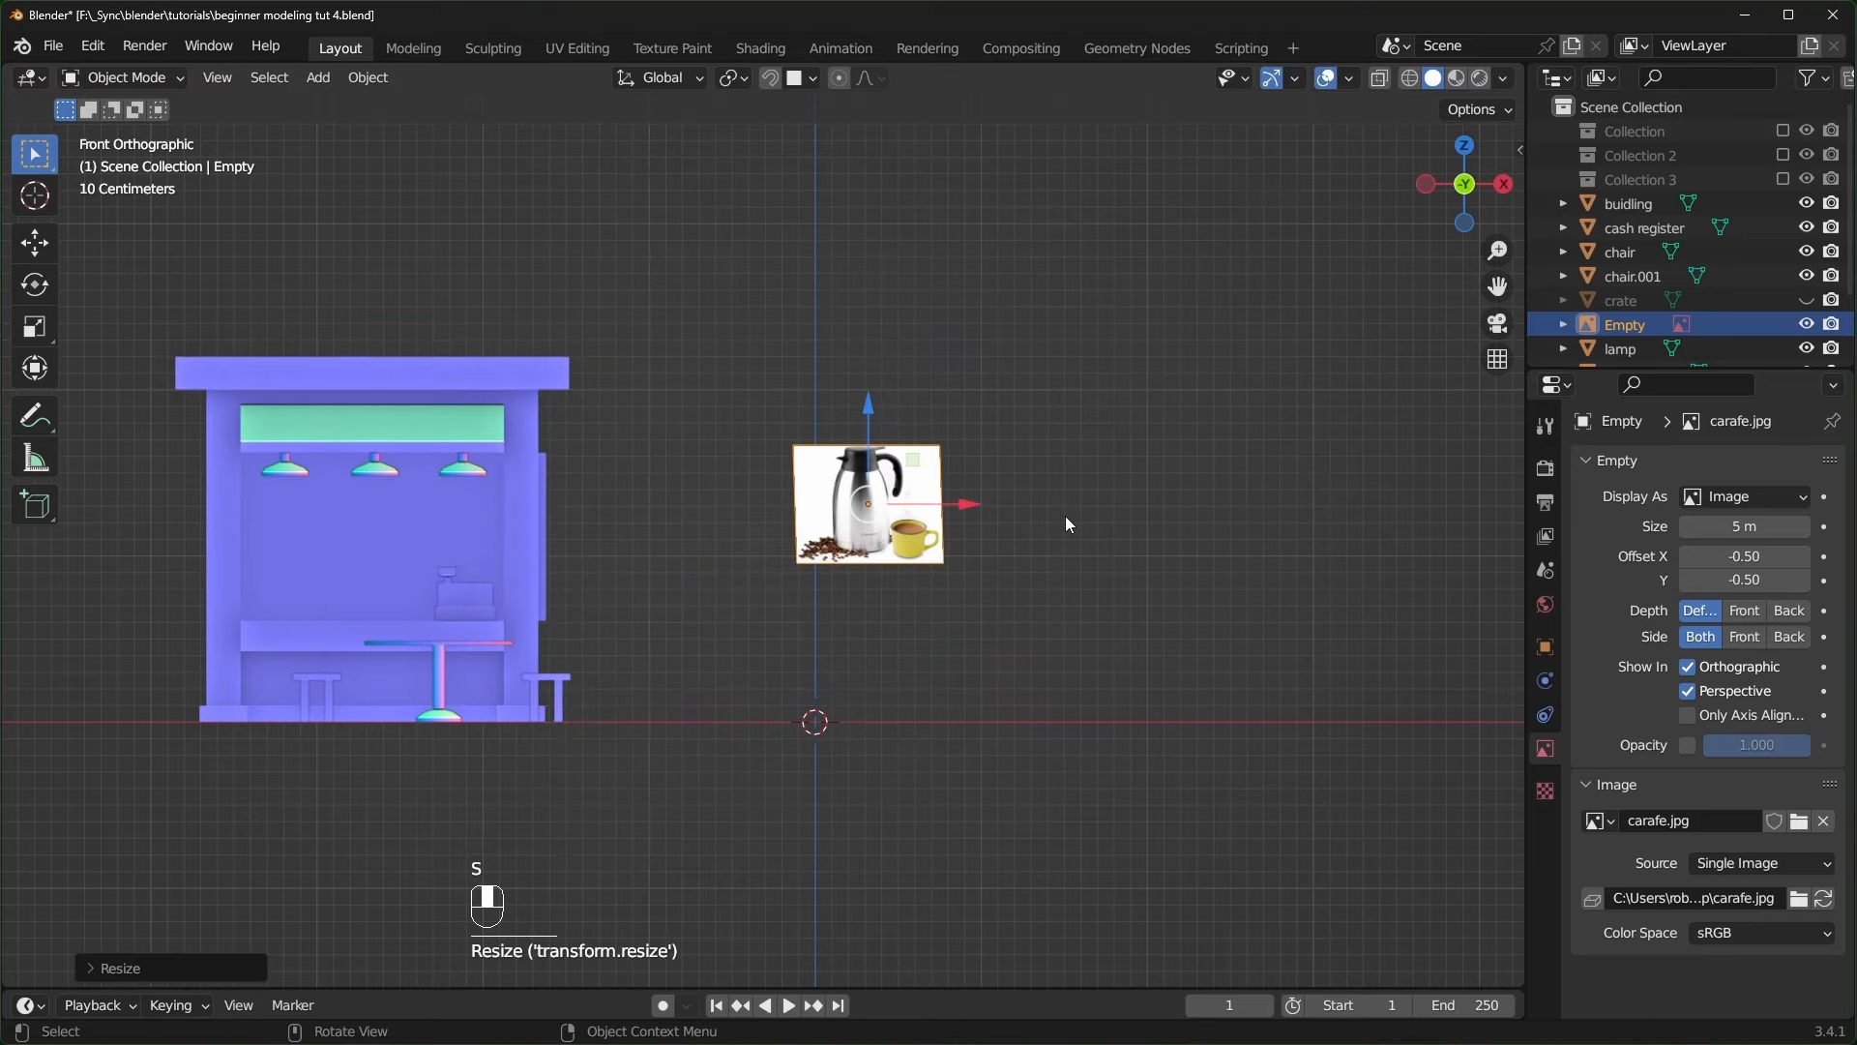
key("alt+r")
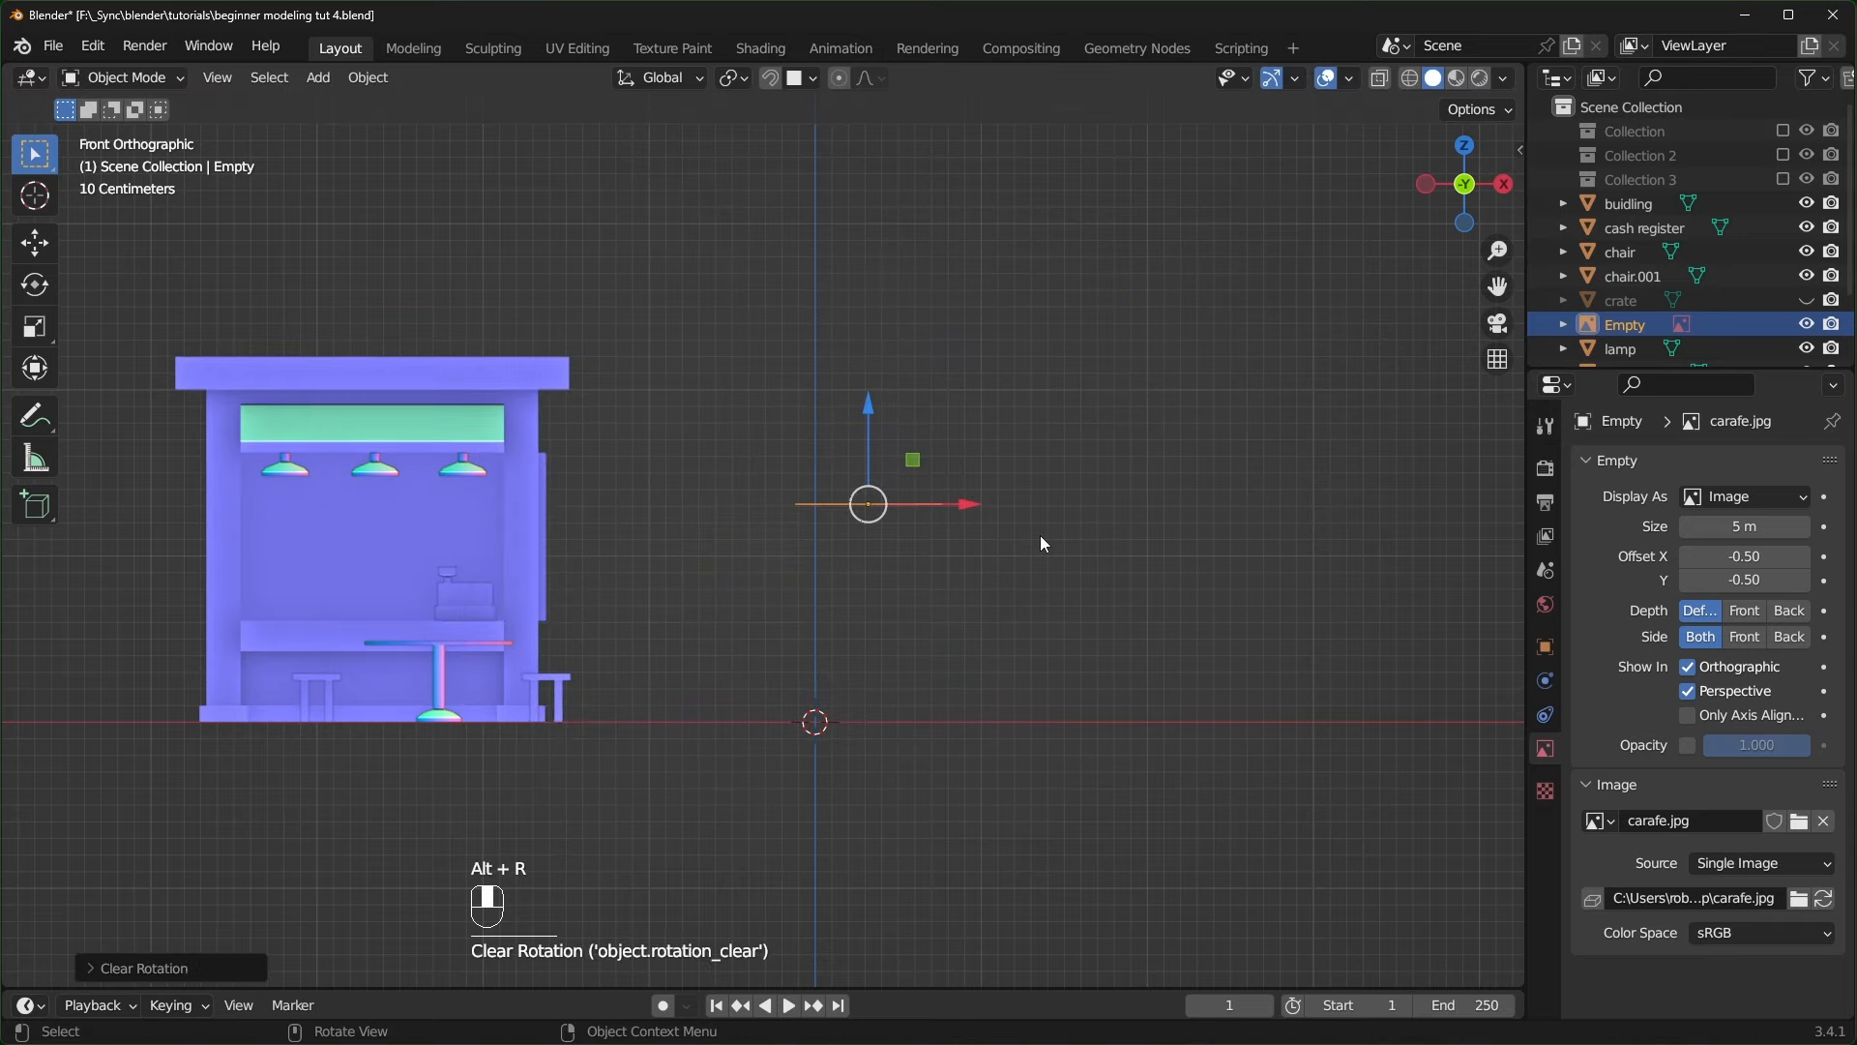
type("rx90")
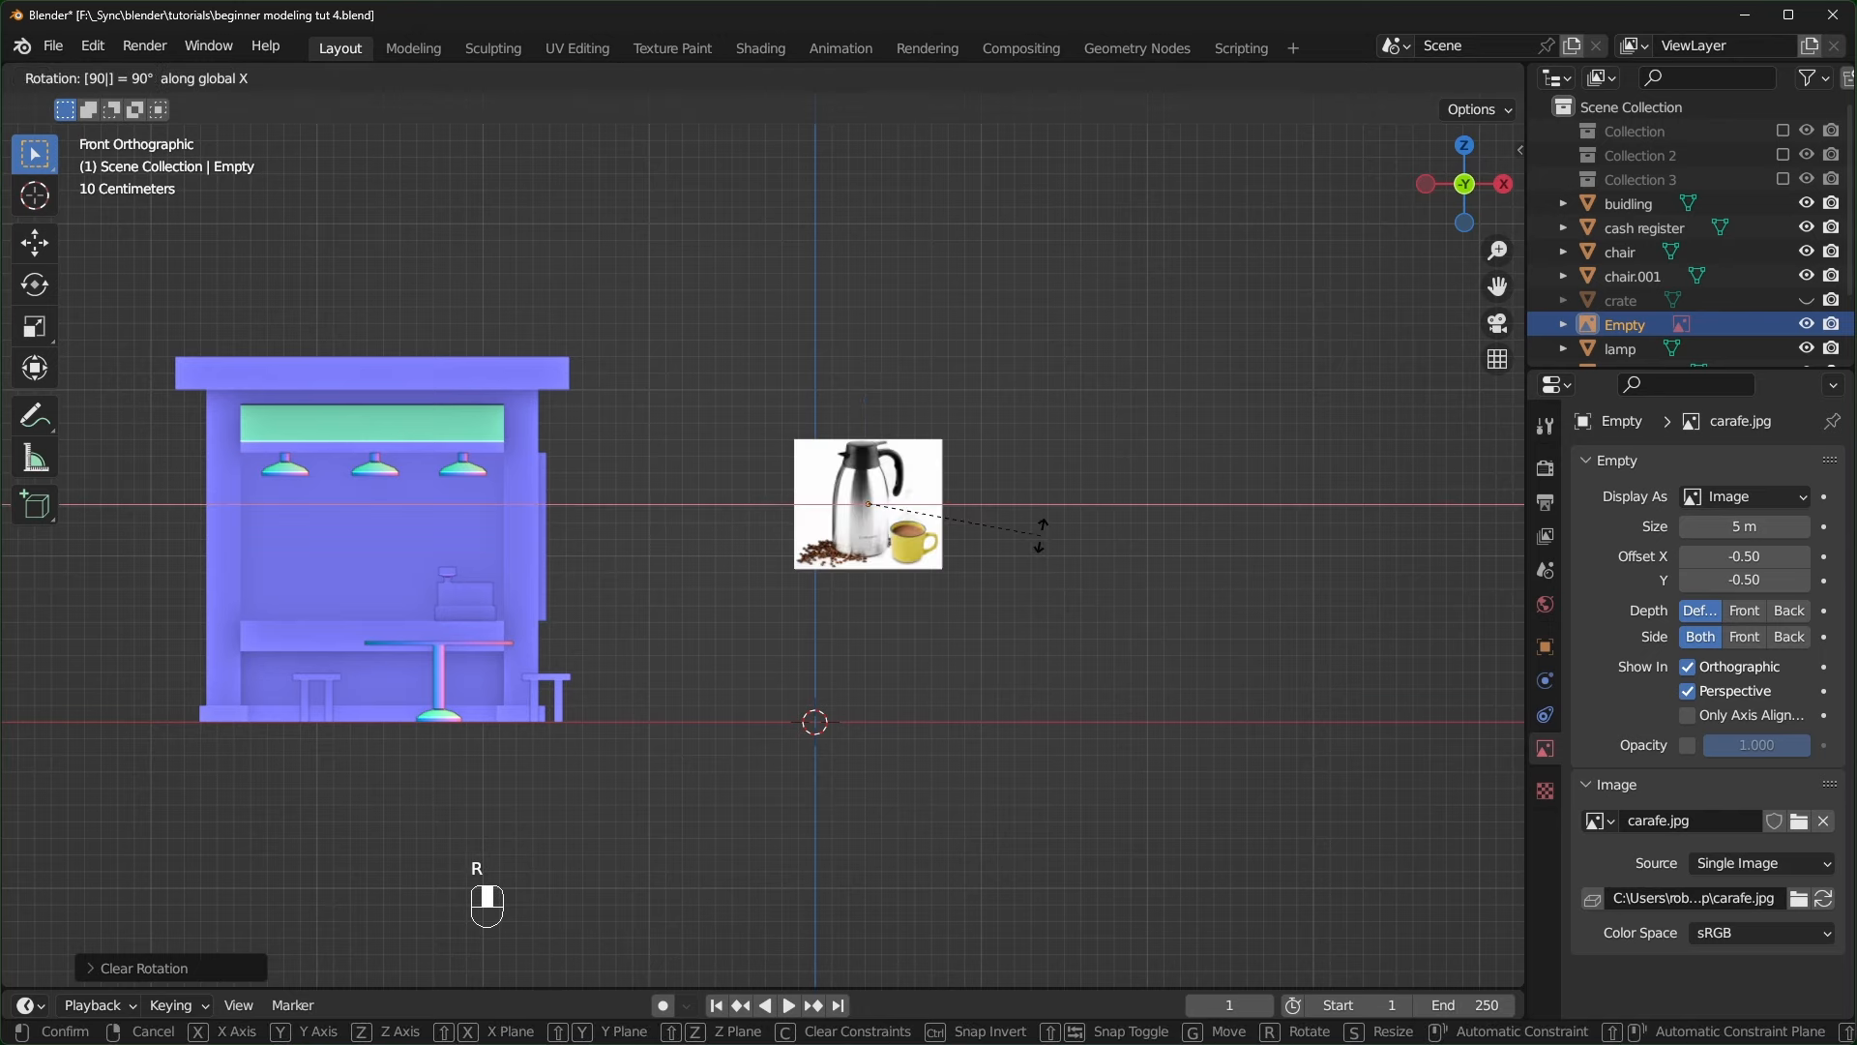
left_click(1041, 536)
- Move the carafe image along X, clear of the world origin, on the side away from the building
left_click_drag(913, 456, 1151, 457)
middle_click_drag(1151, 456, 901, 618)
scroll(901, 618, "down", 5)
scroll(1089, 618, "up", 2)
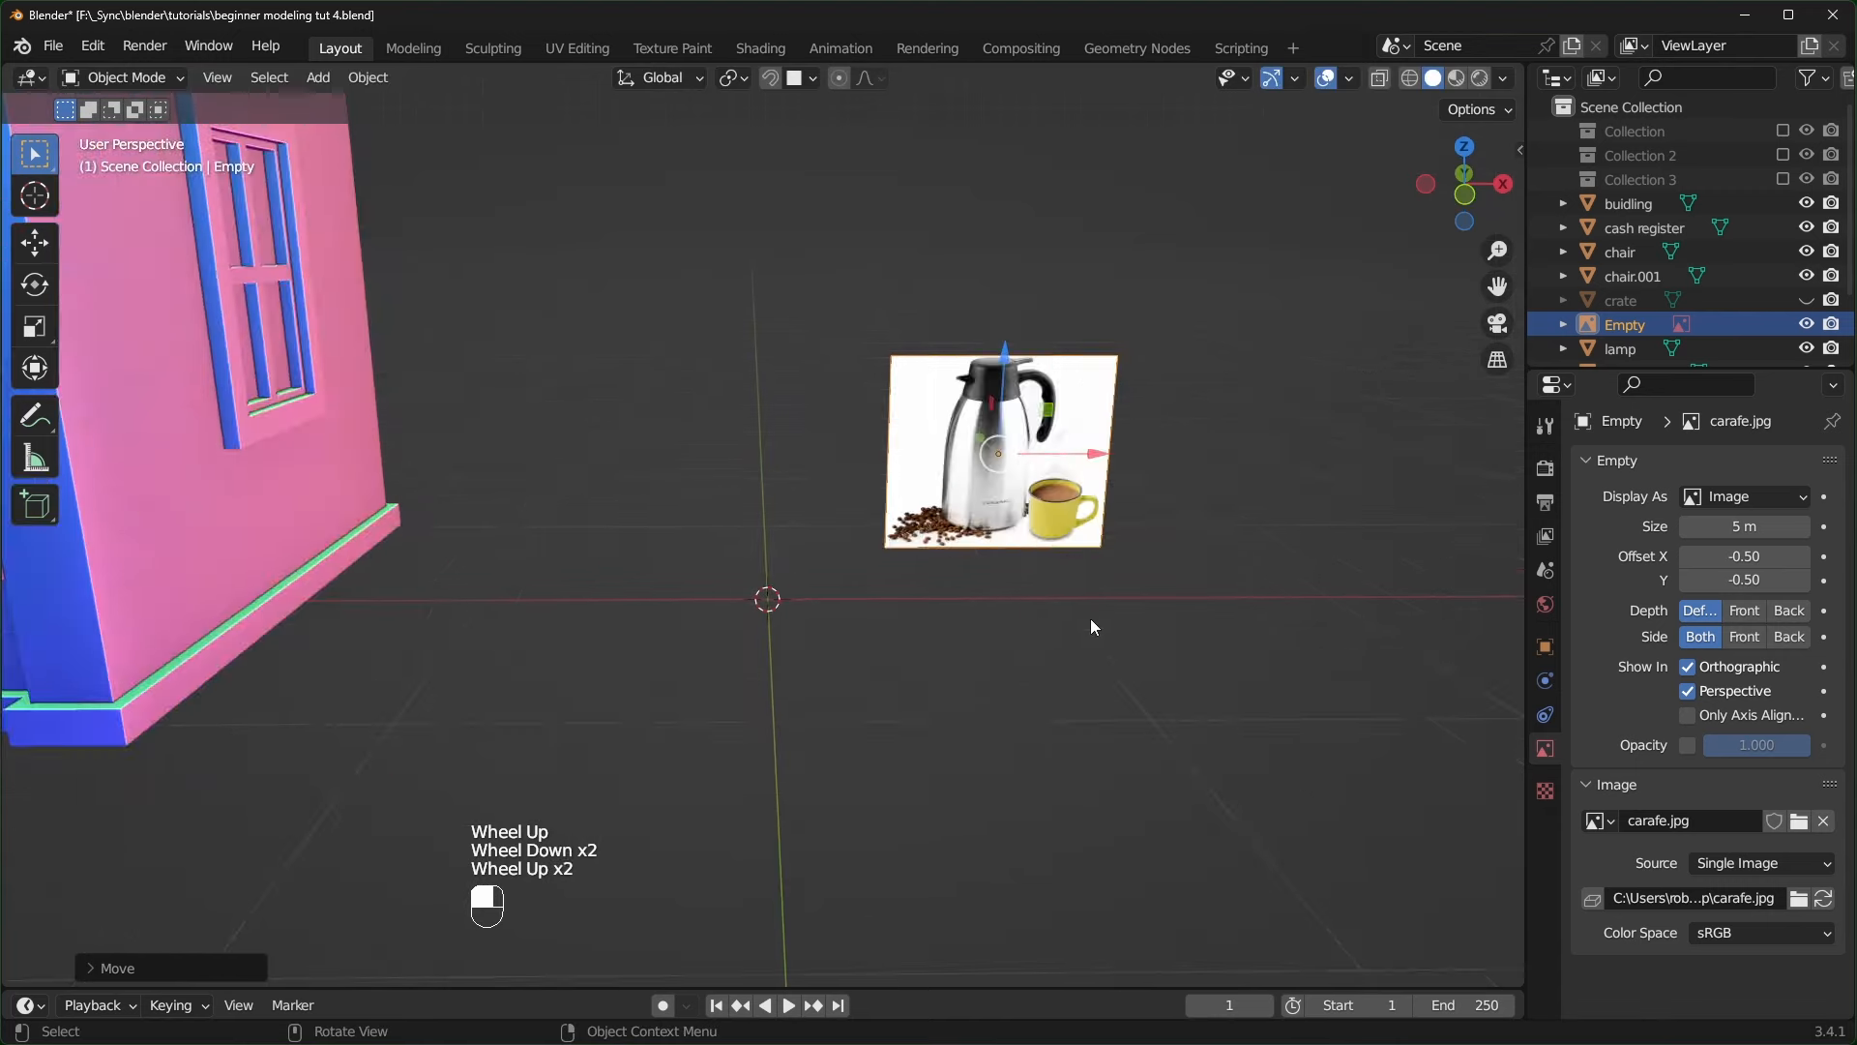
- Add a cylinder with 16 vertices at the world origin
scroll(815, 590, "up", 2)
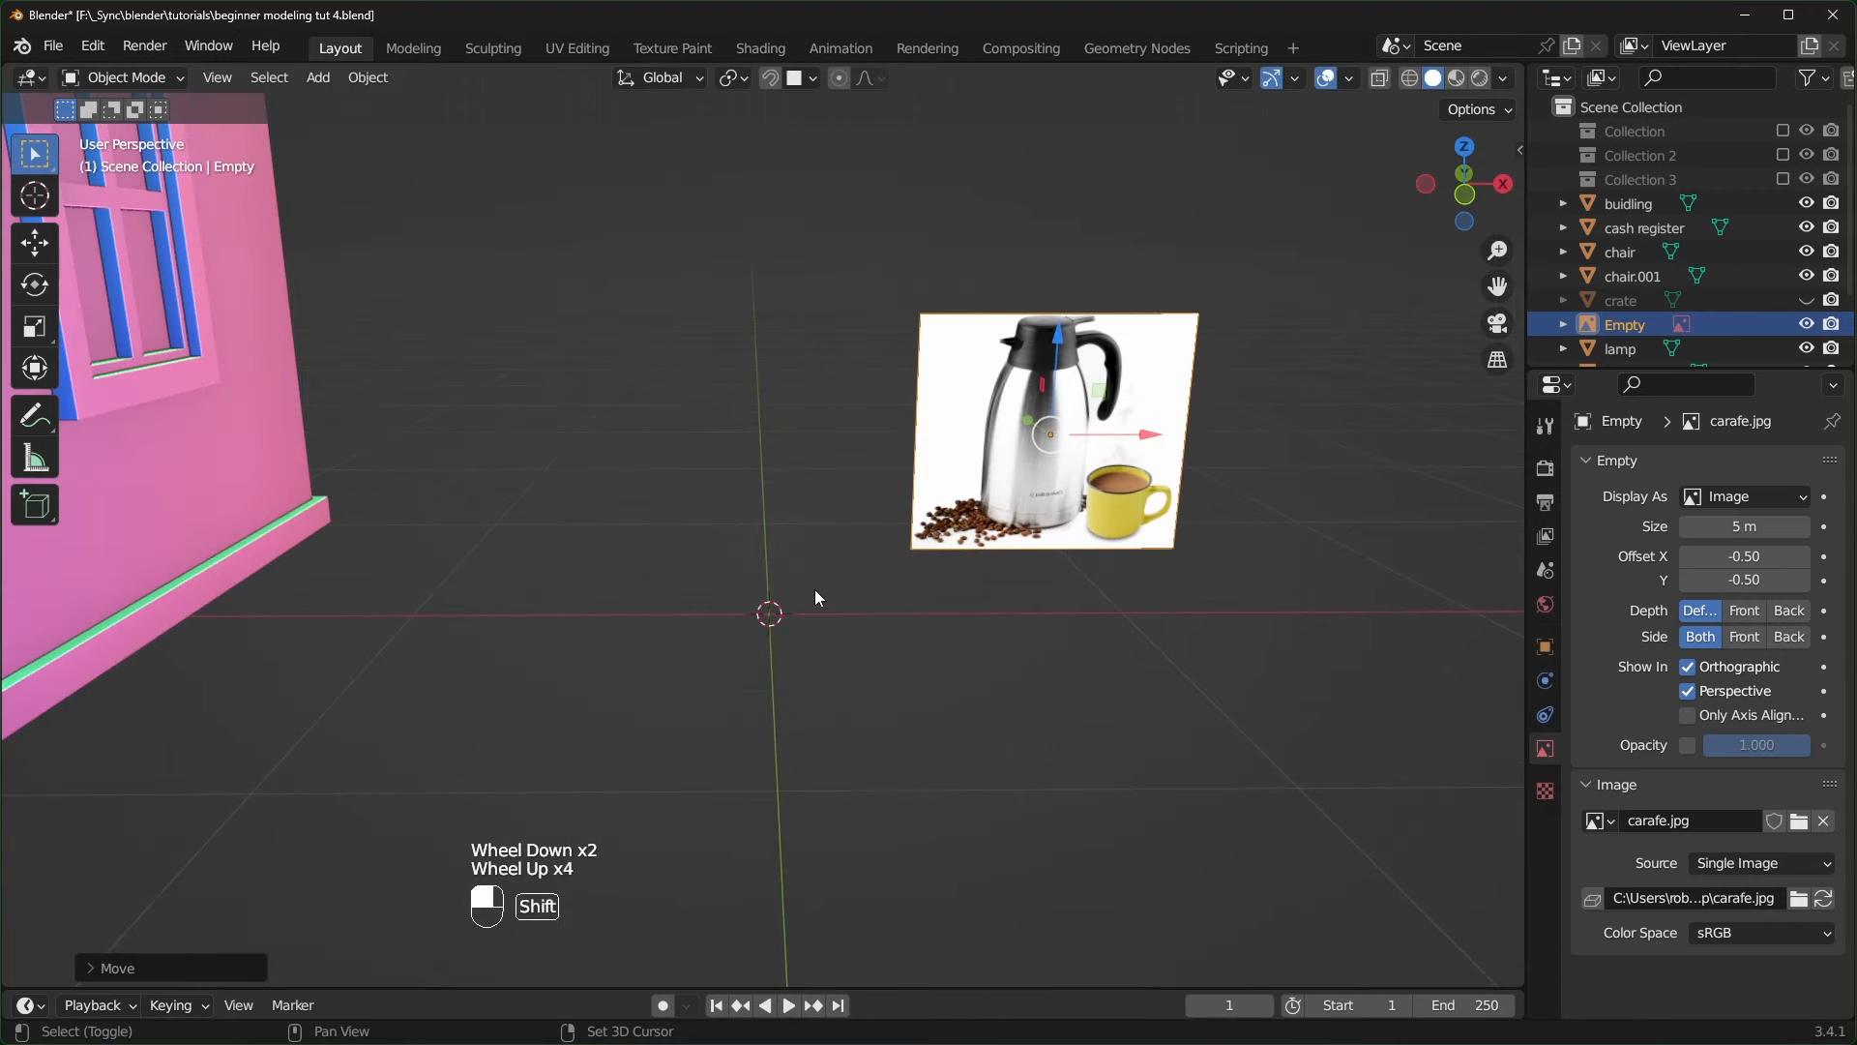
key("shift+a")
mouse_move(756, 556)
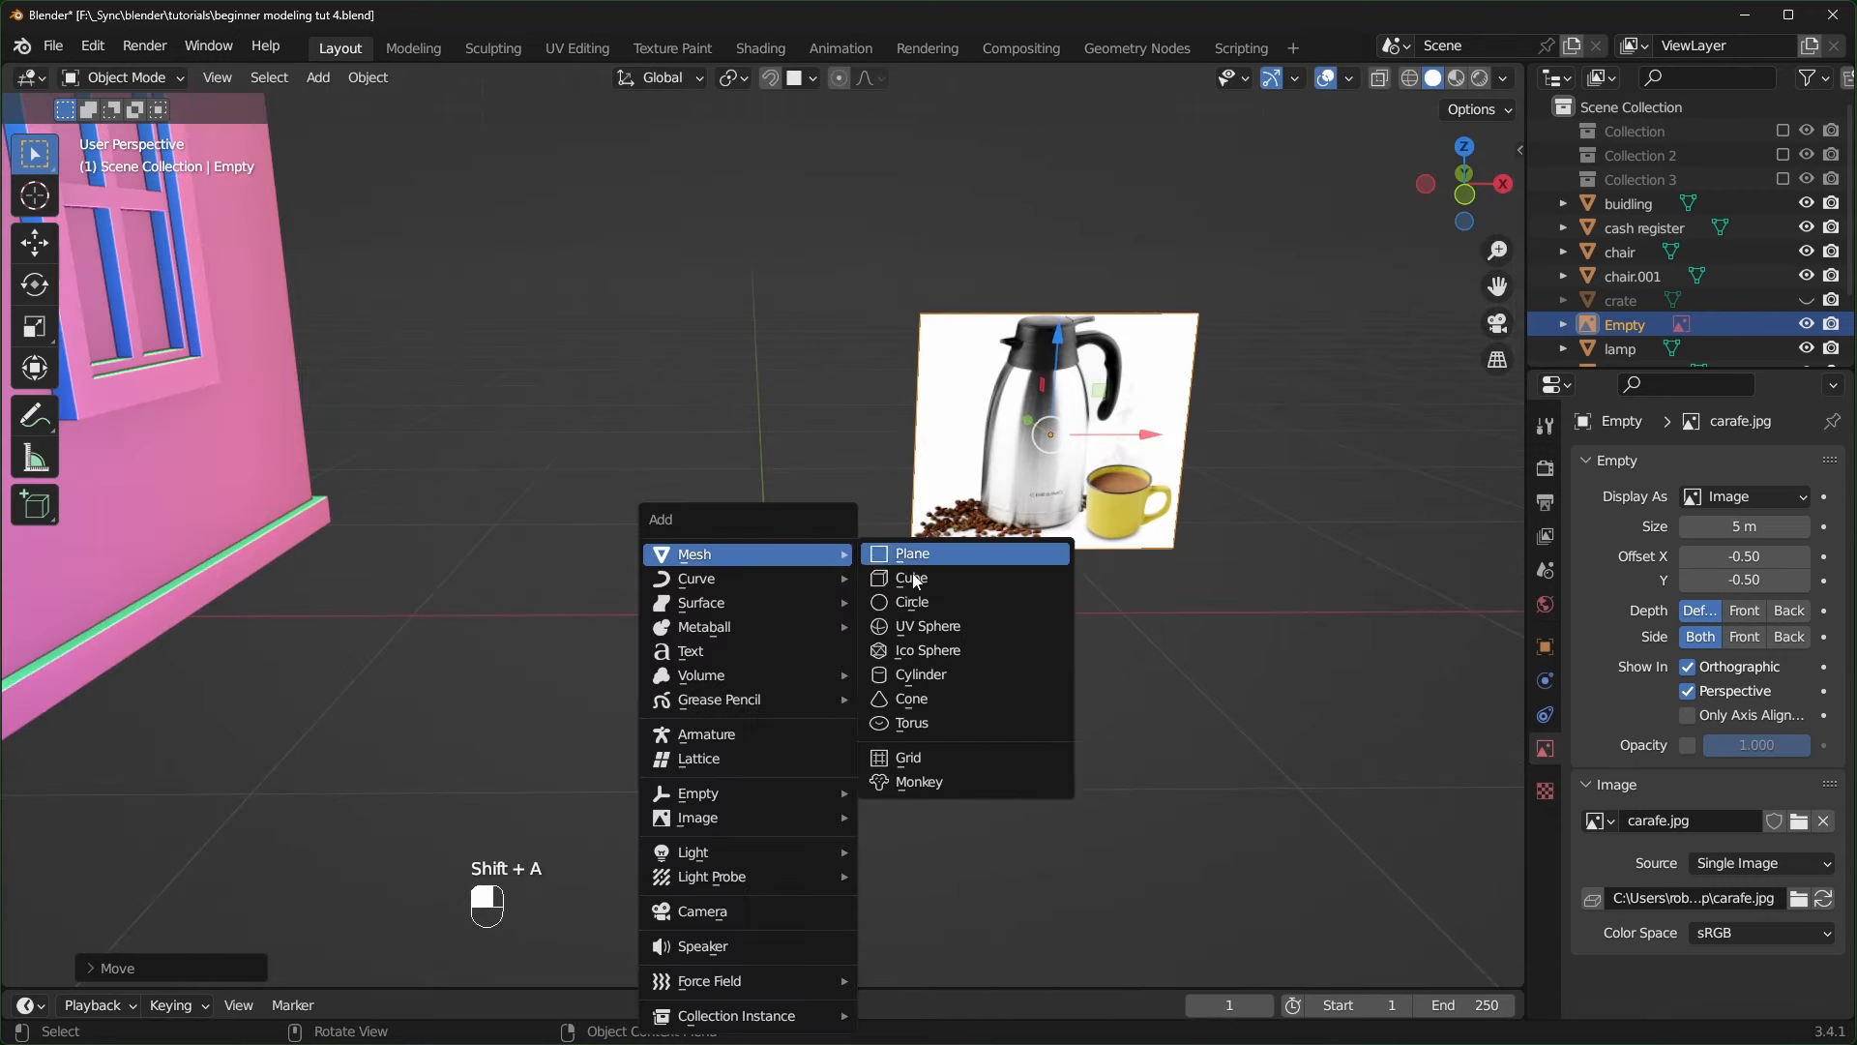
left_click(915, 675)
left_click(145, 967)
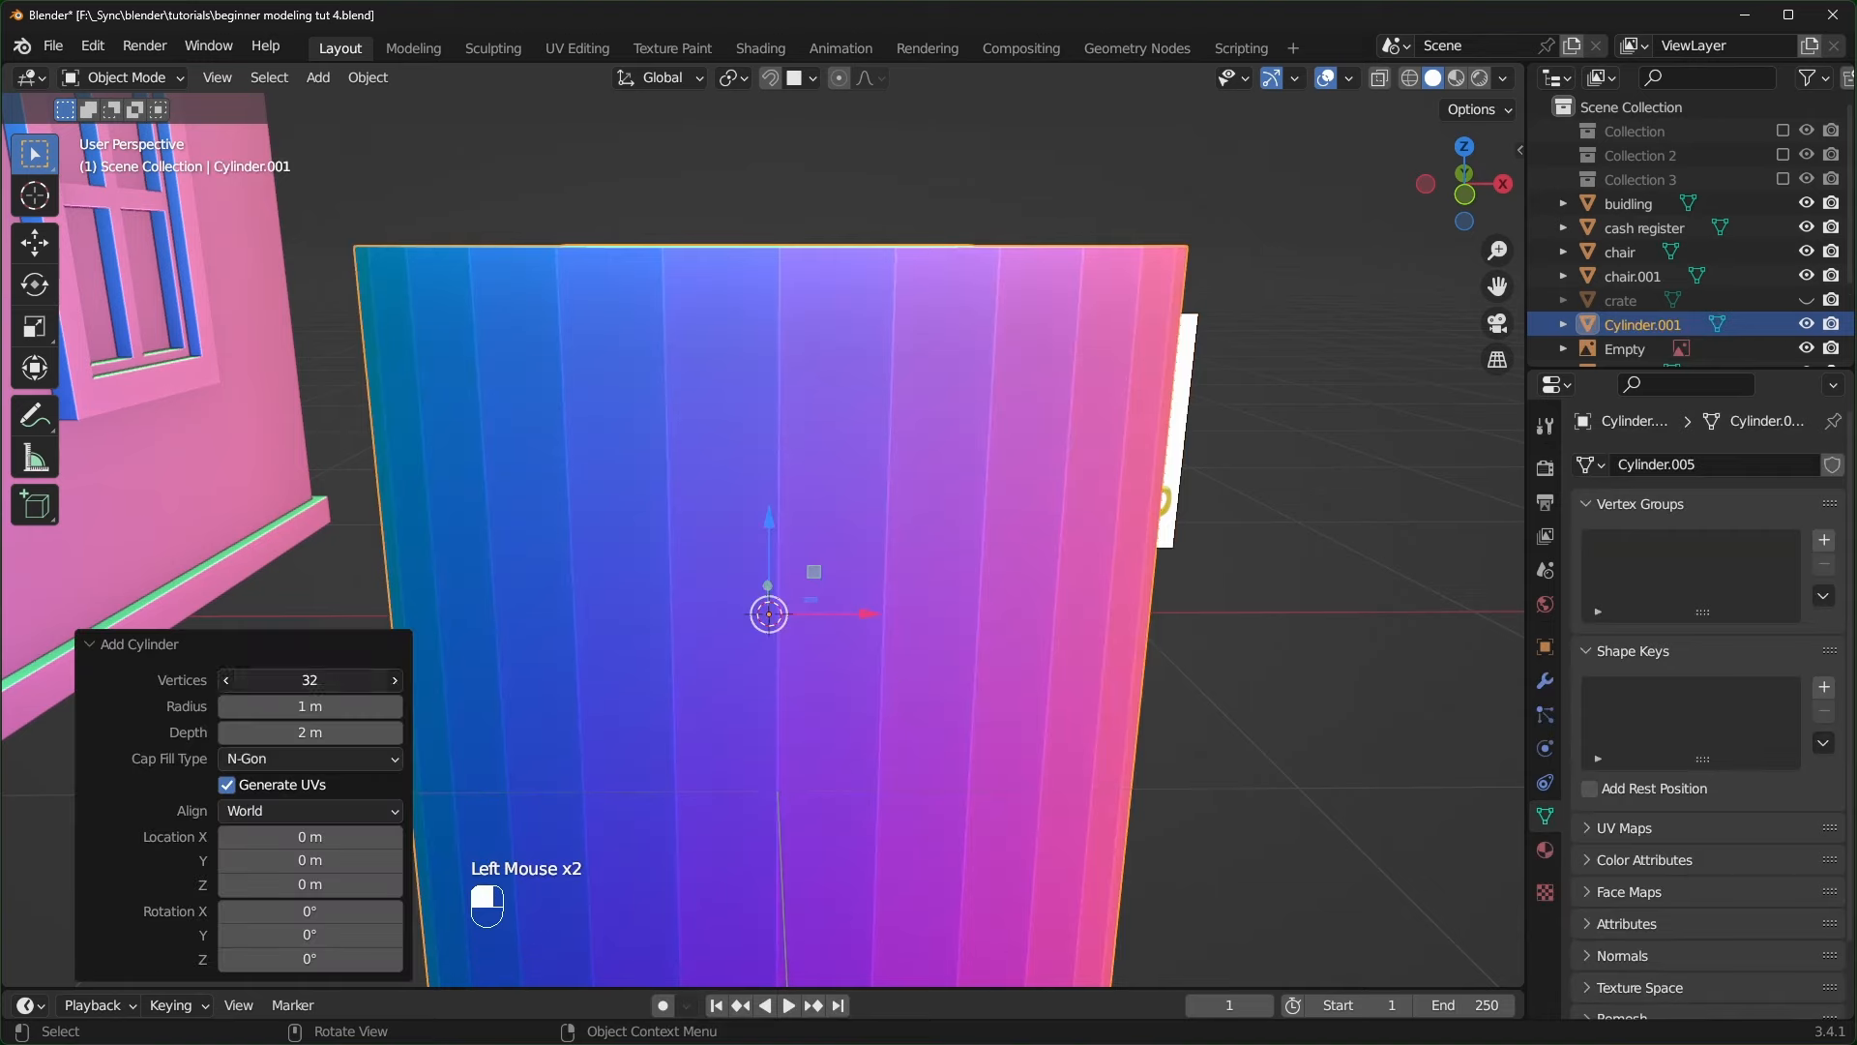
key("Return")
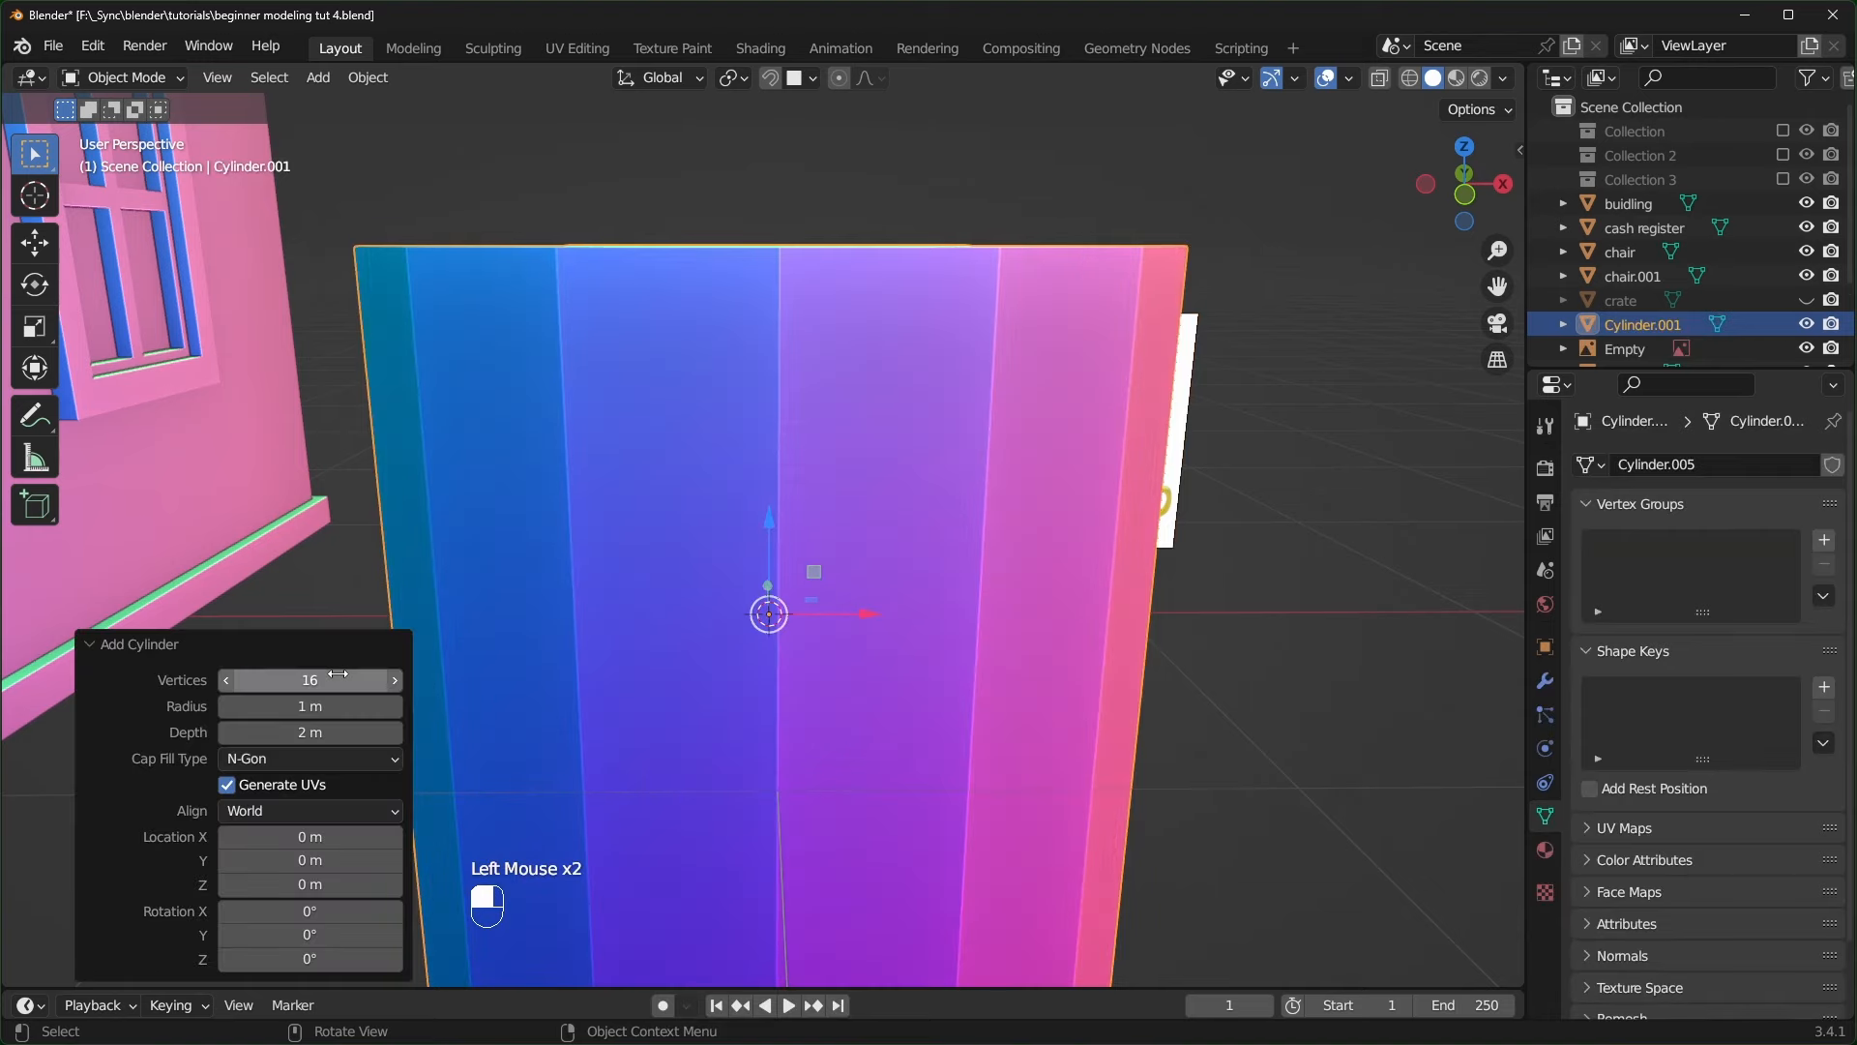
left_click(95, 643)
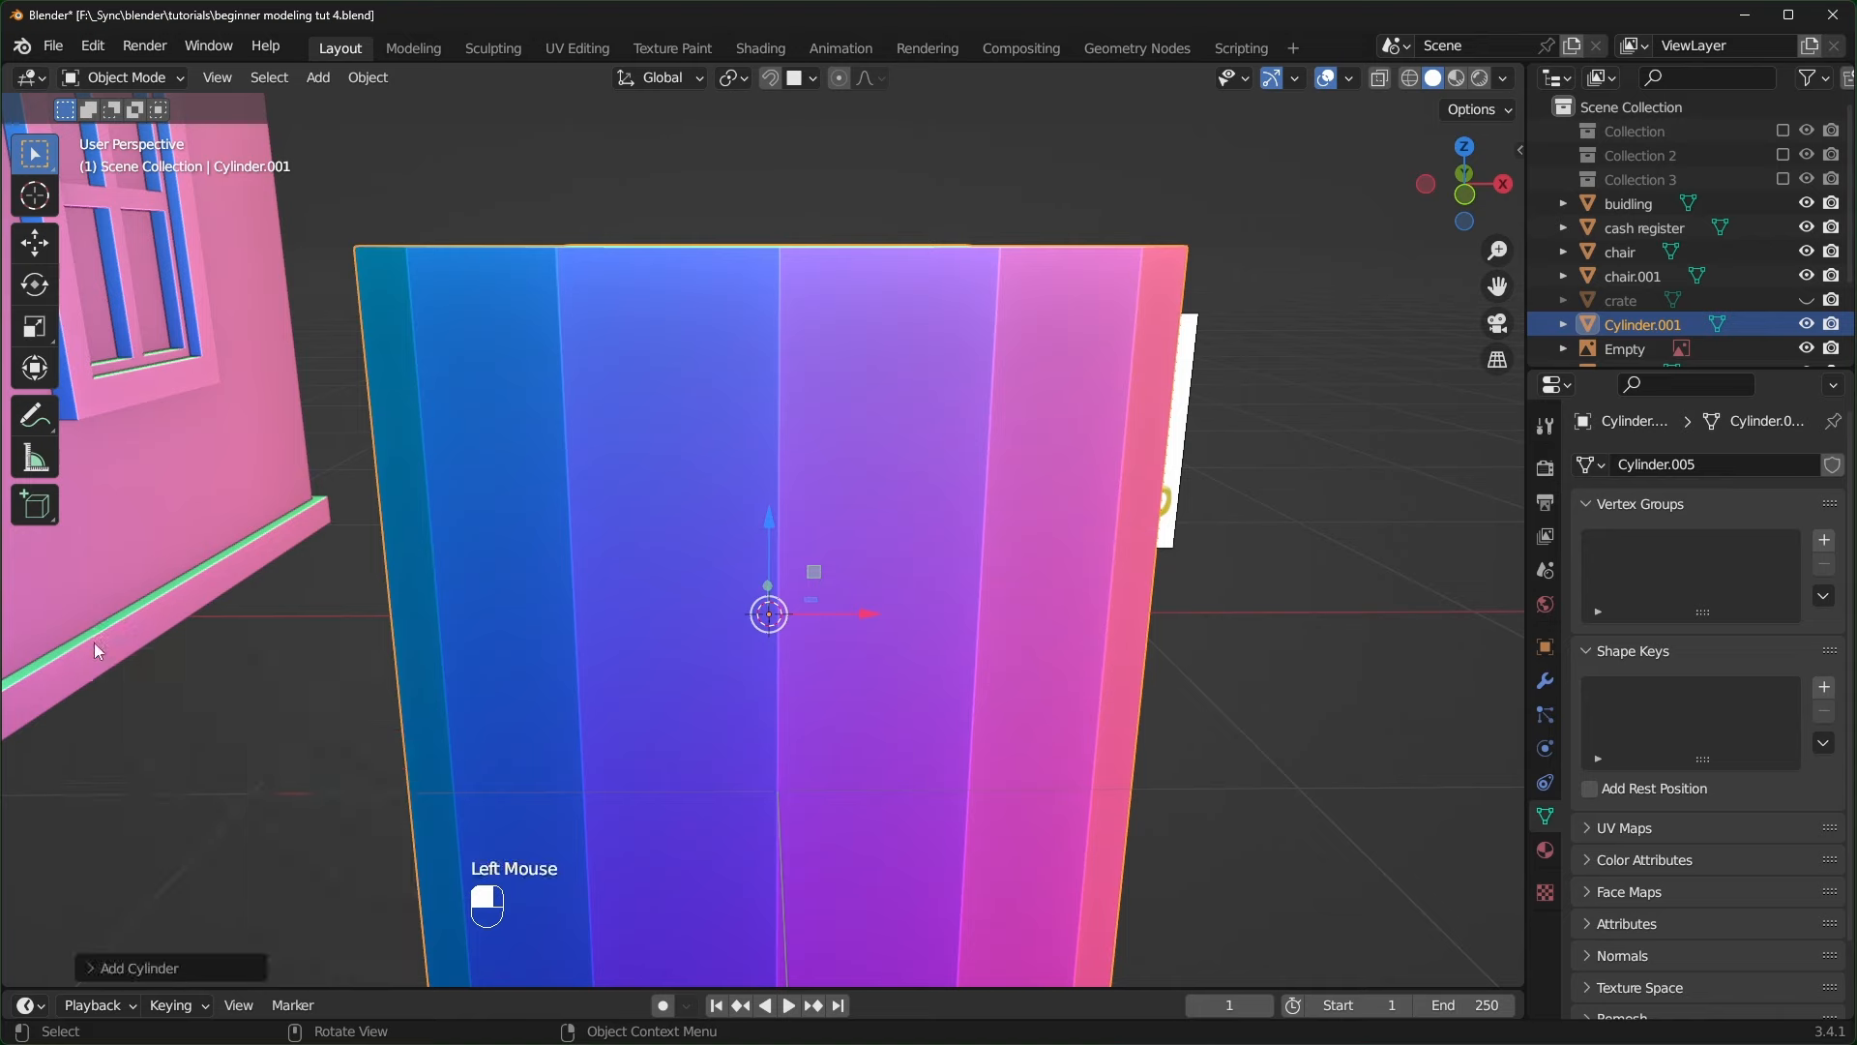
- Raise the cylinder's mesh 1 m along Z in Edit Mode so its base sits on the origin, and return to Object Mode
key("Tab")
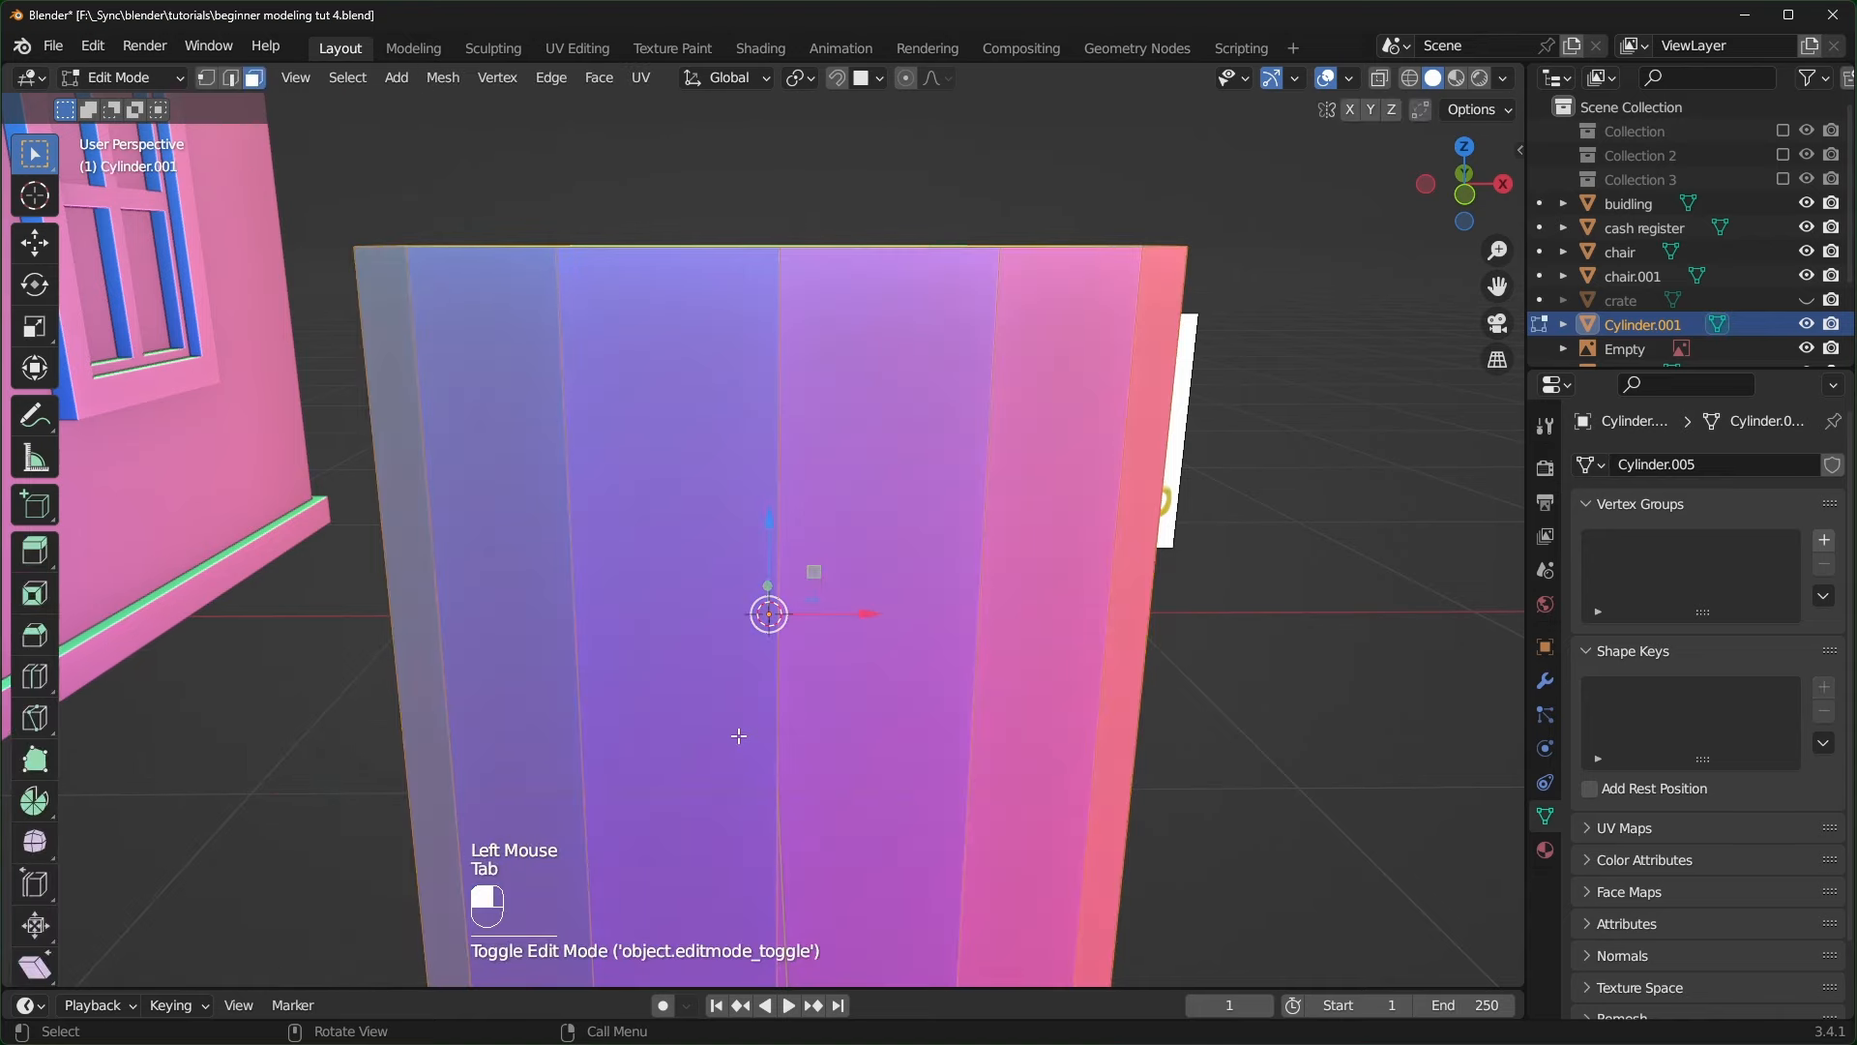
key("g")
key("z")
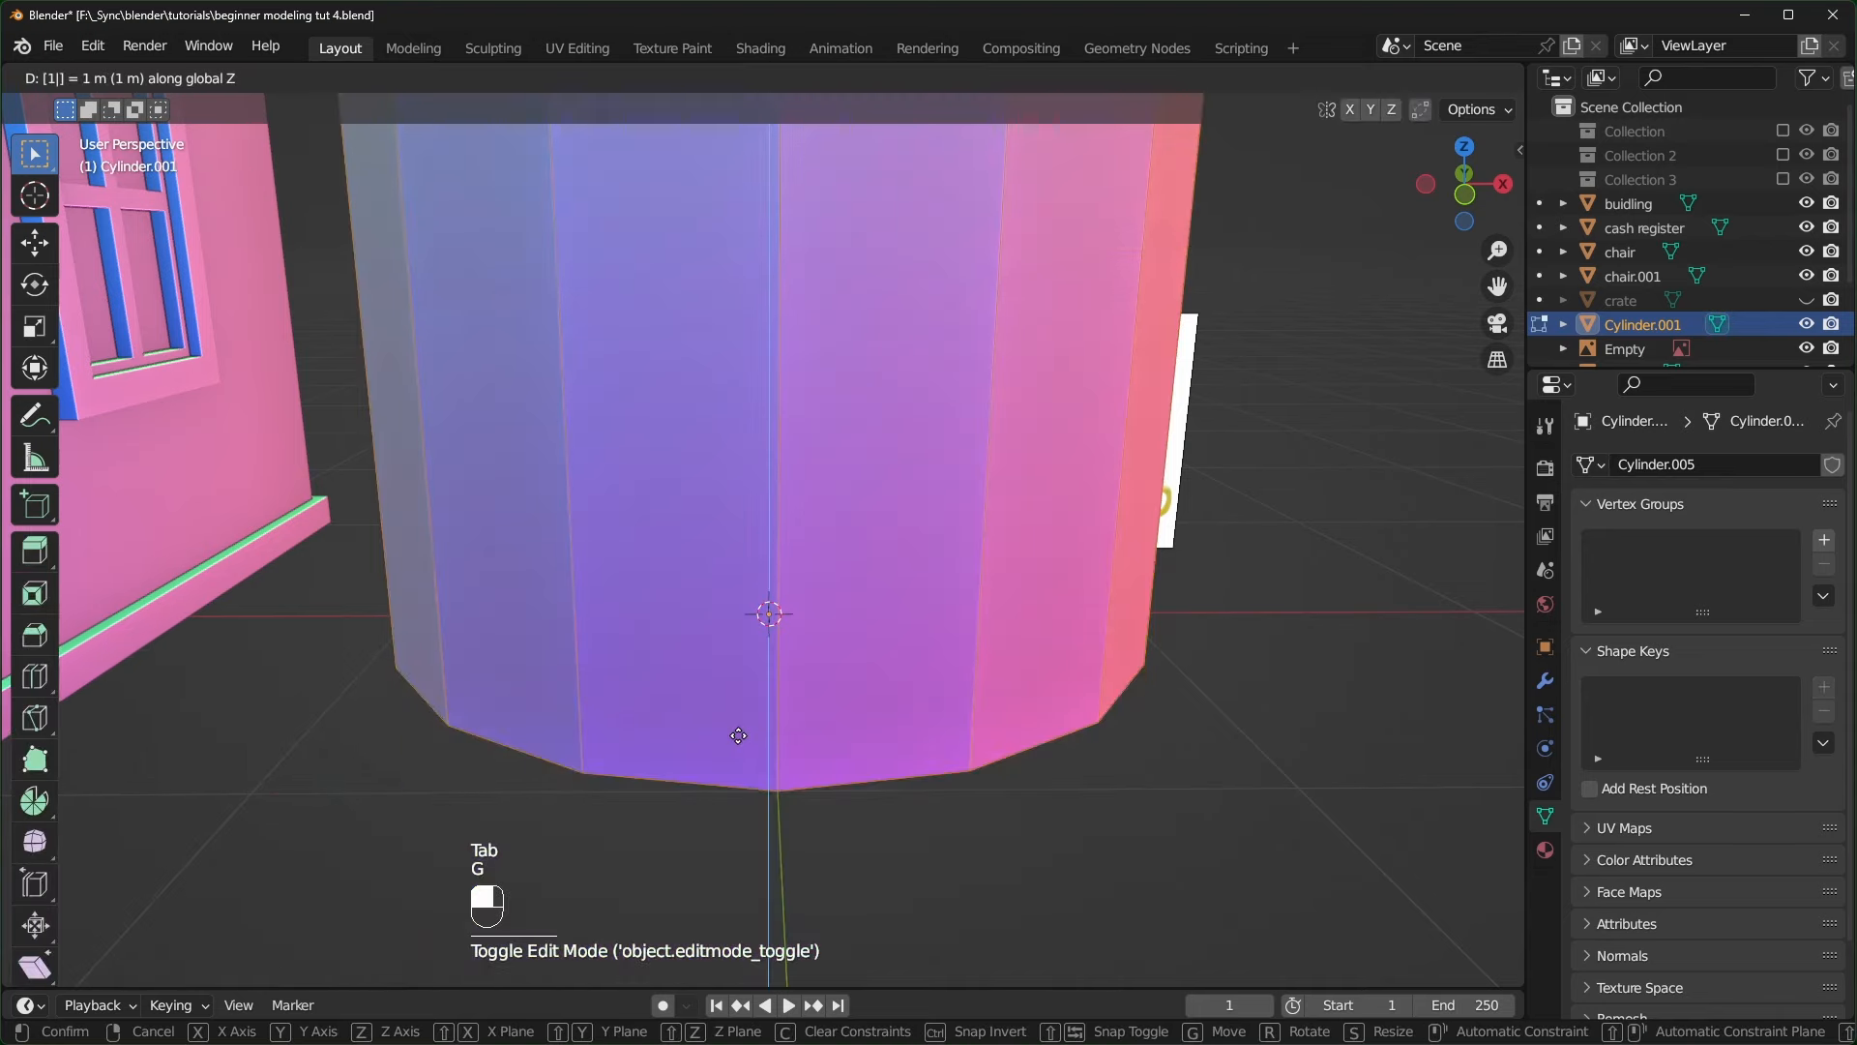
left_click(1076, 618)
key("Tab")
- Scale the cylinder down and place it on the counter at the end opposite the cash register
scroll(1075, 618, "down", 7)
scroll(1075, 618, "up", 1)
middle_click(1075, 618)
key("s")
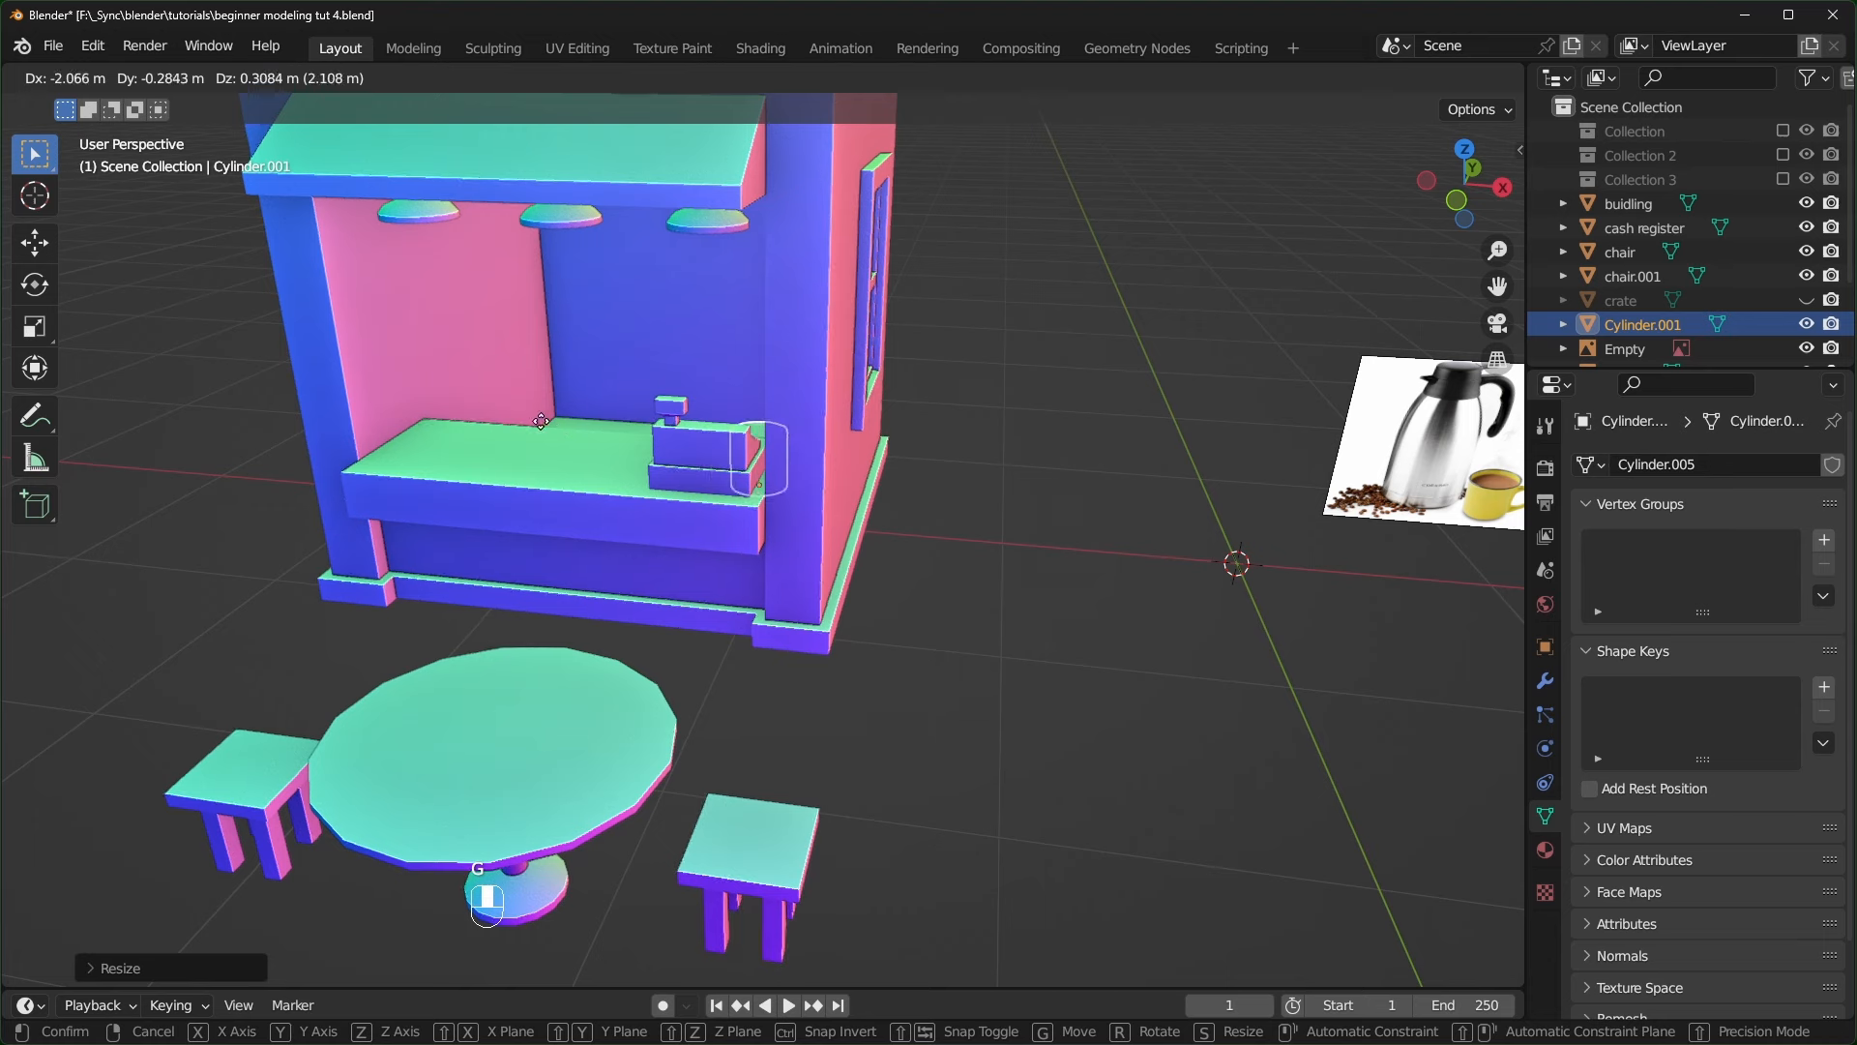
left_click(271, 354)
scroll(539, 520, "up", 1)
scroll(539, 520, "down", 2)
middle_click_drag(539, 520, 616, 570, "shift")
scroll(616, 570, "up", 1)
middle_click_drag(428, 483, 712, 503, "shift")
scroll(501, 582, "up", 4)
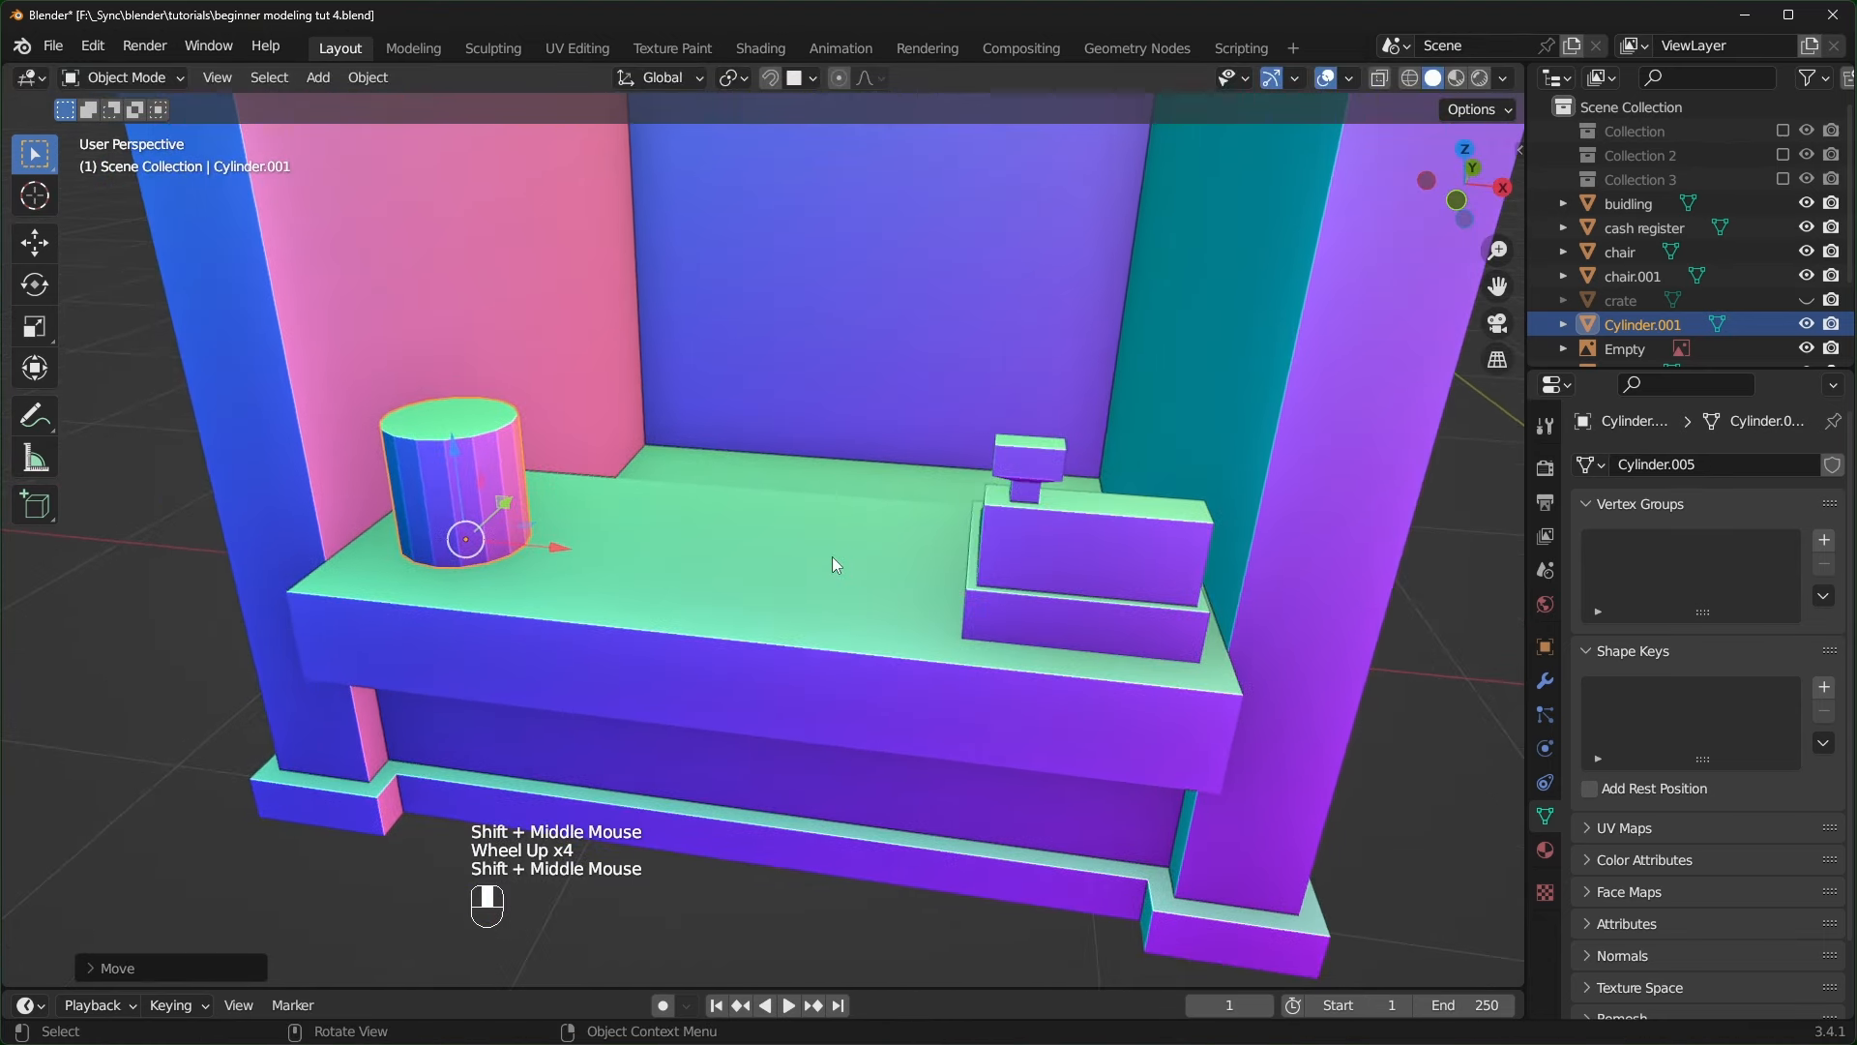
- Shrink the cylinder to carafe size relative to the counter and clear its location back to the world origin
key("s")
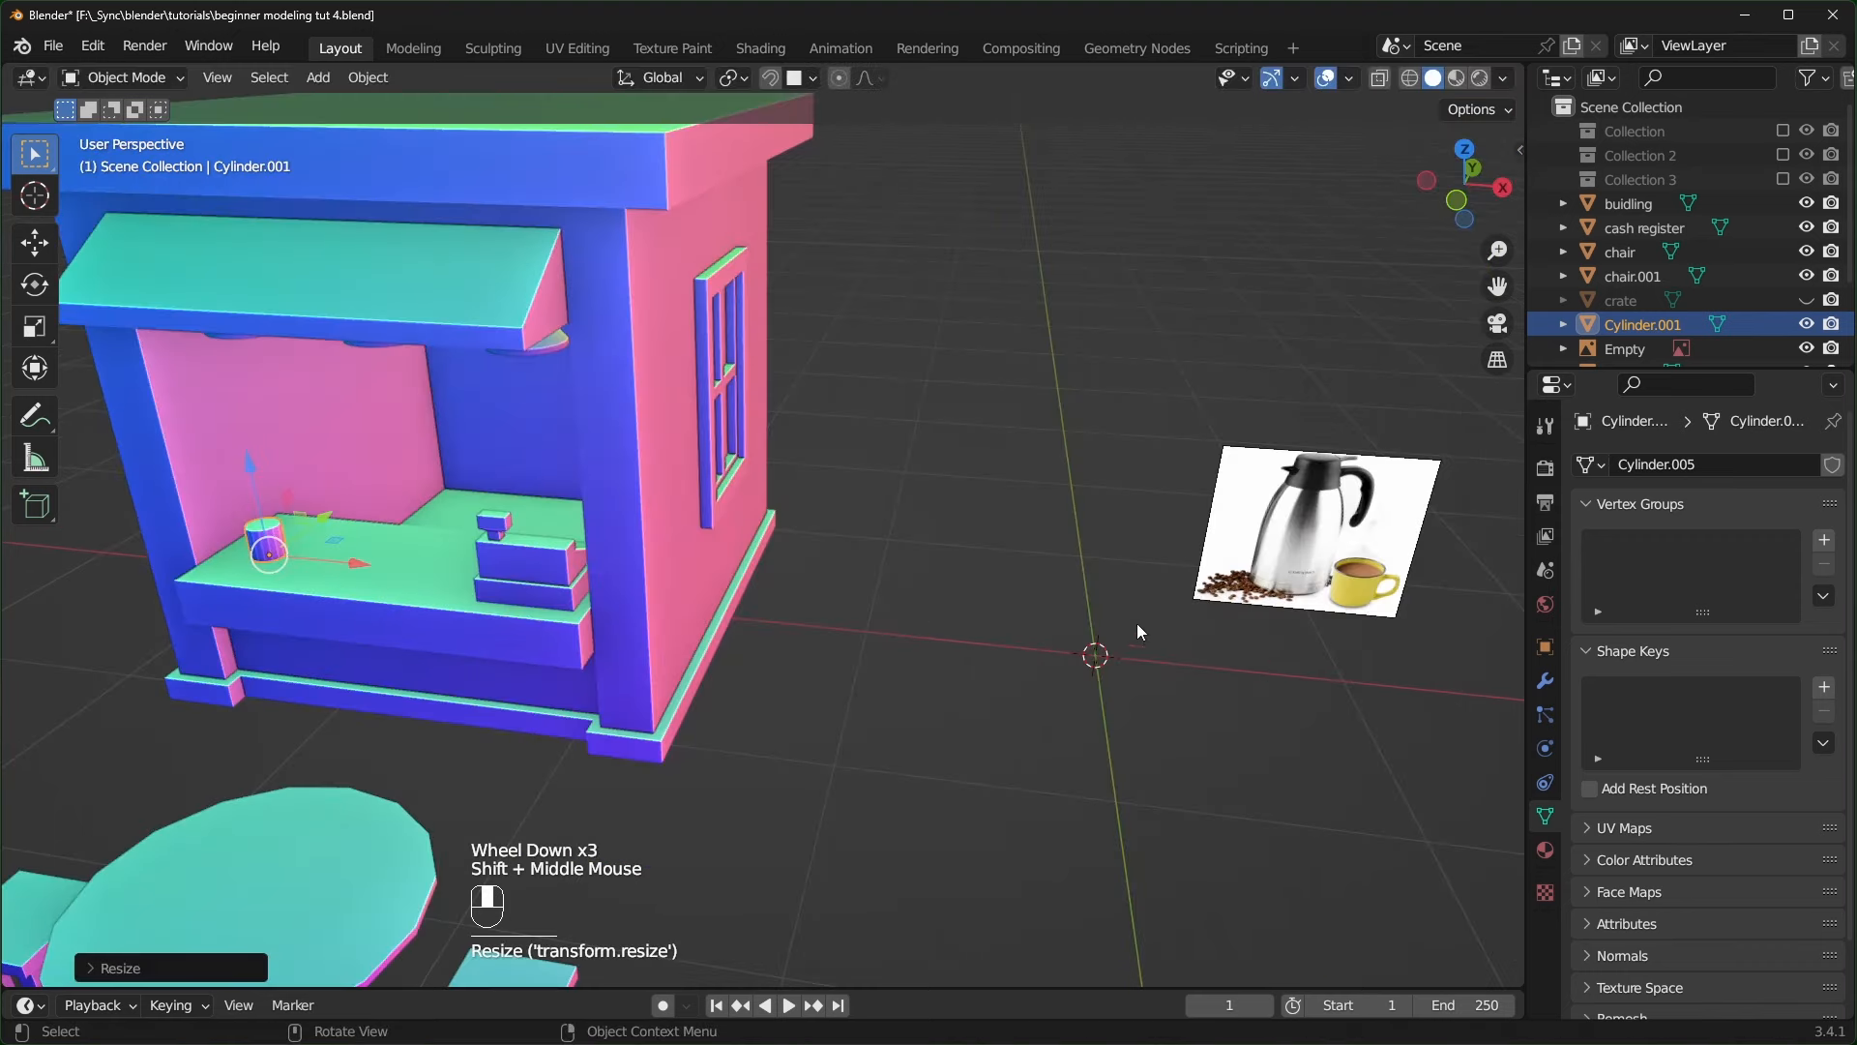
key("alt+g")
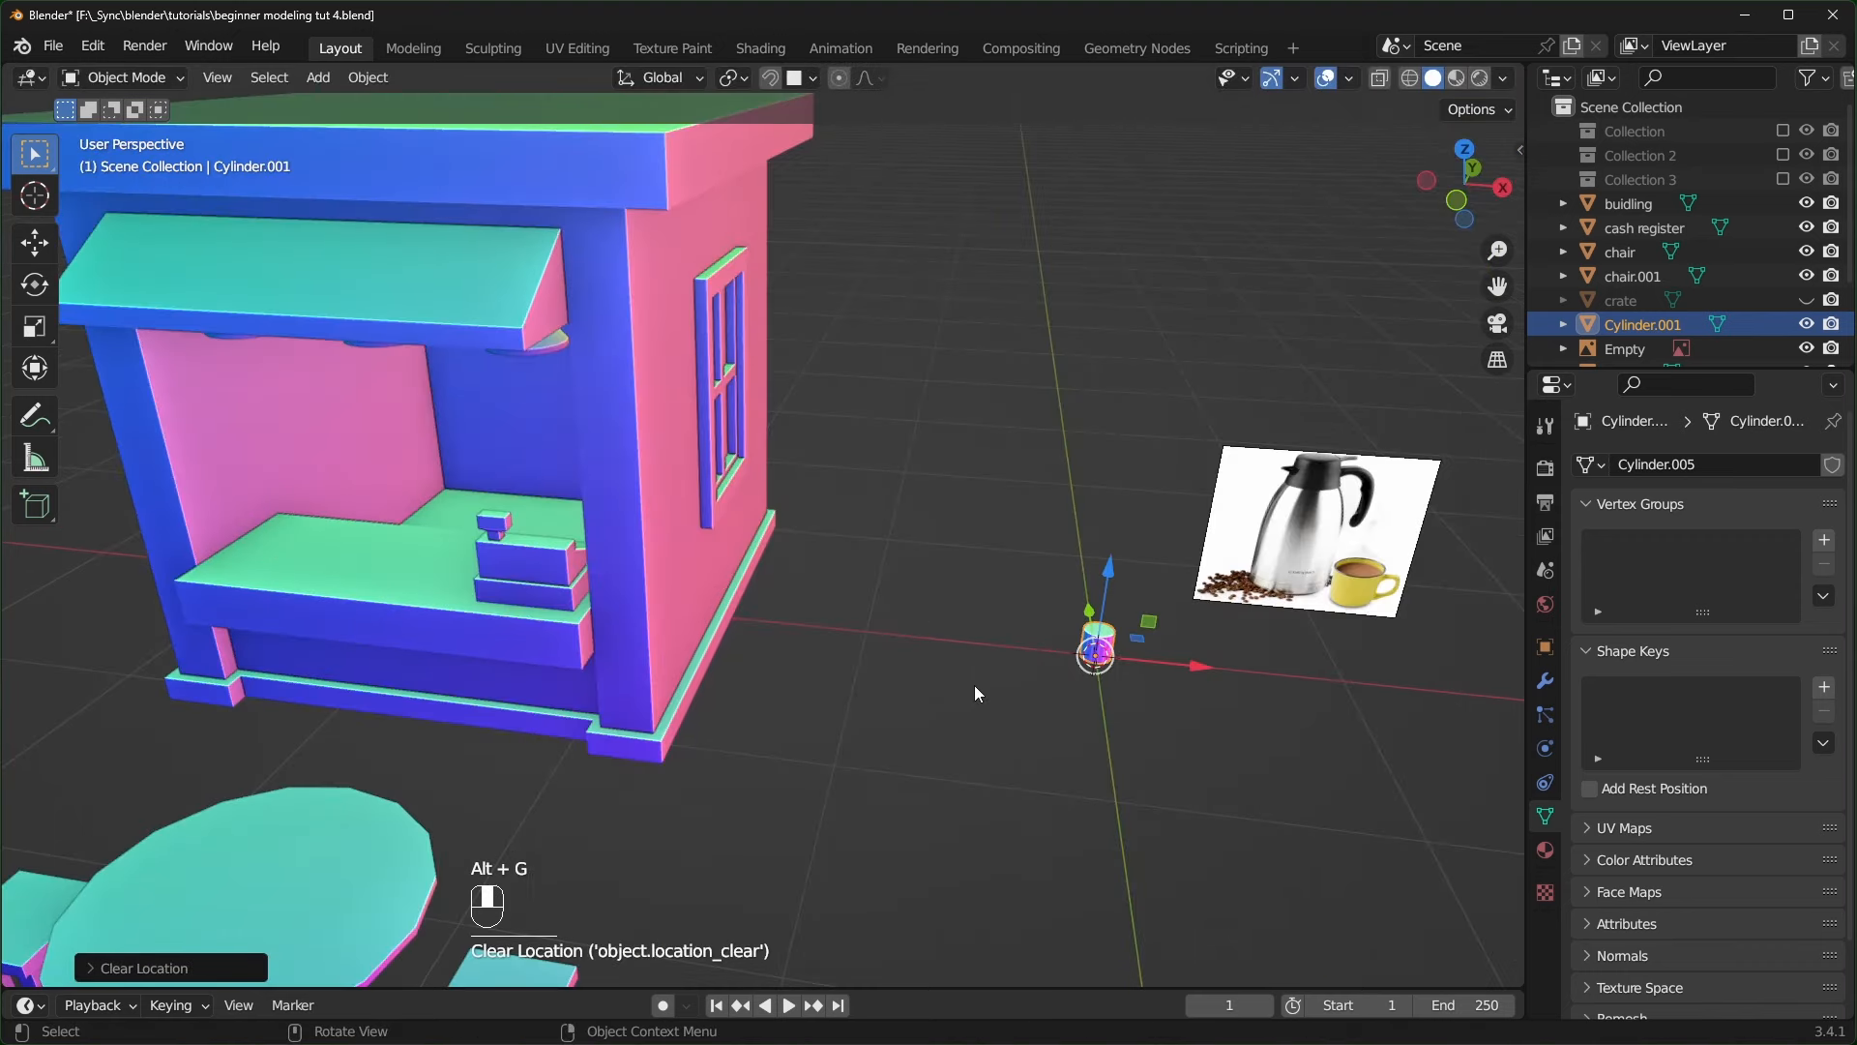
key("KP_Decimal")
middle_click_drag(975, 689, 987, 652)
scroll(991, 672, "down", 2)
- Apply the cylinder's scale and enter Edit Mode in front view with the reference image visible beside it
key("ctrl+a")
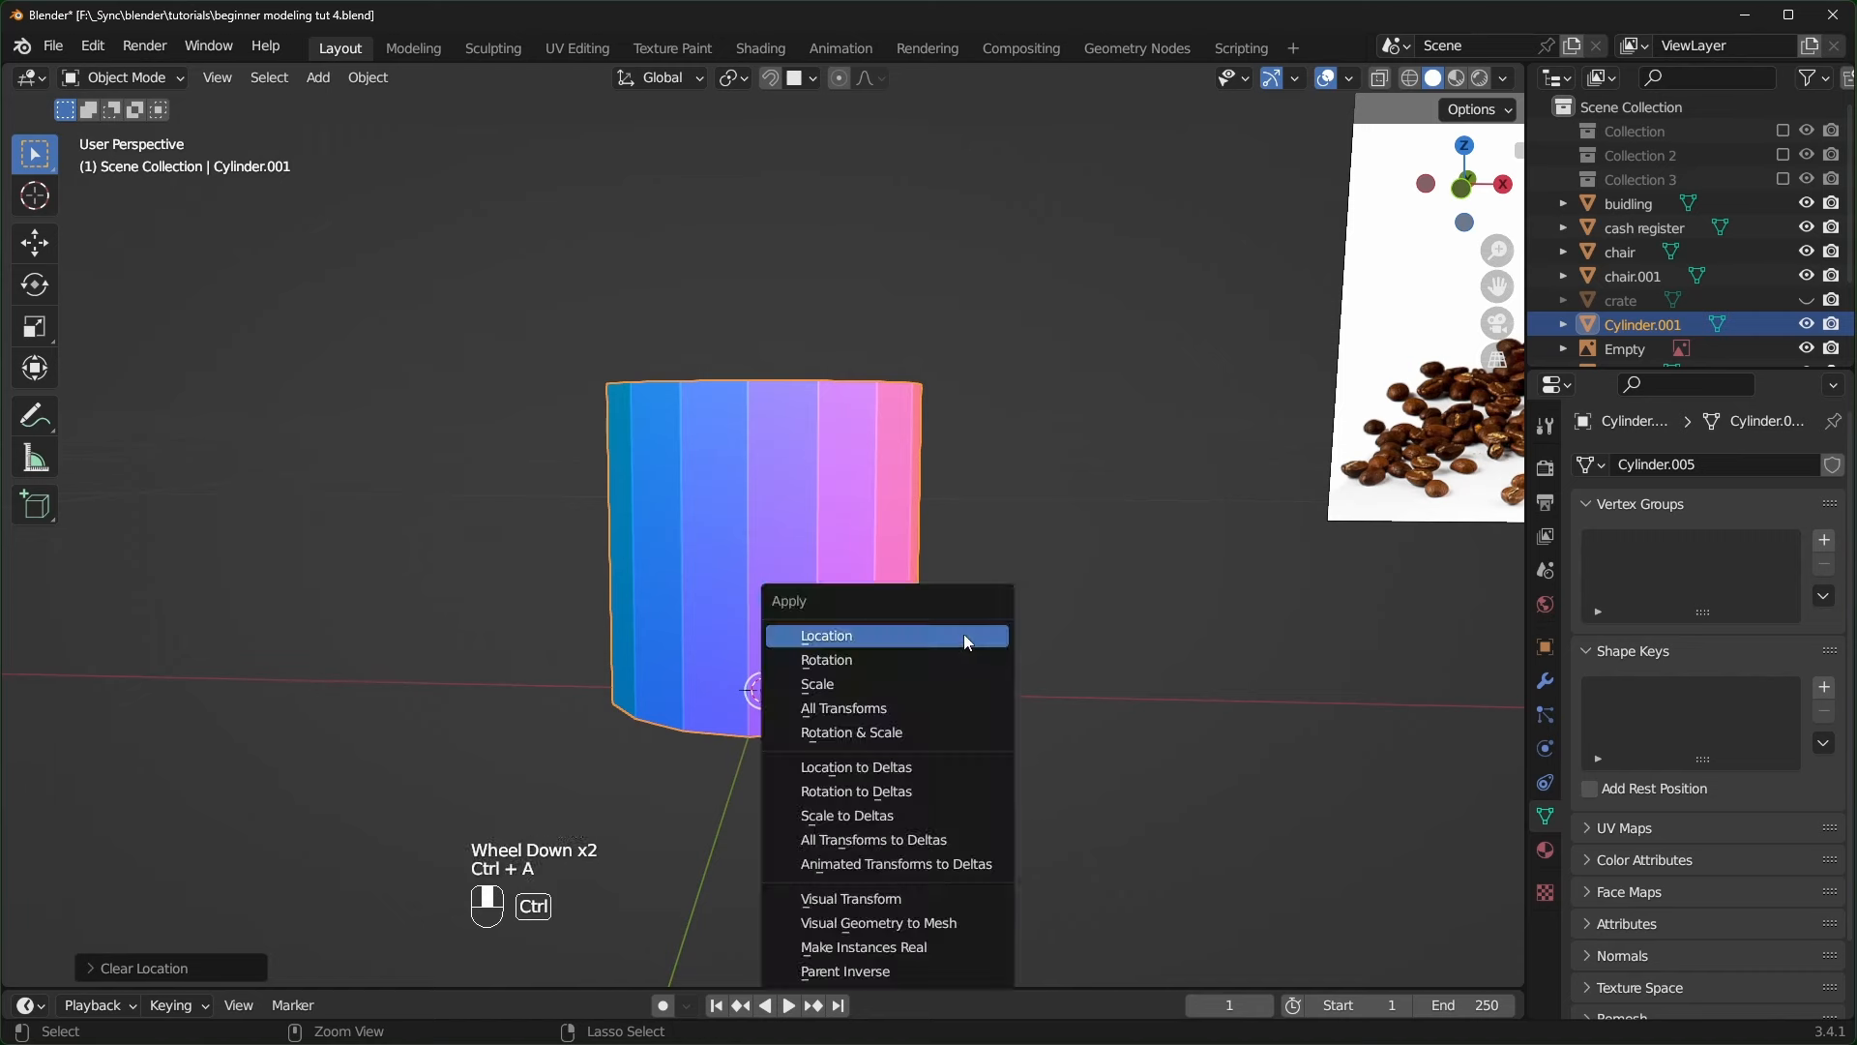
left_click(894, 683)
scroll(909, 662, "down", 2)
middle_click_drag(919, 658, 964, 625)
key("Tab")
key("Tab")
key("Tab")
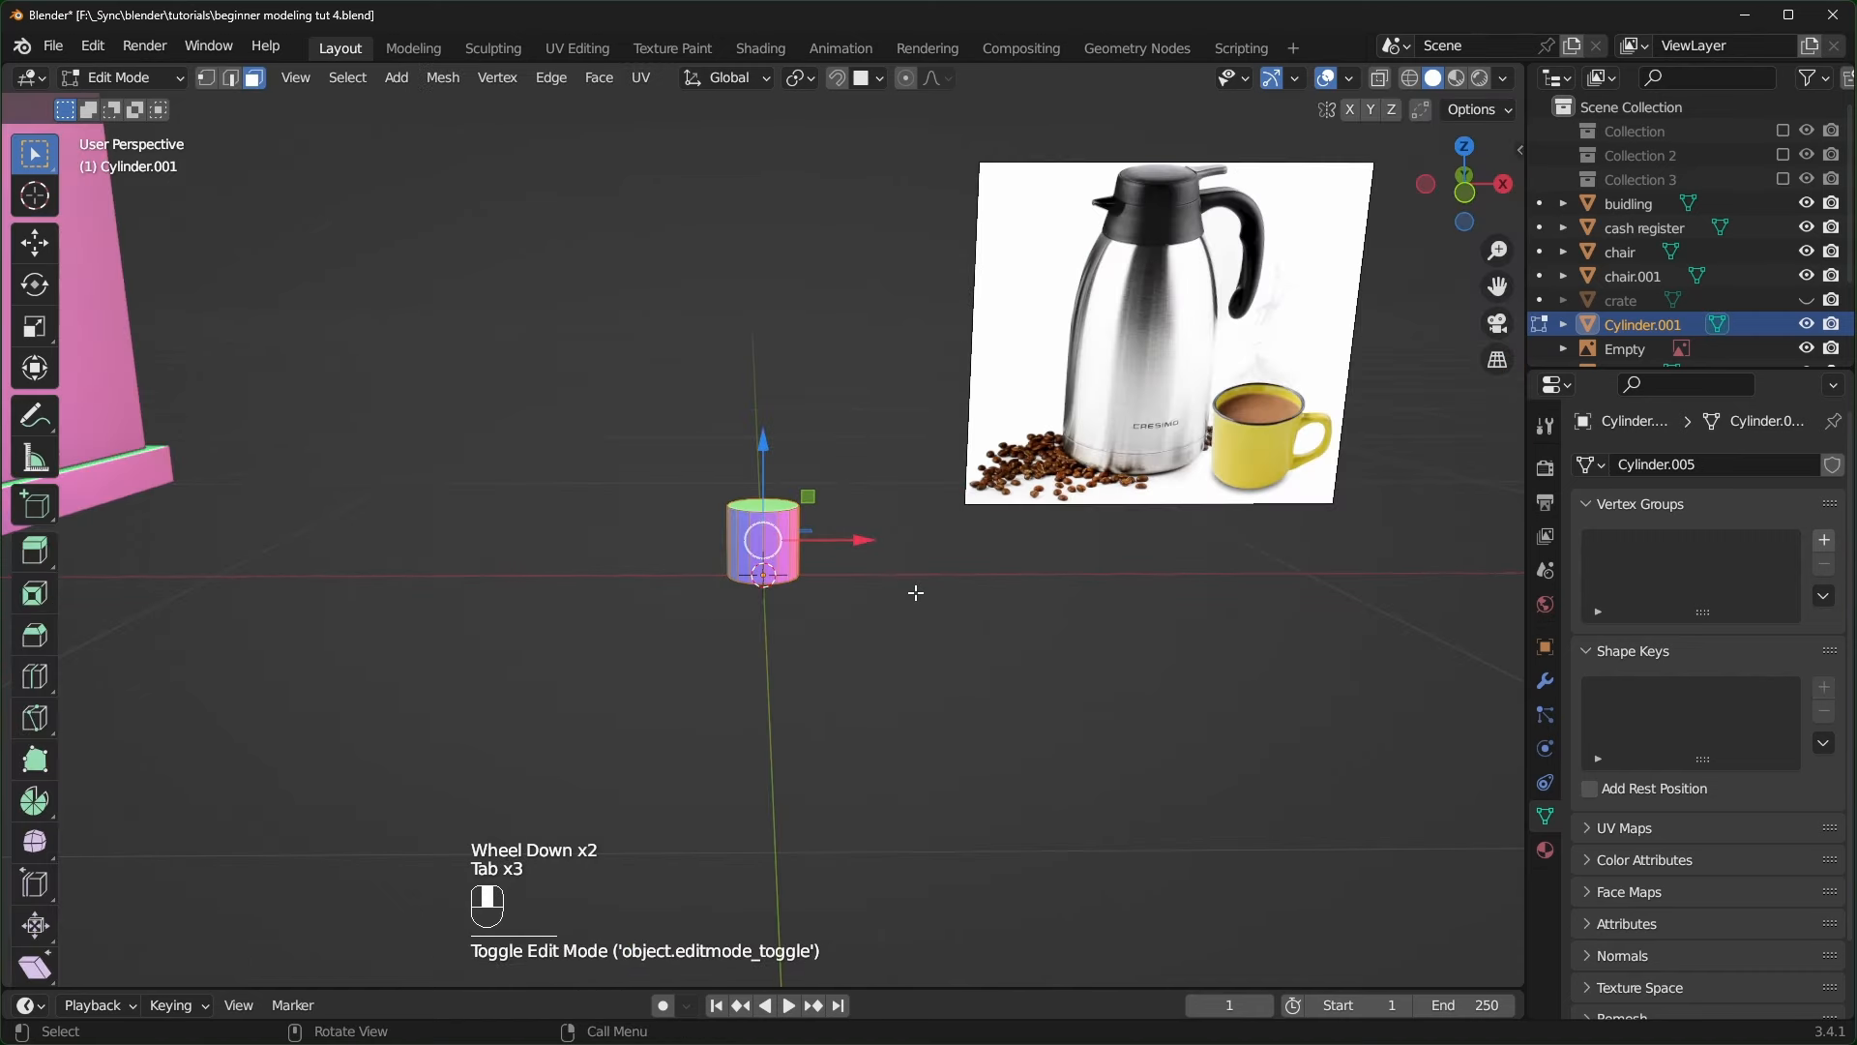
key("KP_1")
scroll(949, 576, "up", 4)
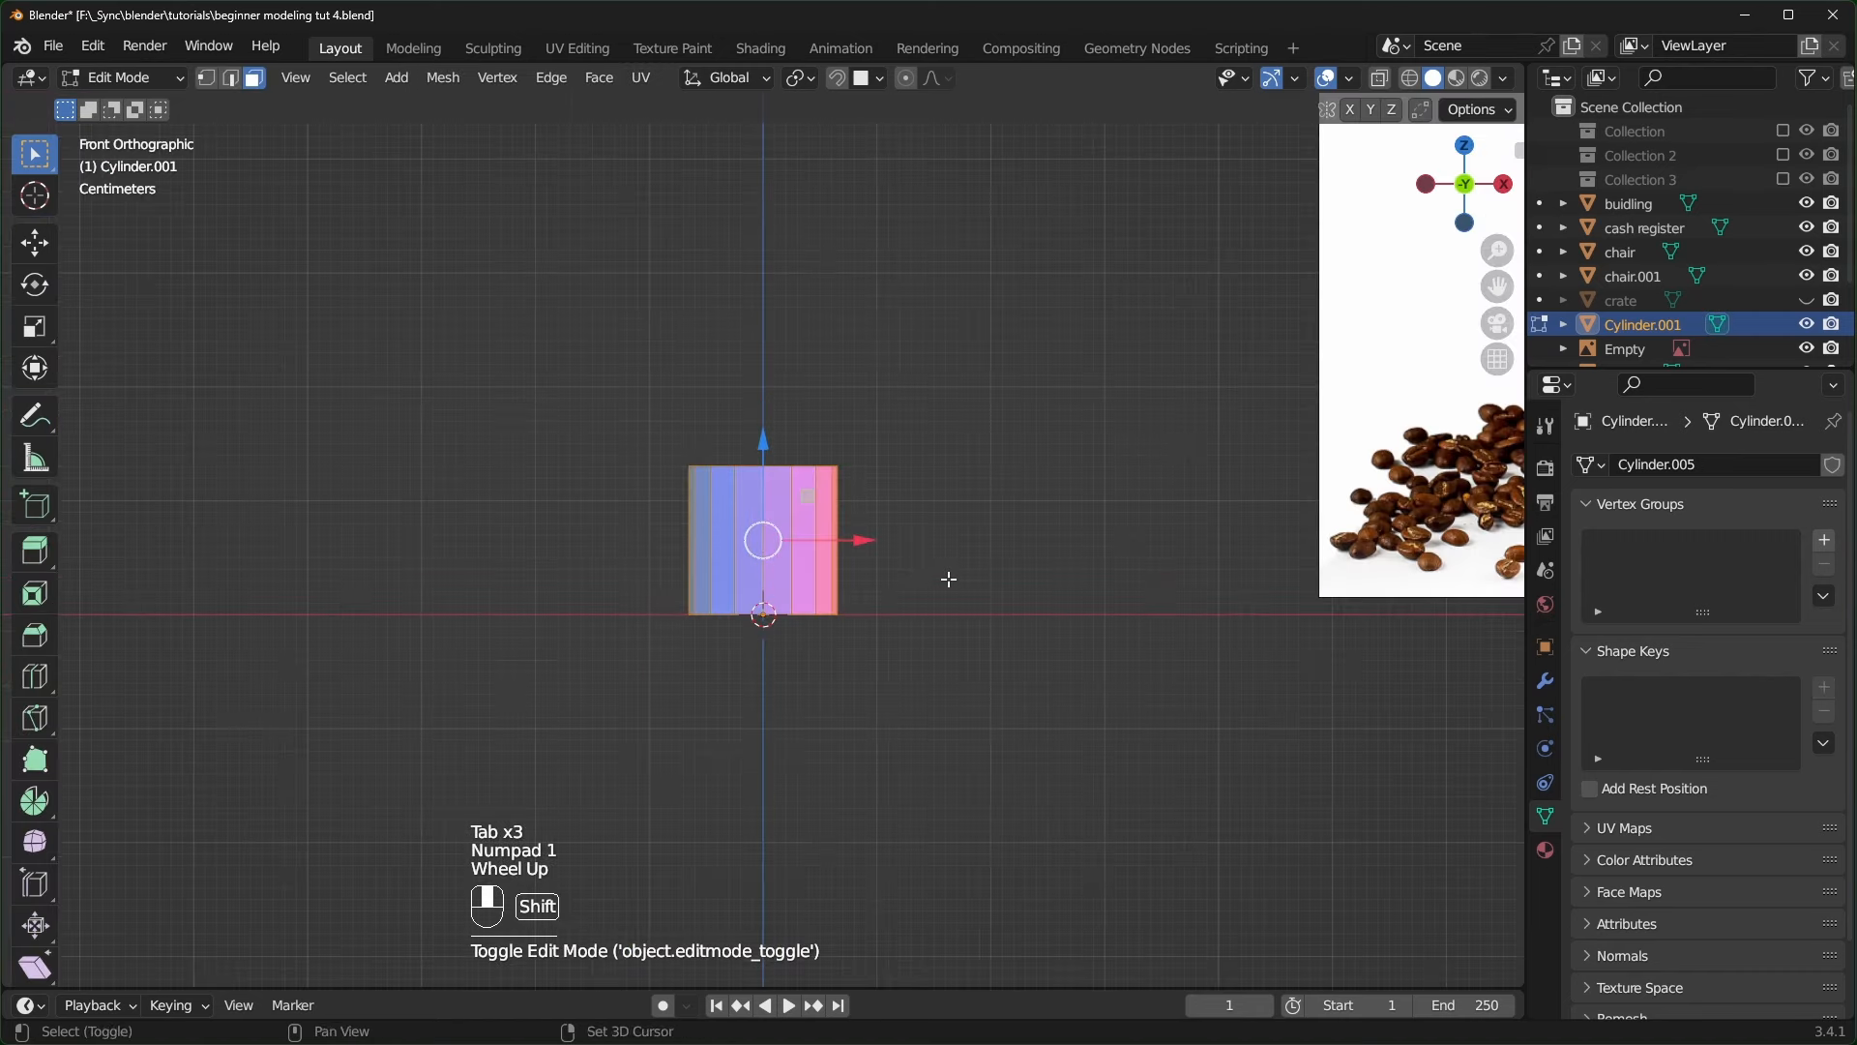
middle_click_drag(949, 576, 787, 696, "shift")
scroll(787, 697, "up", 3)
- Select the cylinder's top ring of vertices with X-ray on and raise it along Z to make the body taller
key("1")
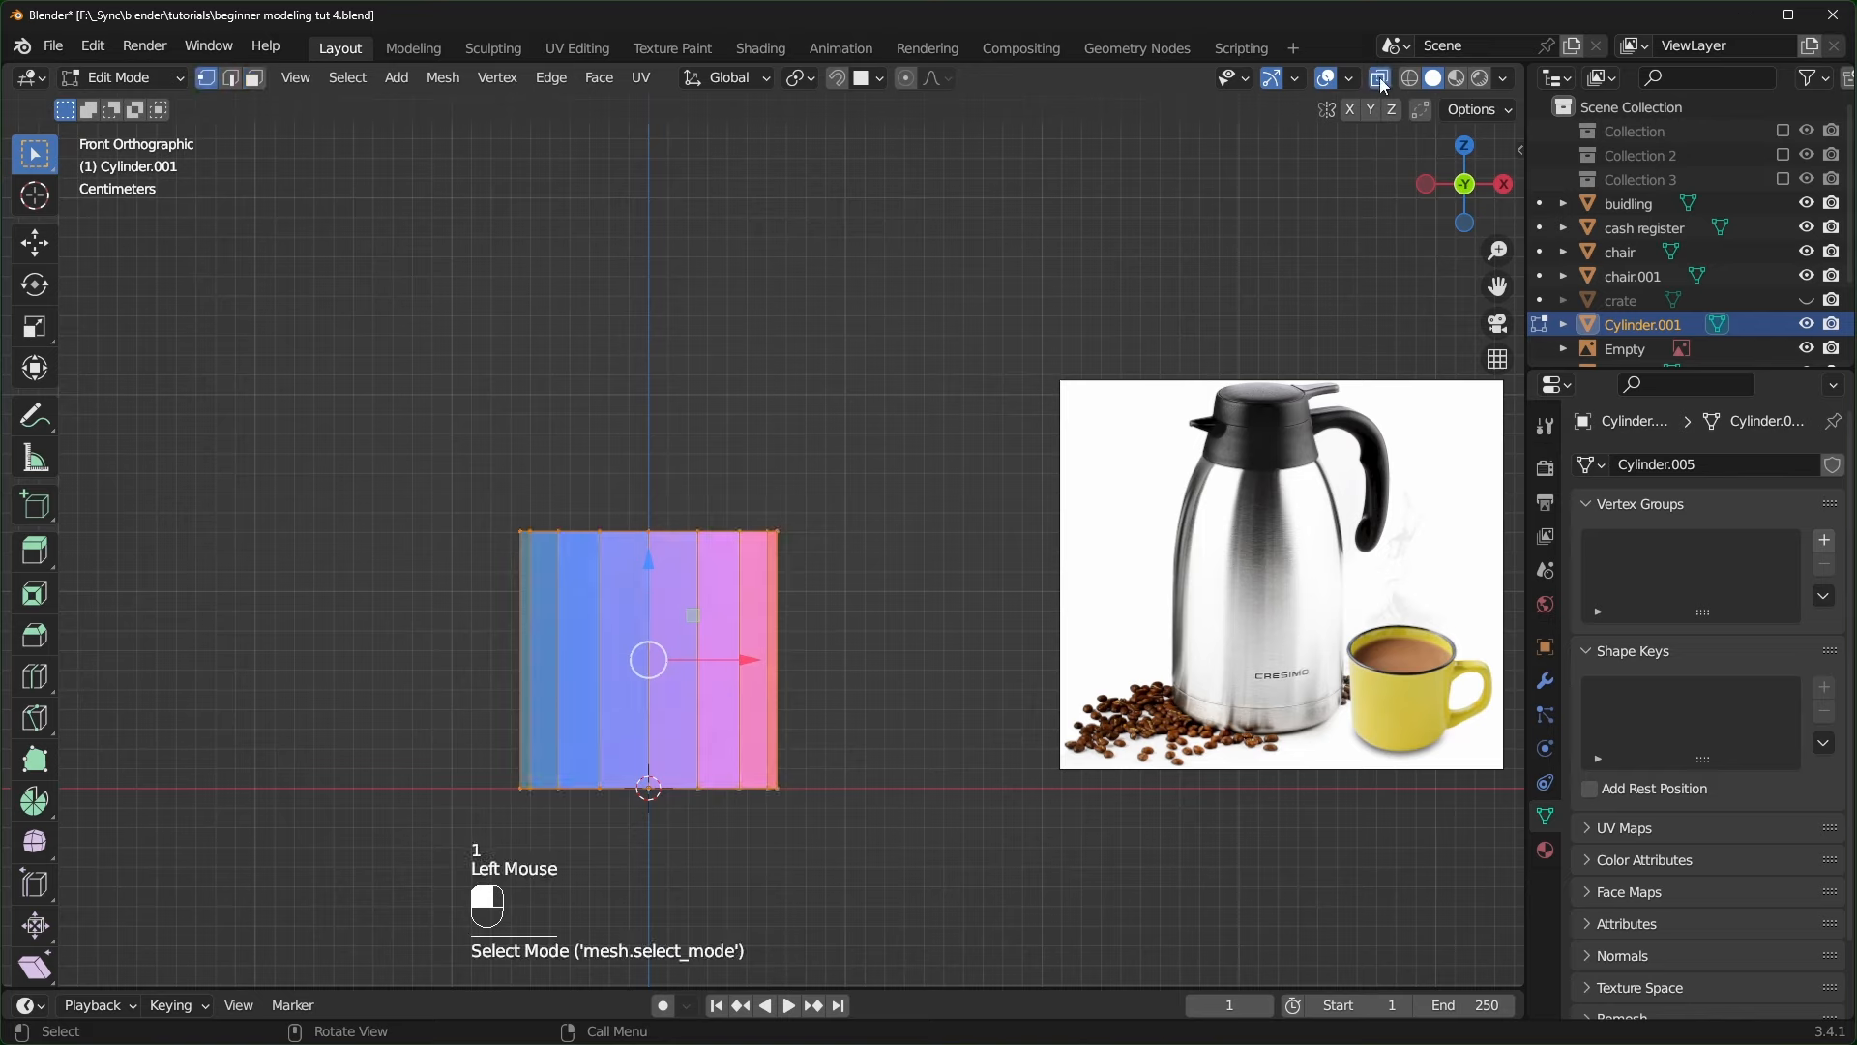
key("a")
left_click_drag(430, 377, 862, 608)
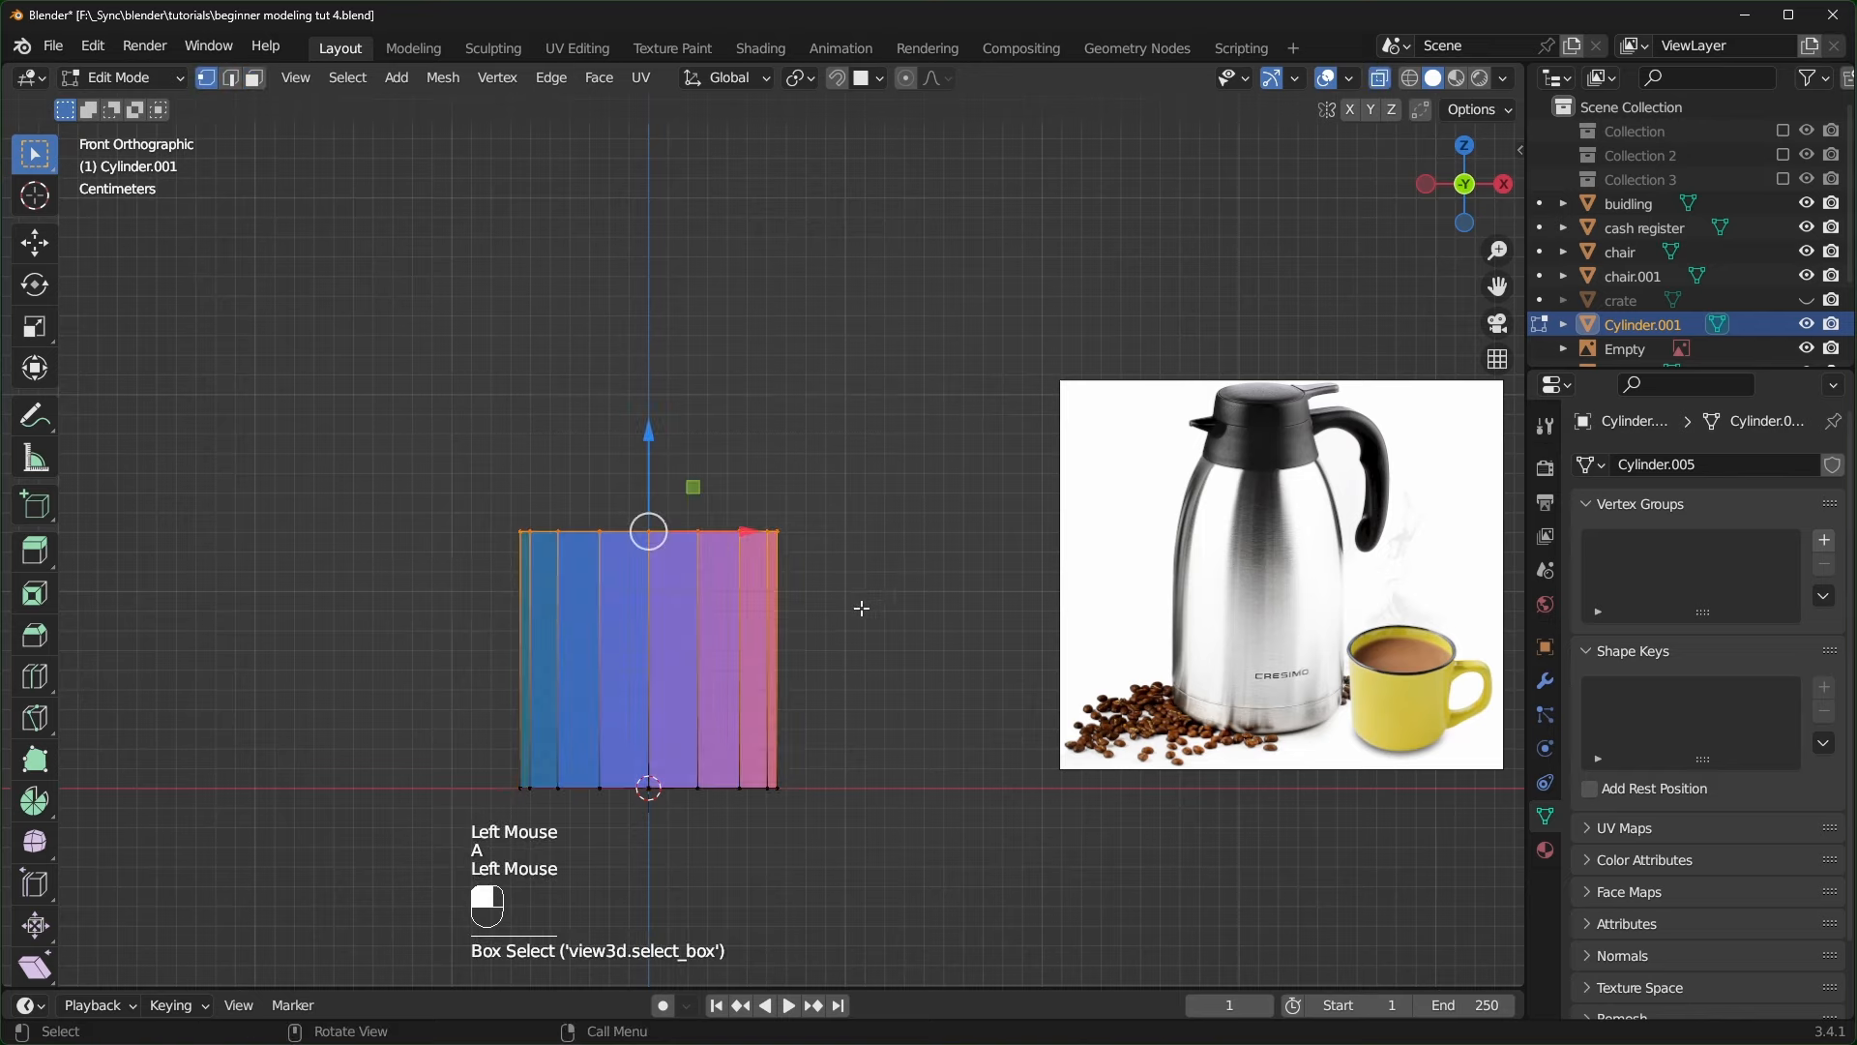
middle_click_drag(862, 608, 1003, 677)
key("KP_1")
scroll(1152, 474, "down", 1)
left_click_drag(667, 443, 706, 360)
key("ctrl+z")
- Extrude the top ring upward and scale it inward to form the carafe's sloping shoulder
key("e")
left_click(837, 515)
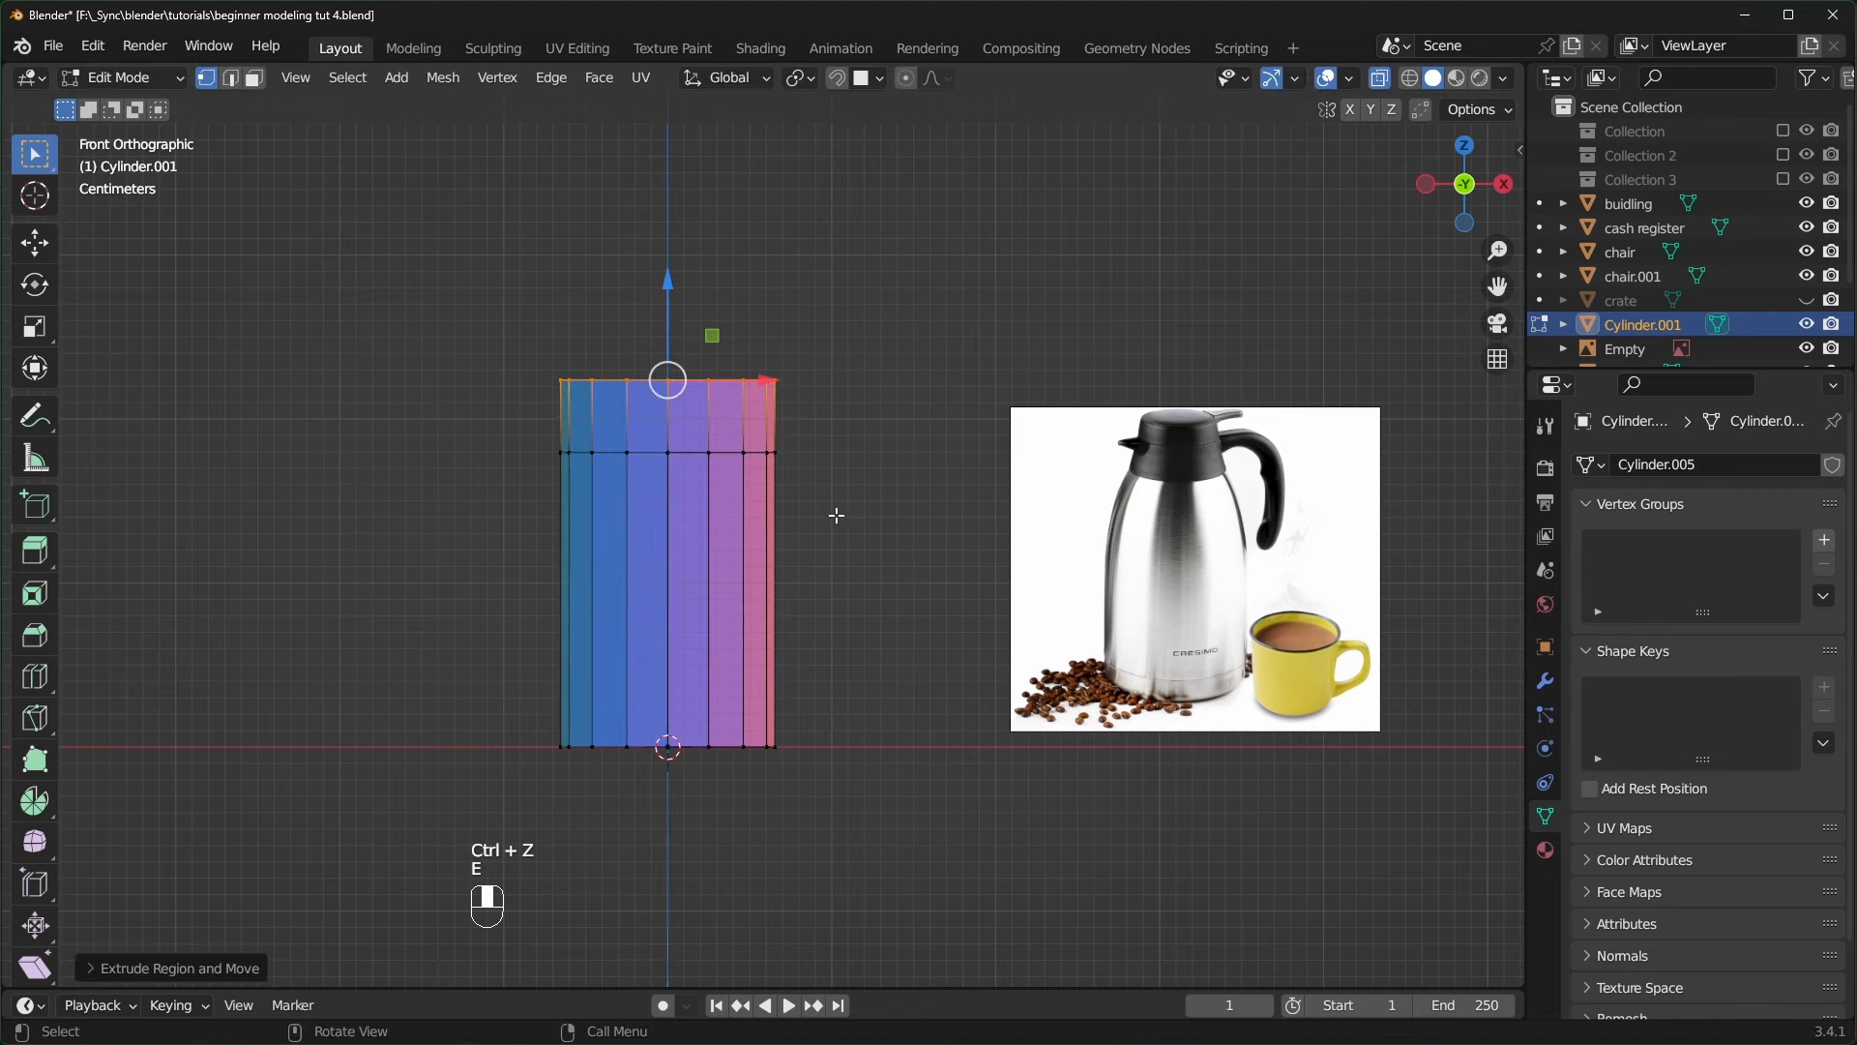
key("s")
left_click(846, 407)
- Extrude the top upward about 0.03 m for the neck, and extrude a second, shorter section above it
key("e")
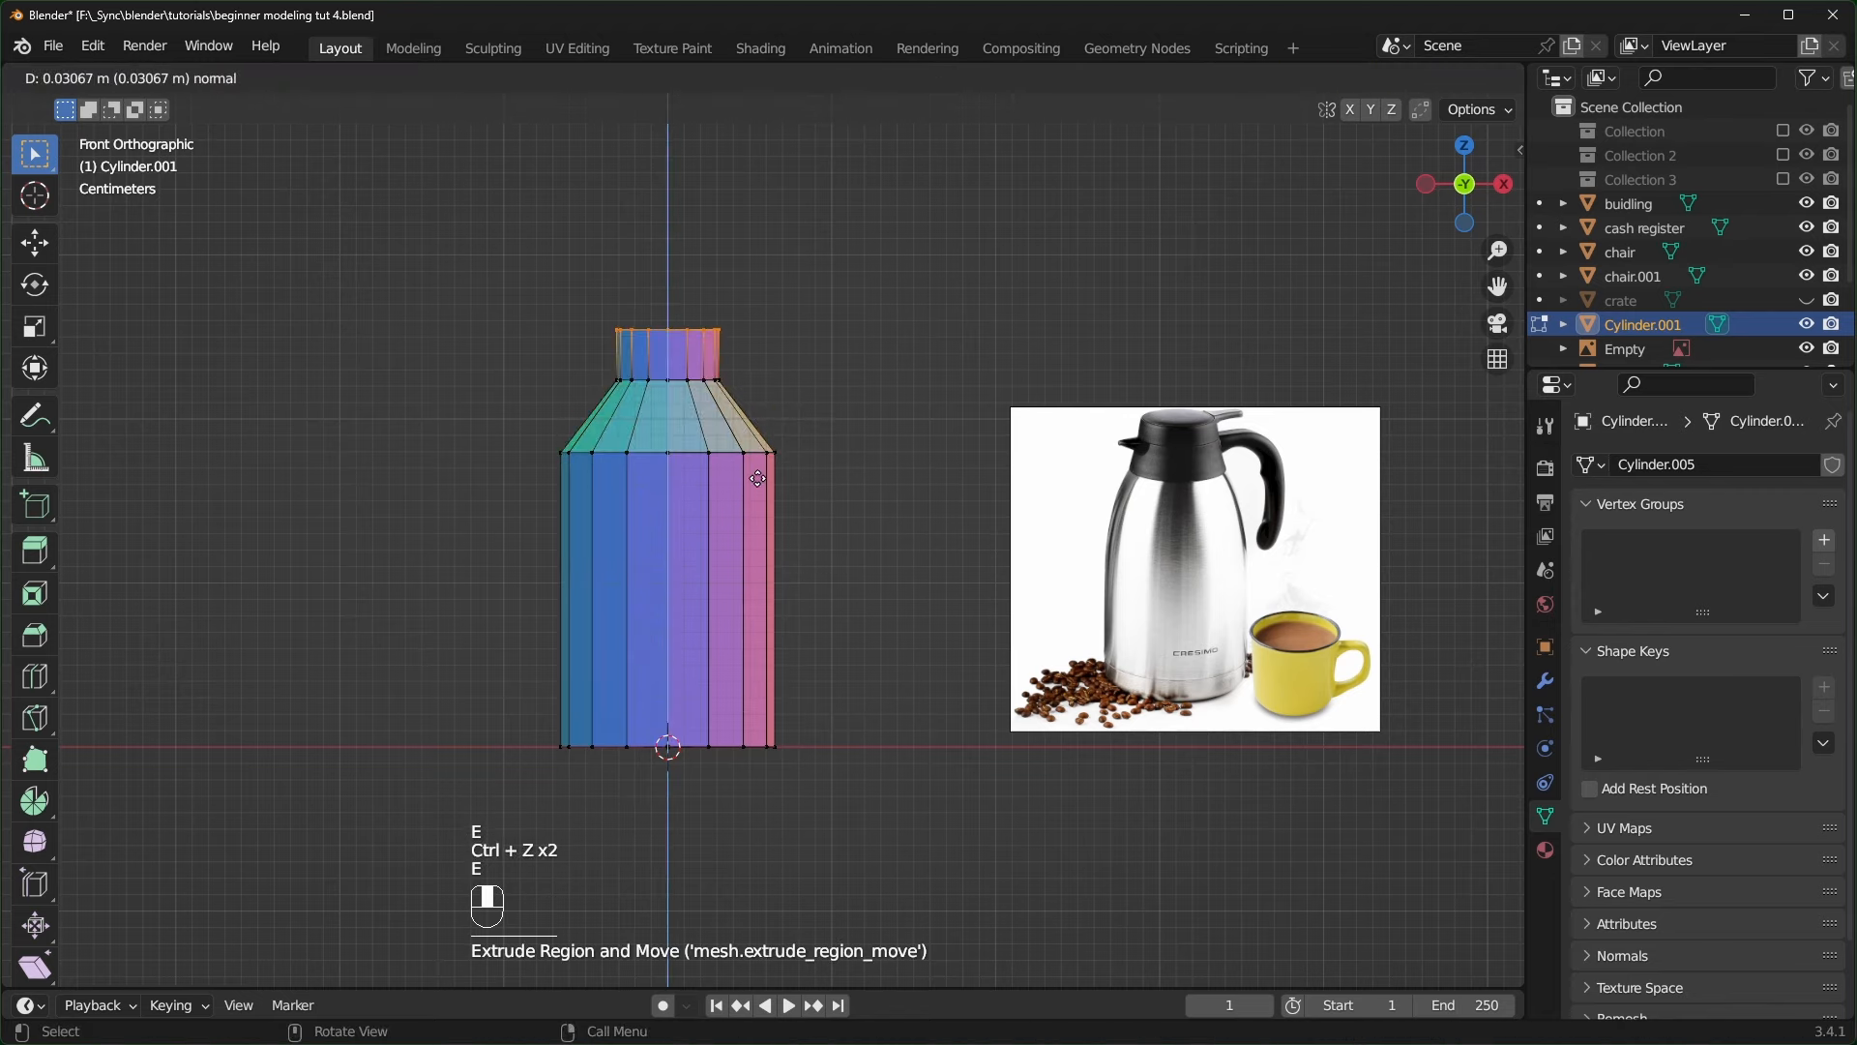
left_click(758, 478)
key("e")
left_click(772, 490)
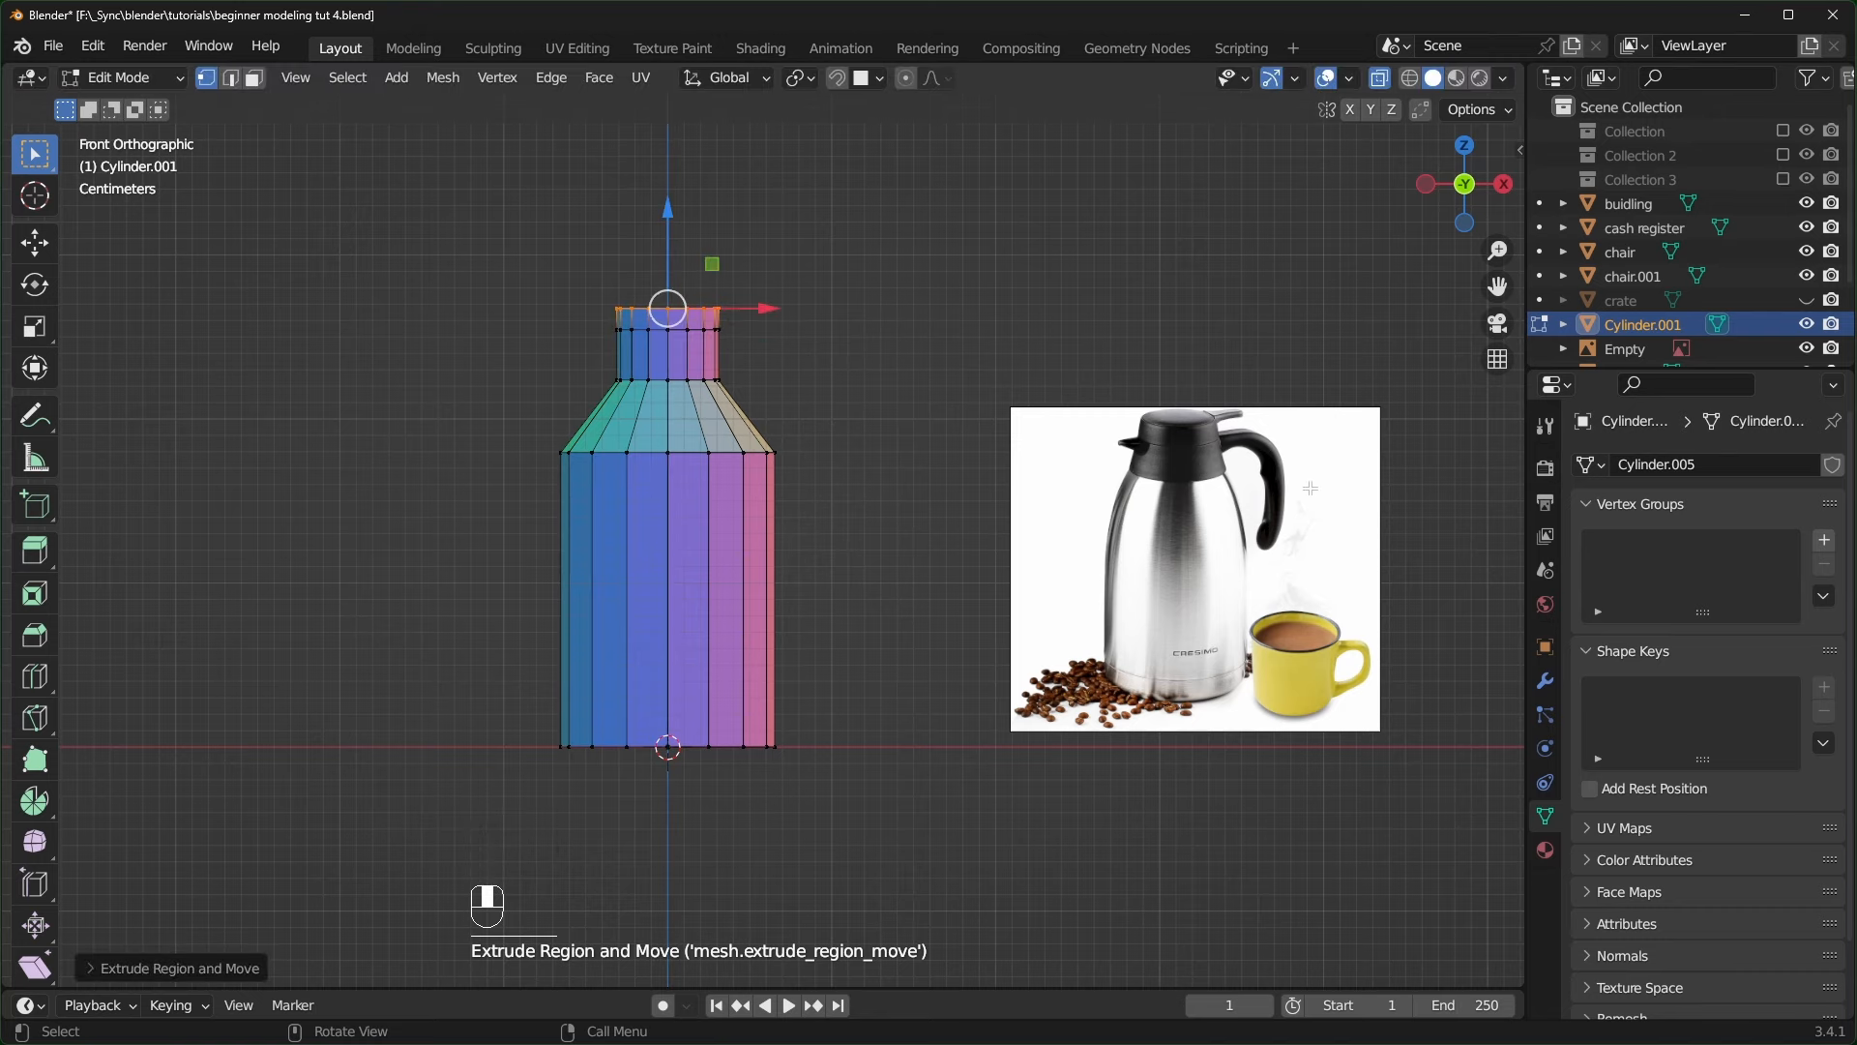
- Extrude the neck's top about 0.012 m, scale it to about 0.64 and lower it slightly to form a tapered lid
scroll(764, 416, "up", 2)
middle_click_drag(769, 406, 808, 483, "shift")
scroll(807, 484, "down", 1)
middle_click_drag(807, 484, 851, 565, "shift")
key("e")
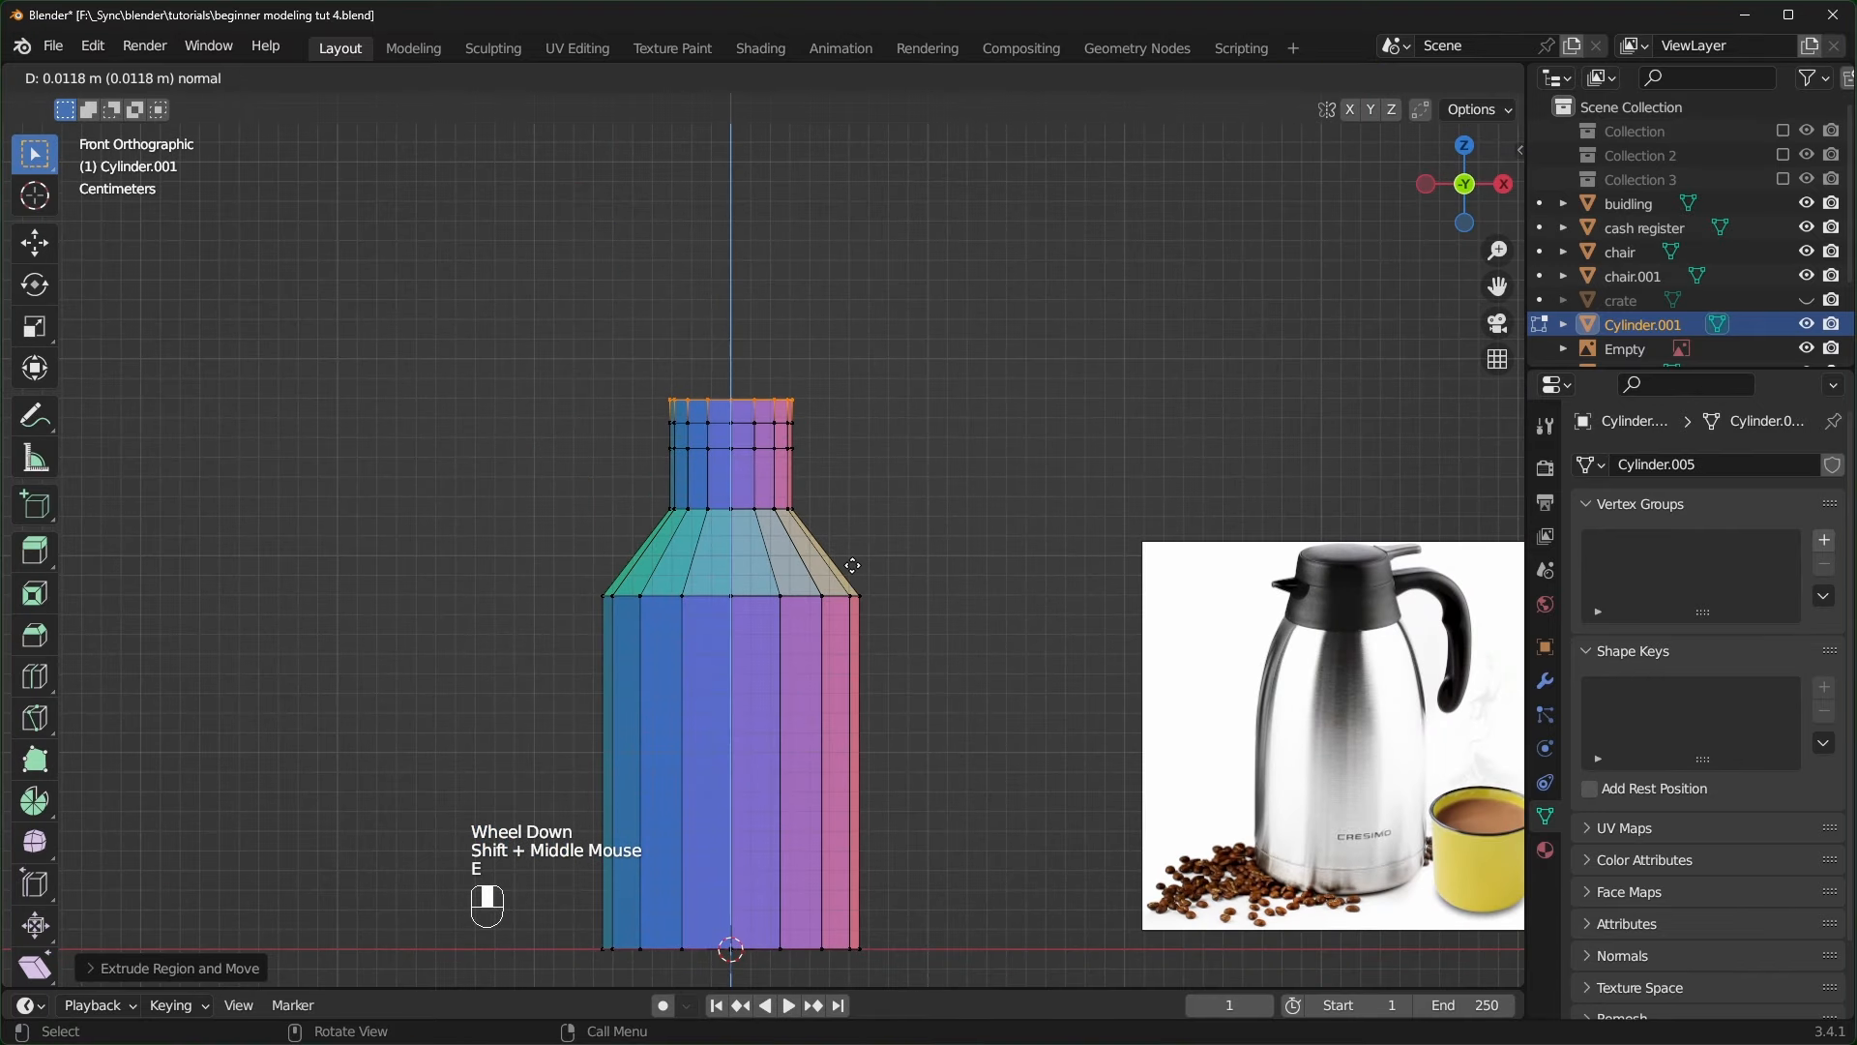
left_click(853, 566)
key("s")
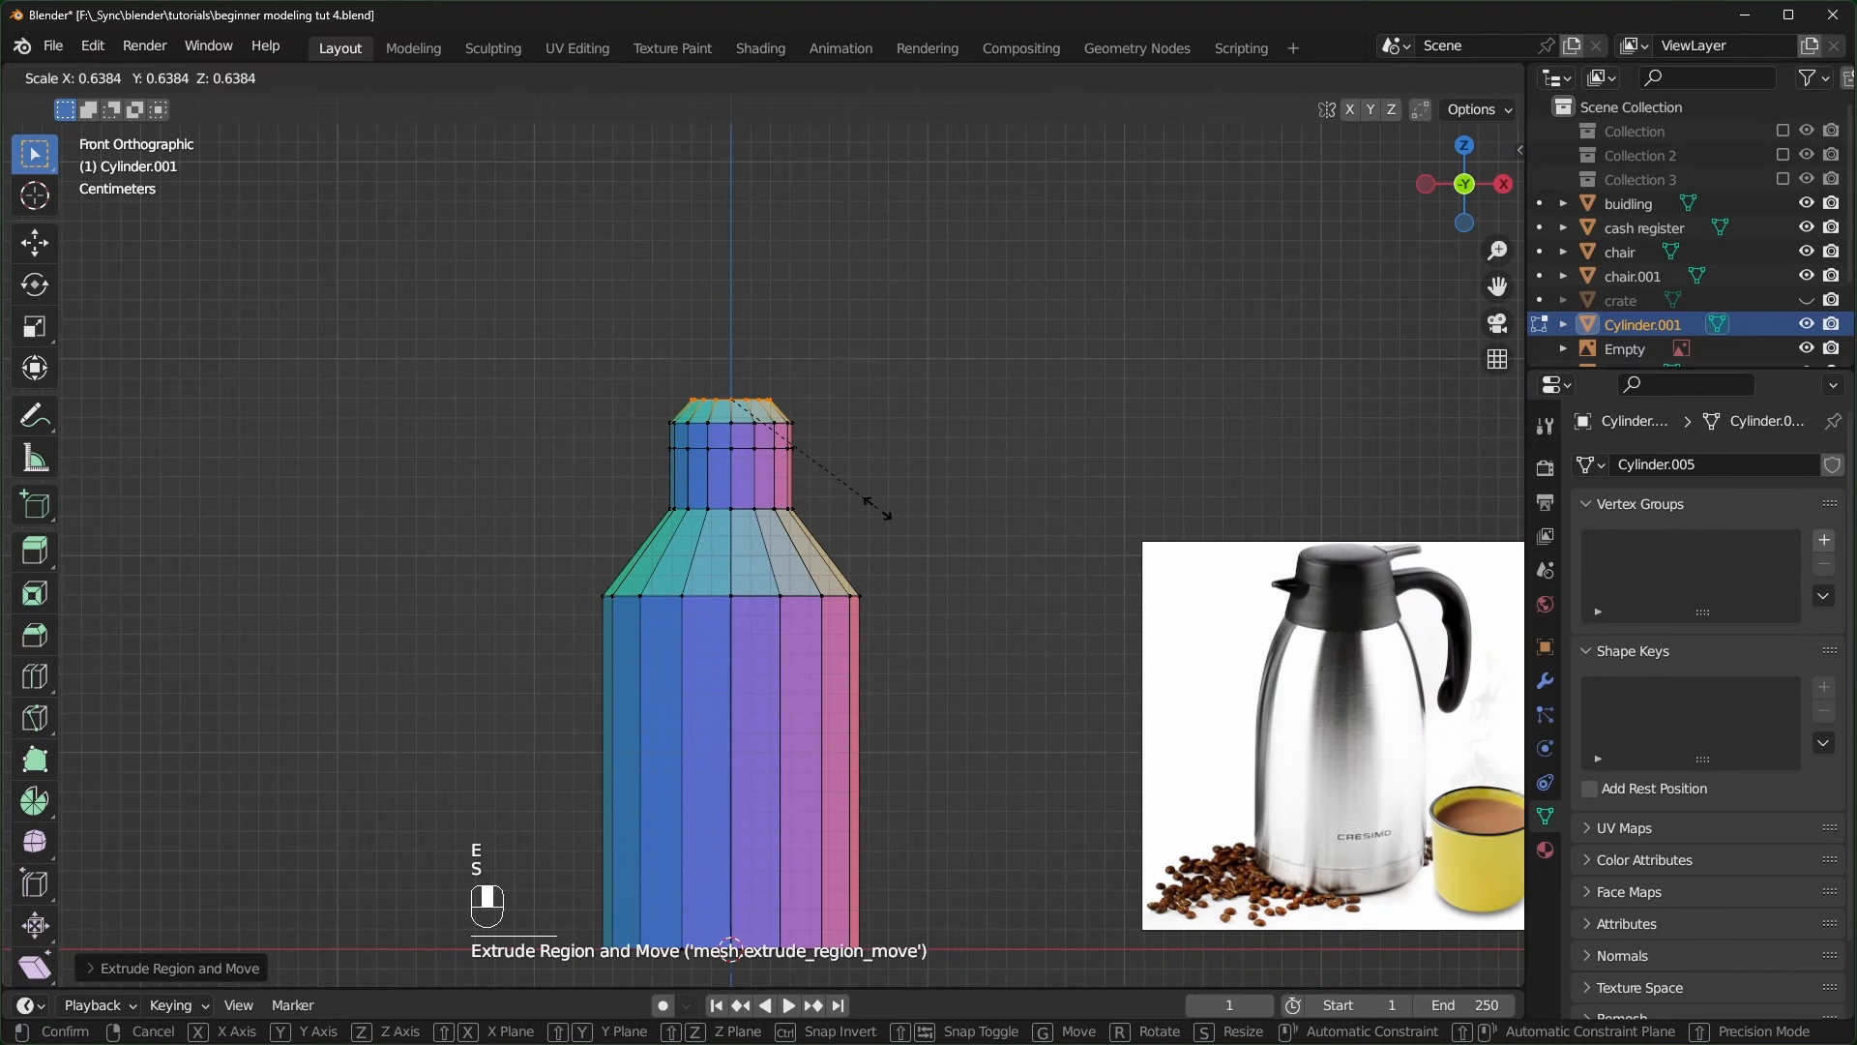
left_click(877, 508)
left_click_drag(731, 311, 731, 316)
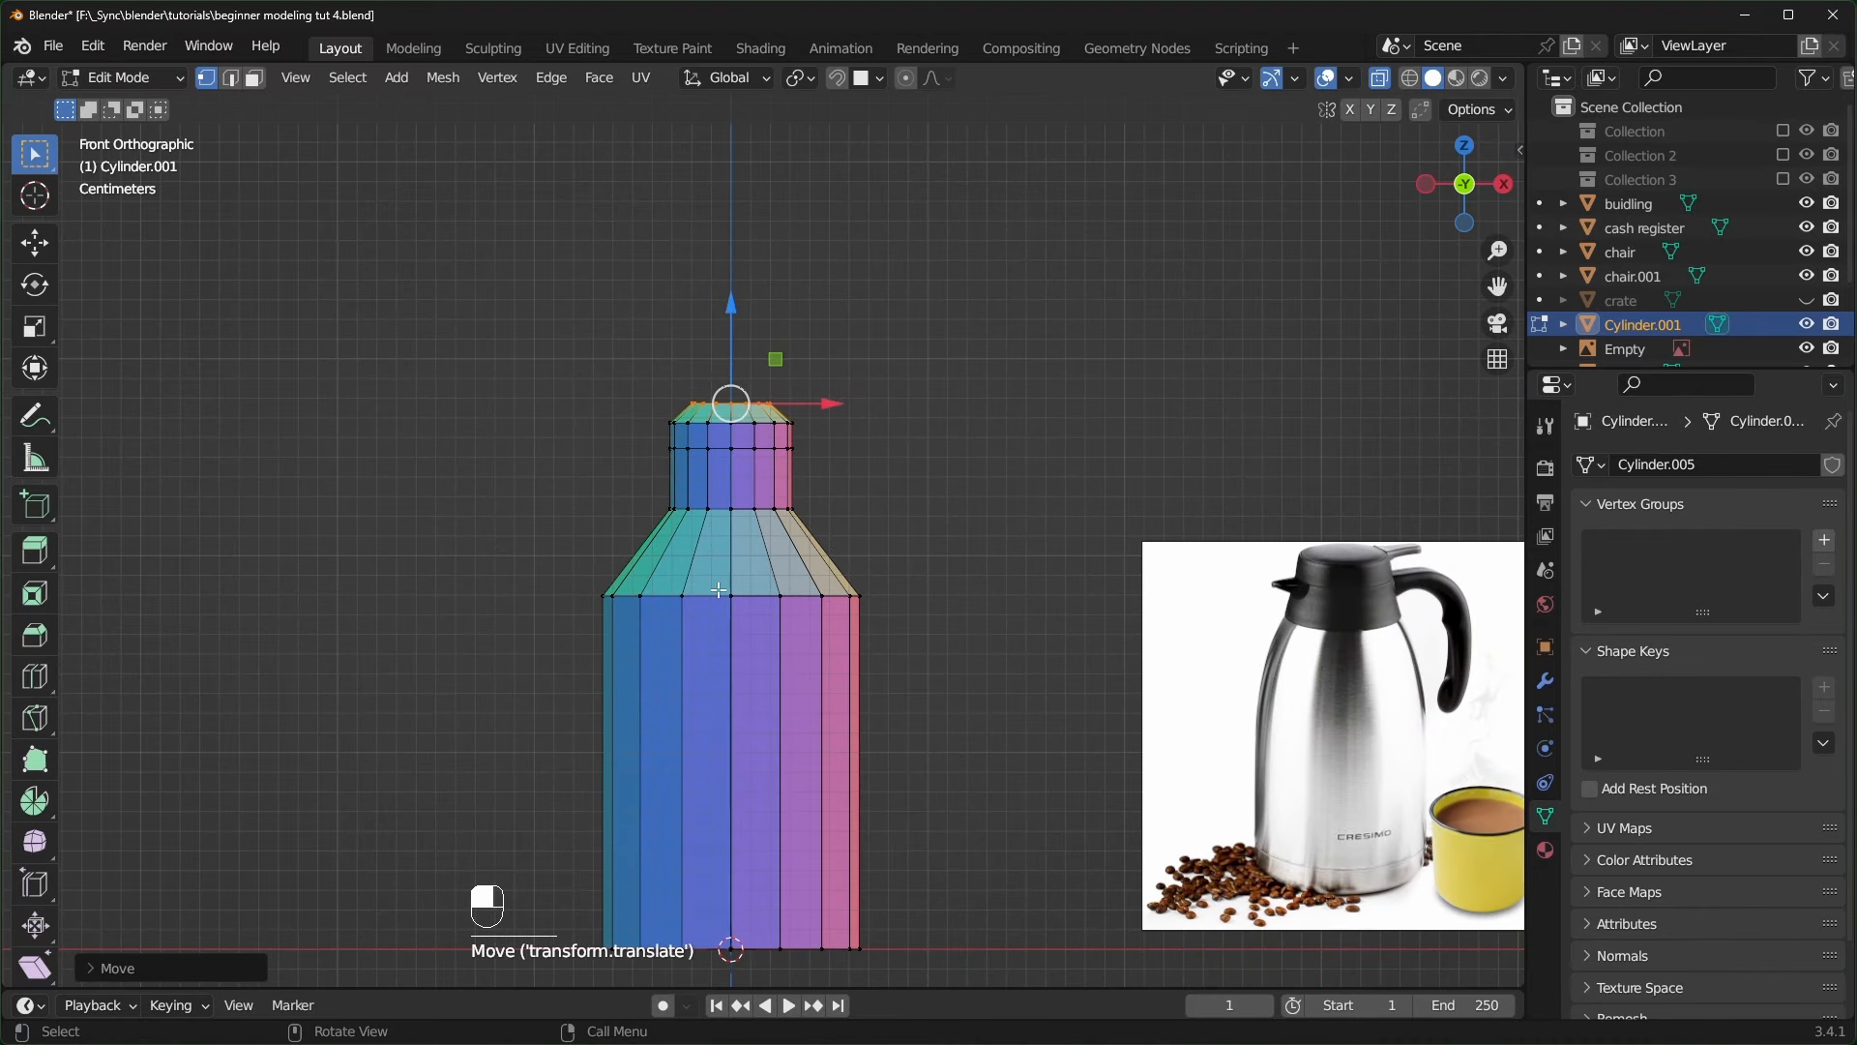
- Turn off X-ray, switch to edge selection and bevel the lid's top rim
middle_click_drag(810, 556, 851, 511)
scroll(920, 543, "up", 4)
key("alt+z")
key("alt+z")
key("alt+z")
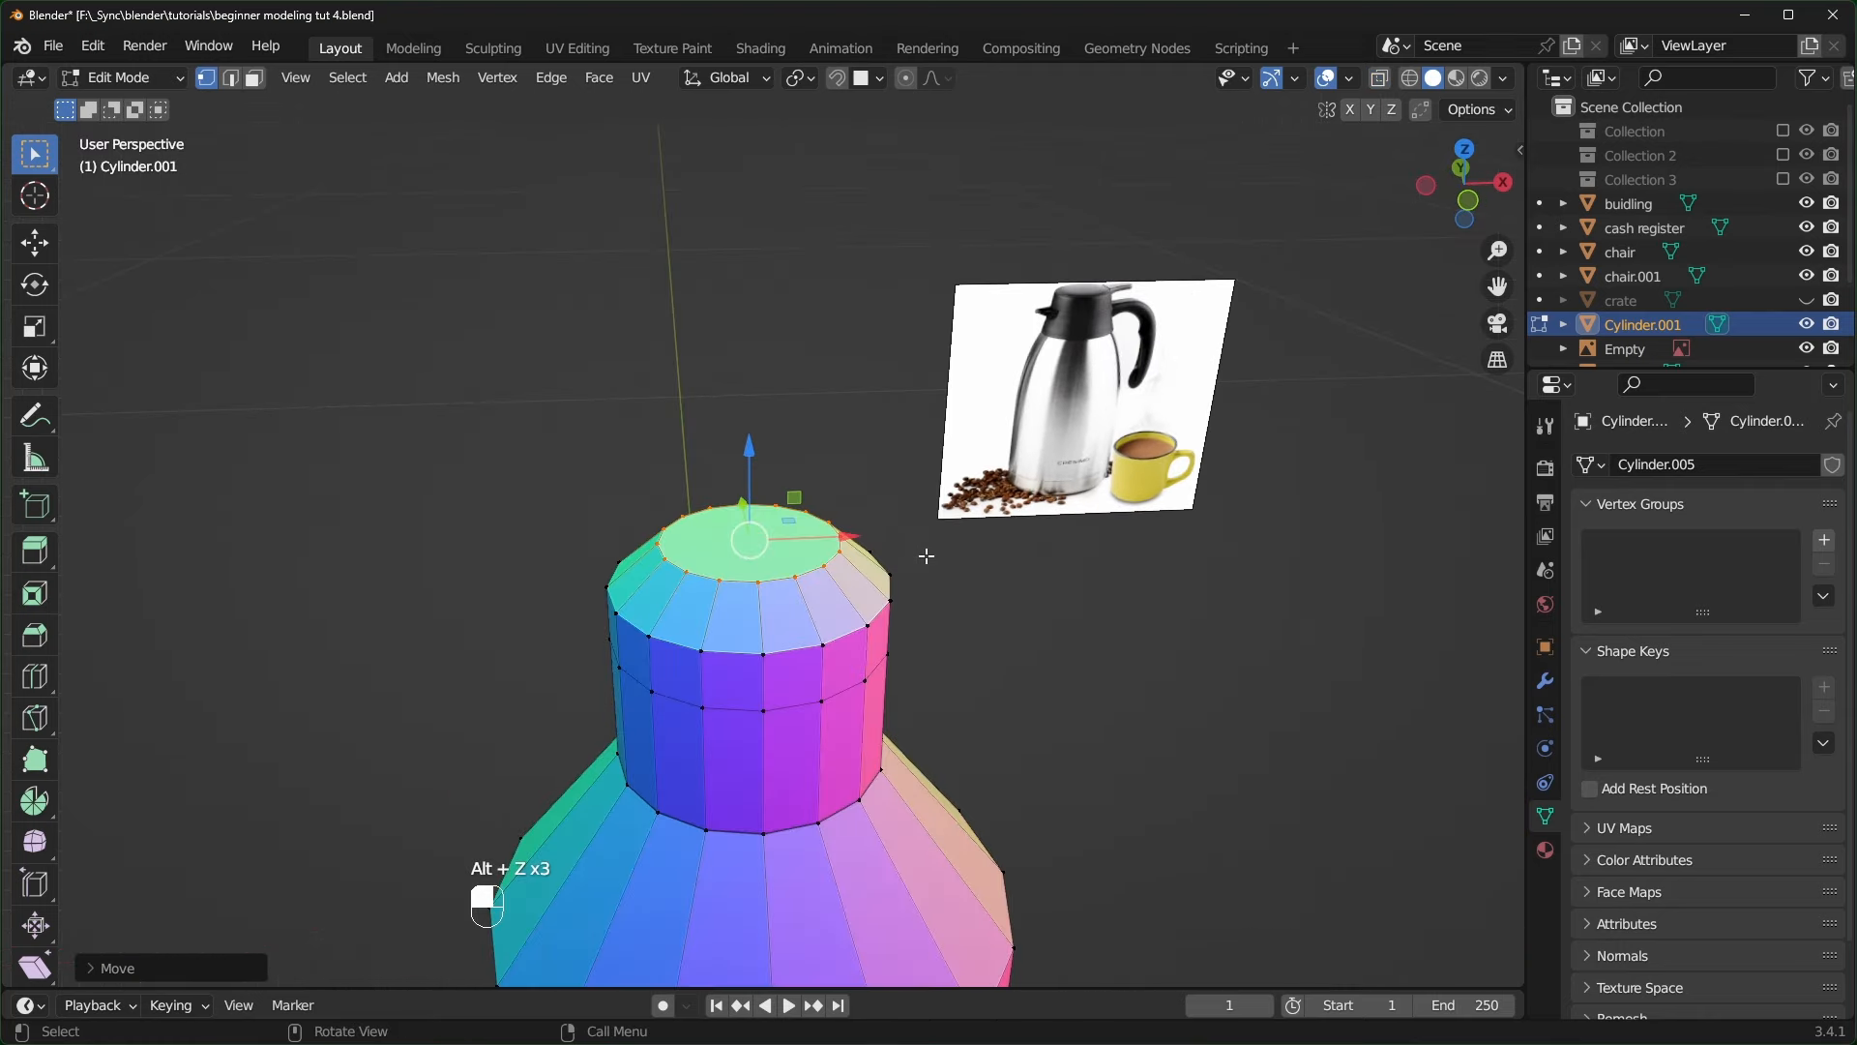
key("2")
middle_click_drag(881, 570, 866, 557)
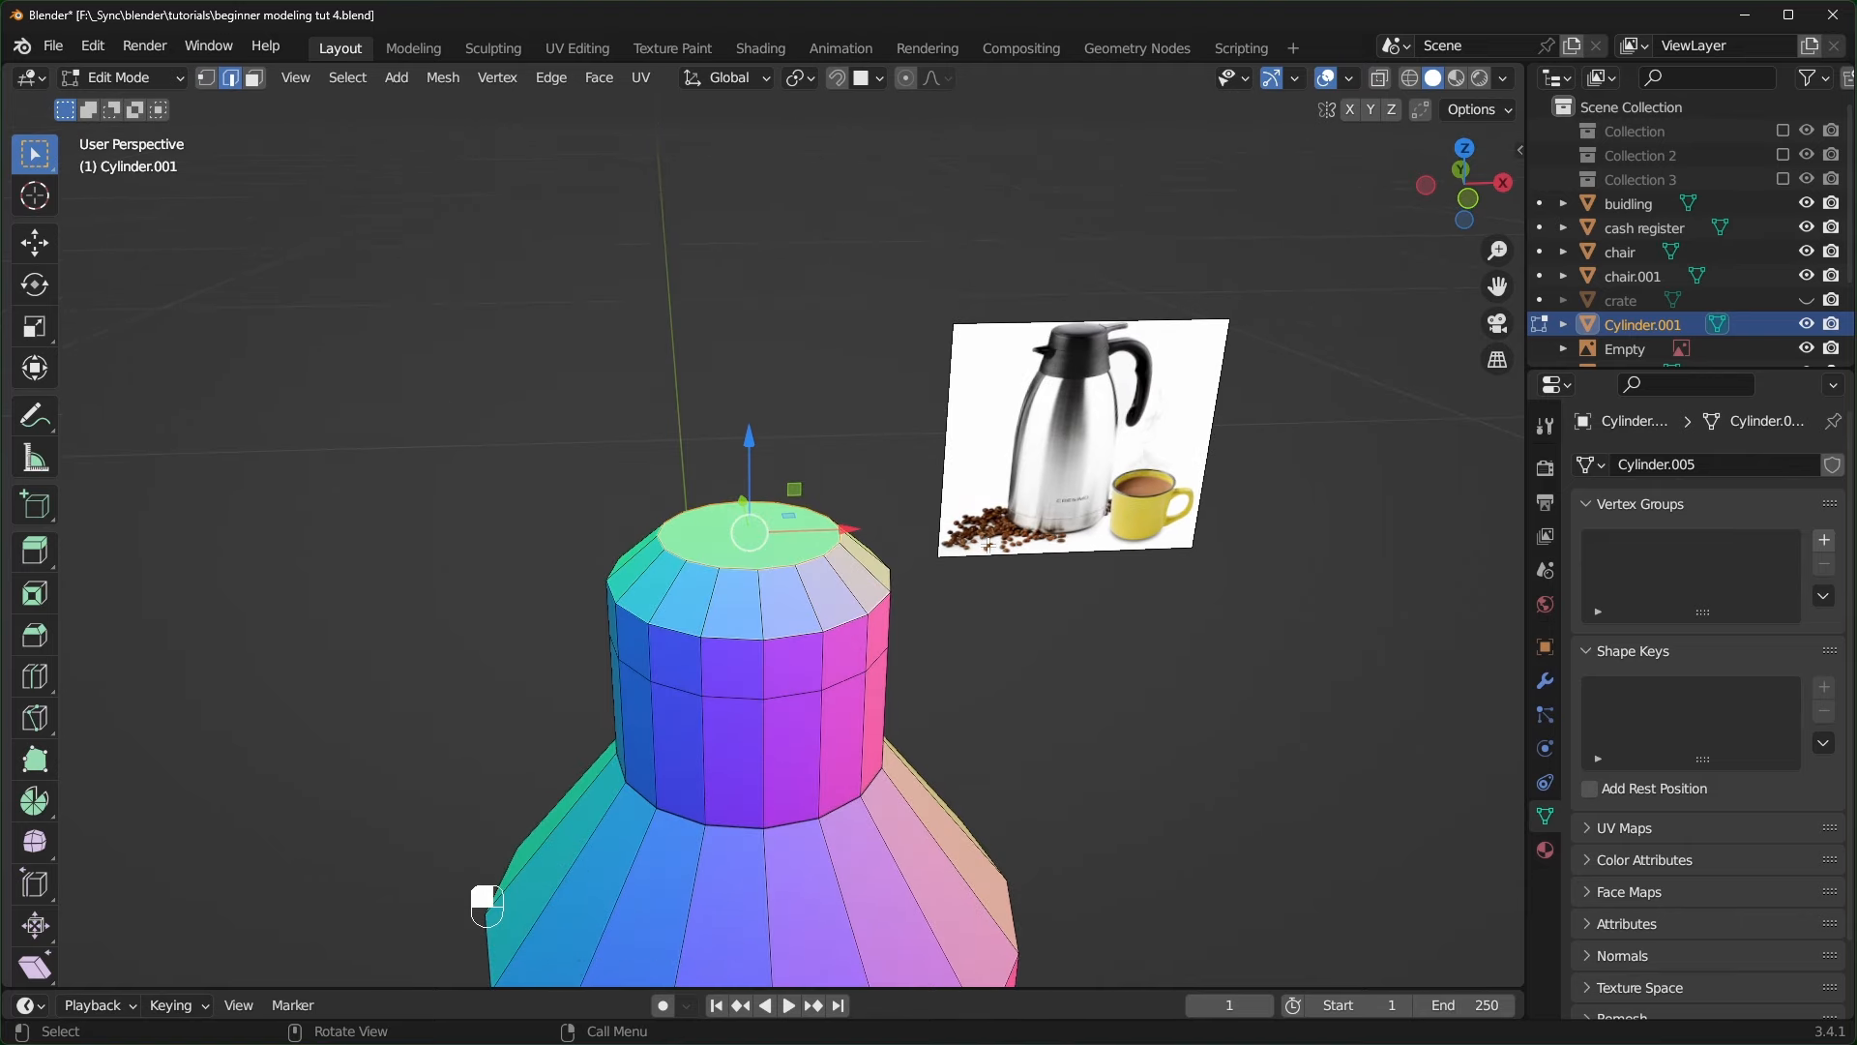
key("ctrl+b")
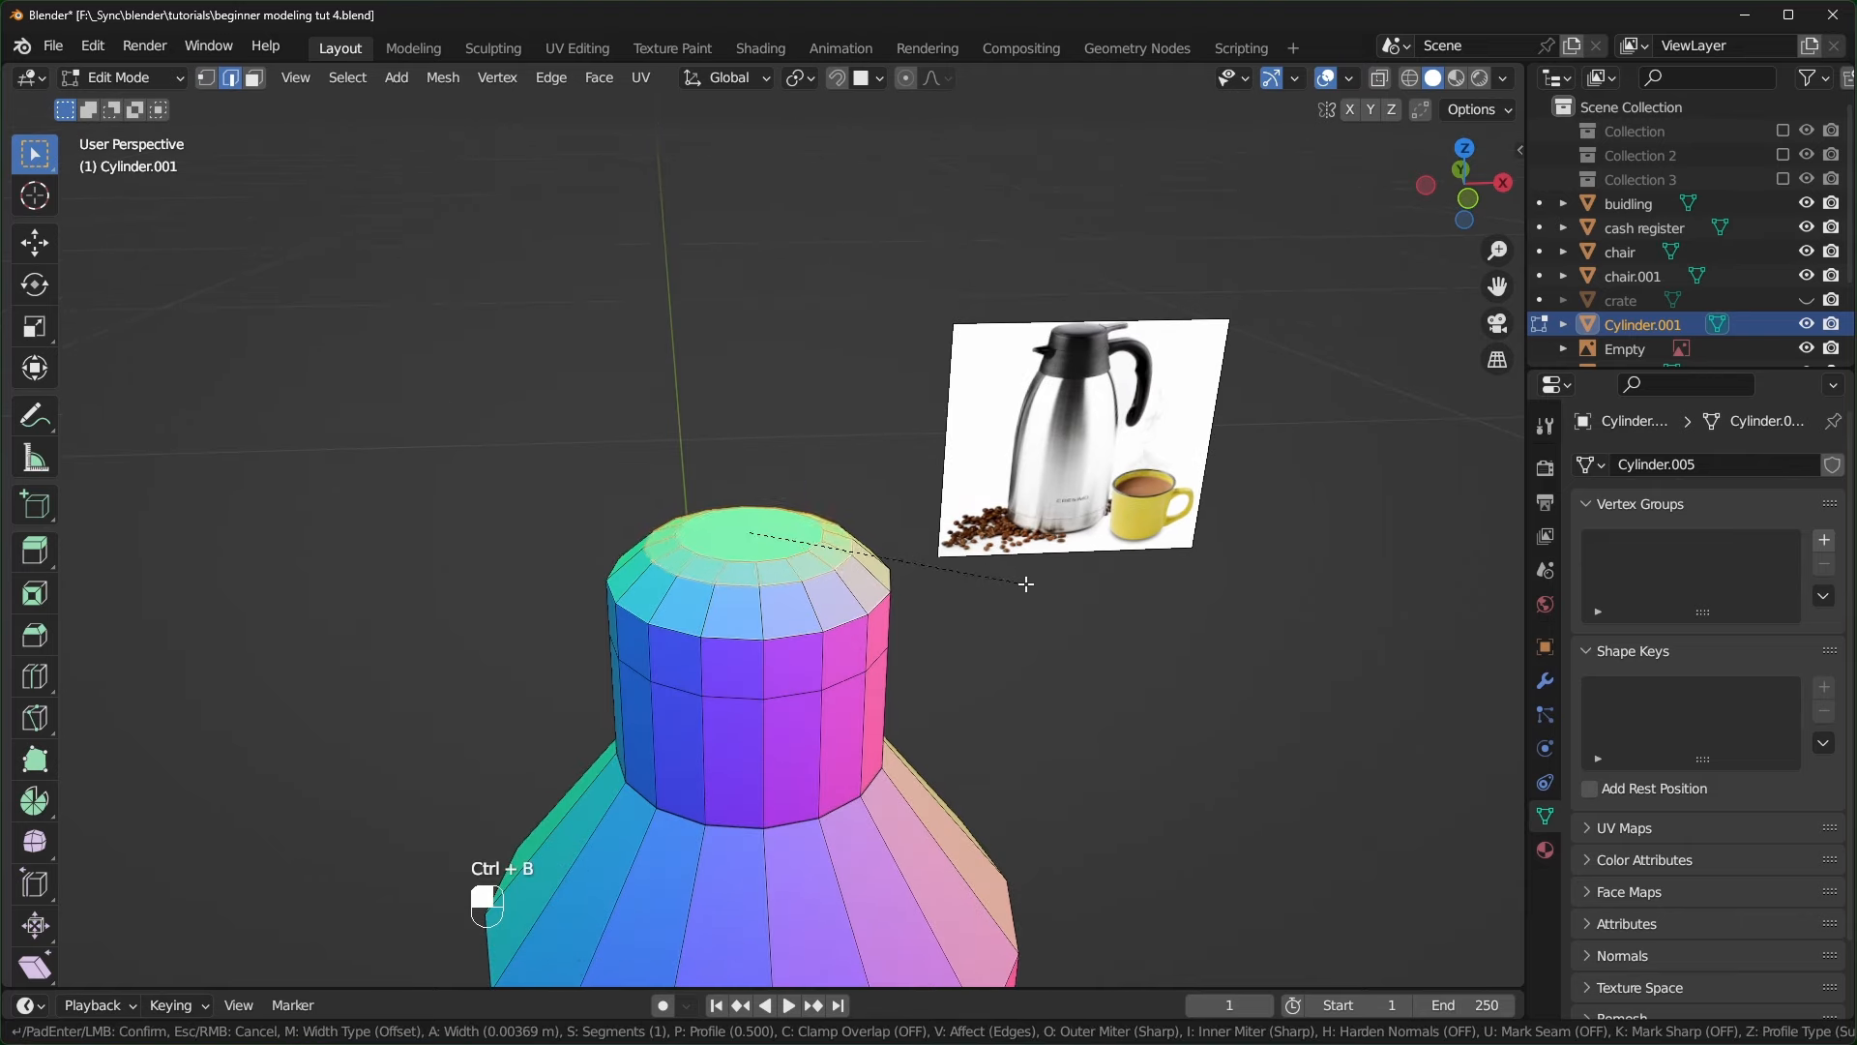
left_click(1037, 591)
- Bevel the edge loop where the lid's taper meets its vertical side to round the lid
scroll(871, 612, "down", 1)
scroll(832, 612, "up", 1)
middle_click_drag(788, 611, 774, 573)
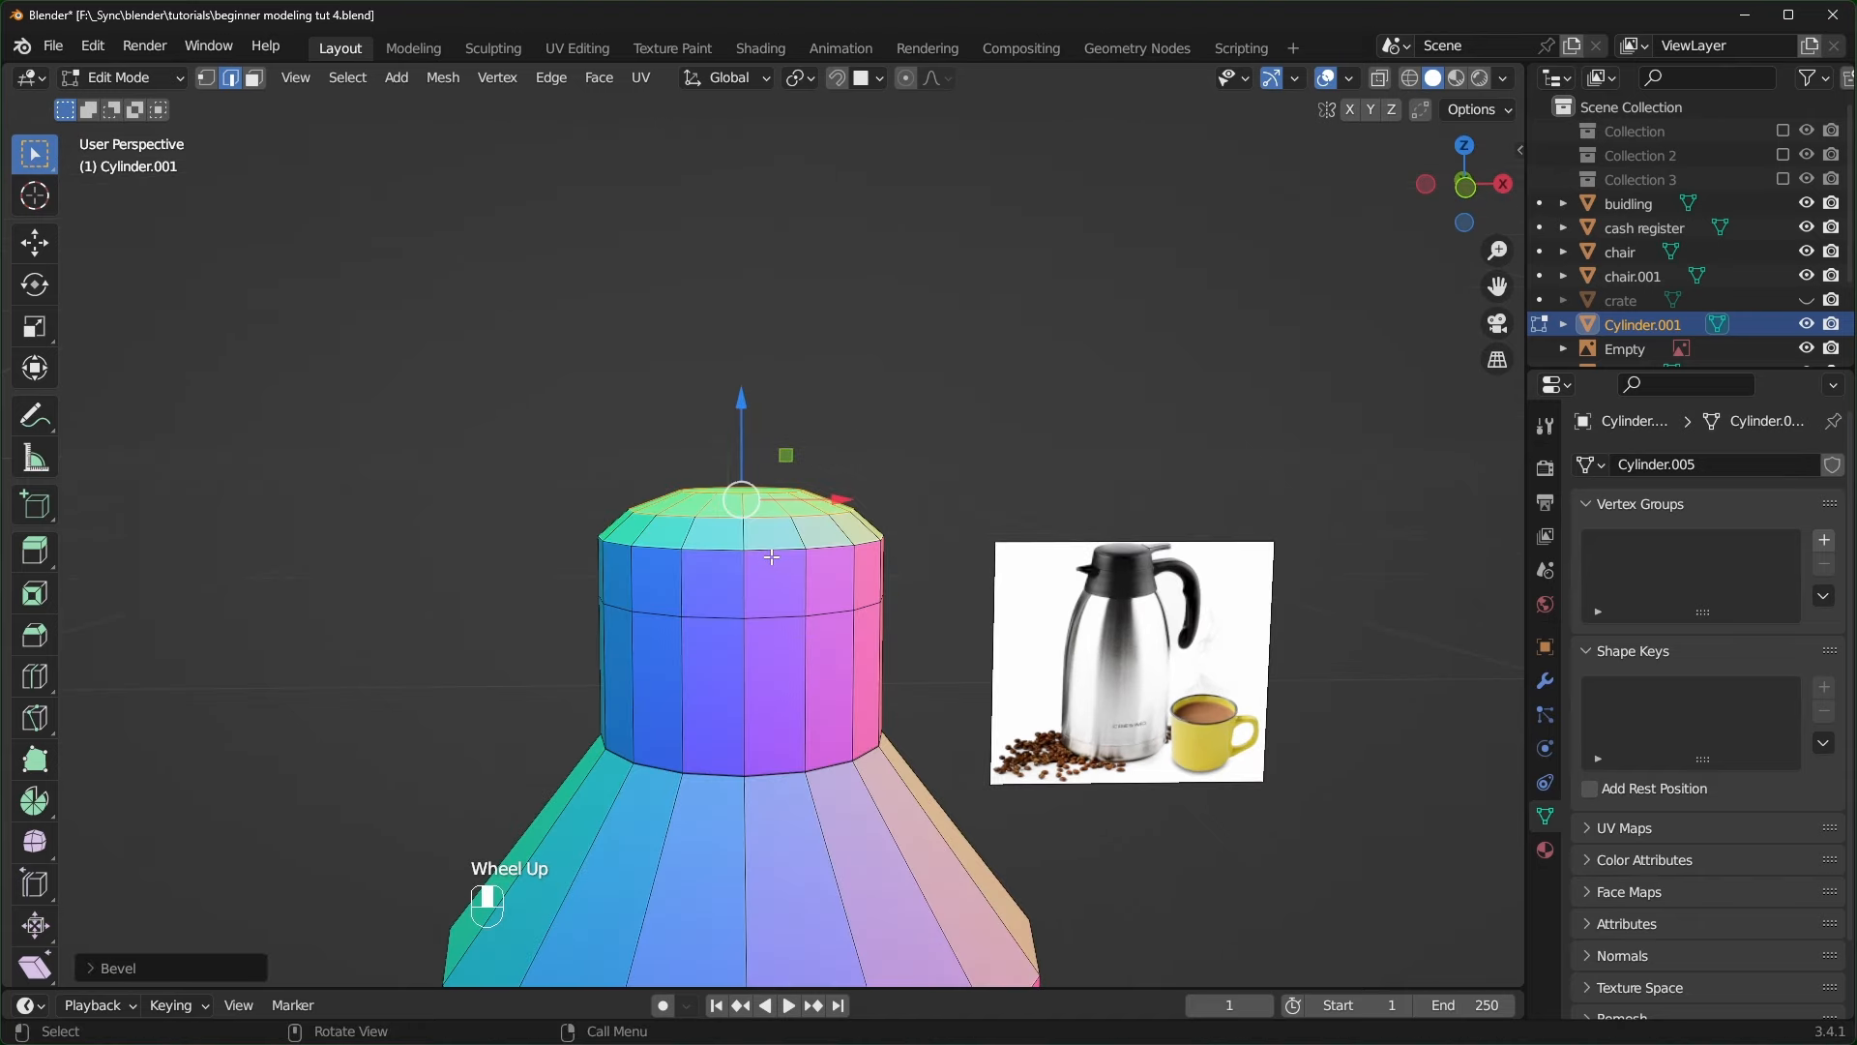
left_click(774, 555, "alt")
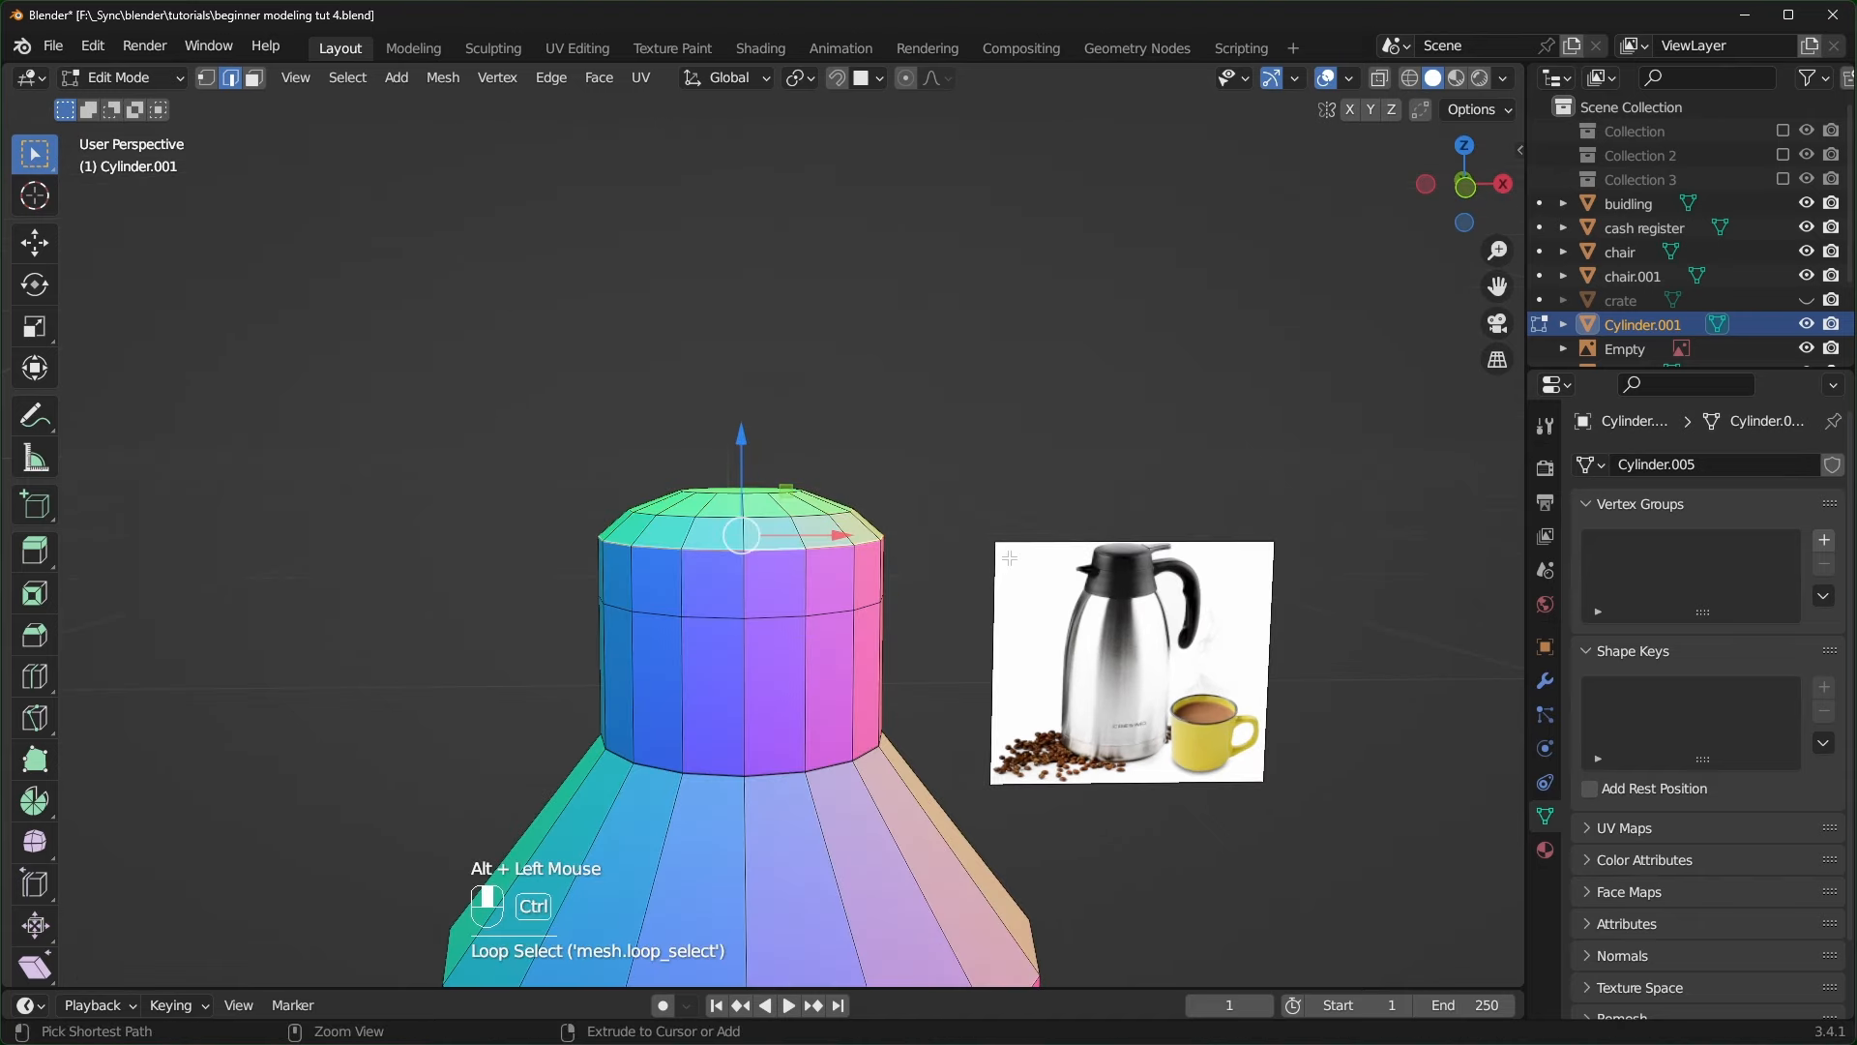
key("ctrl+b")
left_click(879, 613)
- Bevel the edge loop where the carafe's sloped shoulder meets the body by about 0.007 m
scroll(879, 613, "down", 1)
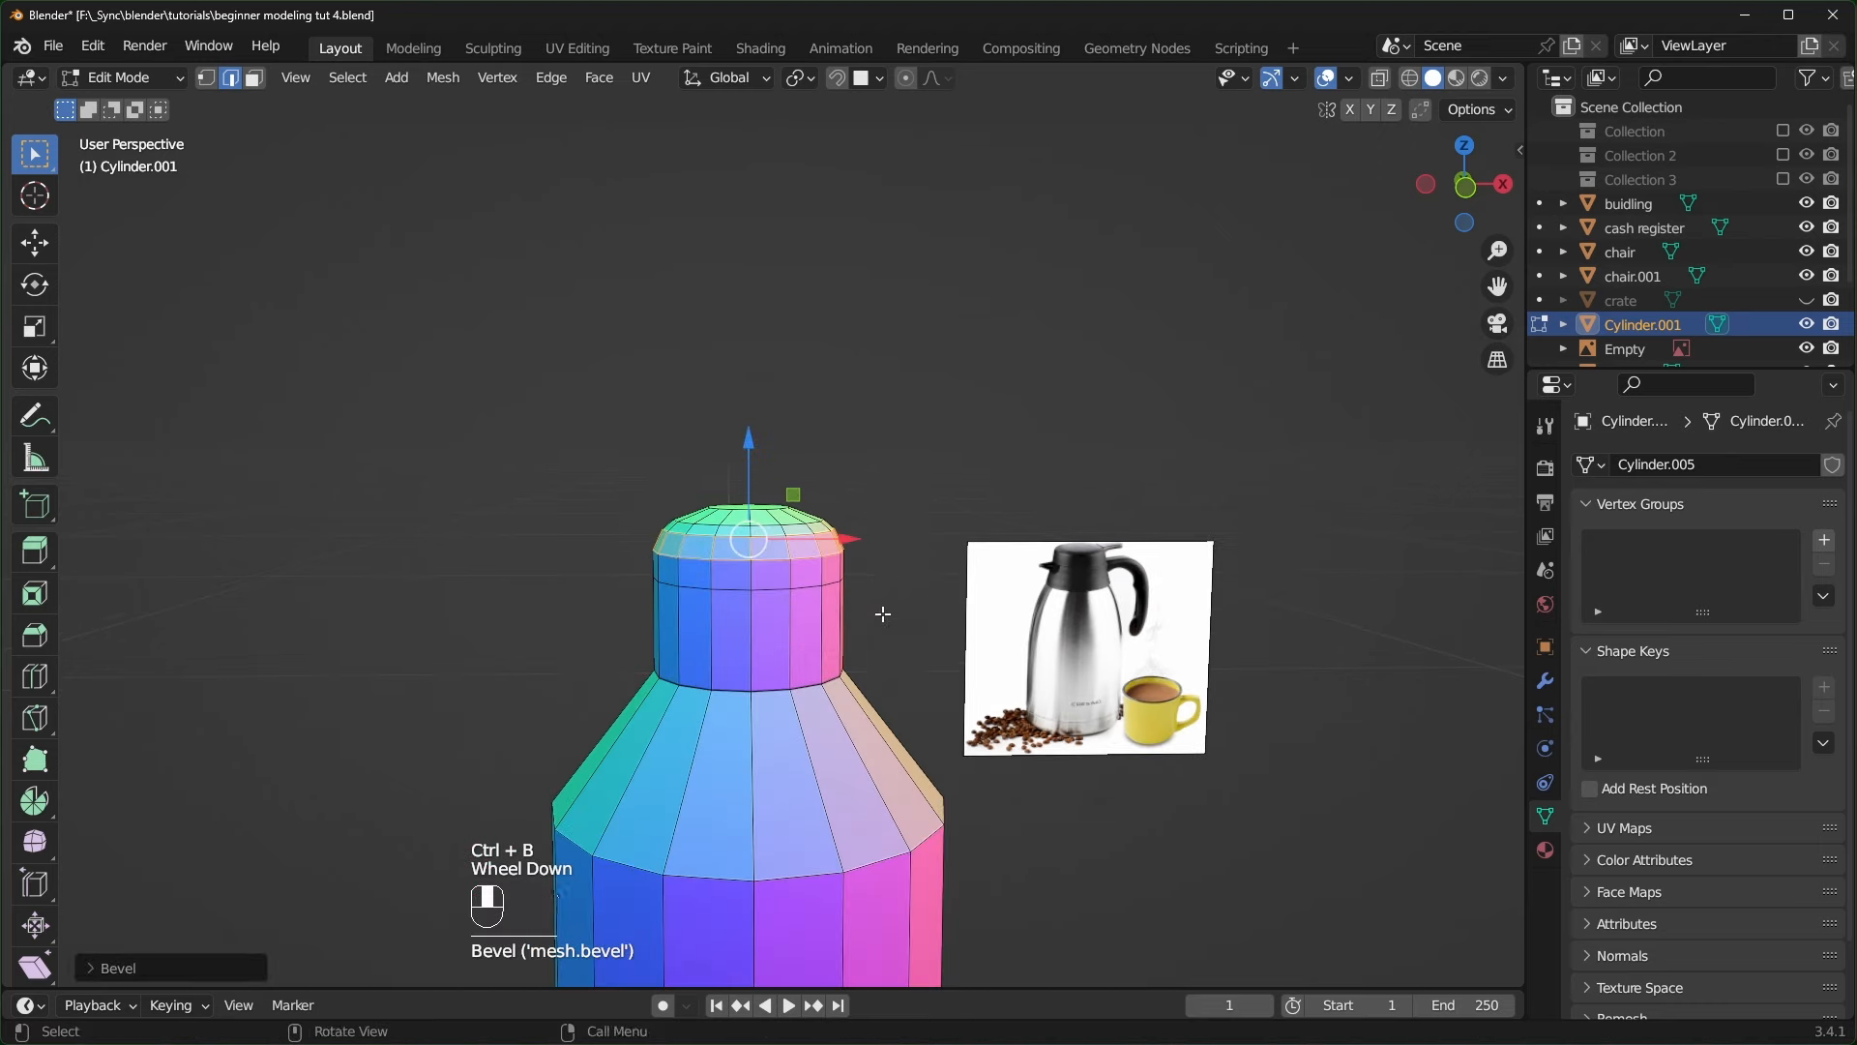
mouse_move(879, 613)
middle_mouse_down("shift")
mouse_move(879, 539)
mouse_move(877, 584)
middle_mouse_up("shift")
scroll(876, 584, "up", 1)
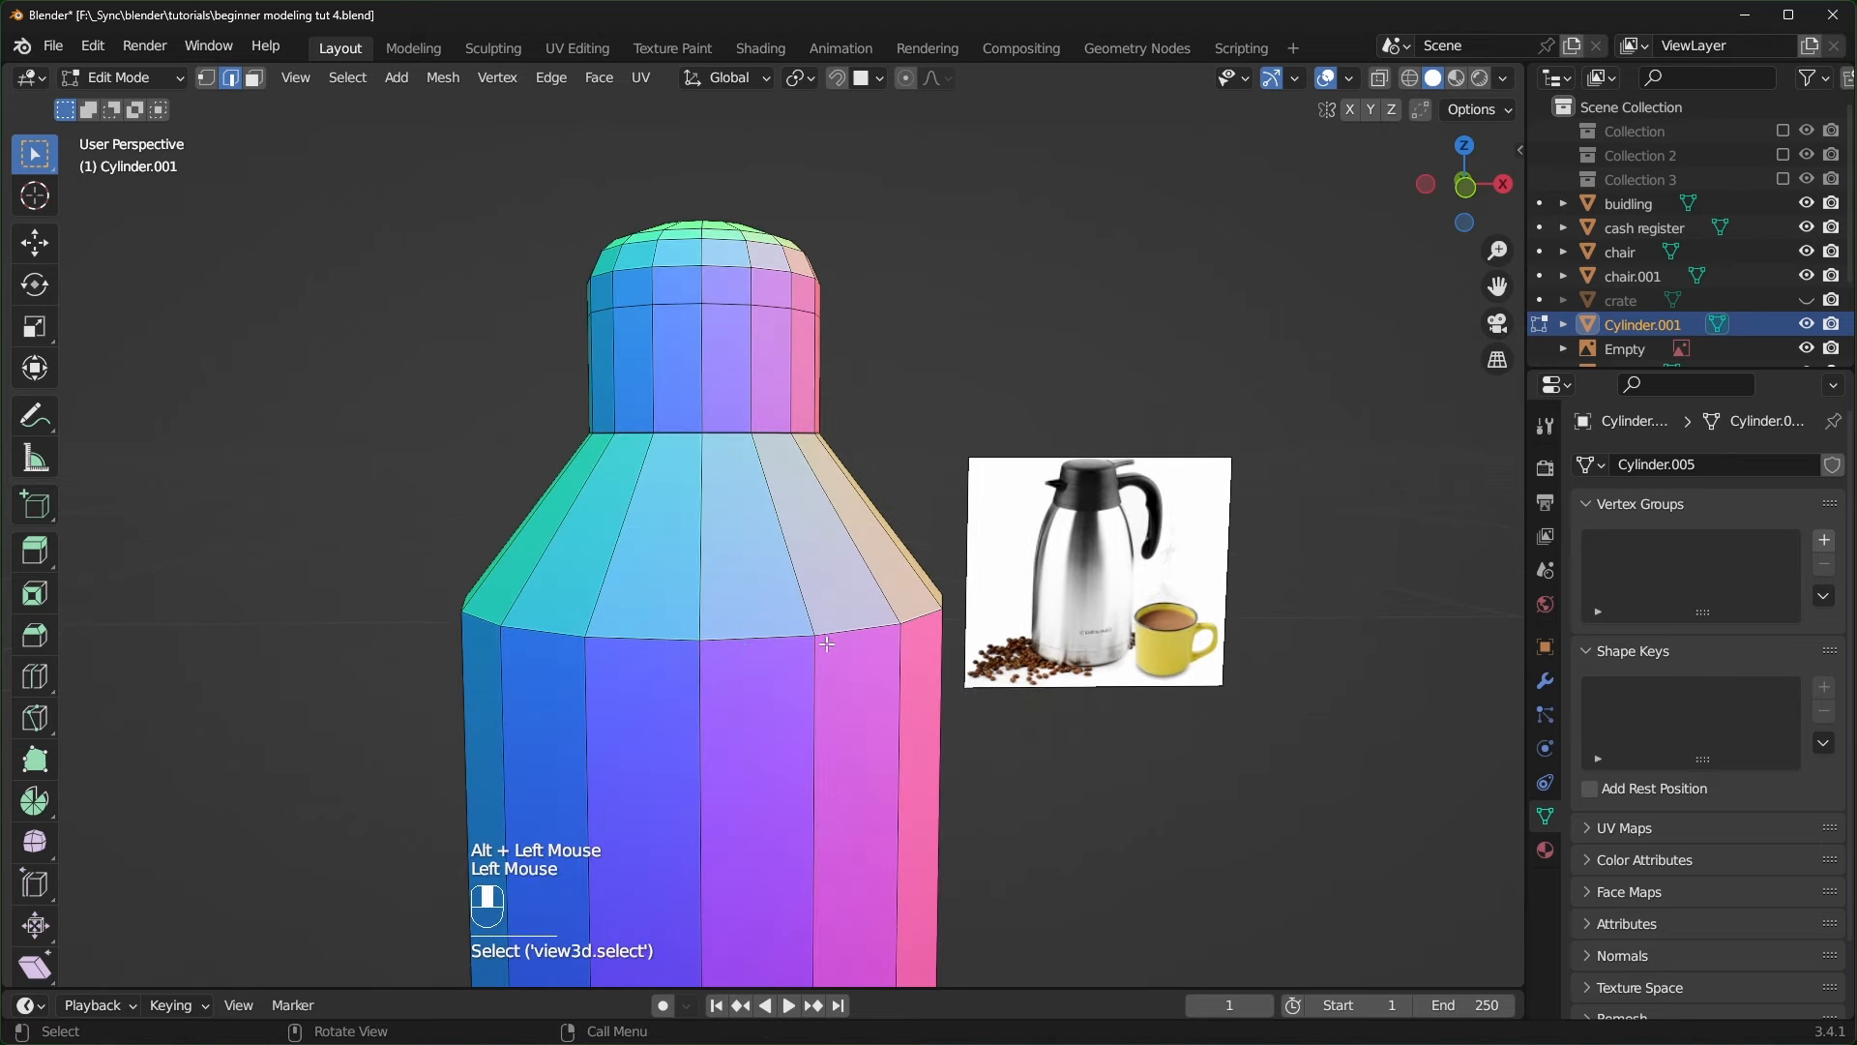
left_click(758, 641, "alt")
key("ctrl+b")
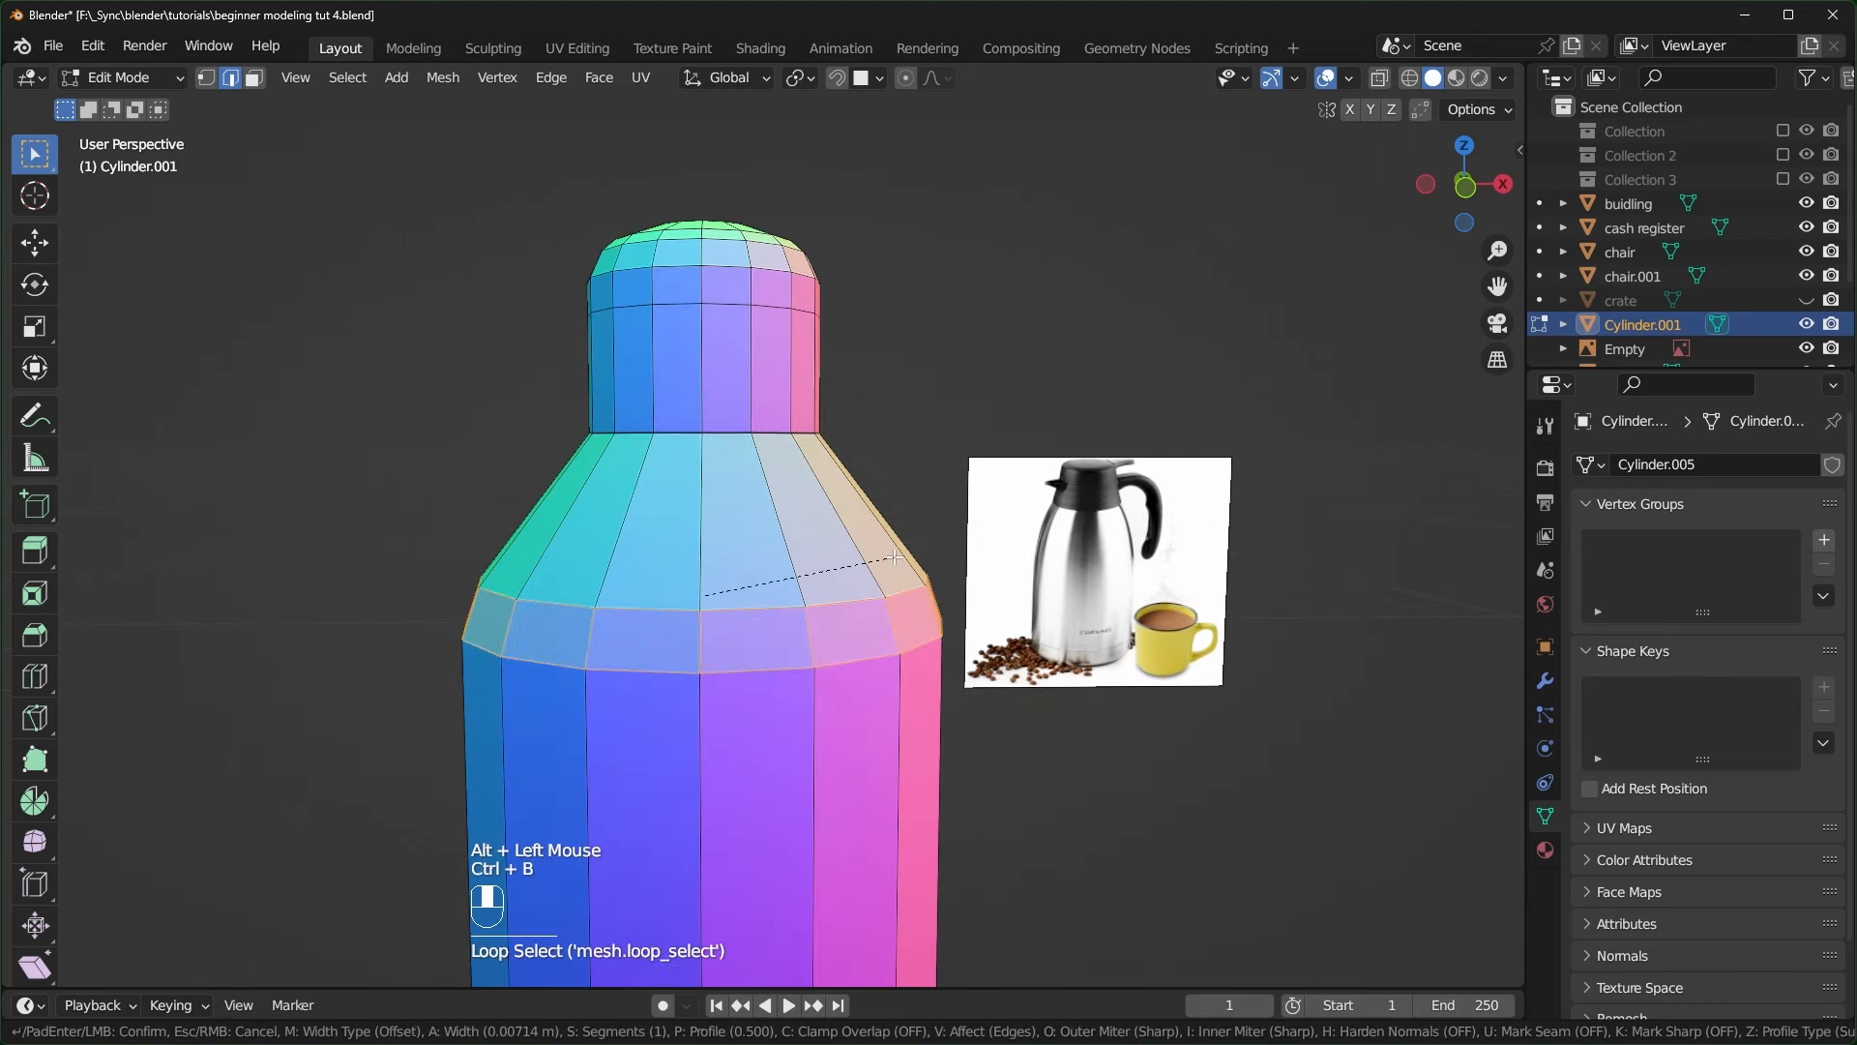
left_click(888, 553)
- Bevel the carafe's bottom rim by about 0.011 m with 3 segments to round the base
middle_click_drag(927, 569, 921, 511)
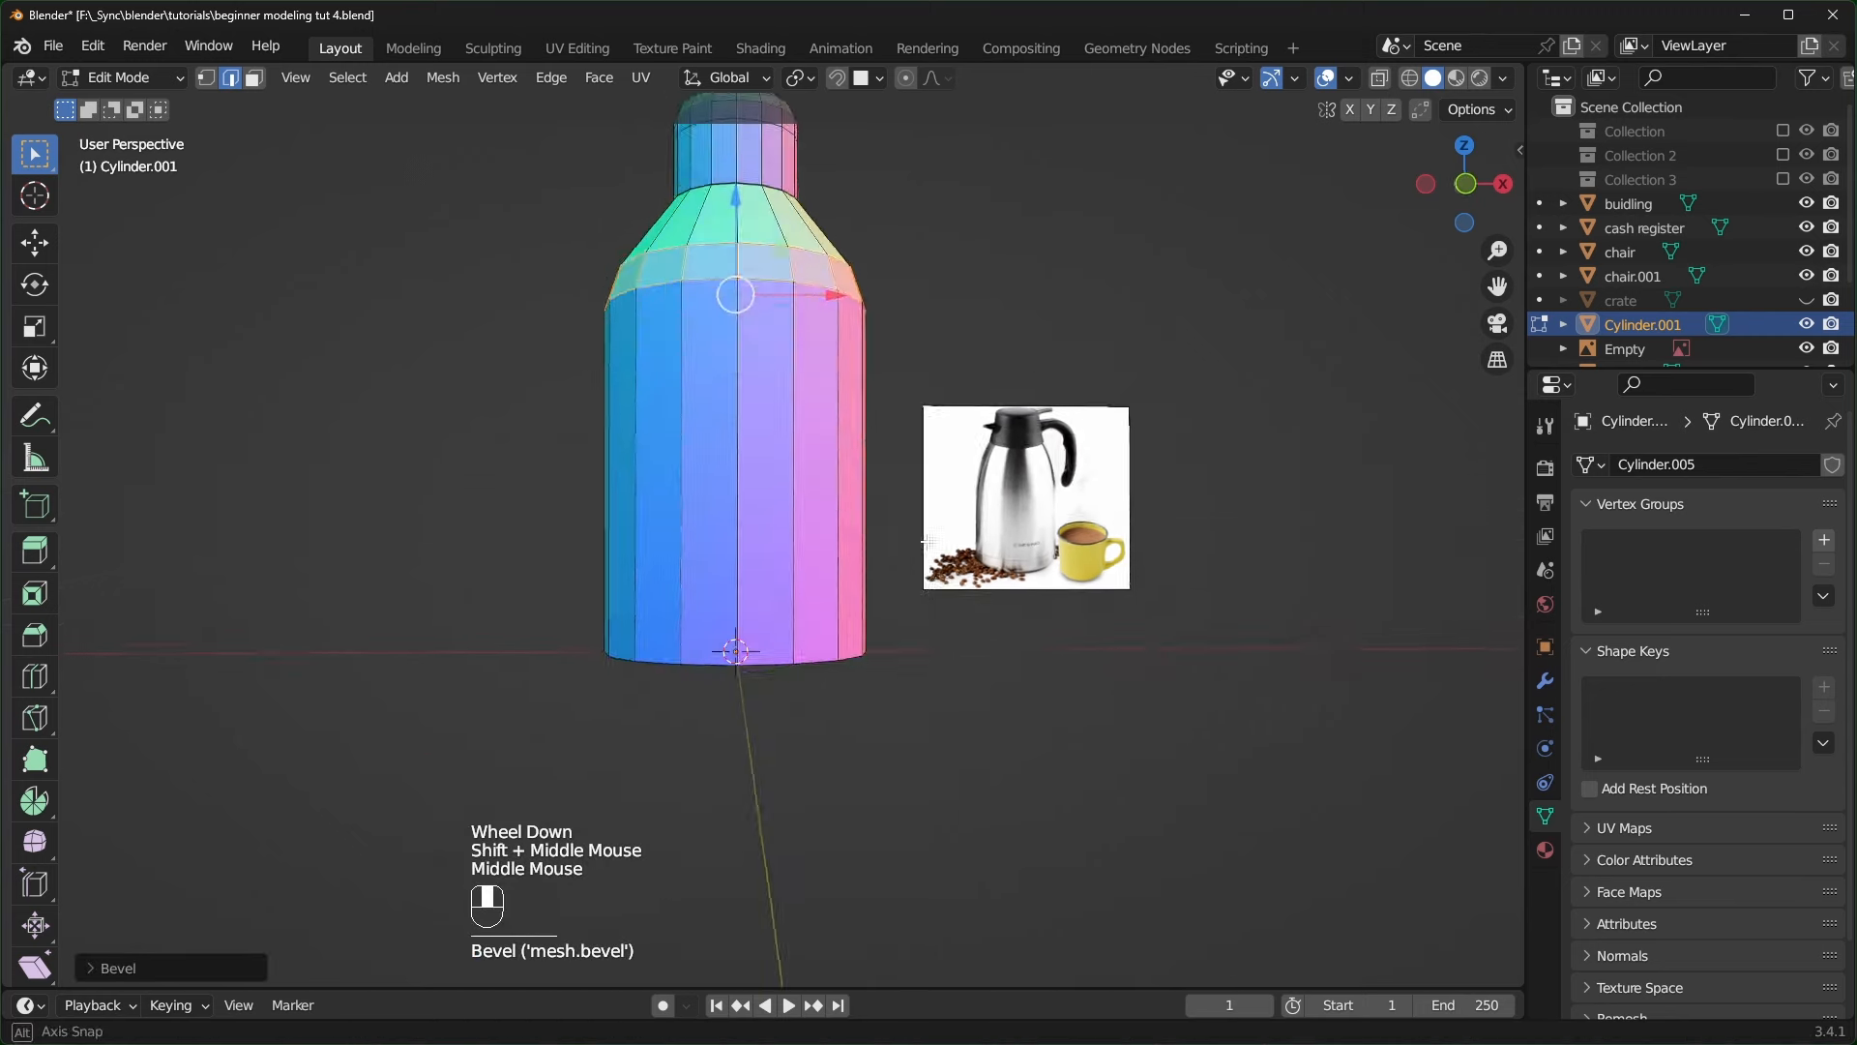
scroll(910, 558, "up", 2)
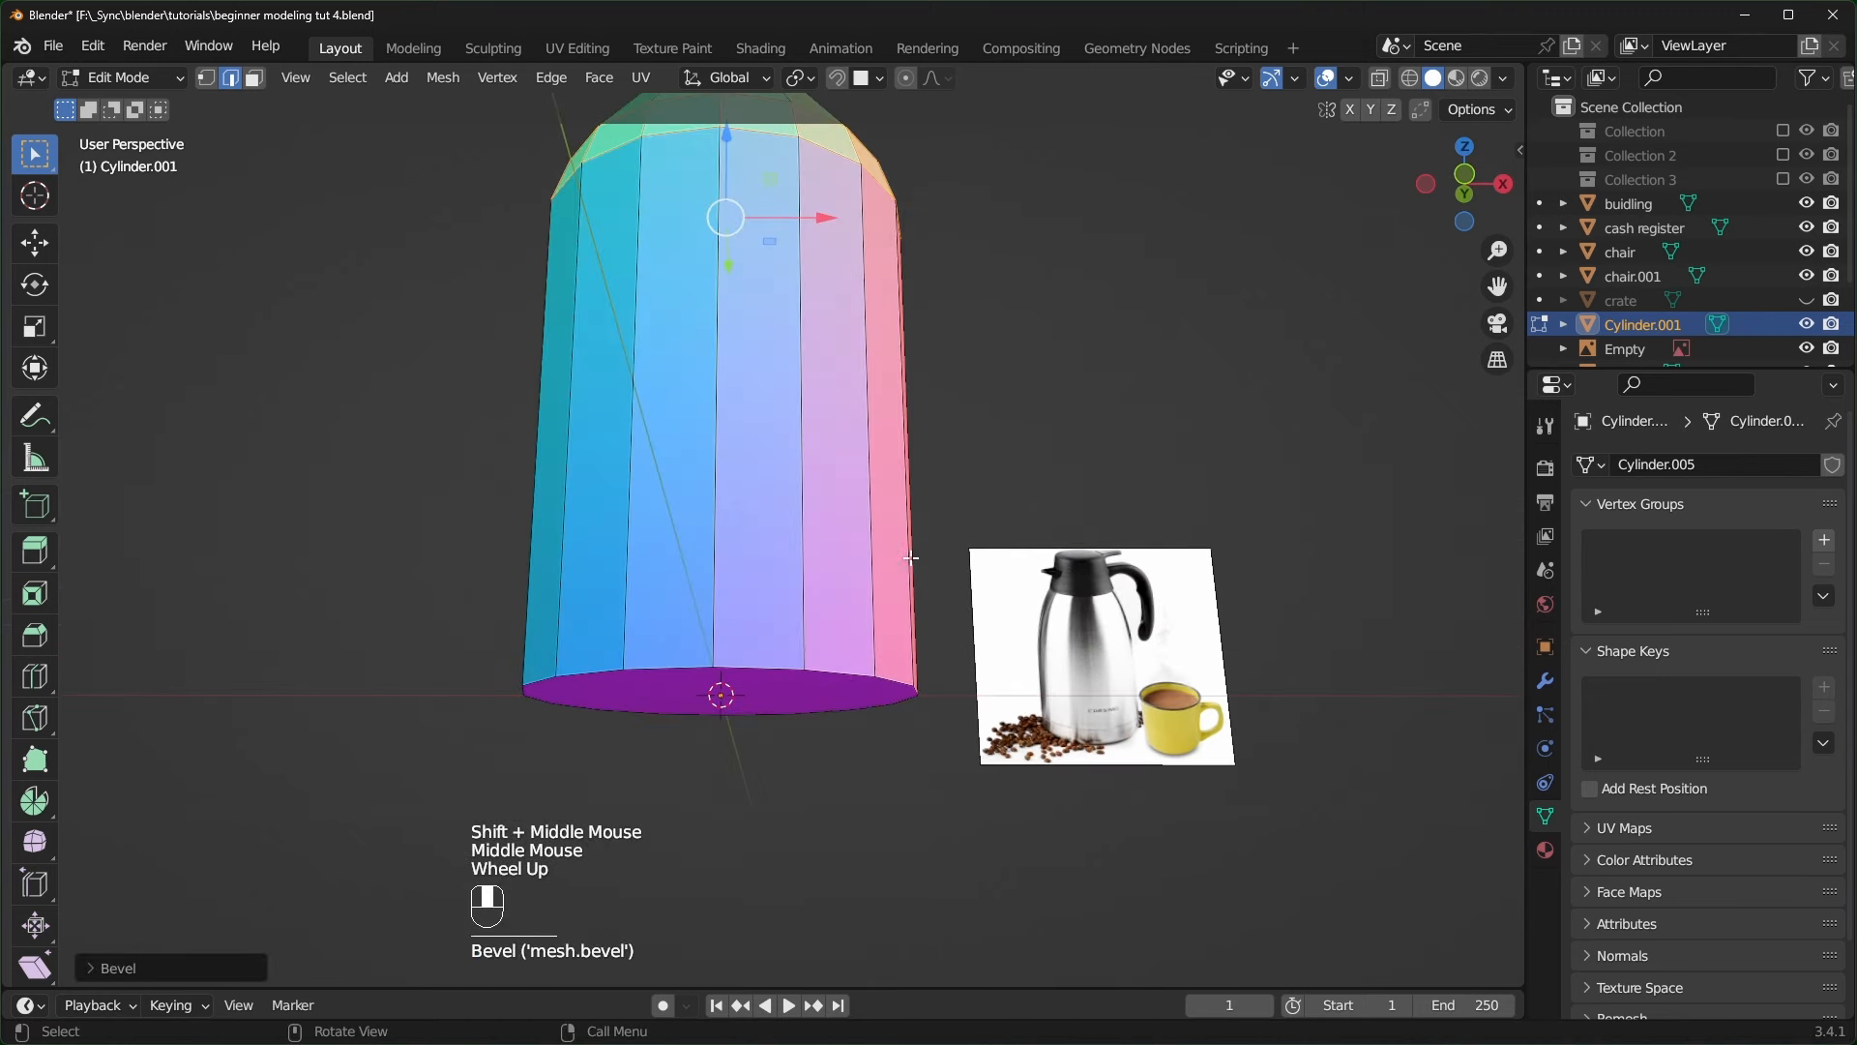
left_click(764, 669, "alt")
key("ctrl+b")
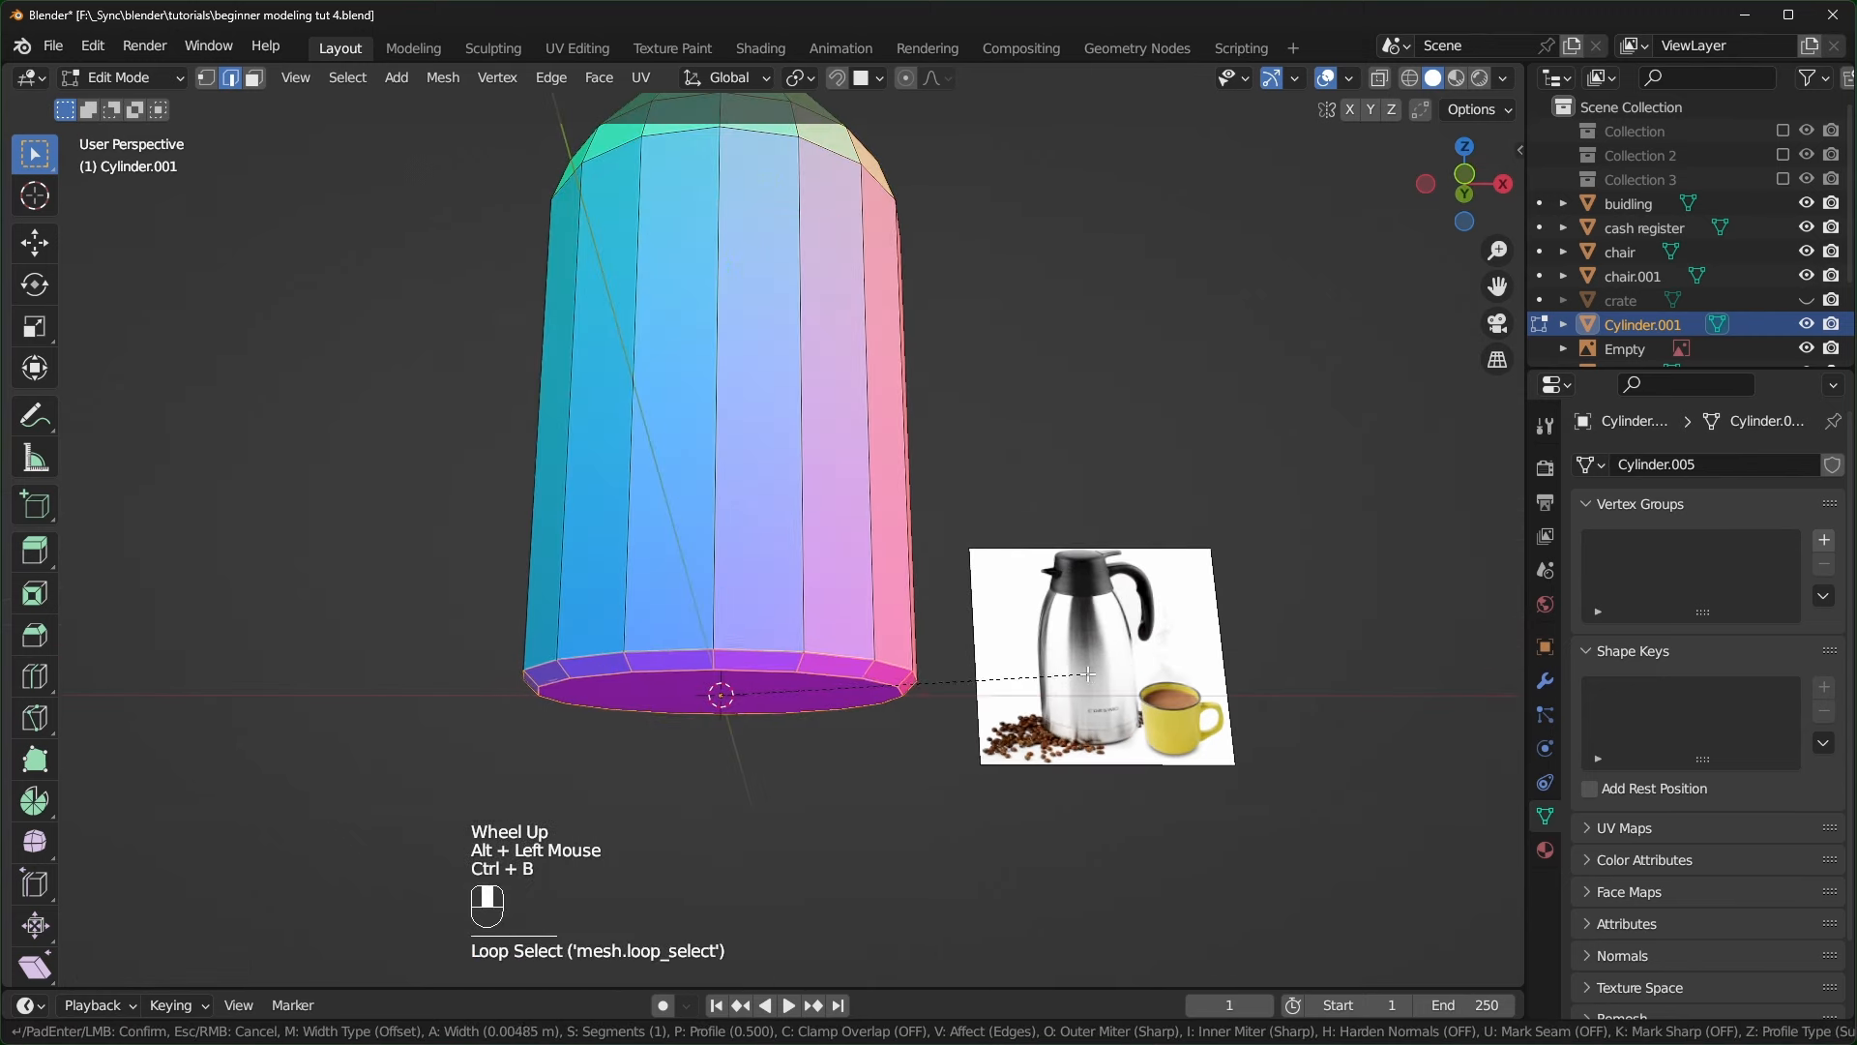
scroll(1098, 680, "up", 2)
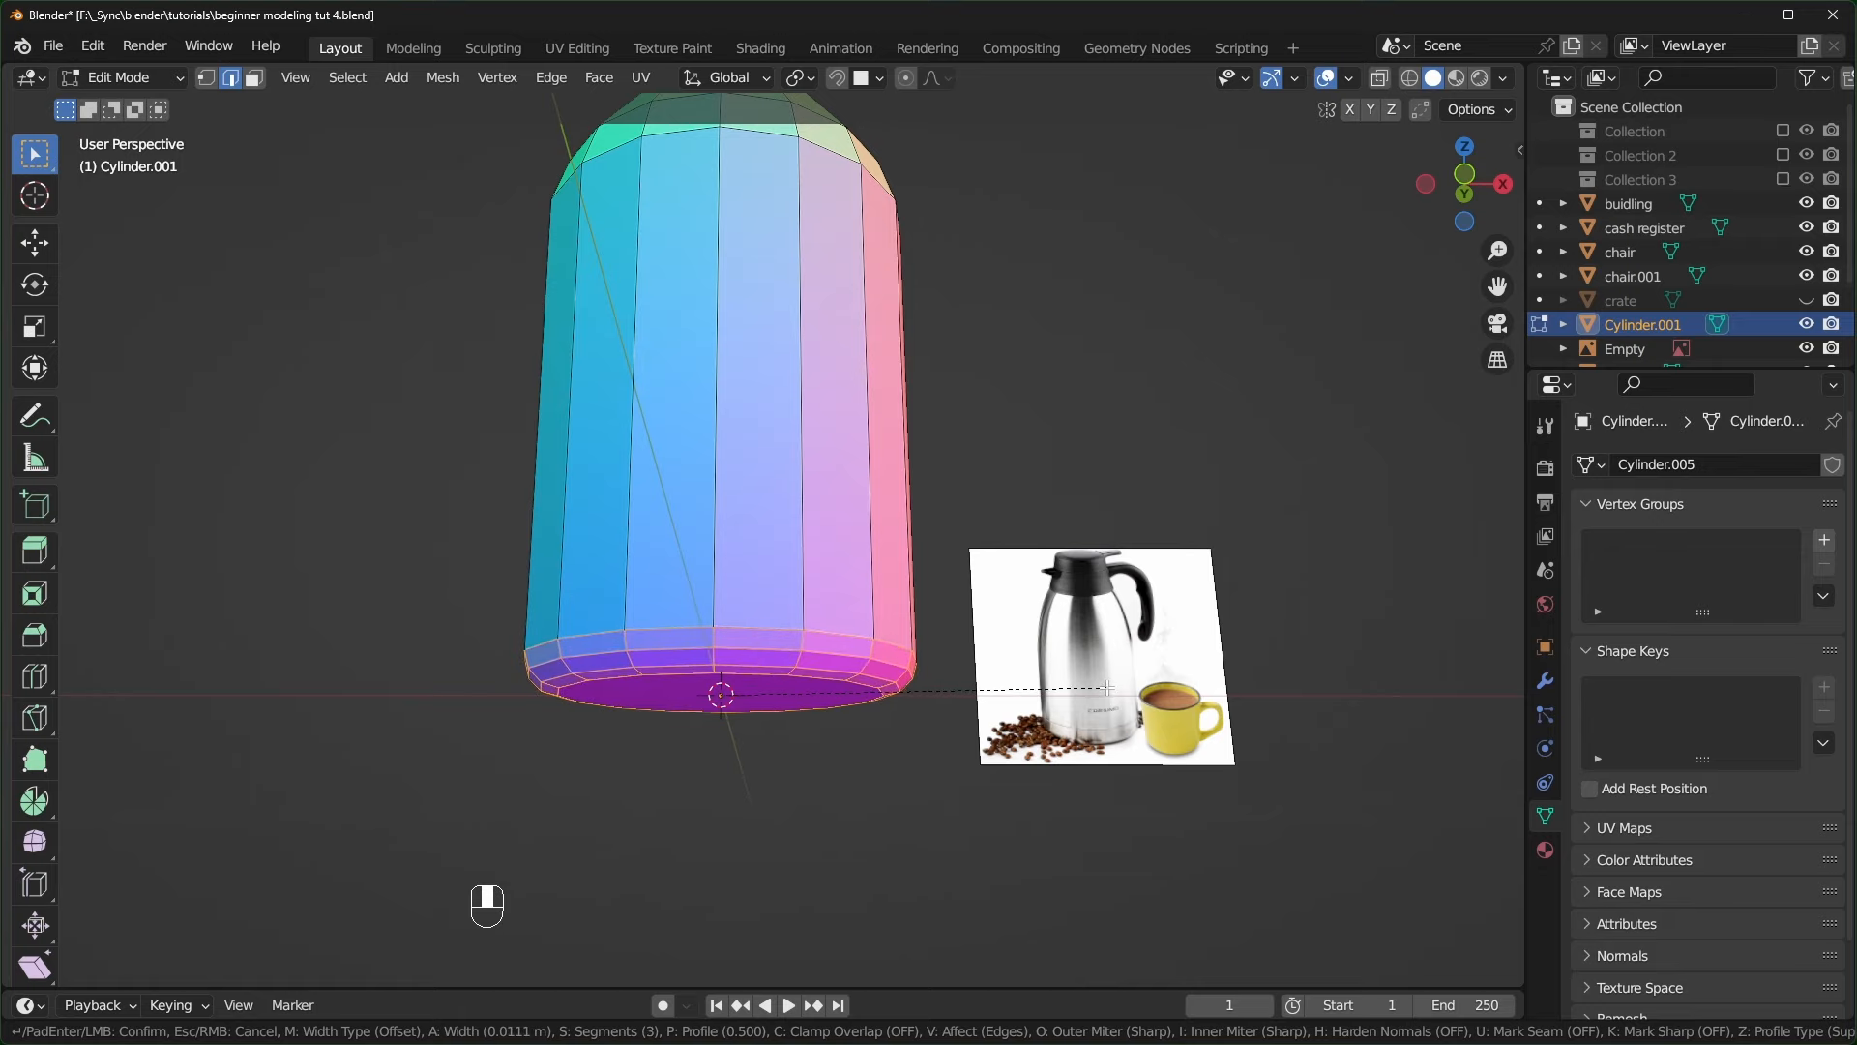
left_click(1107, 688)
- Switch to face selection and extrude two adjacent faces on the lid's side outward about 0.016 m to start the spout
middle_click_drag(1002, 590, 1000, 650)
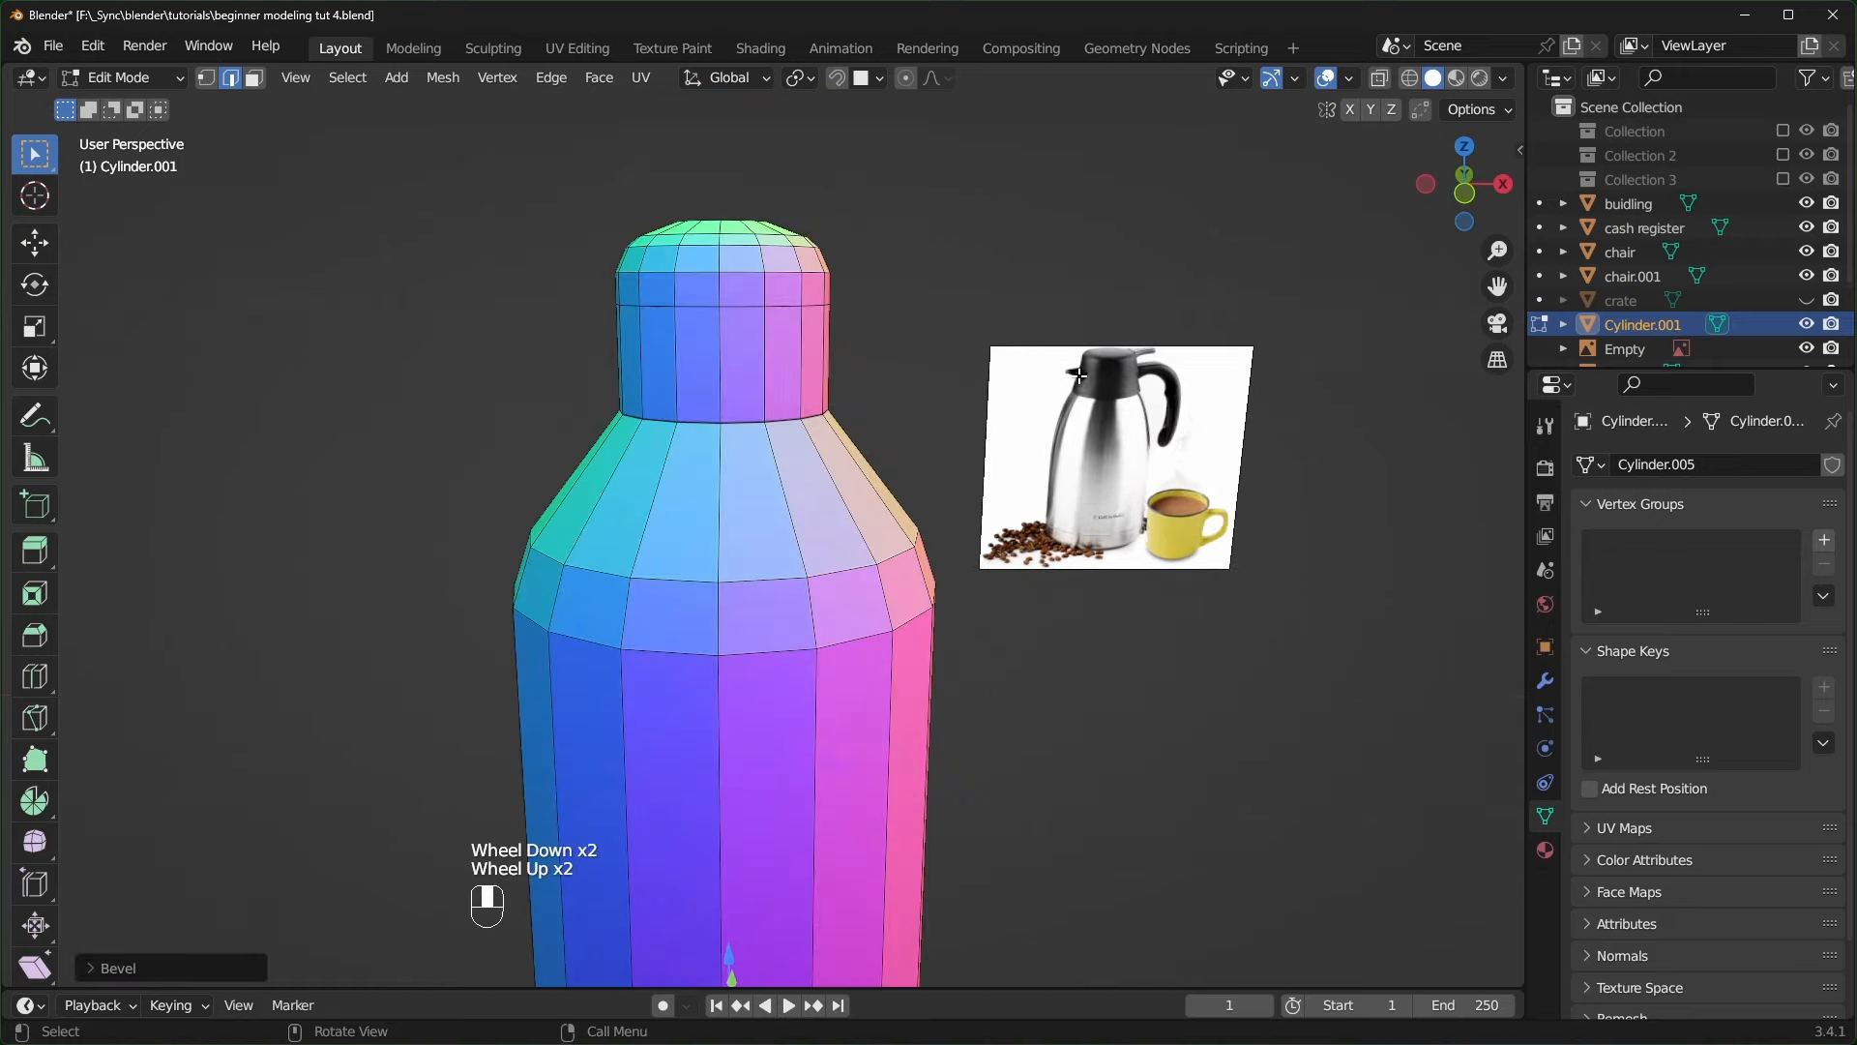
scroll(760, 337, "down", 1)
scroll(748, 337, "up", 1)
left_click(256, 79)
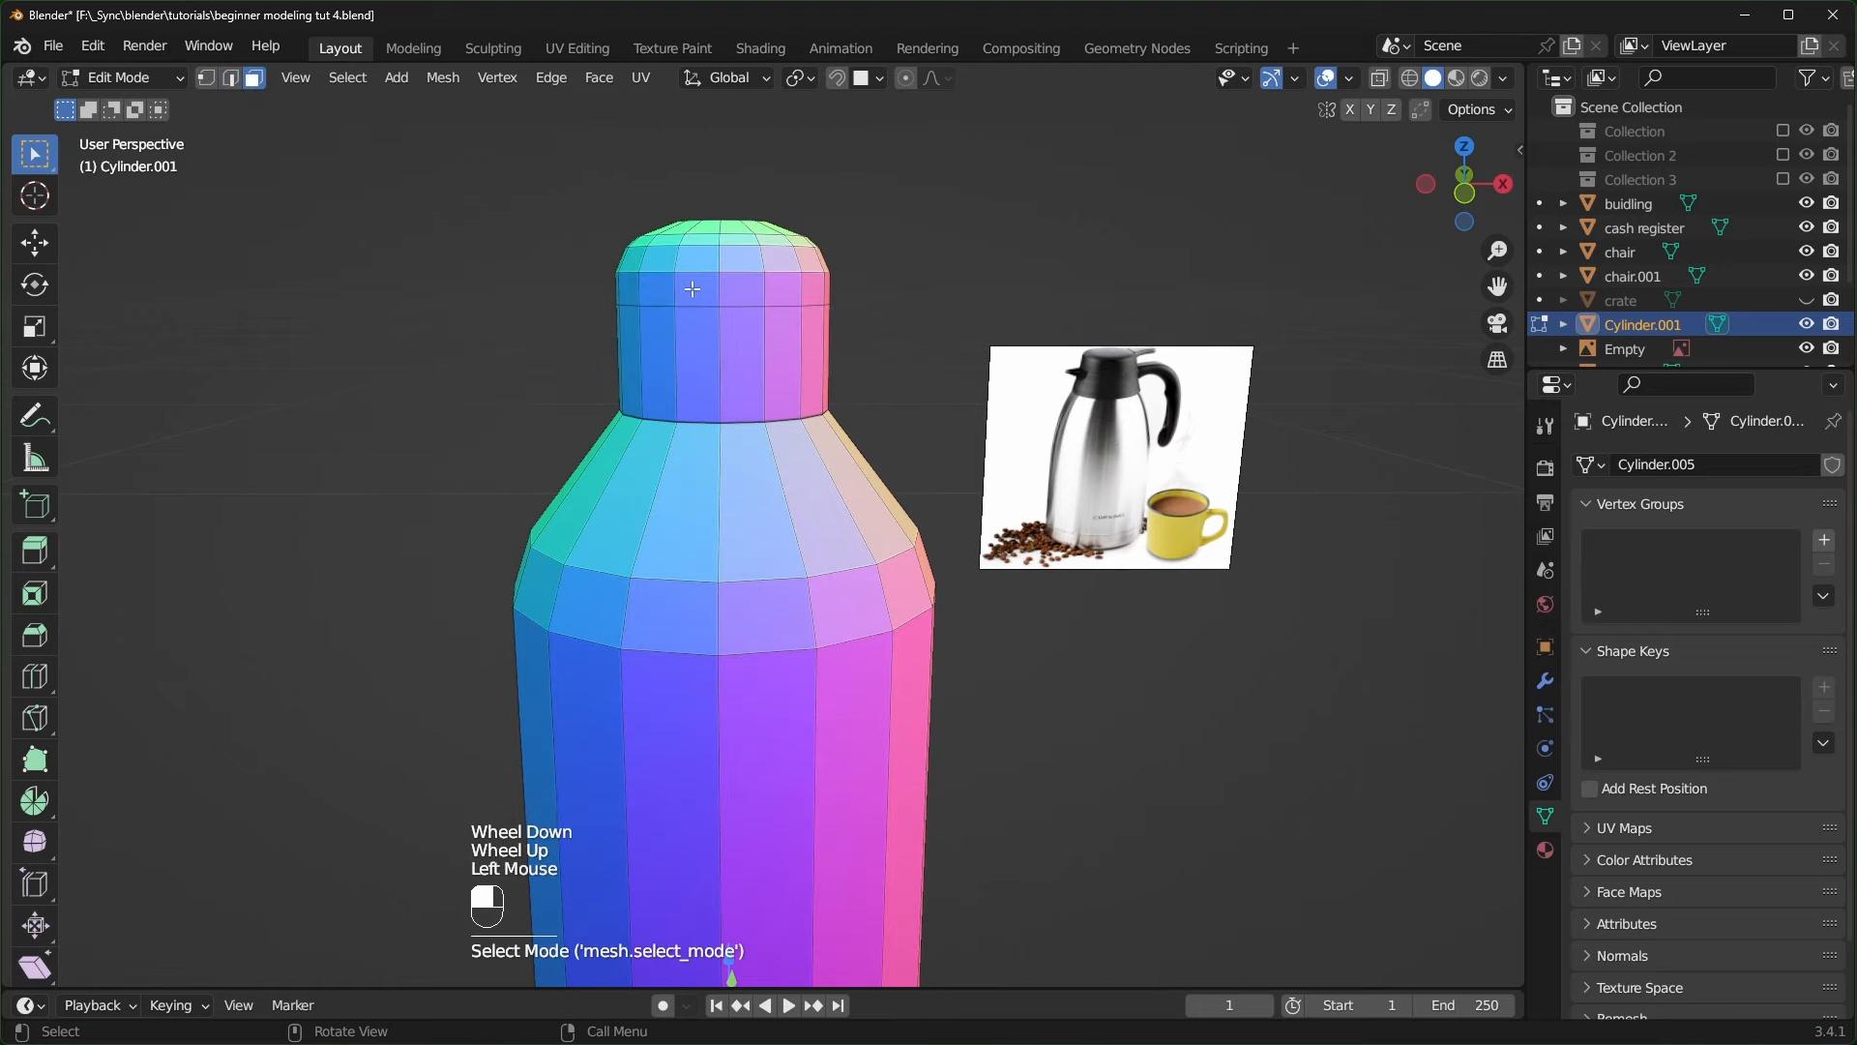
left_click(694, 289)
left_click(745, 286, "shift")
middle_click_drag(995, 310, 978, 394)
key("e")
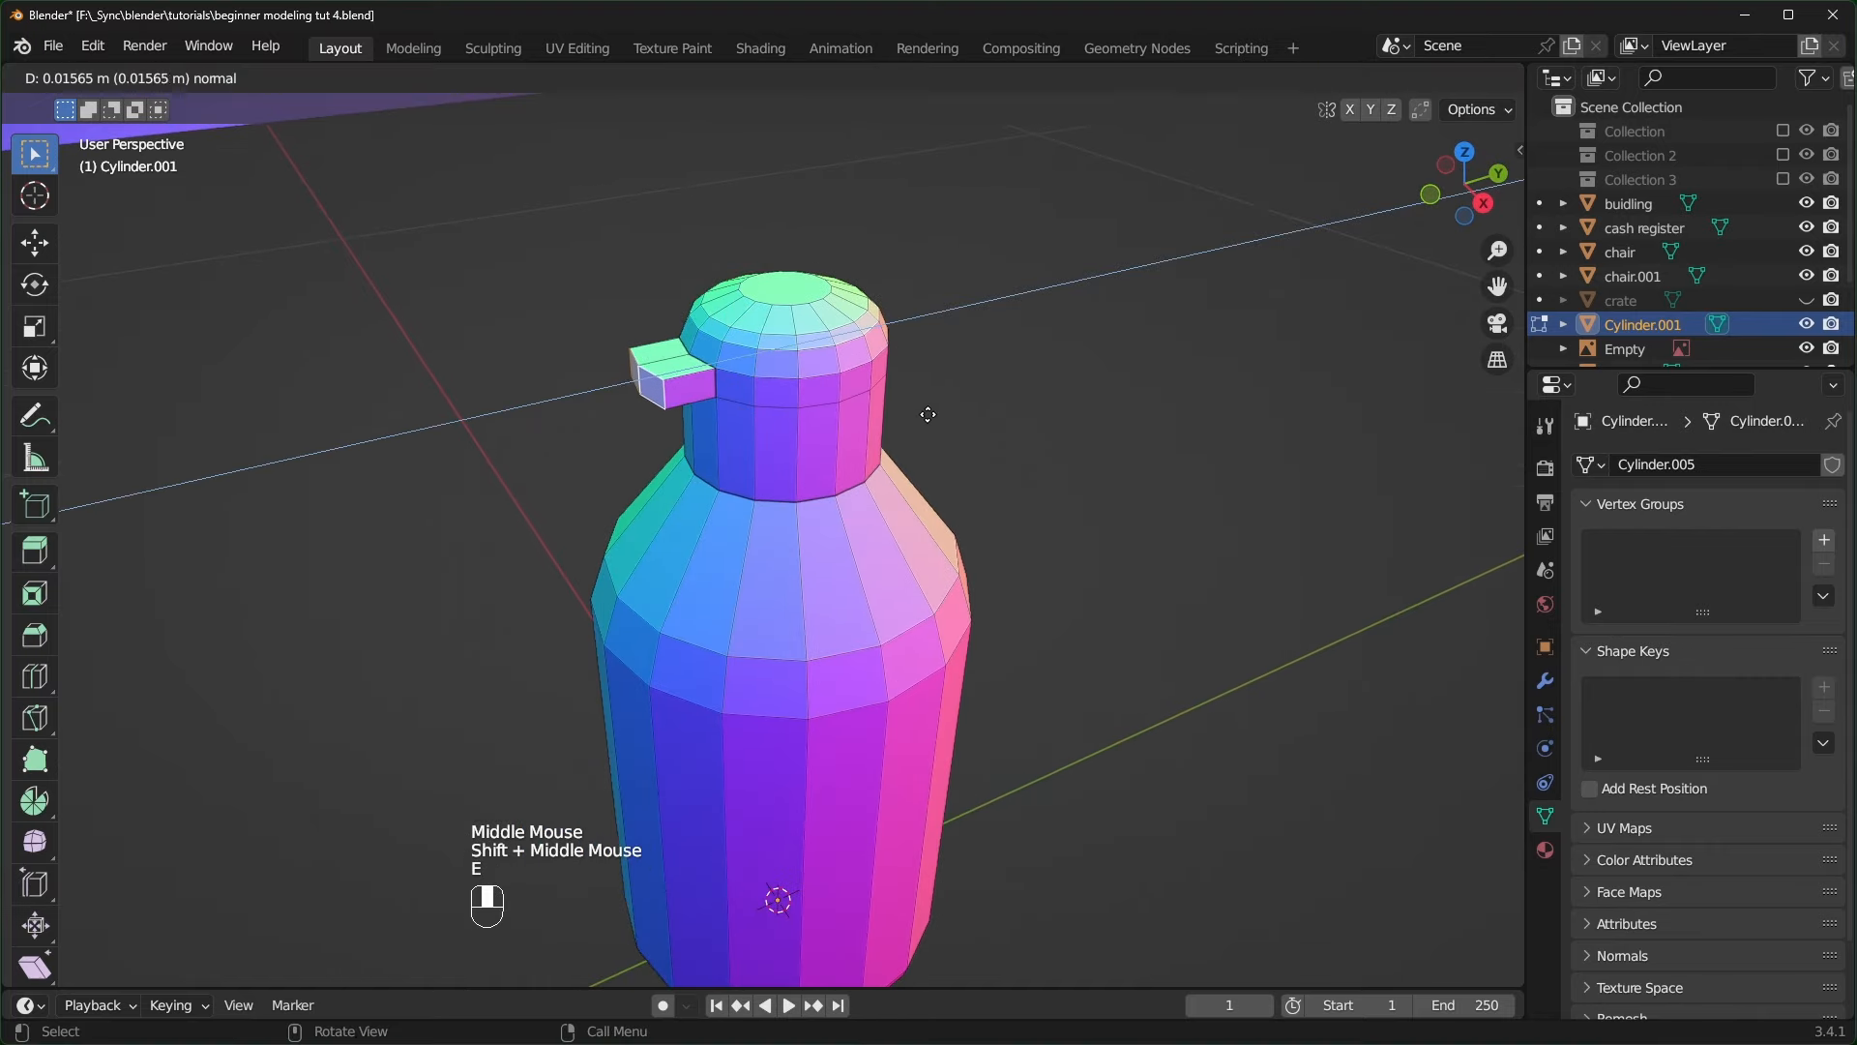
left_click(916, 414)
- Slide the spout's two outer vertical edges back toward the lid by a factor of about 0.6 to form a pointed tip
scroll(870, 435, "up", 5)
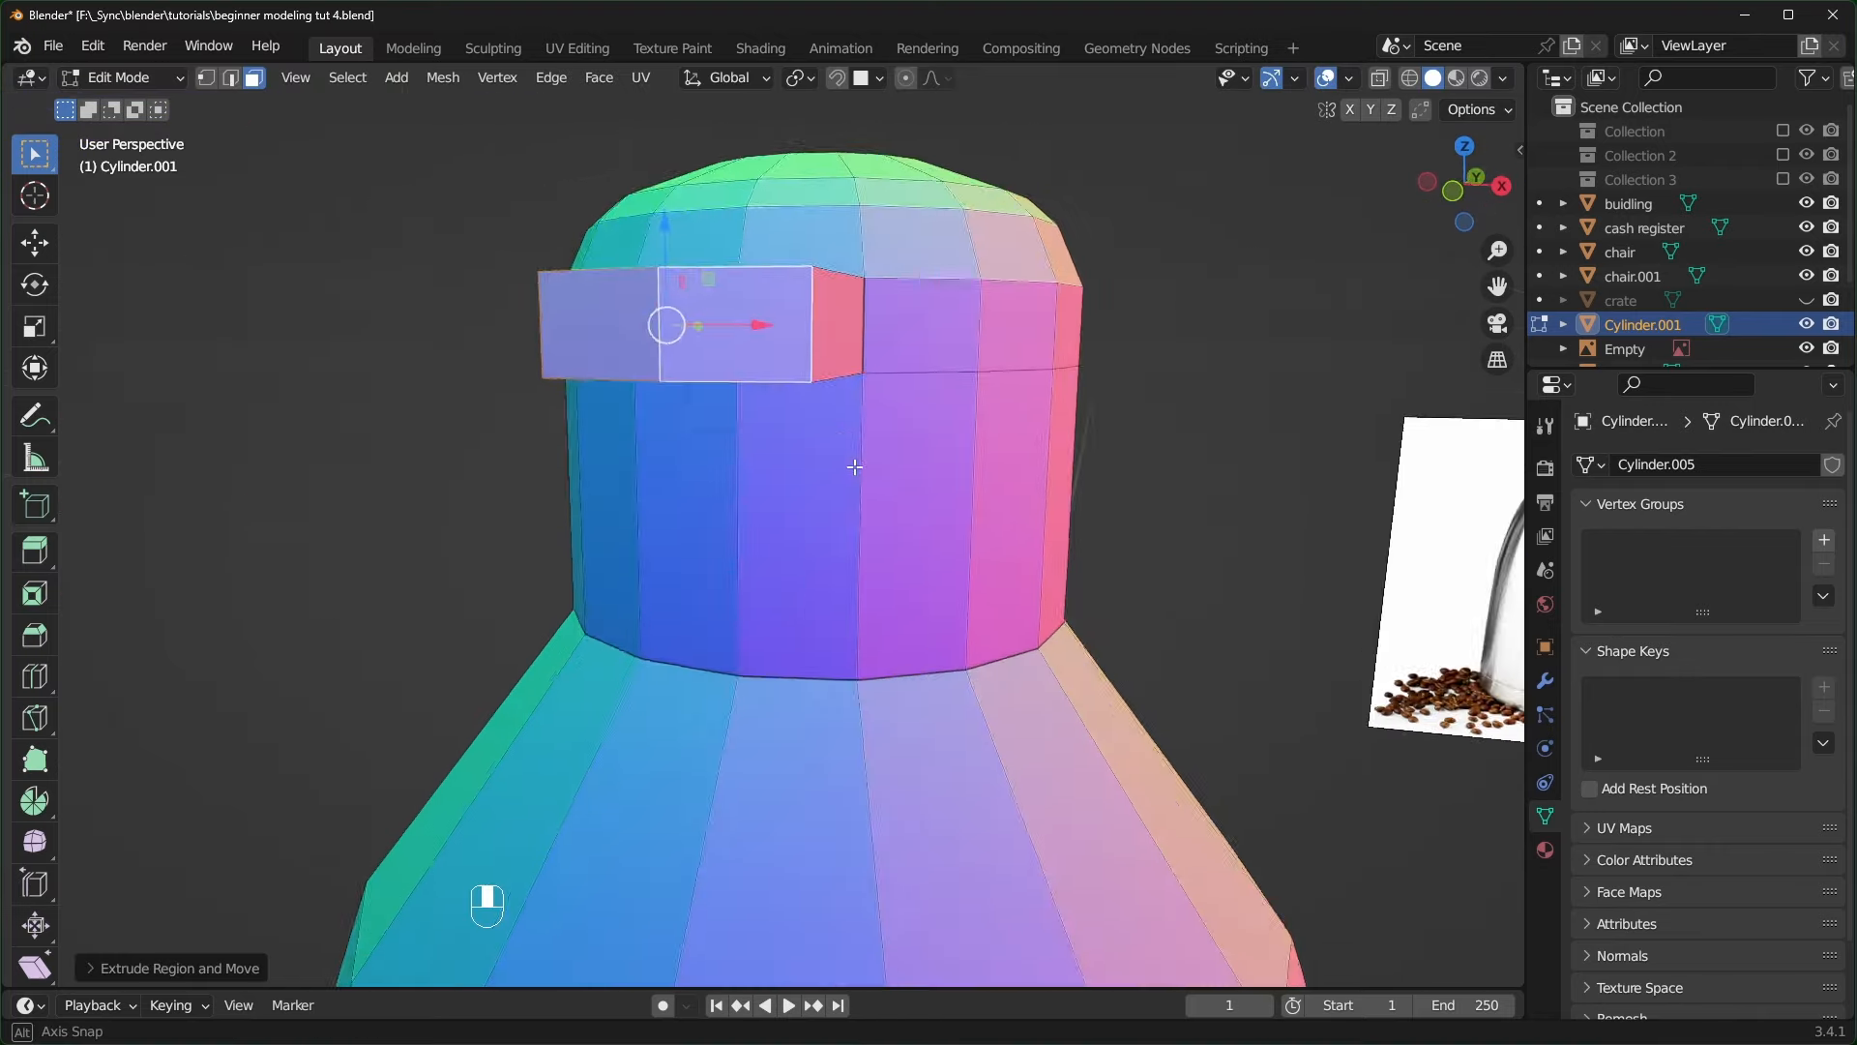
middle_click_drag(855, 466, 906, 495)
scroll(870, 479, "down", 2)
scroll(916, 507, "up", 1)
key("1")
key("2")
left_click(730, 512)
mouse_move(755, 591)
middle_mouse_down()
mouse_move(802, 591)
mouse_move(787, 553)
mouse_move(883, 546)
mouse_move(747, 607)
middle_mouse_up()
left_click(787, 553)
left_click(883, 546, "shift")
scroll(883, 546, "up", 1)
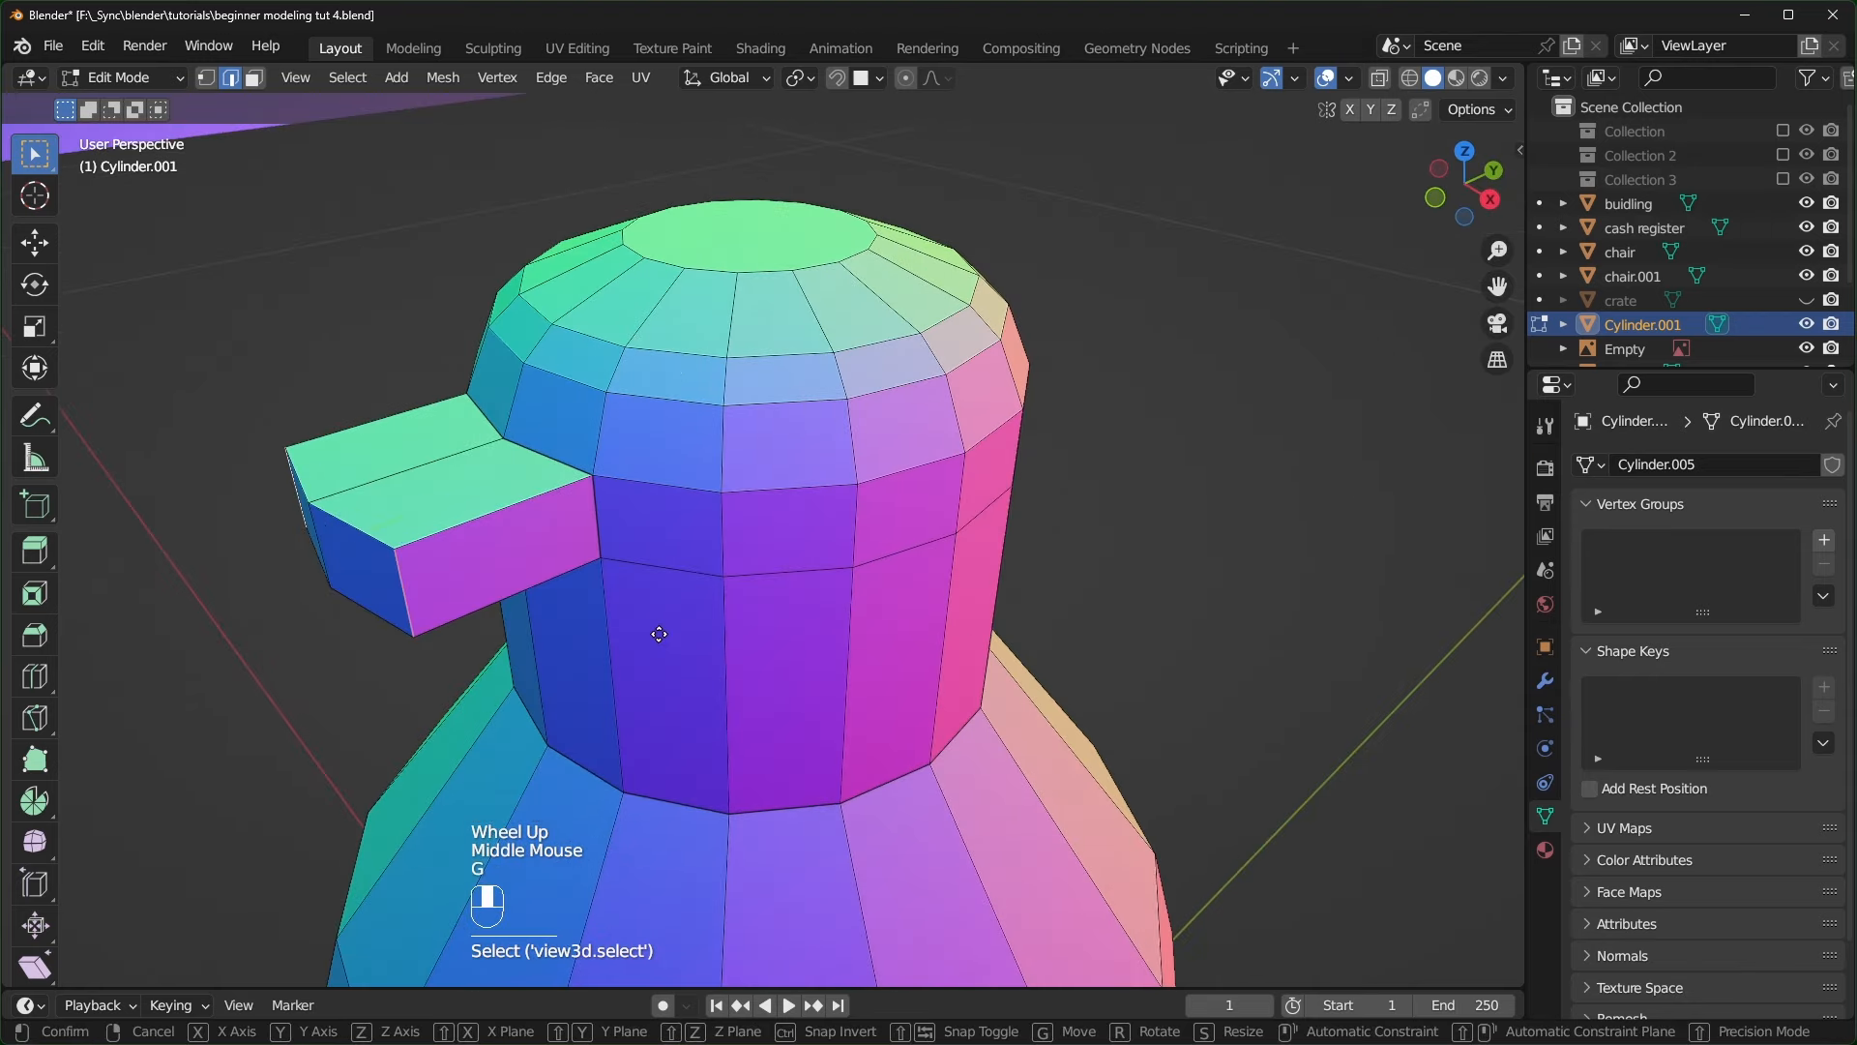
key("g")
key("g")
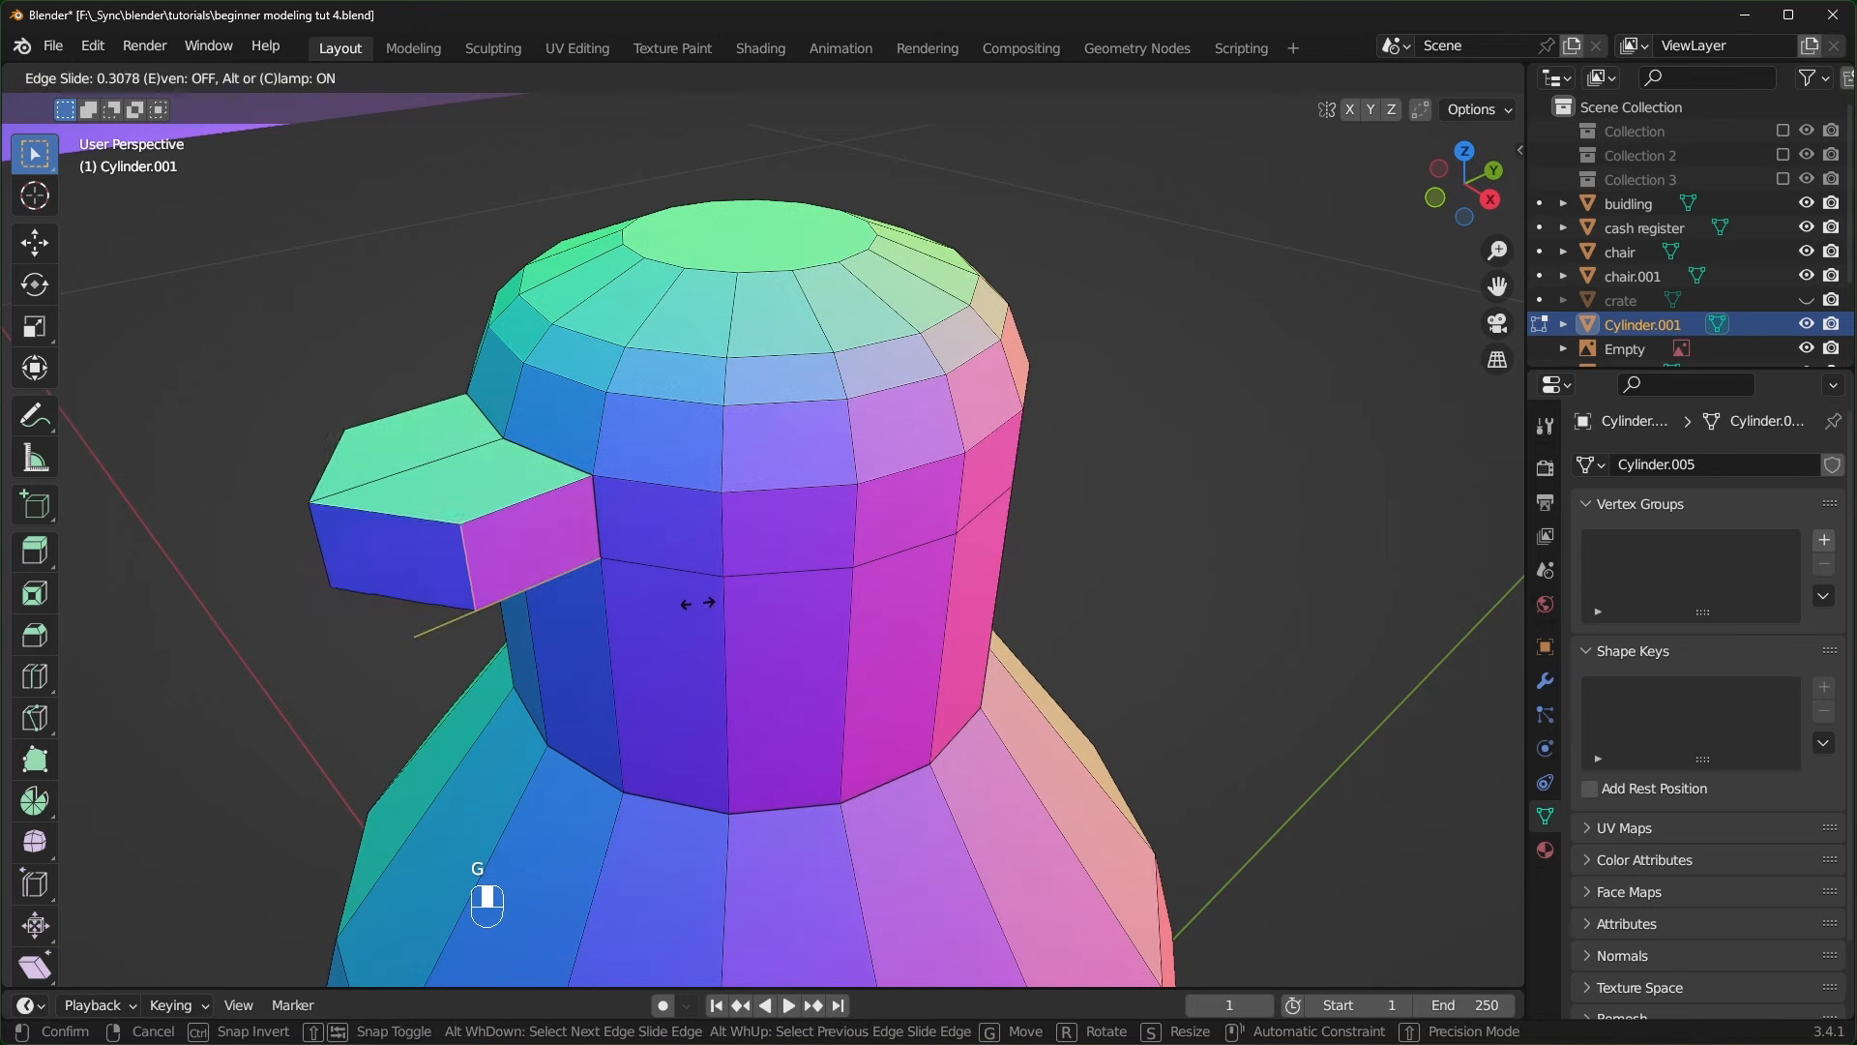
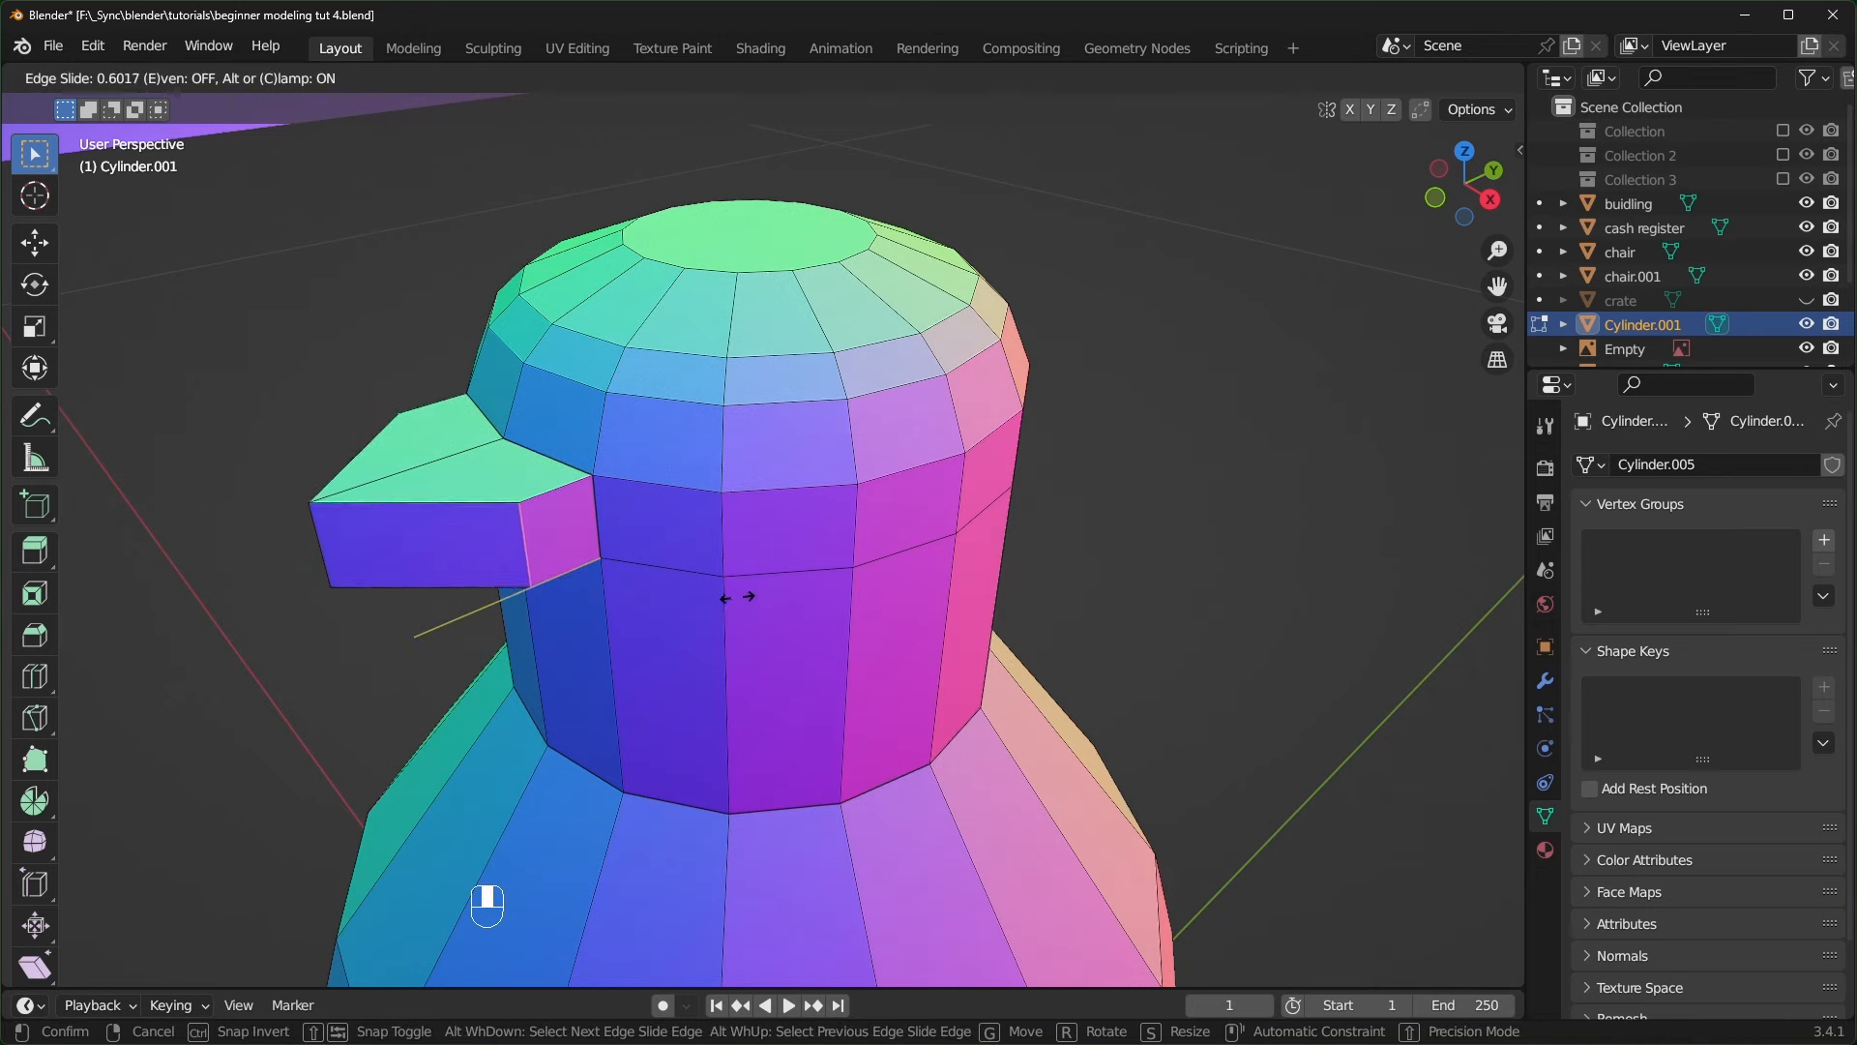
left_click(735, 596)
- Slide the lower vertex of the spout's tip upward by a factor of about 0.76 to thin the tip
middle_click_drag(664, 630, 754, 558)
key("1")
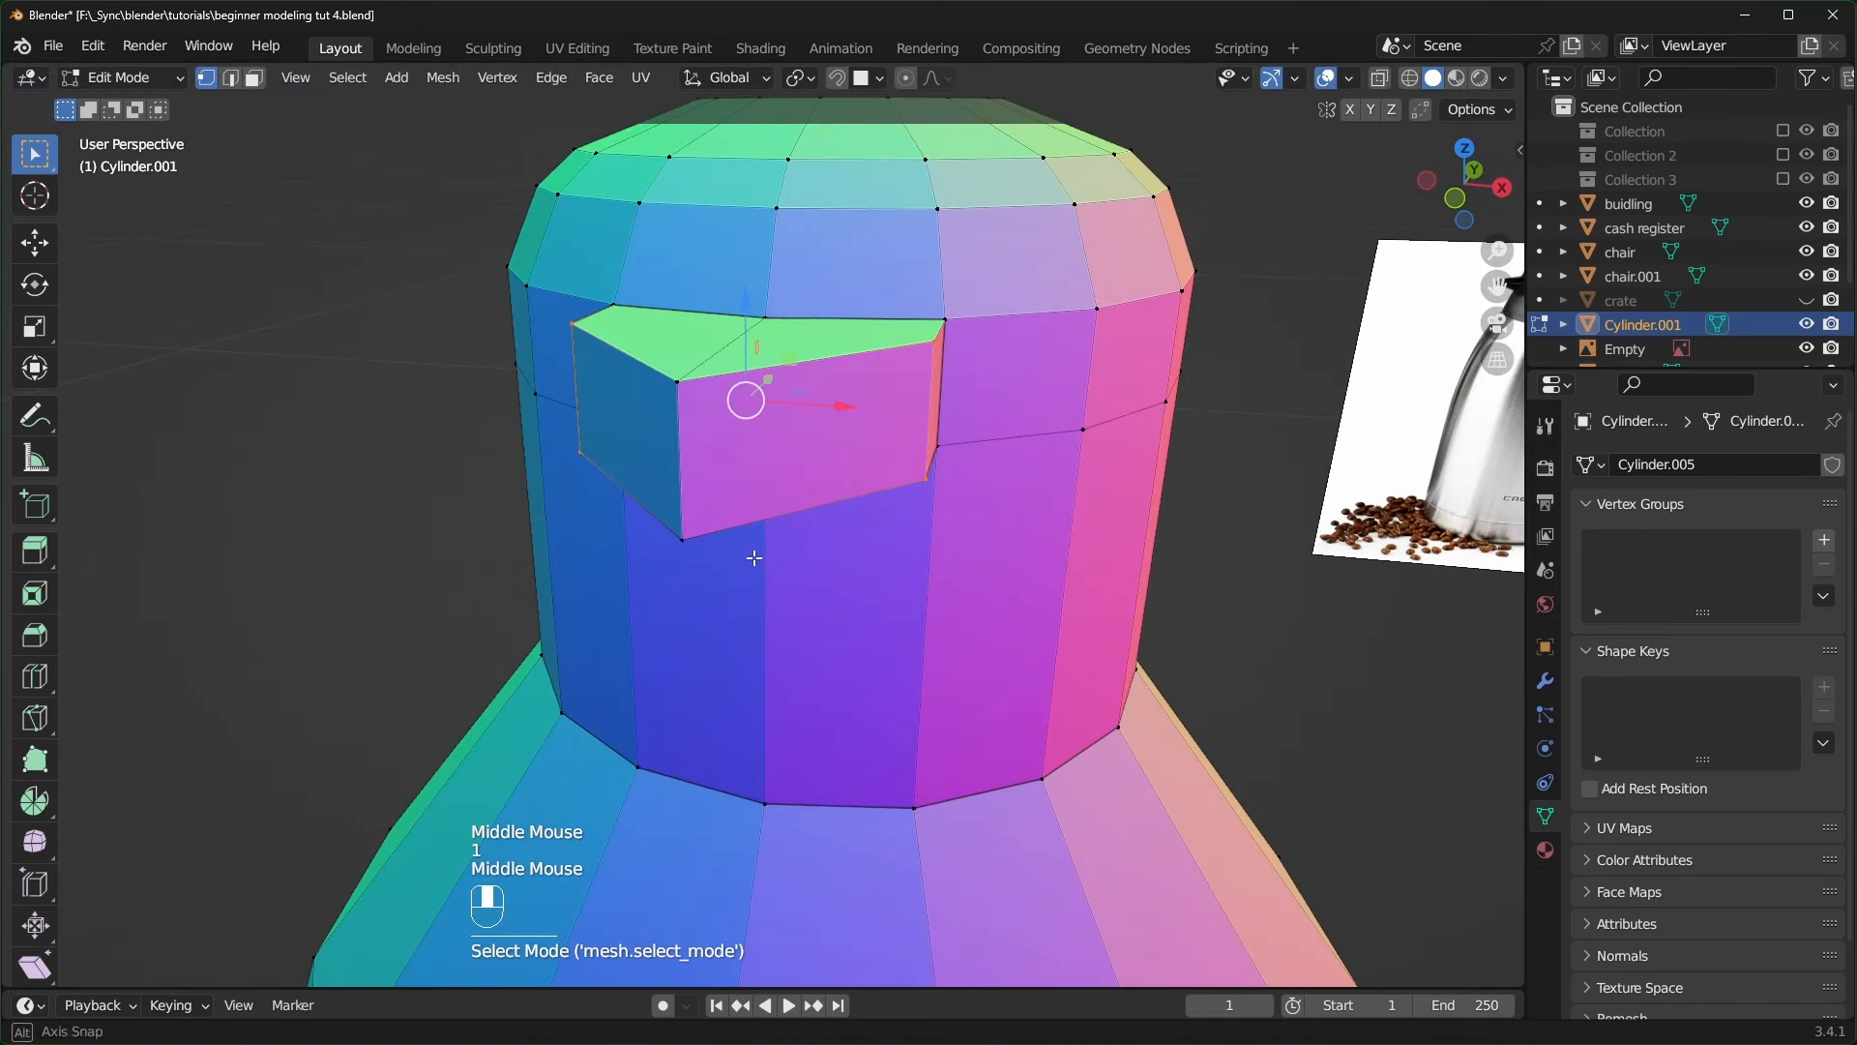
left_click(685, 541)
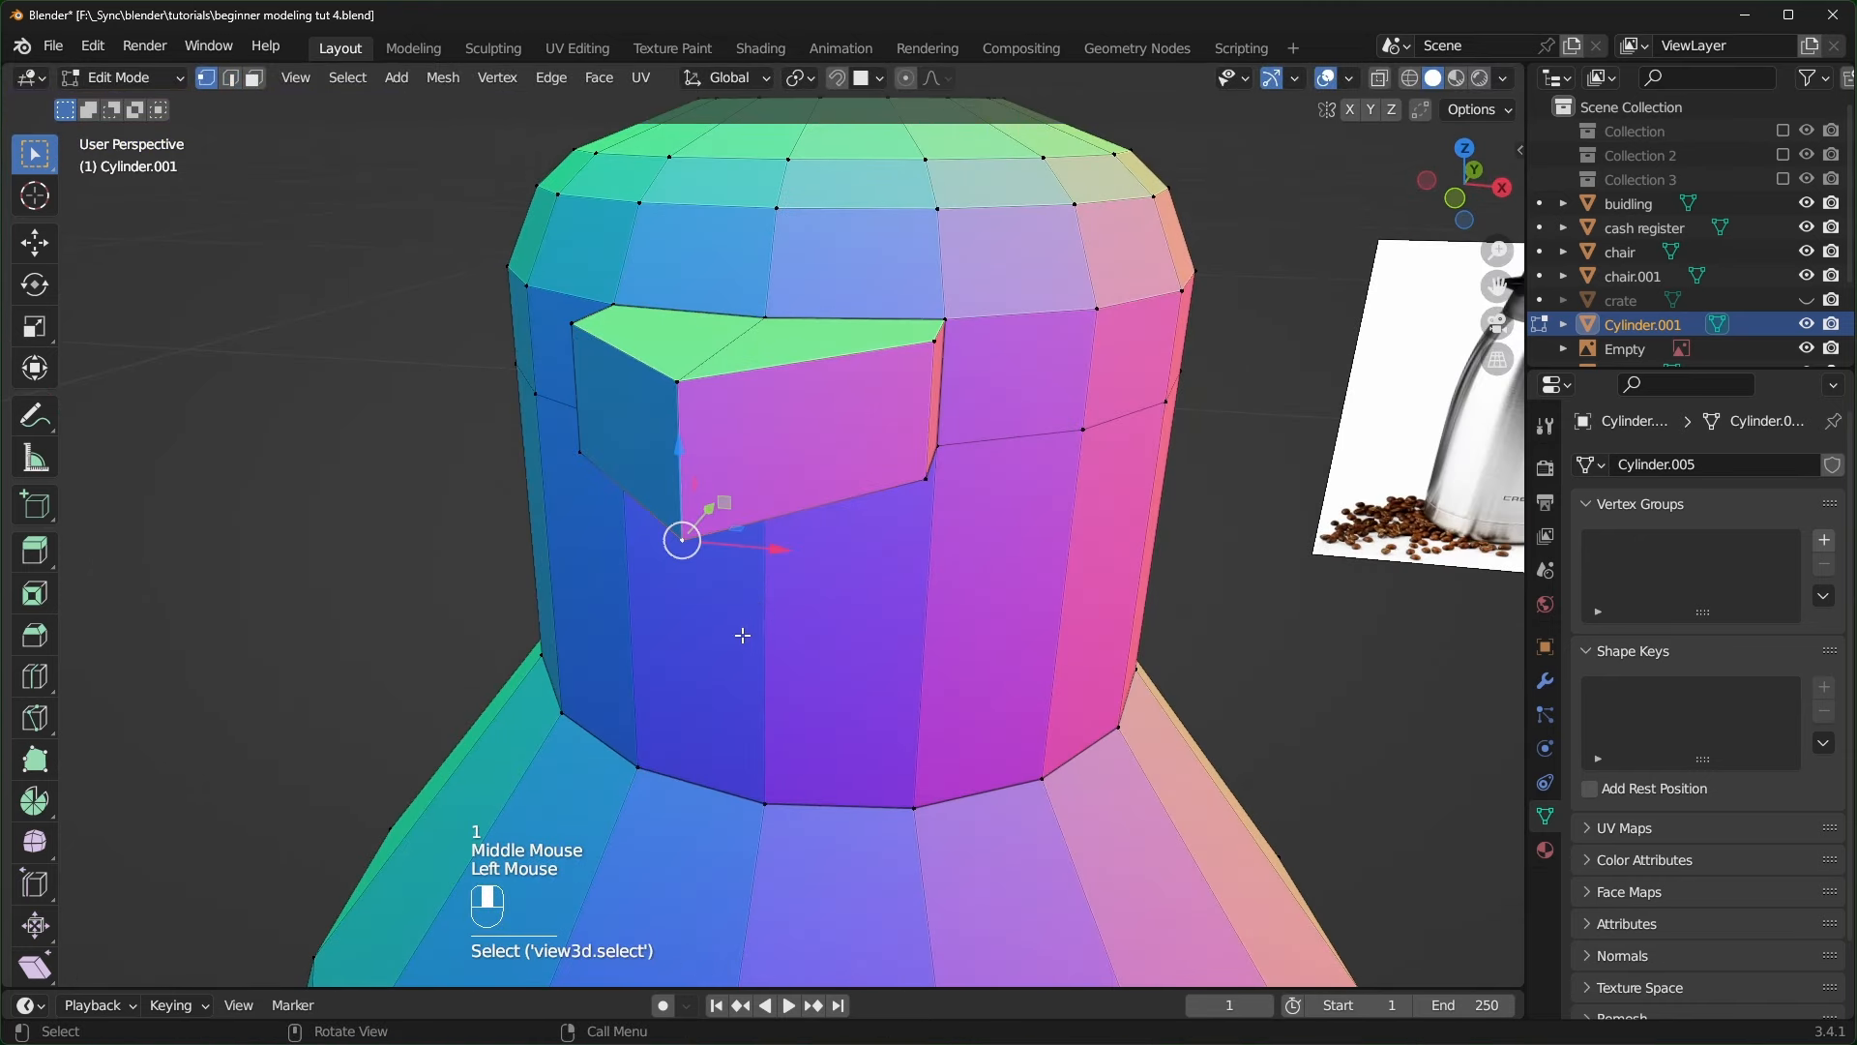
key("g")
key("g")
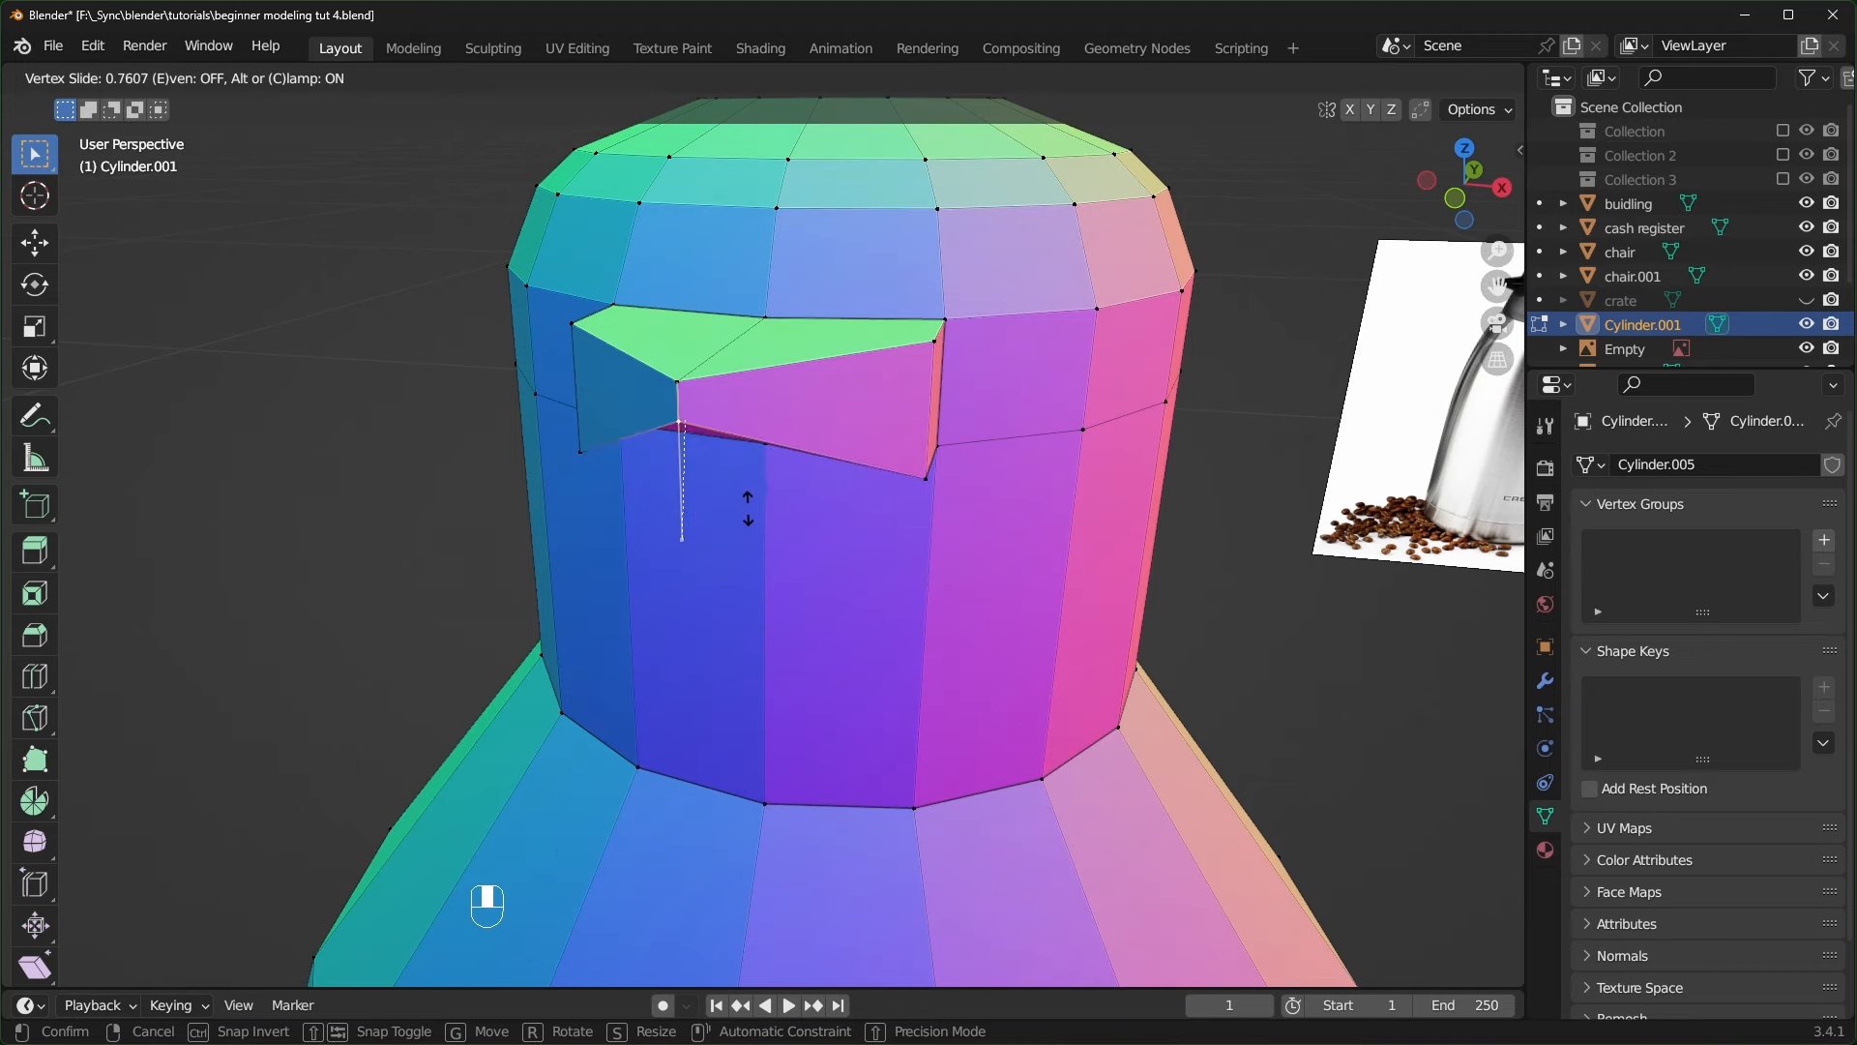
left_click(748, 508)
- Select the spout's lower edges and move them along Z so the underside slopes down toward the lid
key("1")
middle_click_drag(748, 508, 851, 537)
key("2")
left_click(704, 455)
left_click(1025, 418, "shift")
middle_click_drag(1025, 418, 840, 553)
key("g")
key("z")
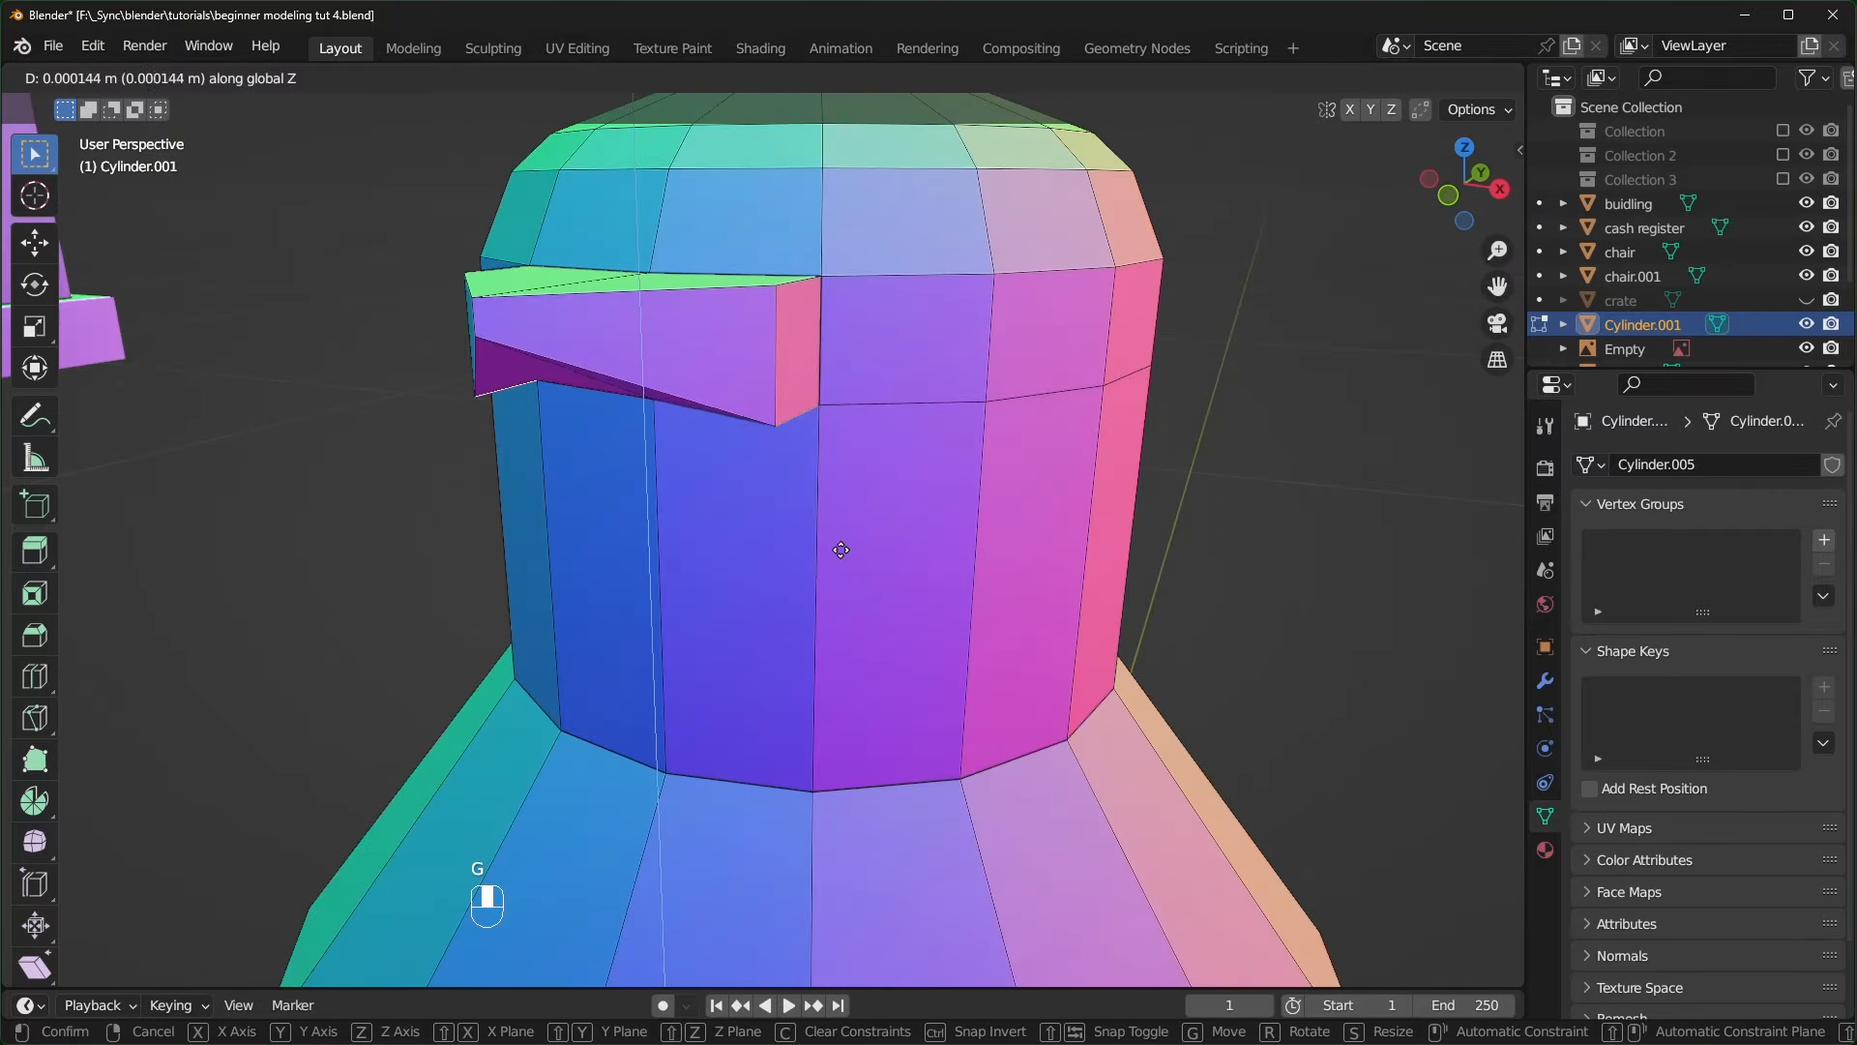
left_click(846, 457)
- Switch to face selection and select the two adjacent faces on the lid opposite the spout
scroll(1391, 401, "down", 4)
middle_click_drag(1287, 394, 928, 511)
key("3")
left_click(714, 462)
left_click(739, 455, "shift")
scroll(634, 548, "up", 2)
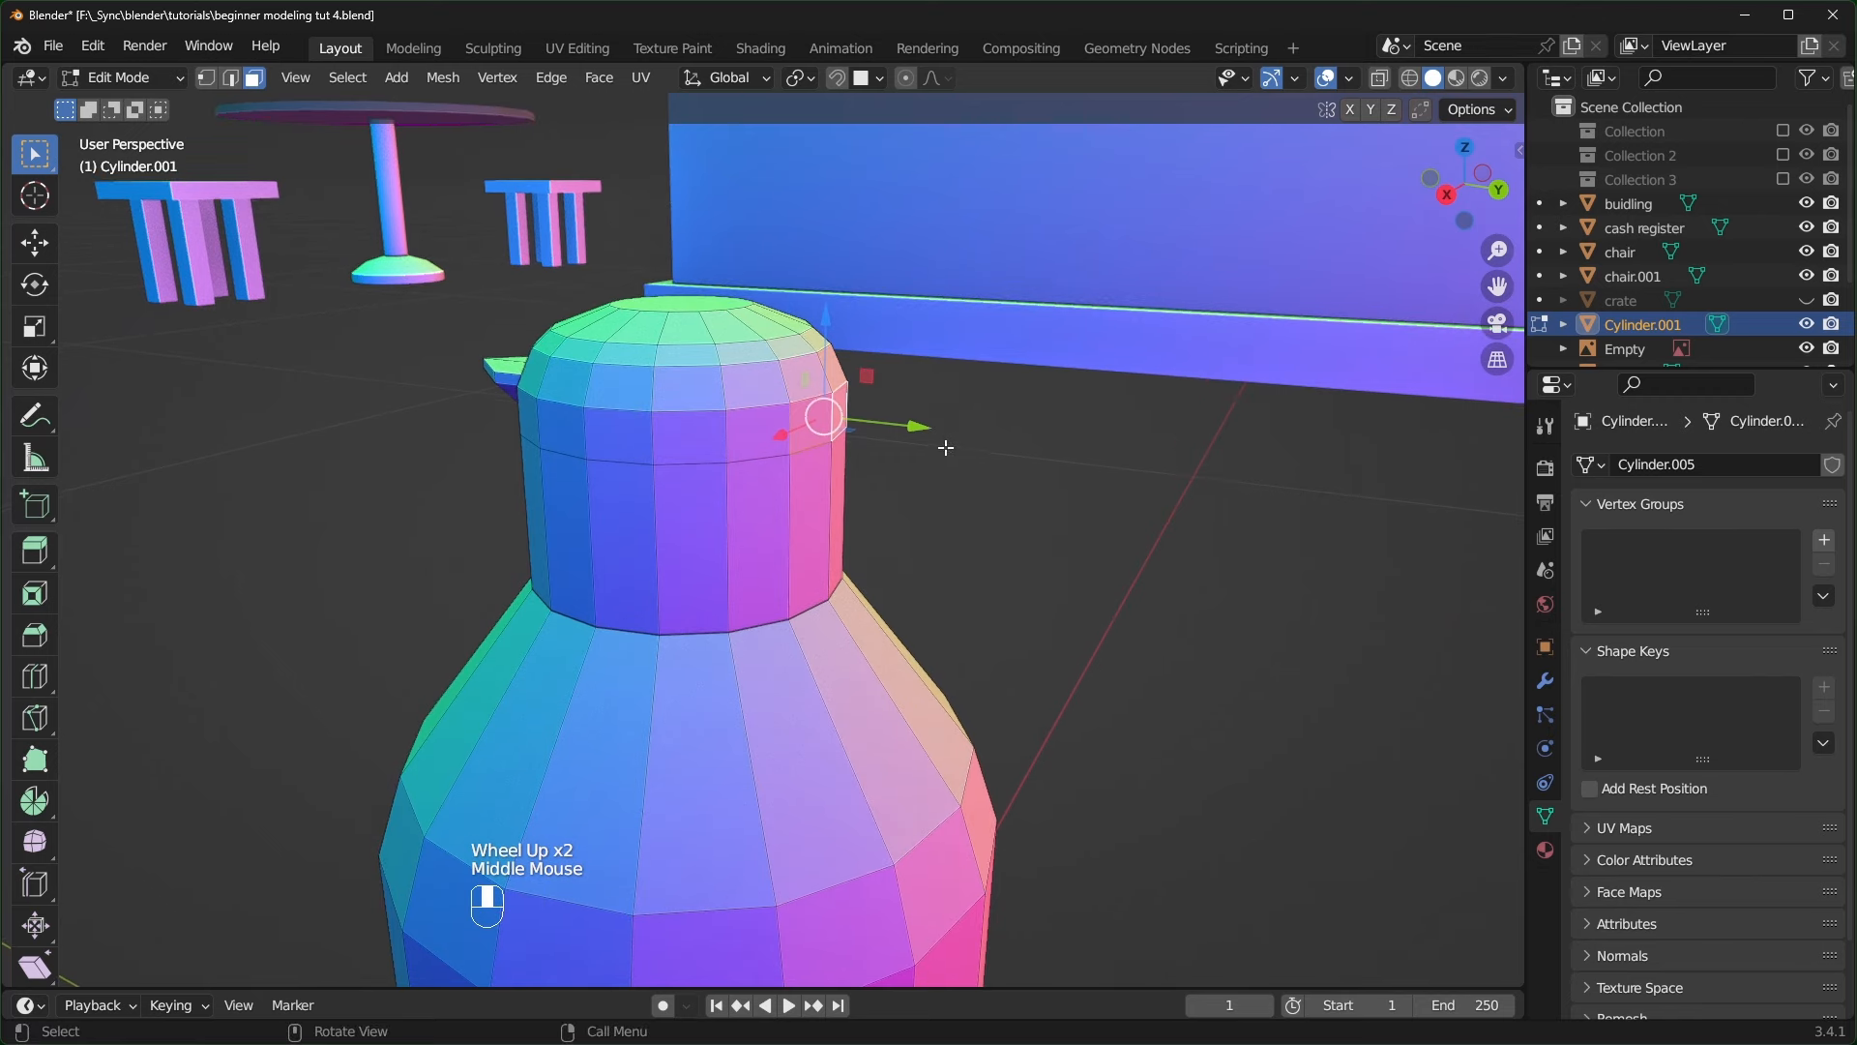
- Try to form the handle by extruding the two faces far outward and rotating the end in side view
key("e")
left_click(1225, 415)
key("r")
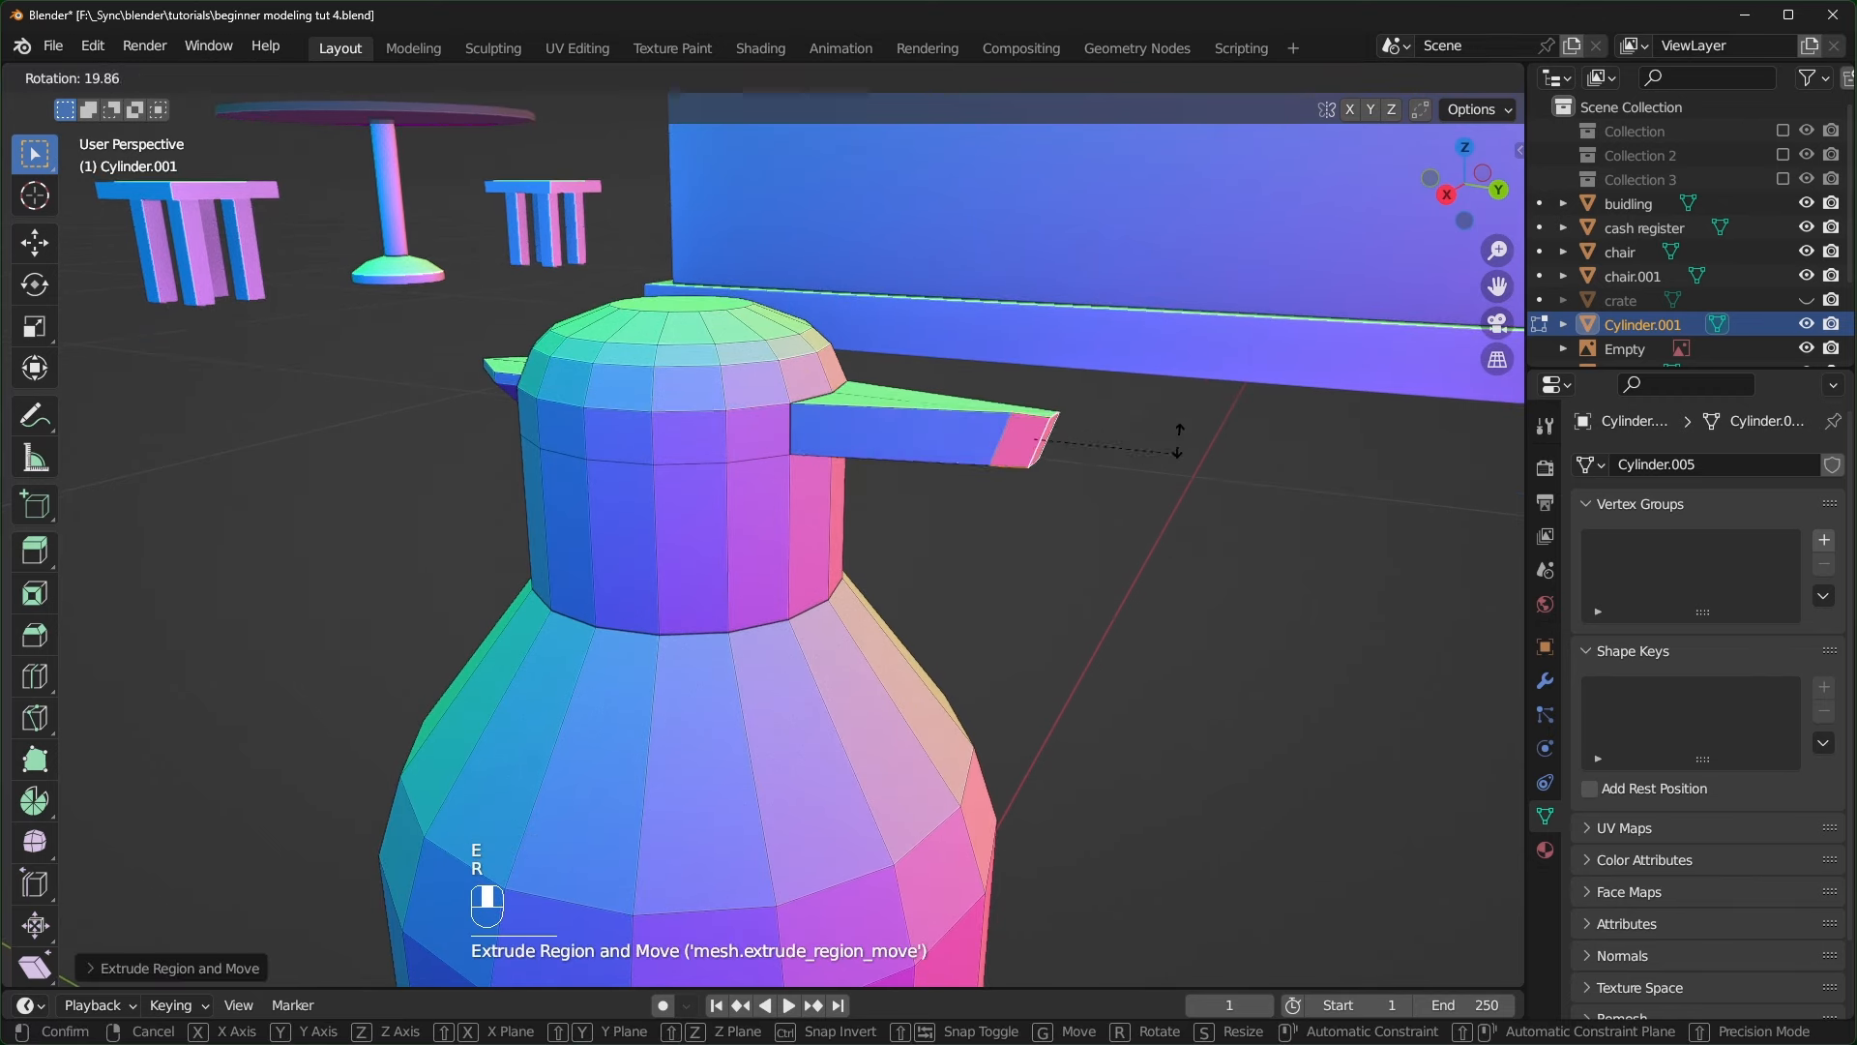
right_click(1170, 436)
key("KP_3")
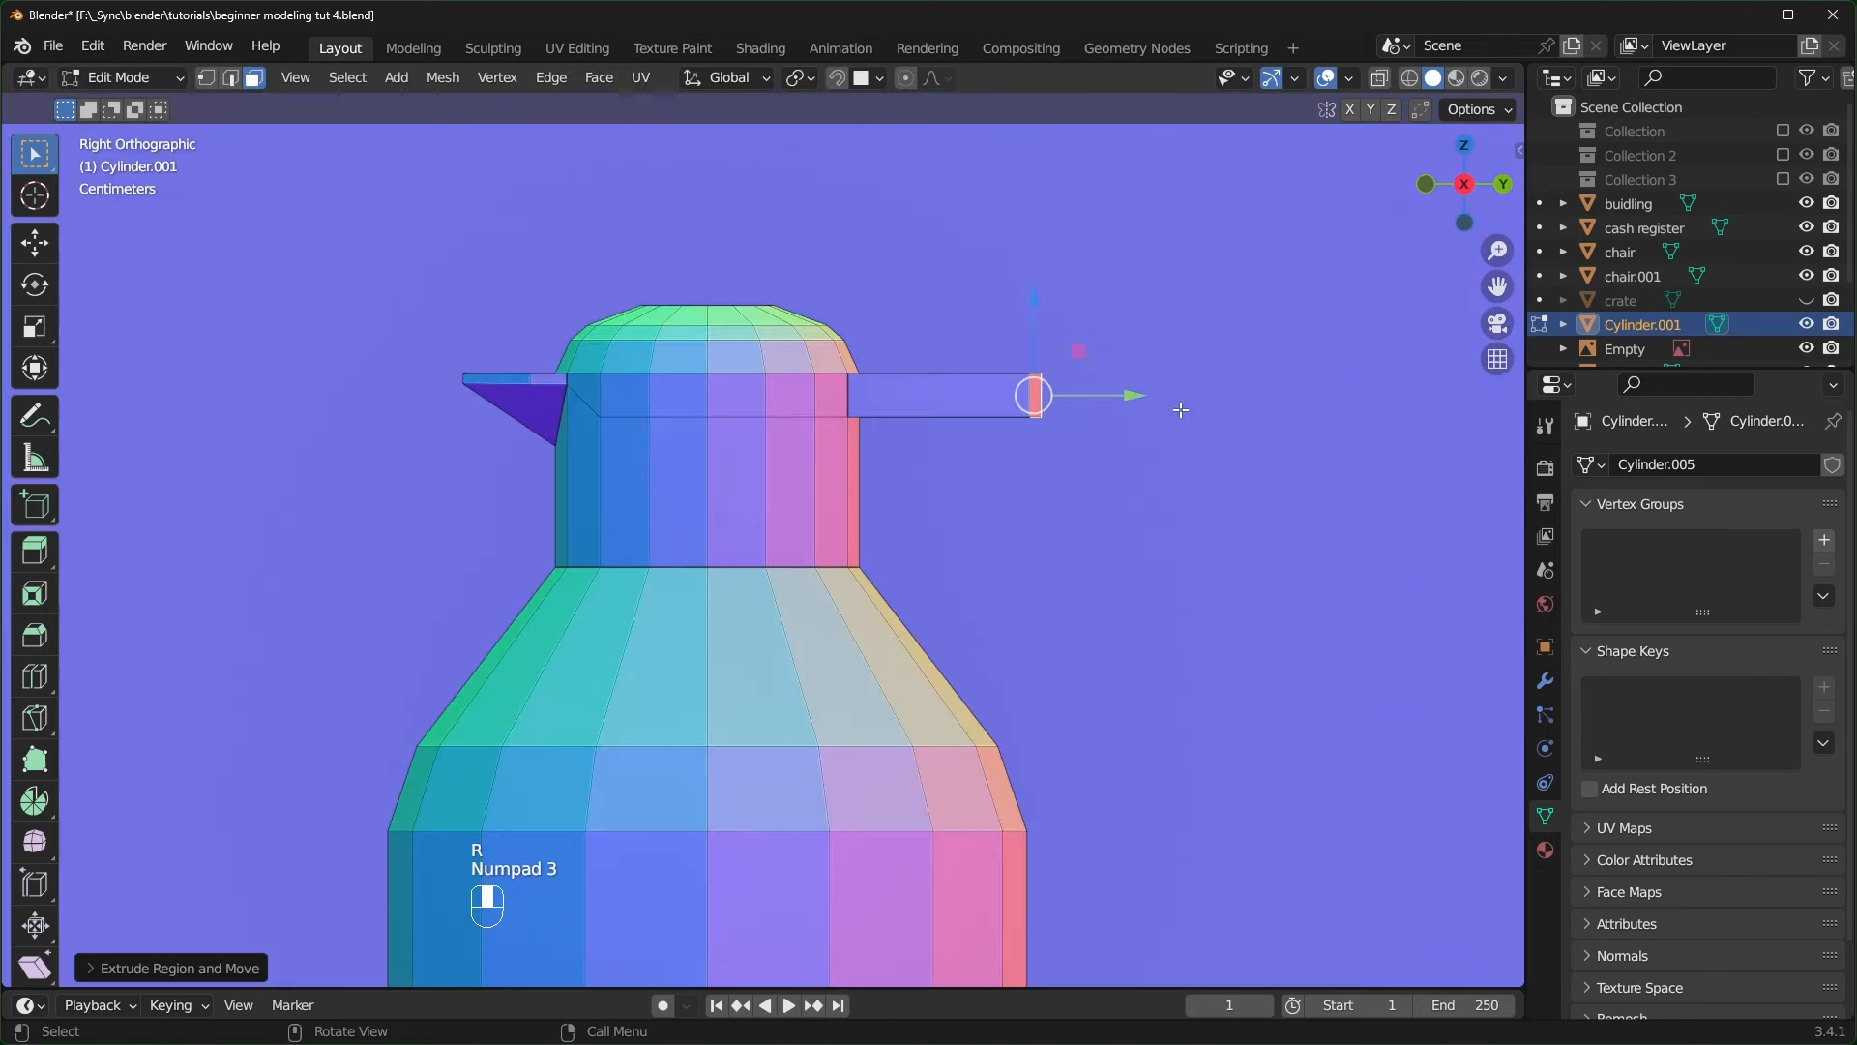
key("r")
left_click(1151, 540)
scroll(576, 326, "down", 5)
left_click(576, 325)
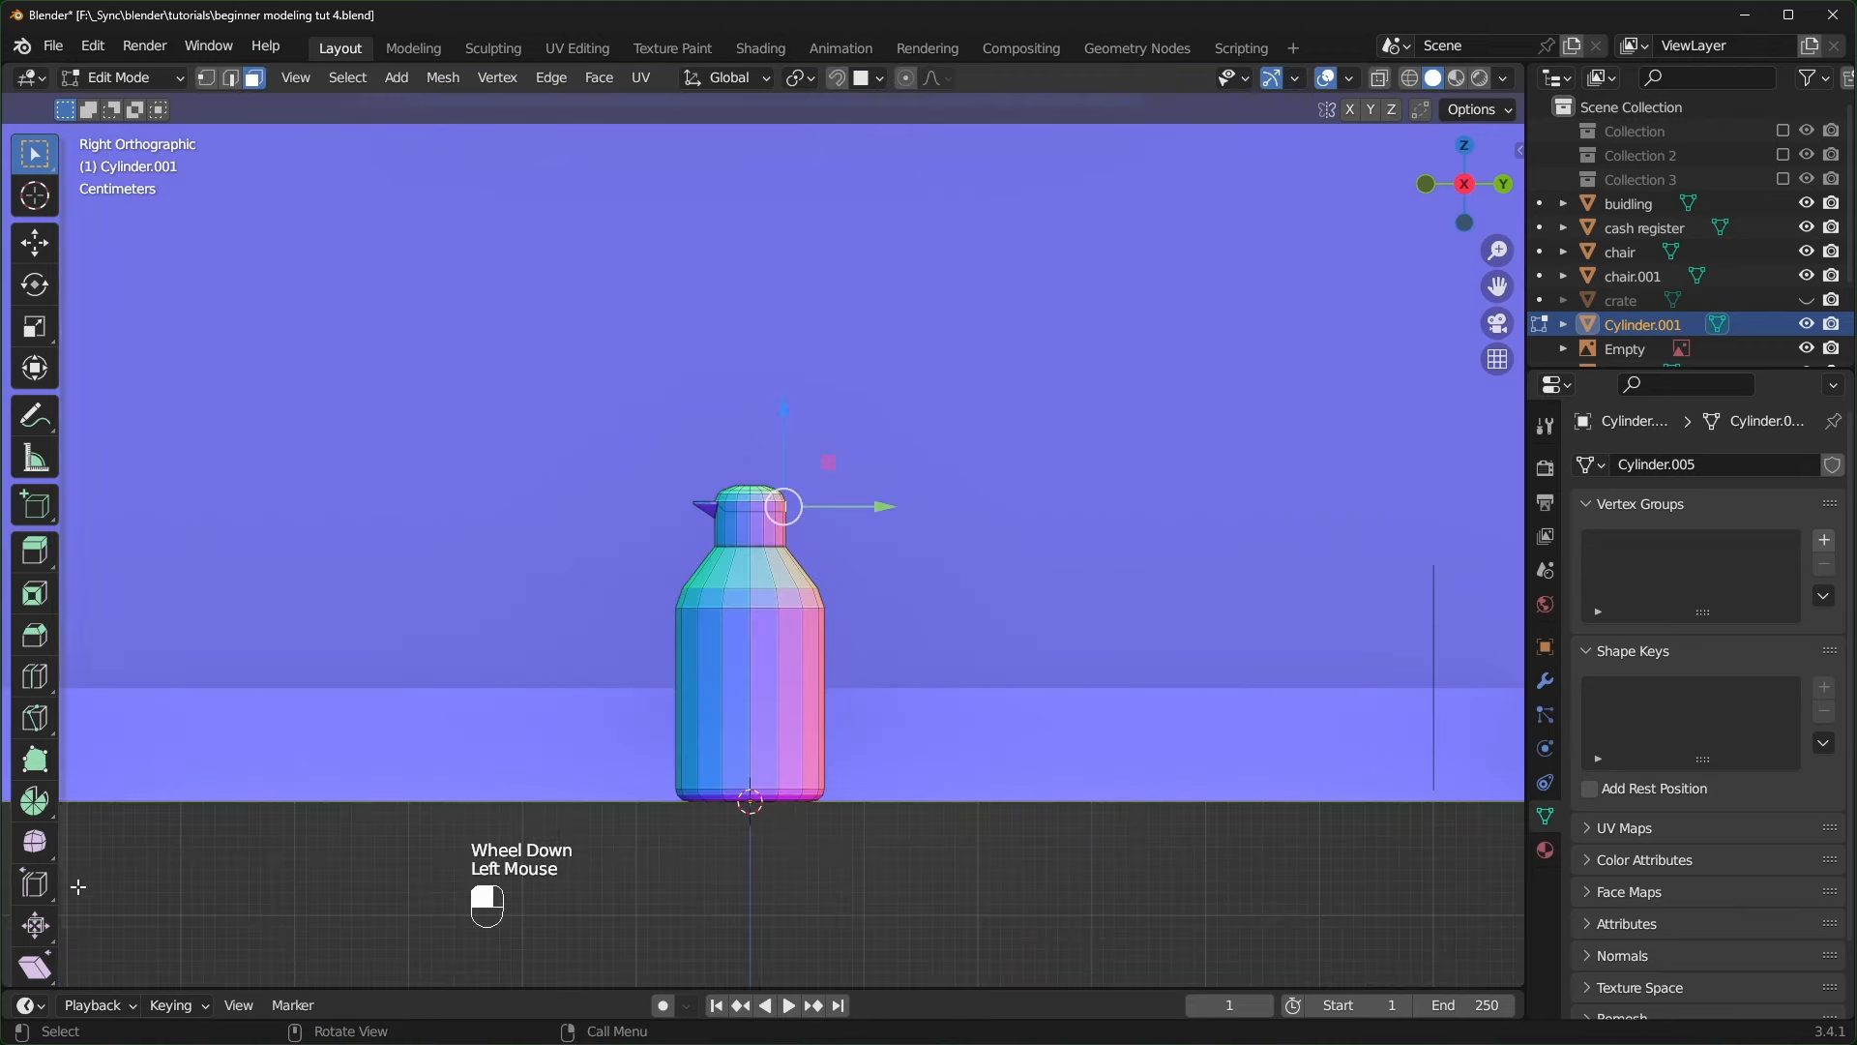
- Try the Spin tool on the handle faces with 12 steps around the X axis
left_click(34, 800)
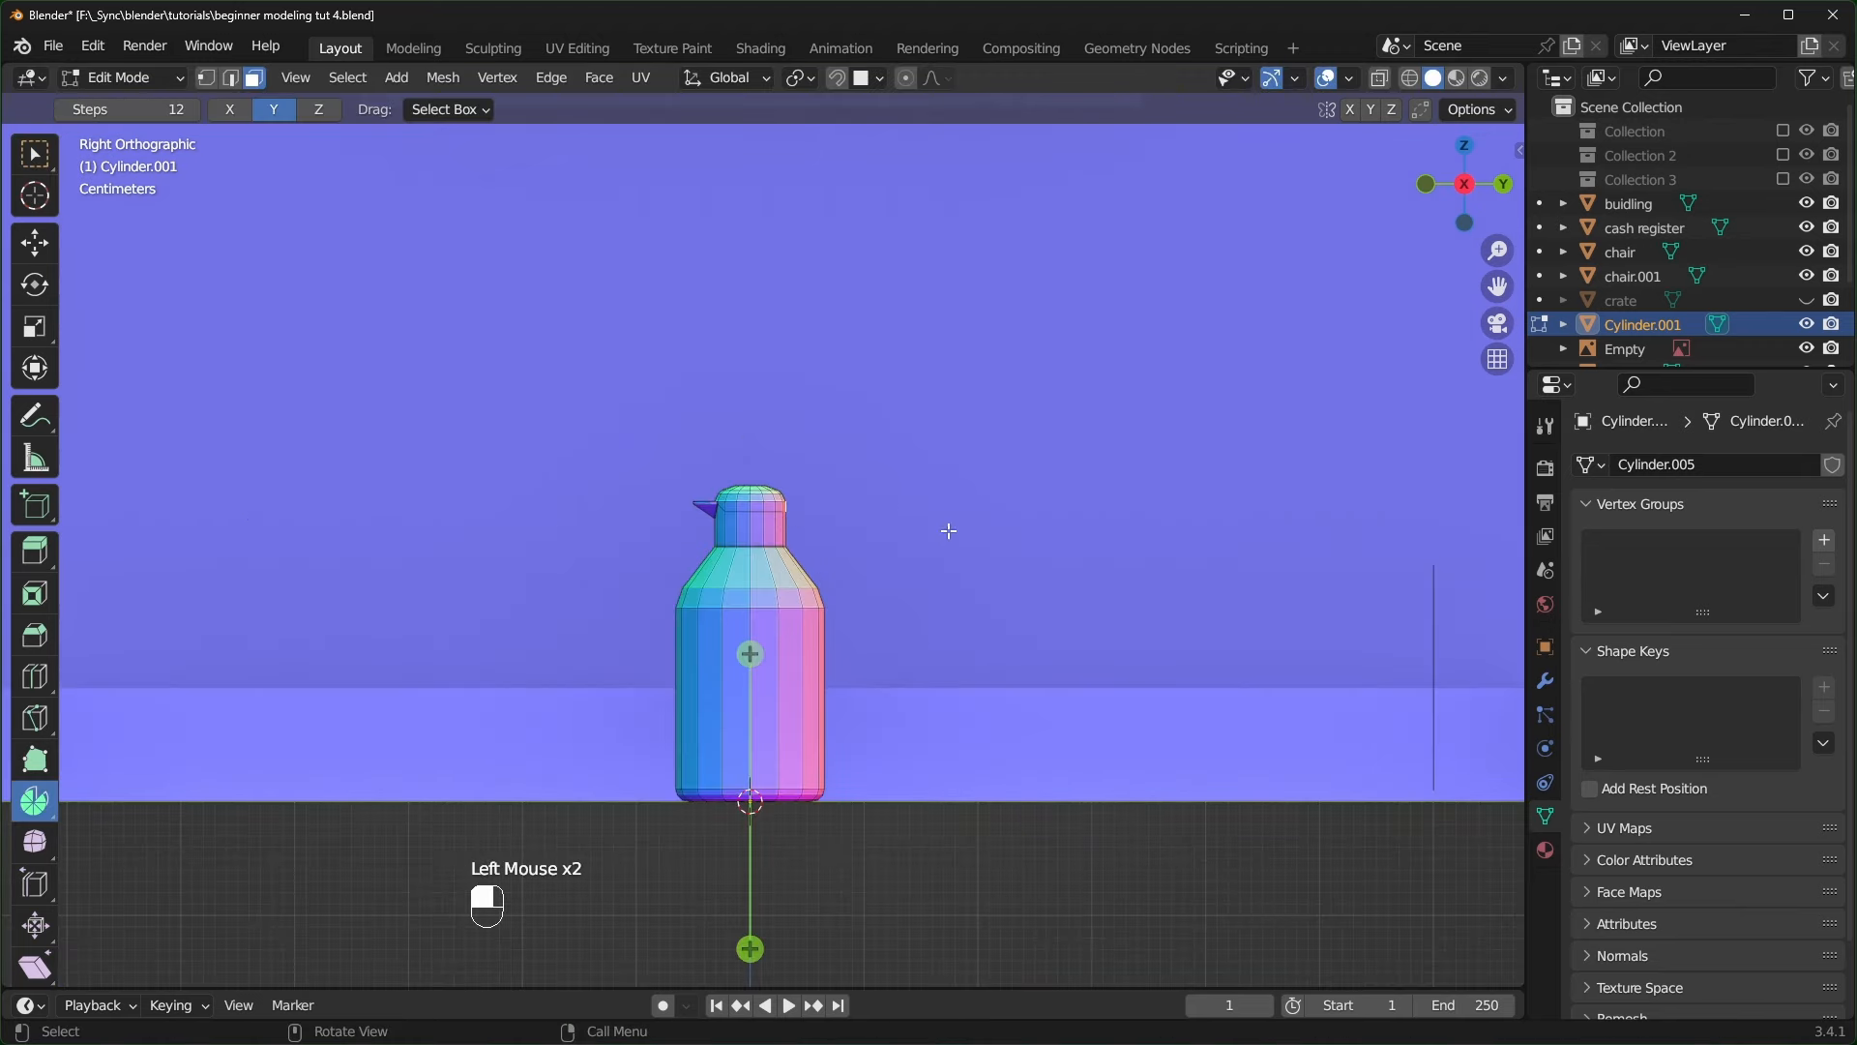
key("n")
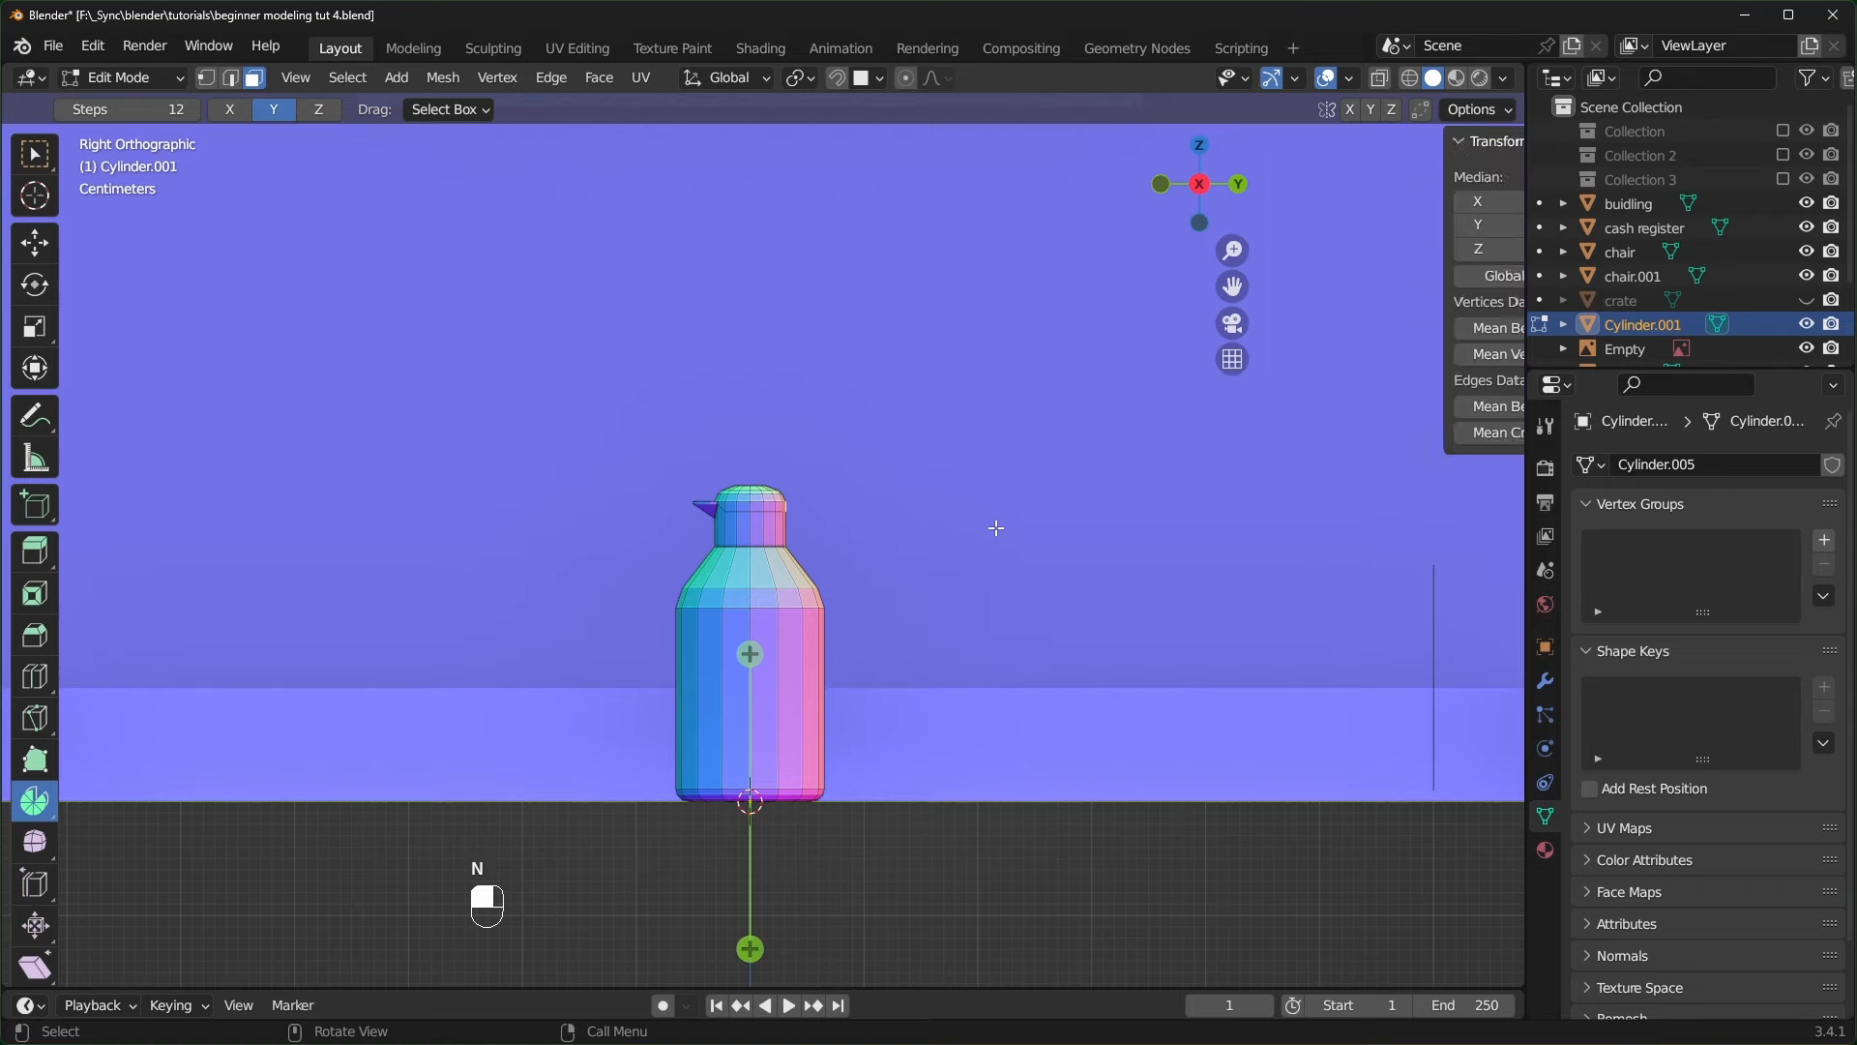
left_click(1512, 205)
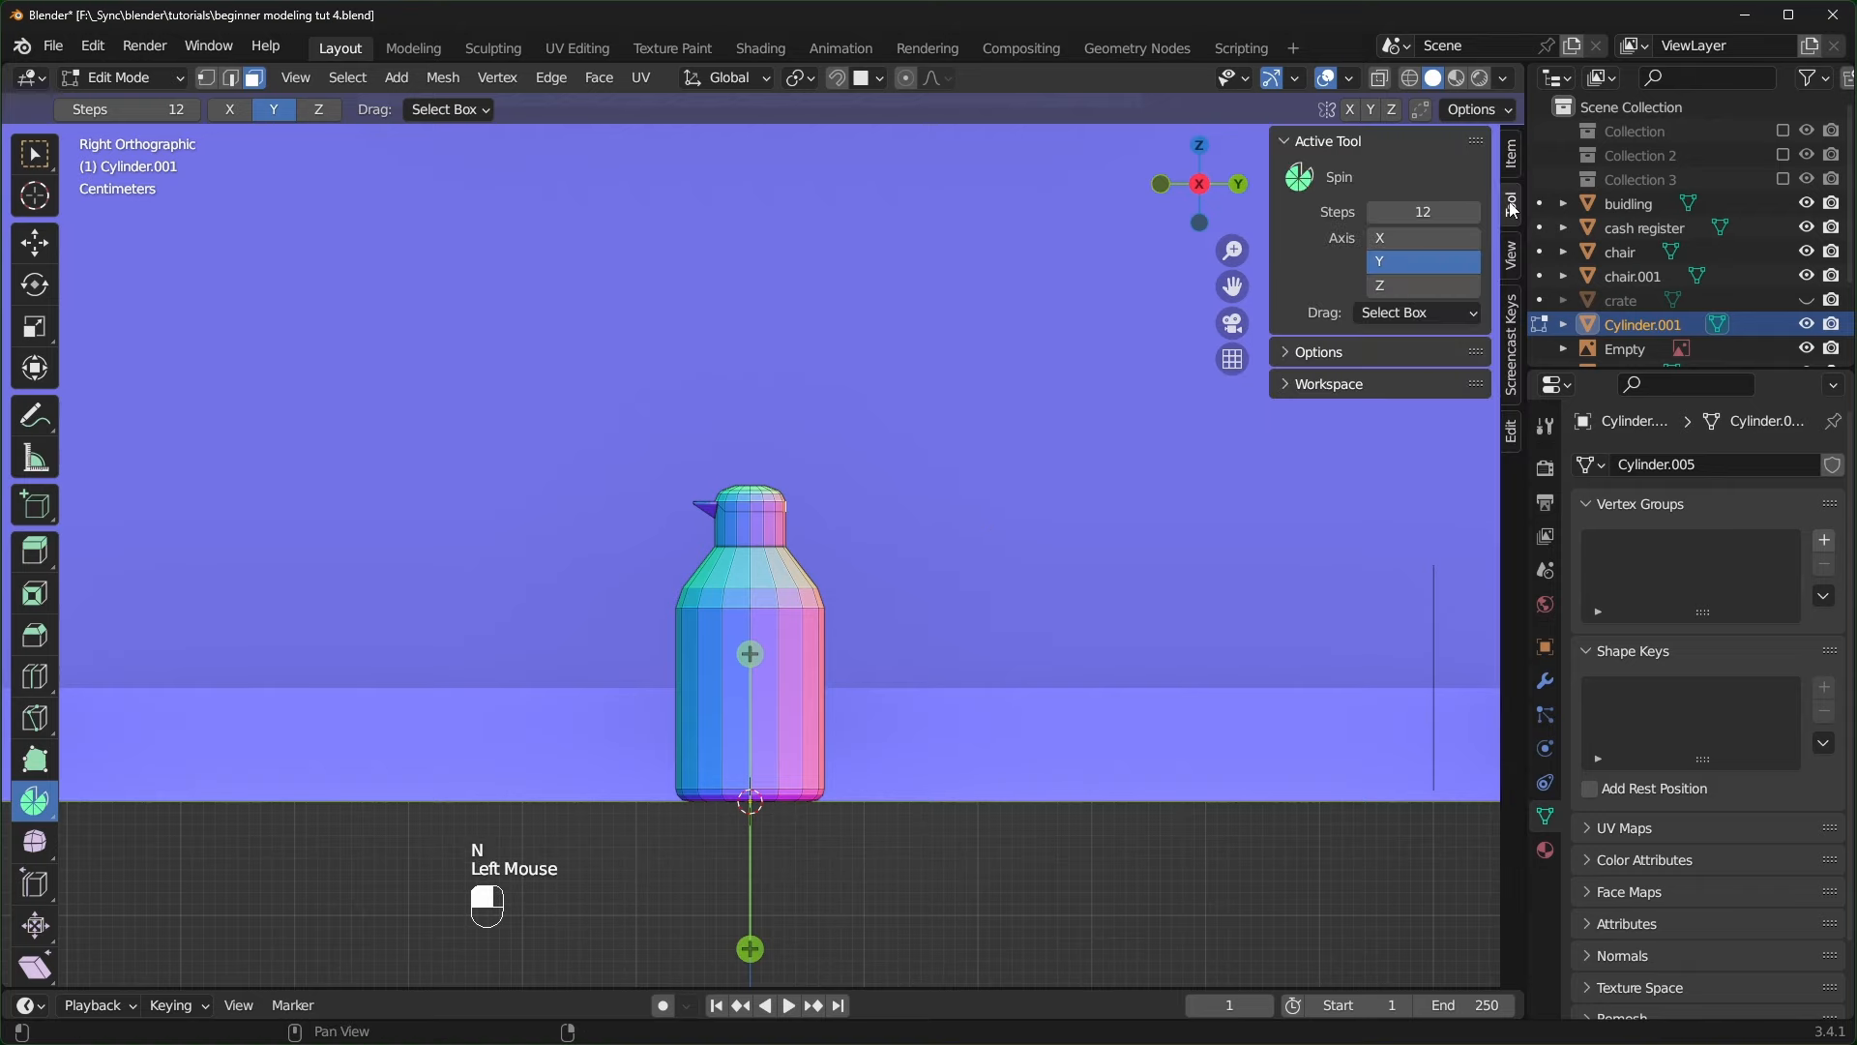
left_click(1389, 240)
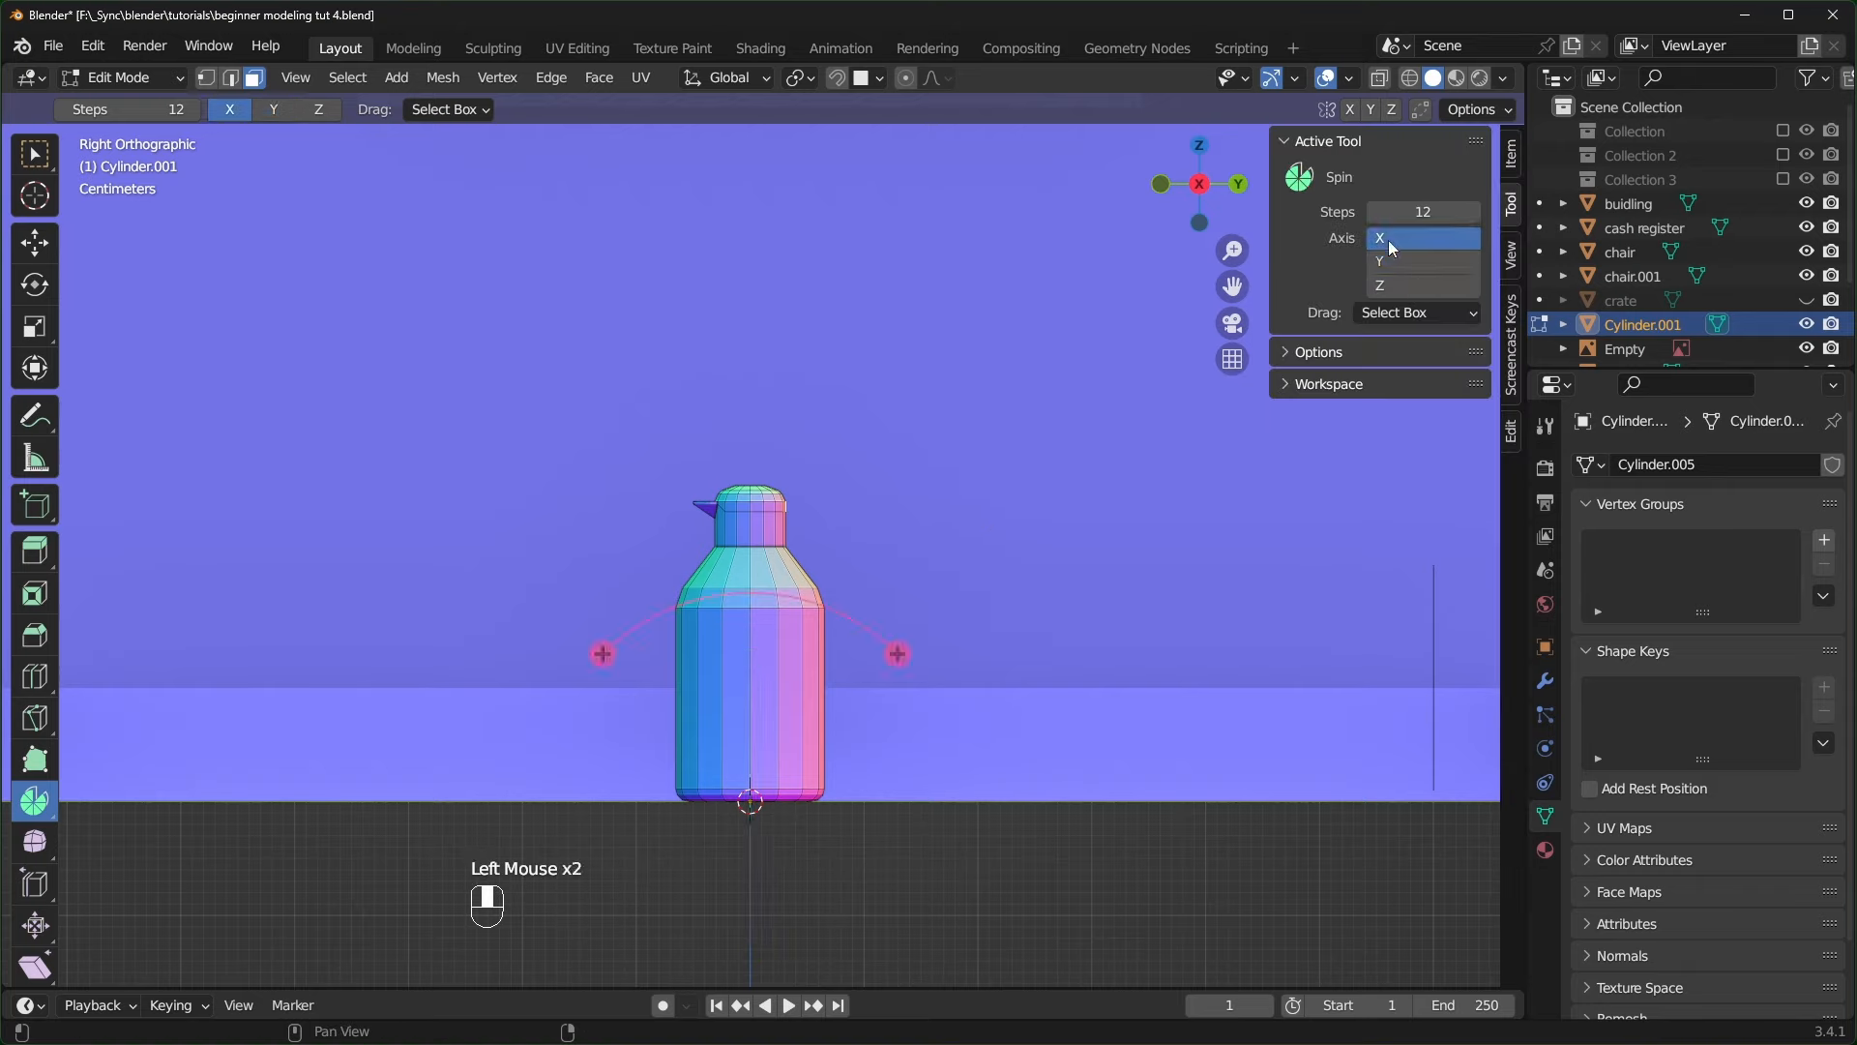
left_click_drag(897, 653, 938, 817)
left_click_drag(761, 810, 801, 584)
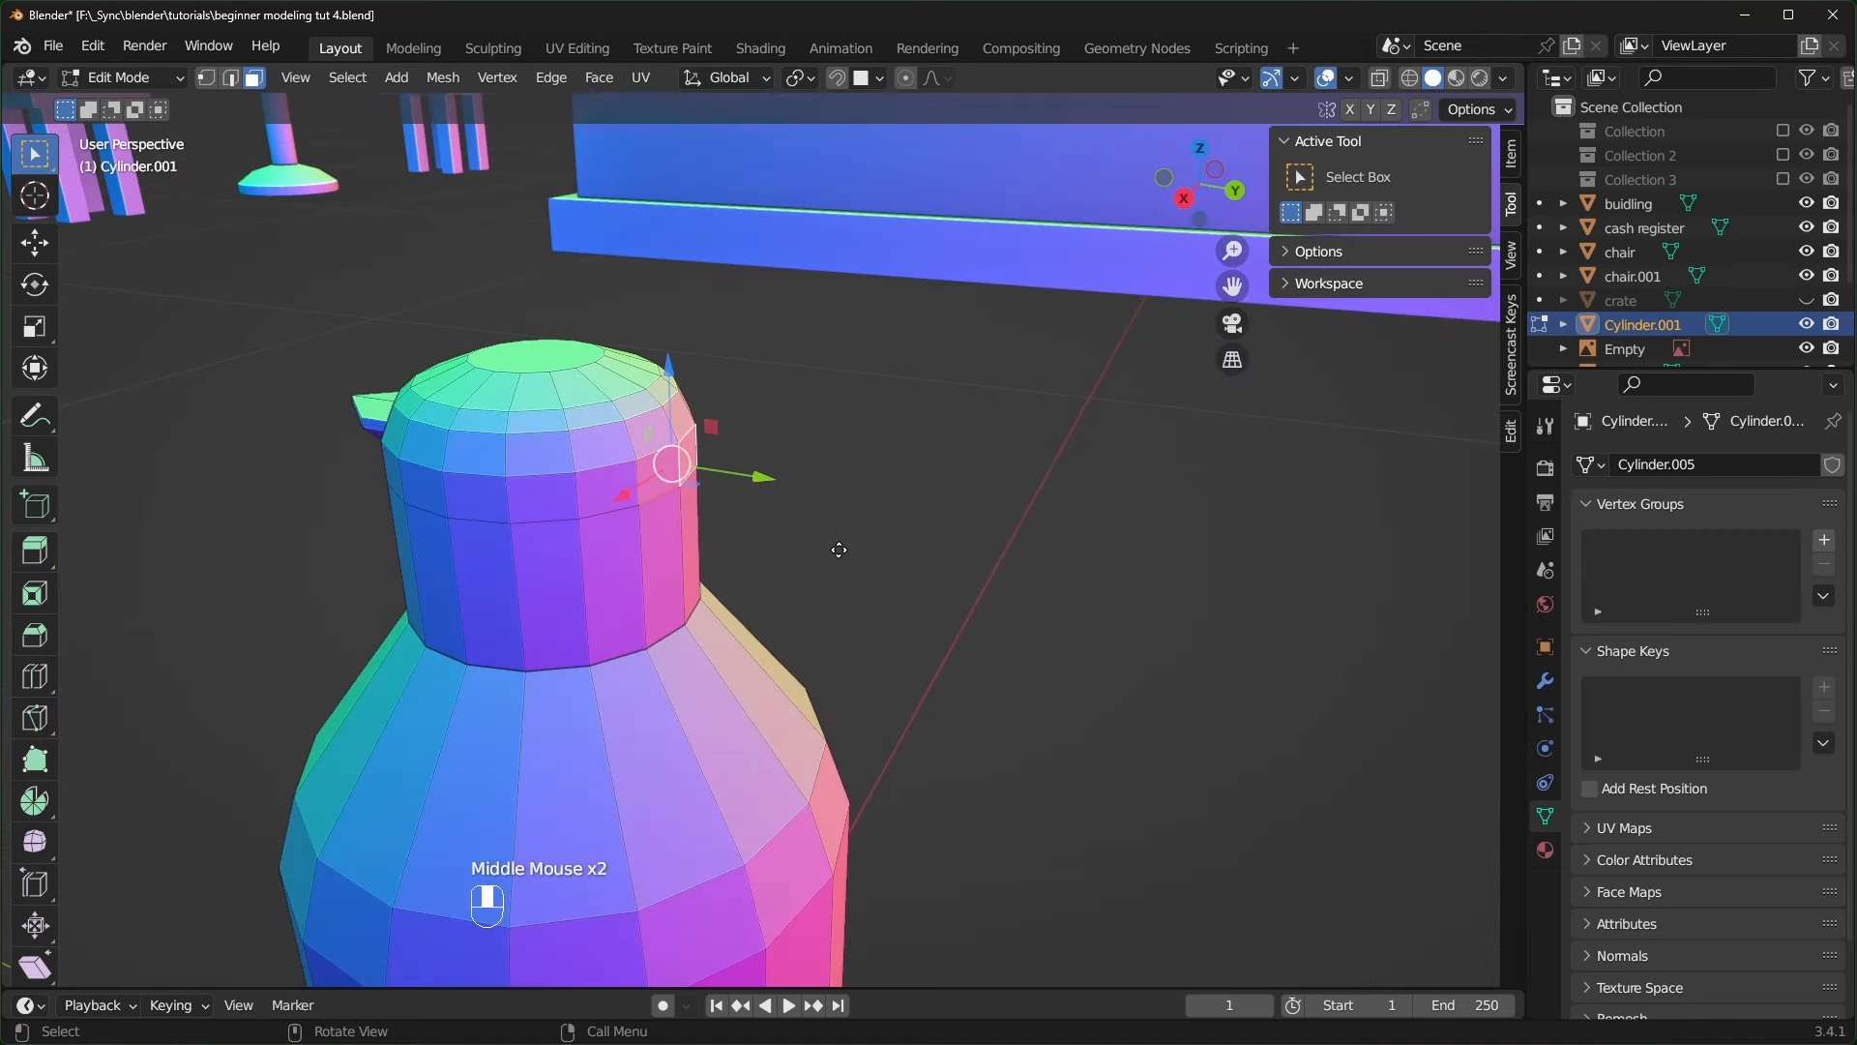
- Extrude the two faces opposite the spout outward a short way and scale the end to about 0.65 along X
key("e")
left_click(952, 556)
middle_click_drag(952, 556, 932, 564)
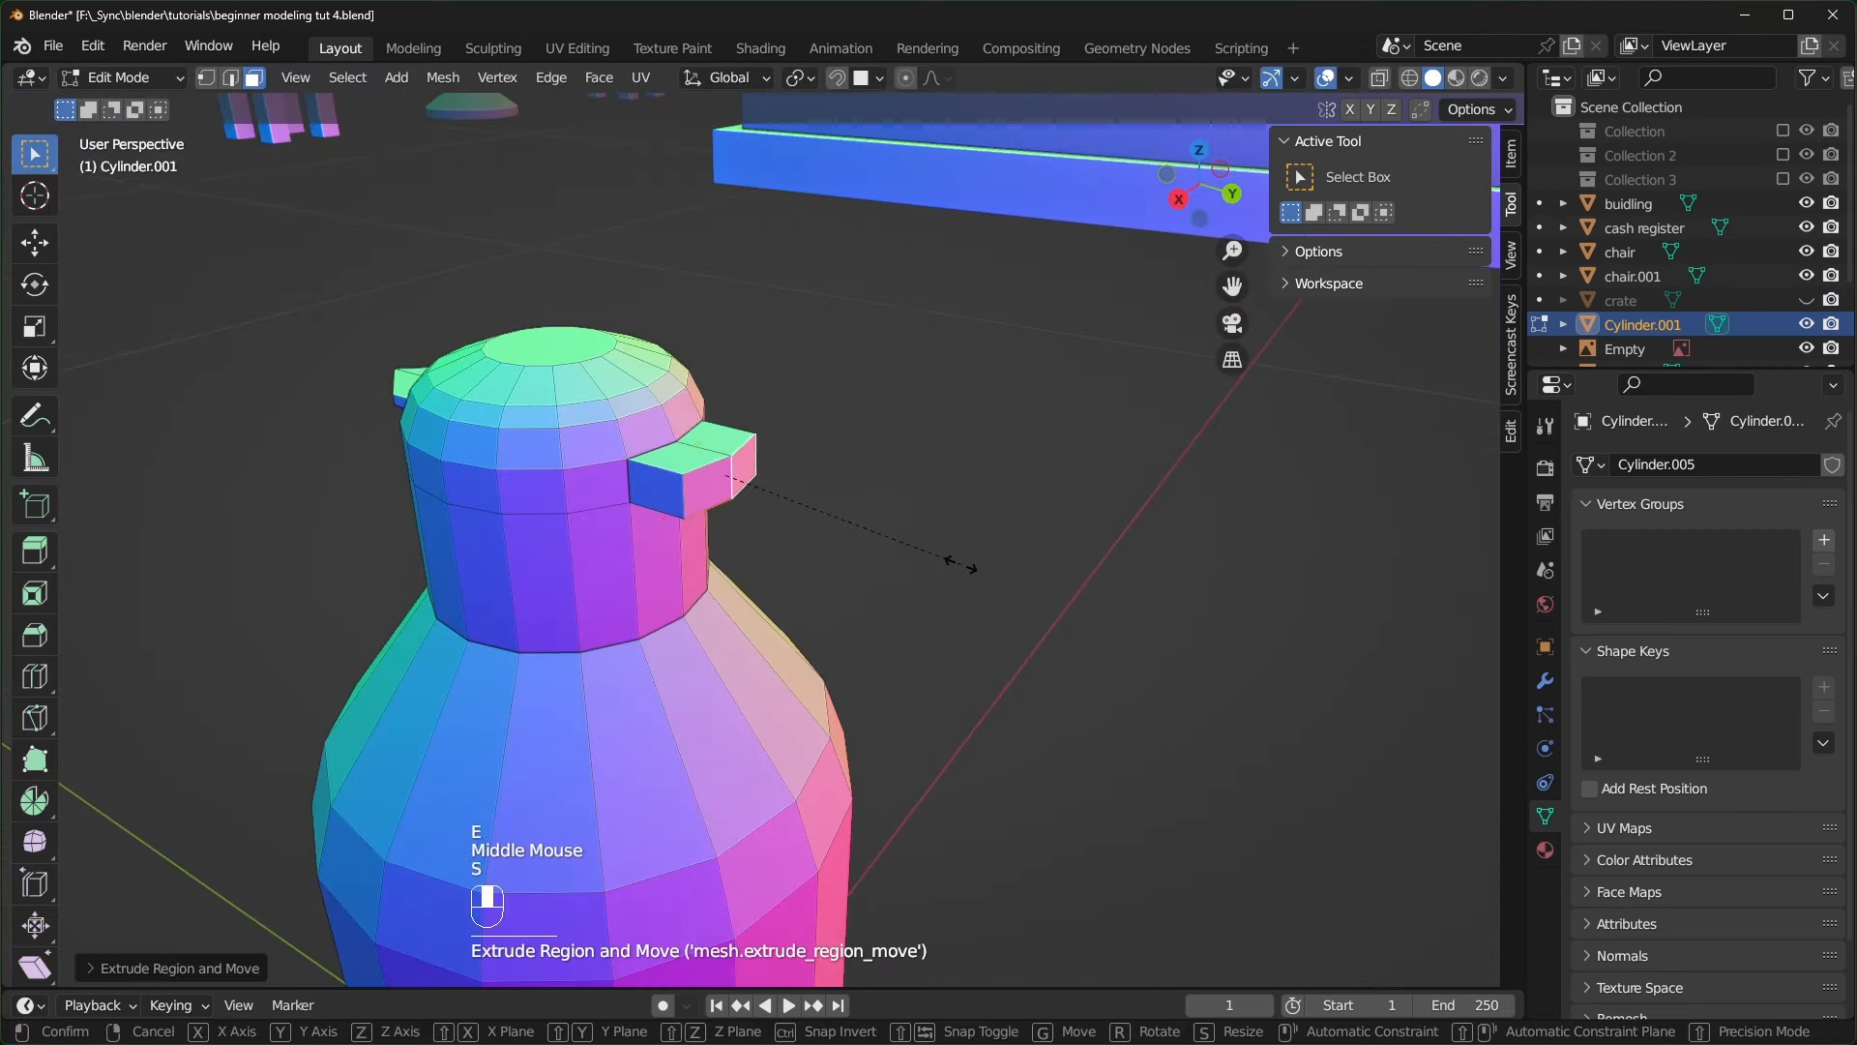
key("s")
key("x")
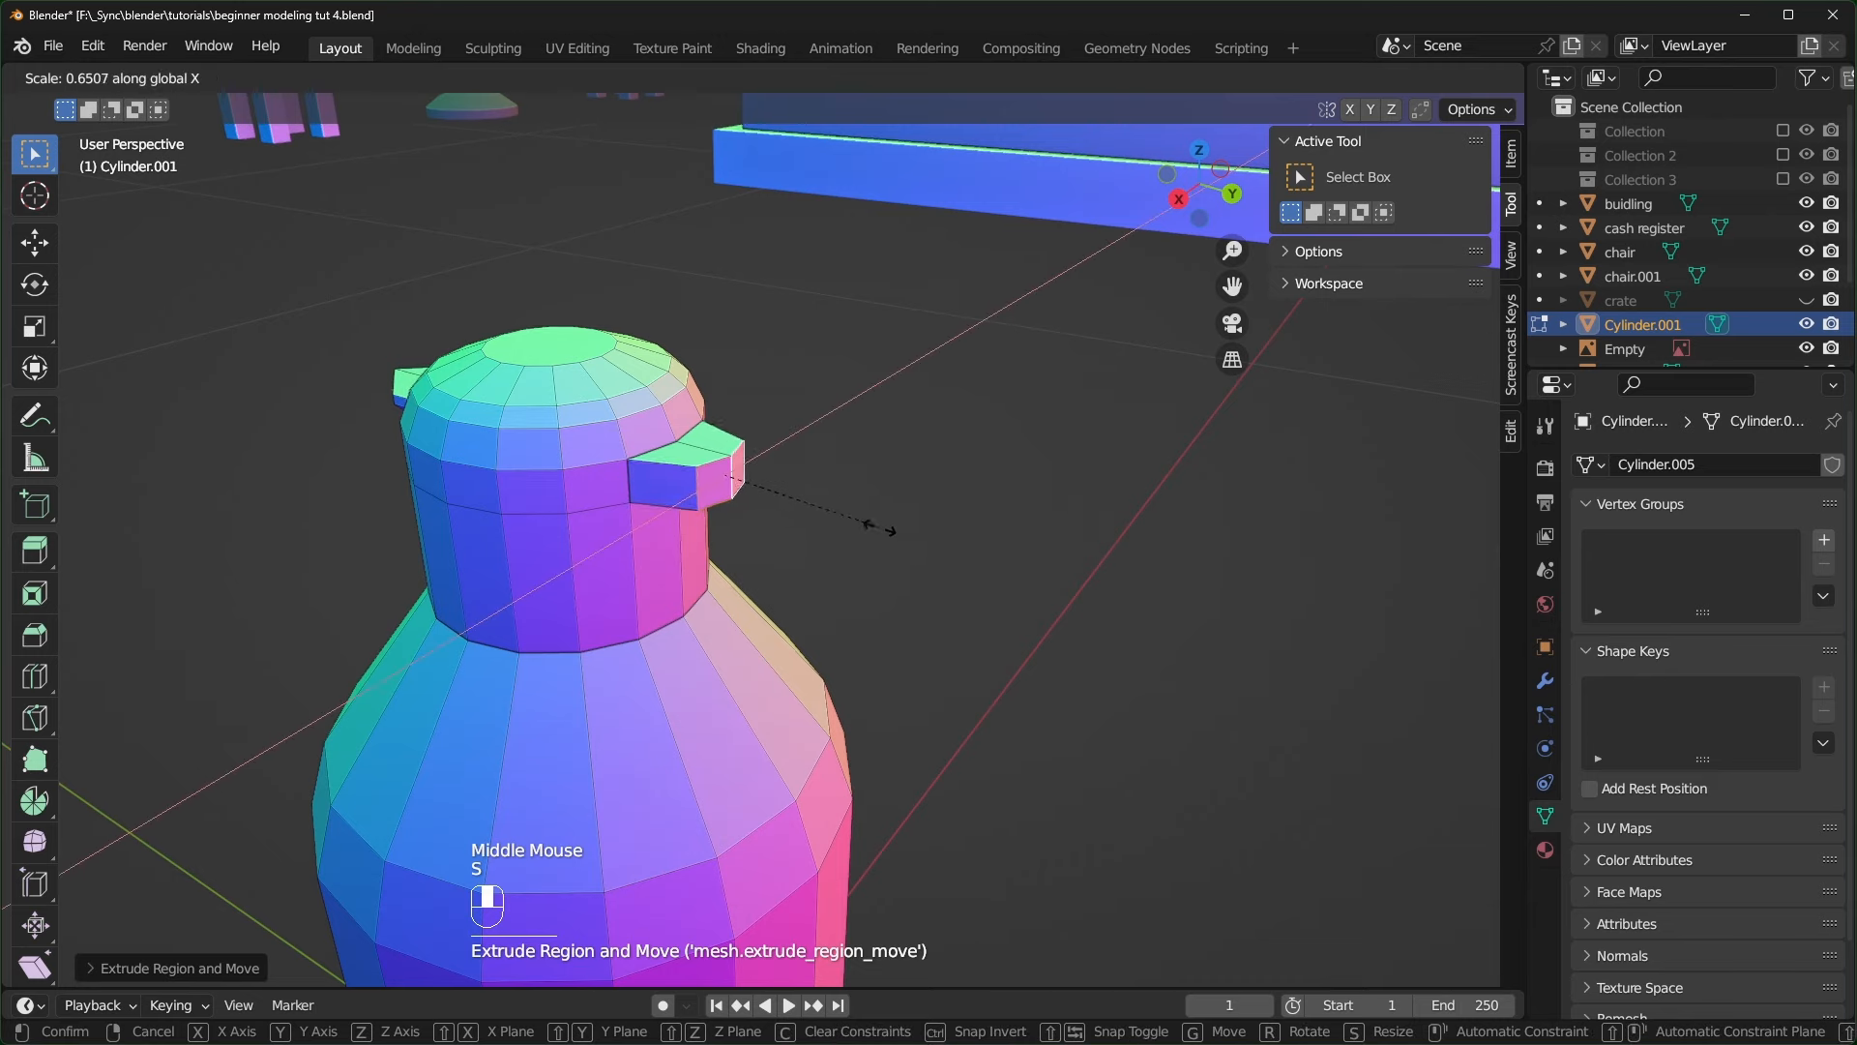
left_click(855, 519)
- In right orthographic view, extrude the handle's end outward about 0.014 m
middle_click_drag(855, 519, 912, 551)
key("KP_1")
key("KP_3")
key("KP_3")
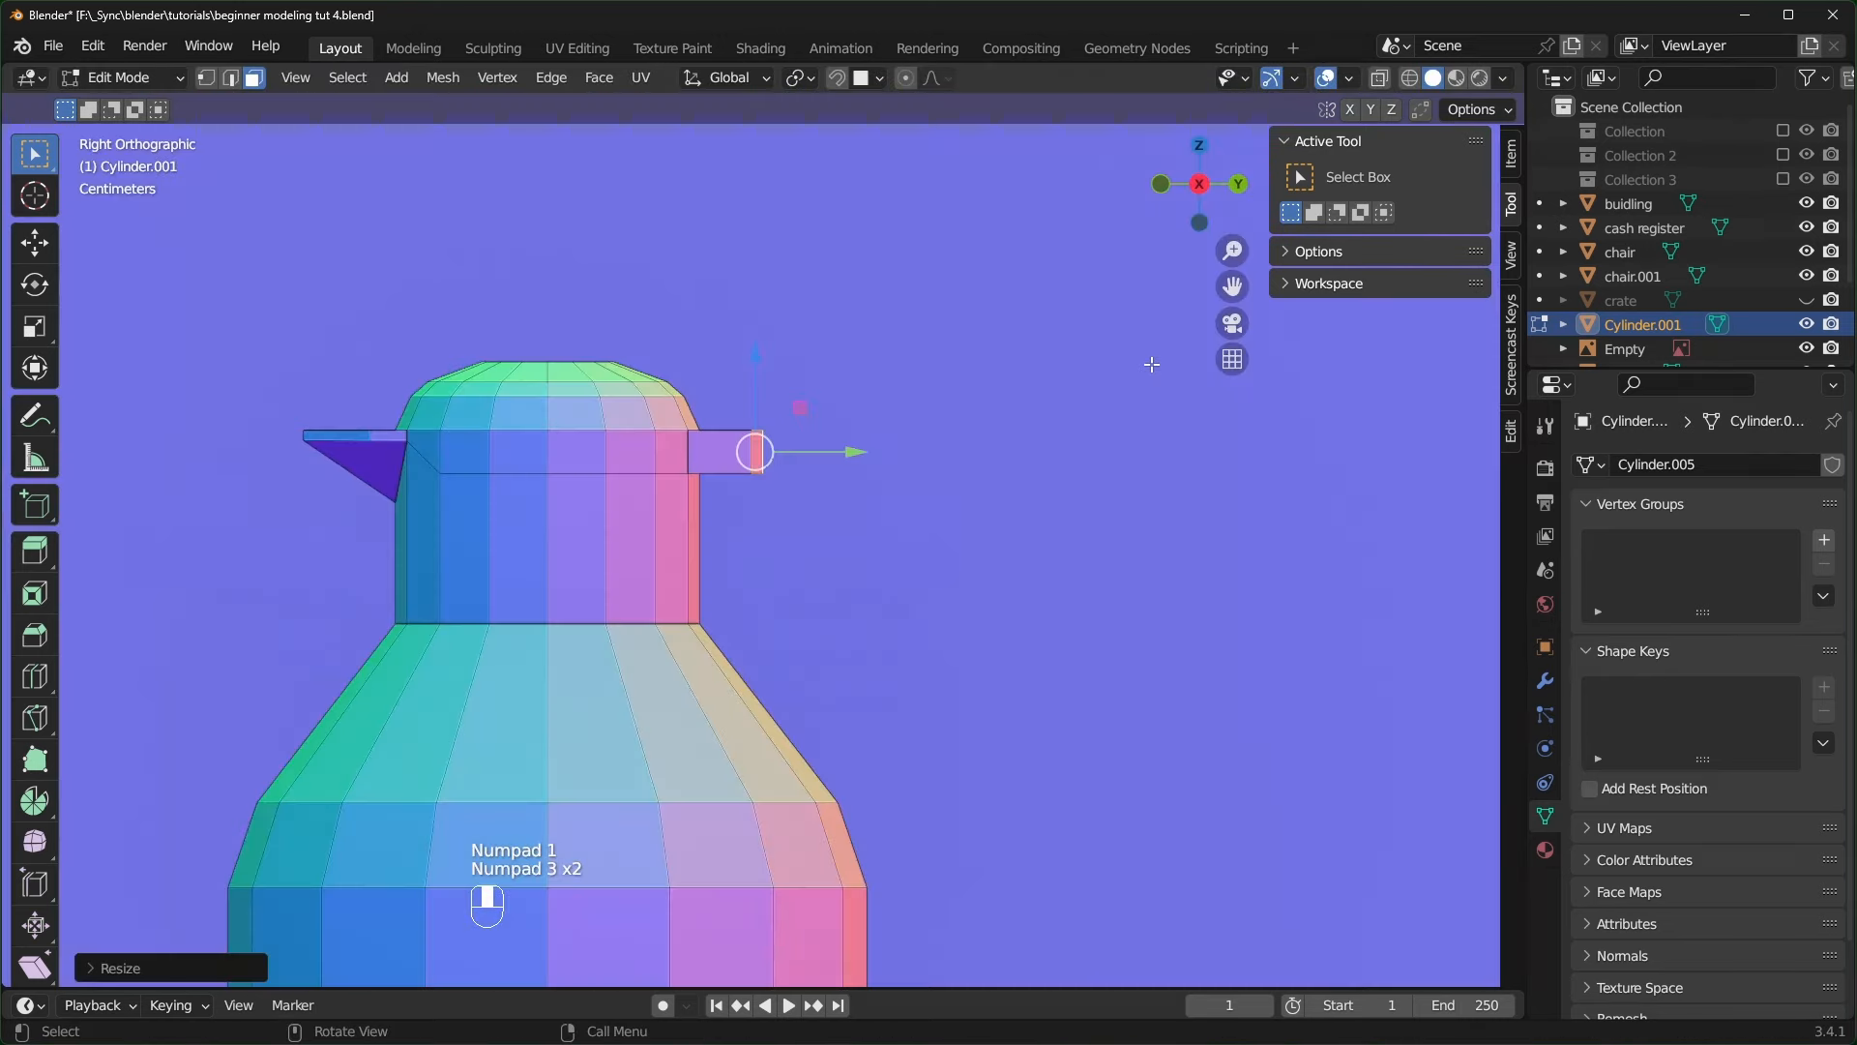
key("e")
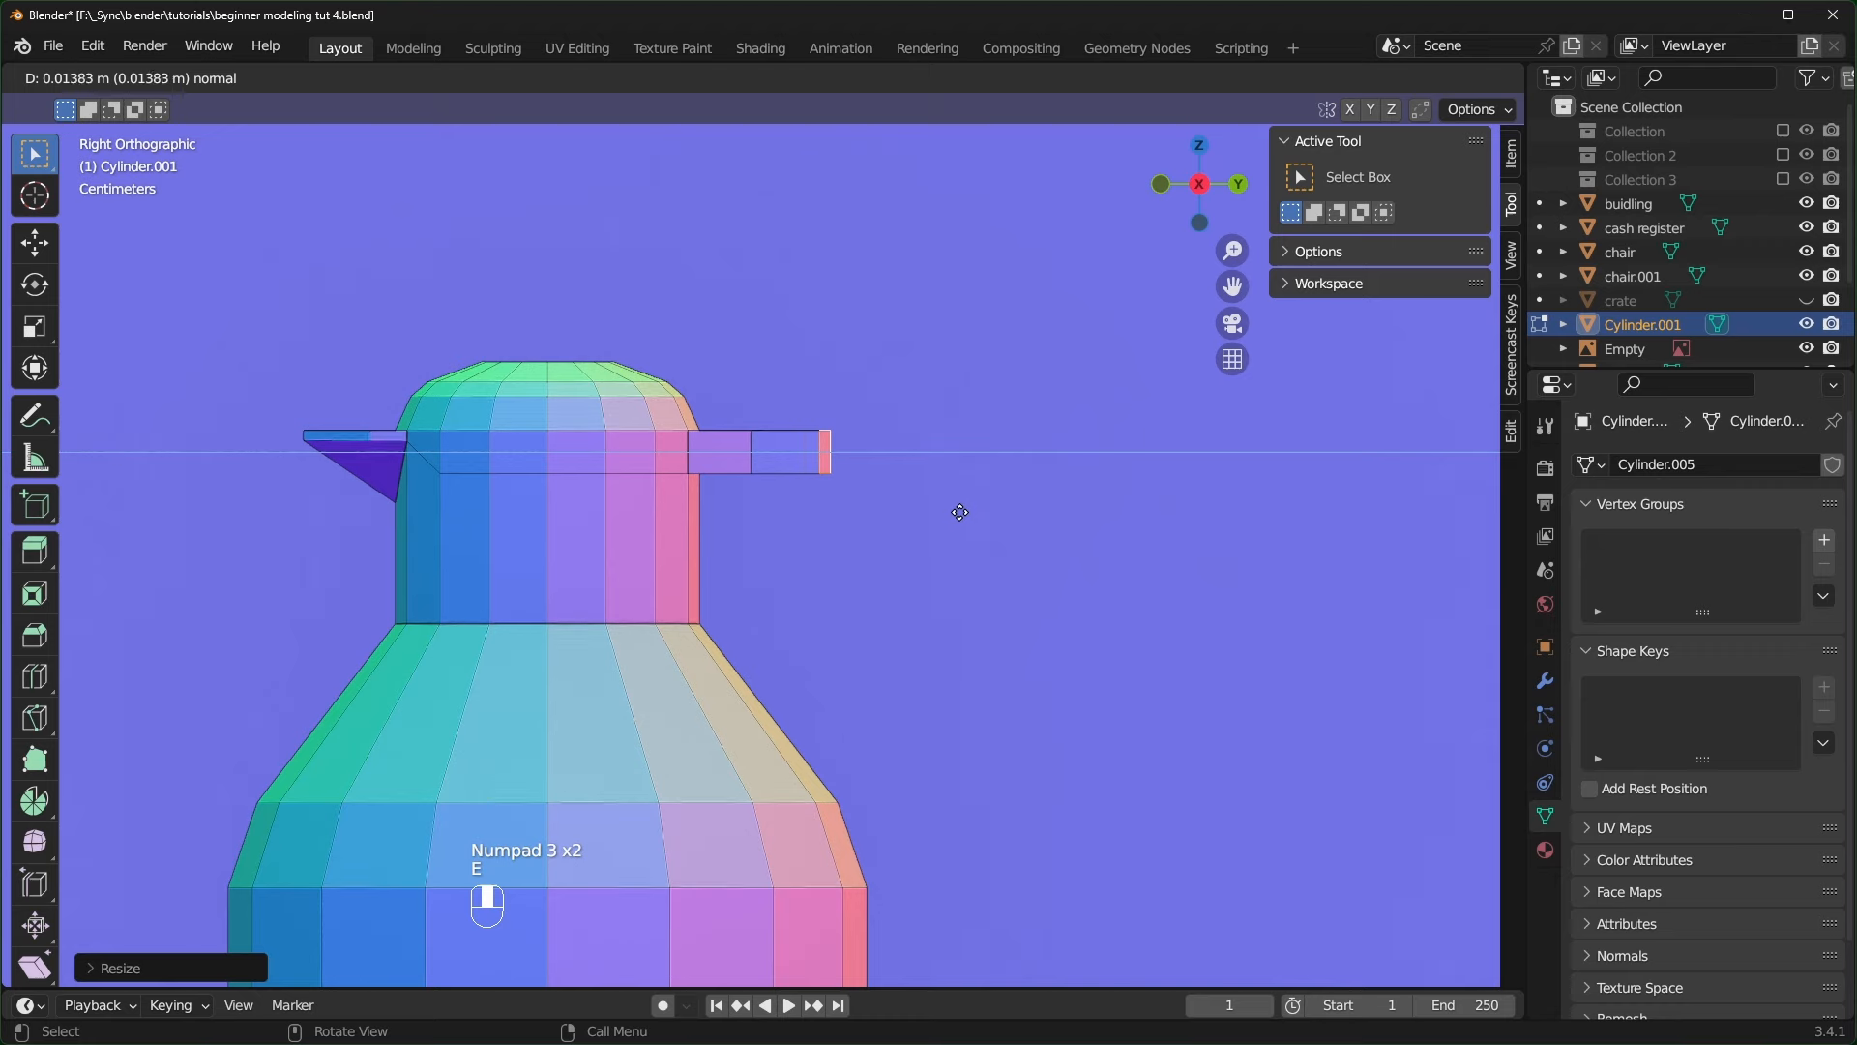
left_click(963, 514)
- Extrude the handle's end through five more segments that curve outward and down, and switch to vertex selection
left_click(829, 486, "ctrl")
right_click(901, 498, "ctrl")
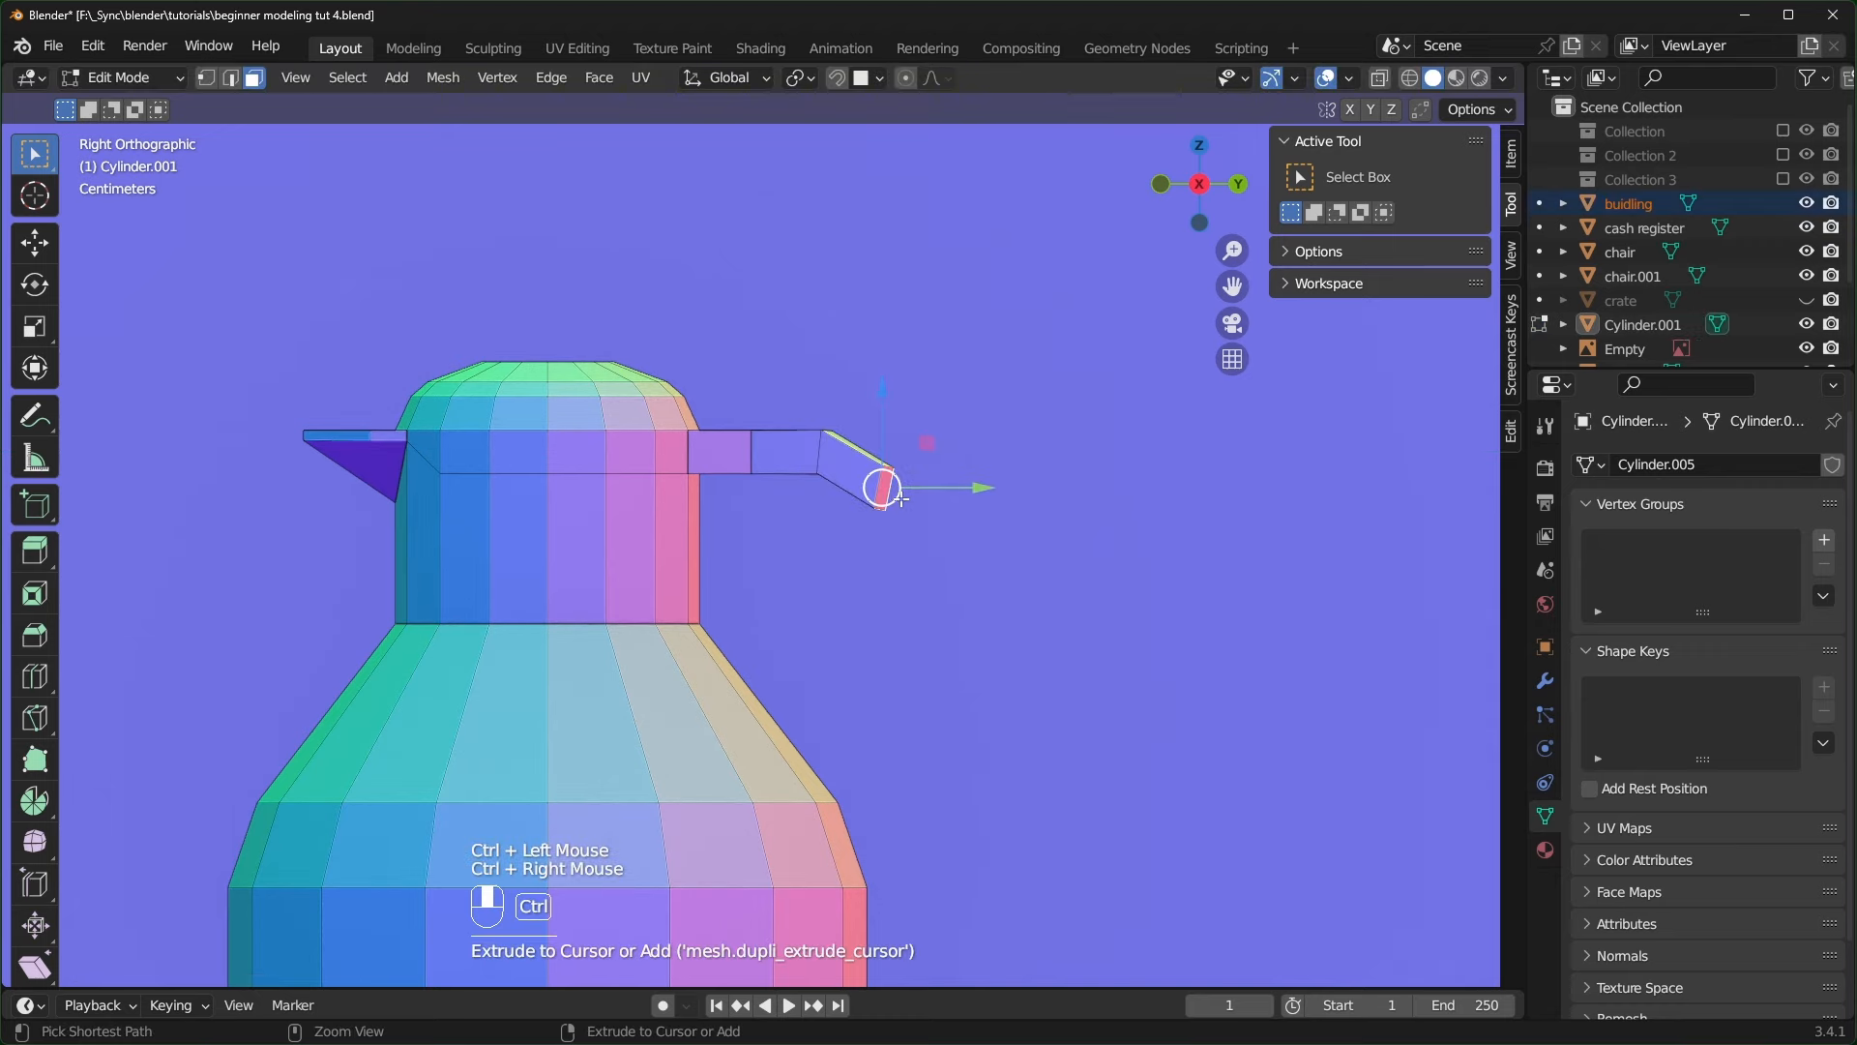
right_click(934, 539, "ctrl")
right_click(968, 608, "ctrl")
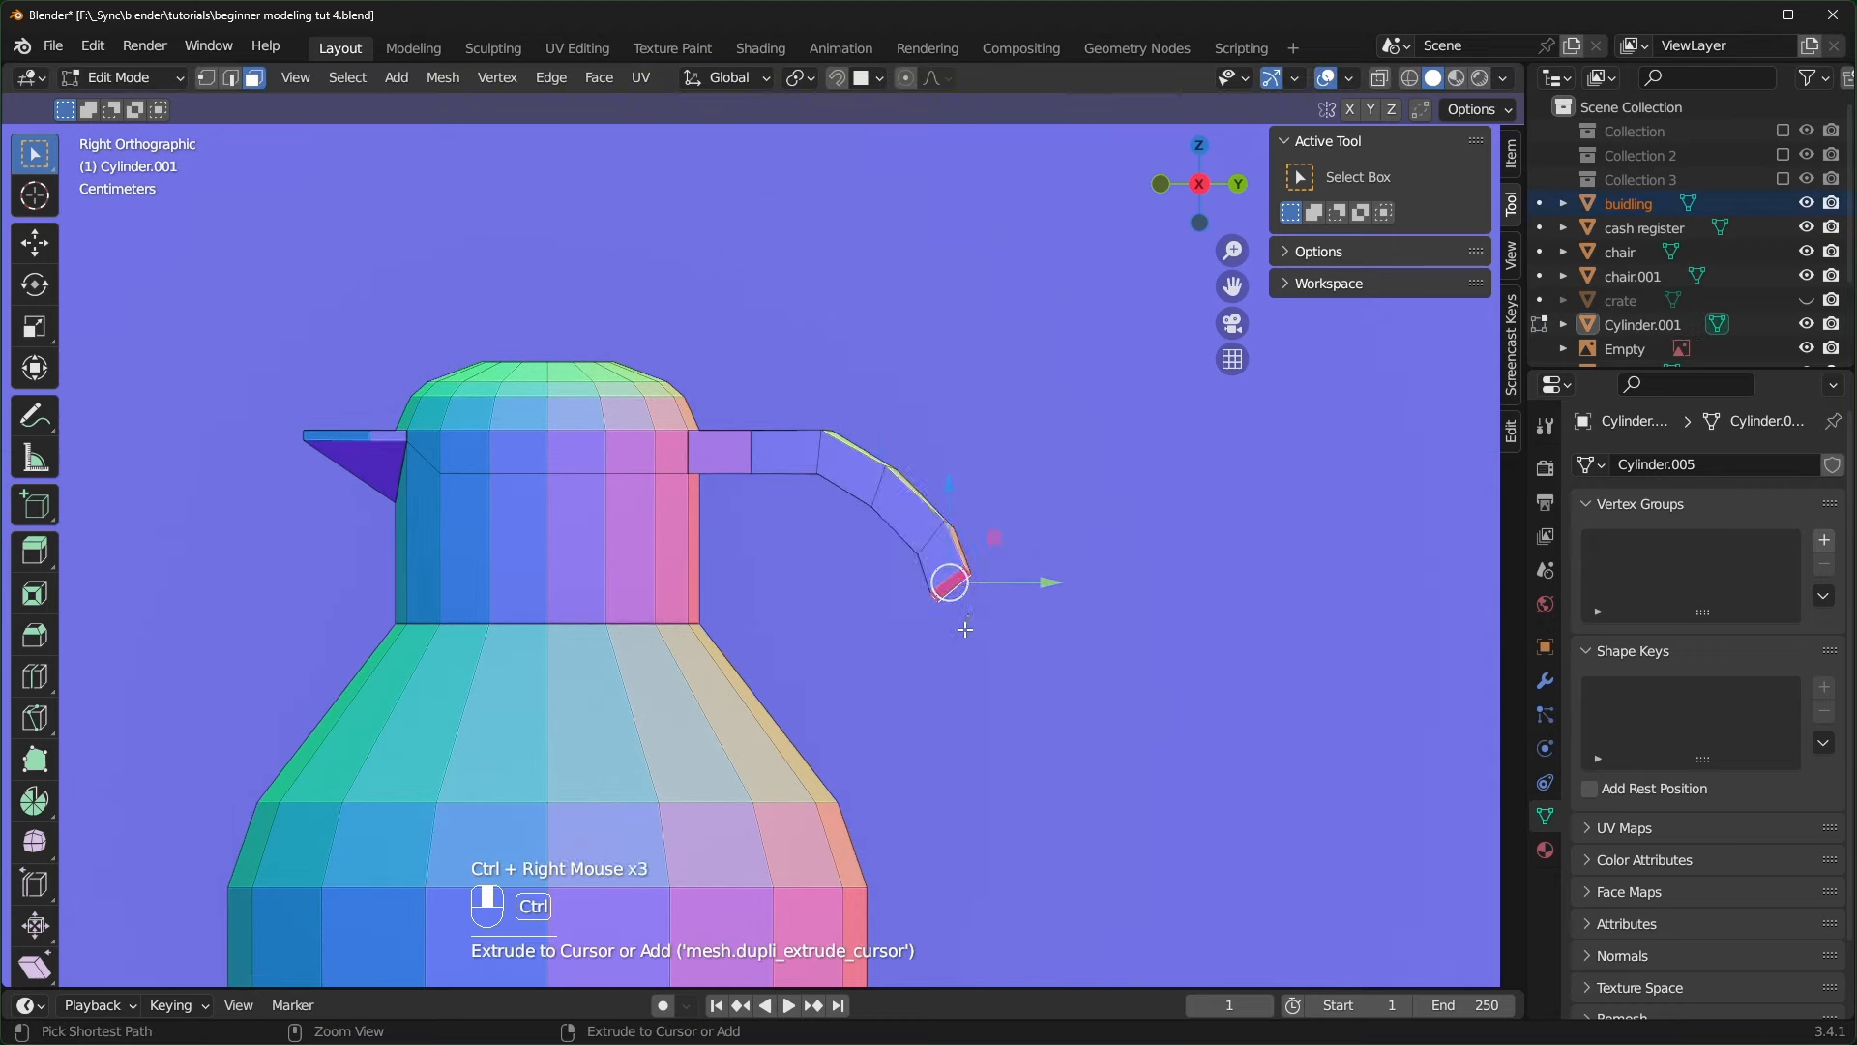
right_click(963, 637, "ctrl")
right_click(963, 678, "ctrl")
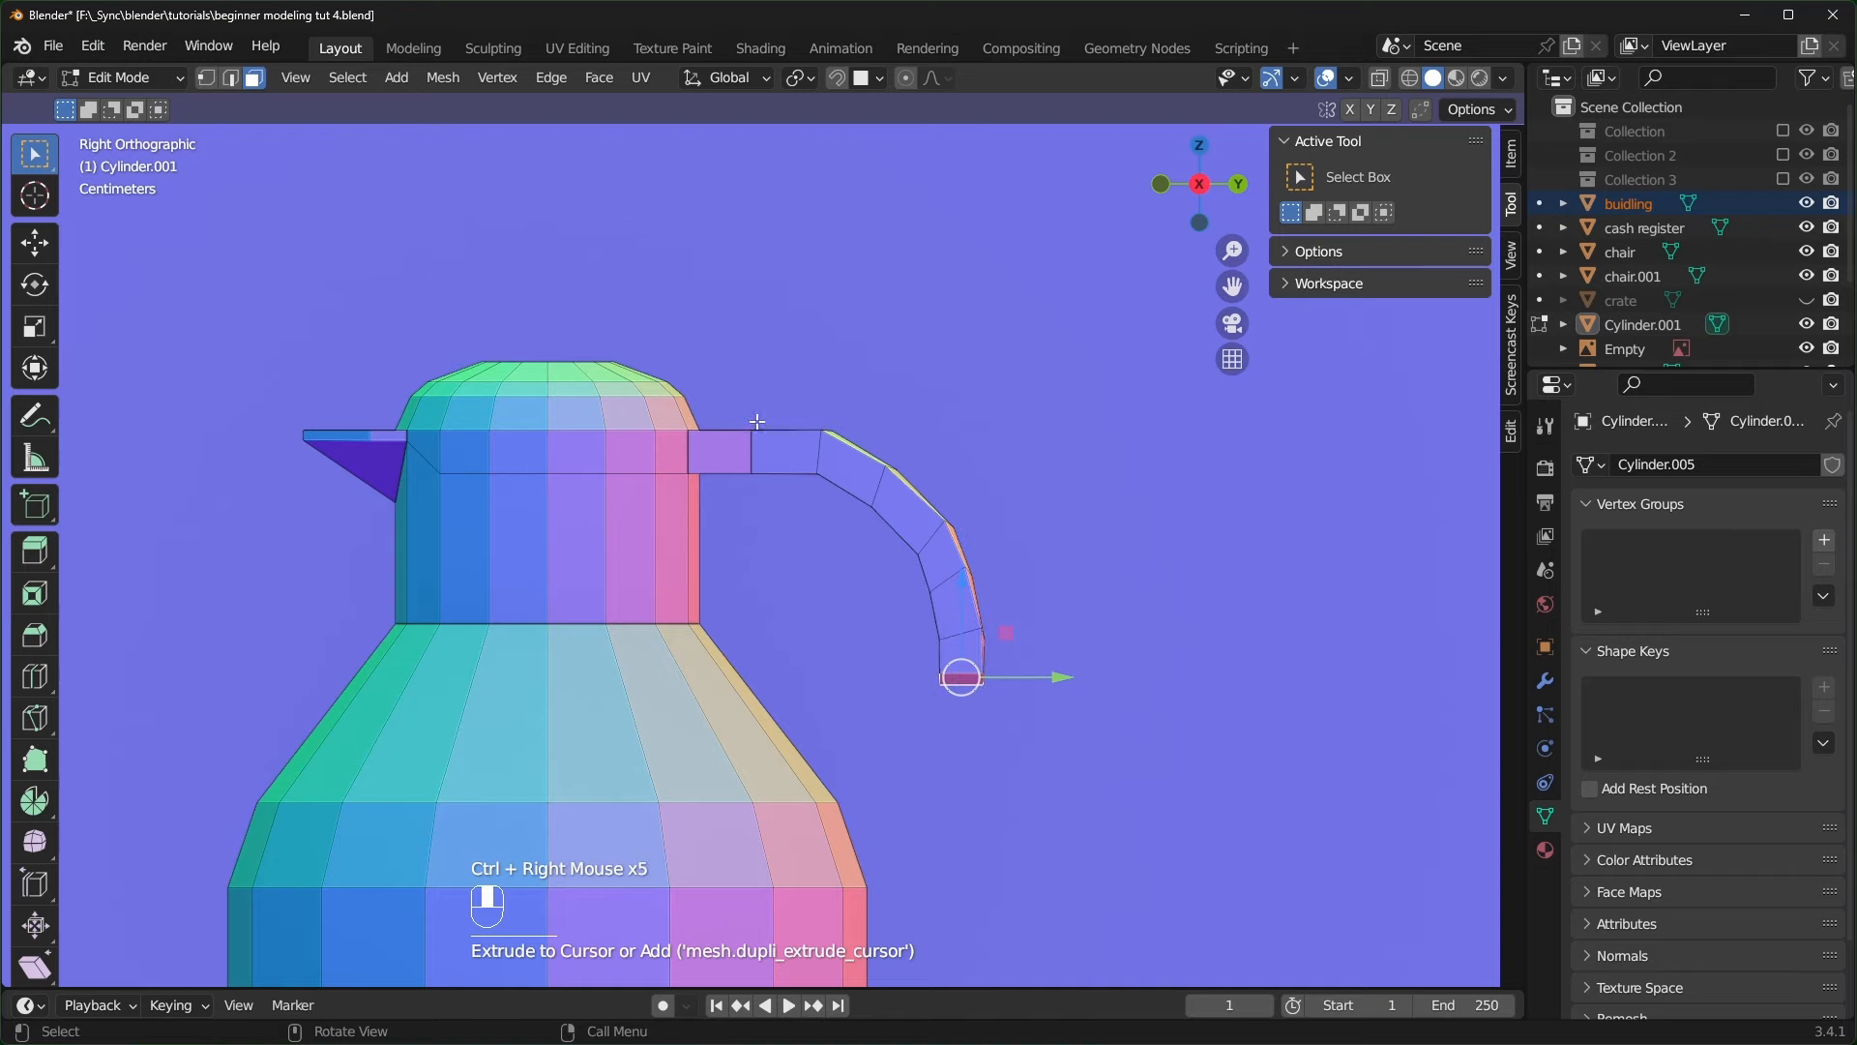
key("1")
middle_click_drag(1122, 637, 1034, 586)
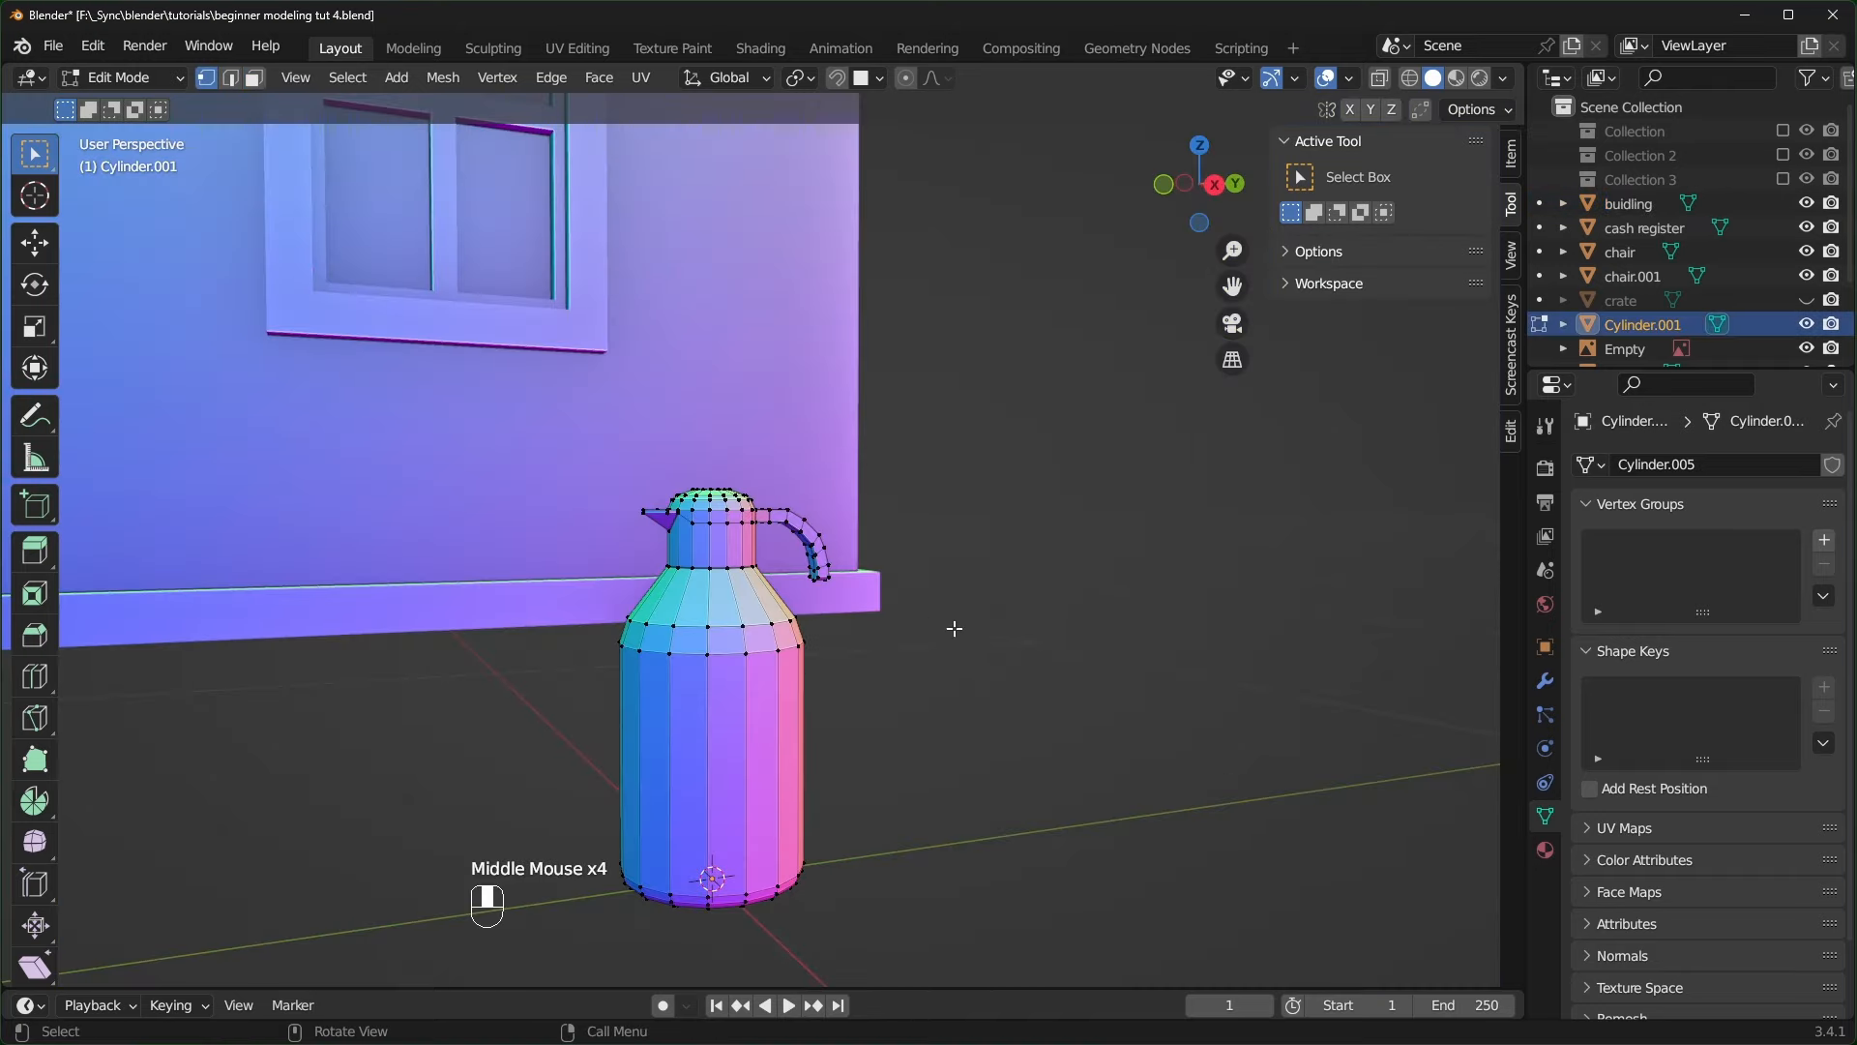
- Select the carafe's main body through the mesh, from the shoulder down, and scale it horizontally without changing its height
key("alt+z")
middle_click_drag(927, 648, 642, 949)
left_click_drag(548, 957, 950, 609)
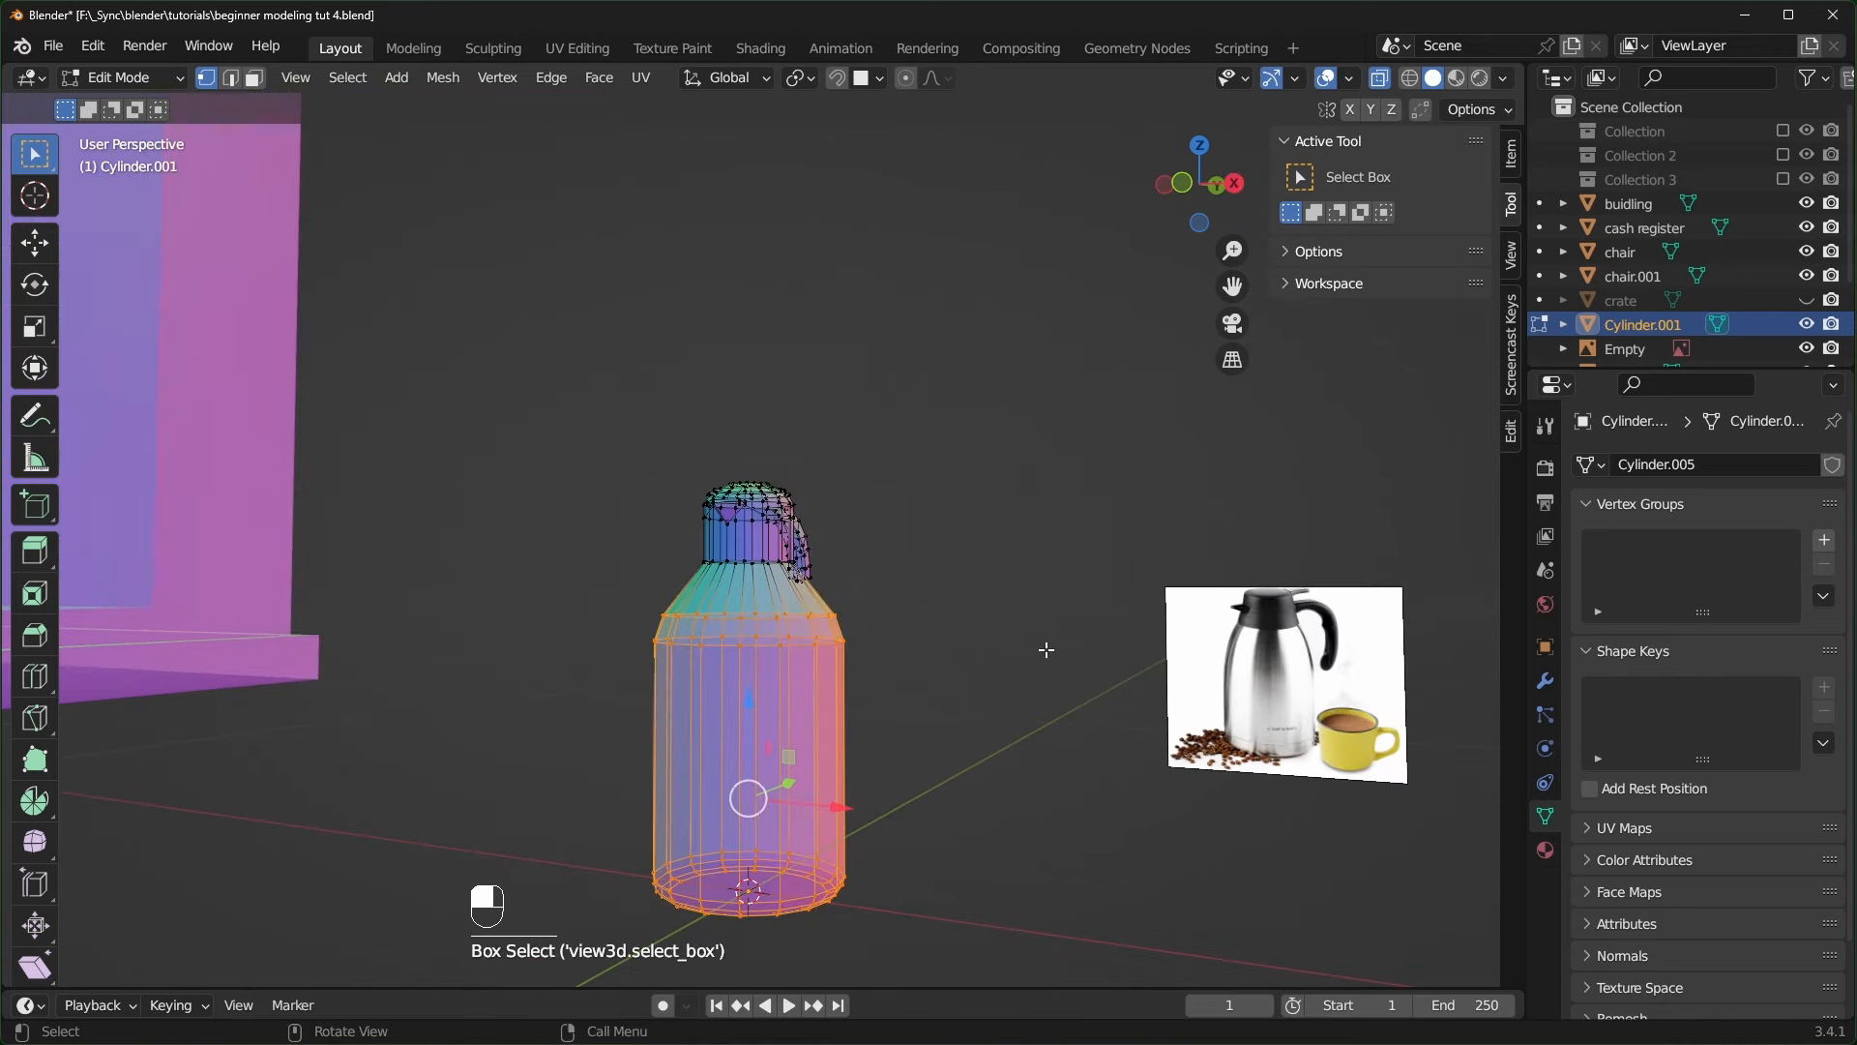
key("s")
key("shift+z")
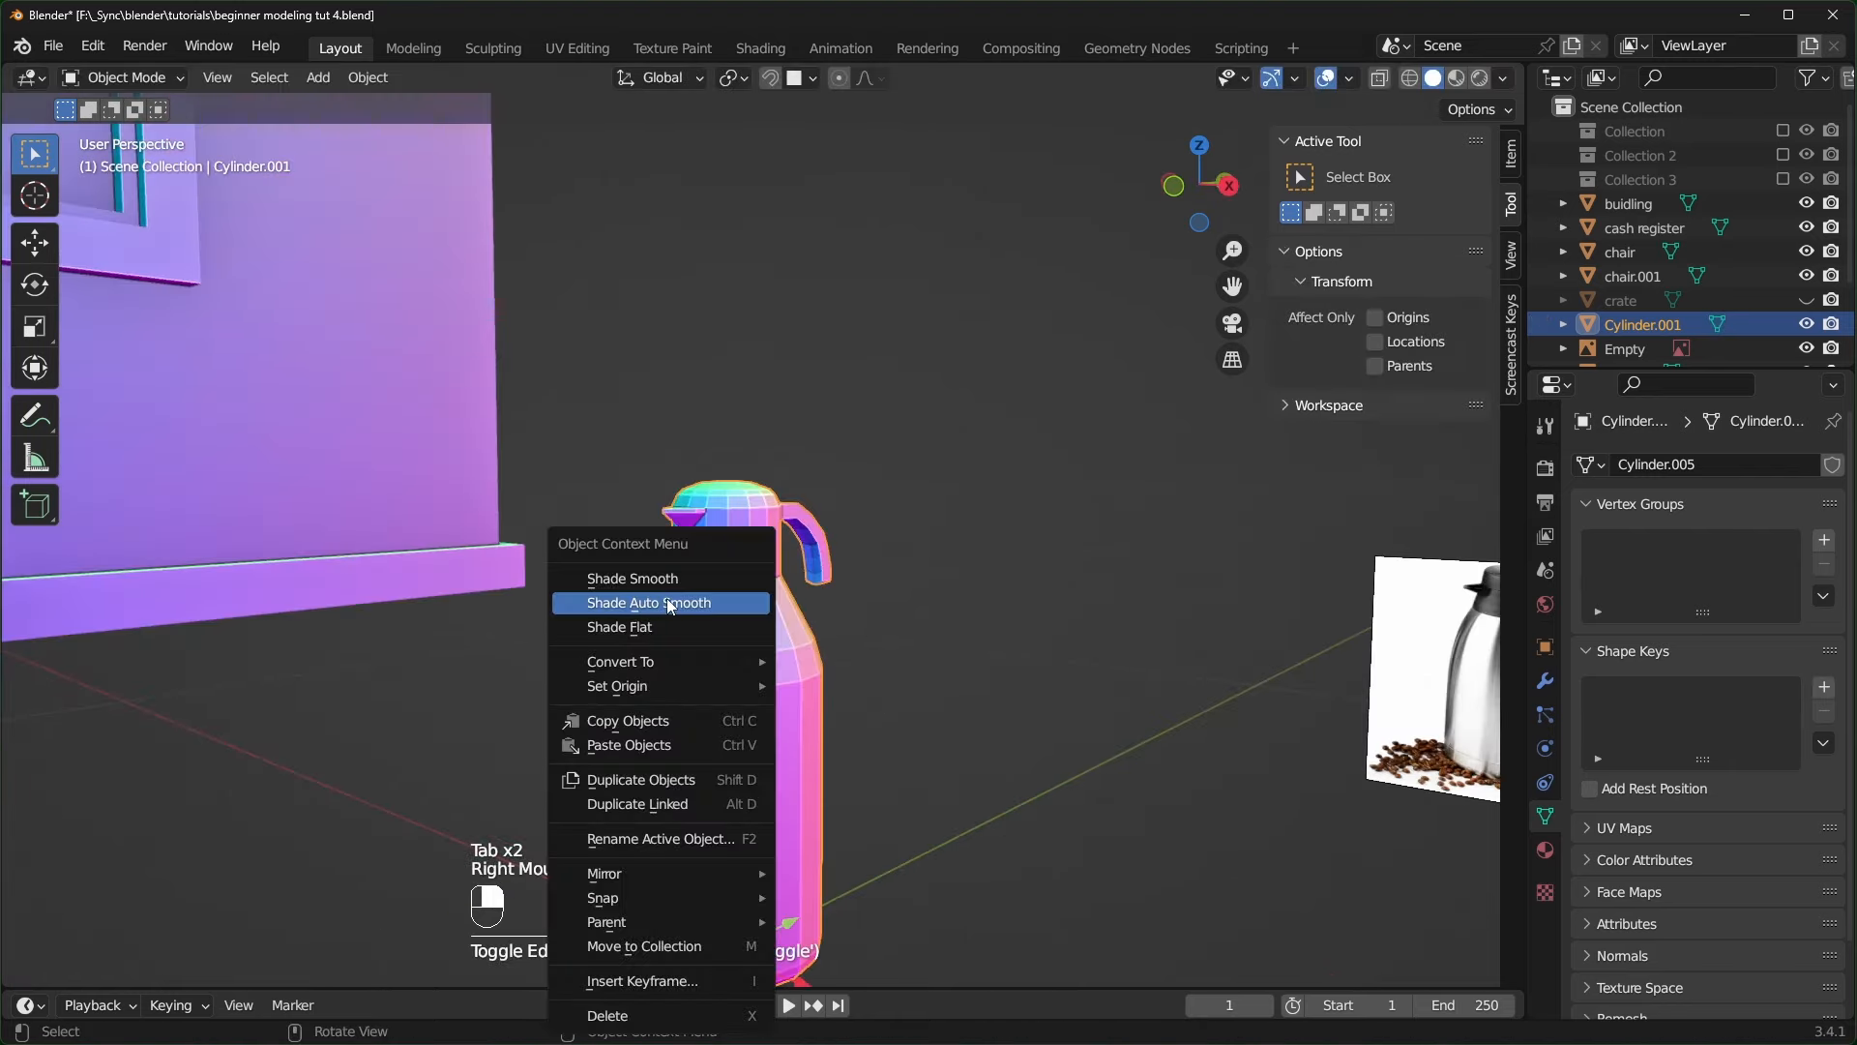
- Apply Shade Auto Smooth to the carafe
left_click(668, 604)
mouse_move(686, 600)
middle_mouse_down()
mouse_move(938, 638)
mouse_move(728, 607)
middle_mouse_up()
scroll(923, 637, "up", 2)
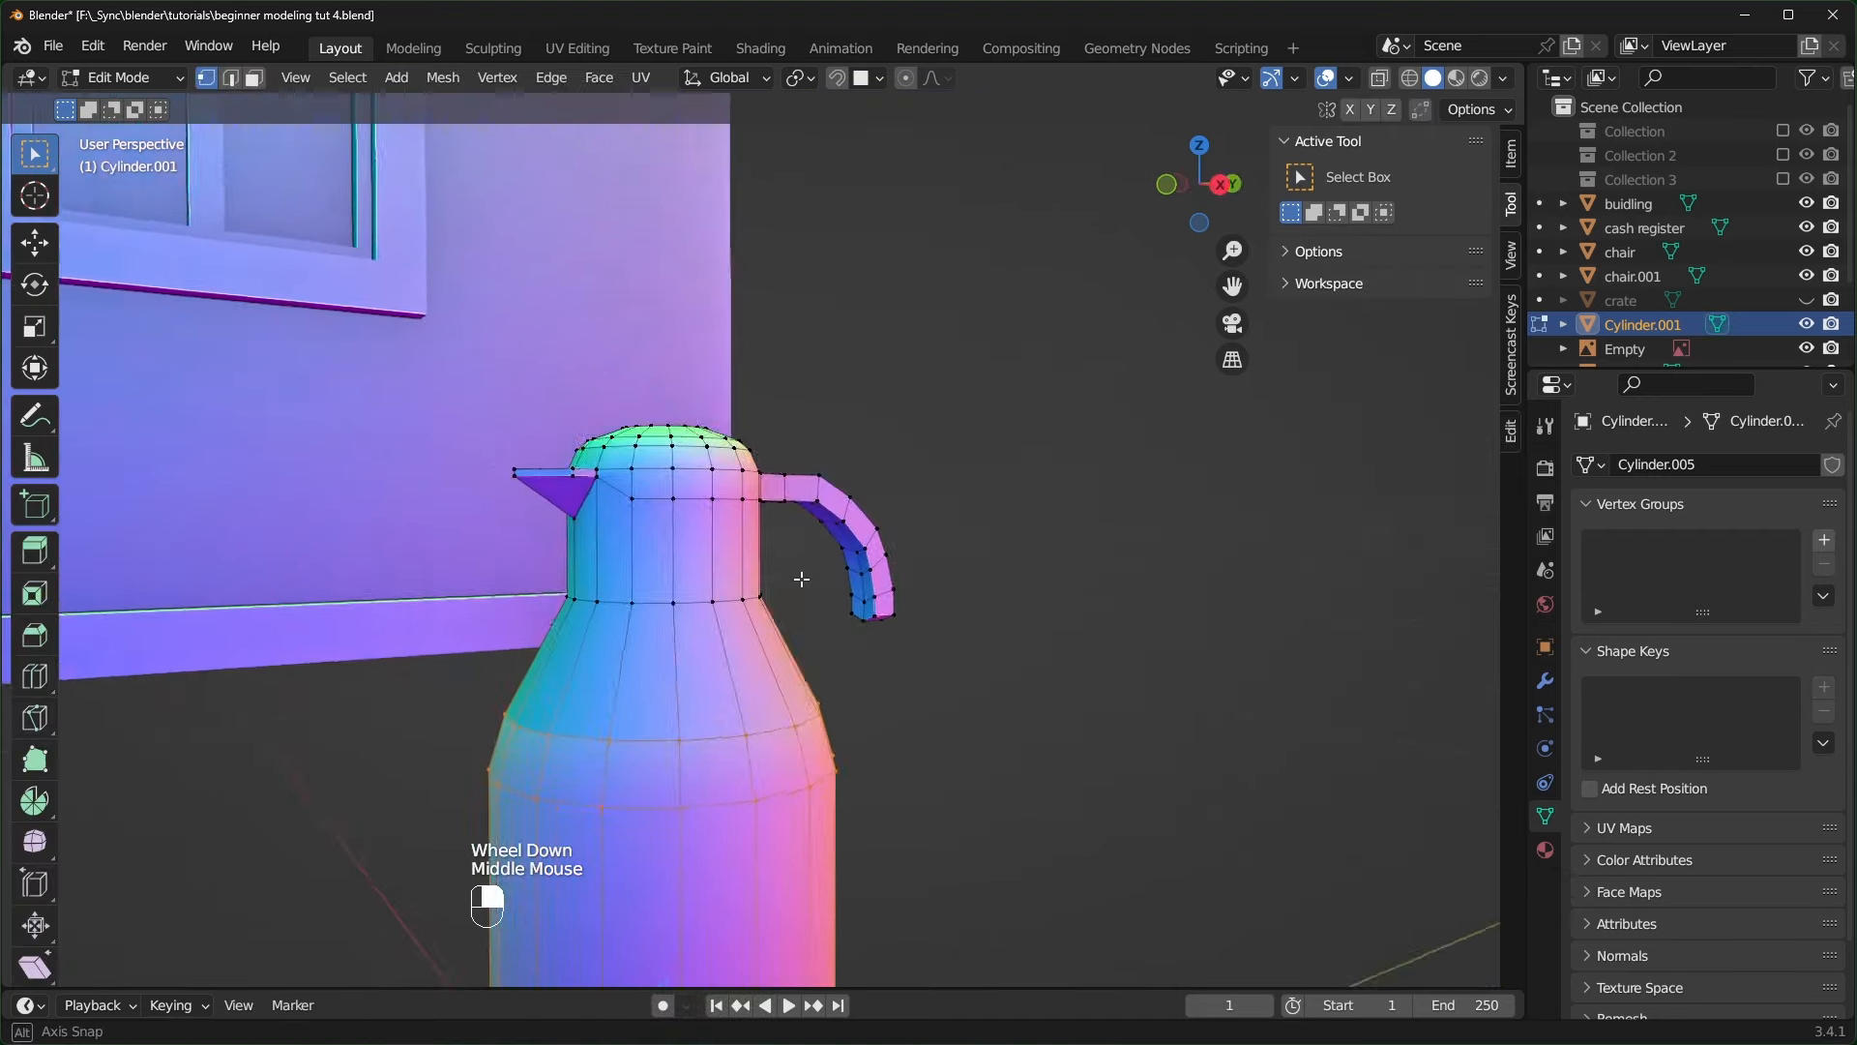
- Select the carafe's neck, lid, spout and handle through the mesh and move them down toward the body
middle_click_drag(792, 577, 870, 582)
scroll(870, 582, "down", 1)
key("alt+z")
left_click_drag(472, 349, 604, 403)
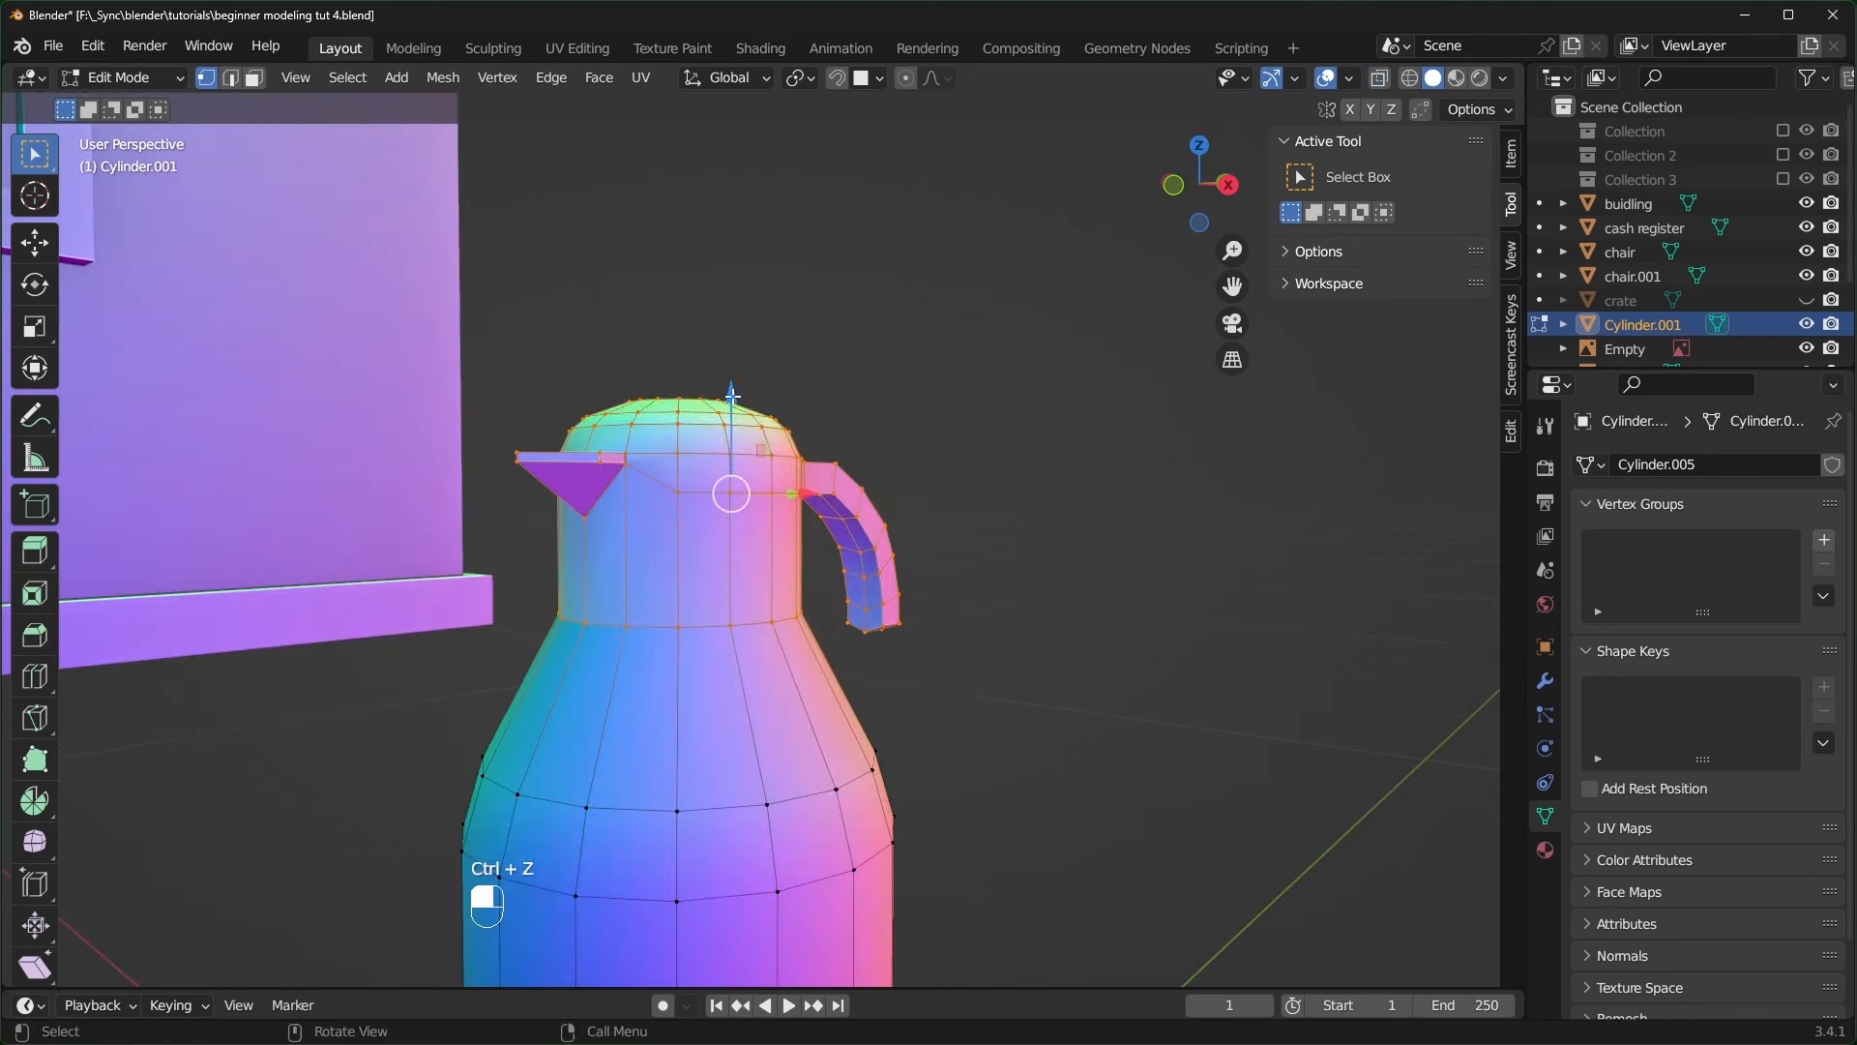
left_click_drag(732, 395, 497, 661)
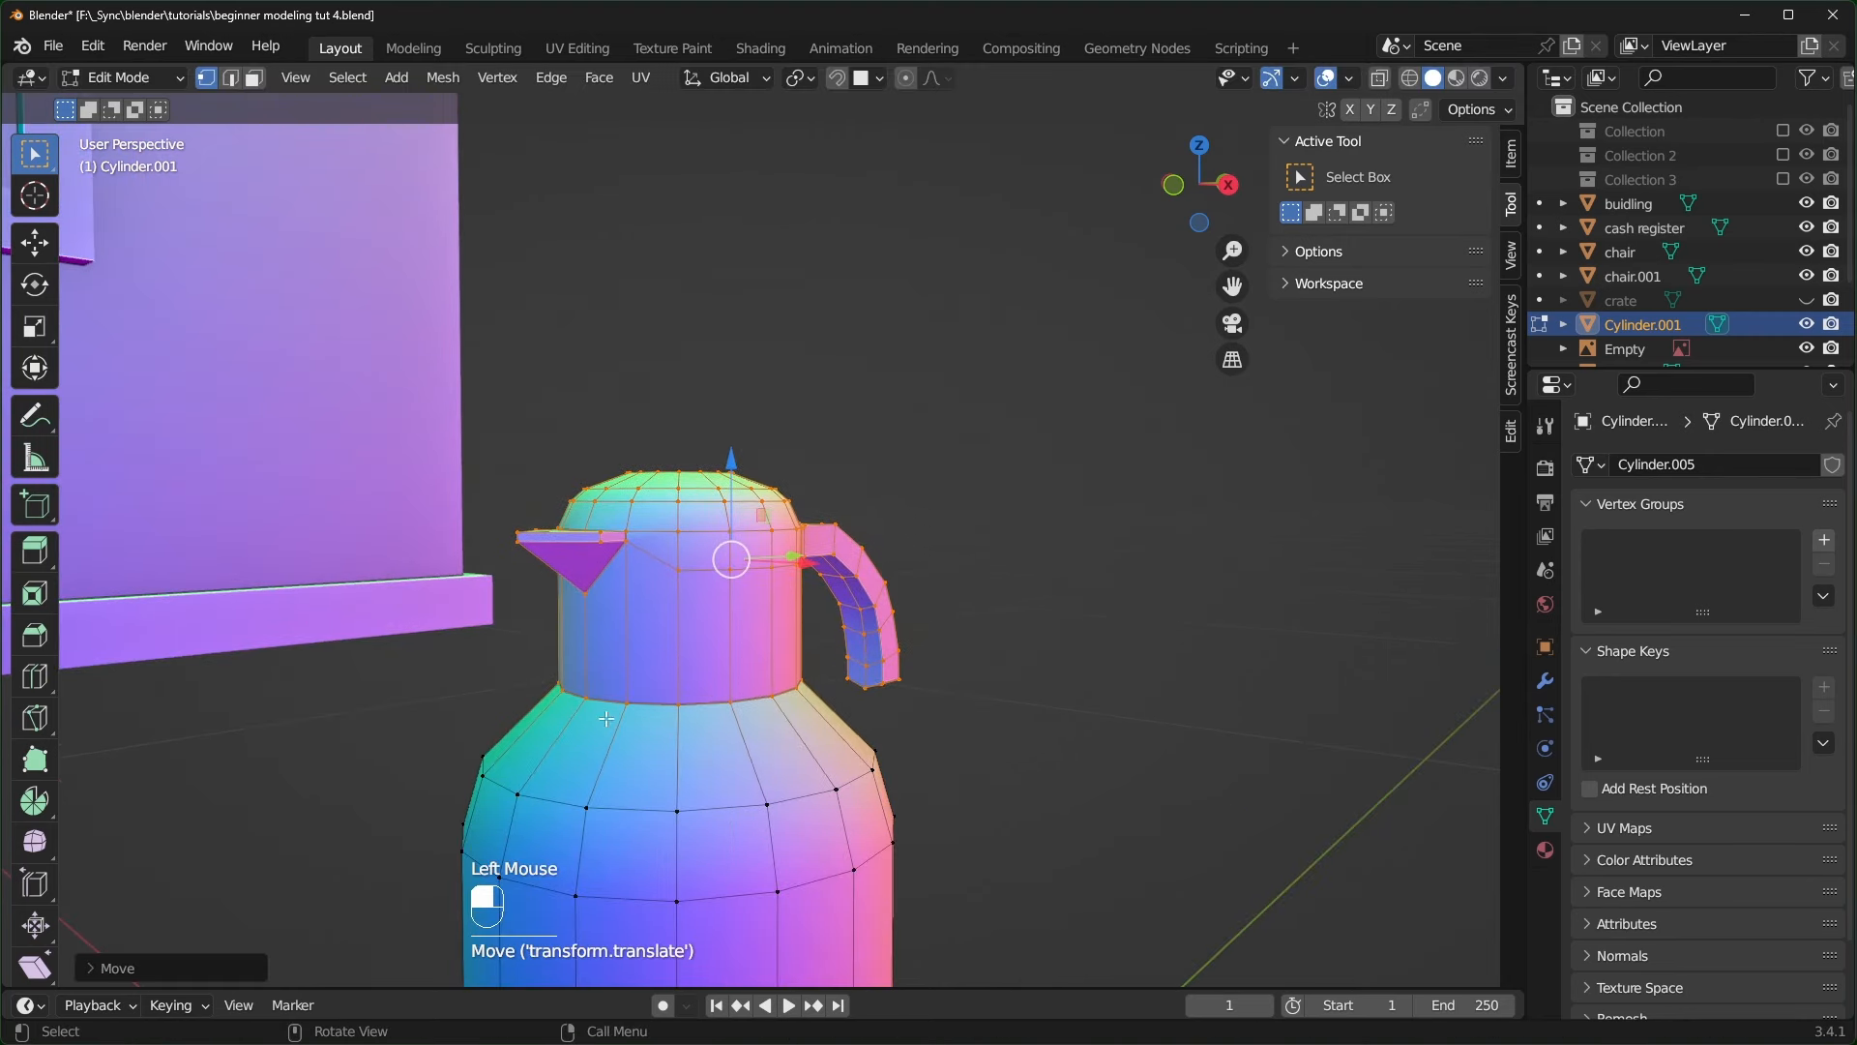
- Return to object mode and rename the object as carafe
key("Tab")
scroll(799, 692, "up", 2)
key("F2")
type("c")
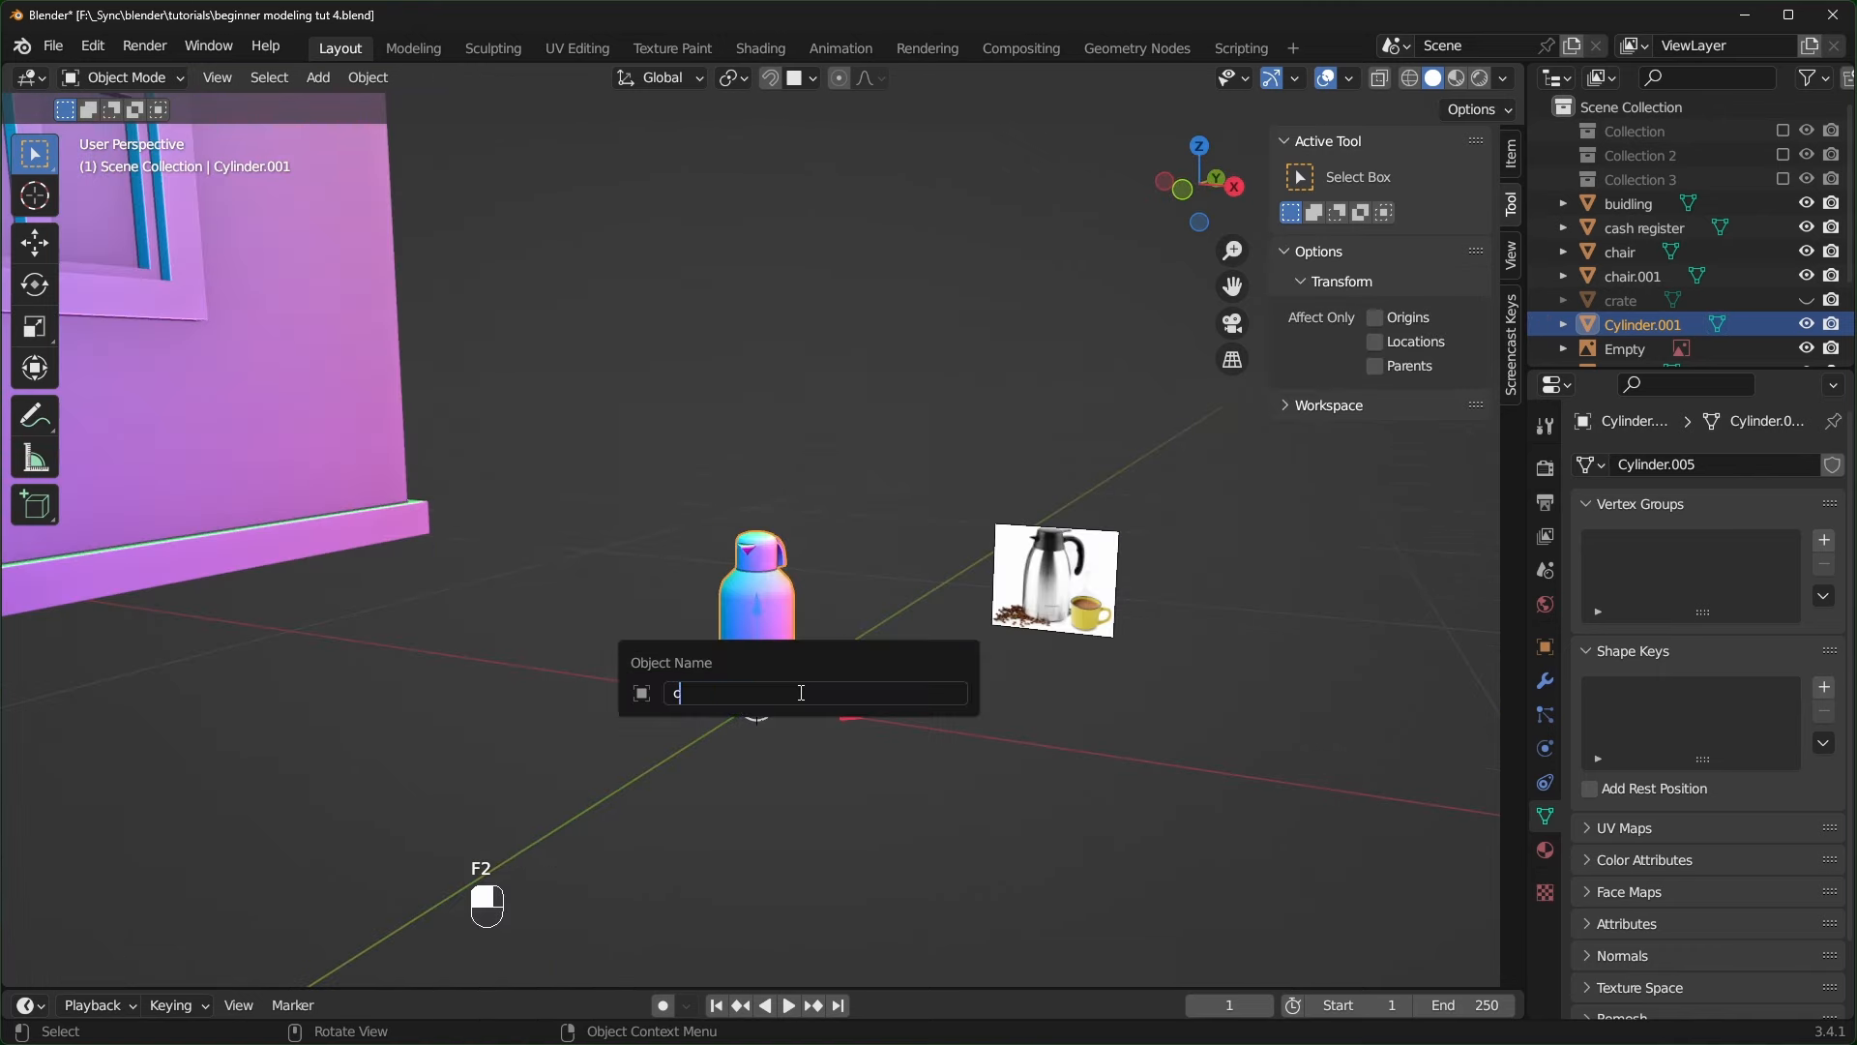
type("arafe")
key("Return")
- Move the carafe onto the stall's counter, near the end opposite the cash register
scroll(965, 699, "up", 2)
key("g")
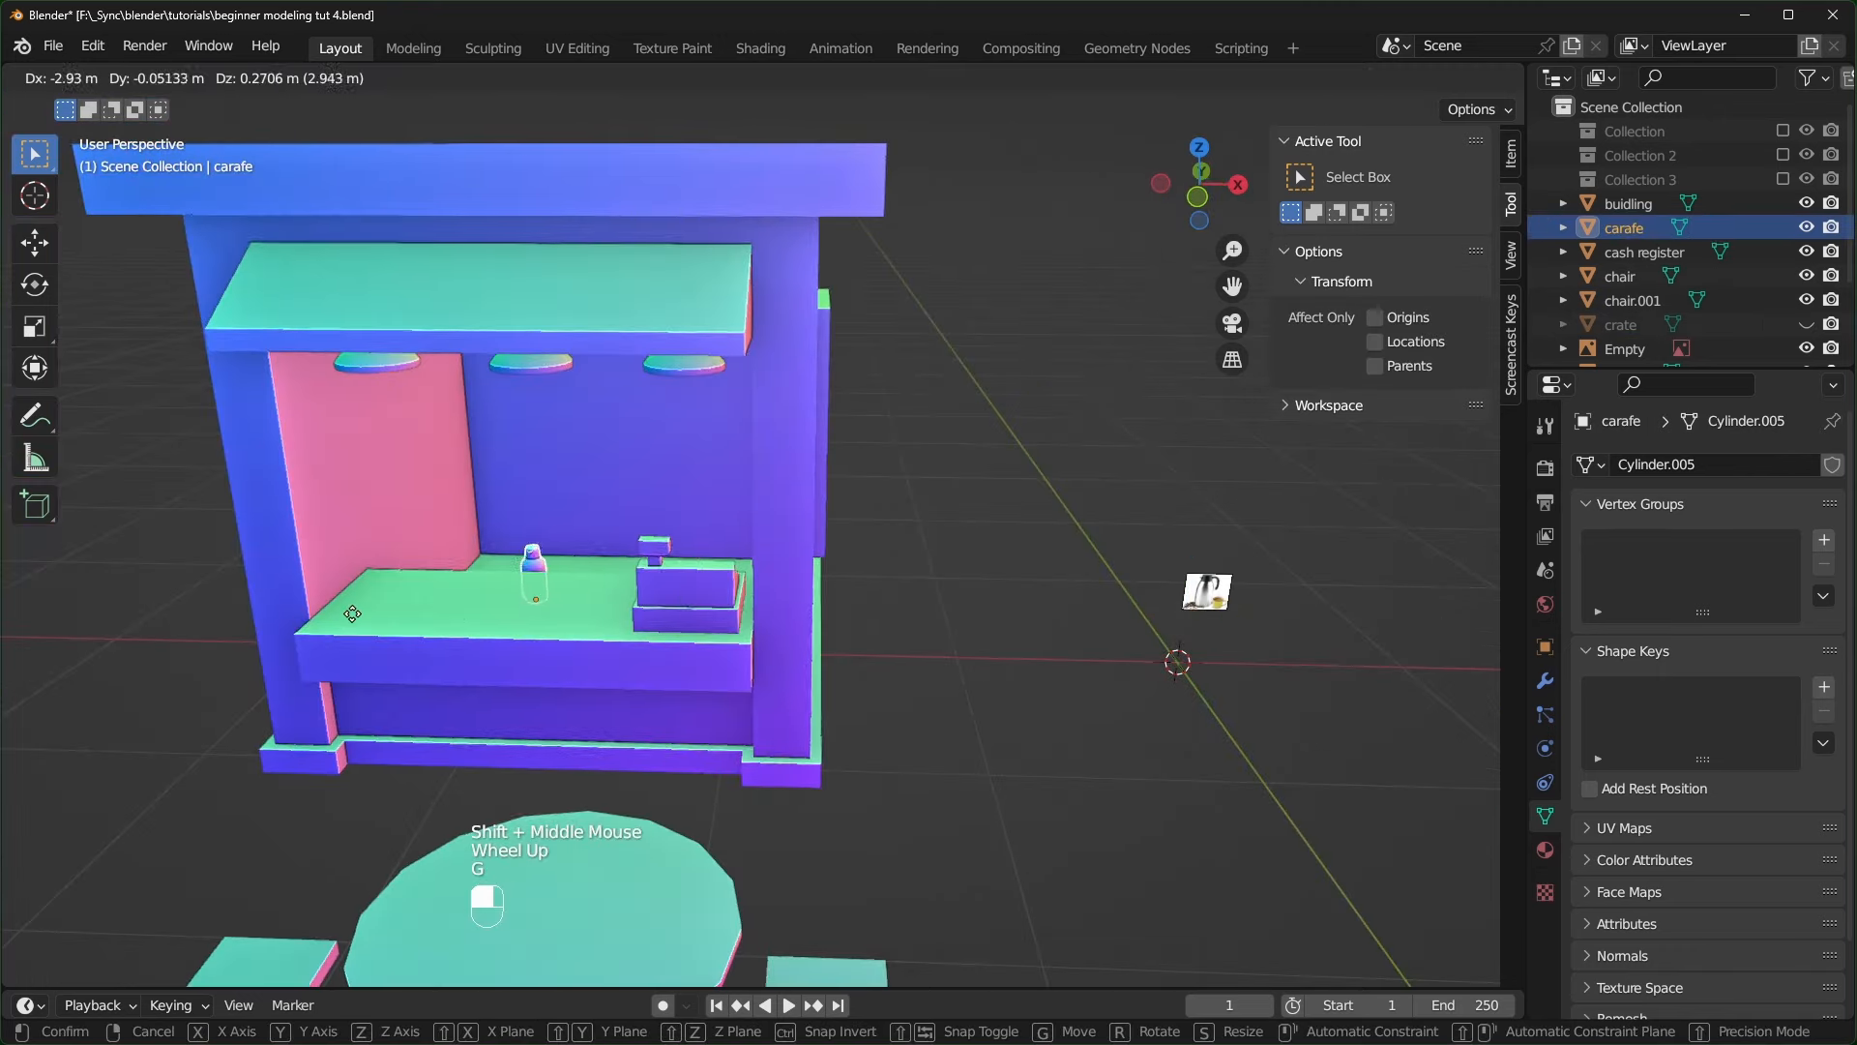
left_click(377, 617)
scroll(381, 623, "up", 1)
scroll(381, 623, "up", 1)
middle_click_drag(381, 623, 627, 733, "shift")
scroll(627, 733, "down", 1)
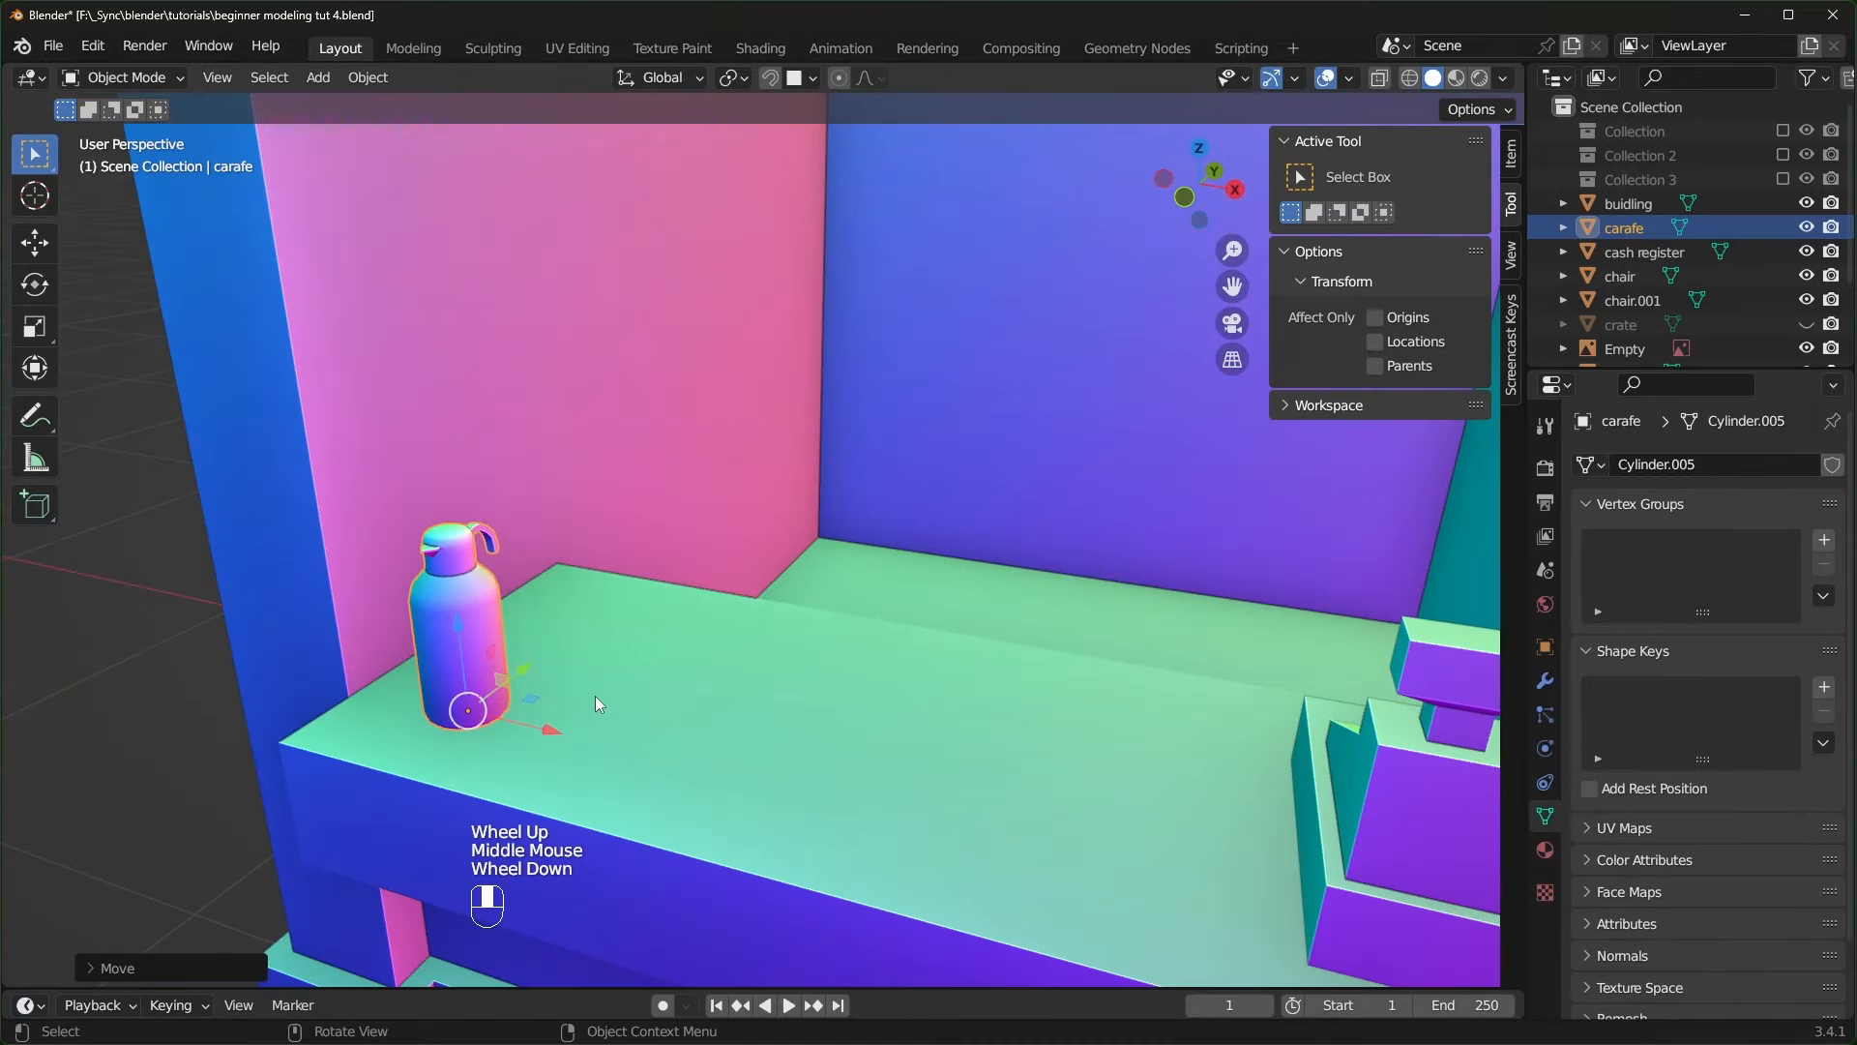
- Duplicate the carafe three times and snap the copies onto the counter to form a group of four
key("shift+d")
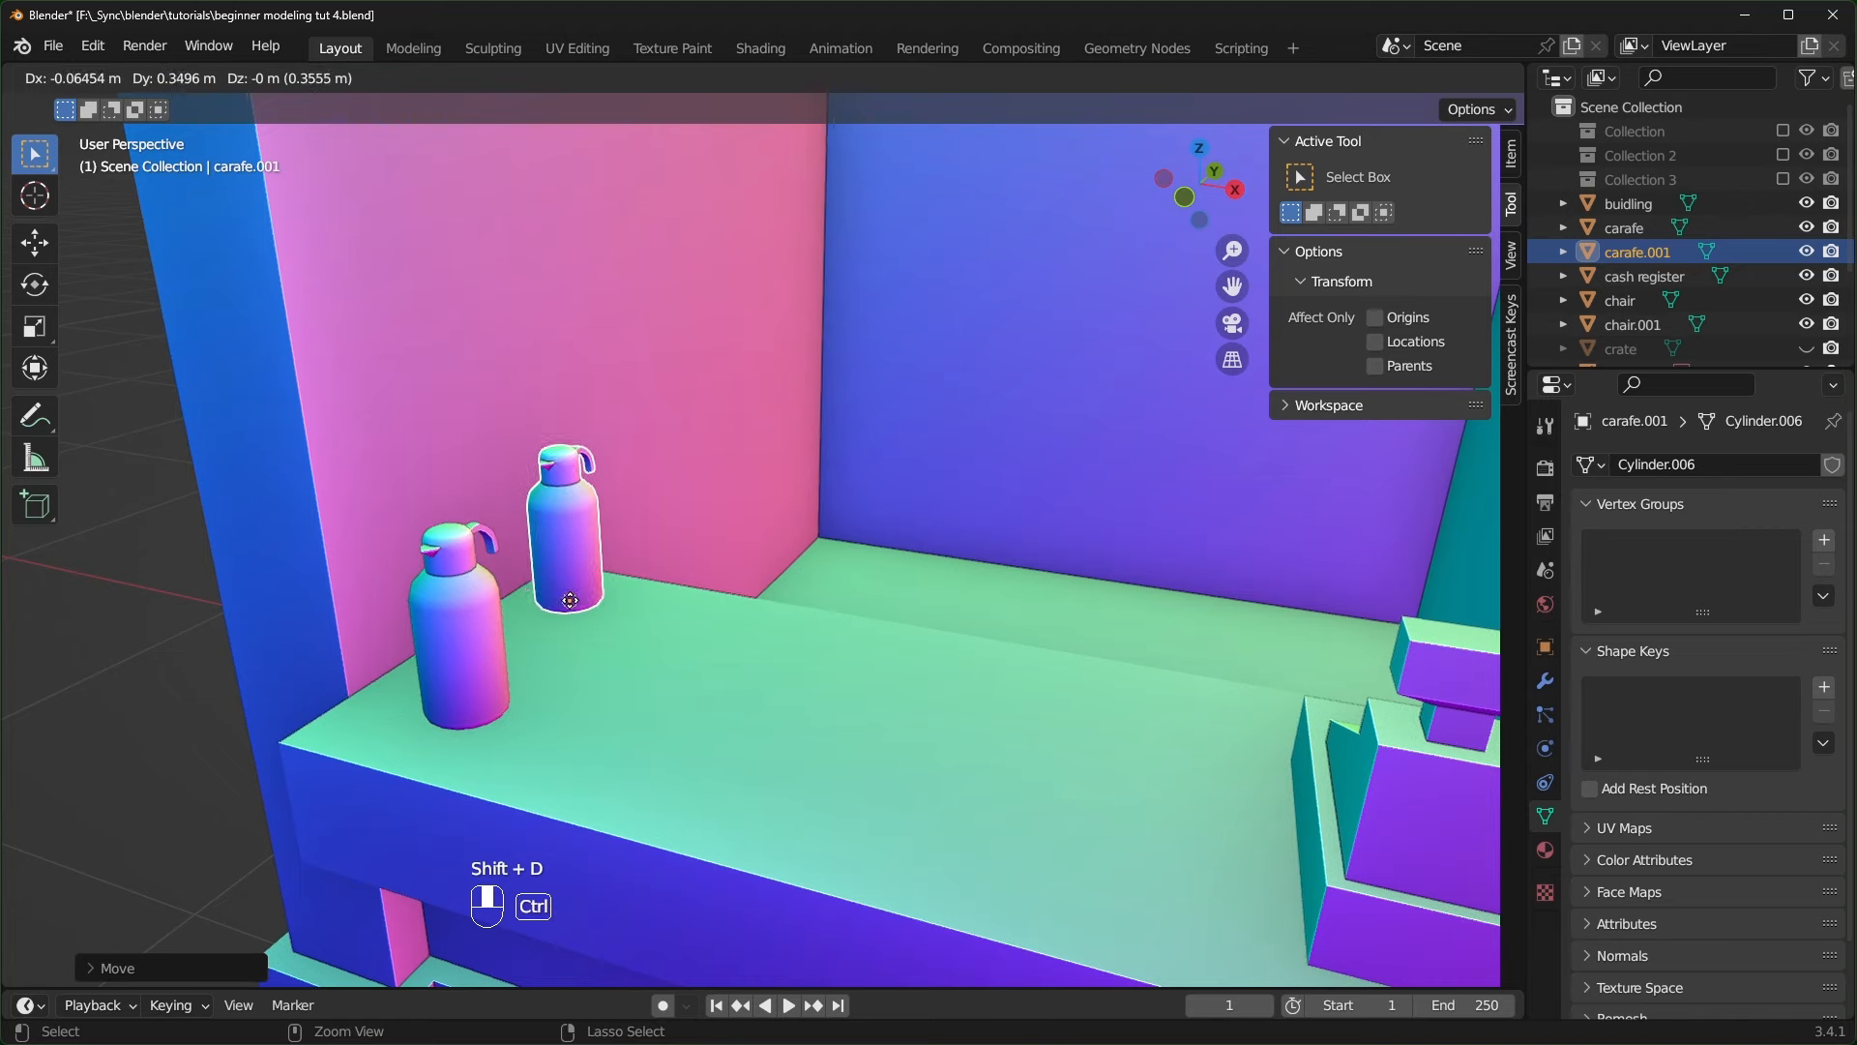
left_click(565, 639, "ctrl")
key("shift+d")
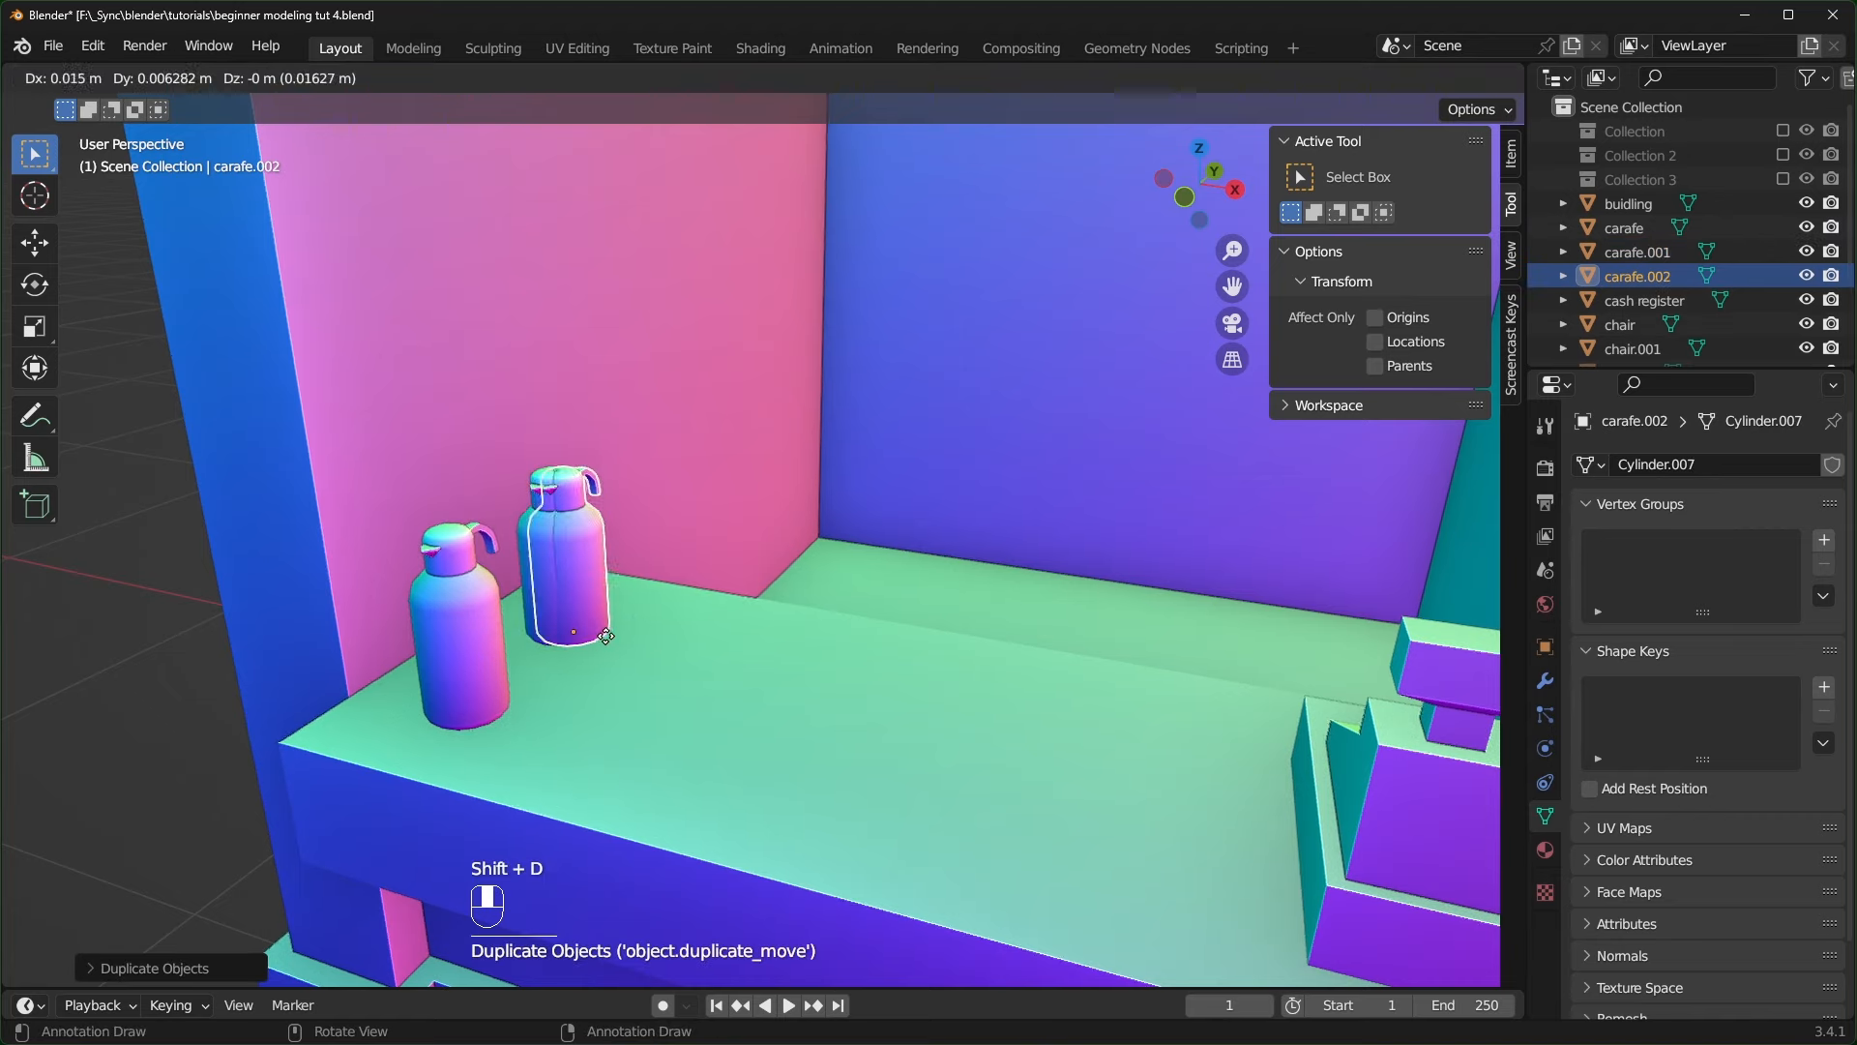
left_click(668, 654, "ctrl")
key("shift+d")
left_click(615, 728, "ctrl")
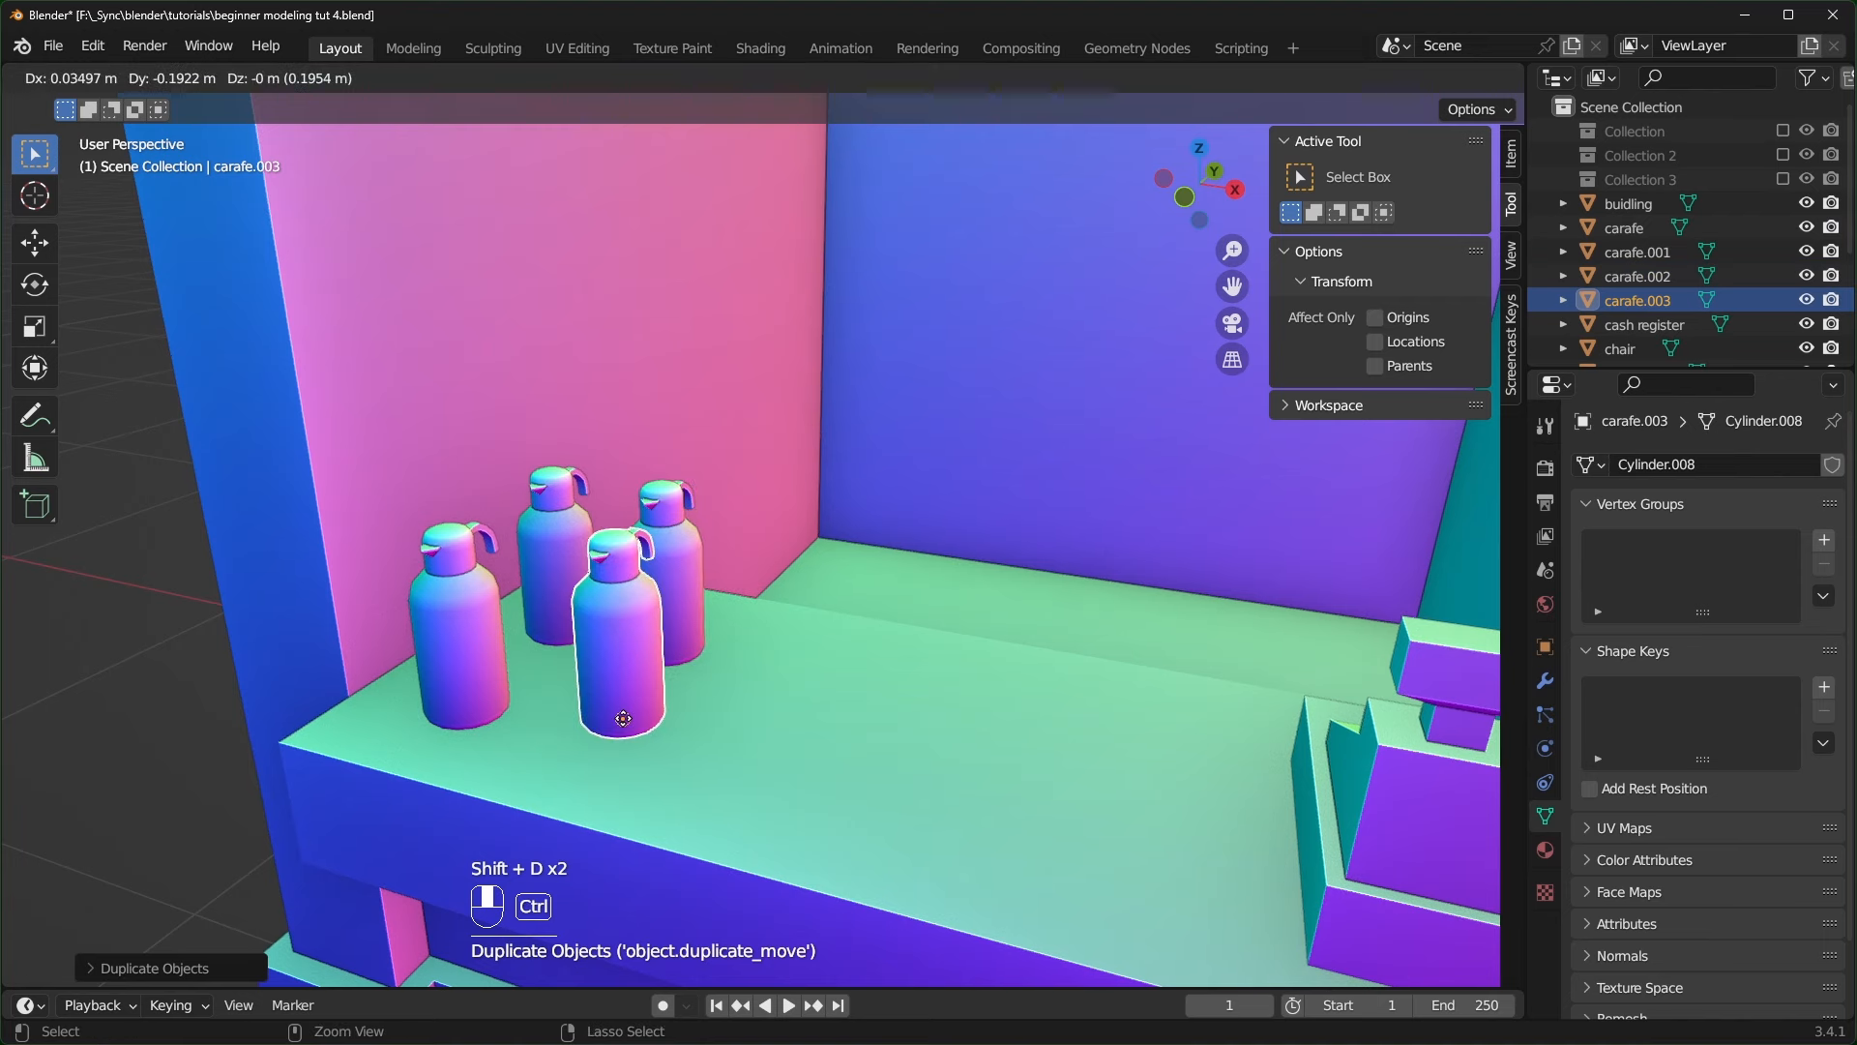
- Rotate the three carafe copies individually so that their spouts and handles face different directions
middle_click_drag(619, 733, 1013, 565, "shift")
key("r")
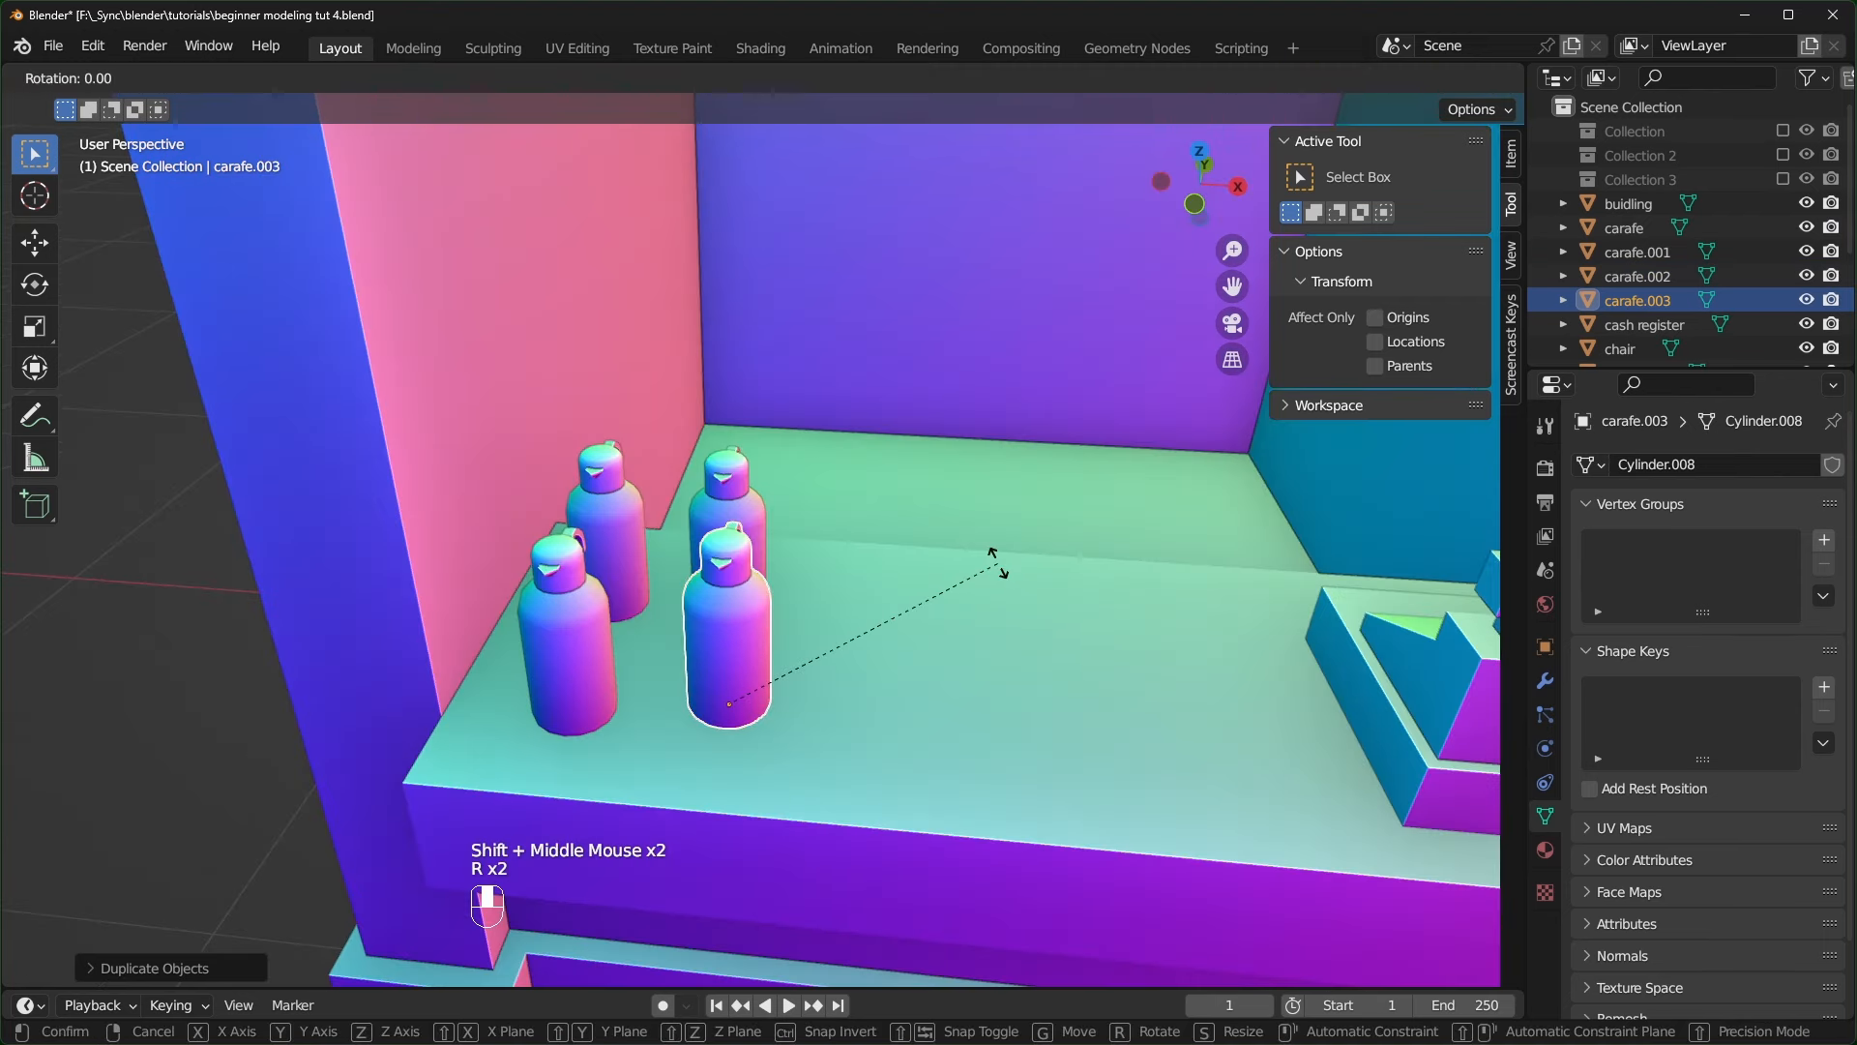
left_click(856, 532)
left_click(604, 542)
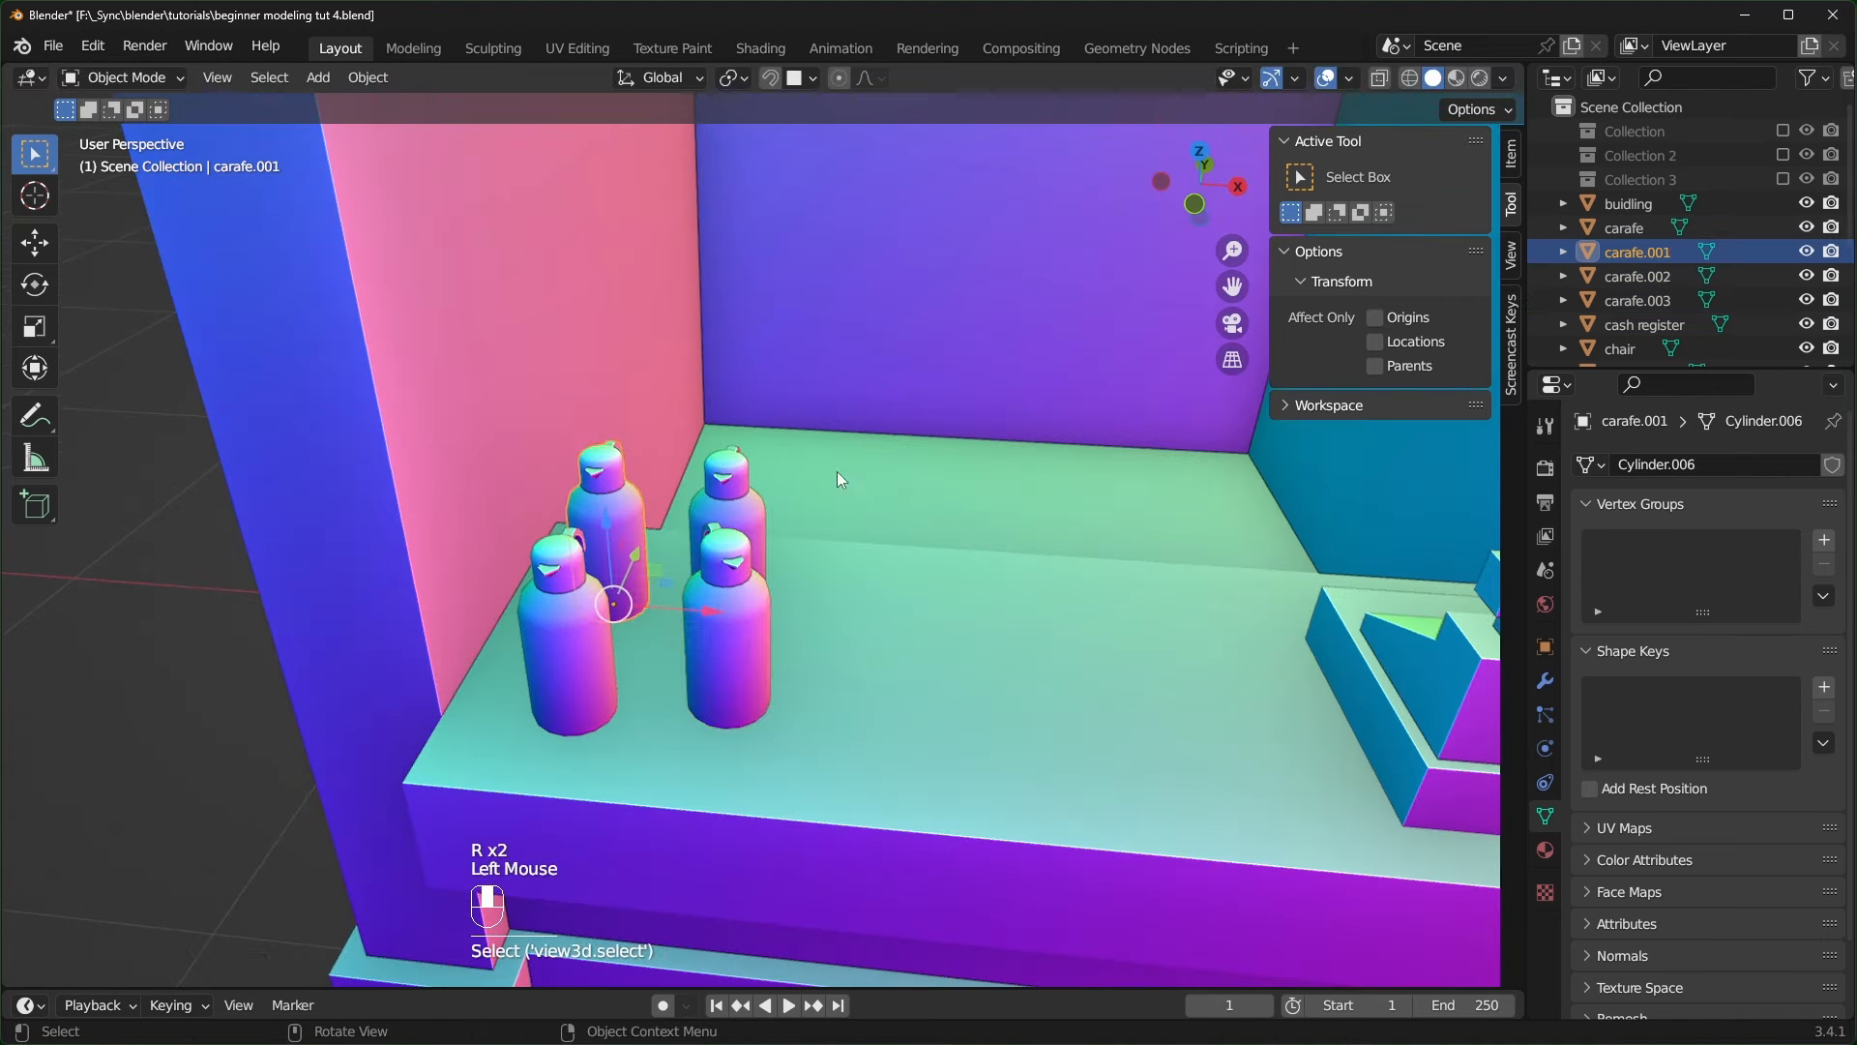
key("r")
left_click(931, 617)
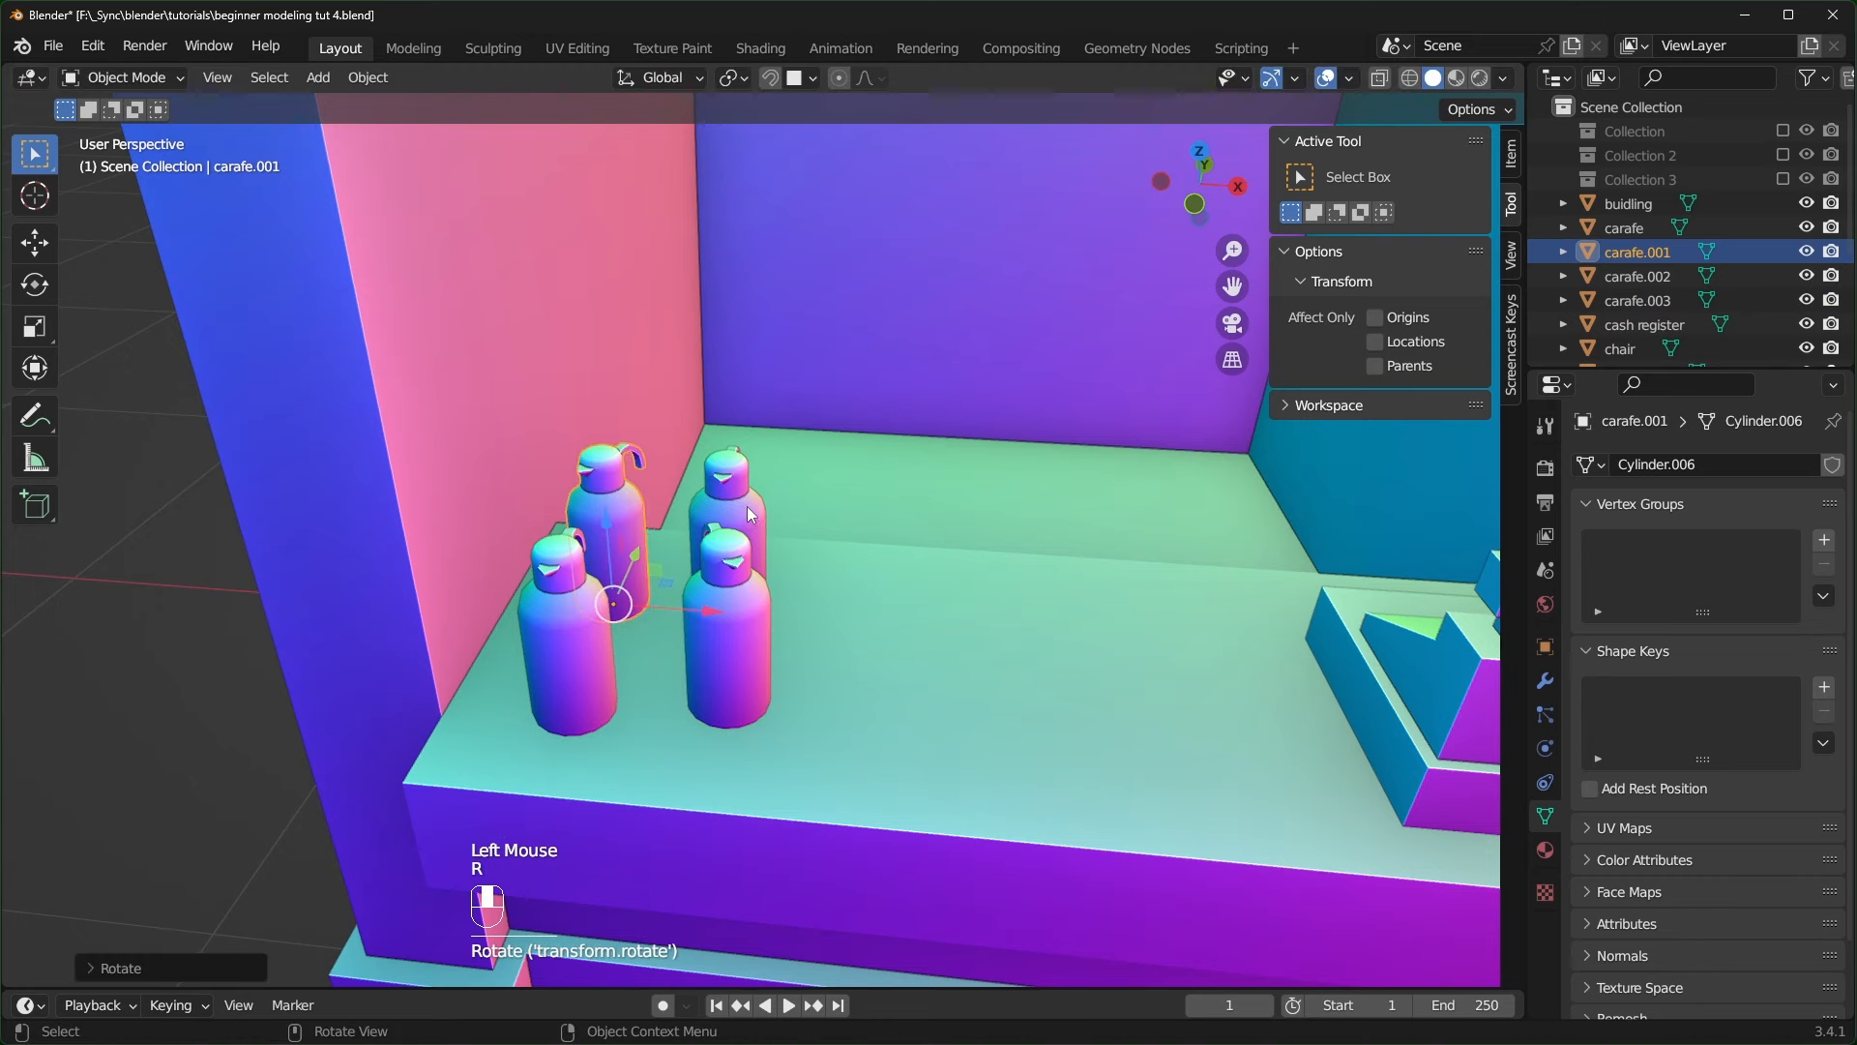
left_click(747, 507)
key("r")
left_click(931, 443)
middle_click_drag(923, 474, 914, 456)
middle_click_drag(885, 517, 897, 579, "shift")
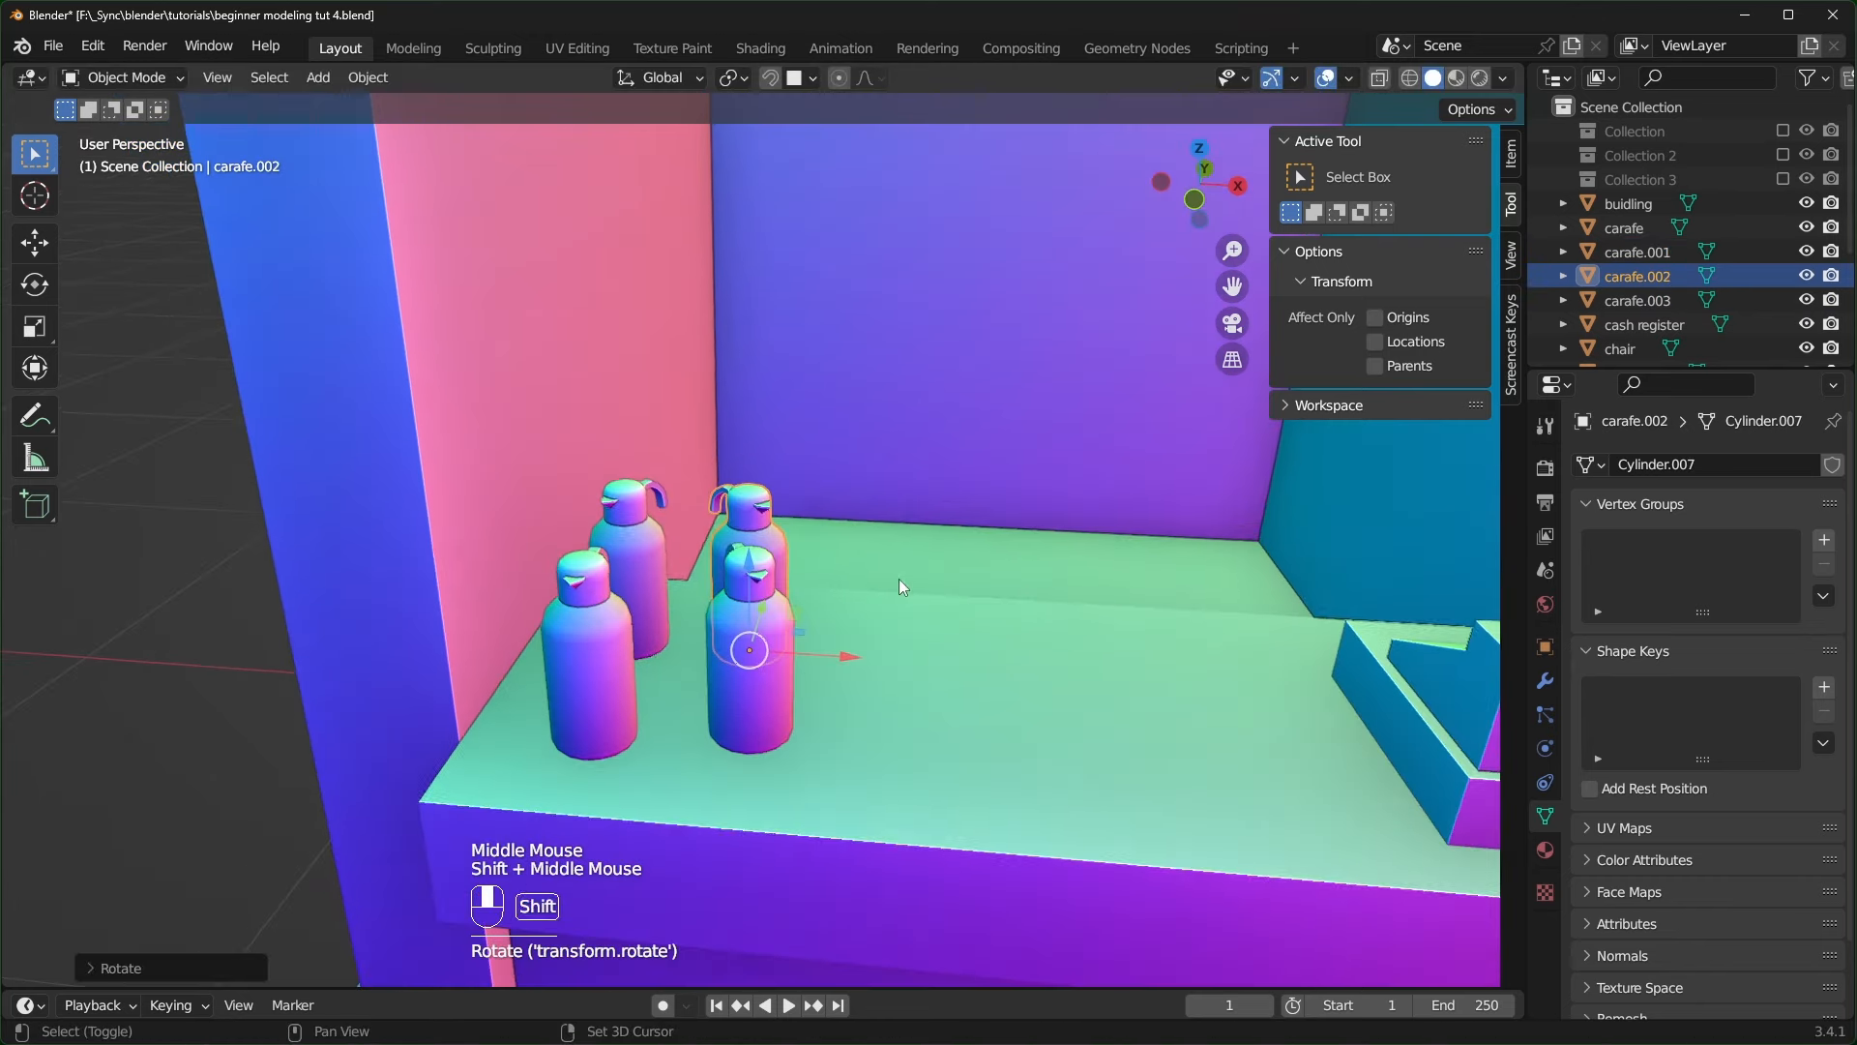
- Scale up the carafe at the back beside the stall's side wall
left_click(640, 555)
key("s")
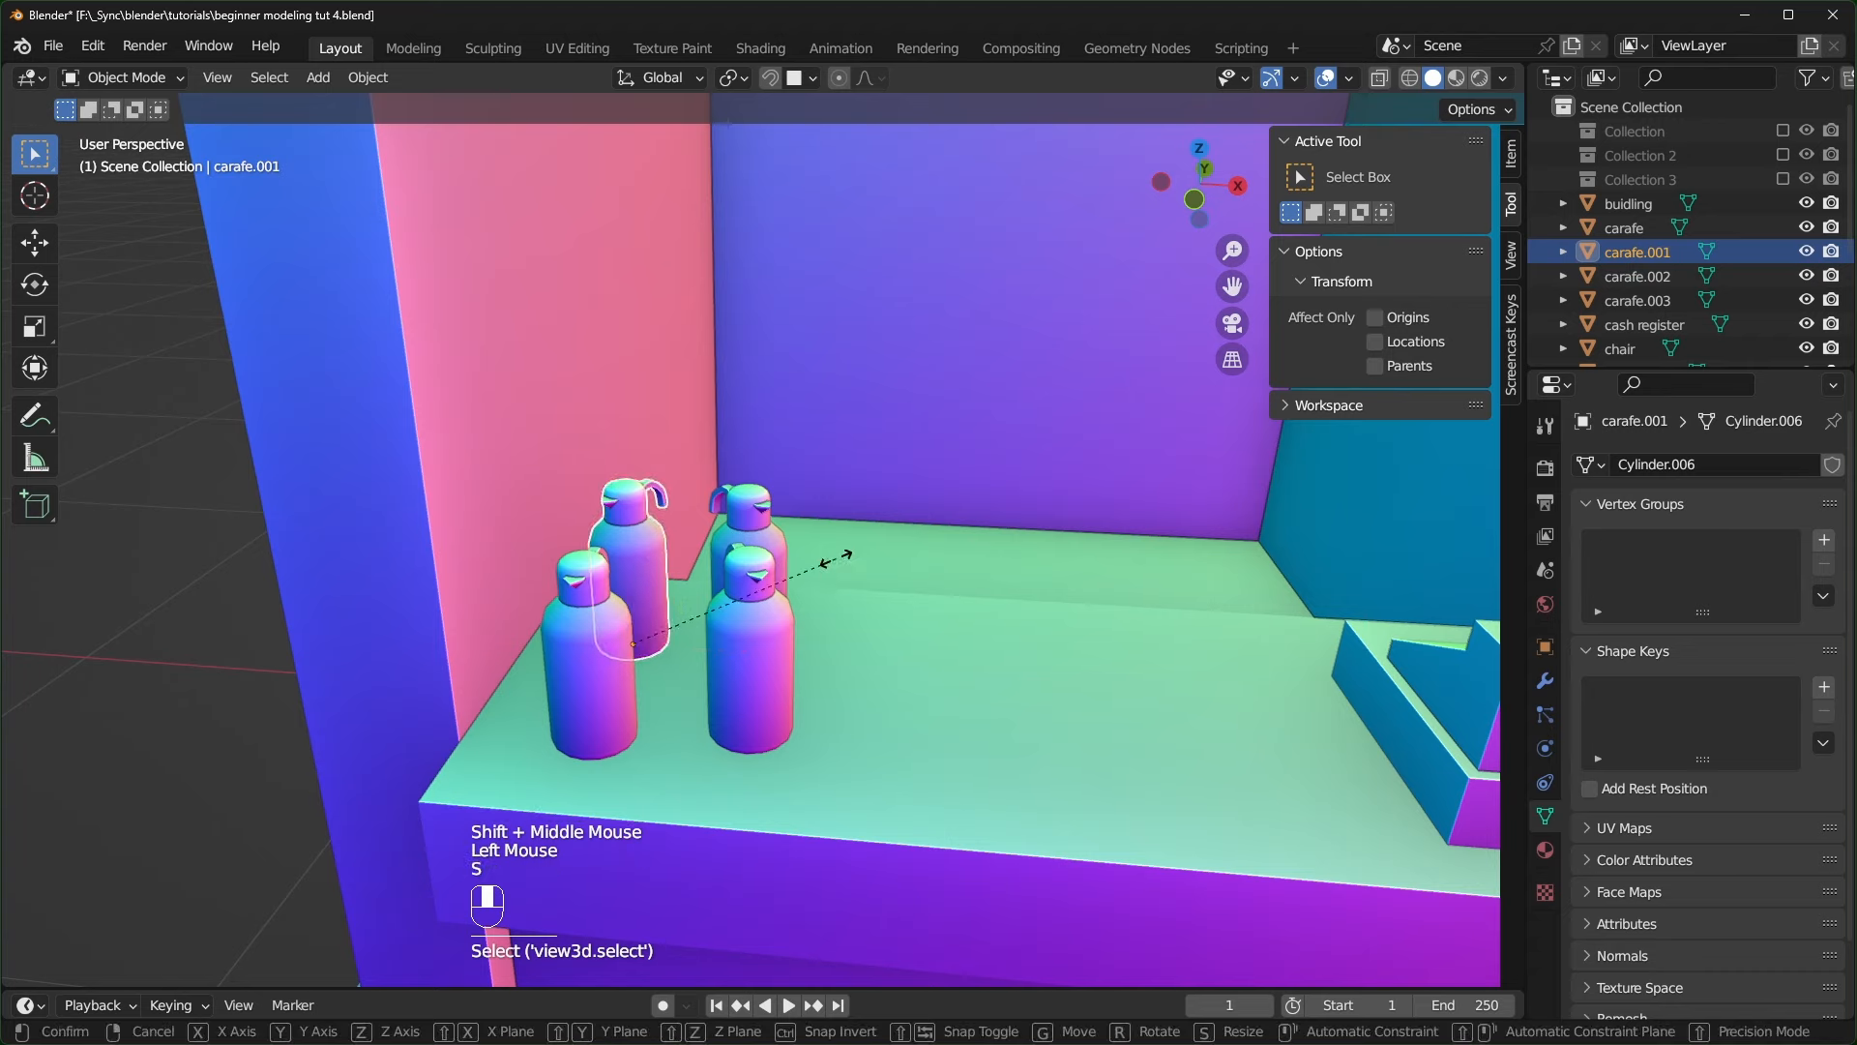
left_click(803, 524)
- Make the other back carafe taller by selecting its upper vertices through the mesh and moving them up
left_click(775, 524)
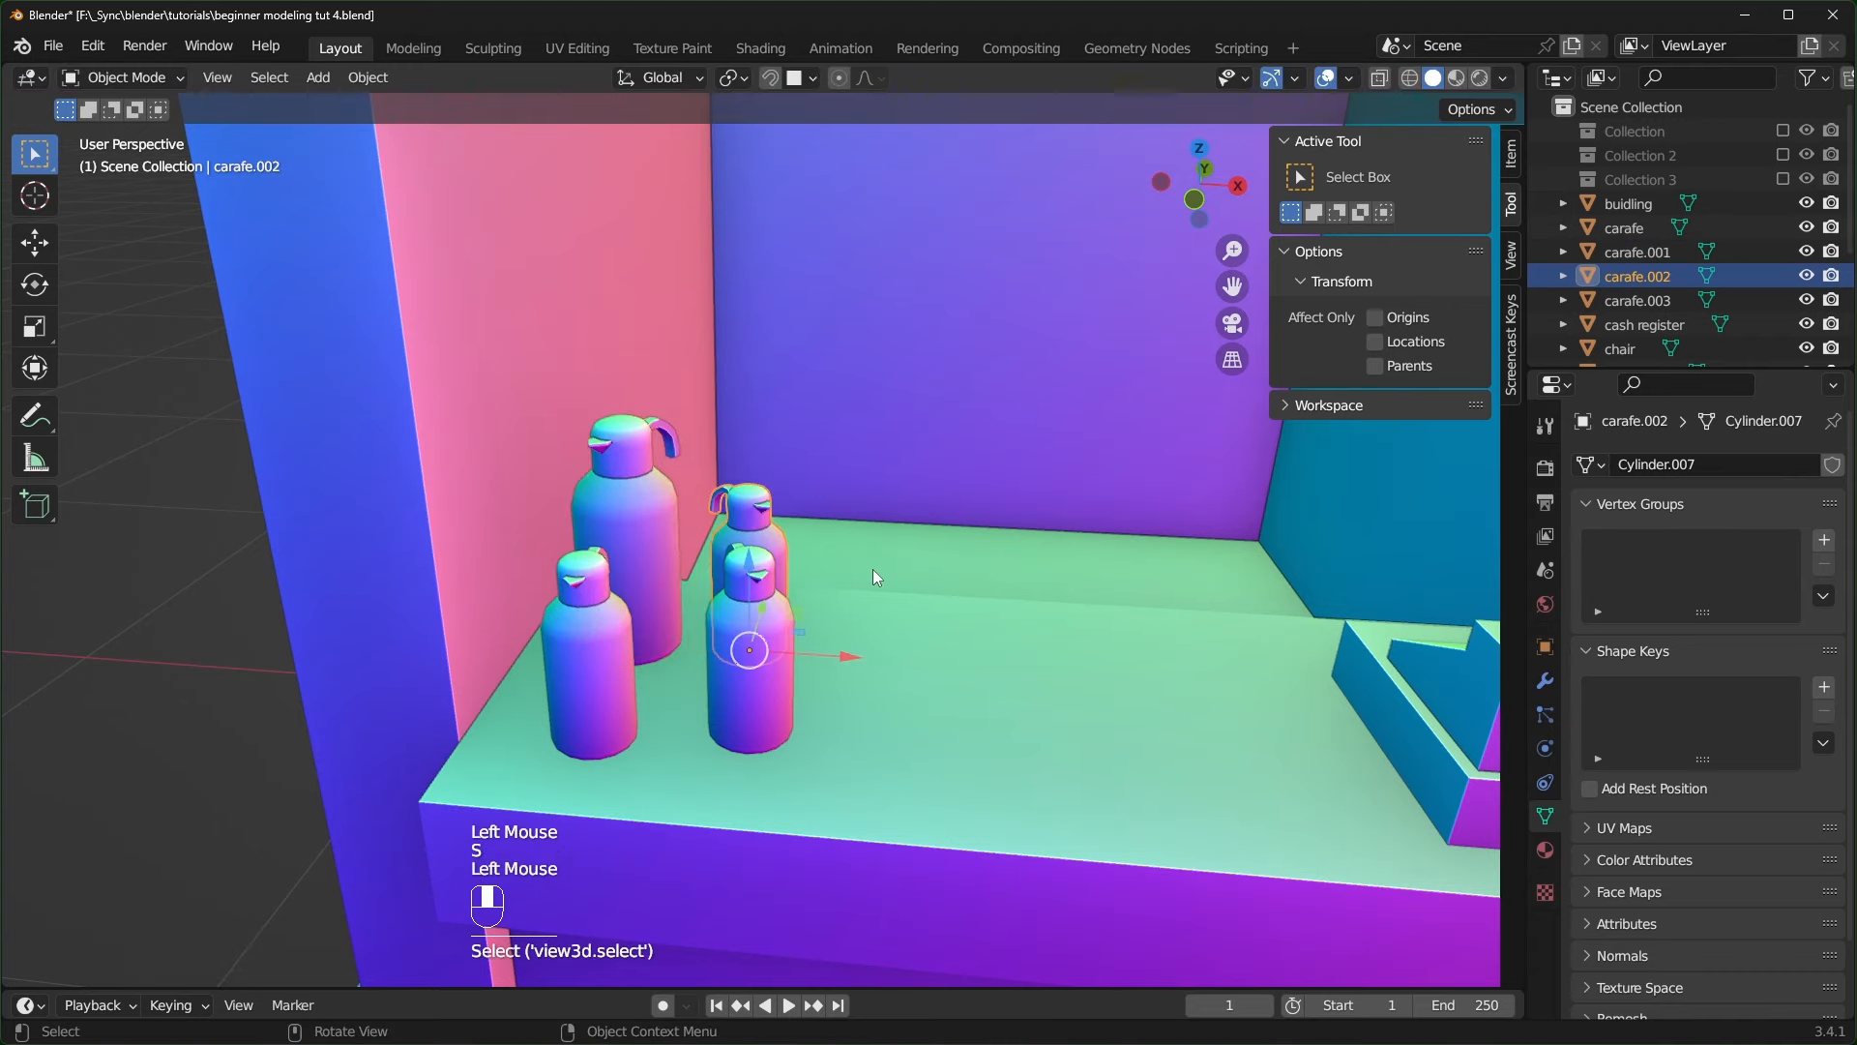
scroll(872, 577, "up", 2)
middle_click_drag(872, 577, 948, 542, "shift")
key("Tab")
key("alt+z")
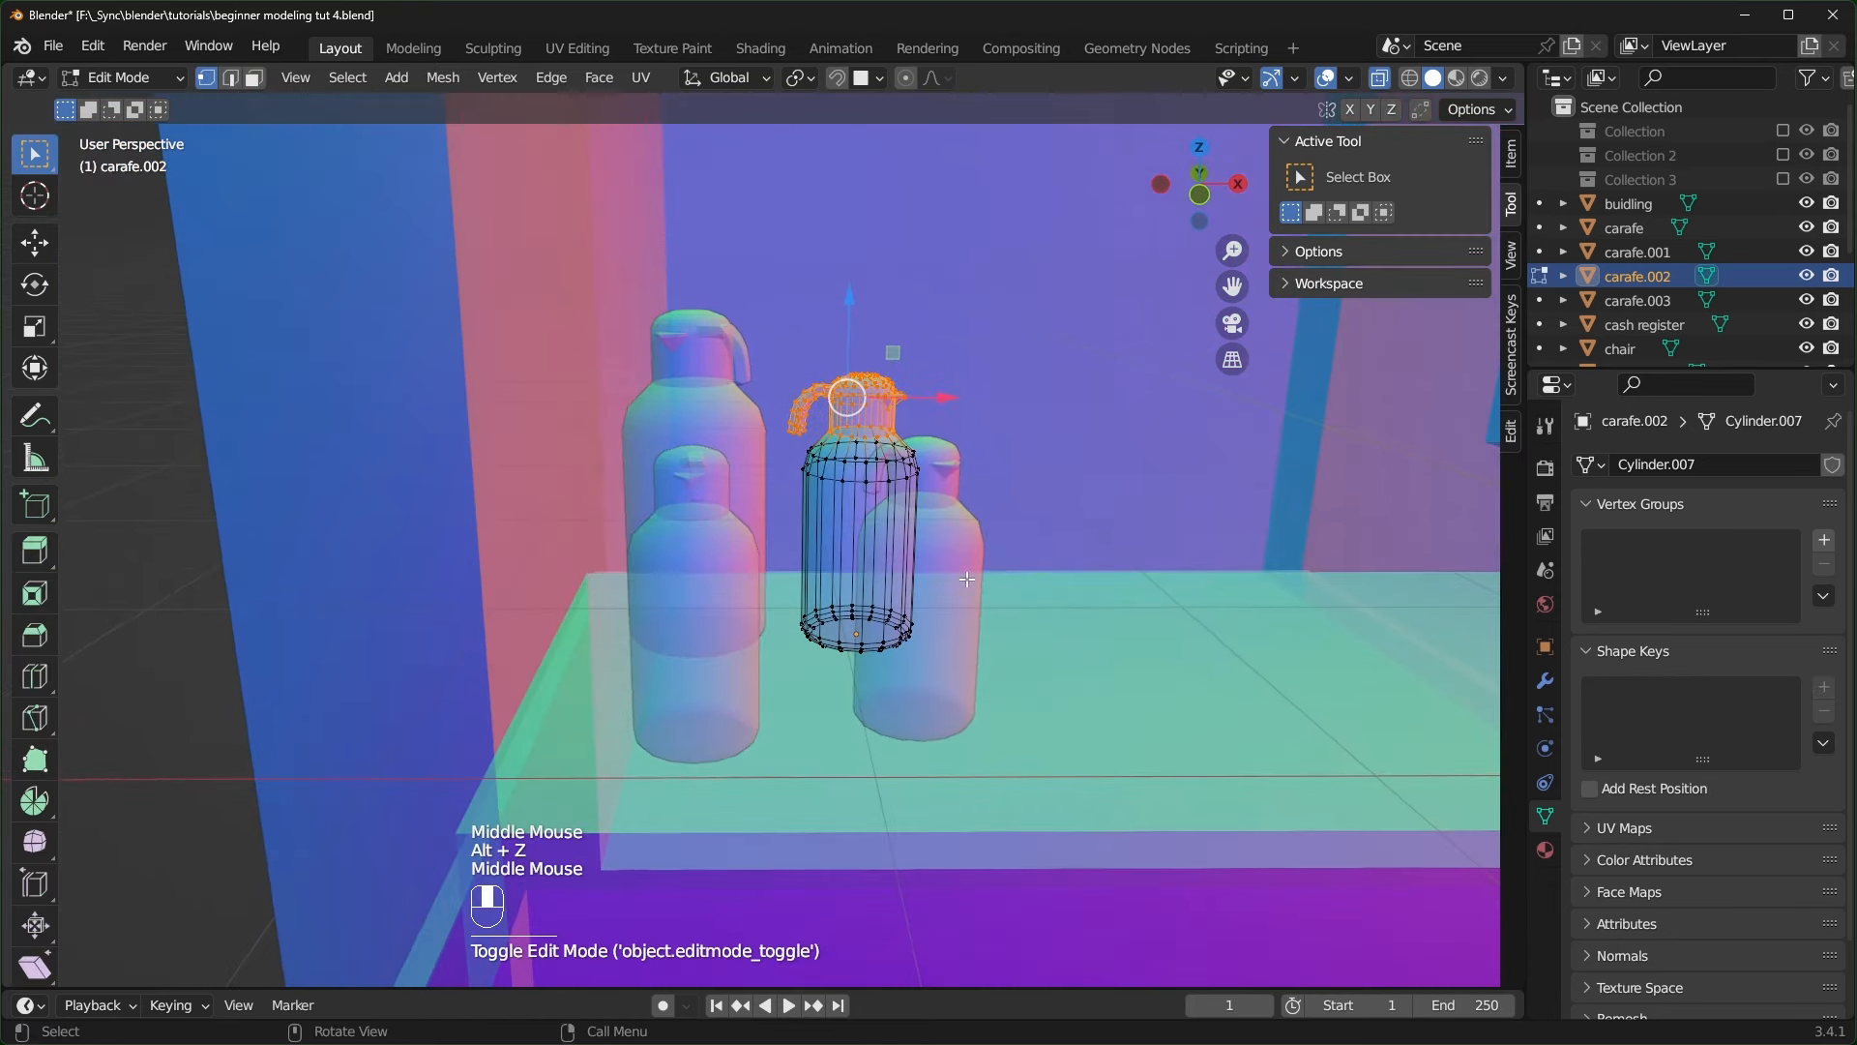
left_click_drag(742, 322, 948, 501)
left_click_drag(855, 322, 899, 222)
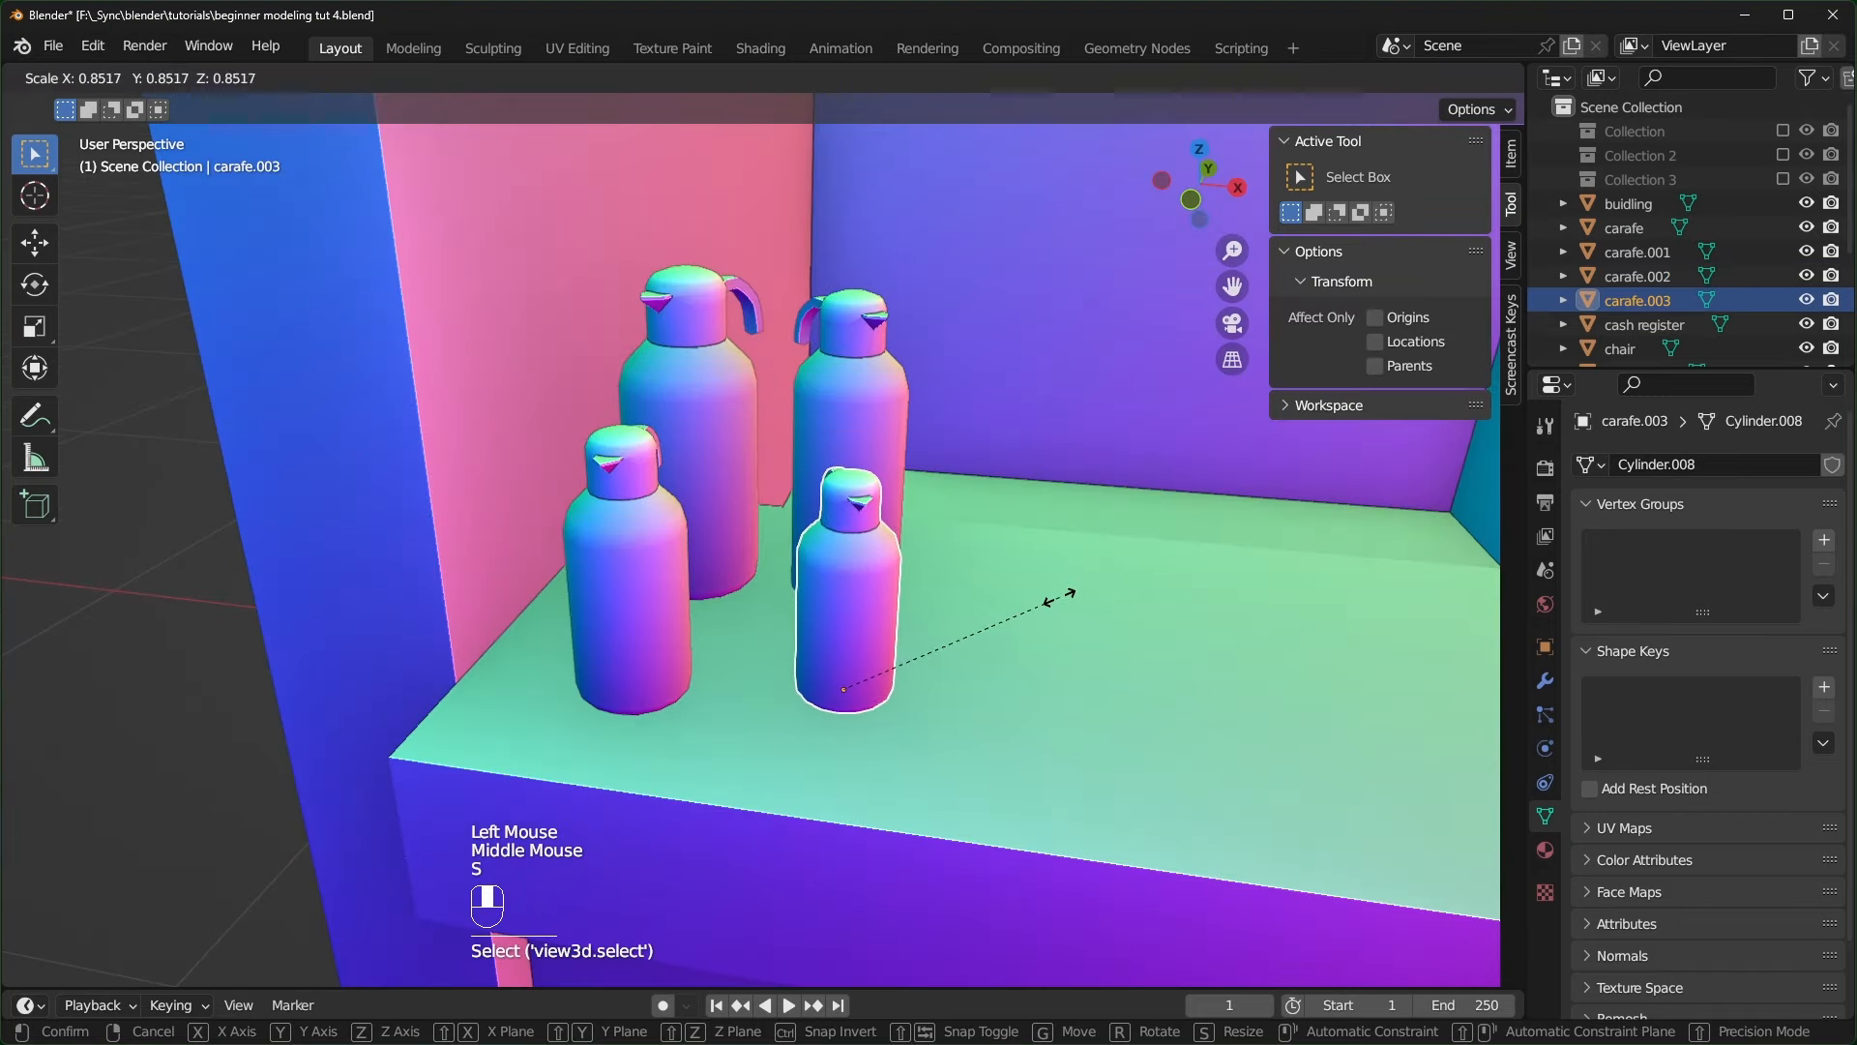
- Scale the front carafe nearest the cash register to about 0.85 and apply the scale of all four carafes
left_click(1057, 592)
middle_click_drag(1057, 593, 891, 561)
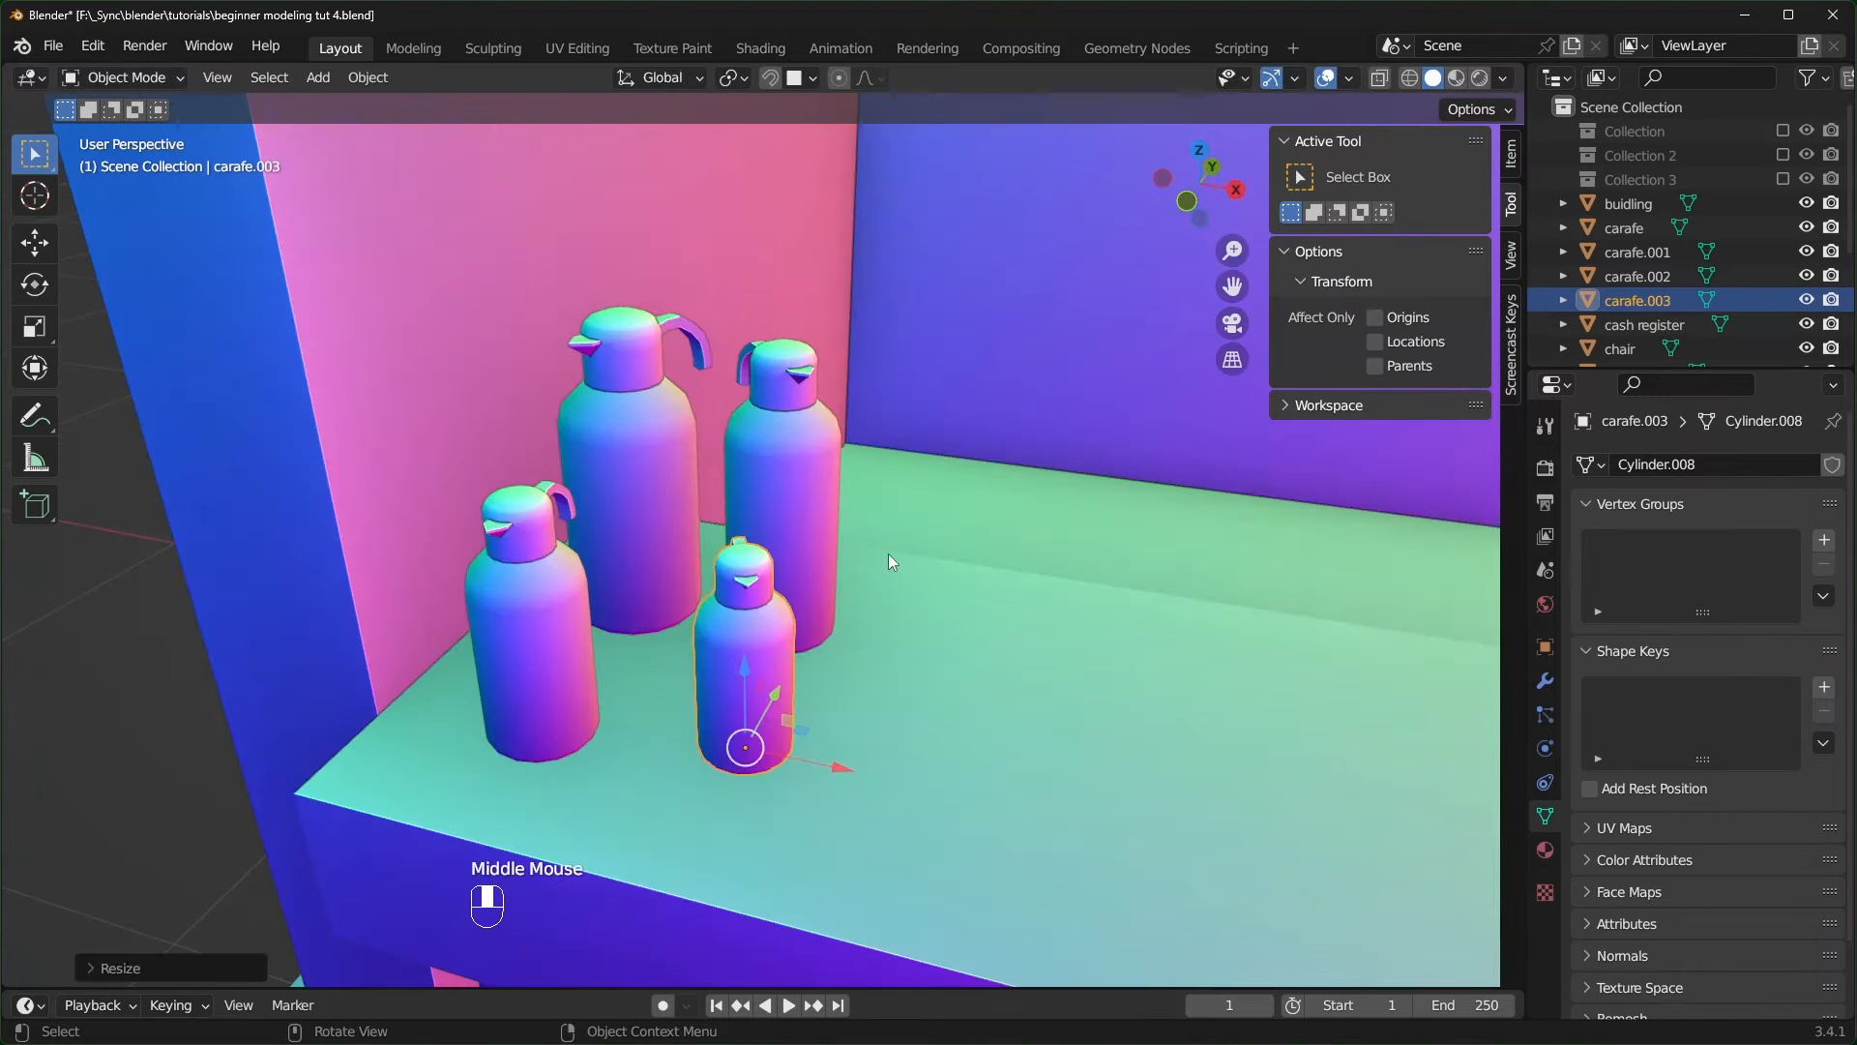
left_click(547, 583)
left_click(770, 629, "shift")
left_click(808, 456, "shift")
left_click(644, 441, "shift")
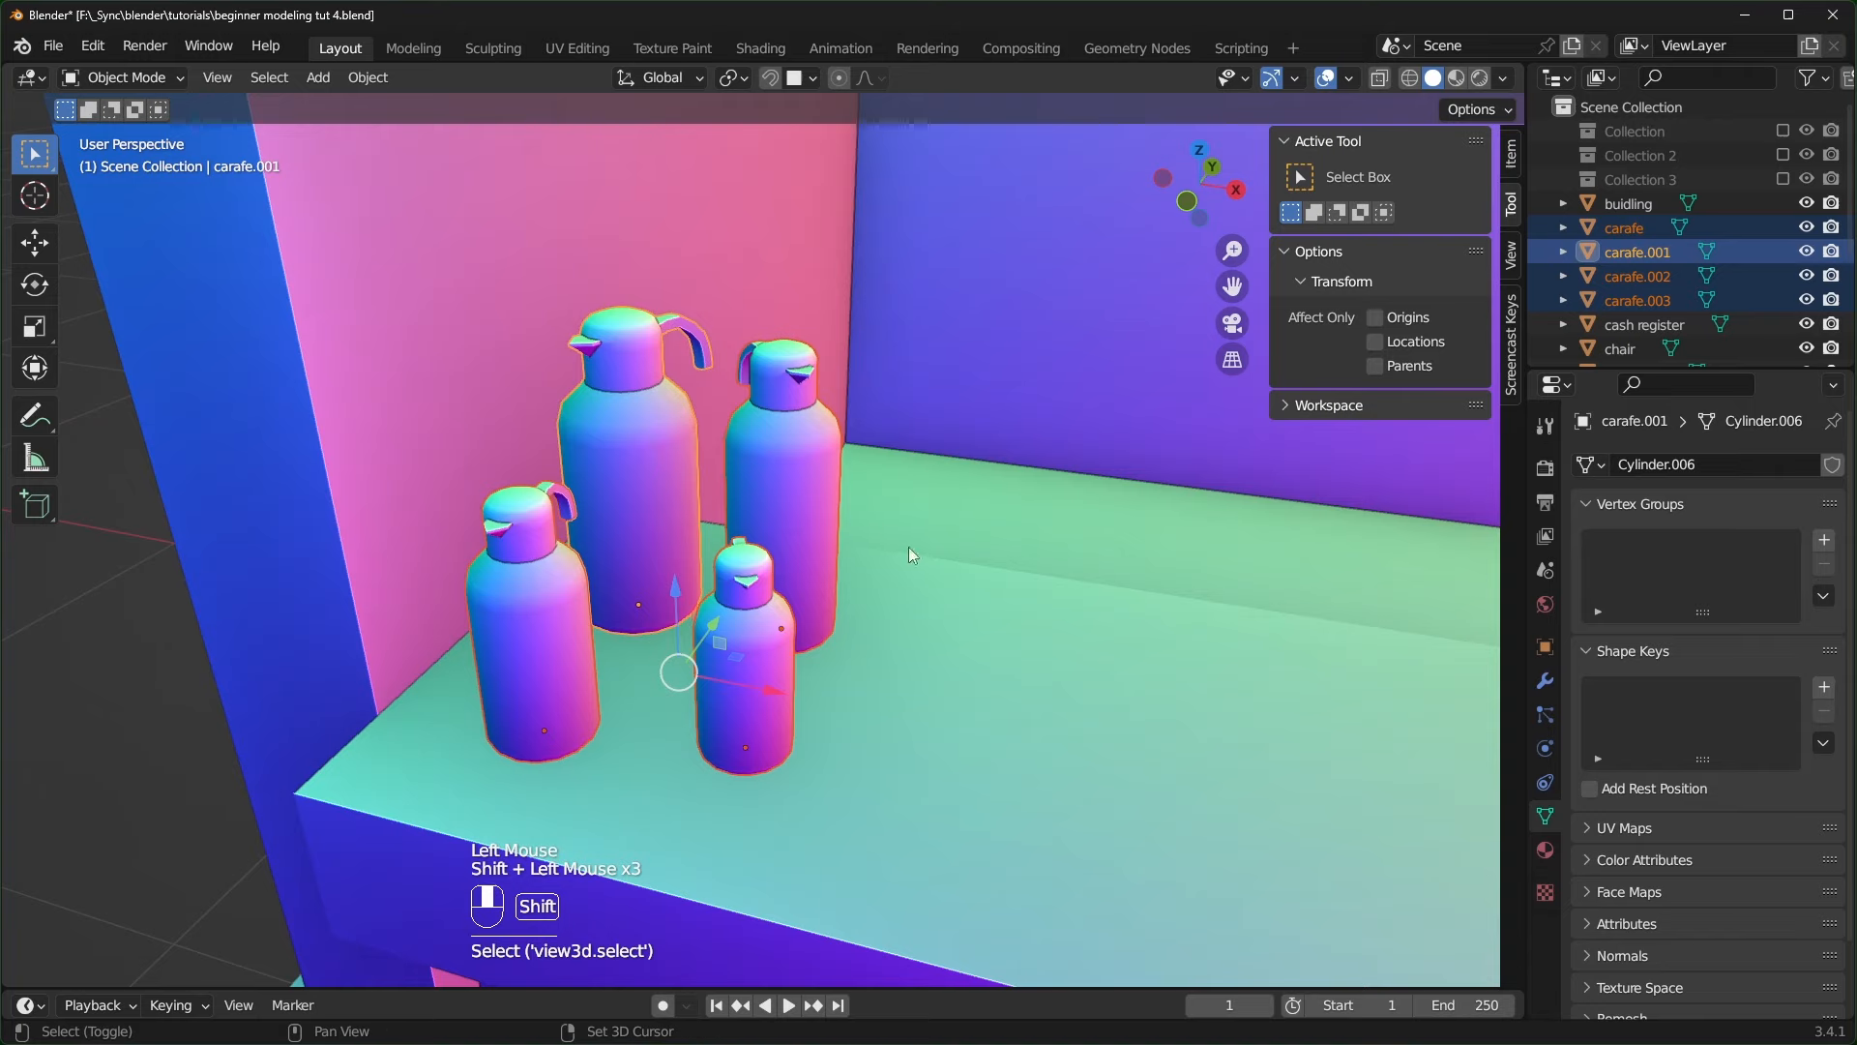
key("ctrl+a")
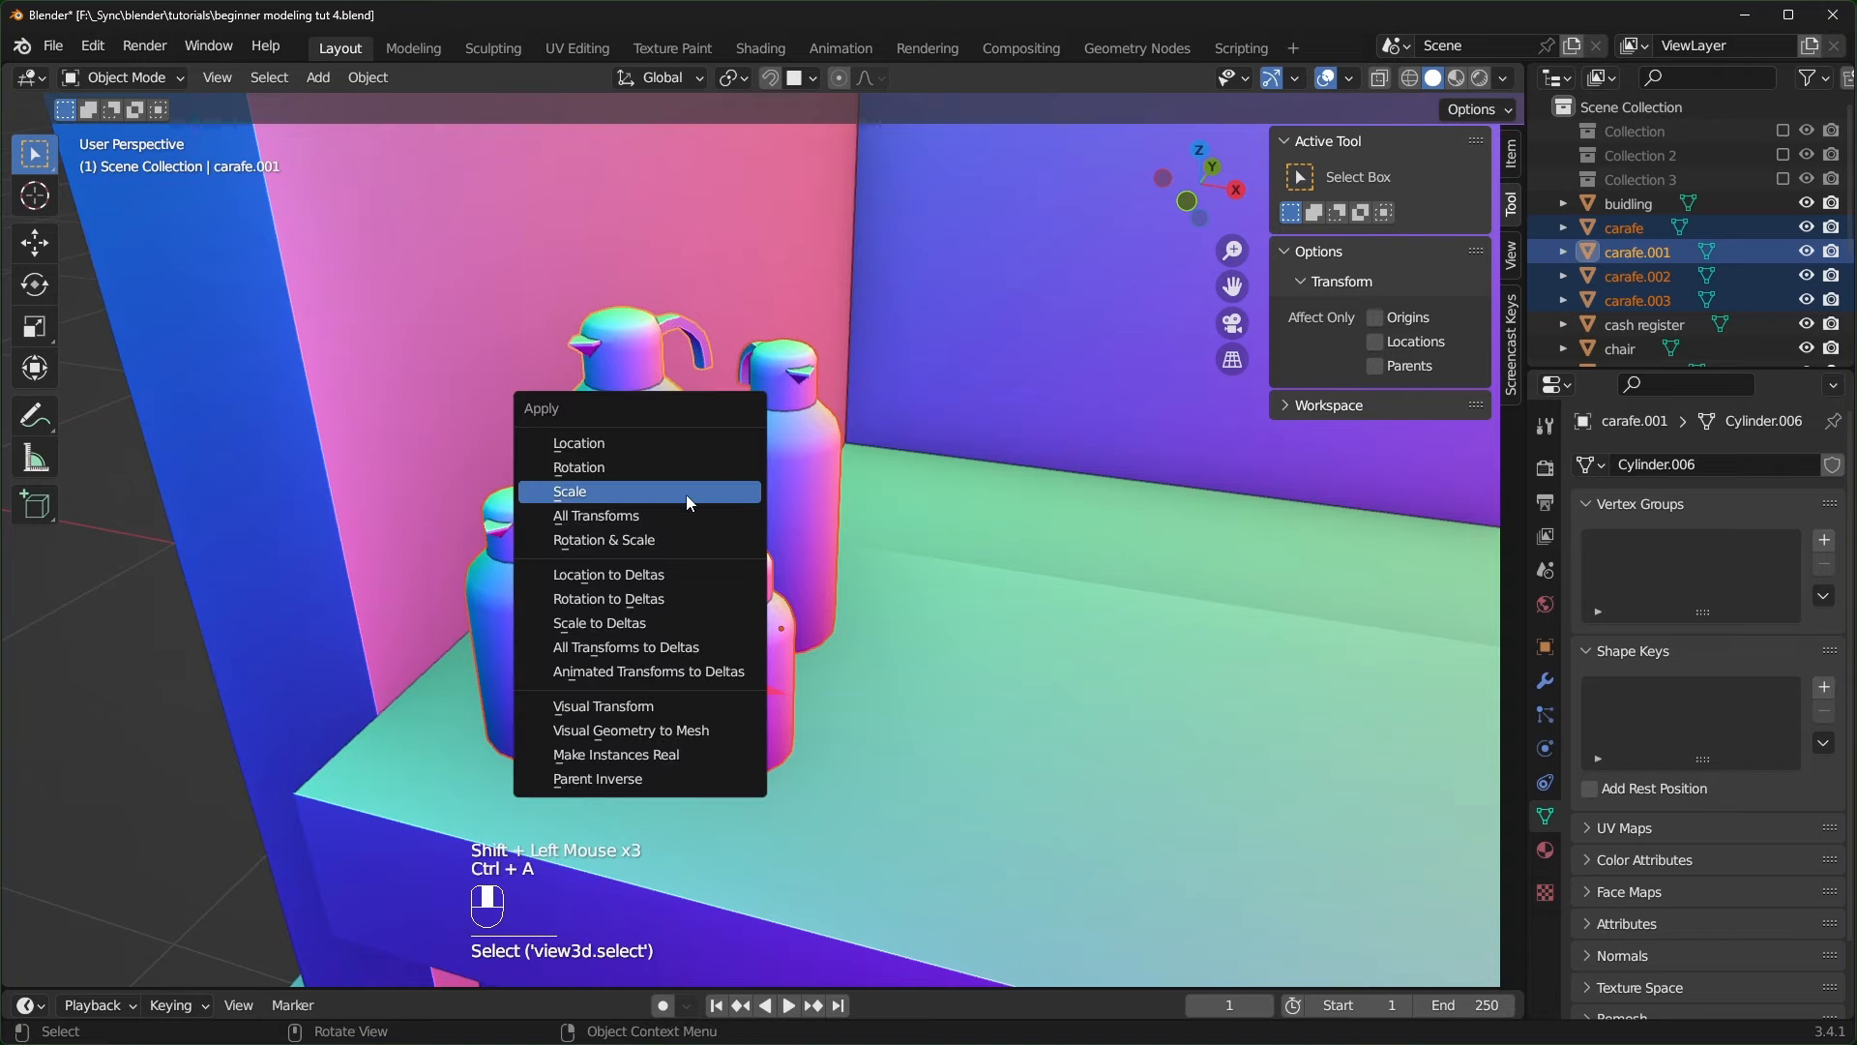
left_click(669, 494)
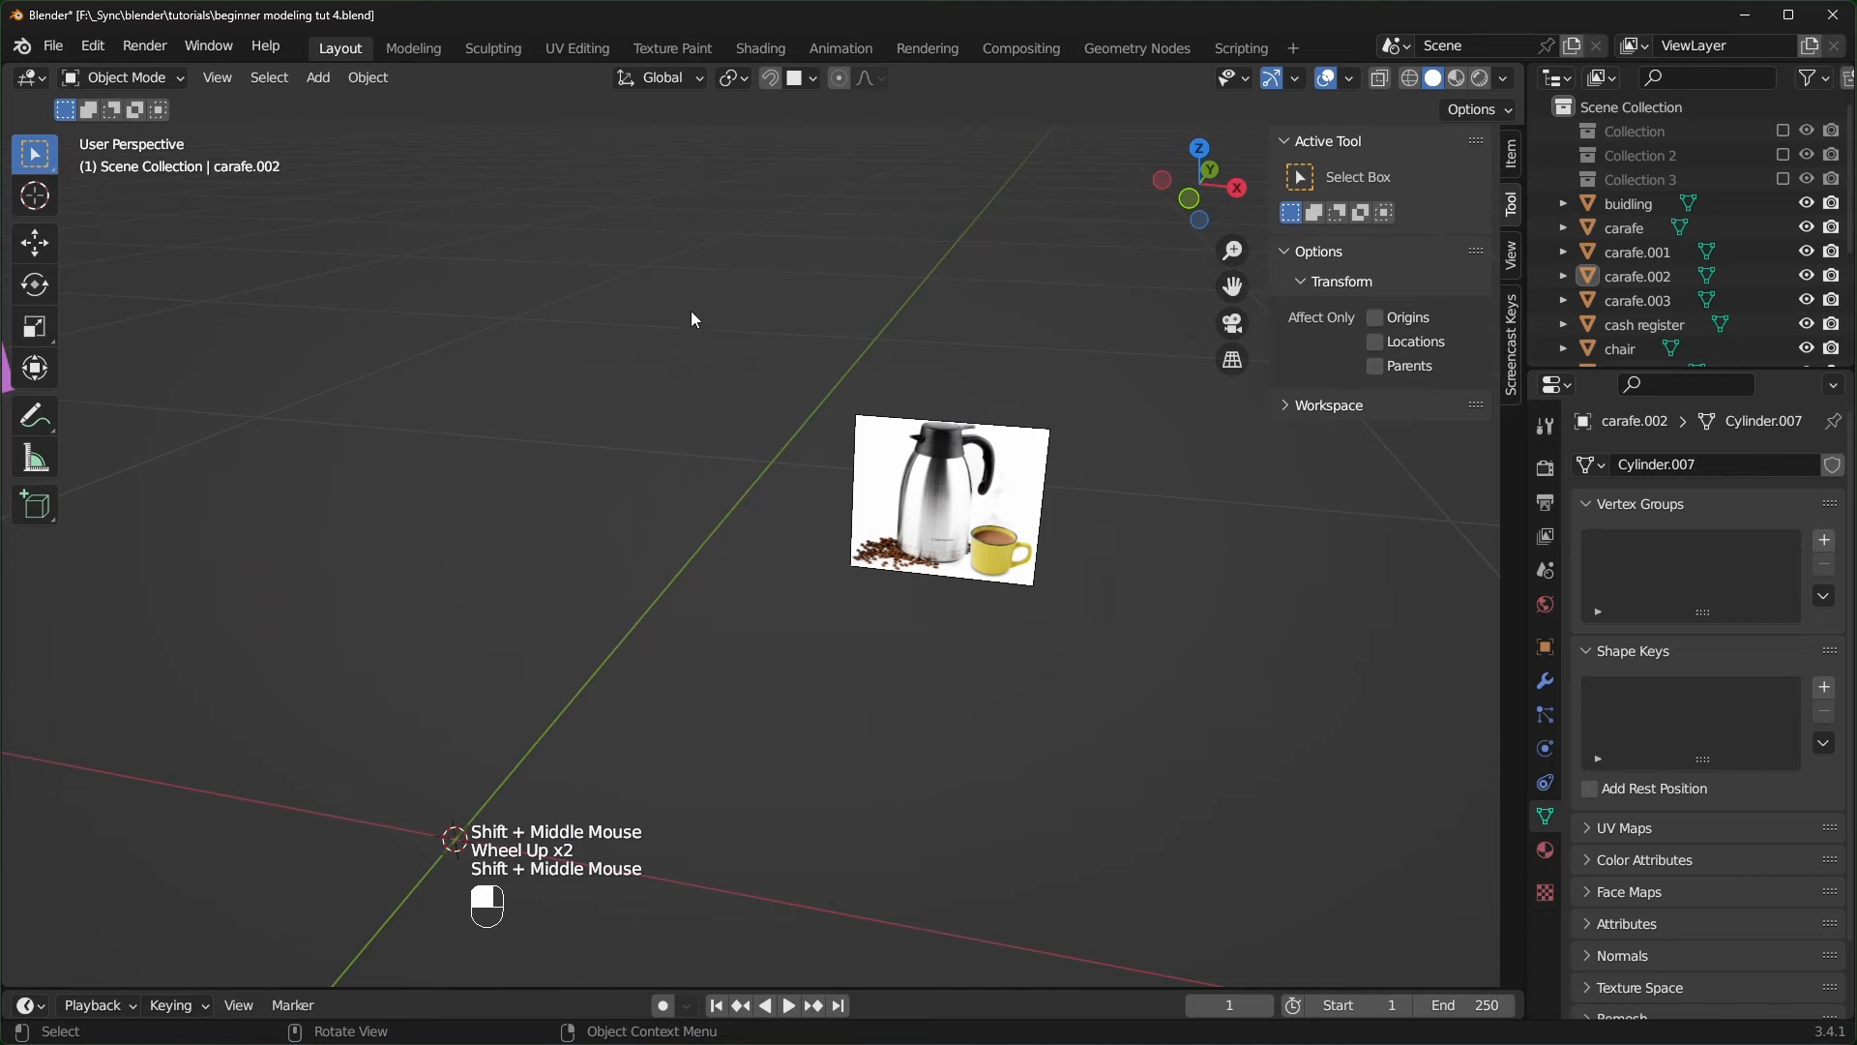
- Delete the carafe reference image
left_click_drag(691, 311, 1110, 574)
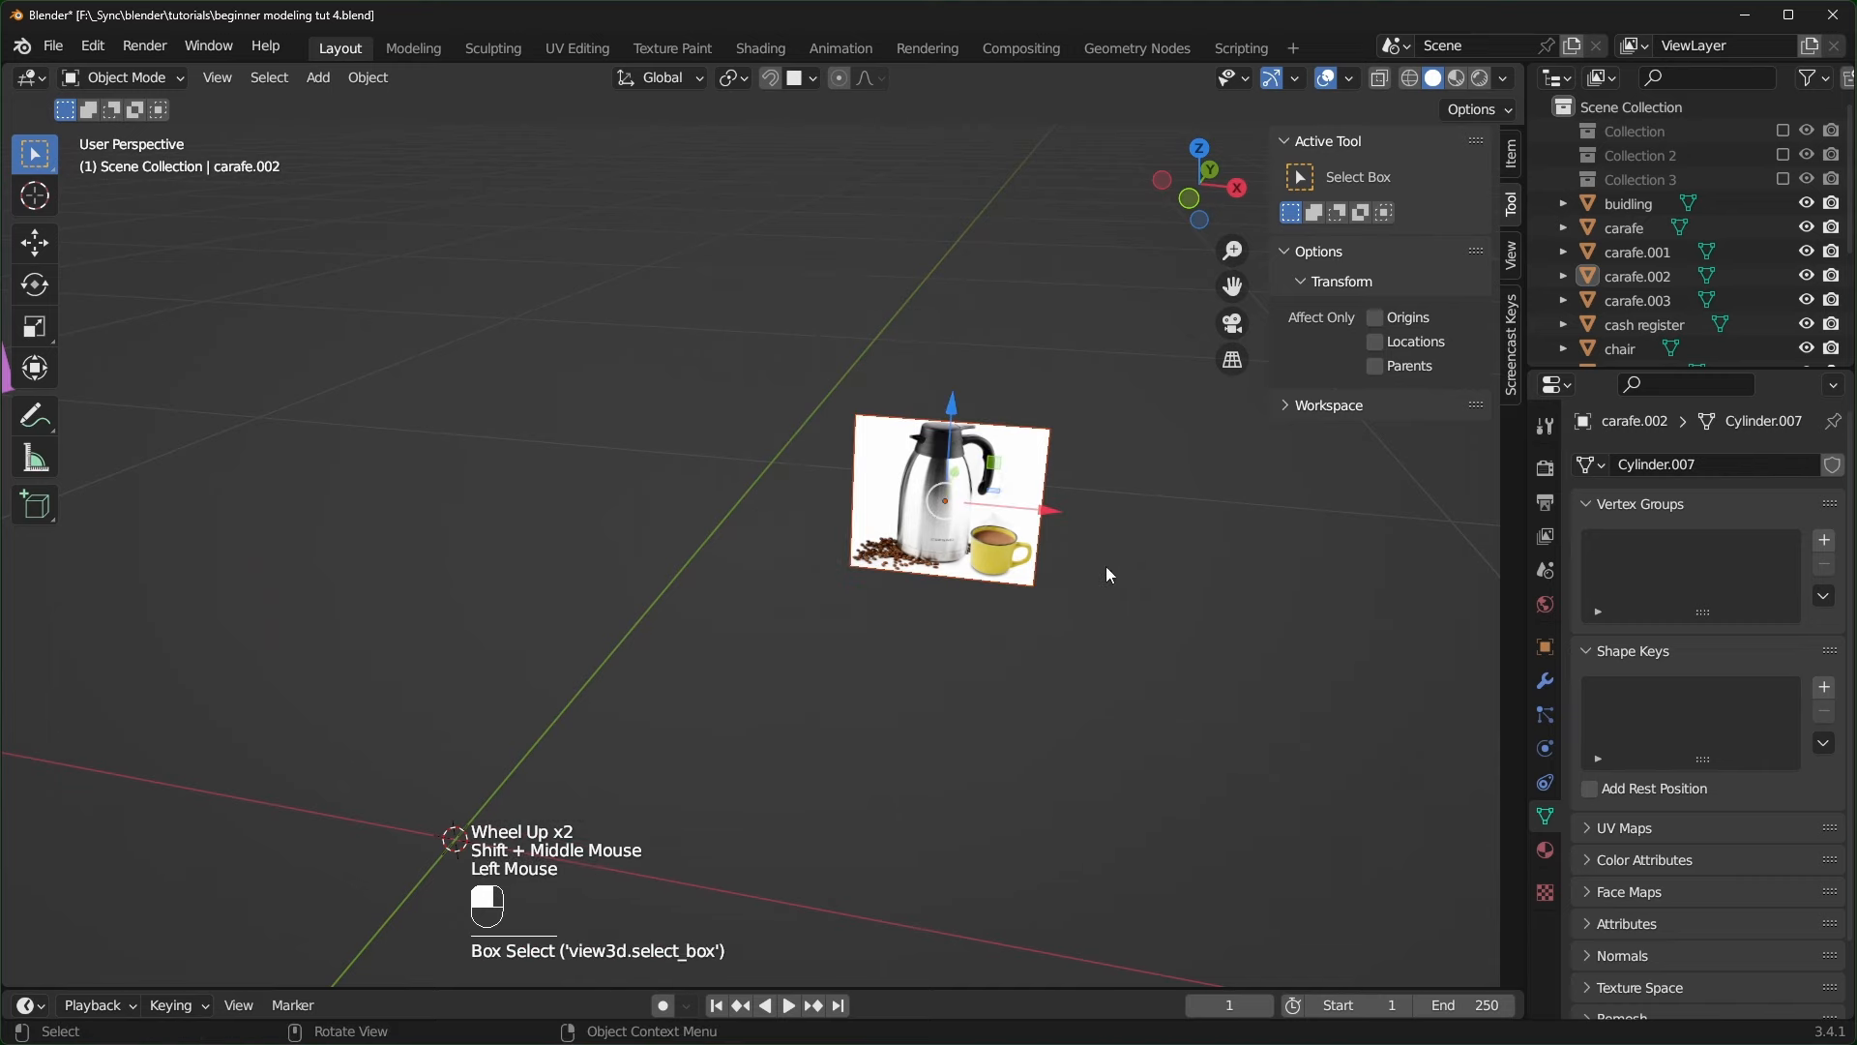
key("x")
left_click(1104, 567)
scroll(904, 625, "down", 5)
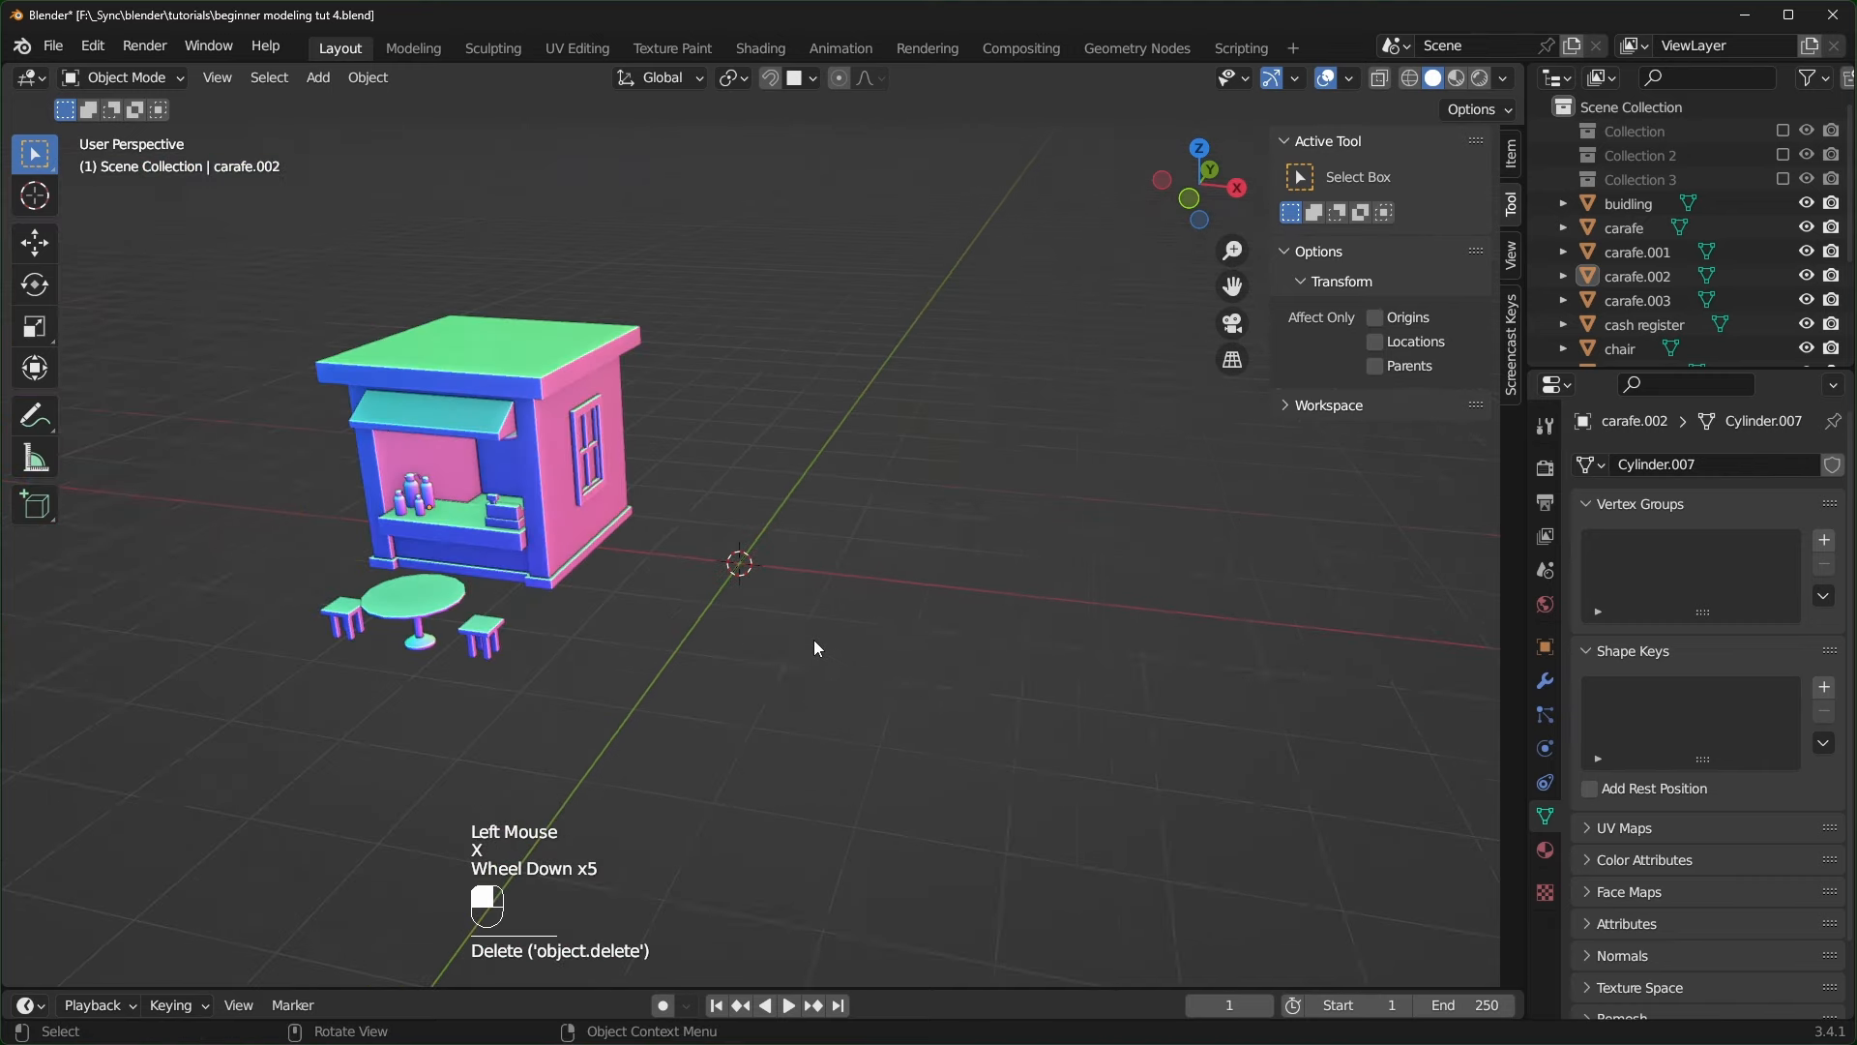
scroll(622, 630, "up", 5)
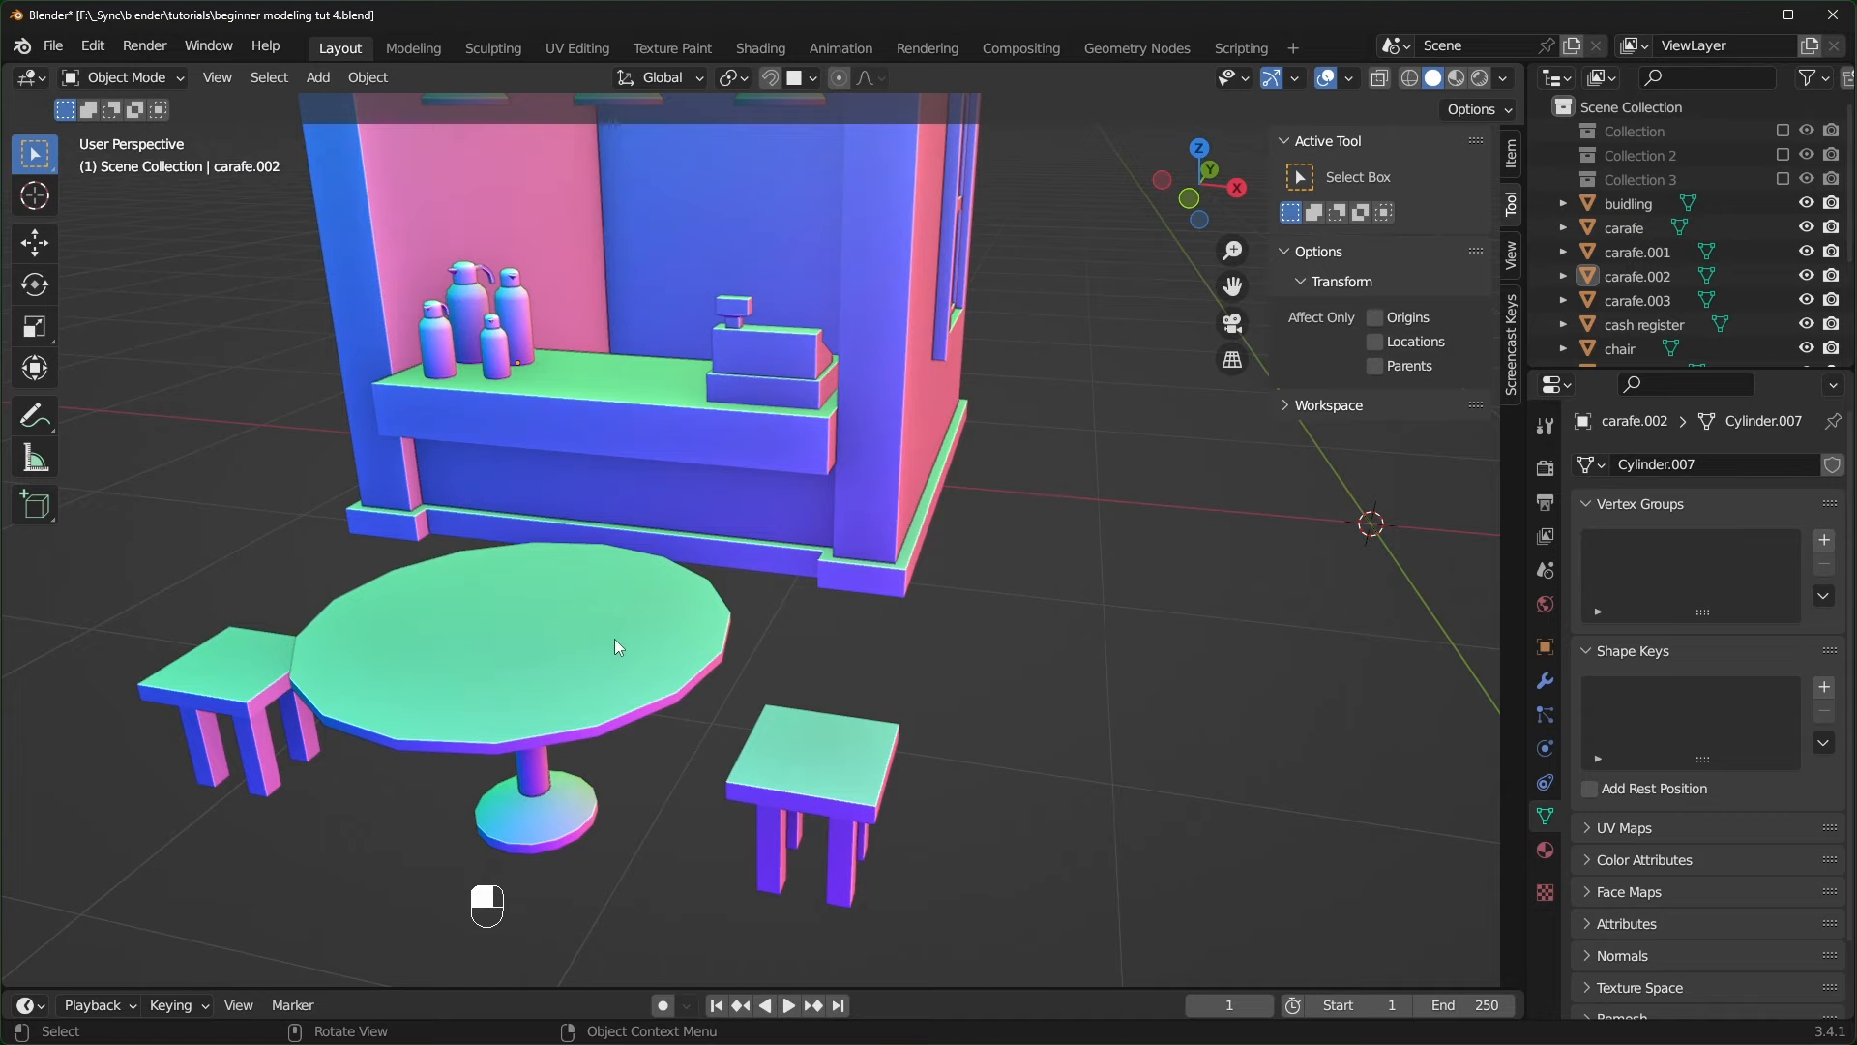
- Add a mesh cylinder at the world origin
scroll(1227, 700, "down", 2)
scroll(1059, 716, "up", 1)
middle_click_drag(1227, 701, 940, 708, "shift")
scroll(950, 702, "up", 2)
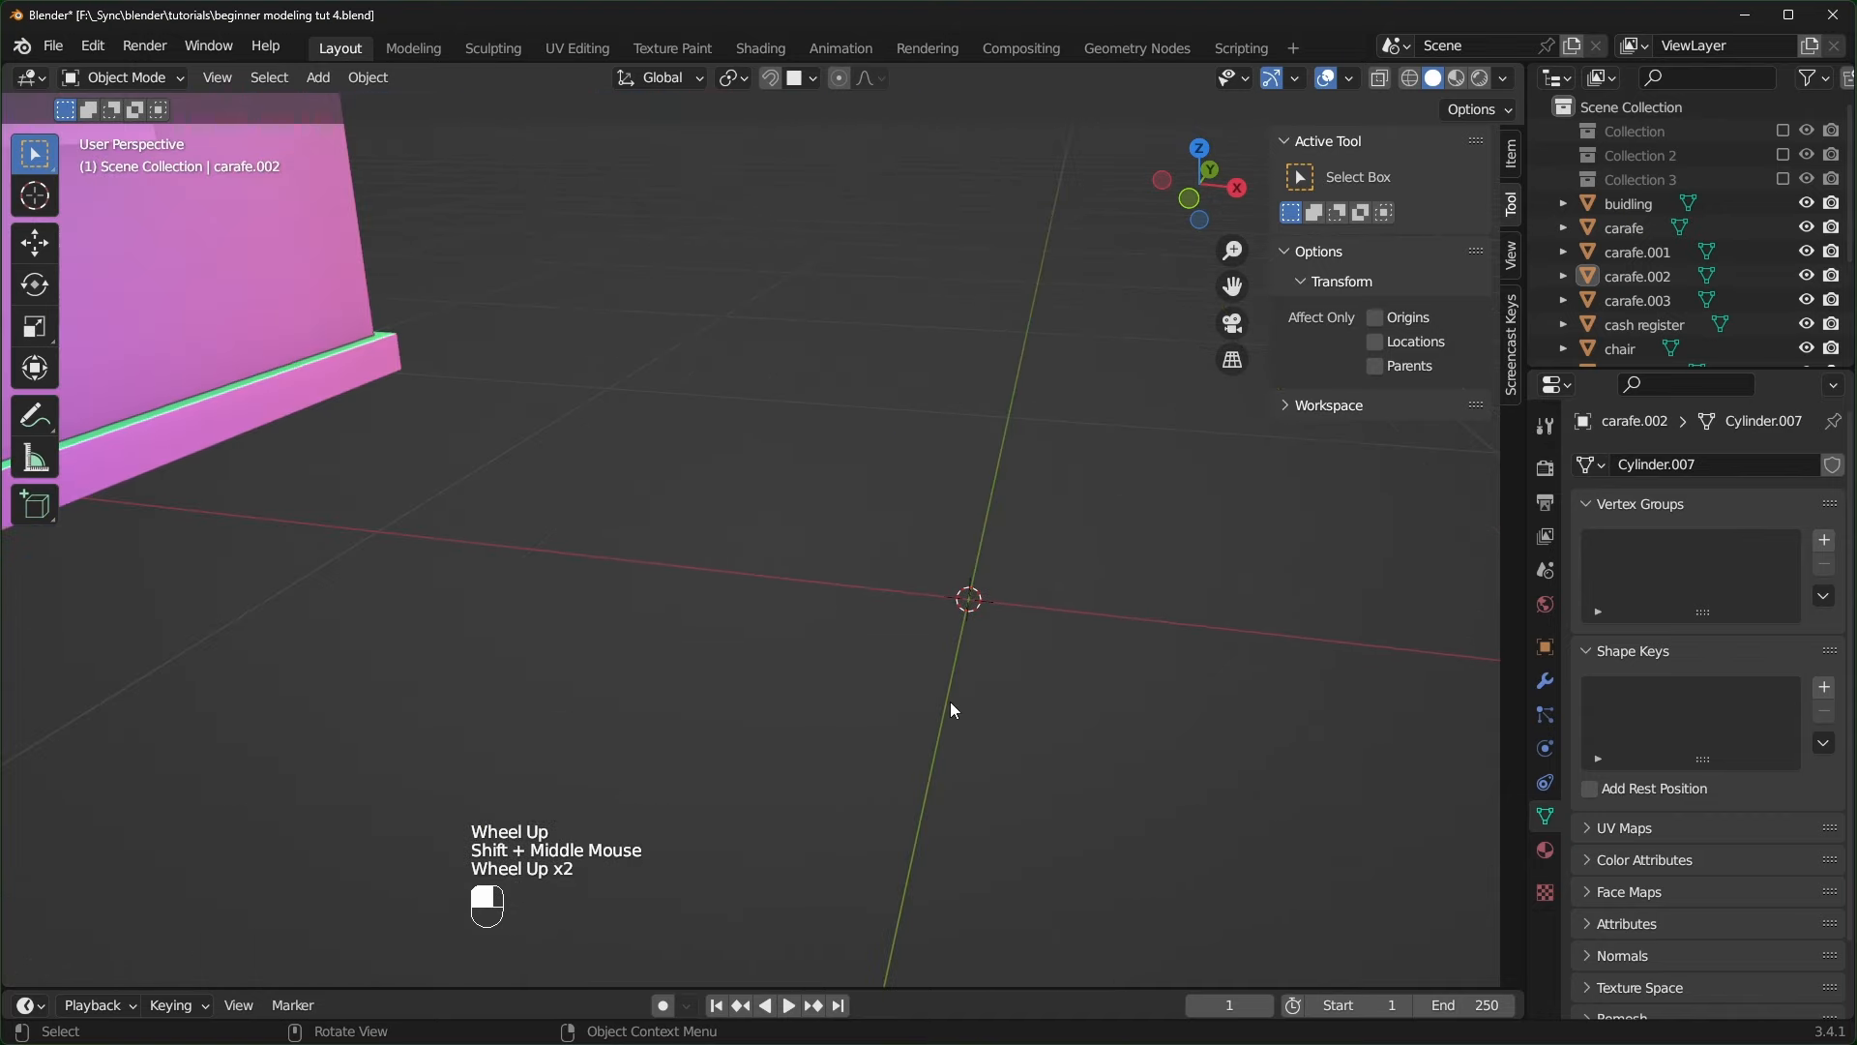
key("shift+a")
mouse_move(909, 555)
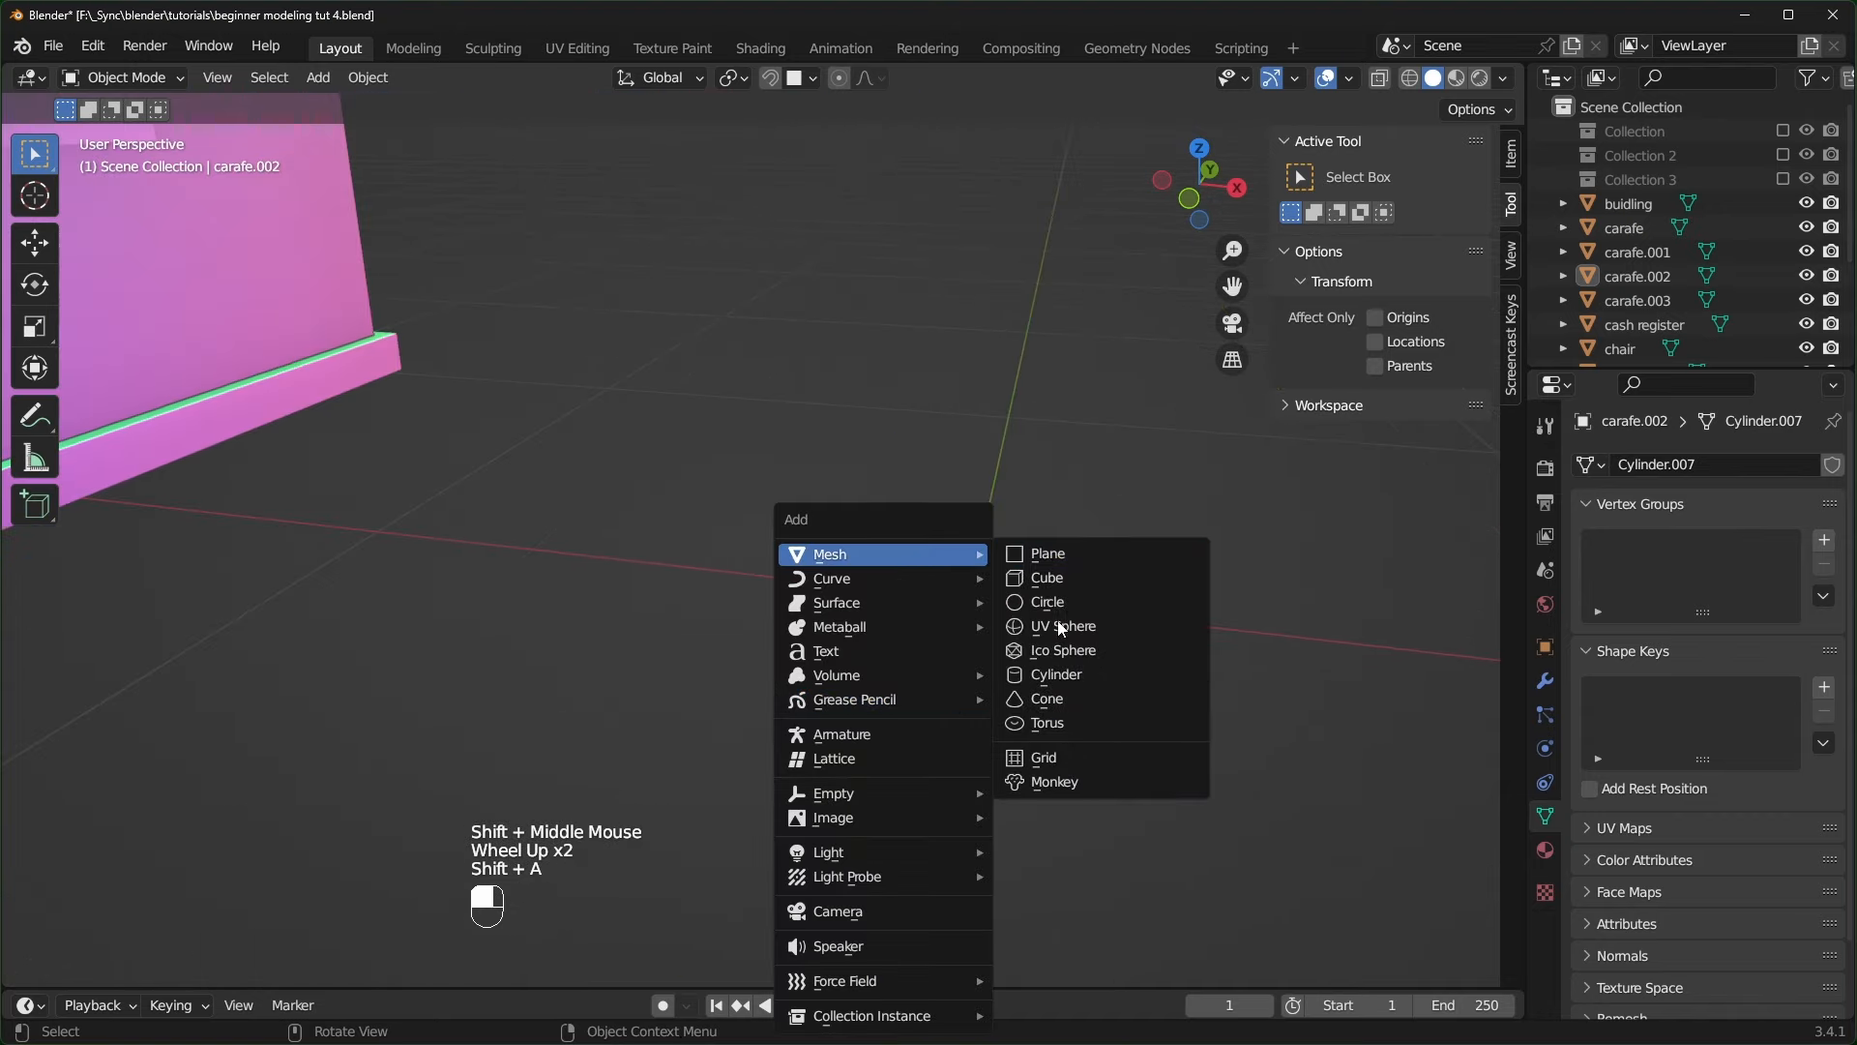
scroll(1059, 662, "down", 1)
scroll(1058, 662, "up", 1)
left_click(1058, 670)
left_click(129, 644)
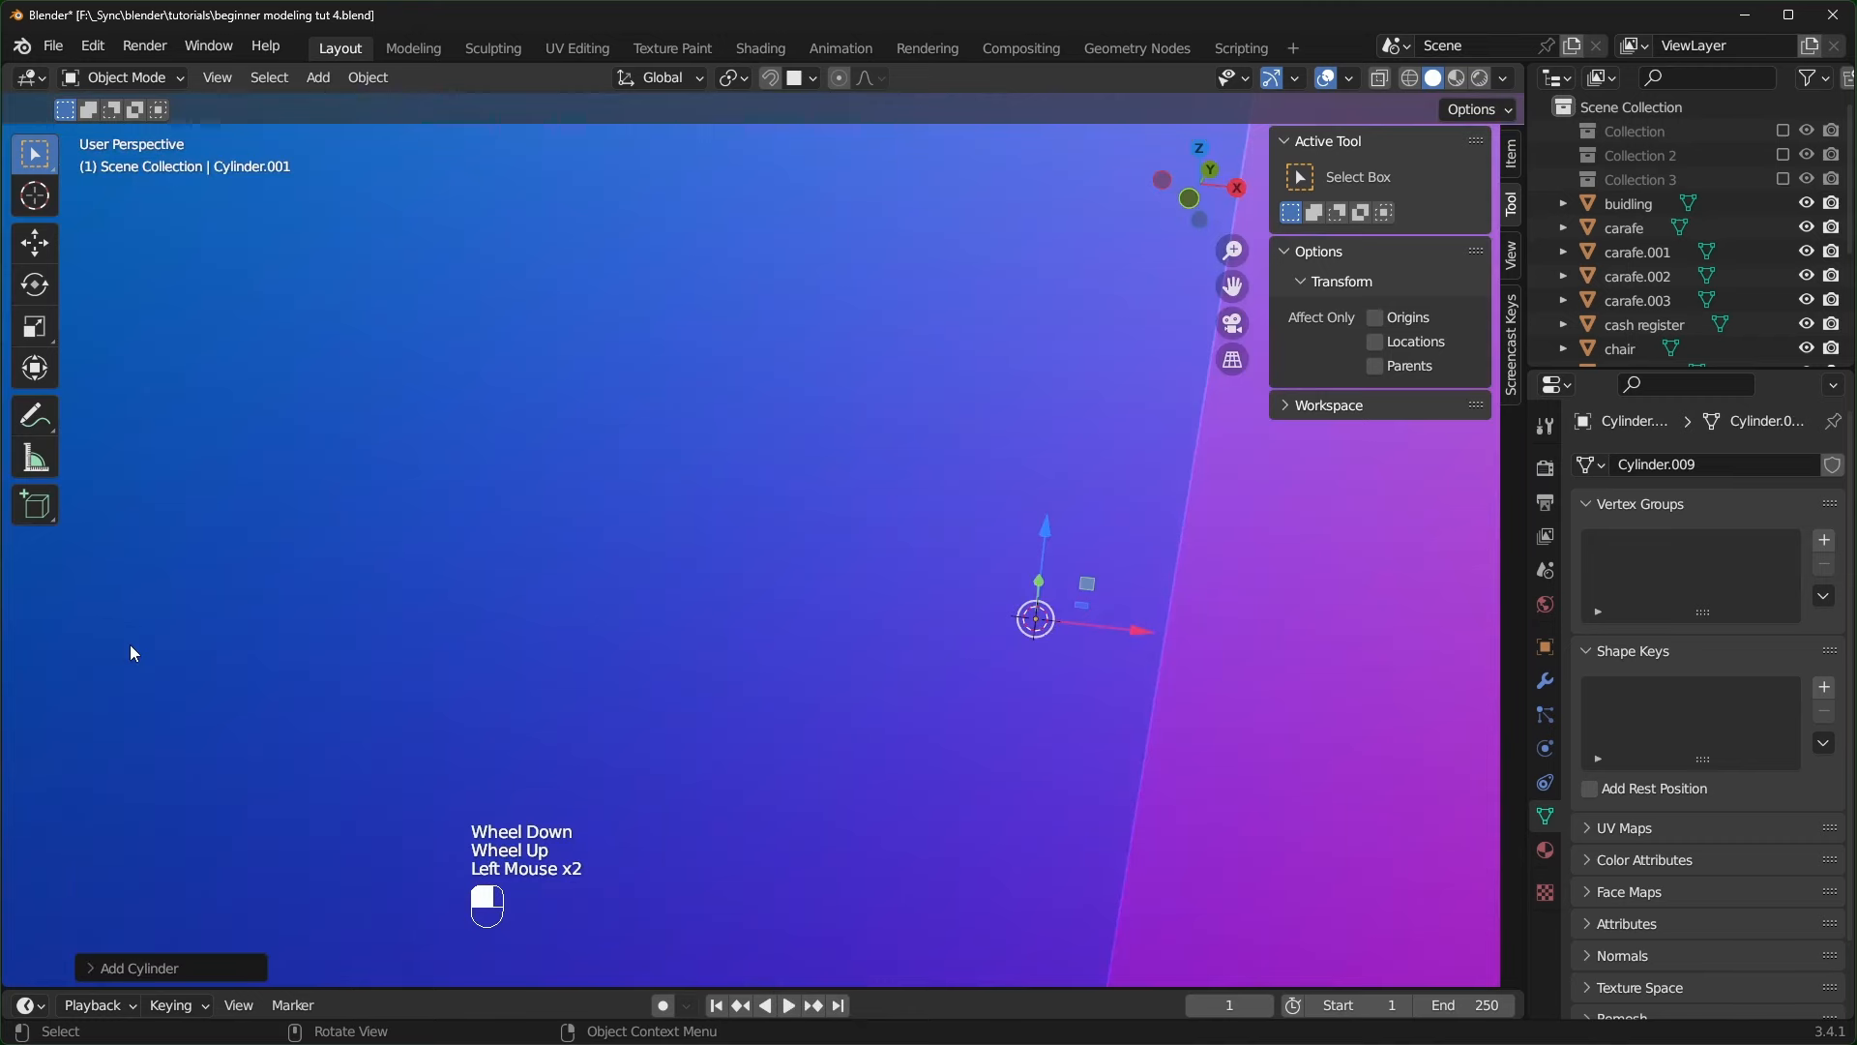
scroll(768, 648, "down", 2)
scroll(768, 647, "down", 2)
middle_click_drag(768, 647, 856, 624)
scroll(869, 608, "up", 1)
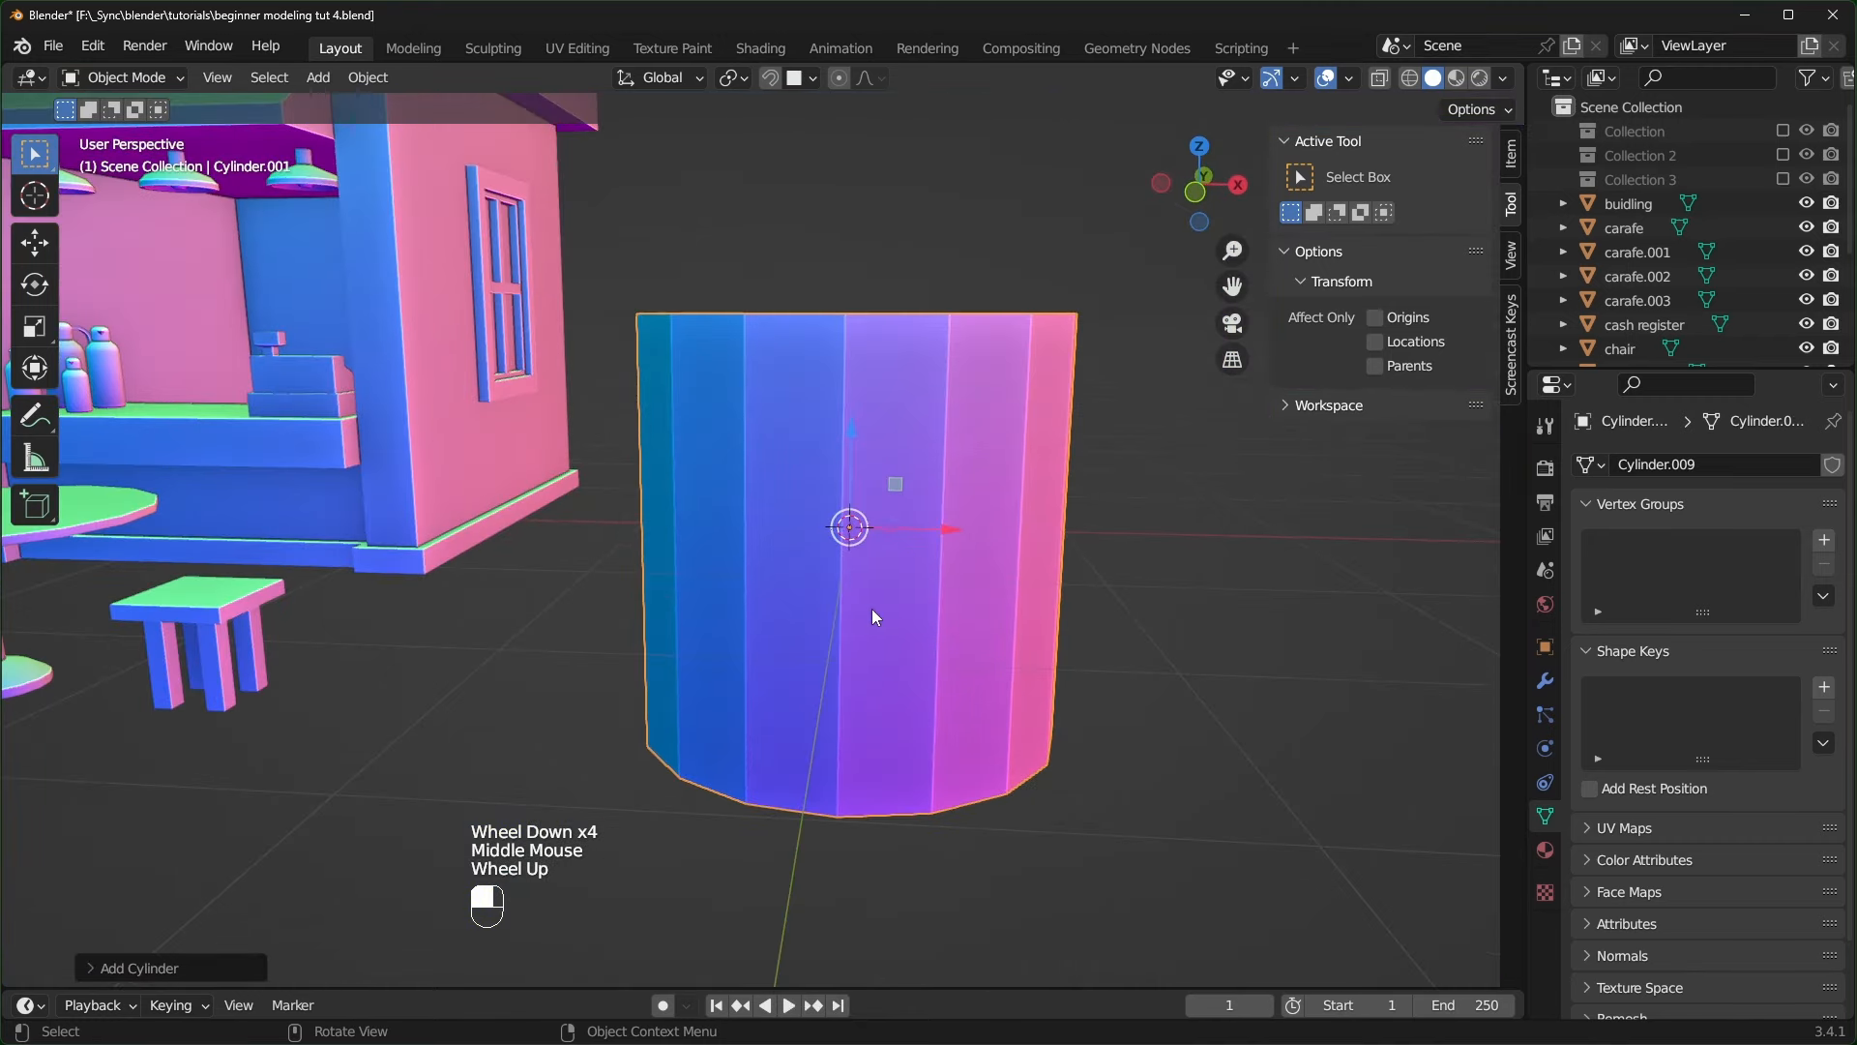
- In edit mode, move the cylinder's whole mesh up 1 m along Z to put the origin at its base
key("Tab")
key("g")
key("z")
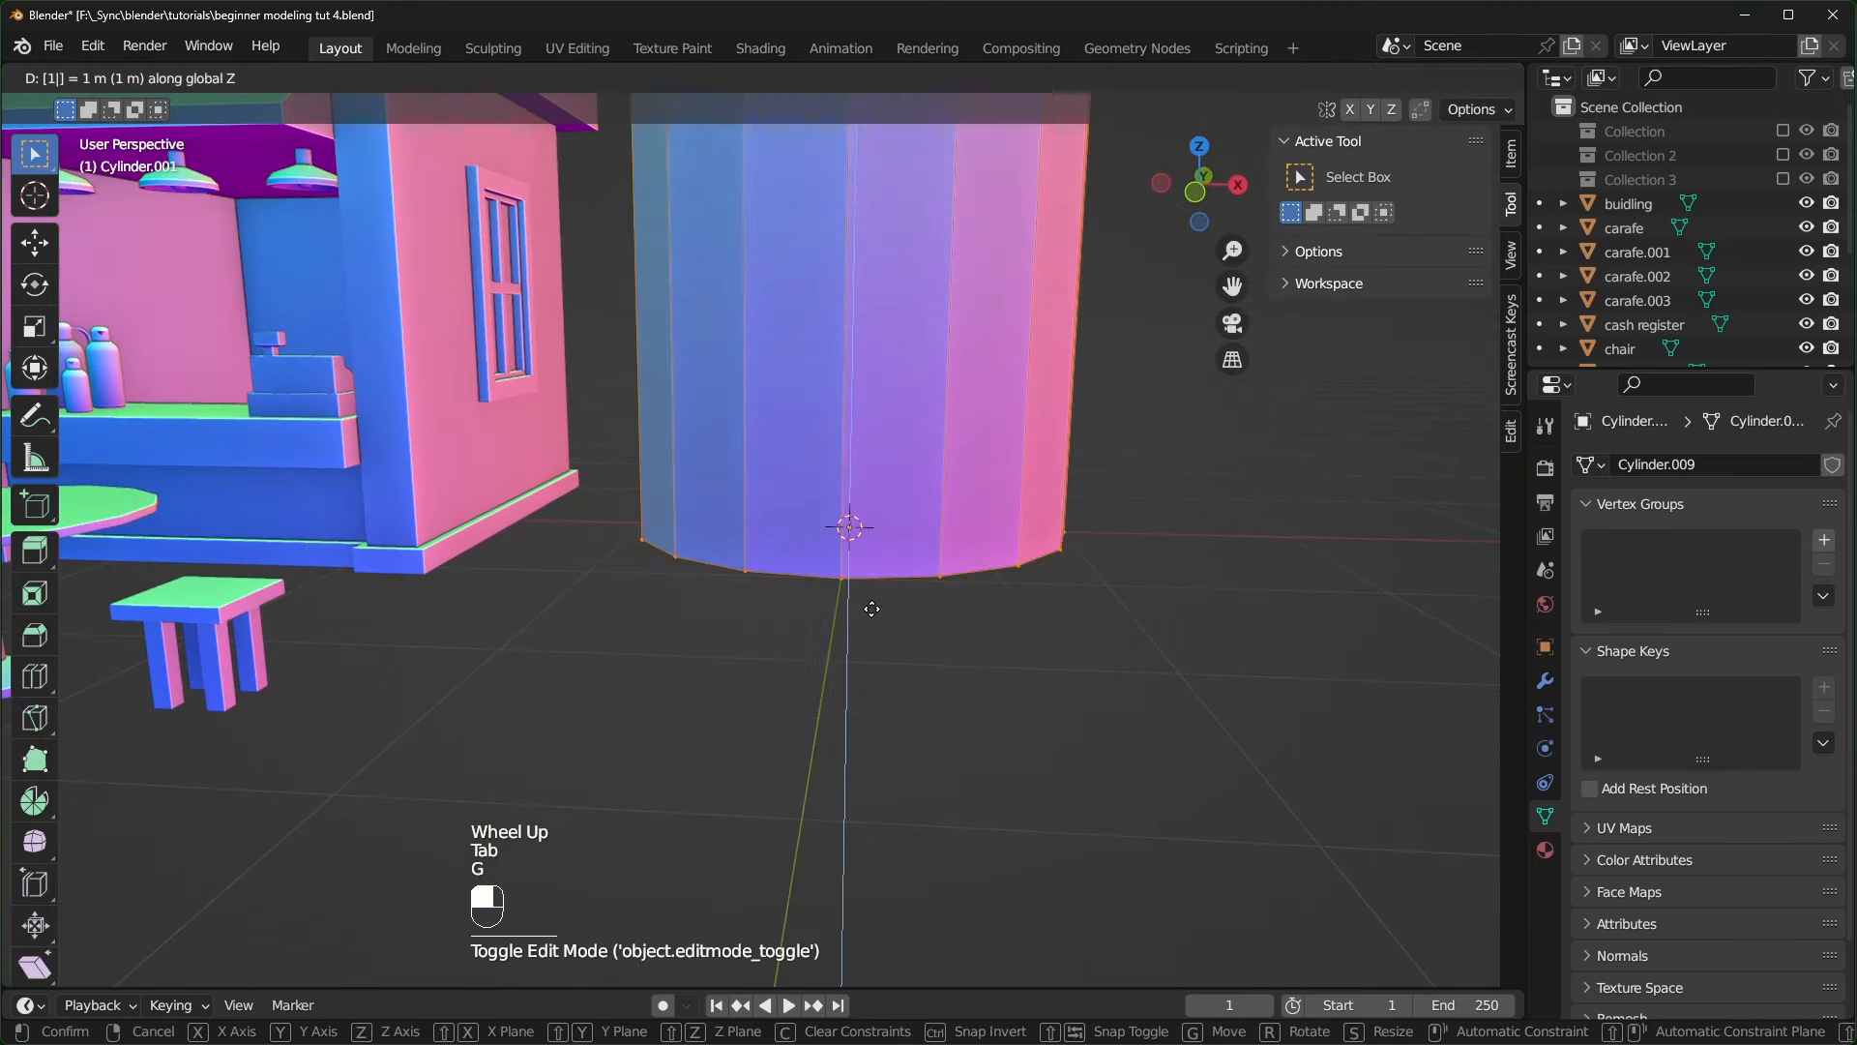
left_click(871, 608)
middle_click_drag(937, 605, 861, 690)
key("Tab")
- Move the cylinder onto the round table in front of the stall
scroll(946, 658, "down", 2)
scroll(879, 677, "up", 1)
key("g")
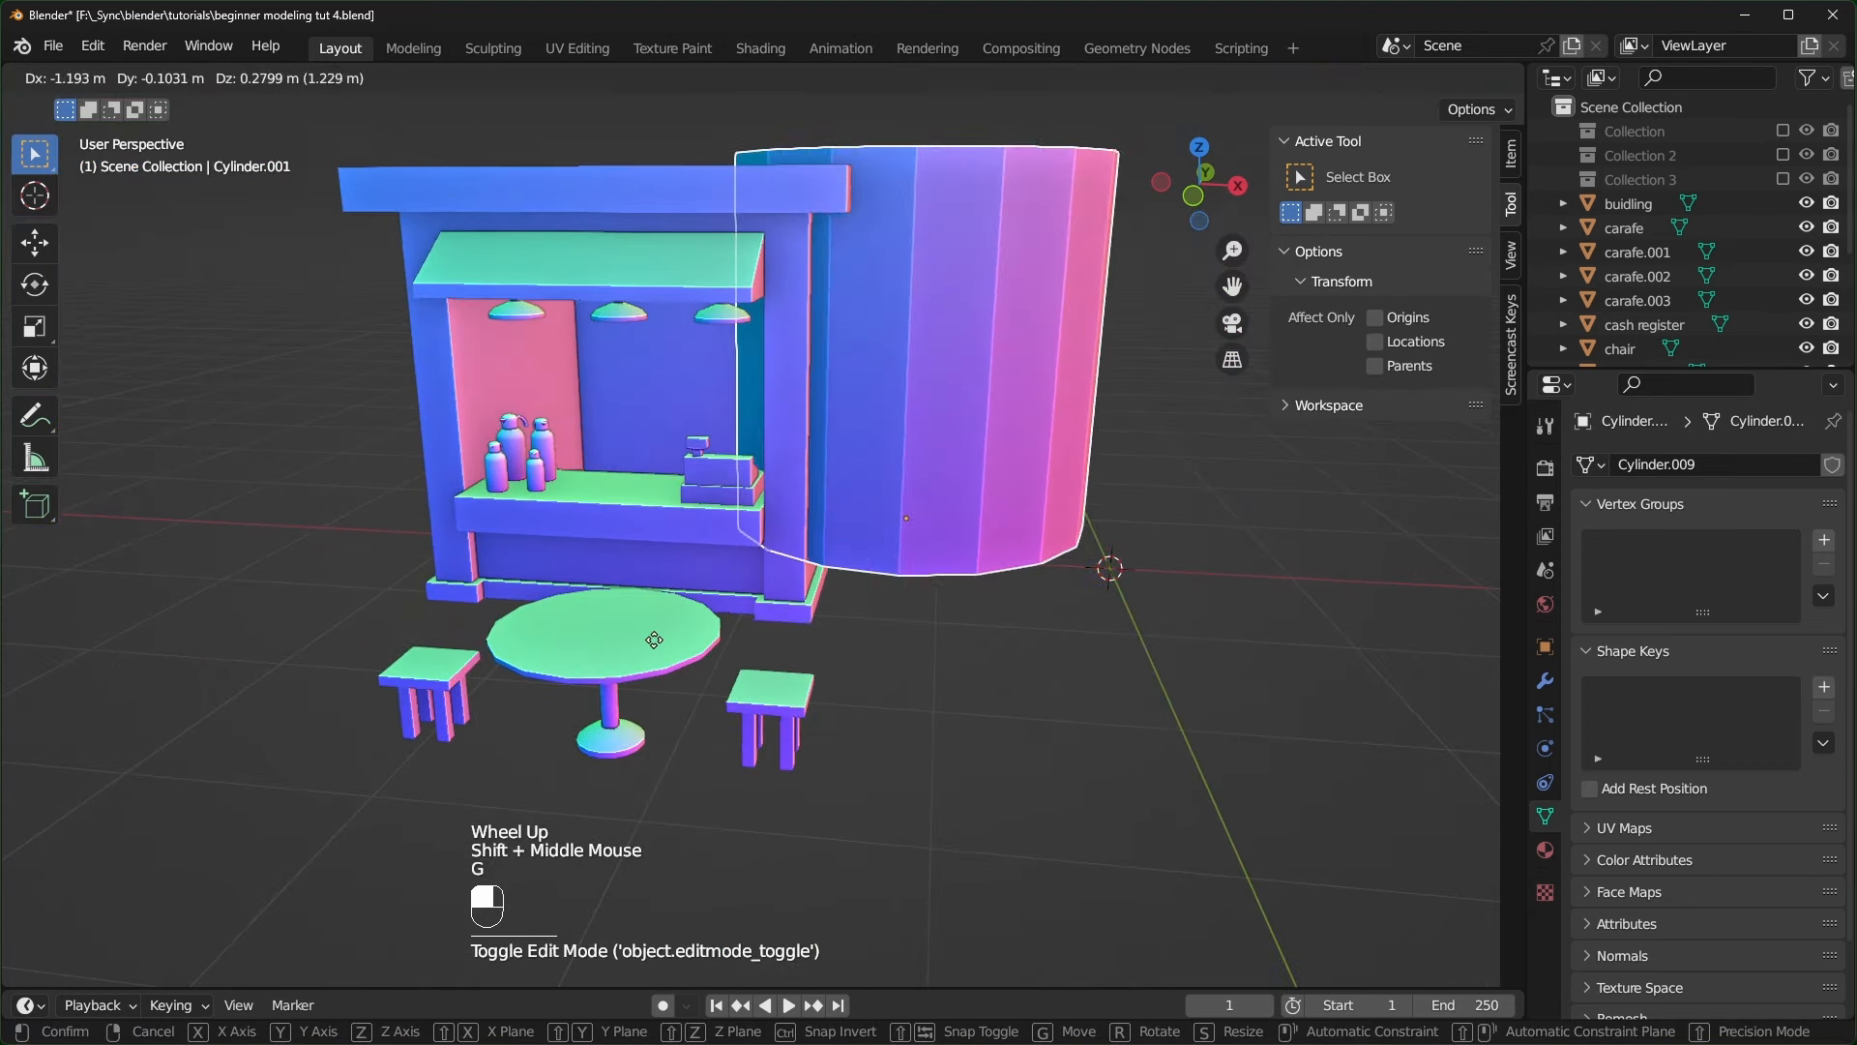
left_click(651, 638)
- Scale the cylinder down to a small prop on the tabletop and apply its scale
key("s")
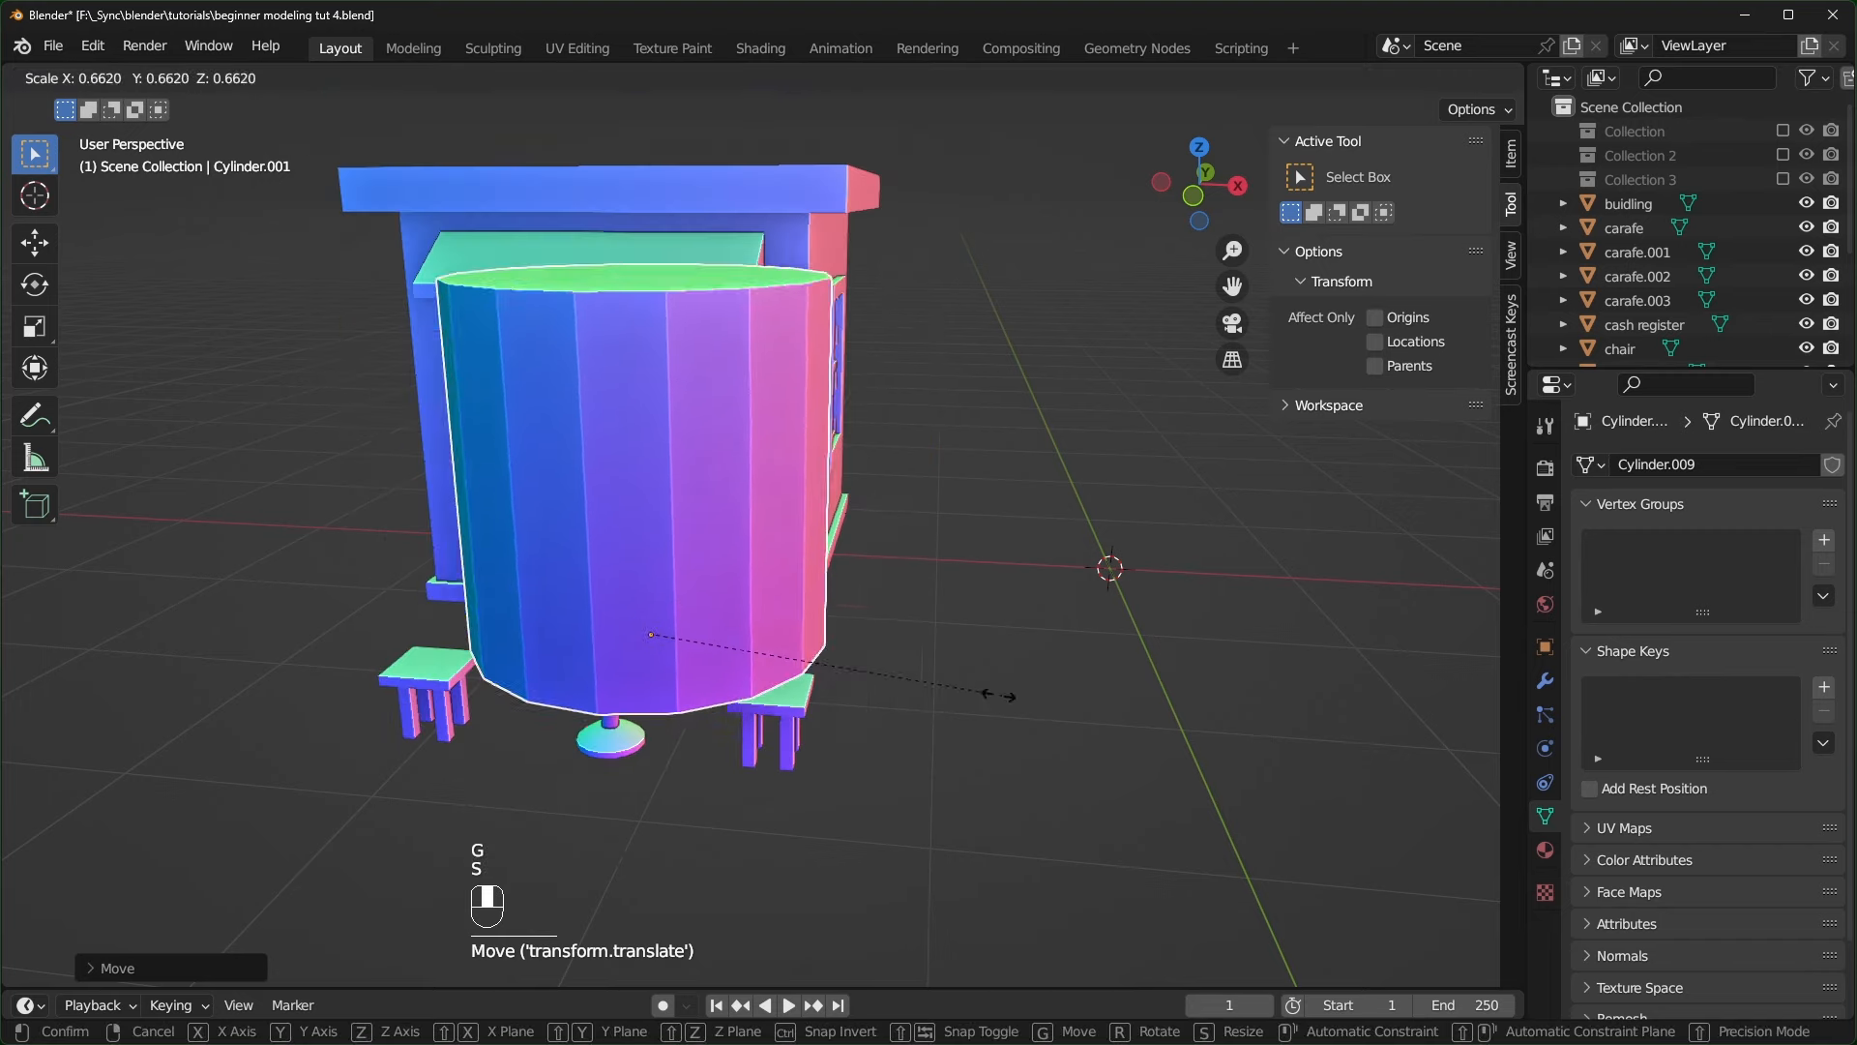
left_click(736, 649)
scroll(944, 728, "up", 2)
key("ctrl+a")
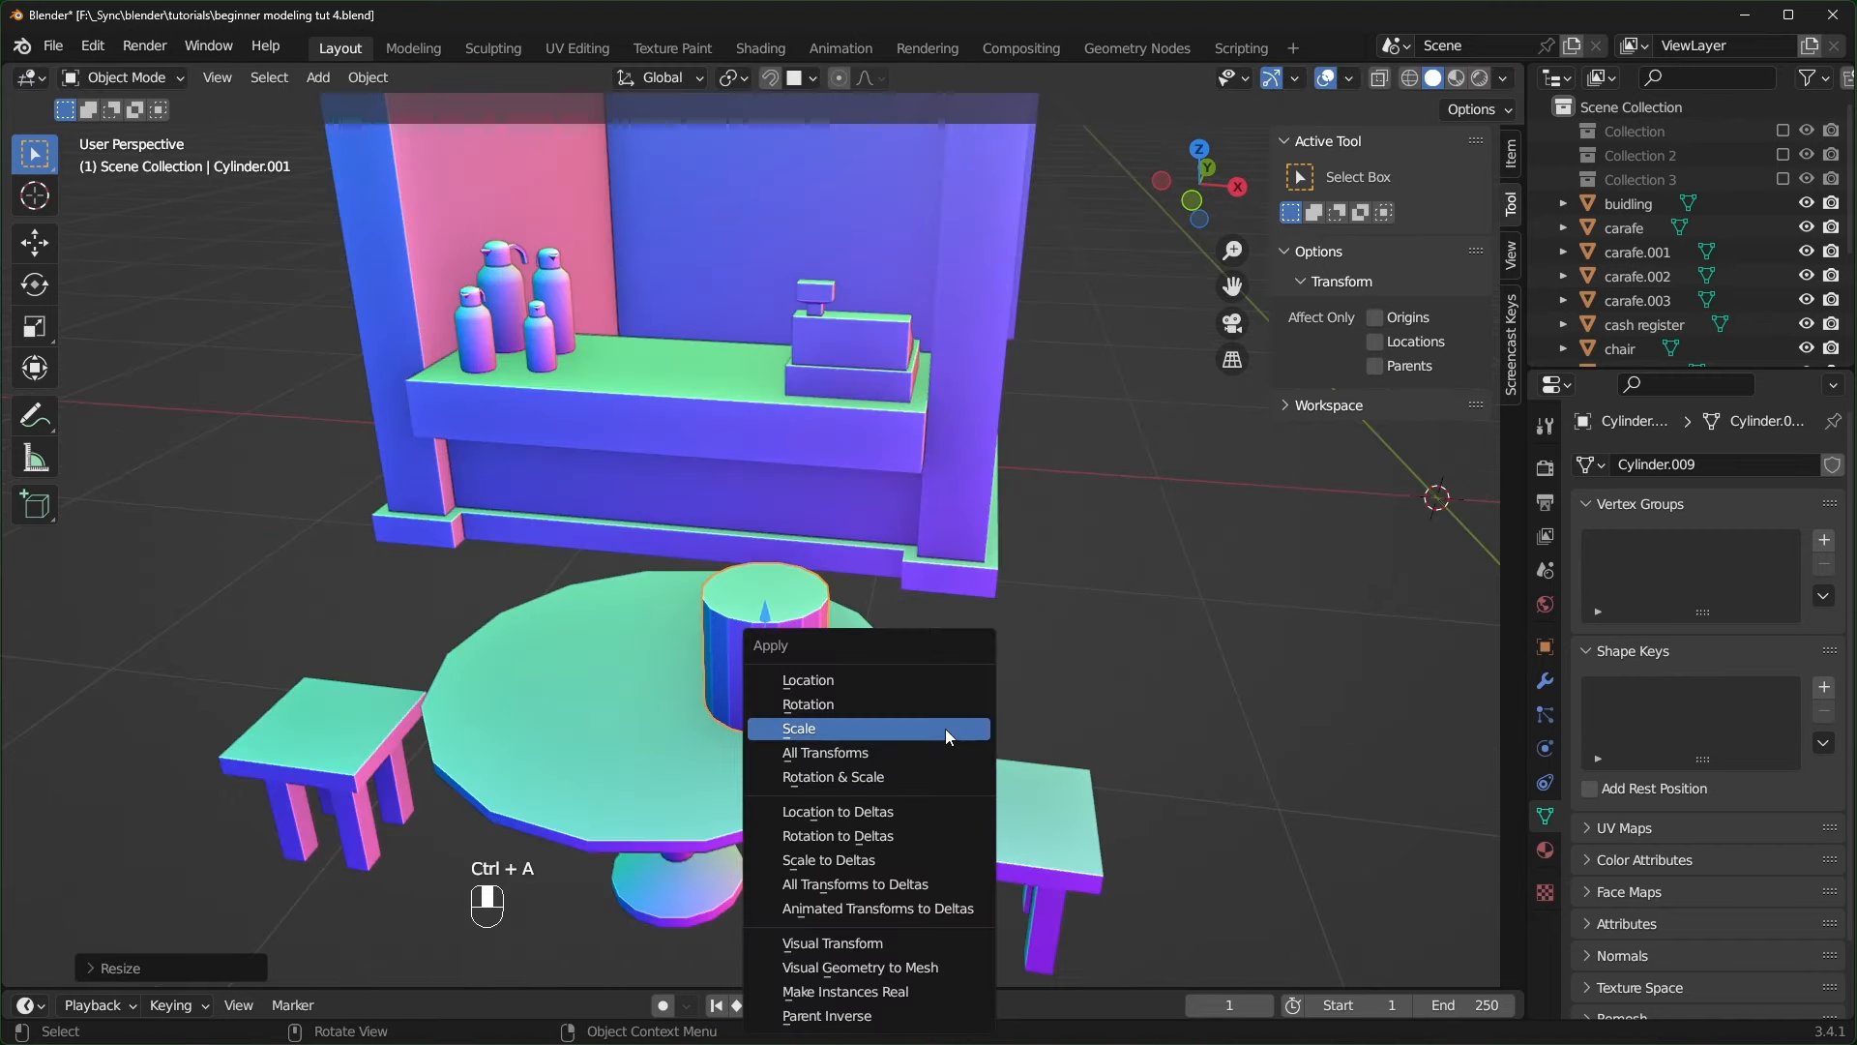
left_click(944, 728)
- Lower the cylinder's top face along Z to flatten the cylinder into a thin disc on the tabletop
scroll(944, 728, "up", 2)
middle_click_drag(946, 730, 817, 552, "shift")
key("Tab")
scroll(954, 741, "up", 2)
key("3")
scroll(829, 614, "down", 2)
left_click(829, 614)
scroll(829, 614, "up", 1)
scroll(829, 614, "down", 3)
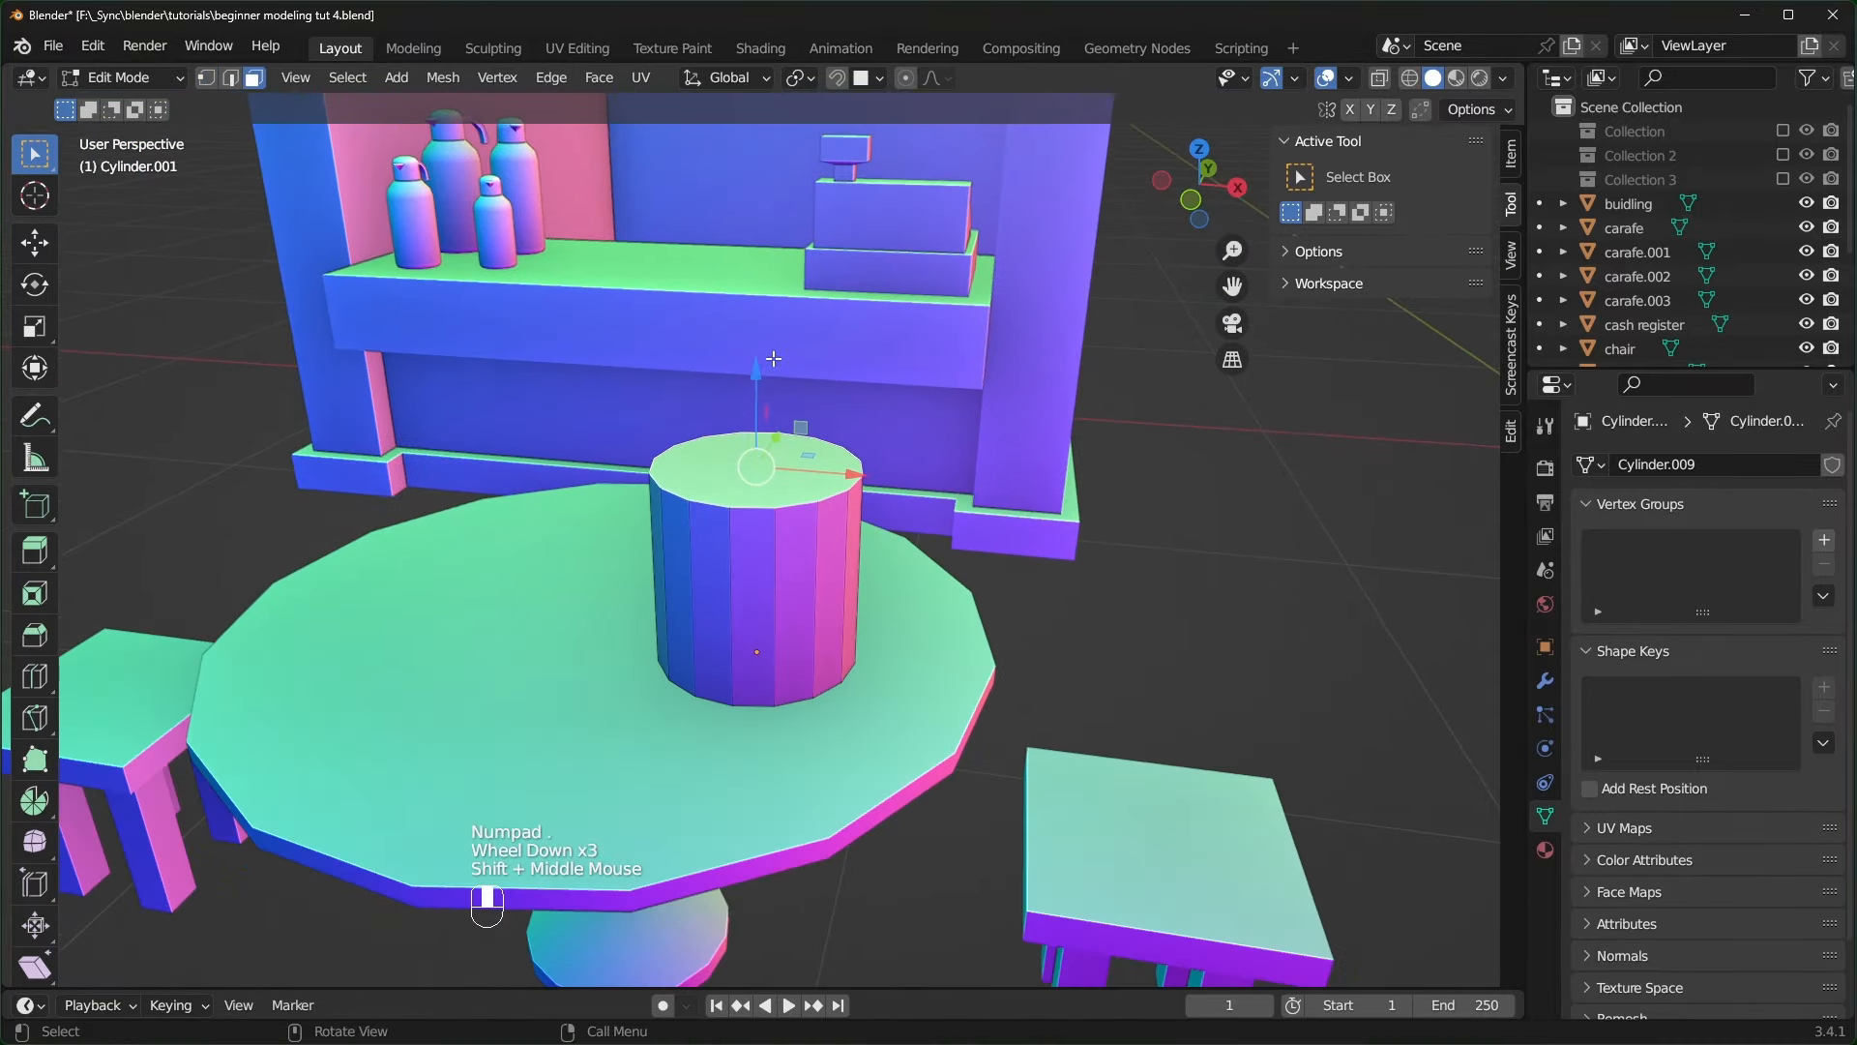
left_click_drag(760, 372, 769, 560)
scroll(719, 601, "up", 3)
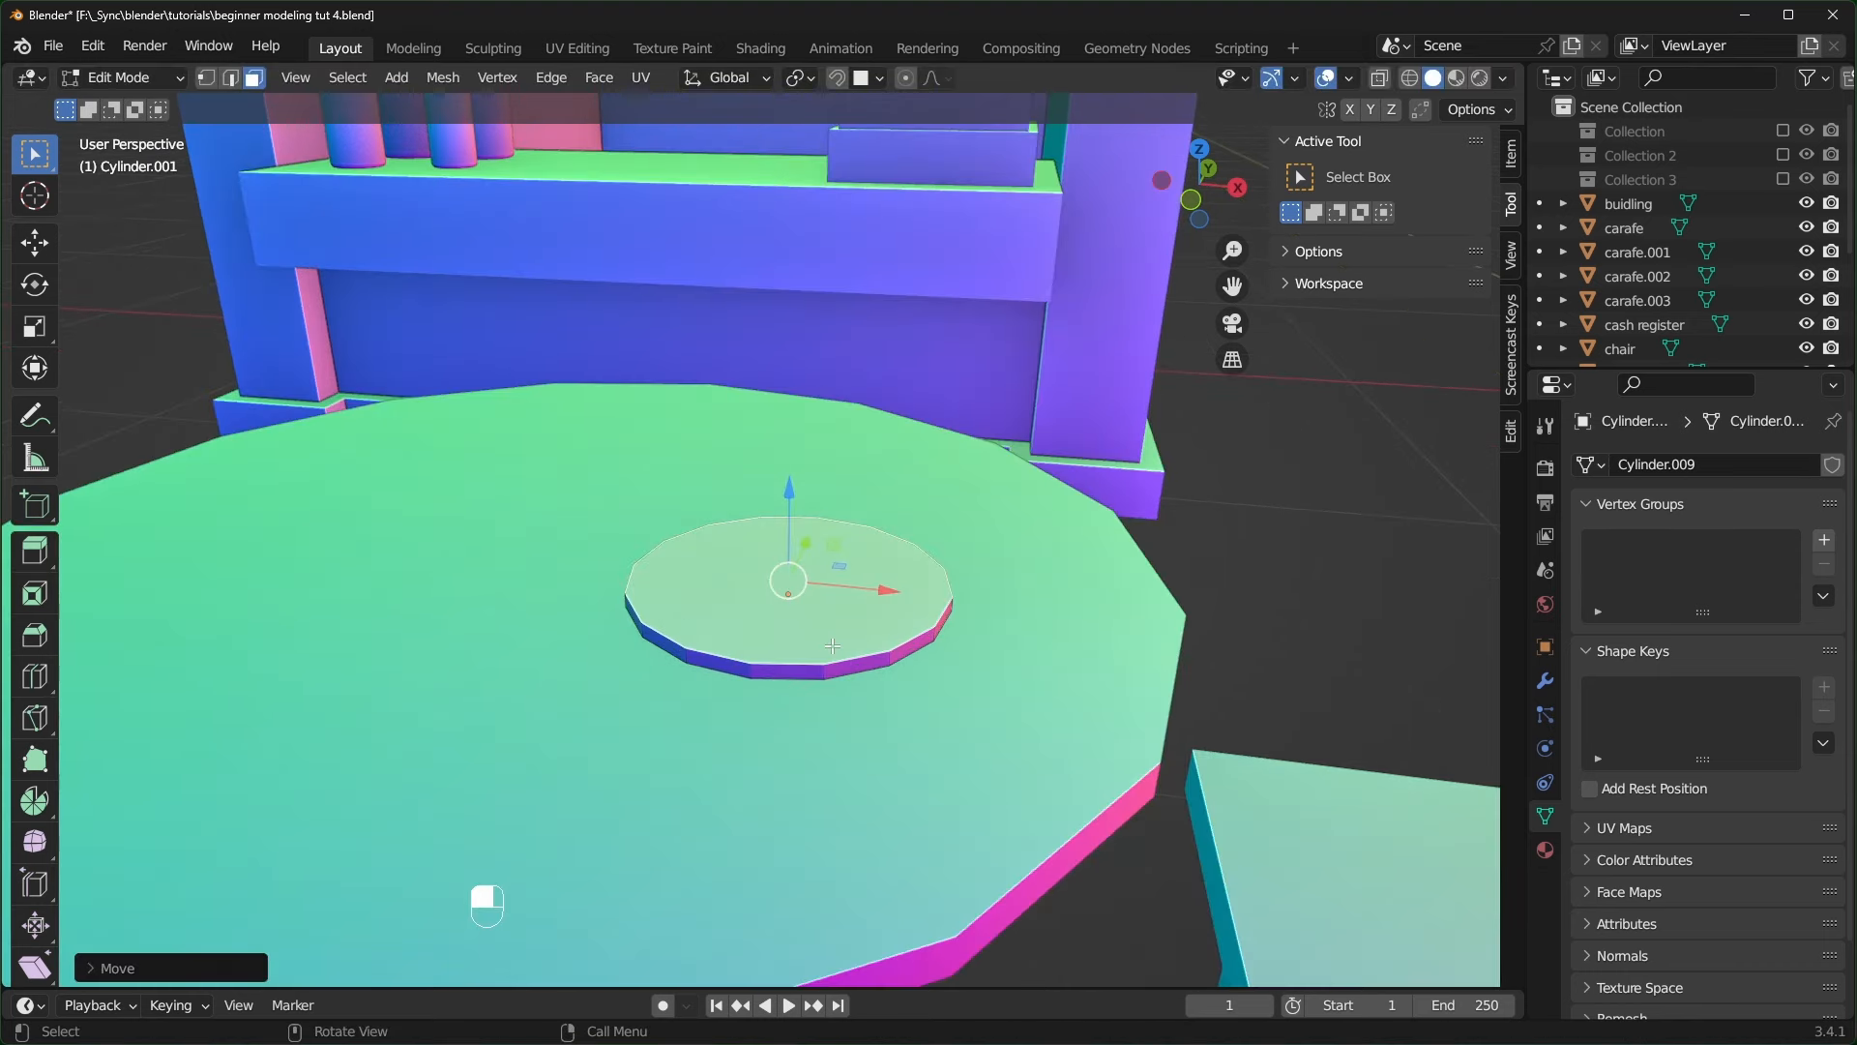
- Scale down the disc's bottom face so the sides taper inward toward the tabletop
key("alt+z")
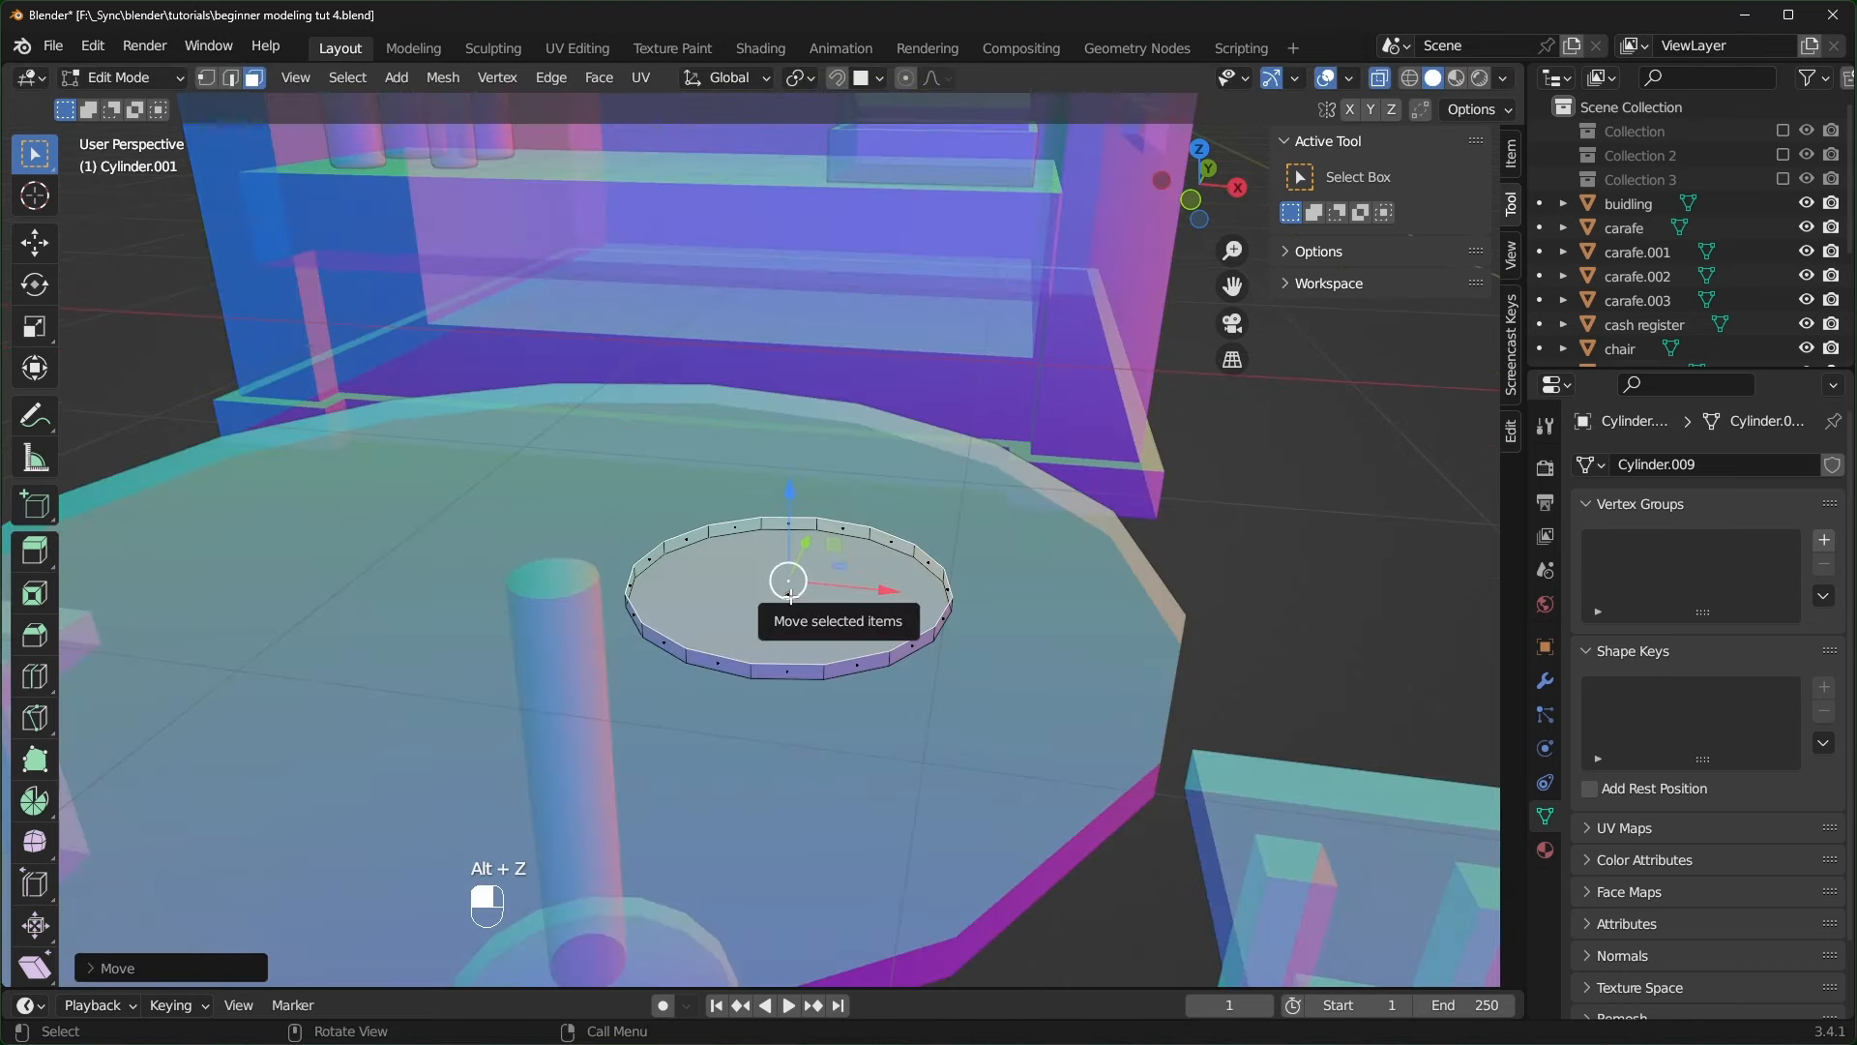
left_click(788, 594)
key("s")
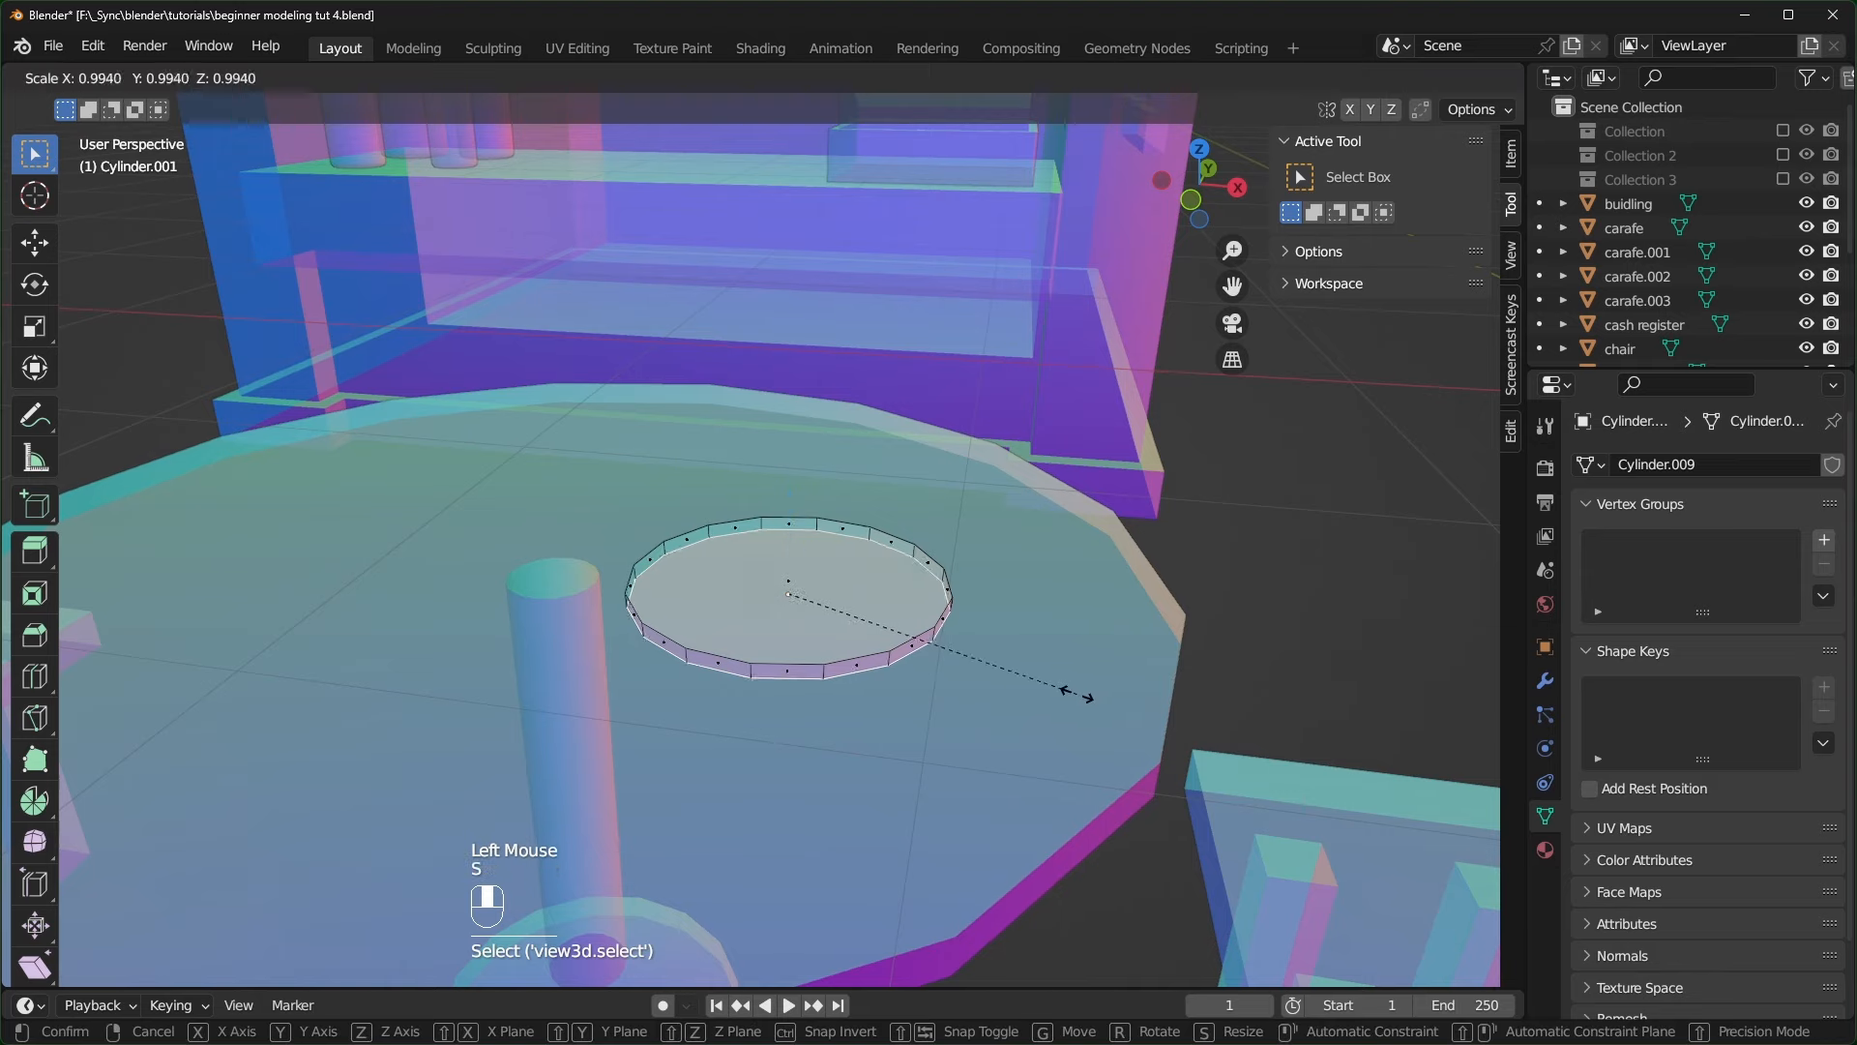
left_click(958, 665)
key("alt+z")
- Extrude the disc's top face slightly upward to form a thin rim, and inset the face
left_click(807, 587)
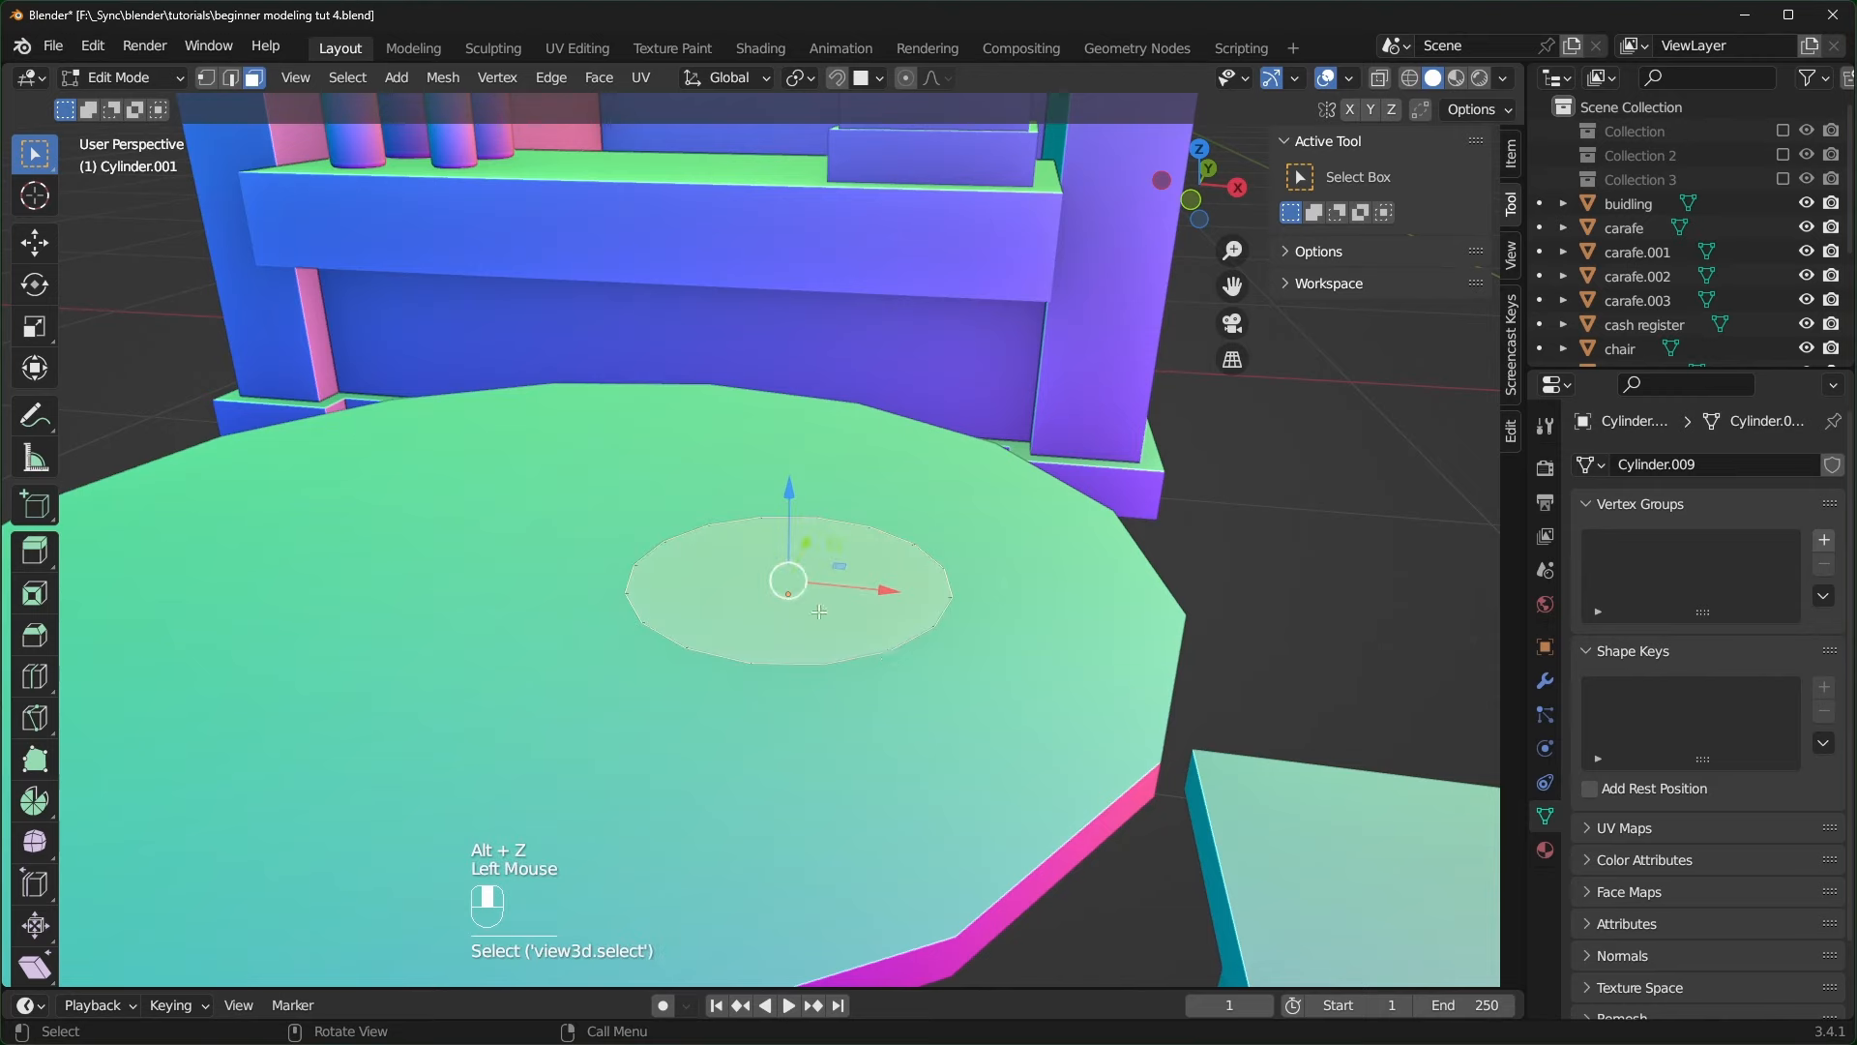
scroll(882, 664, "up", 1)
key("e")
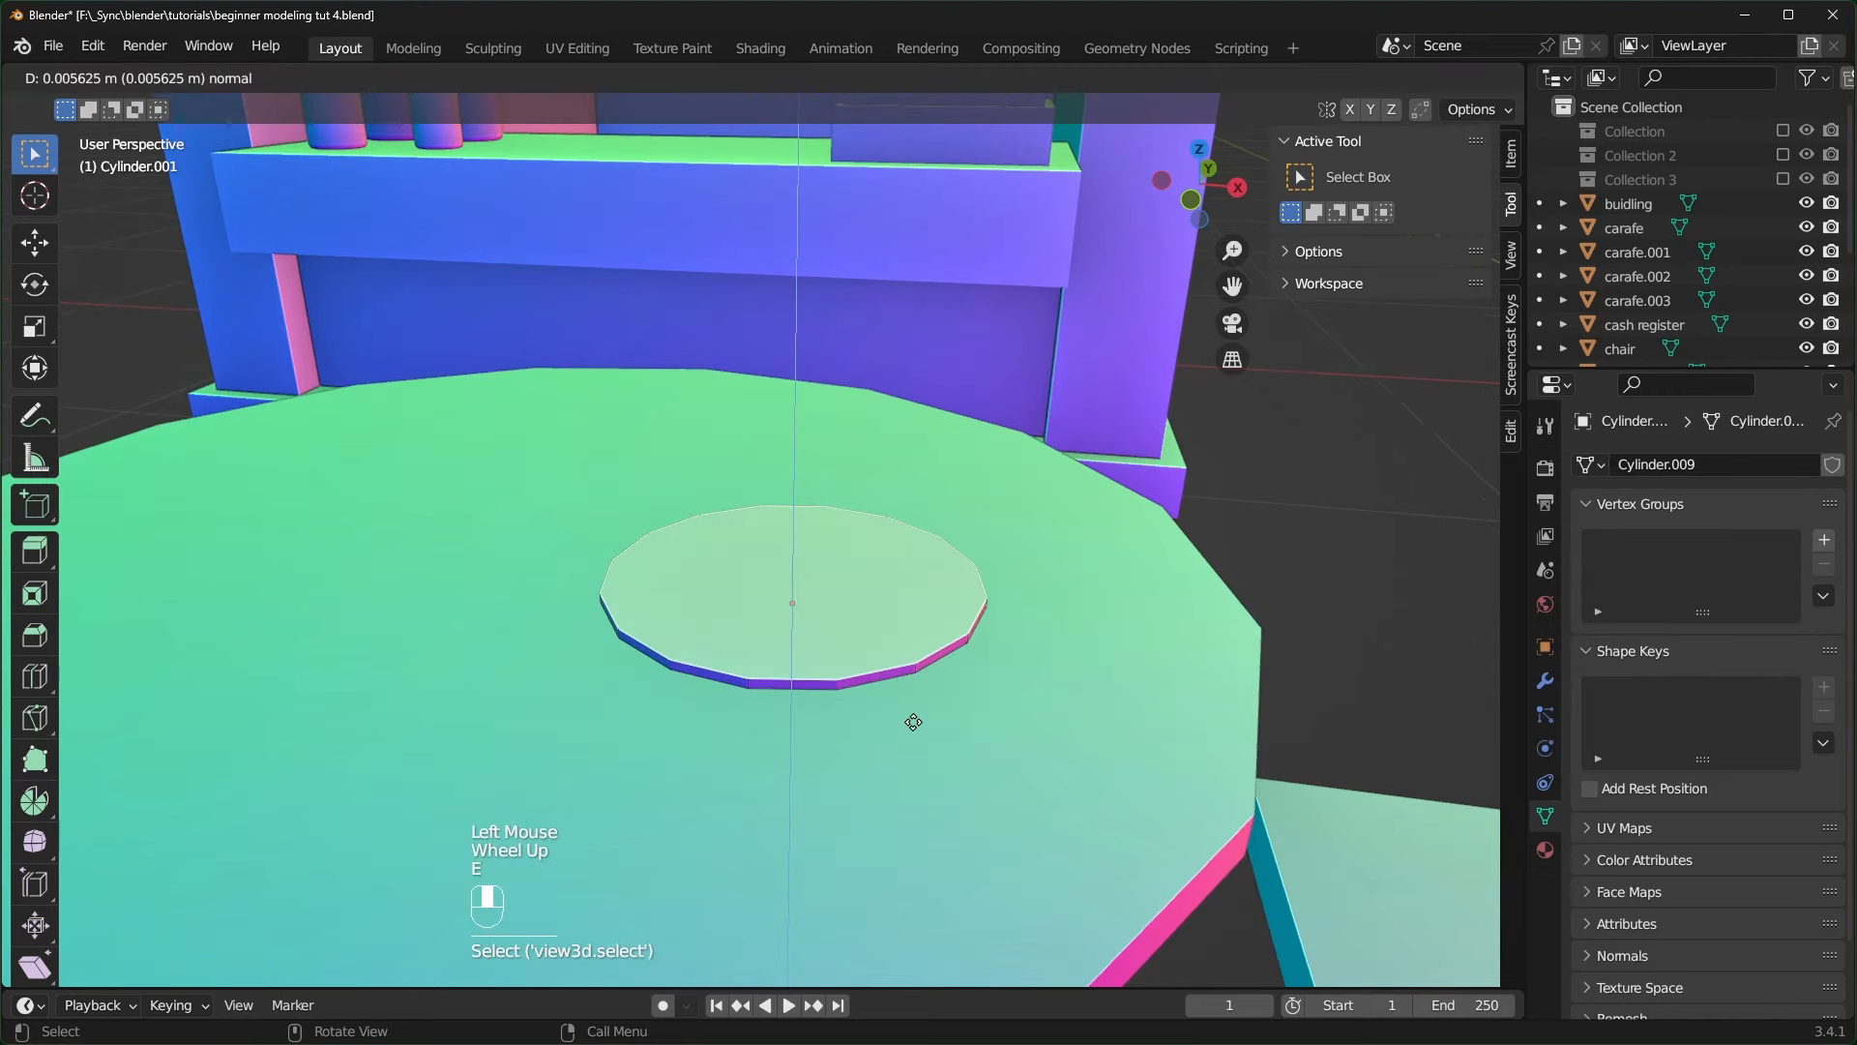
left_click(911, 729)
key("i")
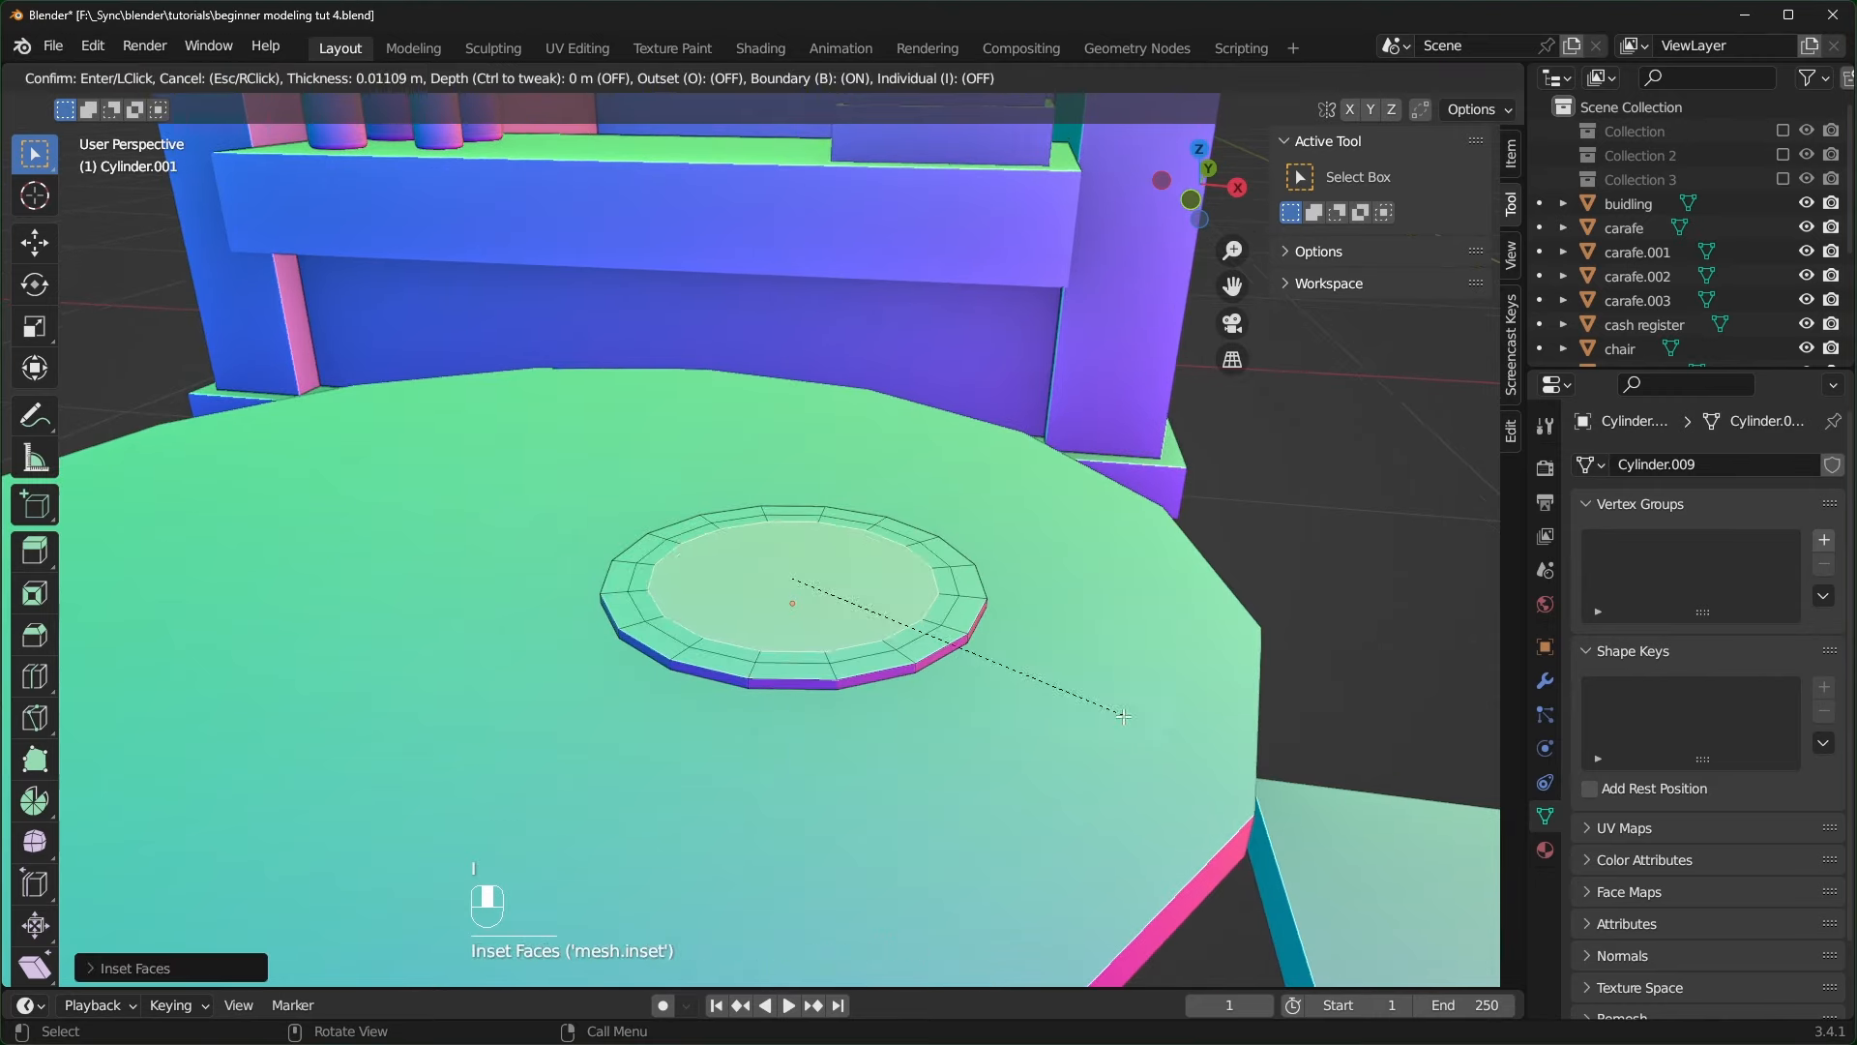
left_click(1081, 712)
- Lower the inset center face along Z to form a recess, adjusting its height in right orthographic view
key("g")
key("z")
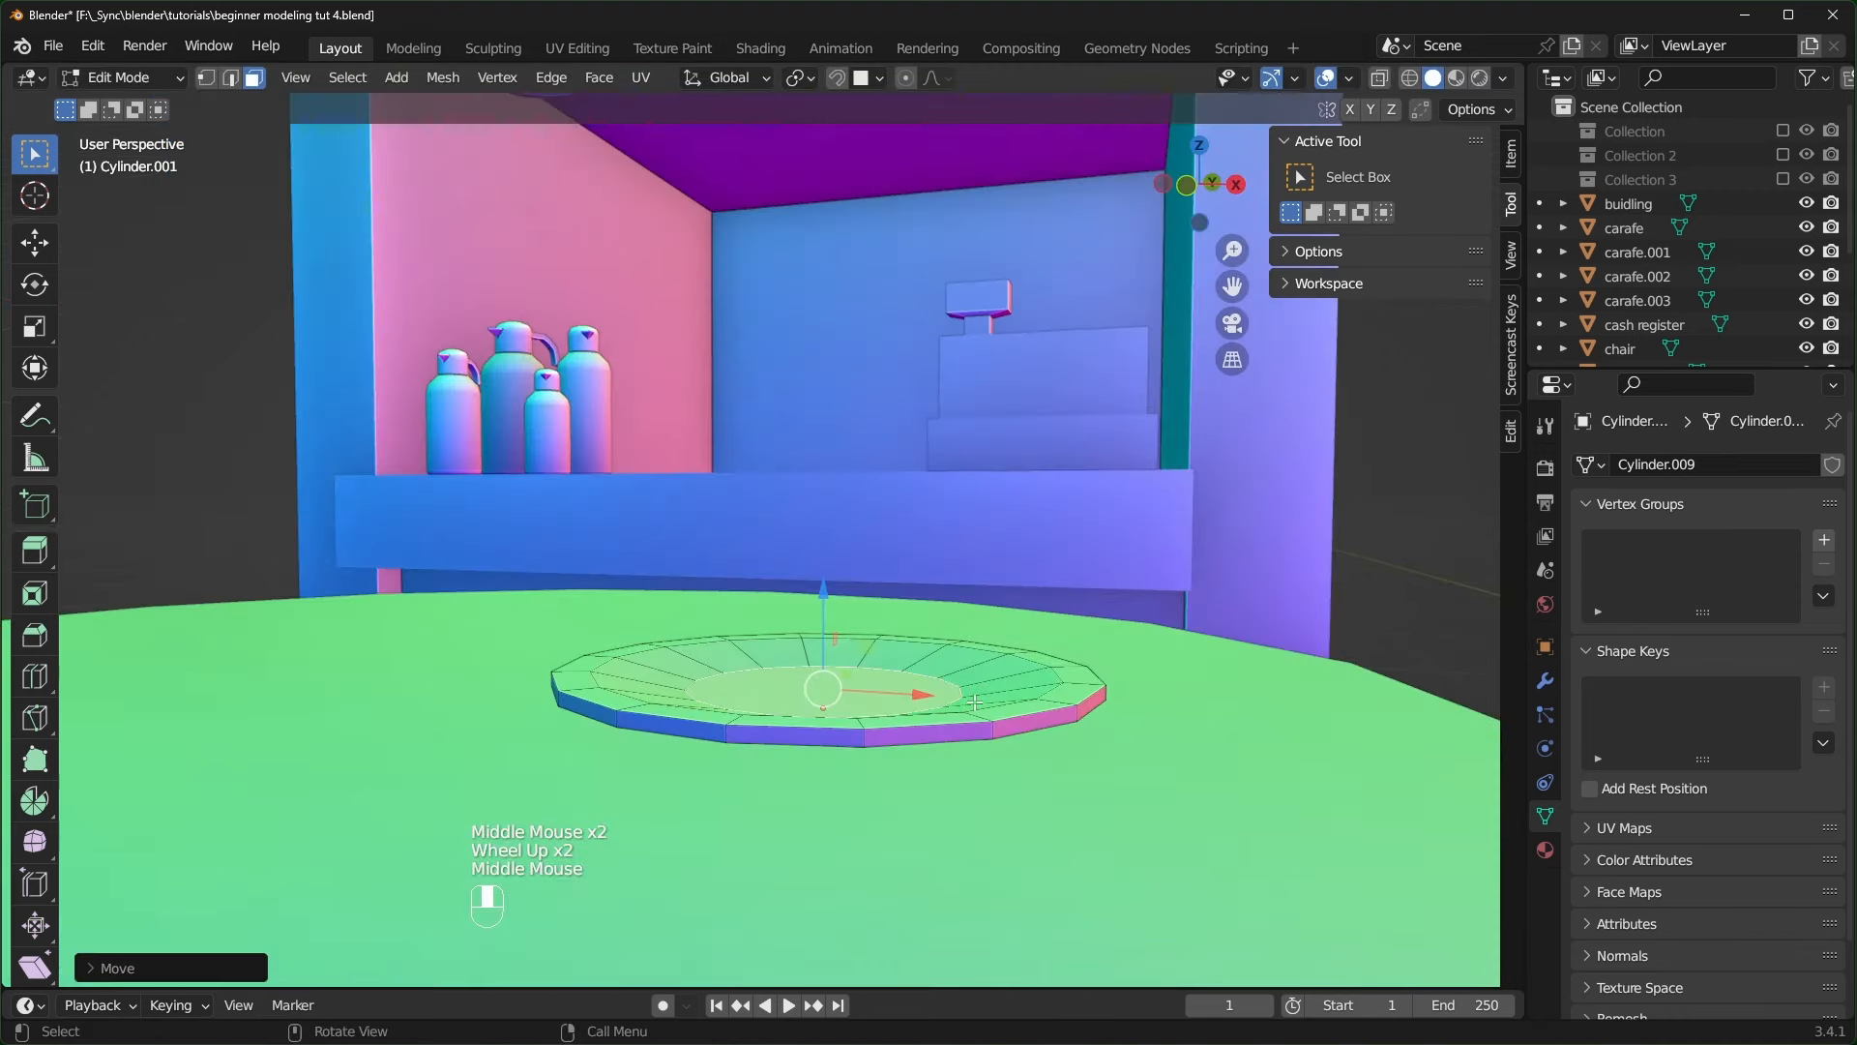
key("KP_3")
middle_click_drag(975, 703, 904, 570, "shift")
scroll(718, 688, "up", 1)
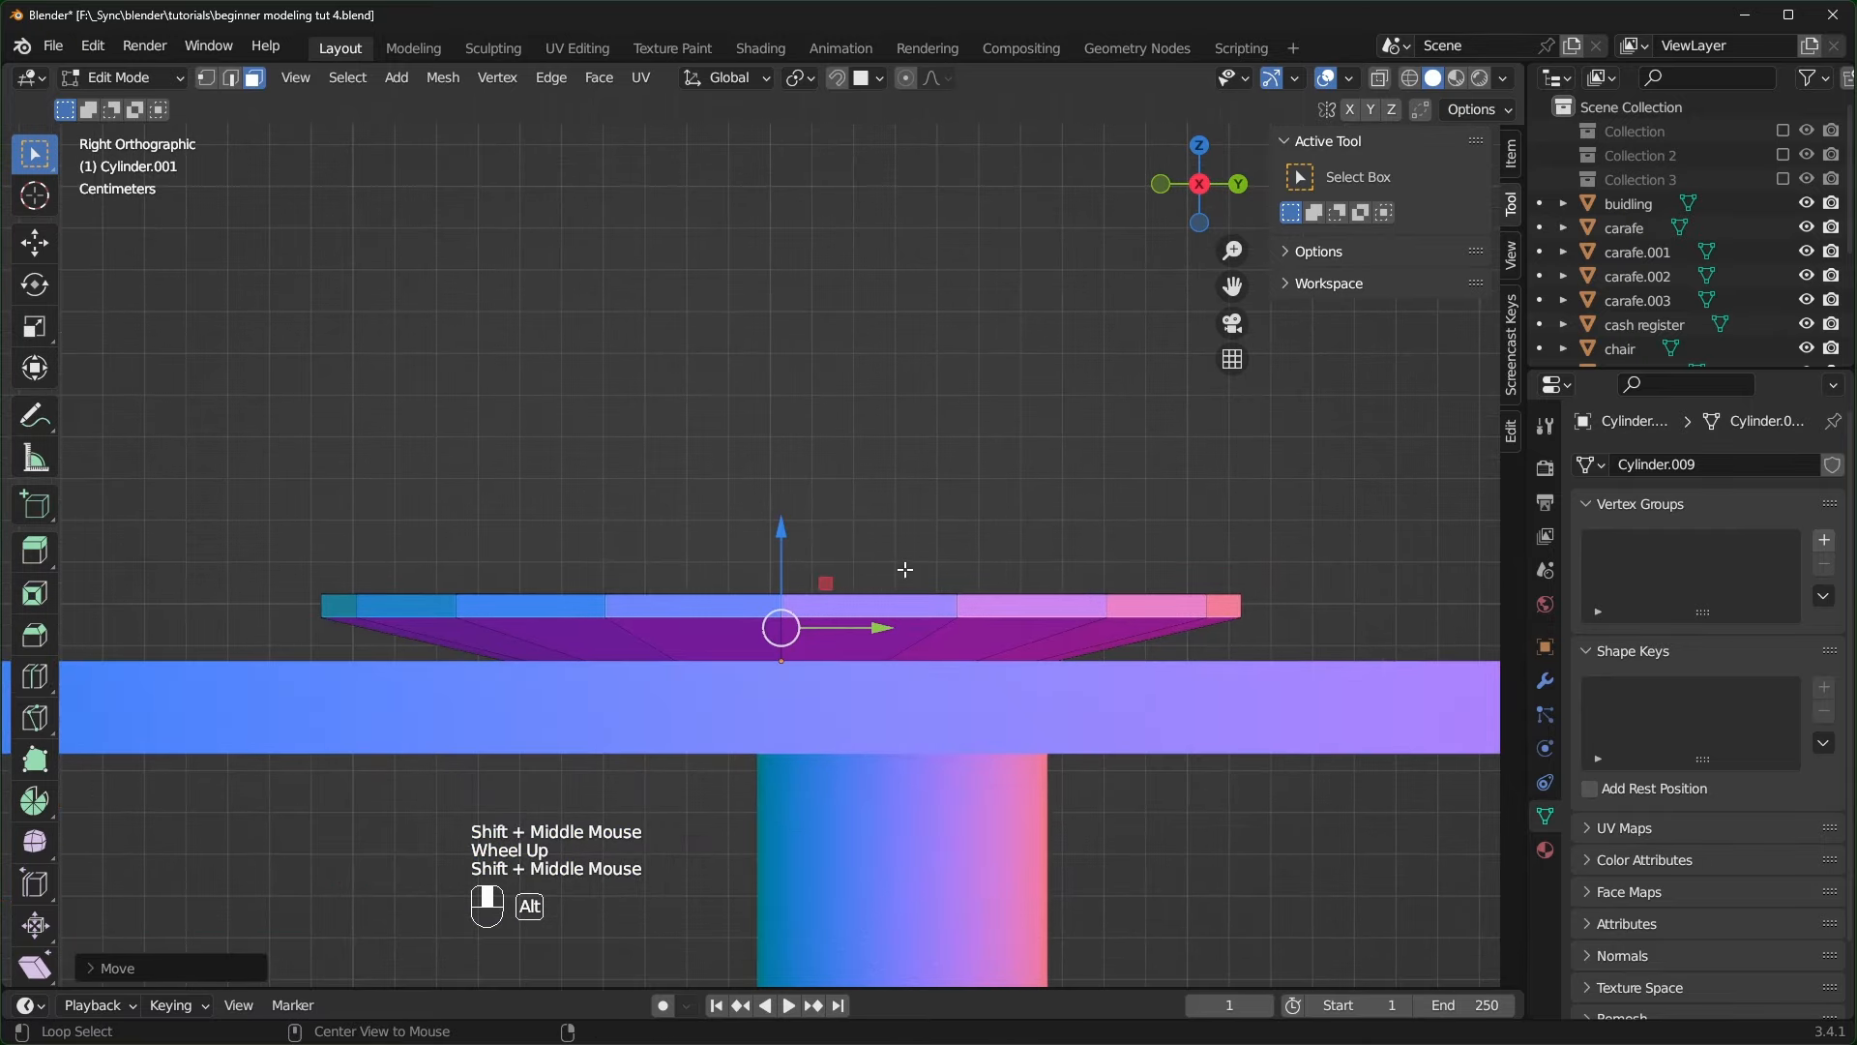
key("alt+z")
mouse_move(783, 523)
left_mouse_down()
mouse_move(780, 586)
mouse_move(784, 542)
left_mouse_up()
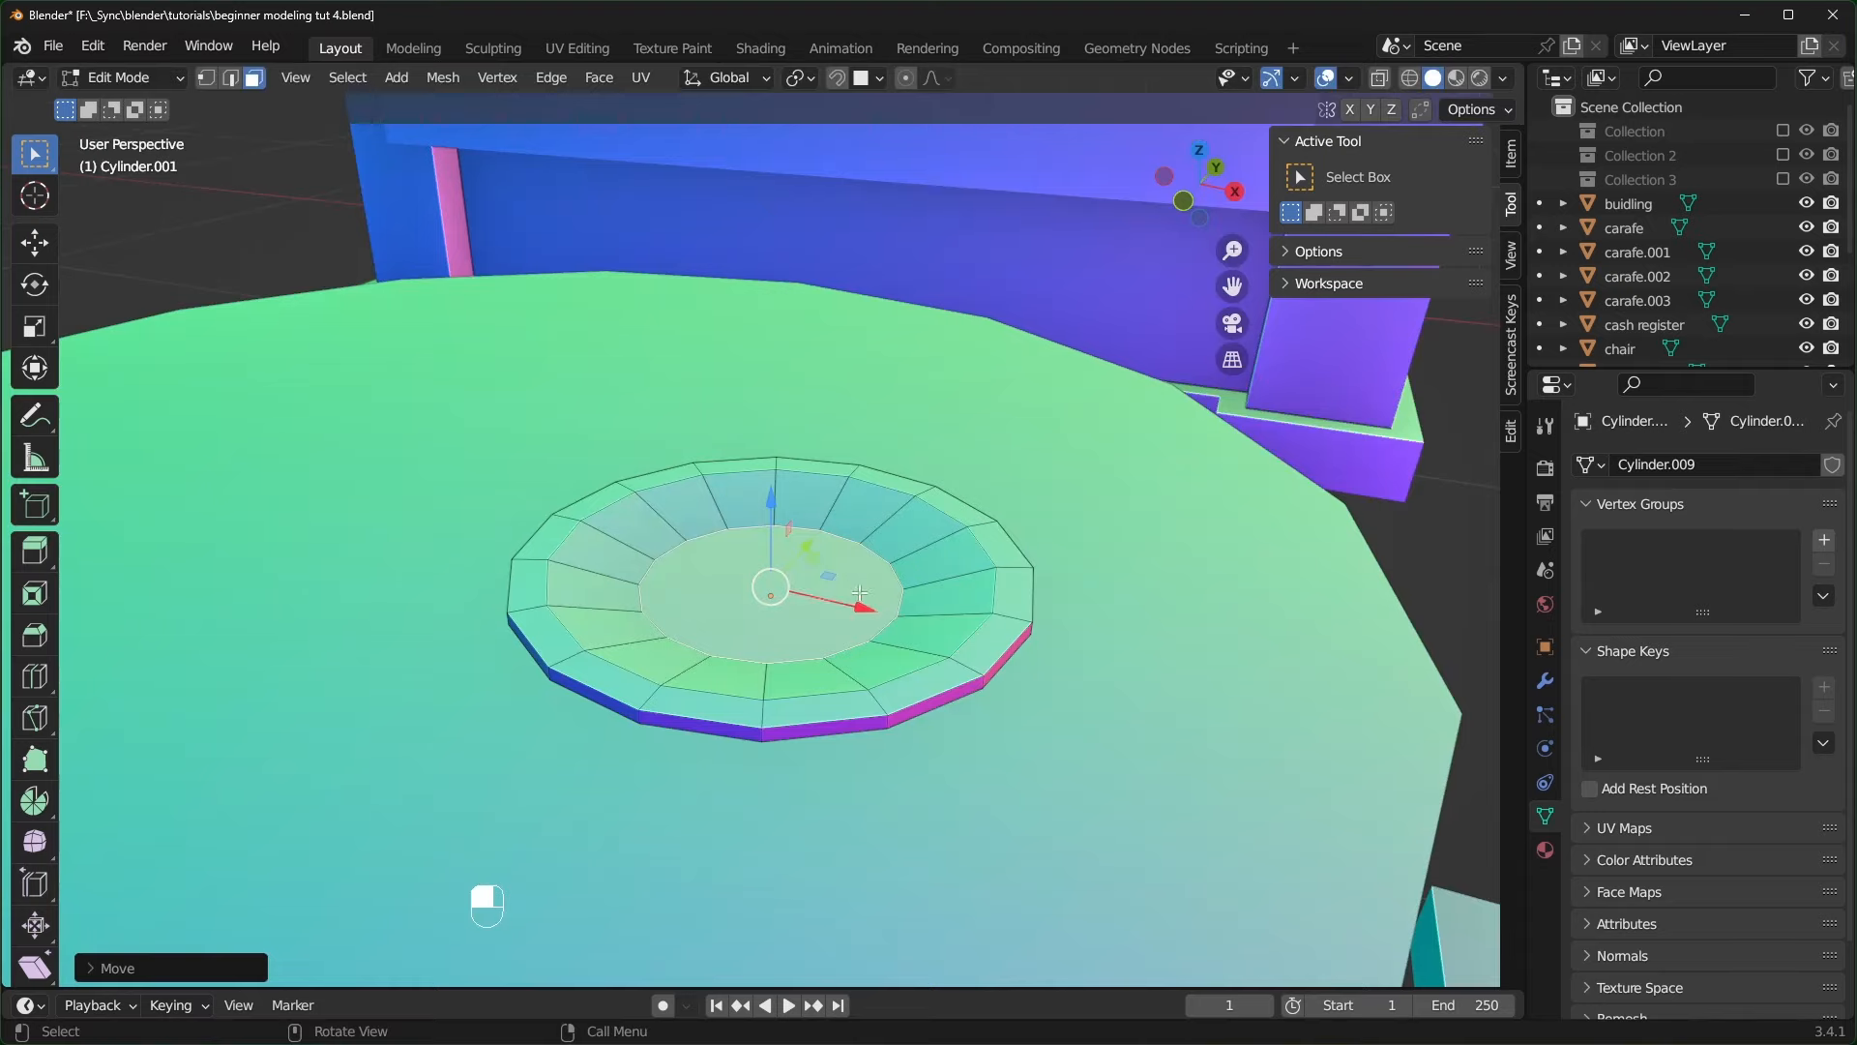
- Scale the recessed center face up about 1.3 times and apply smooth shading to the whole object
key("s")
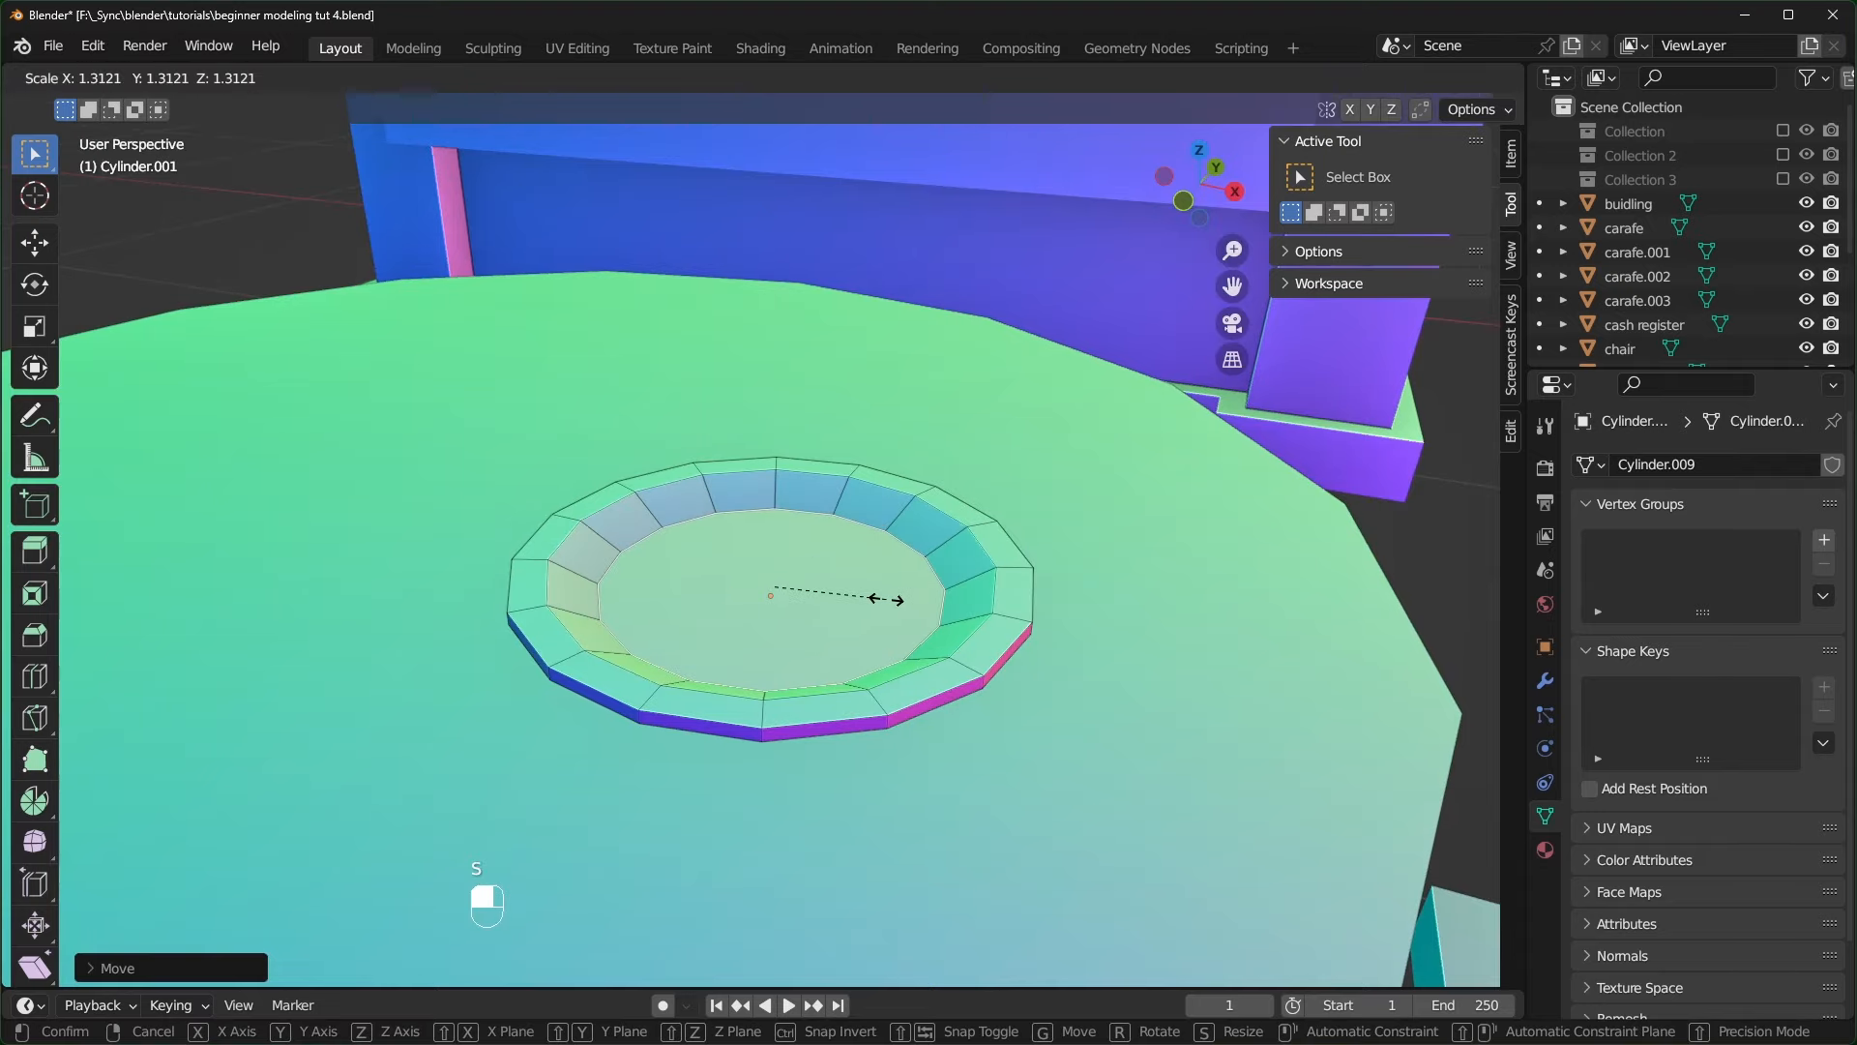
left_click(890, 598)
key("Tab")
scroll(940, 642, "down", 4)
mouse_move(939, 641)
middle_mouse_down()
mouse_move(718, 612)
mouse_move(785, 632)
mouse_move(1008, 634)
mouse_move(940, 641)
middle_mouse_up()
scroll(940, 641, "up", 2)
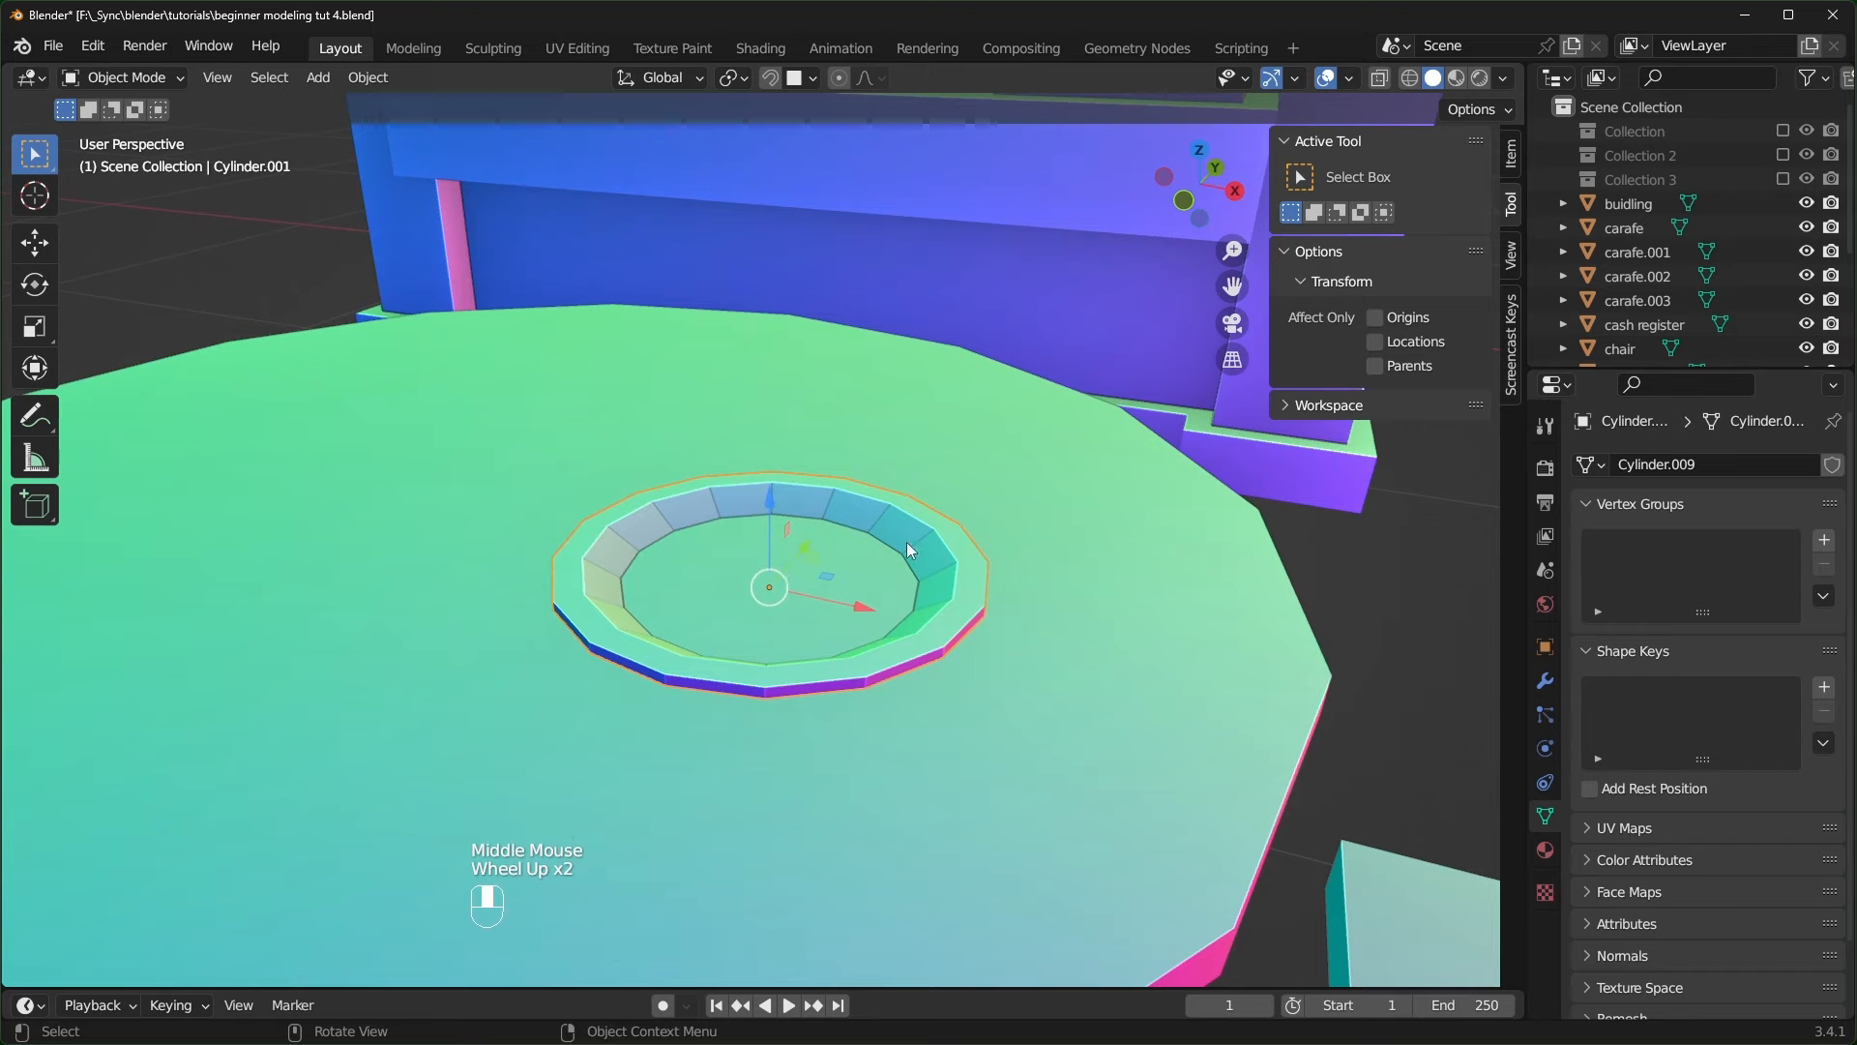
right_click(863, 544)
left_click(863, 543)
- Move the finished dish near the edge of the round table and rename the object plate
middle_click_drag(815, 601, 890, 639)
key("g")
left_click(891, 638)
key("F2")
type("plate")
key("Return")
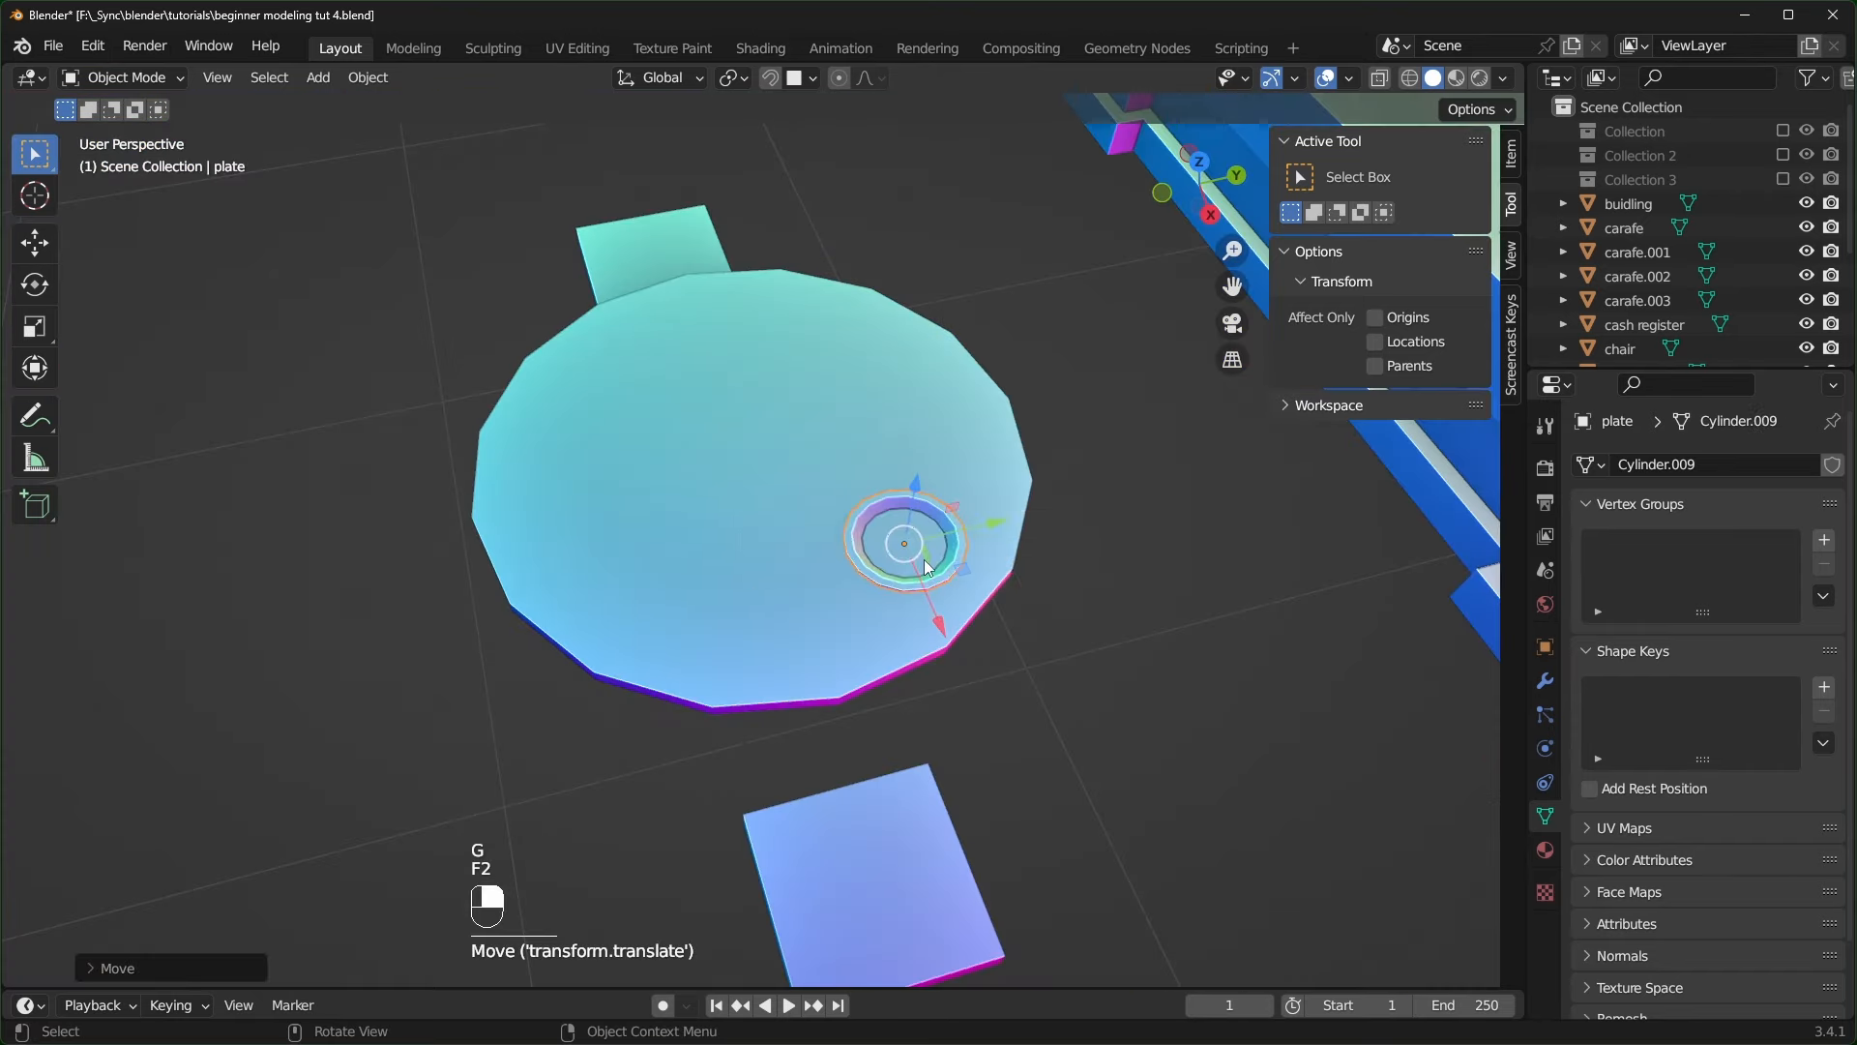
- Duplicate the plate and place the copy on the far side of the round table, near the other chair
key("shift+d")
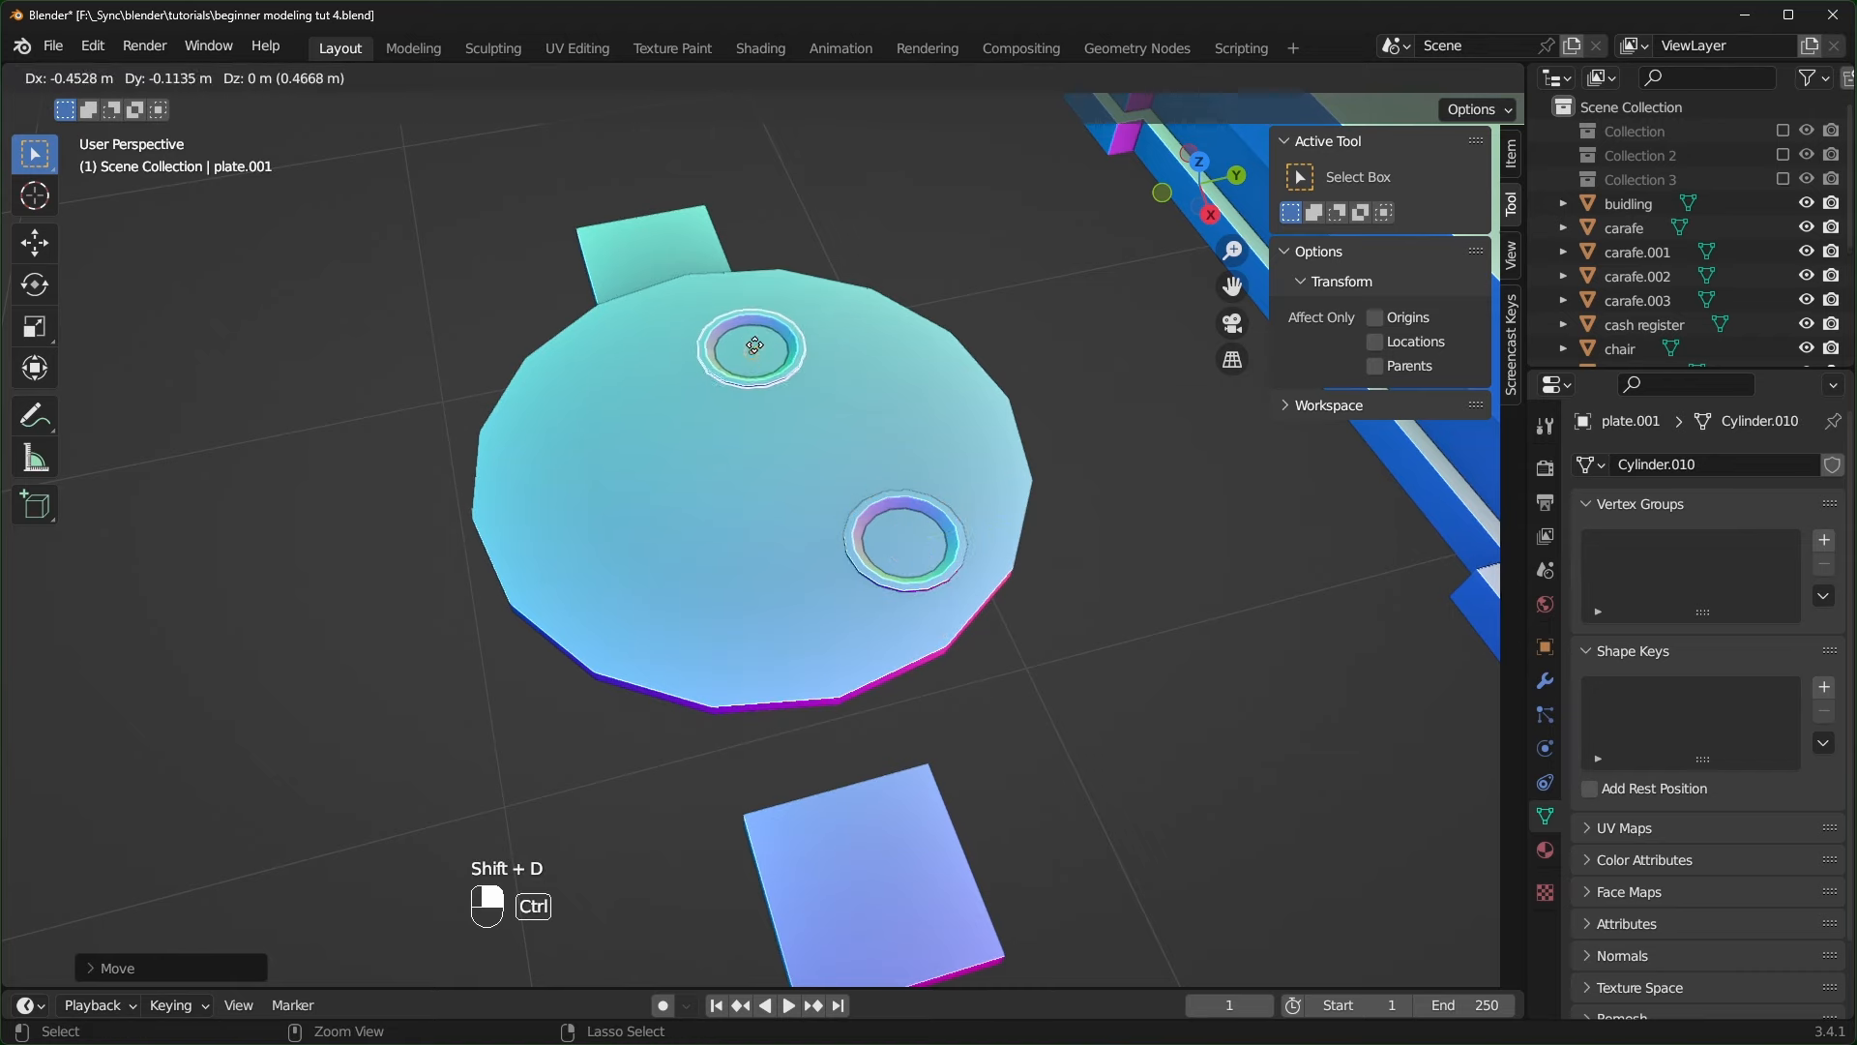
left_click(730, 431, "ctrl")
middle_click_drag(729, 430, 832, 541)
scroll(832, 541, "up", 2)
middle_click_drag(831, 542, 791, 598, "shift")
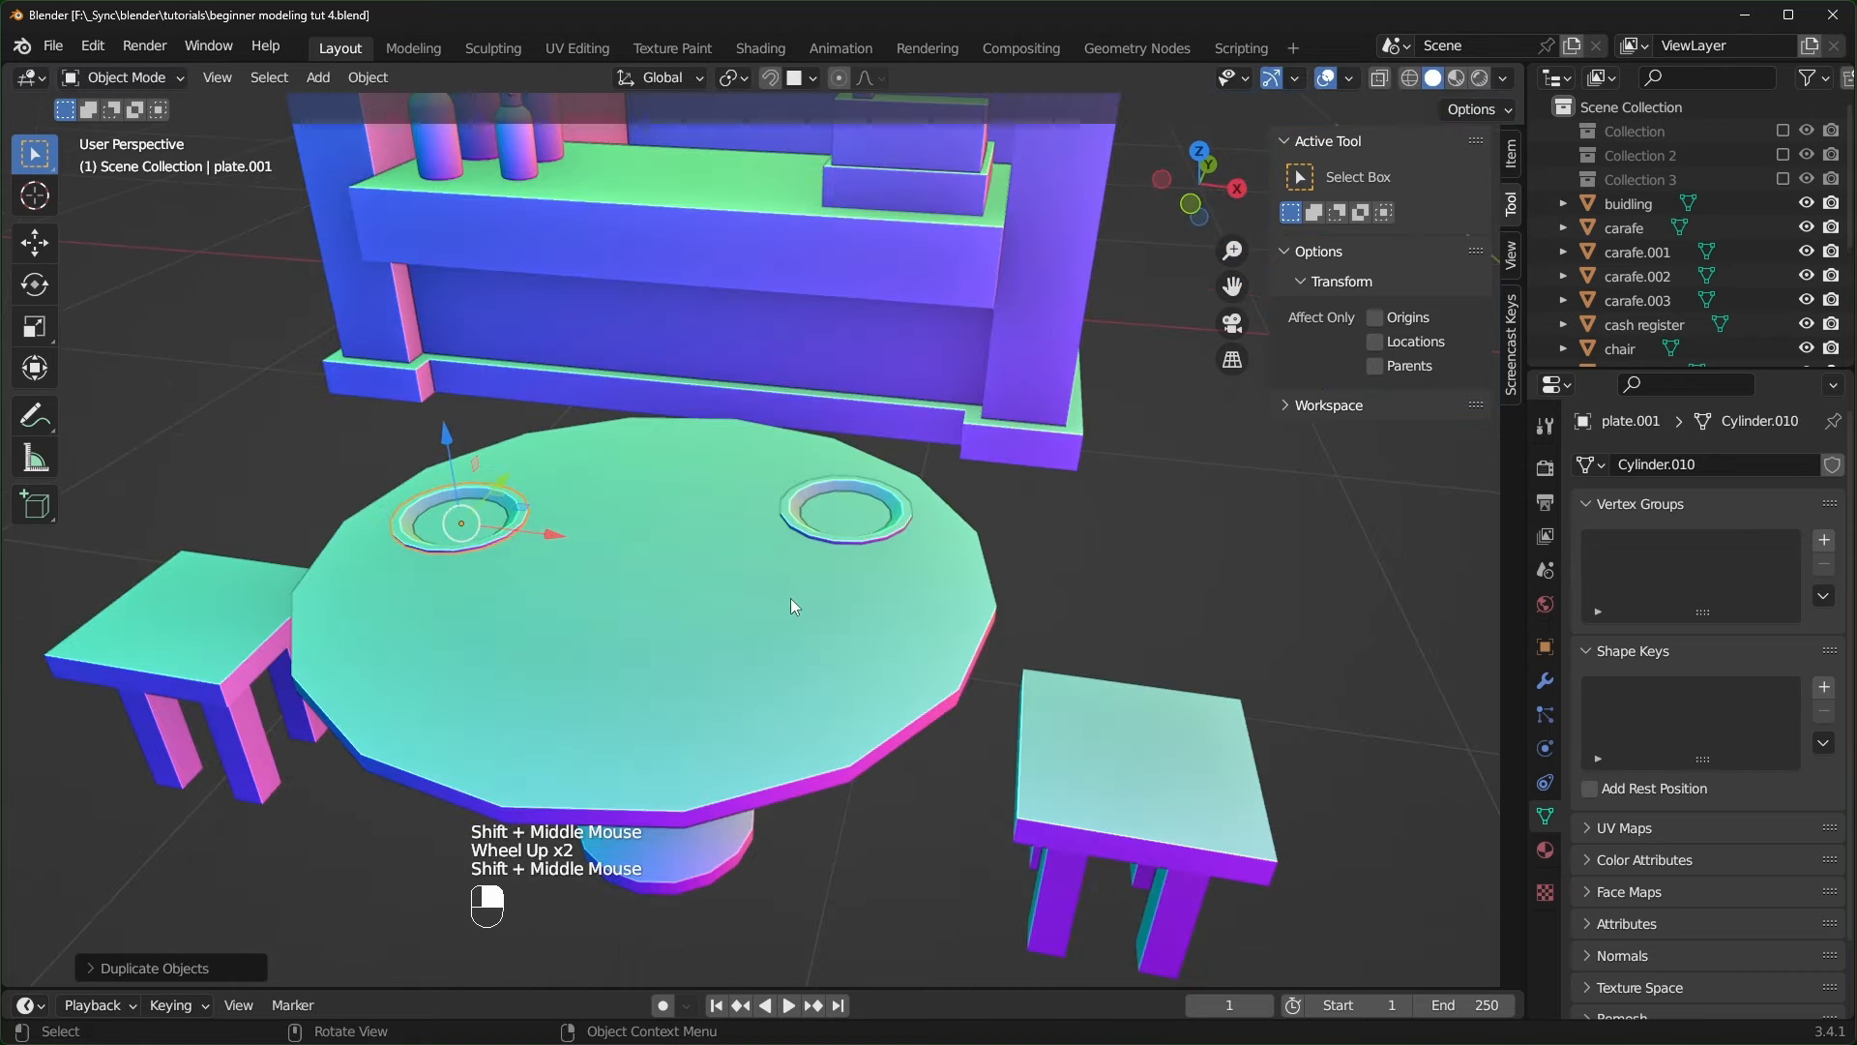
- Add a 16-vertex mesh cylinder at the world origin
scroll(803, 639, "down", 2)
middle_click_drag(993, 630, 1081, 559, "shift")
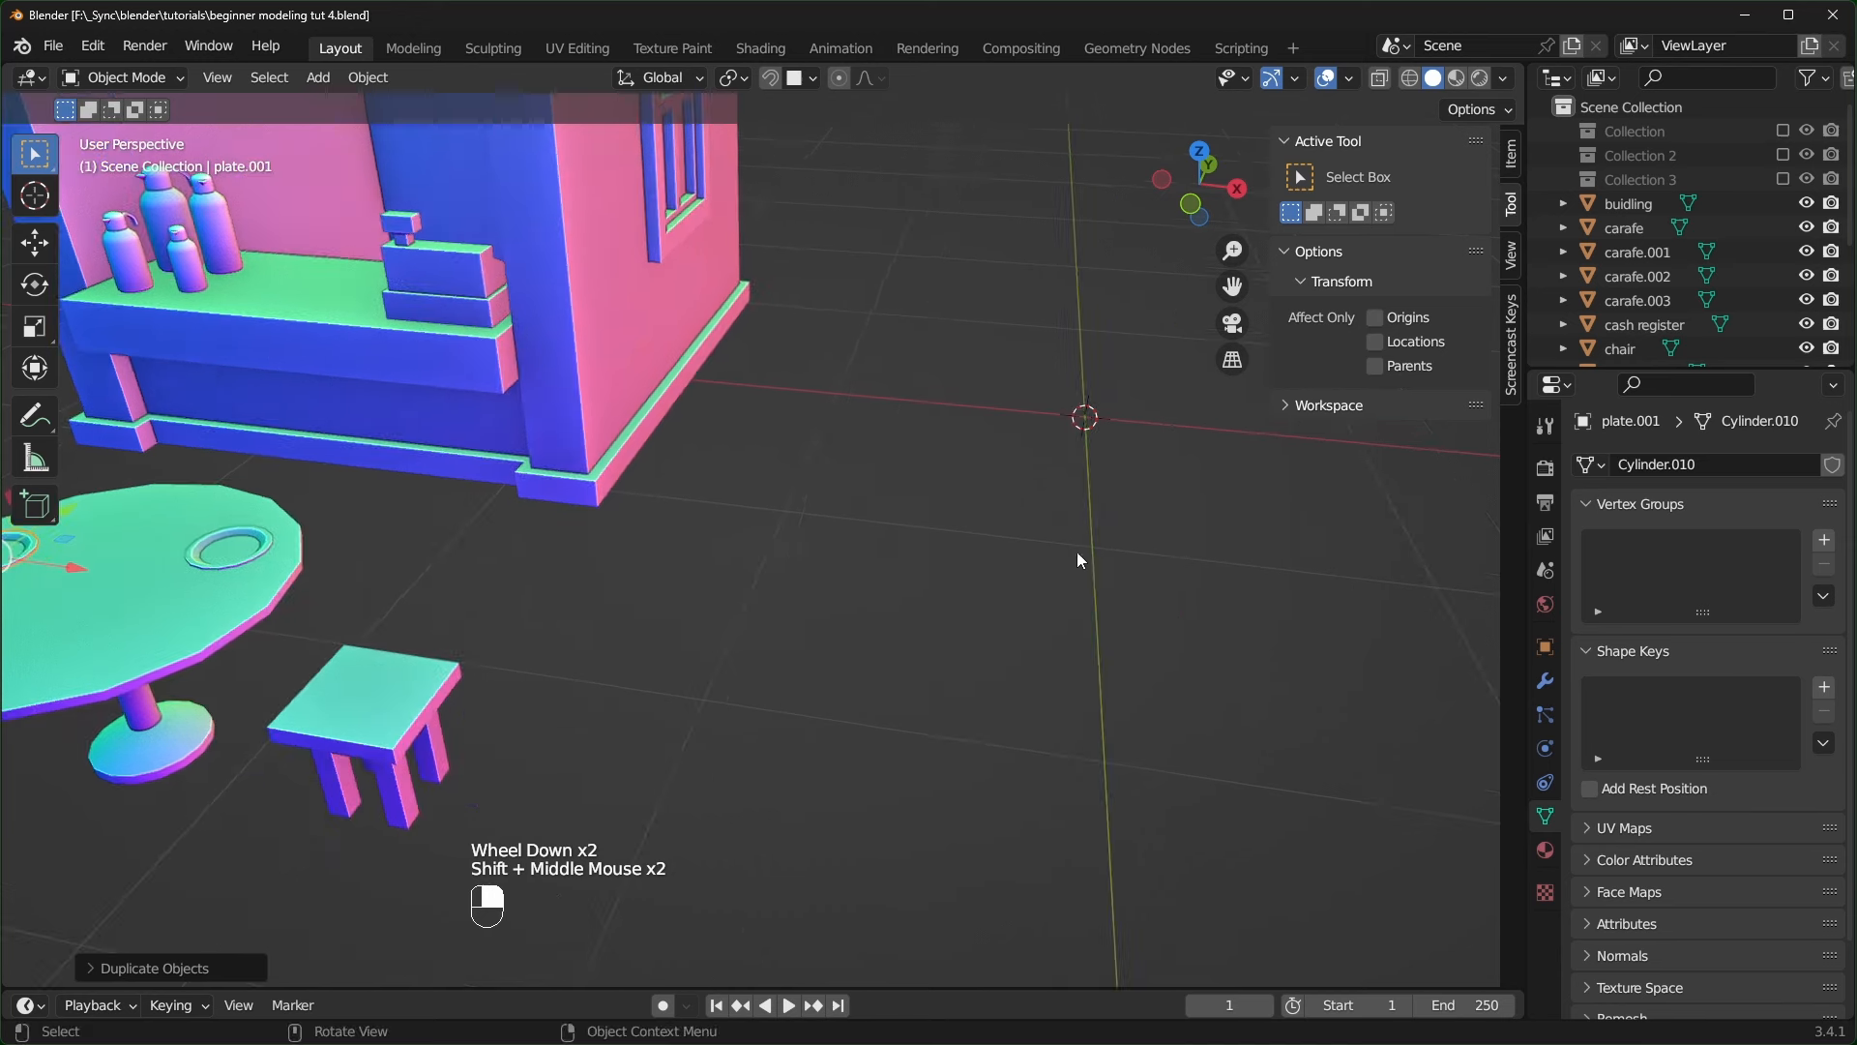
key("shift+a")
mouse_move(1091, 553)
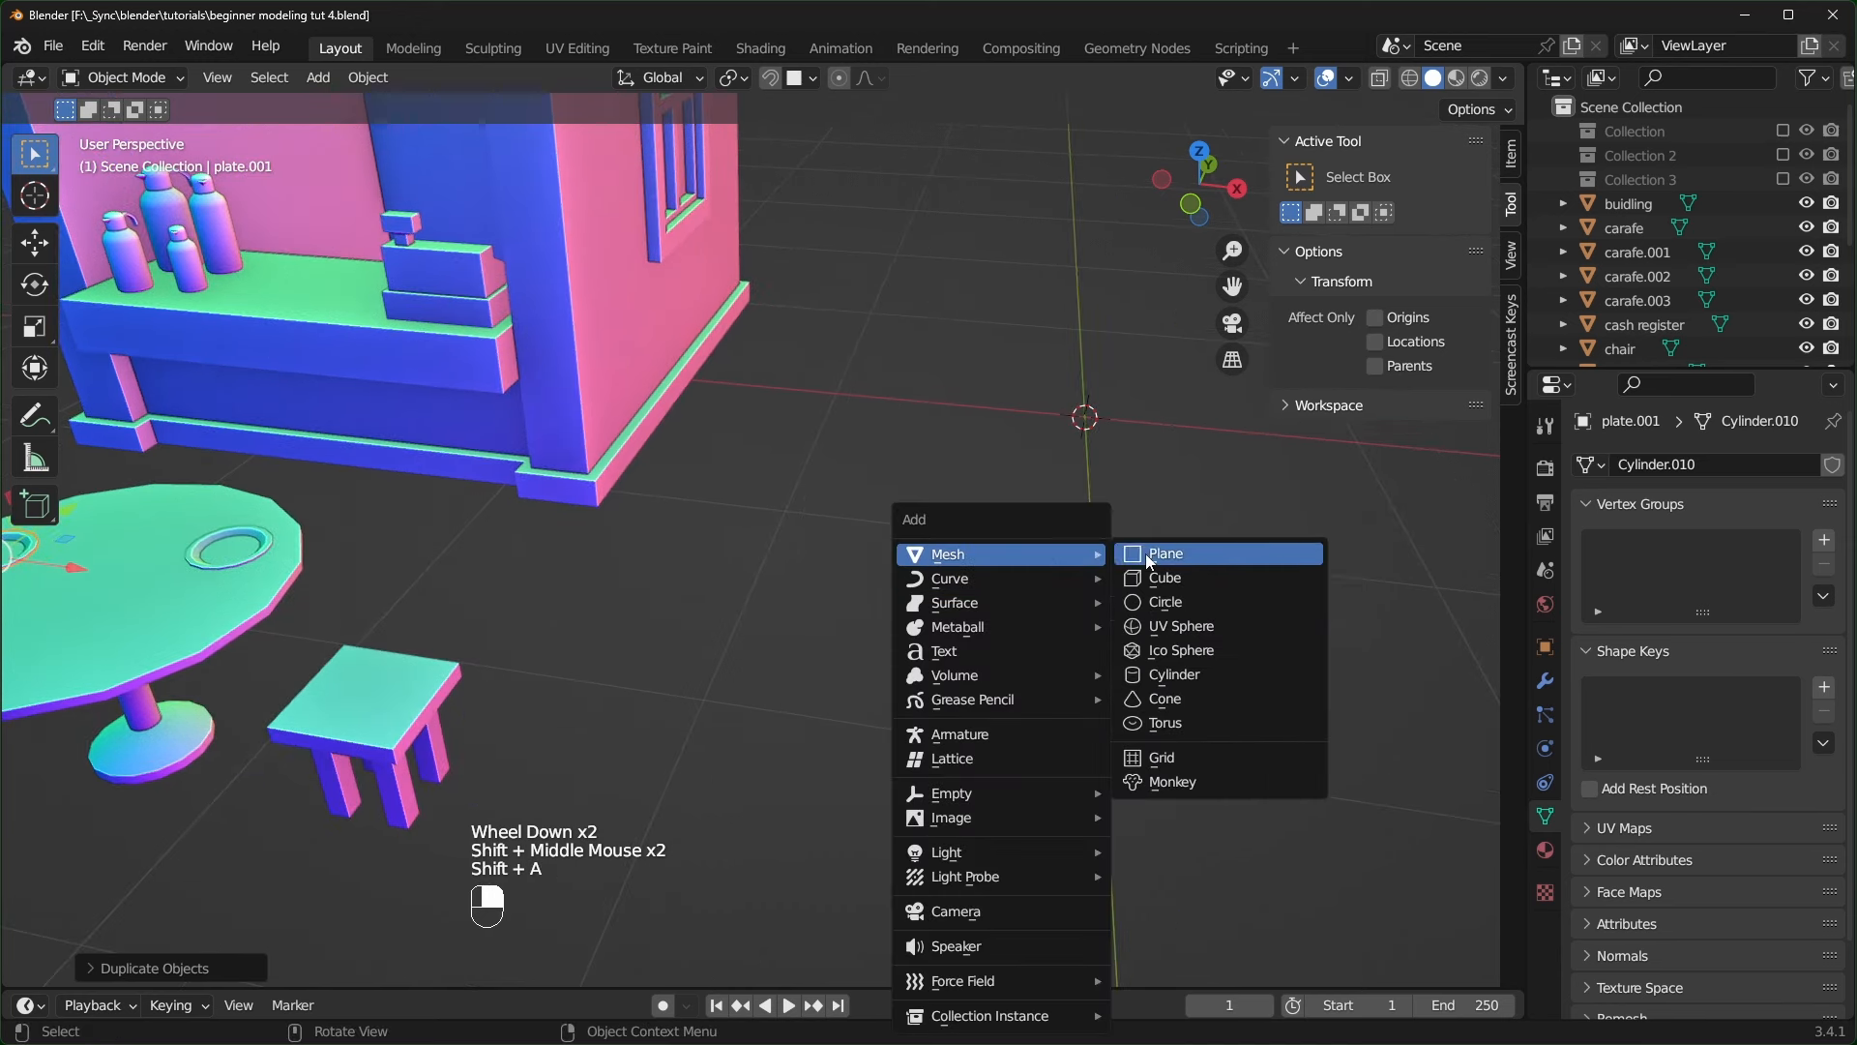
left_click(1197, 674)
middle_click_drag(1191, 636, 1075, 648, "shift")
left_click(145, 968)
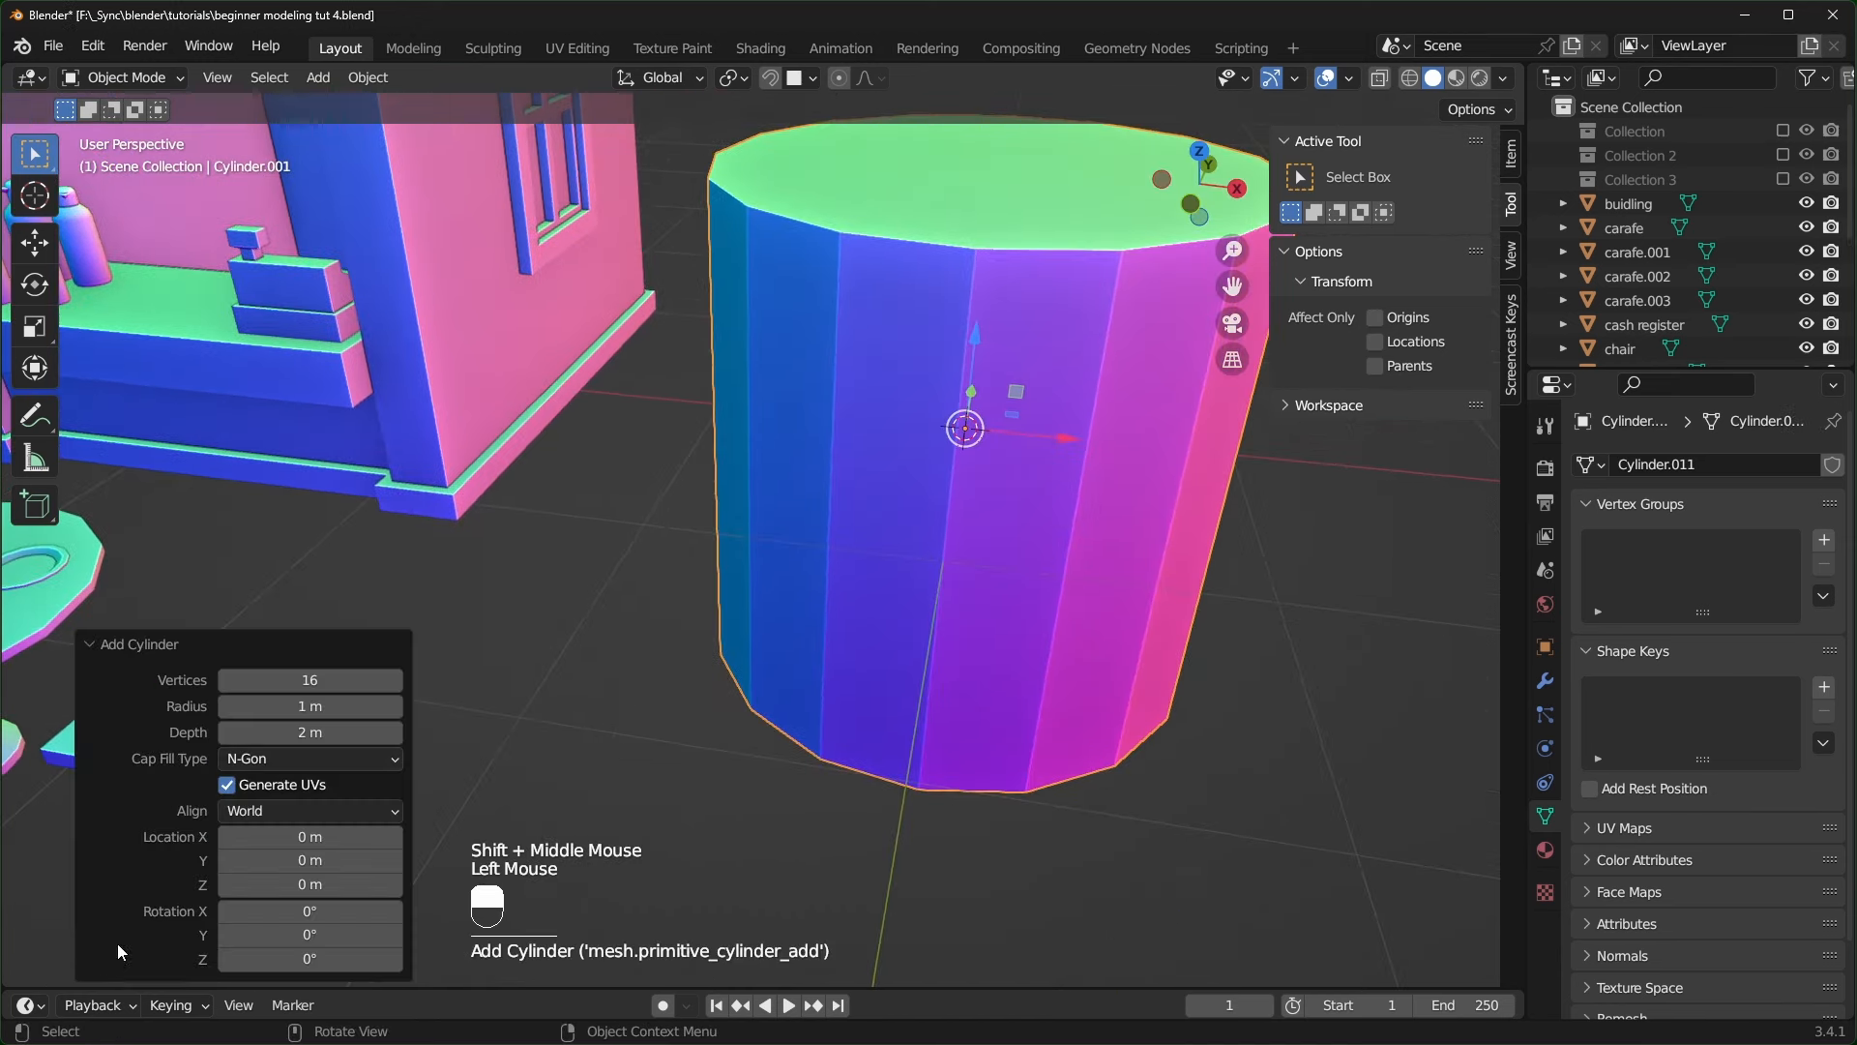
left_click(136, 645)
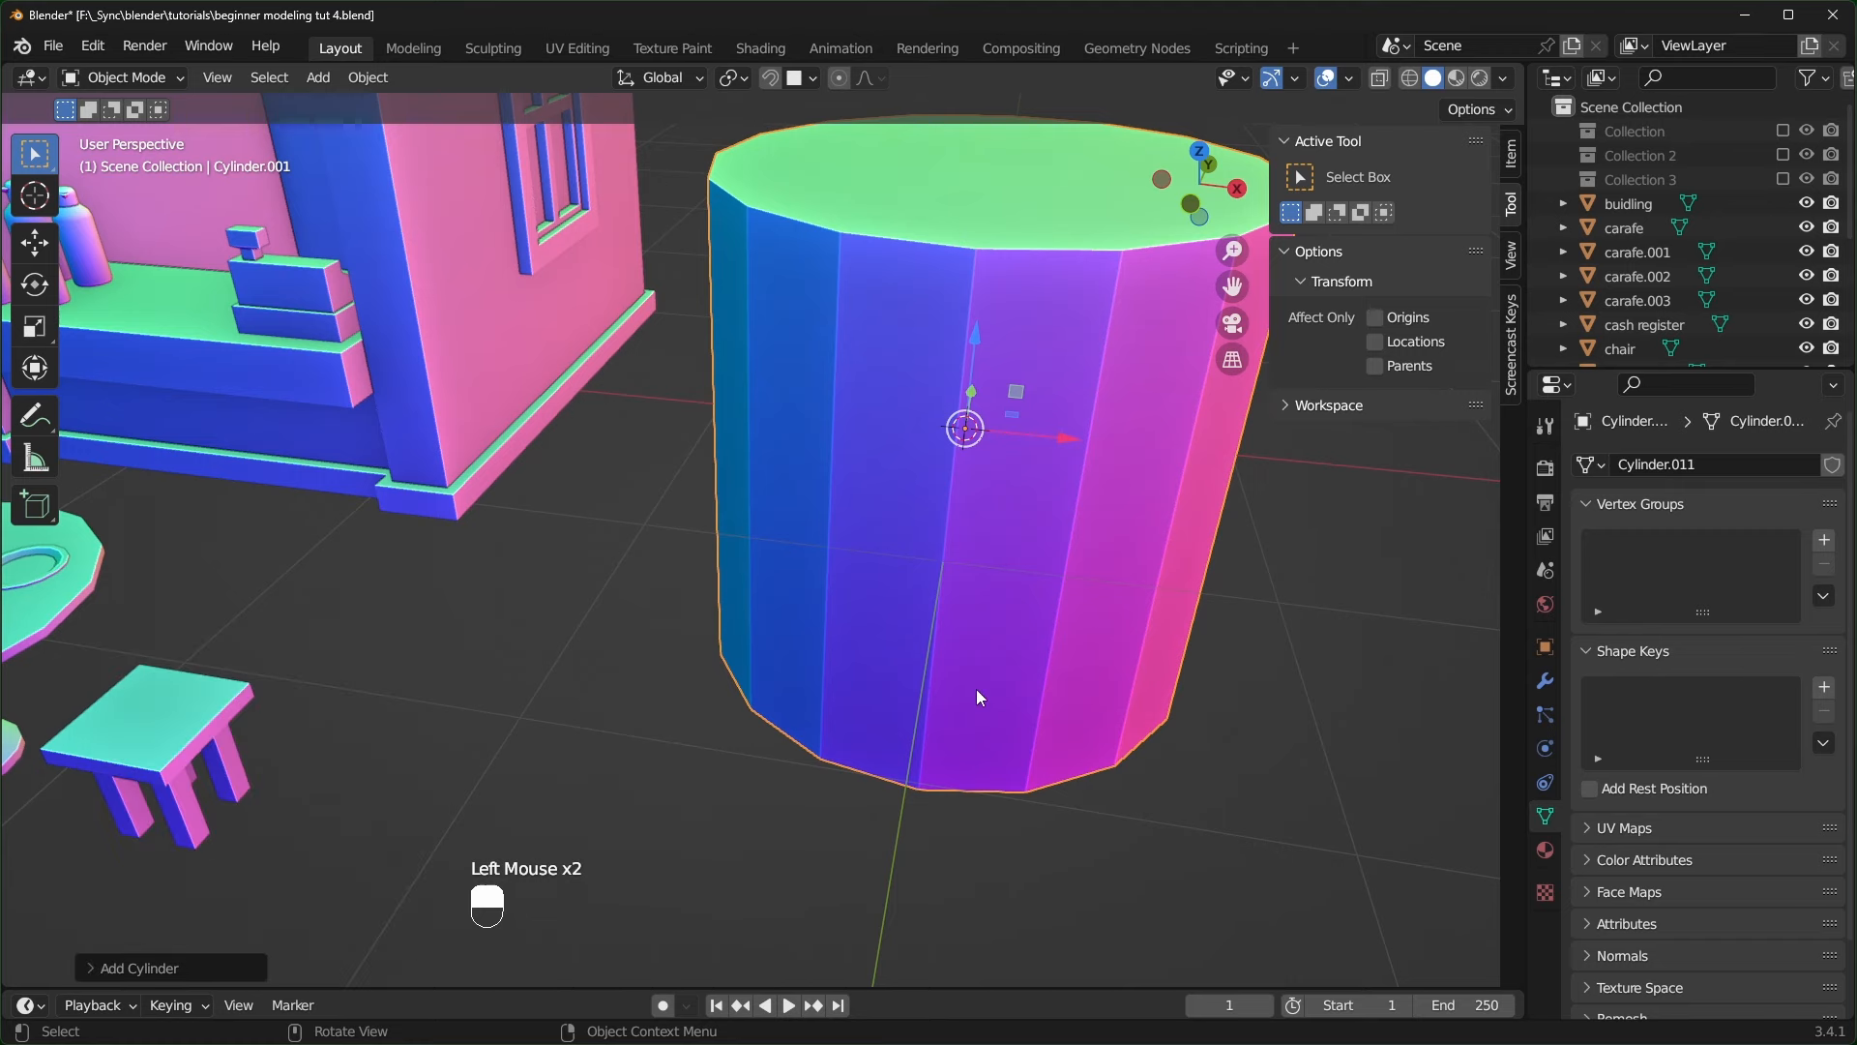
- In edit mode, move the new cylinder's whole mesh up along Z so its origin sits at its base
key("Tab")
key("g")
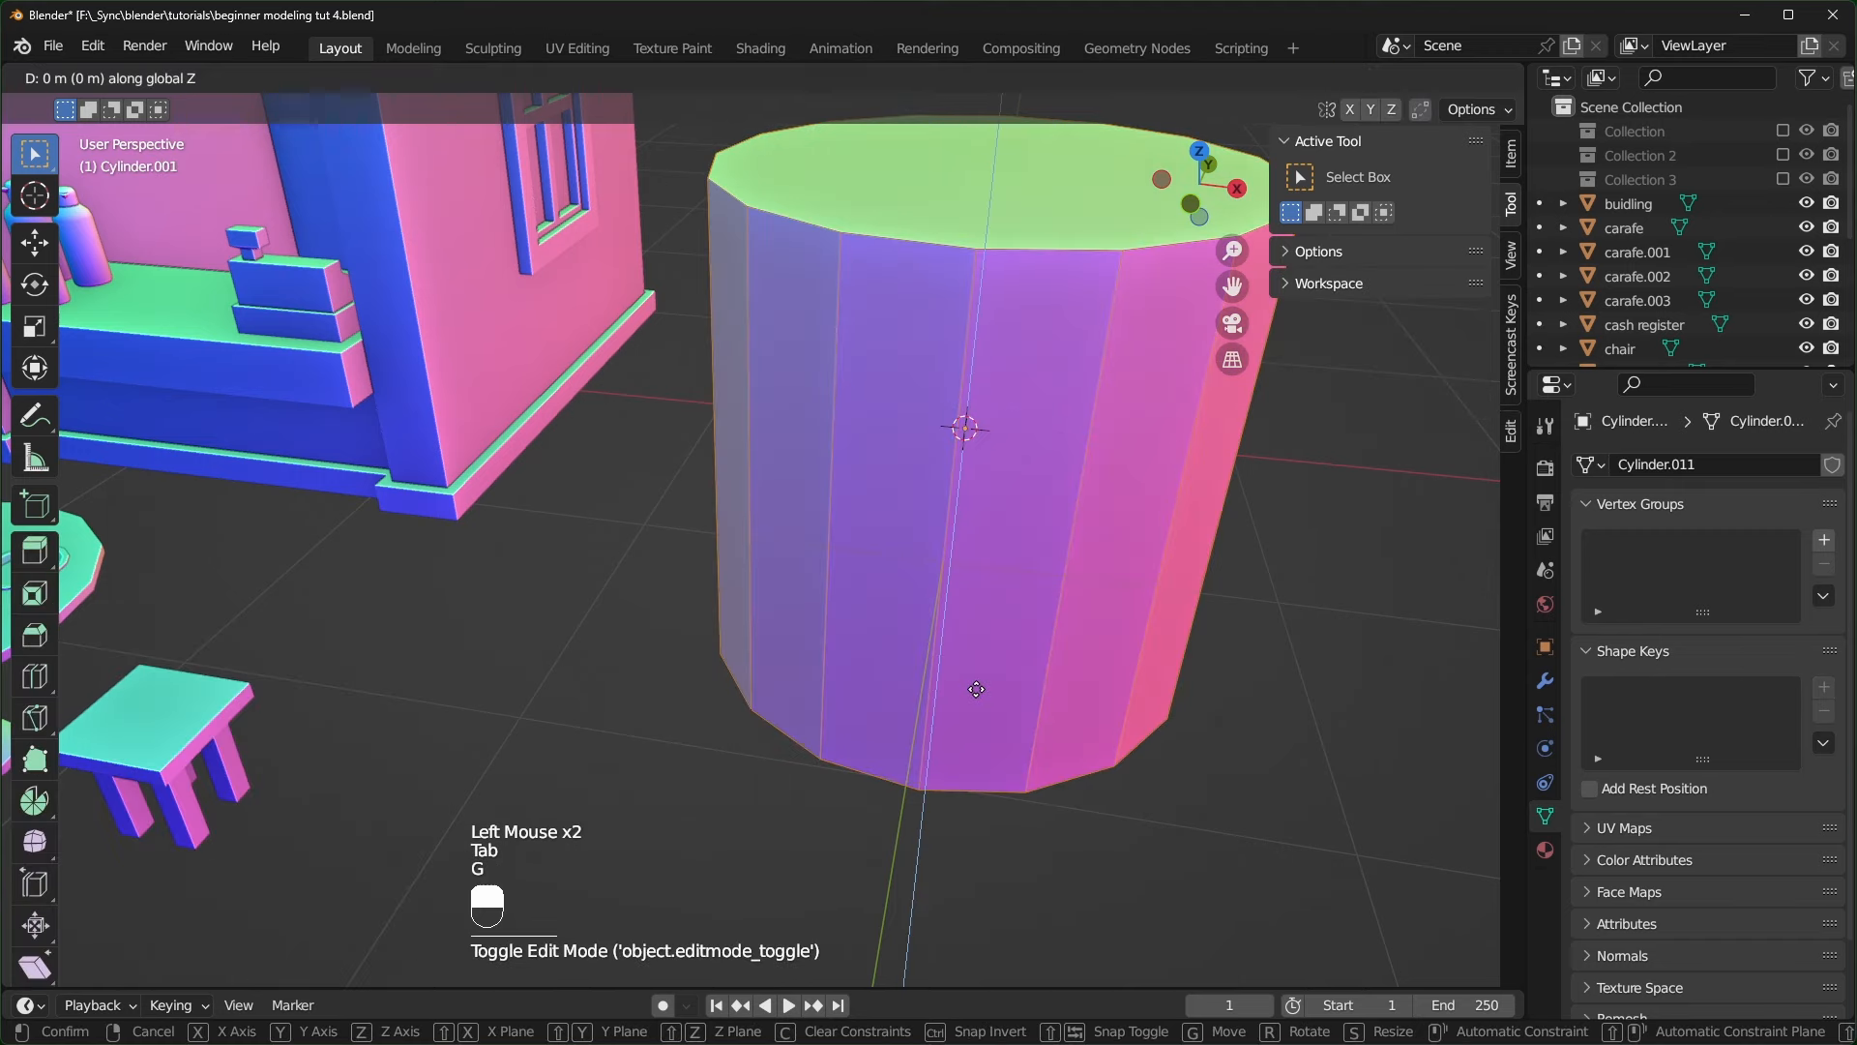
left_click(975, 689)
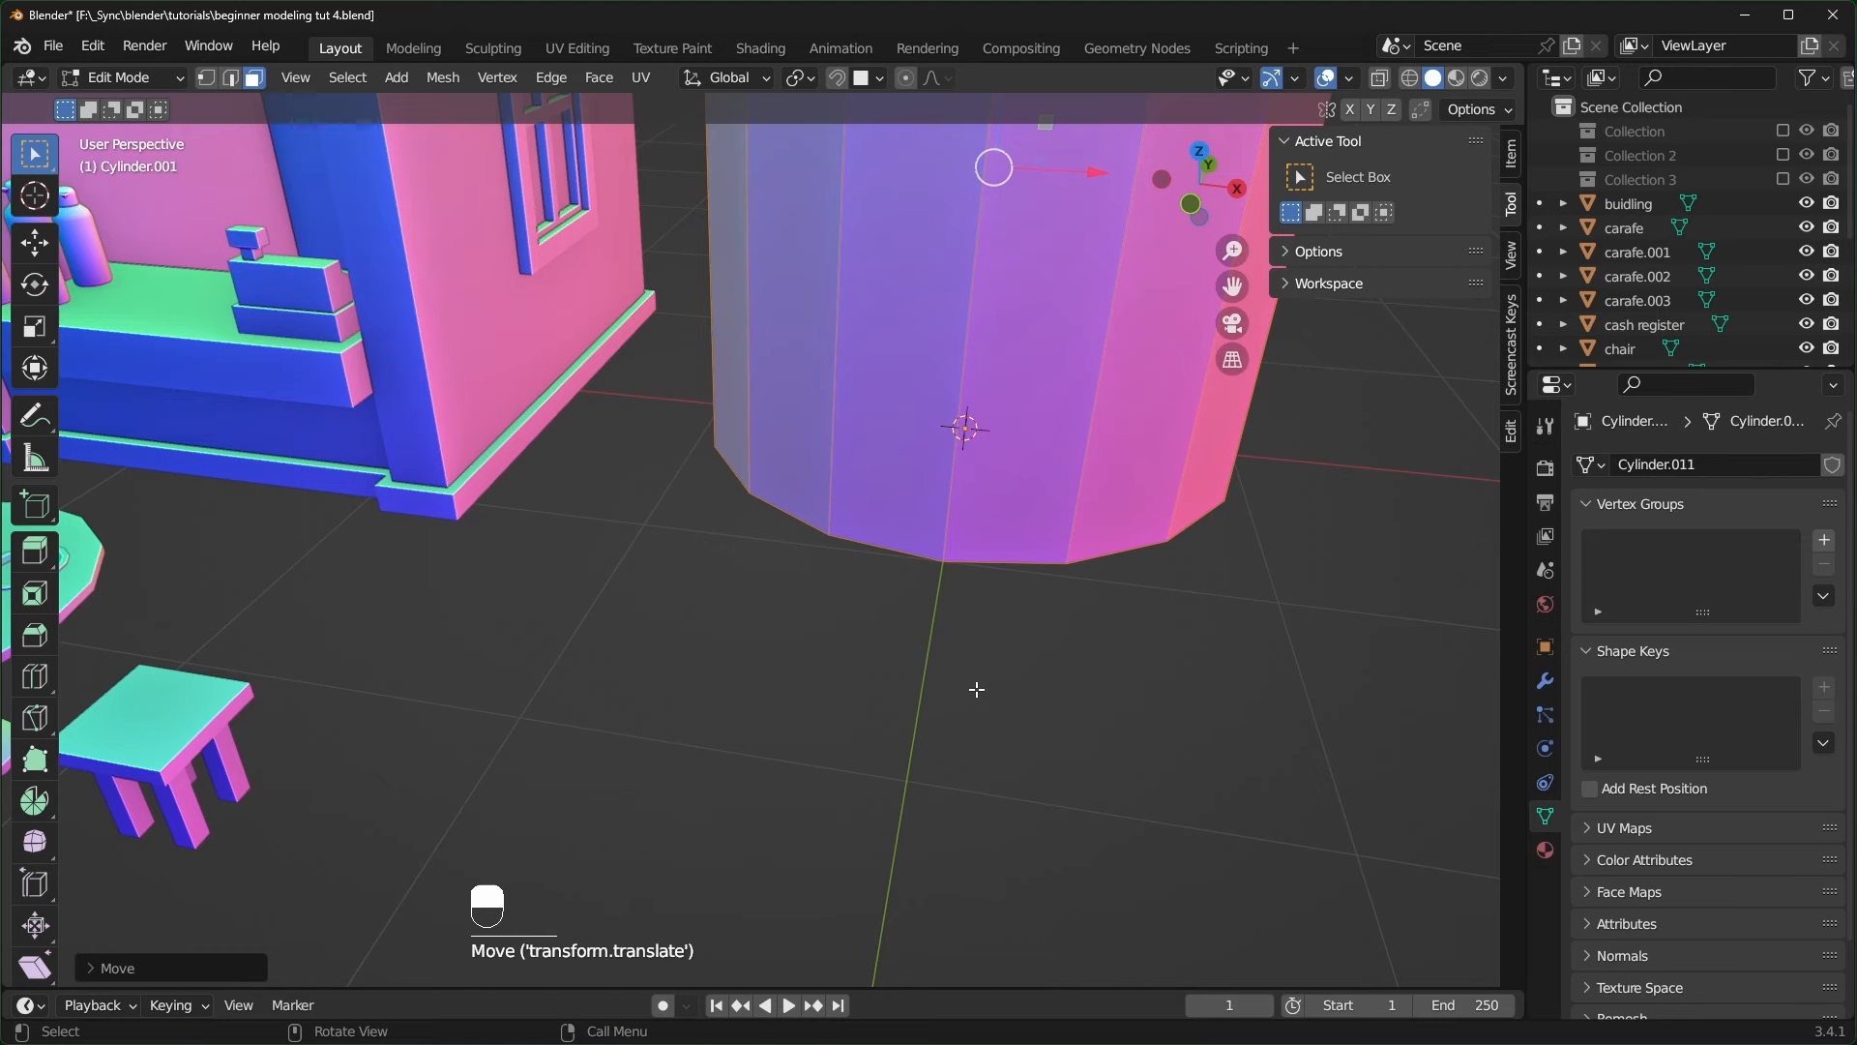
key("Tab")
- Move the new cylinder onto the round table, snapping it to the tabletop in front of the first plate
scroll(977, 690, "down", 1)
middle_click_drag(837, 673, 978, 648, "shift")
middle_click_drag(696, 638, 847, 628, "shift")
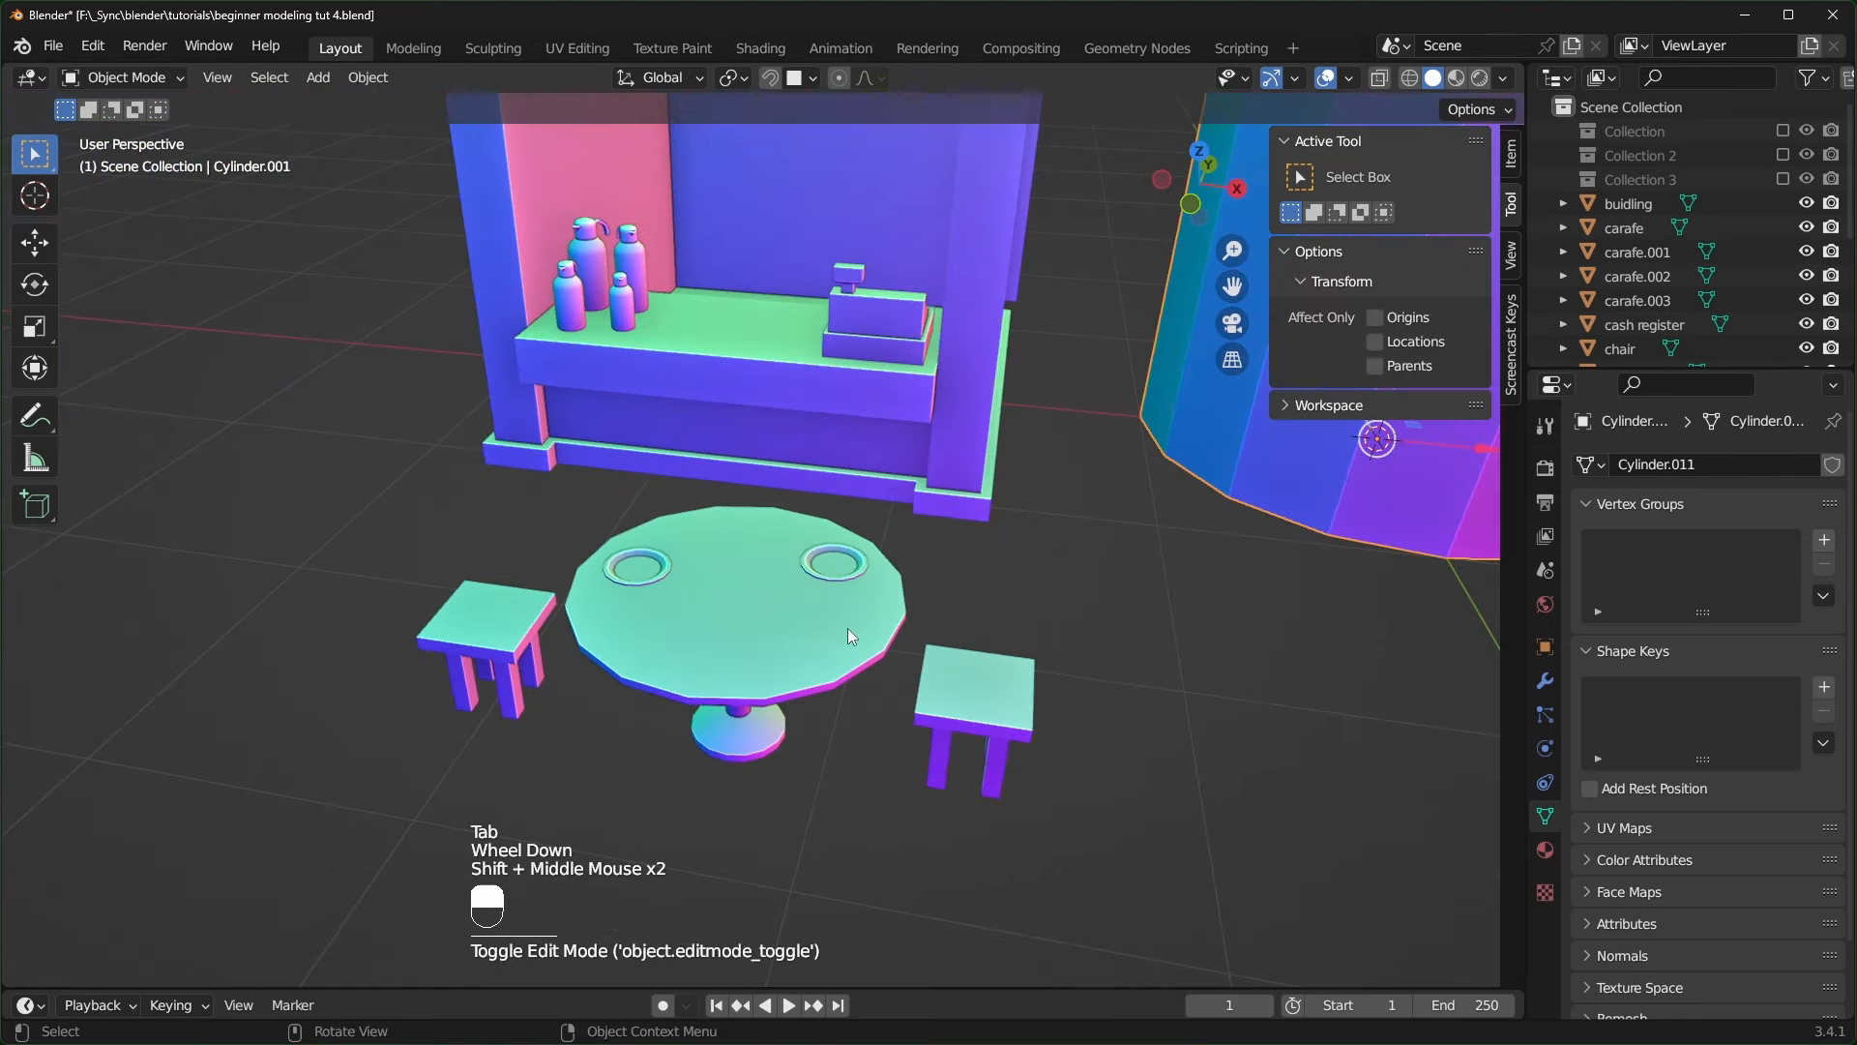
key("g")
left_click(829, 615, "ctrl")
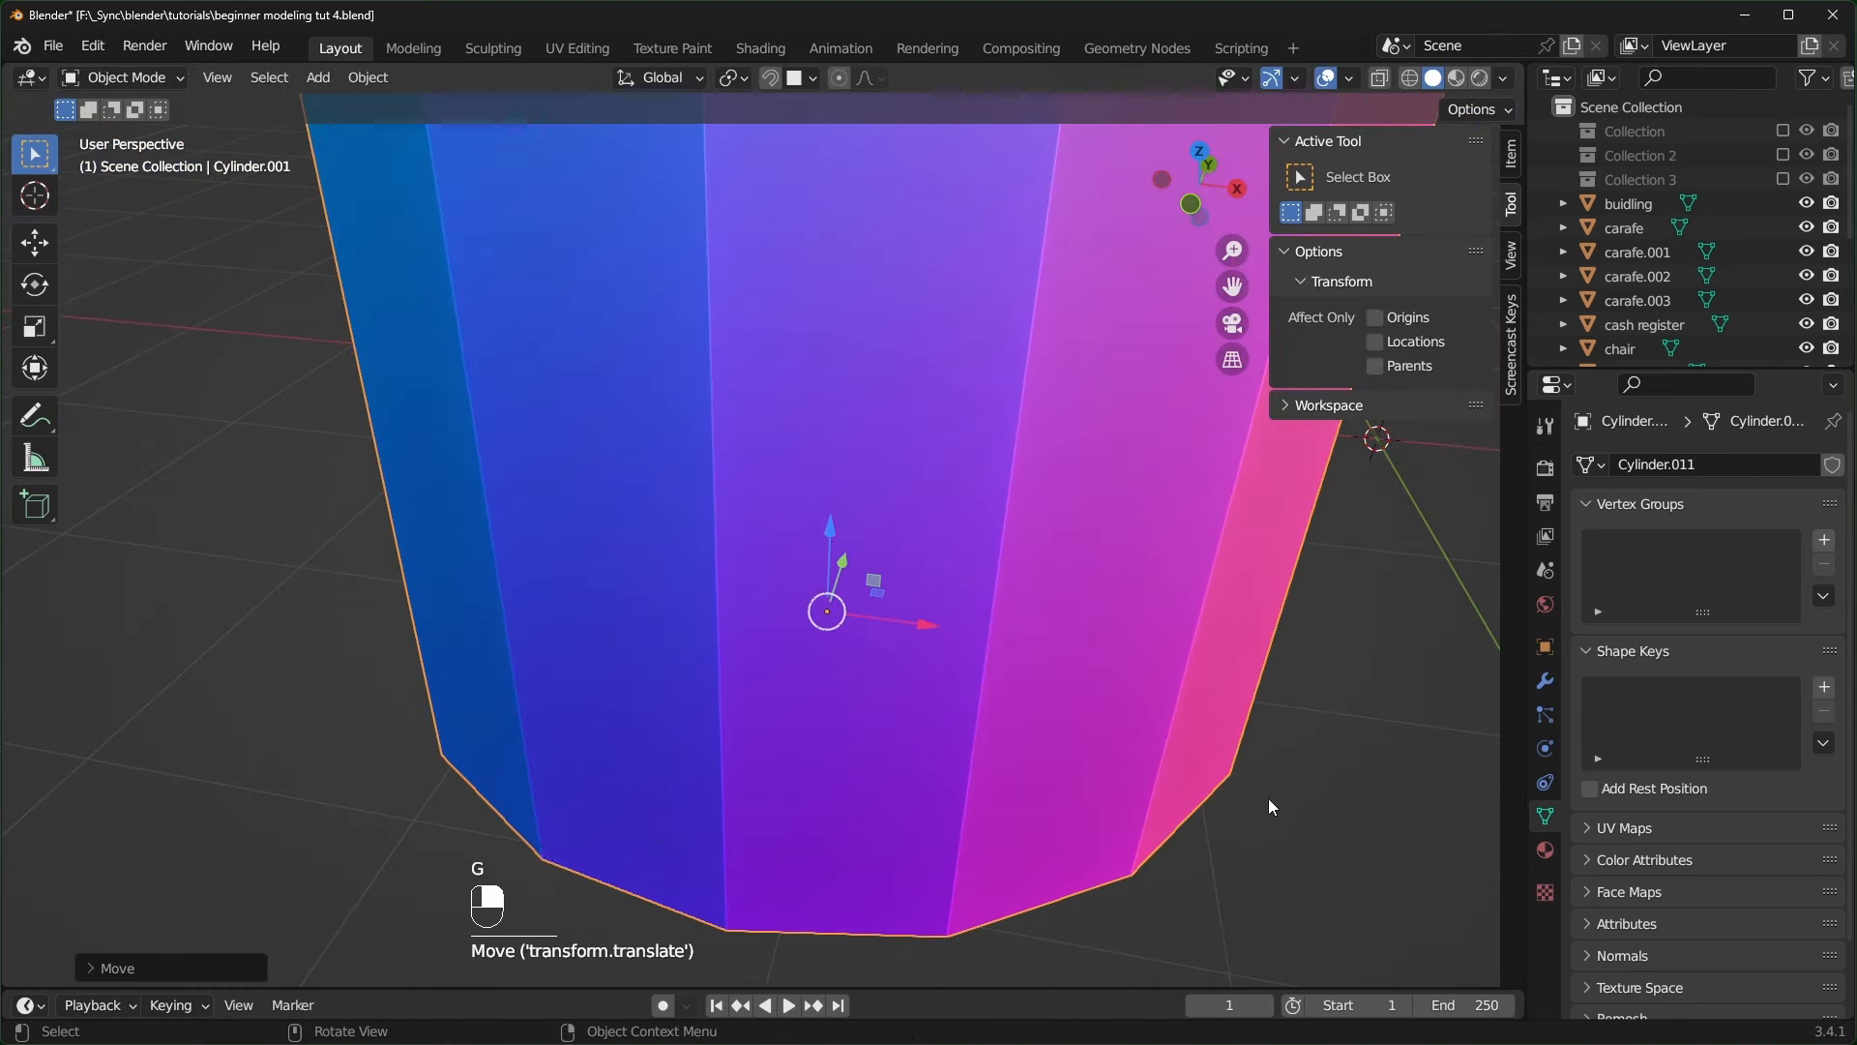
- Scale the oversized cylinder down to a small prop standing beside the plate
scroll(1268, 805, "down", 6)
key("s")
key("s")
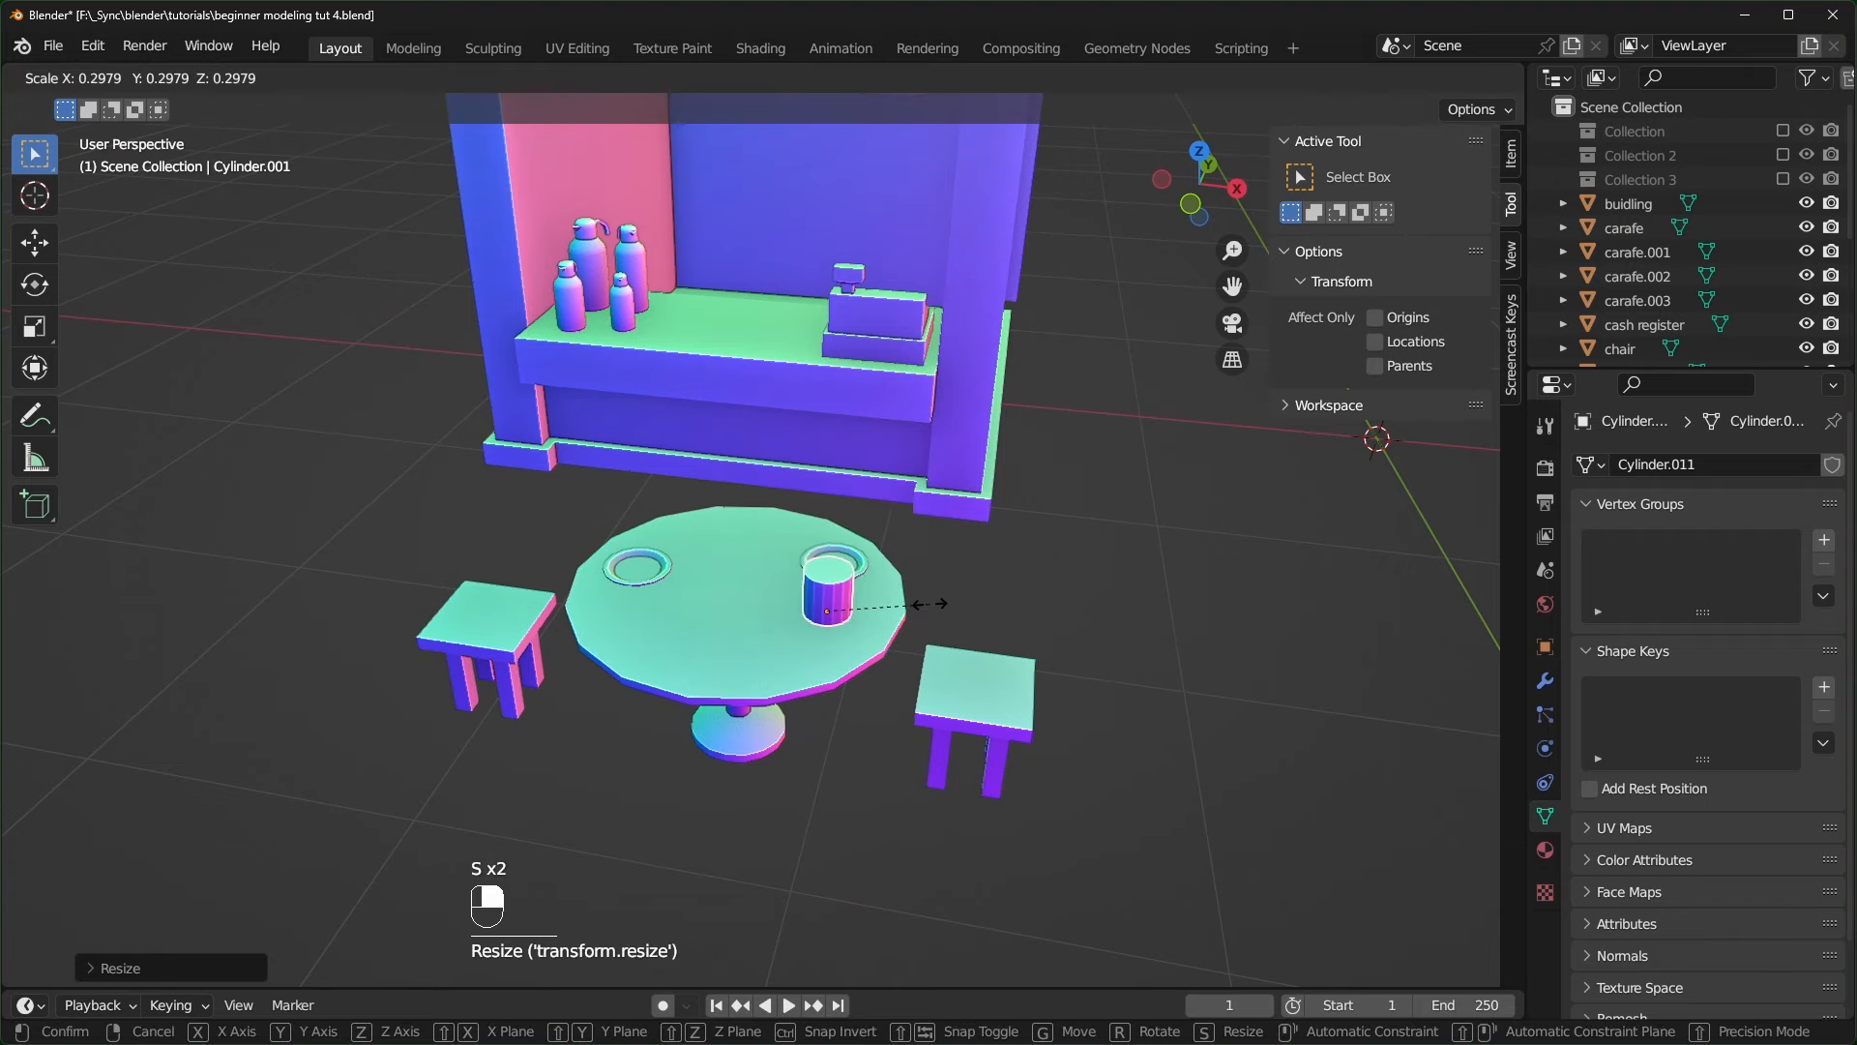
left_click(930, 604)
- Shrink the tabletop cylinder further to suit the size of the plates
scroll(1068, 694, "up", 2)
middle_click_drag(1066, 692, 1012, 652)
scroll(1040, 698, "up", 1)
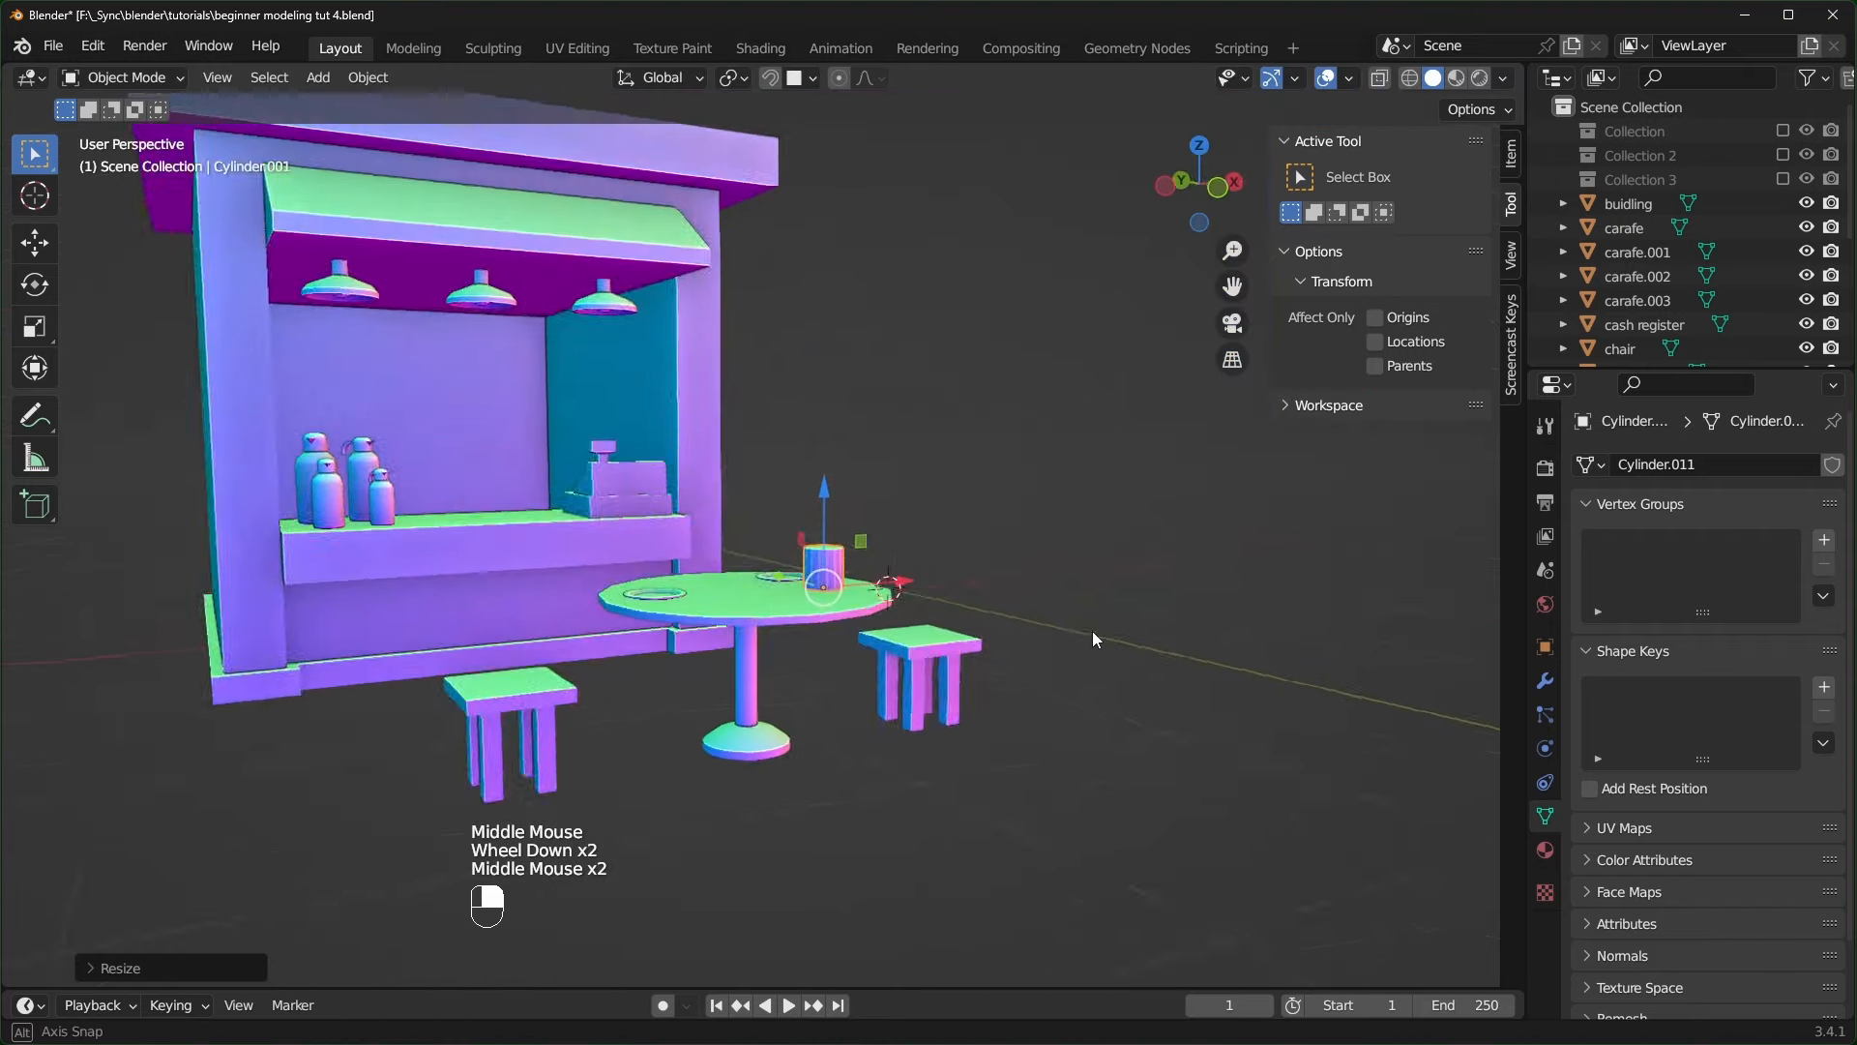
middle_click_drag(1093, 635, 921, 665)
scroll(921, 667, "down", 1)
scroll(968, 706, "up", 2)
middle_click_drag(990, 734, 857, 690, "shift")
scroll(857, 691, "up", 1)
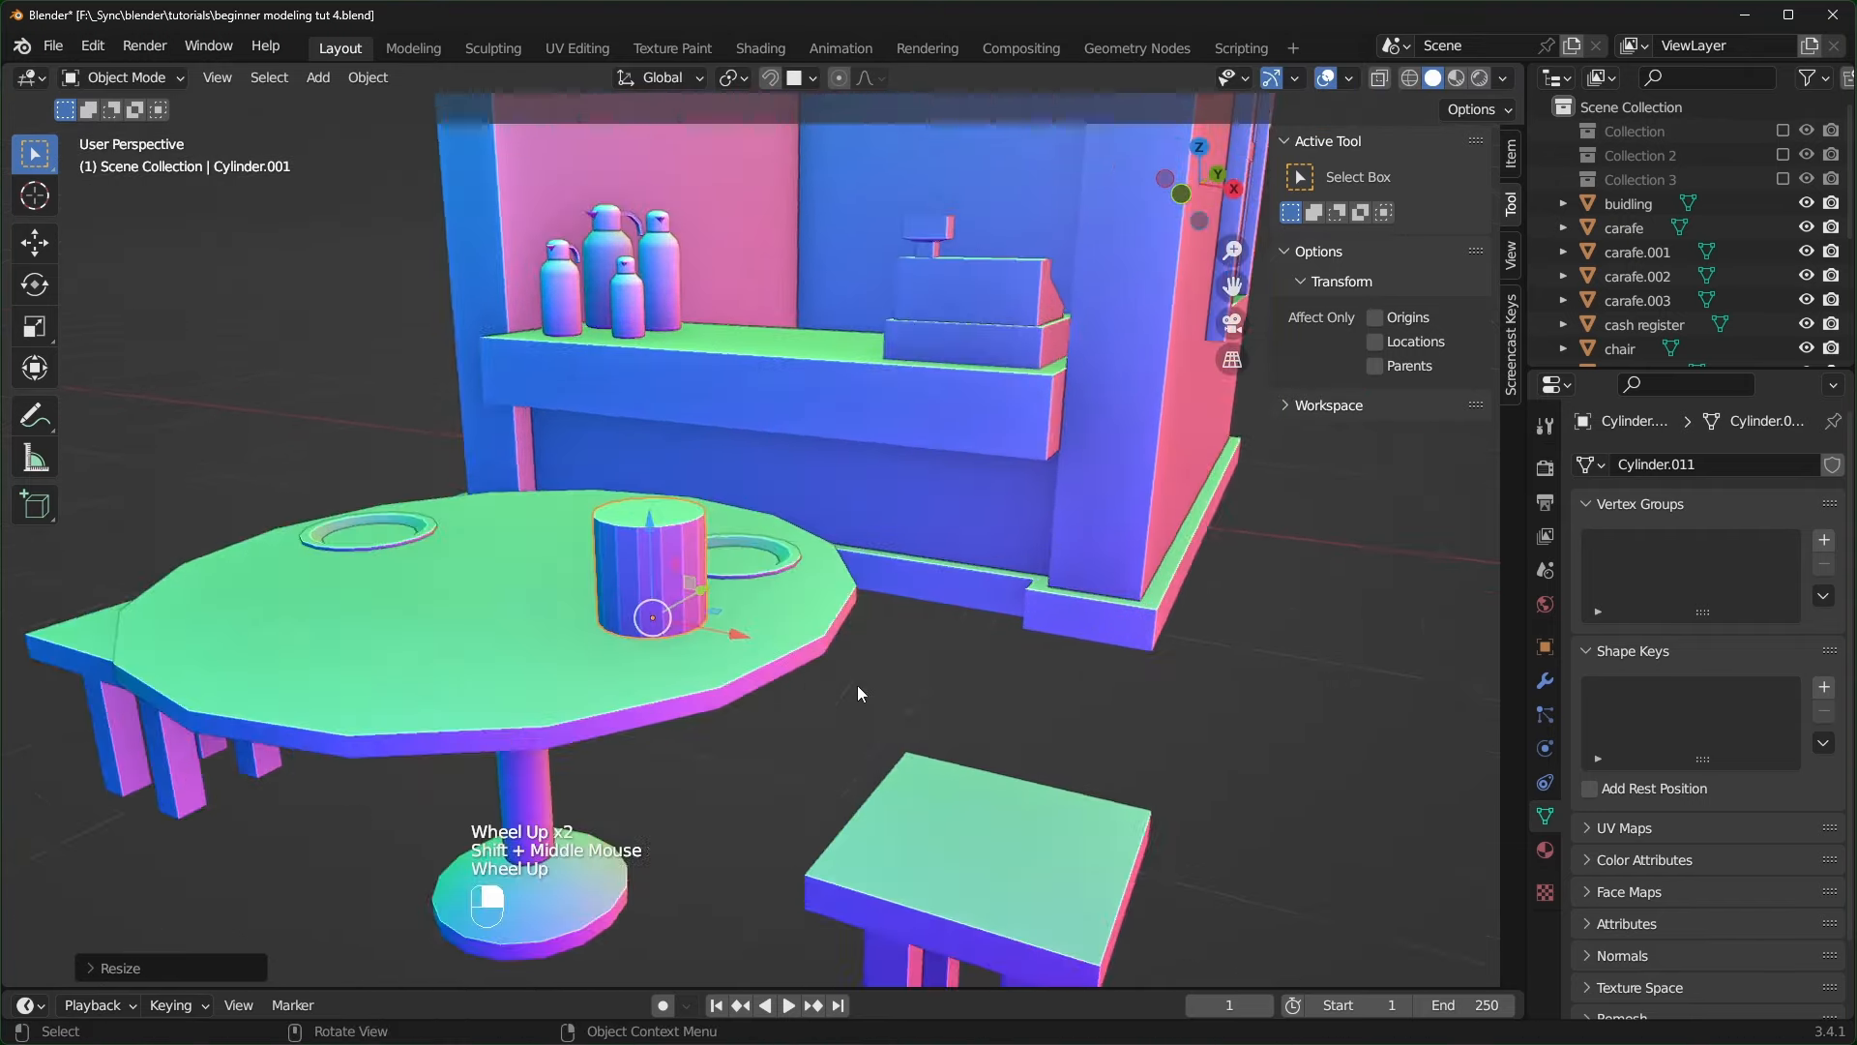
scroll(985, 684, "down", 1)
middle_click_drag(984, 684, 1093, 682, "shift")
key("s")
left_click(1066, 681)
key("s")
left_click(1062, 681)
- Fine-tune the cylinder's size to that of a cup and apply its scale
scroll(1058, 683, "down", 3)
mouse_move(1078, 699)
middle_mouse_down()
mouse_move(1091, 705)
mouse_move(1070, 710)
middle_mouse_up()
scroll(1071, 710, "up", 1)
key("s")
left_click(1070, 700)
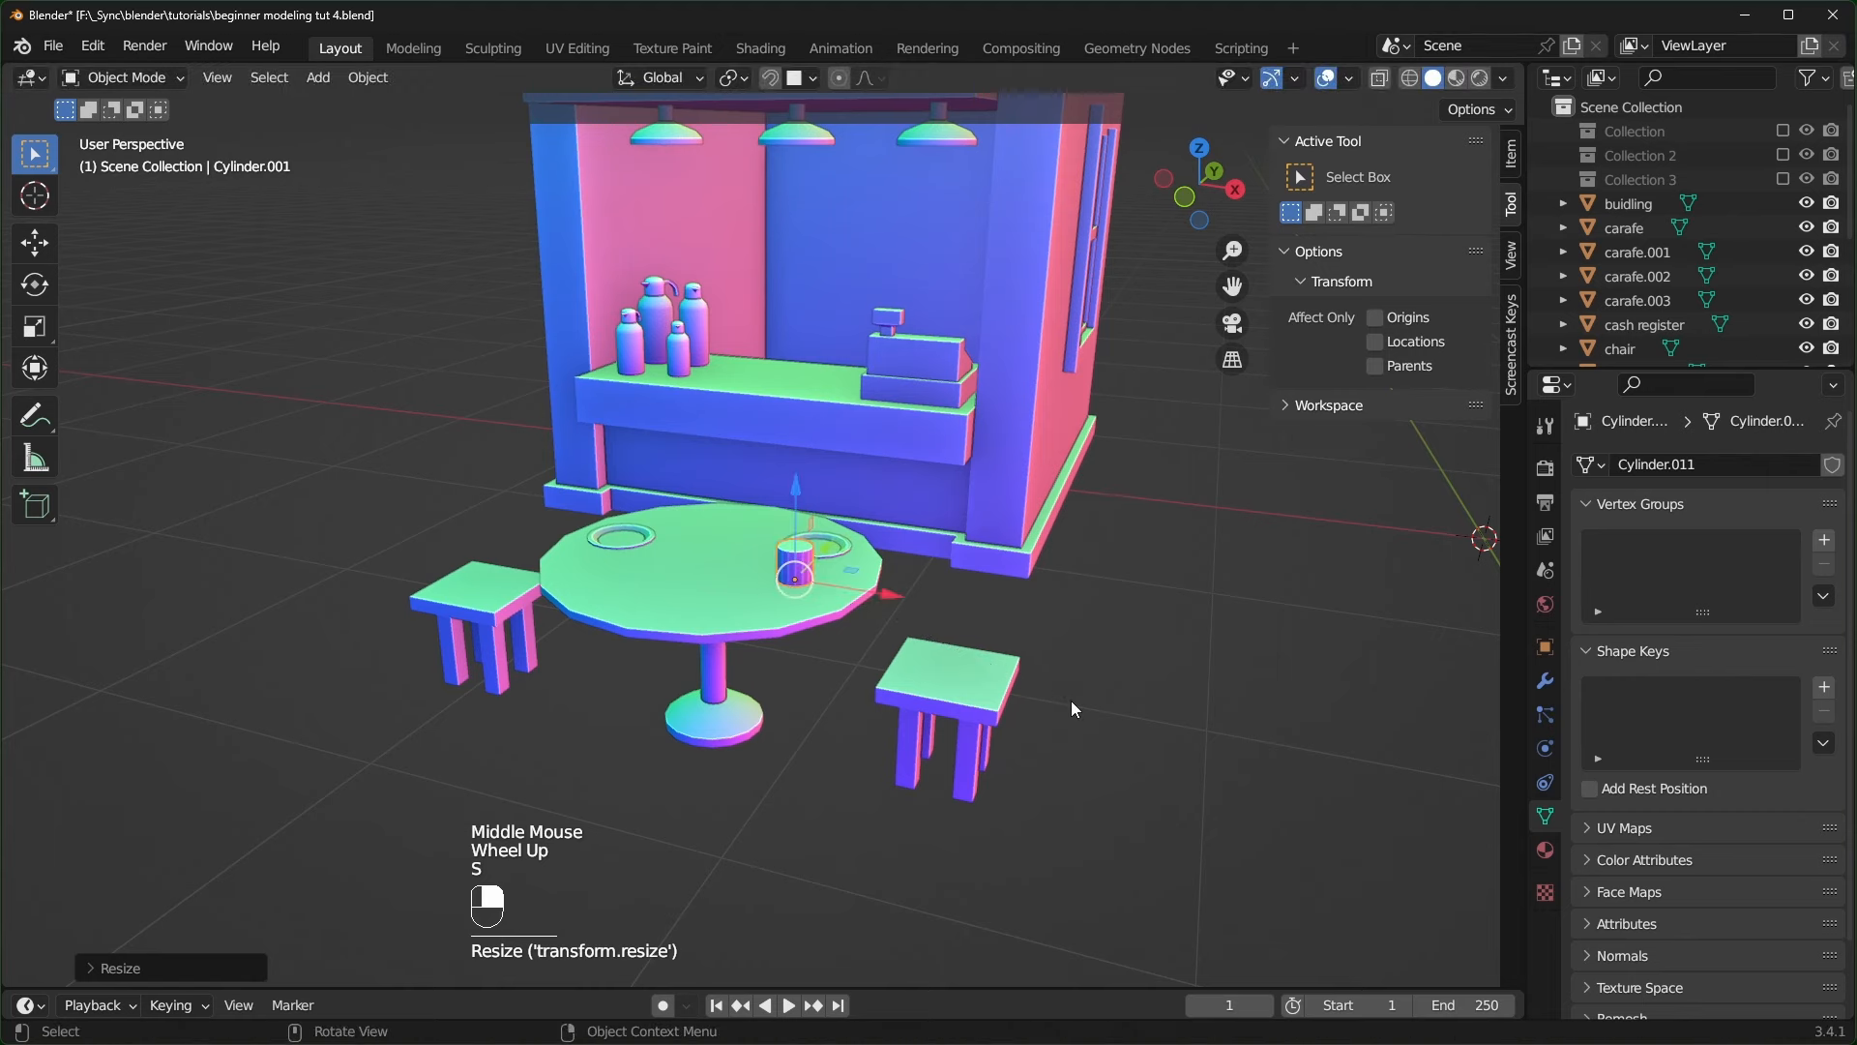
scroll(1000, 638, "up", 5)
key("ctrl+a")
left_click(913, 630)
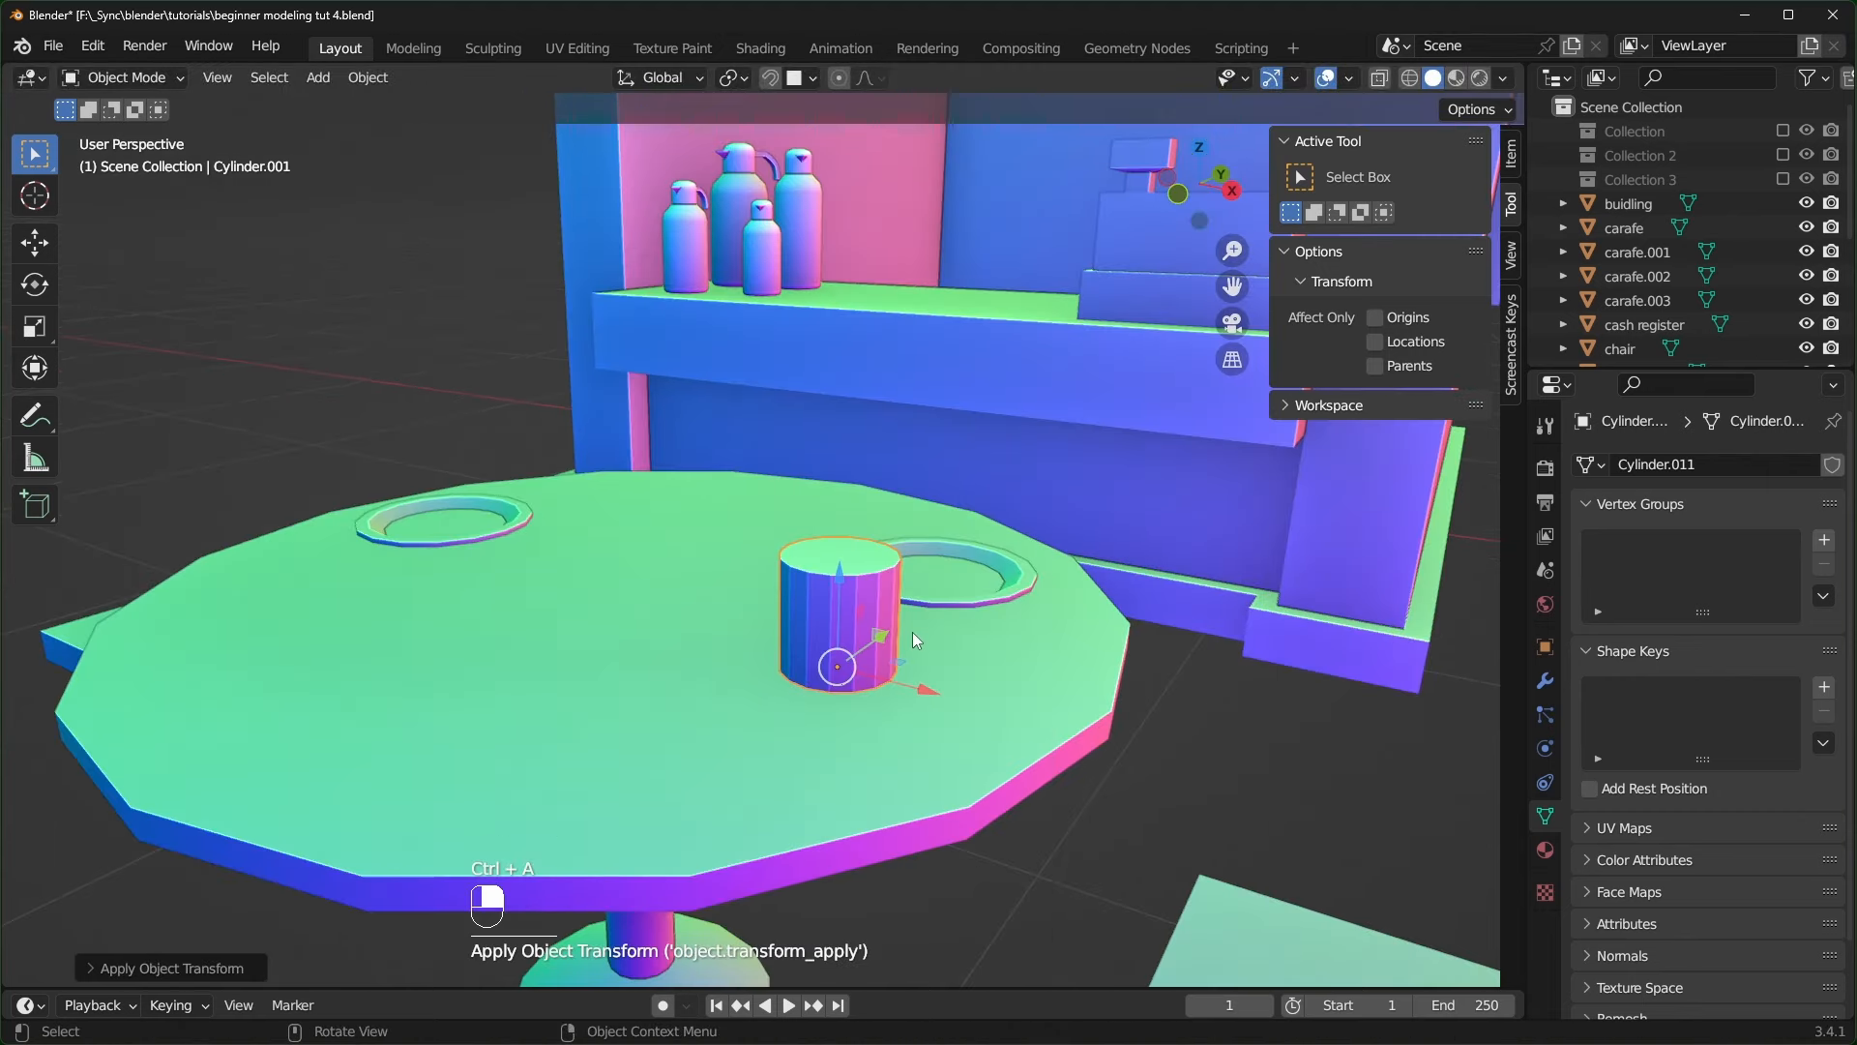
- Bevel the edges of the cup's bottom face with a single segment
scroll(913, 634, "up", 2)
middle_click_drag(913, 638, 777, 755, "shift")
key("Tab")
scroll(900, 704, "up", 1)
scroll(952, 768, "up", 1)
key("alt+a")
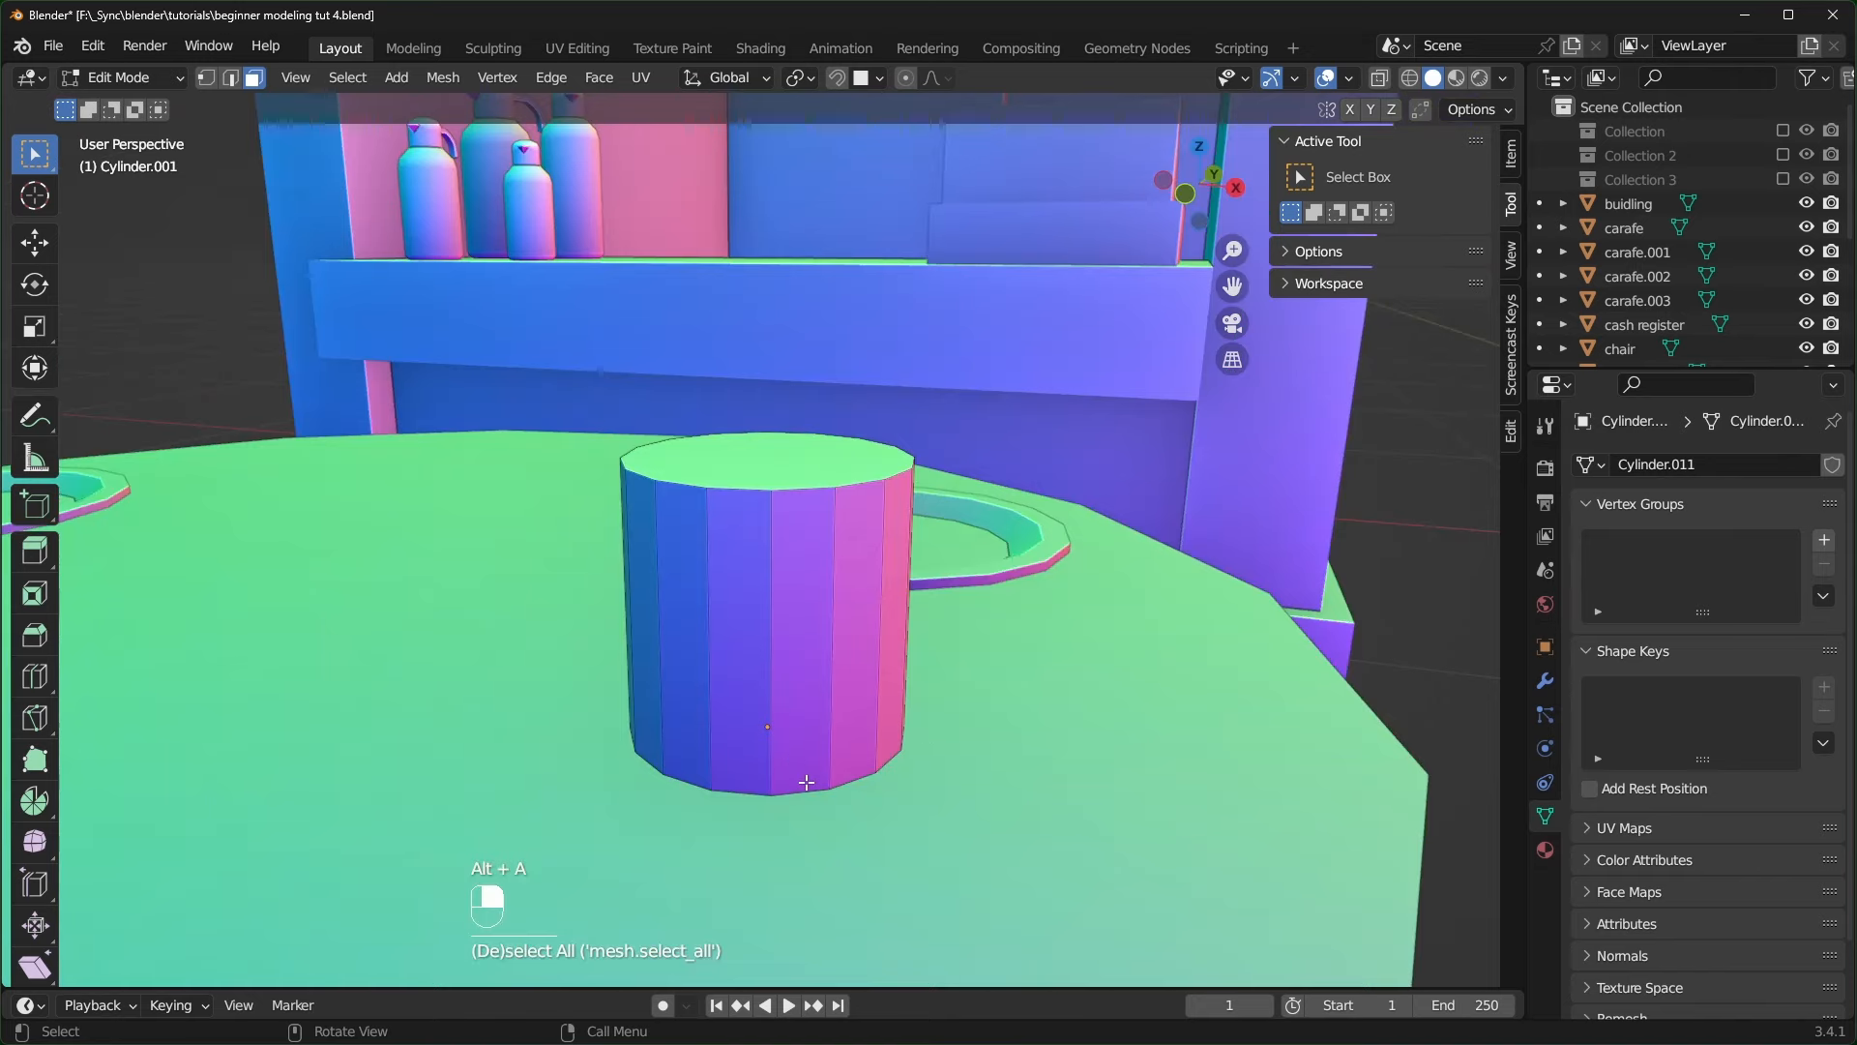
key("alt+z")
left_click(763, 728)
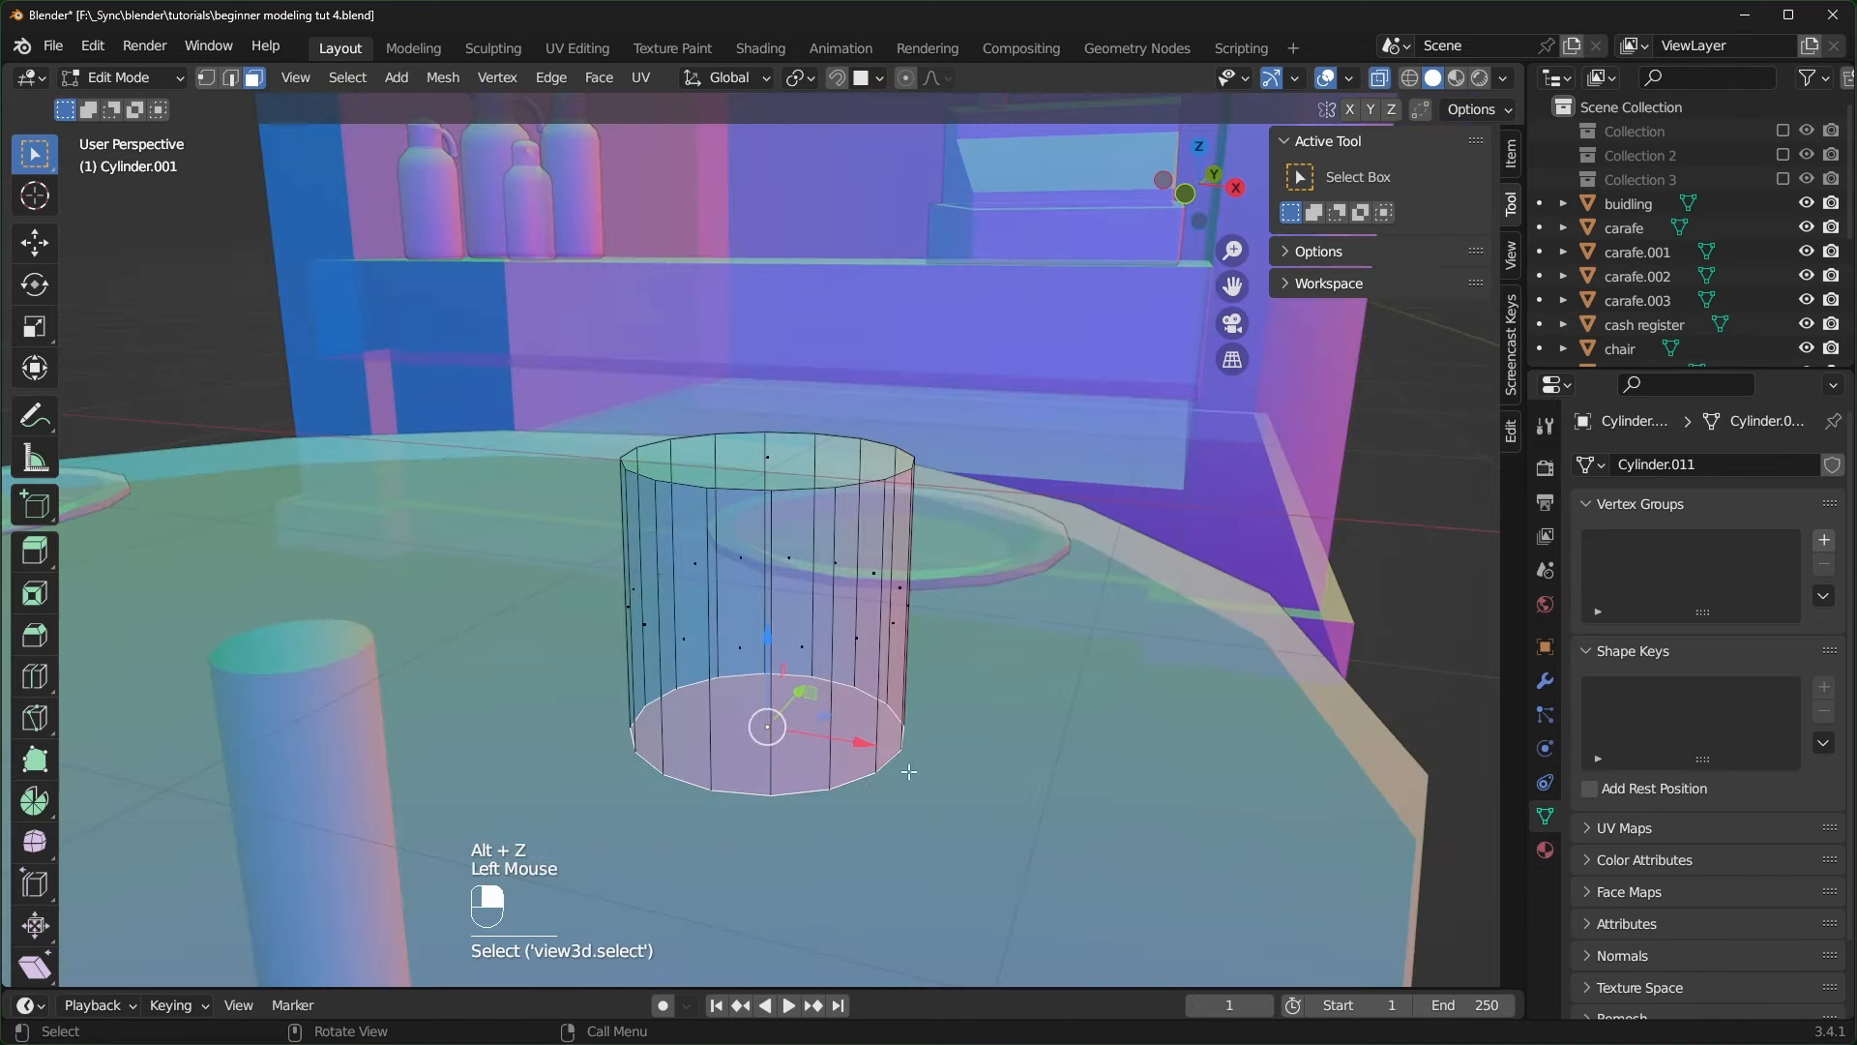
key("ctrl+b")
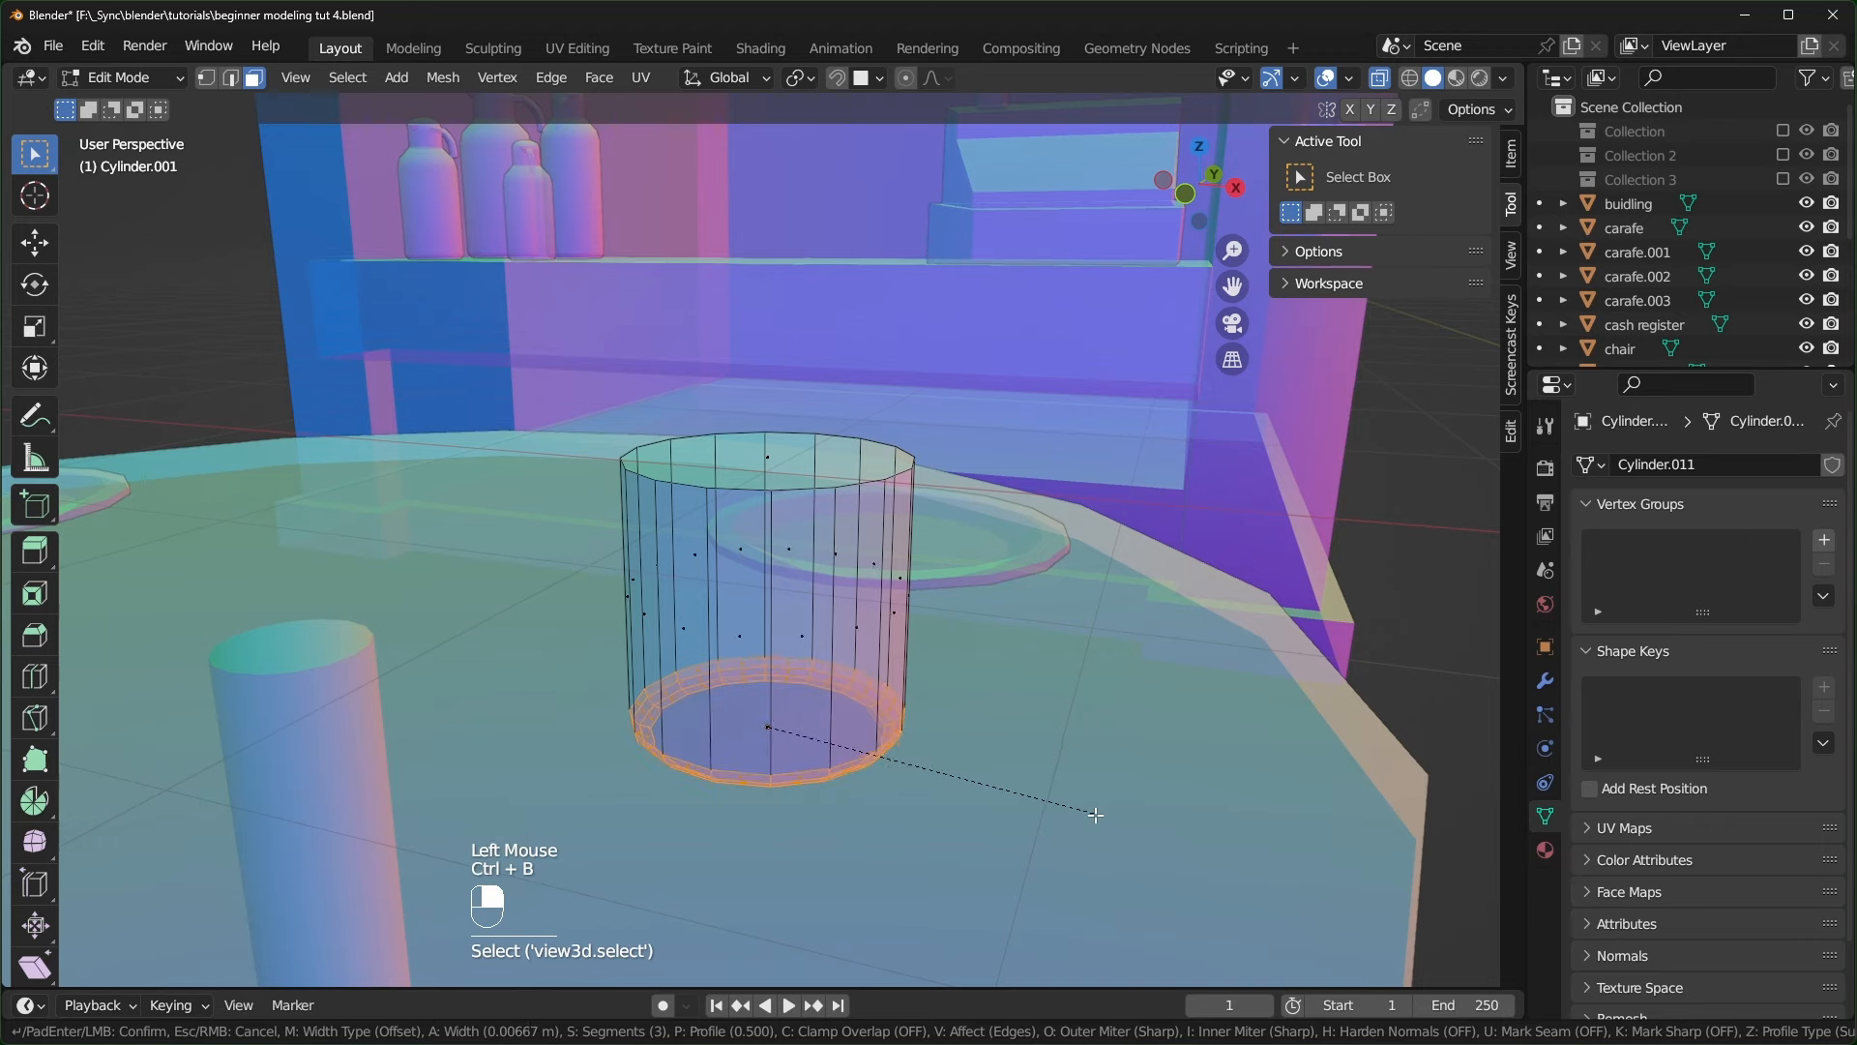
scroll(1099, 818, "down", 2)
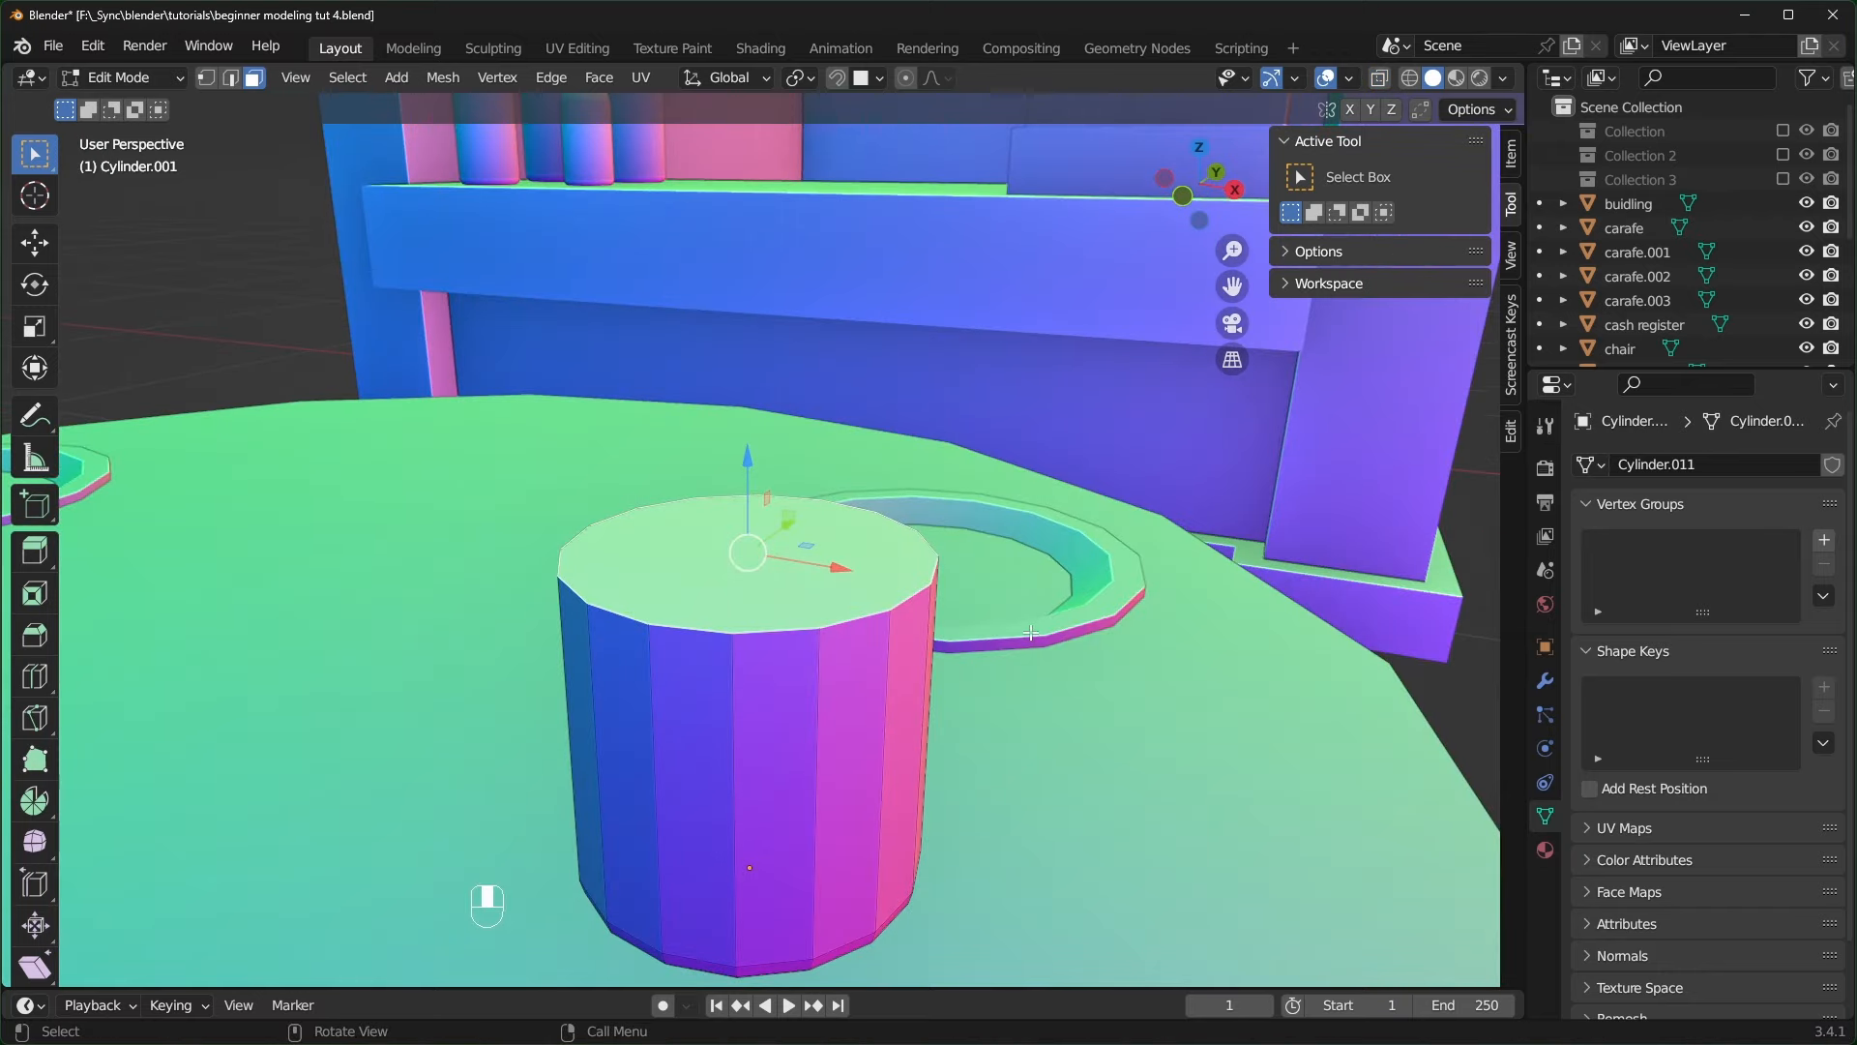
- Inset the cup's top face and extrude the inner face downward to start hollowing the cup
key("i")
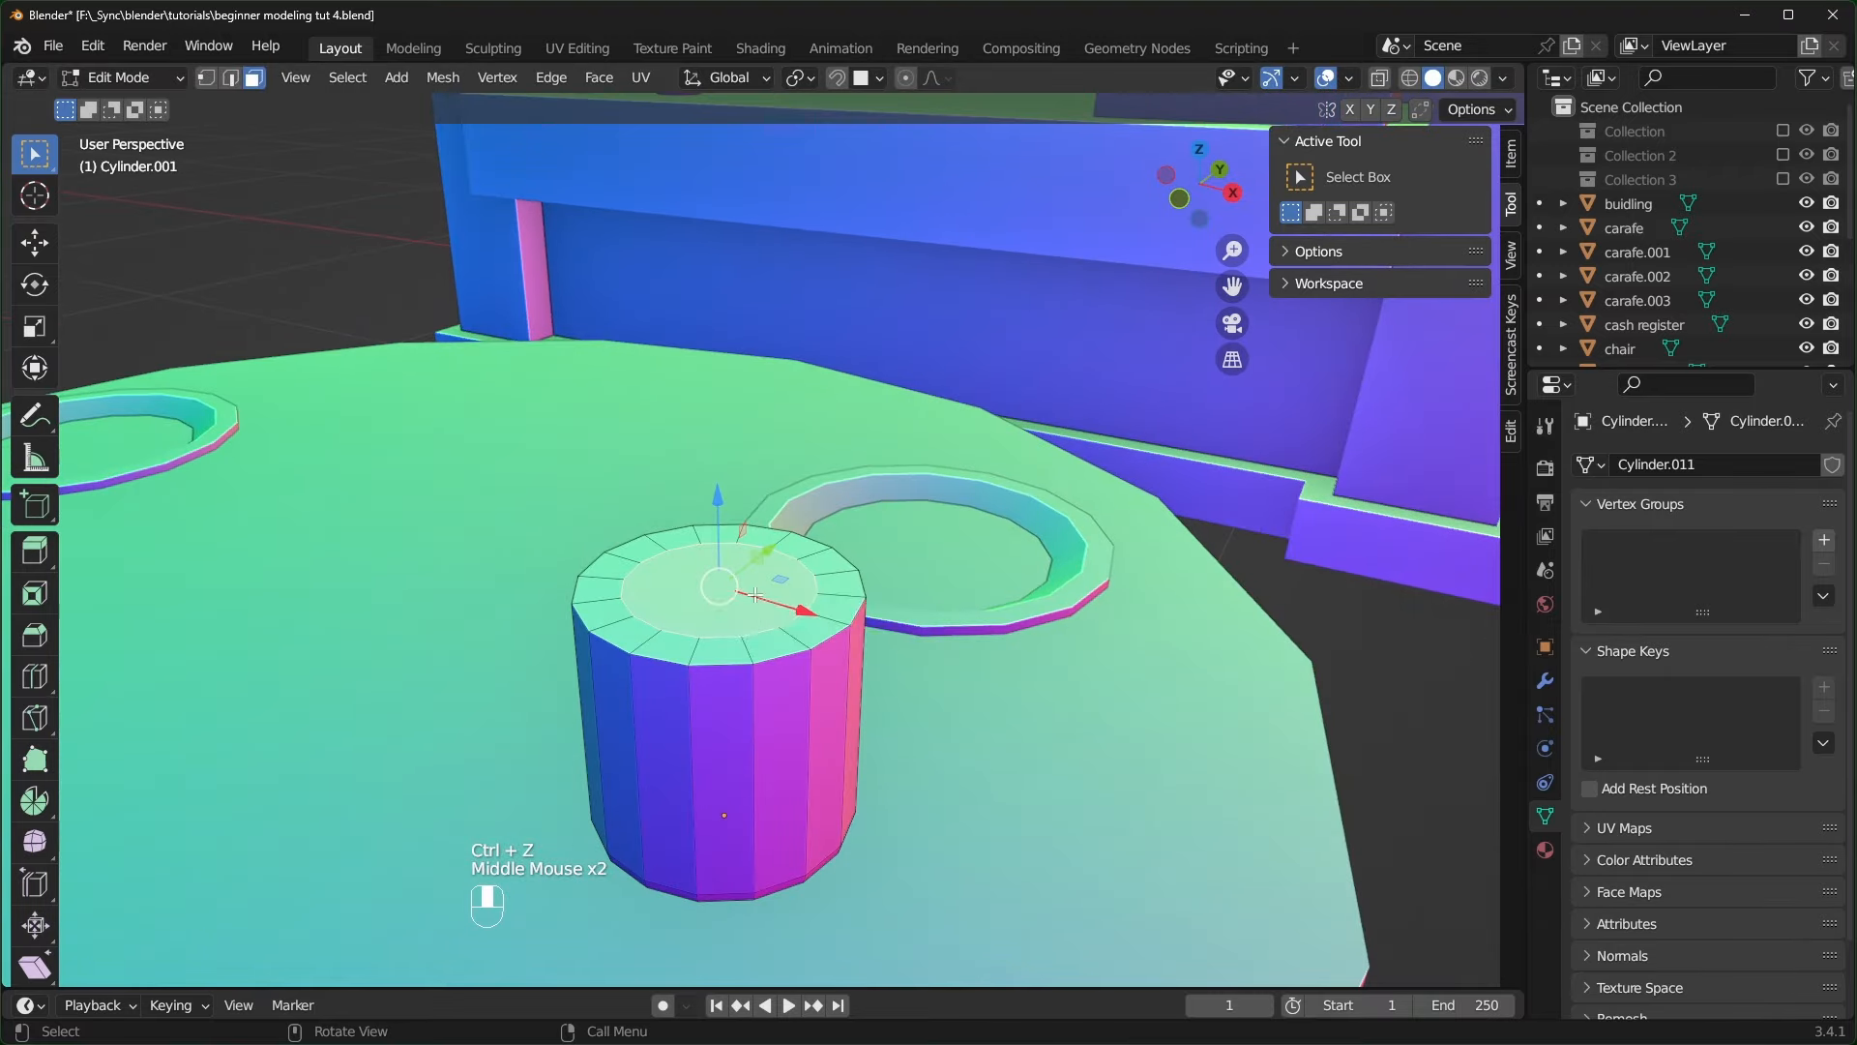
key("e")
left_click(772, 630)
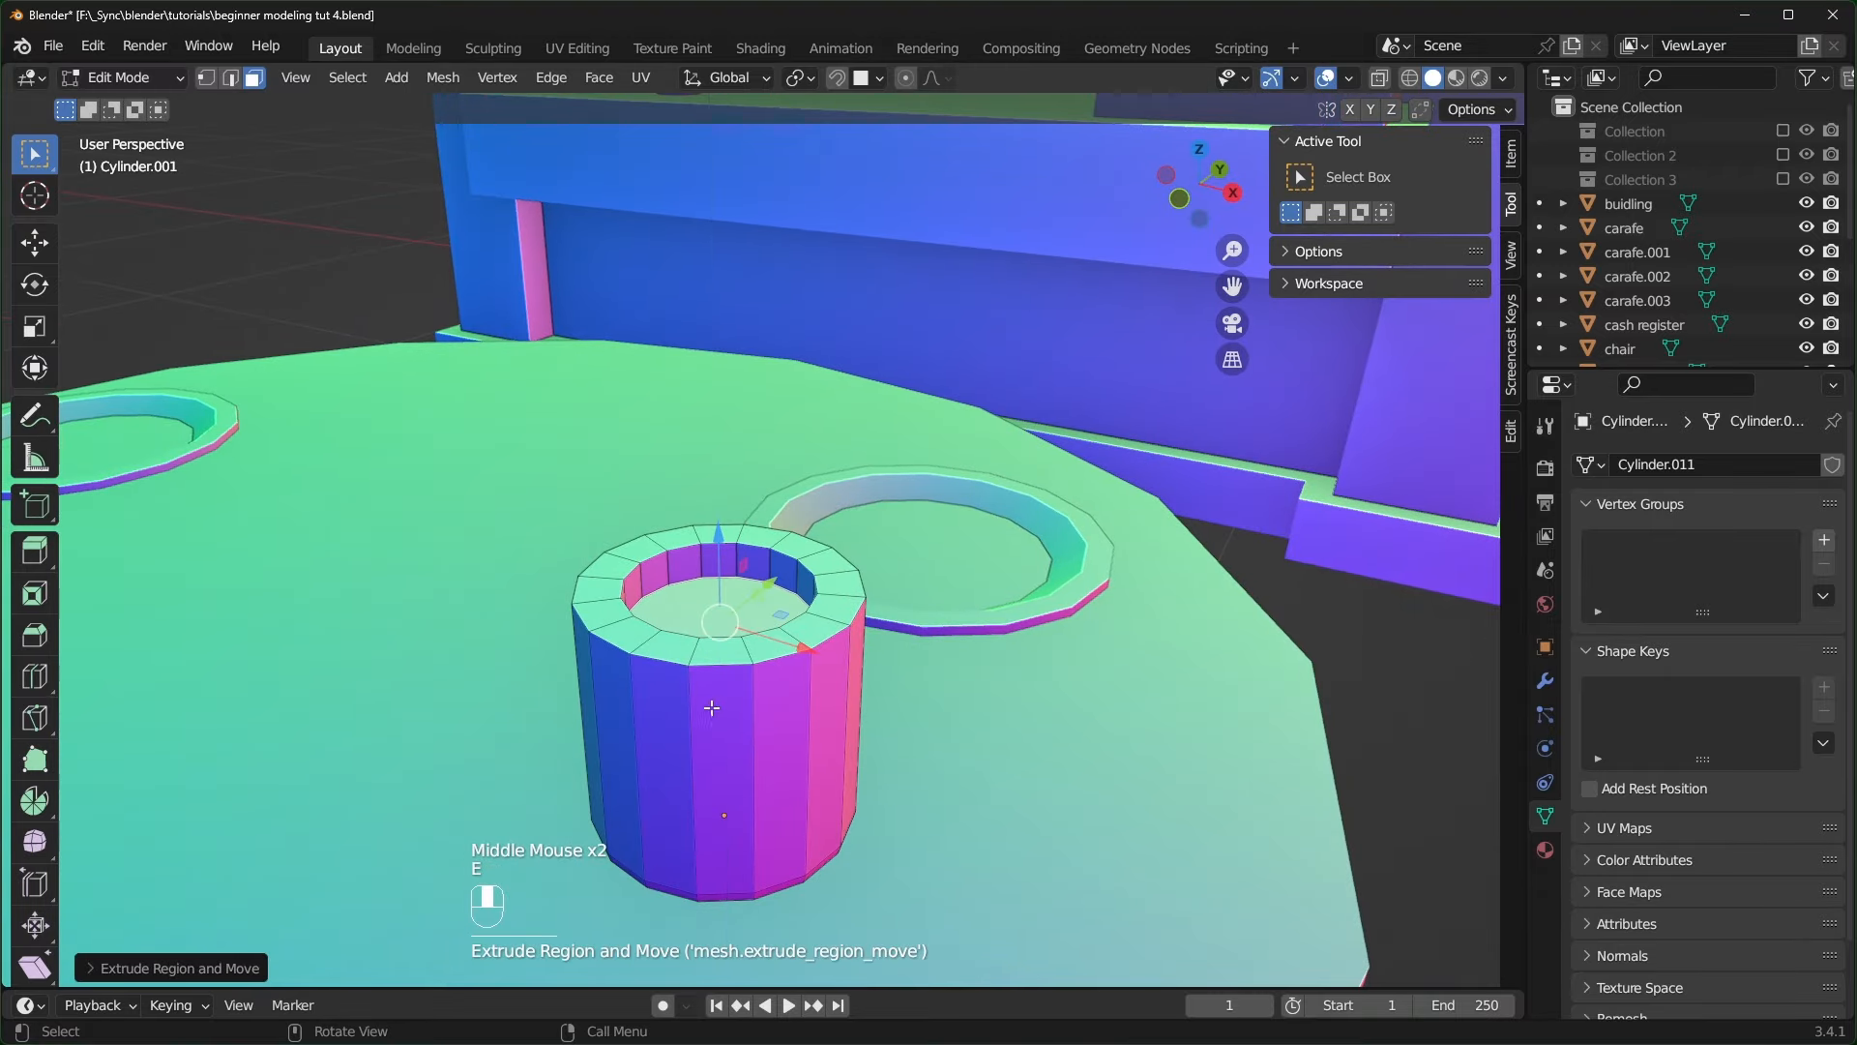
middle_click_drag(711, 708, 772, 643)
scroll(717, 754, "up", 1)
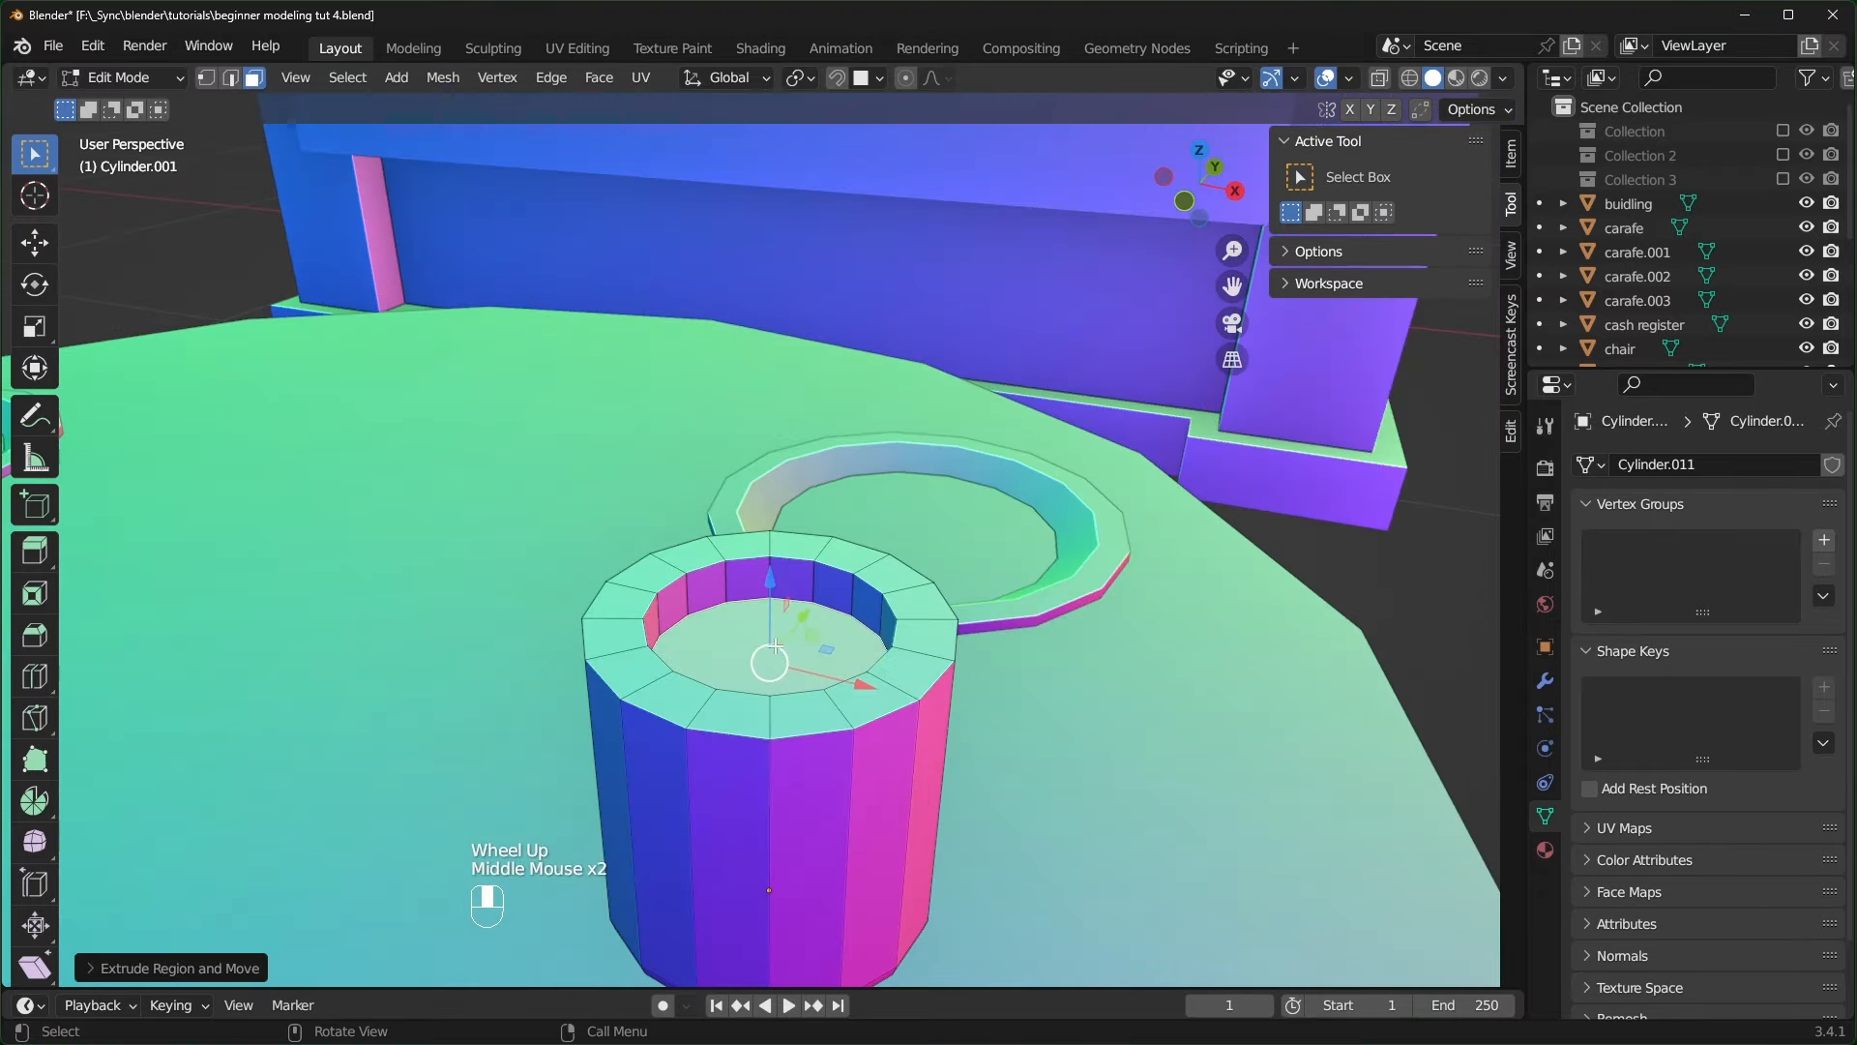
- Bevel the inner and outer edge loops of the cup's rim with three segments and Clamp Overlap on
left_click_drag(770, 582, 770, 585)
middle_click_drag(805, 723, 742, 645)
key("alt+a")
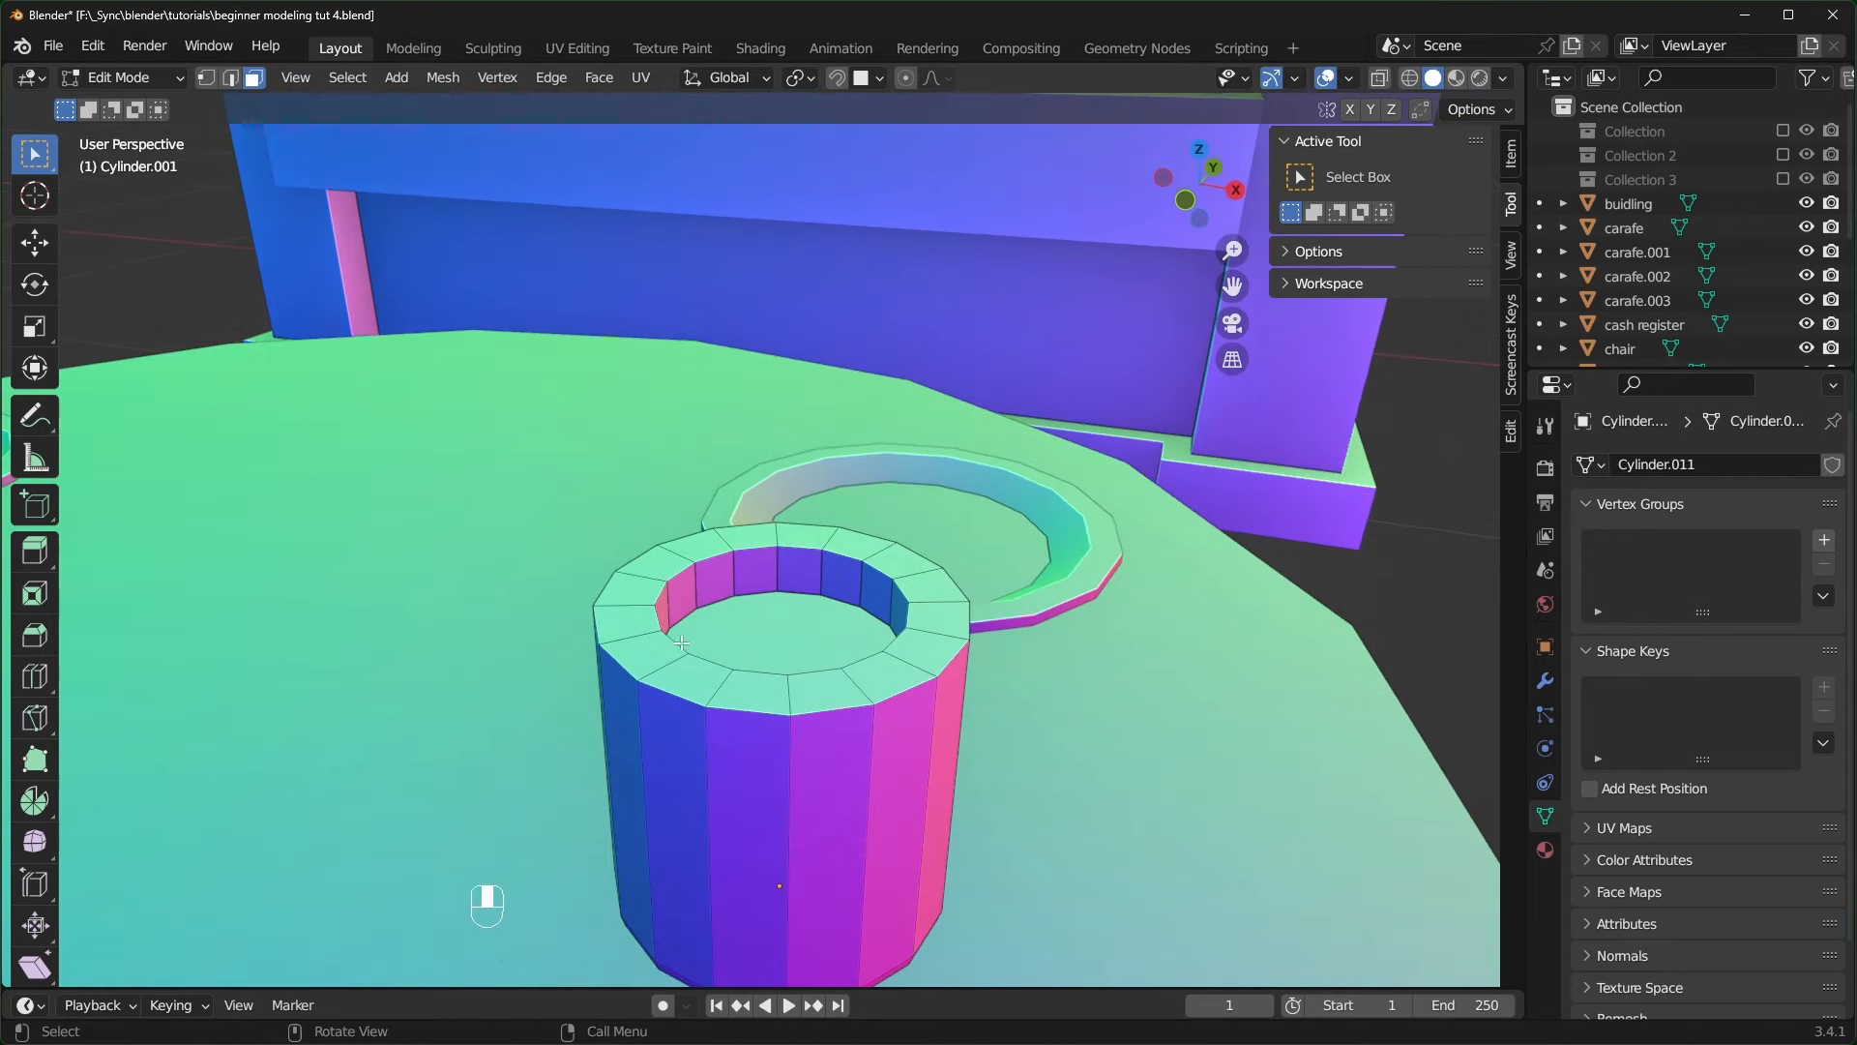
key("2")
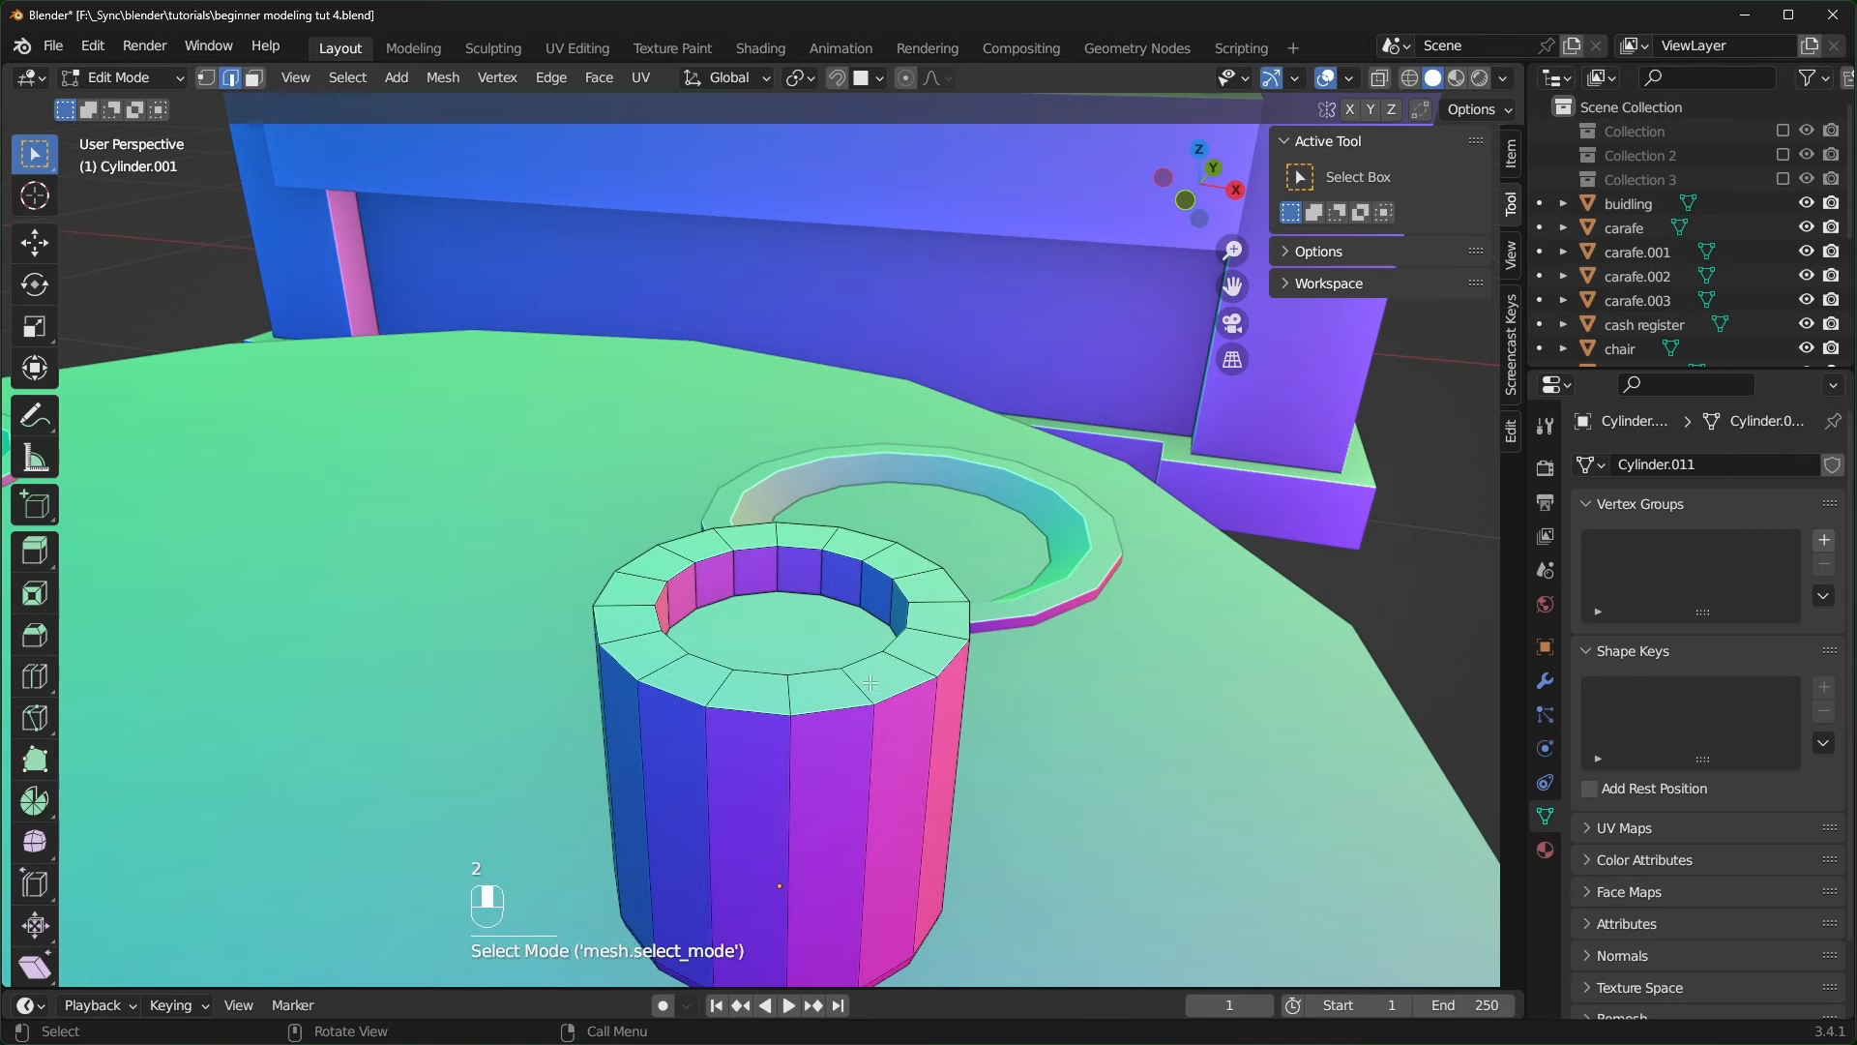
left_click(904, 692, "alt")
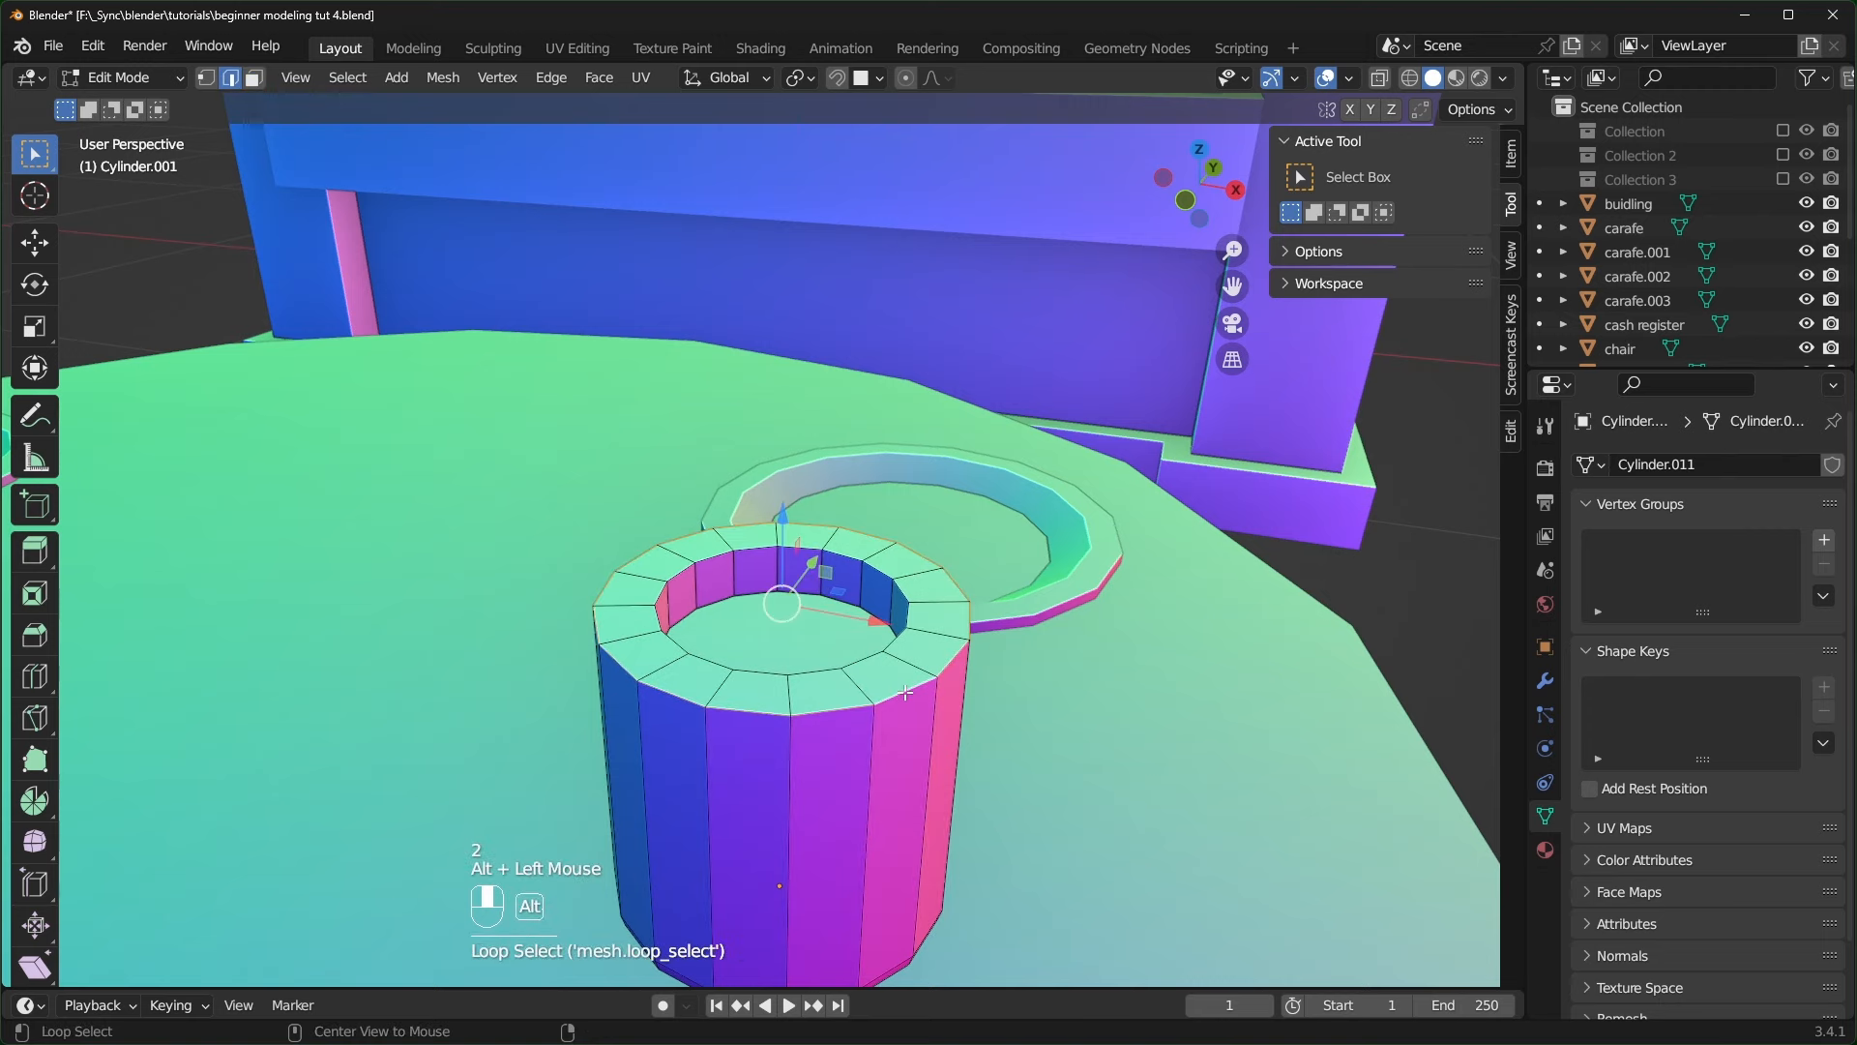
left_click(865, 657, "alt+shift")
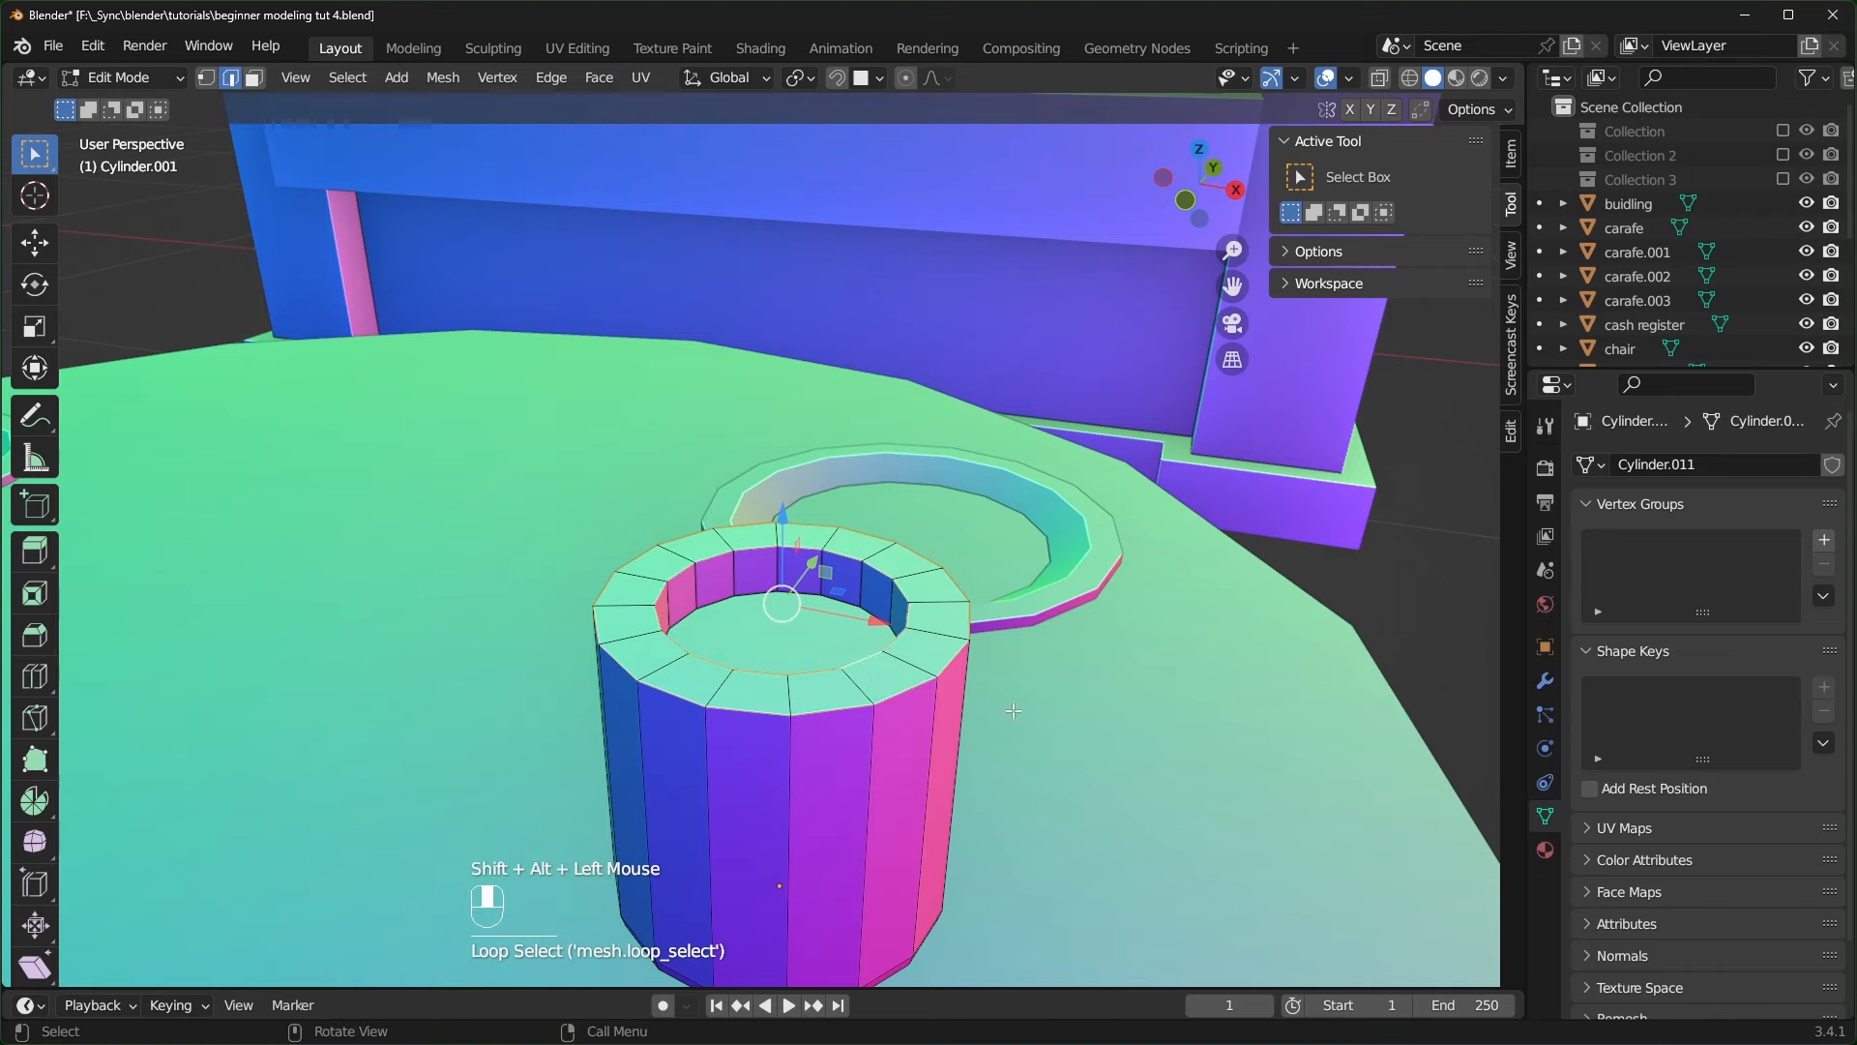
key("ctrl+b")
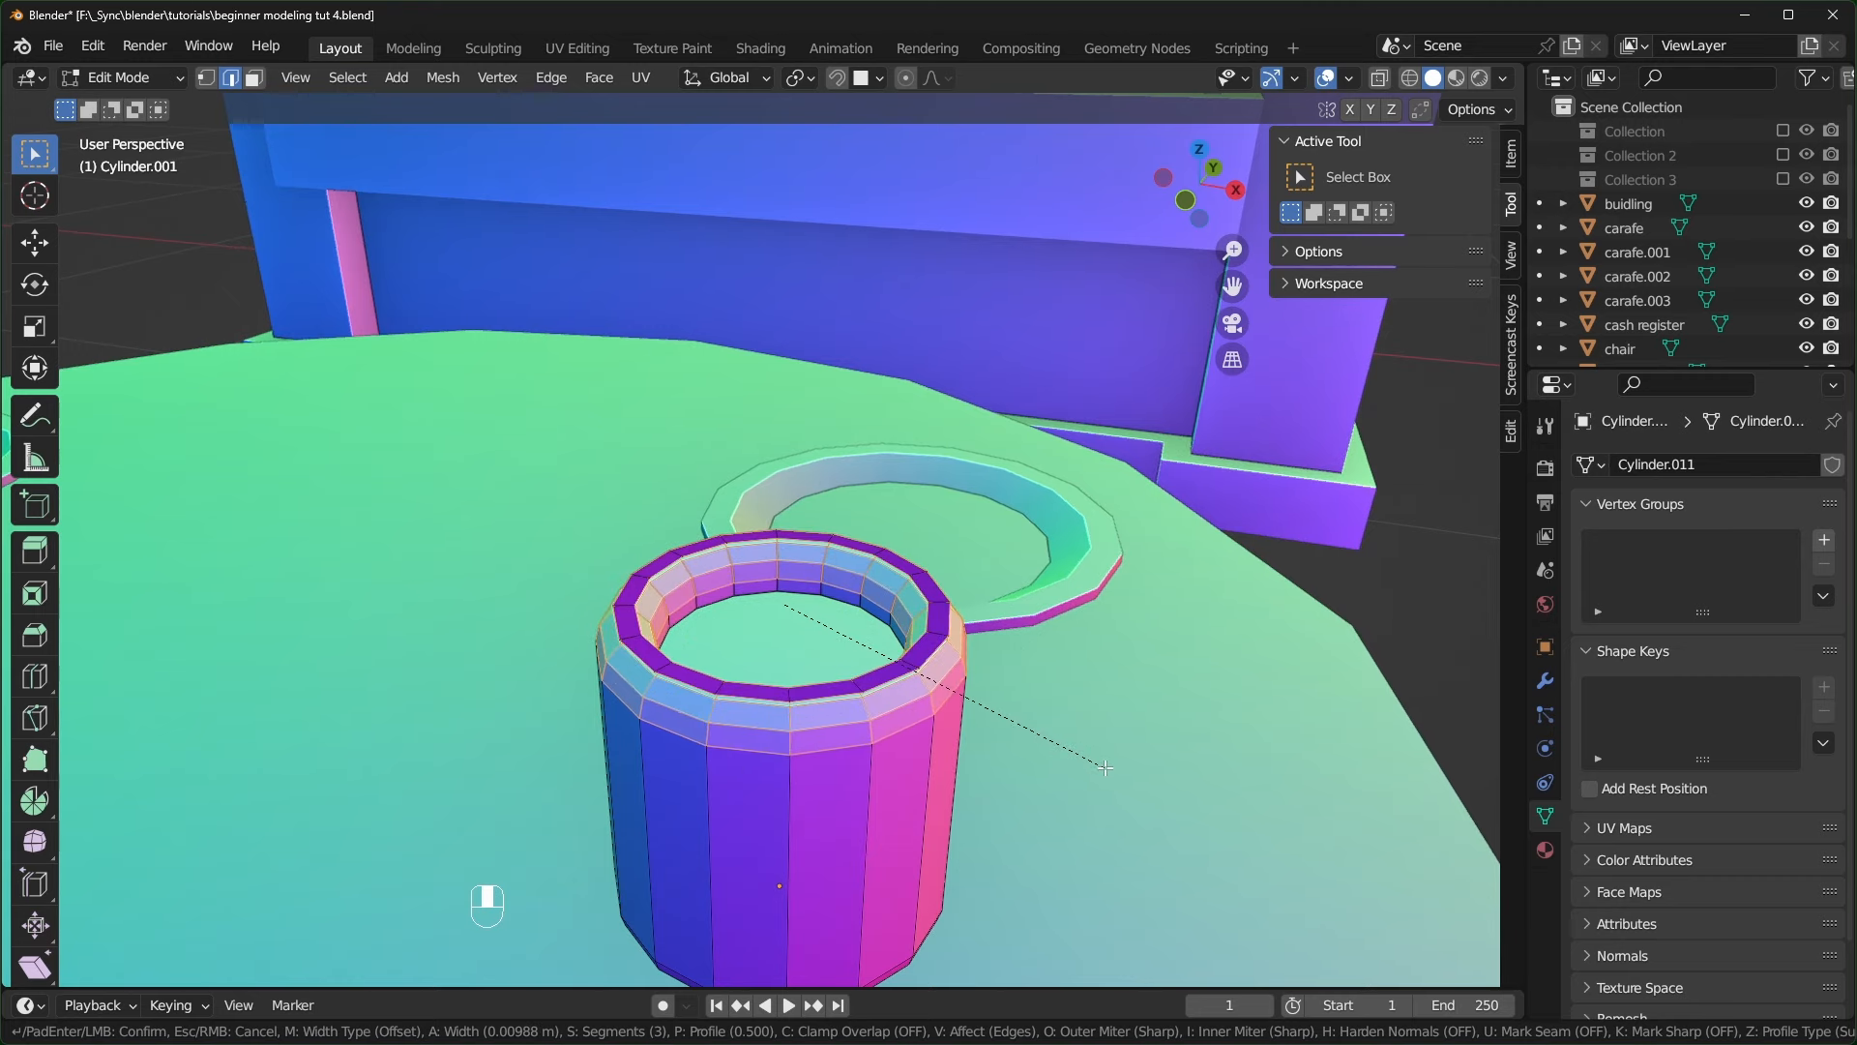
key("c")
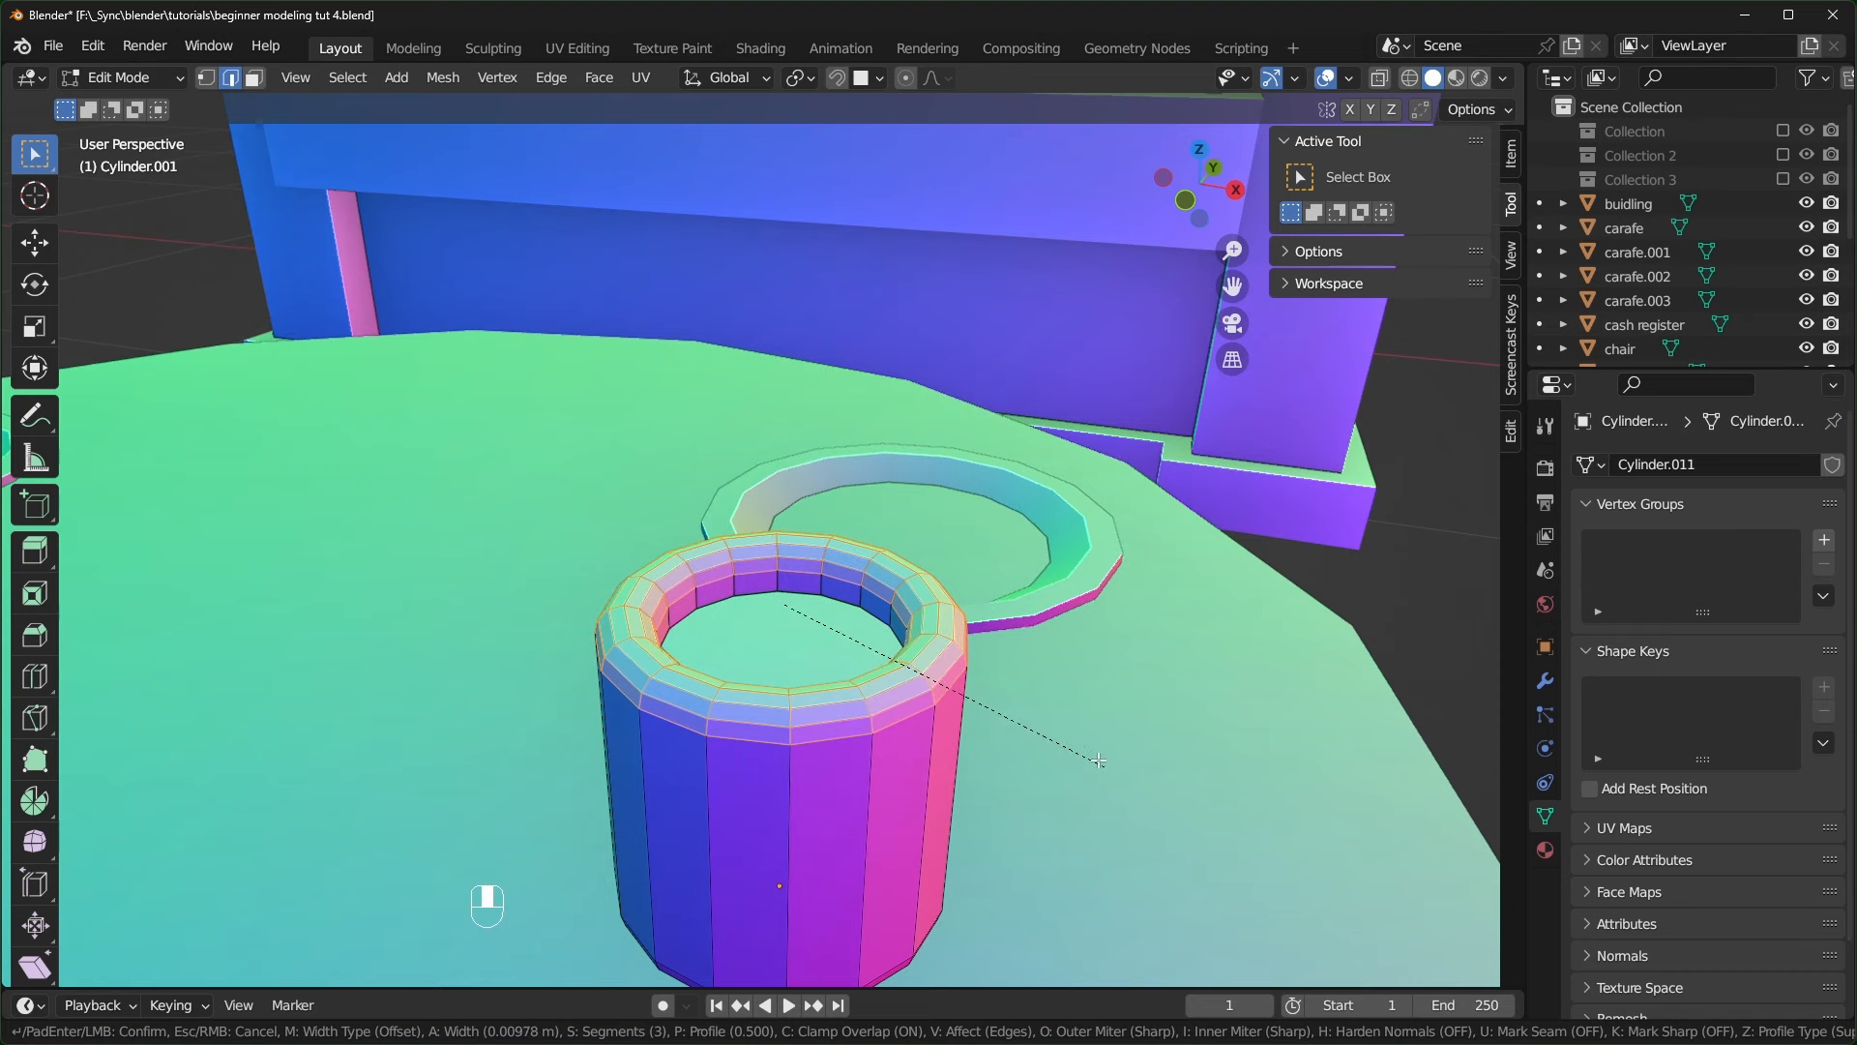
left_click(1083, 745)
- Merge all of the cup's vertices by distance to clean up overlapping points on the rim
key("1")
scroll(1069, 737, "up", 3)
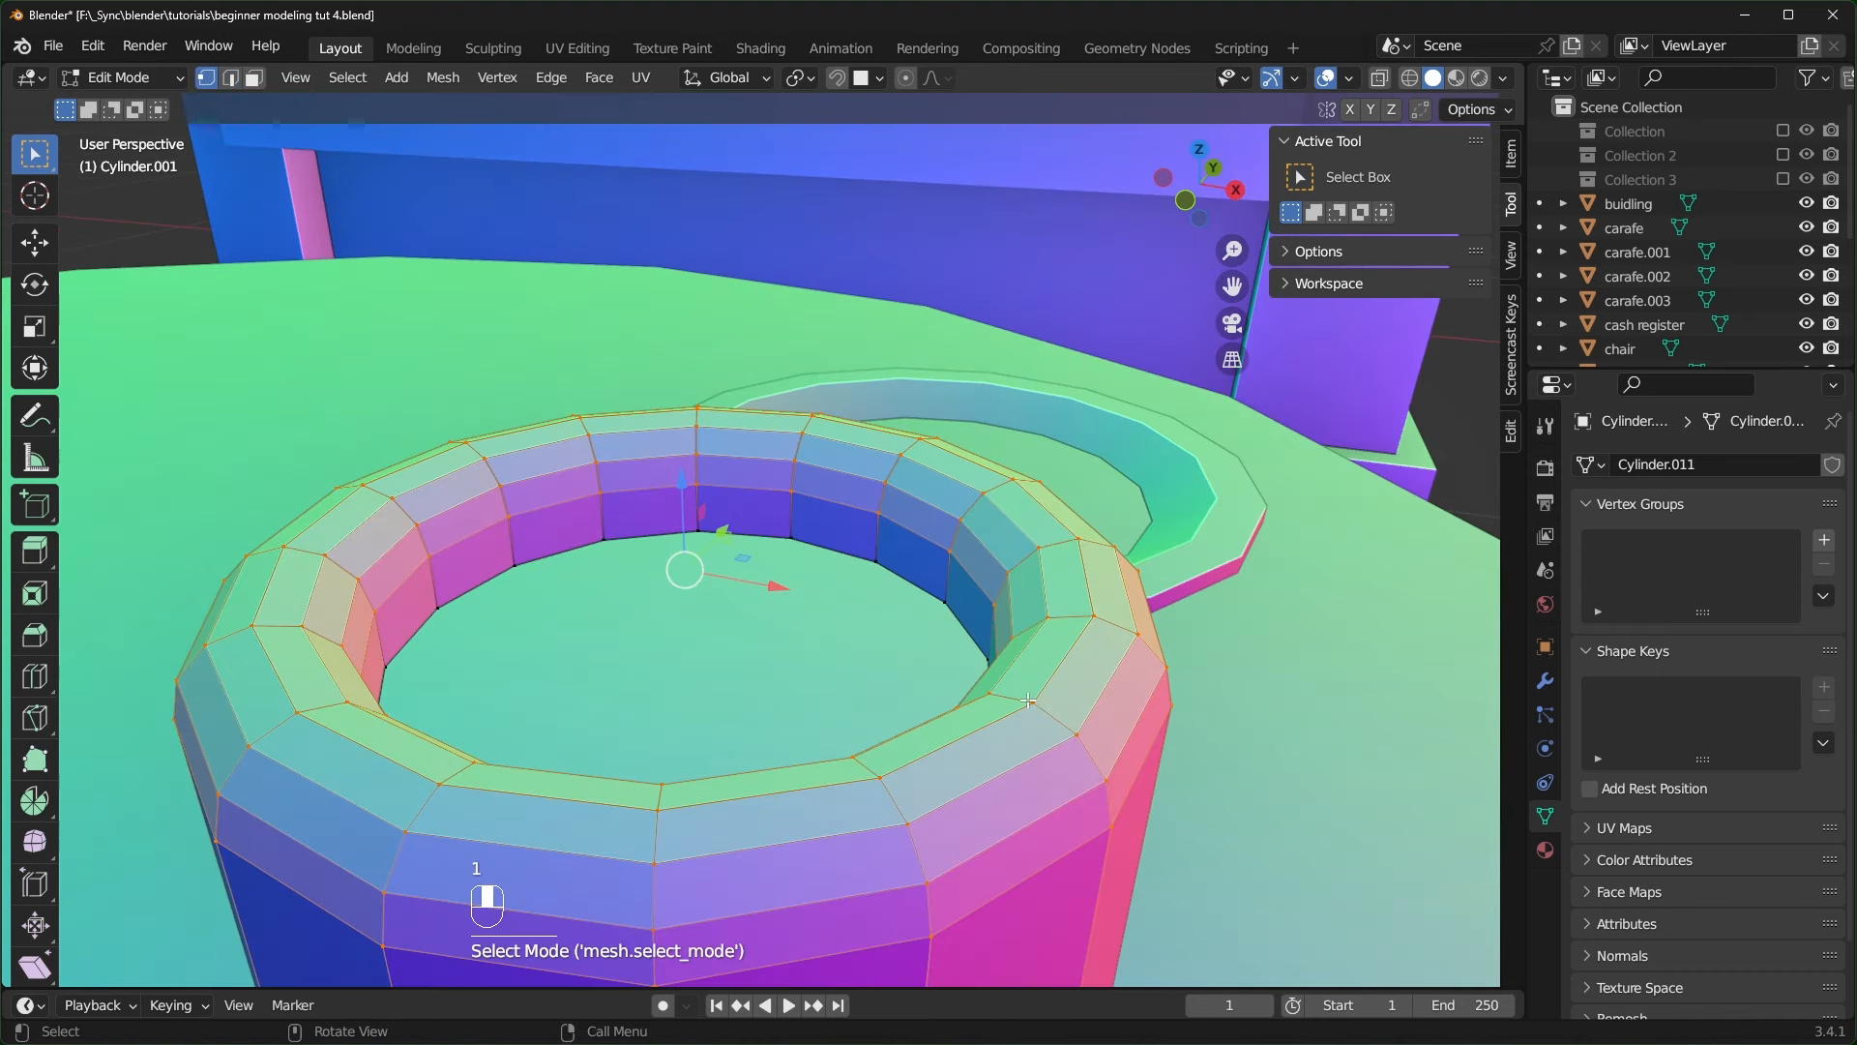
left_click(1037, 700)
key("g")
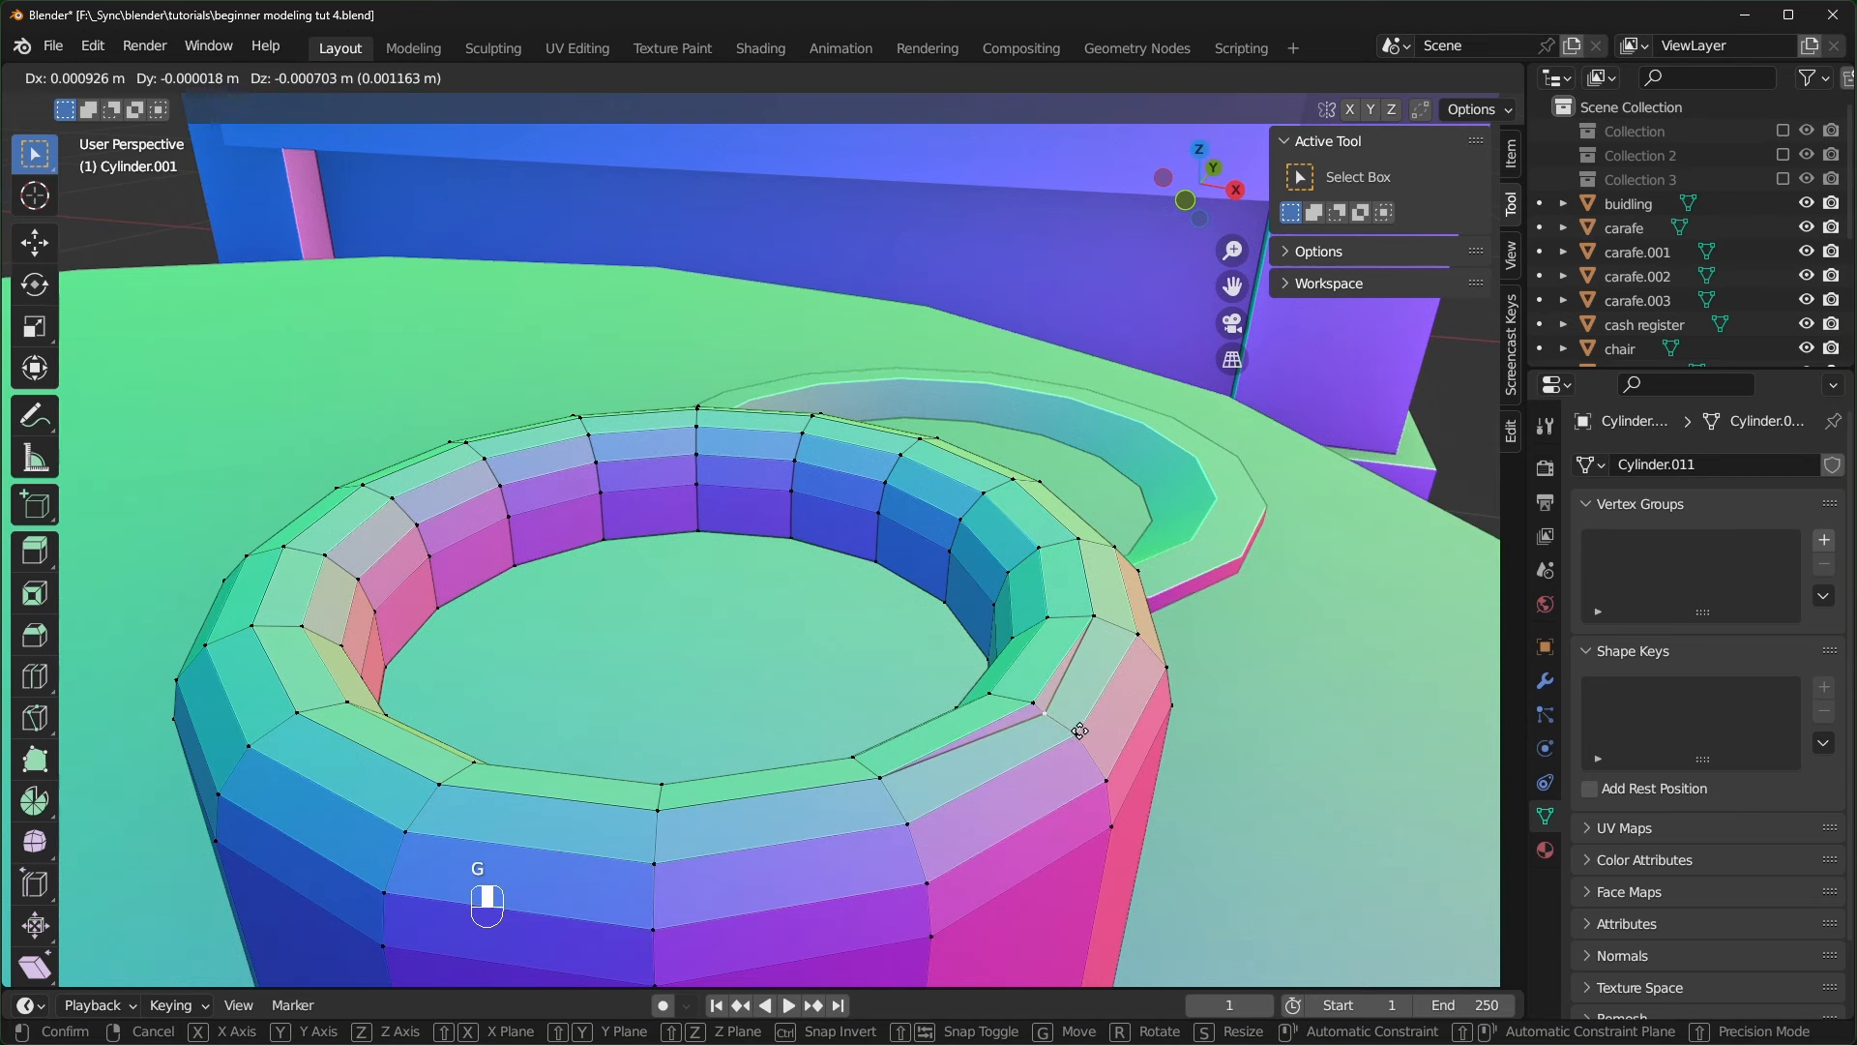
right_click(1089, 720)
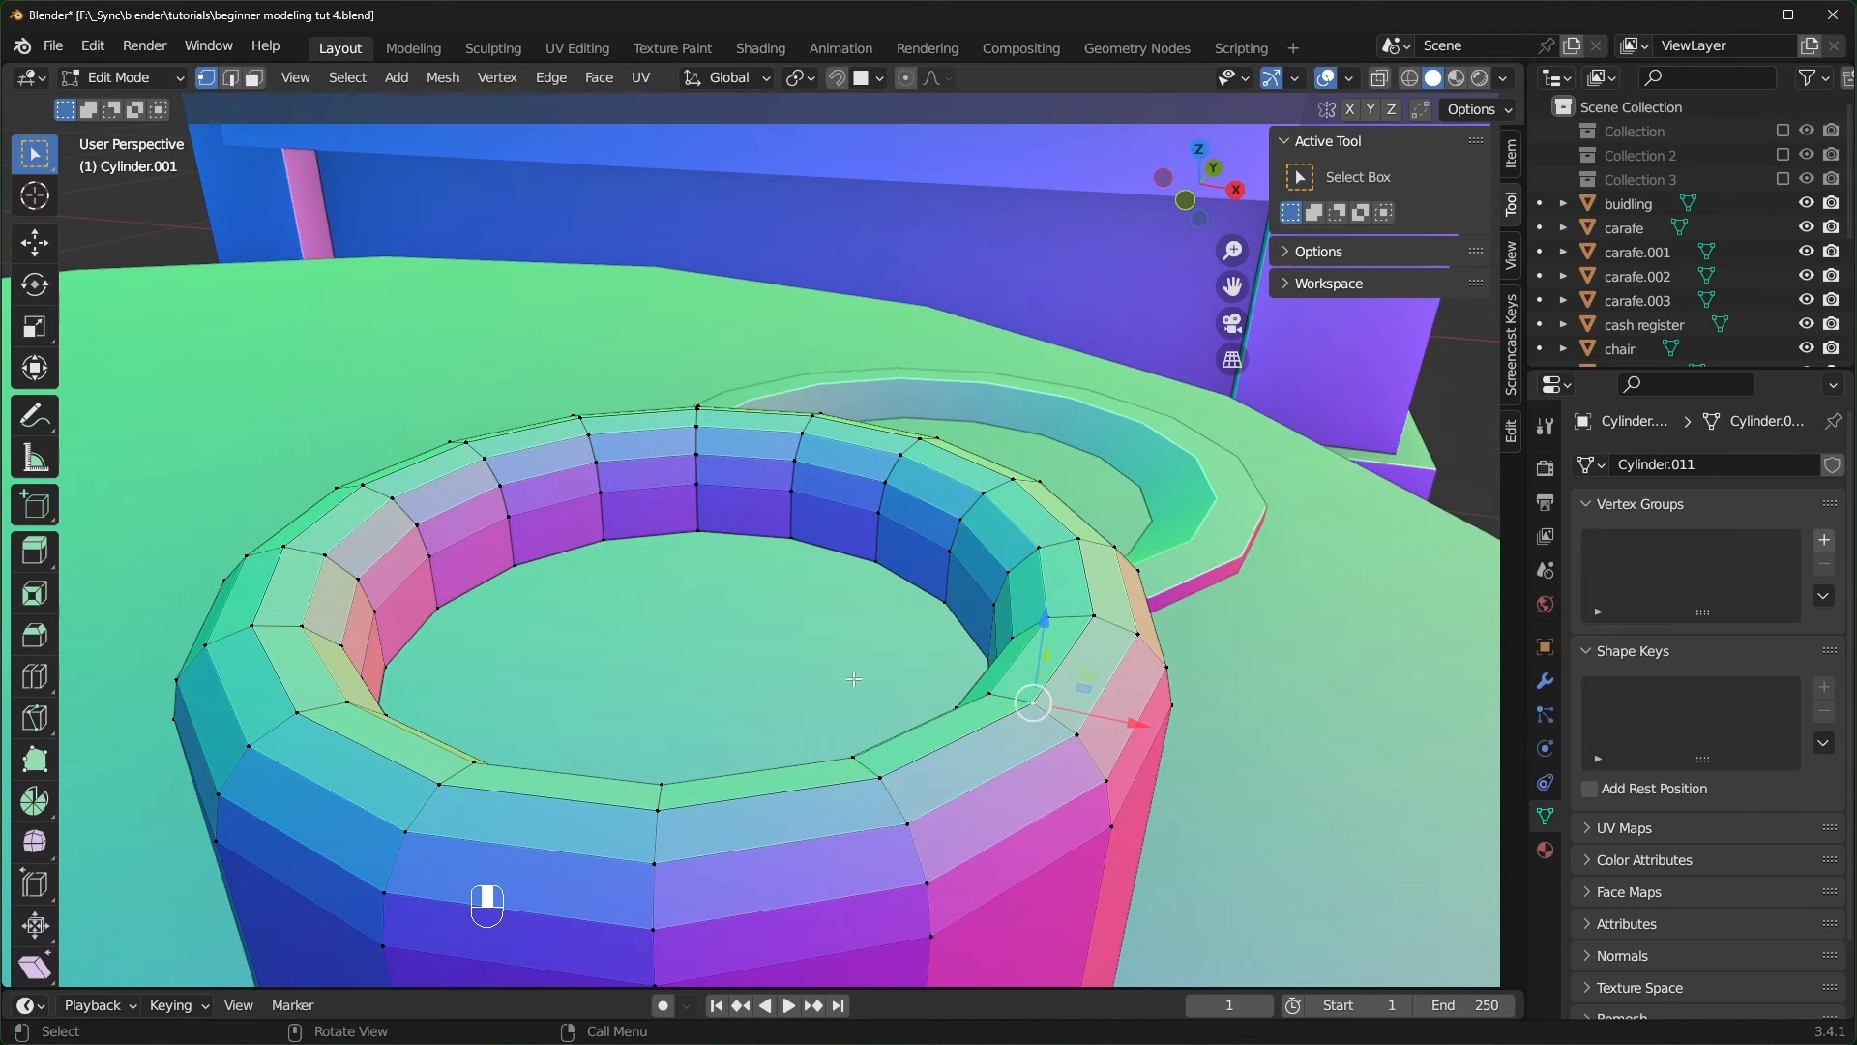
key("a")
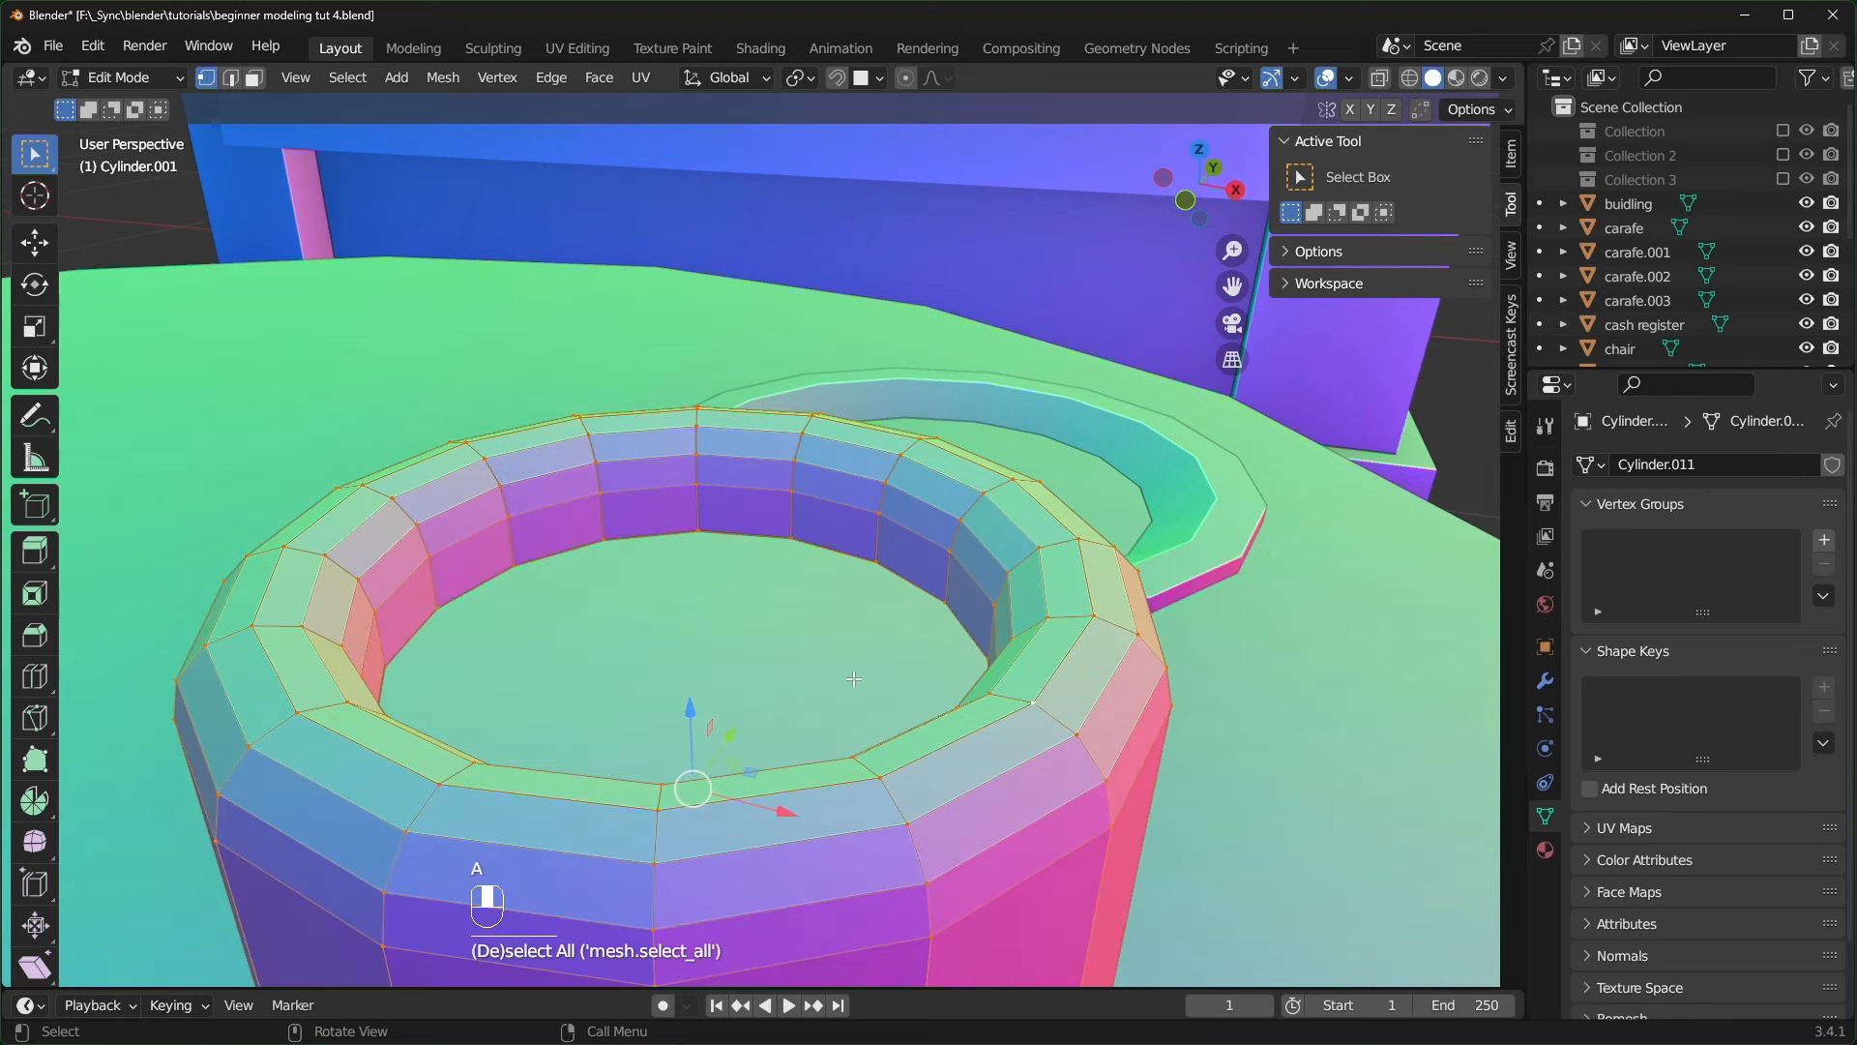
key("m")
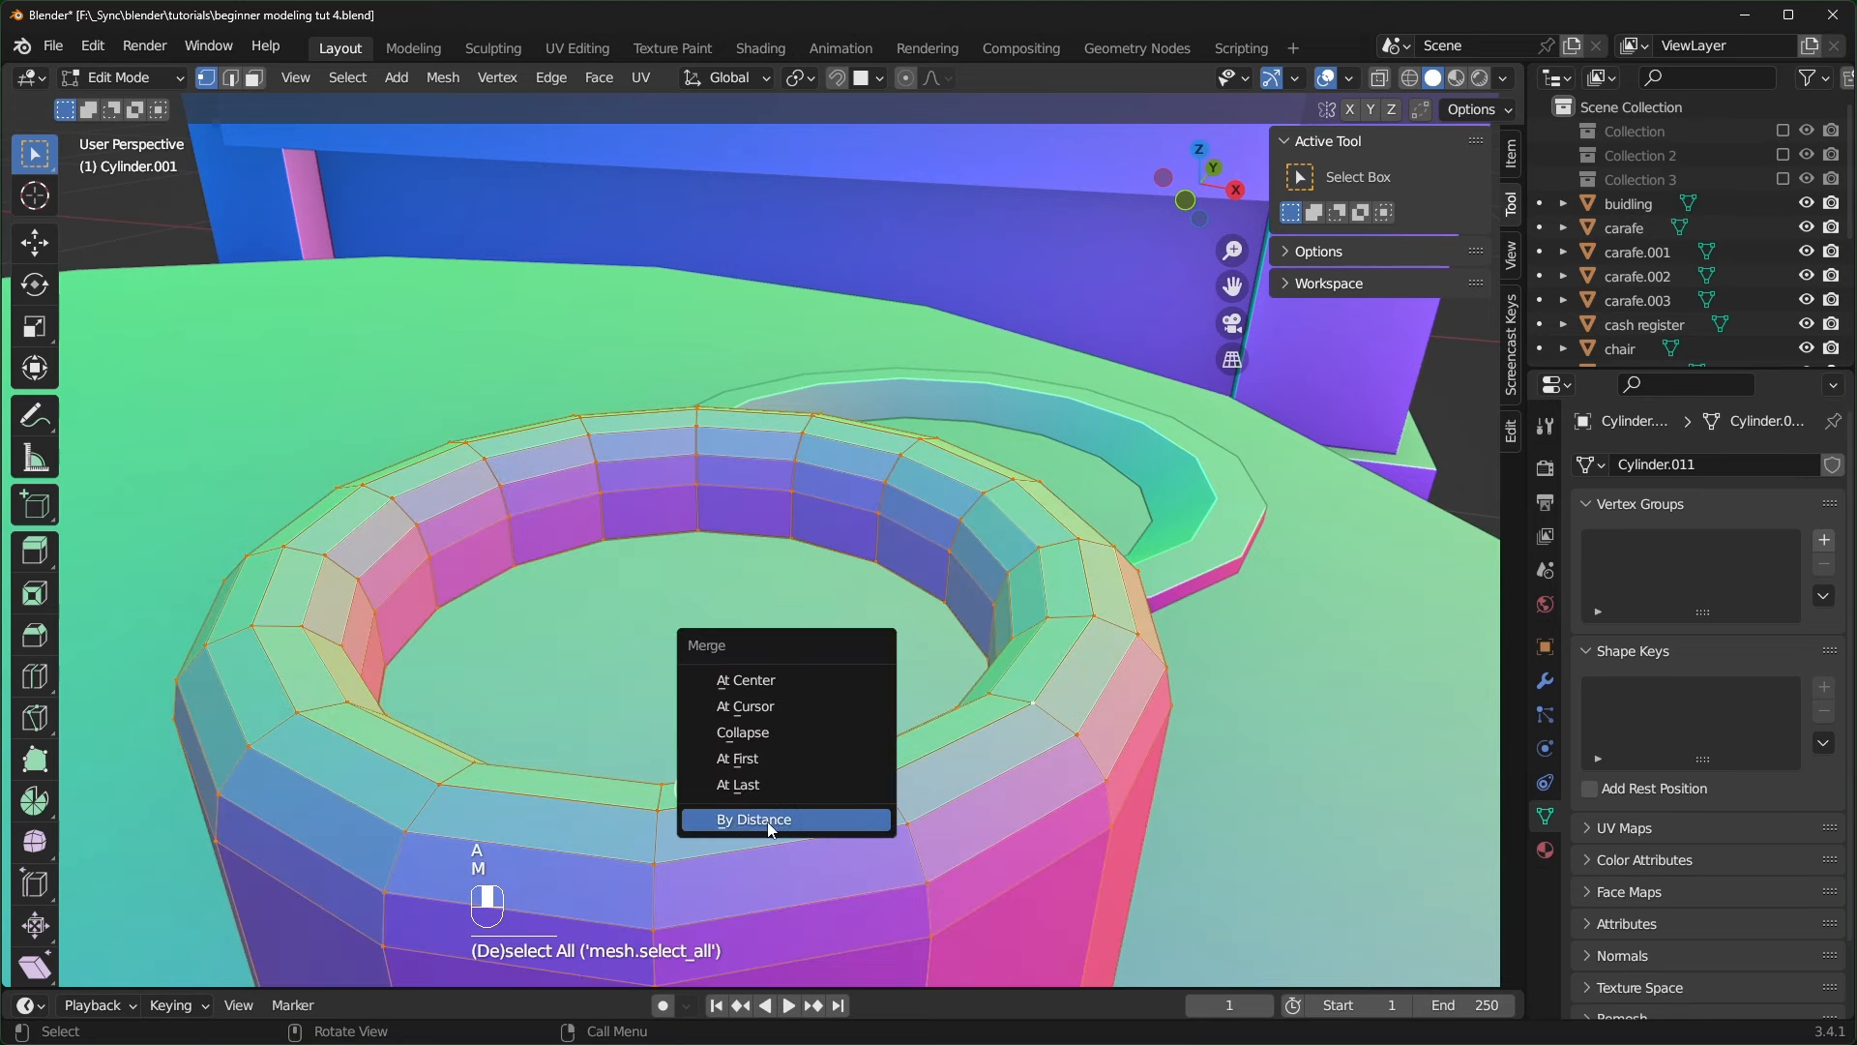
left_click(799, 820)
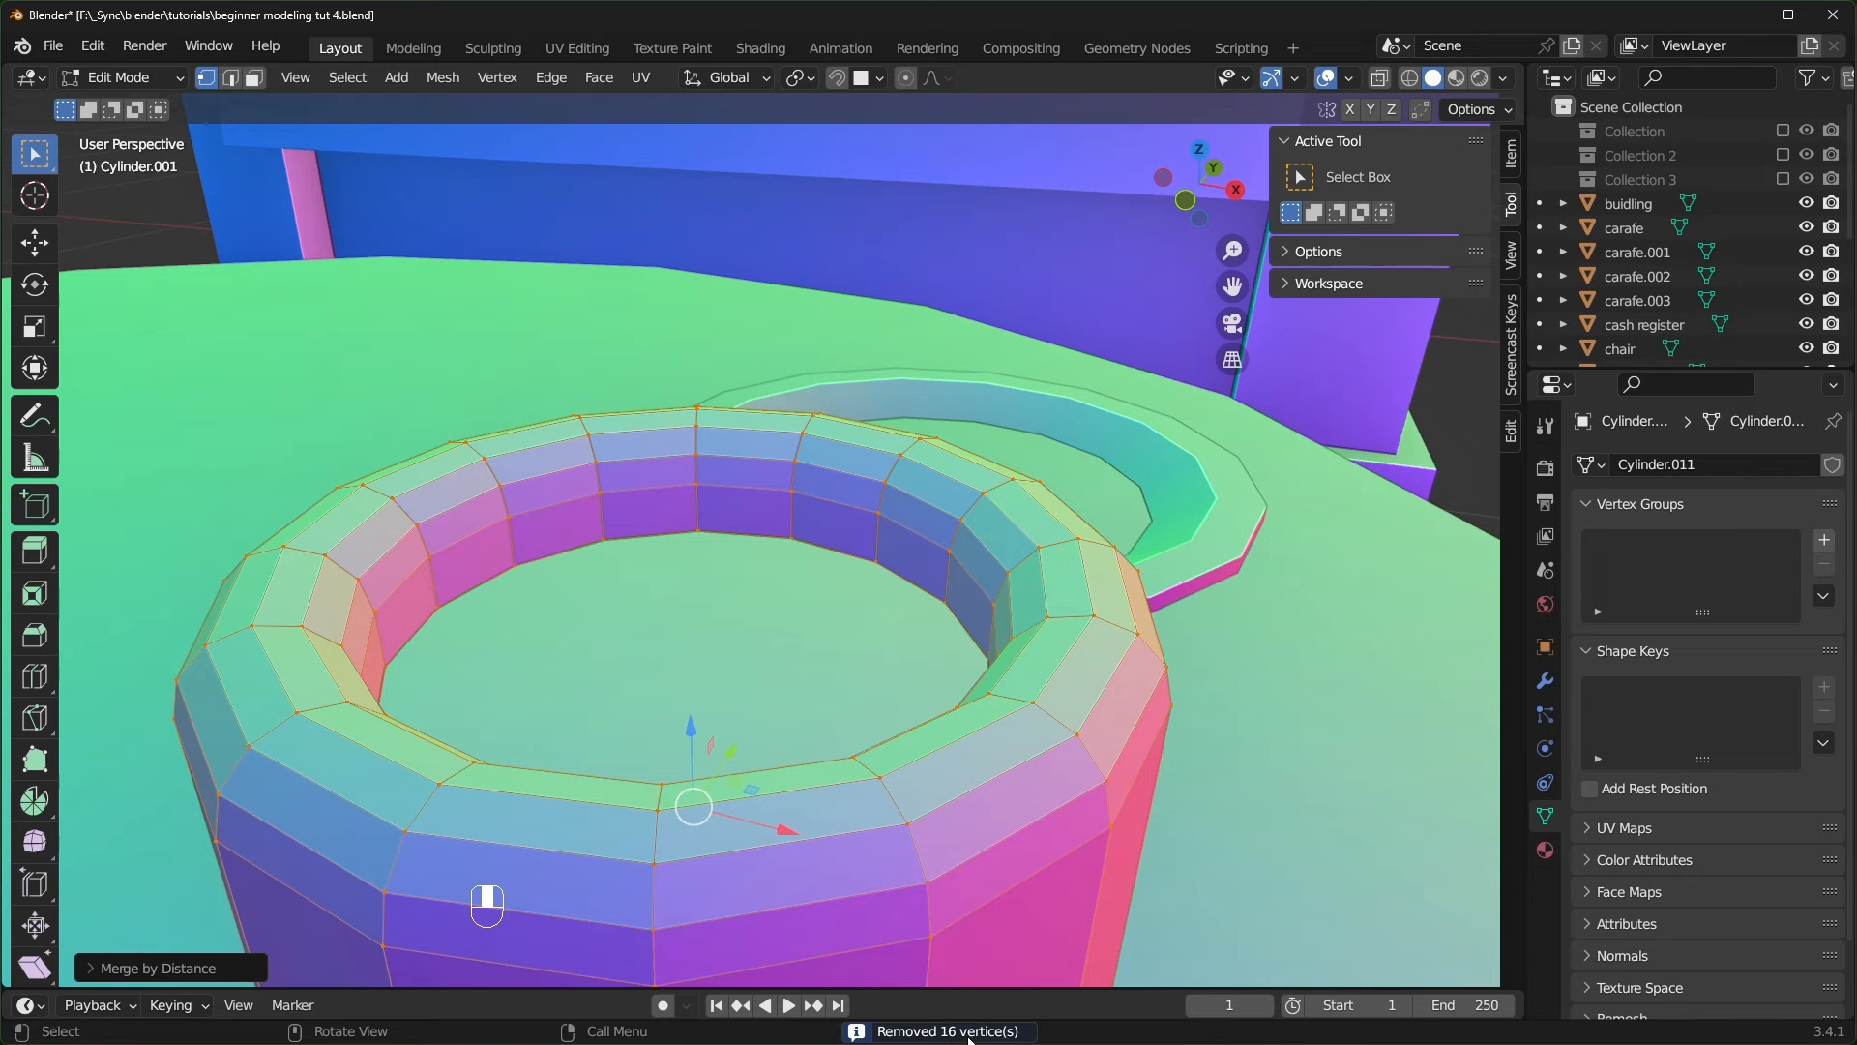
scroll(967, 773, "down", 3)
middle_click_drag(967, 774, 996, 709)
scroll(987, 715, "up", 2)
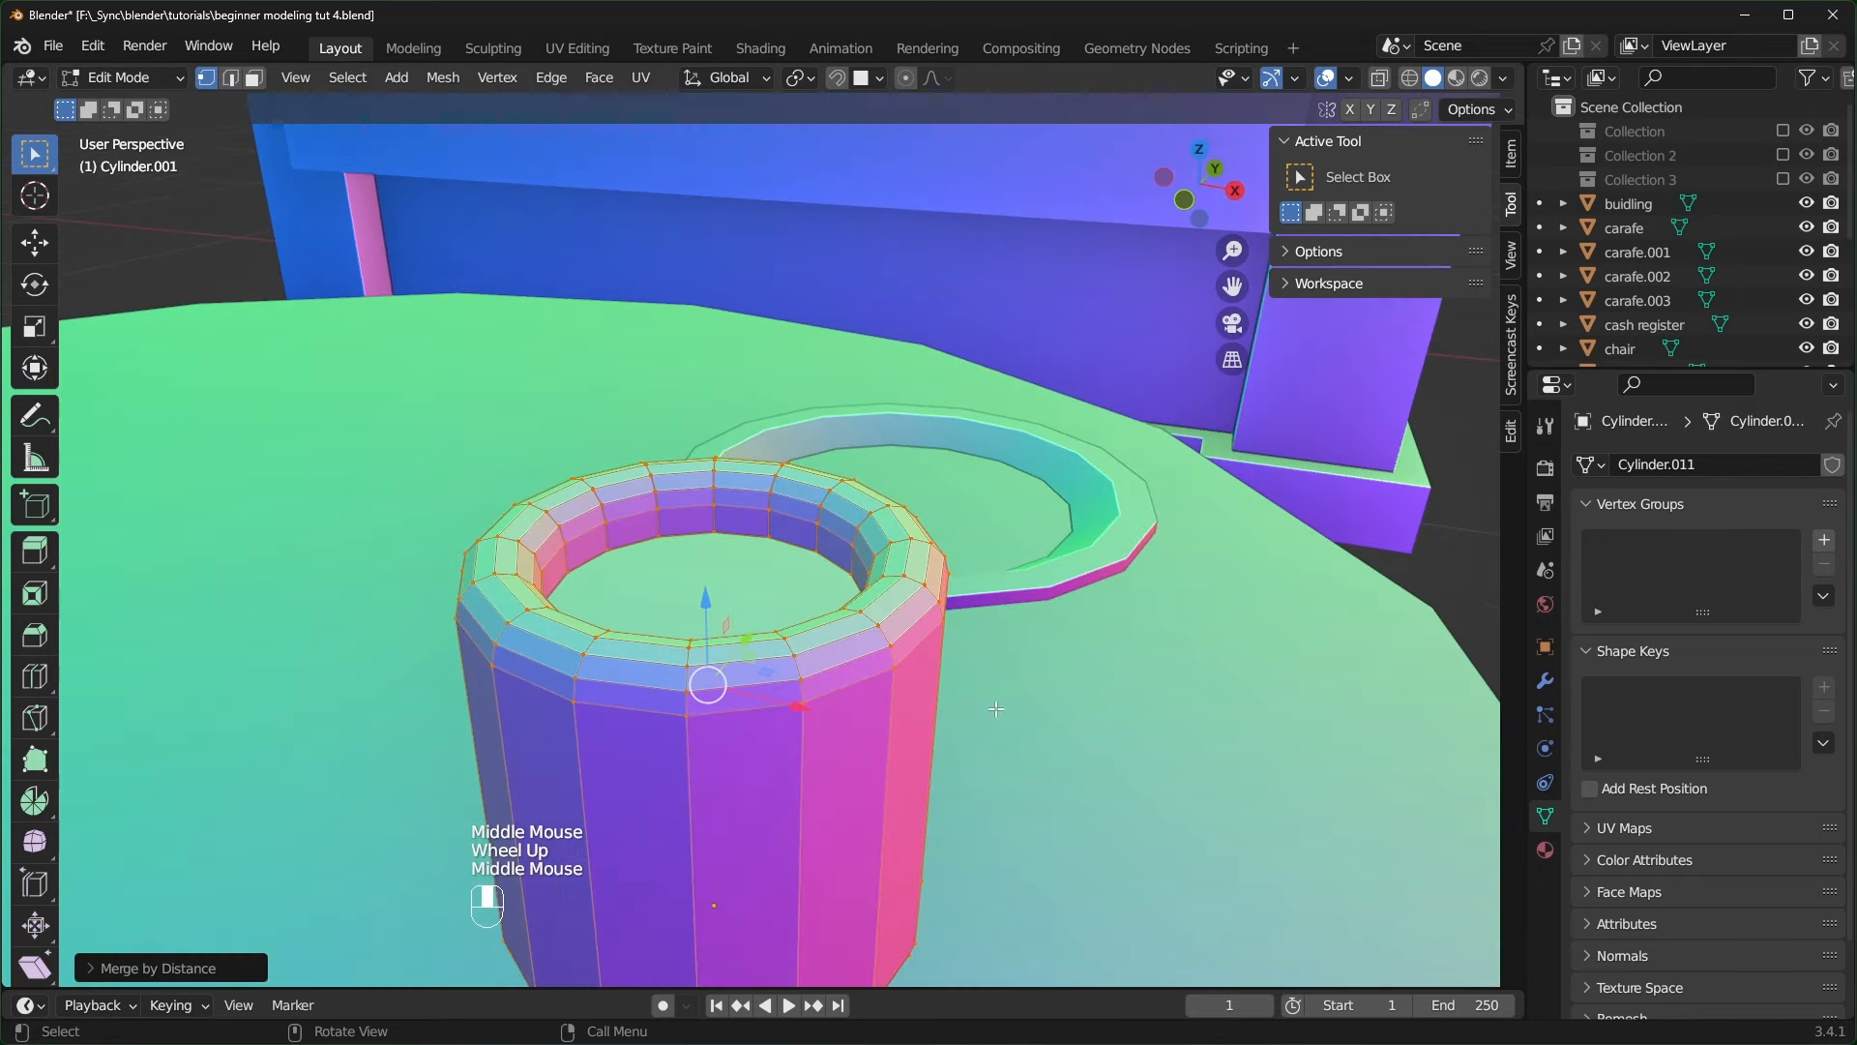
- Undo the merge and the rim bevel, and bevel both rim loops again with a narrower three-segment bevel about 0.003 m wide
key("ctrl+z")
key("ctrl+z")
key("ctrl+z")
key("ctrl+z")
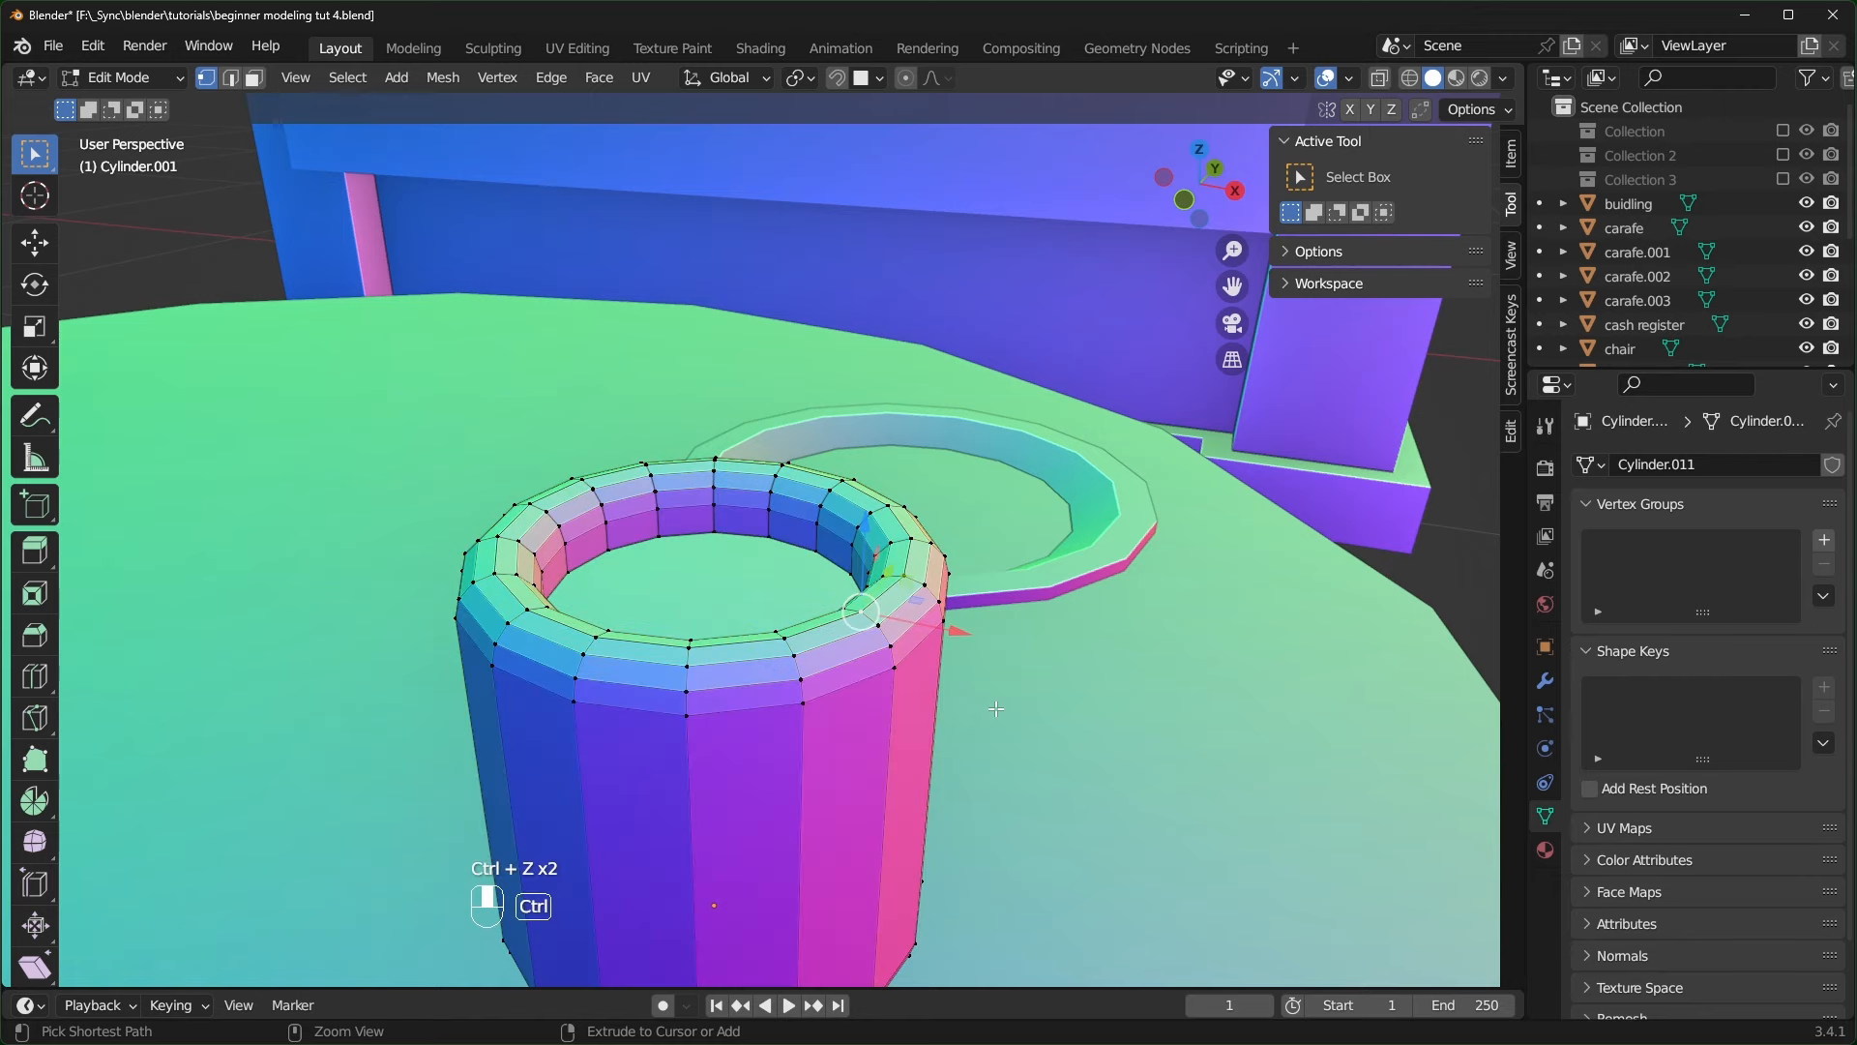
key("ctrl+z")
key("ctrl+b")
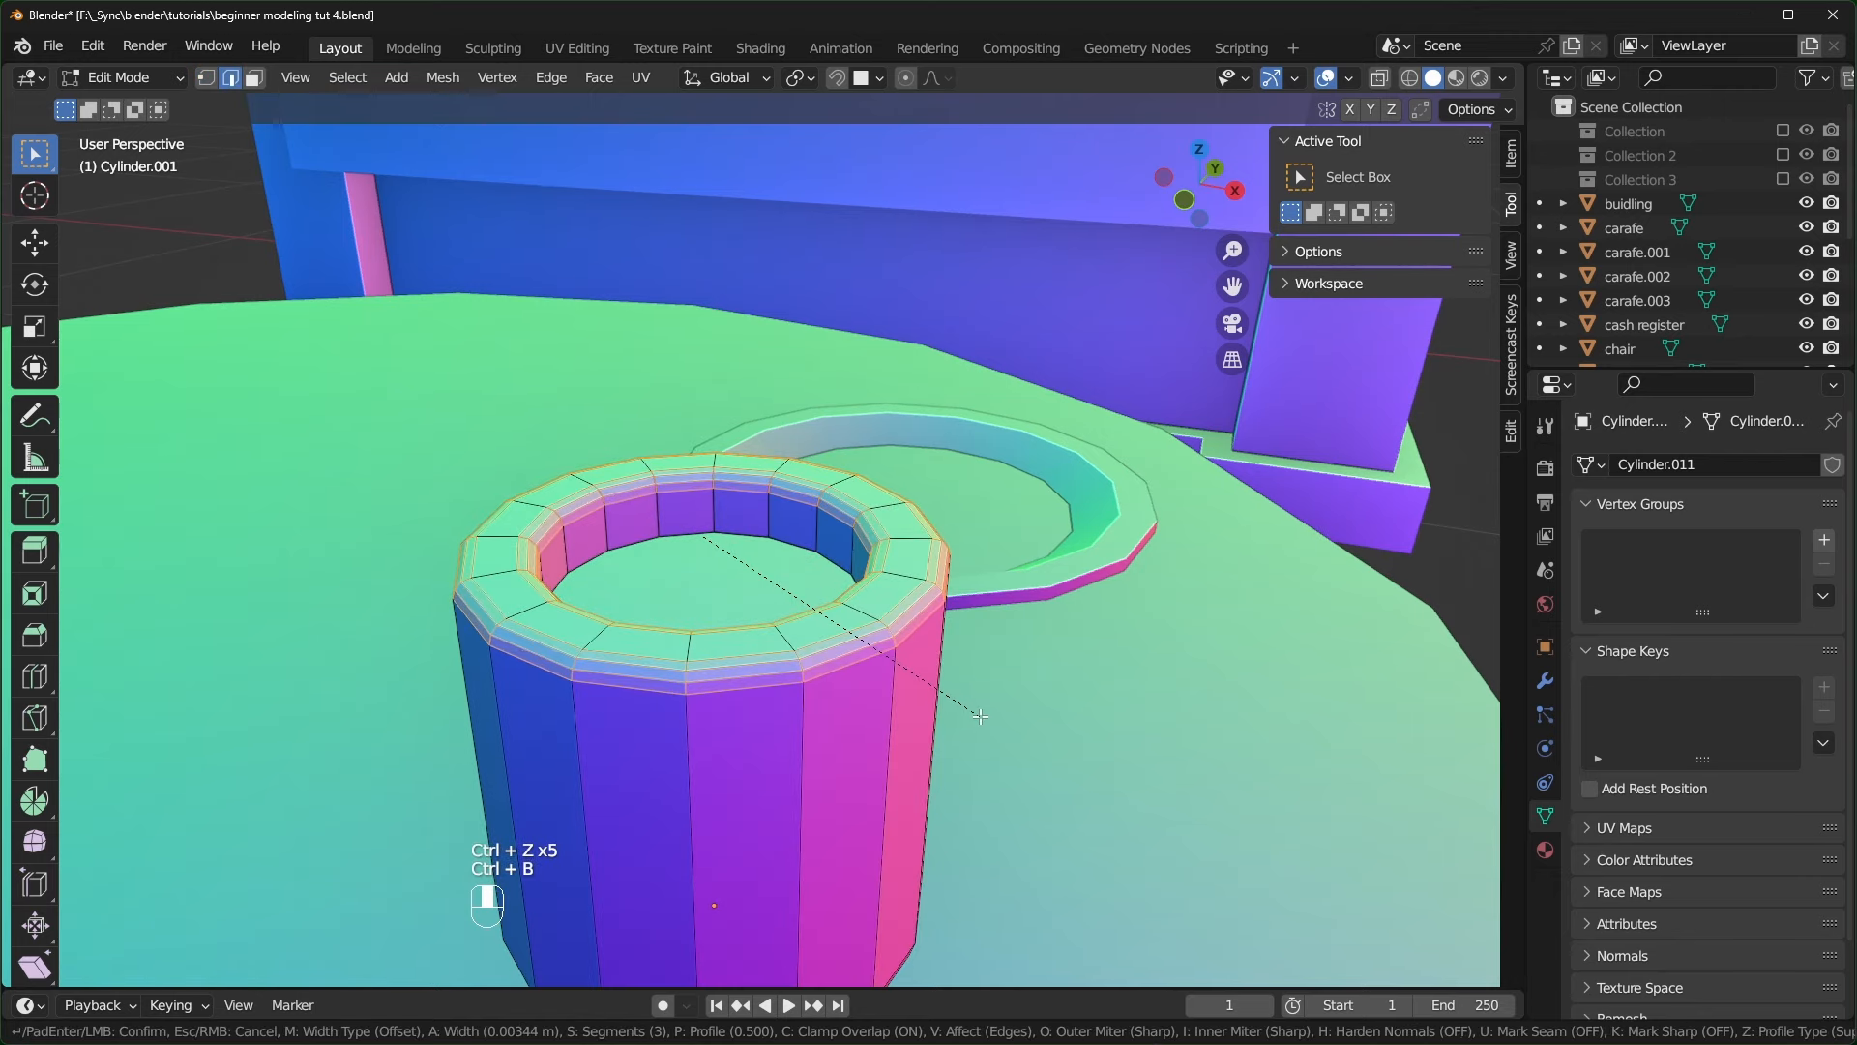
middle_click(979, 715)
key("ctrl+z")
middle_click_drag(980, 715, 877, 581)
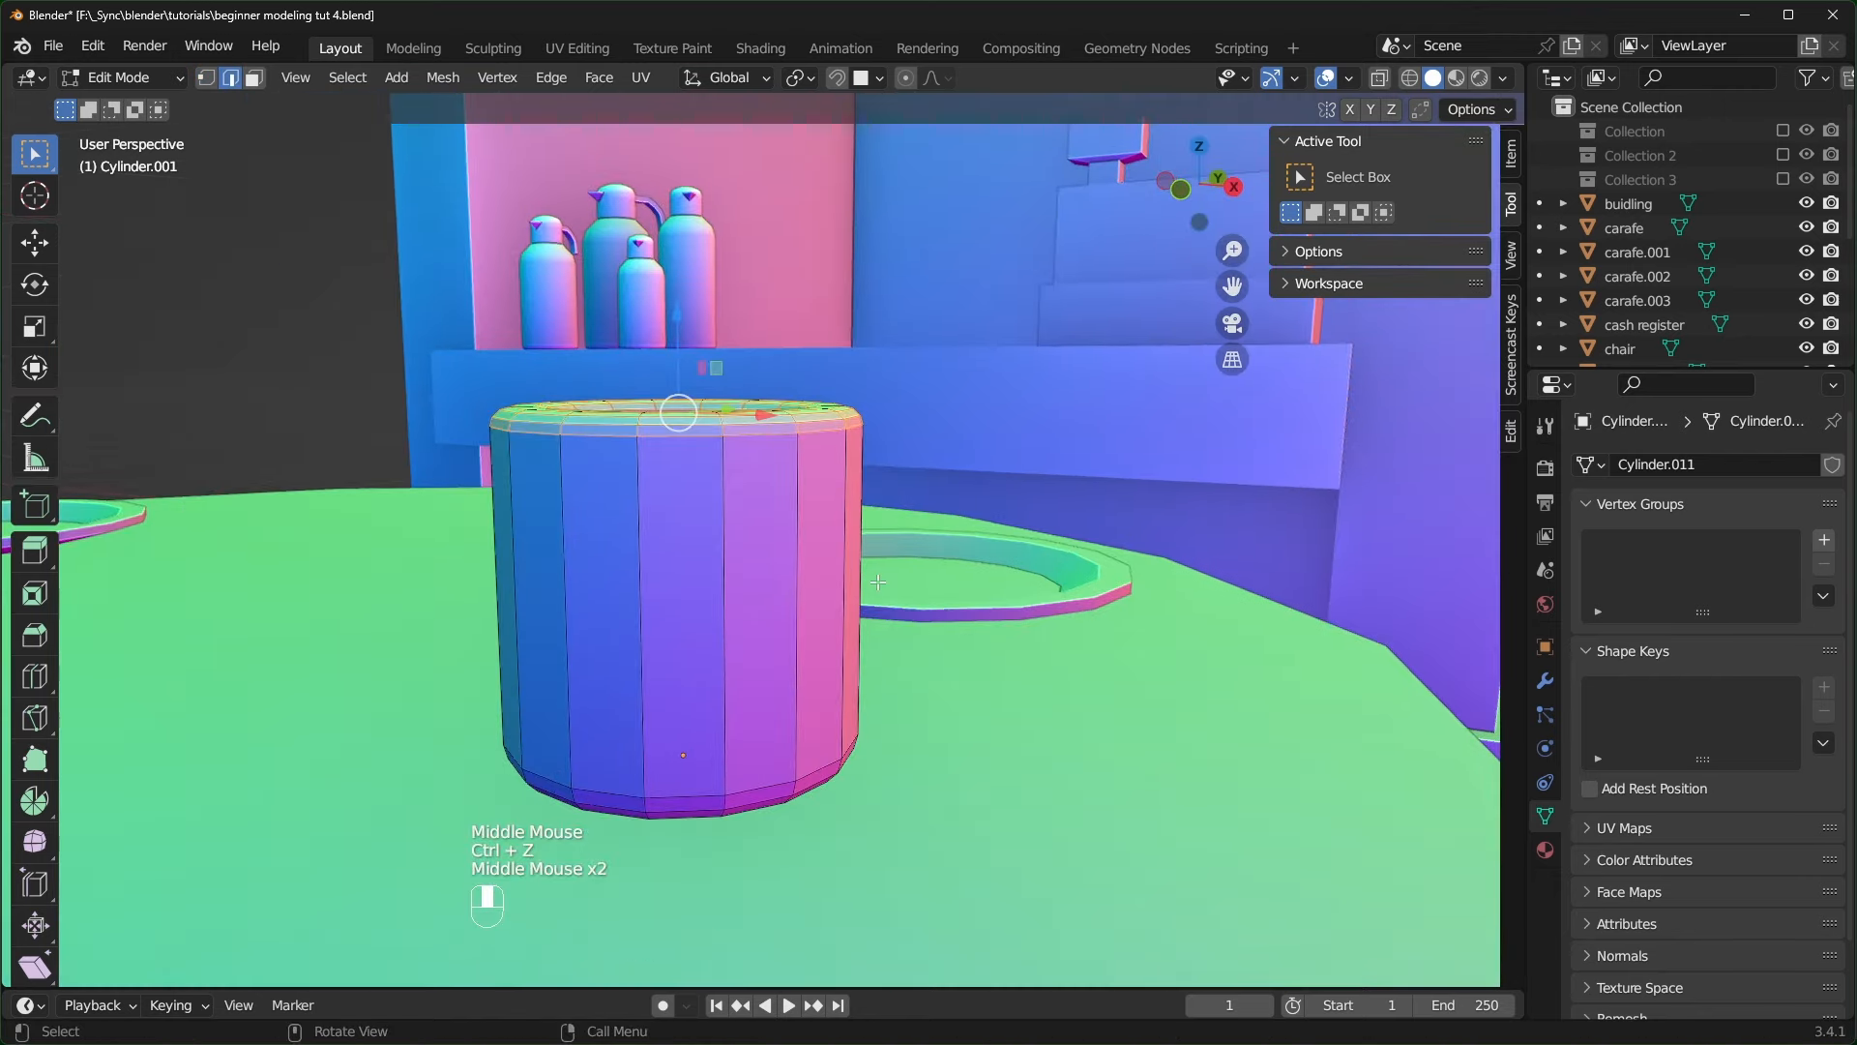
- Add a horizontal loop cut around the middle of the cup and bevel it into two widely spaced loops
key("ctrl")
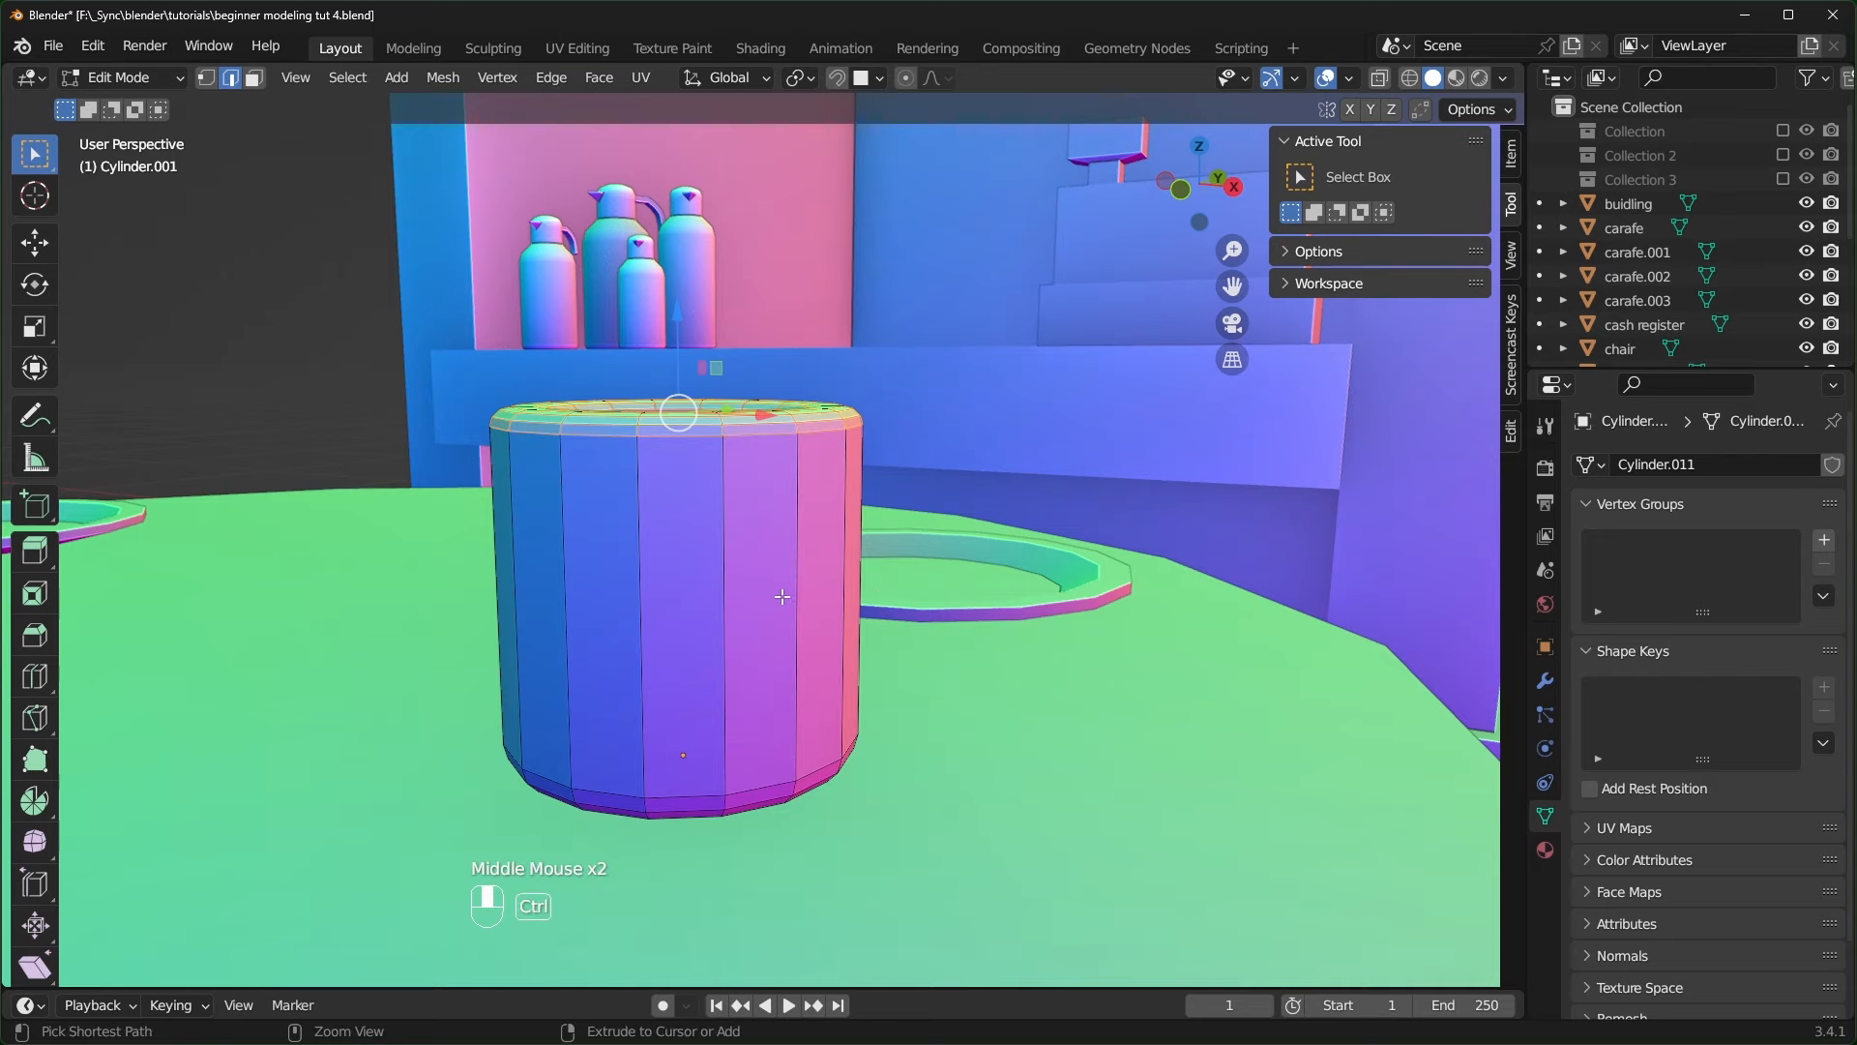
key("ctrl+r")
left_click(799, 589)
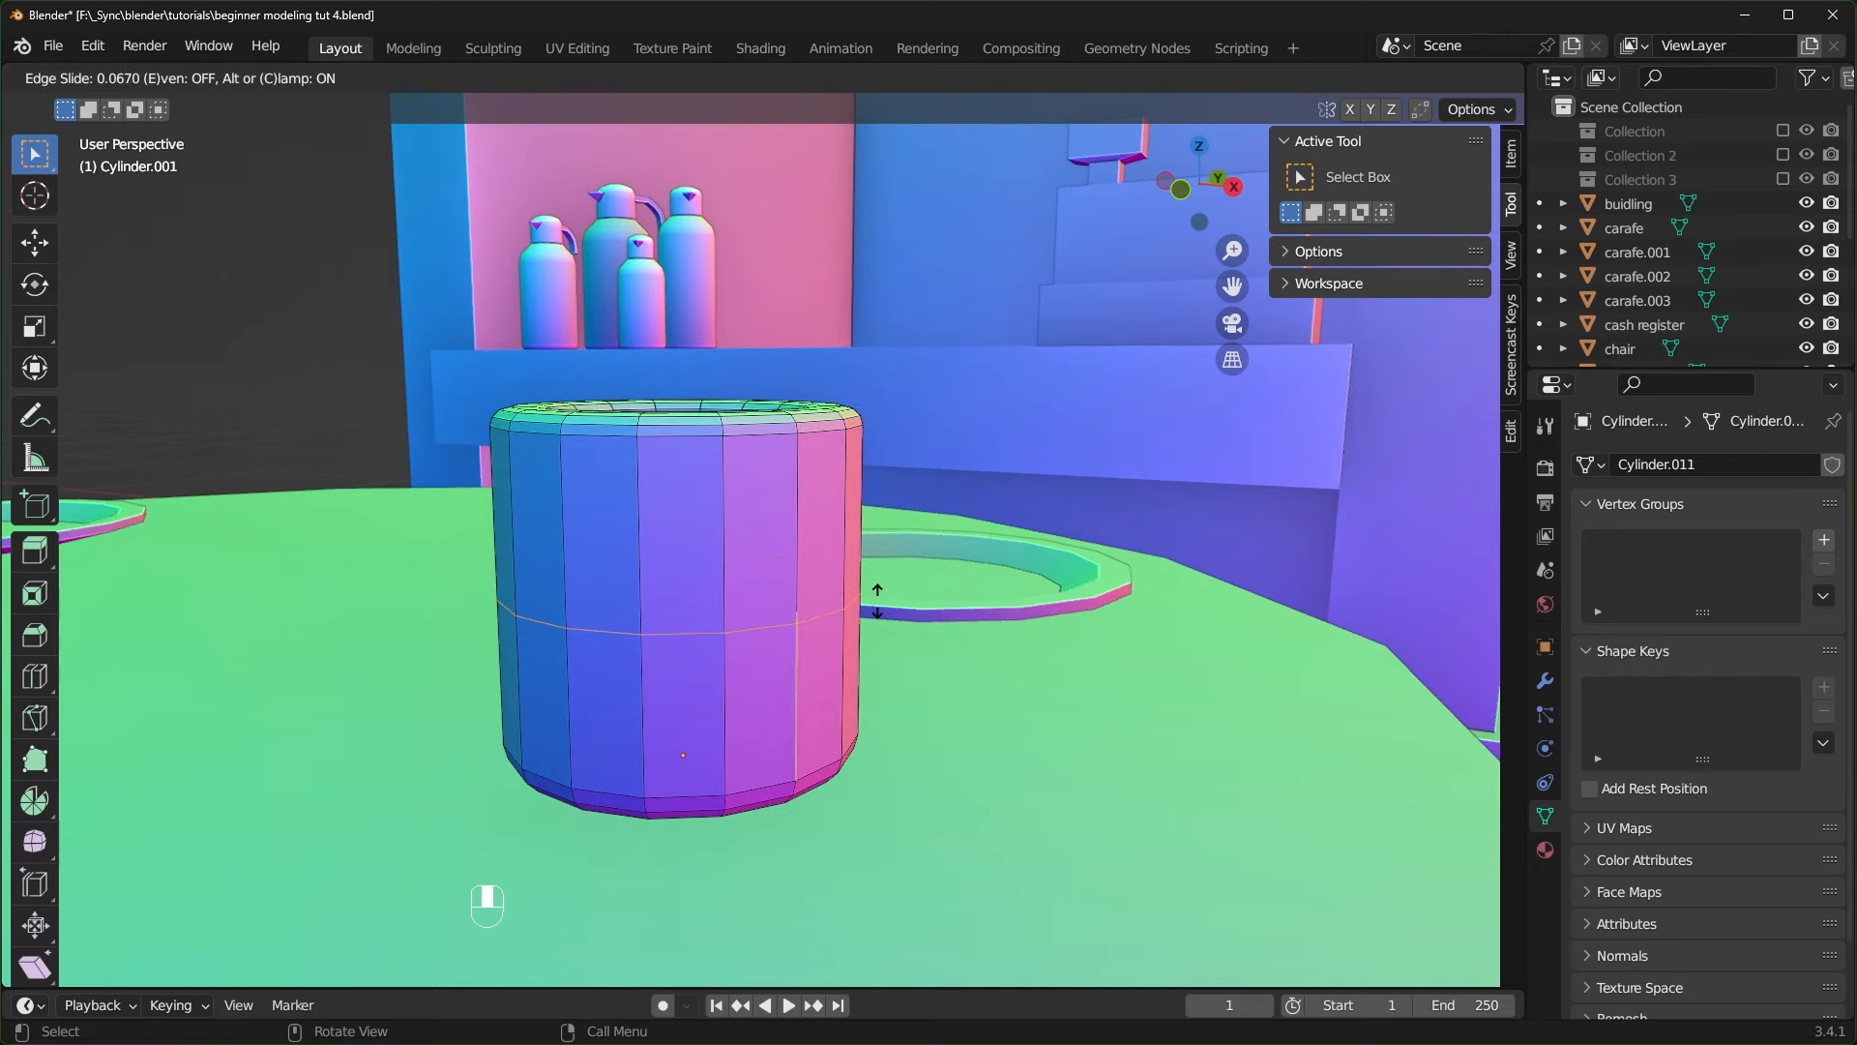
left_click(879, 602)
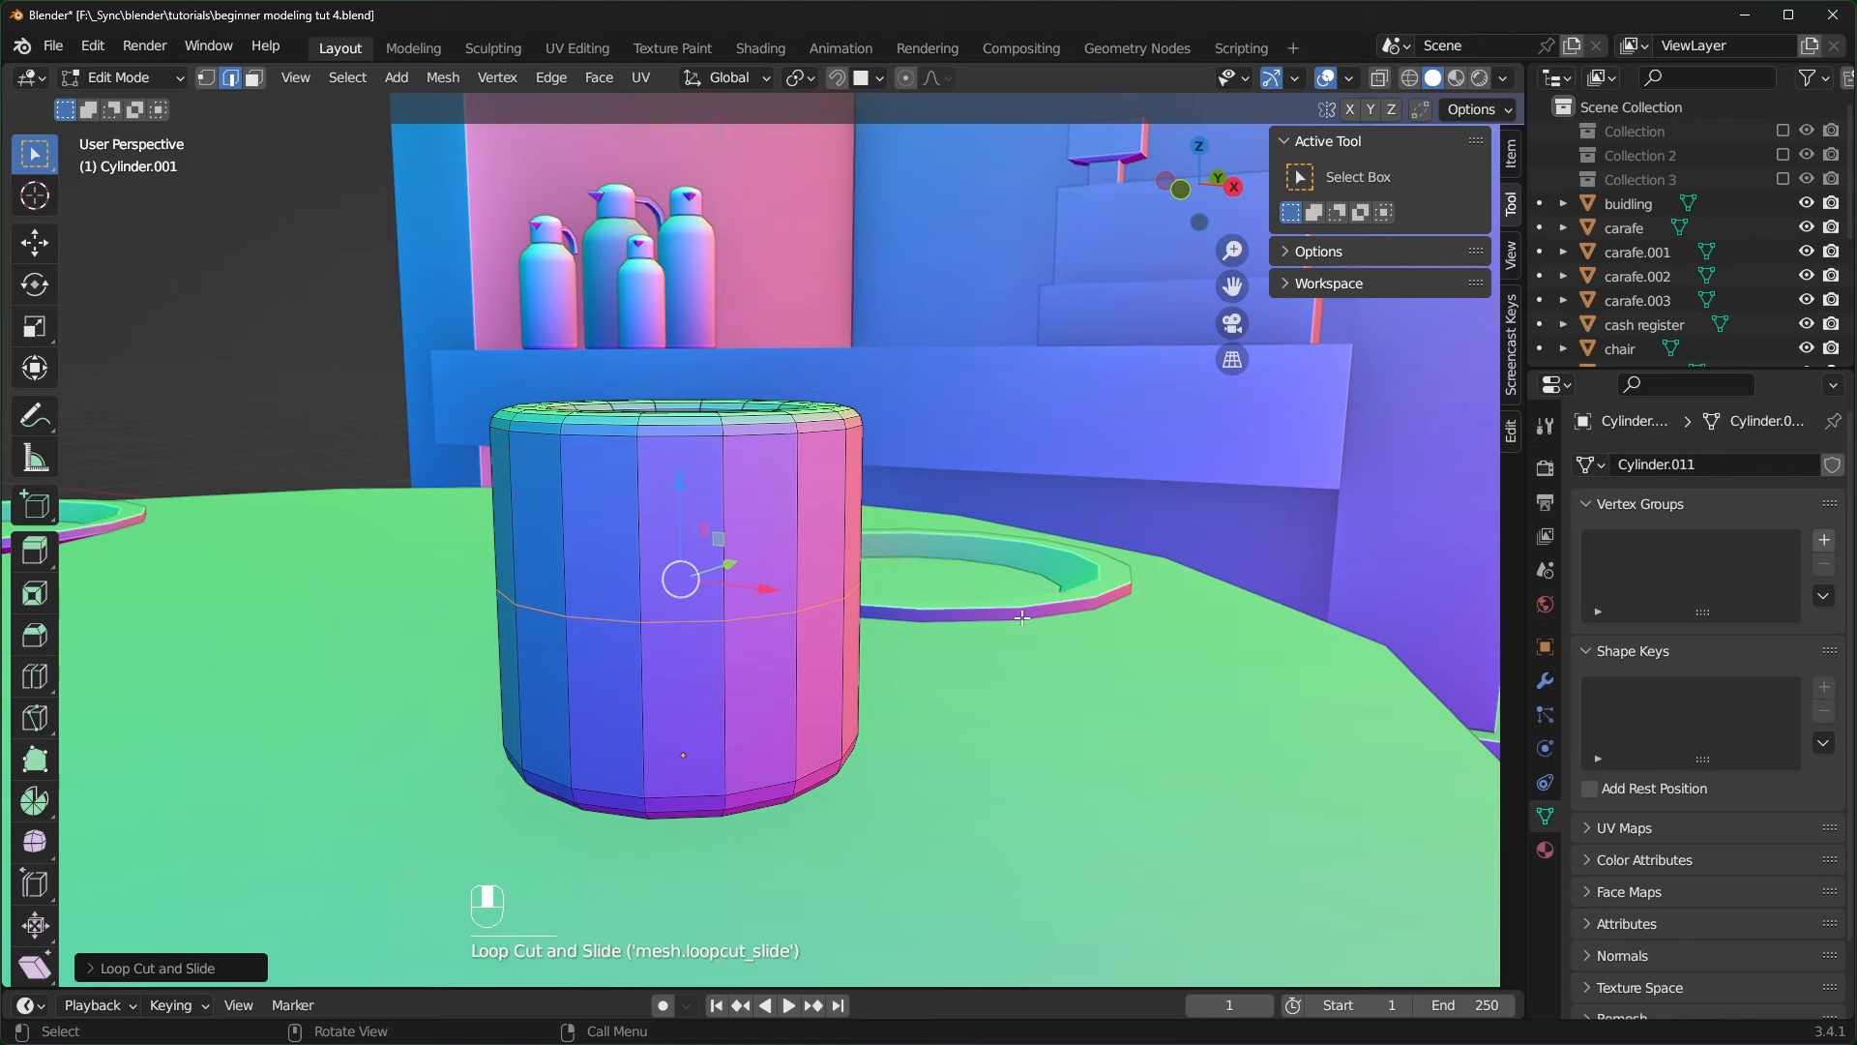
key("ctrl+b")
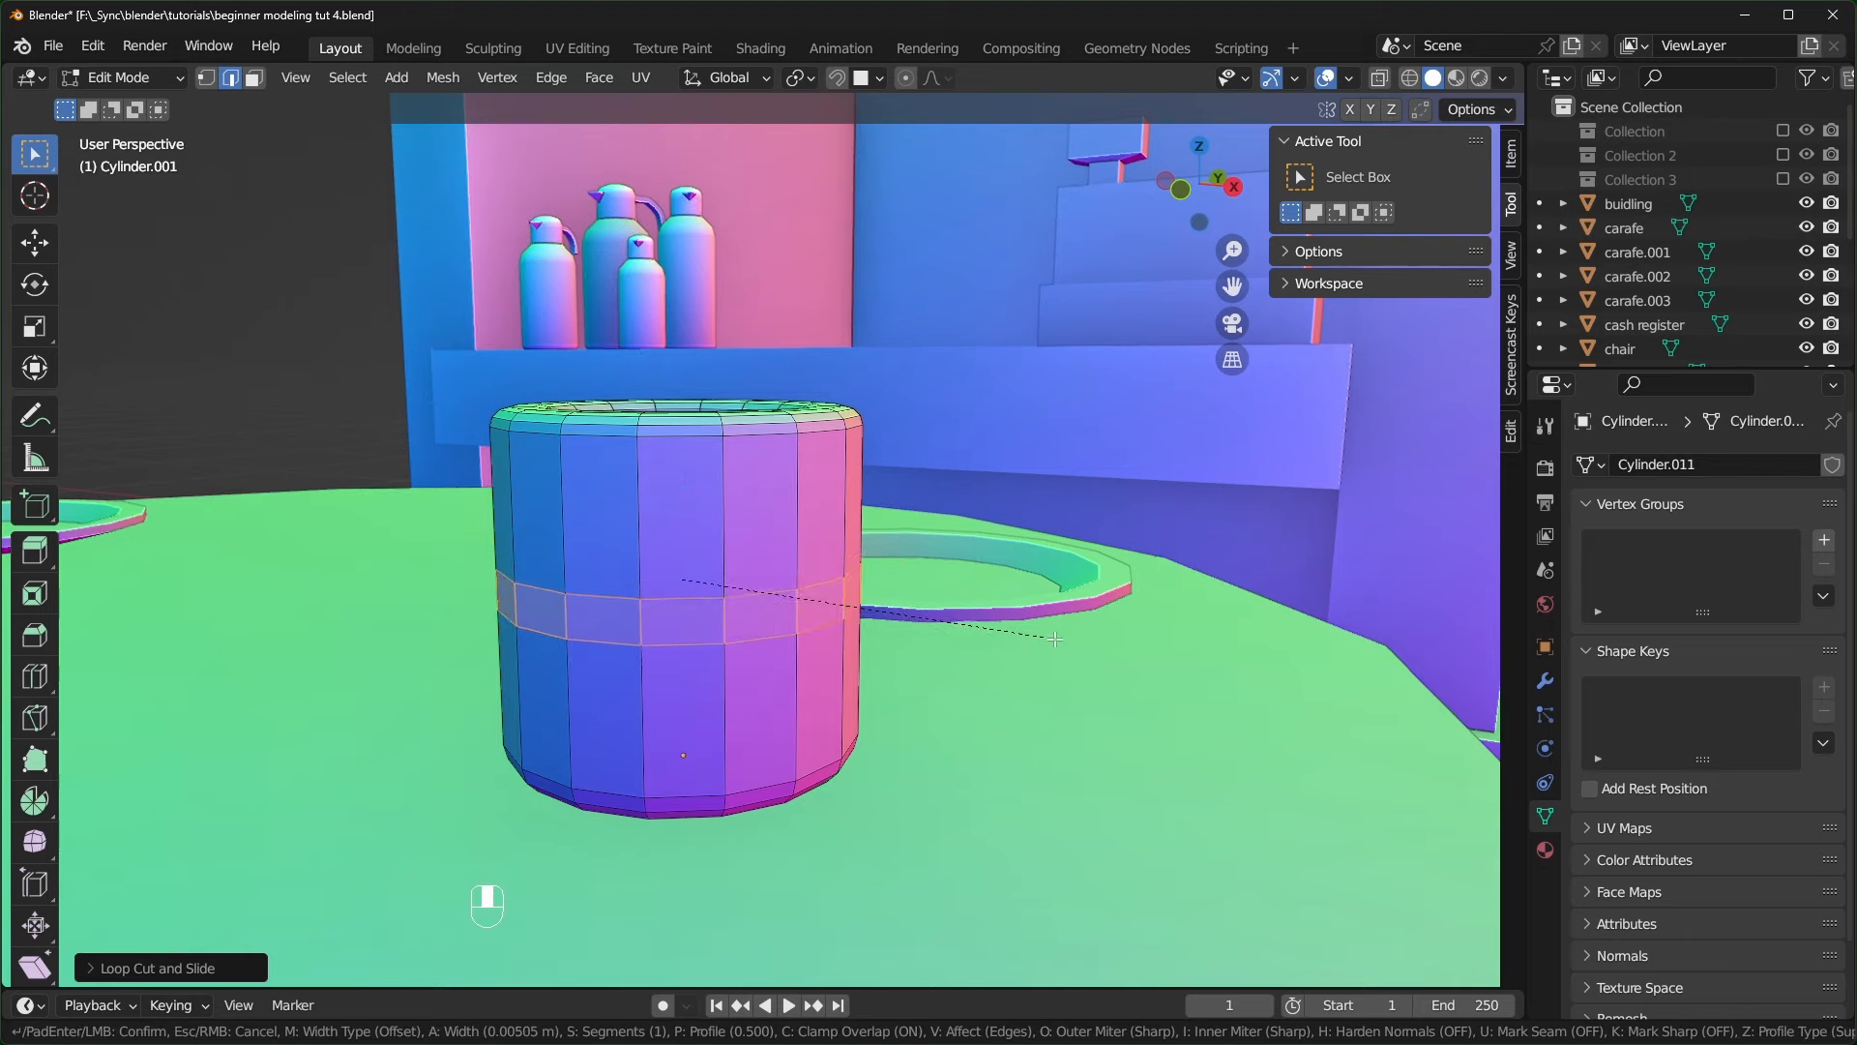
left_click(677, 576)
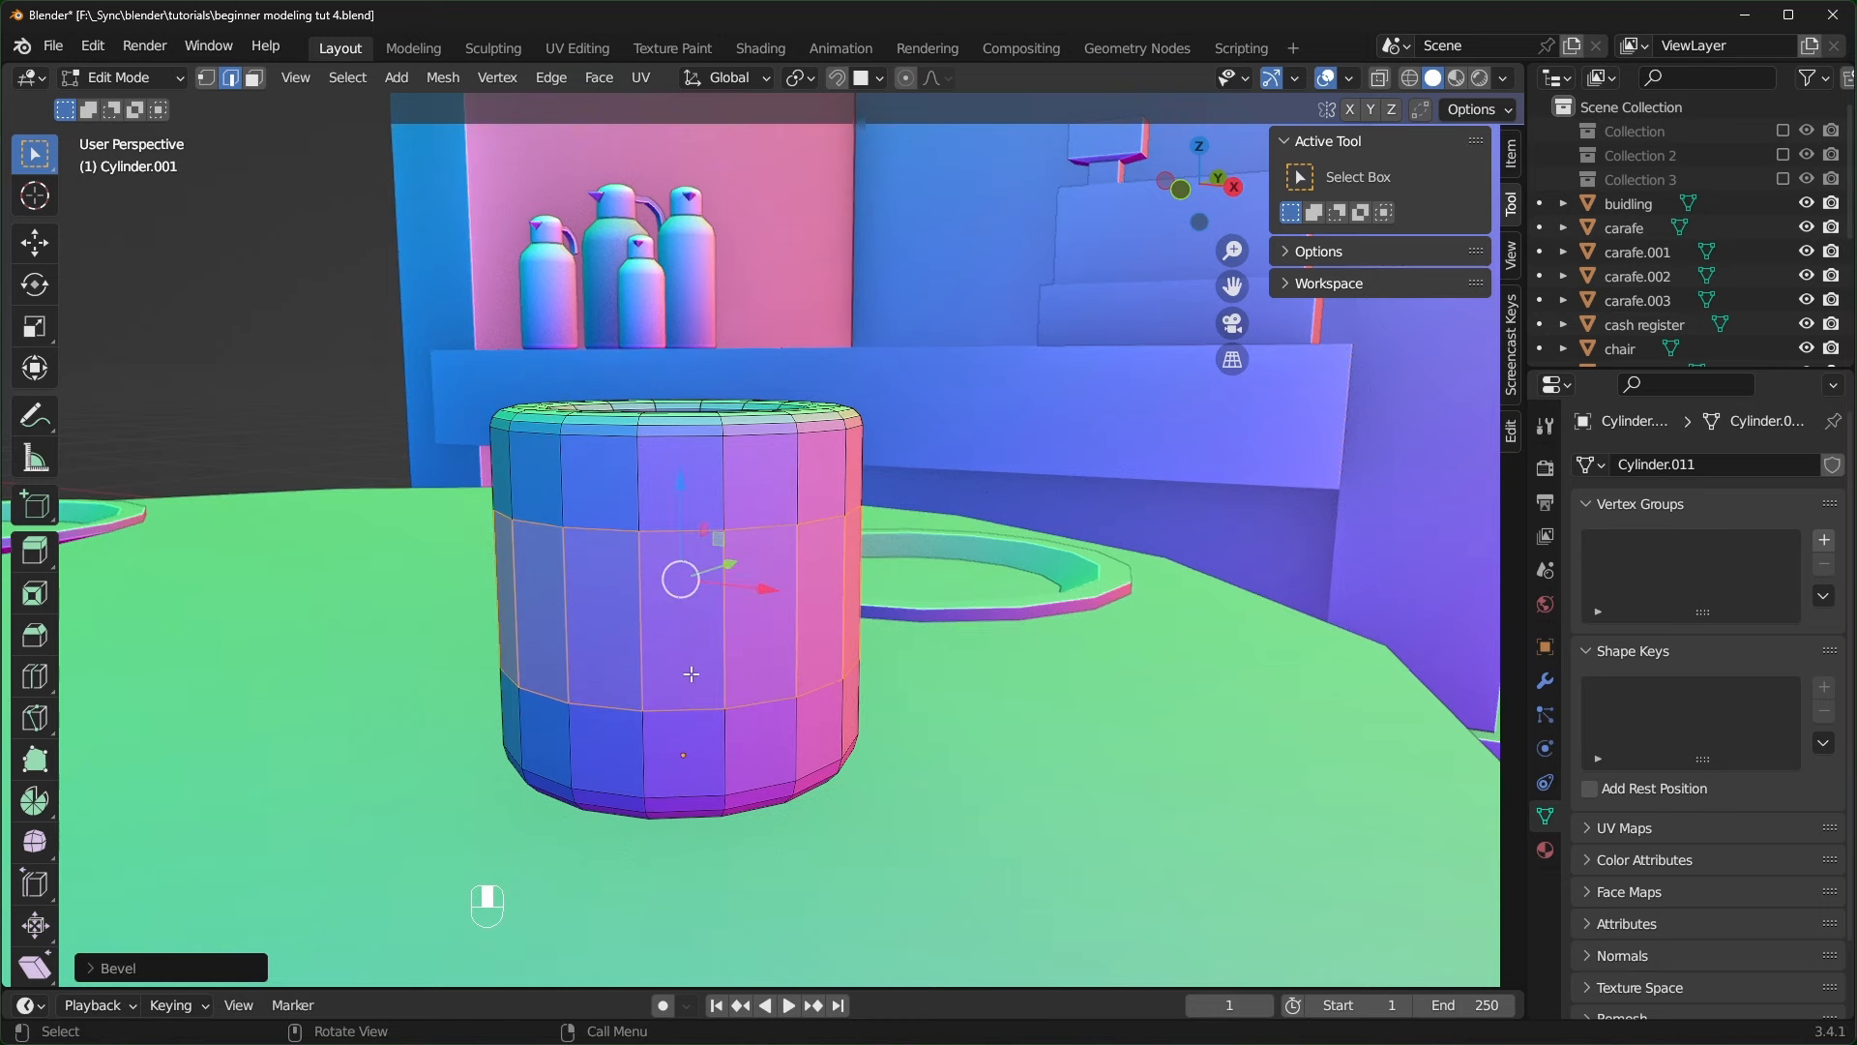
- Bevel the two horizontal loops with a single segment to form an upper and a lower band of faces
left_click(683, 529, "alt")
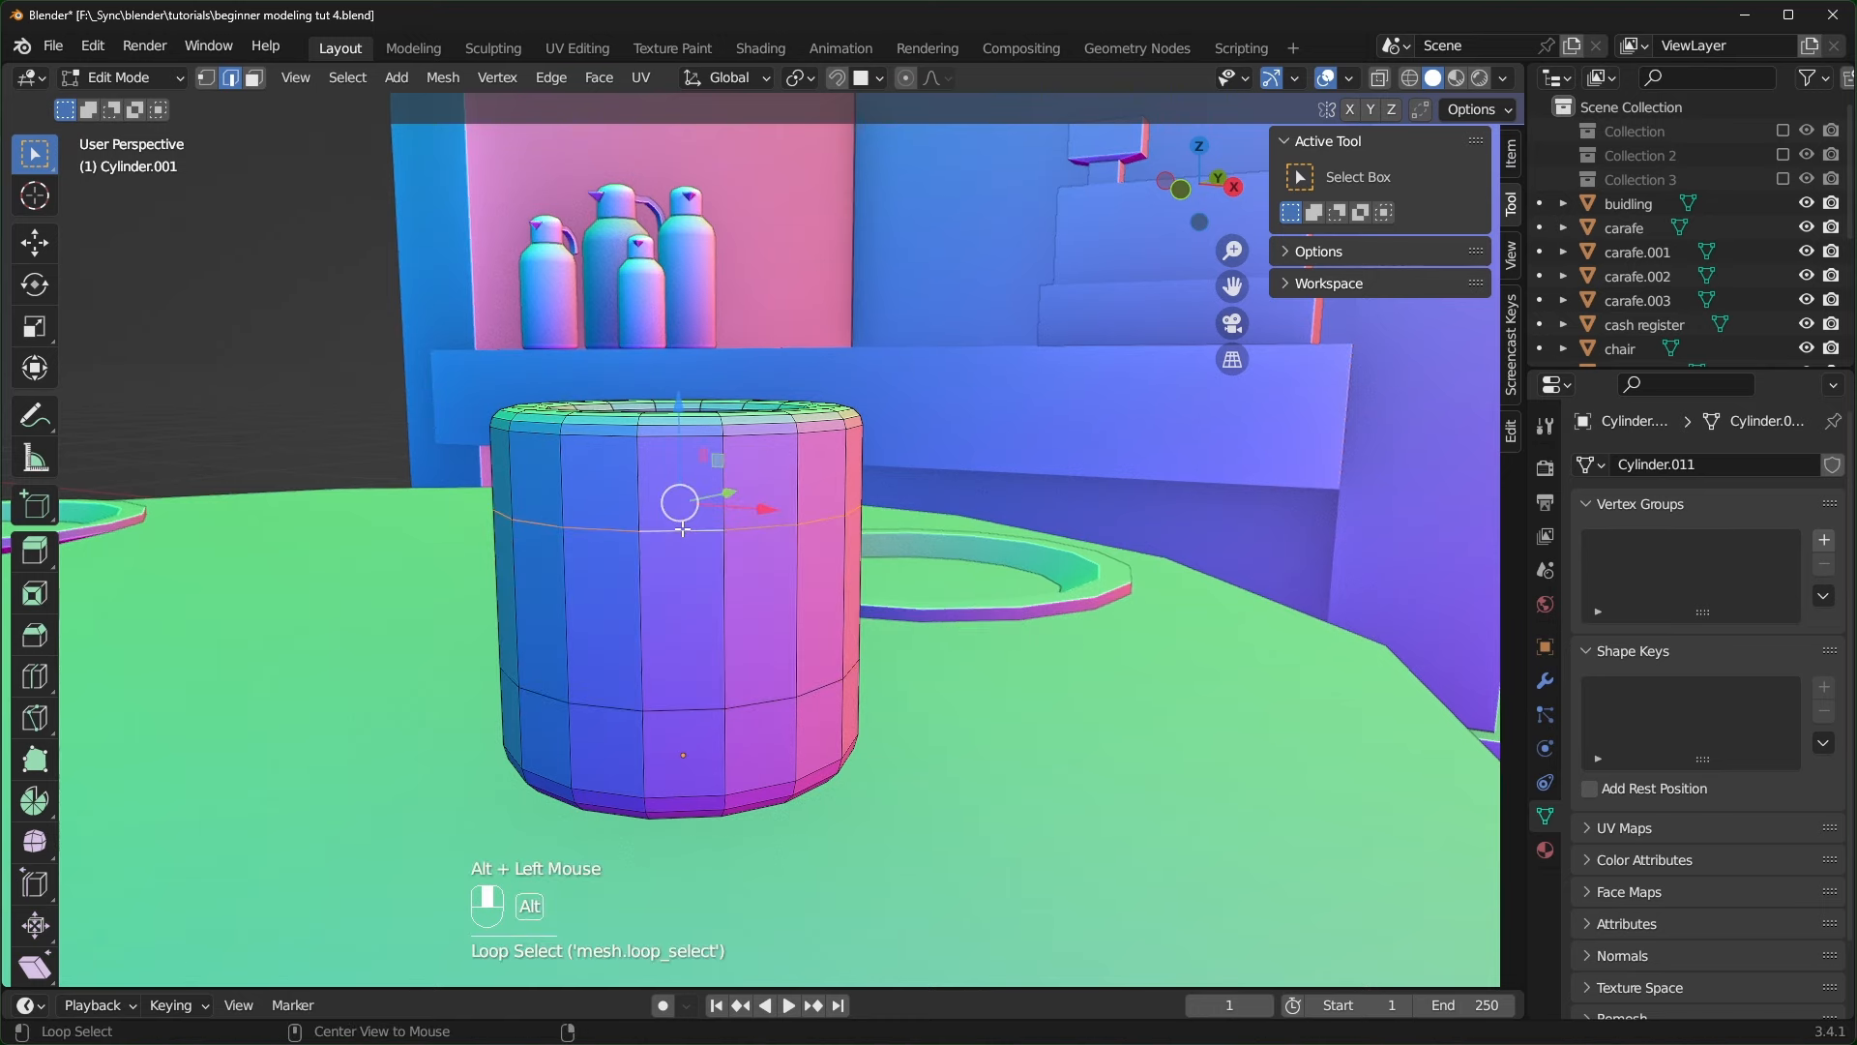
left_click(710, 713, "alt+shift")
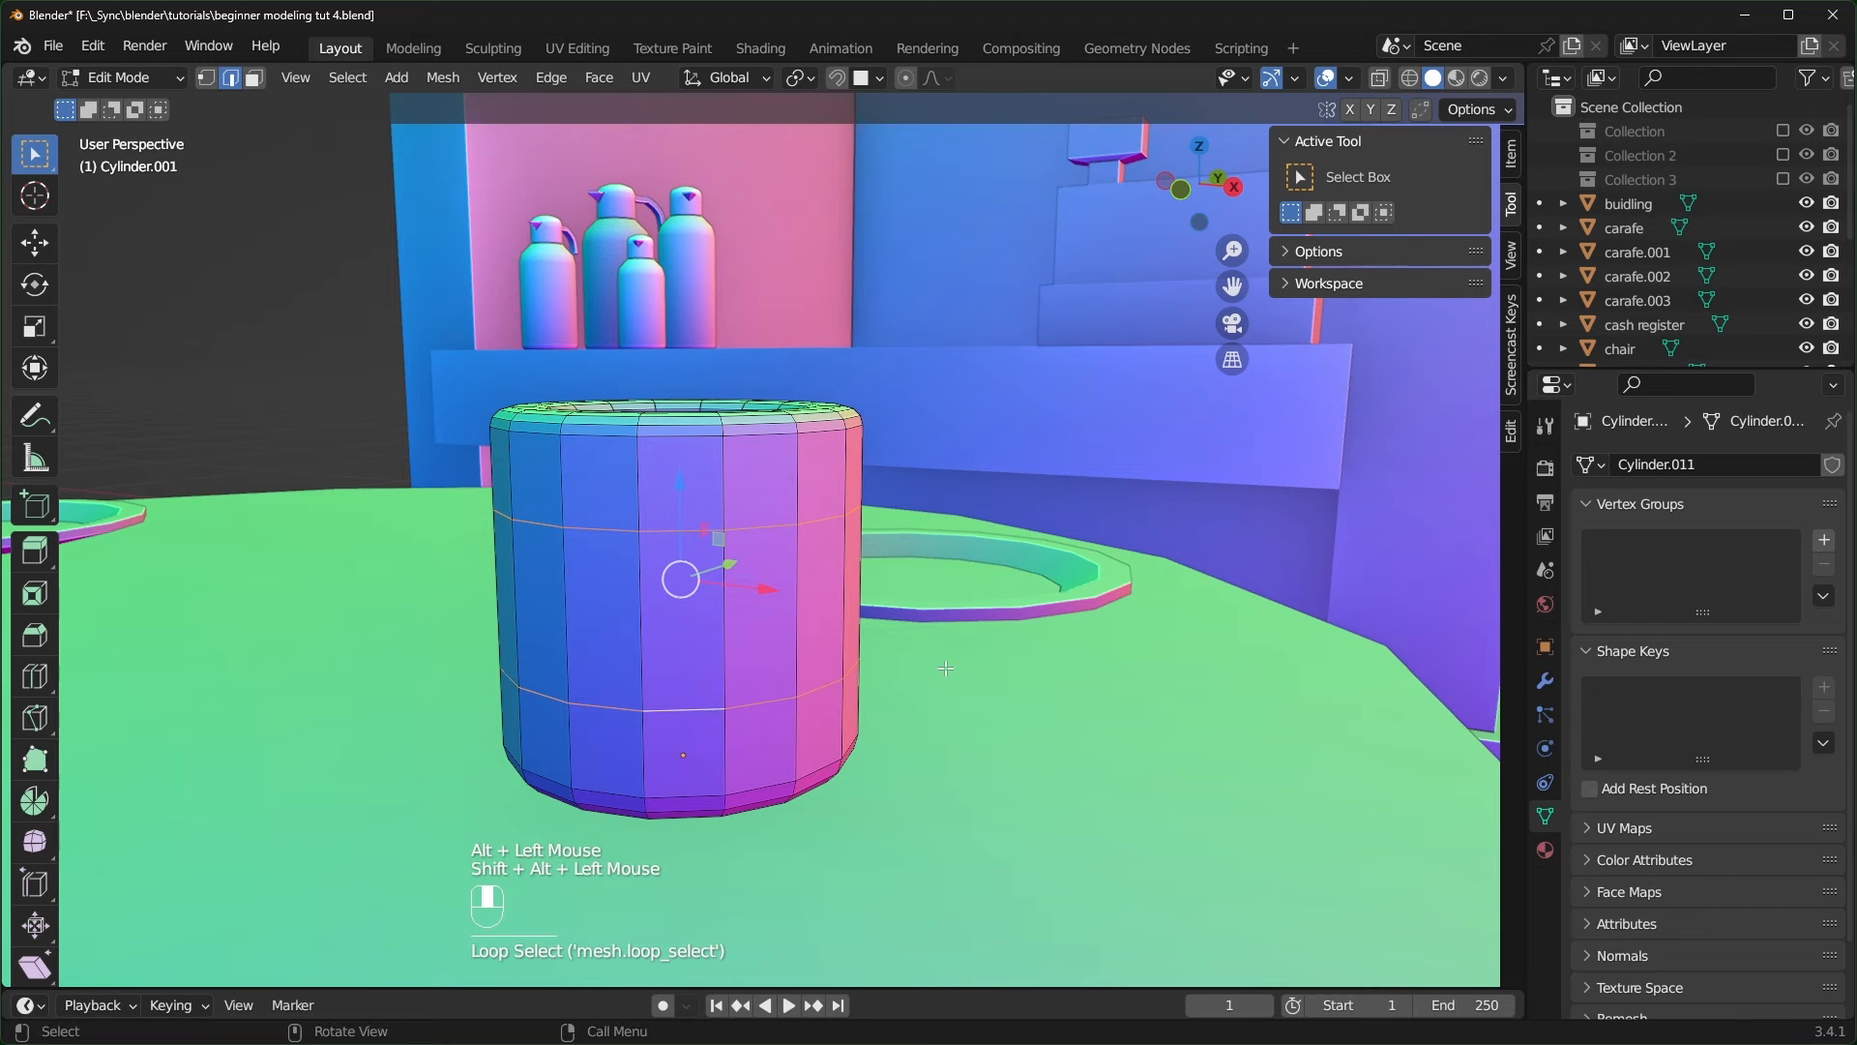
key("ctrl+b")
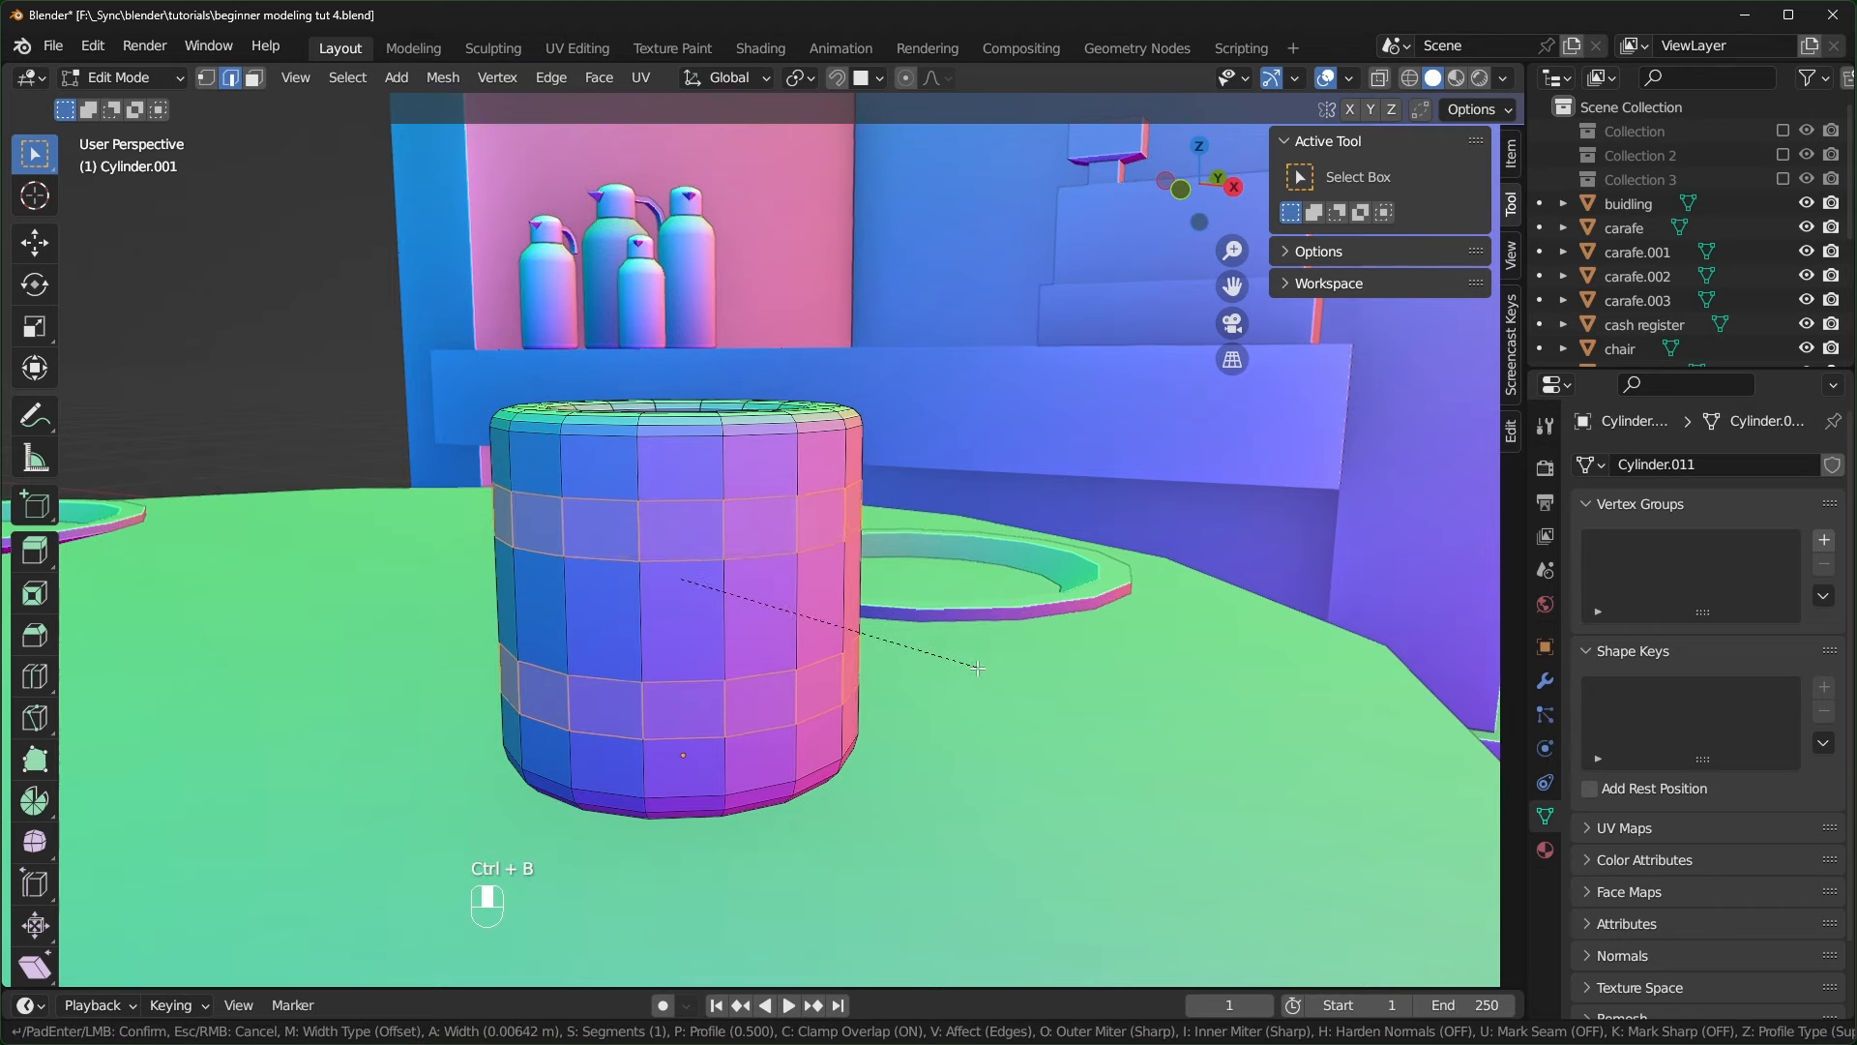
left_click(979, 668)
- Select two adjacent faces in both the upper and lower bands on the cup's +X side for the handle attachments
middle_click_drag(979, 669, 796, 693)
scroll(811, 691, "up", 1)
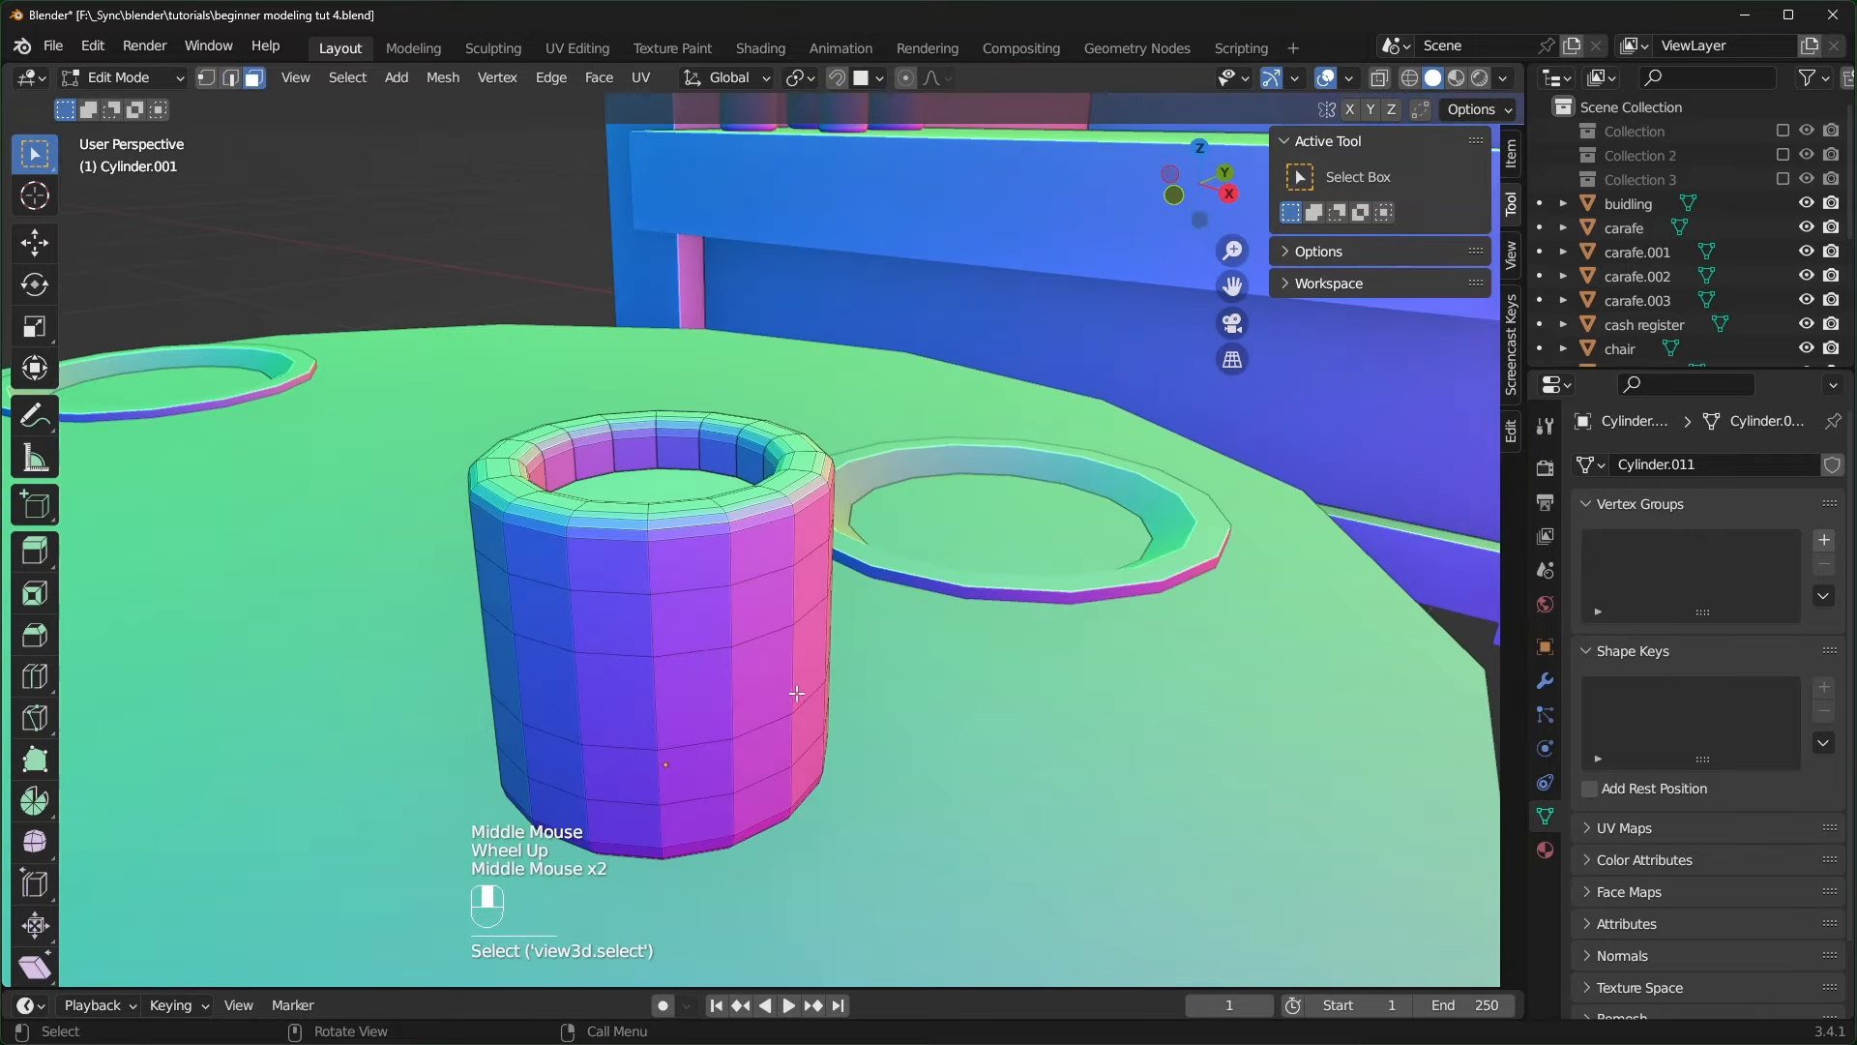
key("KP_1")
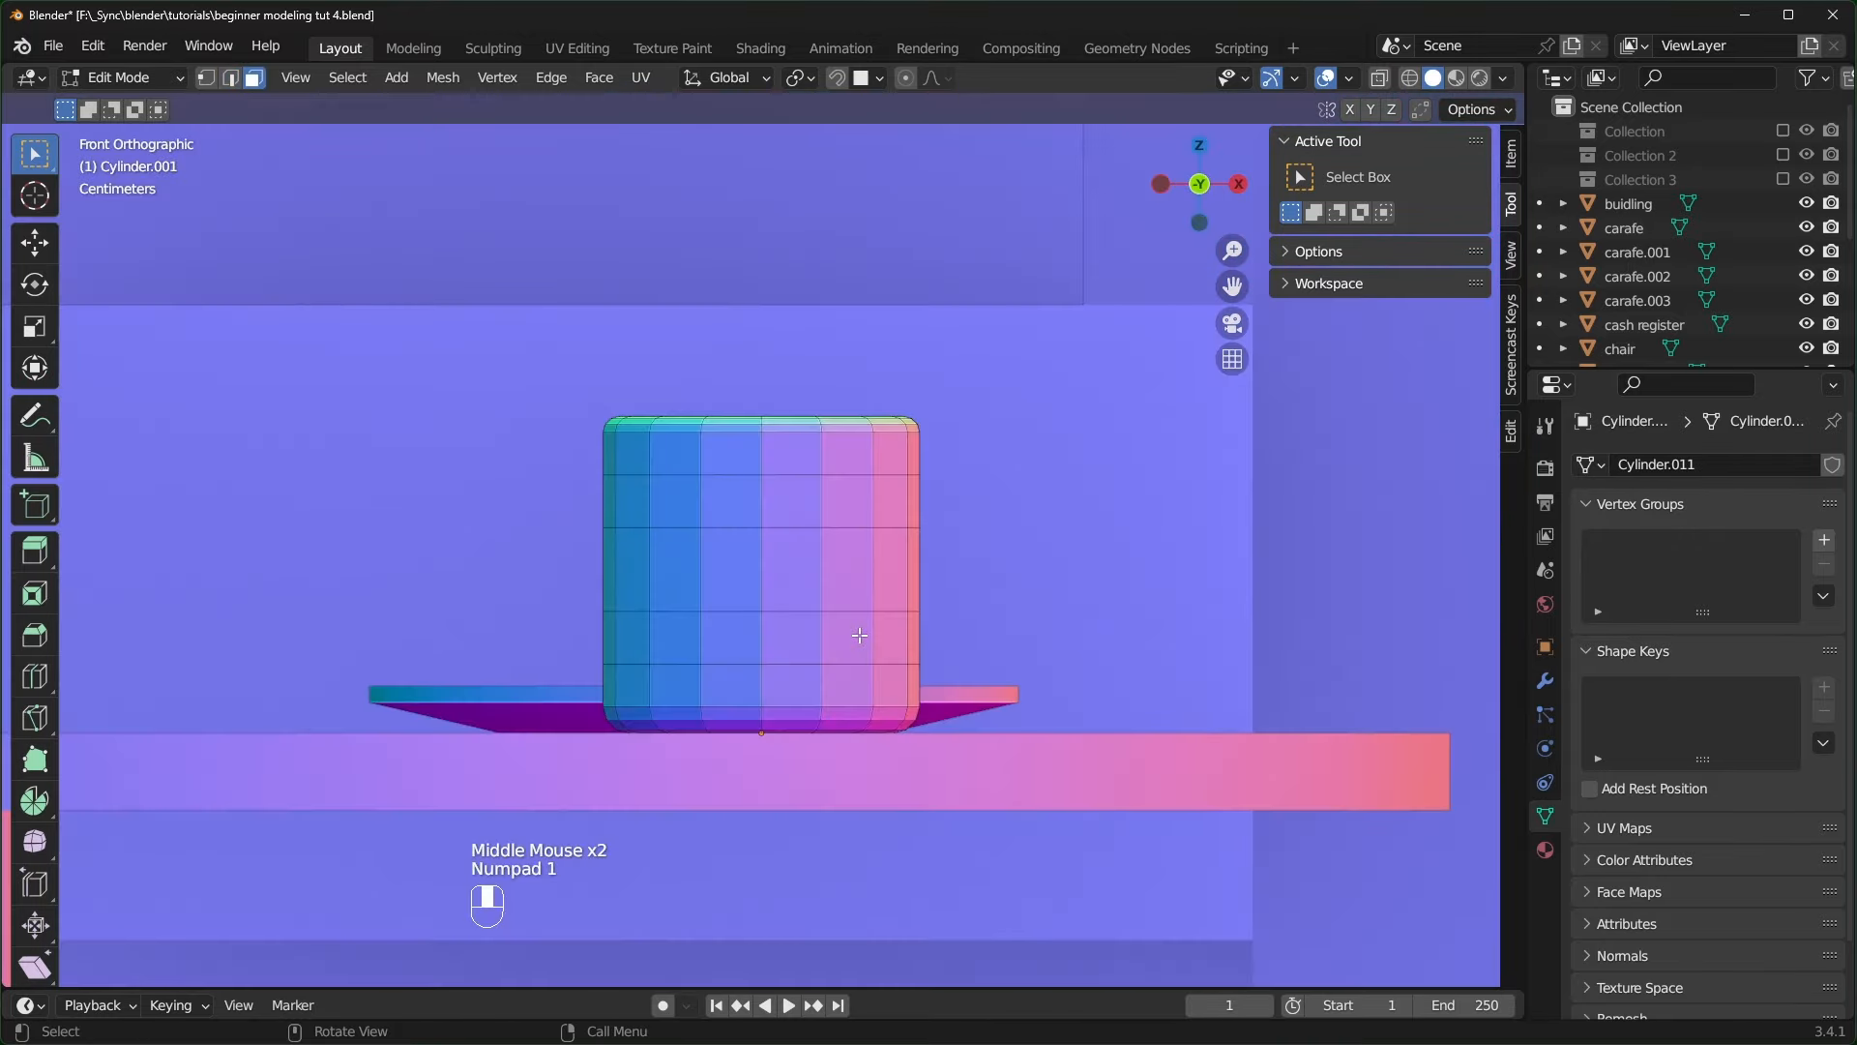
left_click(918, 501)
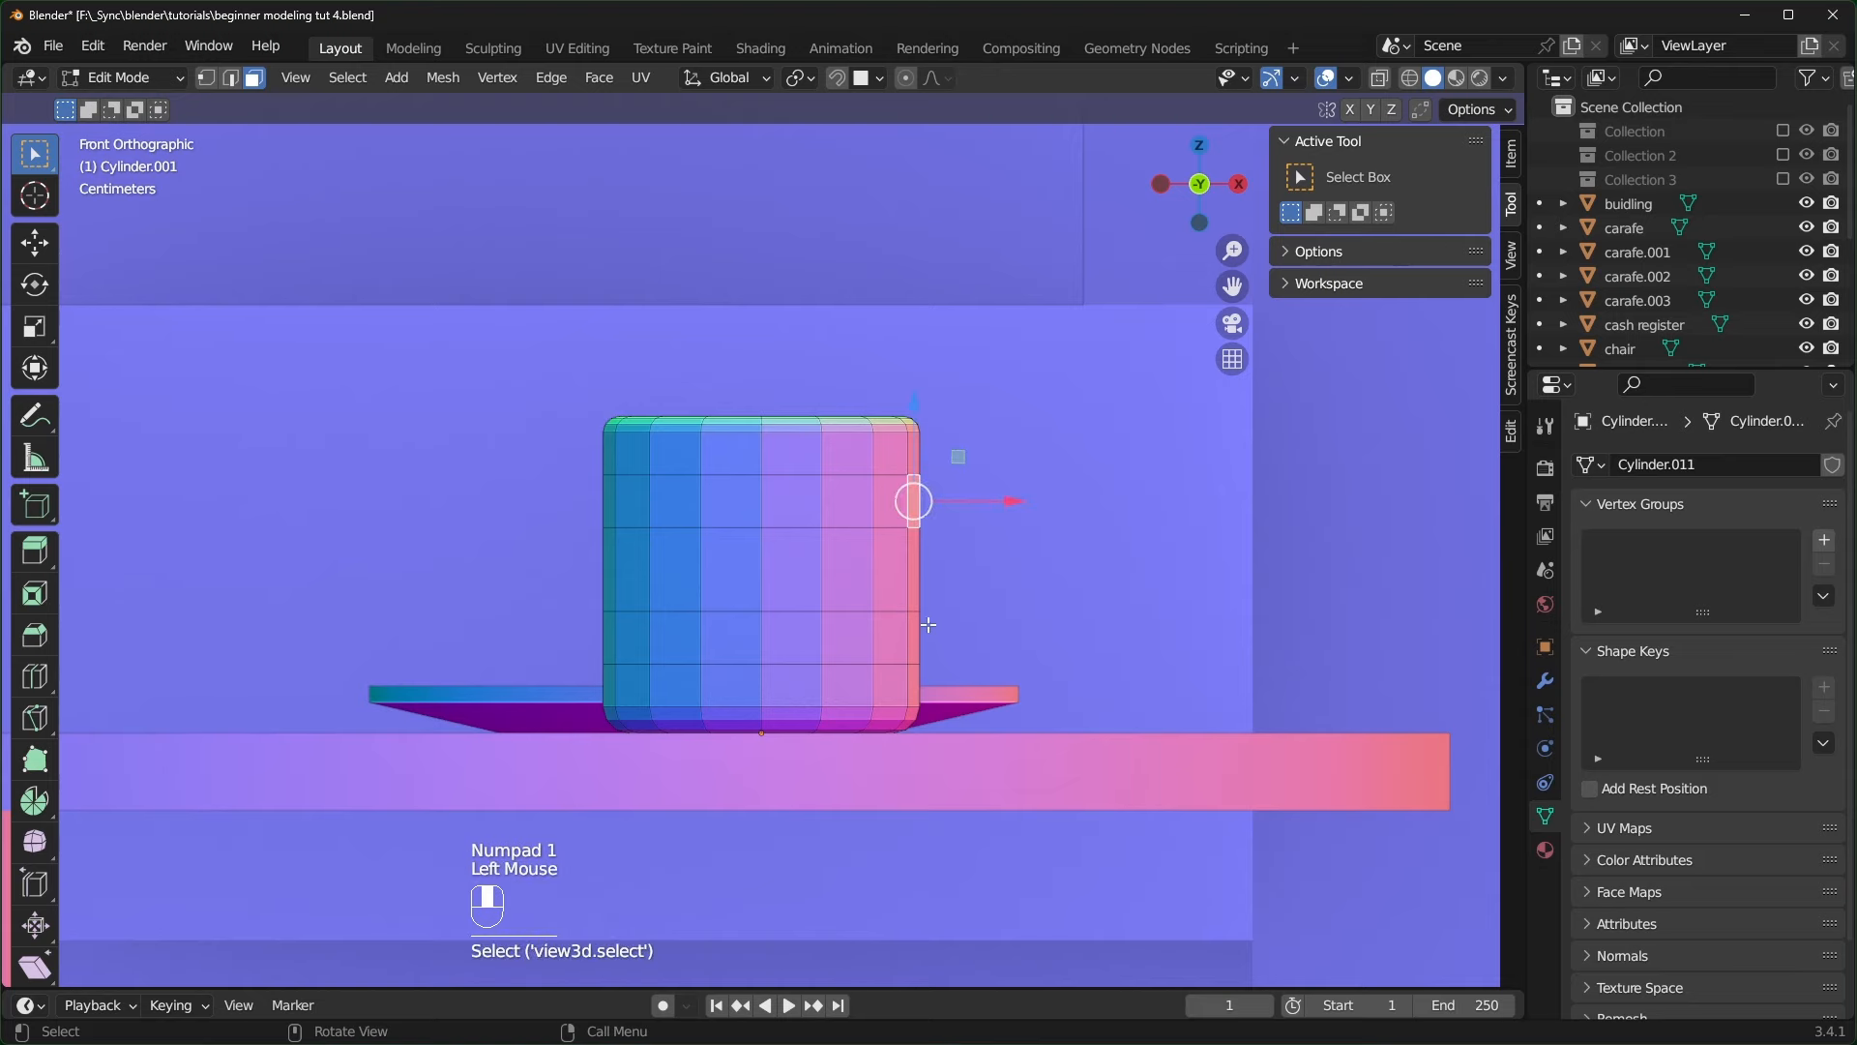
left_click(914, 635, "shift")
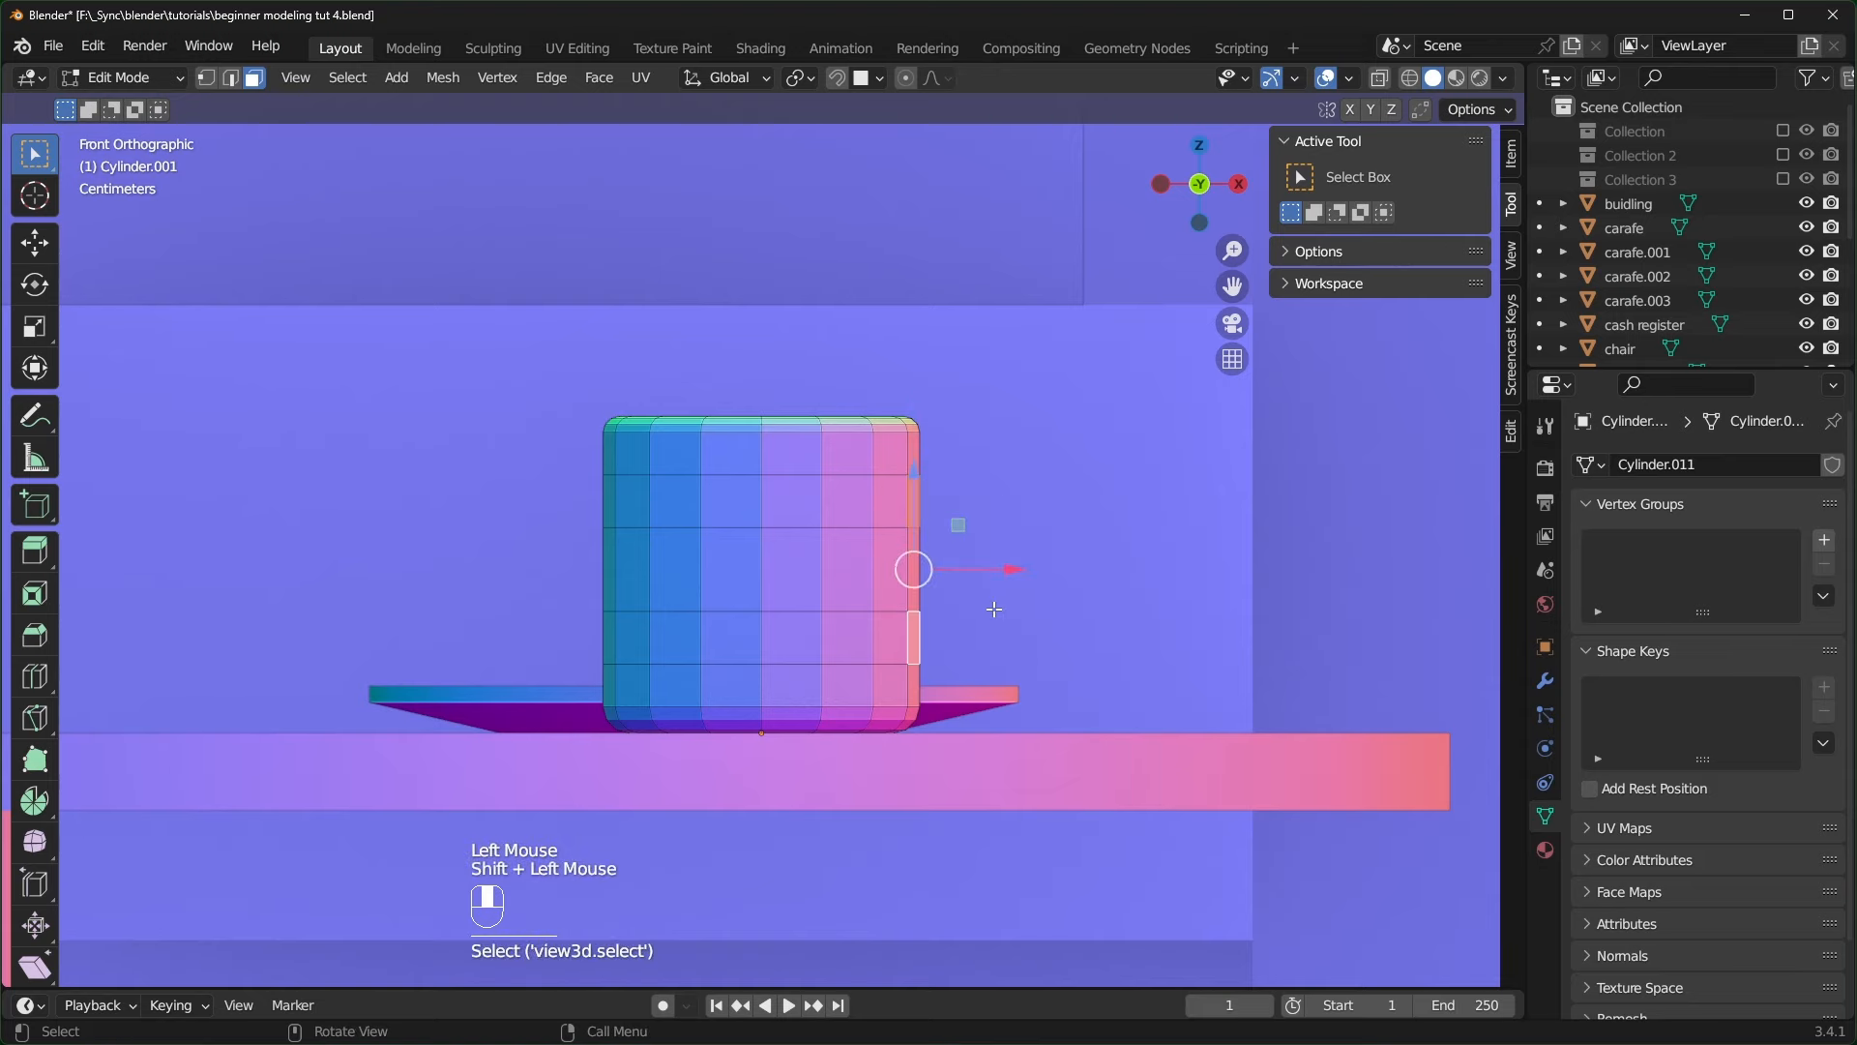
key("KP_3")
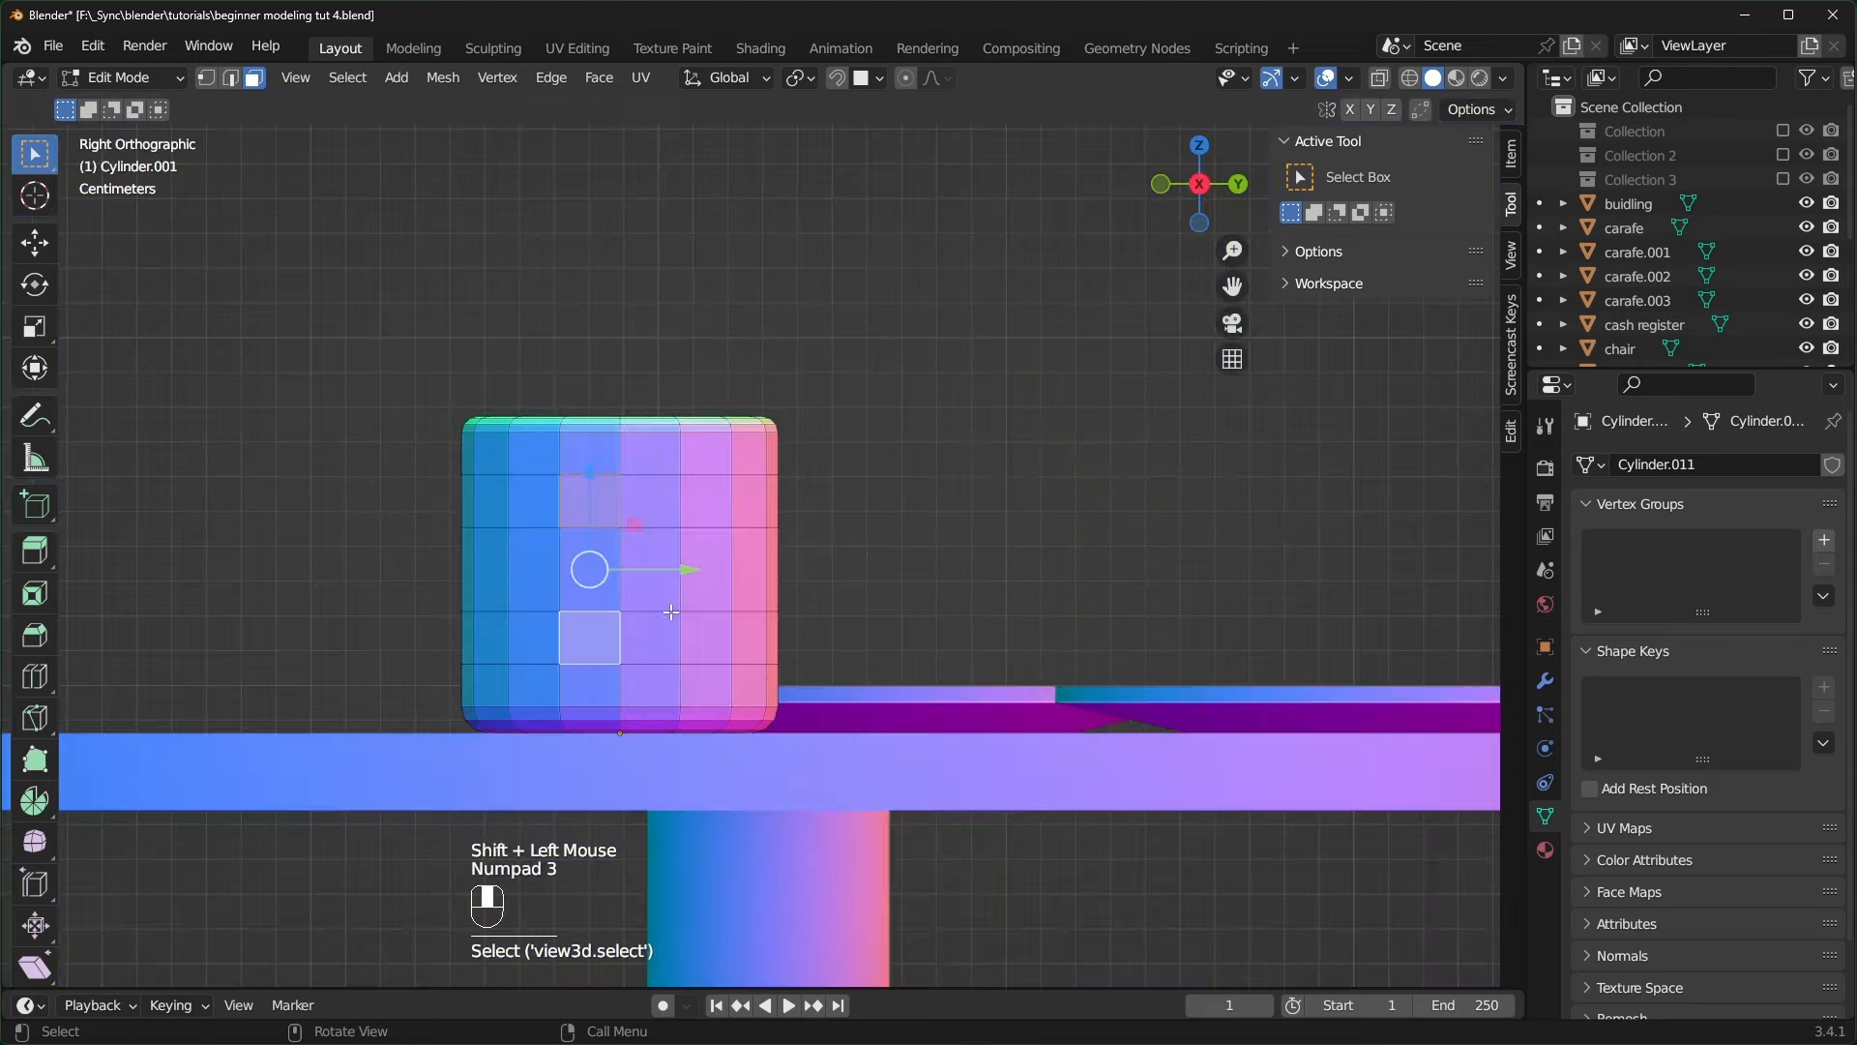
scroll(671, 611, "up", 1)
middle_click_drag(682, 569, 791, 568, "shift")
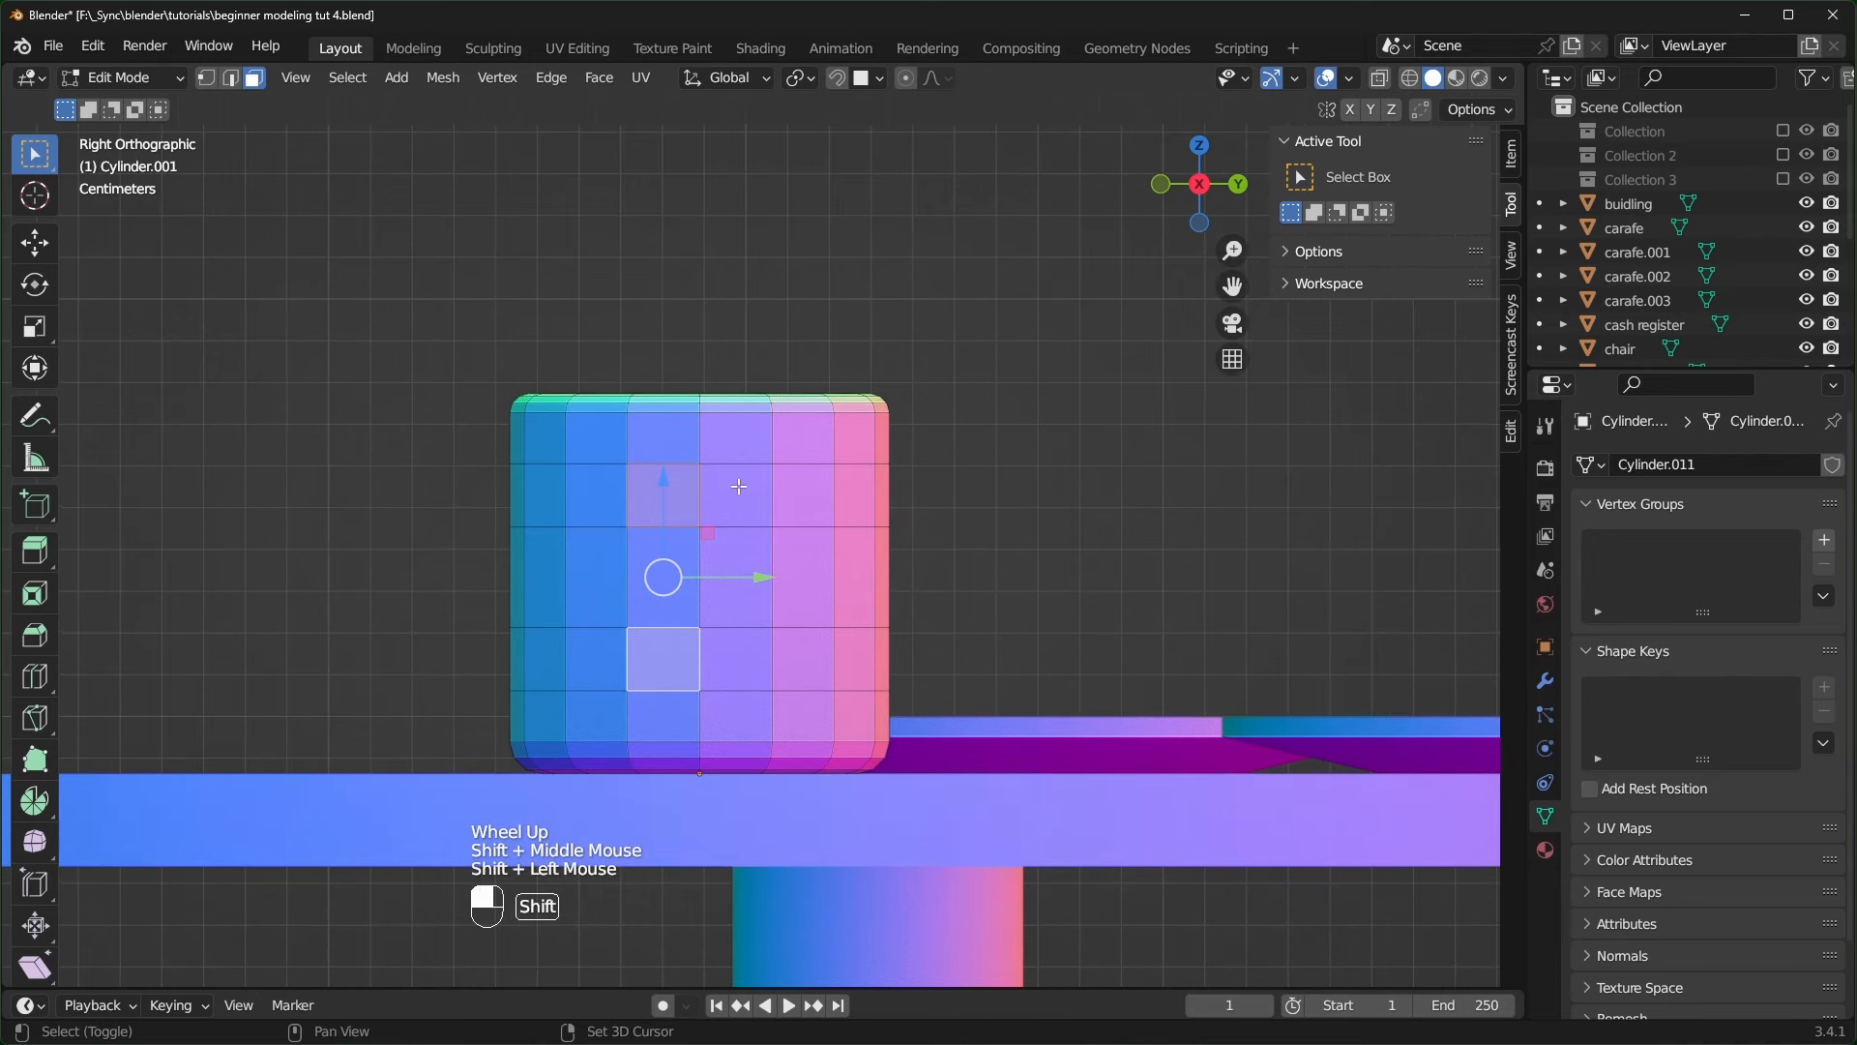
left_click(739, 485, "shift")
left_click(741, 660, "shift")
scroll(899, 692, "up", 1)
middle_click_drag(898, 691, 969, 721, "shift")
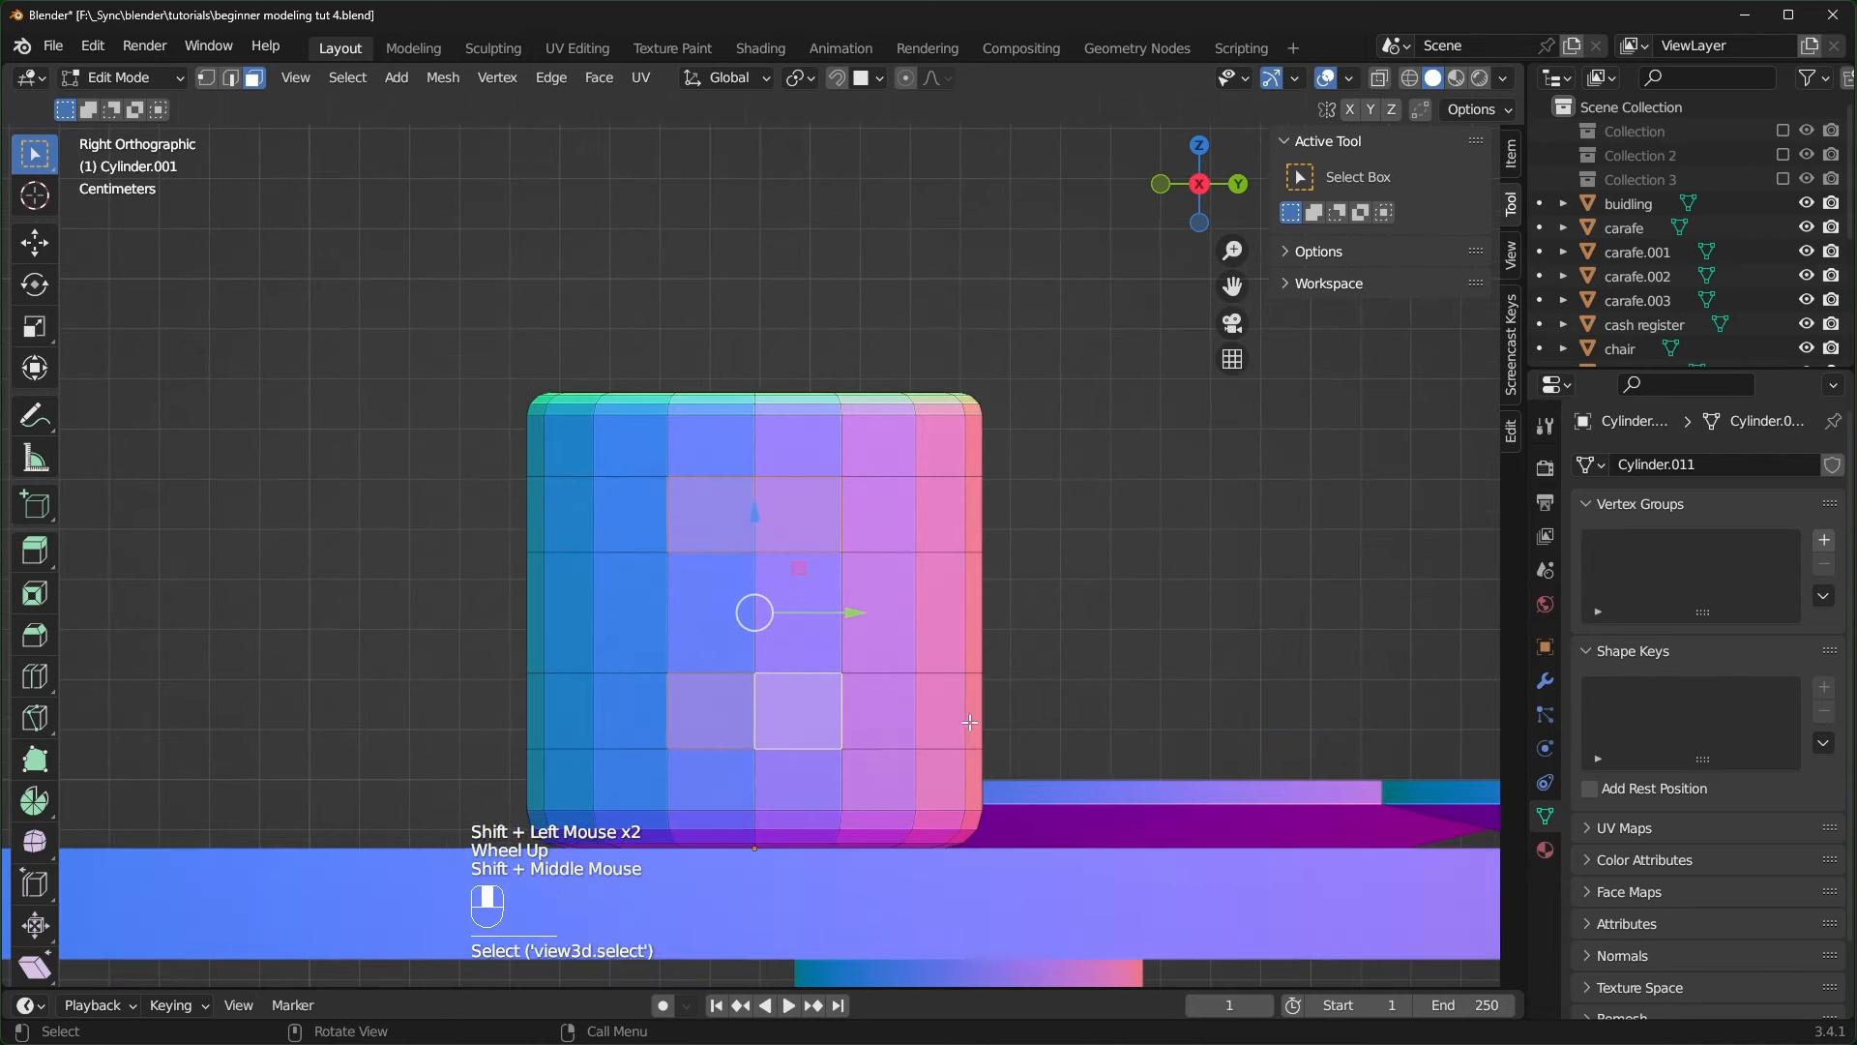
- Inset the four selected side faces slightly and scale the inset faces narrower along Y
key("i")
left_click(847, 549)
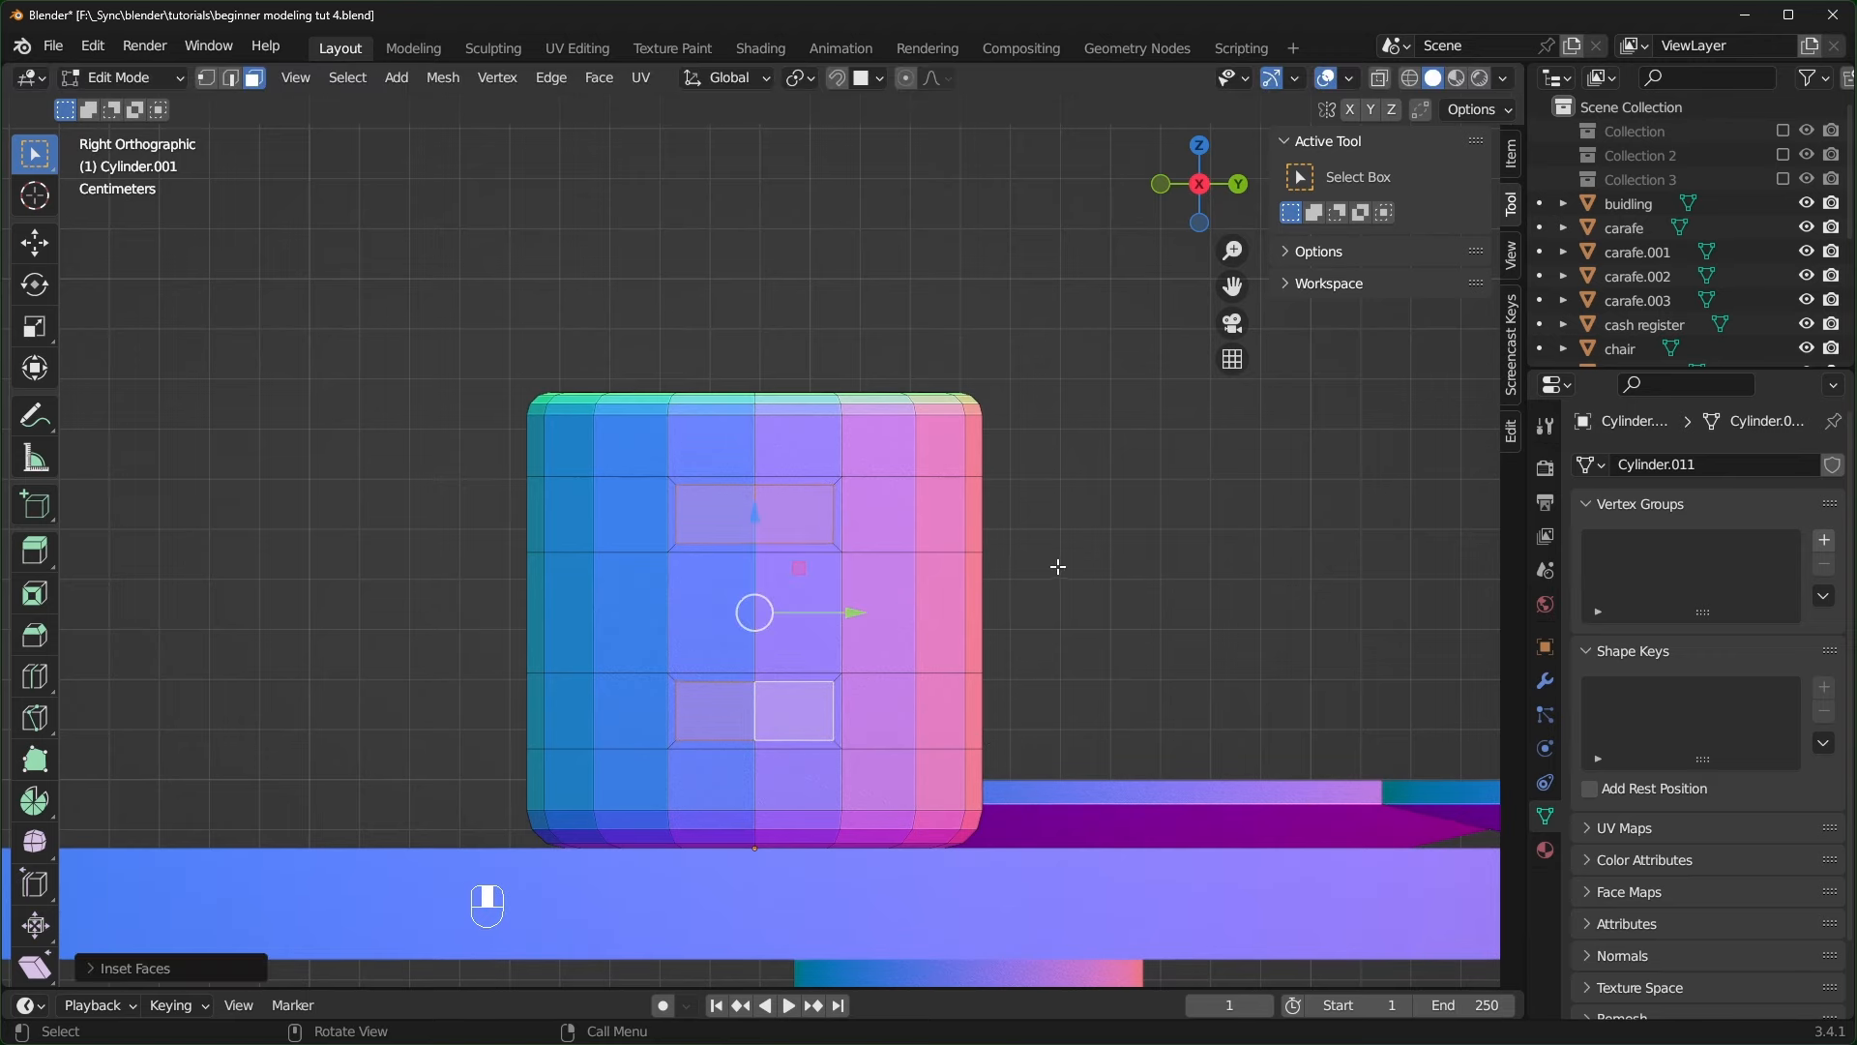
key("s")
key("y")
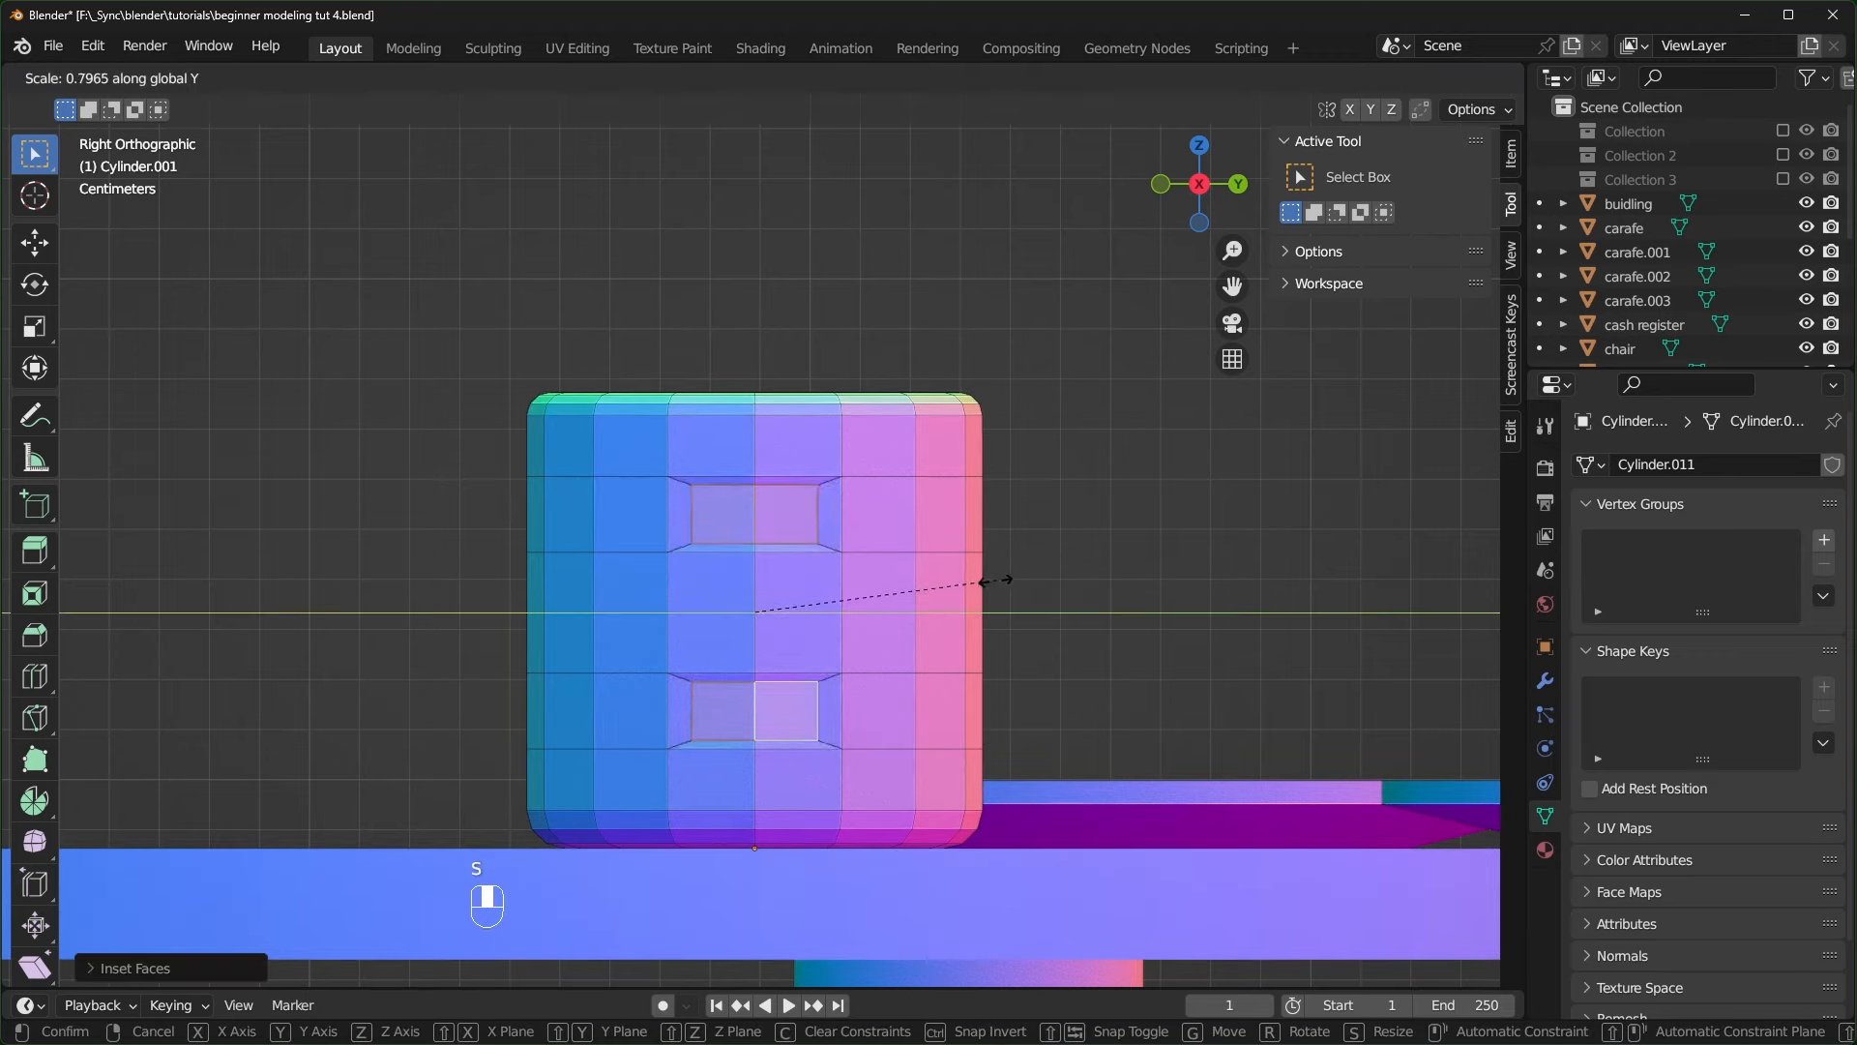
left_click(917, 586)
- Move the inset handle-attachment faces slightly outward along X
middle_click_drag(917, 586, 939, 566)
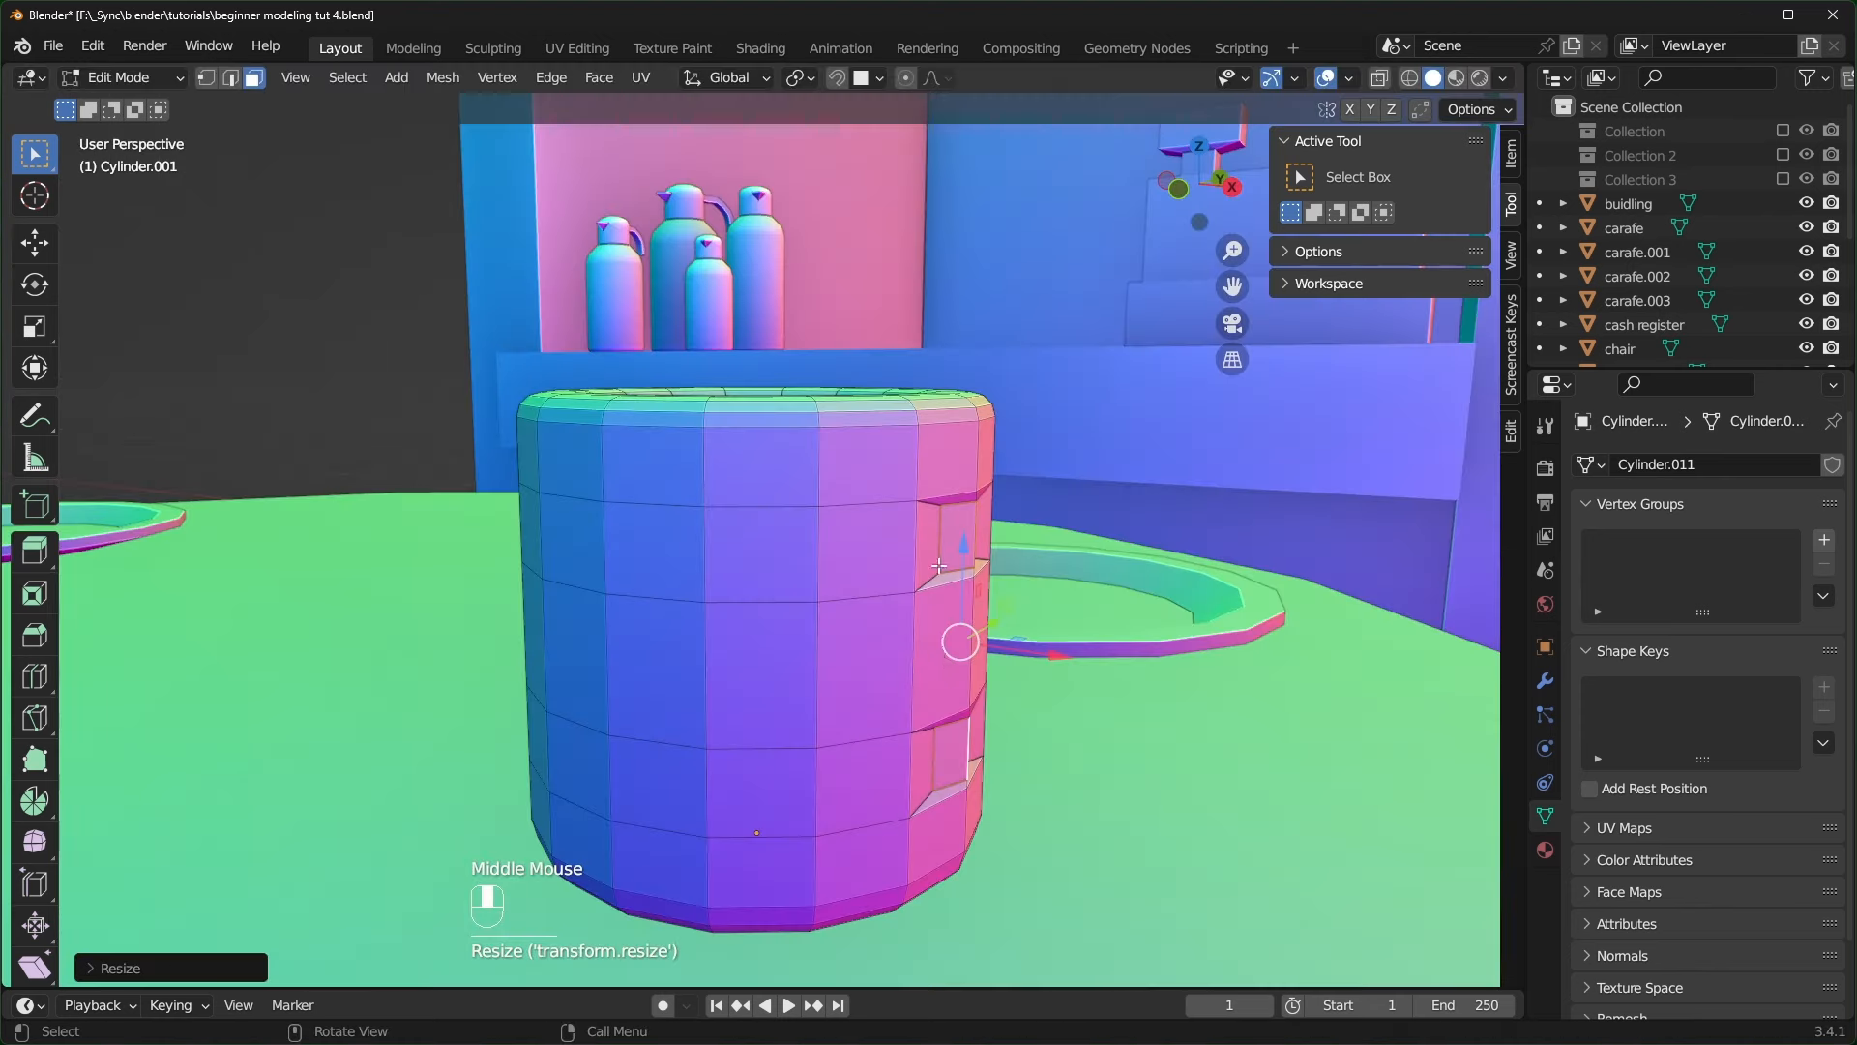
middle_click_drag(943, 649, 1064, 646)
left_click_drag(1072, 650, 1076, 655)
middle_click_drag(1076, 653, 846, 504)
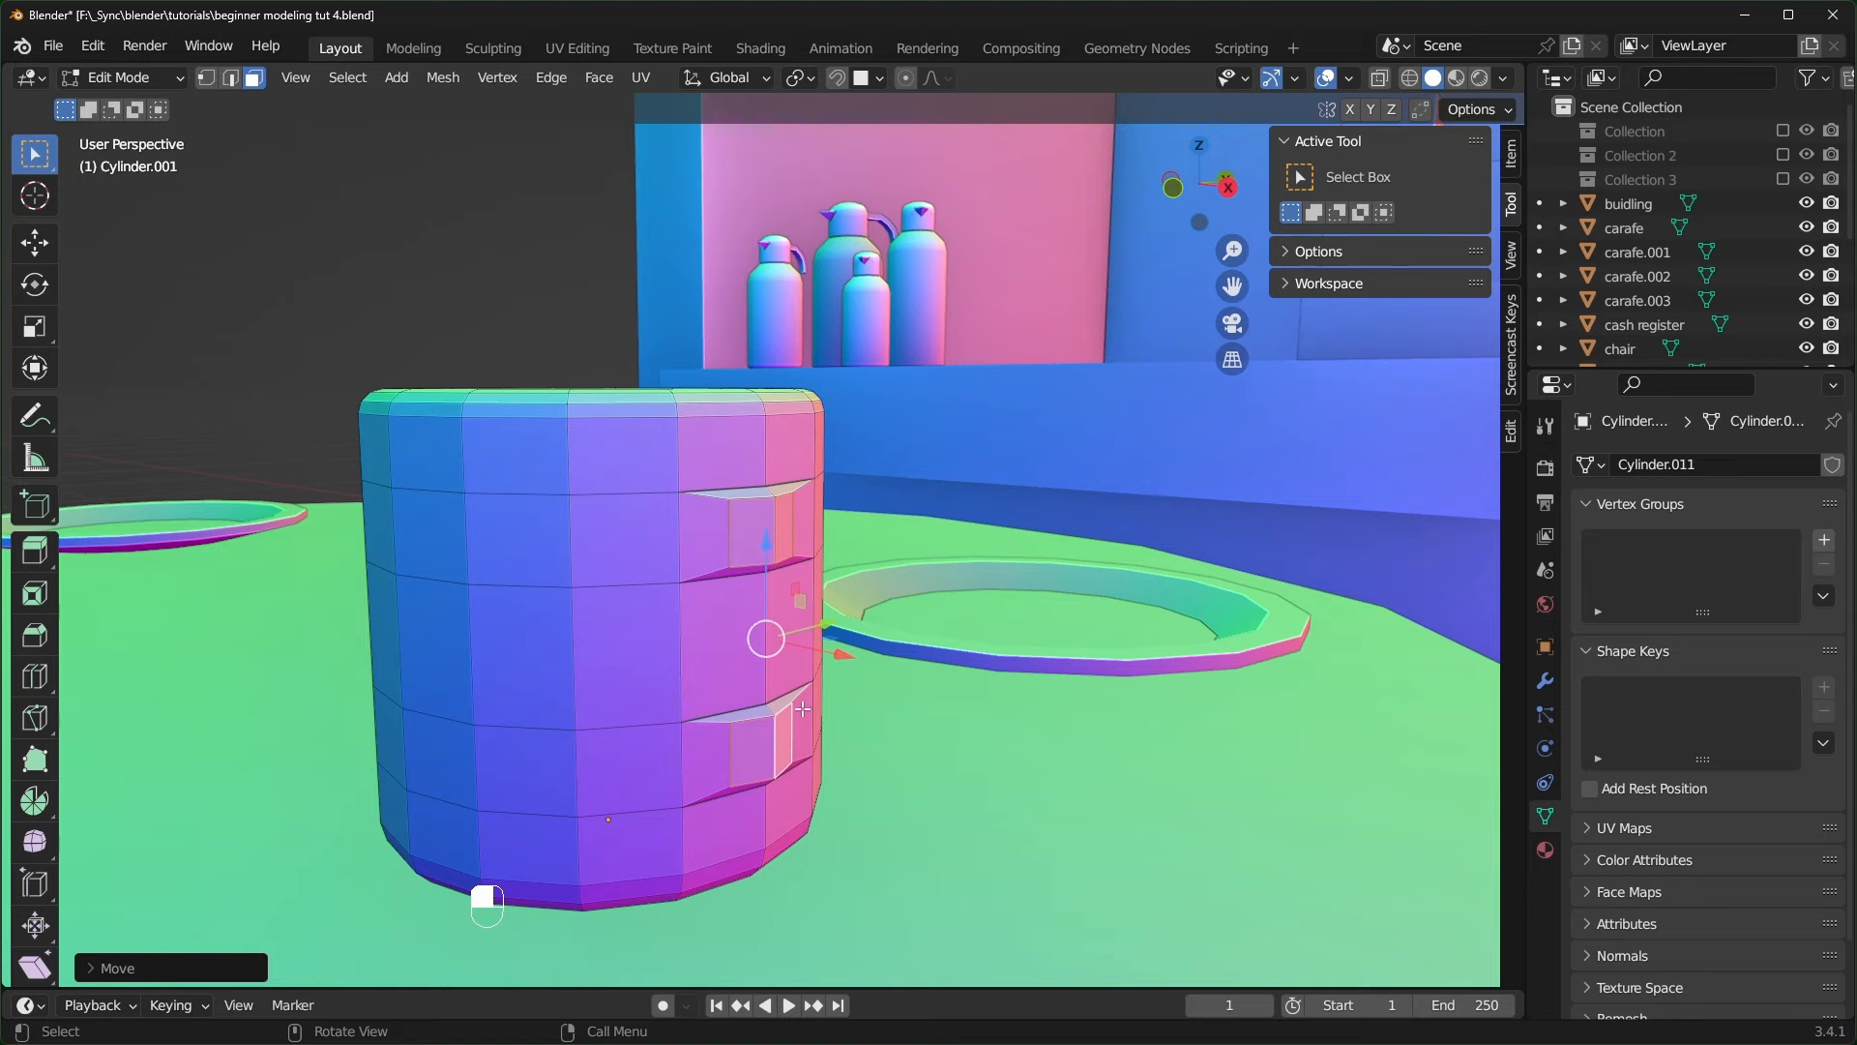
- Snap the 3D cursor to the four selected attachment faces and spin the upper two about the Y axis by about -143°
key("shift+s")
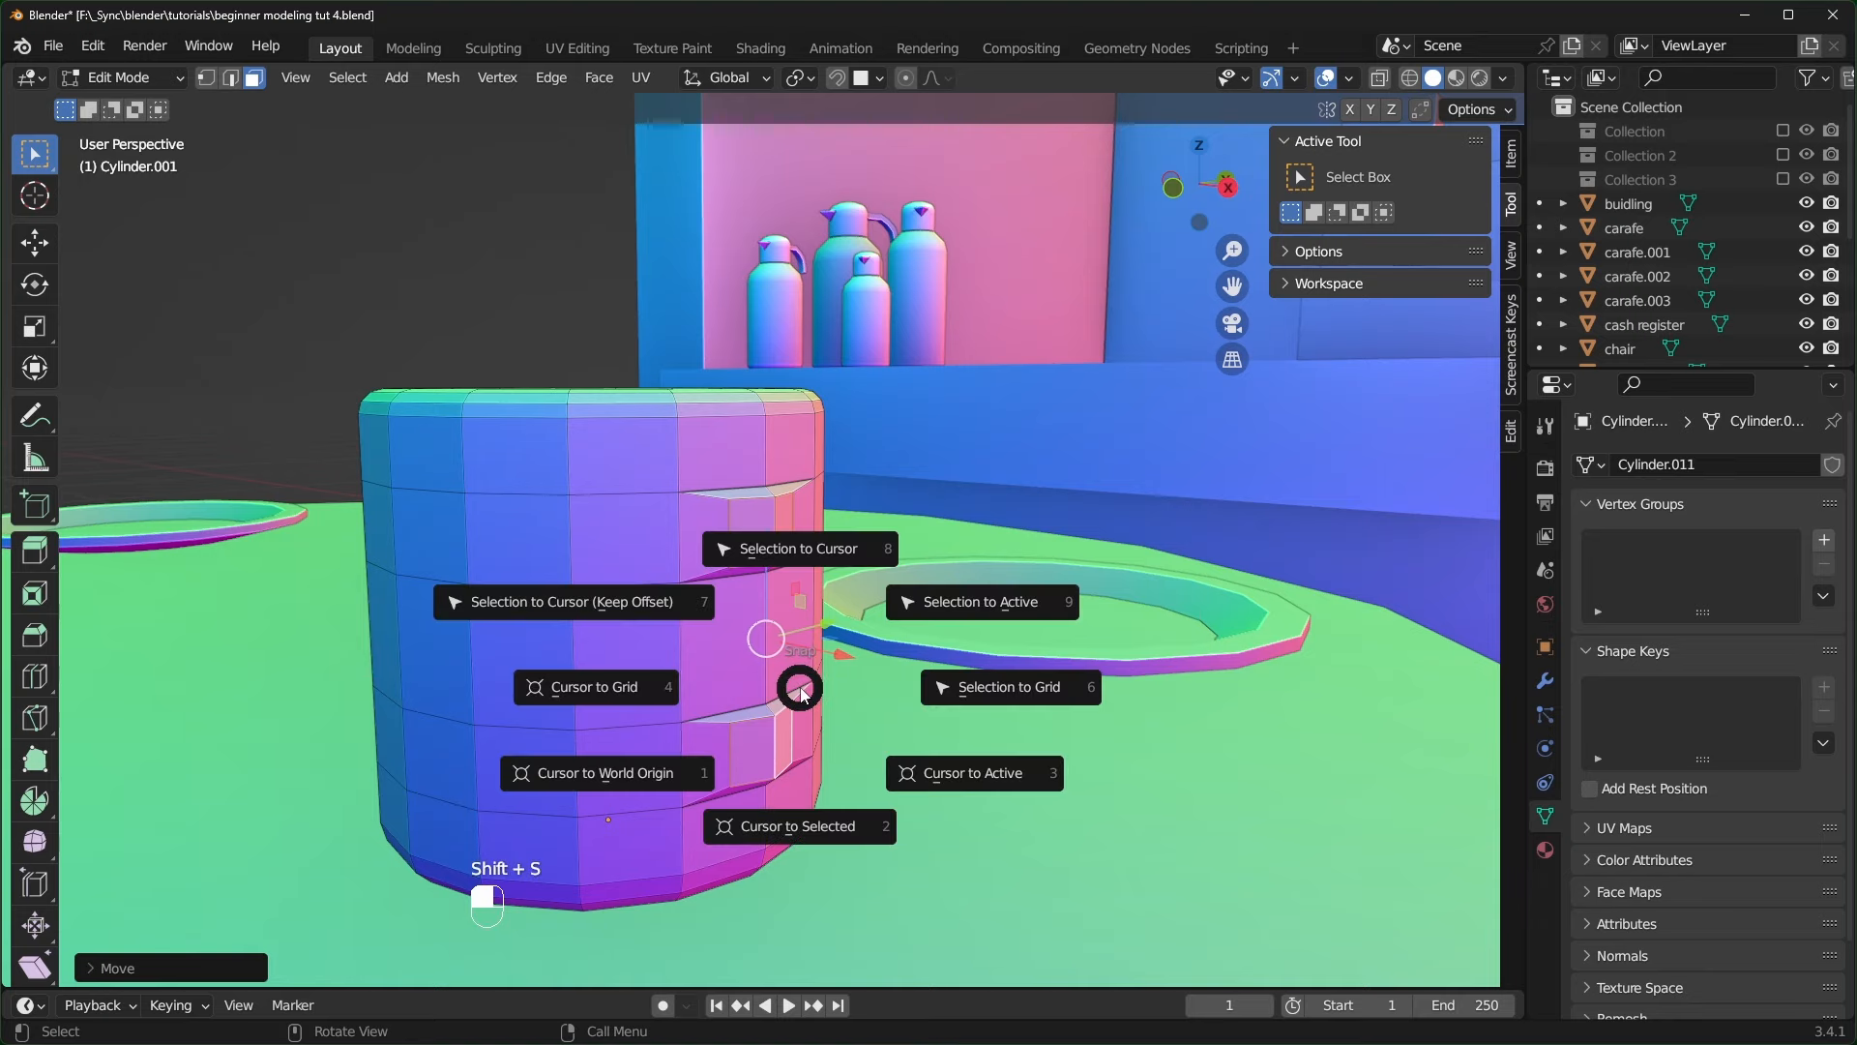
left_click(795, 828)
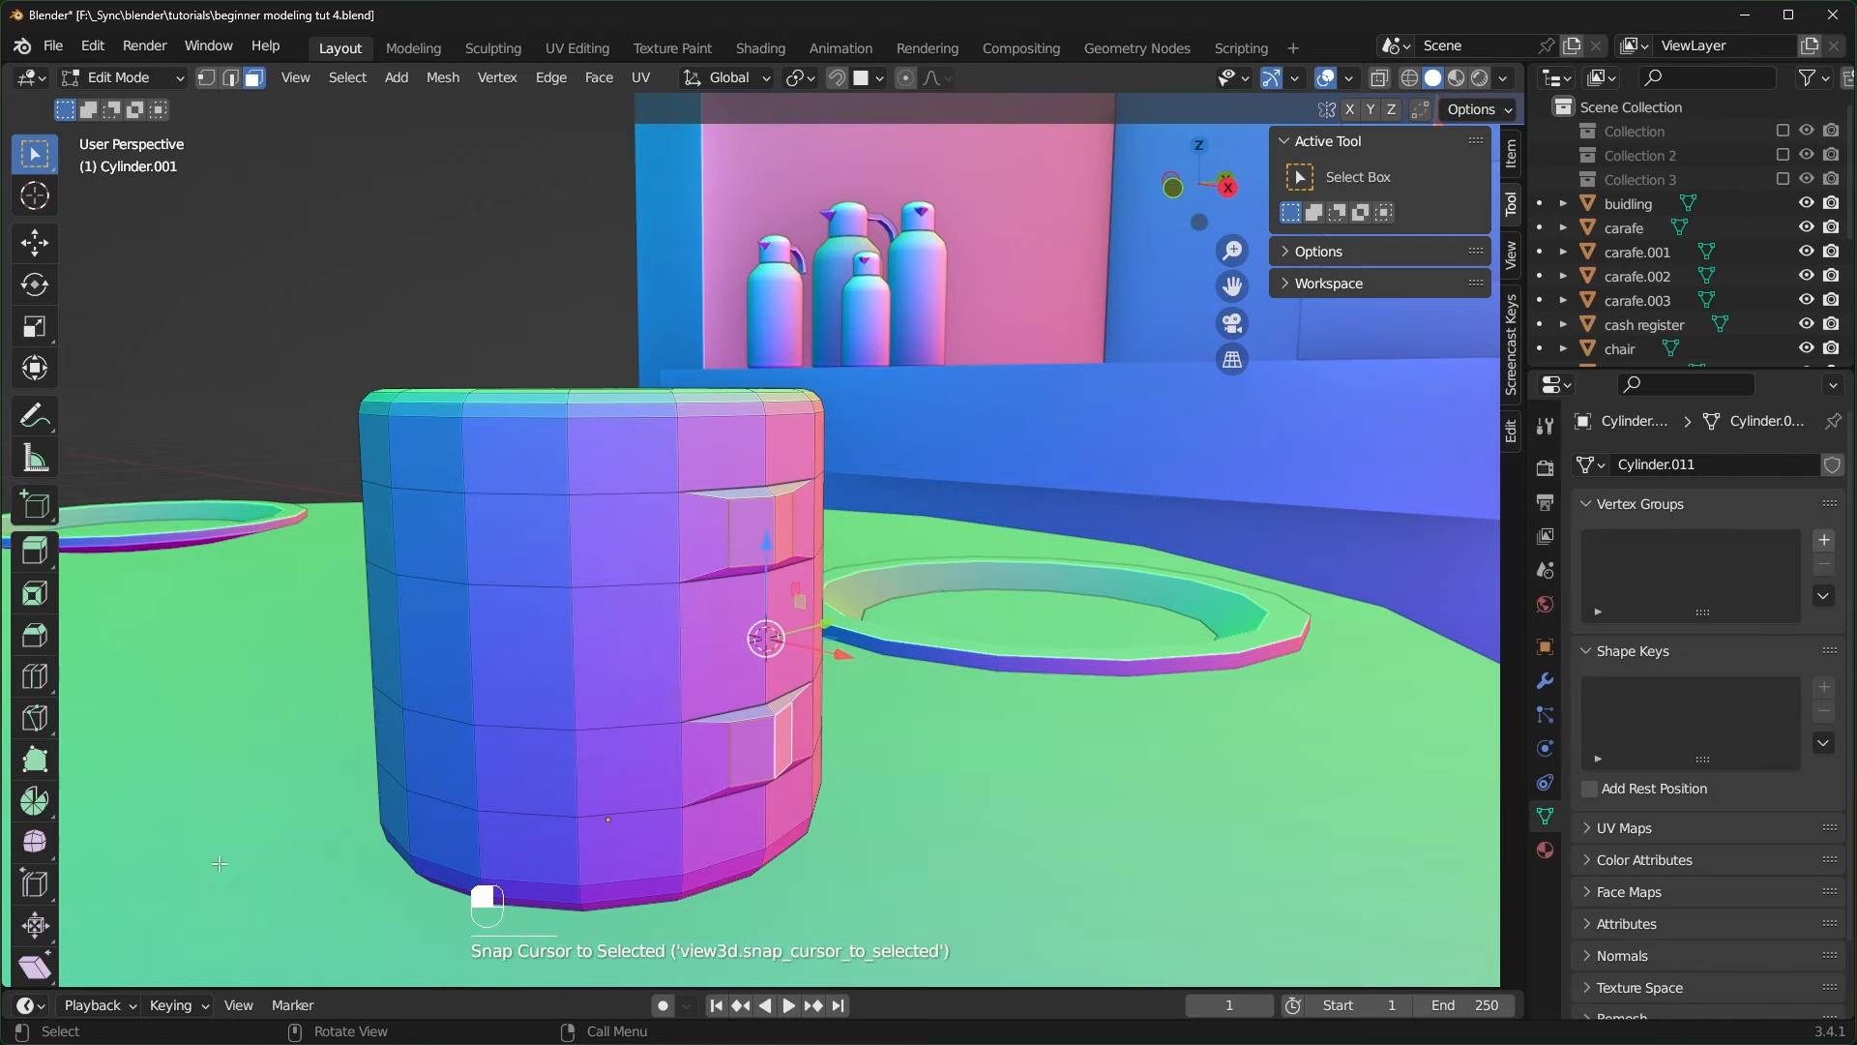
left_click(34, 800)
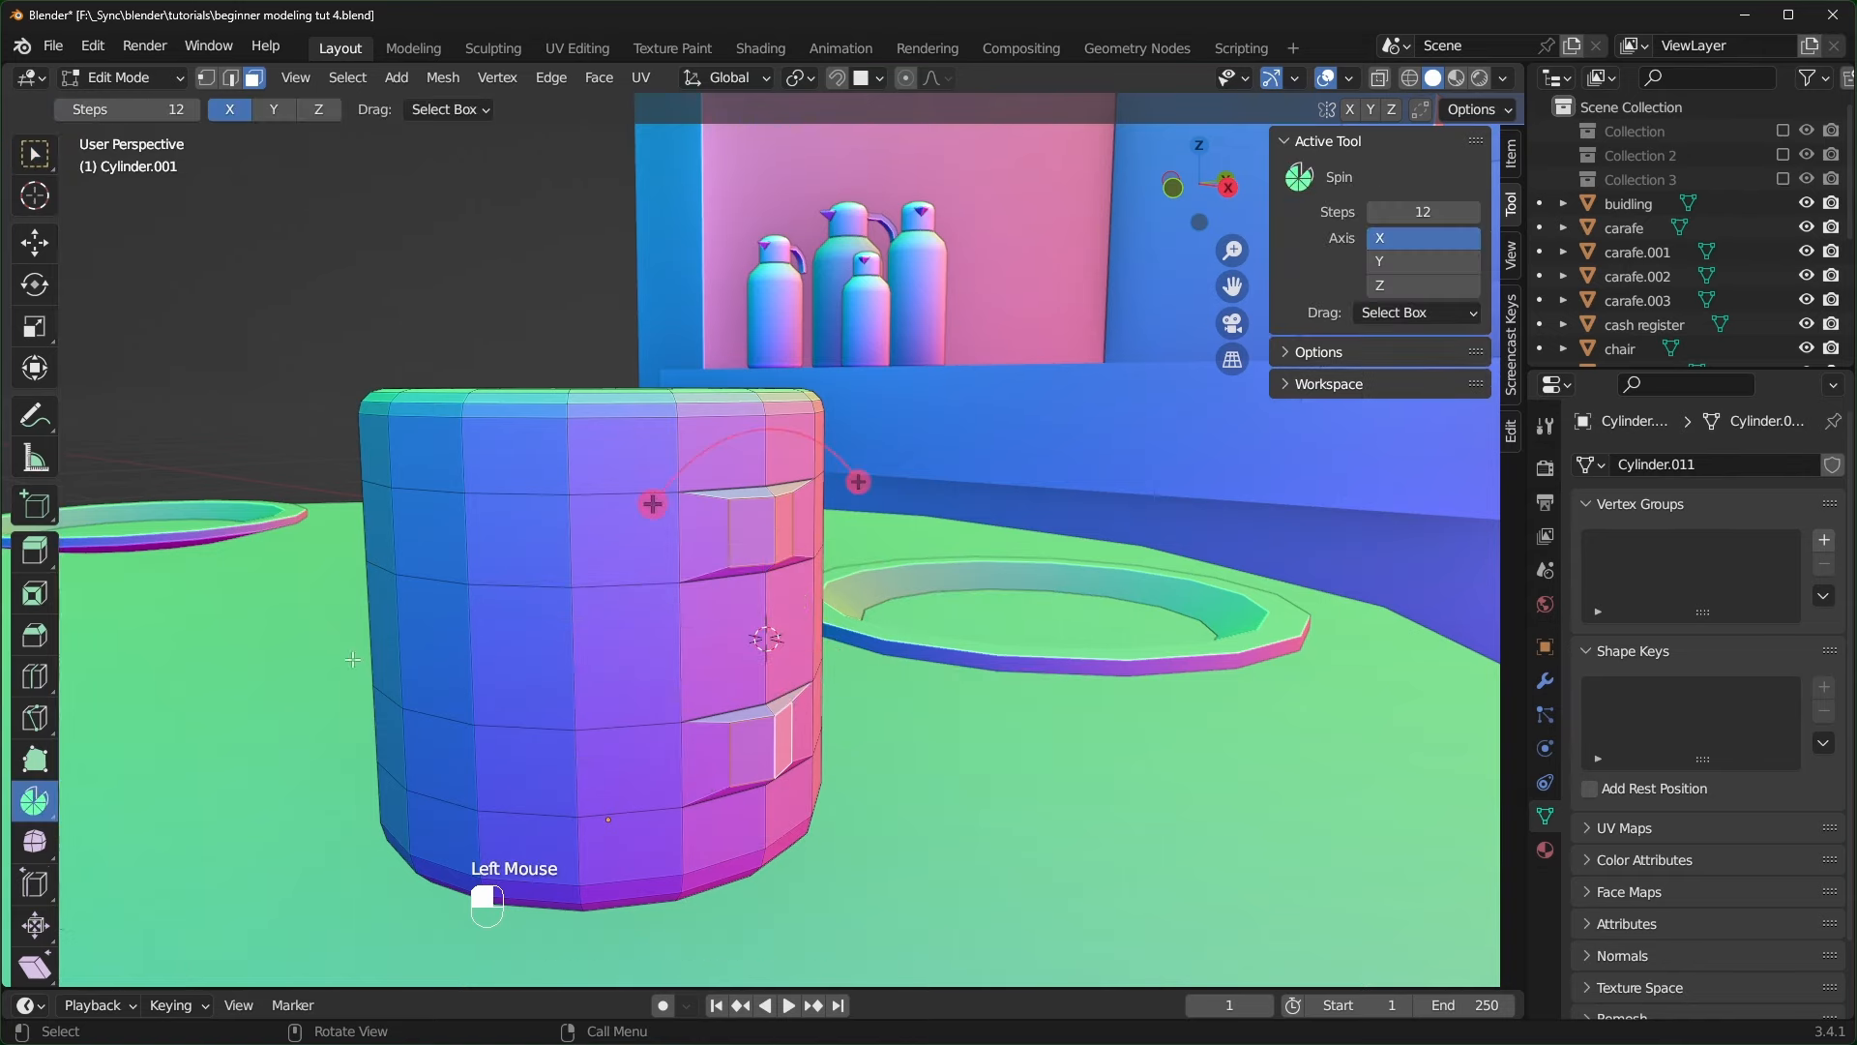
left_click(717, 544)
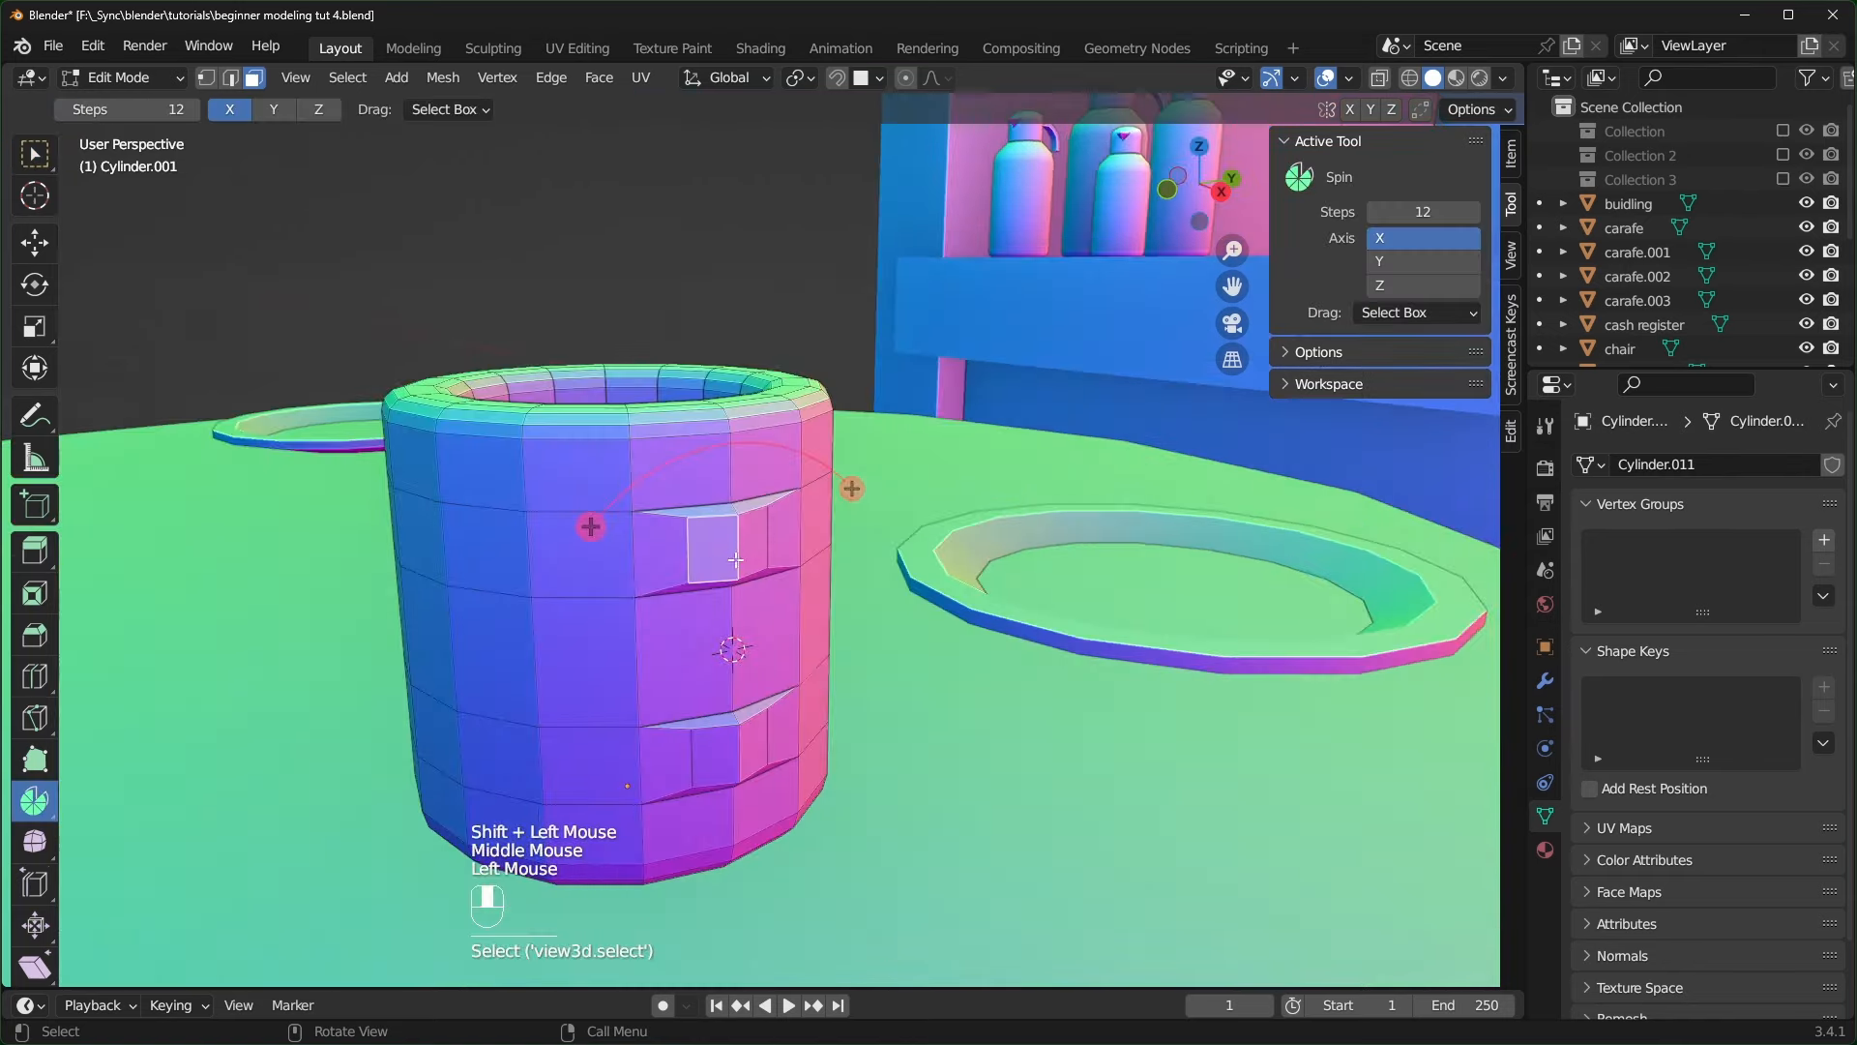
left_click(752, 541, "shift")
middle_click_drag(843, 677, 868, 638)
left_click(274, 109)
middle_click_drag(978, 550, 1057, 531)
left_click_drag(1003, 469, 659, 772)
mouse_move(659, 772)
middle_mouse_down()
mouse_move(551, 764)
mouse_move(658, 759)
middle_mouse_up()
- Set the handle's spin angle to -180° and adjust it freehand to about -159°, short of the lower attachment
left_click(91, 968)
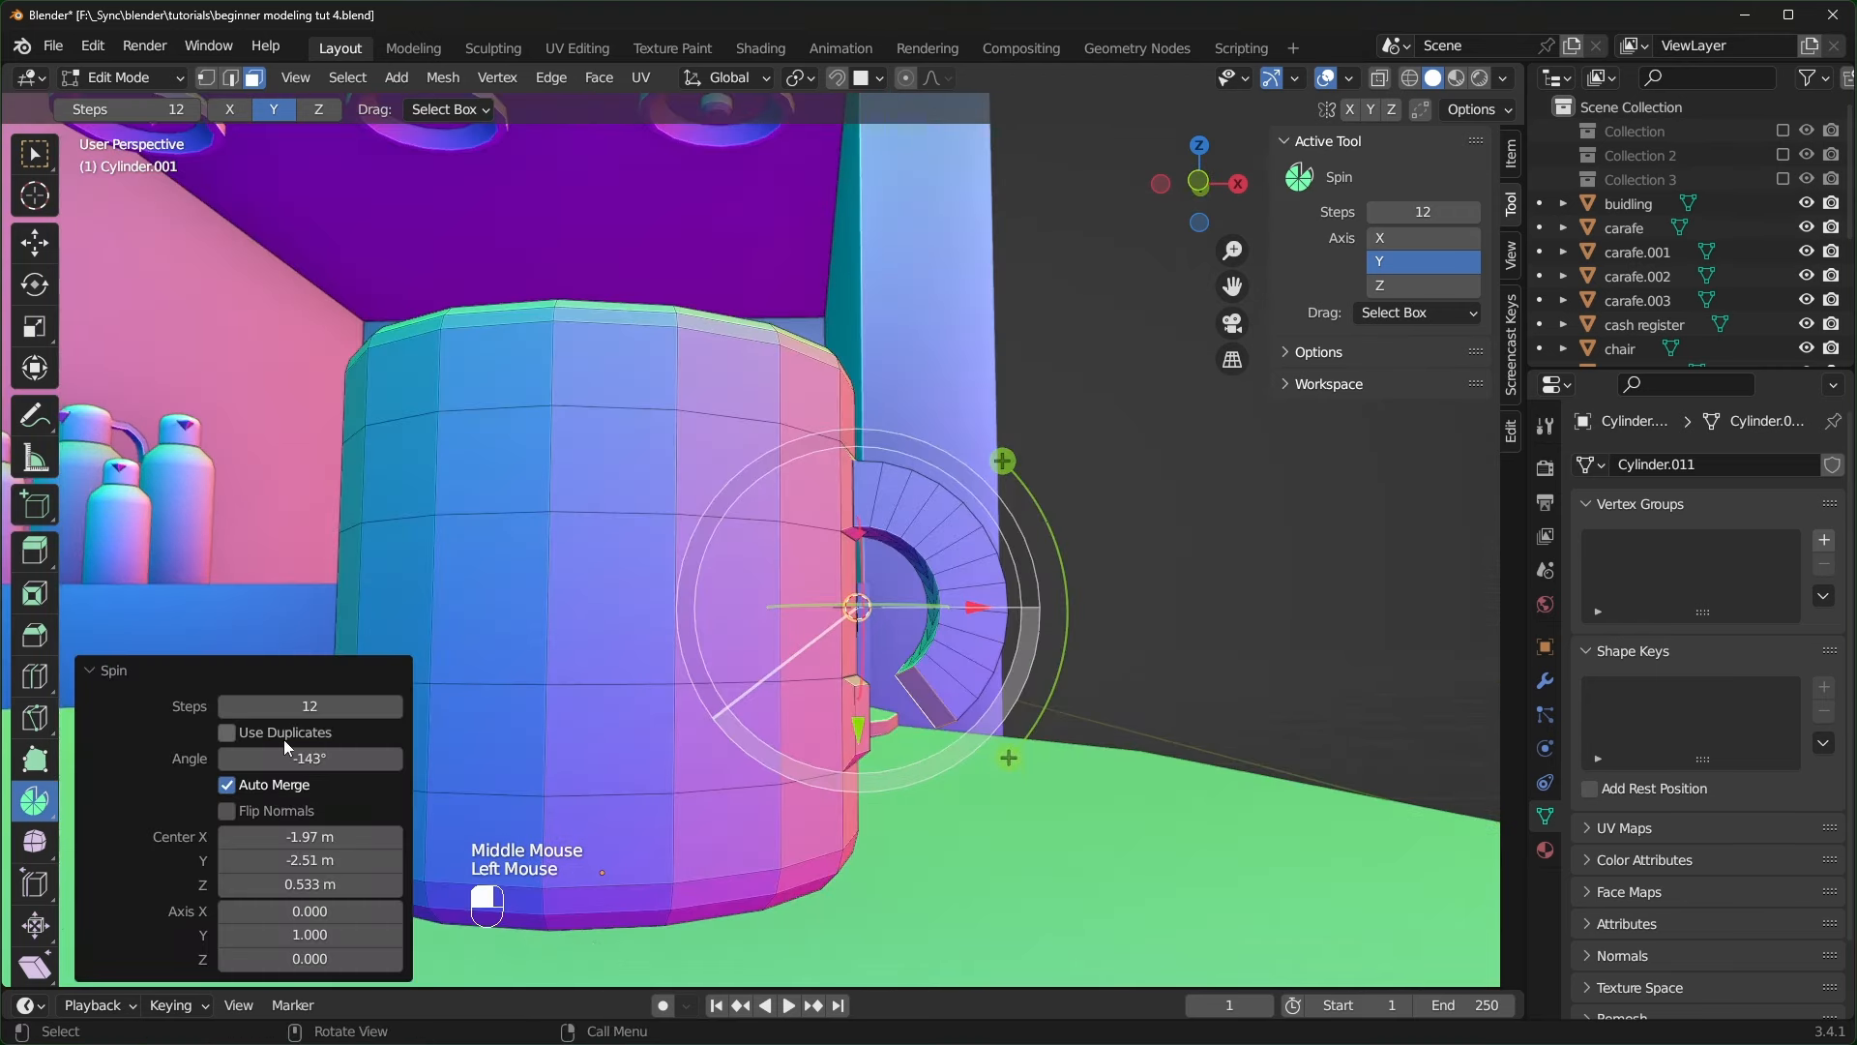
double_click(335, 759)
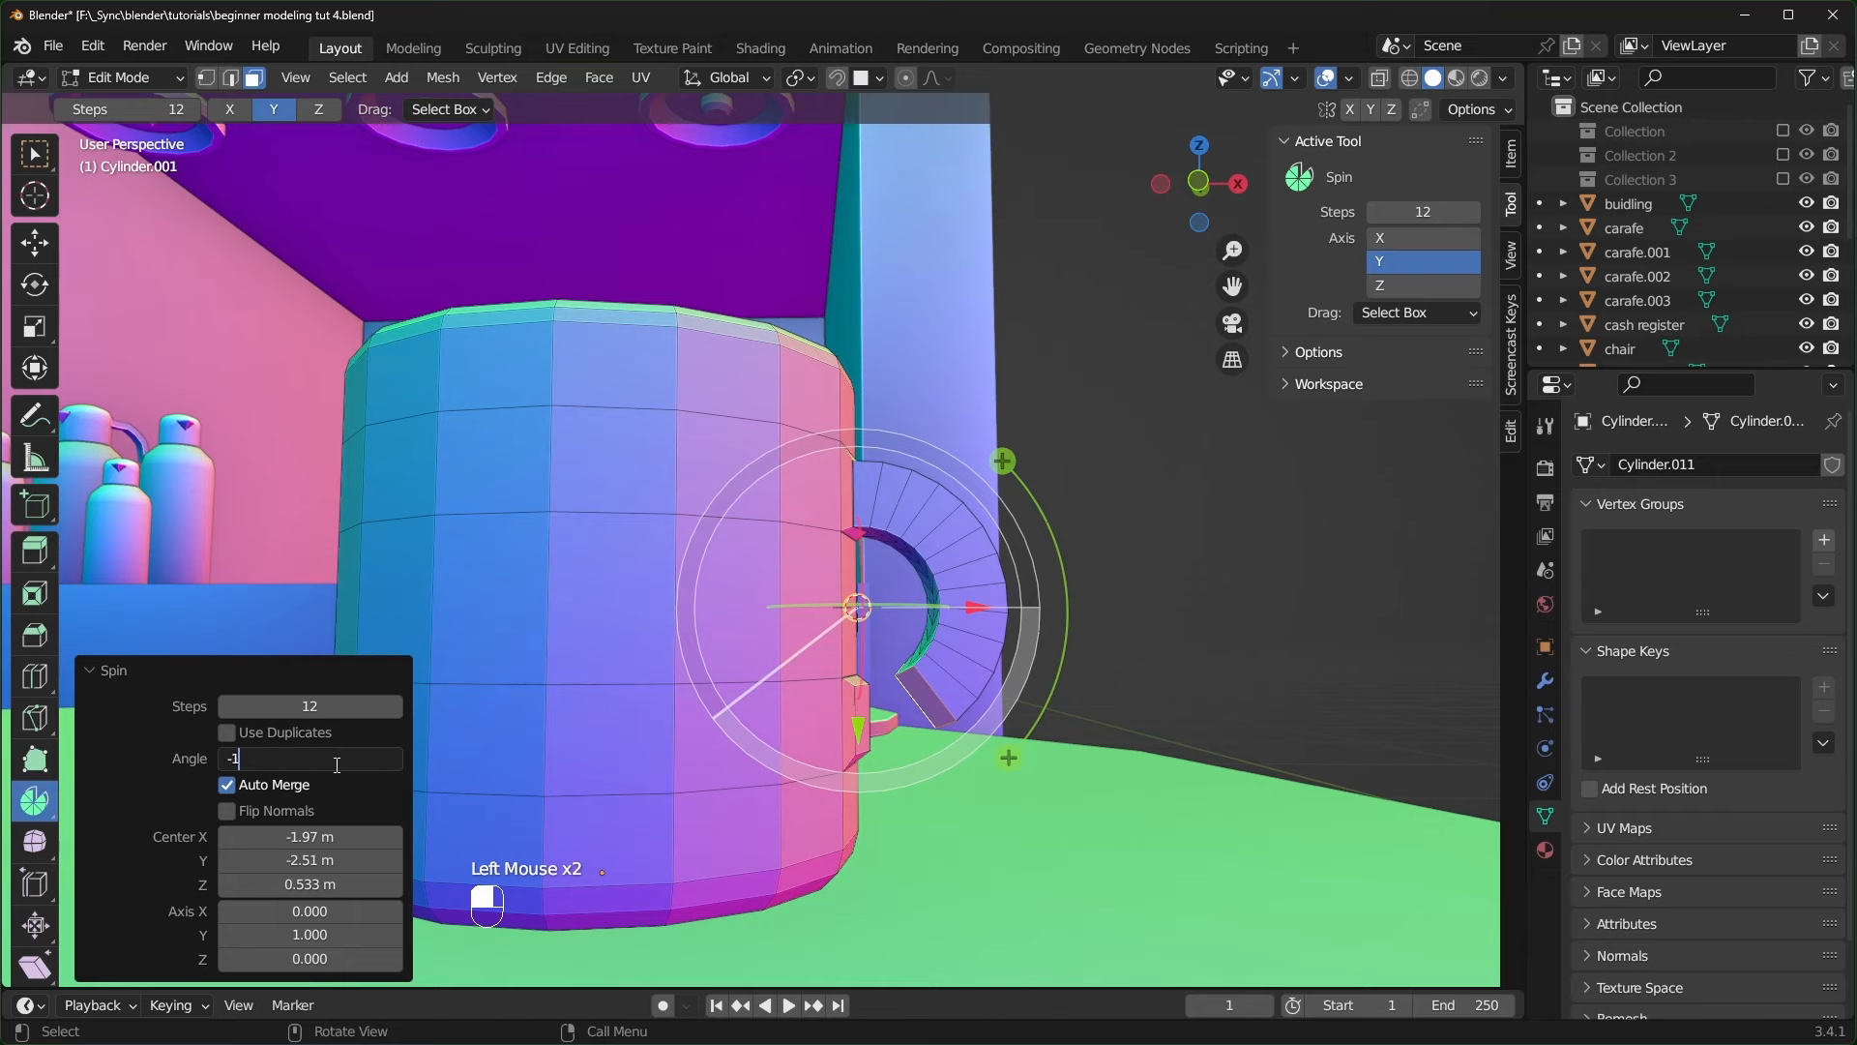
type("-180")
key("Return")
middle_click_drag(735, 677, 851, 715)
left_click_drag(741, 667, 801, 680)
middle_click_drag(801, 681, 745, 733)
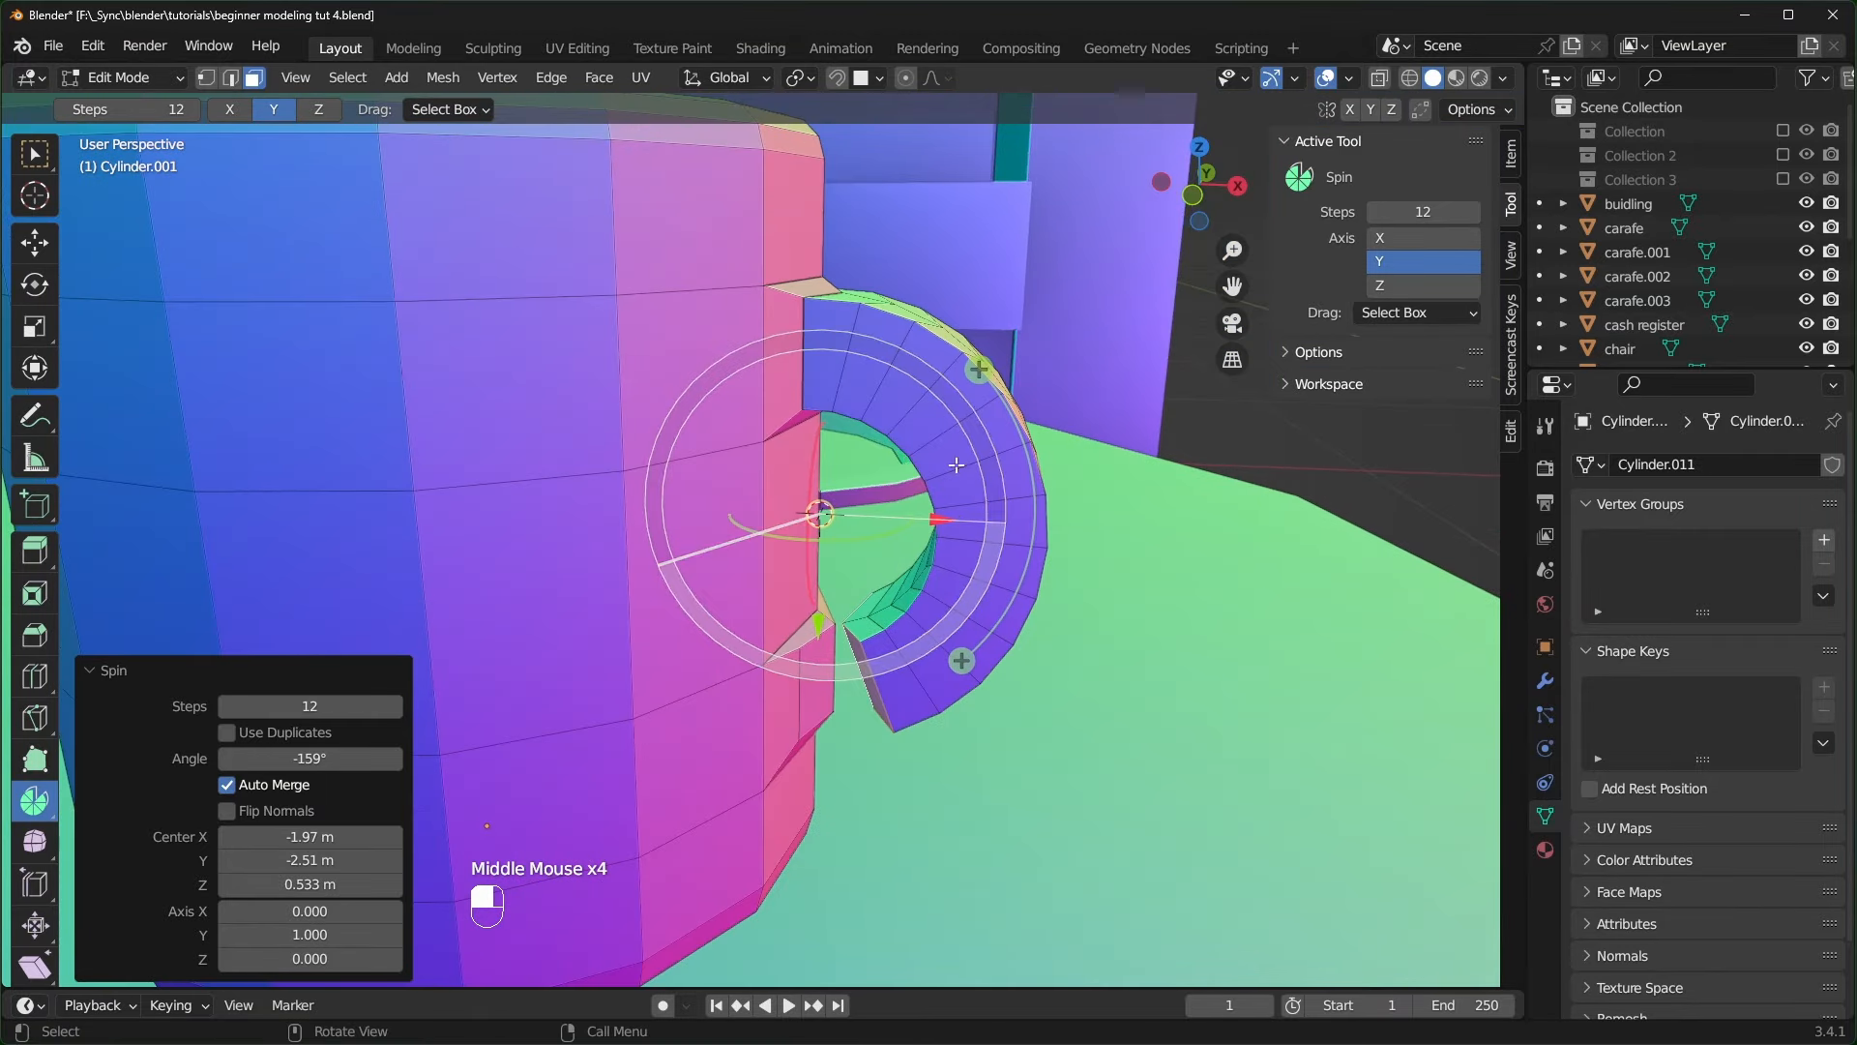
- Reduce the handle's spin to 6 steps
left_click(227, 706)
left_click(228, 706)
left_click(227, 706)
left_click(227, 706)
left_click(227, 706)
left_click(227, 706)
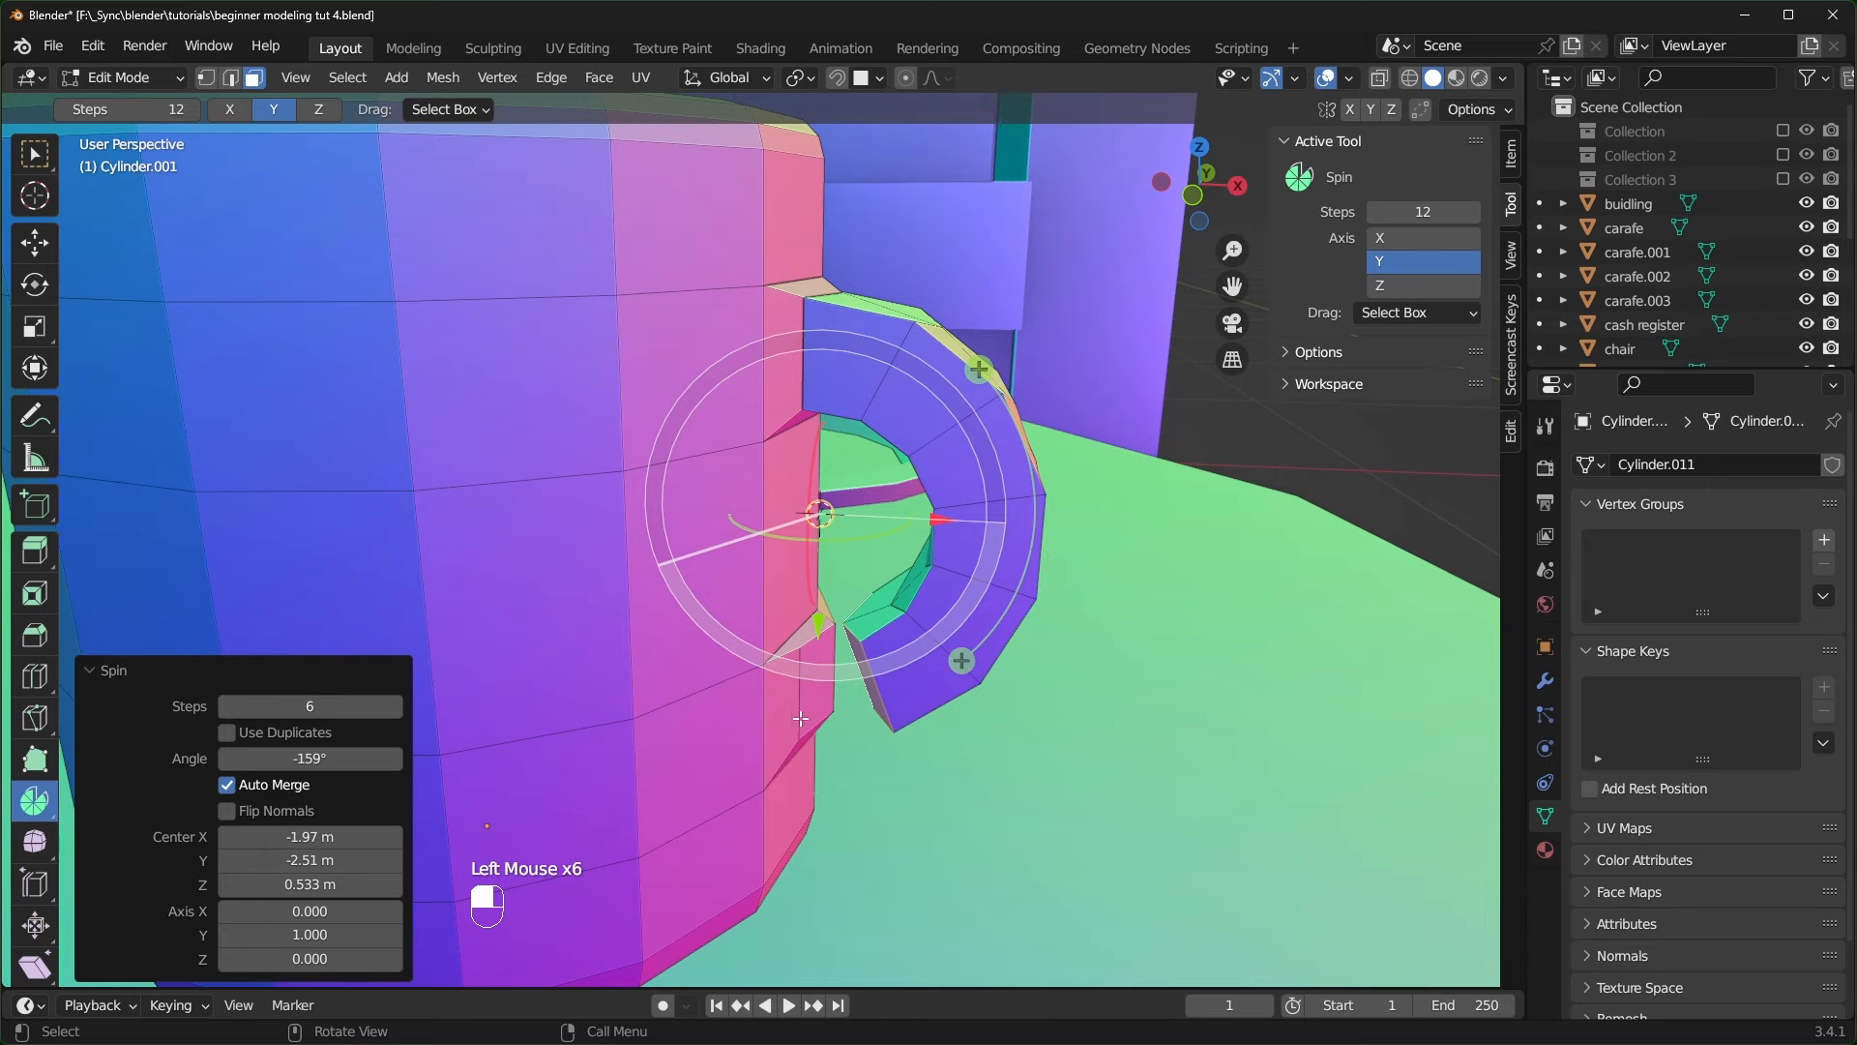
- Bridge the end faces of the spun handle to the cup's two lower attachment faces and save the file
middle_click_drag(801, 717, 818, 718)
left_click(37, 156)
left_click(875, 652)
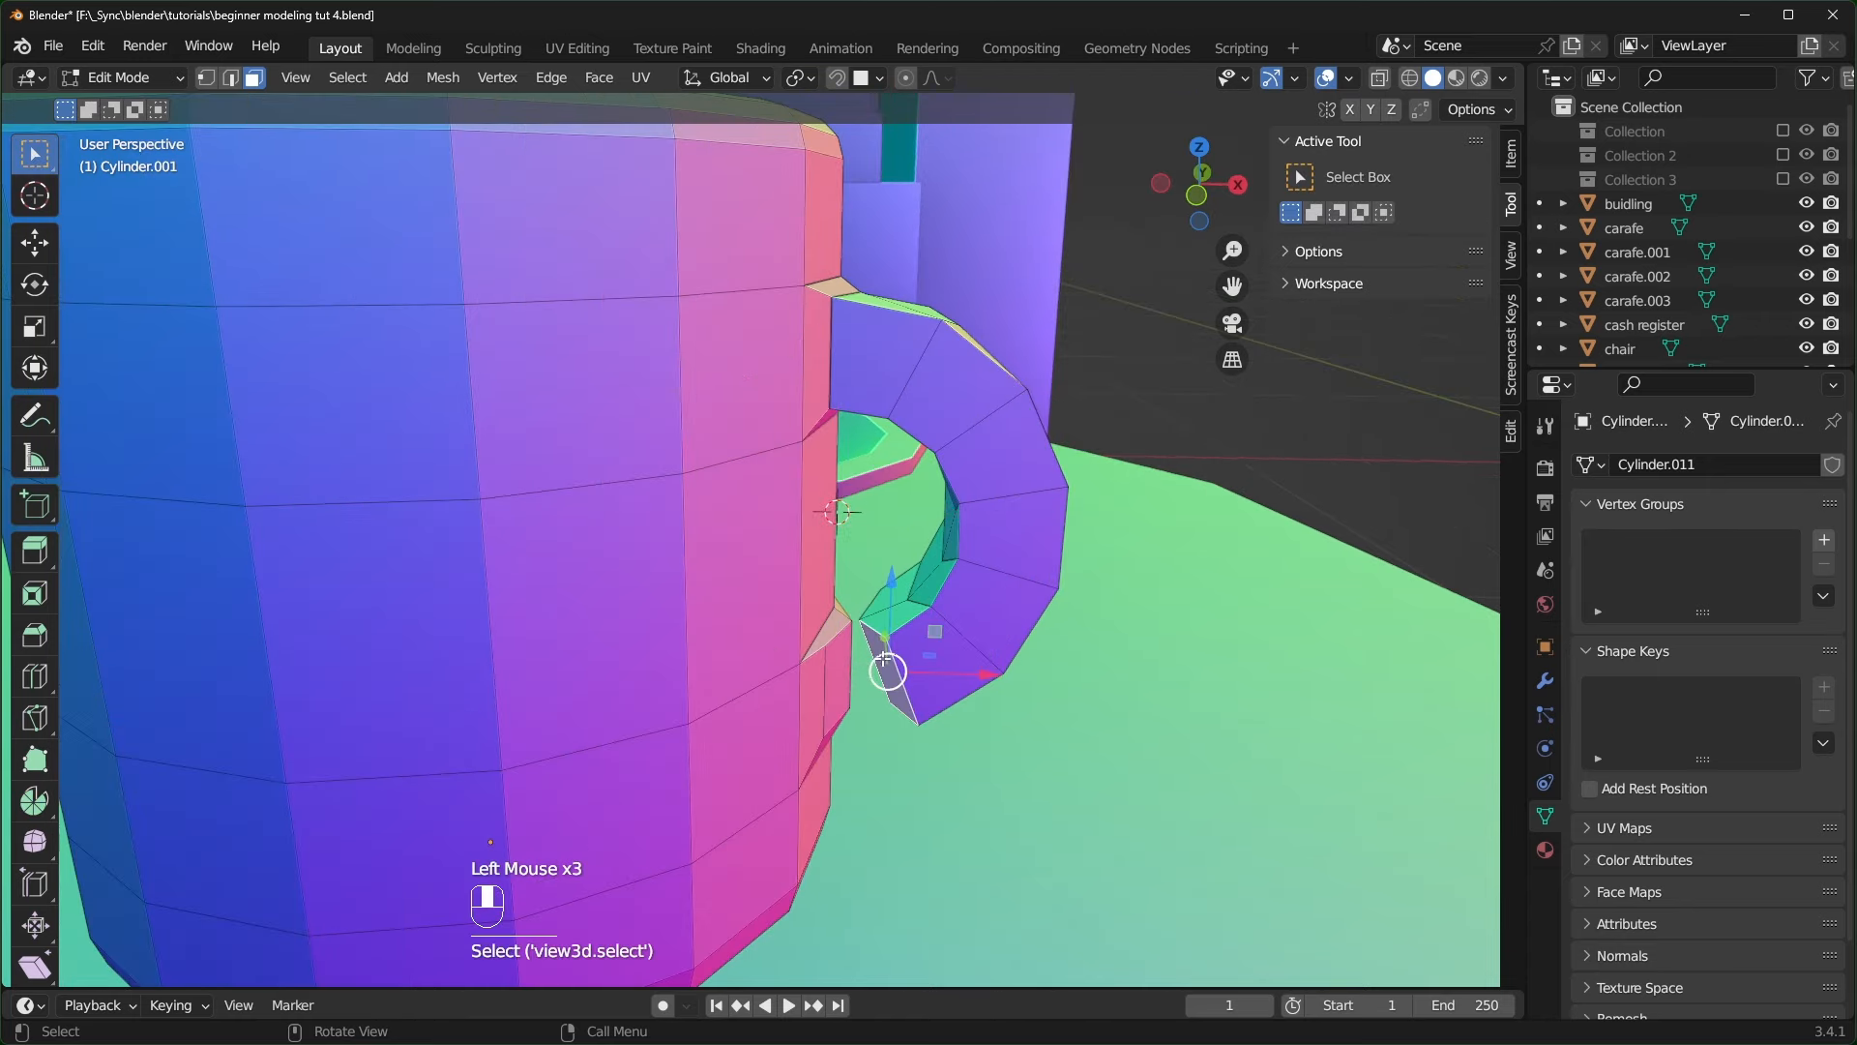
middle_click_drag(875, 654, 870, 716)
scroll(637, 682, "up", 1)
left_click(633, 635, "shift")
left_click(708, 716, "shift")
right_click(697, 739)
left_click(698, 738)
scroll(795, 751, "down", 7)
left_click(1142, 487)
middle_click_drag(1187, 519, 1074, 582)
scroll(1075, 581, "up", 2)
key("ctrl+s")
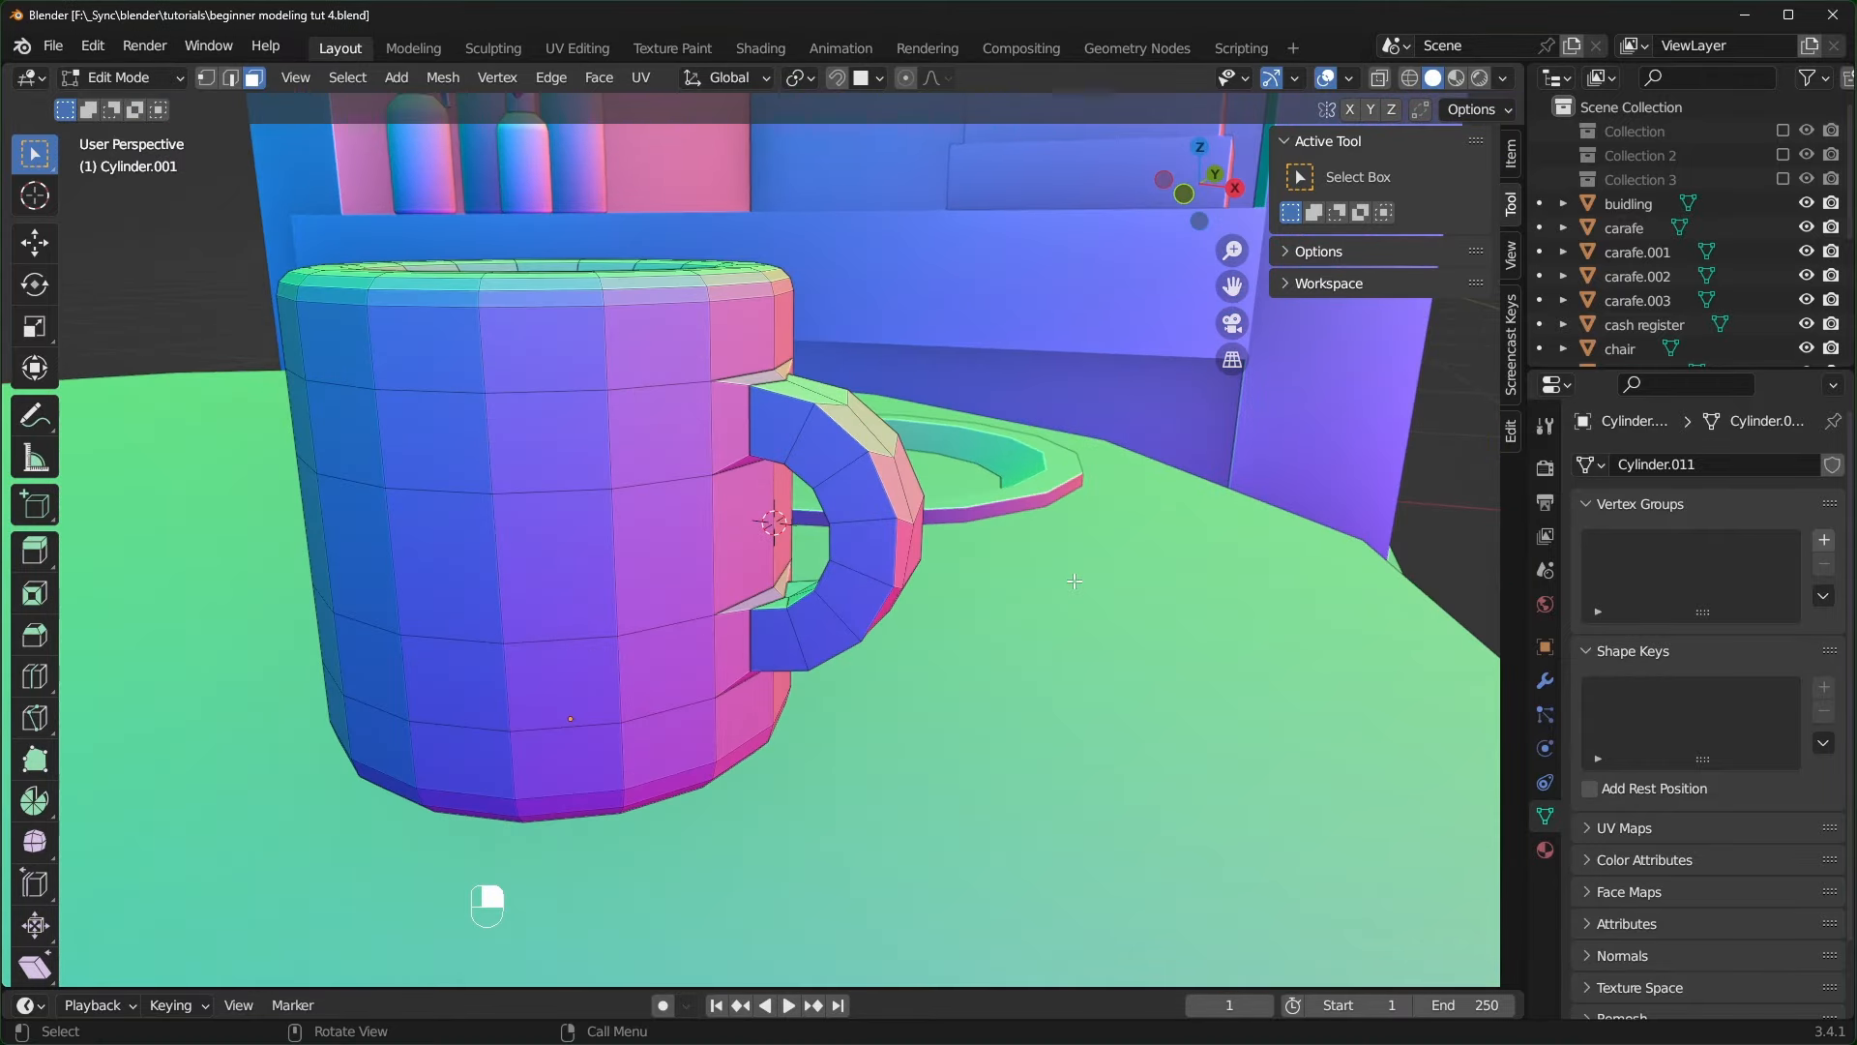
- Undo the spun handle back to the bare attachment faces and return the 3D cursor to the world origin
key("ctrl+z")
key("ctrl+z")
key("ctrl+z")
key("ctrl+z")
key("ctrl+z")
key("ctrl+z")
key("ctrl+z")
key("ctrl+z")
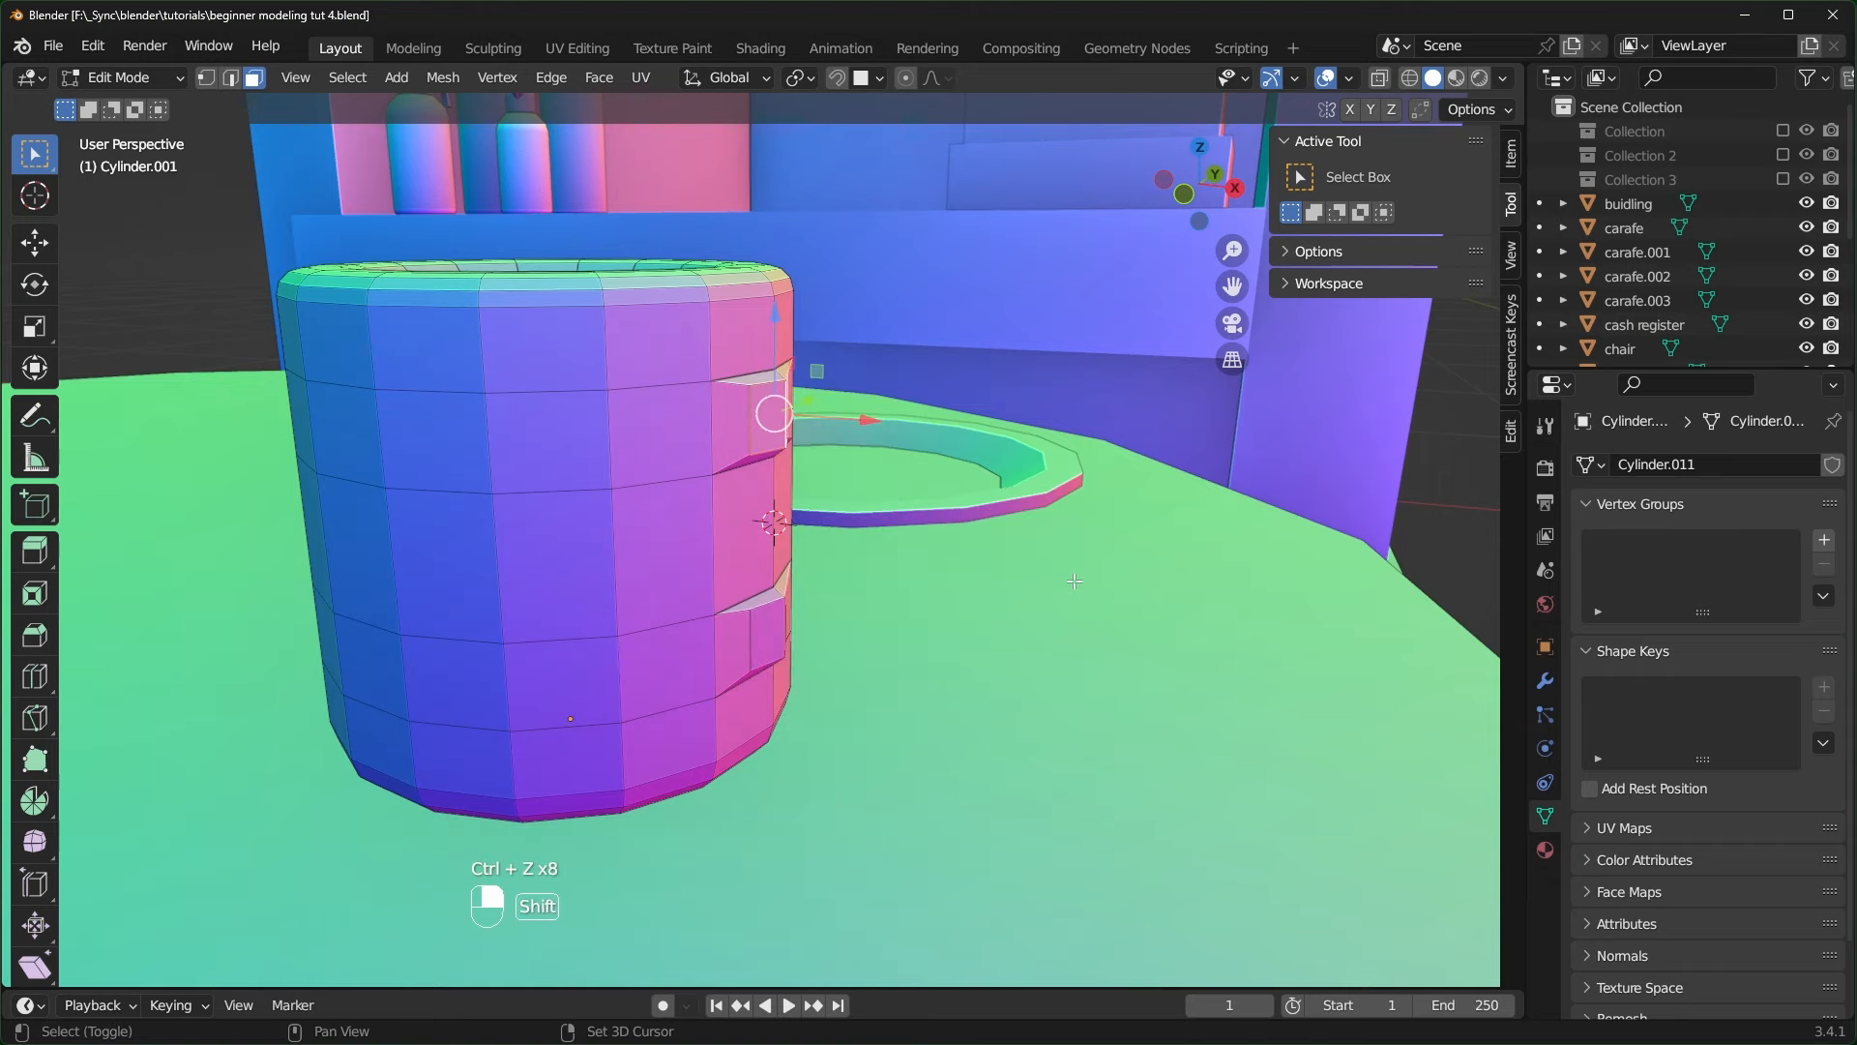
key("shift+s")
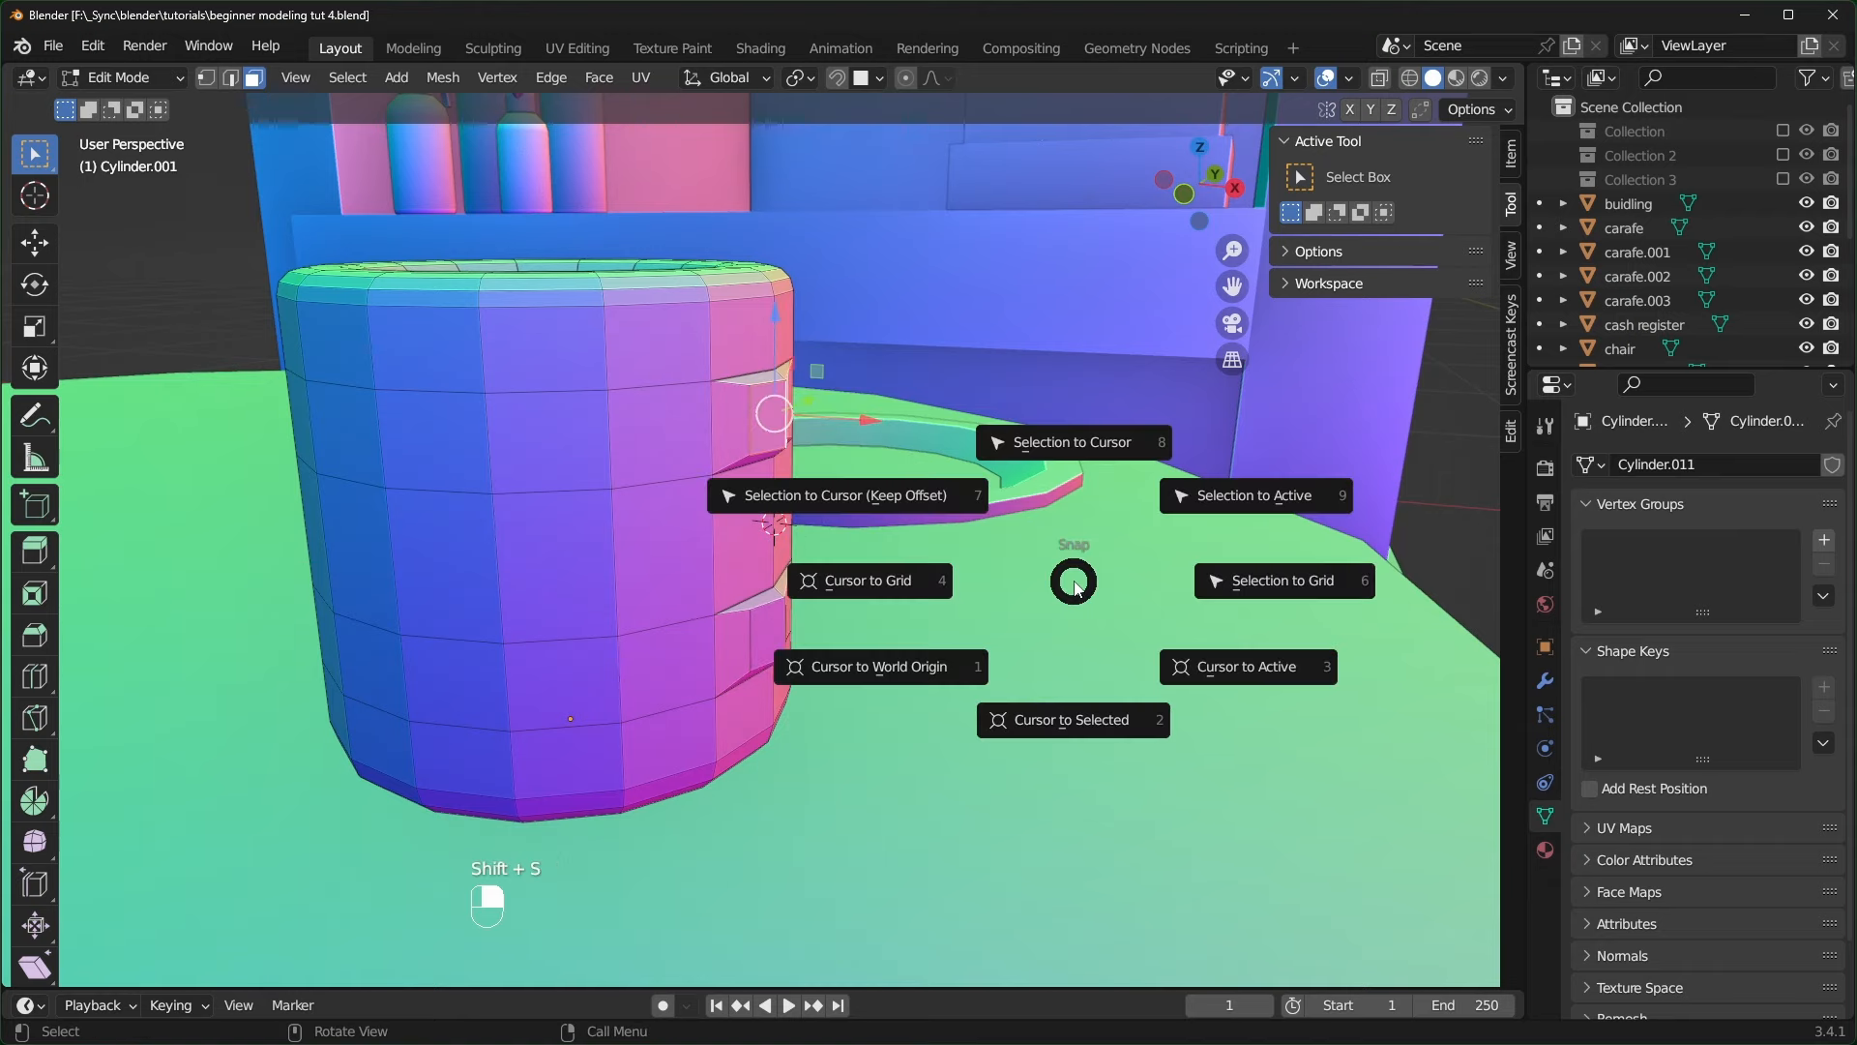
left_click(884, 669)
- Select the four upper and lower attachment faces and extrude them outward from the cup in front view
scroll(881, 657, "up", 1)
middle_click_drag(876, 619, 764, 600)
left_click(664, 332)
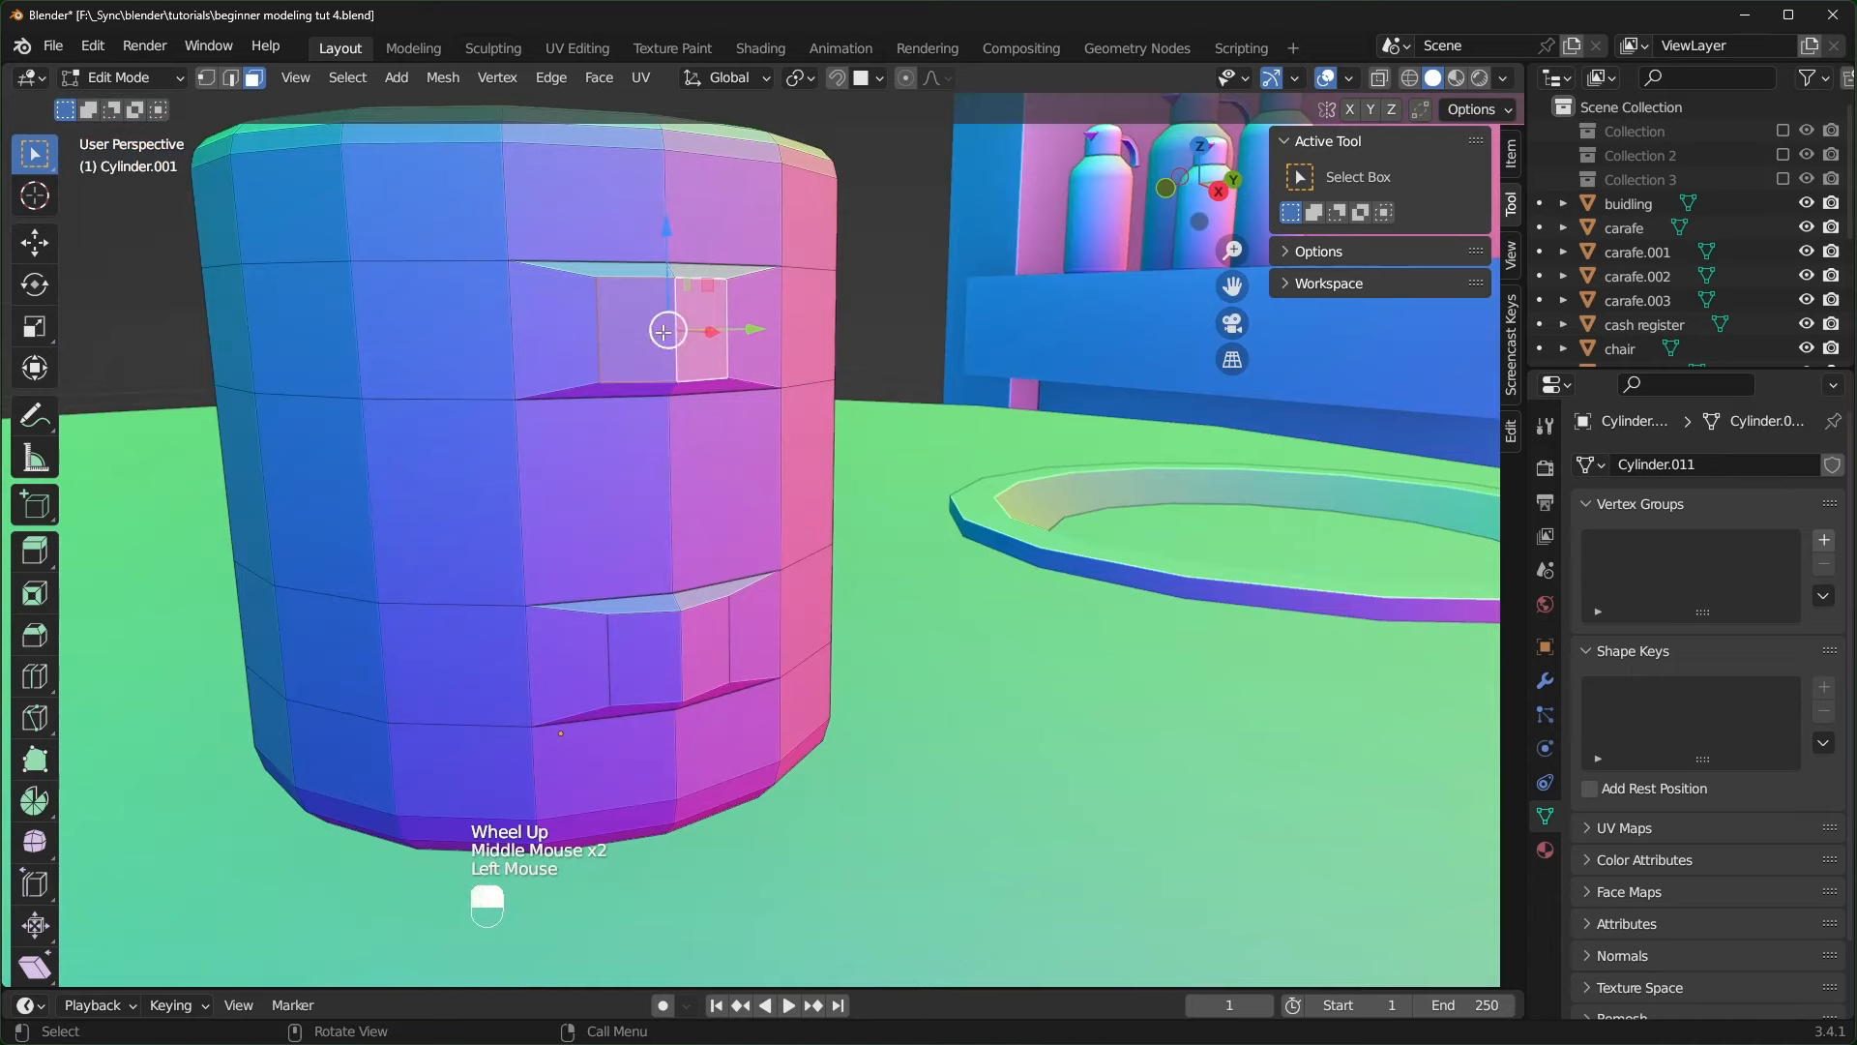
left_click(713, 318, "shift")
left_click(629, 663, "shift")
left_click(713, 645, "shift")
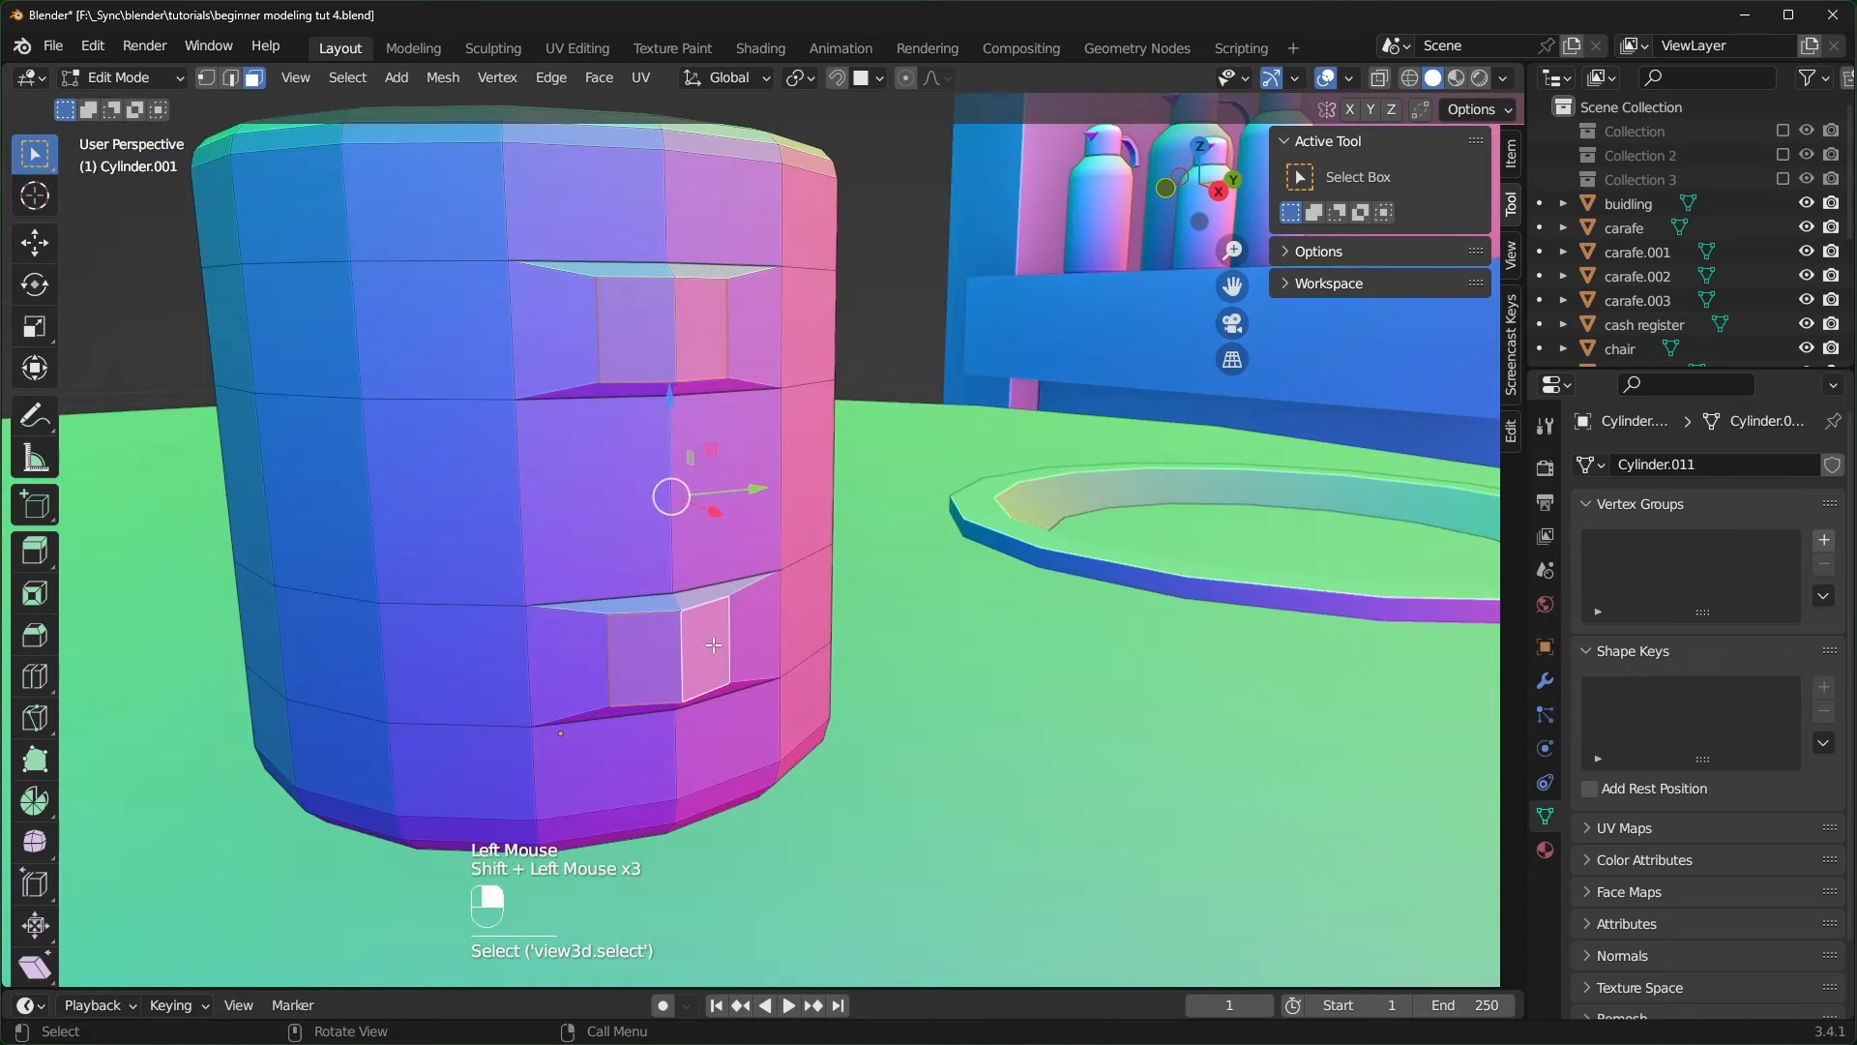
key("KP_1")
key("e")
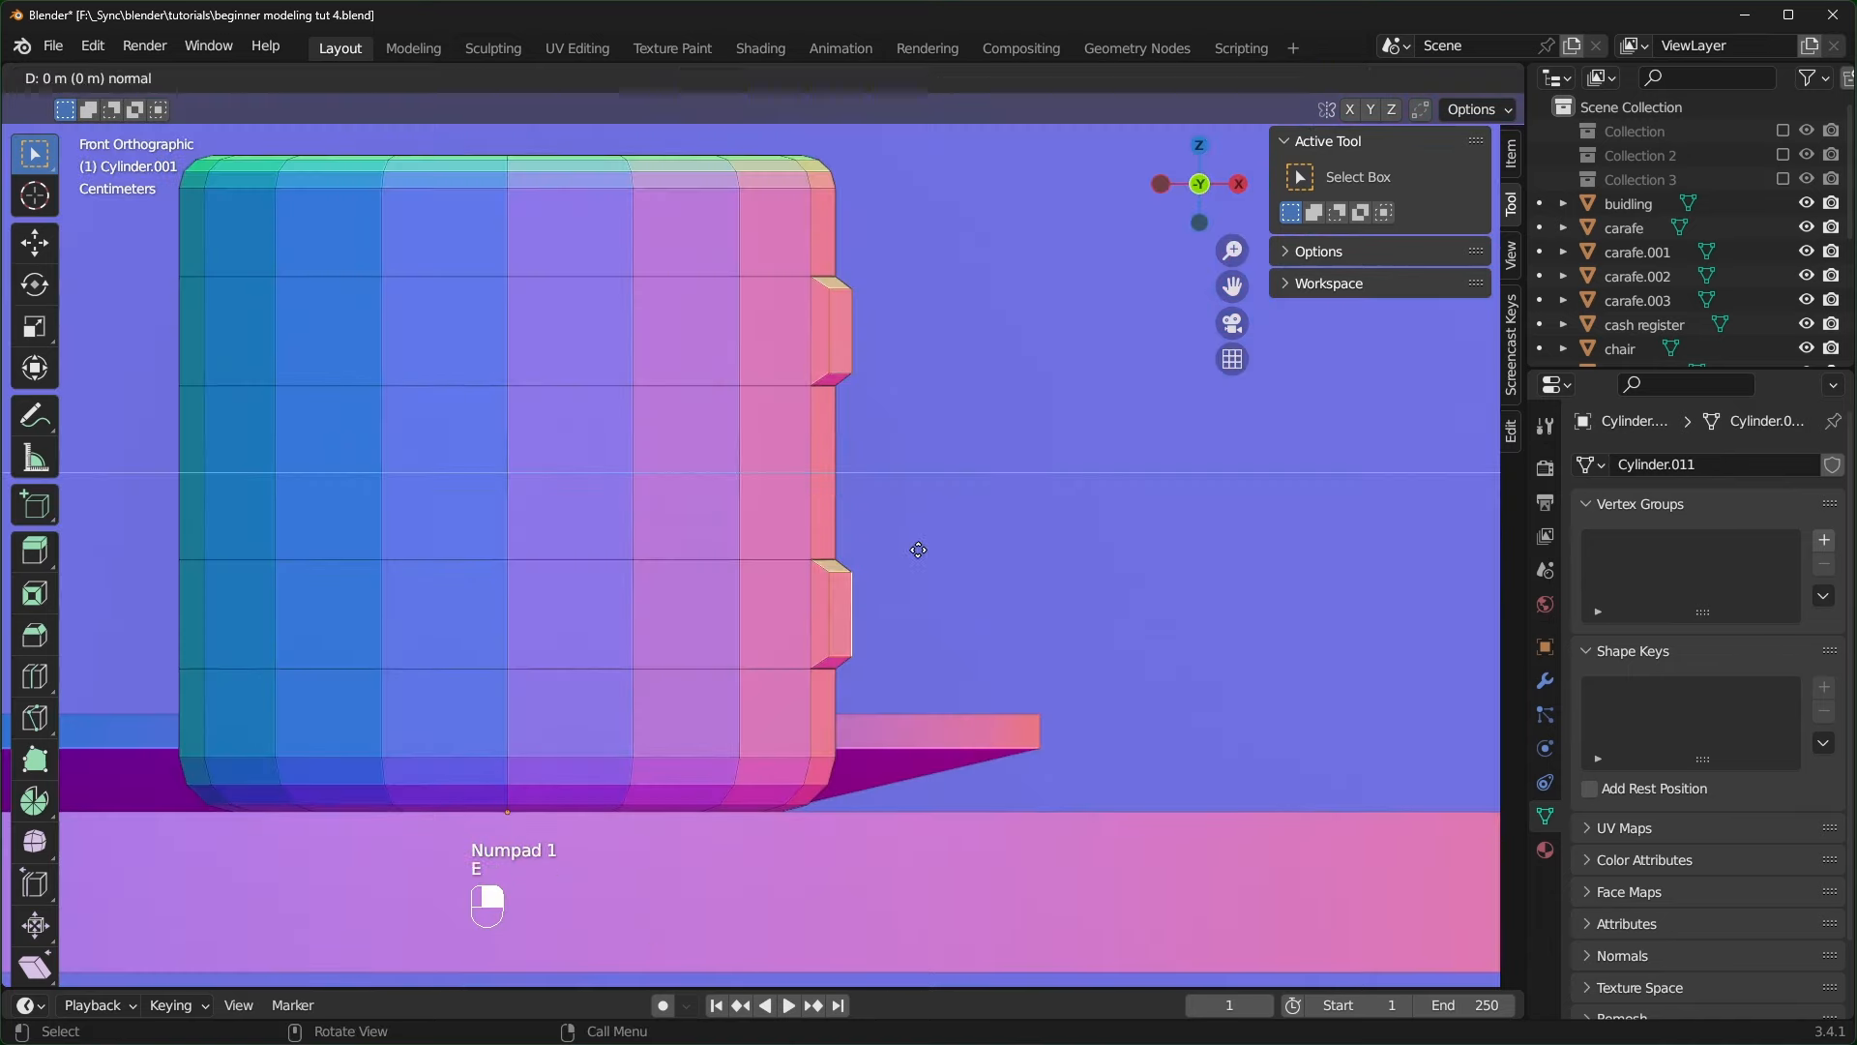
- Shear the two end faces of the upper handle arm by -1 in front view
left_click(921, 375)
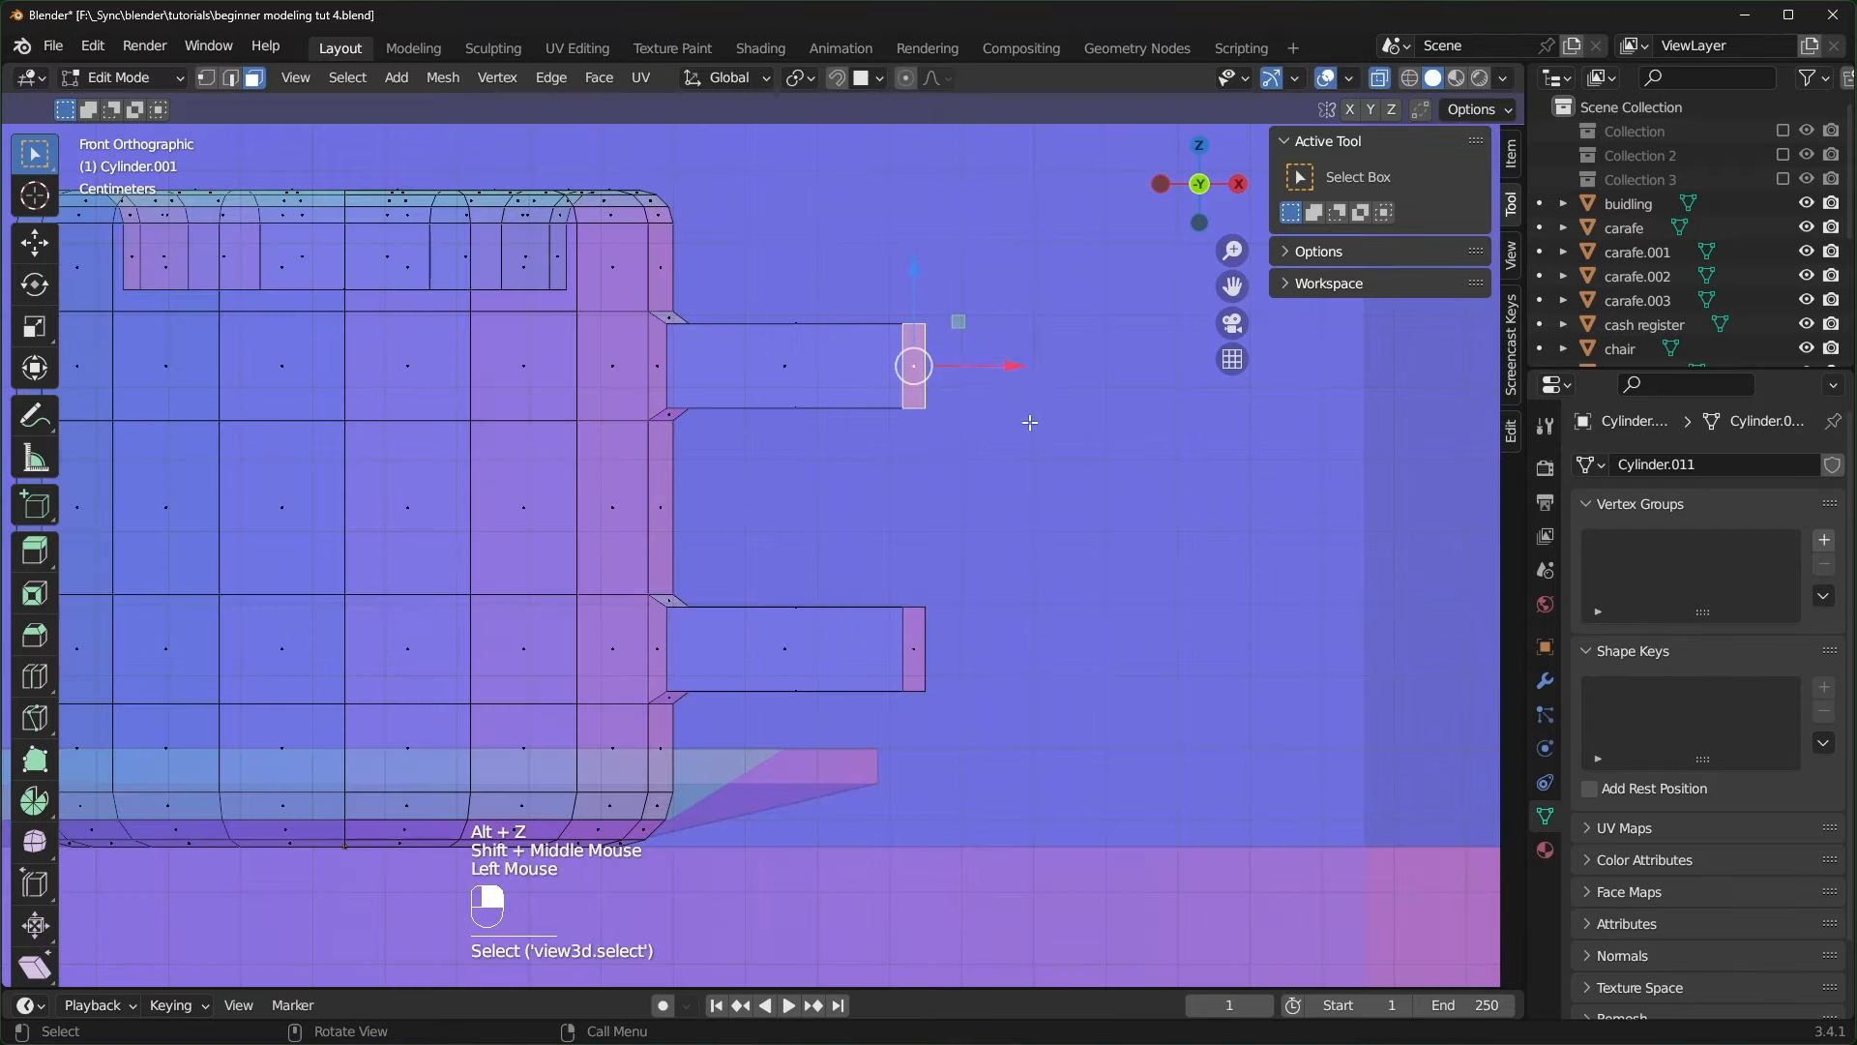
middle_click_drag(1036, 415, 830, 387)
left_click(807, 370, "shift")
key("KP_1")
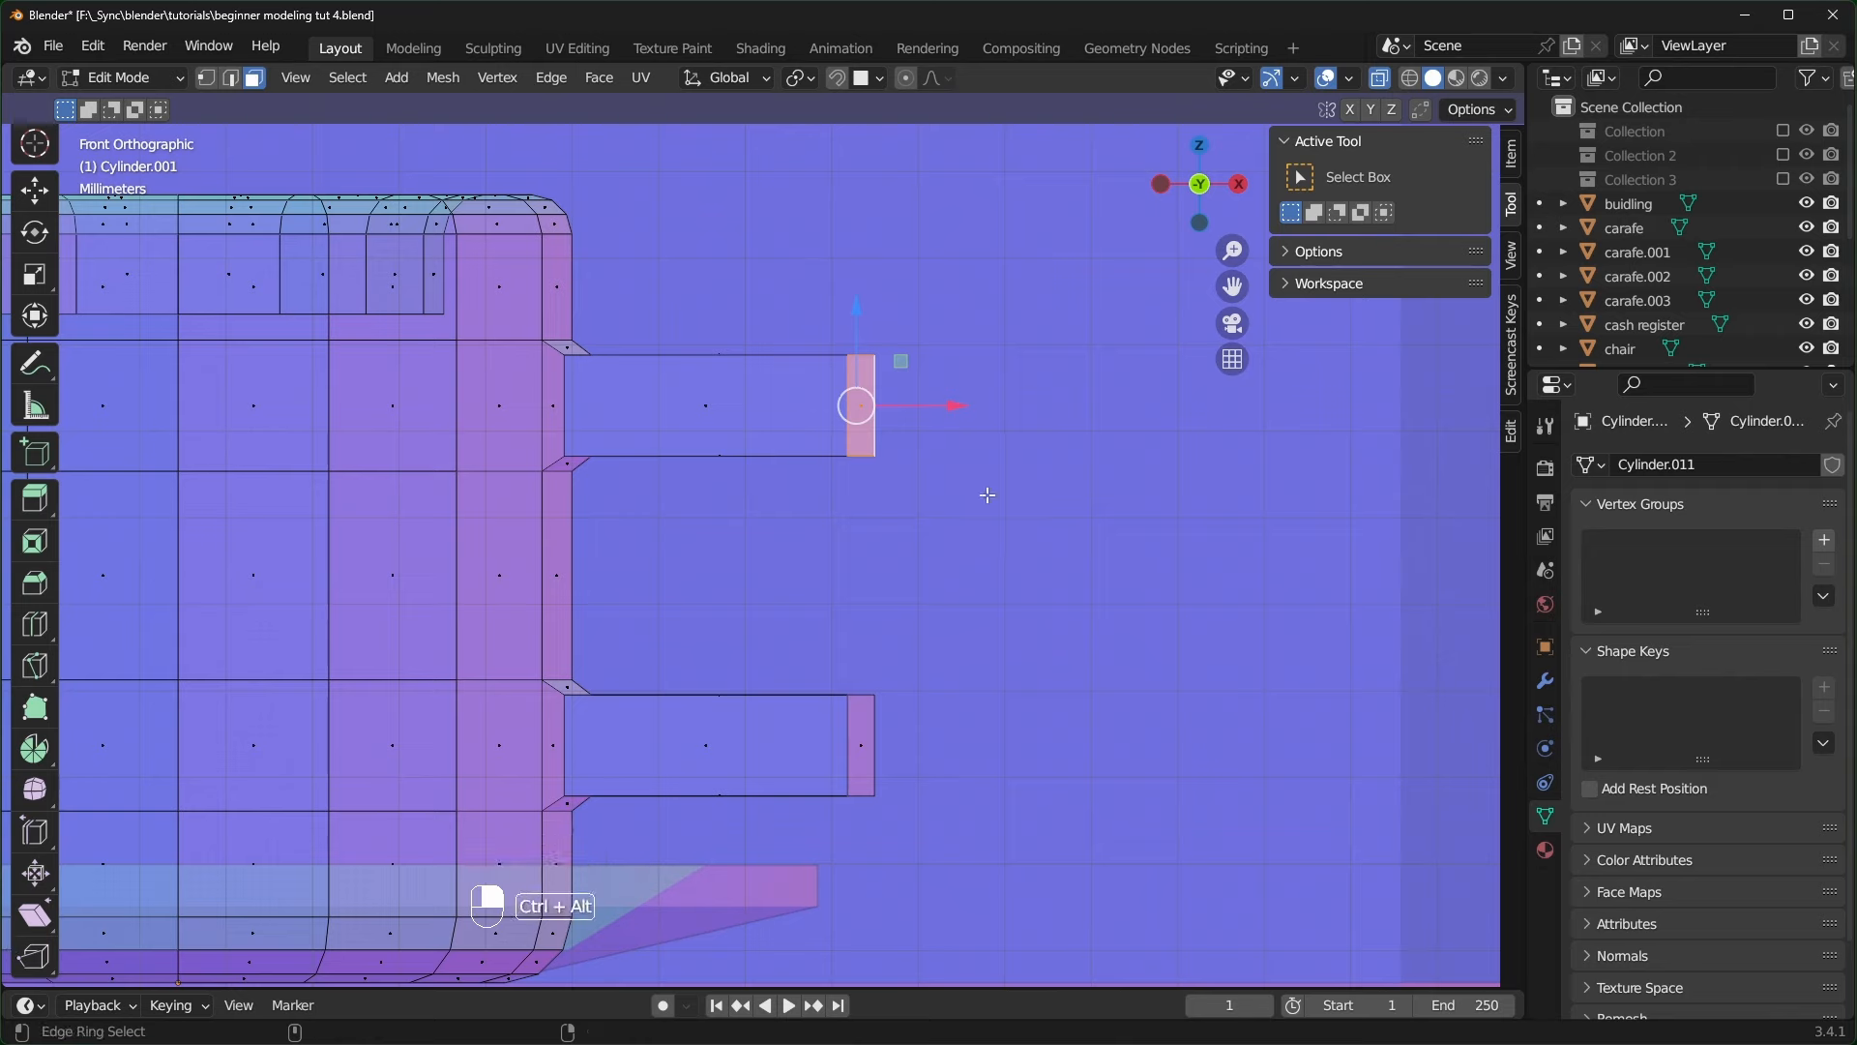
key("shift+ctrl+alt+s")
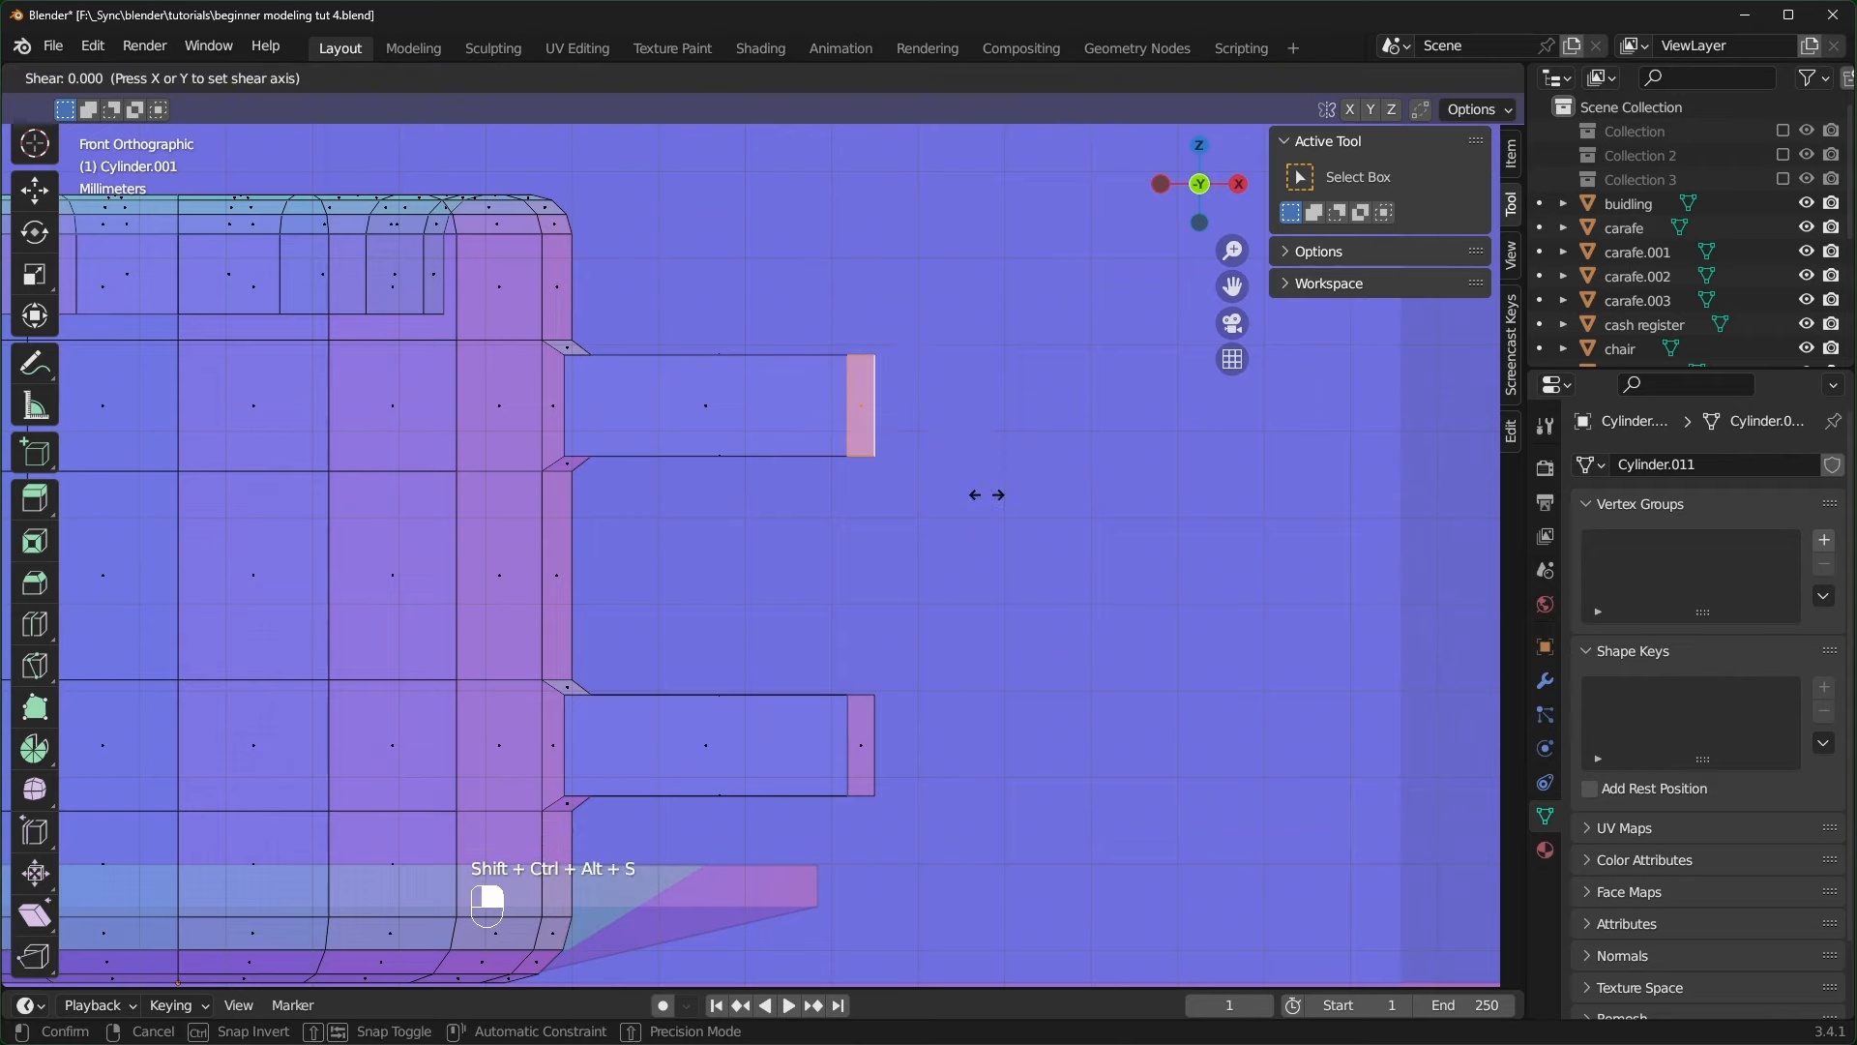
type("1")
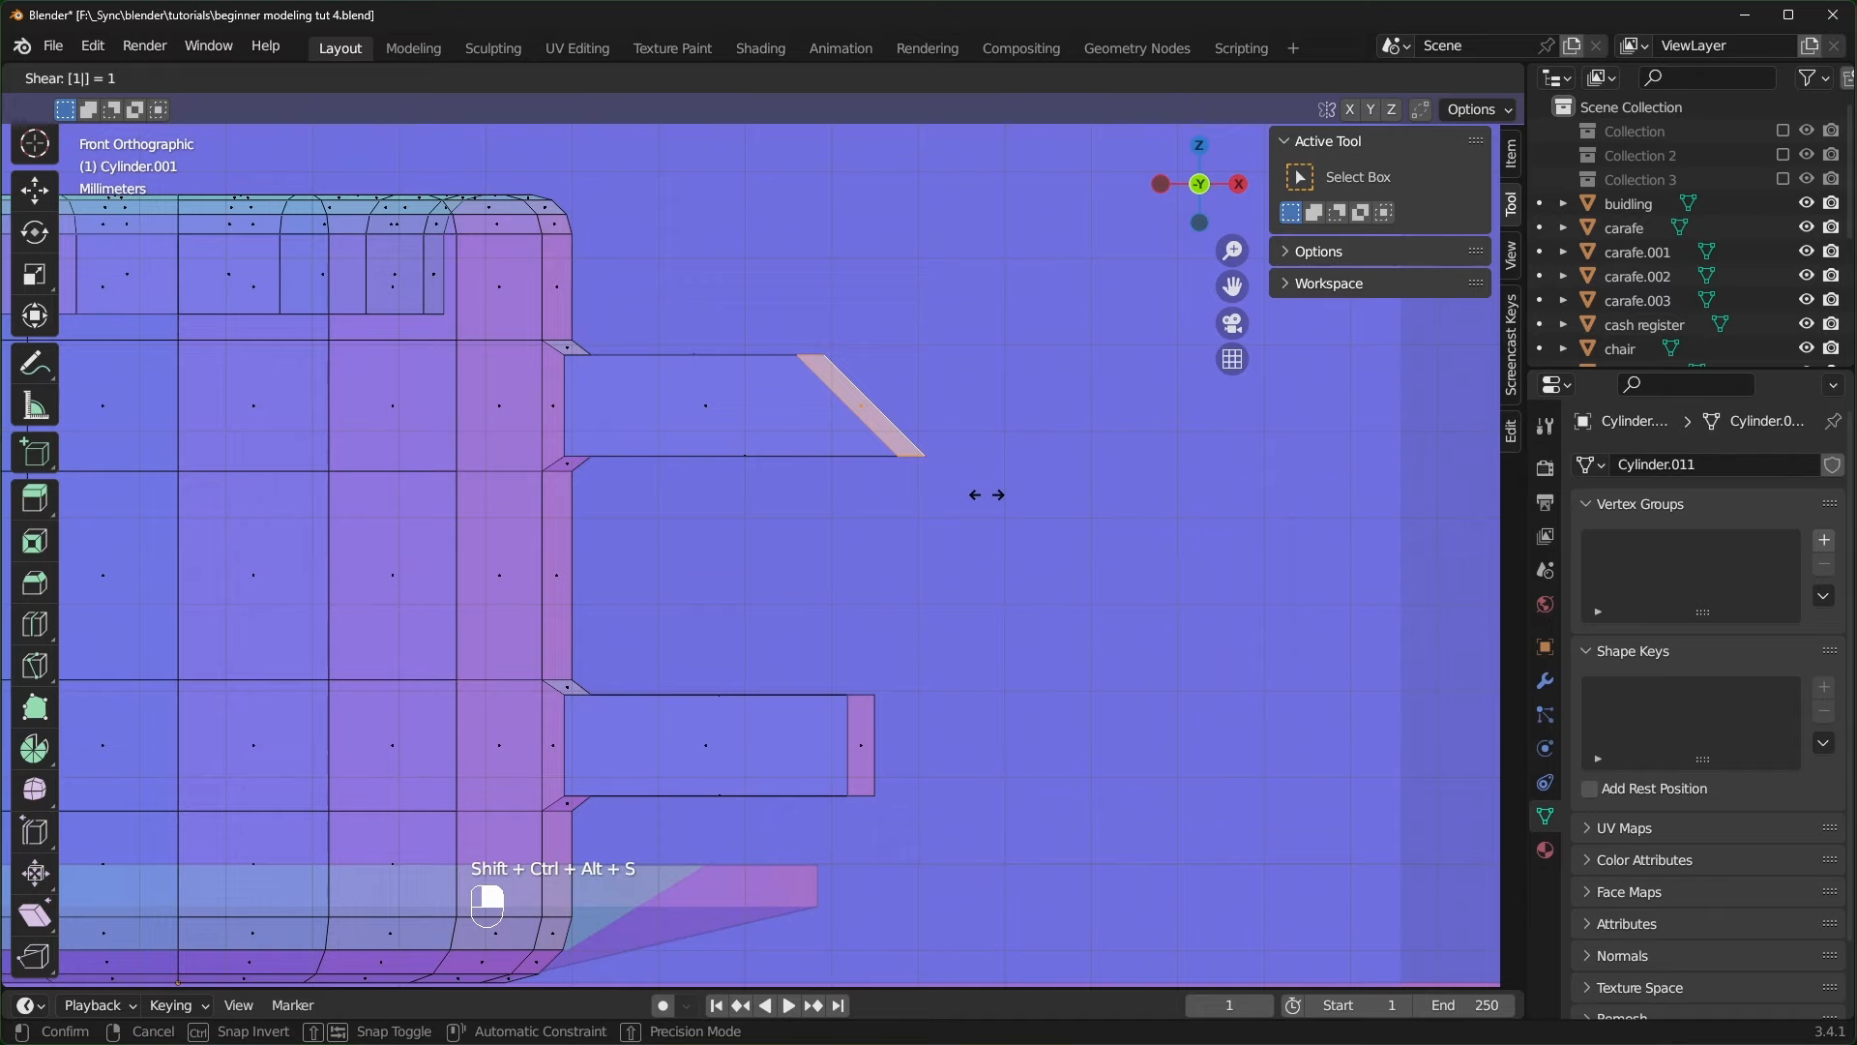
type("-")
left_click(983, 495)
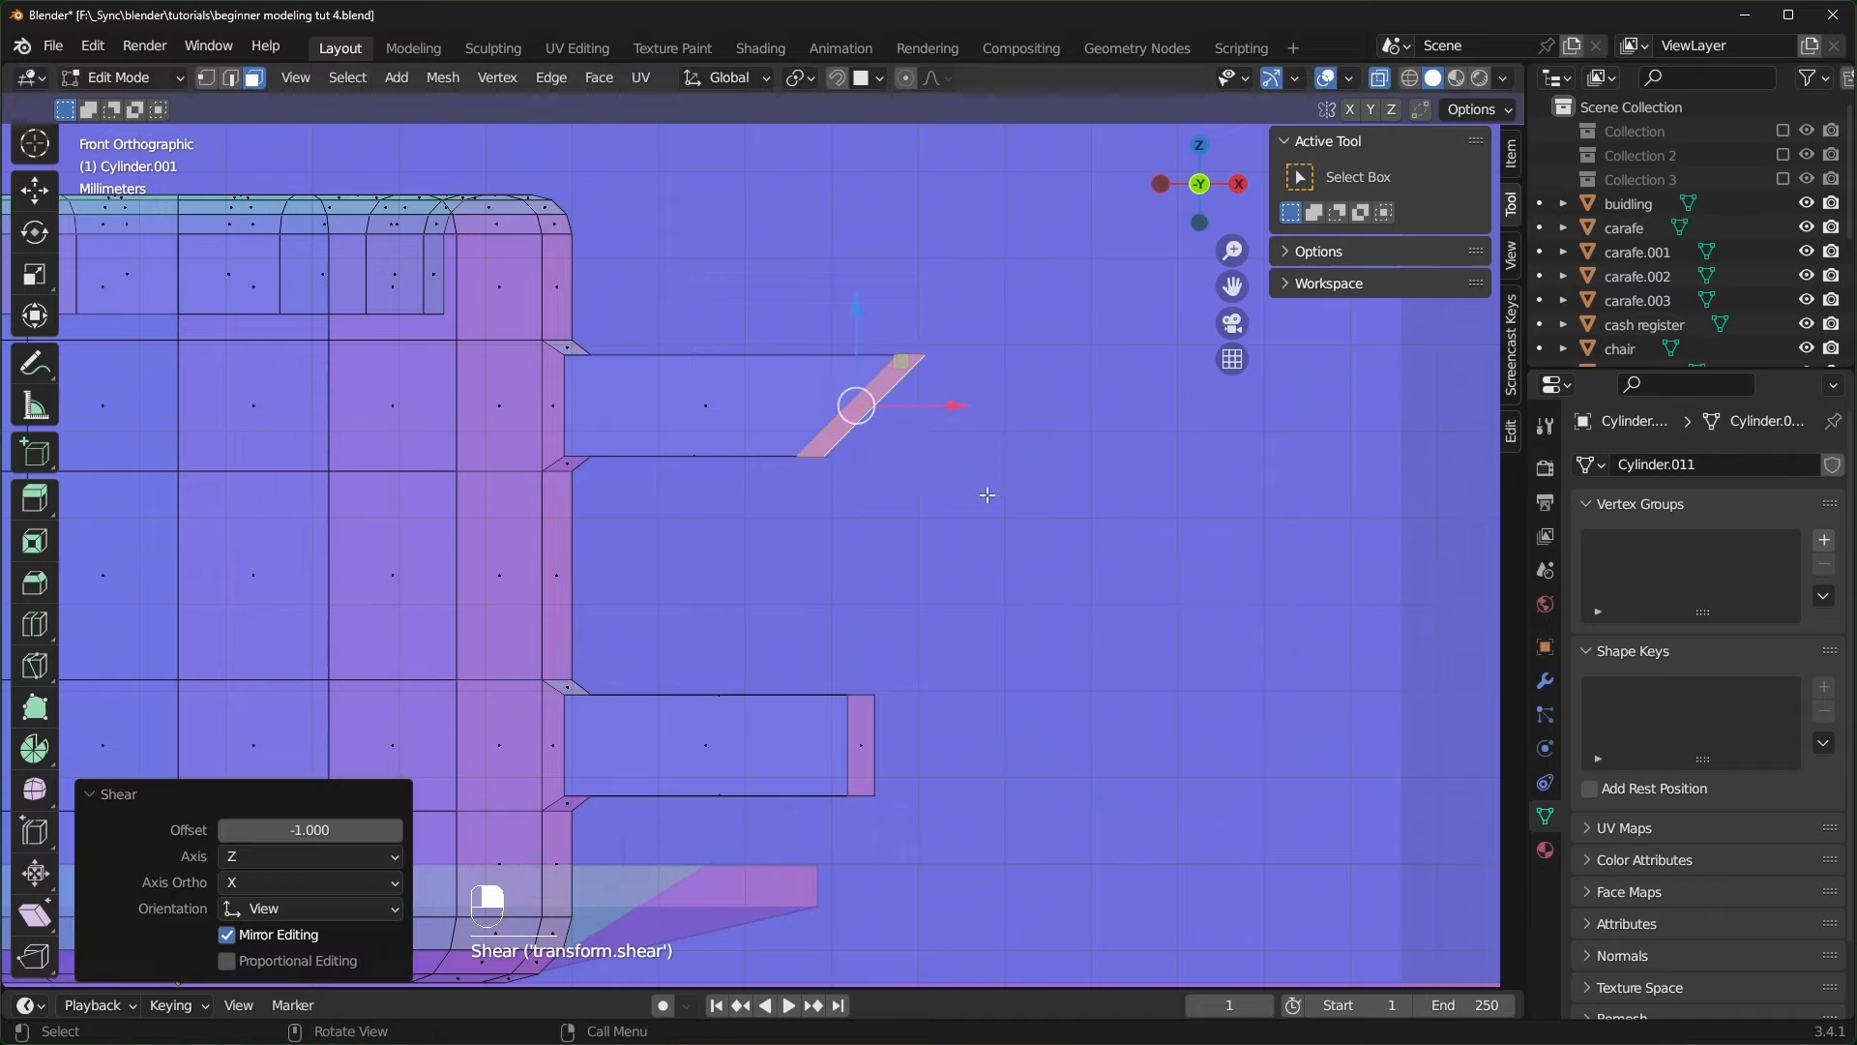
- Shear the two end faces of the lower handle arm by 1 in front view
left_click(864, 741)
middle_click_drag(864, 741, 771, 787)
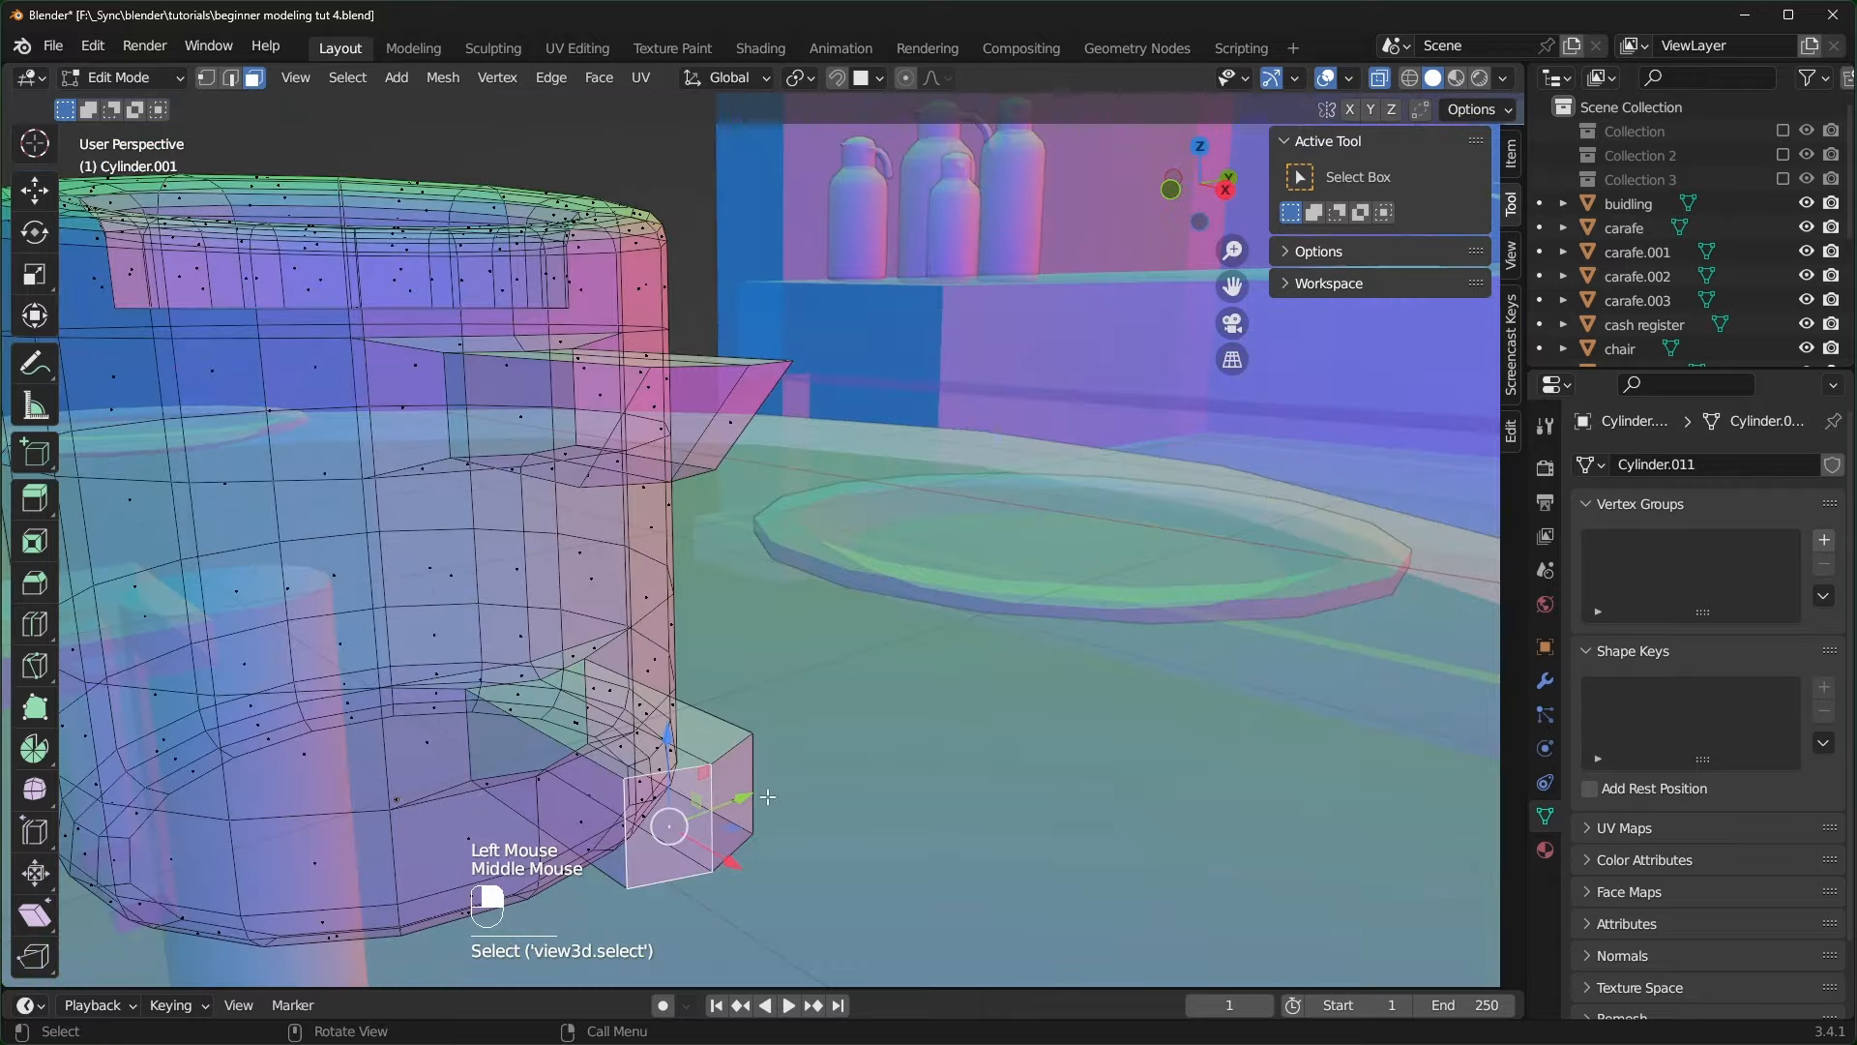
key("KP_1")
key("shift+ctrl+alt+s")
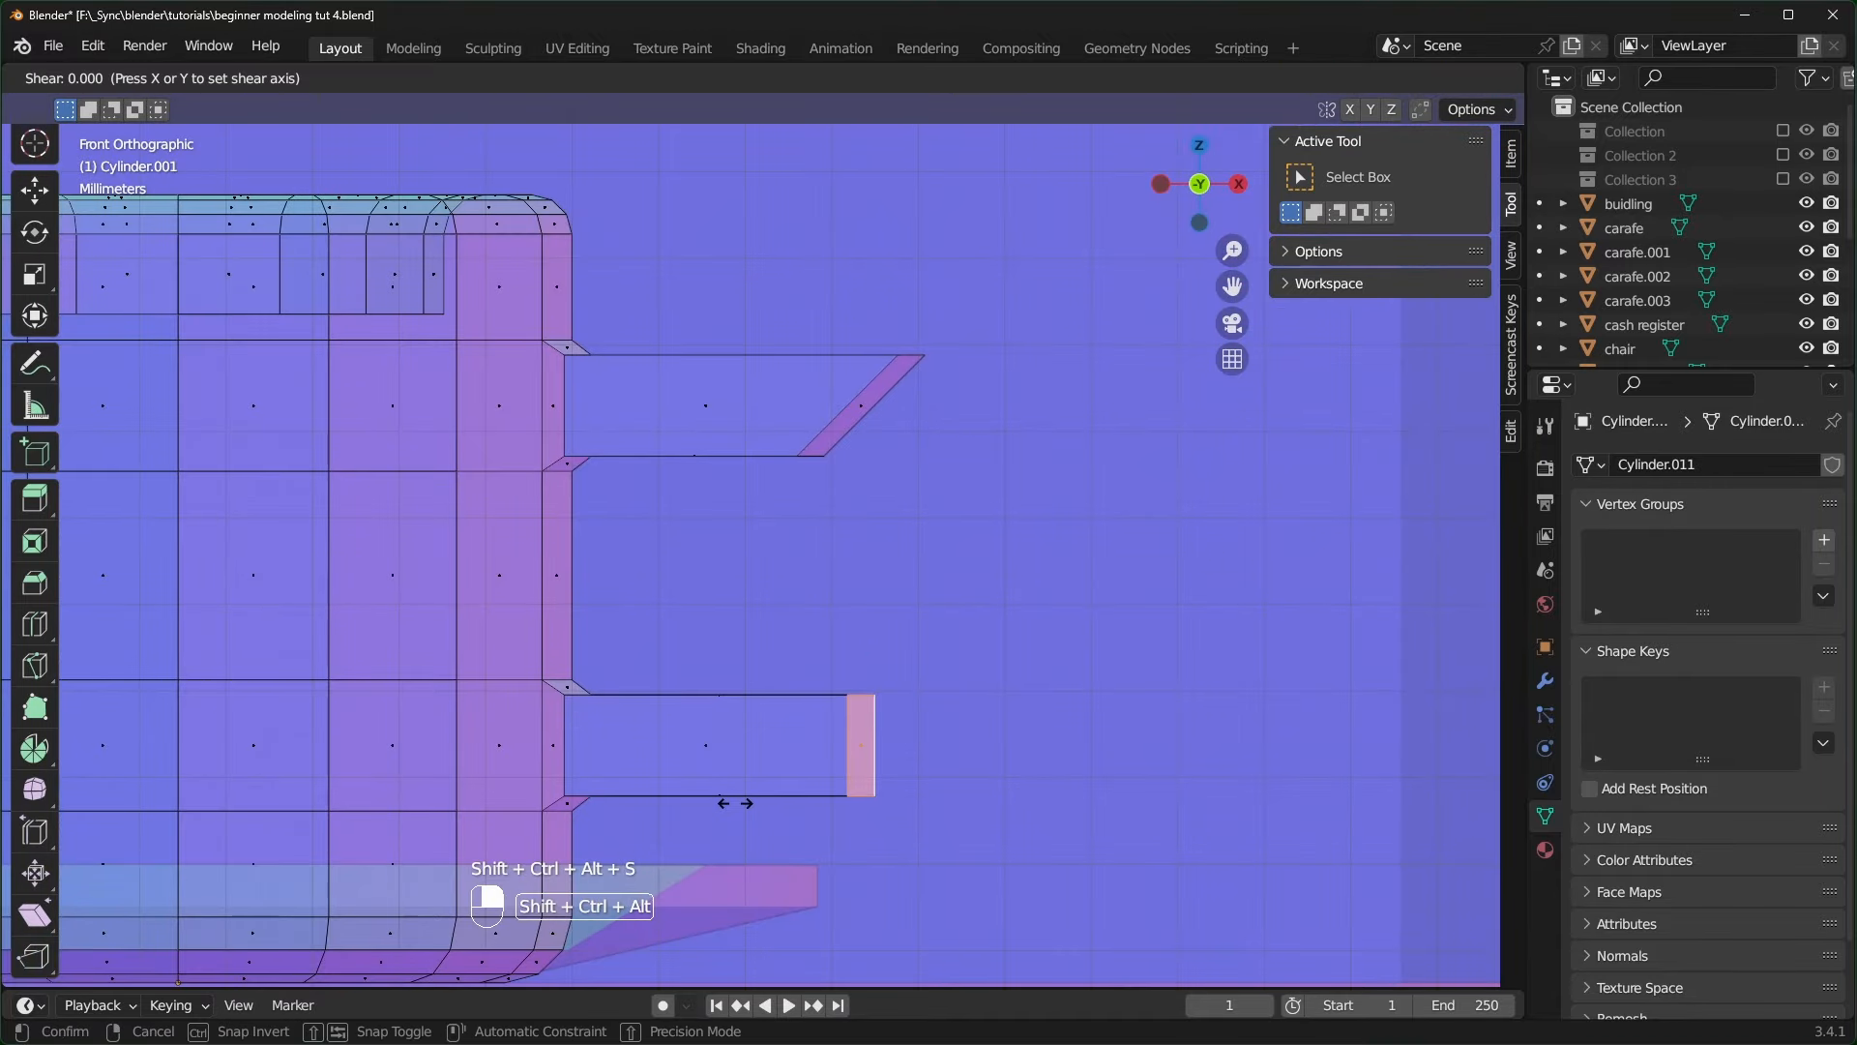
type("1")
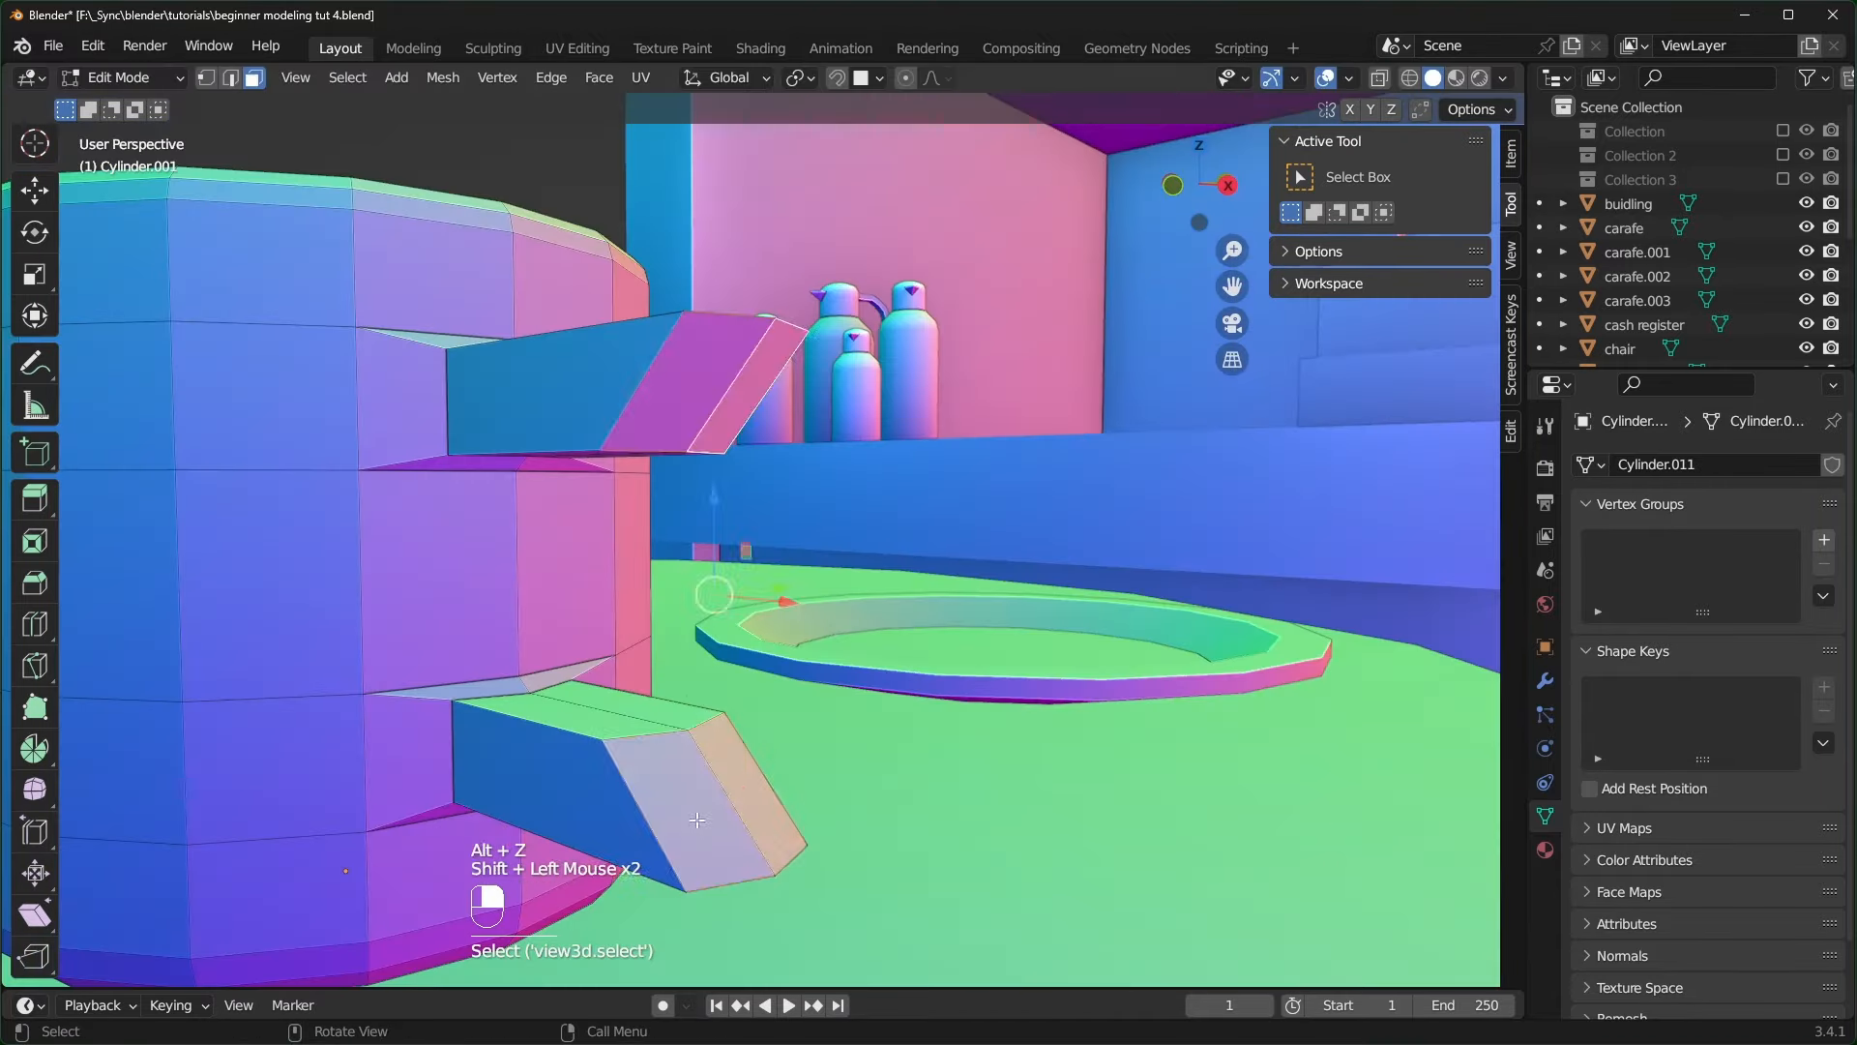
- Bridge the sheared end faces of the upper and lower arms to close the handle, and return to Object Mode
left_click(693, 820)
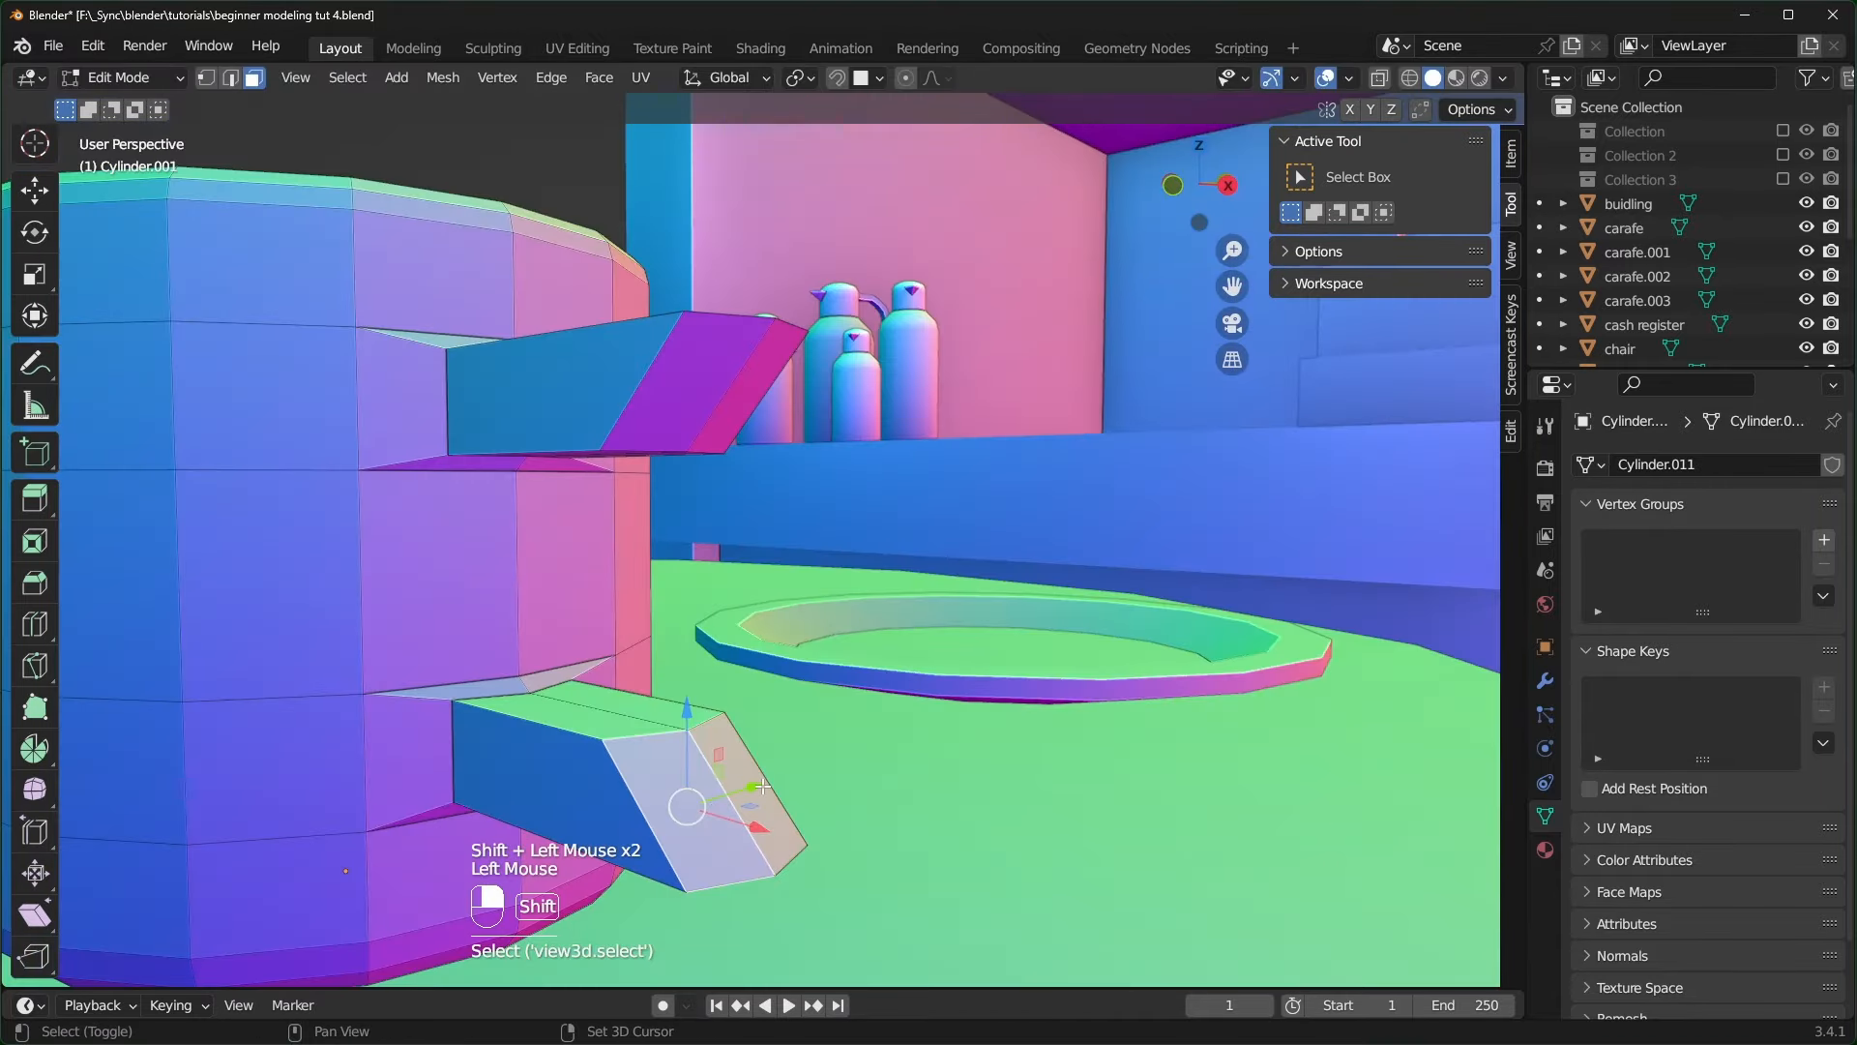
left_click(747, 794, "shift")
left_click(688, 389, "shift")
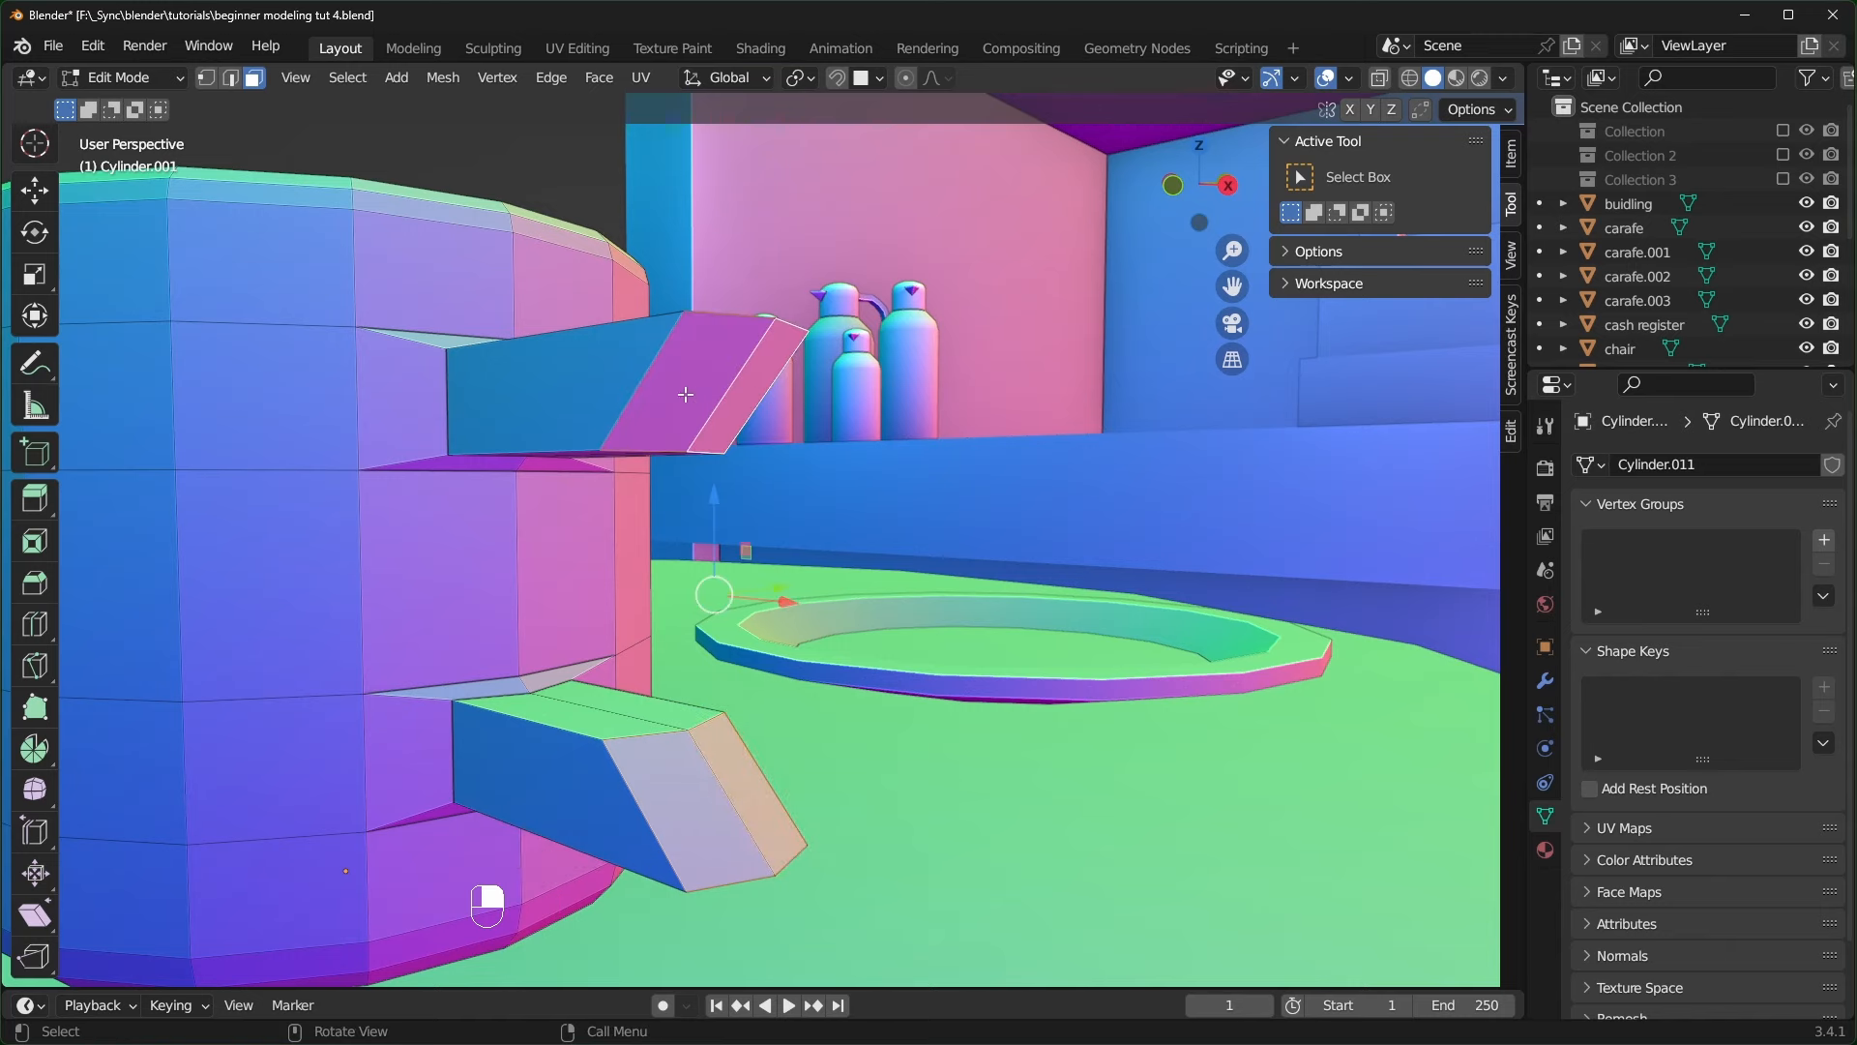
right_click(696, 397)
left_click(590, 581)
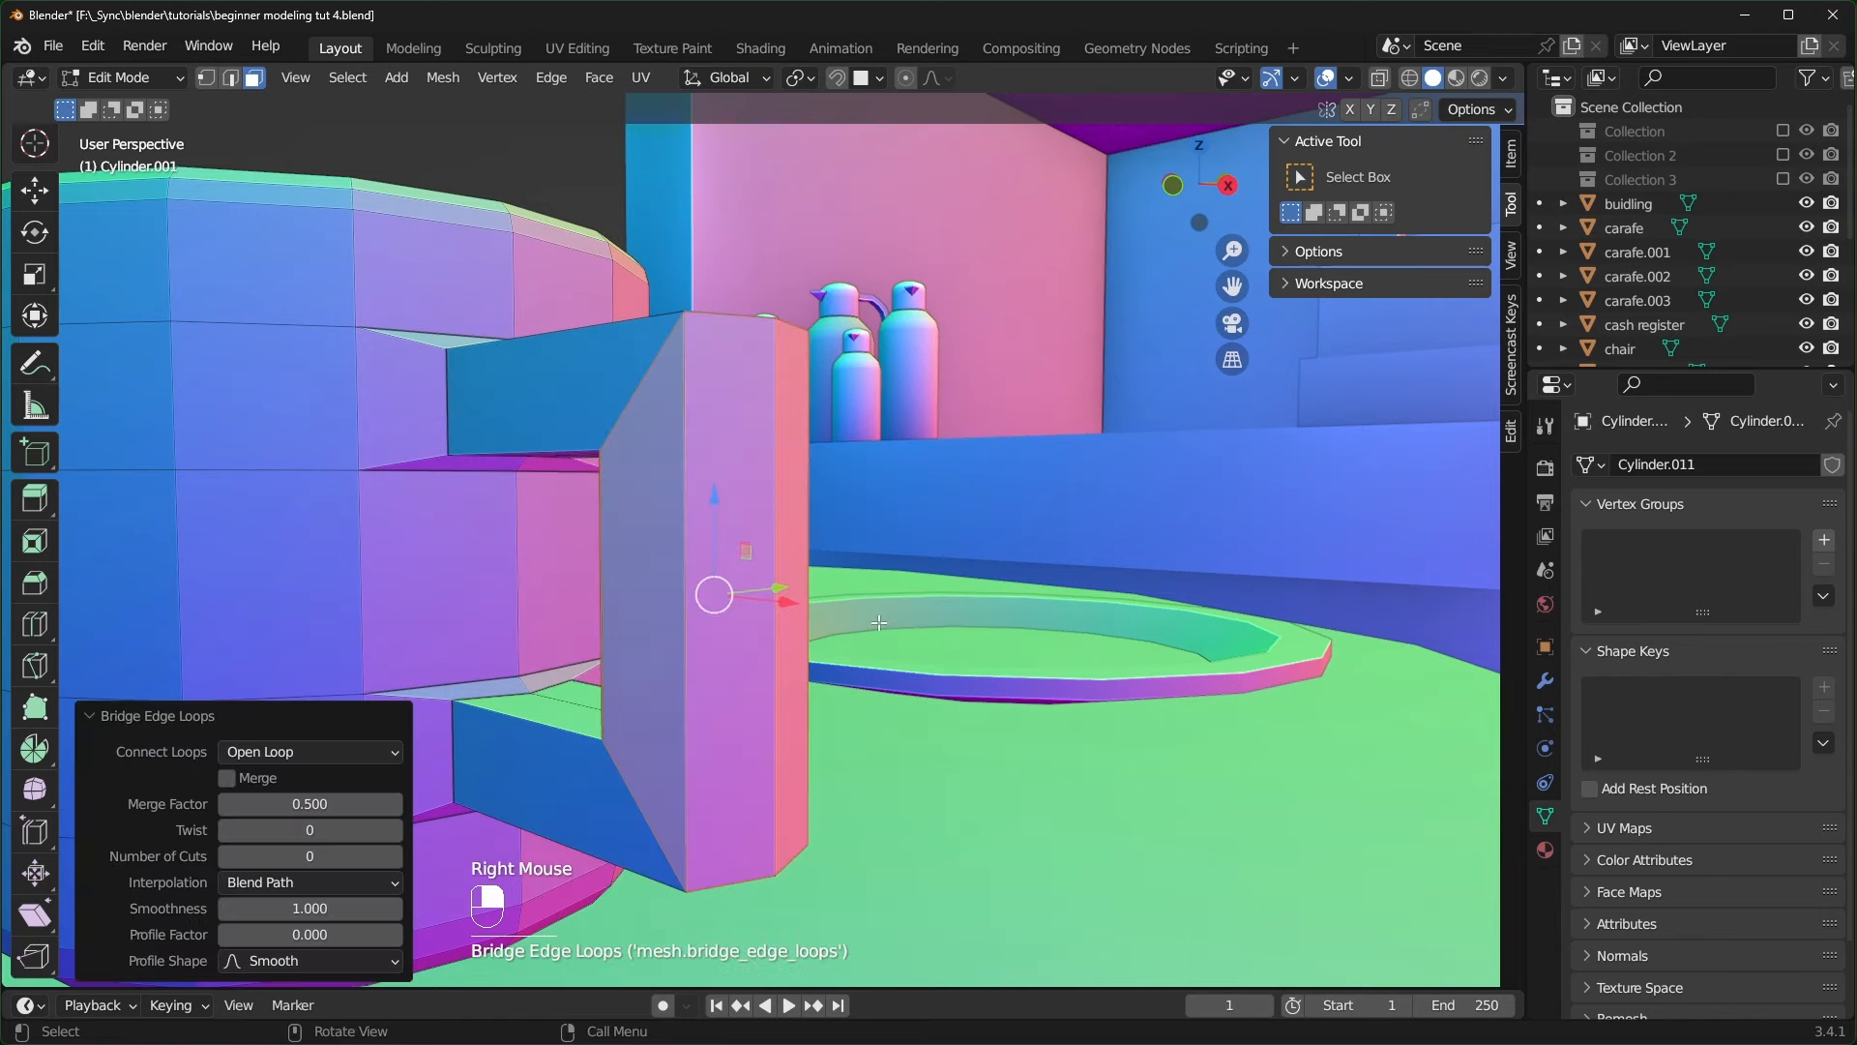
middle_click_drag(716, 580, 1006, 668)
scroll(1025, 619, "down", 4)
key("Tab")
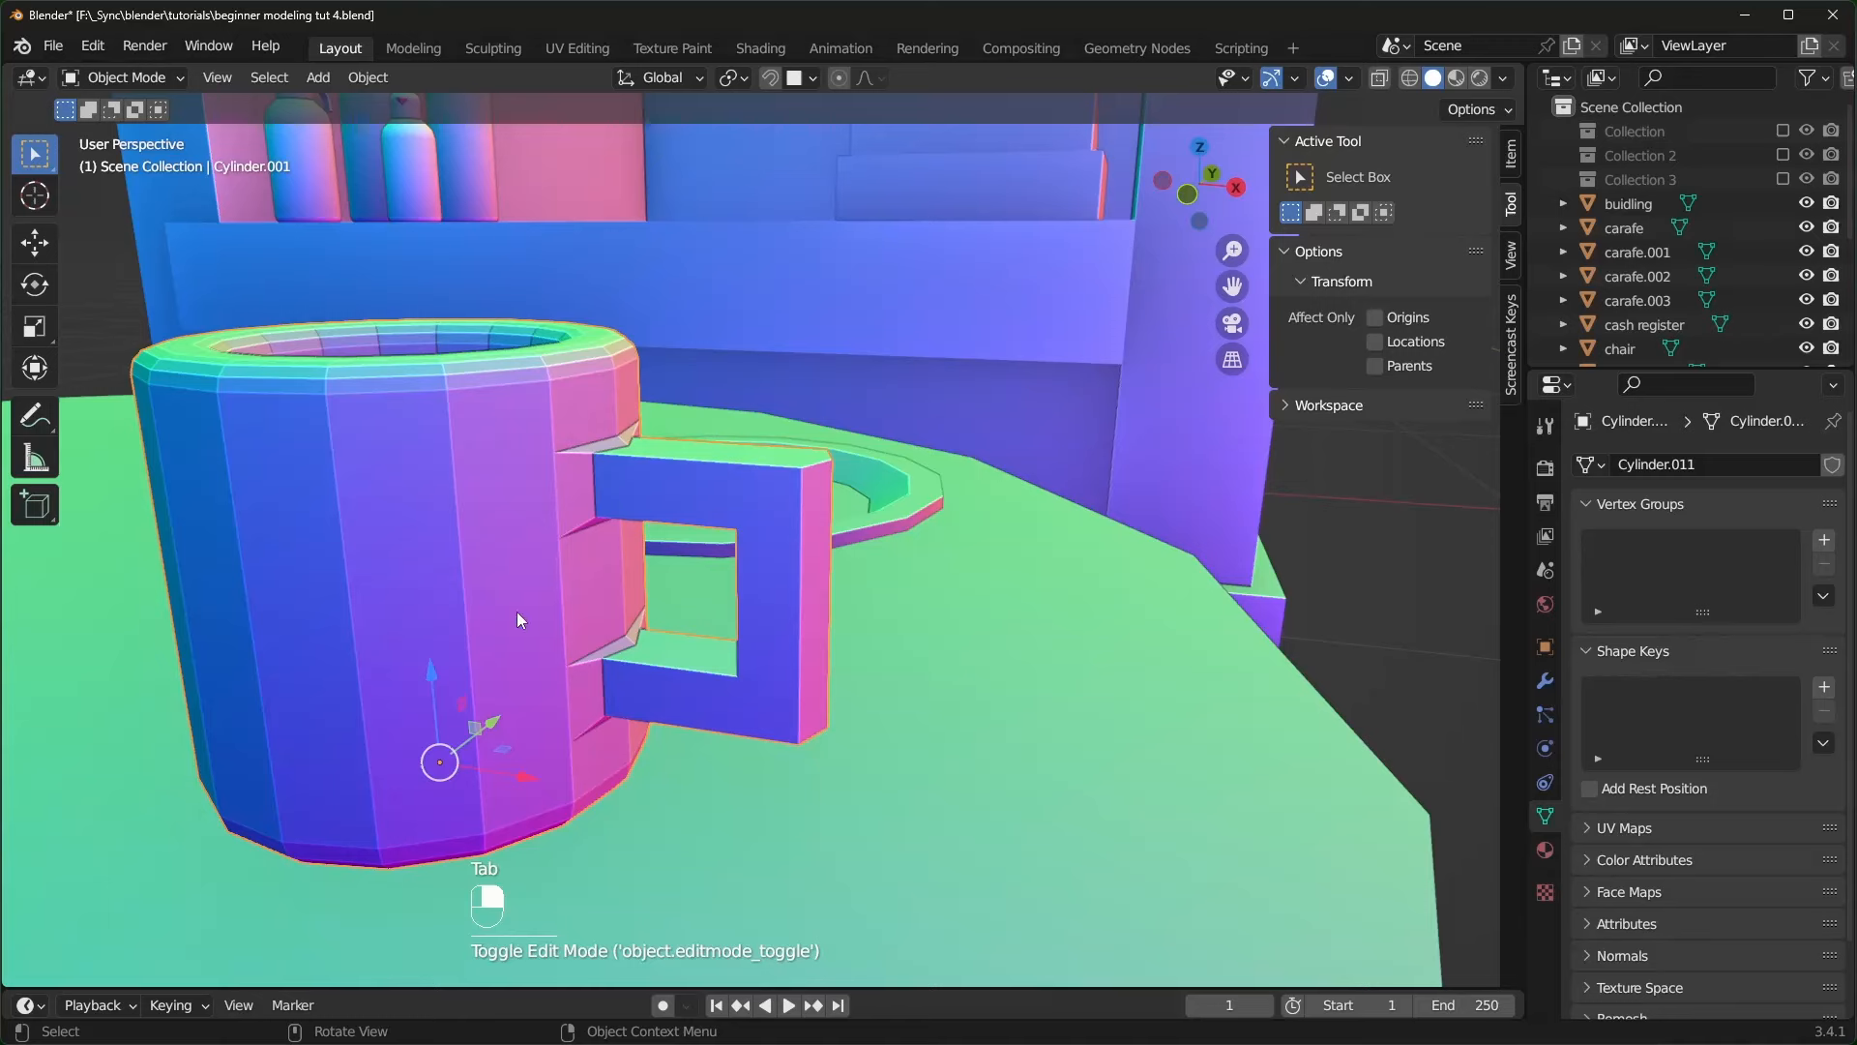
- Add a Subdivision Surface modifier to the cup and inspect the smoothed handle and inner floor
middle_click_drag(516, 611, 851, 625)
scroll(799, 602, "down", 3)
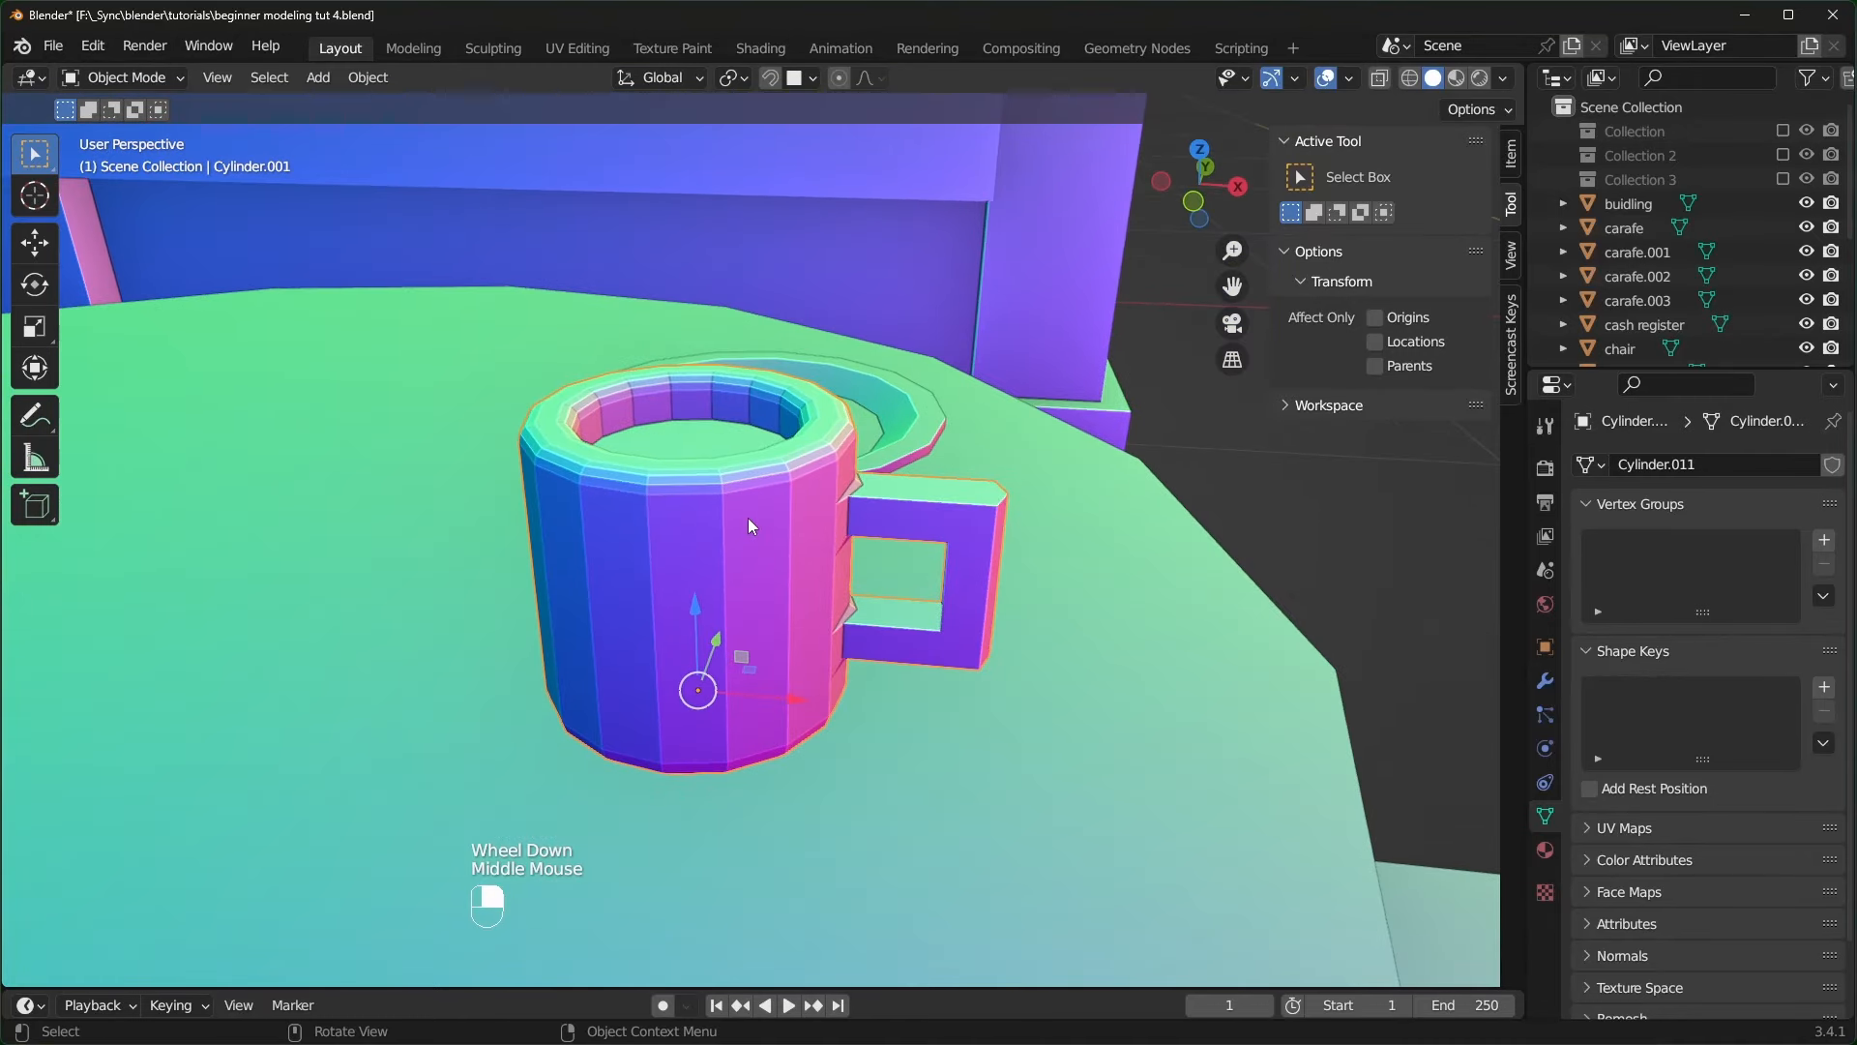
left_click(1544, 681)
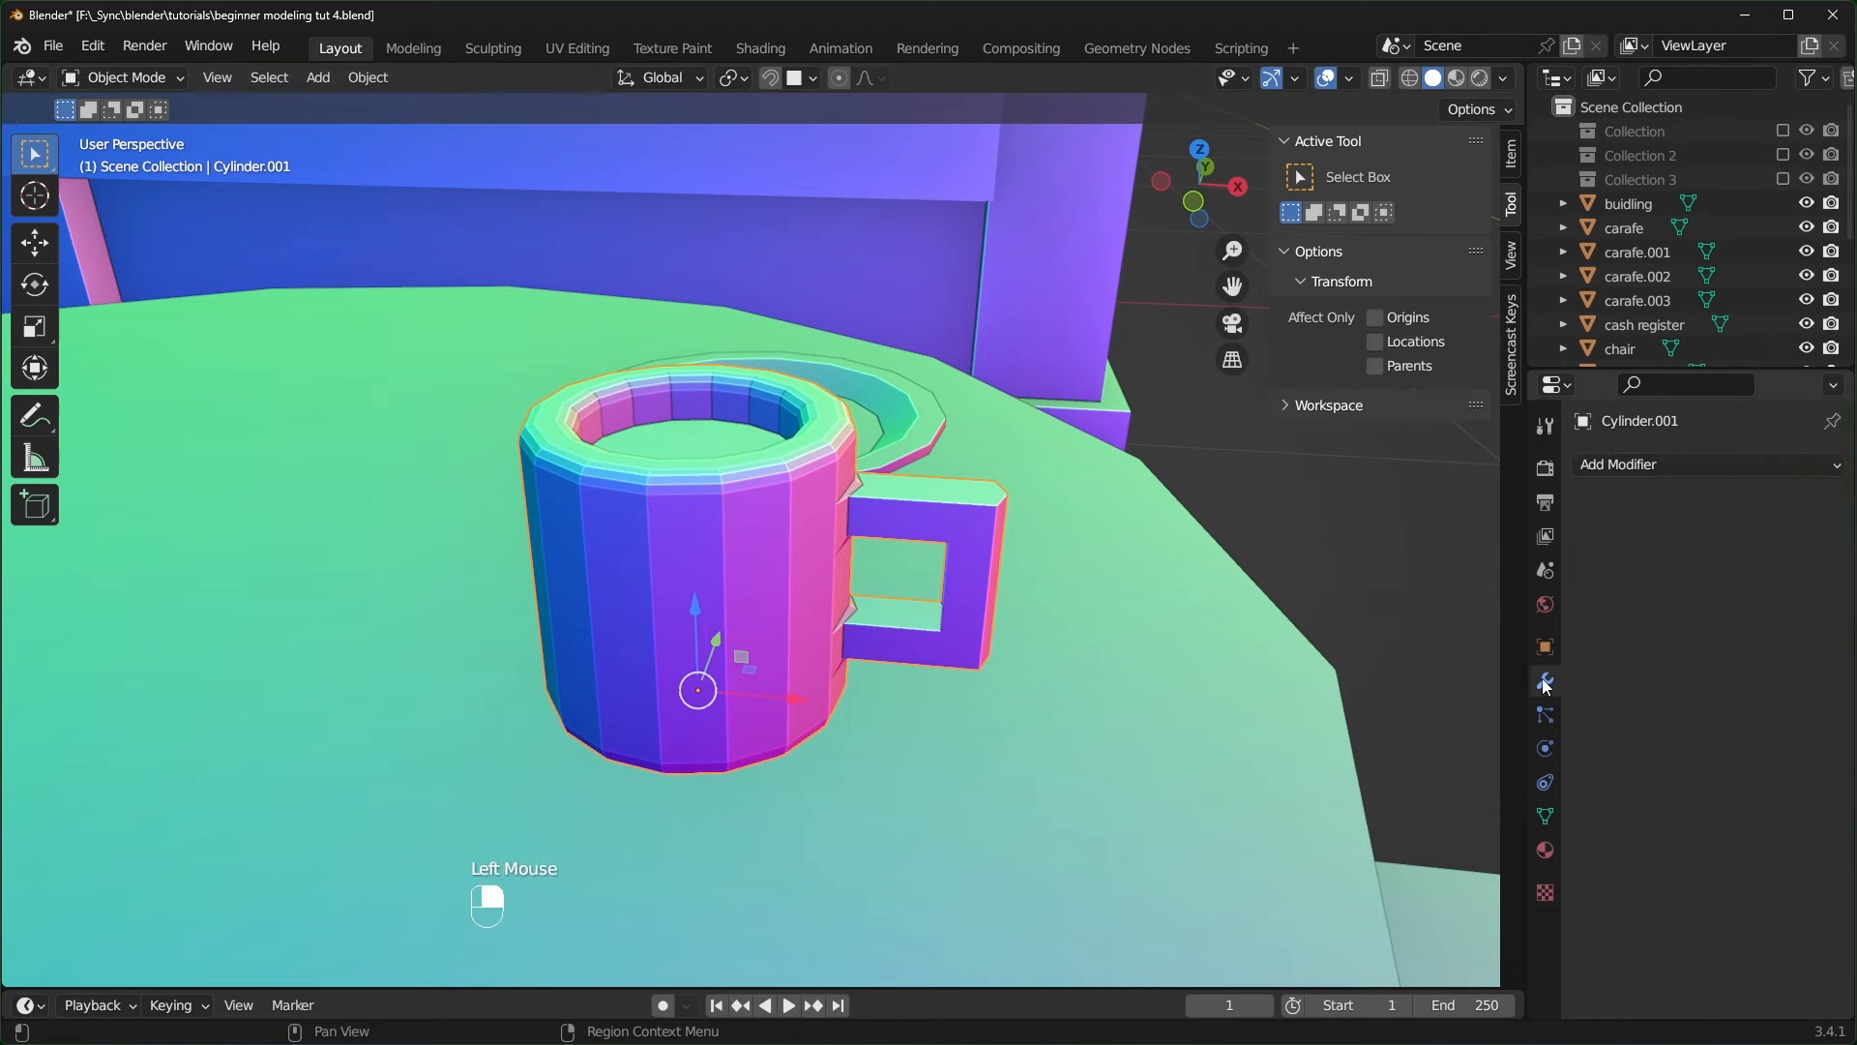
left_click(1641, 466)
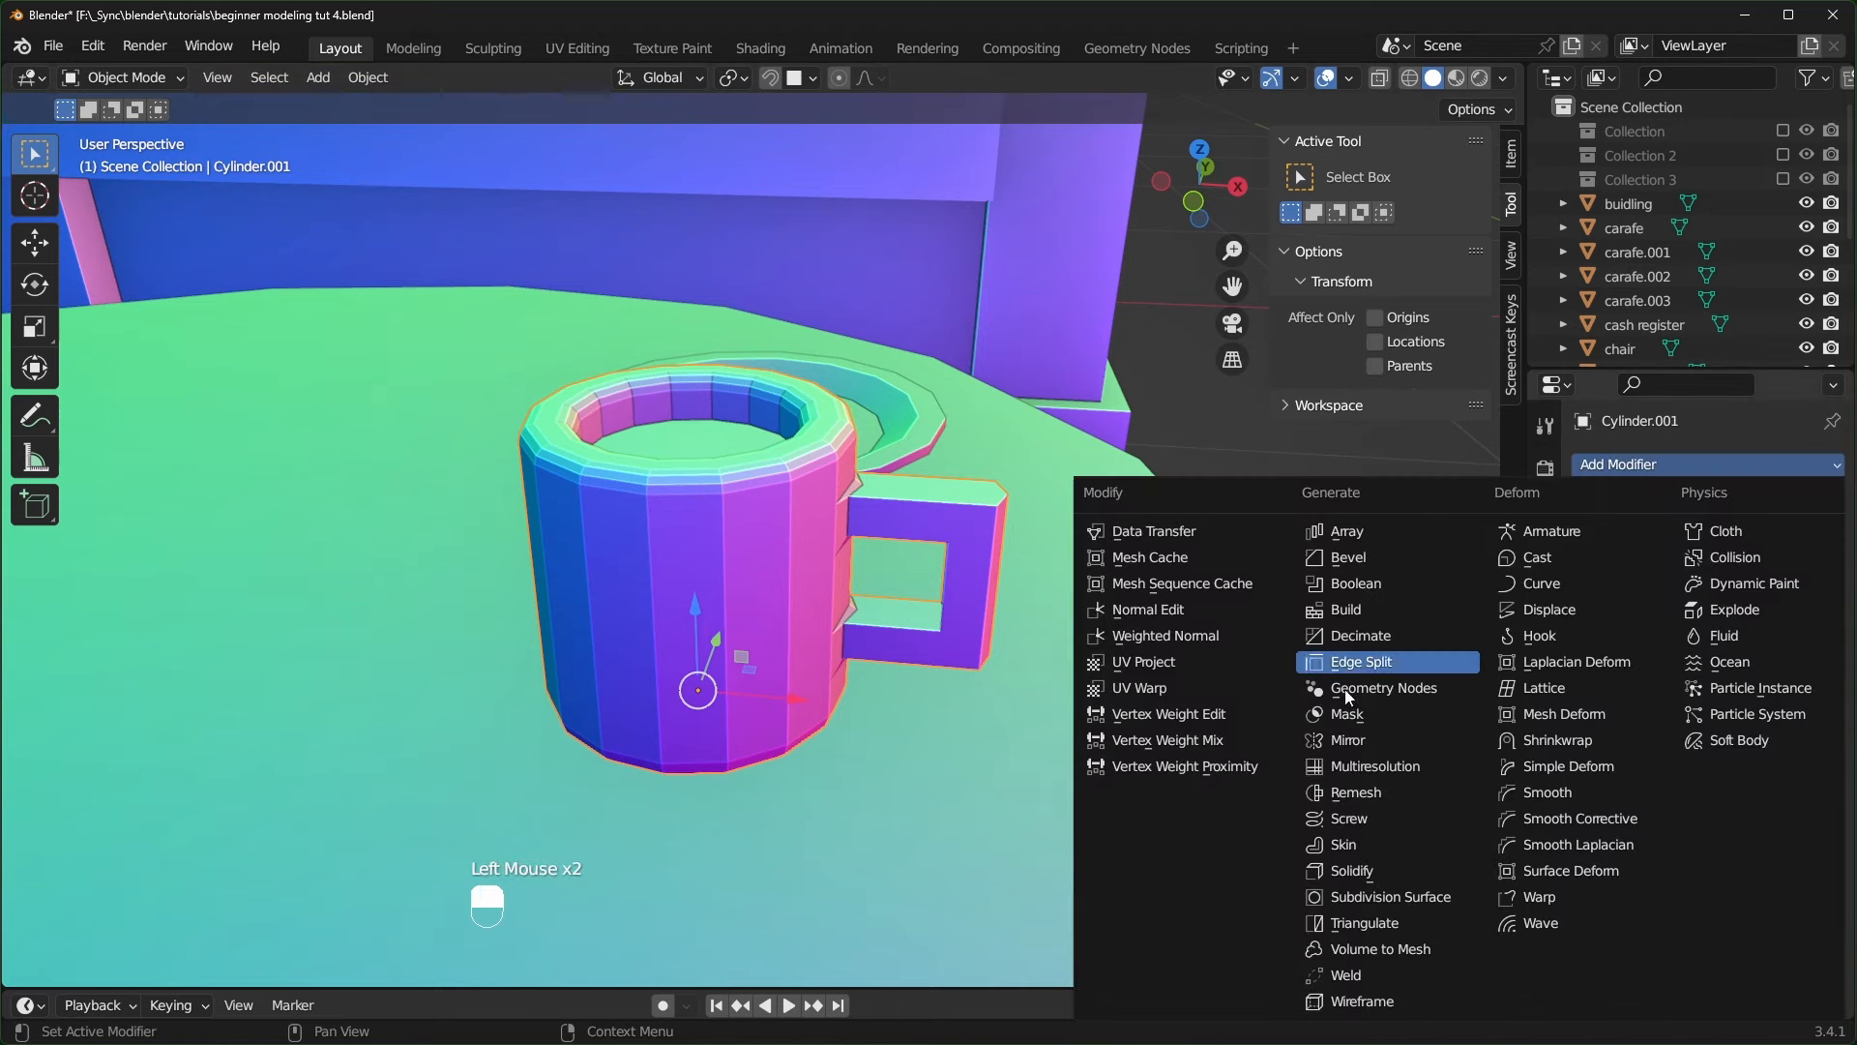
left_click(1379, 894)
middle_click_drag(977, 561, 916, 523)
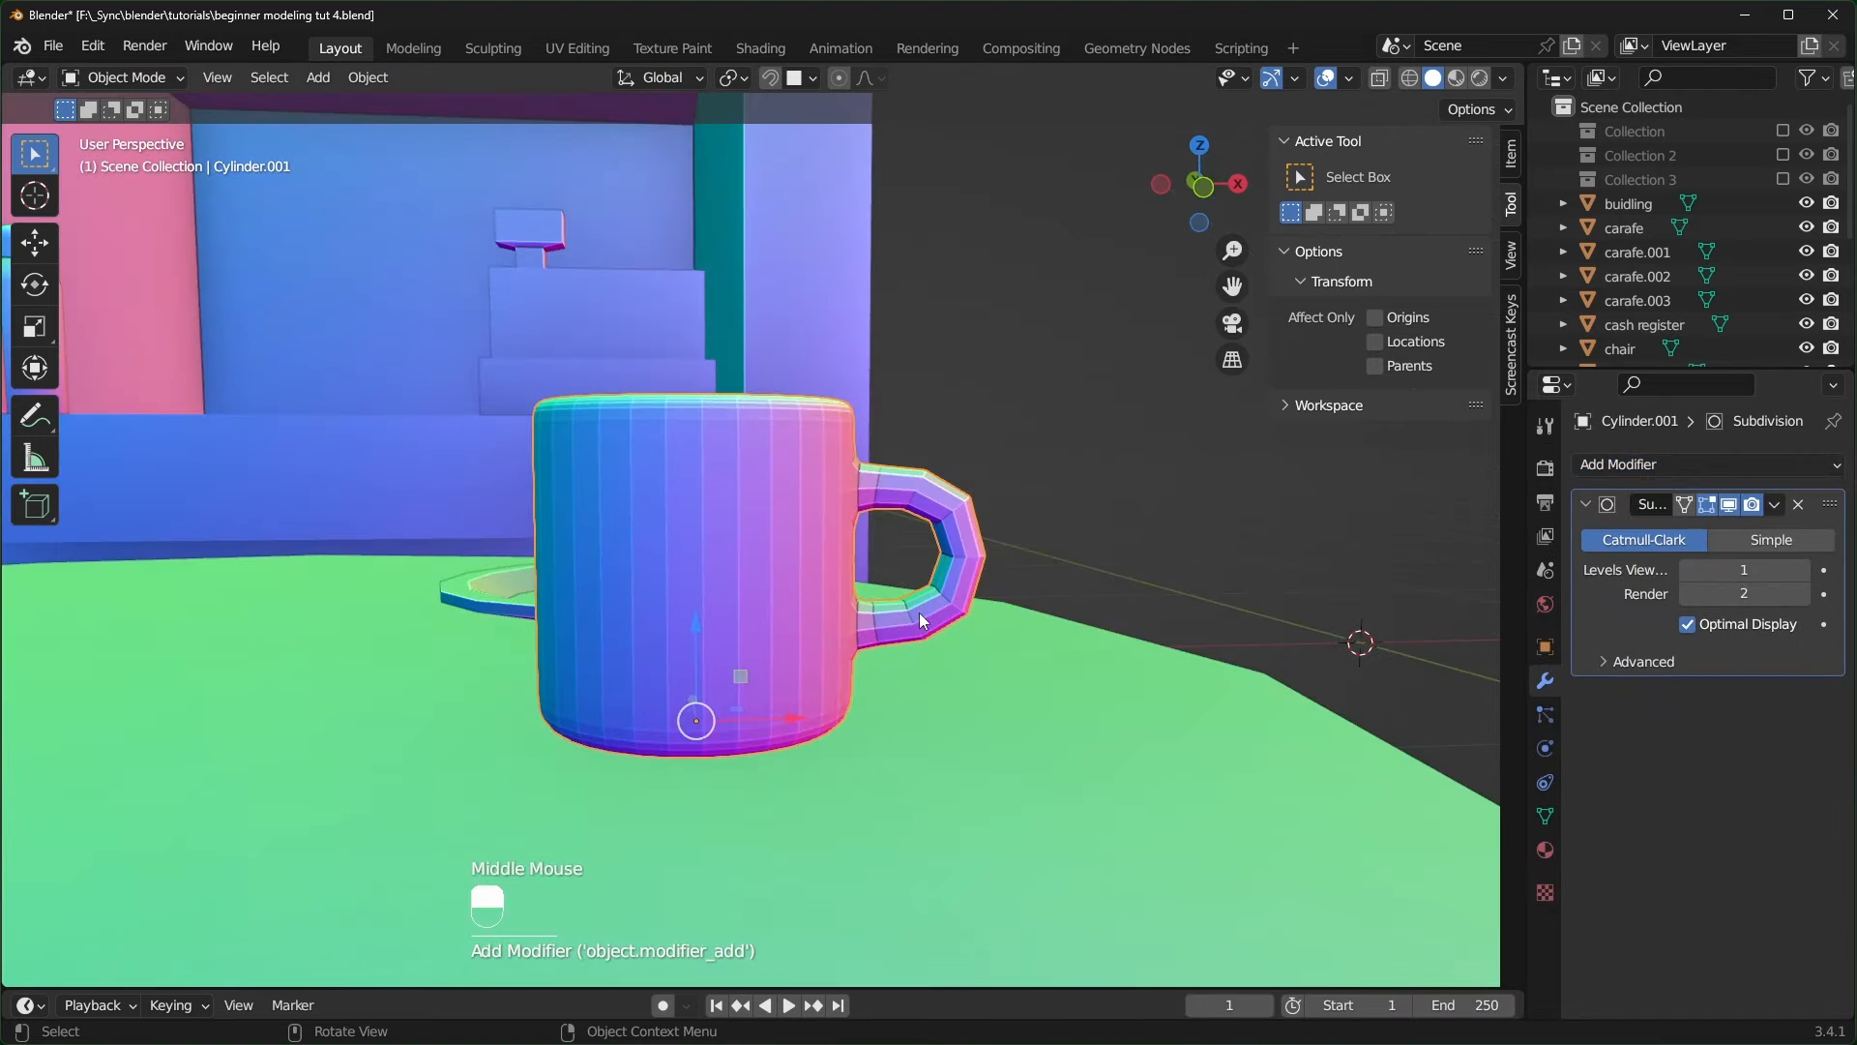
middle_click_drag(920, 615, 769, 405)
scroll(622, 429, "up", 2)
middle_click_drag(621, 429, 631, 447)
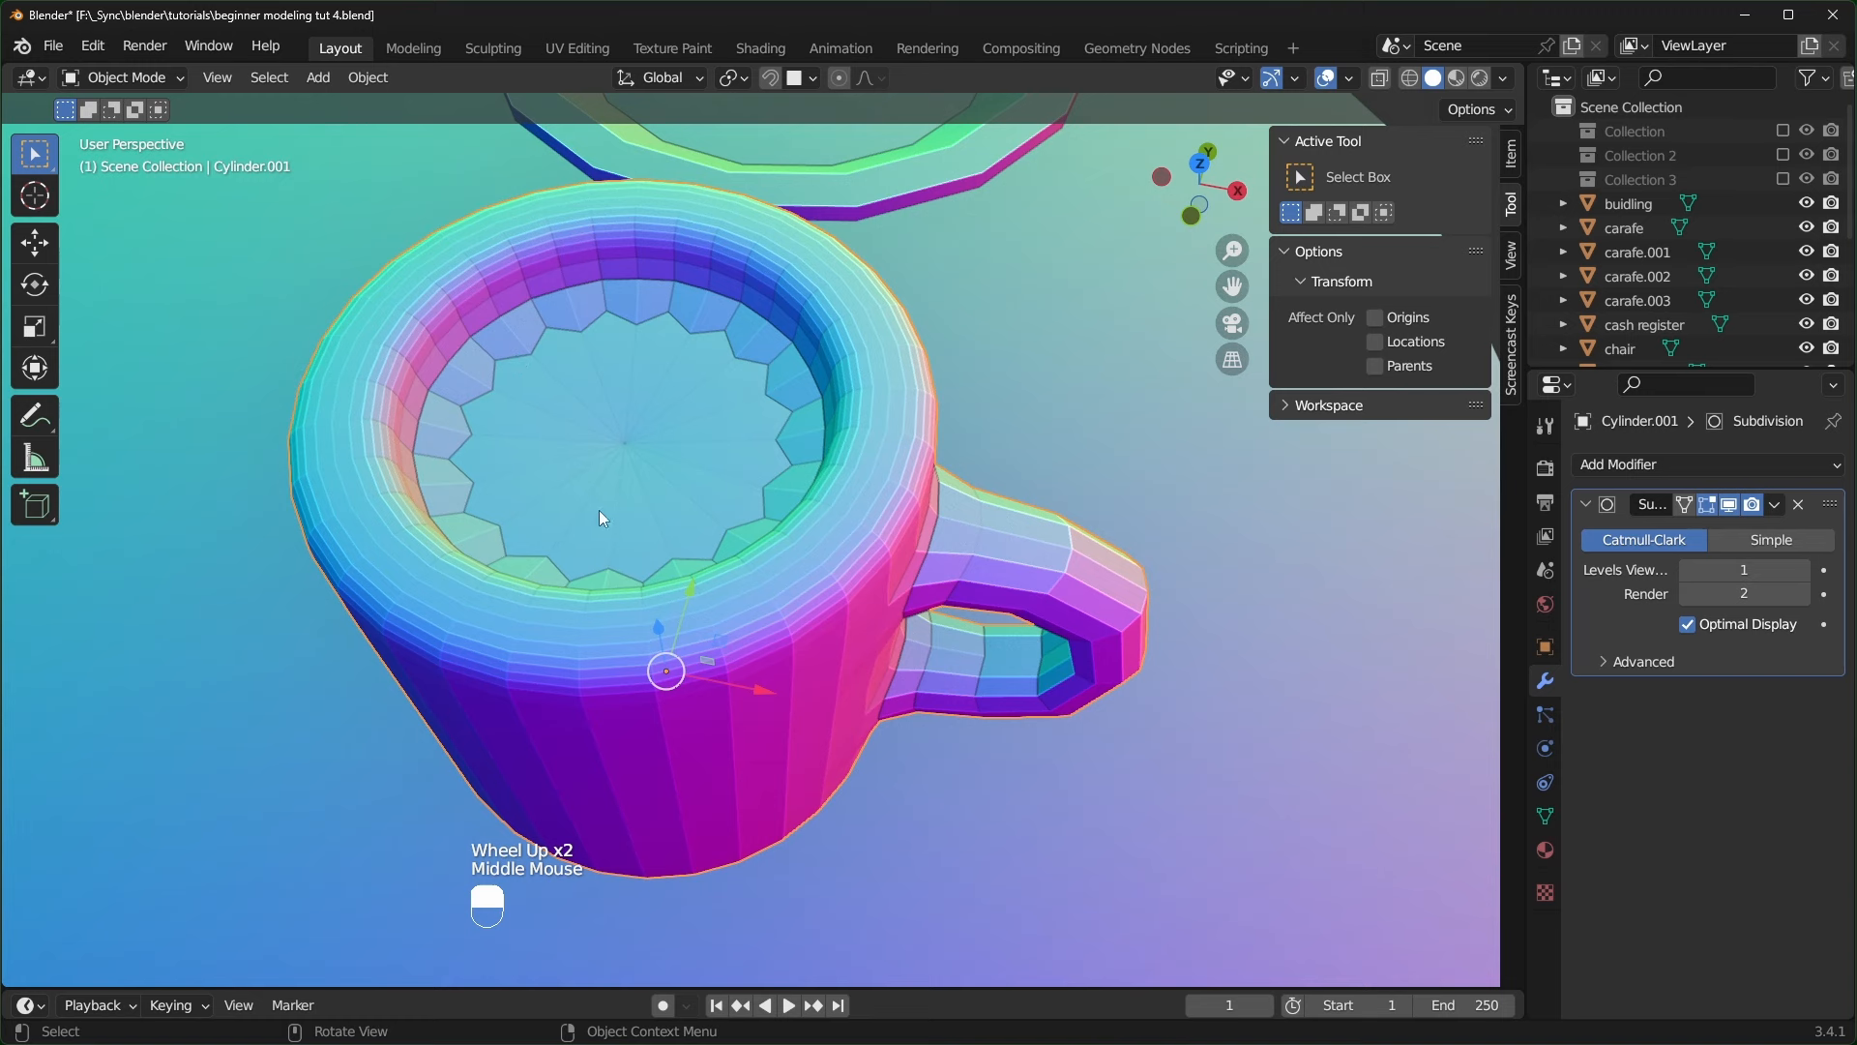
- Set the Mean Crease of the edges around the cup's inner floor face to 1.00 and return to Object Mode
key("Tab")
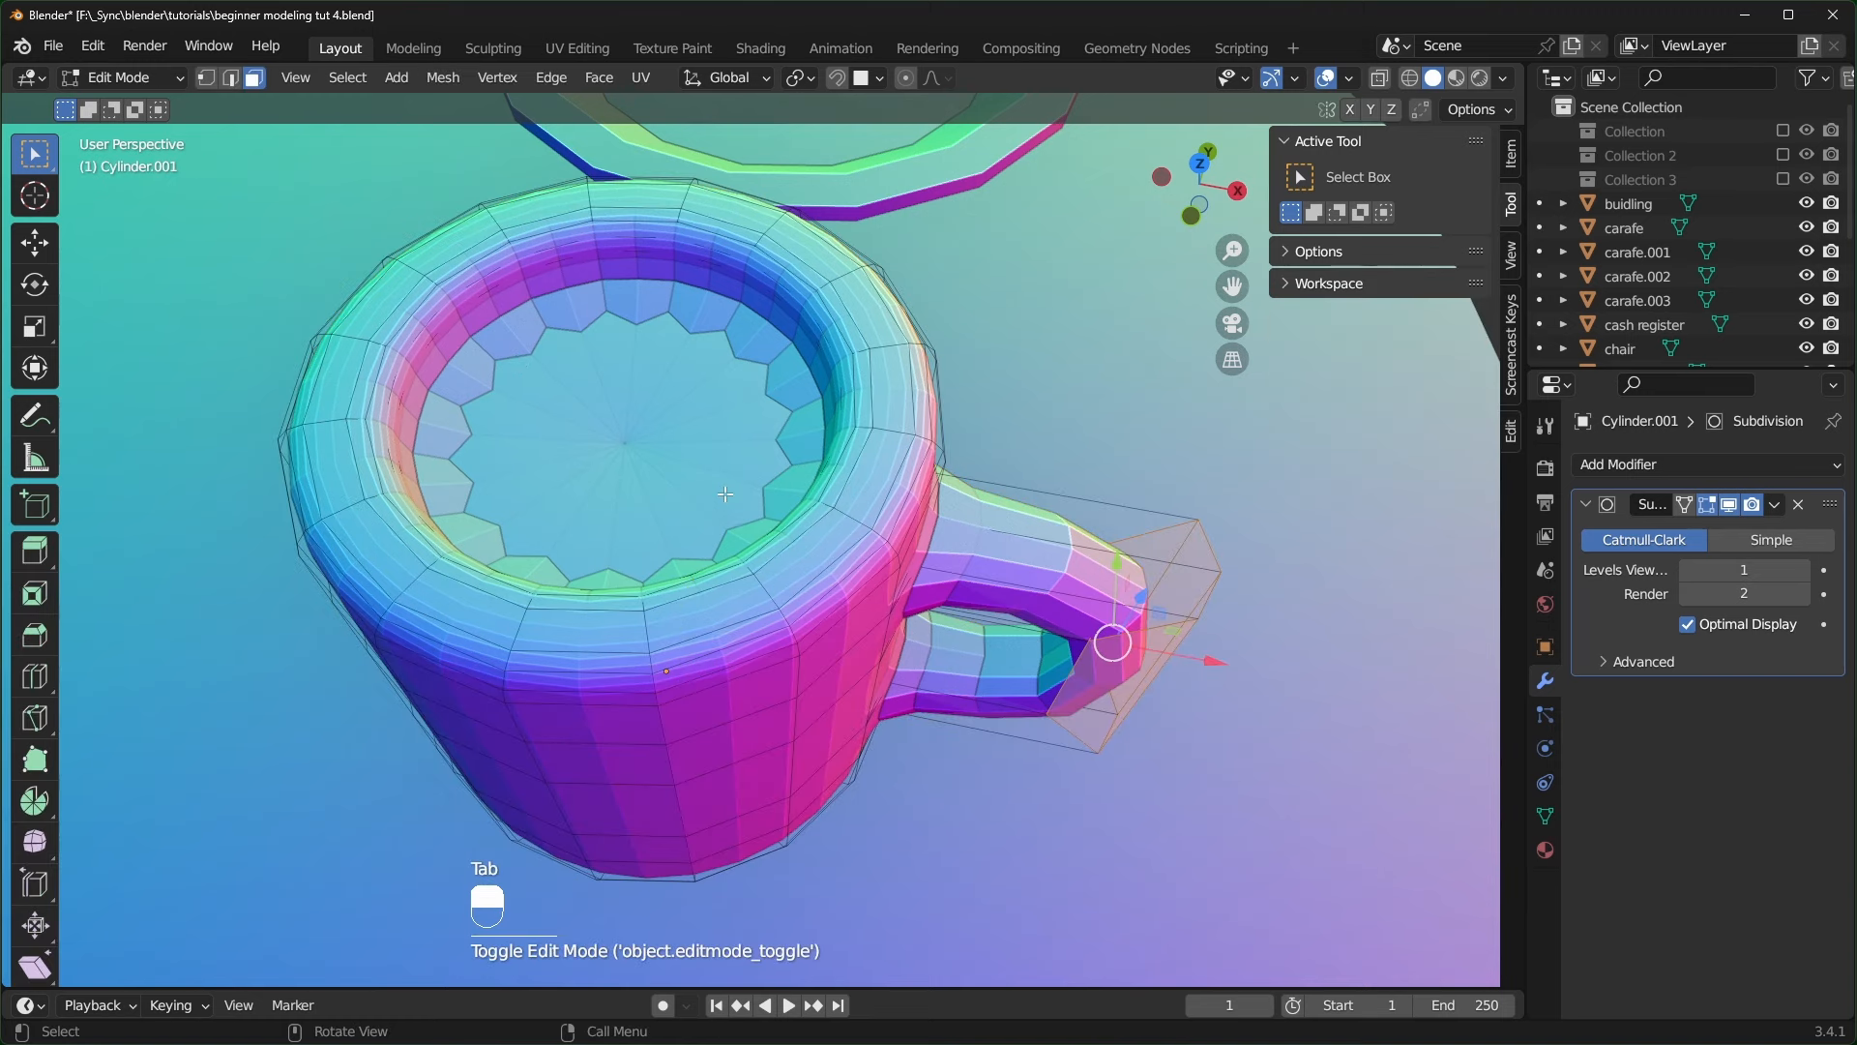
key("alt+z")
middle_click_drag(870, 376, 697, 522)
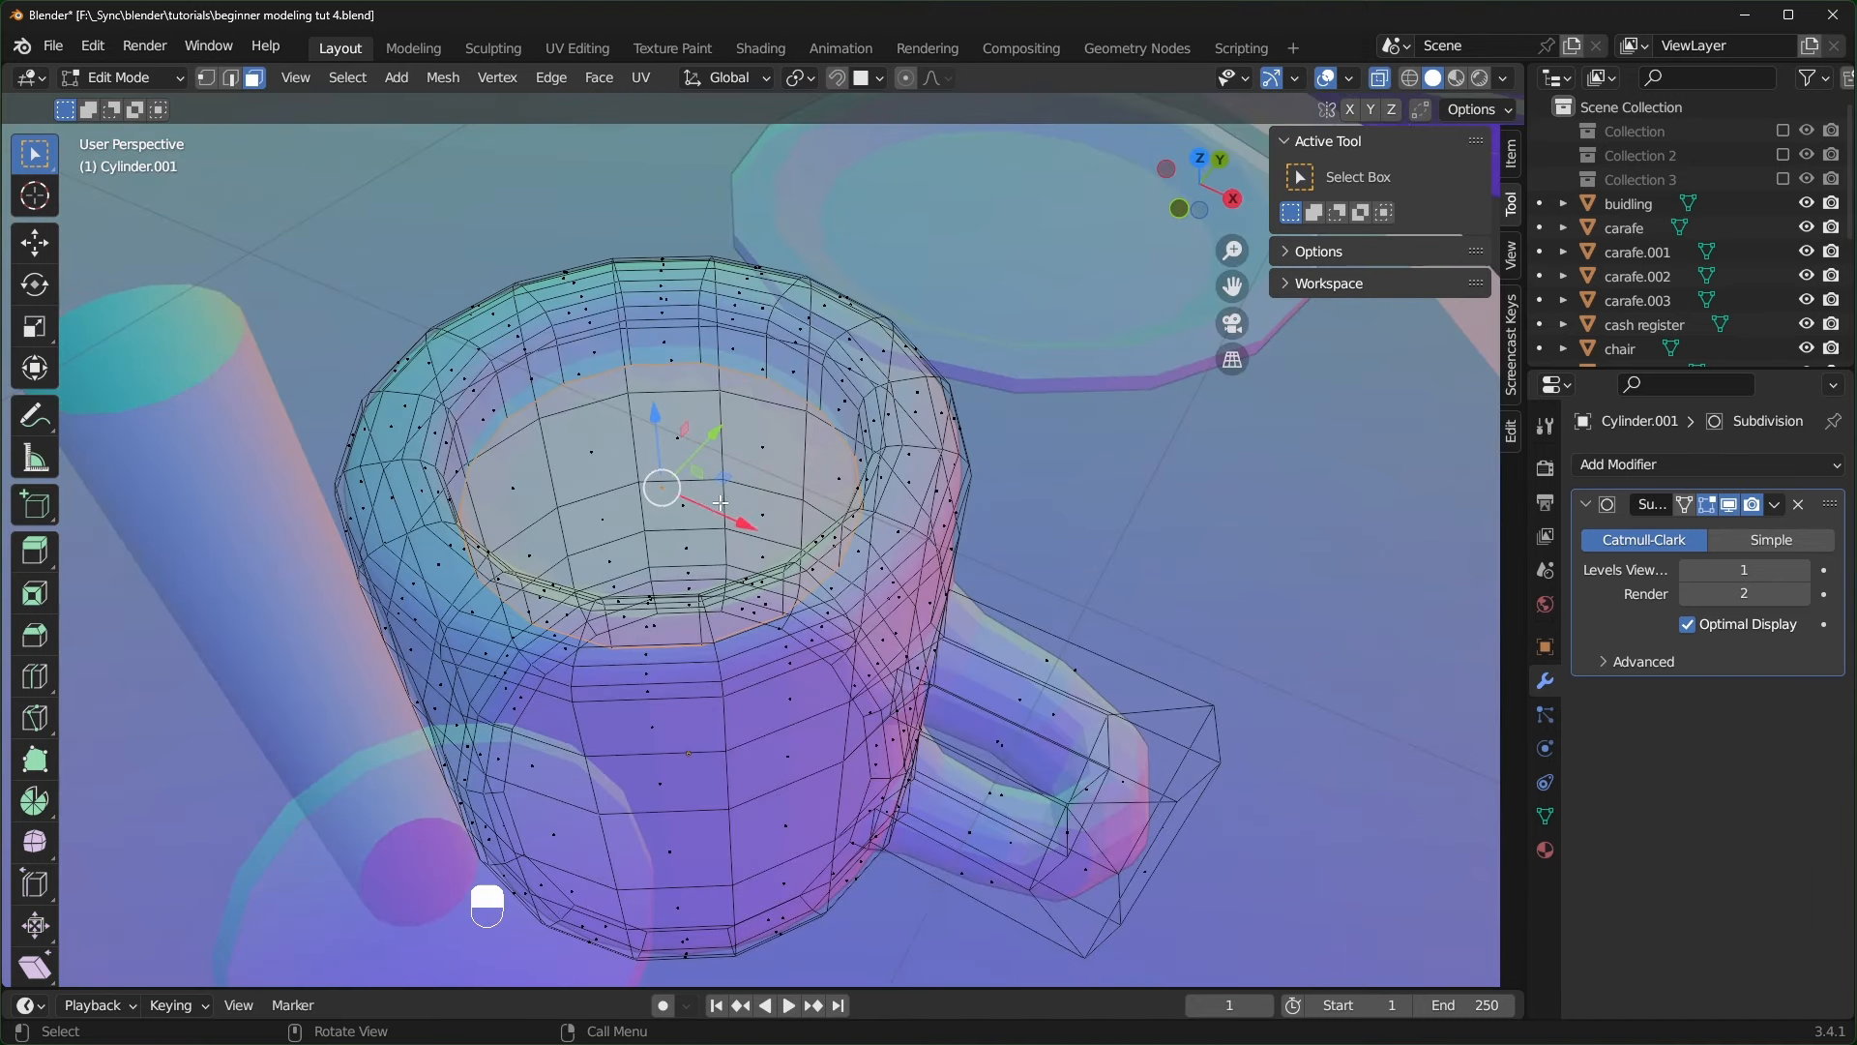
key("n")
key("n")
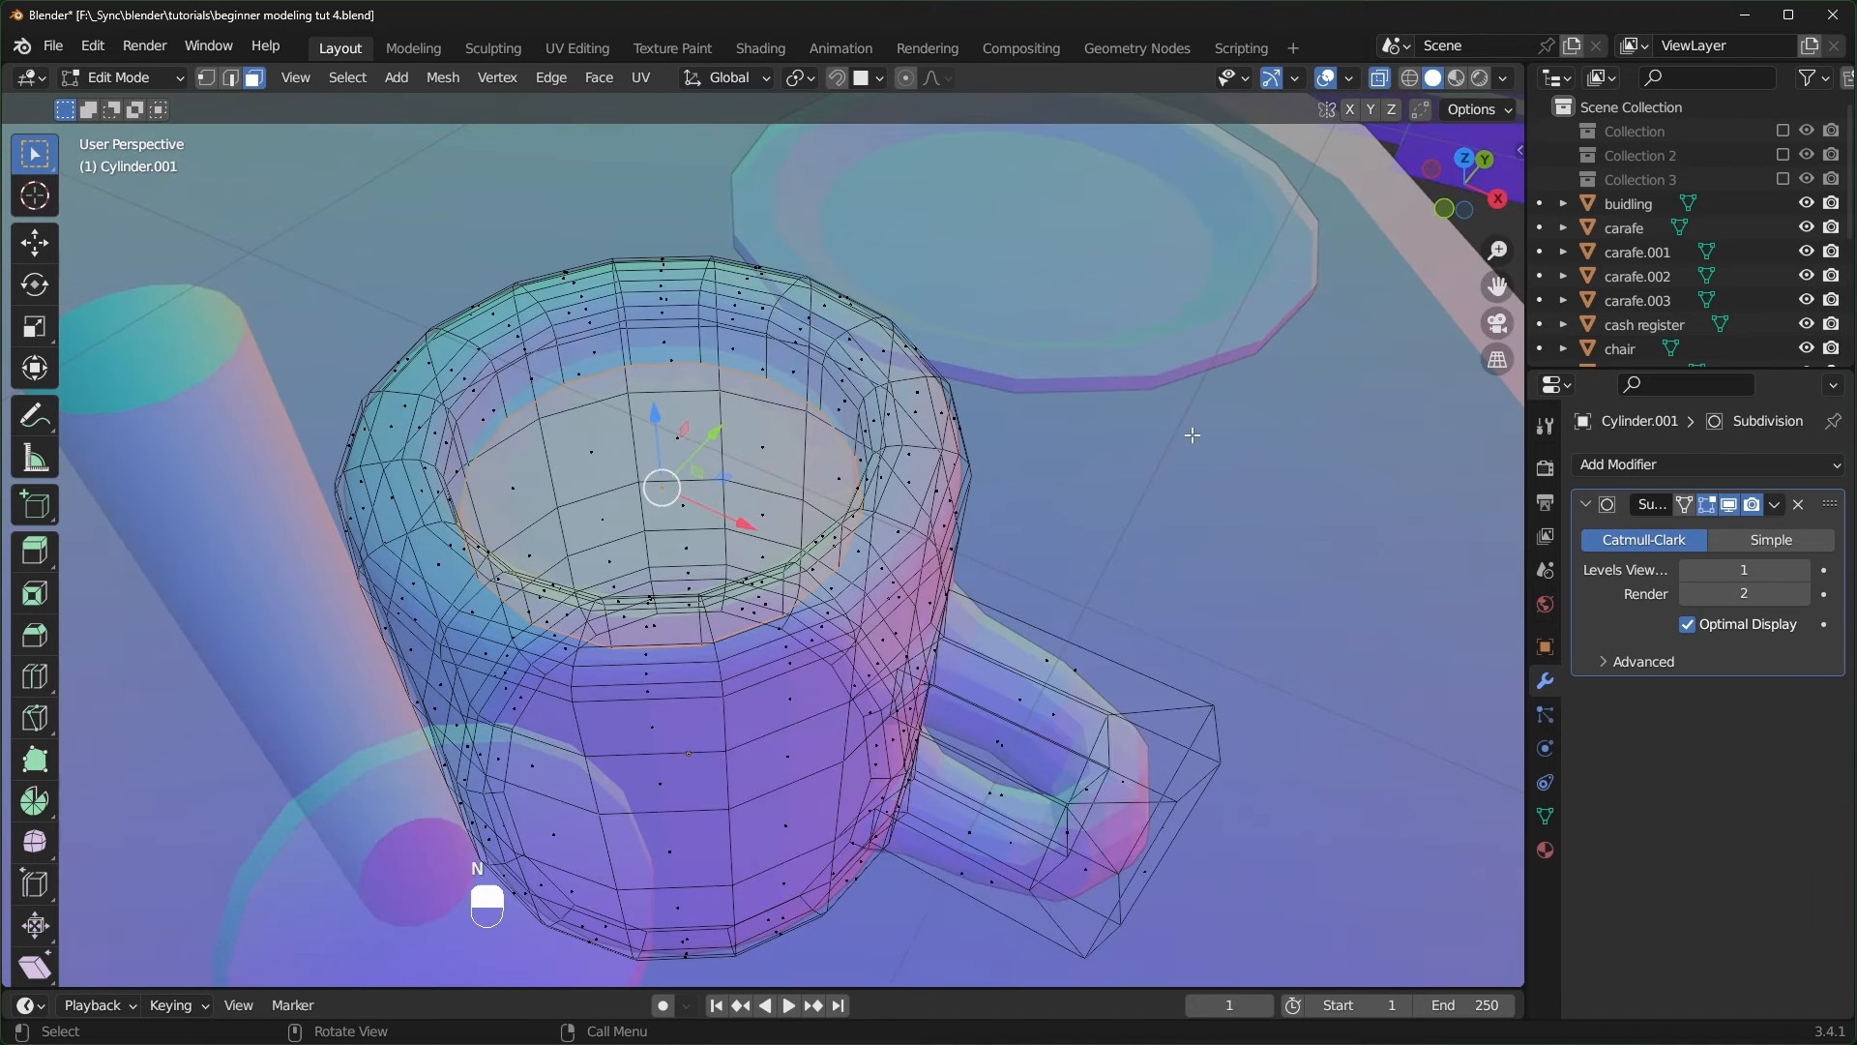
key("n")
key("n")
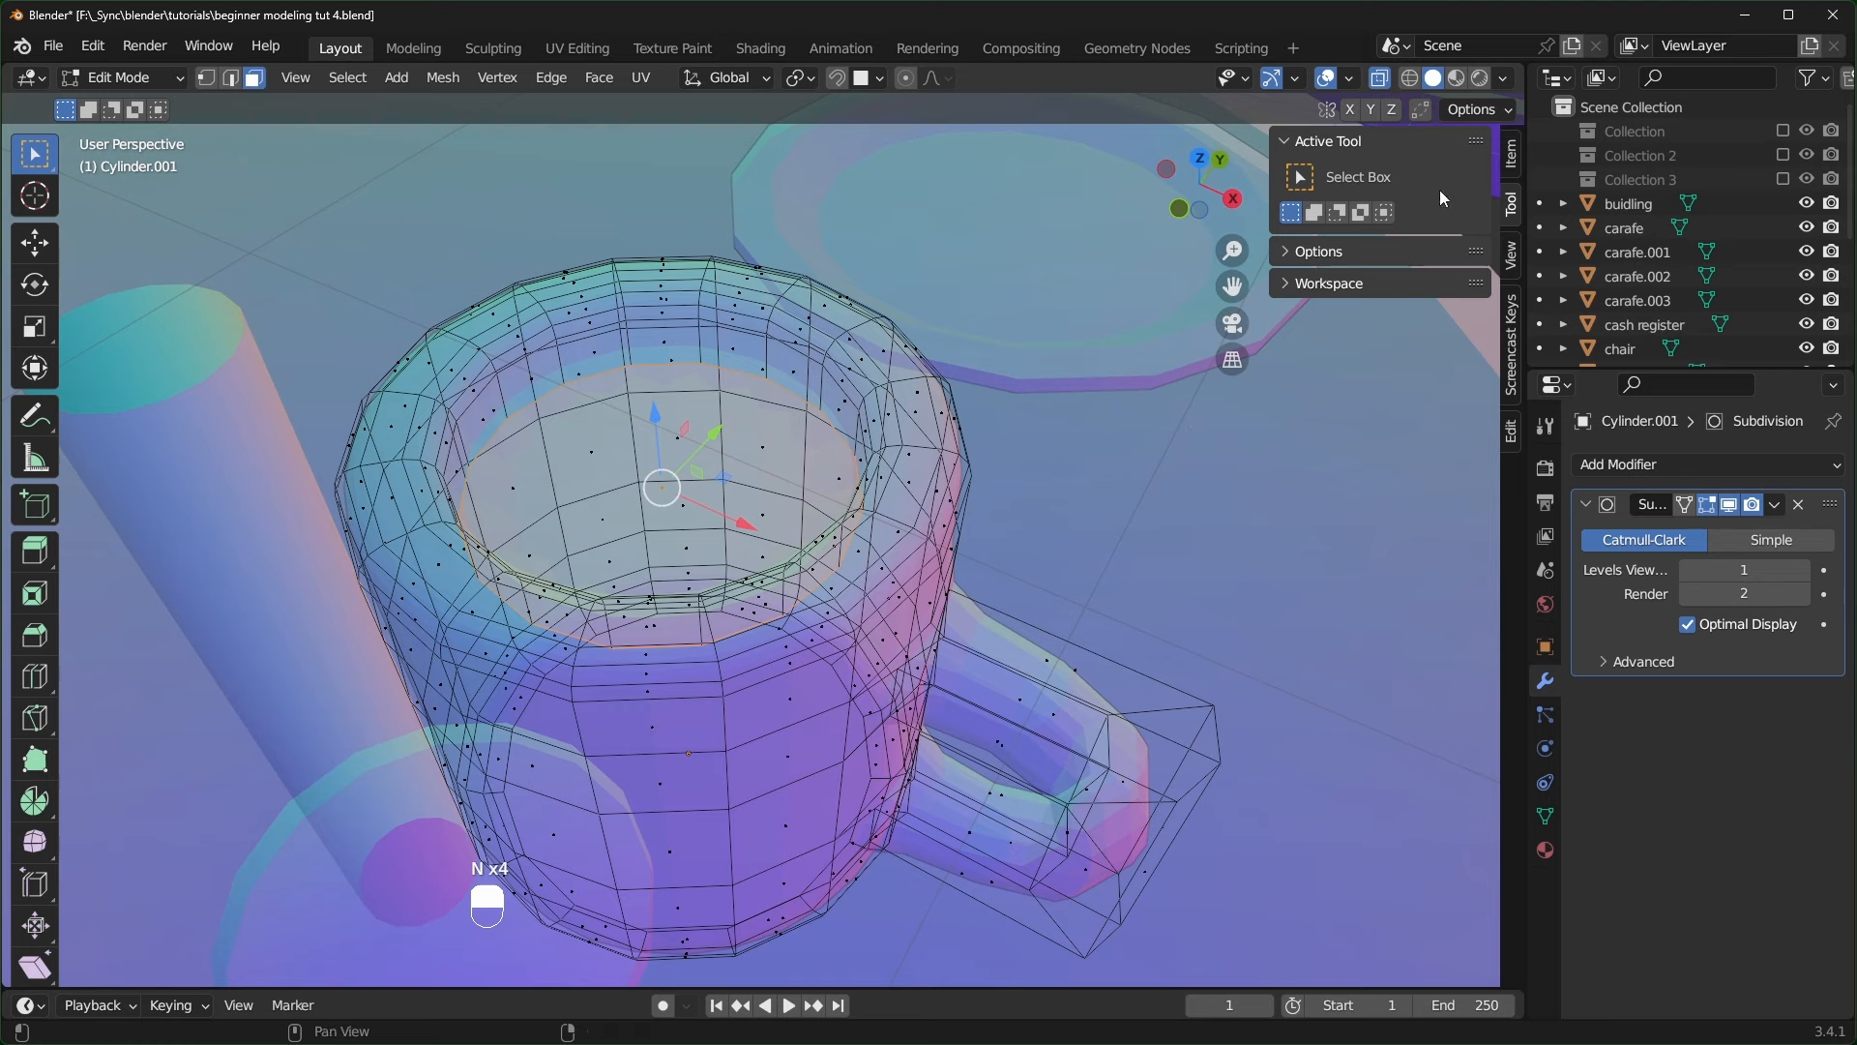
left_click(1507, 153)
left_click_drag(1342, 432, 1616, 432)
right_click(1615, 432)
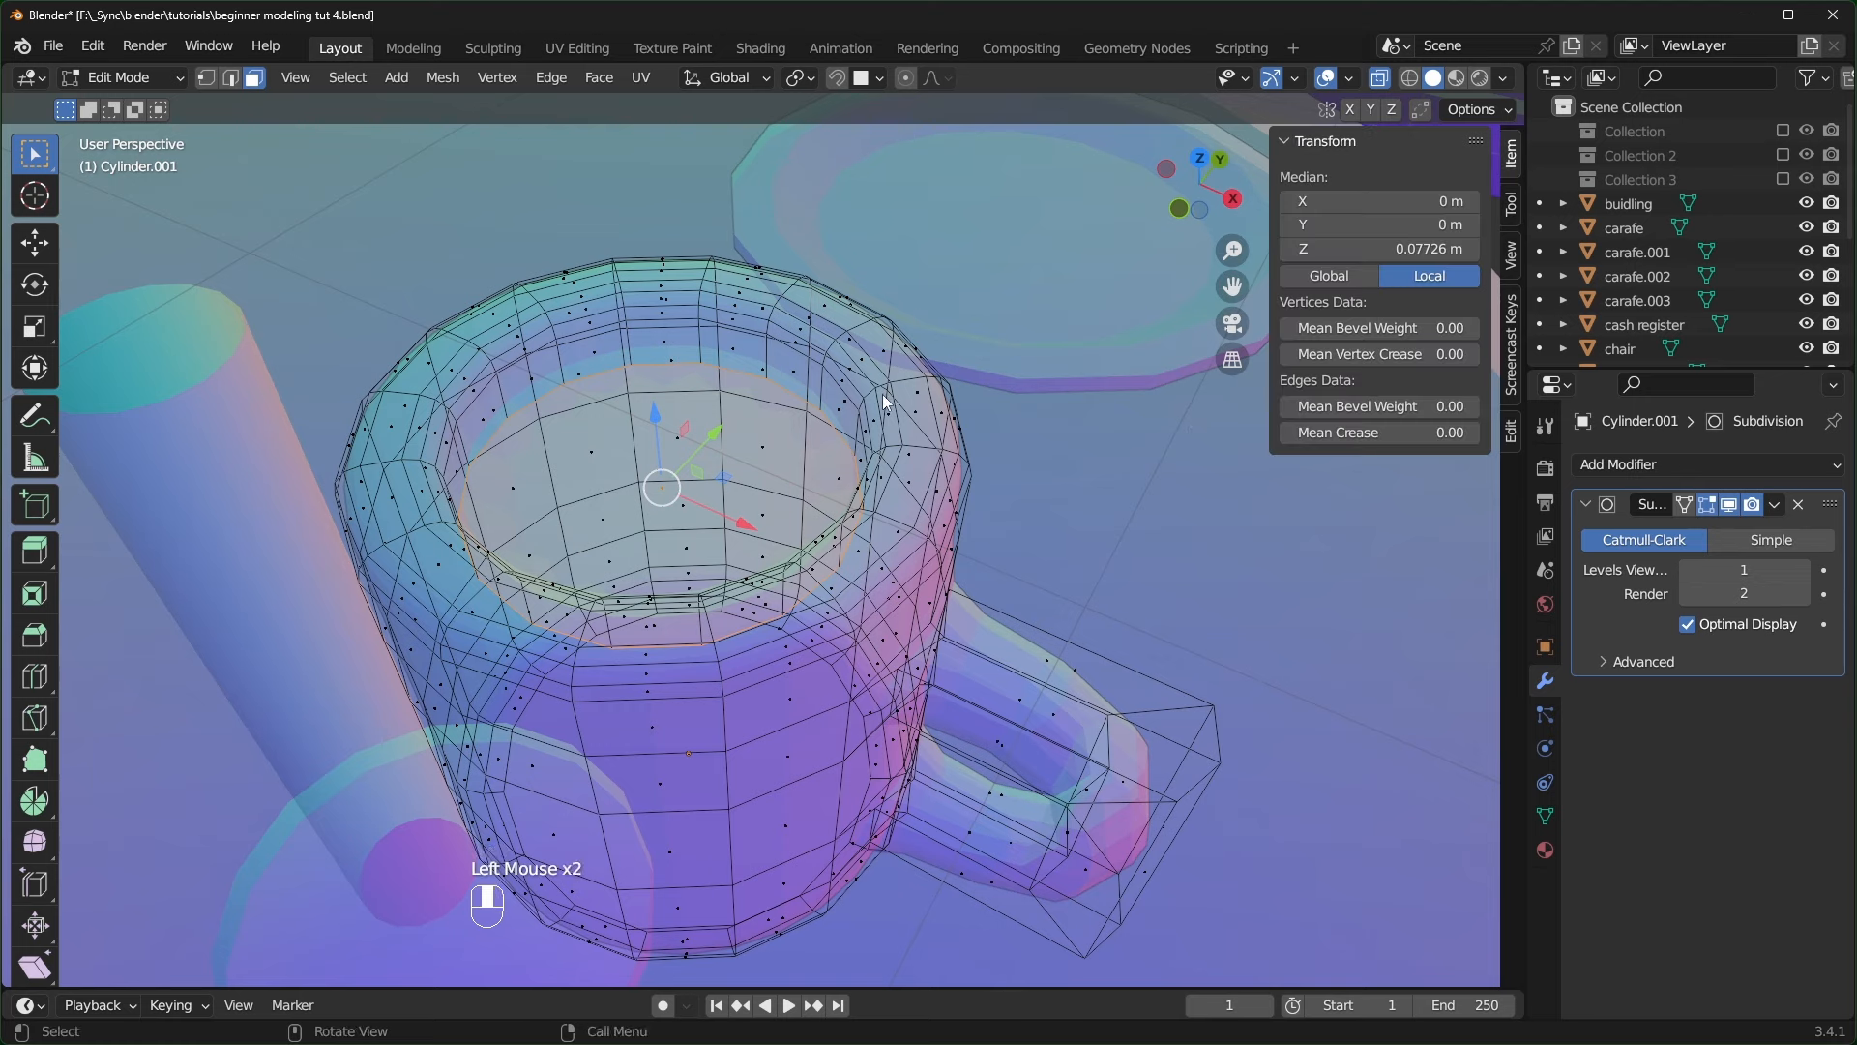
key("alt+z")
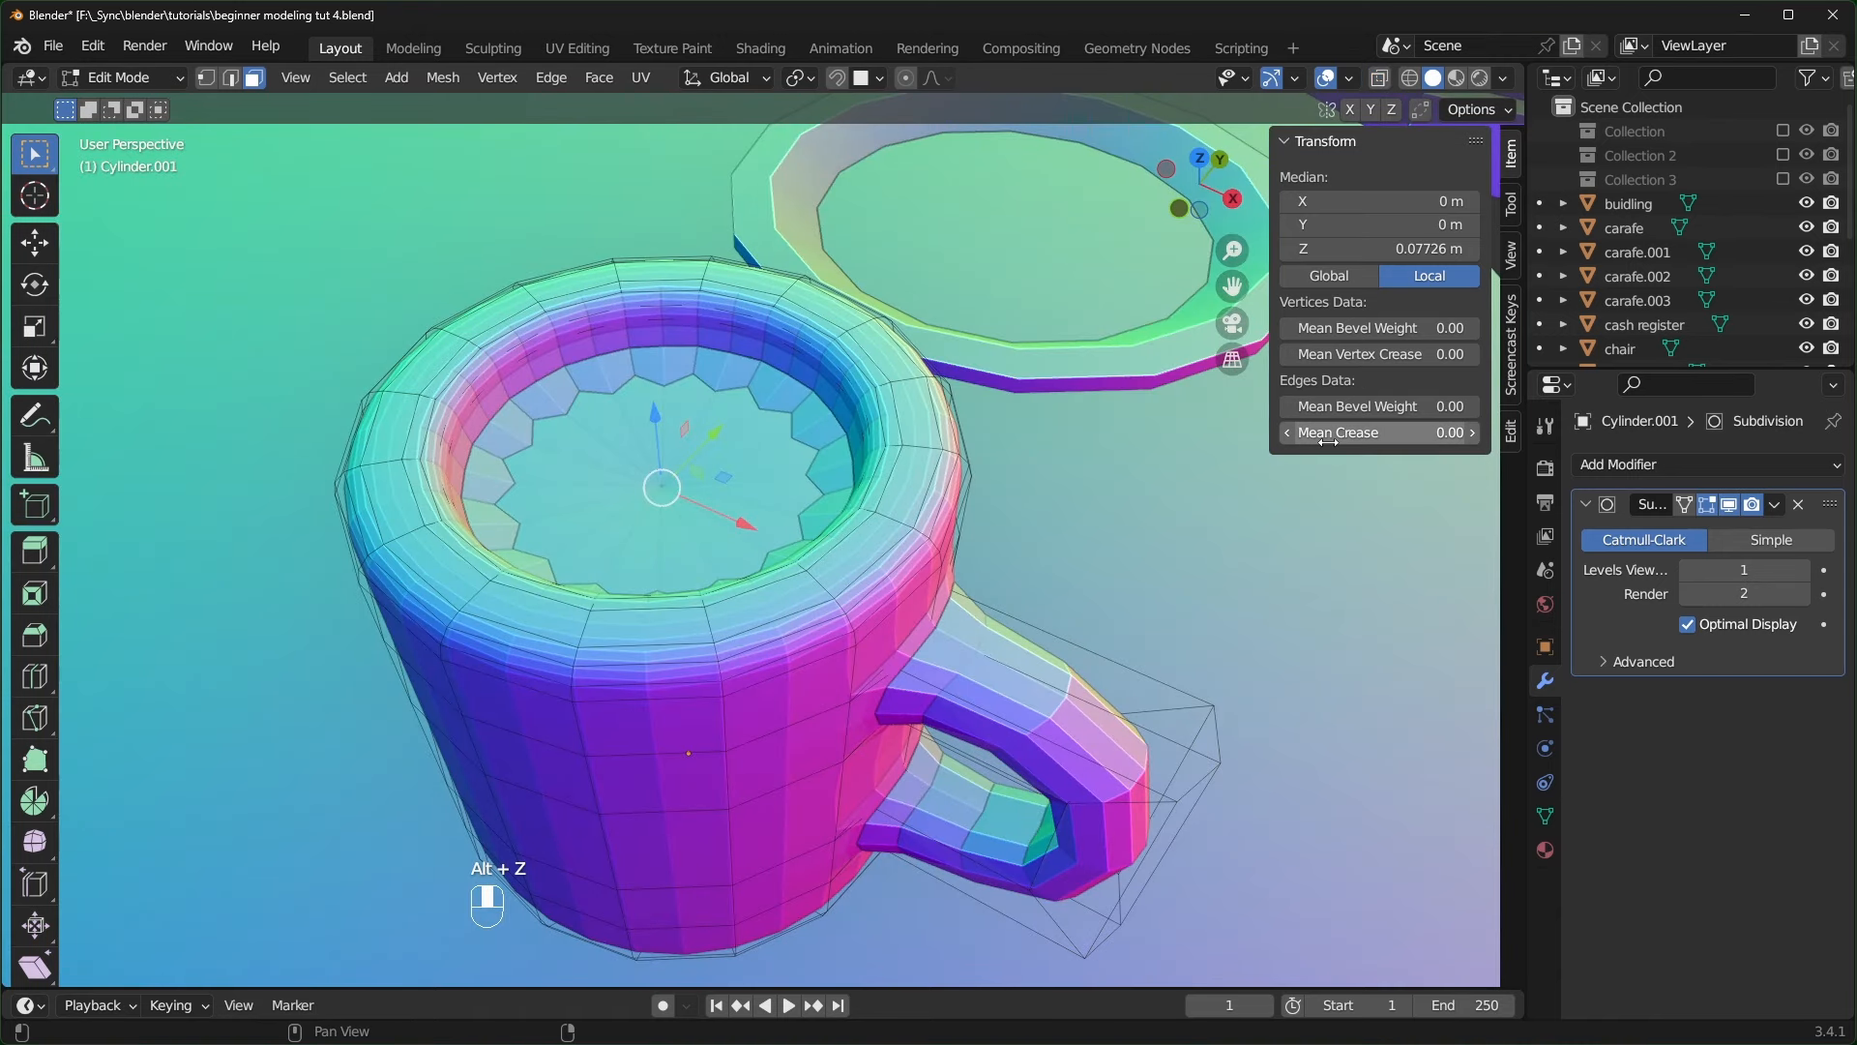
left_click_drag(1327, 432, 1509, 432)
key("Tab")
- Raise the cup along Z to a location of about 0.578 m so its underside is accessible
middle_click_drag(774, 735, 687, 709)
left_click_drag(694, 700, 699, 488)
middle_click_drag(698, 488, 774, 497)
scroll(721, 504, "up", 1)
middle_click_drag(720, 504, 763, 600, "shift")
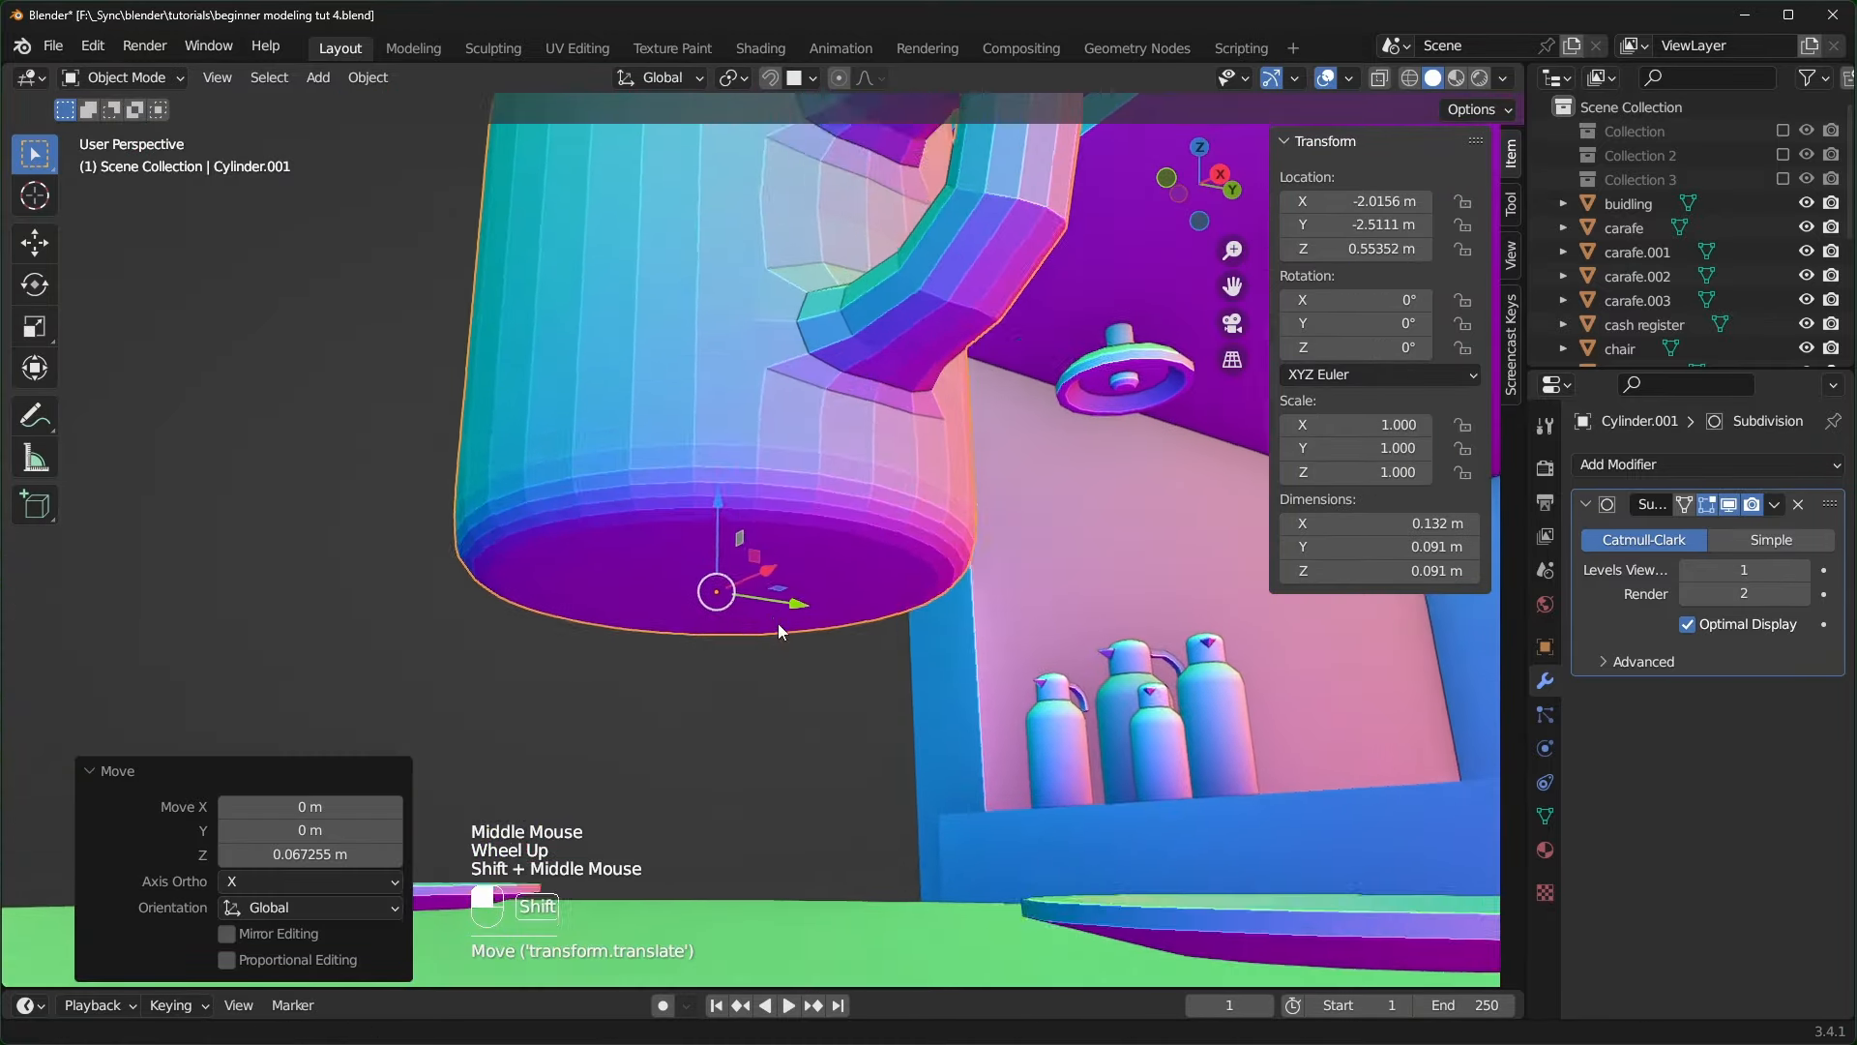
scroll(764, 581, "up", 2)
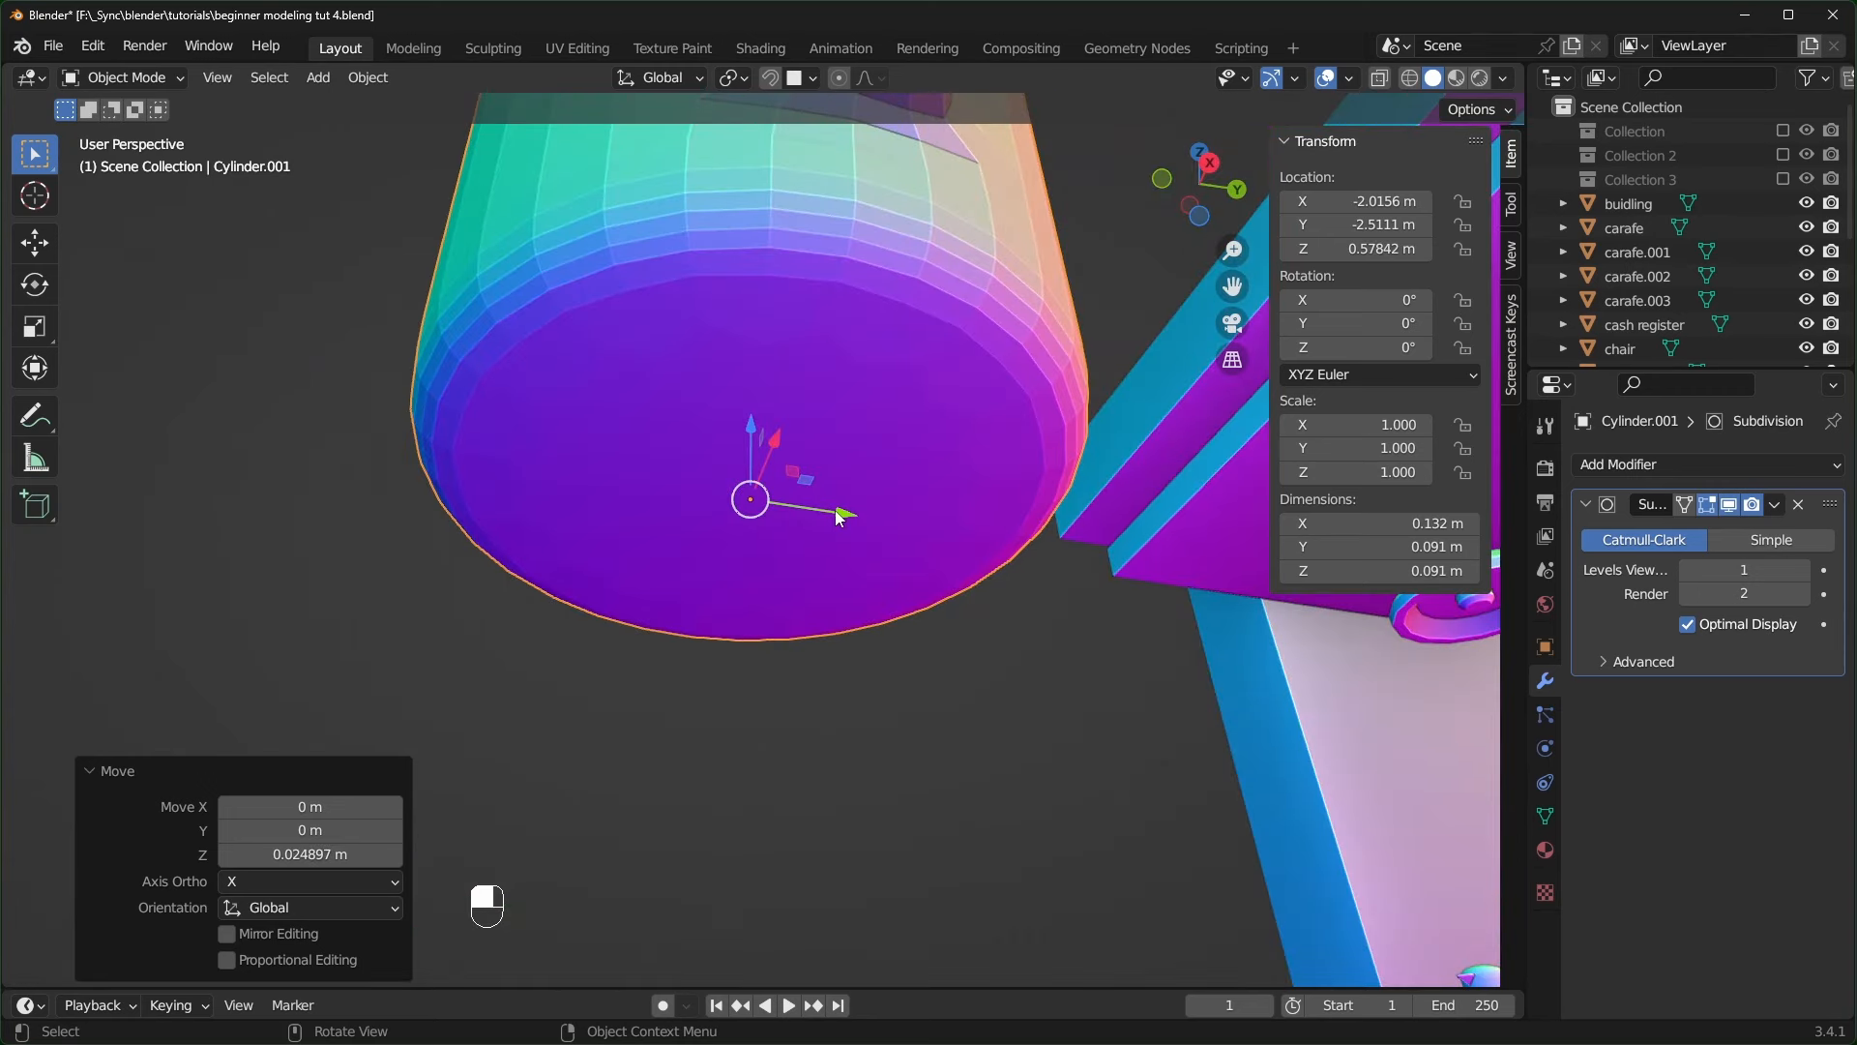
- Set the Mean Crease of the edges around the cup's bottom face to 1.00 and return to Object Mode
key("Tab")
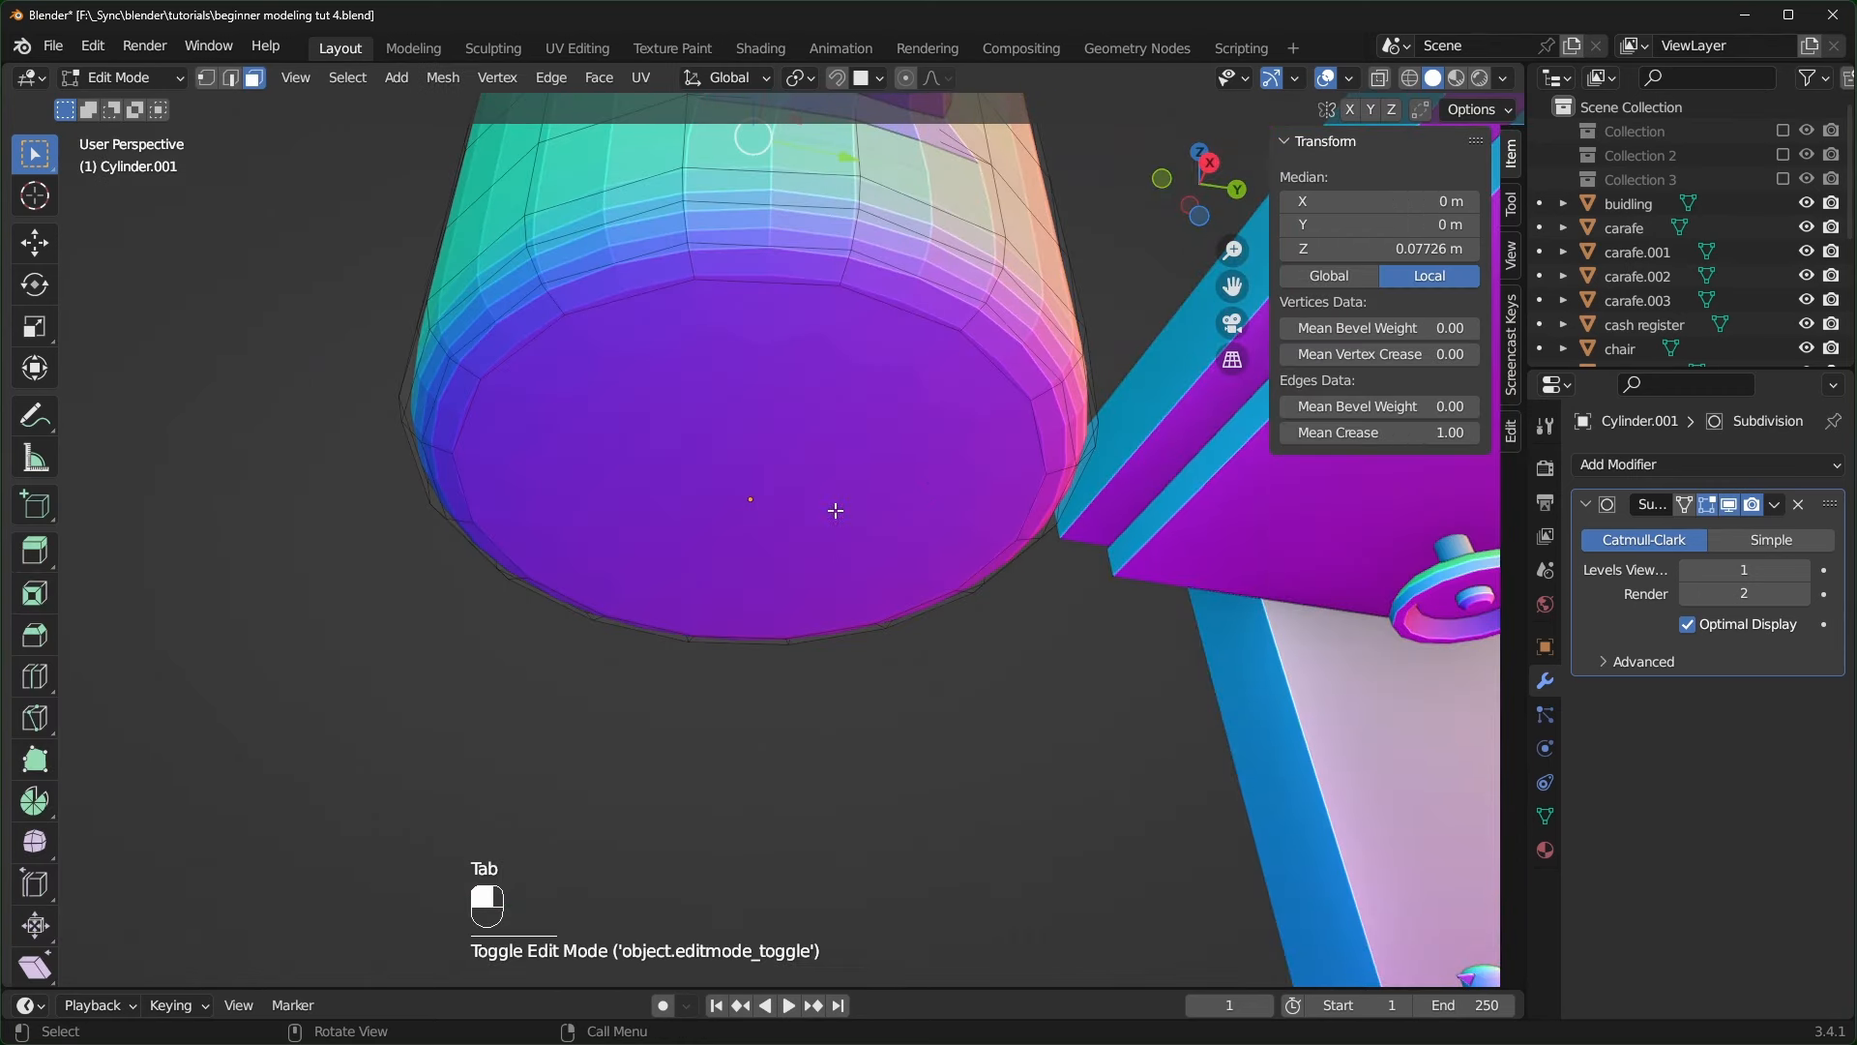
left_click(758, 494)
left_click_drag(1382, 433, 1490, 433)
key("Tab")
- Apply Shade Auto Smooth with a 30° angle to the cup and set its Subdivision viewport level to 2
middle_click_drag(797, 478, 769, 449)
scroll(769, 450, "up", 1)
middle_click_drag(769, 449, 735, 423, "shift")
right_click(710, 403)
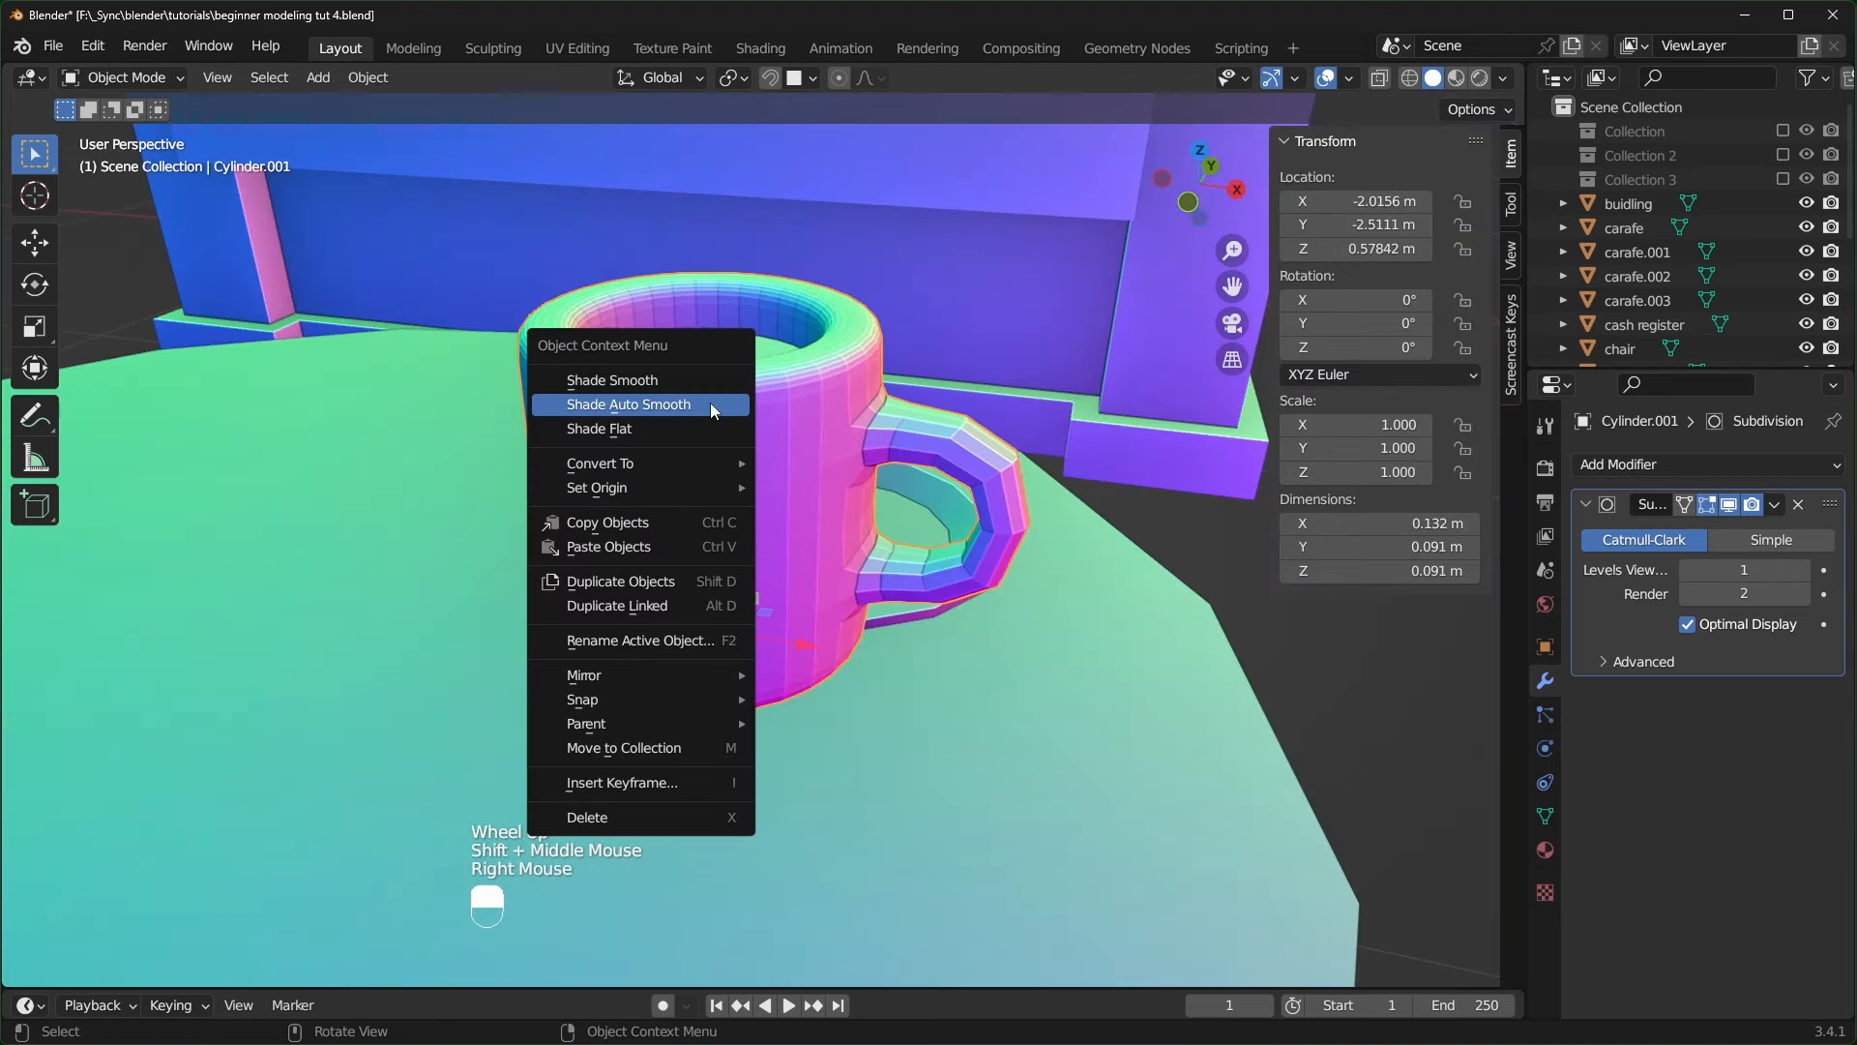
left_click(636, 402)
middle_click_drag(906, 487, 847, 493)
left_click(1762, 574)
left_click(1805, 570)
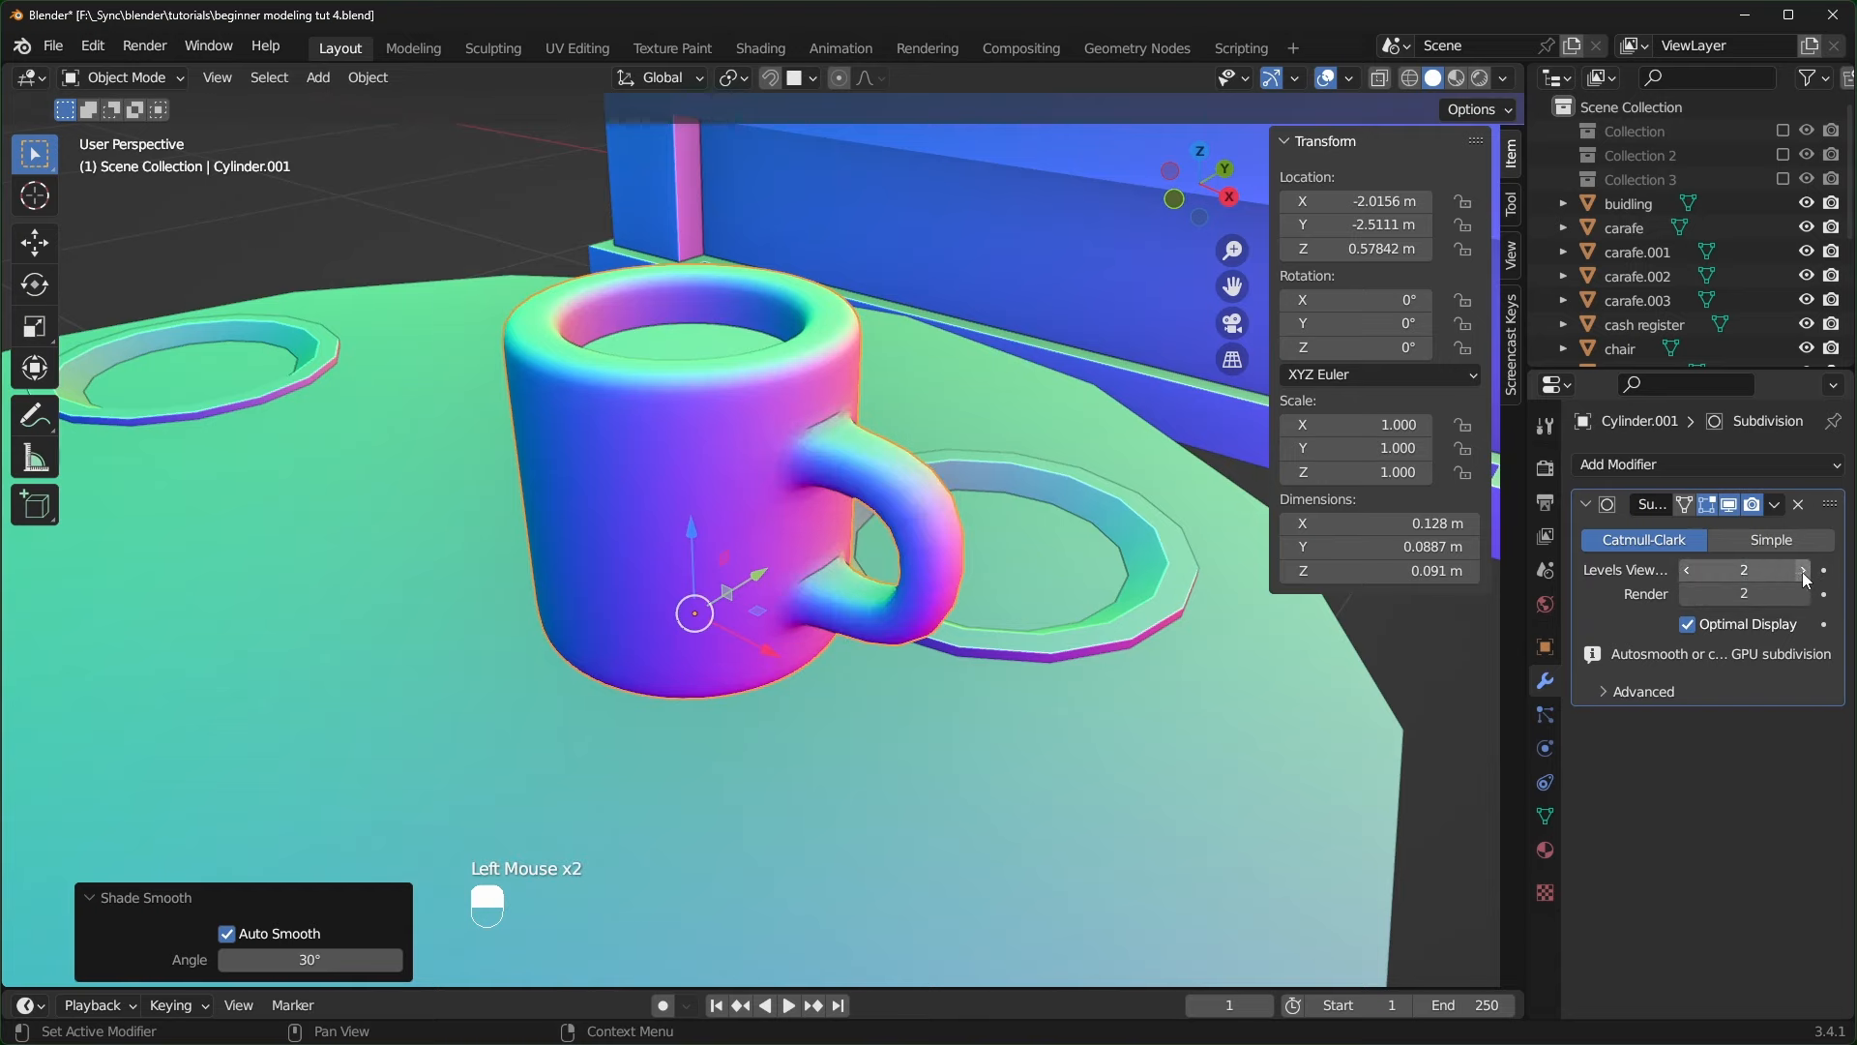
scroll(747, 594, "down", 2)
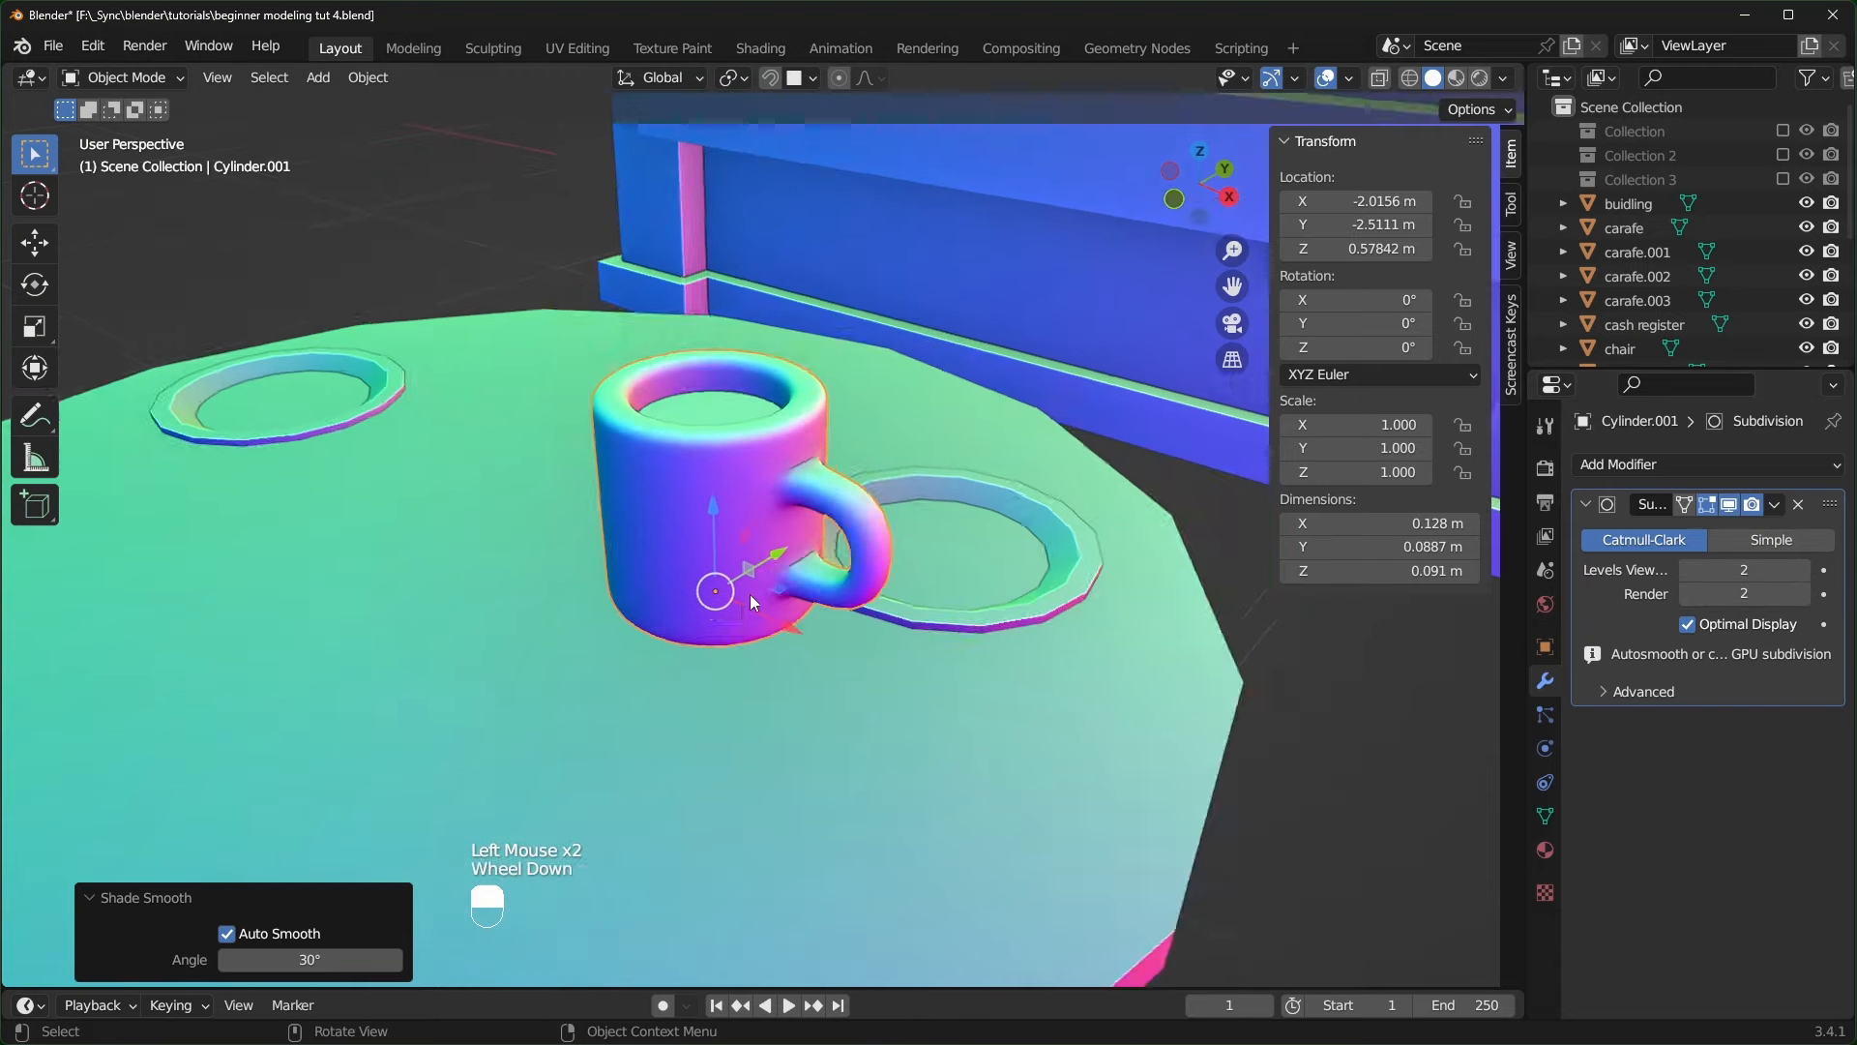
- Rename the selected mug object as mug
middle_click_drag(747, 594, 841, 594)
scroll(838, 623, "up", 1)
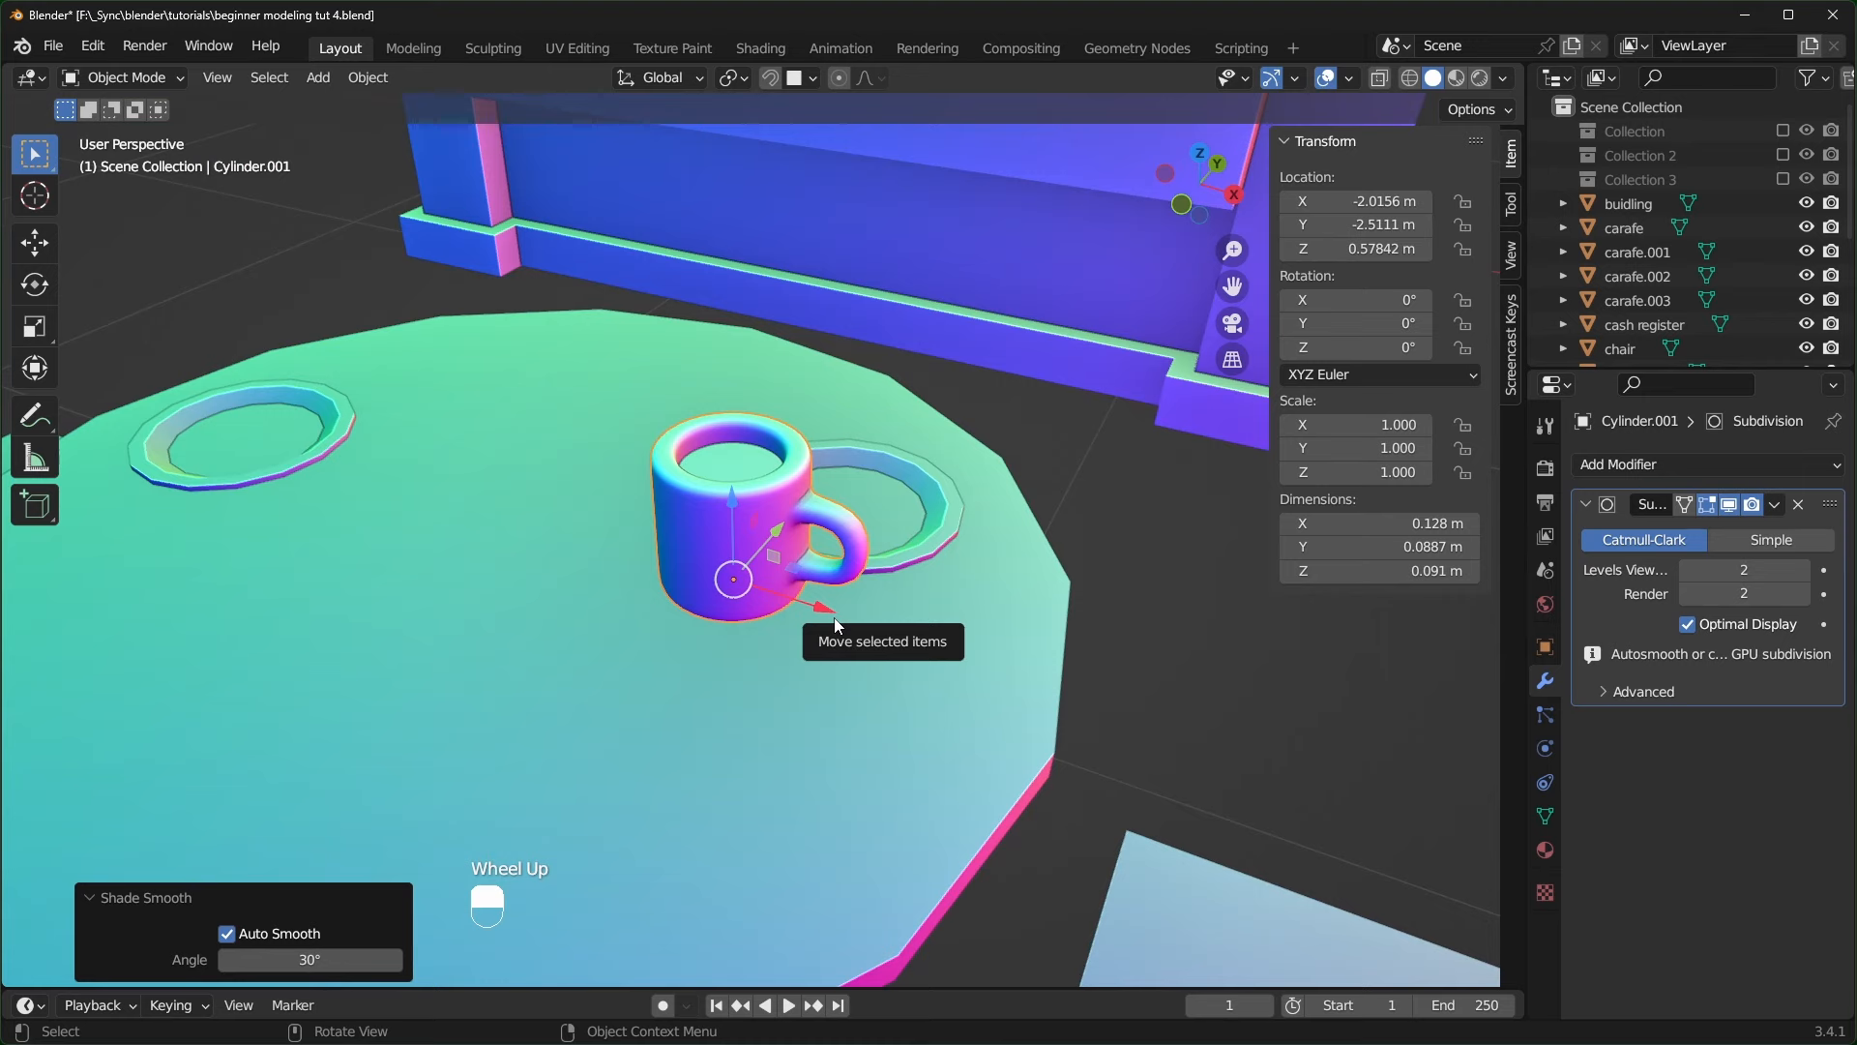
key("F2")
type("mug")
key("Return")
- Move the mug onto the nearby saucer, with its origin at about X -2.03, Y -2.29, Z 0.49 m
scroll(810, 642, "down", 1)
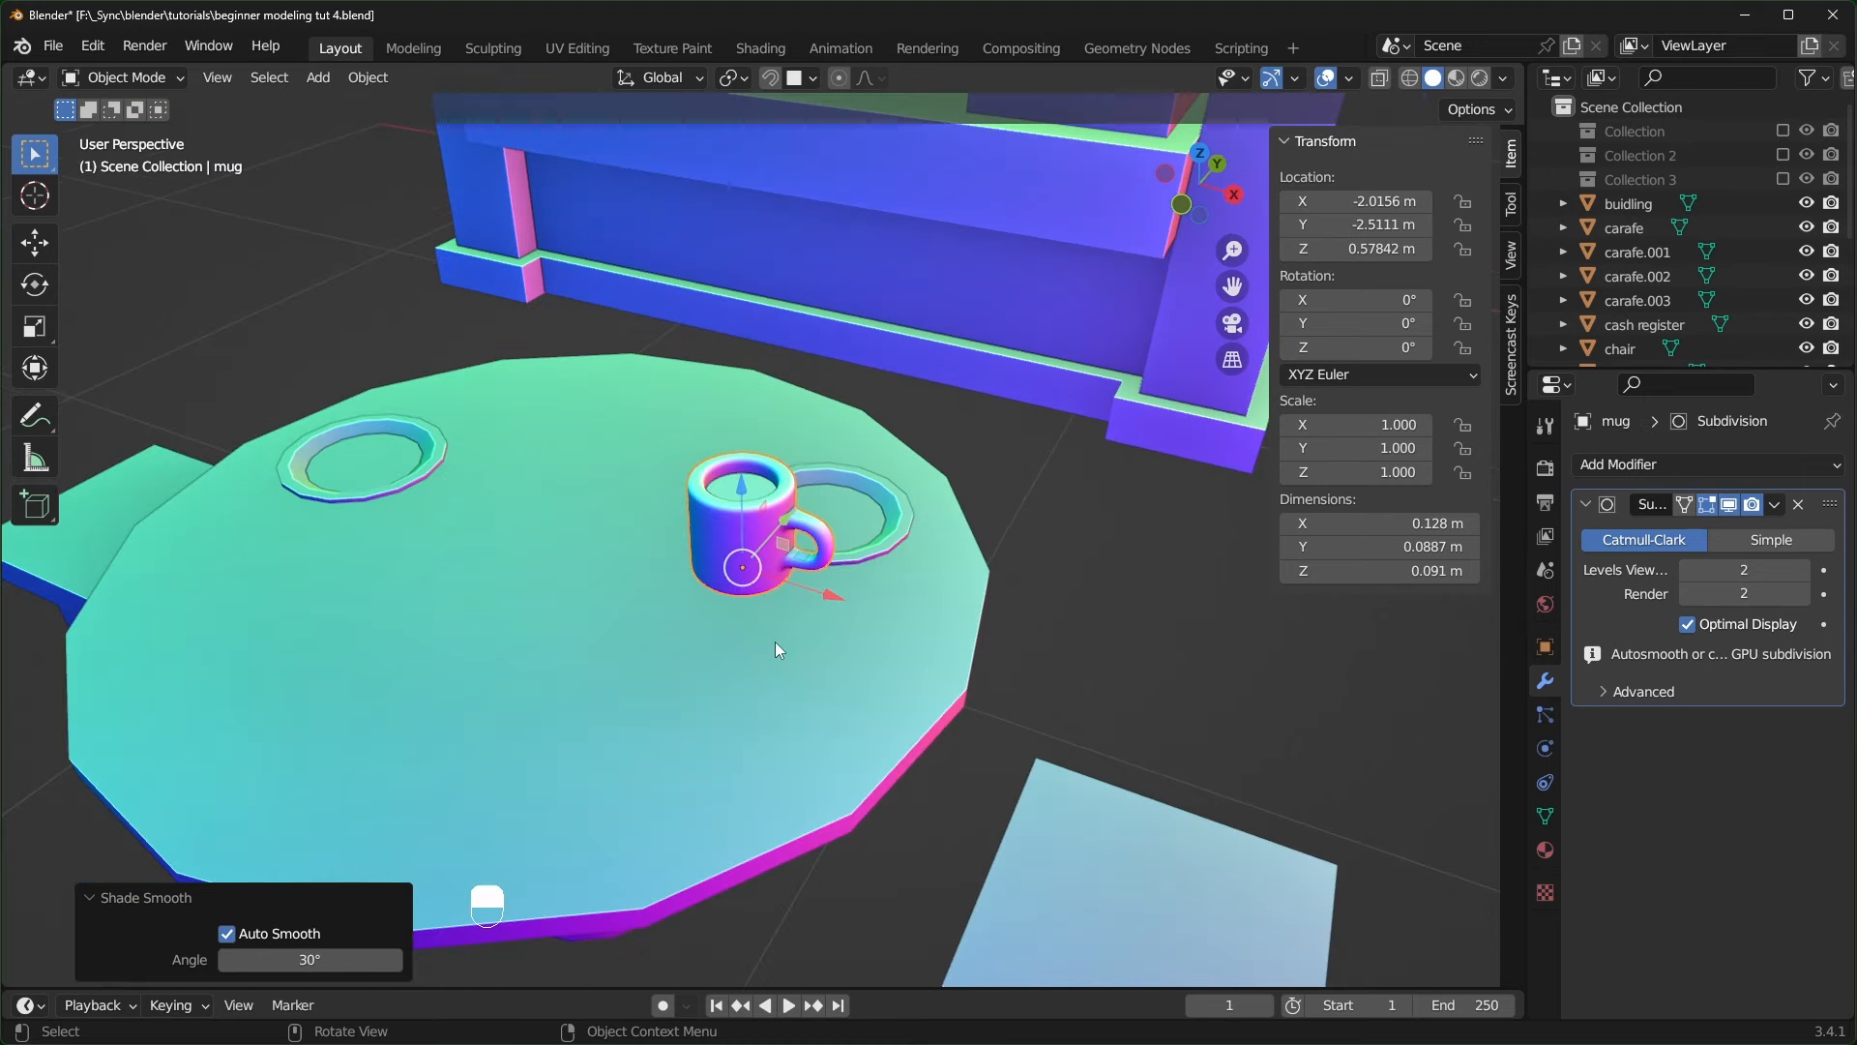
key("g")
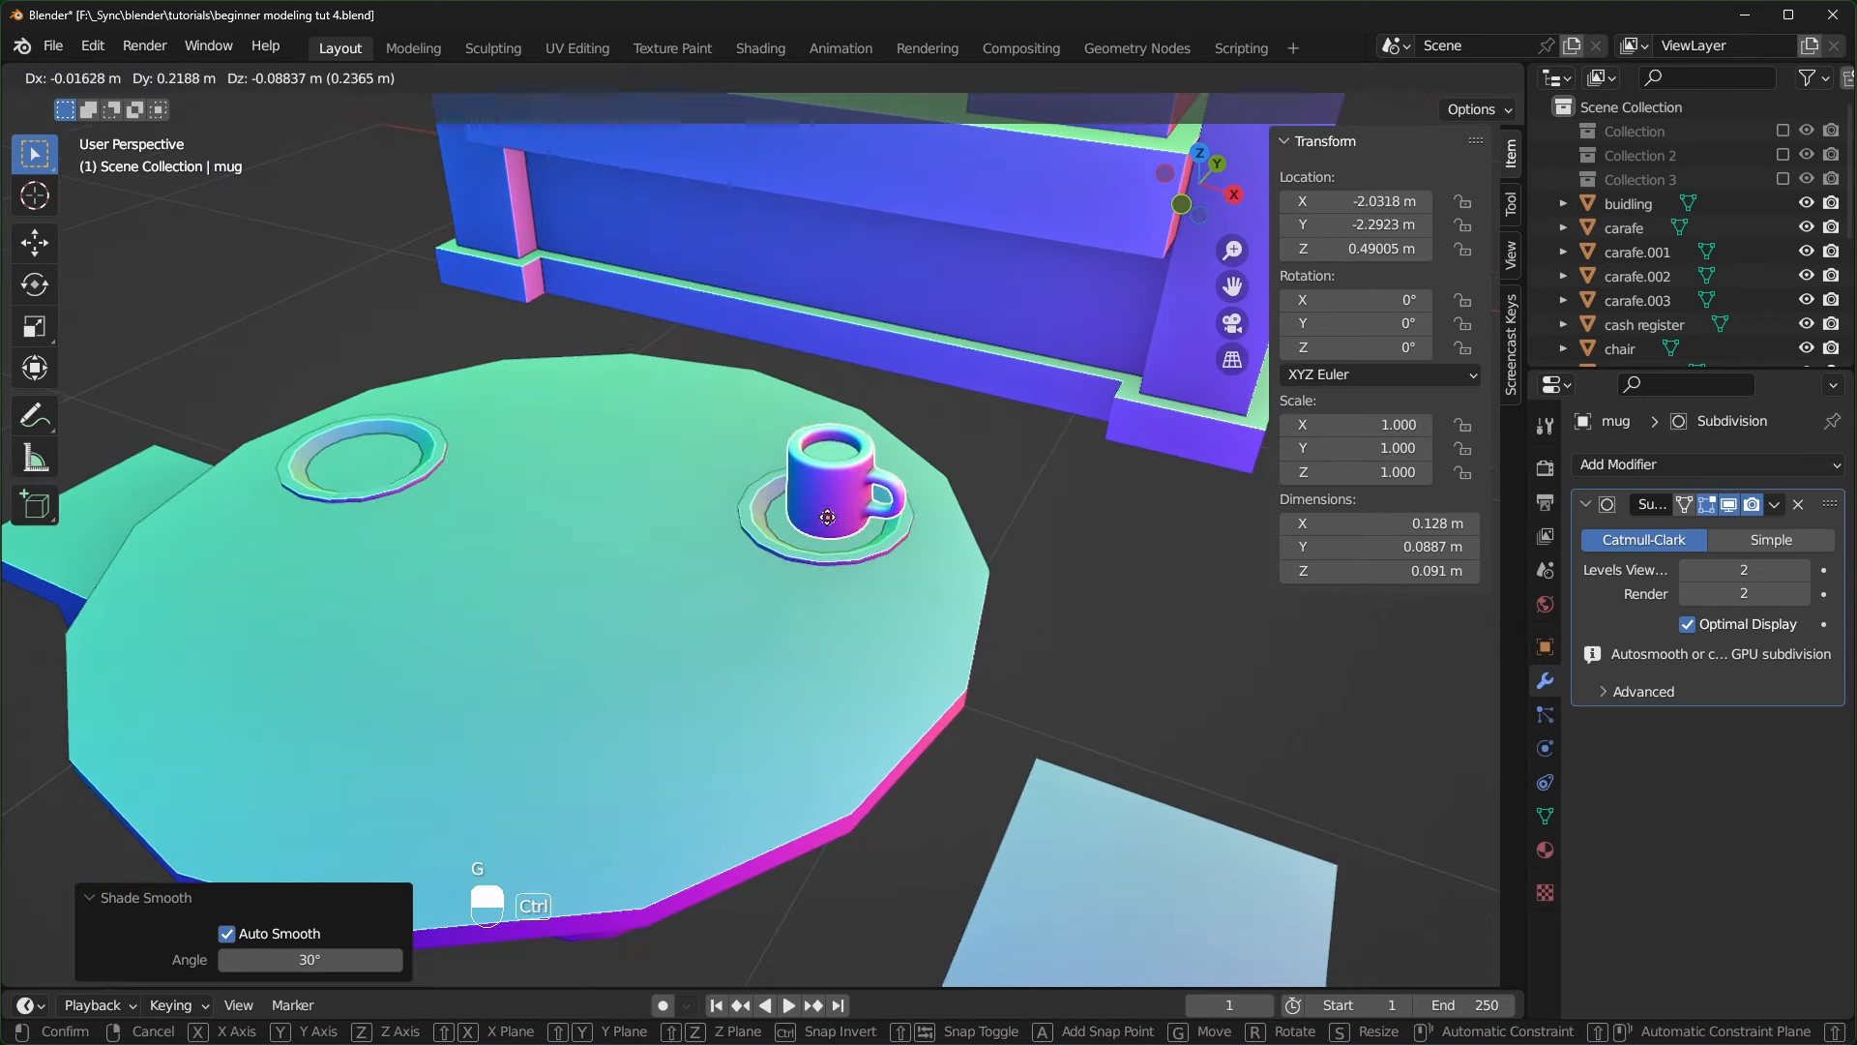
left_click(822, 522)
left_click(817, 537)
- Duplicate the mug and place the copy on the other saucer
key("shift+d")
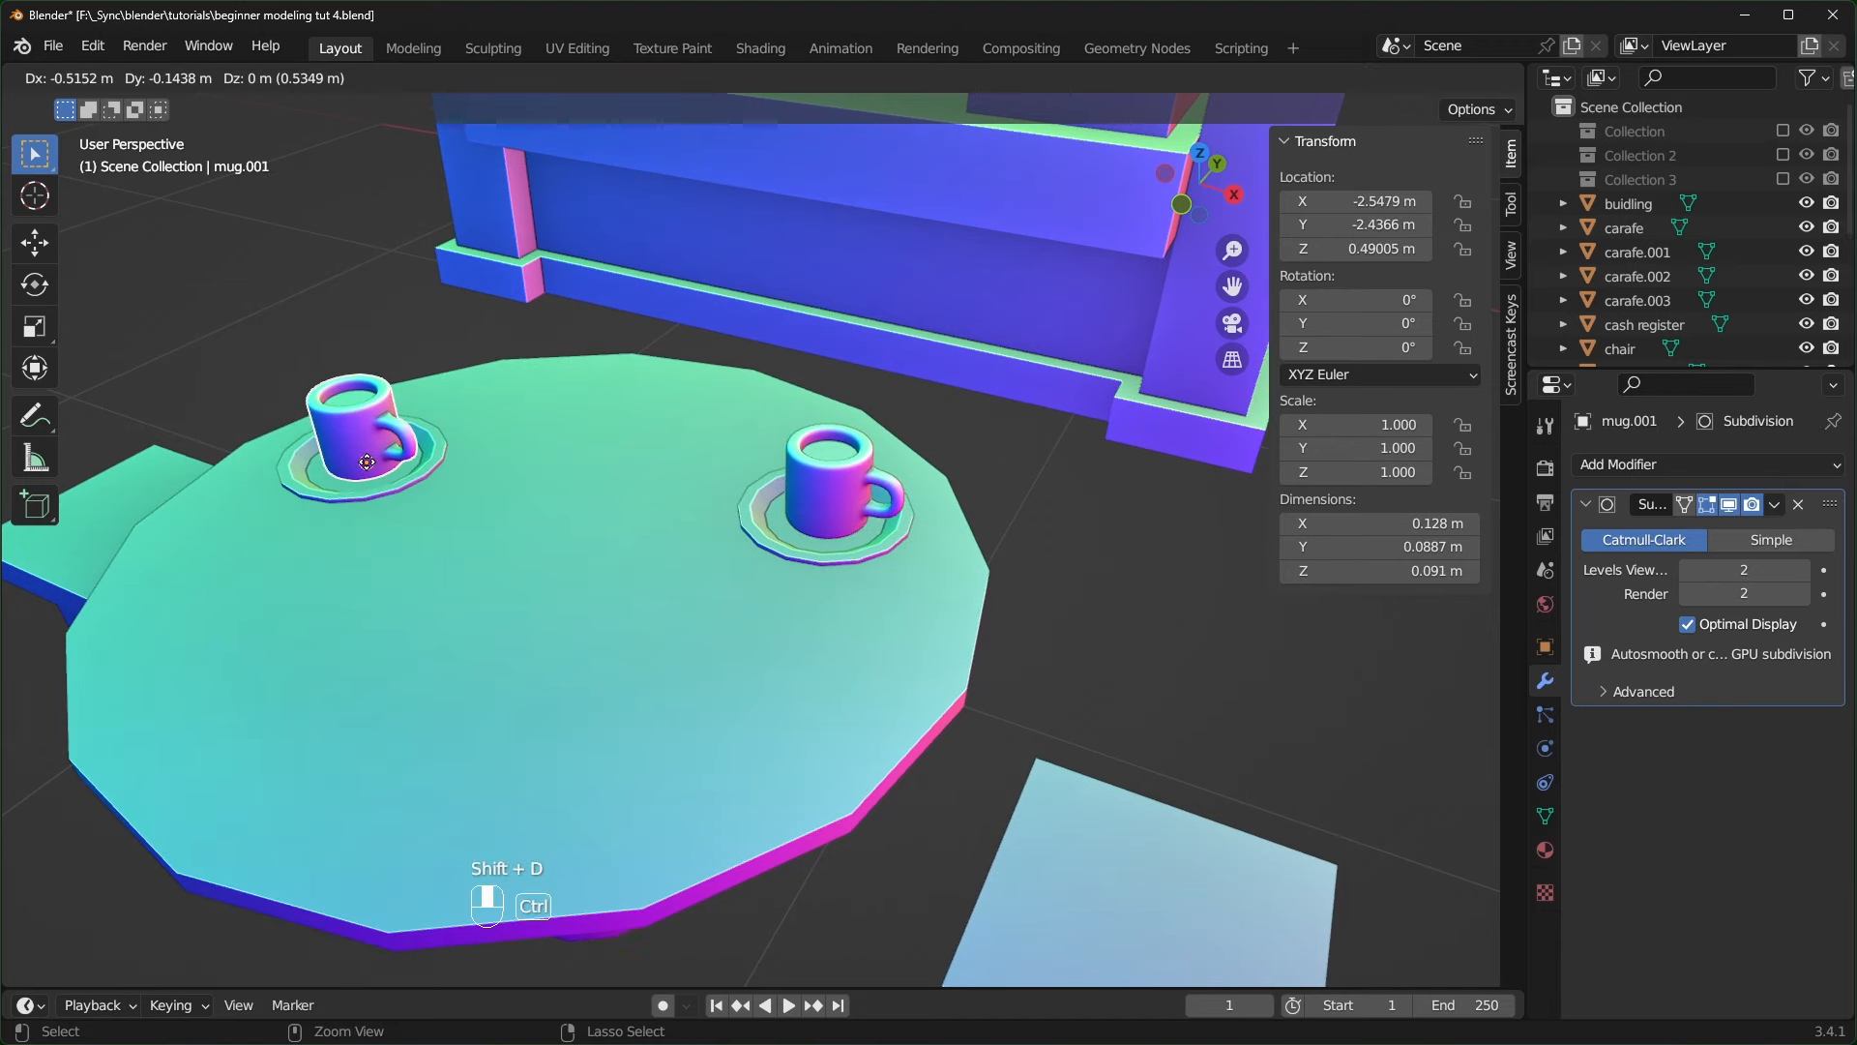
left_click(374, 463)
scroll(658, 557, "down", 2)
middle_click_drag(667, 553, 855, 605)
- Undo the copied mug's last rotation and rotate it 216° around the global Z axis
key("ctrl+z")
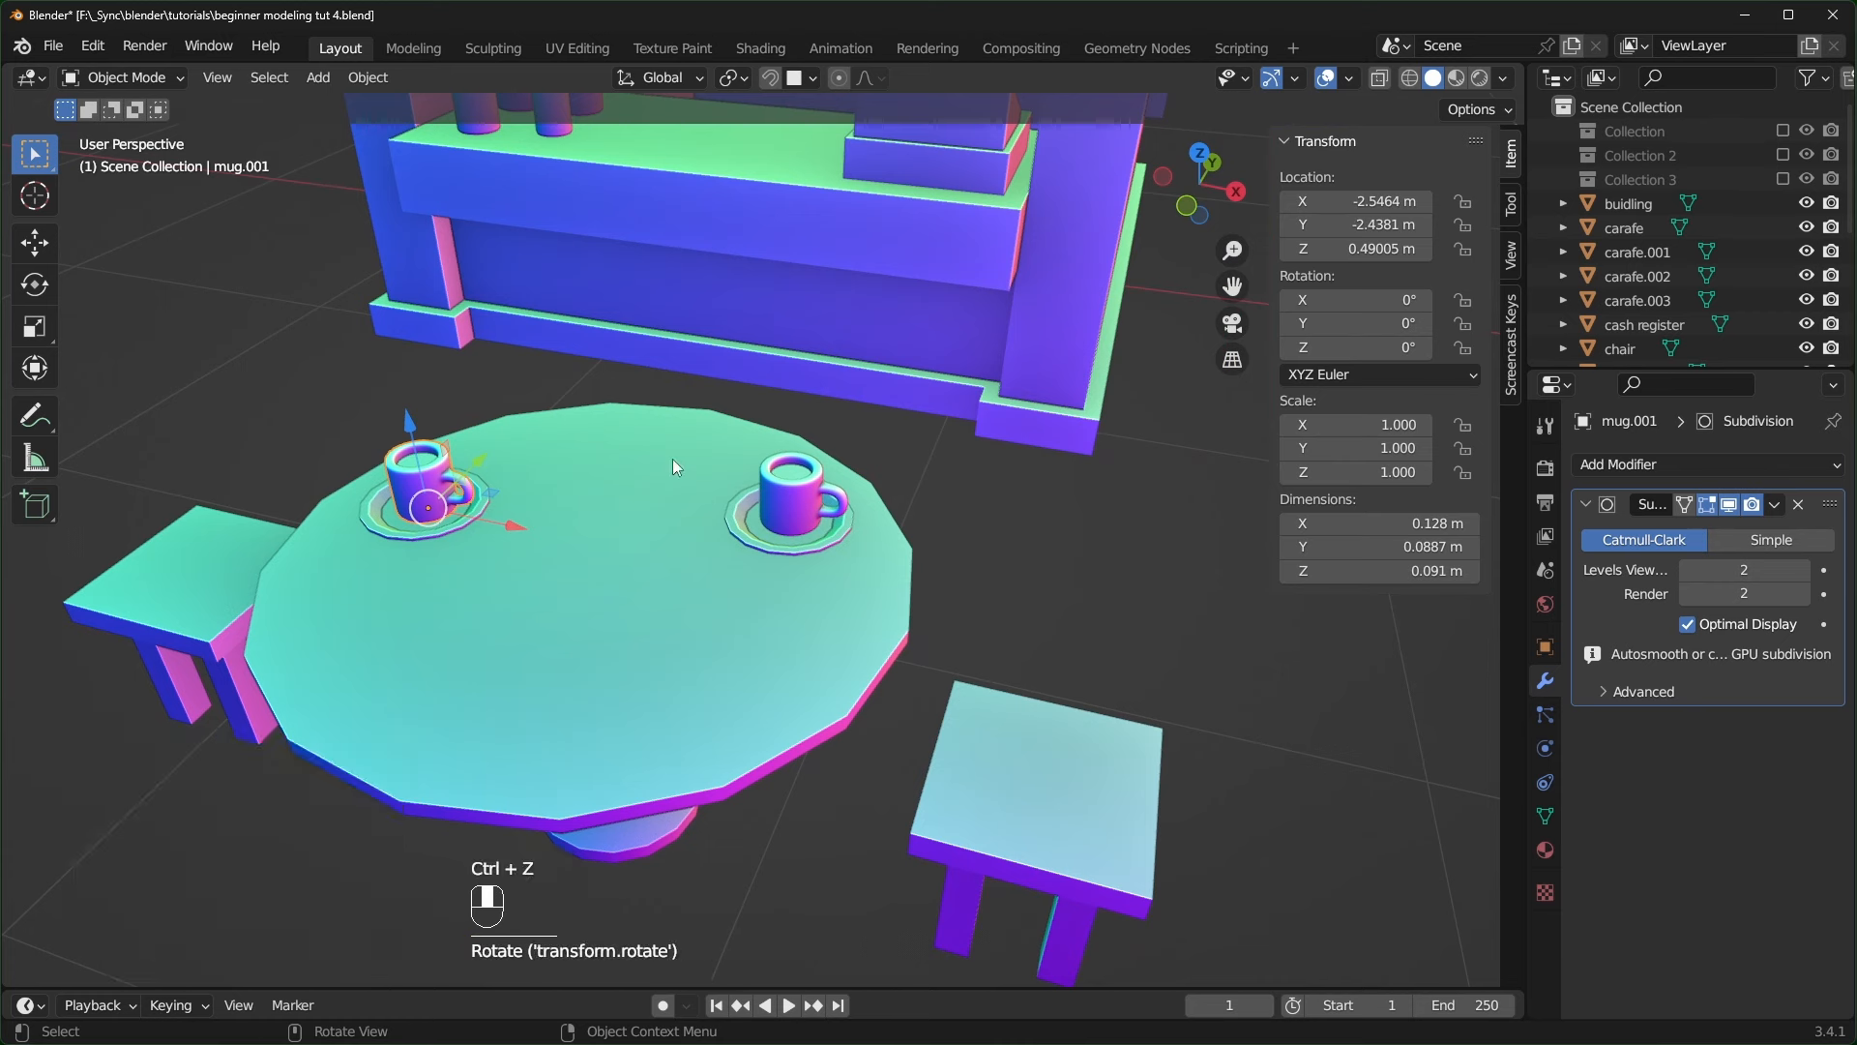
scroll(634, 557, "up", 1)
type("rz216")
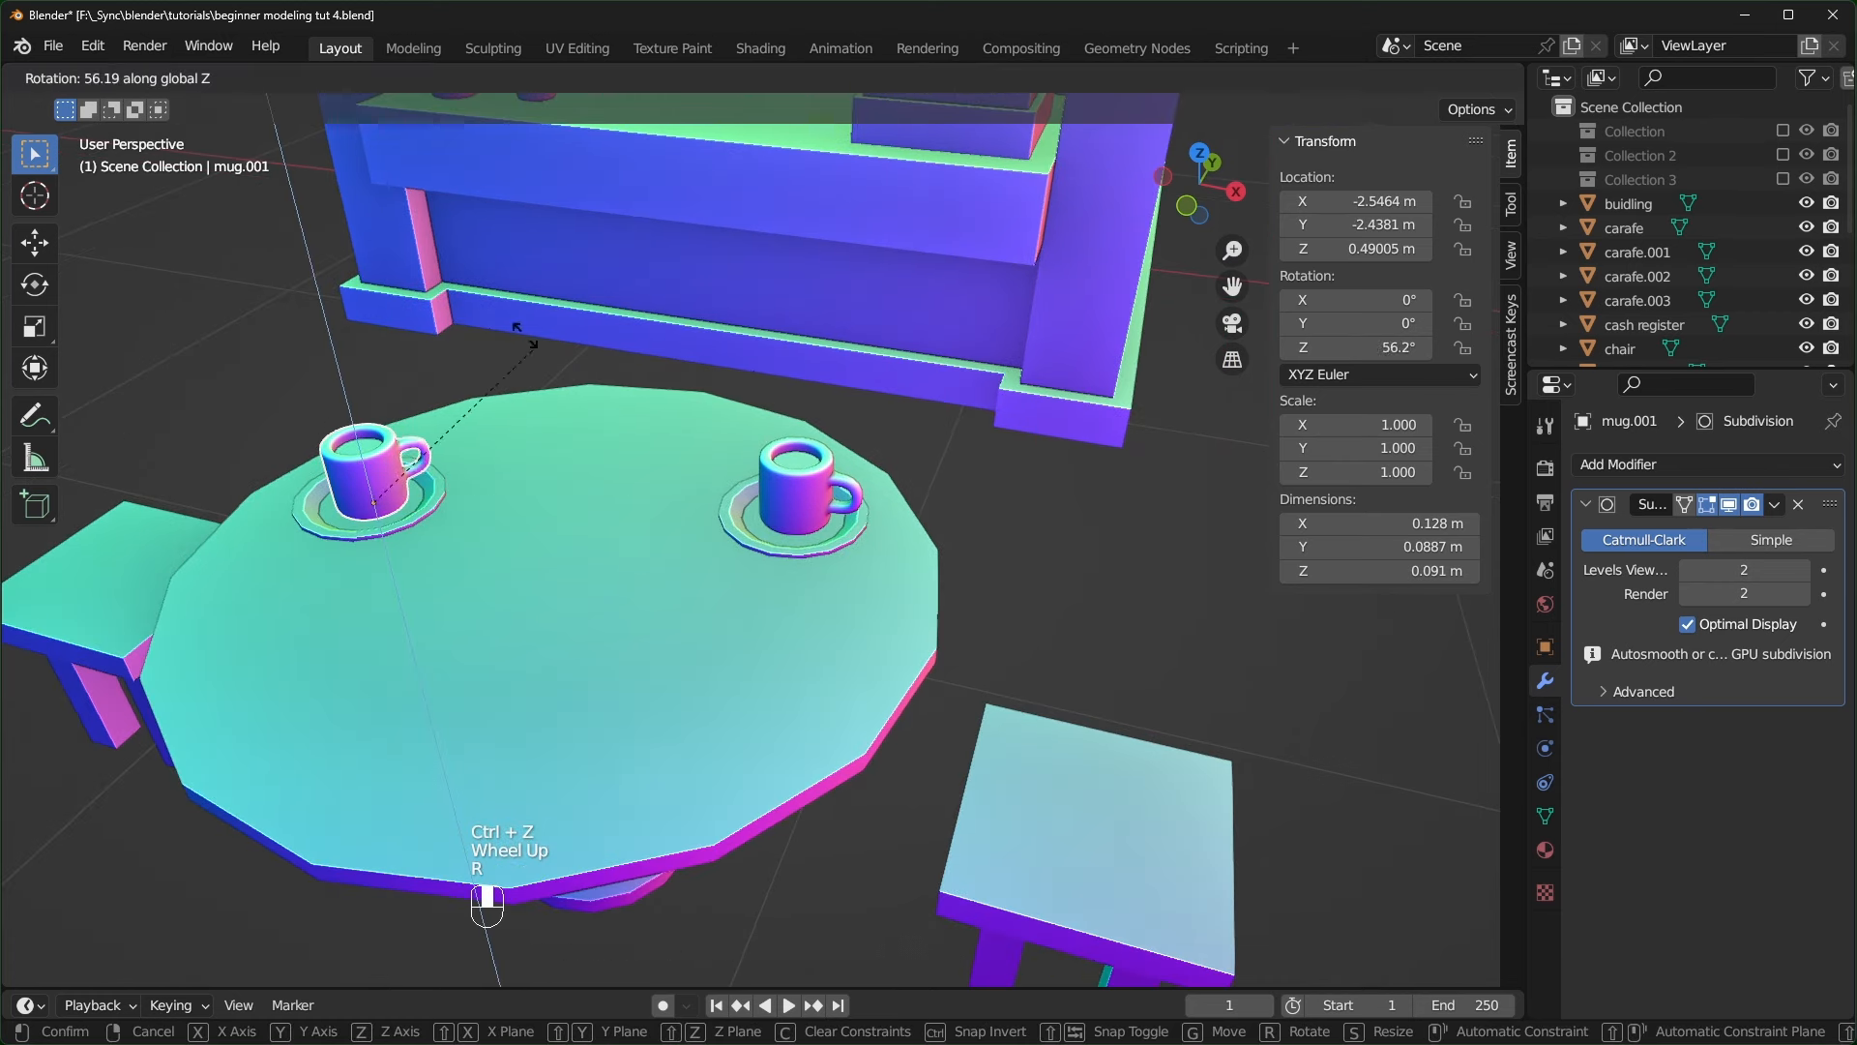
key("Return")
- Add a mesh cube at the world origin
middle_click_drag(634, 558, 696, 565)
middle_click_drag(696, 566, 739, 606, "shift")
scroll(667, 539, "down", 2)
scroll(702, 543, "up", 1)
scroll(995, 559, "down", 1)
middle_click_drag(994, 559, 785, 565, "shift")
left_click(984, 543, "shift")
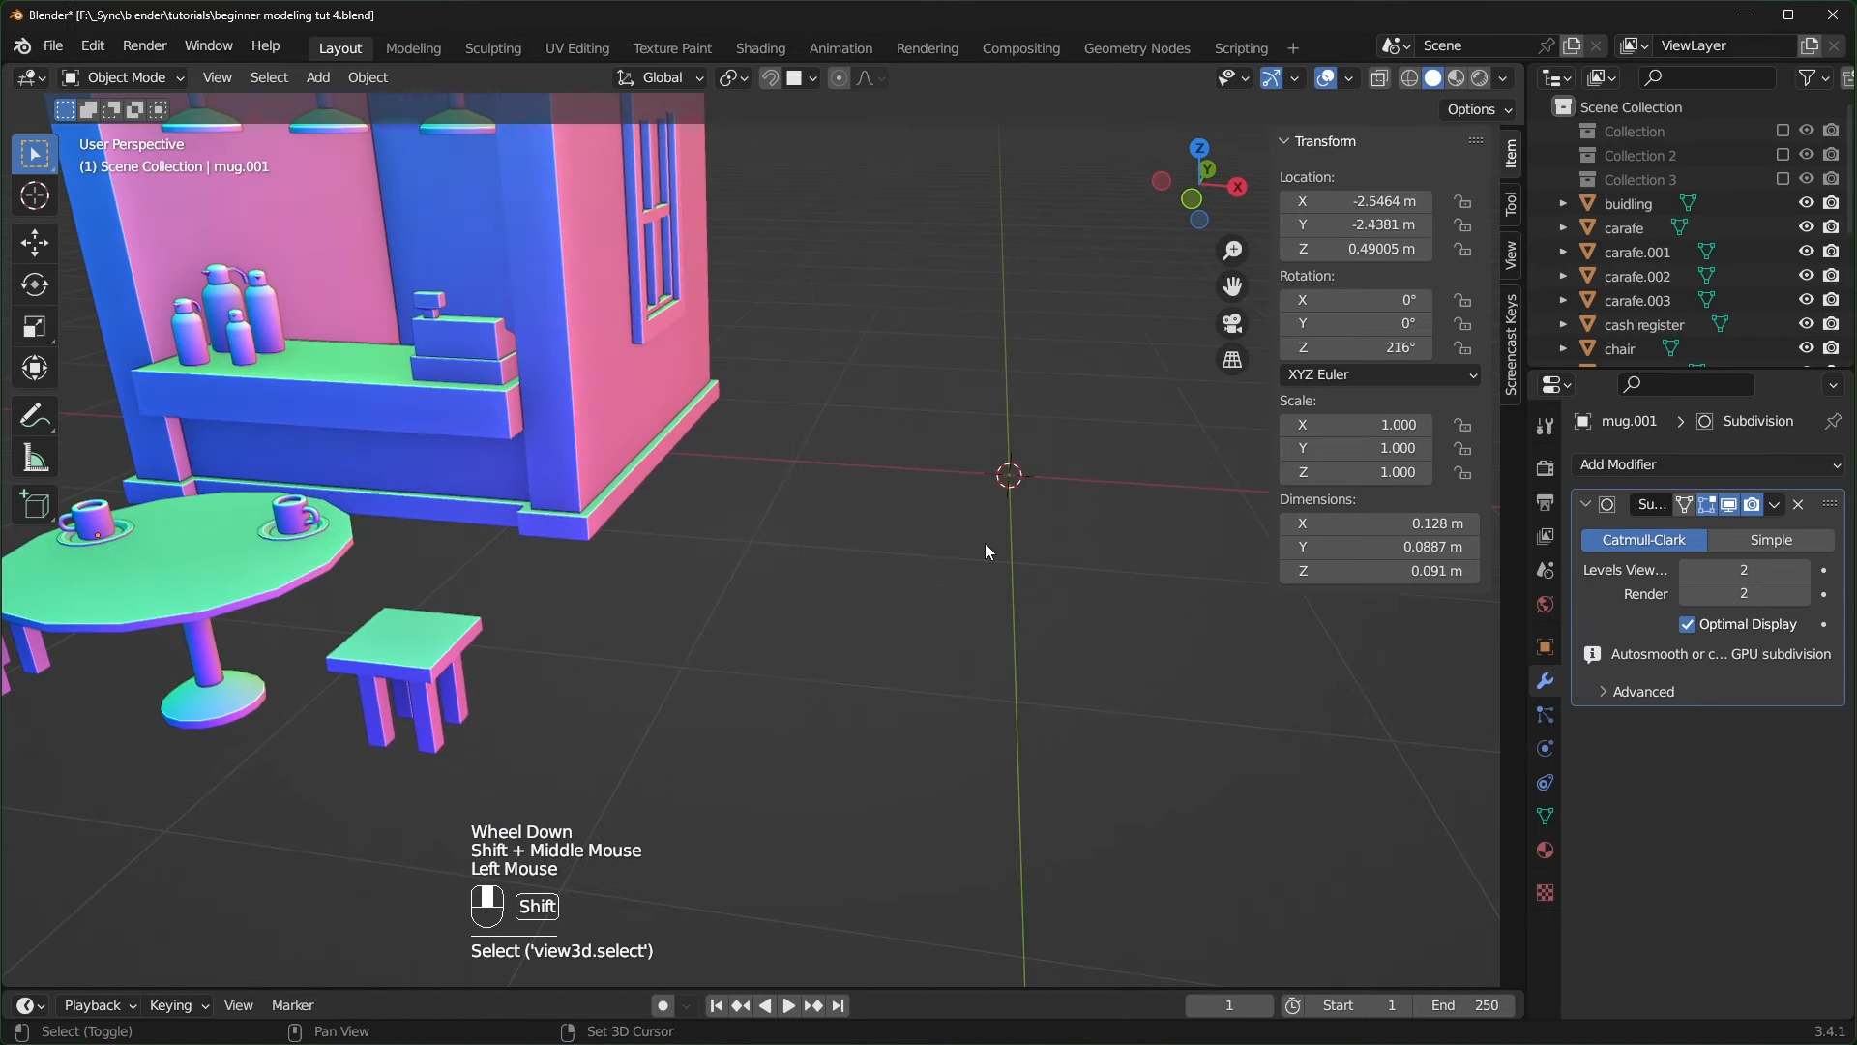
key("shift+a")
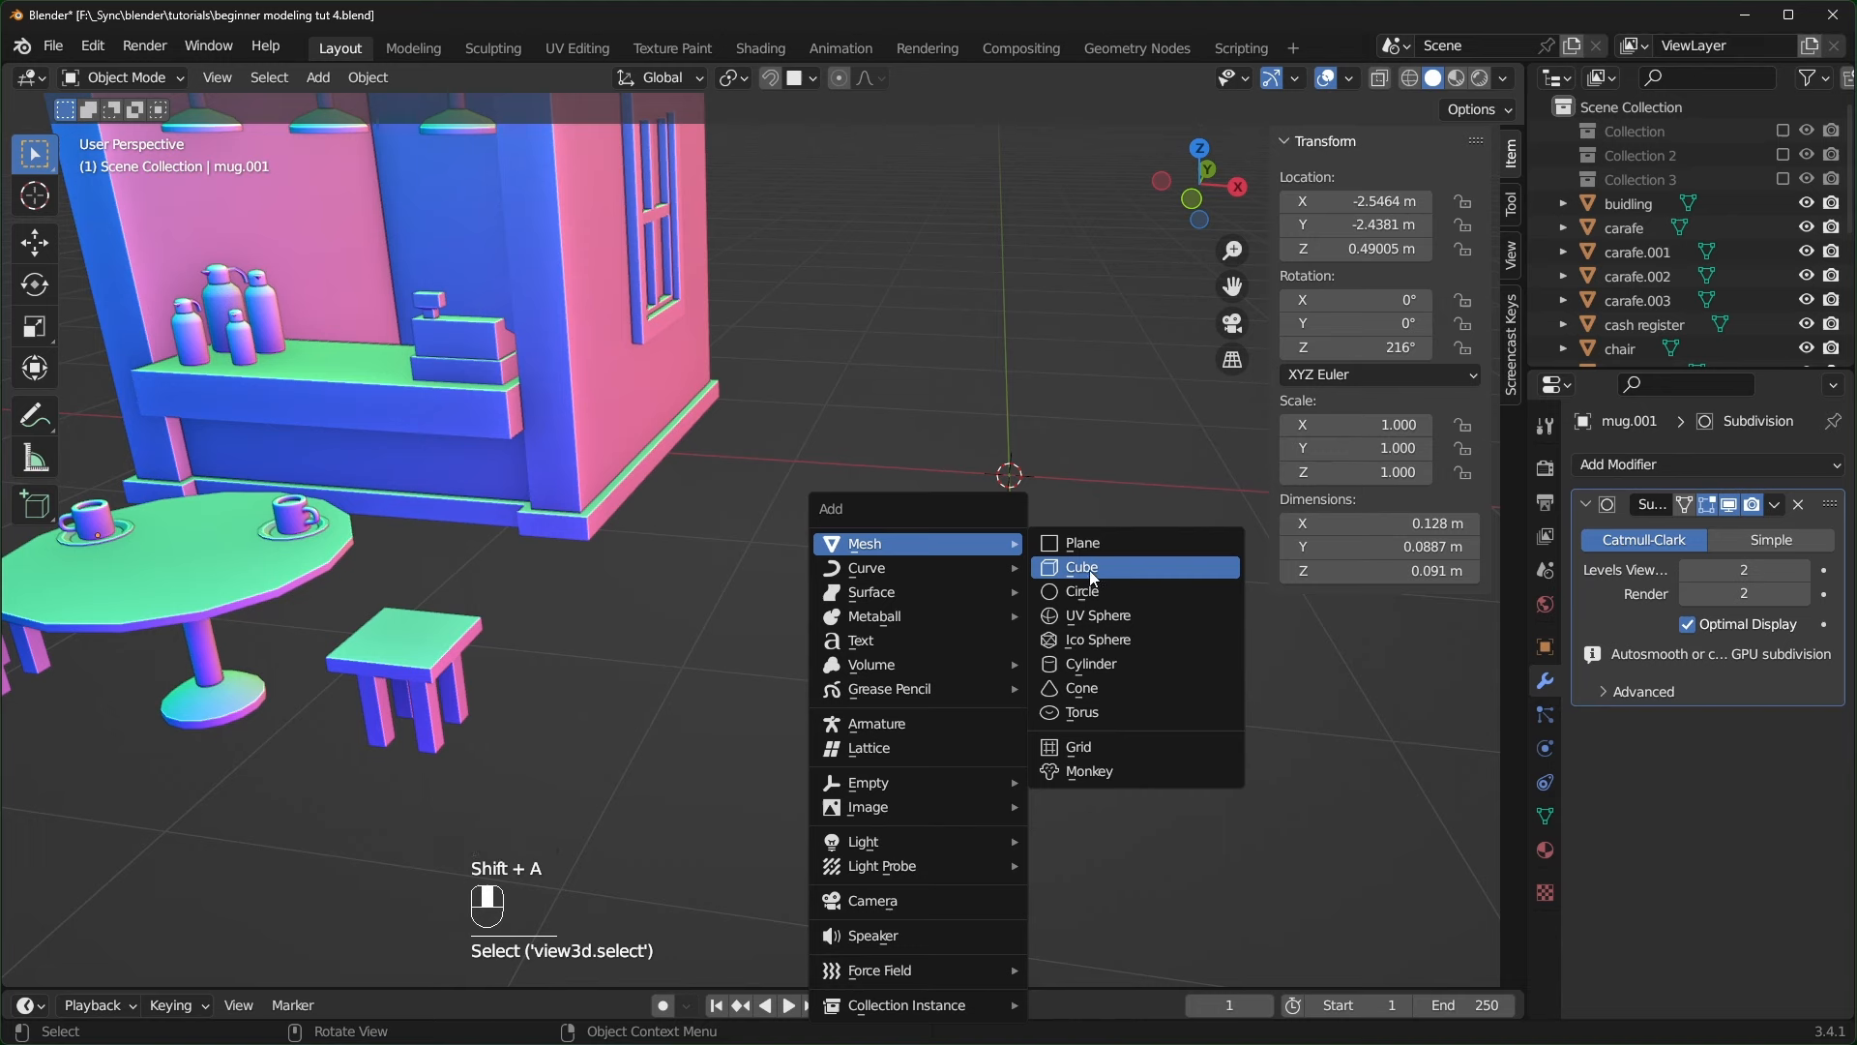
left_click(1178, 566)
- Raise the cube's geometry 1 m along Z in Edit Mode so its origin sits at the base, then return to Object Mode
scroll(1016, 591, "down", 1)
key("Tab")
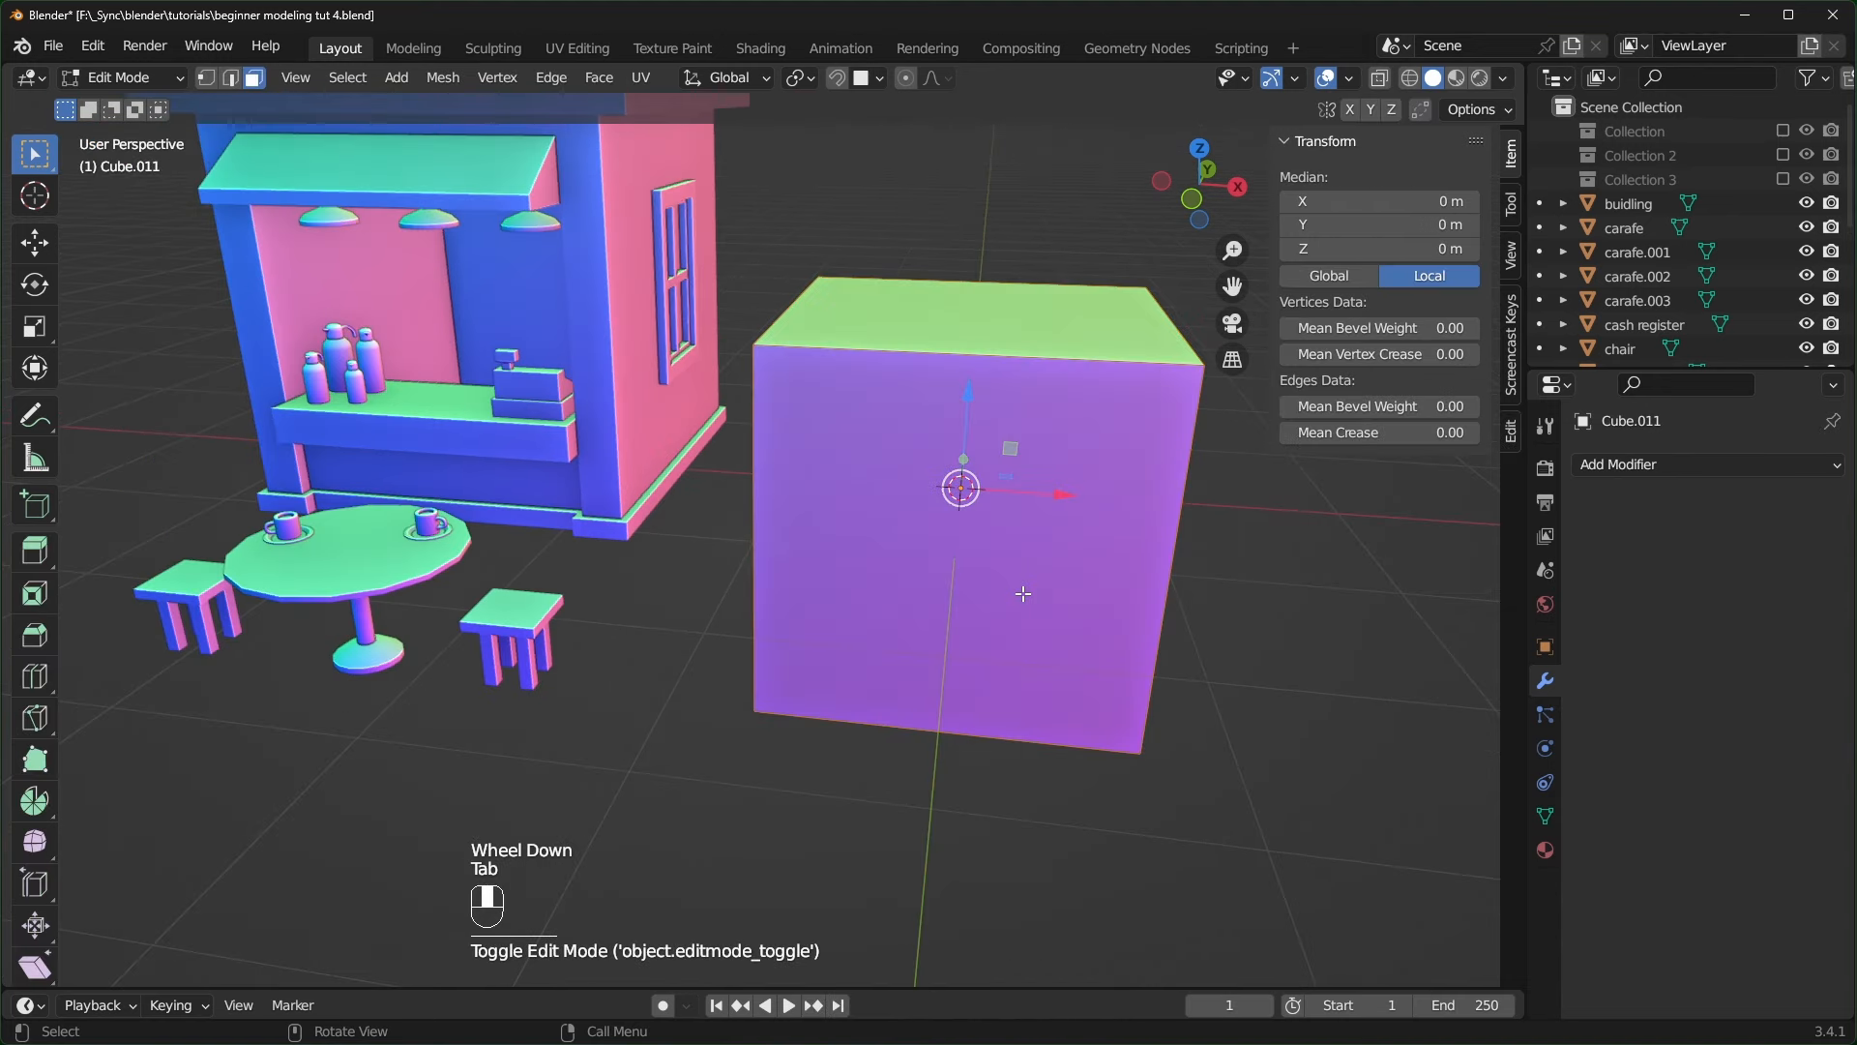
key("g")
key("z")
key("1")
key("Return")
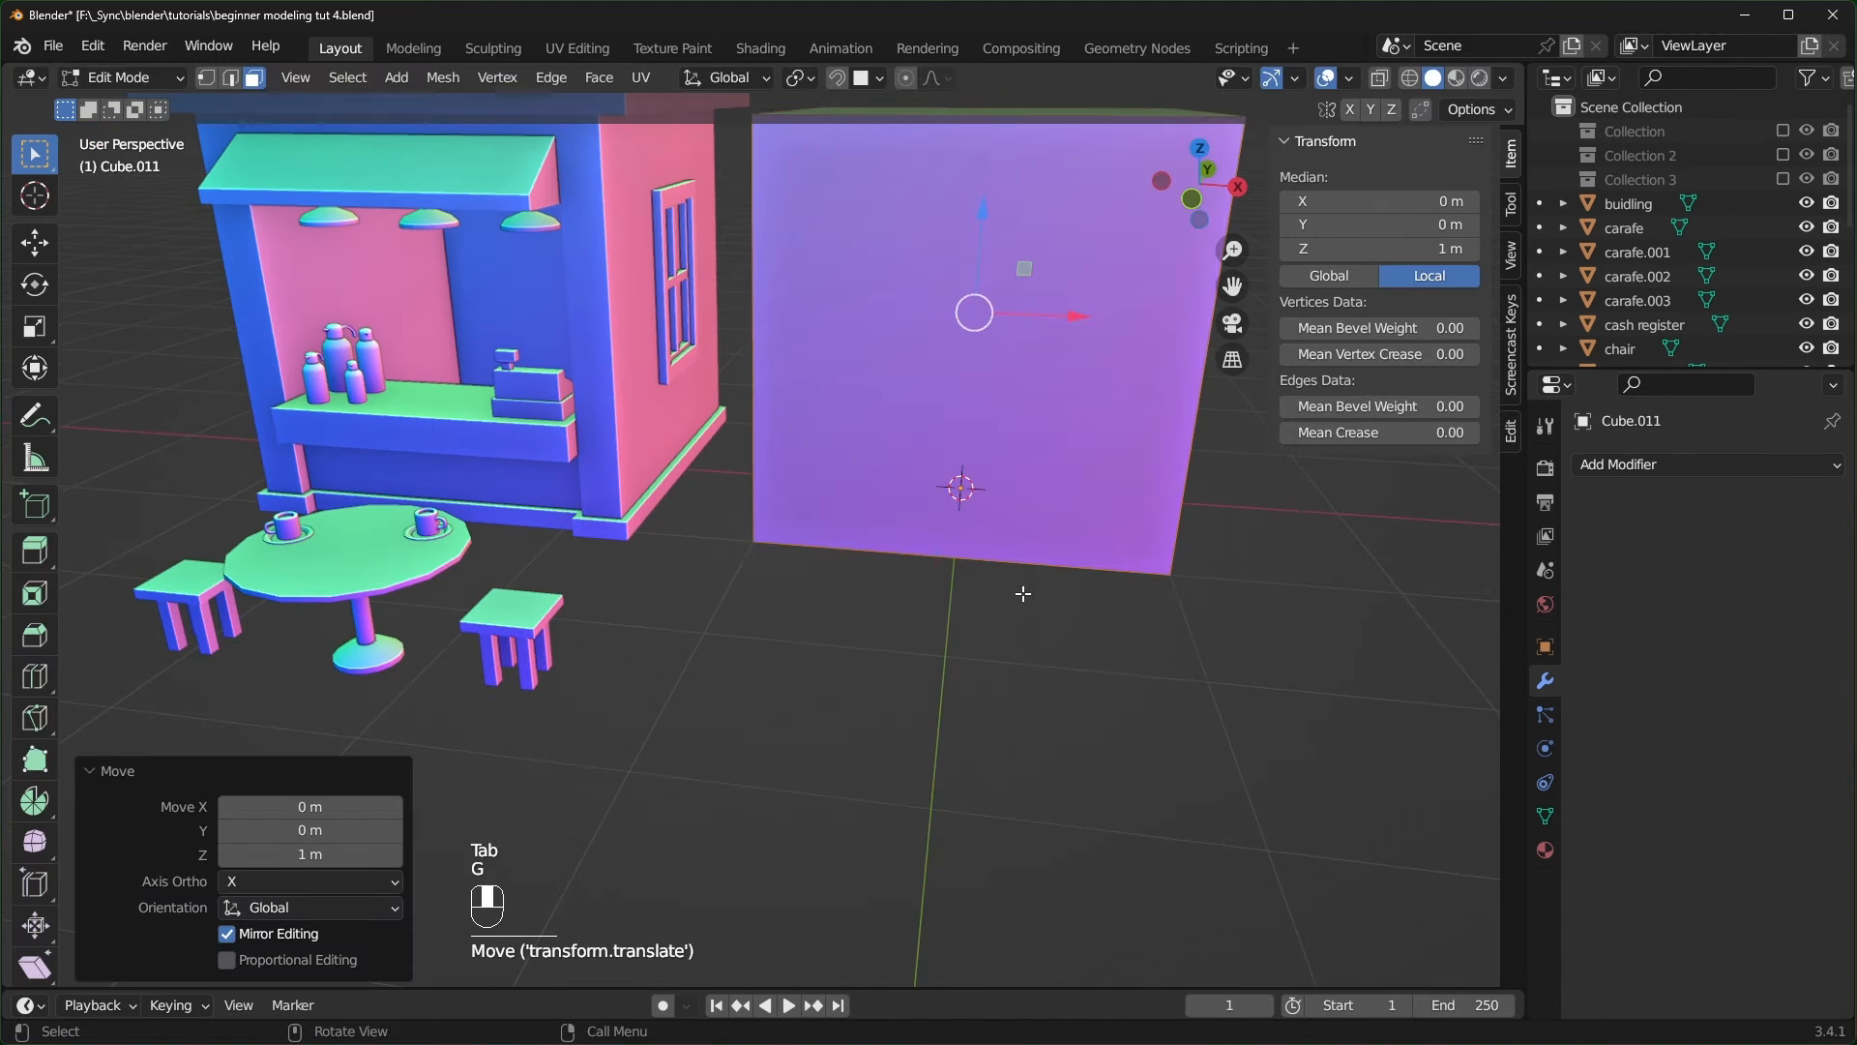
key("Tab")
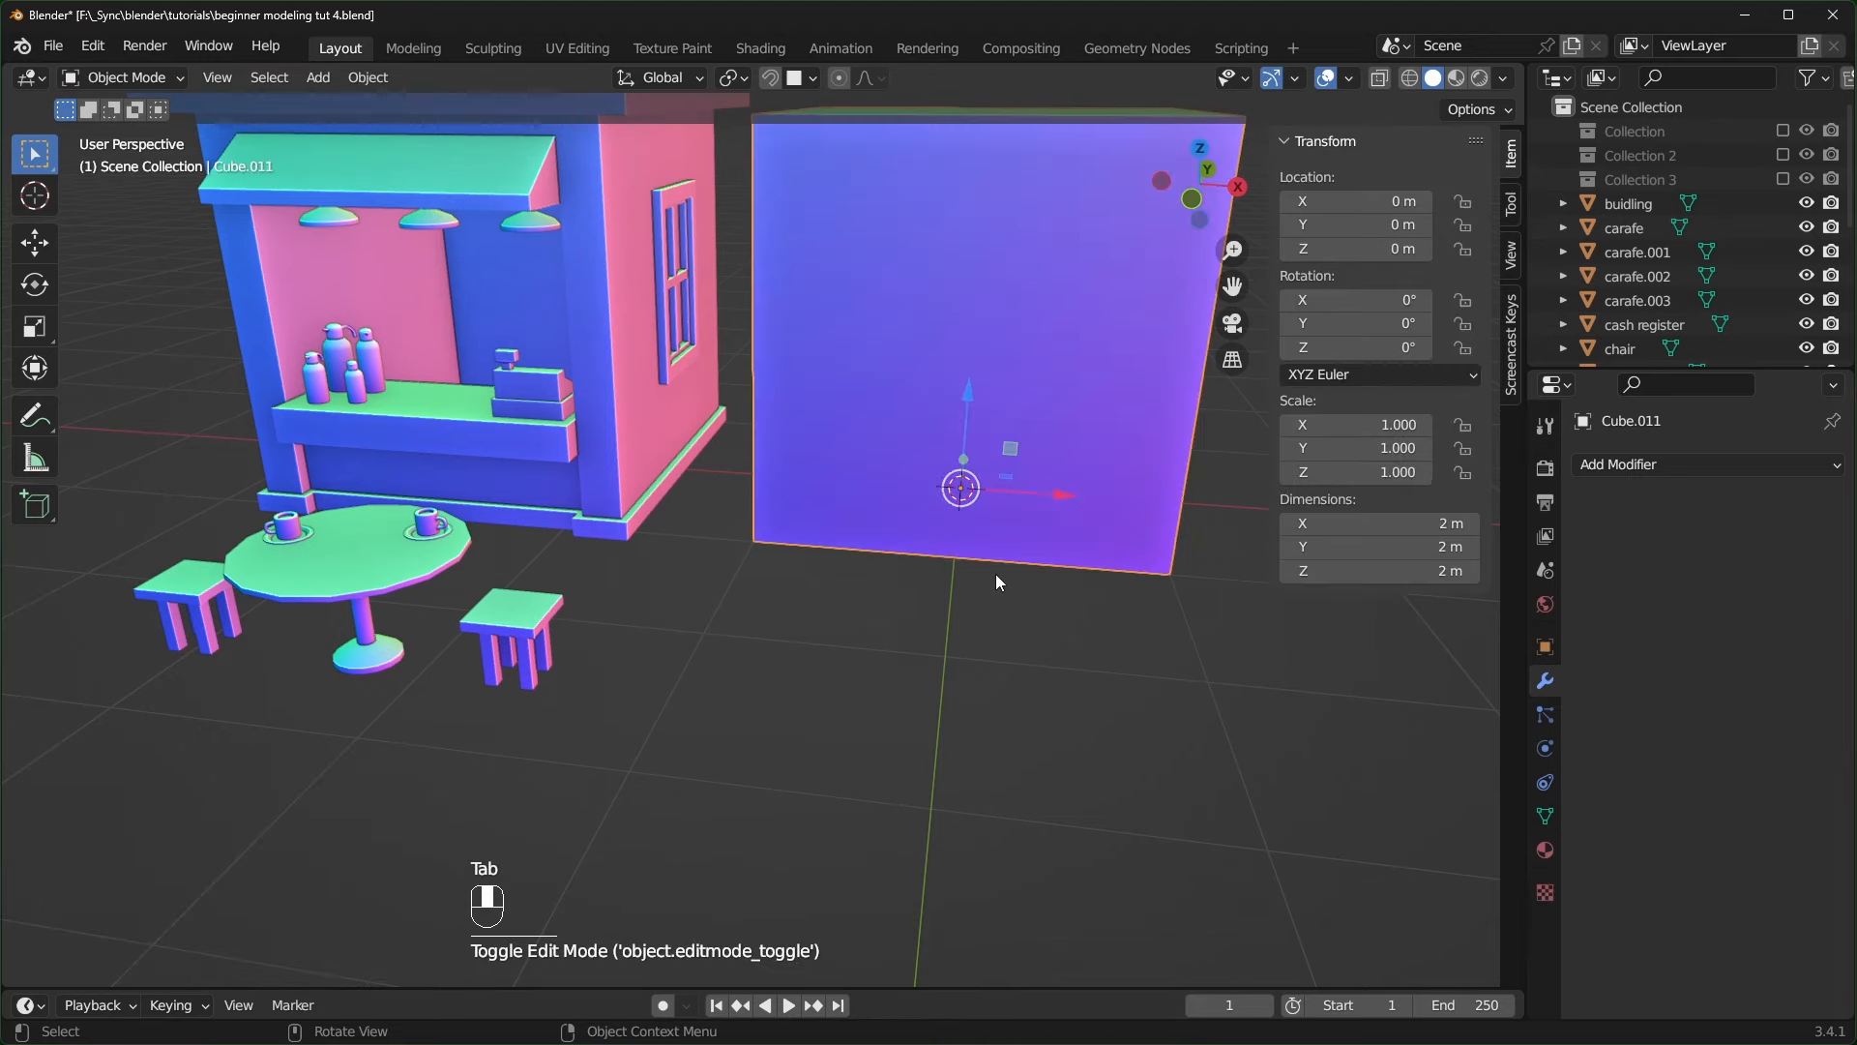
- Move the cube onto the tabletop between the two mugs and scale it down to about 0.111 m
key("g")
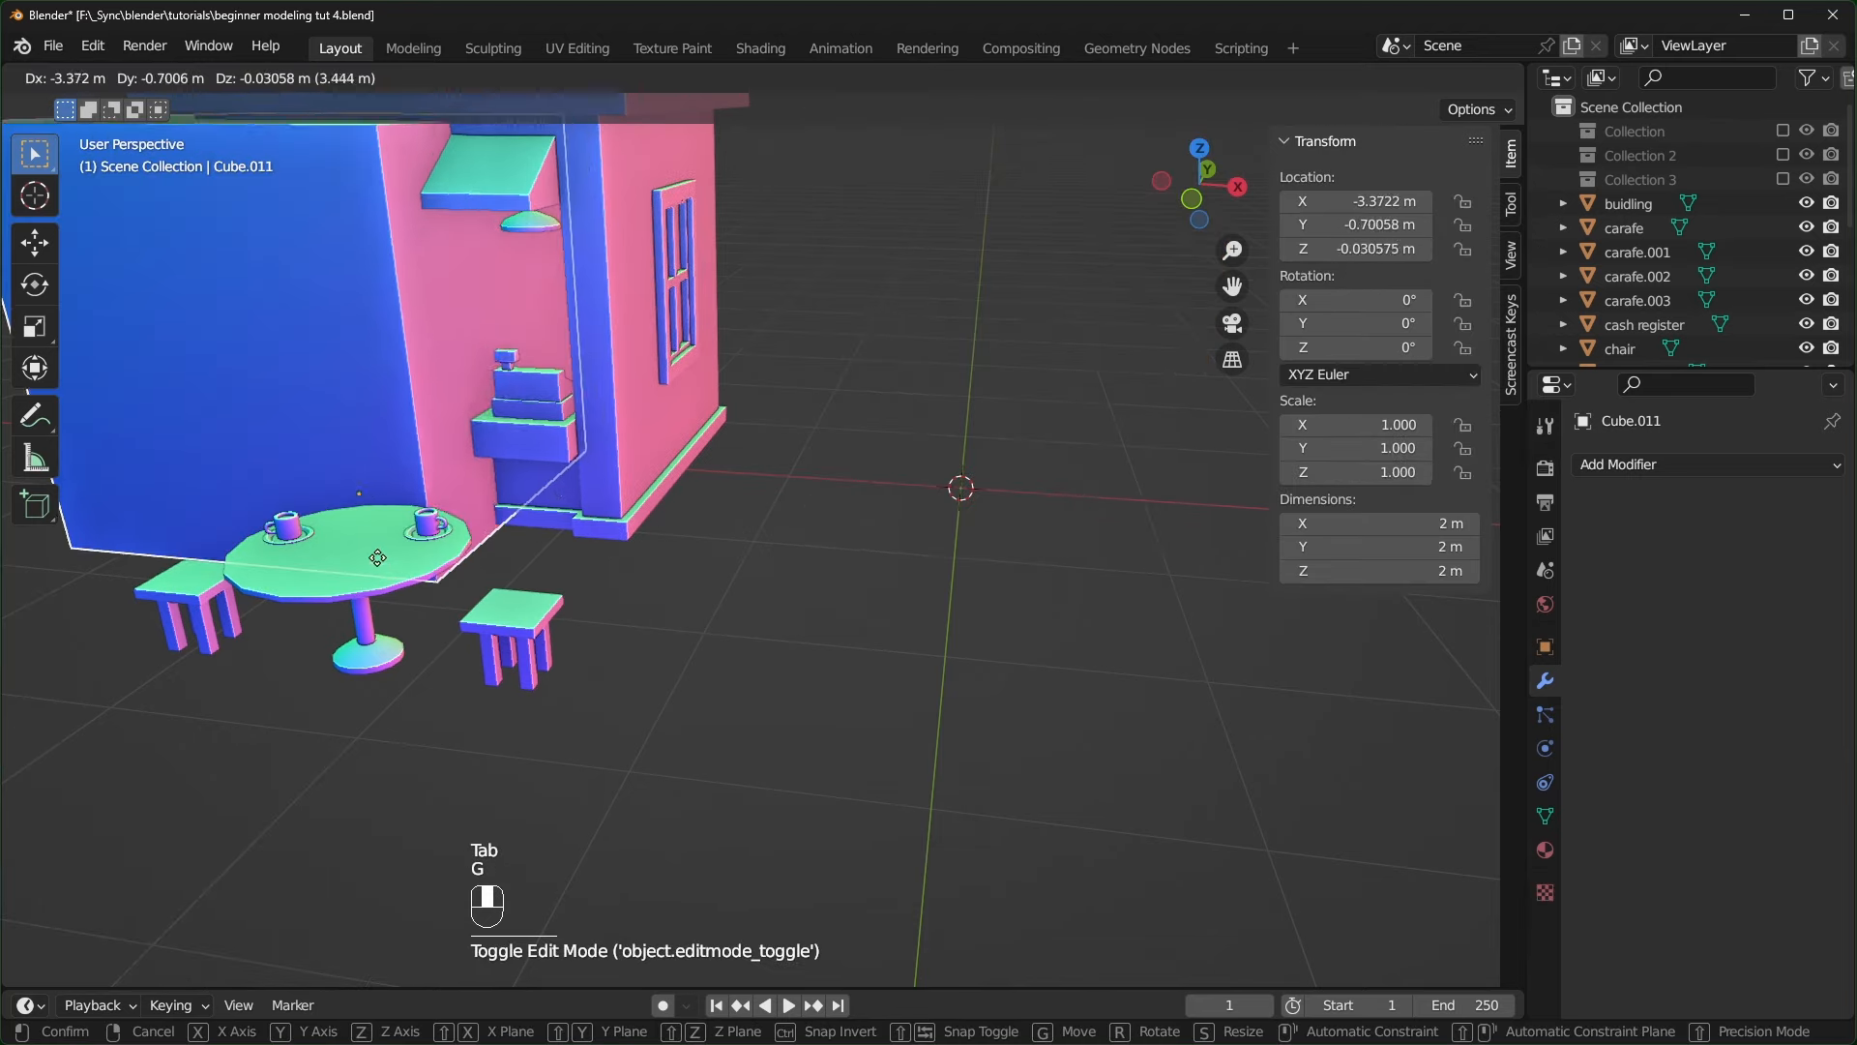
left_click(359, 545)
key("s")
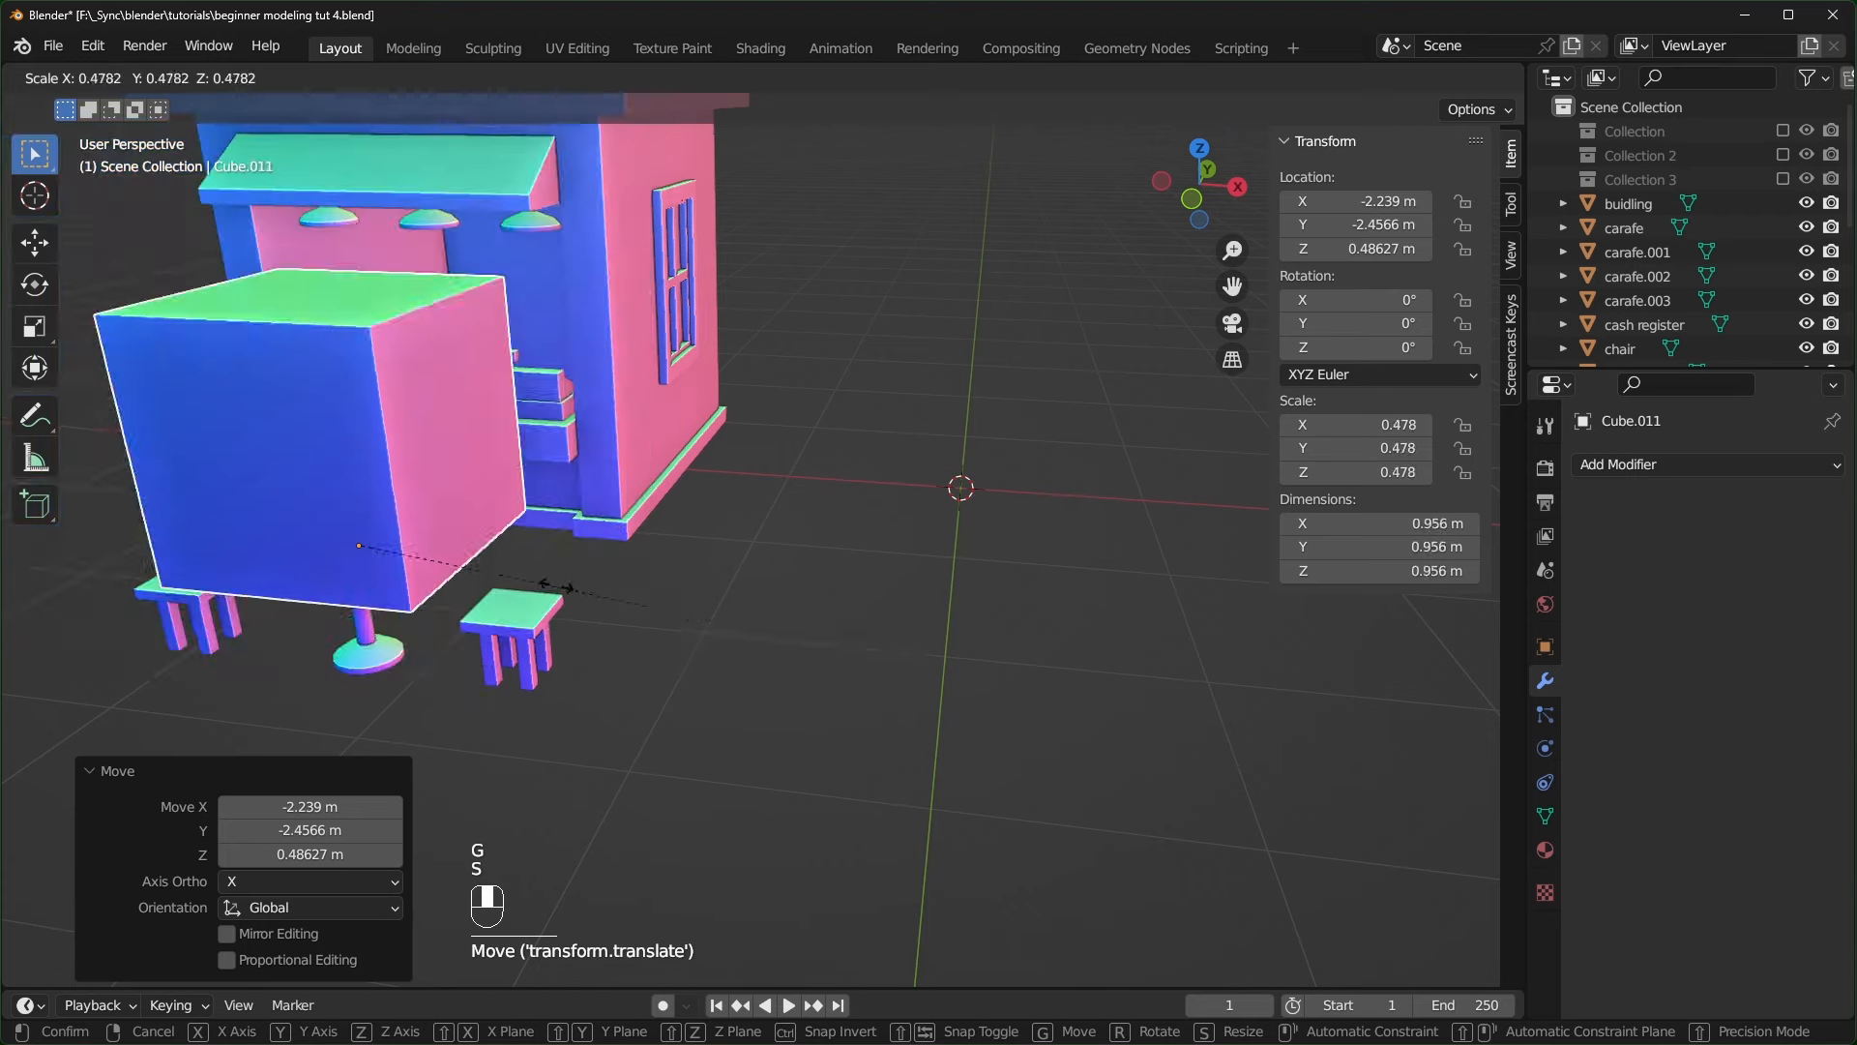
left_click(425, 559)
key("s")
left_click(376, 594)
middle_click_drag(376, 594, 856, 606, "shift")
scroll(856, 607, "up", 6)
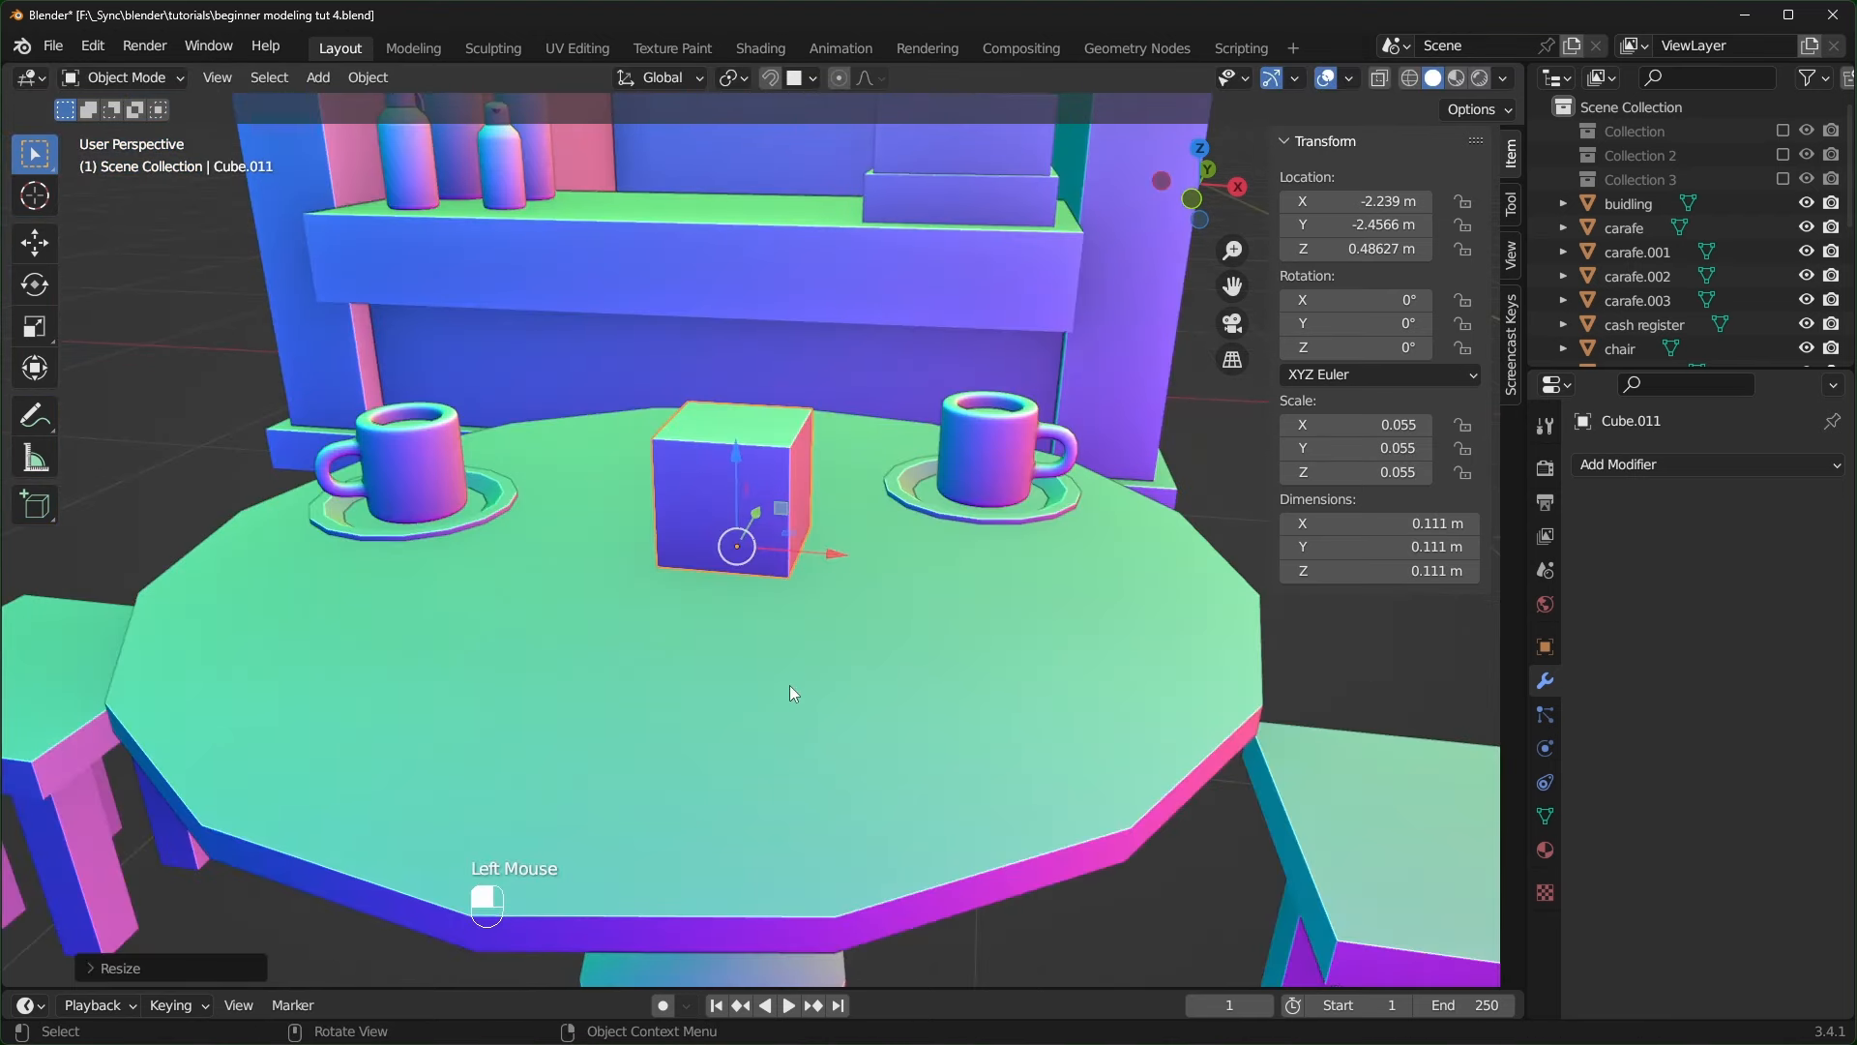
- Add a Subdivision Surface modifier to the cube, try viewport levels 1 to 4, and settle on level 2
key("ctrl+1")
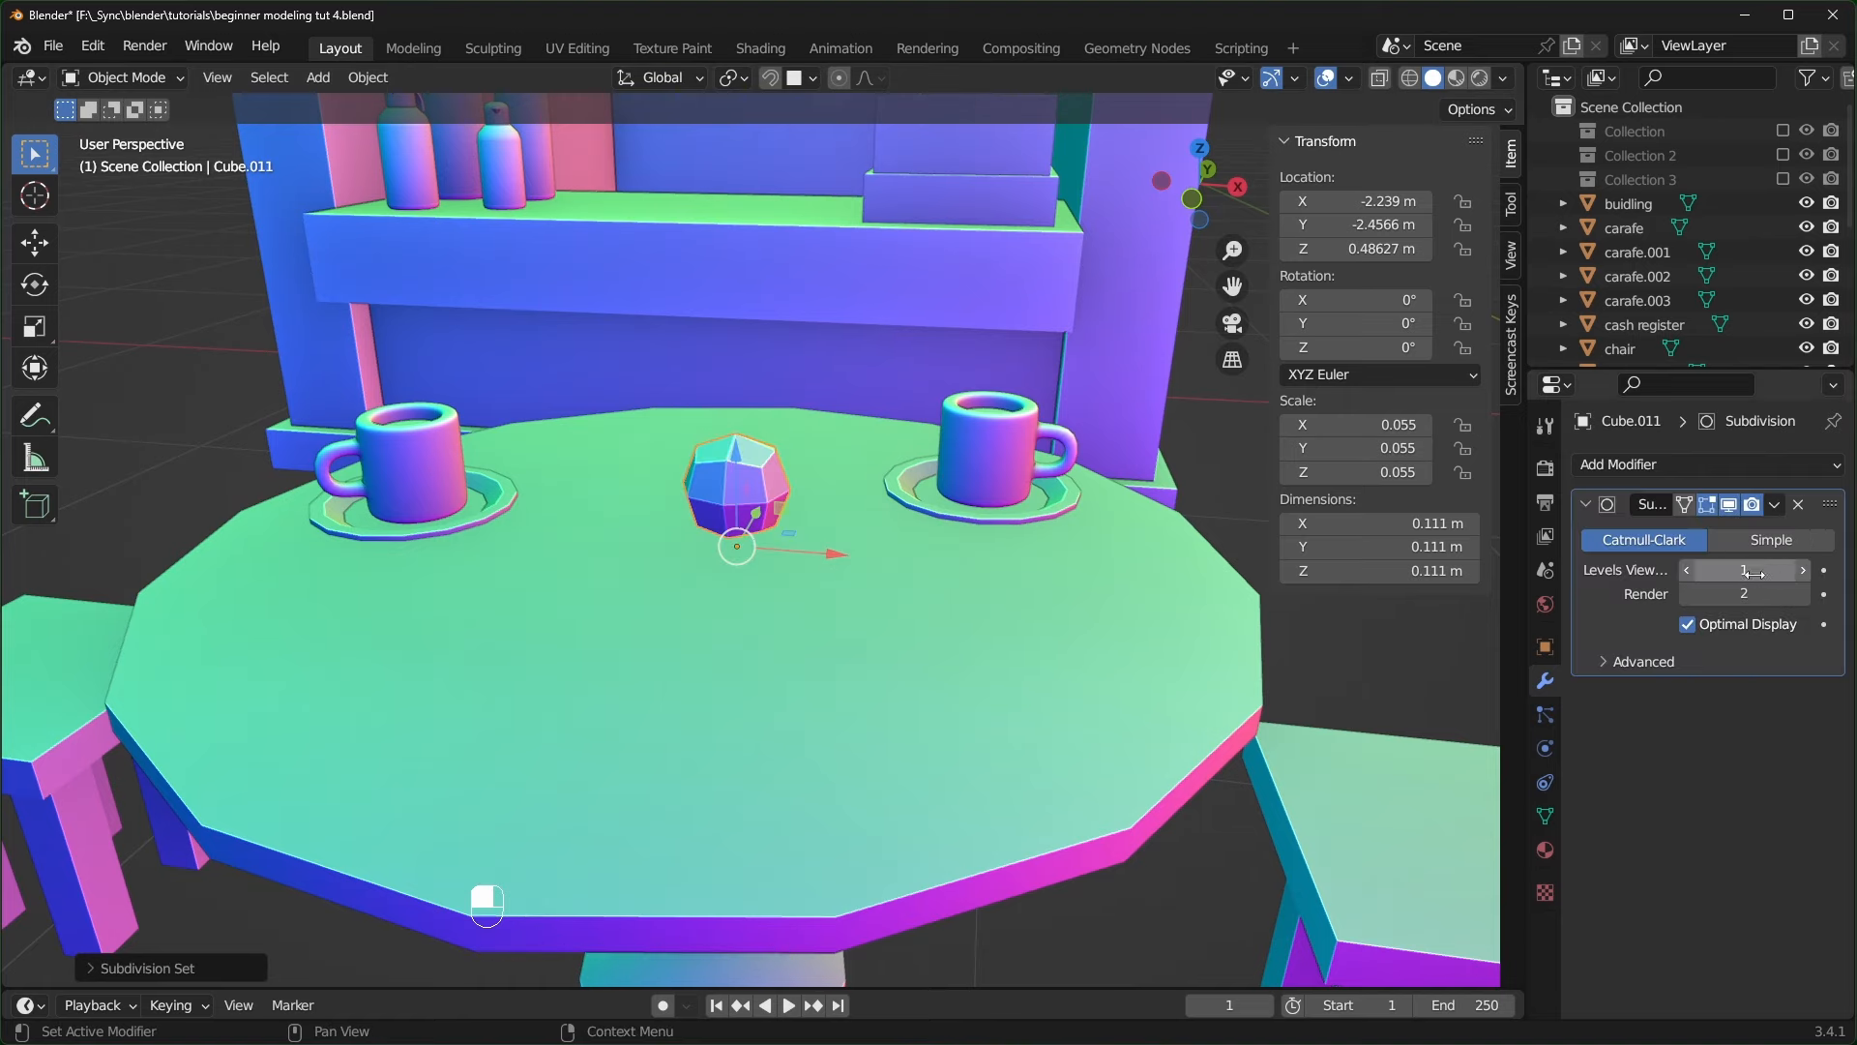
key("ctrl+2")
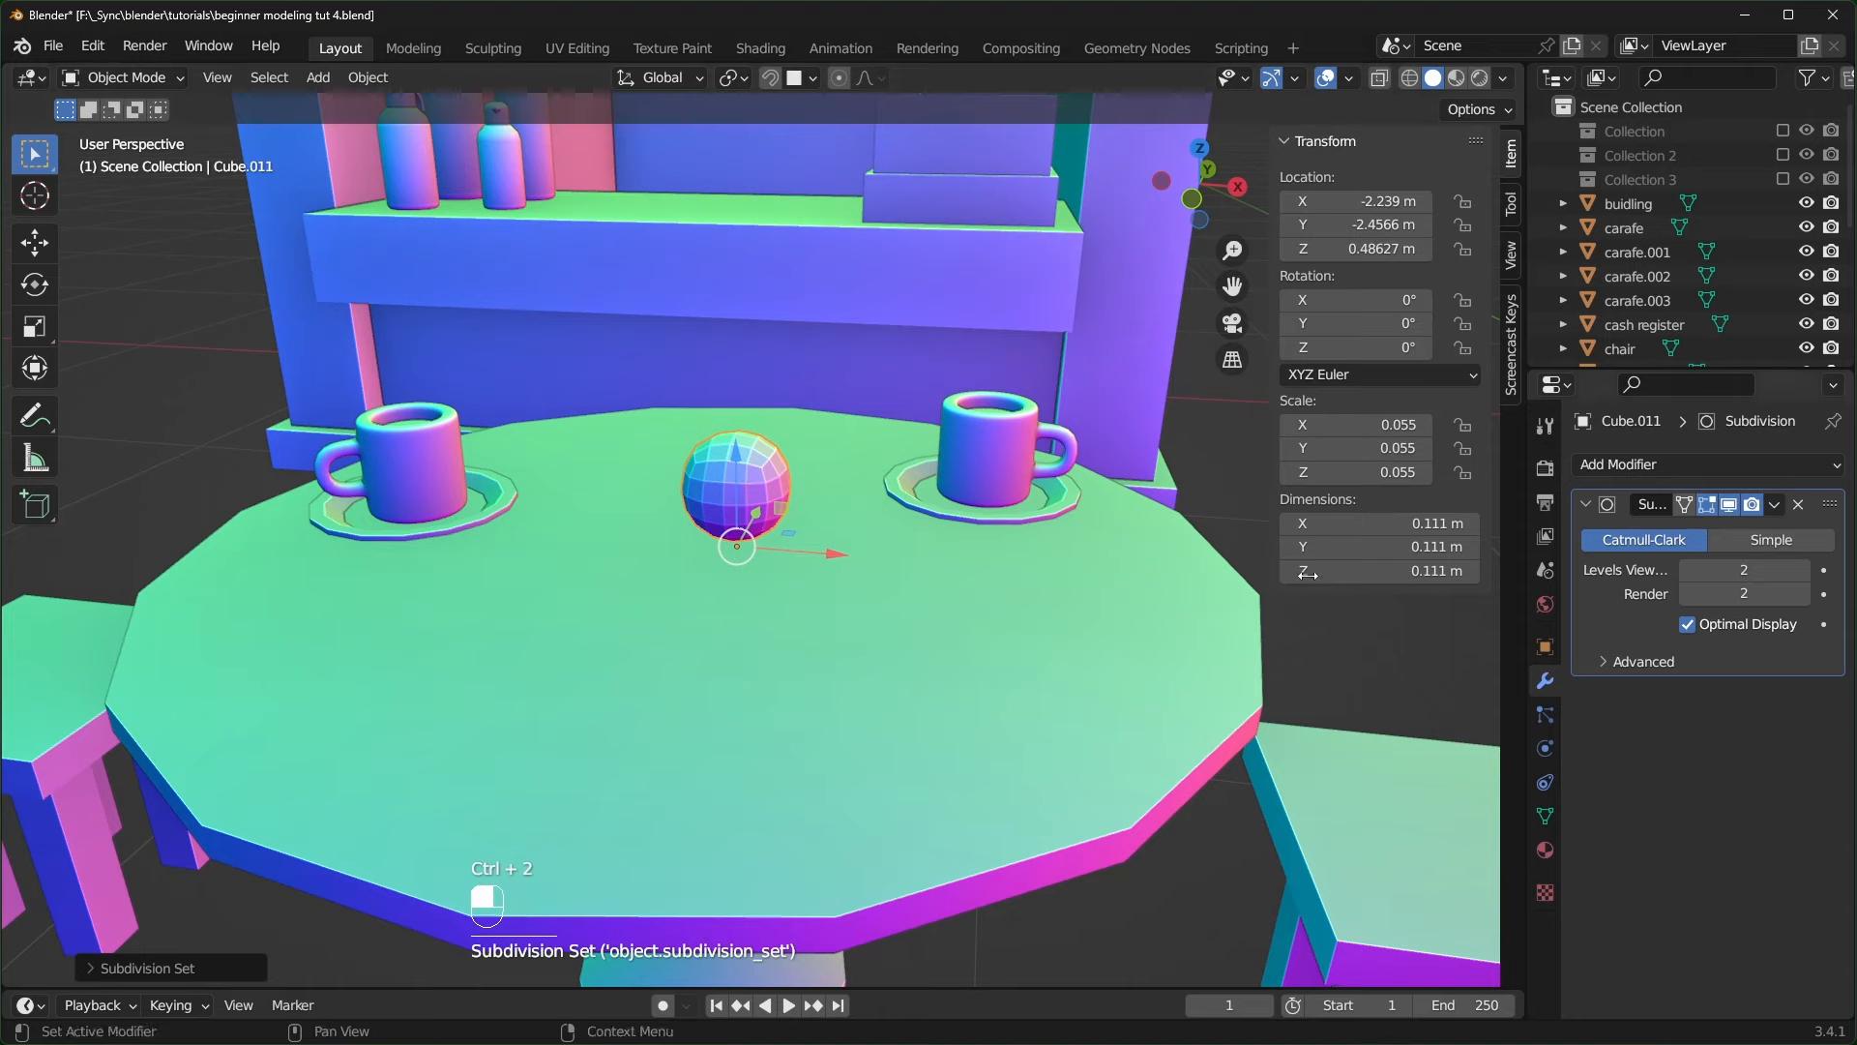
key("ctrl+3")
key("ctrl+4")
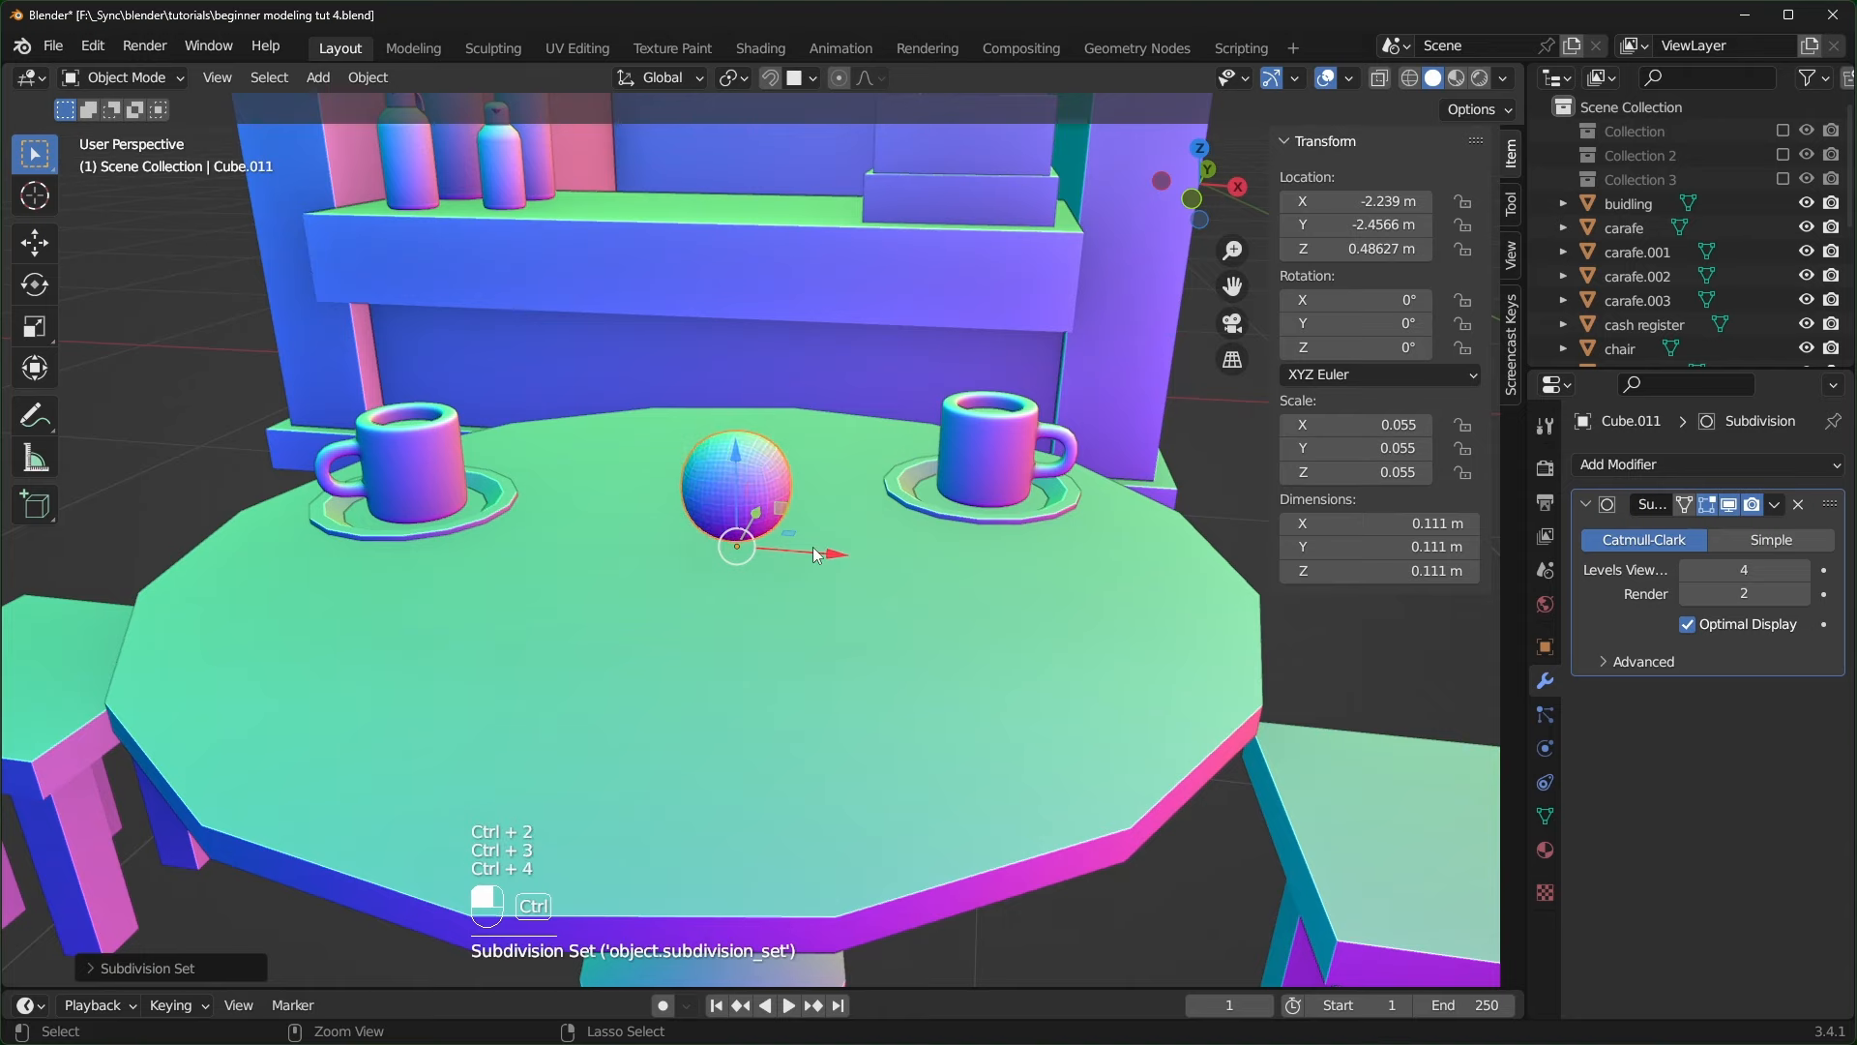
key("ctrl+3")
key("ctrl+1")
key("ctrl+2")
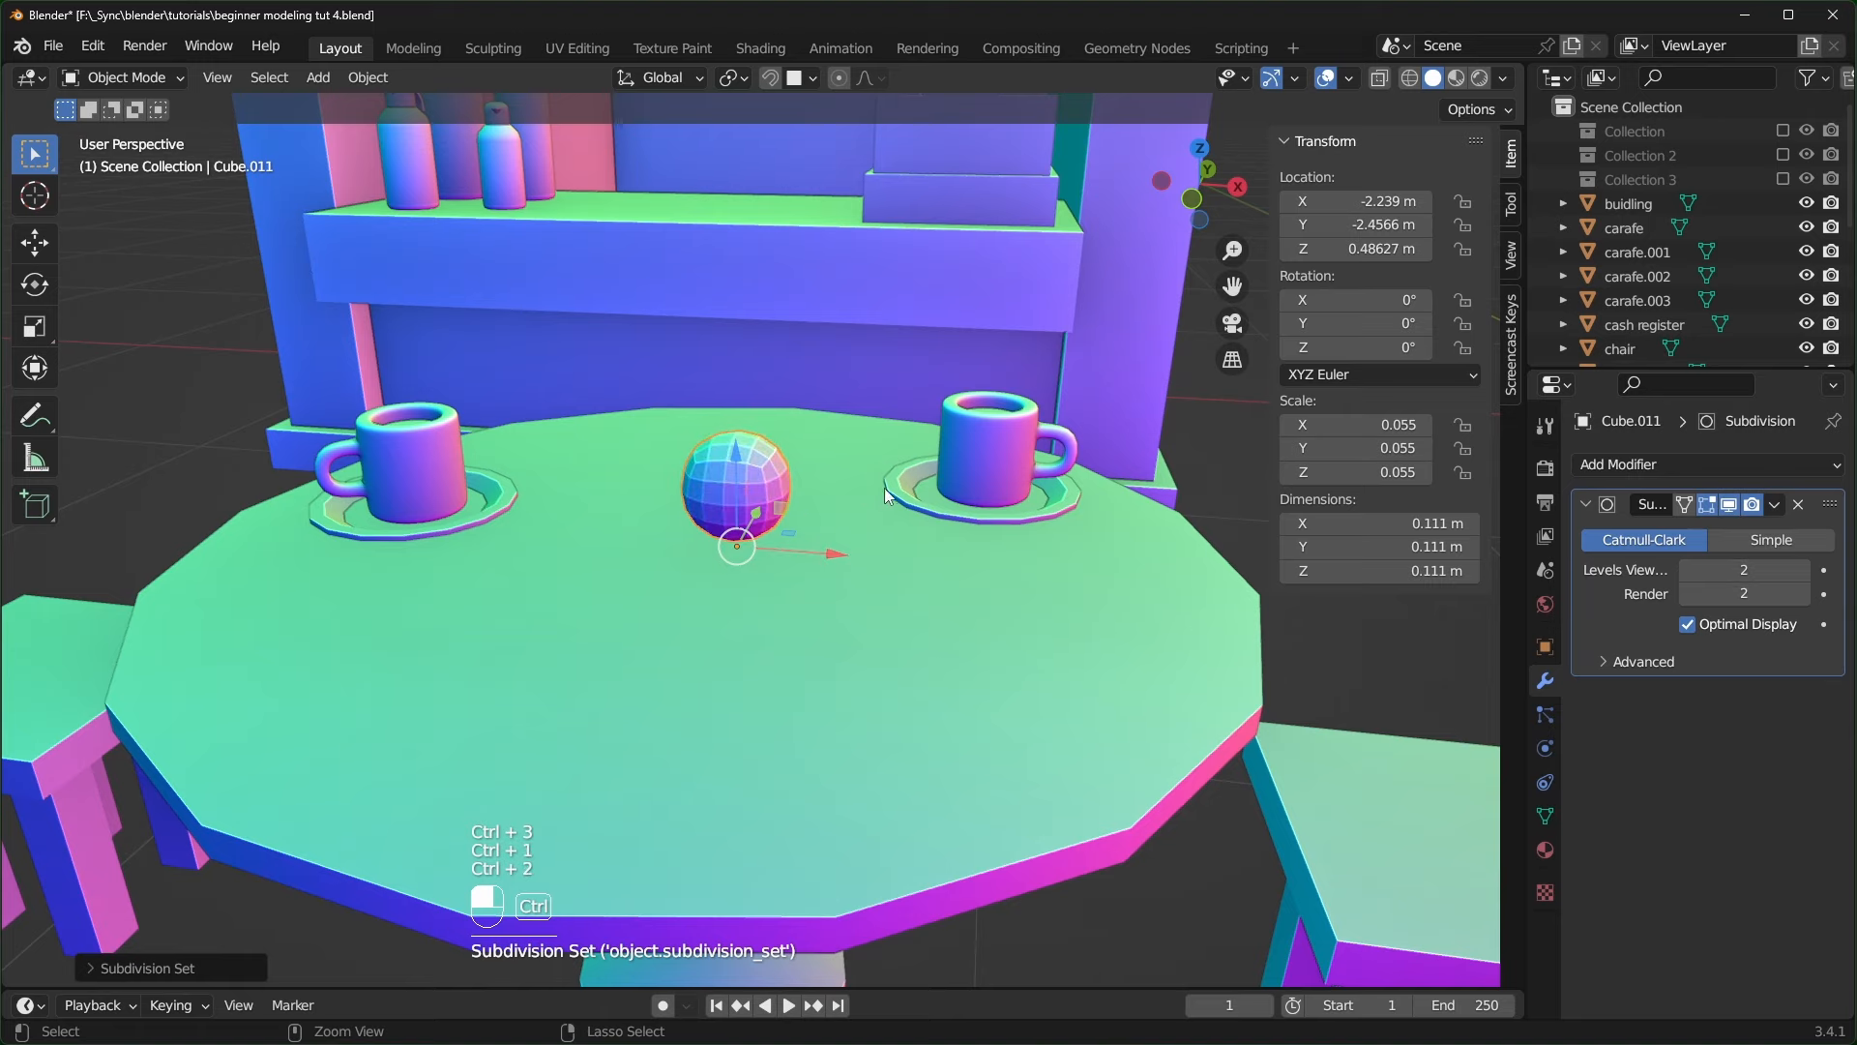
- Apply the cube's scale and enter Edit Mode
key("ctrl+a")
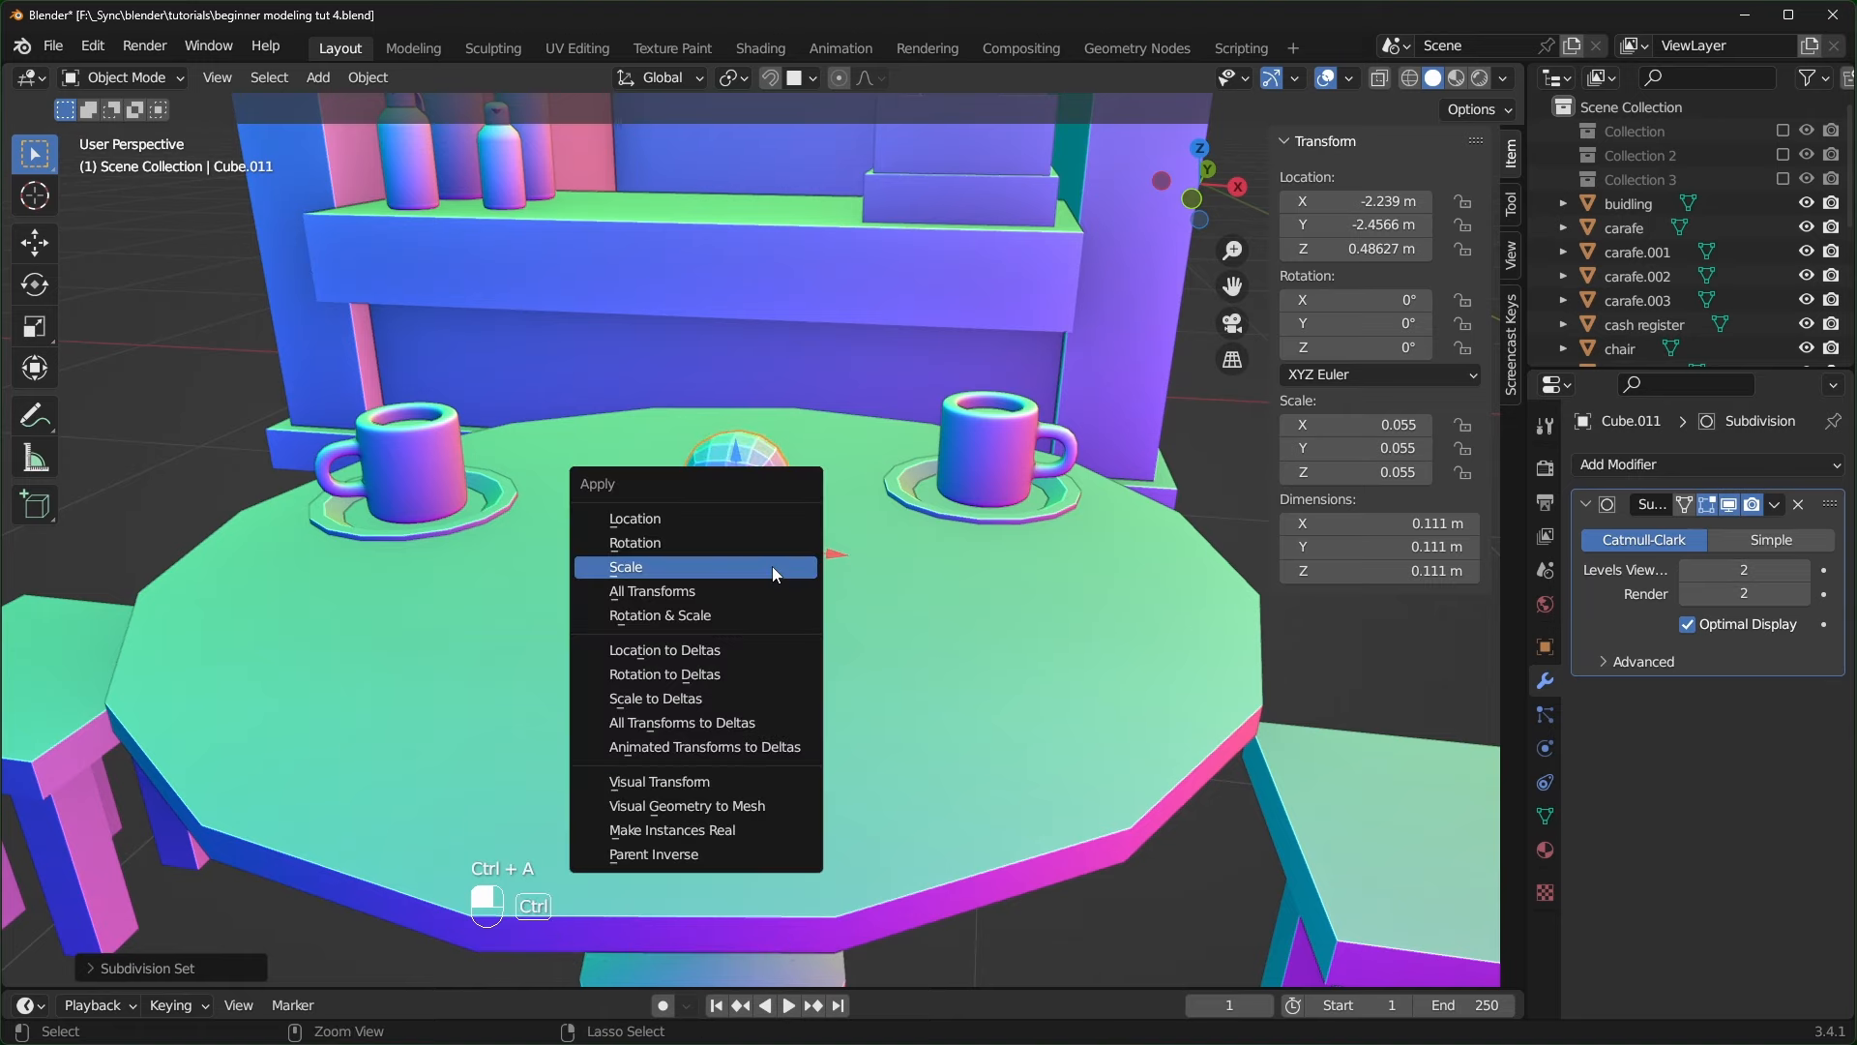
left_click(665, 577)
key("Tab")
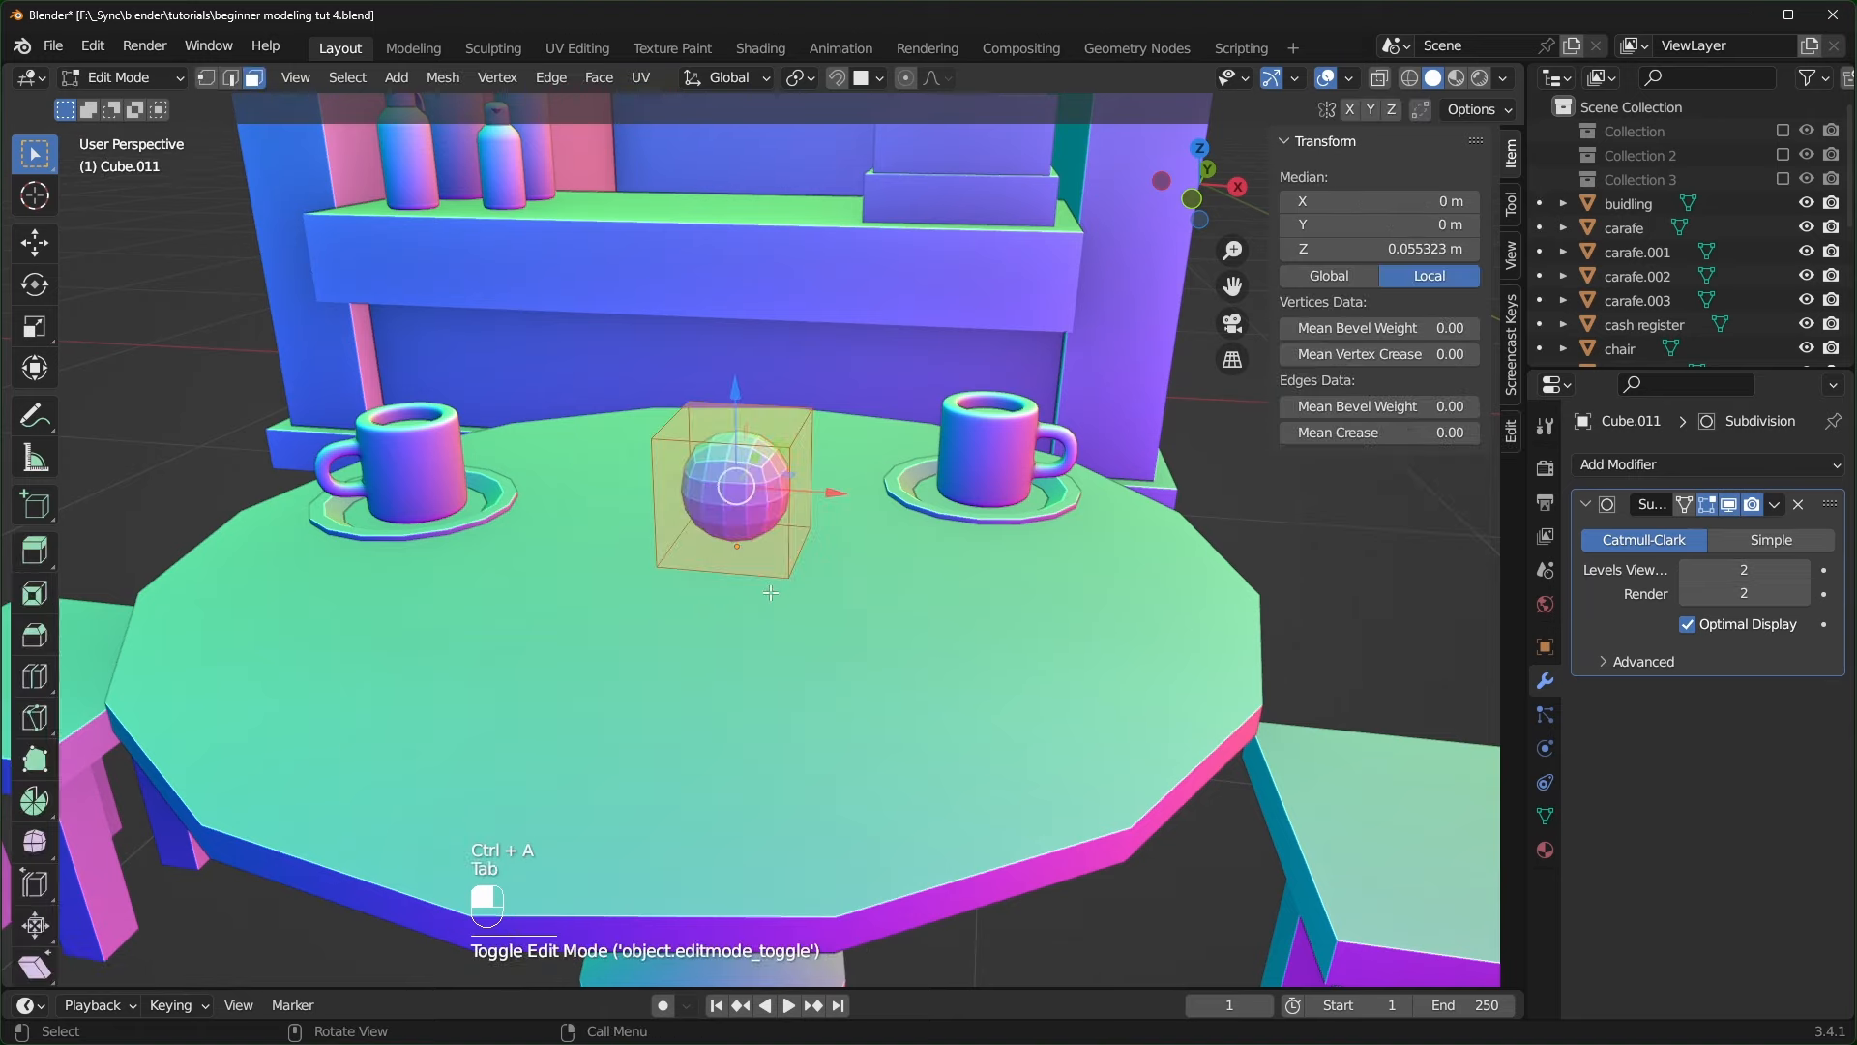
- Isolate the cube in local view, show it from the front, and enable X-ray
scroll(770, 592, "up", 2)
middle_click_drag(687, 533, 939, 607, "shift")
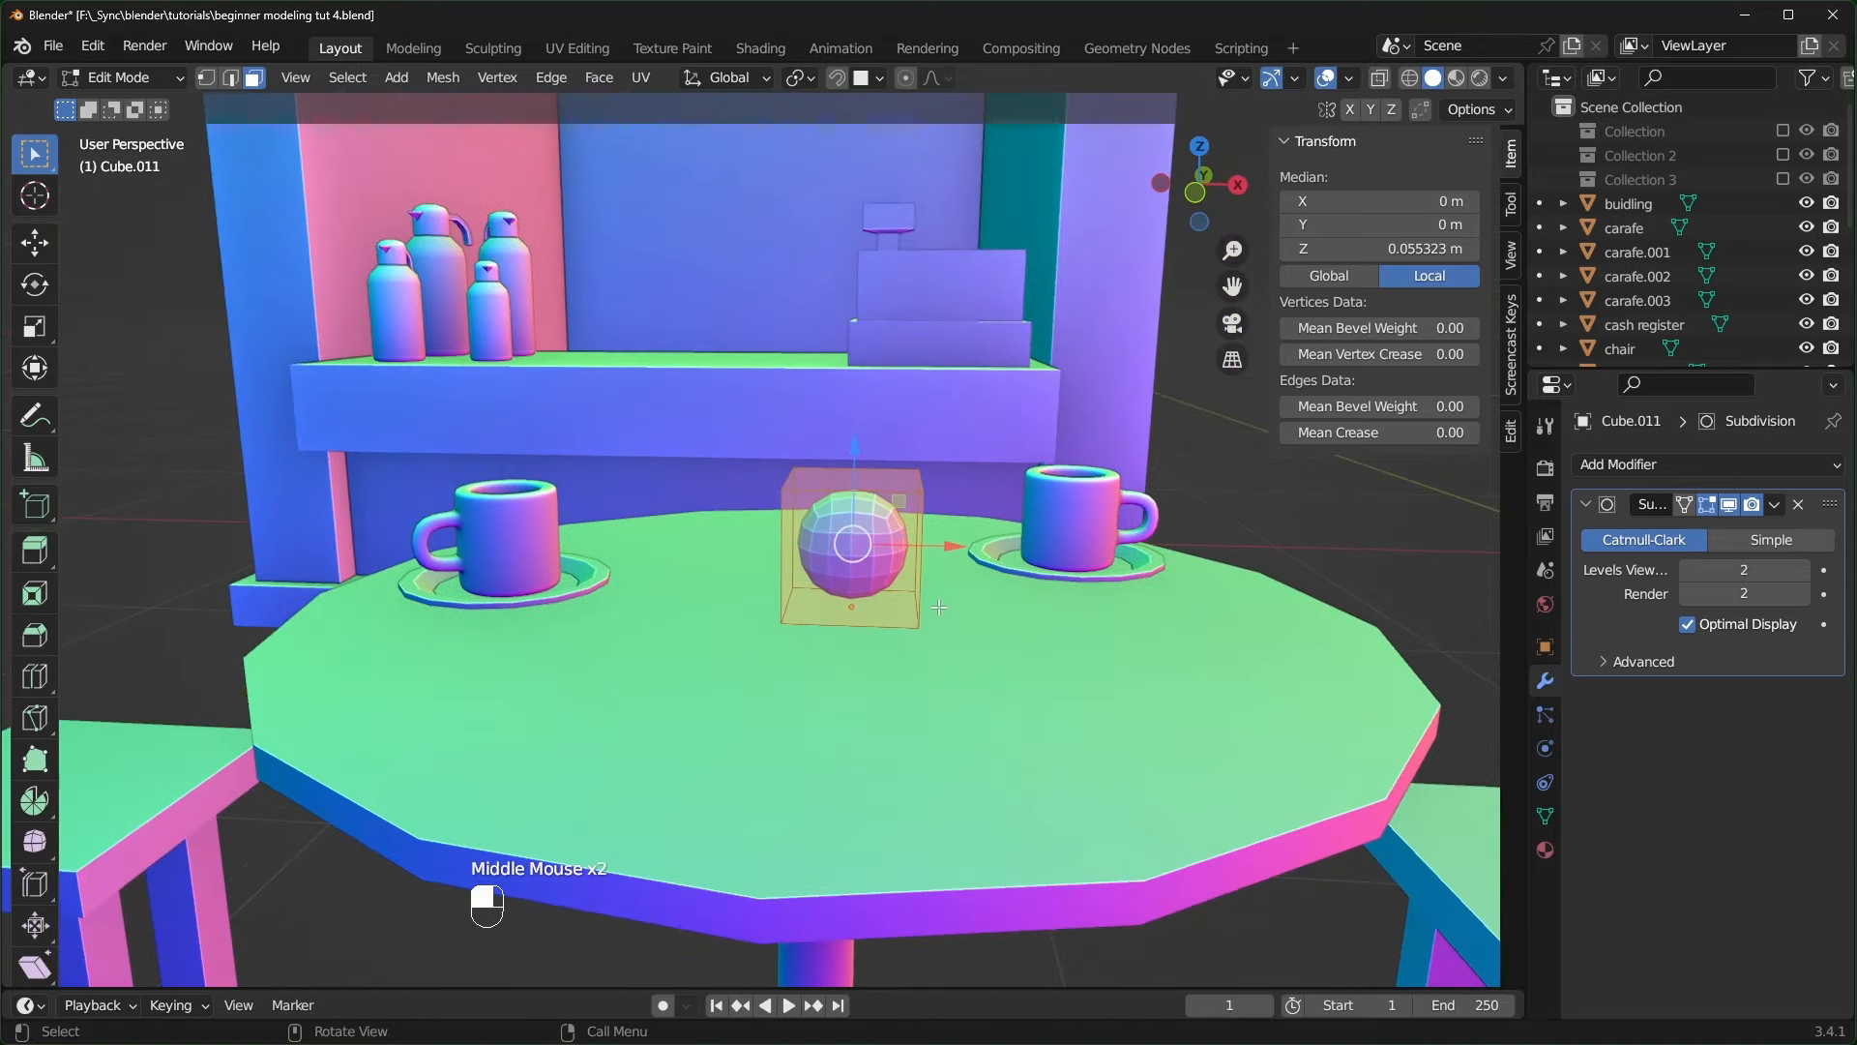
key("KP_Divide")
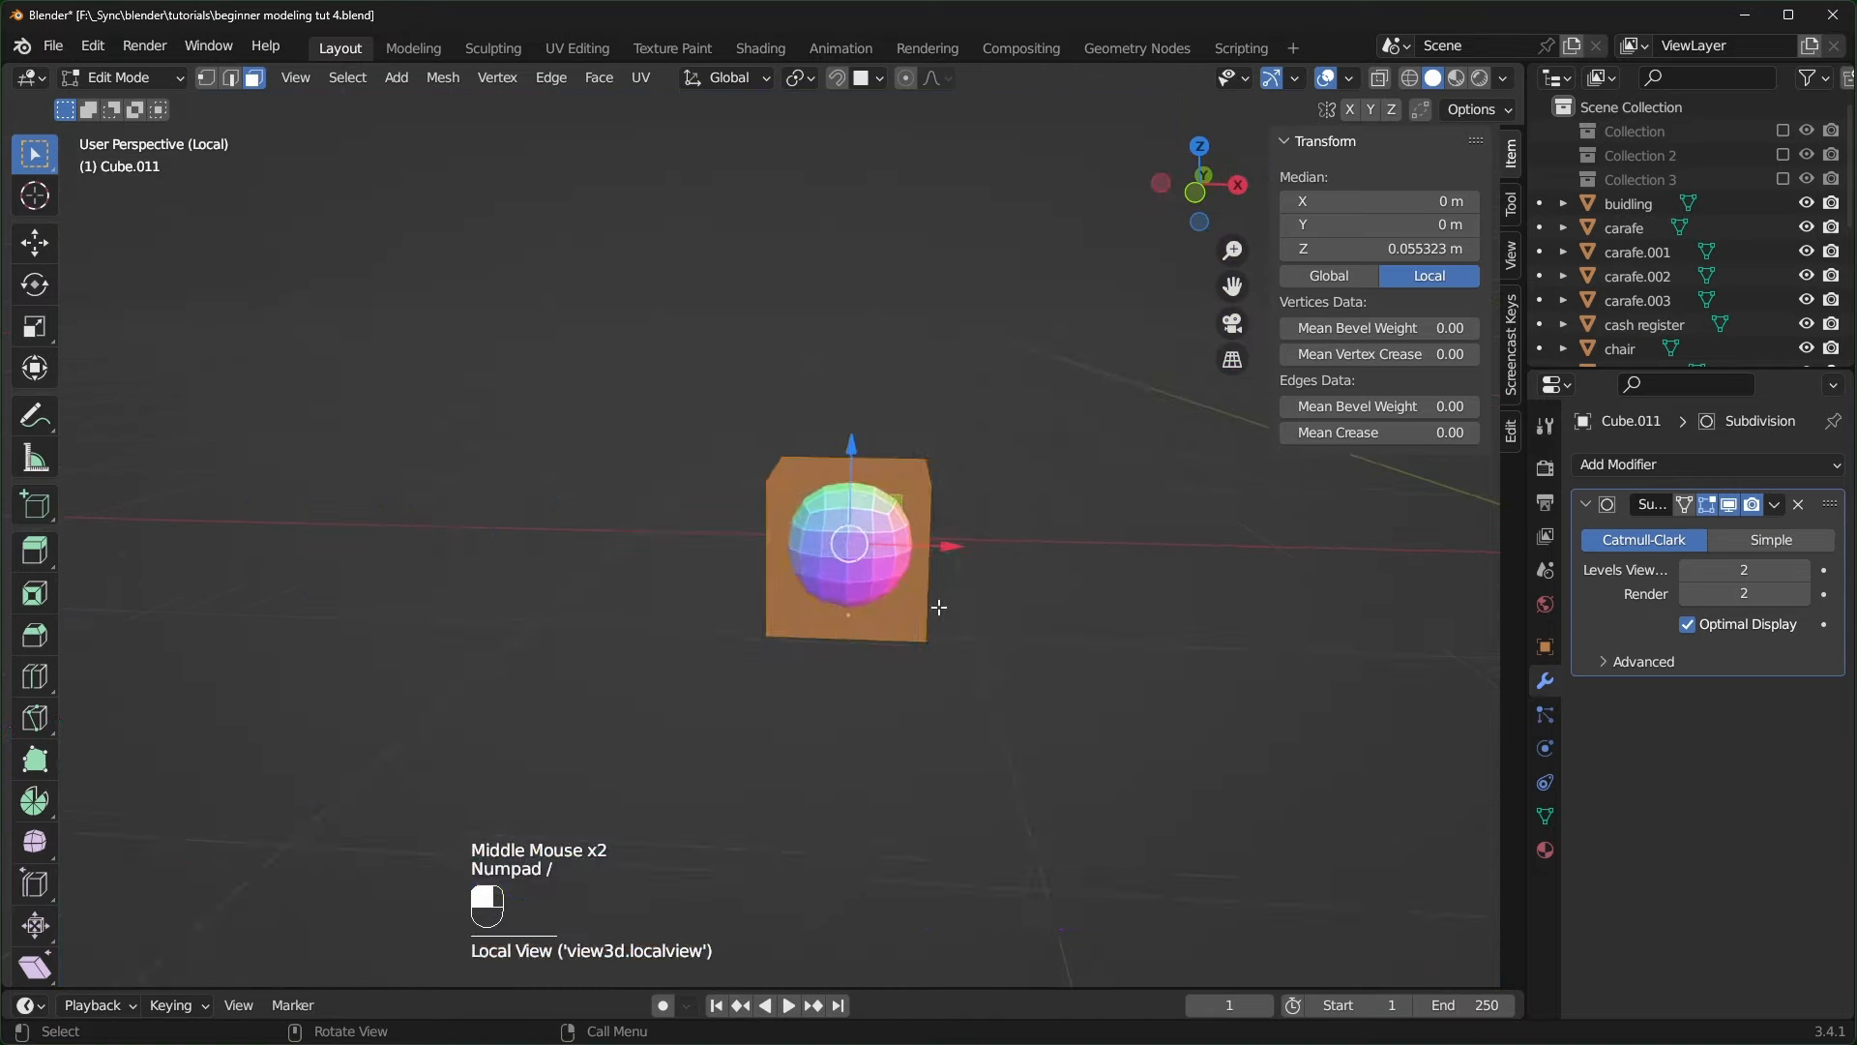
key("KP_1")
scroll(927, 602, "down", 3)
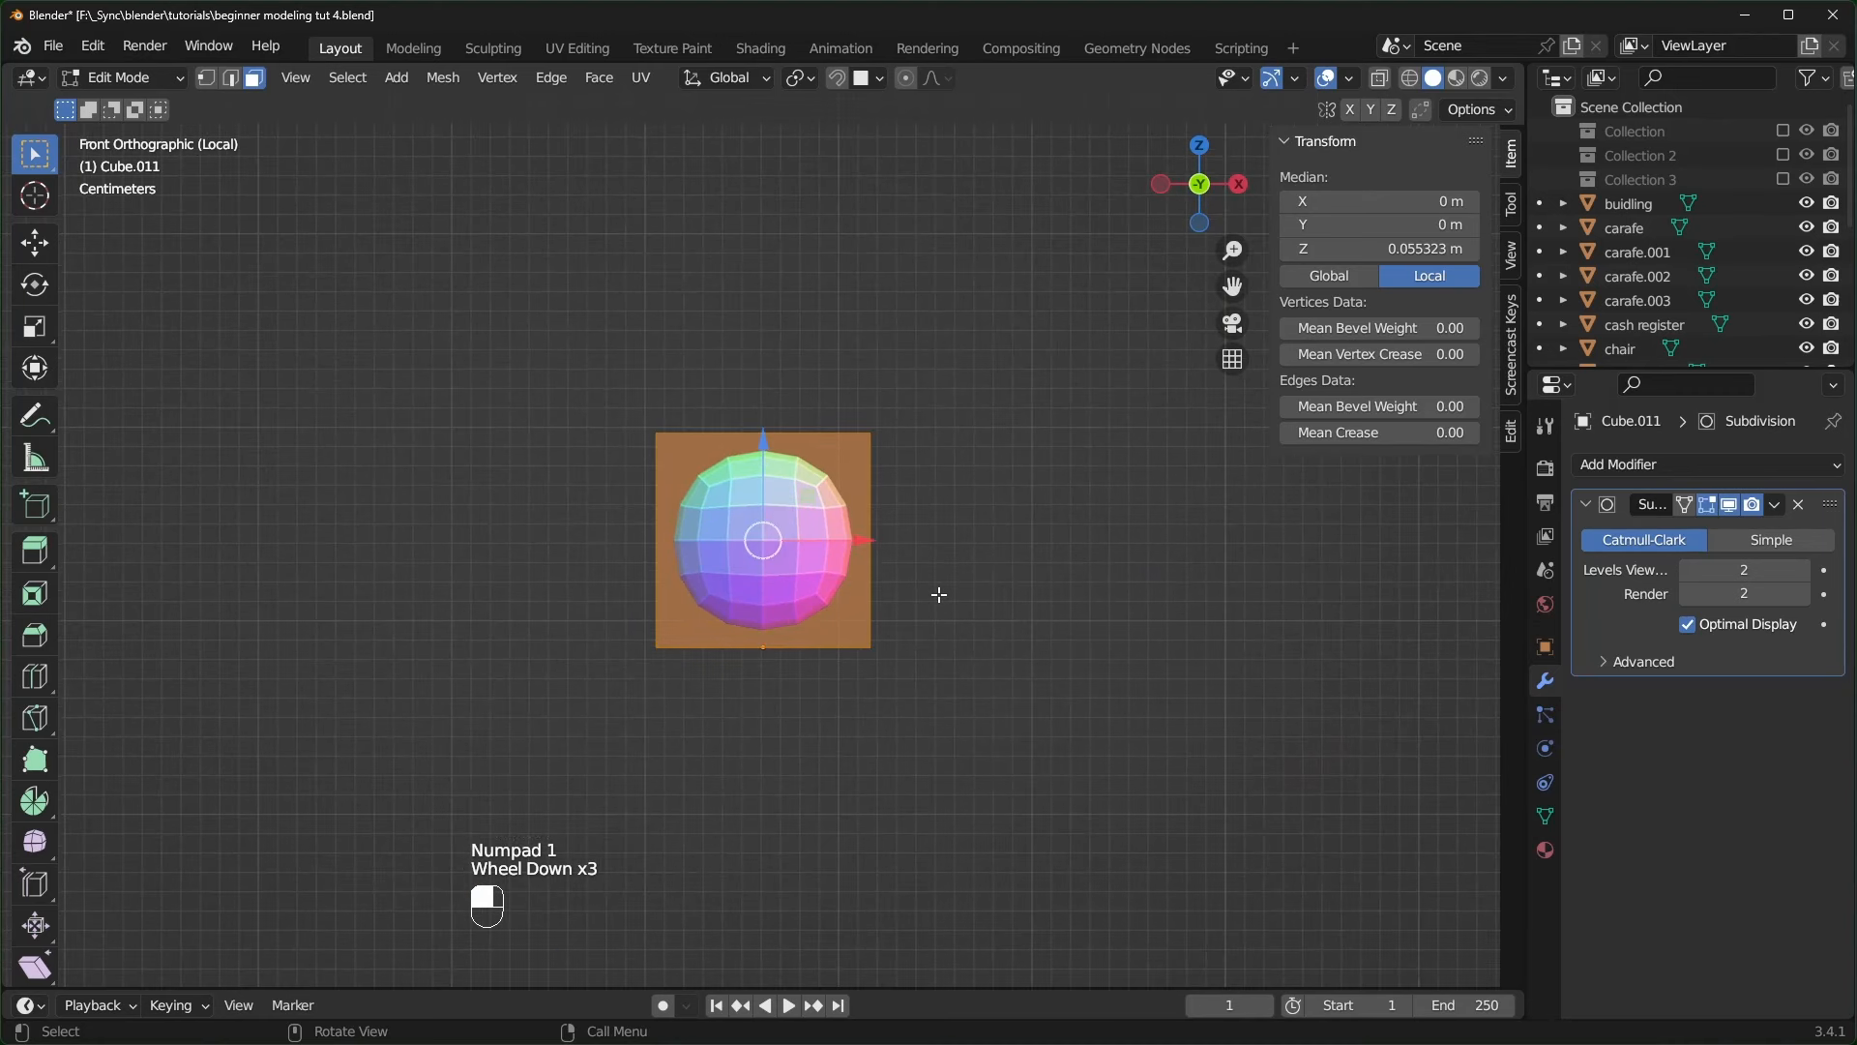
key("alt+z")
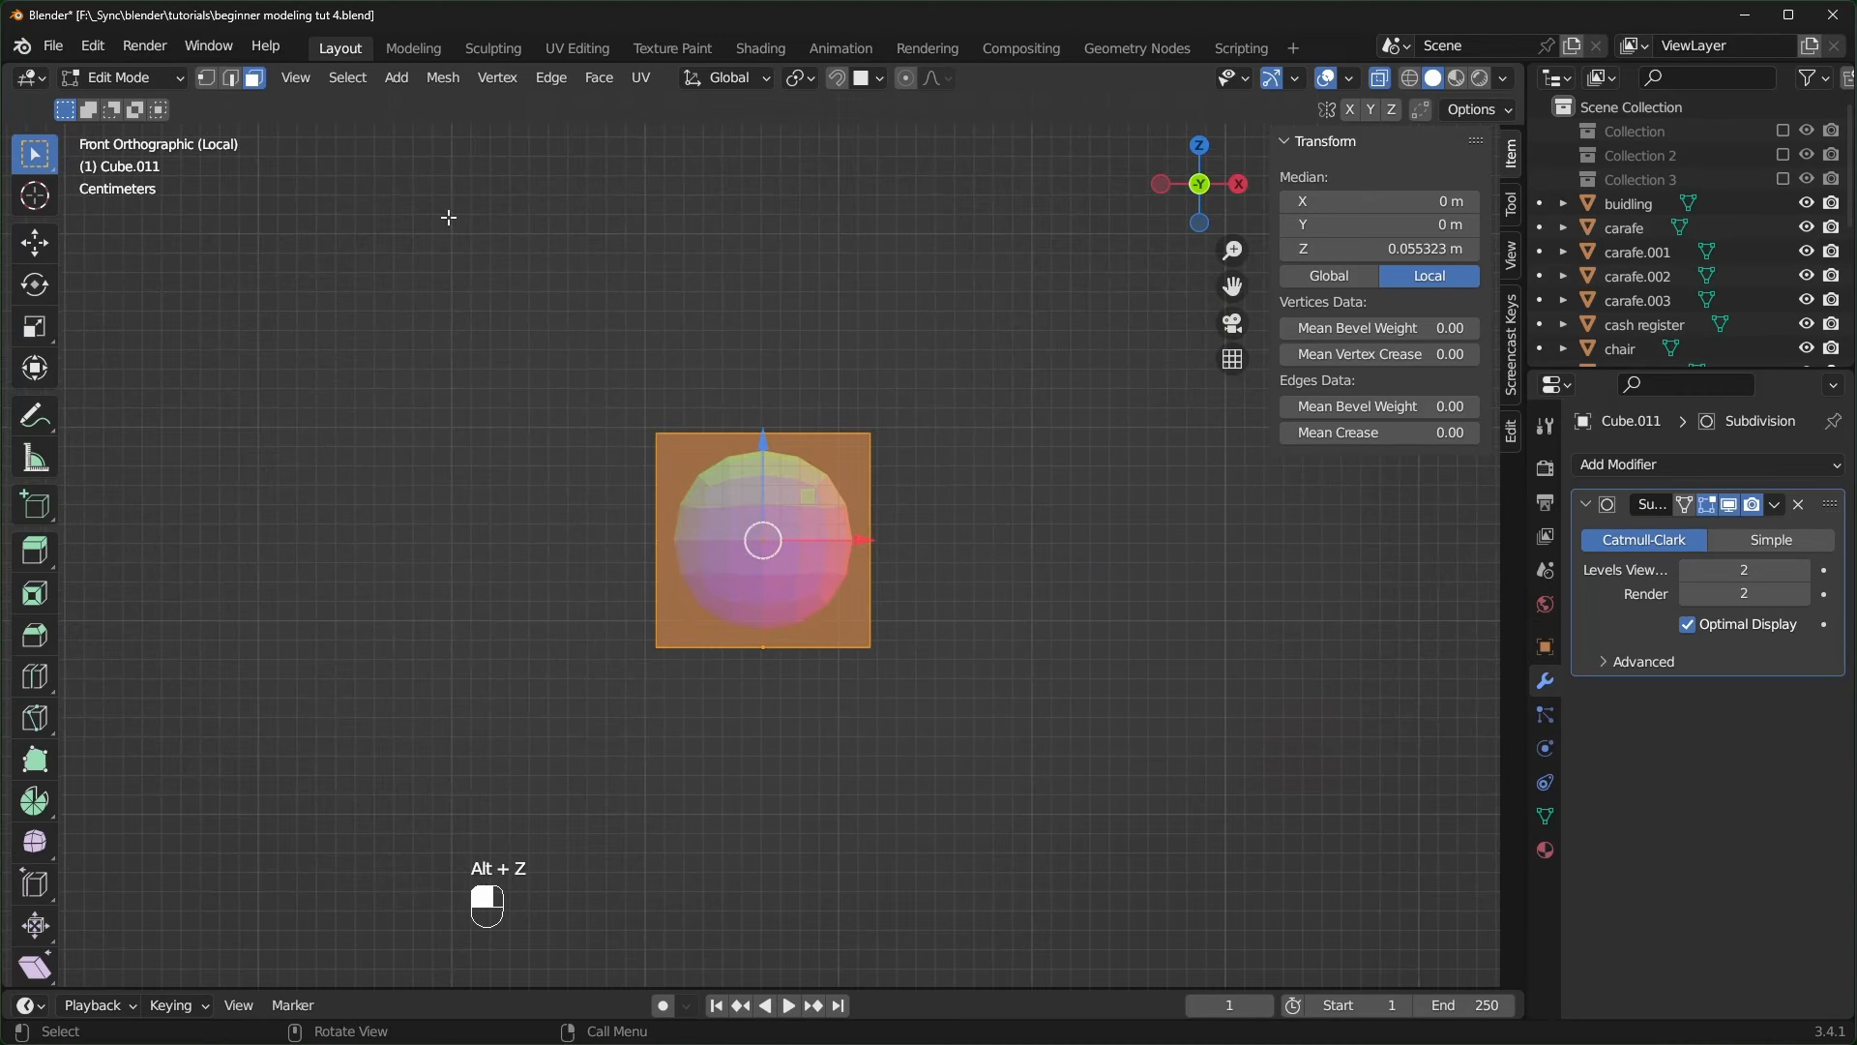
- Select the cube's bottom vertices and set the mean crease of their edges to 1.00
left_click(206, 78)
middle_click_drag(722, 697, 653, 757, "shift")
left_click_drag(524, 763, 827, 692)
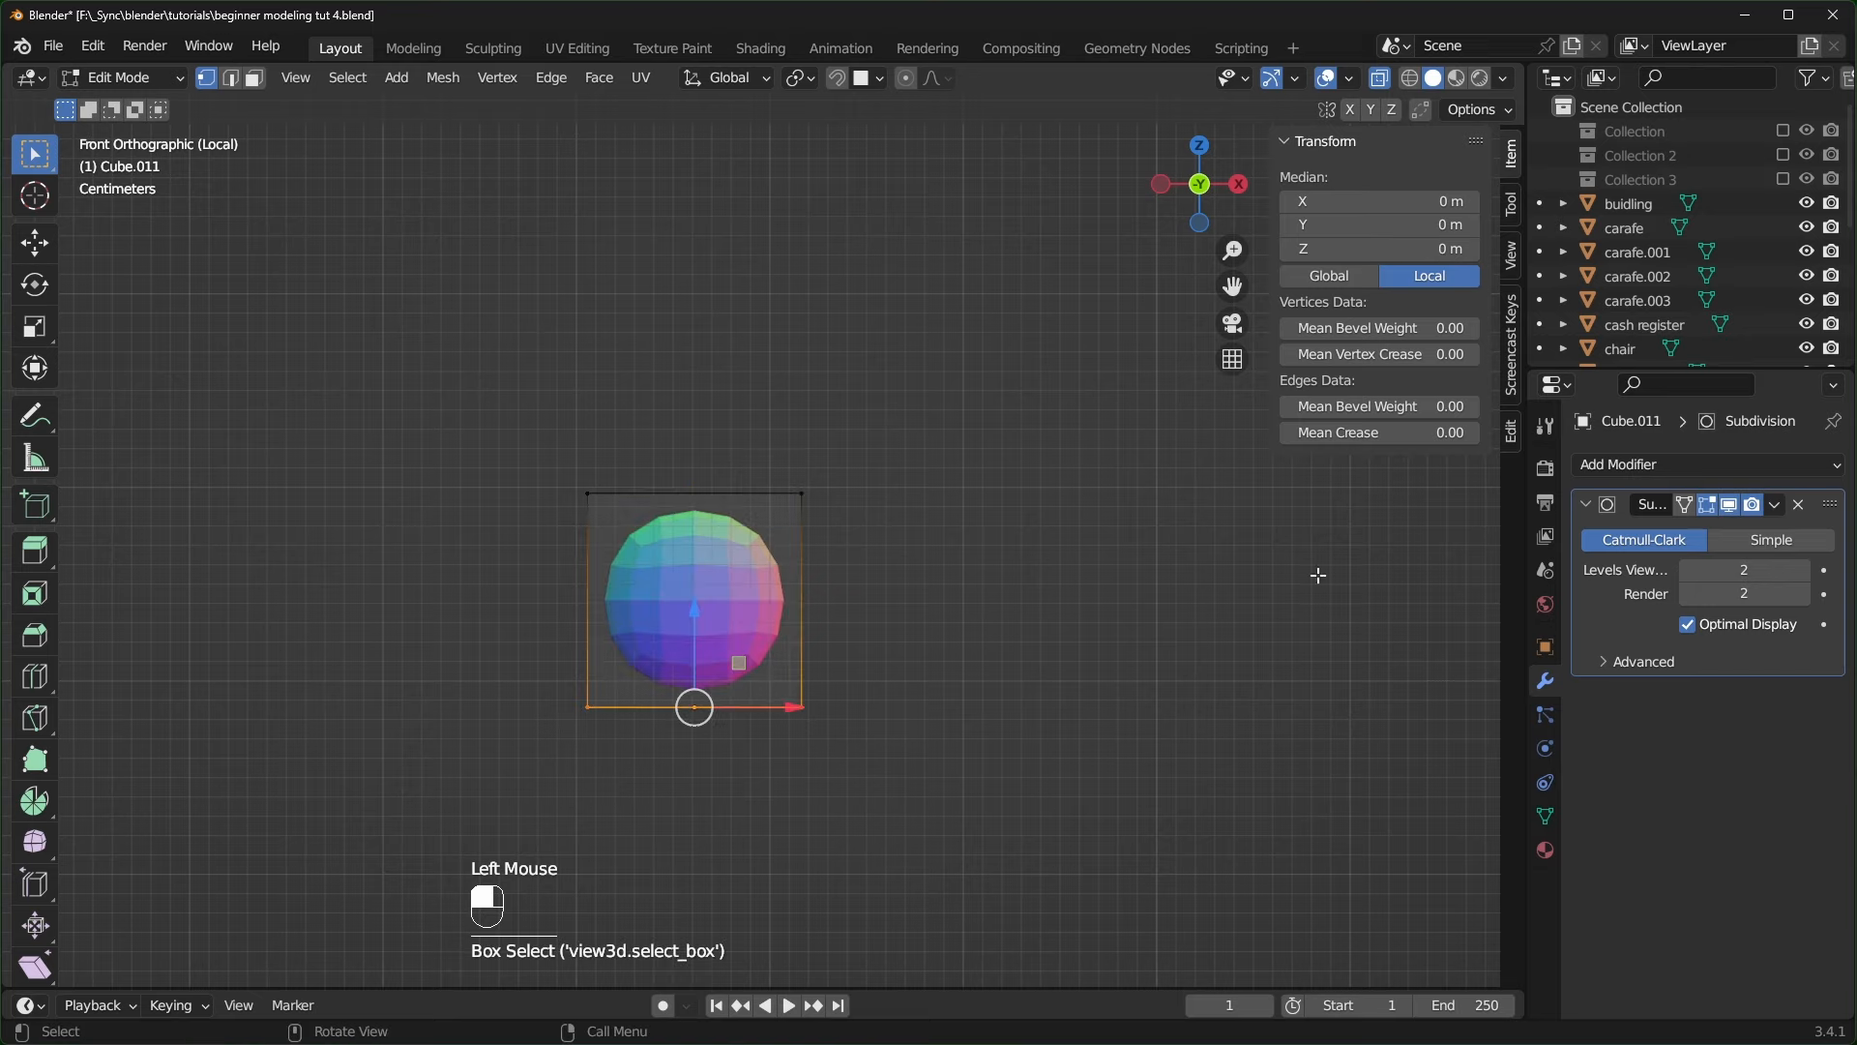
left_click_drag(1355, 432, 1465, 433)
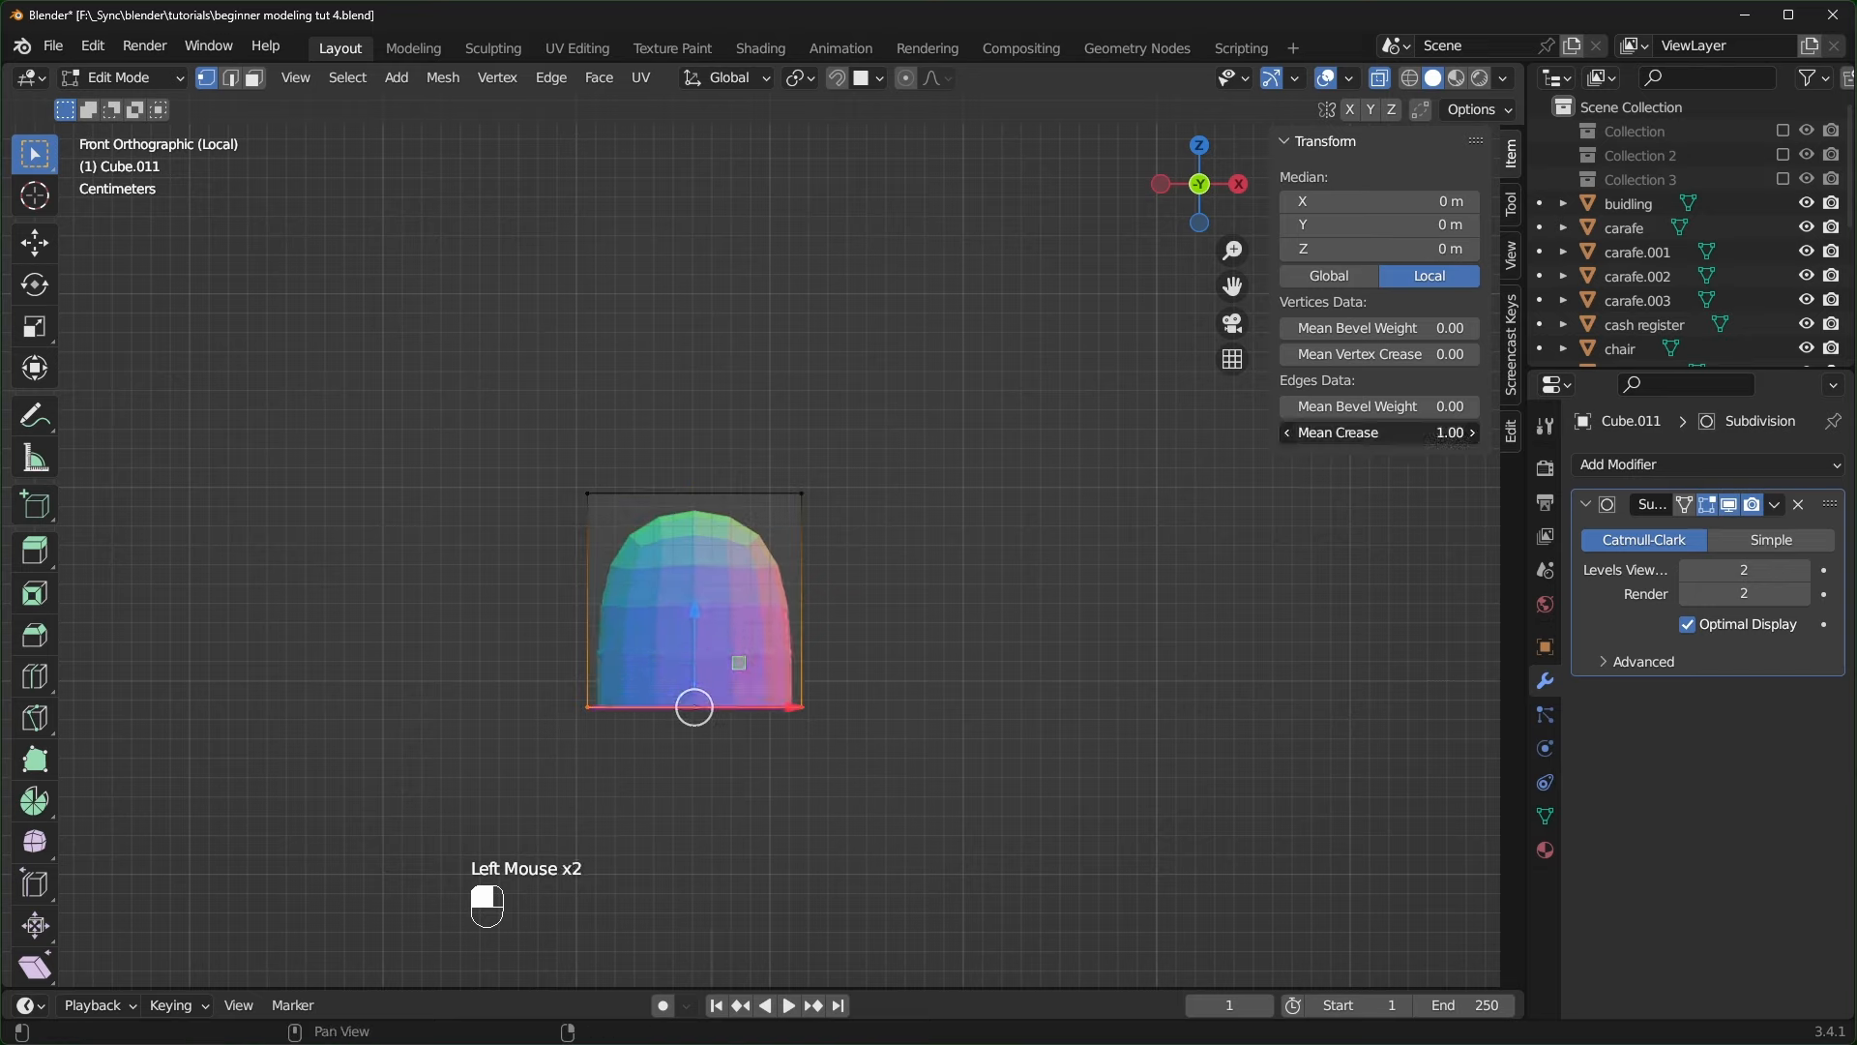
- Lower the cube's top vertices to about 0.08 m and scale the bottom vertices inward to narrow the base
left_click_drag(509, 456, 860, 523)
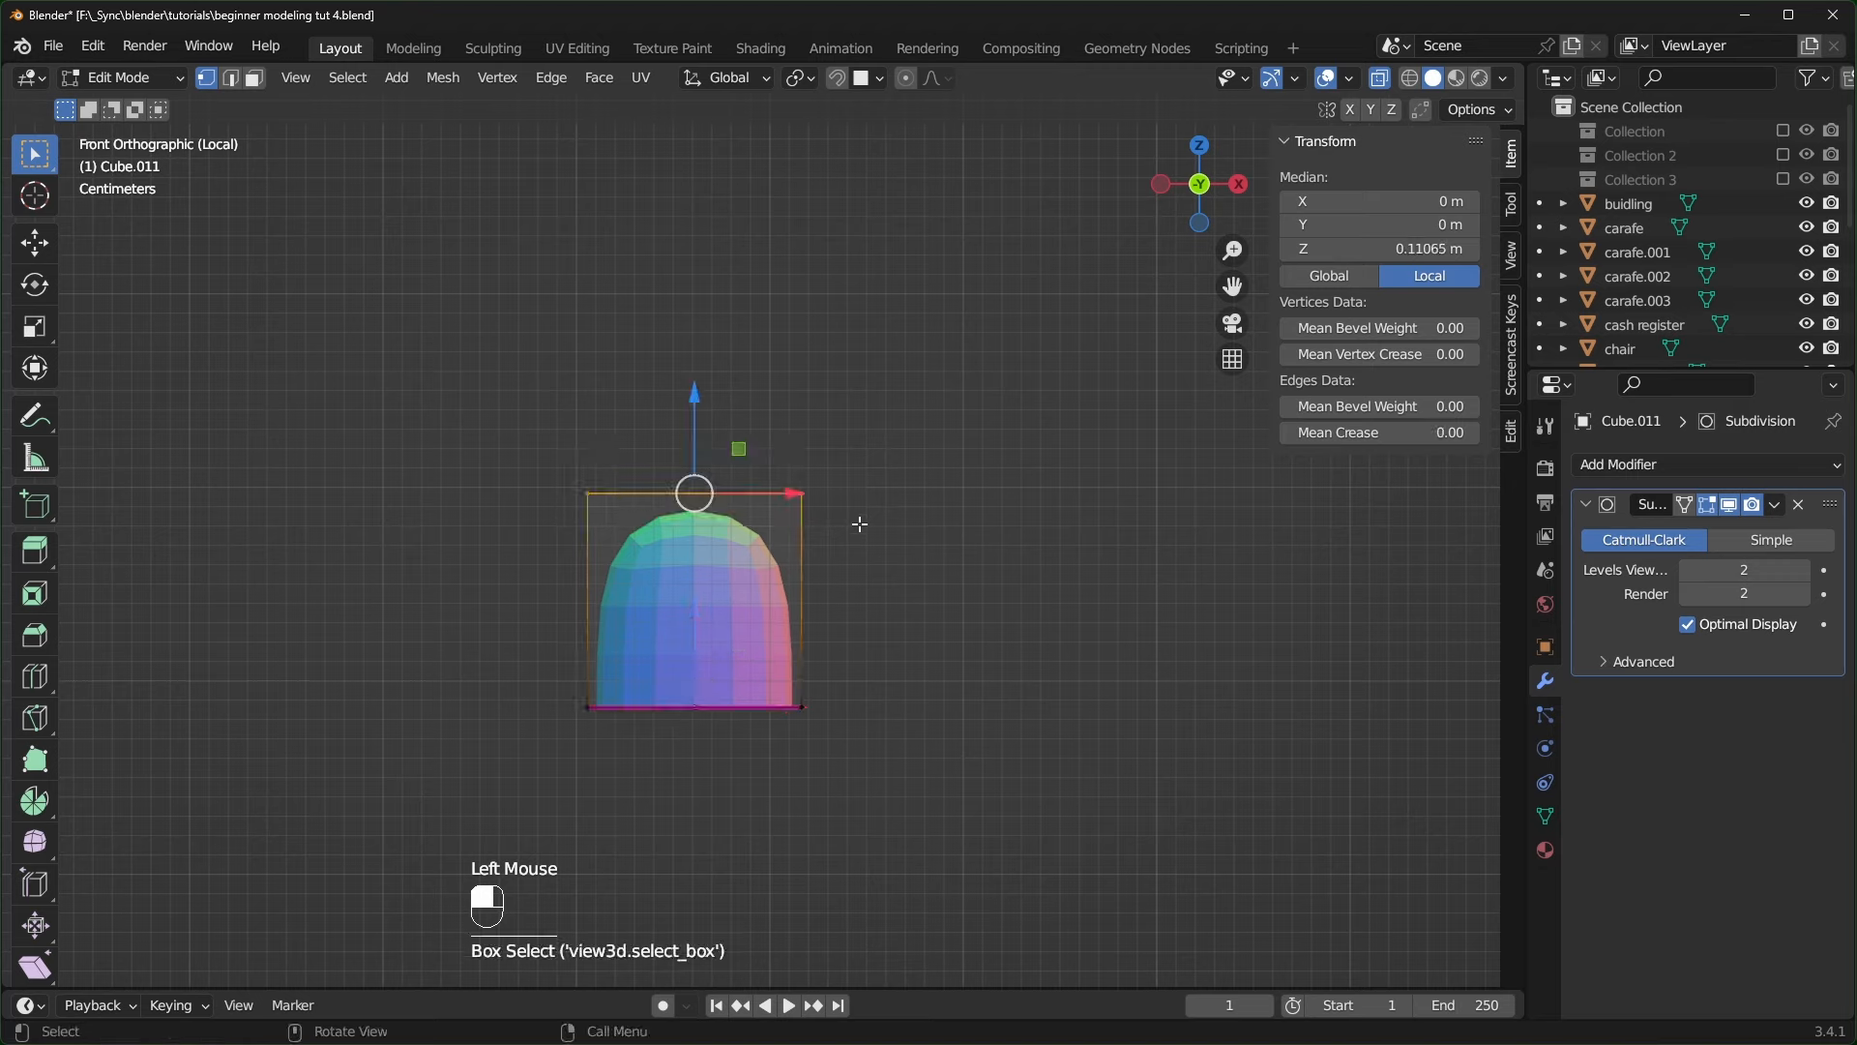
left_click_drag(508, 647, 958, 769)
key("s")
left_click(902, 712)
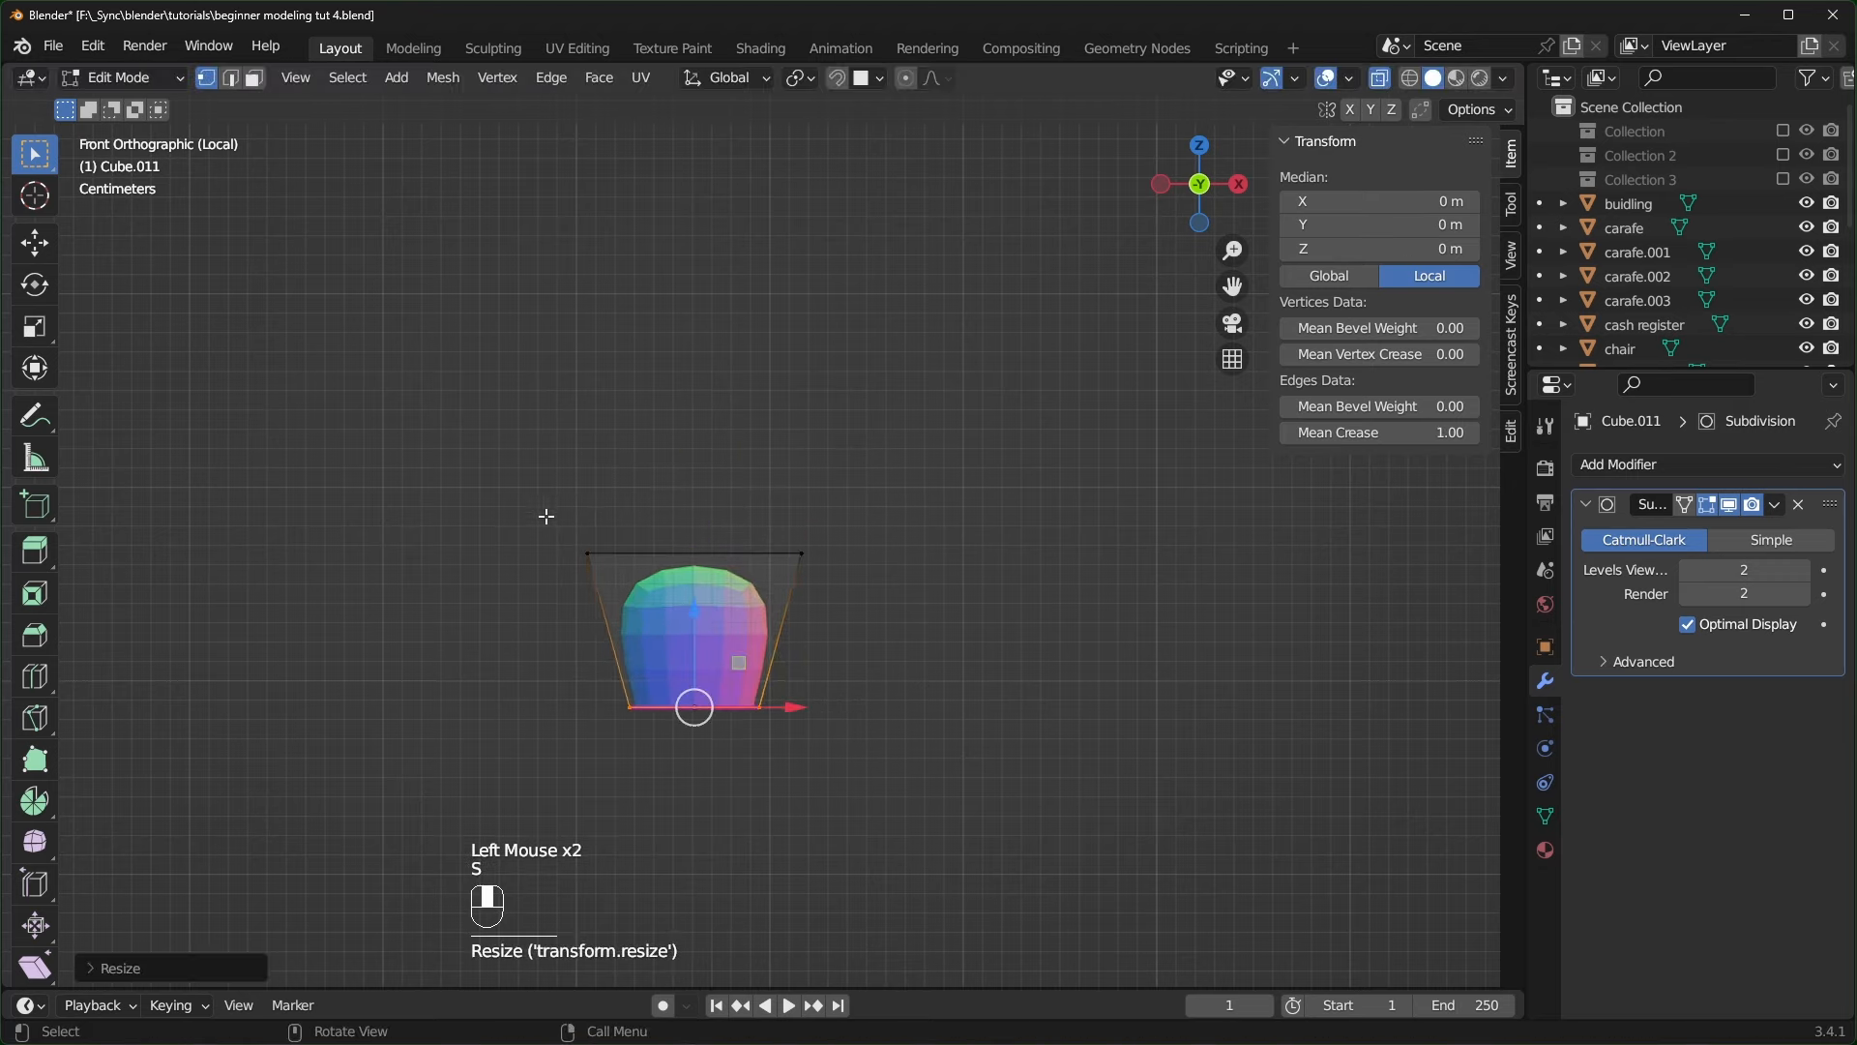
- Extrude the top face up to a height of about 0.165 m and scale it inward to taper the vase
left_click_drag(543, 514, 867, 598)
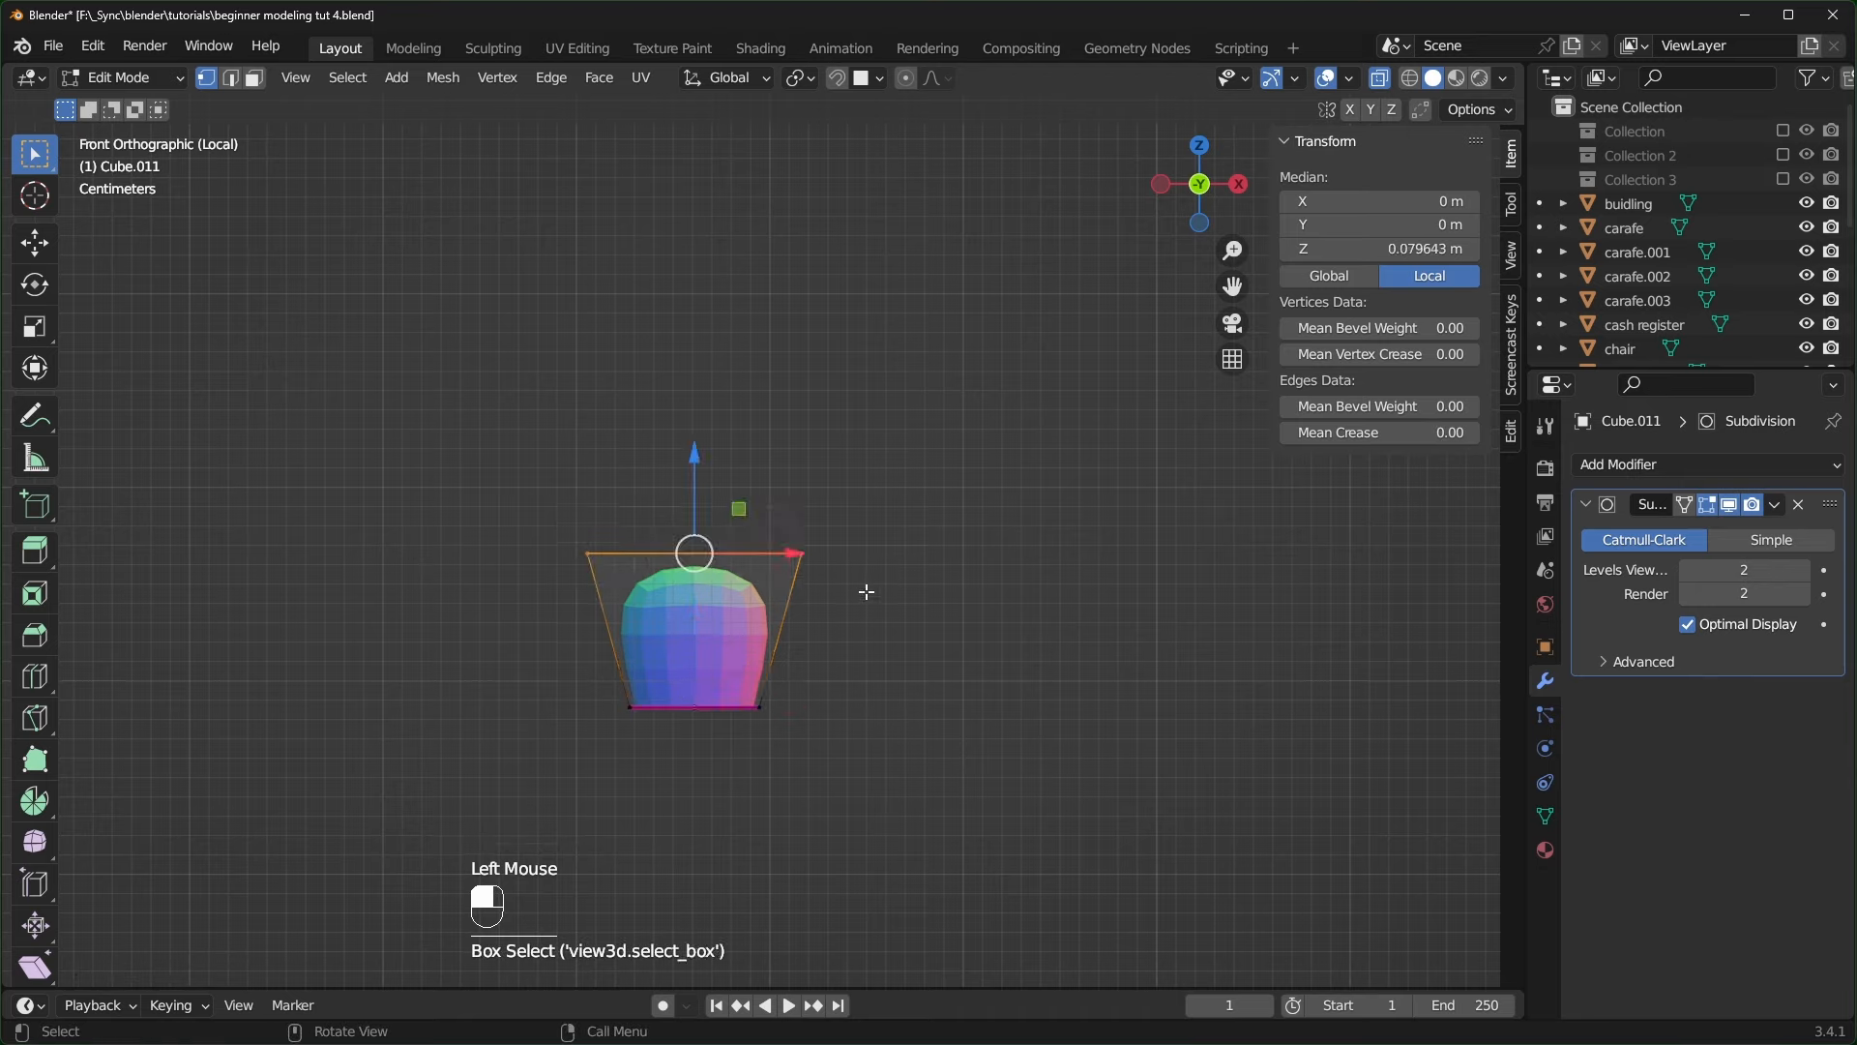
key("e")
left_click(859, 427)
key("s")
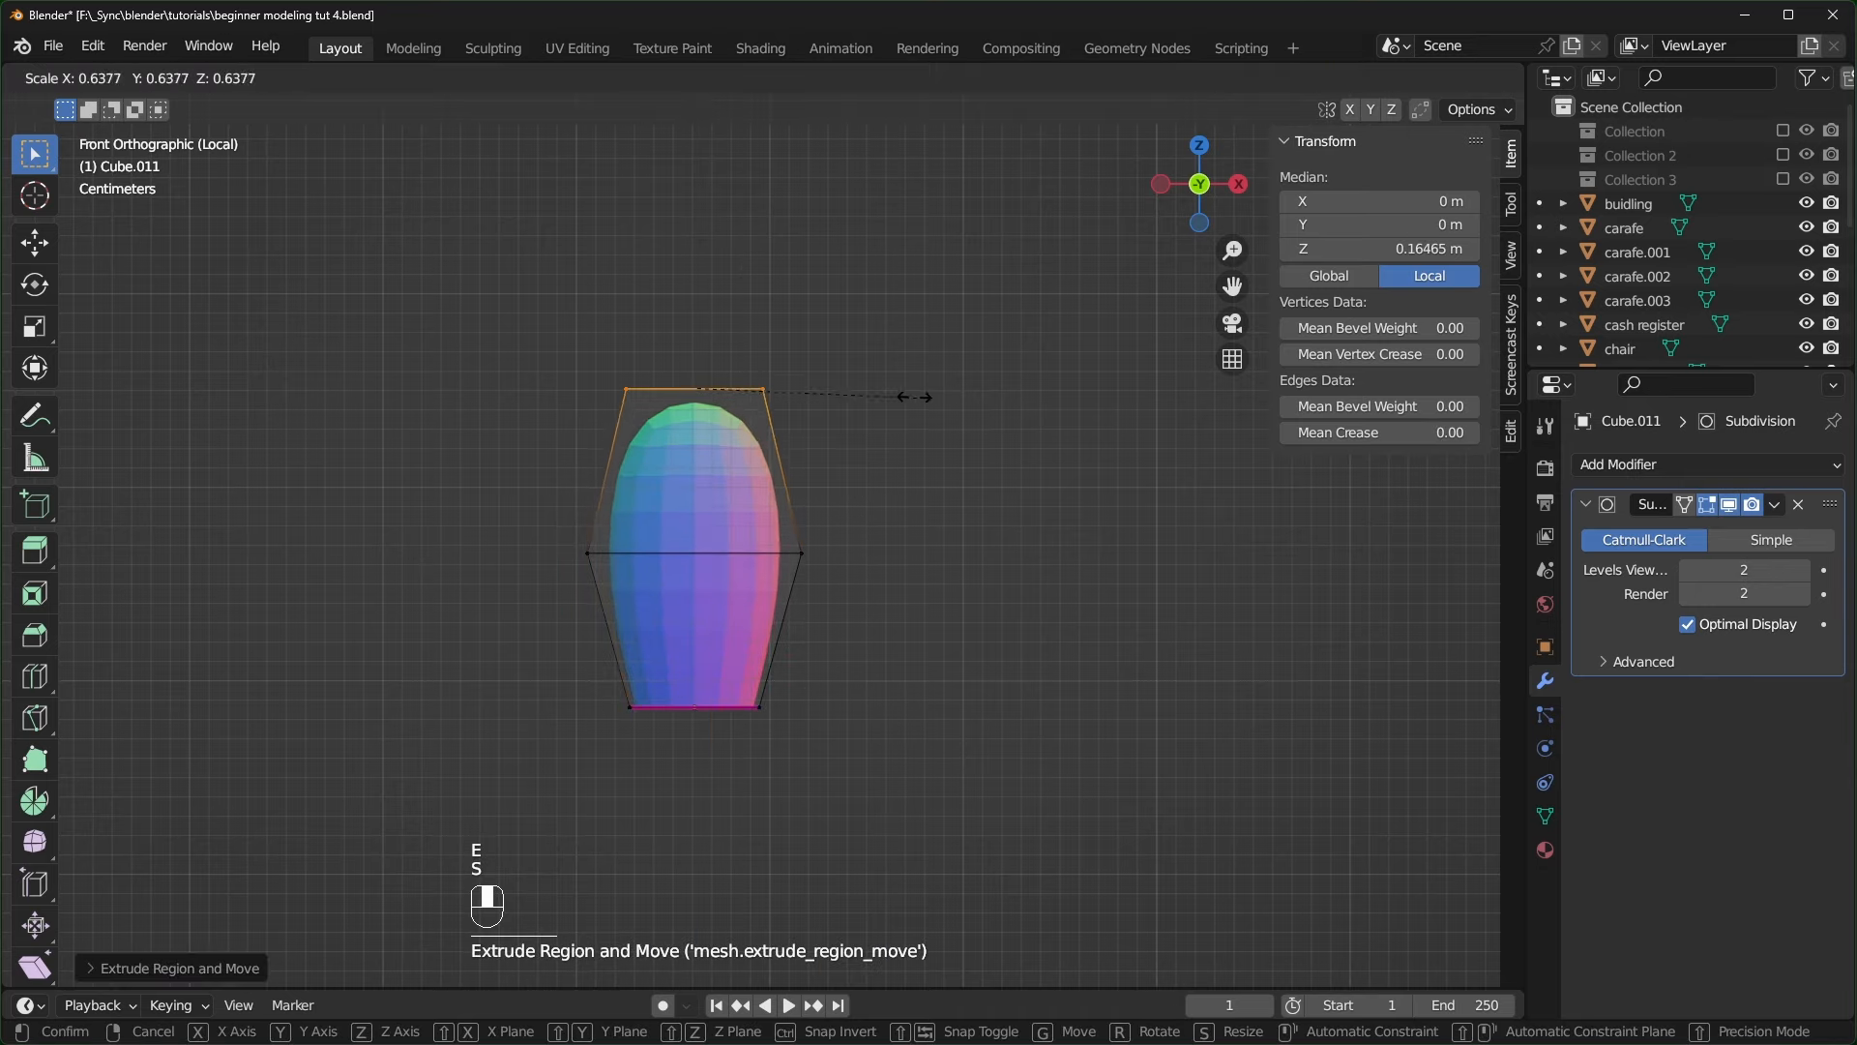
left_click(919, 401)
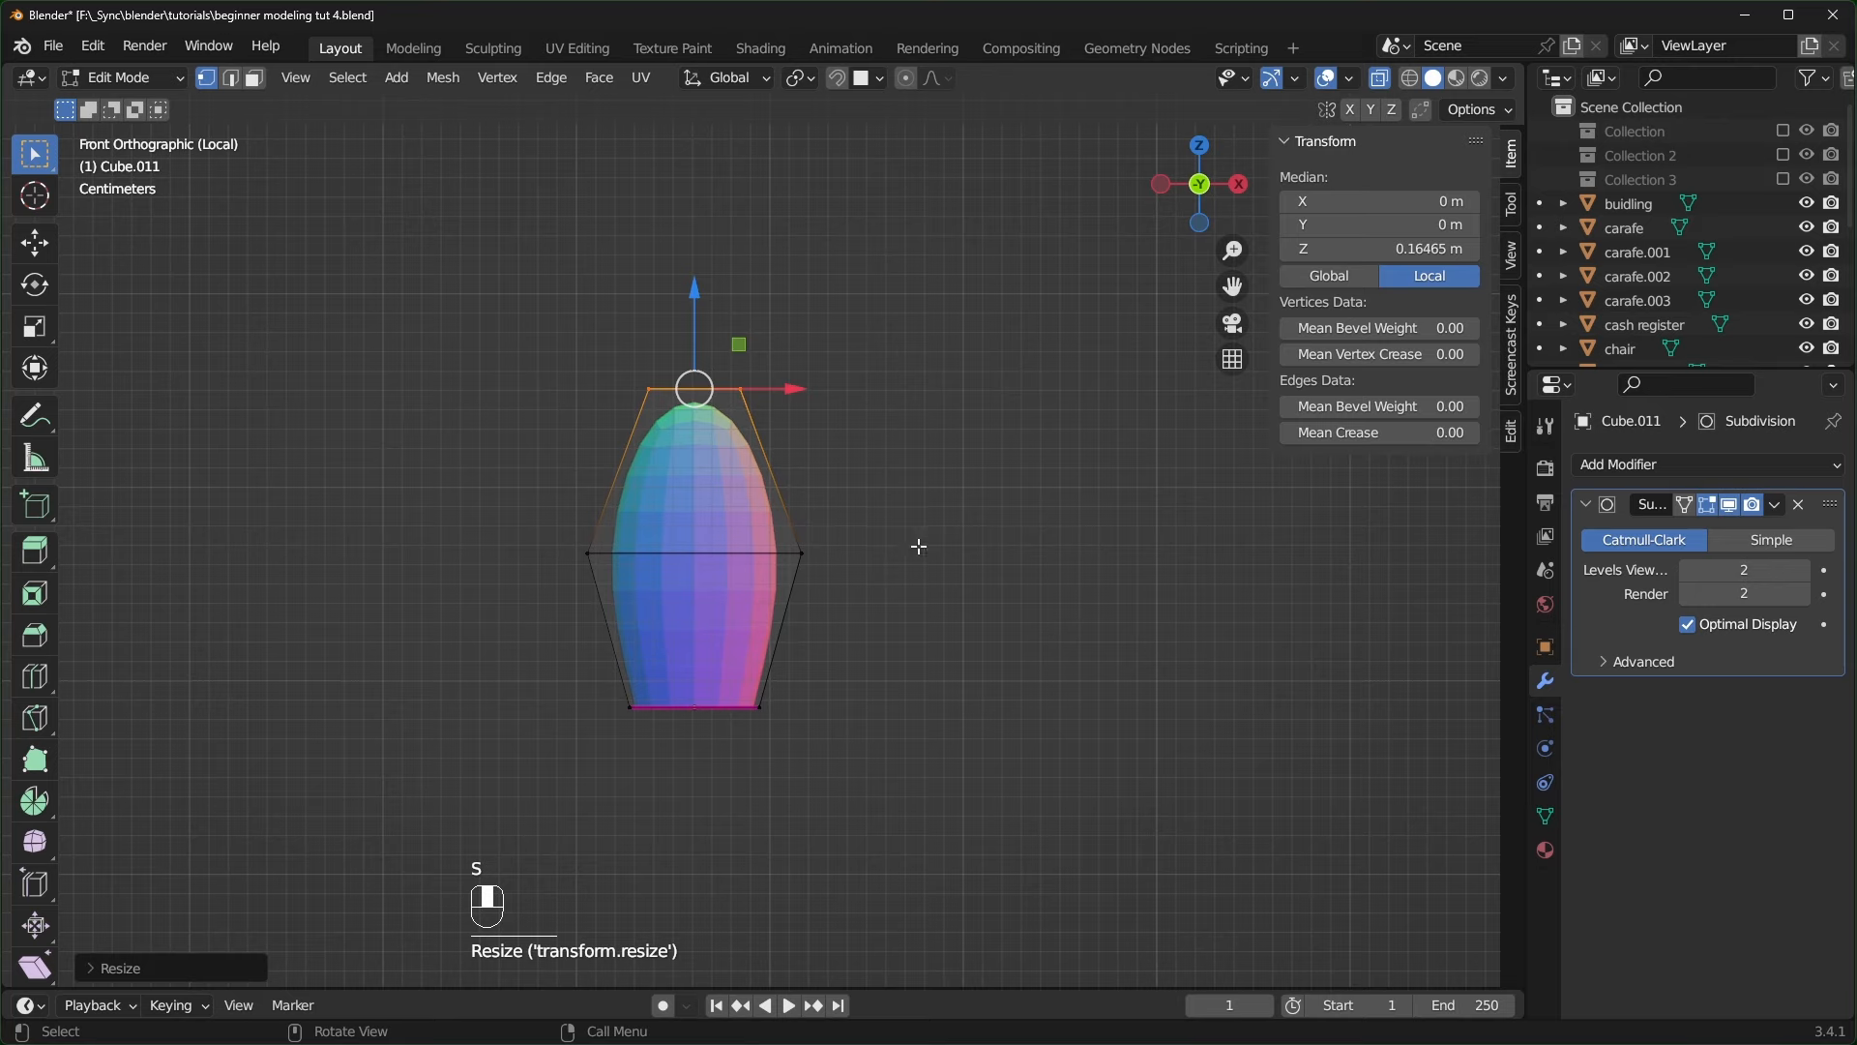
- Extrude a narrow neck up to about 0.201 m, then extrude a rim about 0.0165 m higher and scale it outward
key("e")
left_click(945, 519)
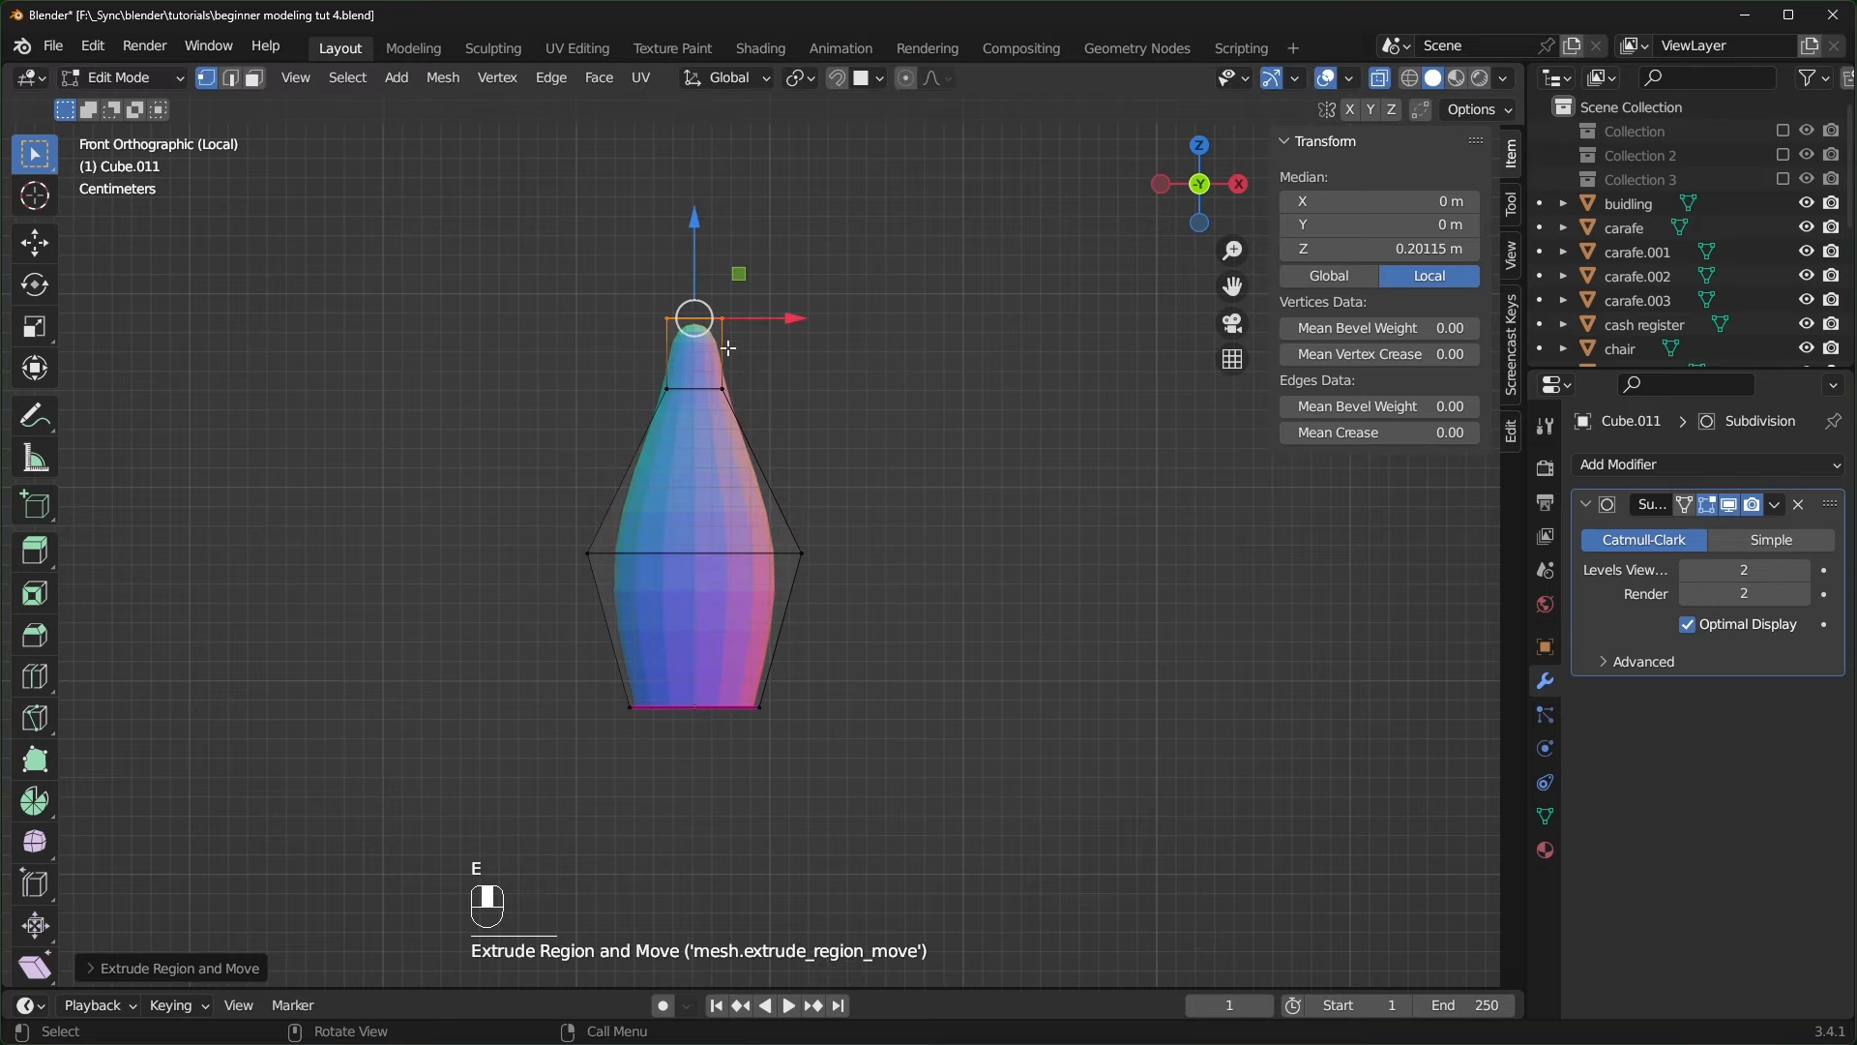
key("e")
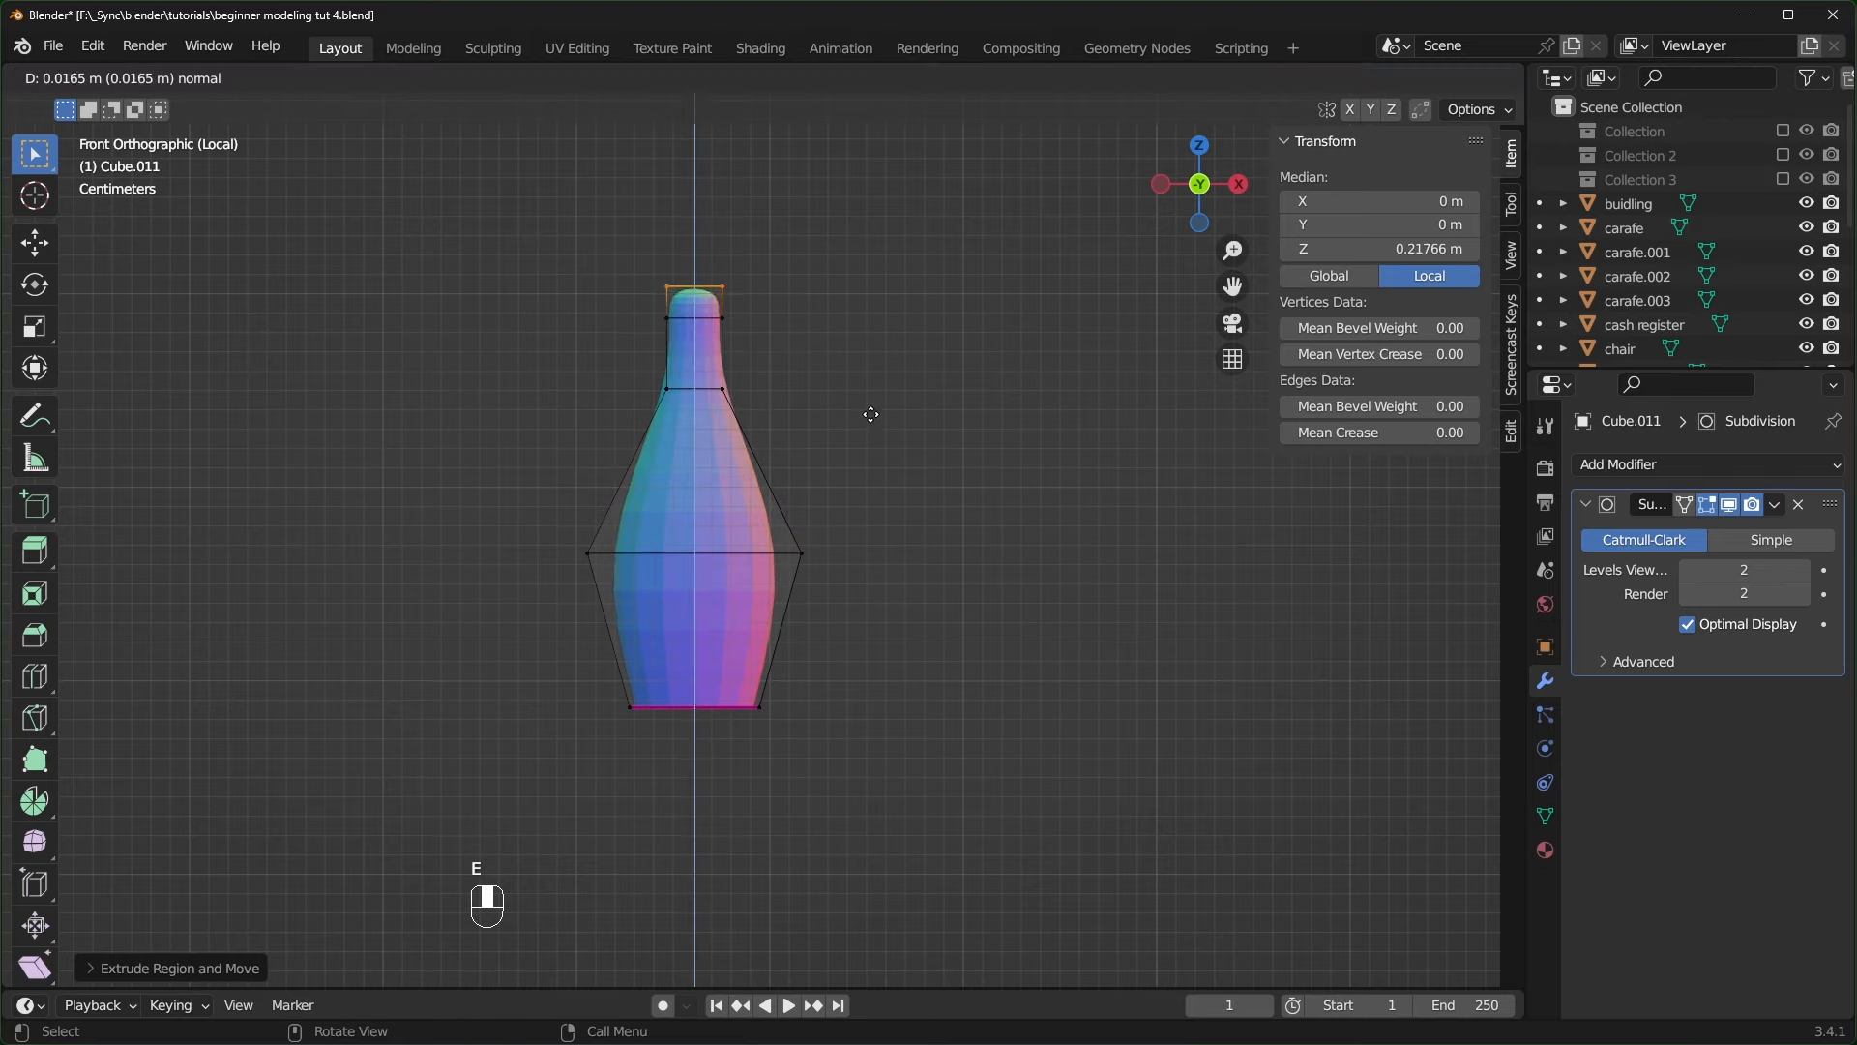
left_click(867, 414)
key("s")
left_click(1327, 378)
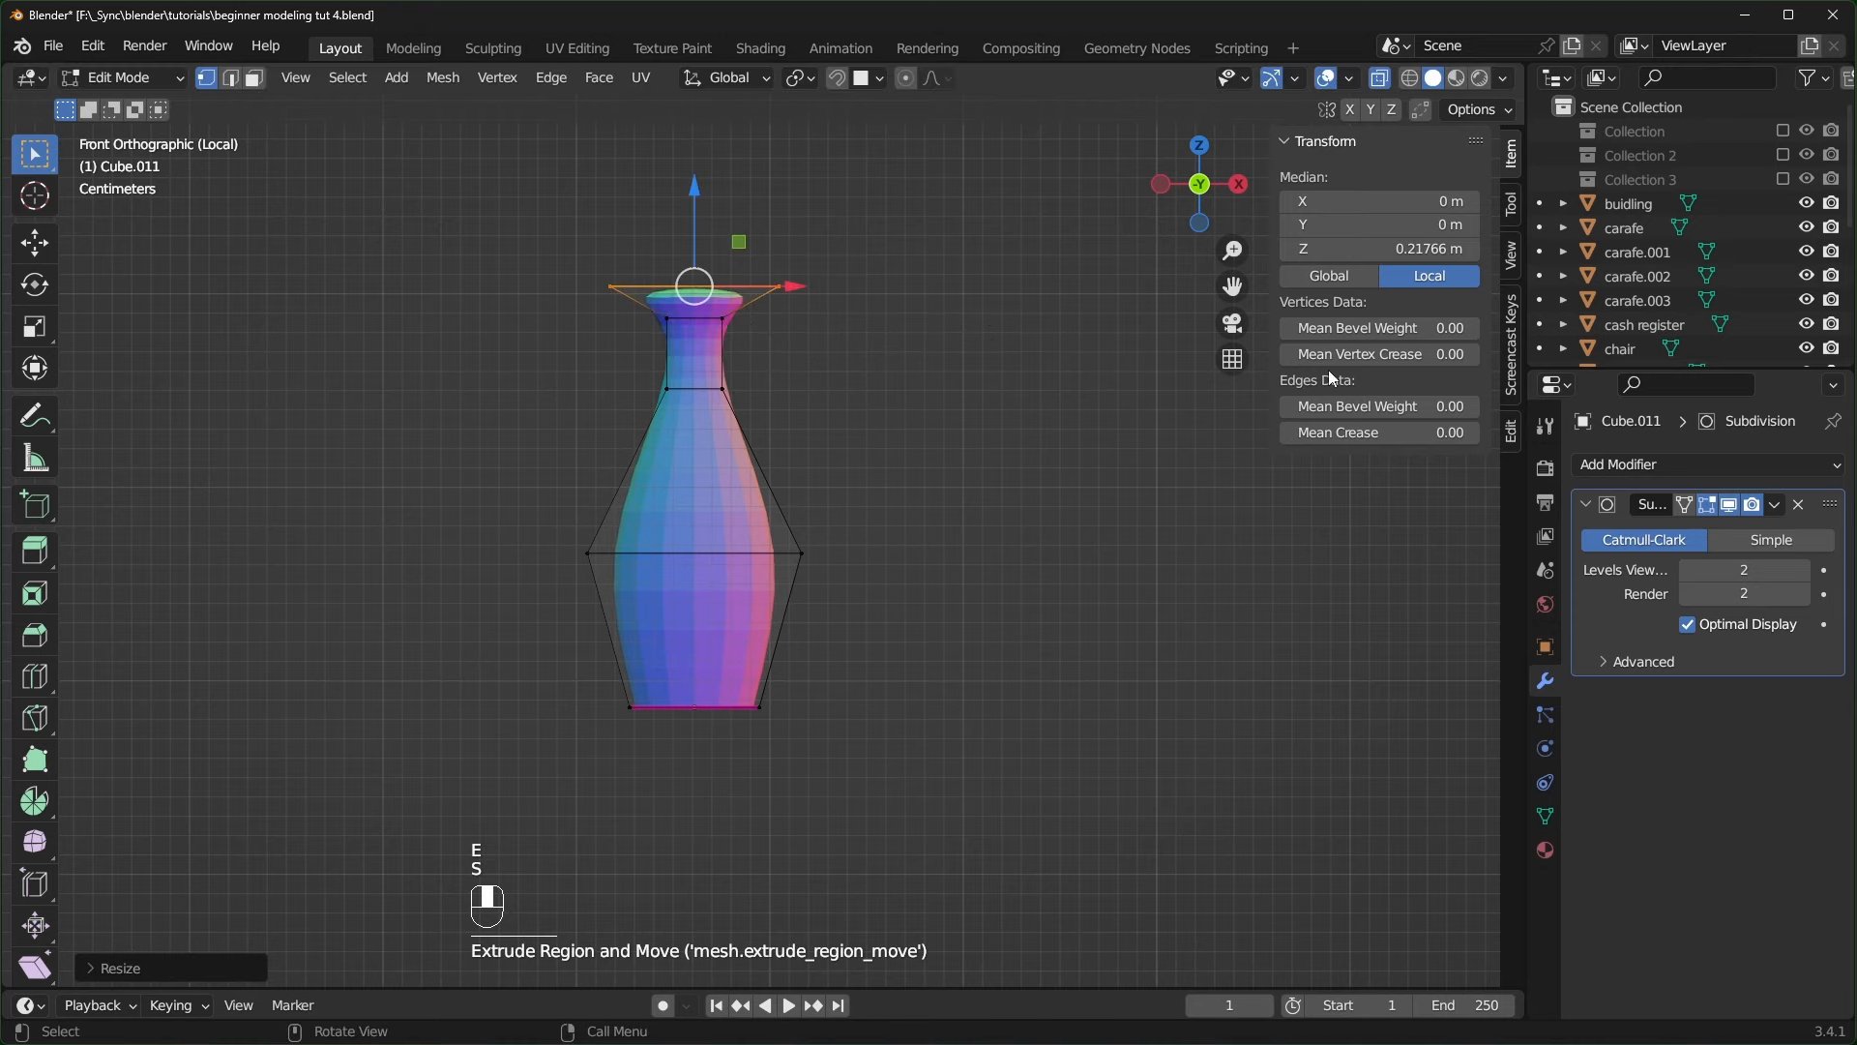
- Inset the vase's top face slightly to form the rim around its opening
scroll(841, 343, "up", 1)
scroll(841, 344, "down", 1)
middle_click_drag(839, 334, 861, 447)
middle_click_drag(861, 446, 1120, 488, "shift")
key("i")
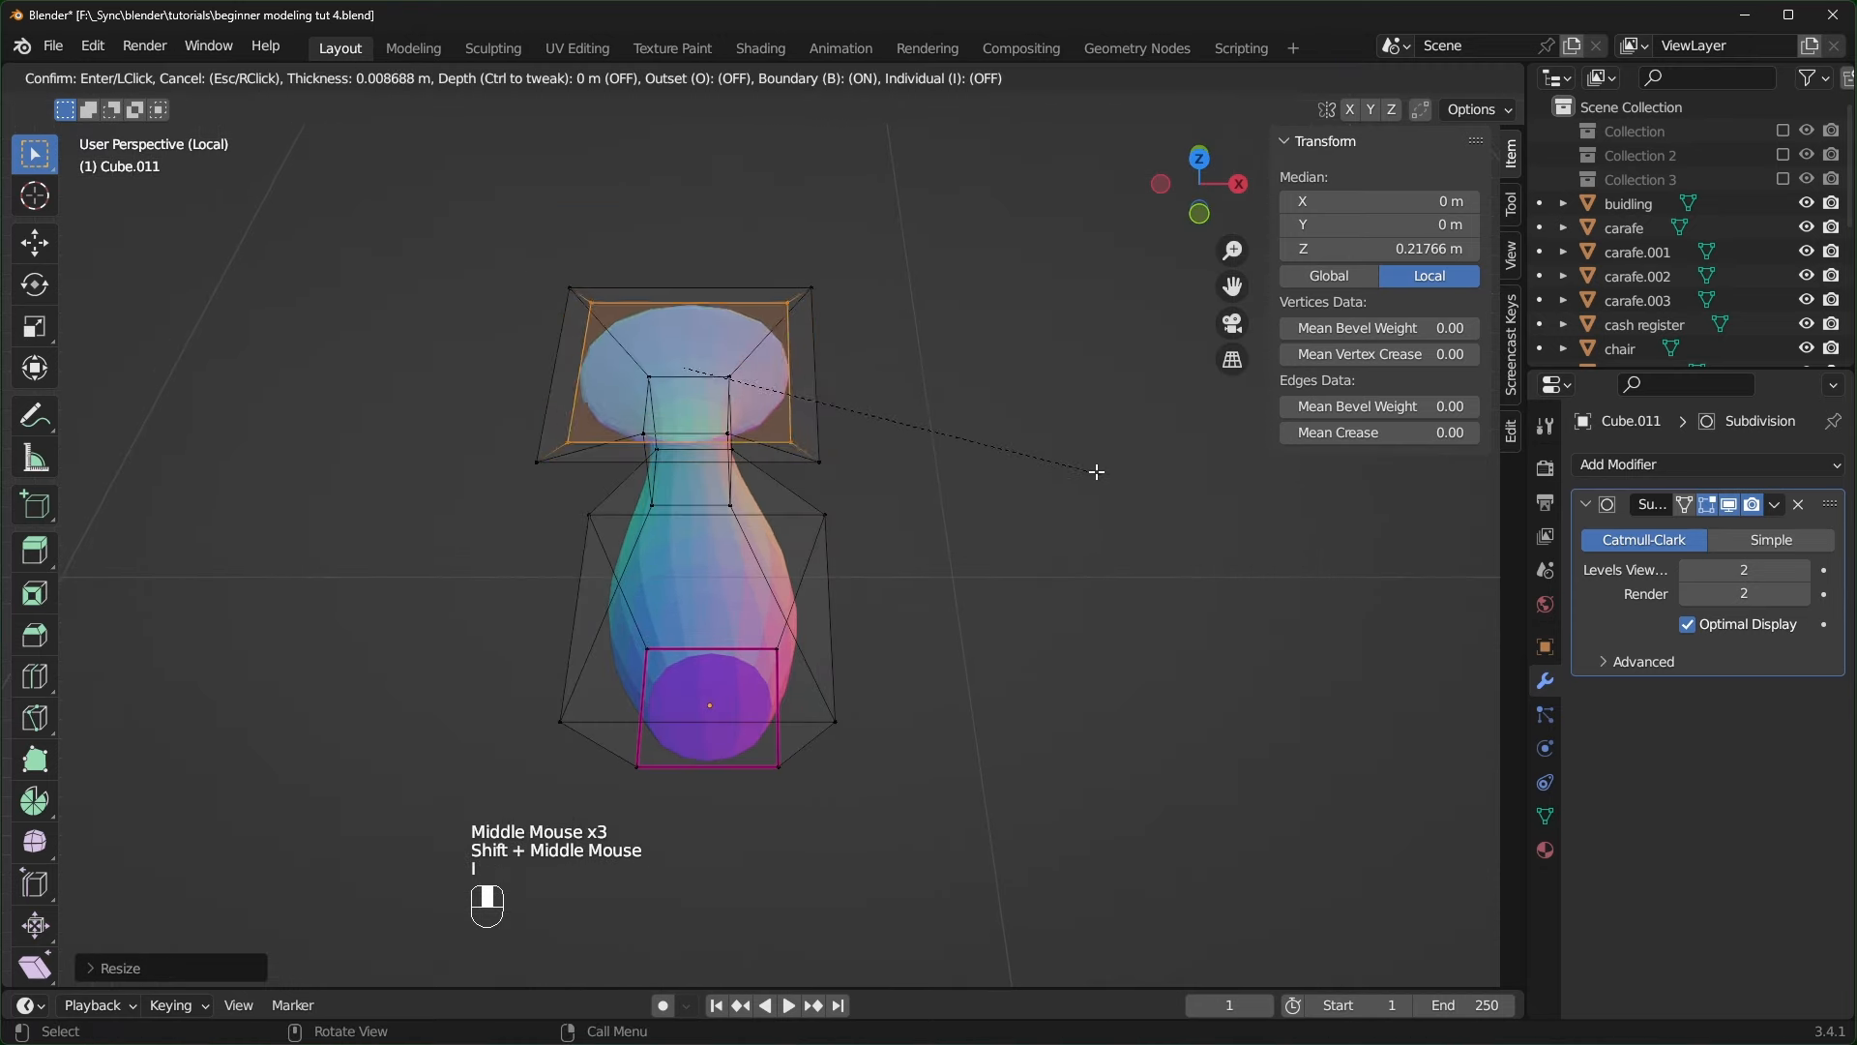
left_click(1031, 446)
middle_click_drag(1031, 446, 968, 393)
- Extrude the inset face down inside the vase to hollow it, and raise the inner edge loop slightly towards the mouth
key("KP_1")
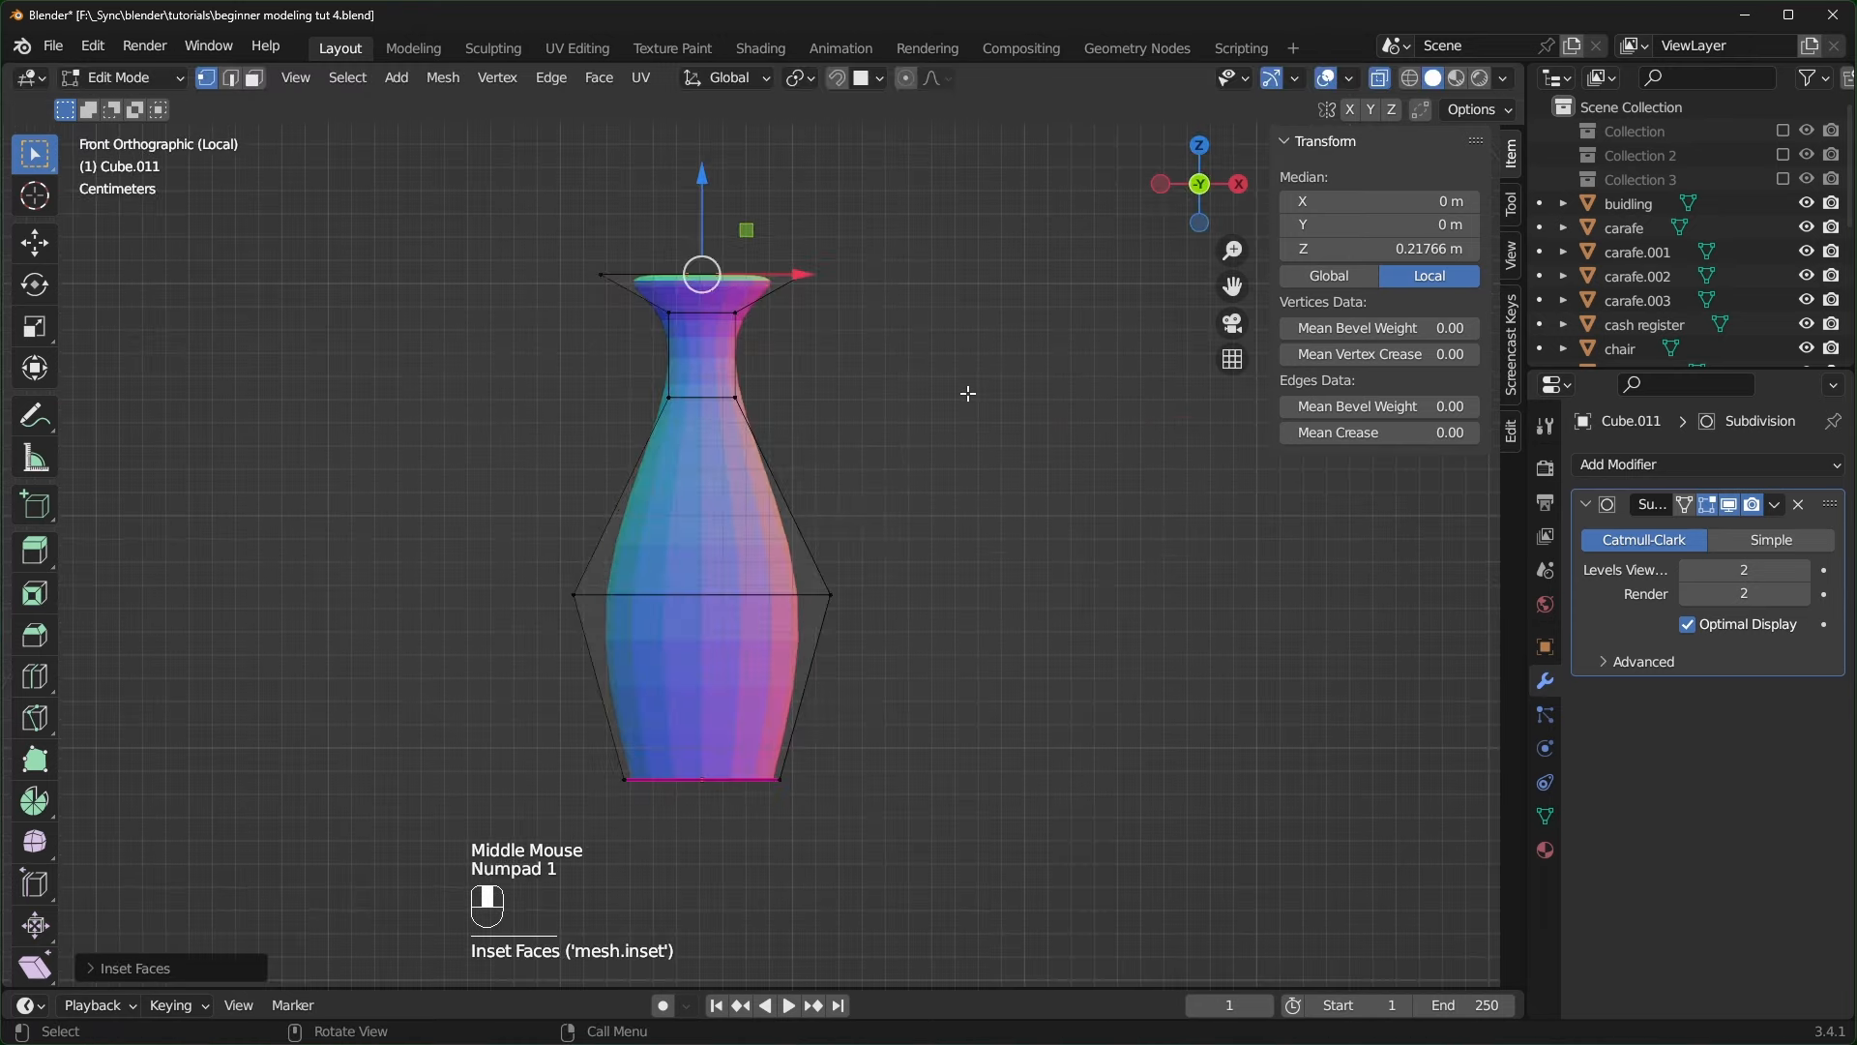
key("e")
left_click(959, 442)
key("e")
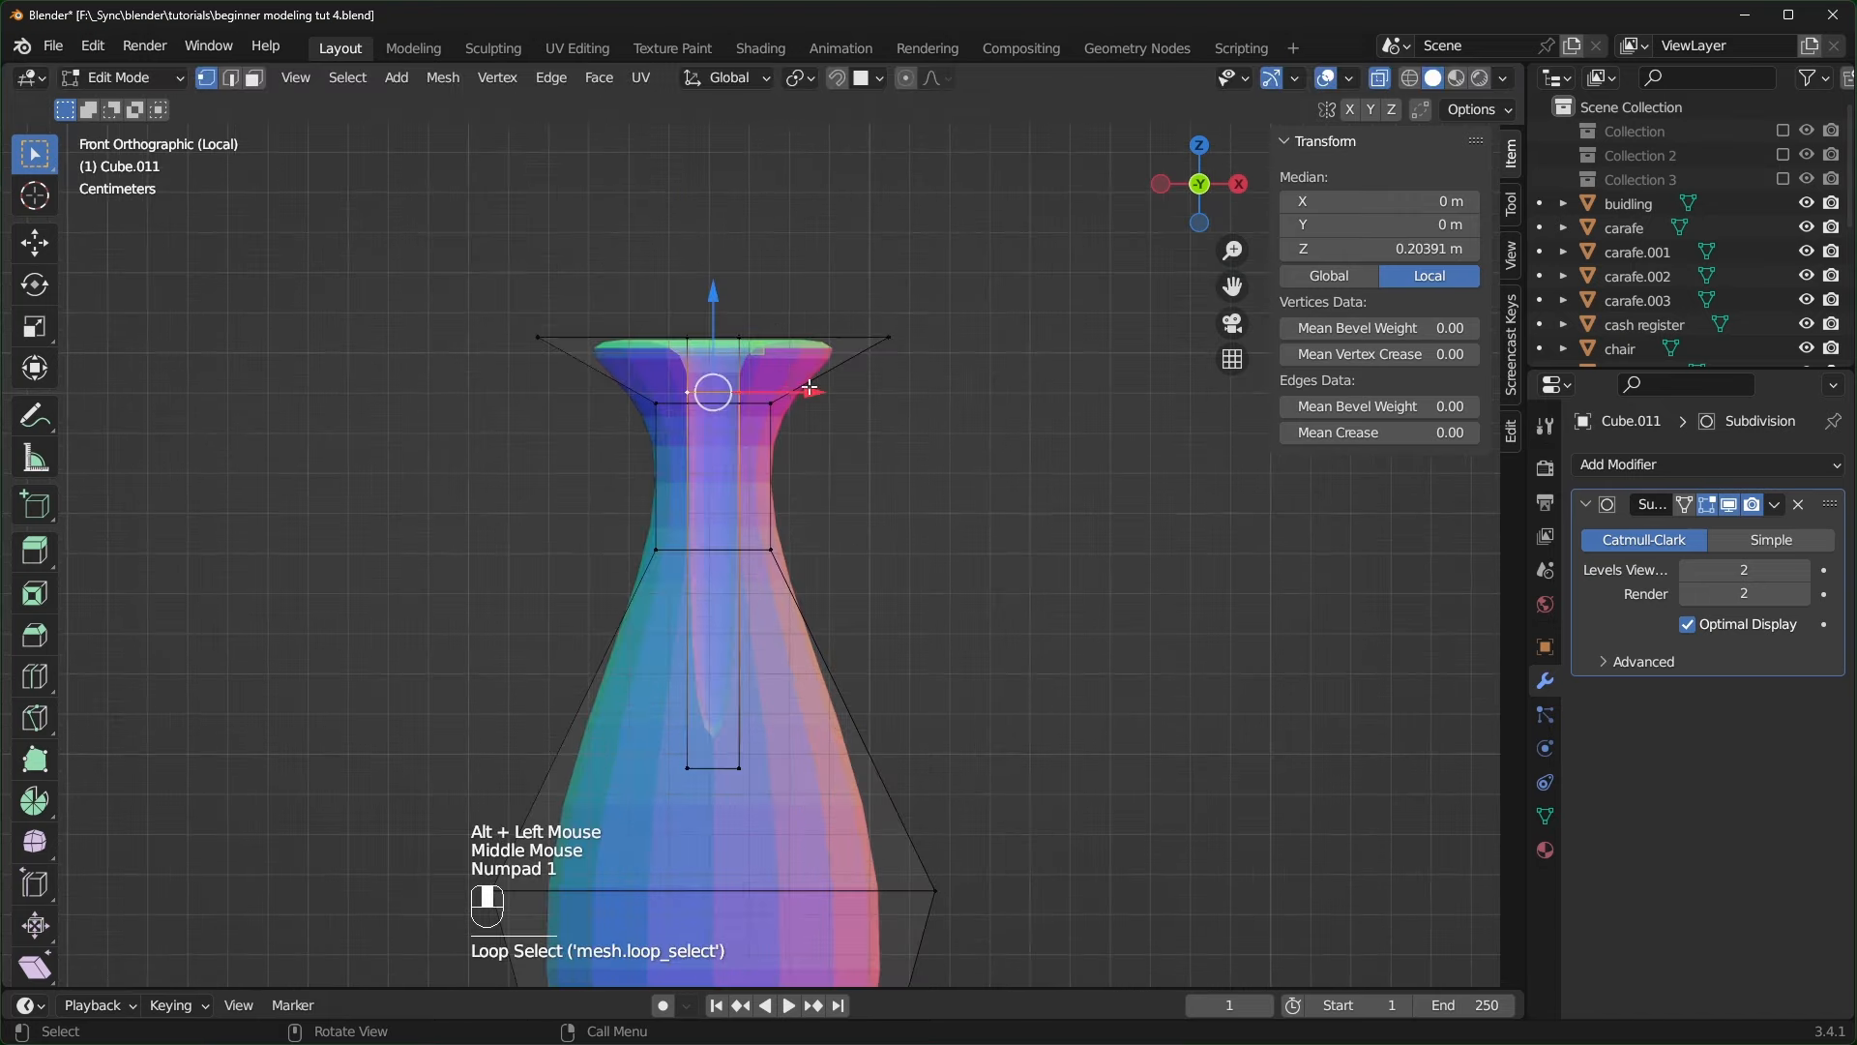
scroll(807, 403, "up", 2)
middle_click_drag(745, 309, 786, 421, "shift")
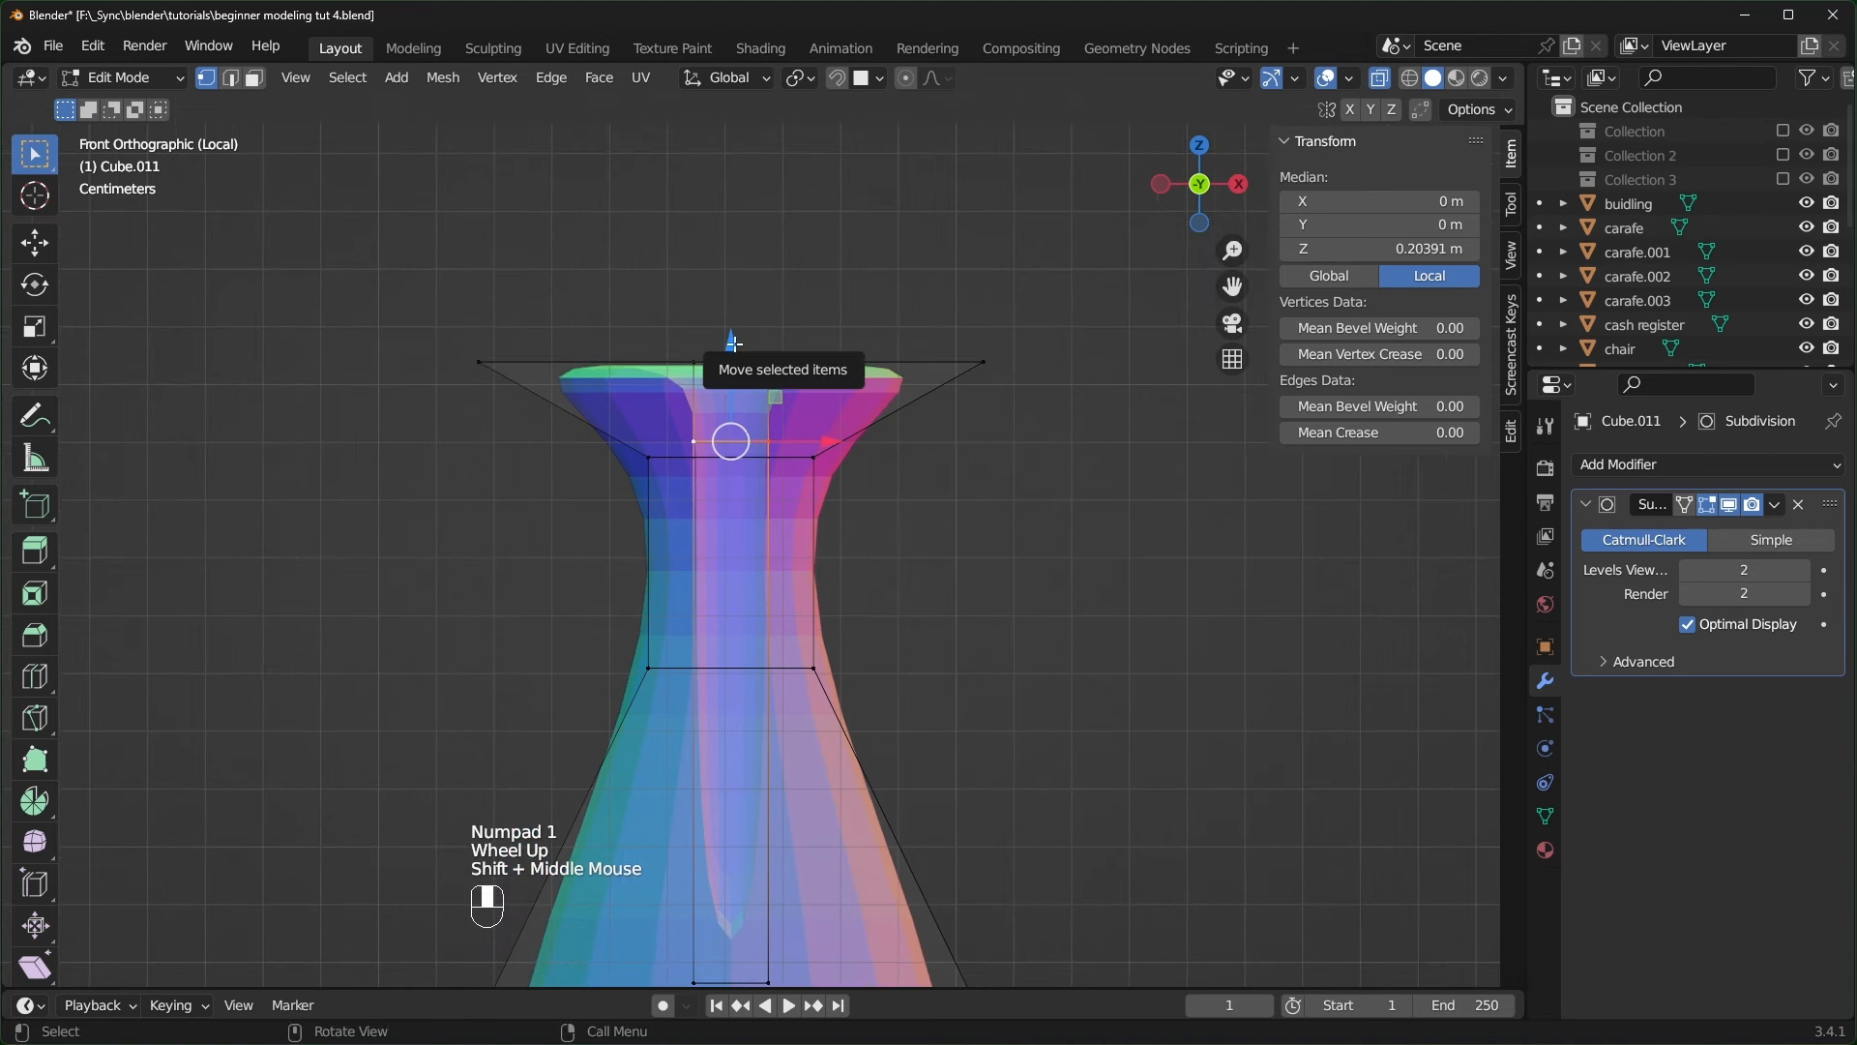
left_click_drag(742, 347, 727, 387)
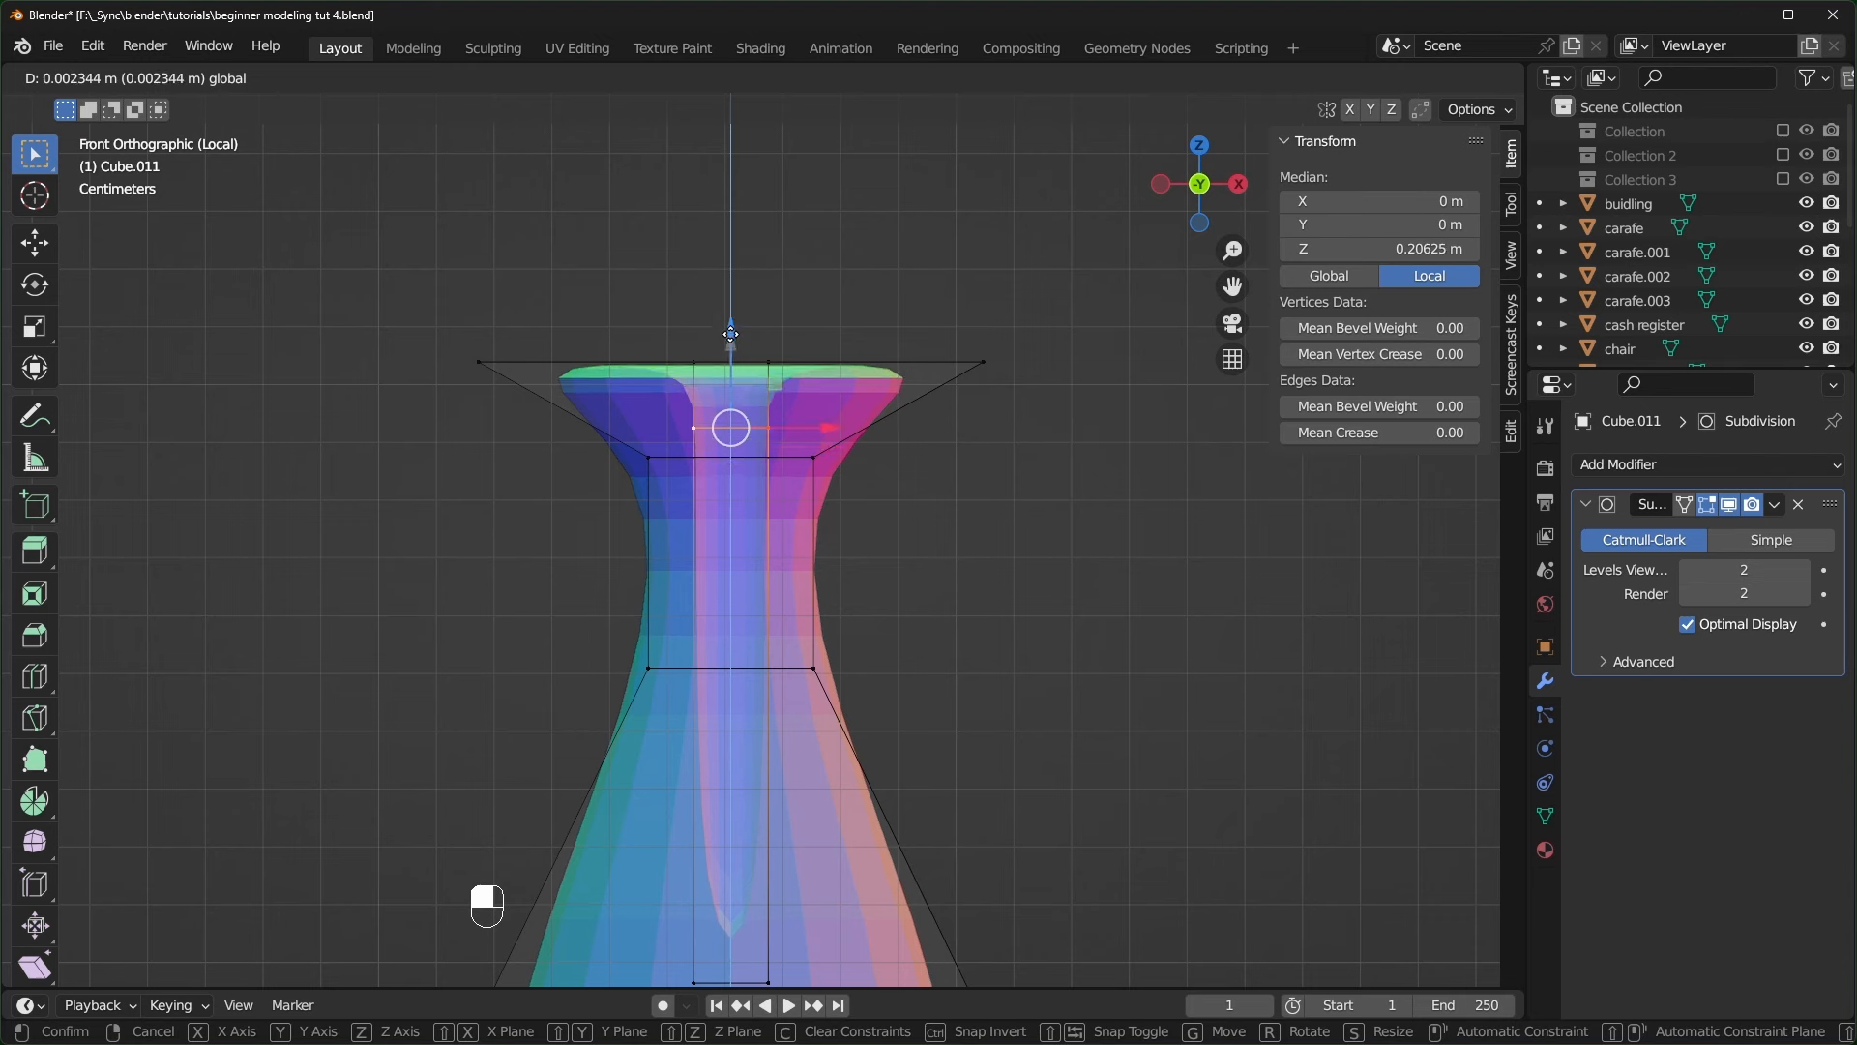
- Select the vase's bottom edges and set their mean crease to 0.00
scroll(727, 581, "down", 5)
left_click(676, 863)
left_click_drag(674, 844, 961, 772)
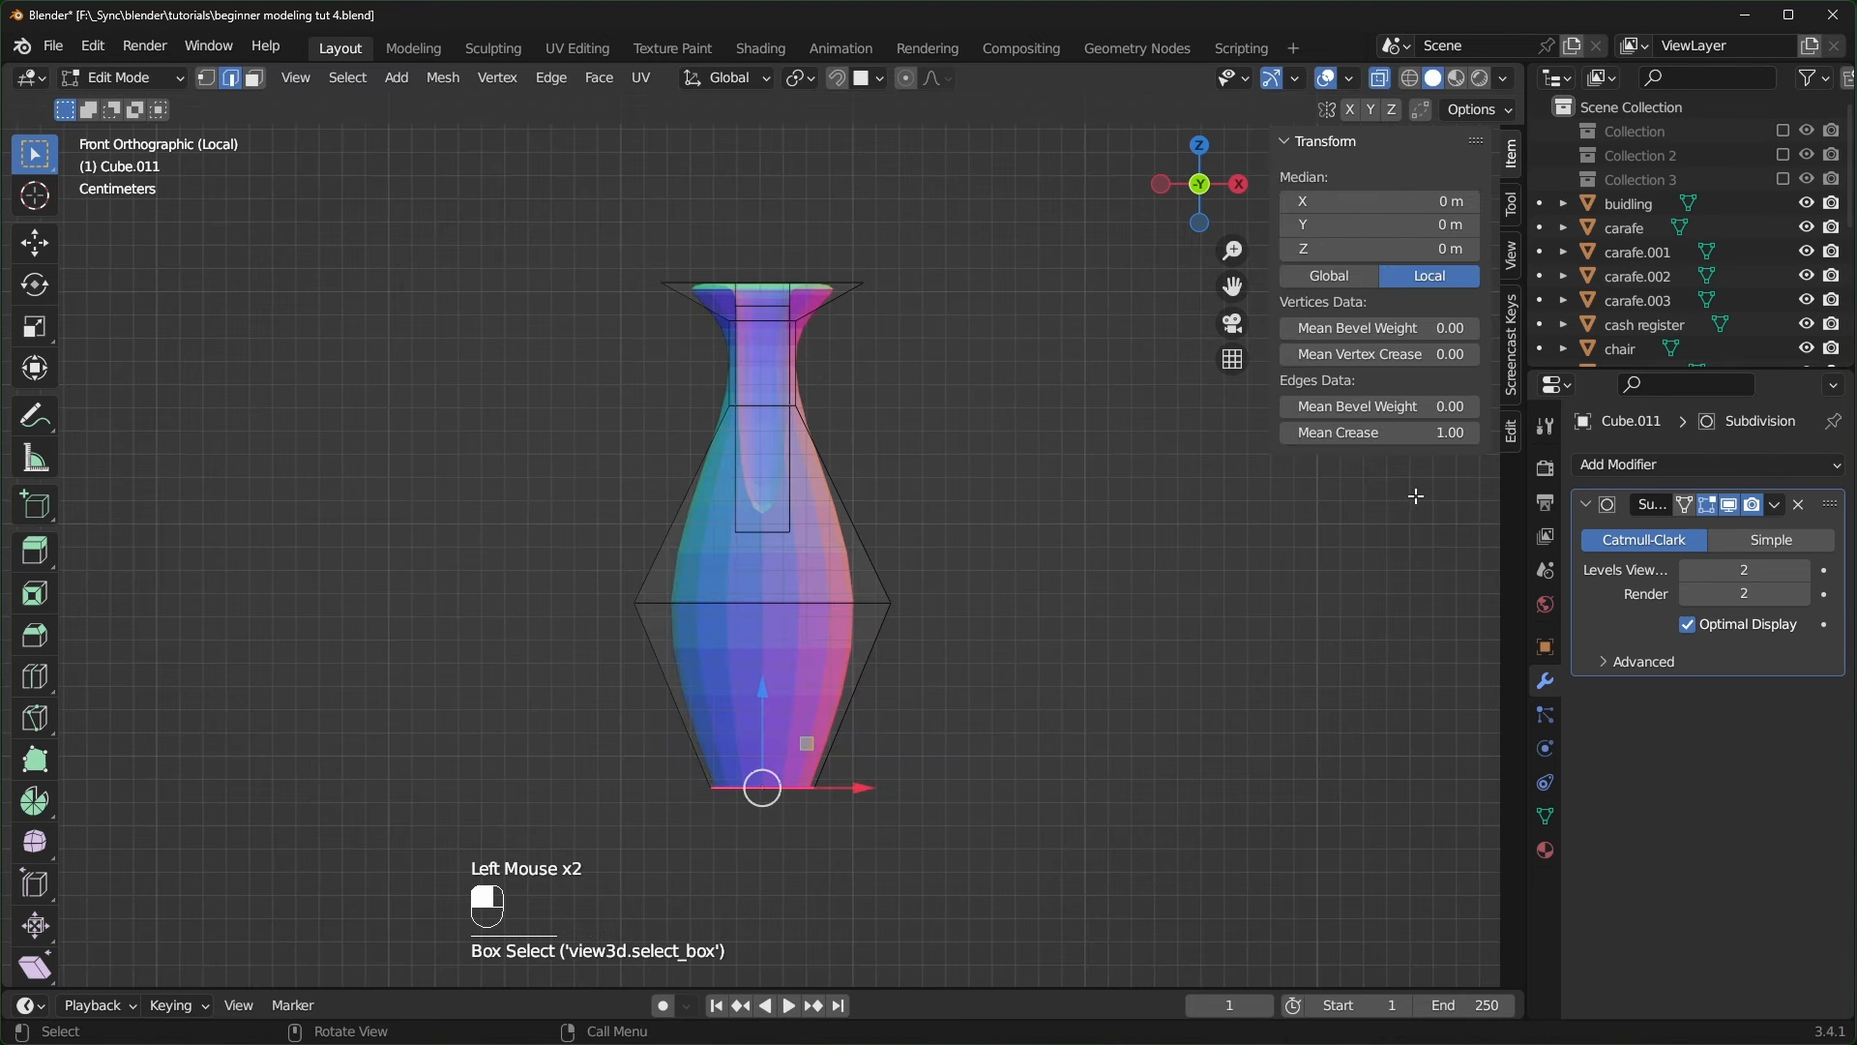
left_click_drag(1422, 433, 938, 432)
- Inset the vase's bottom face slightly to tighten the edge of the base
middle_click_drag(1015, 667, 1024, 747)
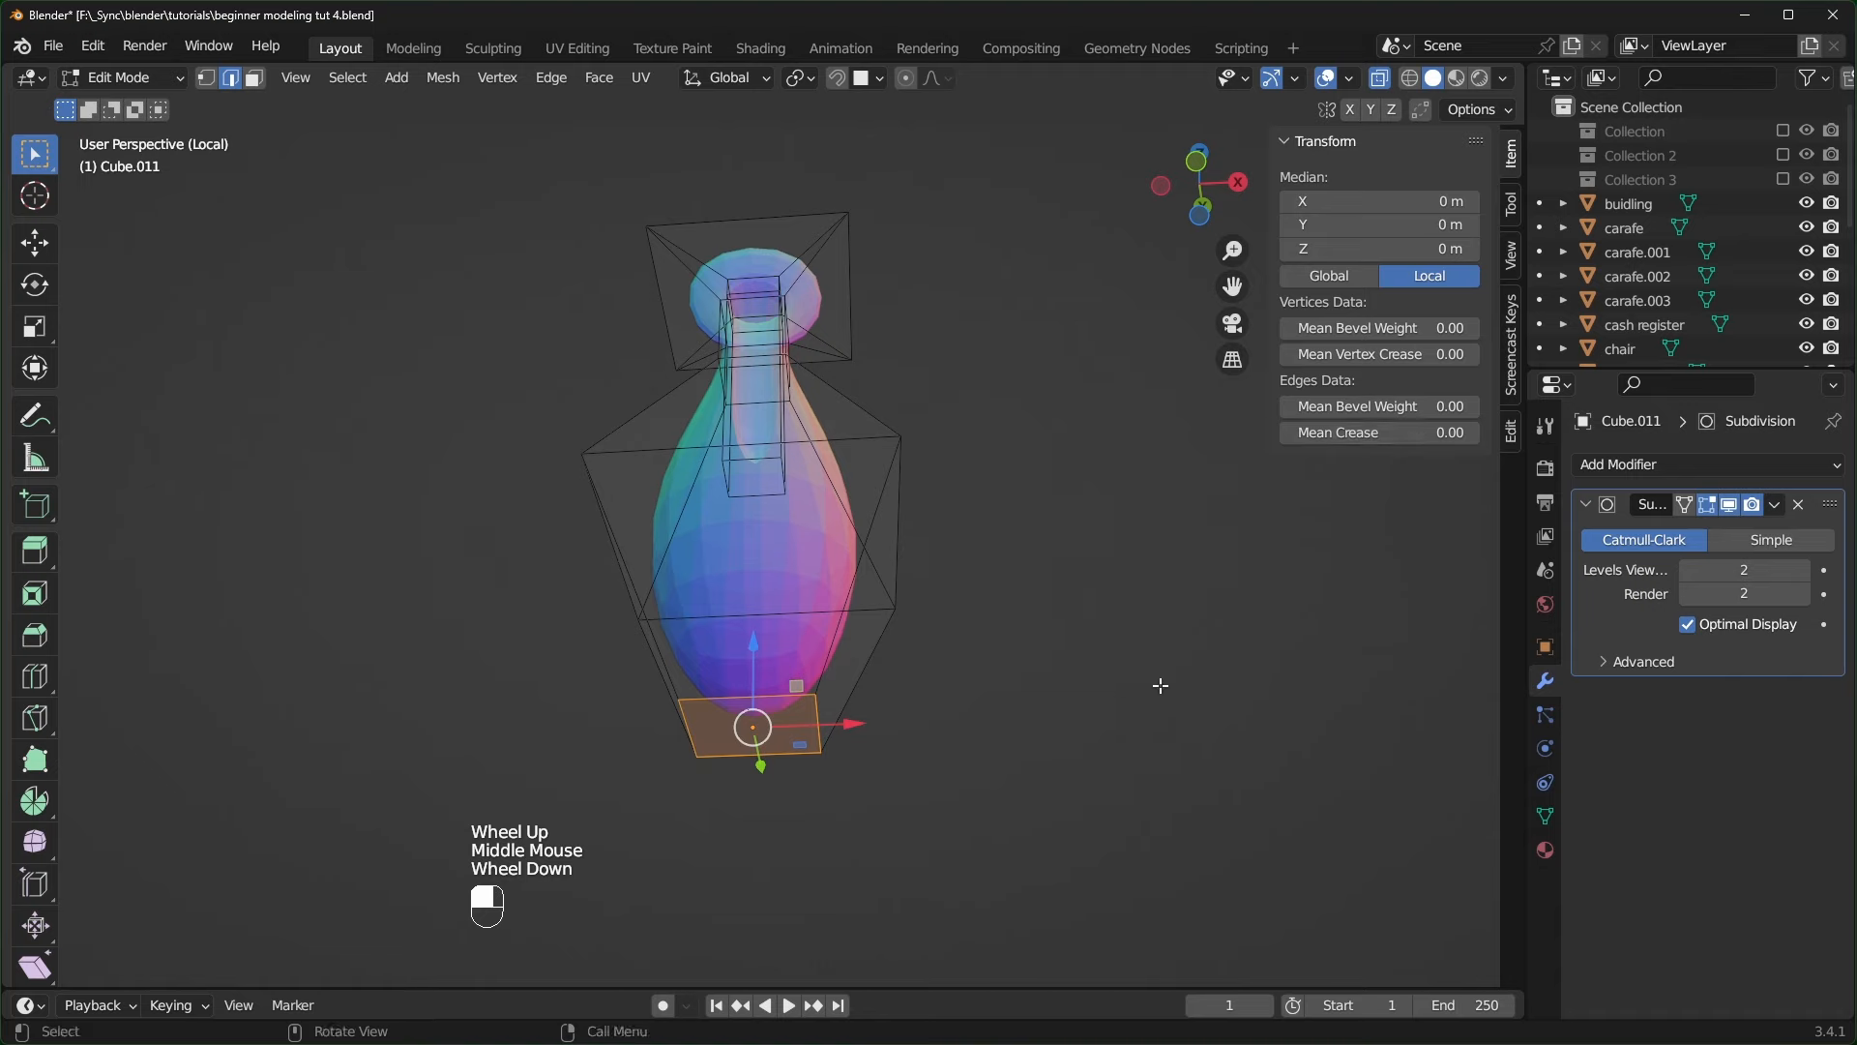
key("i")
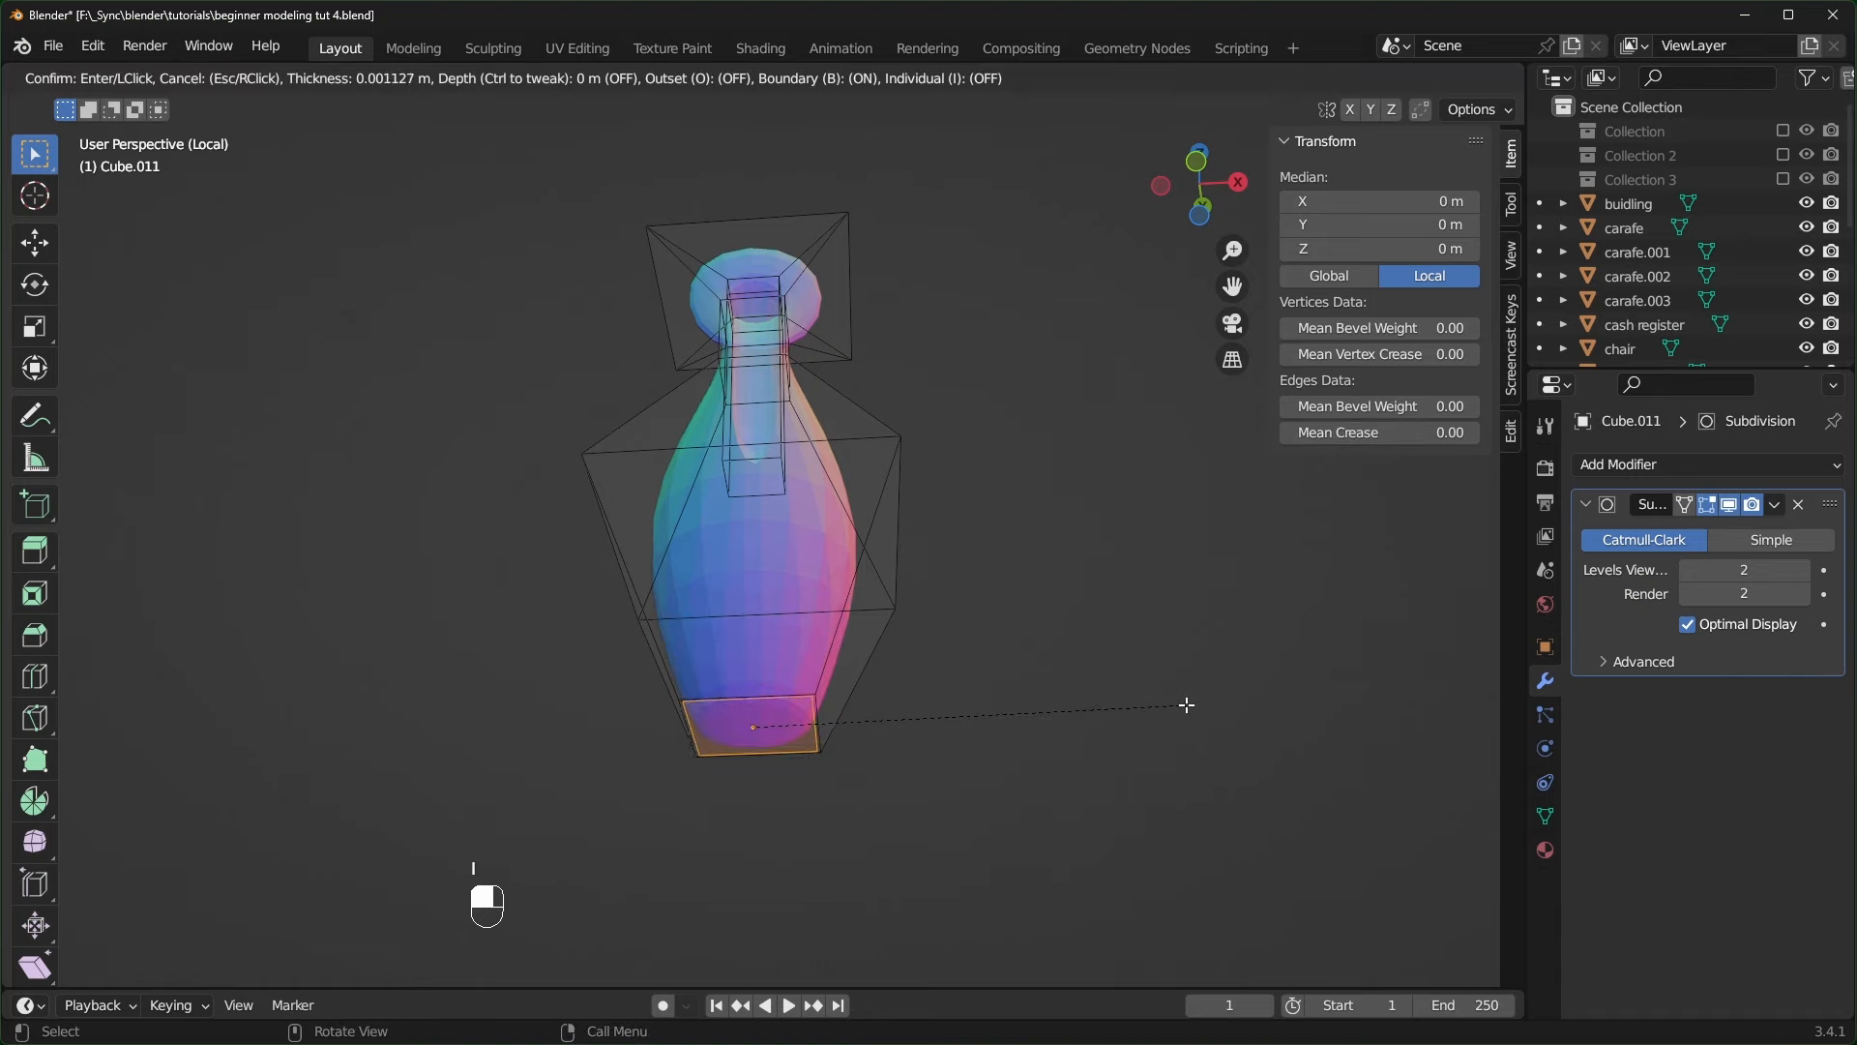
left_click(1170, 709)
middle_click(1112, 716)
key("KP_1")
left_click(1062, 721)
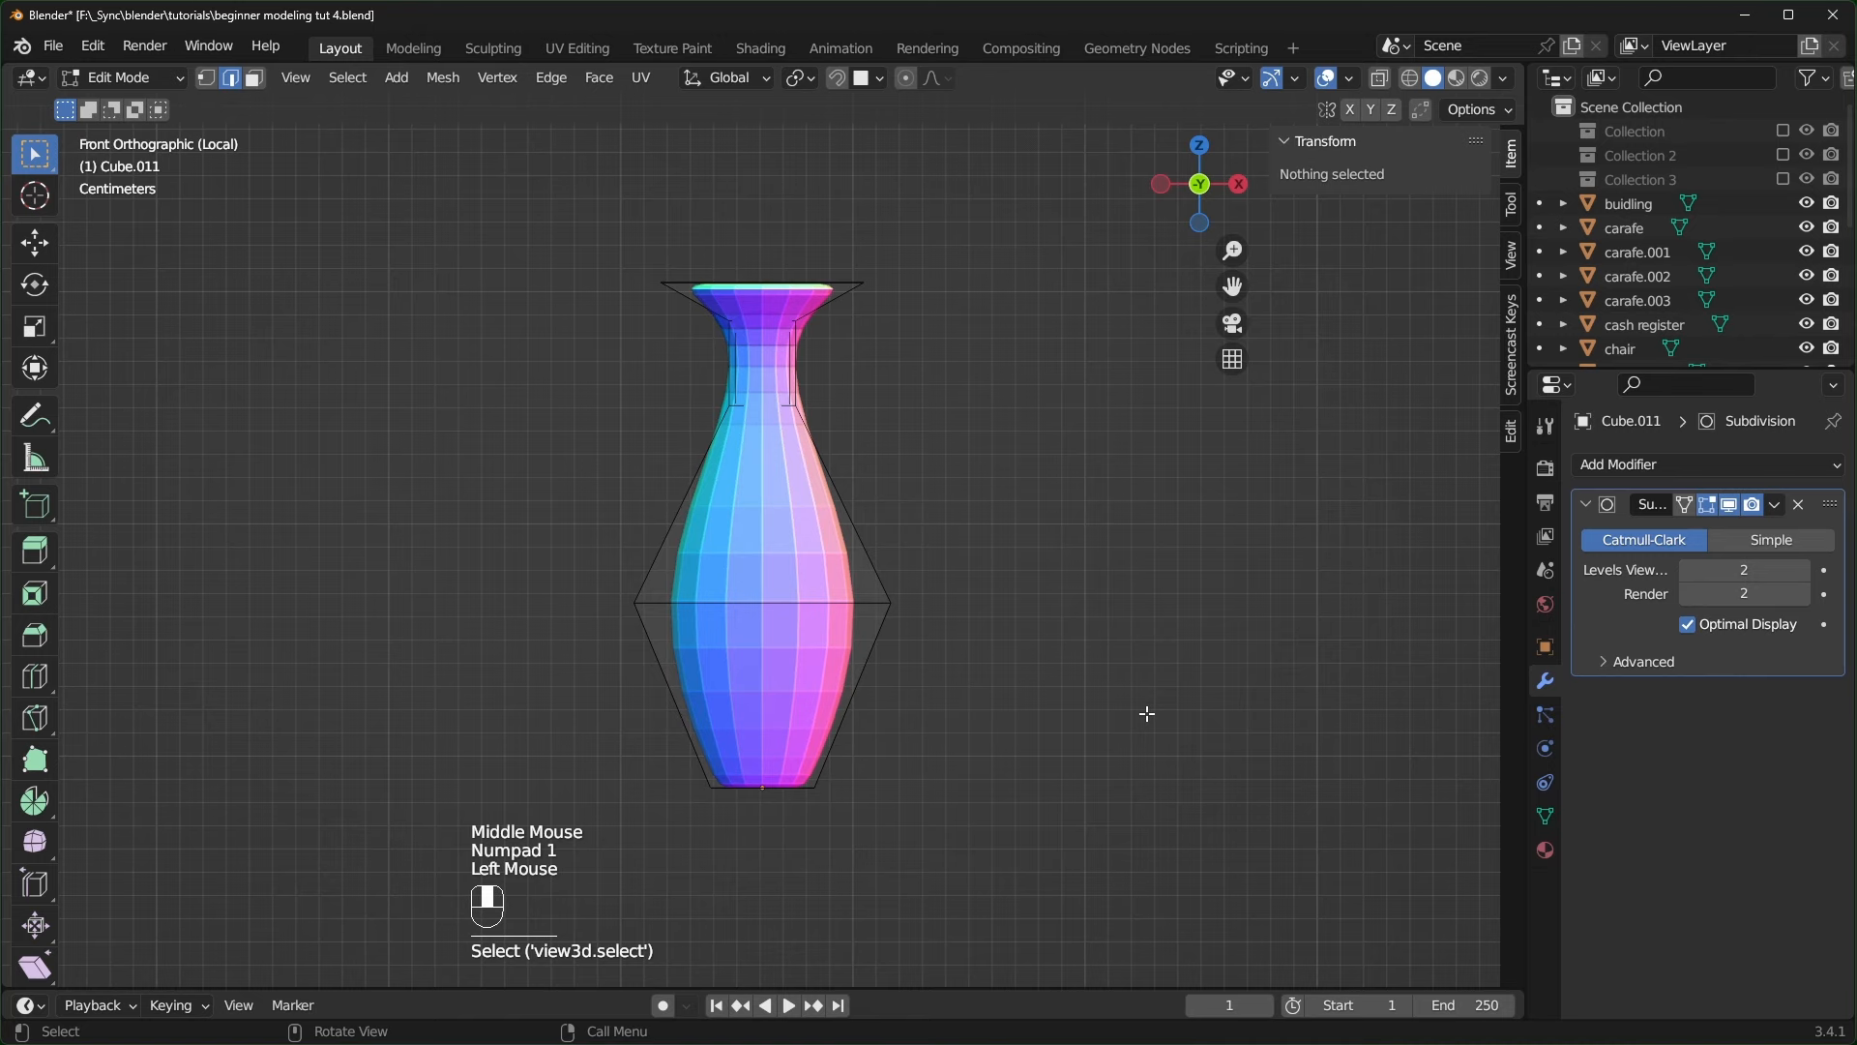
- Bring the vase back into the full scene, shade it smooth and place it between the mugs at about 0.268 m tall
key("Tab")
middle_click_drag(1147, 714, 385, 599)
key("KP_Divide")
scroll(1130, 820, "down", 2)
scroll(384, 600, "up", 2)
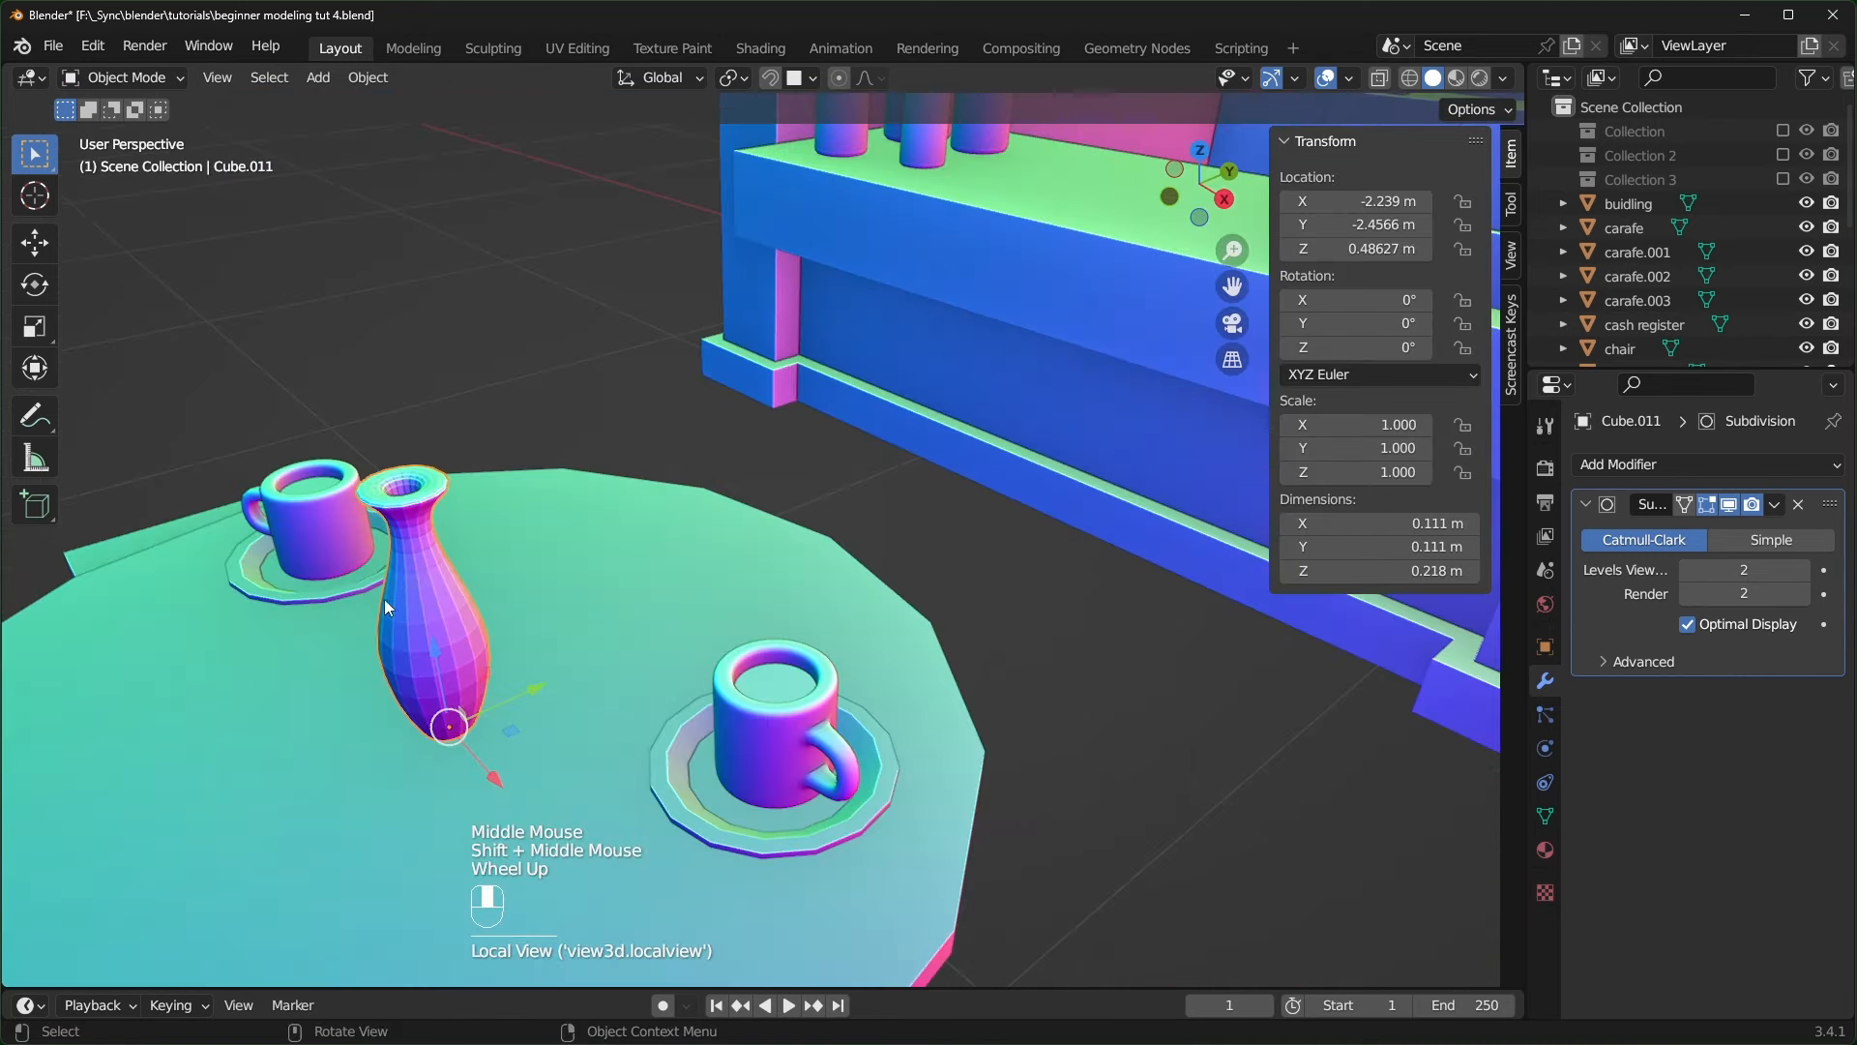
right_click(418, 588)
left_click(367, 569)
middle_click_drag(457, 663, 464, 705)
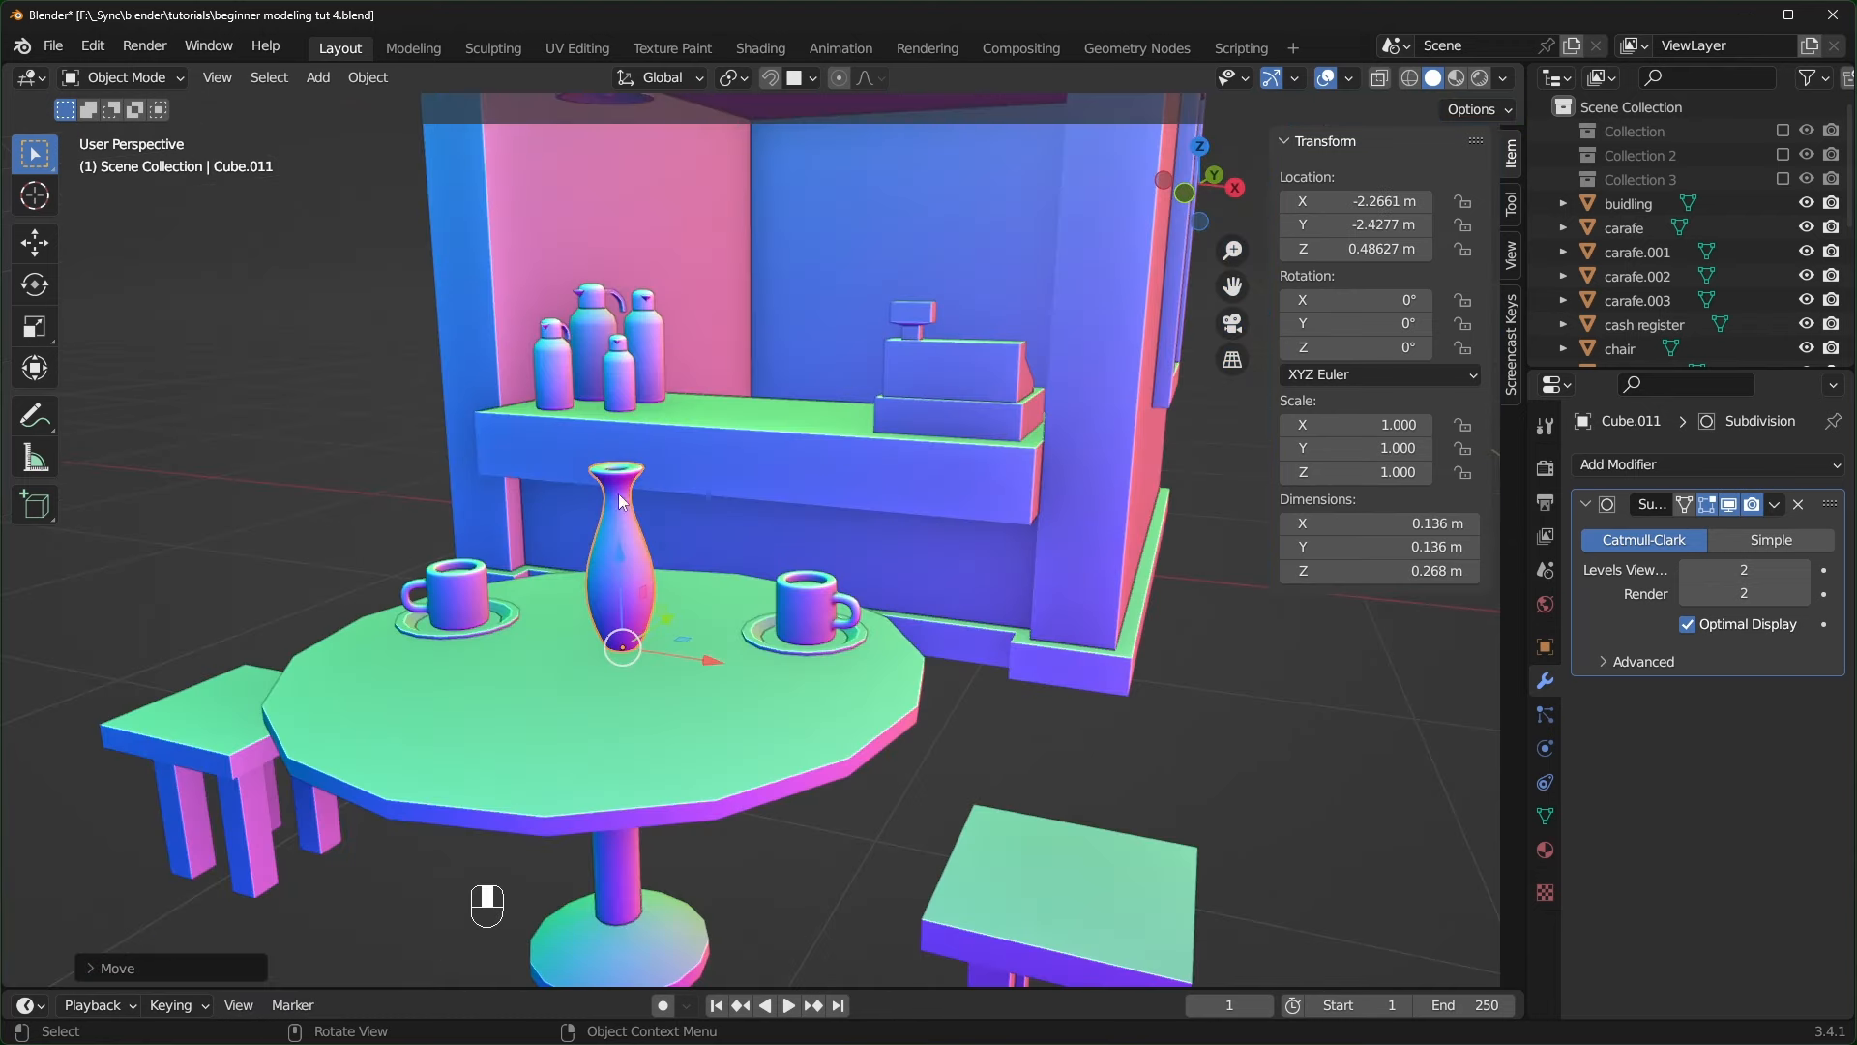
- Clear the vase's location to move it to the world origin, and frame it in front view
scroll(706, 596, "down", 3)
middle_click_drag(706, 596, 554, 642, "shift")
scroll(554, 642, "down", 1)
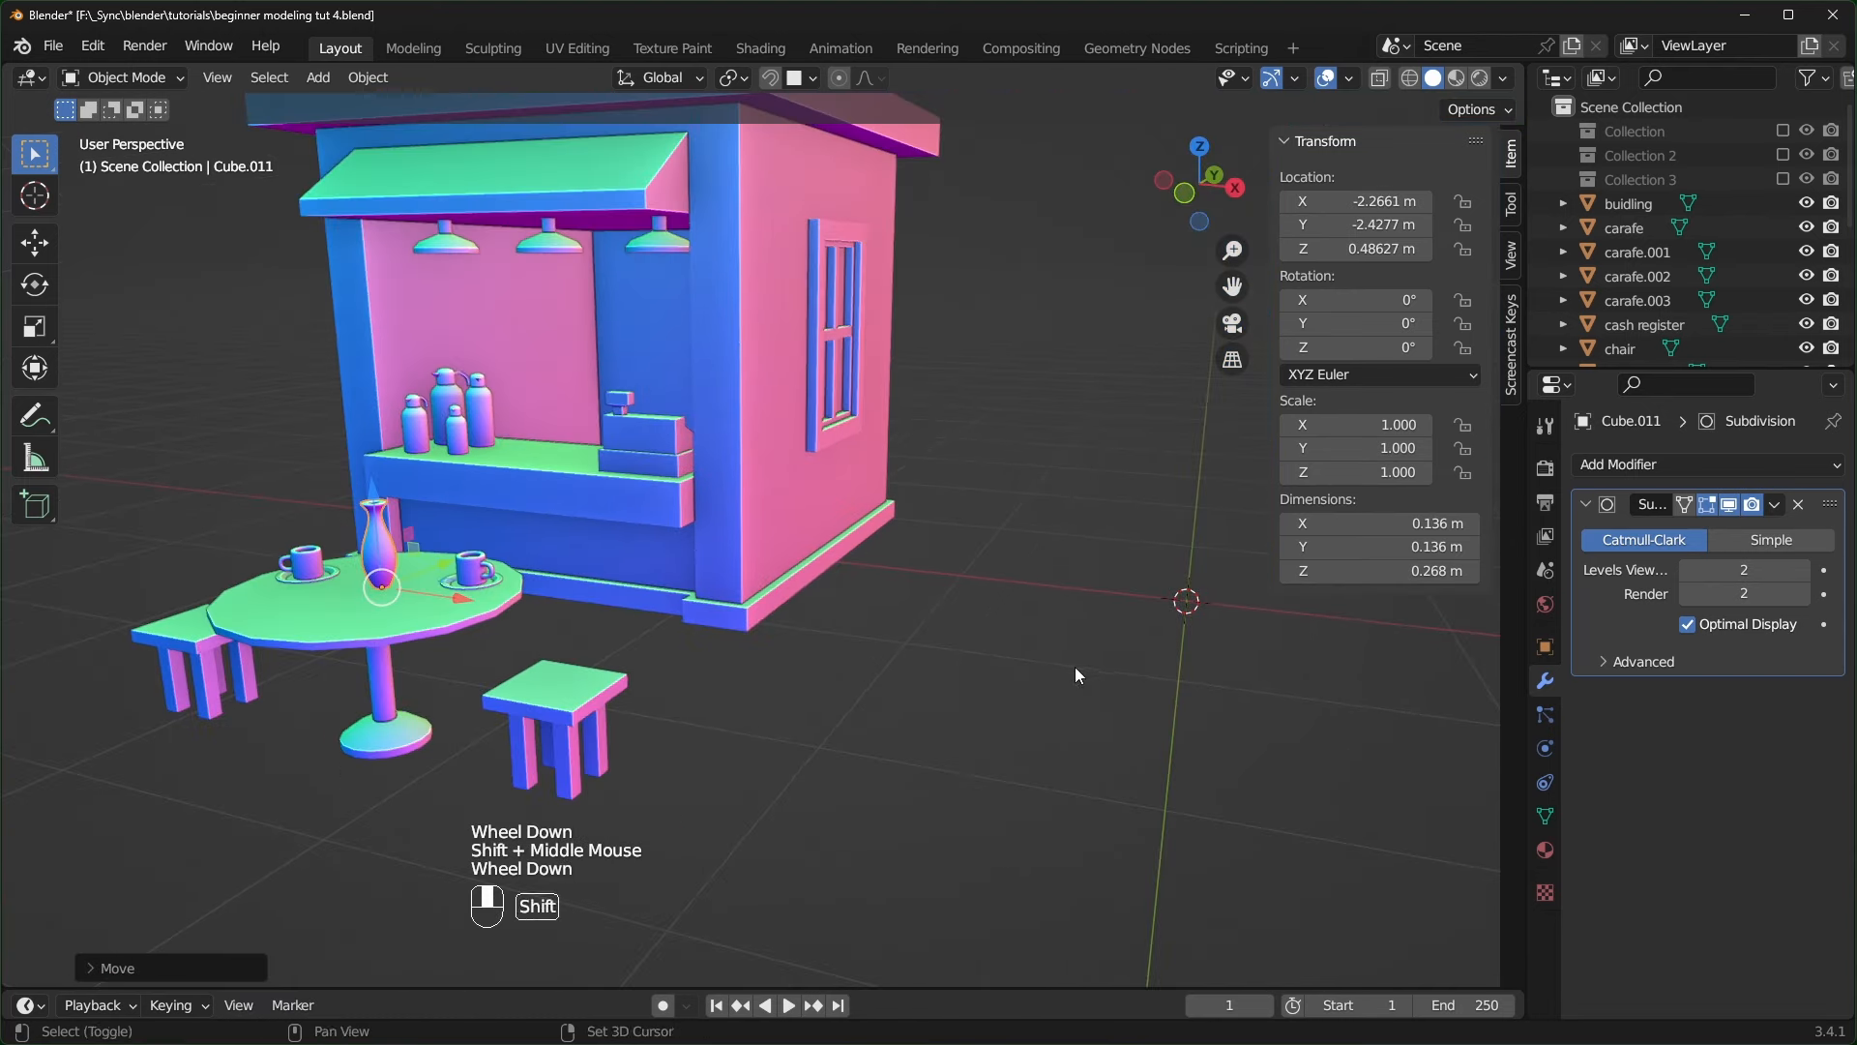
middle_click_drag(724, 631, 734, 636, "shift")
key("alt+g")
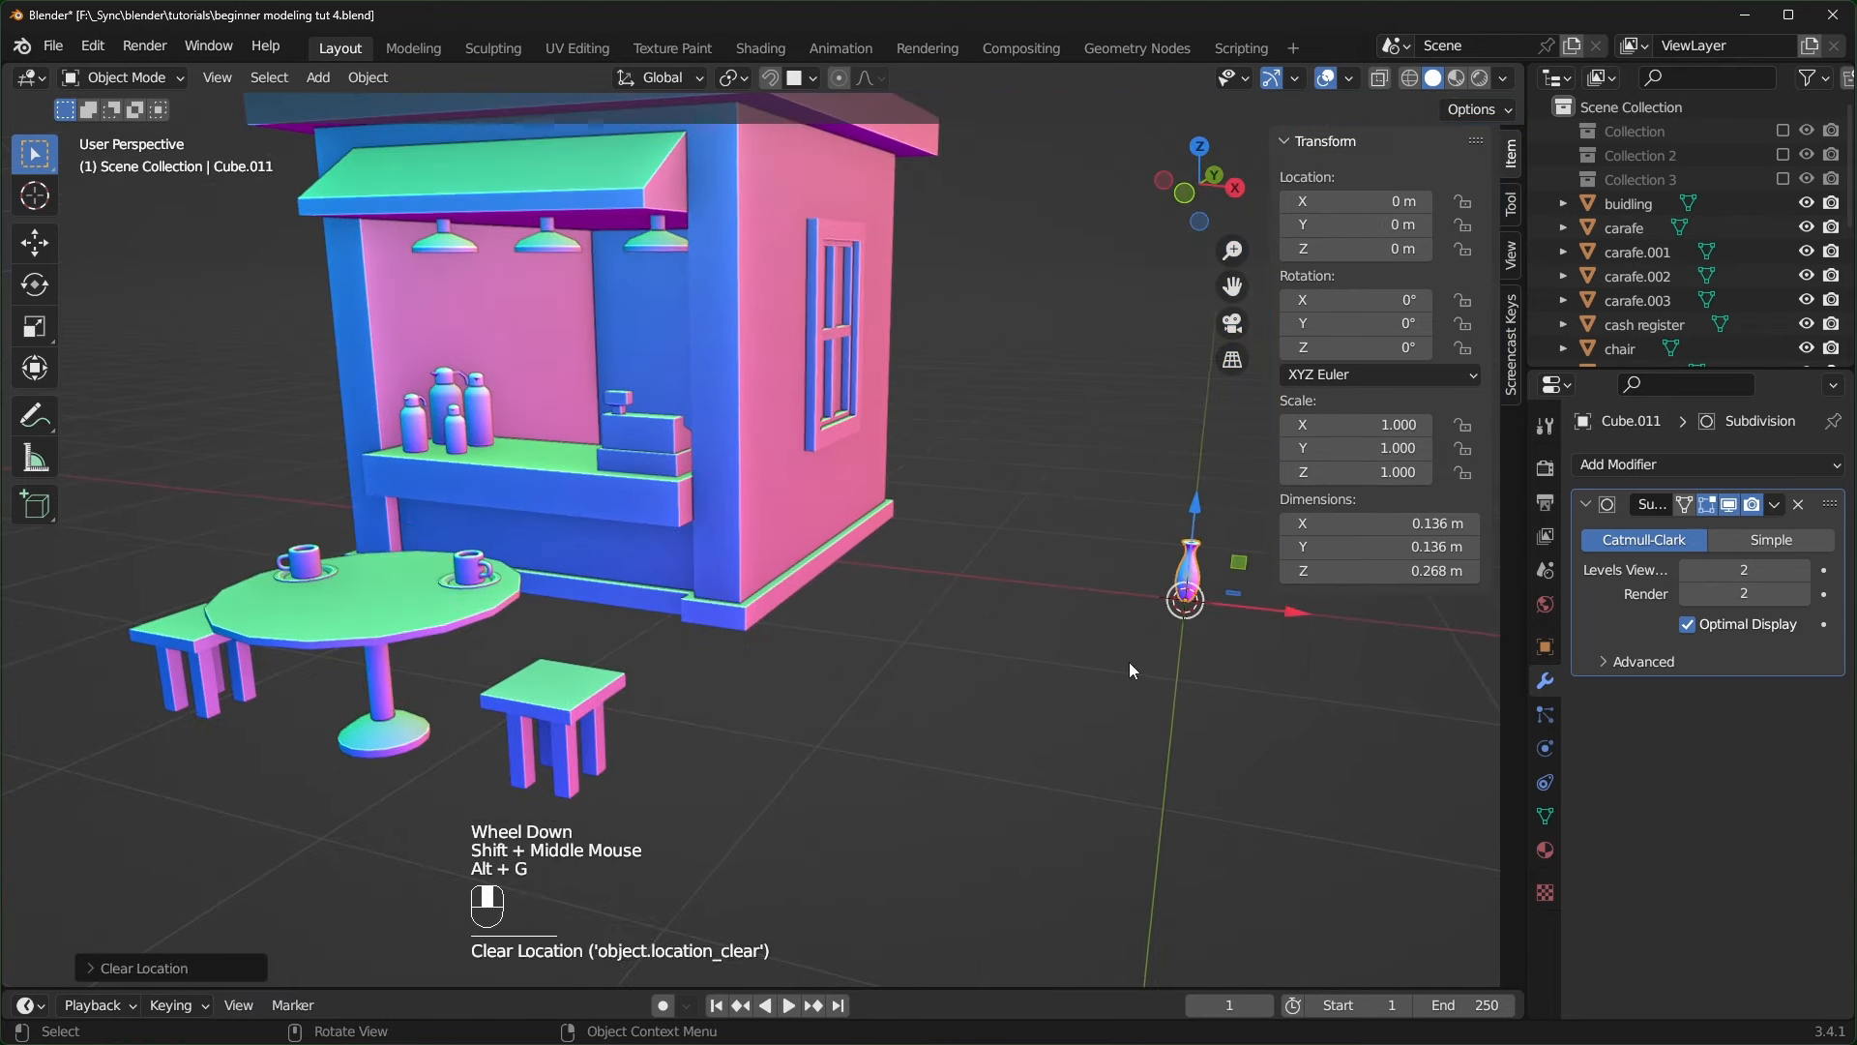
key("KP_1")
scroll(1181, 862, "up", 2)
middle_click_drag(1181, 862, 791, 573, "shift")
scroll(286, 753, "up", 3)
scroll(793, 580, "up", 2)
middle_click_drag(807, 639, 818, 623, "shift")
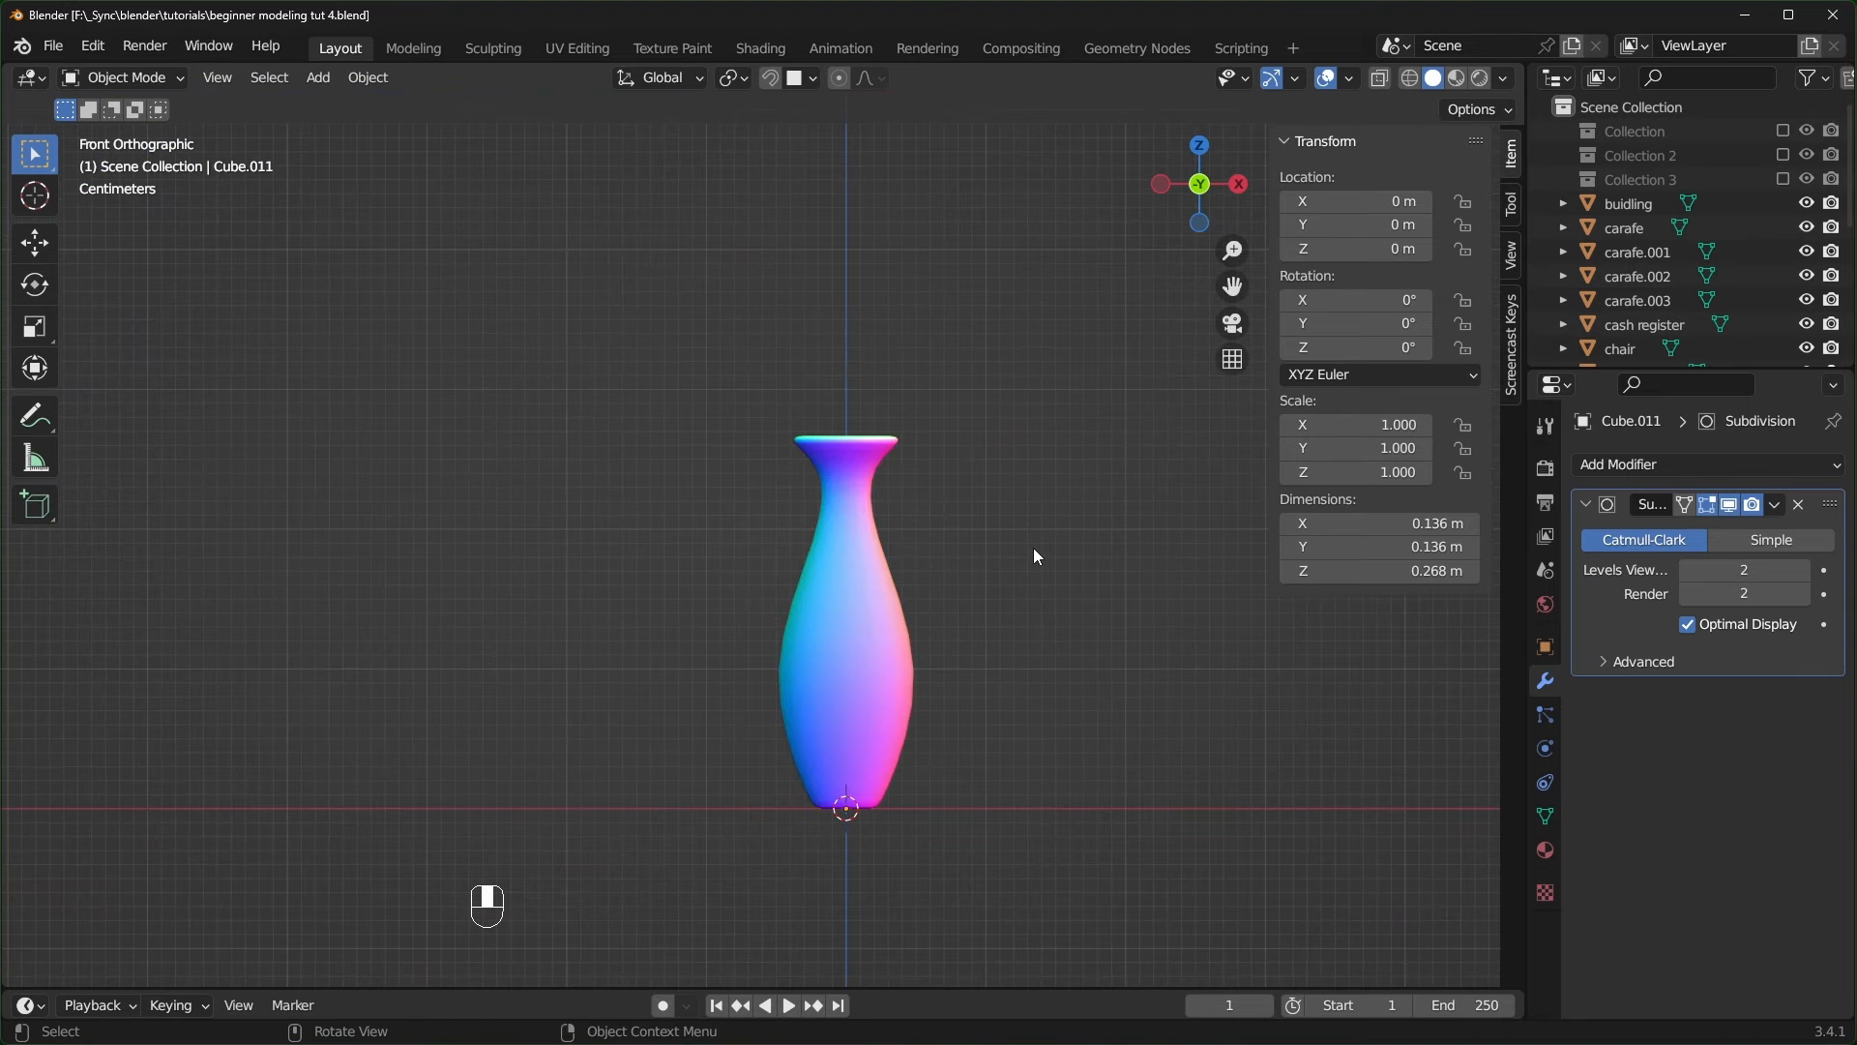
- Add a mesh cylinder at the vase's base and scale it down to about 0.03 m
key("shift+a")
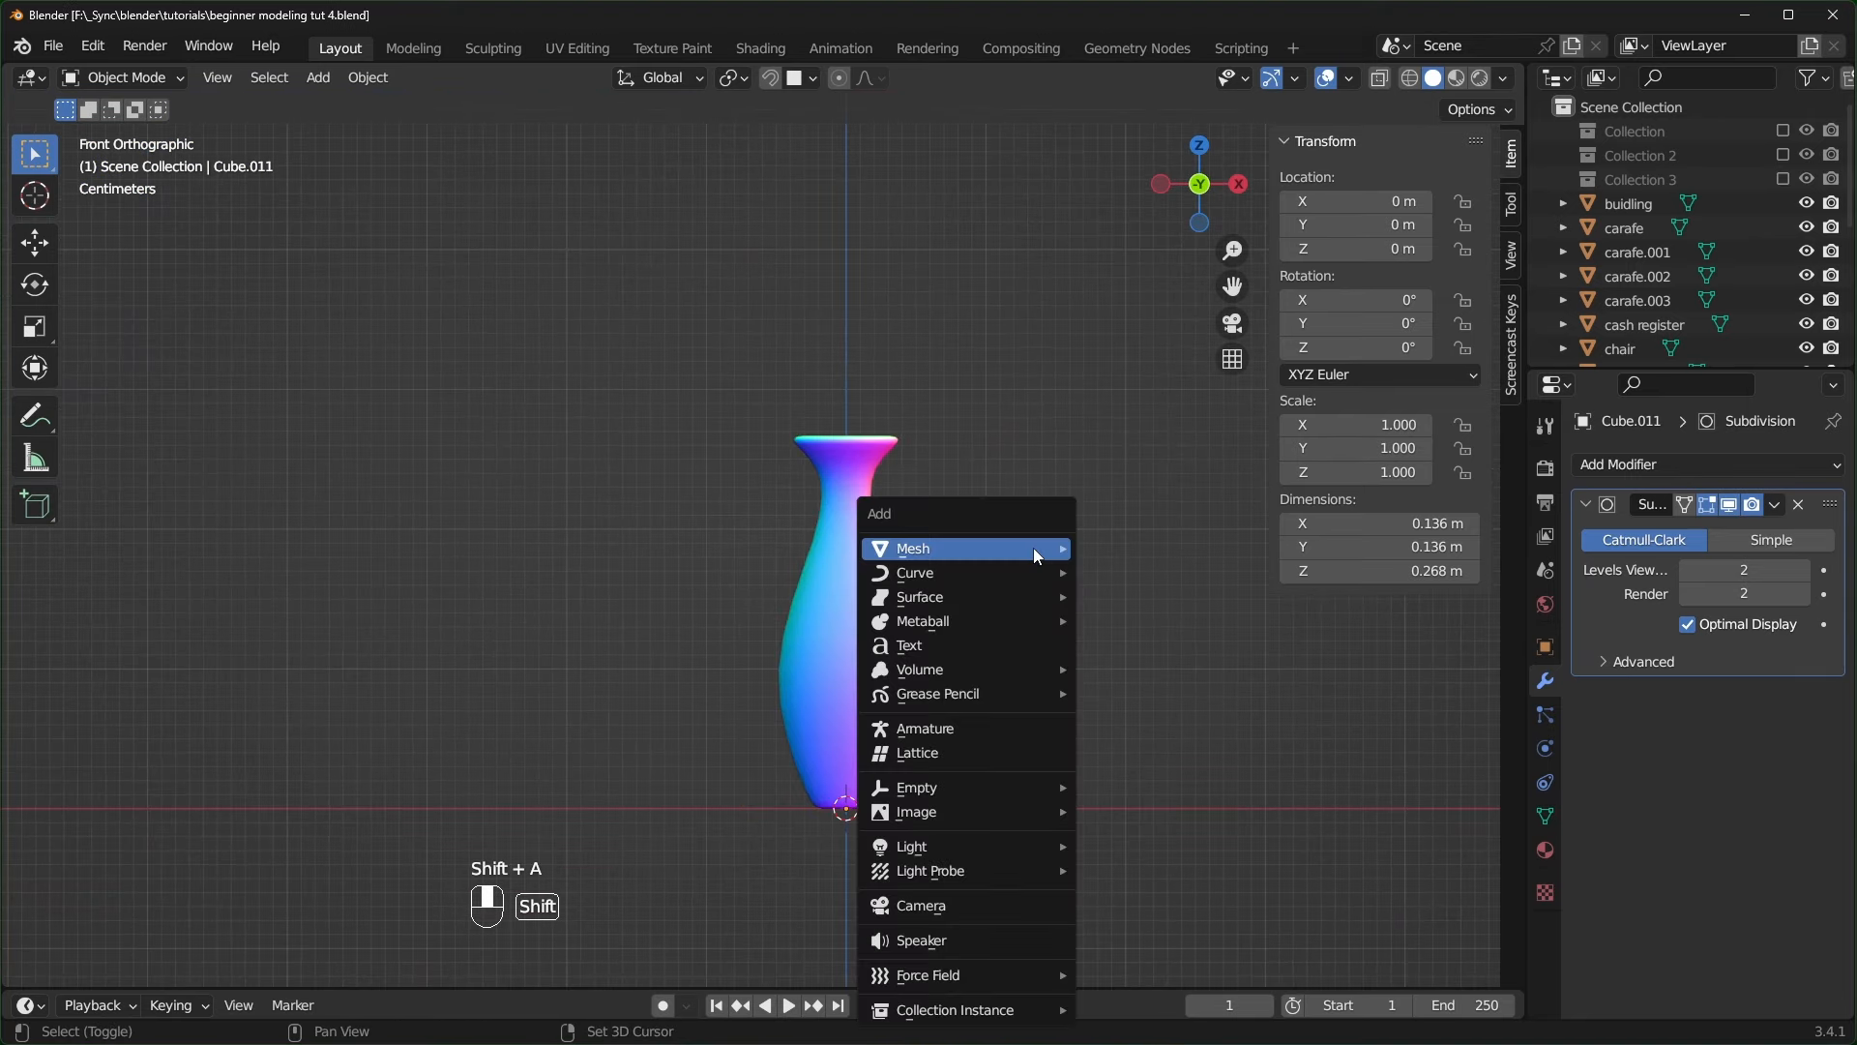
mouse_move(1033, 549)
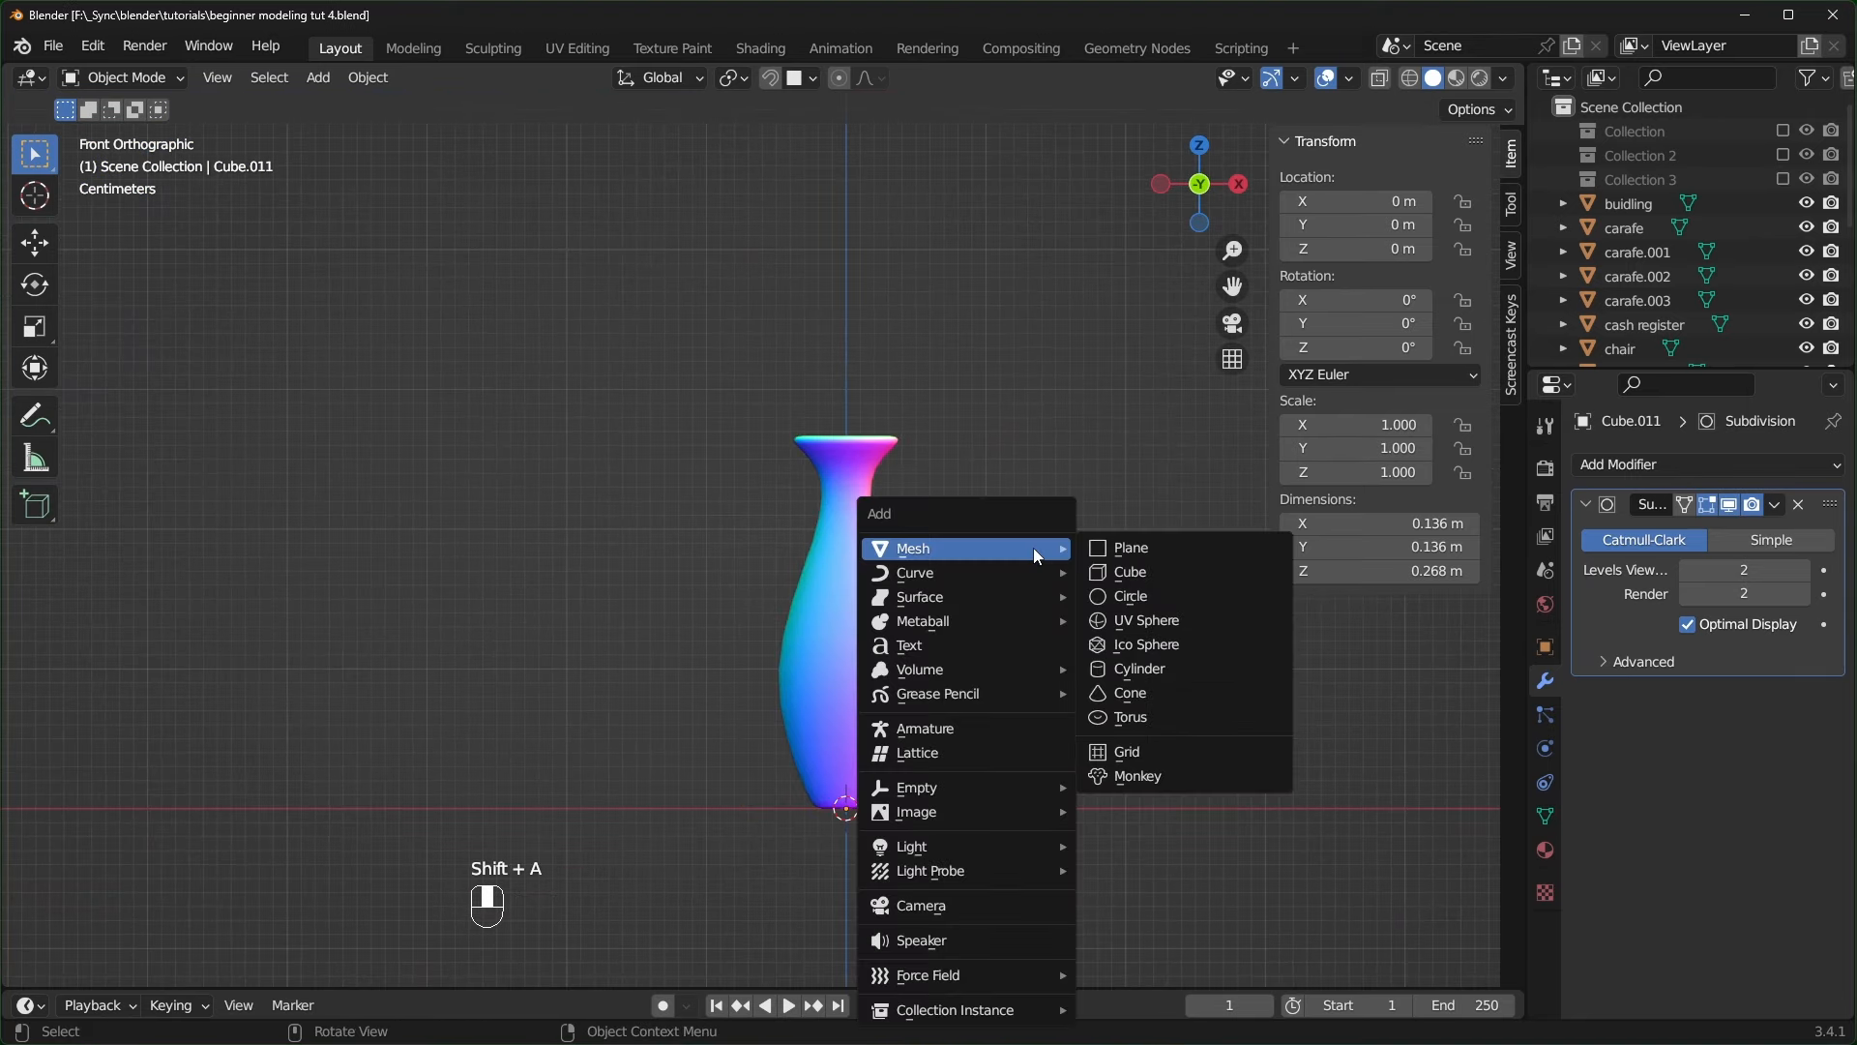
left_click(1139, 669)
scroll(1217, 786, "down", 4)
scroll(1216, 785, "up", 2)
key("s")
left_click(979, 710)
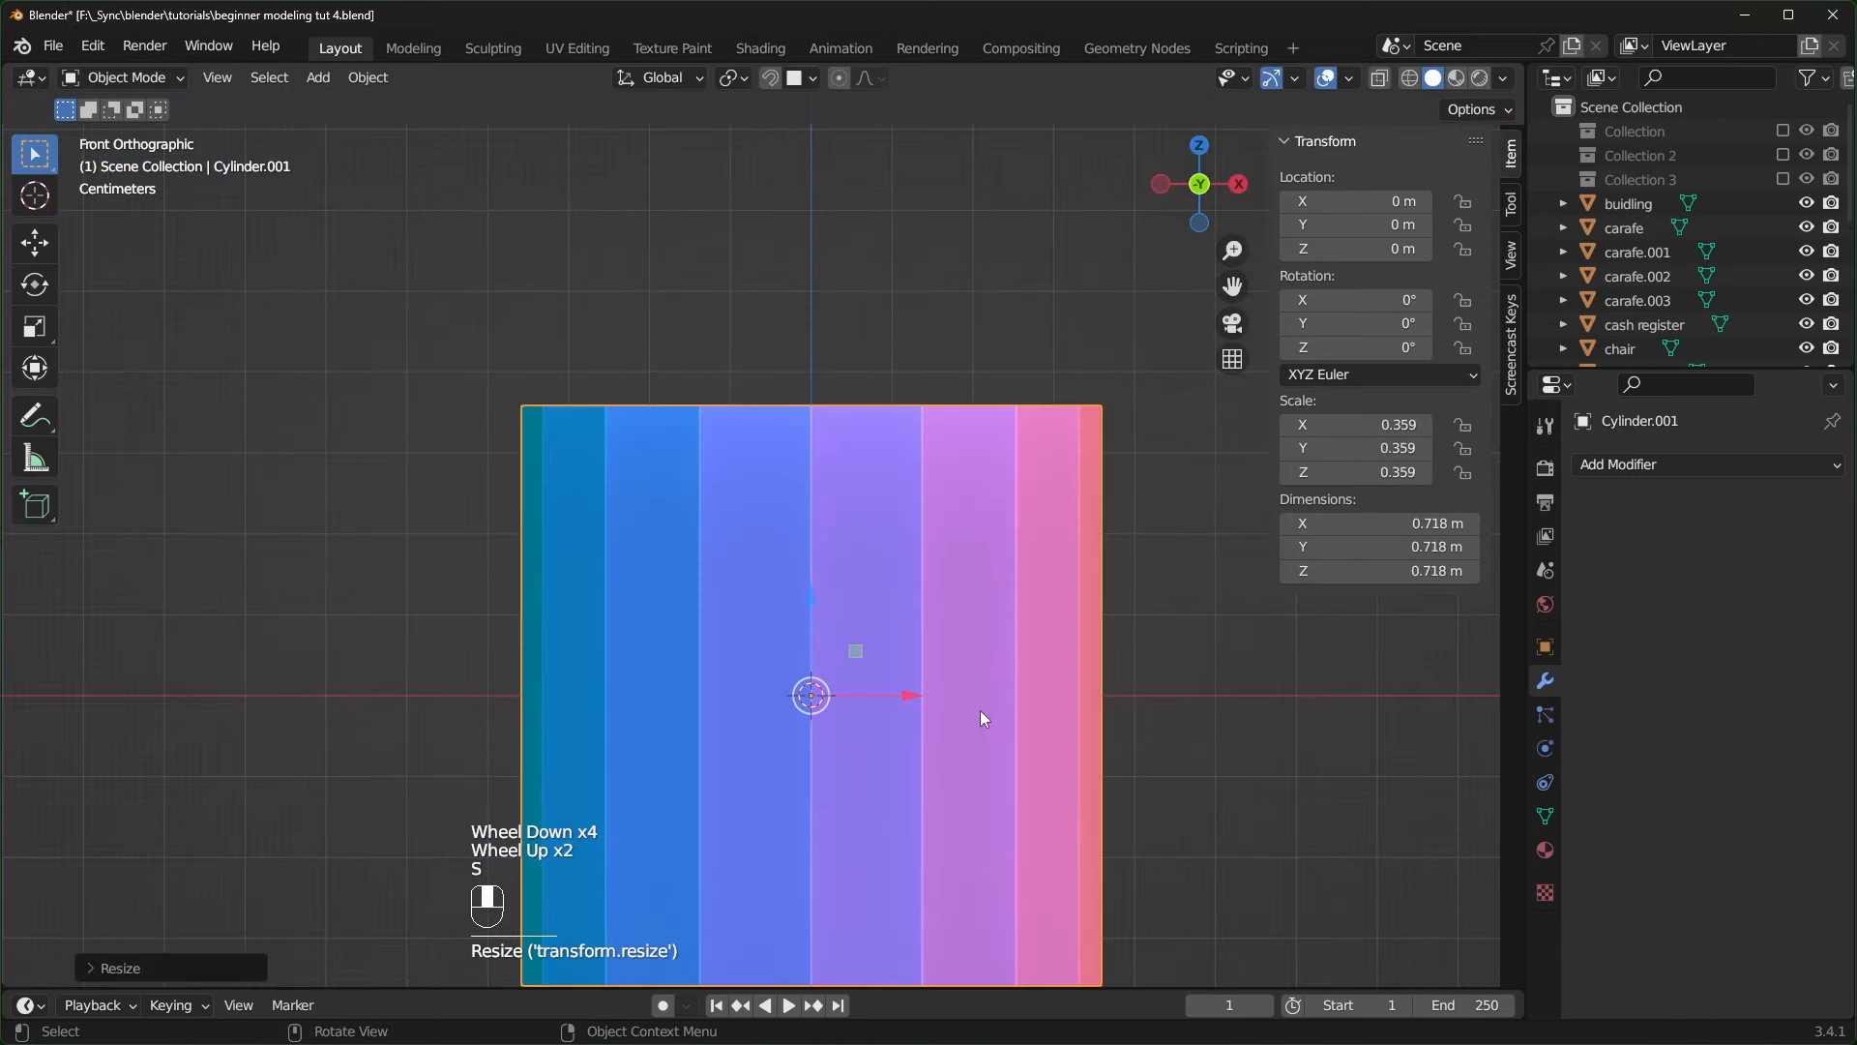
key("s")
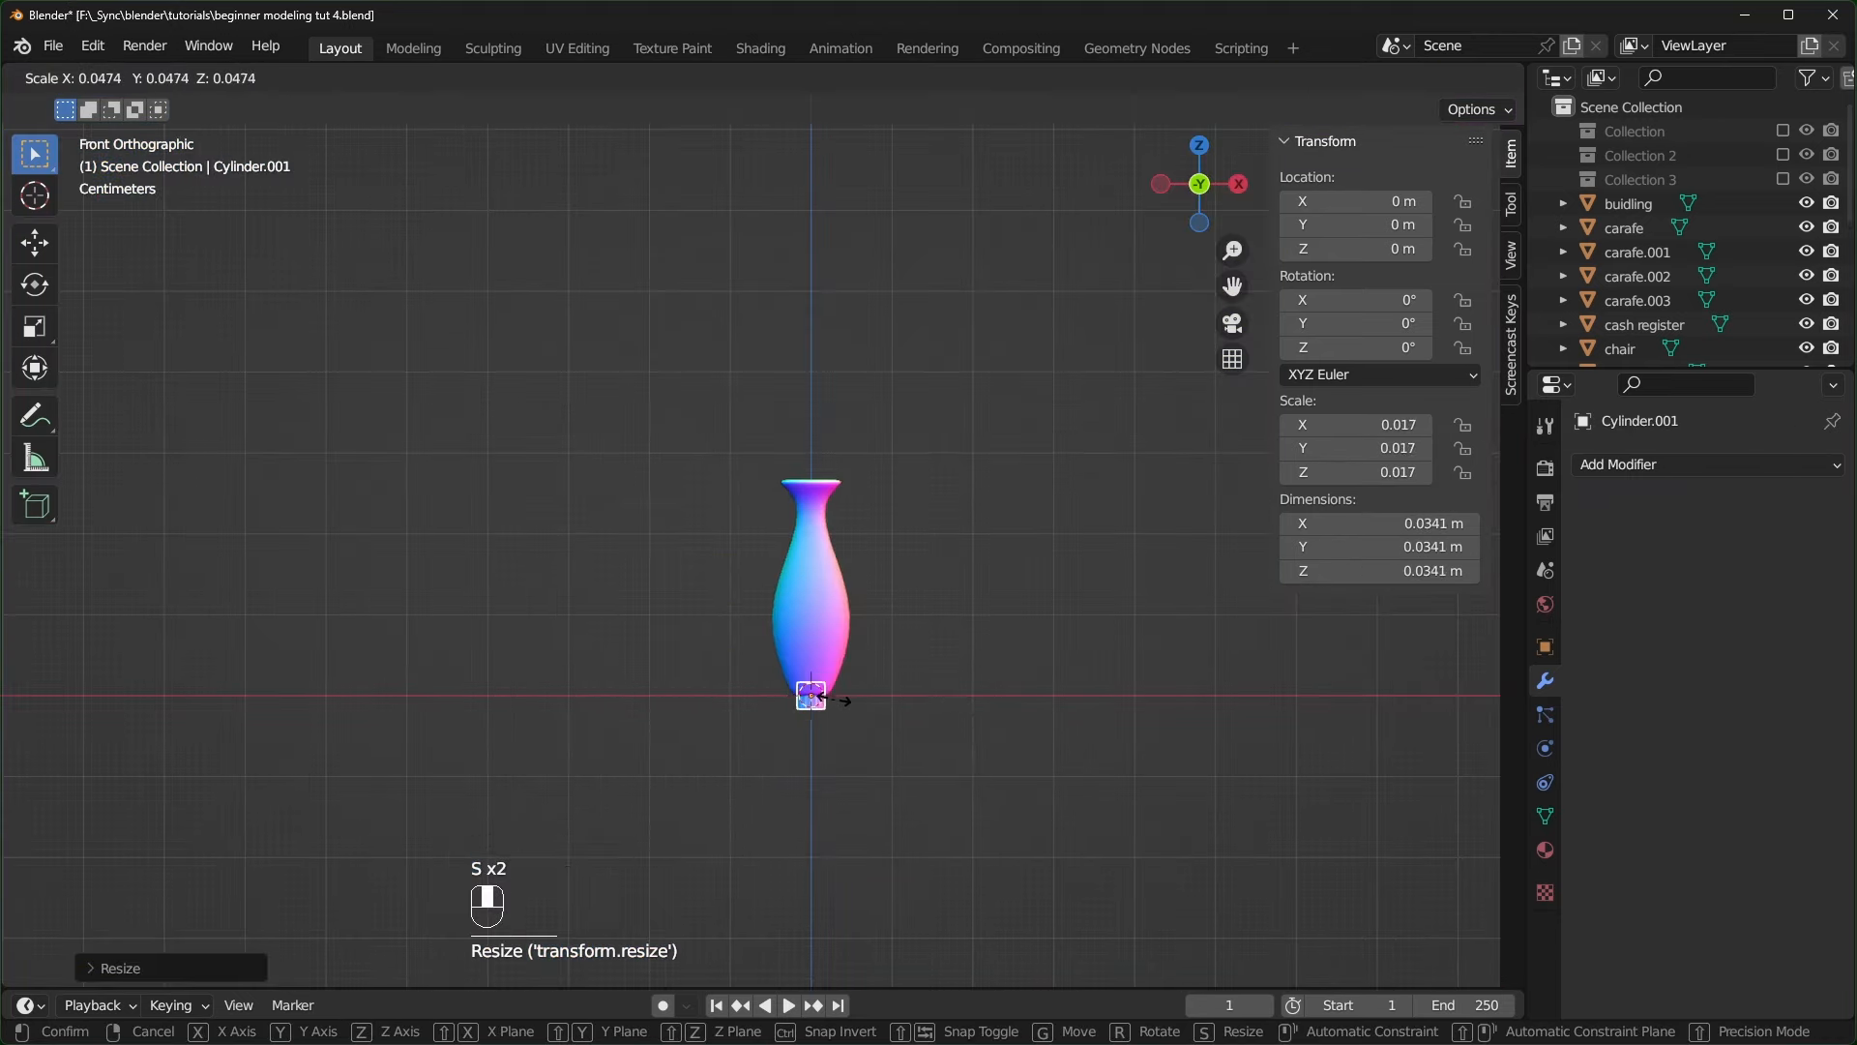
left_click(833, 698)
- Raise the cylinder above the vase to about 0.306 m, shrink it to about 0.0118 m and apply its scale
left_click_drag(815, 598, 822, 350)
scroll(967, 397, "up", 4)
middle_click_drag(1112, 437, 994, 543, "shift")
key("s")
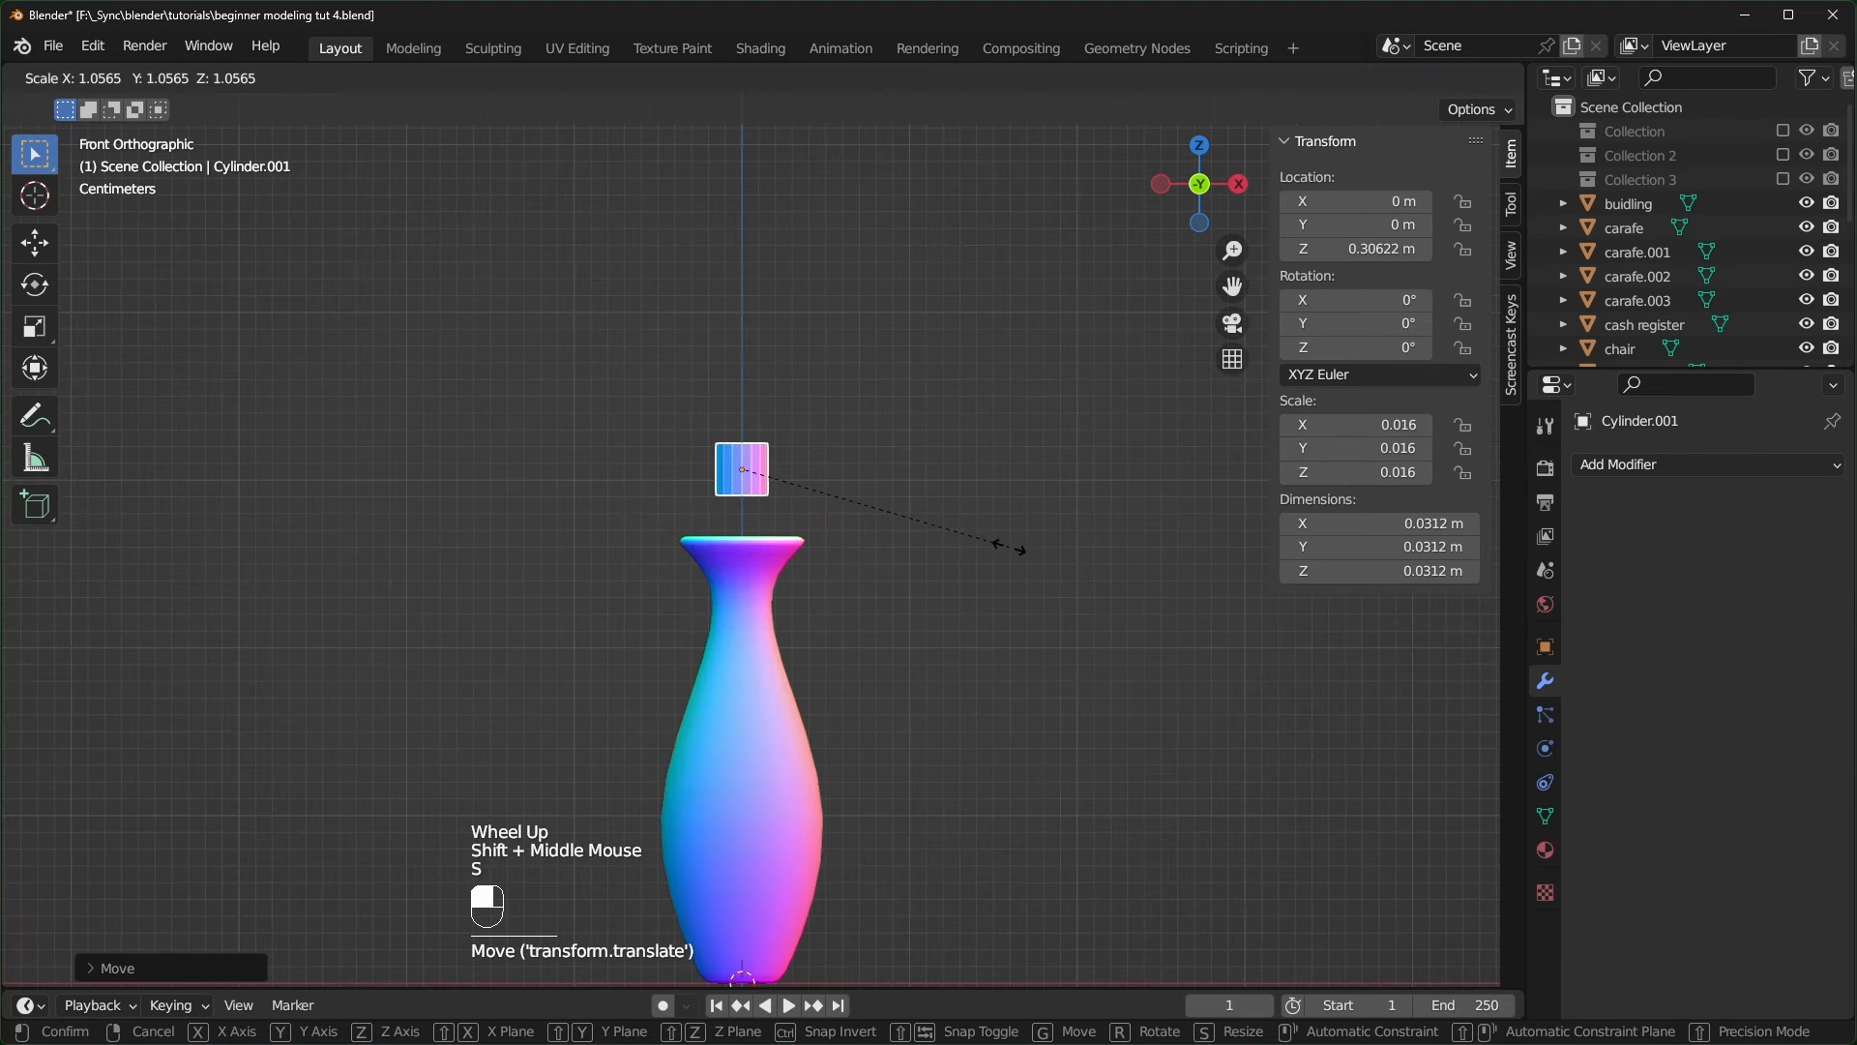
left_click(833, 490)
scroll(833, 490, "up", 2)
key("ctrl+a")
left_click(830, 511)
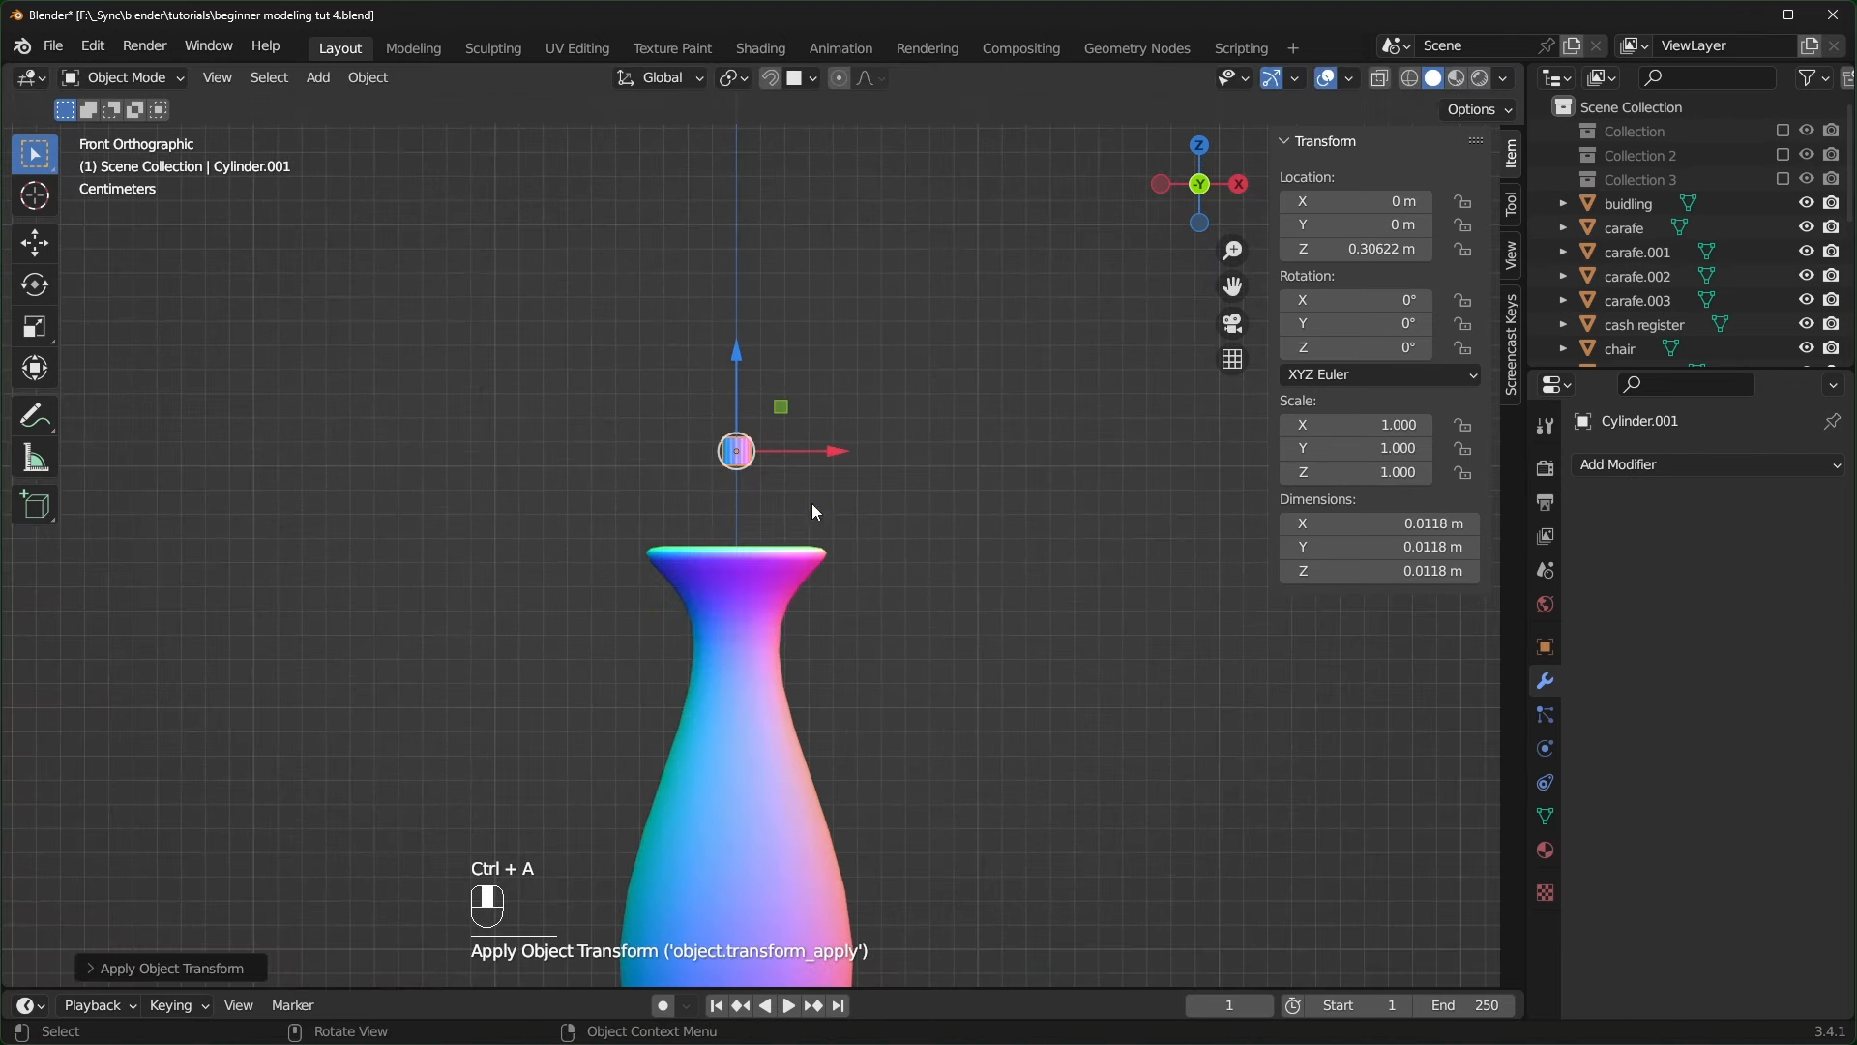
- Lower the small cylinder into the vase's mouth and open its mesh for editing
left_click_drag(717, 346, 762, 472)
scroll(774, 580, "up", 2)
key("Tab")
middle_click_drag(776, 618, 815, 487, "shift")
key("KP_Decimal")
scroll(781, 561, "down", 4)
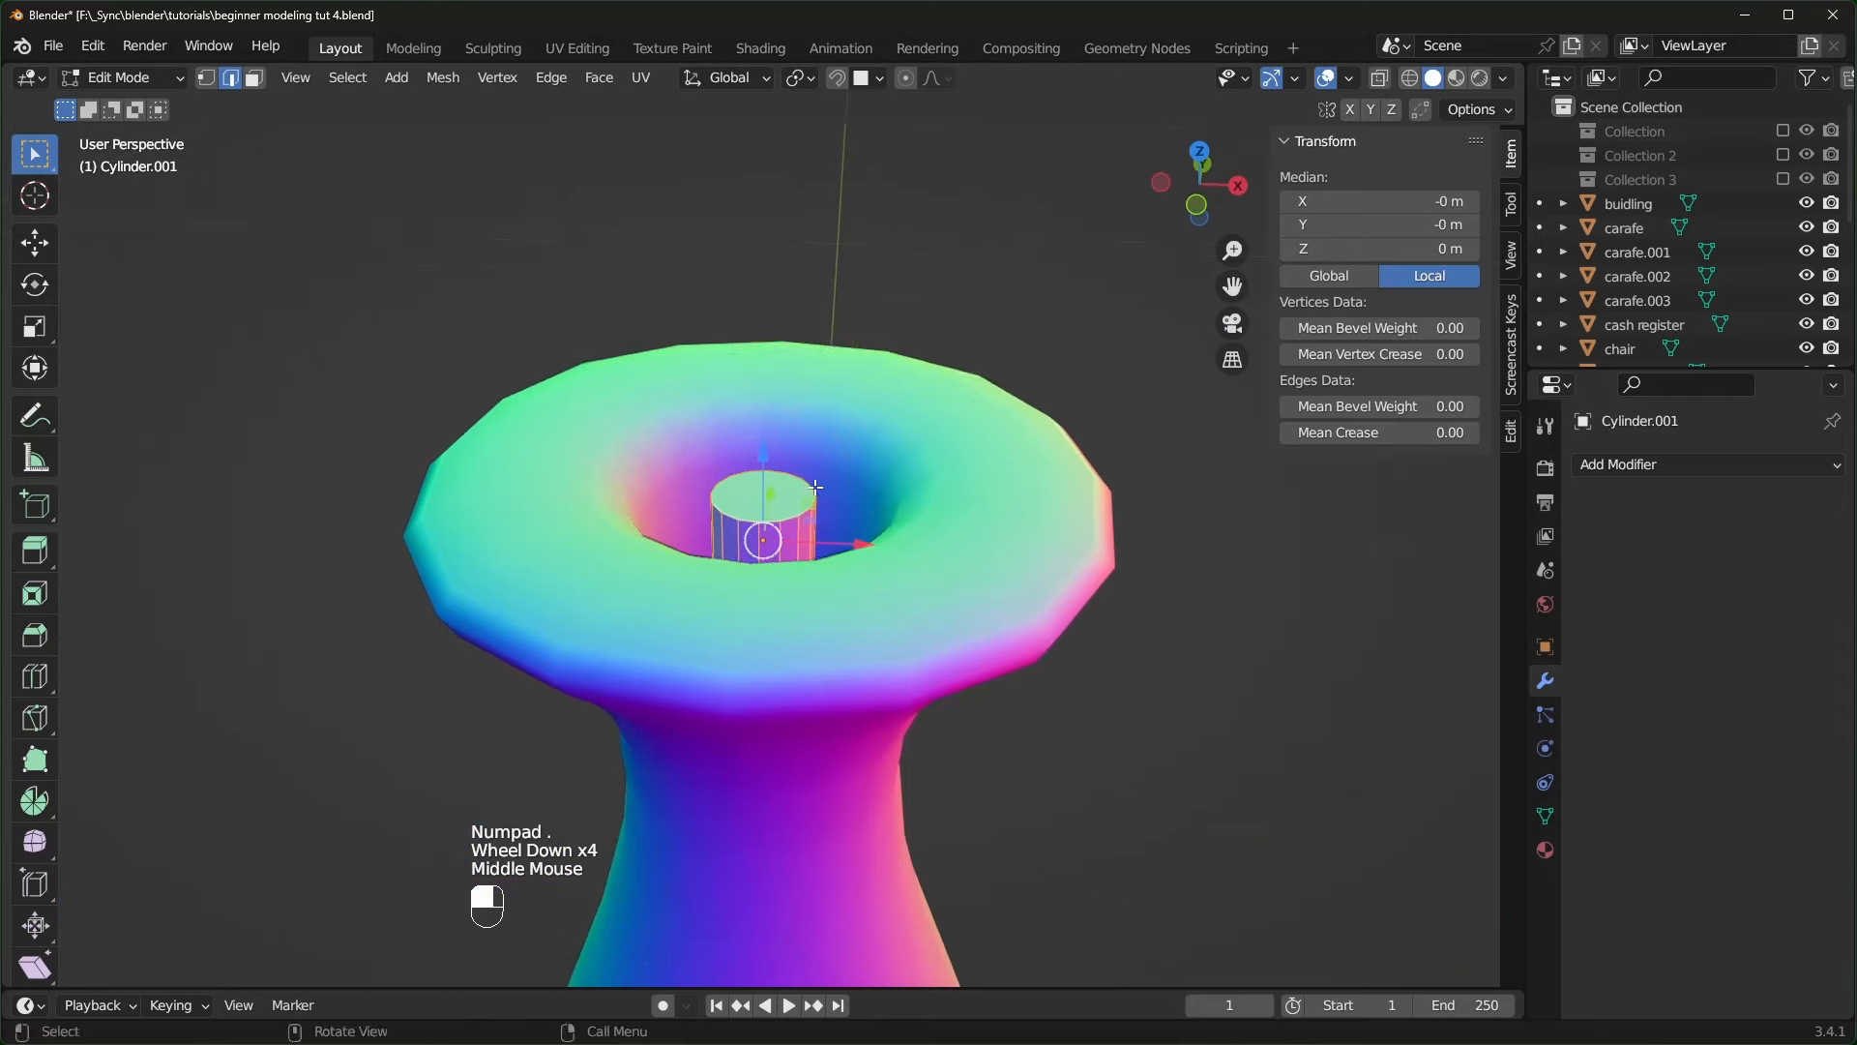
- Move the cylinder's top face up to a local height of about 0.186 m to form a long stem
left_click(261, 79)
left_click(791, 501)
middle_click_drag(790, 501, 766, 470)
key("KP_1")
scroll(827, 488, "down", 4)
left_click_drag(766, 470, 811, 217)
- Add a series of evenly spaced horizontal loop cuts along the full length of the stem
scroll(756, 455, "up", 2)
key("ctrl+r")
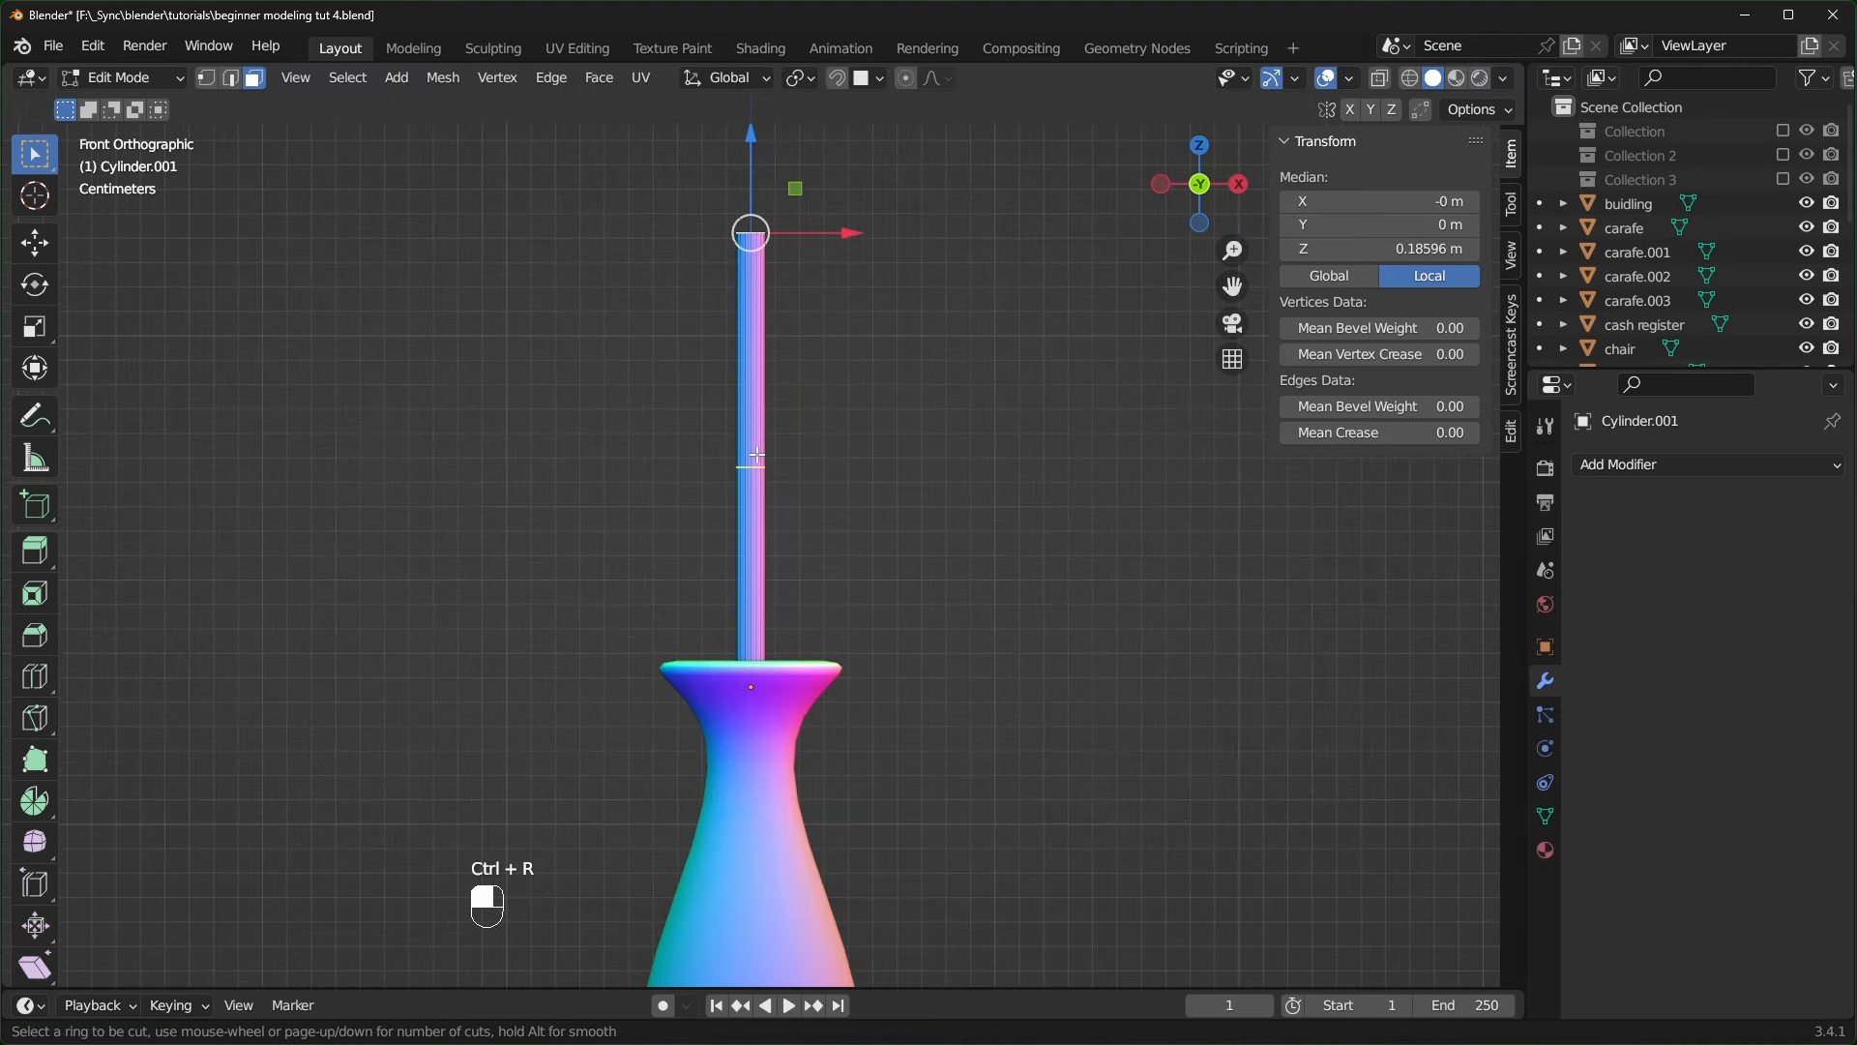
scroll(757, 454, "up", 2)
scroll(758, 453, "up", 4)
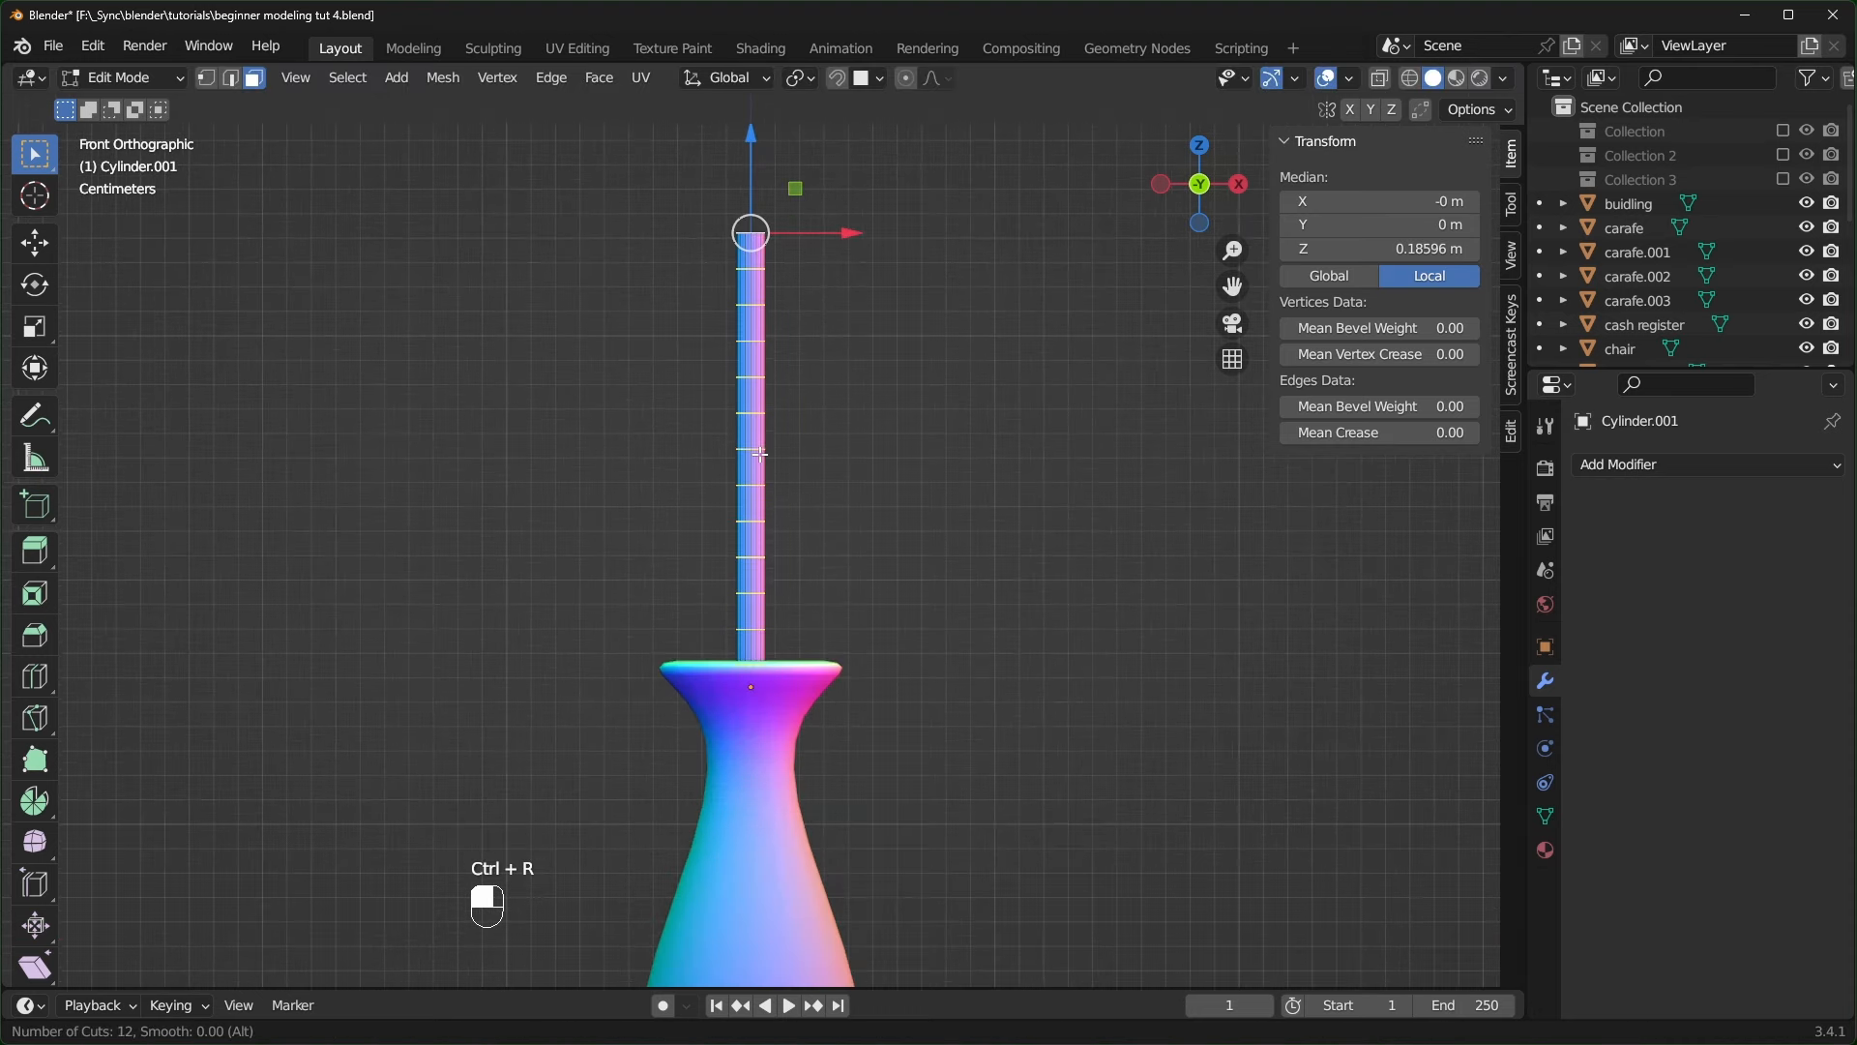
left_click(759, 454)
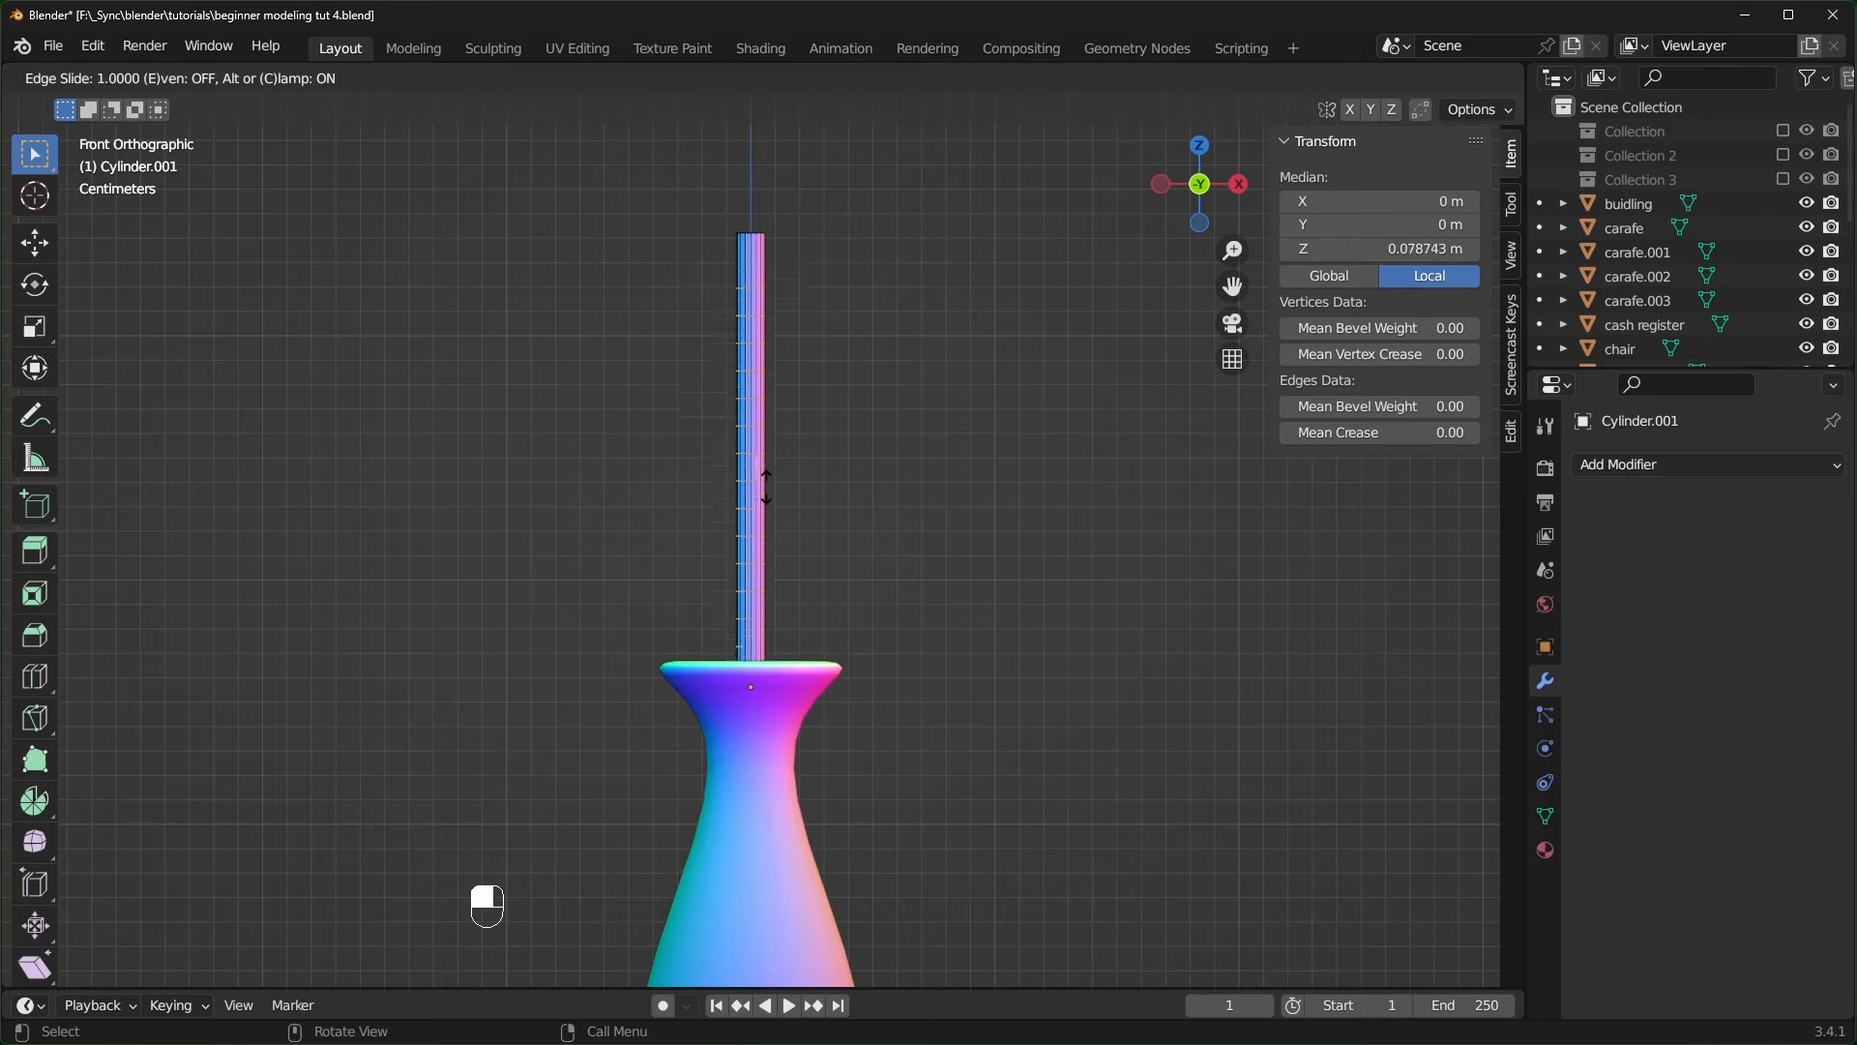
left_click(772, 443)
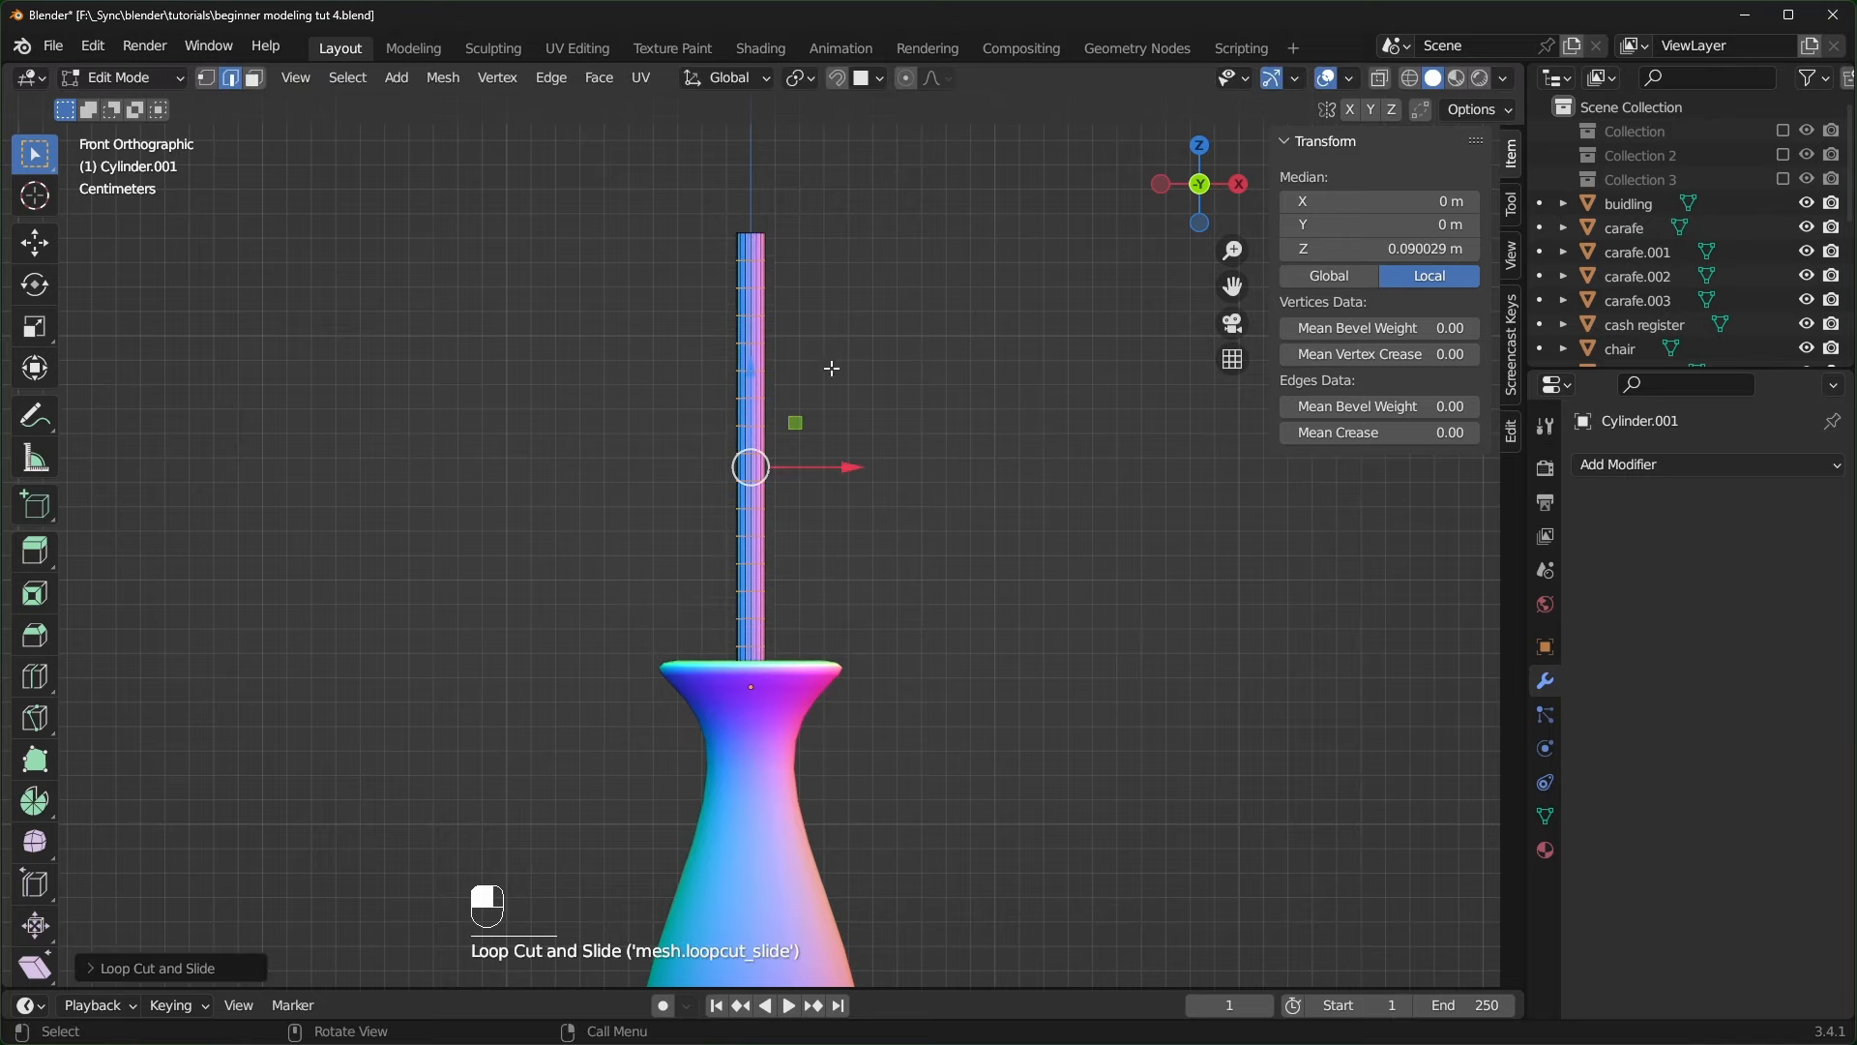
- Extrude the stem's top face outward to about 2.5 times its width and thicken it upward to about 0.192 m as a disc
scroll(856, 389, "up", 1)
middle_click_drag(862, 283, 901, 497)
scroll(846, 334, "up", 2)
left_click(256, 79)
left_click(693, 426)
key("e")
key("s")
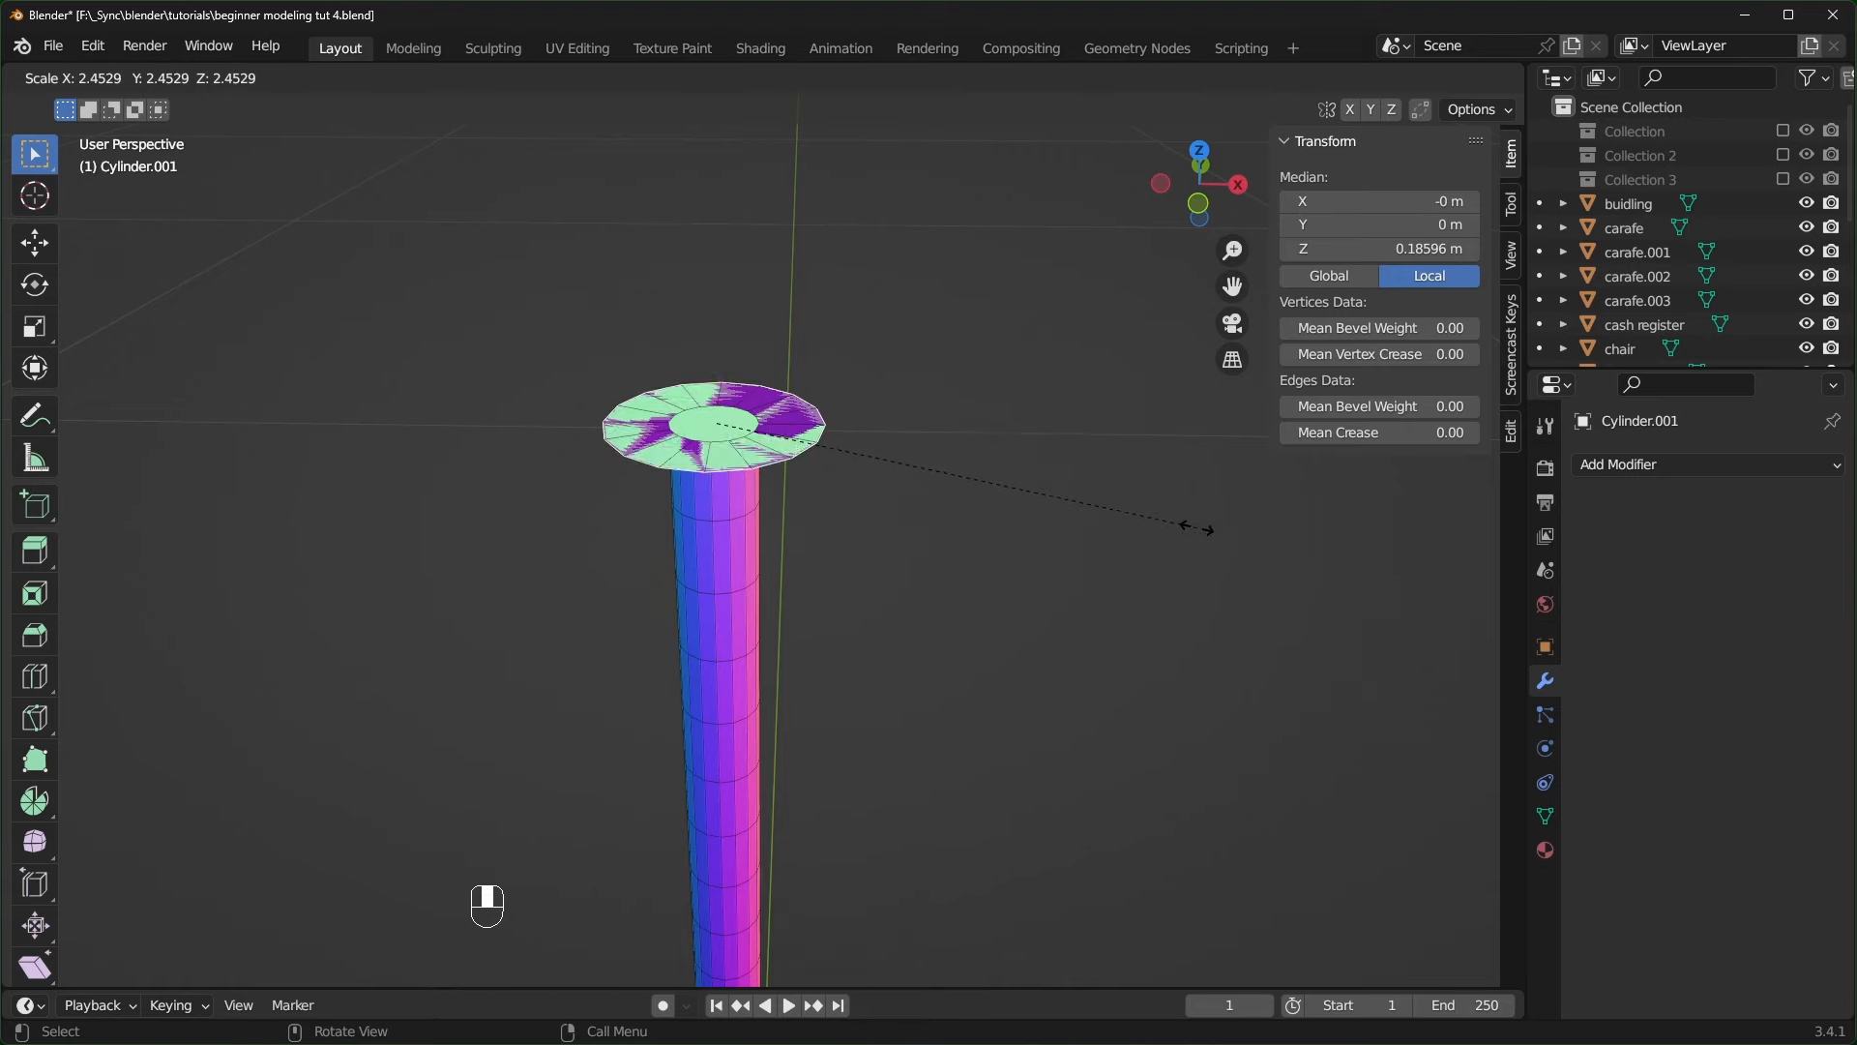
key("e")
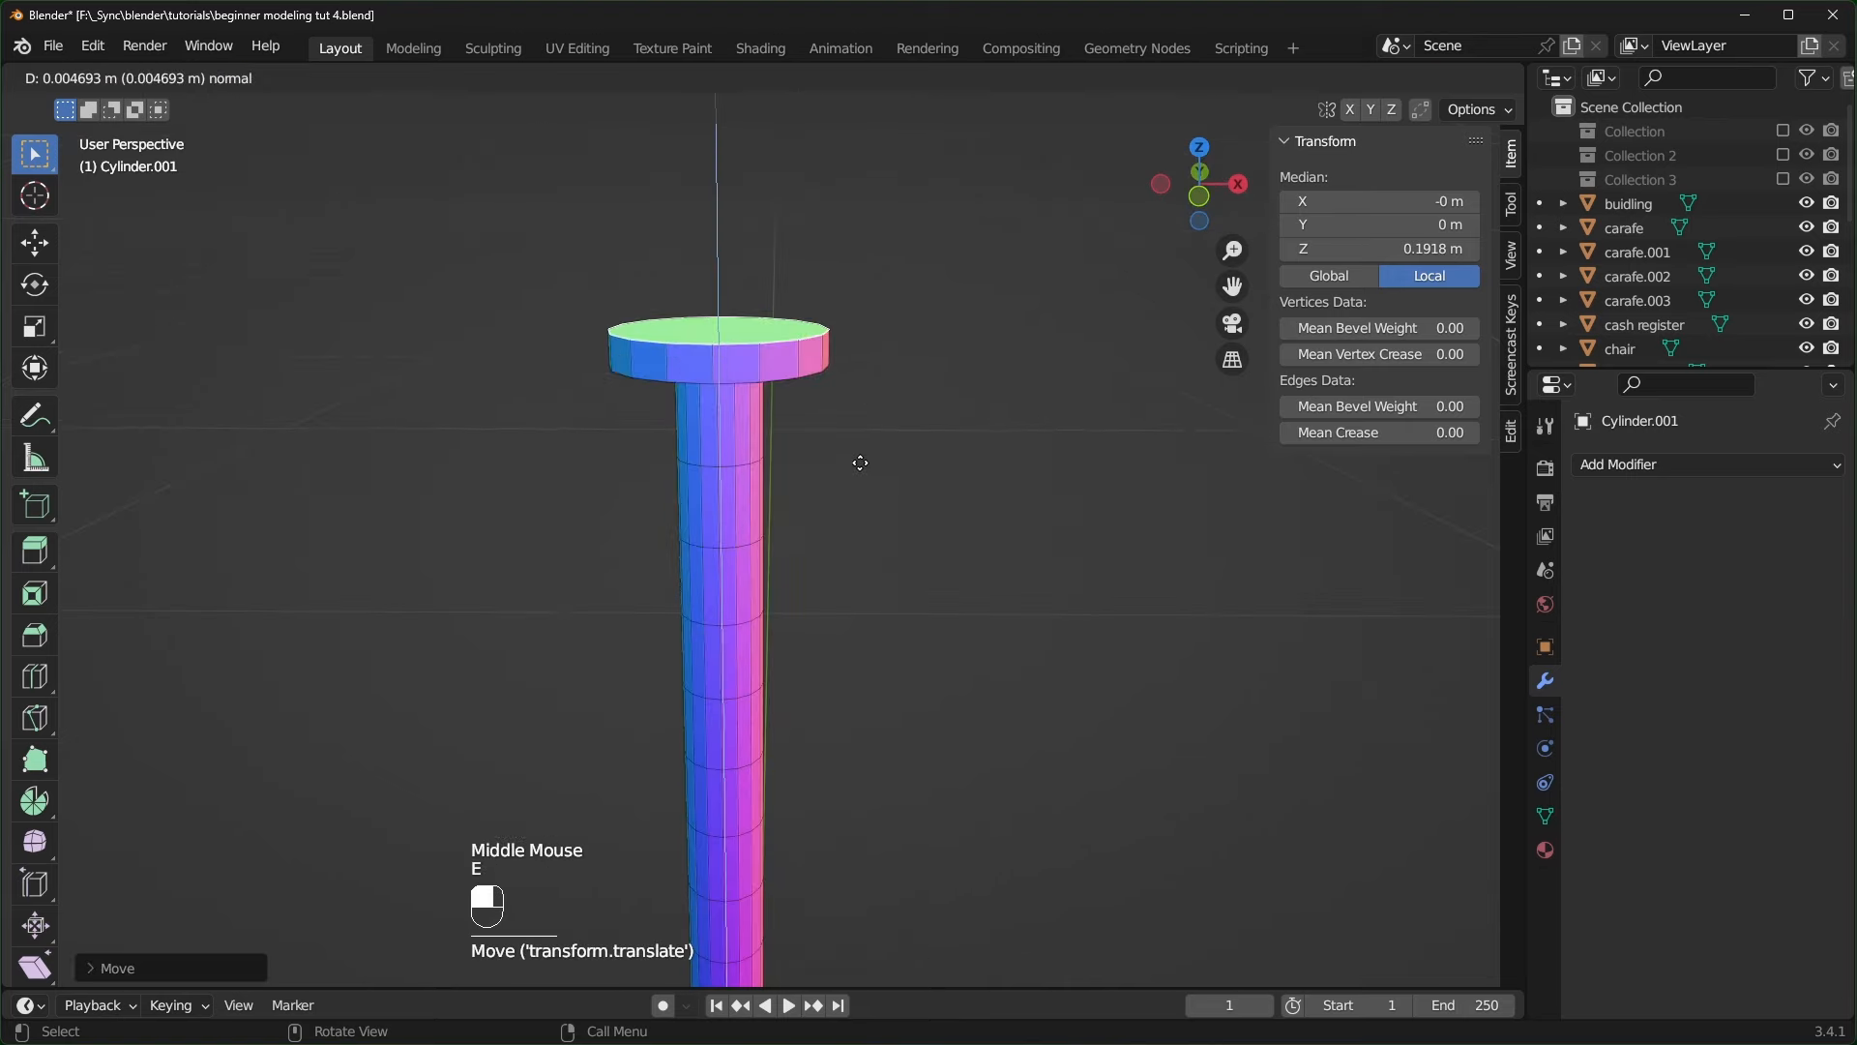
left_click(859, 460)
- Bevel the upper and lower rim edge loops of the disc to round its side
scroll(709, 260, "up", 3)
middle_click_drag(709, 256, 706, 282)
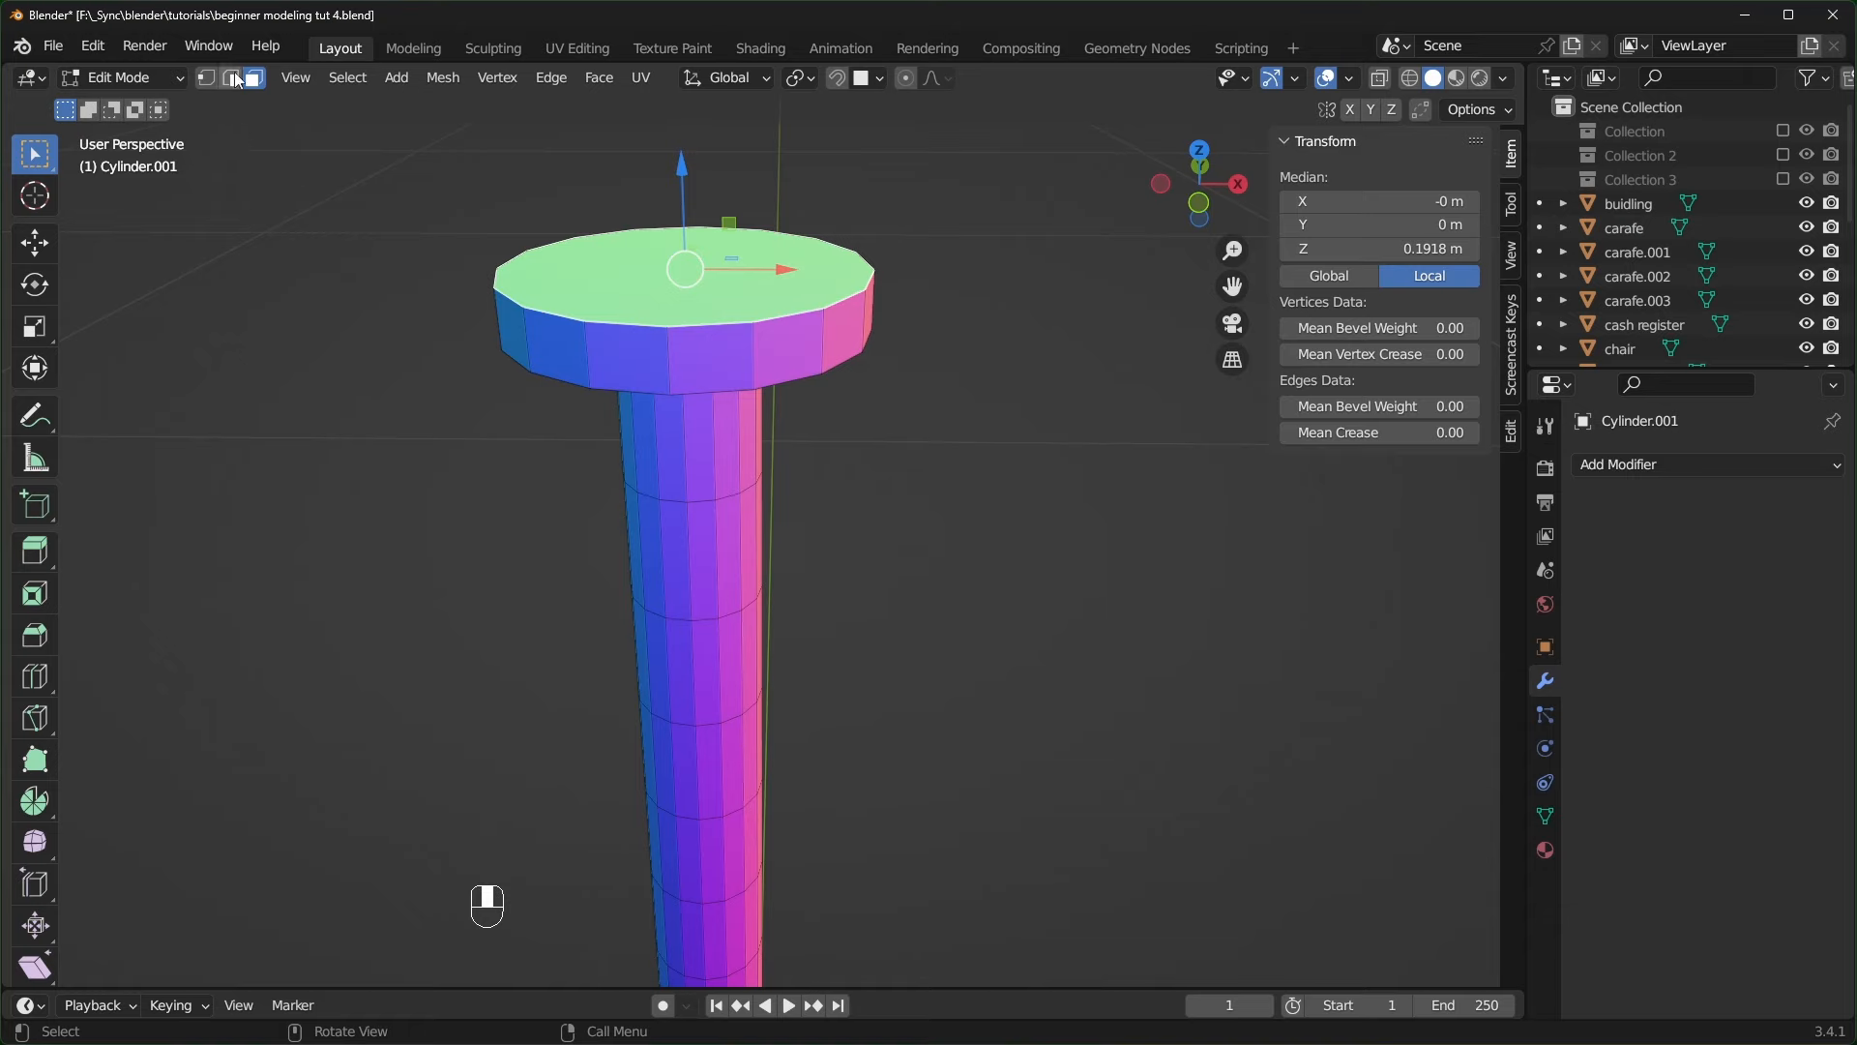
left_click(235, 79)
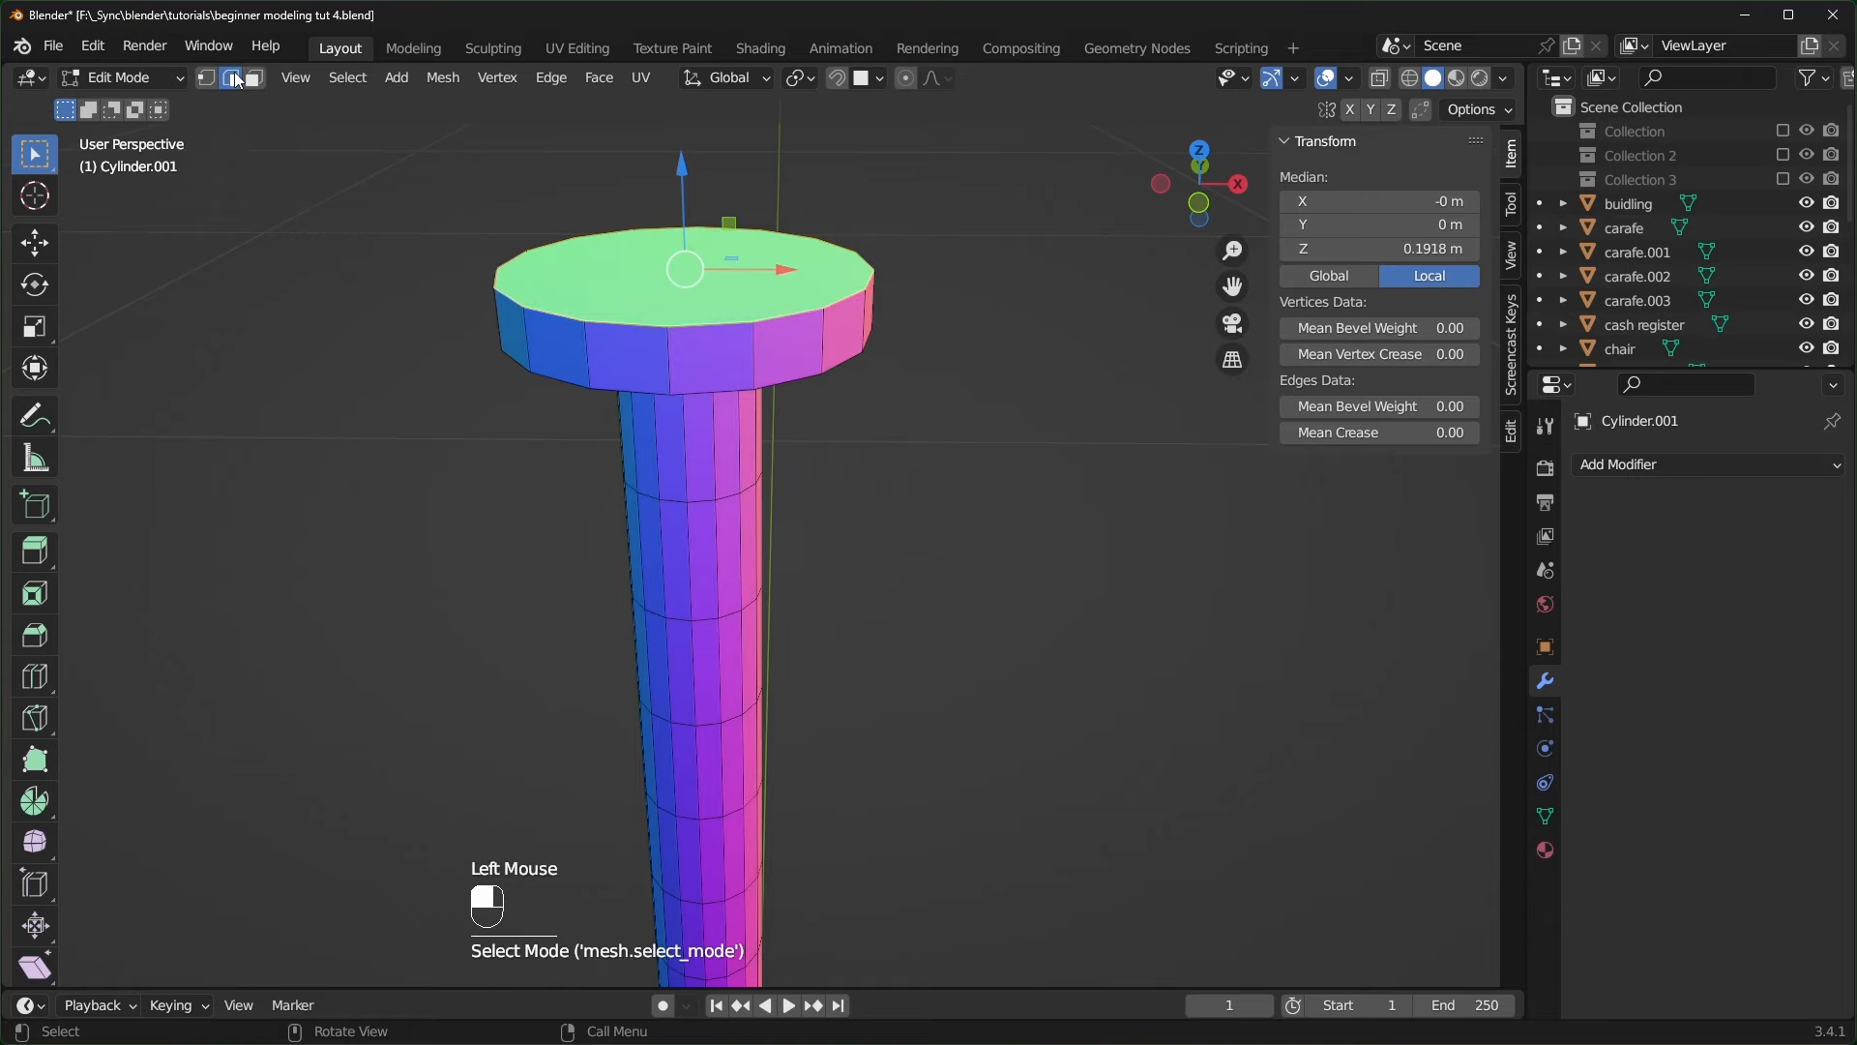
left_click(726, 388, "alt+shift")
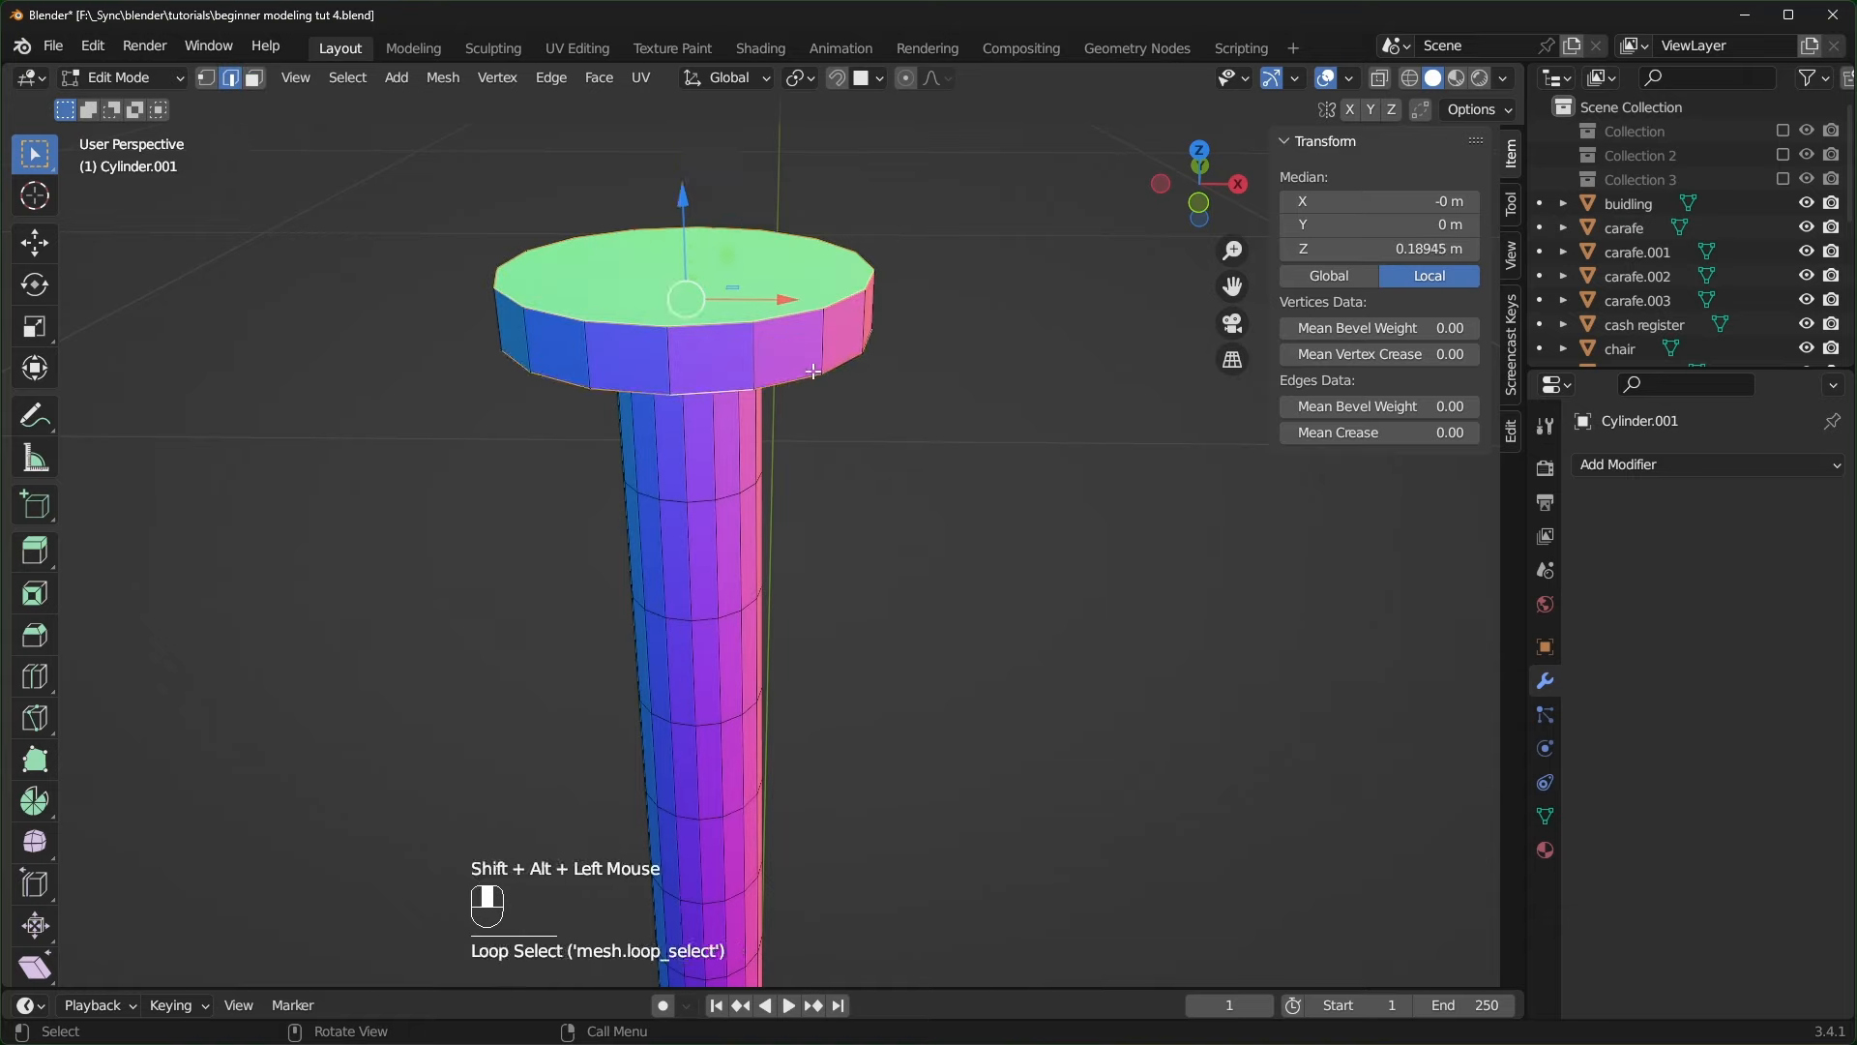
middle_click_drag(904, 411, 831, 276)
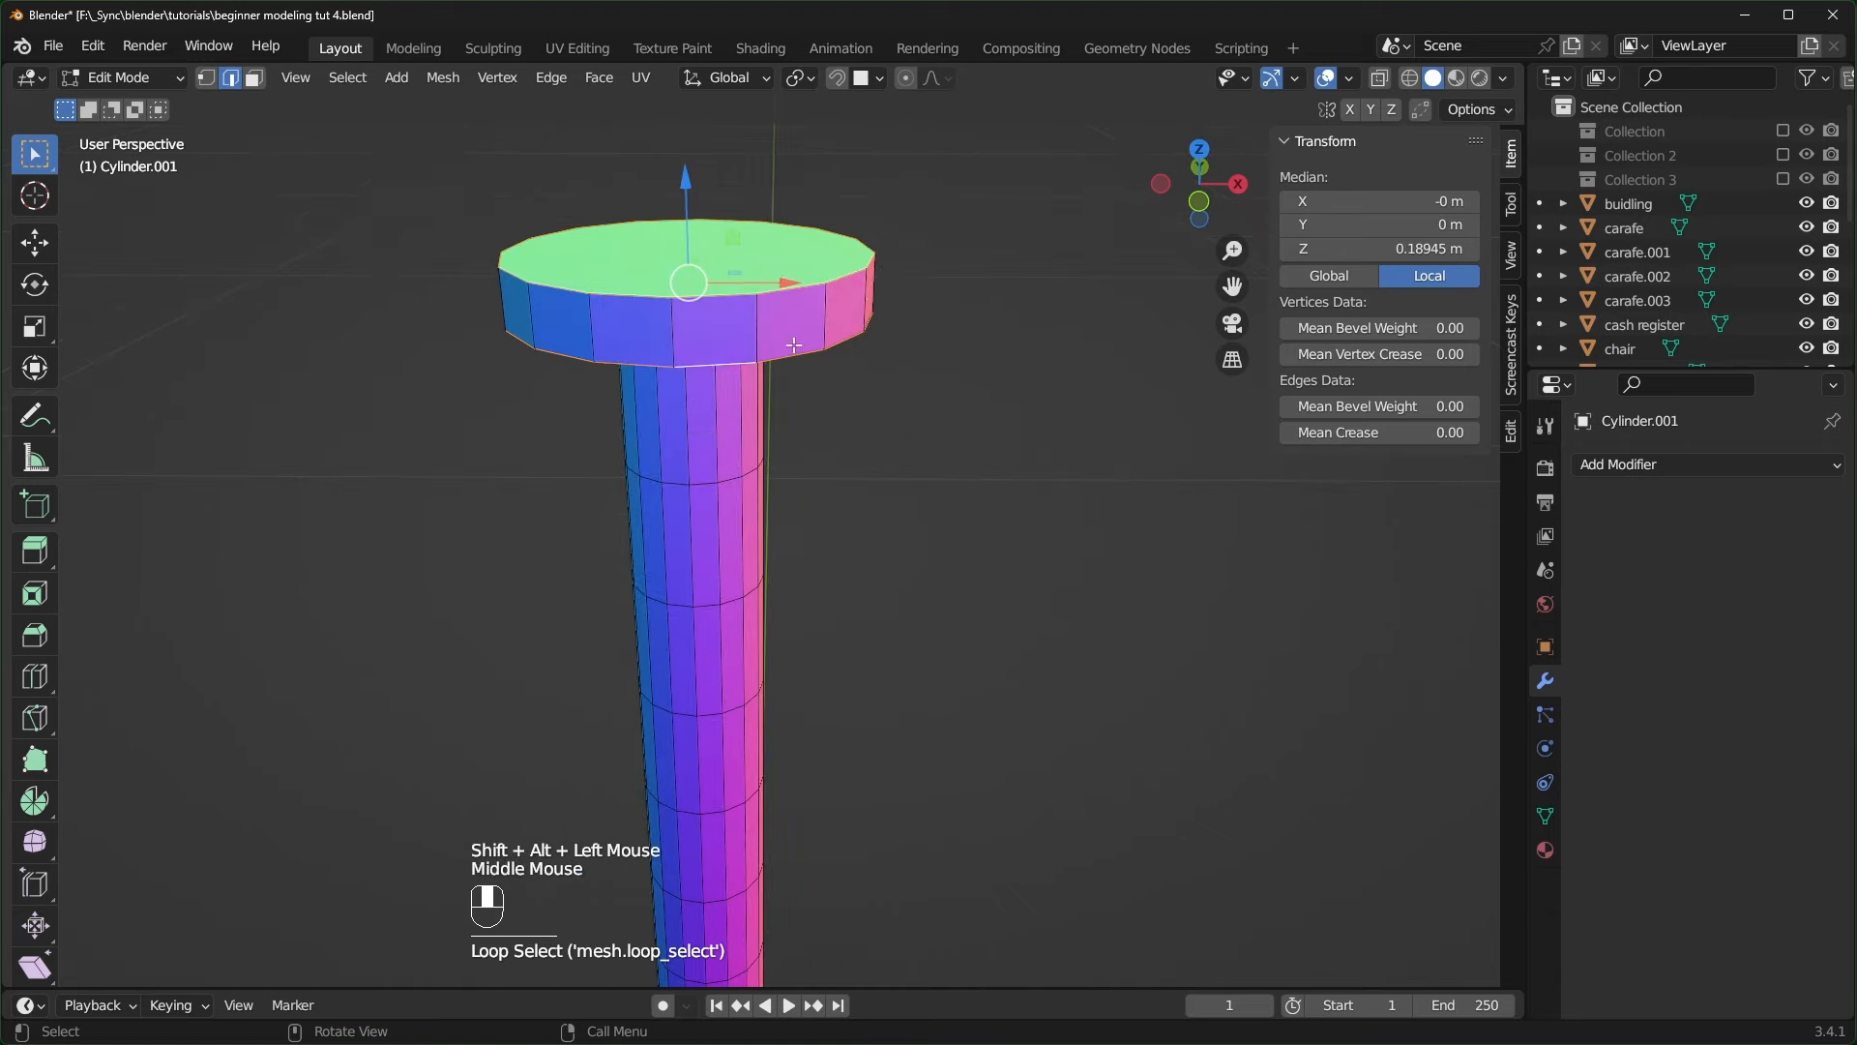
key("ctrl+b")
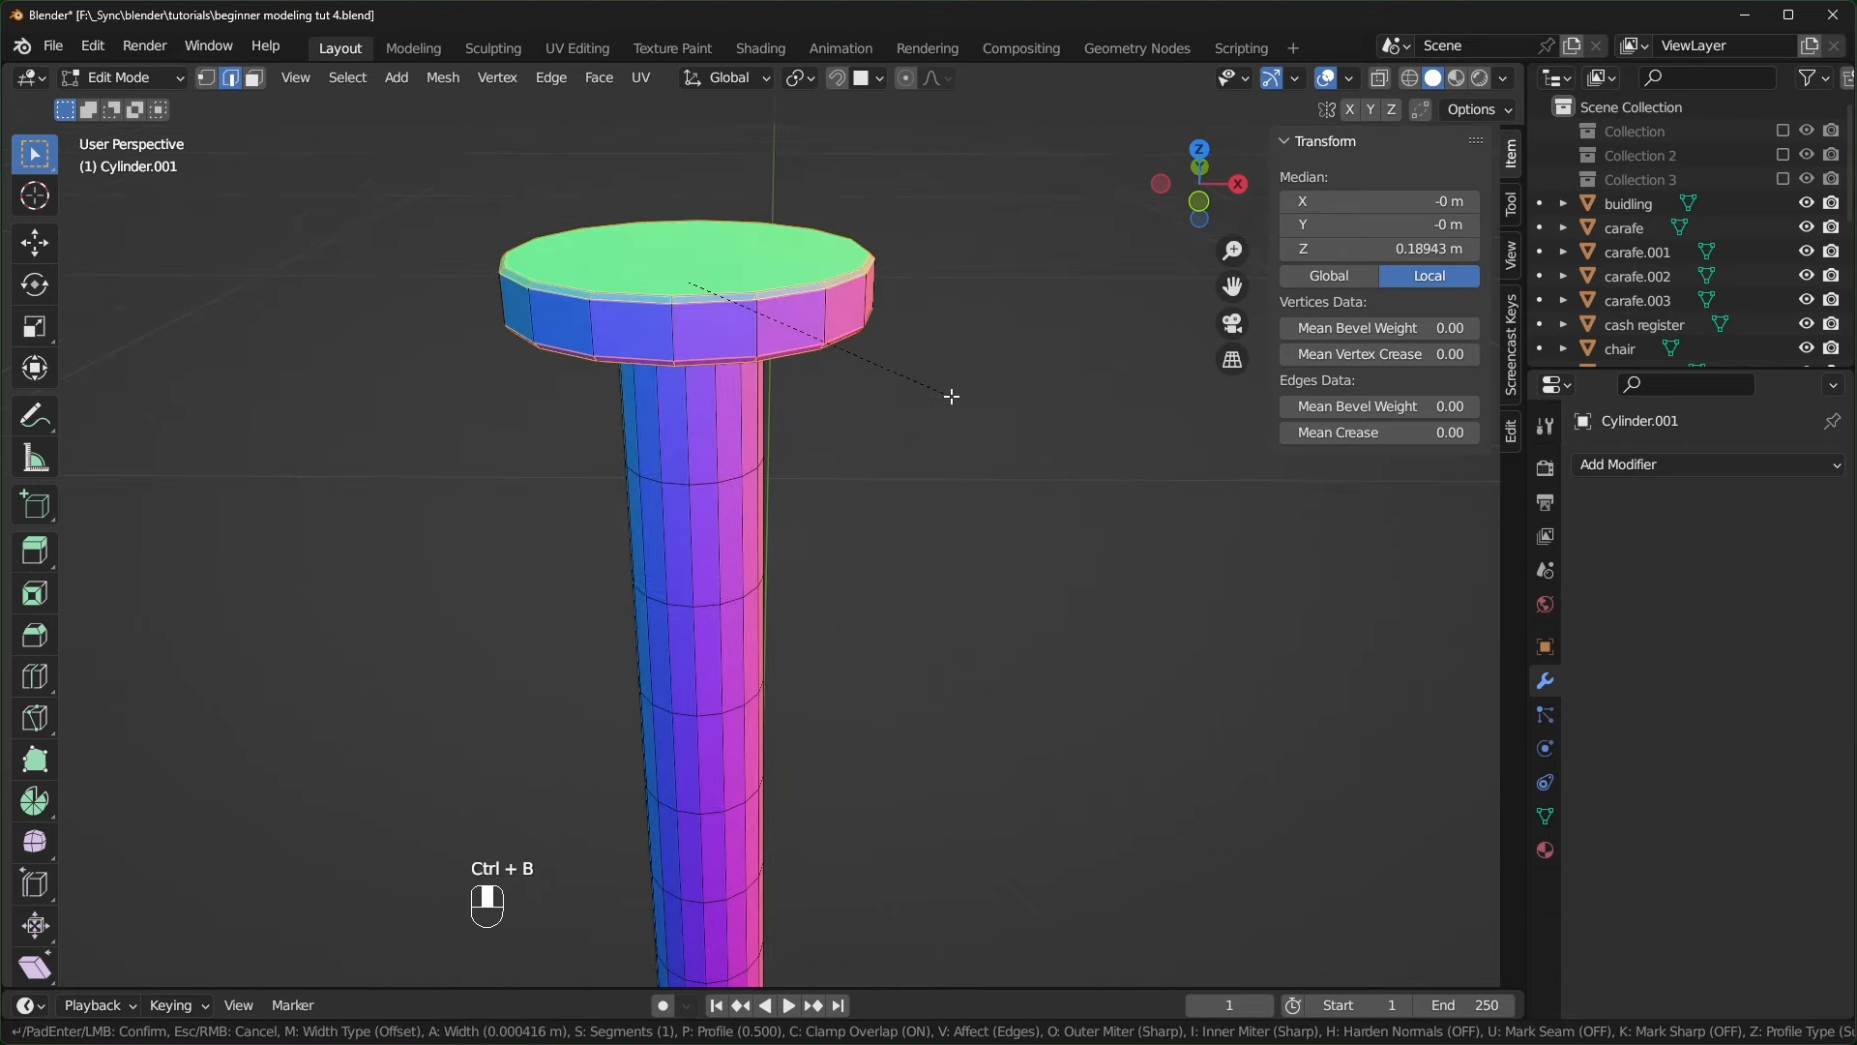
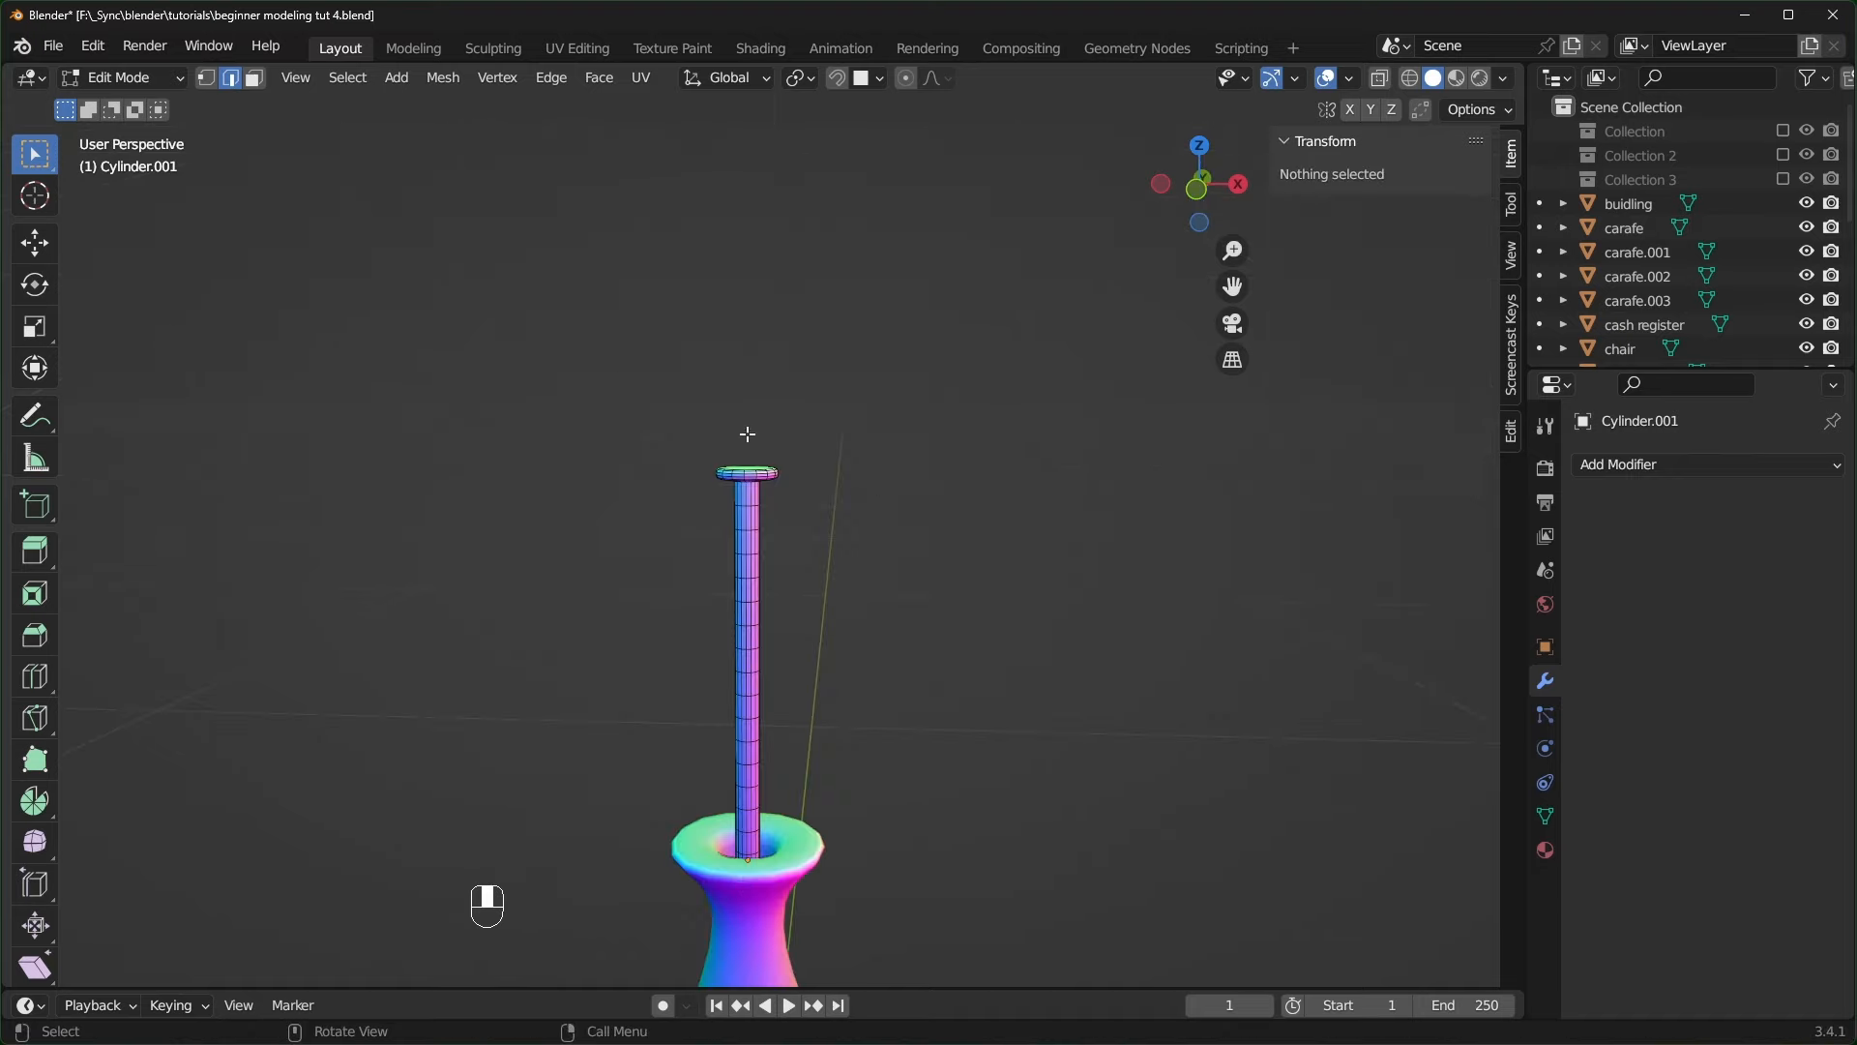
- Select all faces of the disc on top of the stem and enlarge the disc to about 0.05 m wide
scroll(784, 506, "up", 2)
scroll(800, 651, "down", 2)
middle_click_drag(787, 510, 771, 759)
scroll(800, 651, "up", 1)
scroll(788, 743, "down", 1)
scroll(788, 743, "up", 4)
middle_click_drag(787, 676, 652, 361)
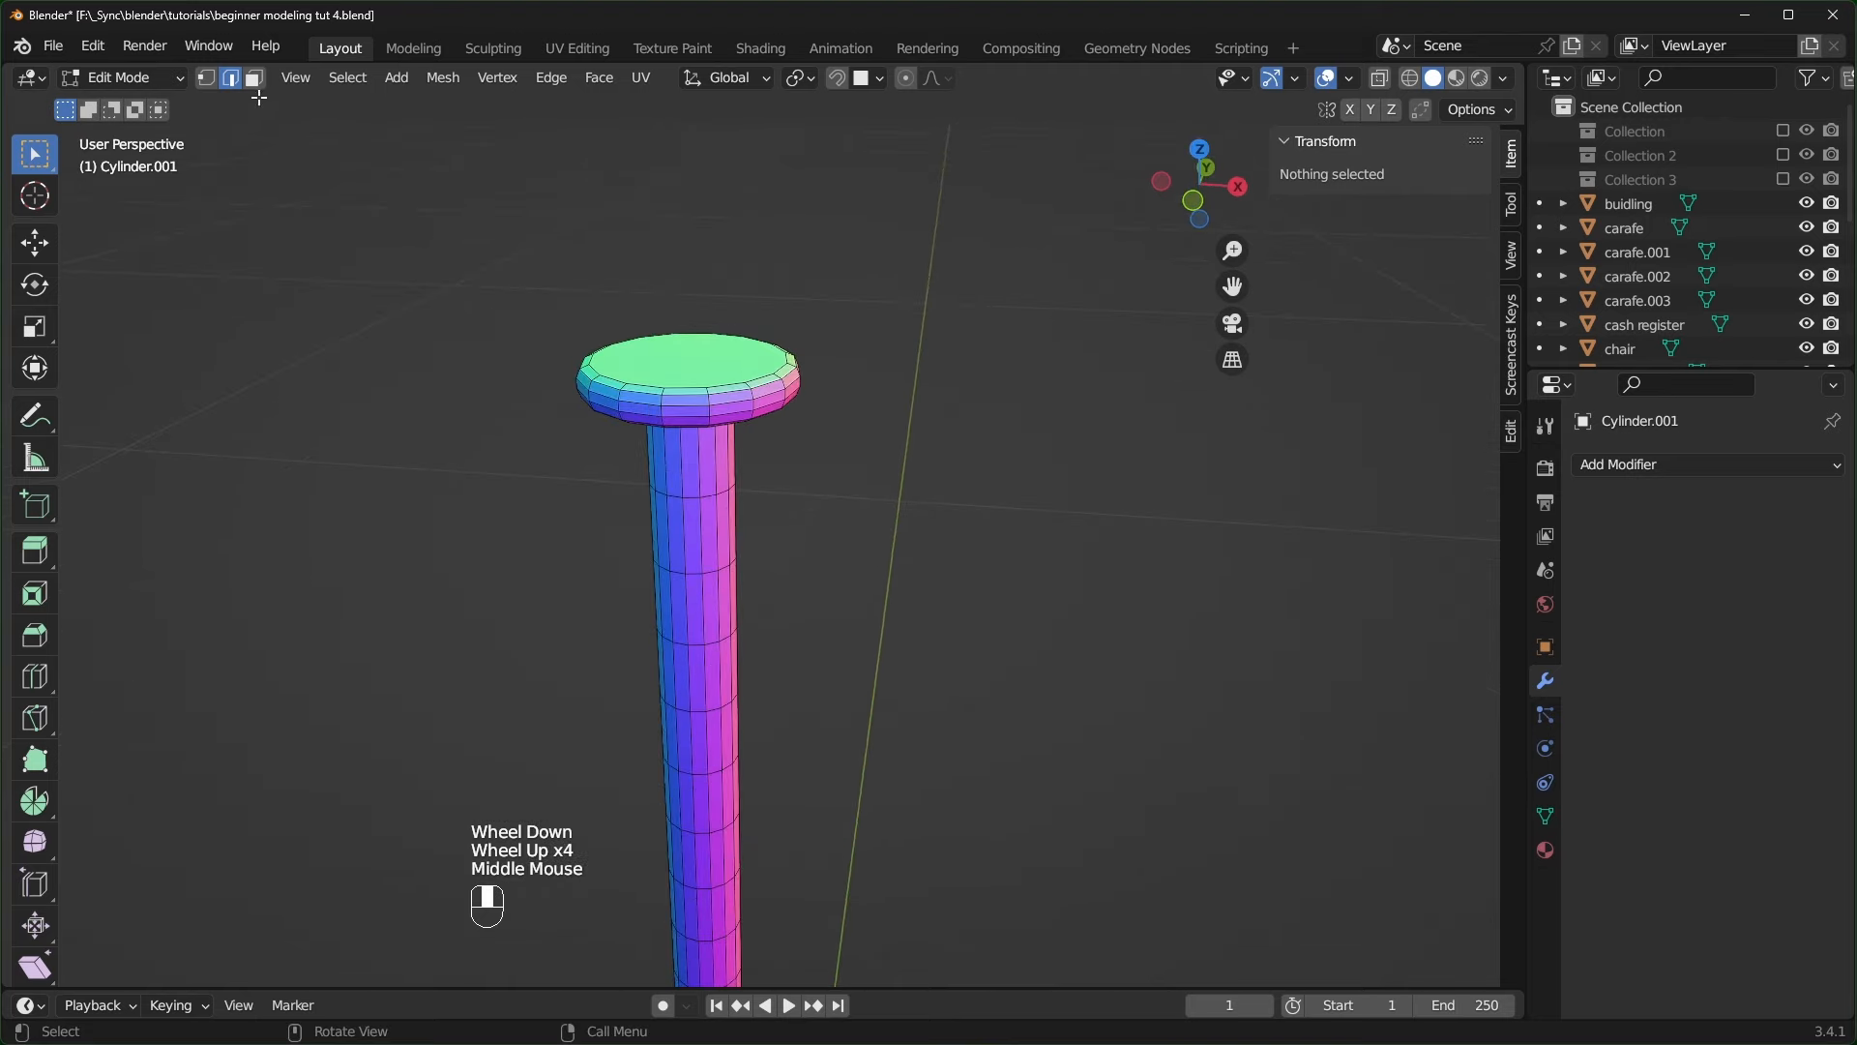
left_click(253, 78)
left_click(674, 356)
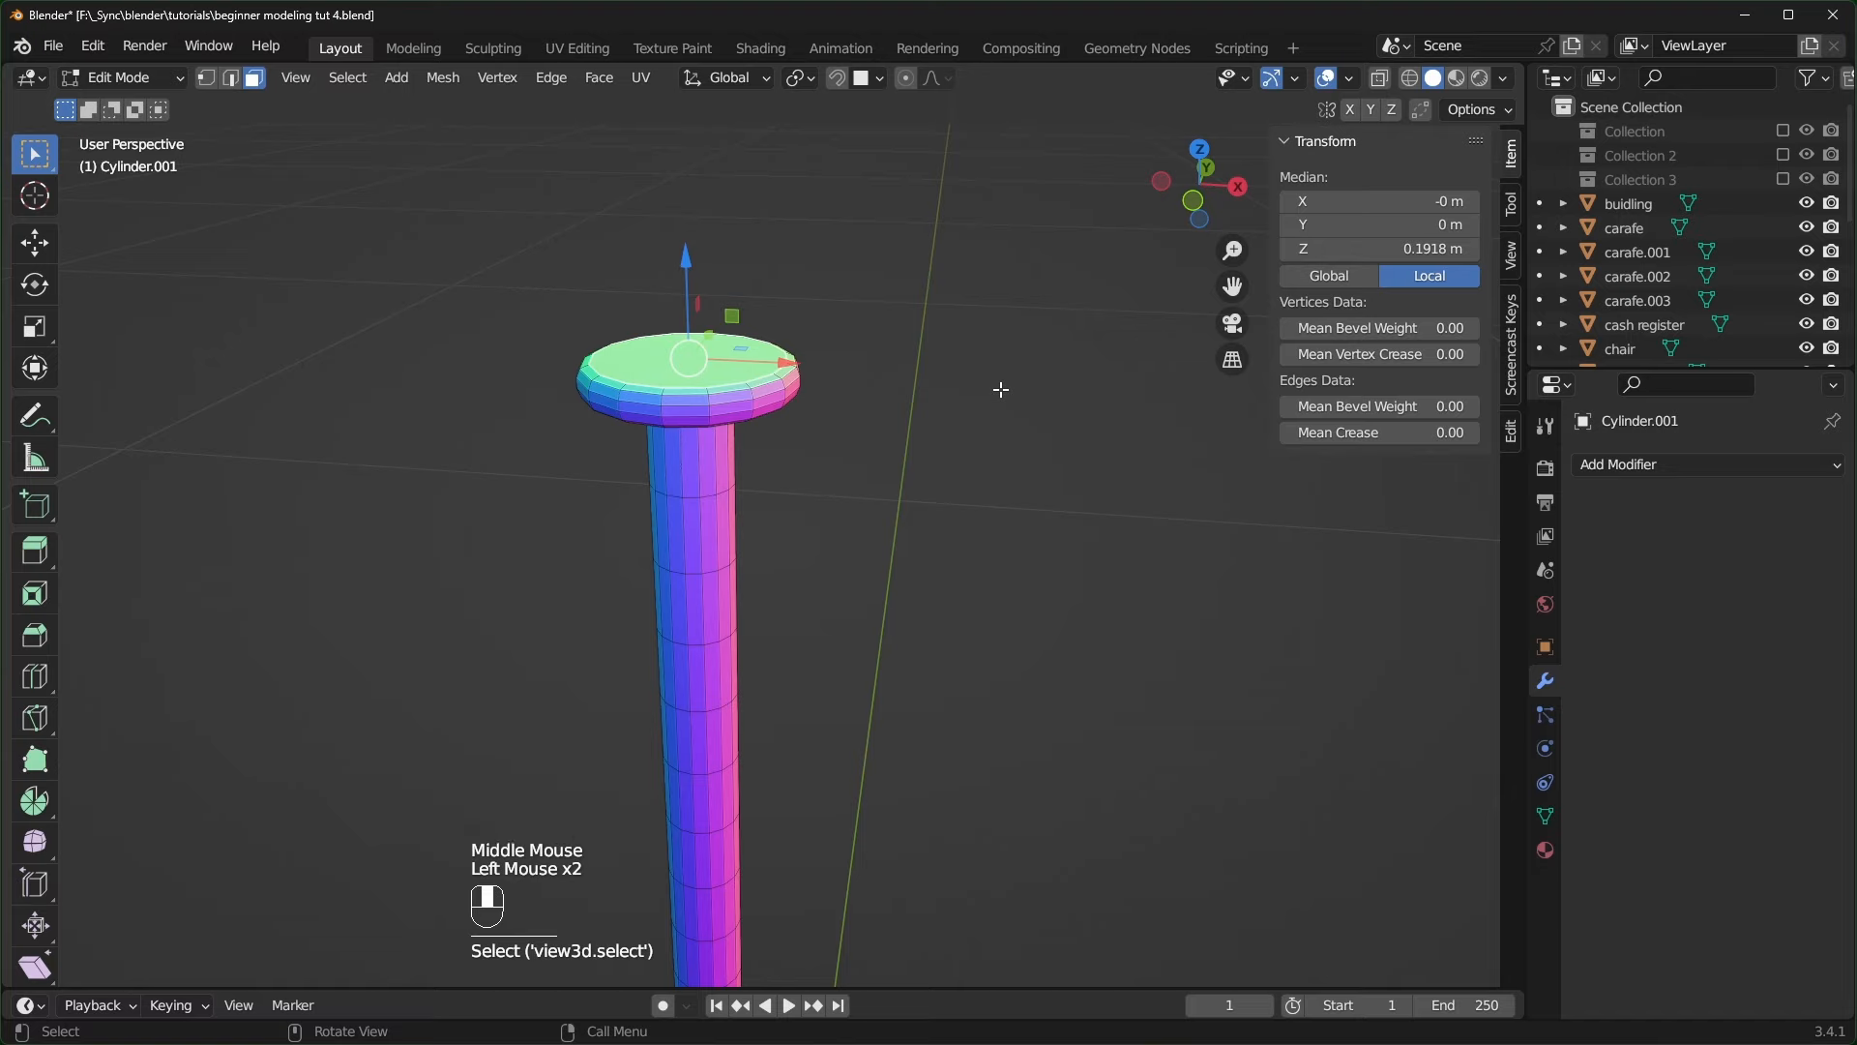
key("ctrl")
key("ctrl+KP_Add")
key("ctrl+KP_Add")
key("ctrl+KP_Add")
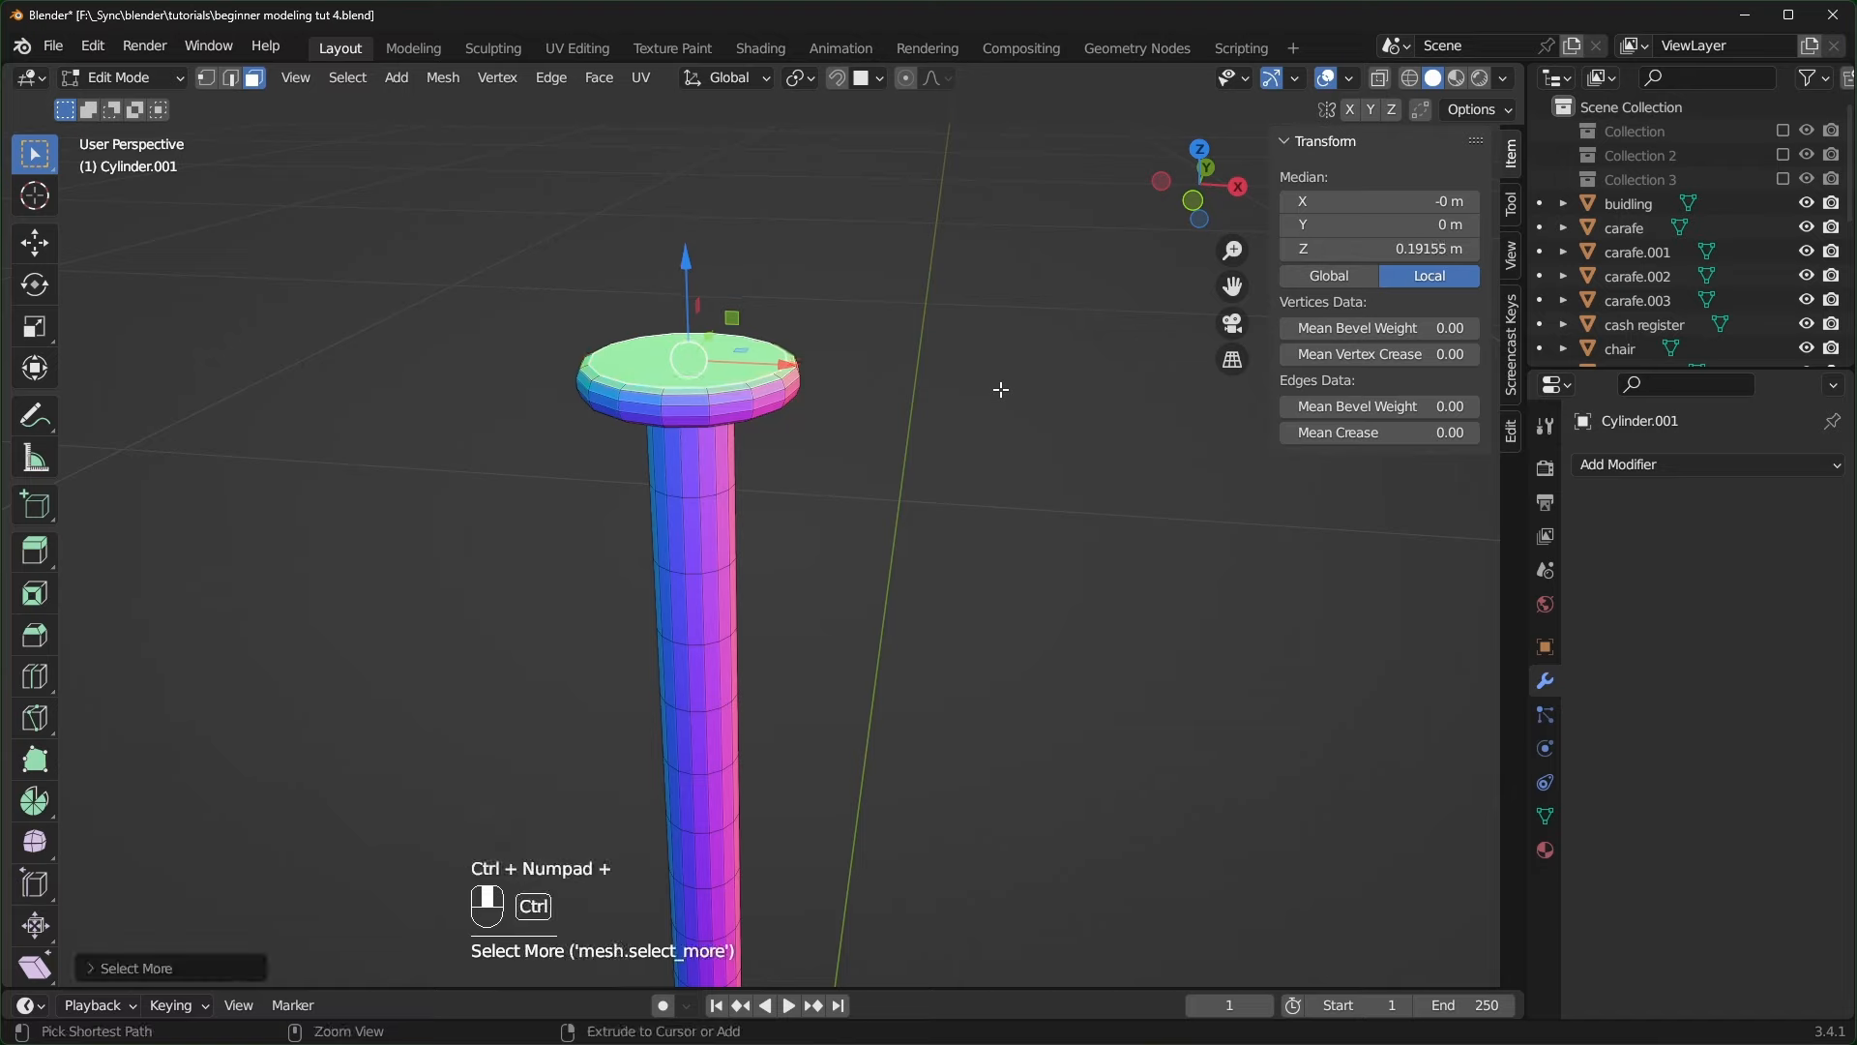
key("ctrl+KP_Subtract")
scroll(903, 519, "down", 2)
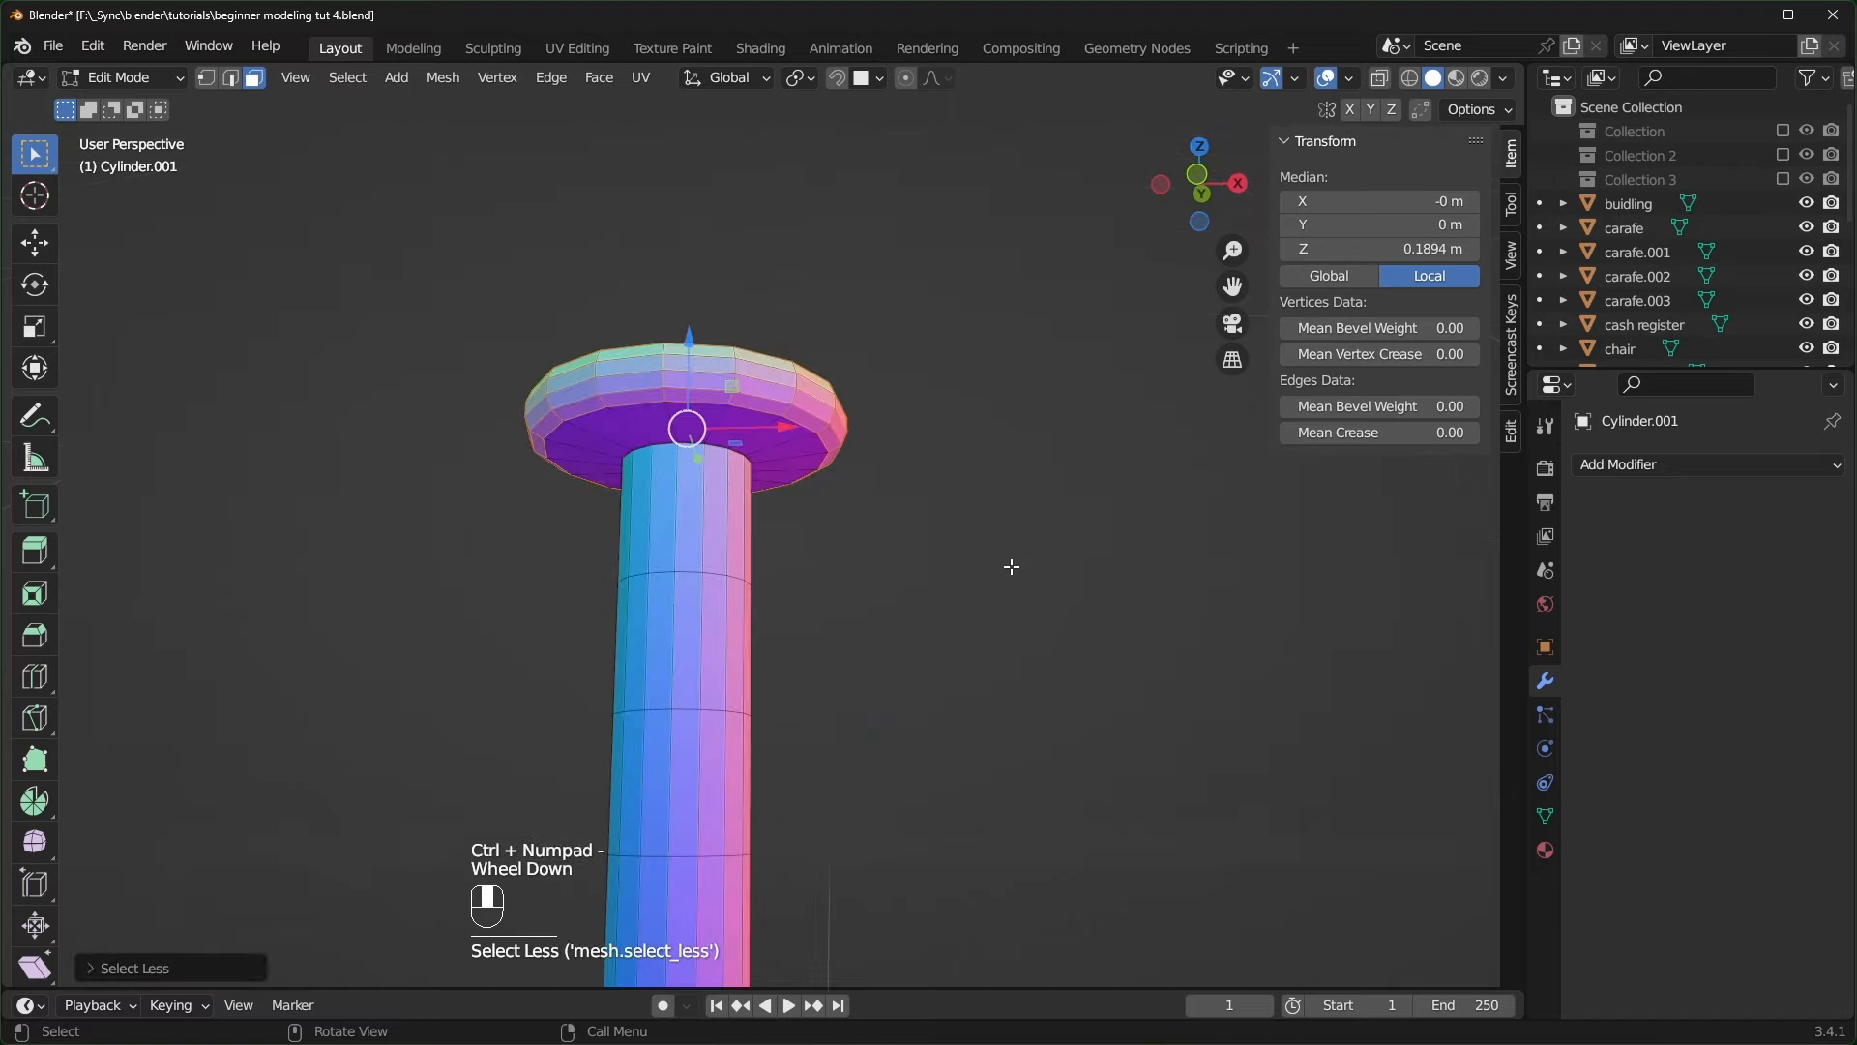
key("s")
left_click_drag(749, 423, 749, 414)
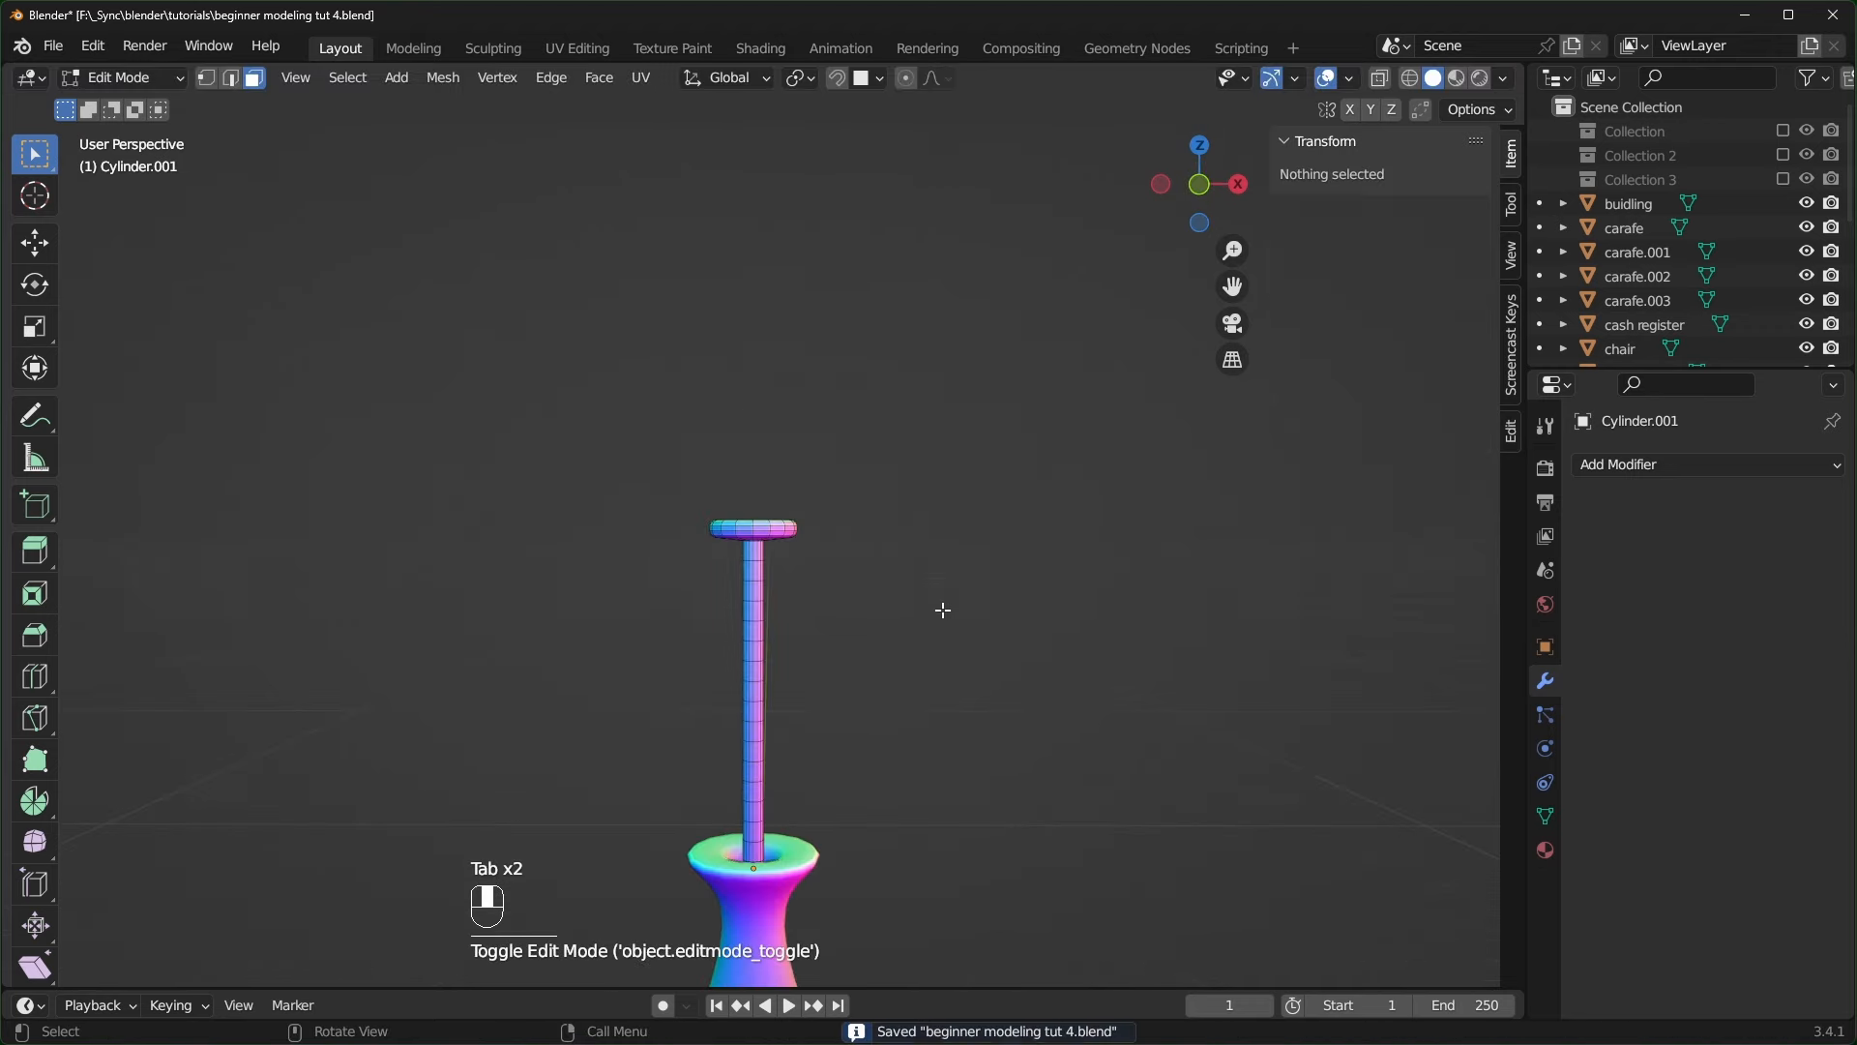
key("Tab")
scroll(942, 609, "down", 1)
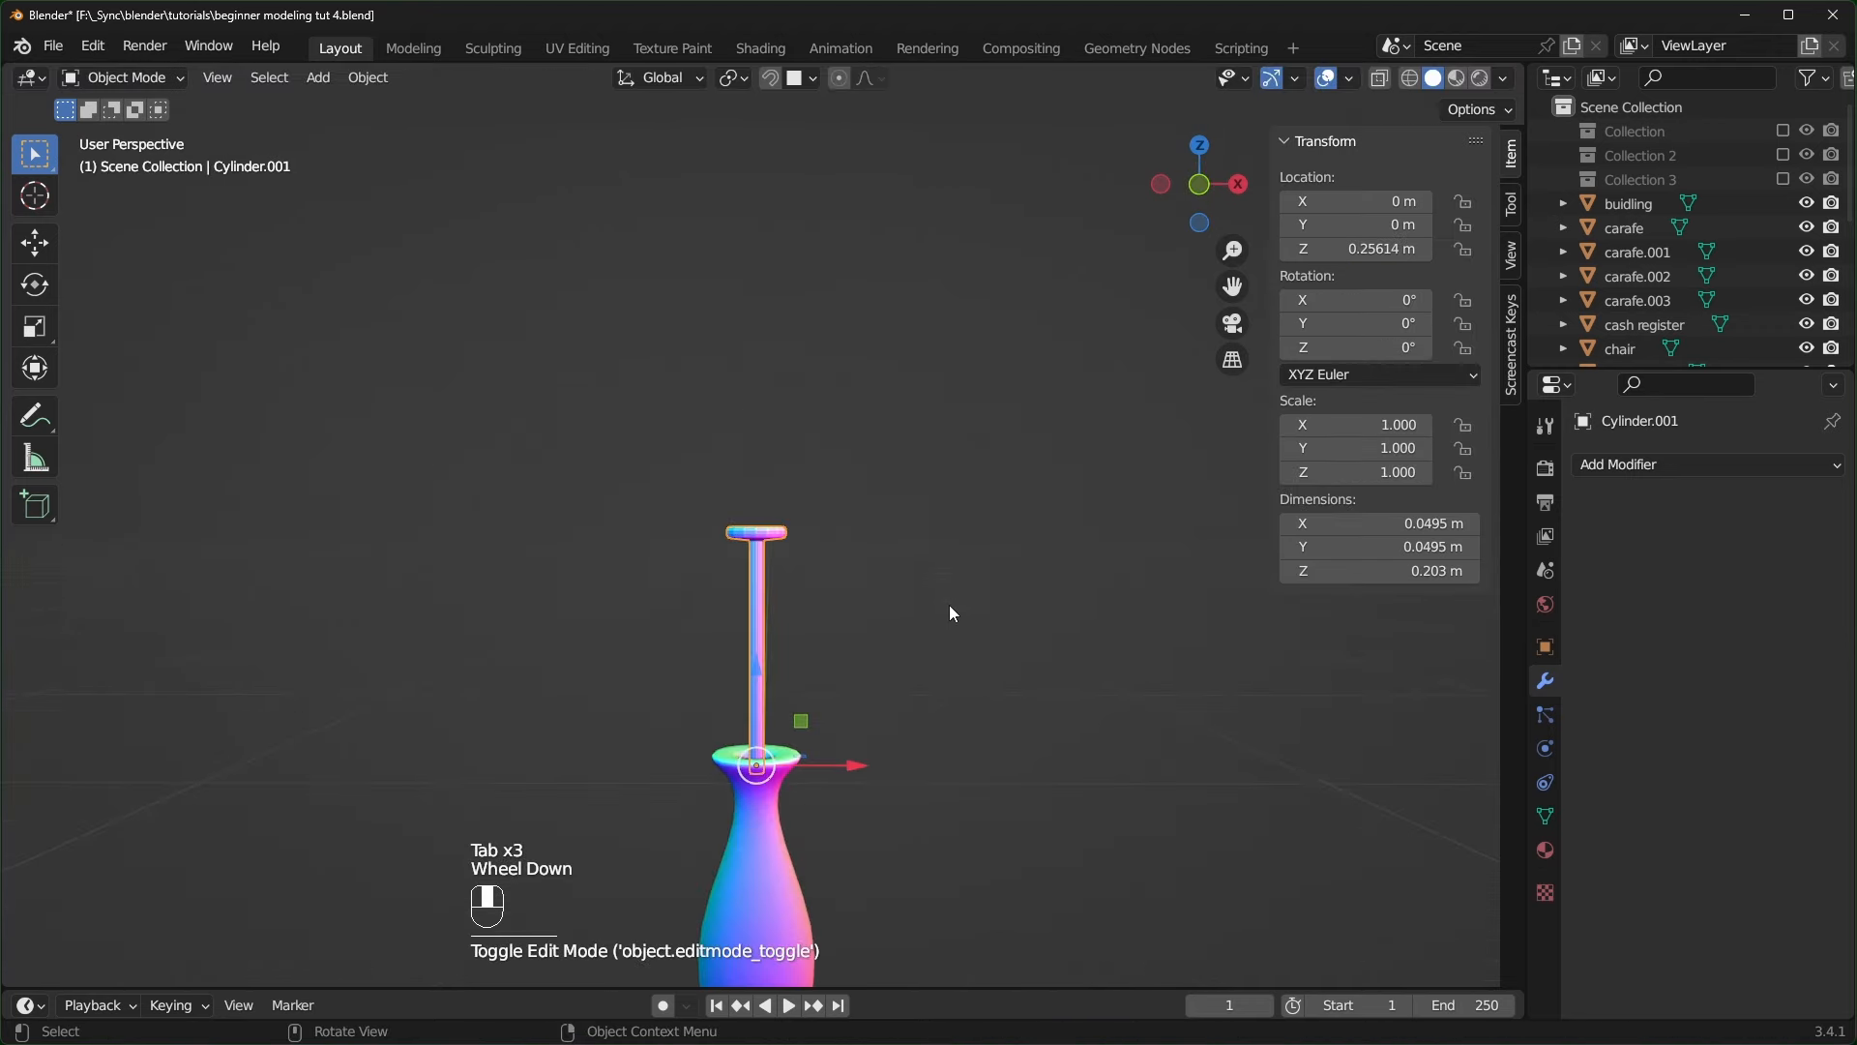
- Add a plane at the vase's base and shift its geometry 1 m along Y, leaving the origin on its edge
middle_click_drag(948, 605, 953, 644)
middle_click_drag(953, 644, 952, 585)
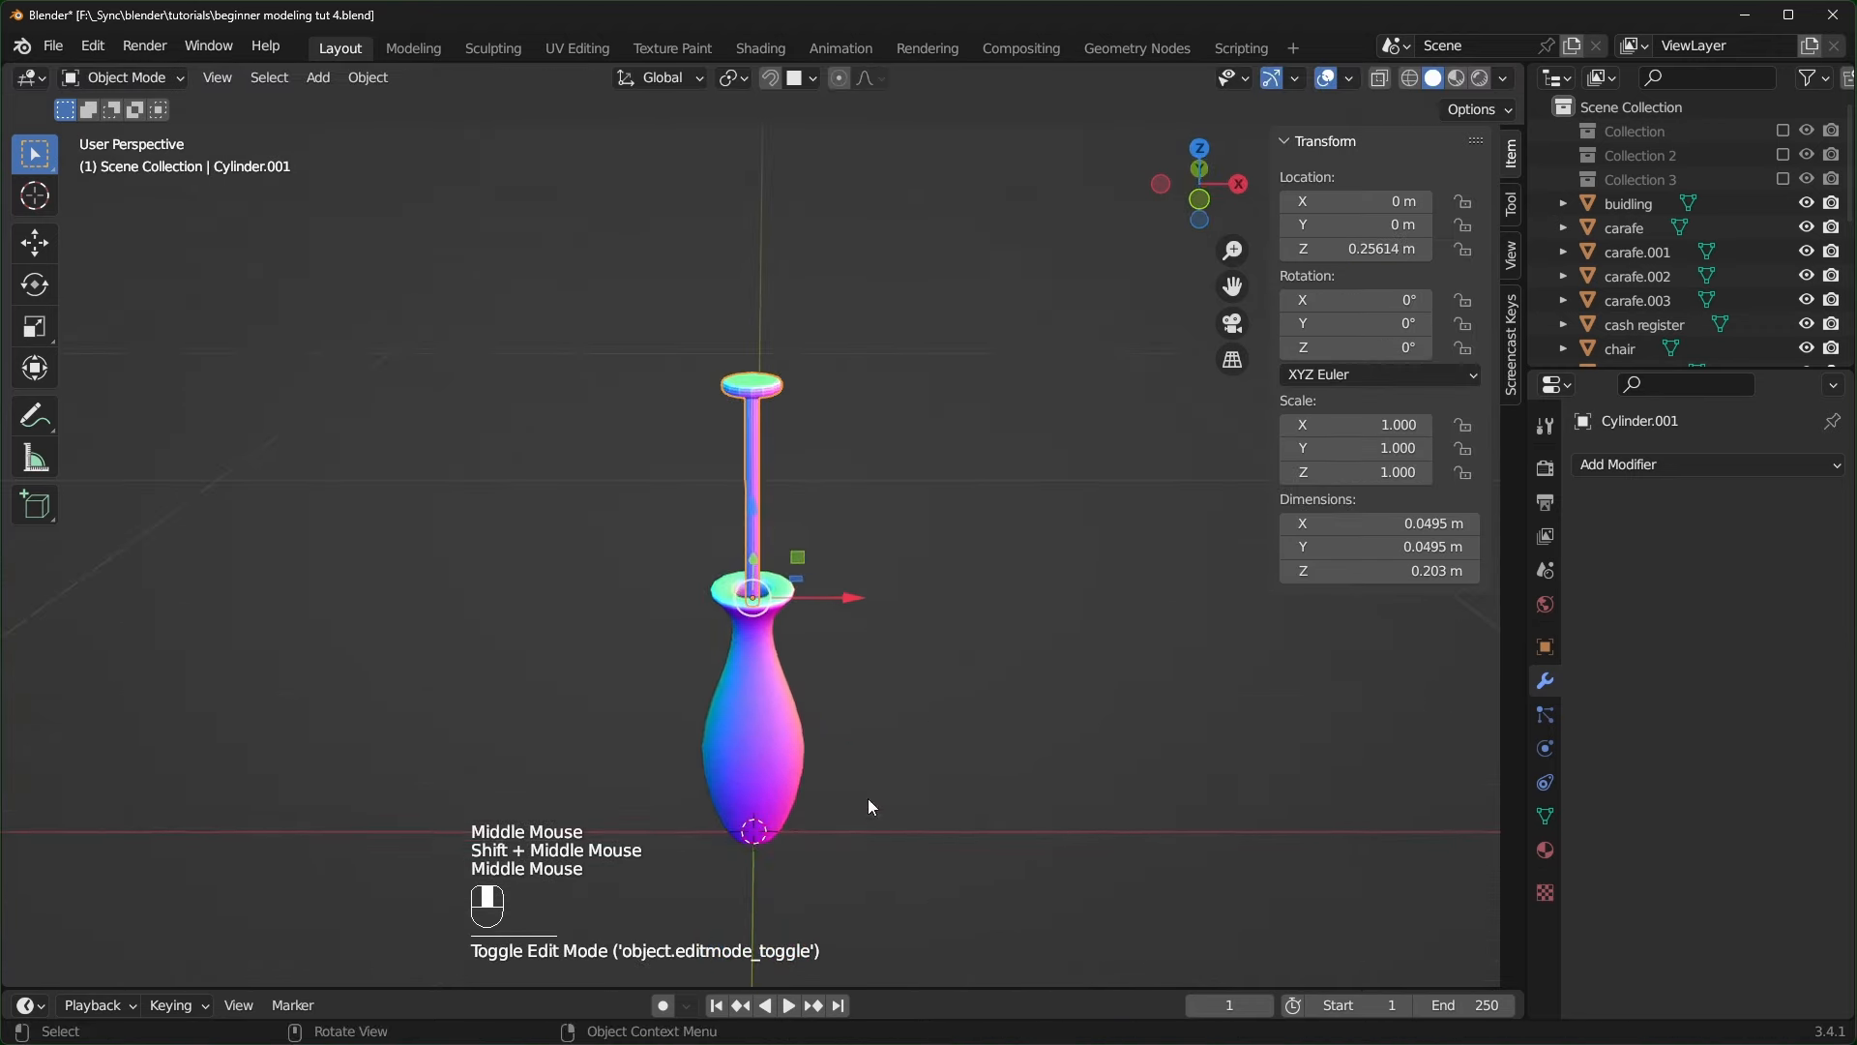
key("shift+a")
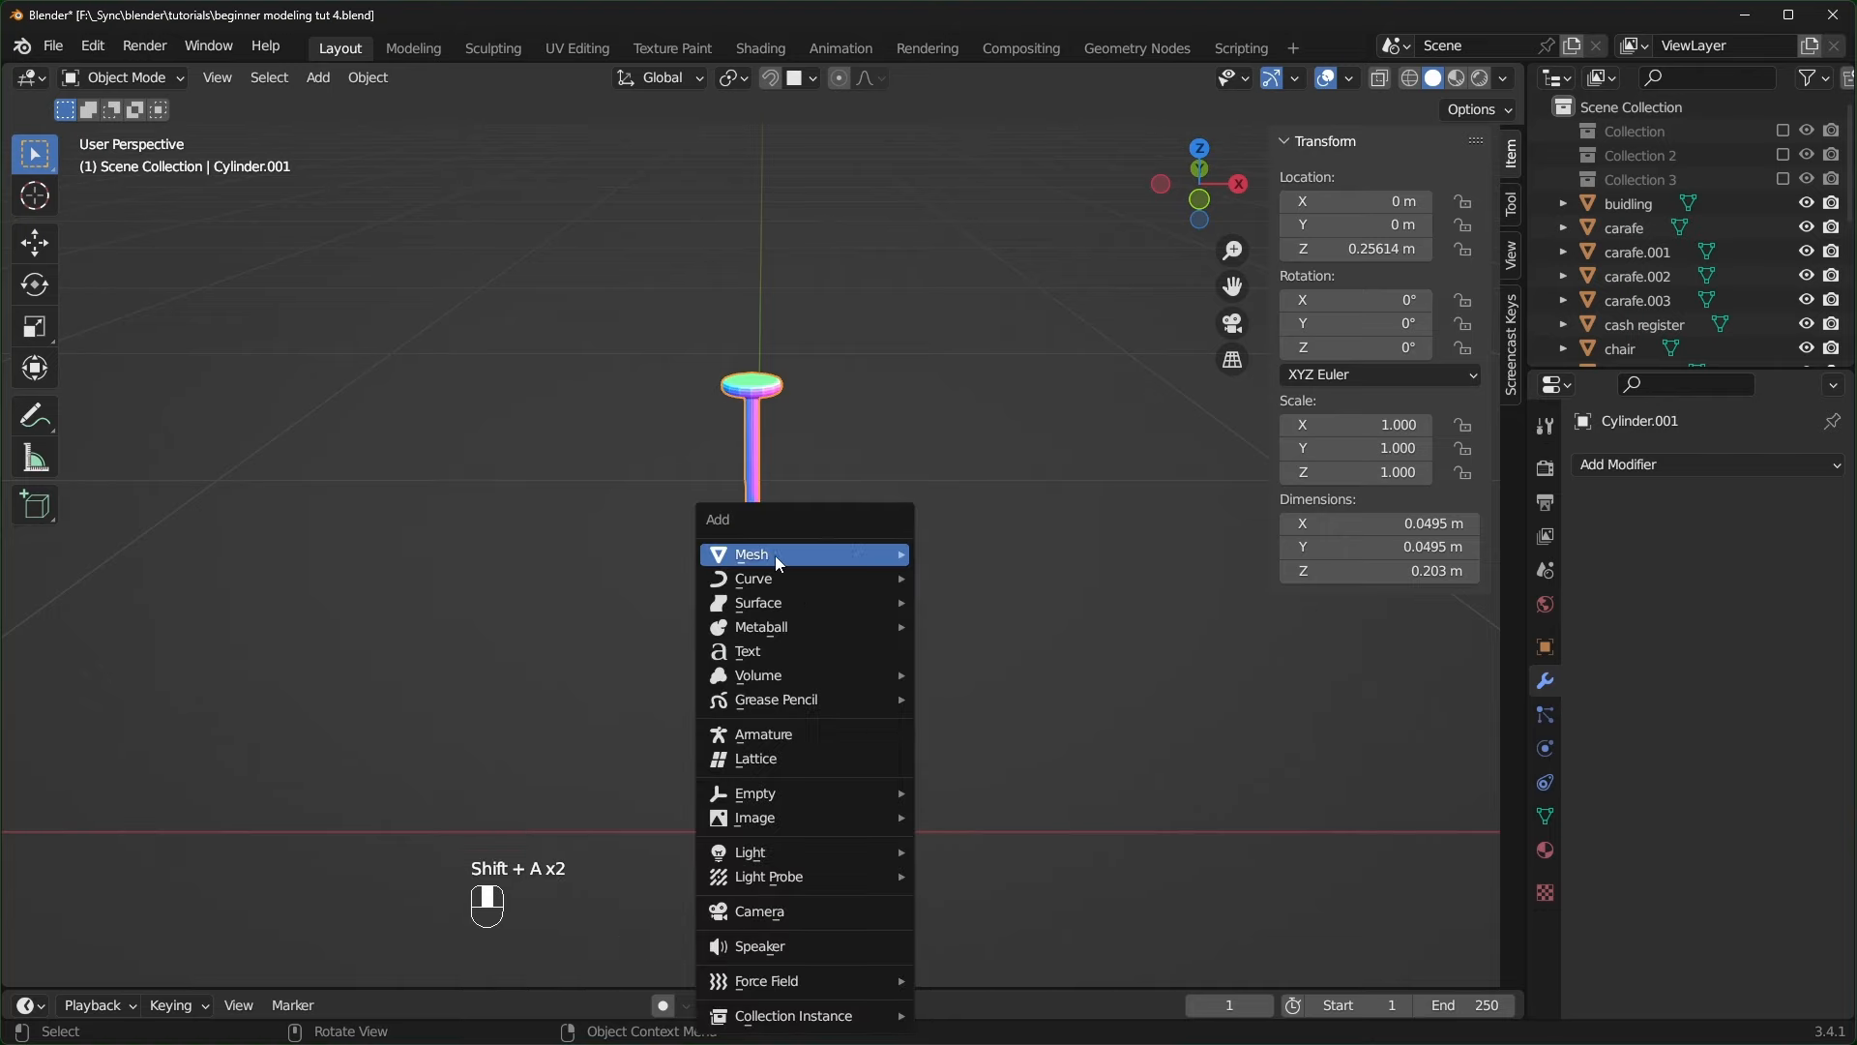
mouse_move(779, 555)
left_click(976, 554)
key("Tab")
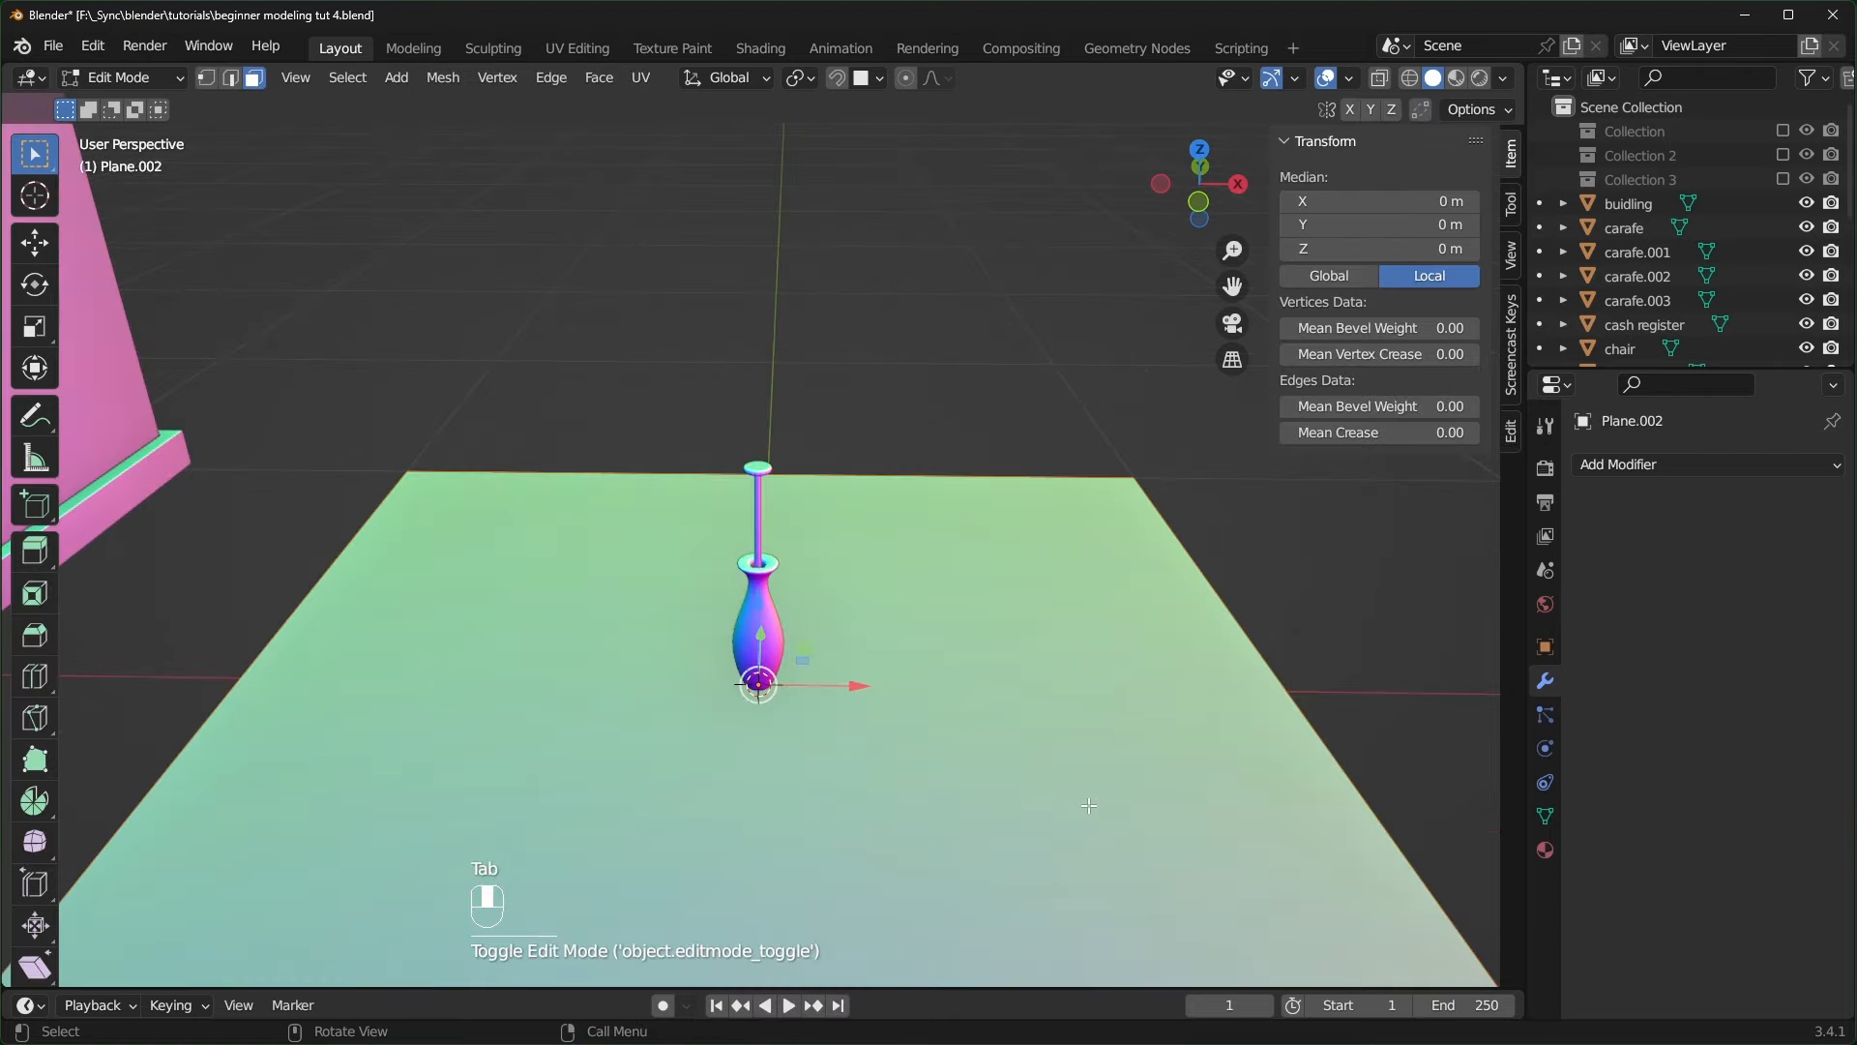
type("gy")
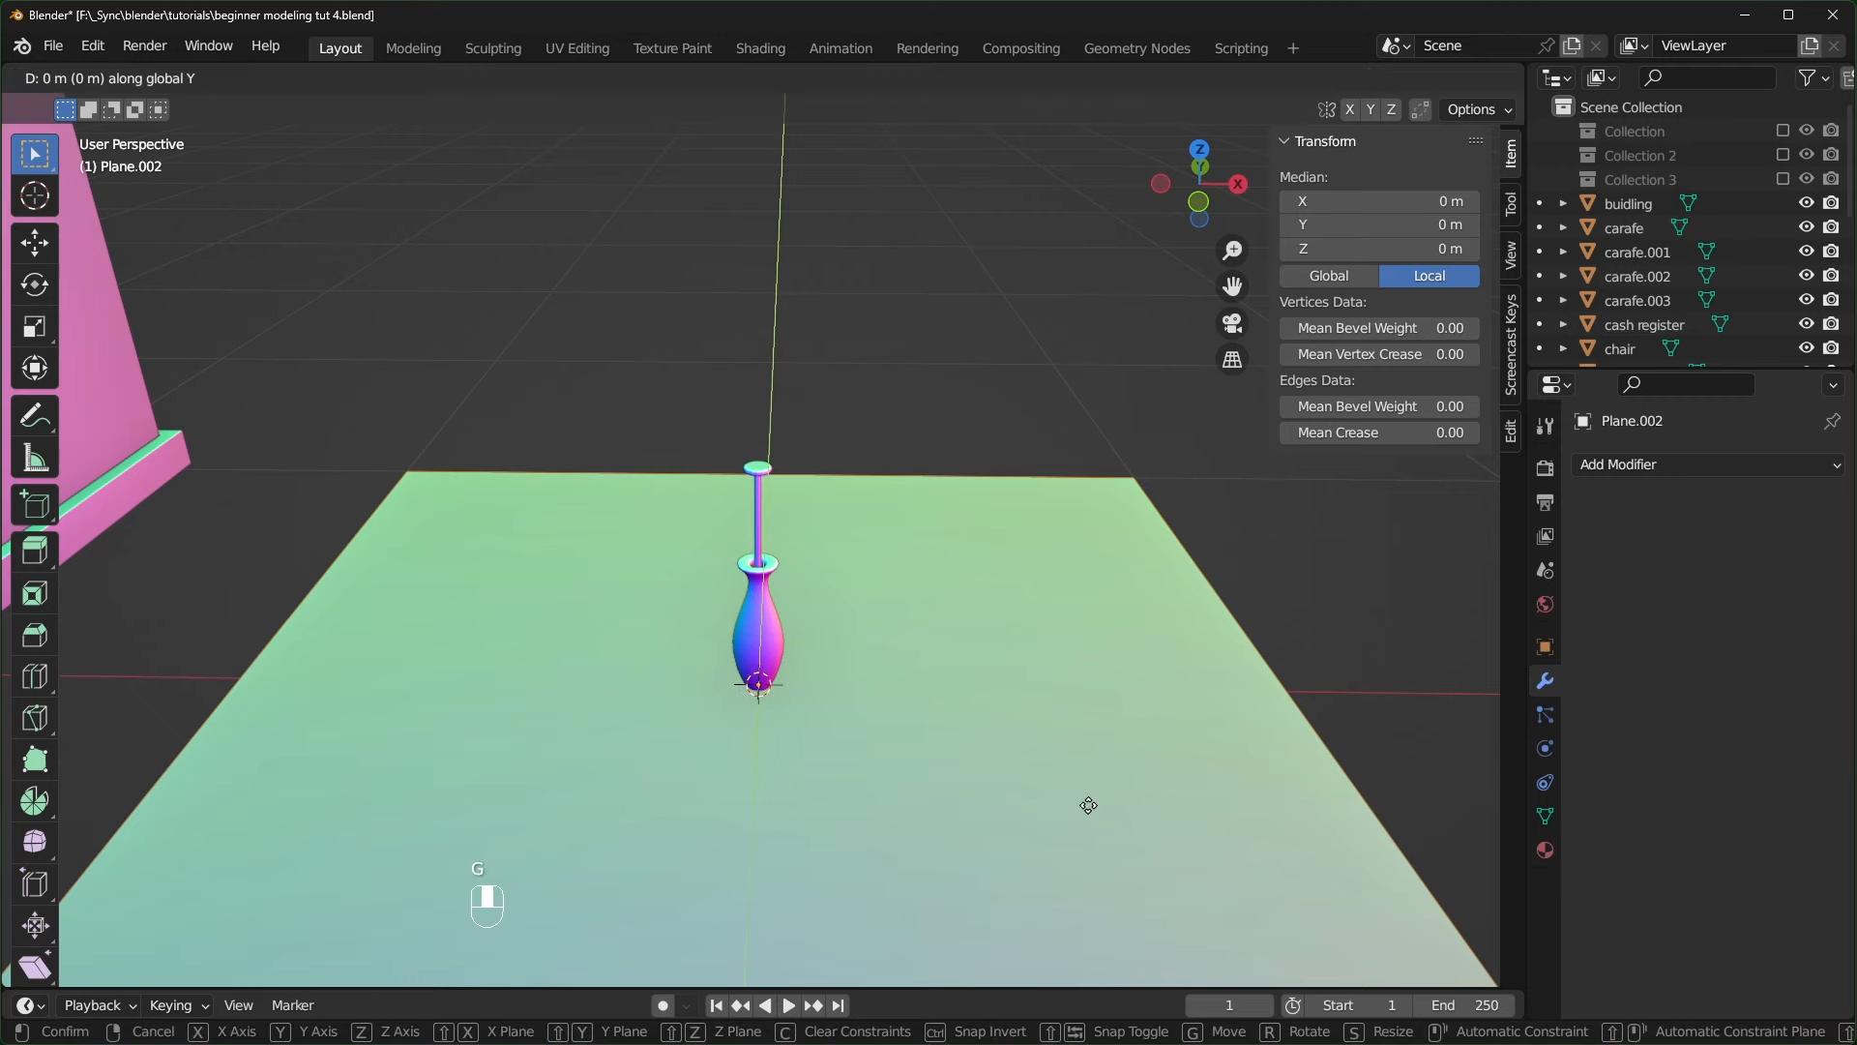
type("1")
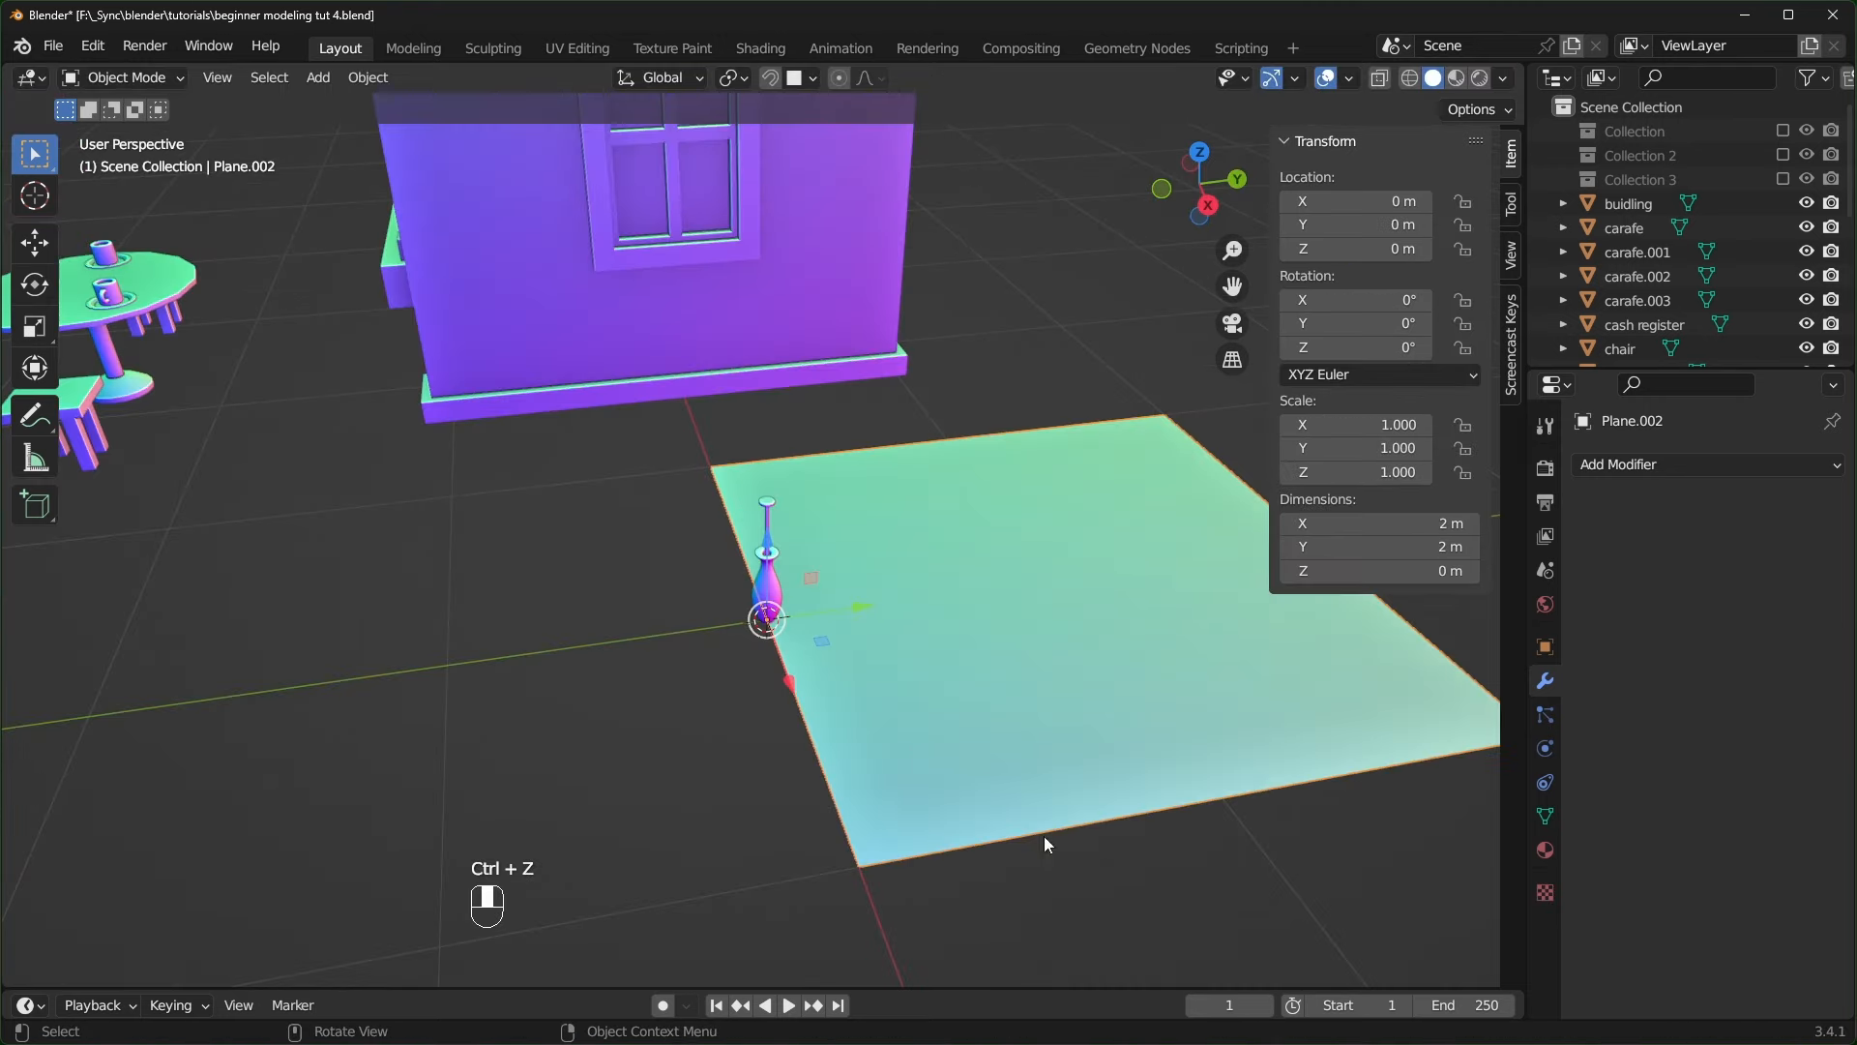
- Scale the plane down to about 0.087 m square
key("s")
left_click(705, 609)
key("s")
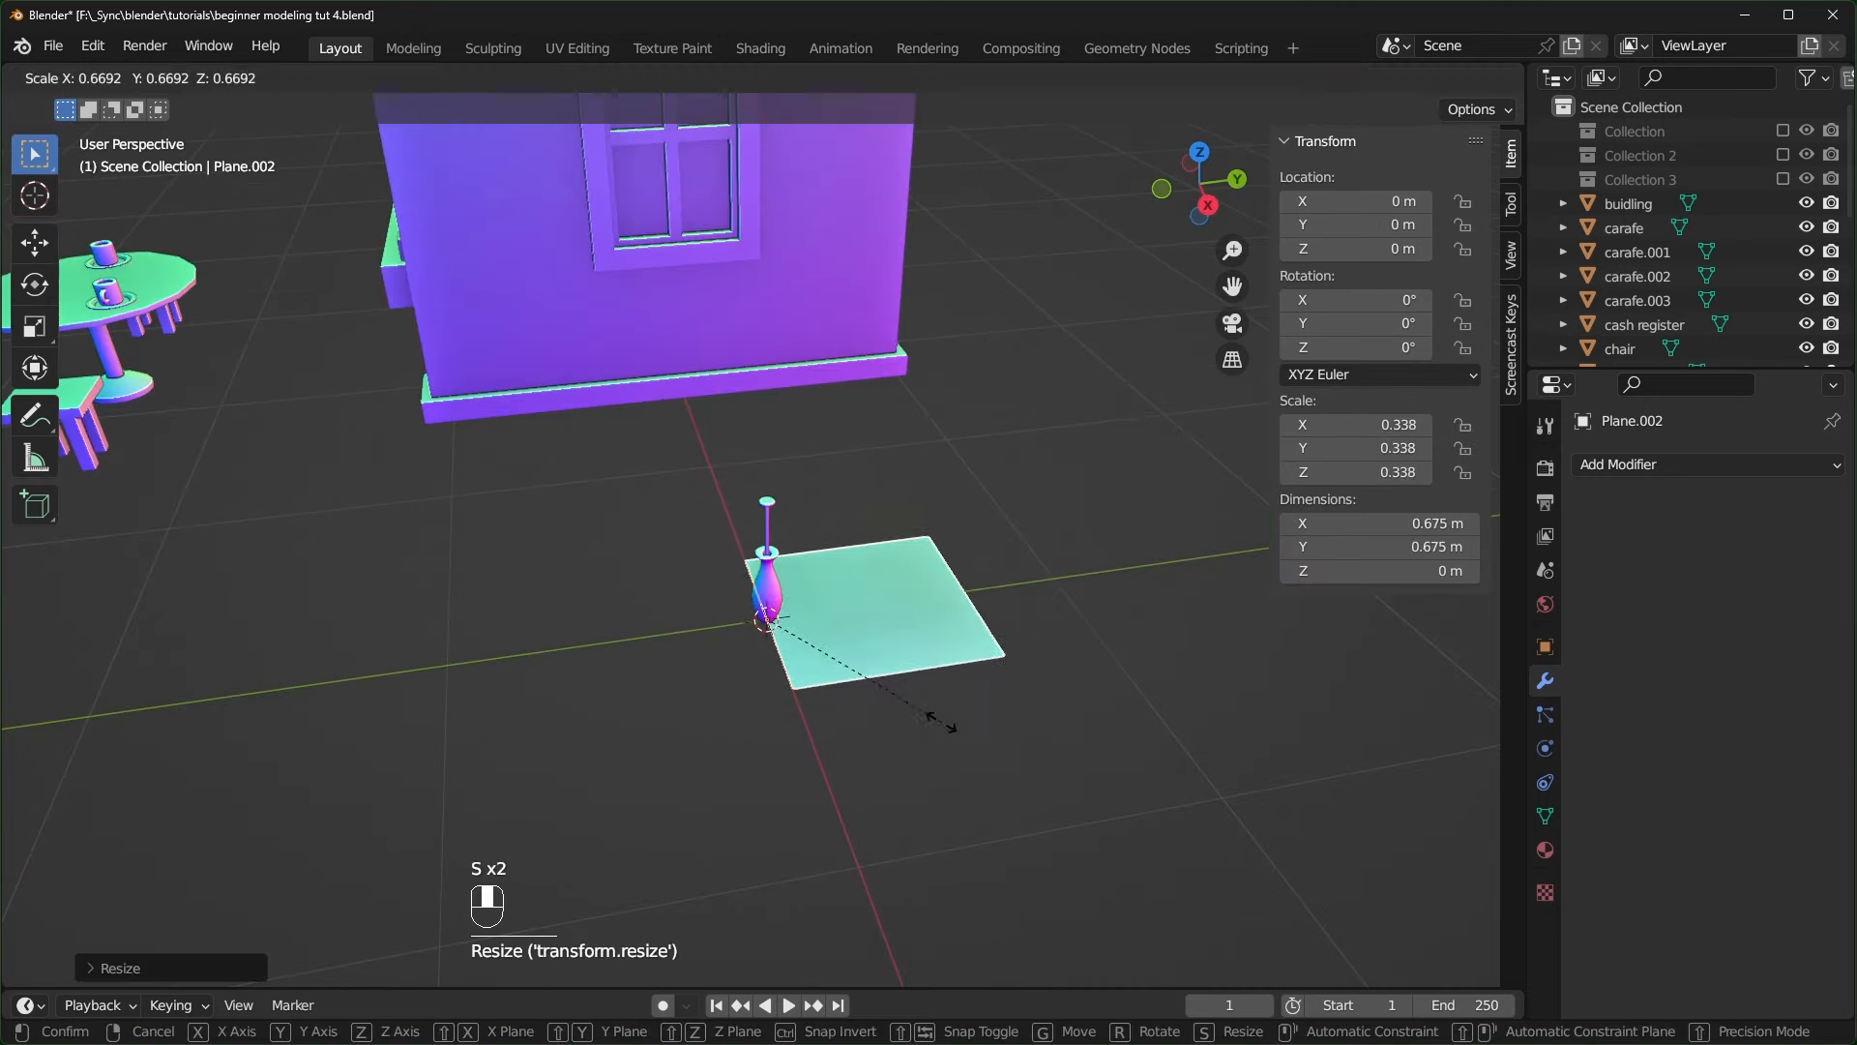
left_click(884, 682)
scroll(977, 779, "up", 2)
key("s")
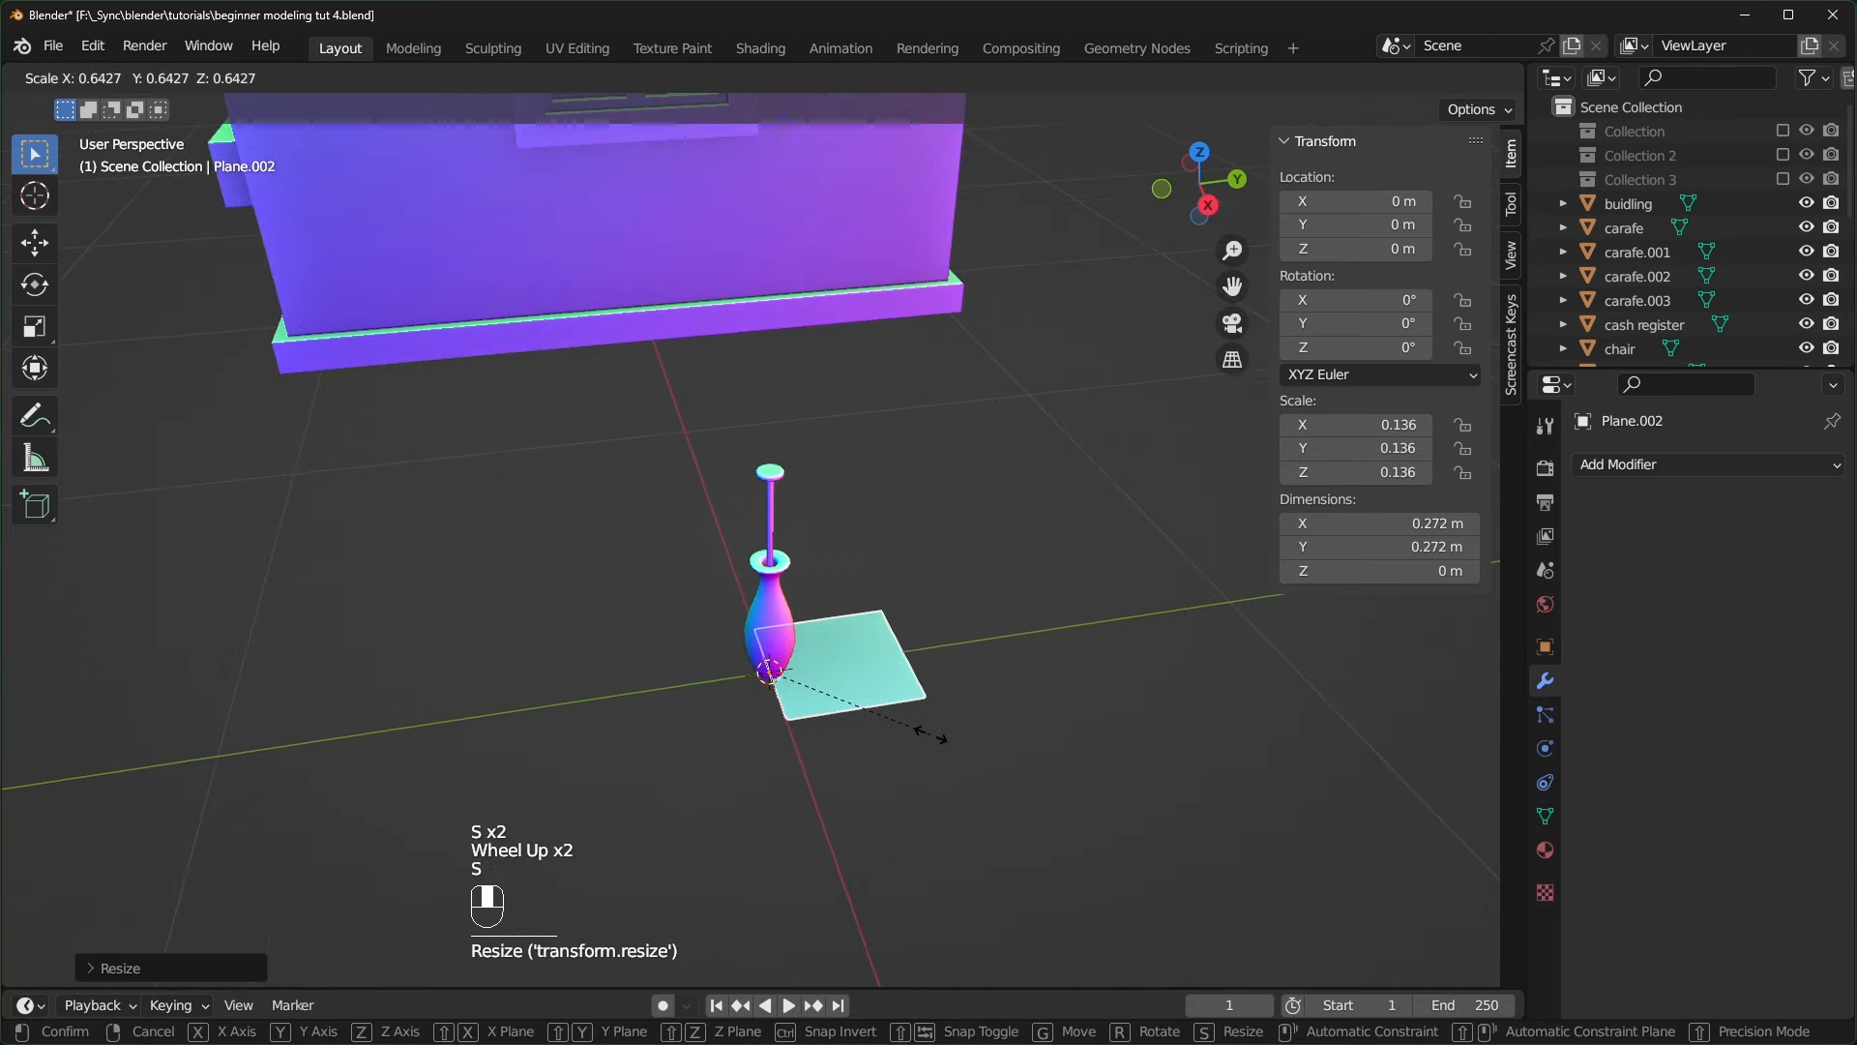
left_click(819, 659)
scroll(818, 660, "up", 2)
- Raise the plane to the top of the stem at about 0.439 m and shrink it to about 0.081 m square
middle_click_drag(818, 660, 805, 638)
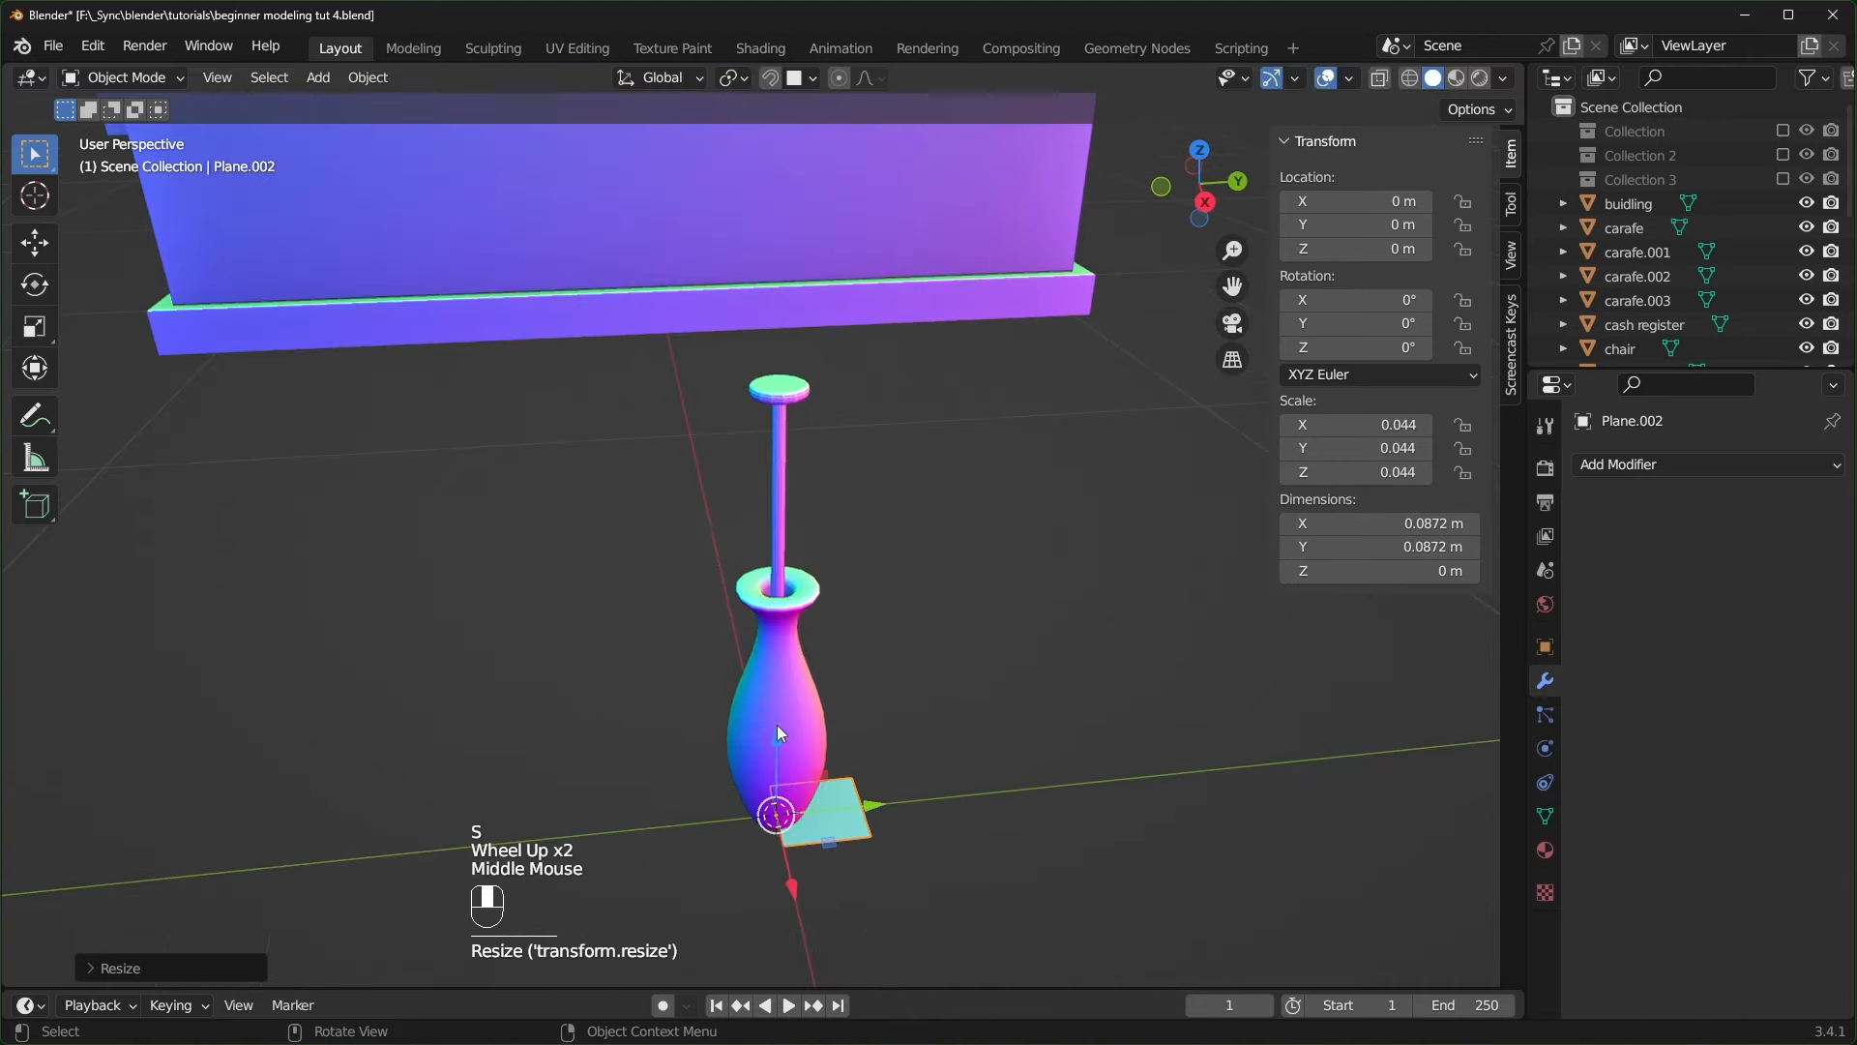
left_click_drag(777, 730, 780, 362)
key("s")
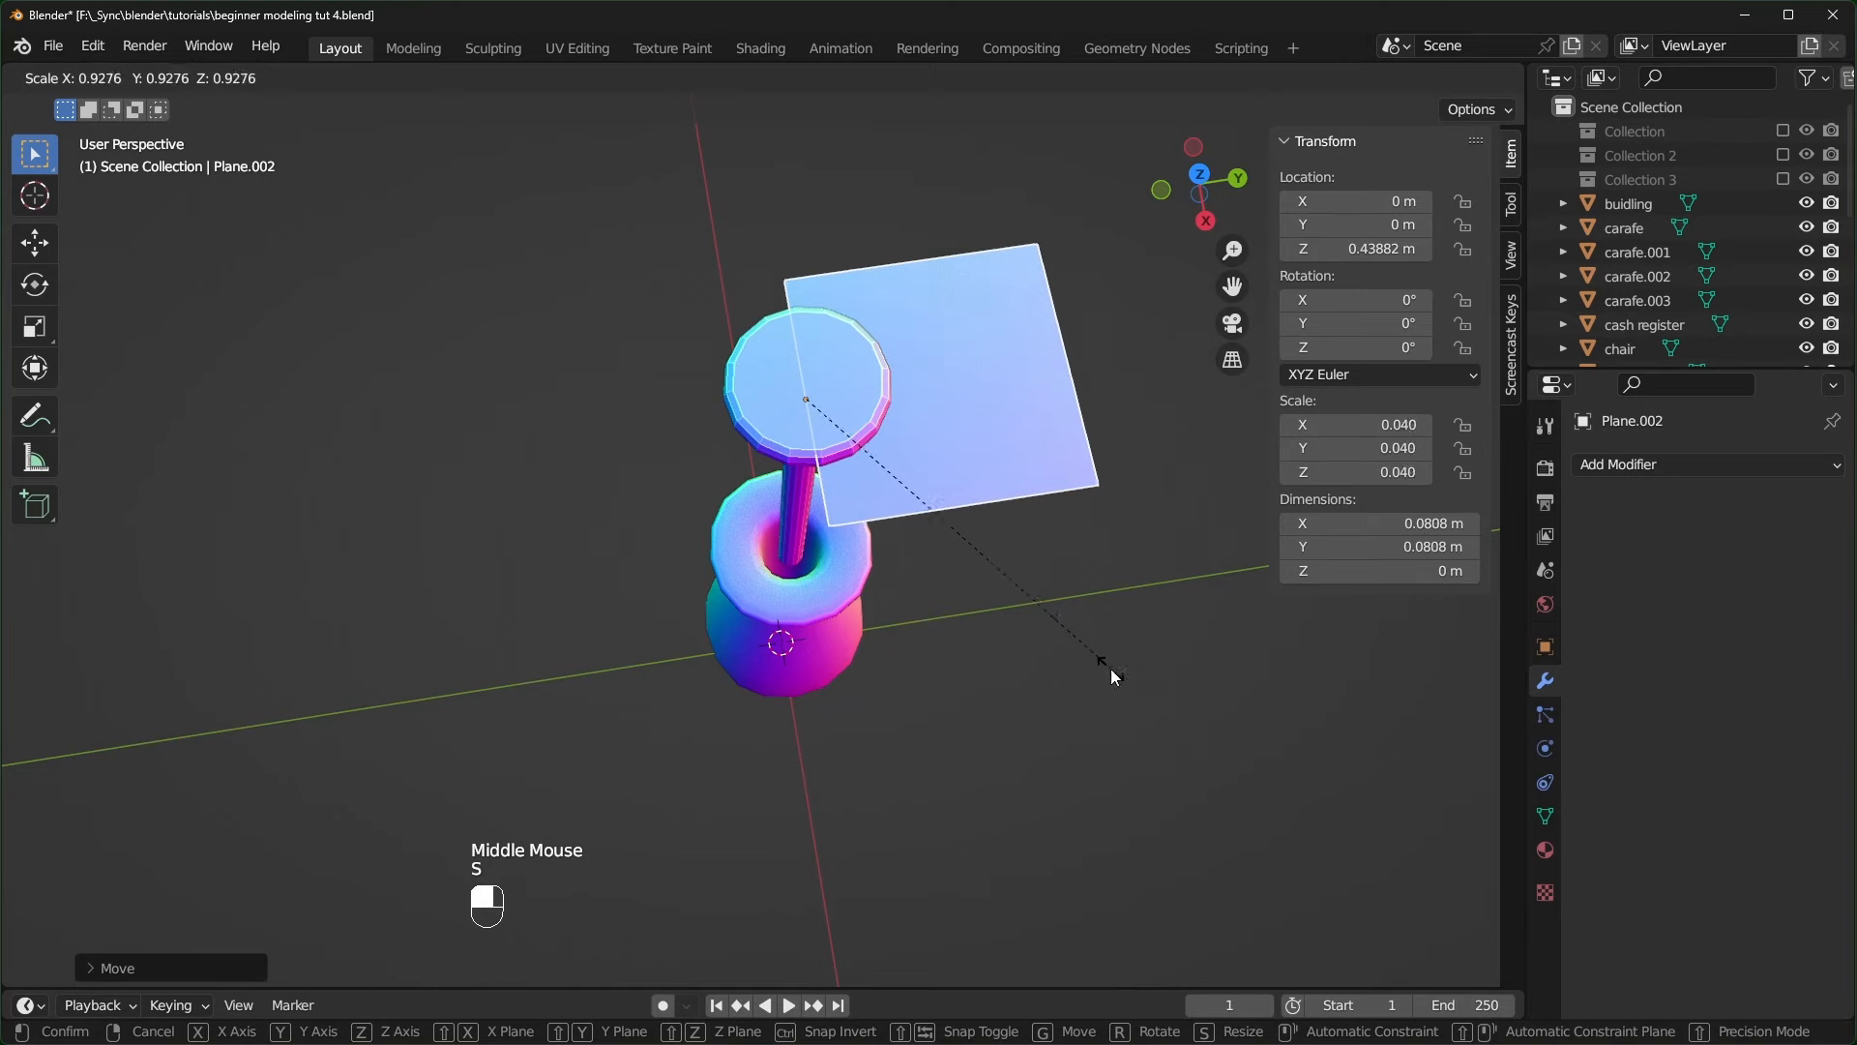
left_click(1110, 670)
middle_click_drag(1110, 670, 991, 590)
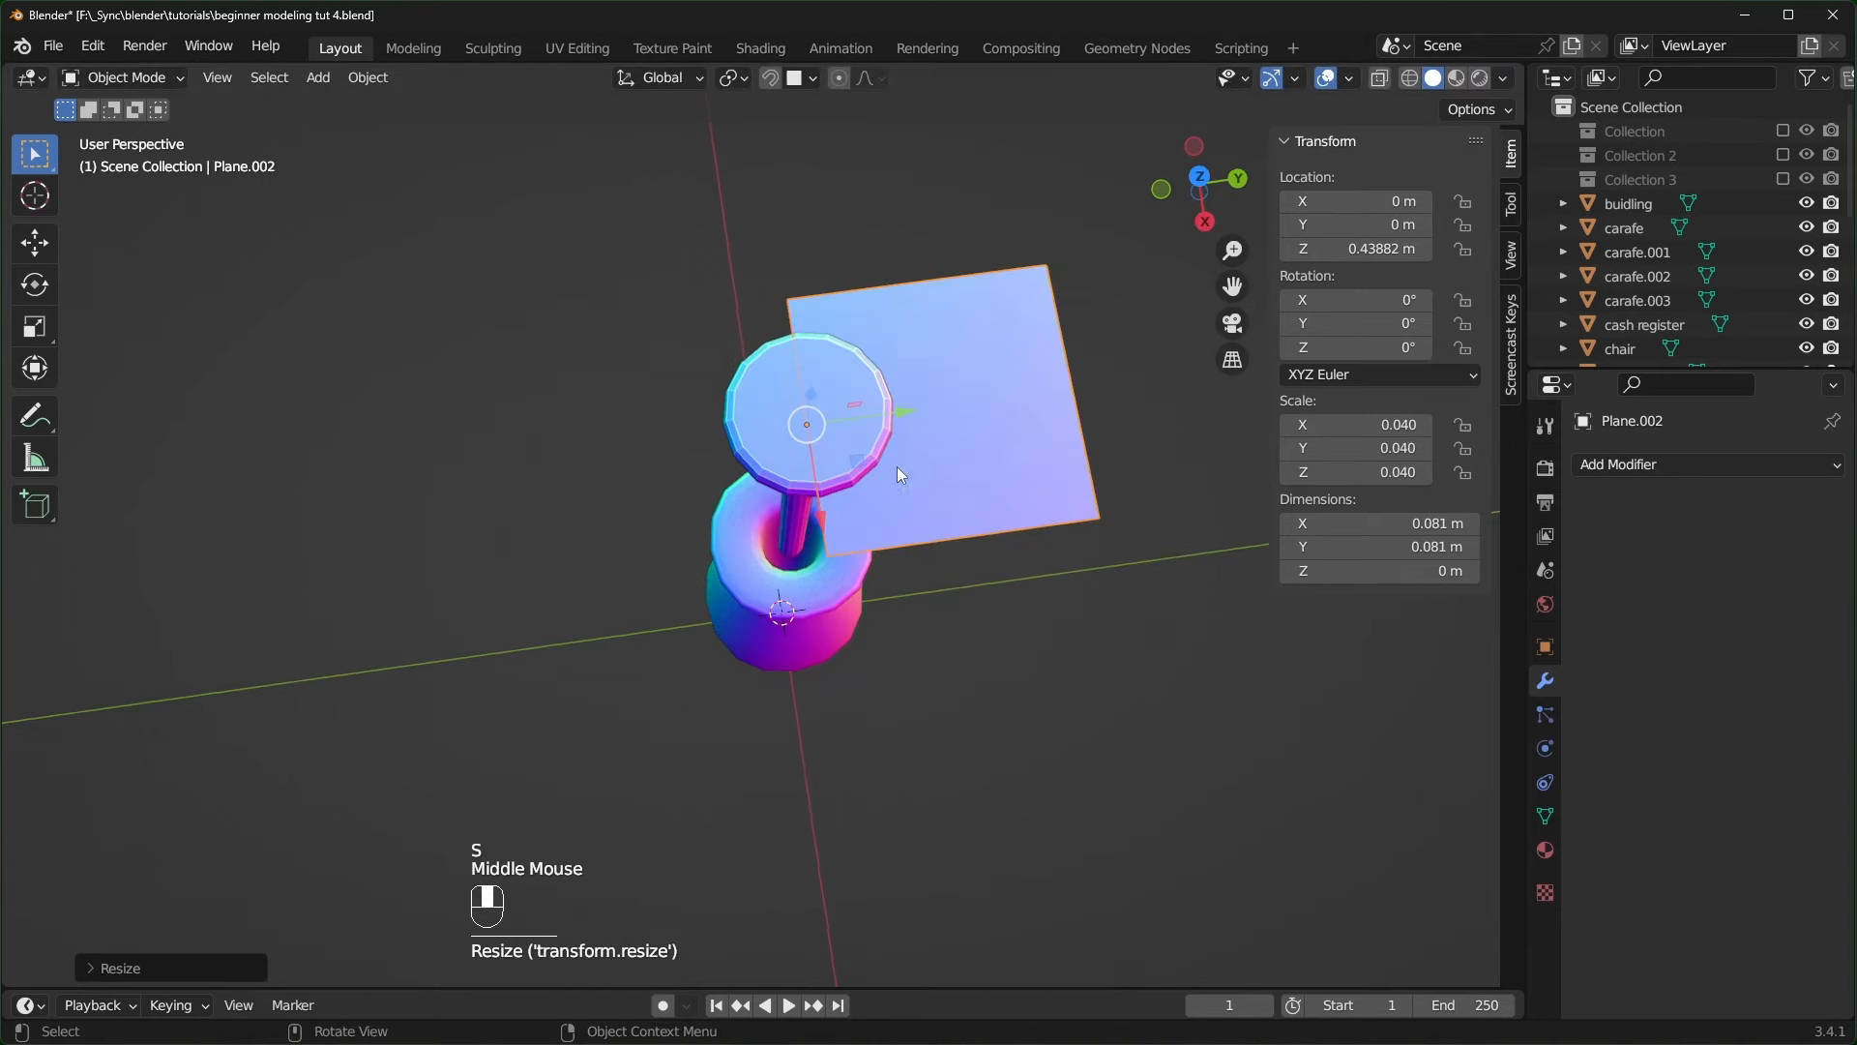
- Move the plane along Y to the disc's rim, at about 0.024 m, and apply its scale
left_click(902, 413)
scroll(885, 406, "up", 2)
key("ctrl+a")
middle_click_drag(885, 406, 938, 599, "shift")
left_click(888, 635)
- Narrow the plane along X into a strip about a quarter of its width
scroll(891, 635, "up", 1)
key("Tab")
scroll(890, 636, "up", 2)
middle_click_drag(938, 600, 990, 555)
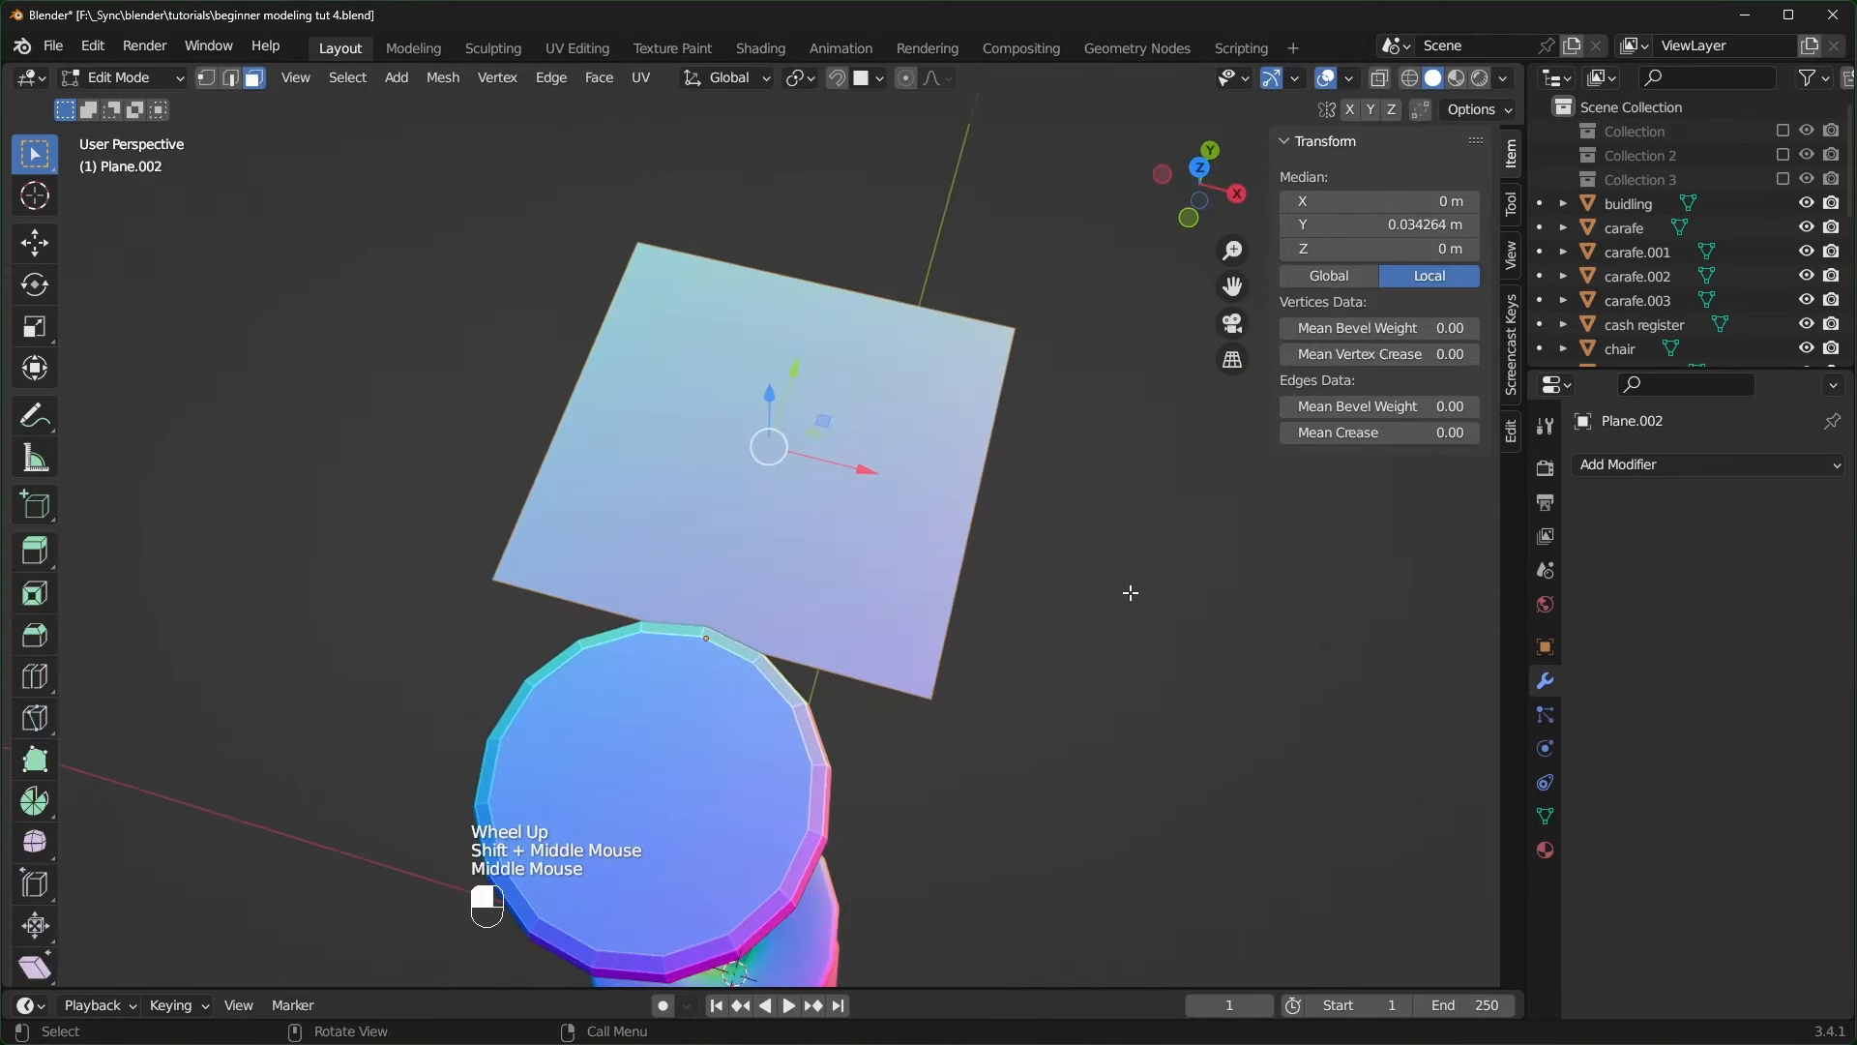
key("s")
key("x")
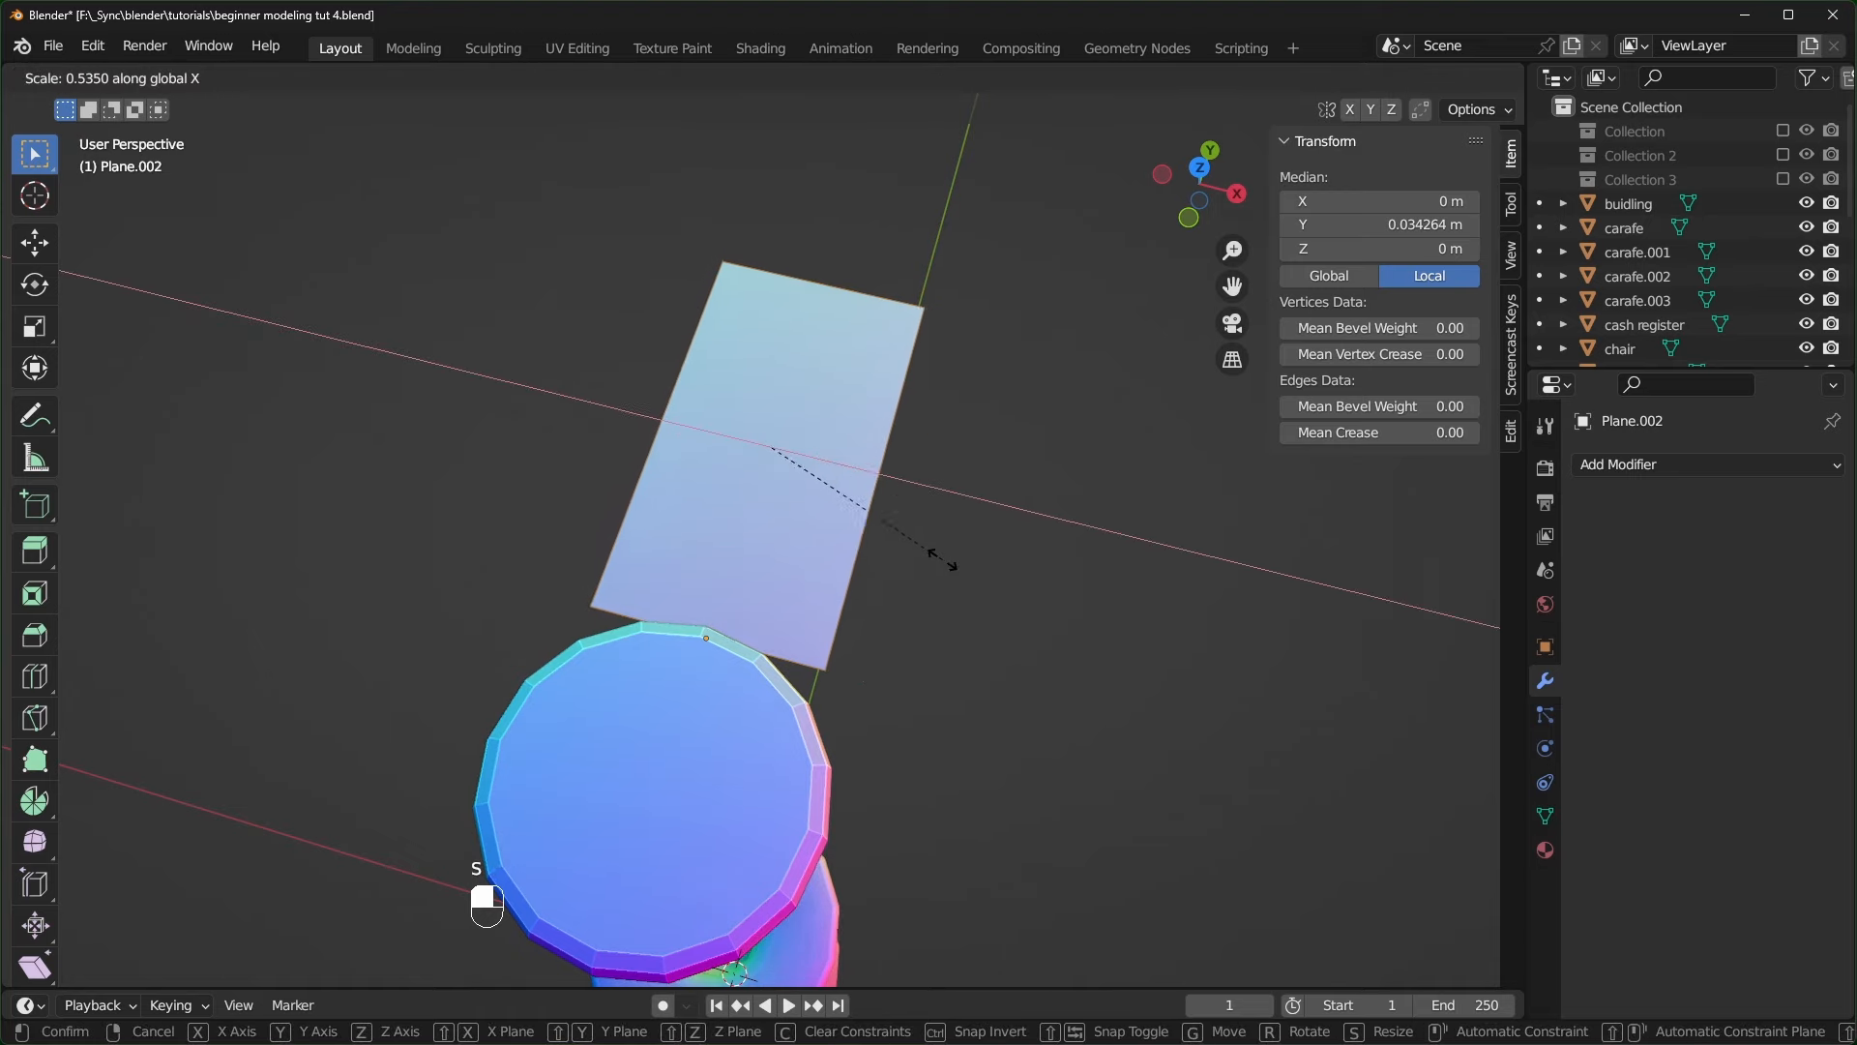
left_click(850, 490)
middle_click_drag(850, 490, 953, 576)
- Add a loop cut across the middle of the strip and widen it to about 2.2 times its width
key("ctrl+r")
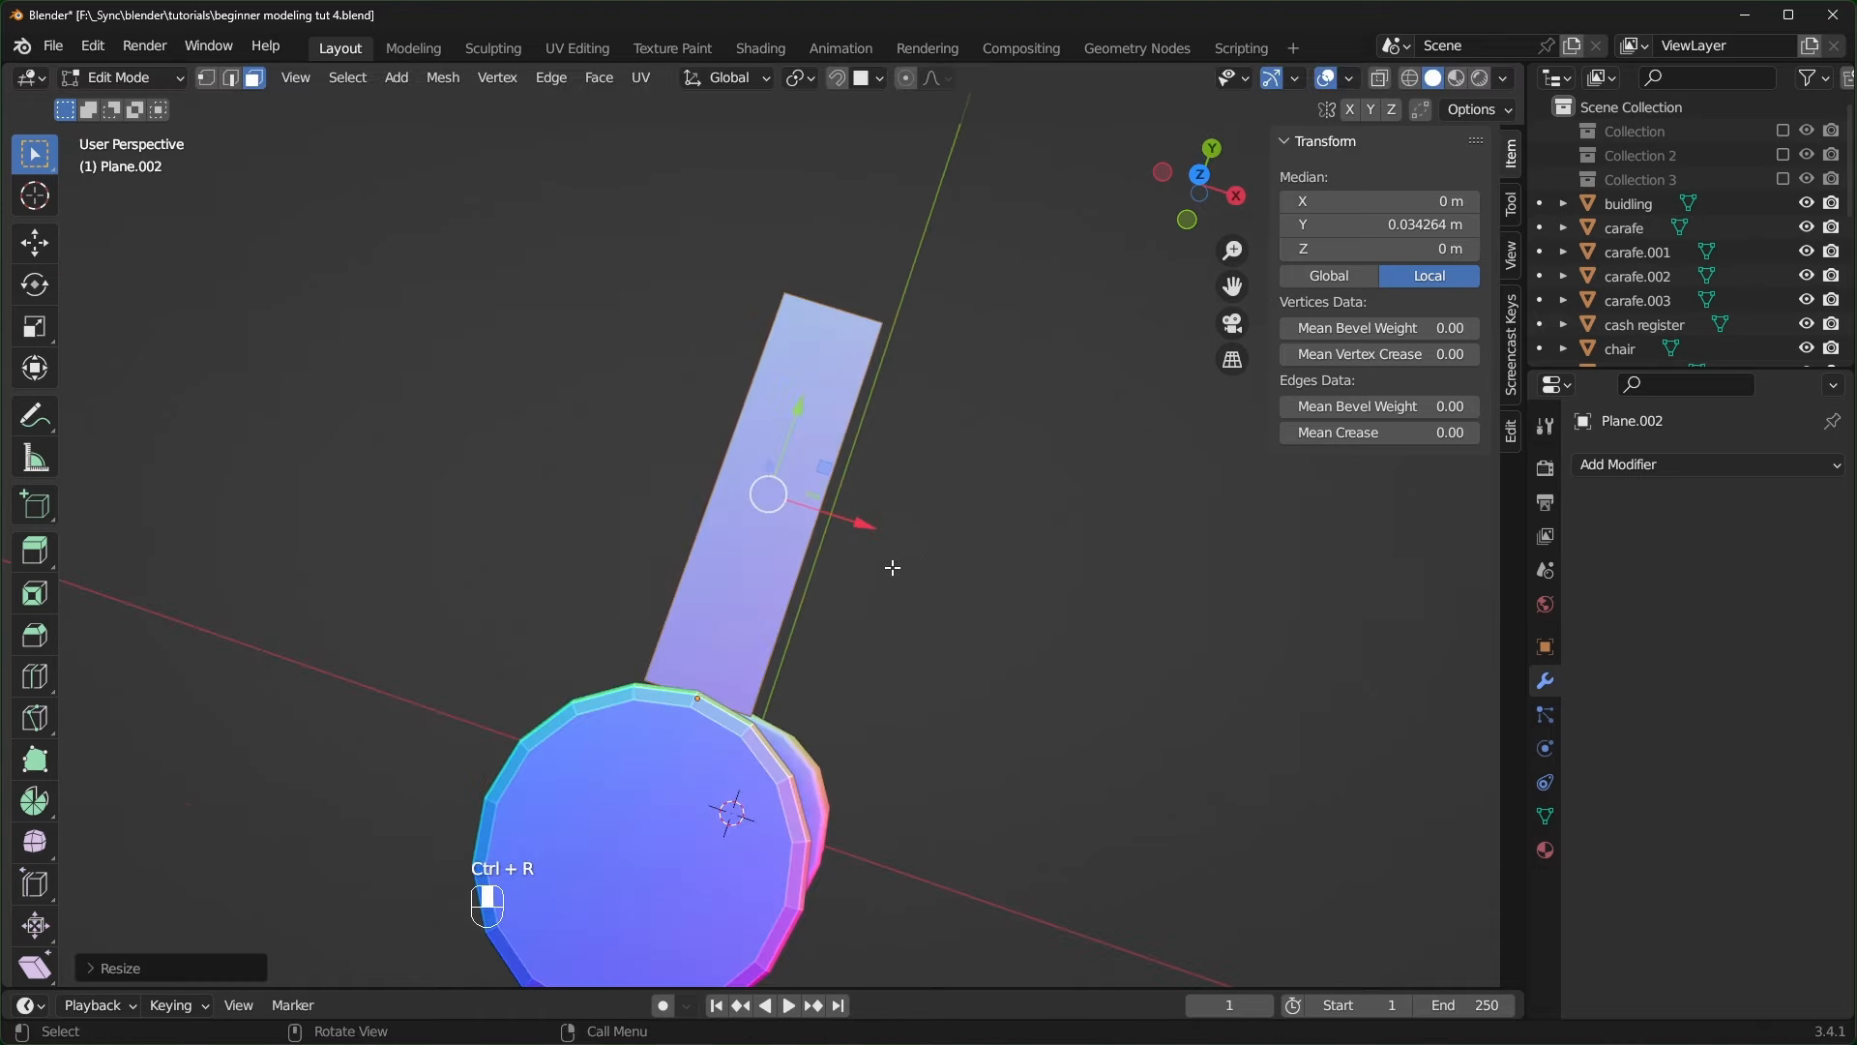
key("ctrl+r")
left_click(829, 535)
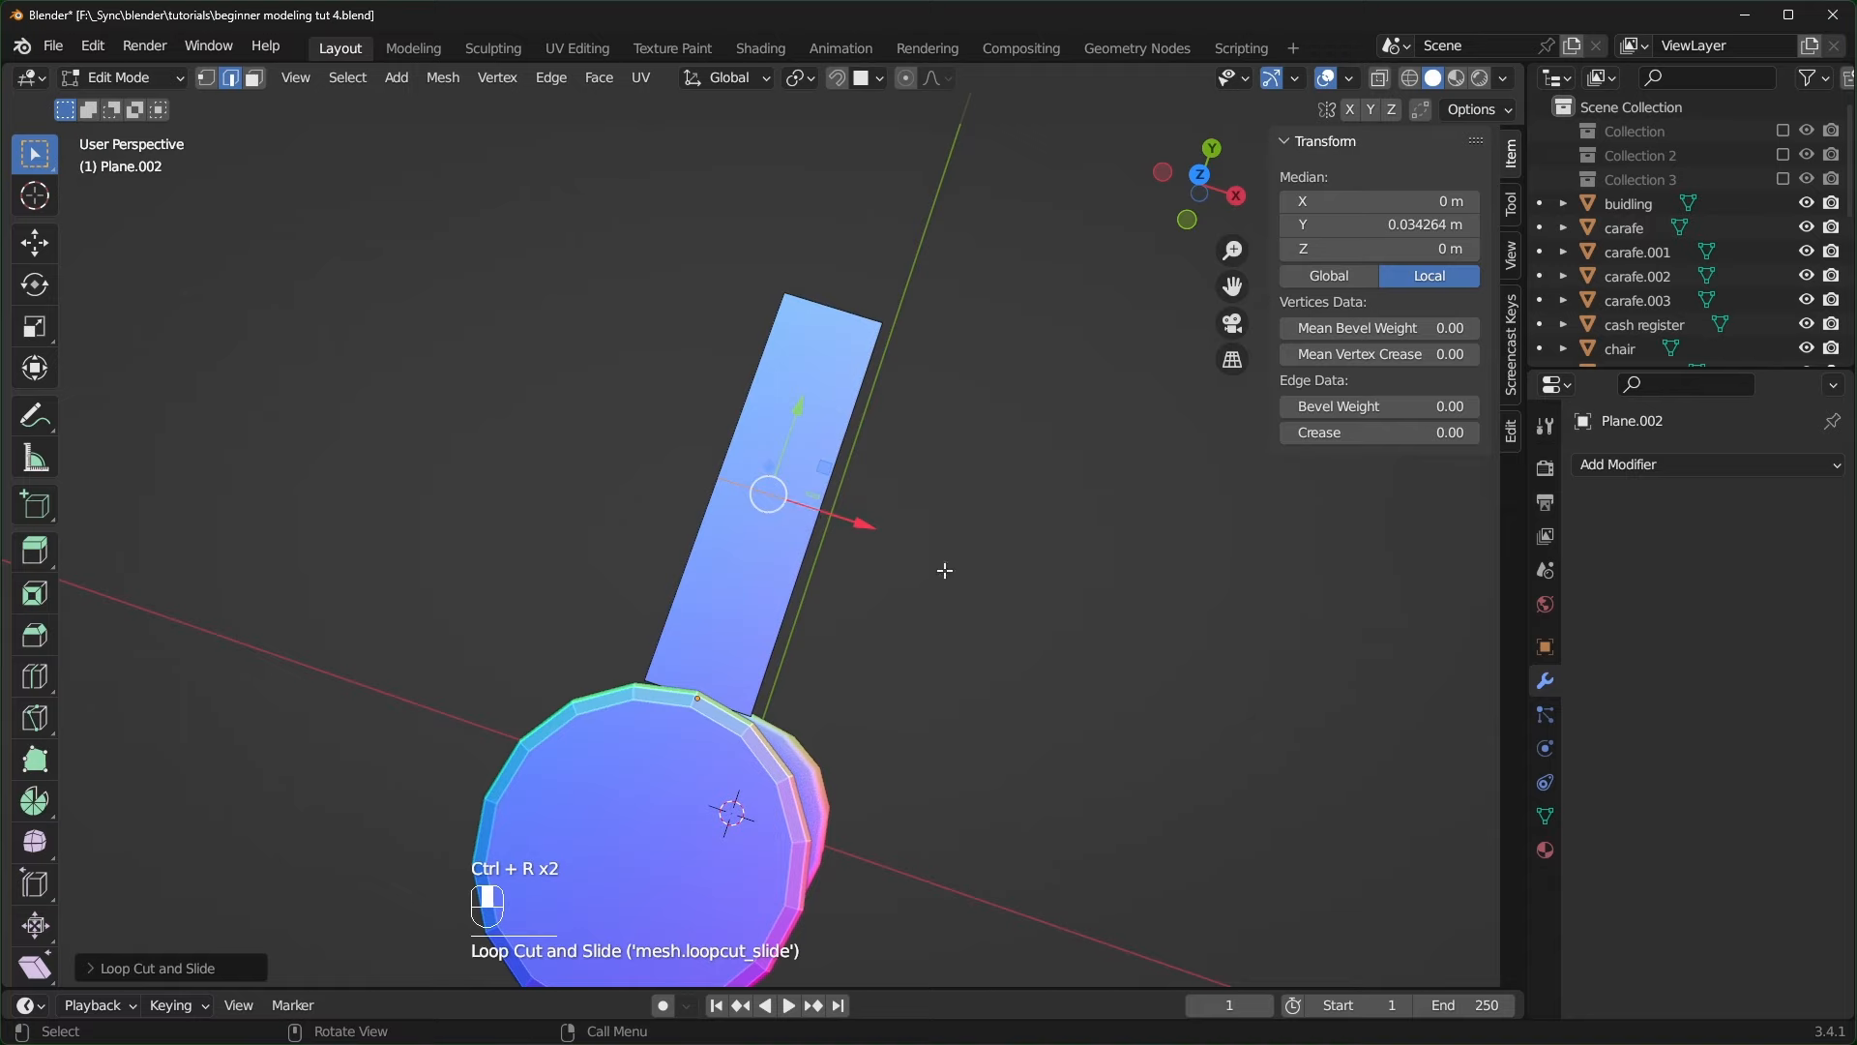
key("s")
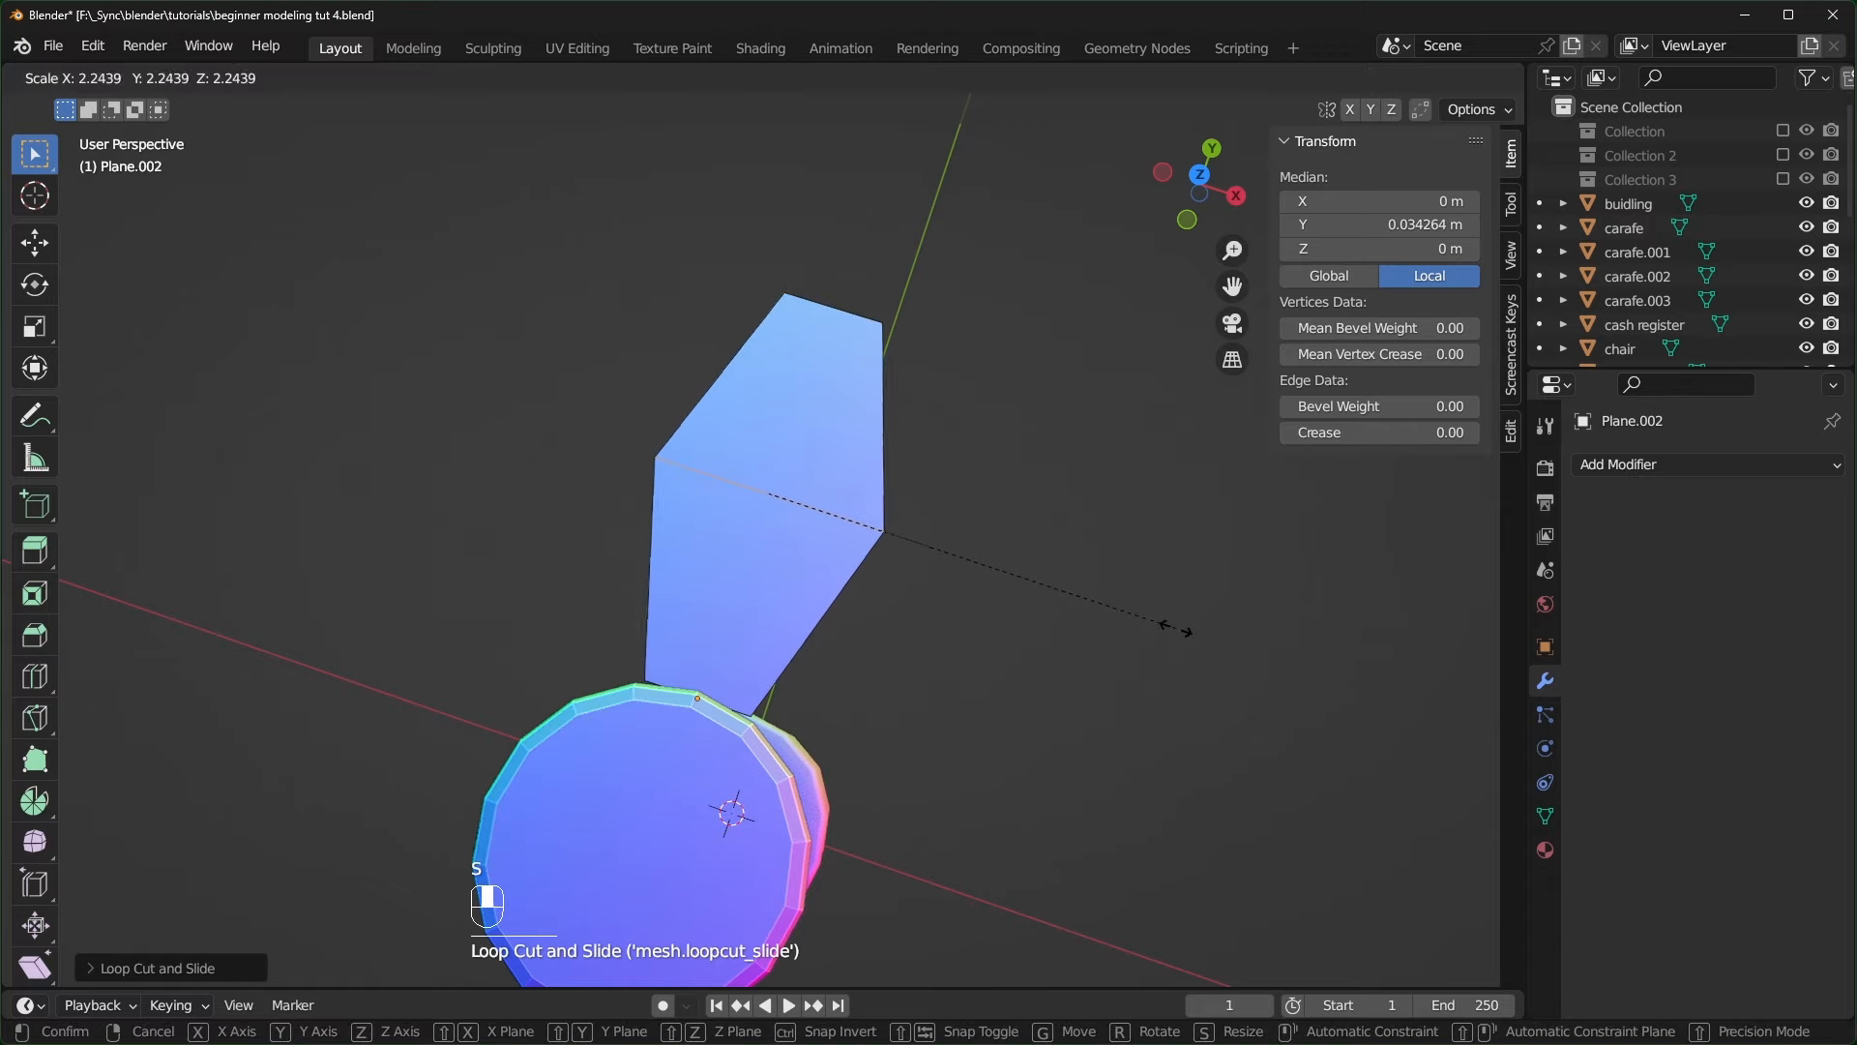
left_click(1175, 627)
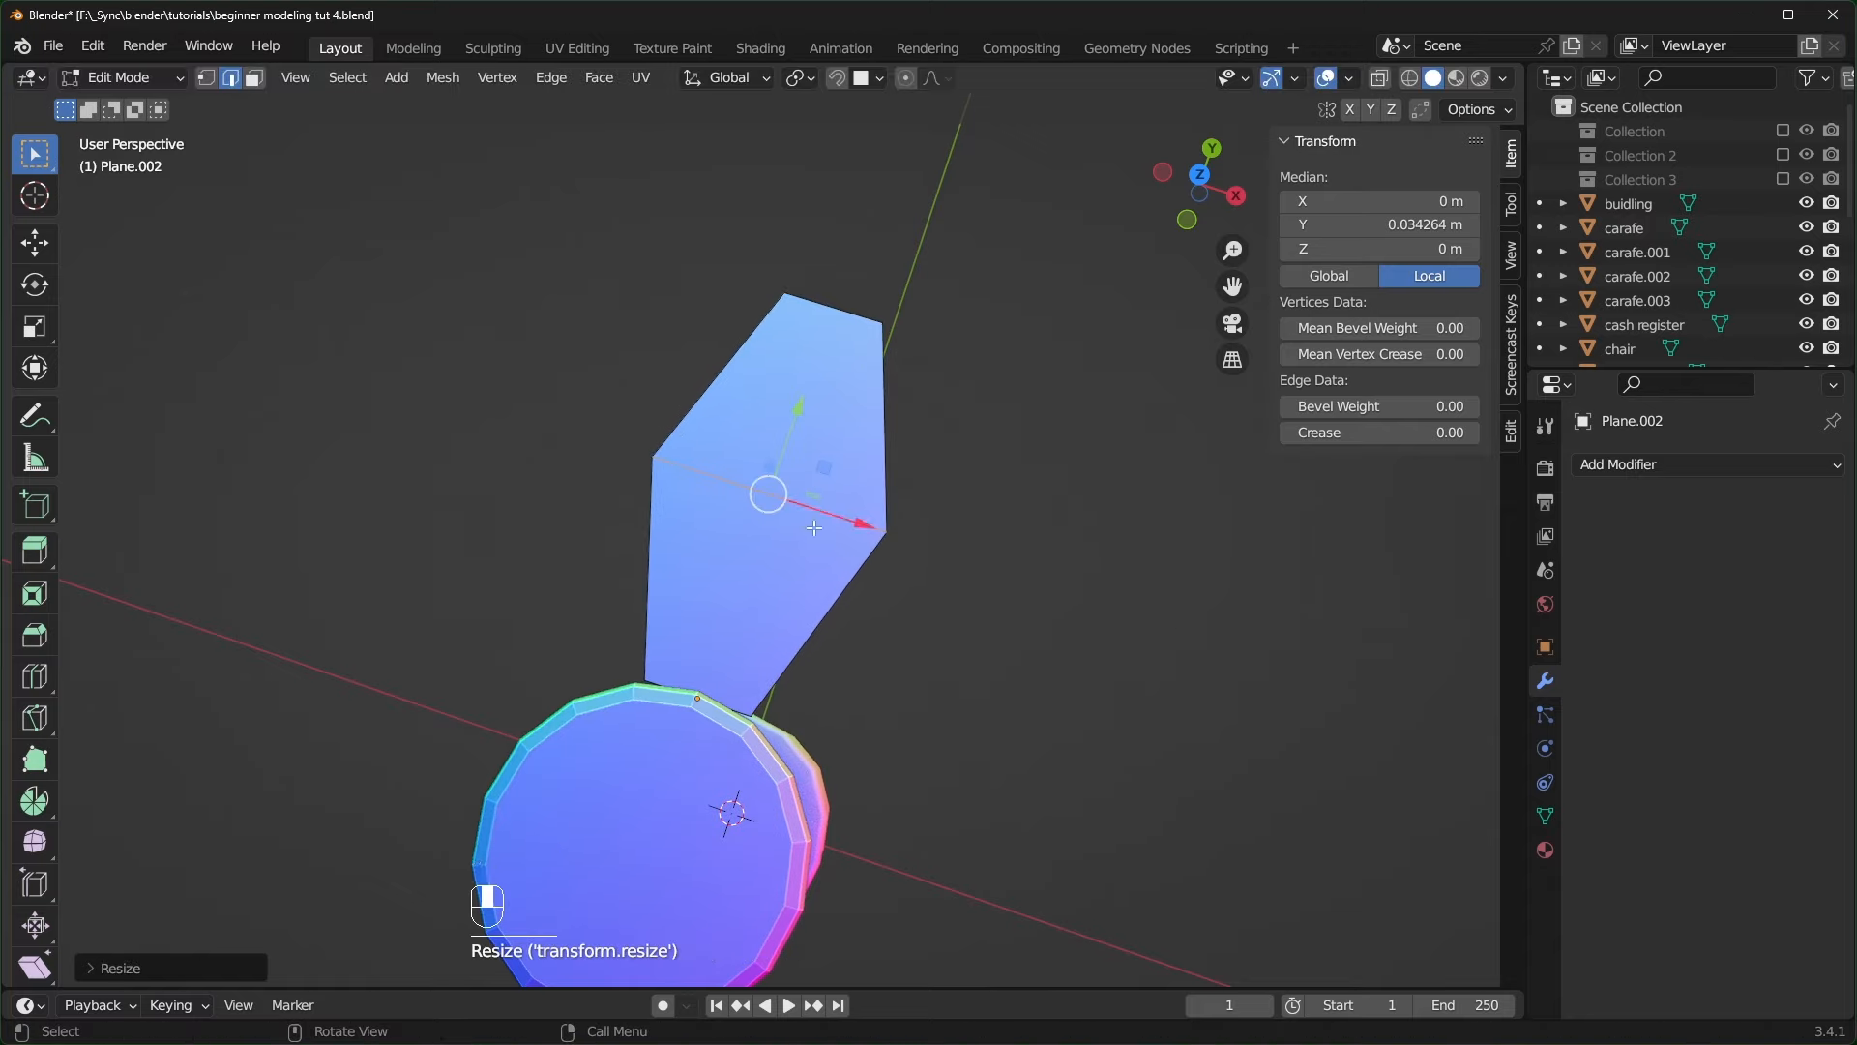
- Add a loop cut across the half of the petal nearest the disc and widen it slightly to round the outline
key("ctrl+r")
left_click(809, 636)
left_click(810, 636)
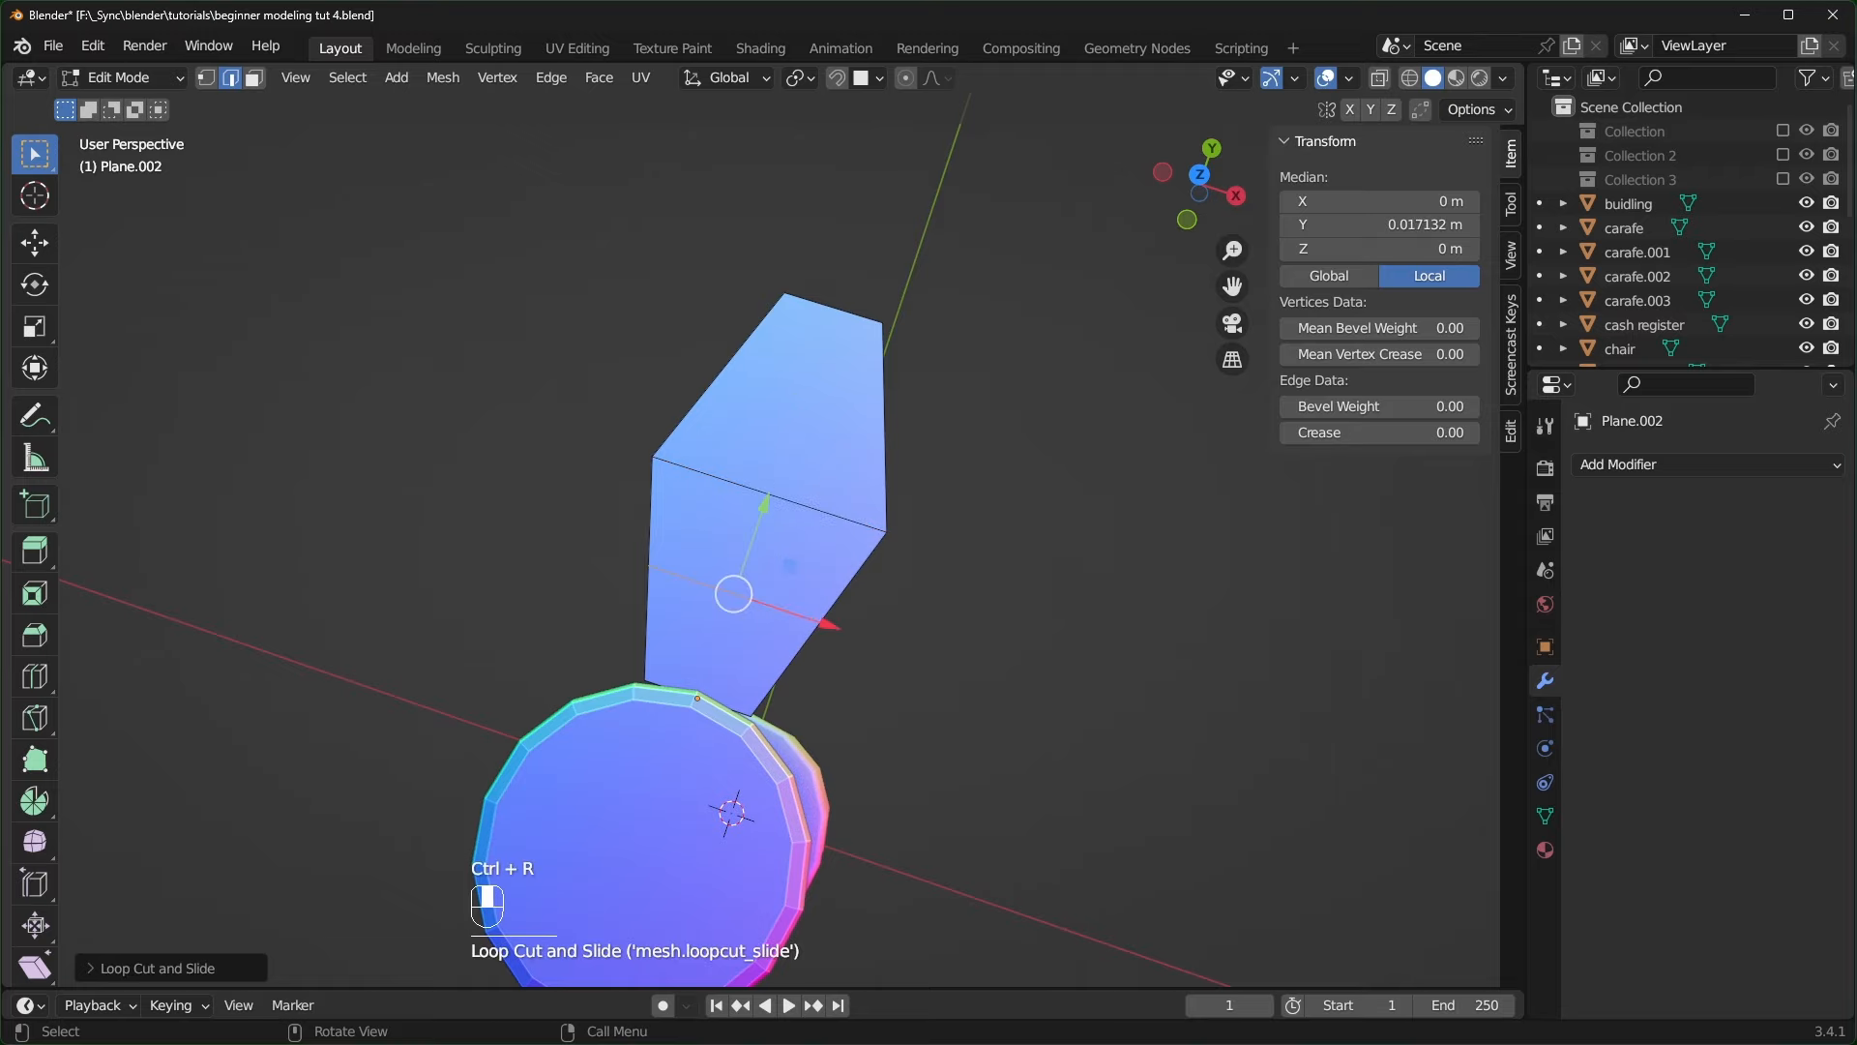
key("s")
left_click(890, 416)
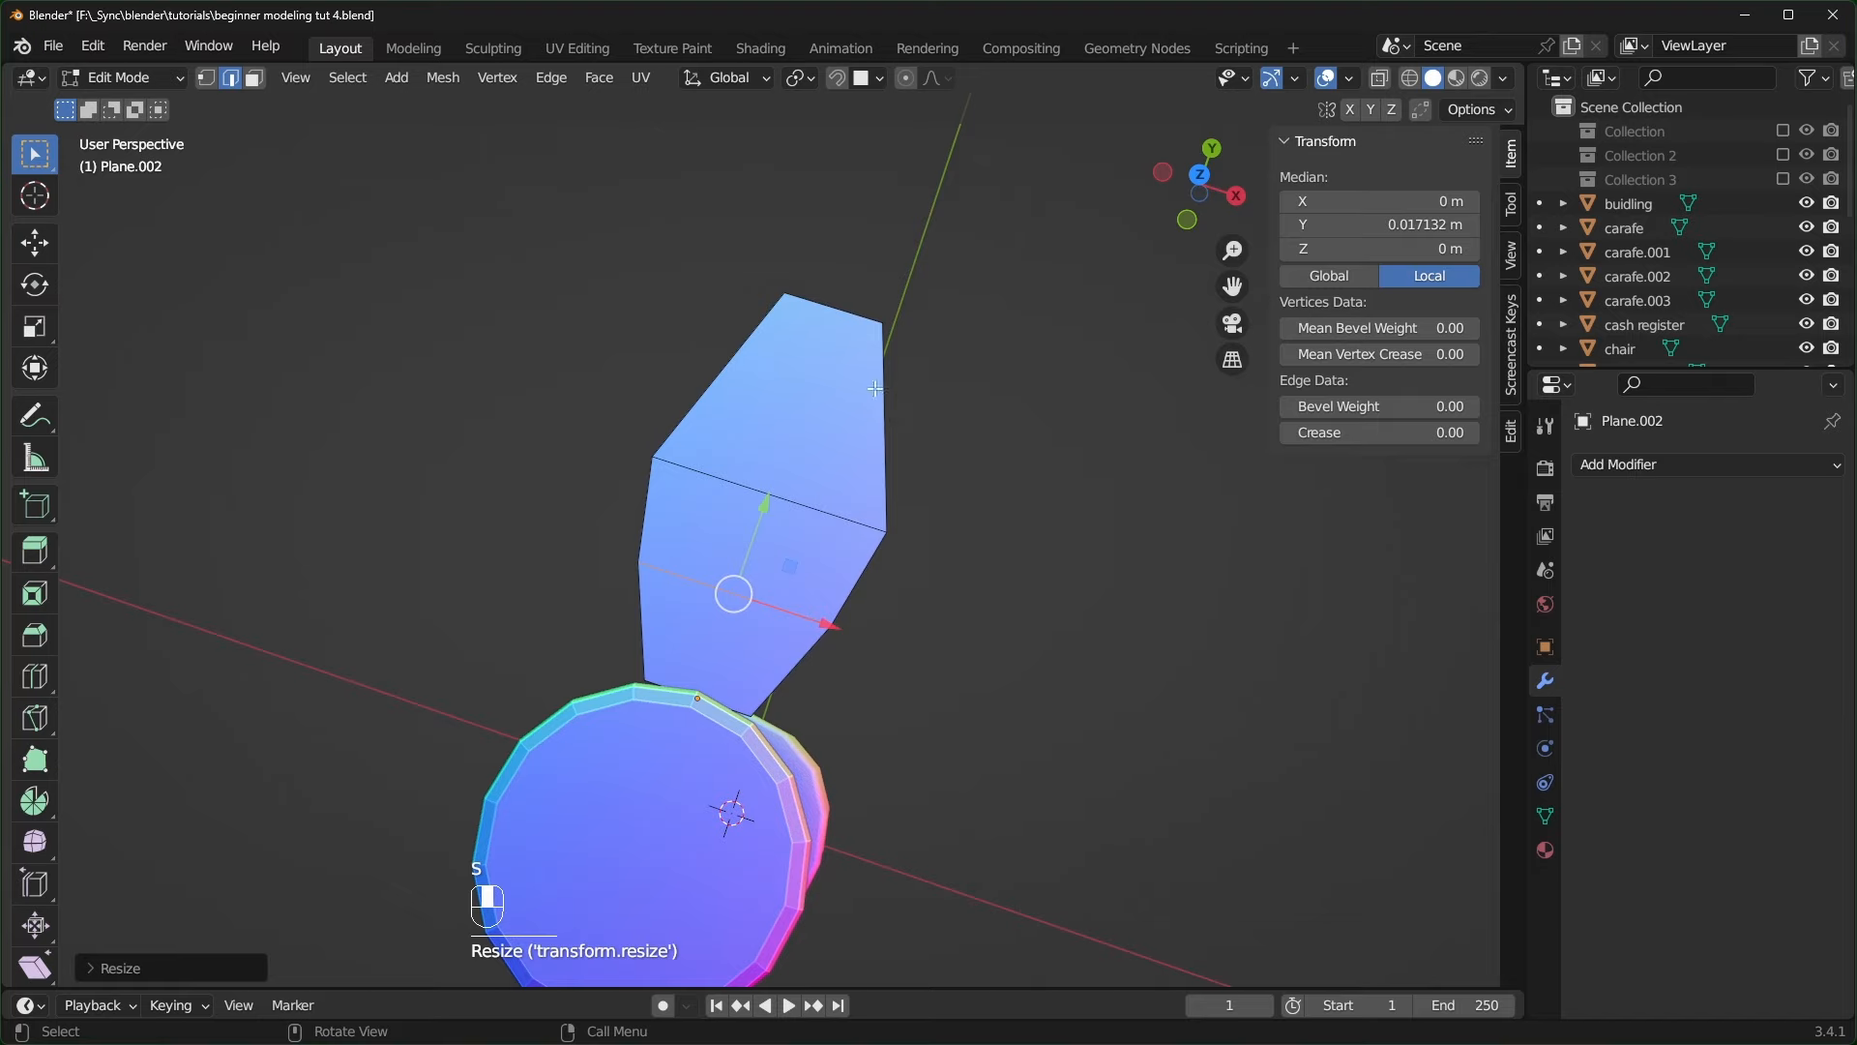
- Add a widened loop cut across the petal's outer half and narrow the tip edge to about 0.76 times its width
key("ctrl+r")
left_click(883, 406)
left_click(883, 406)
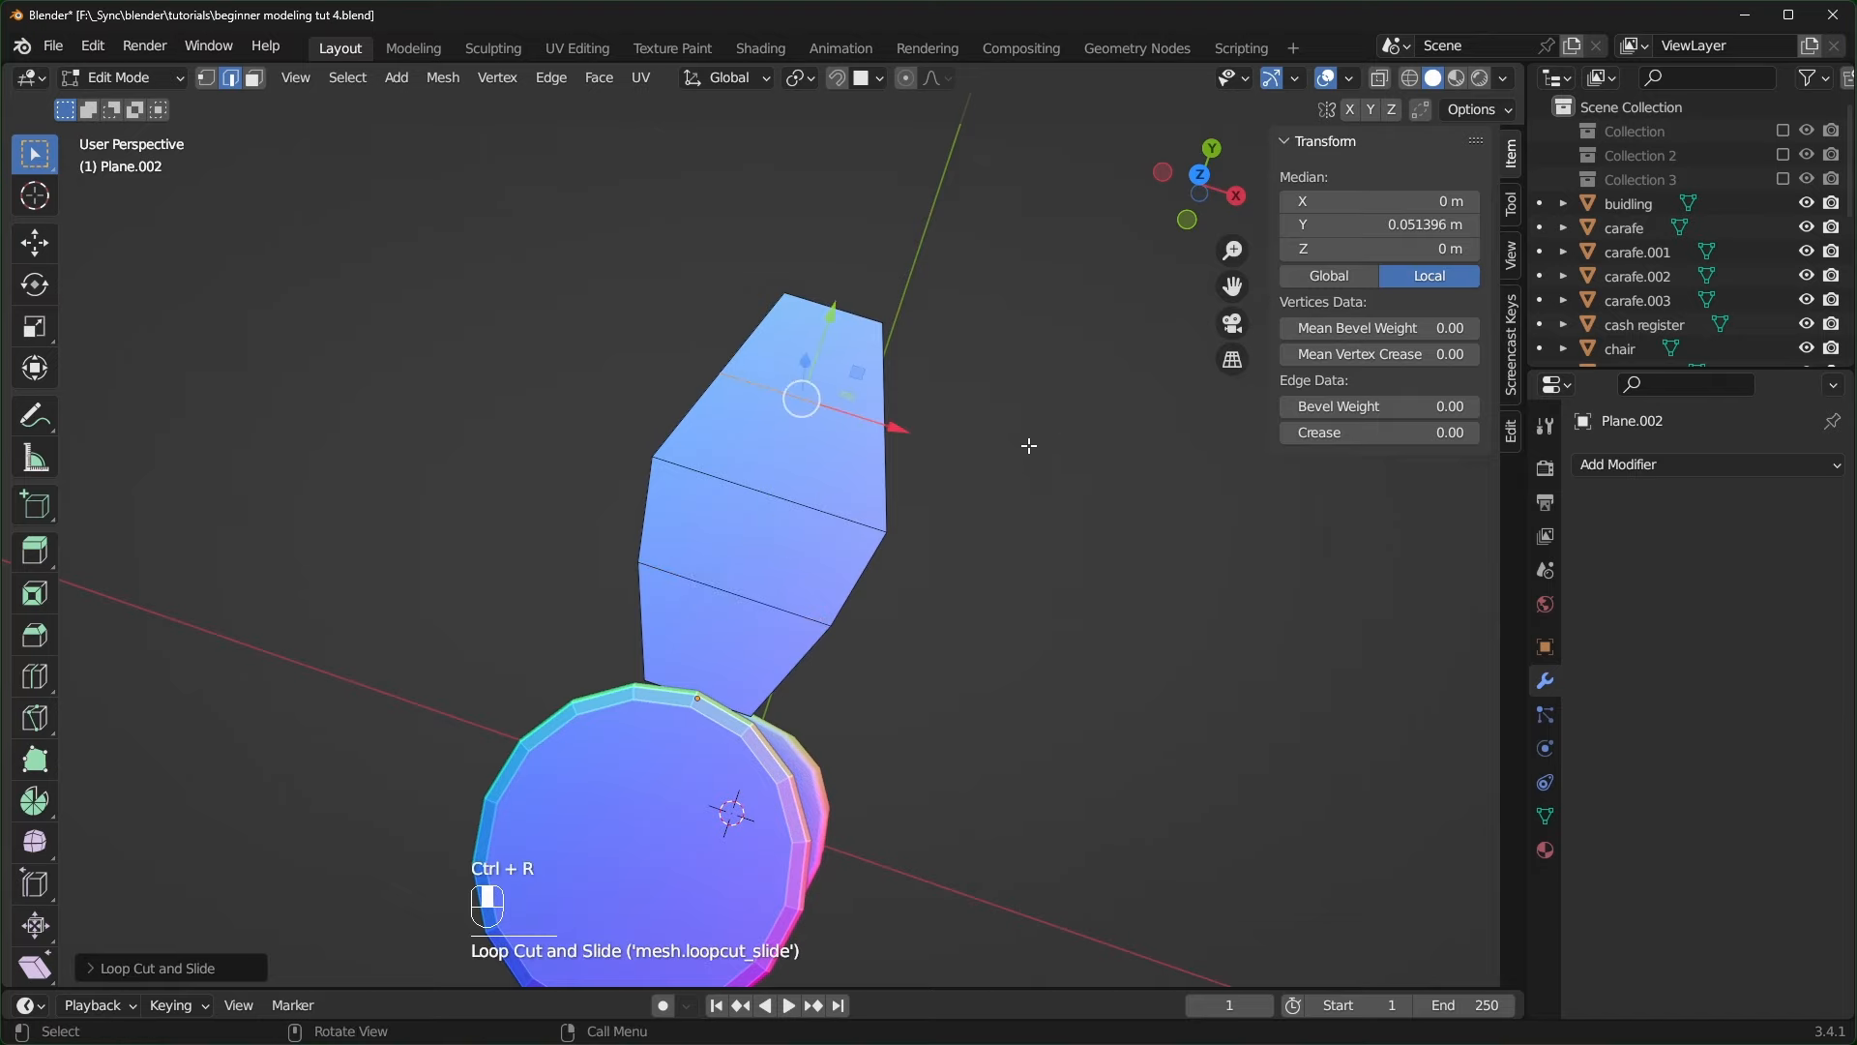
key("s")
left_click(1064, 440)
key("s")
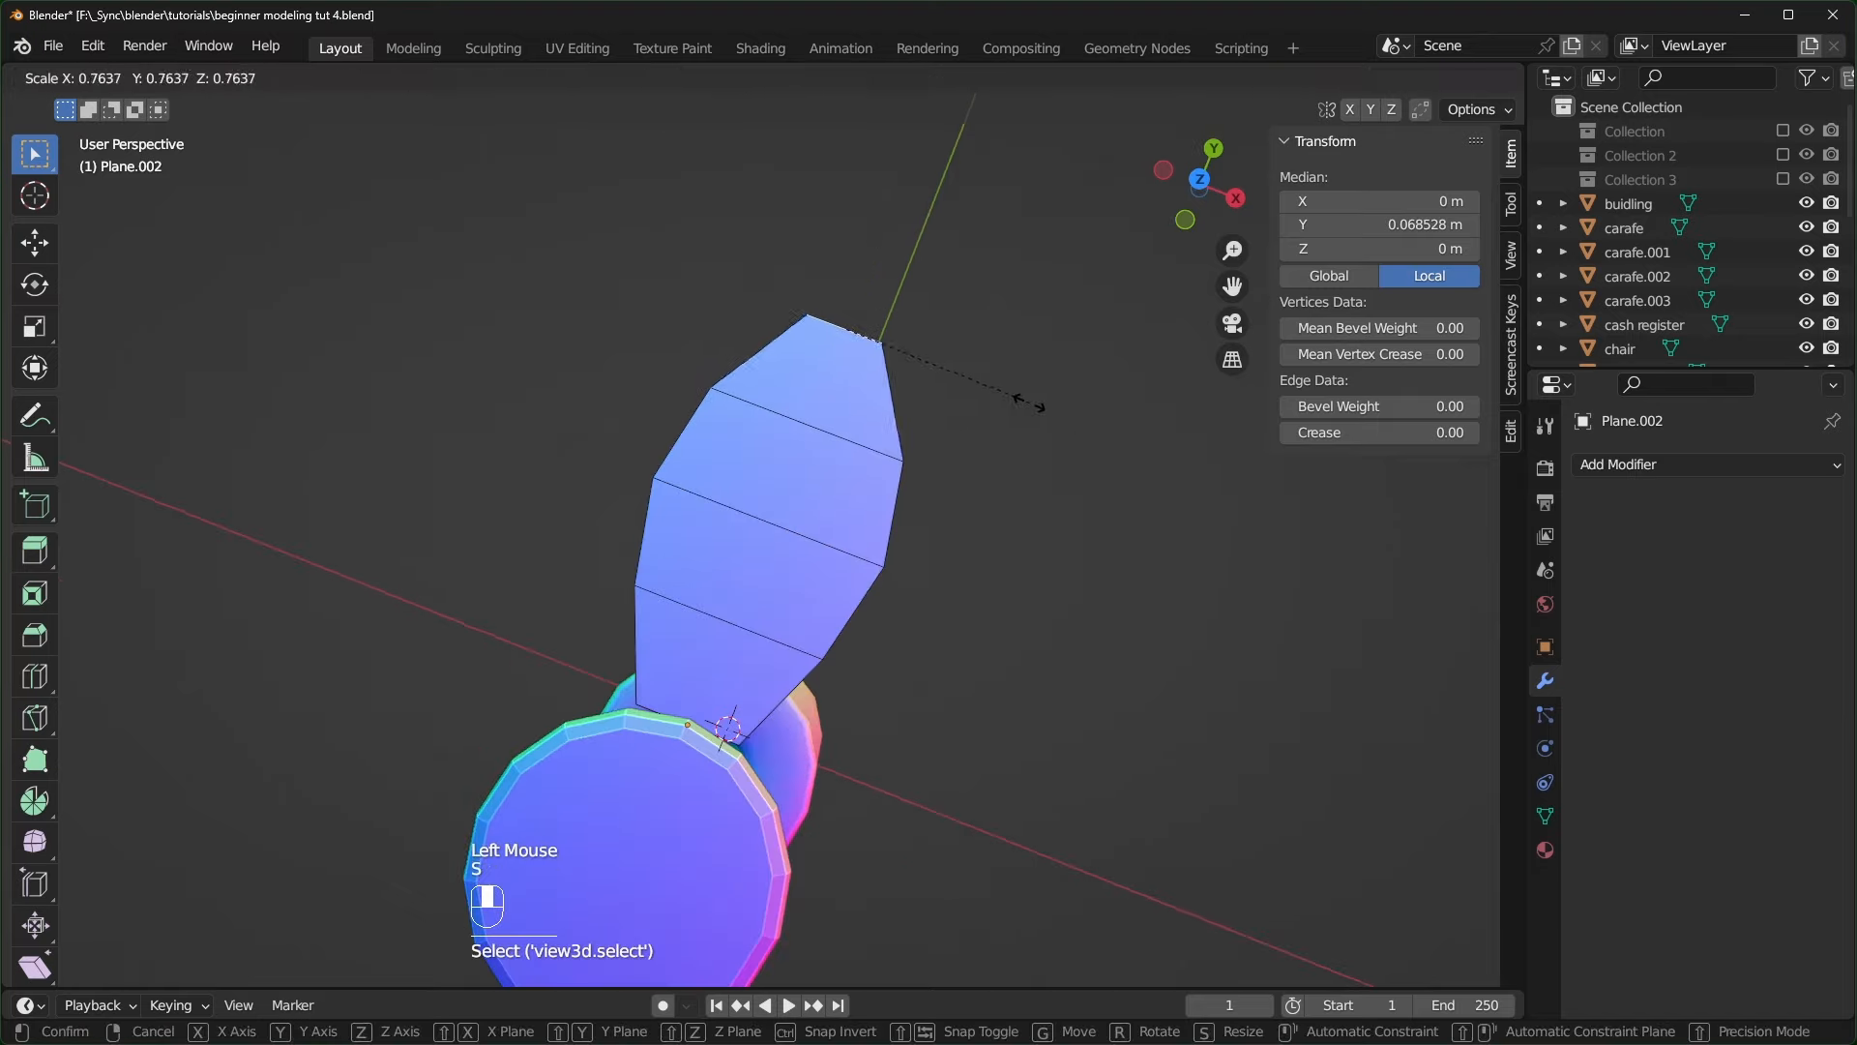
middle_click_drag(975, 368, 1061, 502)
- Extrude the whole petal upward to a thickness of about 0.004 m
key("a")
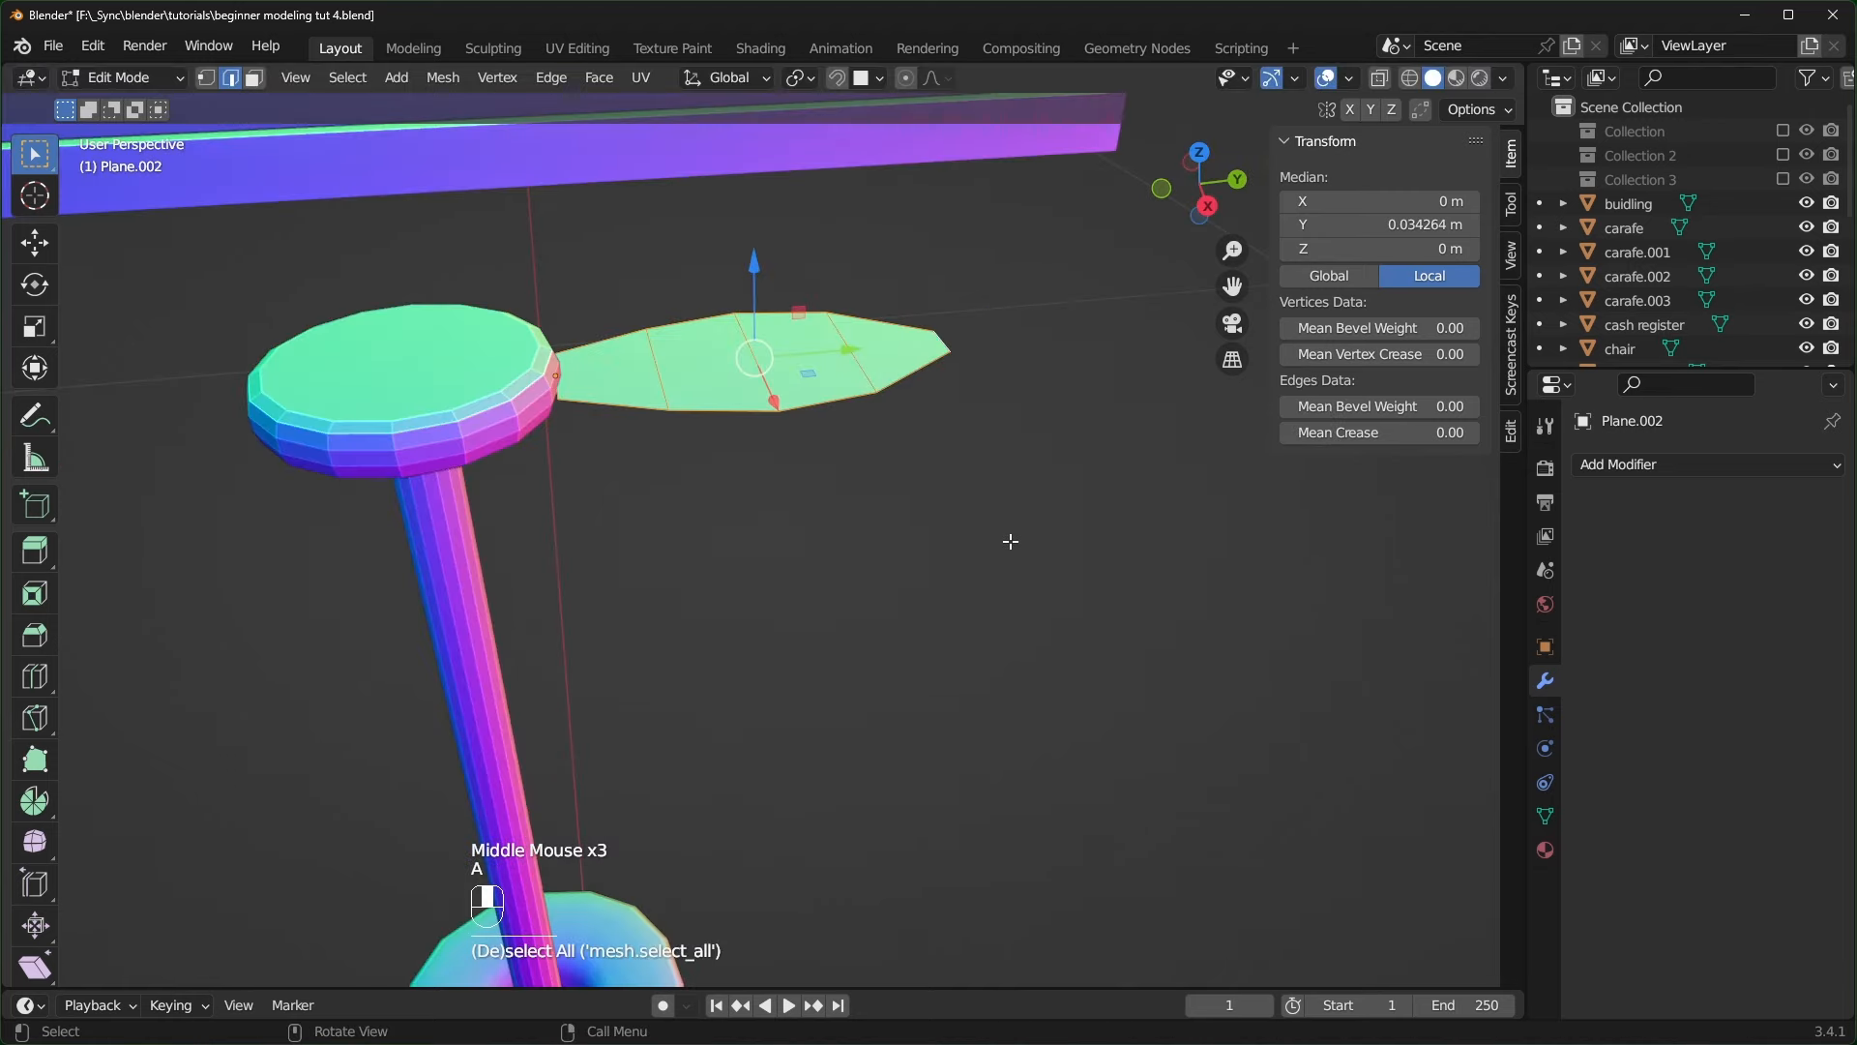
key("e")
left_click(1069, 551)
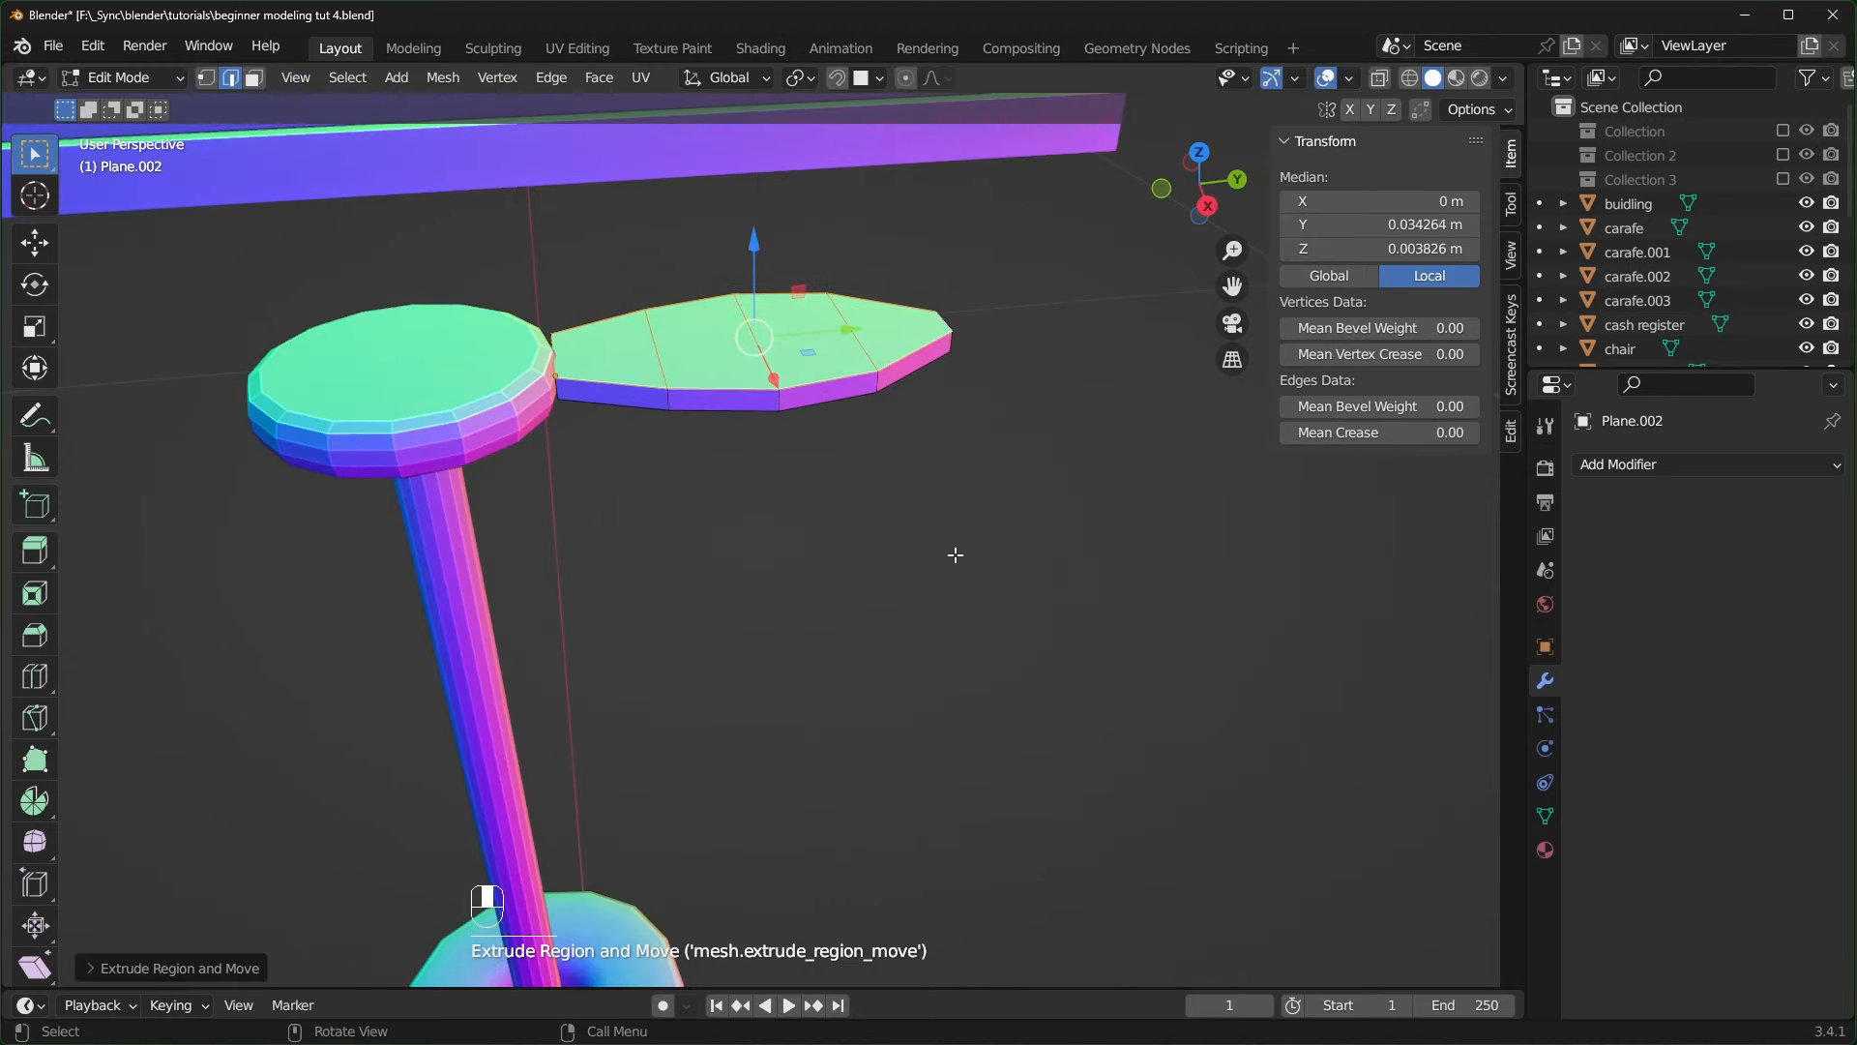
key("Tab")
- Add a Subdivision Surface modifier with one viewport level to the petal
scroll(955, 562, "down", 2)
scroll(955, 555, "down", 1)
mouse_move(954, 555)
middle_mouse_down()
mouse_move(1211, 532)
mouse_move(969, 536)
middle_mouse_up()
scroll(827, 535, "up", 1)
middle_click_drag(827, 536, 890, 630, "shift")
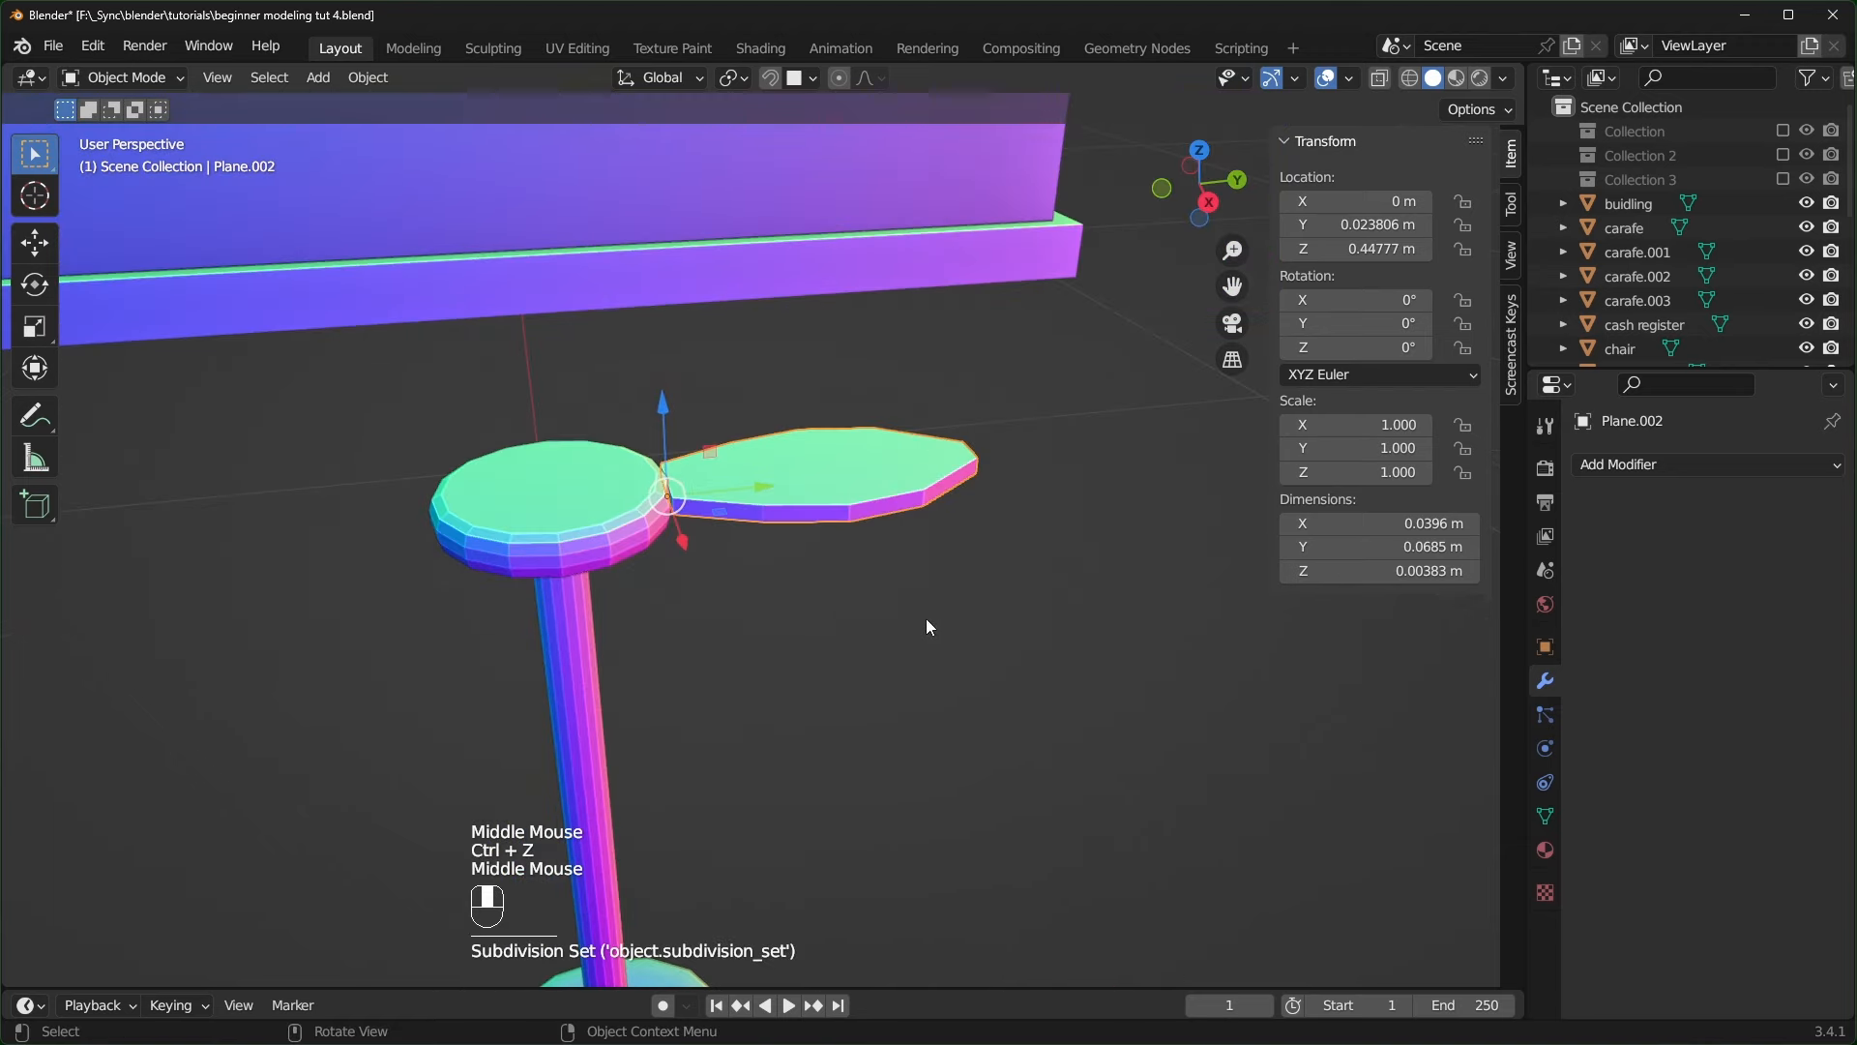
key("ctrl+1")
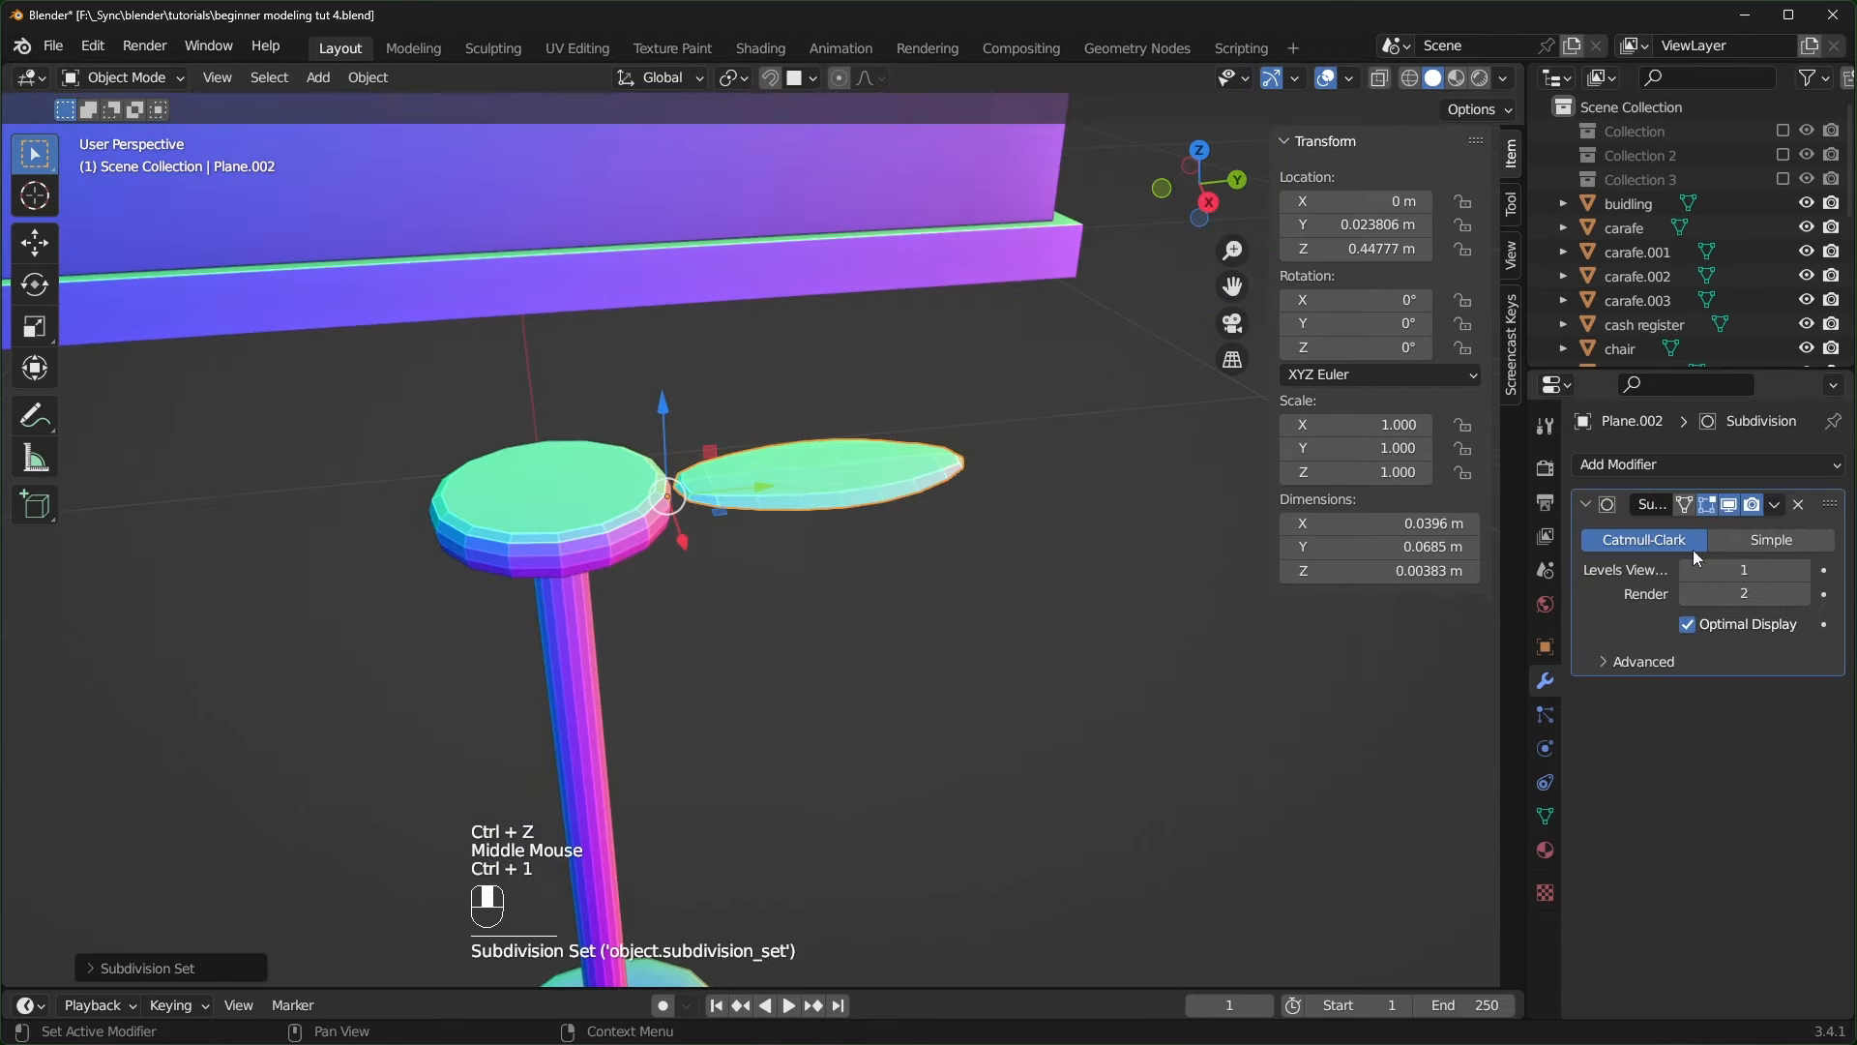
scroll(891, 619, "up", 1)
mouse_move(892, 619)
middle_mouse_down()
mouse_move(851, 699)
mouse_move(1107, 634)
mouse_move(861, 610)
middle_mouse_up()
- Raise the petal's upper faces to a local height of about 0.009 m to thicken it
key("Tab")
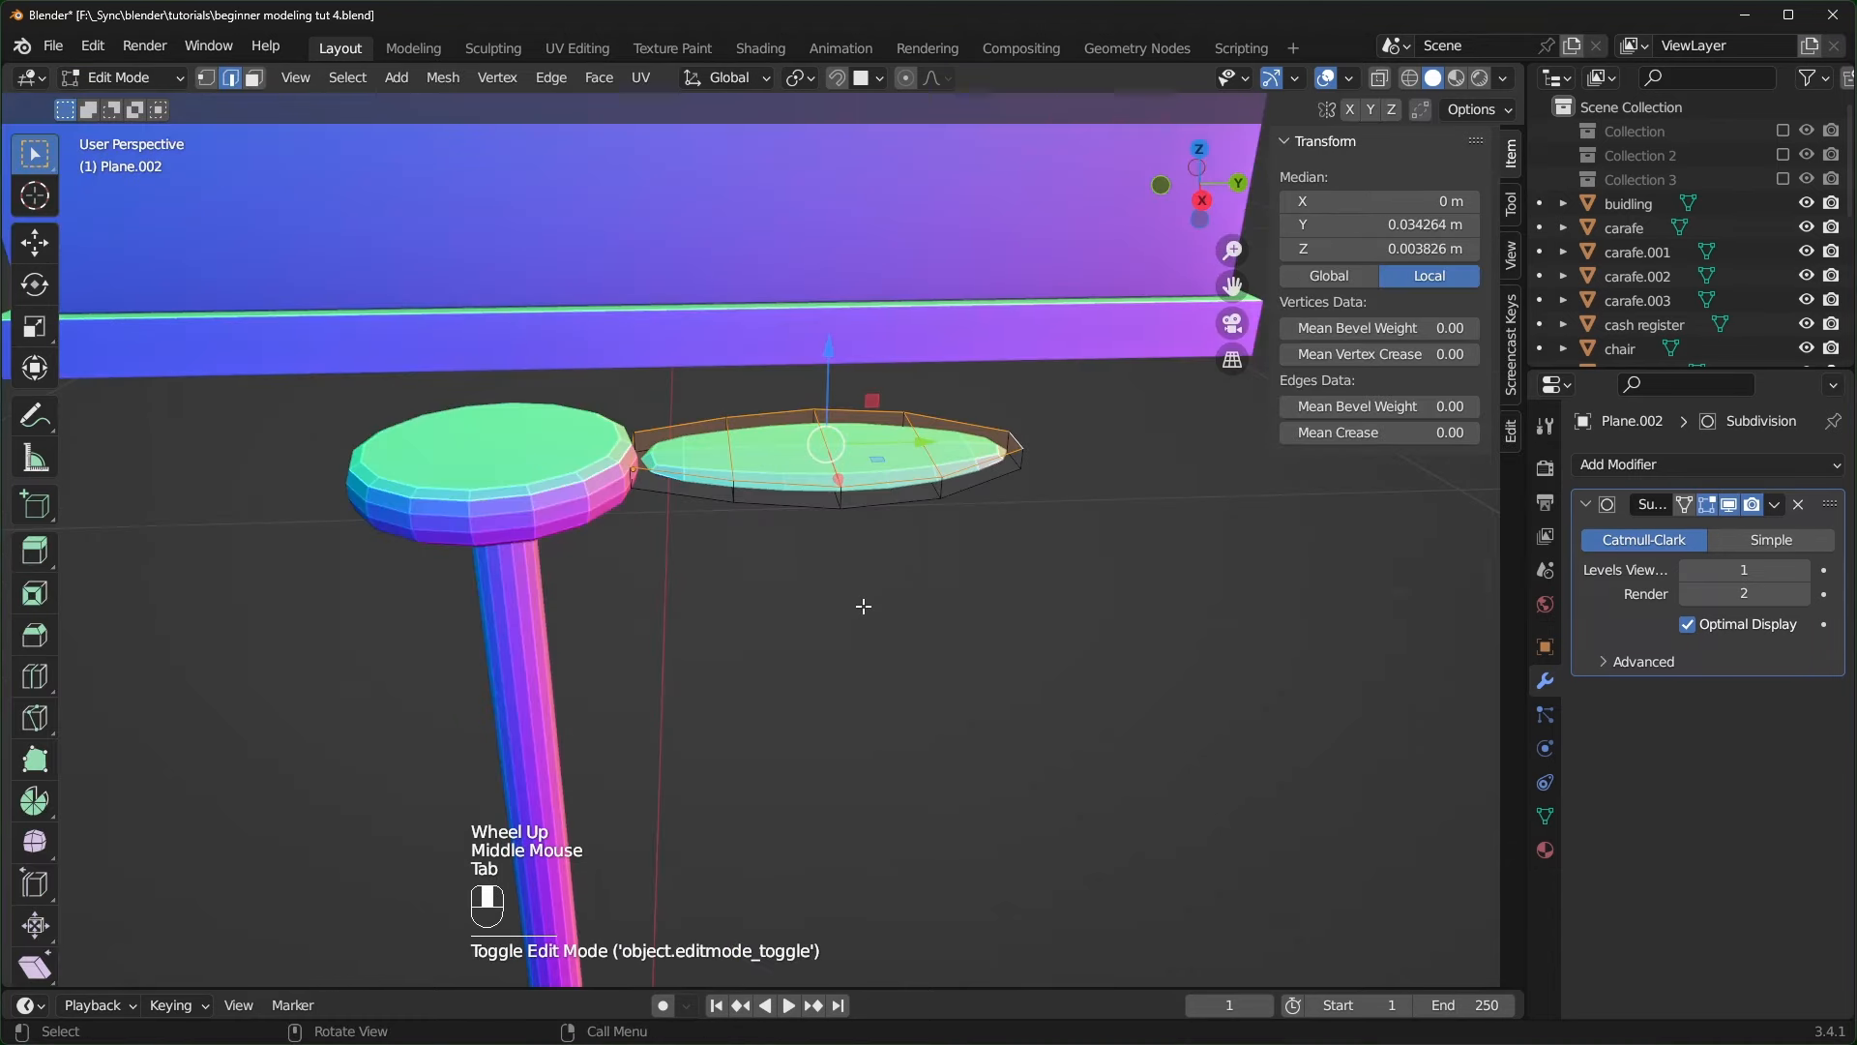
left_click_drag(829, 349, 804, 455)
right_click(842, 341)
middle_click_drag(805, 456, 809, 396)
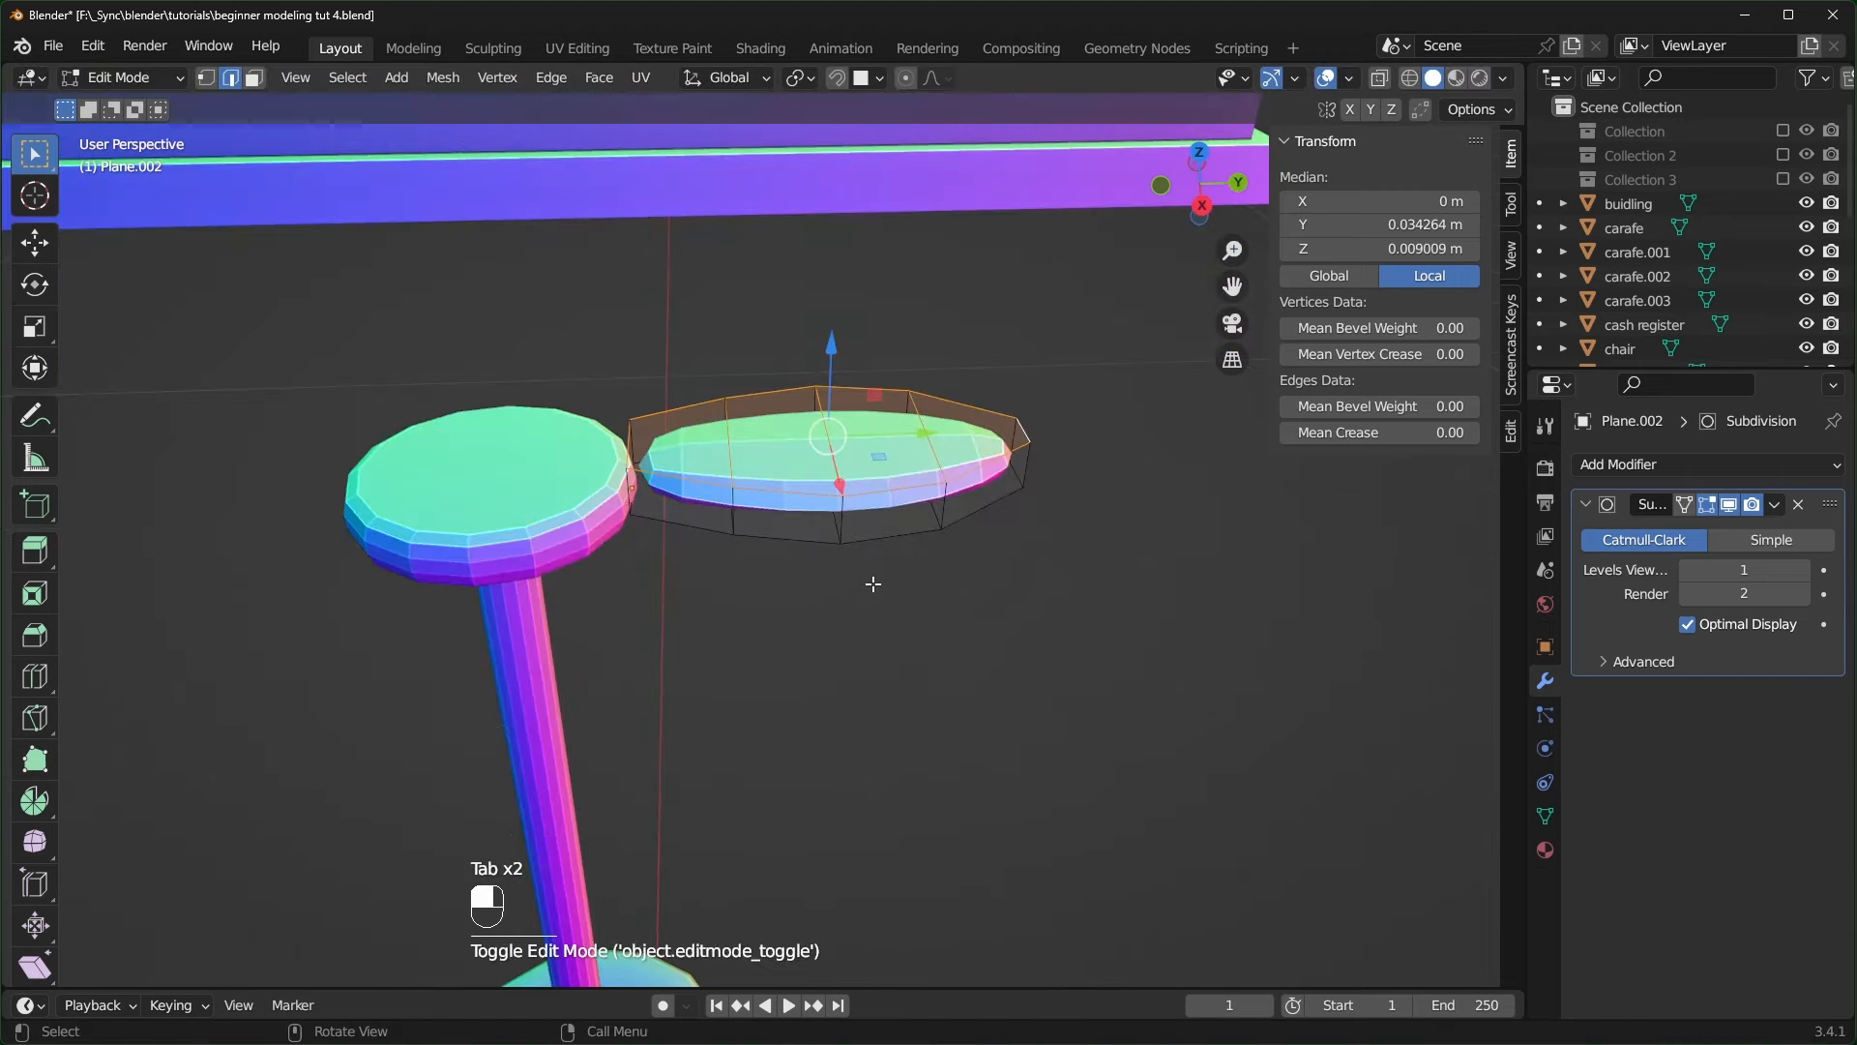
key("Tab")
- Set the petal's viewport subdivision levels to 2 and shade it smooth
middle_click_drag(871, 586, 830, 453)
scroll(1012, 713, "down", 3)
scroll(1190, 681, "up", 2)
left_click(1805, 570)
right_click(830, 453)
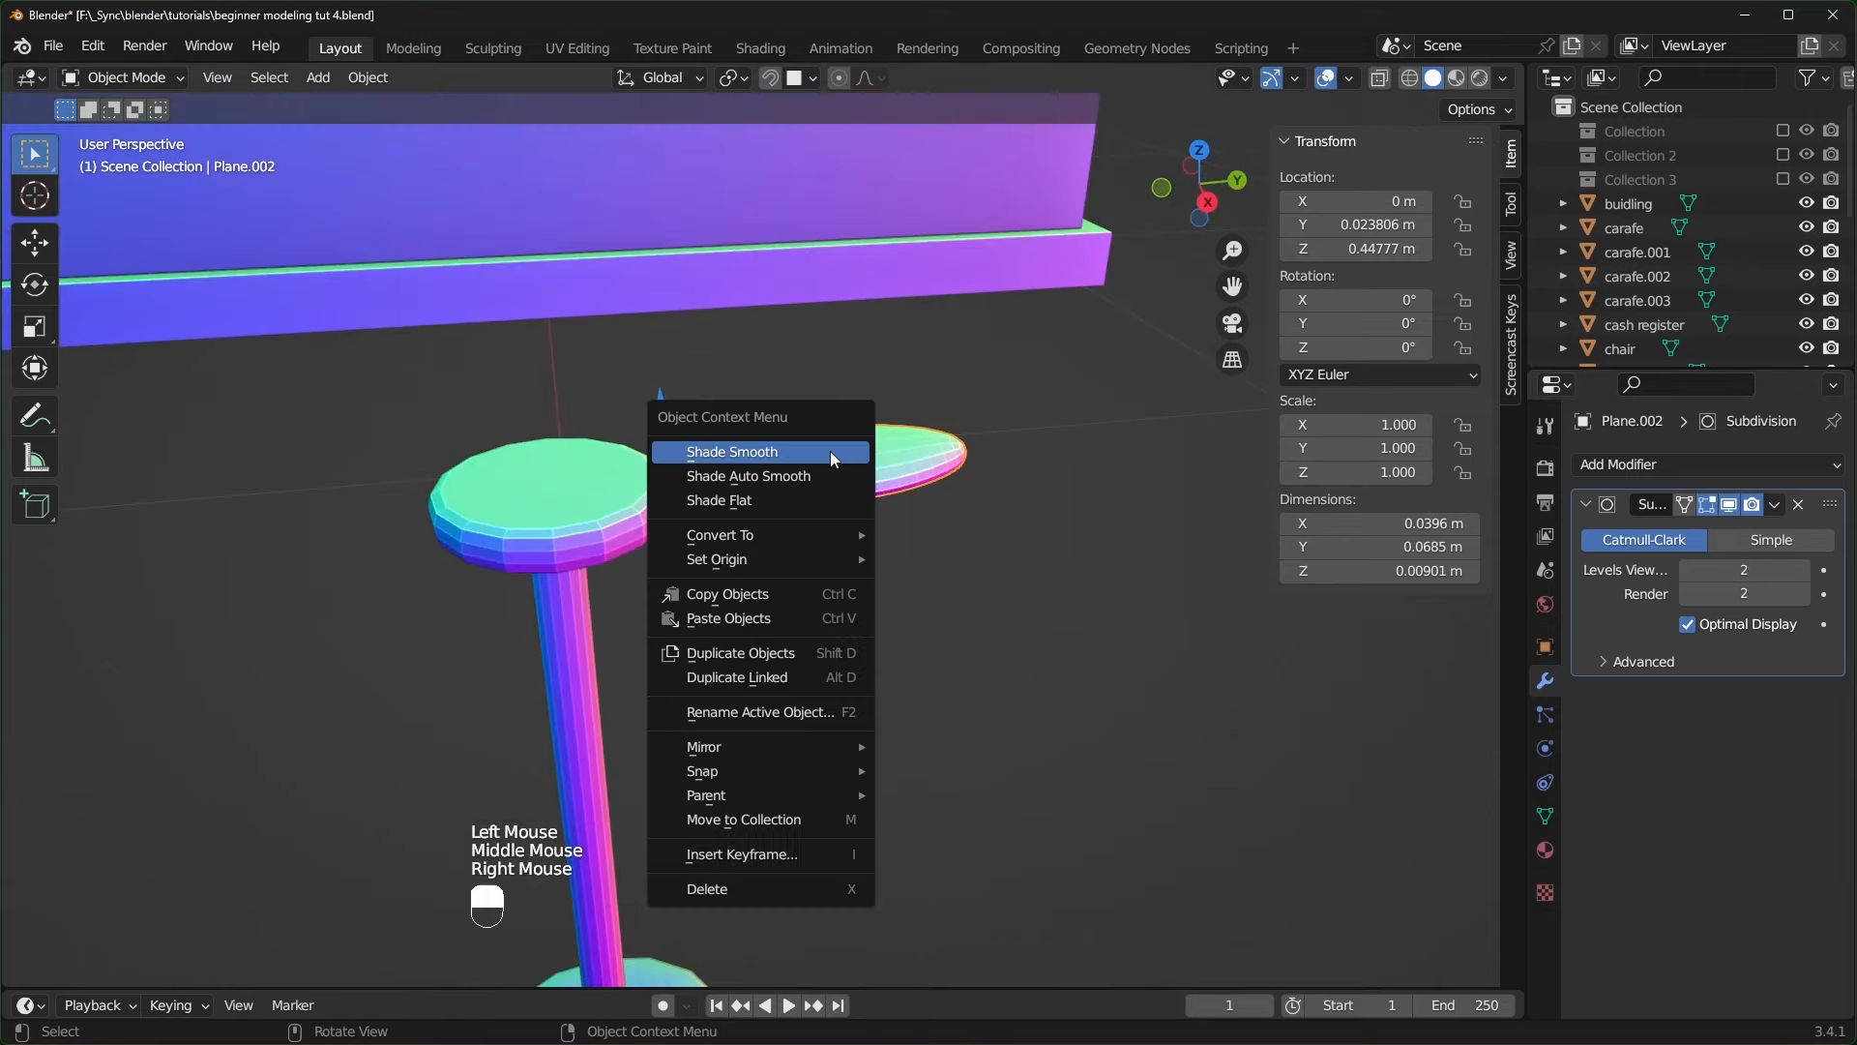
left_click(774, 450)
- Shade the stem and disc object smooth
middle_click_drag(903, 544, 567, 497)
left_click(567, 497)
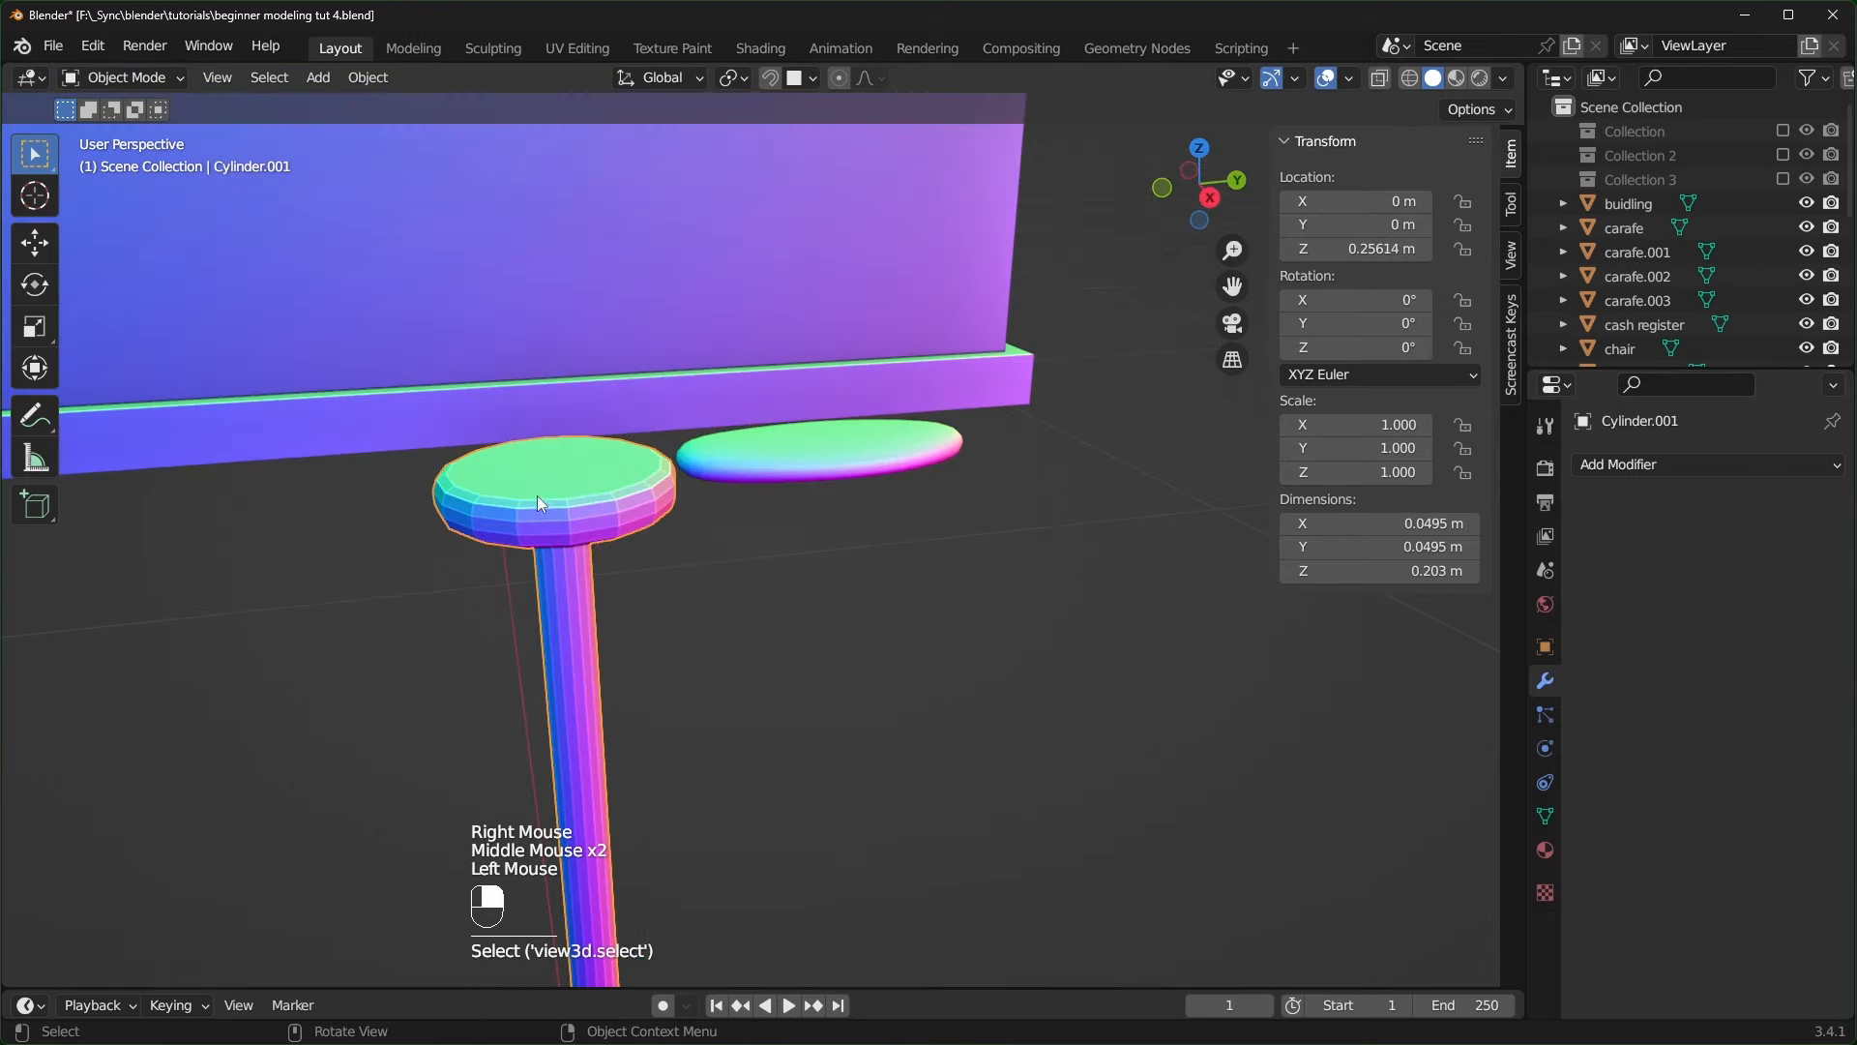
right_click(552, 492)
left_click(545, 490)
- Enlarge the petal to about 0.074 m long against the disc's rim and apply its scale
scroll(710, 583, "down", 1)
middle_click_drag(710, 582, 815, 527)
left_click(815, 528)
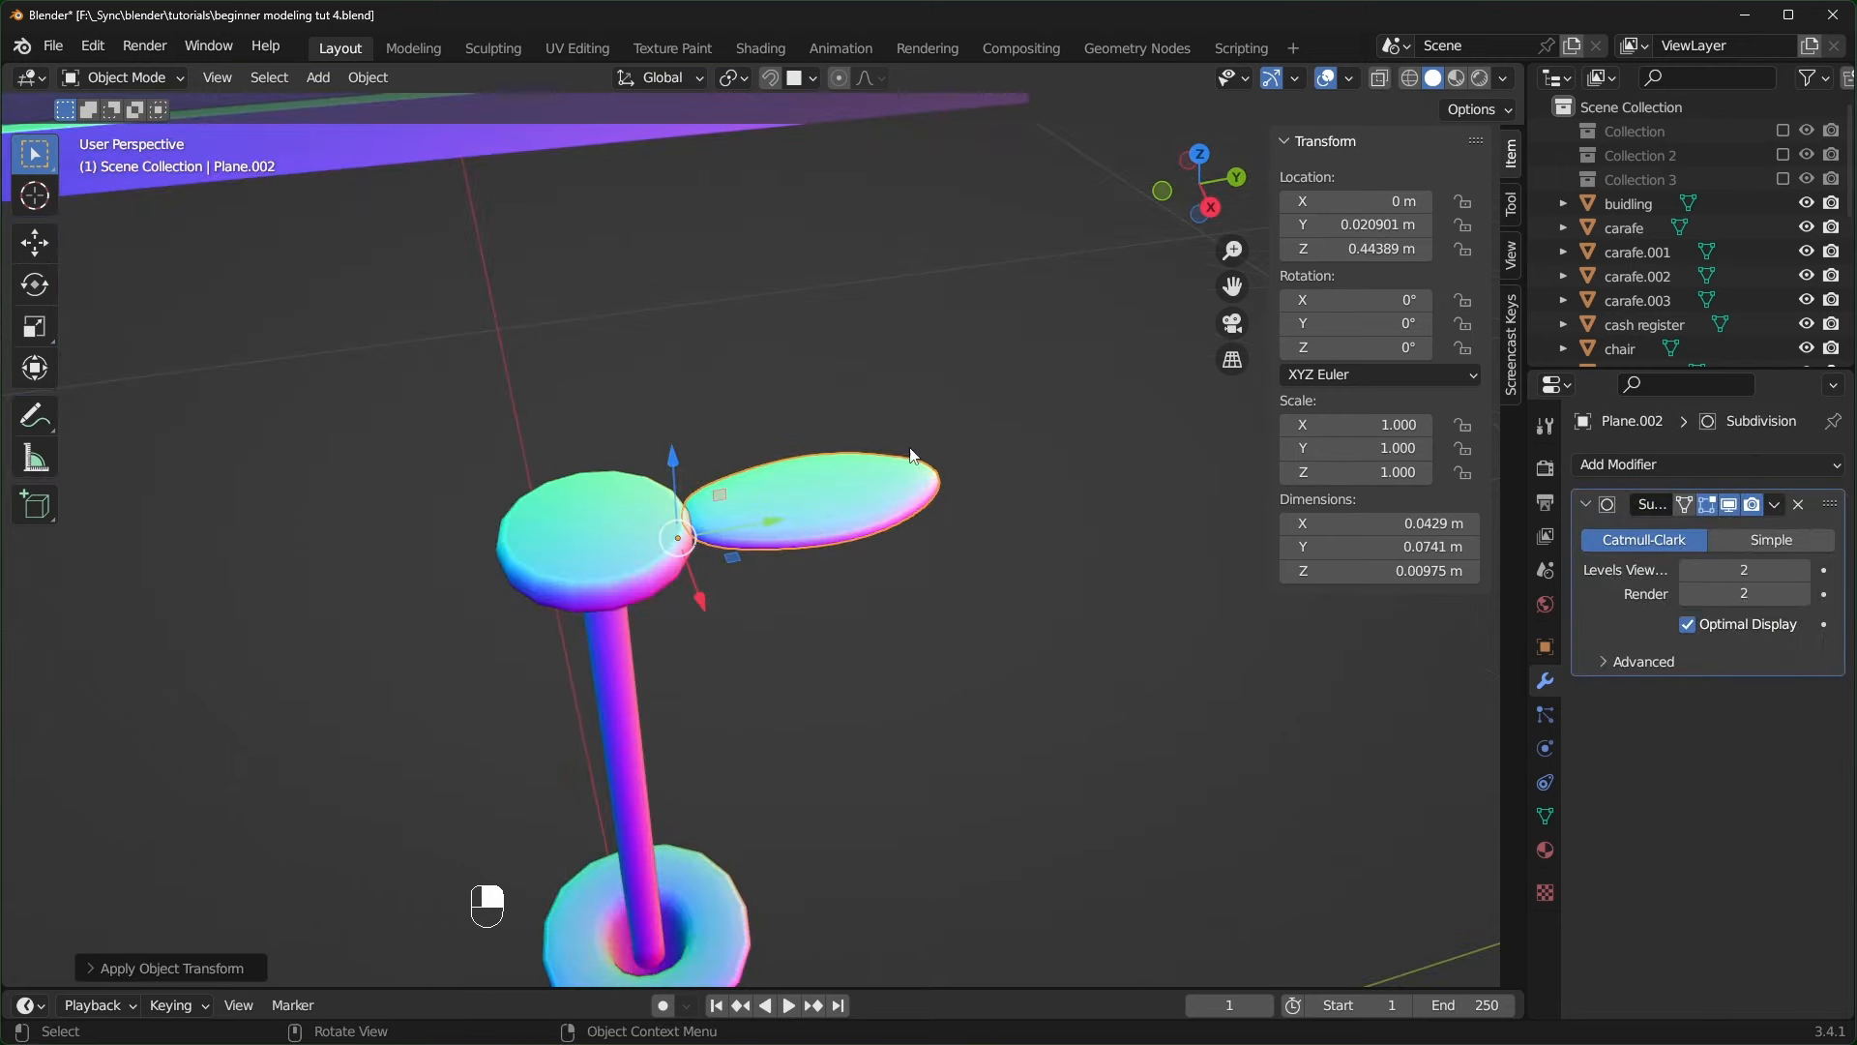
- Snap the 3D cursor to the centre of the flower disc's top face
left_click(592, 534)
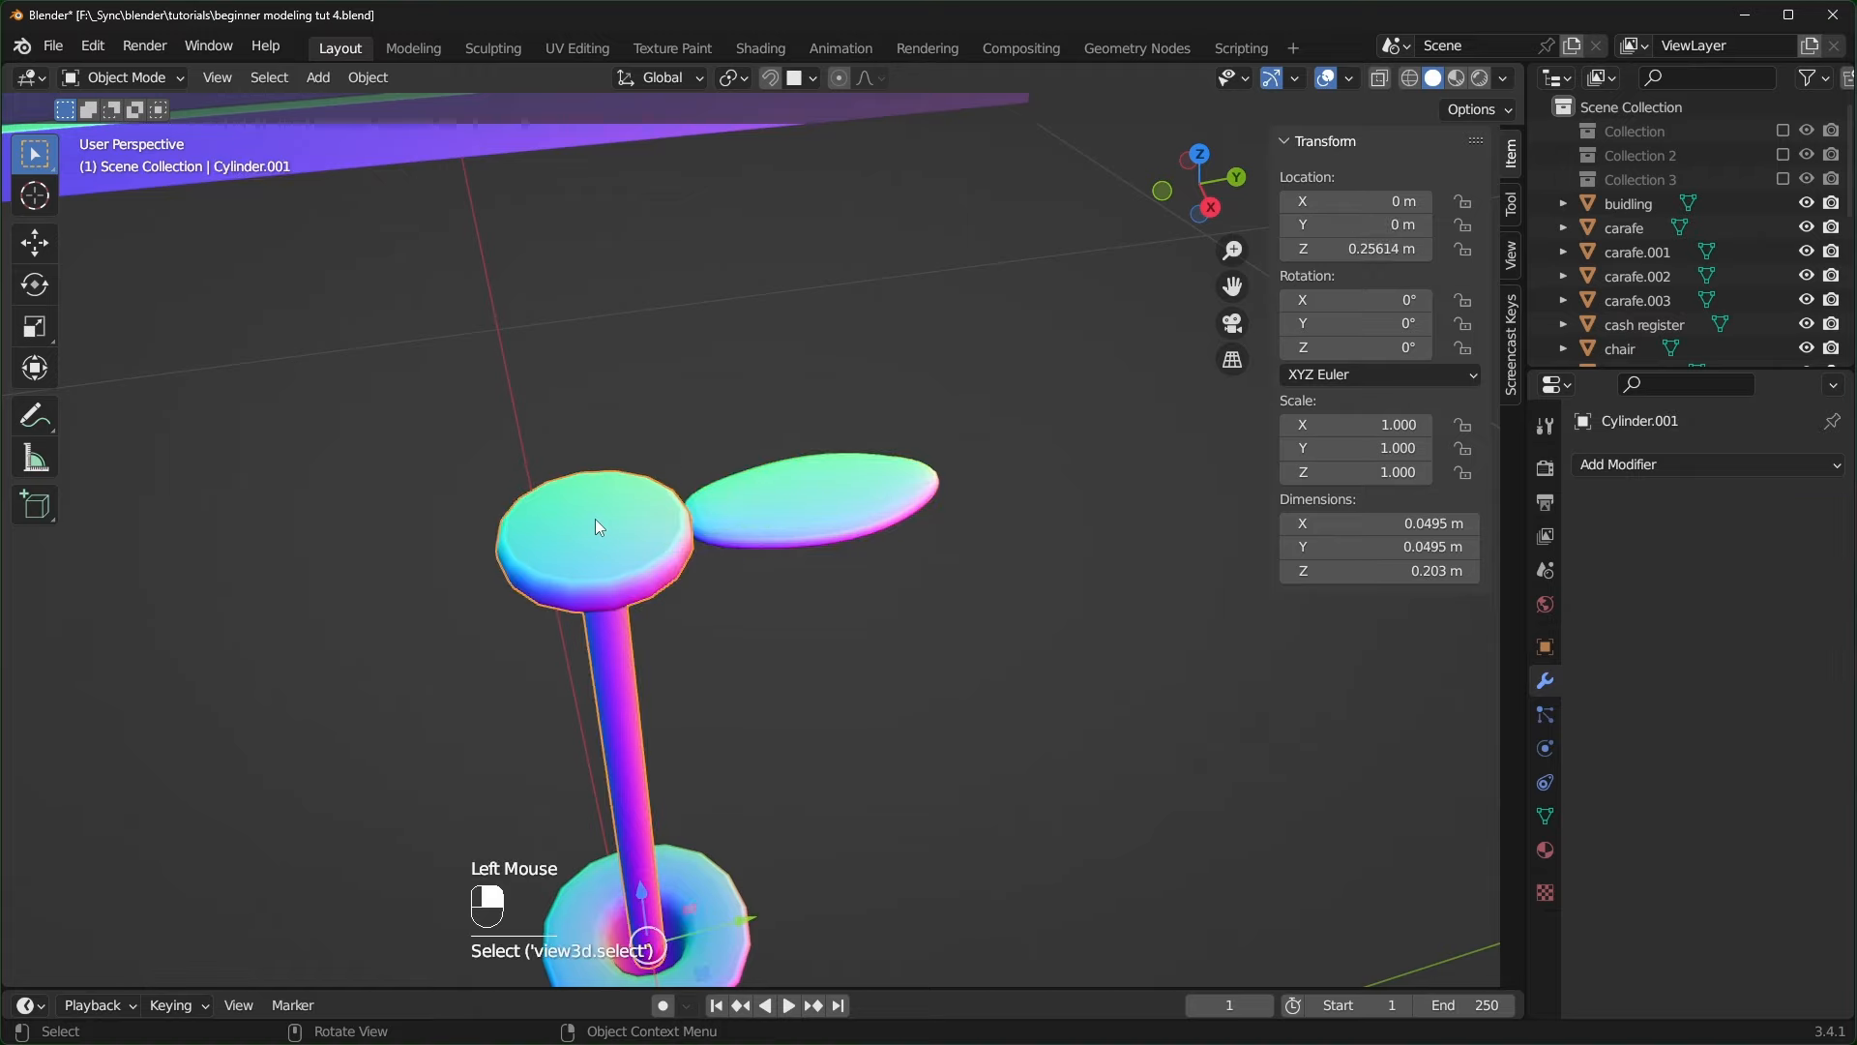
key("Tab")
left_click(253, 77)
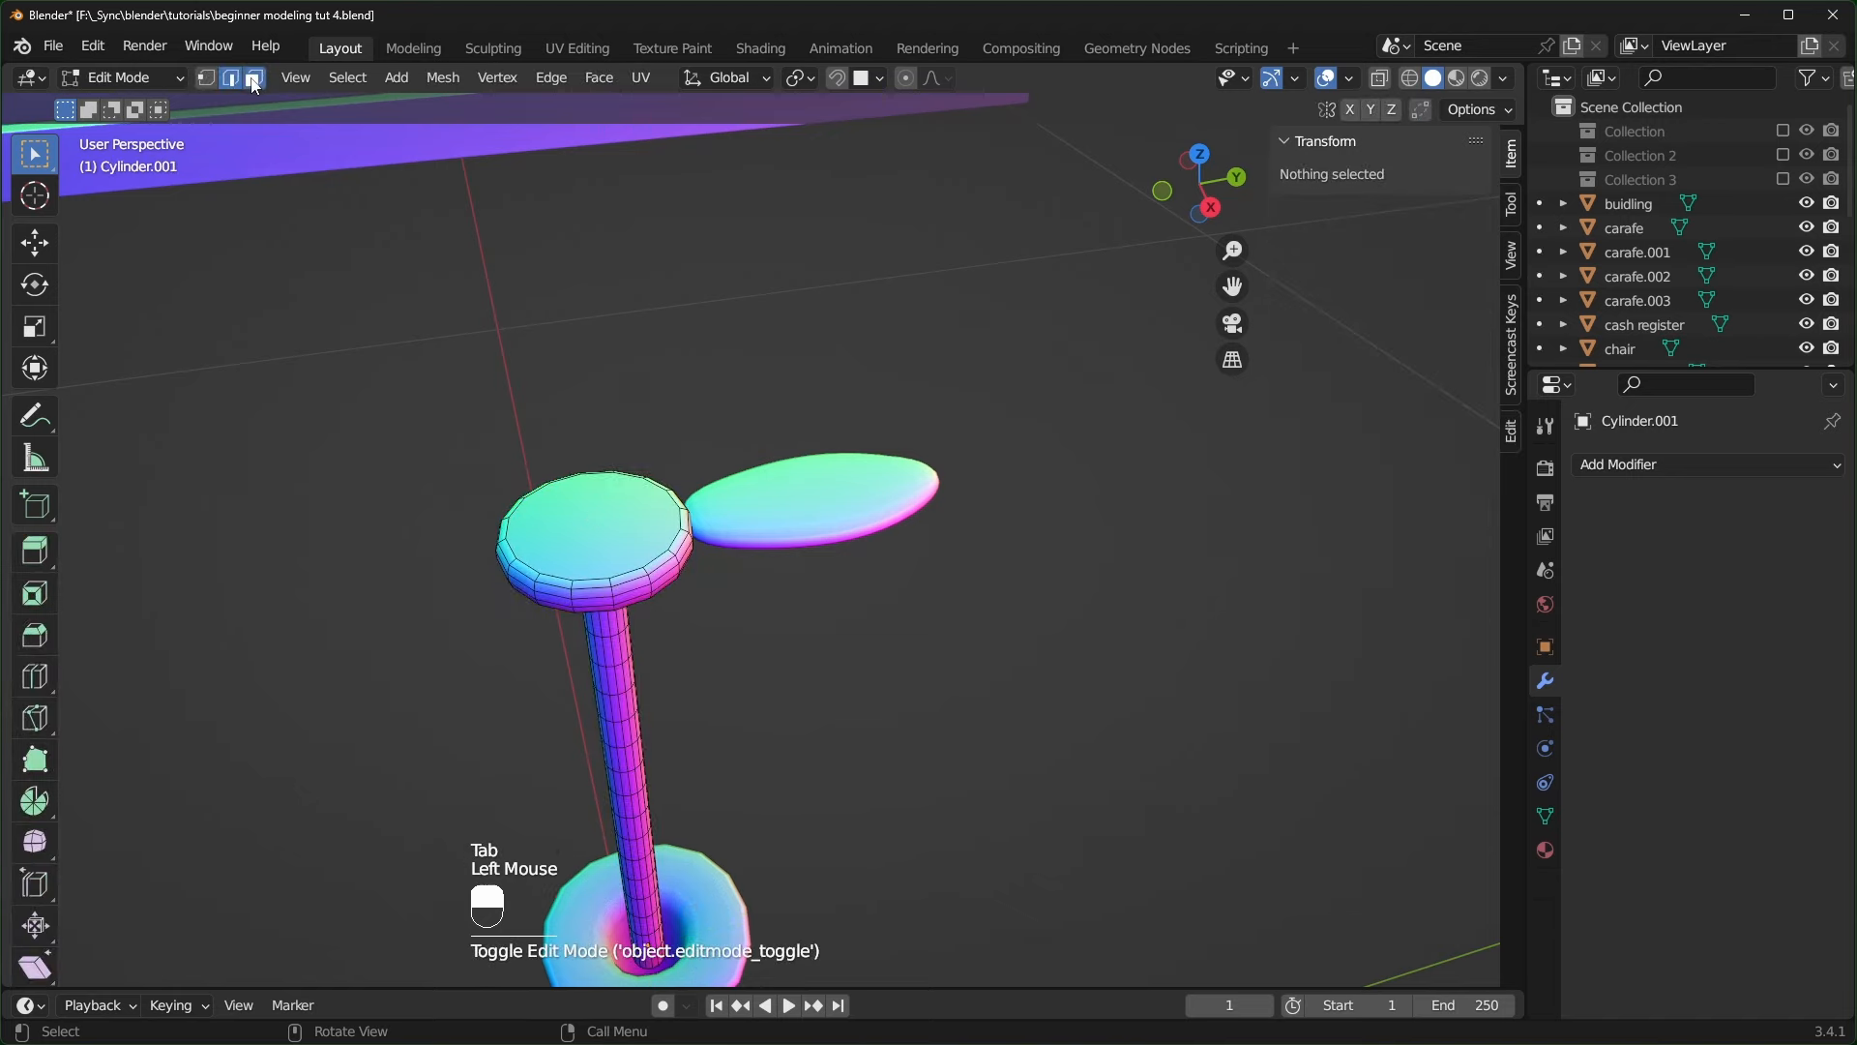
left_click(621, 529)
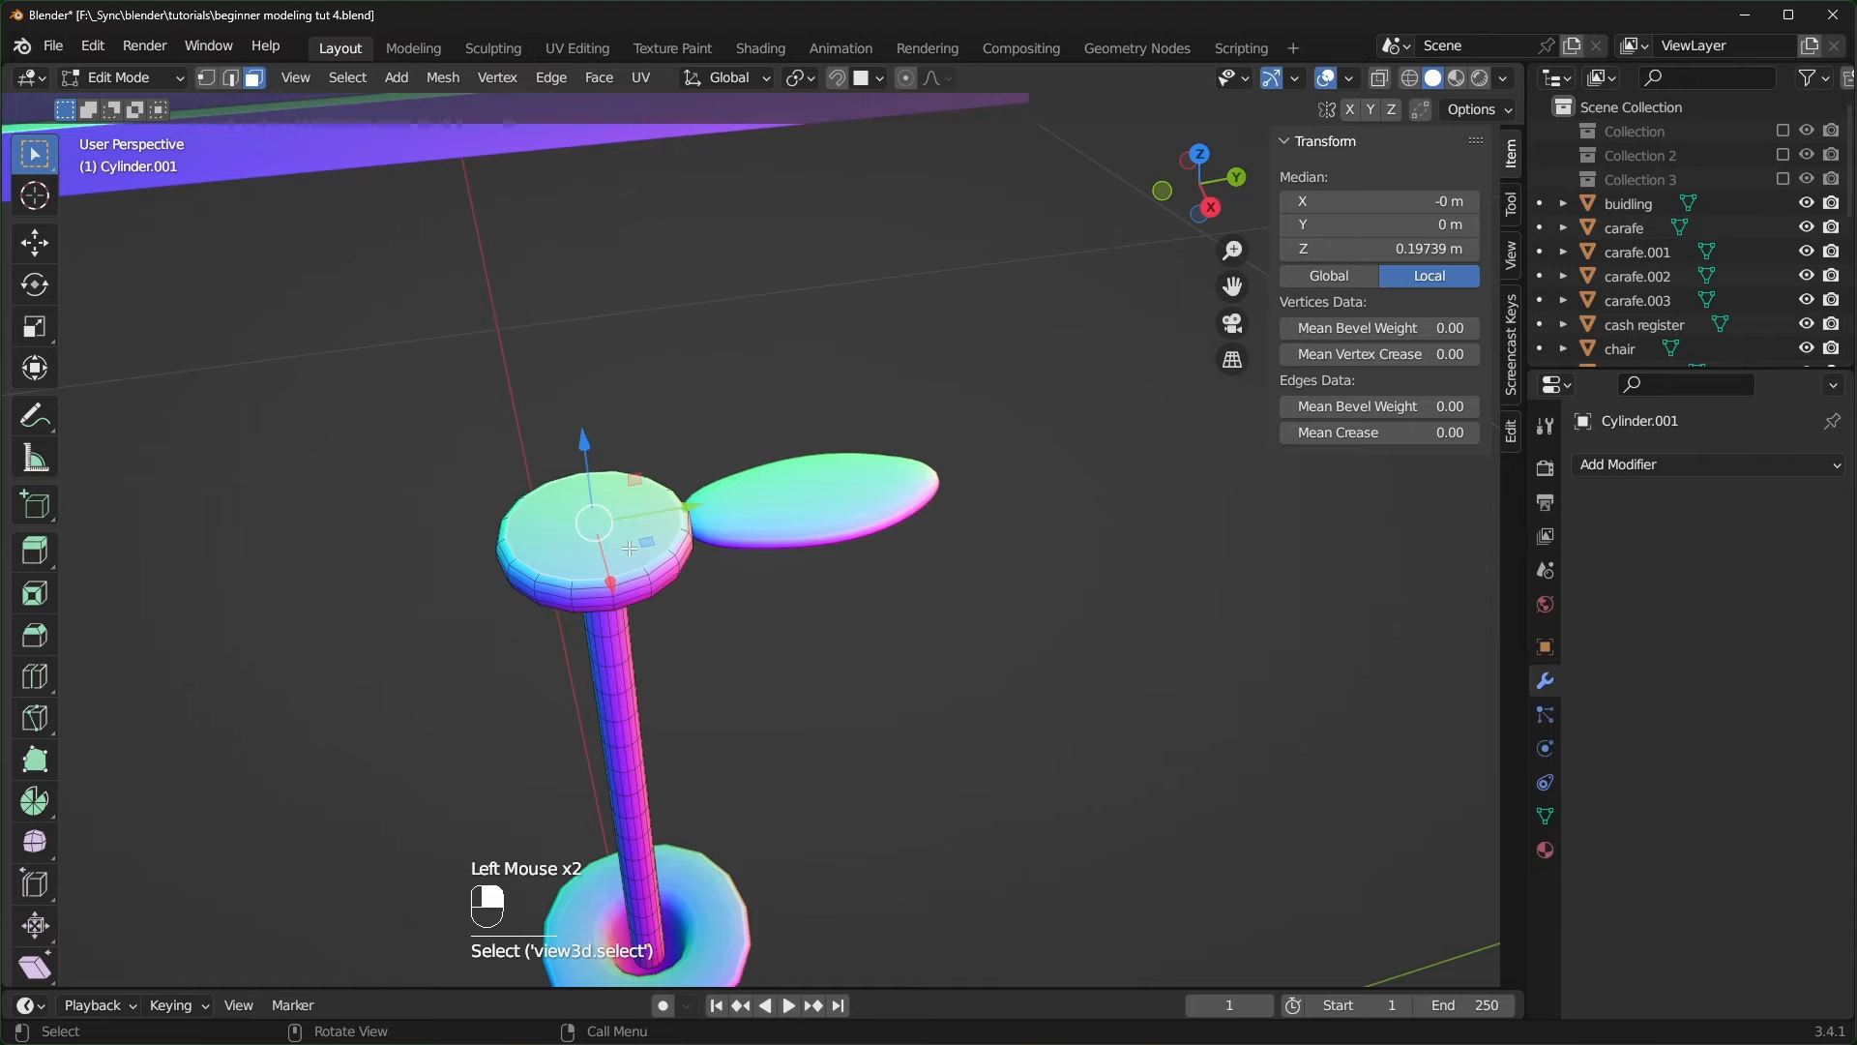
key("shift+s")
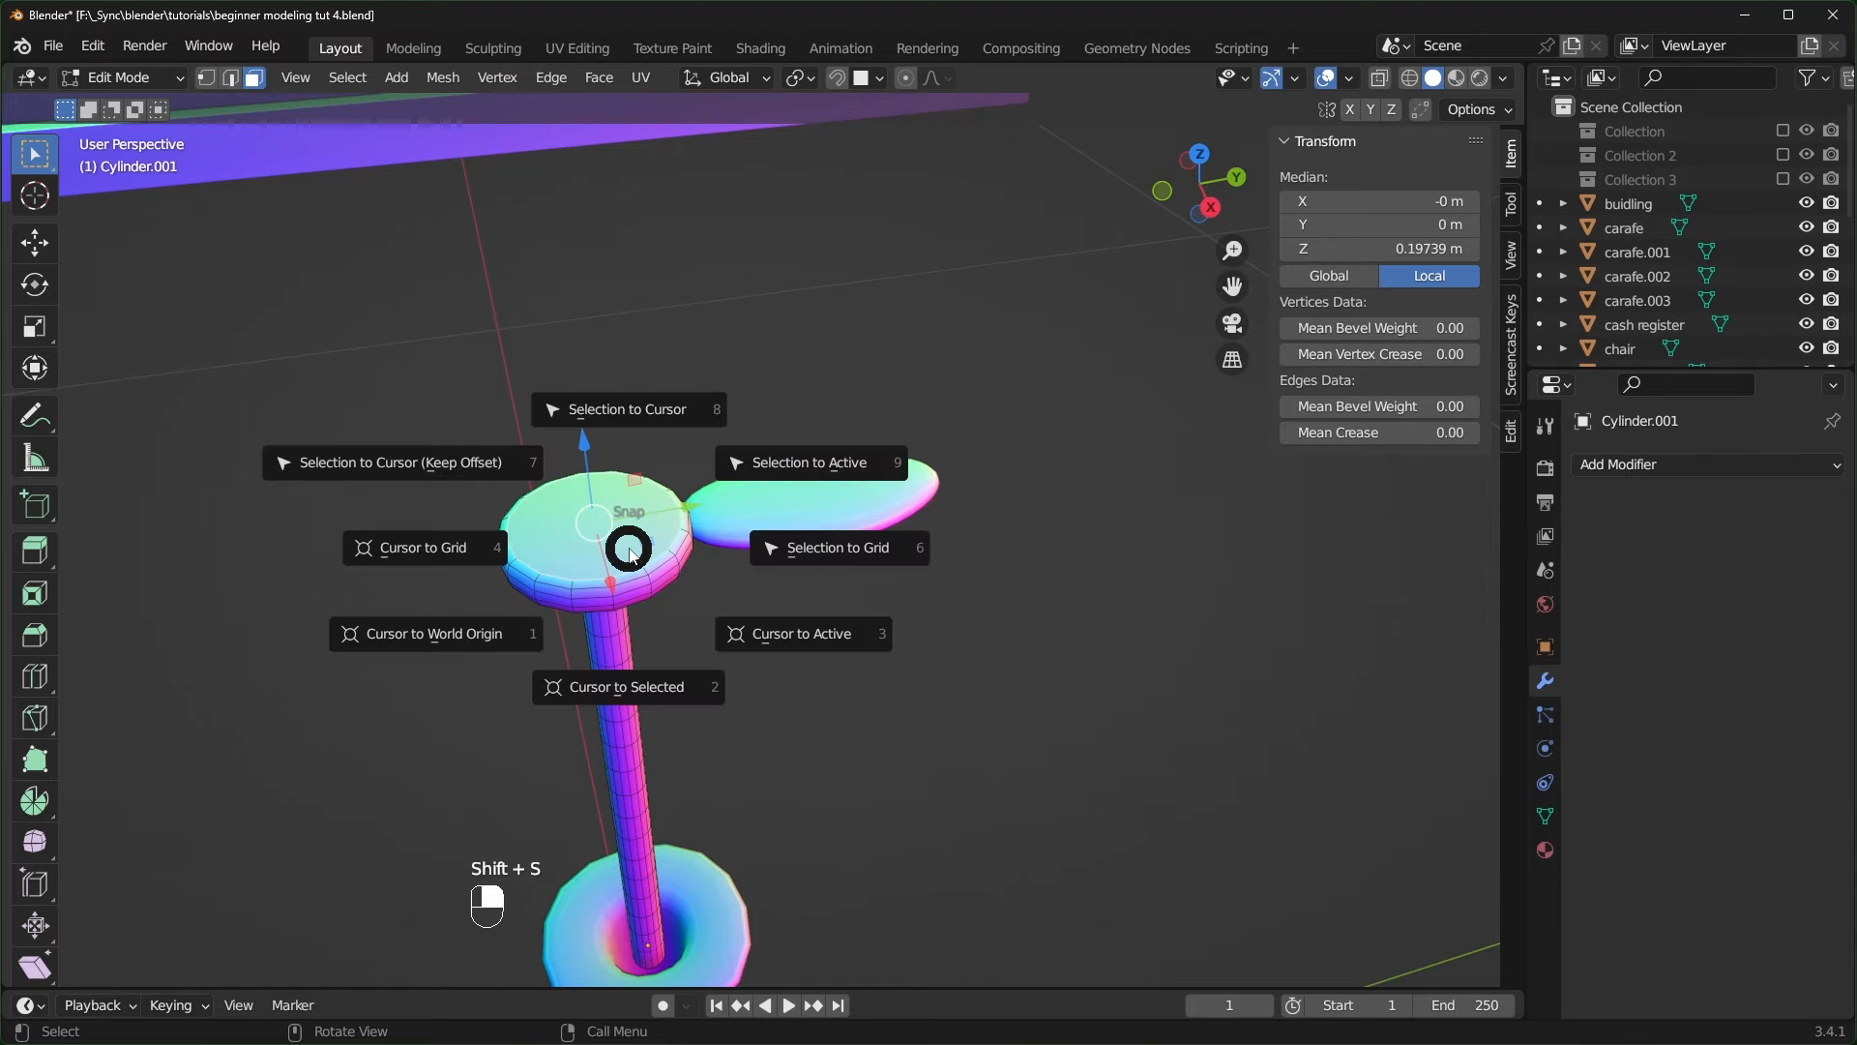
left_click(633, 694)
key("Tab")
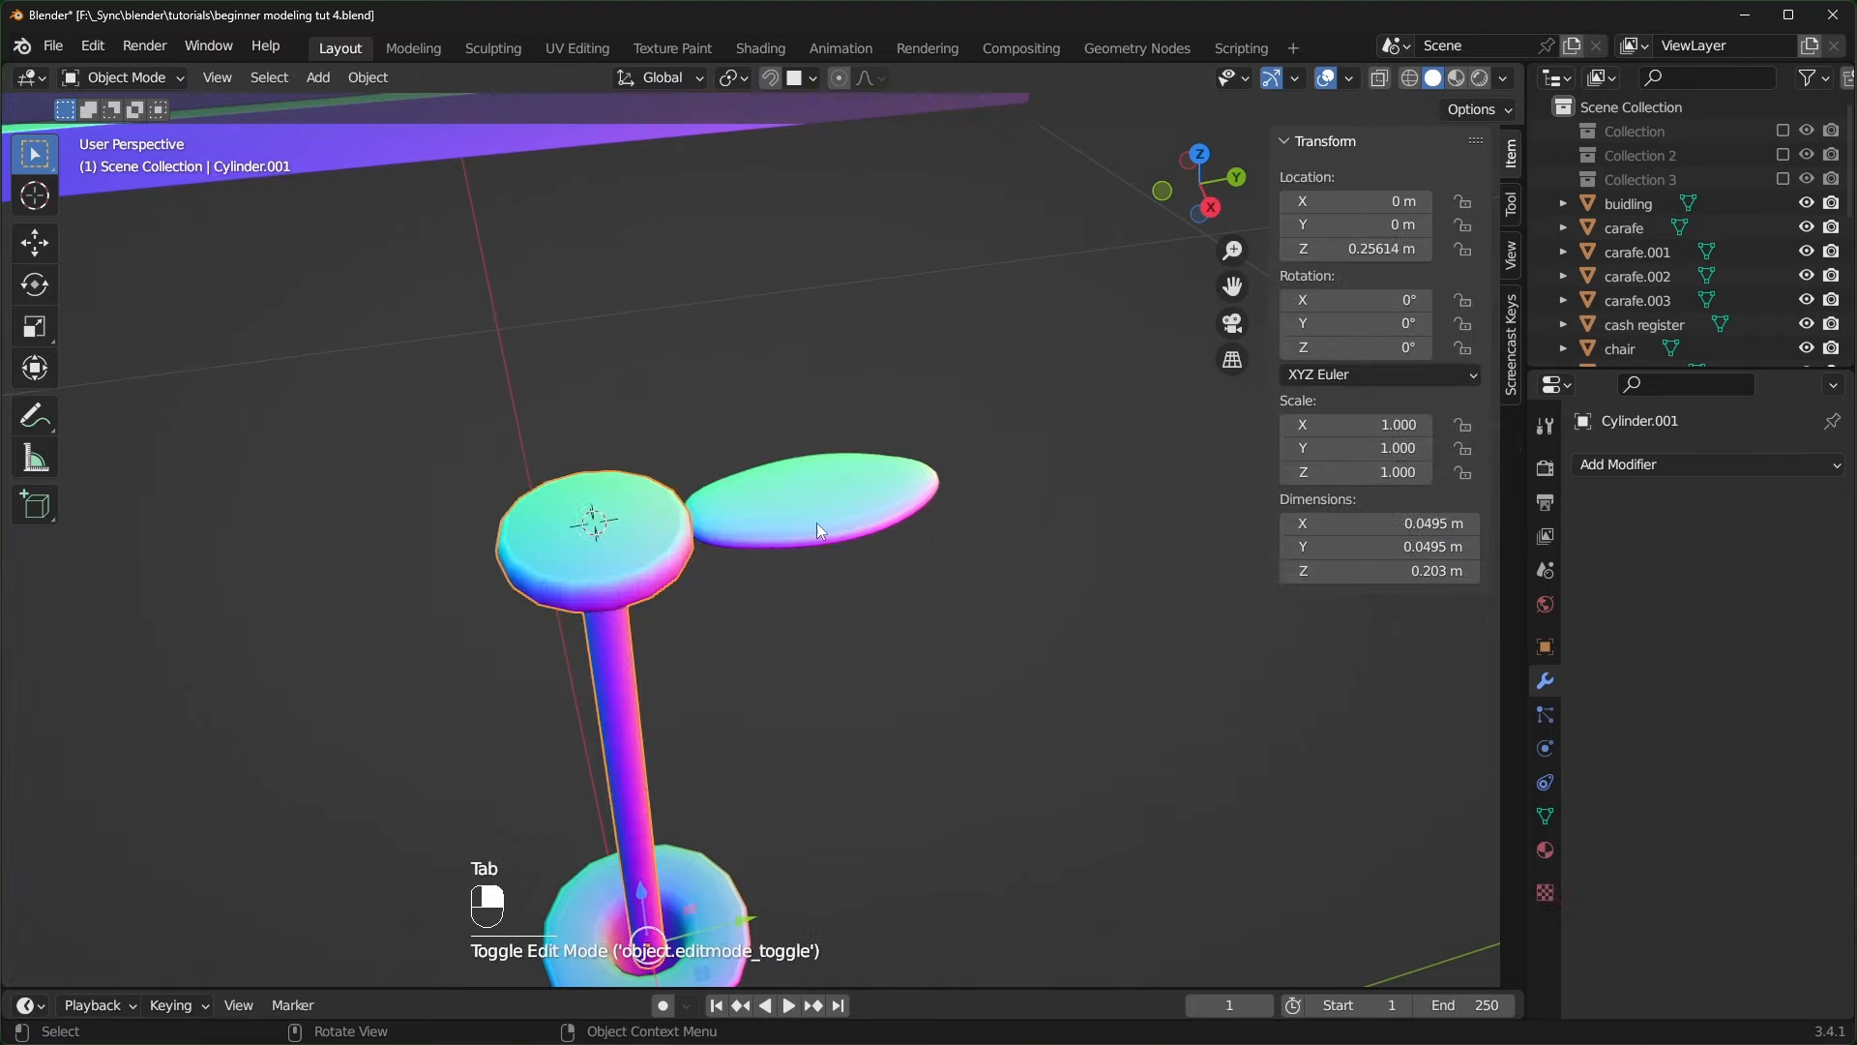
- Select the petal and set the transform pivot point to the 3D Cursor
left_click(838, 497)
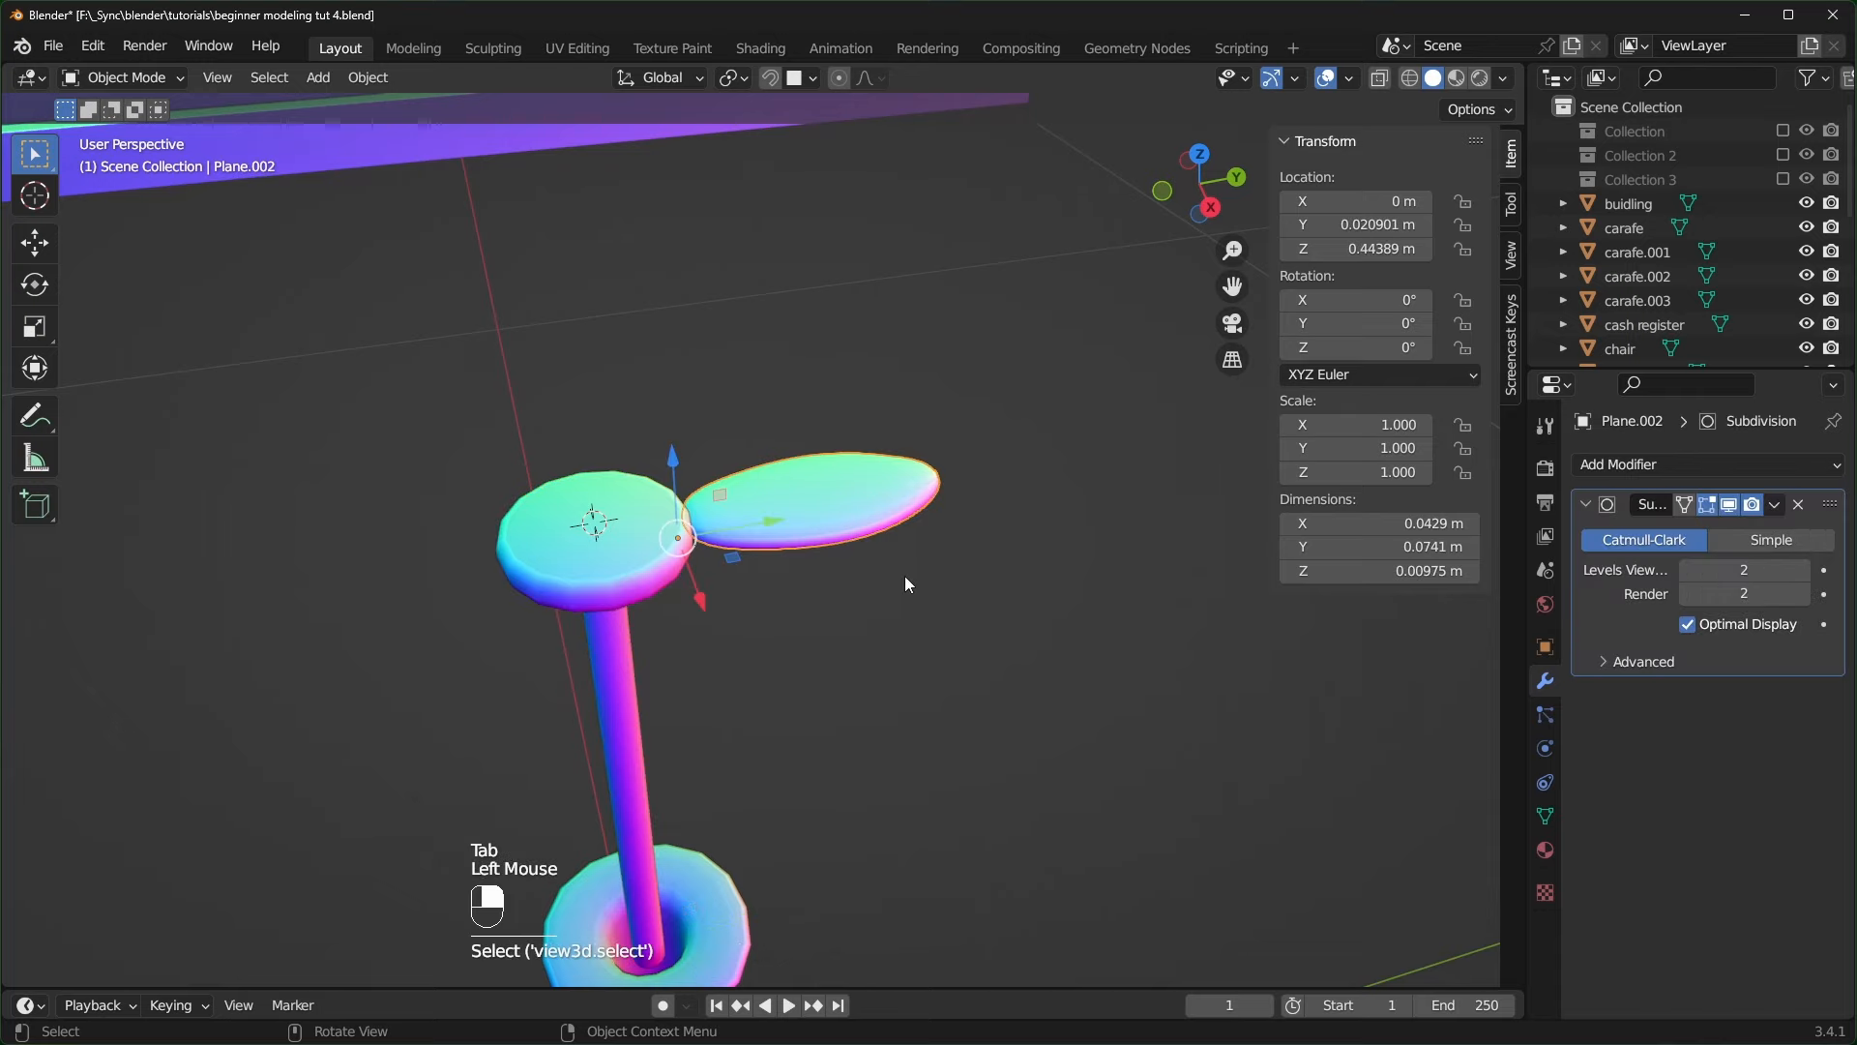
key("period")
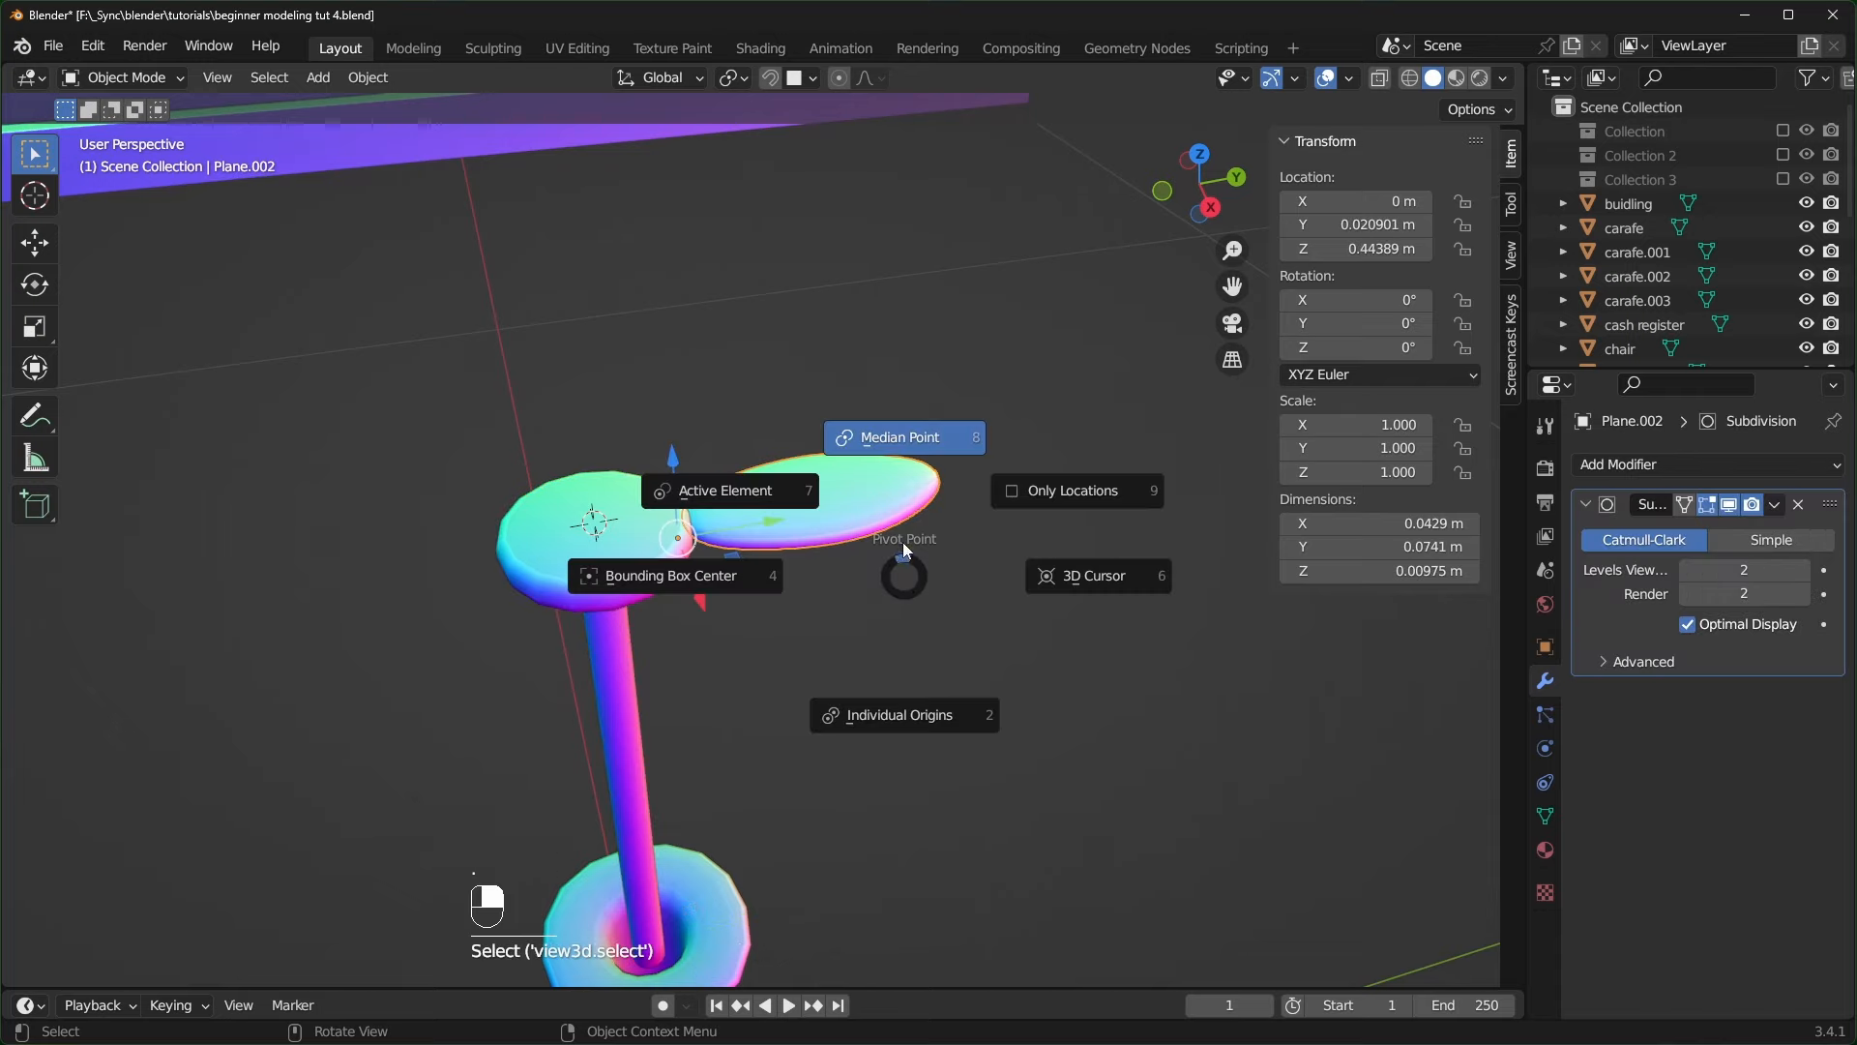
left_click(1109, 571)
scroll(865, 624, "down", 2)
middle_click_drag(866, 624, 923, 637)
key("r")
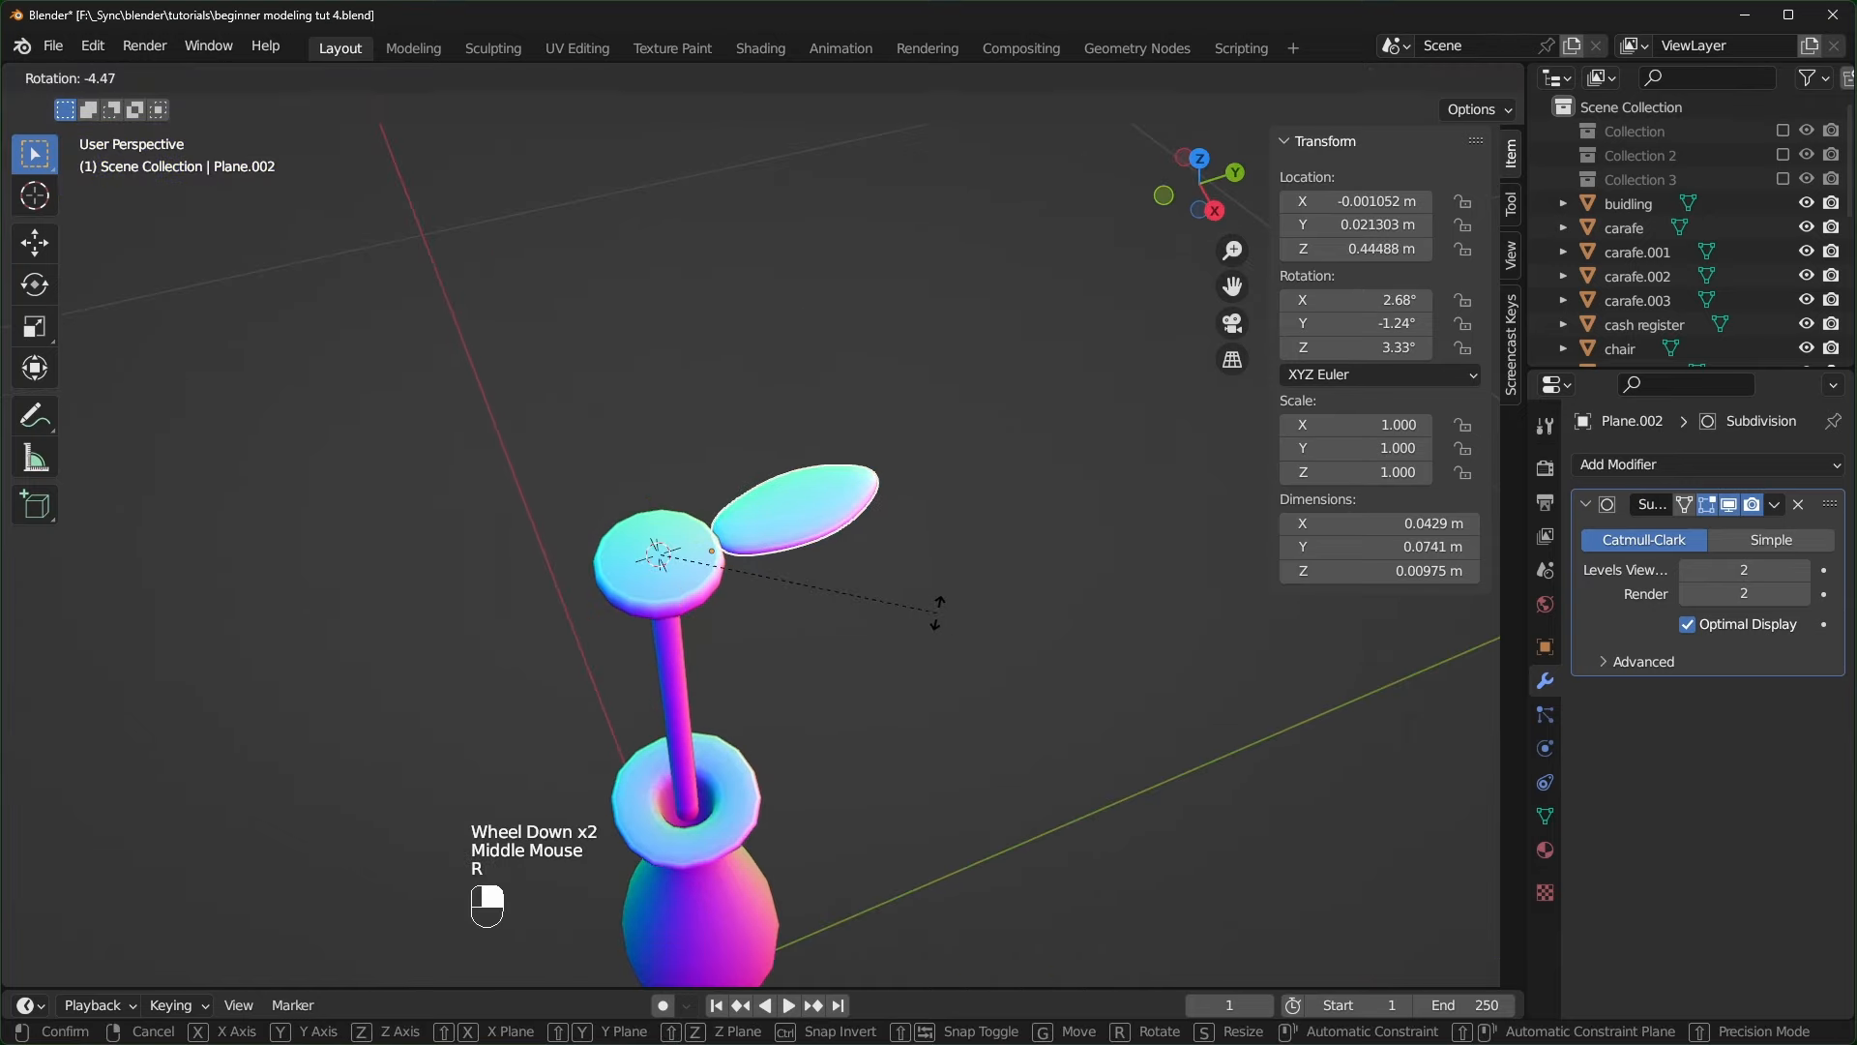
key("z")
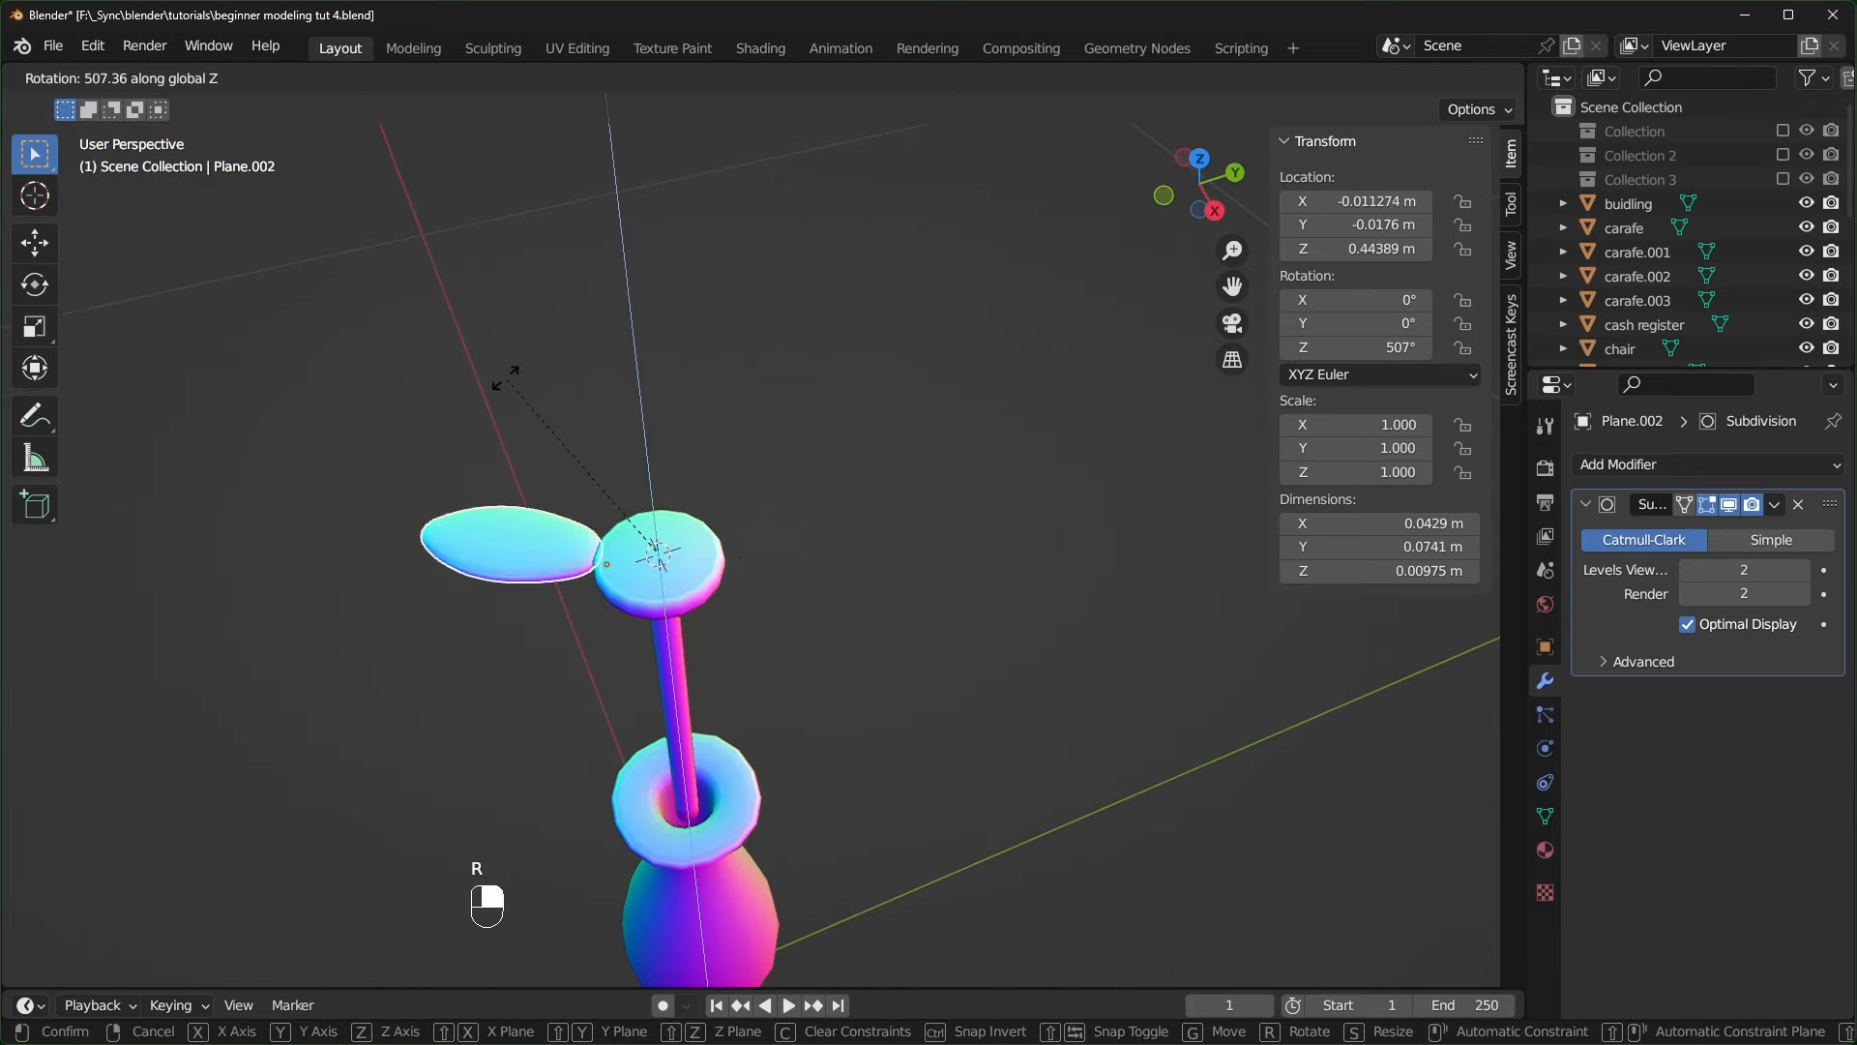
right_click(961, 617)
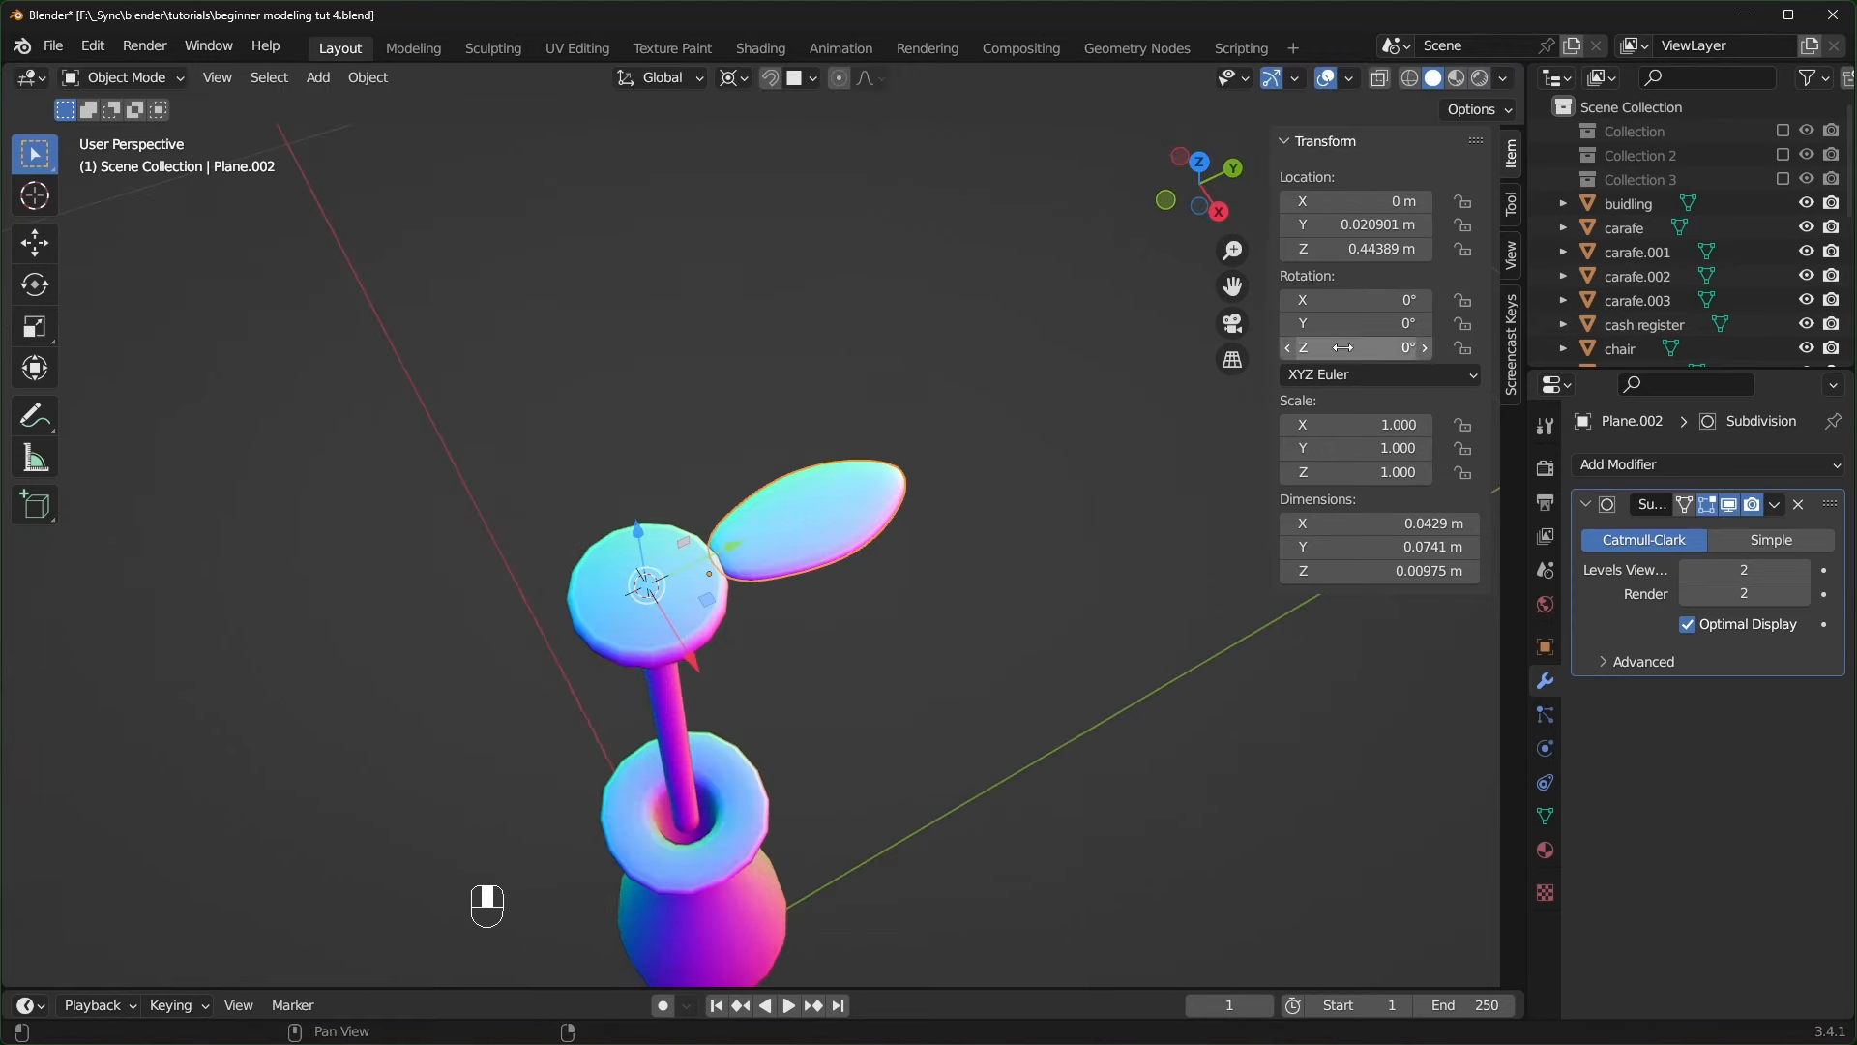
- Try setting the petal's Z rotation to 360/5 degrees and undo it
left_click(1372, 350)
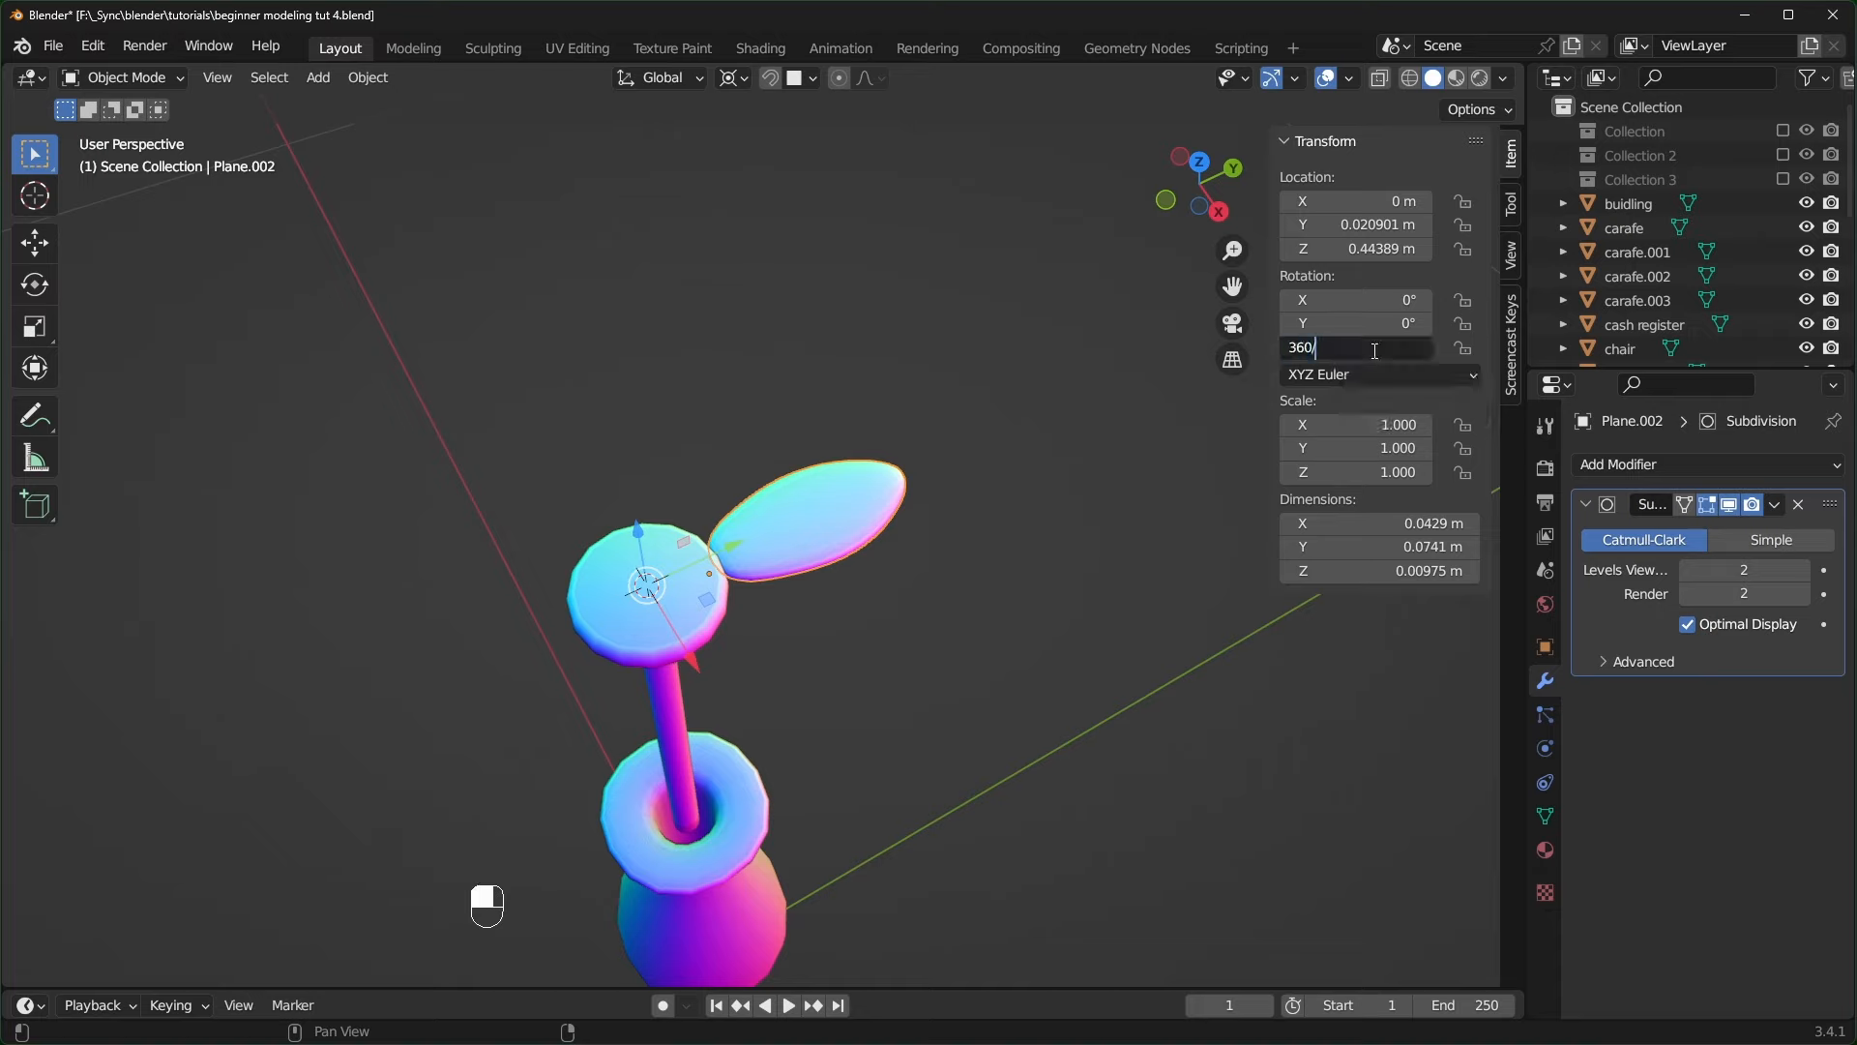
type("360/5")
key("Return")
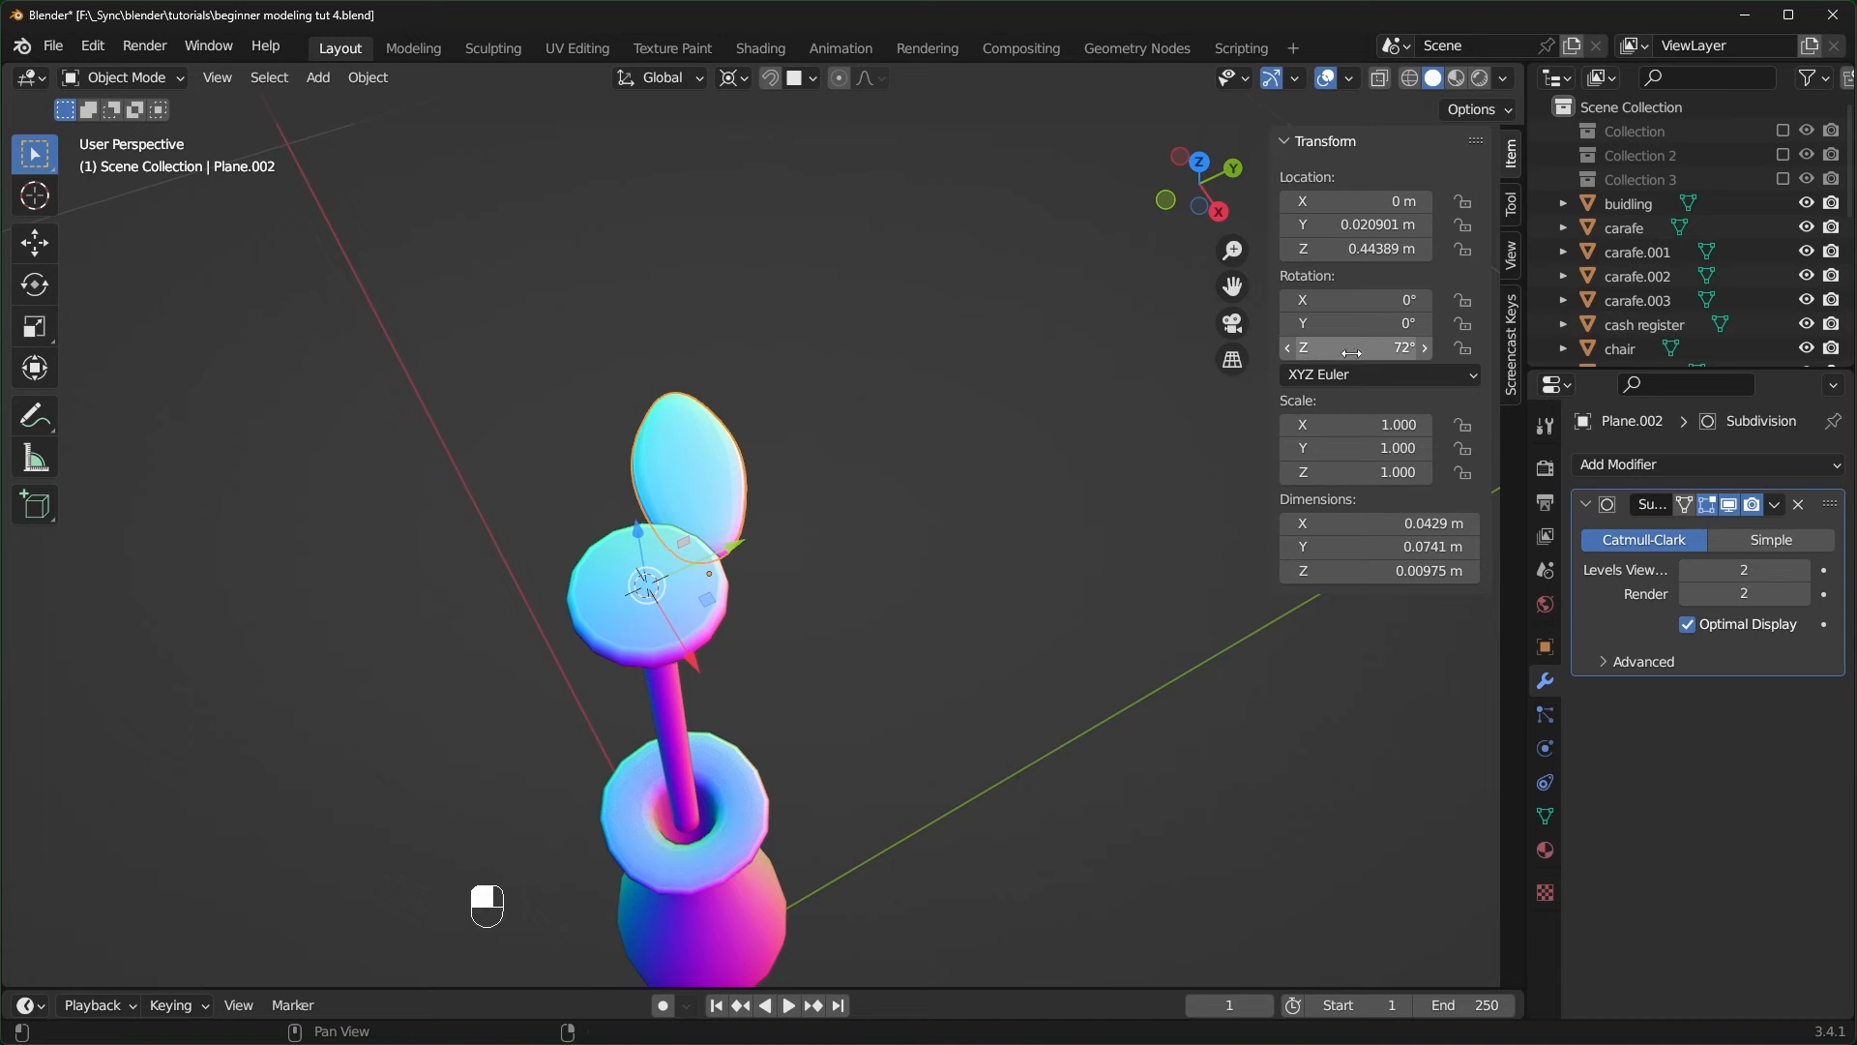
key("ctrl+z")
middle_click_drag(977, 532, 934, 543)
key("ctrl+shift+z")
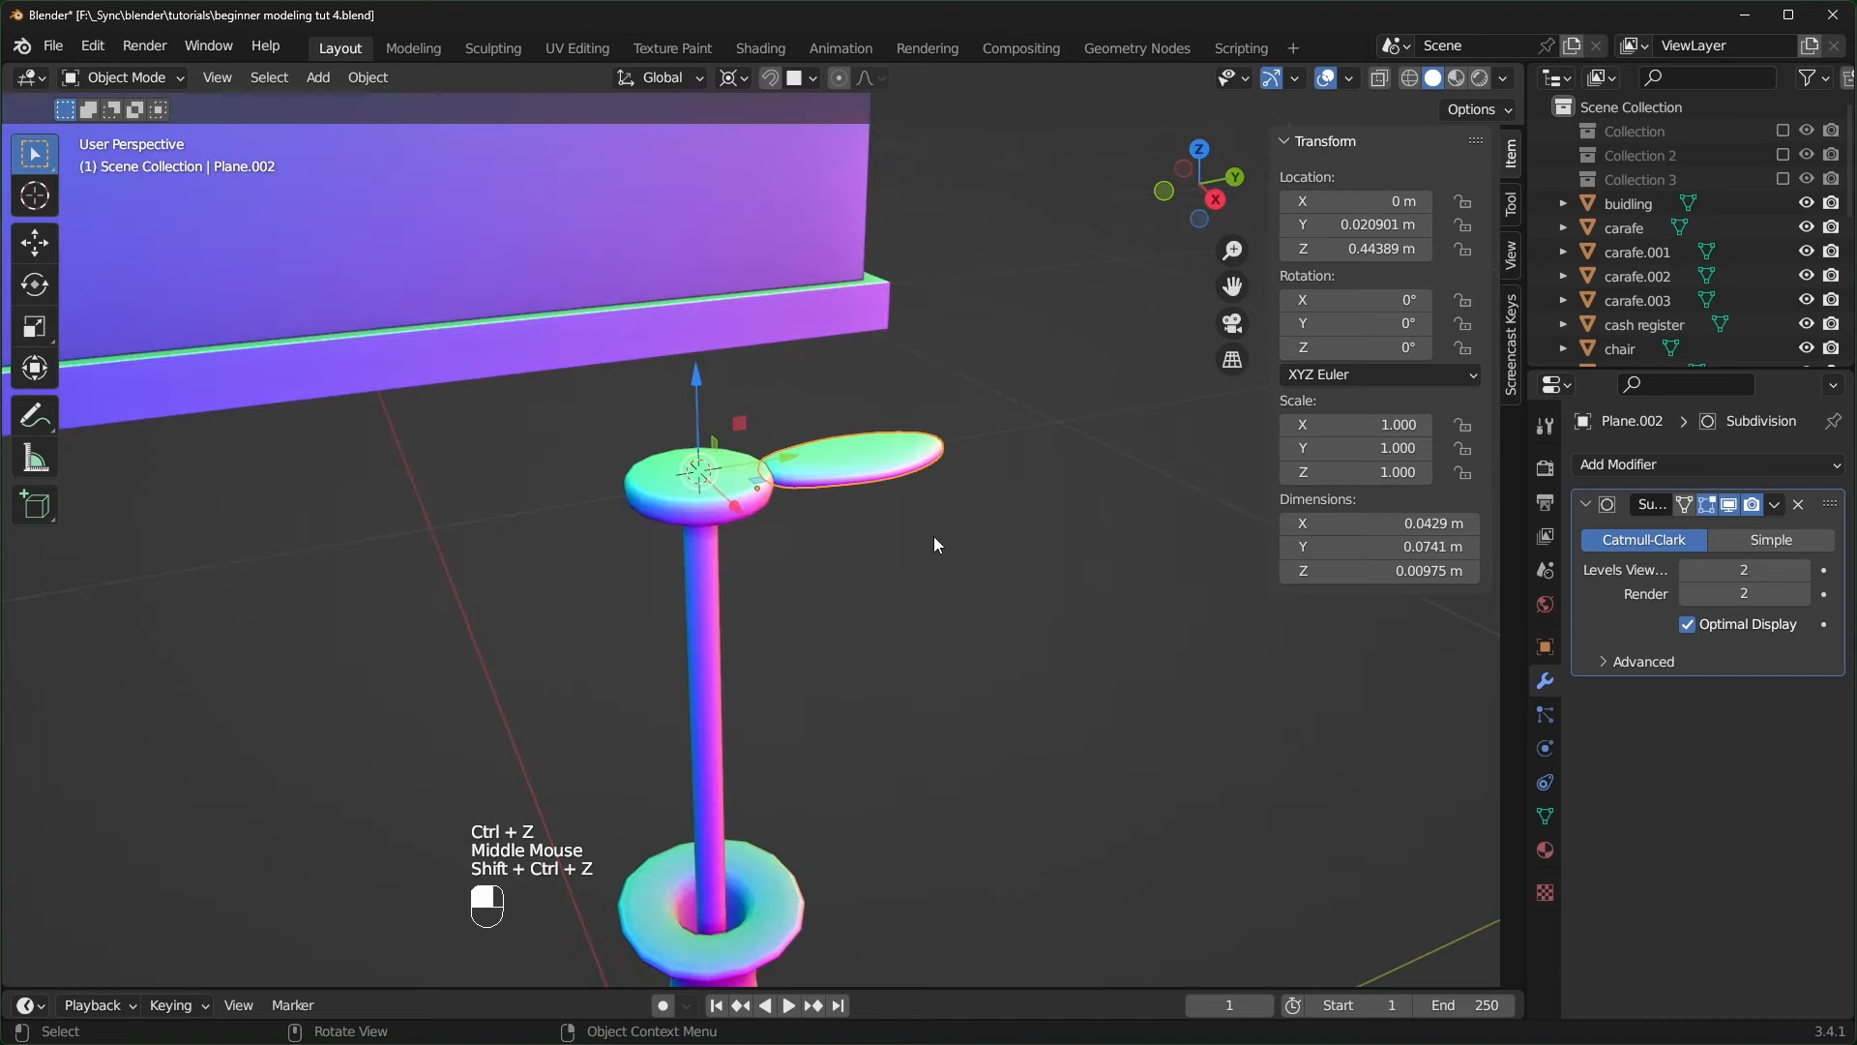
- Duplicate the petal and rotate the copy 72° about the global Z axis around the disc's centre
key("KP_7")
key("shift+d")
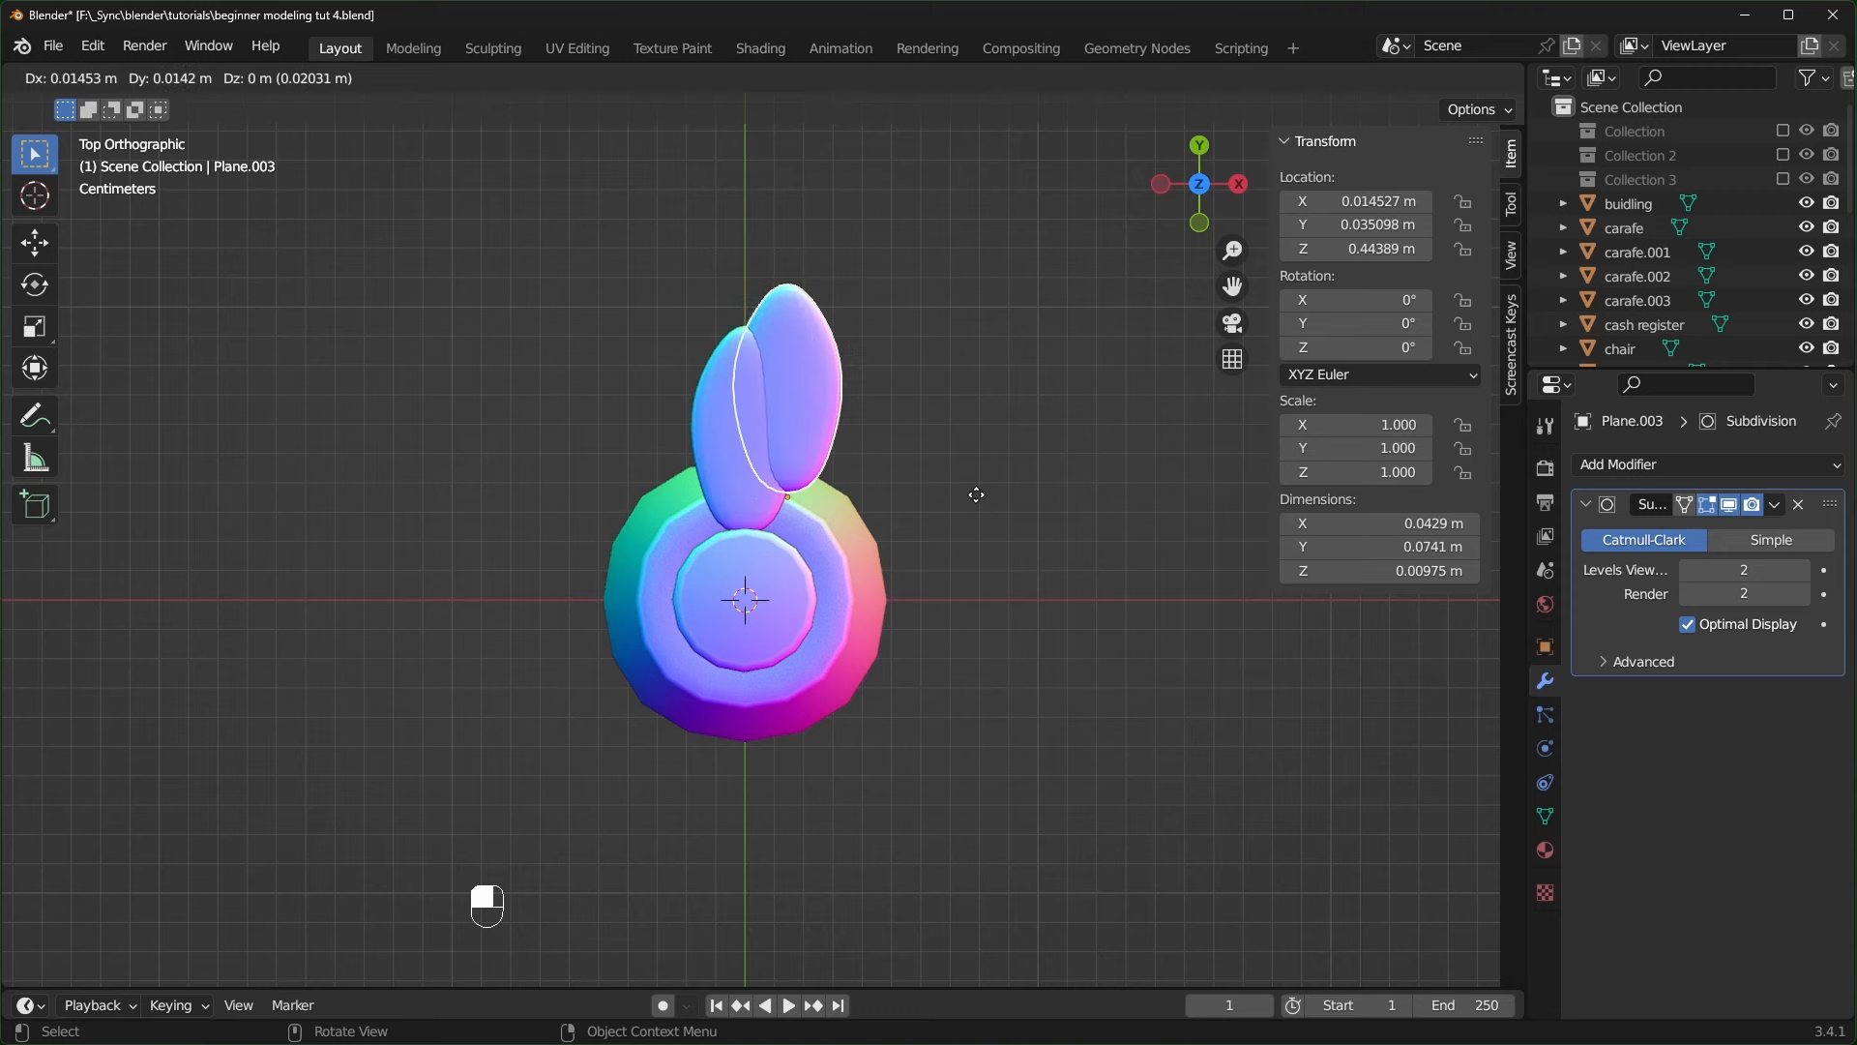
key("r")
key("7")
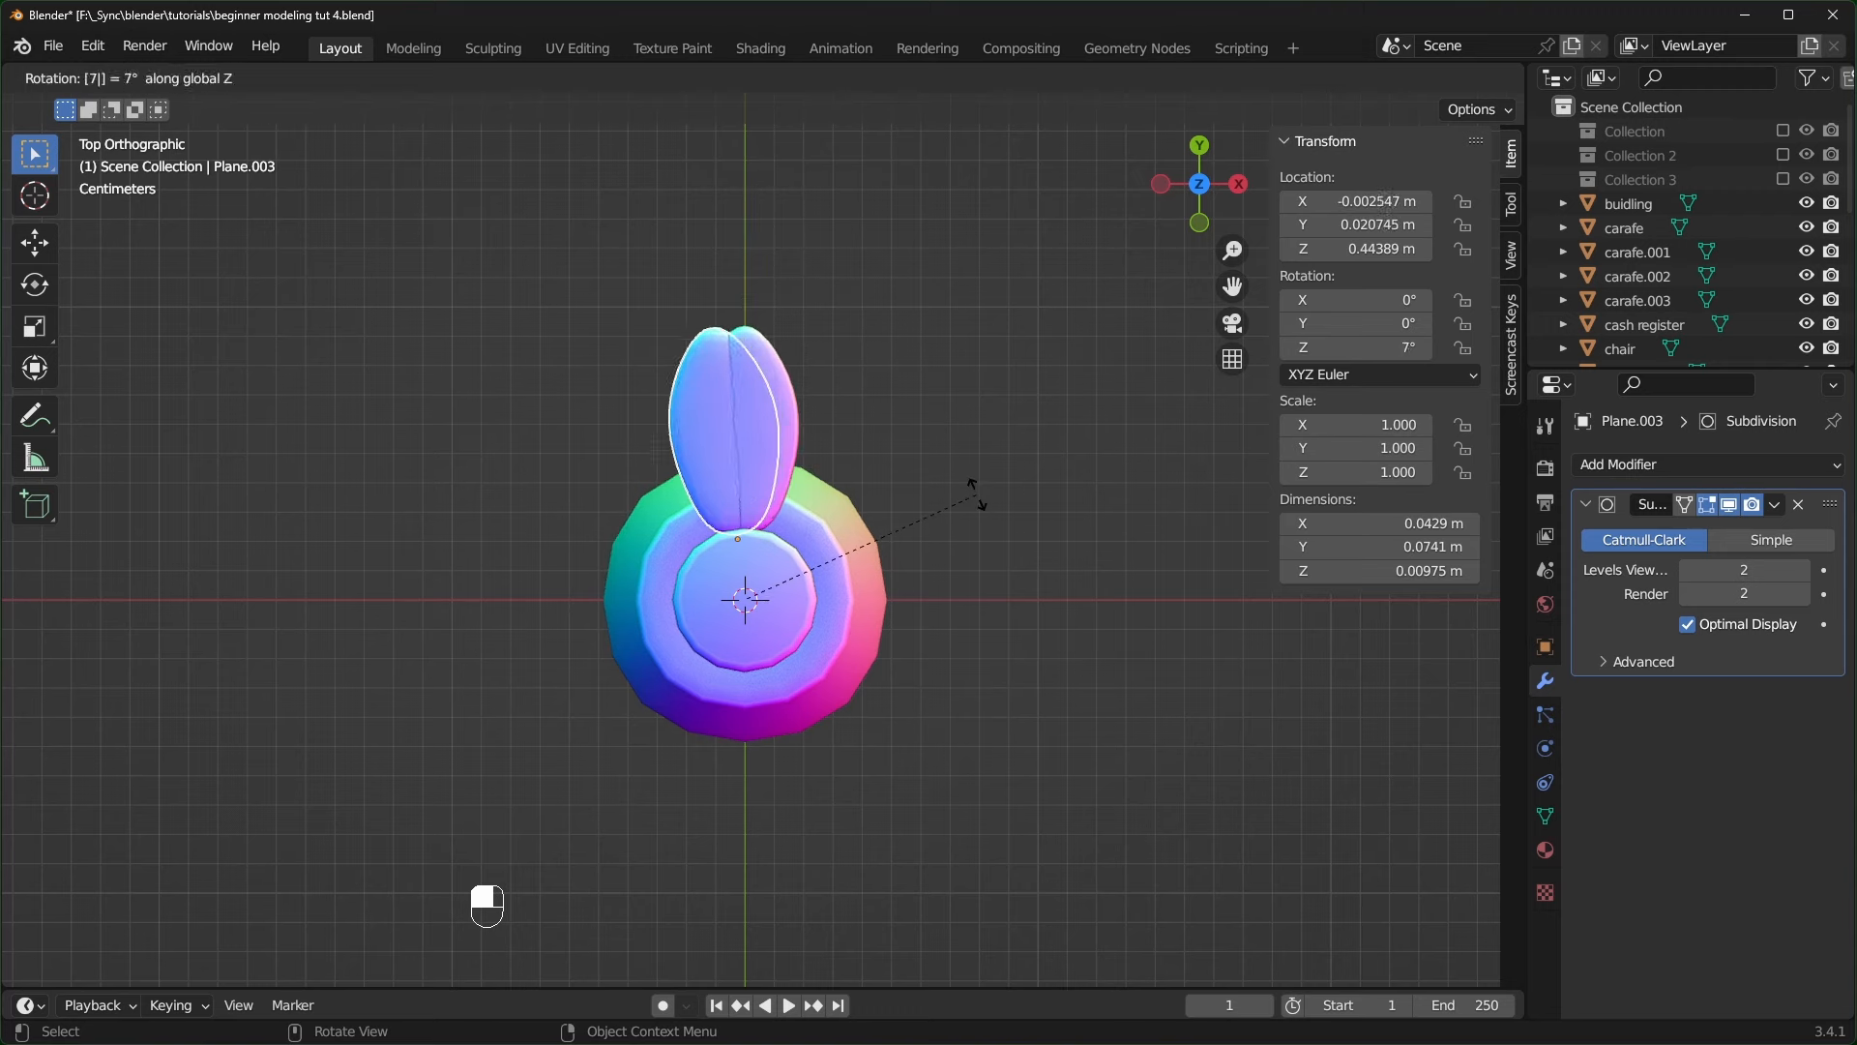
key("2")
left_click(976, 498)
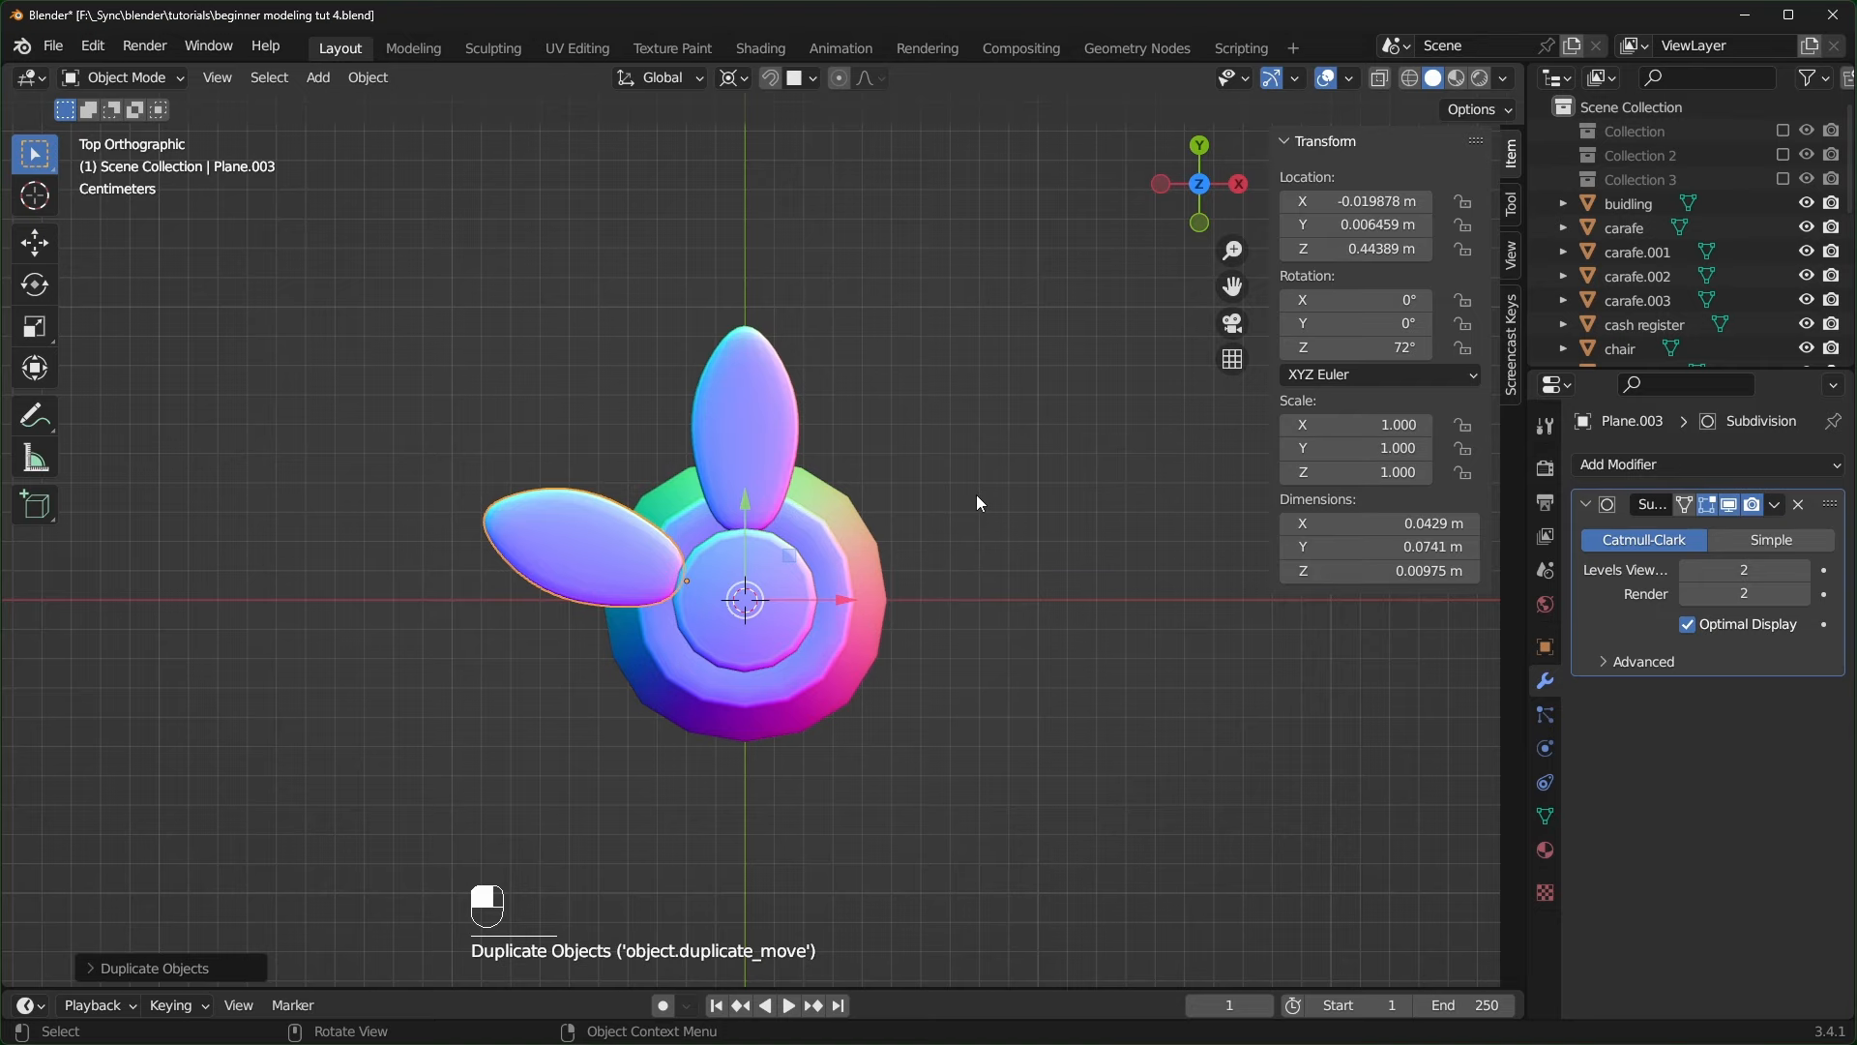
- Repeat the rotated duplication three more times to complete a ring of five petals around the disc
key("shift")
key("shift+r")
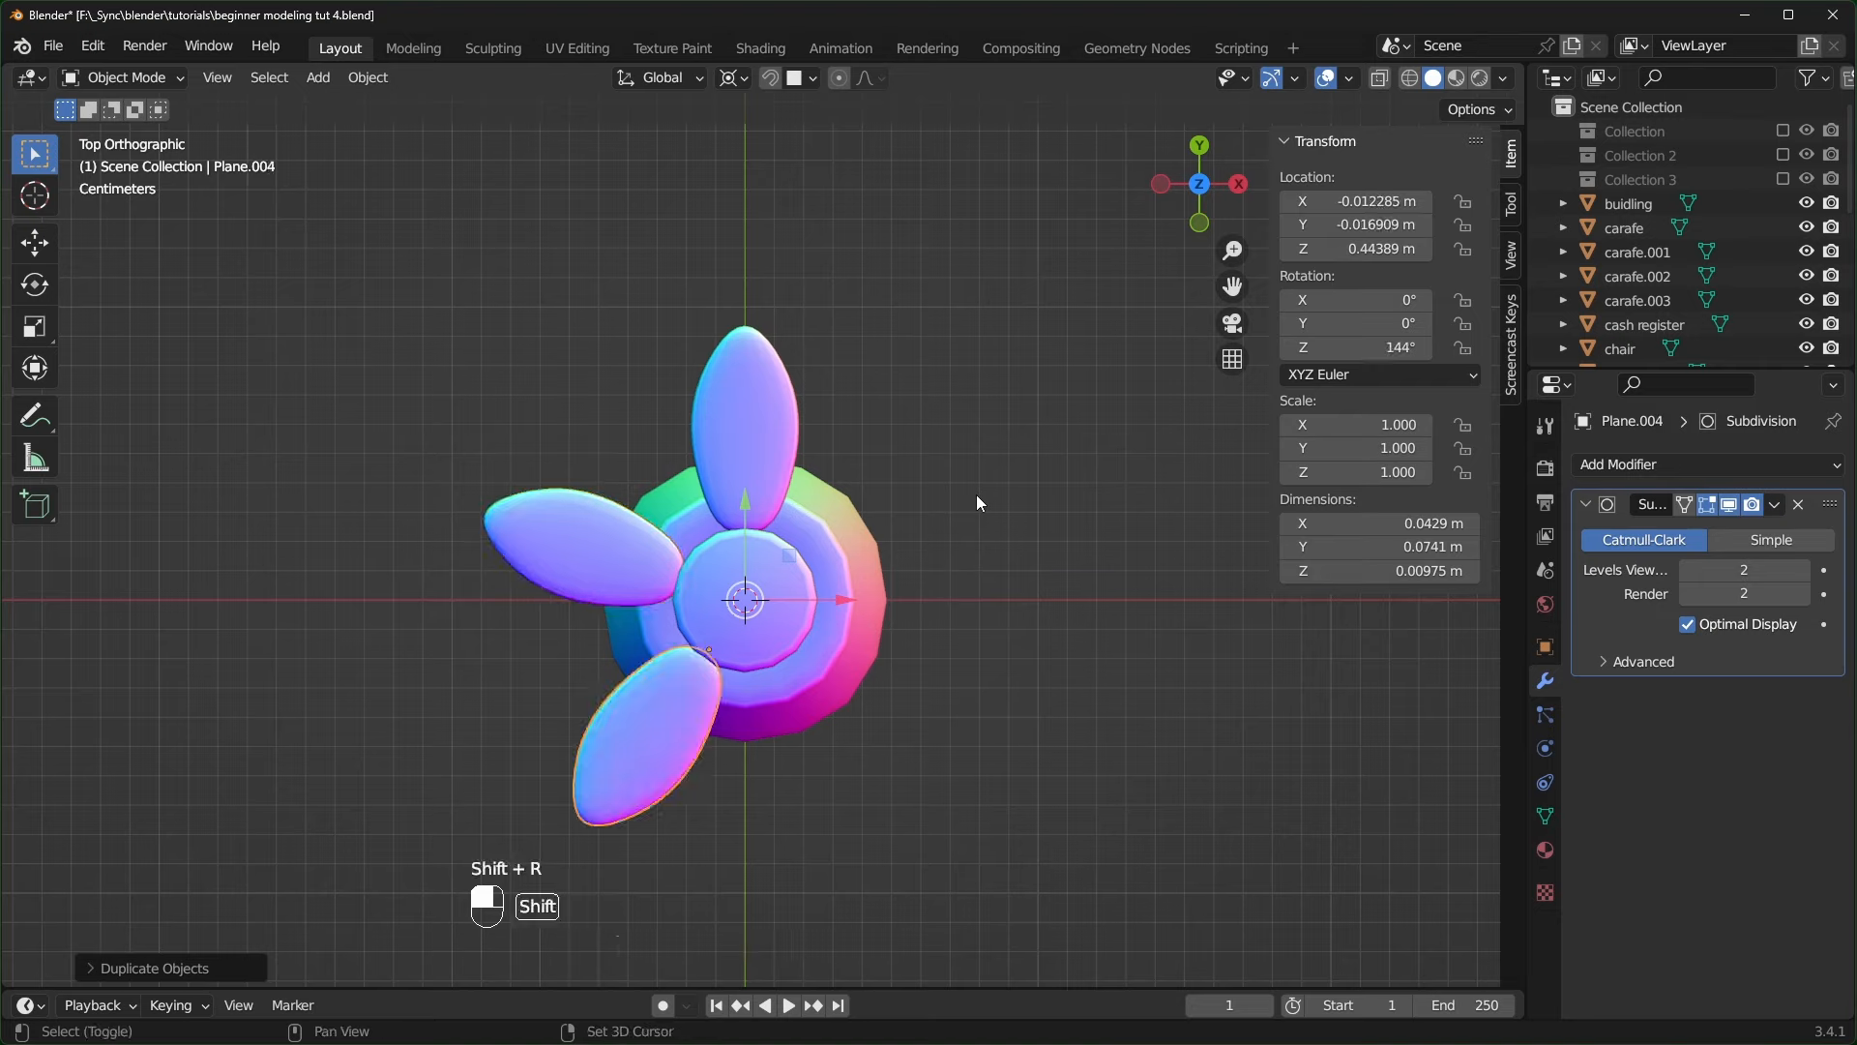
key("shift+r")
key("shift+r")
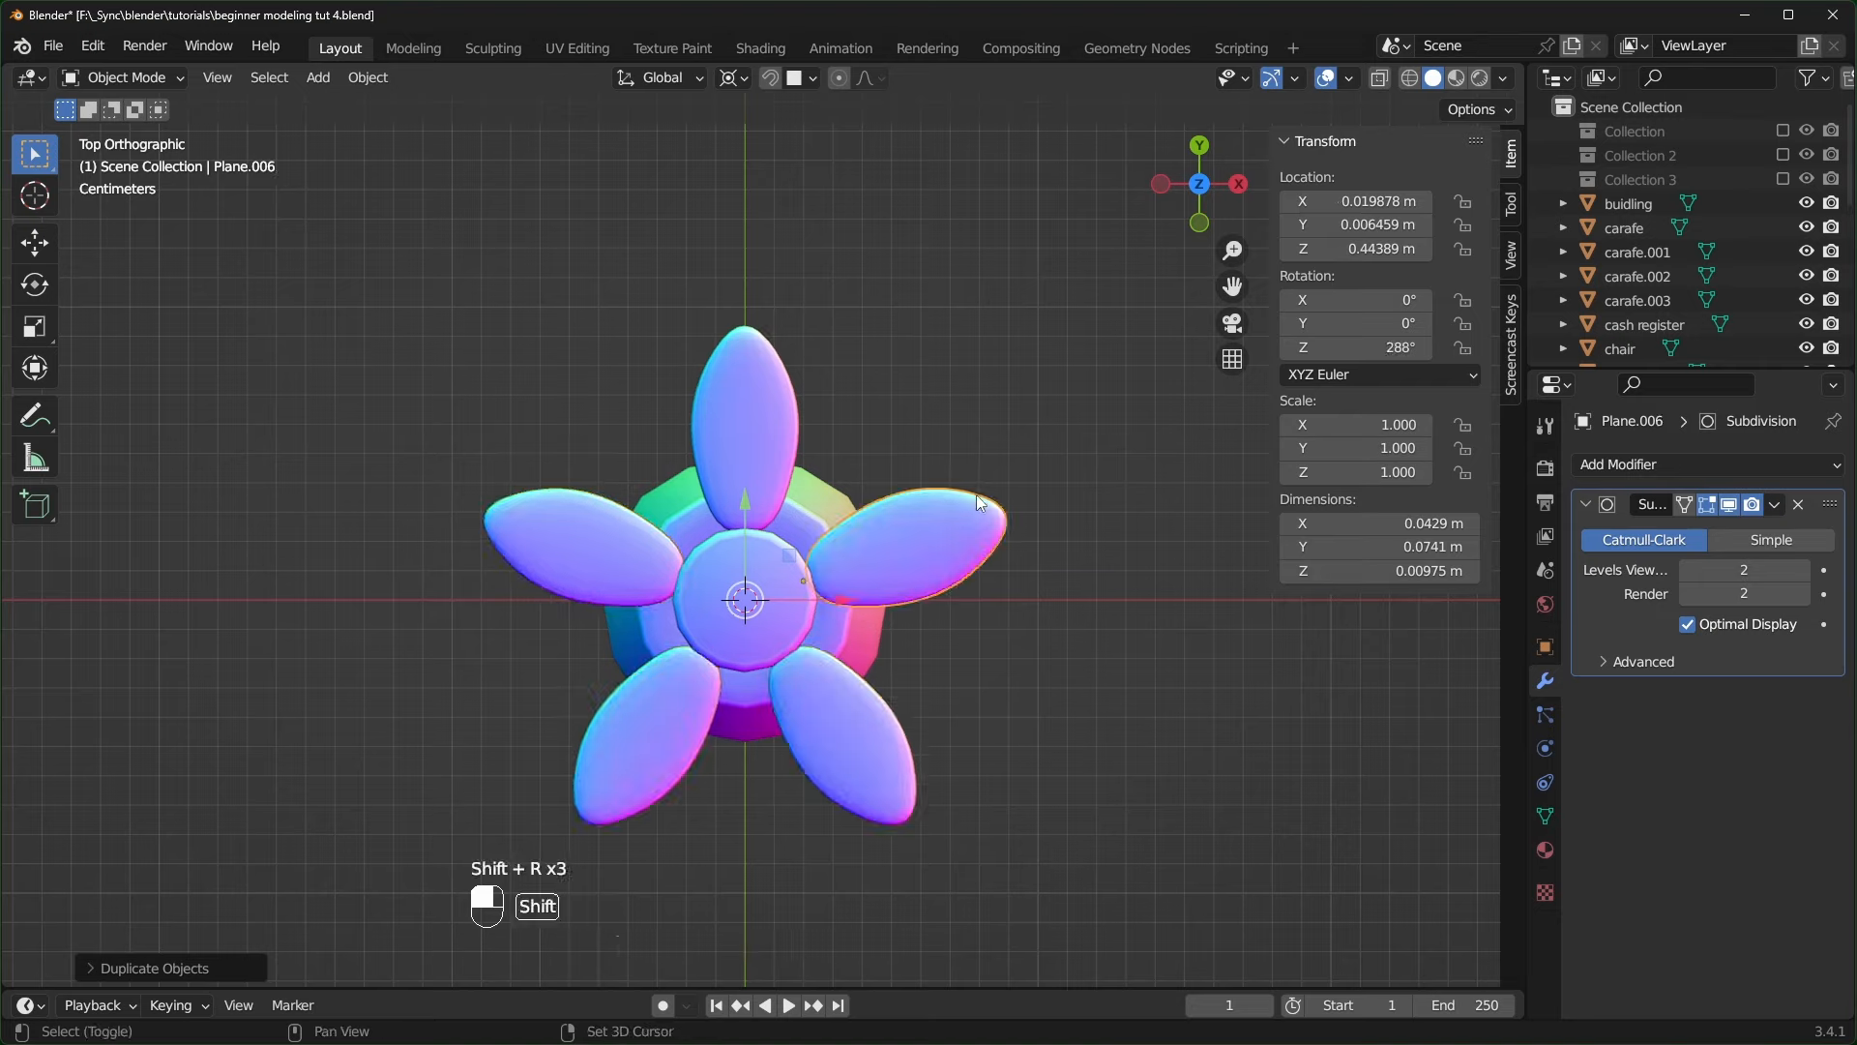
- Slide all five petals inward along their local Y axes to overlap the disc, and lower them to a height of about 0.440 m
middle_click_drag(981, 518, 788, 530)
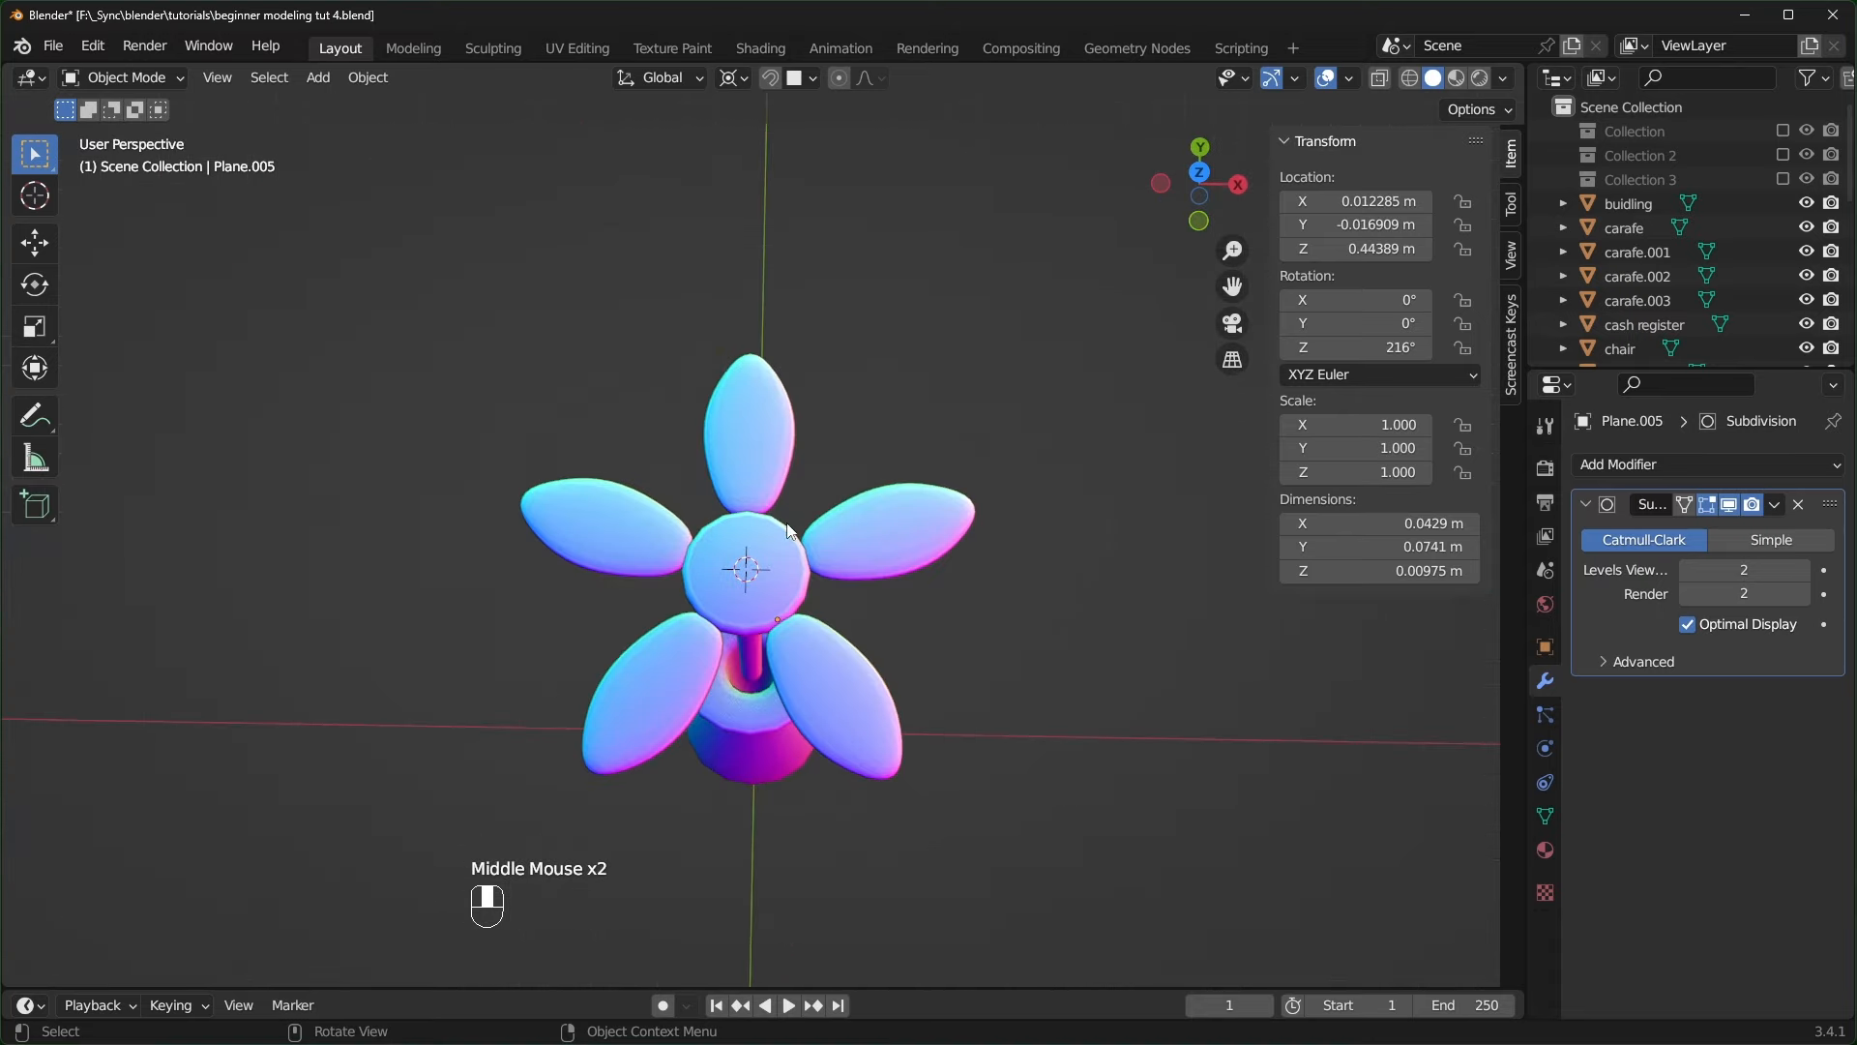
left_click(834, 671)
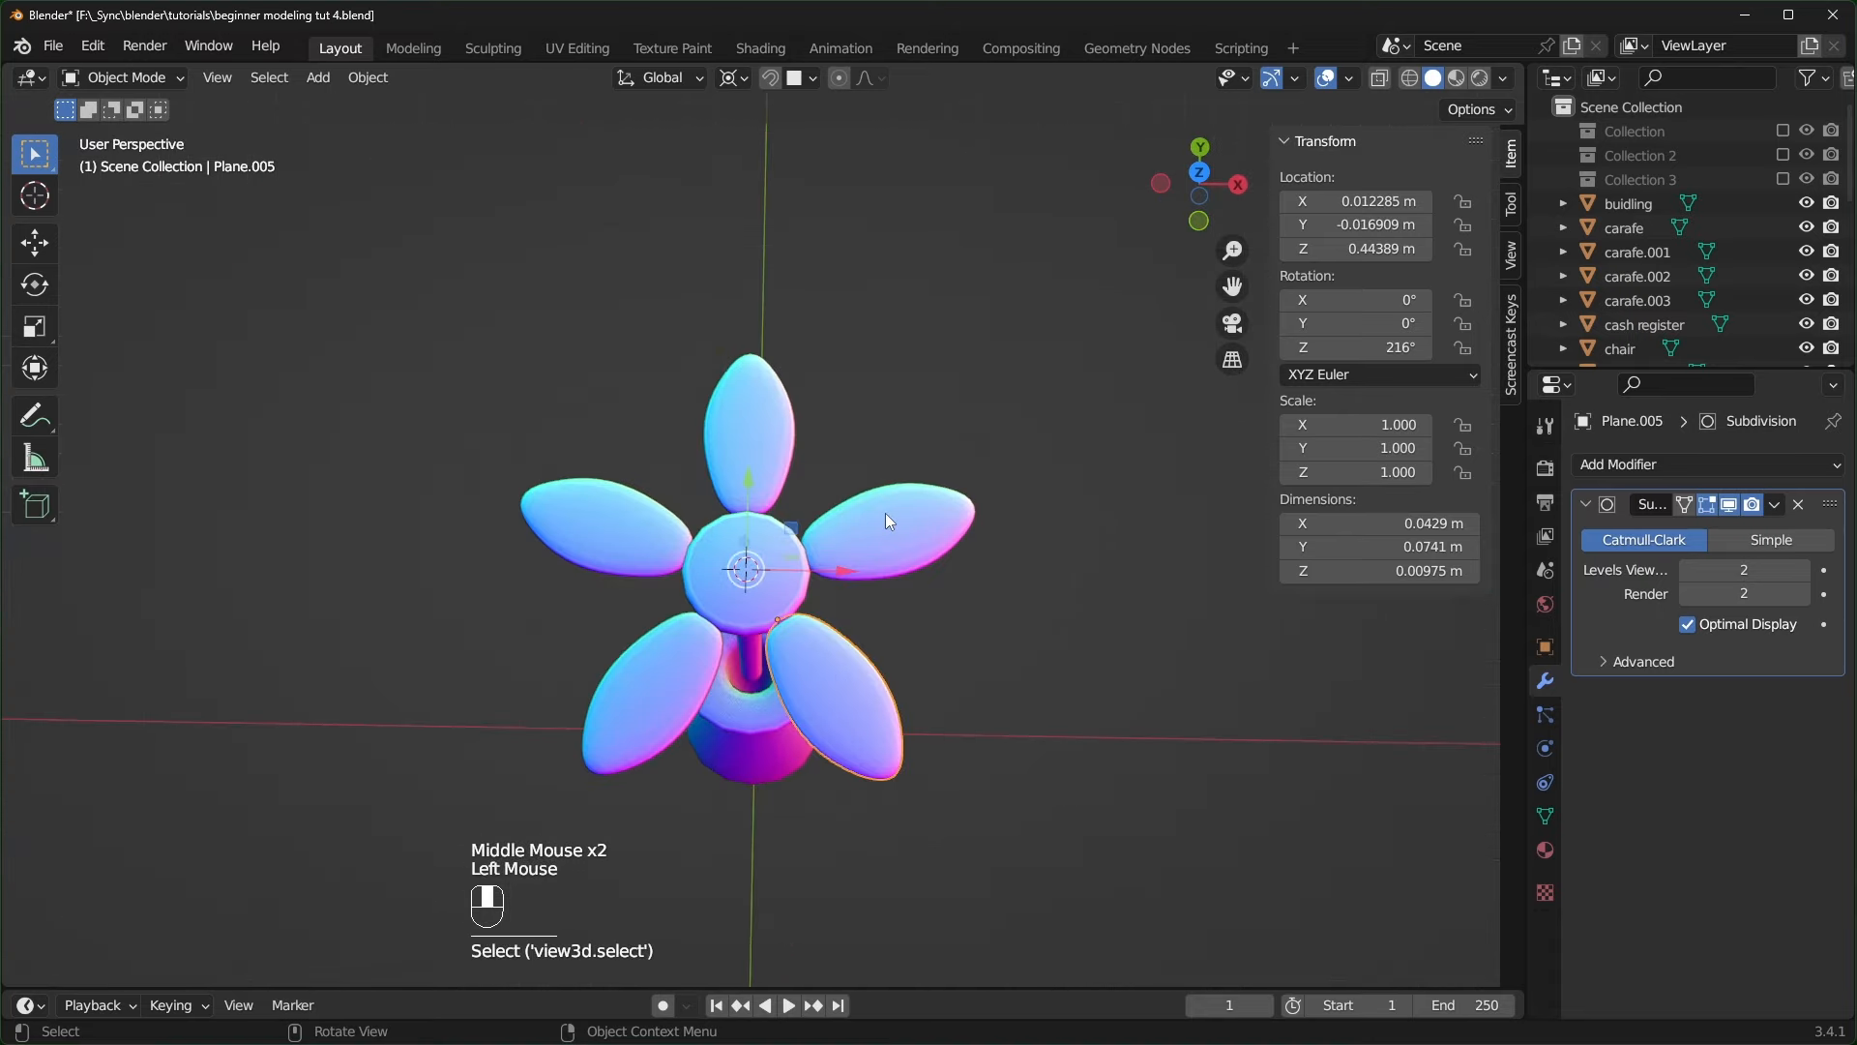
left_click(925, 534, "shift")
left_click(770, 437, "shift")
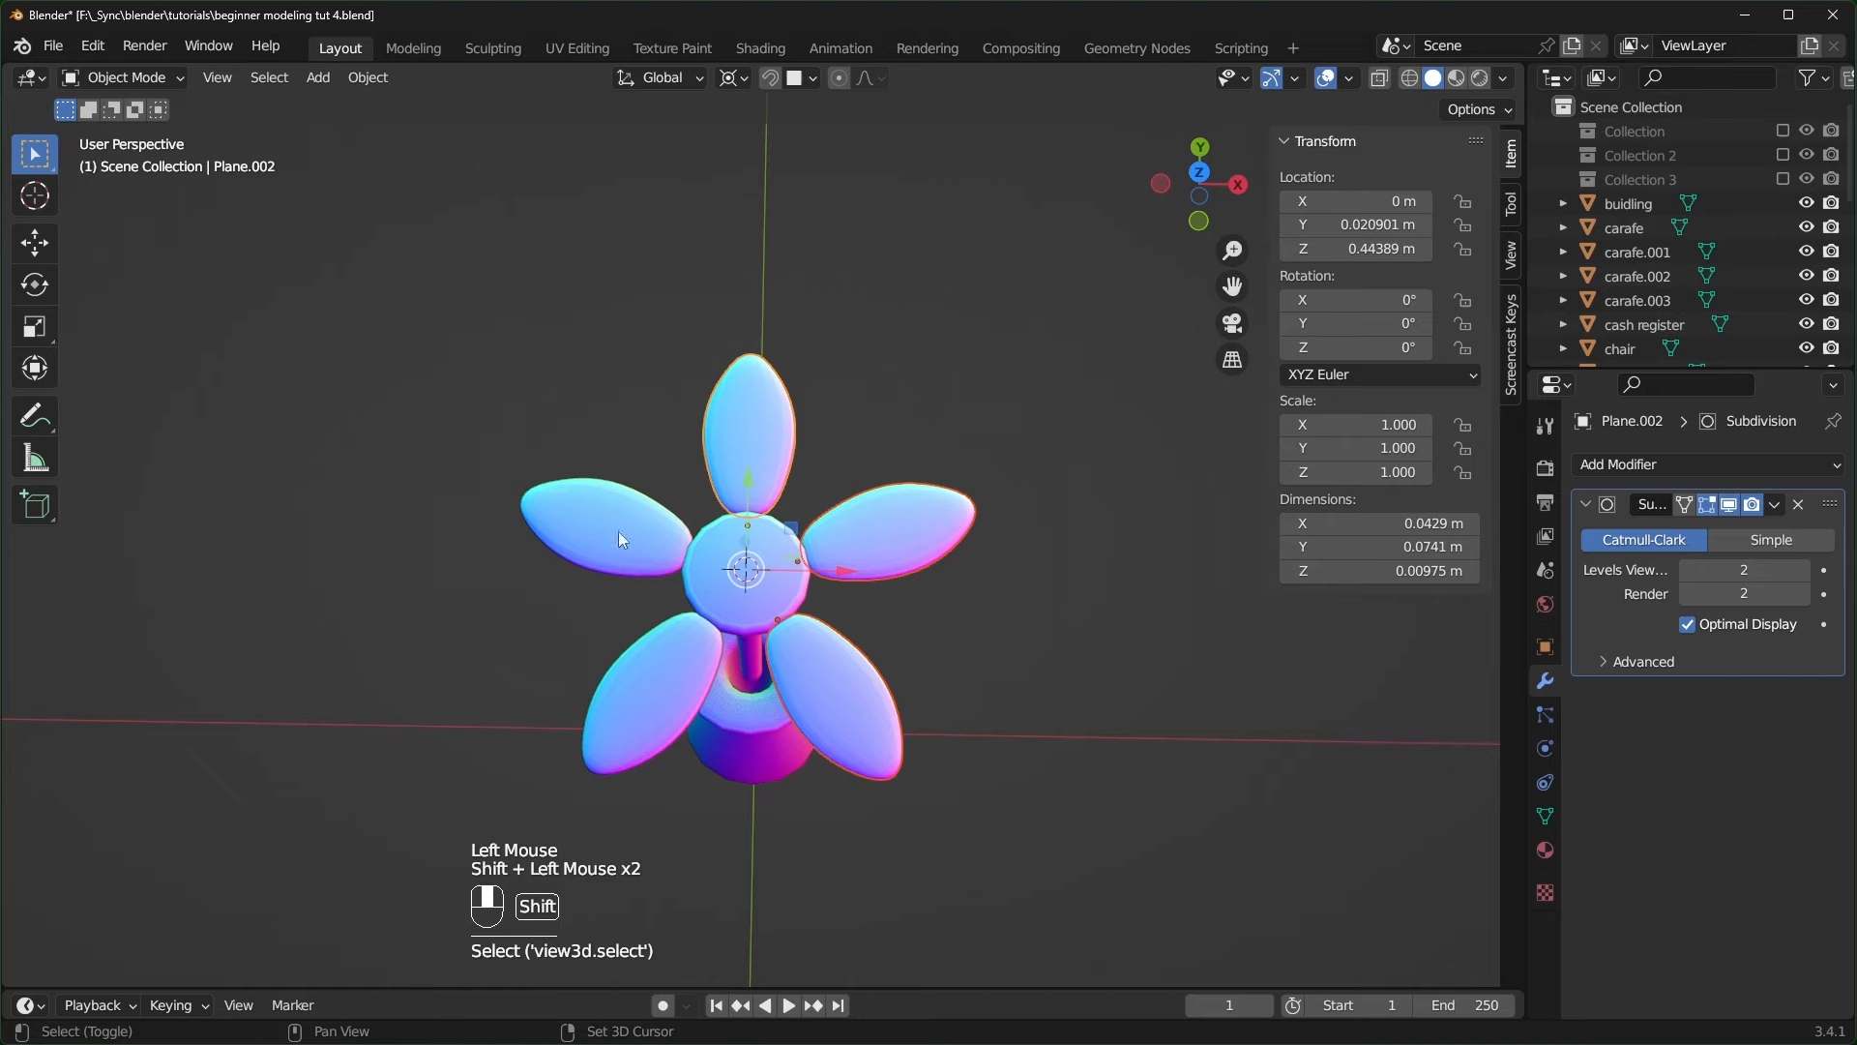
left_click(618, 530, "shift")
left_click(667, 658, "shift")
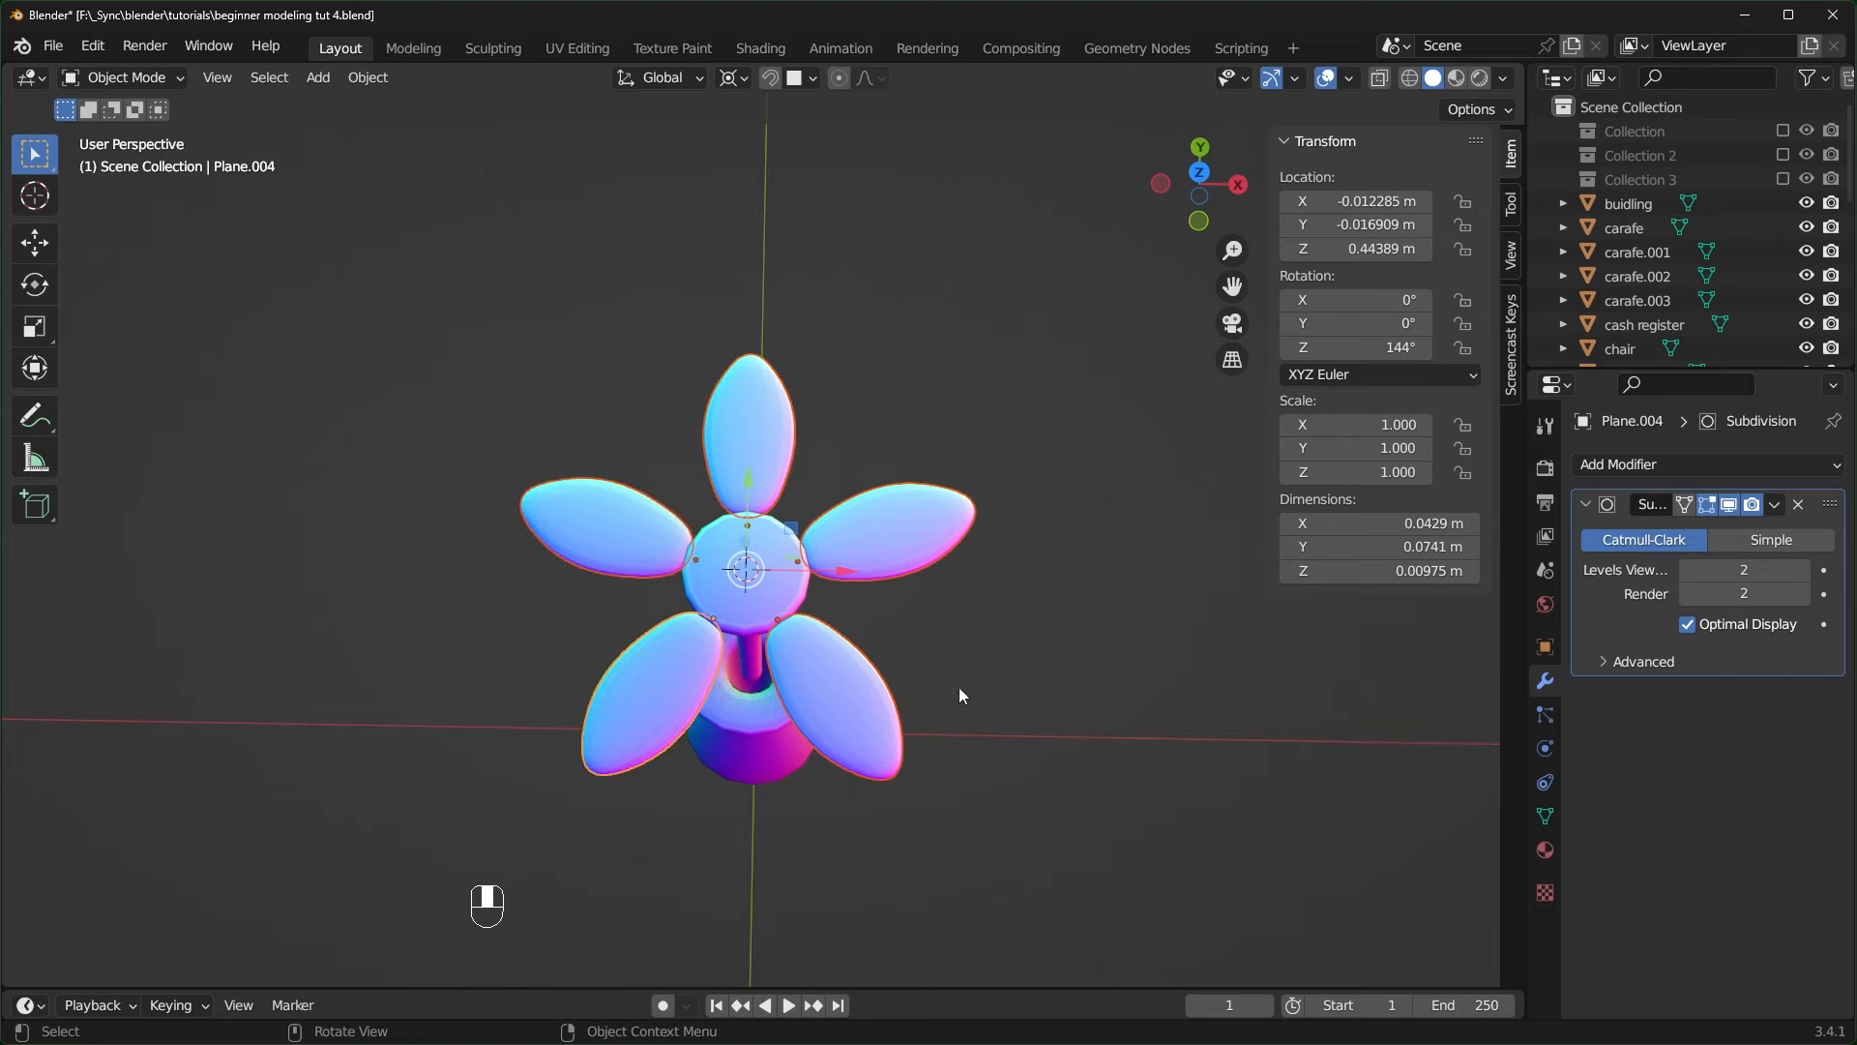
key("g")
key("y")
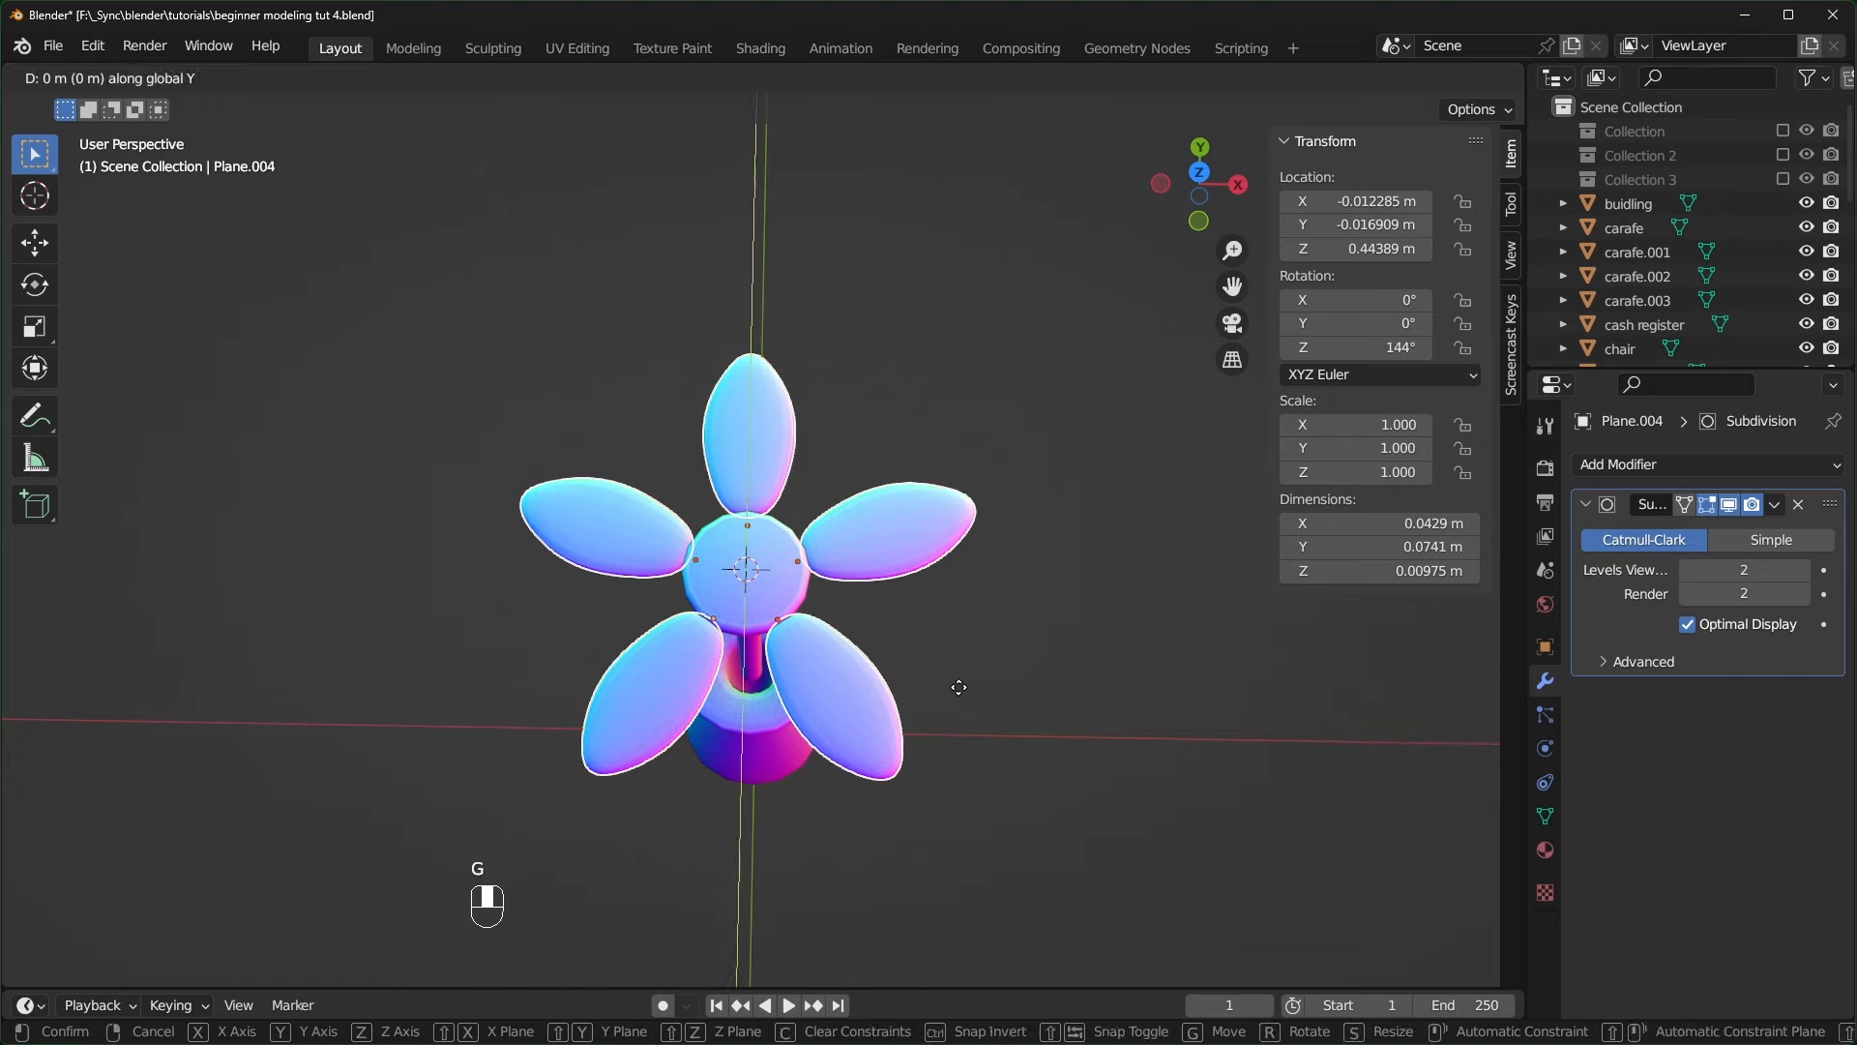
key("y")
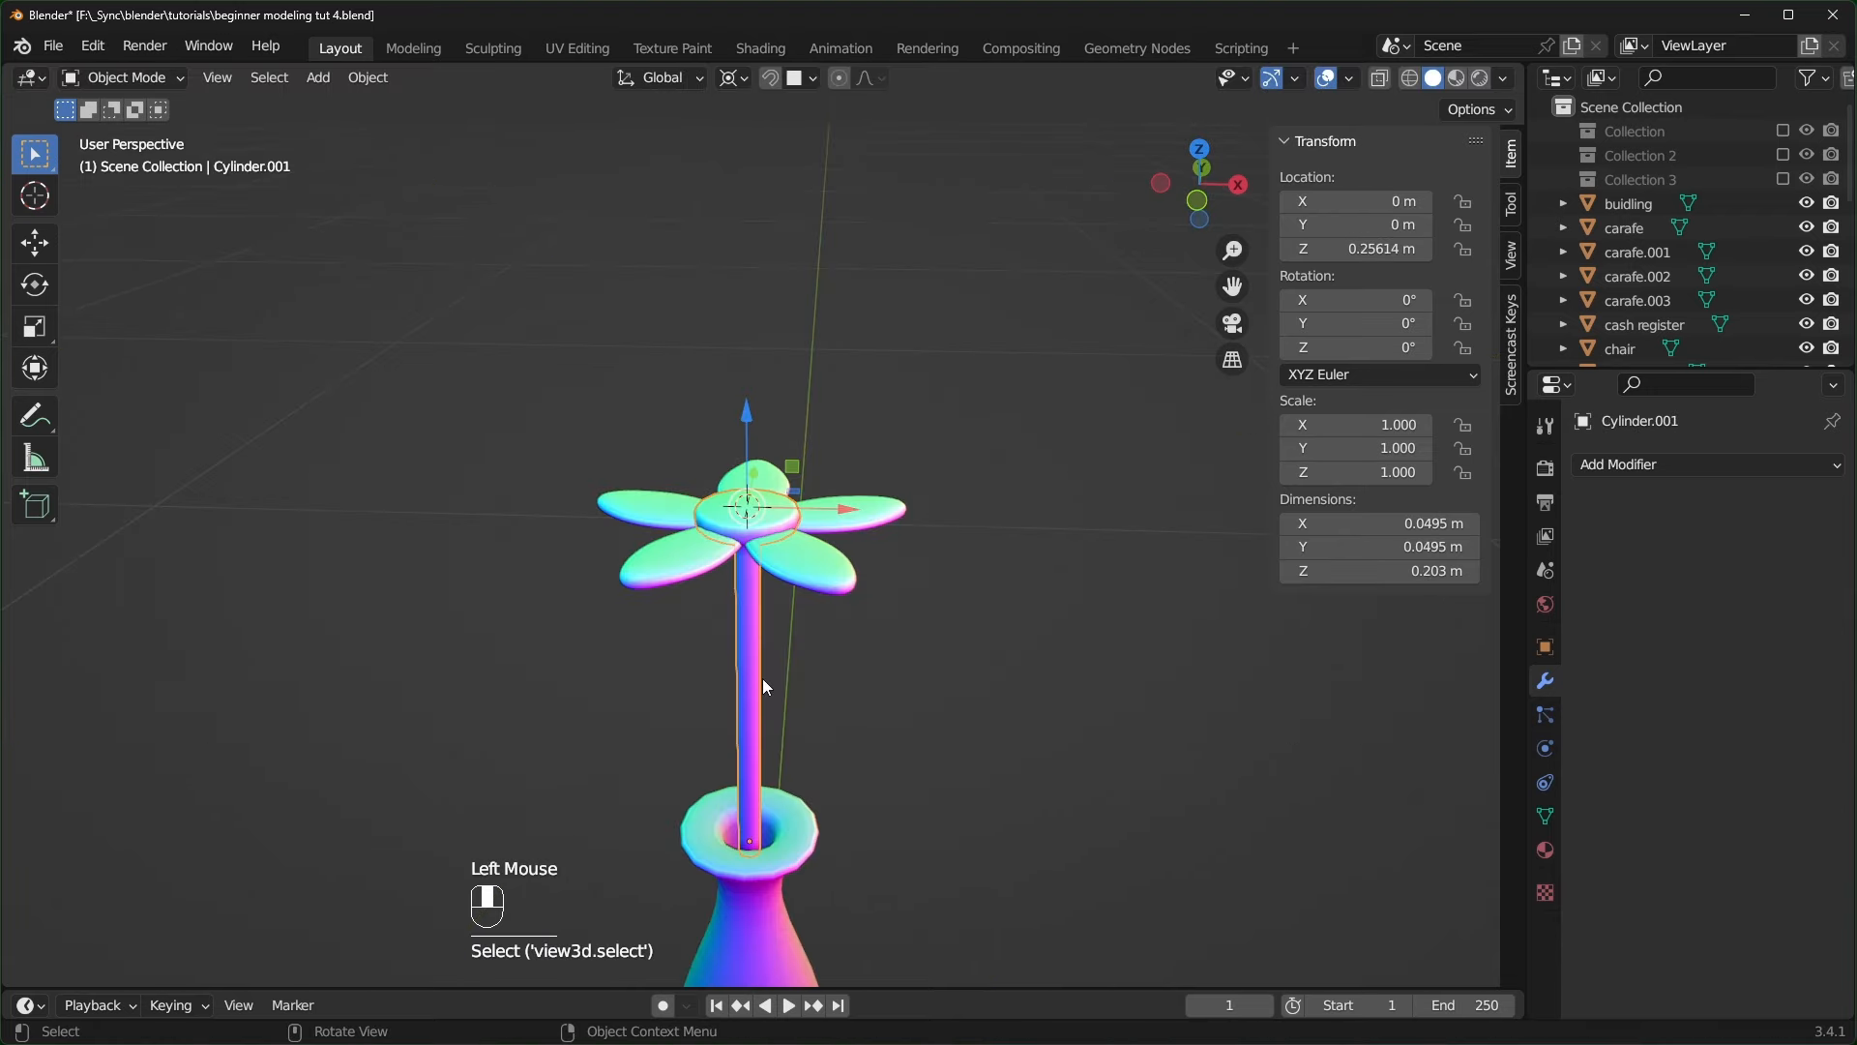
- Rename the stem and disc object to flower
key("F2")
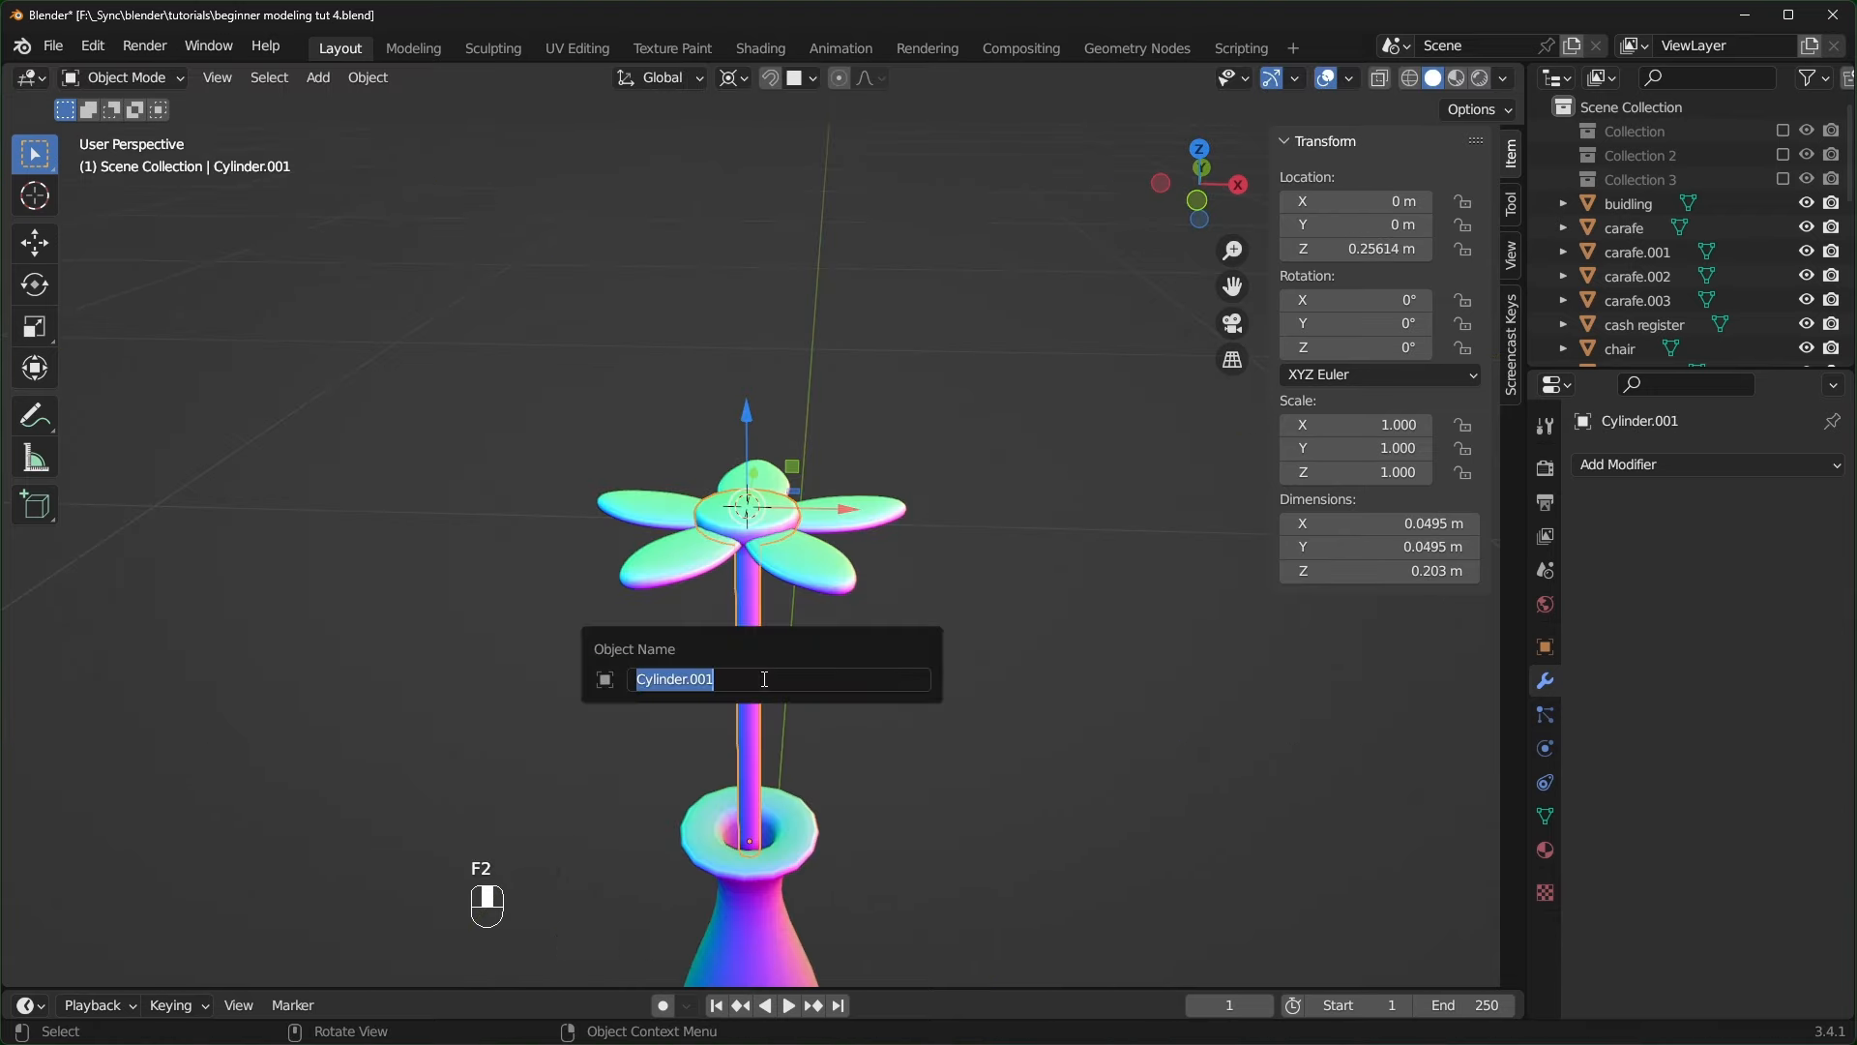
type("Stem")
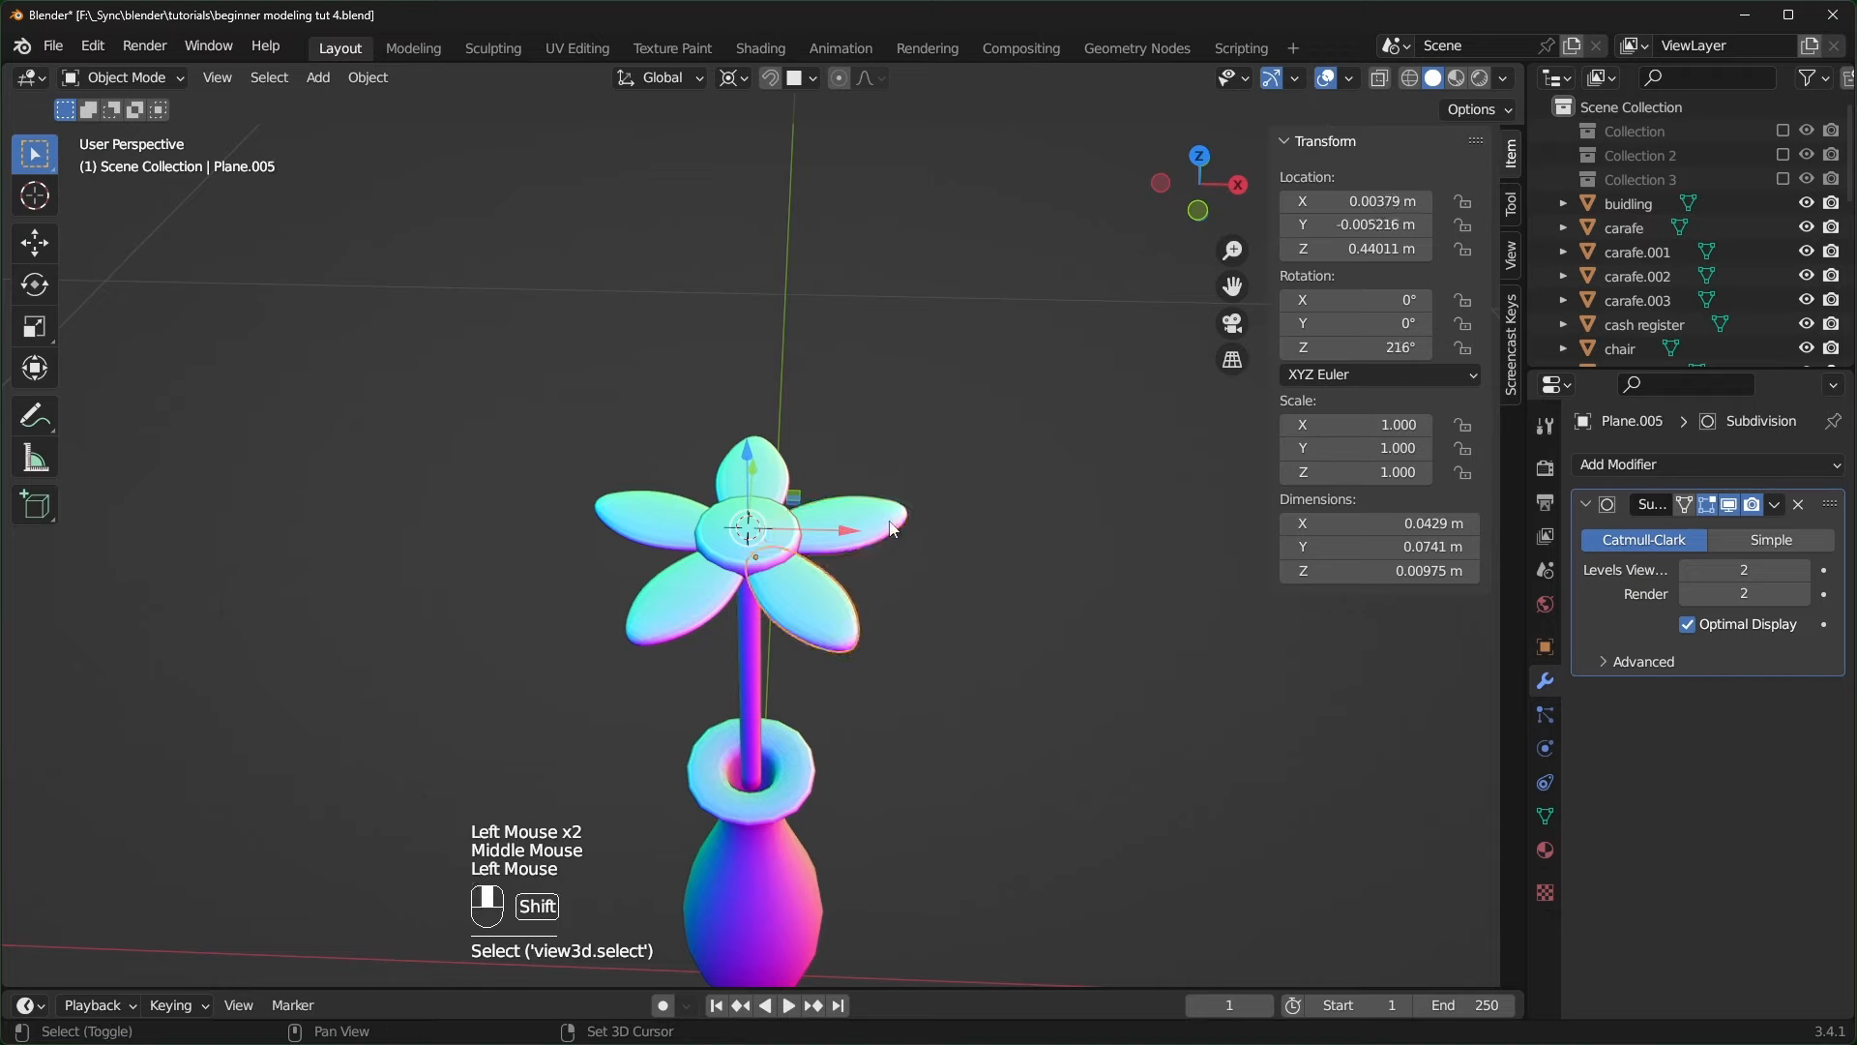
- Try joining the five petals to the stem and disc object, and undo the join
left_click(875, 527, "shift")
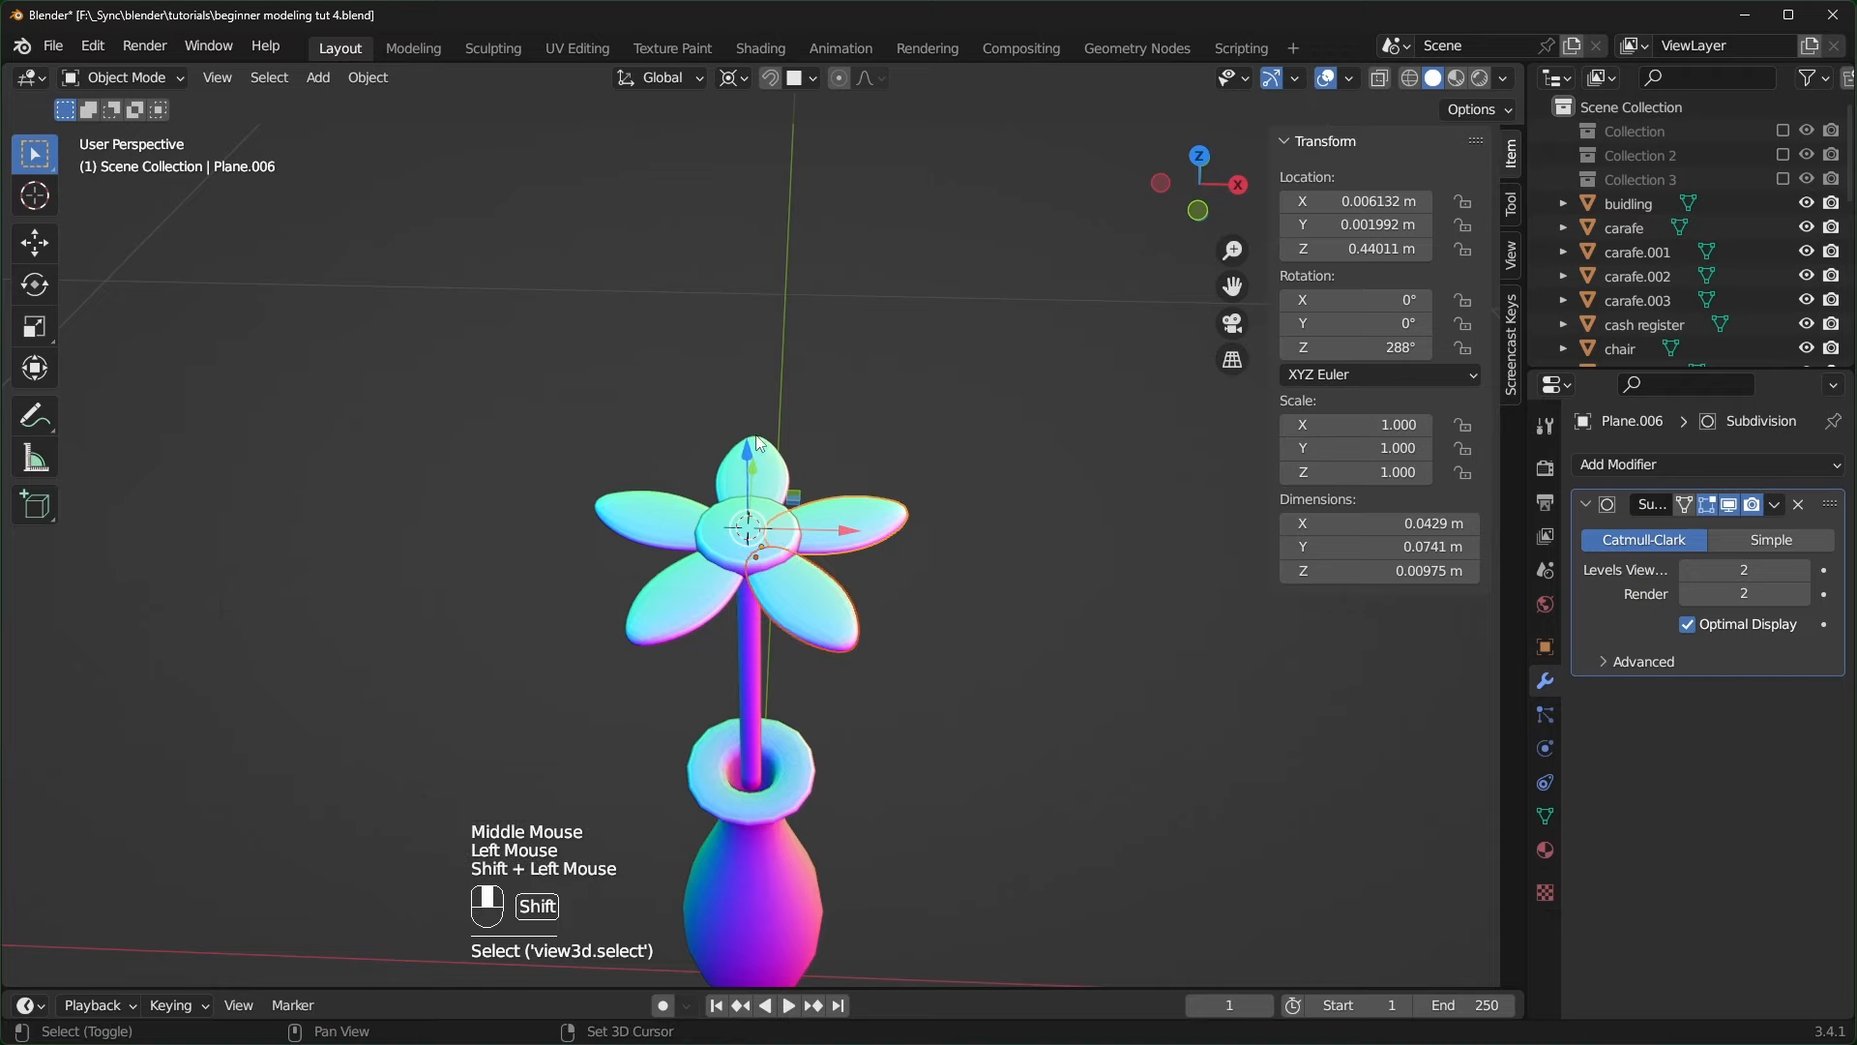
left_click(761, 458, "shift")
left_click(670, 513, "shift")
left_click(680, 596, "shift")
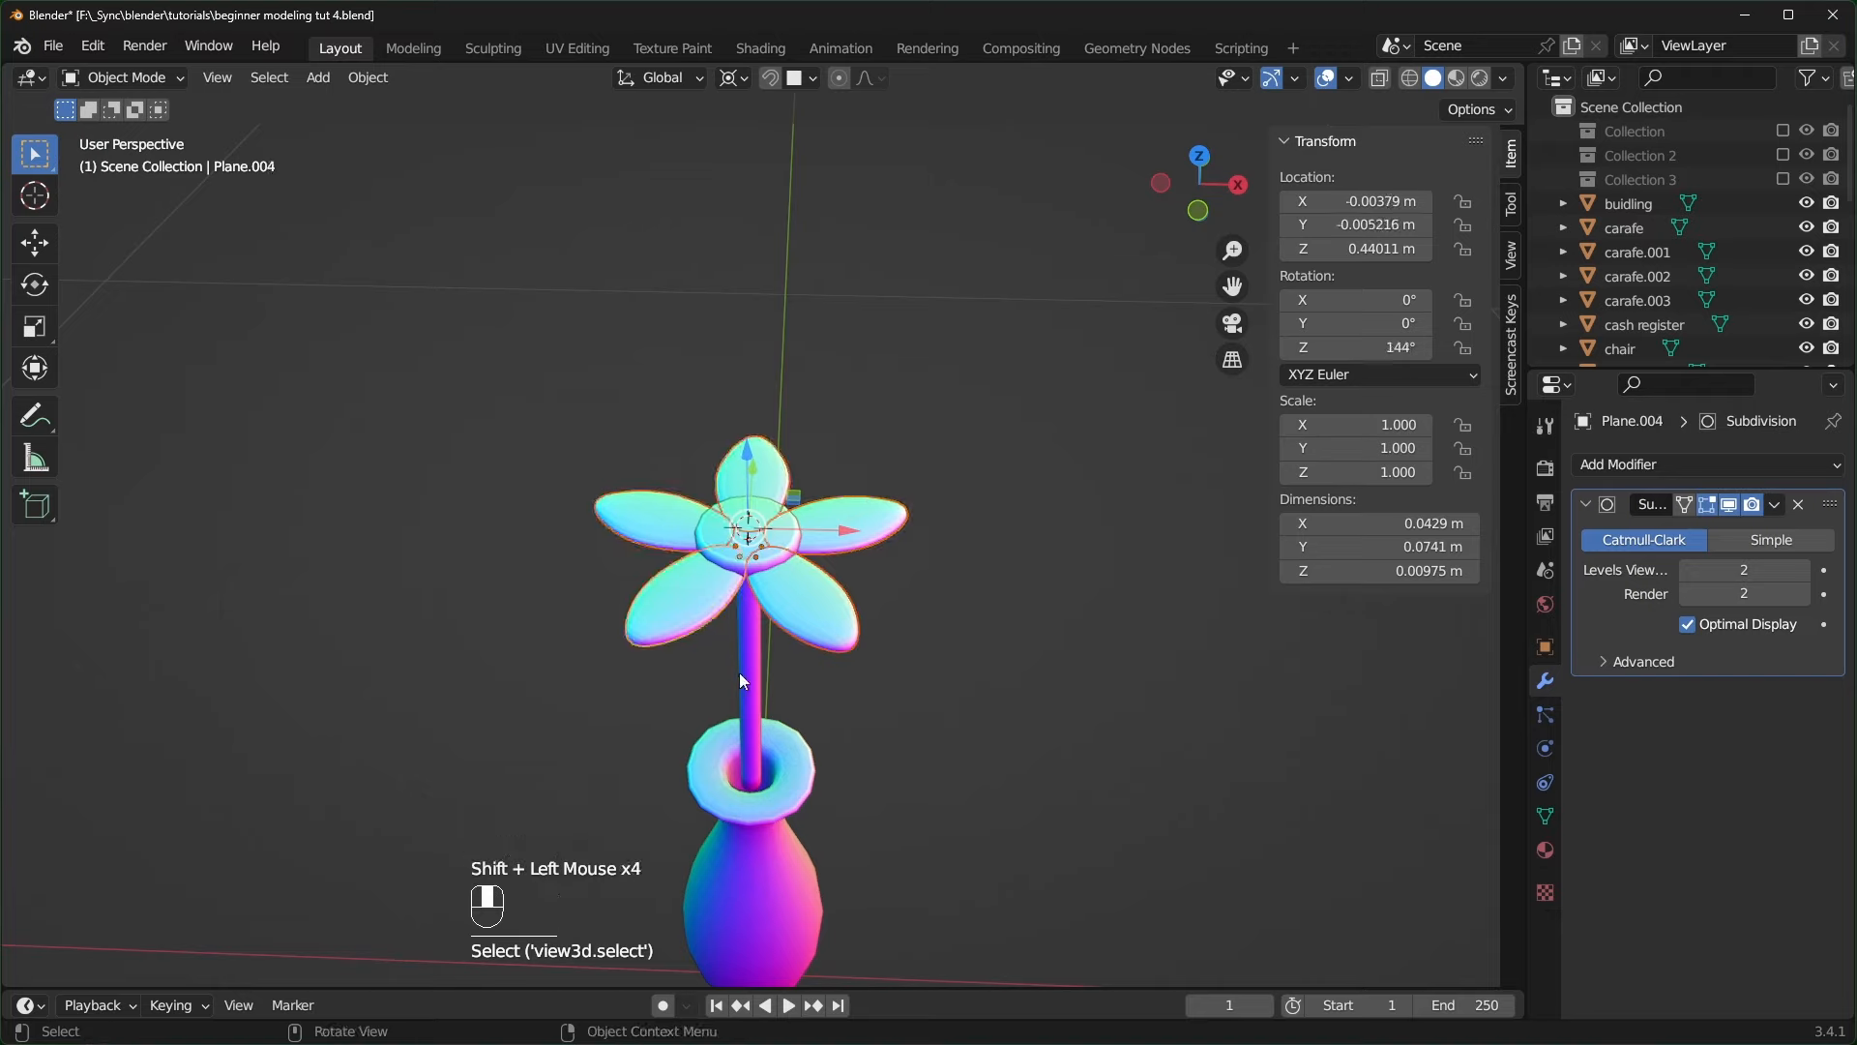
left_click(754, 665, "shift")
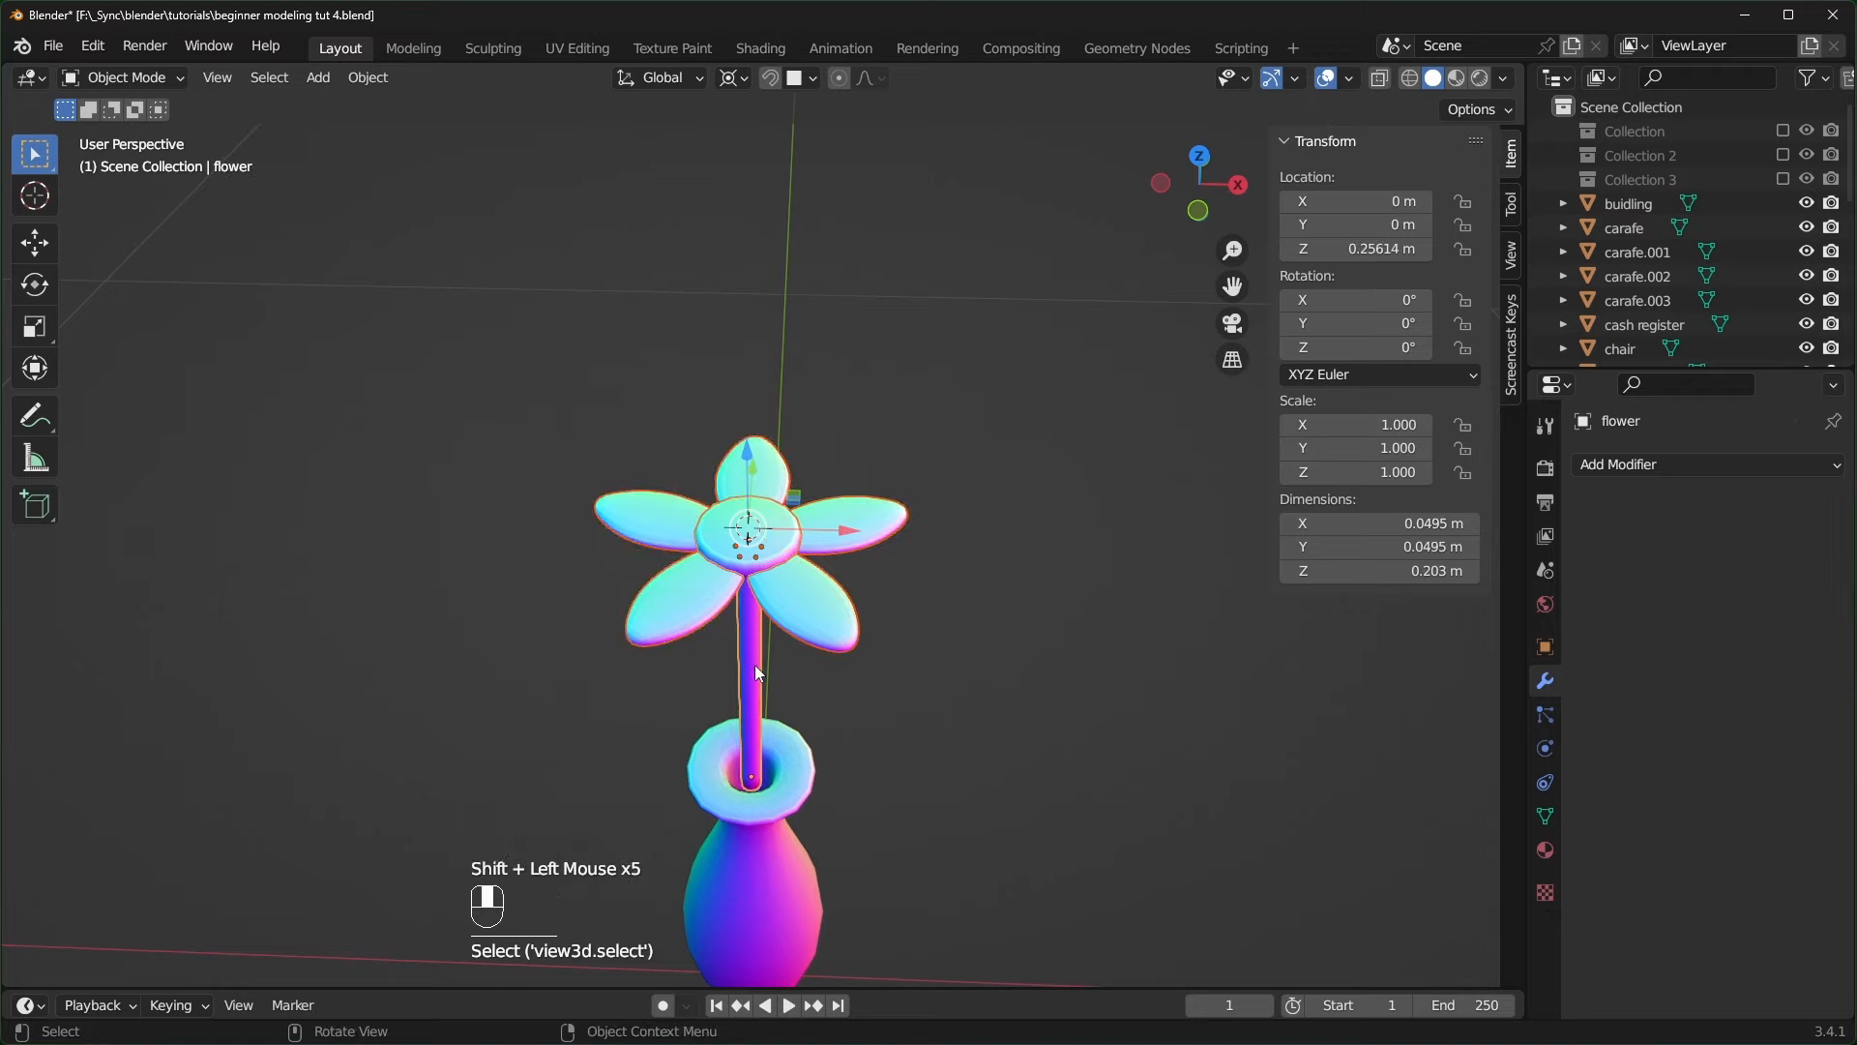
key("ctrl")
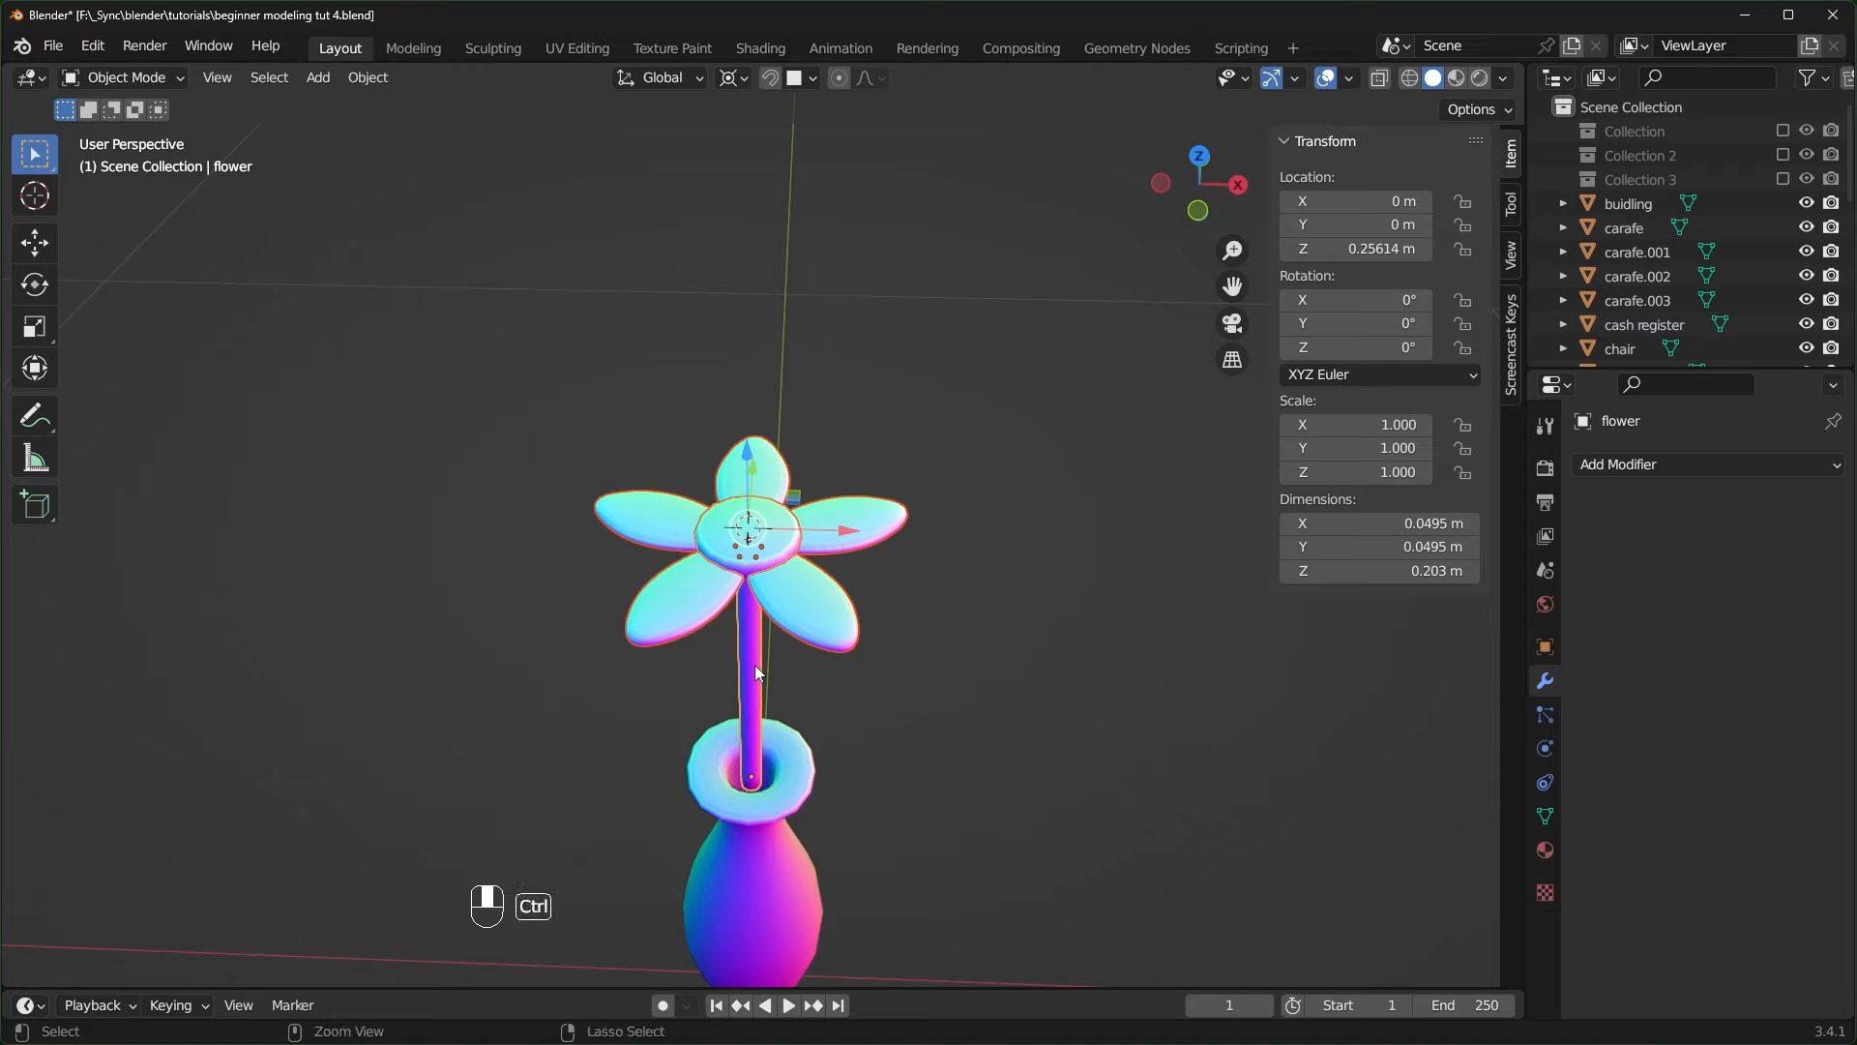
key("ctrl+j")
middle_click_drag(755, 665, 623, 509)
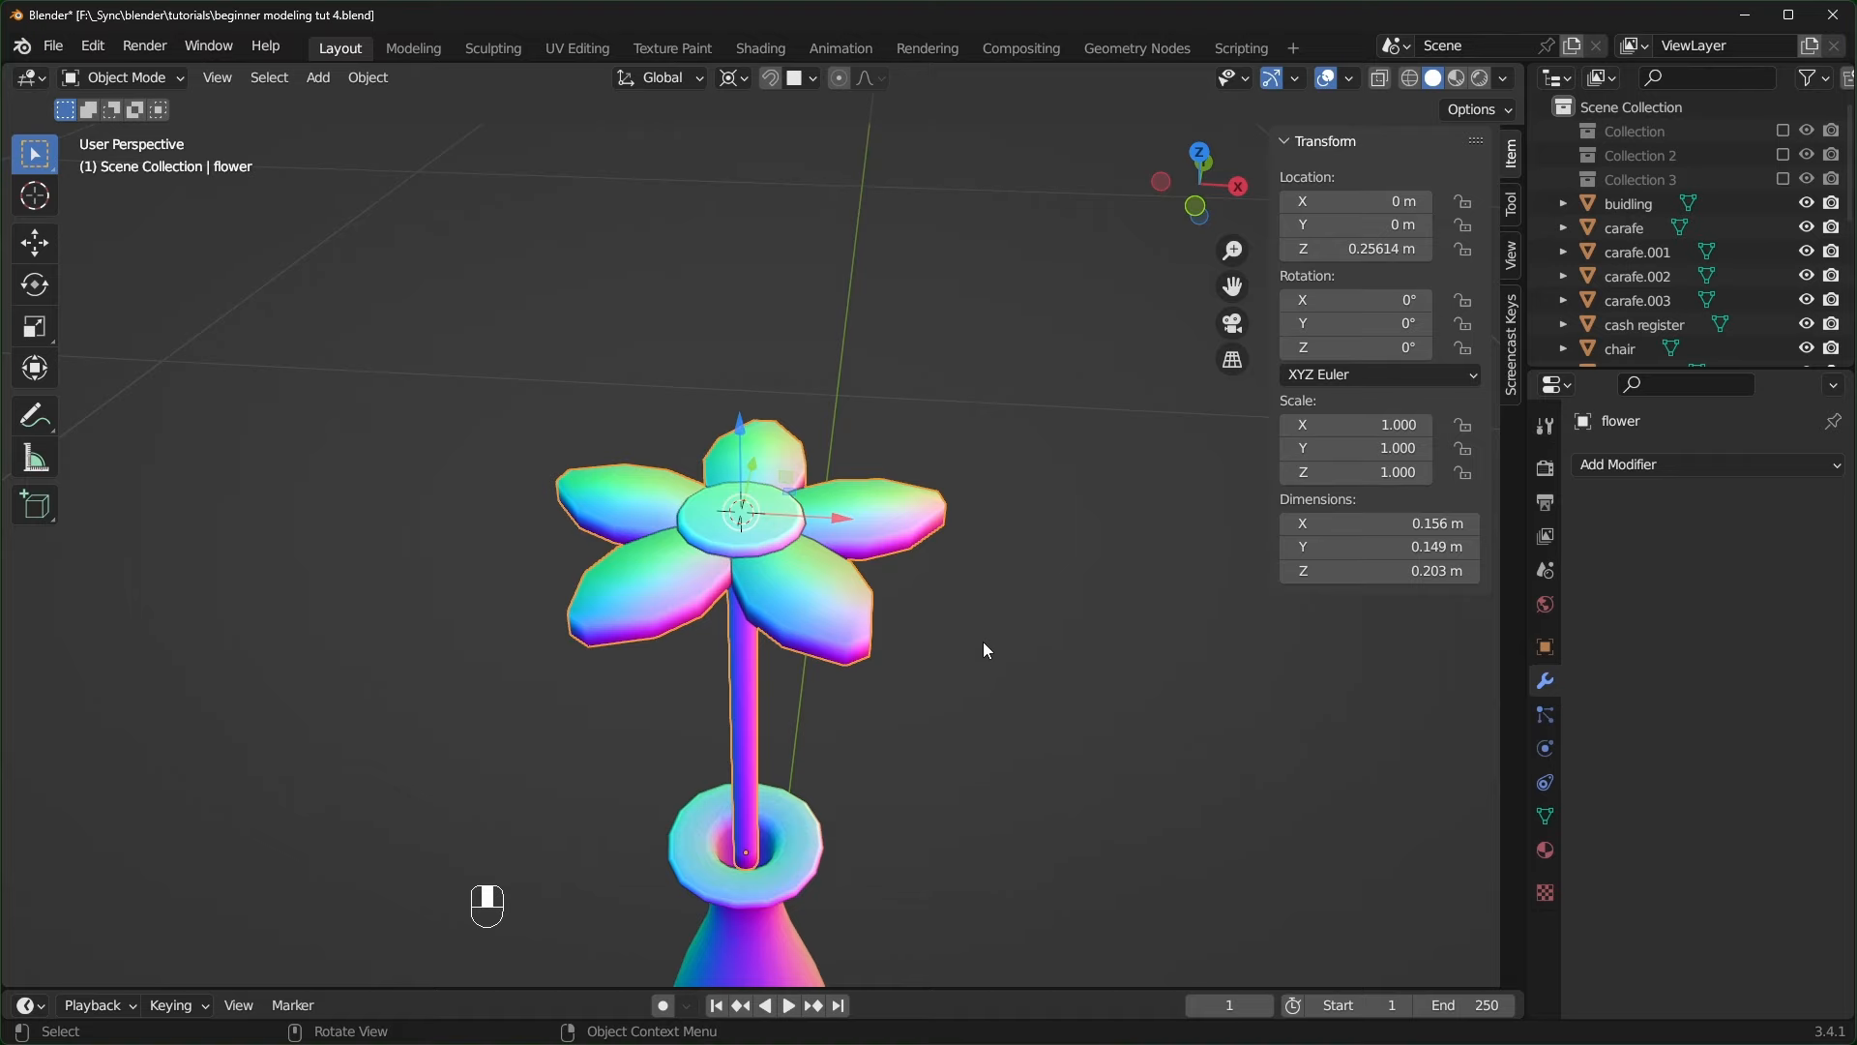
key("ctrl+z")
- Apply the Subdivision modifier on each of the five petals individually
middle_click_drag(983, 641, 804, 604)
left_click(804, 604)
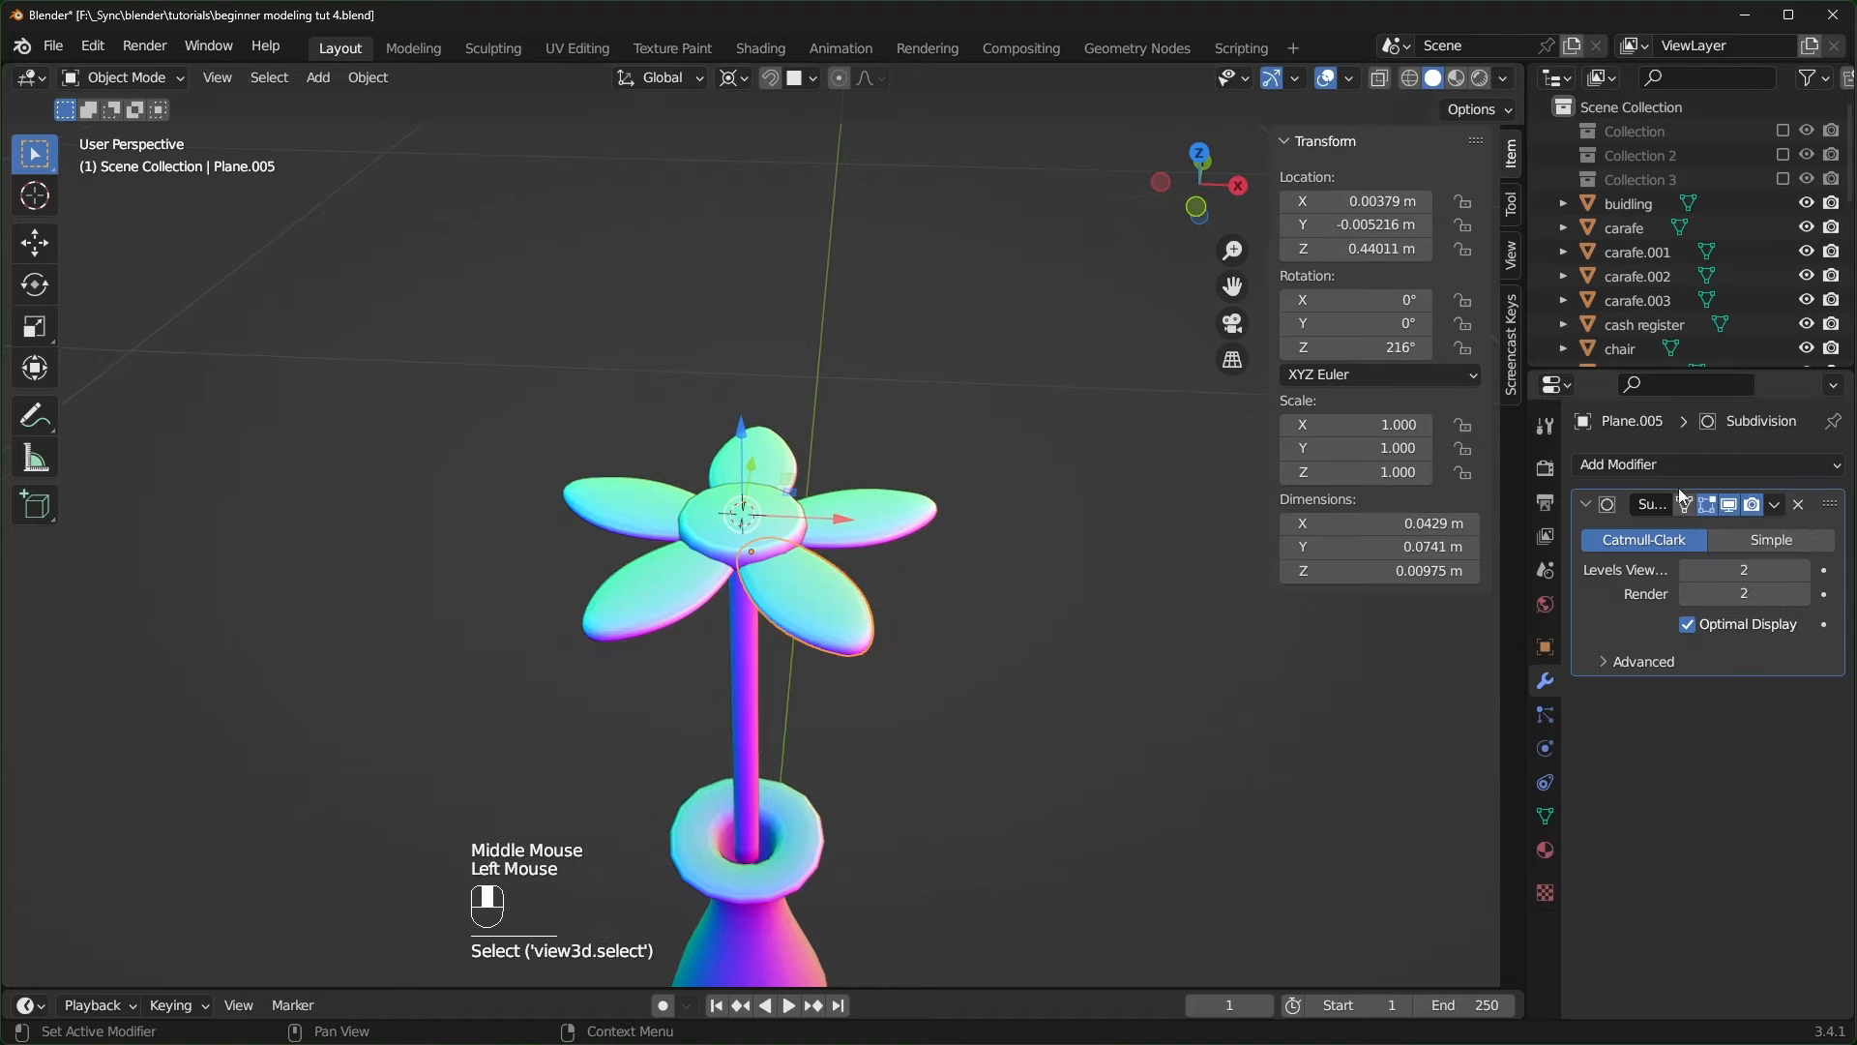
left_click(1776, 504)
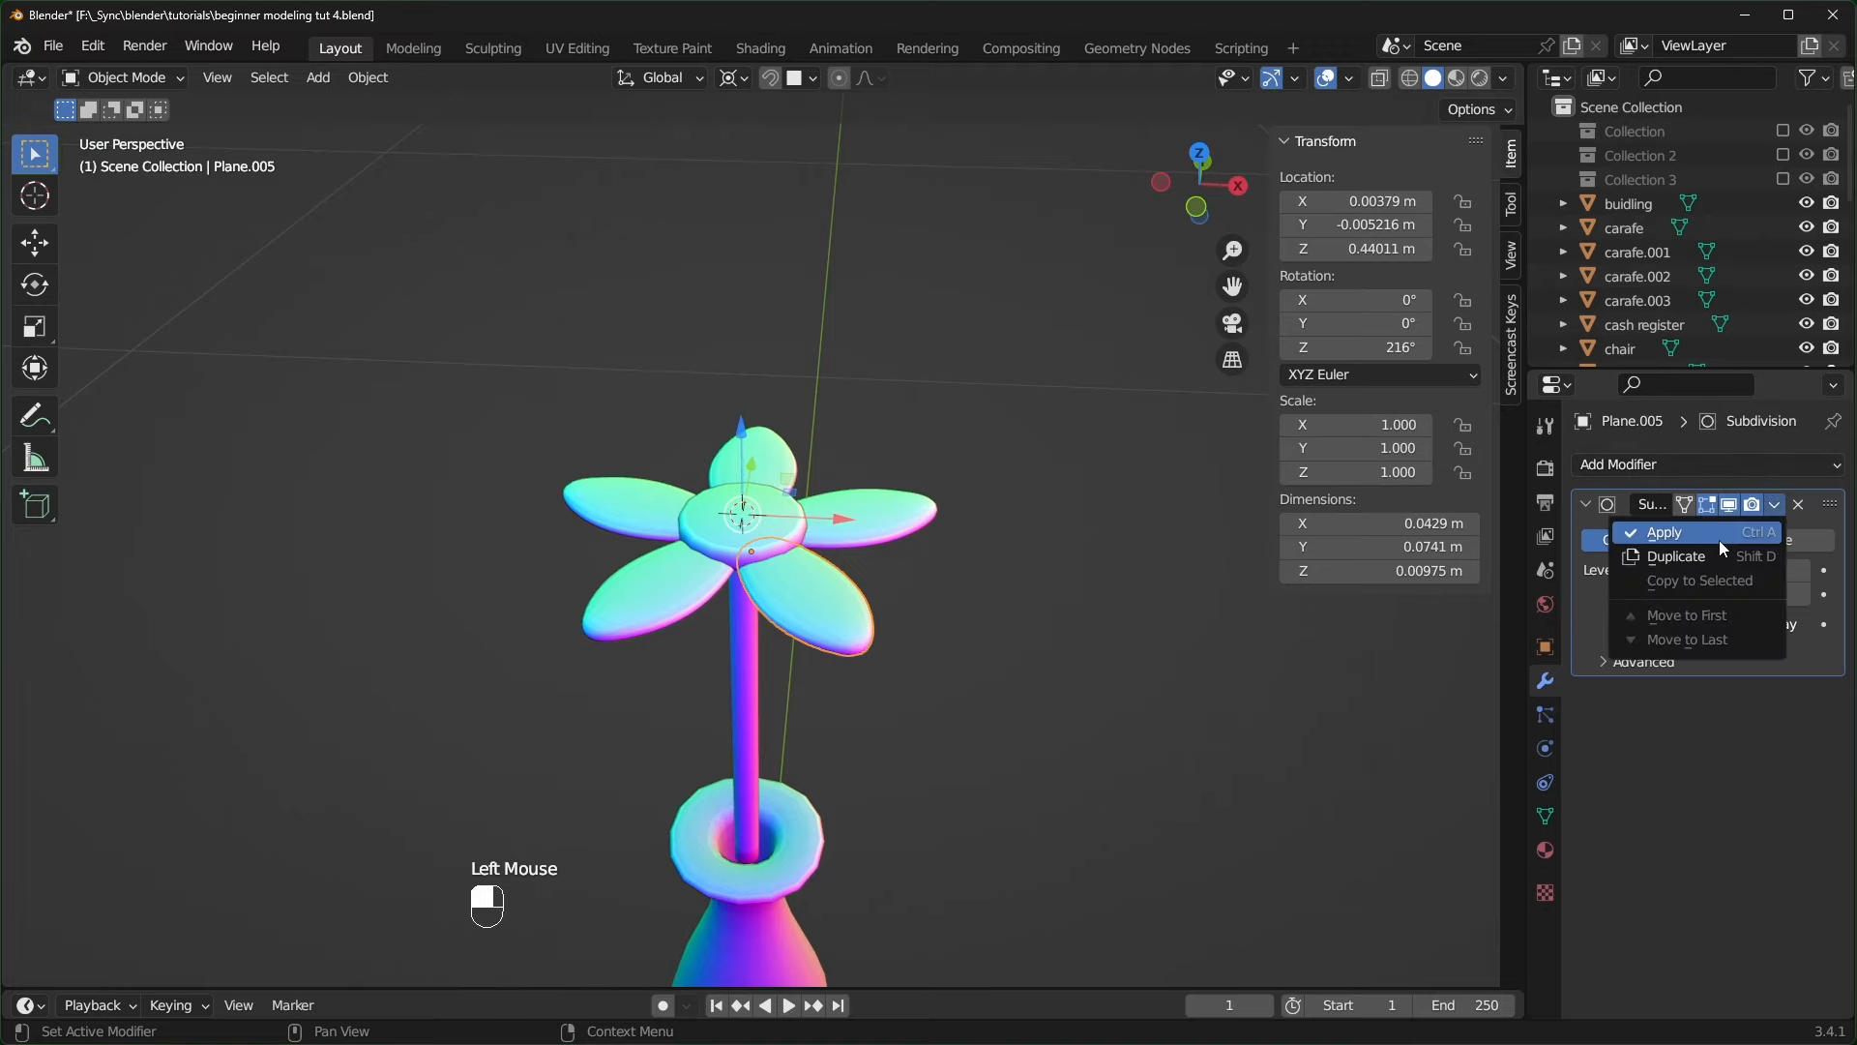
left_click(1718, 538)
left_click(890, 514)
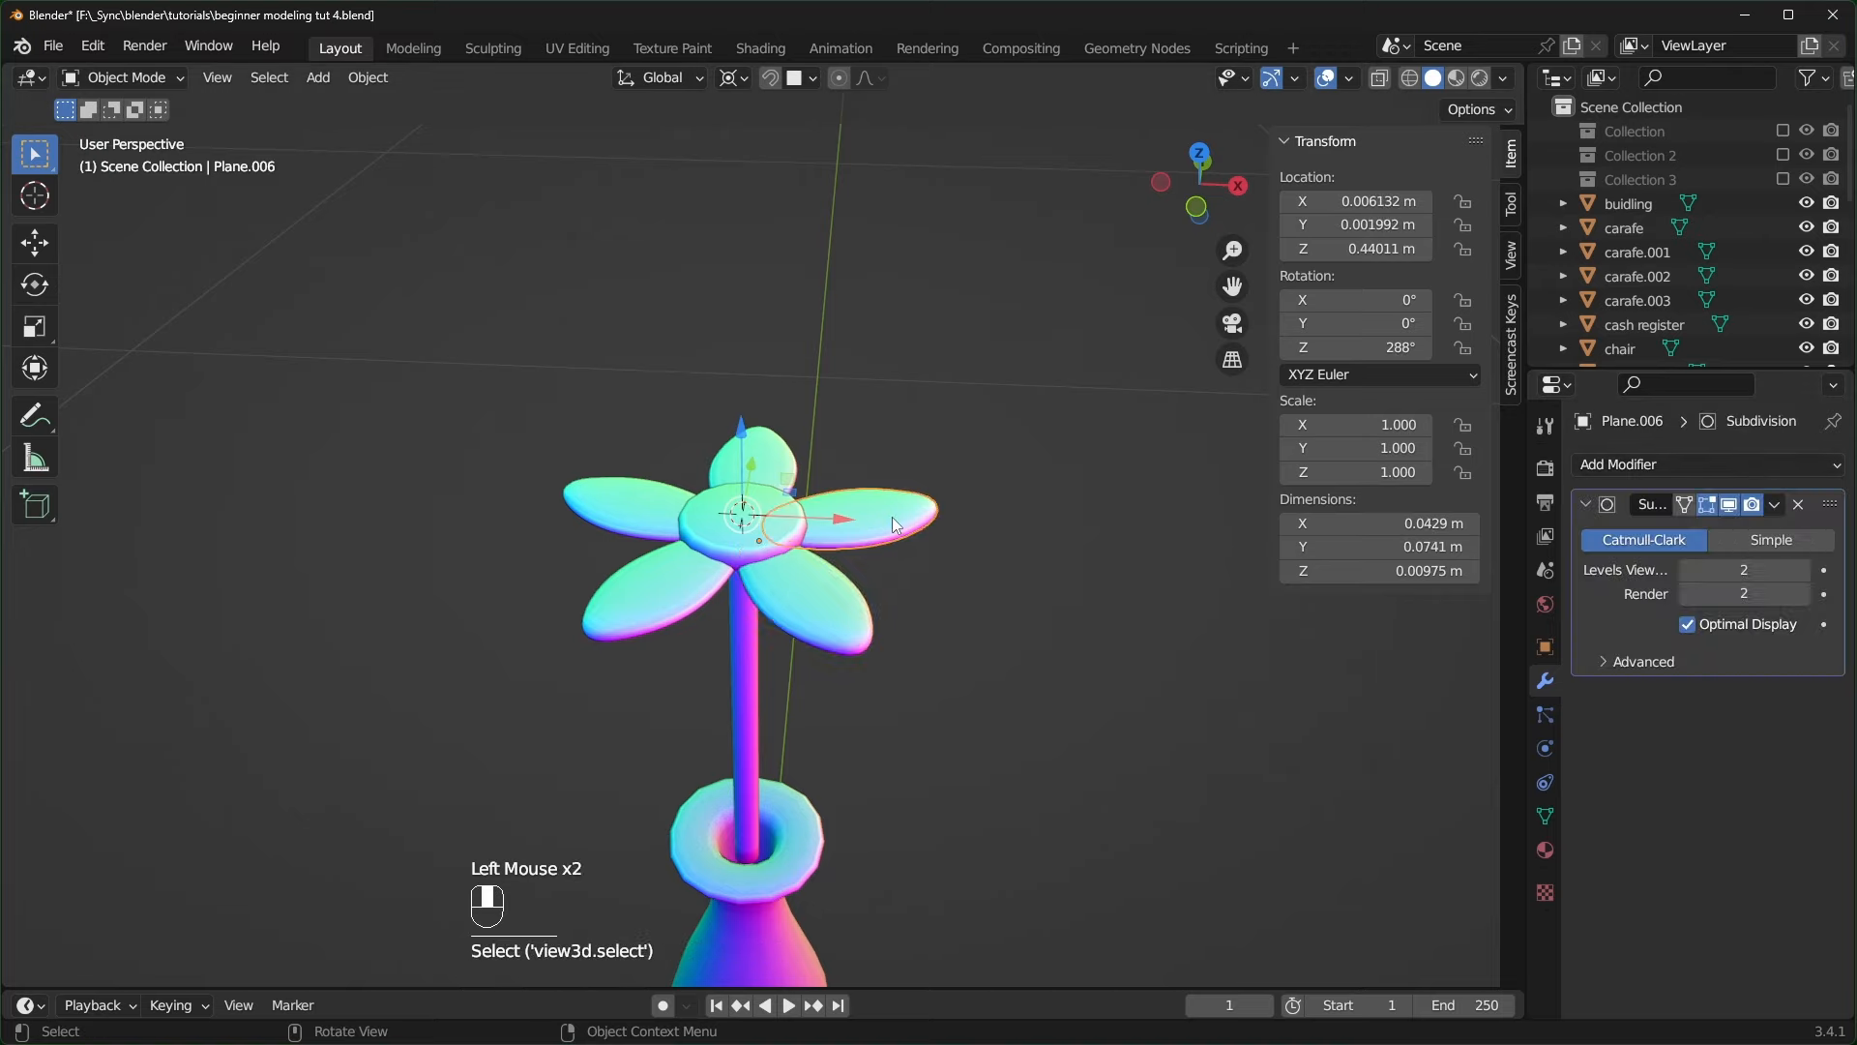
left_click(1774, 504)
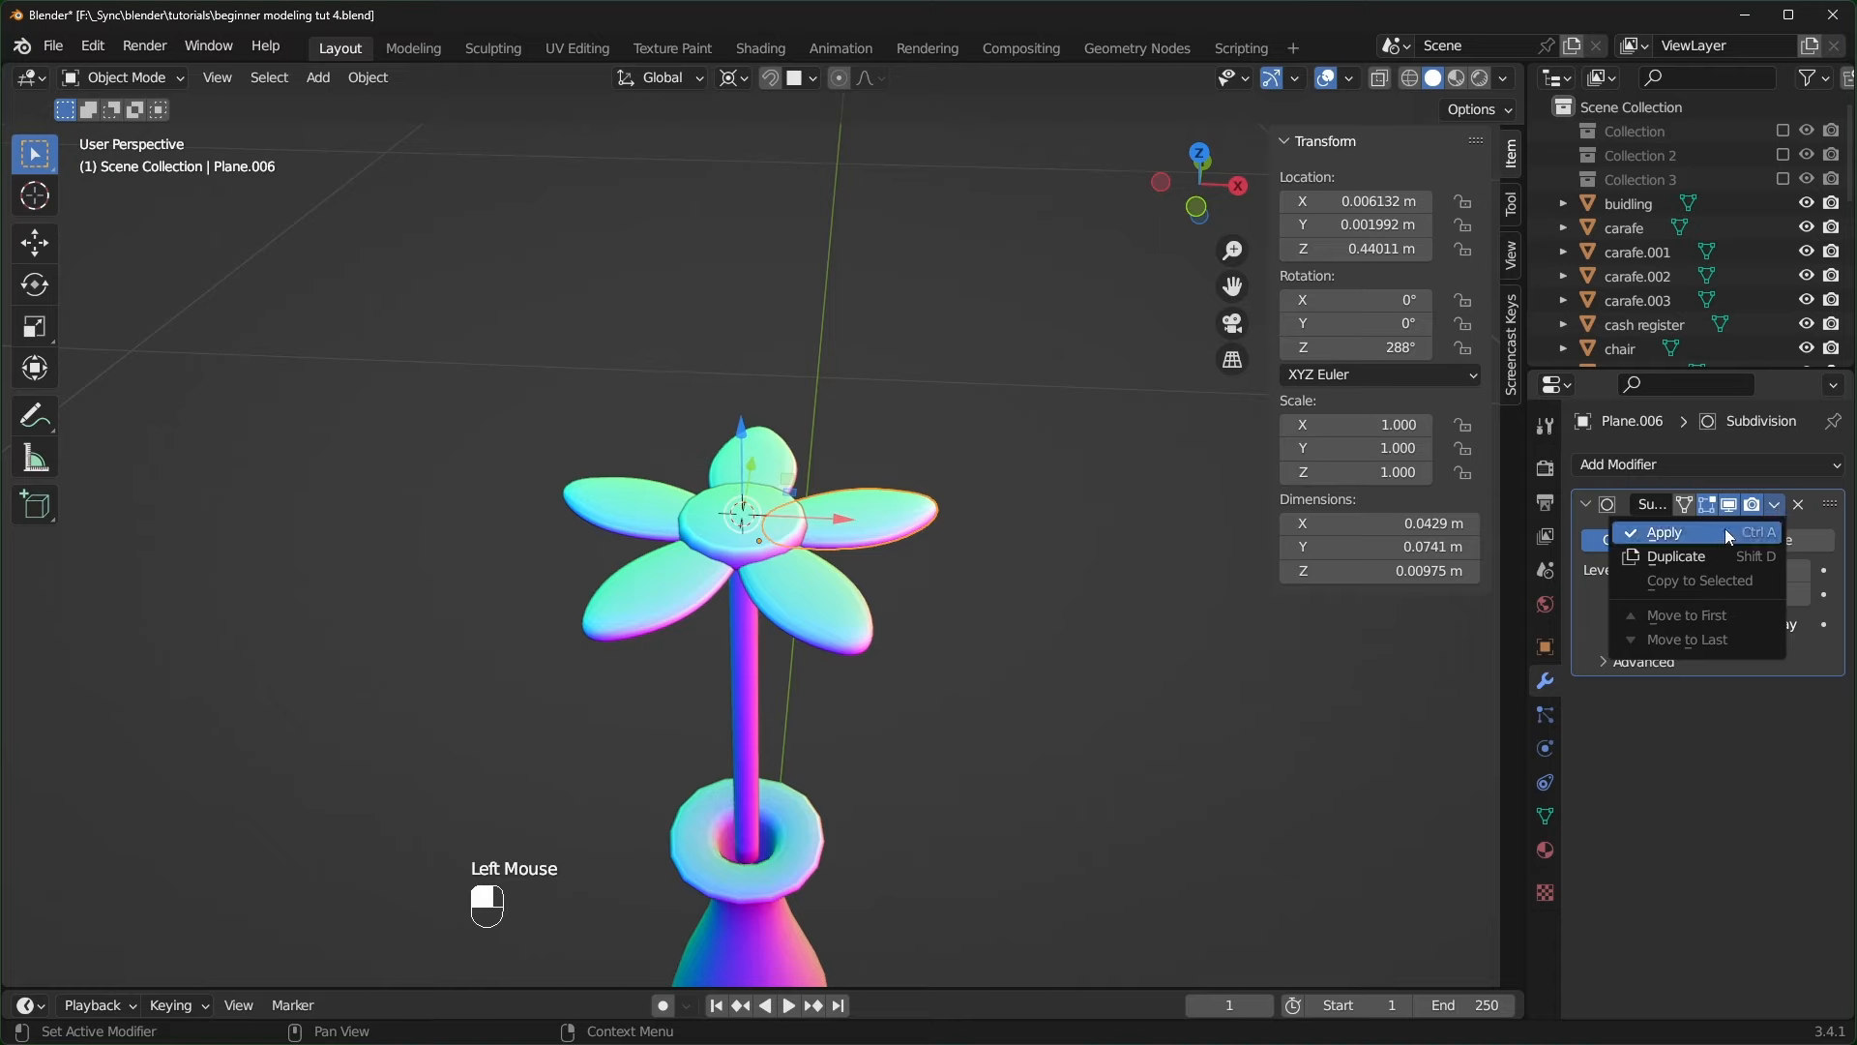
key("ctrl+a")
left_click(788, 455)
key("ctrl+a")
left_click(619, 507)
key("ctrl+a")
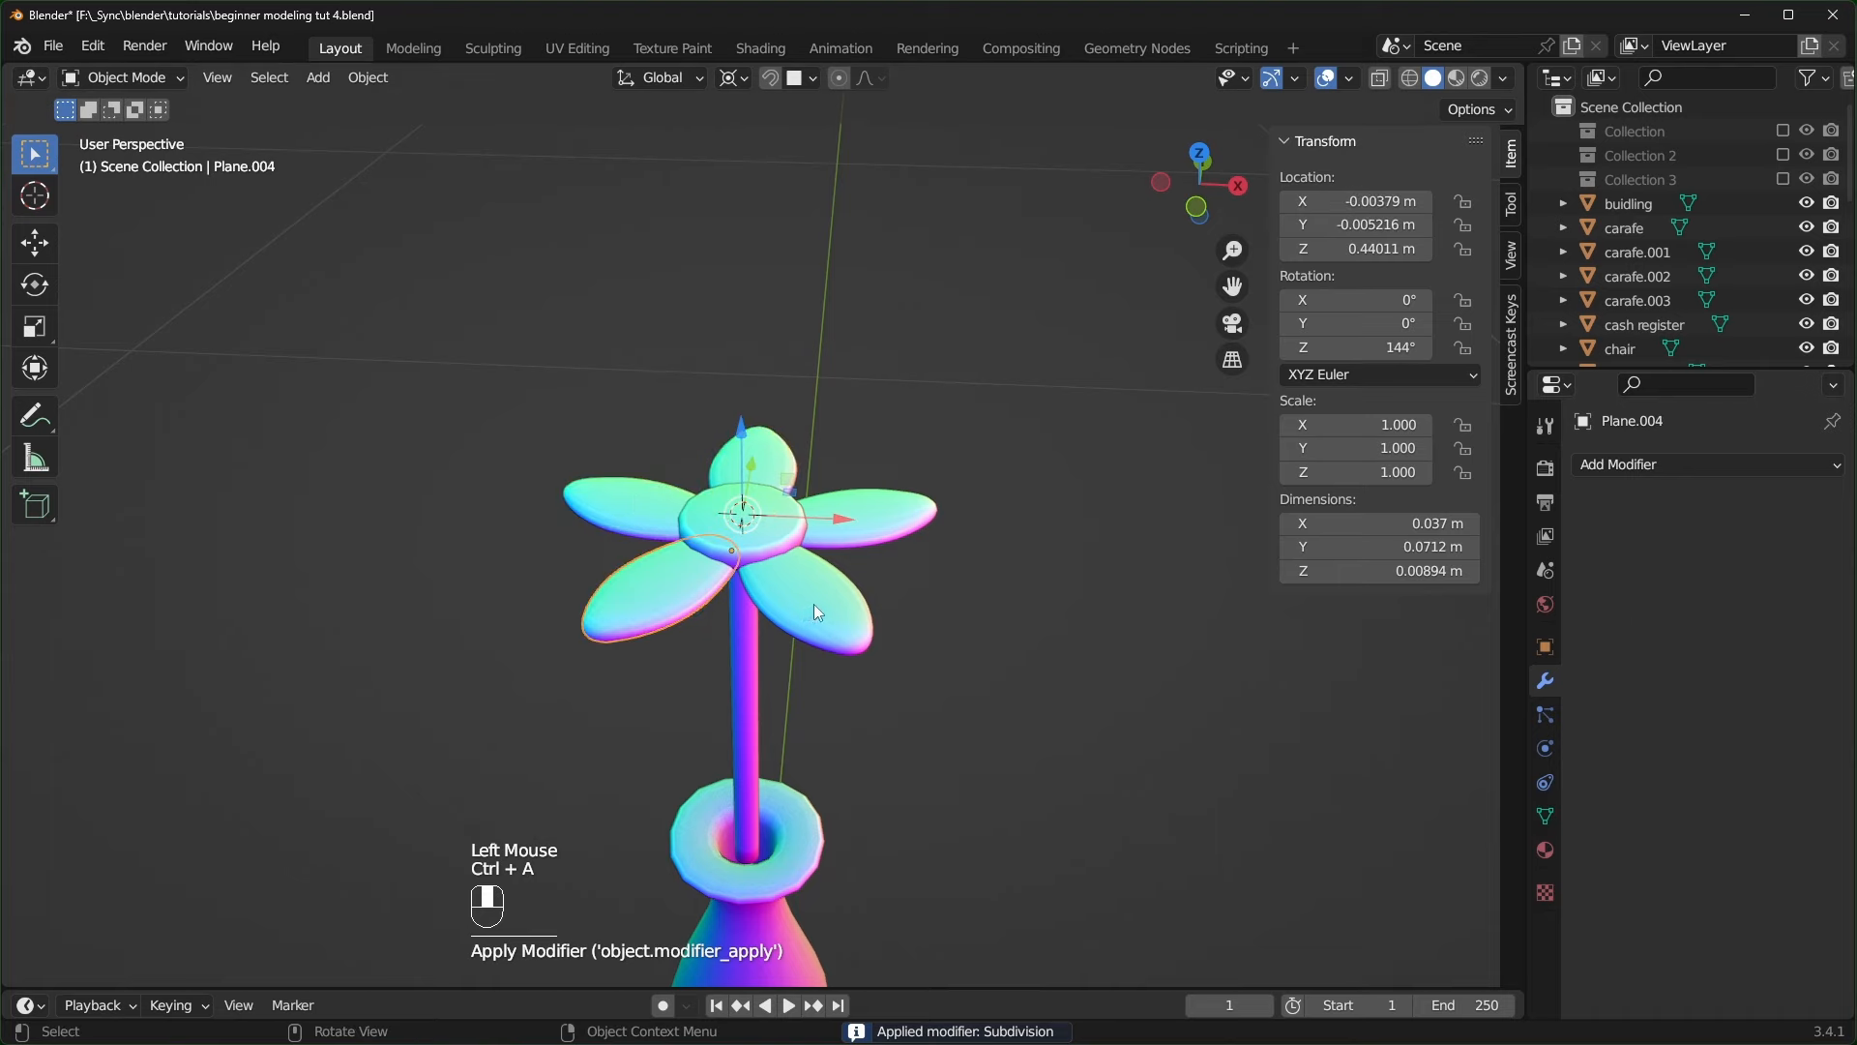
- Join all five petals into the flower object, with the stem and disc as the active object
left_click(814, 606)
left_click(901, 522, "shift")
left_click(774, 447, "shift")
left_click(625, 513, "shift")
left_click(652, 592, "shift")
left_click(742, 661, "shift")
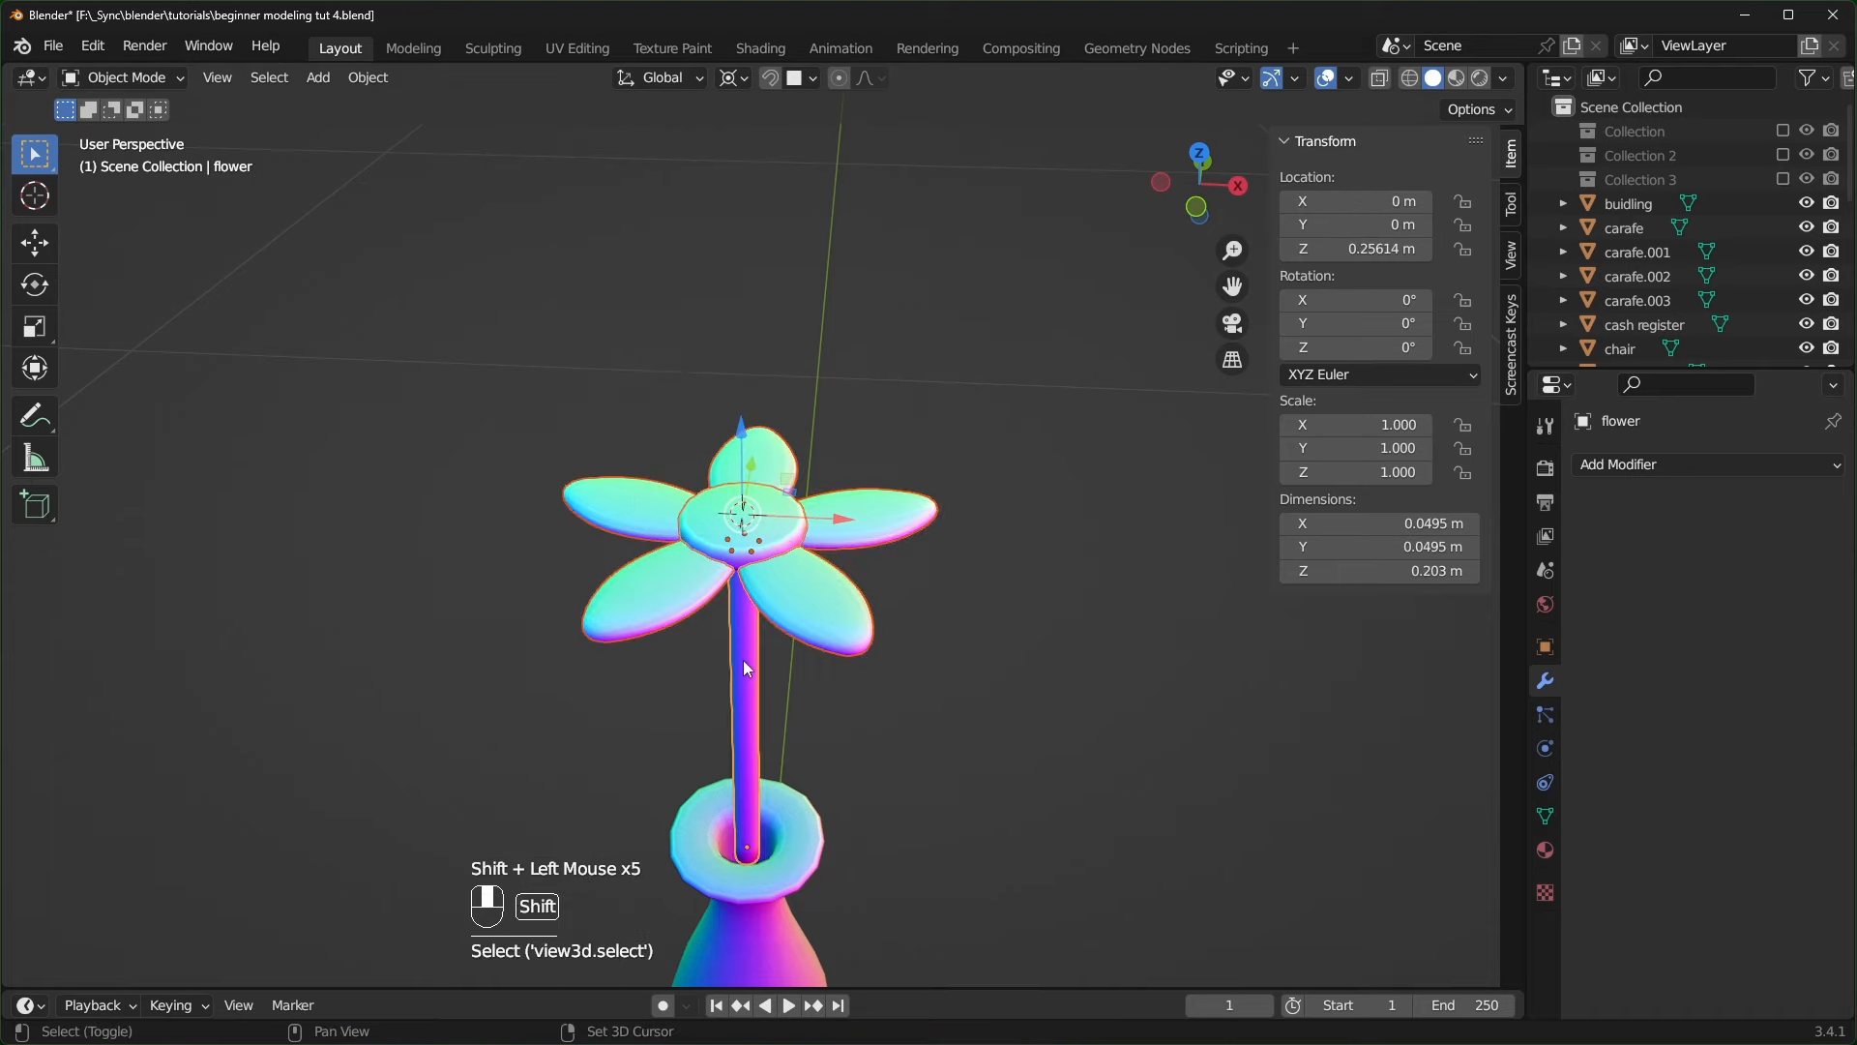
key("ctrl+j")
- Change the transform pivot point from 3D Cursor to Median Point
middle_click_drag(740, 660, 971, 630)
key("period")
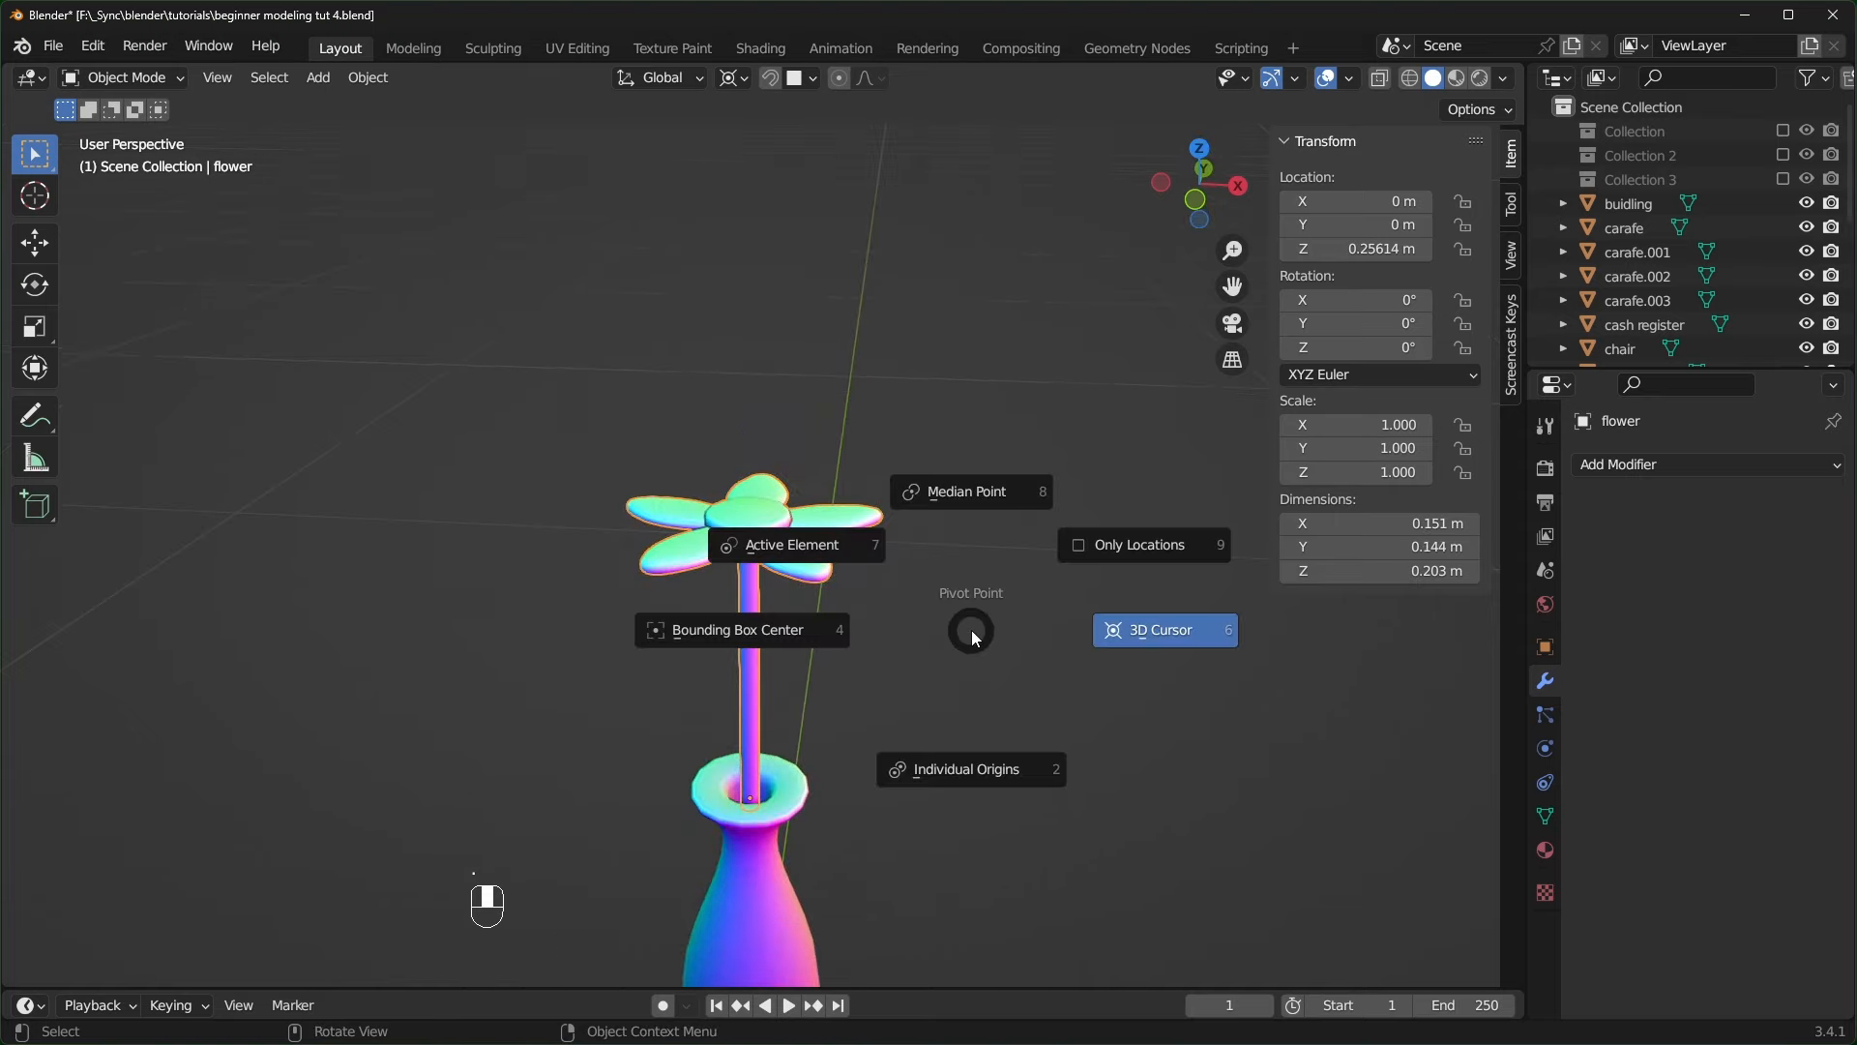
left_click(965, 485)
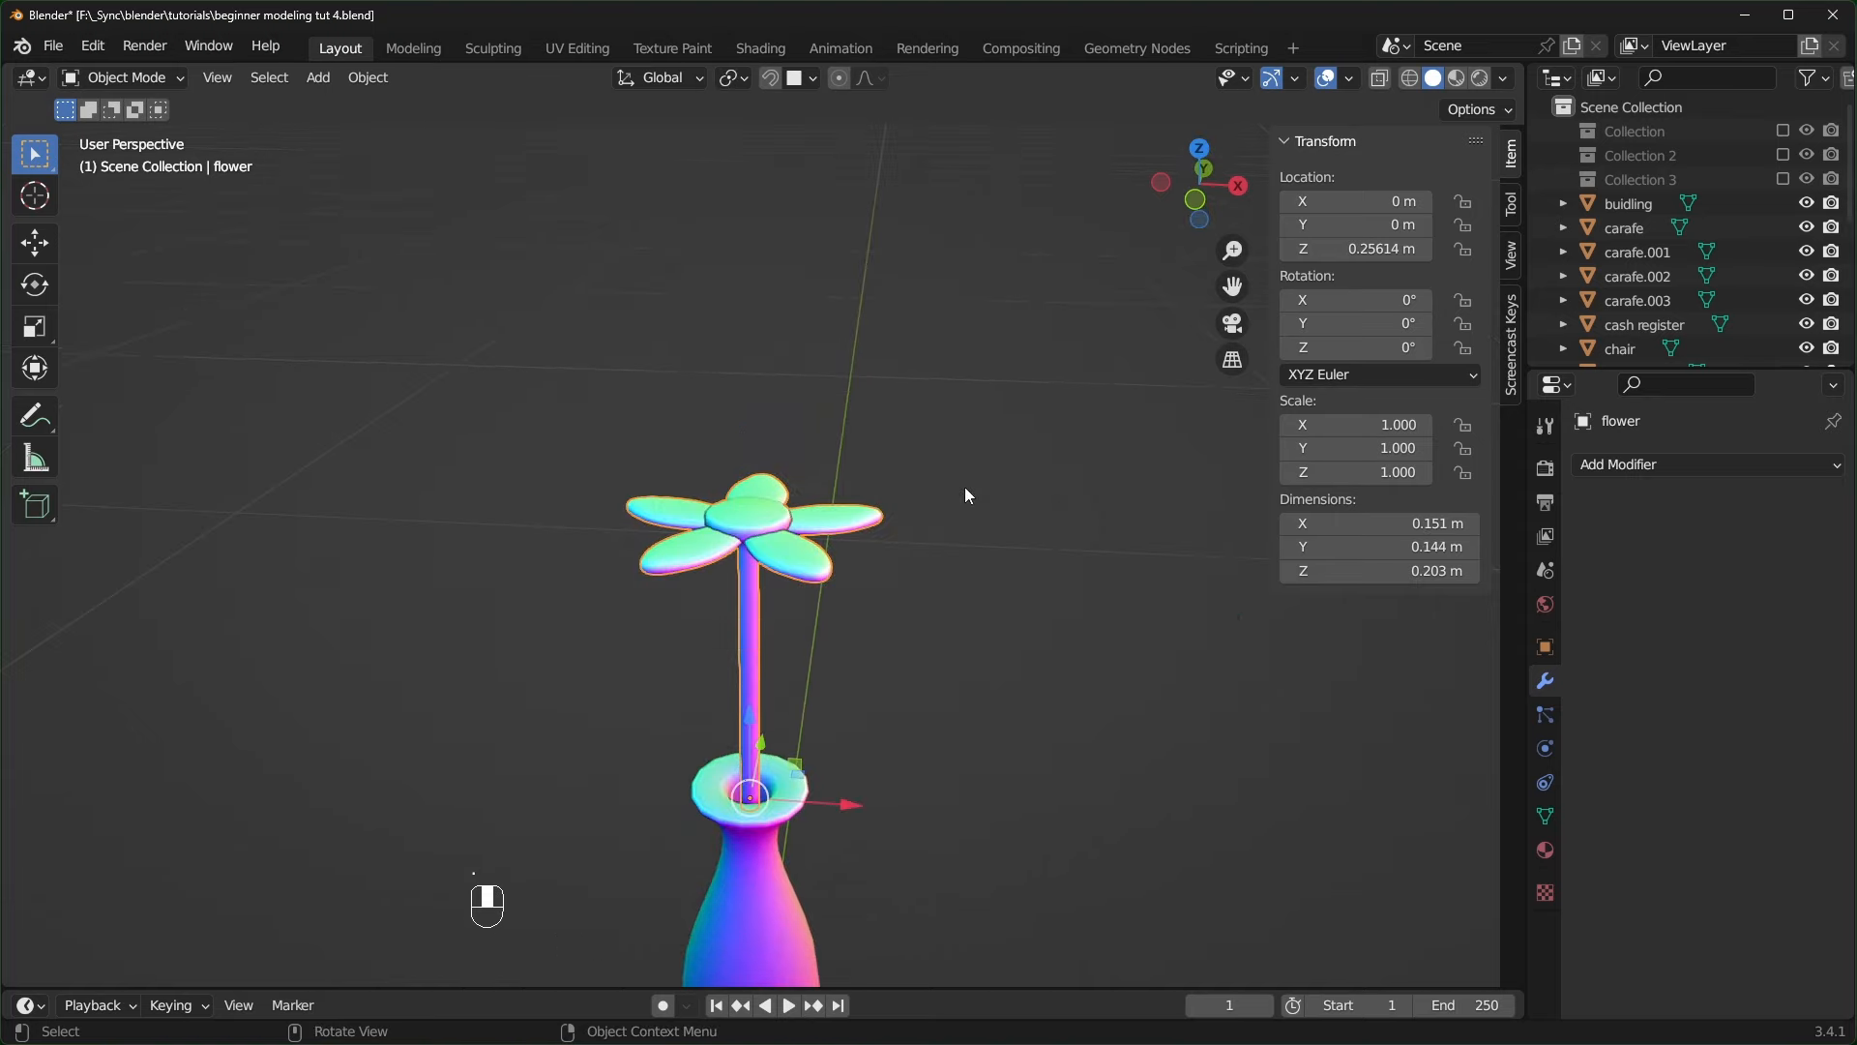
middle_click_drag(965, 493, 870, 523)
scroll(870, 522, "down", 1)
middle_click_drag(871, 522, 1037, 618)
scroll(1031, 617, "up", 1)
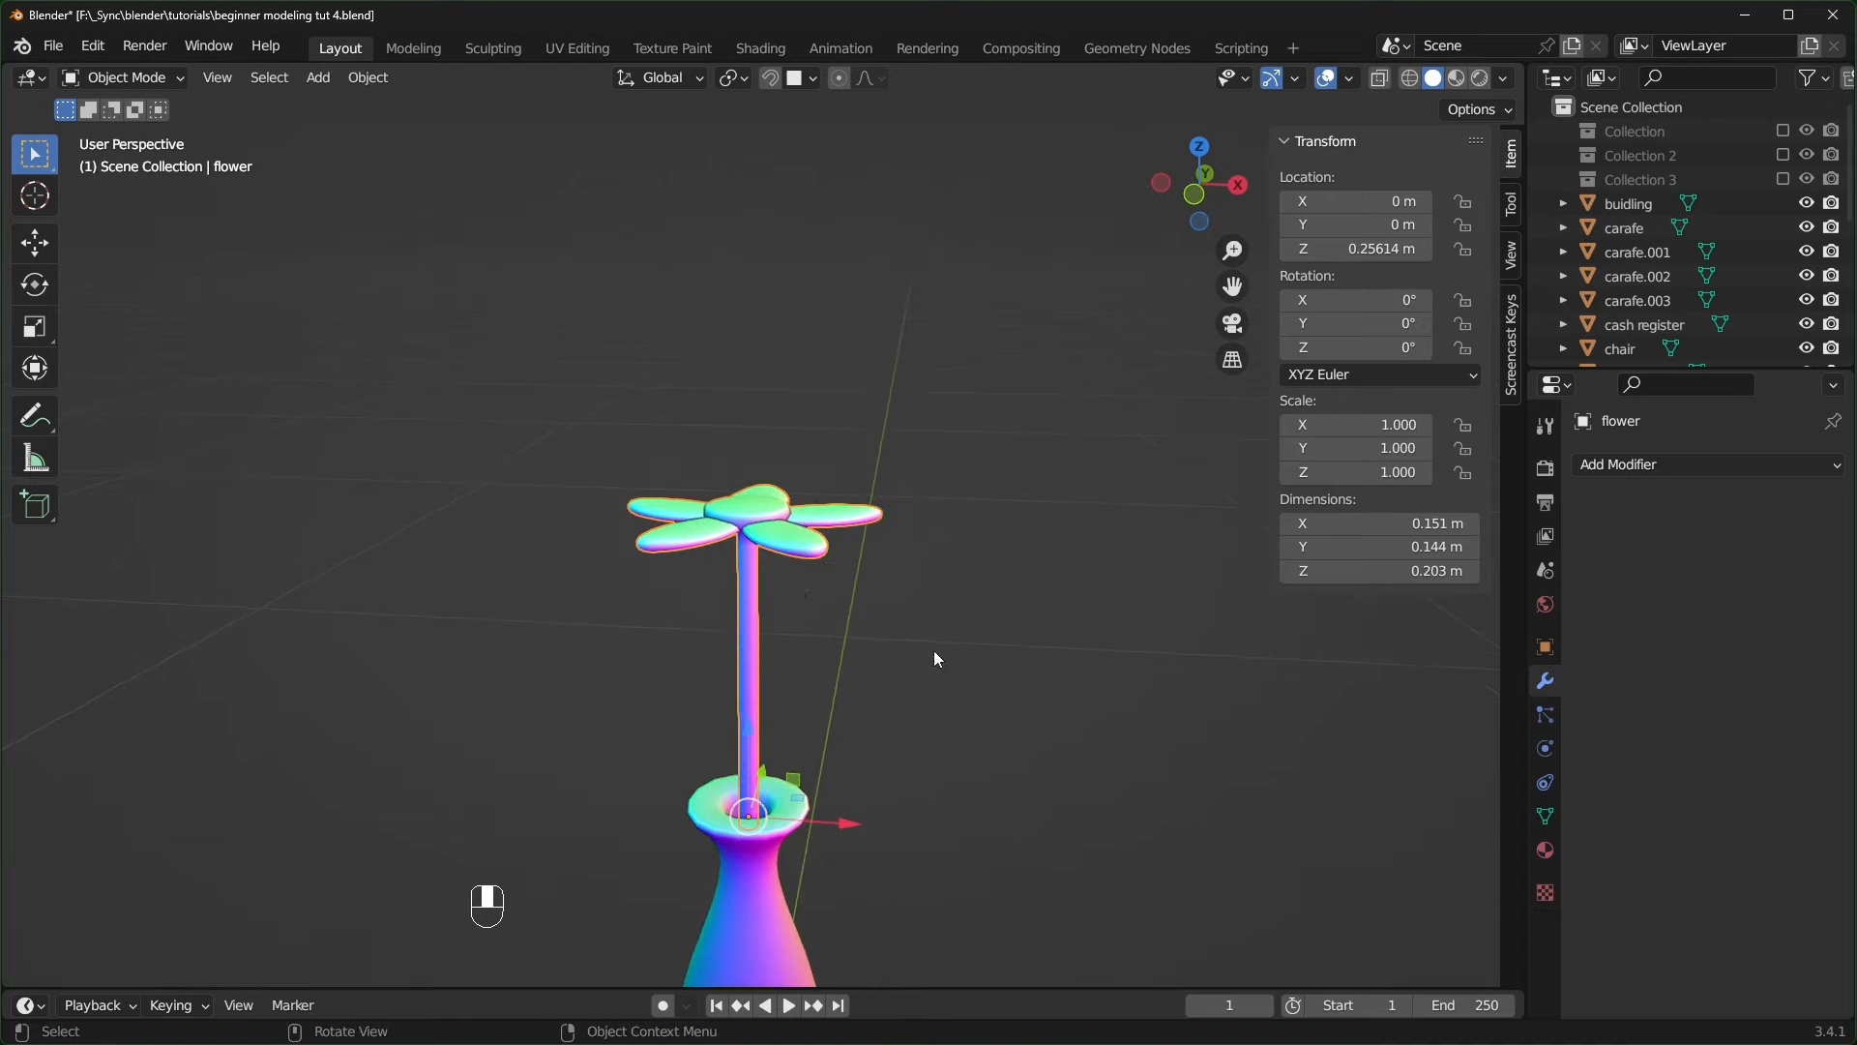
- Select the whole flower head, petals and disc, in the flower's mesh using see-through box selection from the front
key("Tab")
left_click(912, 593)
middle_click_drag(854, 600, 916, 617)
scroll(916, 613, "up", 2)
key("alt+z")
key("KP_1")
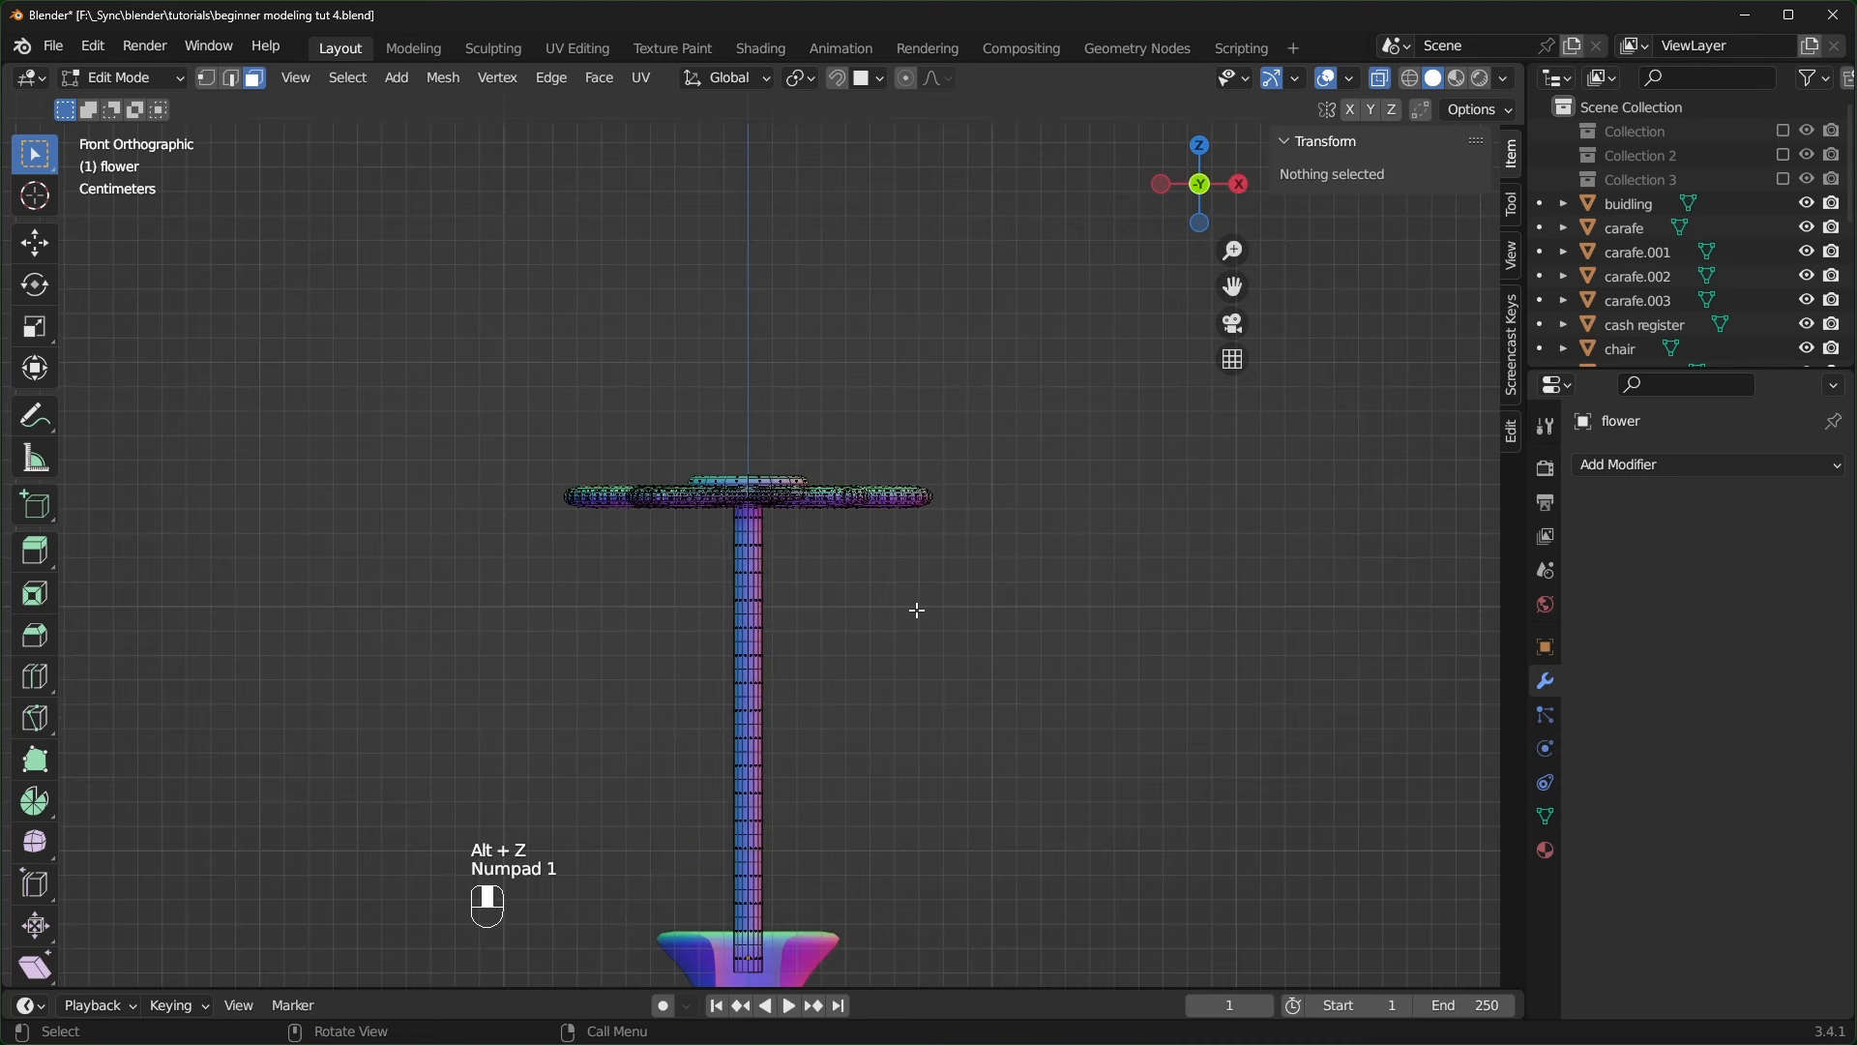
left_click_drag(668, 392, 389, 322)
left_click_drag(998, 495, 1018, 520)
scroll(1032, 558, "down", 1)
key("alt+z")
scroll(1031, 562, "down", 2)
middle_click_drag(1032, 562, 1016, 474)
scroll(1016, 474, "up", 1)
middle_click_drag(1015, 474, 999, 380)
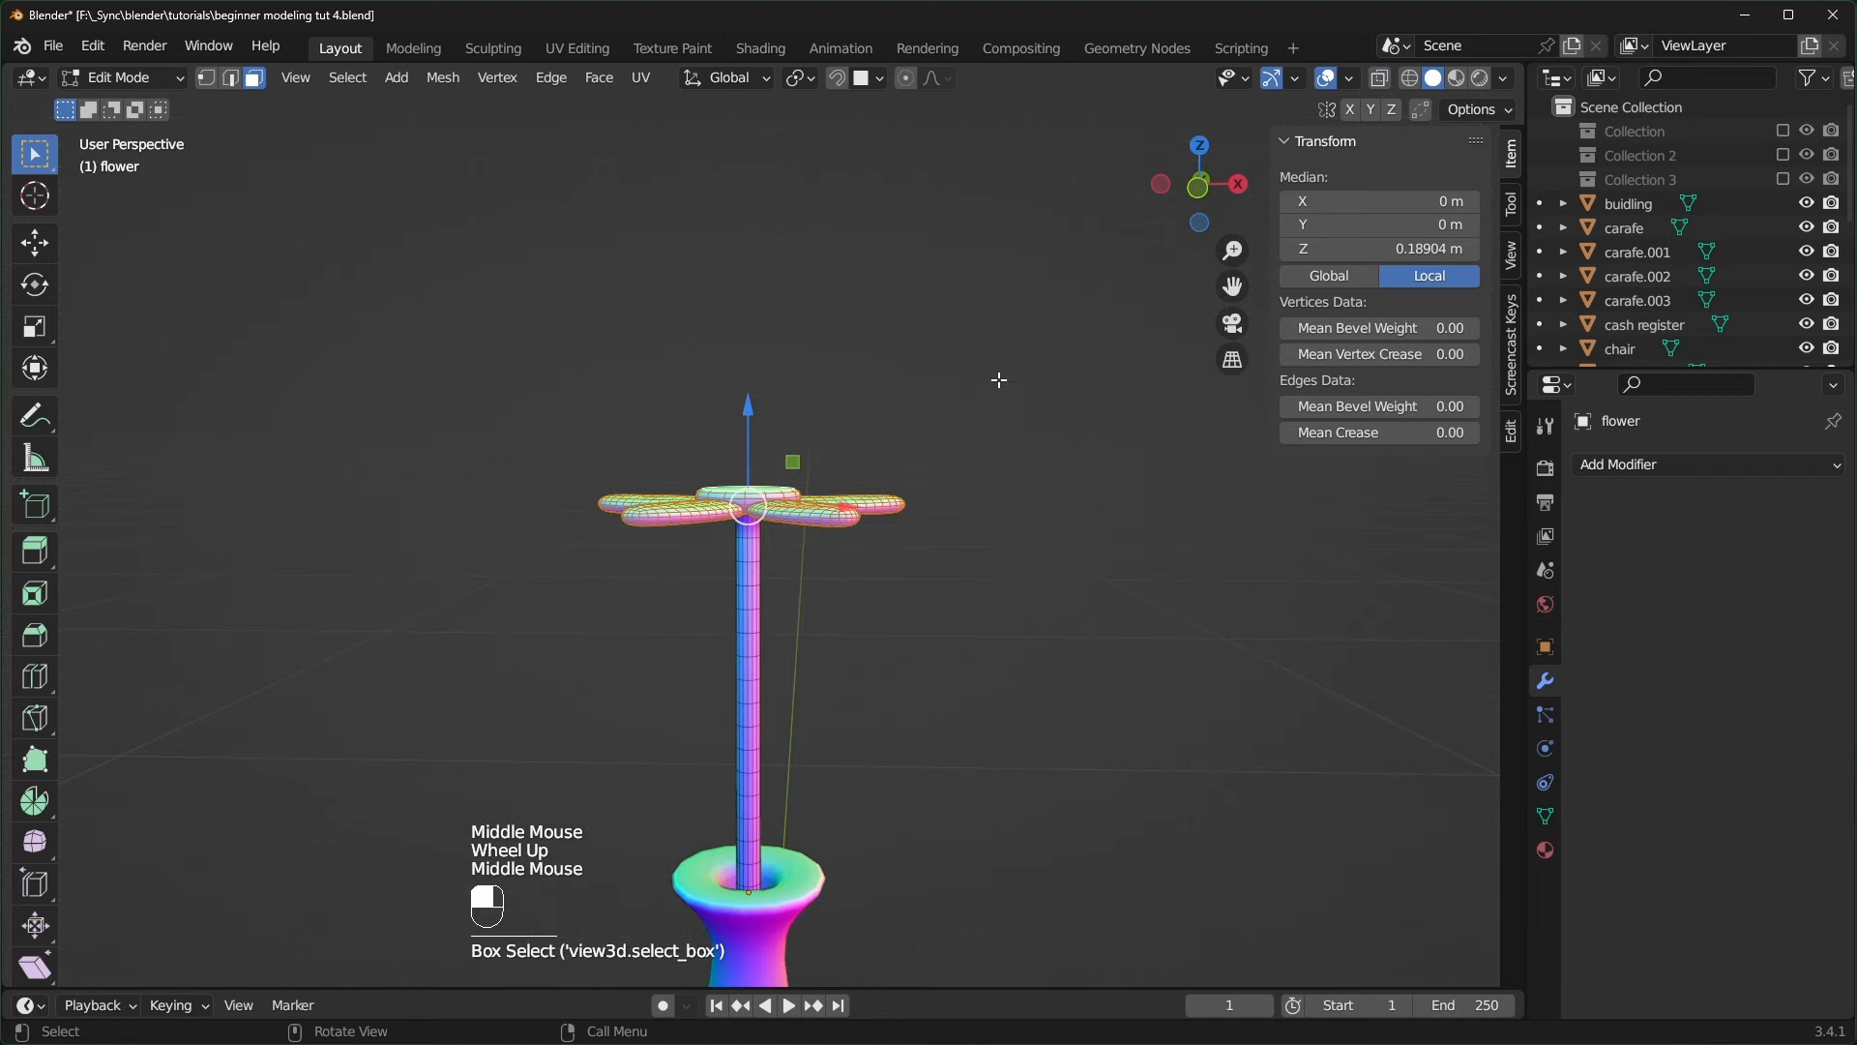
- Try bending the stem by rotating the flower head in front view with proportional editing and a large falloff
left_click(905, 79)
key("KP_1")
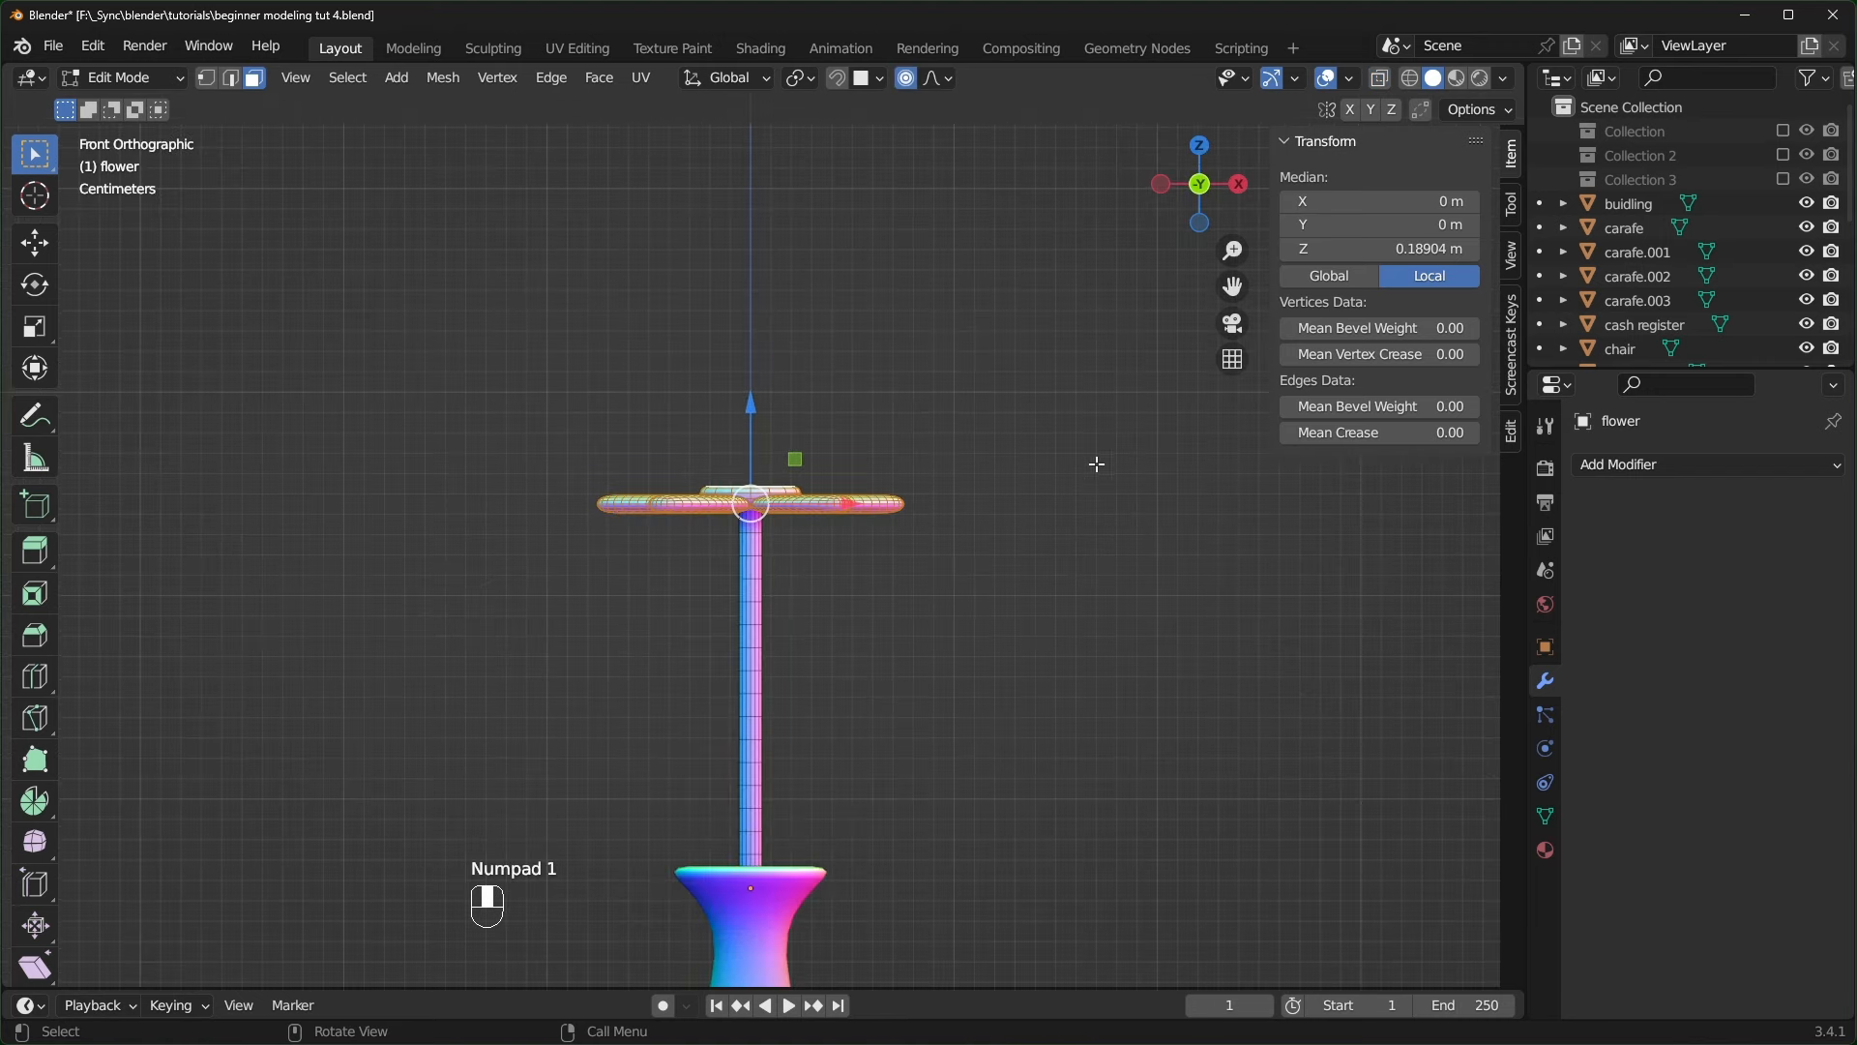
key("r")
scroll(1147, 837, "up", 20)
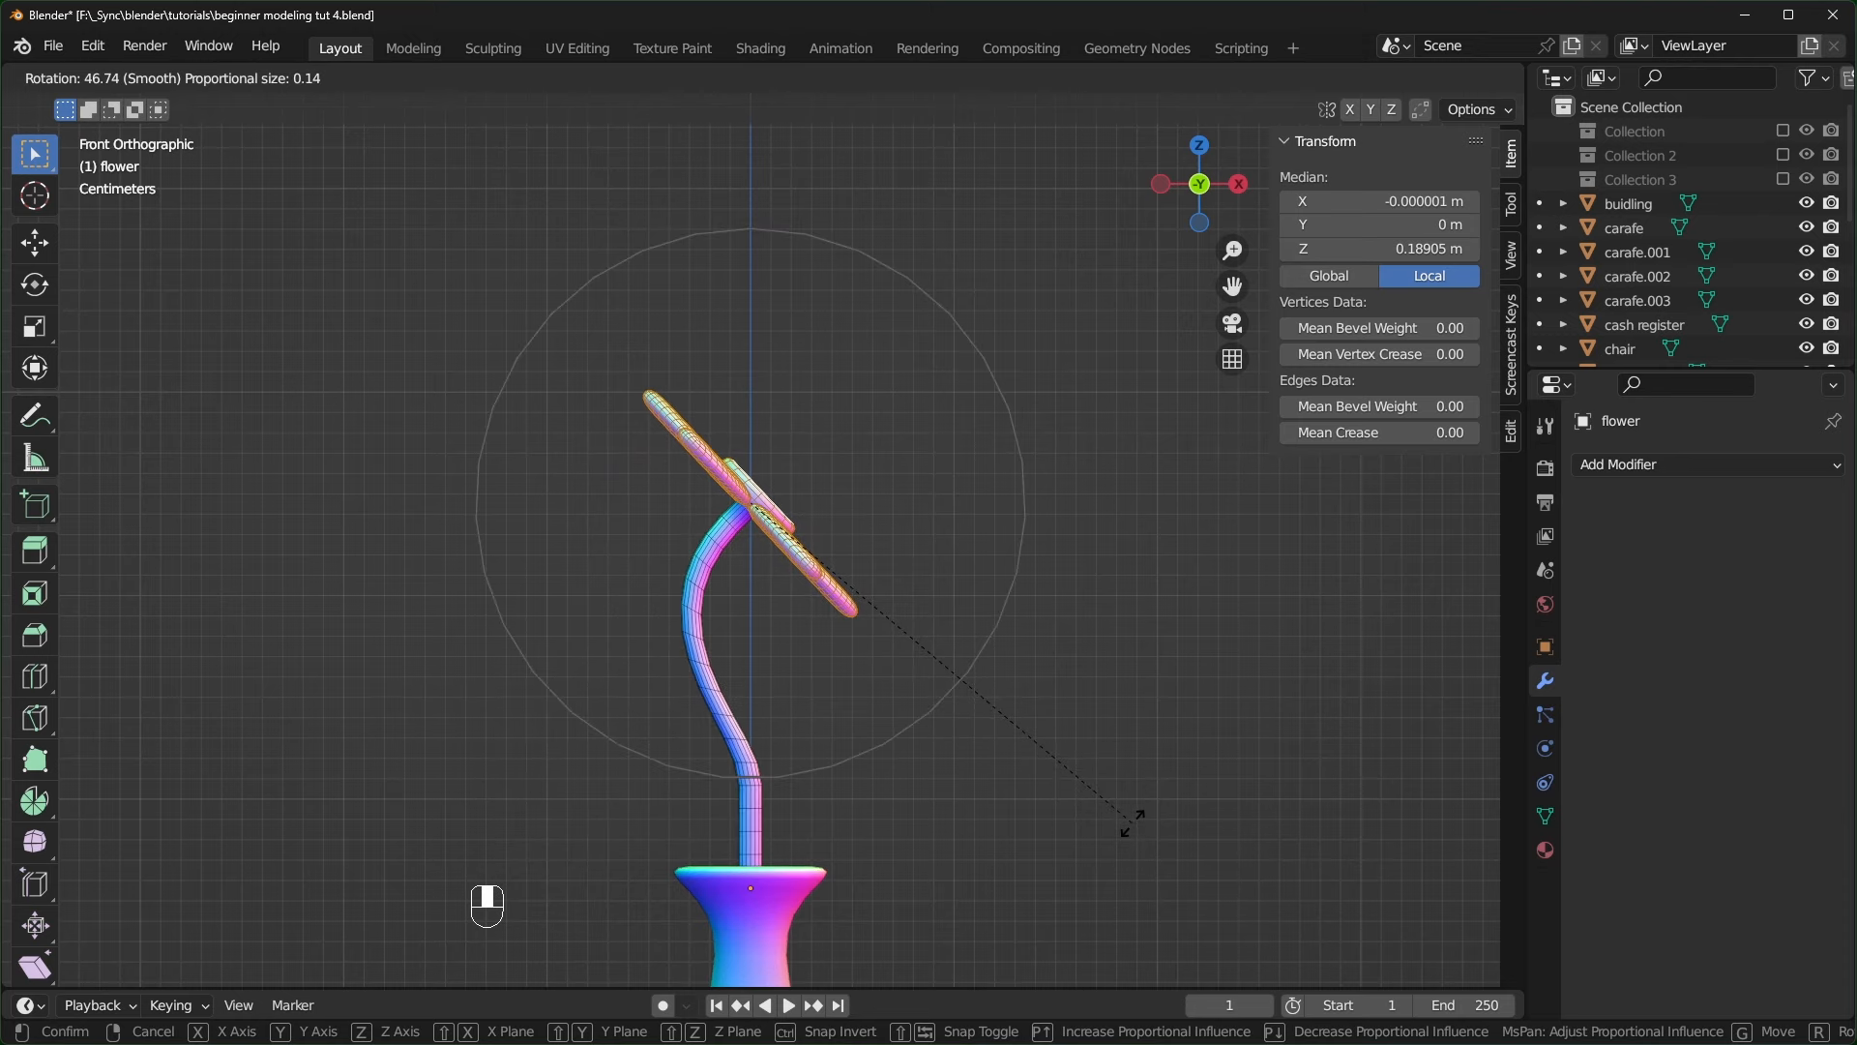
scroll(1131, 829, "down", 3)
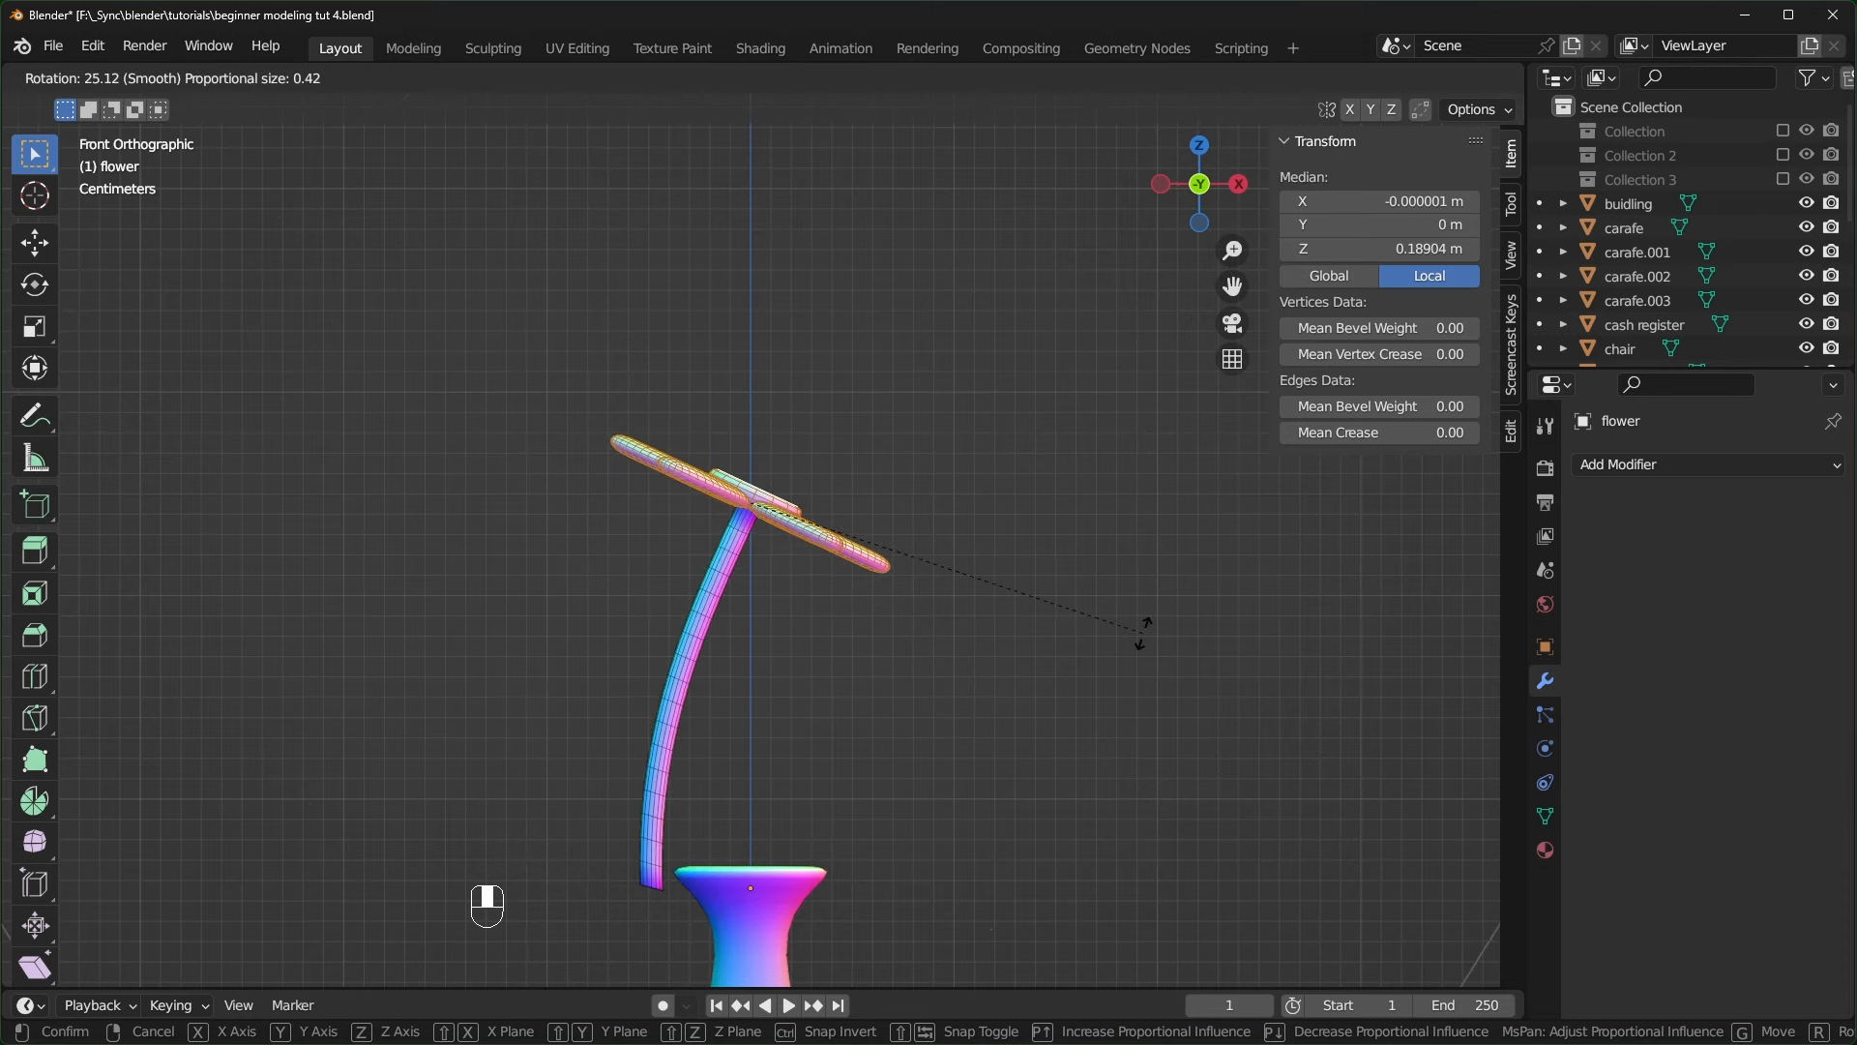
scroll(1016, 241, "down", 3)
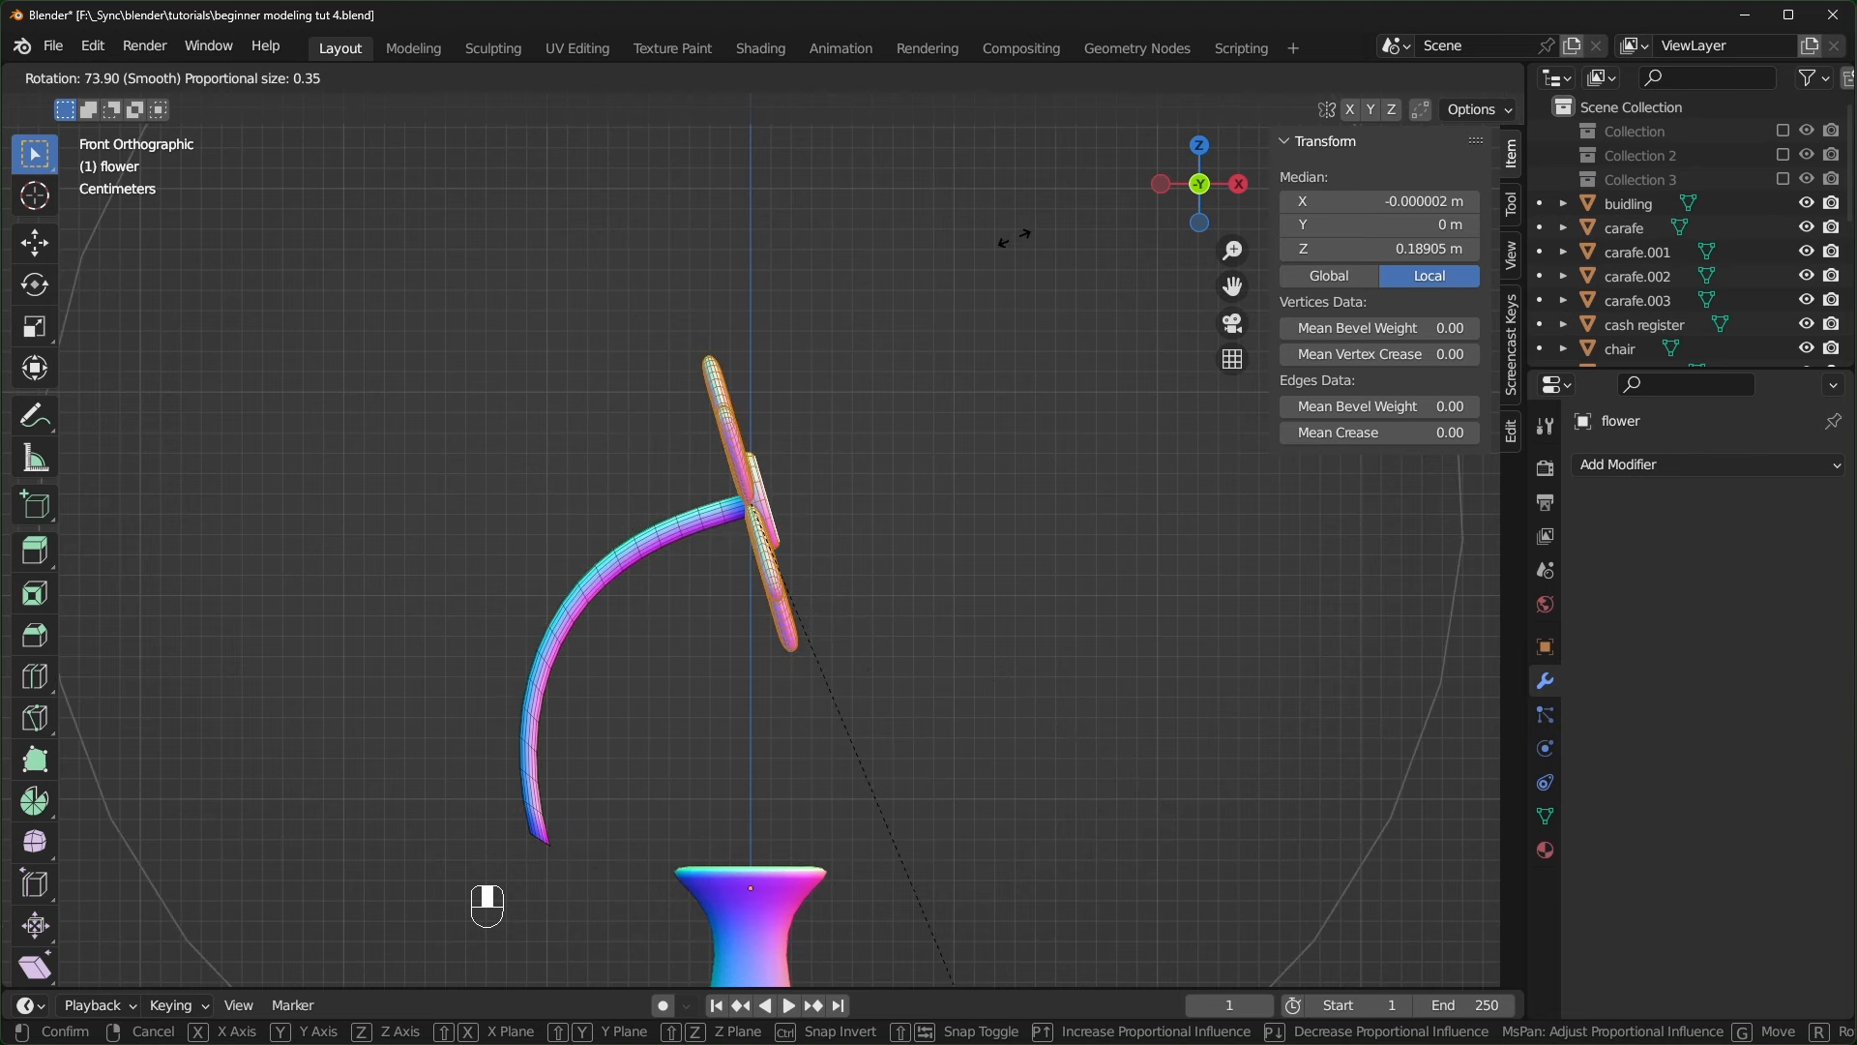
scroll(1025, 242, "down", 1)
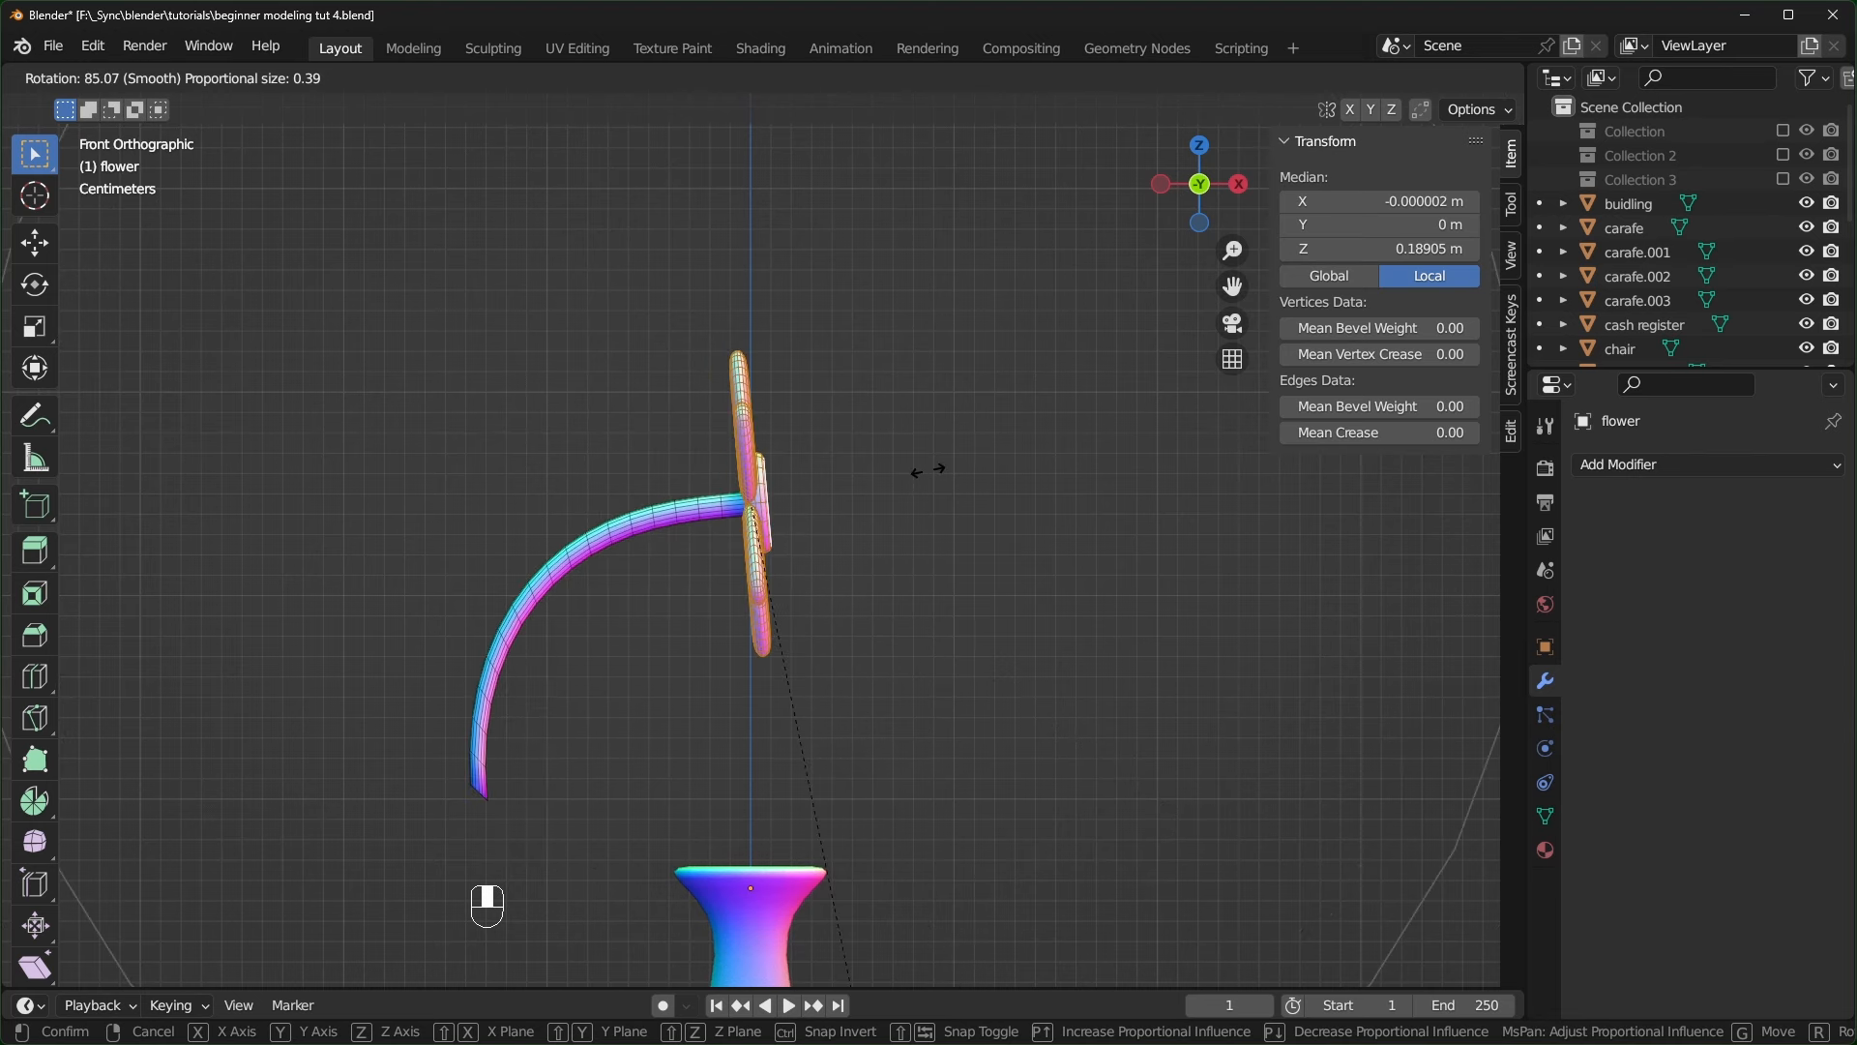
left_click(879, 713)
- Move the entire bent flower mesh so the base of the stem sits in the vase's mouth
key("a")
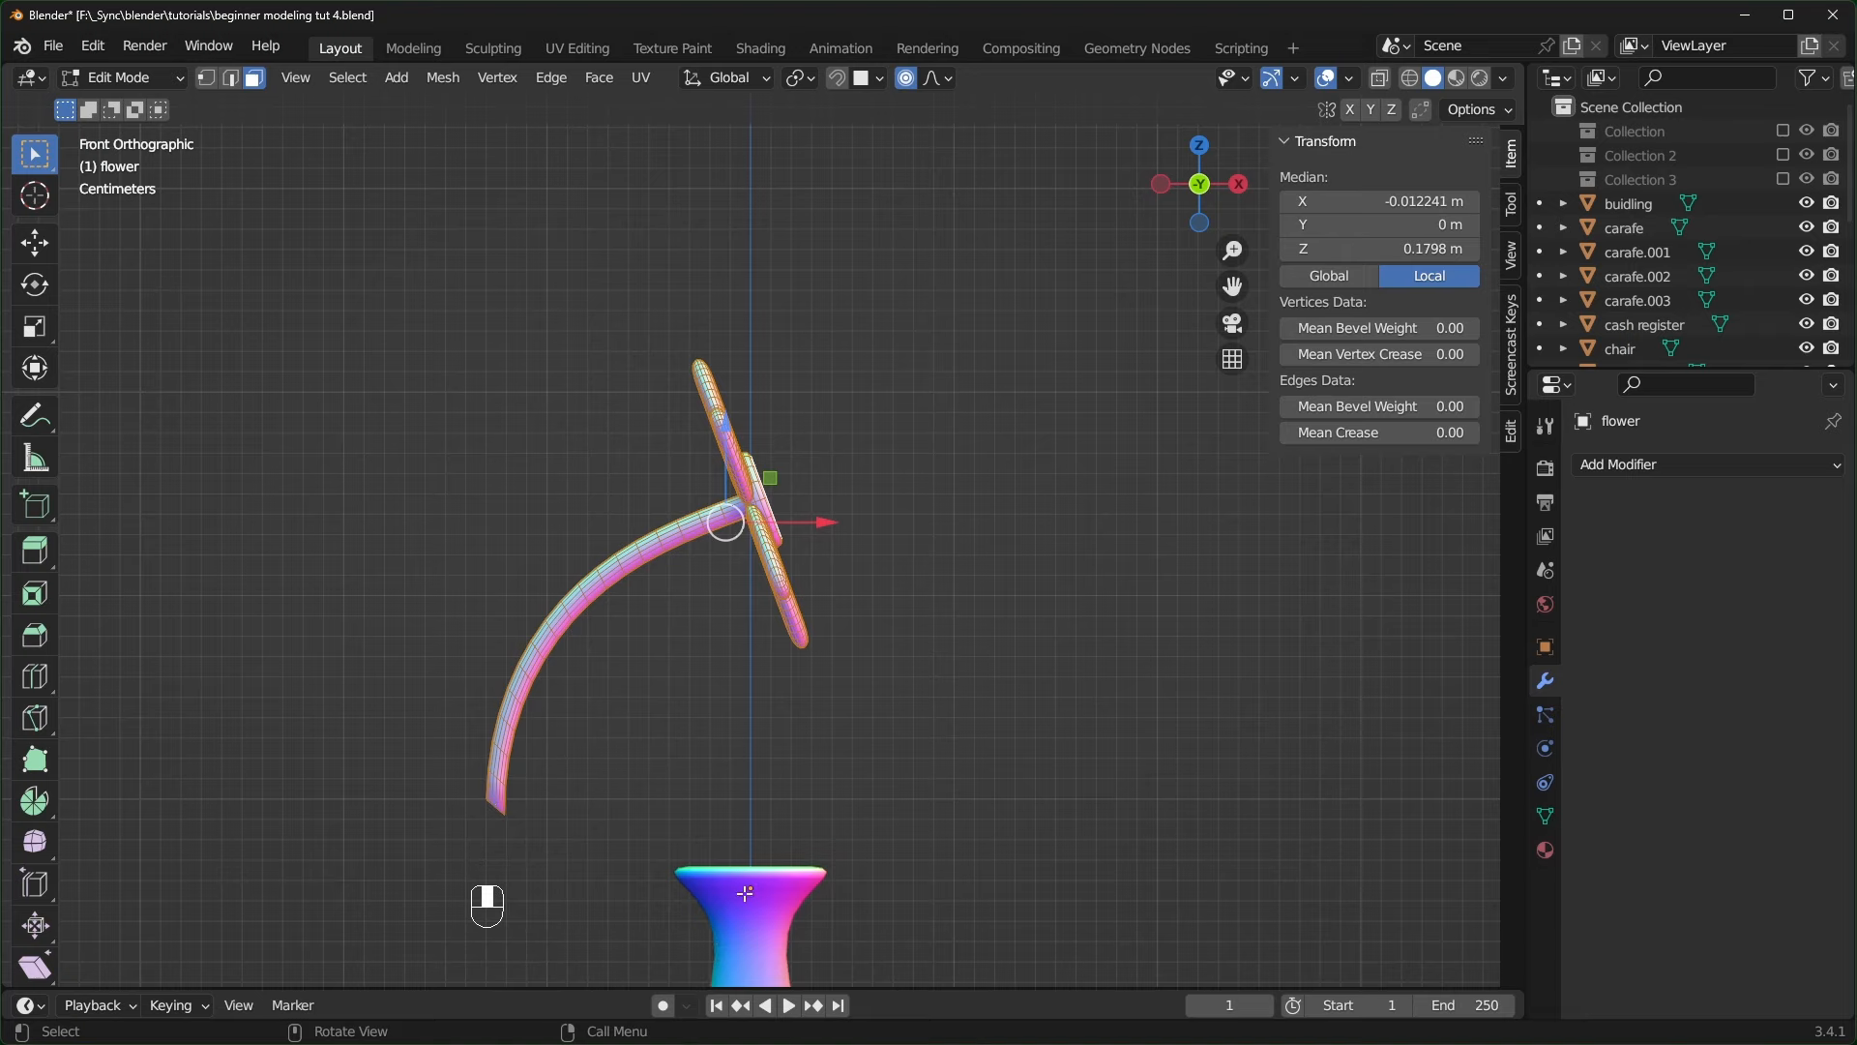
key("g")
left_click(1083, 827)
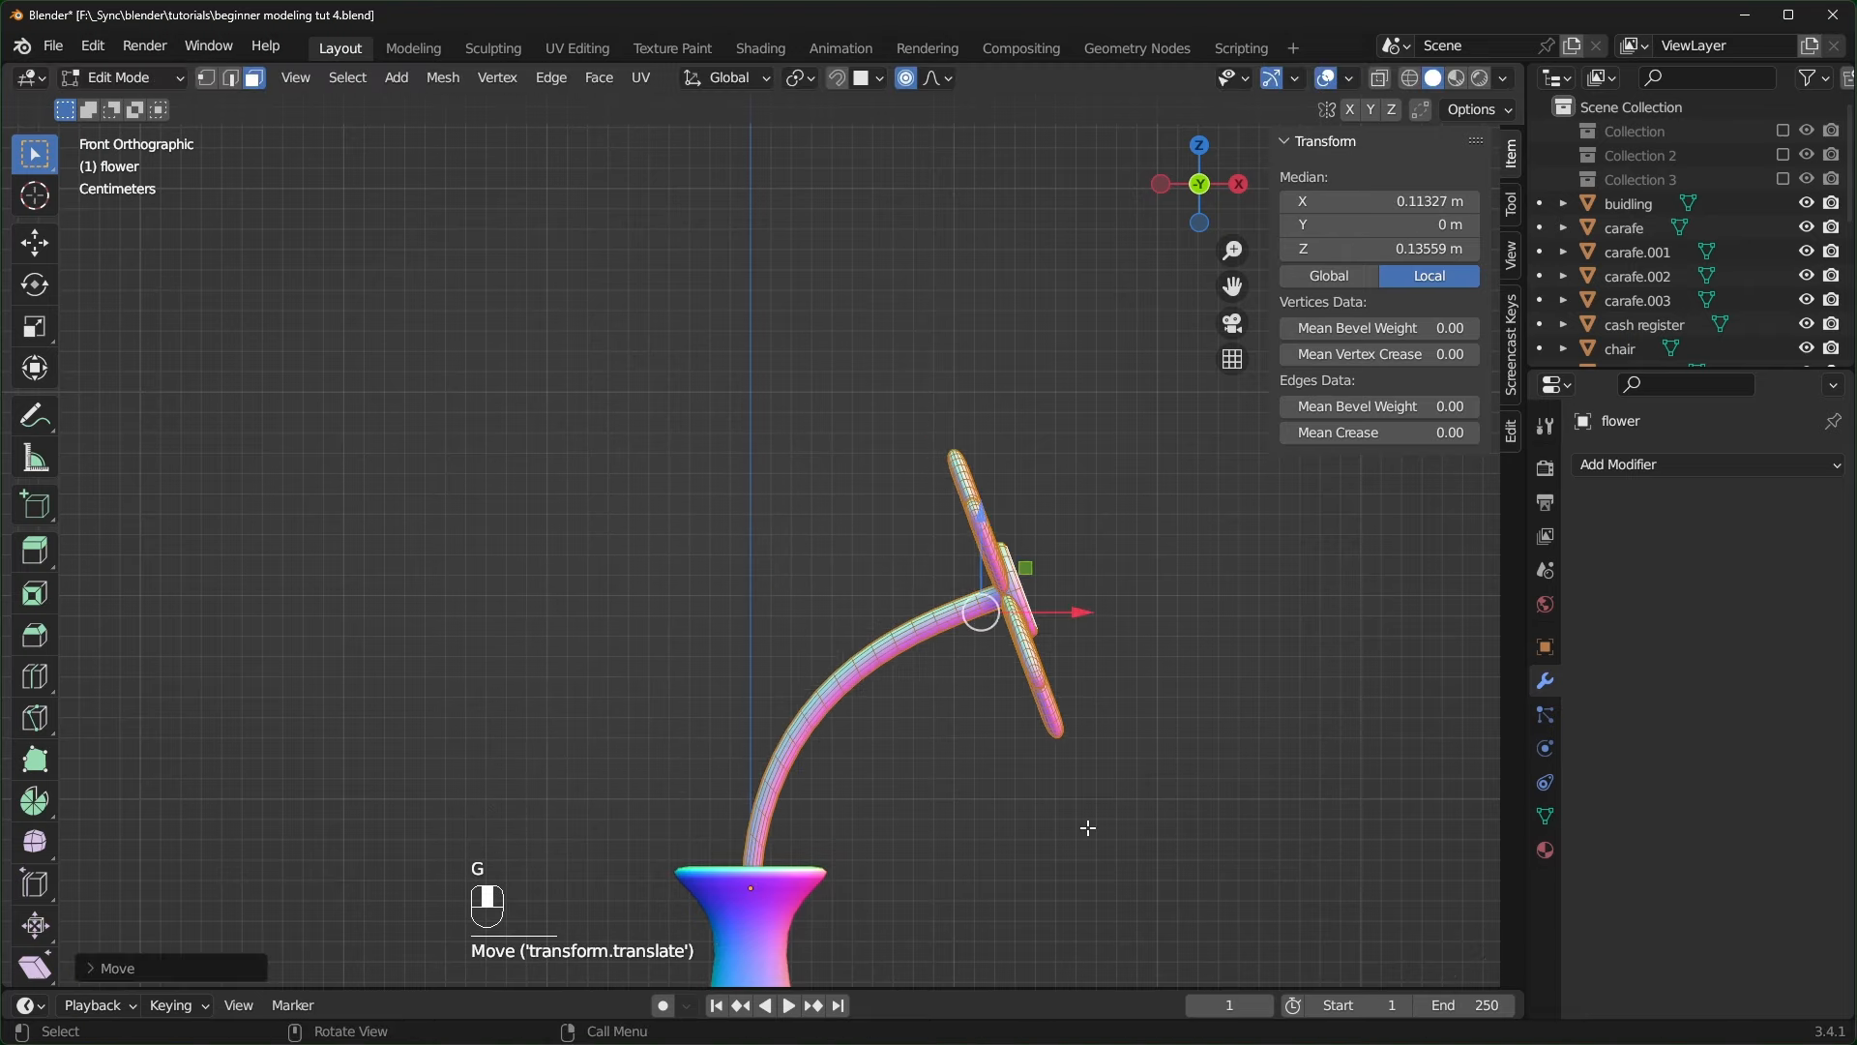
key("Tab")
scroll(1135, 809, "down", 2)
middle_click_drag(1135, 808, 1054, 757)
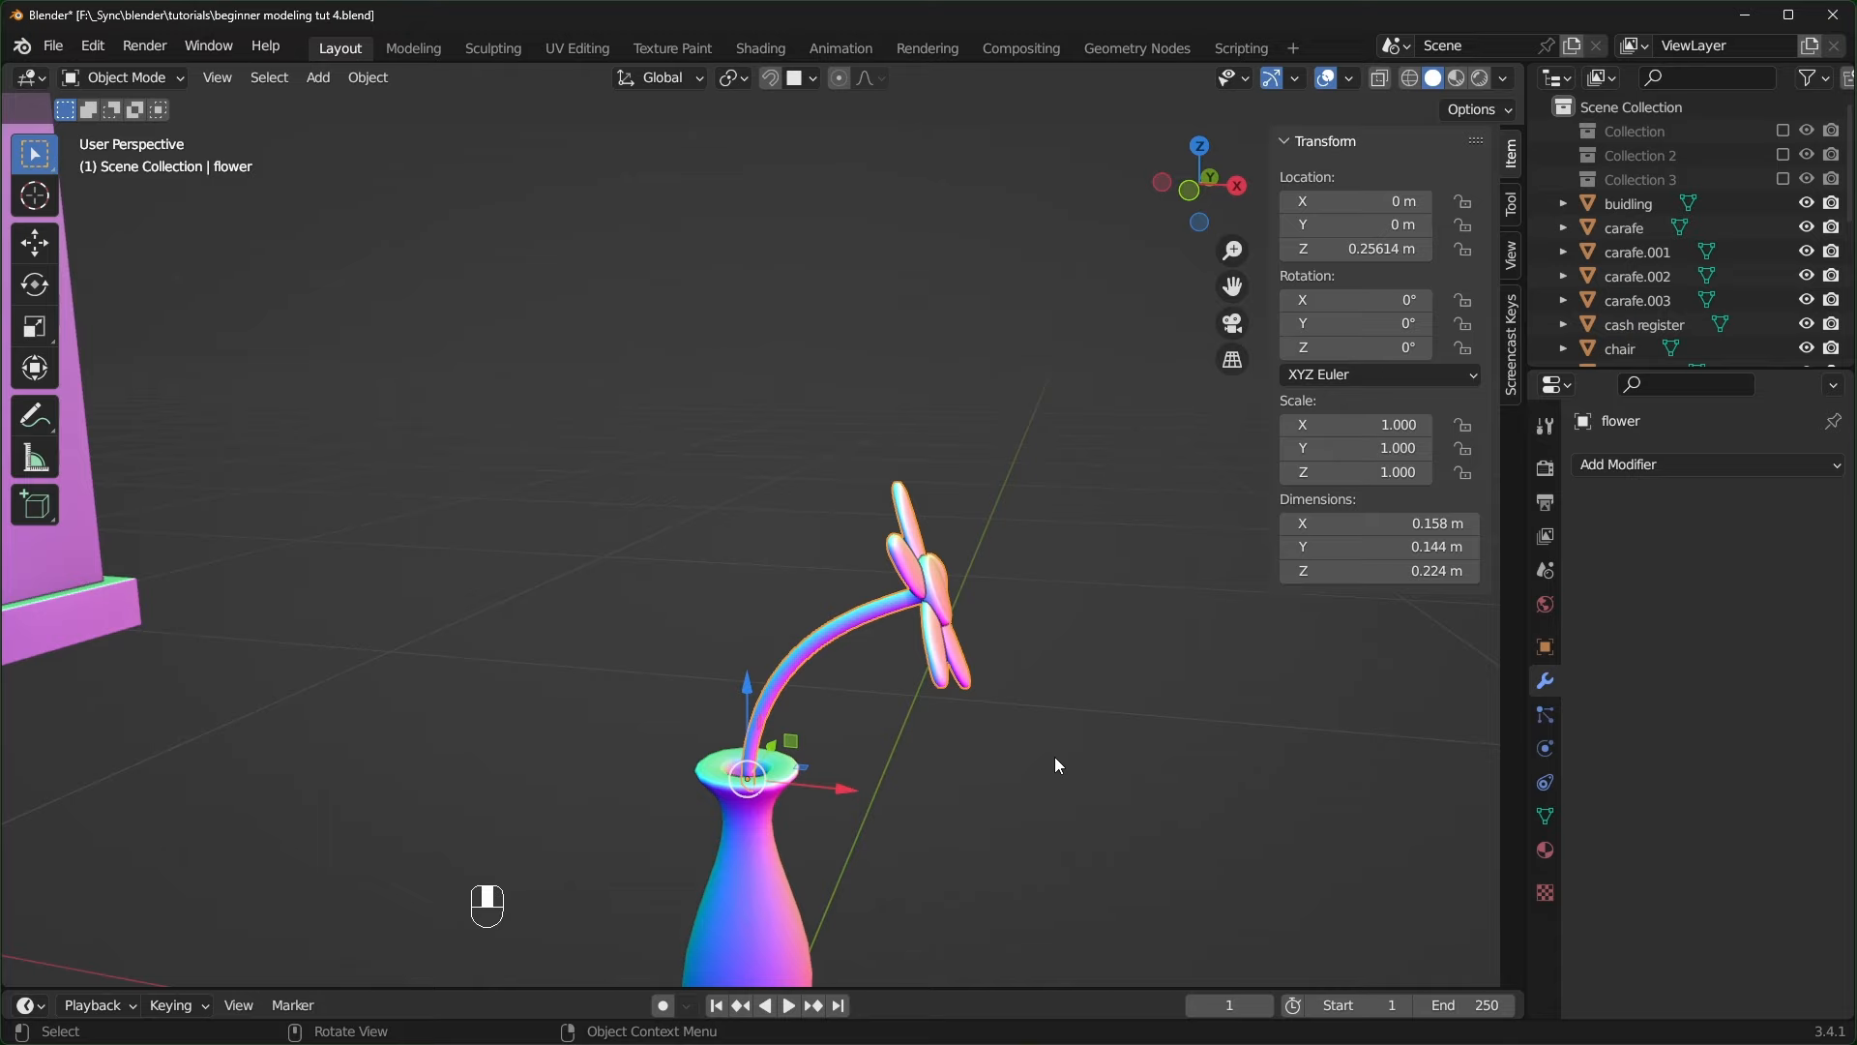
- Undo the proportional bend and repositioning of the flower, and return to Object Mode
key("ctrl+z")
key("ctrl+z")
key("ctrl+z")
key("ctrl+z")
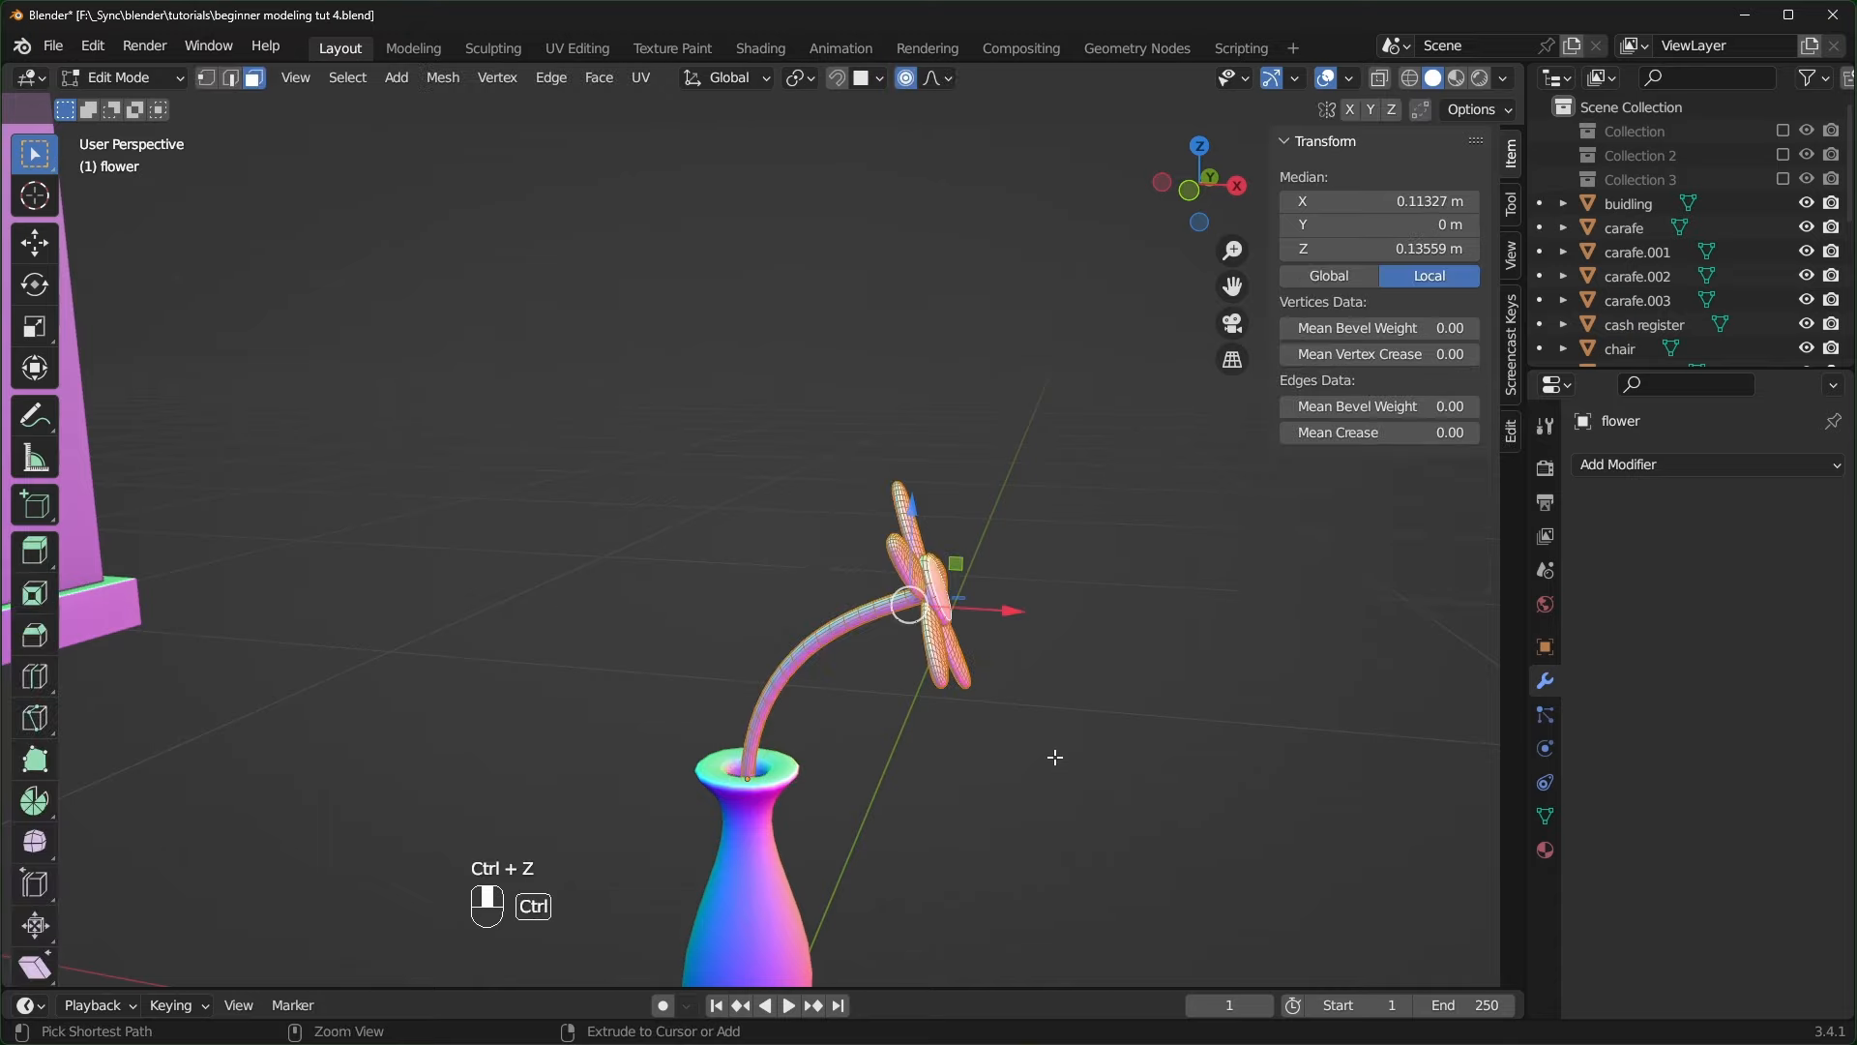
key("Tab")
middle_click_drag(1054, 757, 1103, 735)
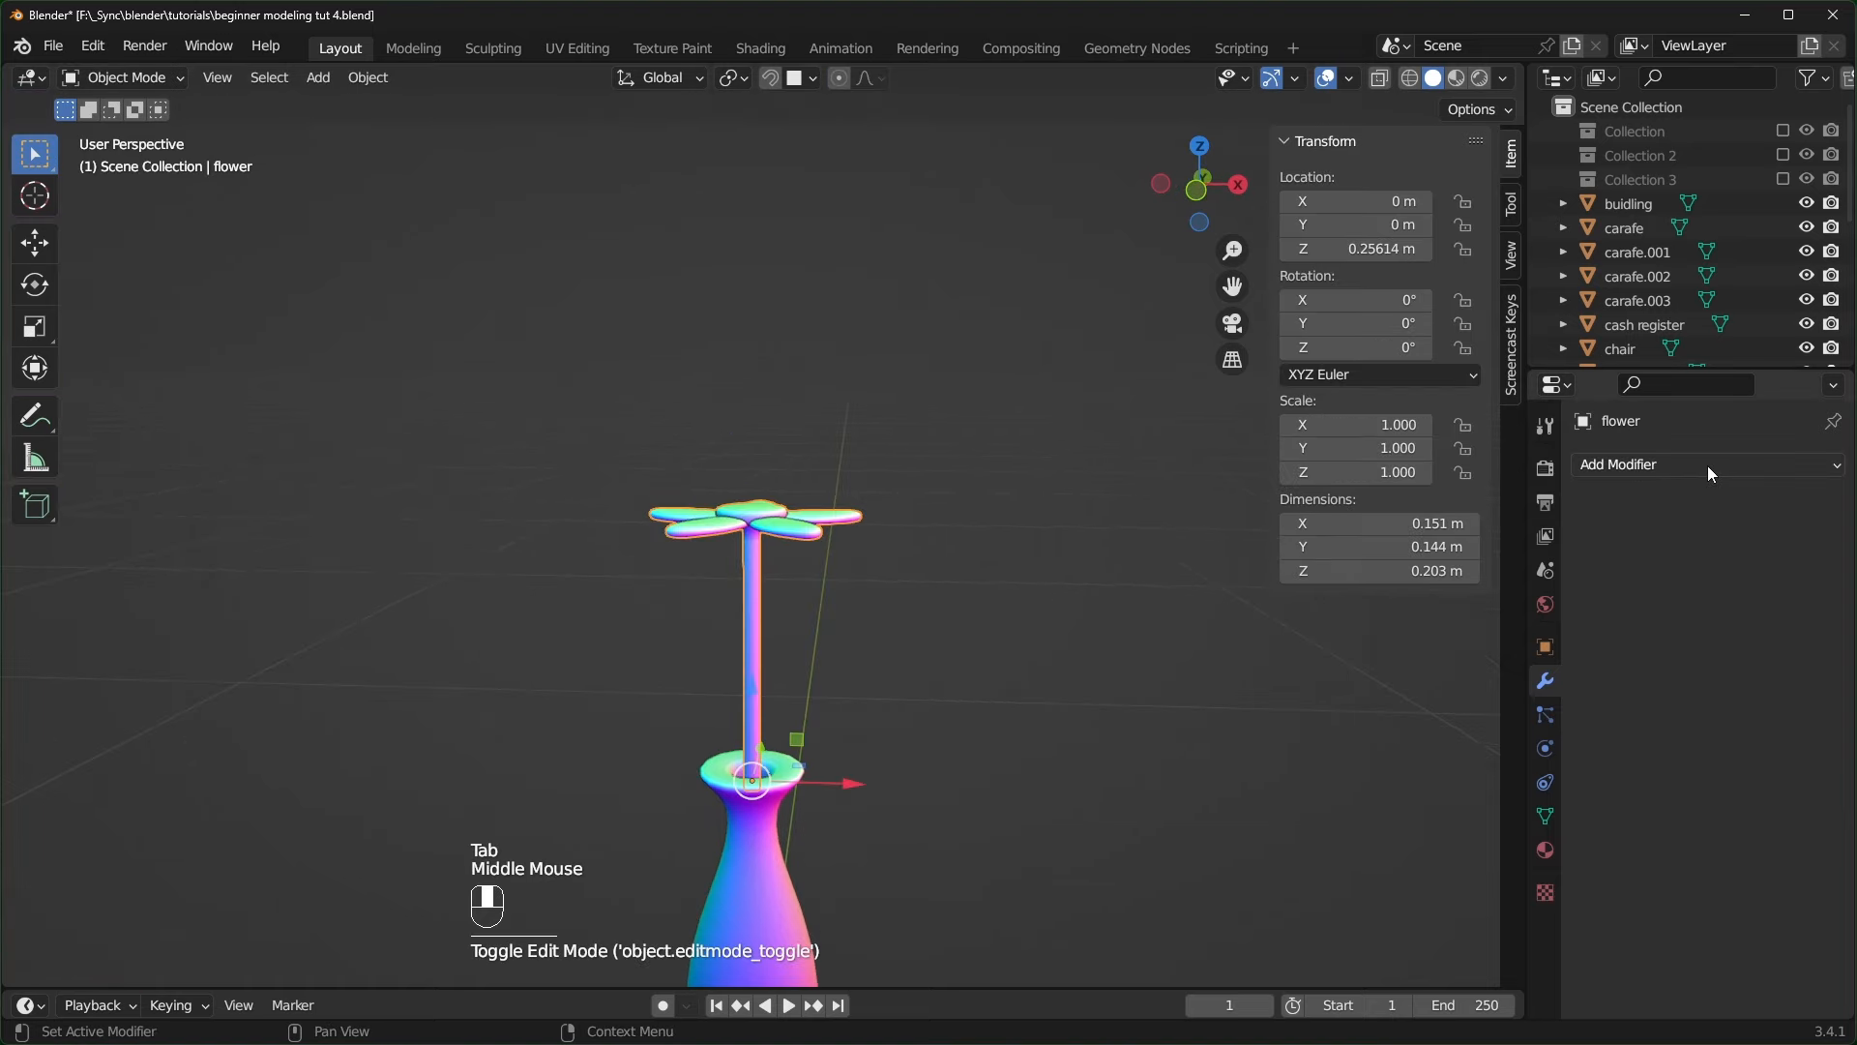
- Add a Simple Deform modifier to the flower
left_click(1708, 467)
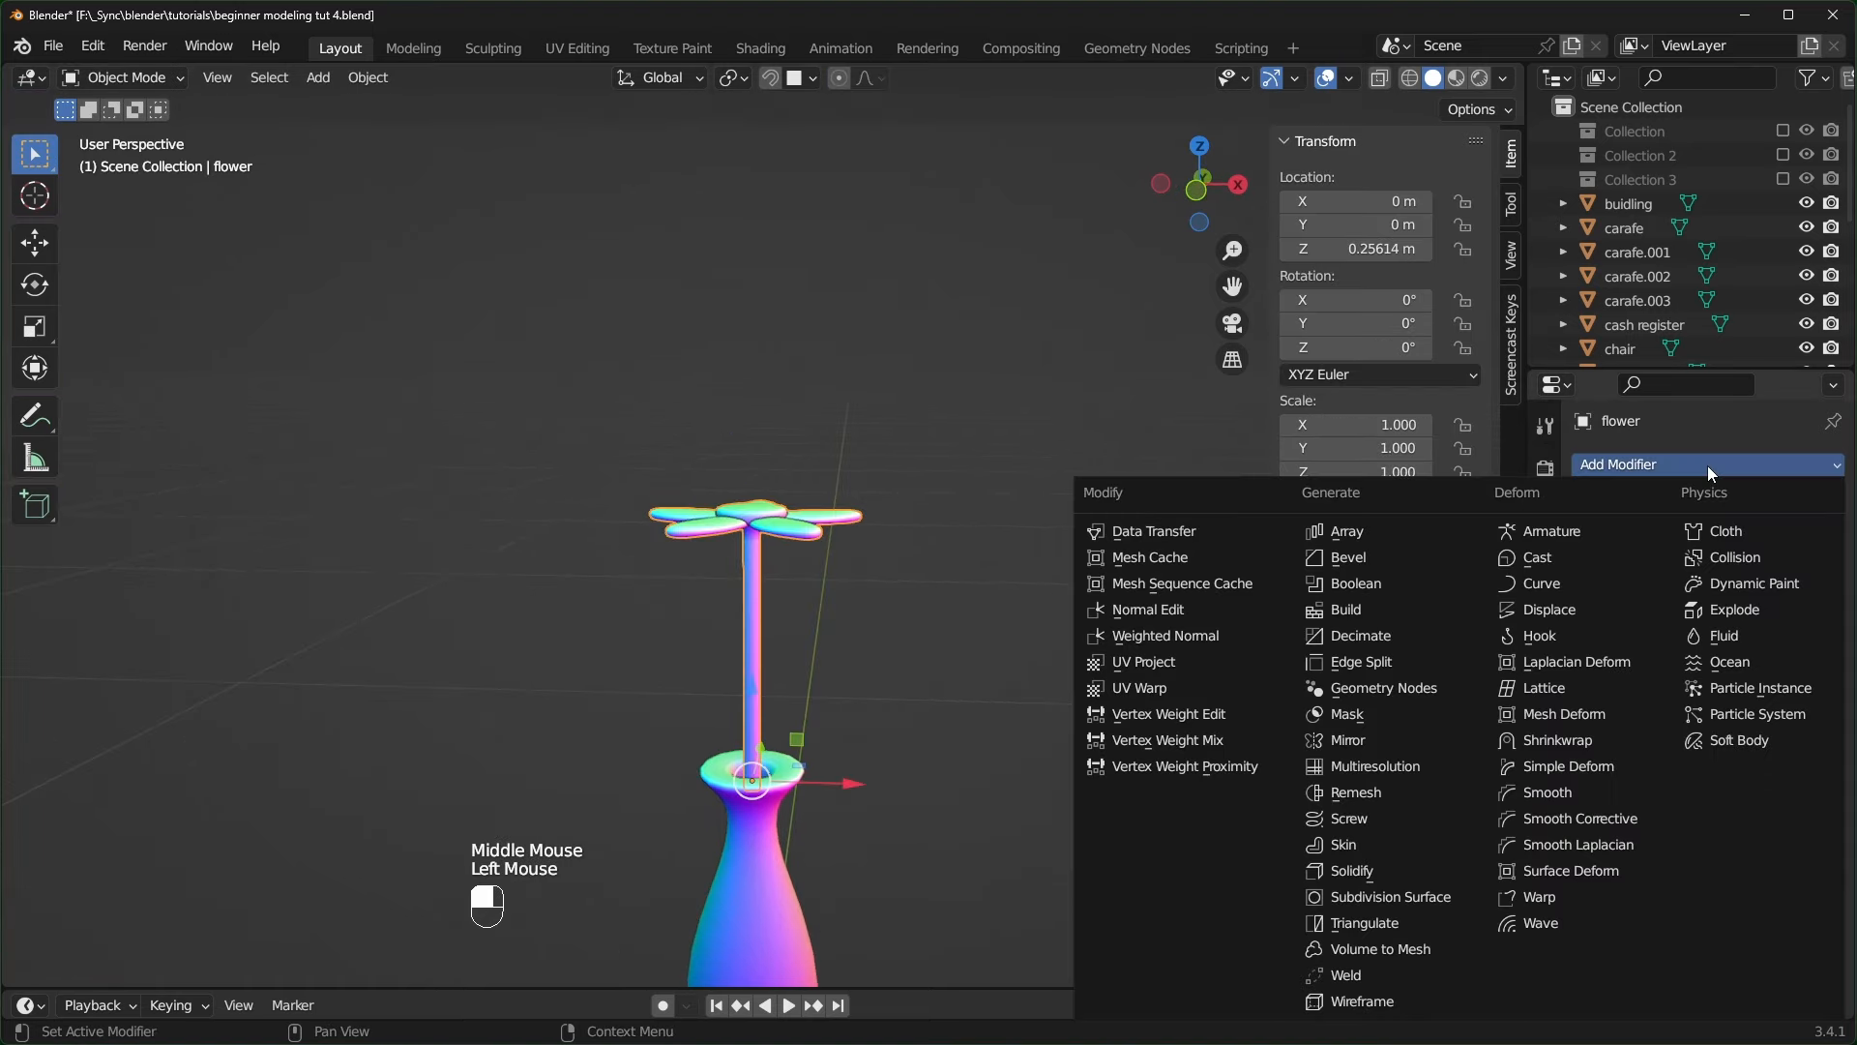
left_click(1570, 766)
middle_click_drag(1250, 630, 1257, 677)
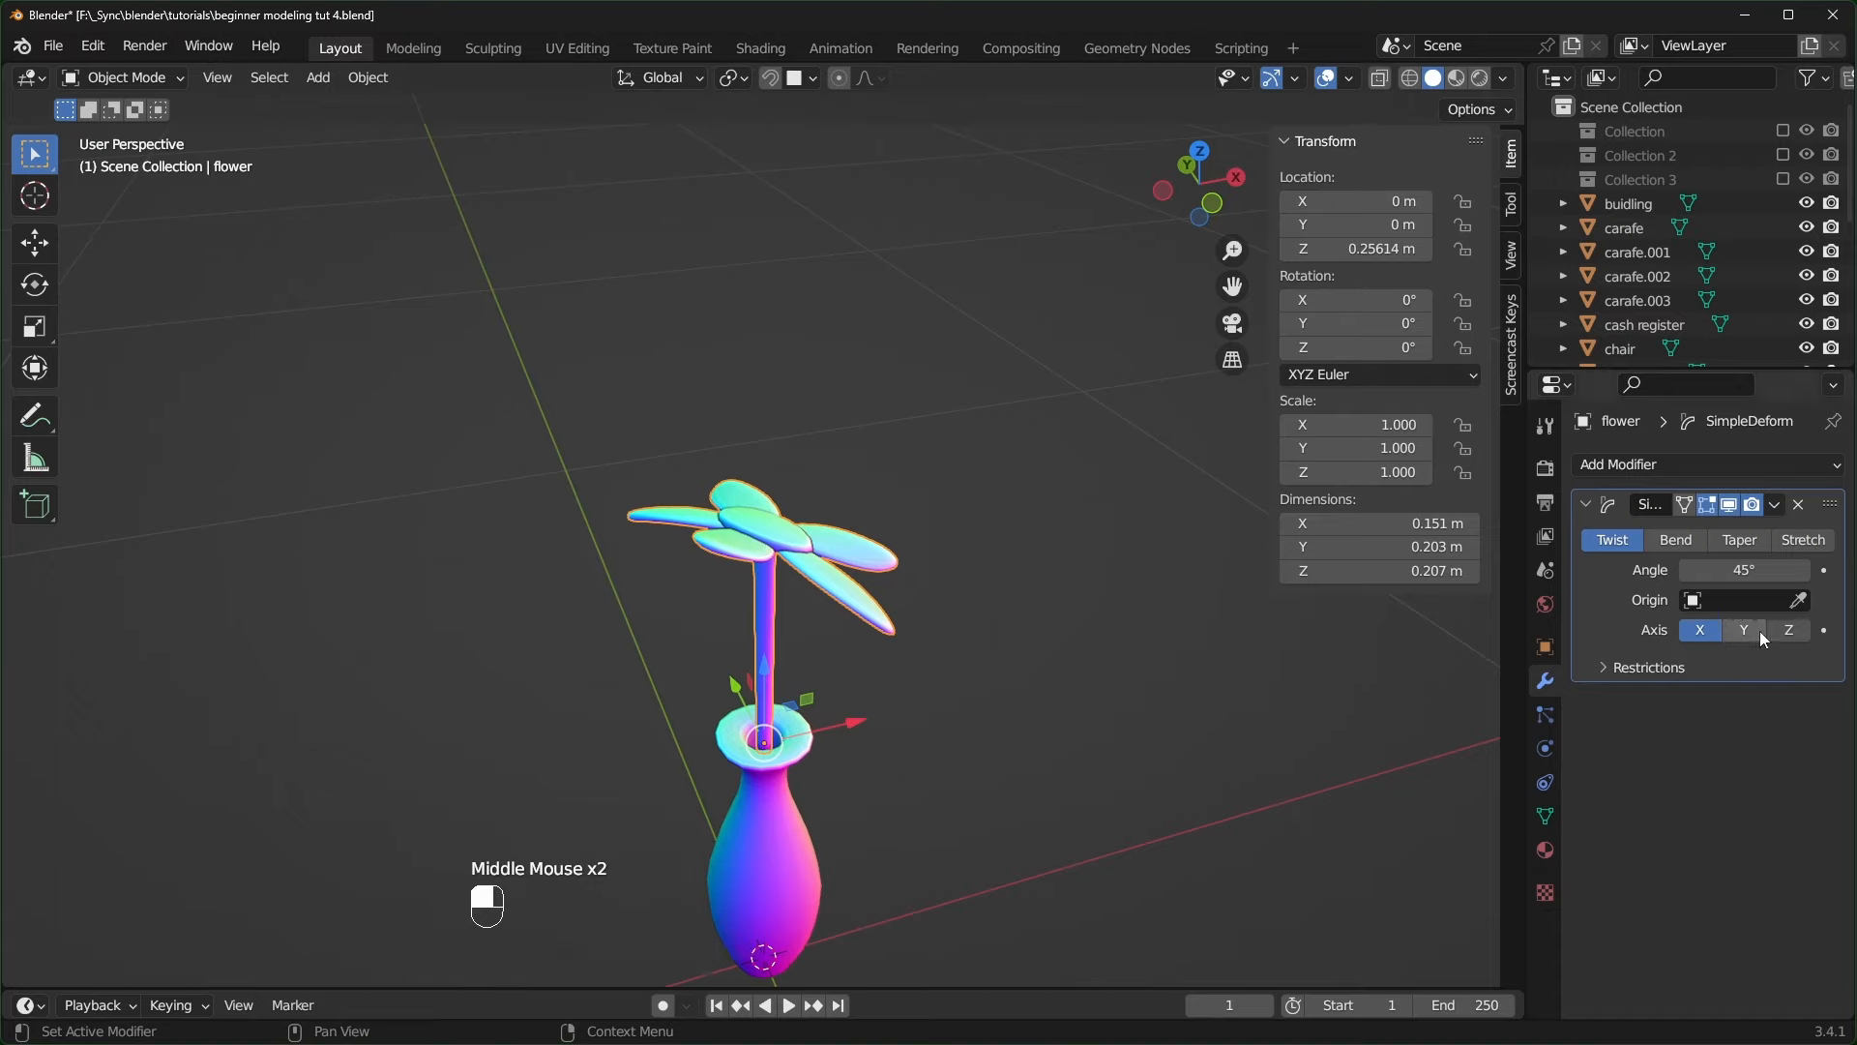
mouse_move(1744, 570)
left_mouse_down()
mouse_move(1799, 570)
mouse_move(1528, 569)
mouse_move(1744, 570)
left_mouse_up()
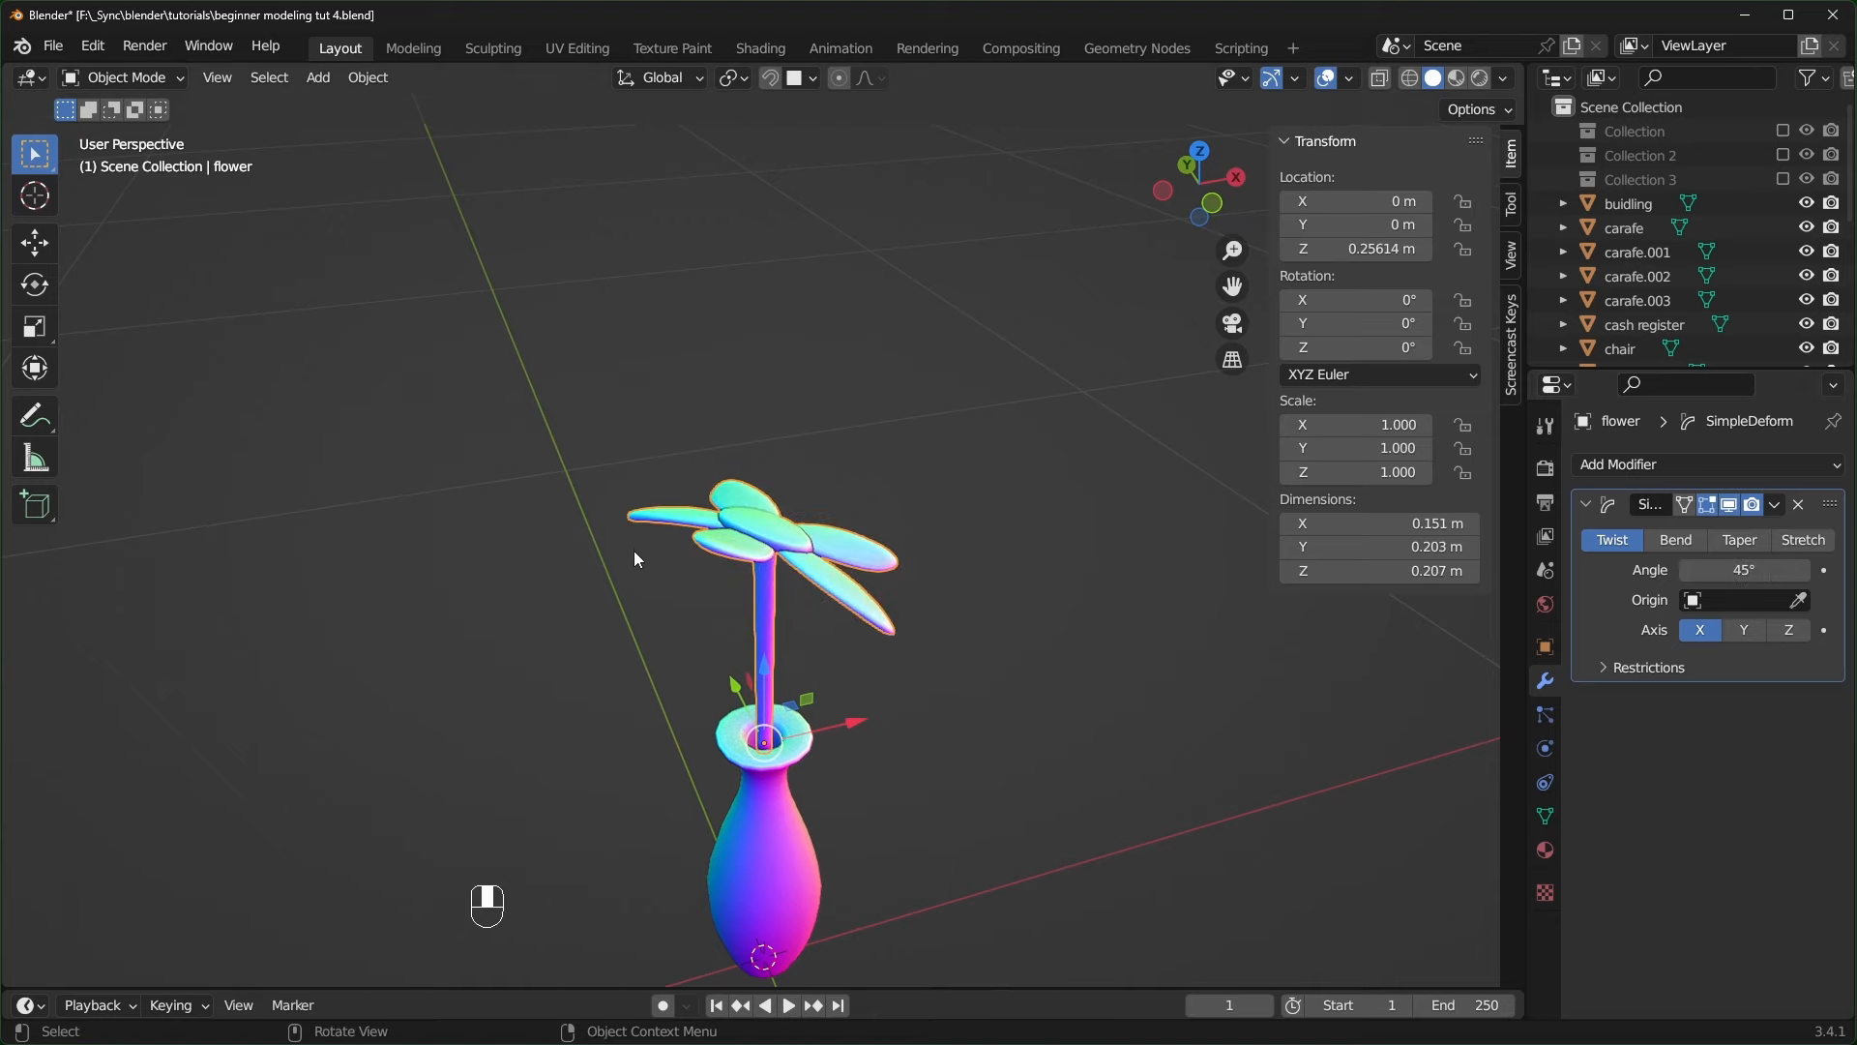
middle_click_drag(885, 551, 969, 550)
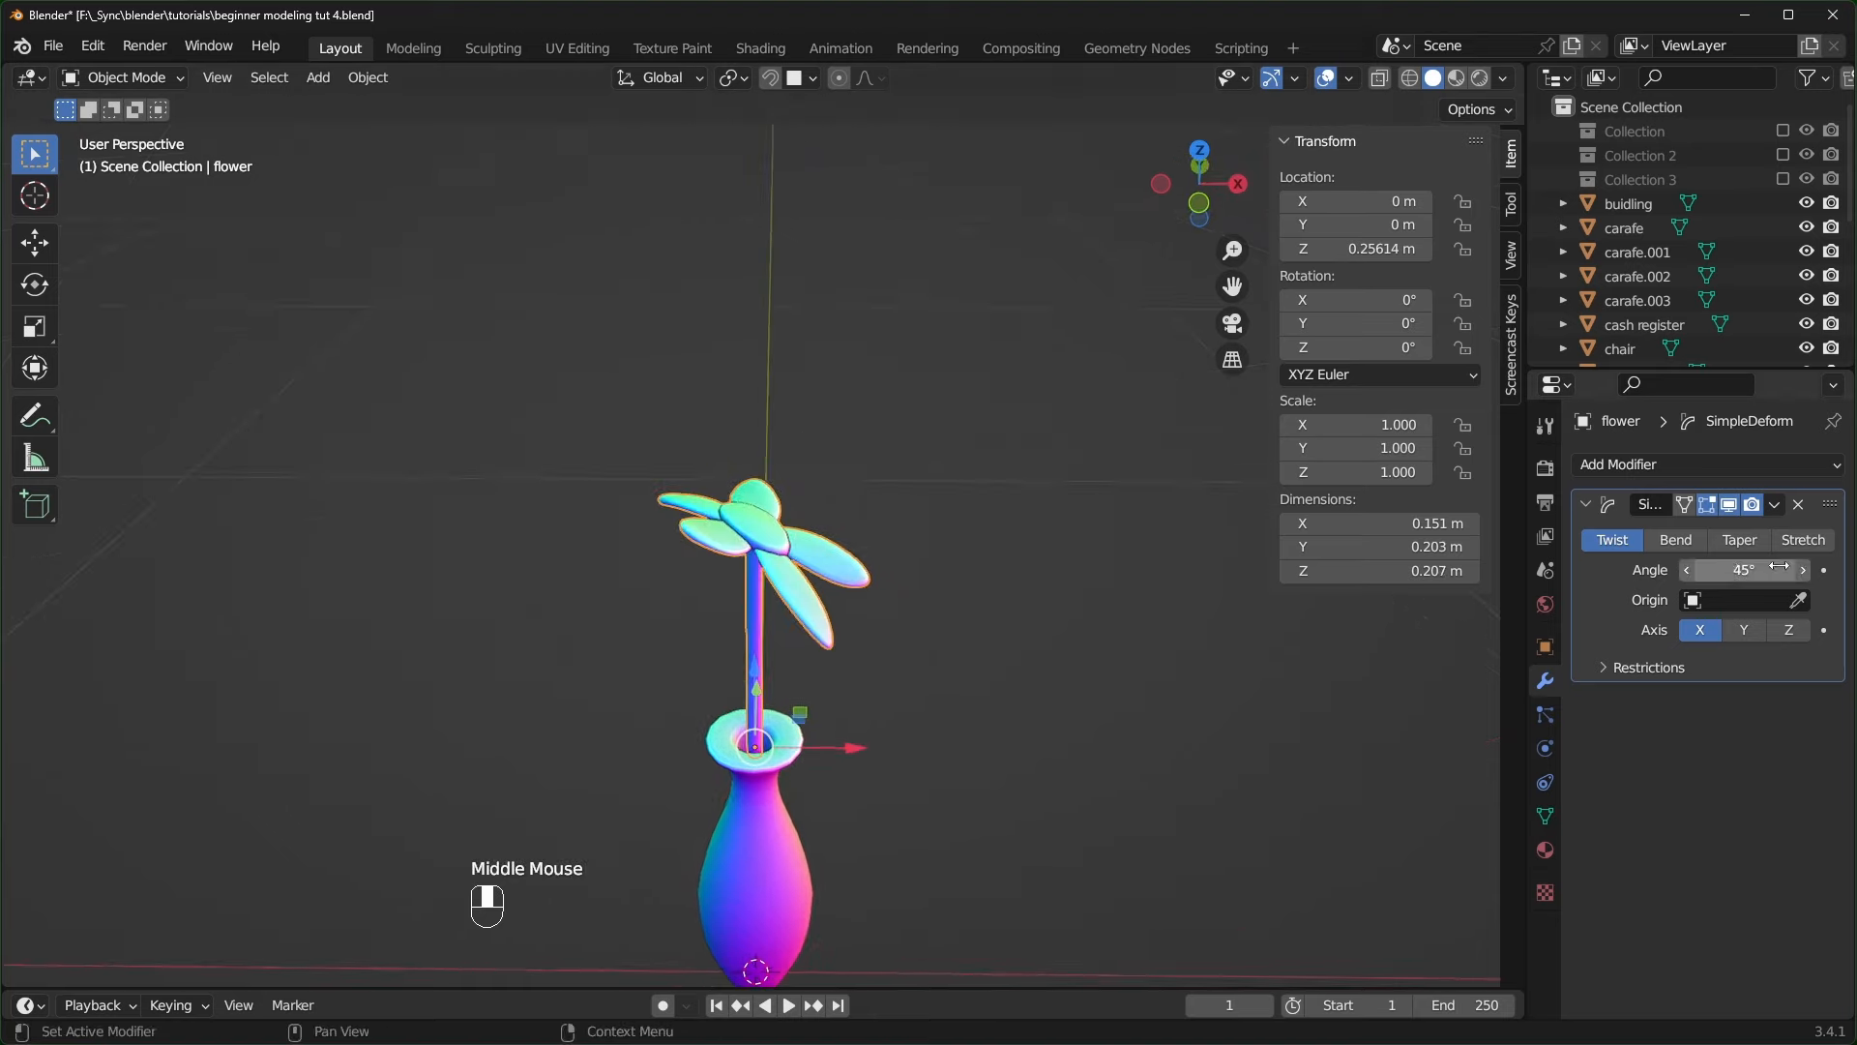
- Switch the Simple Deform modifier to Bend around the Y axis and set its angle to 76.4°
left_click(1679, 543)
middle_click_drag(1192, 733, 851, 639)
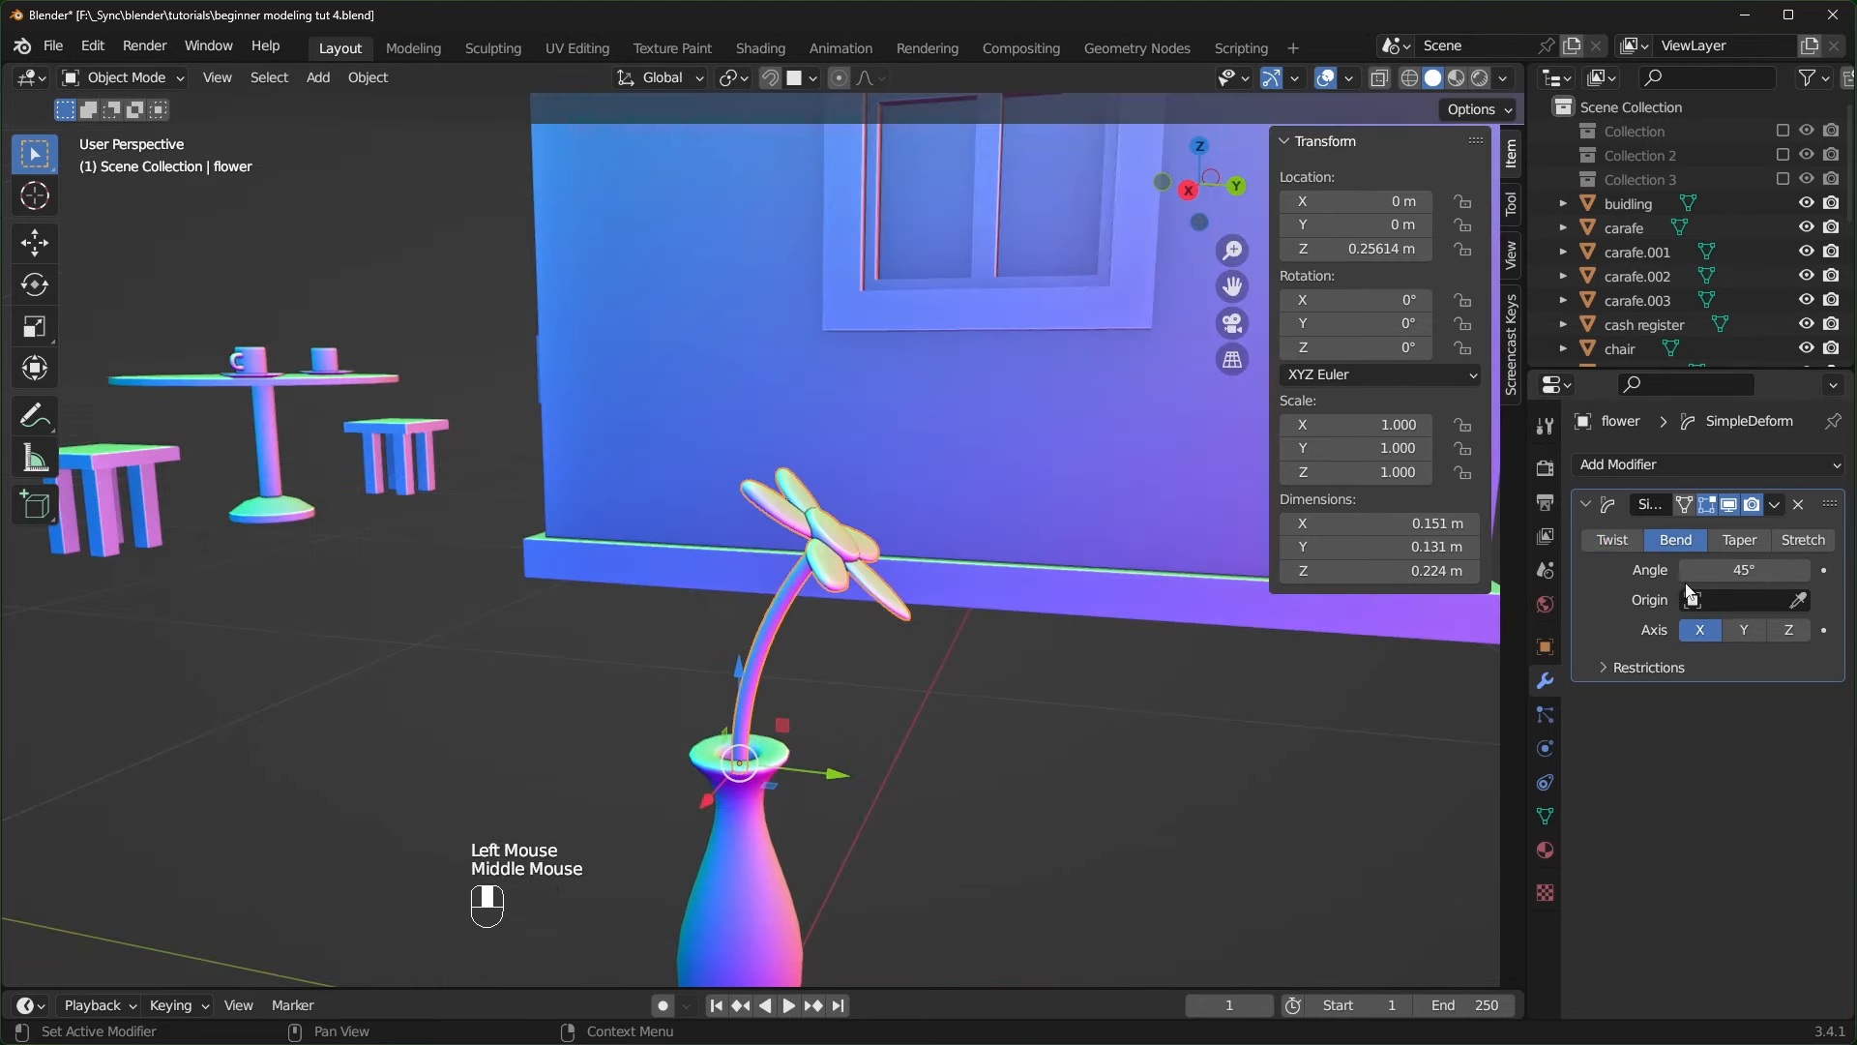
mouse_move(1692, 570)
left_mouse_down()
mouse_move(1731, 571)
mouse_move(1501, 570)
mouse_move(1694, 570)
left_mouse_up()
middle_click_drag(1276, 745, 1162, 530)
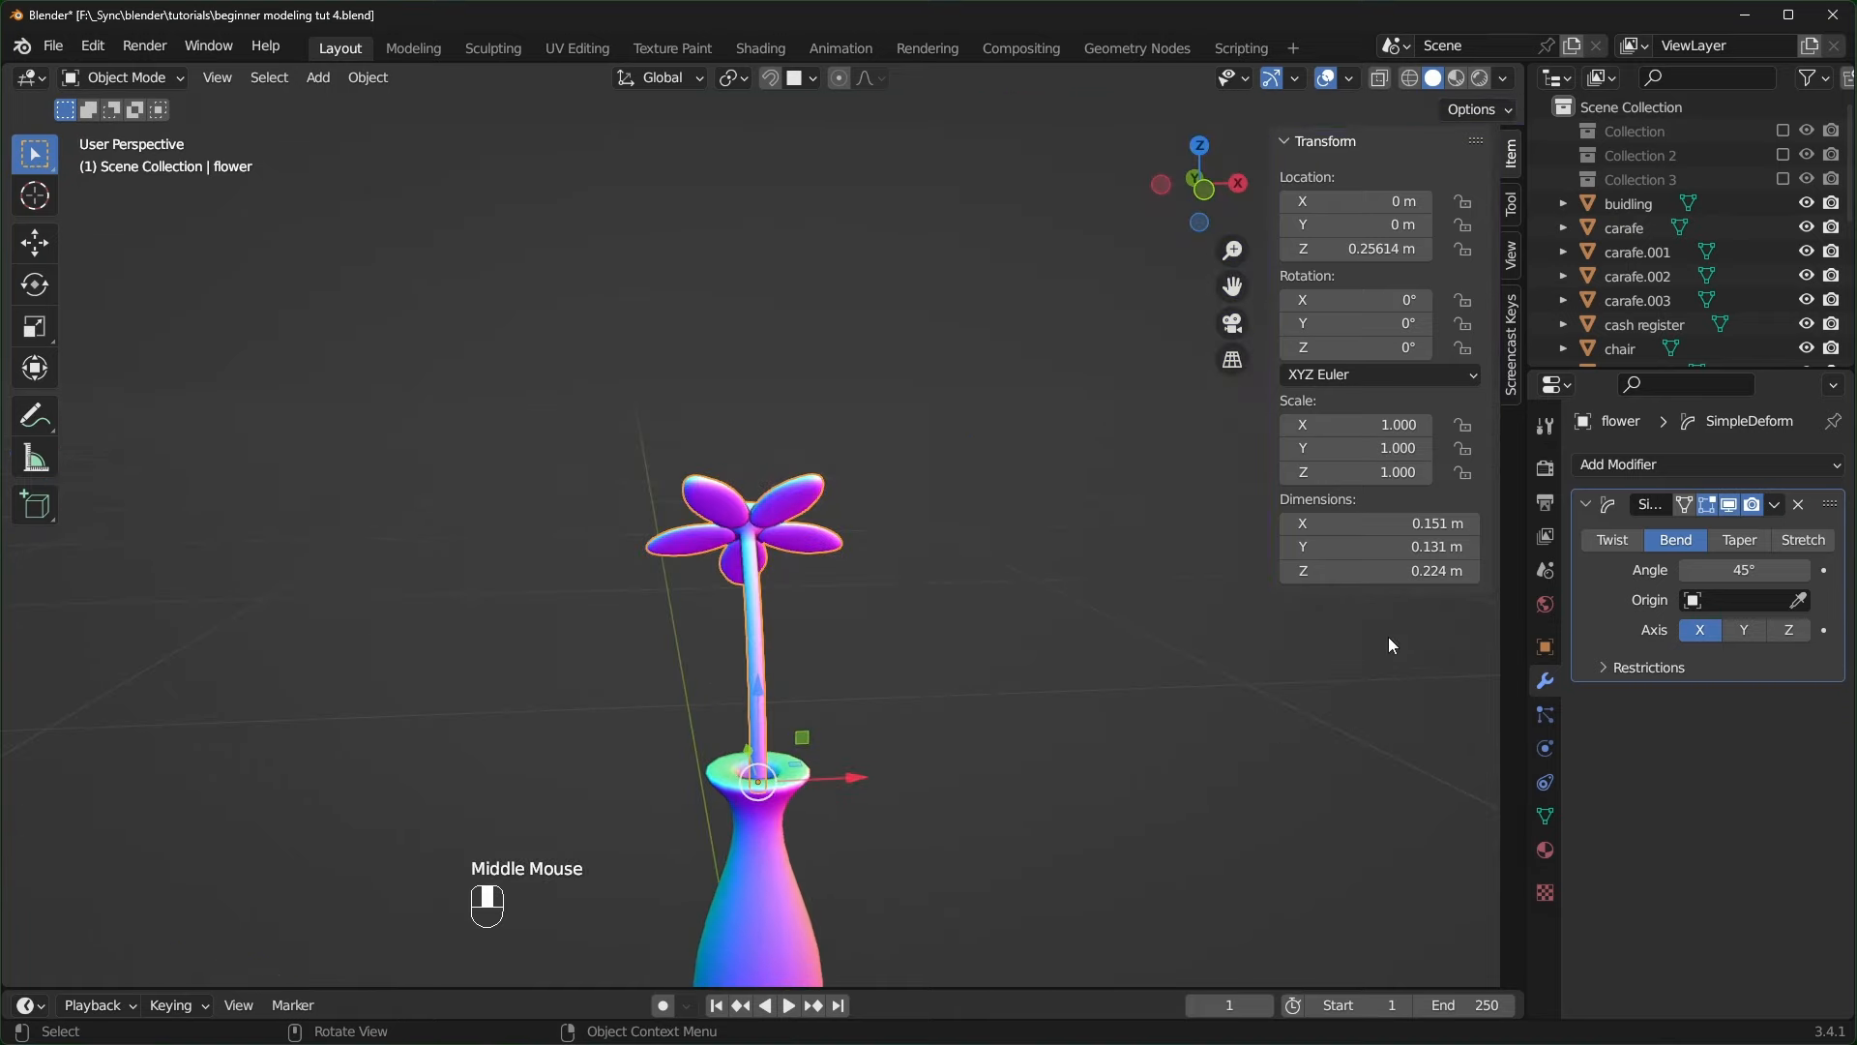
left_click(1744, 631)
left_click_drag(1733, 559, 1779, 570)
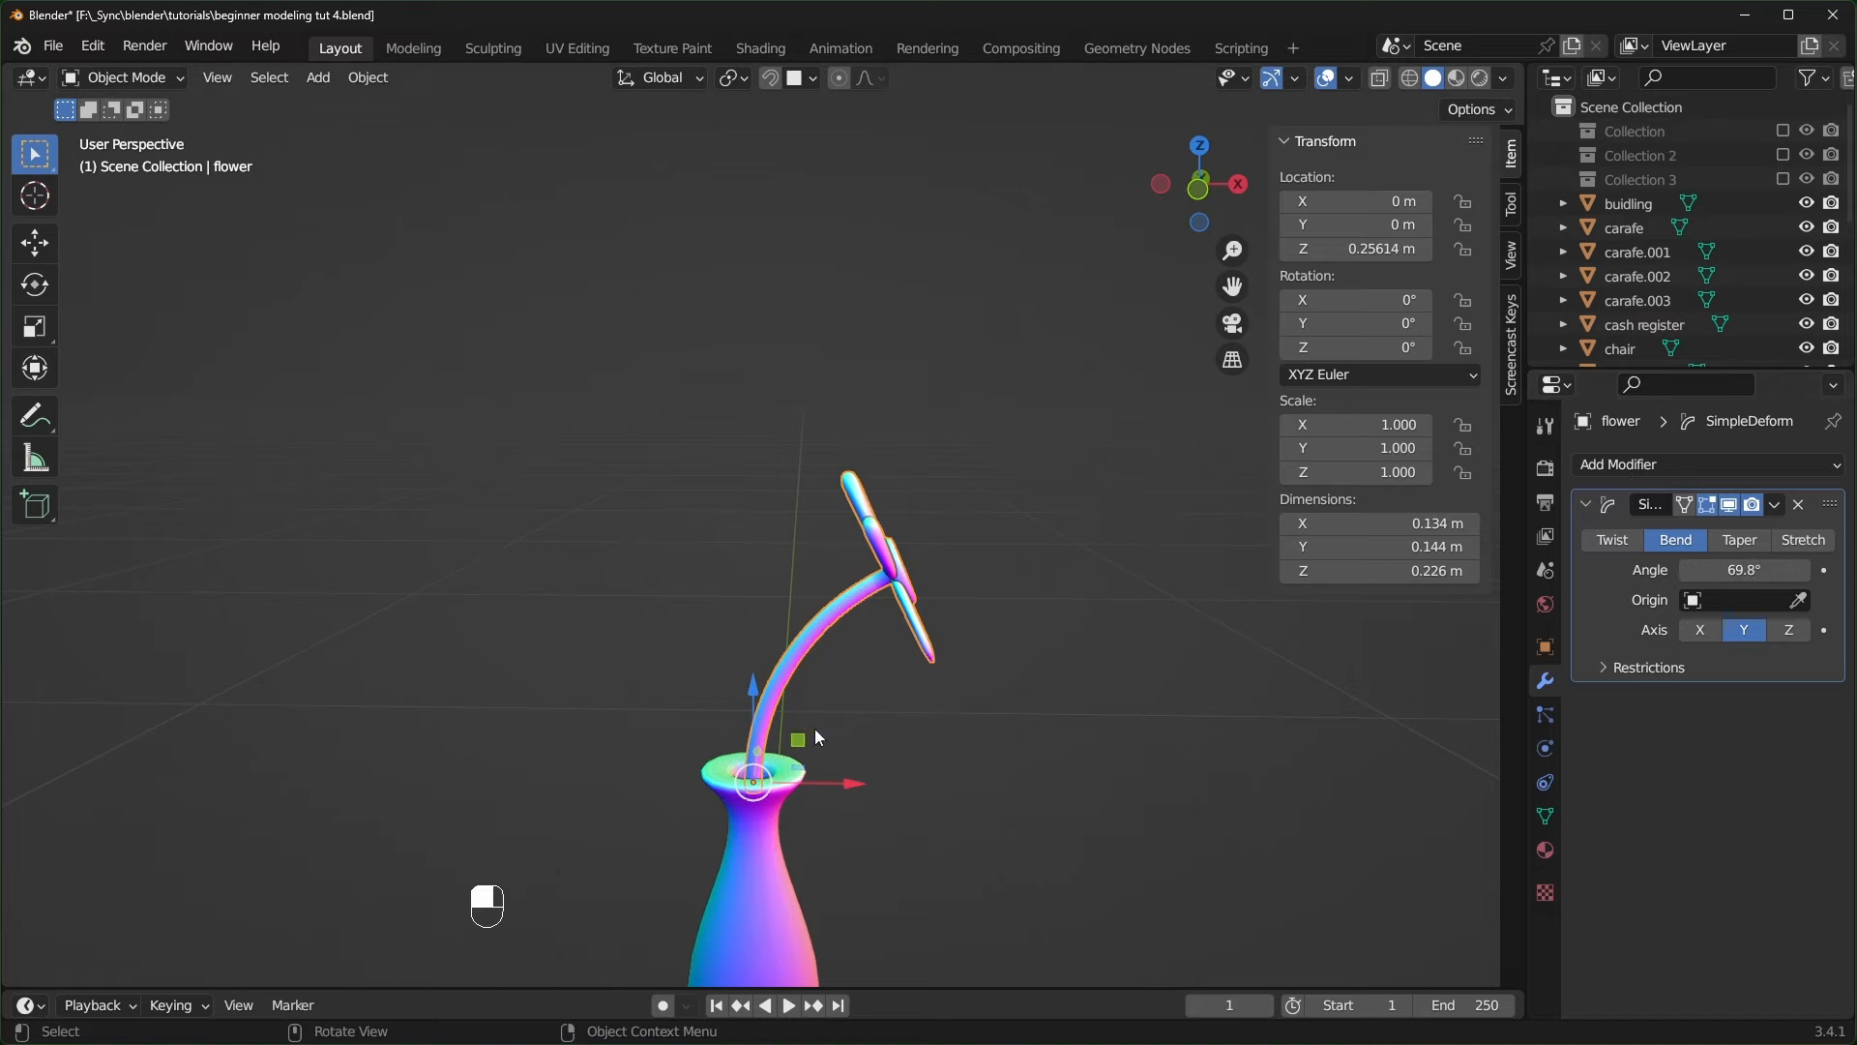
mouse_move(1726, 571)
left_mouse_down()
mouse_move(1780, 571)
mouse_move(1743, 570)
left_mouse_up()
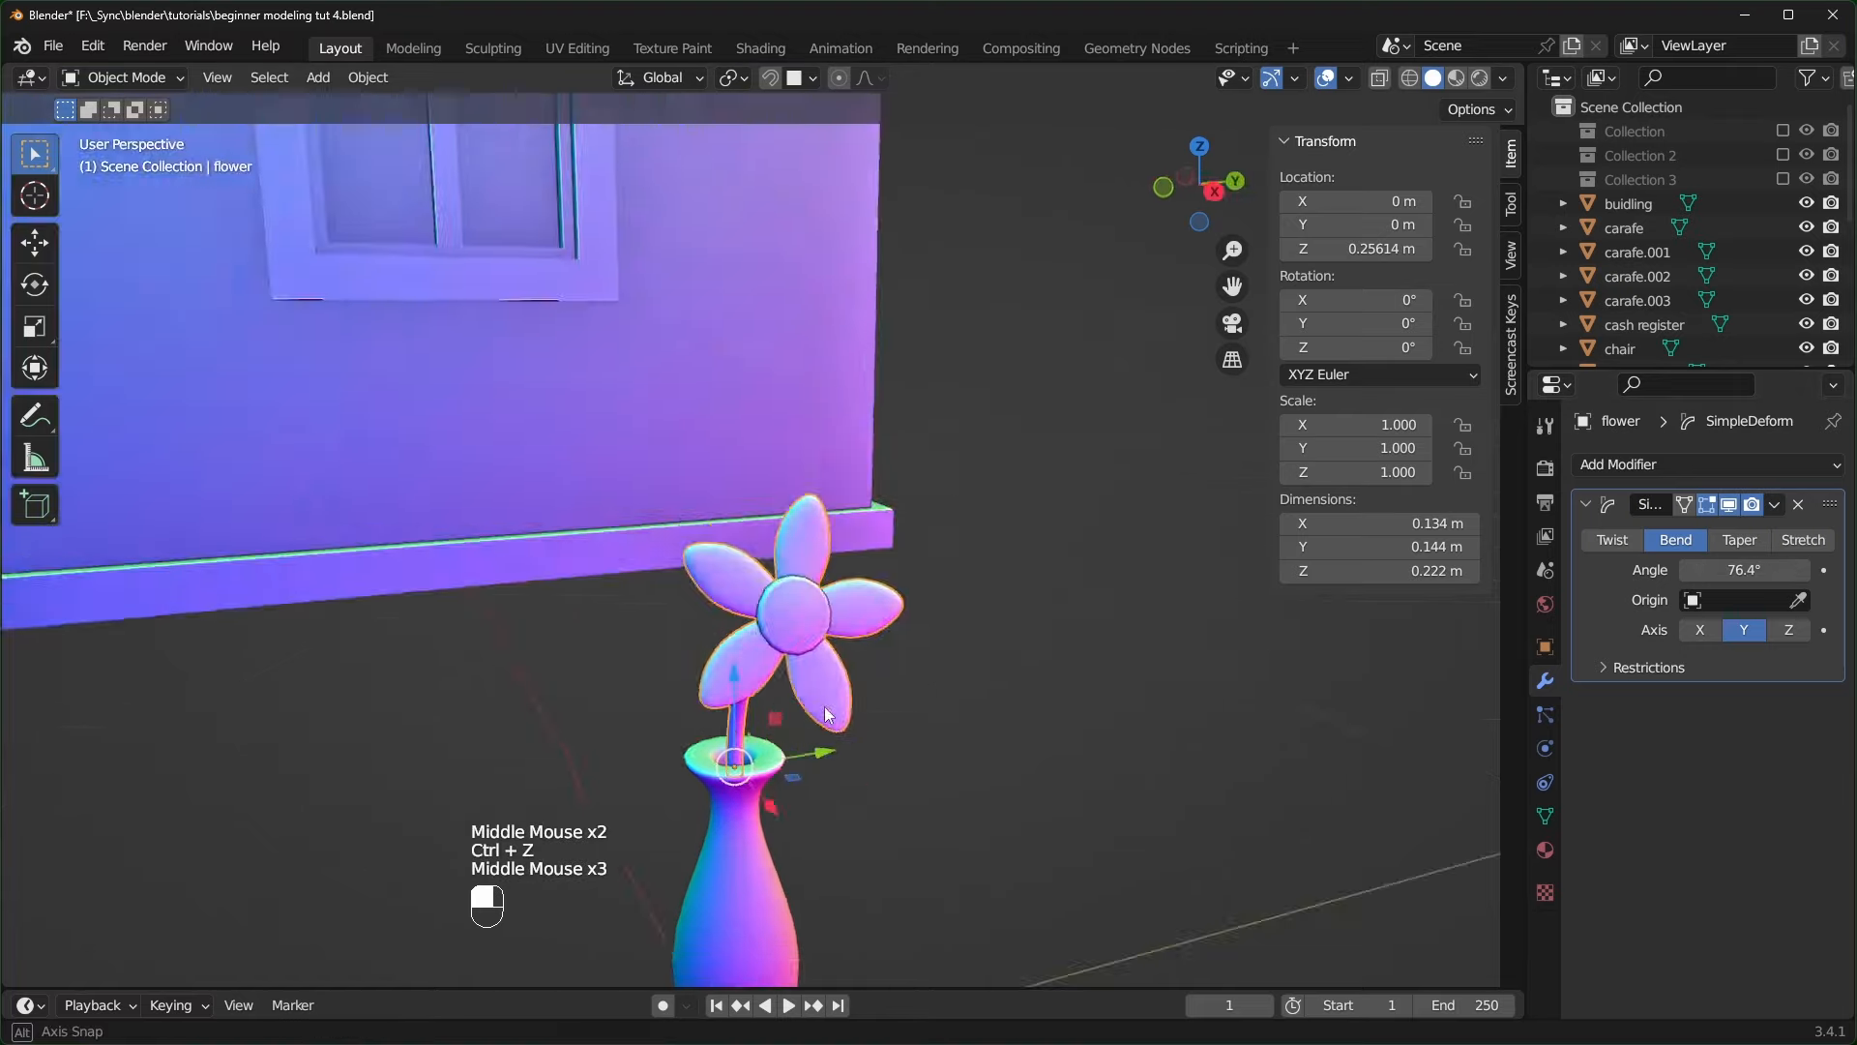
middle_click_drag(822, 713, 1001, 697)
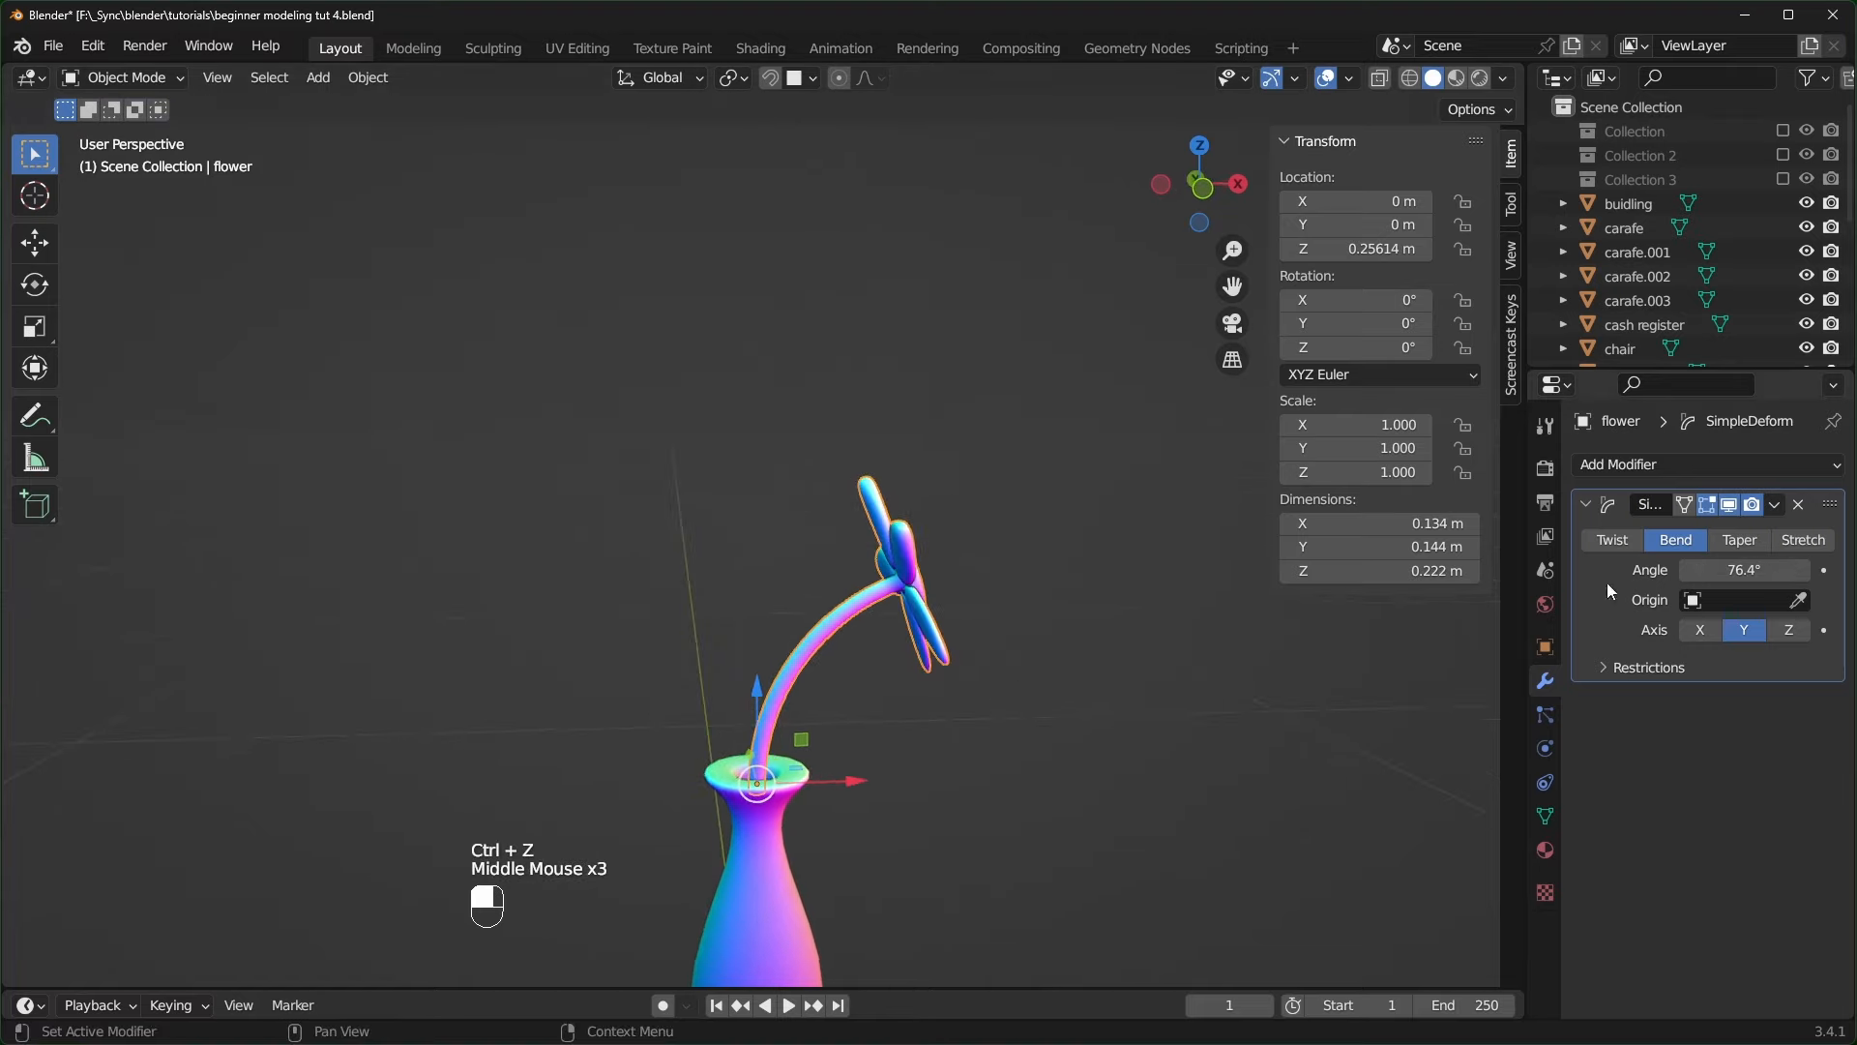
- Try applying the bend modifier, inspect the resulting mesh in Edit Mode, and undo the application
left_click(1775, 504)
left_click(1731, 532)
middle_click_drag(977, 780, 921, 781)
key("Tab")
scroll(920, 781, "up", 2)
scroll(1036, 754, "down", 1)
key("Tab")
middle_click_drag(1036, 755, 1053, 752)
key("ctrl+z")
key("ctrl+z")
key("ctrl+z")
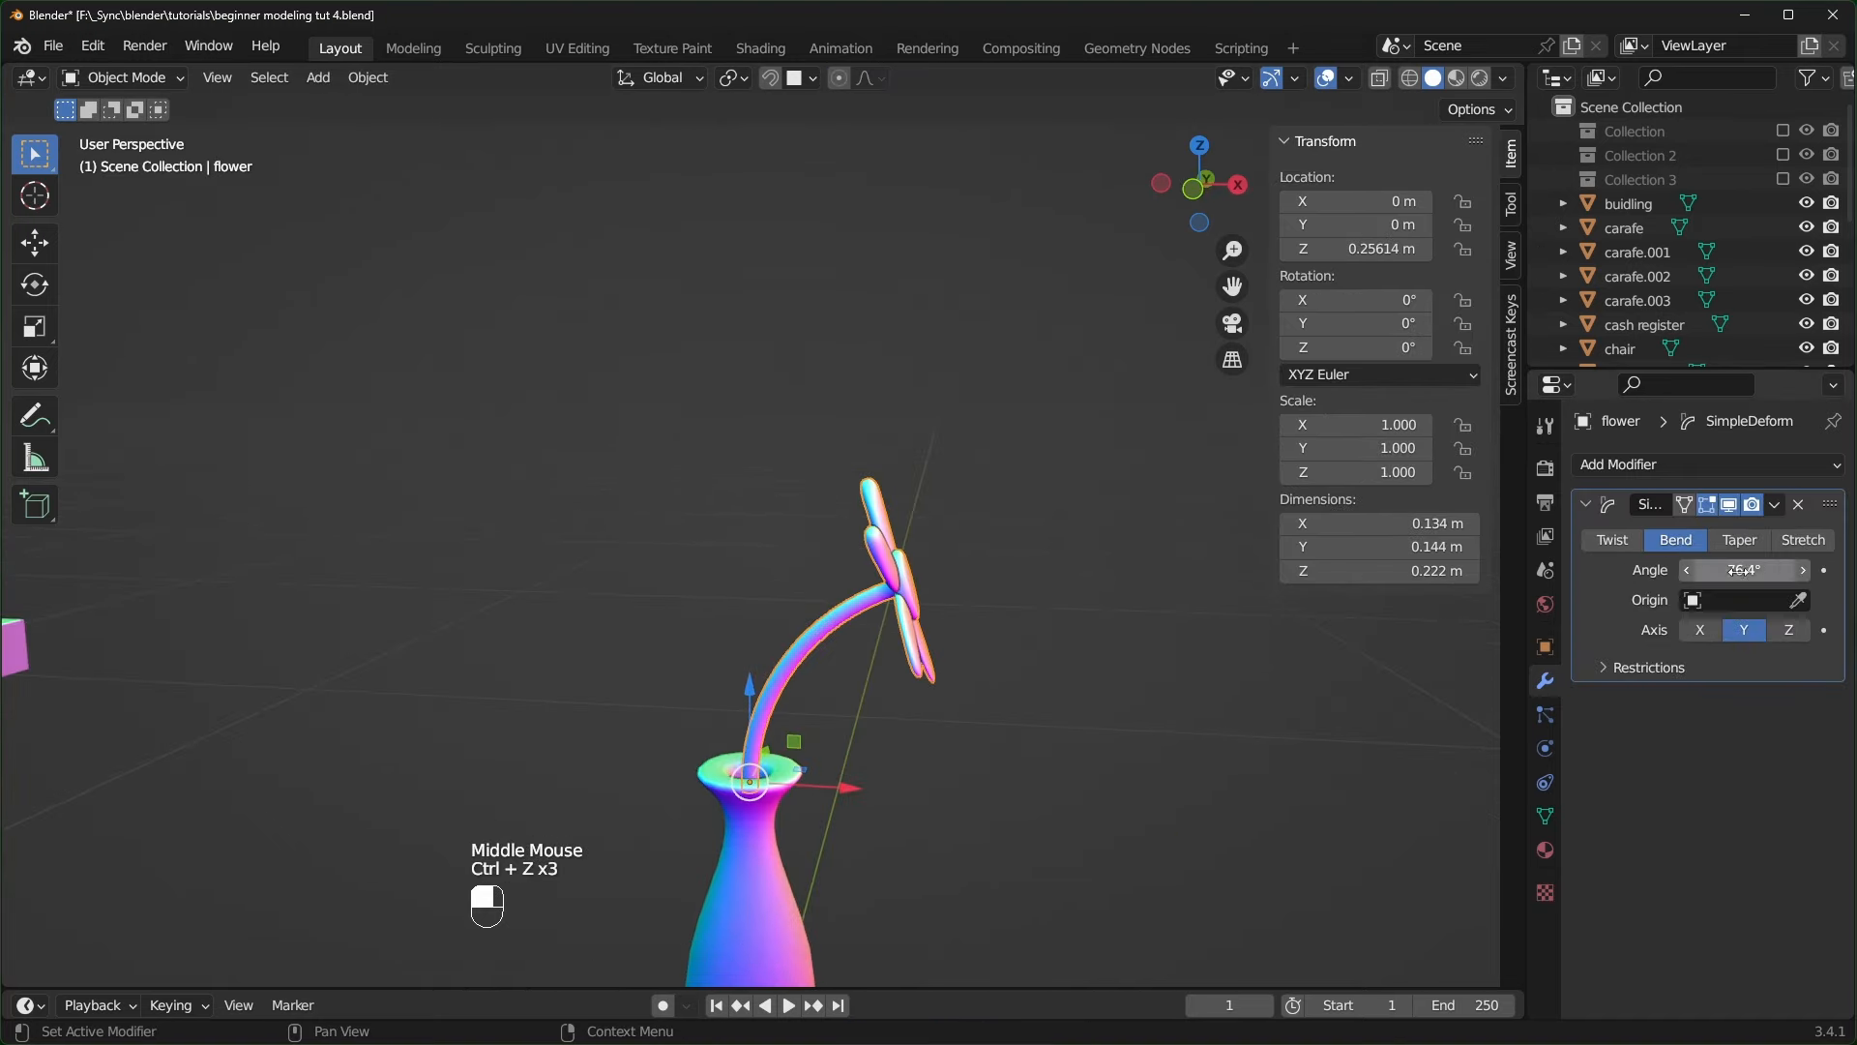
- Set the flower's bend angle to 71.7°
mouse_move(1766, 569)
left_mouse_down()
mouse_move(1712, 569)
mouse_move(1790, 568)
mouse_move(1749, 568)
left_mouse_up()
- Try moving the vase and the flower separately, cancelling both moves
left_click(792, 750)
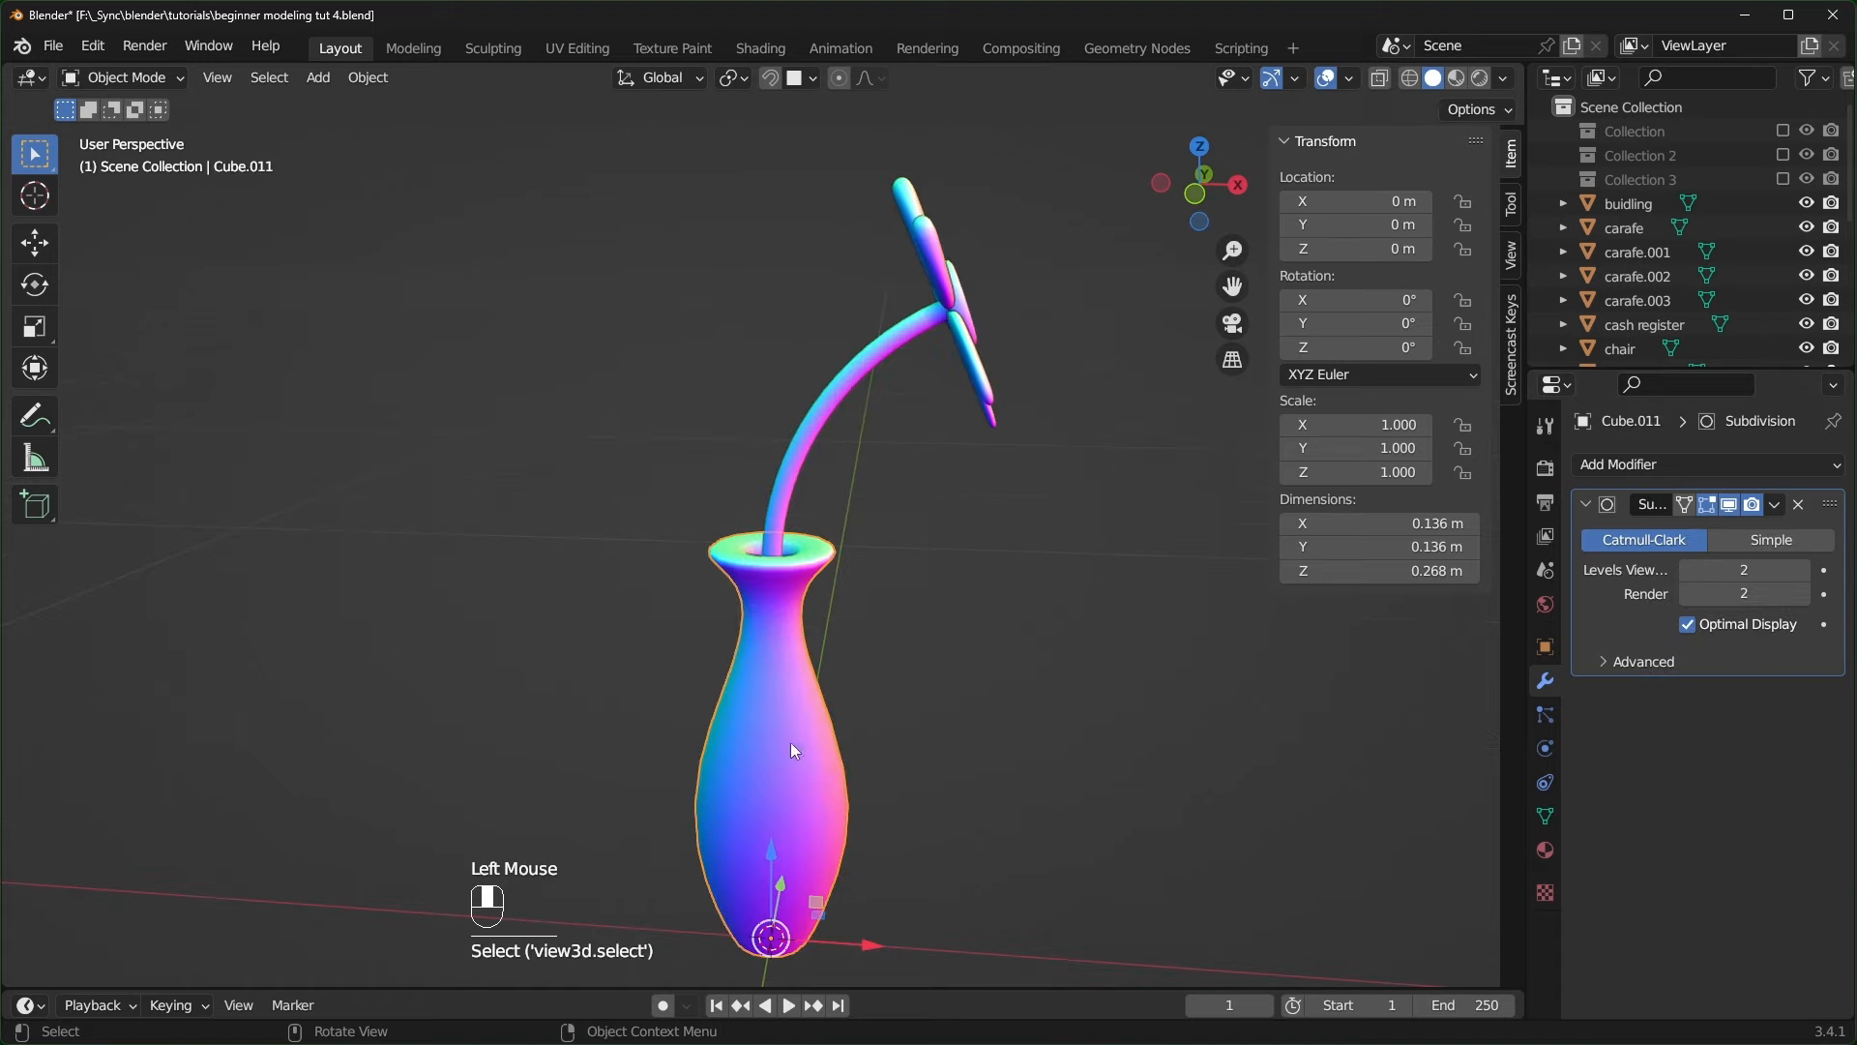
key("g")
right_click(676, 691)
left_click(838, 392)
key("g")
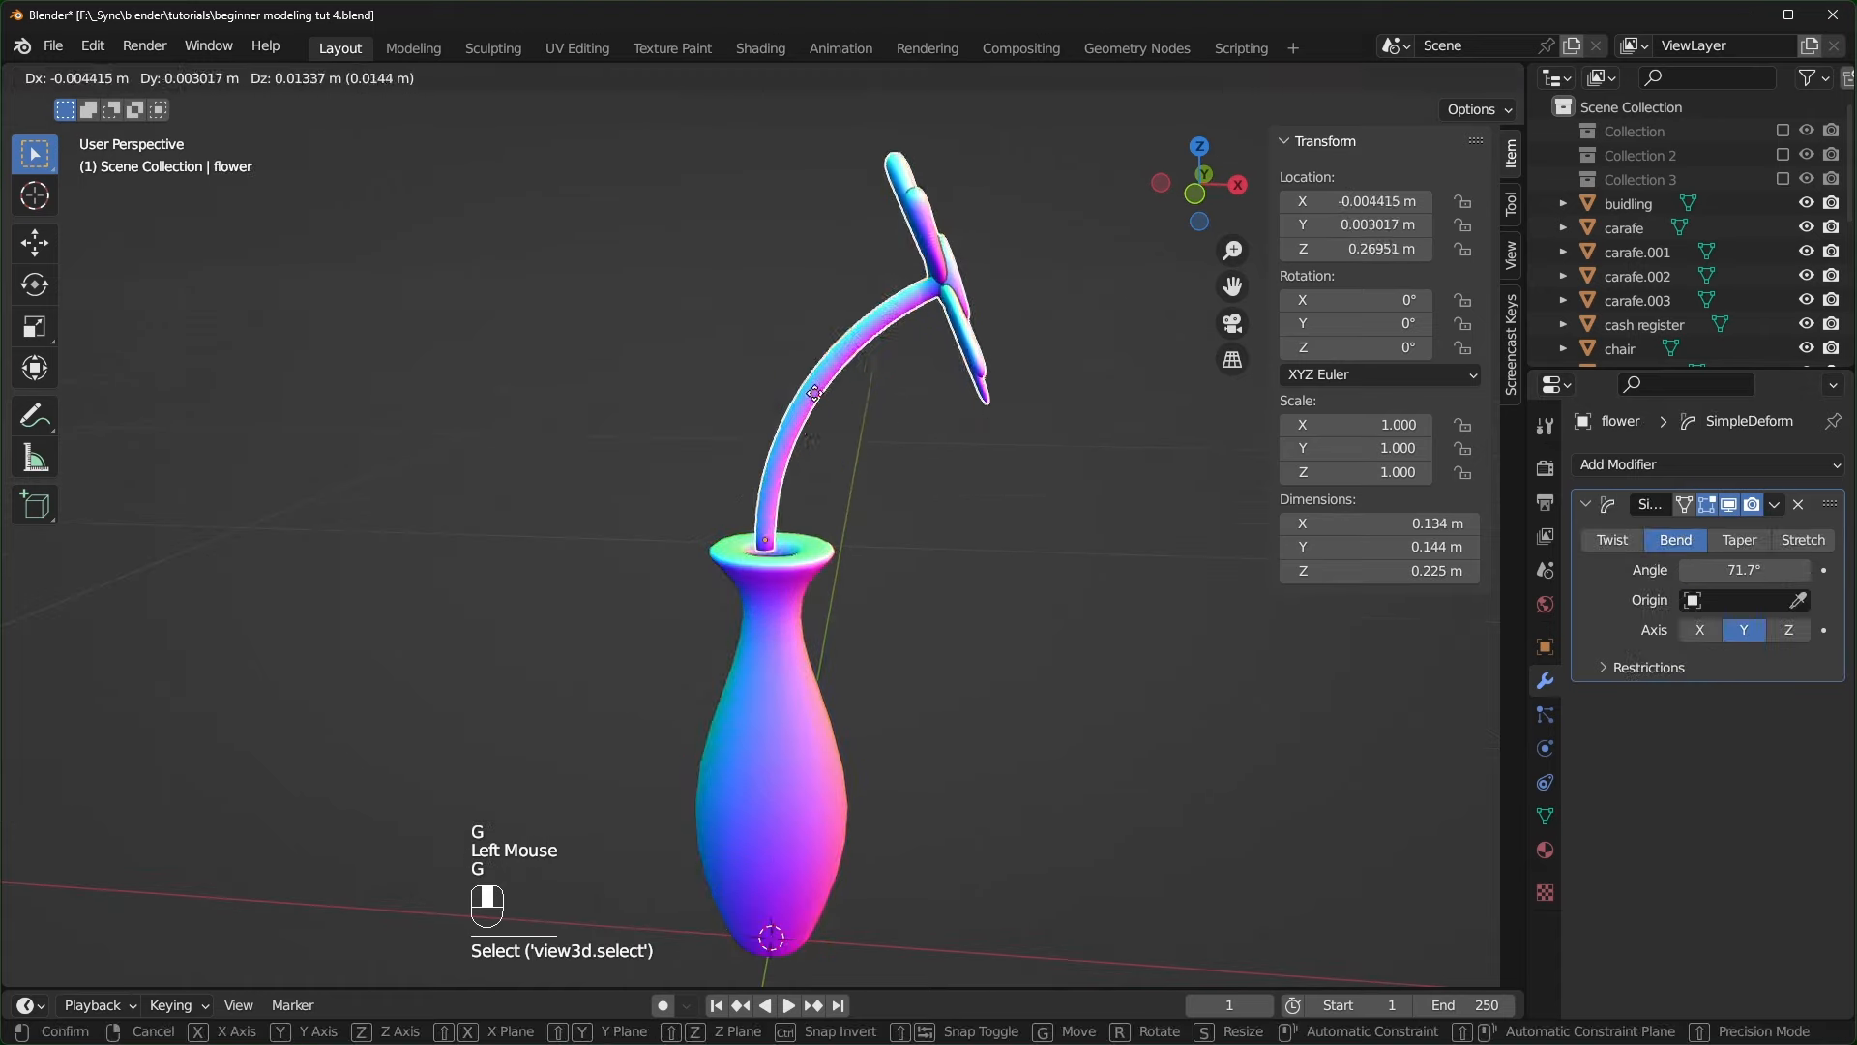
right_click(765, 411)
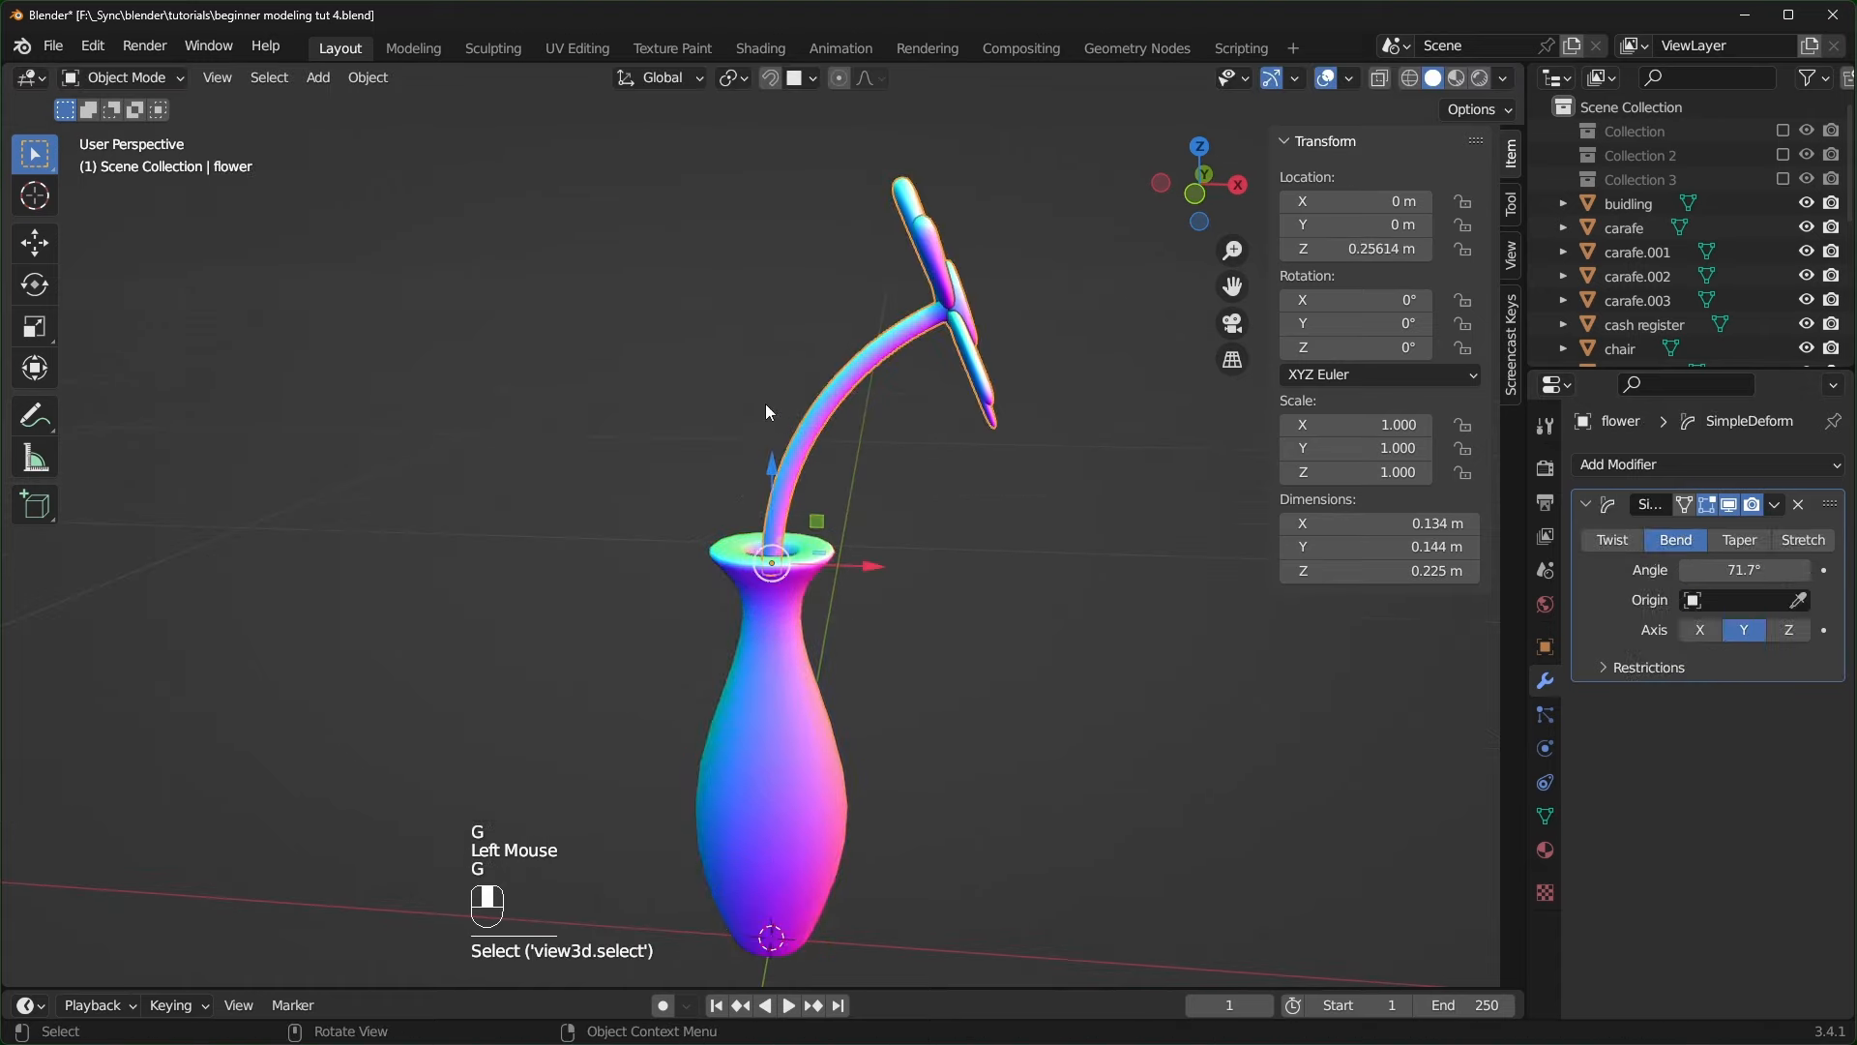
- Parent the flower to the vase with the Object option and check the link with a trial move of the vase
left_click(861, 379, "shift")
left_click(861, 377)
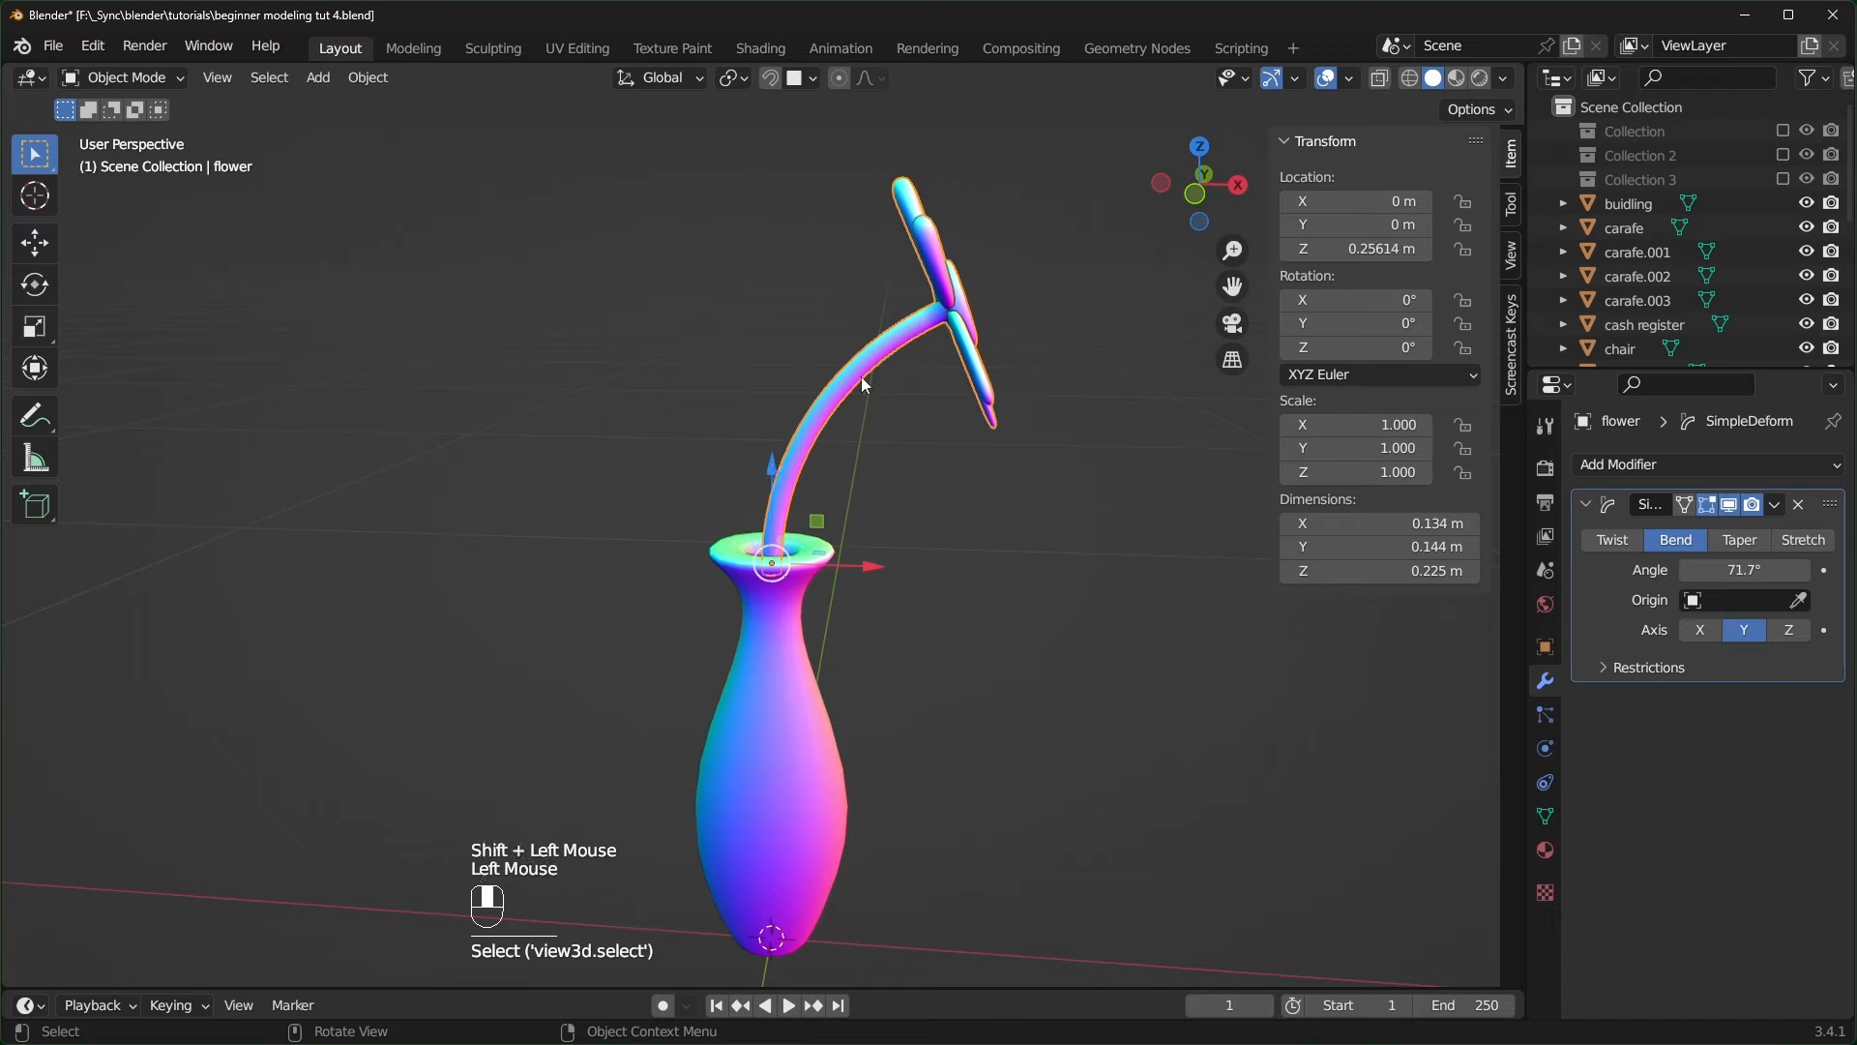
left_click(797, 752)
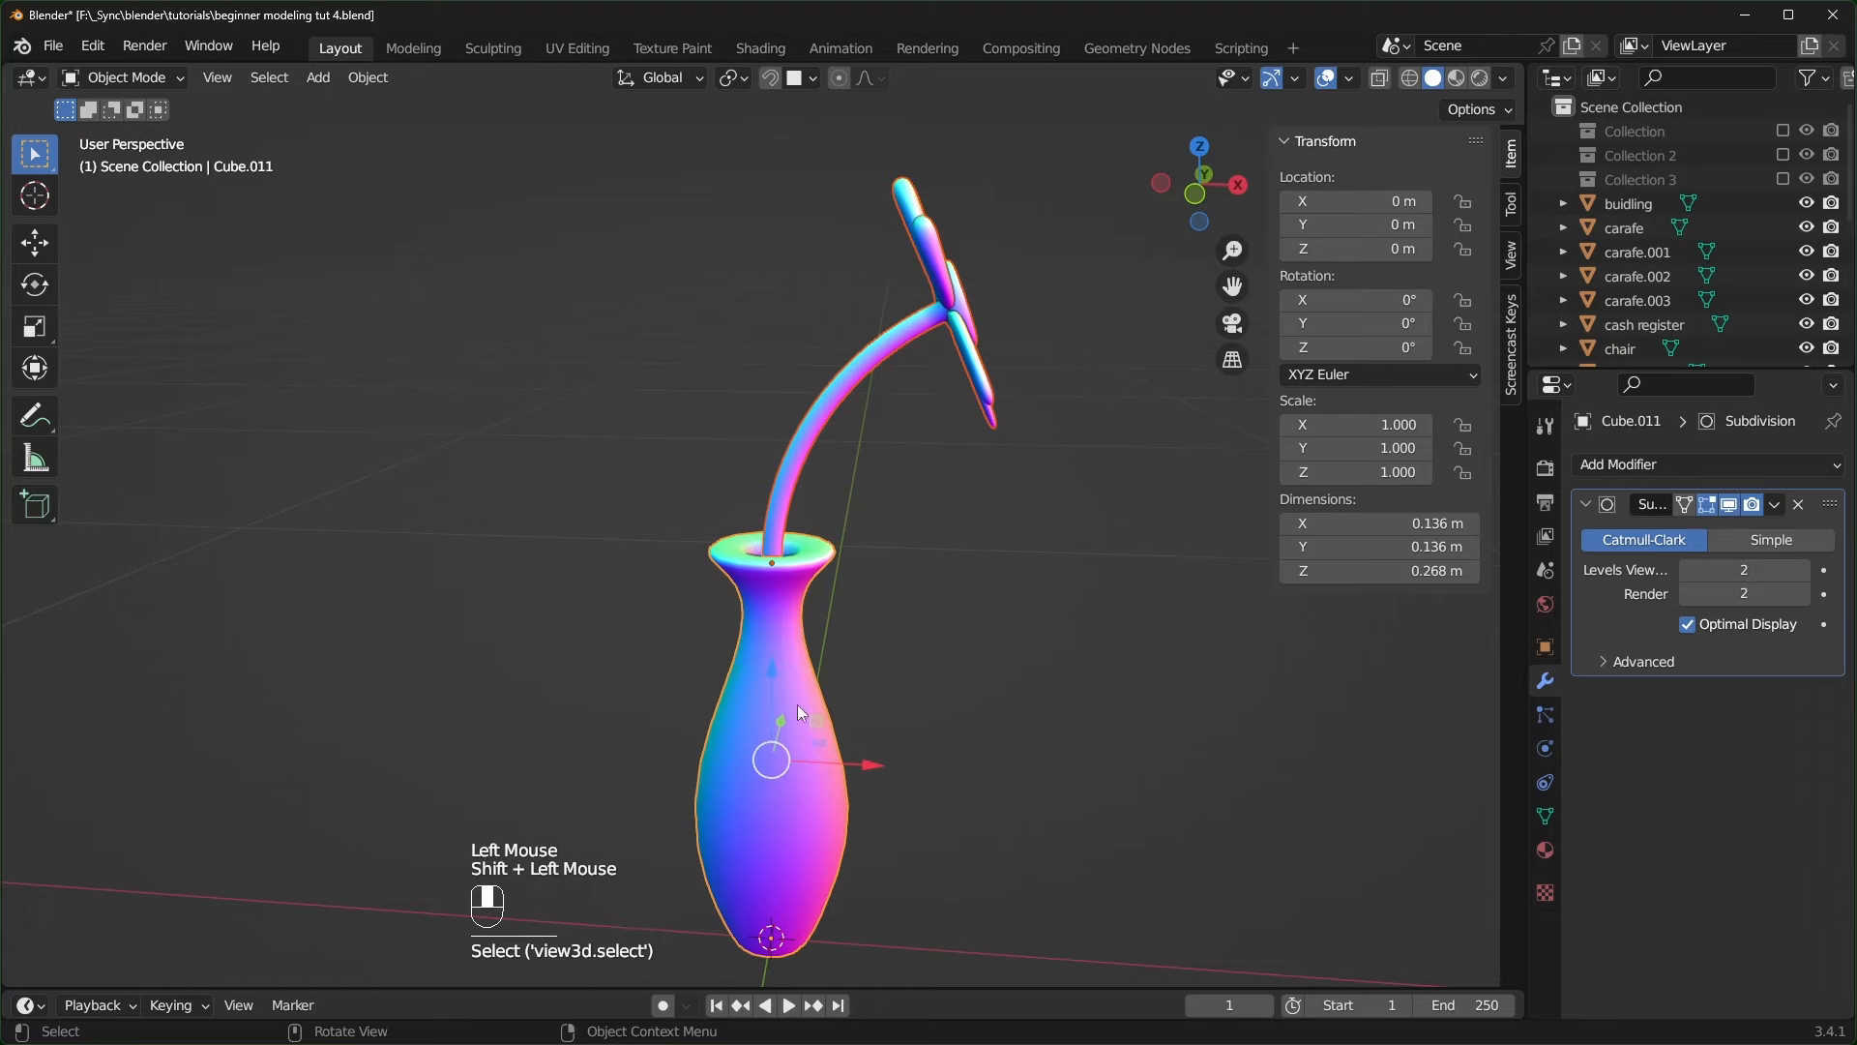
key("ctrl+p")
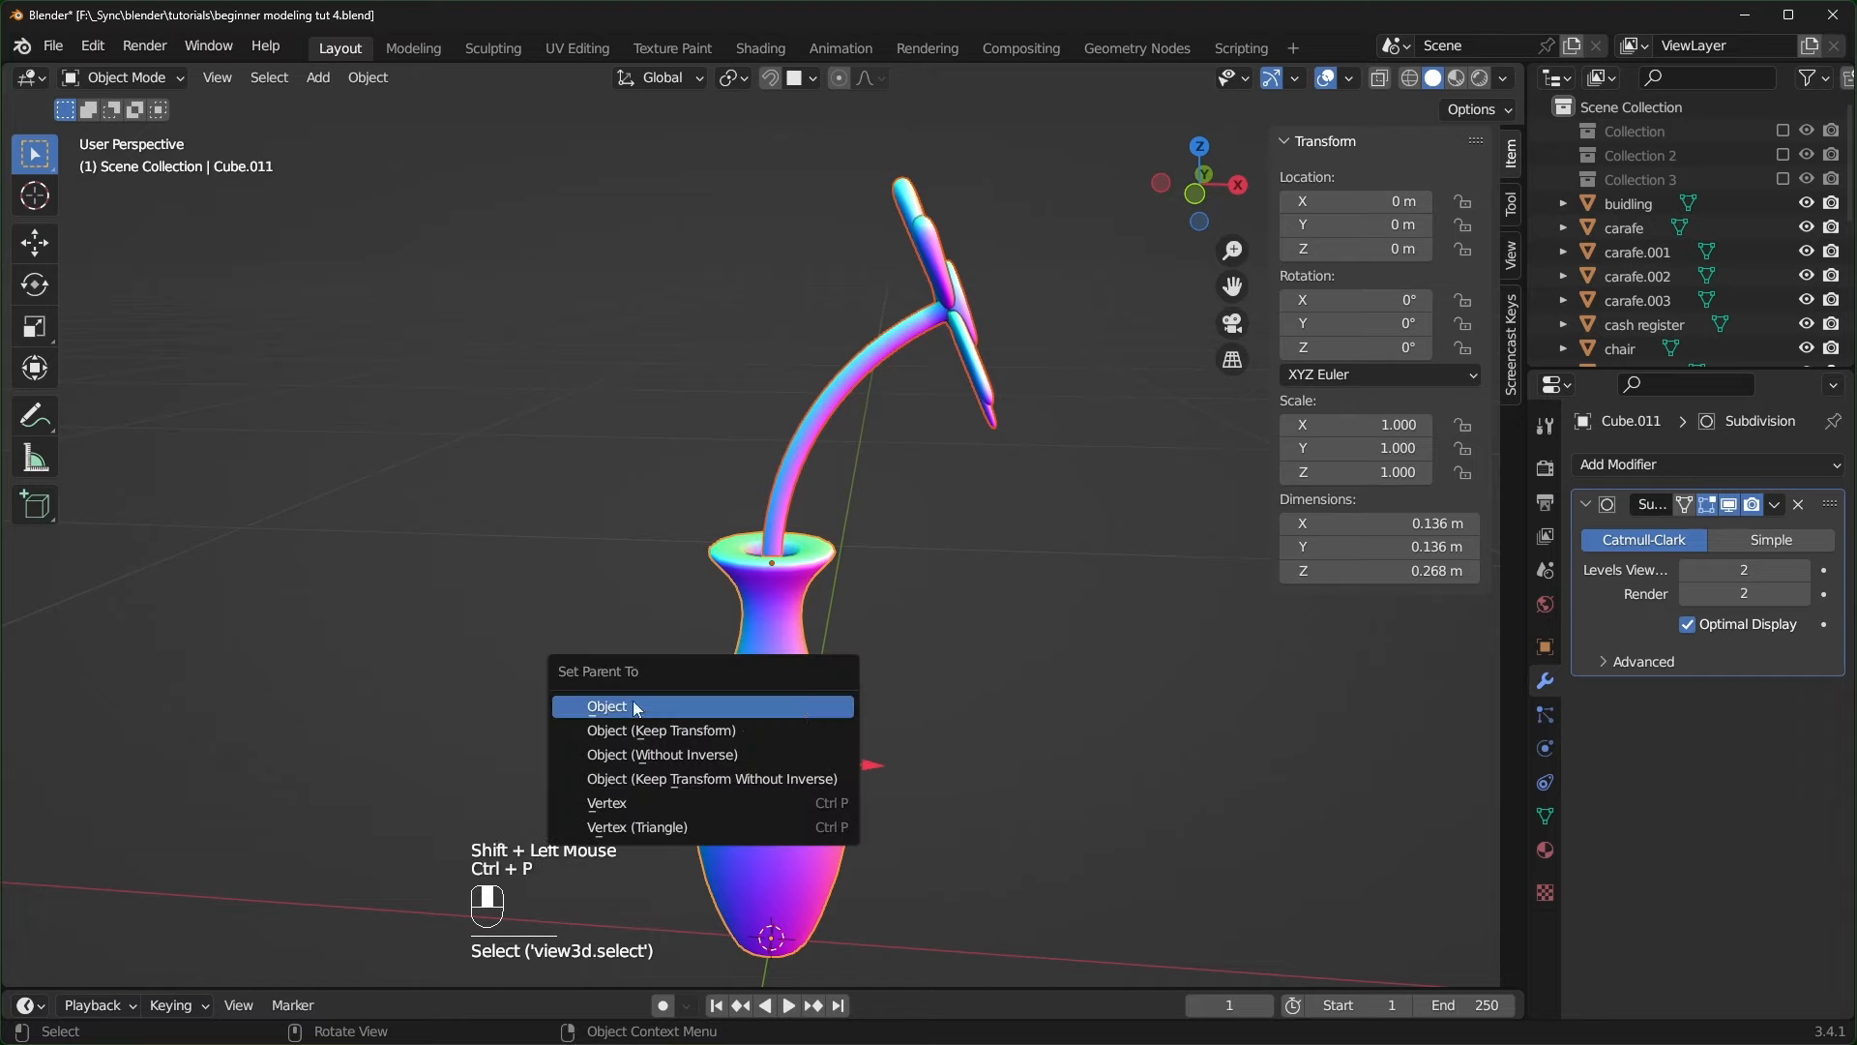
left_click(704, 707)
key("g")
key("g")
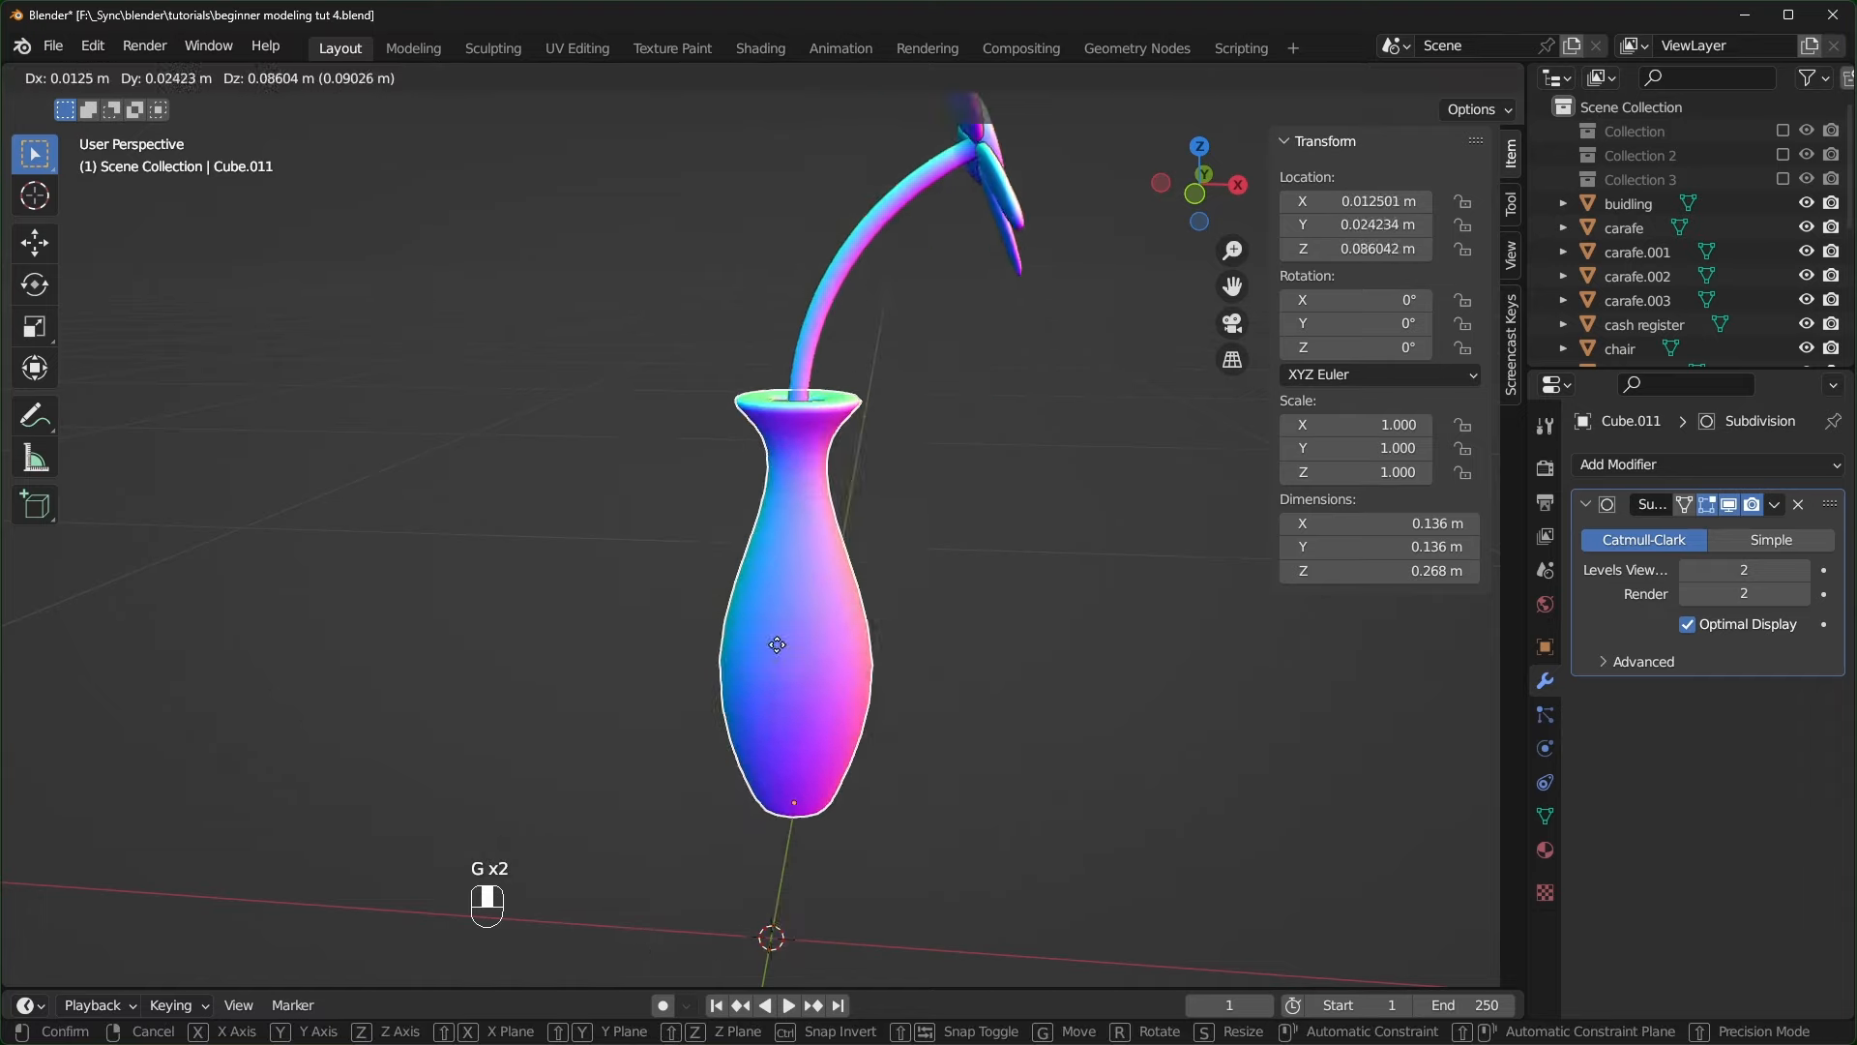
right_click(729, 766)
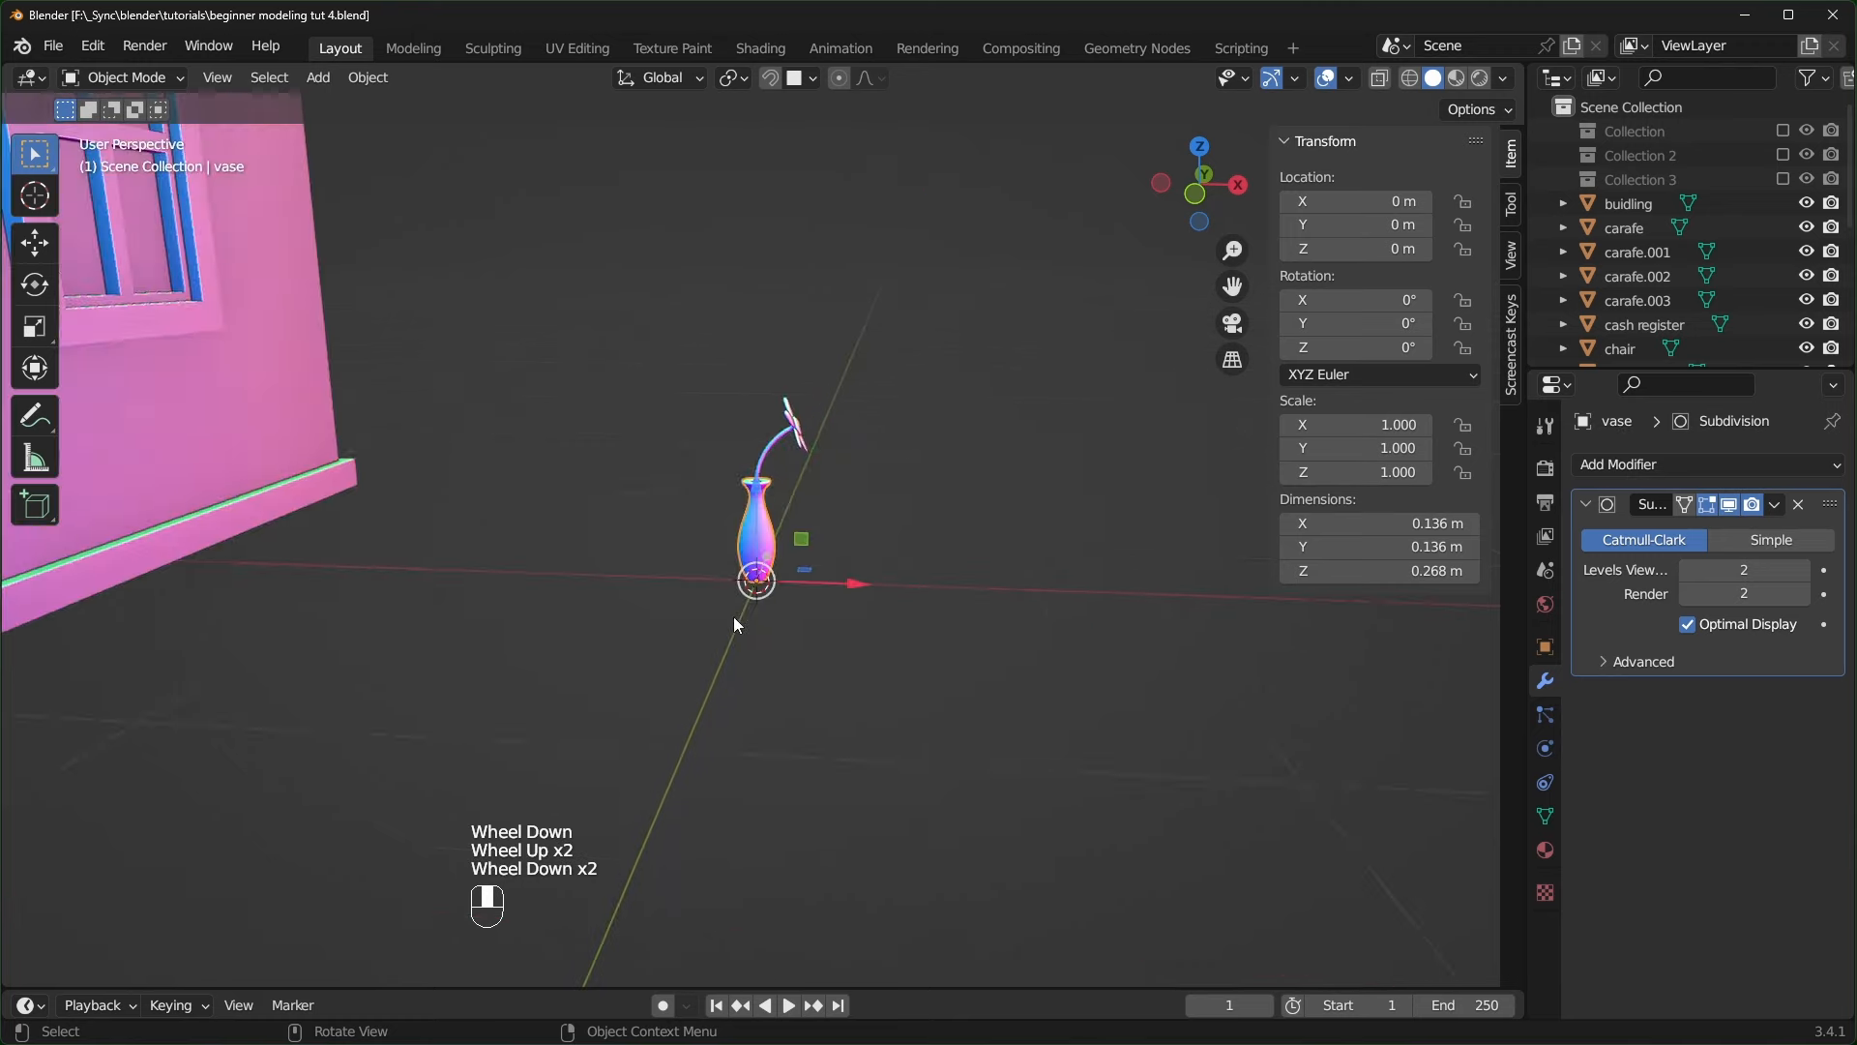
- Move the vase onto the café table between the two mugs and rotate it about -32.4° around Z
scroll(434, 669, "down", 1)
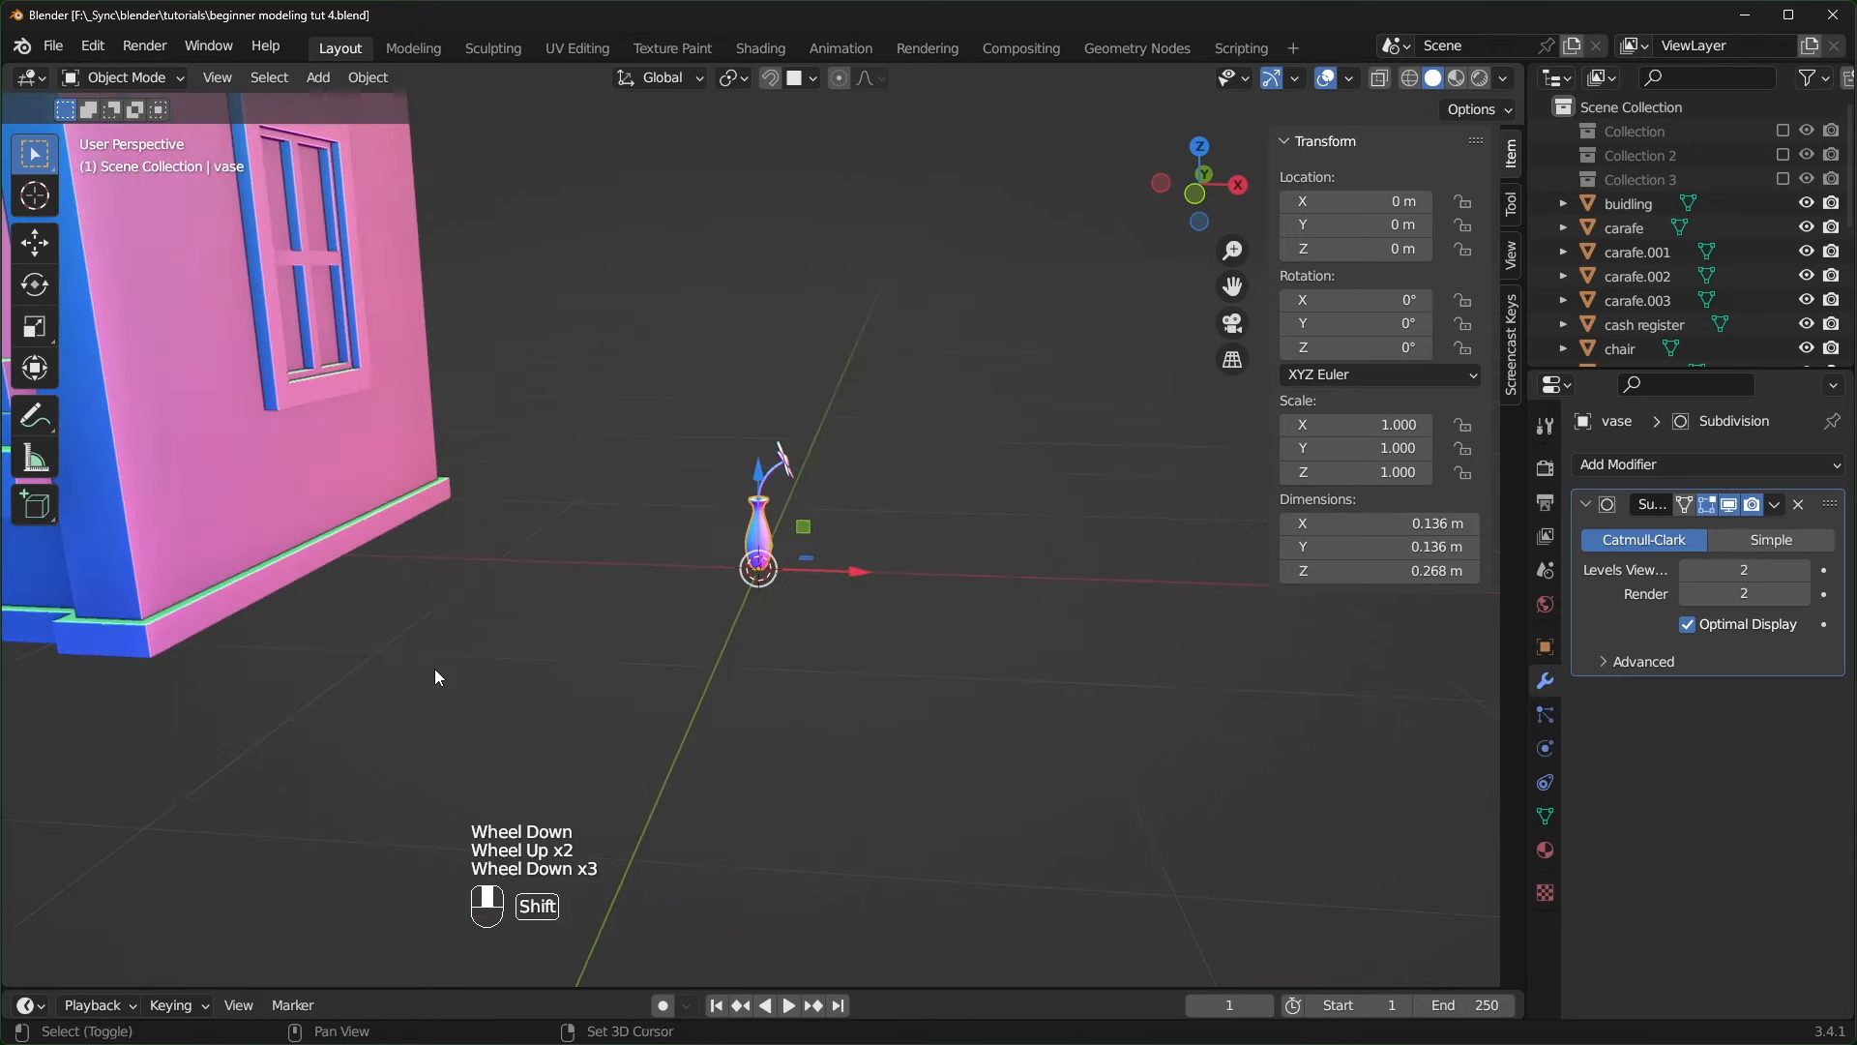
middle_click_drag(433, 670, 768, 706, "shift")
scroll(683, 674, "down", 1)
key("g")
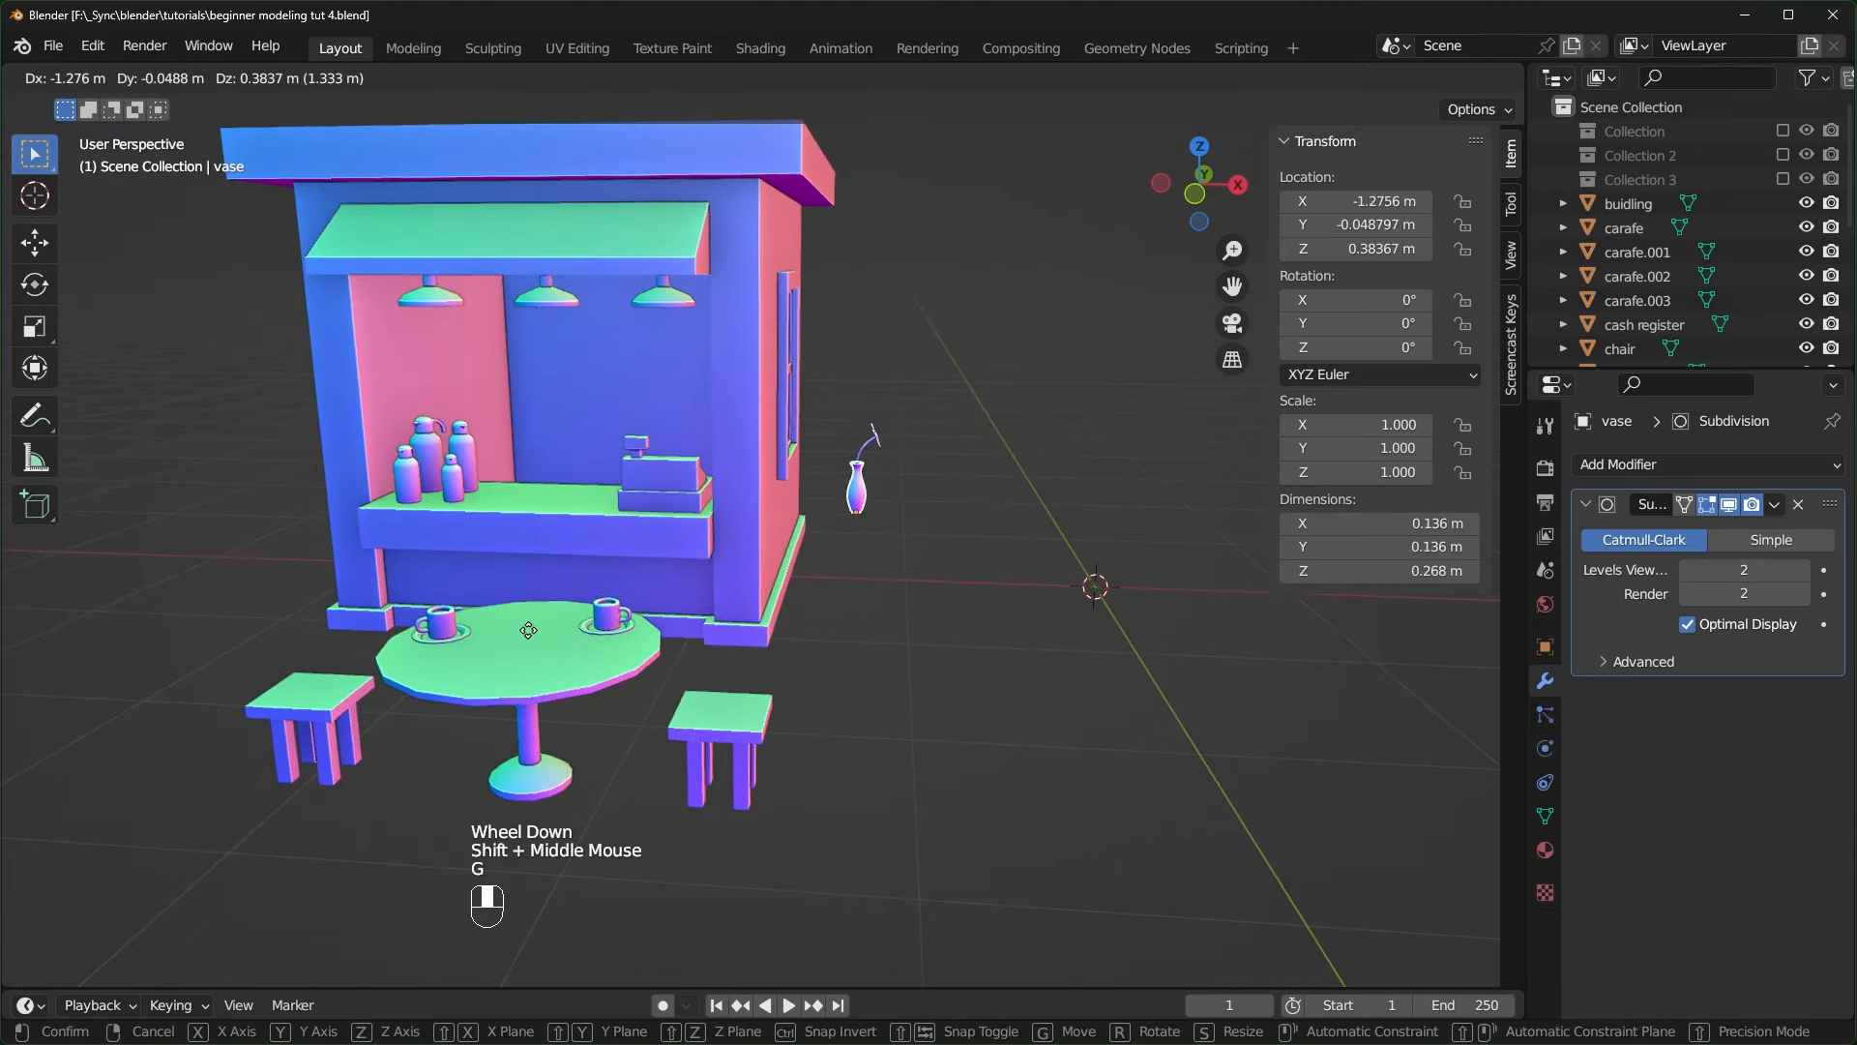
left_click(536, 625)
scroll(412, 650, "up", 2)
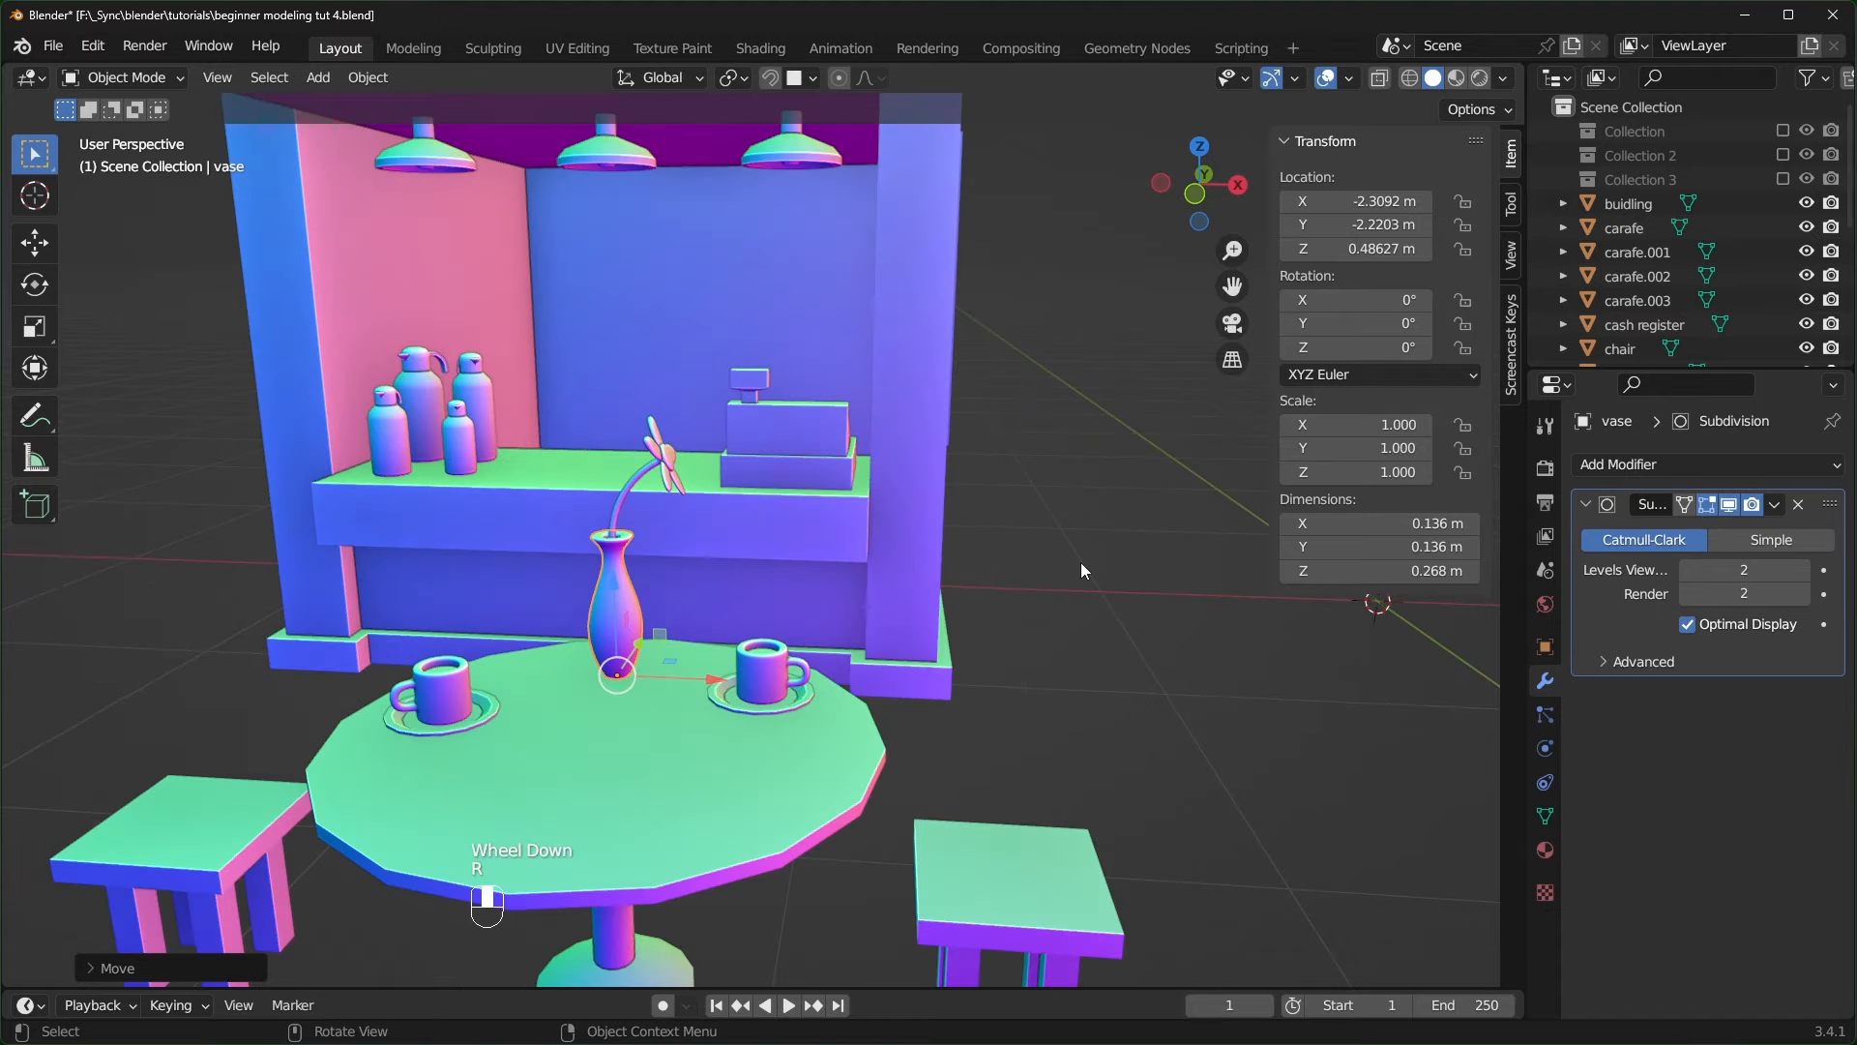
key("r")
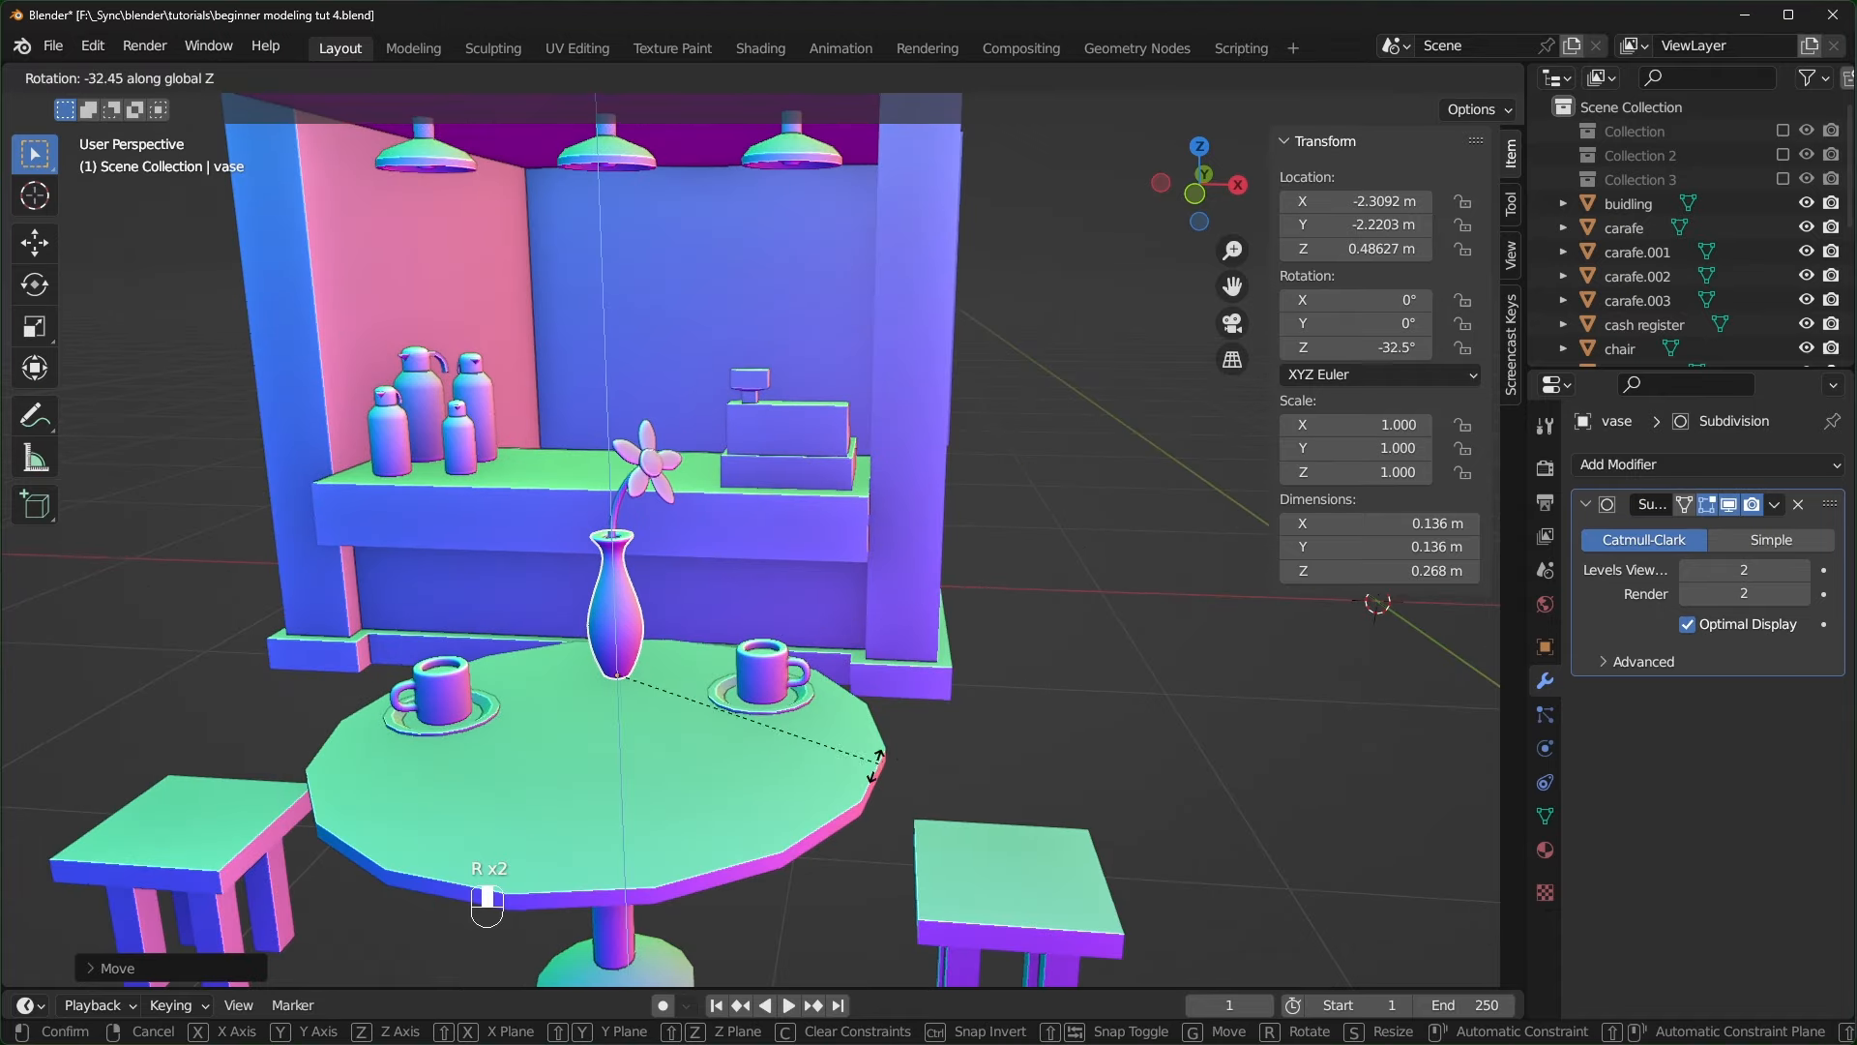
left_click(854, 752)
- Bring exhaust fan.png from the Desktop's temp folder into the scene as a reference image and clear its location
middle_click_drag(885, 619, 813, 687)
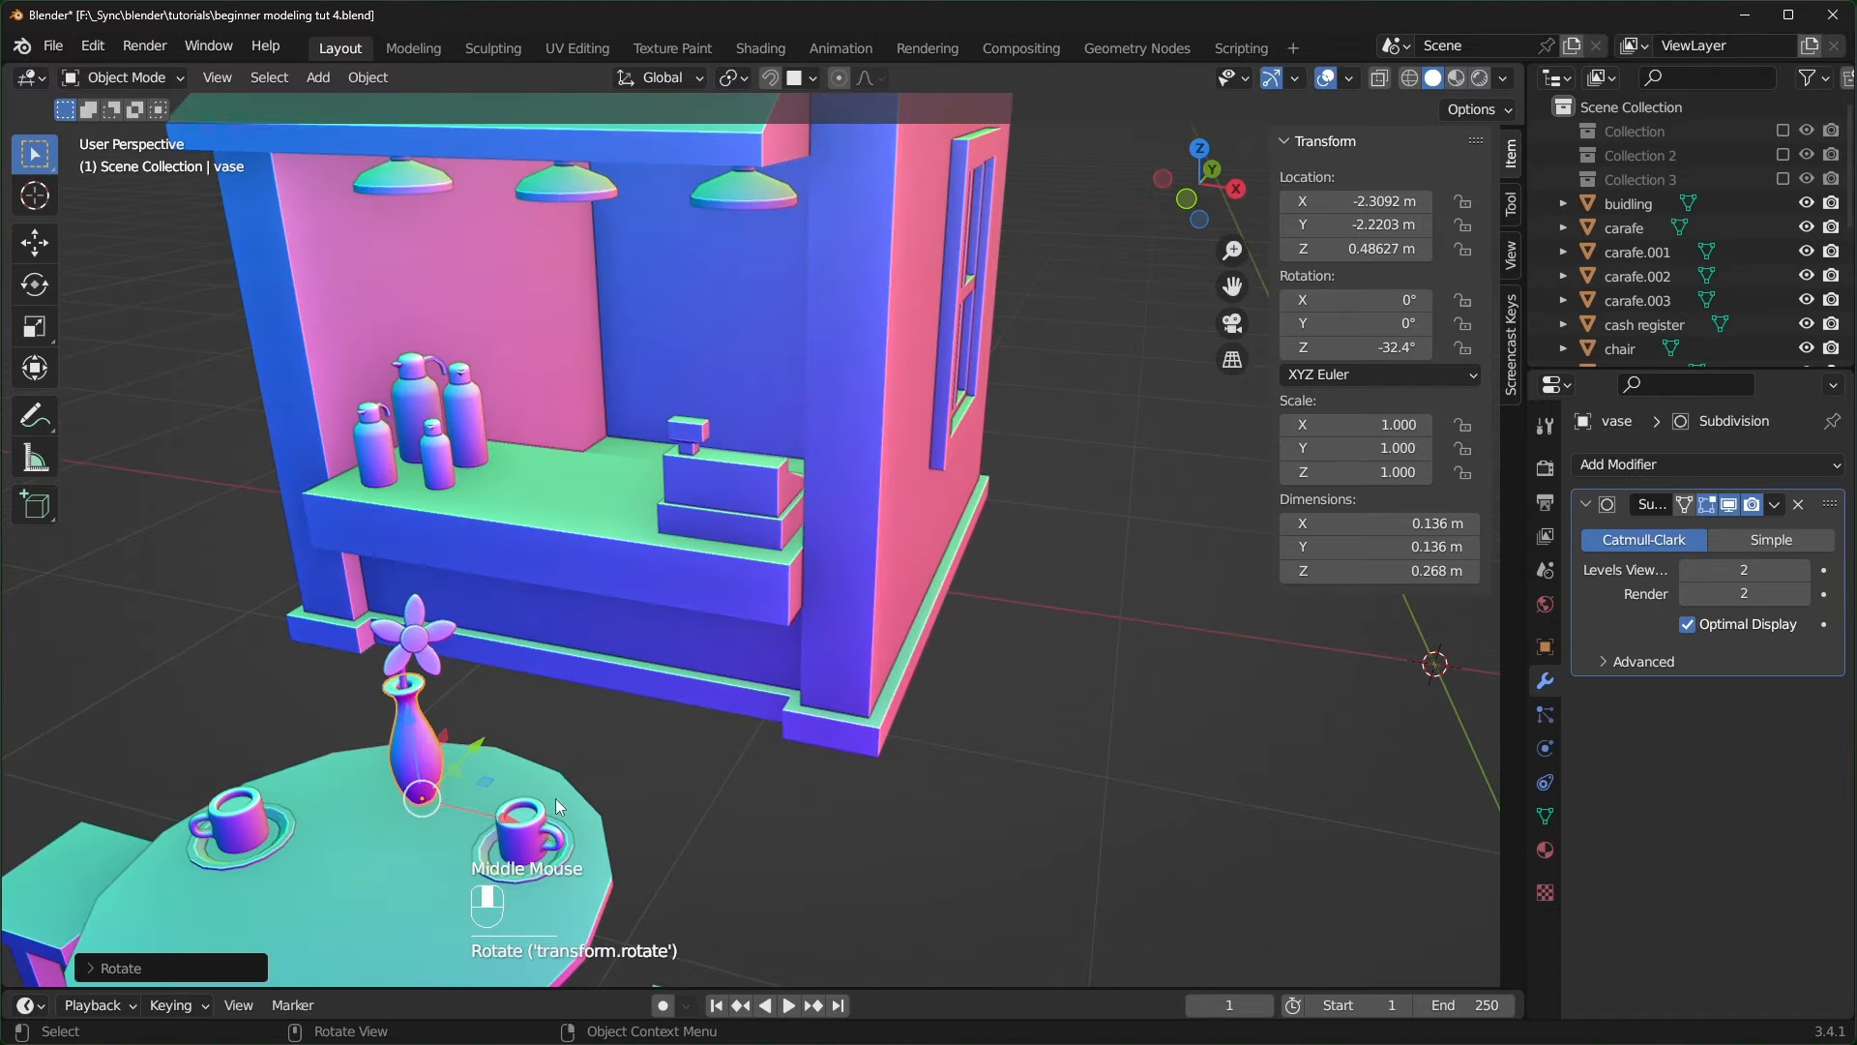
middle_click_drag(657, 775, 664, 750)
scroll(663, 750, "down", 2)
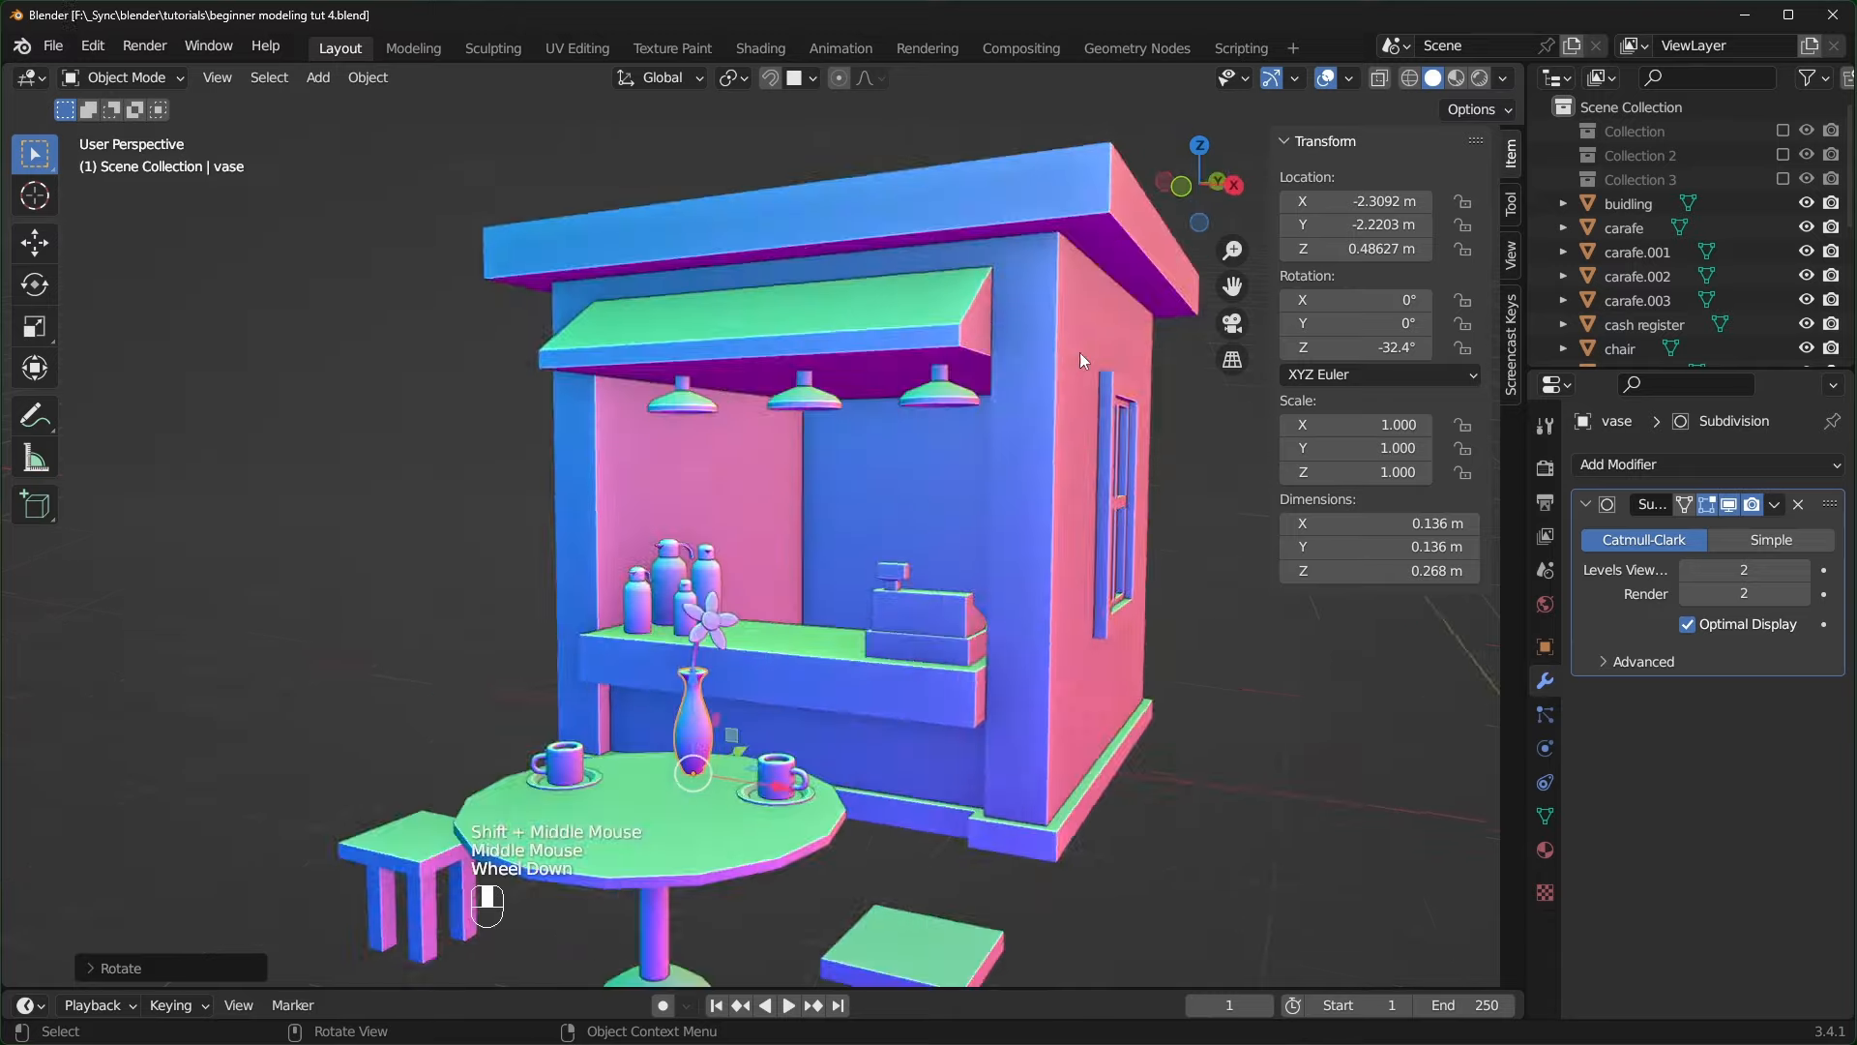
middle_click_drag(1079, 352, 1044, 464)
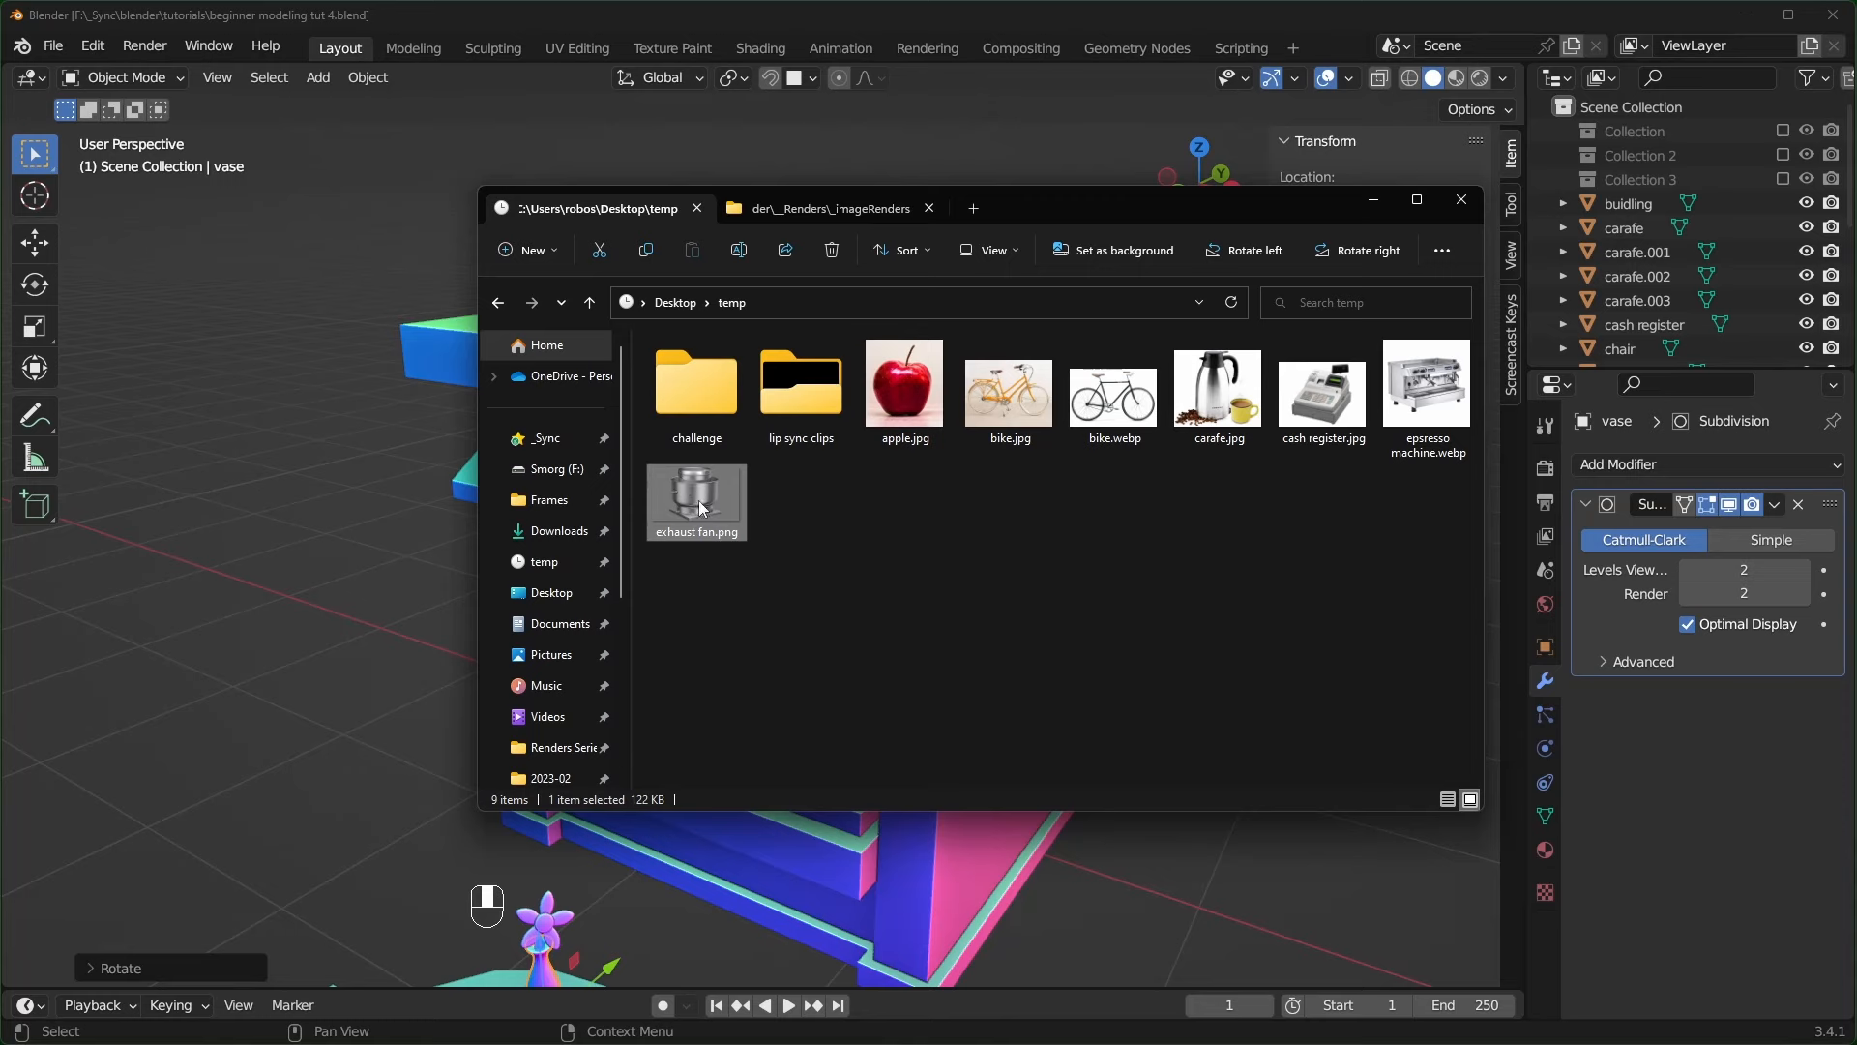
left_click_drag(700, 497, 1009, 168)
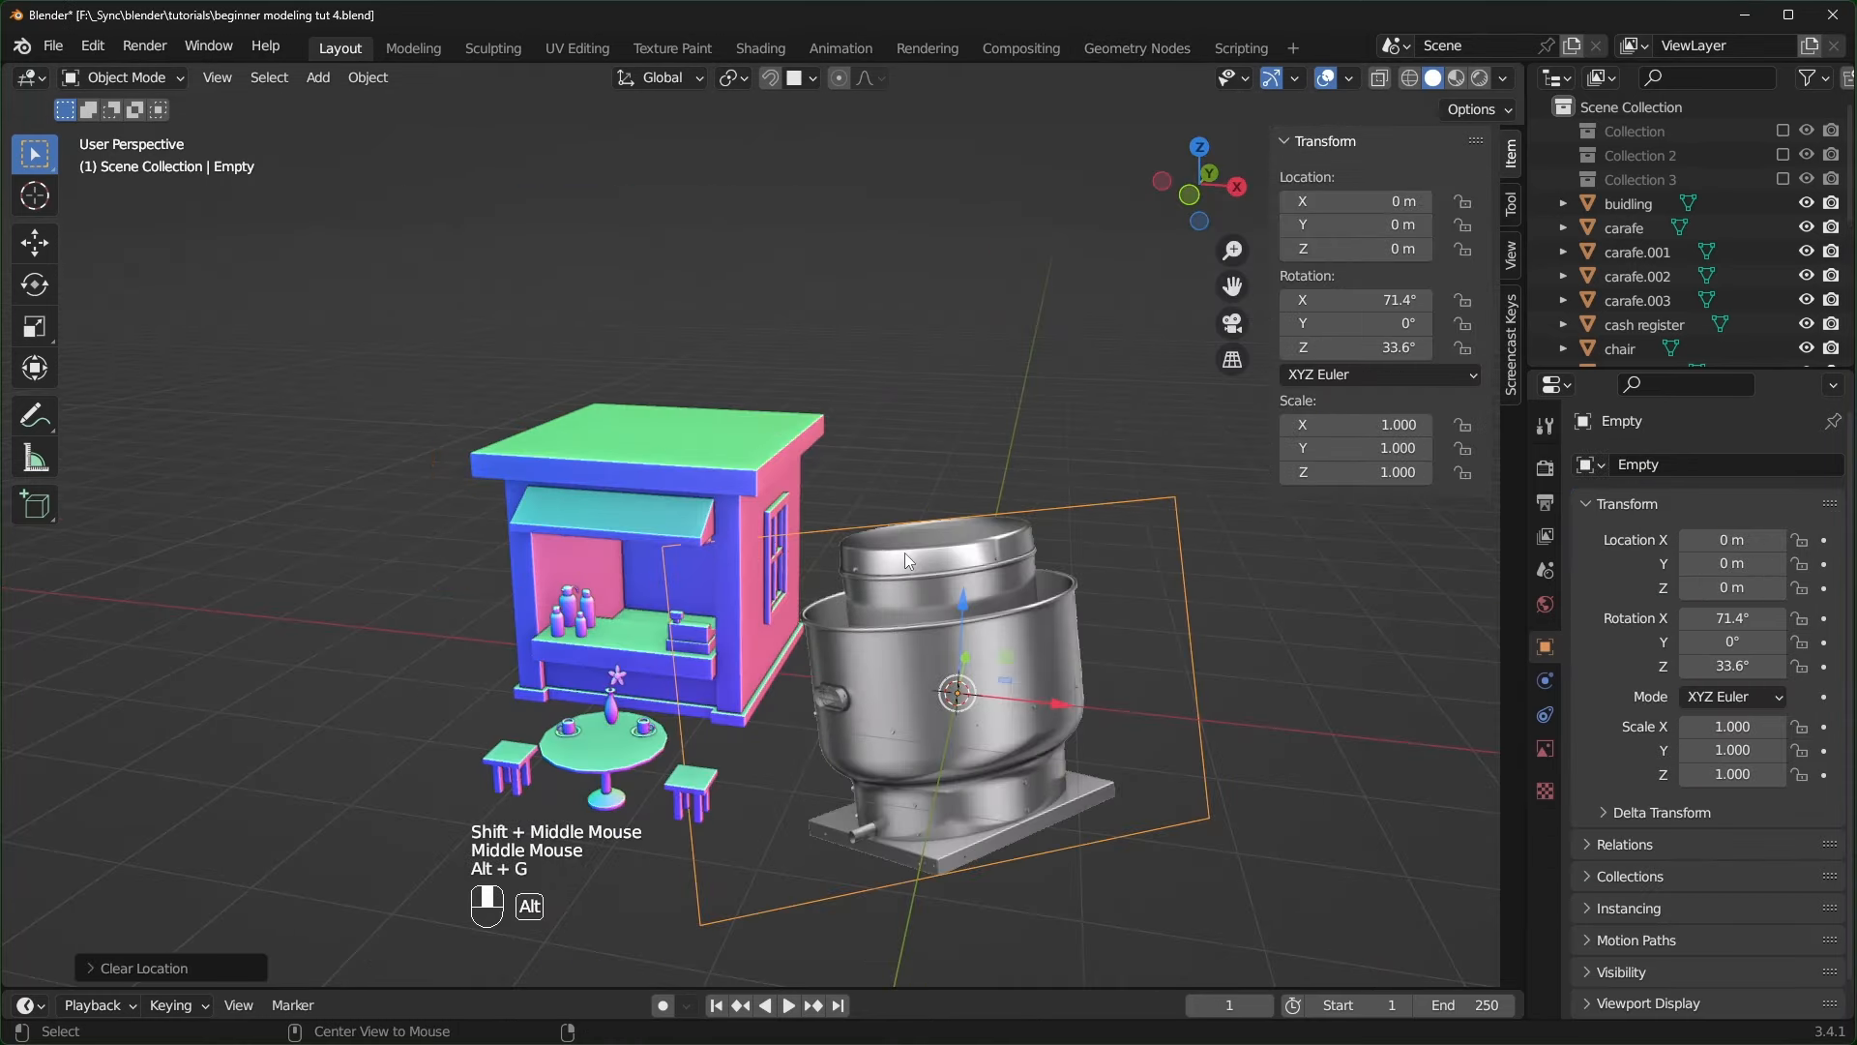
- Clear the reference image's rotation and rotate it 90° around X so it faces the front view
key("alt+r")
key("alt+r")
type("r")
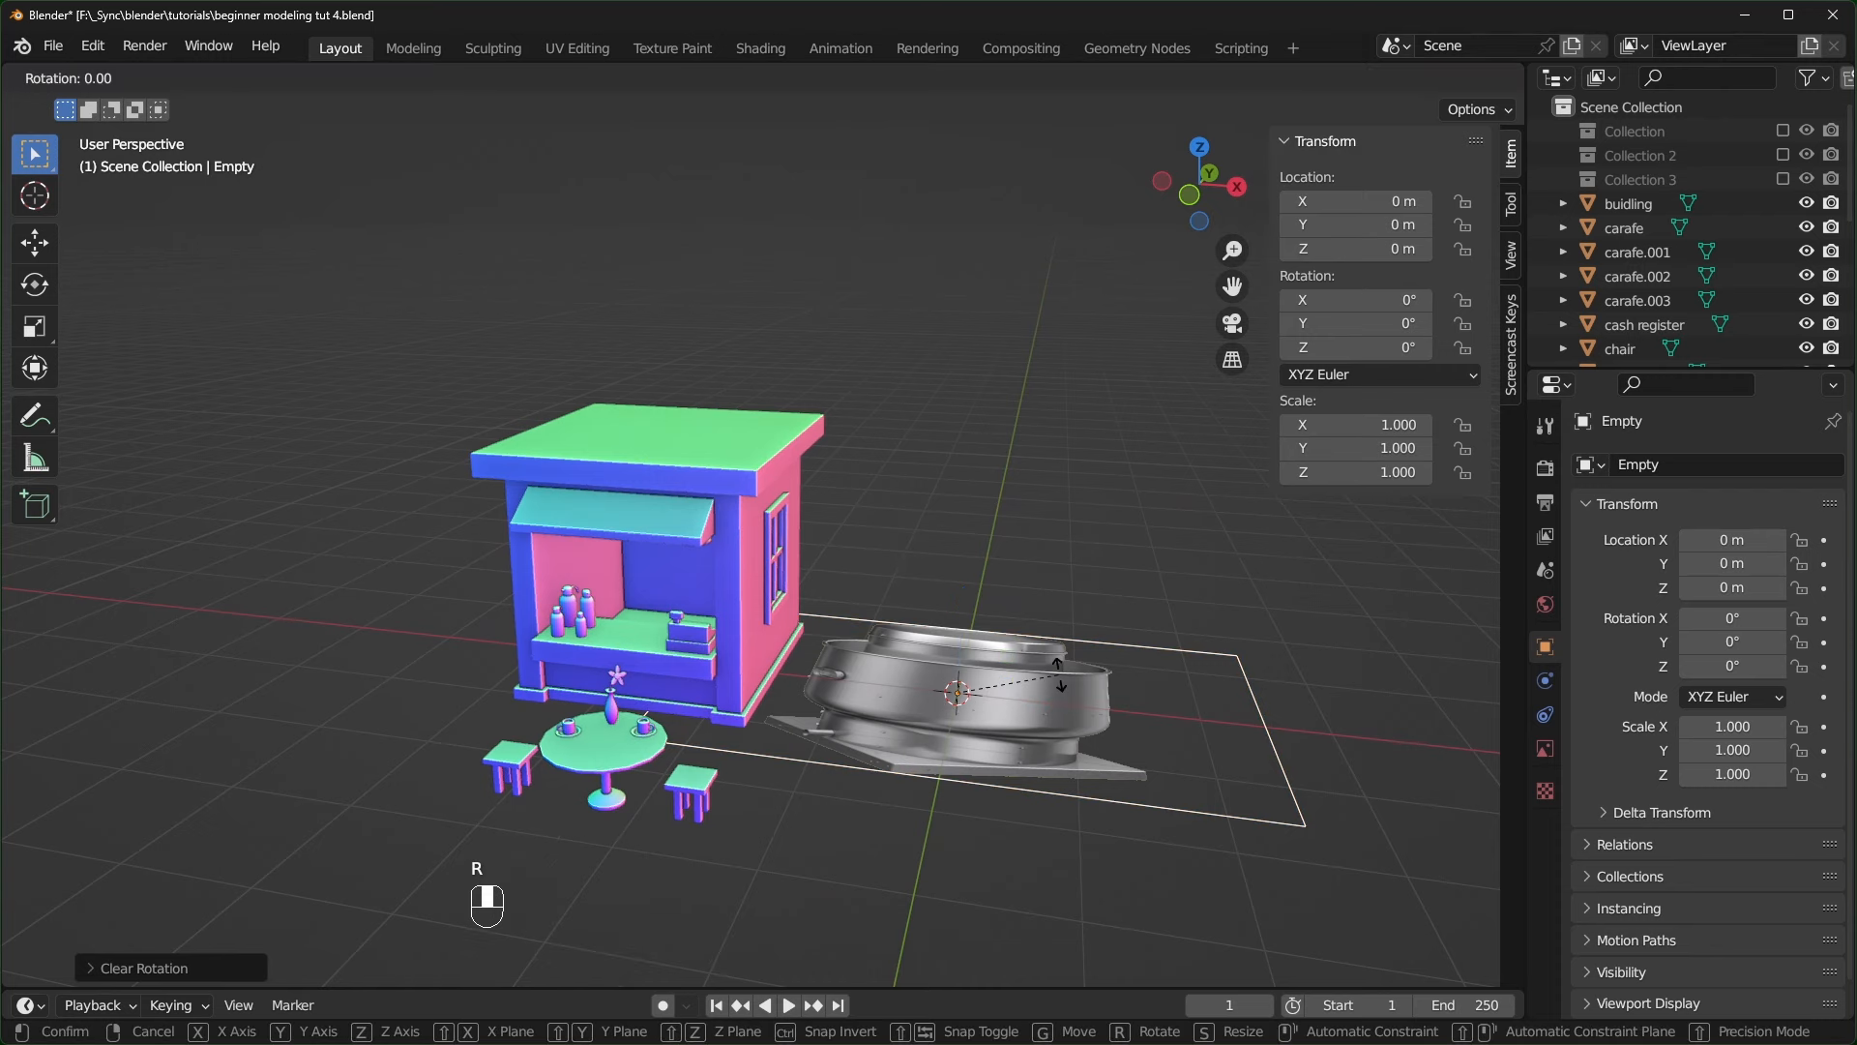
type("x90")
key("Return")
key("KP_1")
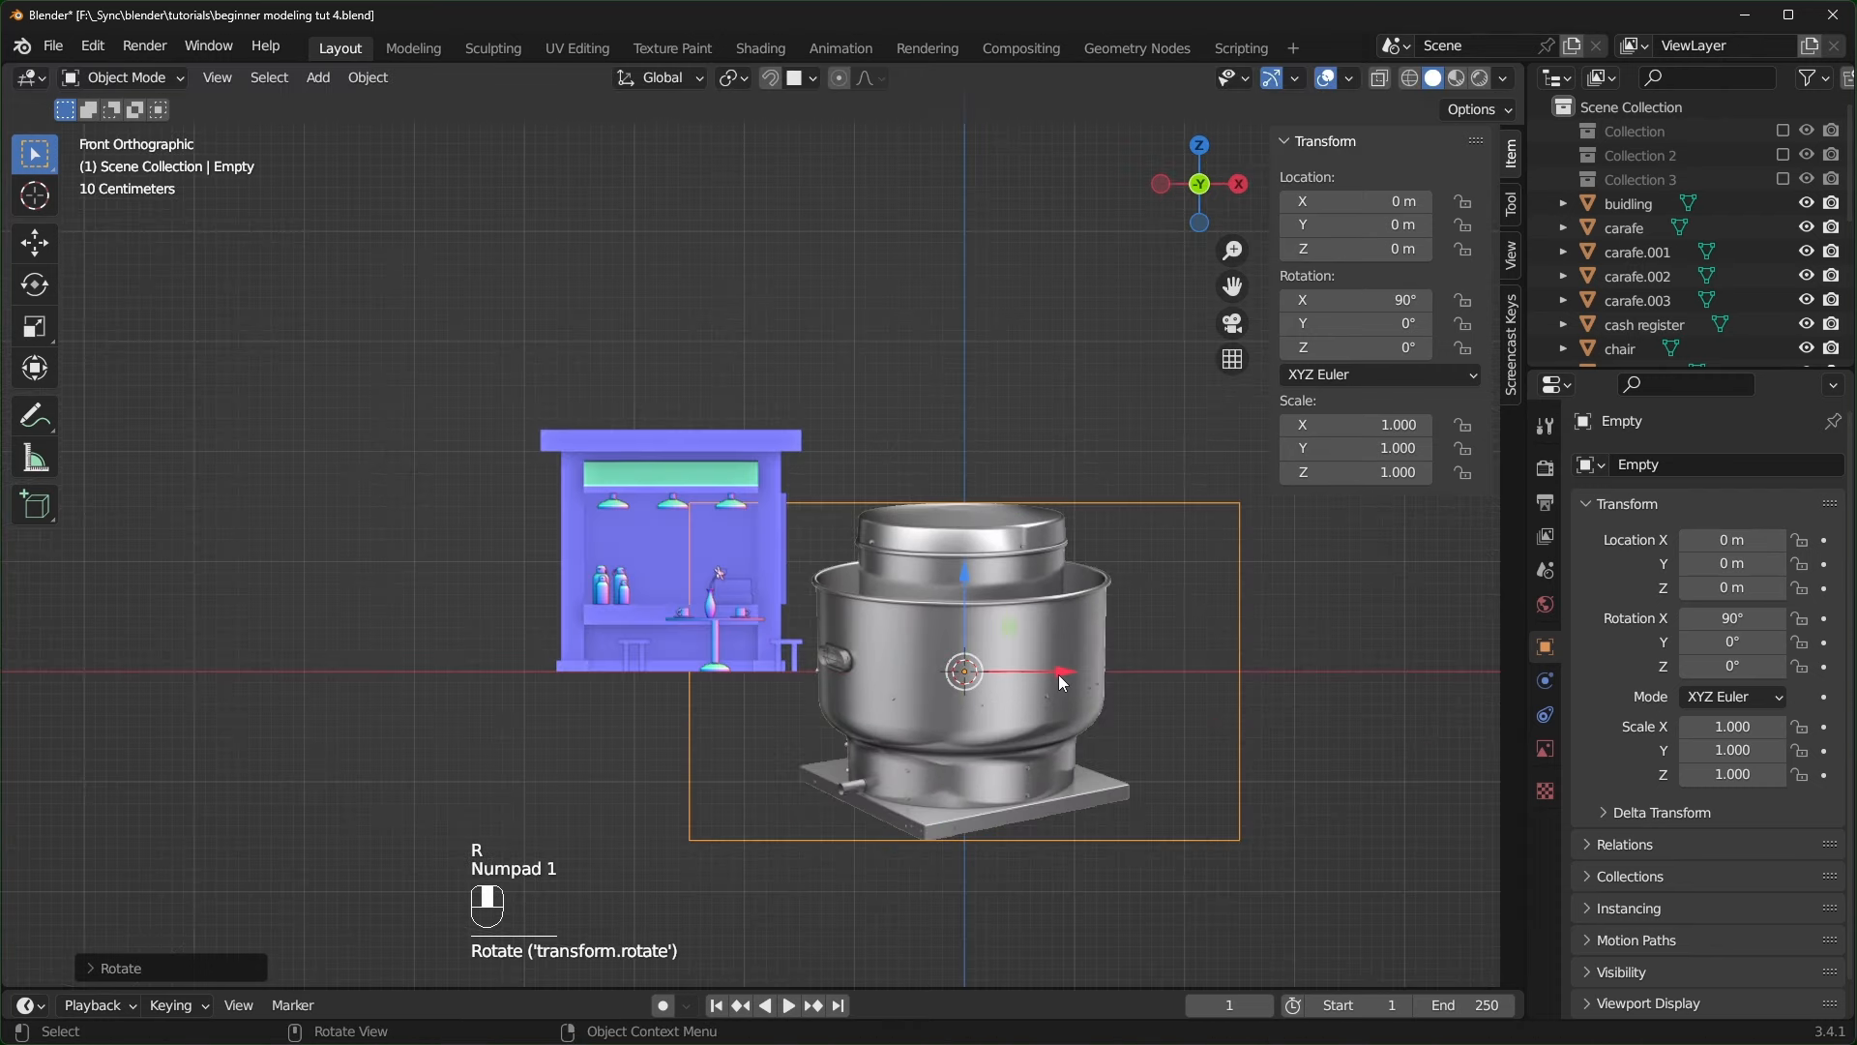
- Scale the exhaust fan reference to about 0.189 and move it to about X 0.83 m, Z 0.37 m
scroll(1122, 534, "up", 2)
key("s")
left_click(1035, 710)
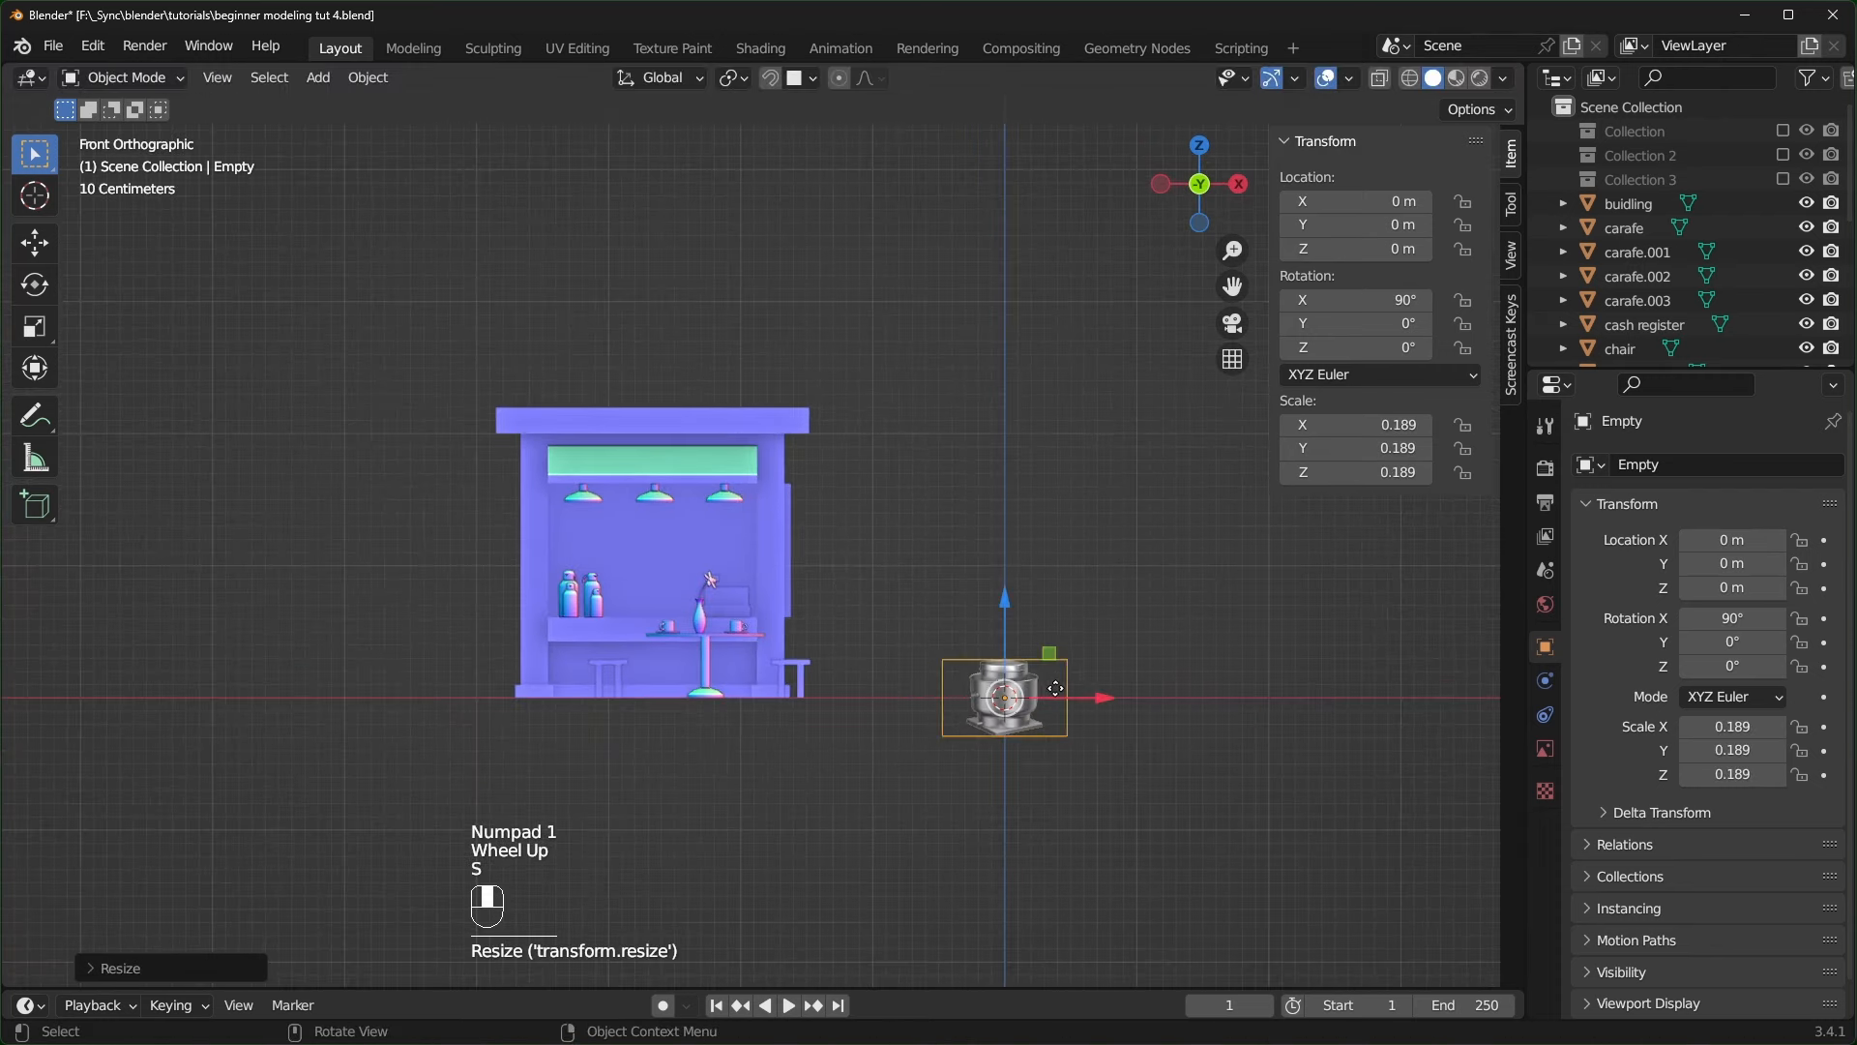
scroll(1035, 711, "up", 1)
middle_click_drag(1034, 711, 751, 616, "shift")
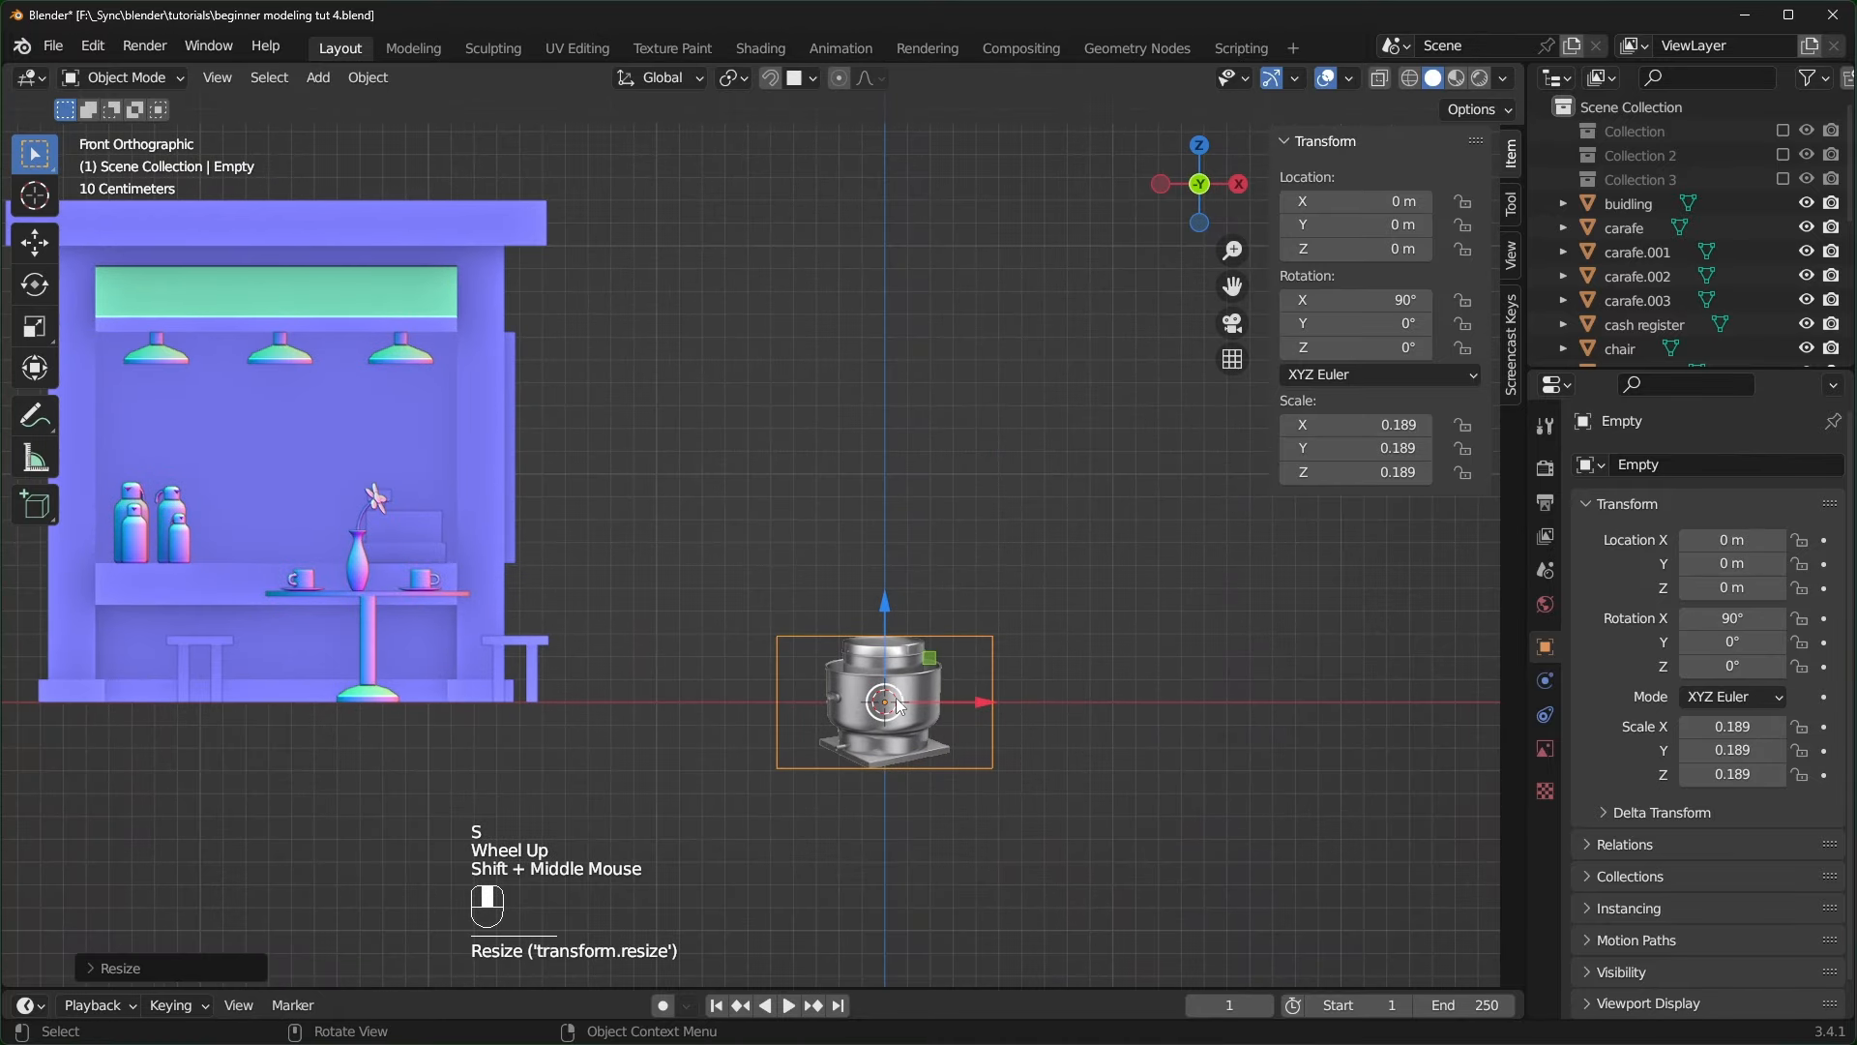
key("g")
left_click(1033, 750)
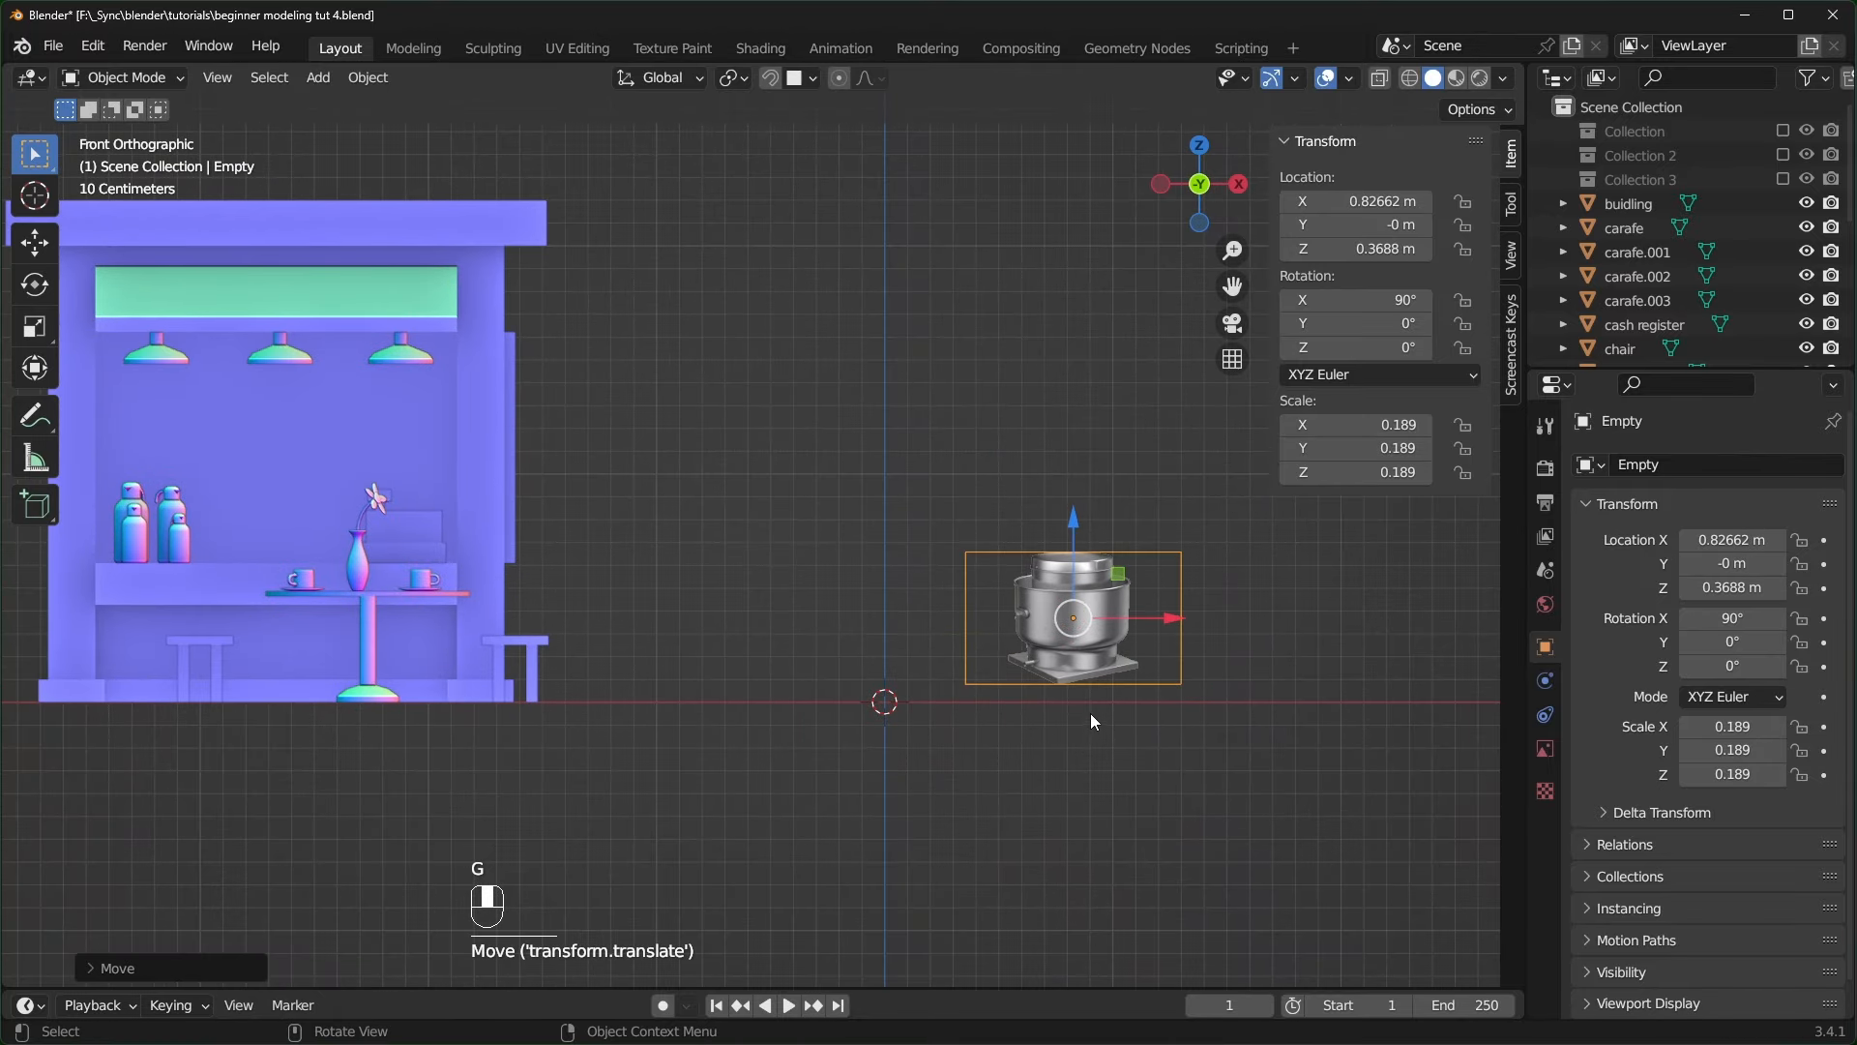
- Save the file and add a cylinder mesh at the world origin
middle_click_drag(1059, 715, 779, 682)
scroll(780, 682, "up", 2)
key("ctrl+s")
key("shift+a")
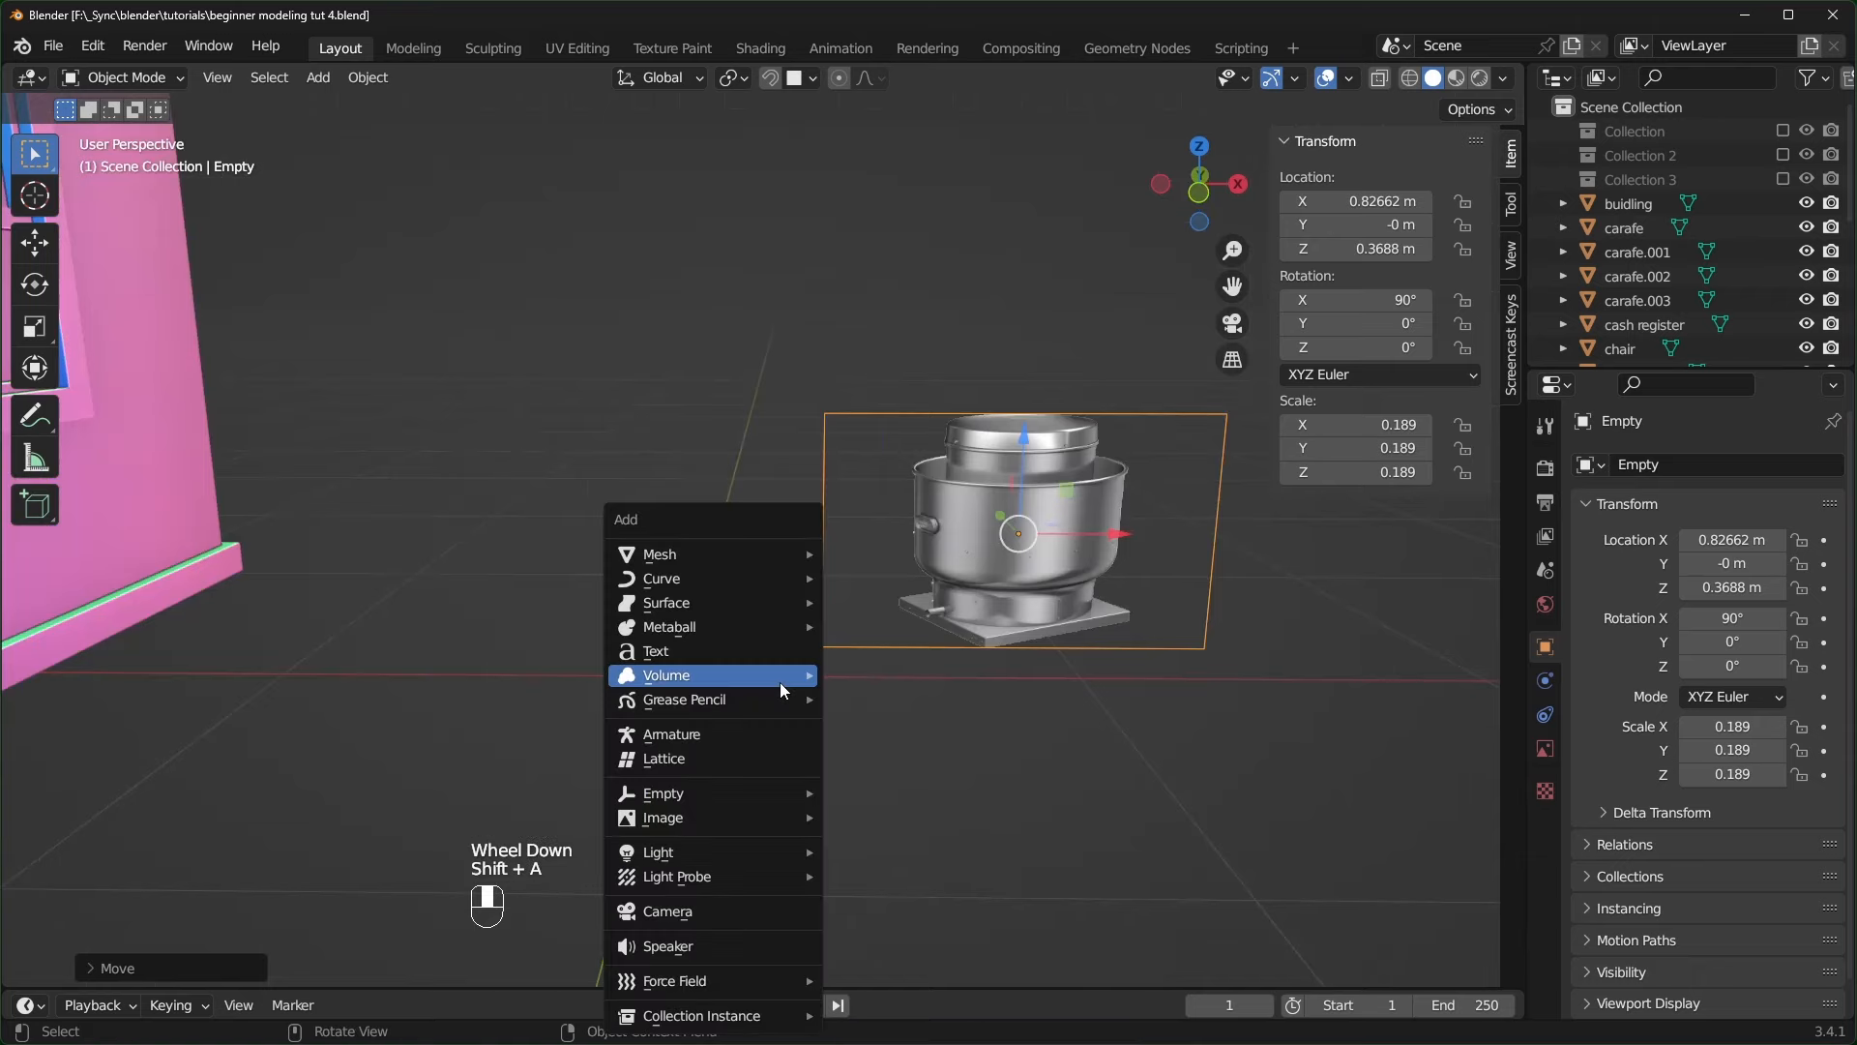
mouse_move(793, 555)
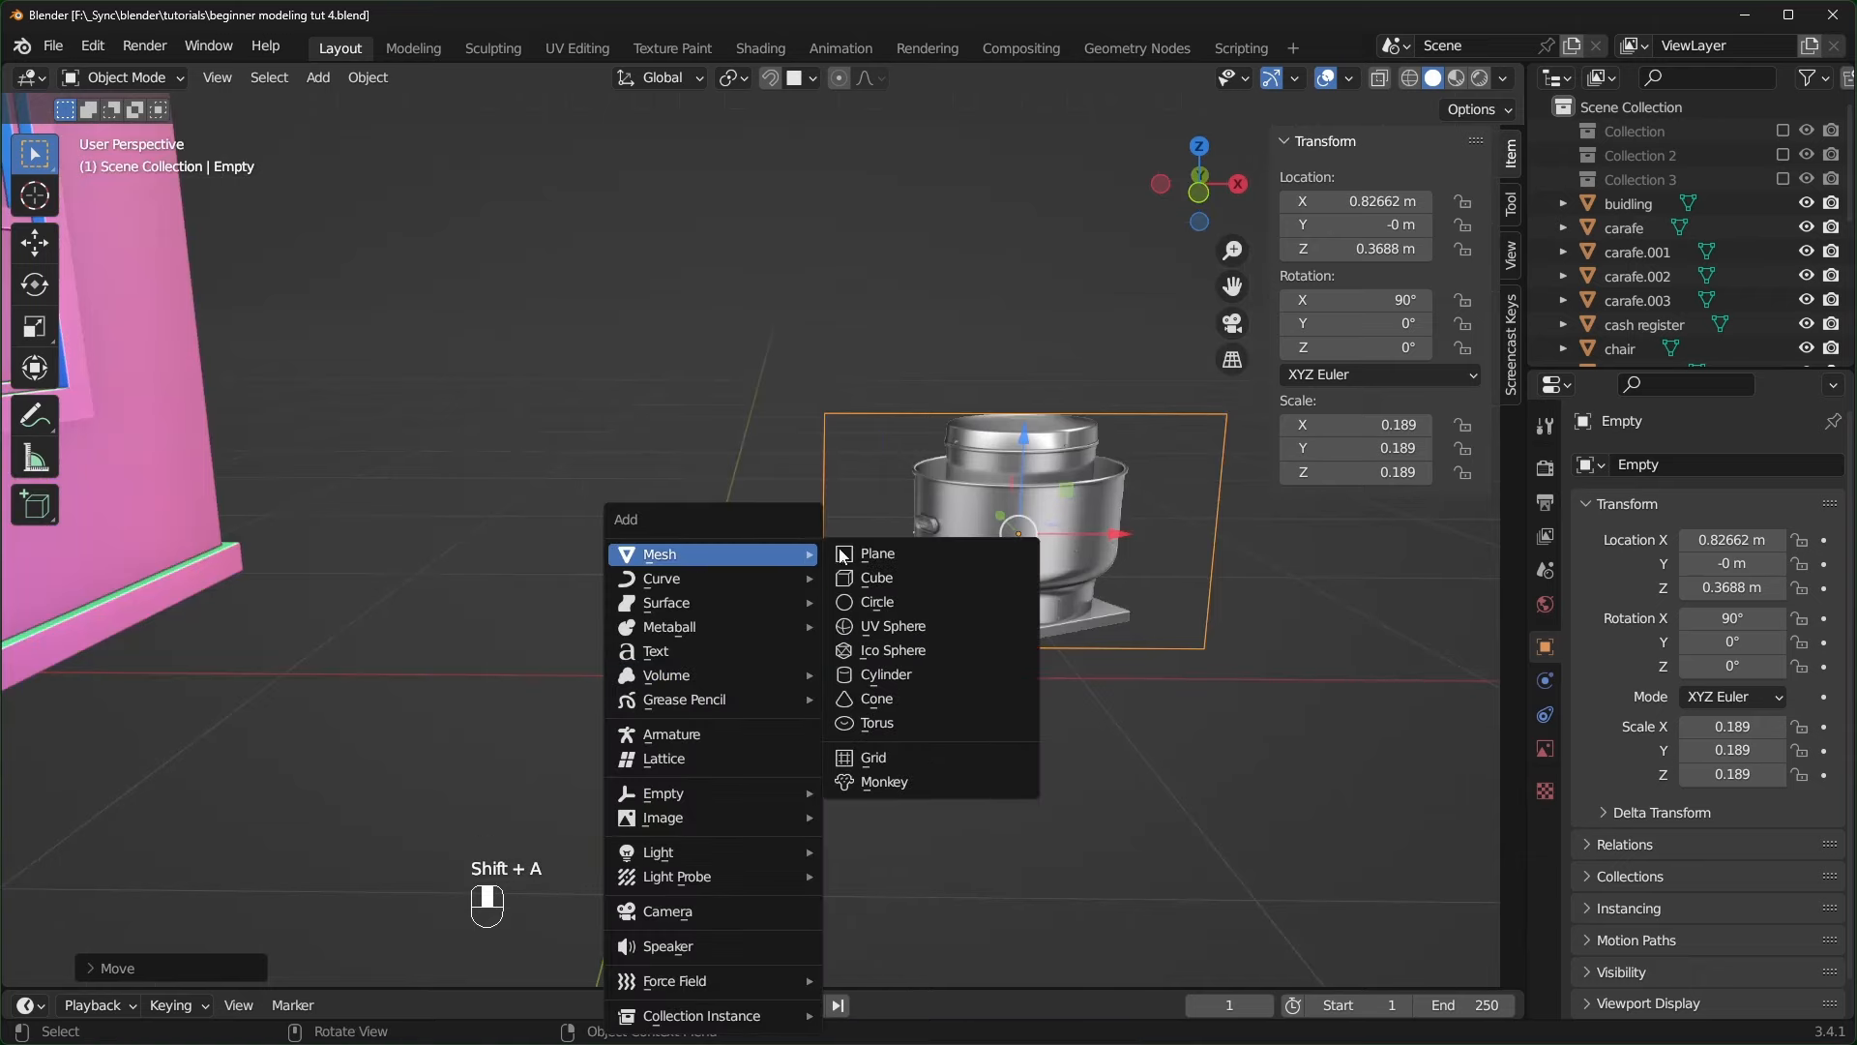
left_click(907, 676)
- Raise the cylinder's mesh 1 m along Z above its origin in Edit Mode and turn off proportional editing
key("Tab")
key("Tab")
key("Tab")
type("g")
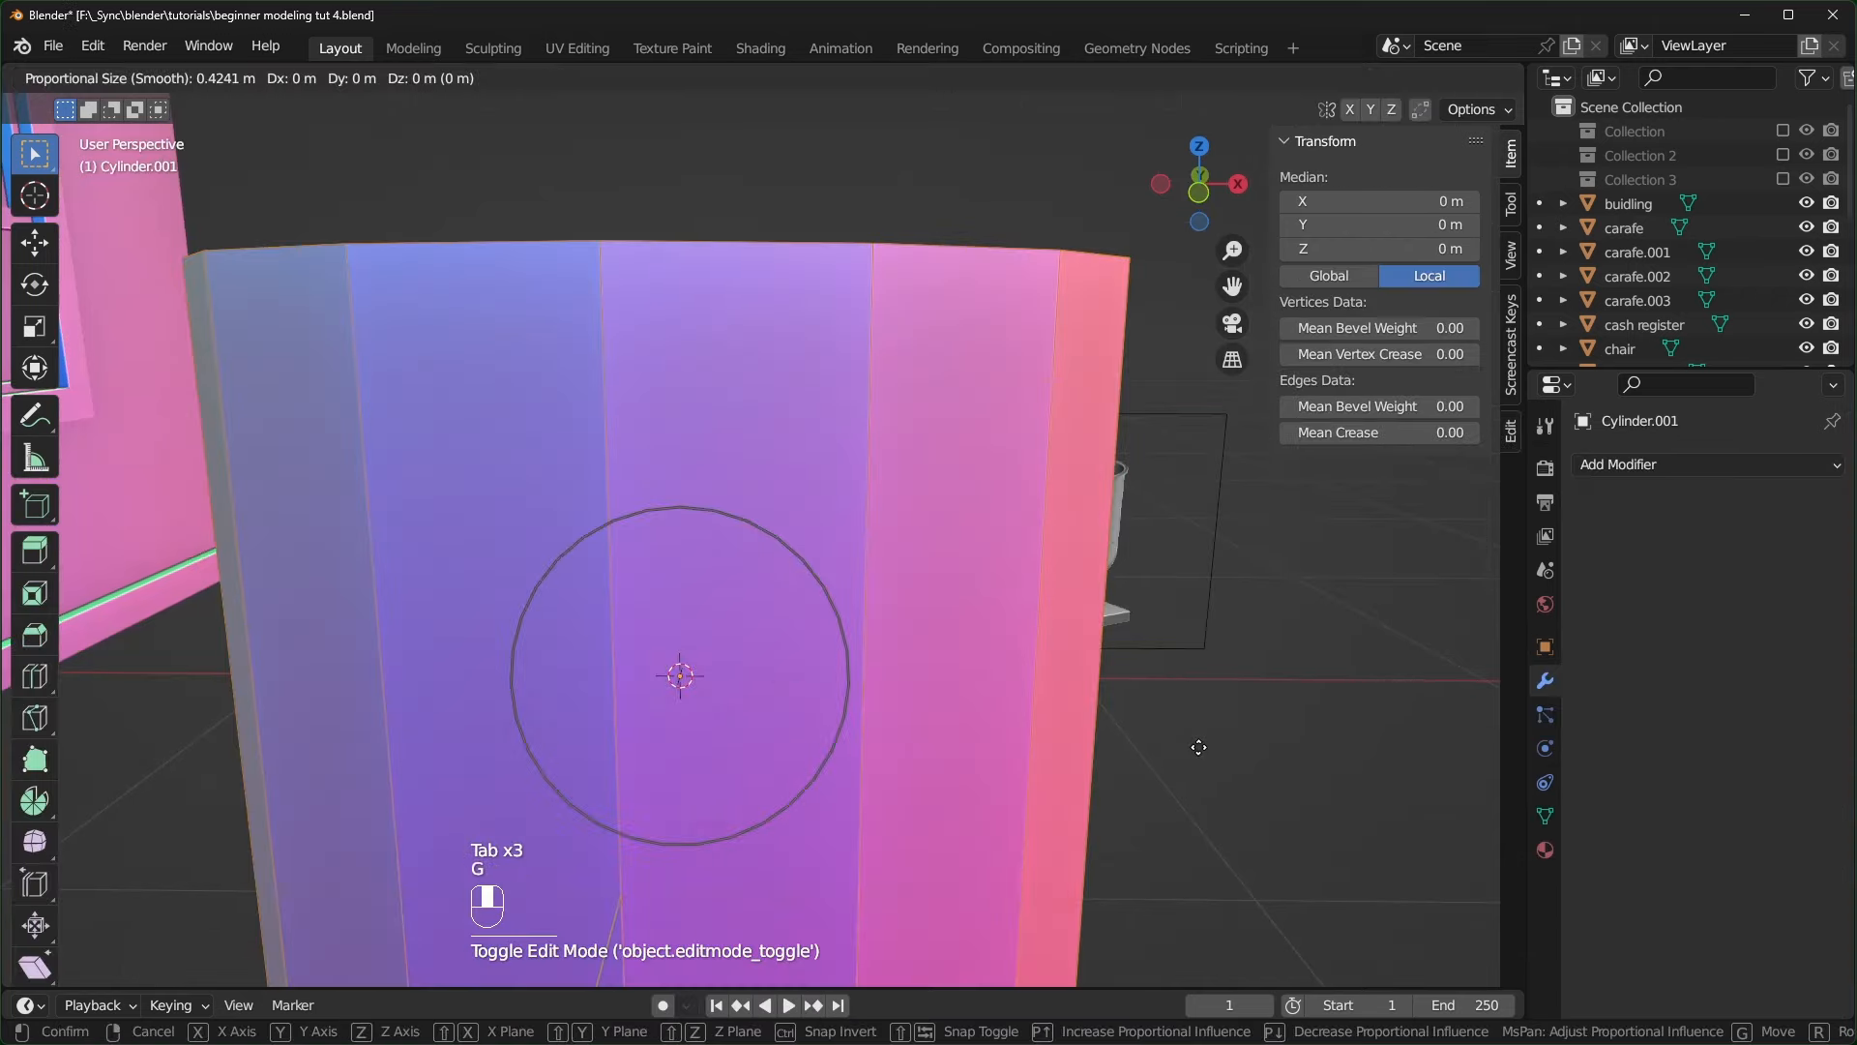
type("1")
key("Return")
key("g")
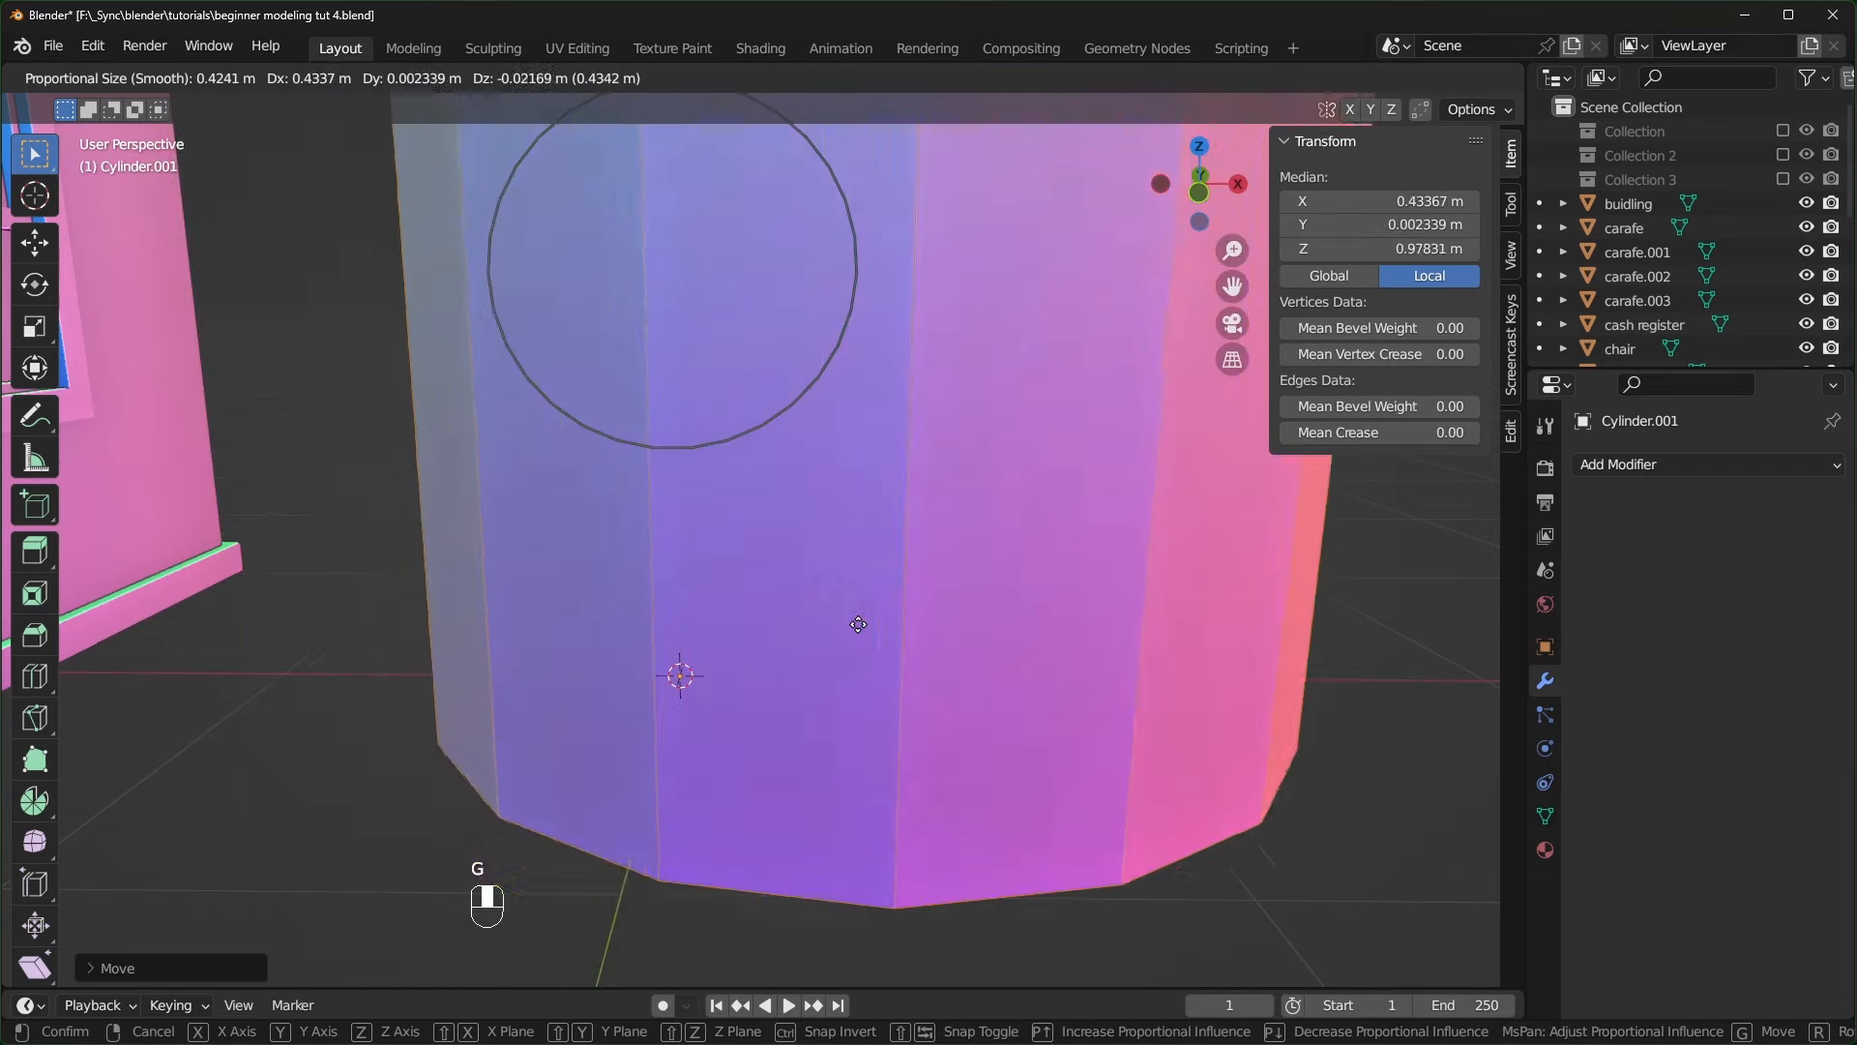
right_click(665, 581)
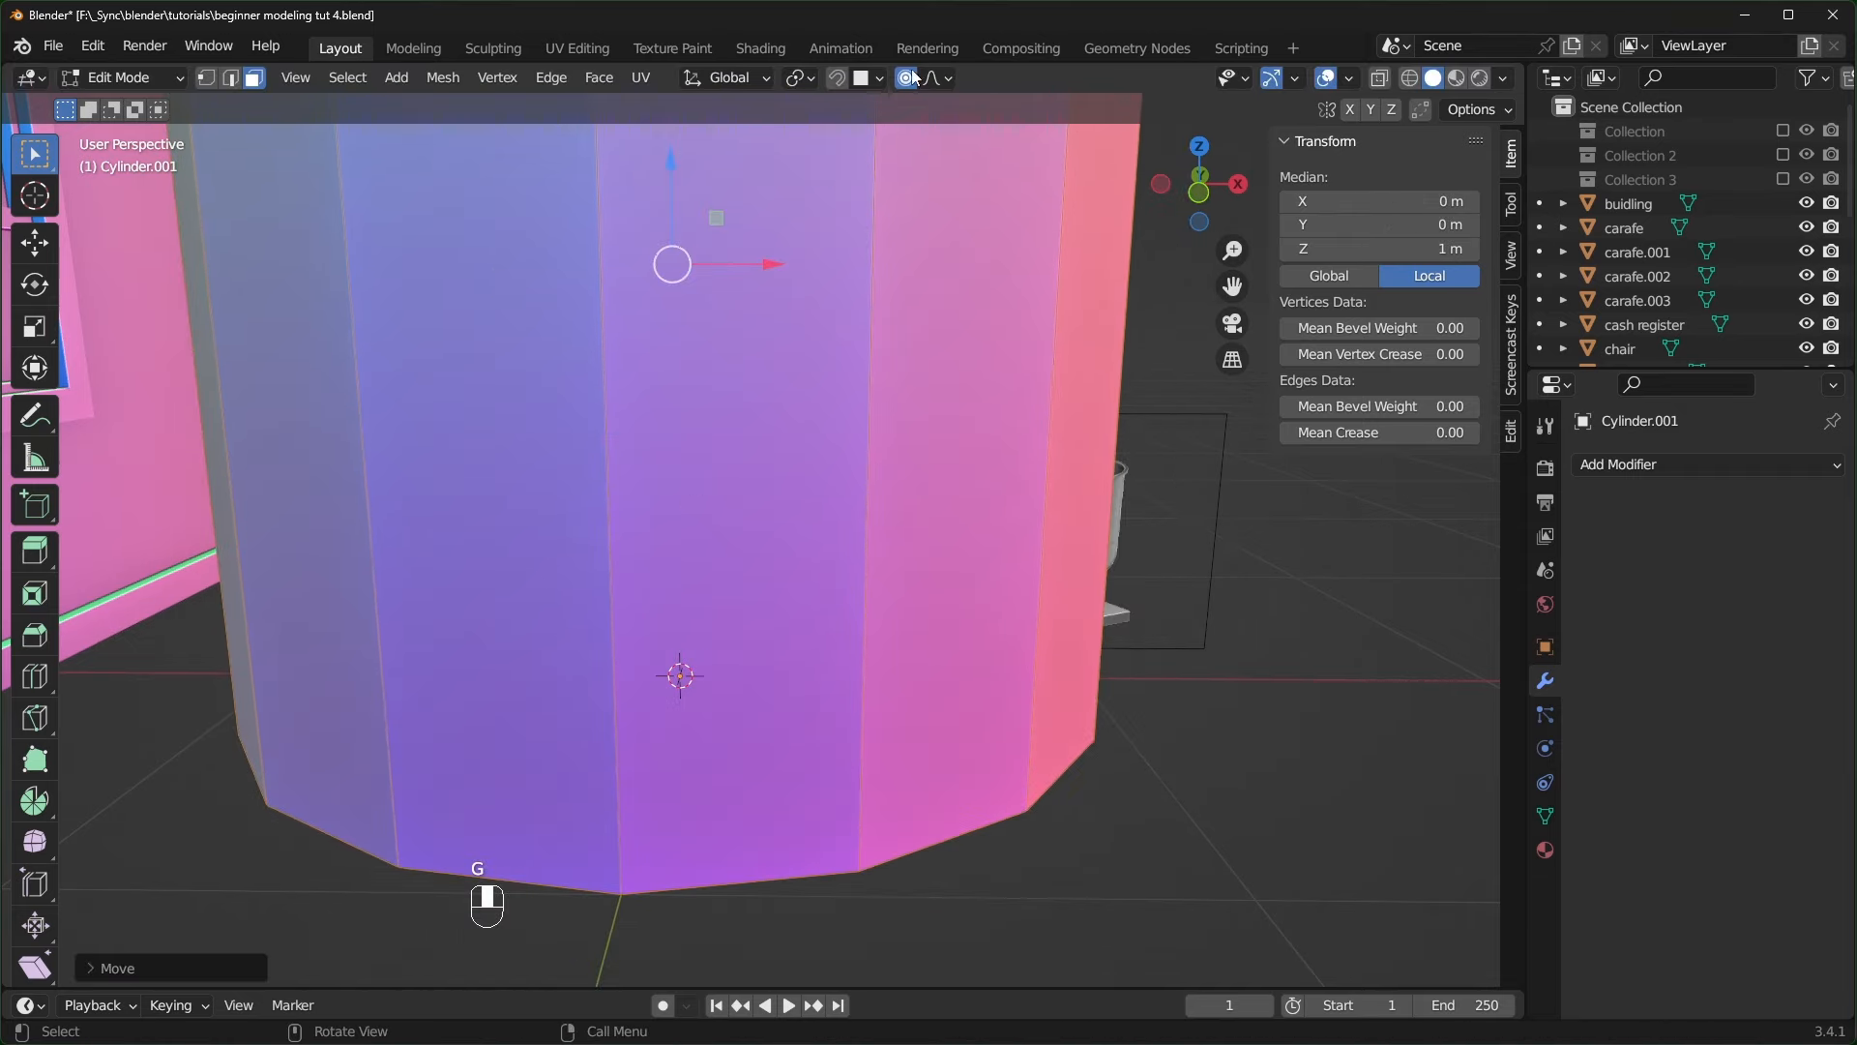
key("Tab")
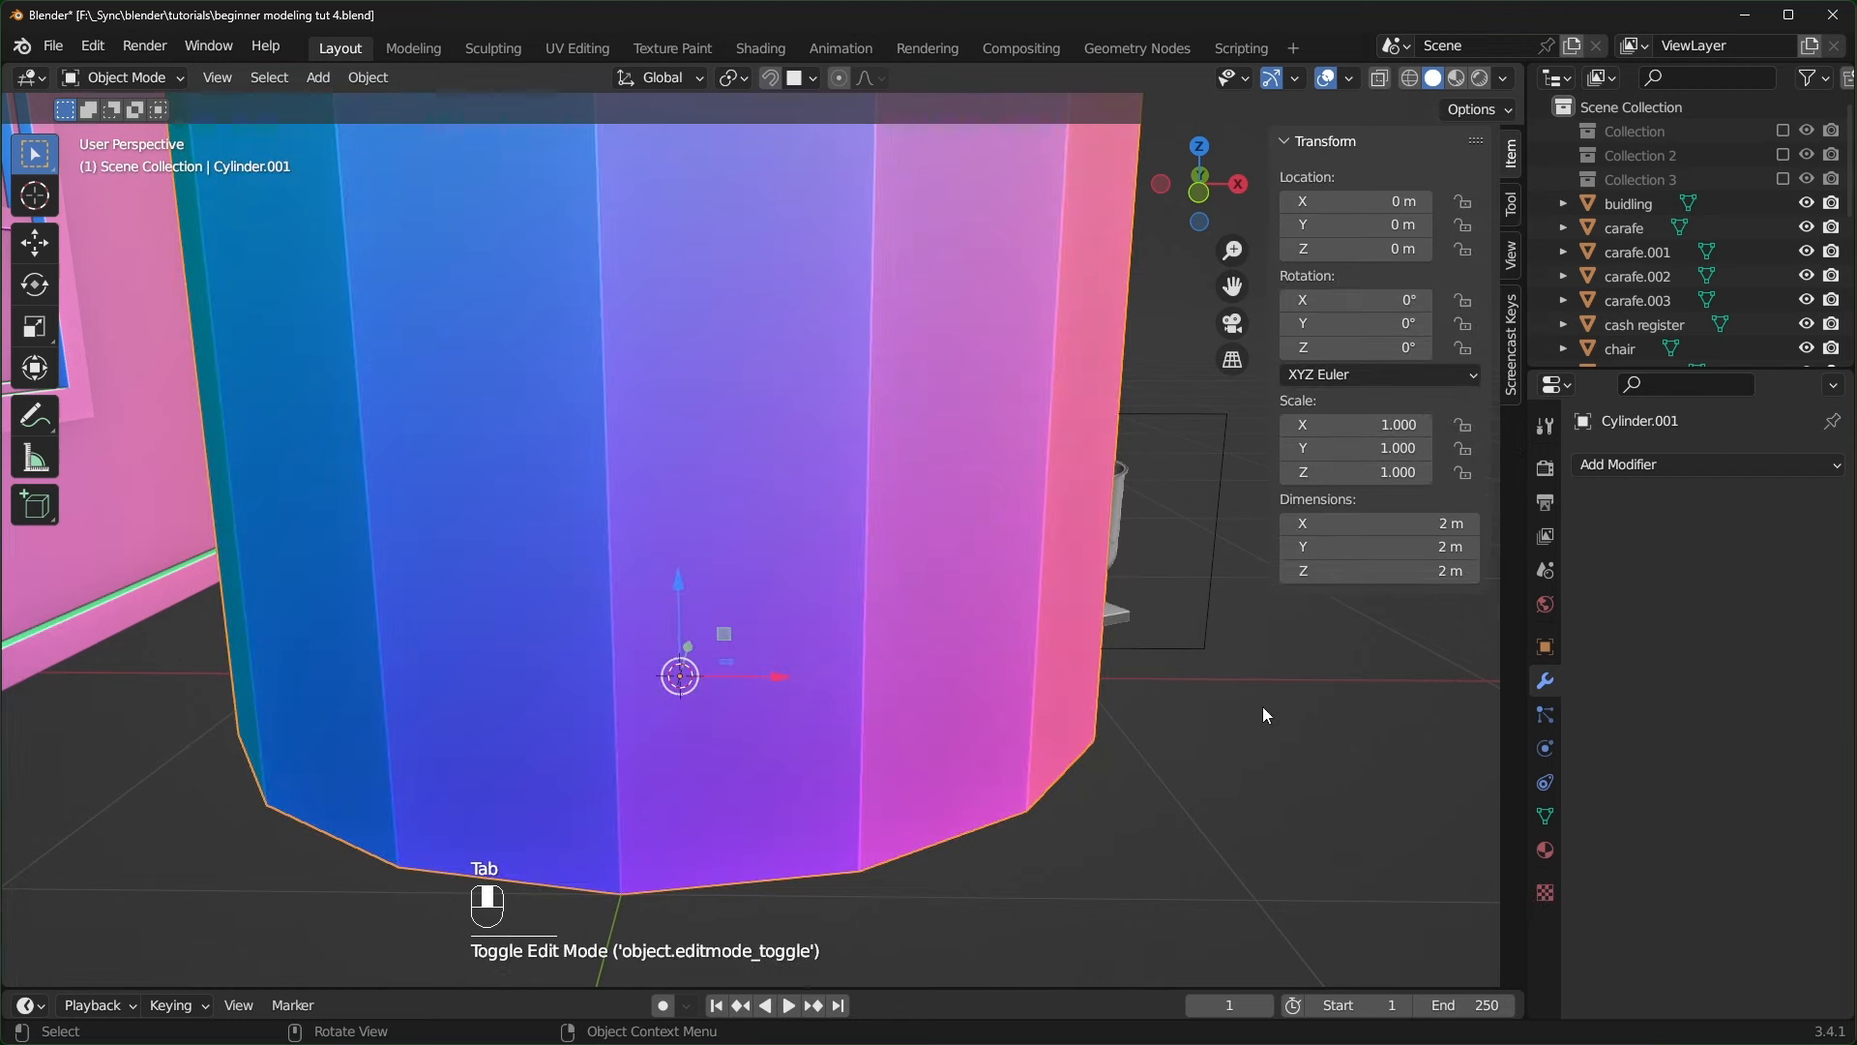
- Scale the cylinder down to about 0.638 m in every dimension and apply its scale
key("s")
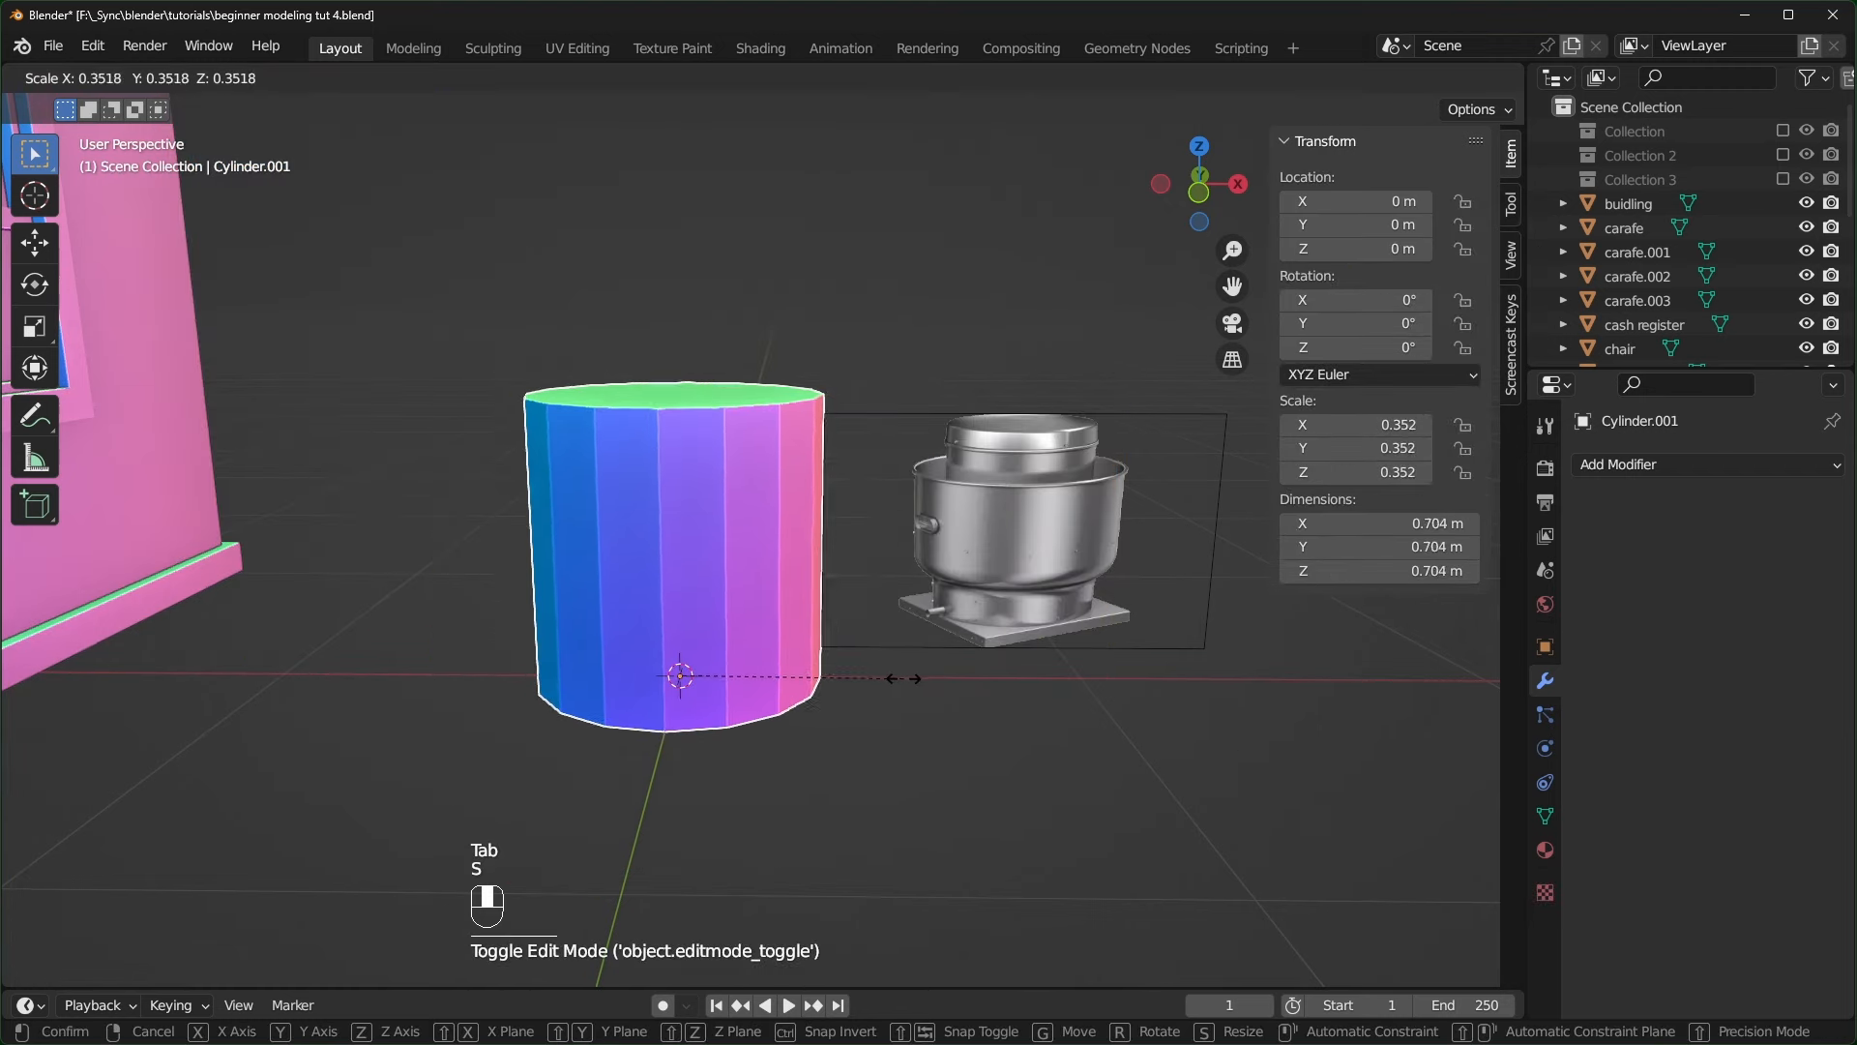
left_click(896, 676)
key("ctrl+a")
left_click(811, 701)
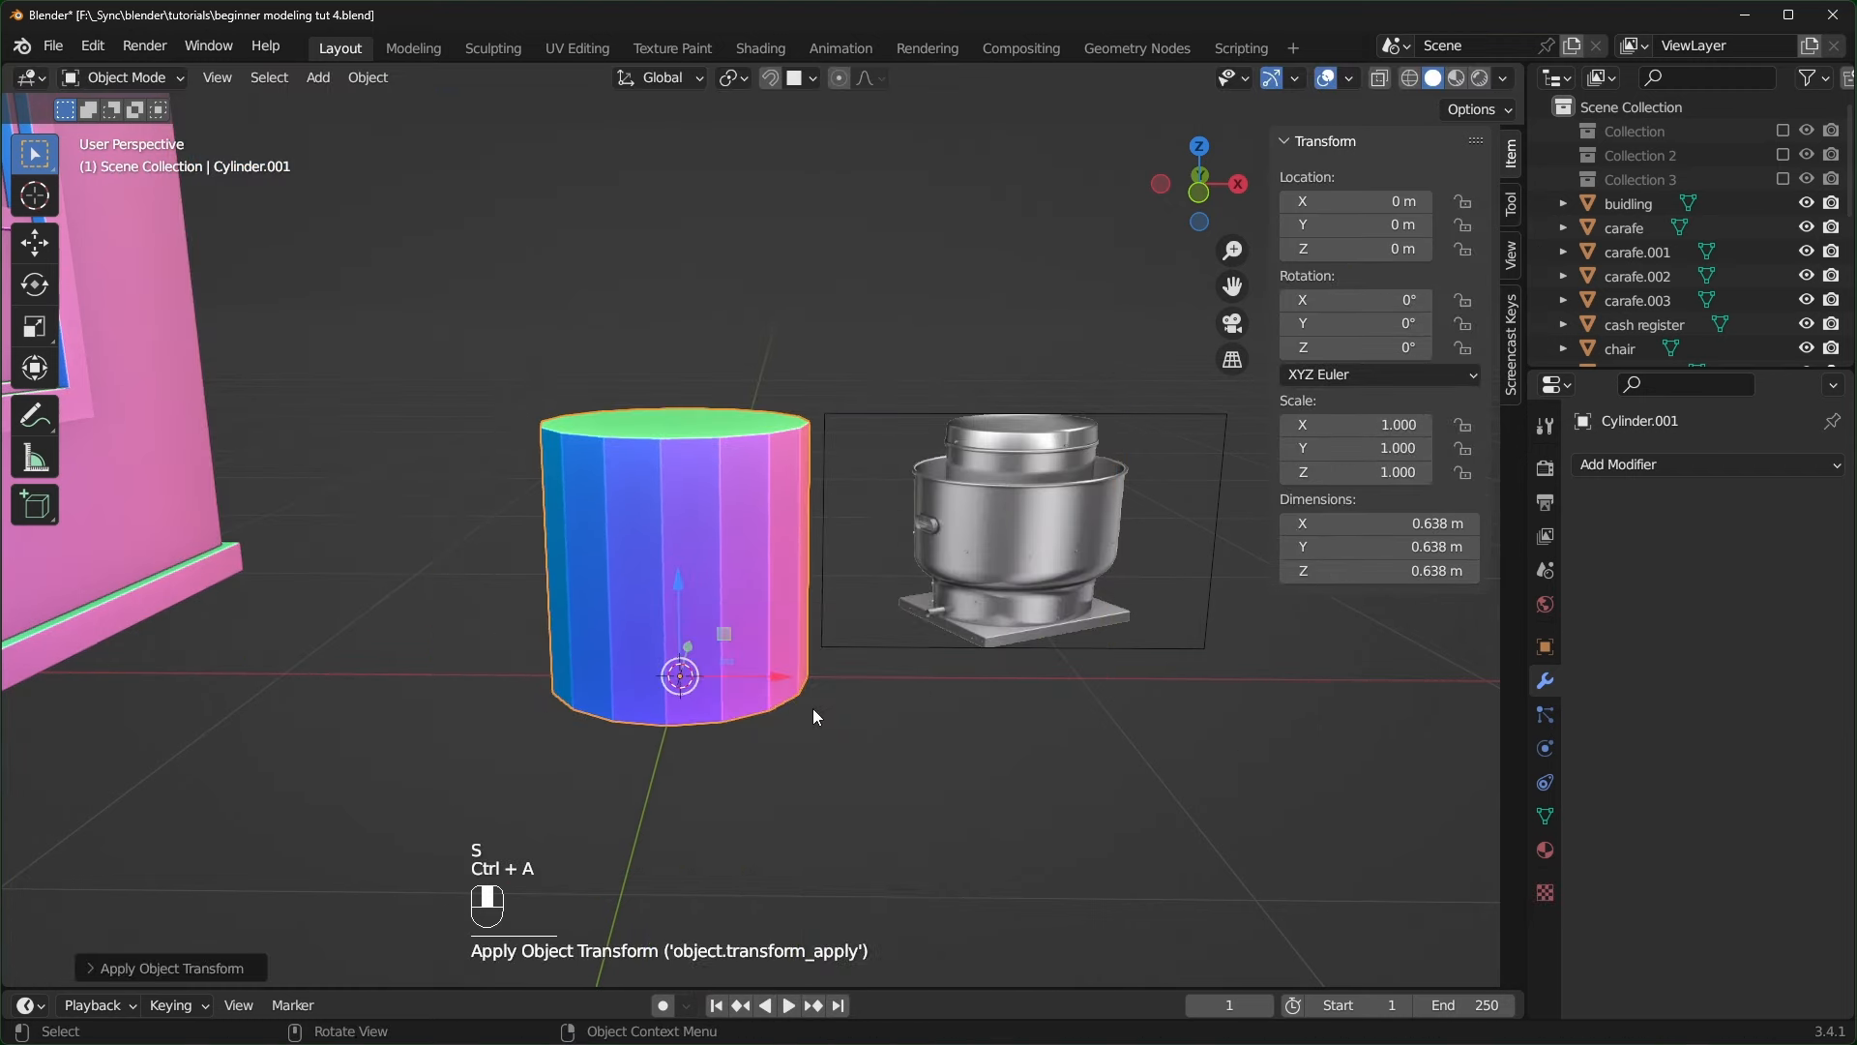
- Lower the cylinder's top face in Edit Mode to a height of about 0.11 m to form the fan's base
key("Tab")
scroll(813, 708, "up", 2)
middle_click_drag(812, 708, 788, 764, "shift")
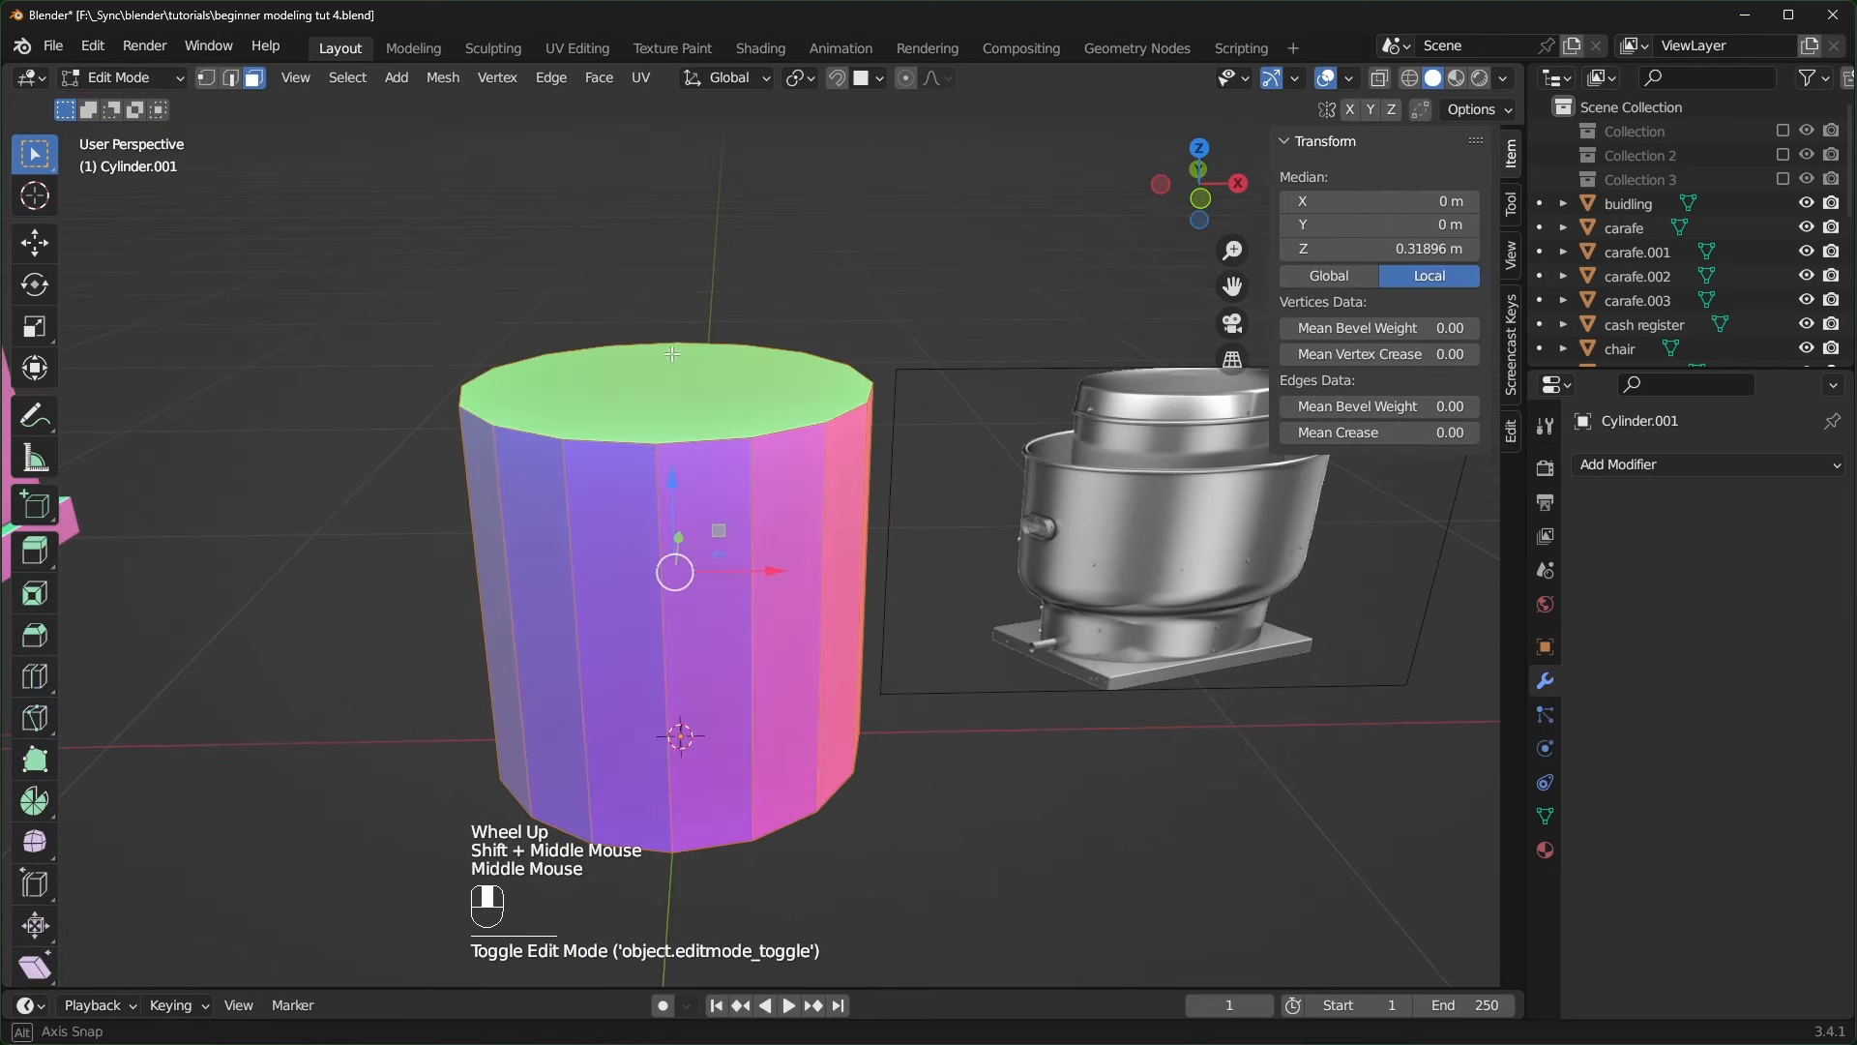
left_click(740, 417)
middle_click_drag(740, 447, 737, 401)
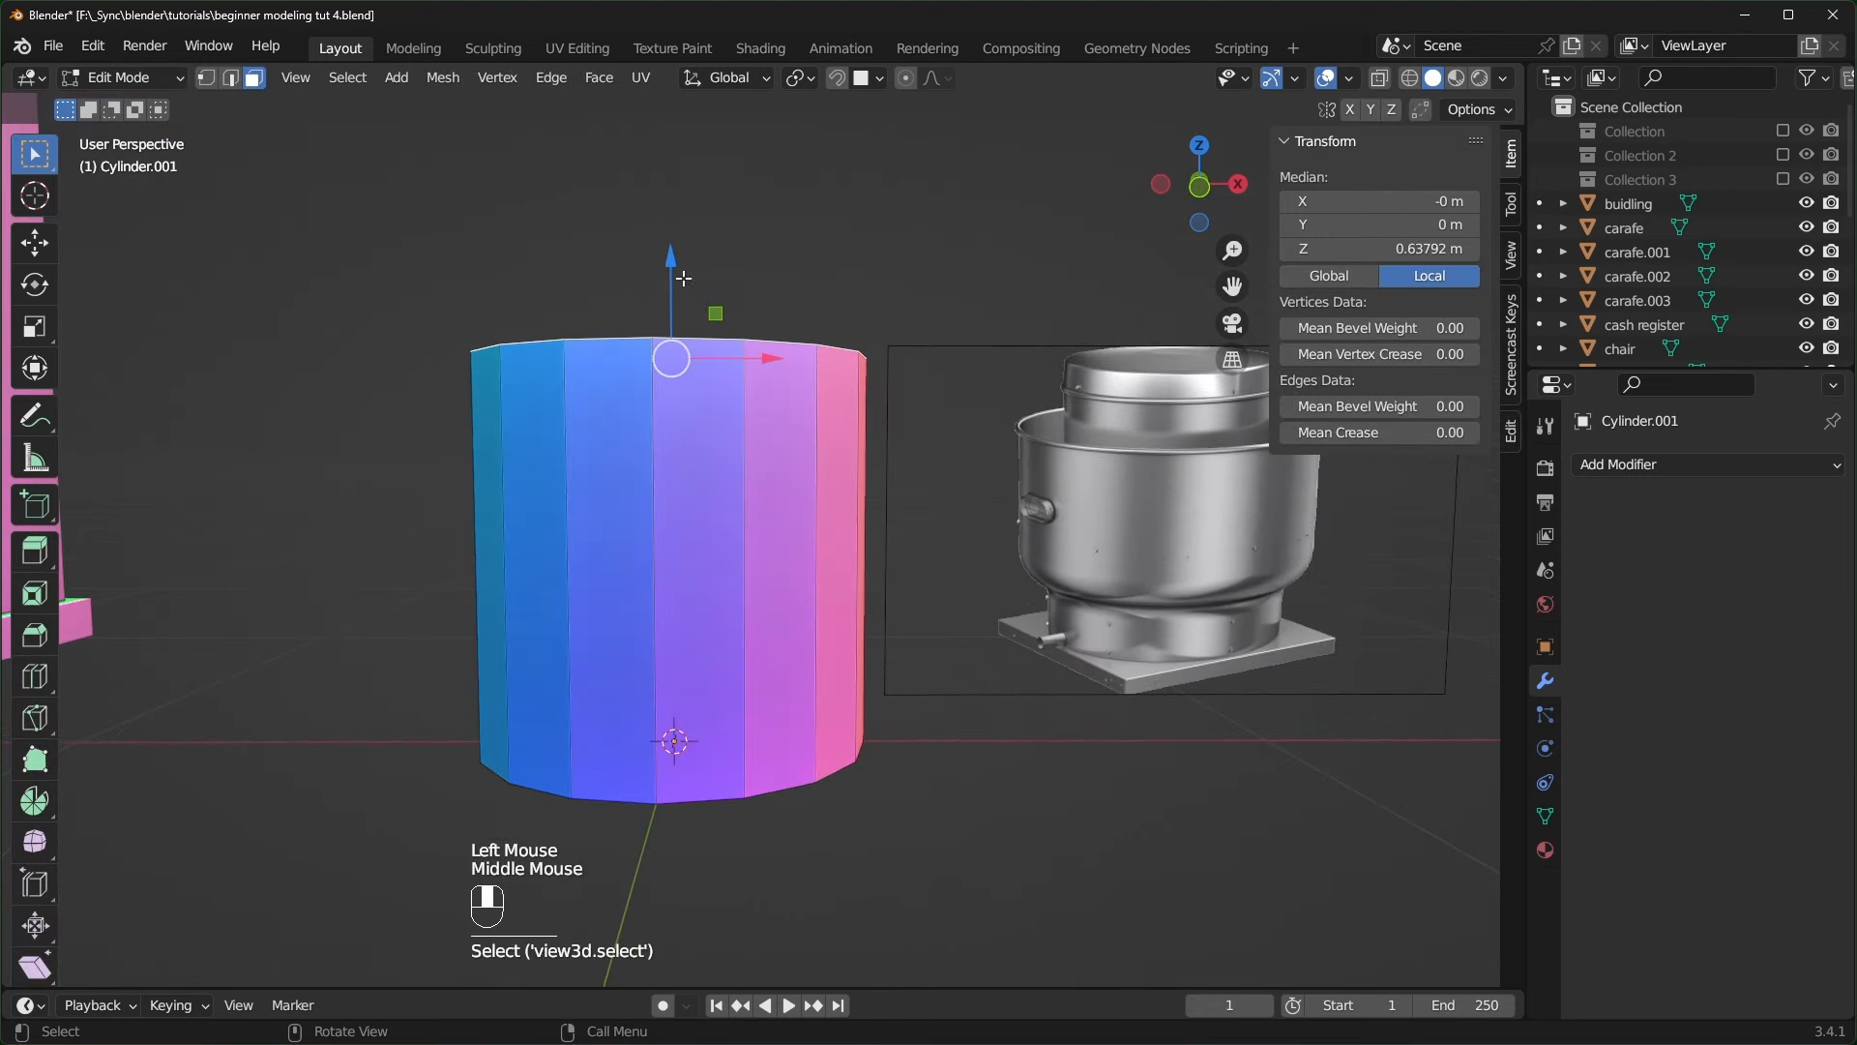
left_click_drag(673, 270, 670, 538)
key("KP_1")
scroll(892, 651, "up", 1)
middle_click_drag(892, 651, 905, 697, "shift")
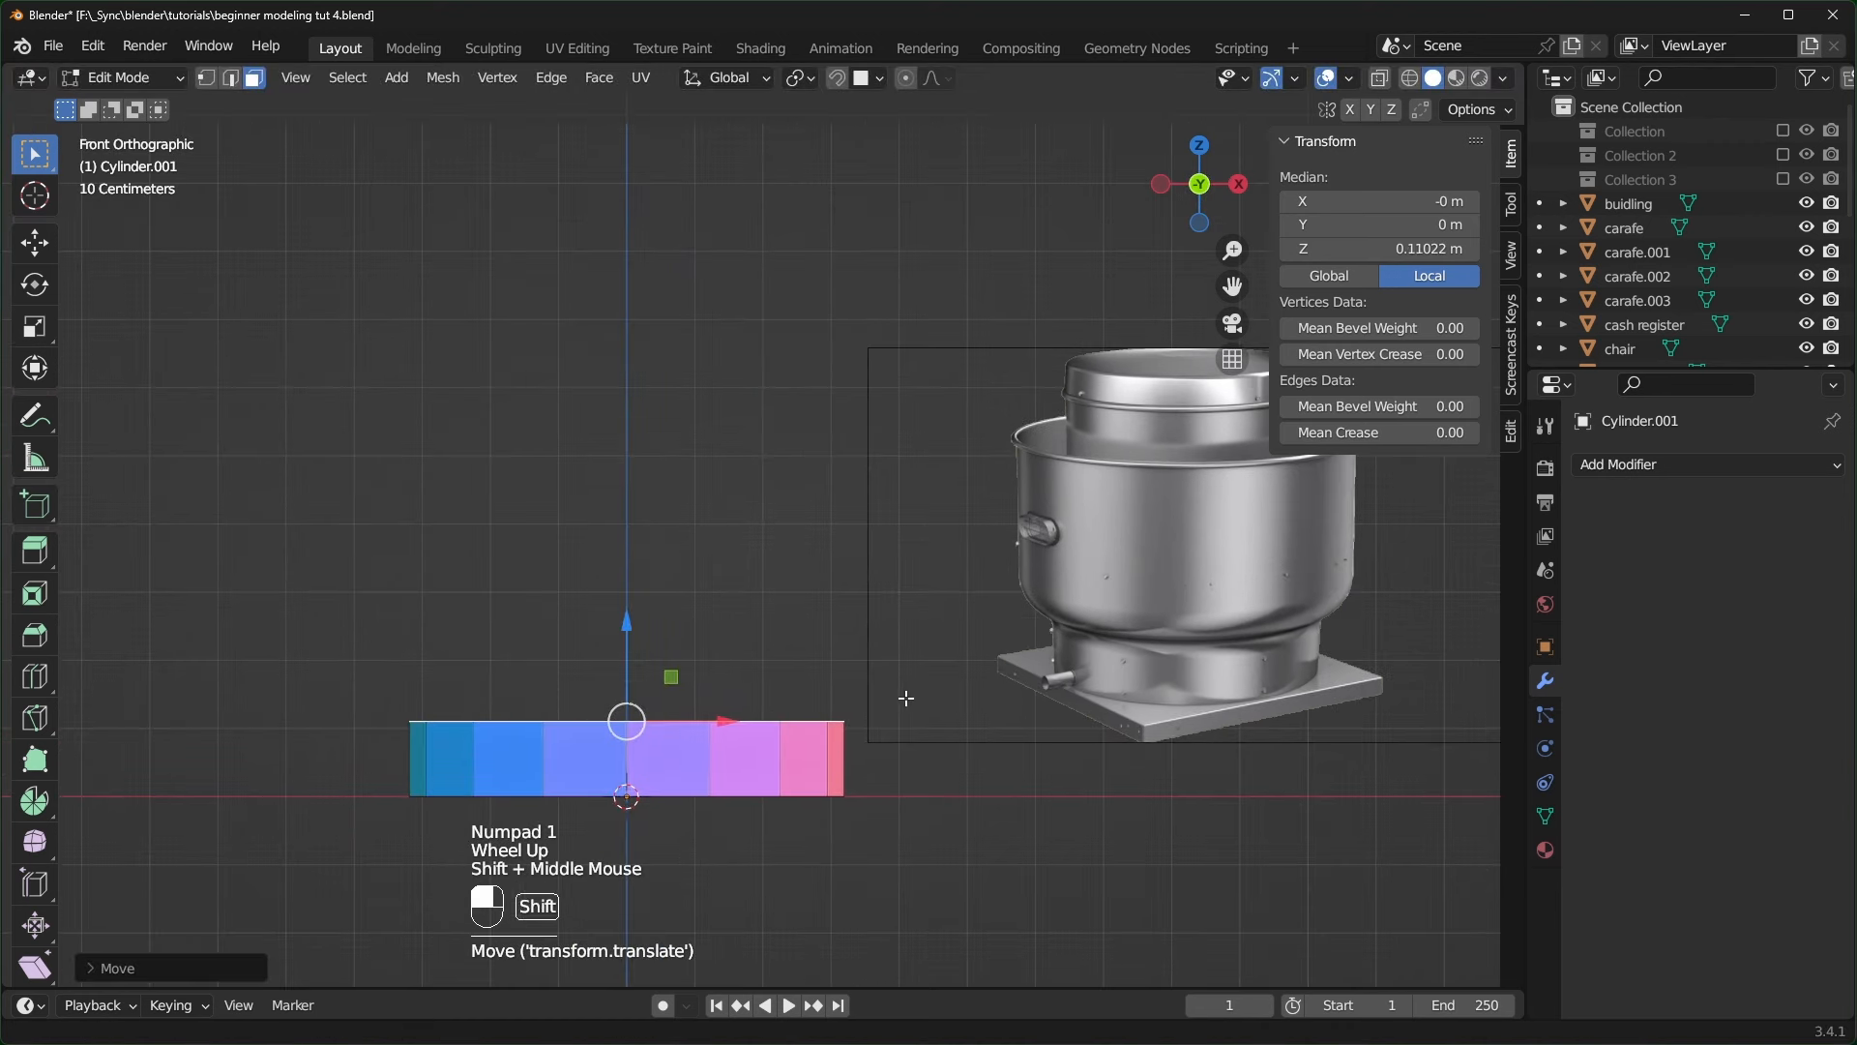
- Extrude the top face up to about 0.18 m and scale it outward to flare the casing's lower edge
key("e")
left_click(945, 672)
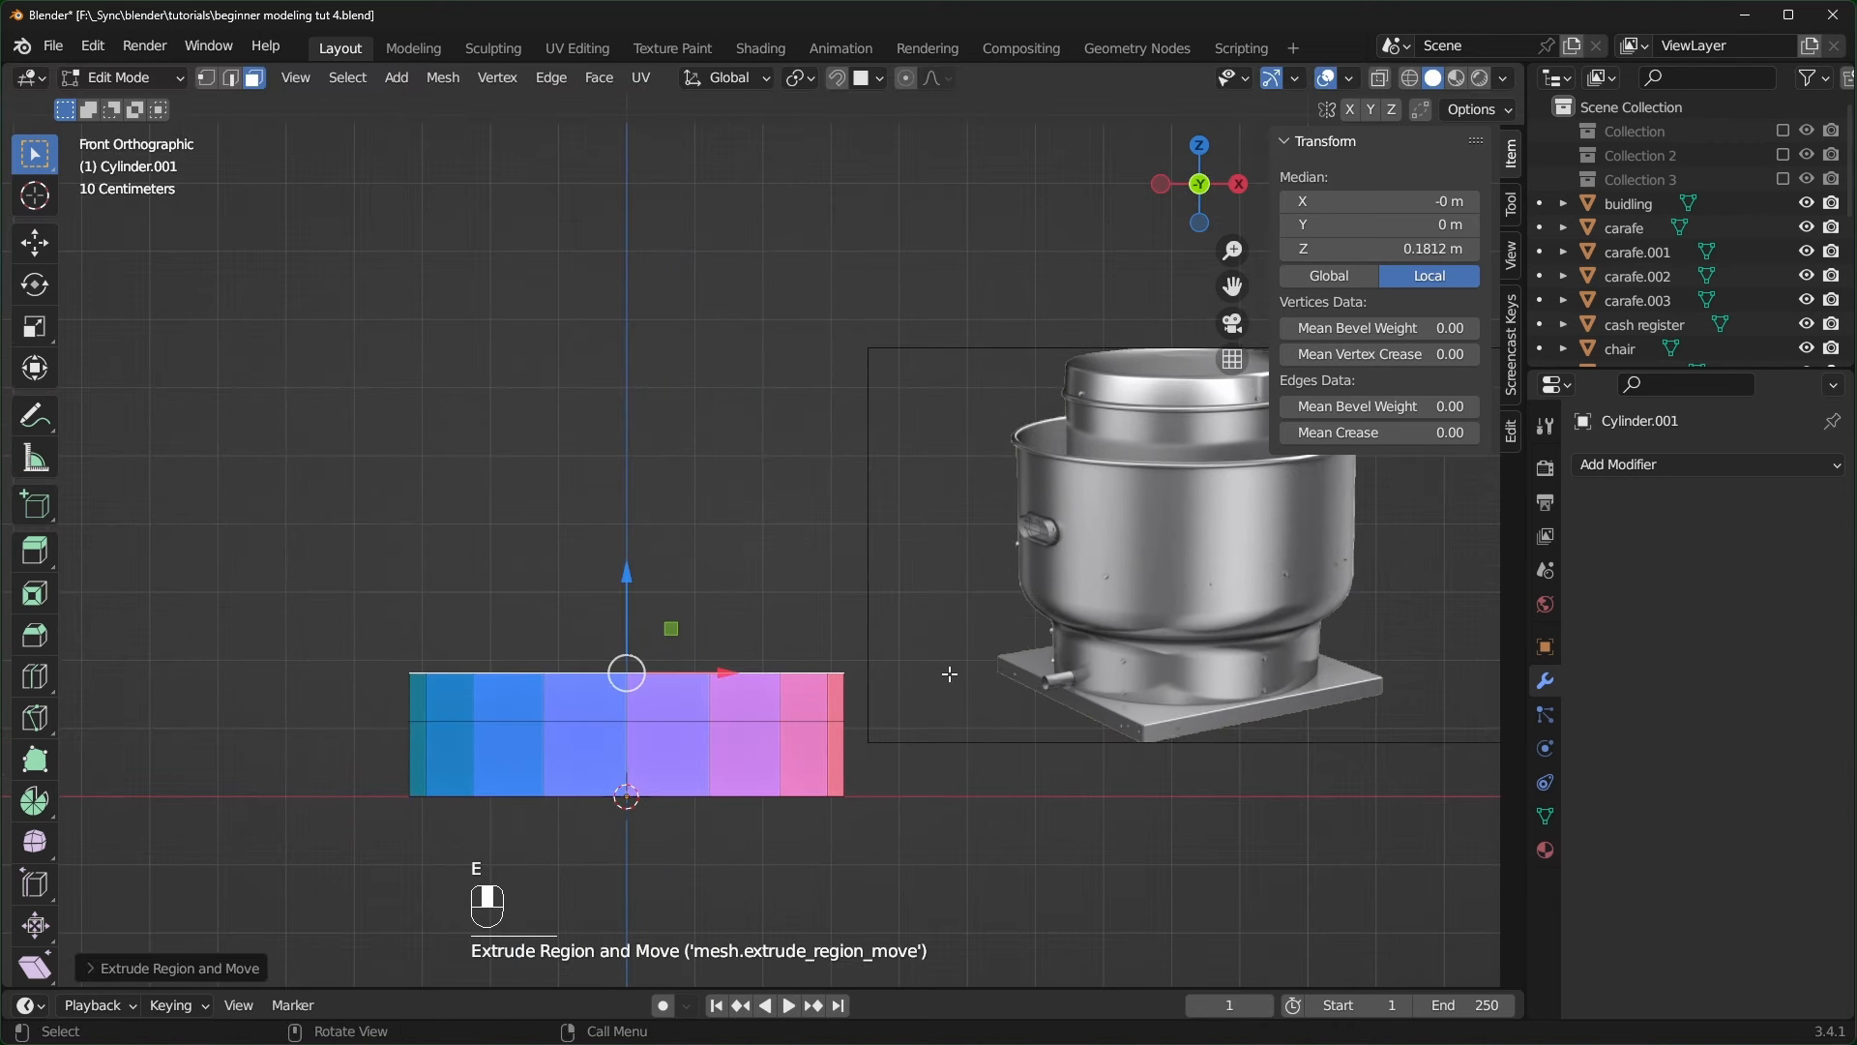
key("s")
left_click(1035, 680)
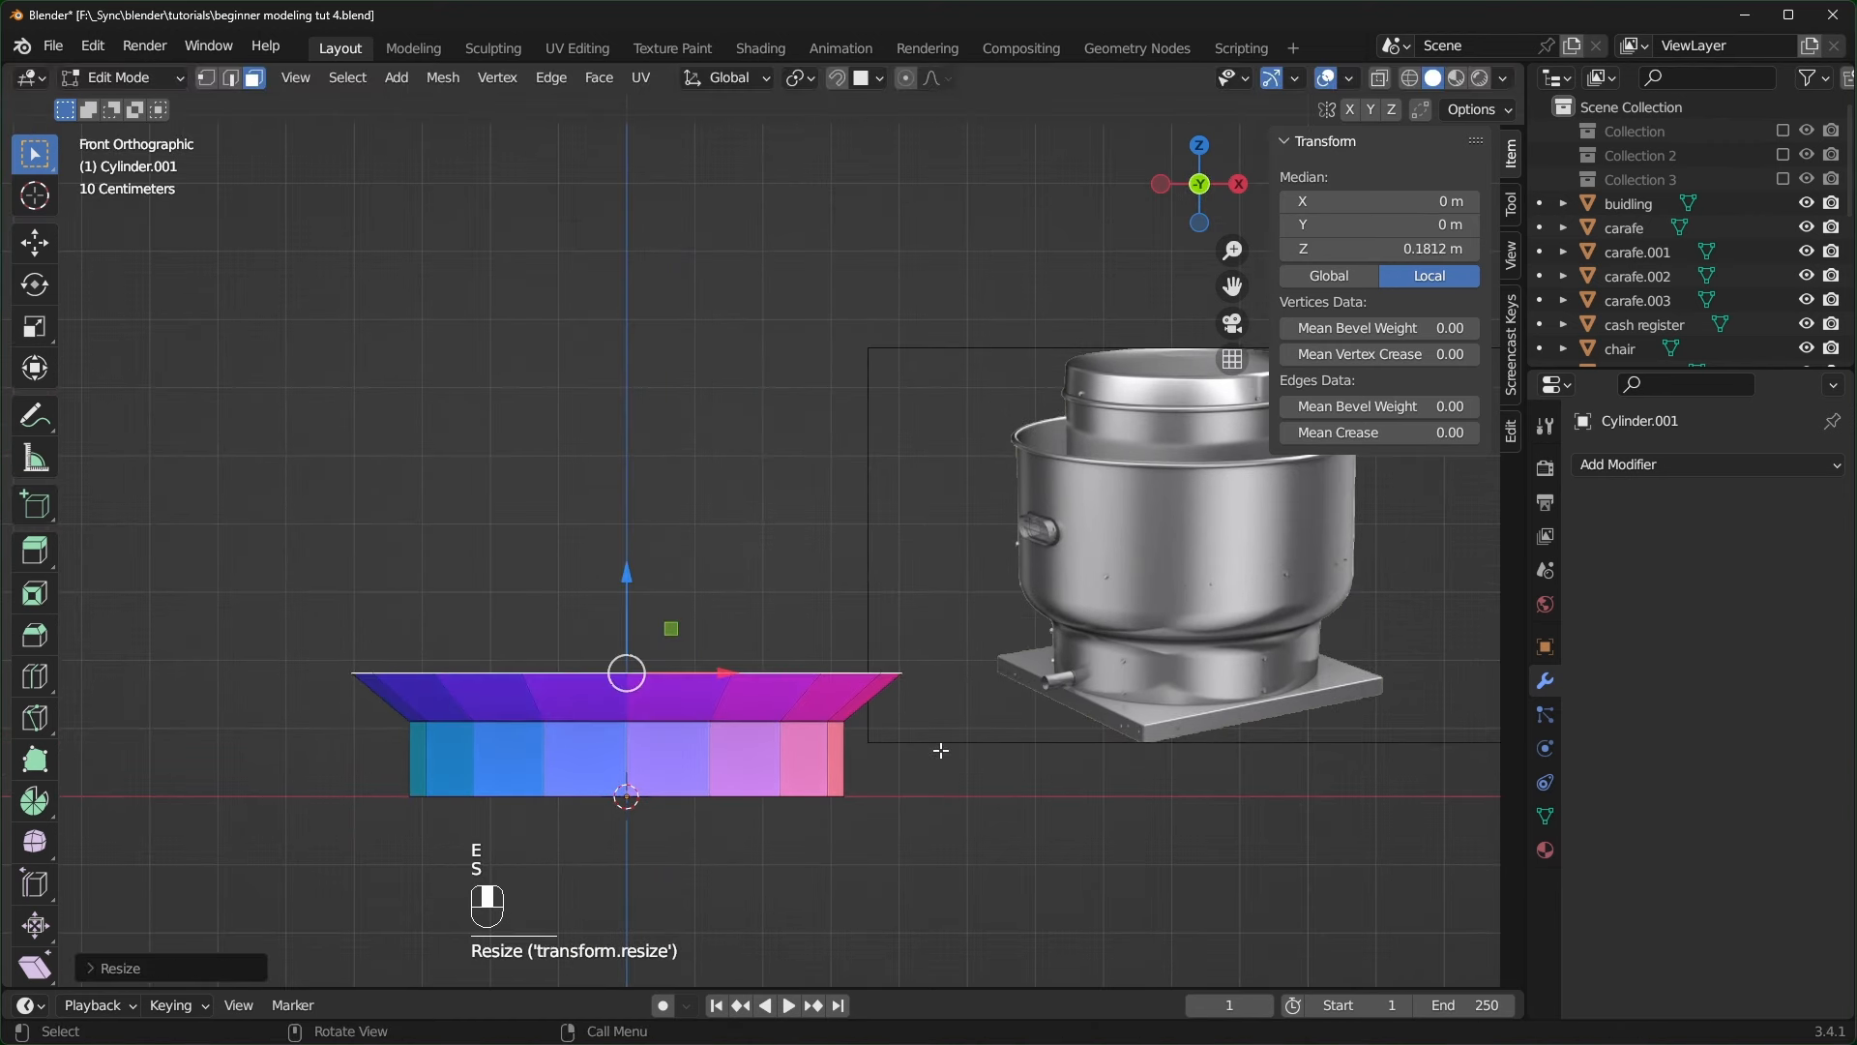
- Extrude the flared top face up to a height of about 0.58 m and turn on X-ray display
key("e")
left_click(945, 471)
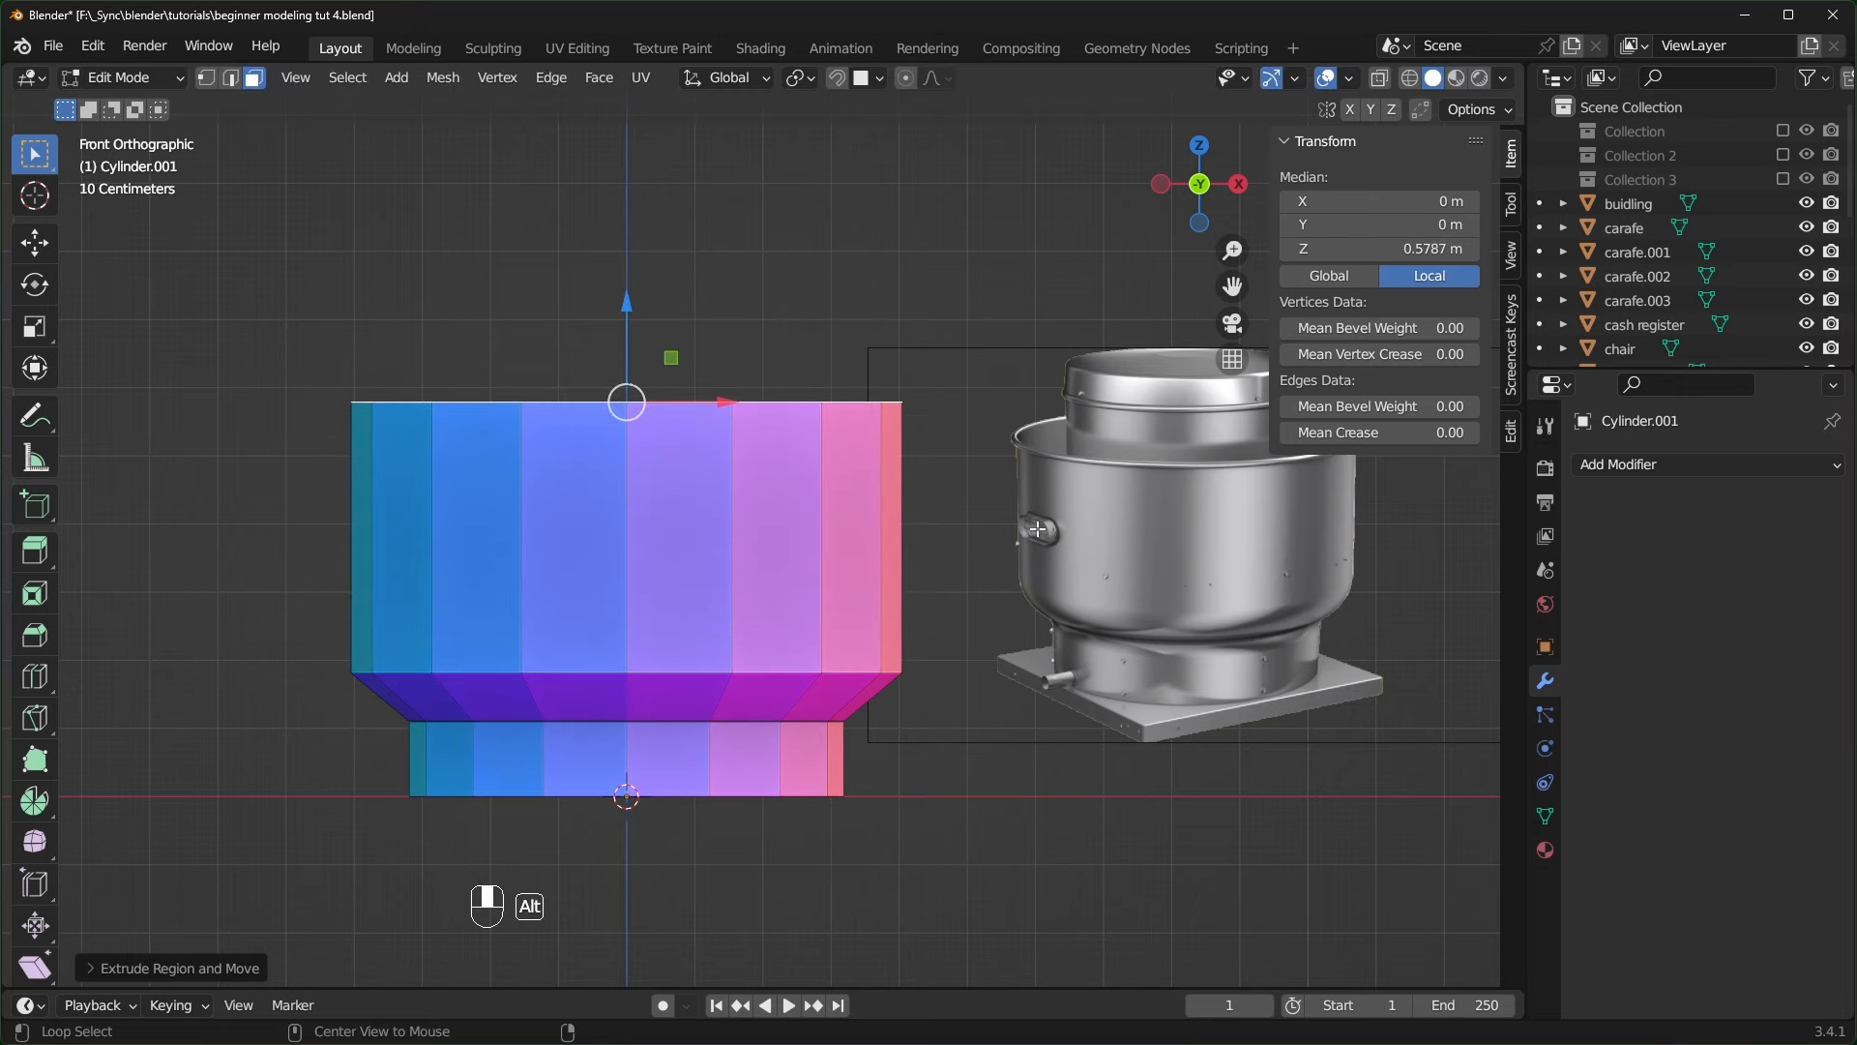
key("alt+z")
middle_click_drag(1087, 553, 1093, 589)
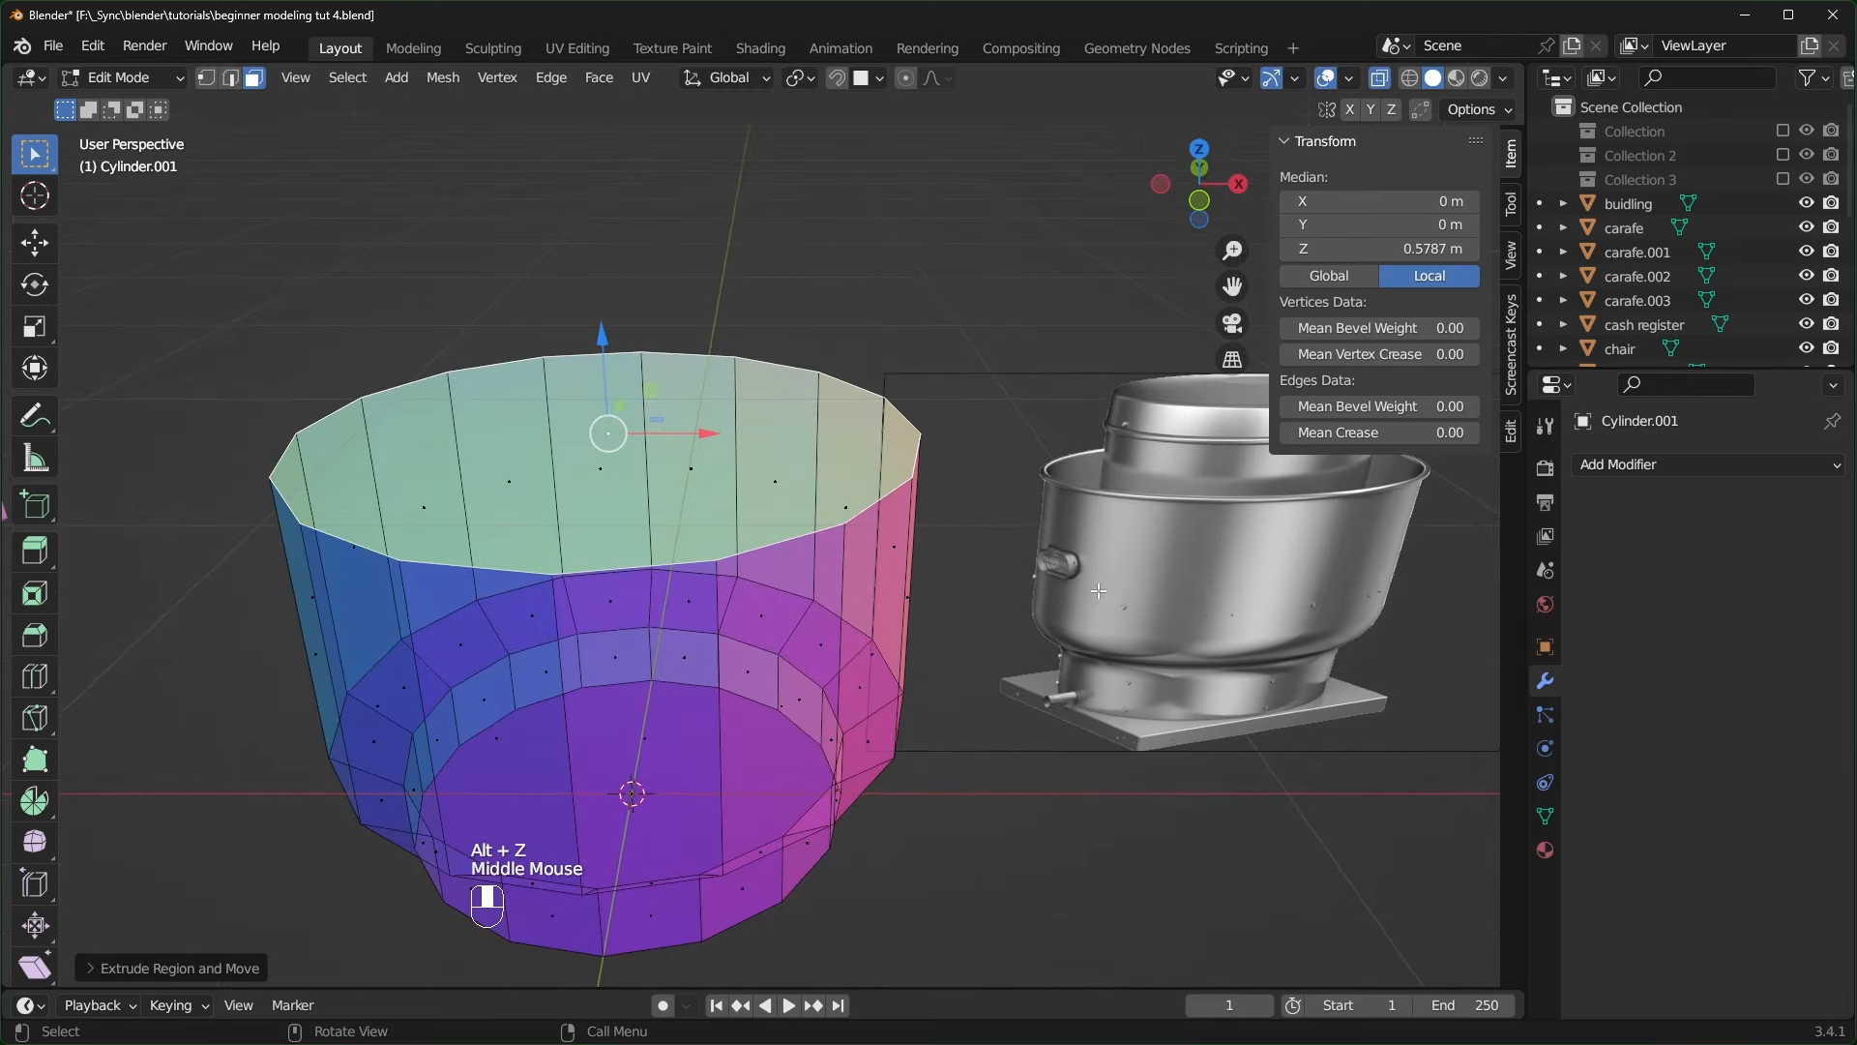
- Extrude the casing's top face down inside to a height of about 0.40 m and inset the recessed face
key("ctrl+z")
key("KP_1")
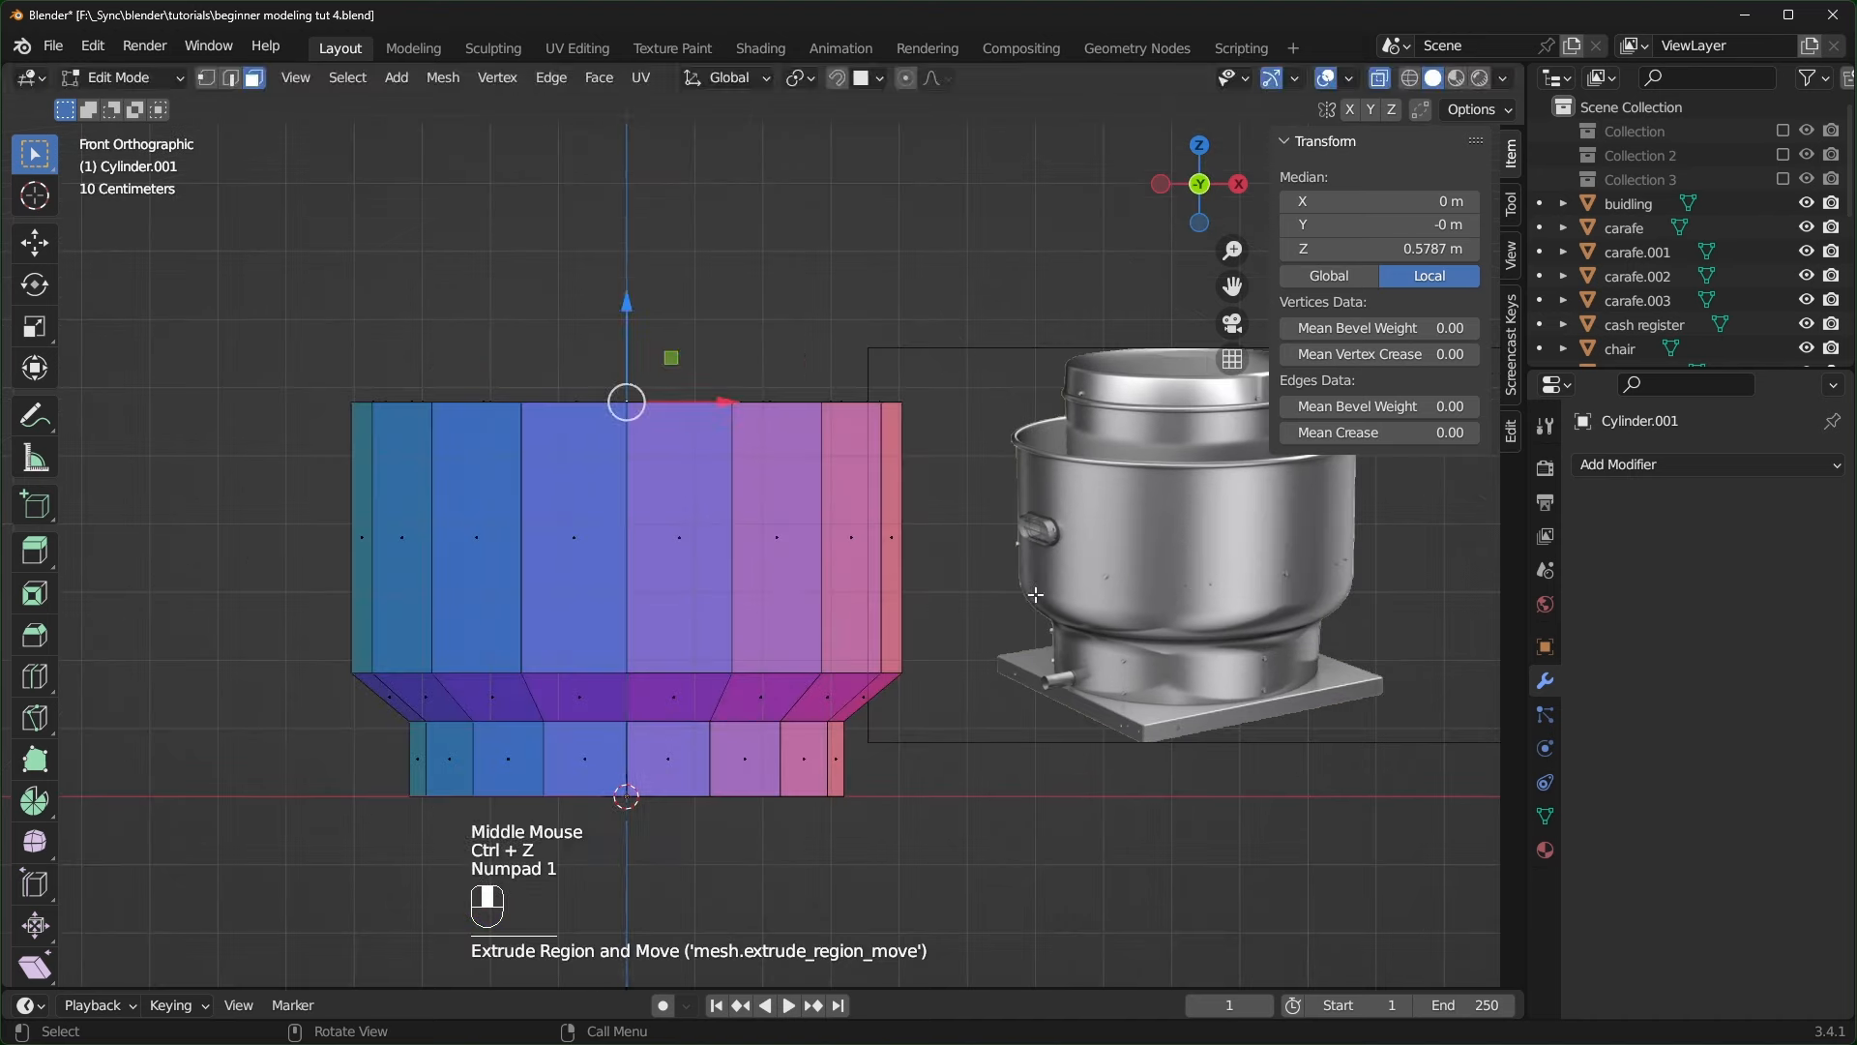
key("e")
left_click(1043, 670)
middle_click_drag(1042, 670, 1025, 667)
key("i")
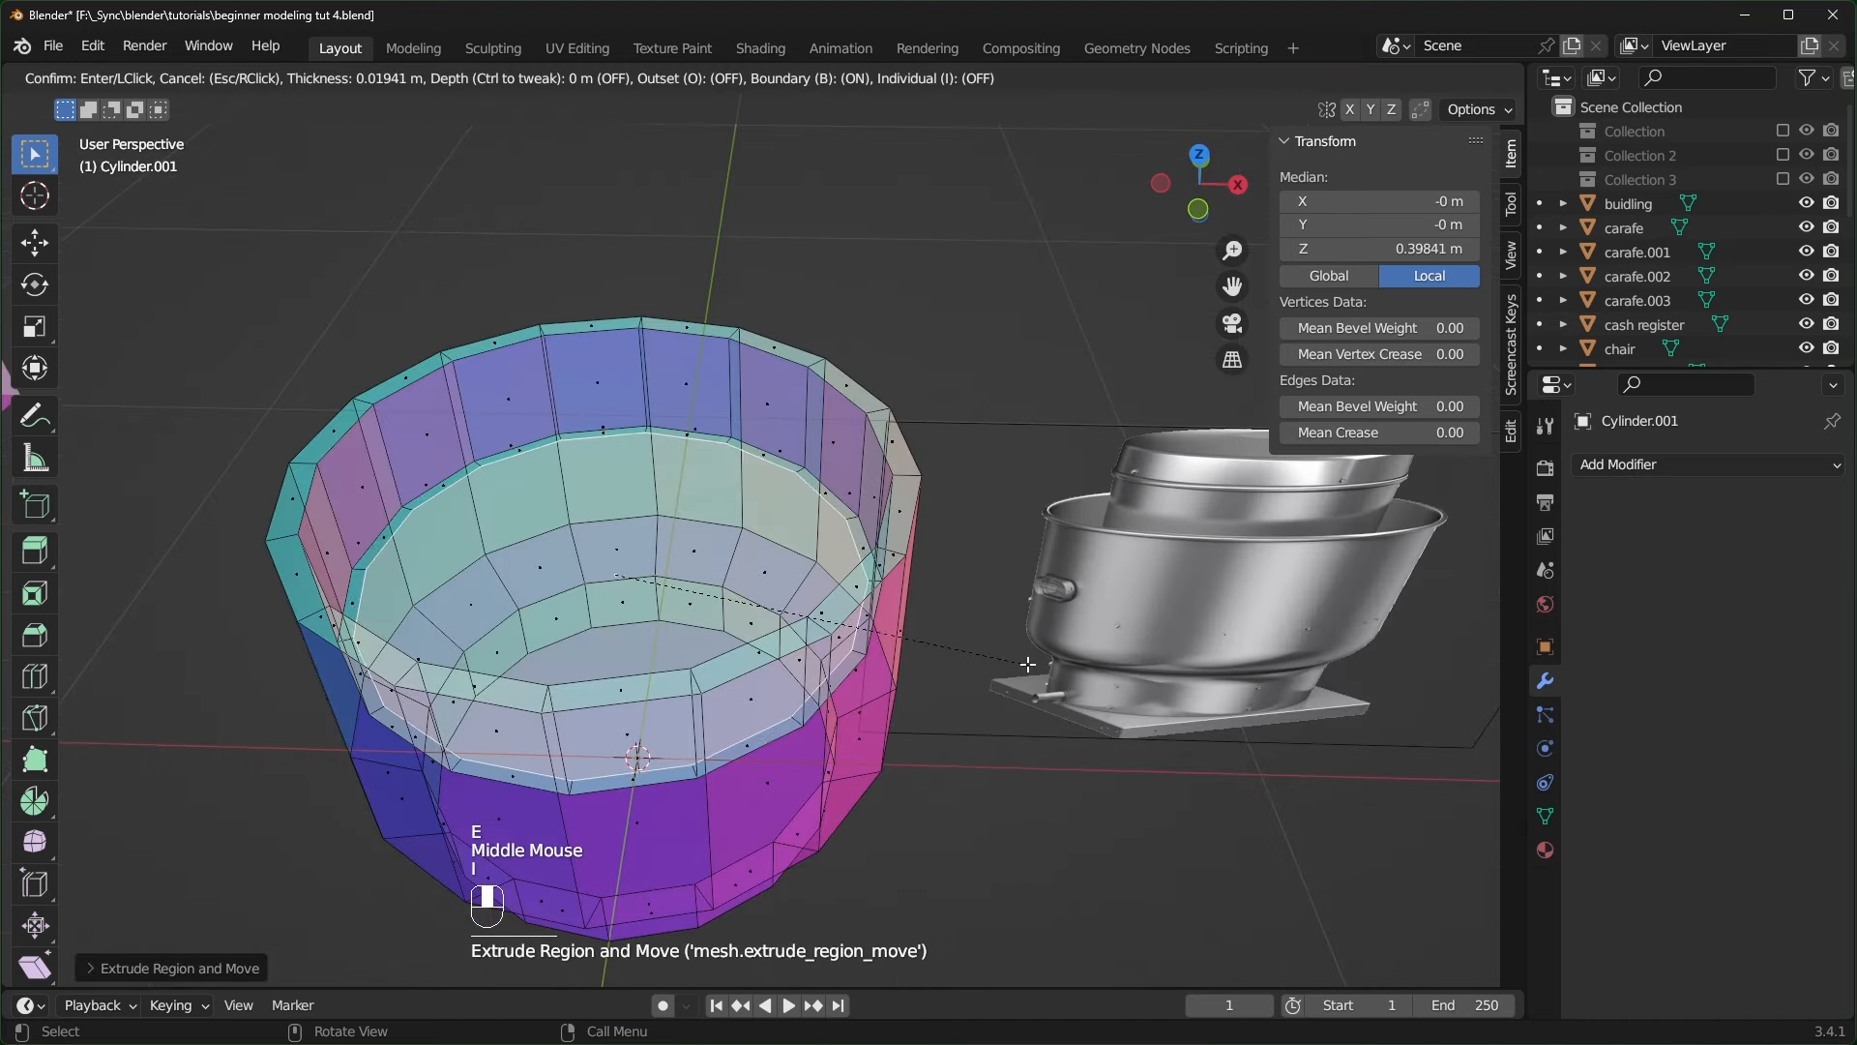
left_click(1015, 663)
- Extrude the inset face up to about 0.66 m and again to about 0.73 m, and turn off X-ray display
key("KP_1")
key("e")
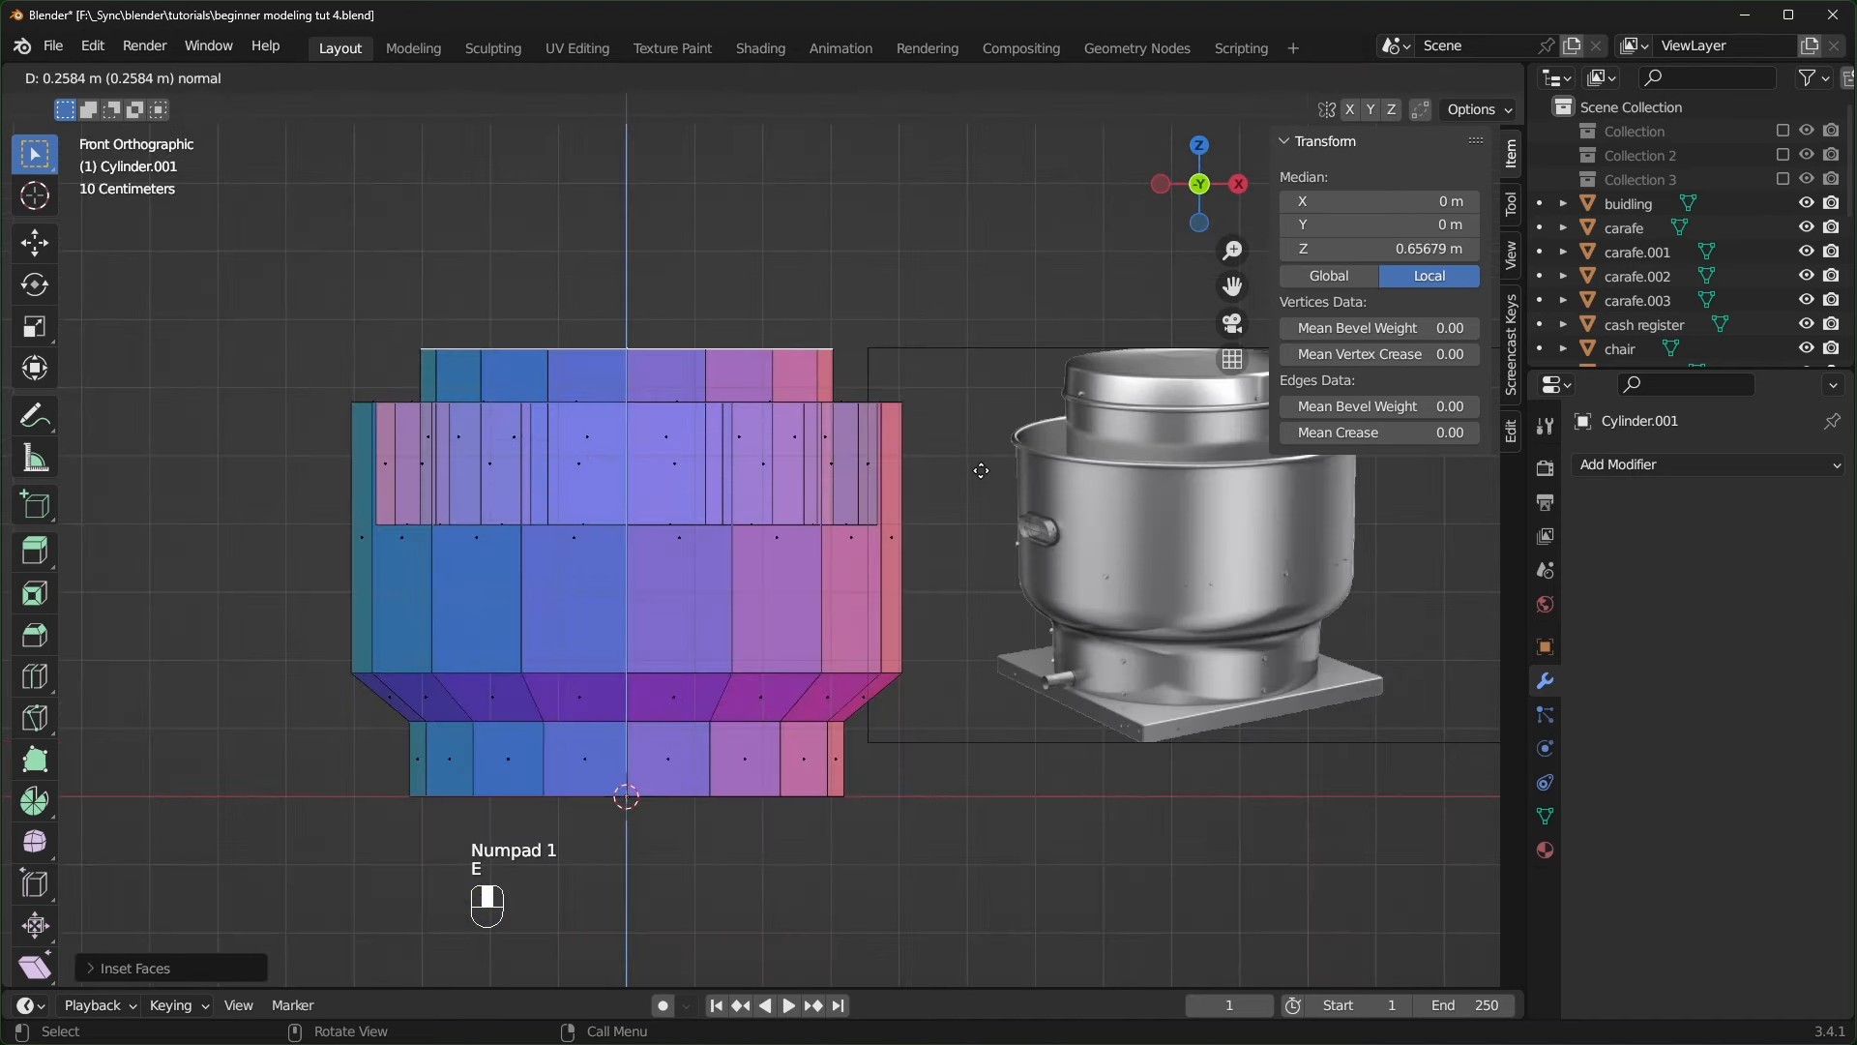
left_click(972, 472)
key("e")
left_click(981, 421)
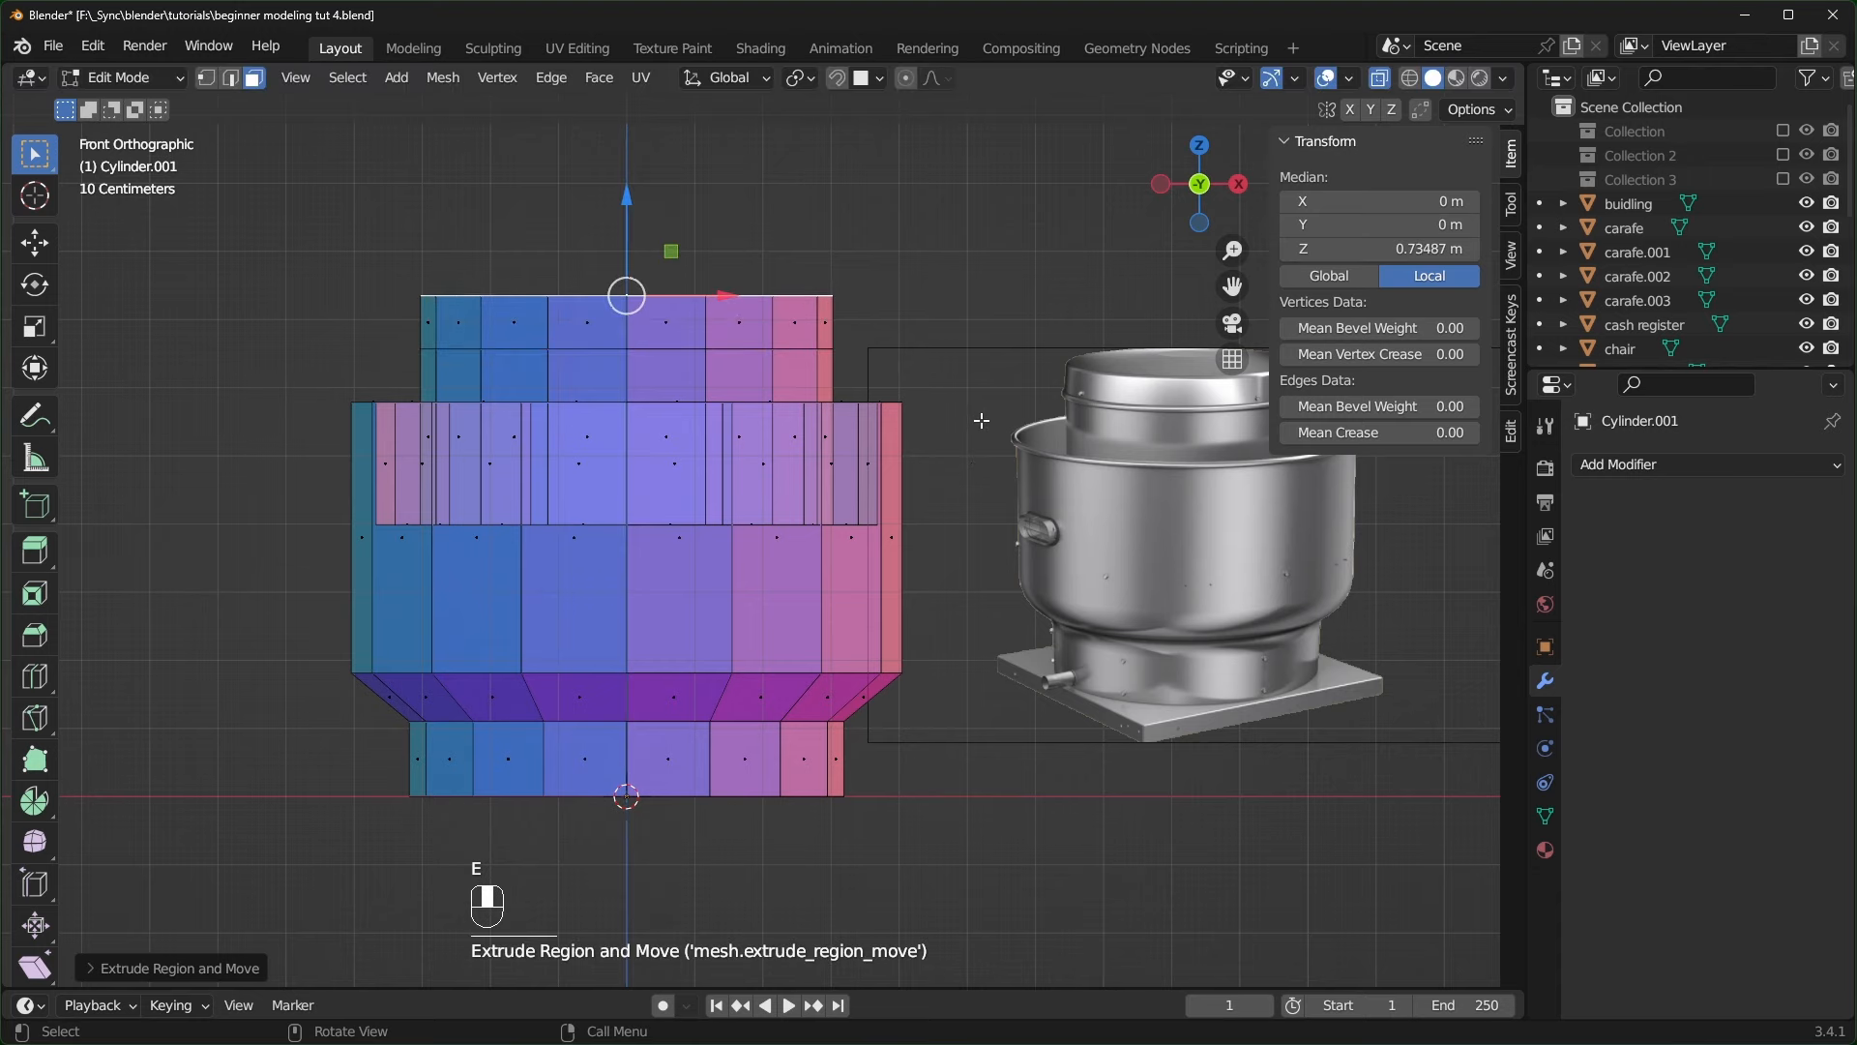
middle_click_drag(1037, 651, 953, 650, "shift")
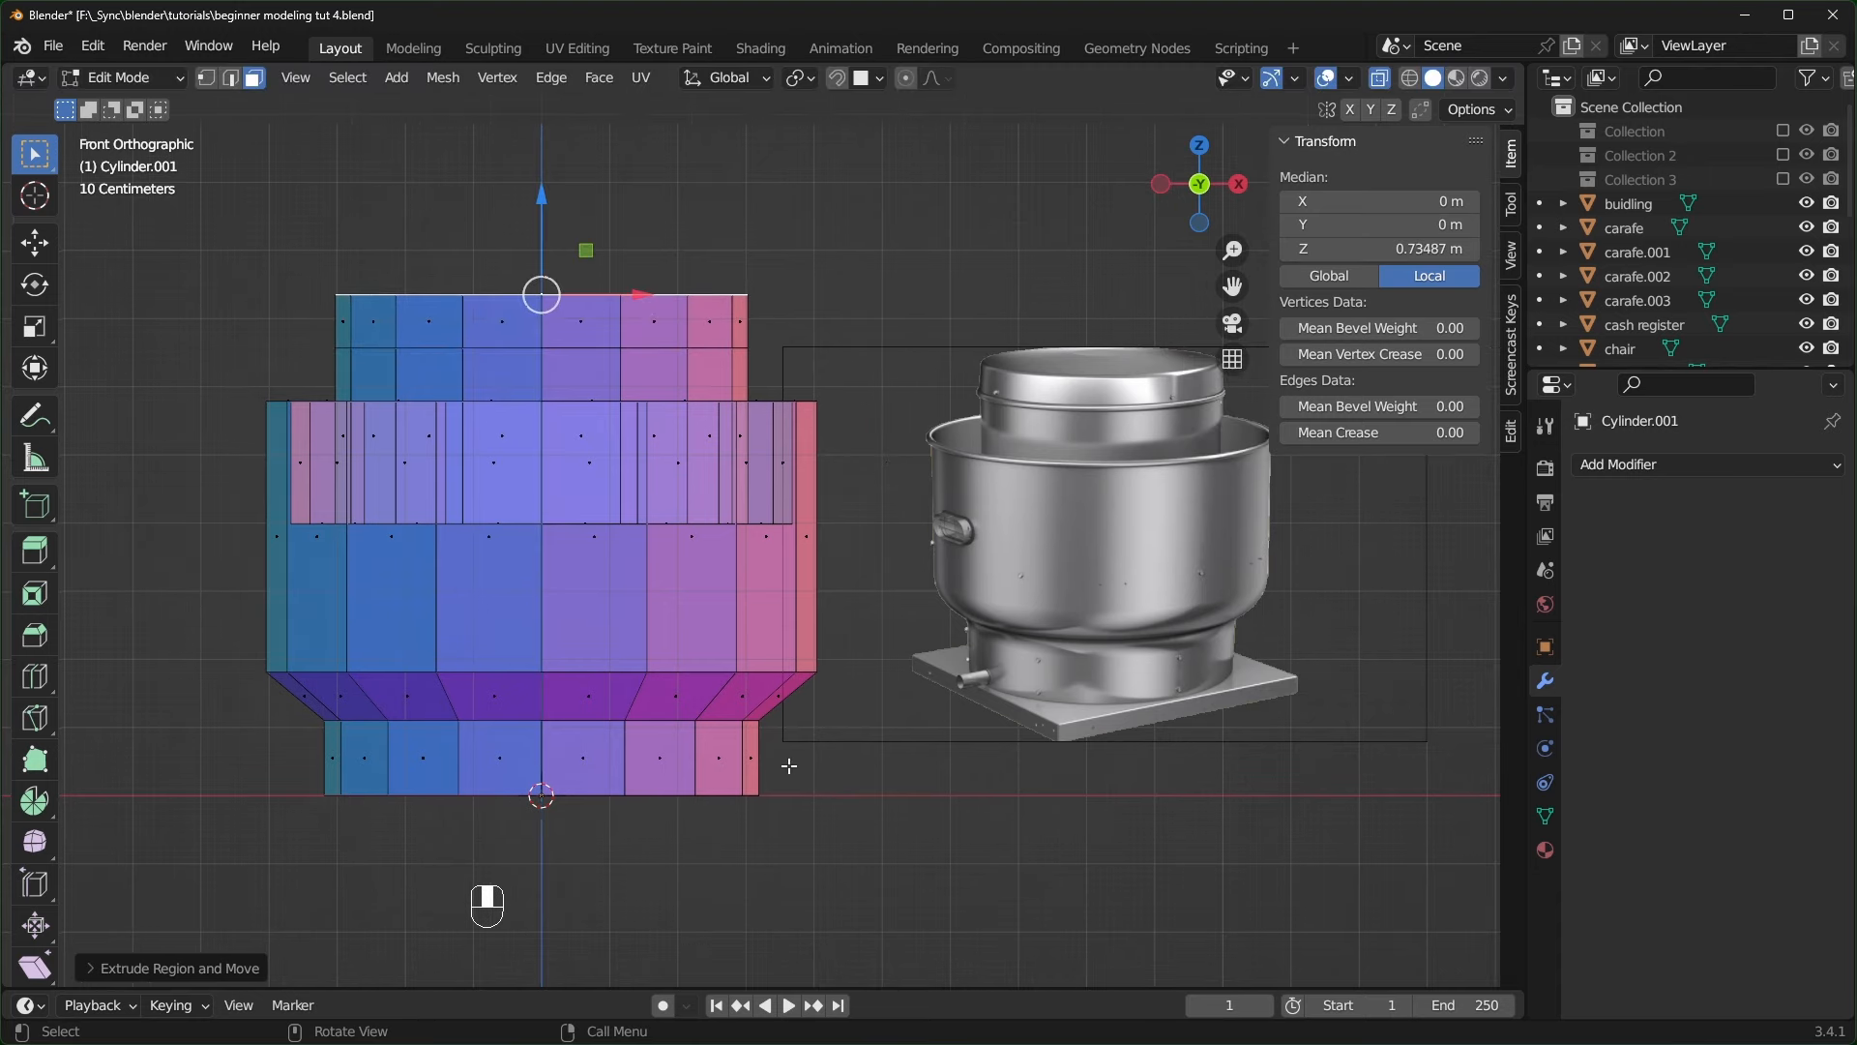
middle_click_drag(789, 765, 888, 764)
key("alt+z")
- Add a centred edge loop around the fan's narrow base and select the ring of faces below it
key("ctrl+r")
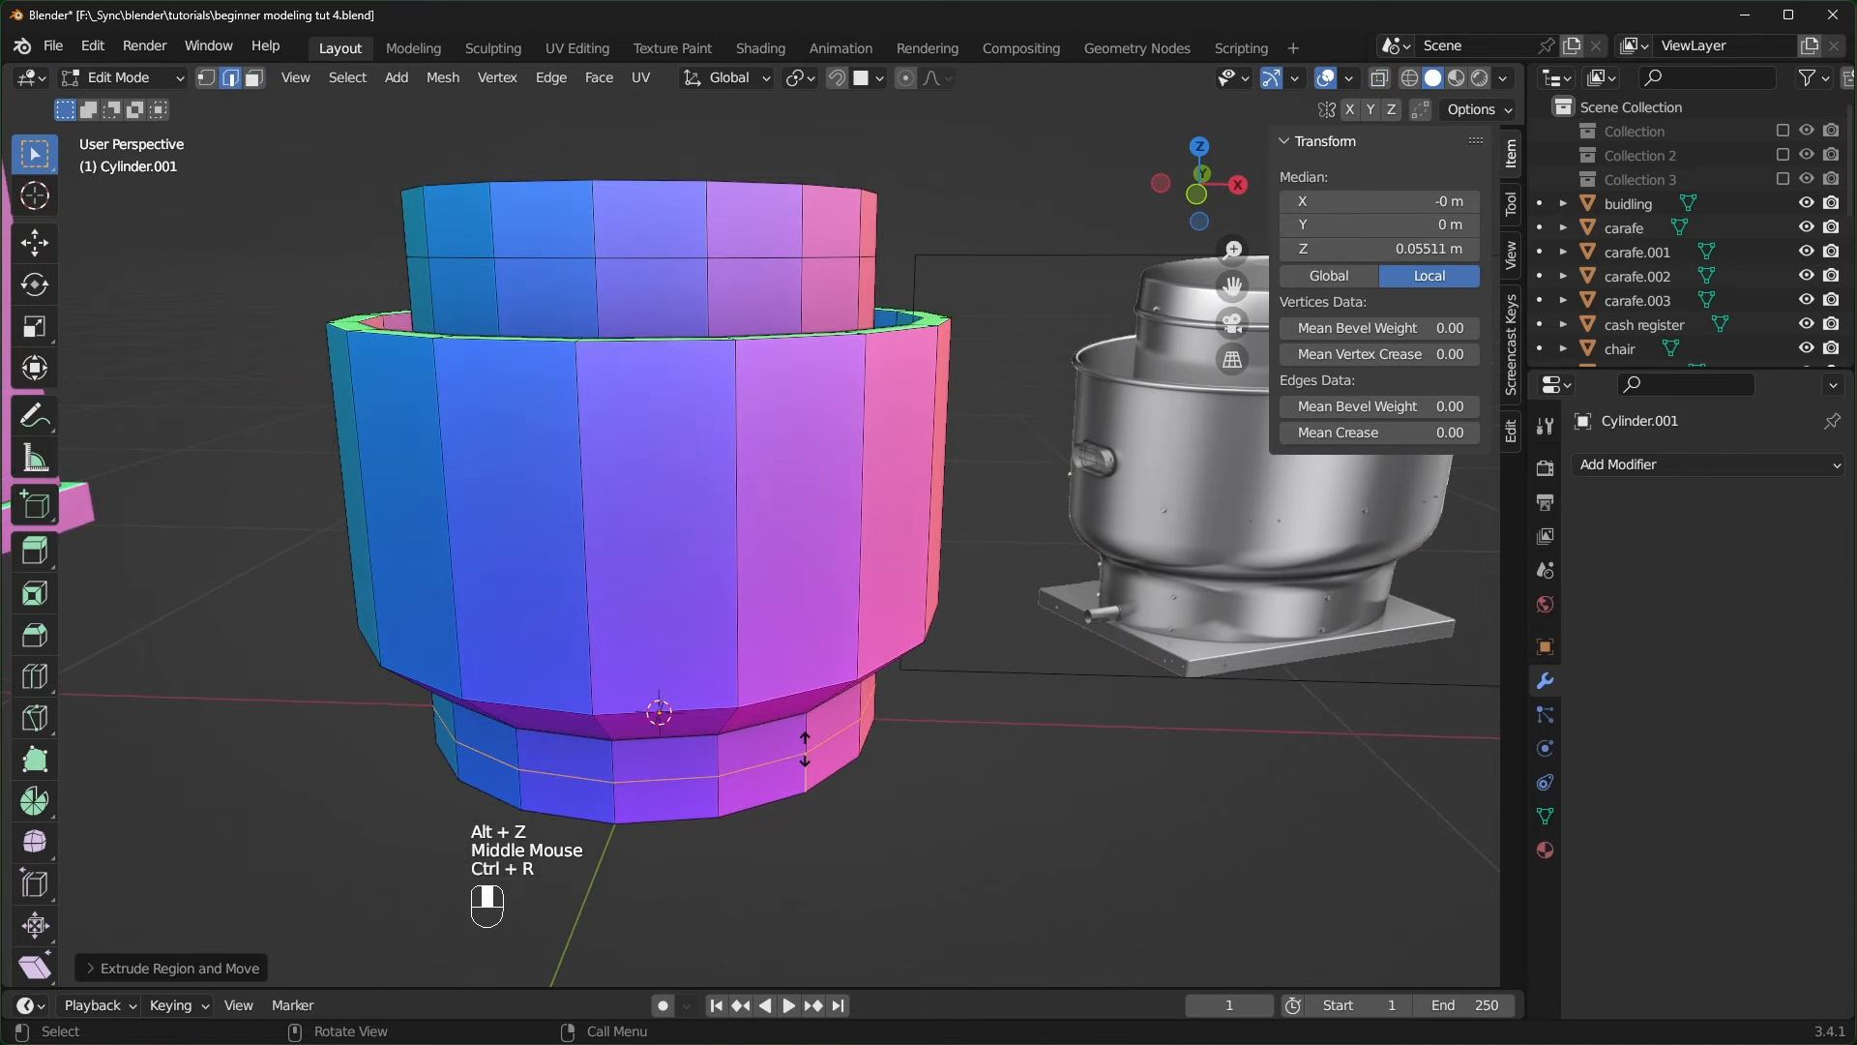
left_click(803, 752)
left_click(804, 752)
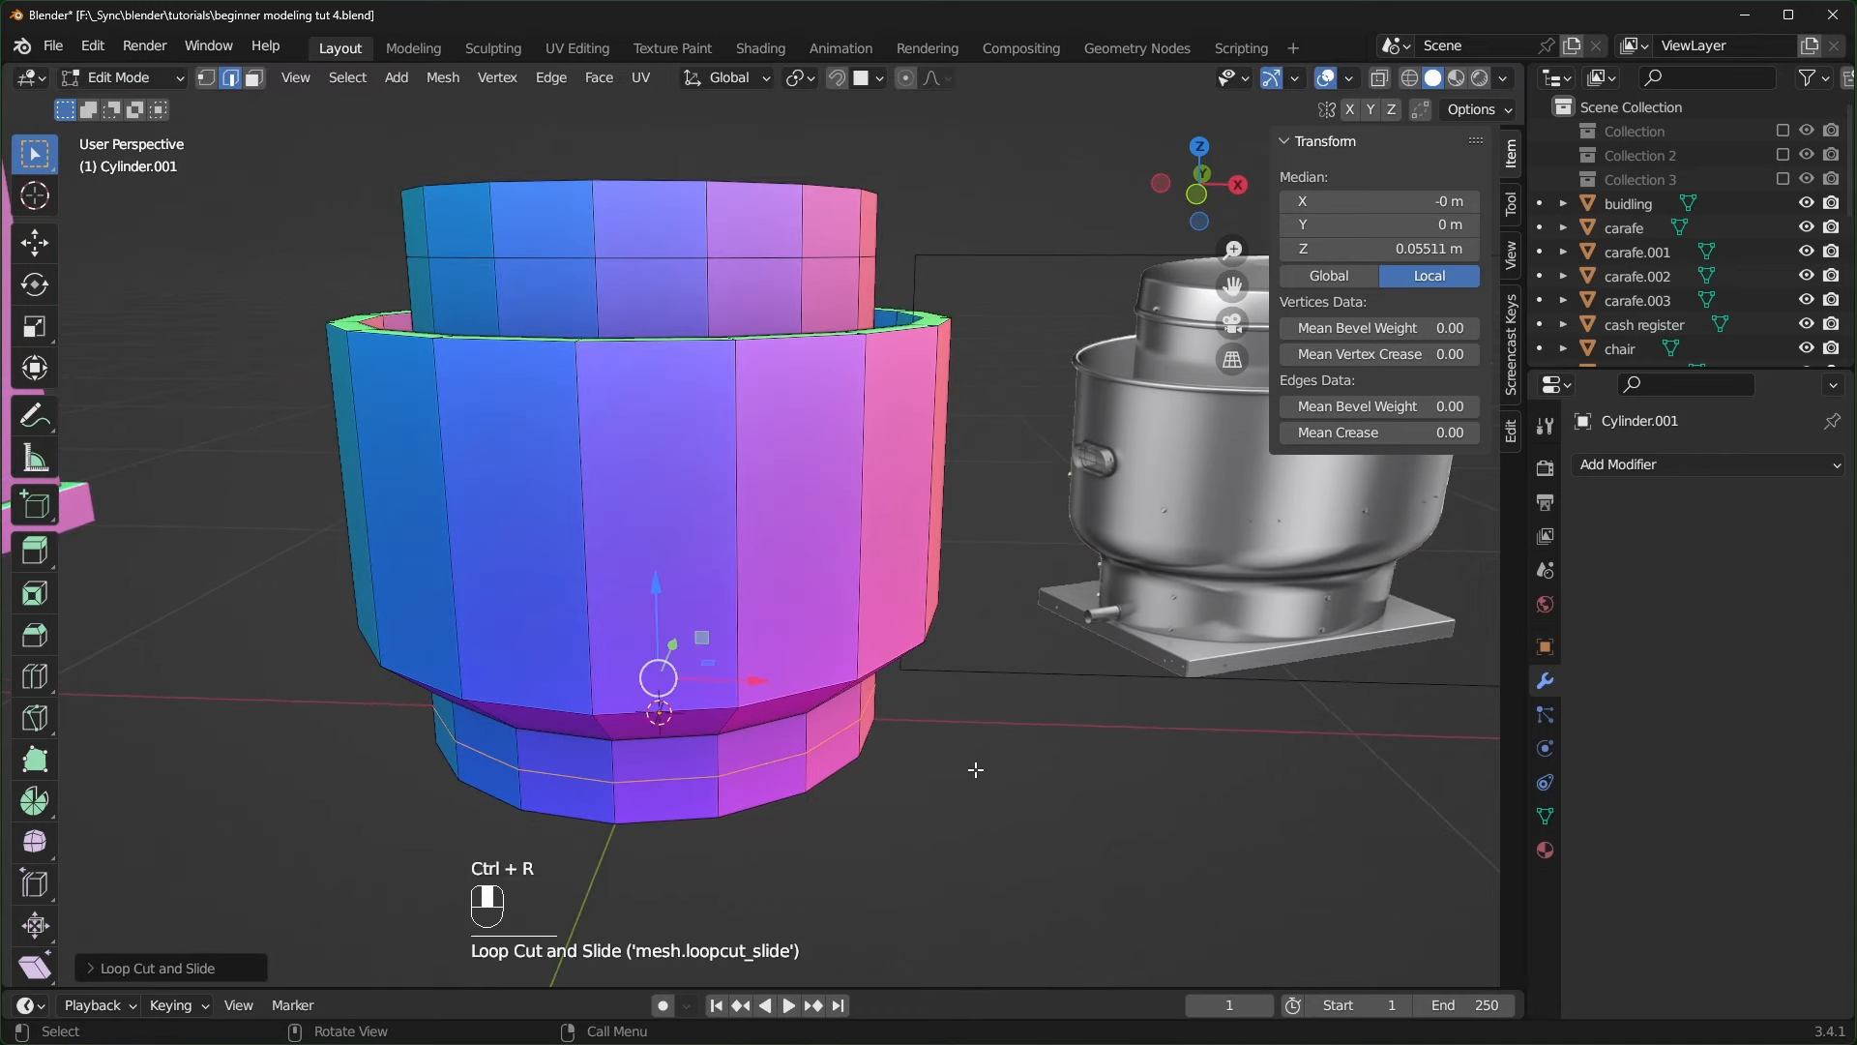
left_click(260, 79)
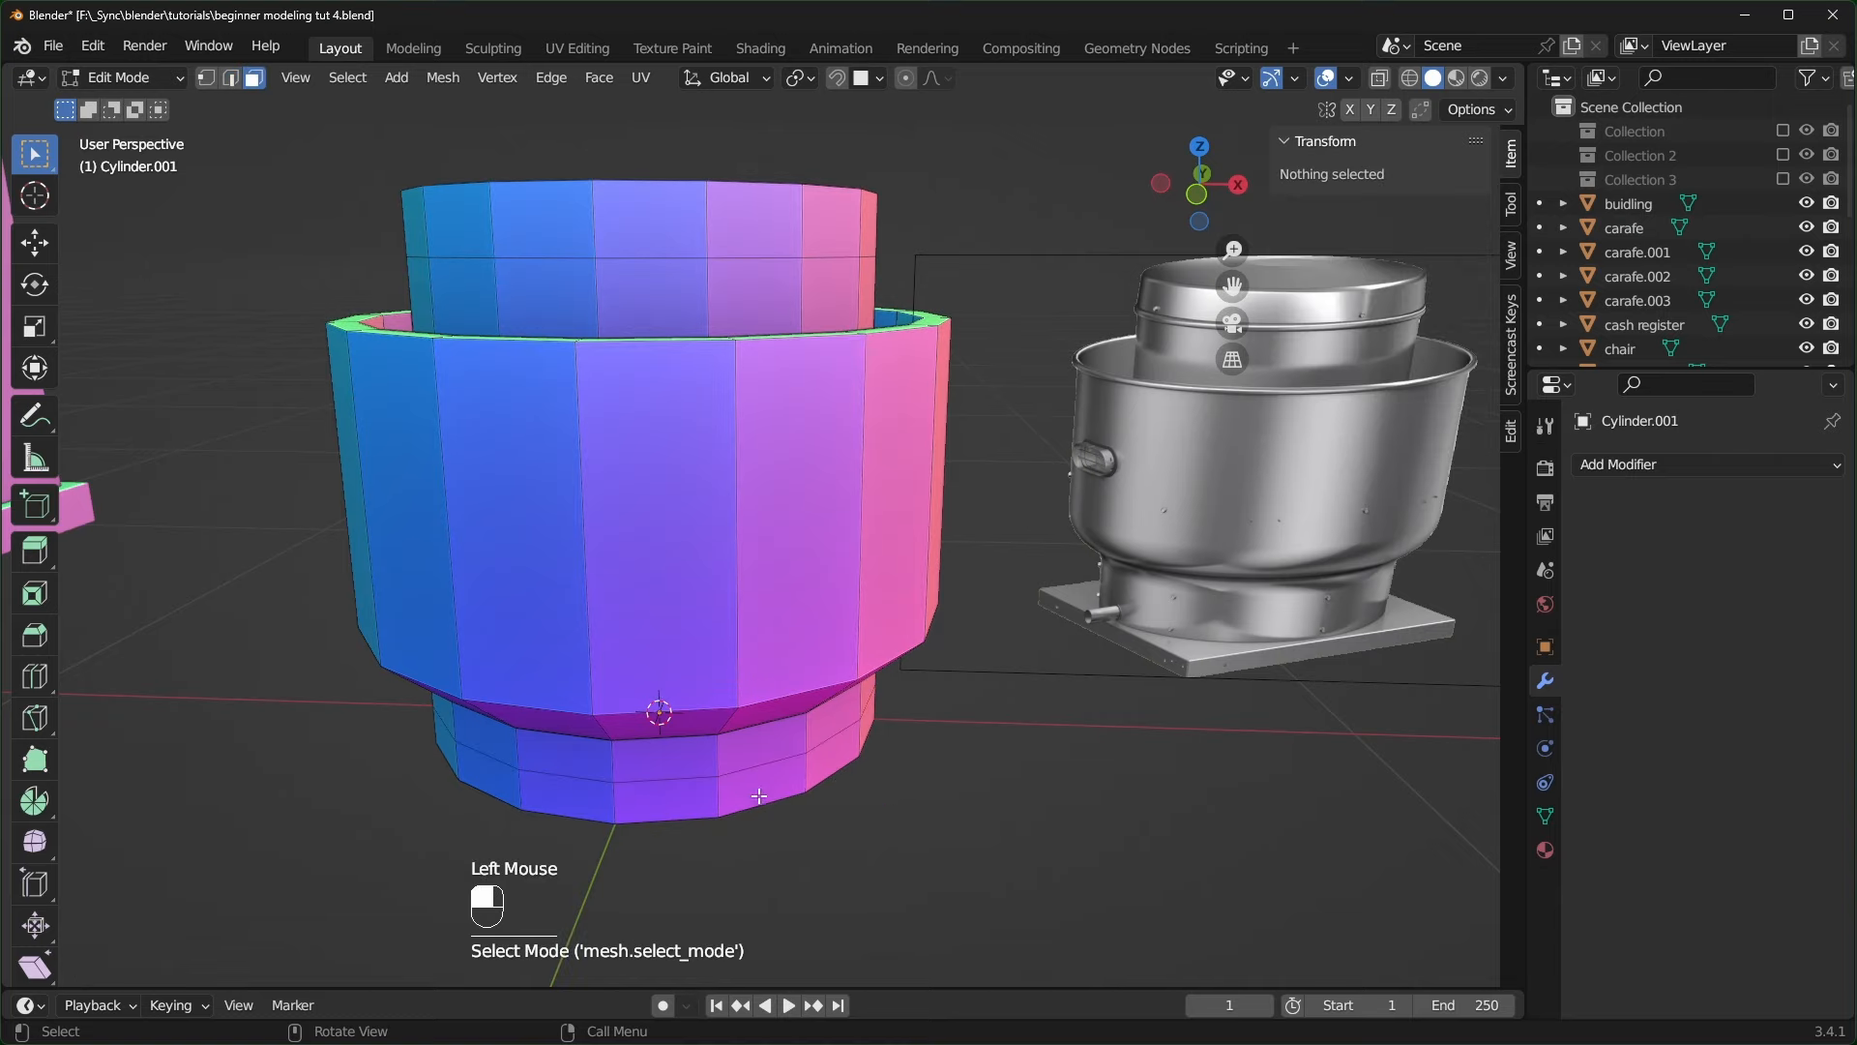
left_click(808, 779, "alt")
key("e")
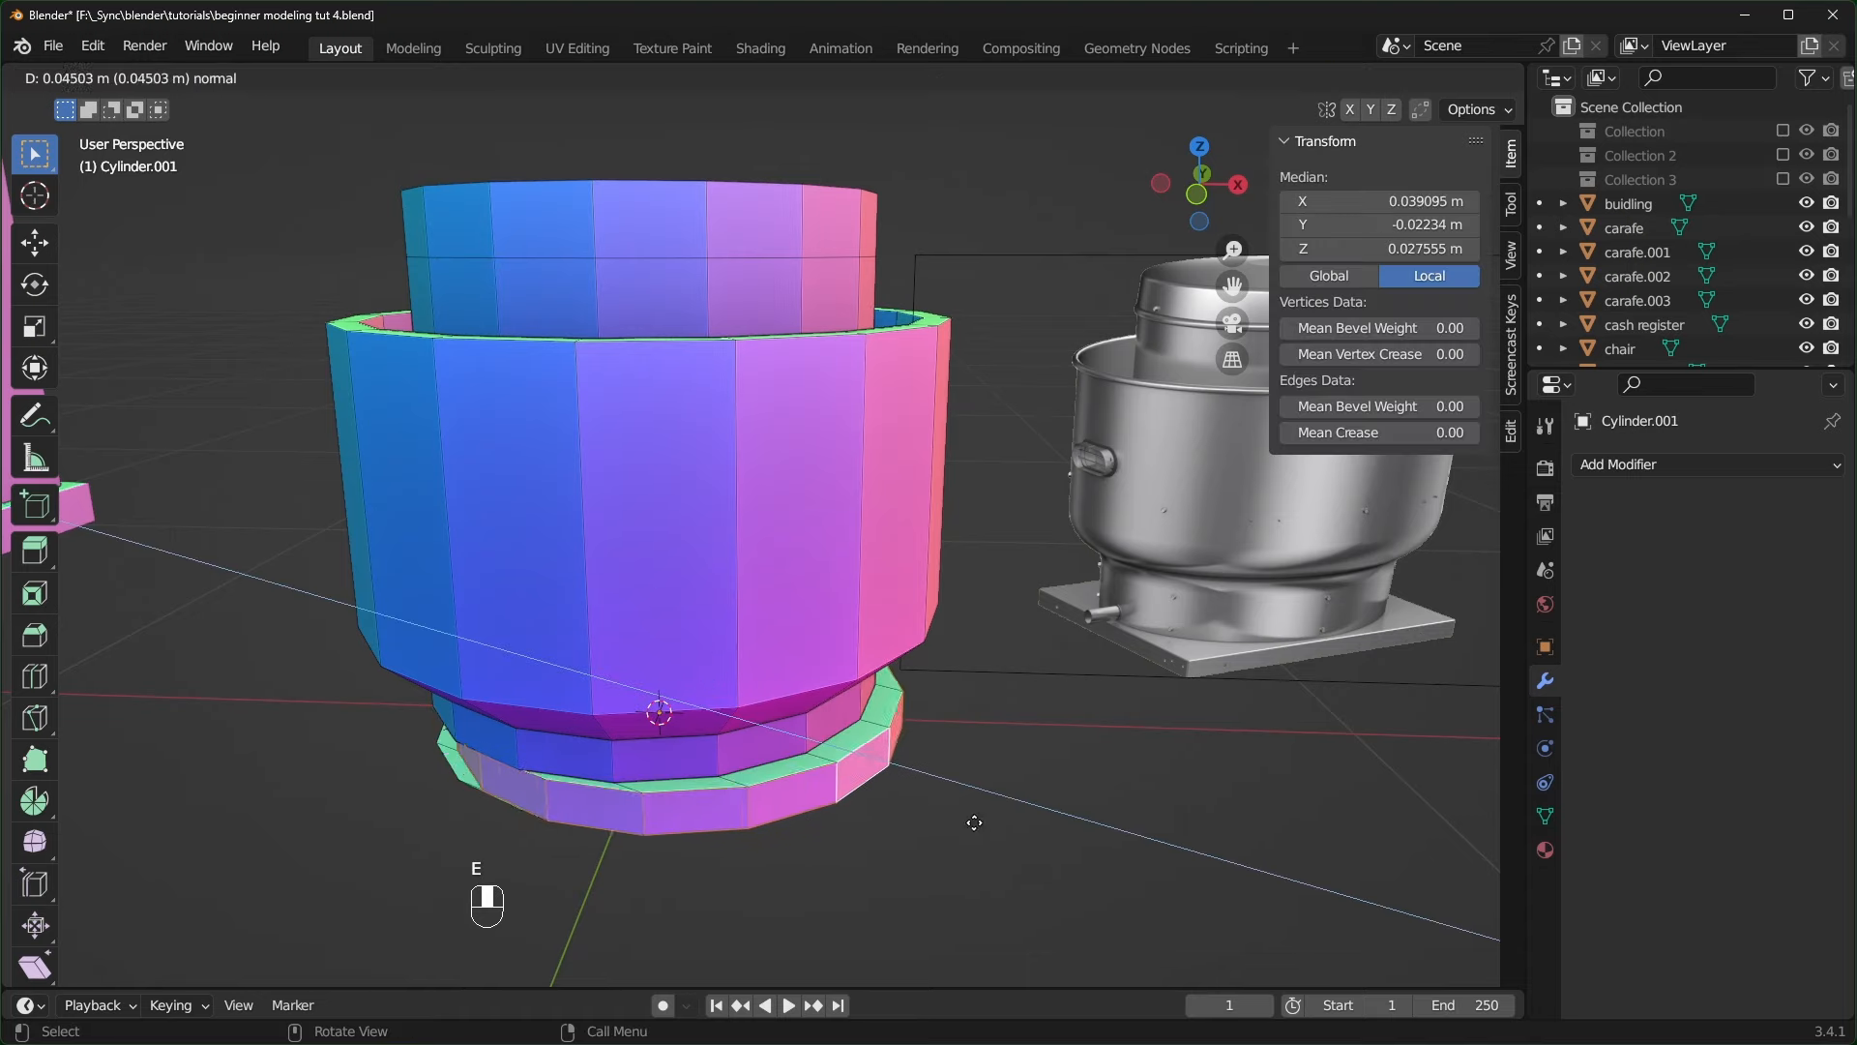
left_click(973, 817)
key("s")
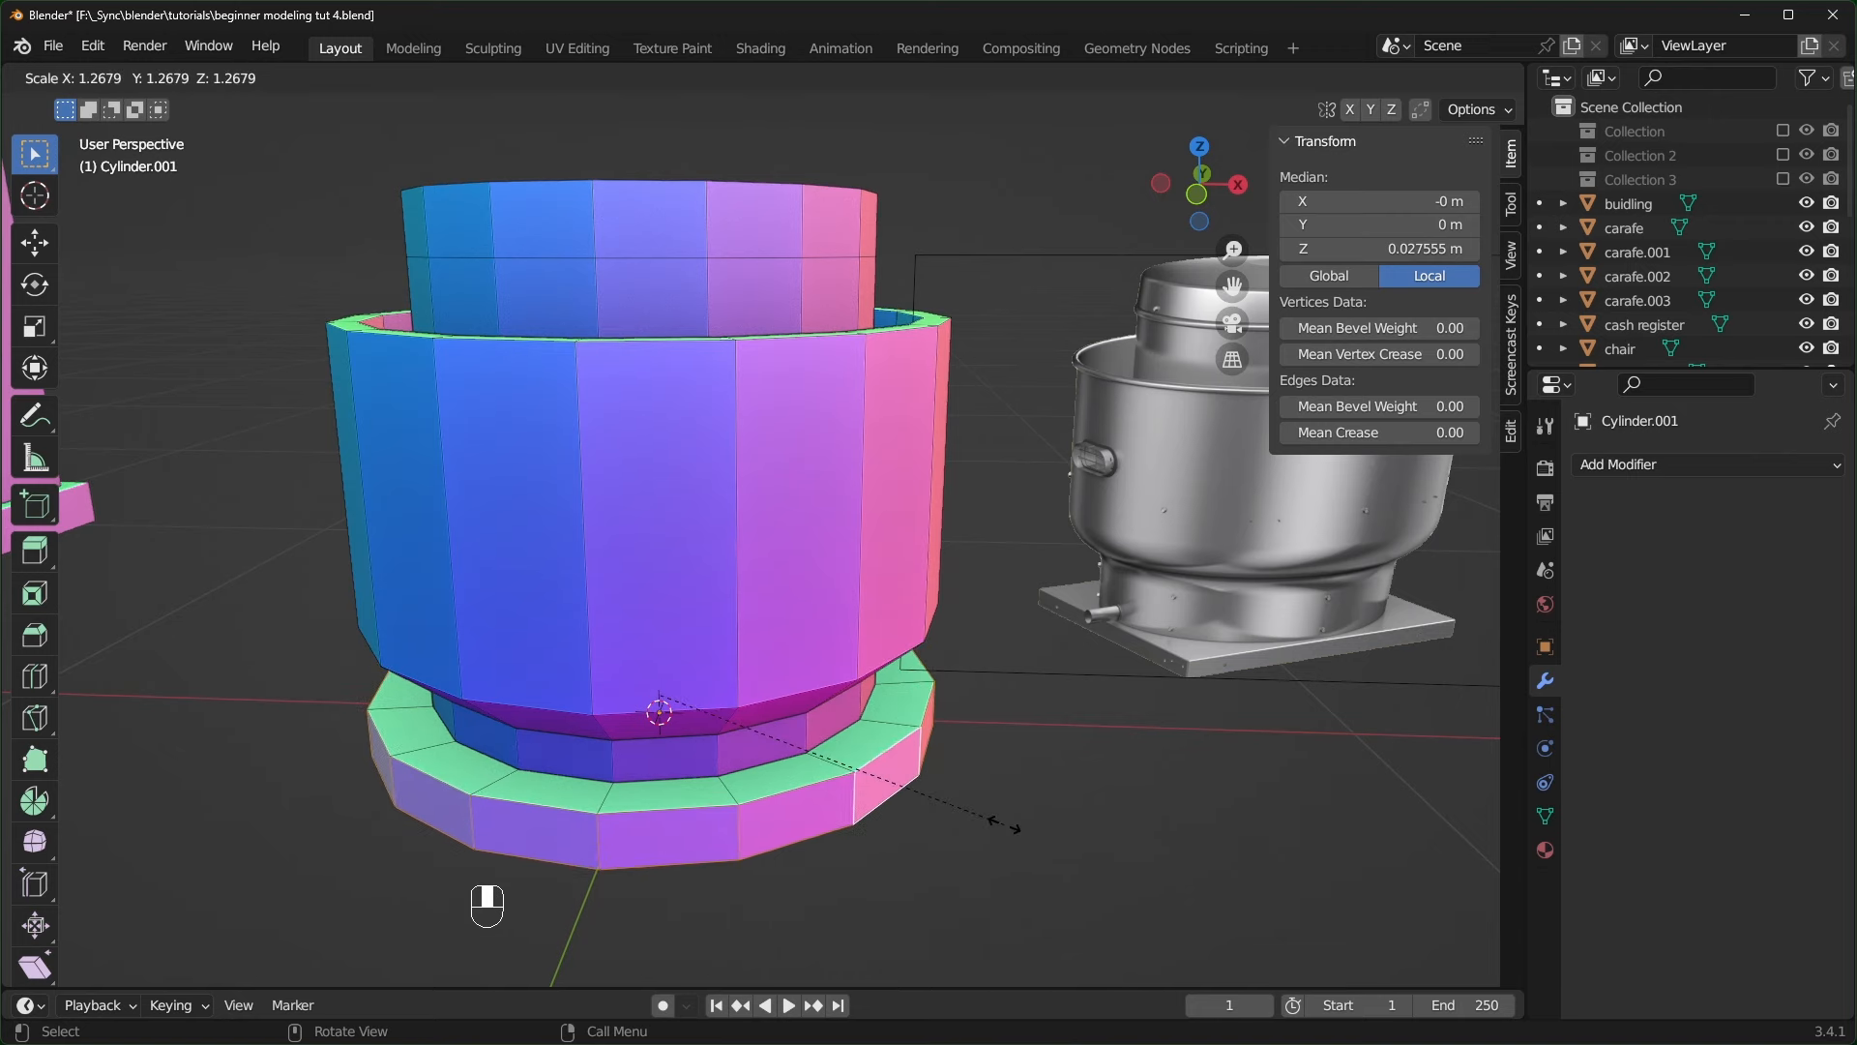
right_click(1013, 826)
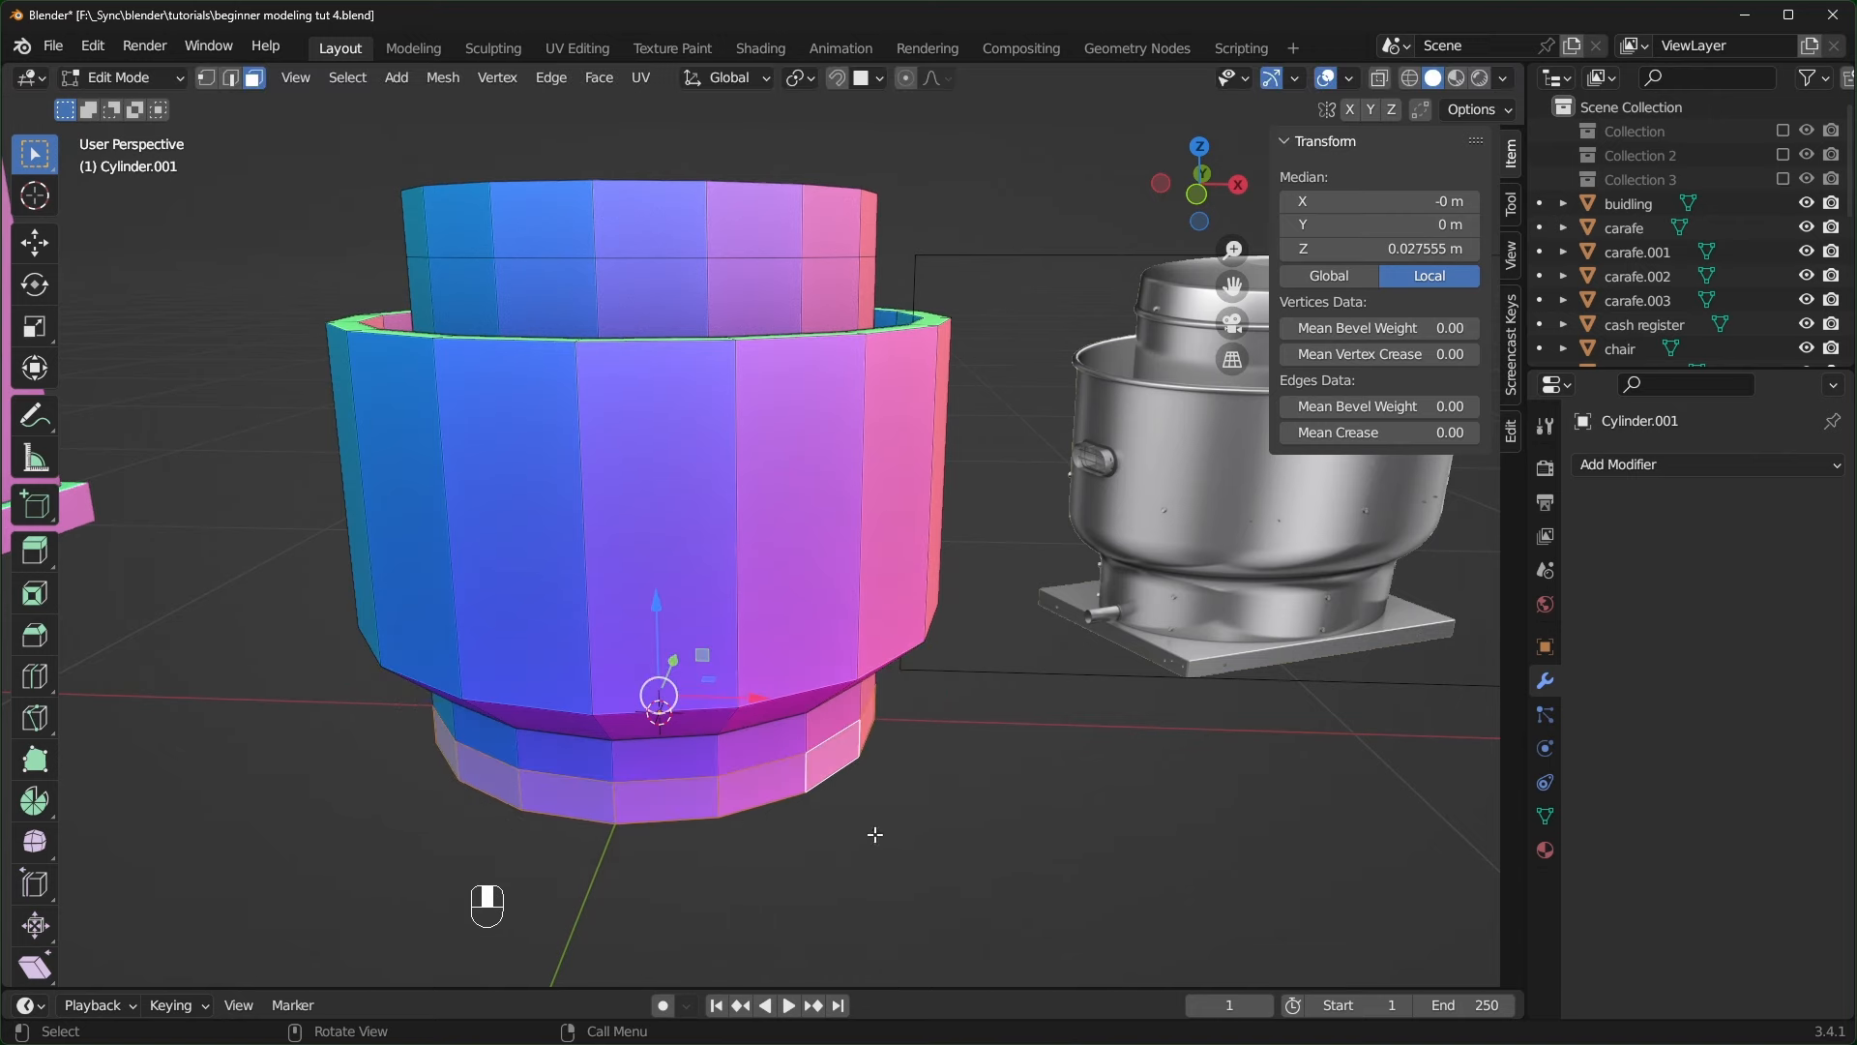
- Extrude the selected ring of faces outward along their normals to form a wide flange at the fan's foot
key("alt+e")
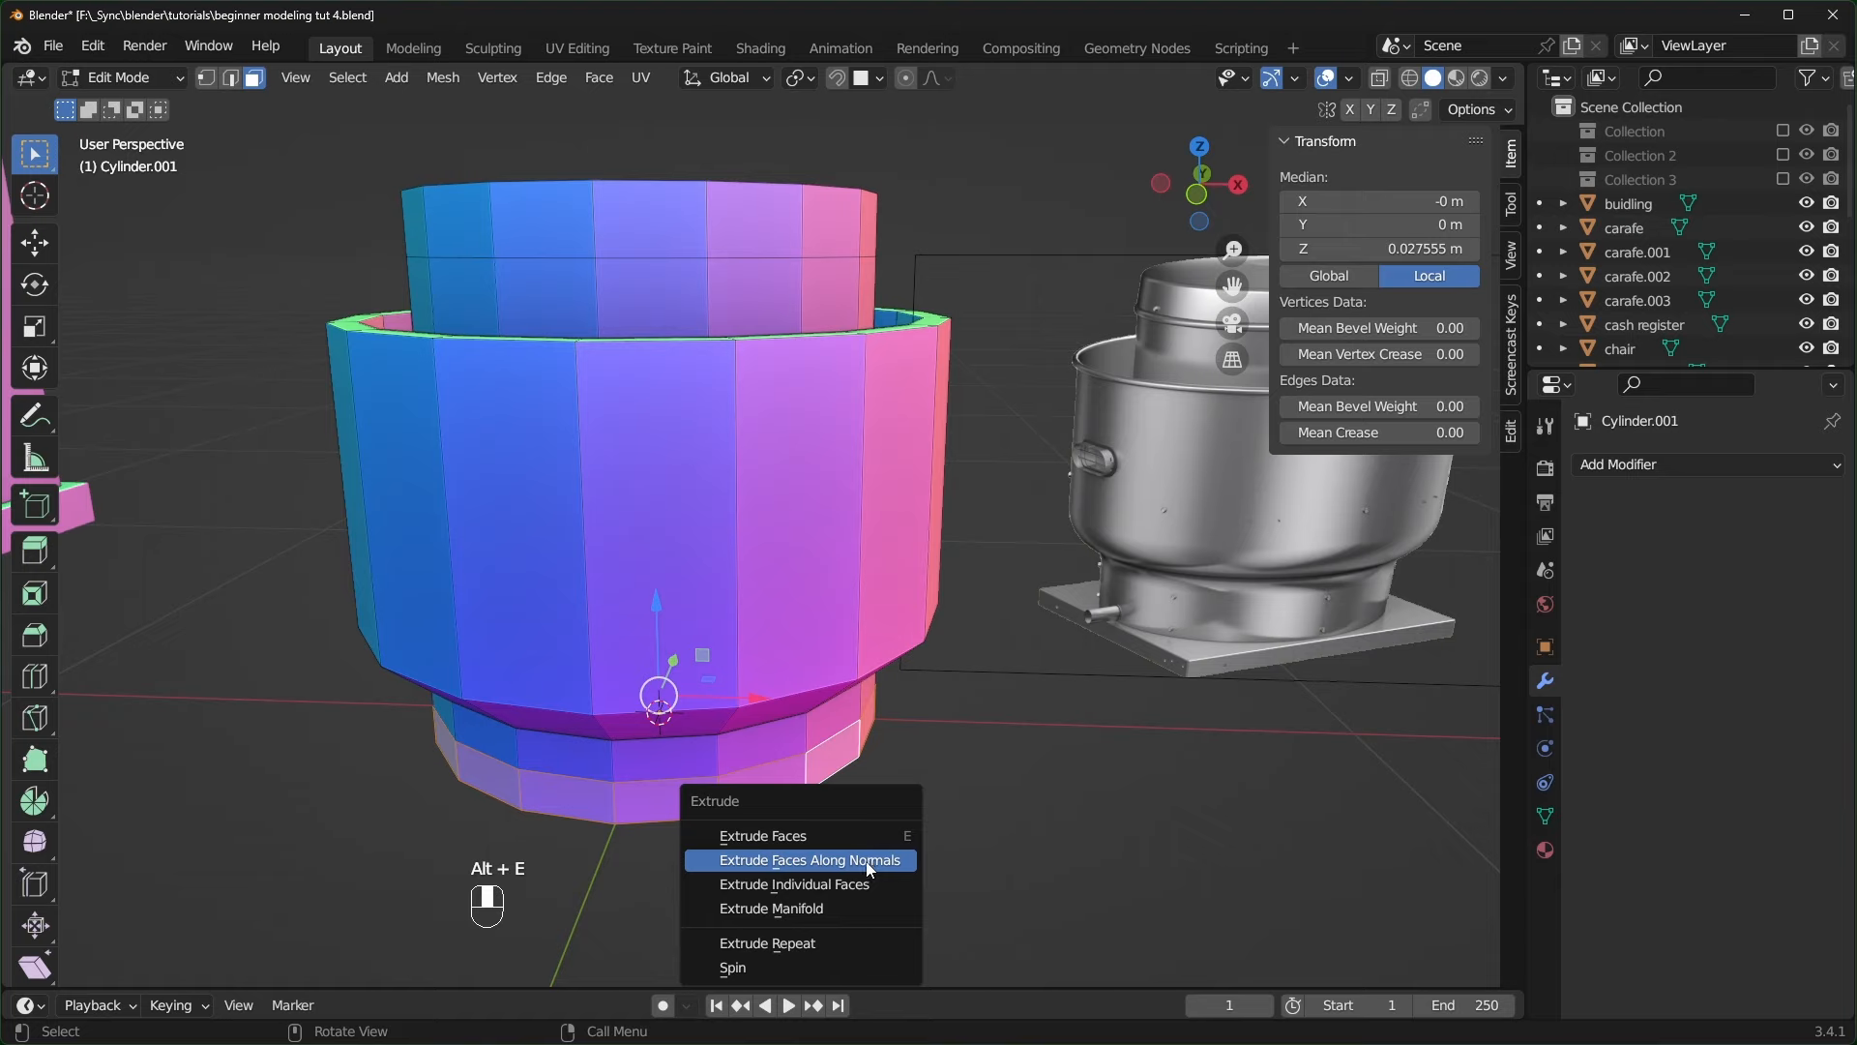
left_click(867, 860)
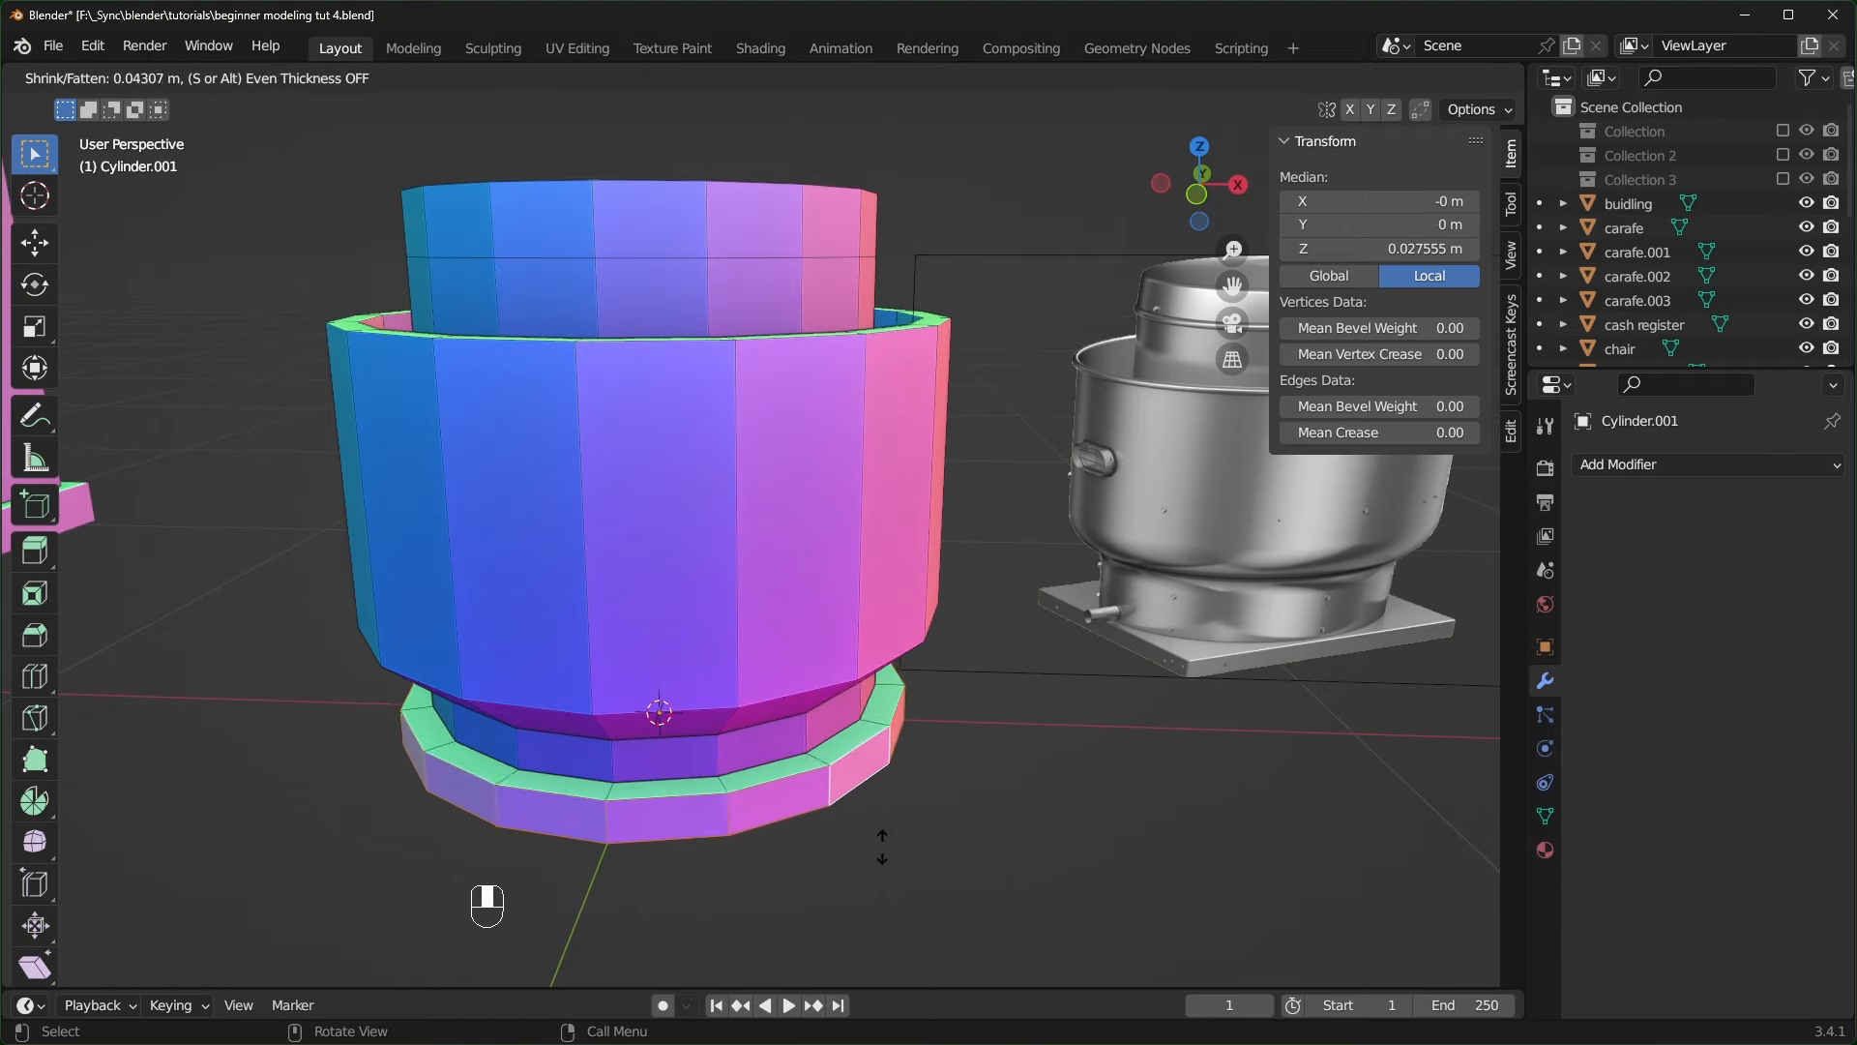
left_click(902, 811)
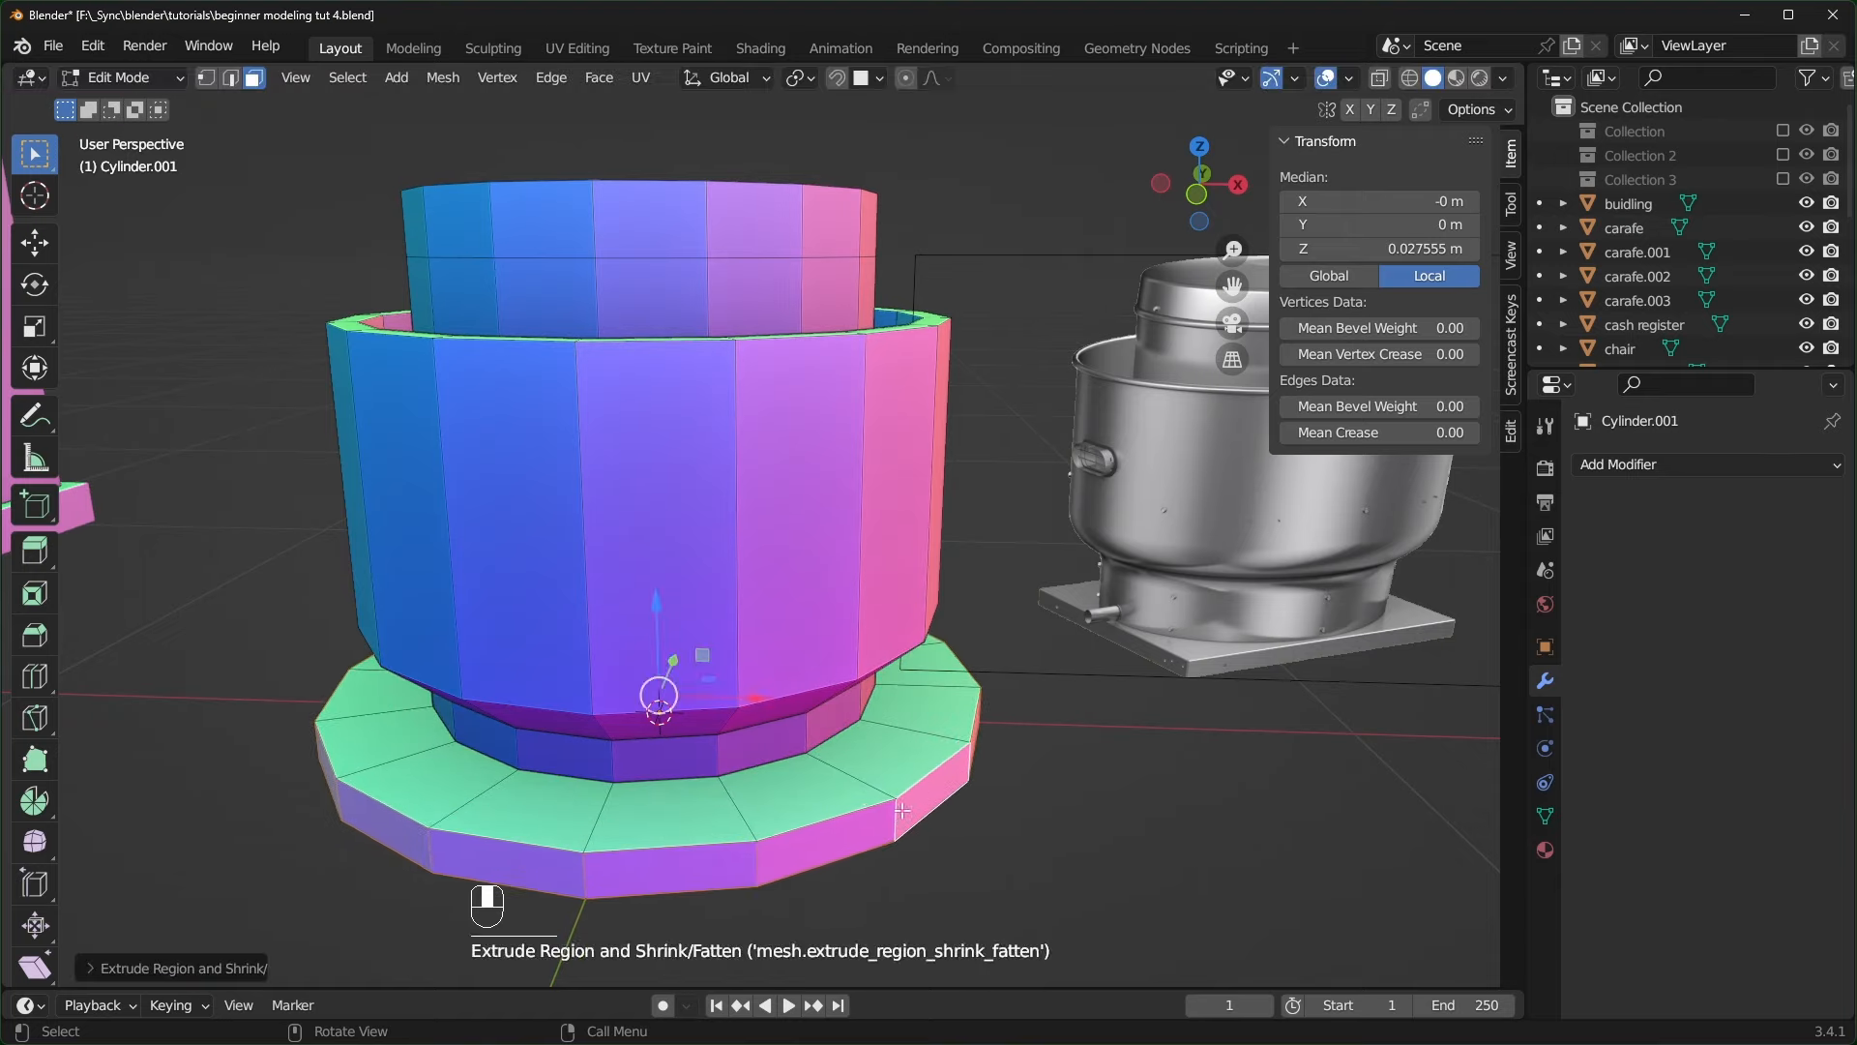
middle_click_drag(902, 810, 958, 696, "shift")
middle_click_drag(957, 696, 1016, 573)
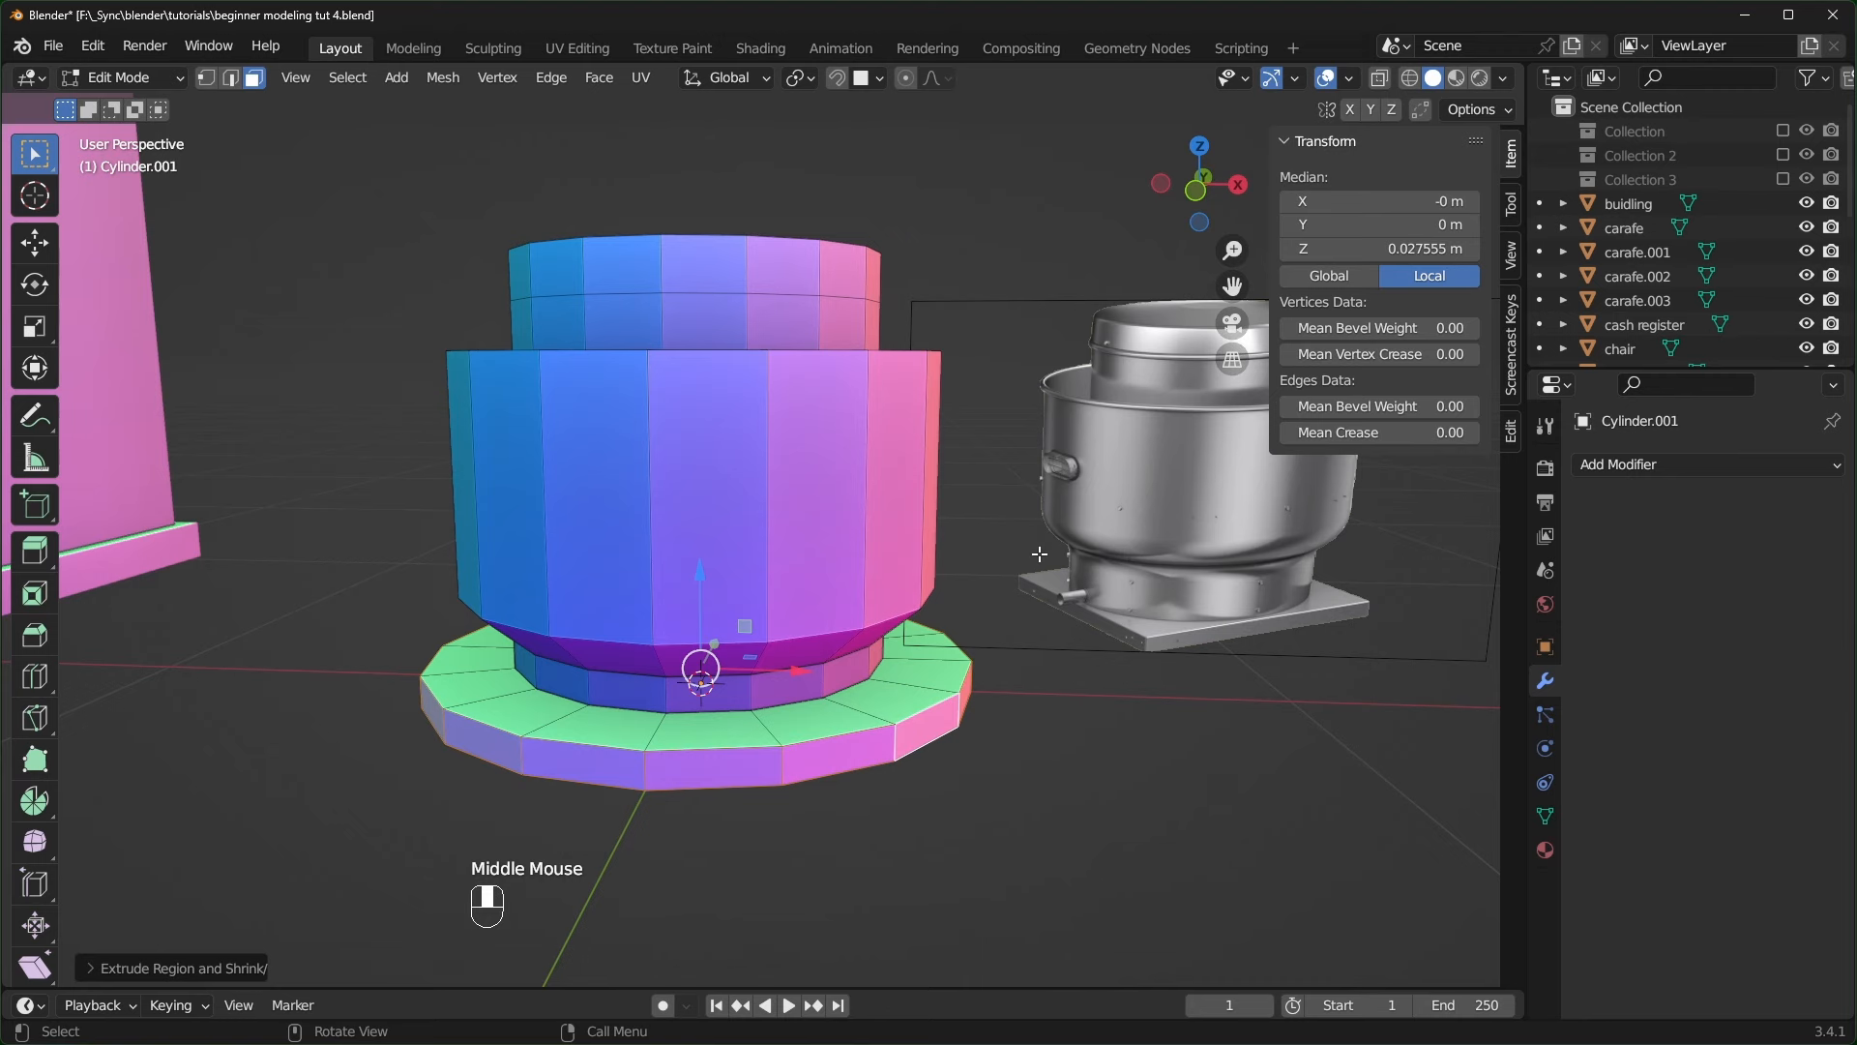
- Bevel the upper and lower edge loops of the casing's flared section with three segments
key("KP_1")
middle_click_drag(863, 611, 854, 617, "shift")
key("2")
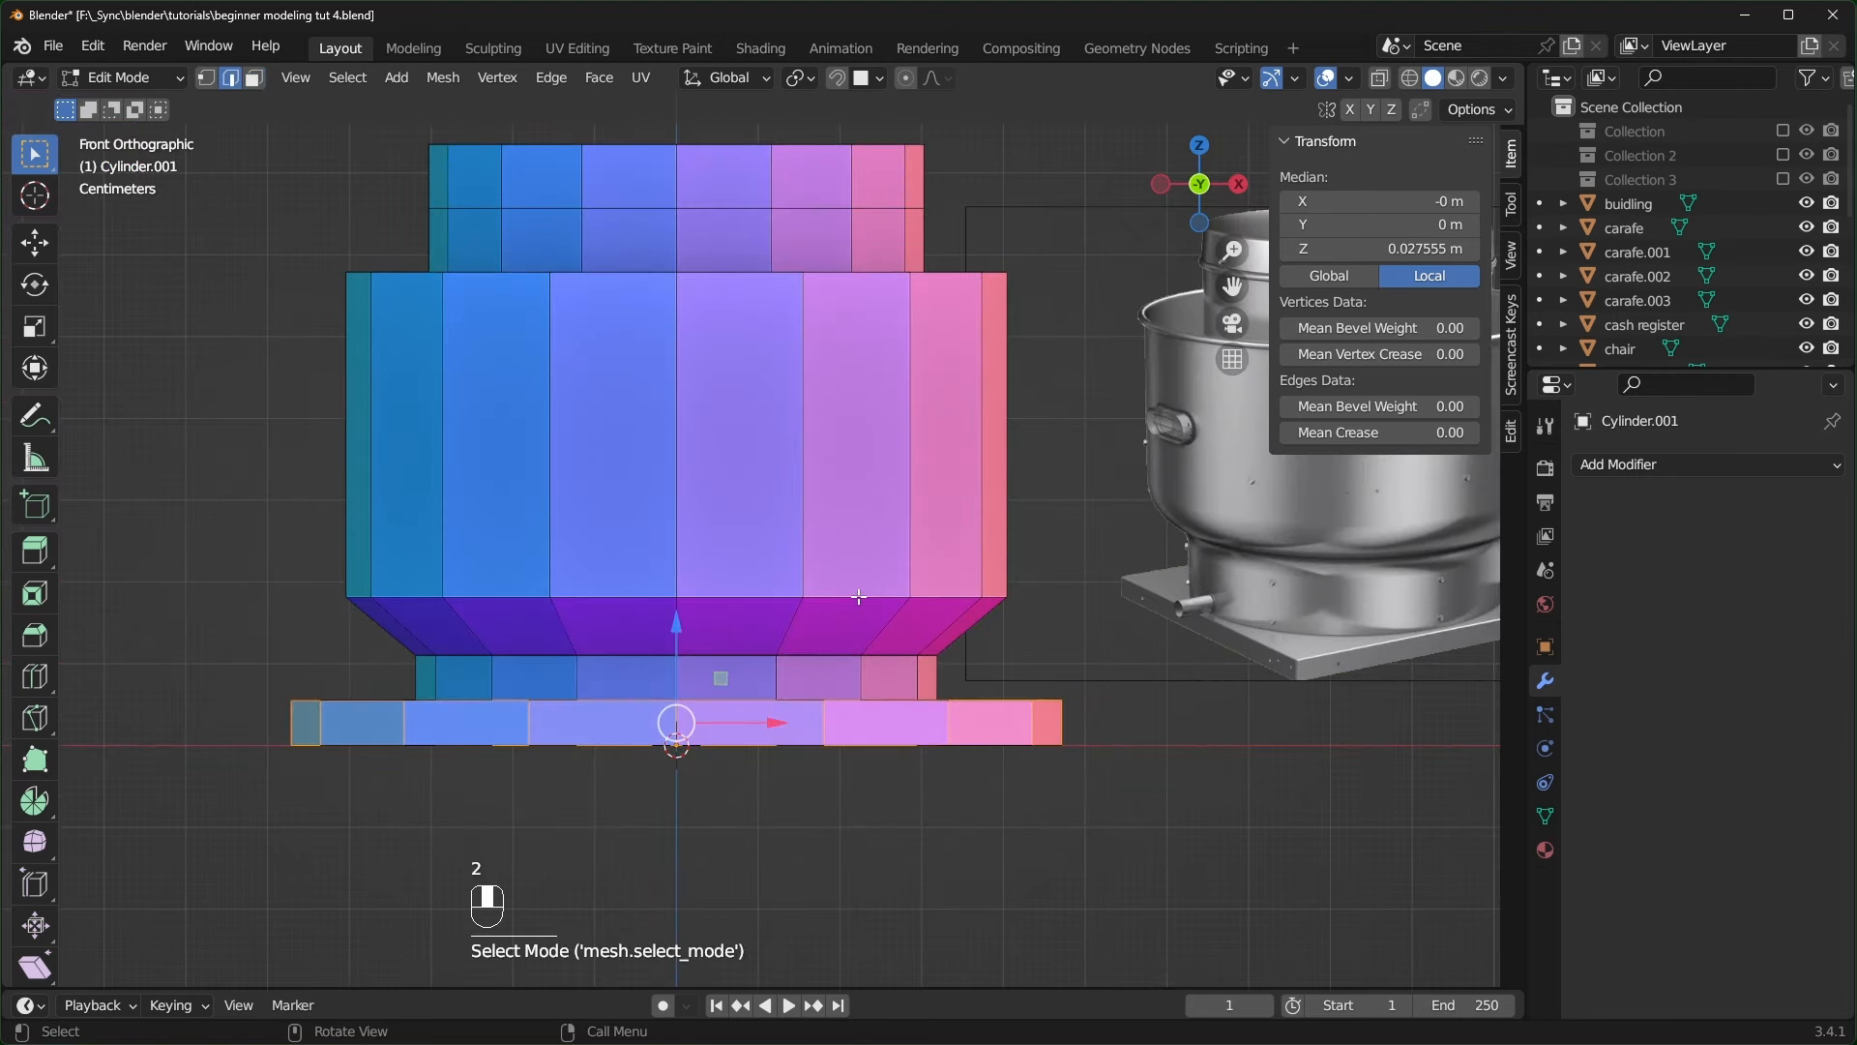
left_click(709, 589, "alt")
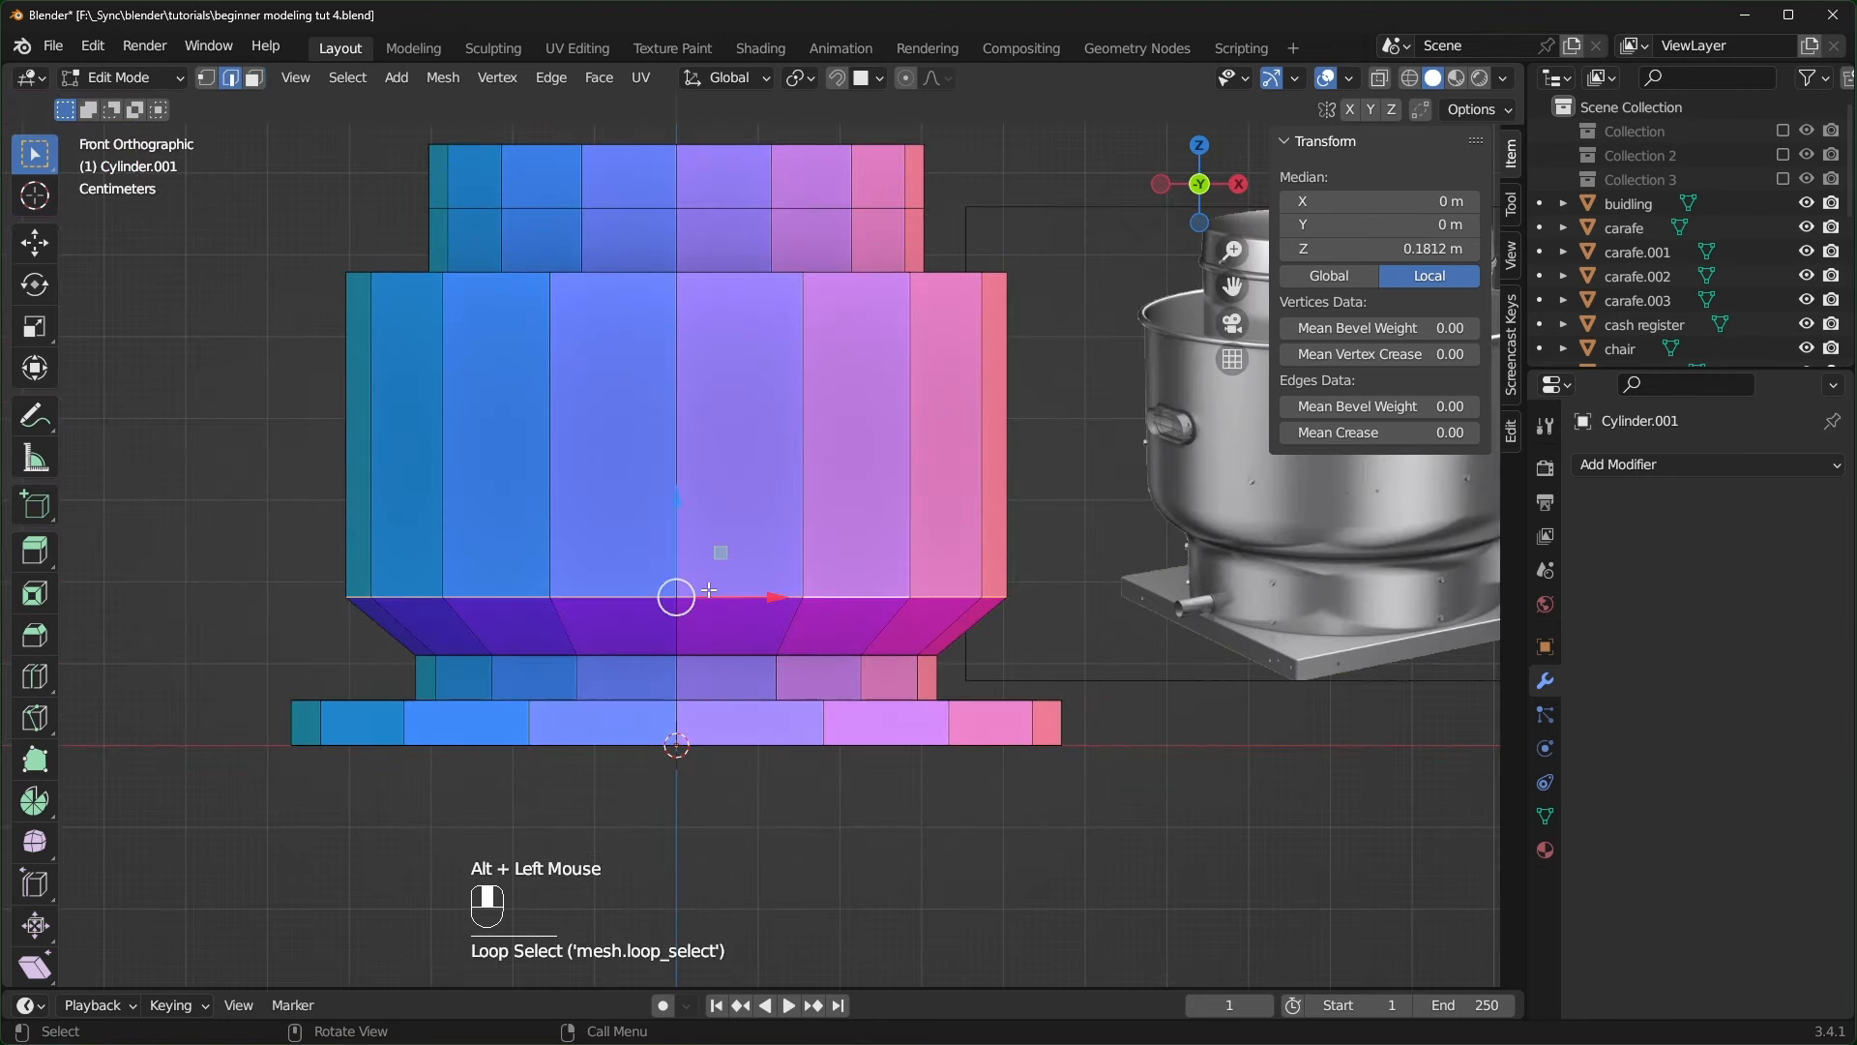
left_click(832, 657, "alt+shift")
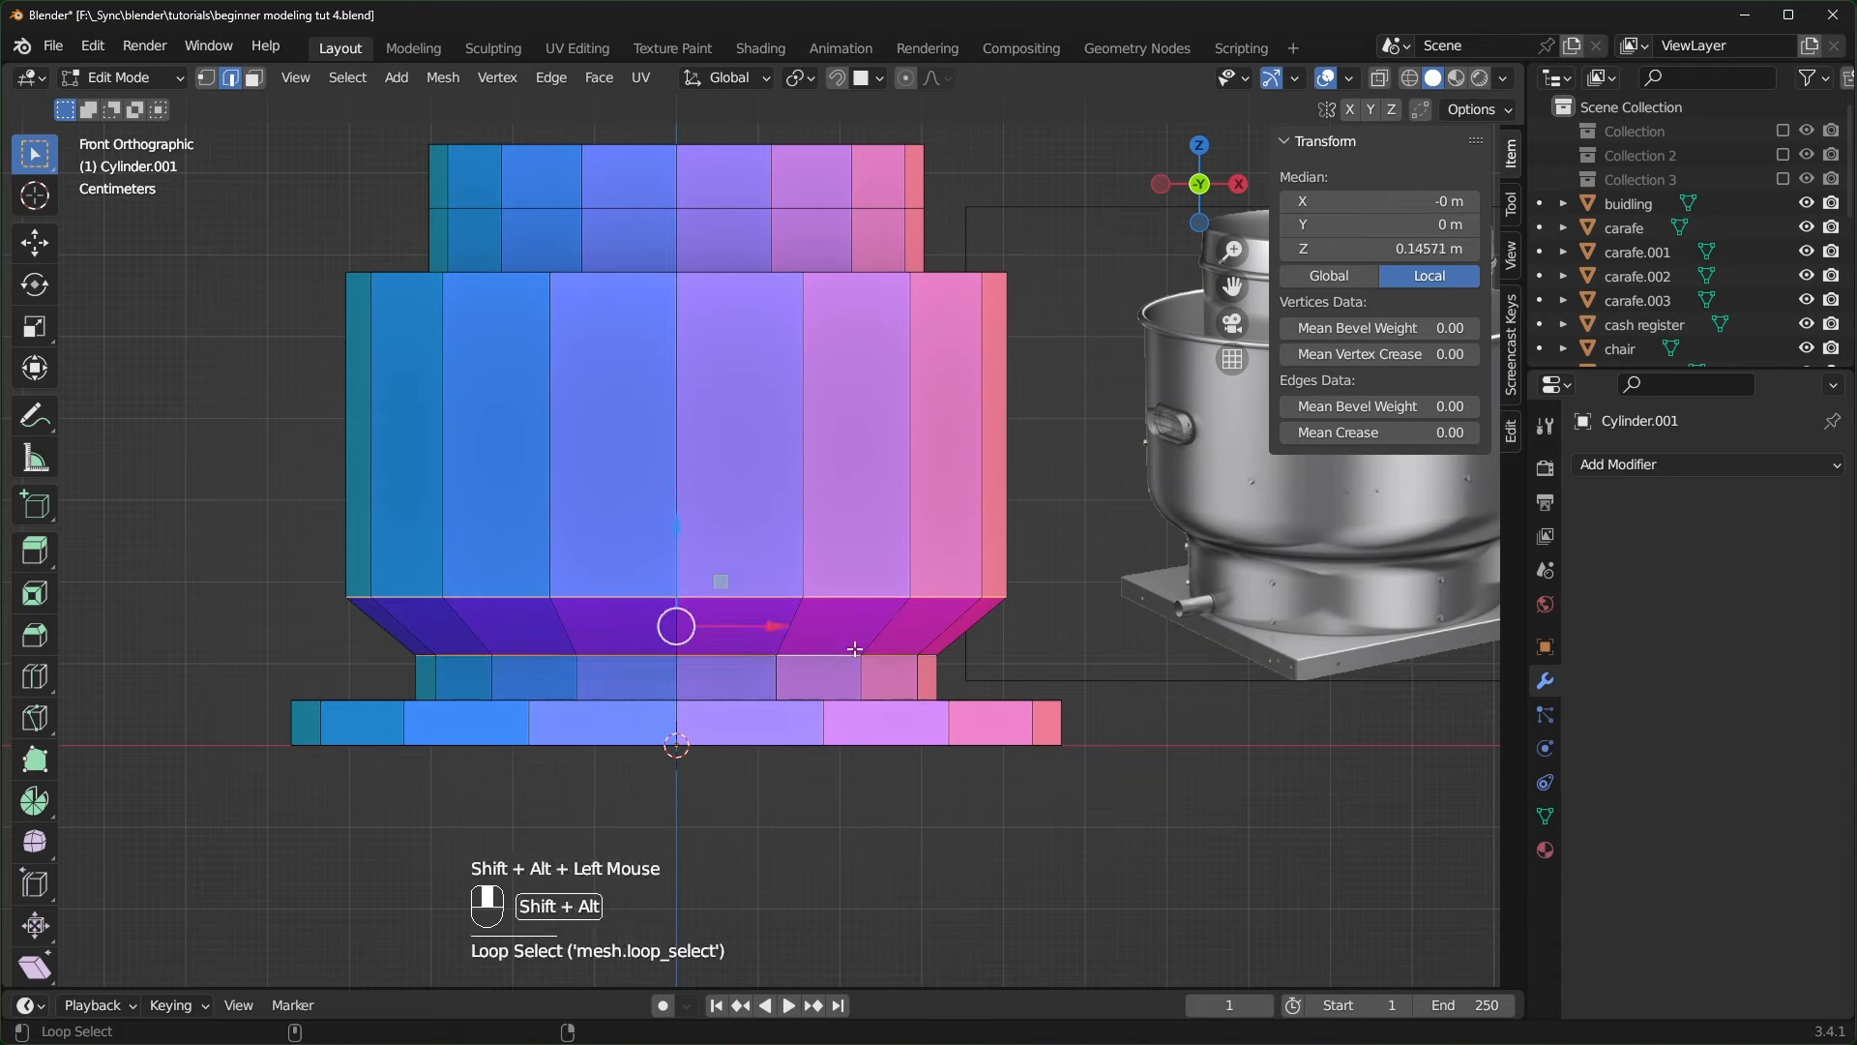
key("ctrl+b")
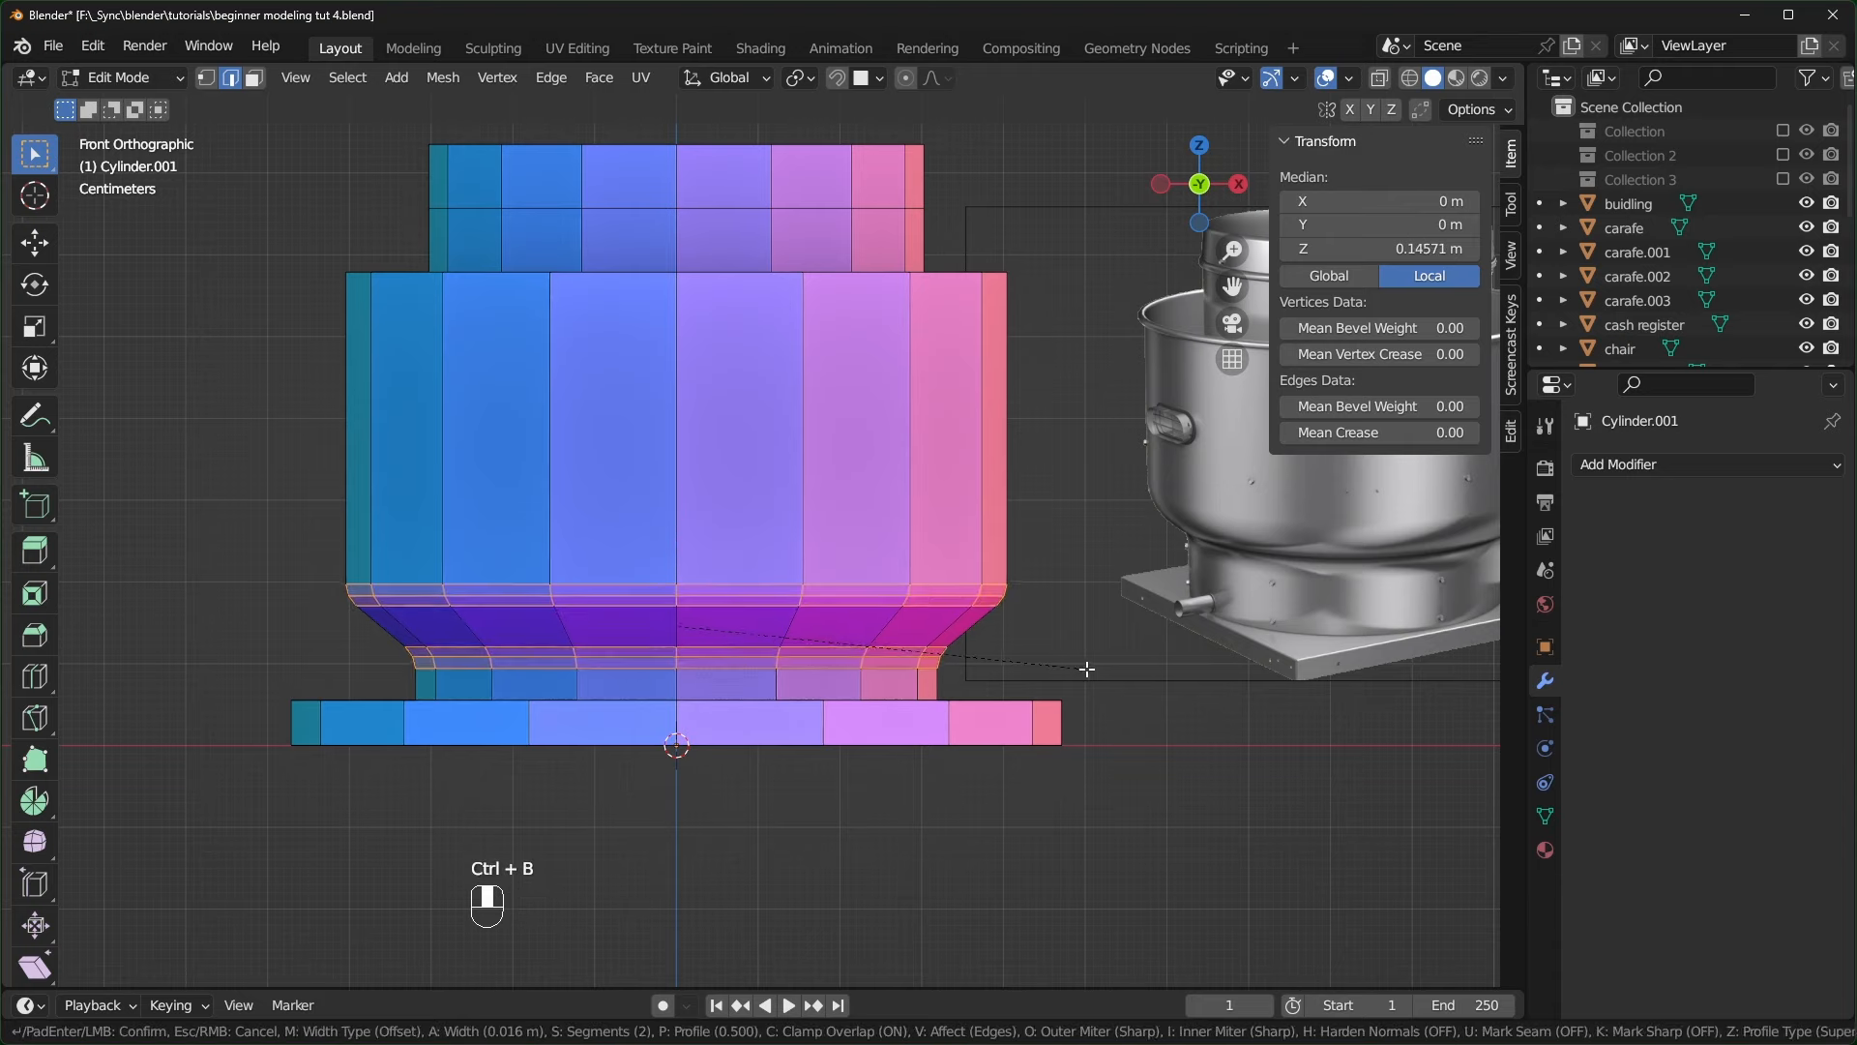
scroll(1094, 677, "up", 1)
scroll(1094, 679, "up", 1)
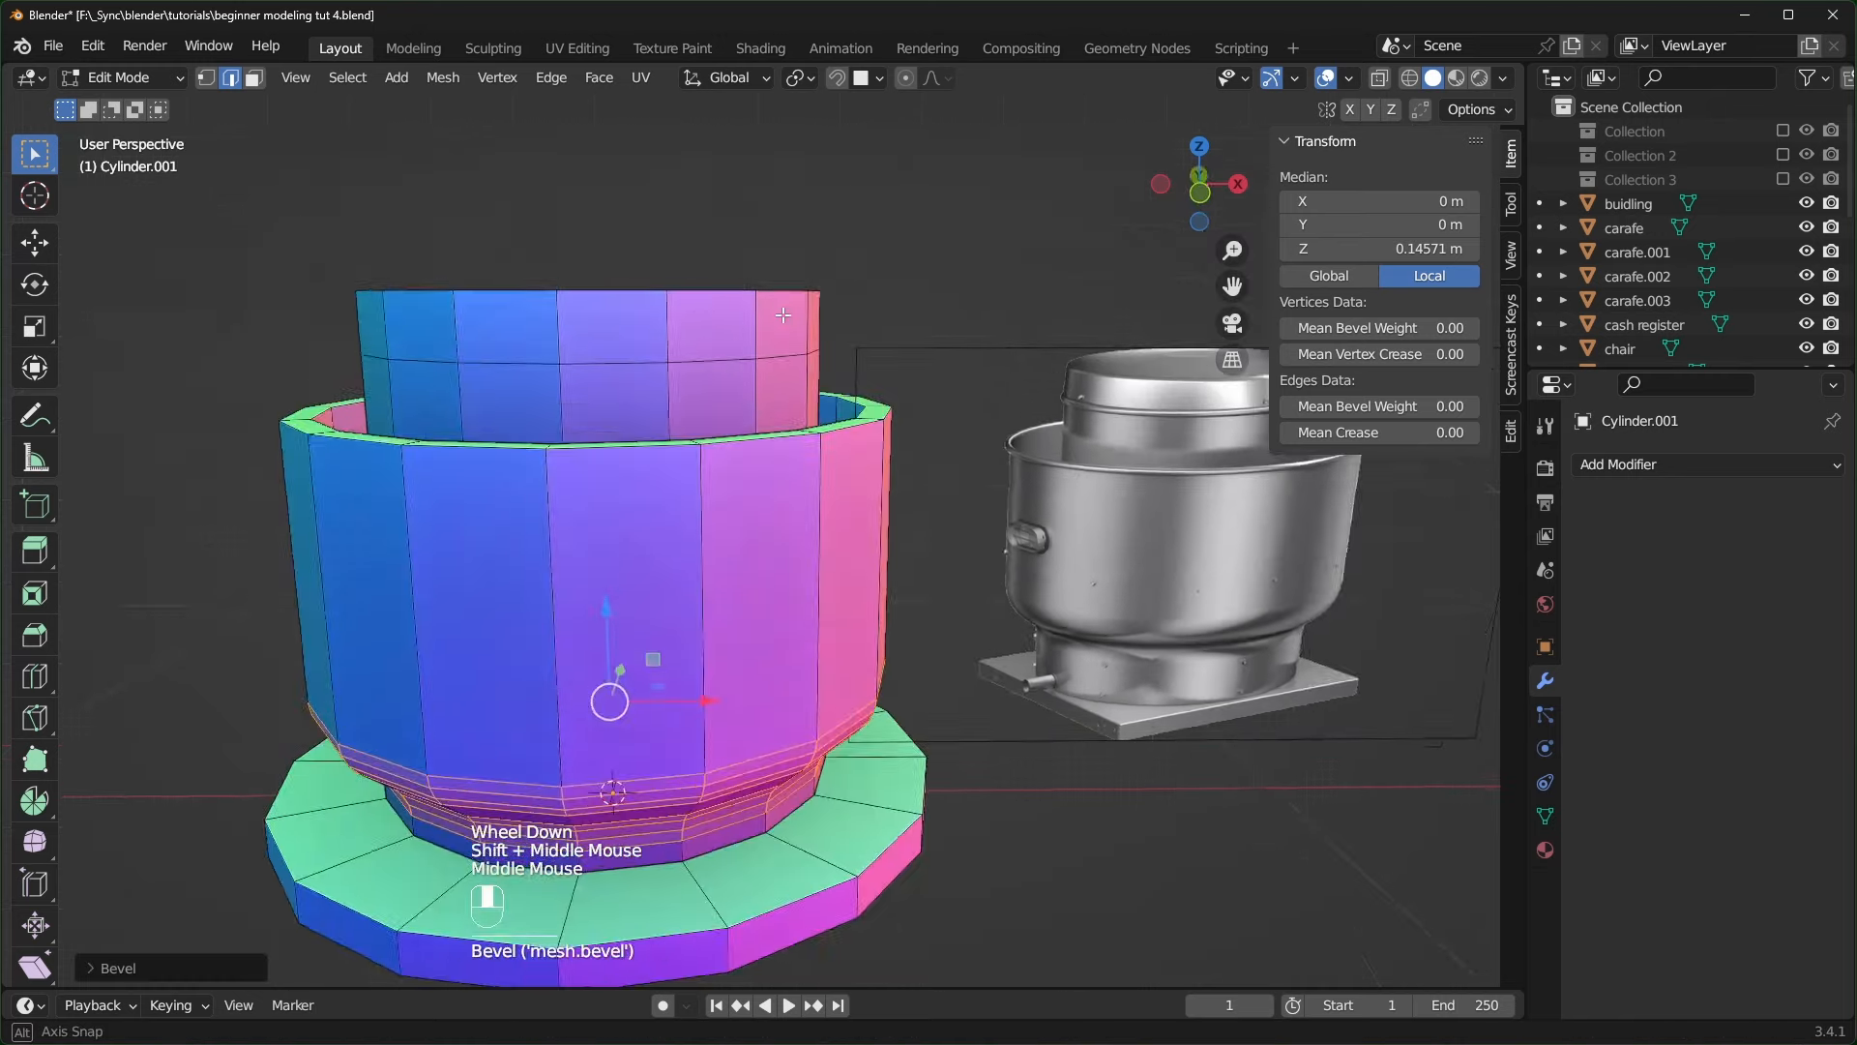
- Bevel the top face of the fan's inner cap to round its upper rim
middle_click_drag(784, 316, 320, 106)
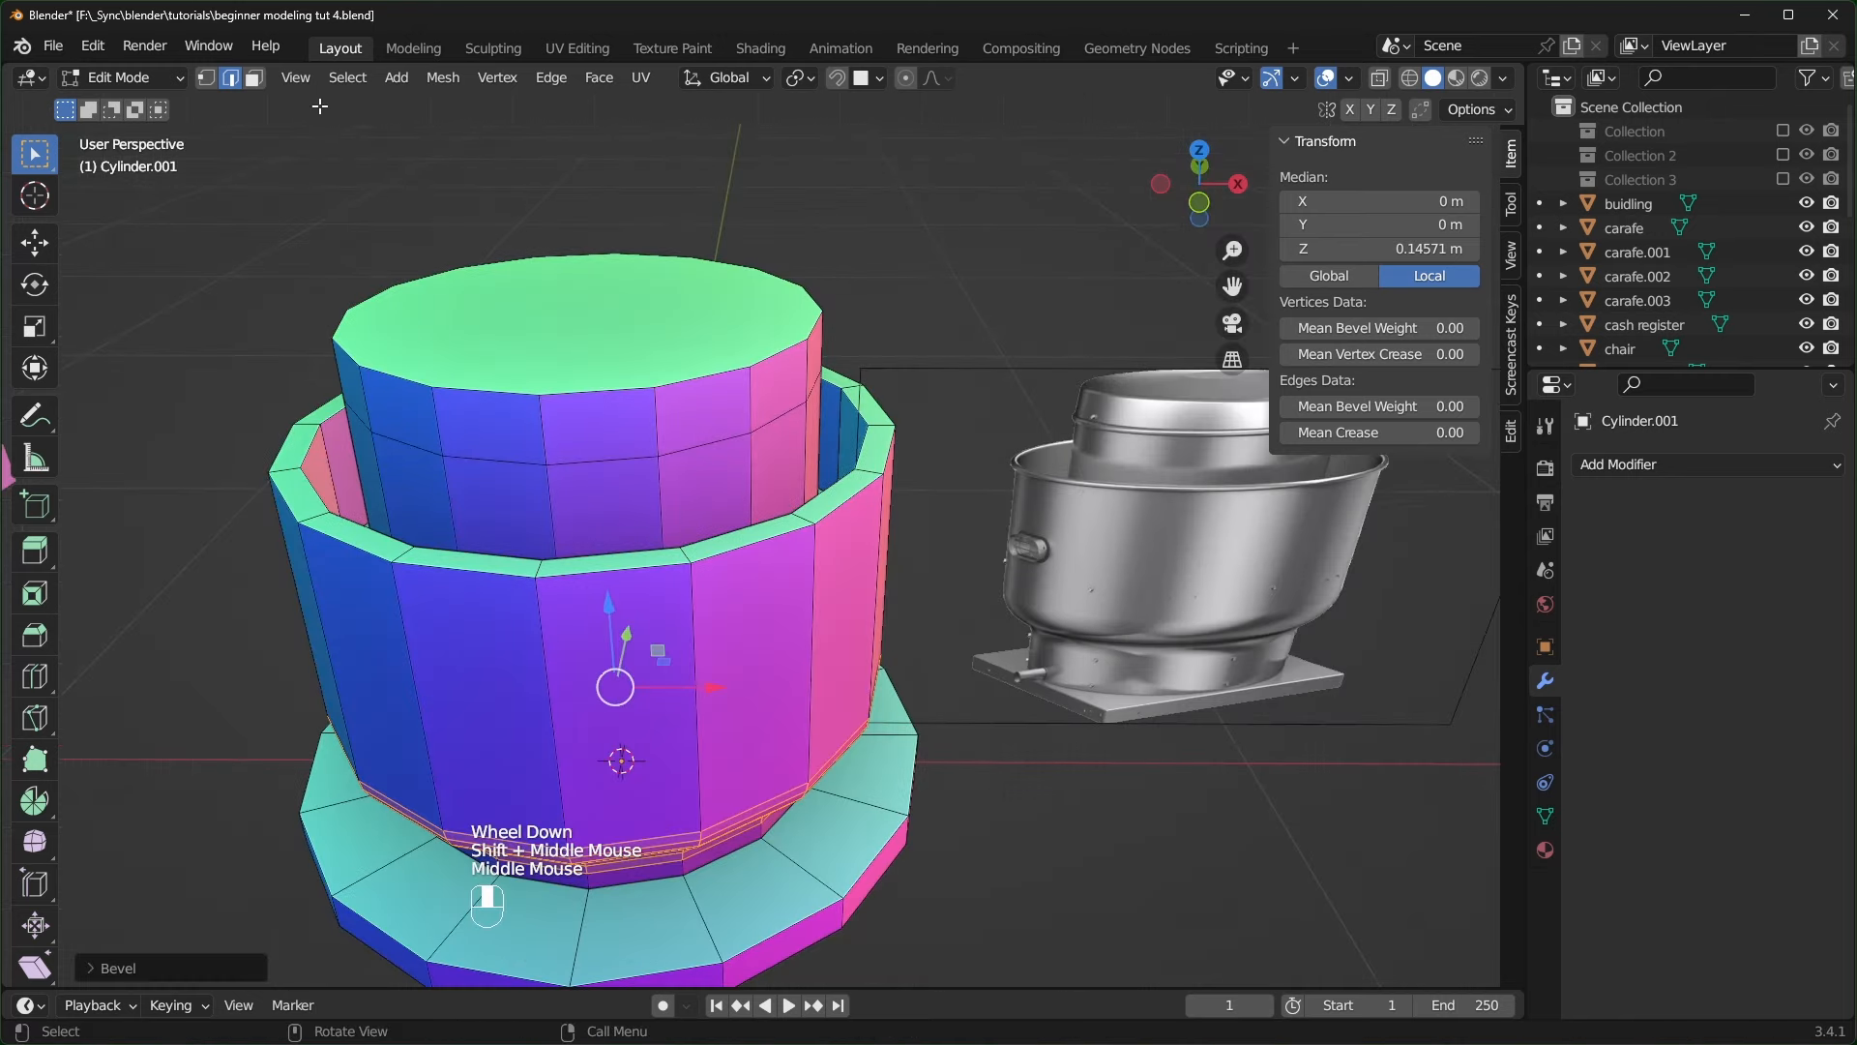
left_click(253, 77)
left_click(764, 328)
middle_click_drag(764, 329, 774, 332)
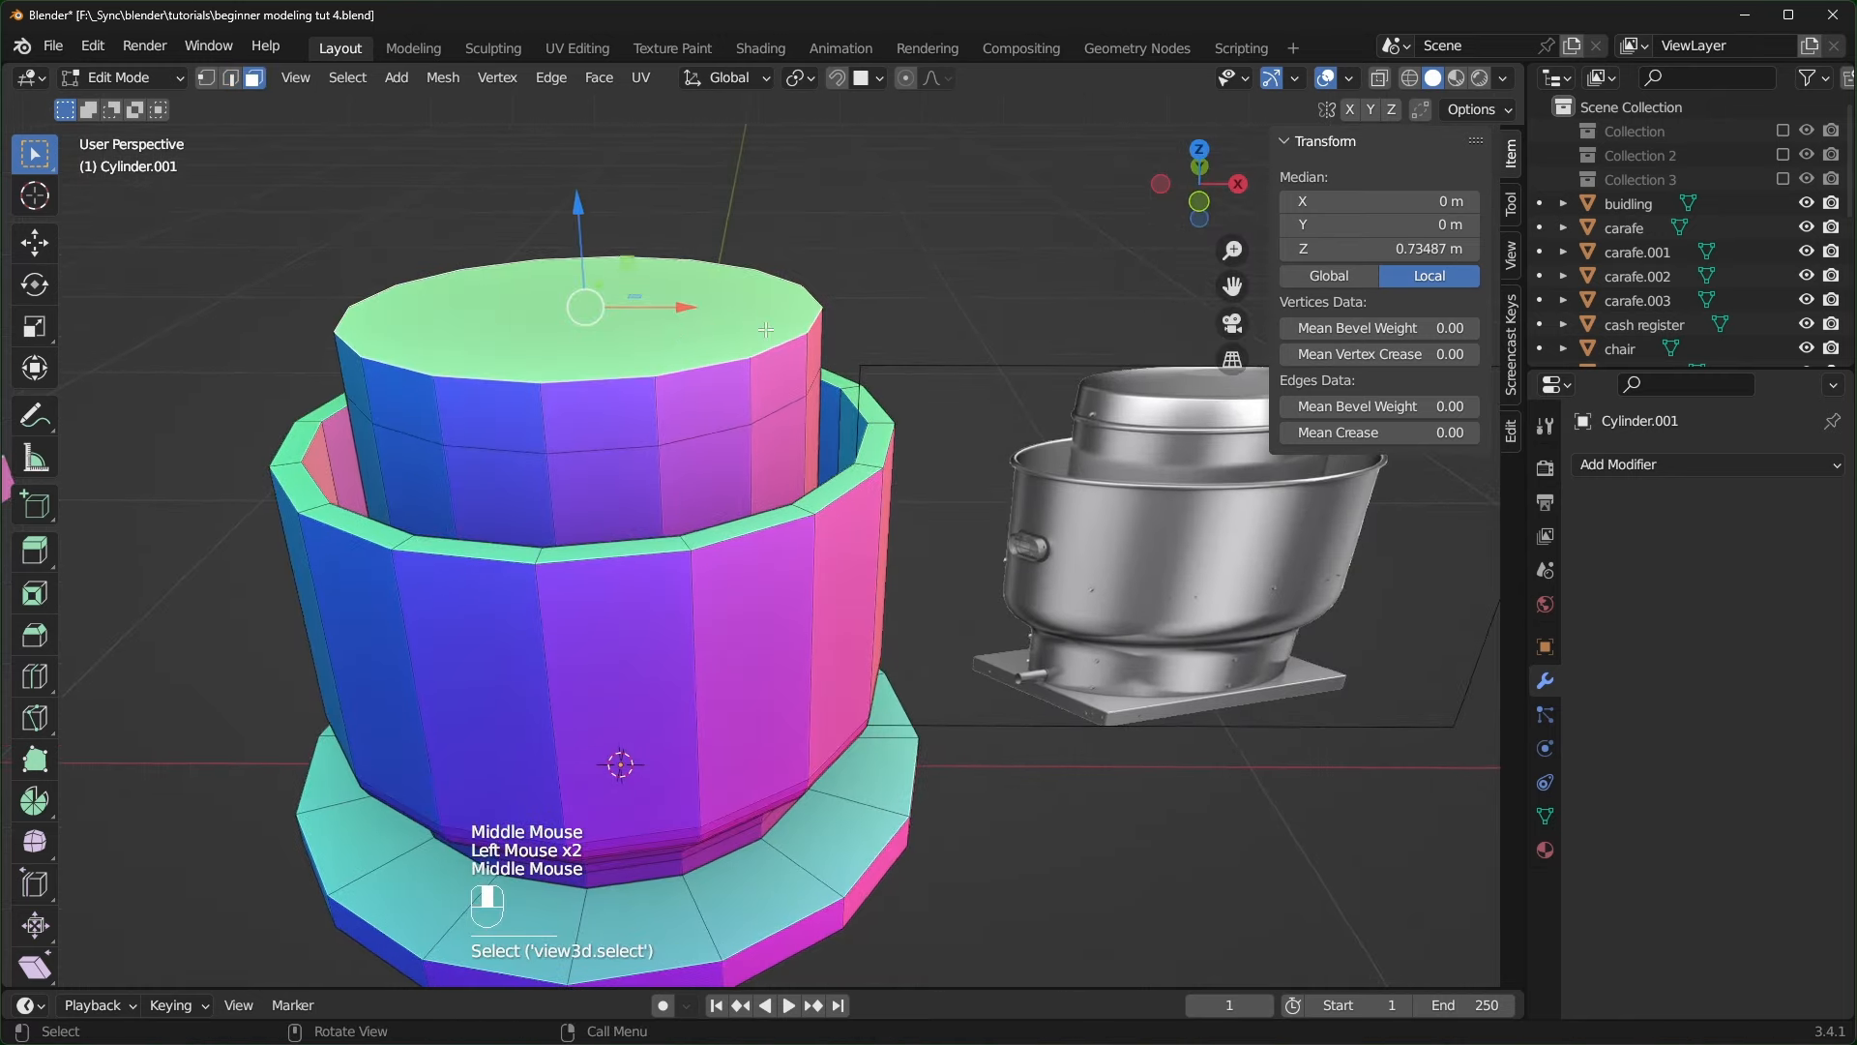
key("ctrl+b")
left_click(807, 340)
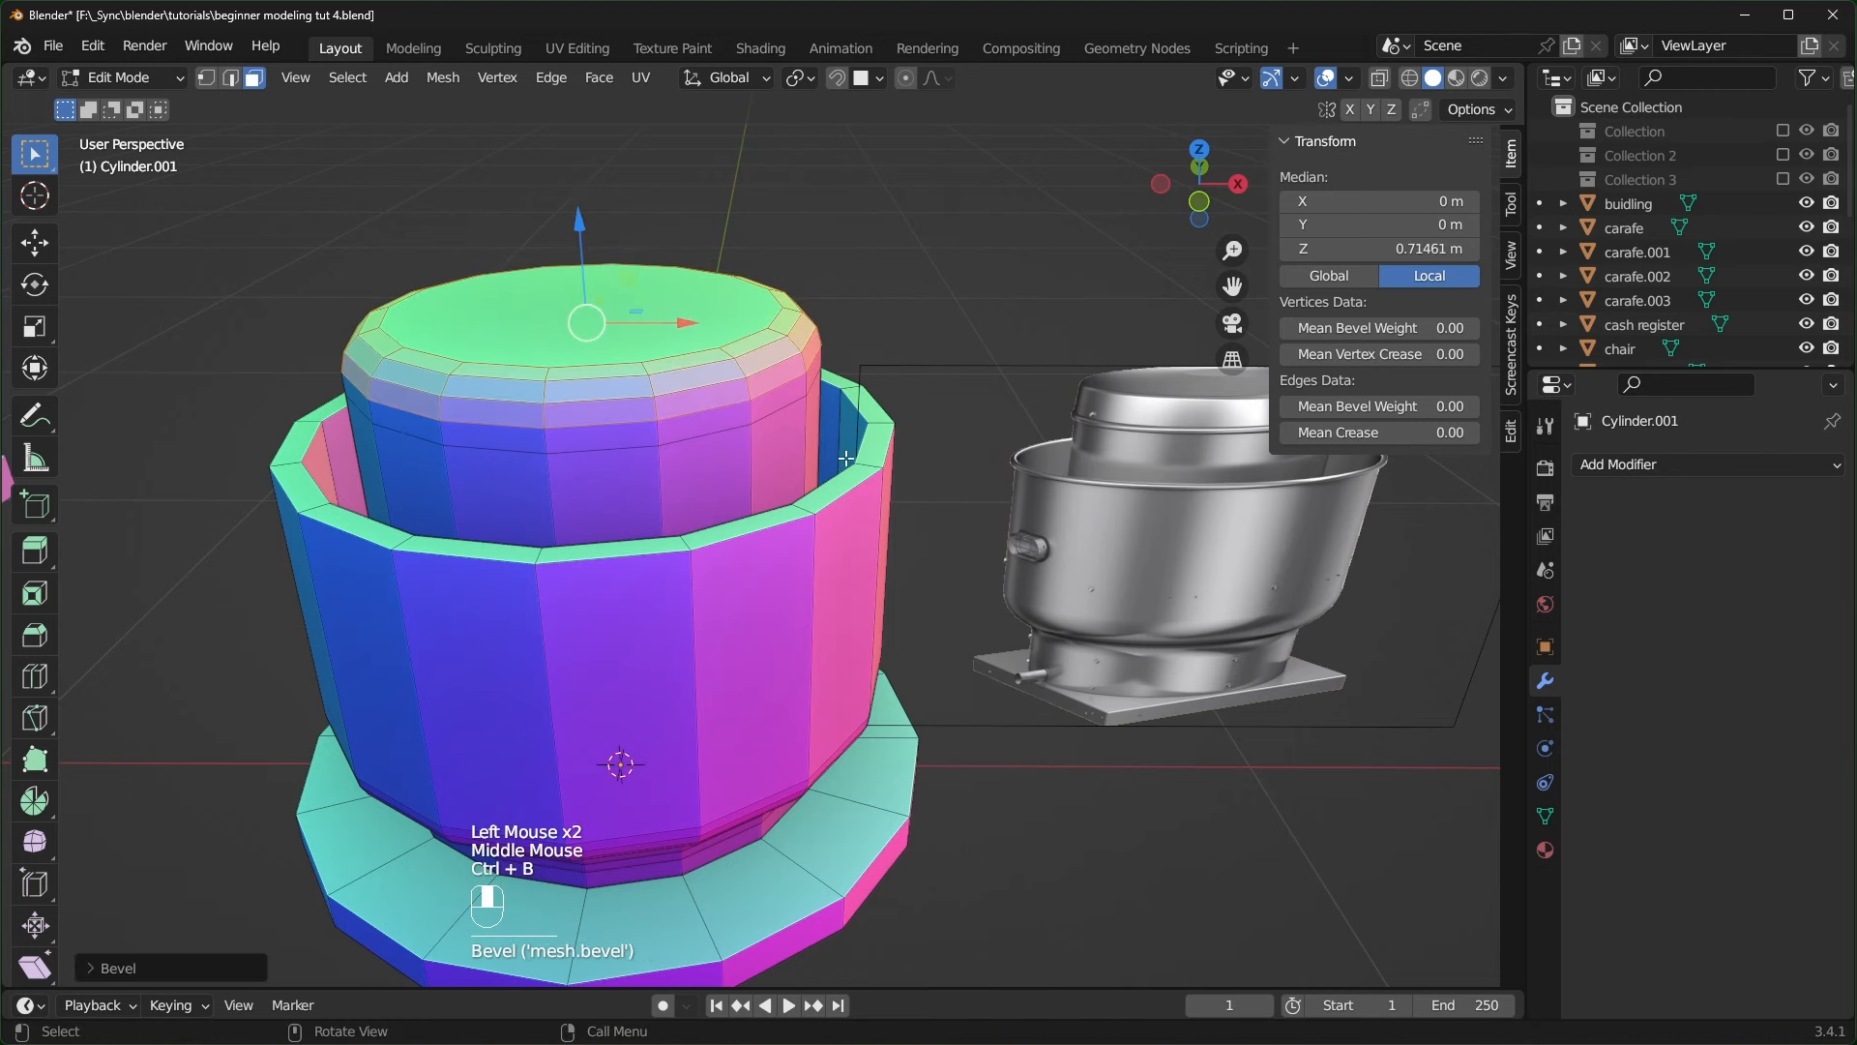
- Add an edge loop around the outer casing just below its top rim
middle_click_drag(807, 341, 1012, 447)
scroll(728, 471, "up", 2)
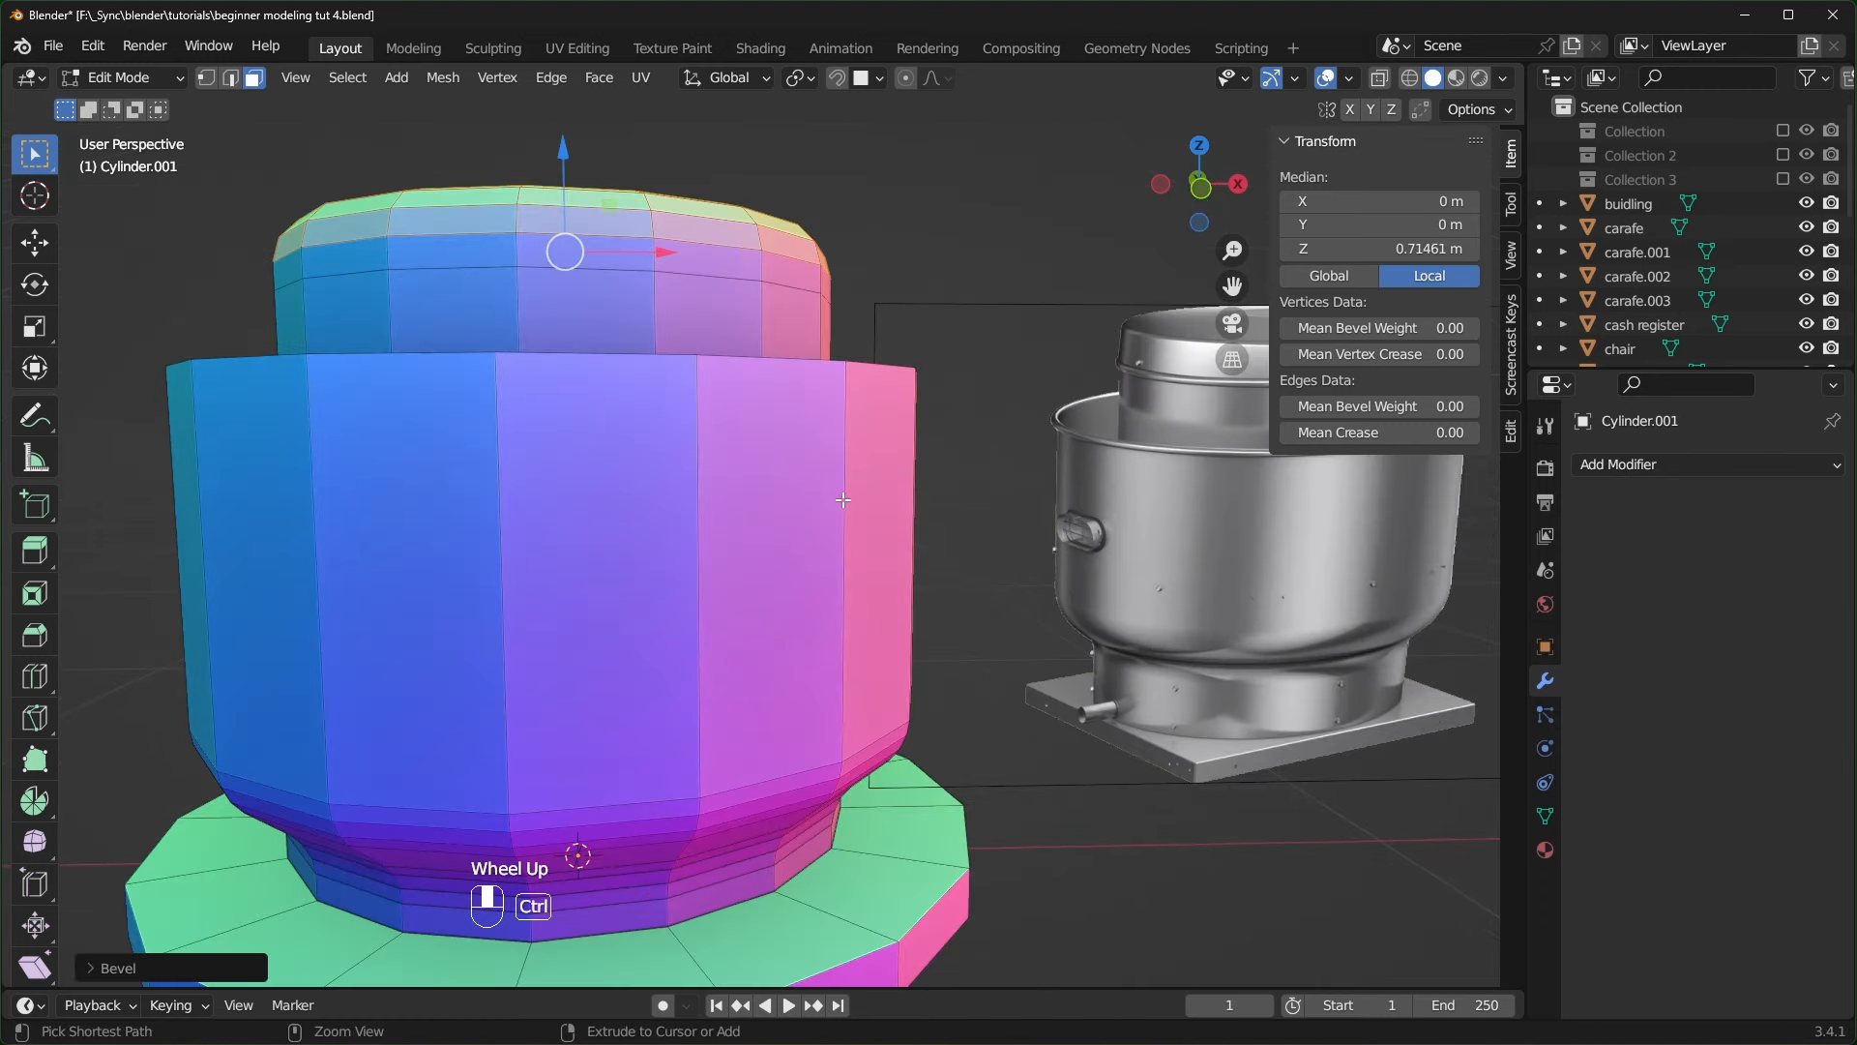
key("ctrl+r")
left_click(848, 499)
left_click(852, 344)
- Extrude the narrow ring of faces at the casing's top outward along their normals to form a lip
key("3")
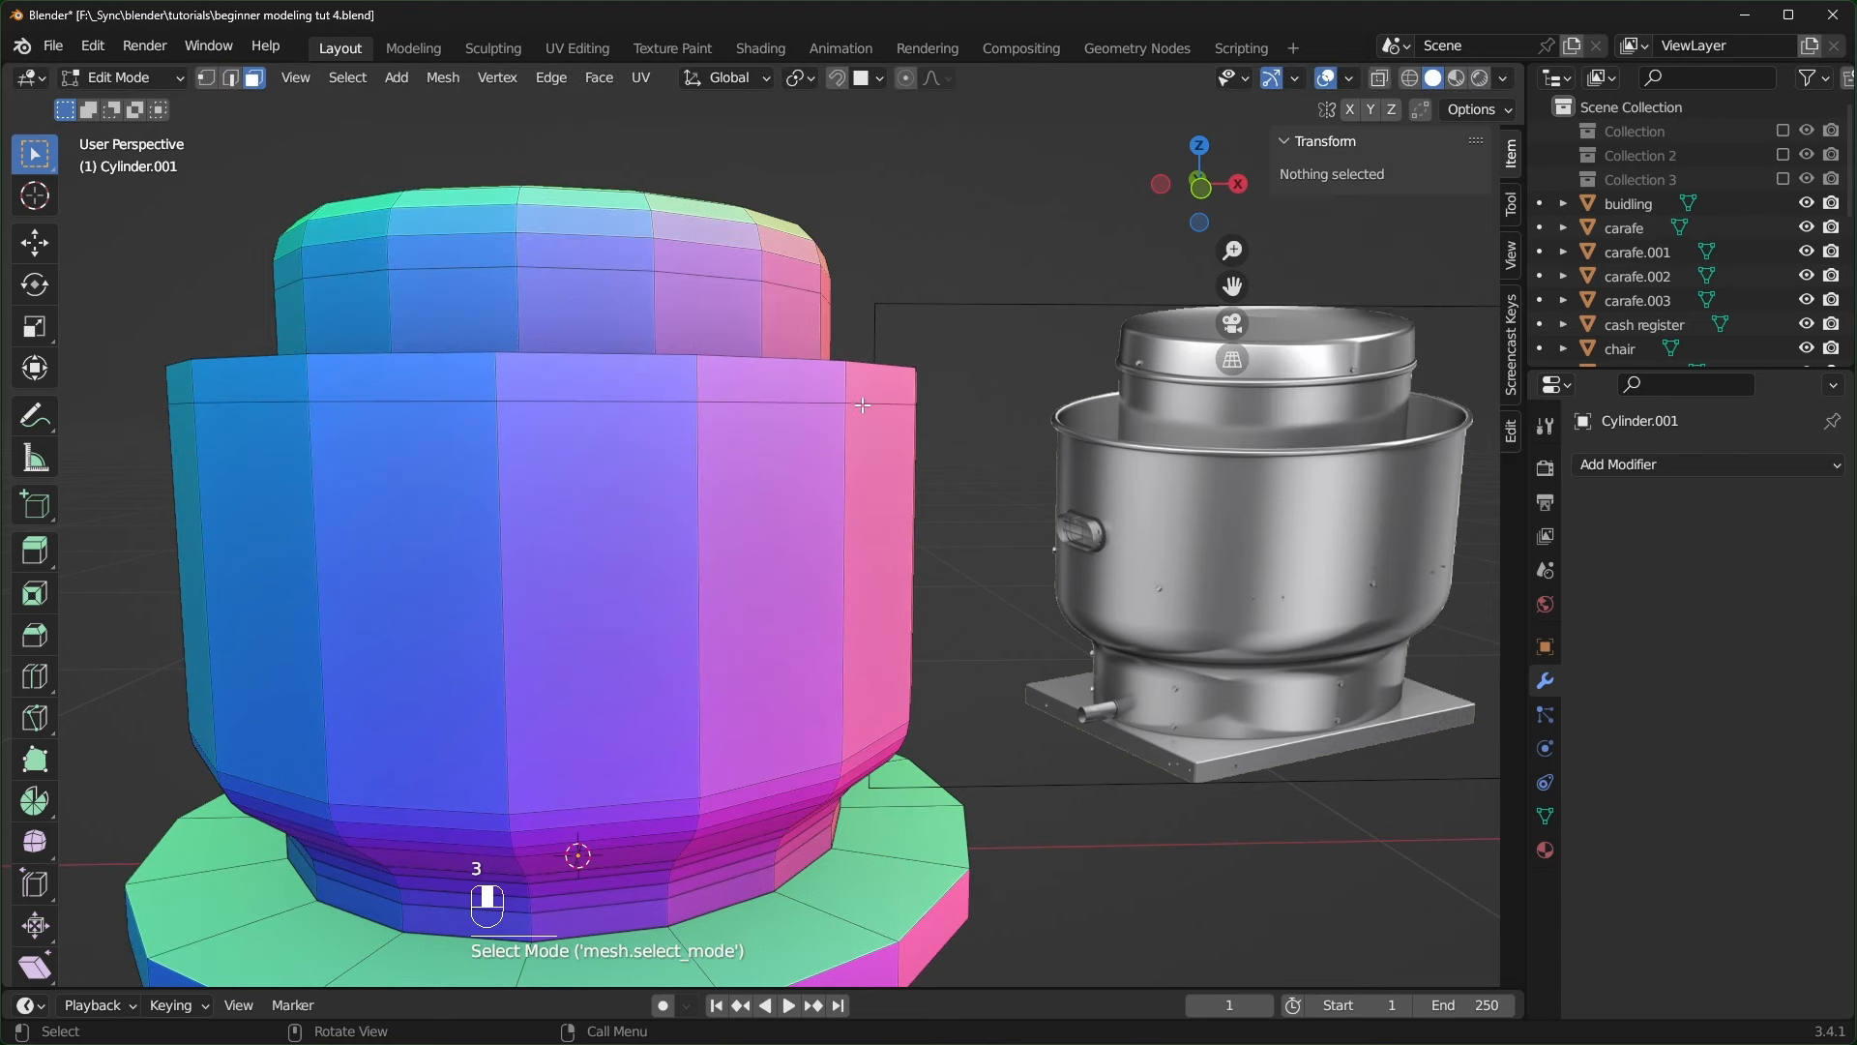
left_click(848, 389, "alt")
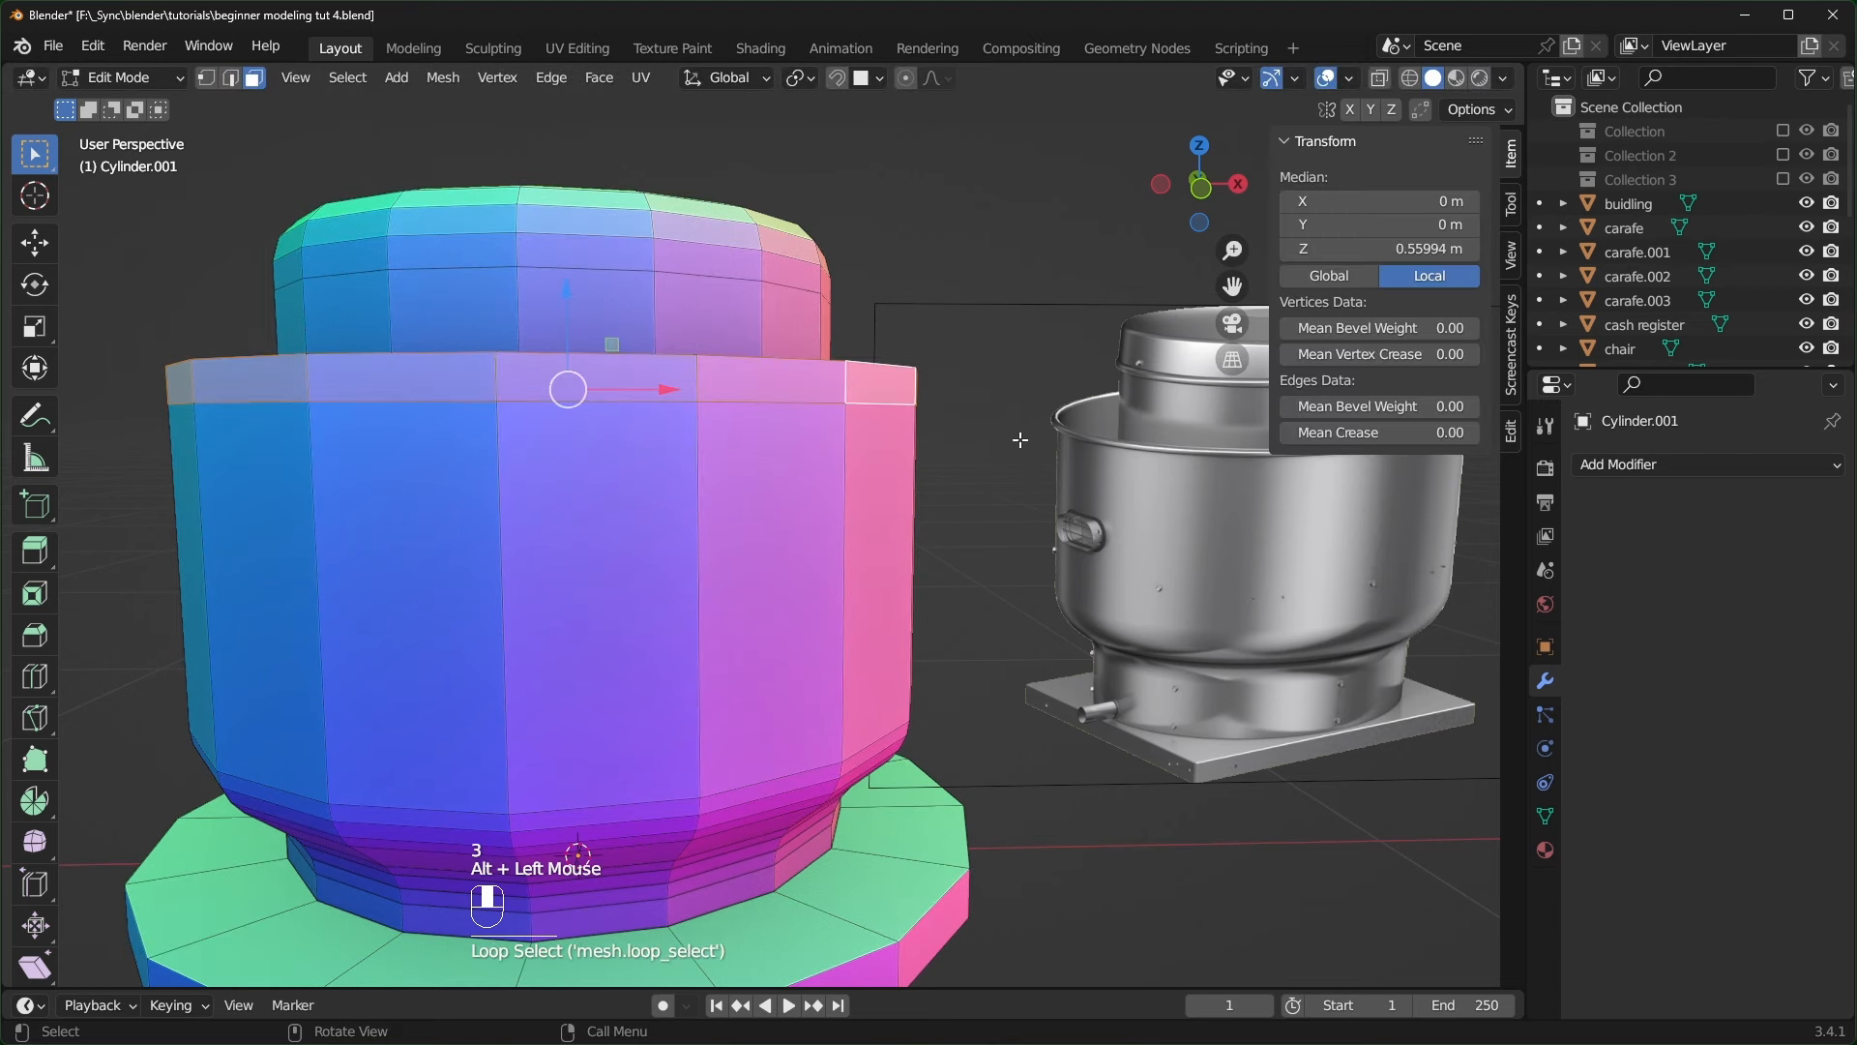
key("alt+e")
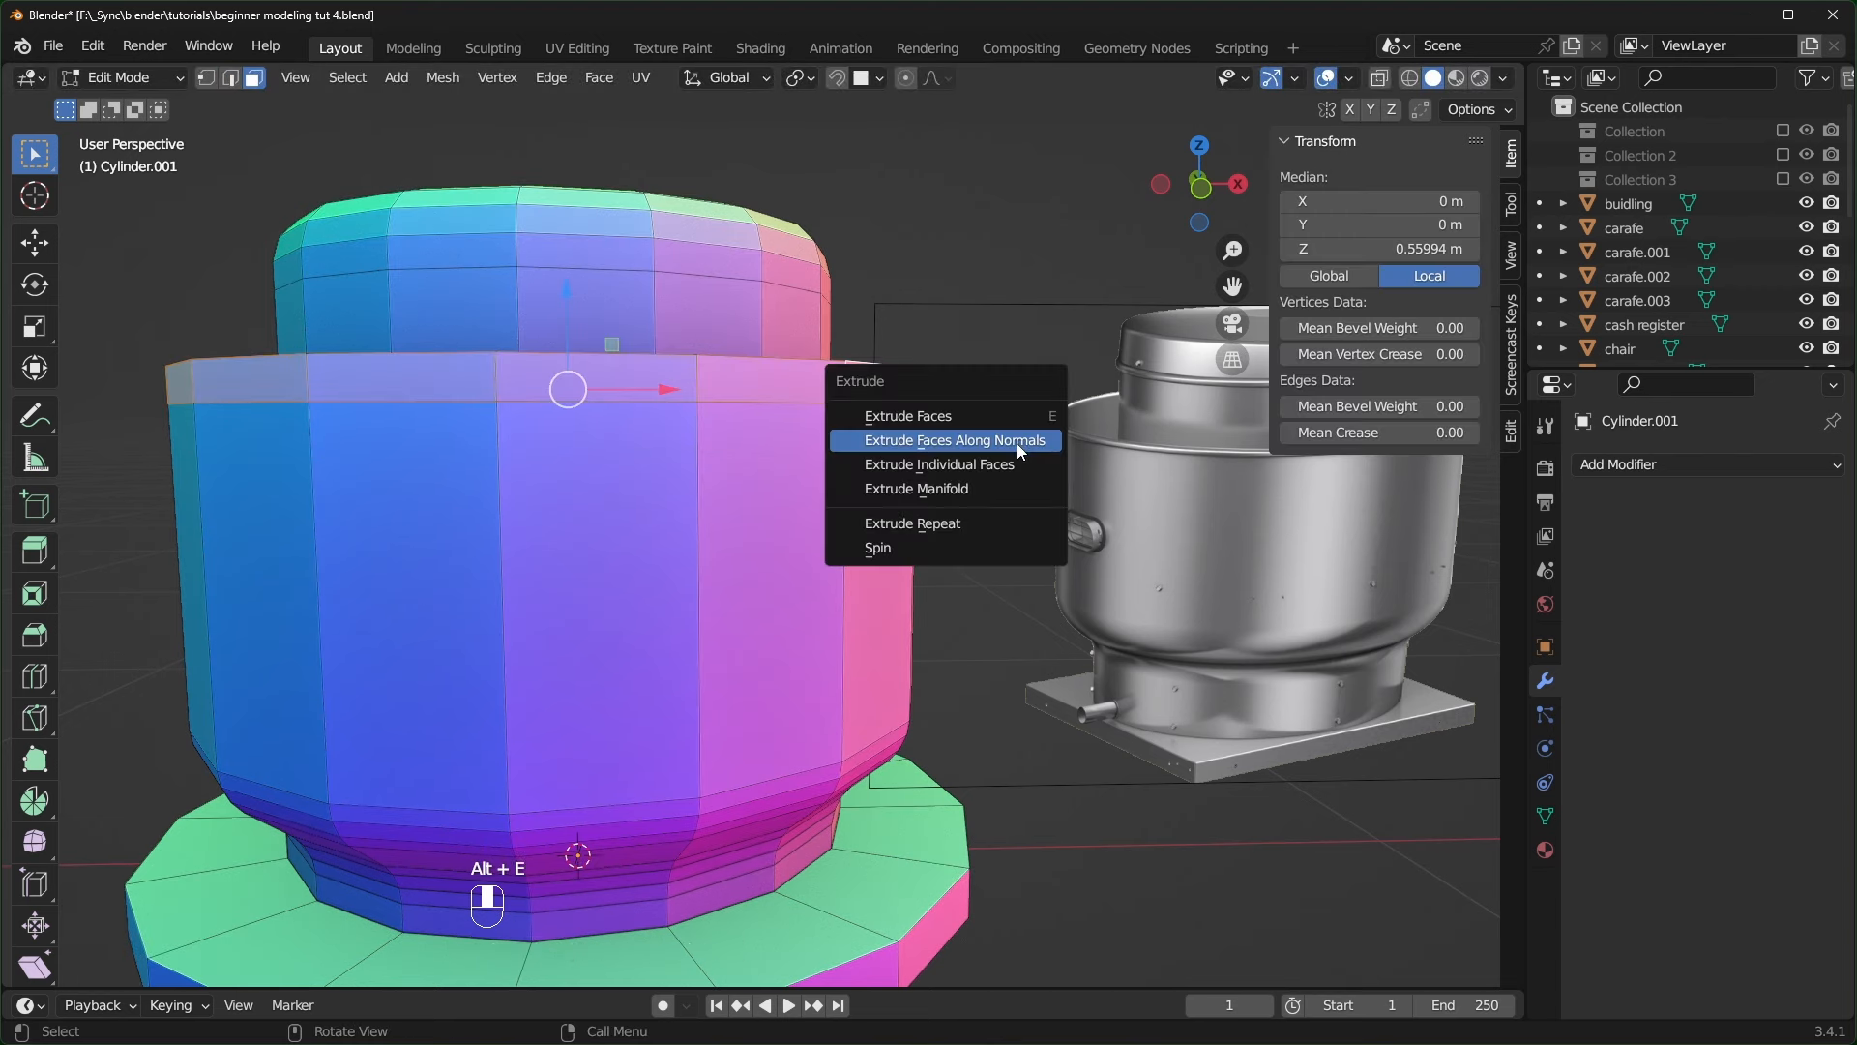
left_click(1018, 442)
left_click(1017, 443)
middle_click_drag(1018, 443, 904, 524)
- Bevel the lip's upper and lower outer edge loops with three segments and merge the vertices by distance
key("alt+a")
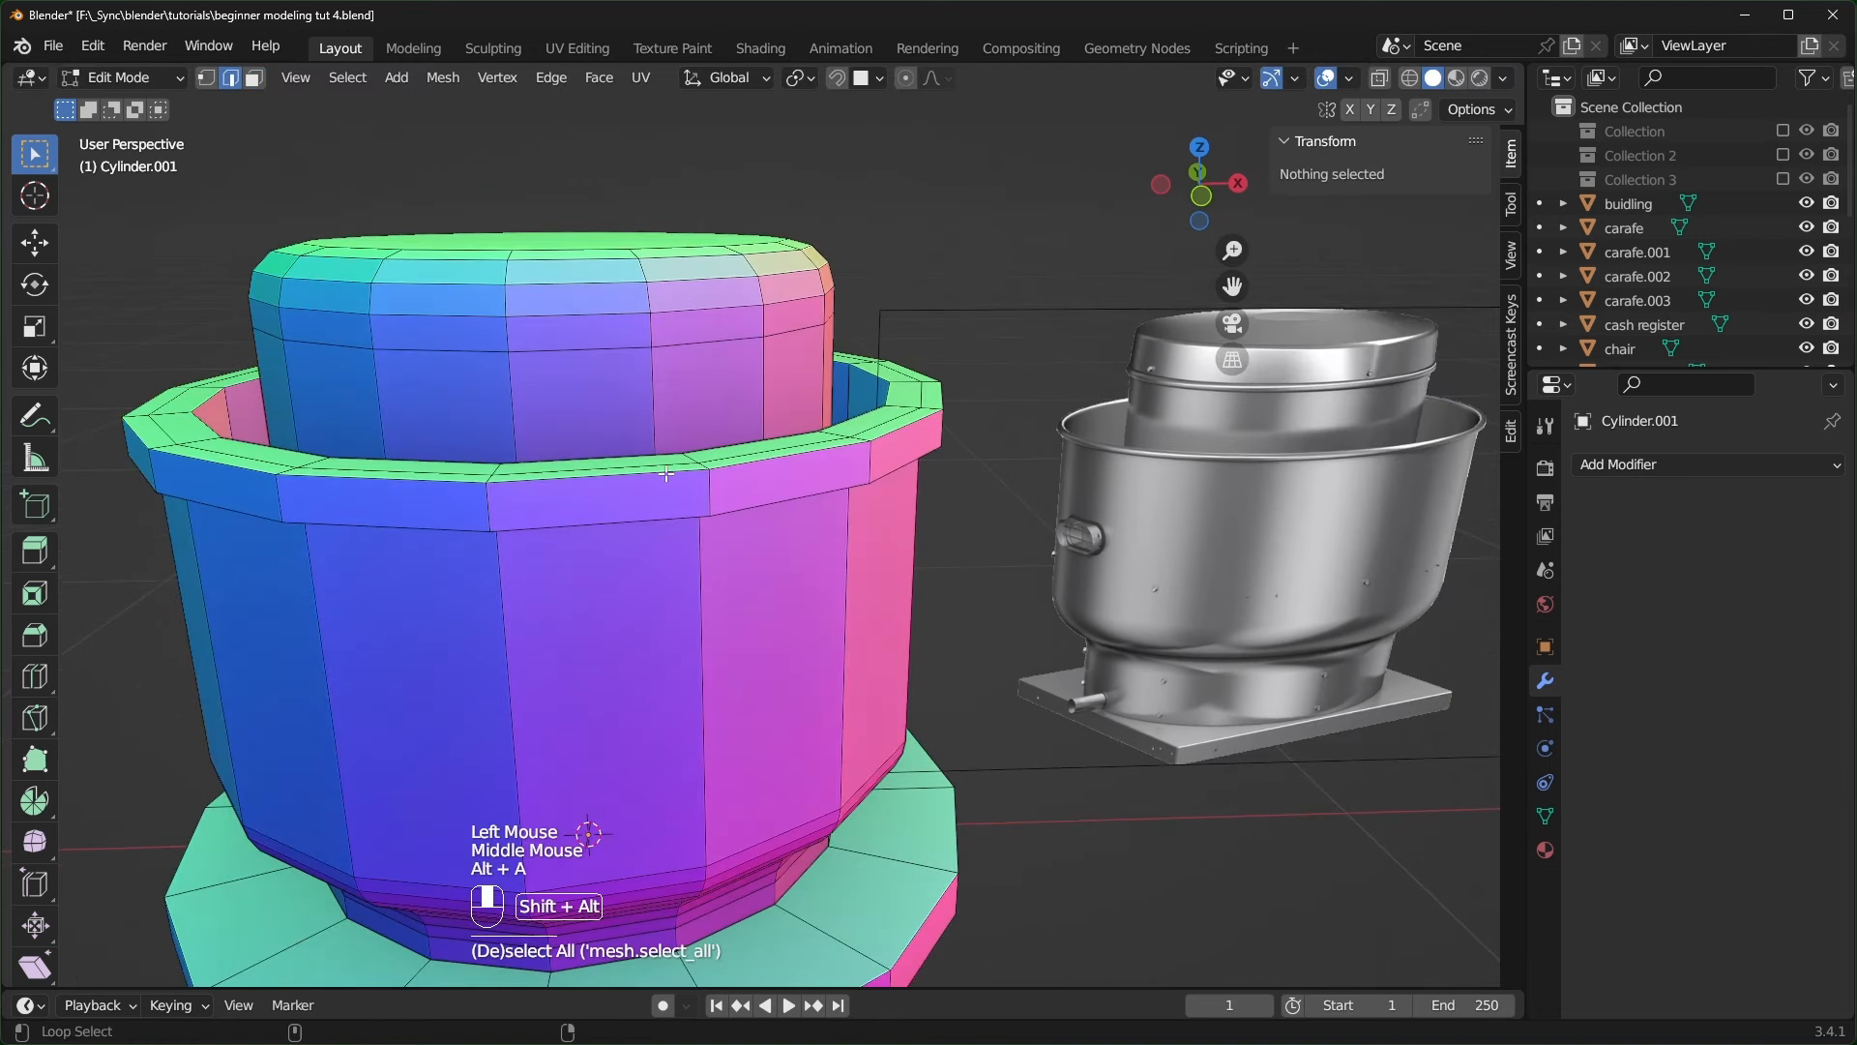
left_click(671, 508, "alt+shift")
left_click(671, 520, "alt+shift")
middle_click_drag(671, 521, 859, 439)
scroll(859, 439, "up", 1)
key("ctrl+b")
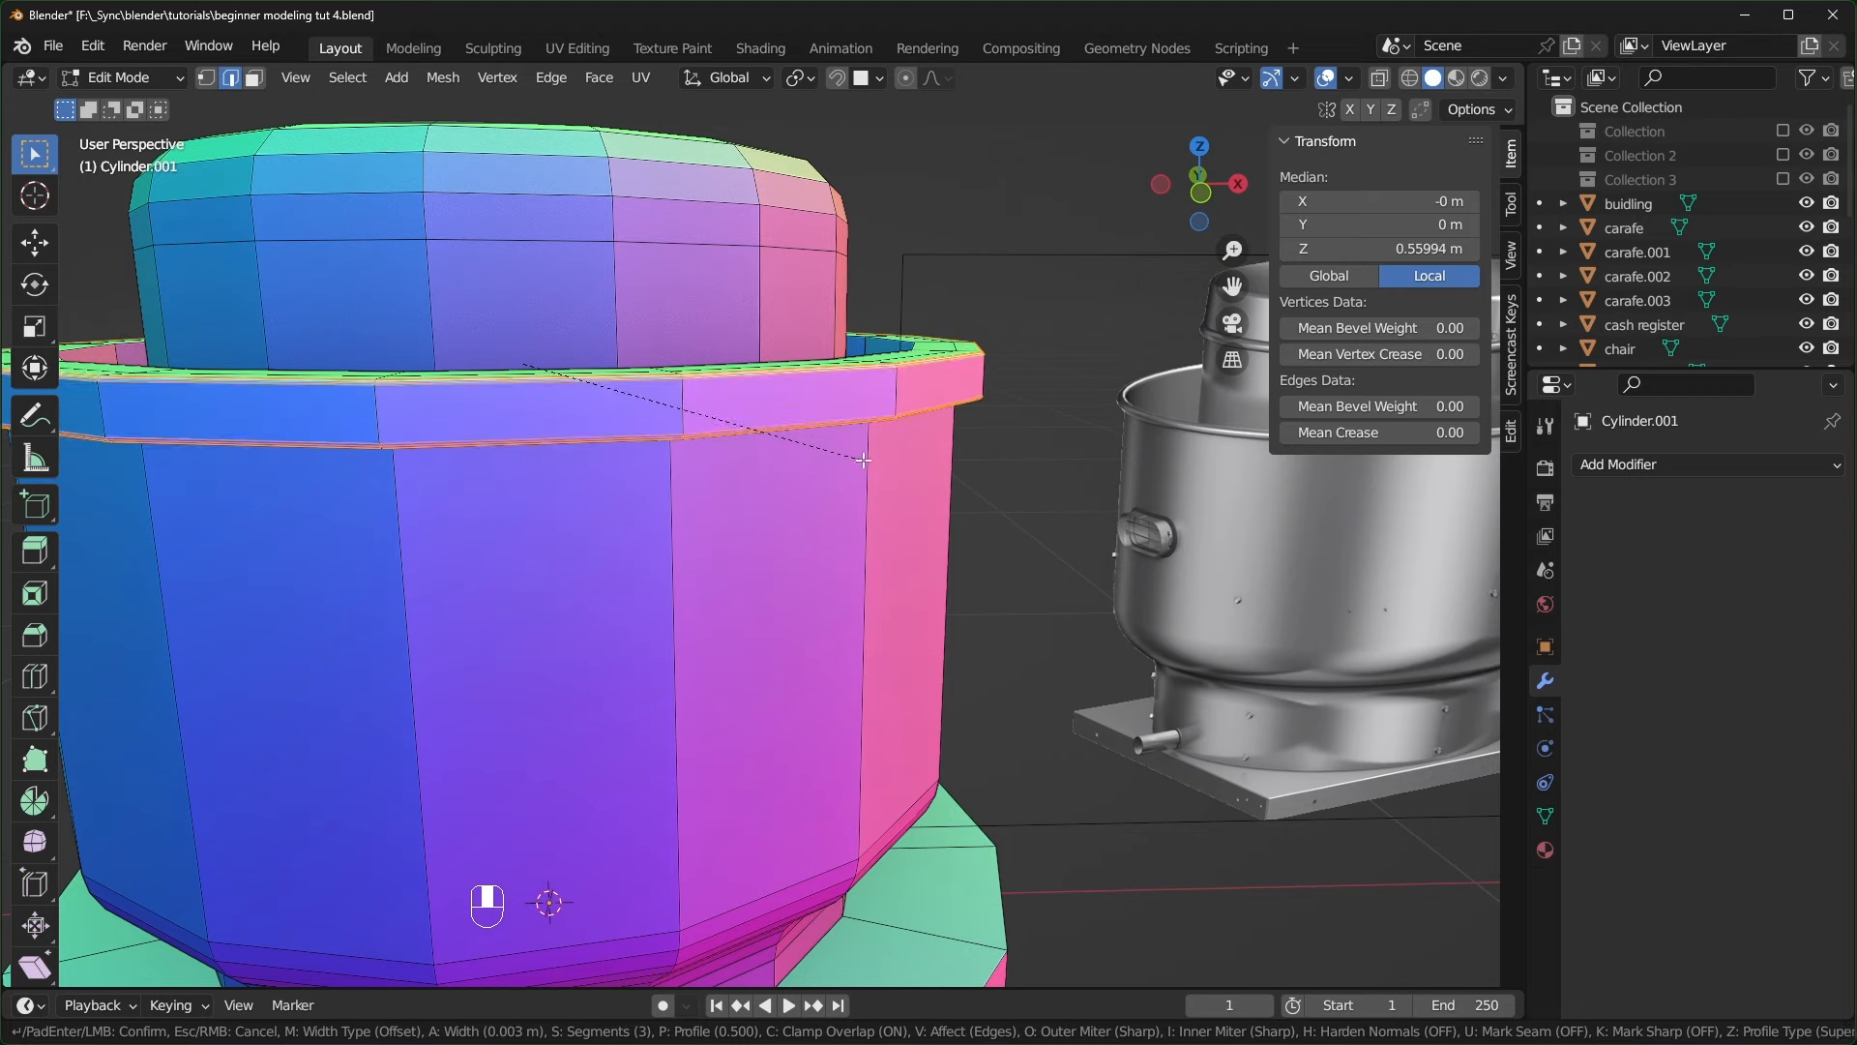
left_click(895, 468)
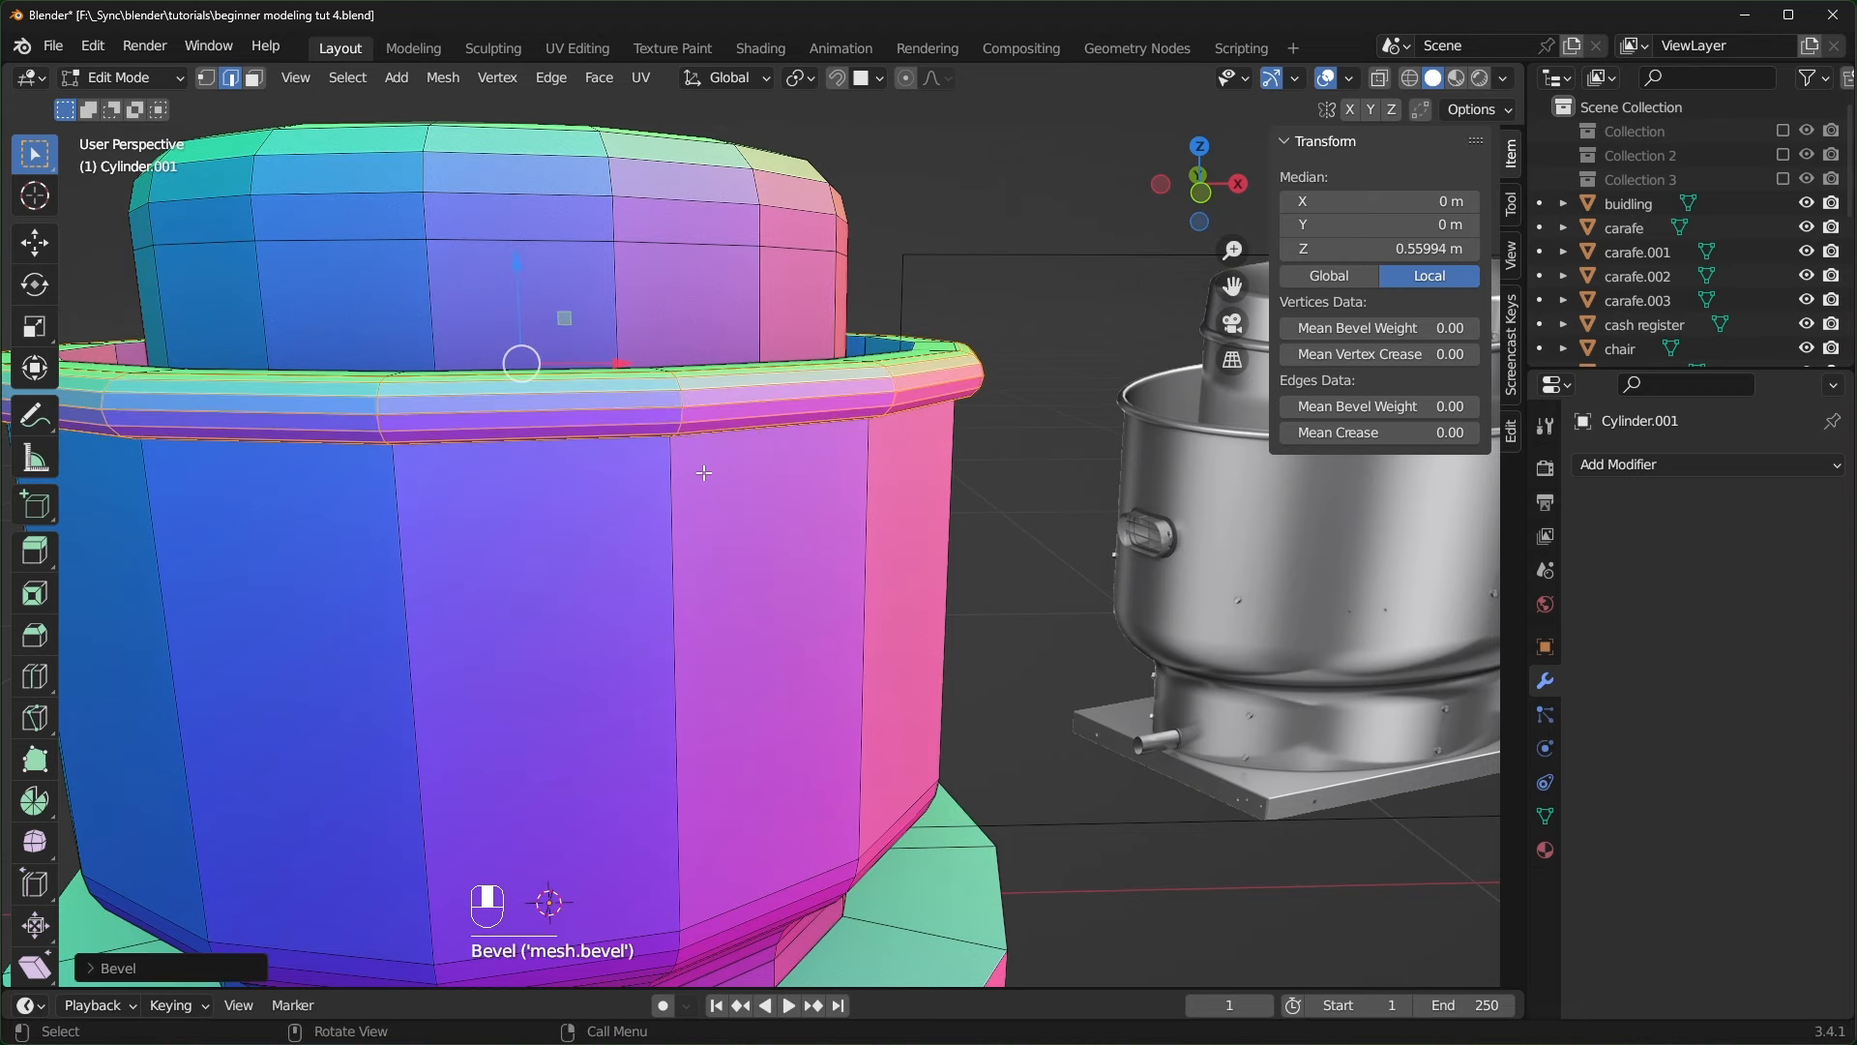
key("m")
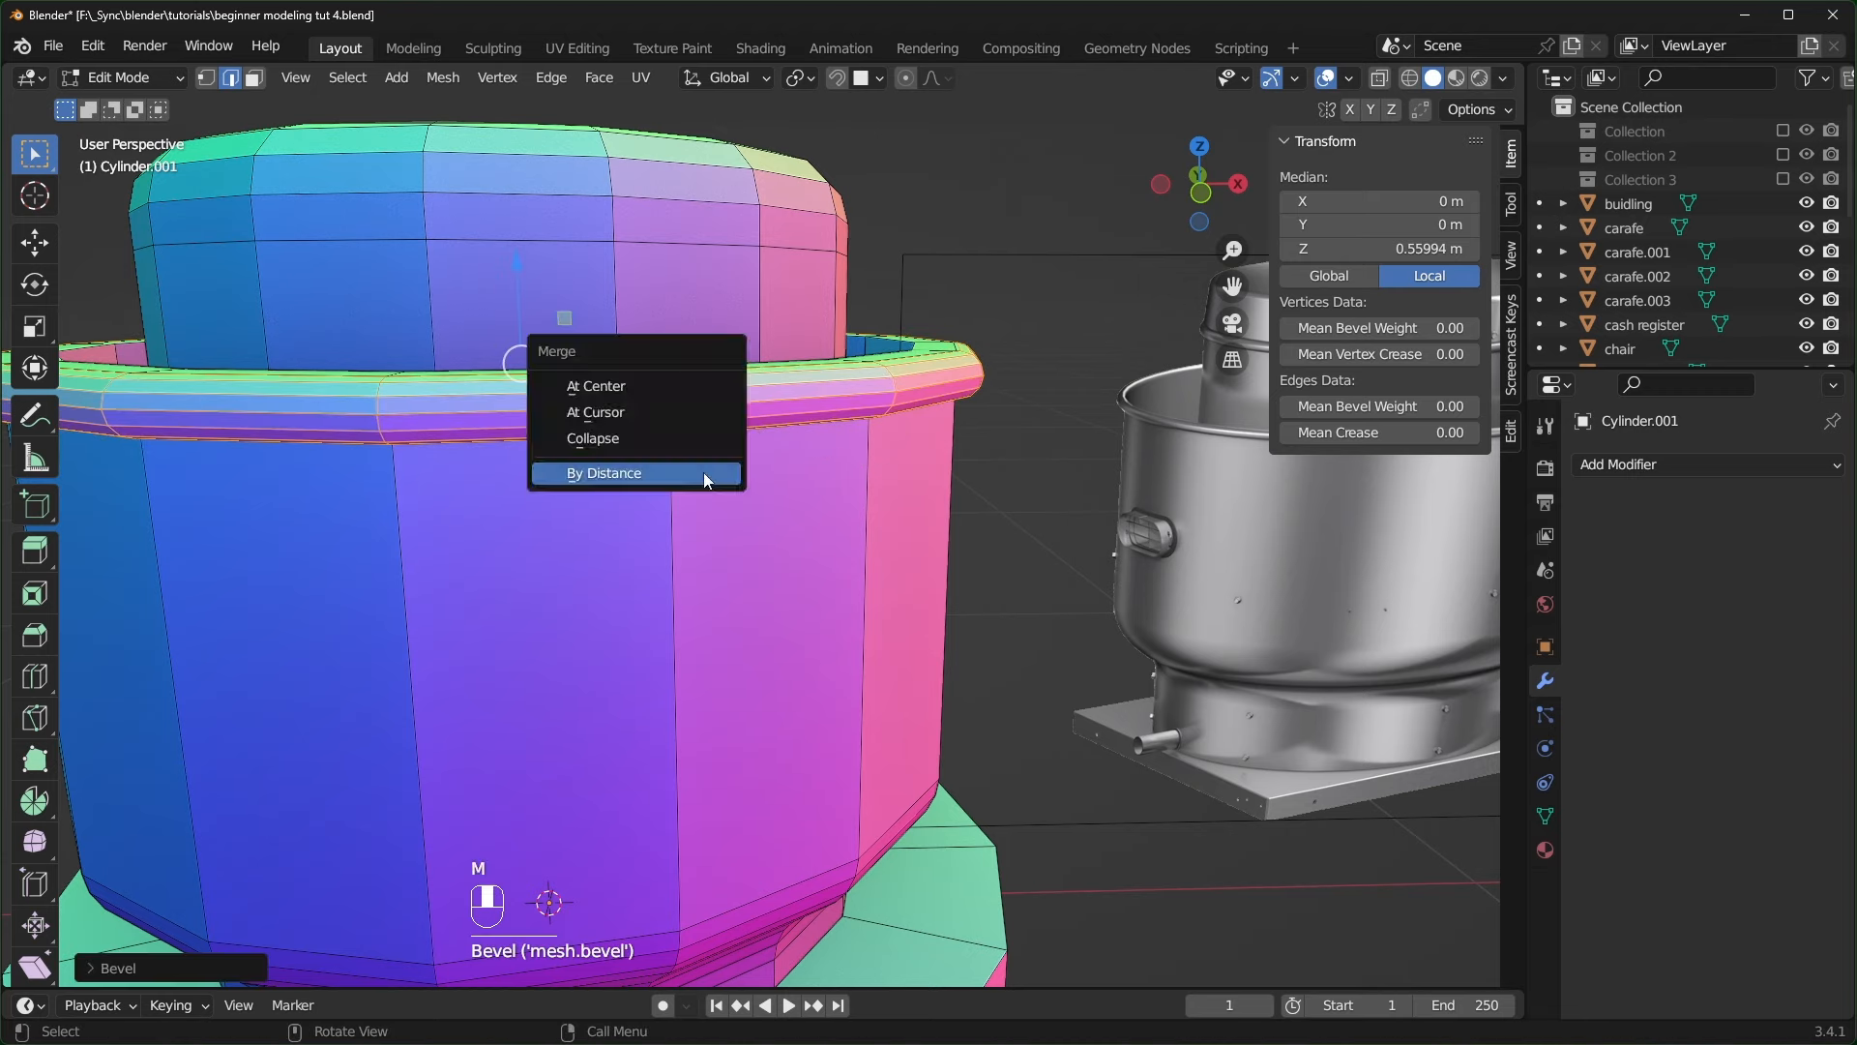
left_click(644, 481)
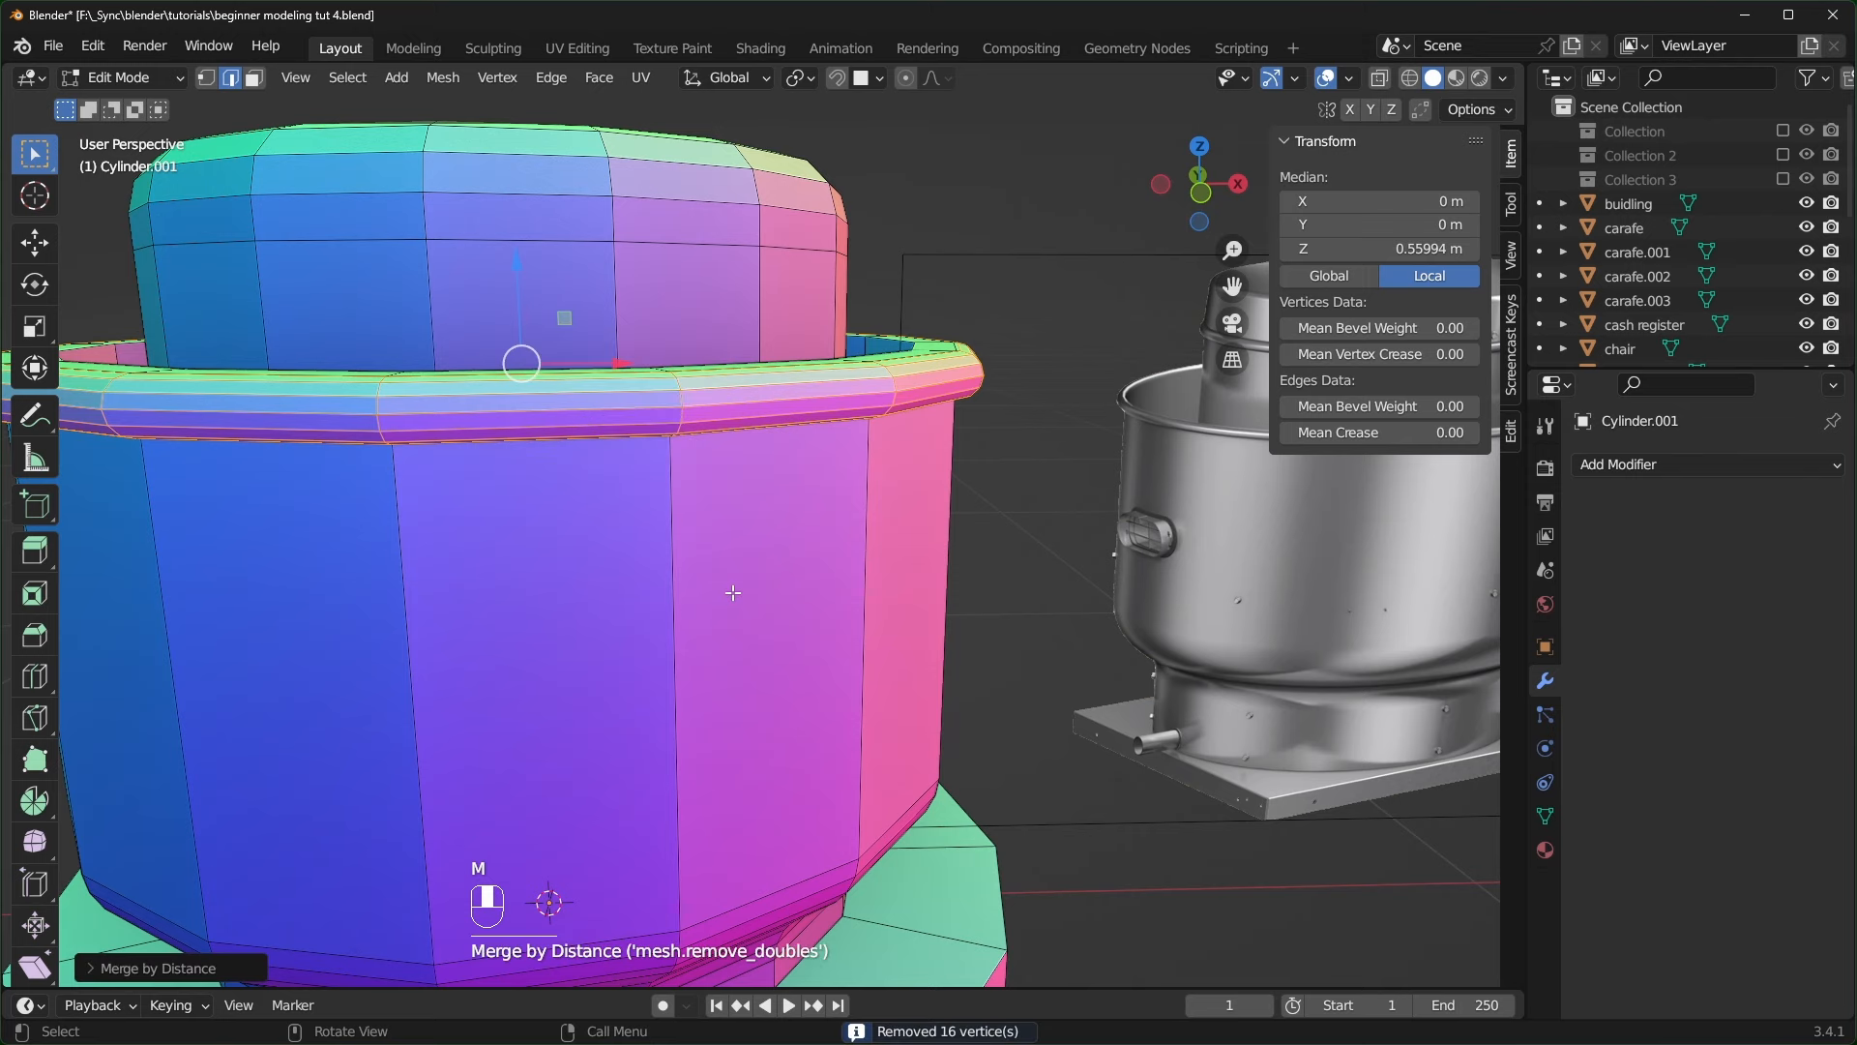
- Bevel the inner edge loop of the casing's top rim with three segments
scroll(733, 592, "down", 1)
scroll(793, 542, "up", 2)
middle_click_drag(733, 592, 953, 393)
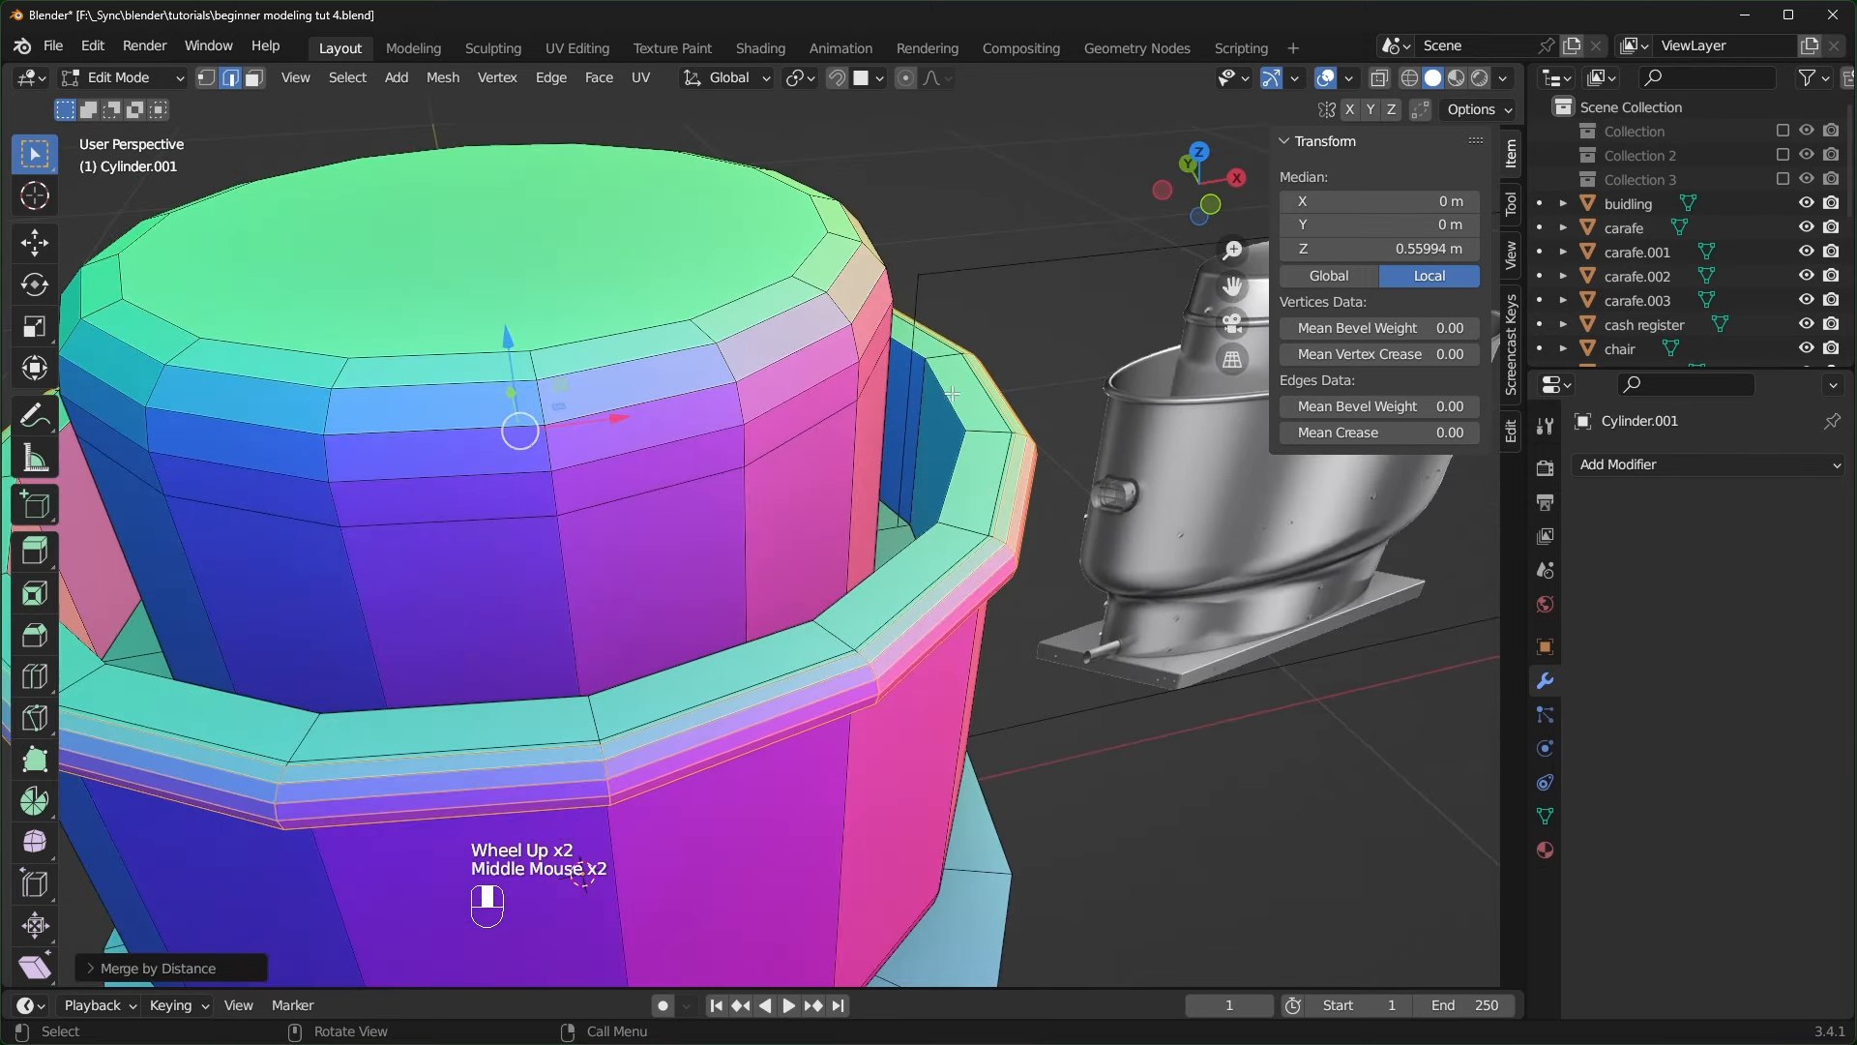
left_click(952, 394, "alt")
key("ctrl+b")
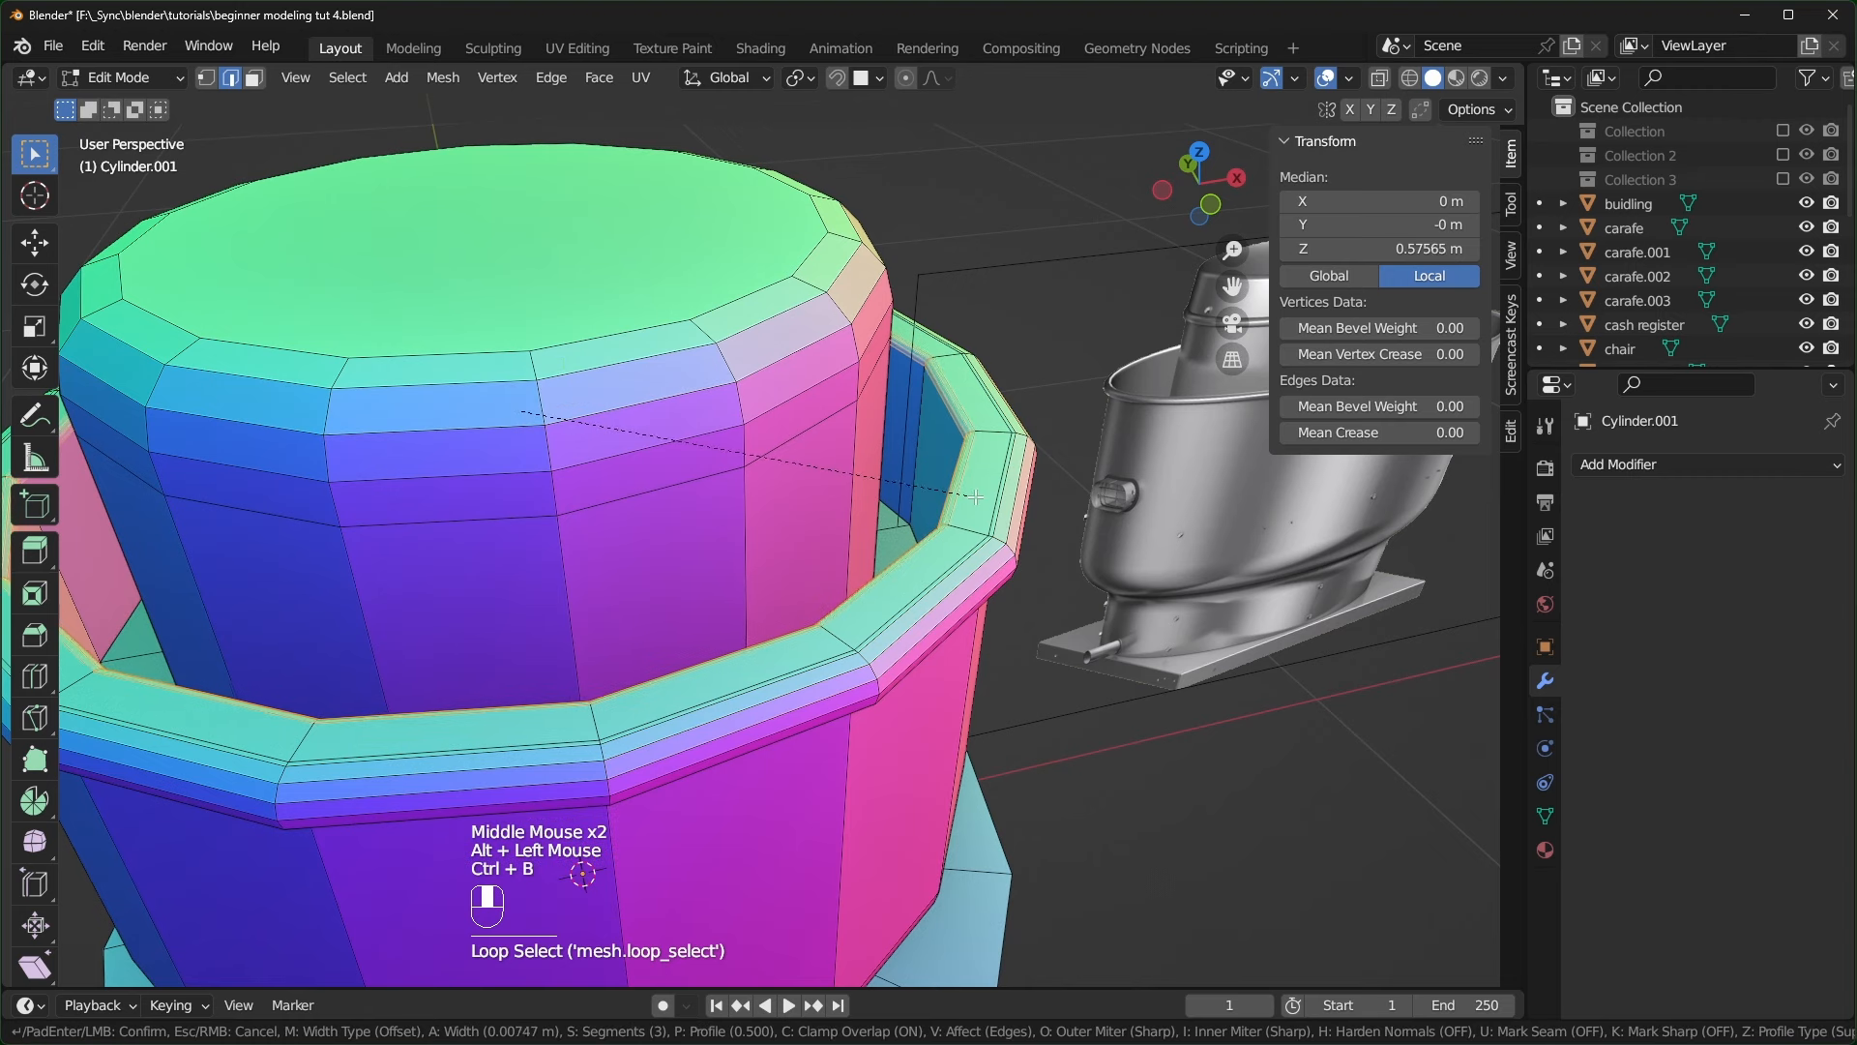
left_click(680, 677)
scroll(680, 677, "up", 1)
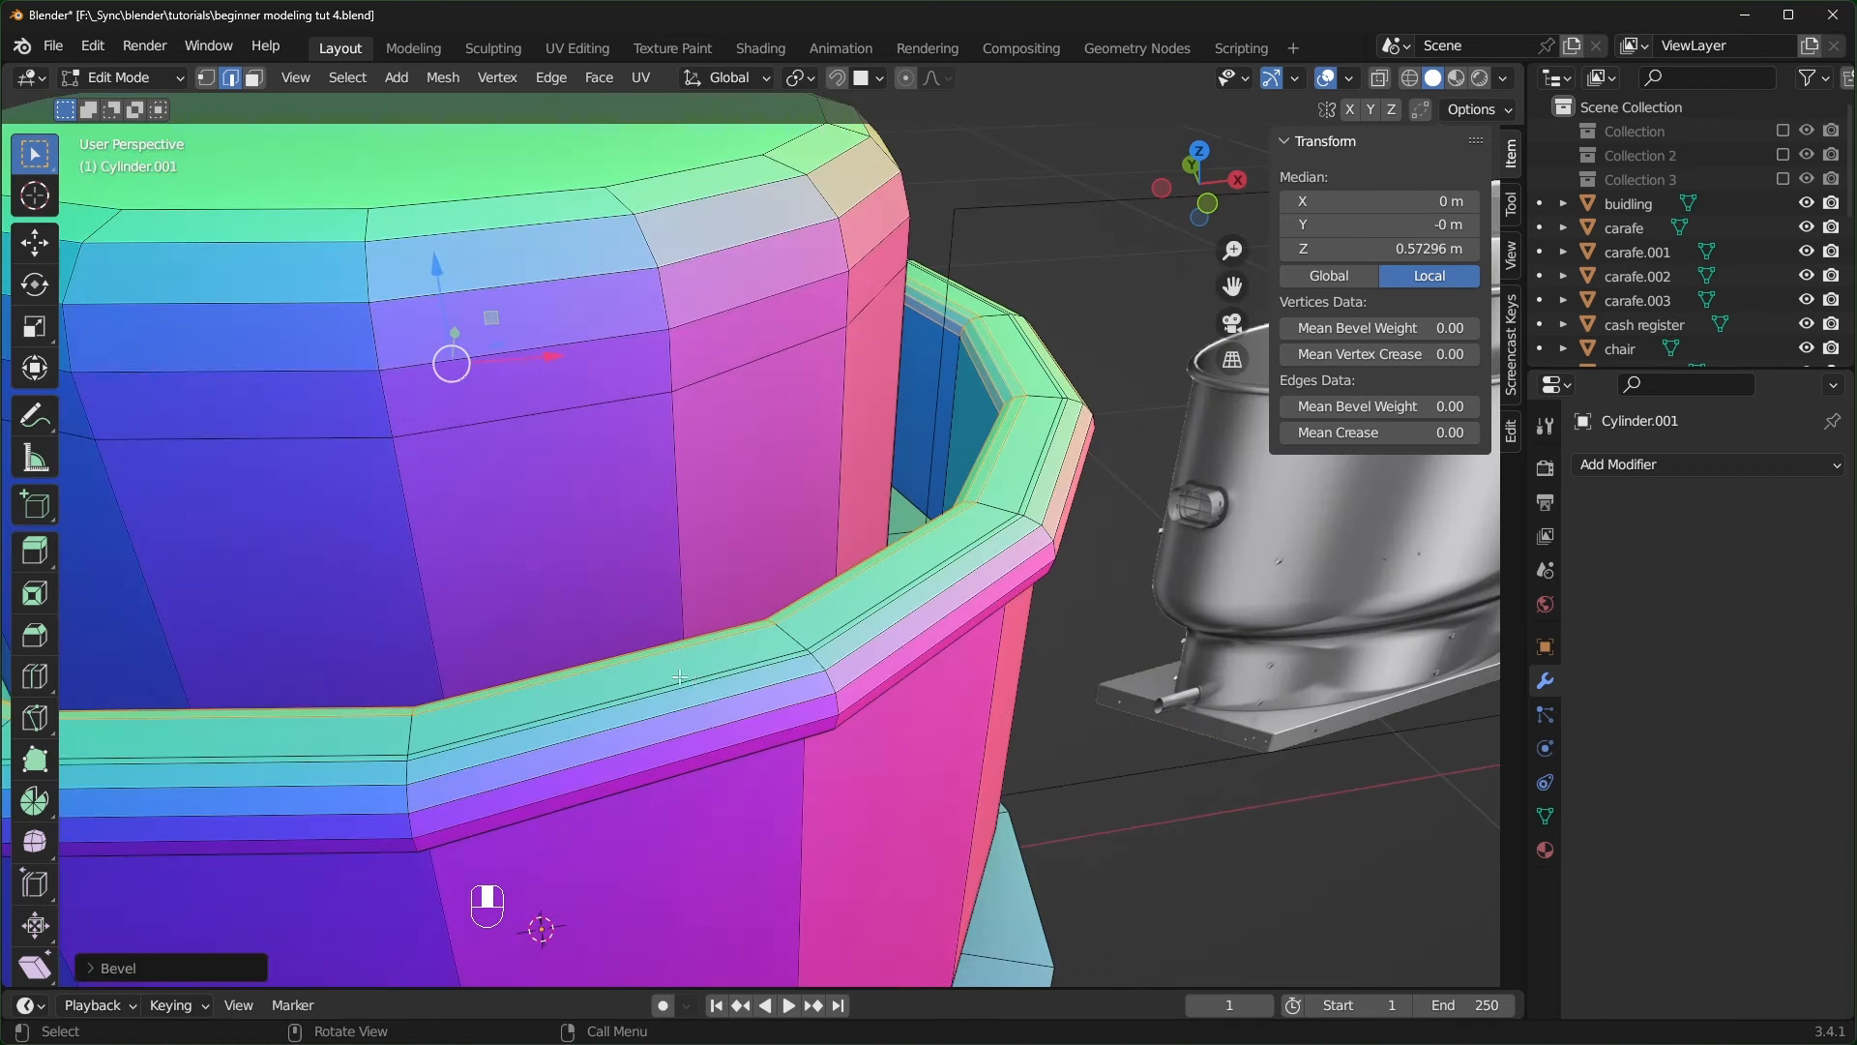
- Try dissolving the extra edge loop along the top face of the casing's rim, and undo it
left_click(866, 612, "alt")
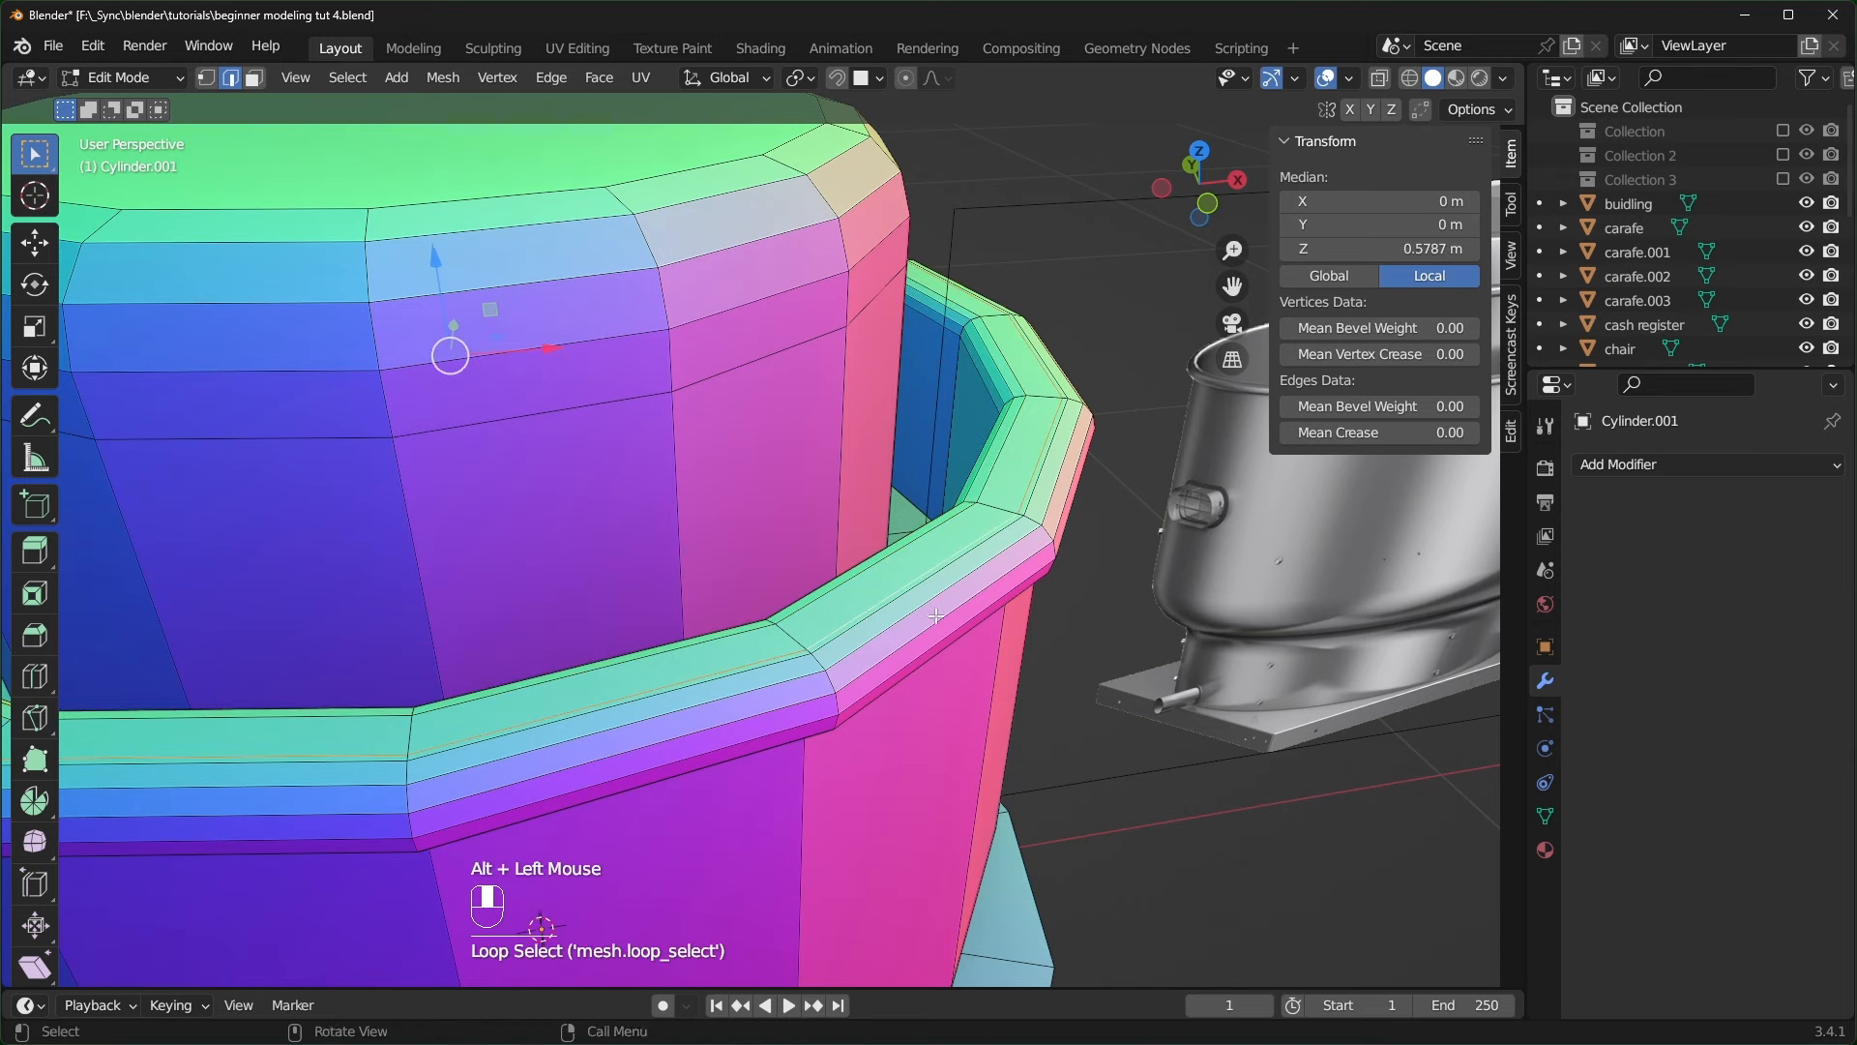
key("x")
key("x")
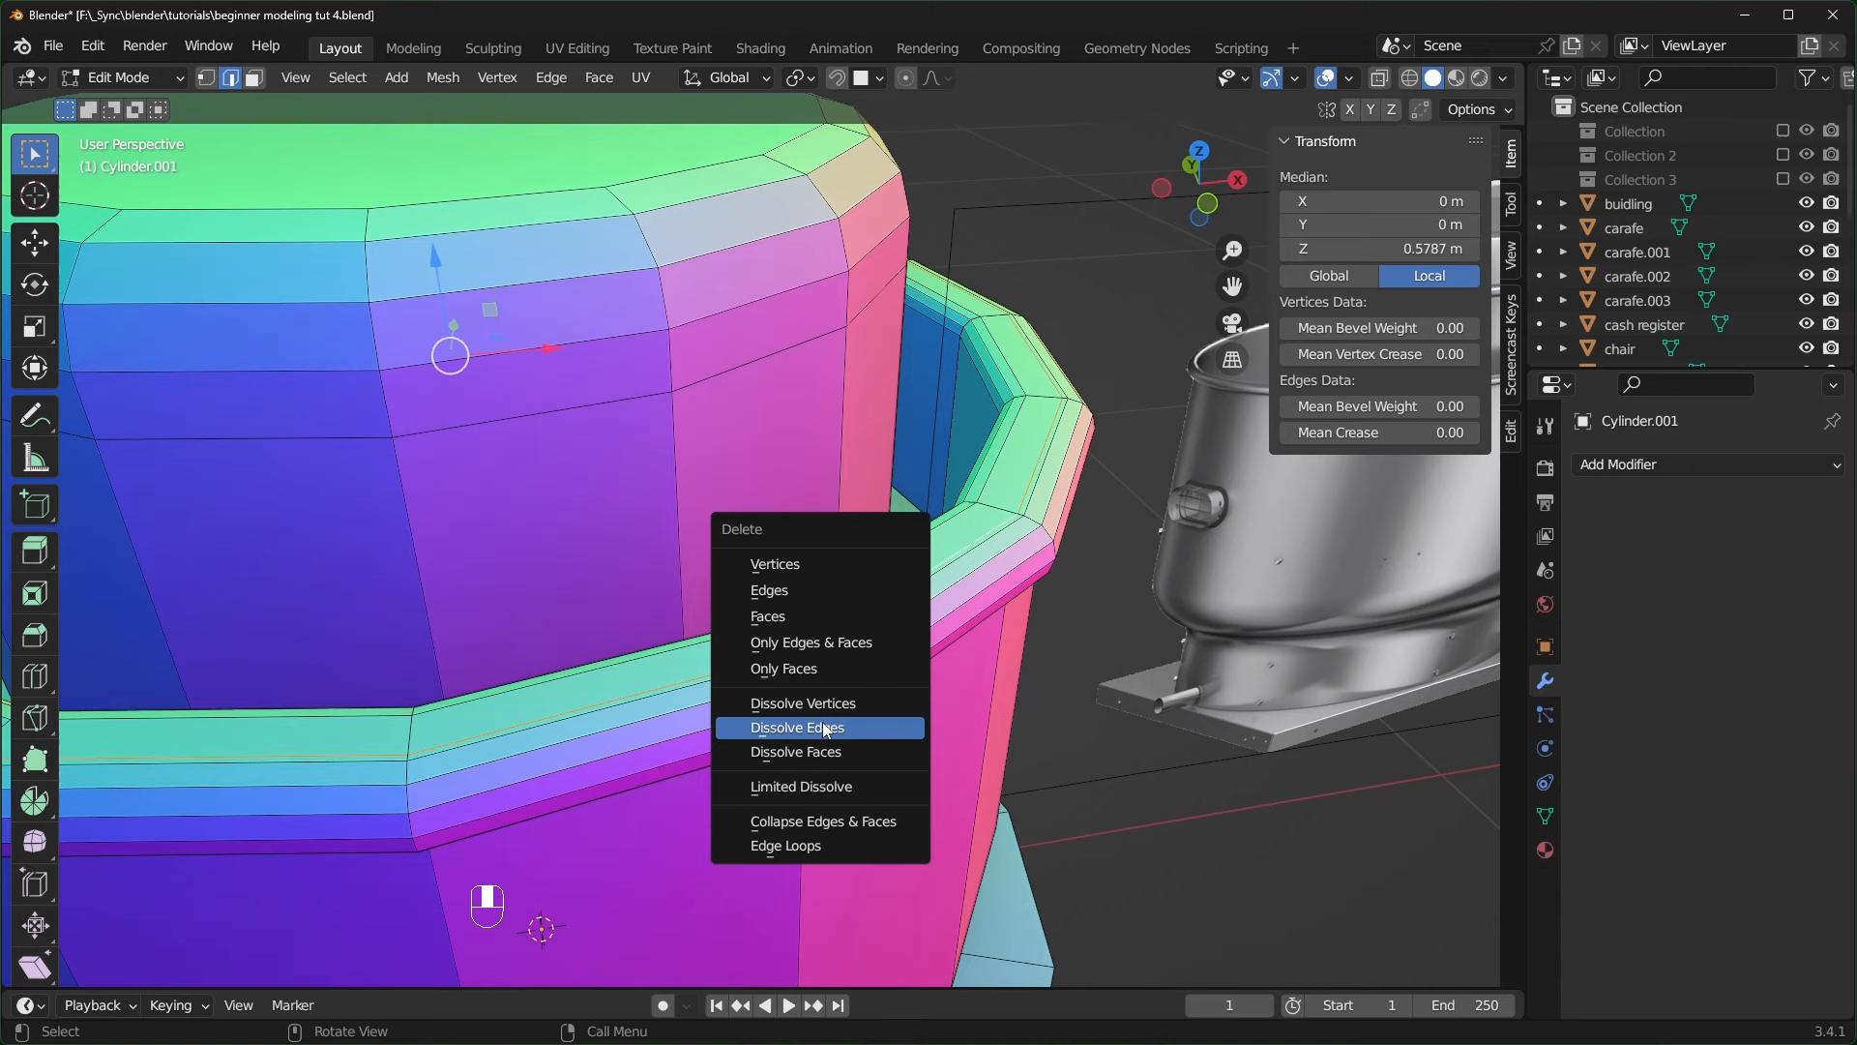
left_click(825, 730)
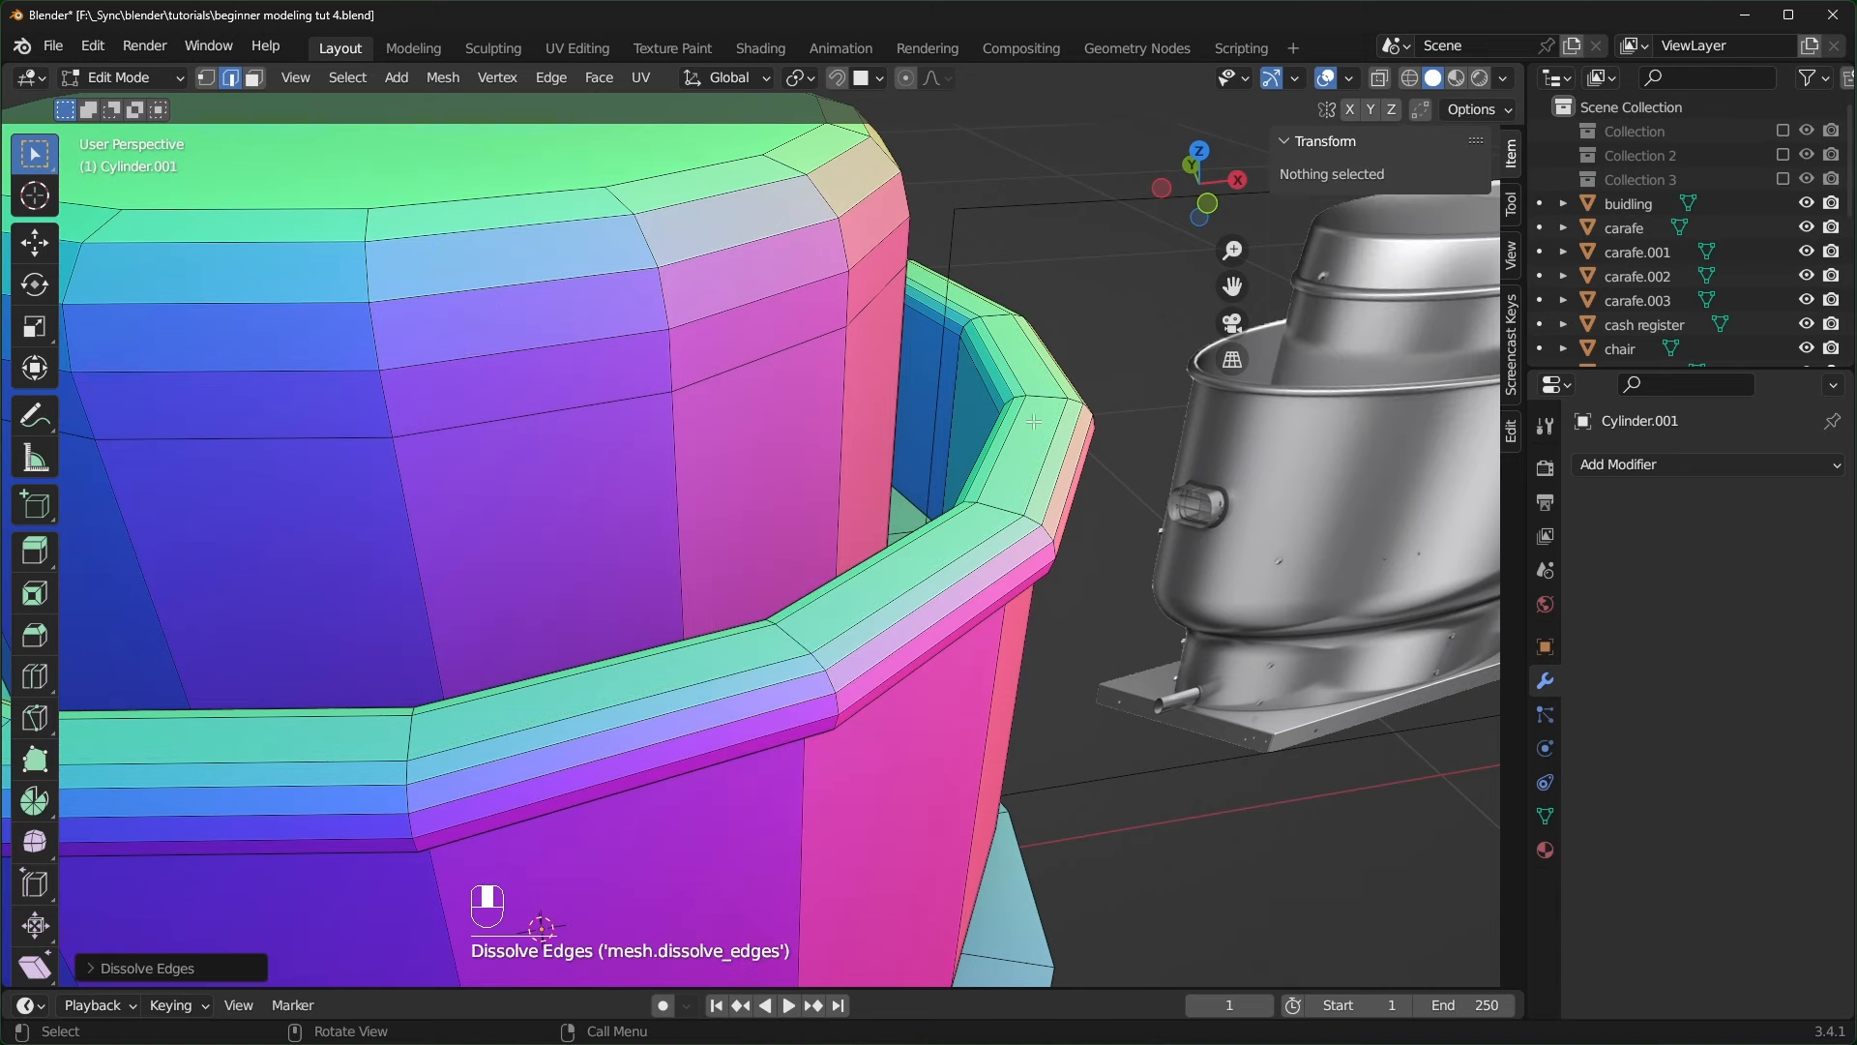
scroll(612, 716, "down", 2)
middle_click_drag(611, 716, 654, 808)
scroll(655, 809, "up", 2)
key("ctrl+z")
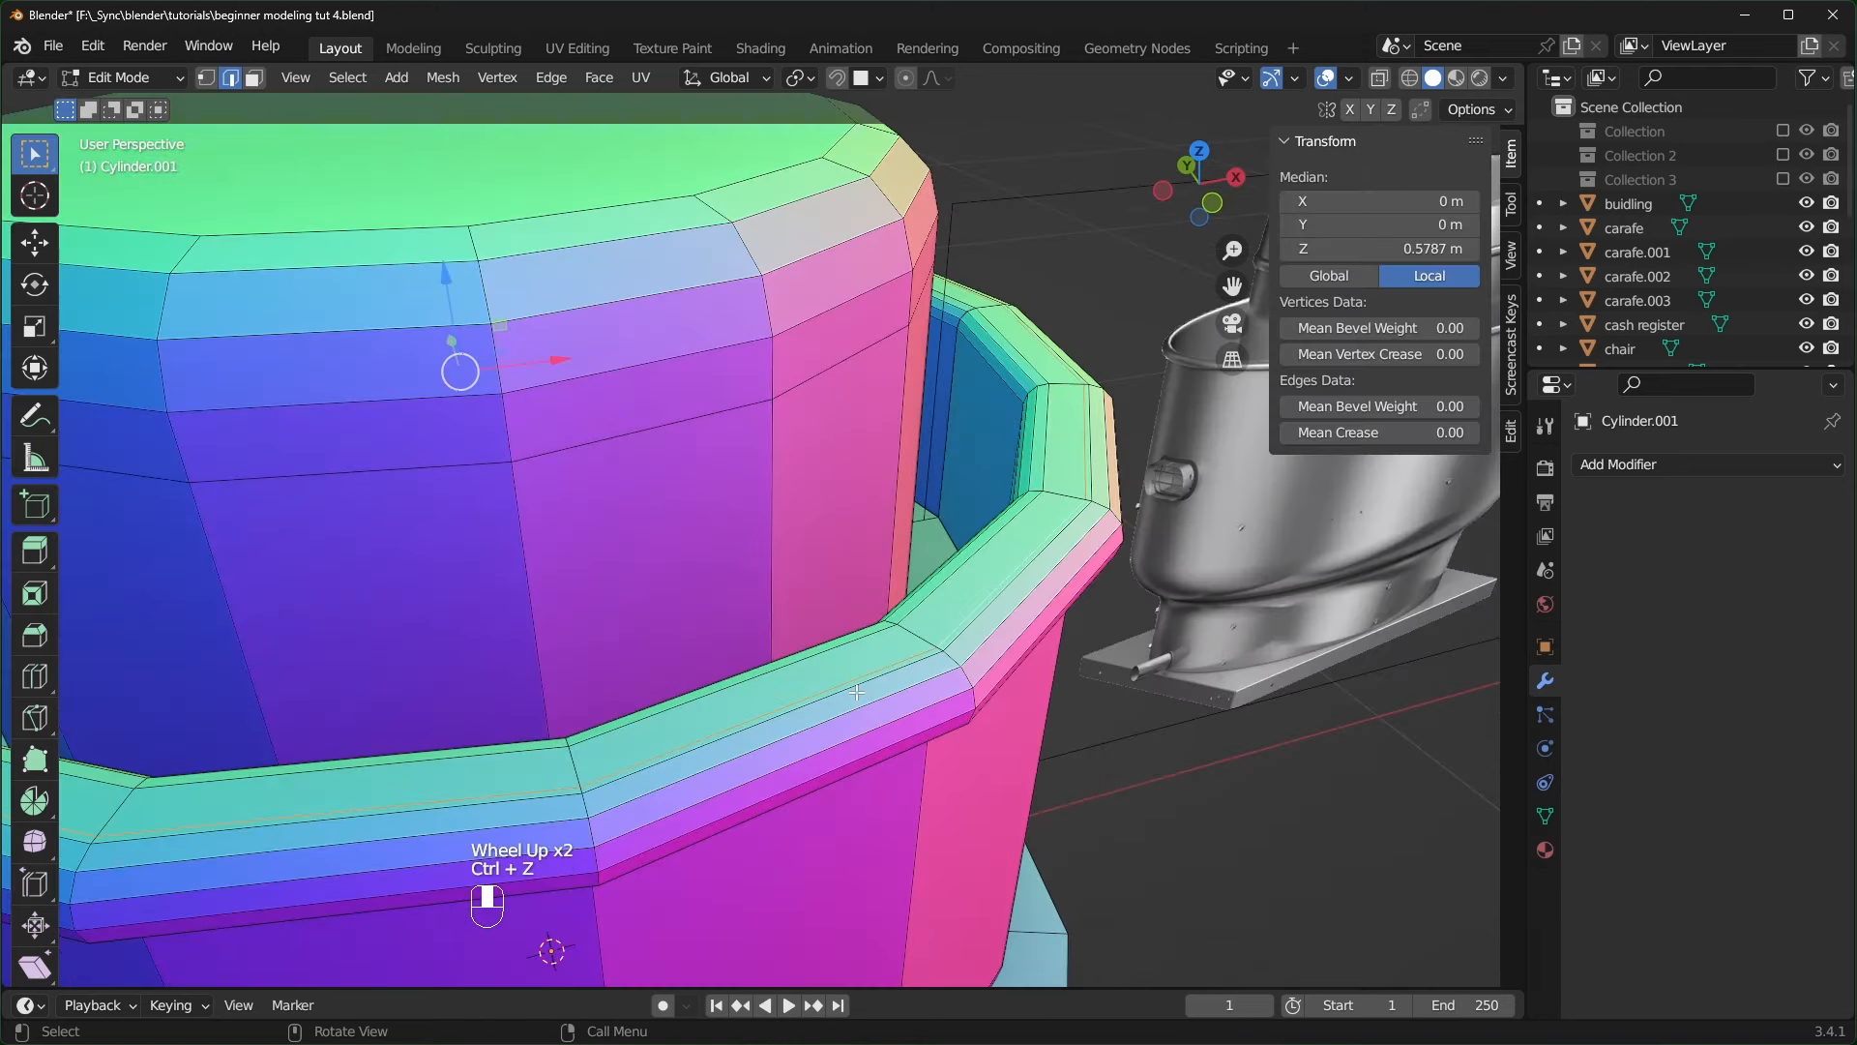
- Try deleting the extra loop's edges on the casing's rim, and undo the deletion
key("x")
left_click(780, 557)
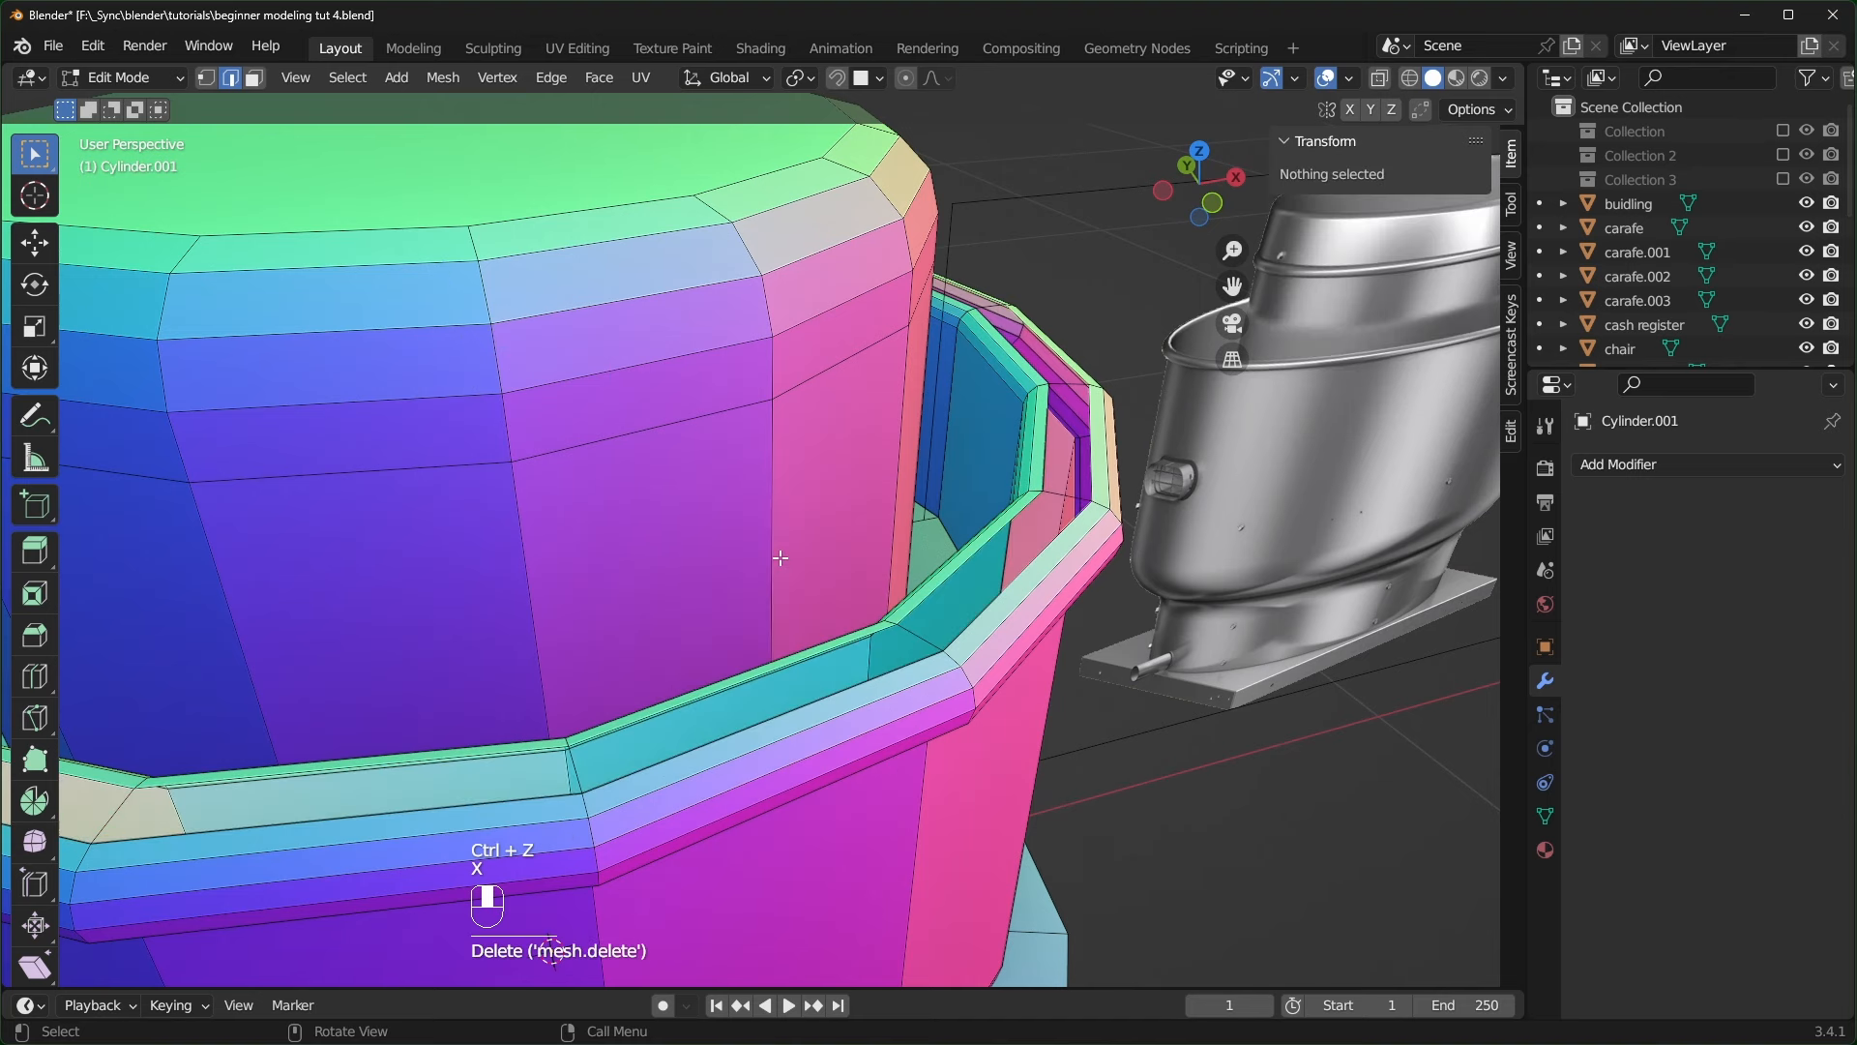
middle_click_drag(996, 513, 925, 696)
key("ctrl+z")
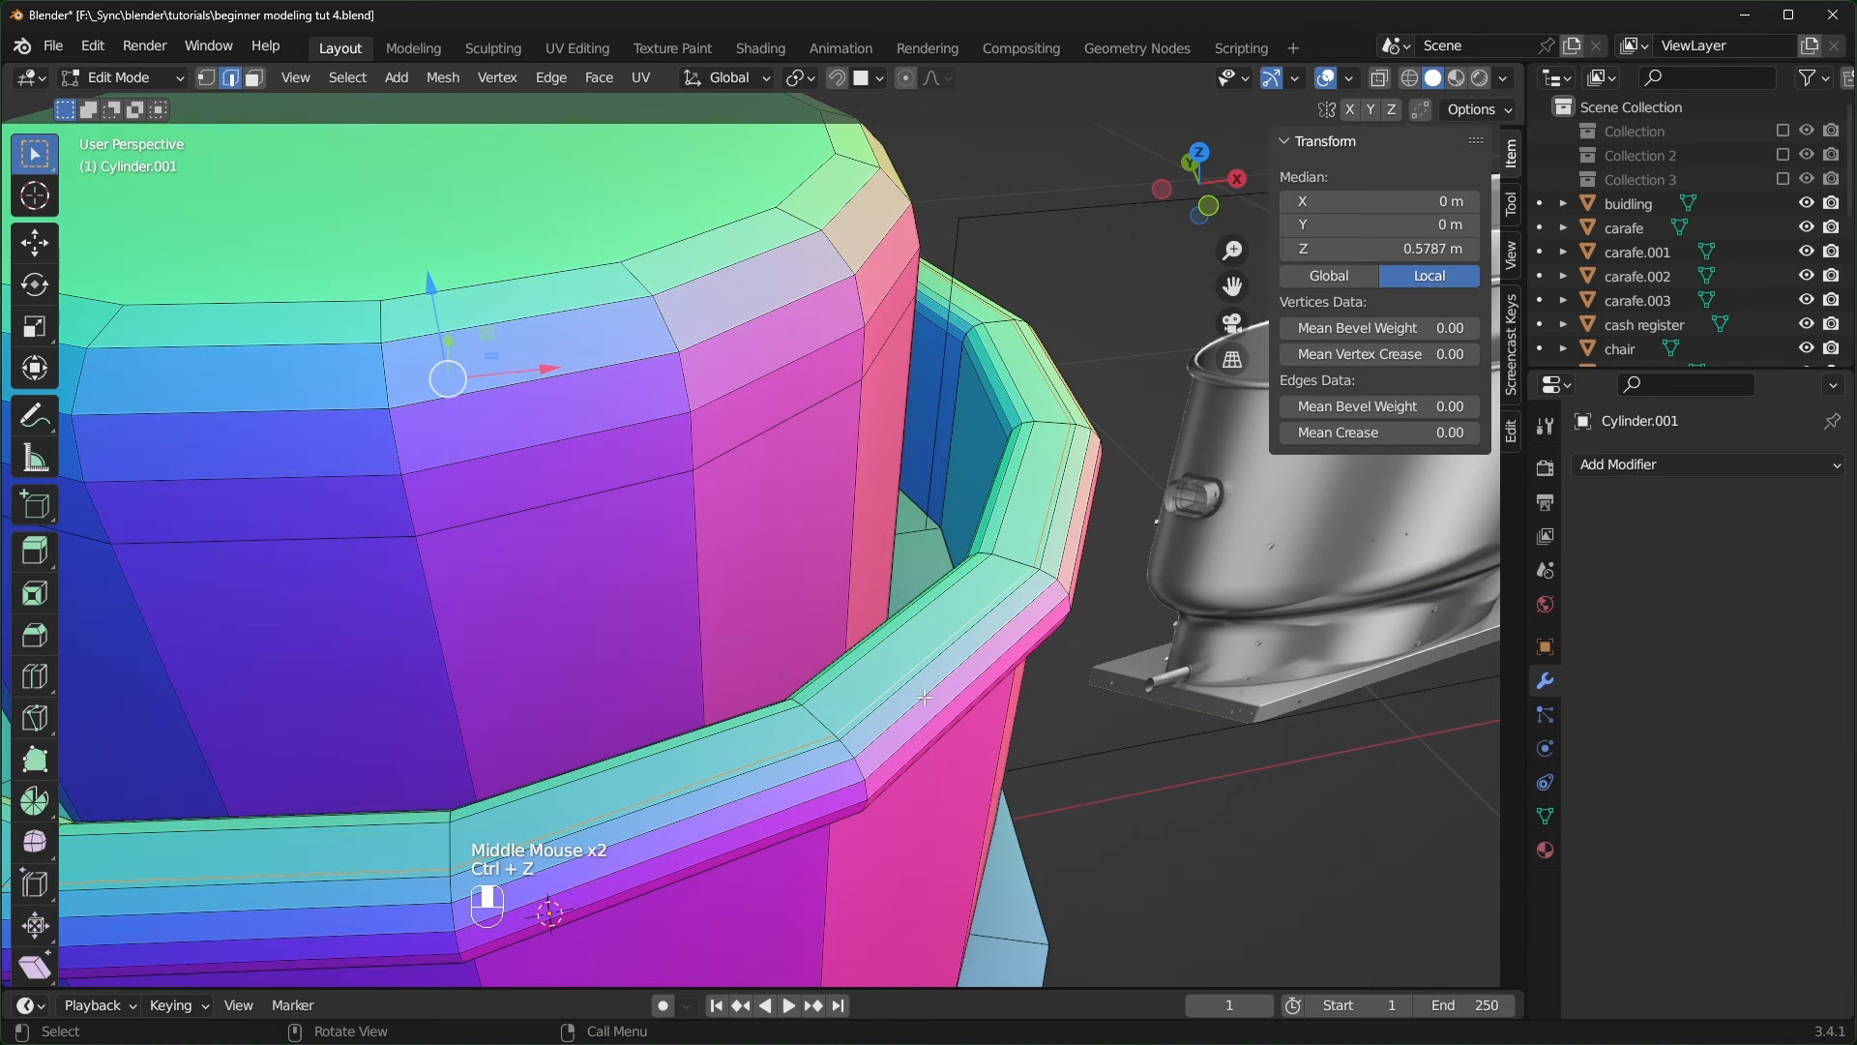
- Dissolve the extra edge loop on the casing's rim and shade the whole exhaust fan smooth
key("ctrl")
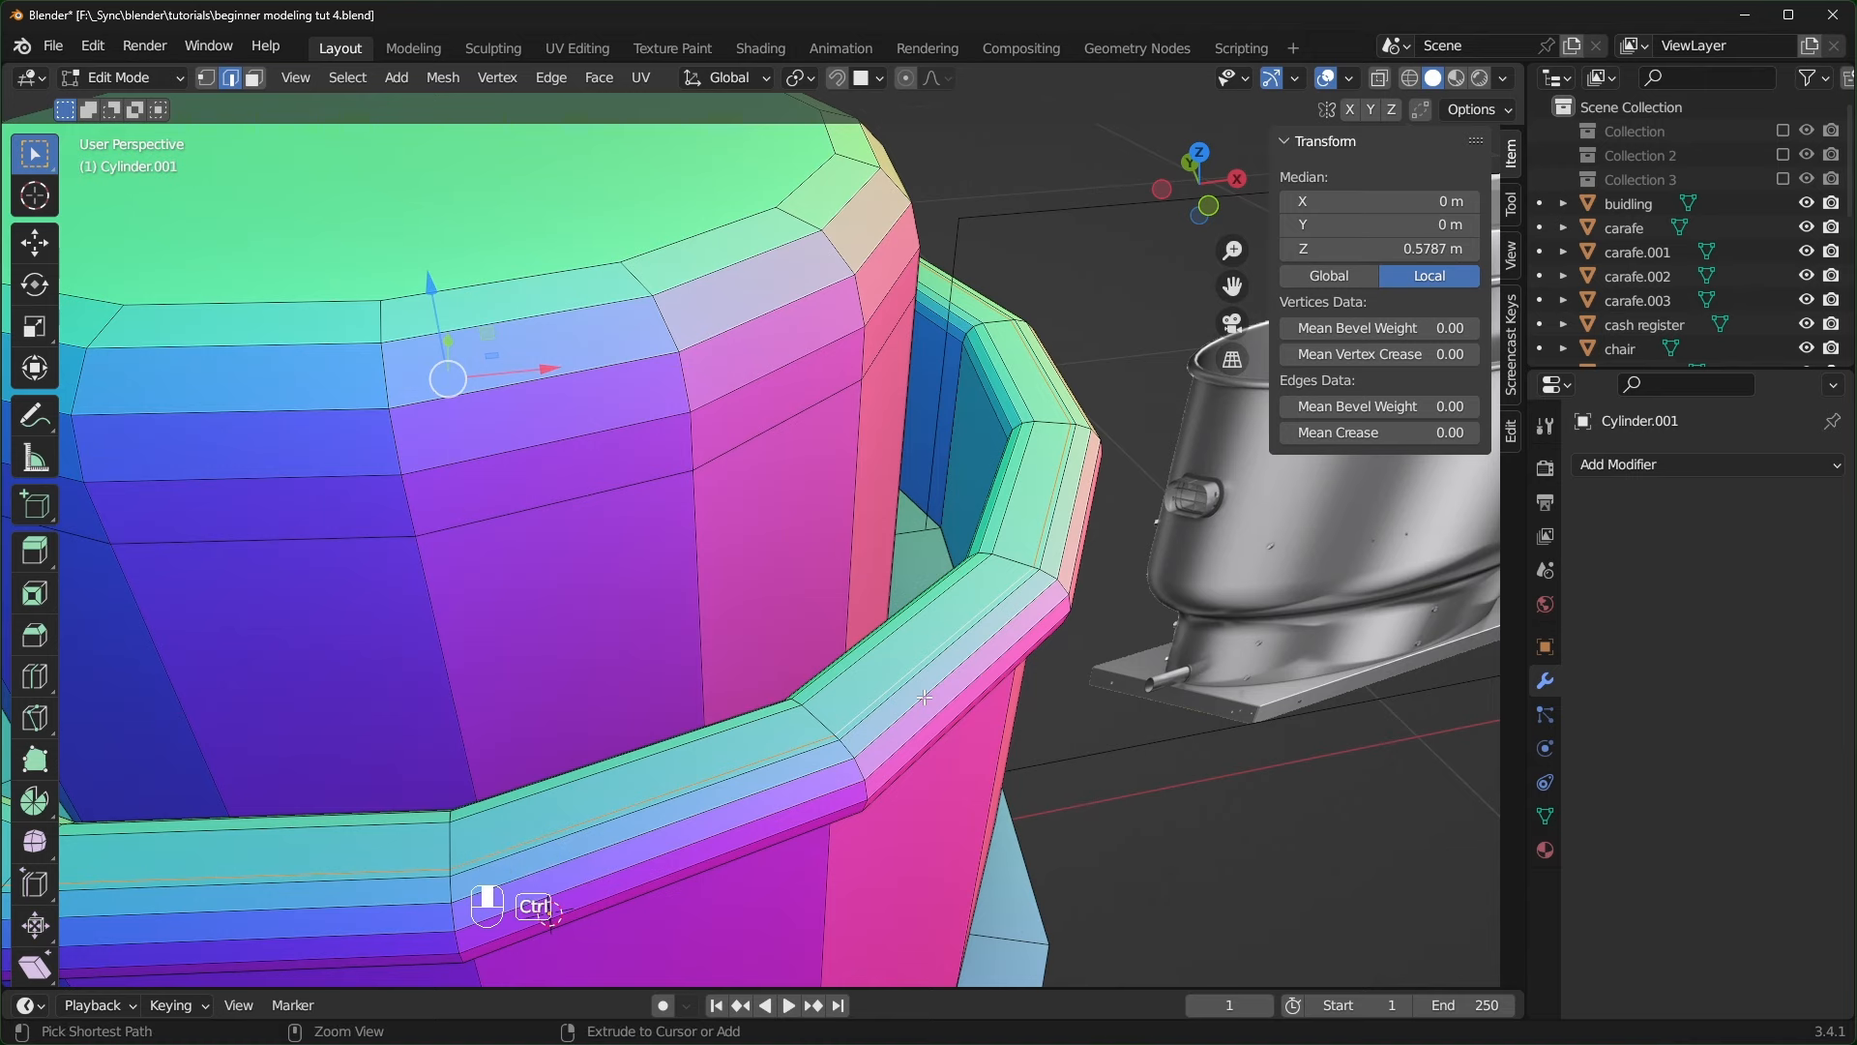
key("ctrl+x")
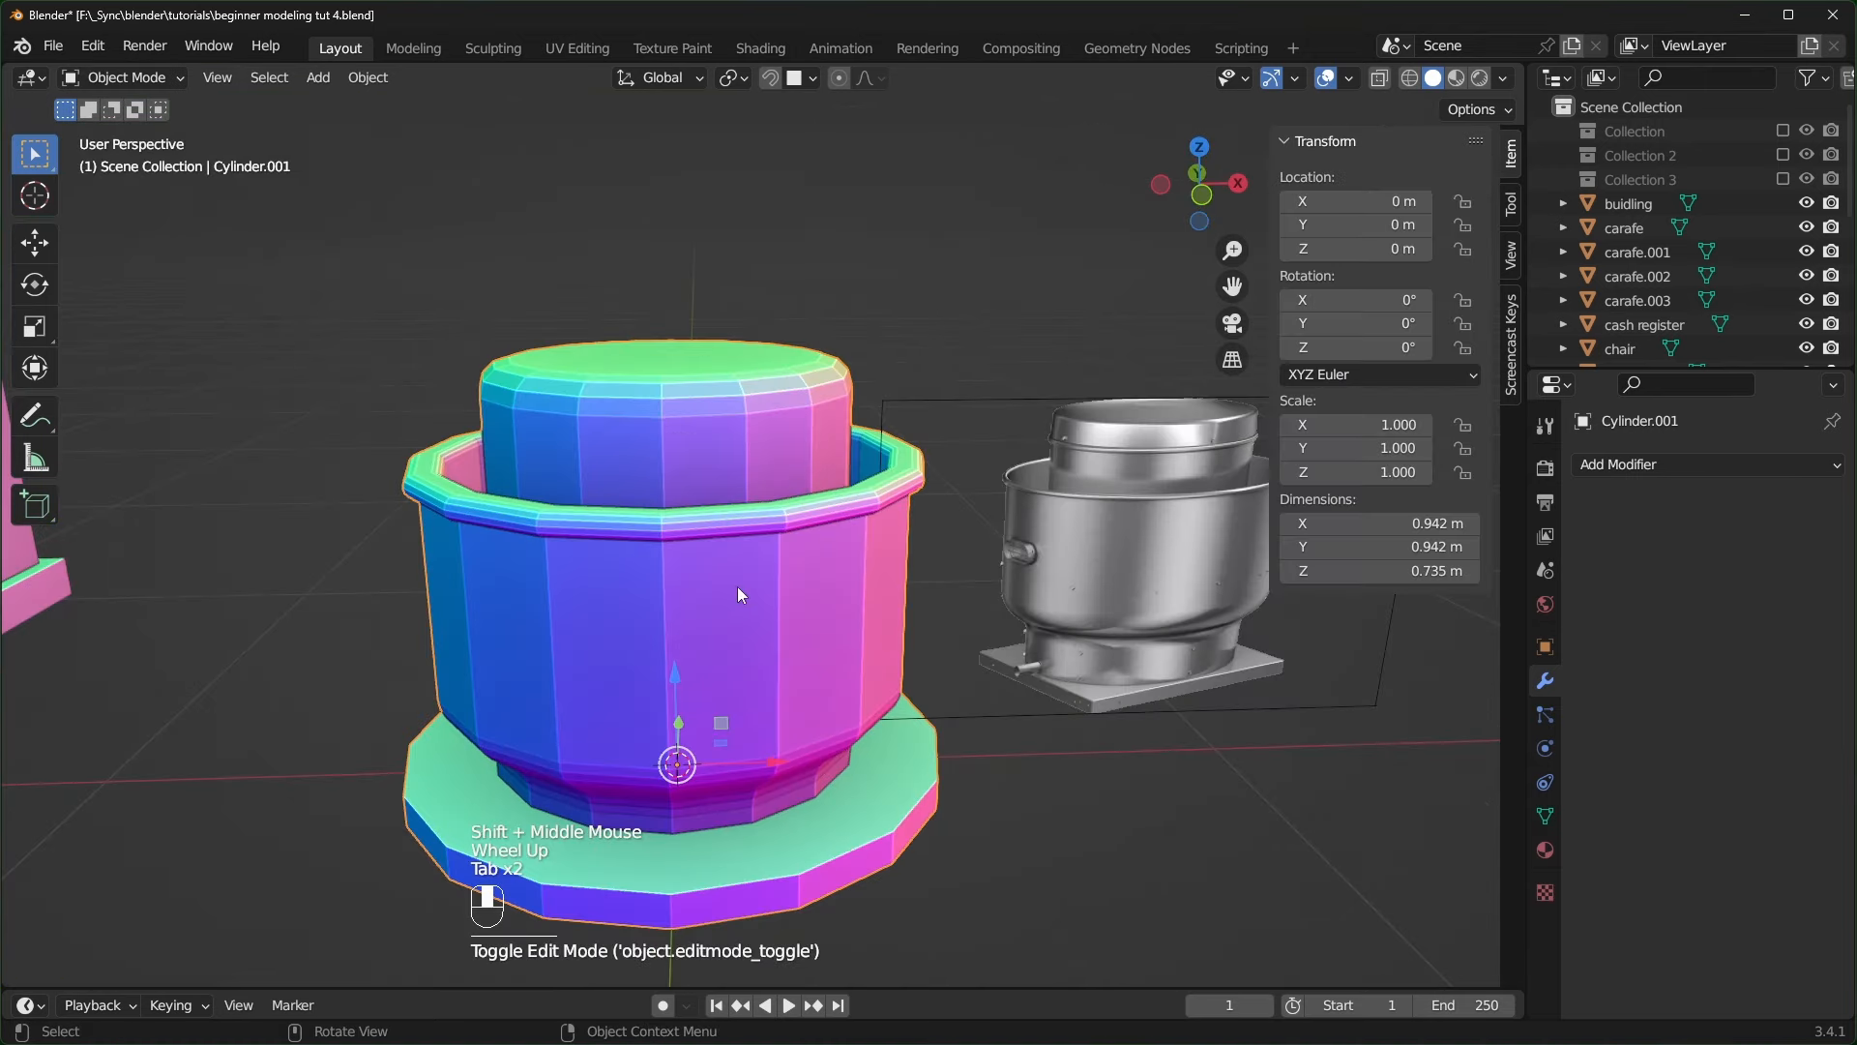
right_click(740, 594)
left_click(665, 598)
scroll(892, 714, "down", 2)
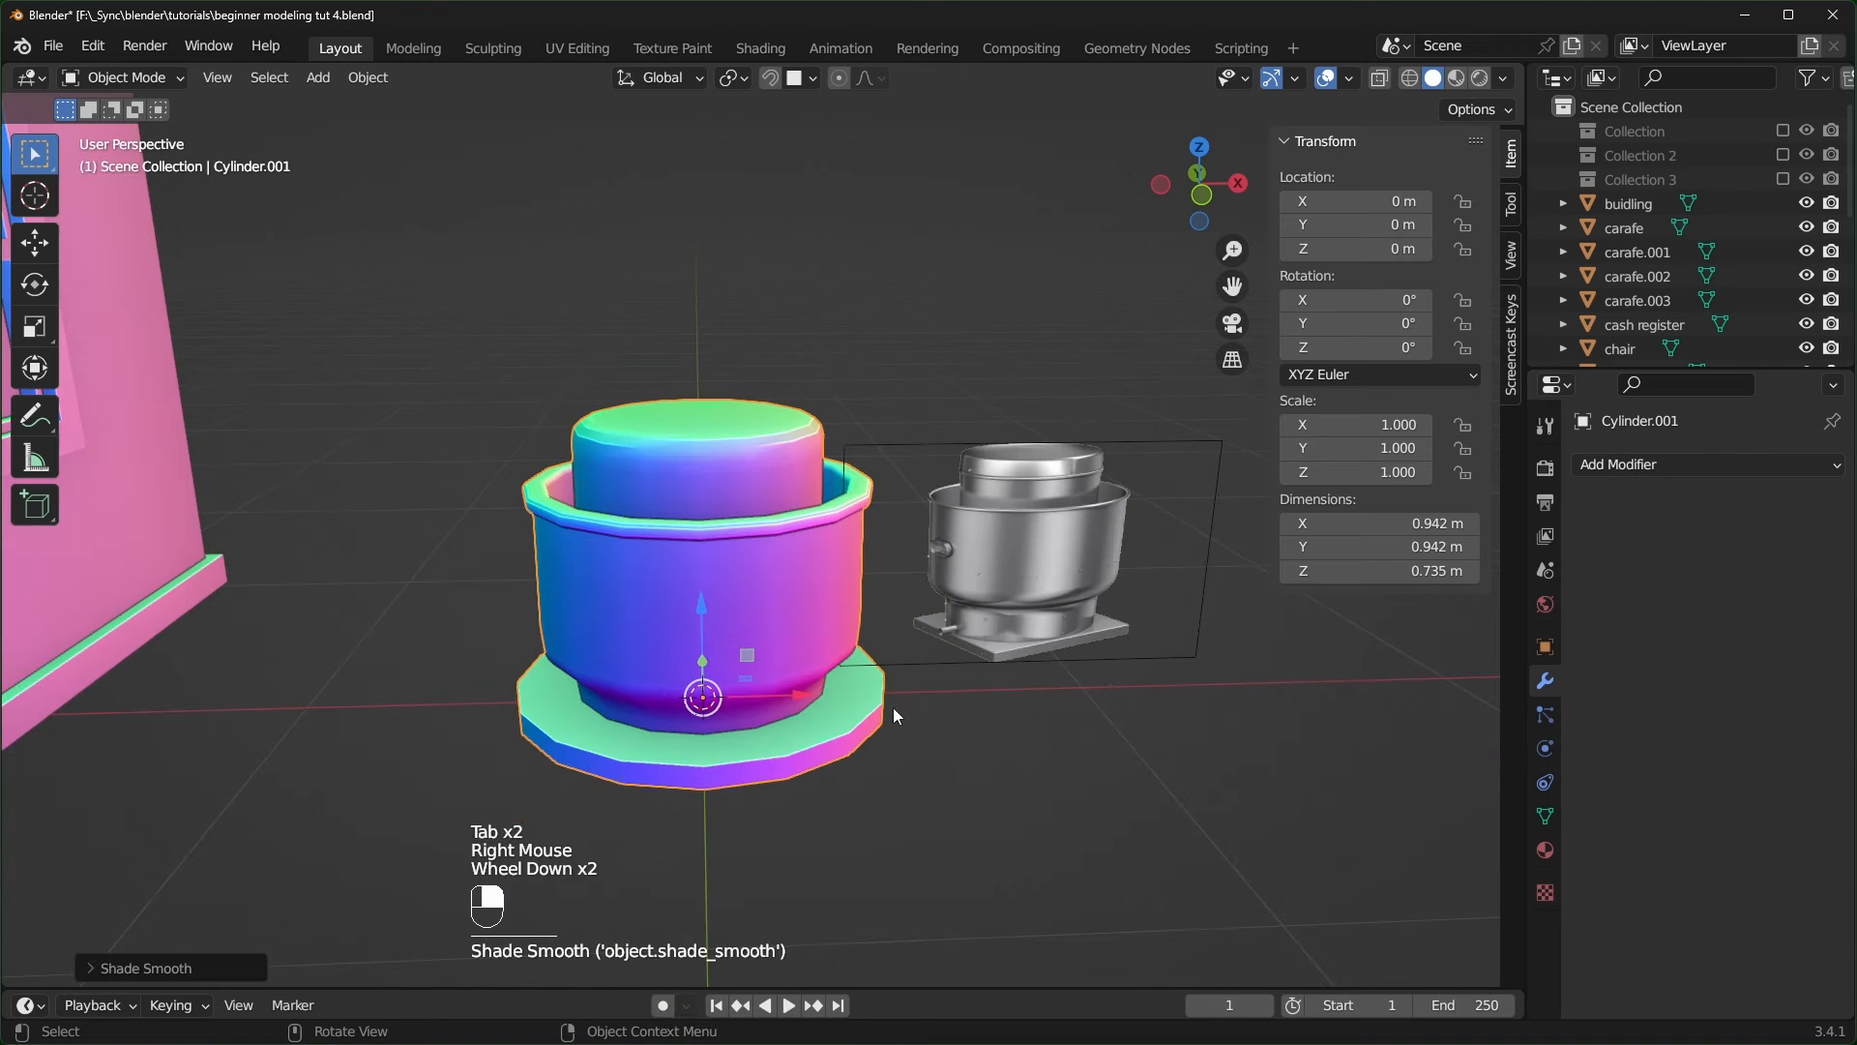
- Move the exhaust fan onto the café's roof near its edge
middle_click_drag(893, 708, 822, 708)
key("g")
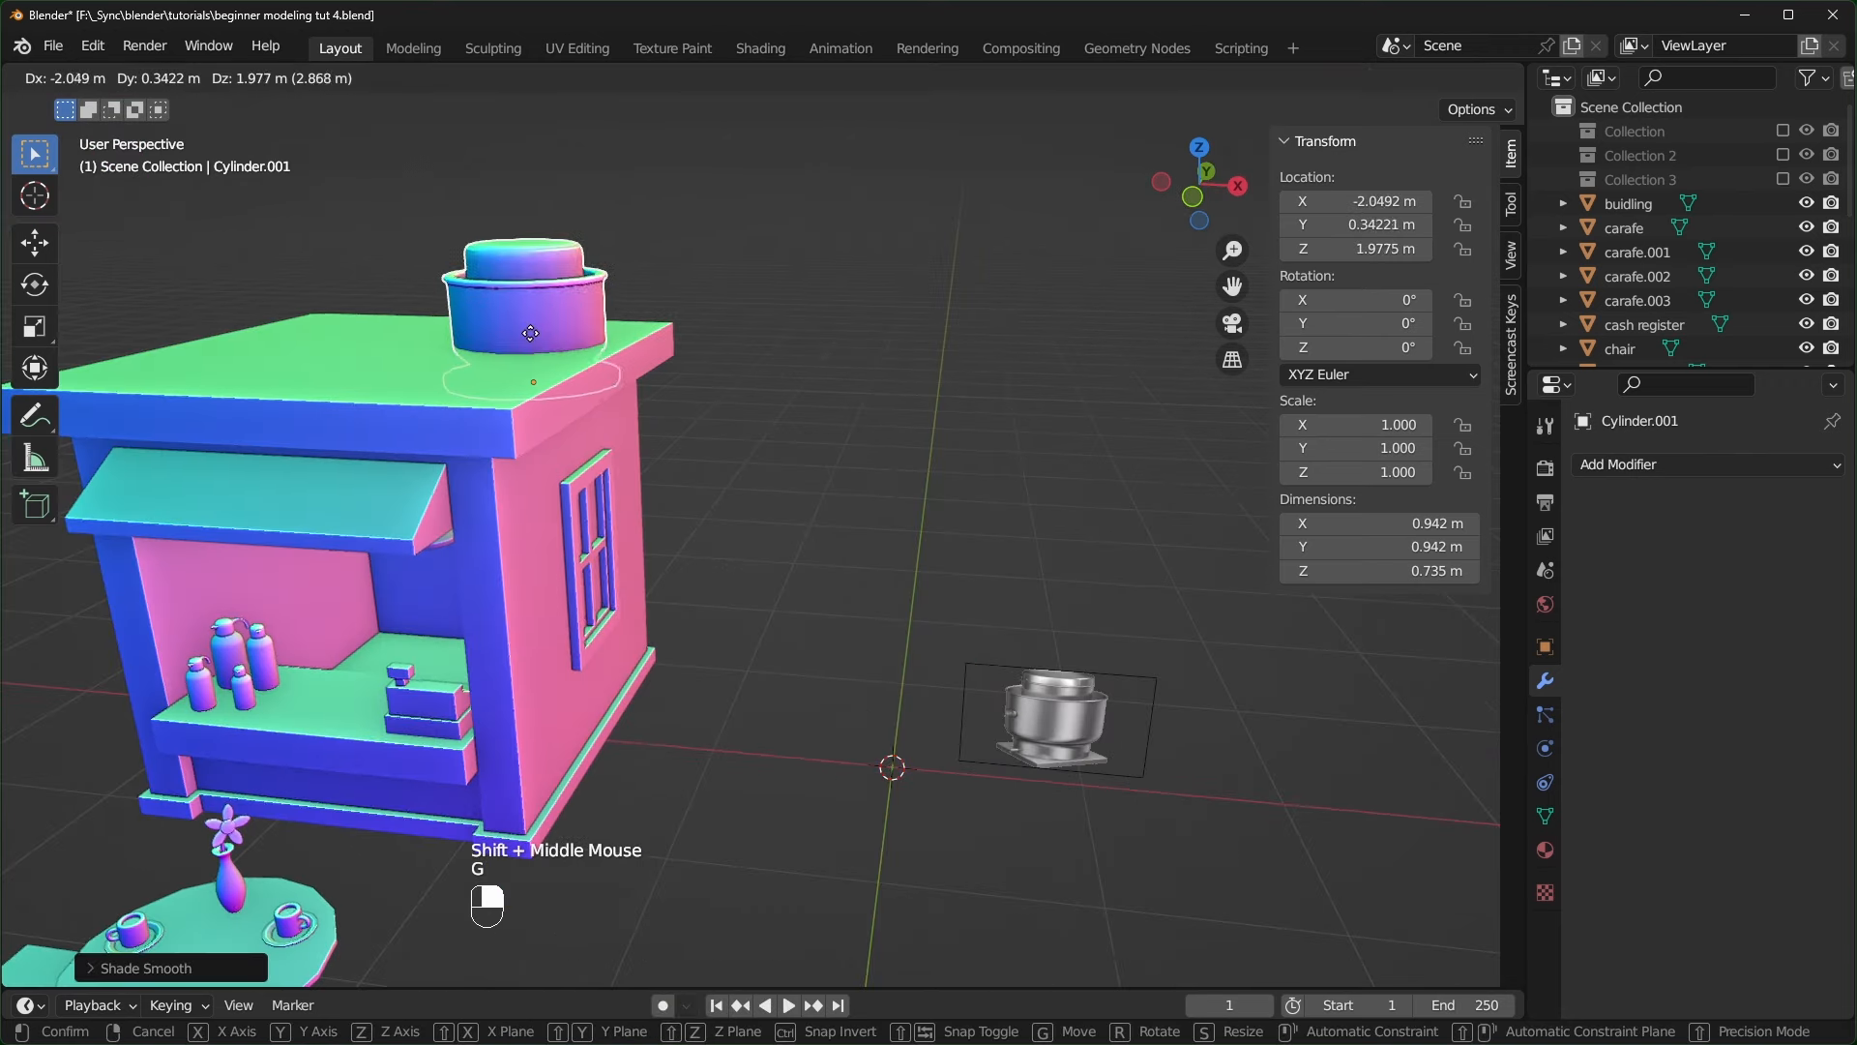
left_click(553, 362, "ctrl")
middle_click_drag(555, 364, 600, 421)
- Scale the exhaust fan down to about 0.64 m wide and apply its scale
key("s")
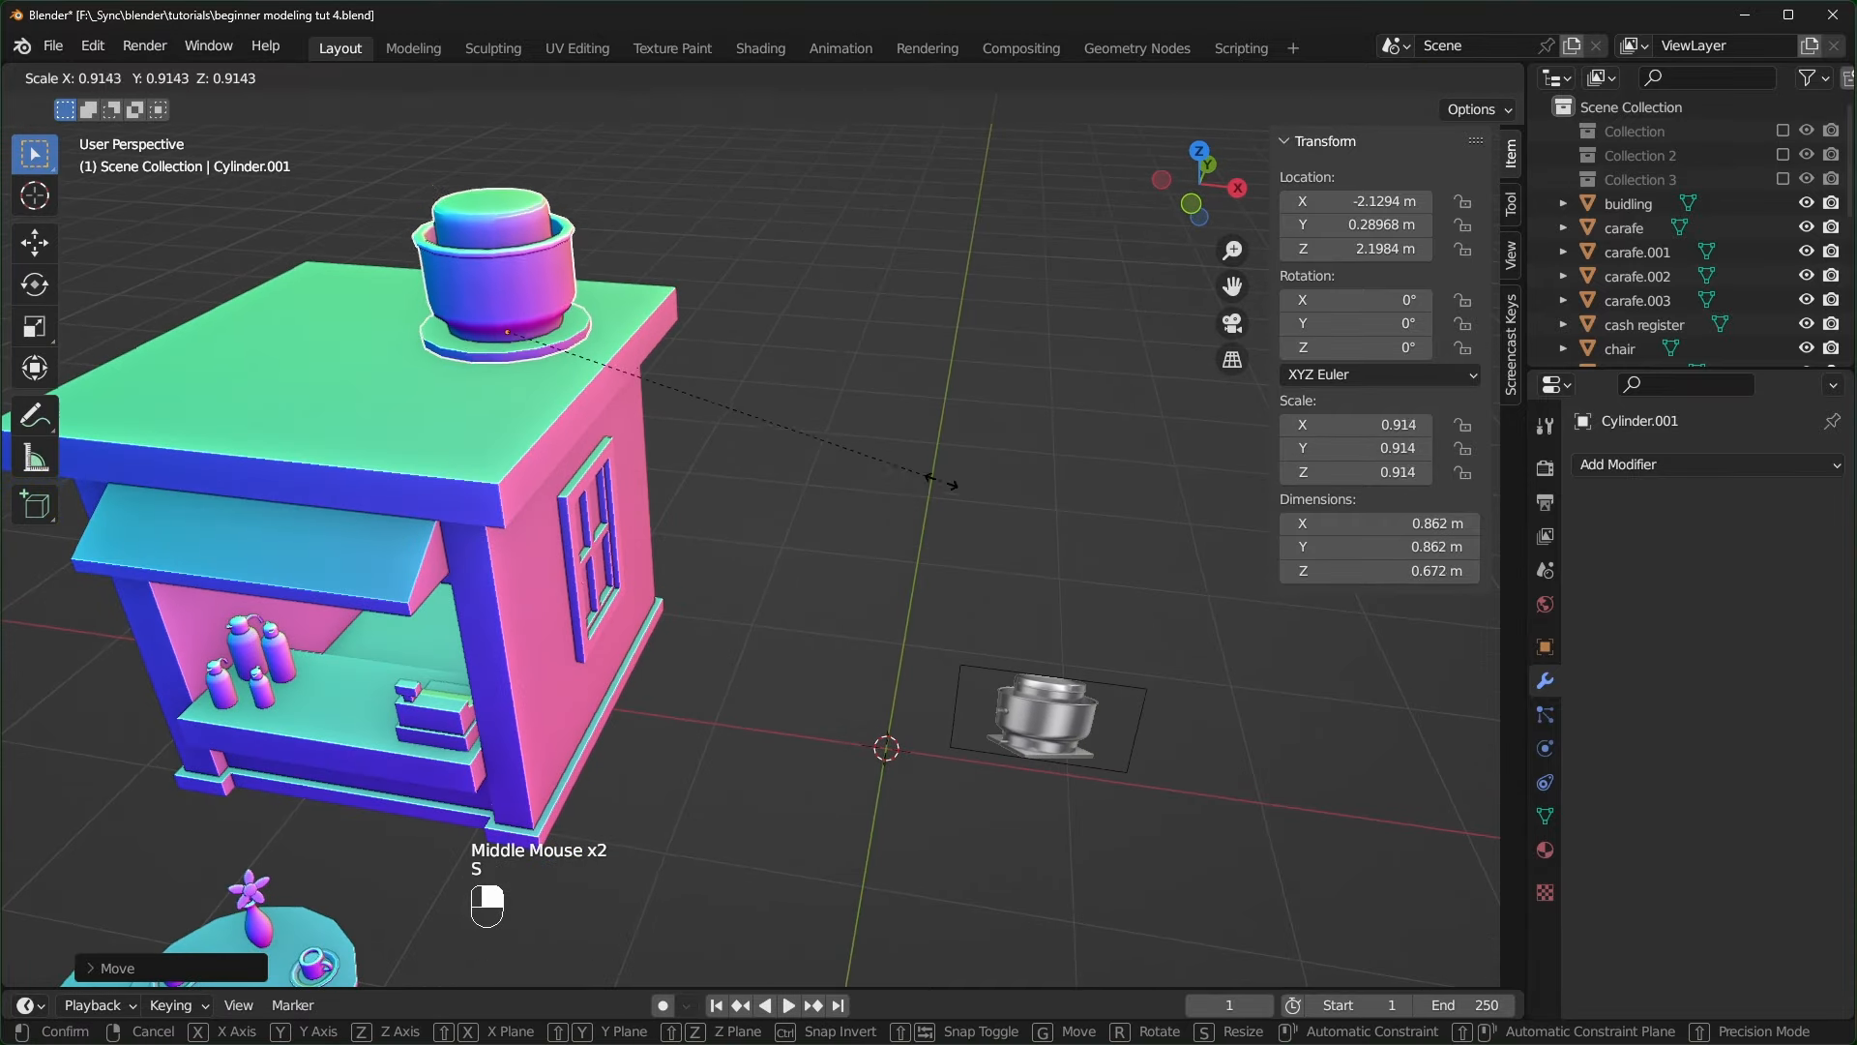
left_click(778, 432, "ctrl")
key("ctrl+a")
left_click(778, 429)
- Delete the exhaust fan reference image beside the café
middle_click_drag(781, 430, 922, 625)
left_click_drag(920, 586, 1203, 834)
key("x")
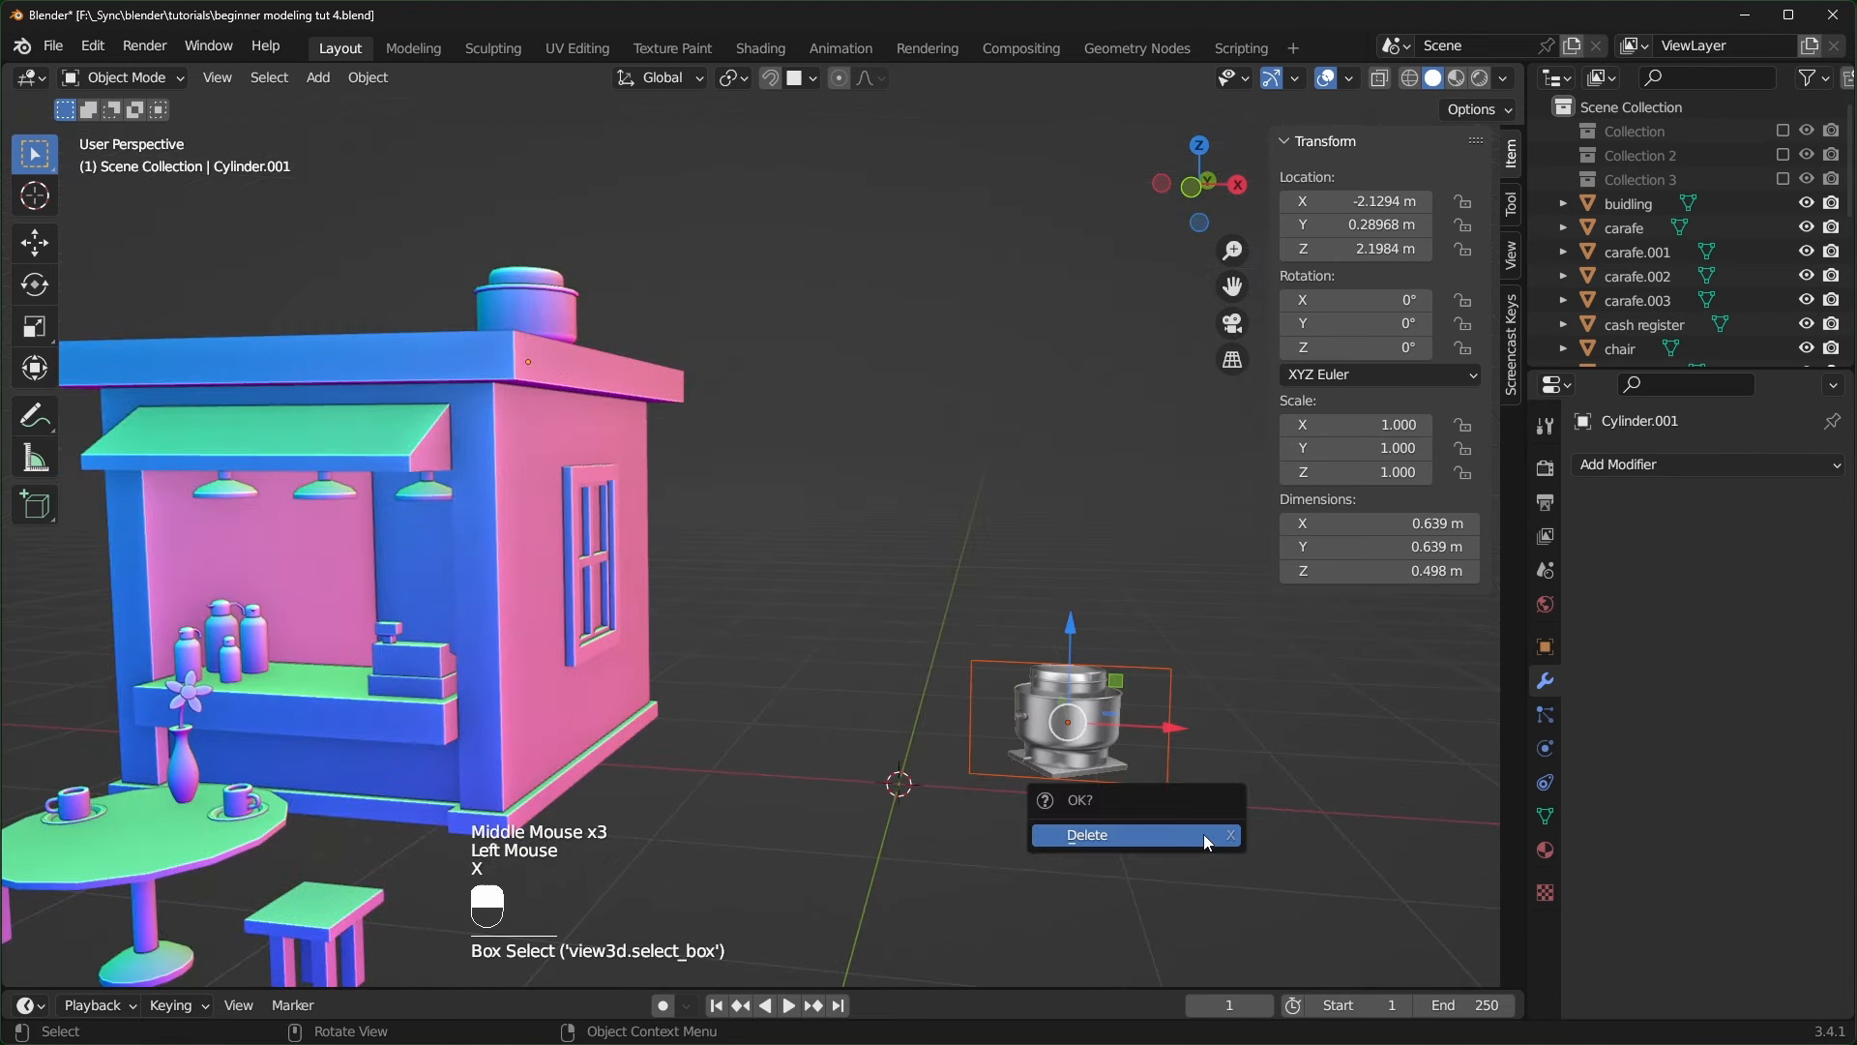
left_click(1203, 834)
- Bring apple.jpg from the Desktop temp folder into the Blender scene as a reference image
scroll(1142, 826, "down", 2)
scroll(1078, 818, "up", 2)
middle_click_drag(1077, 819, 1016, 819)
middle_click_drag(1015, 819, 924, 772, "shift")
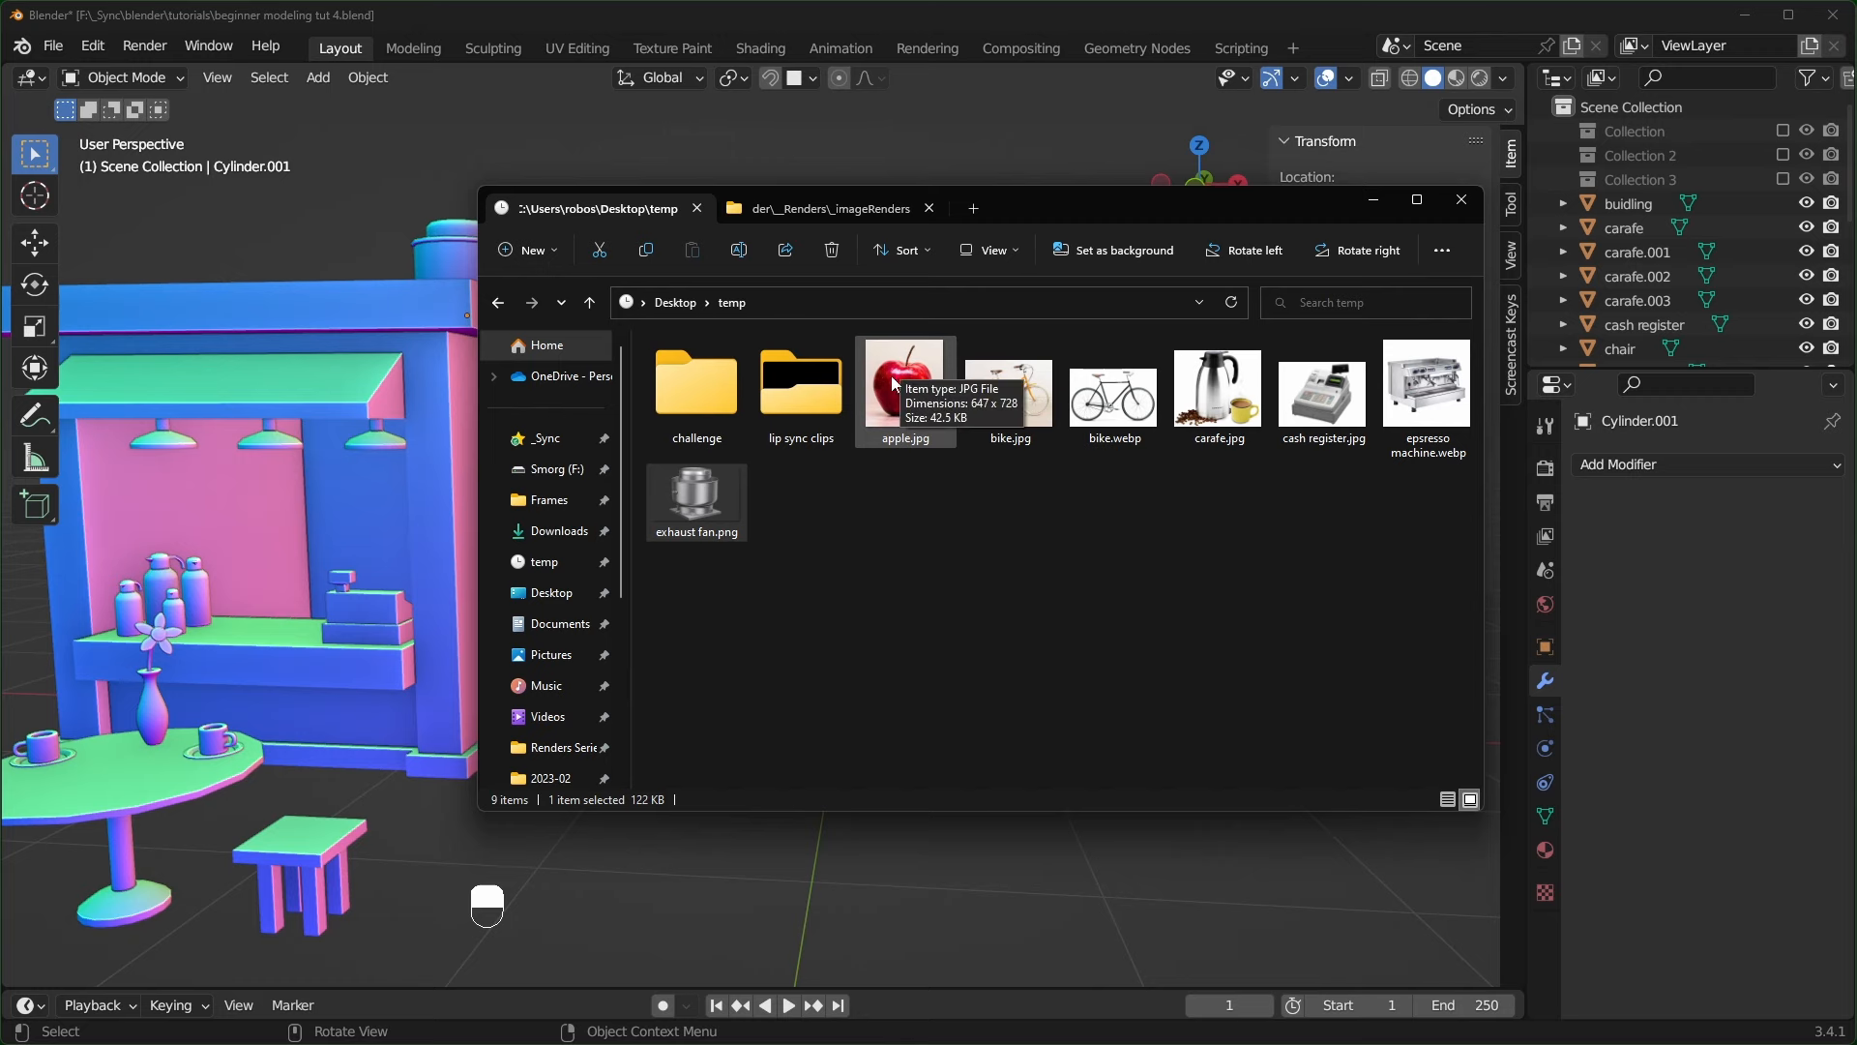
left_click(905, 380)
left_click_drag(956, 154, 955, 156)
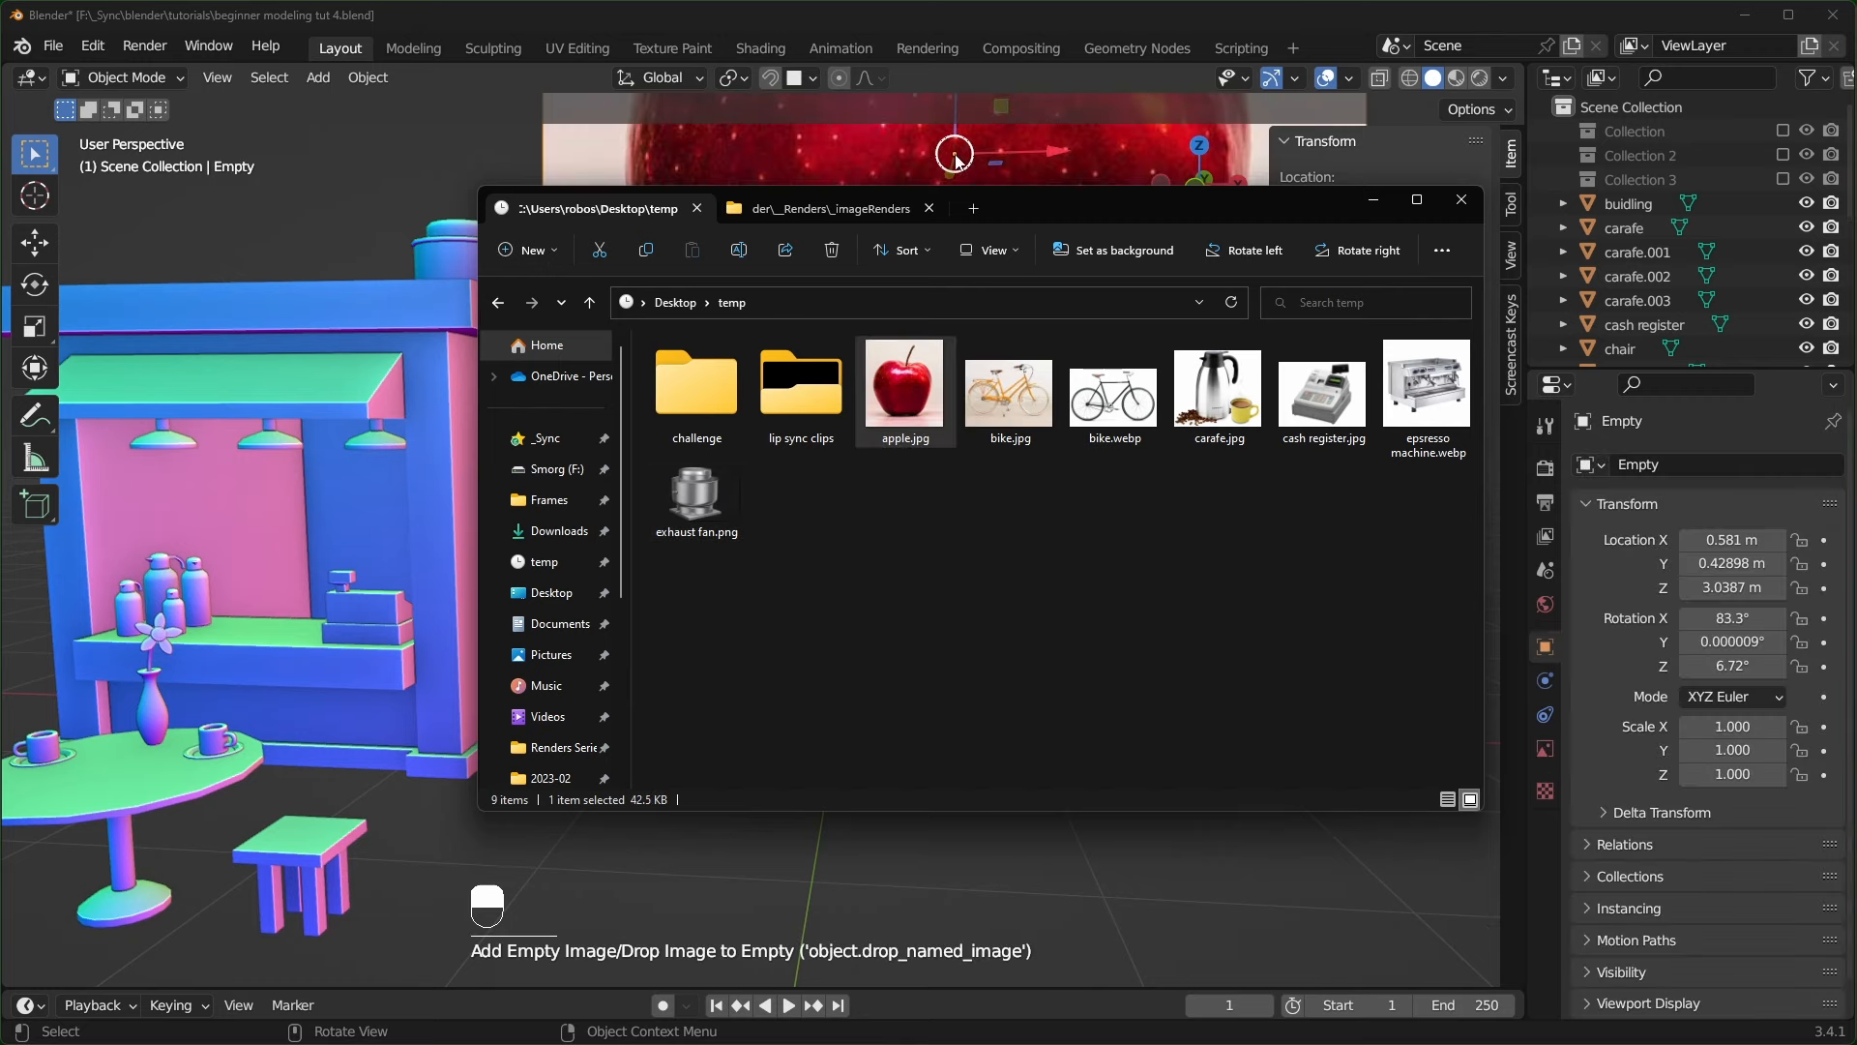
left_click(1043, 16)
- Clear the apple image's location and rotation, and rotate it 90° about the X axis to stand upright
key("alt+g")
key("alt+r")
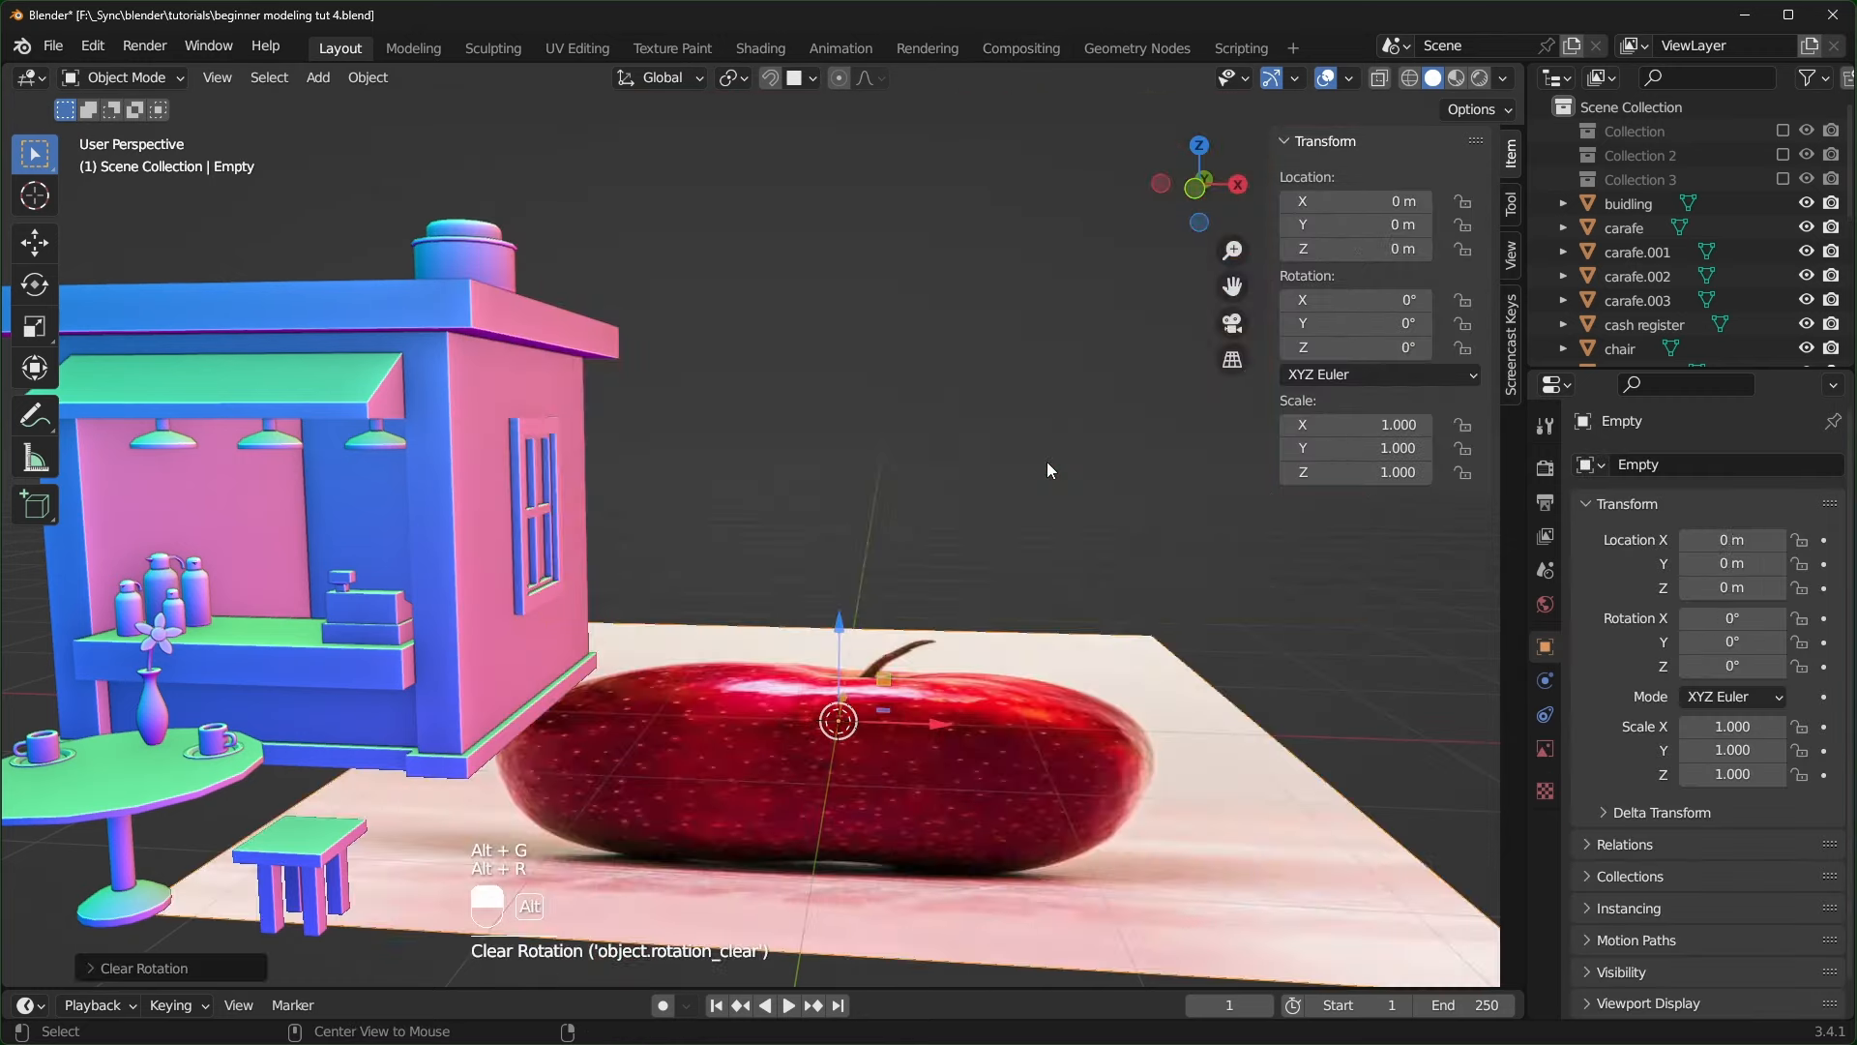
type("rx90")
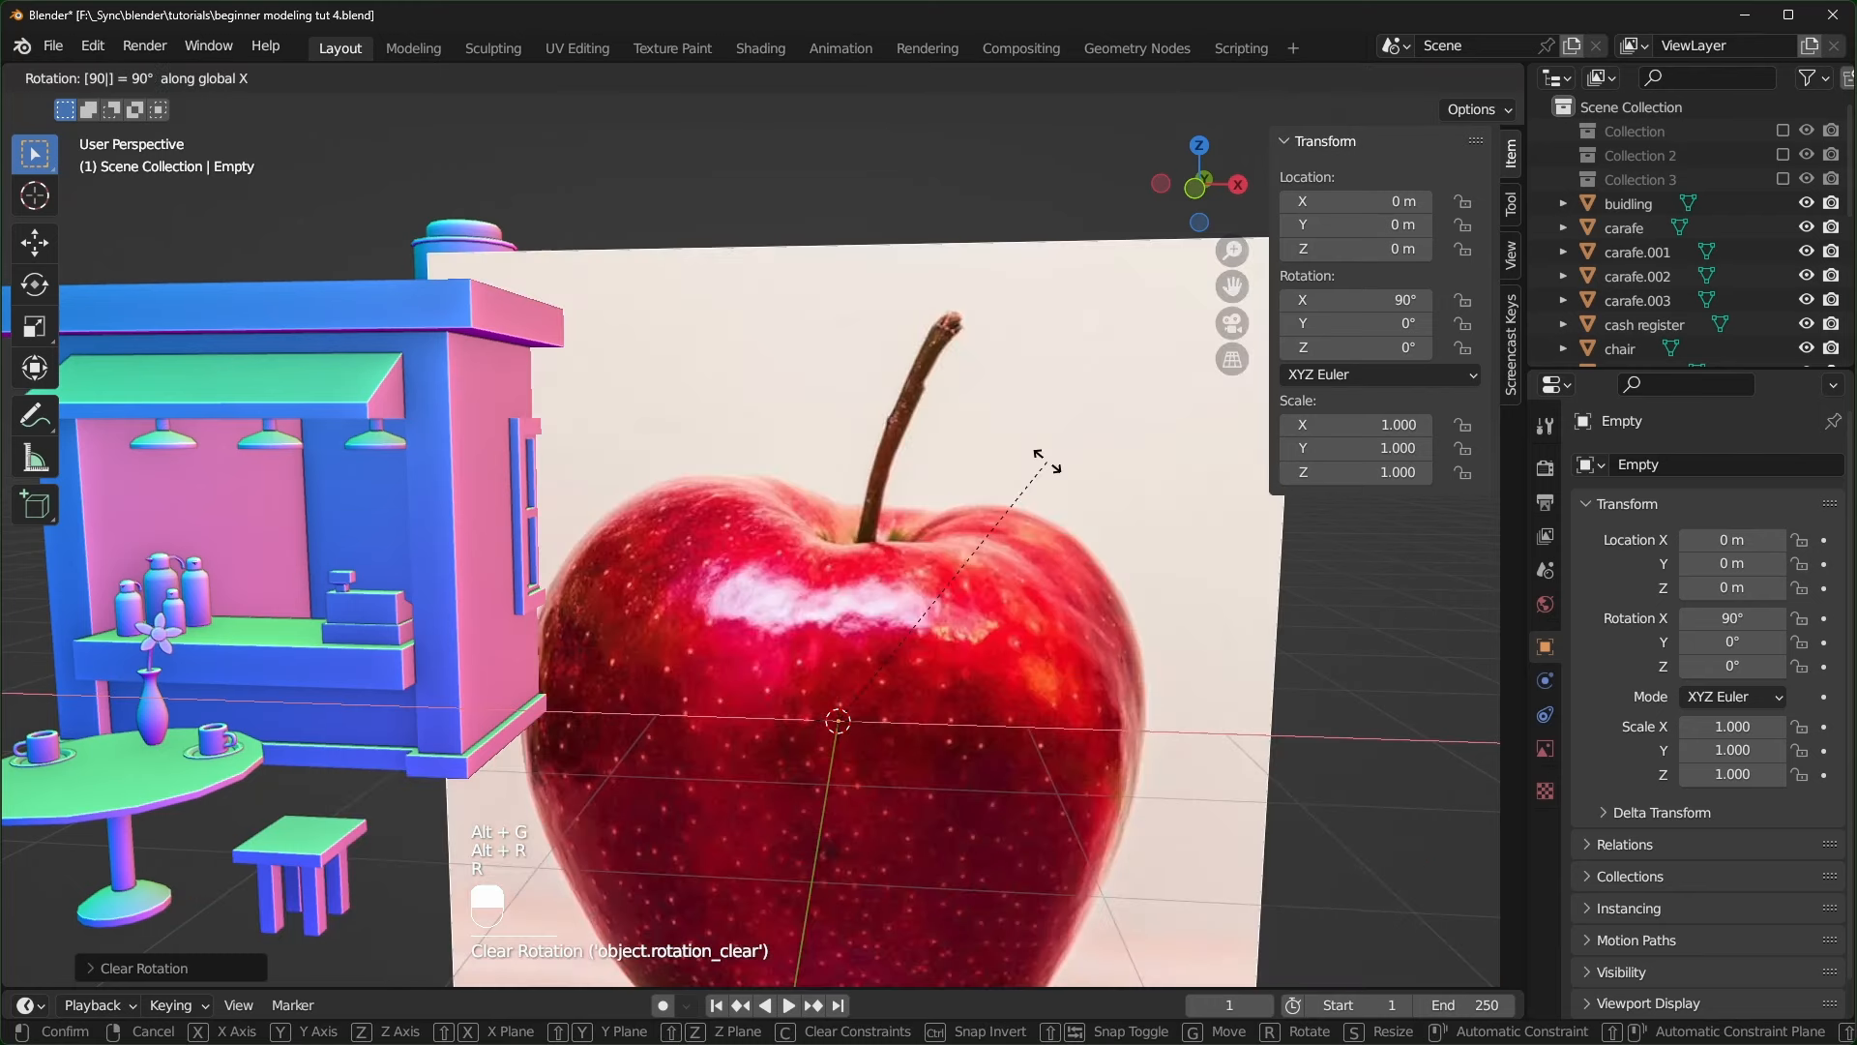
key("Return")
- Scale the apple reference image down to about 0.066
key("s")
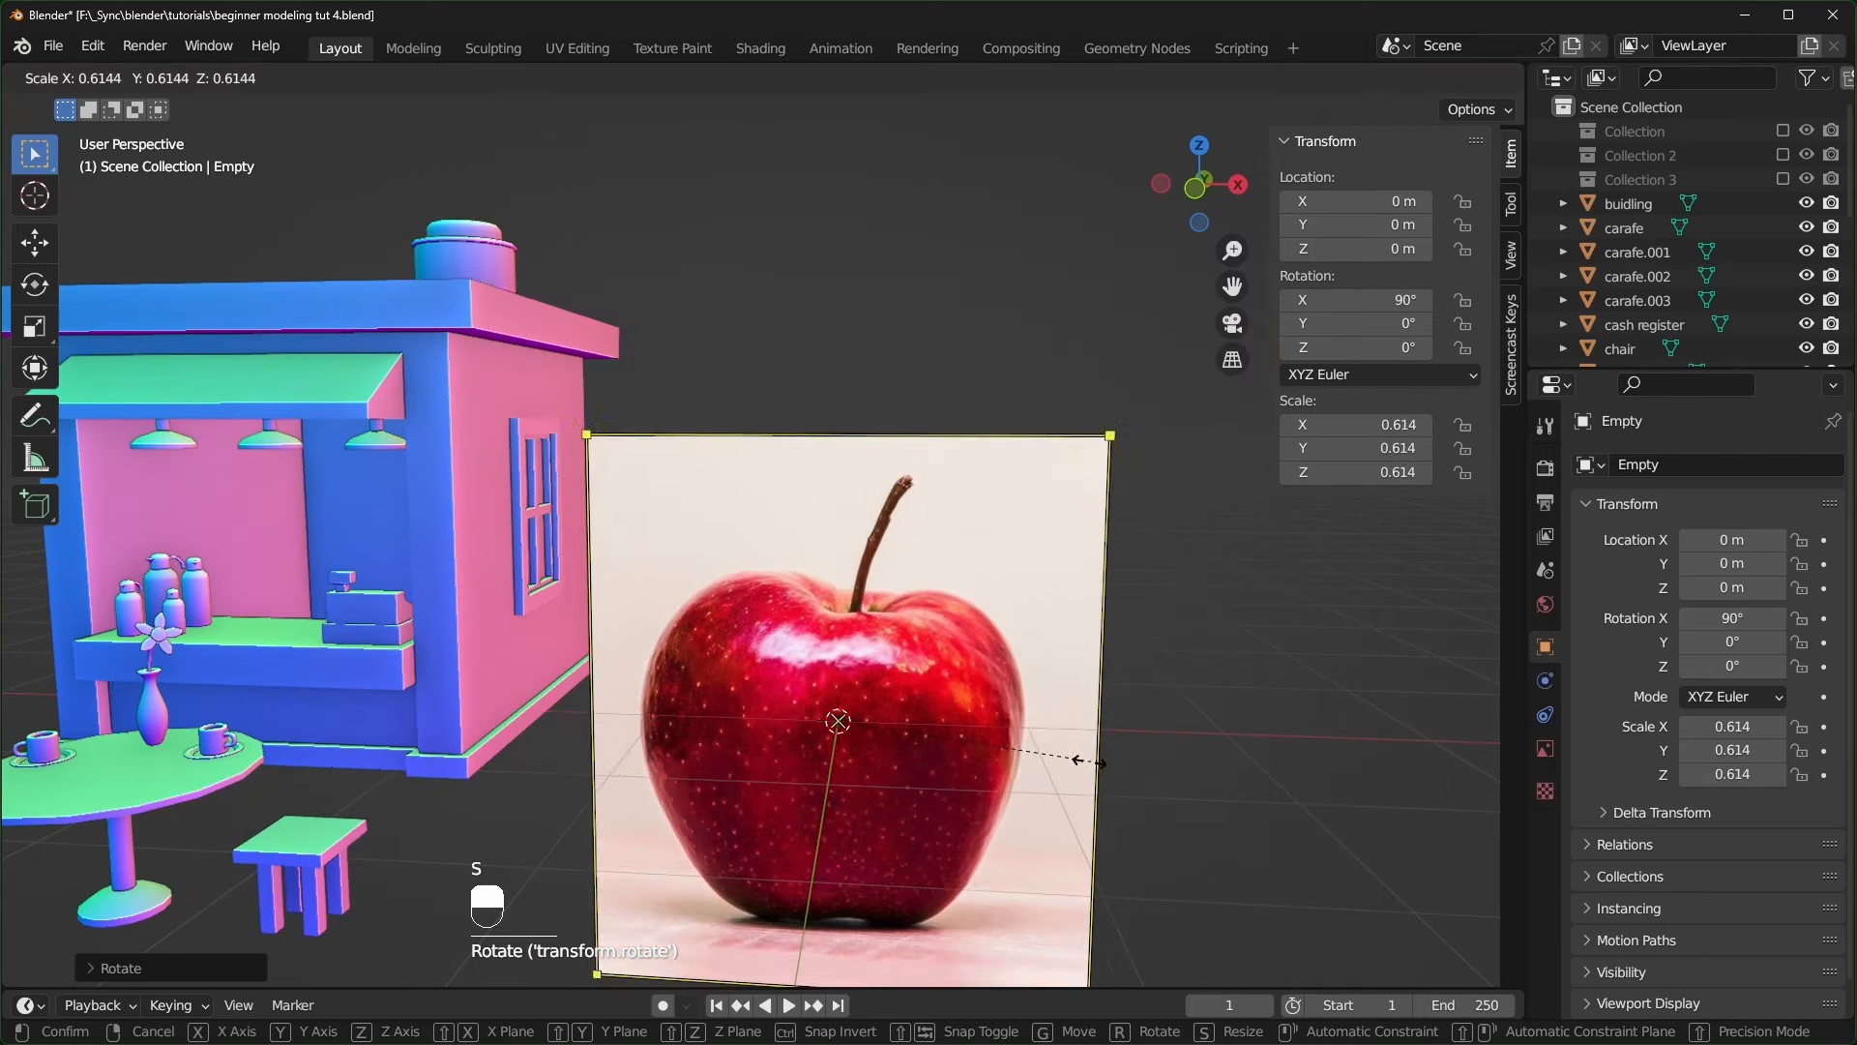
left_click(975, 752)
key("s")
left_click(1001, 761)
key("s")
left_click(998, 759)
- In front view, raise the apple image about 0.123 m along Z so the apple's base sits on the ground line
key("KP_1")
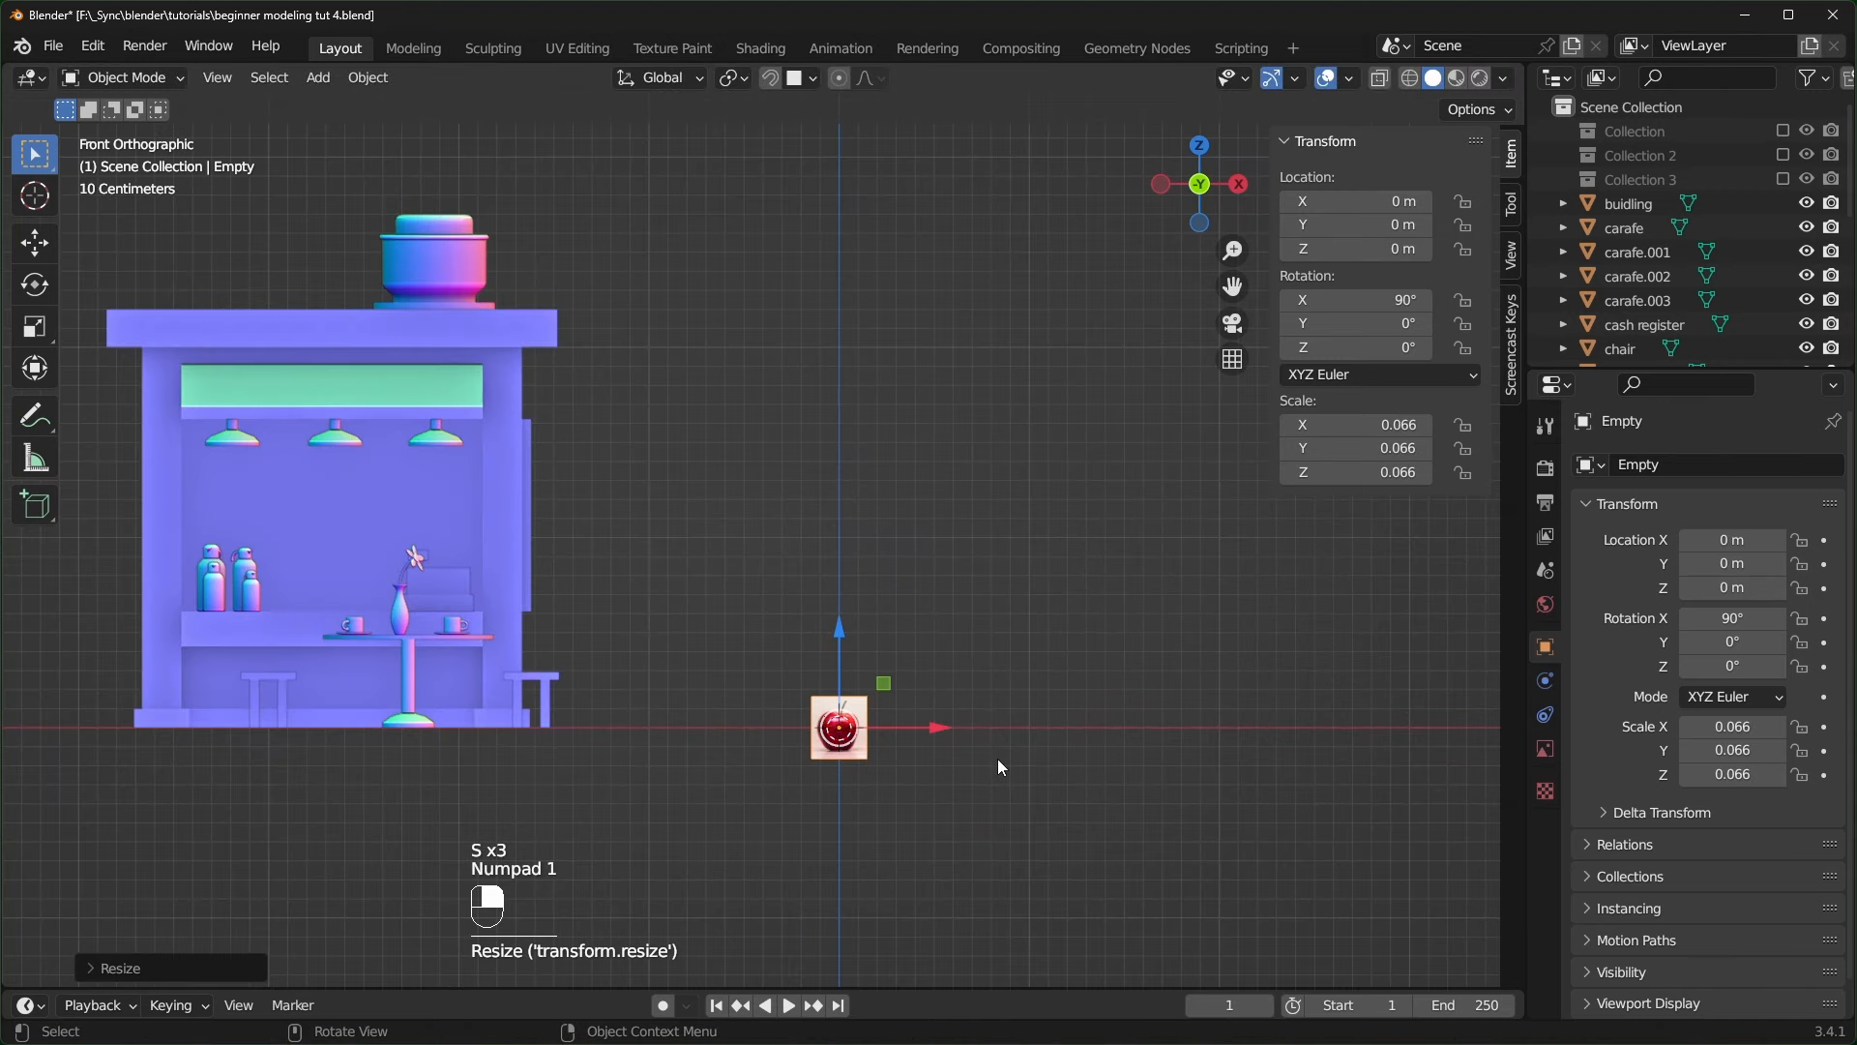
scroll(996, 764, "up", 2)
middle_click_drag(953, 779, 705, 531, "shift")
scroll(837, 790, "down", 1, "shift")
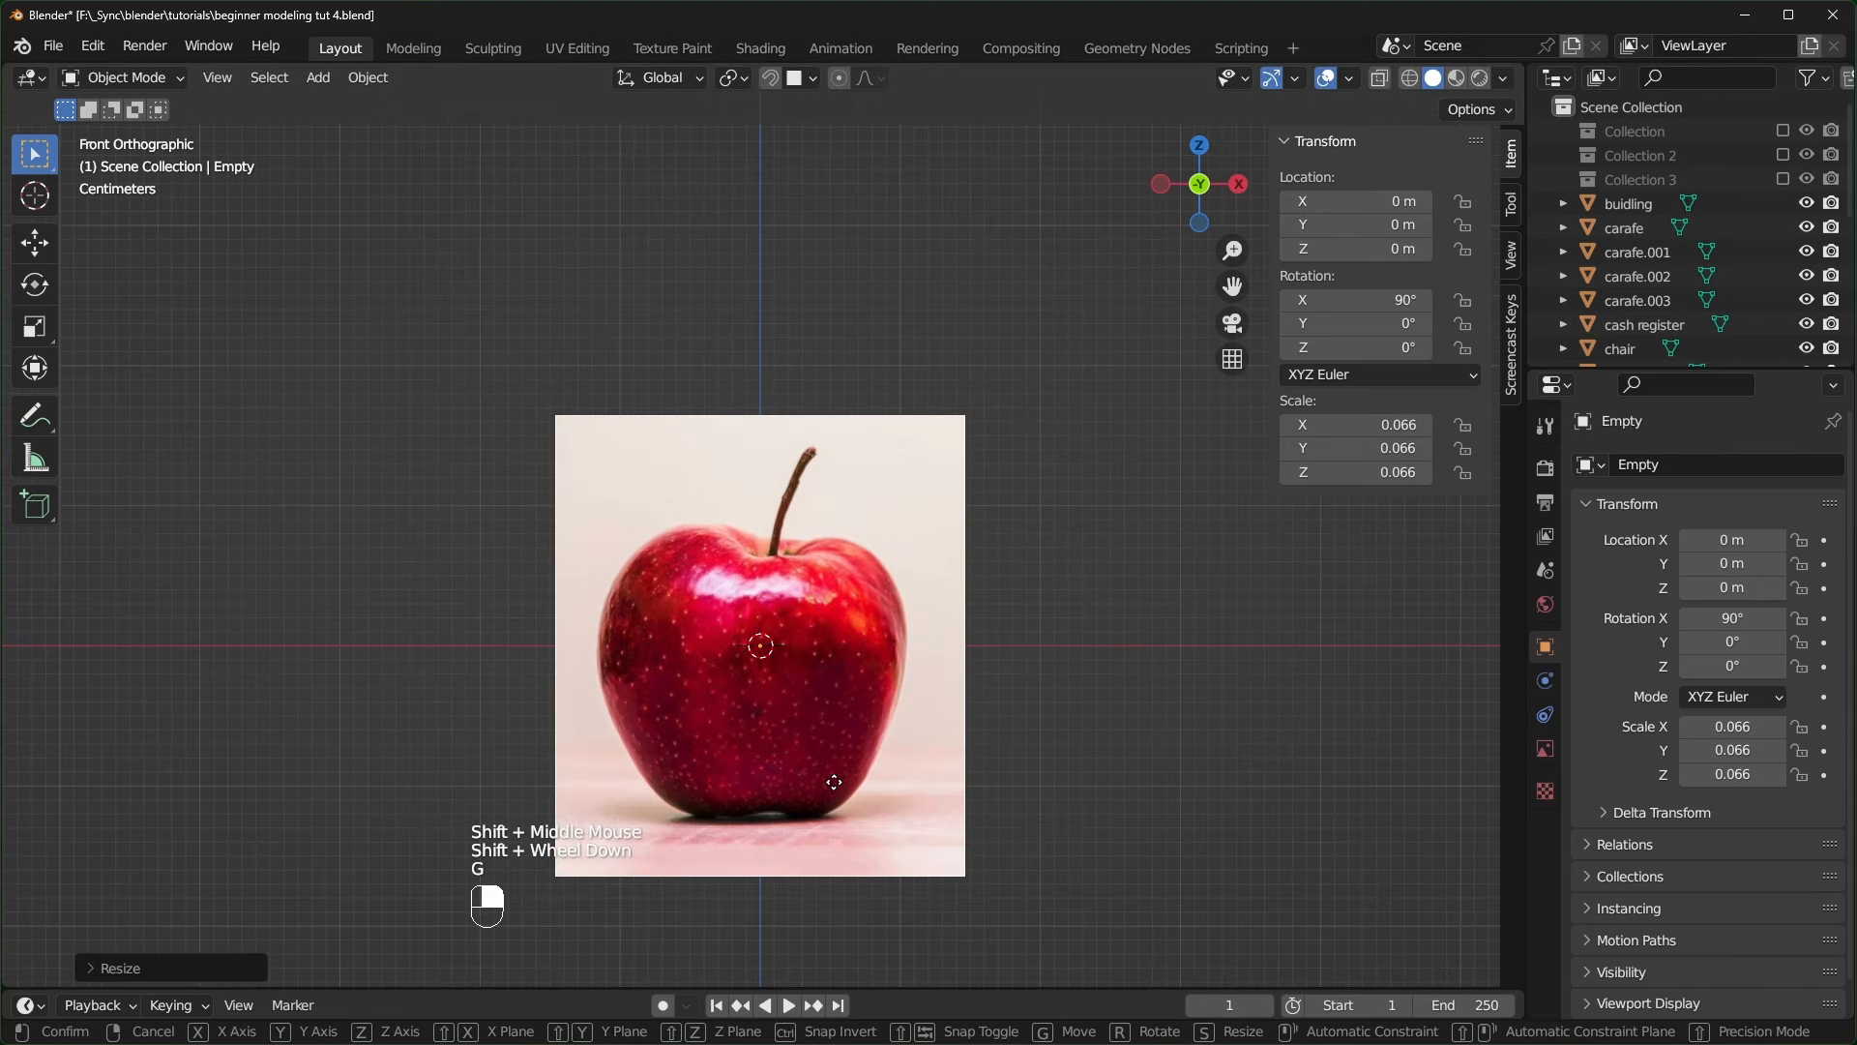
key("g")
key("z")
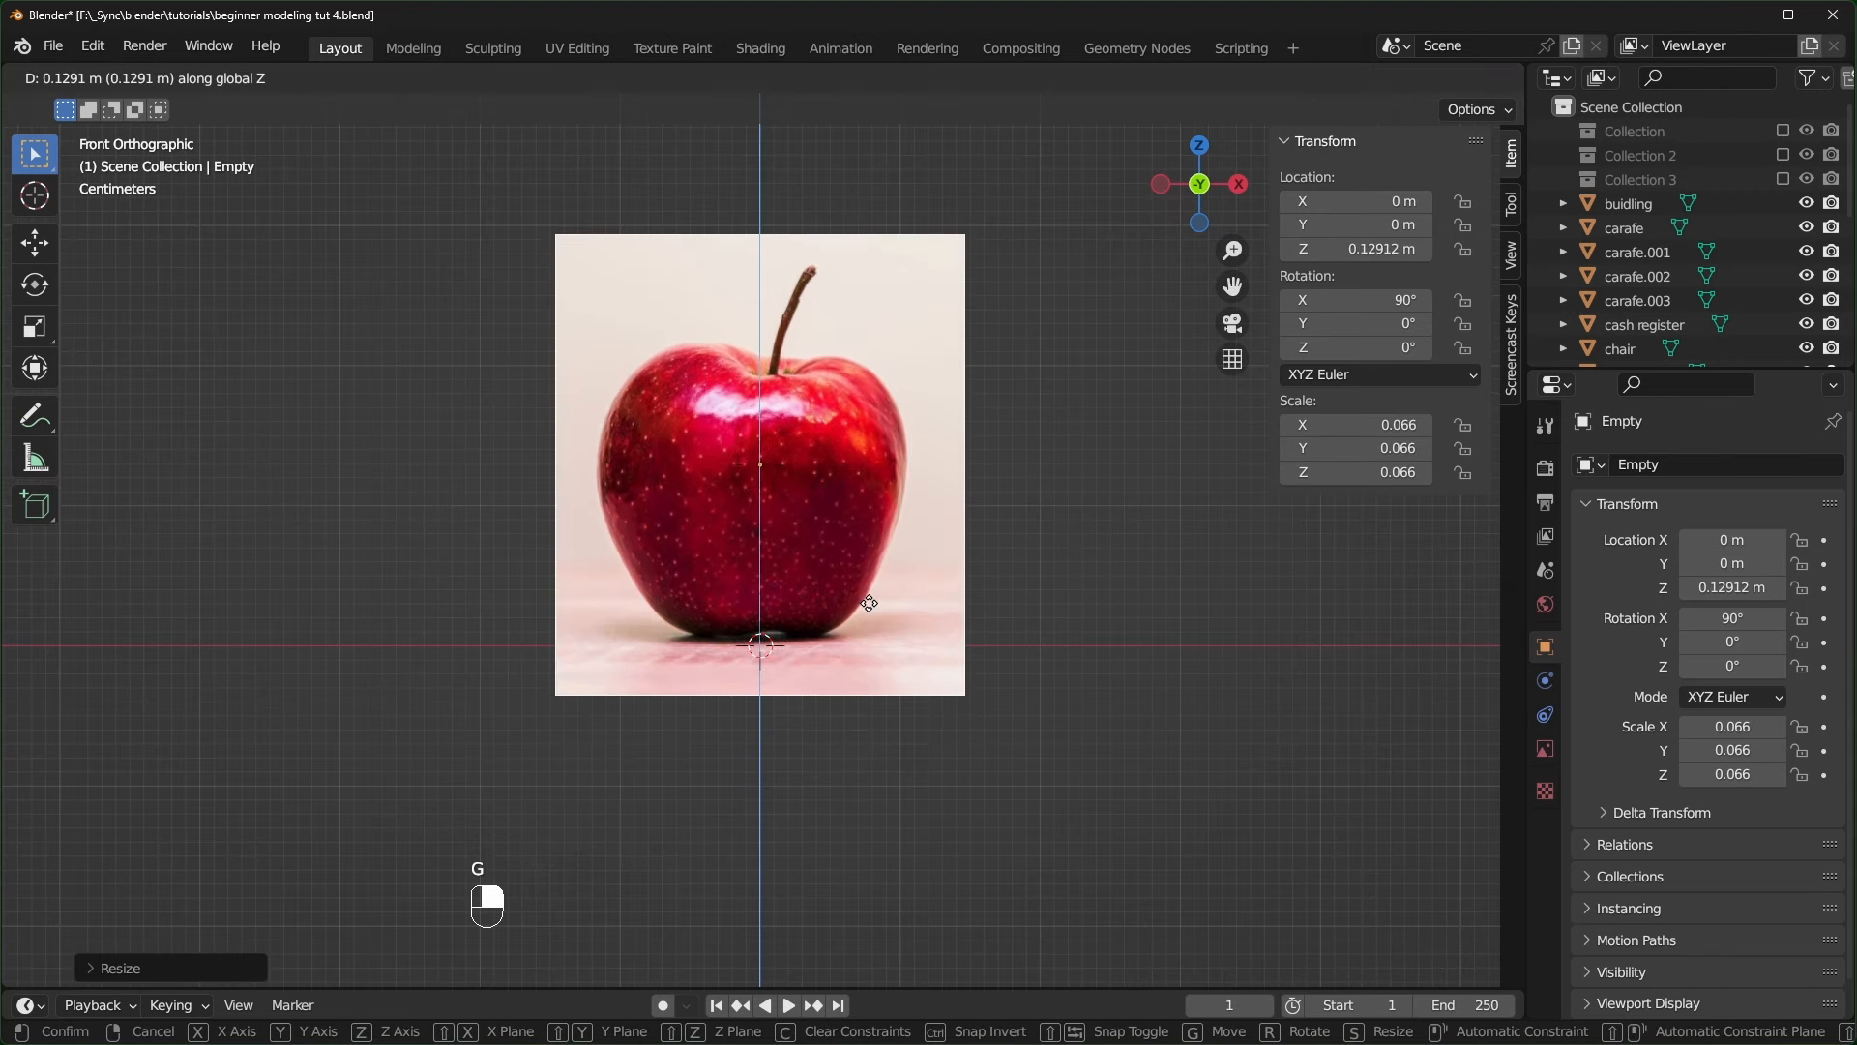
left_click(871, 607)
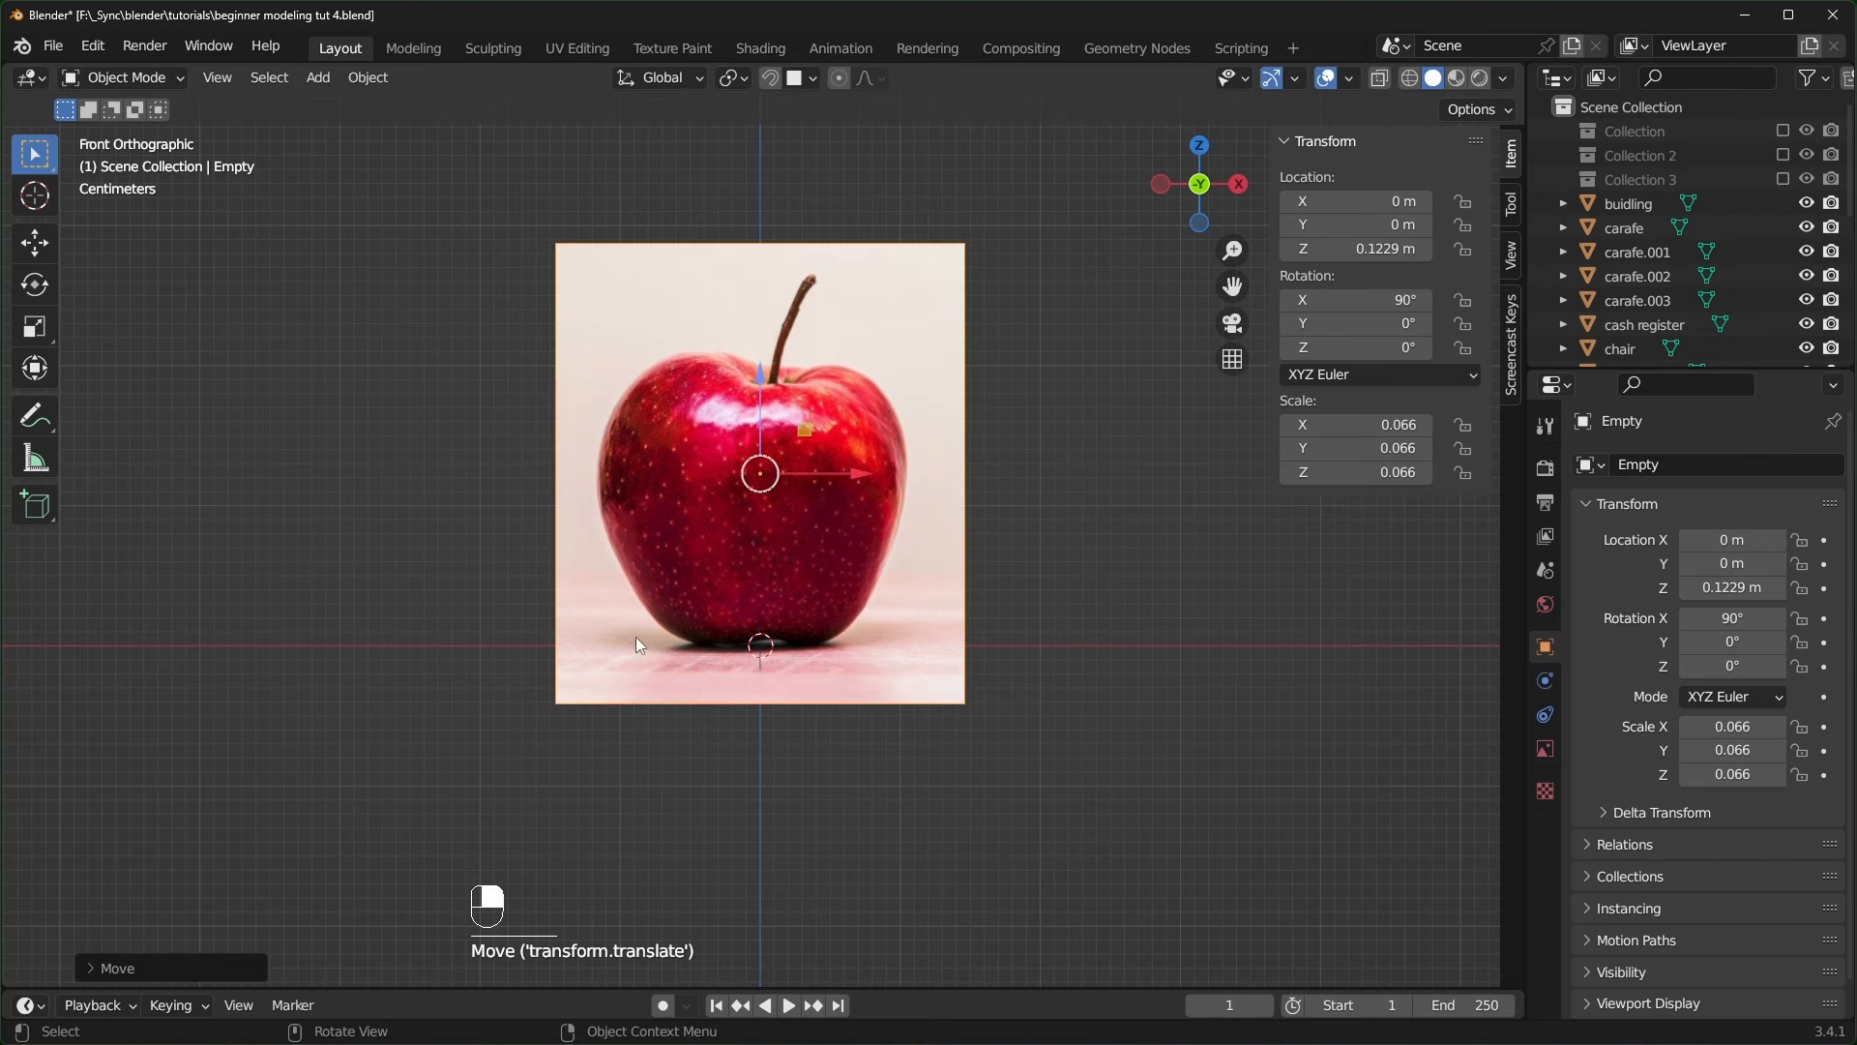
- Enable opacity for the apple reference image and lower it to 0.283
scroll(890, 722, "up", 1, "shift")
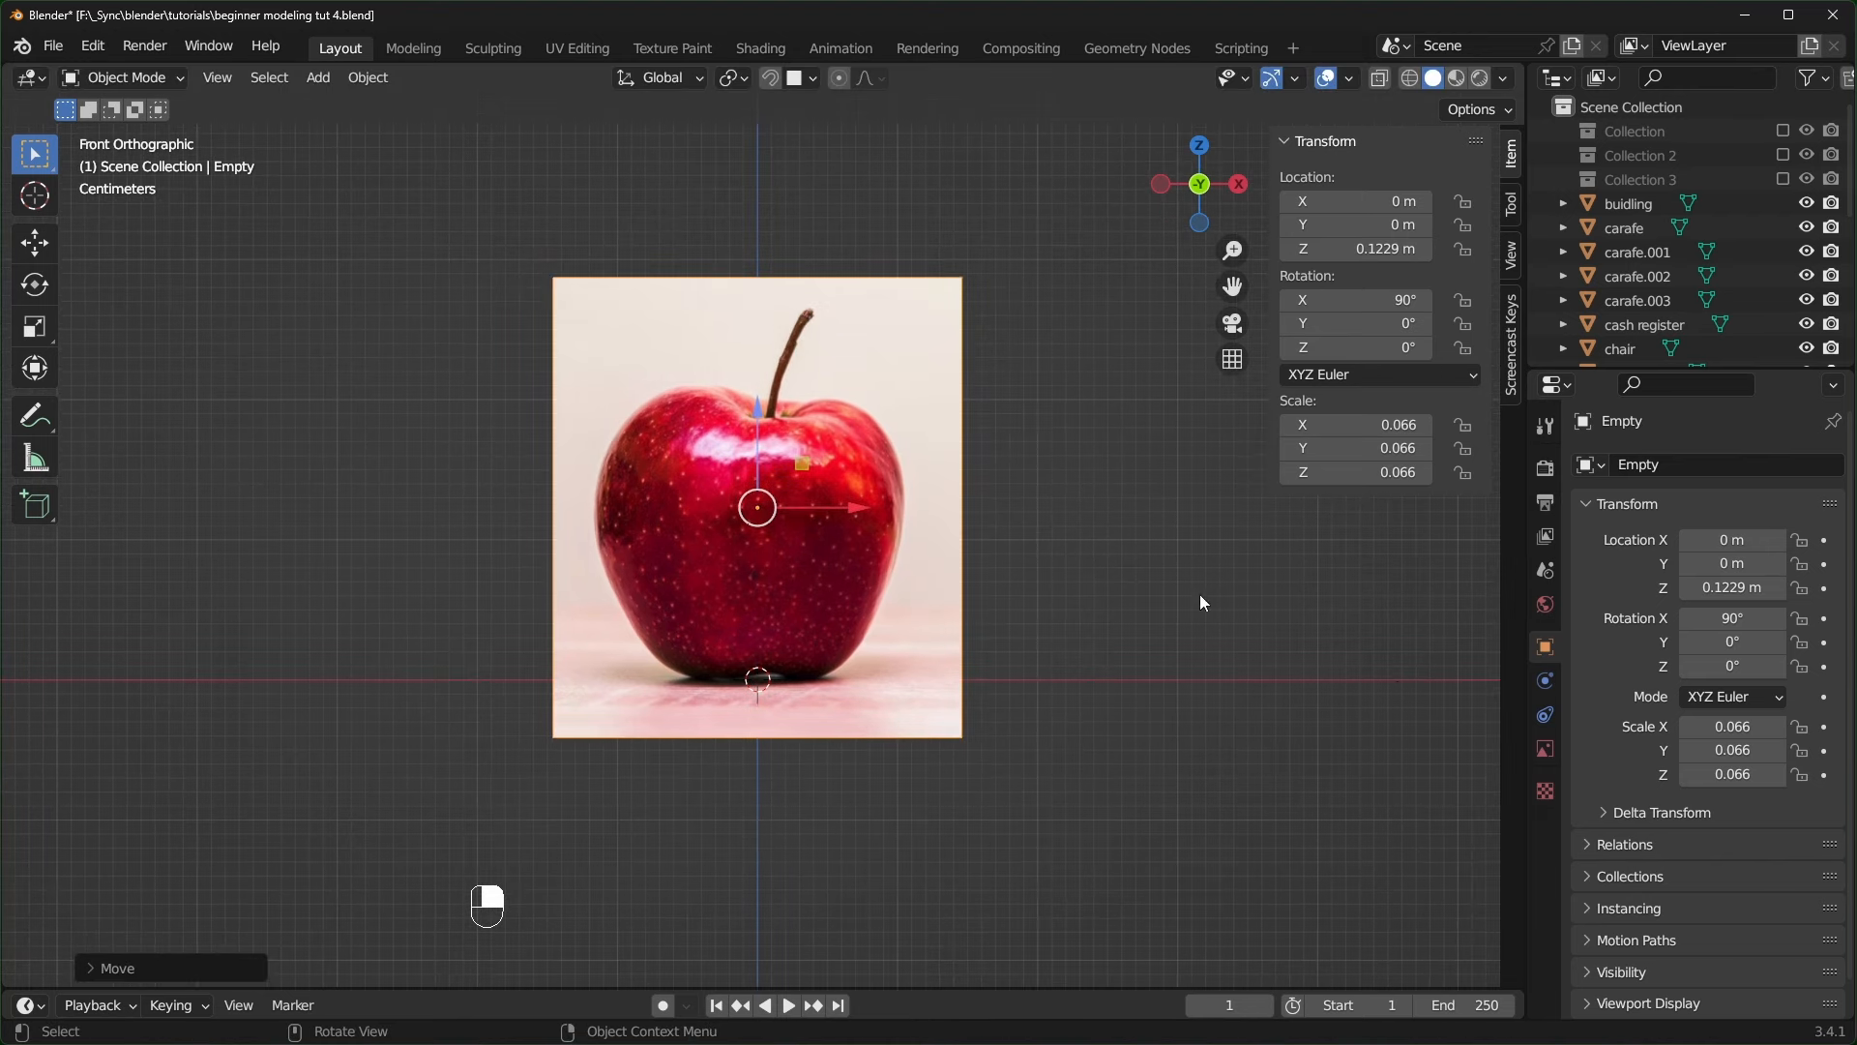
left_click(1548, 750)
left_click(1689, 746)
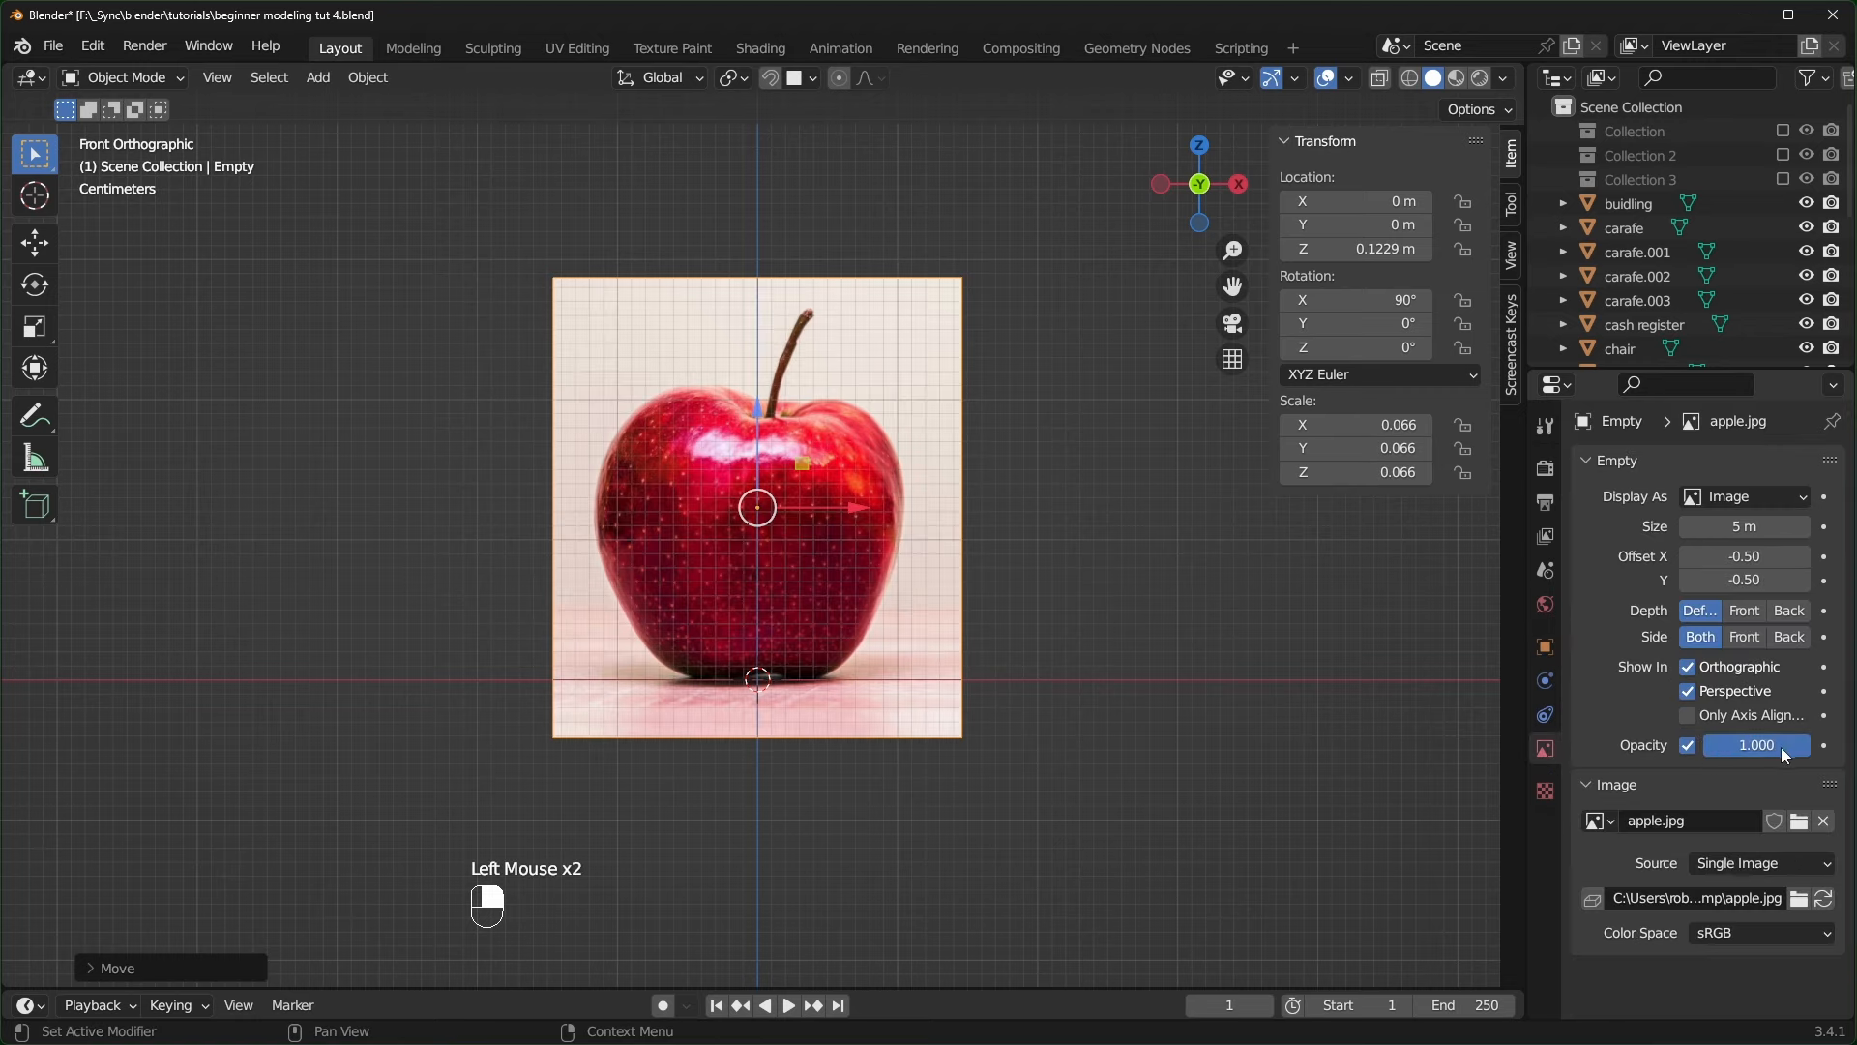
left_click_drag(1781, 747, 1697, 747)
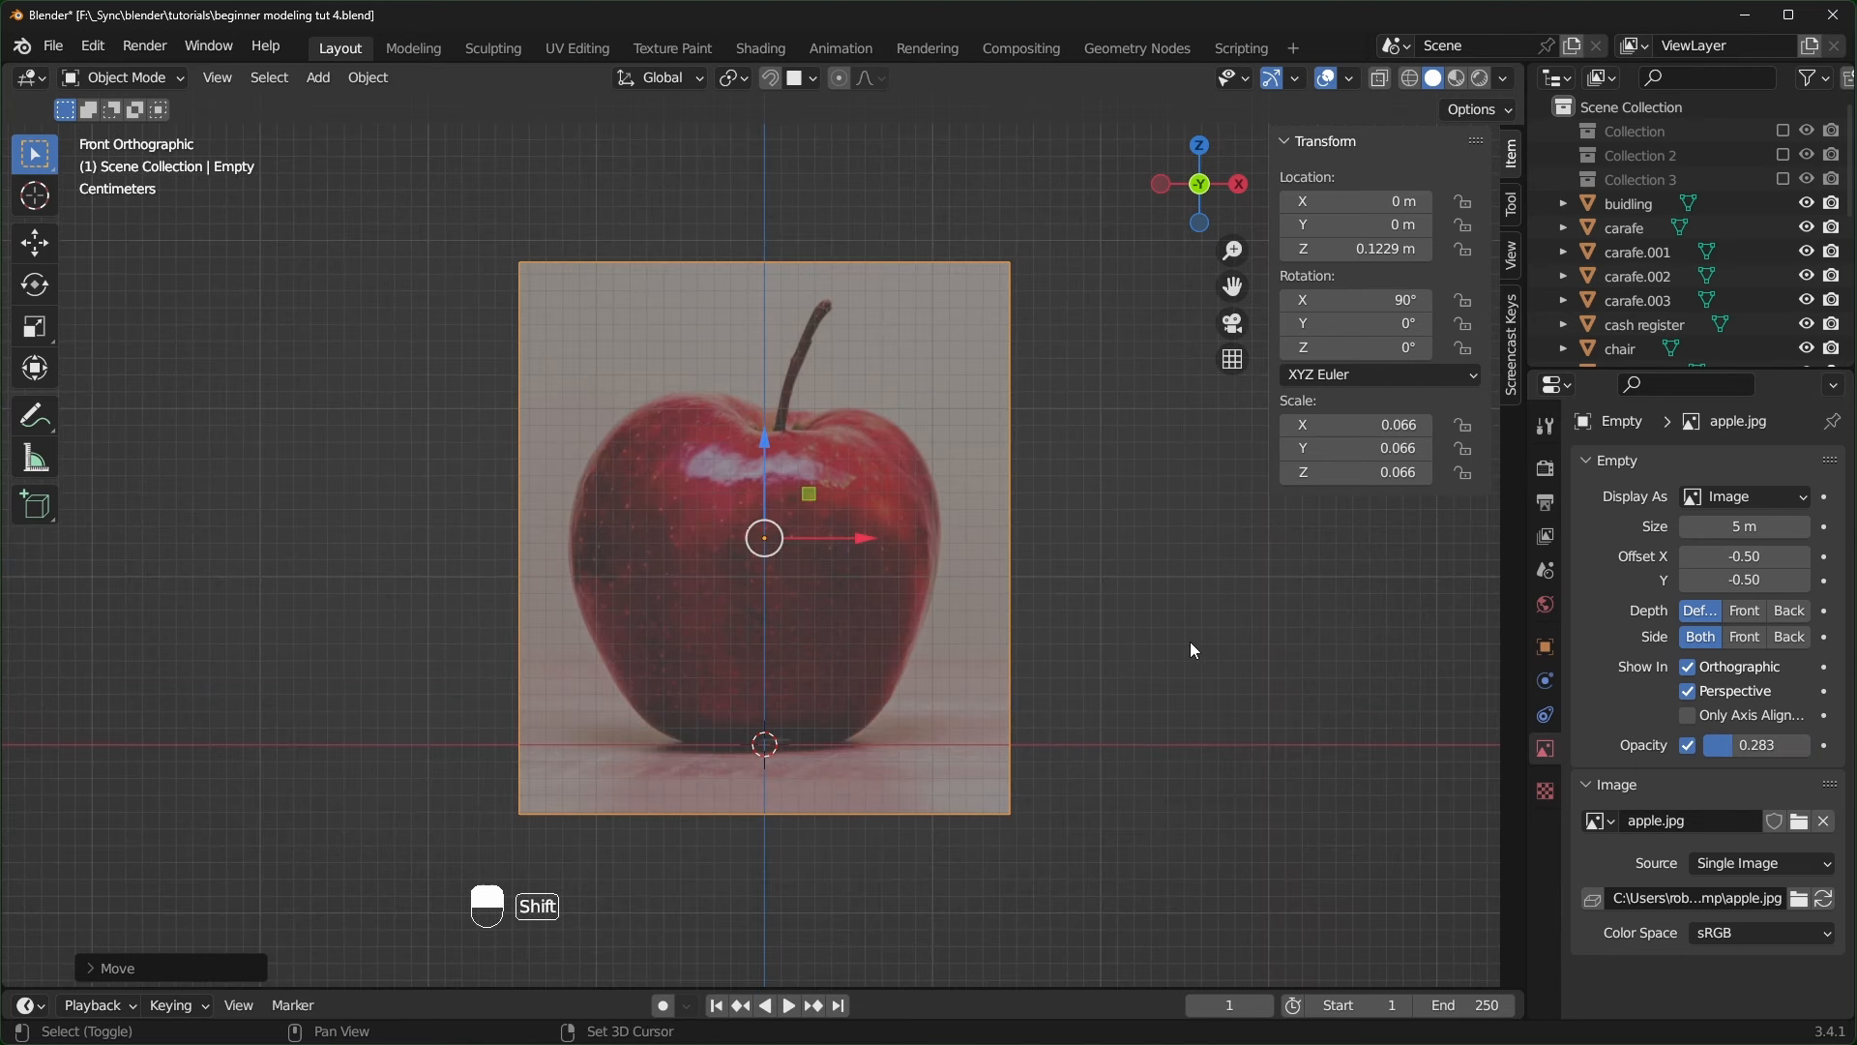
- Add a cube at the origin and raise its mesh 1 m along Z in Edit Mode, keeping the origin at its base
key("shift+a")
mouse_move(1172, 553)
left_click(1313, 576)
scroll(1355, 758, "down", 4)
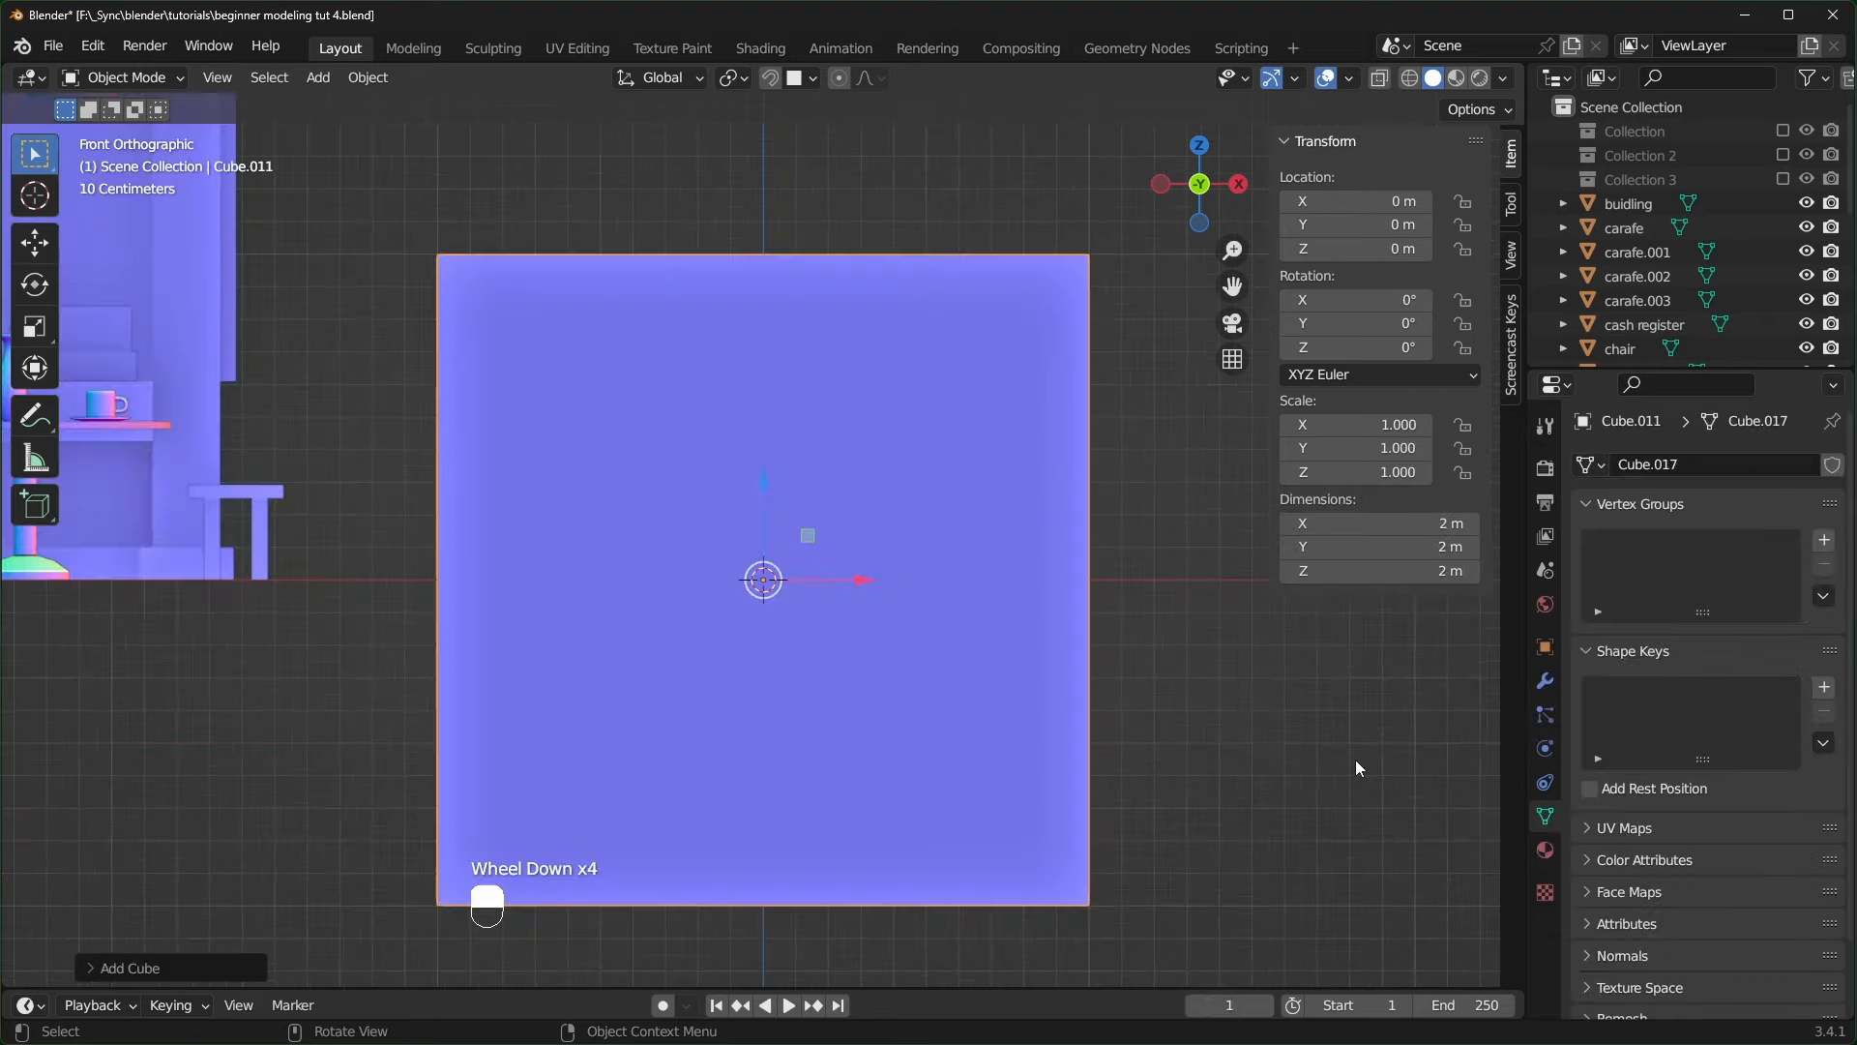
key("Tab")
key("g")
key("1")
key("Return")
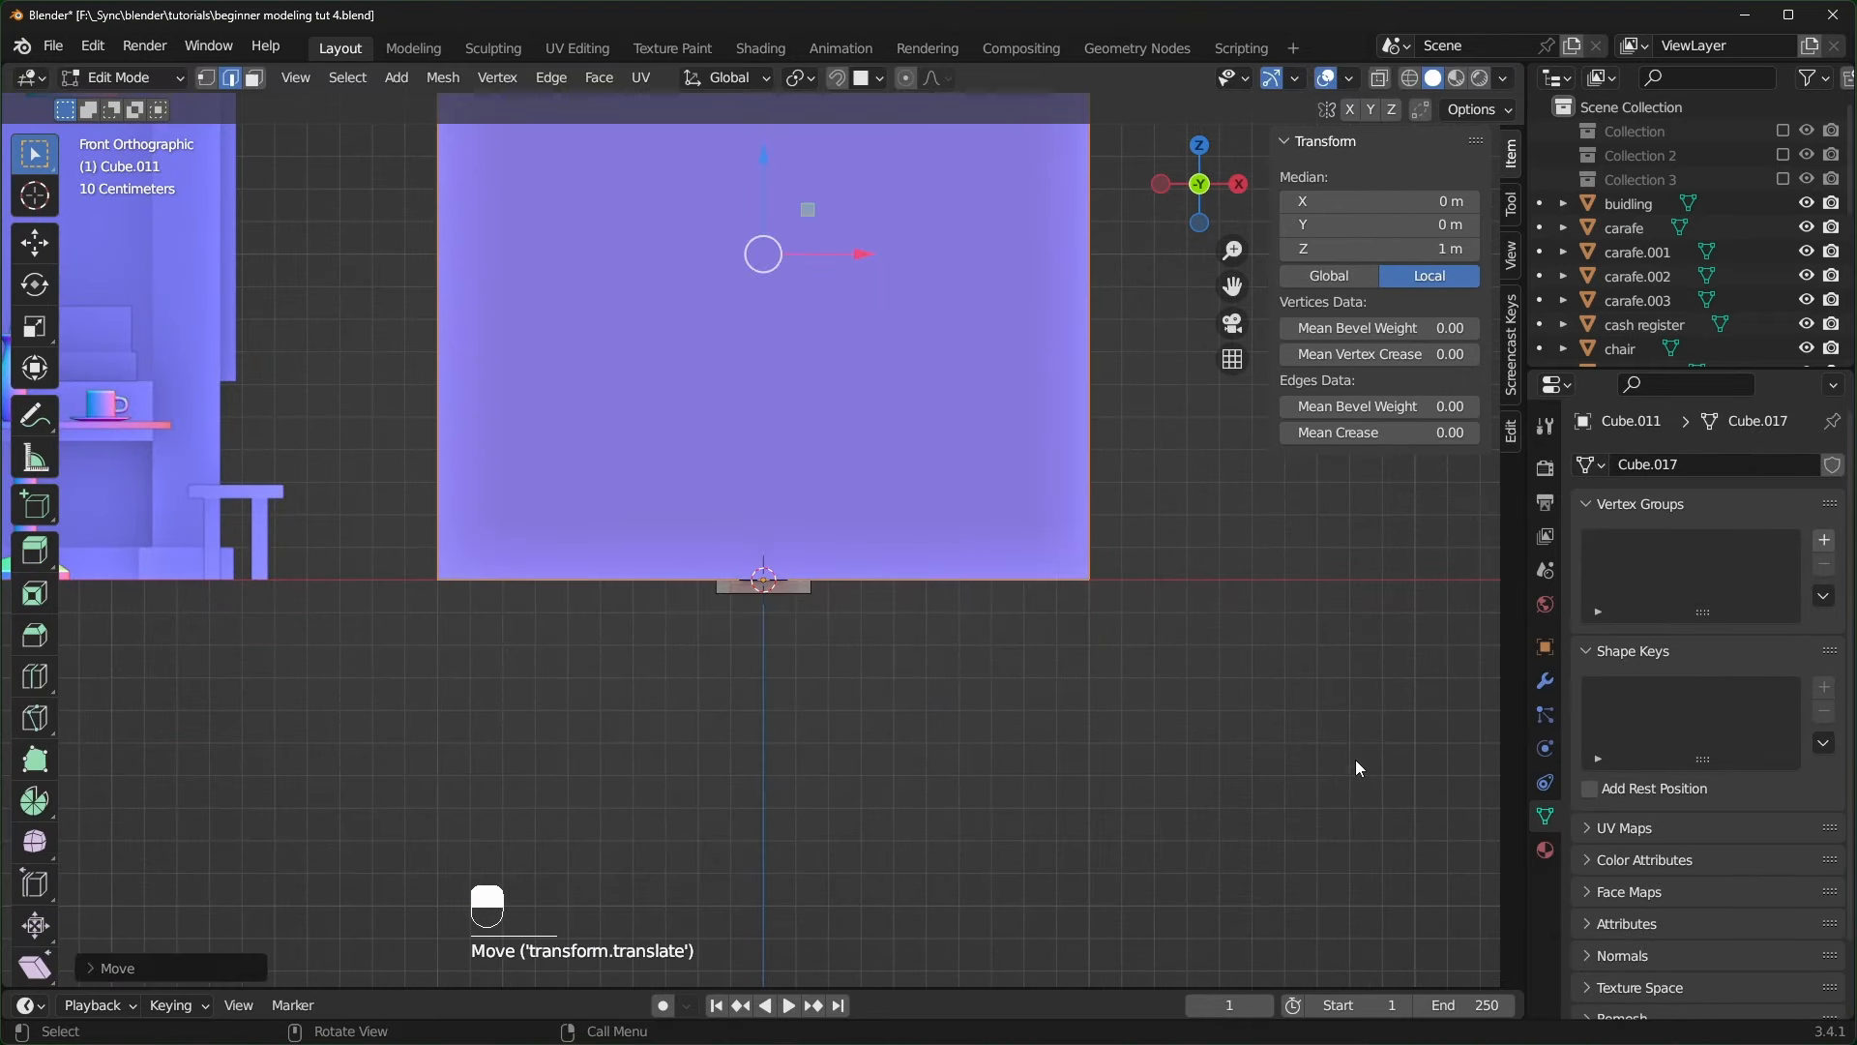
- Scale the cube down to about 0.183 m to roughly match the apple and apply its scale
key("Tab")
key("s")
left_click(1128, 663)
scroll(1127, 663, "up", 2)
key("s")
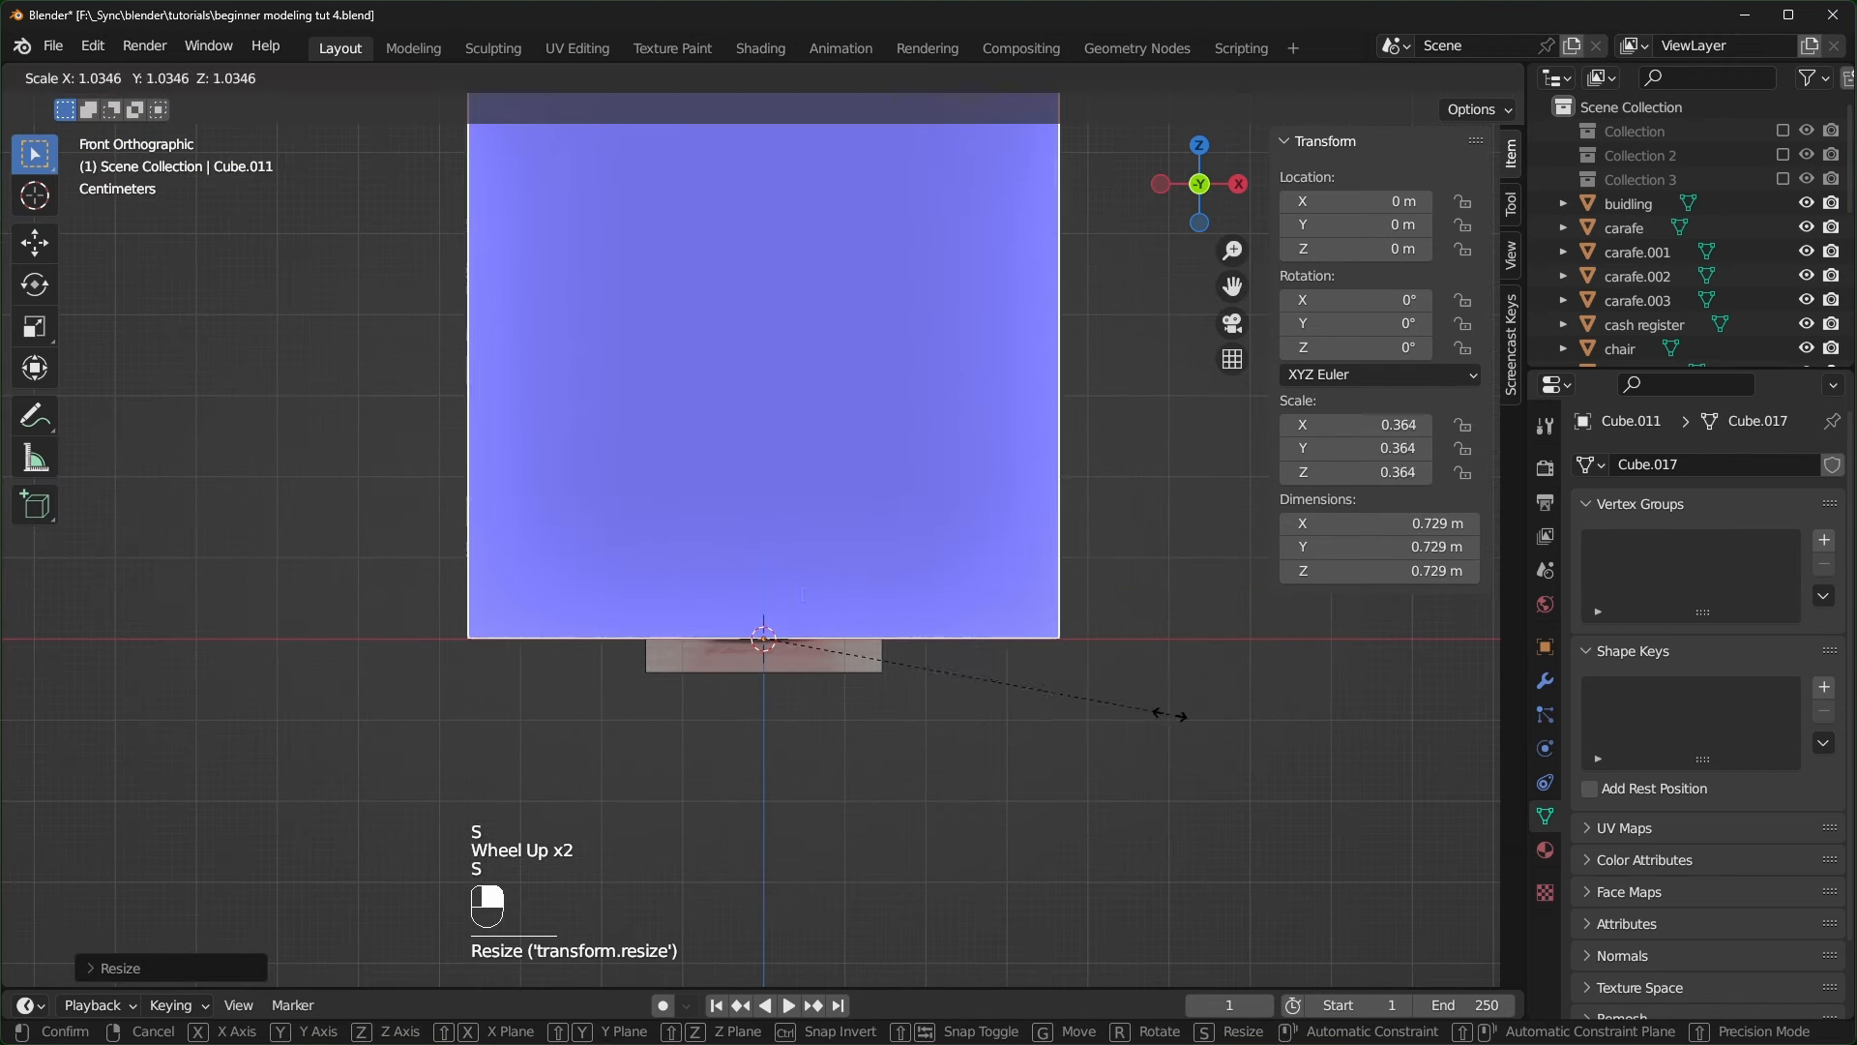
key("ctrl+z")
key("ctrl+a")
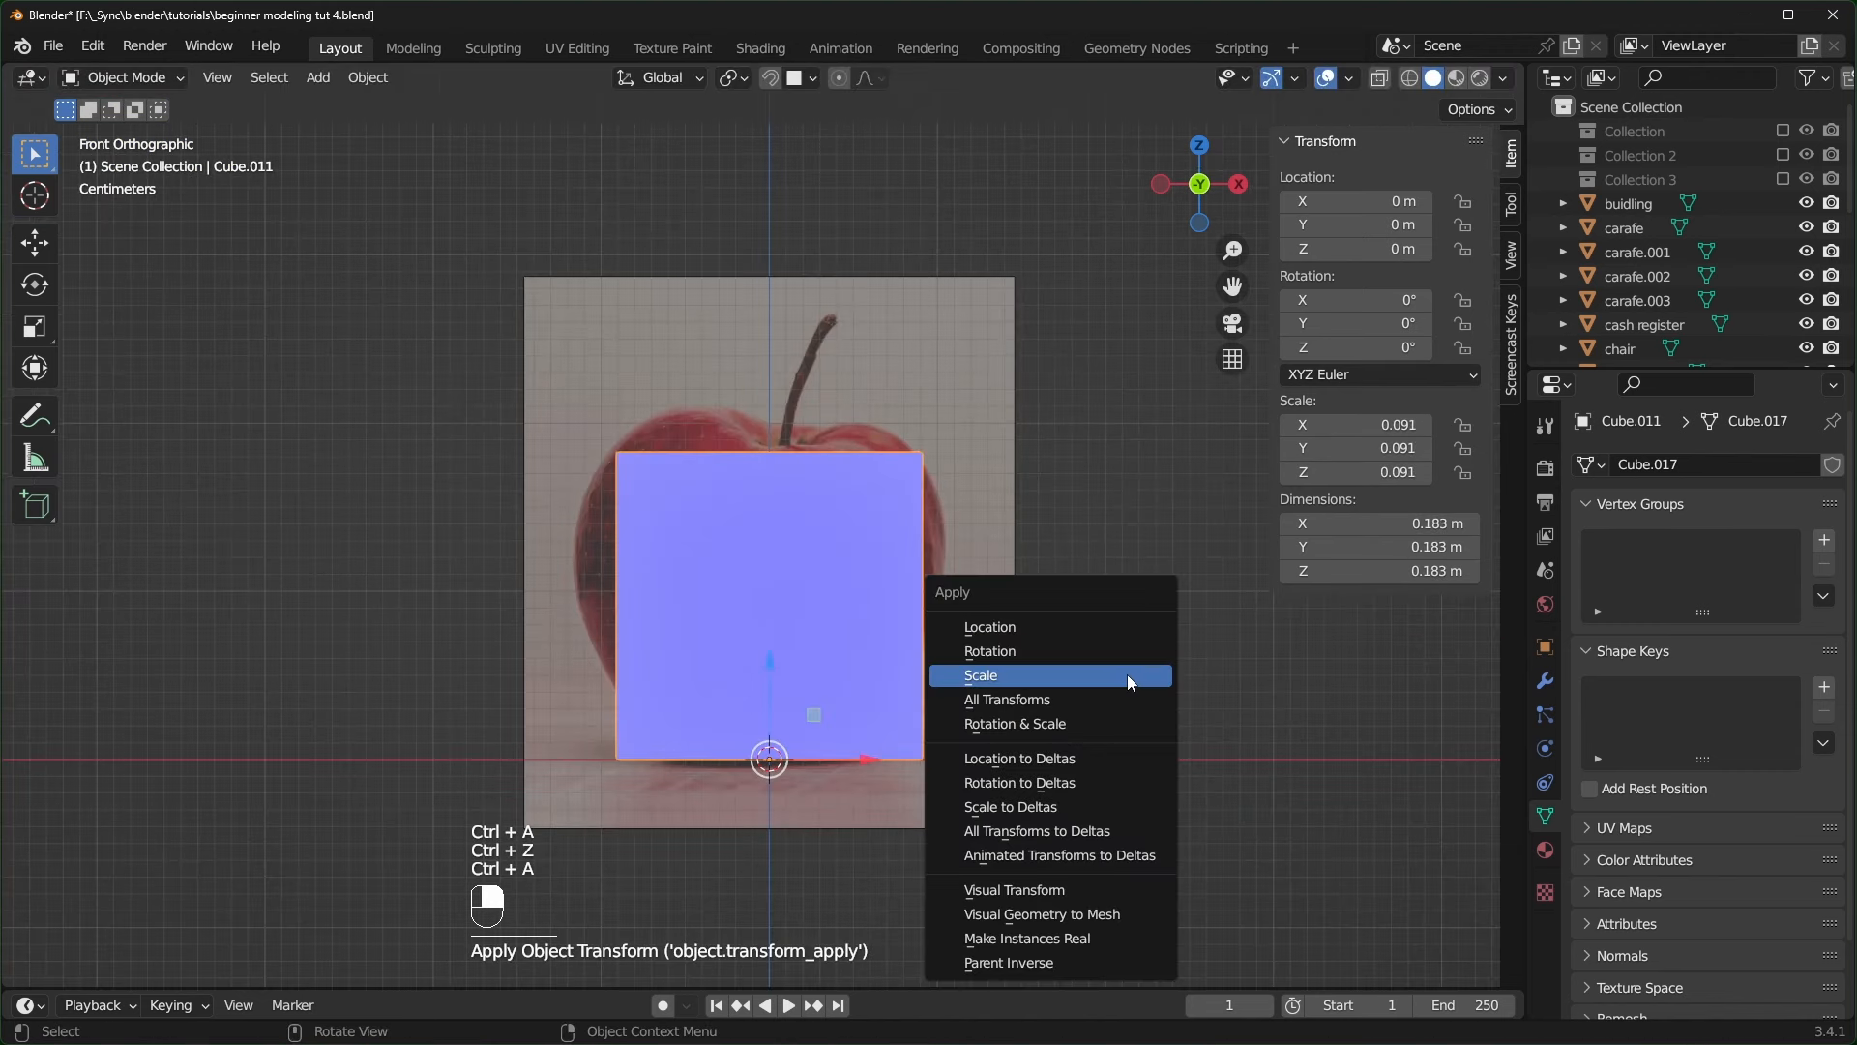
left_click(1127, 675)
- Add a level 2 Subdivision Surface modifier to the cube and display its modifier settings
middle_click_drag(1128, 675, 1047, 689)
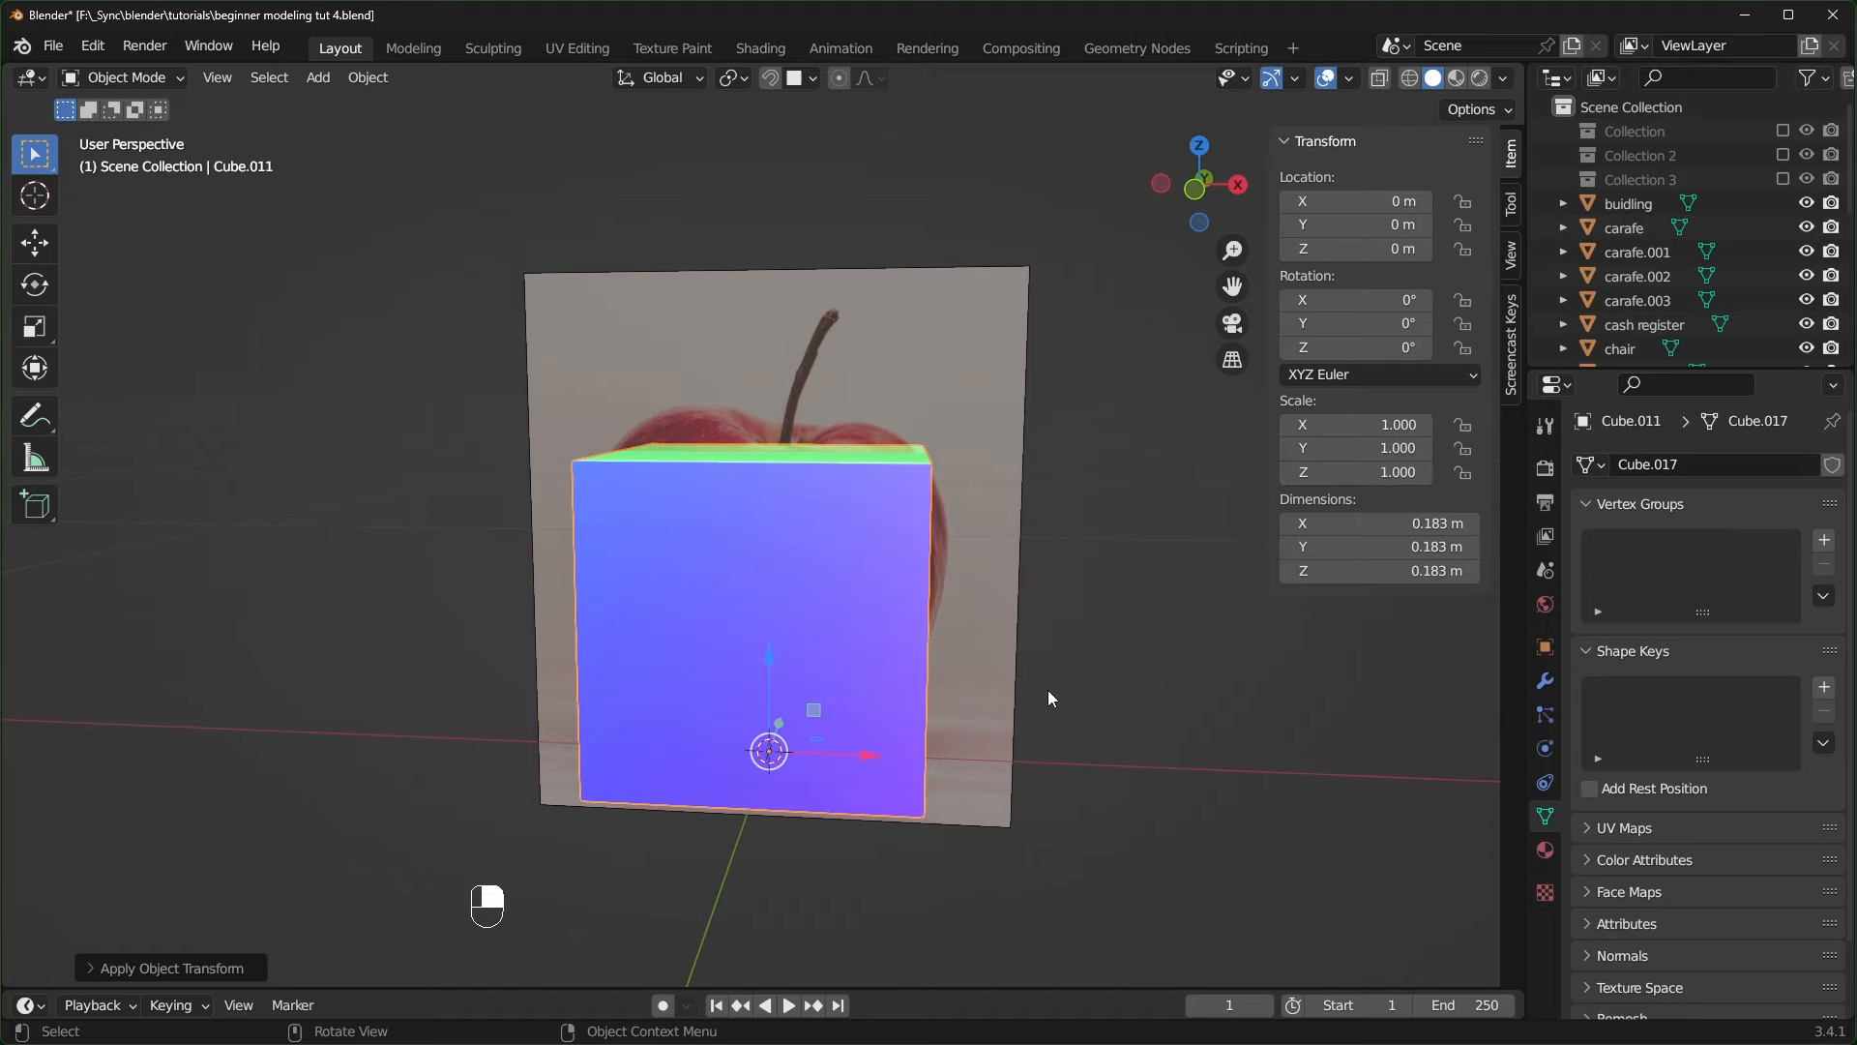
middle_click_drag(1042, 688, 983, 700)
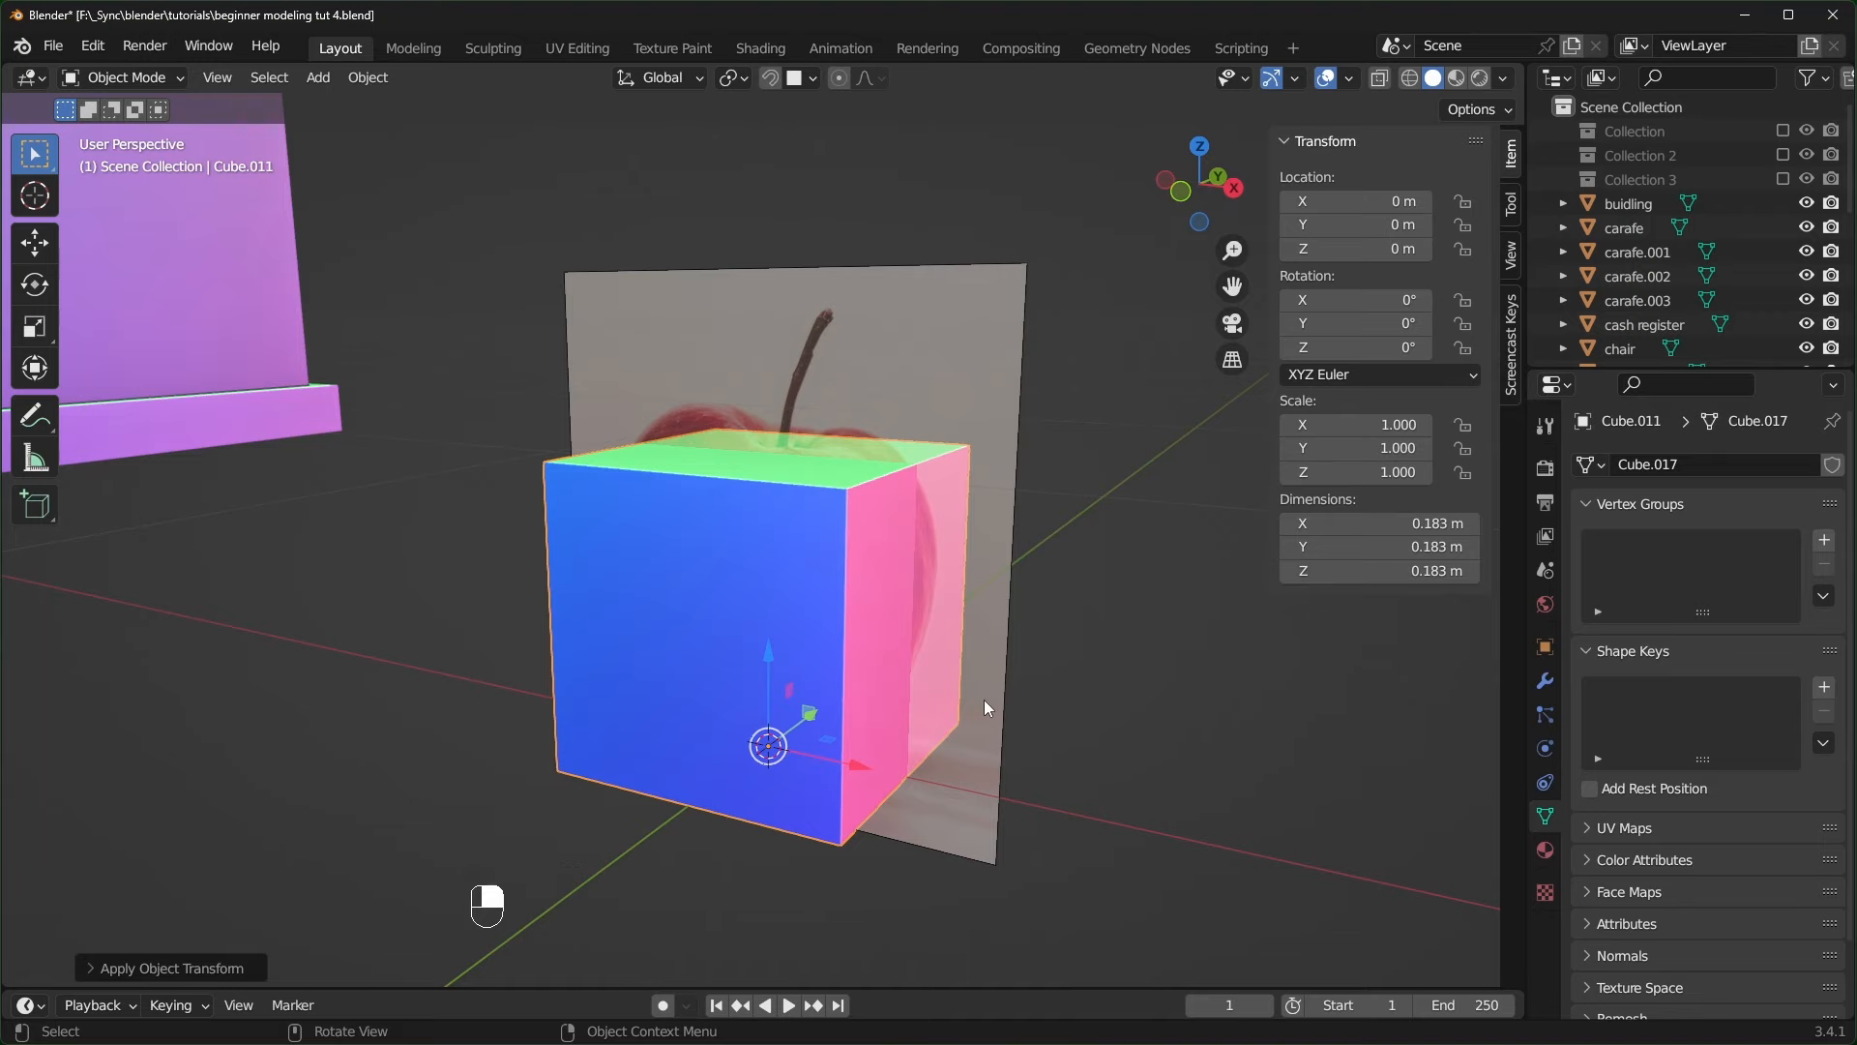
key("ctrl+2")
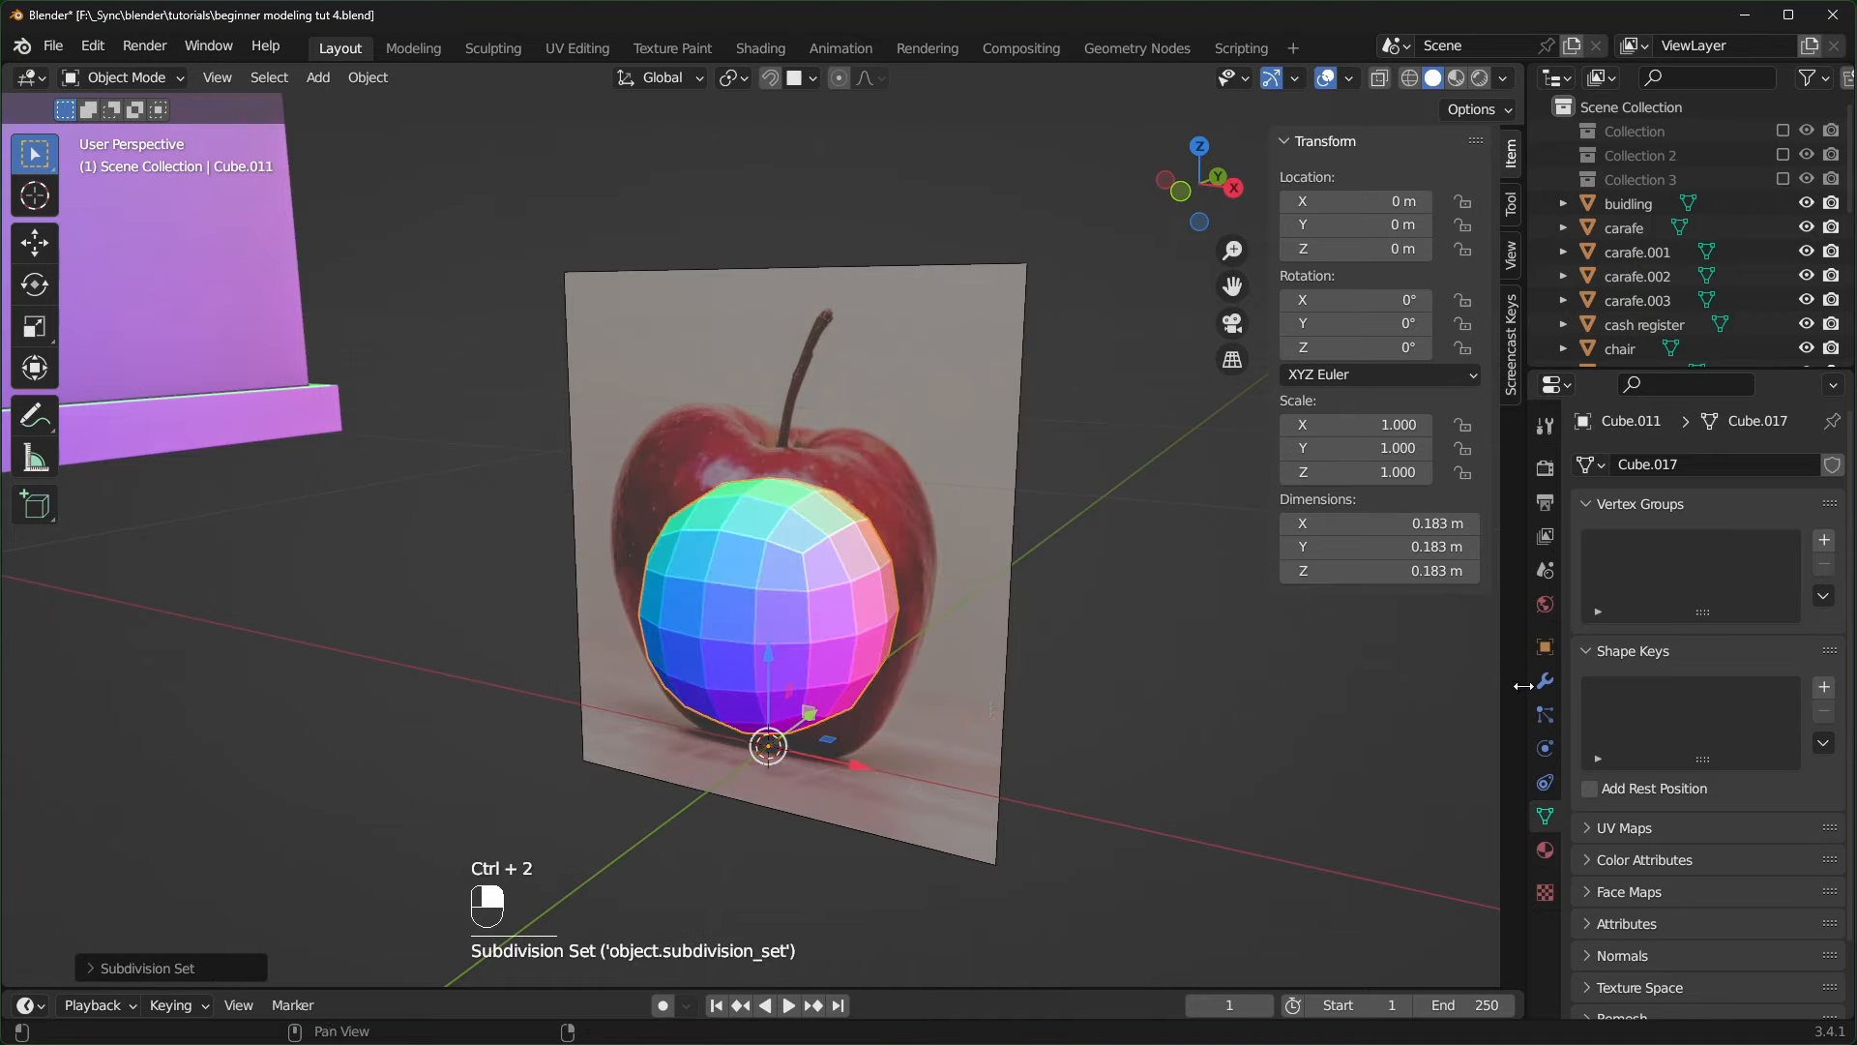
left_click(1544, 680)
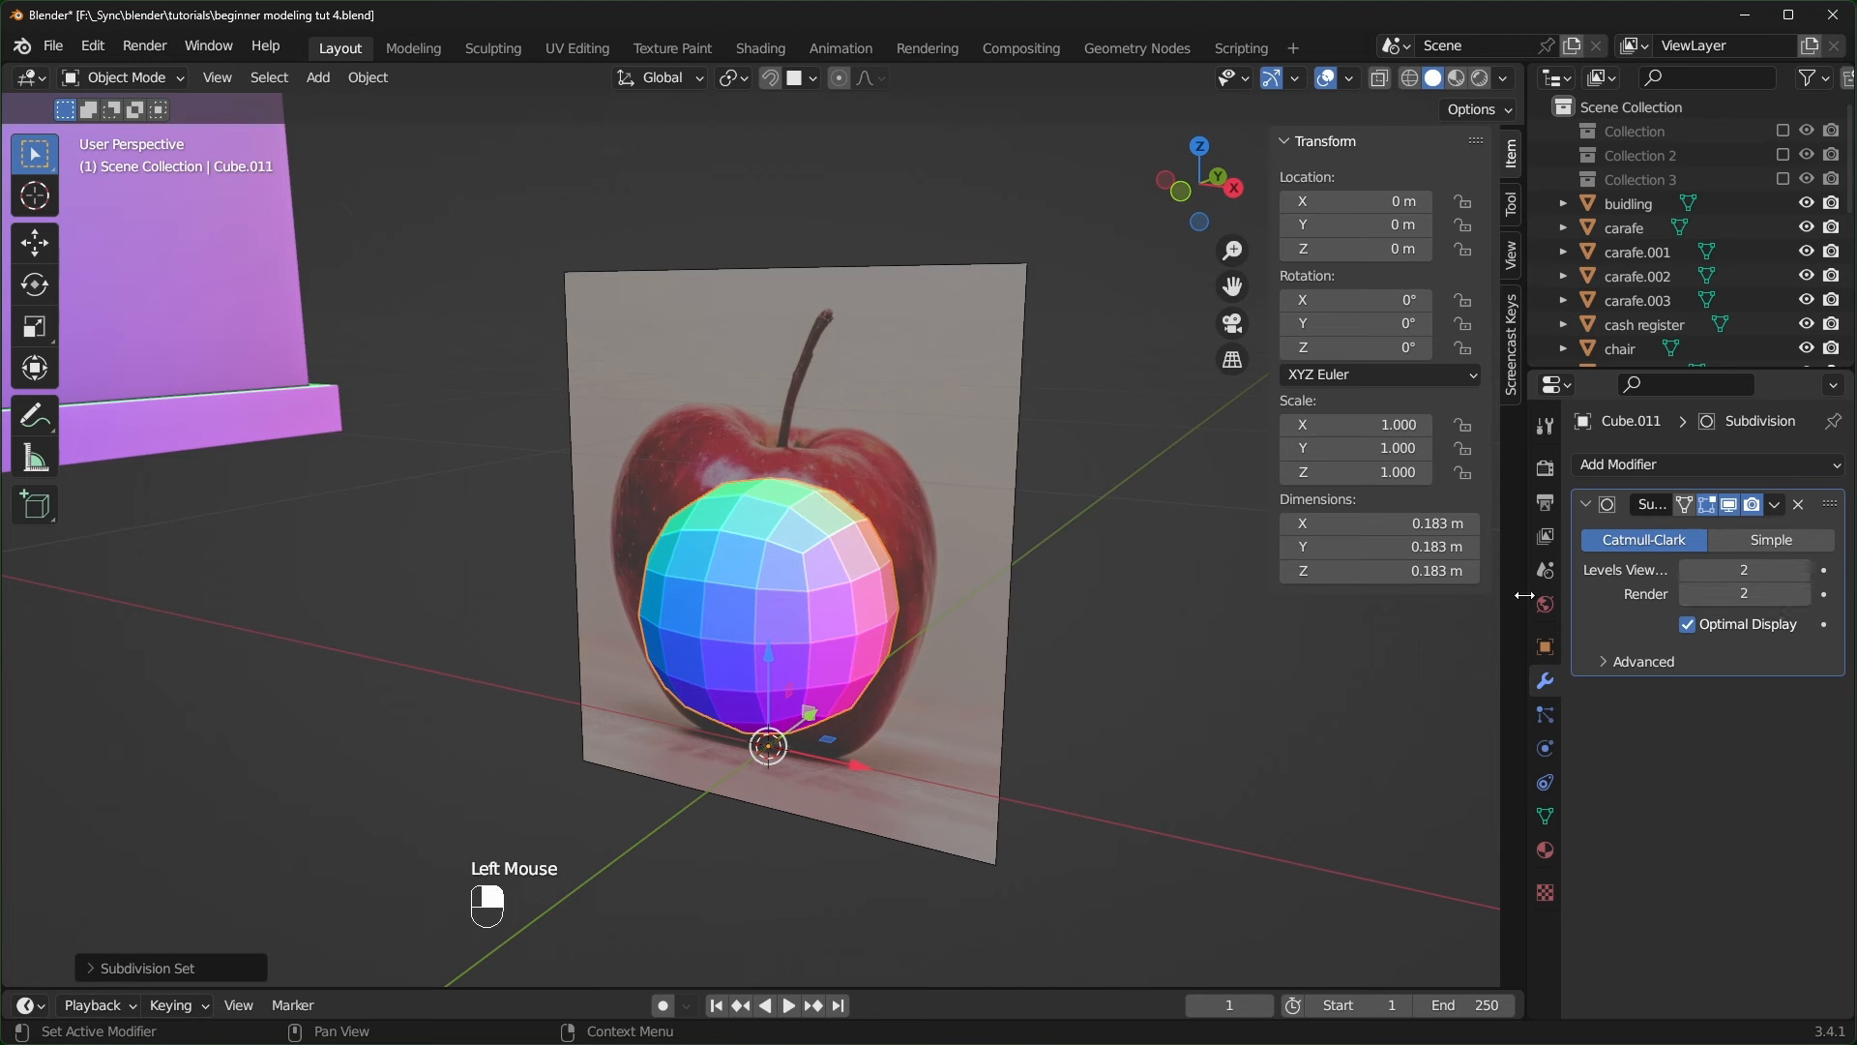
- In front view, add a centred horizontal loop cut around the middle of the cube
key("KP_1")
key("Tab")
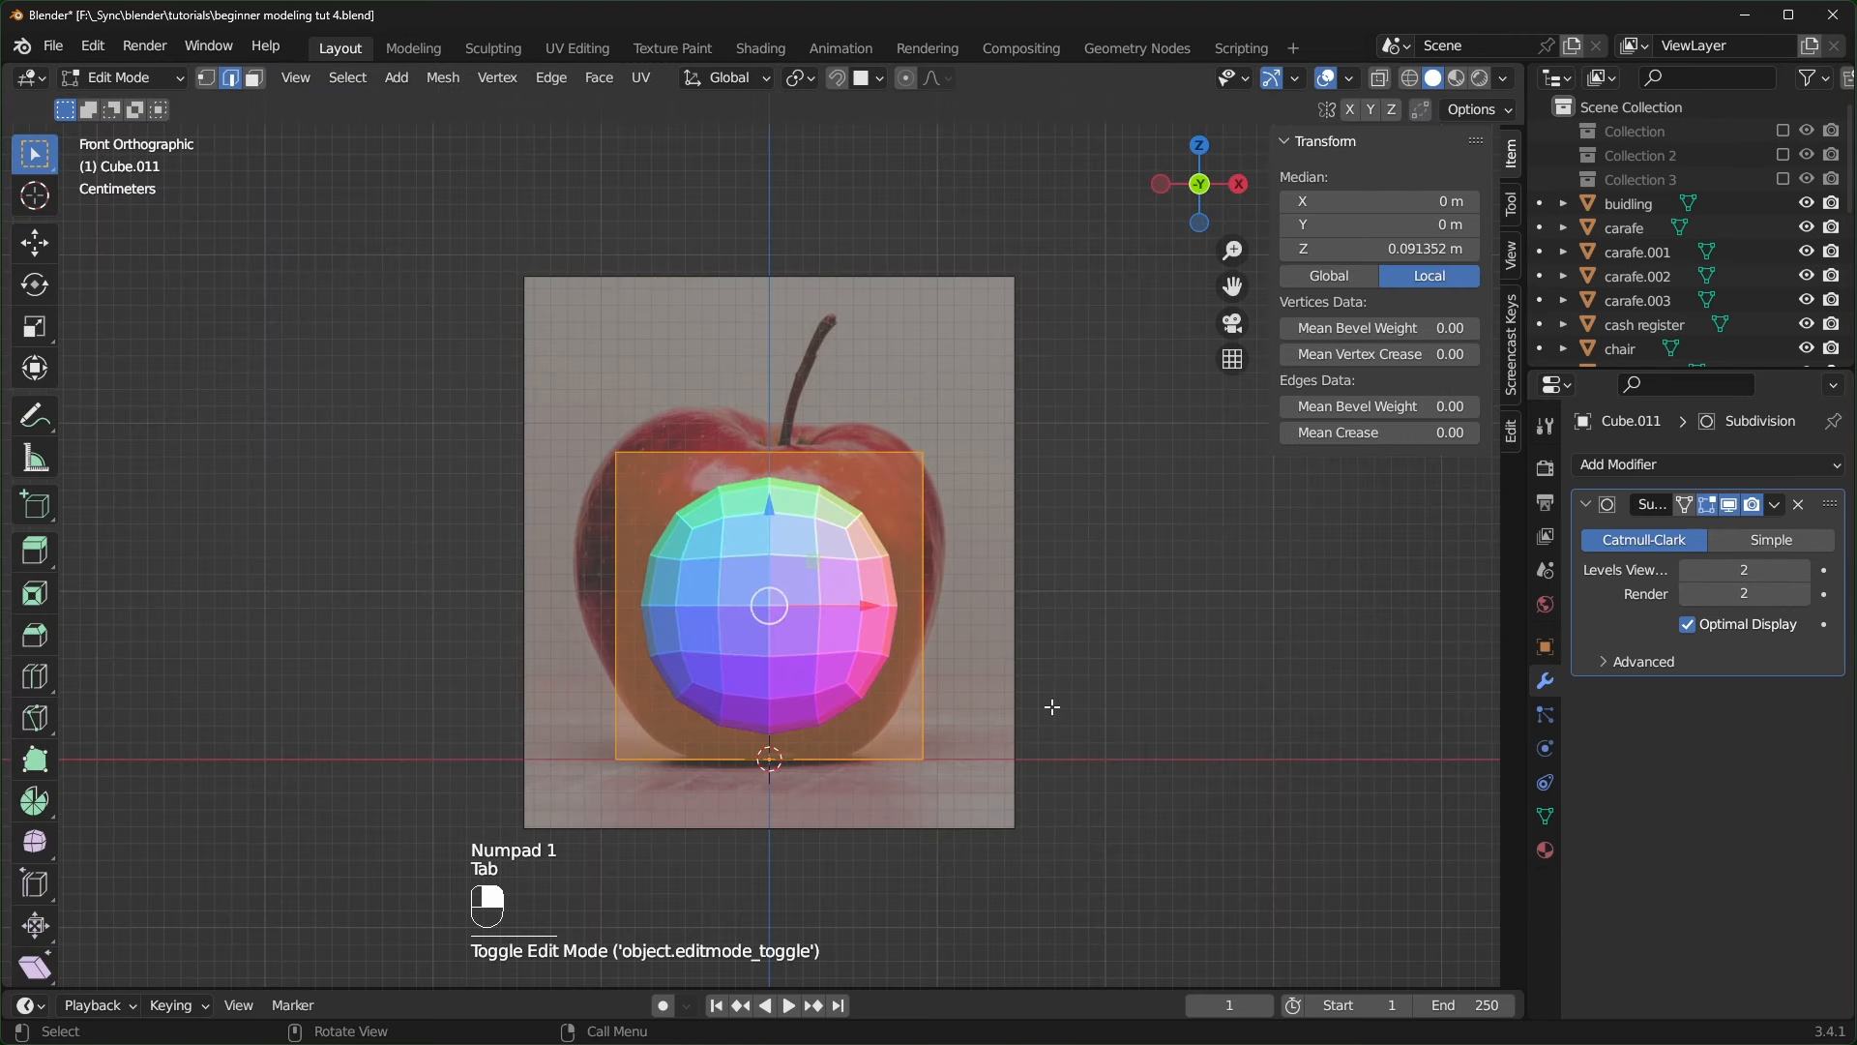
scroll(1052, 706, "up", 2)
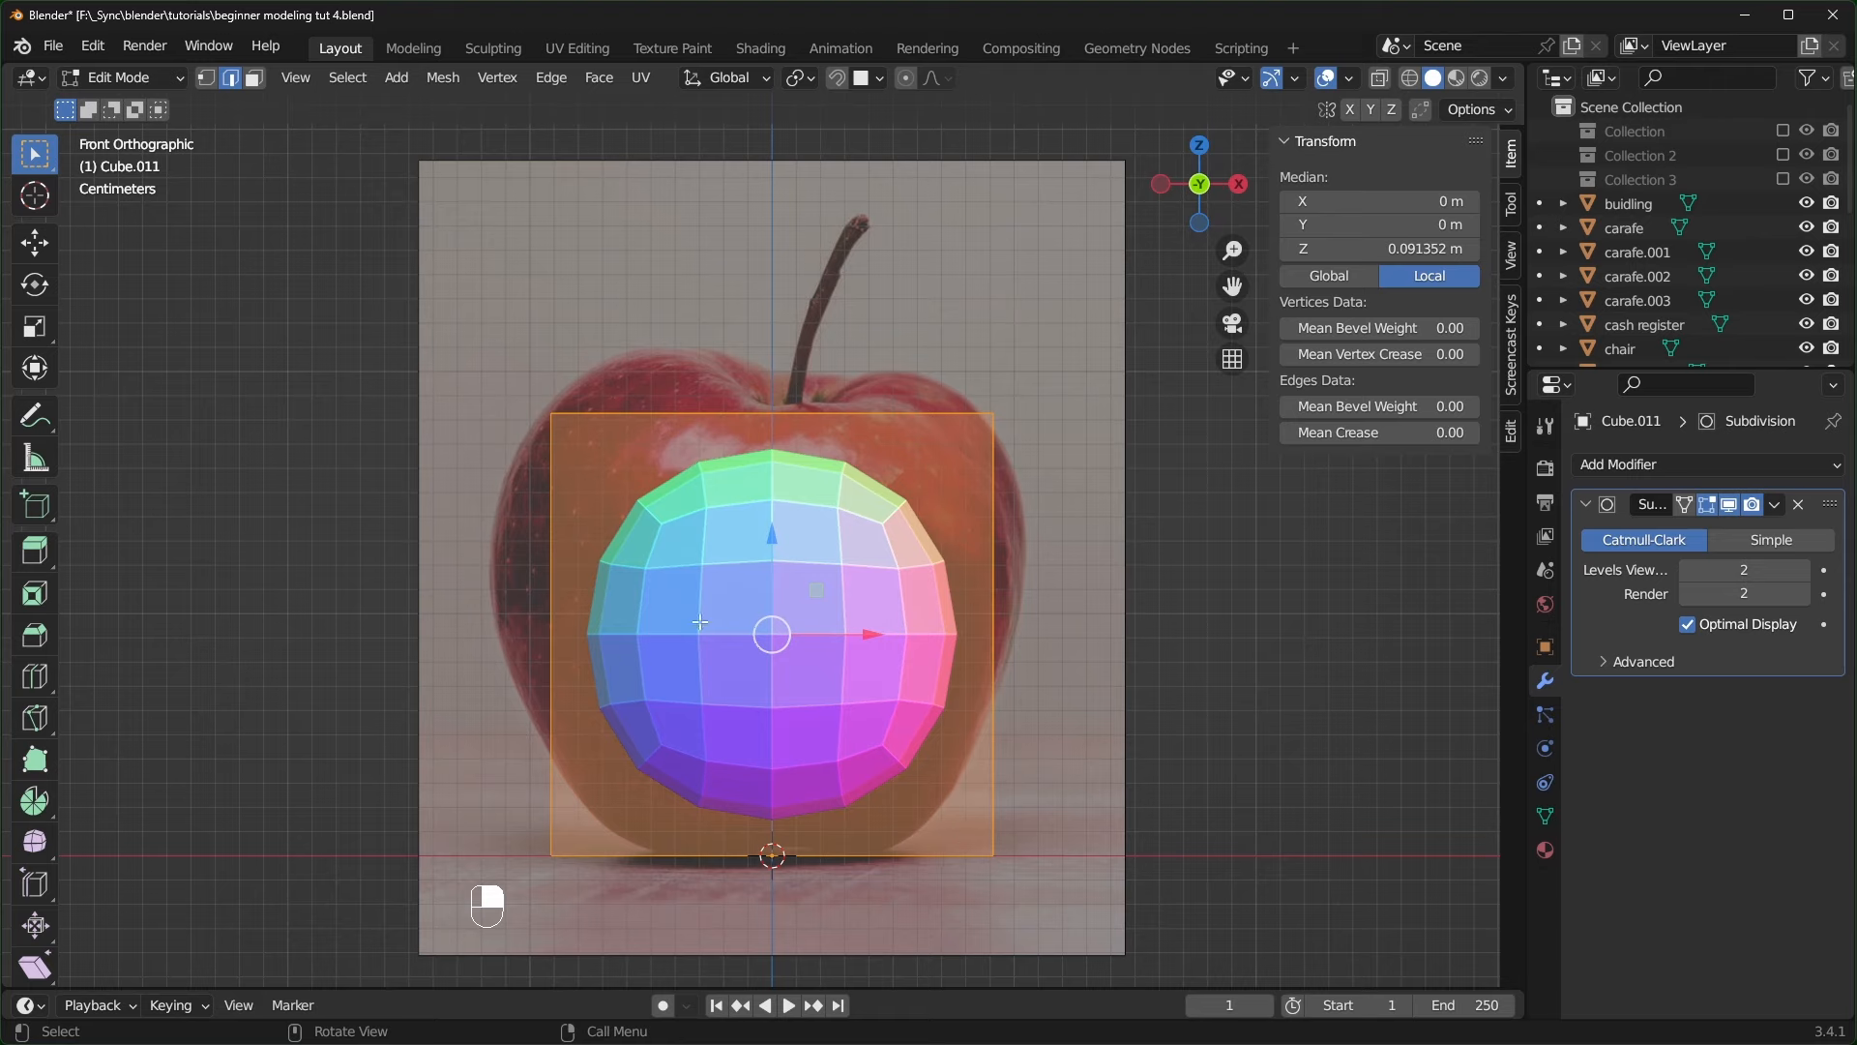
key("ctrl+r")
double_click(996, 648)
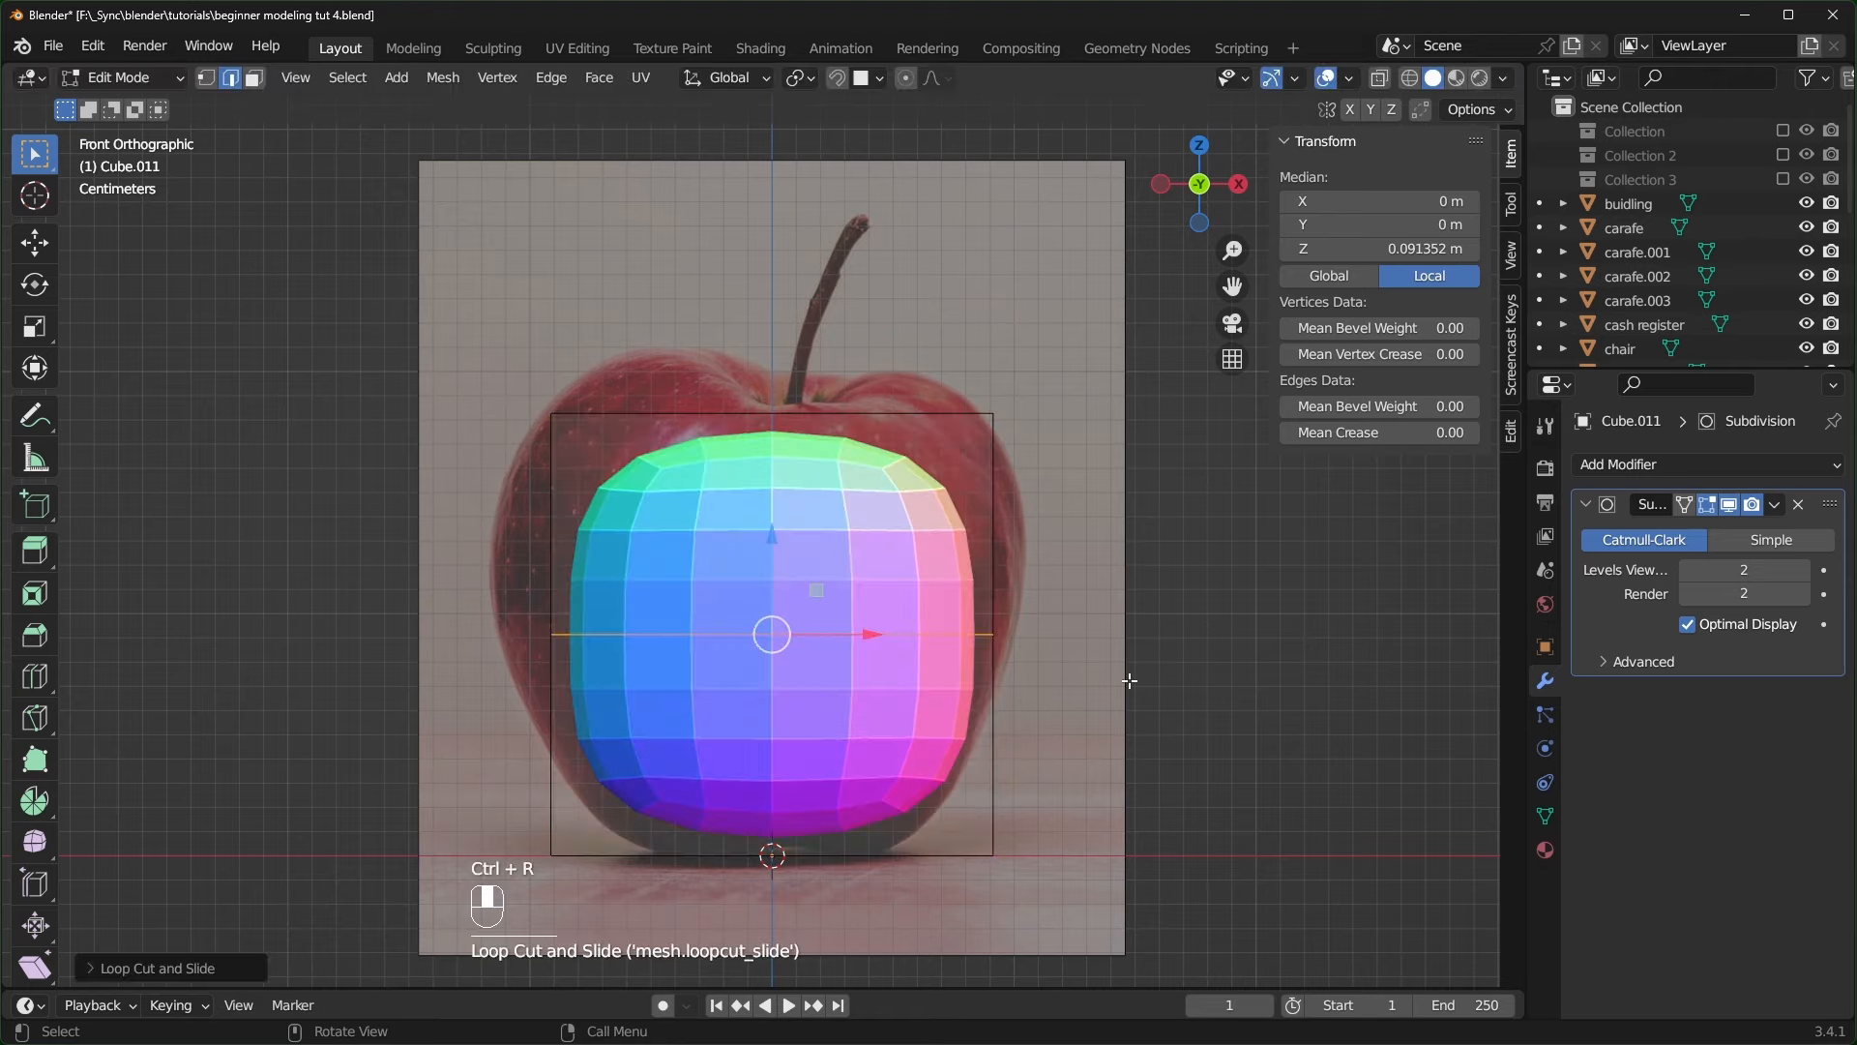
key("s")
right_click(1151, 655)
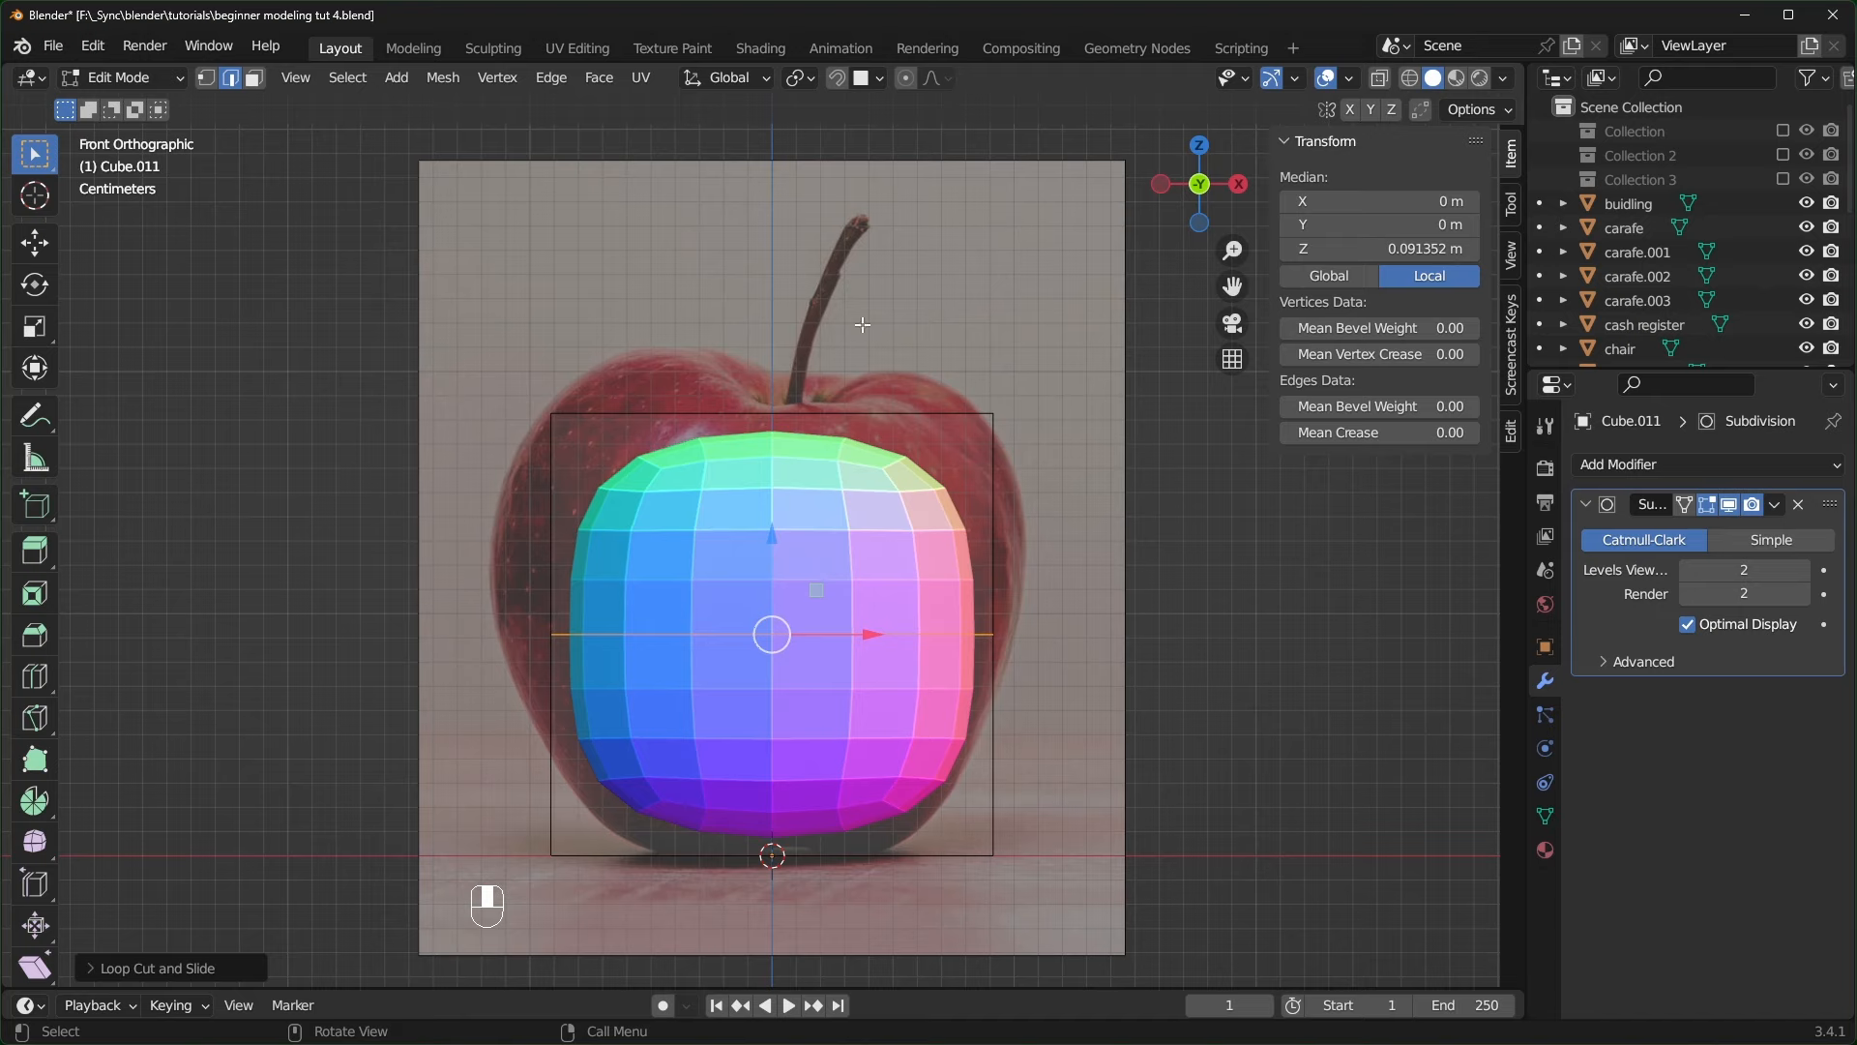
key("ctrl+z")
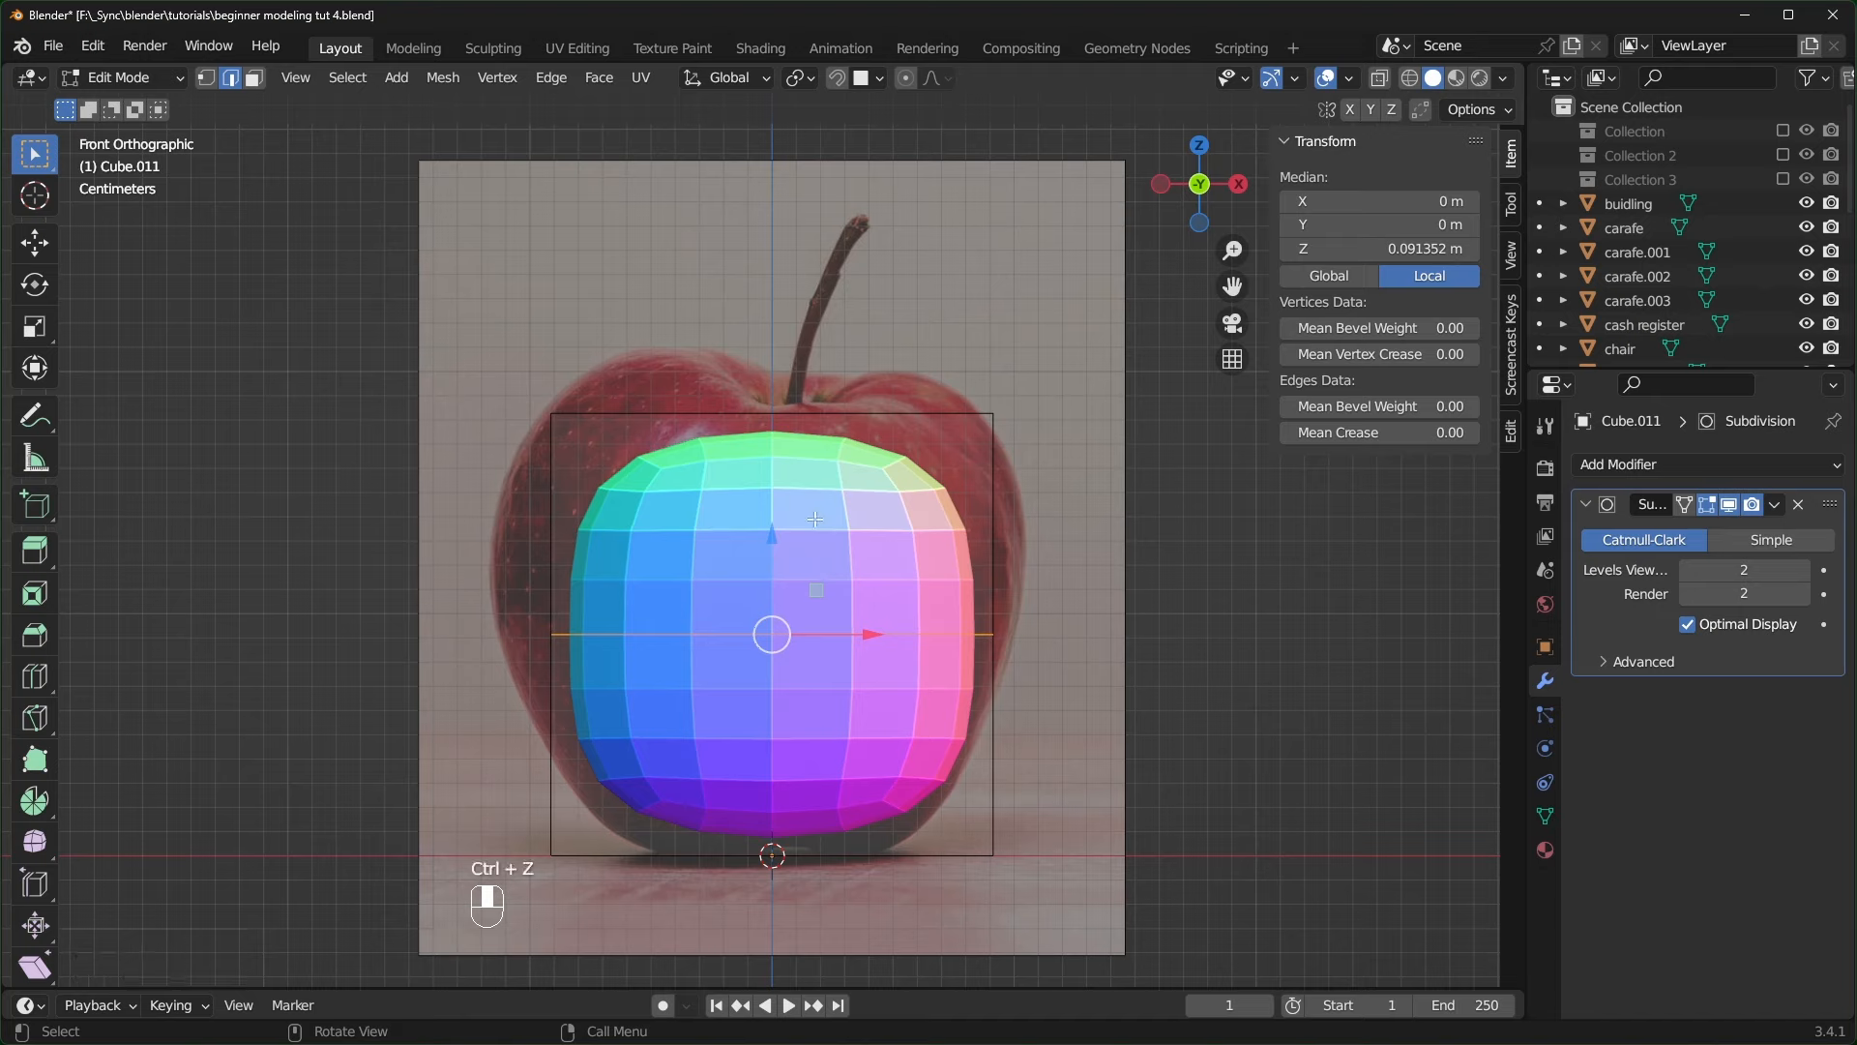
- With X-ray on, widen the cube's middle edge loop and narrow its bottom edges to follow the apple's outline
key("alt+z")
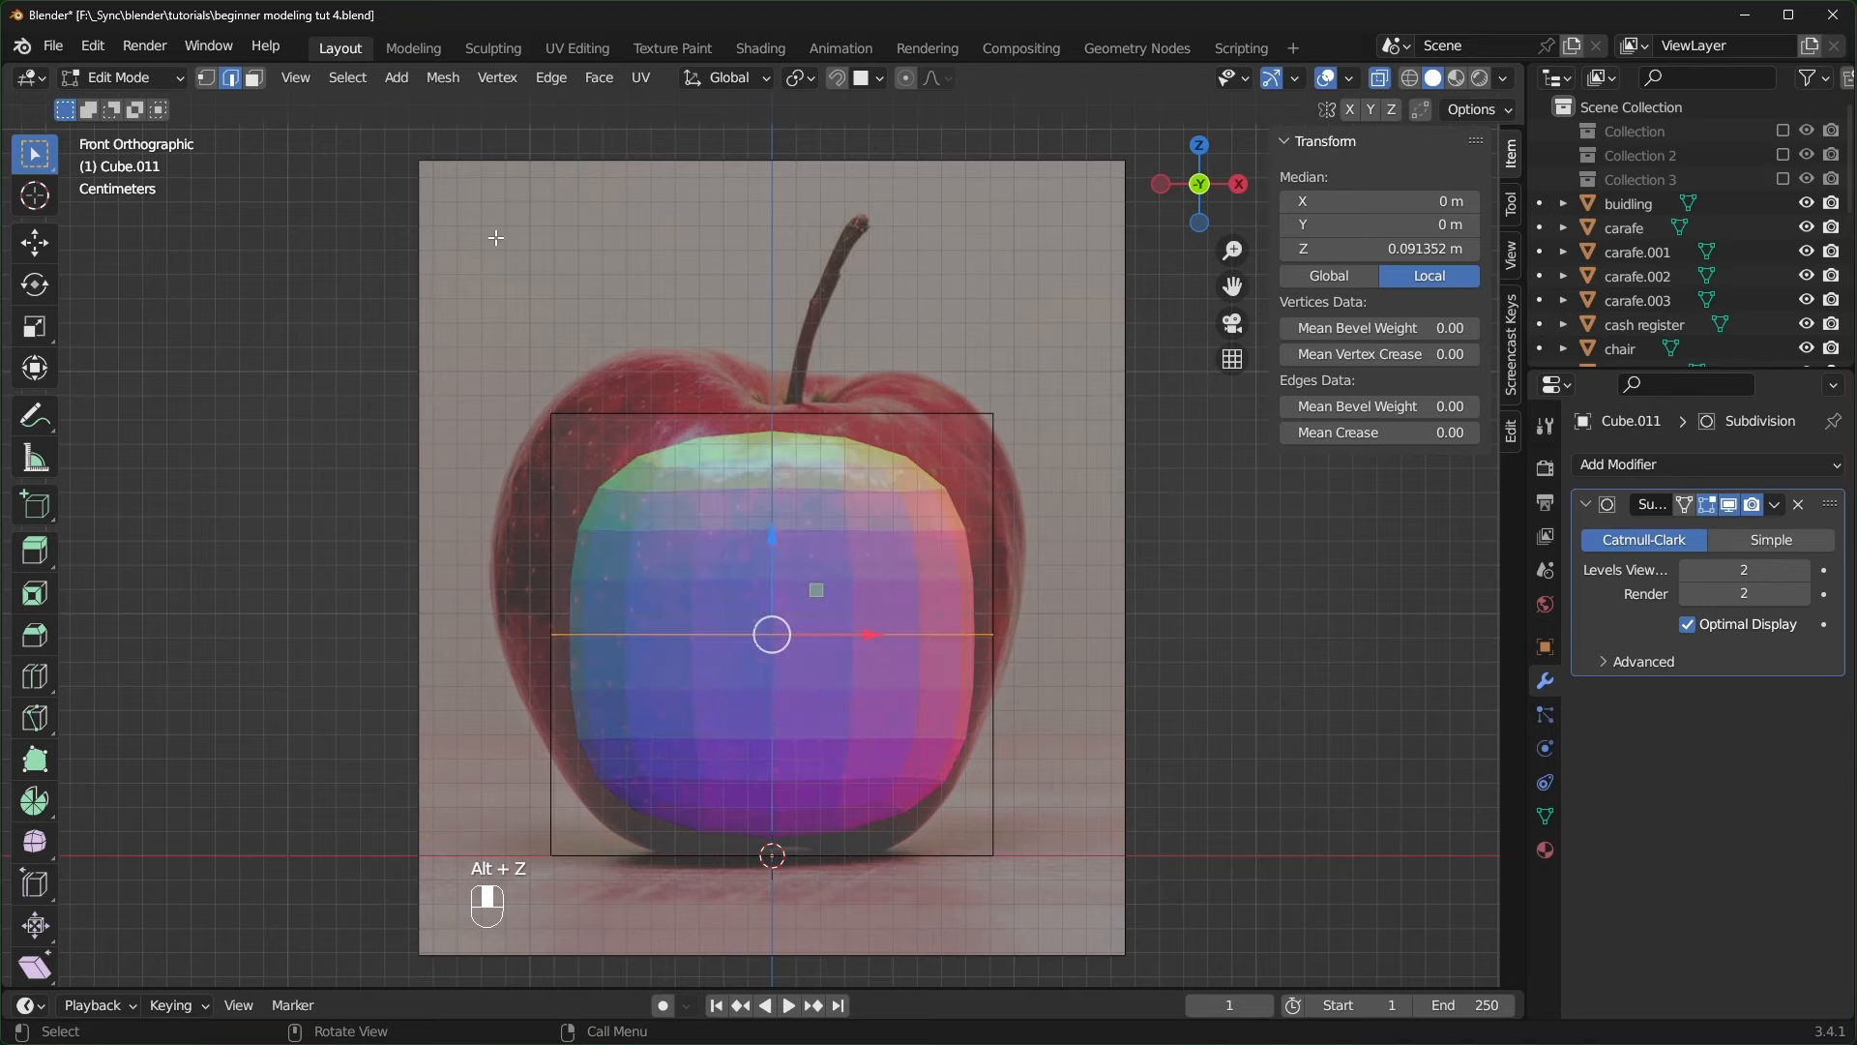
key("s")
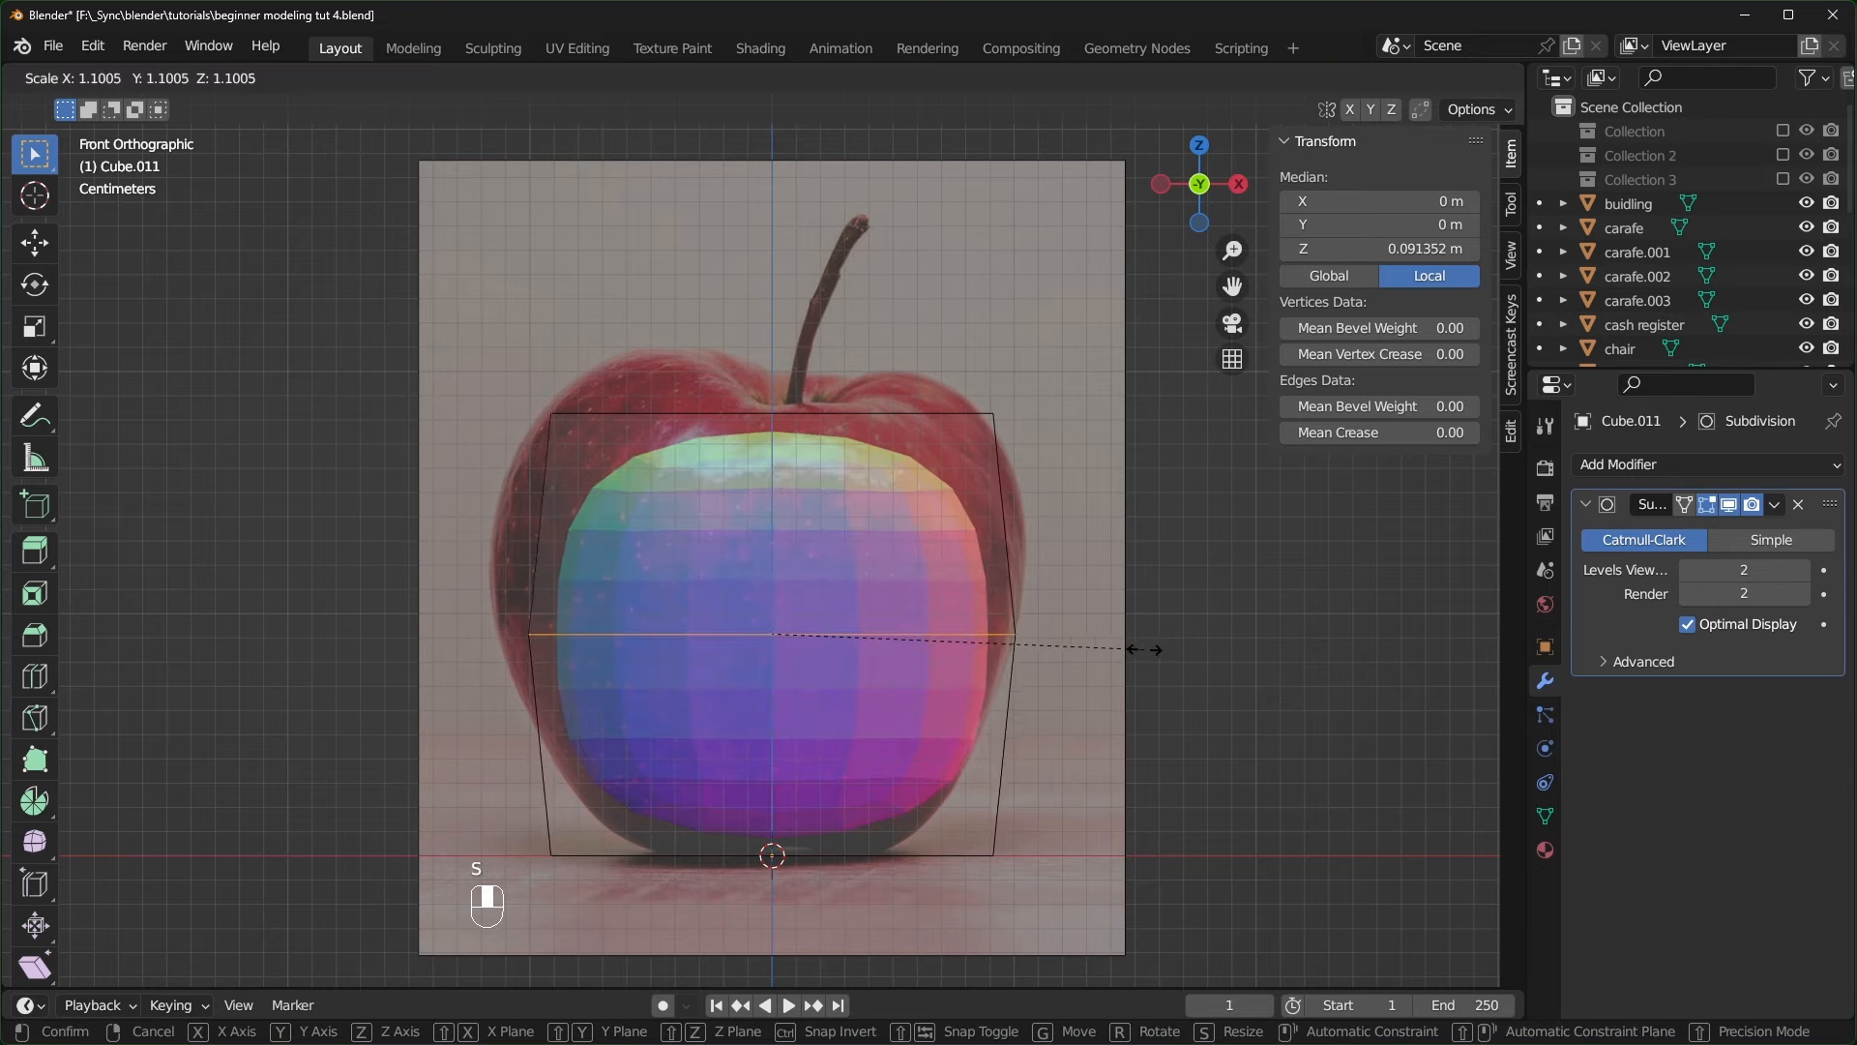
left_click(1190, 649)
left_click_drag(592, 875, 1060, 835)
key("s")
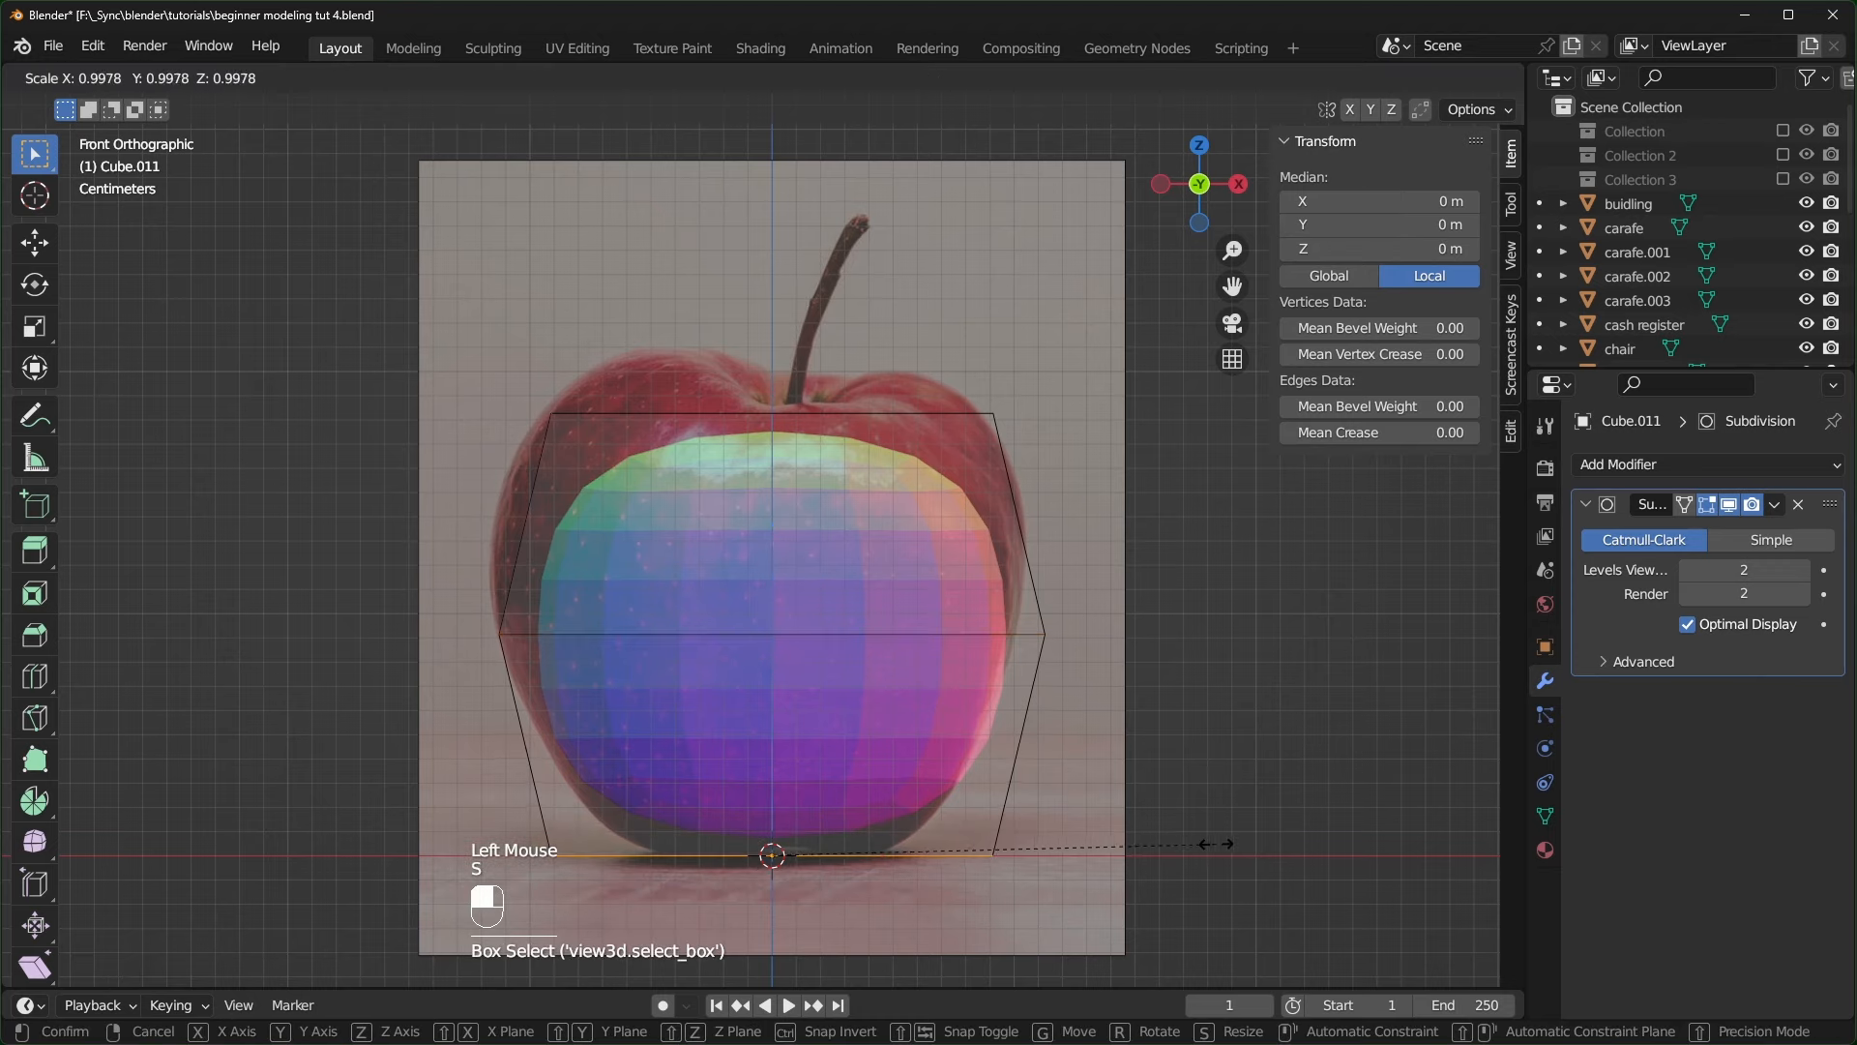
left_click(1086, 840)
- Add a horizontal loop cut in the lower half at about 0.036 m height and widen it to match the apple
key("ctrl")
key("ctrl+r")
left_click(985, 746)
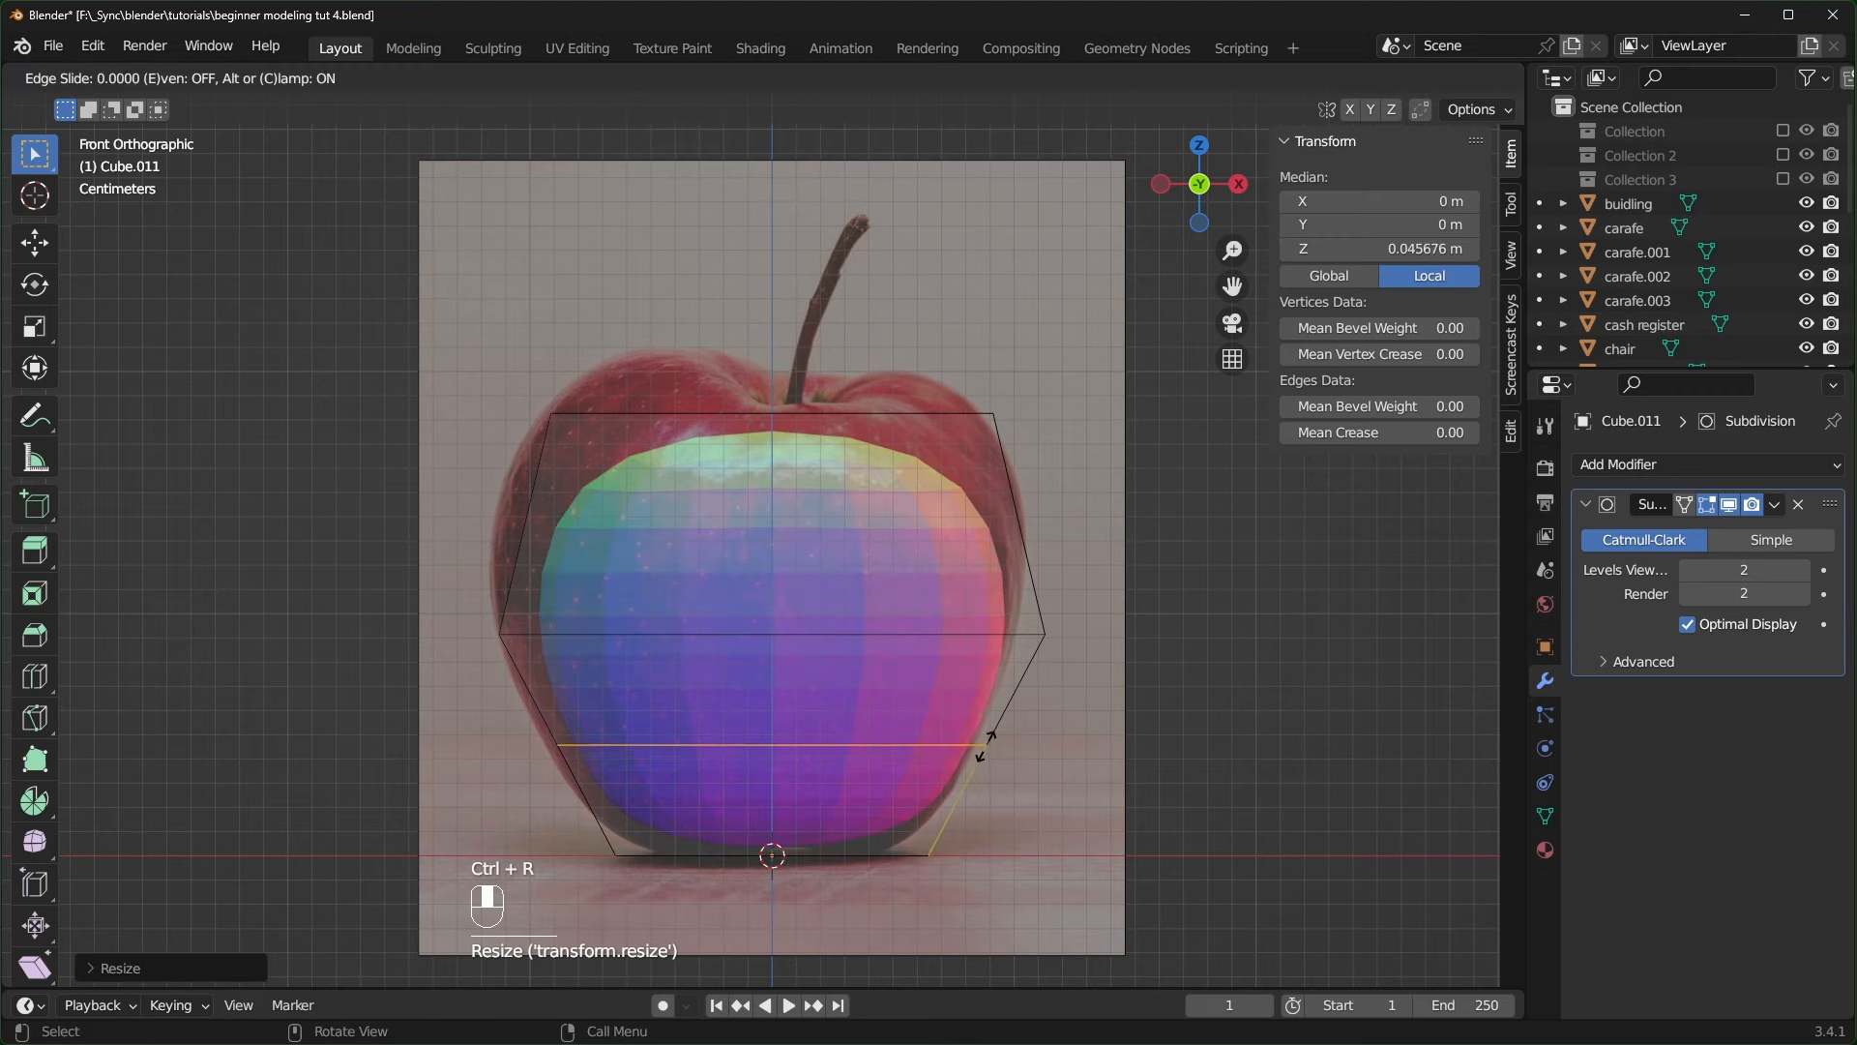
left_click(1045, 770)
key("s")
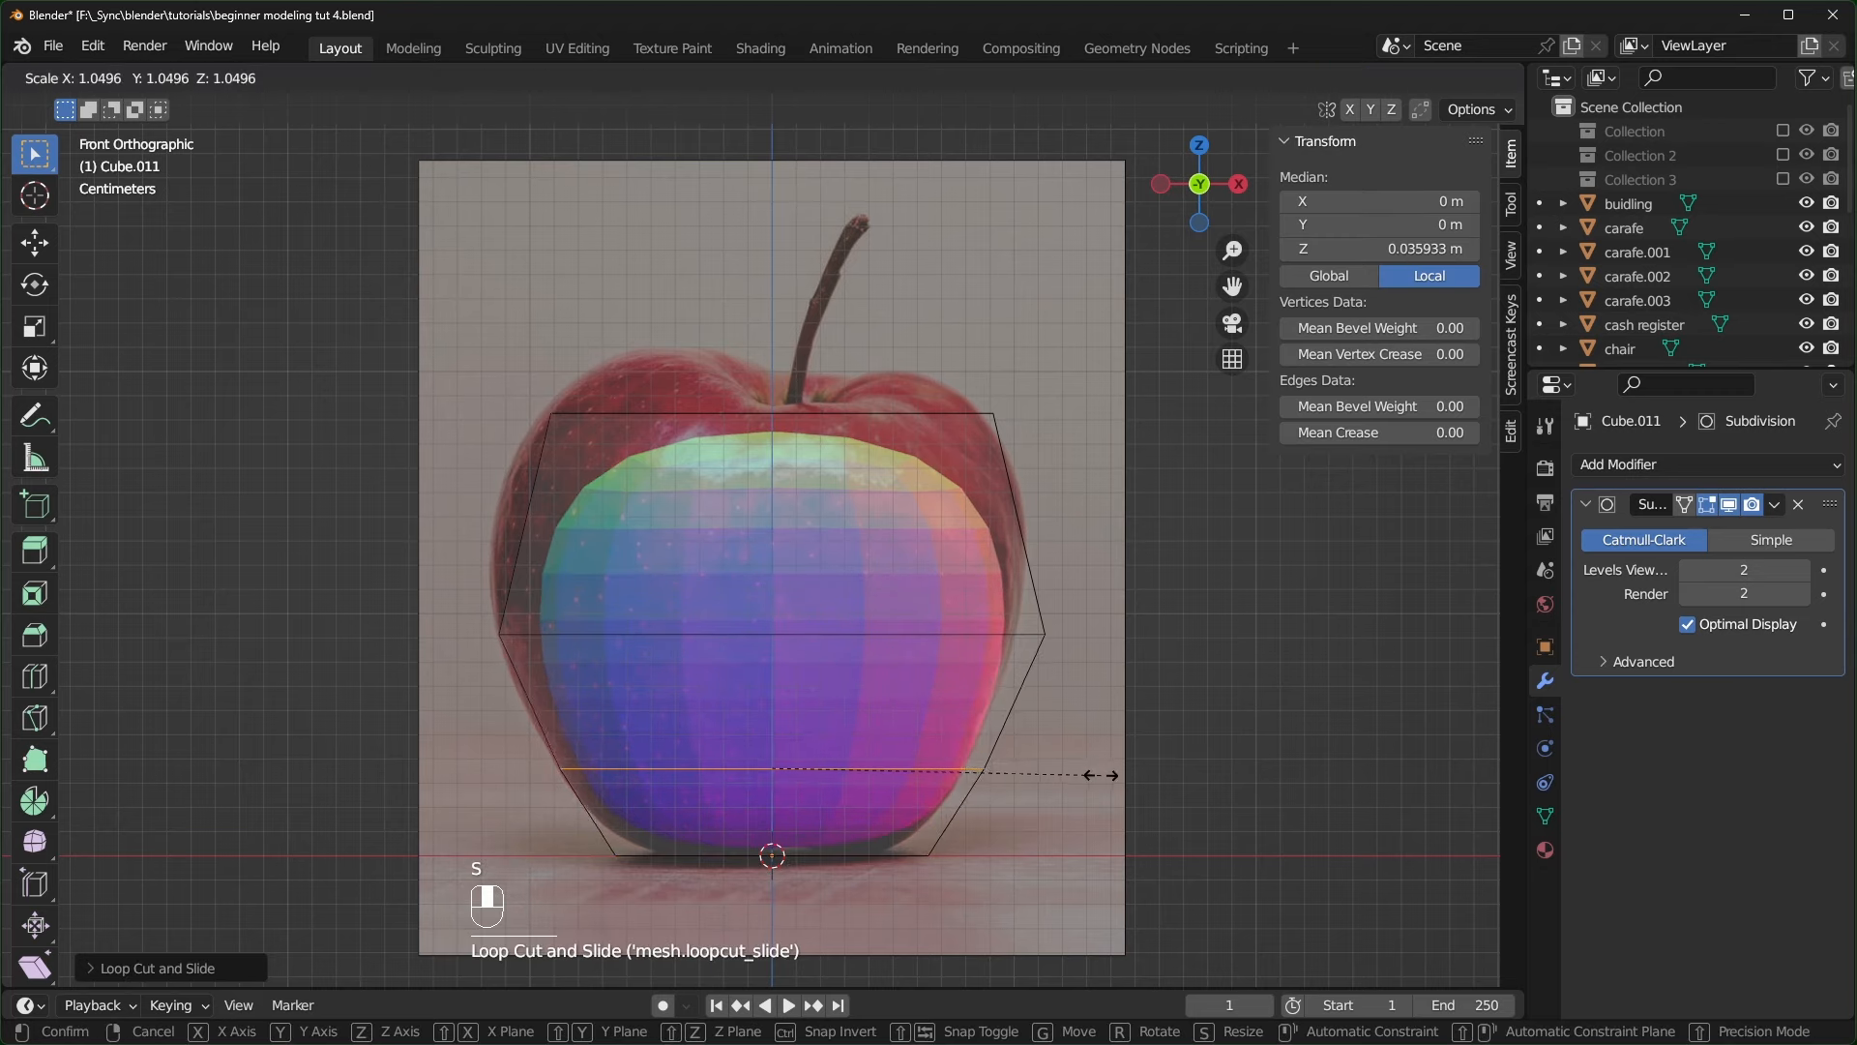
left_click(1127, 771)
- Raise the cube's top to about 0.212 m and add a widened horizontal loop cut in the middle of the upper half
left_click_drag(582, 393, 1074, 430)
left_click_drag(785, 311, 785, 243)
key("ctrl+r")
left_click(1016, 488)
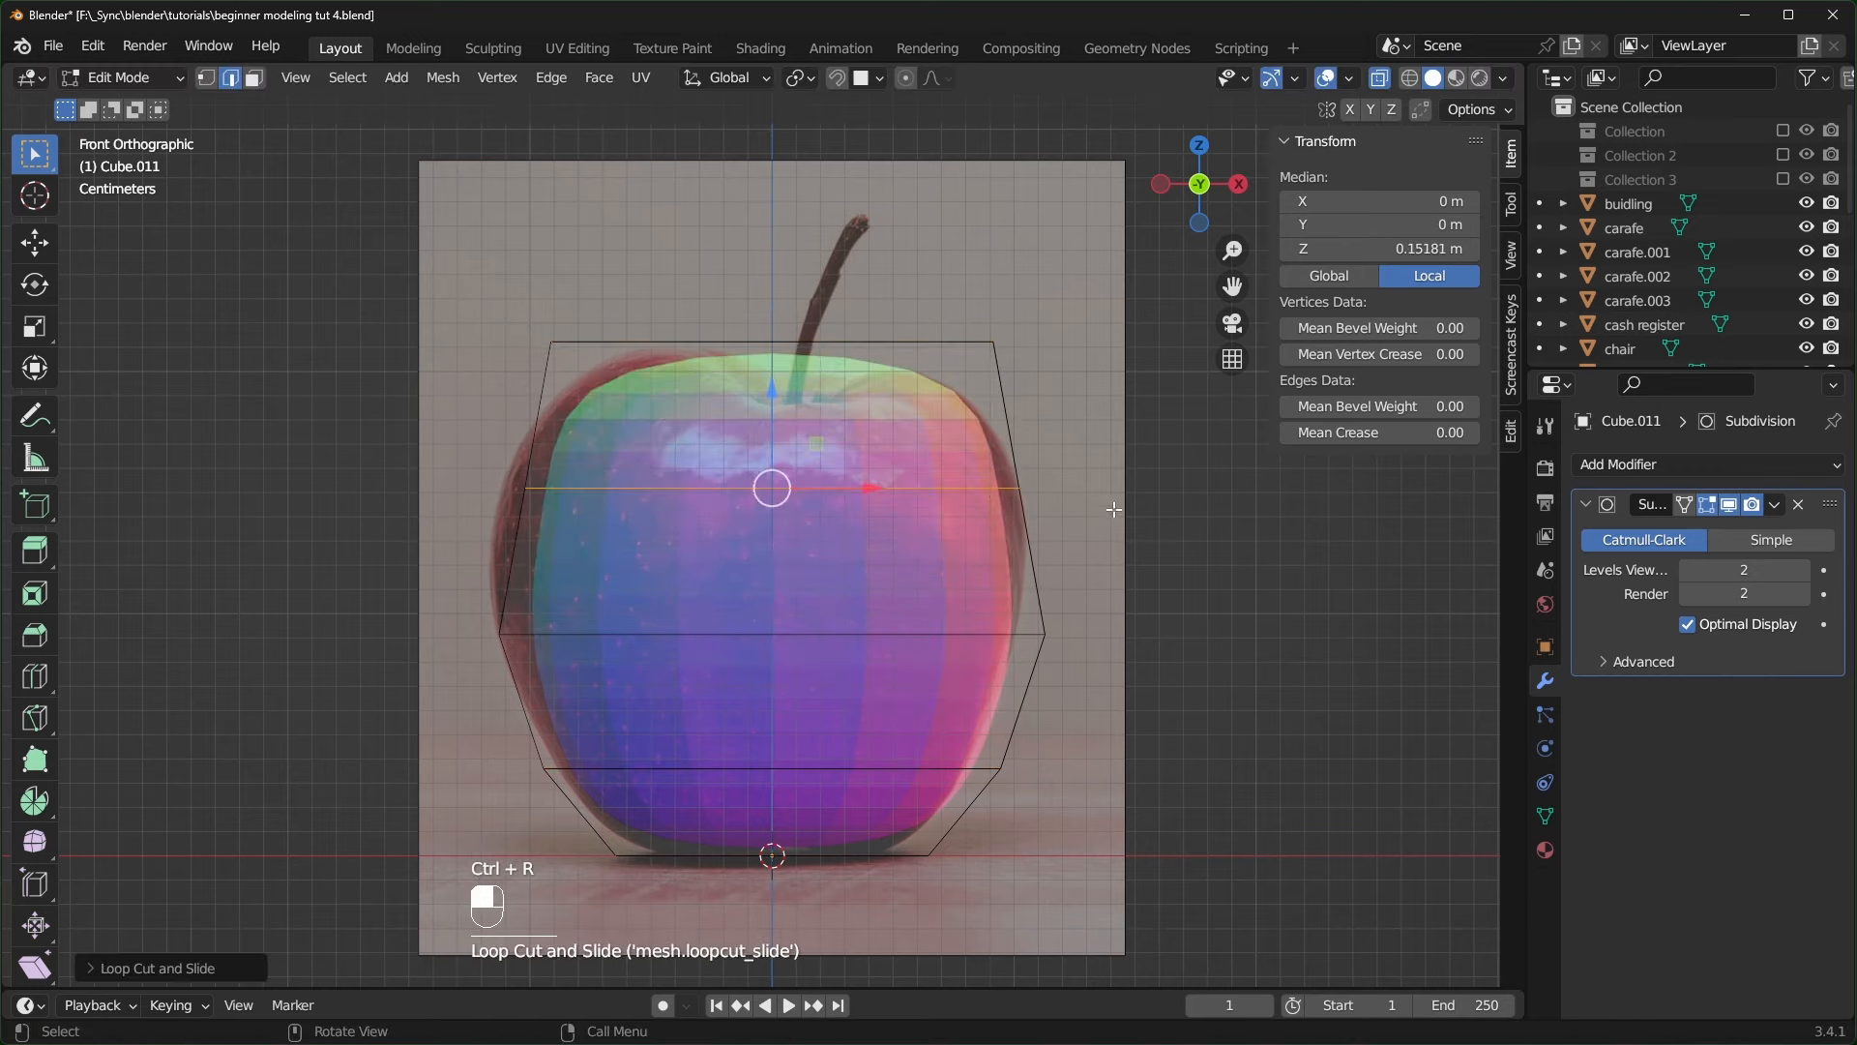
key("s")
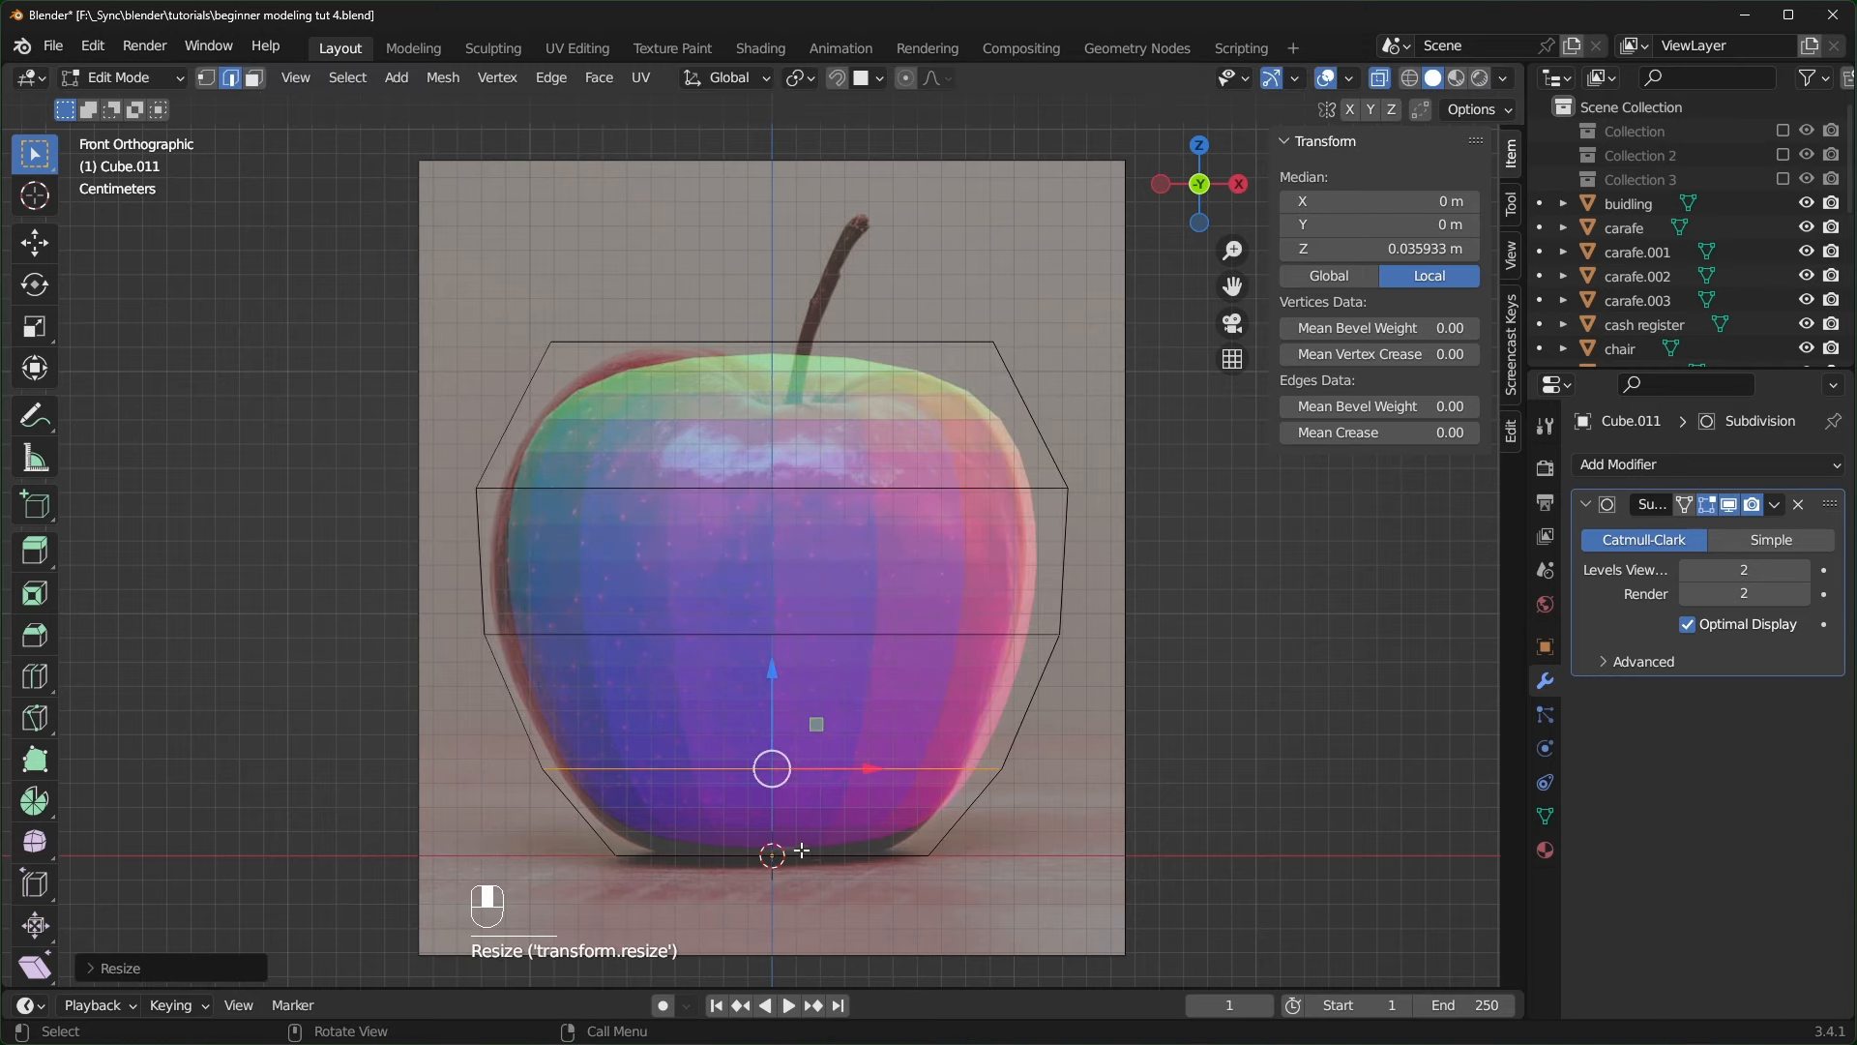
- With X-ray off, inset the bottom face to a small centre square and raise it along Z to about 0.016 m
mouse_move(859, 871)
middle_mouse_down()
mouse_move(925, 871)
mouse_move(740, 812)
middle_mouse_up()
key("alt+z")
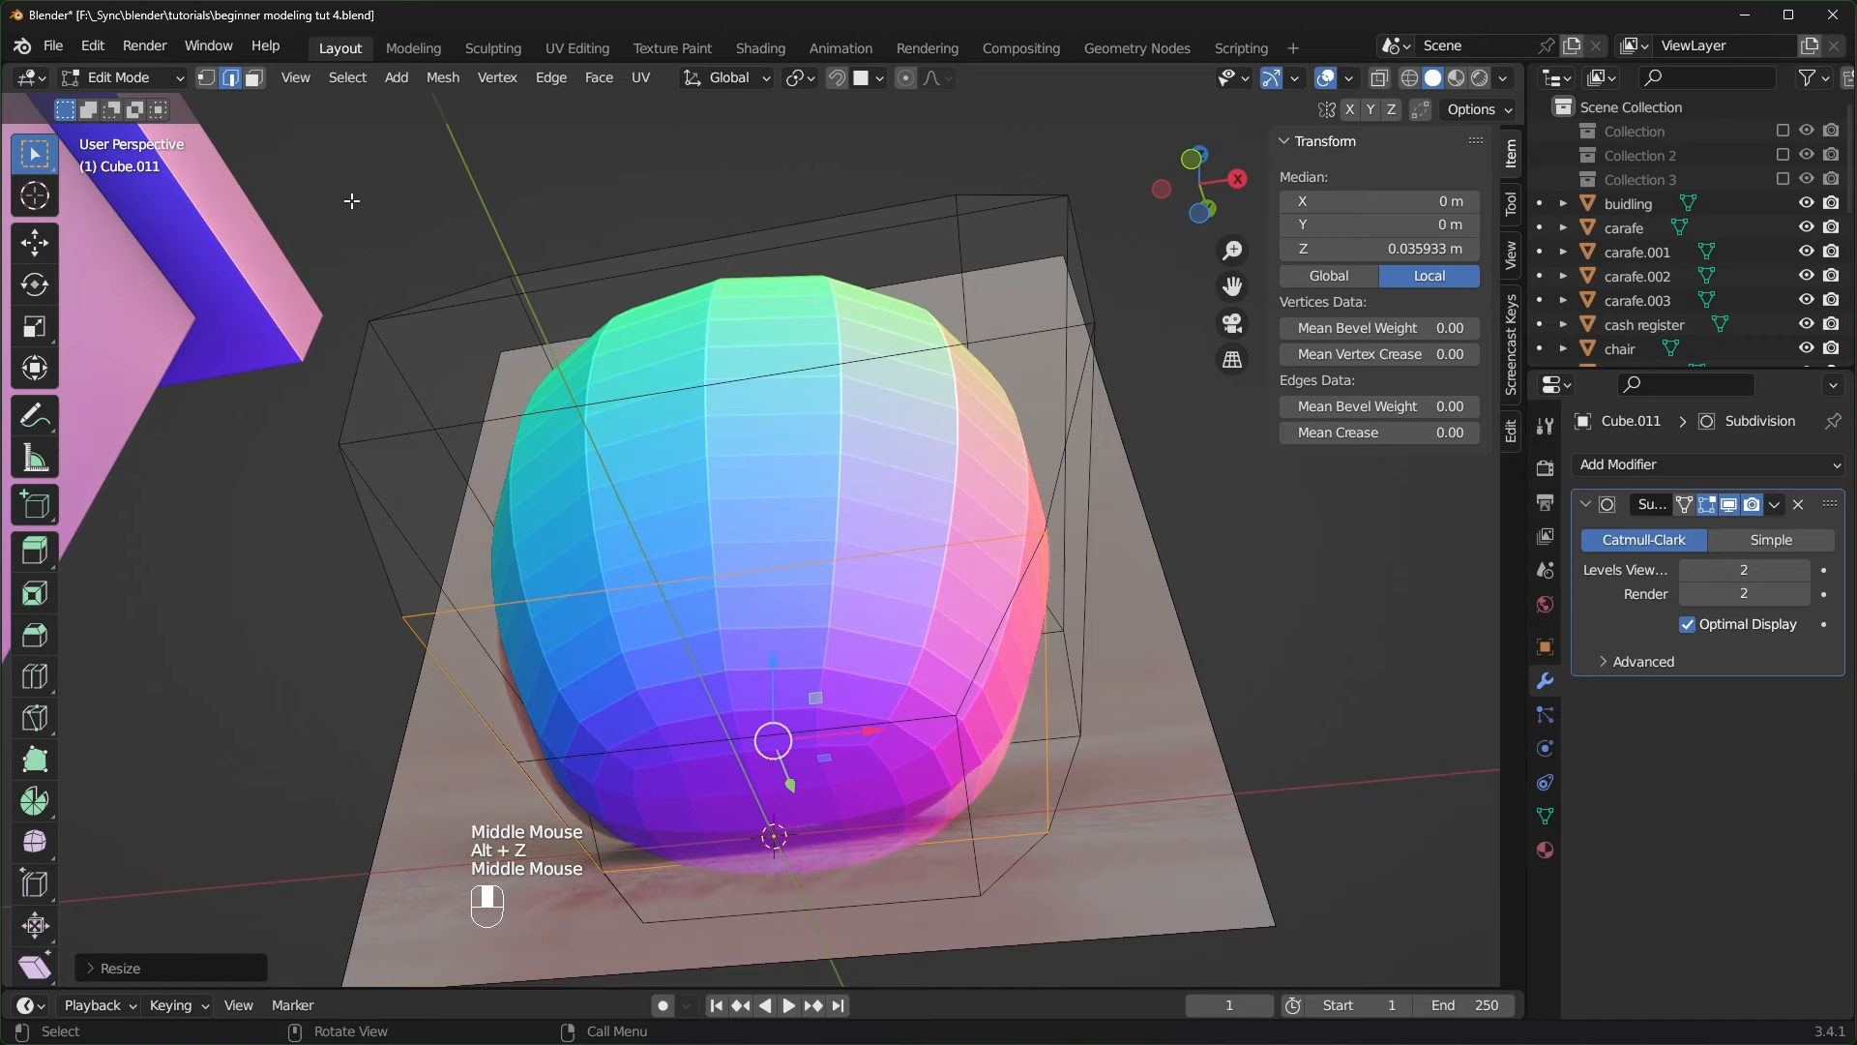
left_click(252, 82)
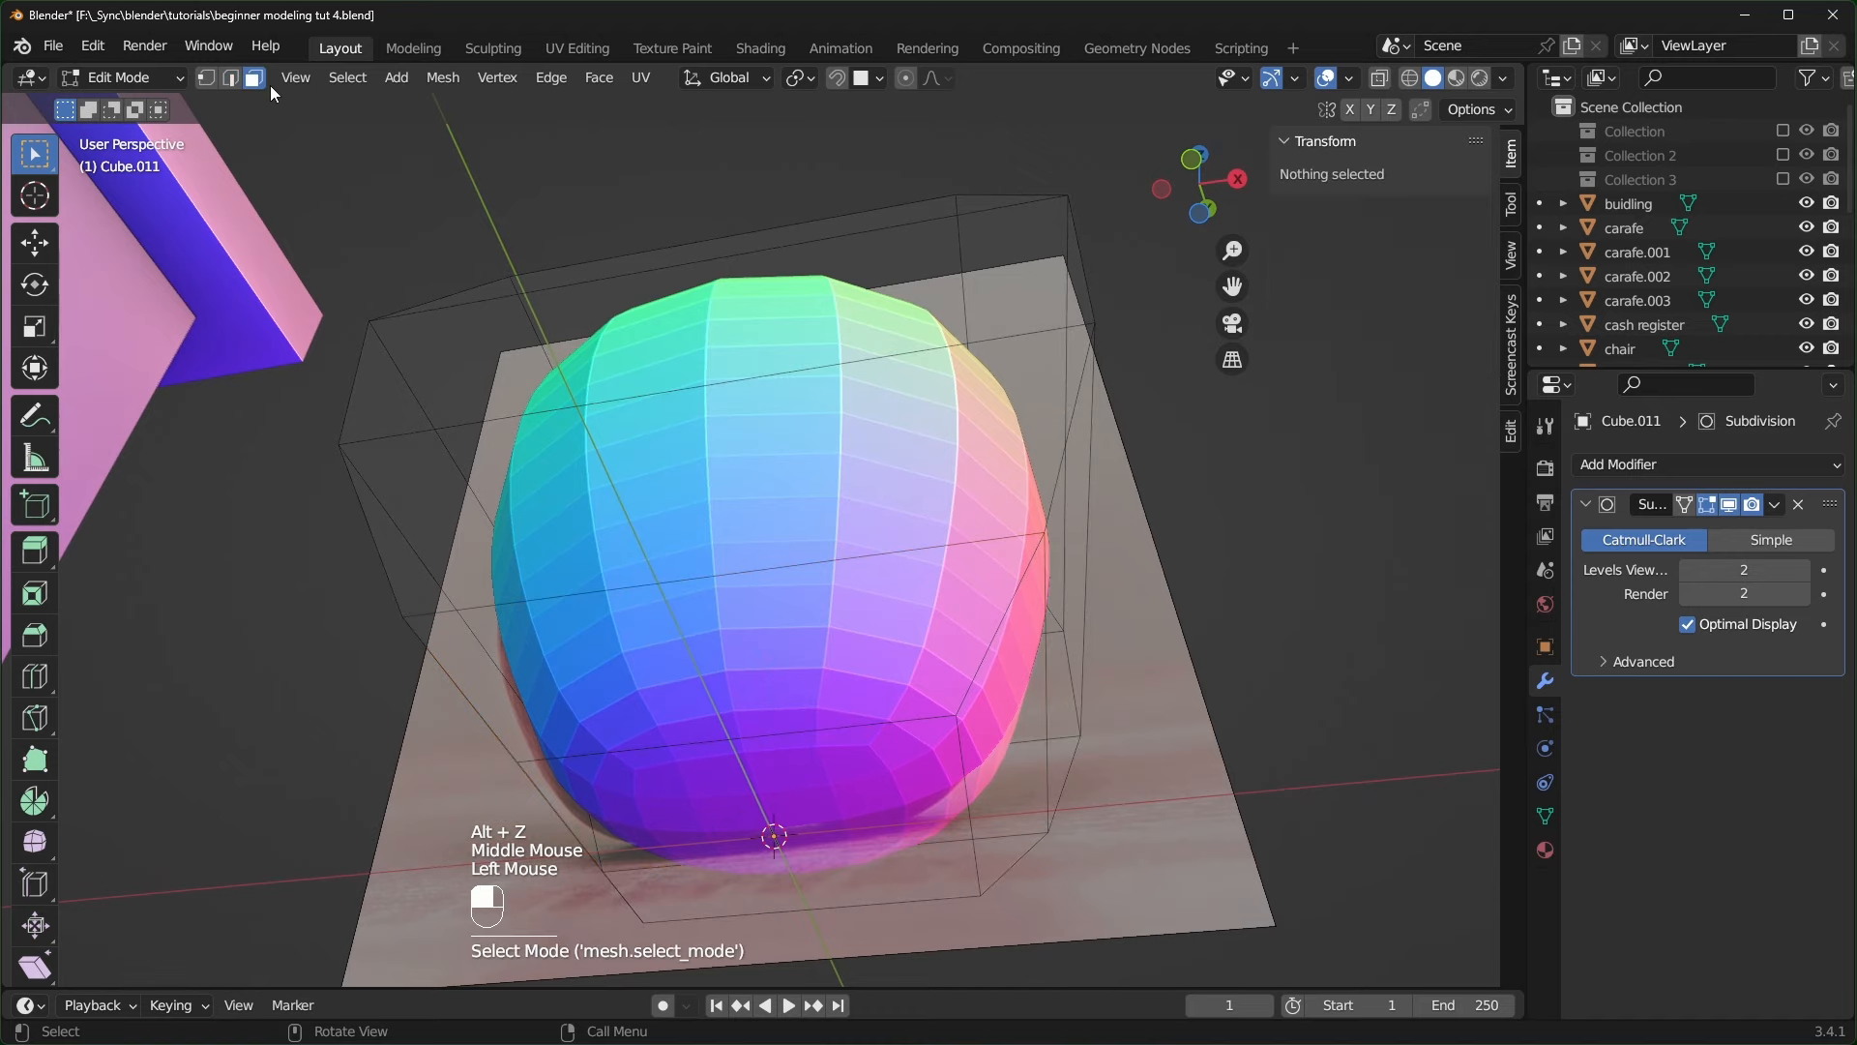
left_click(815, 827)
key("i")
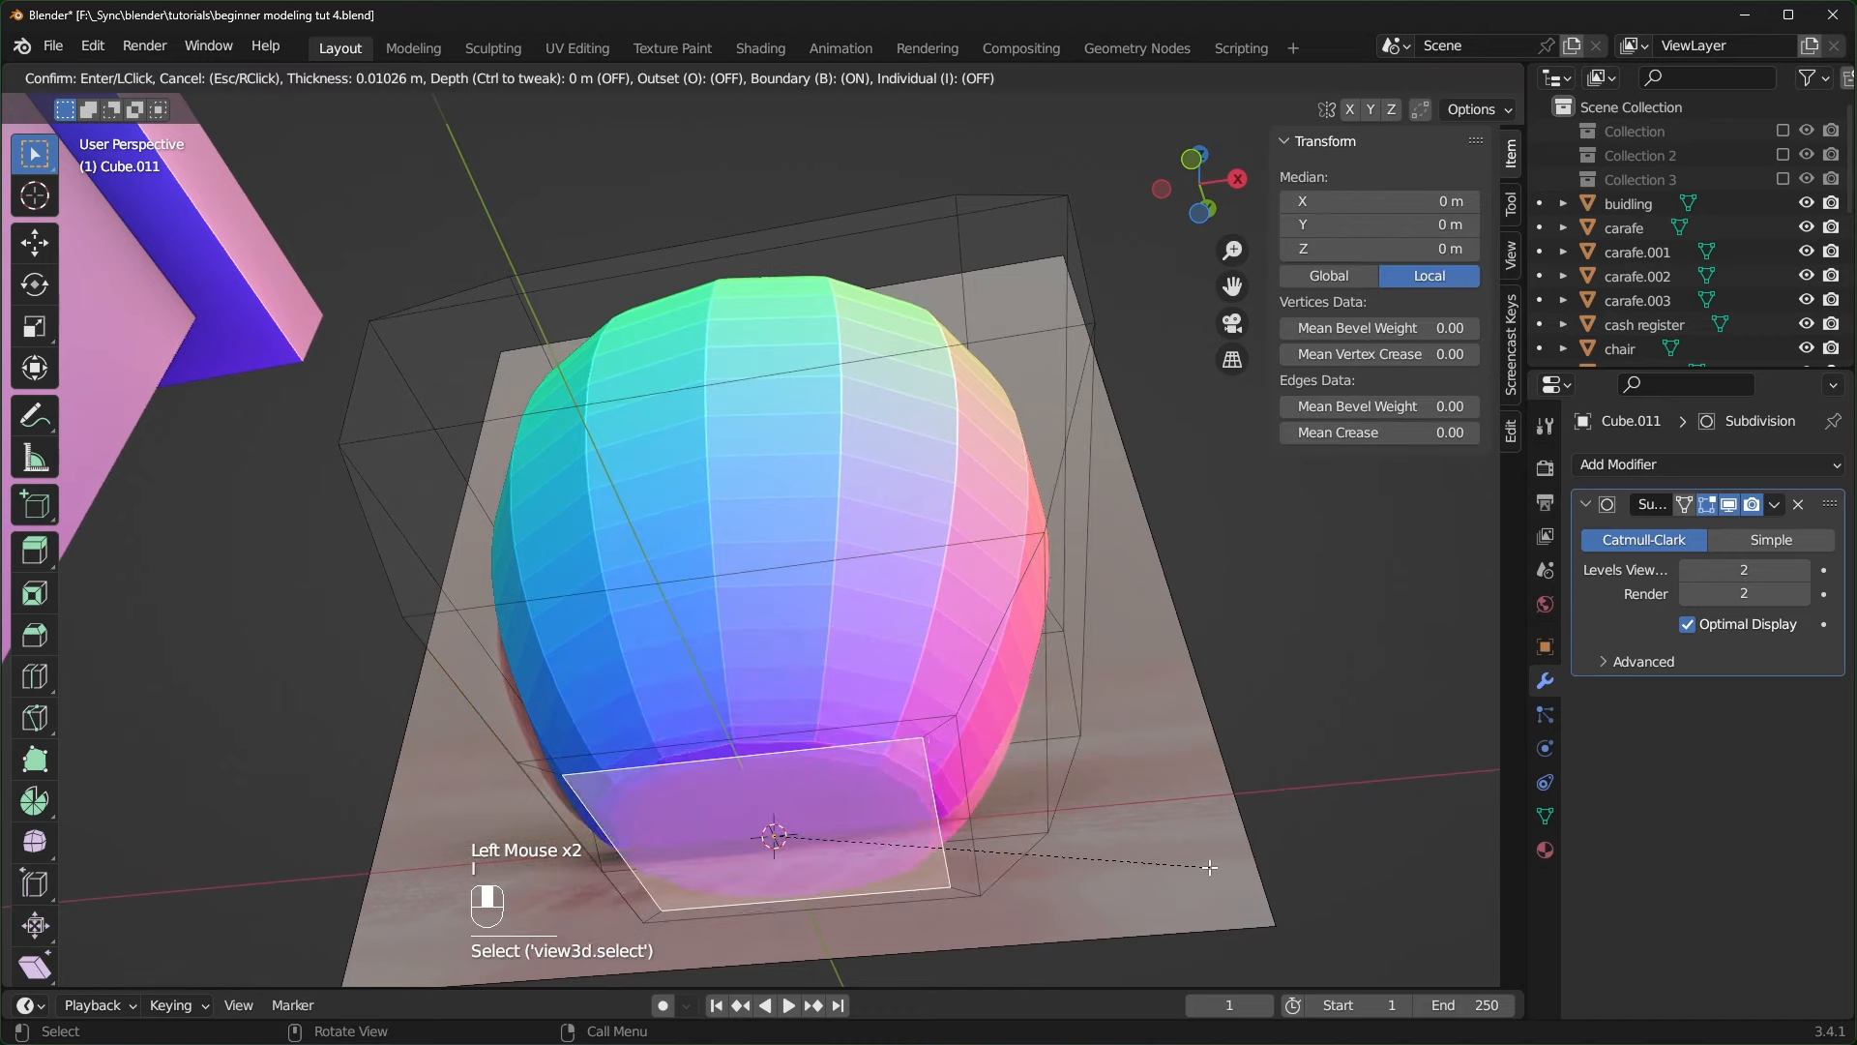
left_click(1090, 857)
key("g")
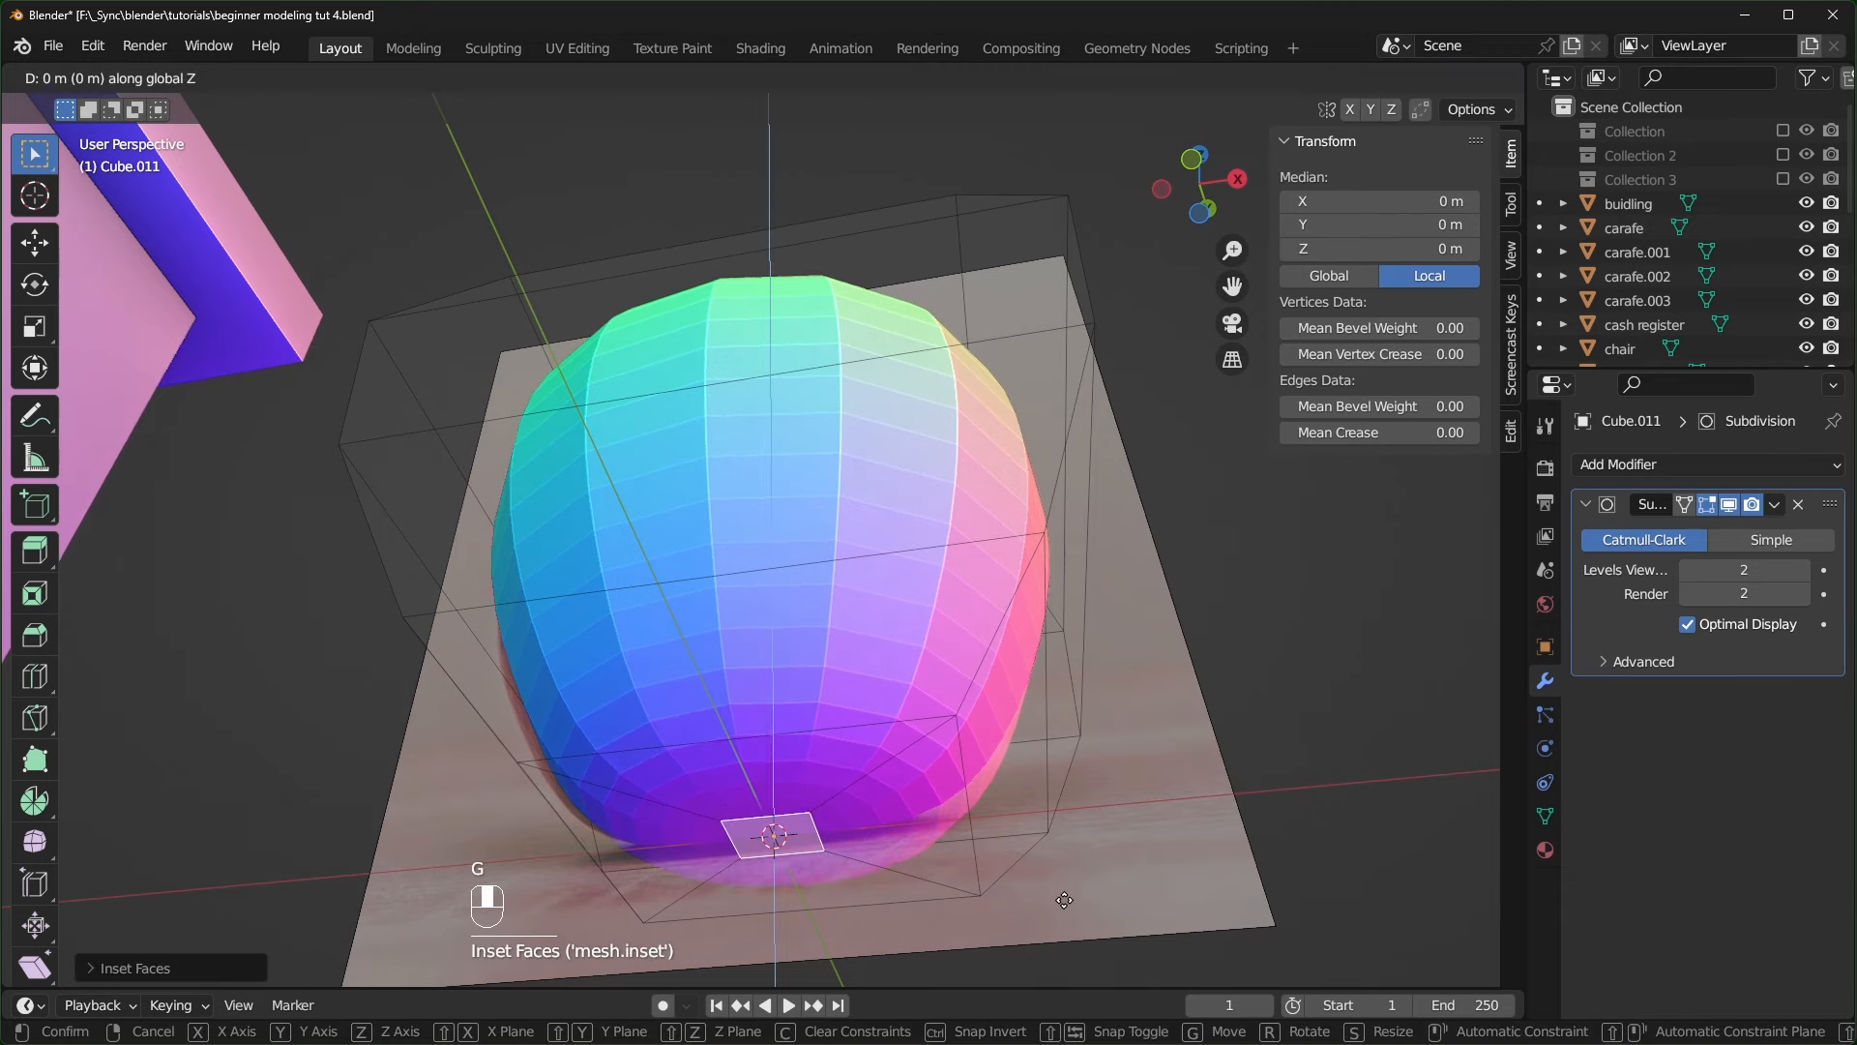
left_click(1071, 864)
middle_click_drag(1071, 864, 919, 735)
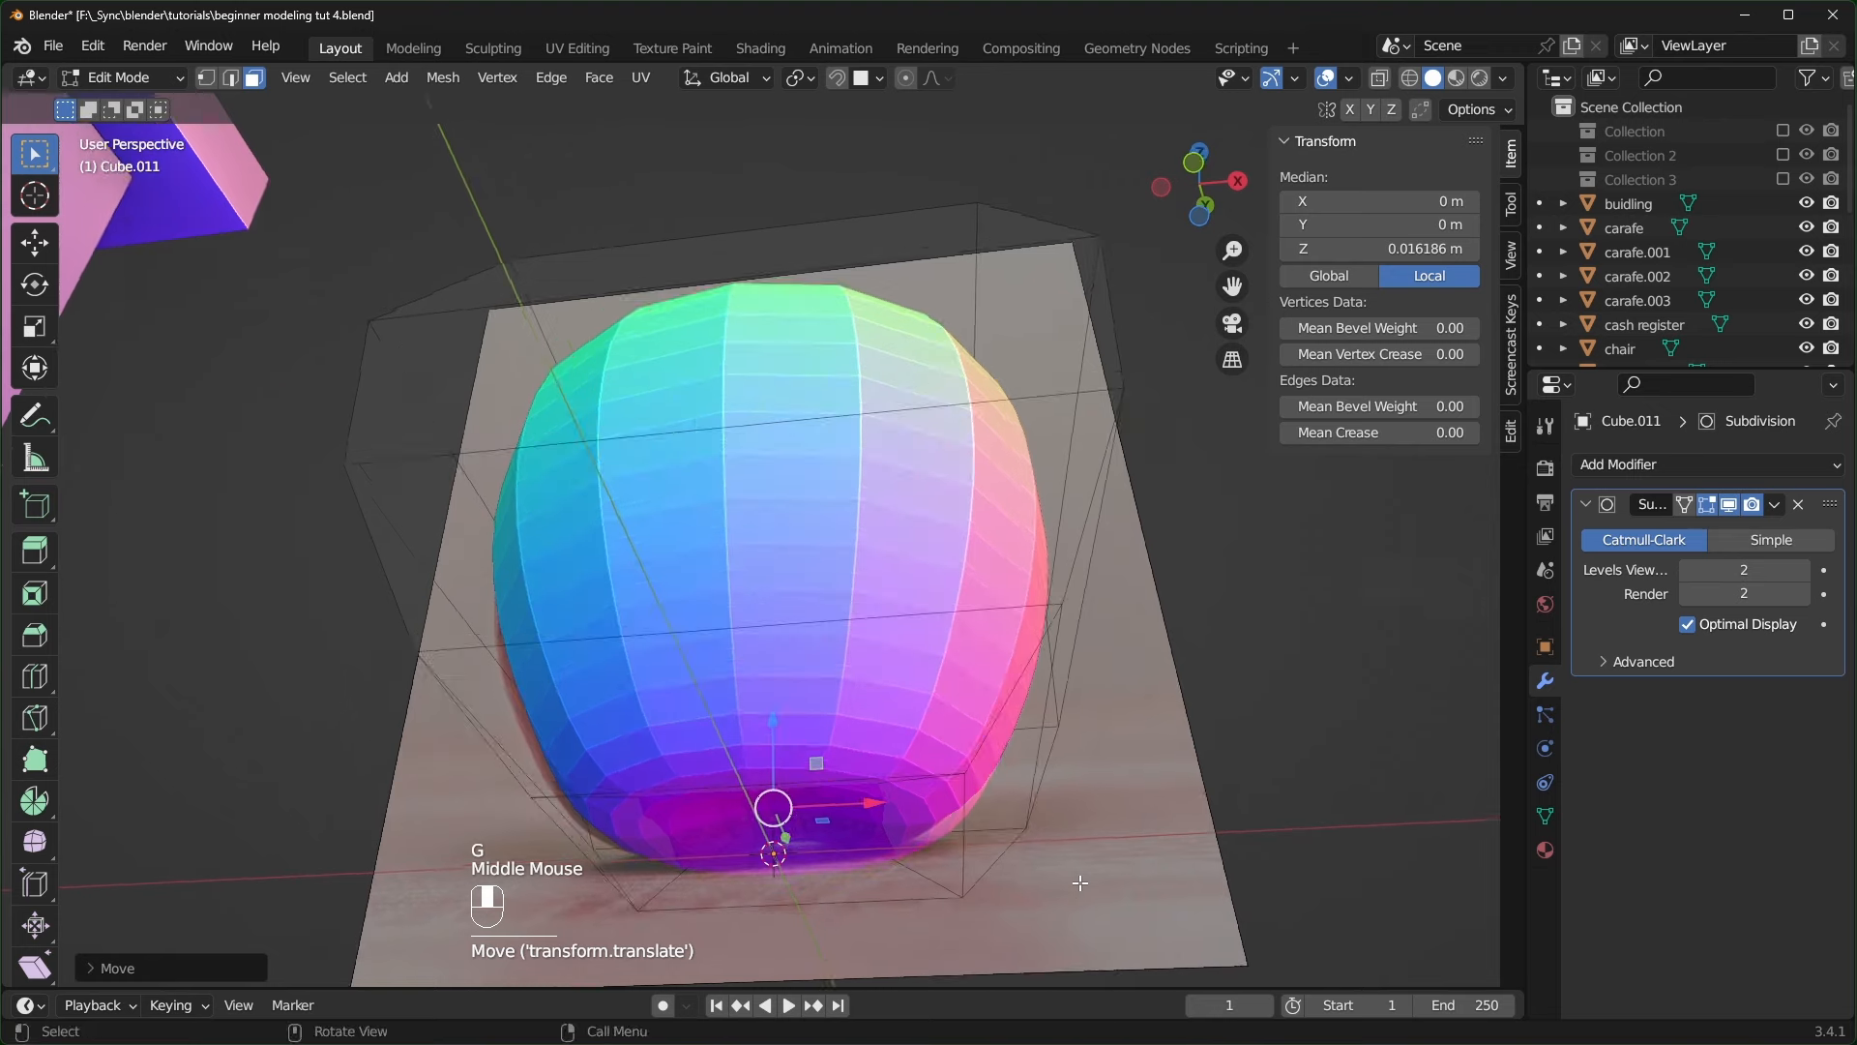
- Inset the top face to a small centre square and lower it along Z to about 0.182 m to form the dimple
key("KP_1")
middle_click_drag(797, 290, 797, 386)
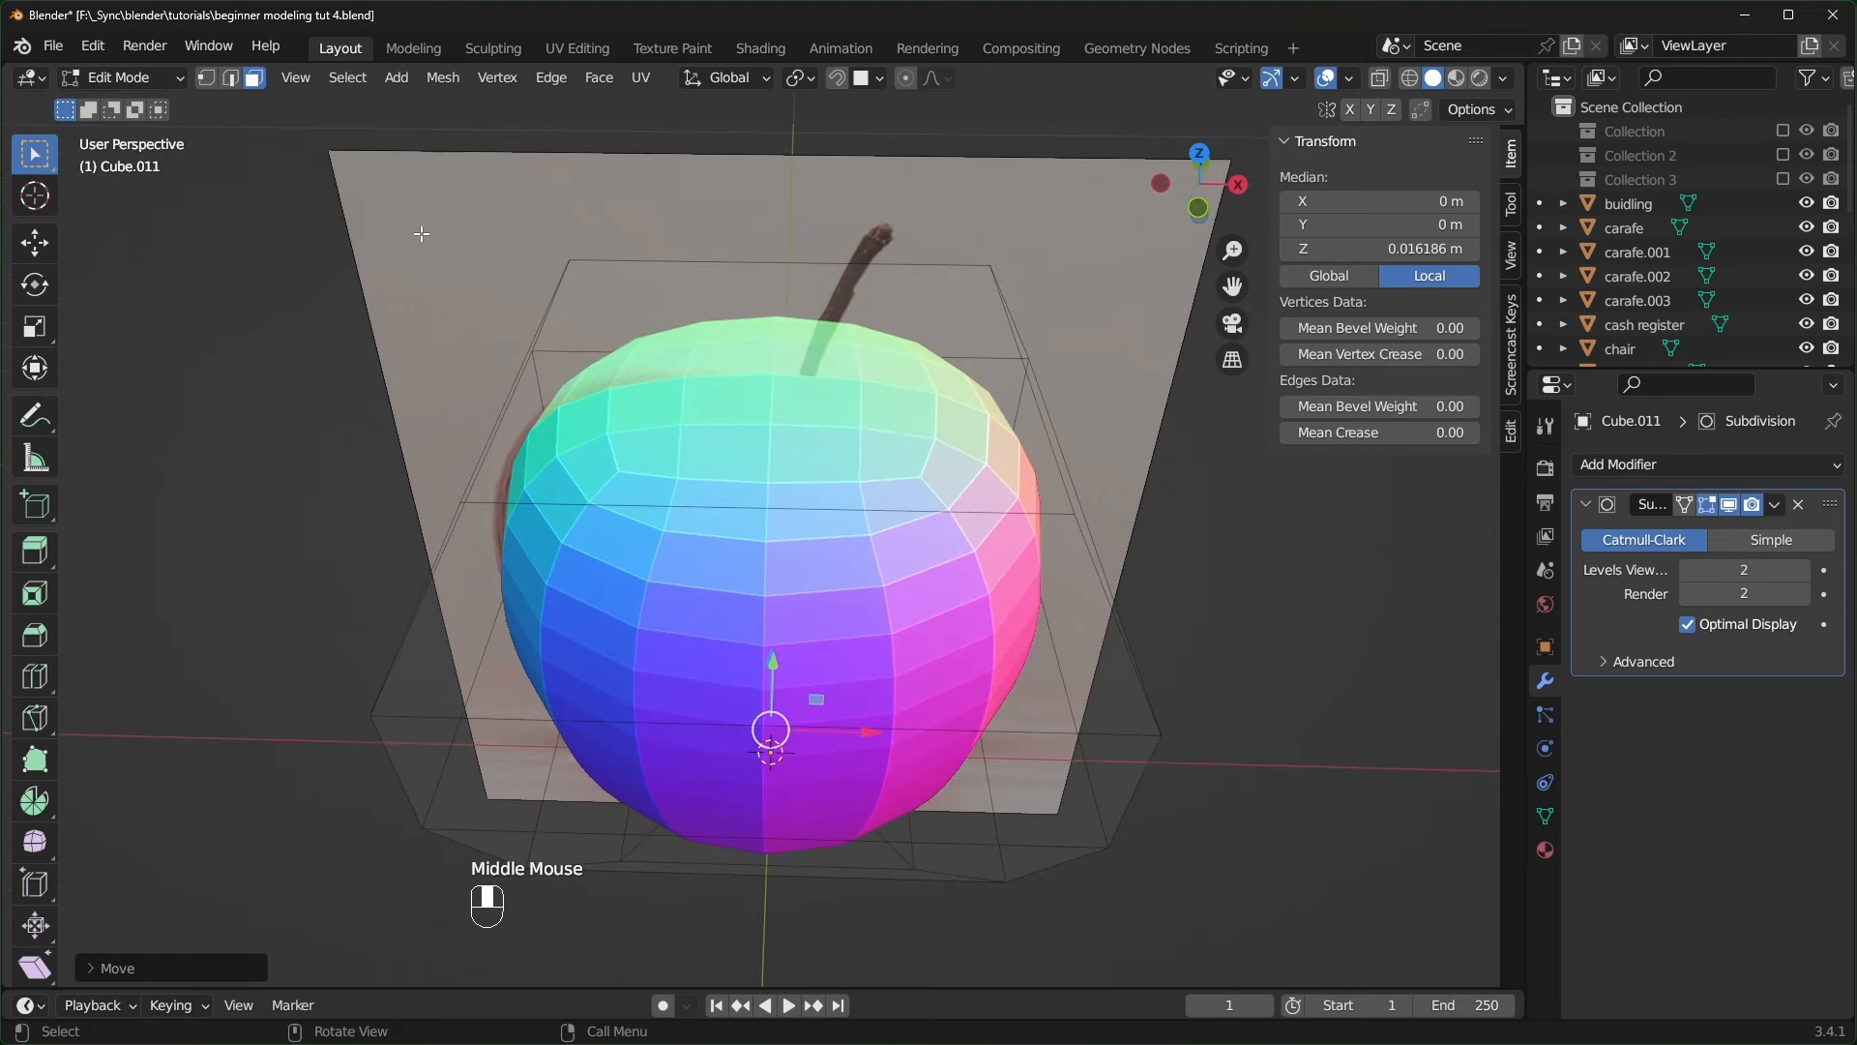
left_click(789, 367)
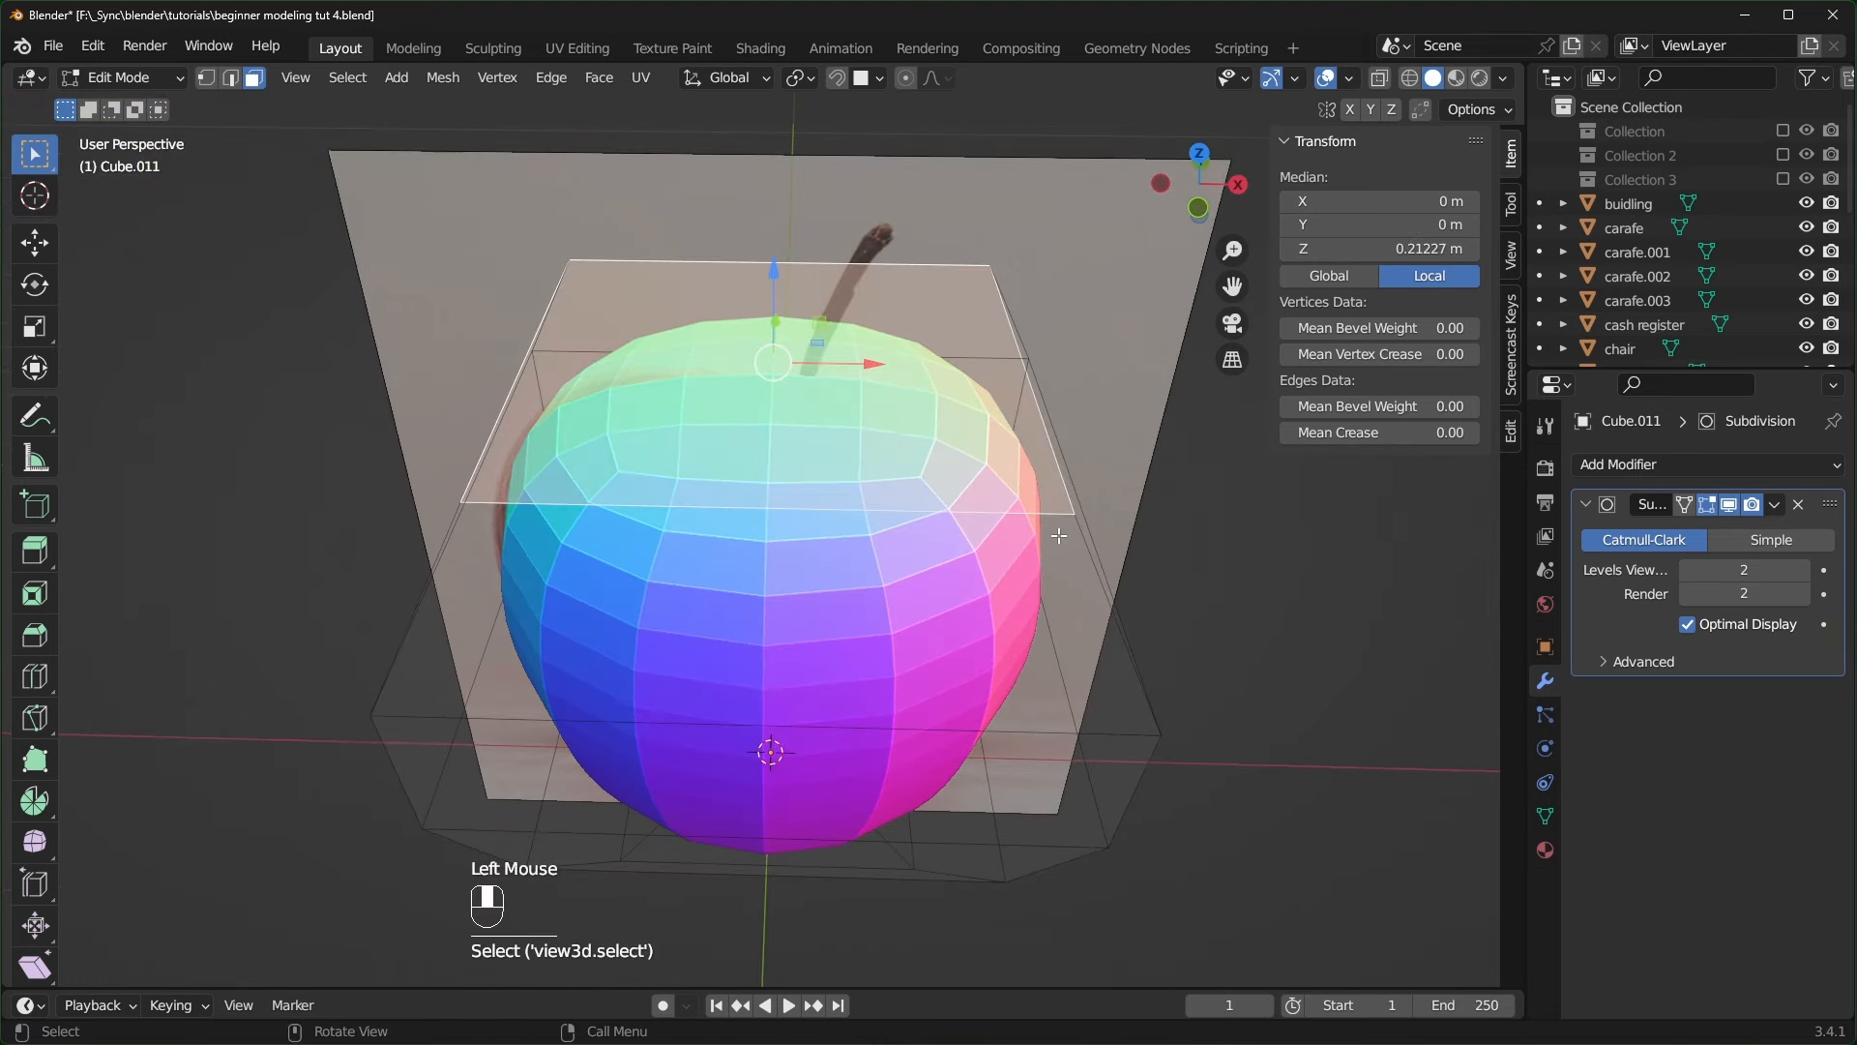
key("i")
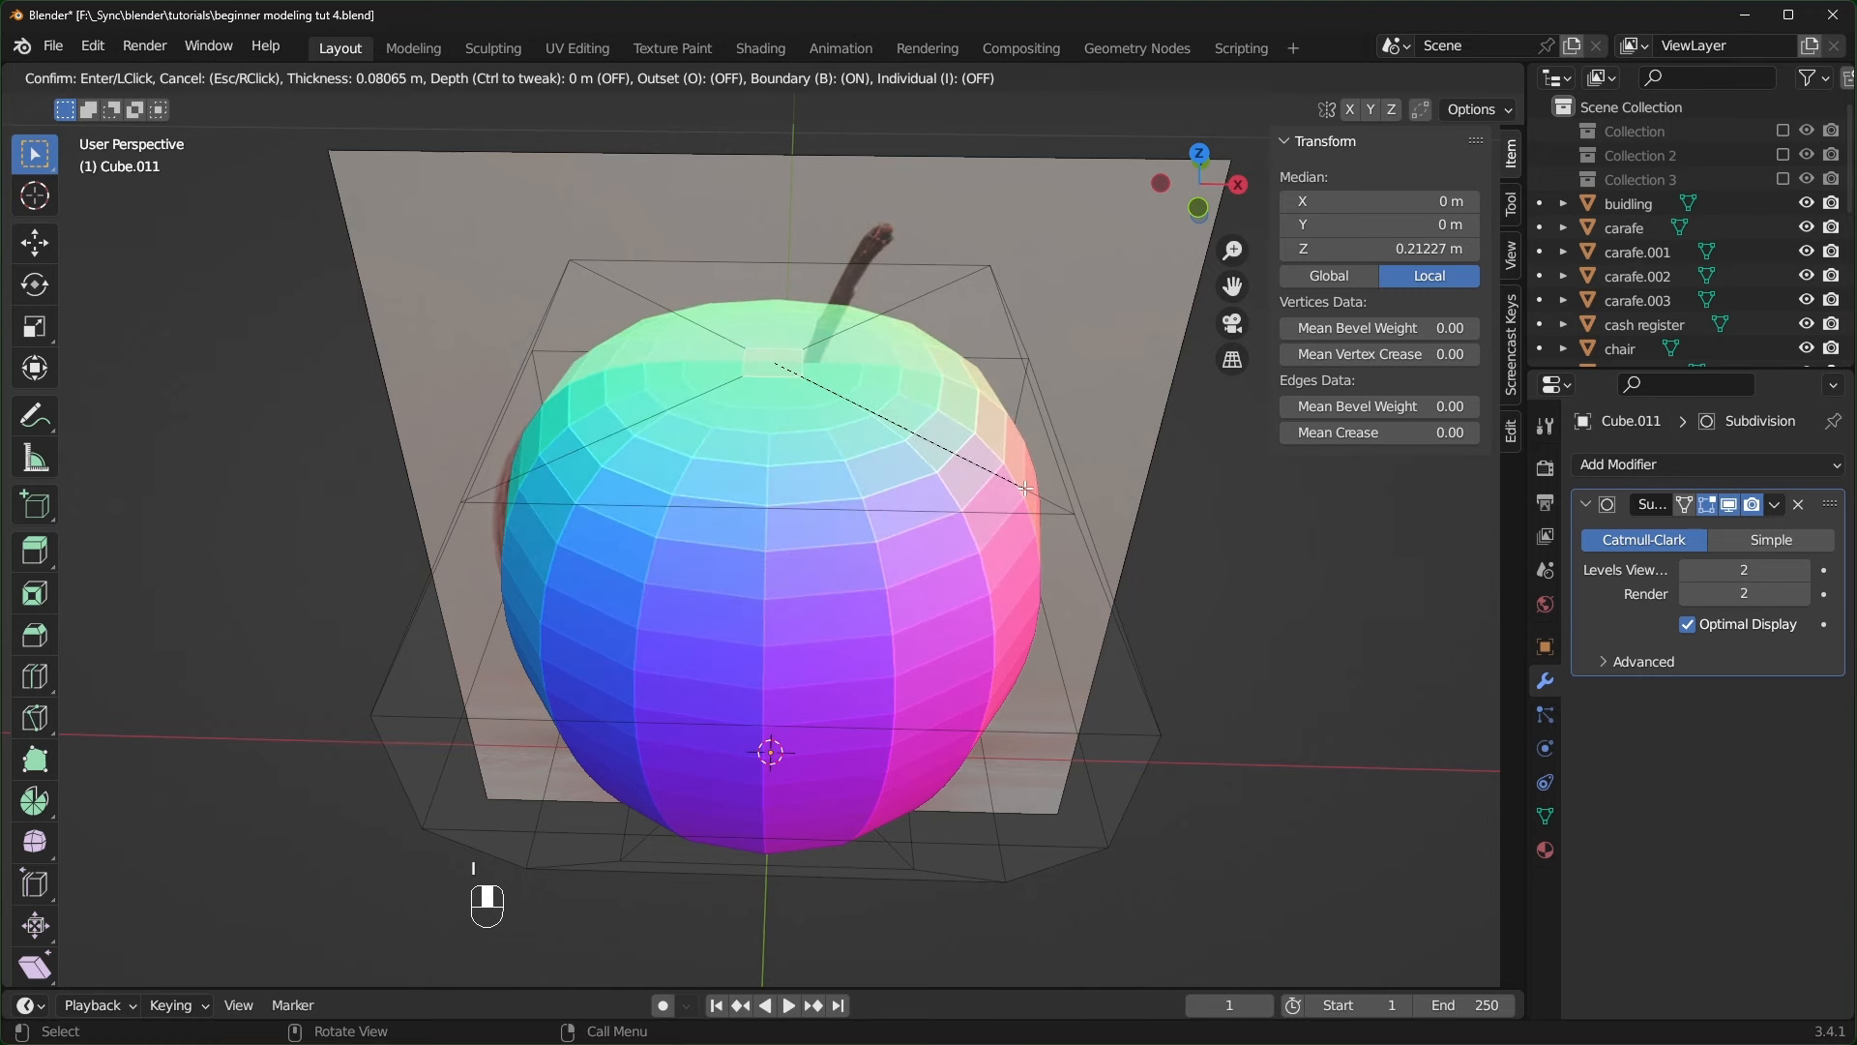
left_click(959, 465)
key("g")
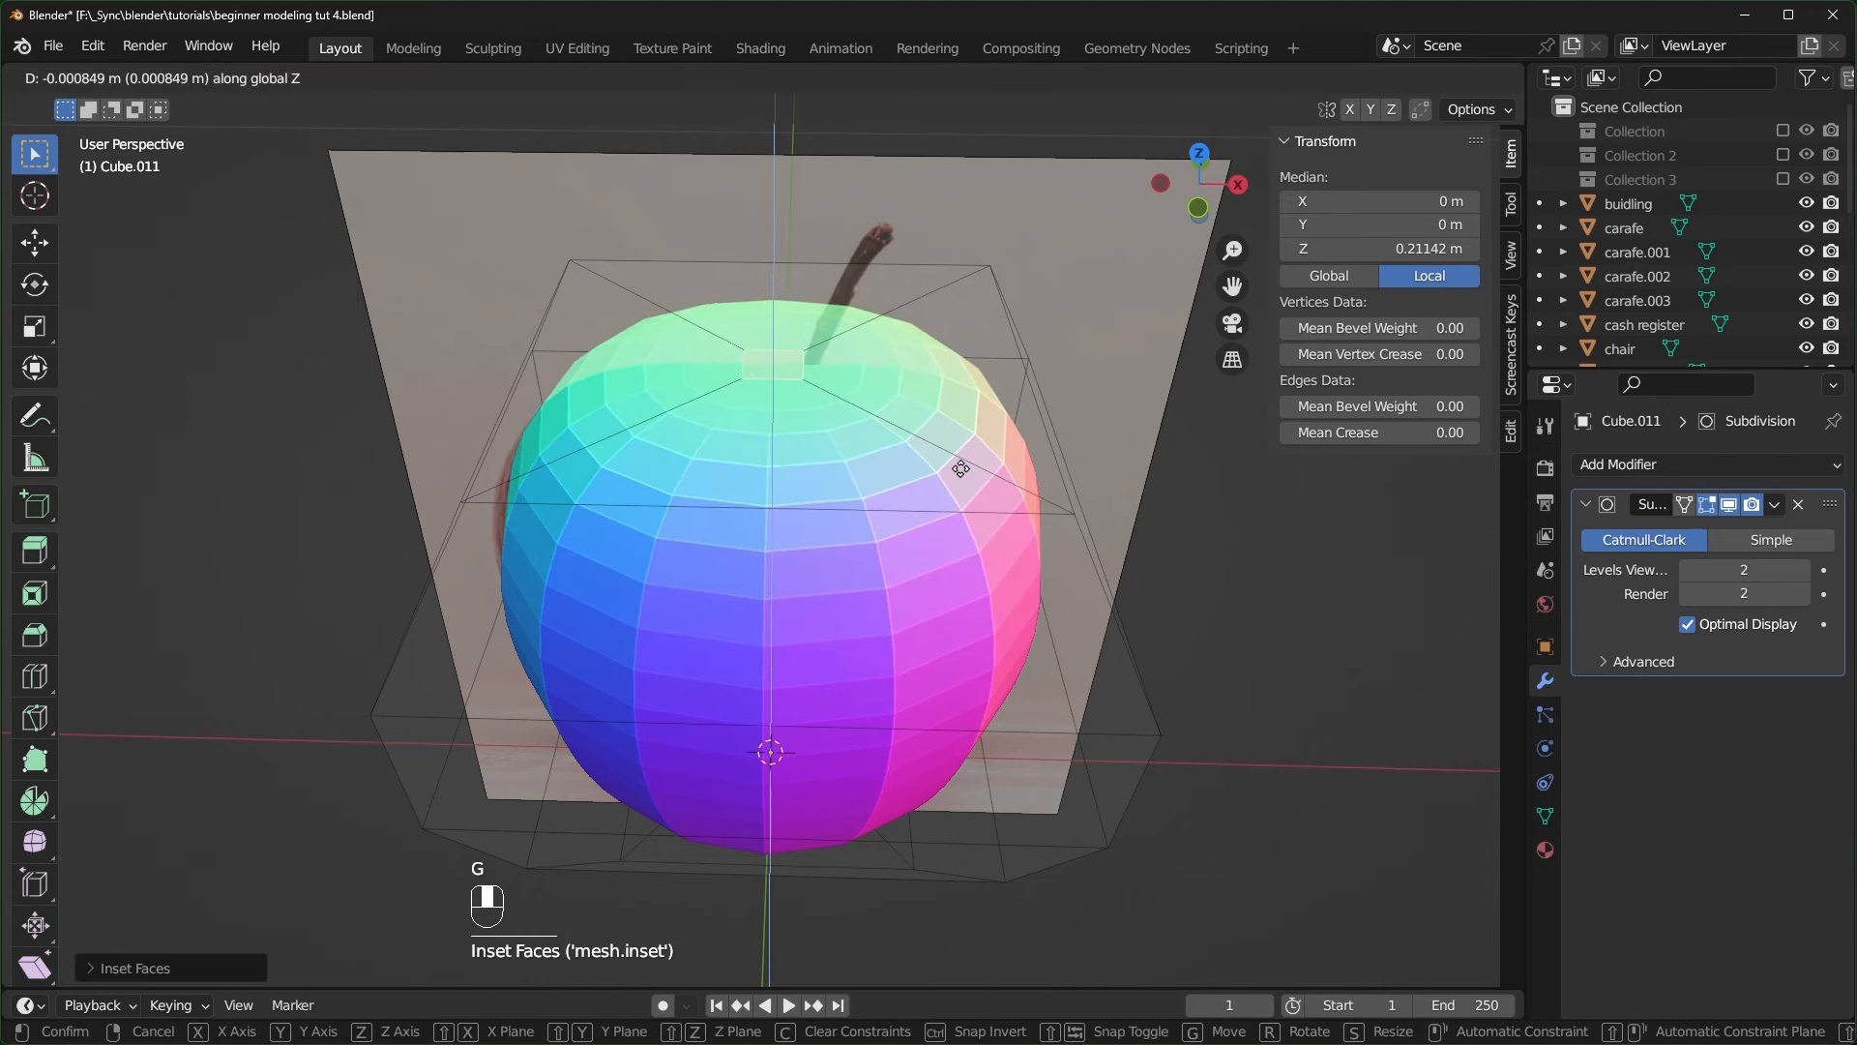
left_click(970, 533)
- In front view with X-ray on, select the outer top vertices and scale them inward to match the apple's shoulders
key("KP_1")
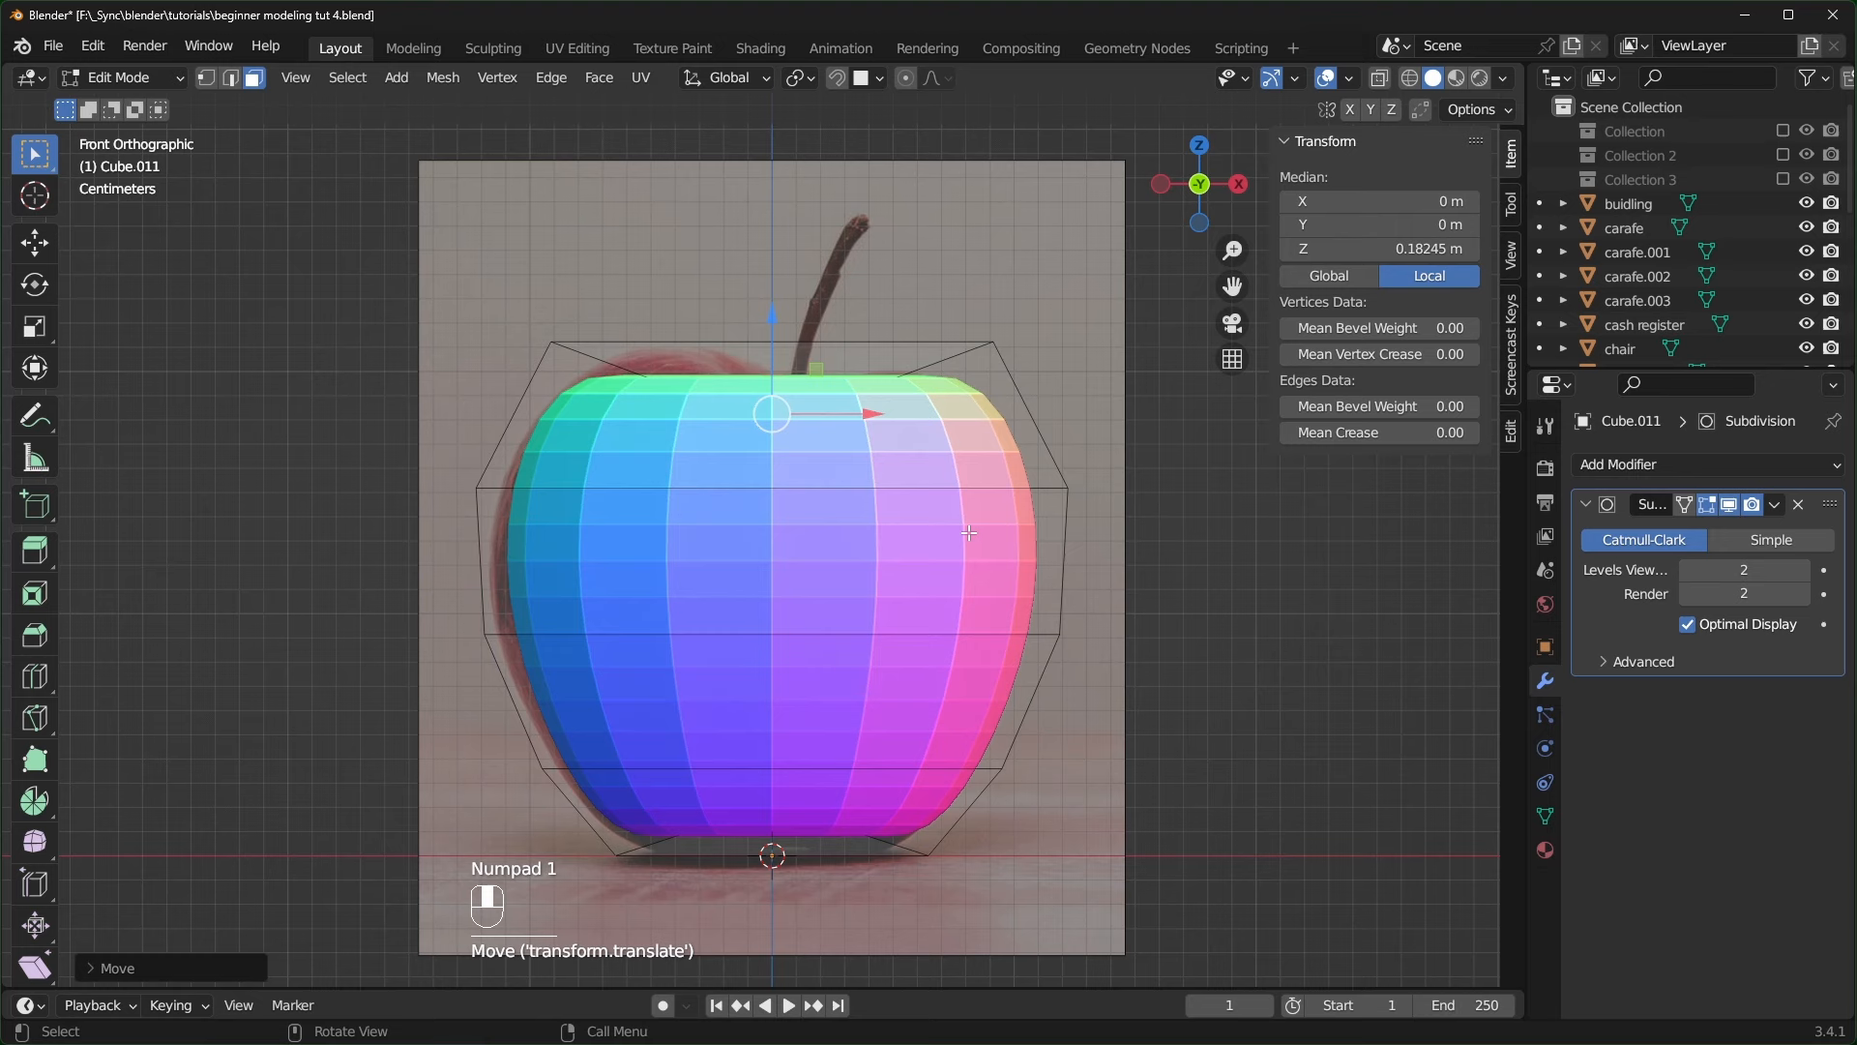
key("alt+z")
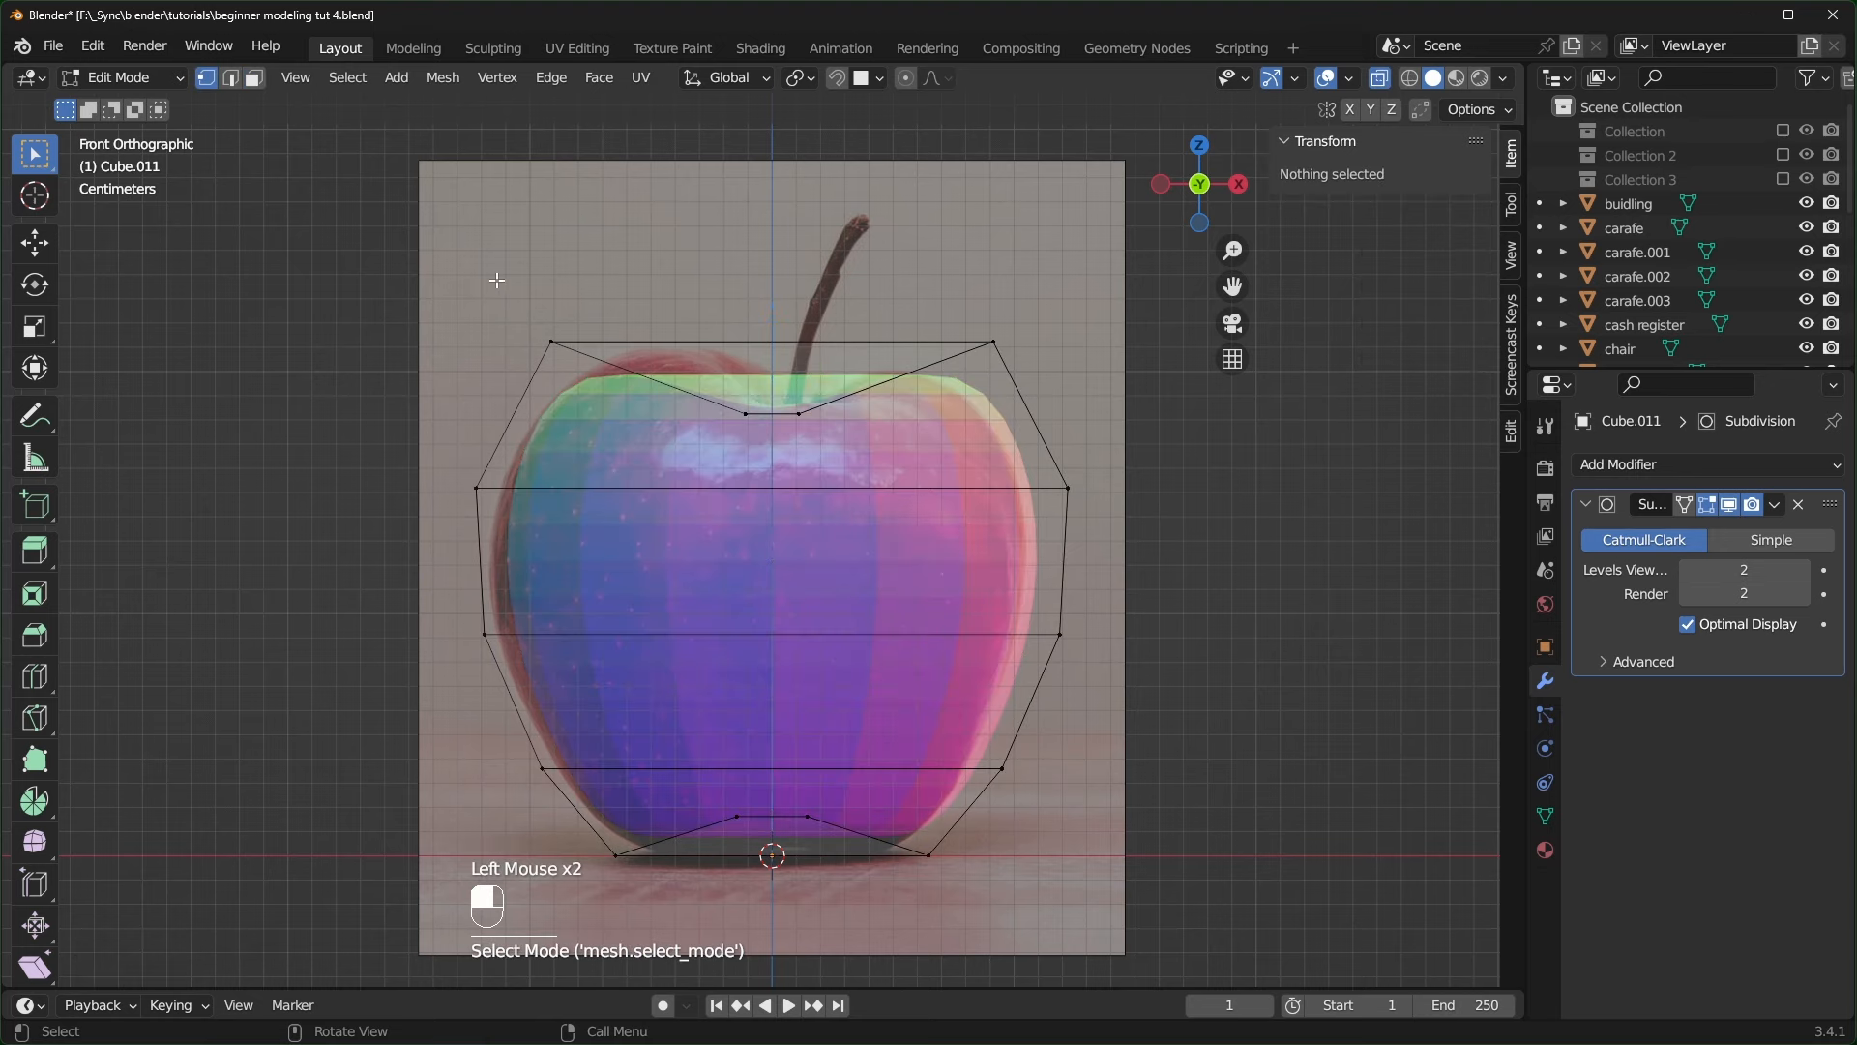
left_click_drag(486, 274, 926, 356)
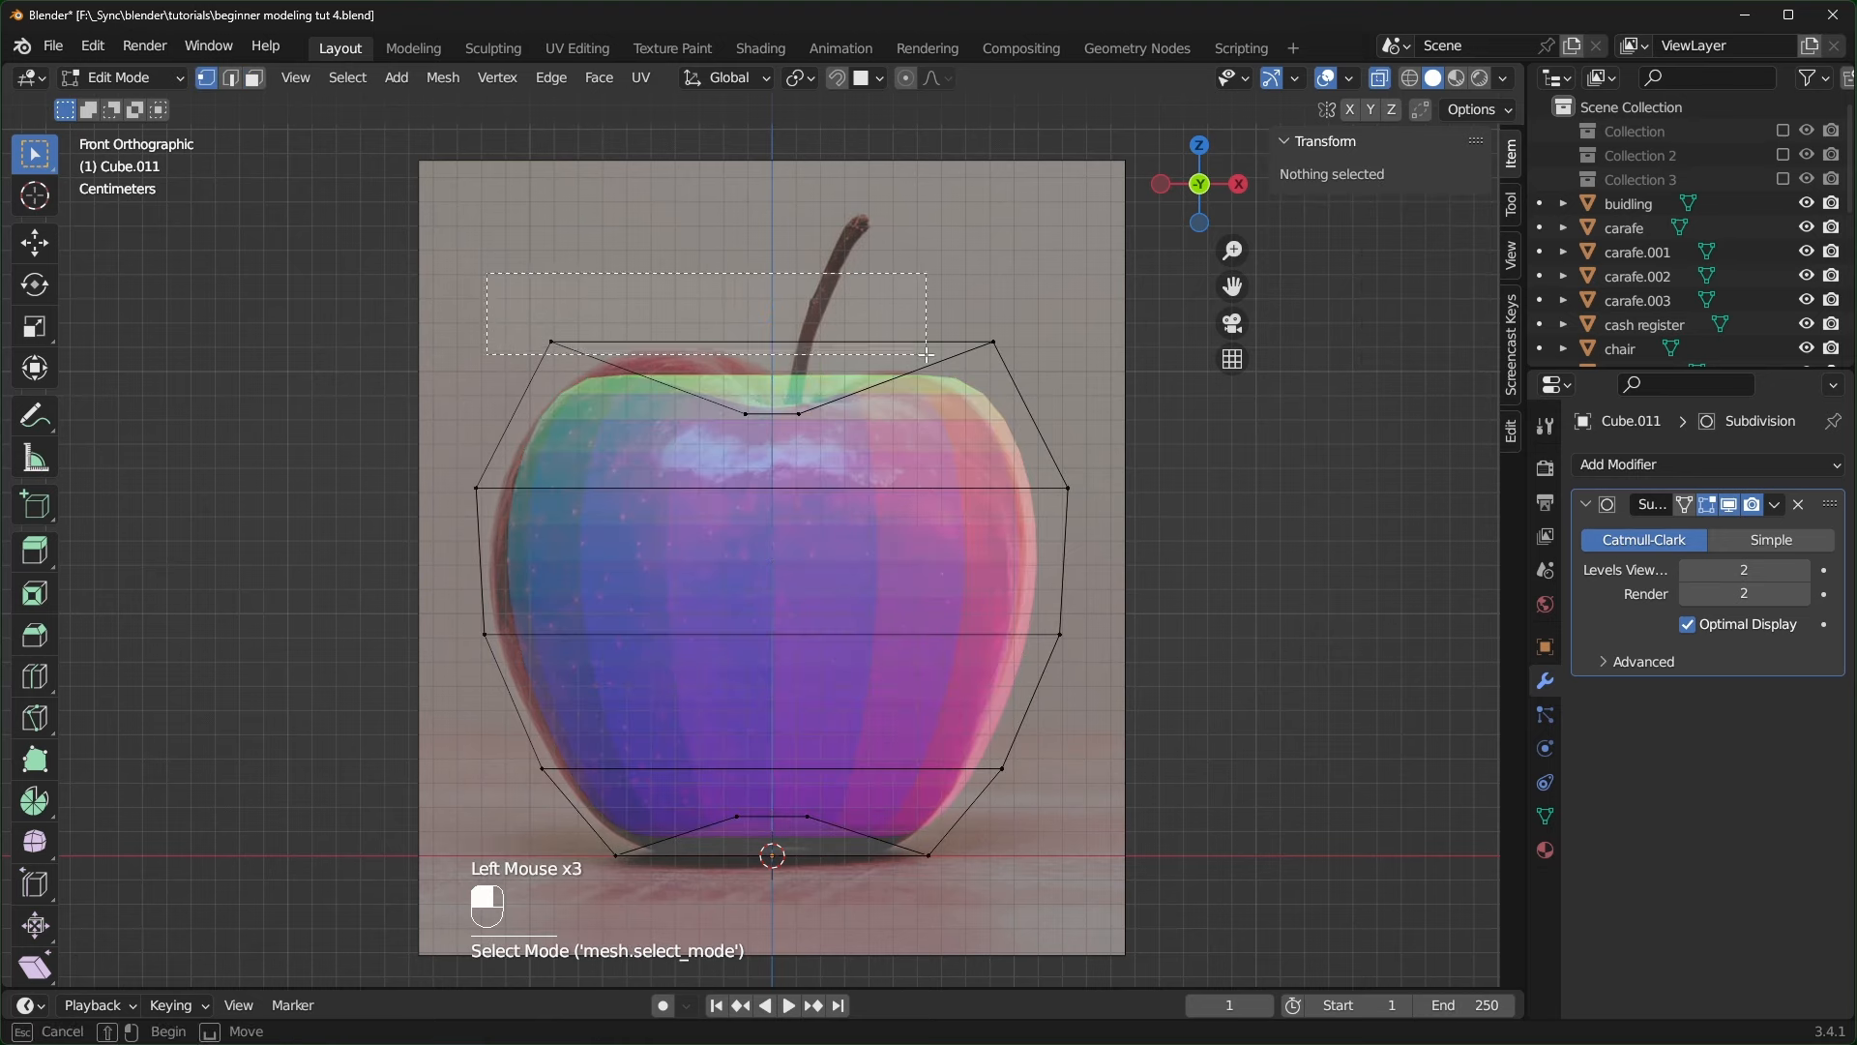
left_click_drag(1051, 377, 1050, 378)
key("s")
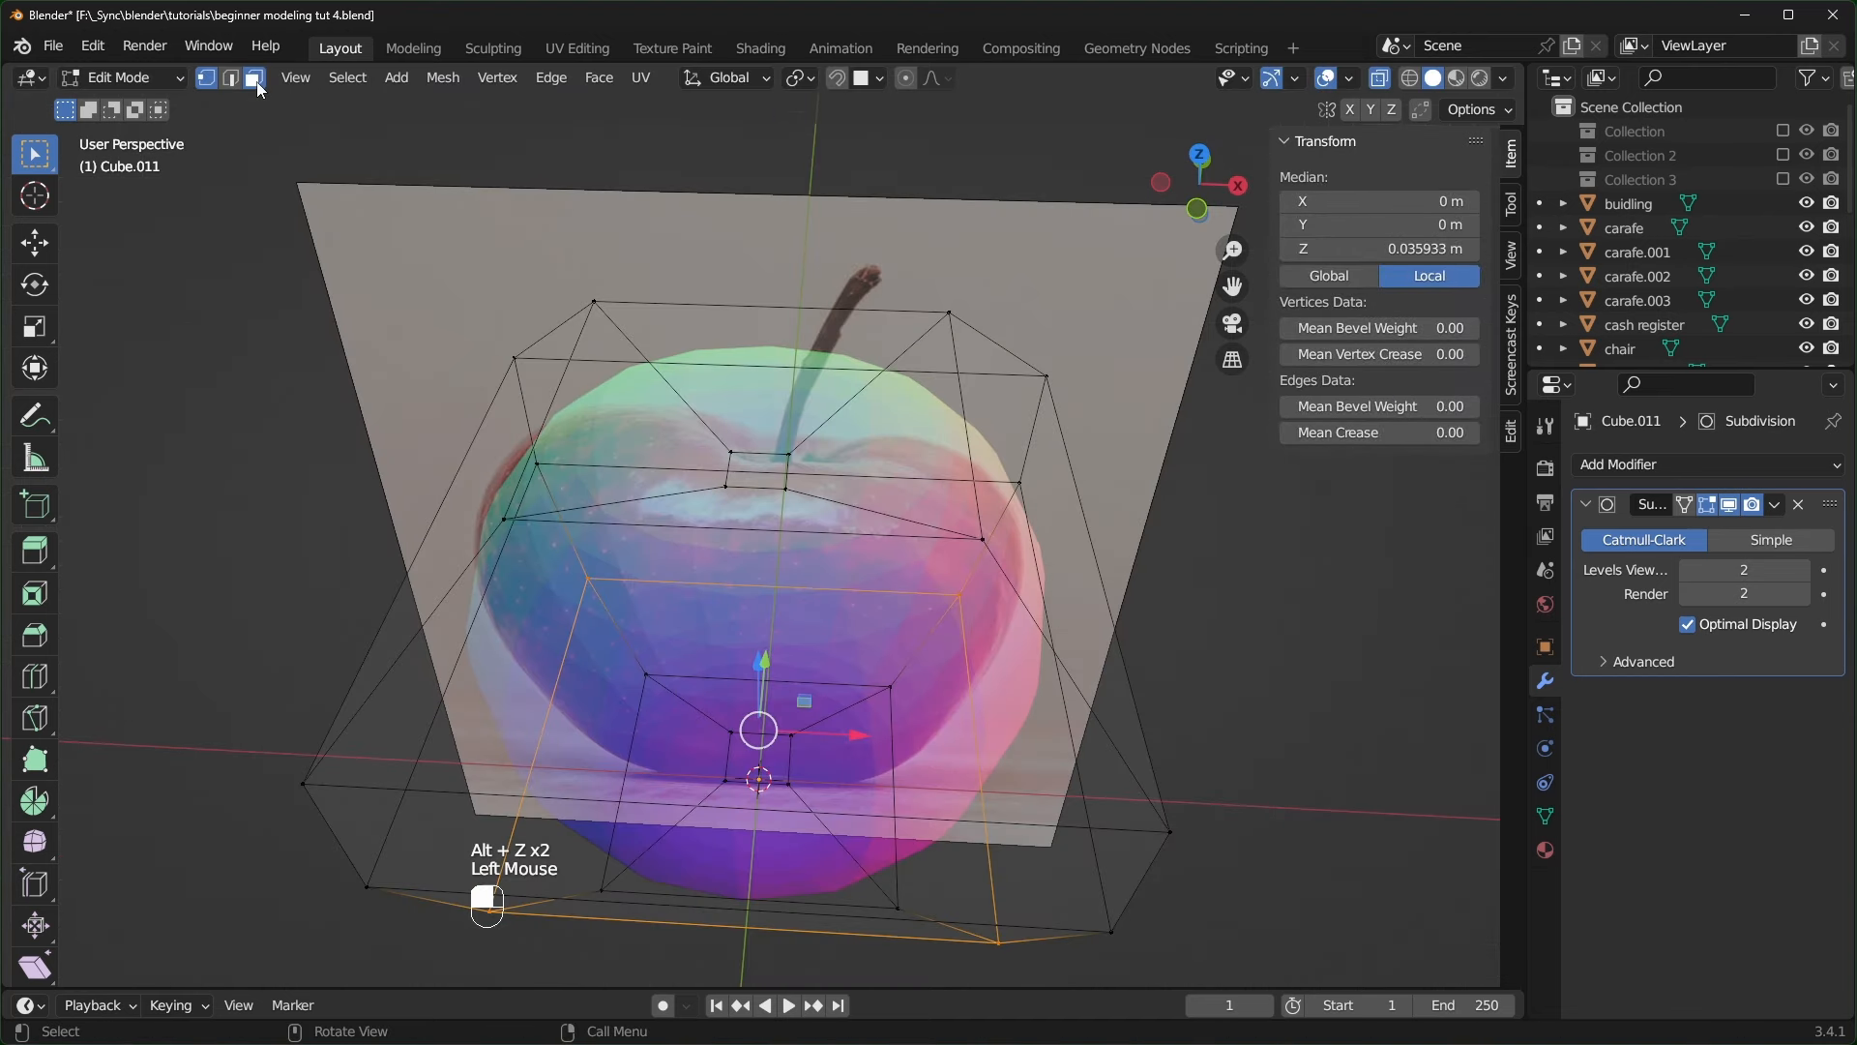
- Inset the top dimple's small centre face, shrink it and lower it to about 0.178 m along Z
left_click(256, 77)
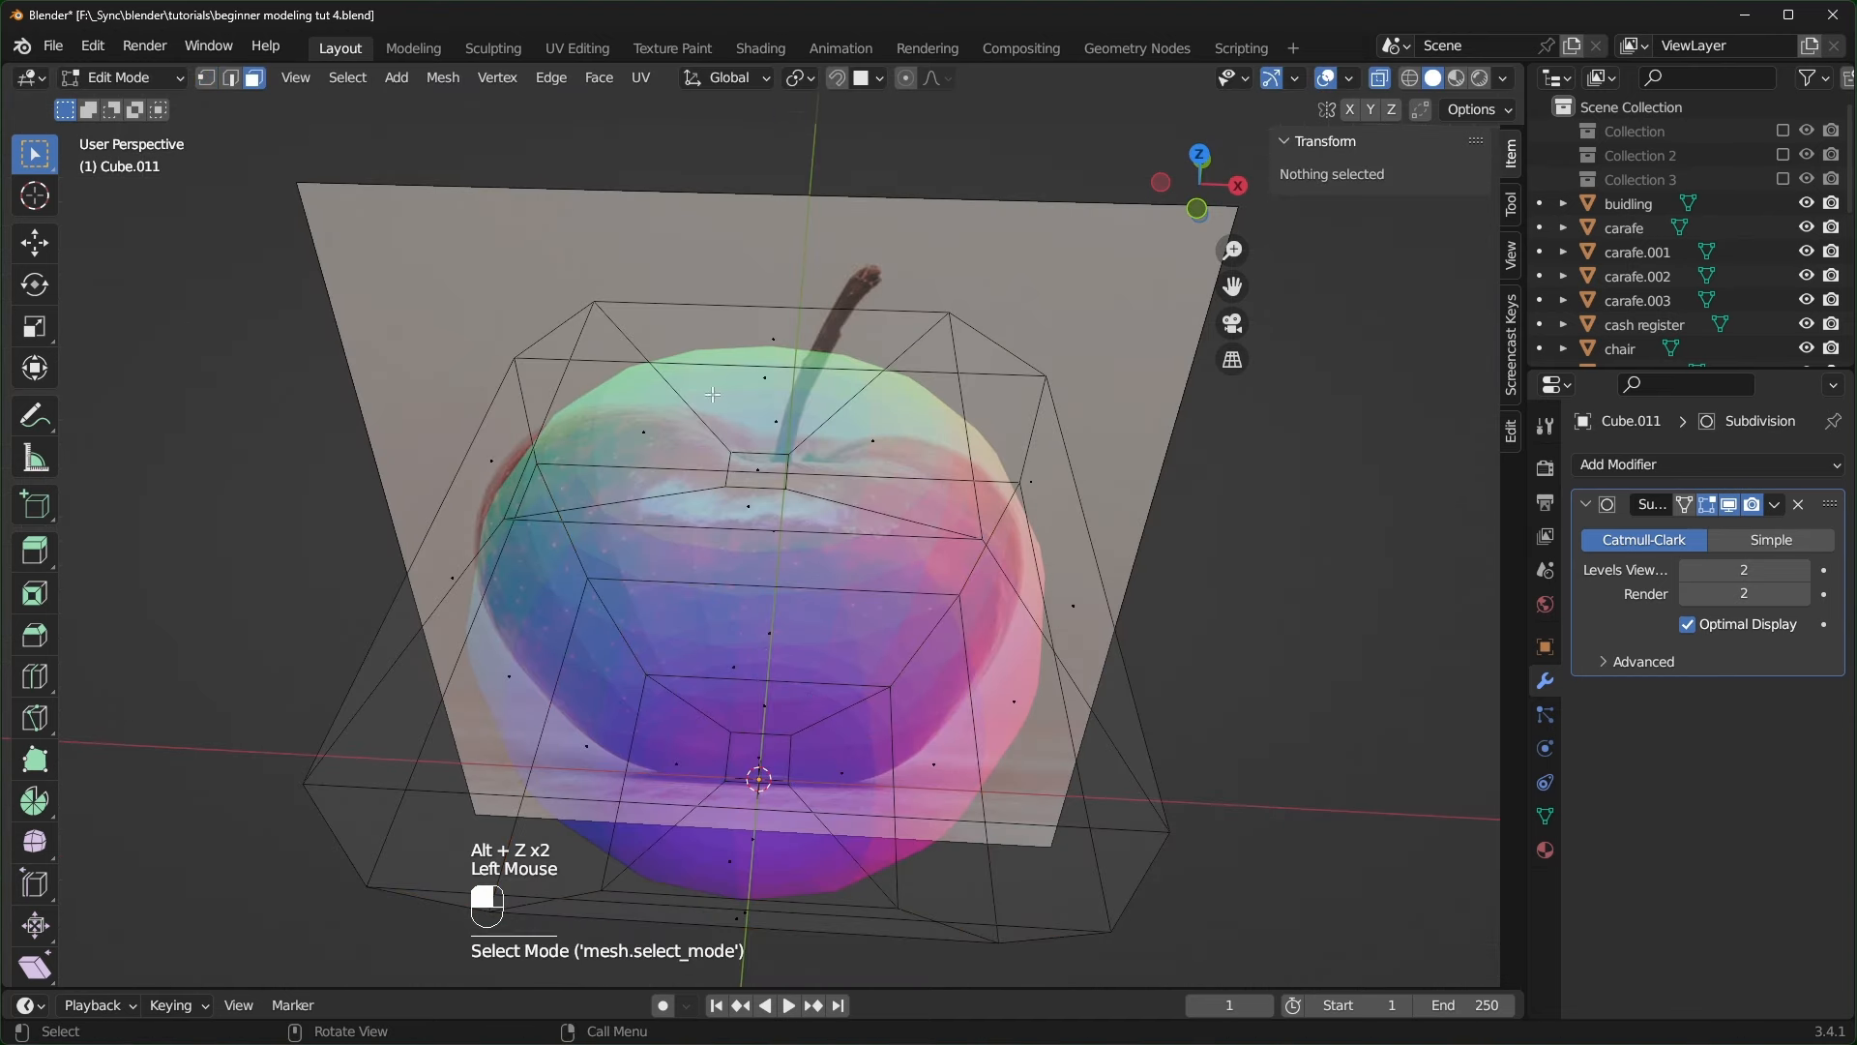
left_click(753, 472)
scroll(753, 472, "up", 2)
middle_click_drag(814, 467, 796, 576, "shift")
key("i")
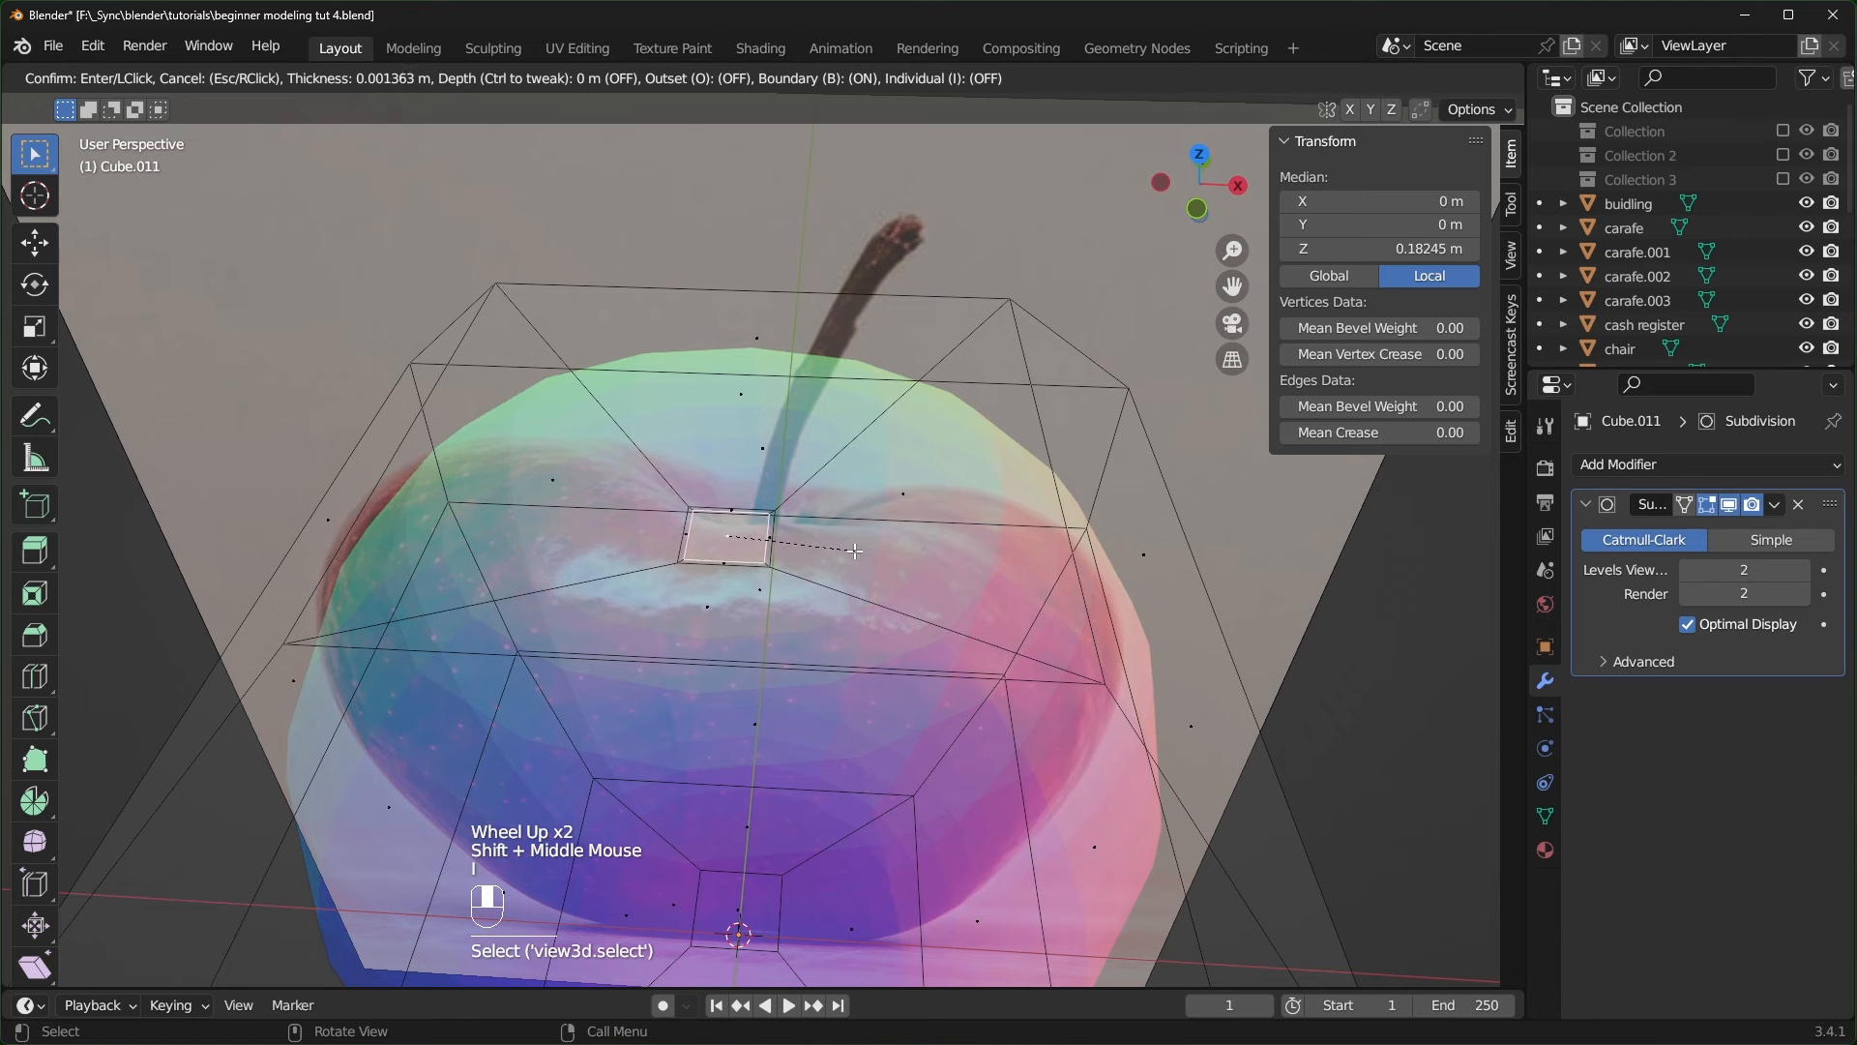
left_click_drag(737, 391, 739, 404)
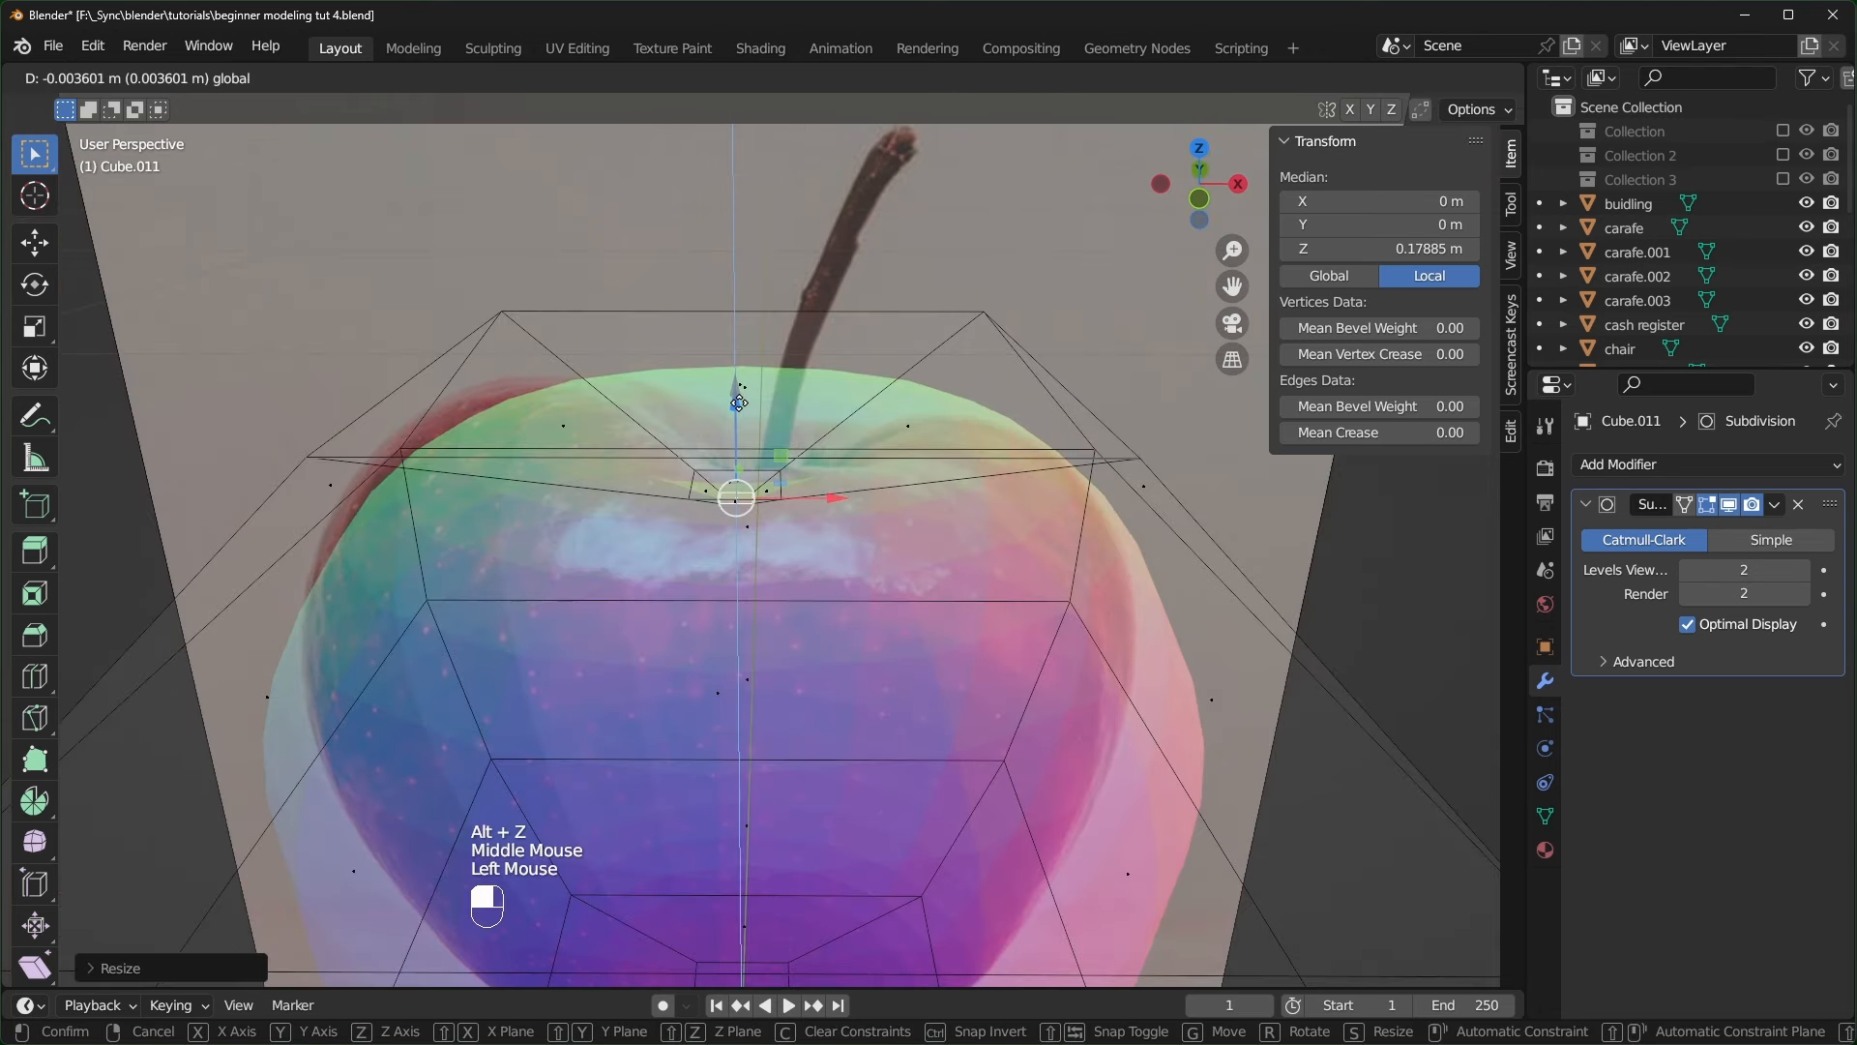
- In front view, extrude the dimple's centre face to the cursor in five segments, following the curve of the reference stem
key("KP_1")
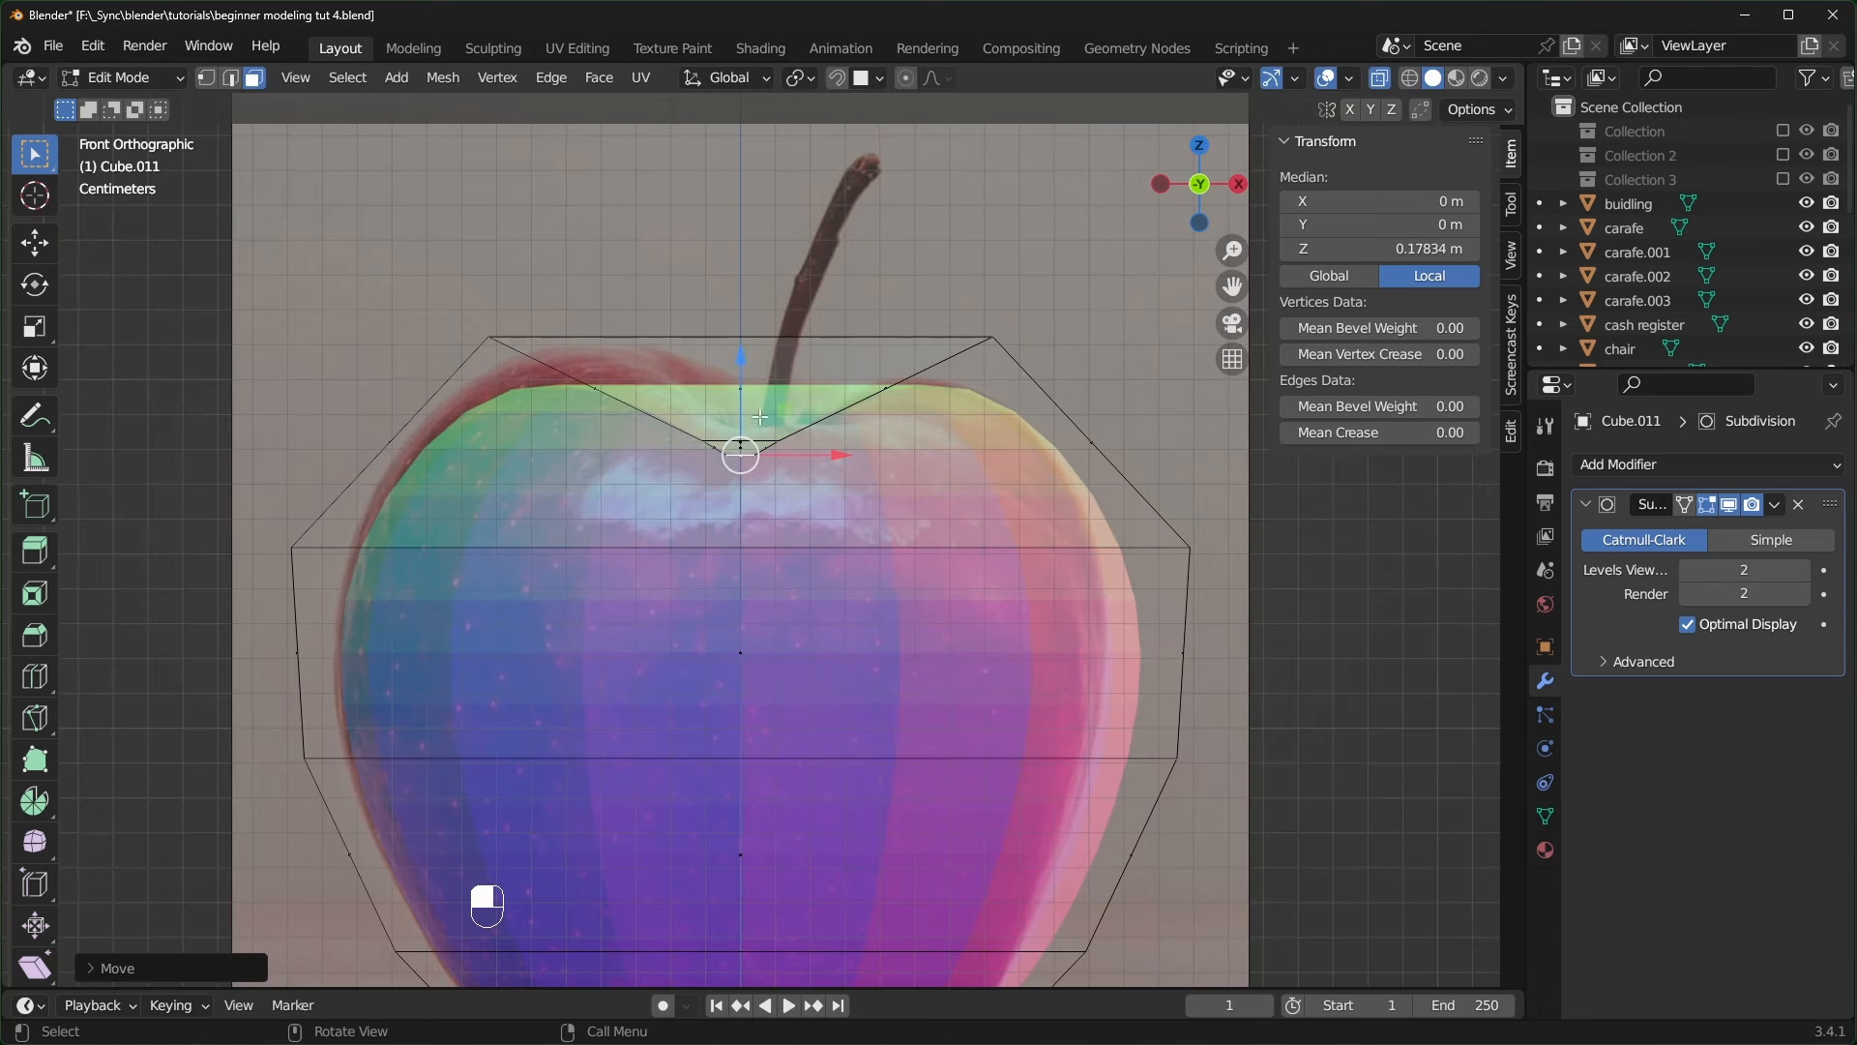
key("ctrl")
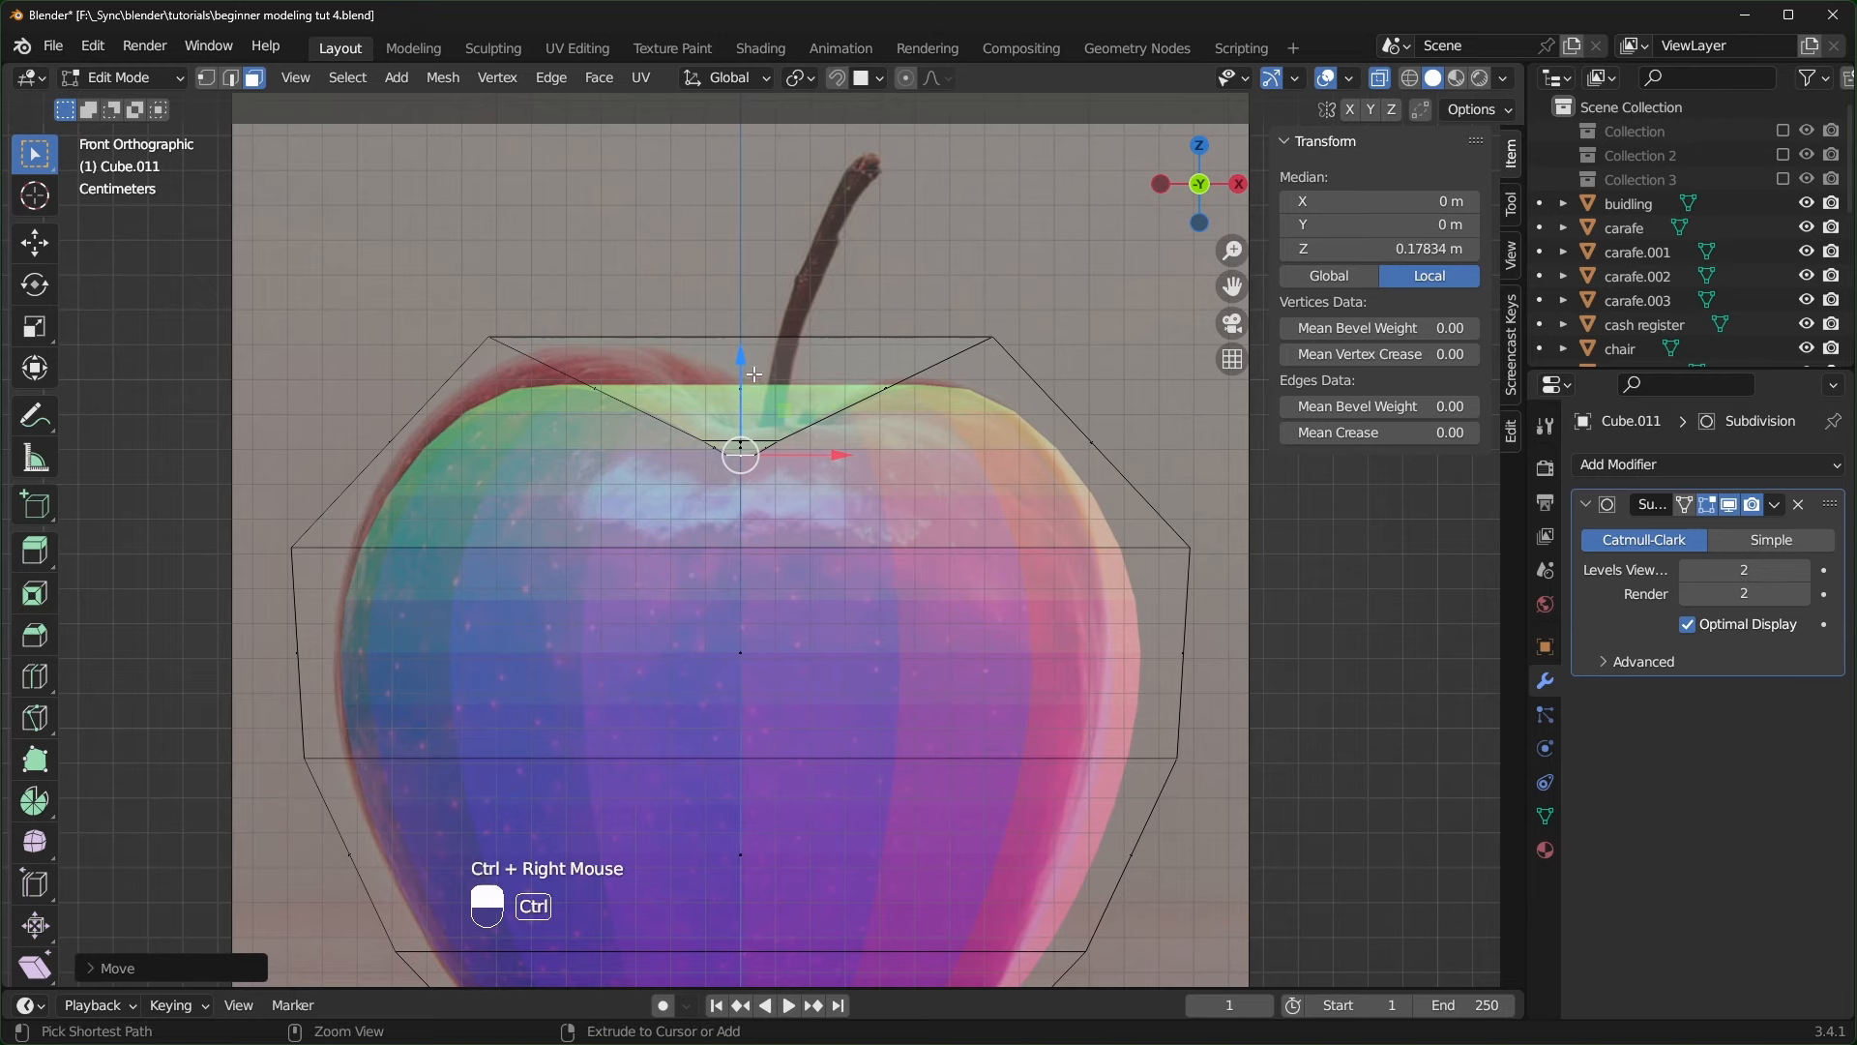
right_click(753, 373, "ctrl")
right_click(772, 305, "ctrl")
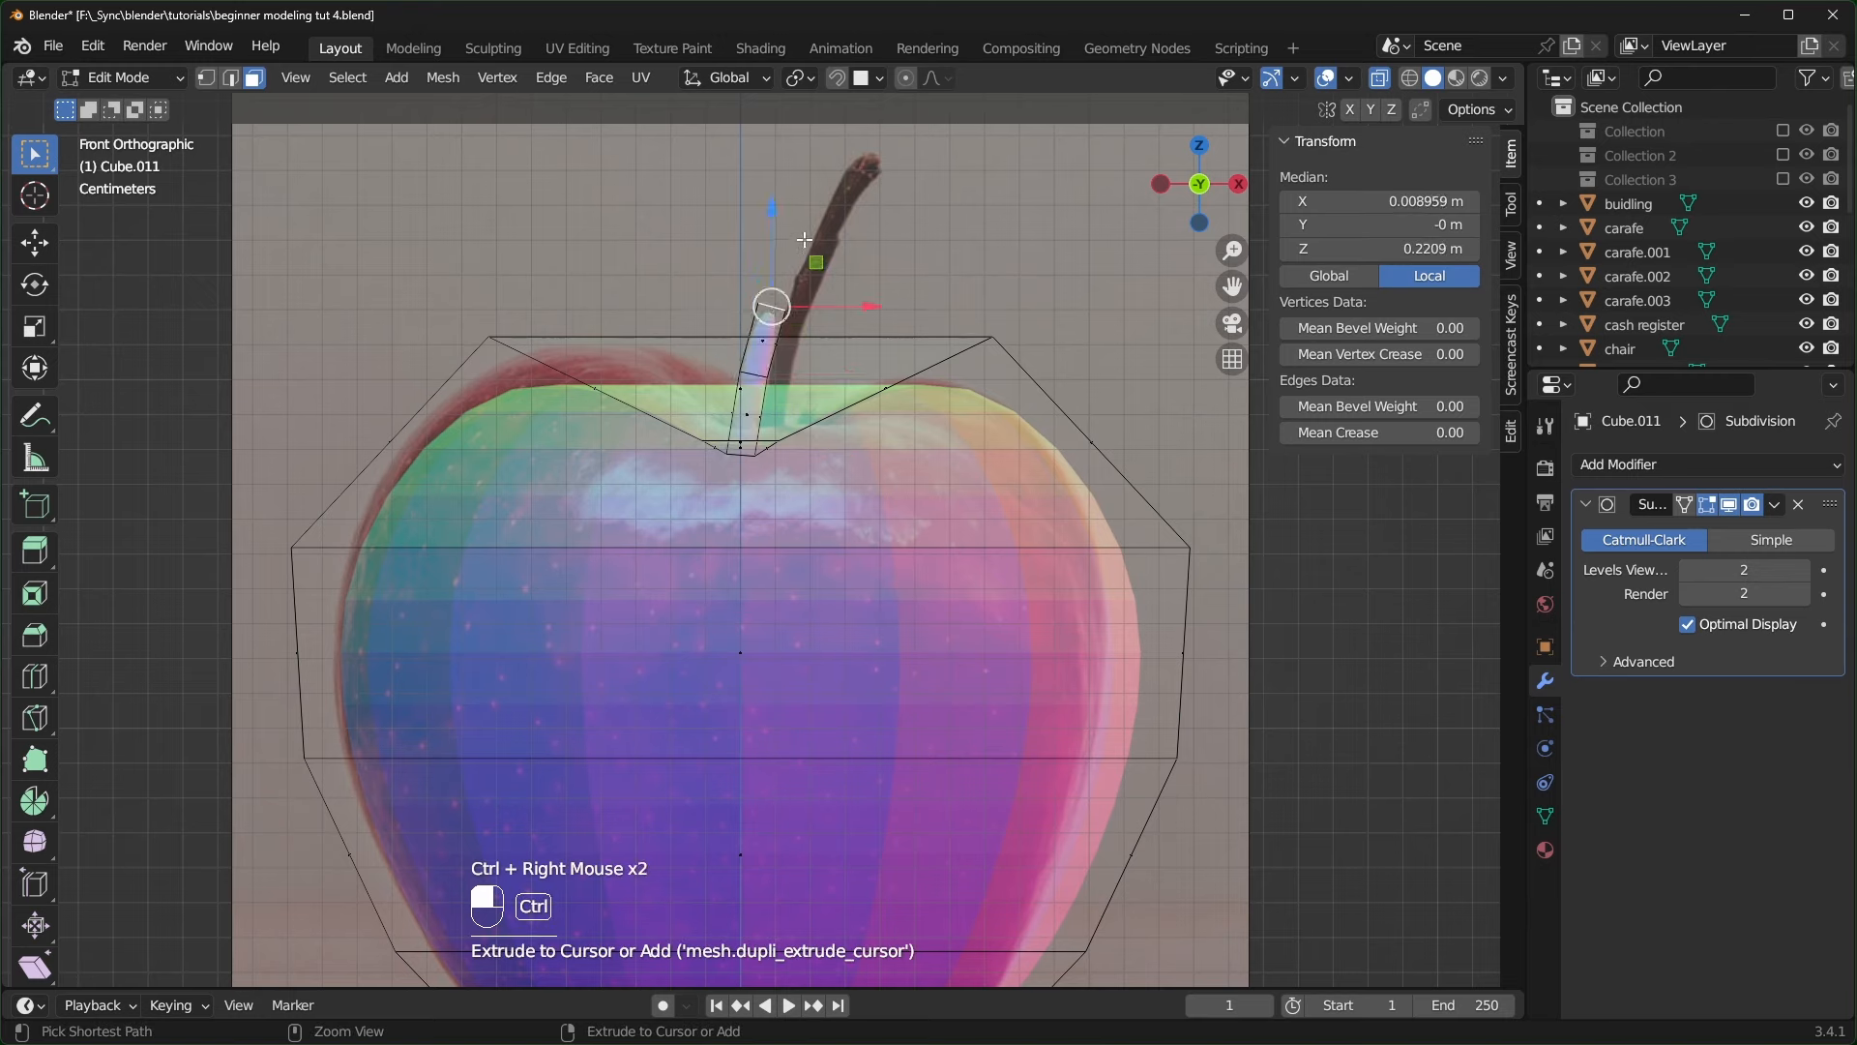
right_click(804, 239, "ctrl")
right_click(838, 181, "ctrl")
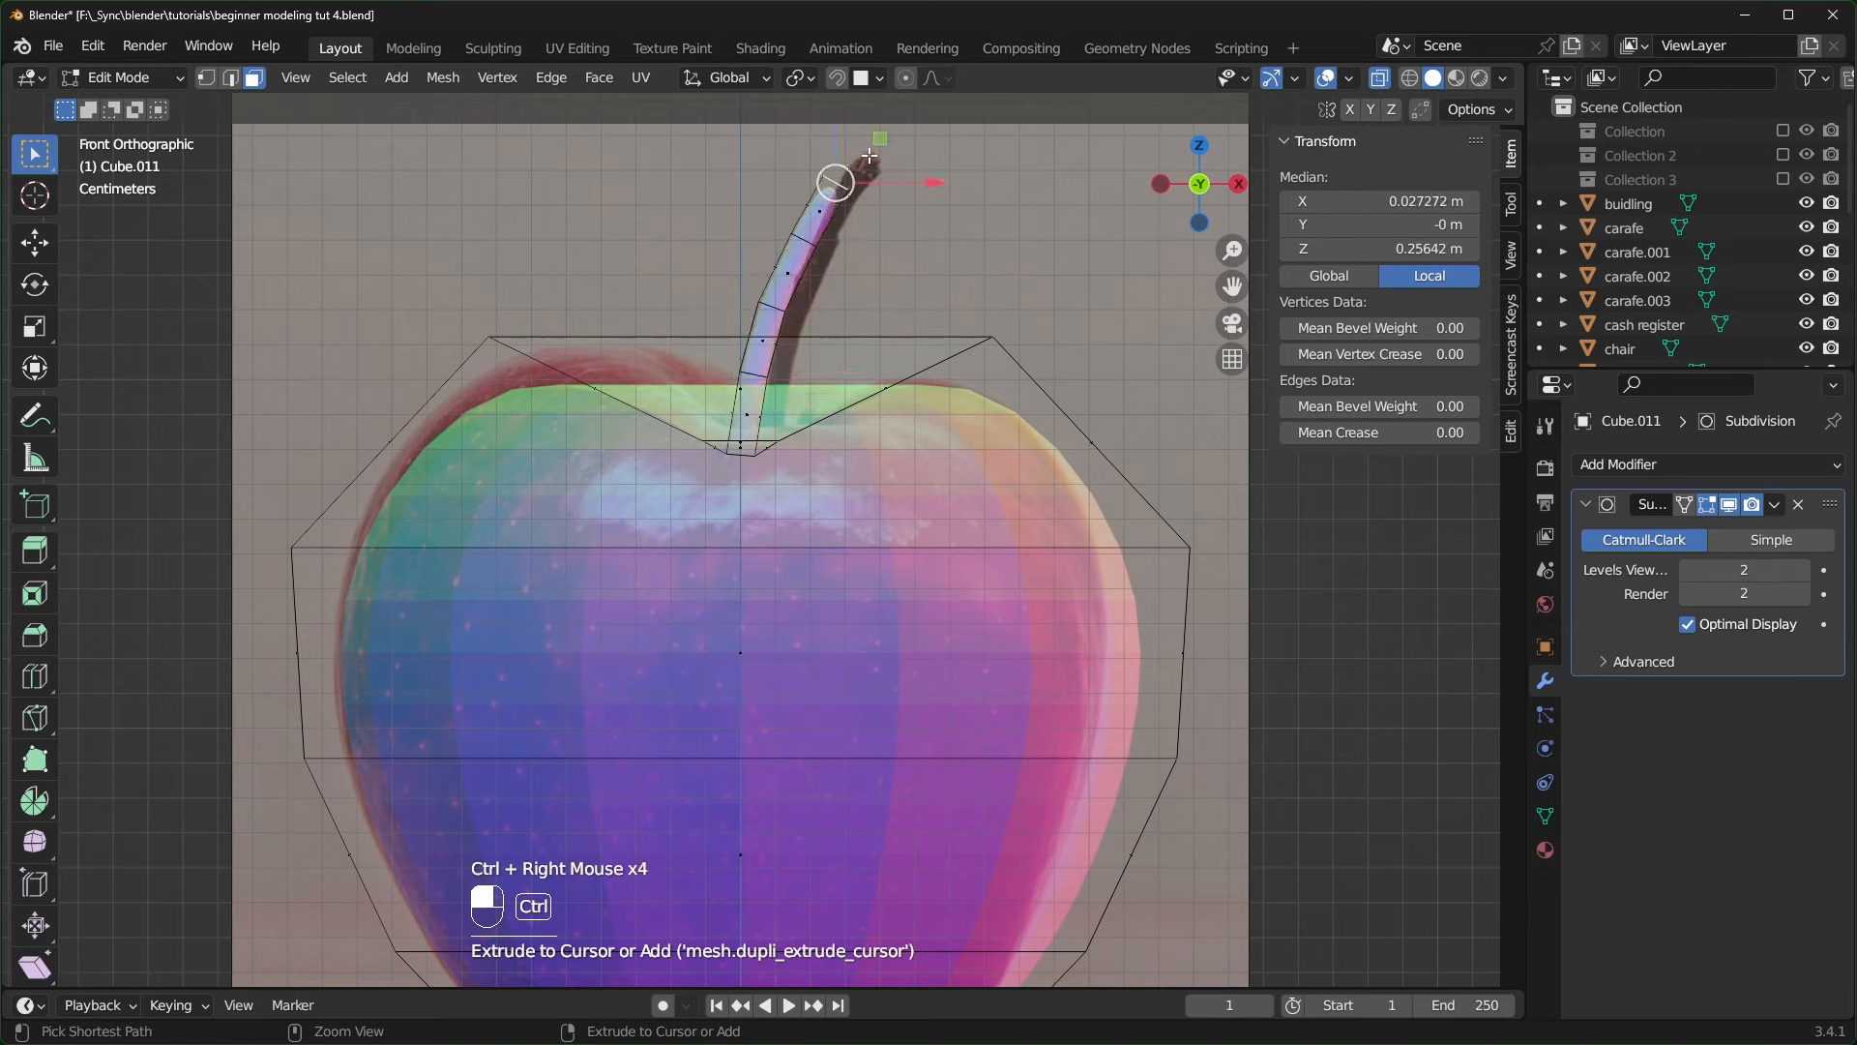
right_click(869, 152, "ctrl")
- Inset the end face of the stem slightly to keep its tip from rounding off
middle_click_drag(910, 298, 874, 355)
scroll(875, 355, "up", 3)
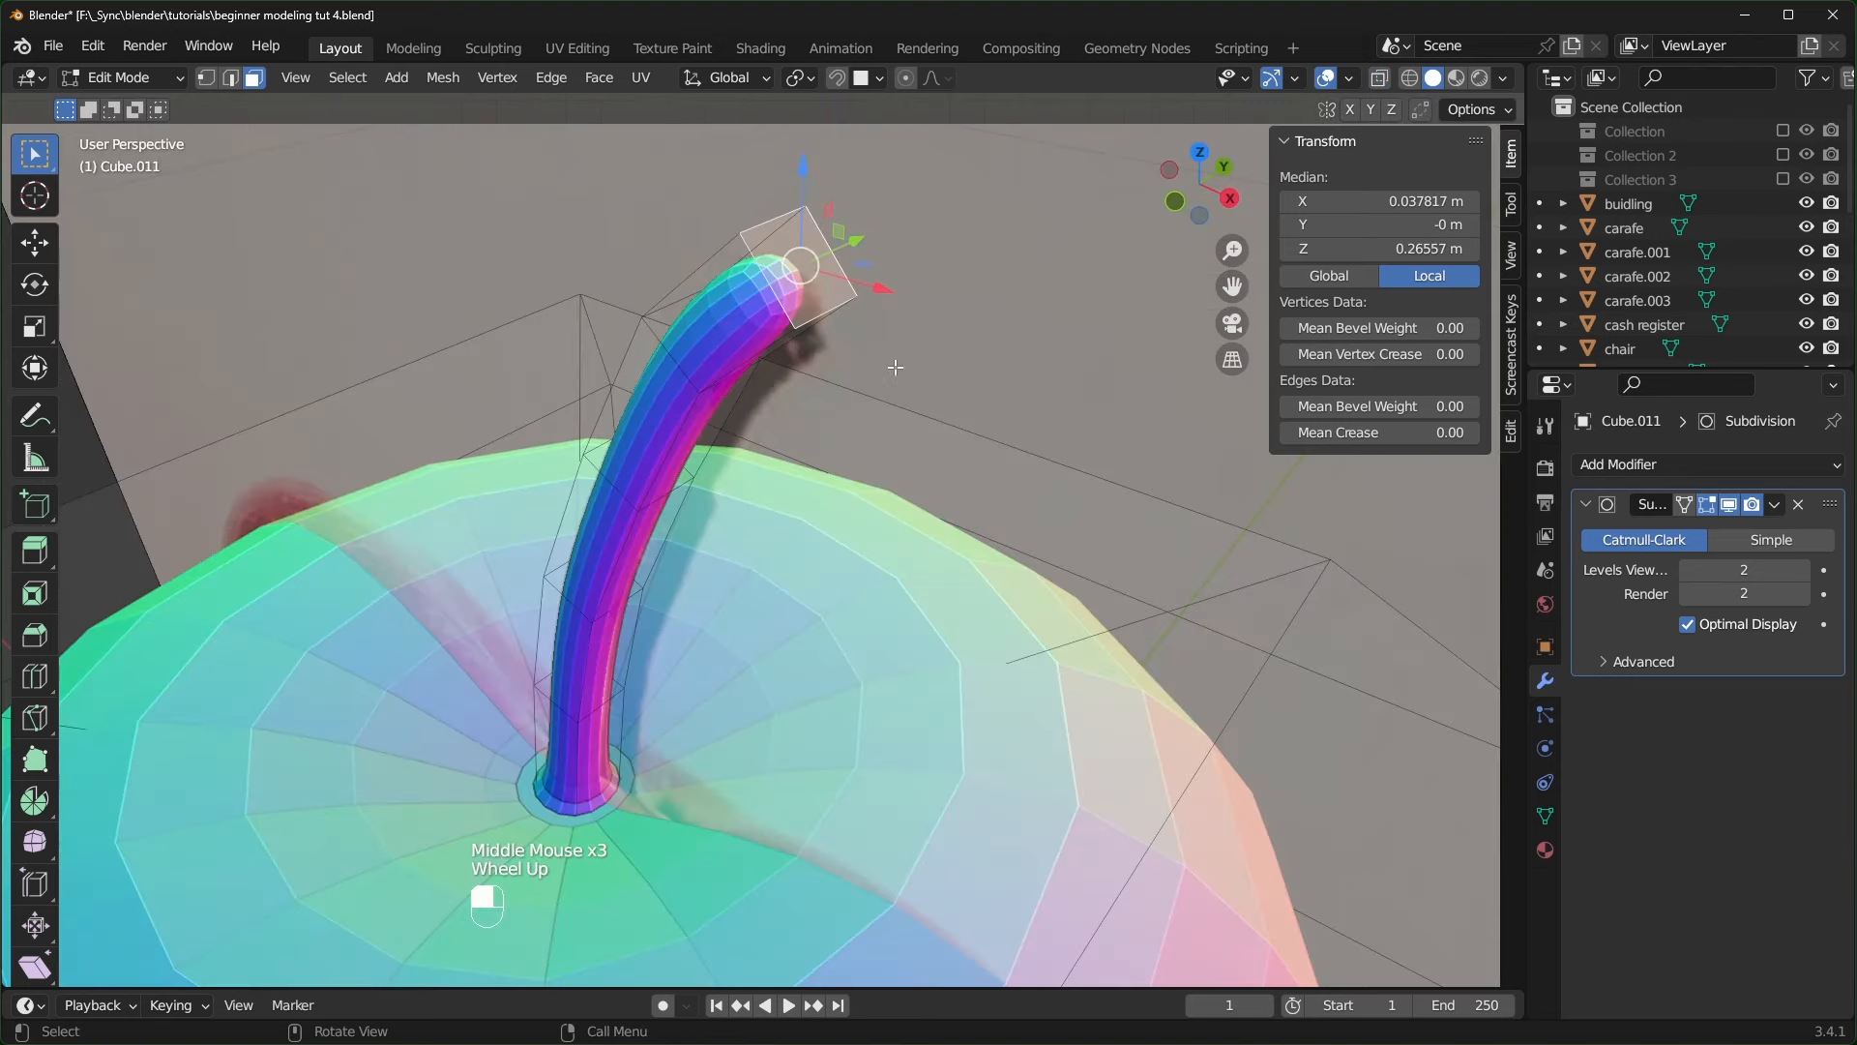
key("i")
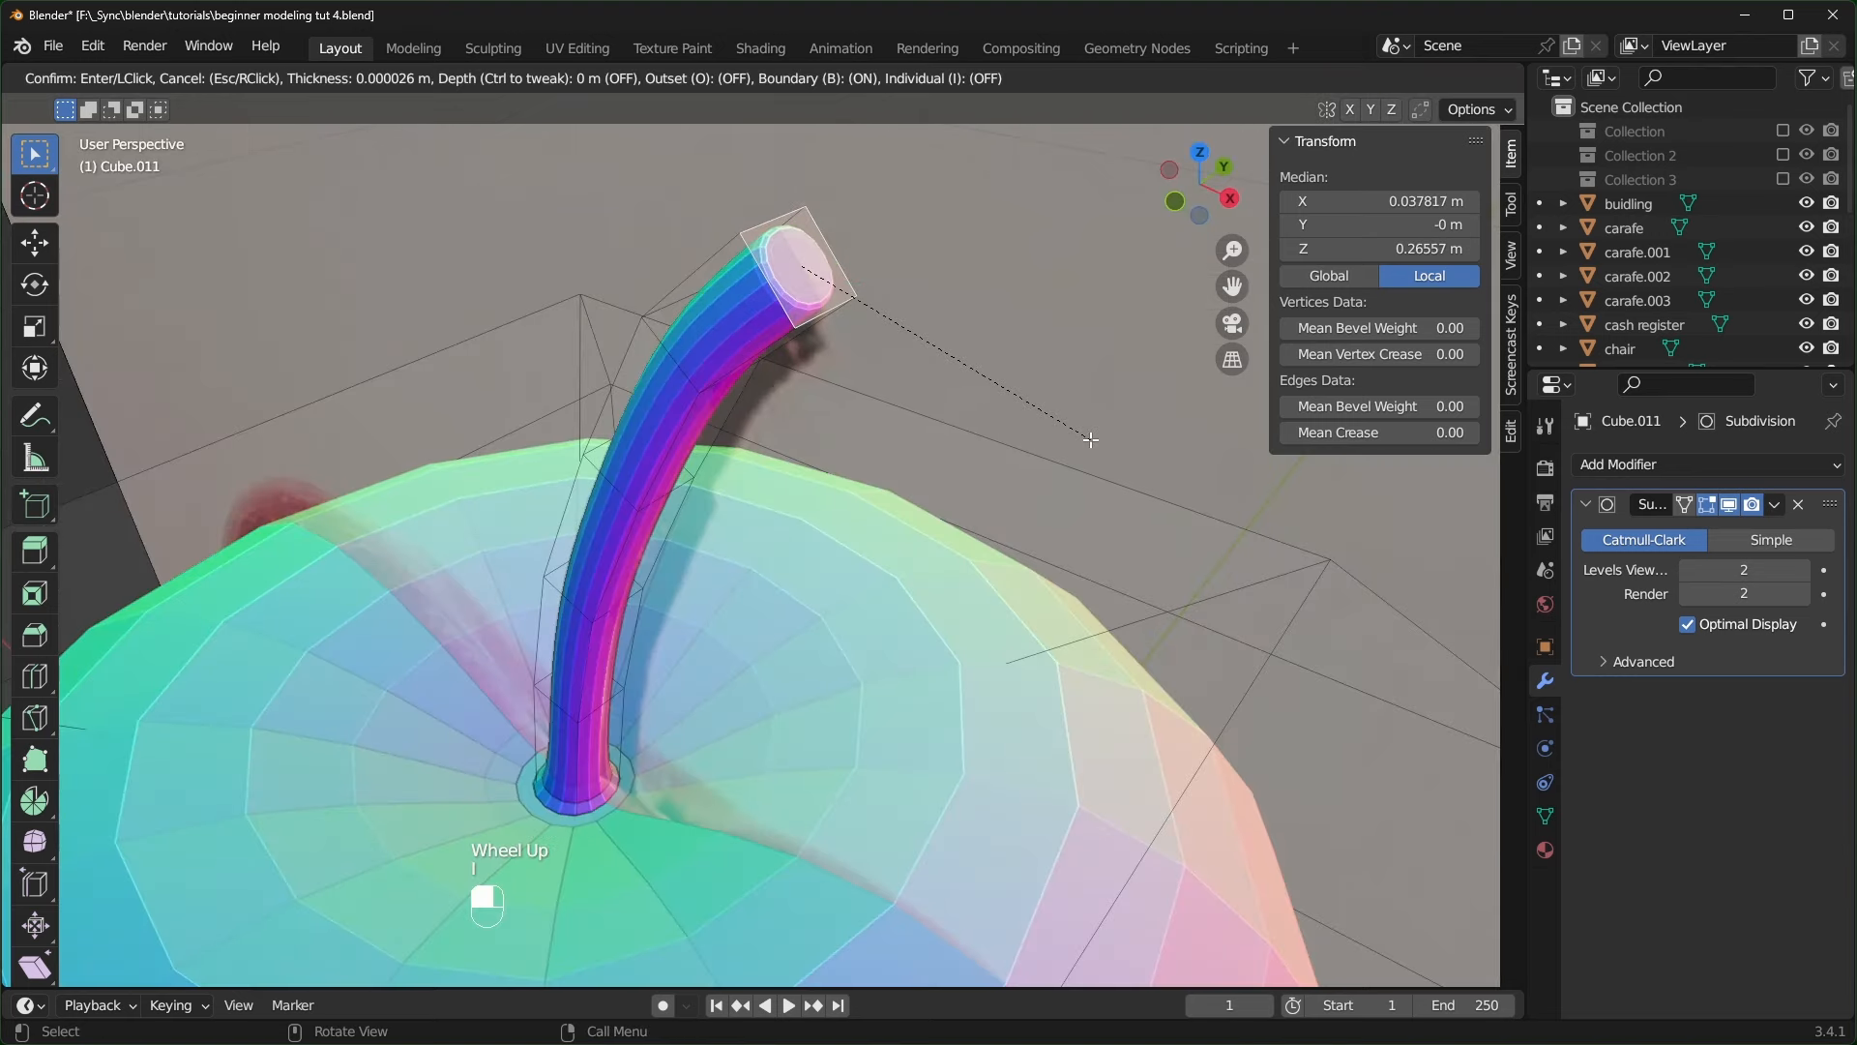
left_click(1054, 418)
middle_click_drag(1054, 418, 1023, 358)
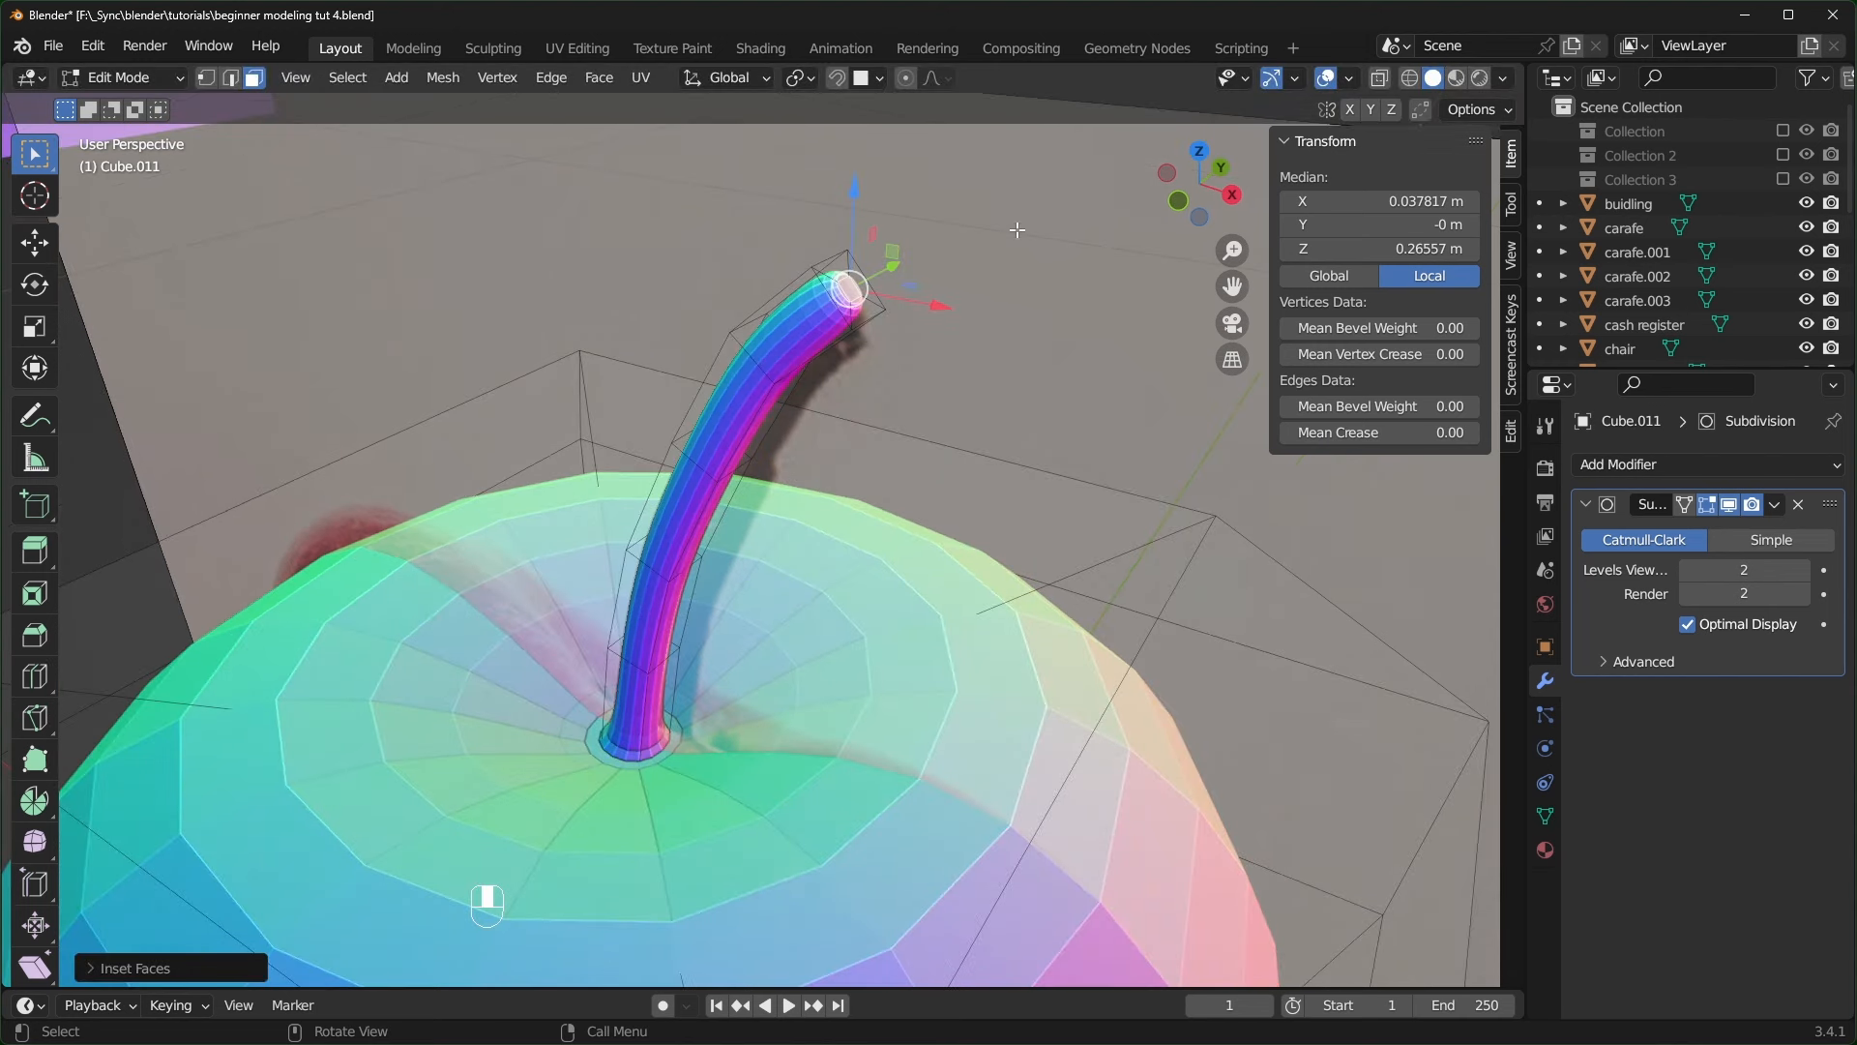
- Widen the stem towards its tip by scaling up the end face with Sharp proportional editing at an influence size of about 0.08 m
left_click(948, 79)
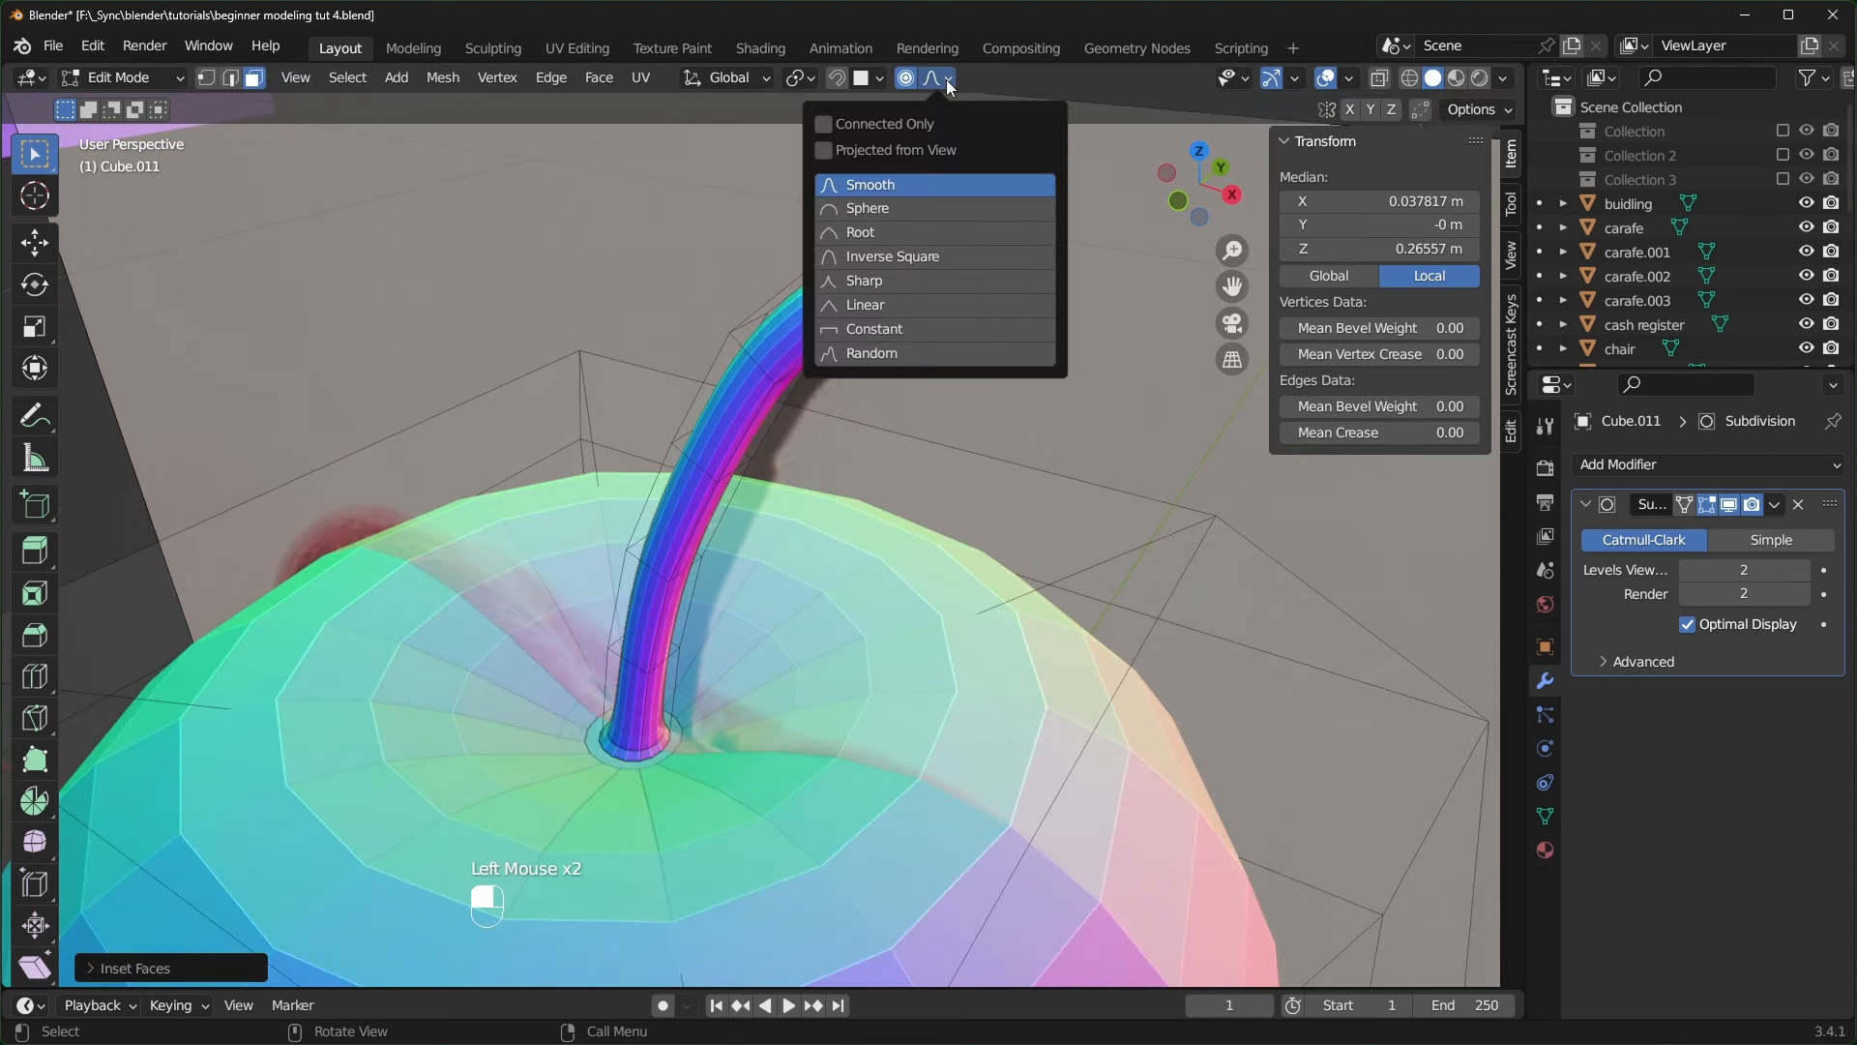
left_click(871, 280)
scroll(841, 387, "down", 1)
scroll(841, 387, "up", 1)
scroll(841, 387, "down", 2)
key("s")
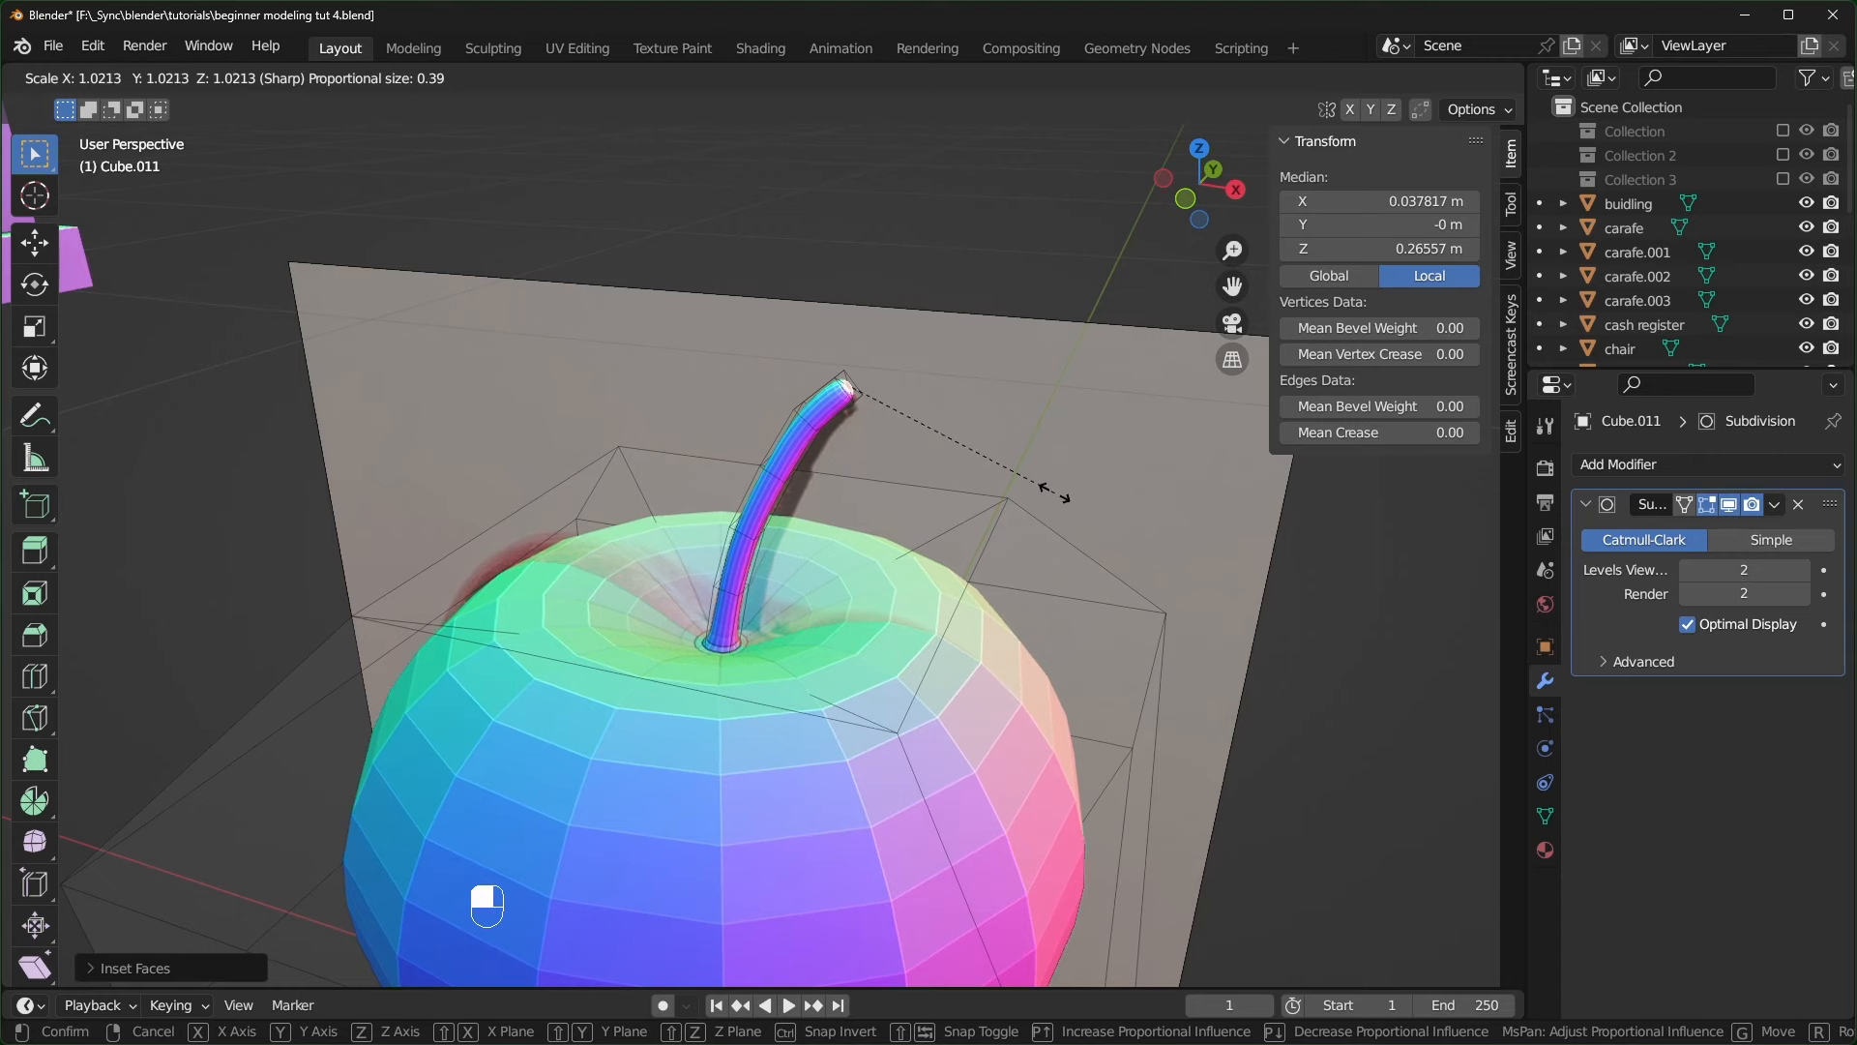
scroll(1054, 495, "up", 15)
scroll(1131, 566, "up", 1)
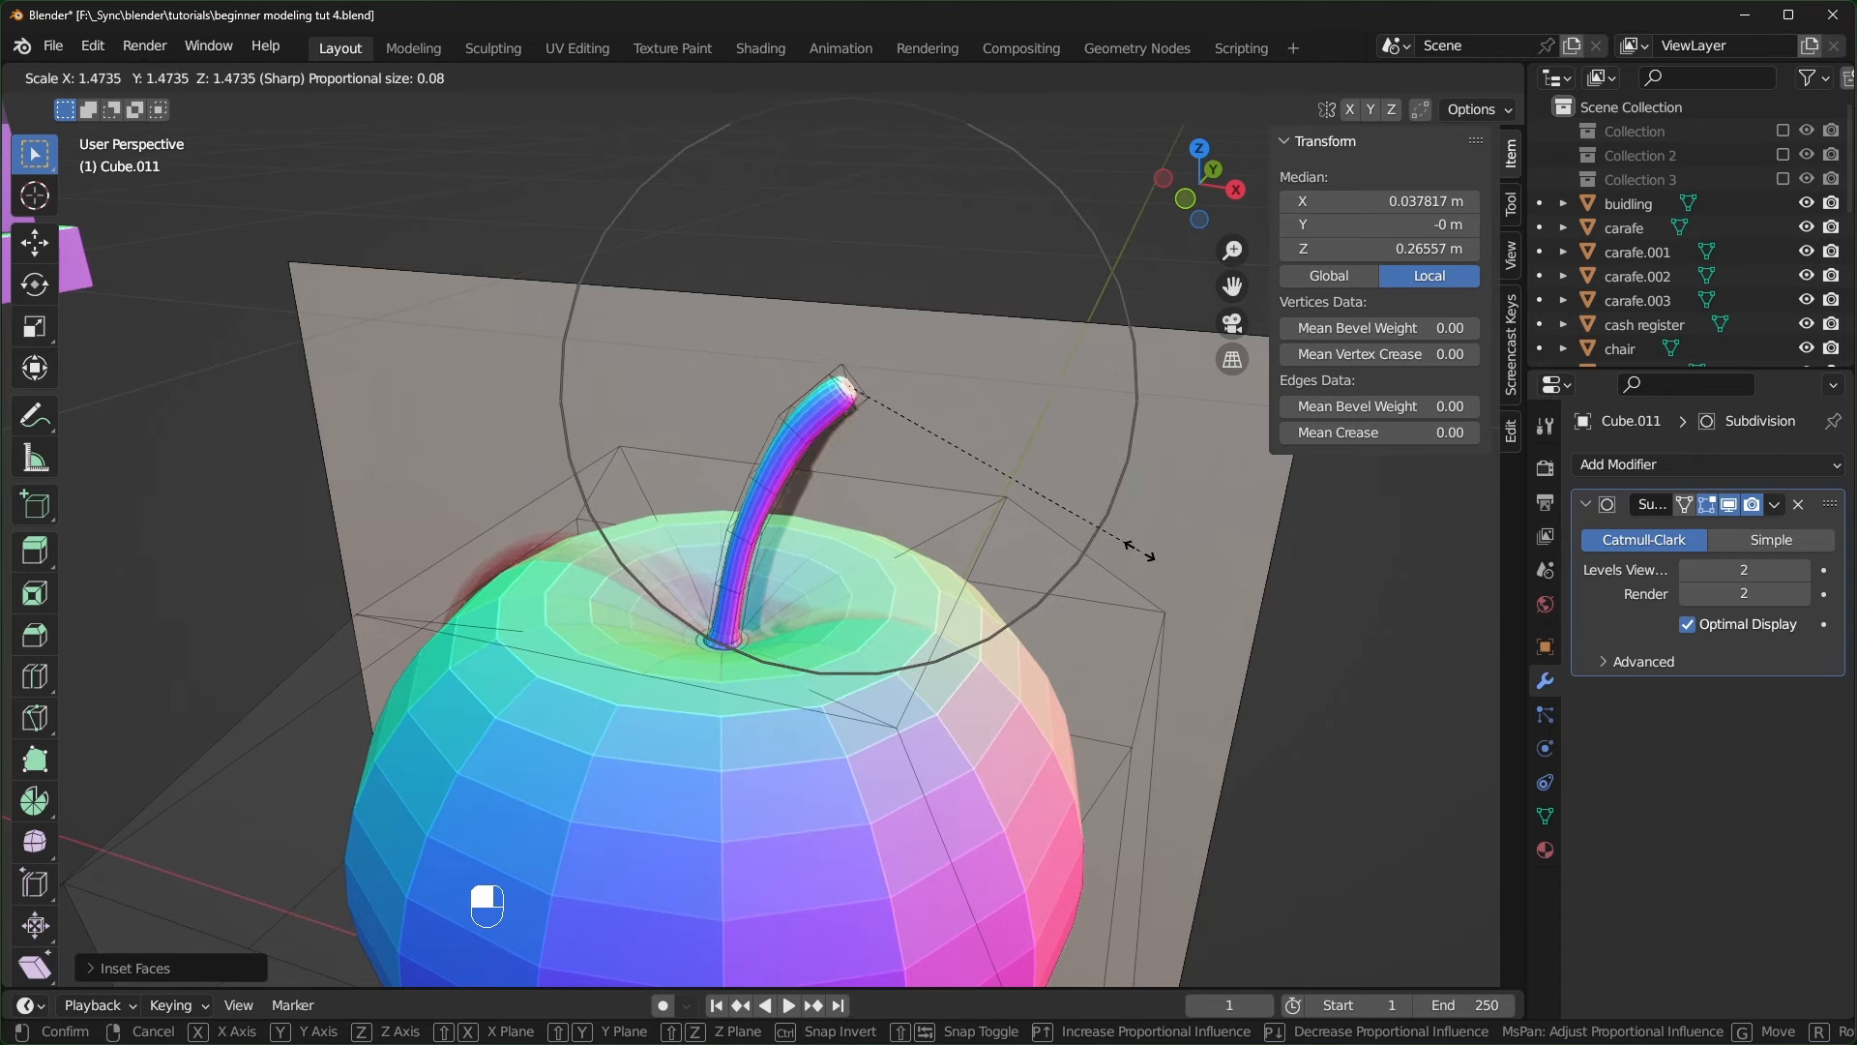
left_click(1168, 564)
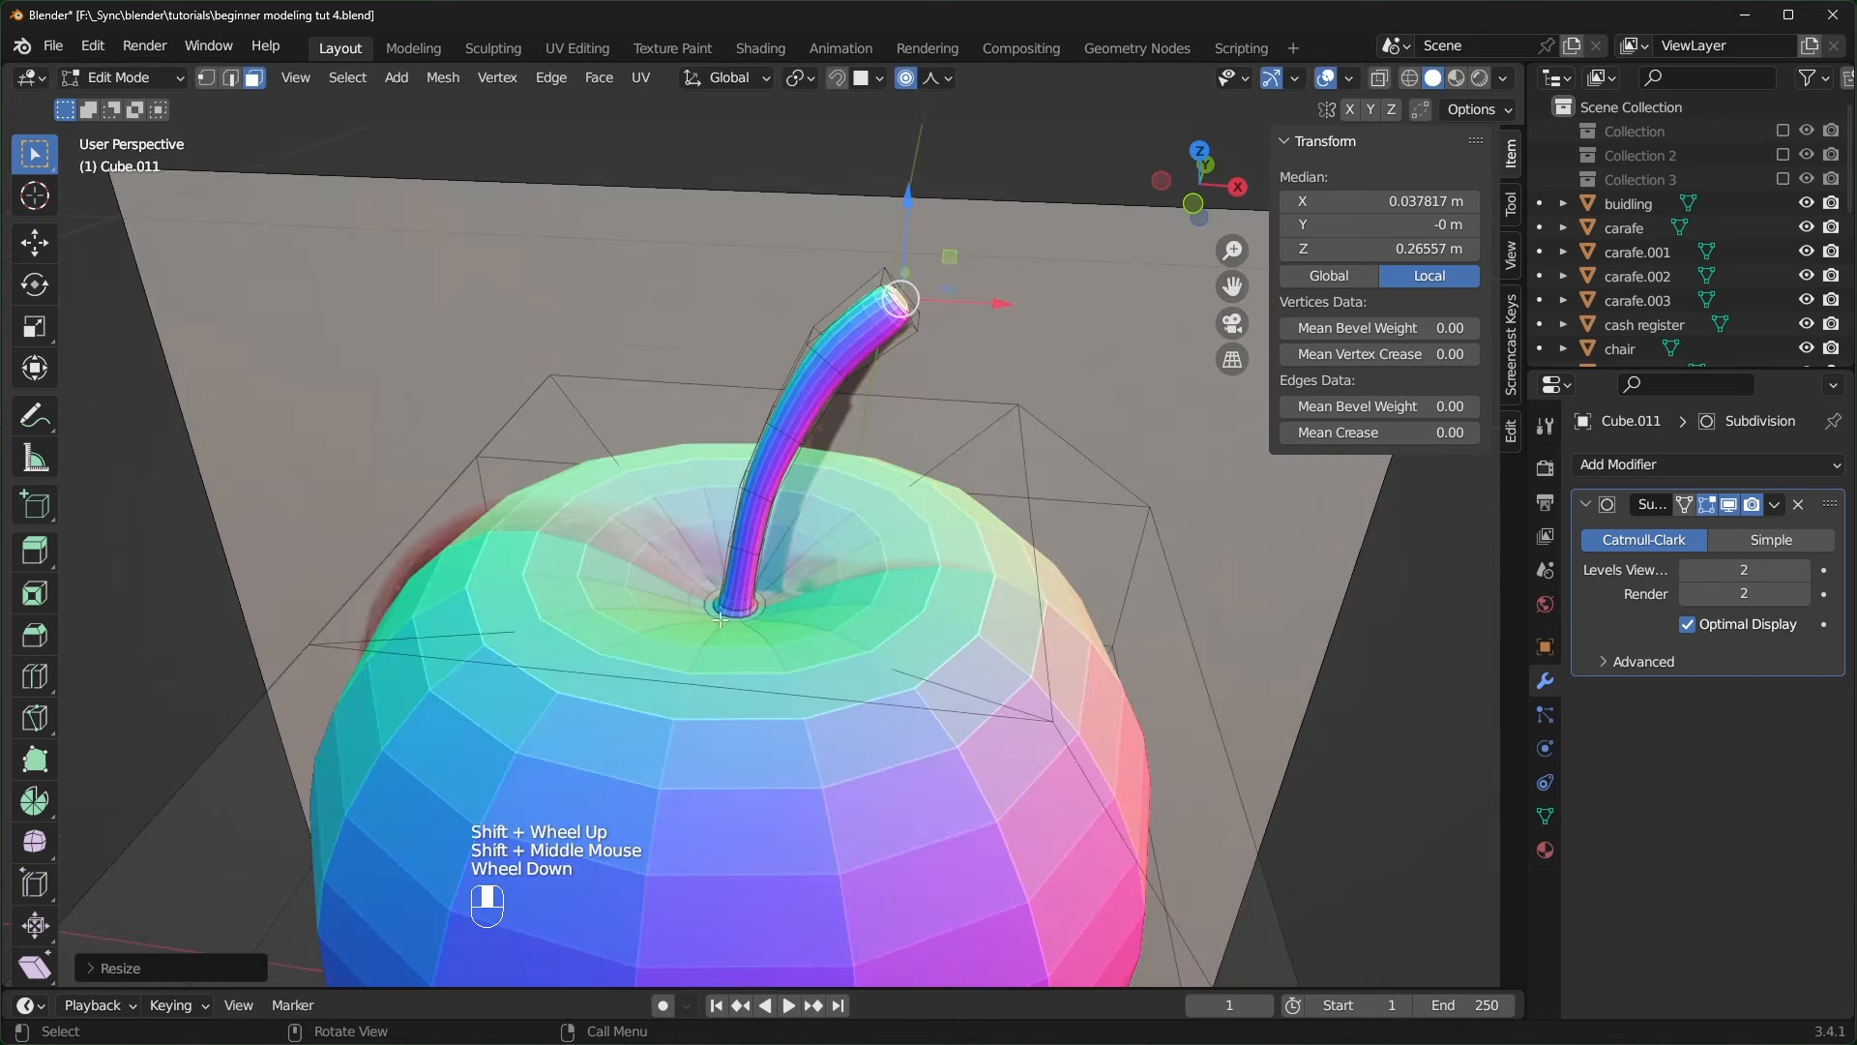
- With X-ray on temporarily, select the edge loop around the stem's base and set its mean crease to 1.00
scroll(754, 625, "up", 1)
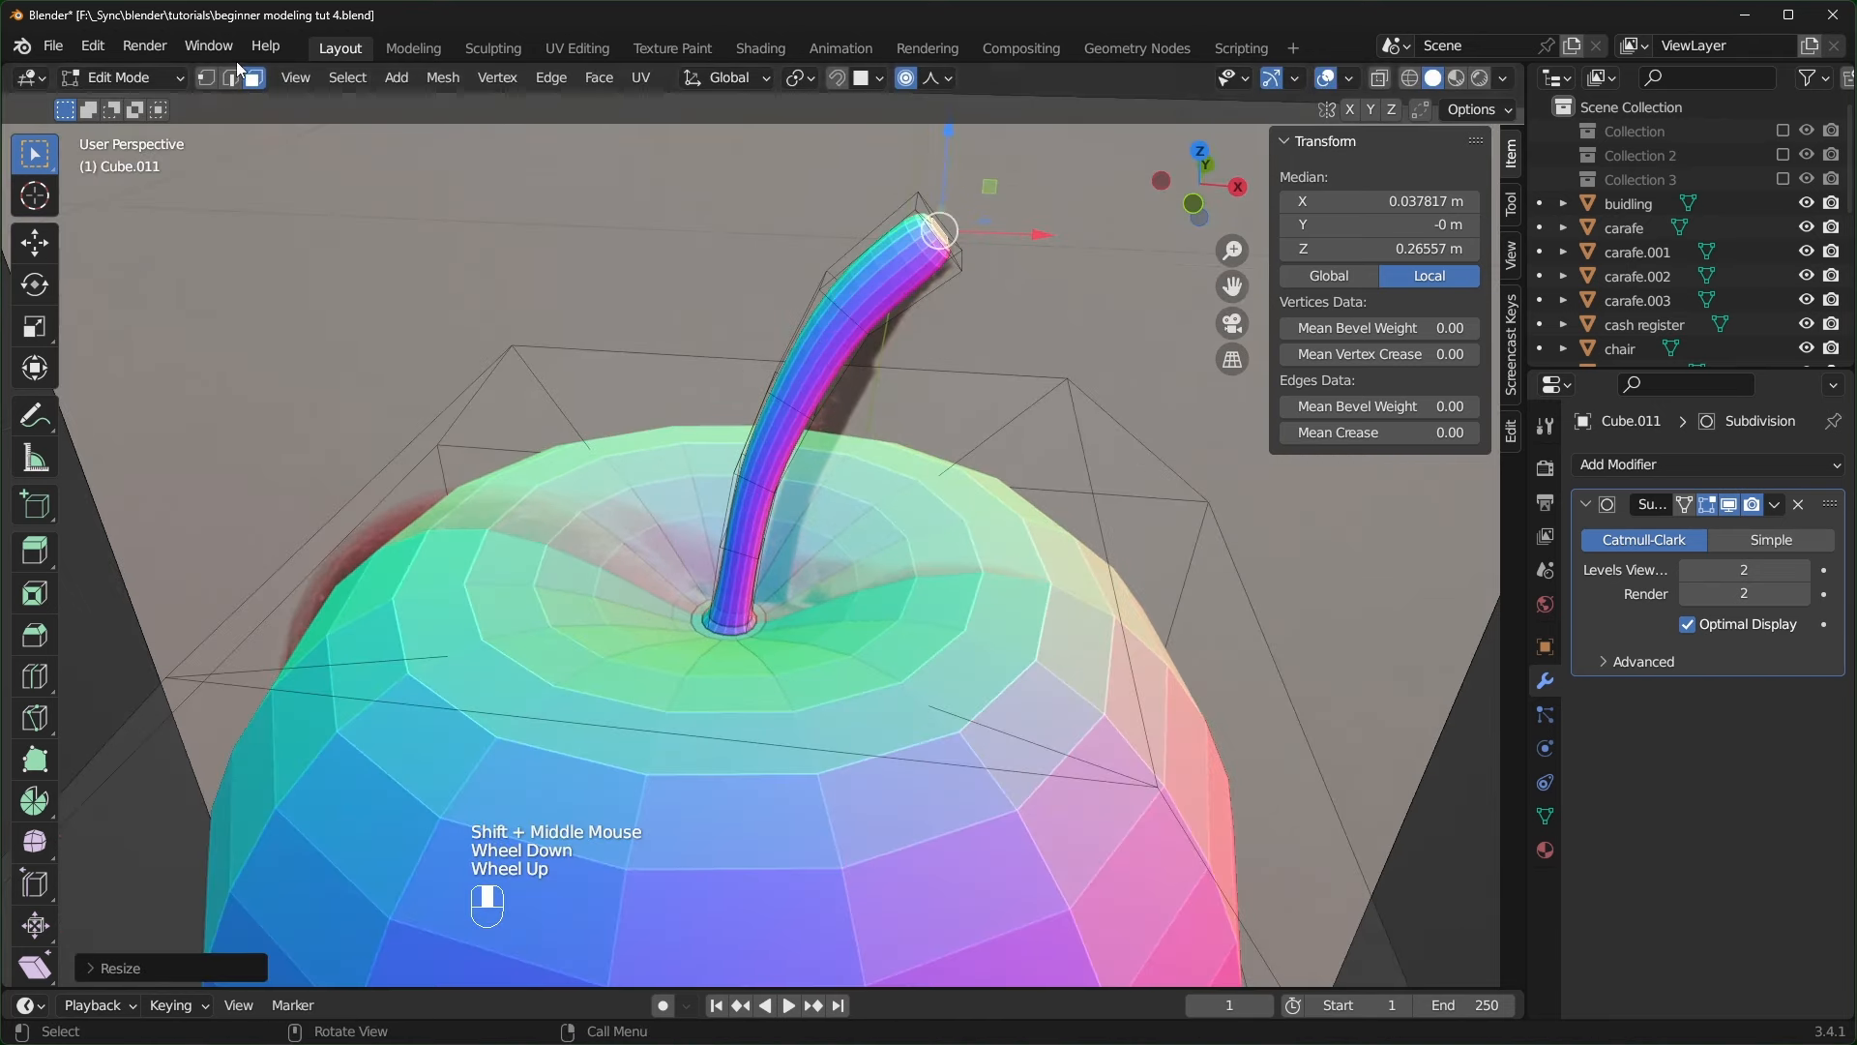
key("alt+z")
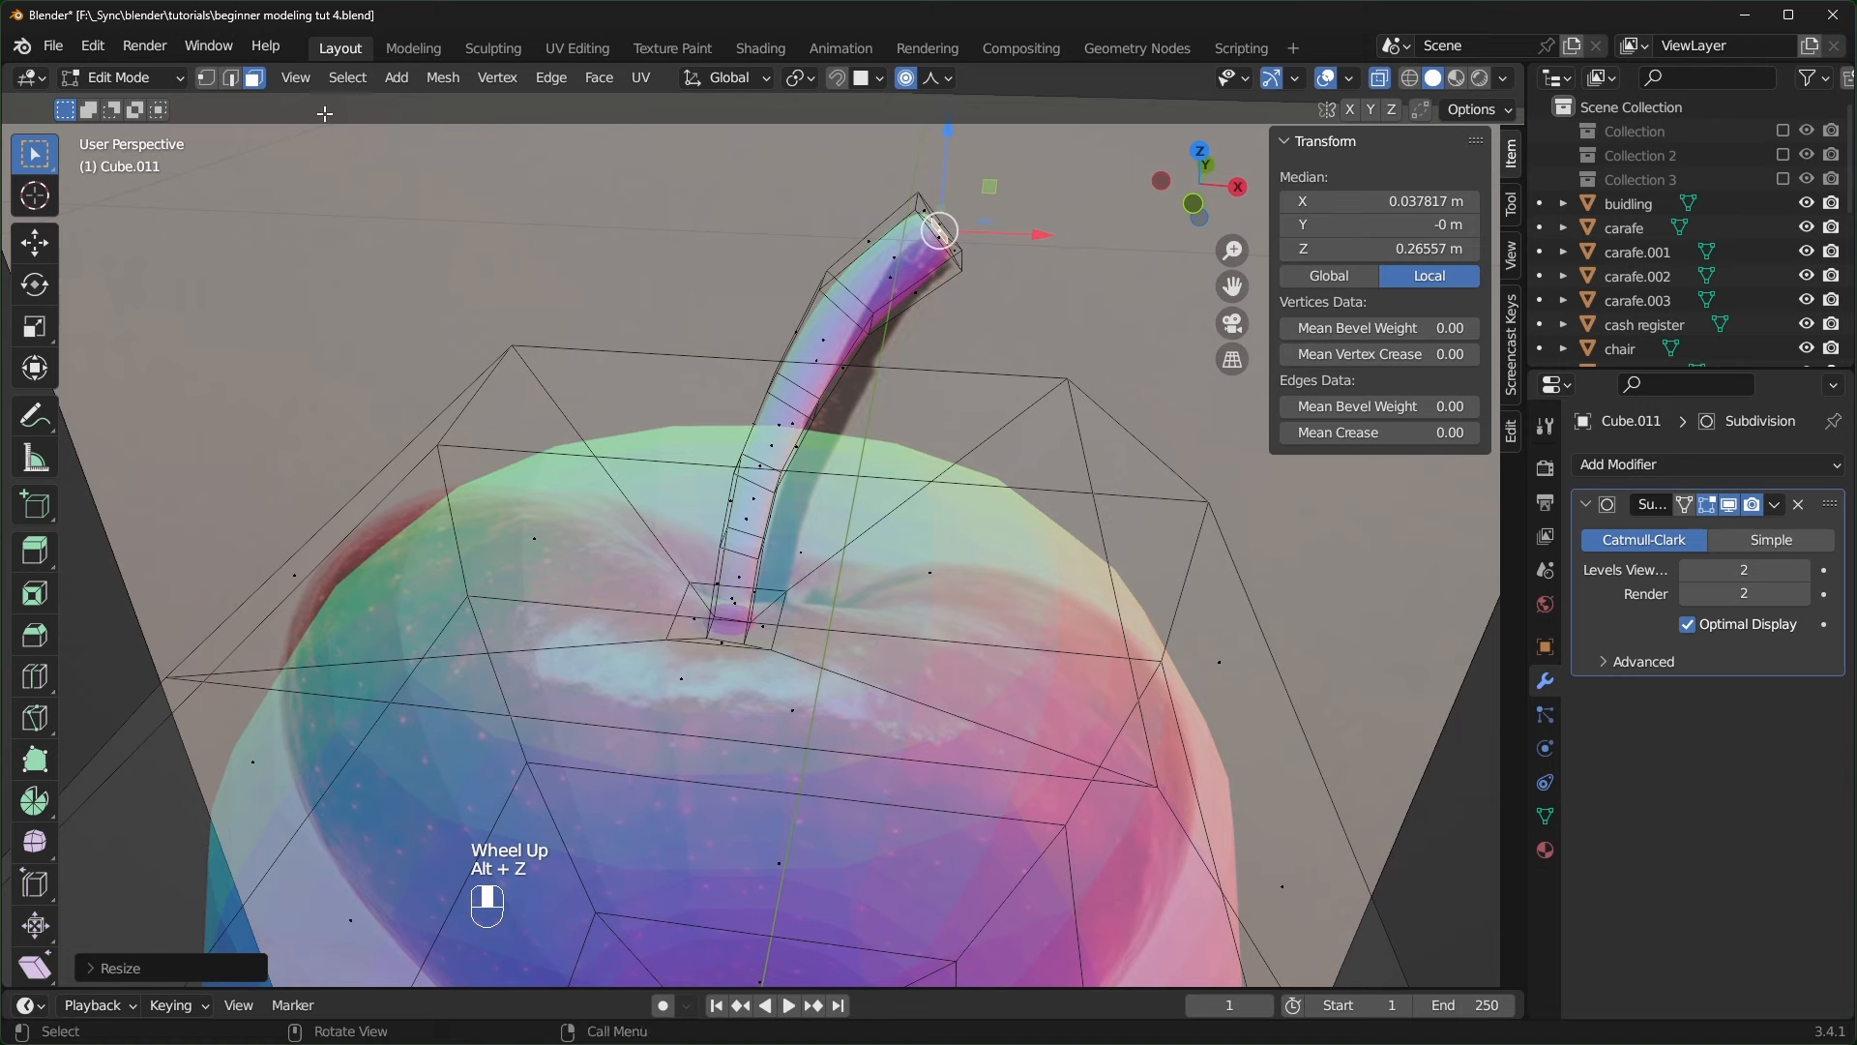
left_click(232, 79)
scroll(754, 619, "up", 1)
middle_click_drag(754, 619, 717, 658, "shift")
scroll(718, 657, "up", 1)
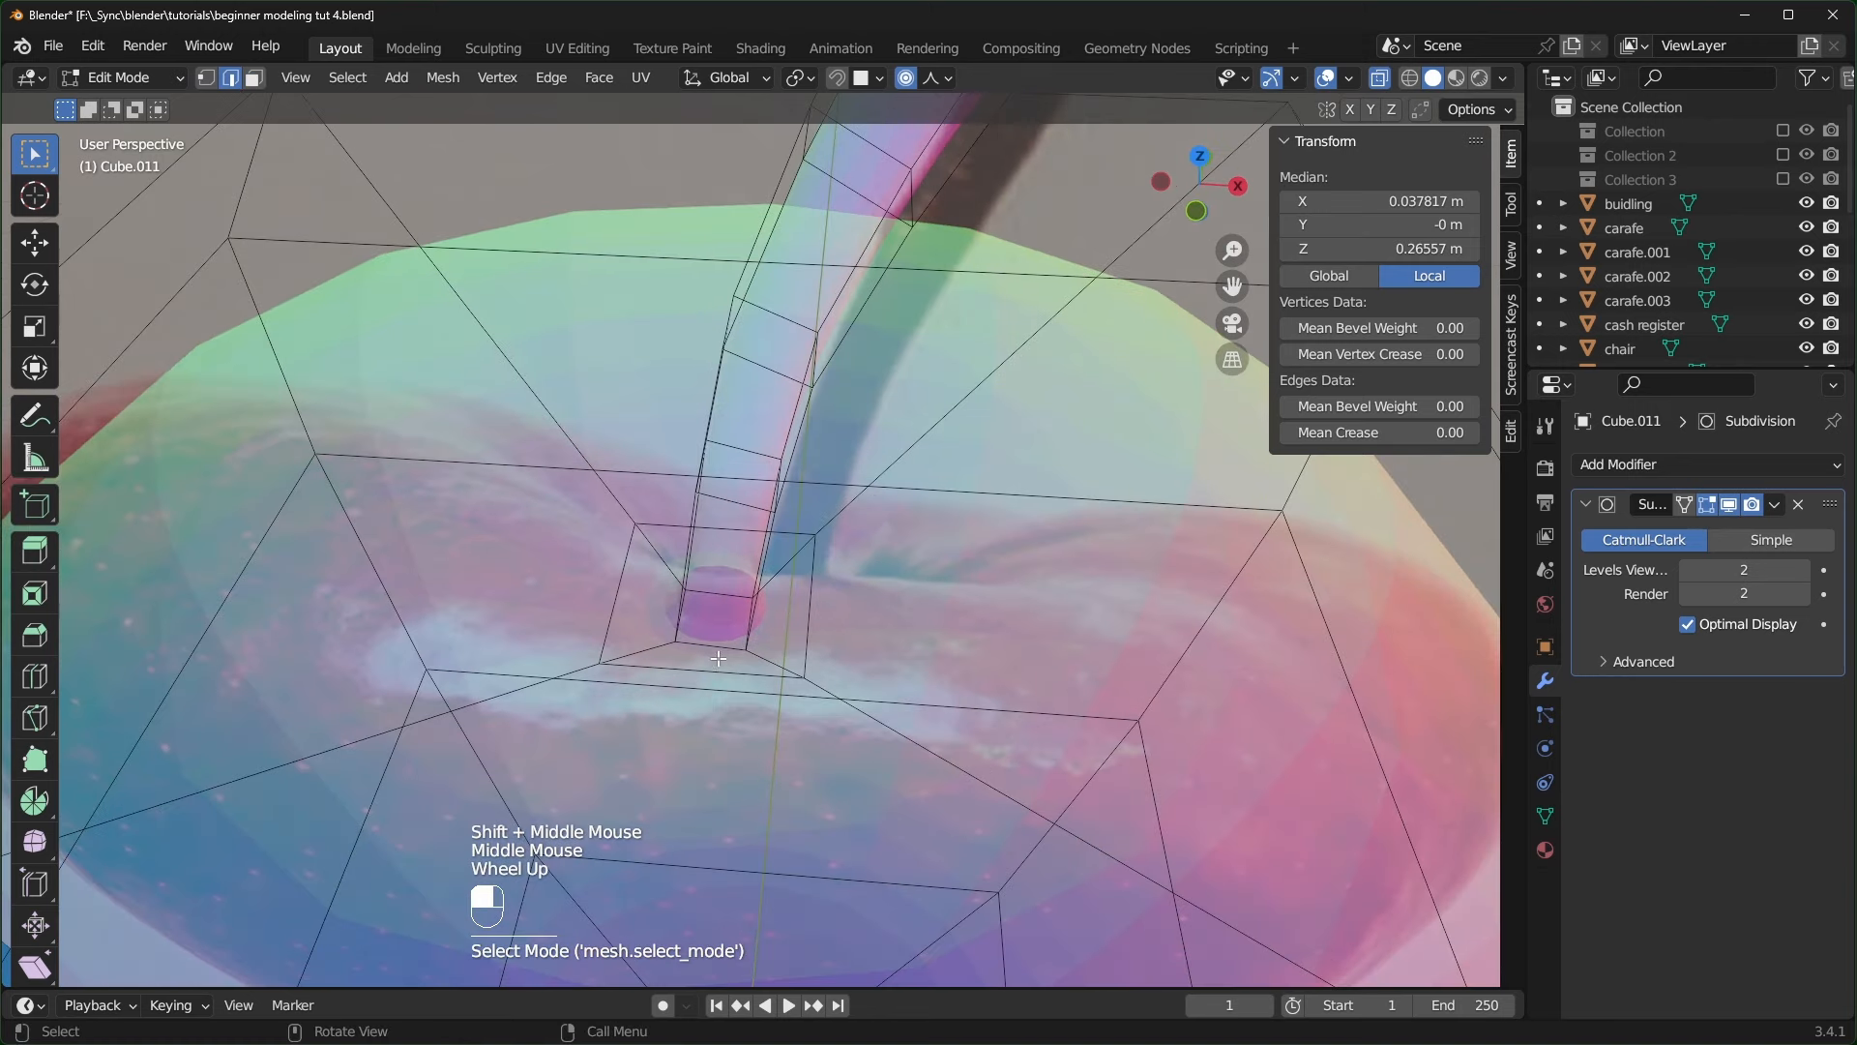
key("alt")
left_click(706, 645, "alt")
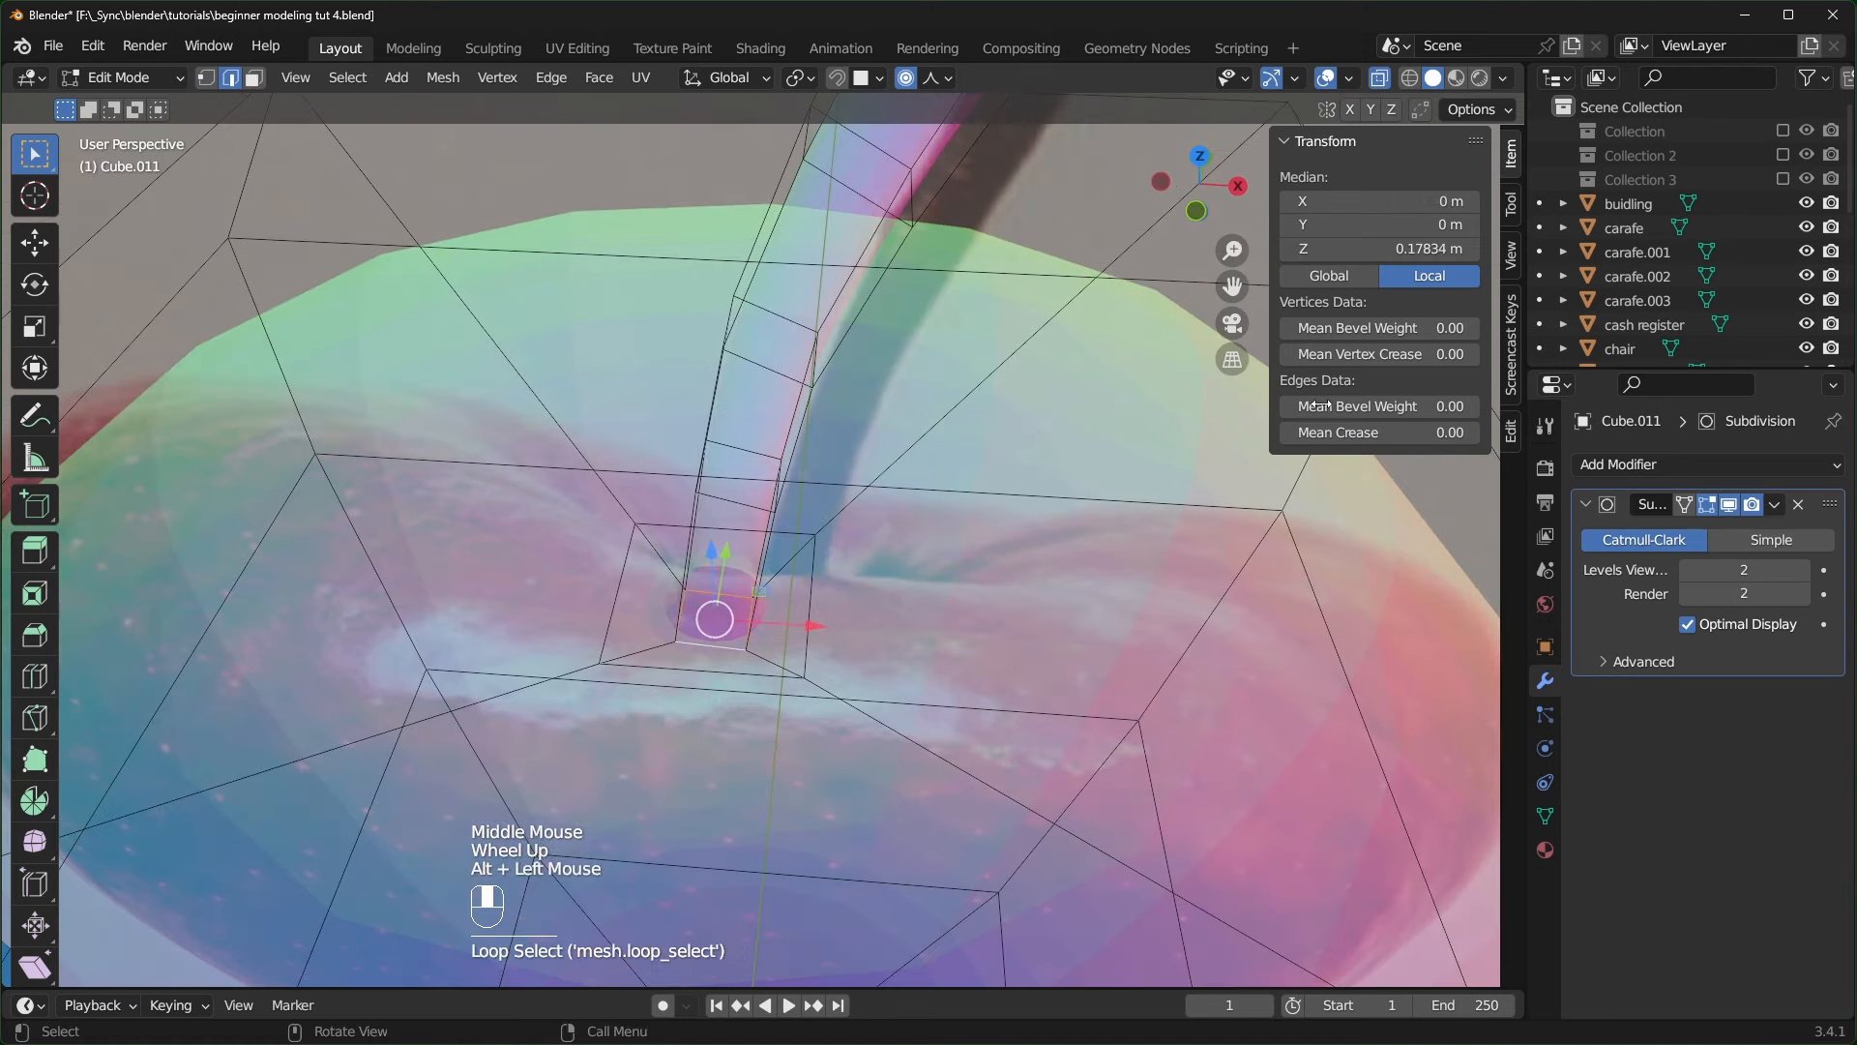
left_click_drag(1383, 433, 1431, 432)
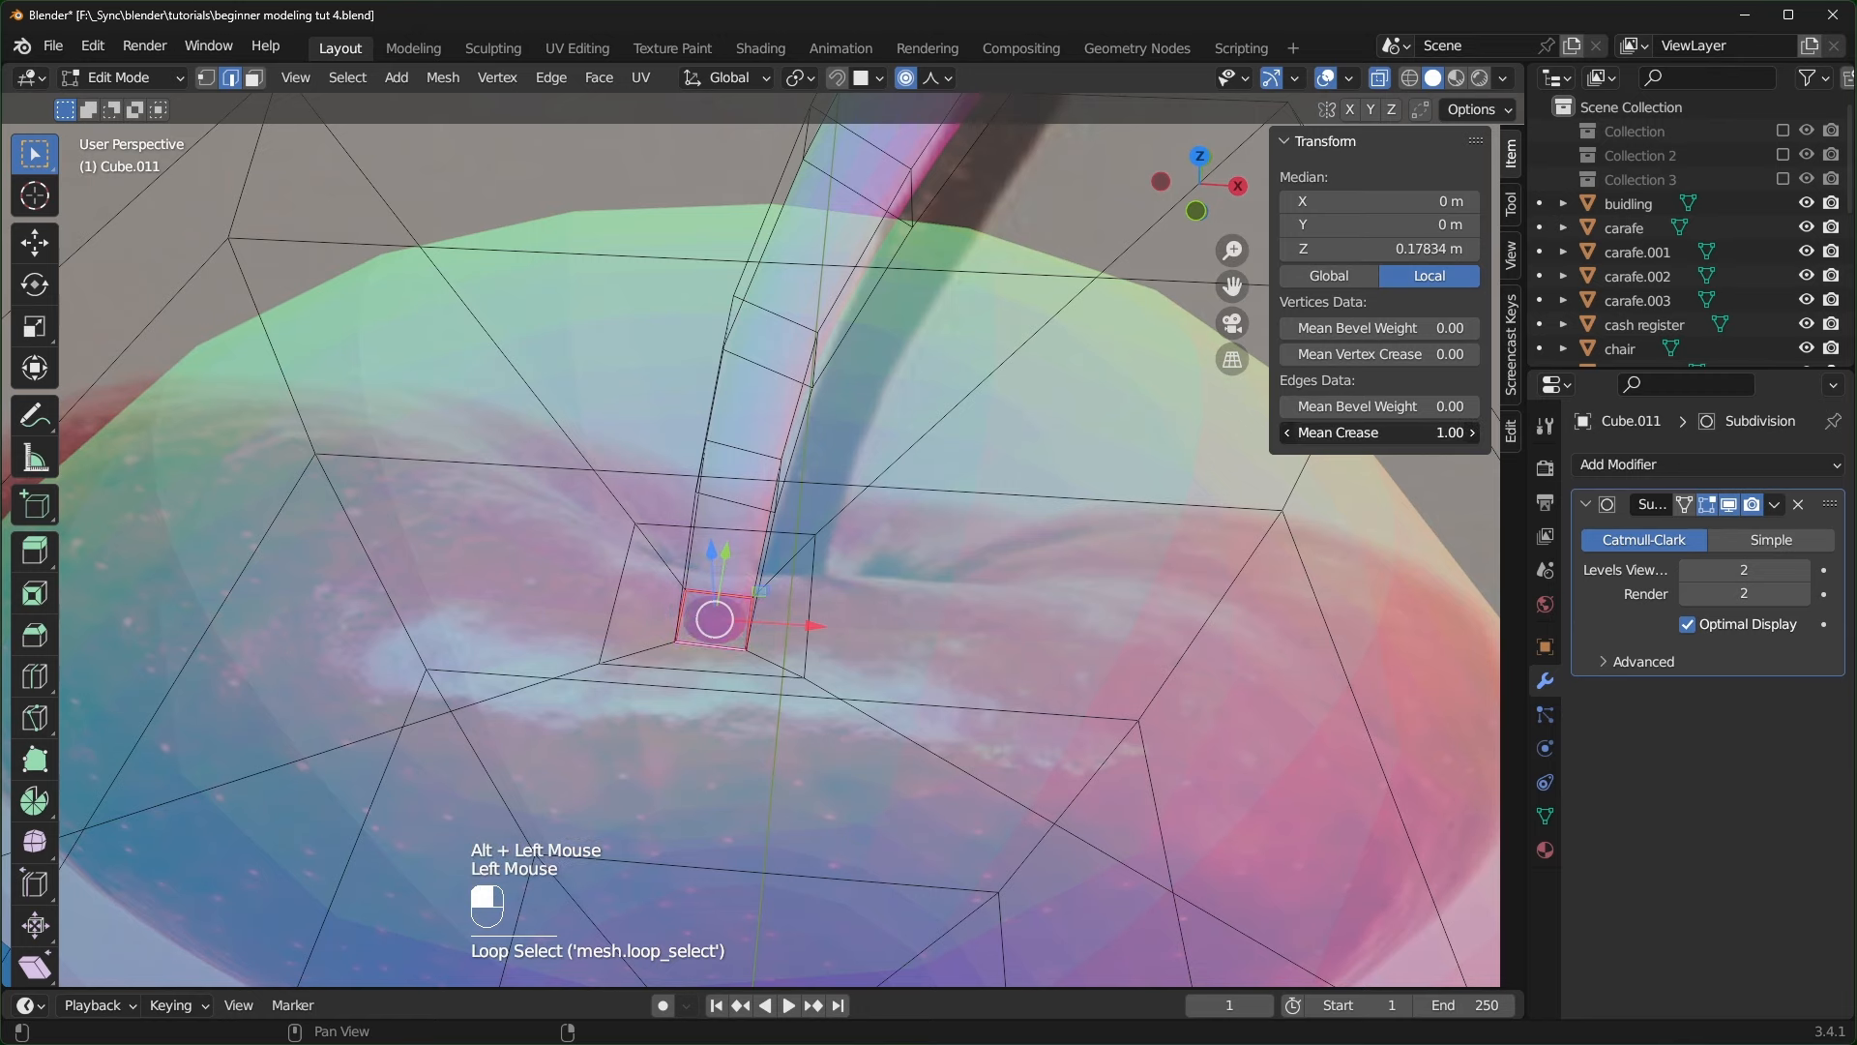
key("alt+z")
left_click(1338, 433)
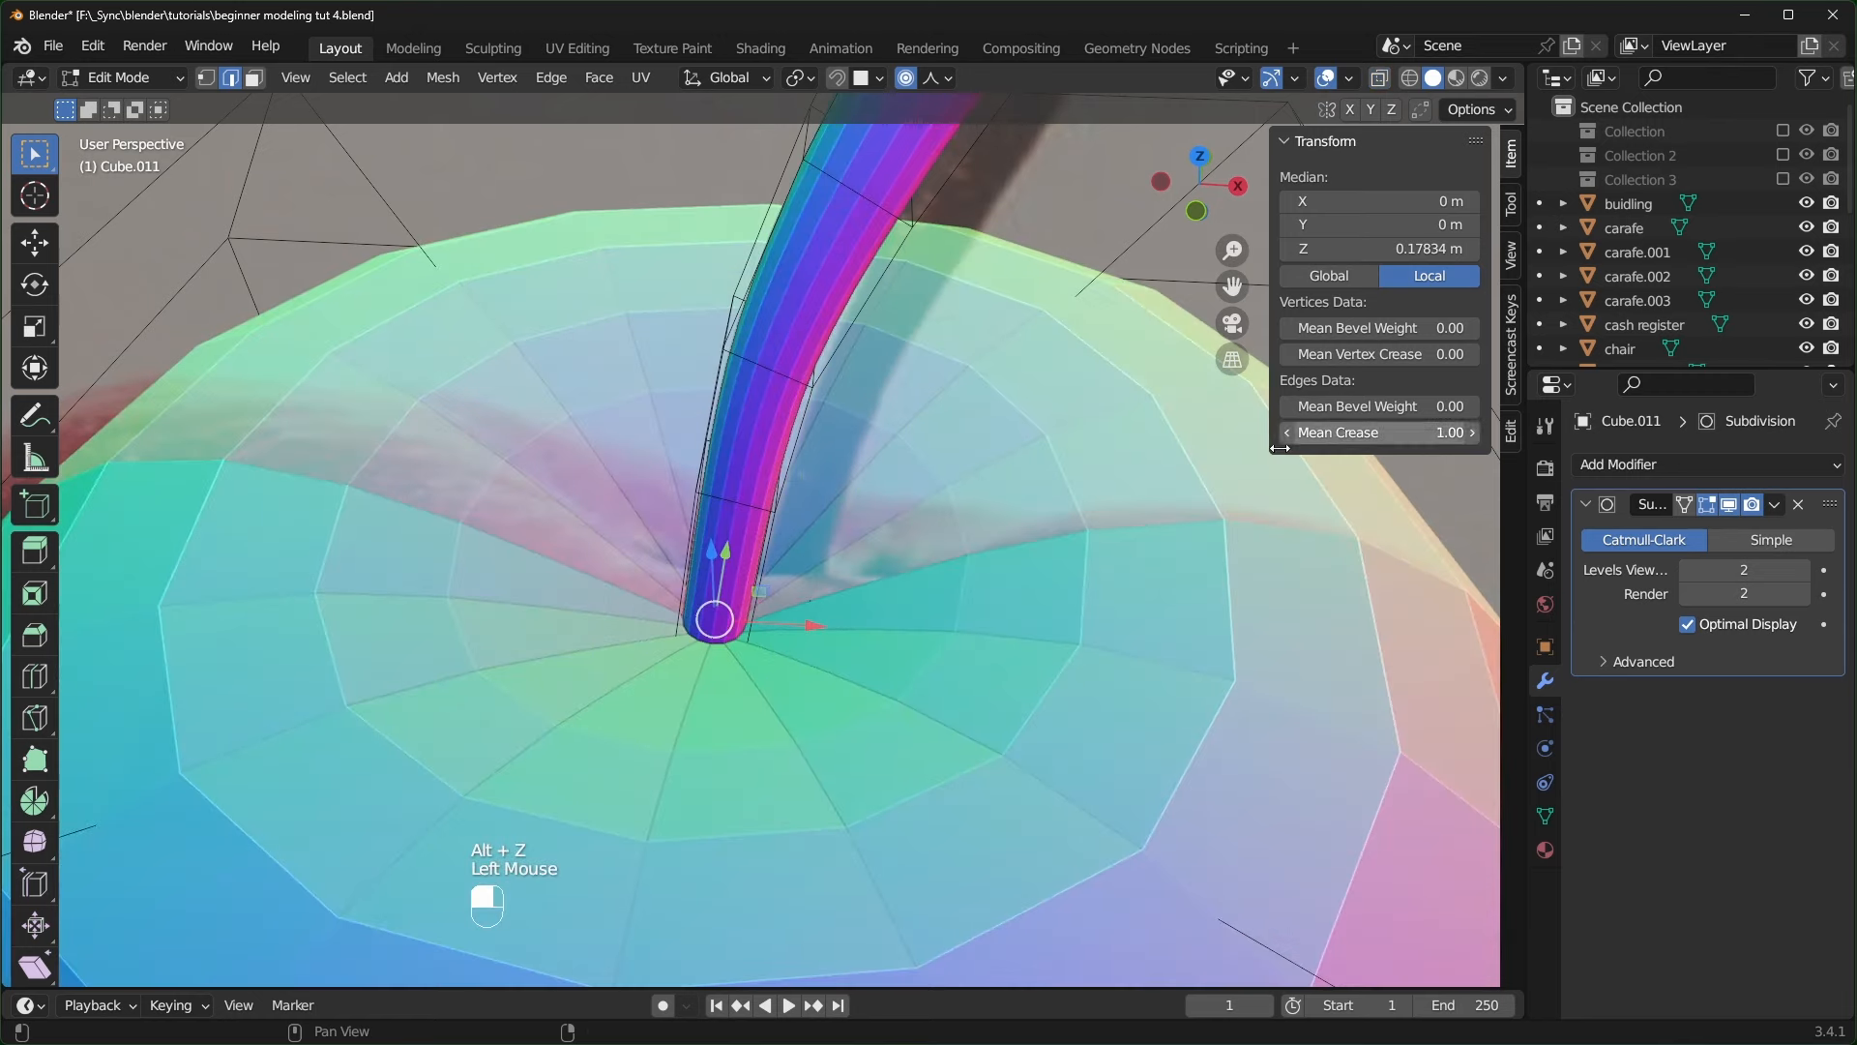
scroll(890, 450, "down", 2)
- Turn proportional editing off and scale up the small inset face at the stem's tip to flatten the end
left_click(915, 101)
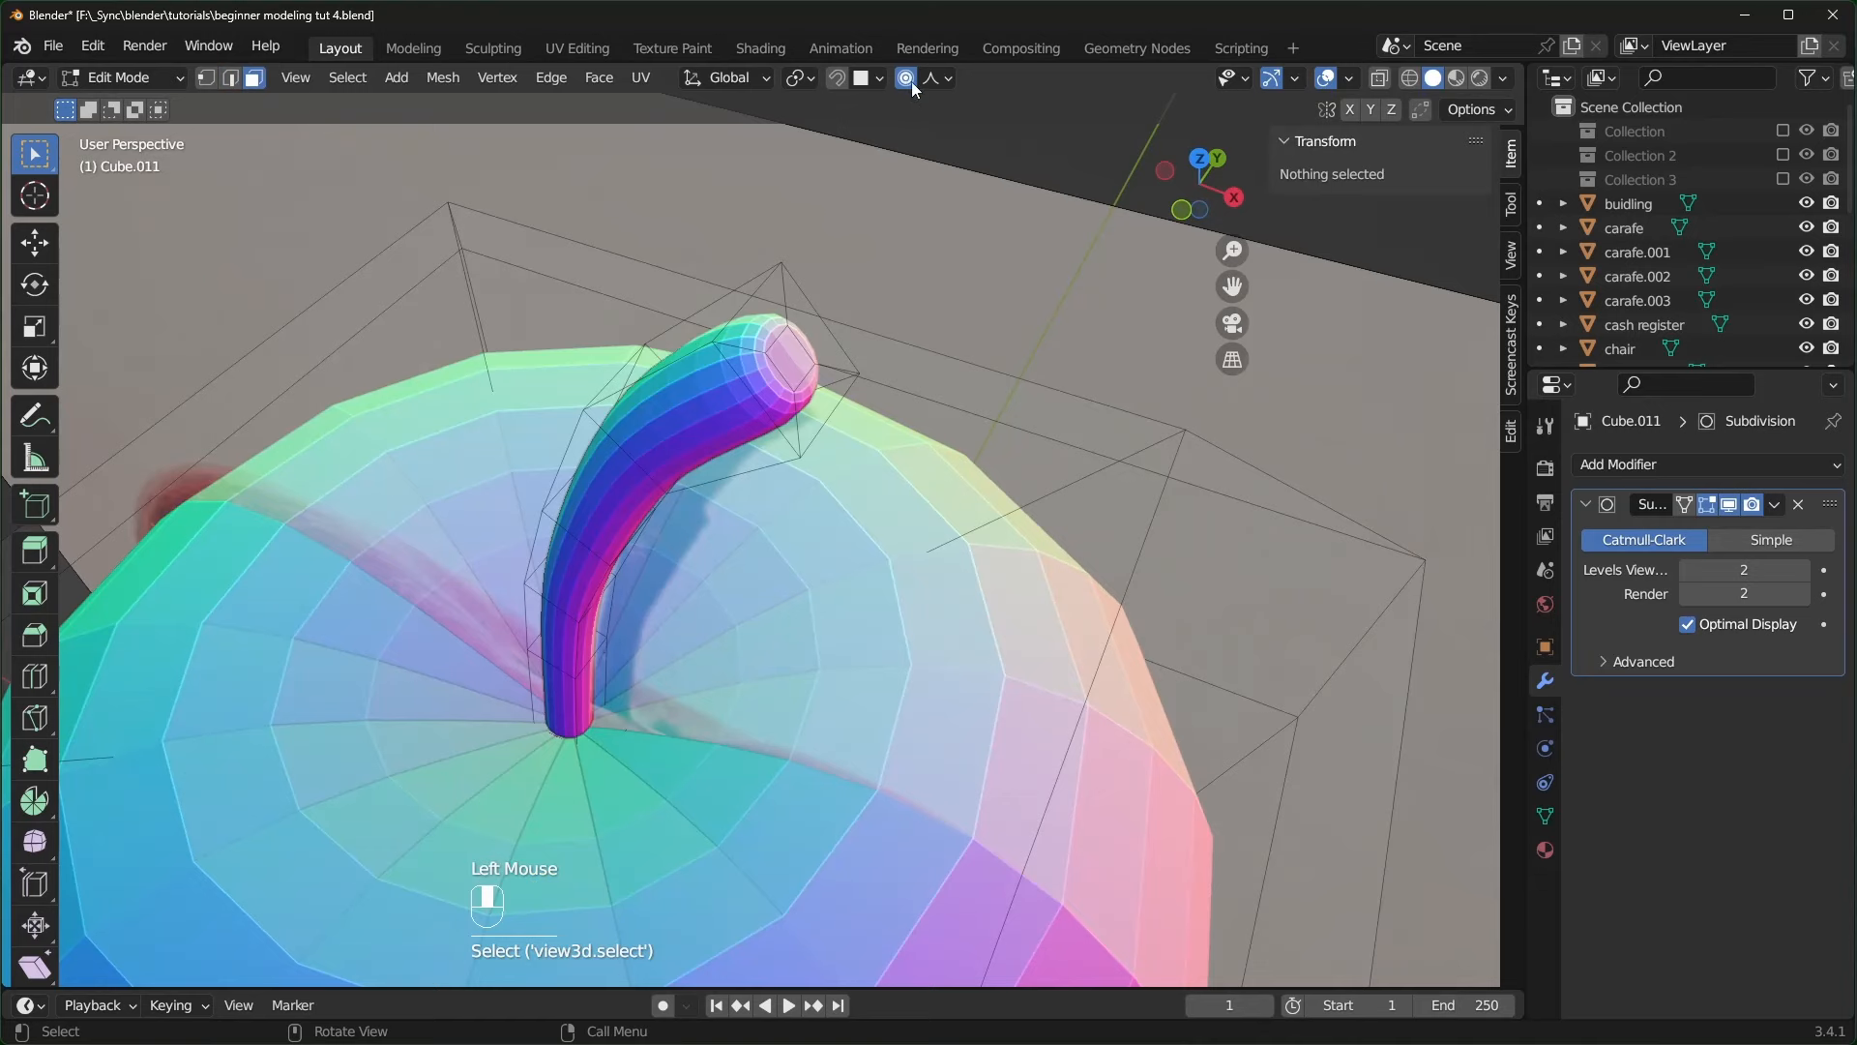
left_click(797, 360)
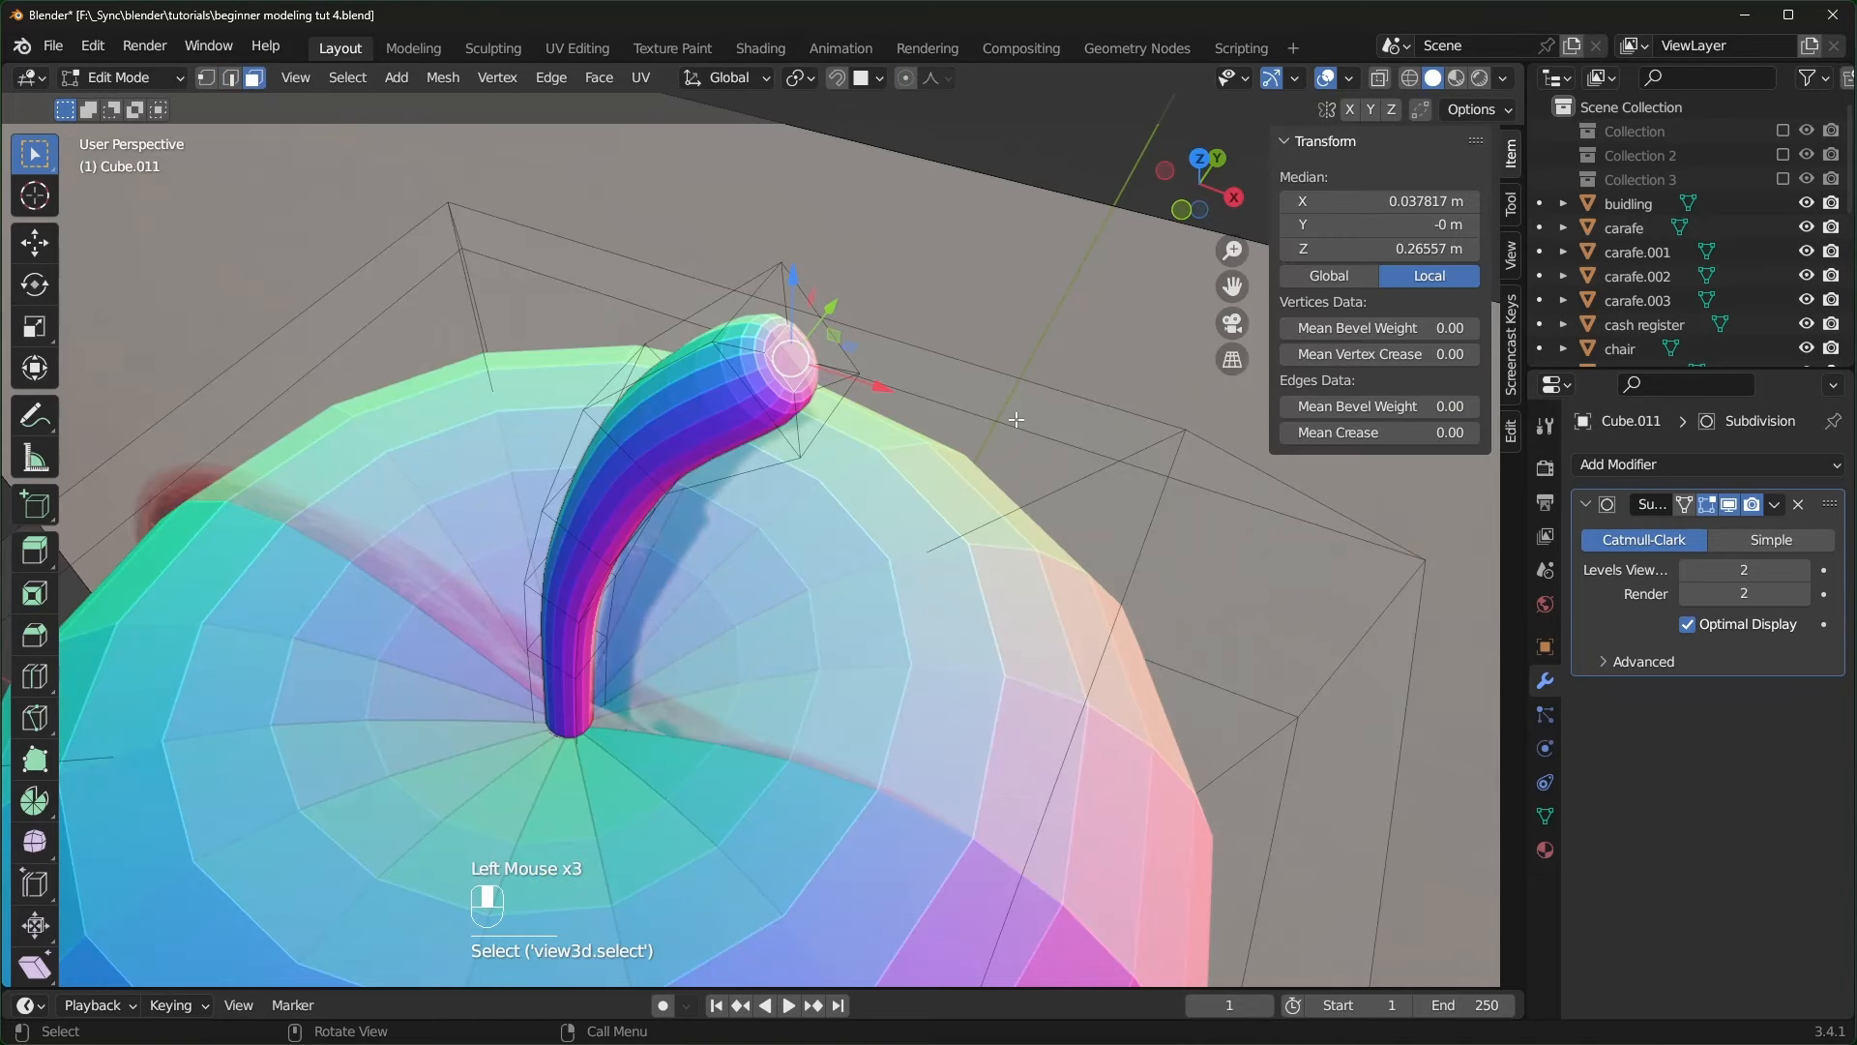
key("s")
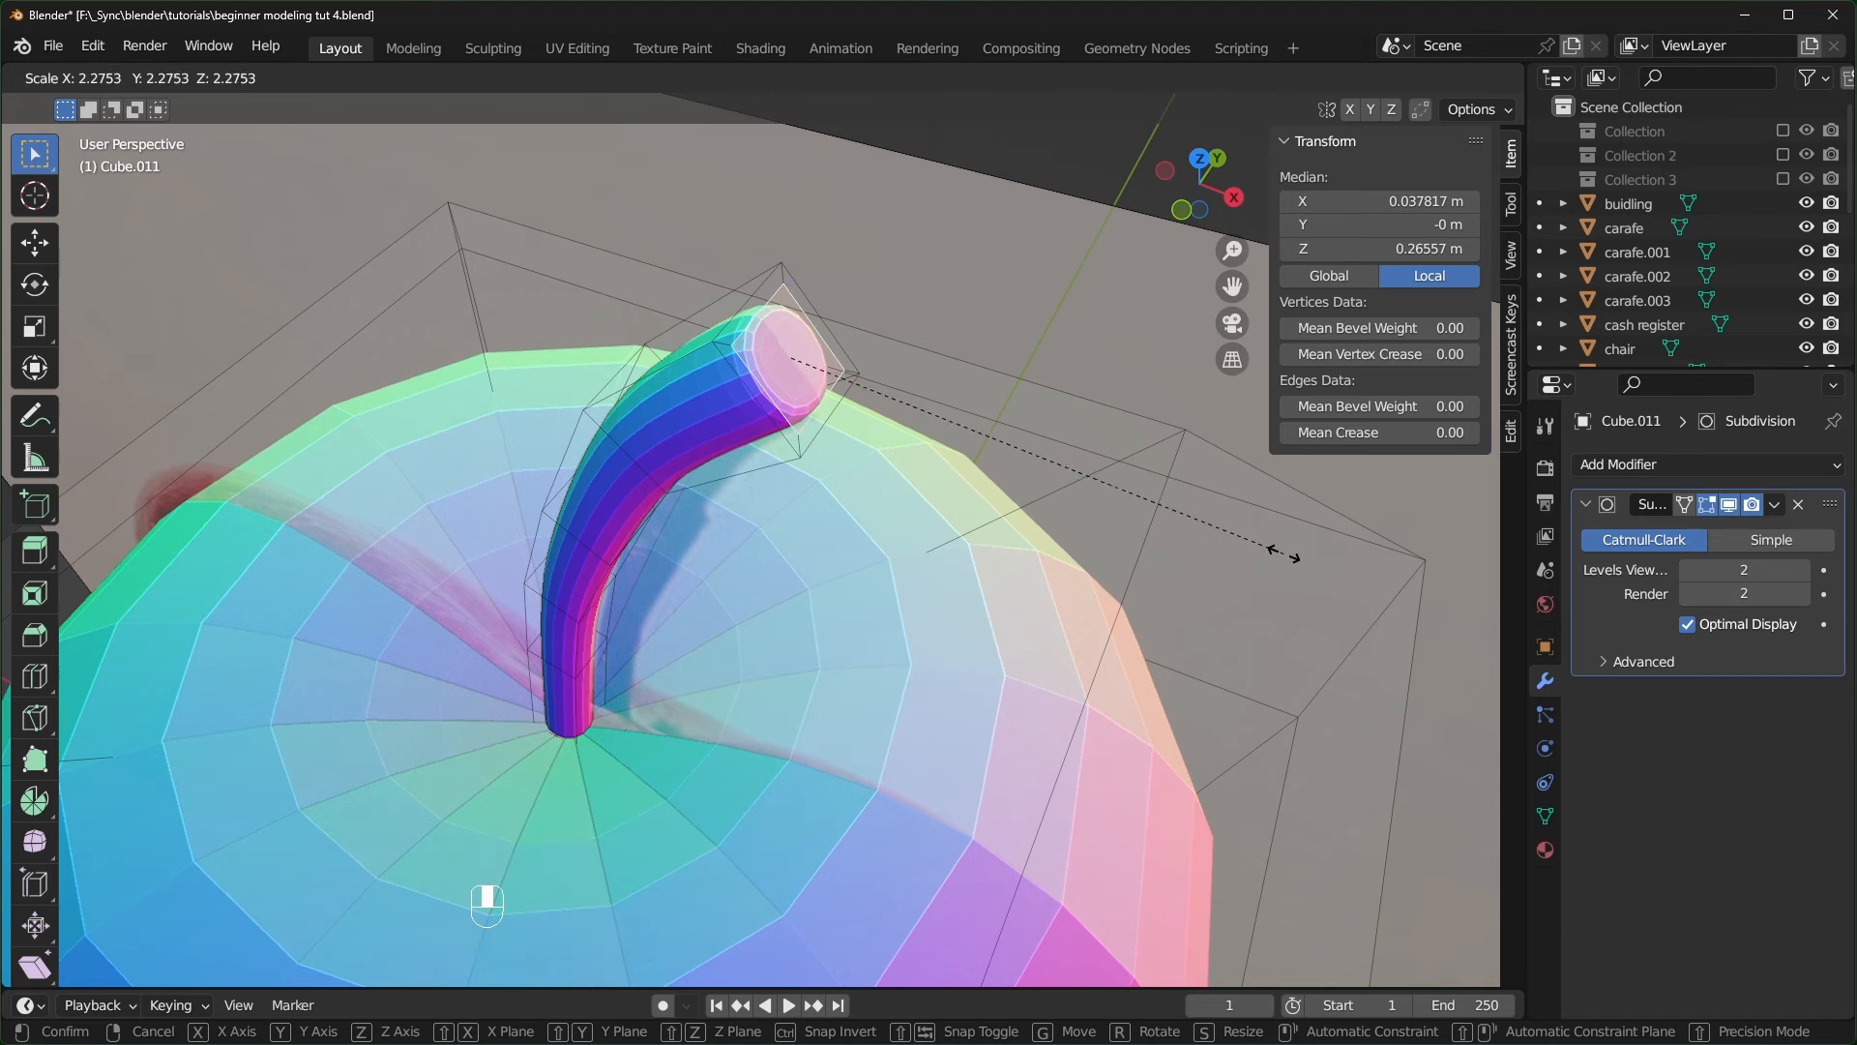
left_click(823, 476)
- Return to Object Mode and apply Shade Smooth to the apple
middle_click_drag(824, 476, 668, 644)
key("Tab")
left_click(667, 645)
right_click(609, 577)
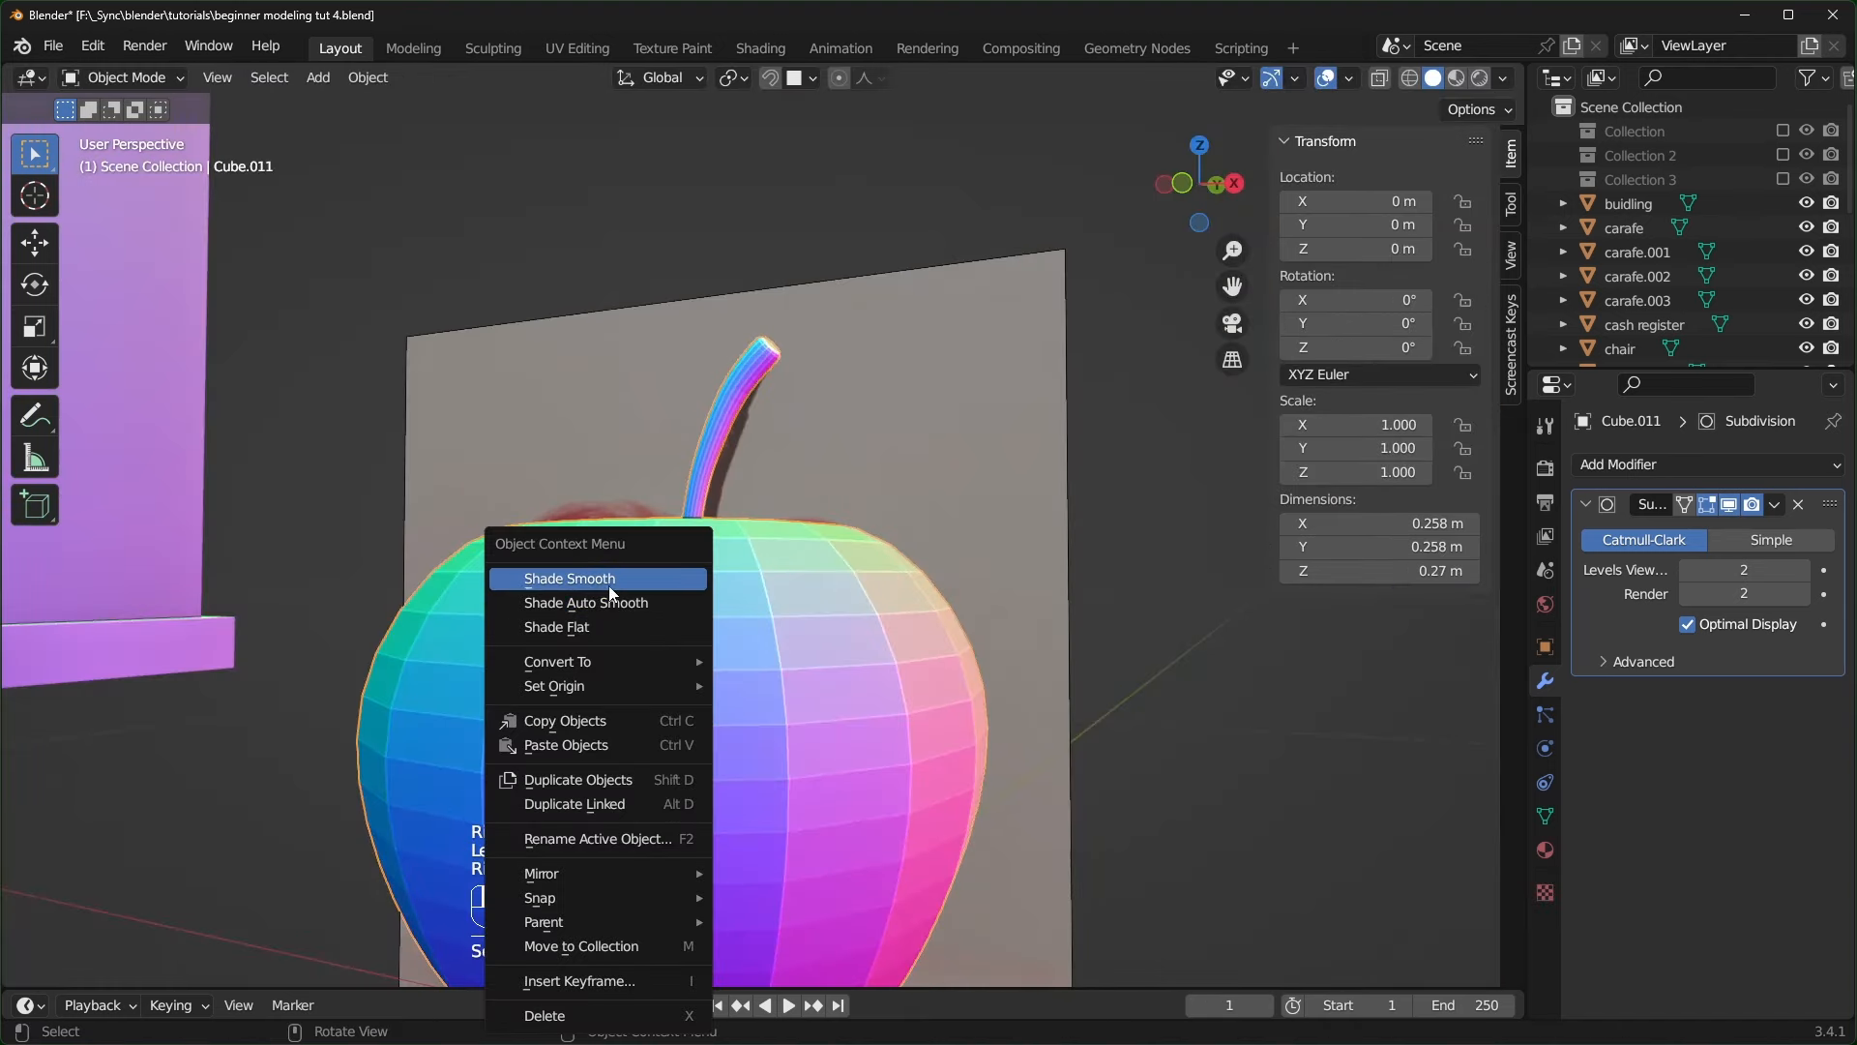
left_click(610, 581)
left_click(1163, 587)
- Select the apple reference image behind the model and delete it
scroll(856, 639, "down", 3)
scroll(1000, 441, "up", 2)
middle_click_drag(856, 638, 706, 665)
left_click(1000, 441)
key("x")
left_click(998, 444)
scroll(705, 665, "up", 2)
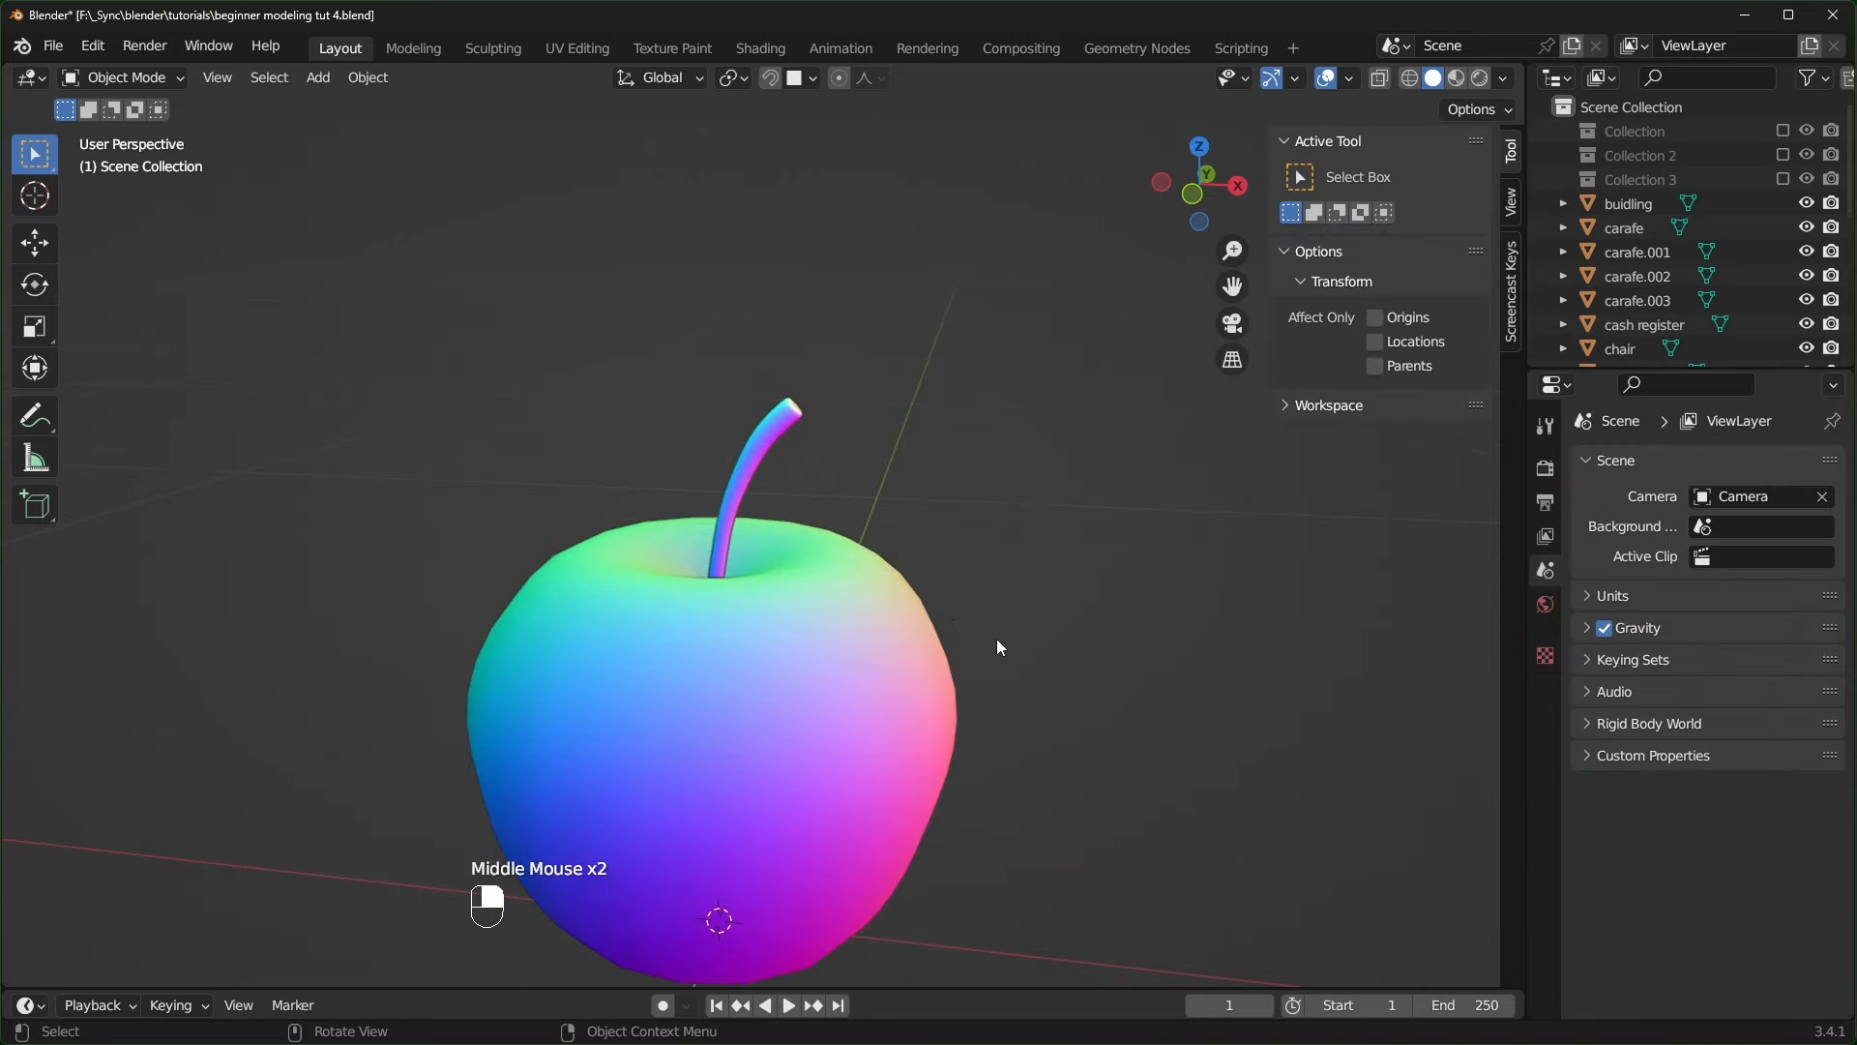
- Apply the Subdivision modifier on the apple
left_click(817, 608)
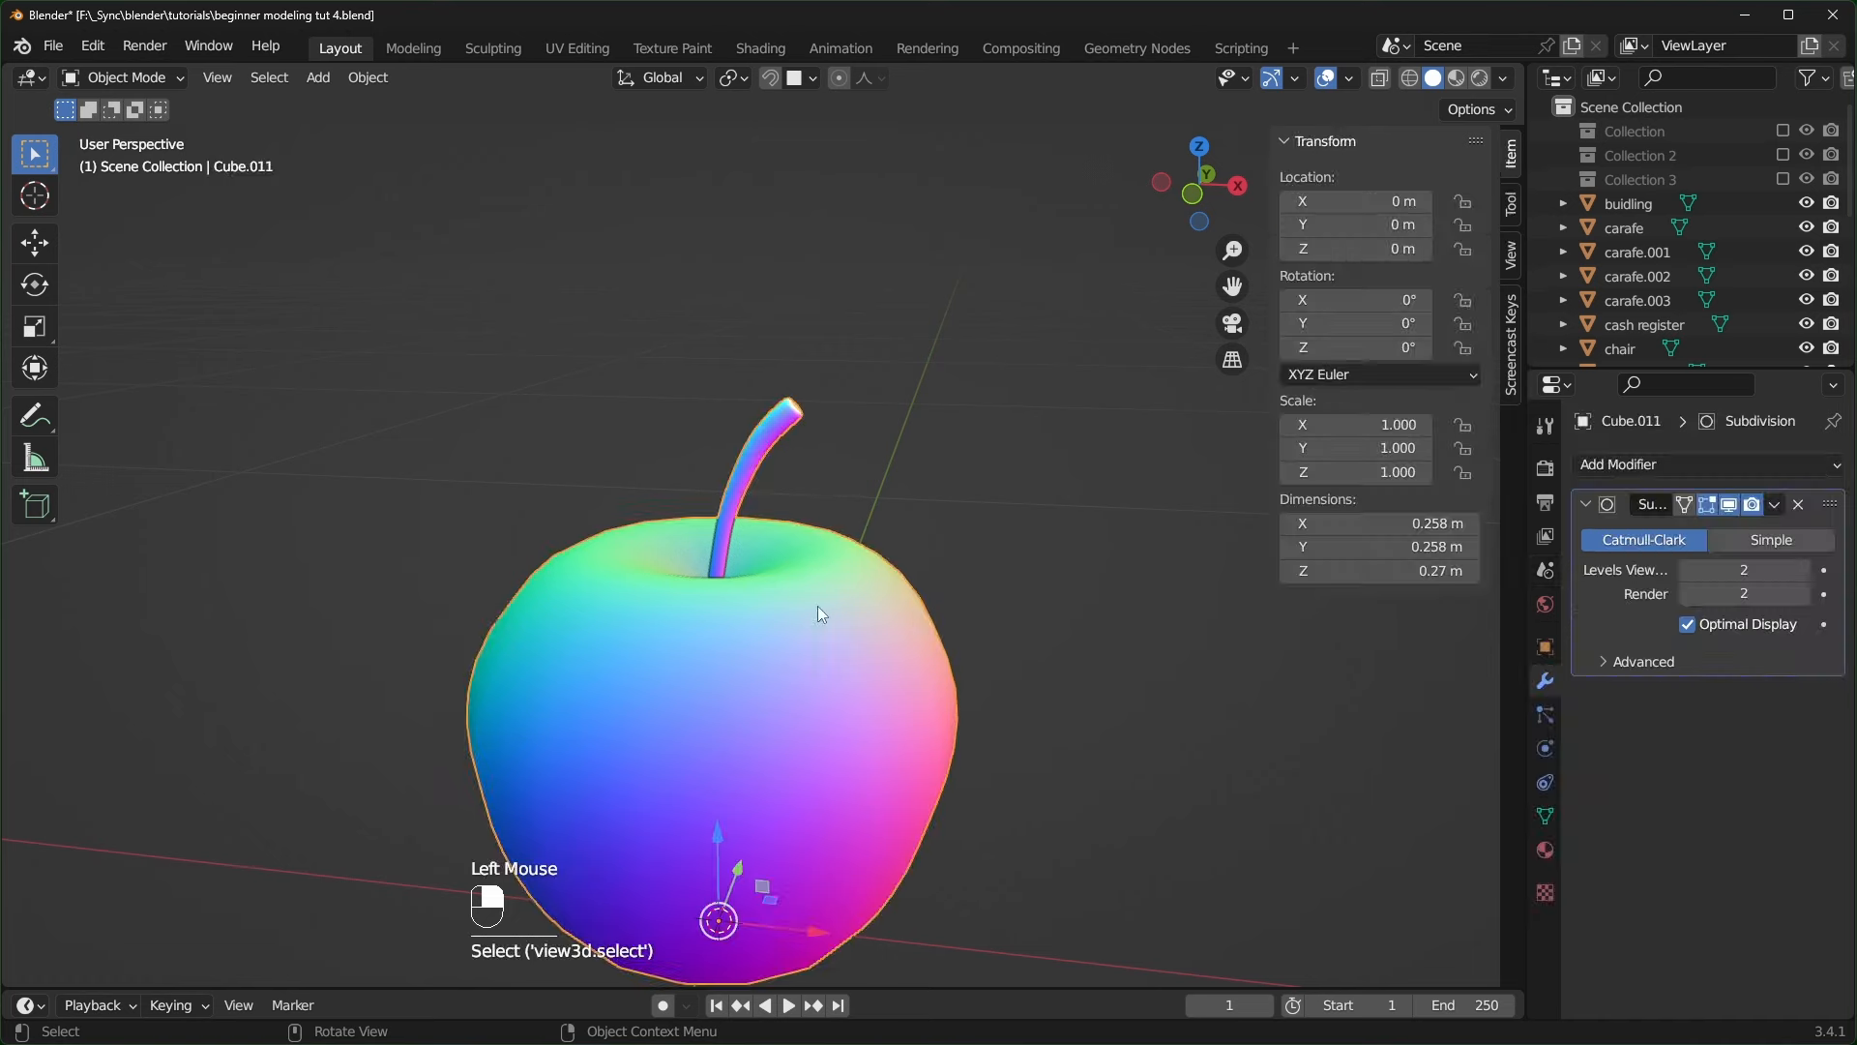
left_click(1776, 504)
left_click(1747, 531)
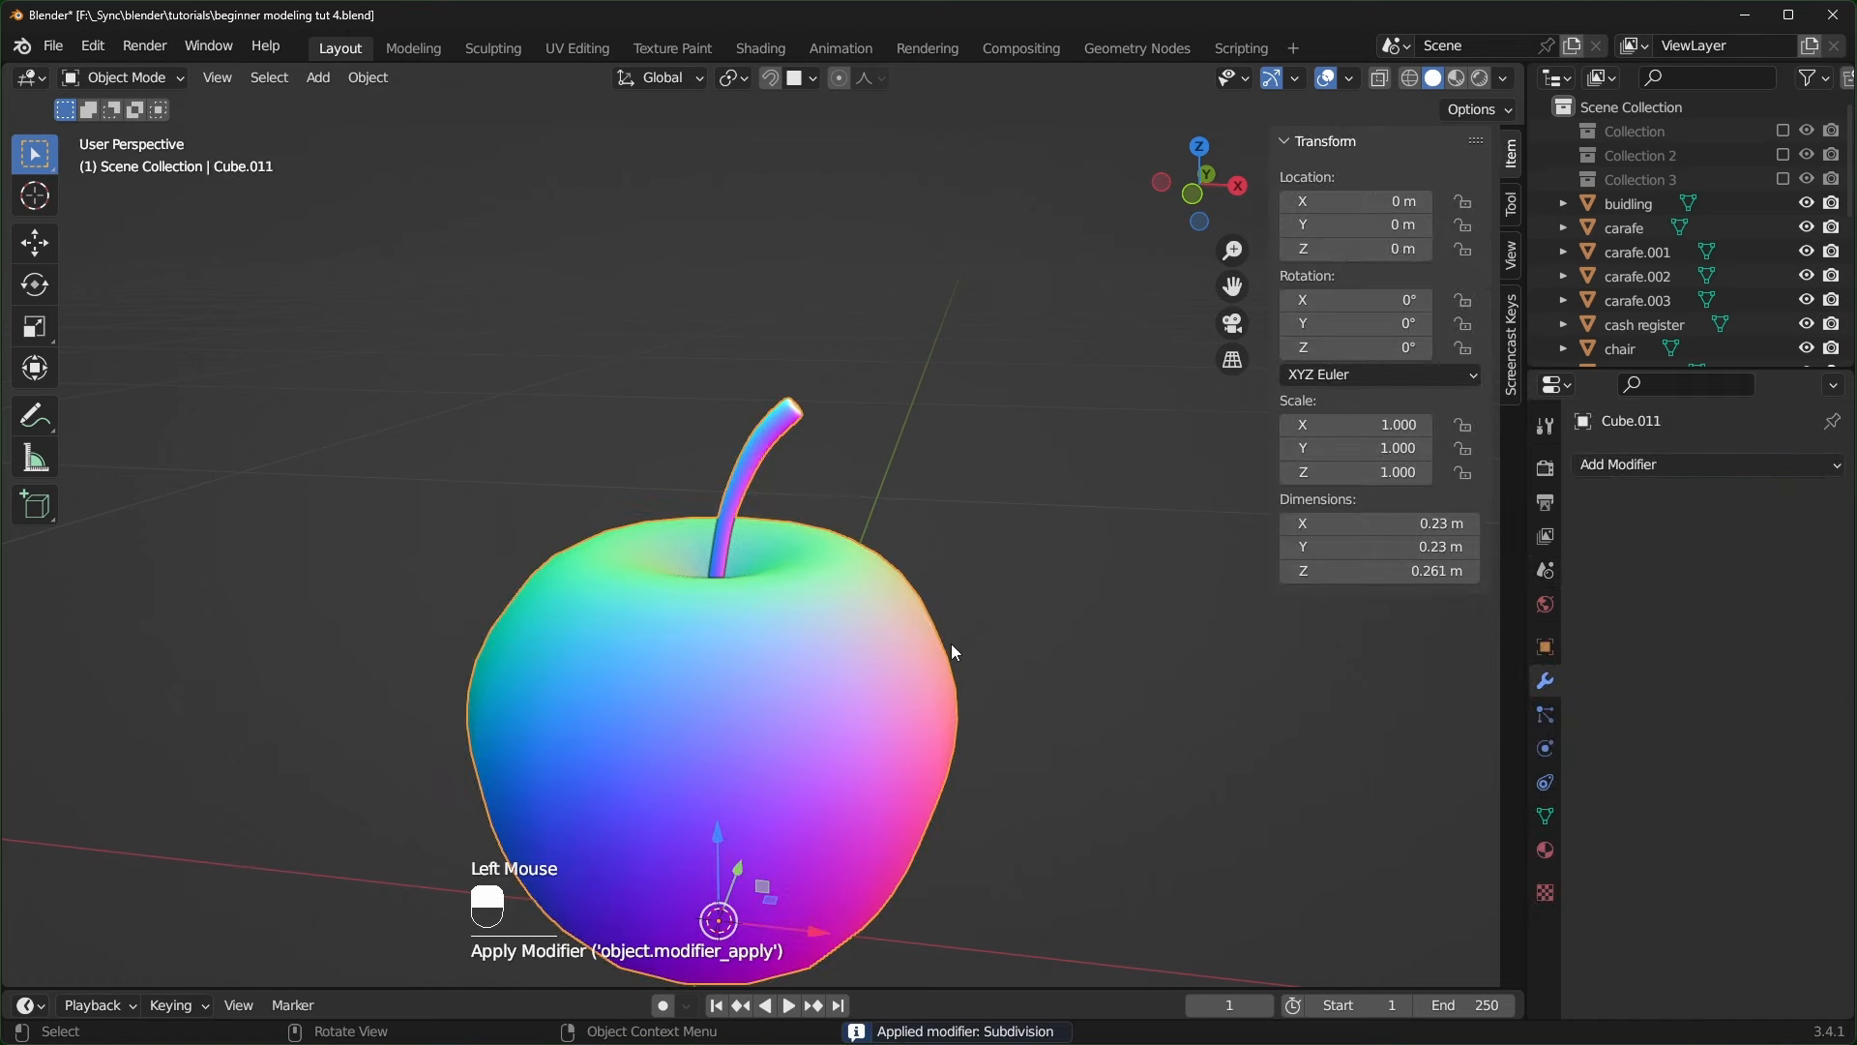
- In Edit Mode with Smooth proportional editing, select spaced vertices around the apple's upper rim and move them along Z to form uneven shoulders
key("Tab")
middle_click_drag(955, 644, 631, 559)
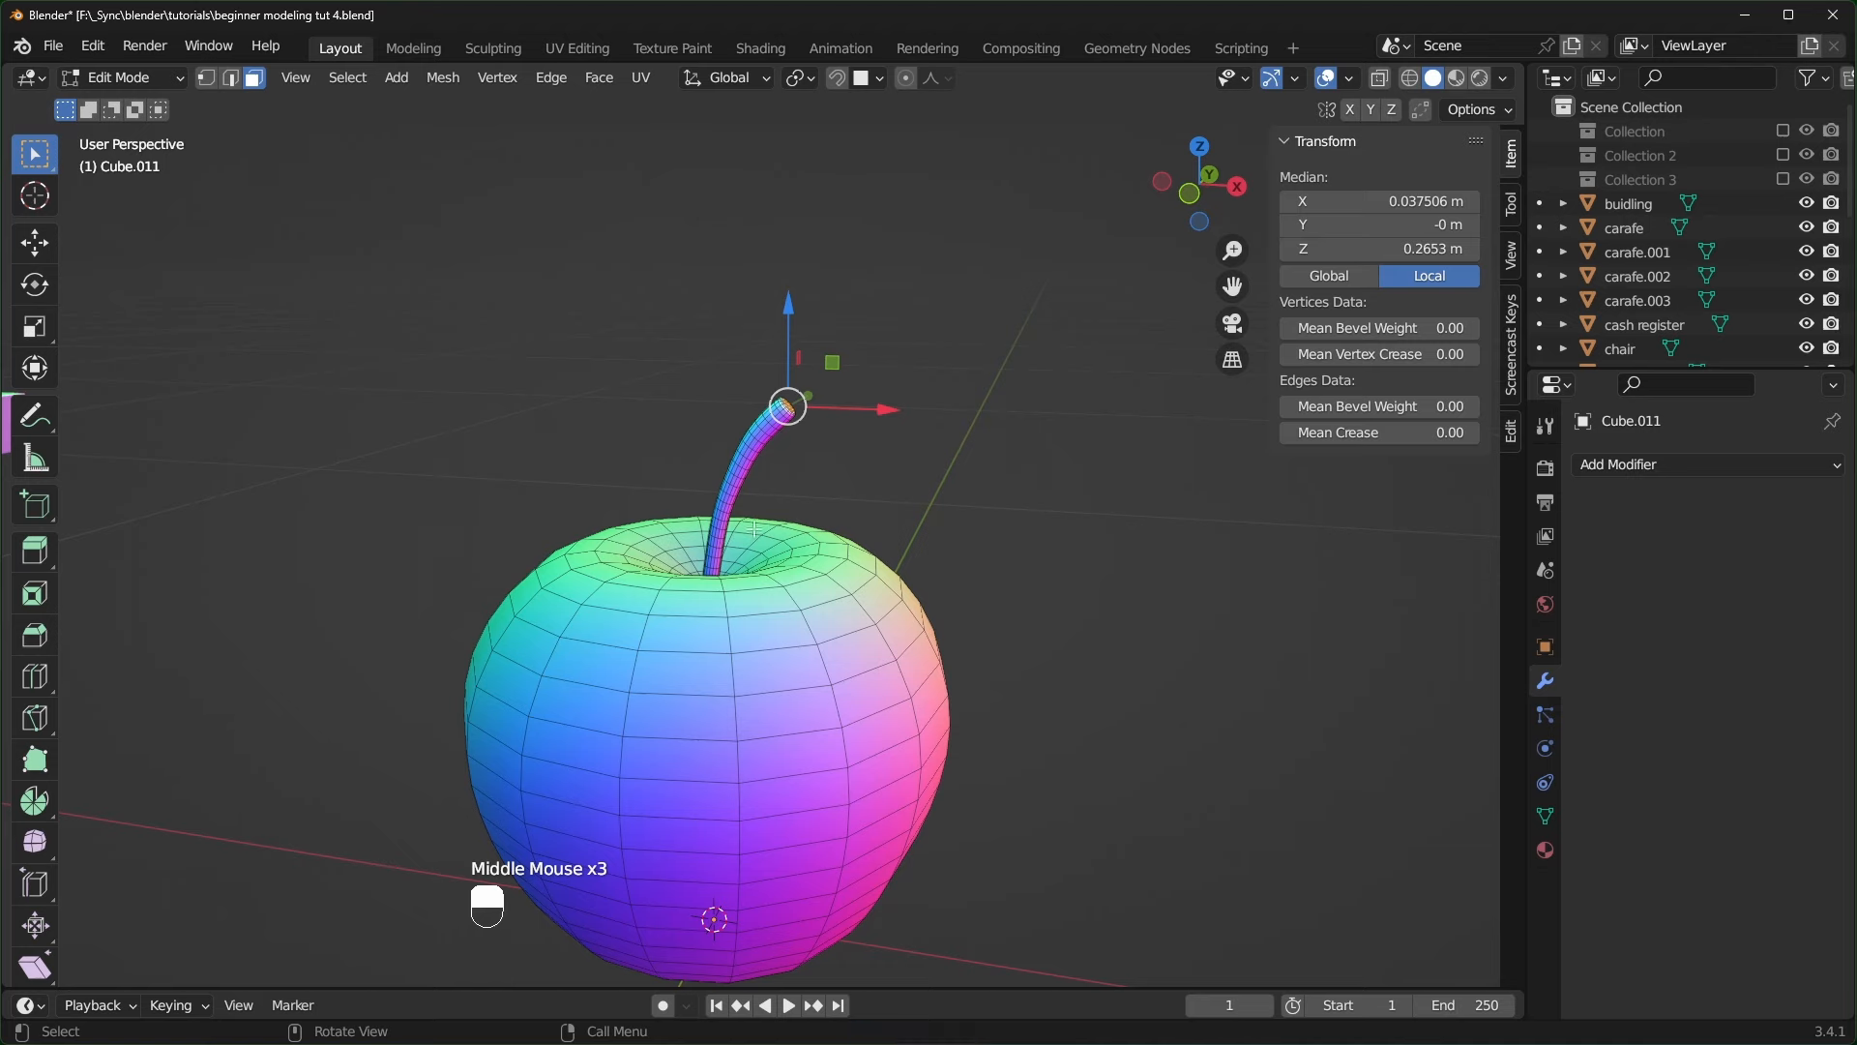
mouse_move(811, 661)
middle_mouse_down()
mouse_move(762, 635)
mouse_move(821, 532)
mouse_move(825, 667)
middle_mouse_up()
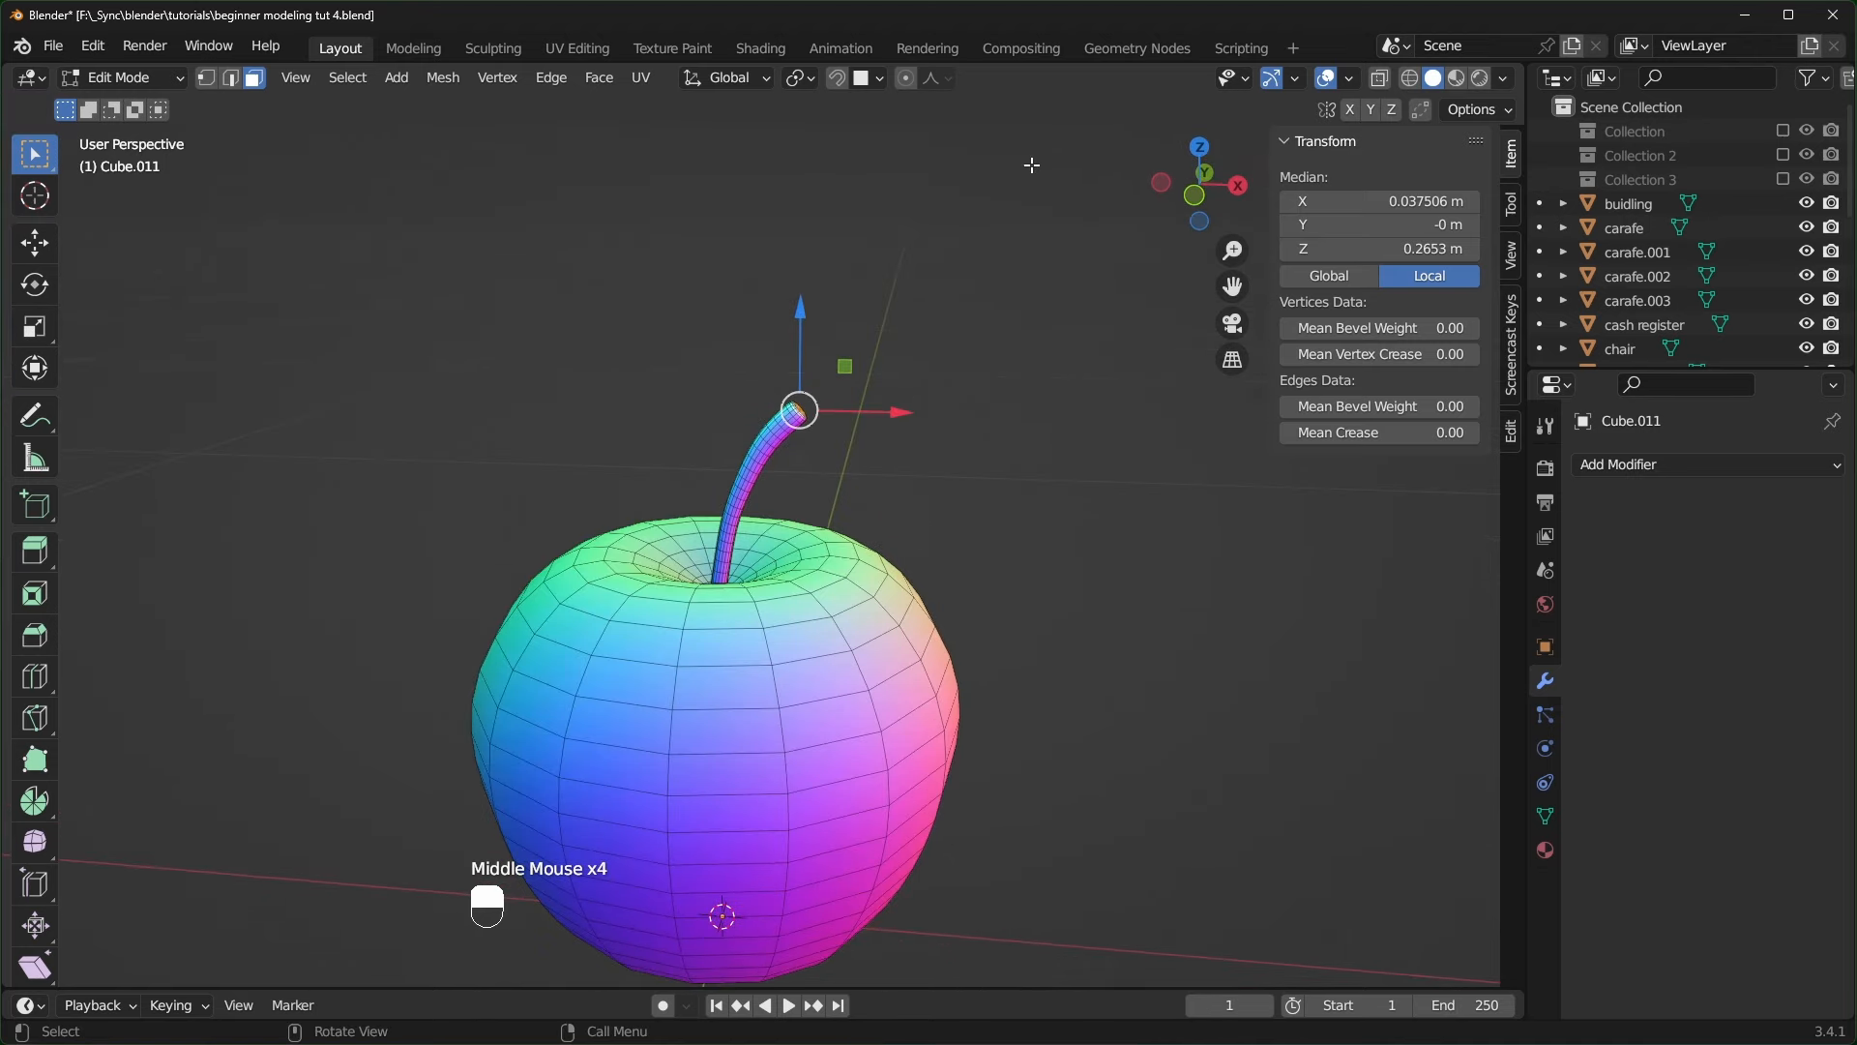
key("alt+a")
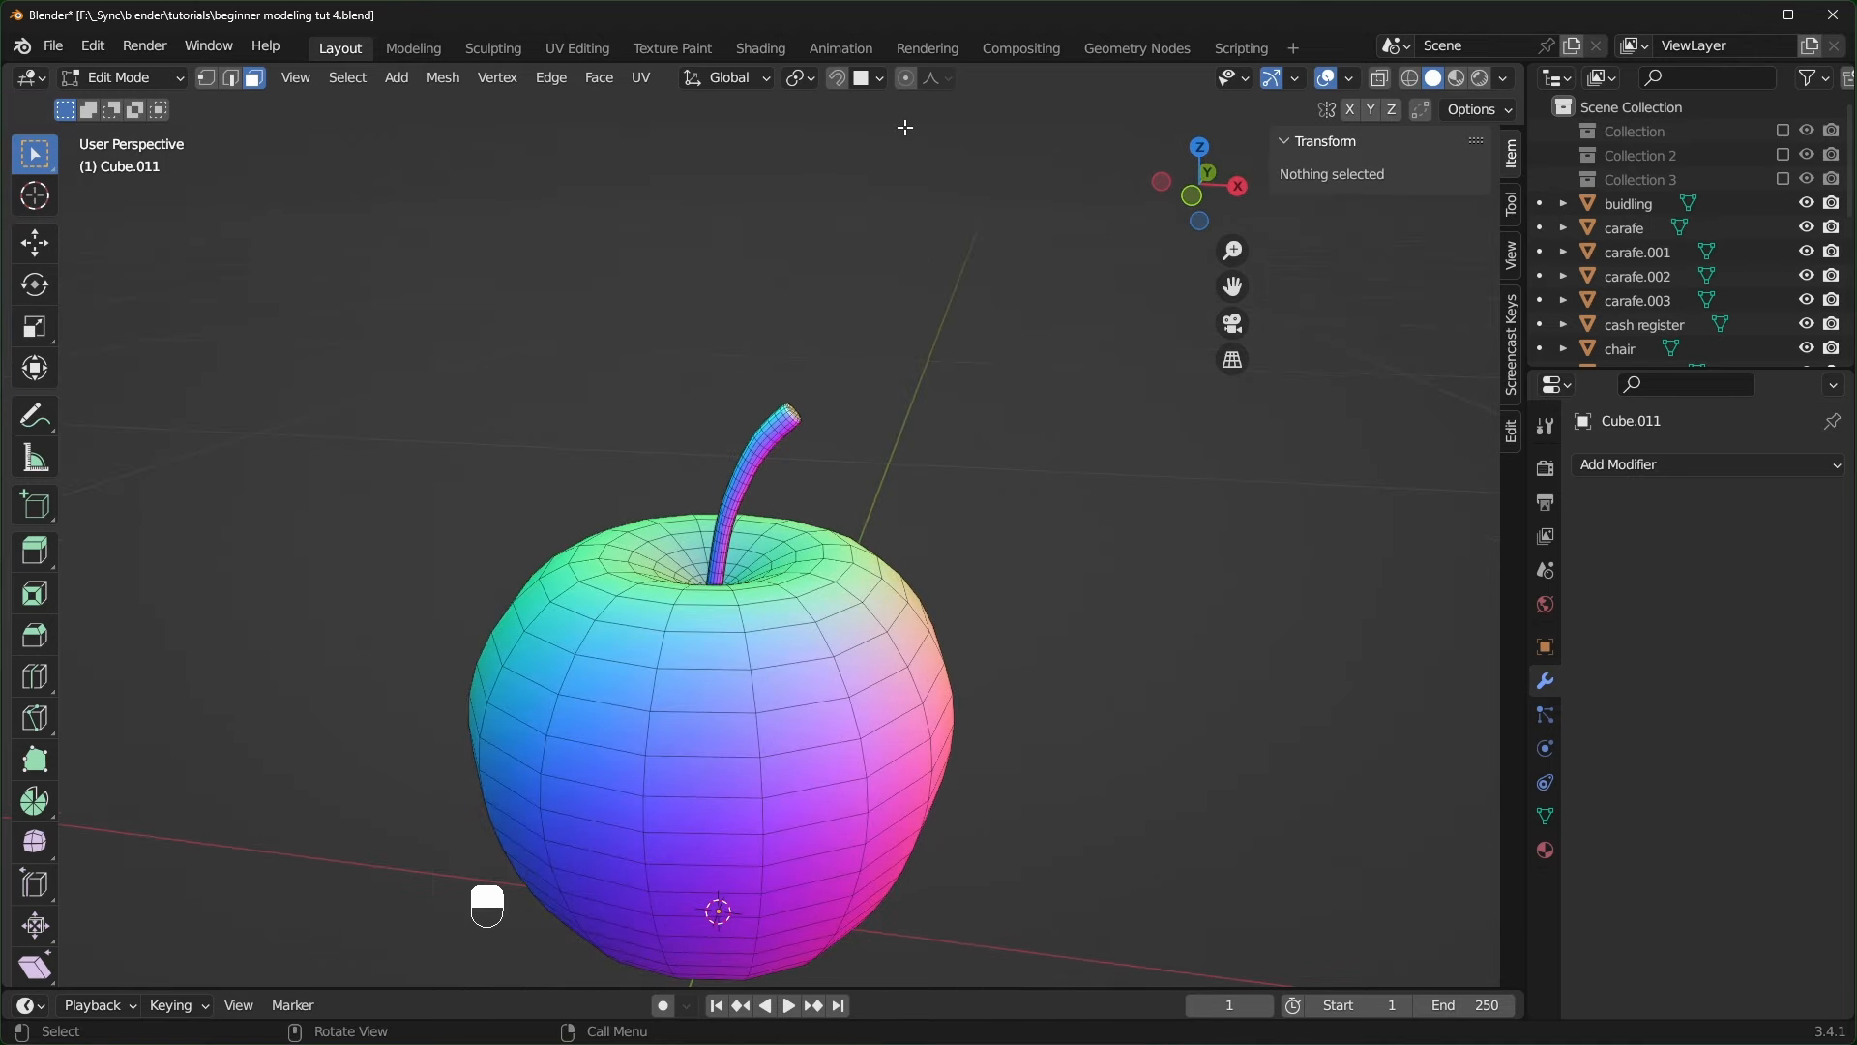
left_click(950, 77)
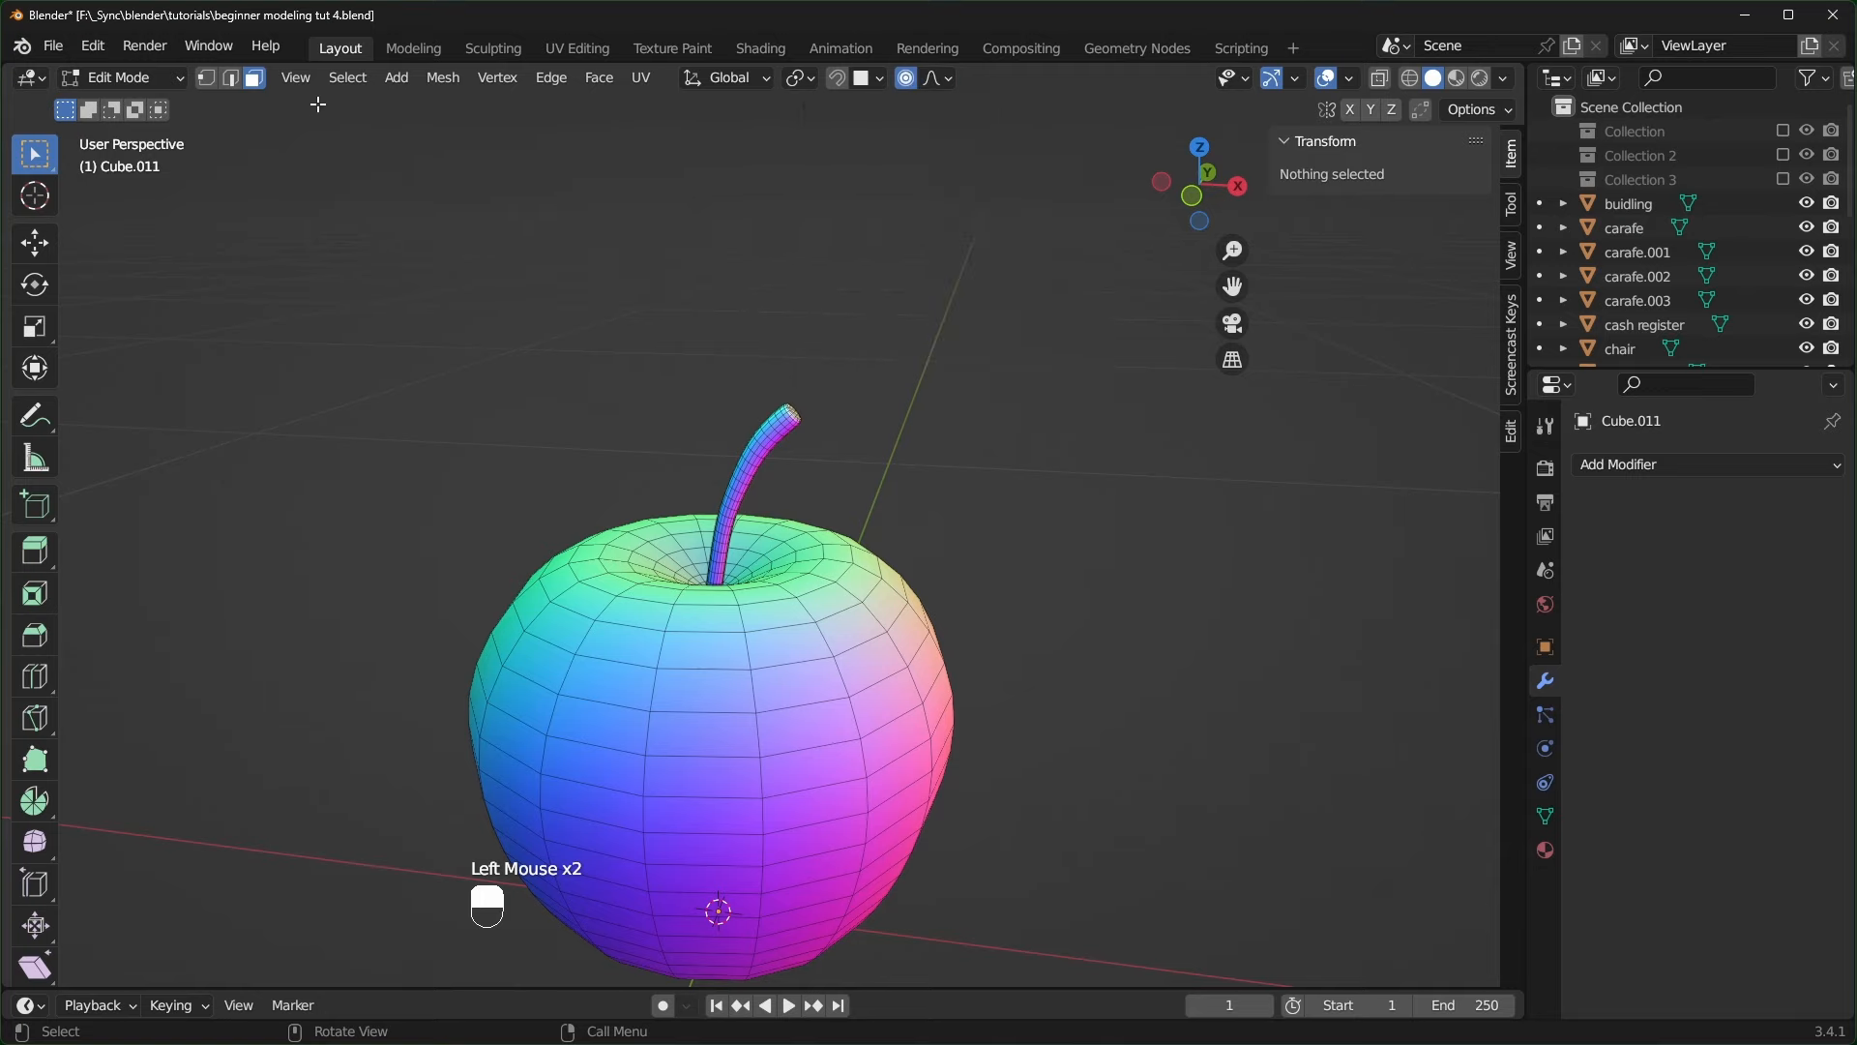
left_click(211, 81)
middle_click_drag(834, 689, 737, 717)
left_click(753, 672)
left_click(850, 578, "shift")
middle_click_drag(850, 577, 725, 540)
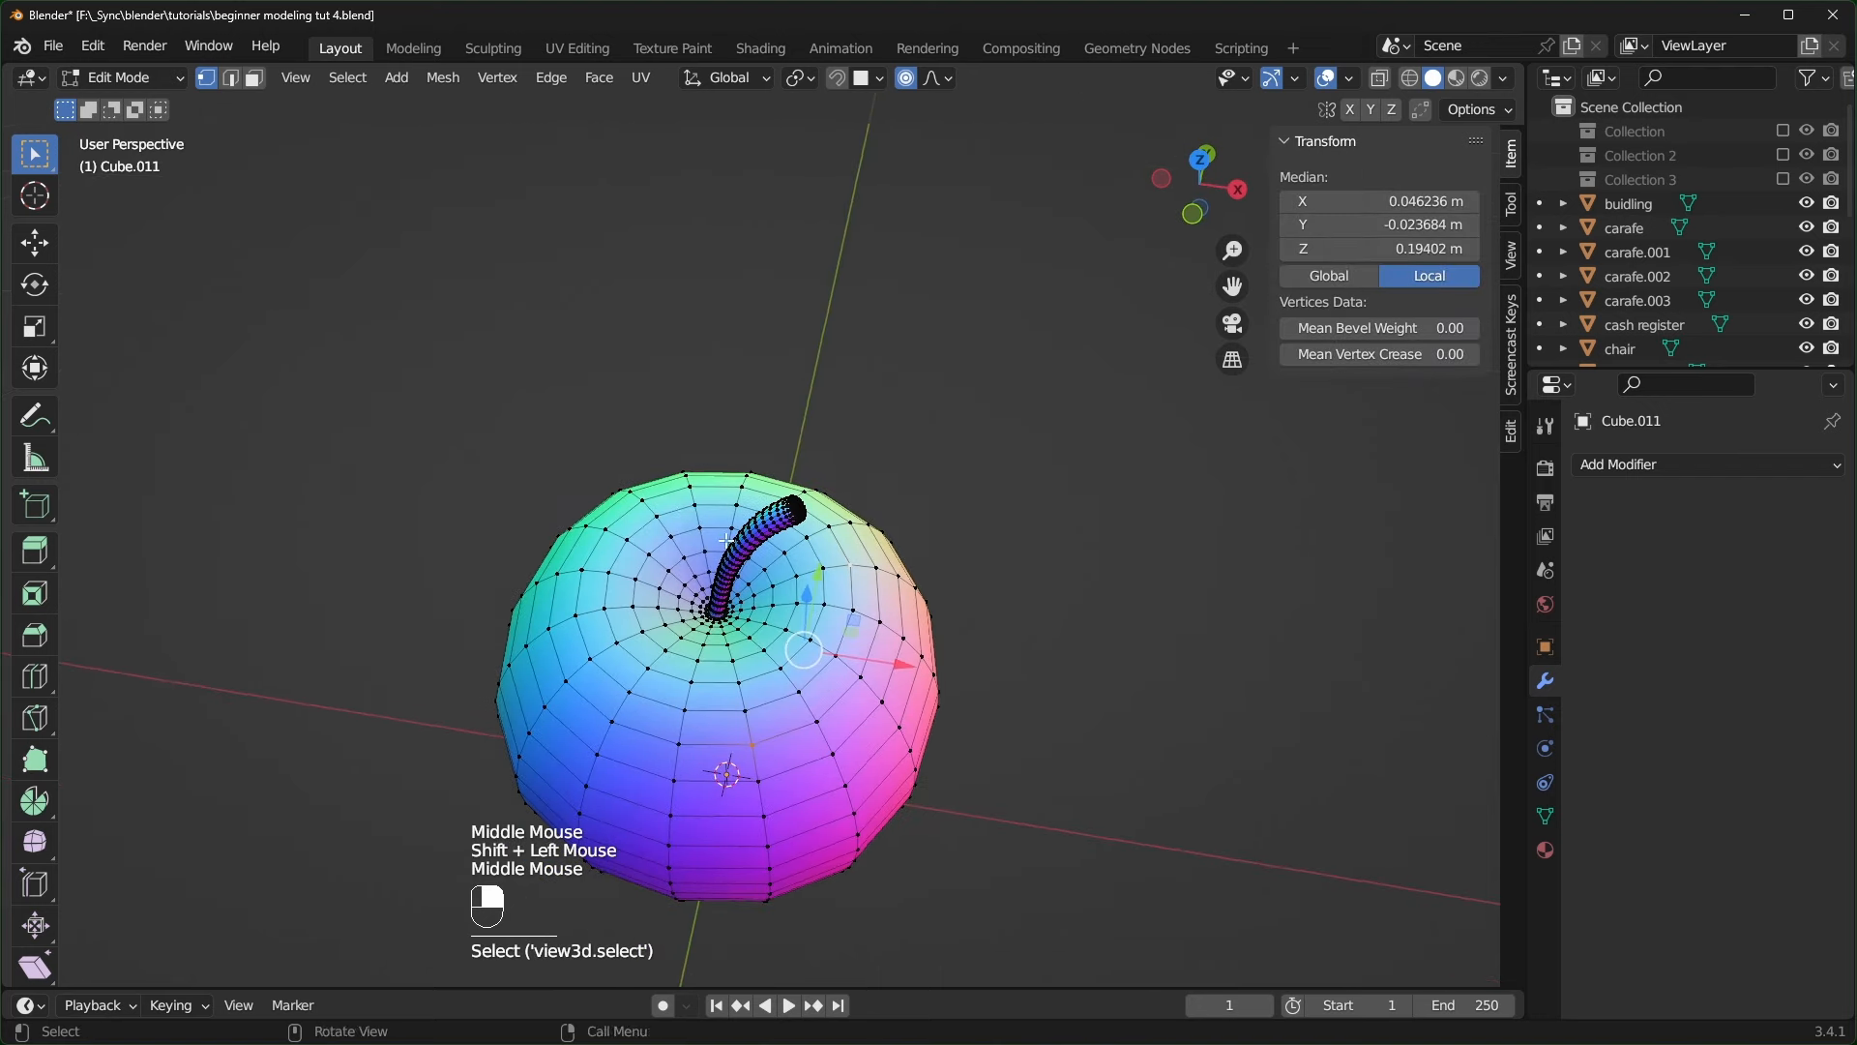
left_click(639, 501, "shift")
middle_click_drag(661, 613, 667, 584)
key("g")
middle_click(854, 726)
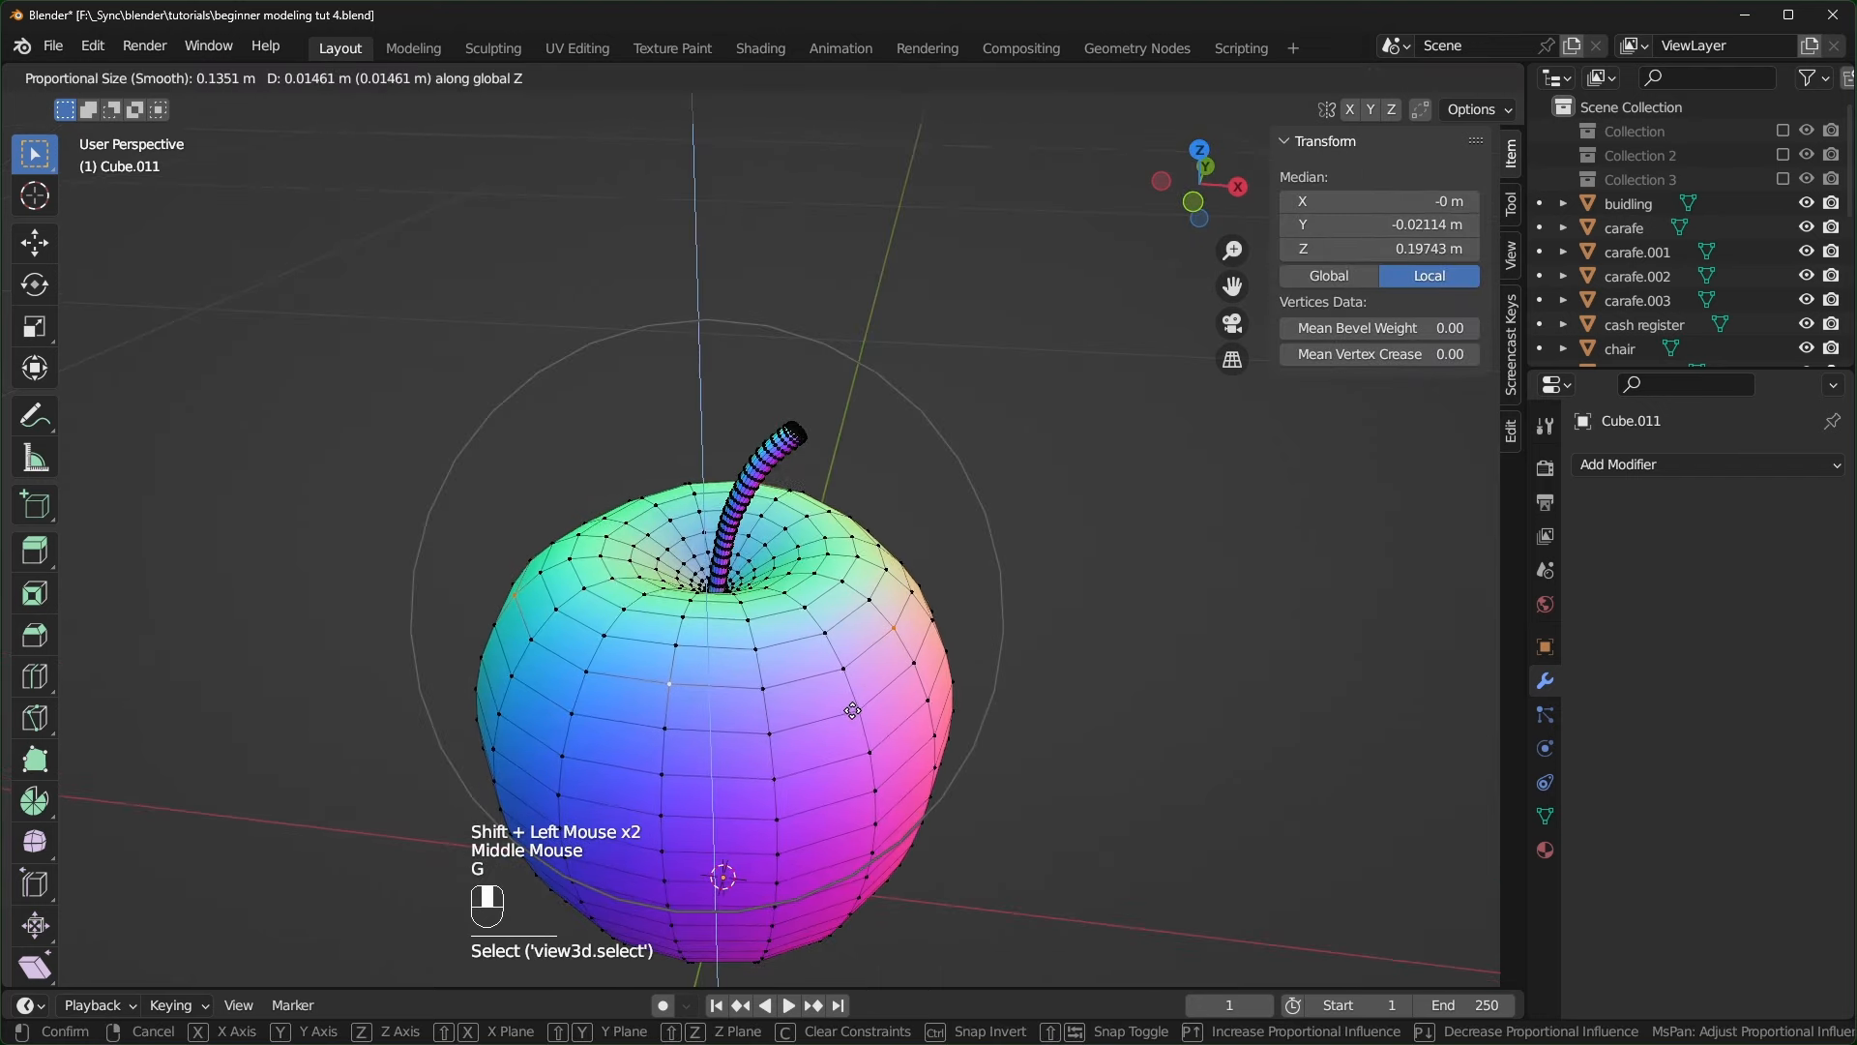
- Select vertices around the apple's lower rim, shift them with proportional editing to make the base uneven, and return to Object Mode
scroll(856, 709, "up", 4)
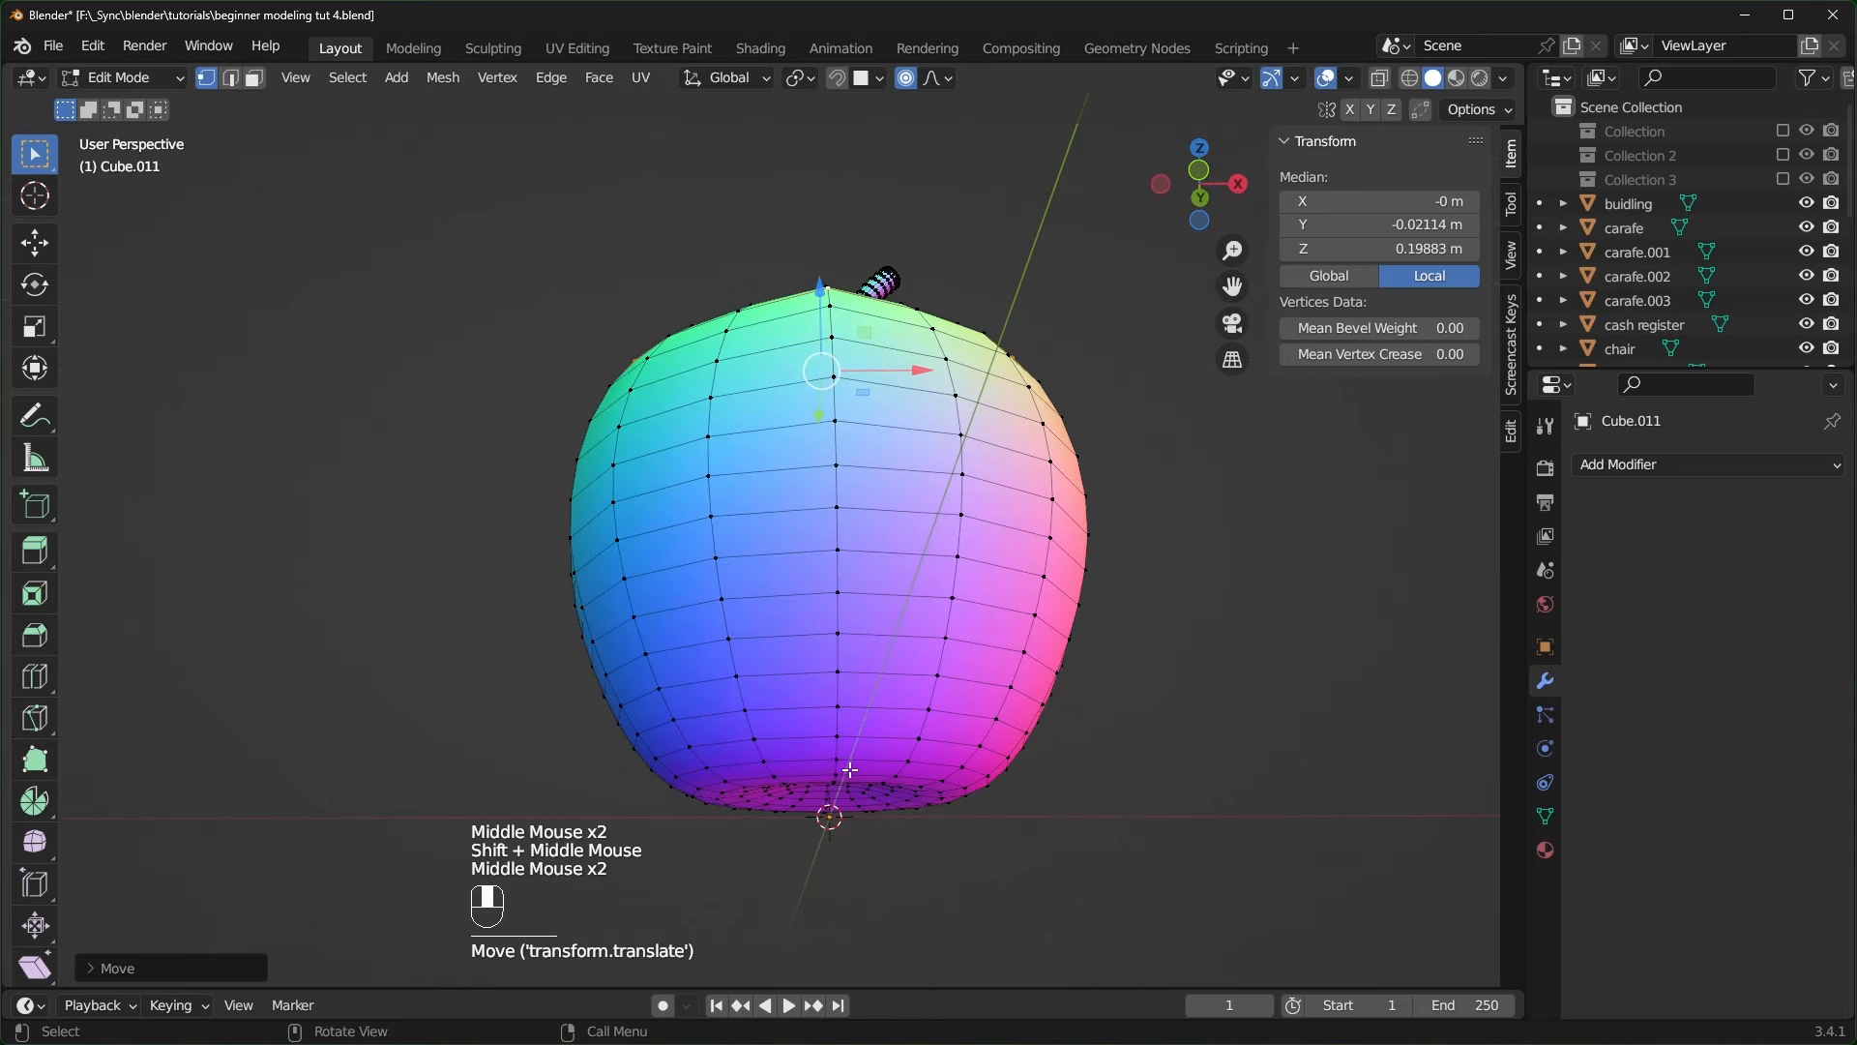
left_click(834, 756)
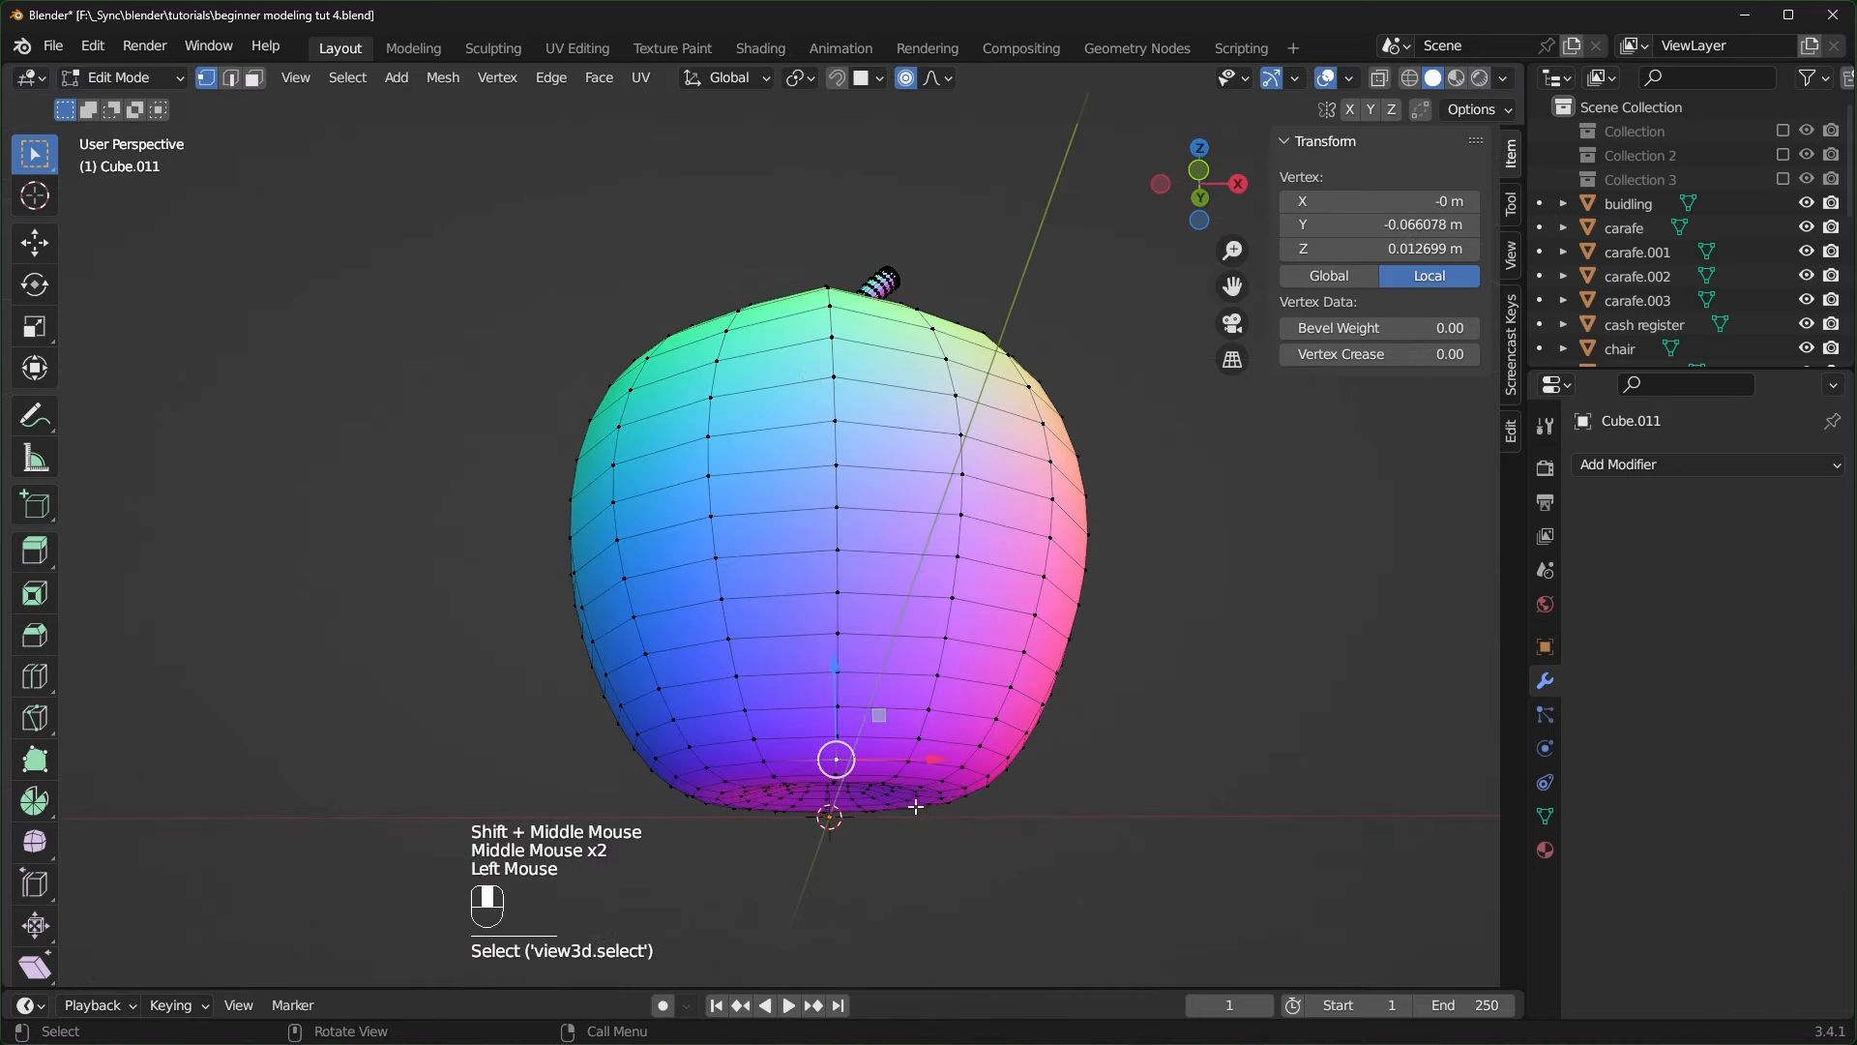
middle_click_drag(834, 756, 795, 734)
left_click(745, 731, "shift")
left_click(813, 693)
left_click_drag(813, 693, 822, 684)
scroll(820, 686, "up", 5)
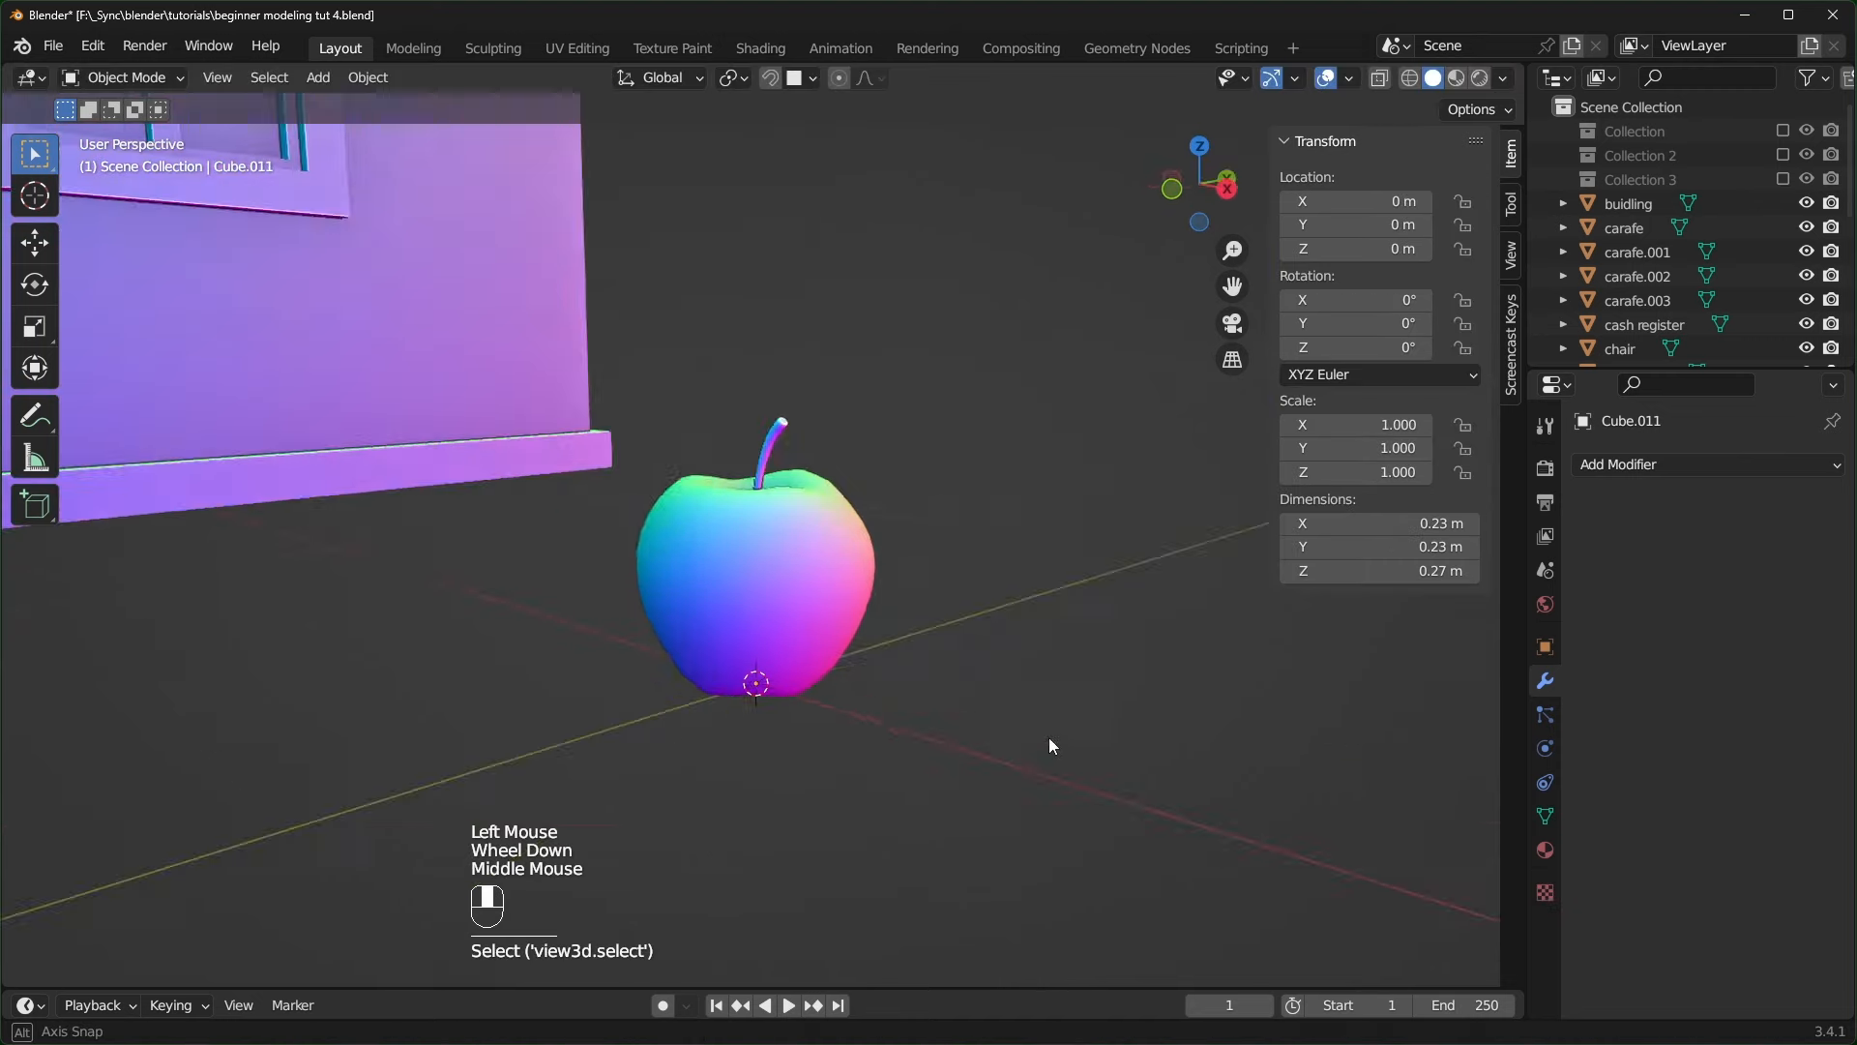
- Move the apple with snapping onto the café counter, between the carafes and the cash register
scroll(972, 735, "down", 1)
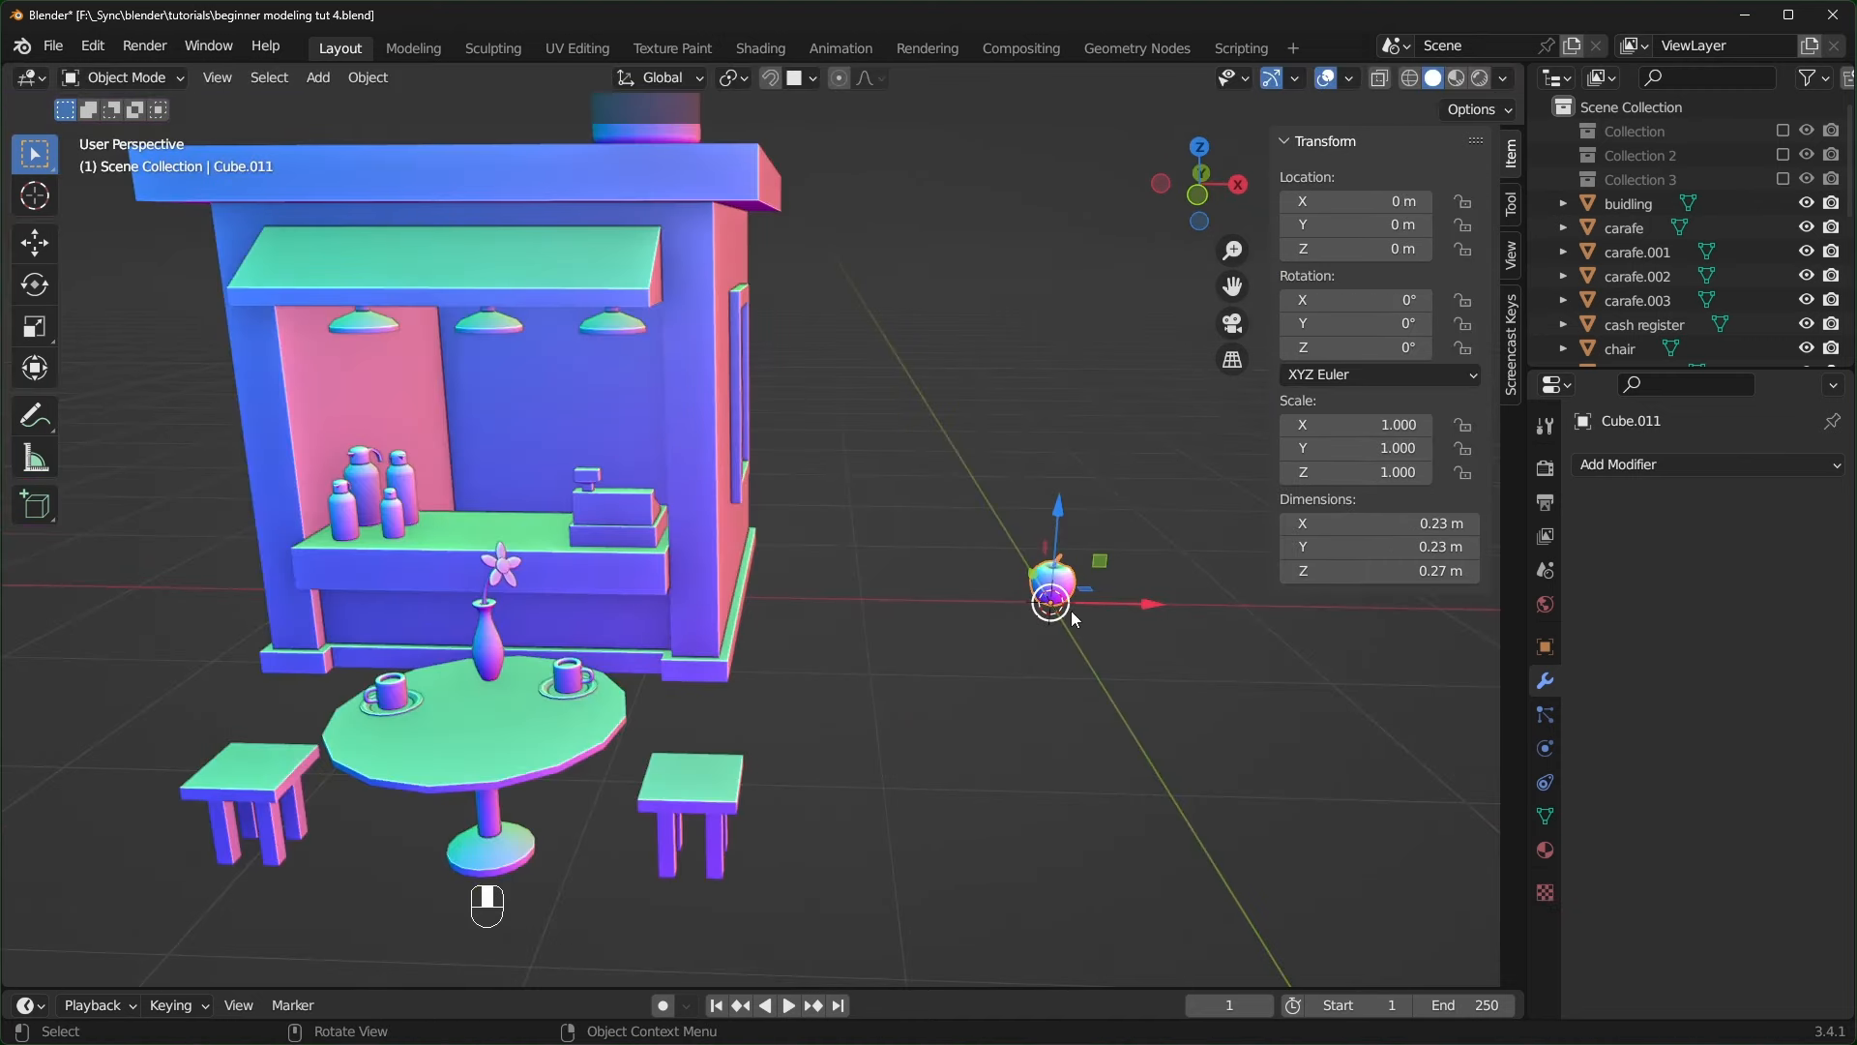
key("g")
key("ctrl")
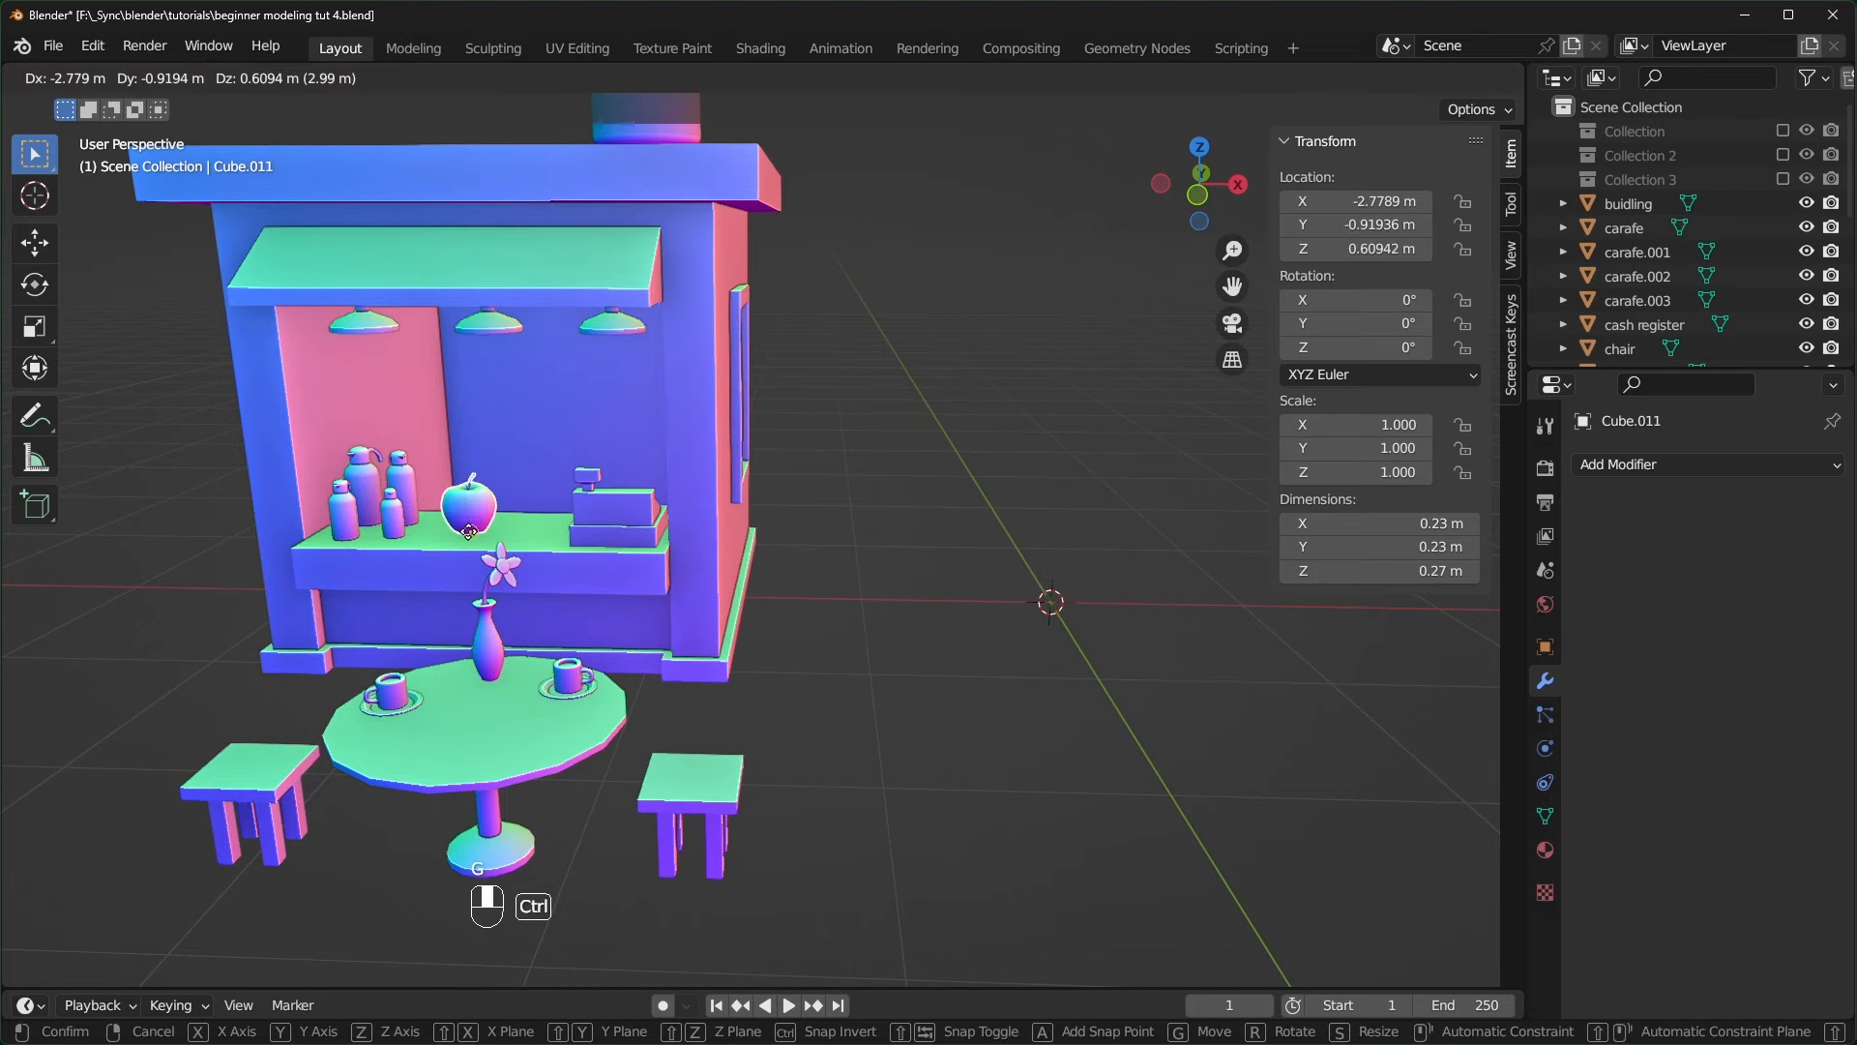
left_click(455, 533)
- Scale the apple on the counter down uniformly to about 0.63 and apply its scale
scroll(435, 564, "up", 2)
middle_click_drag(435, 565, 870, 636, "shift")
scroll(808, 569, "up", 2)
scroll(873, 636, "down", 2)
middle_click_drag(875, 634, 875, 624)
key("s")
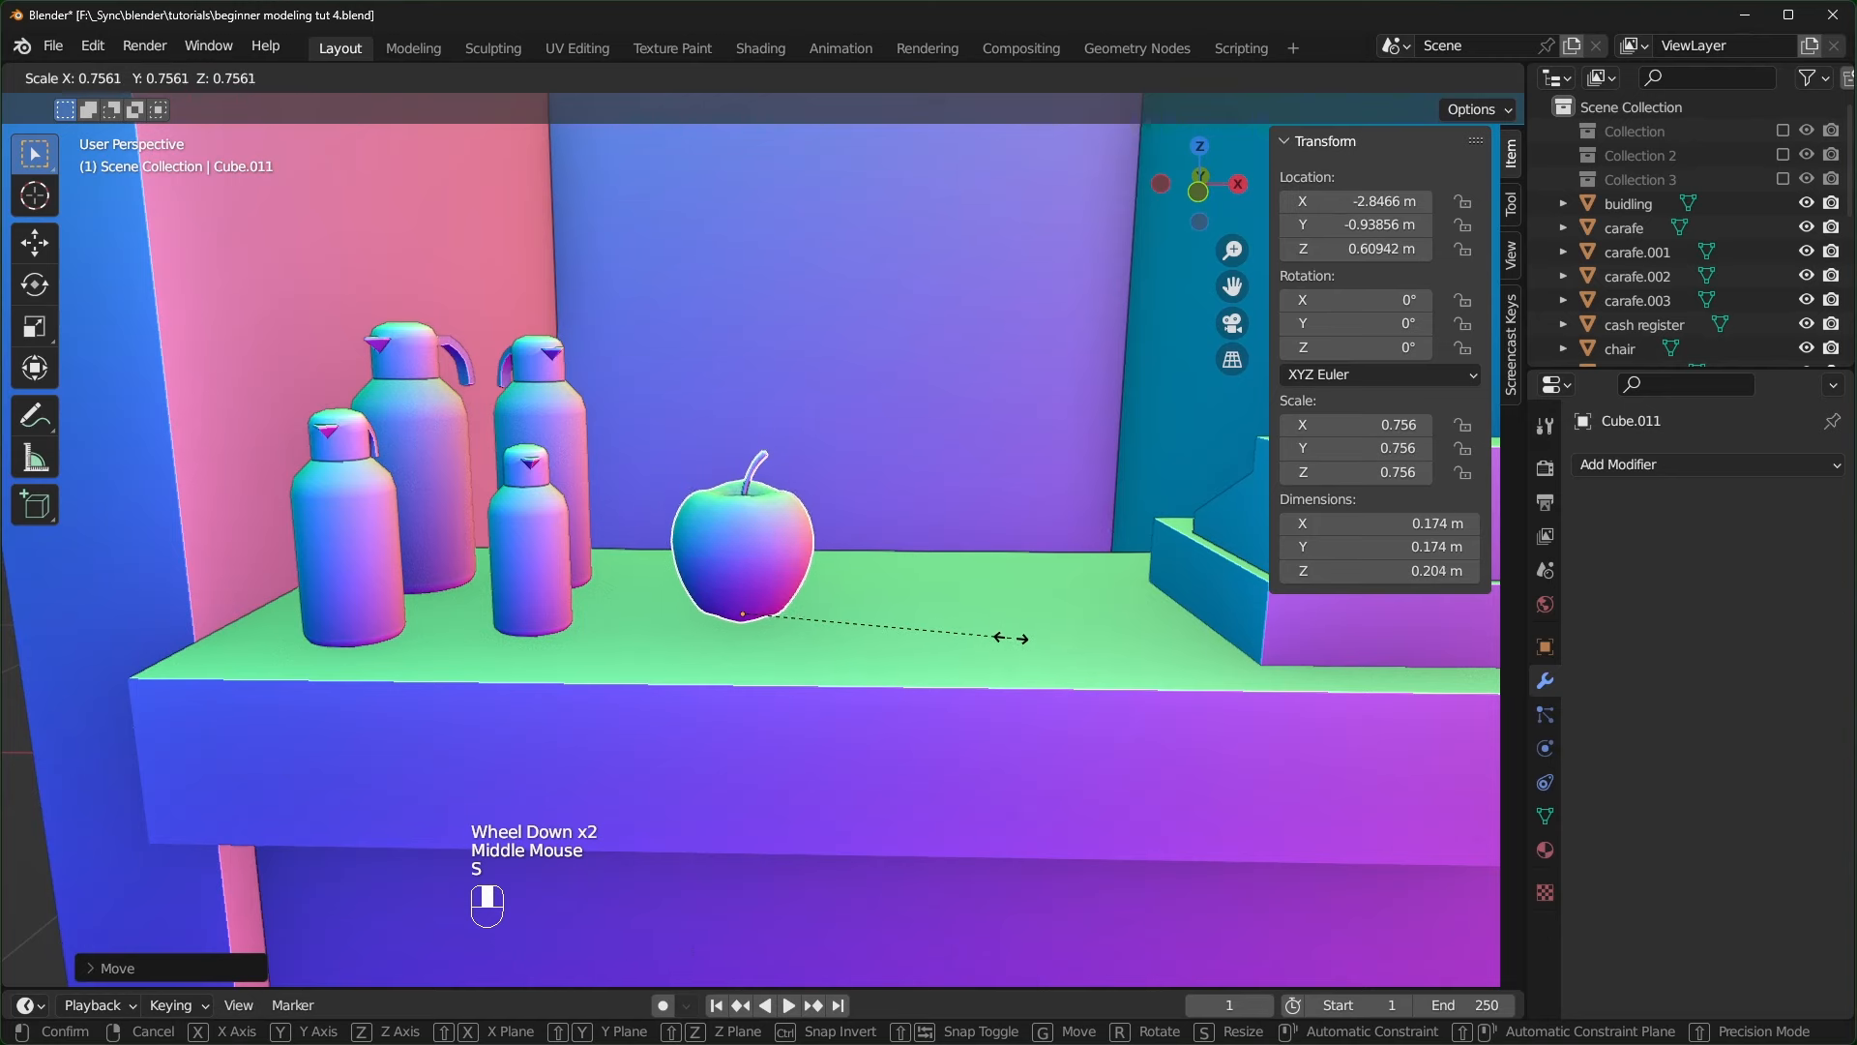
left_click(938, 646)
key("ctrl+a")
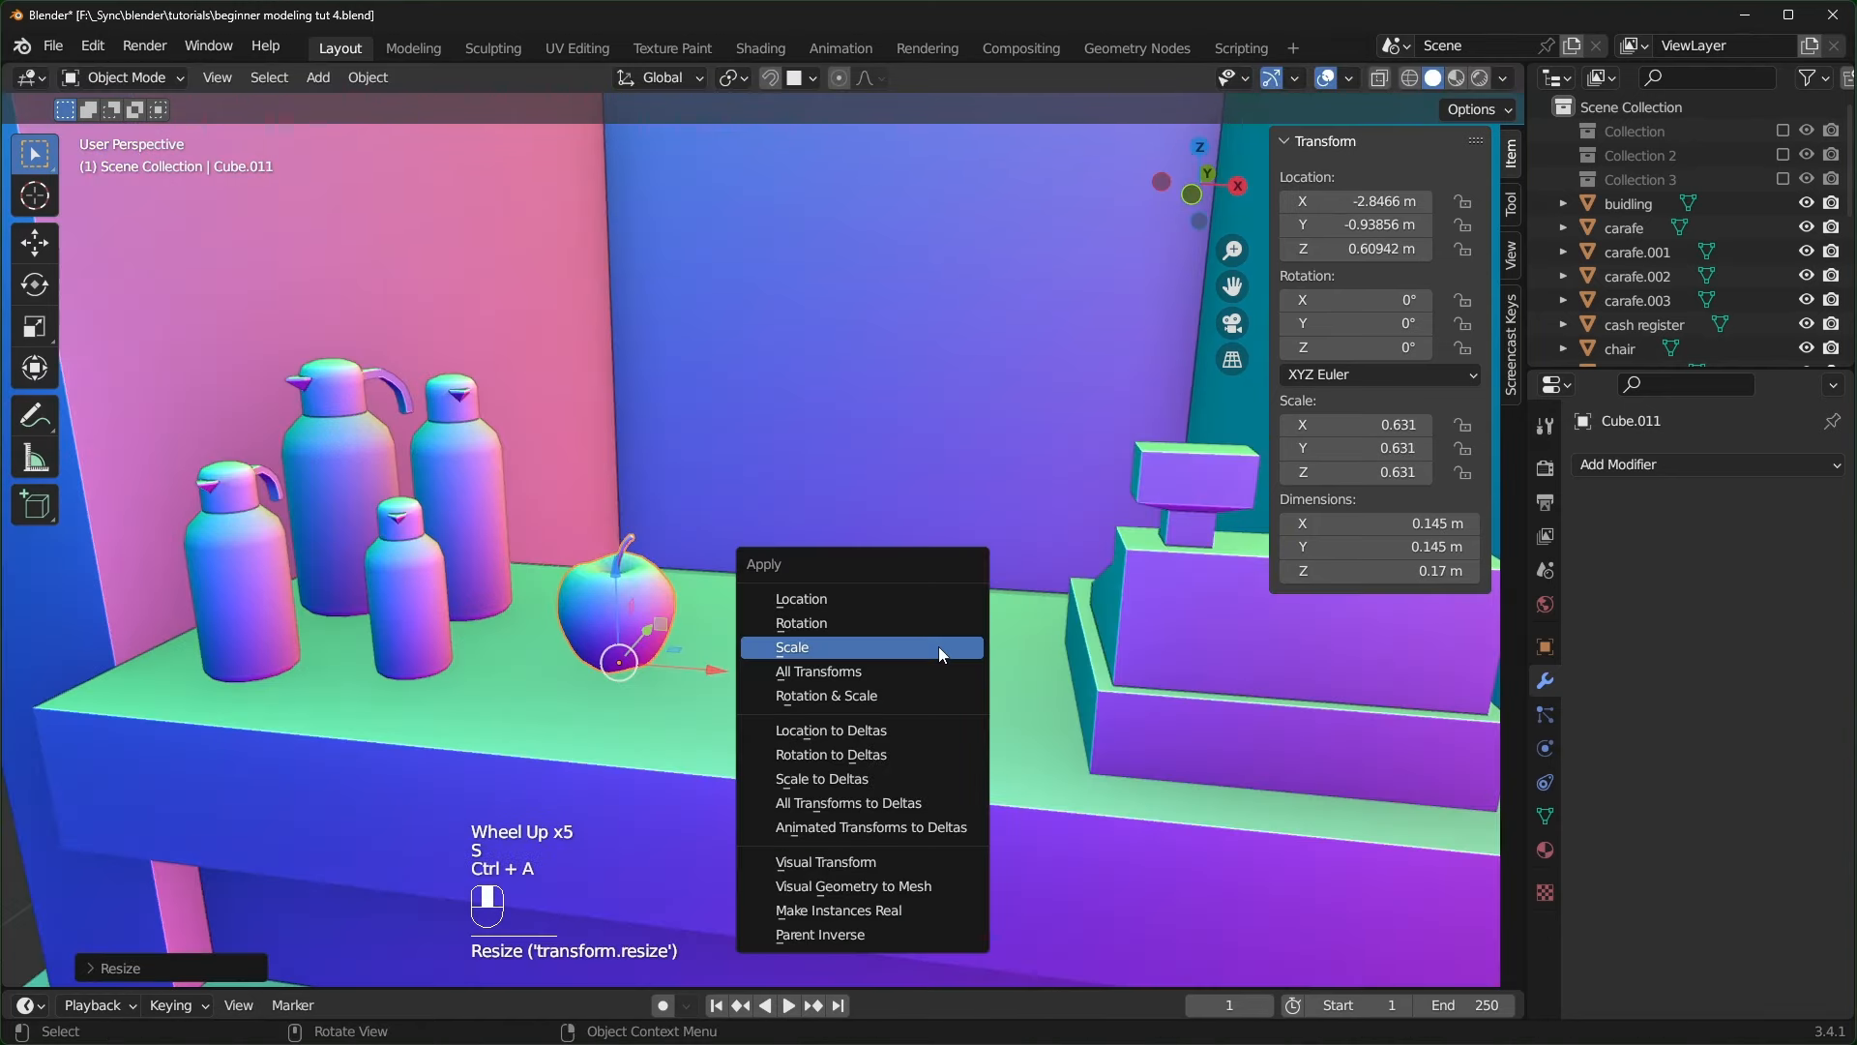
left_click(938, 646)
- Add a cube mesh at the world origin, beside the café building
scroll(938, 646, "down", 2)
middle_click_drag(938, 646, 868, 661, "shift")
scroll(926, 659, "up", 1)
key("shift+a")
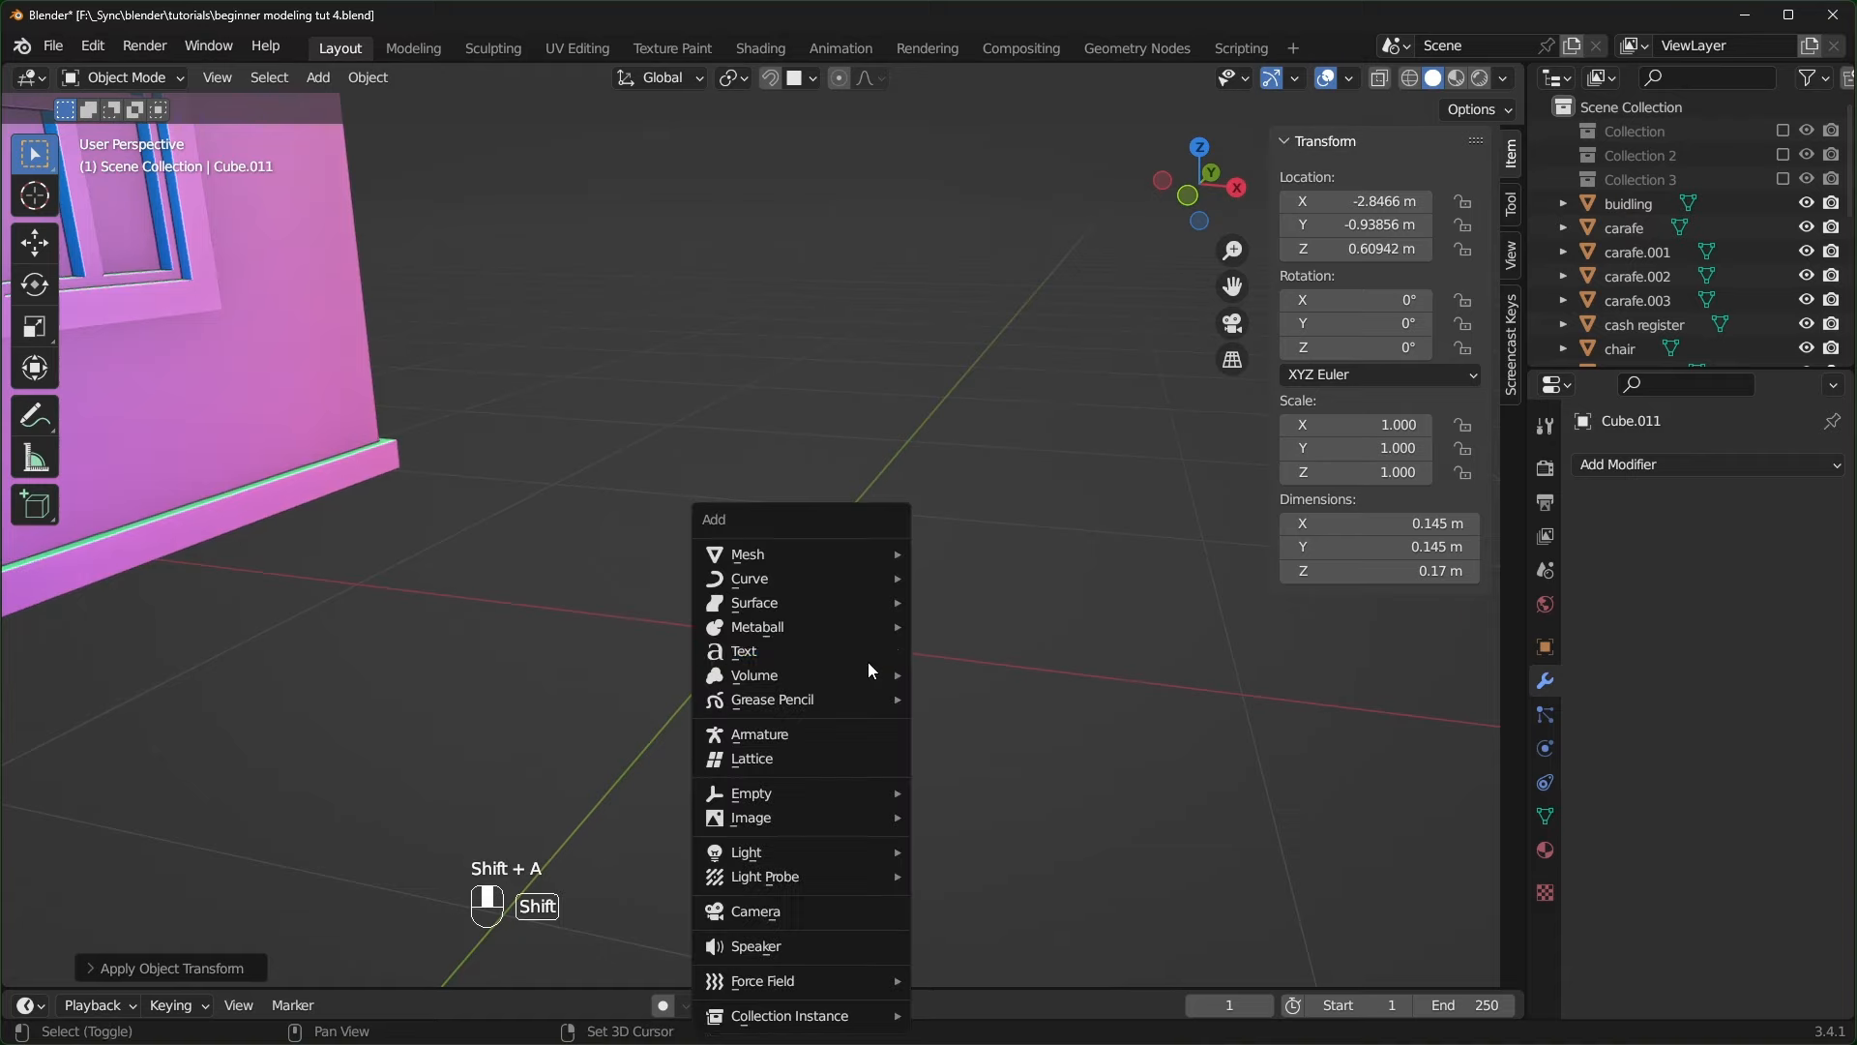
mouse_move(829, 554)
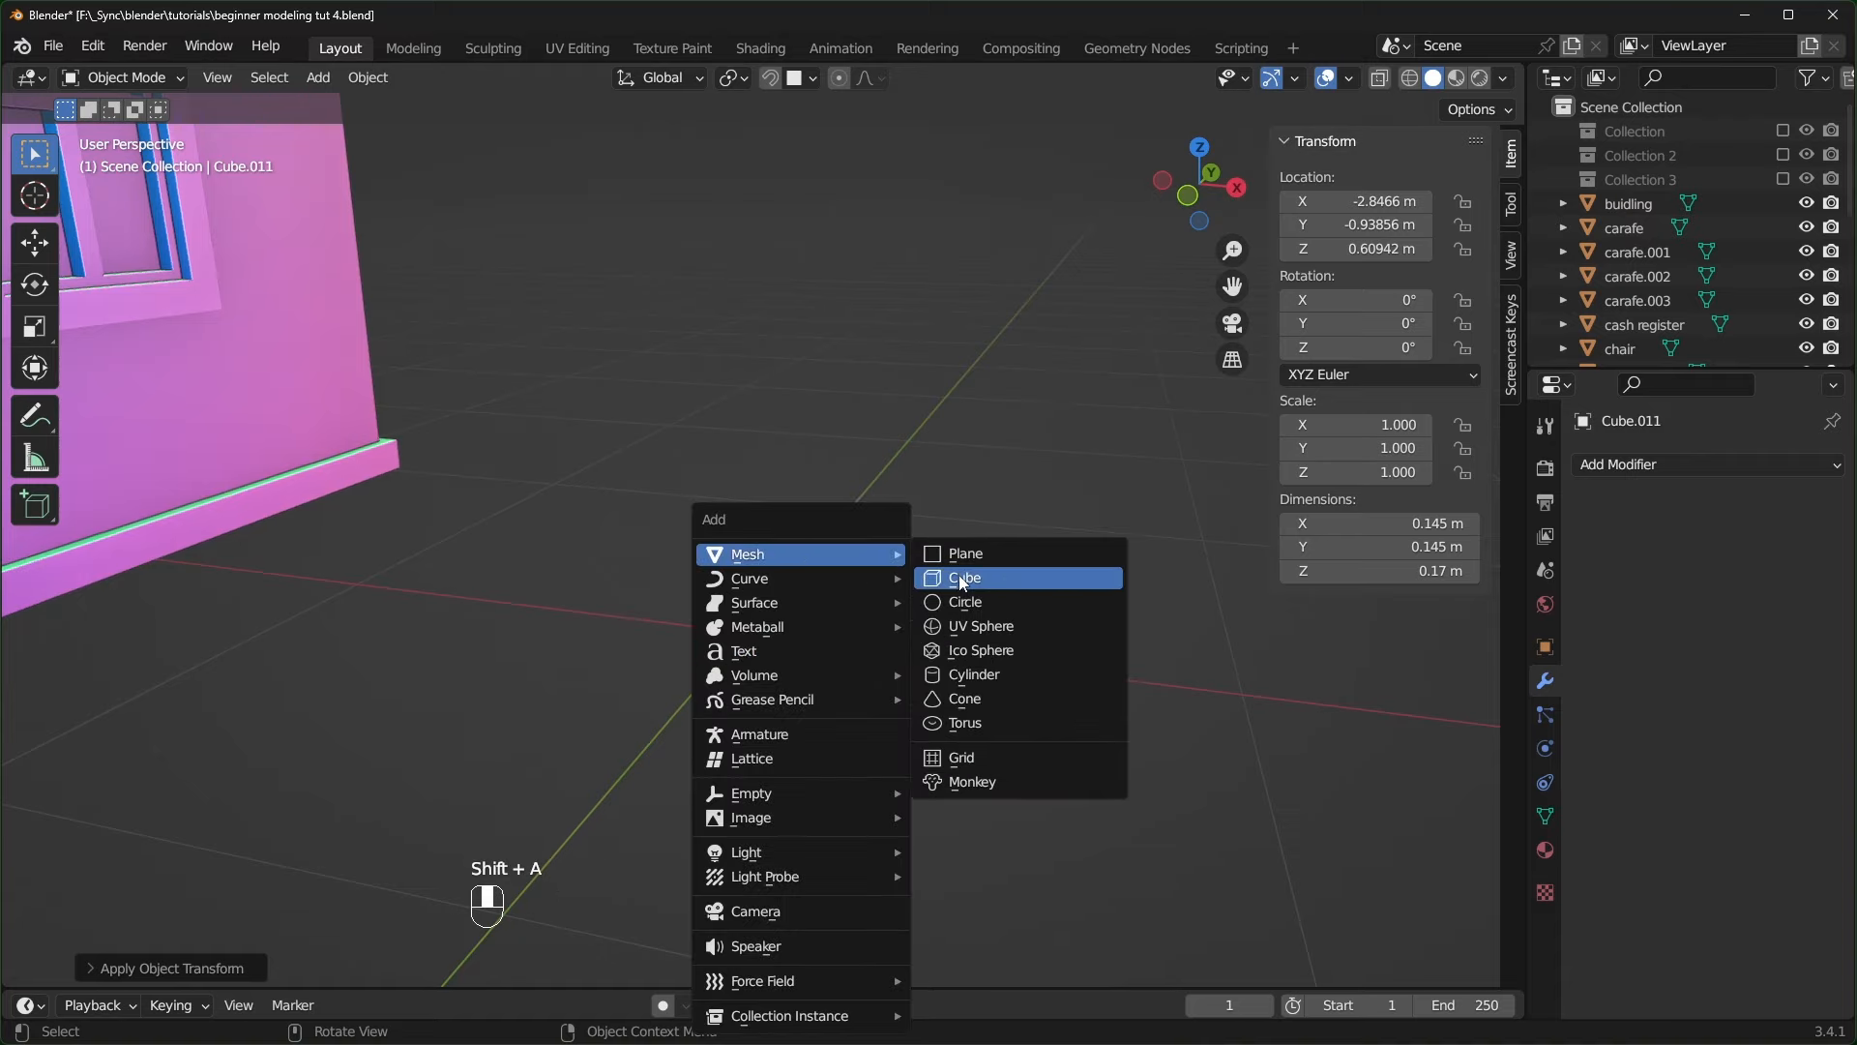
left_click(954, 577)
- In Edit Mode, move the cube's geometry up 1 m along Z so its base sits at the origin
scroll(951, 573, "down", 2)
middle_click_drag(952, 573, 938, 593)
key("Tab")
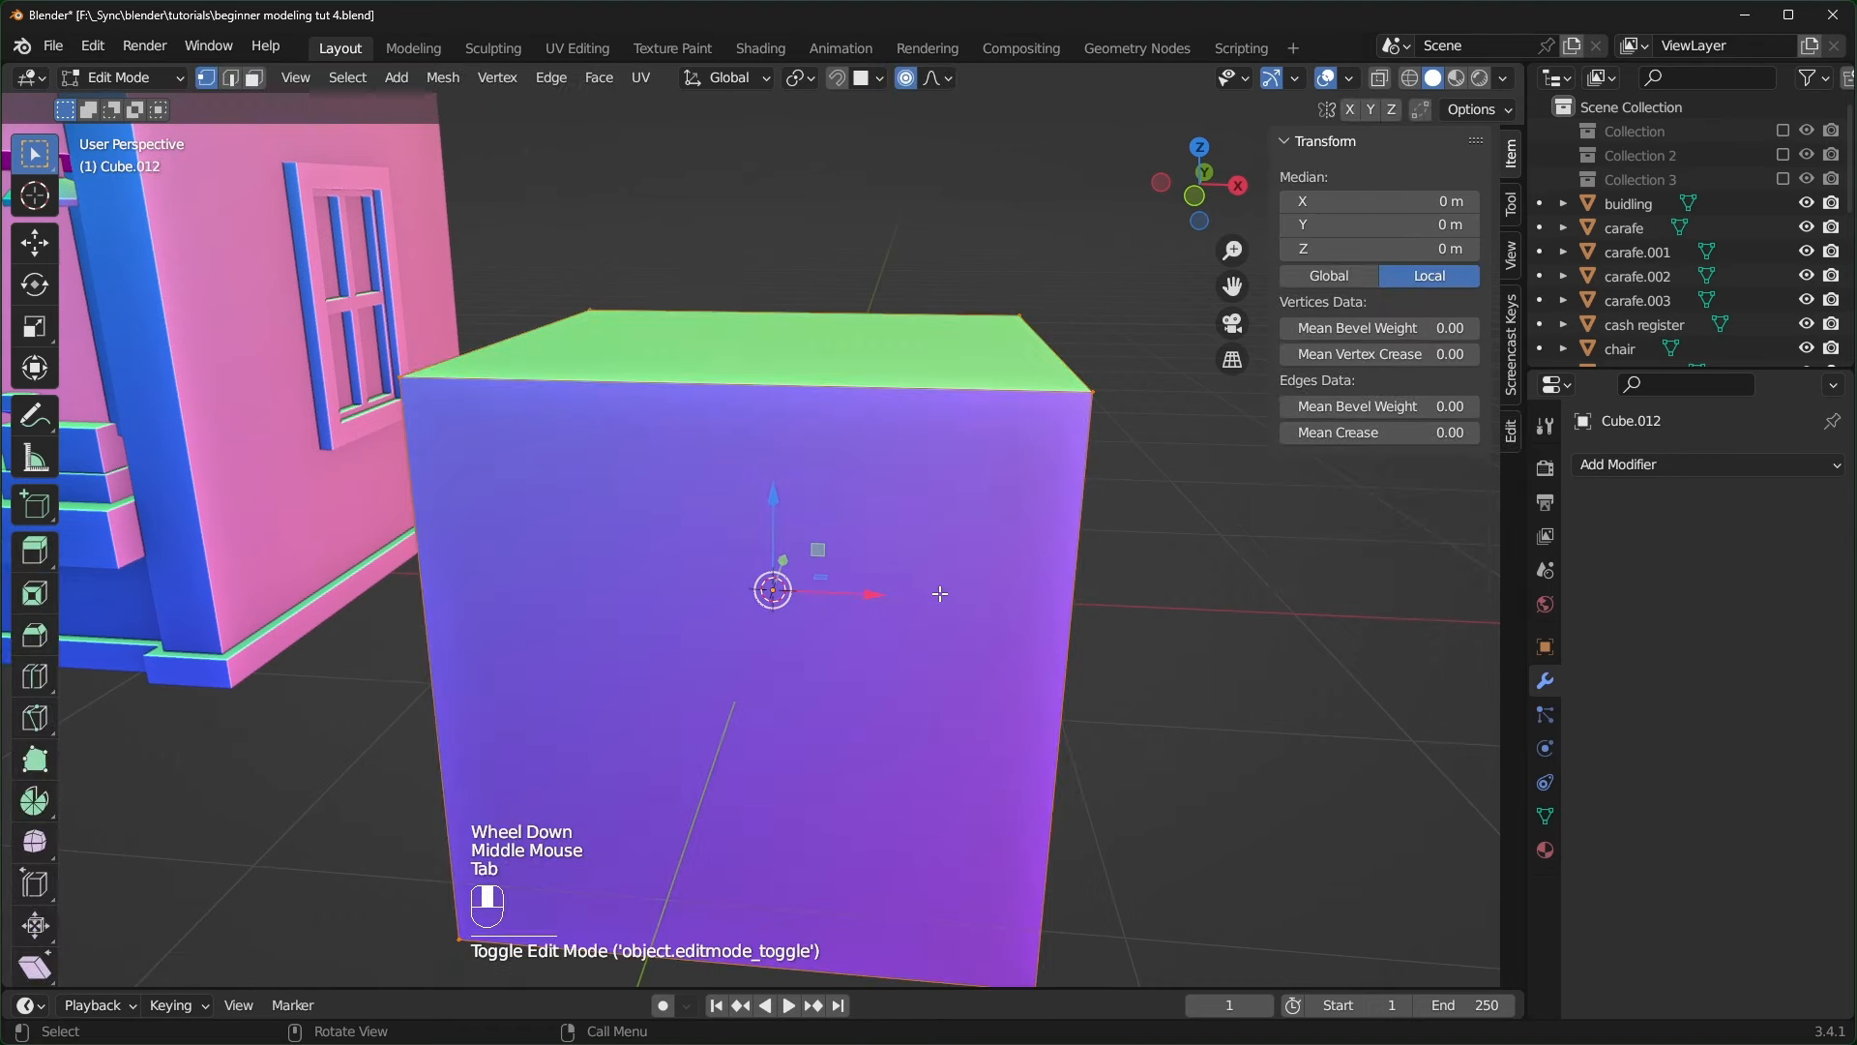
key("g")
key("z")
key("1")
left_click(939, 593)
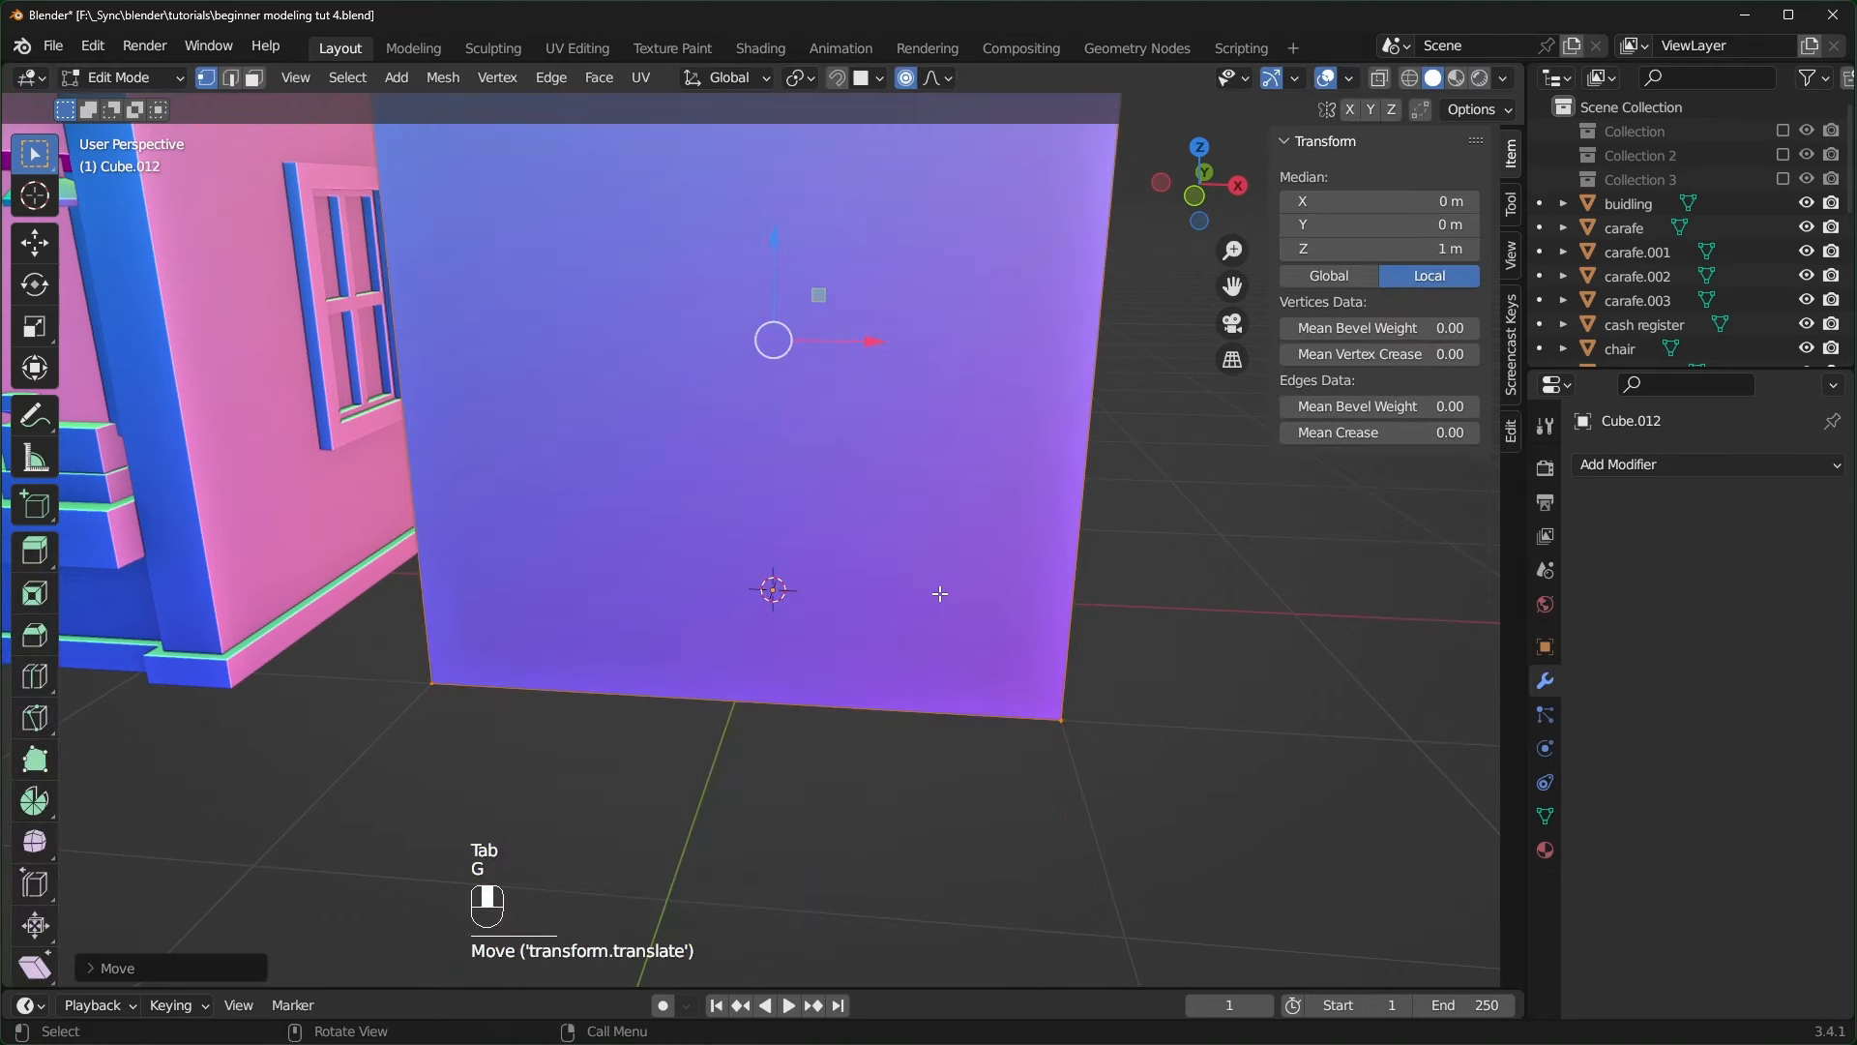
- In Object Mode, scale the cube uniformly down to about 0.342 m, and flatten it along Z to about 0.196 m high
key("Tab")
key("s")
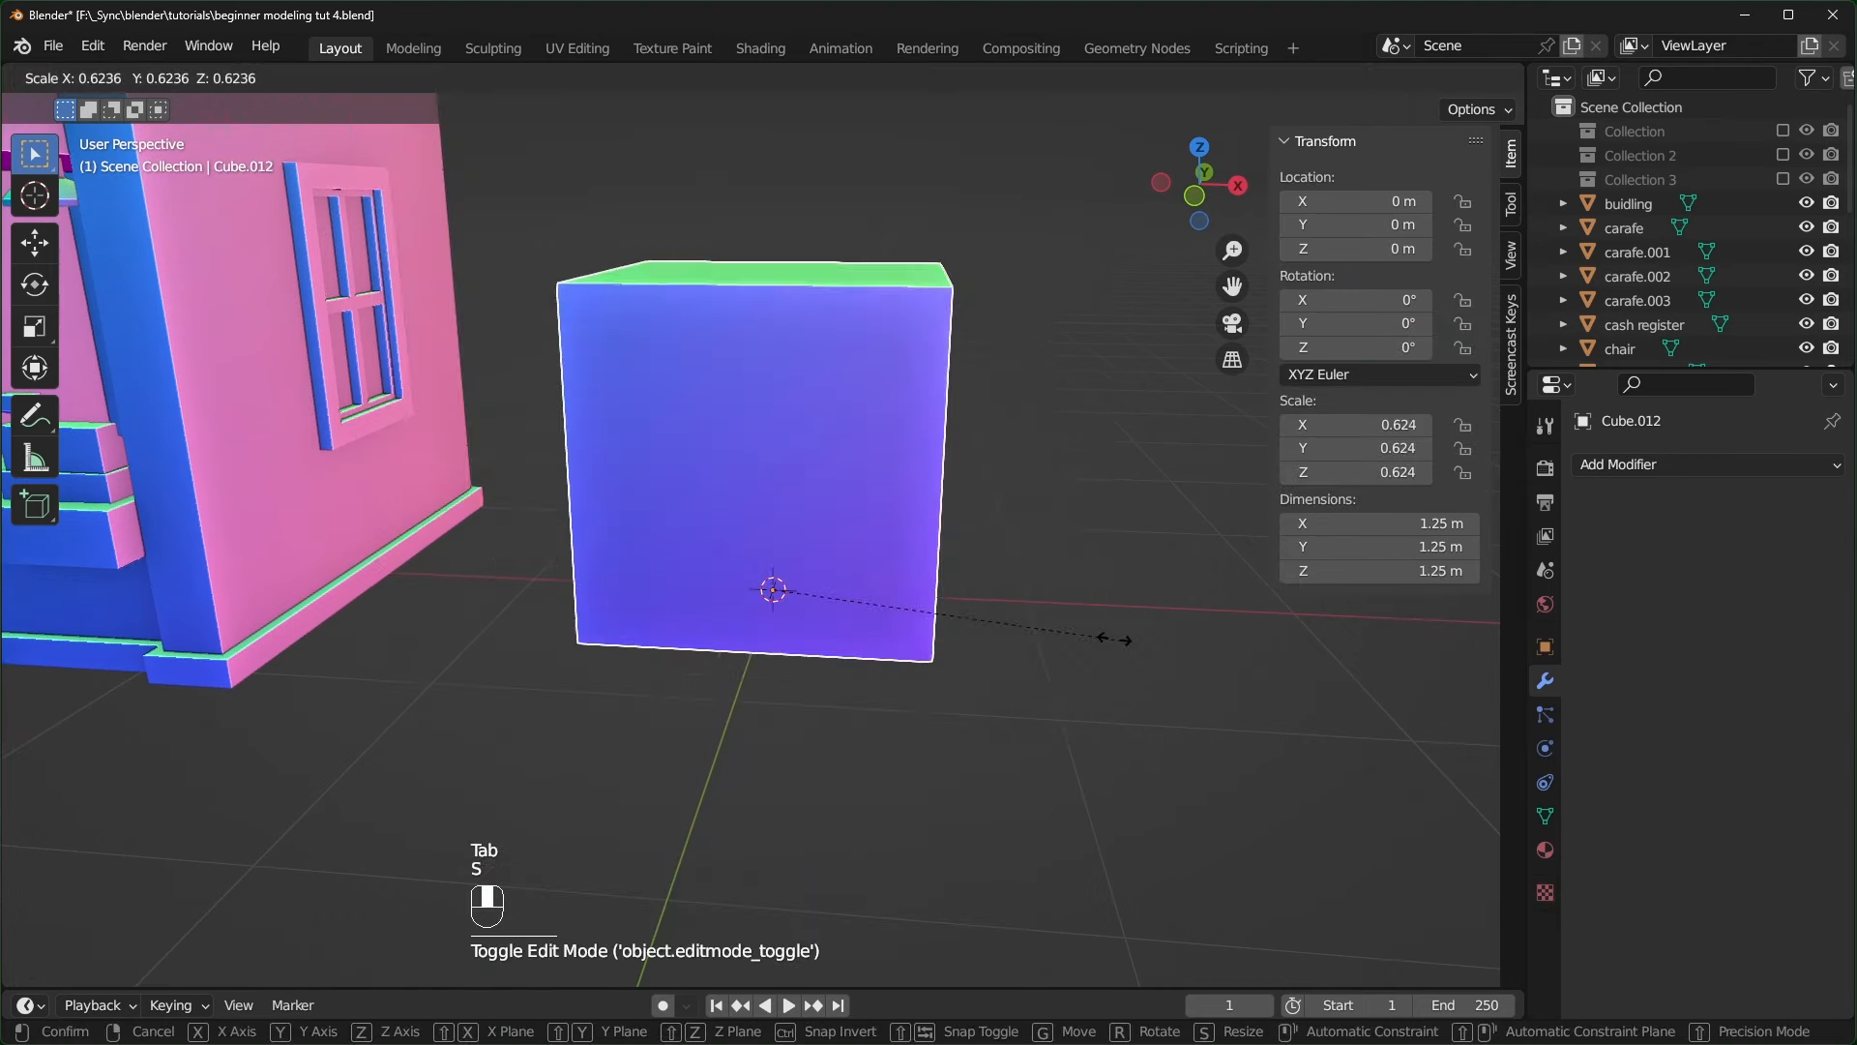
left_click(870, 592)
scroll(868, 590, "down", 1)
middle_click_drag(838, 599, 949, 652)
scroll(884, 580, "up", 4)
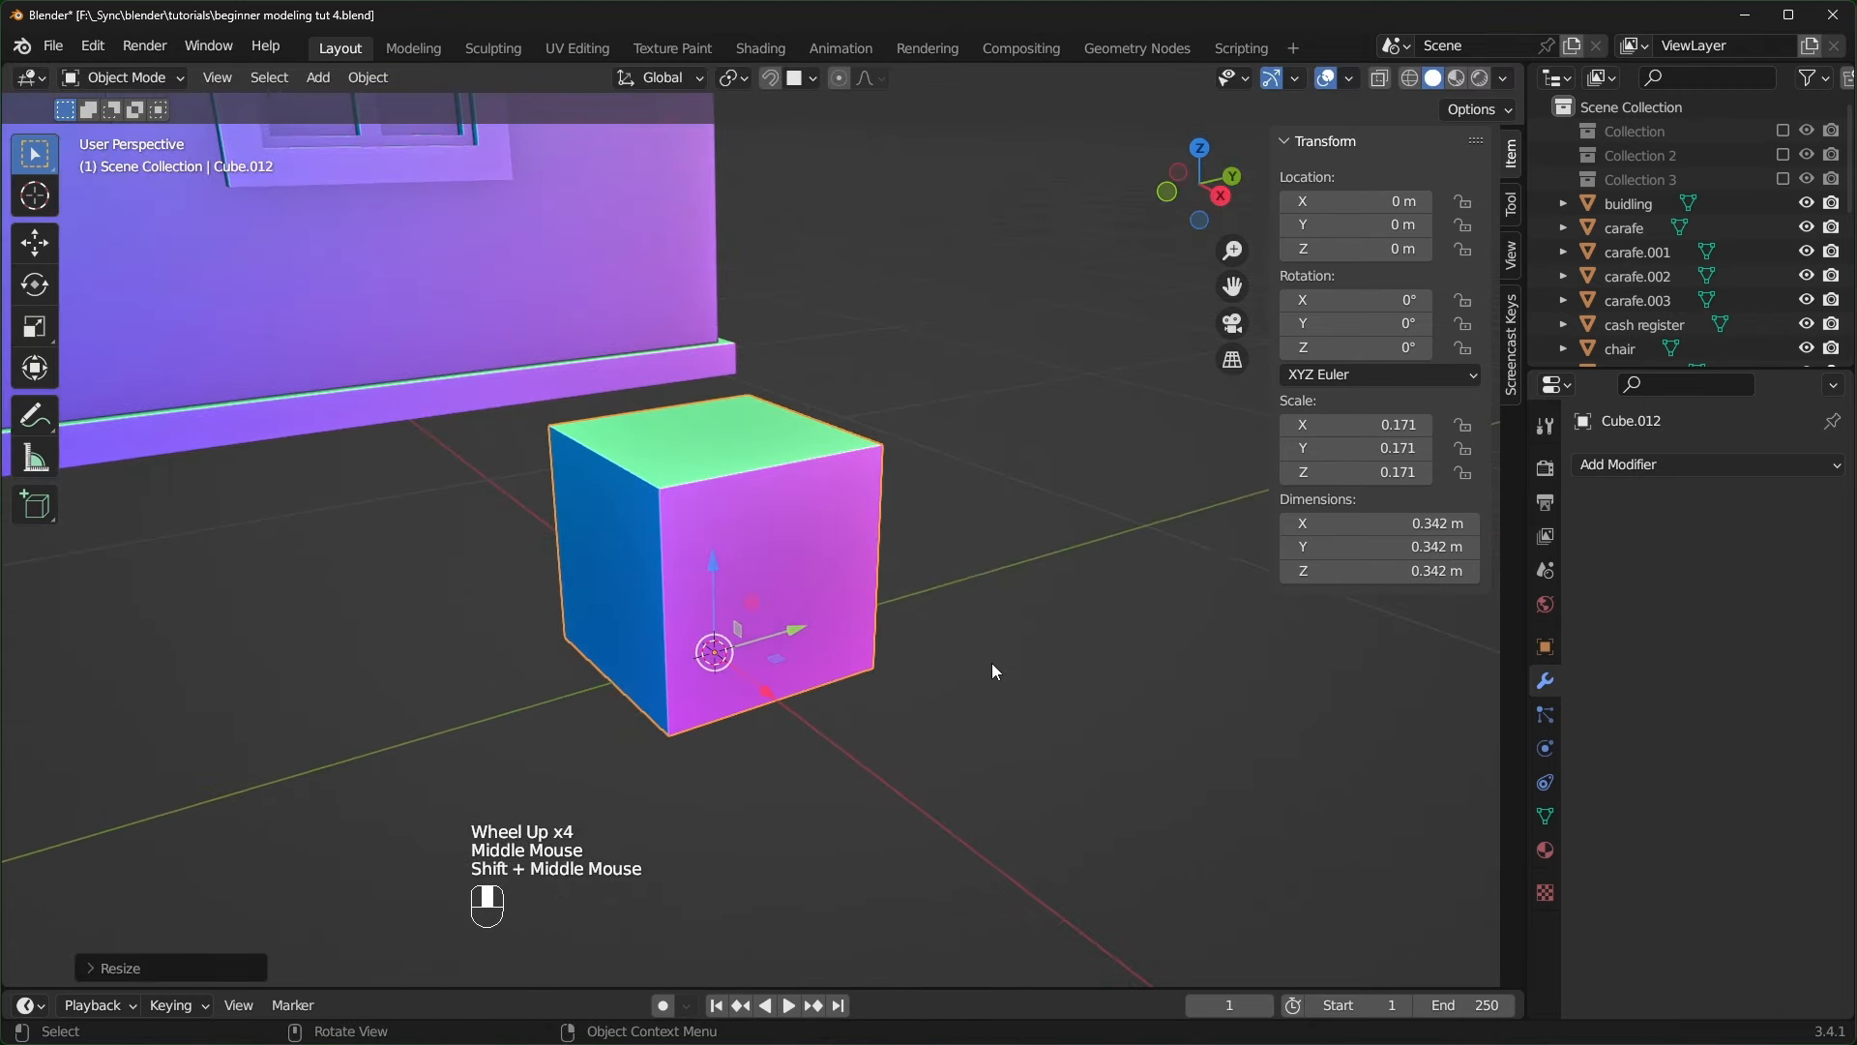
key("s")
key("z")
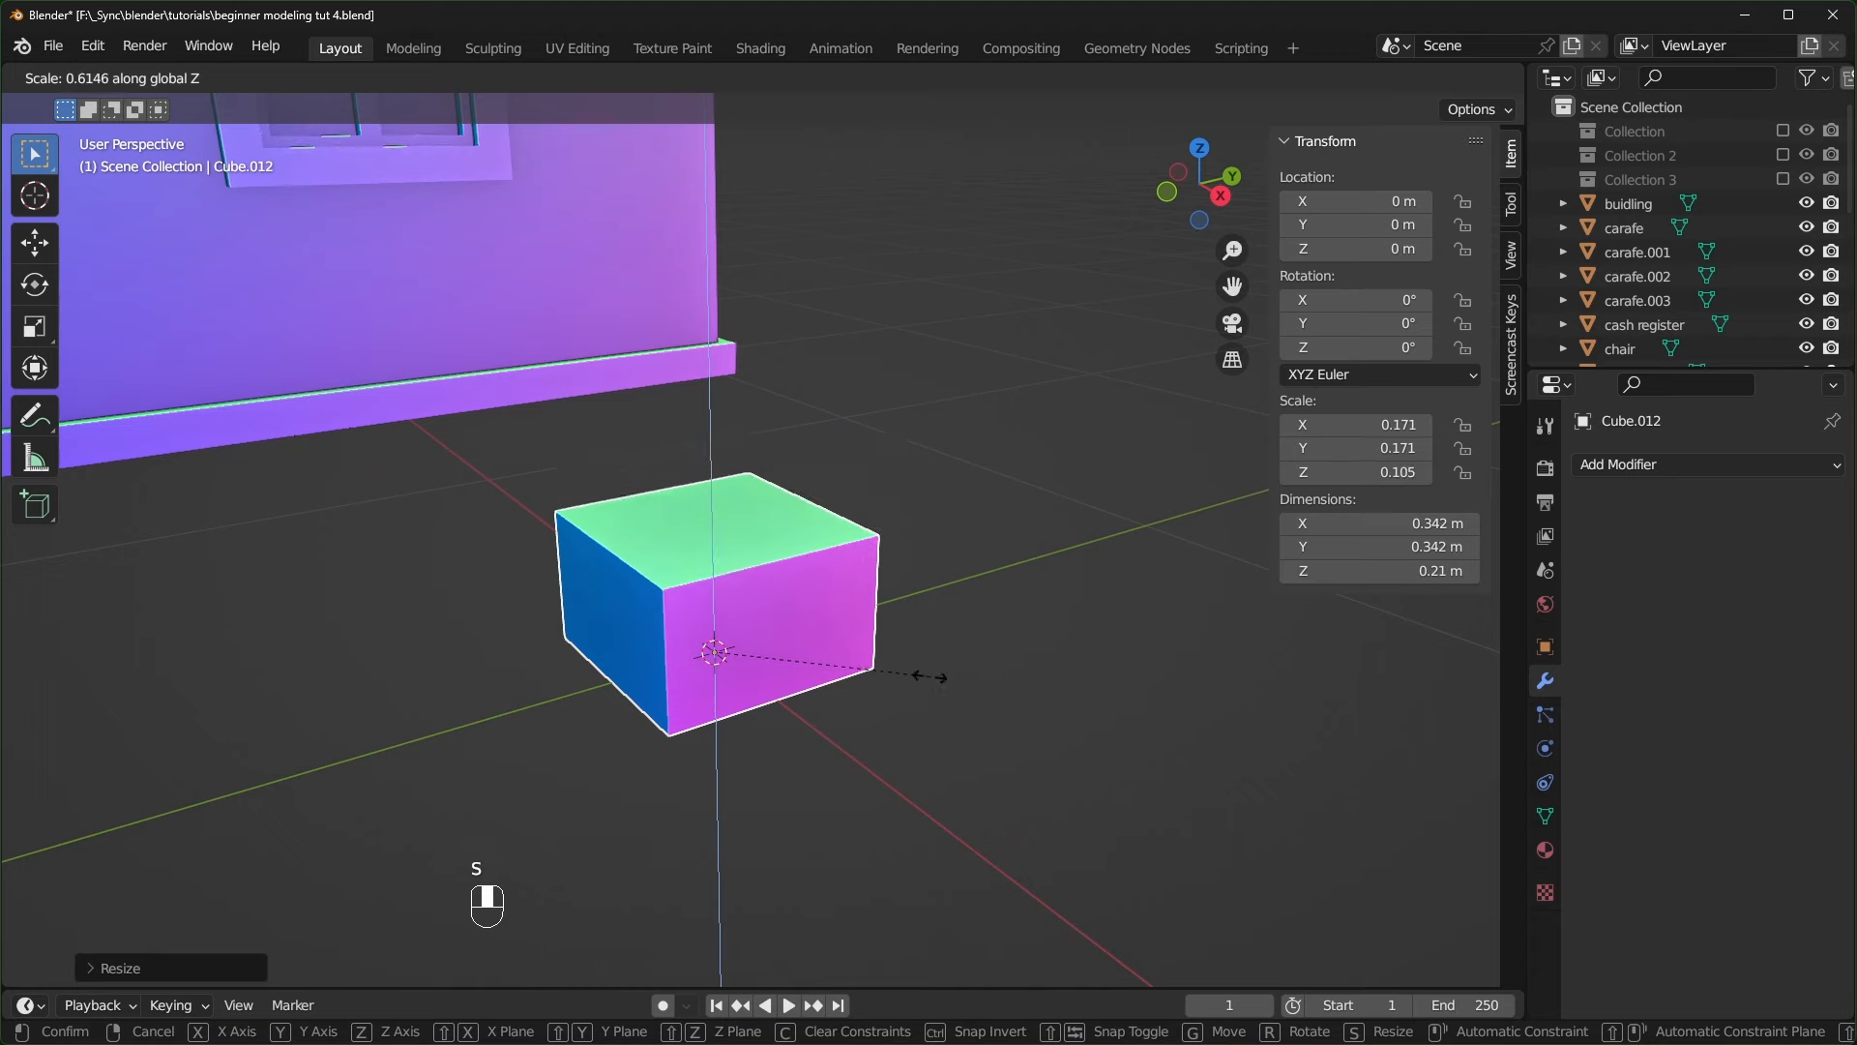
left_click(914, 676)
middle_click_drag(922, 679, 918, 741)
- Stretch the flattened cube along Y to about 0.518 m and apply its scale
key("s")
key("y")
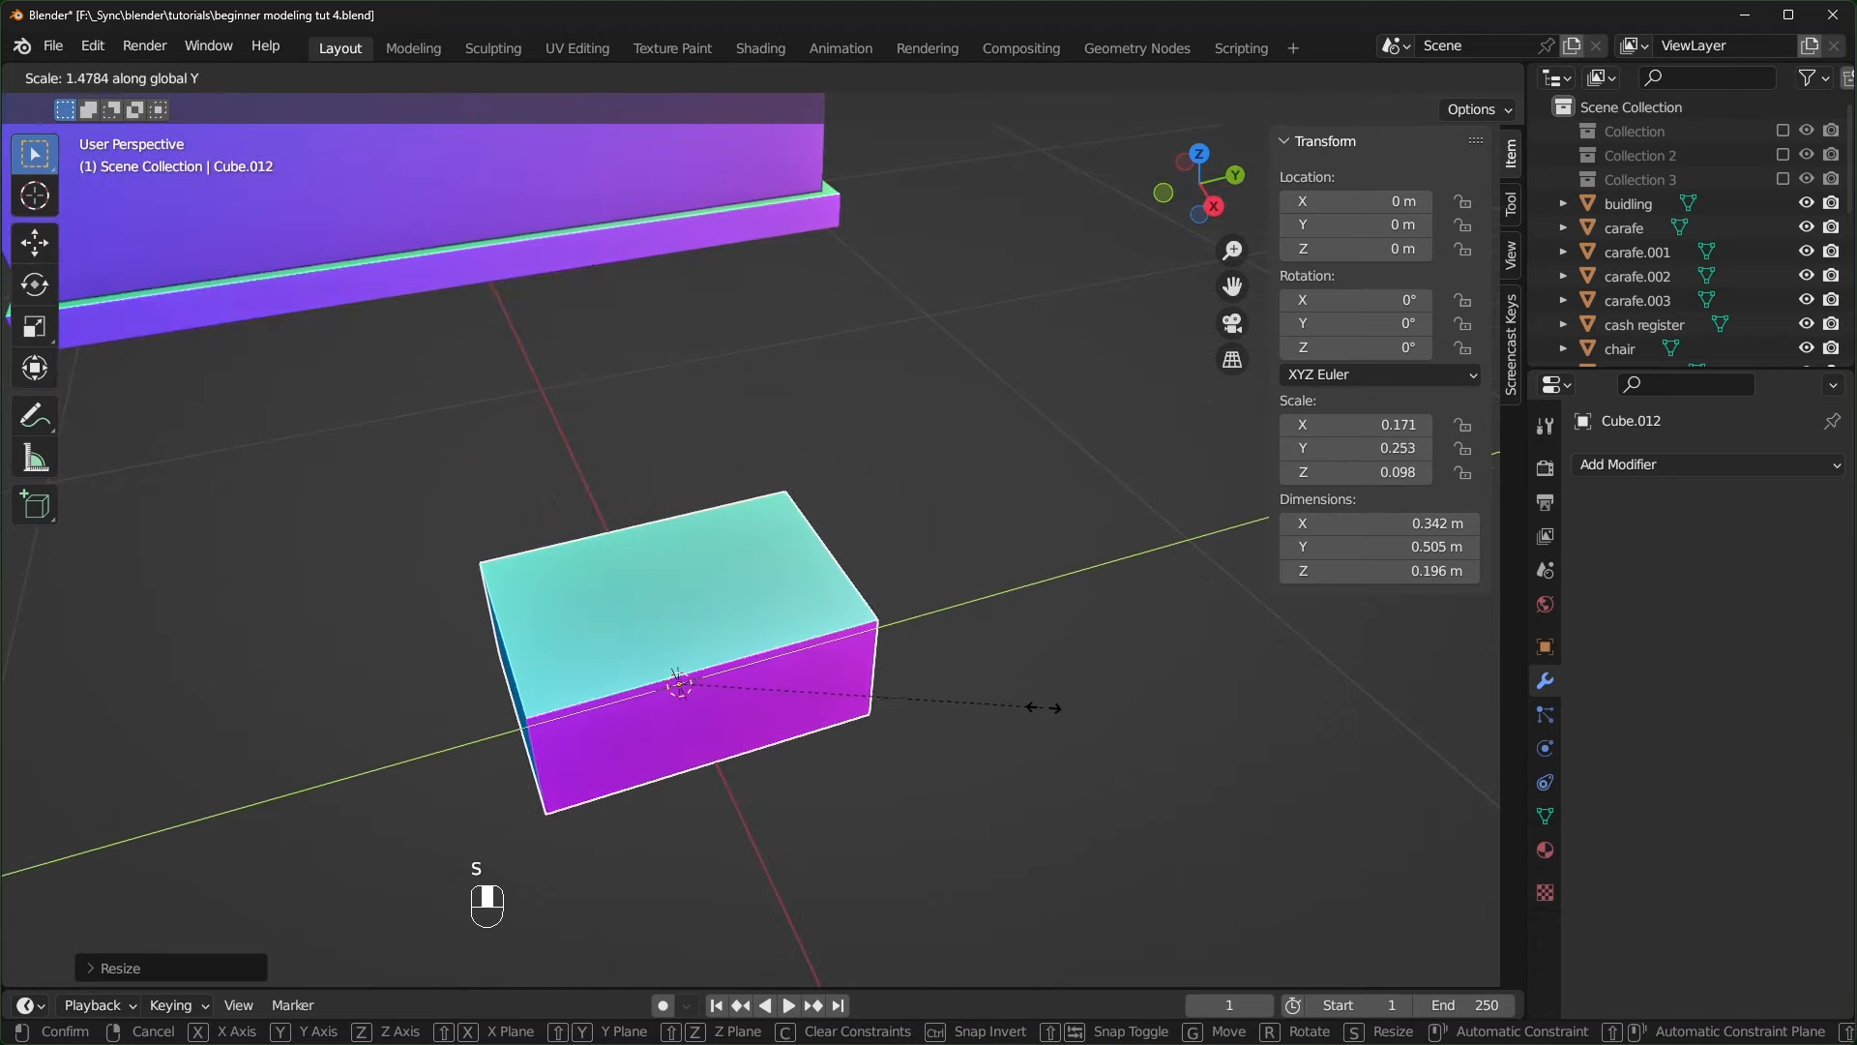
left_click(1053, 707)
middle_click_drag(1054, 714, 967, 669)
middle_click_drag(967, 670, 912, 675, "shift")
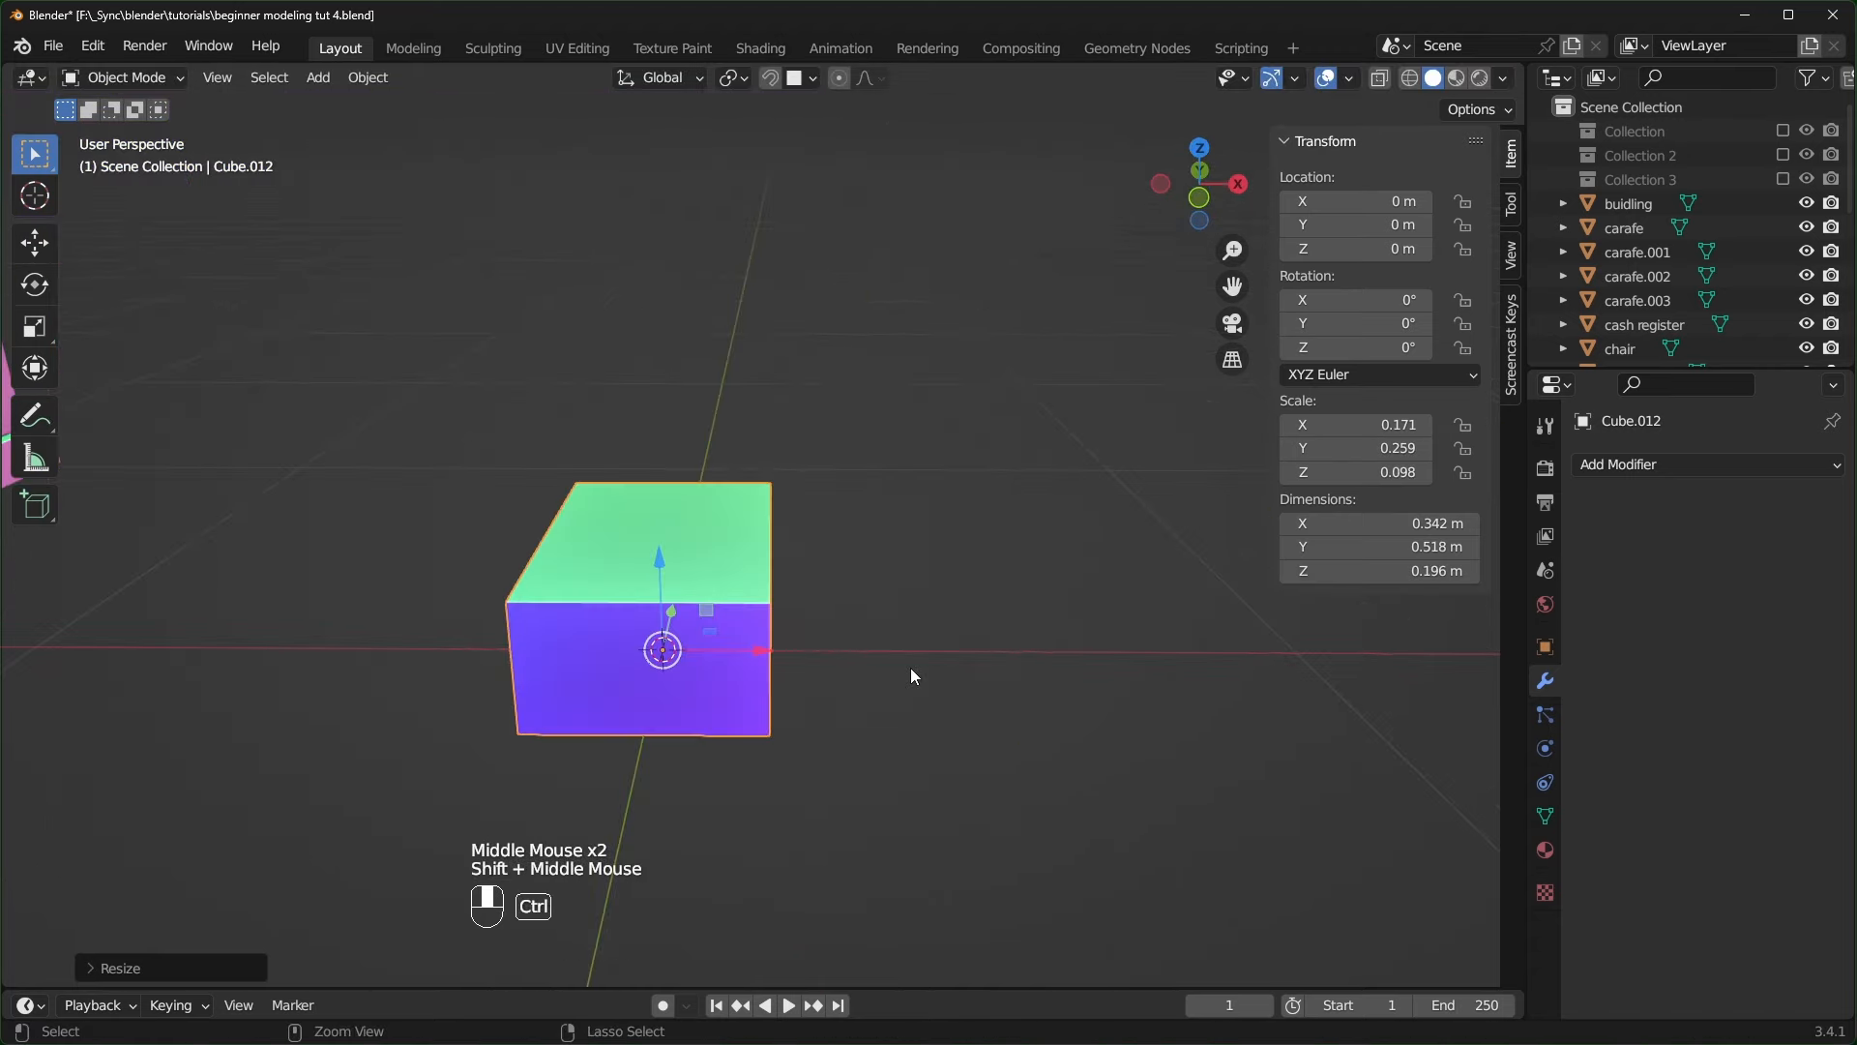
key("ctrl+a")
left_click(778, 669)
scroll(815, 670, "down", 3)
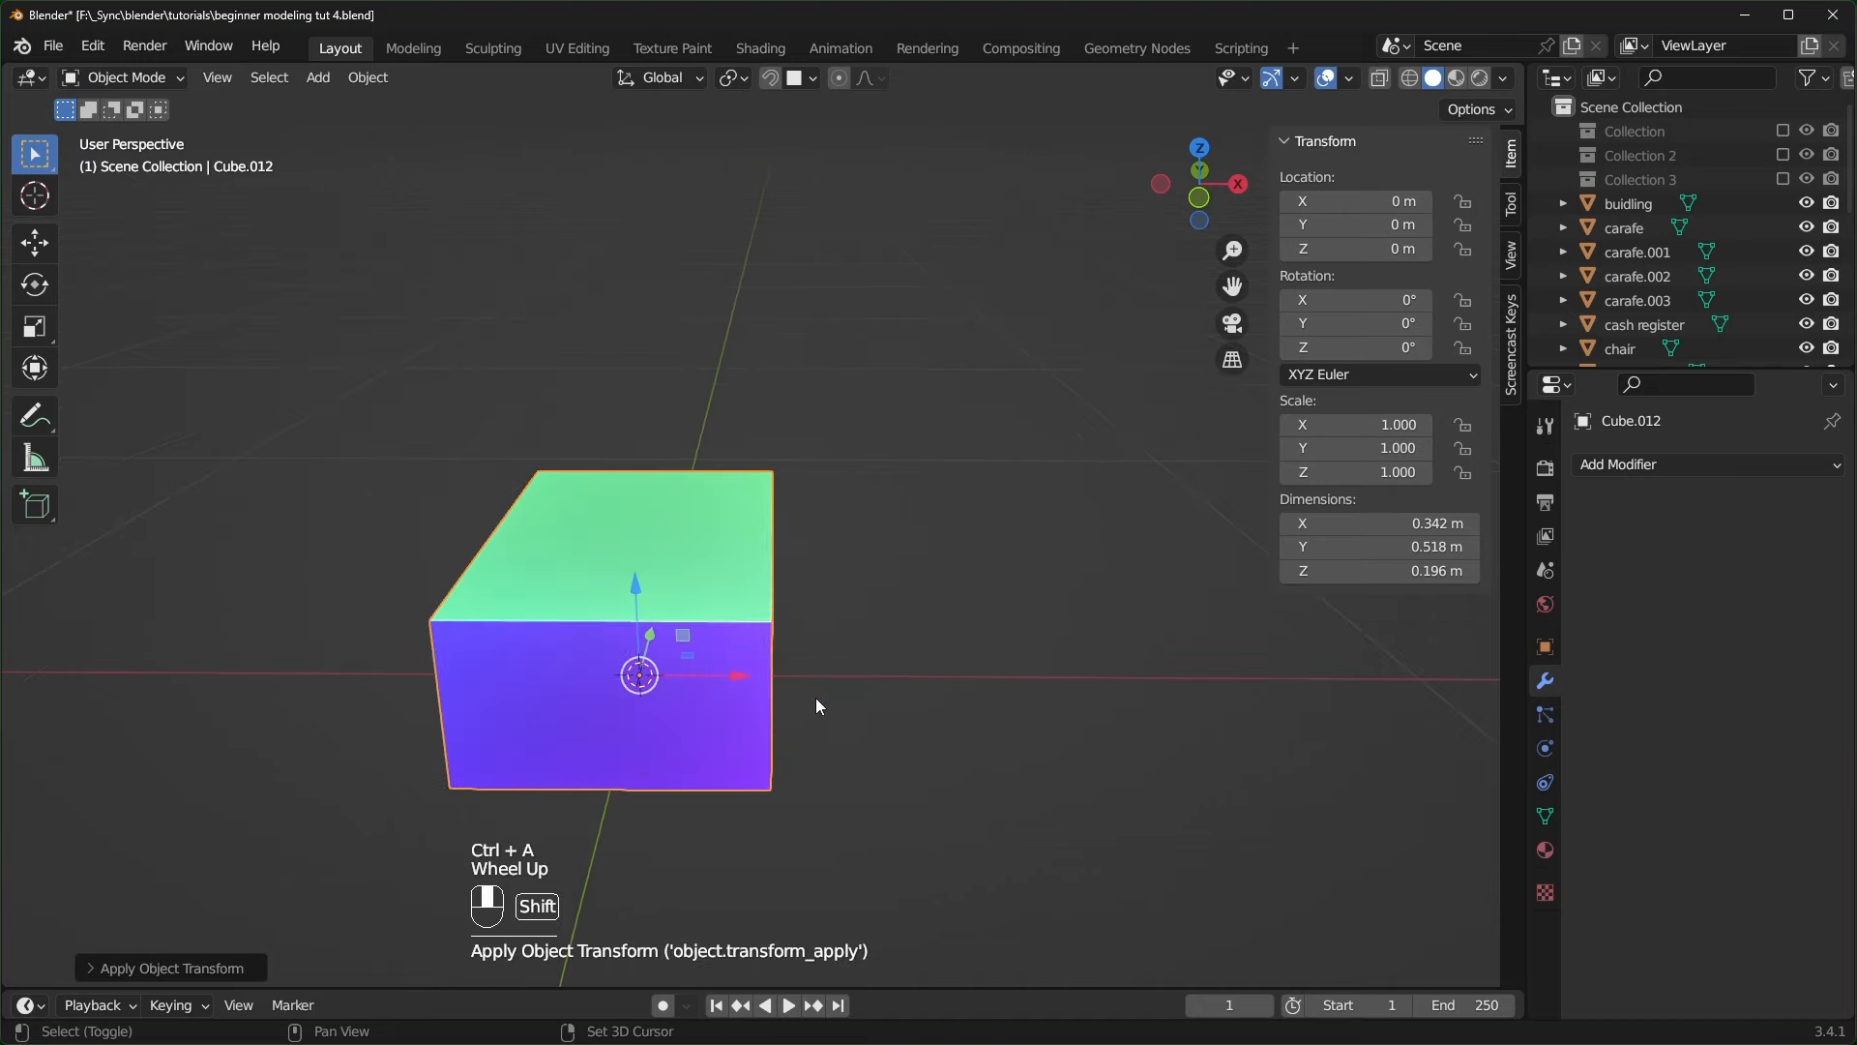
- In Edit Mode, delete the top face of the block to make an open box
middle_click_drag(815, 698, 864, 683)
key("Tab")
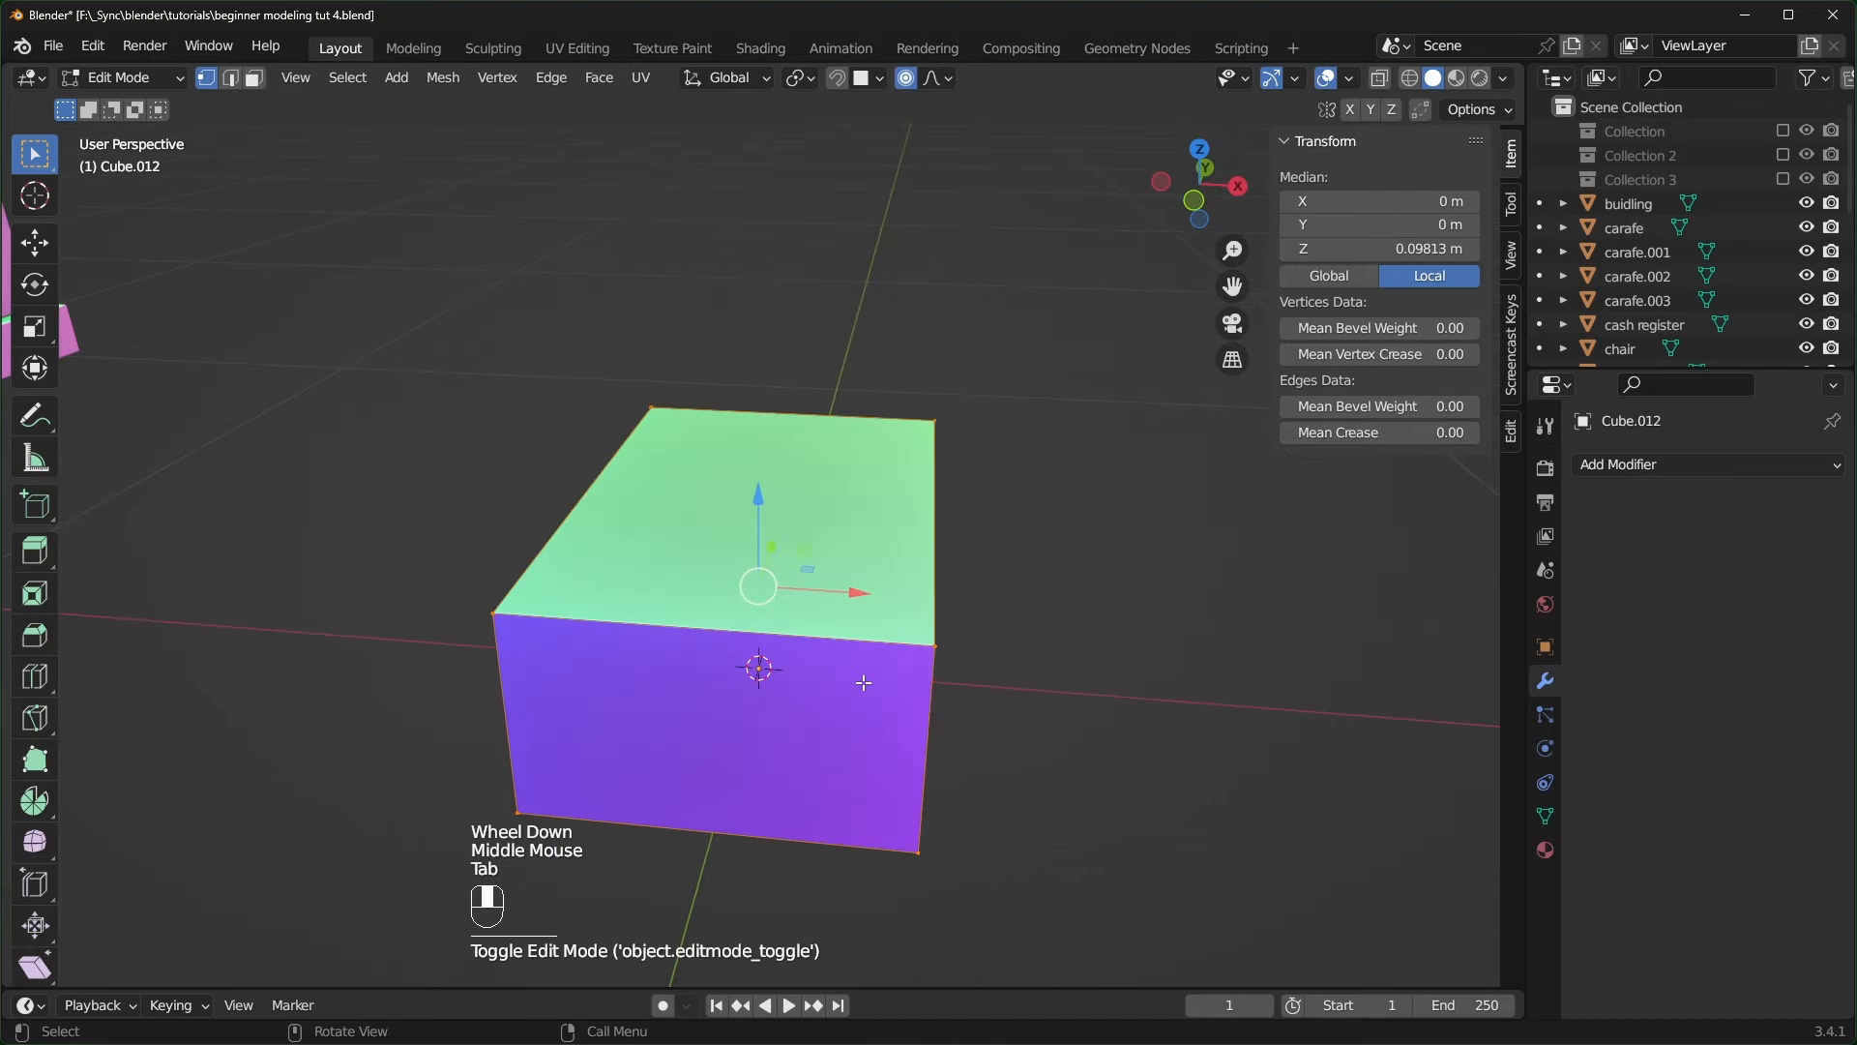
left_click(253, 80)
left_click(720, 507)
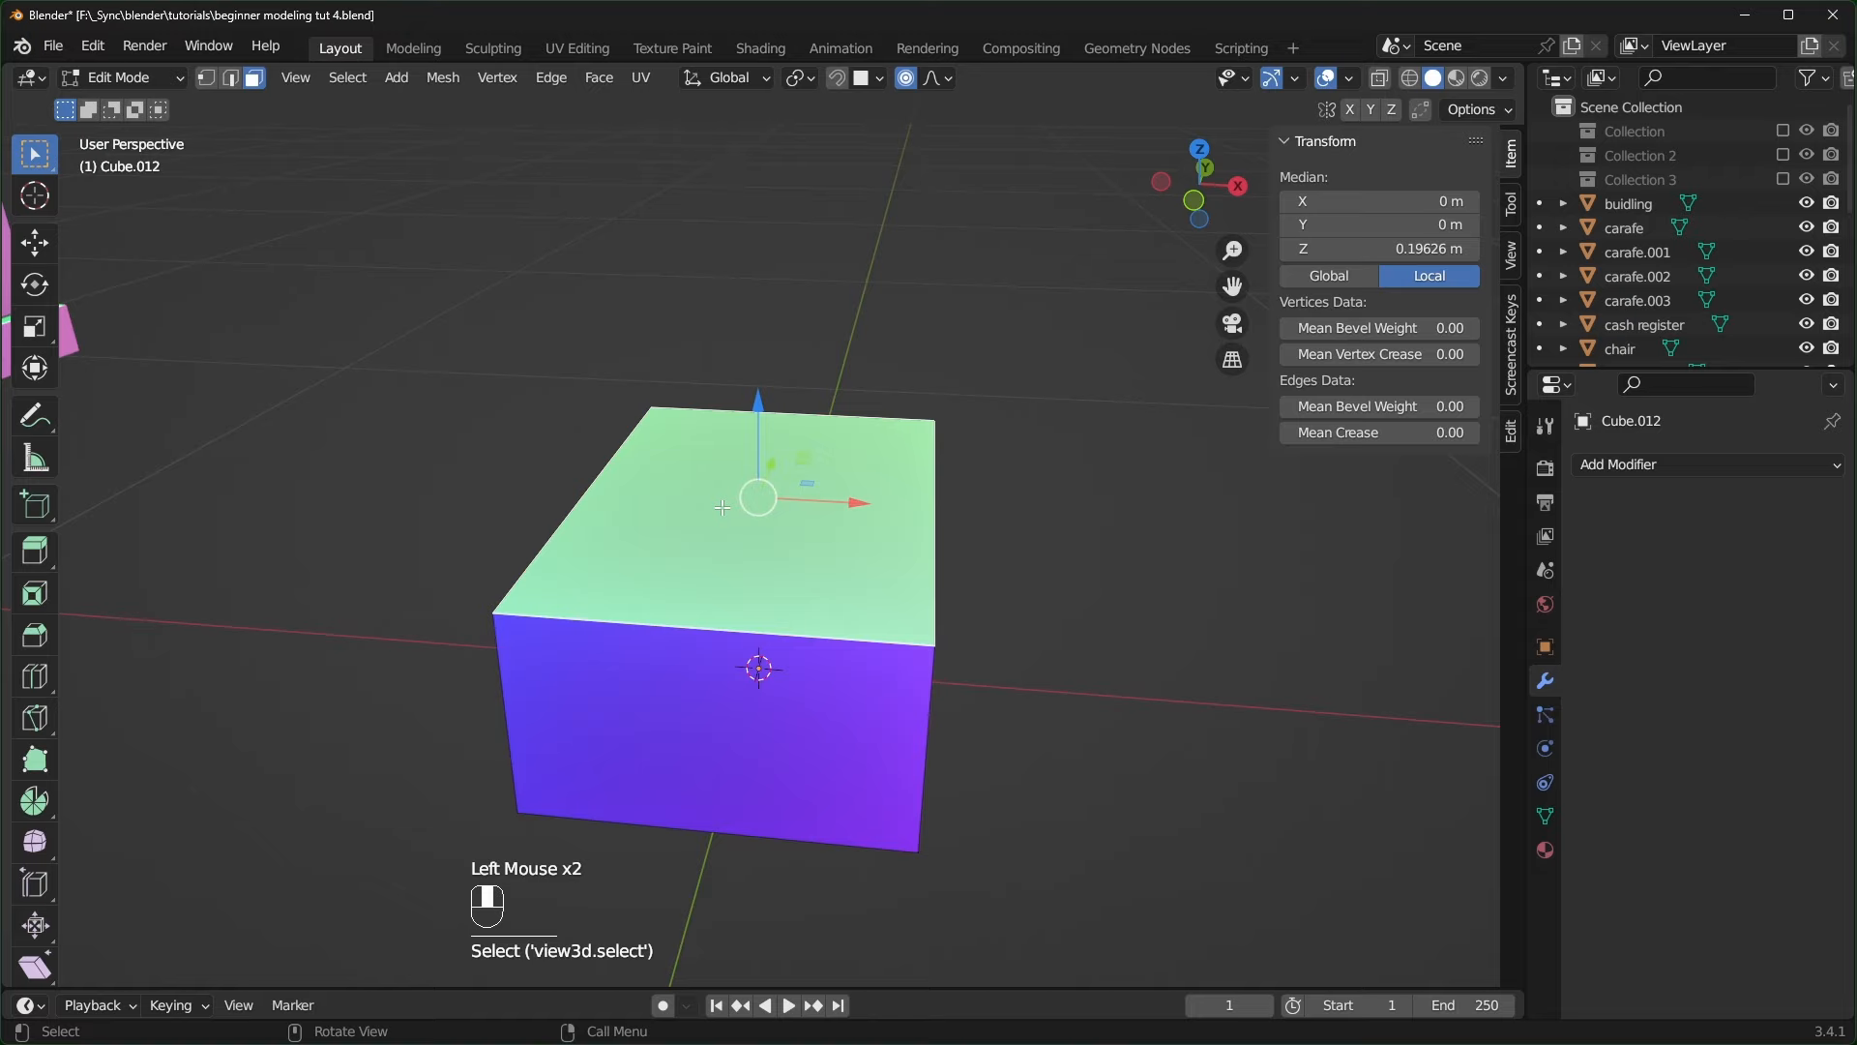
key("x")
left_click(631, 534)
- Add a horizontal loop cut around the box at about 0.156 m height and bevel it by about 0.02 m into a band
middle_click_drag(793, 668, 909, 691)
scroll(810, 668, "down", 2)
middle_click_drag(909, 692, 793, 759)
key("KP_1")
scroll(1193, 692, "up", 2)
scroll(825, 775, "up", 1)
scroll(793, 759, "down", 2)
middle_click_drag(793, 759, 784, 696)
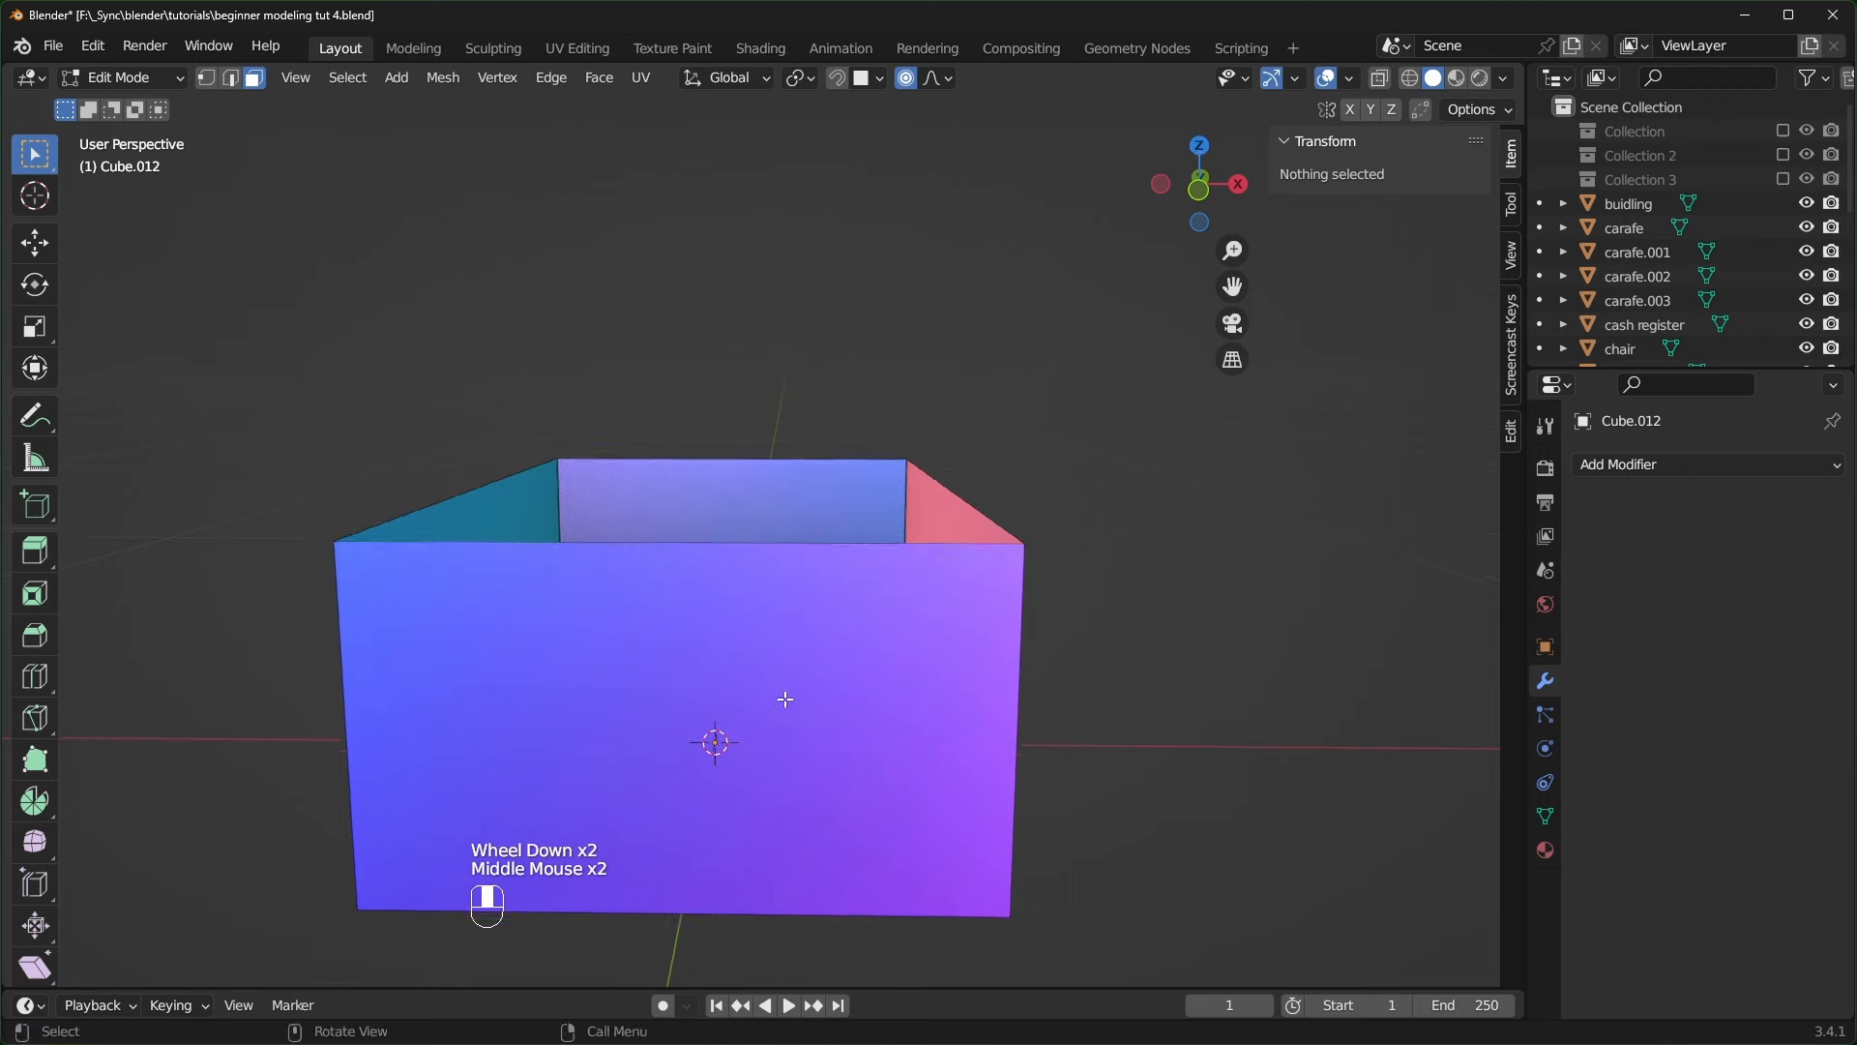
key("ctrl+r")
left_click(1014, 710)
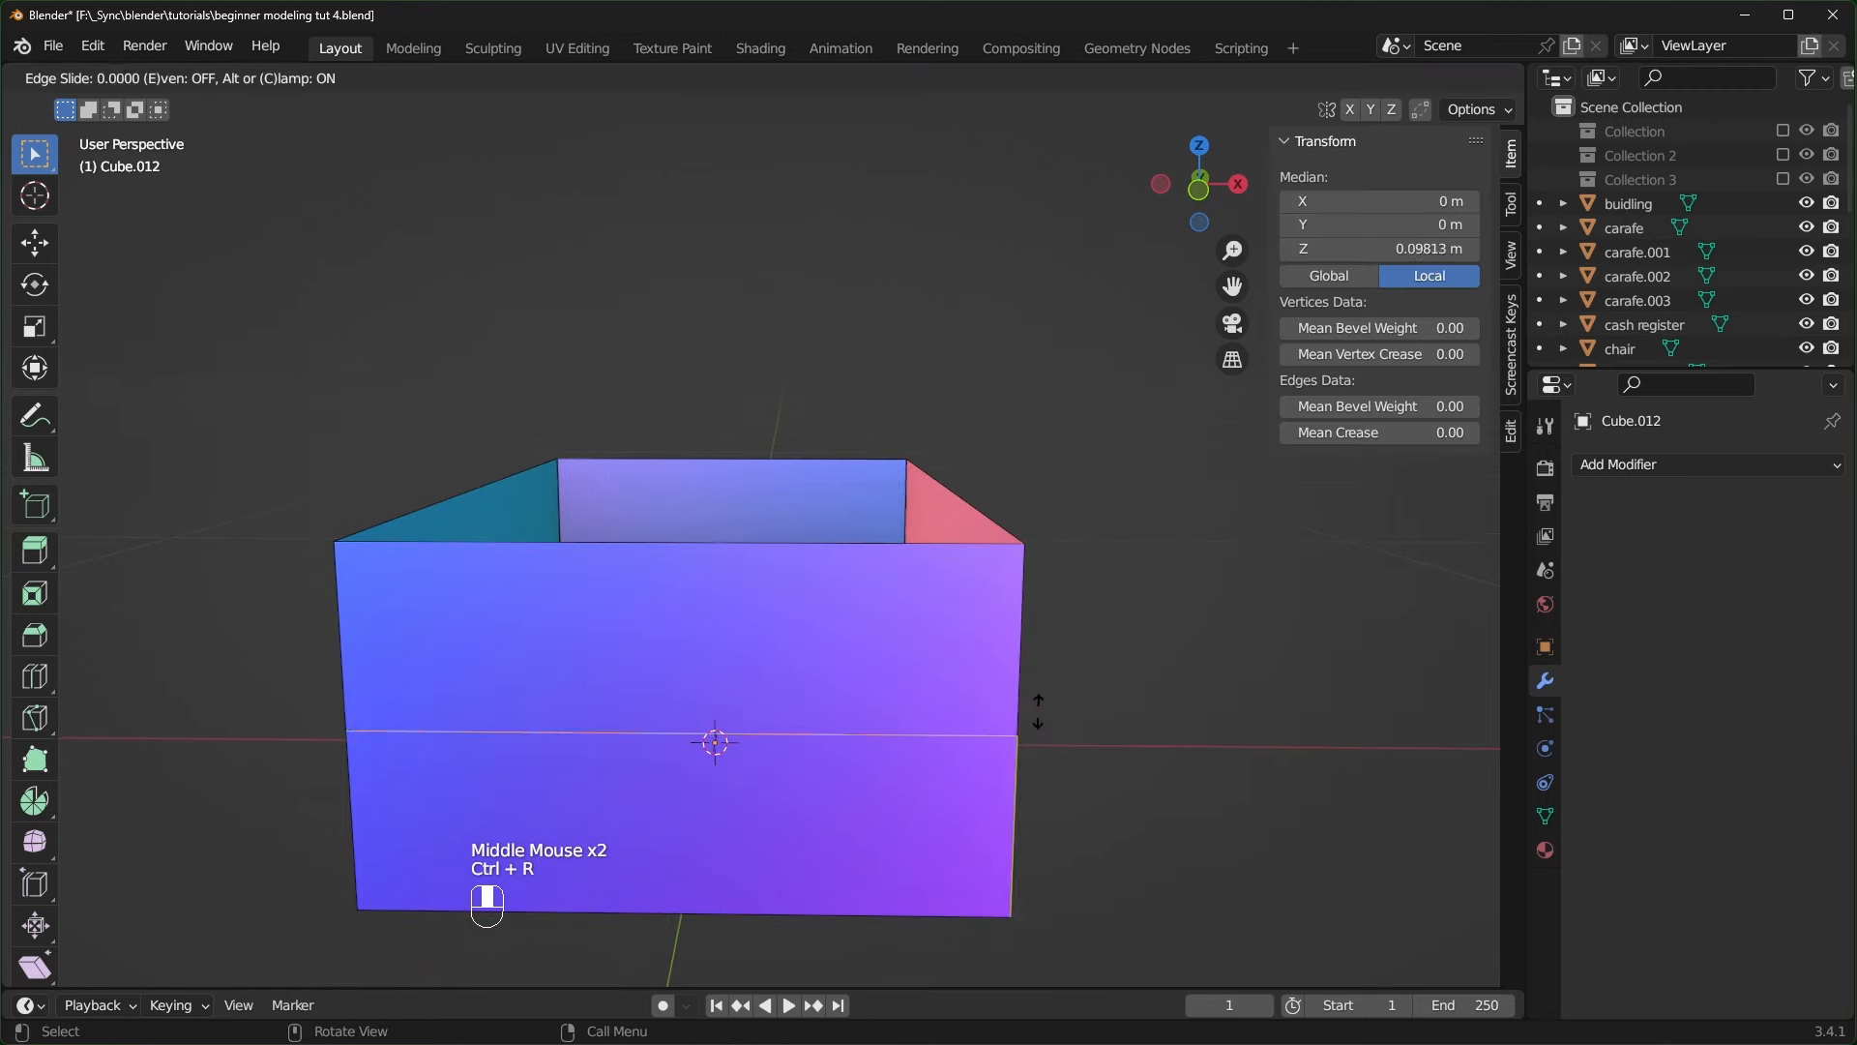
left_click(1041, 599)
key("KP_1")
scroll(725, 454, "up", 3)
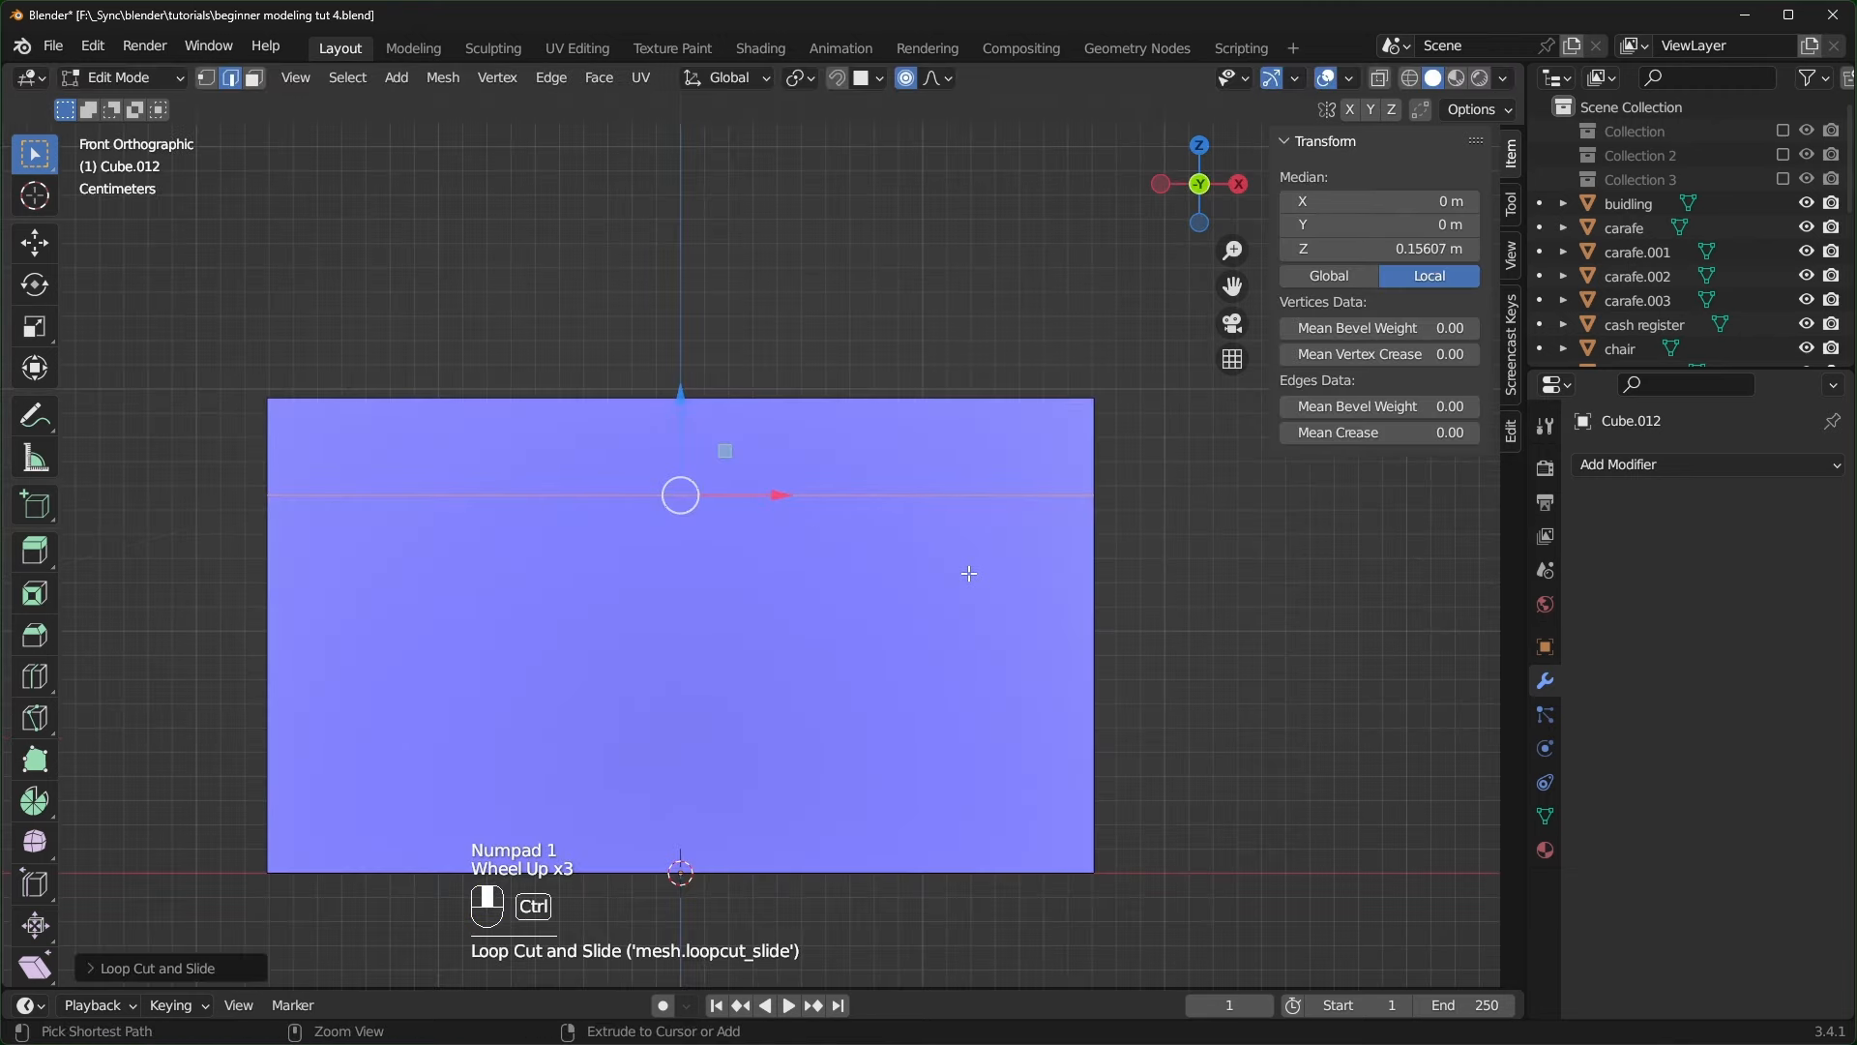
key("ctrl+b")
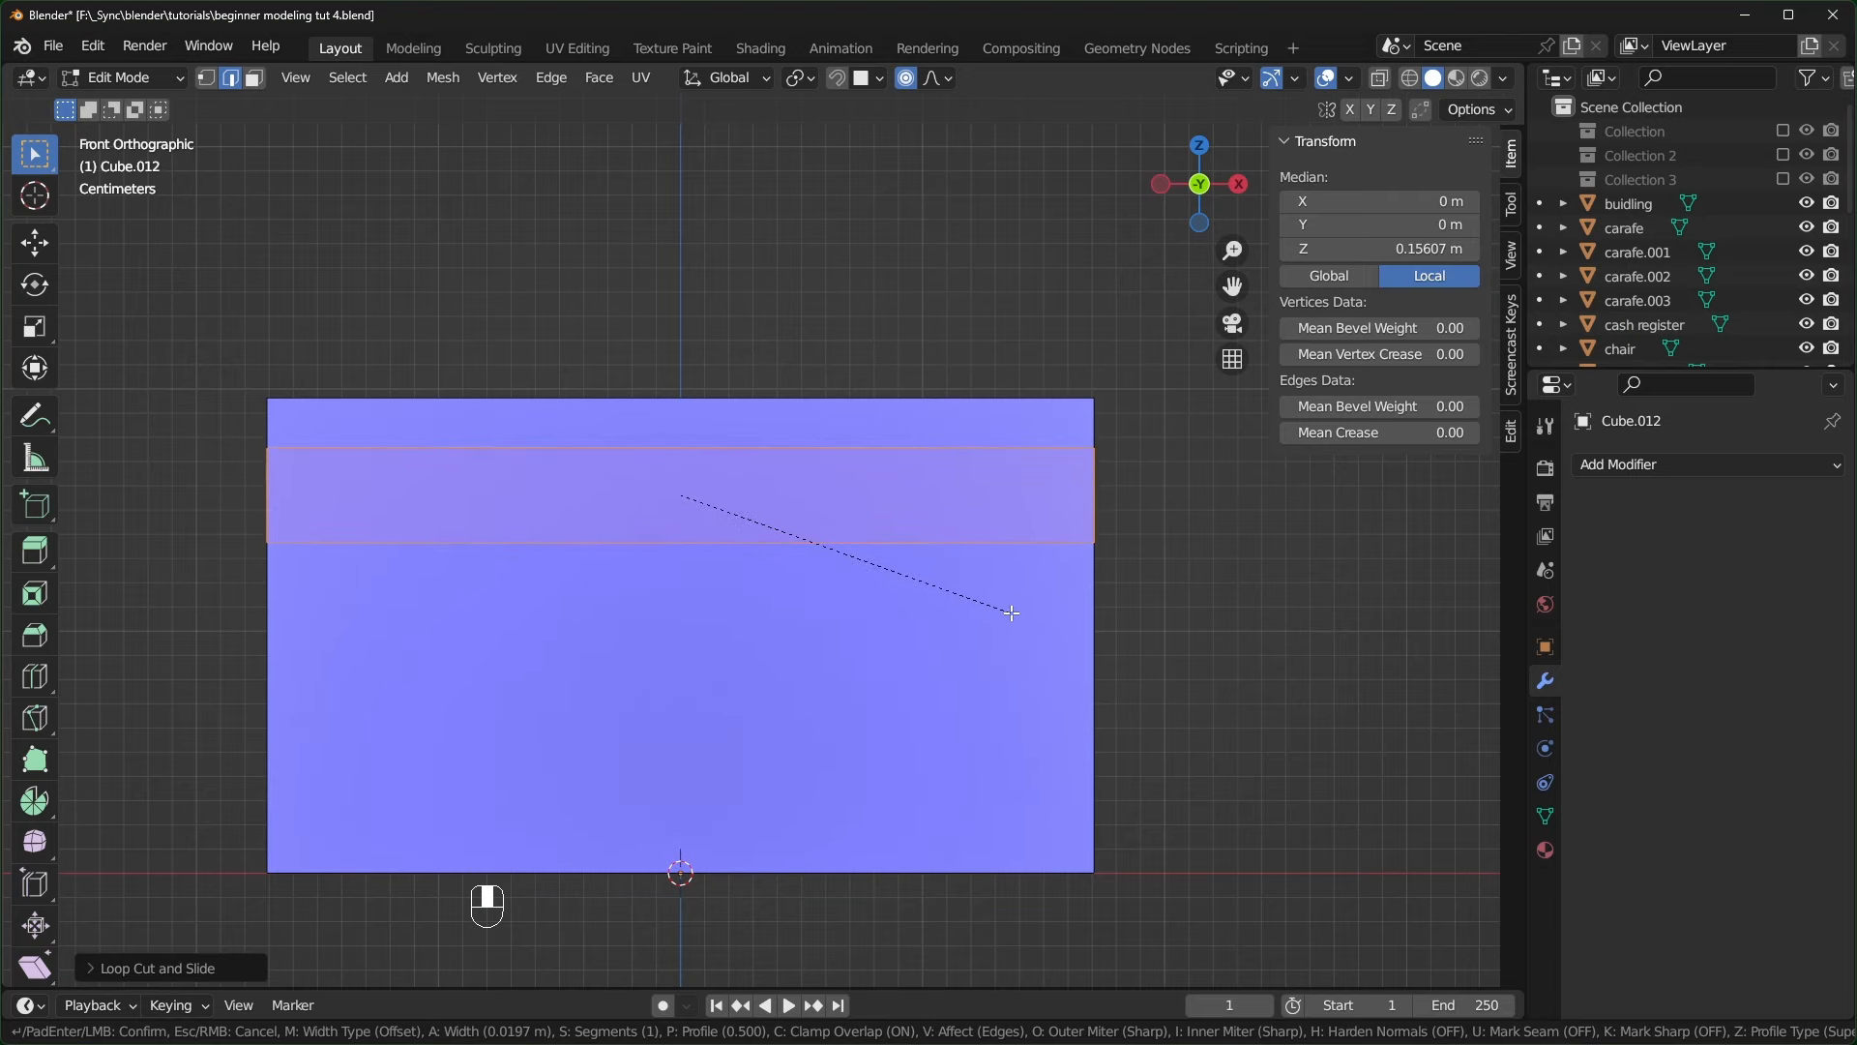
left_click(1011, 612)
- Add a centred vertical loop cut across the box's short sides and bevel it by about 0.06 m to set the handle width
key("ctrl+r")
left_click(681, 860)
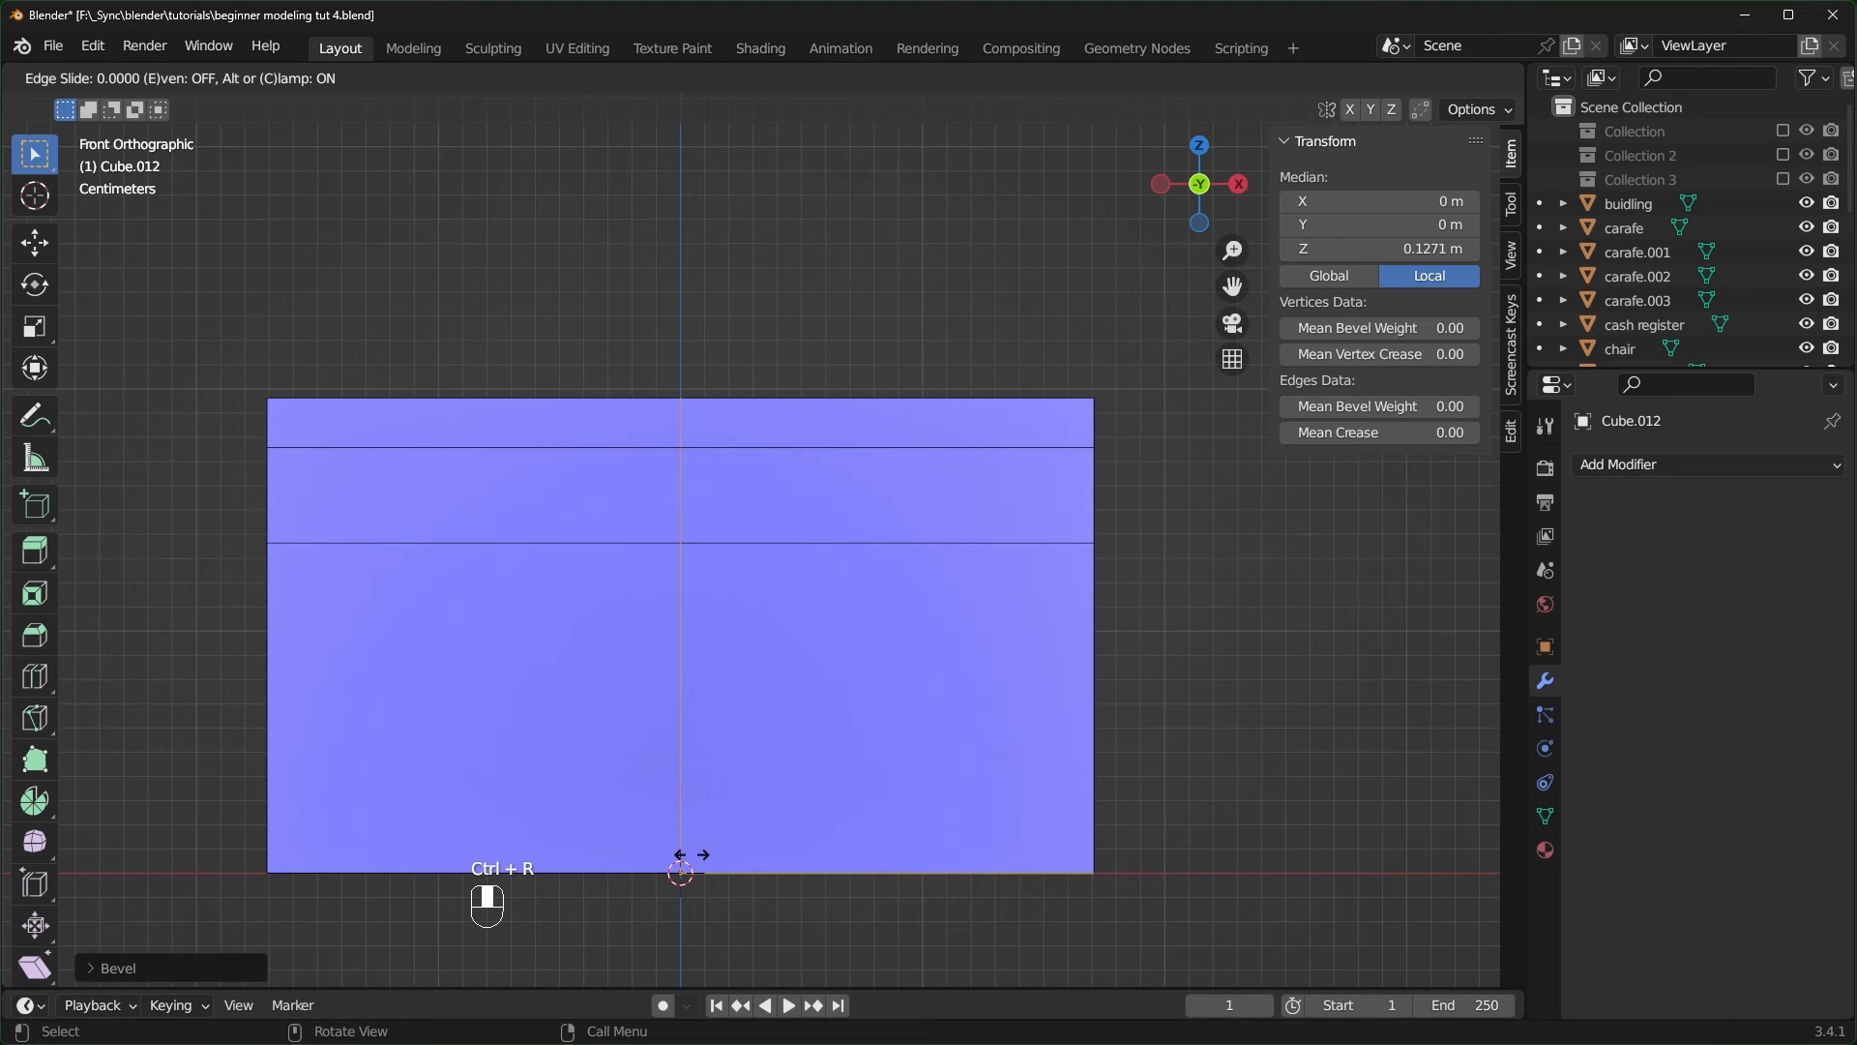
left_click(681, 860)
key("ctrl+b")
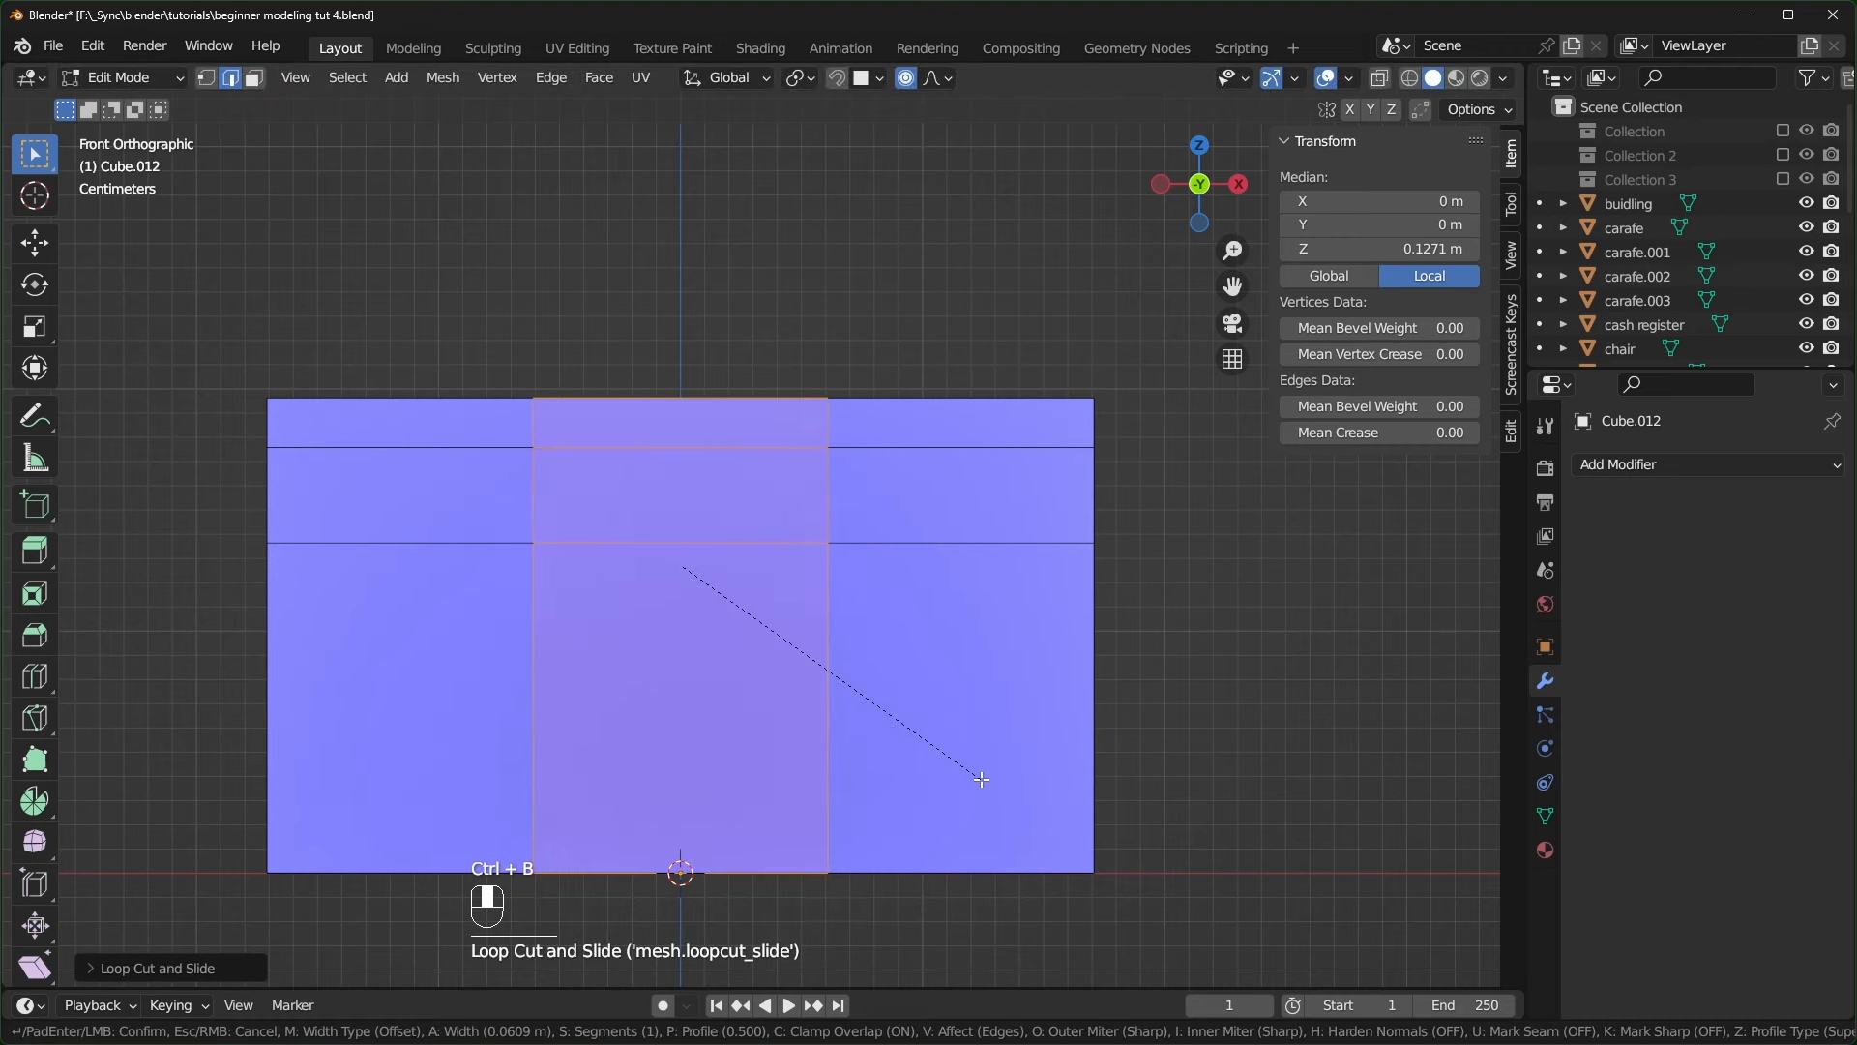
left_click(988, 781)
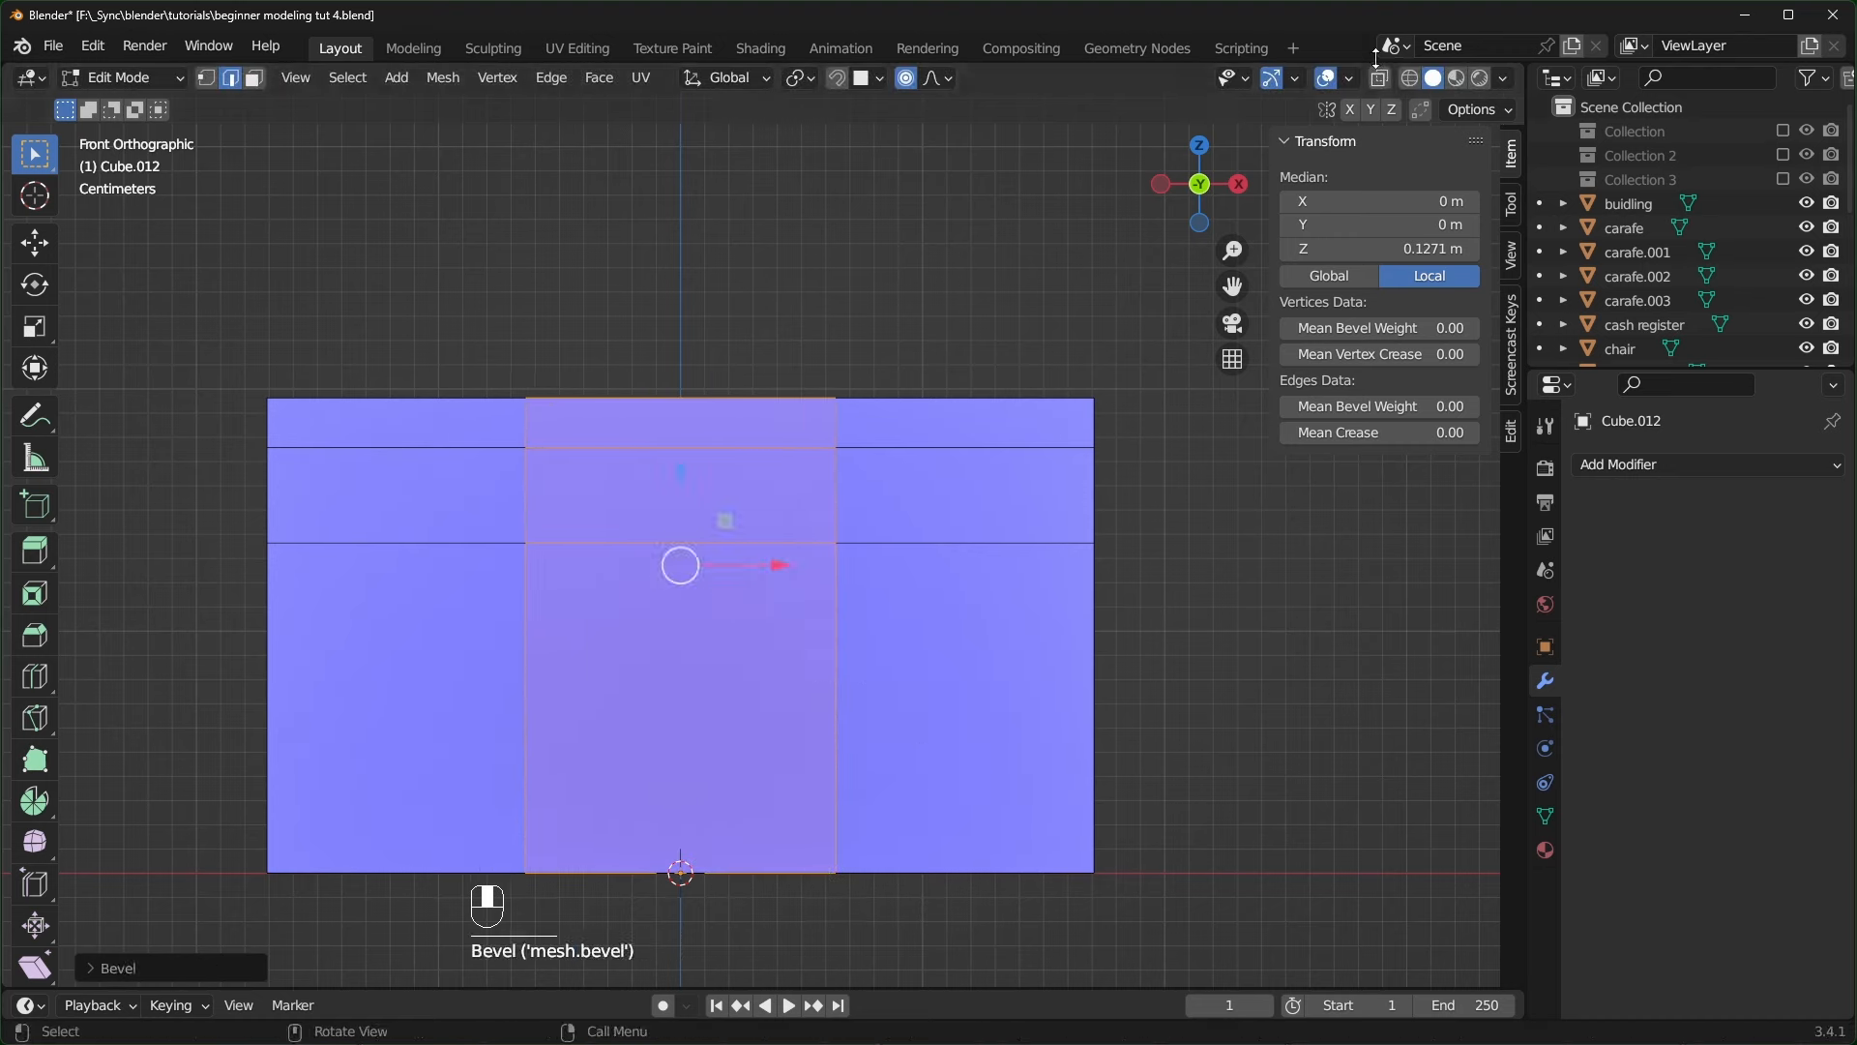
- With X-ray on, select the central band faces on the front and back walls and delete them to open handle holes
left_click(1381, 82)
left_click(259, 78)
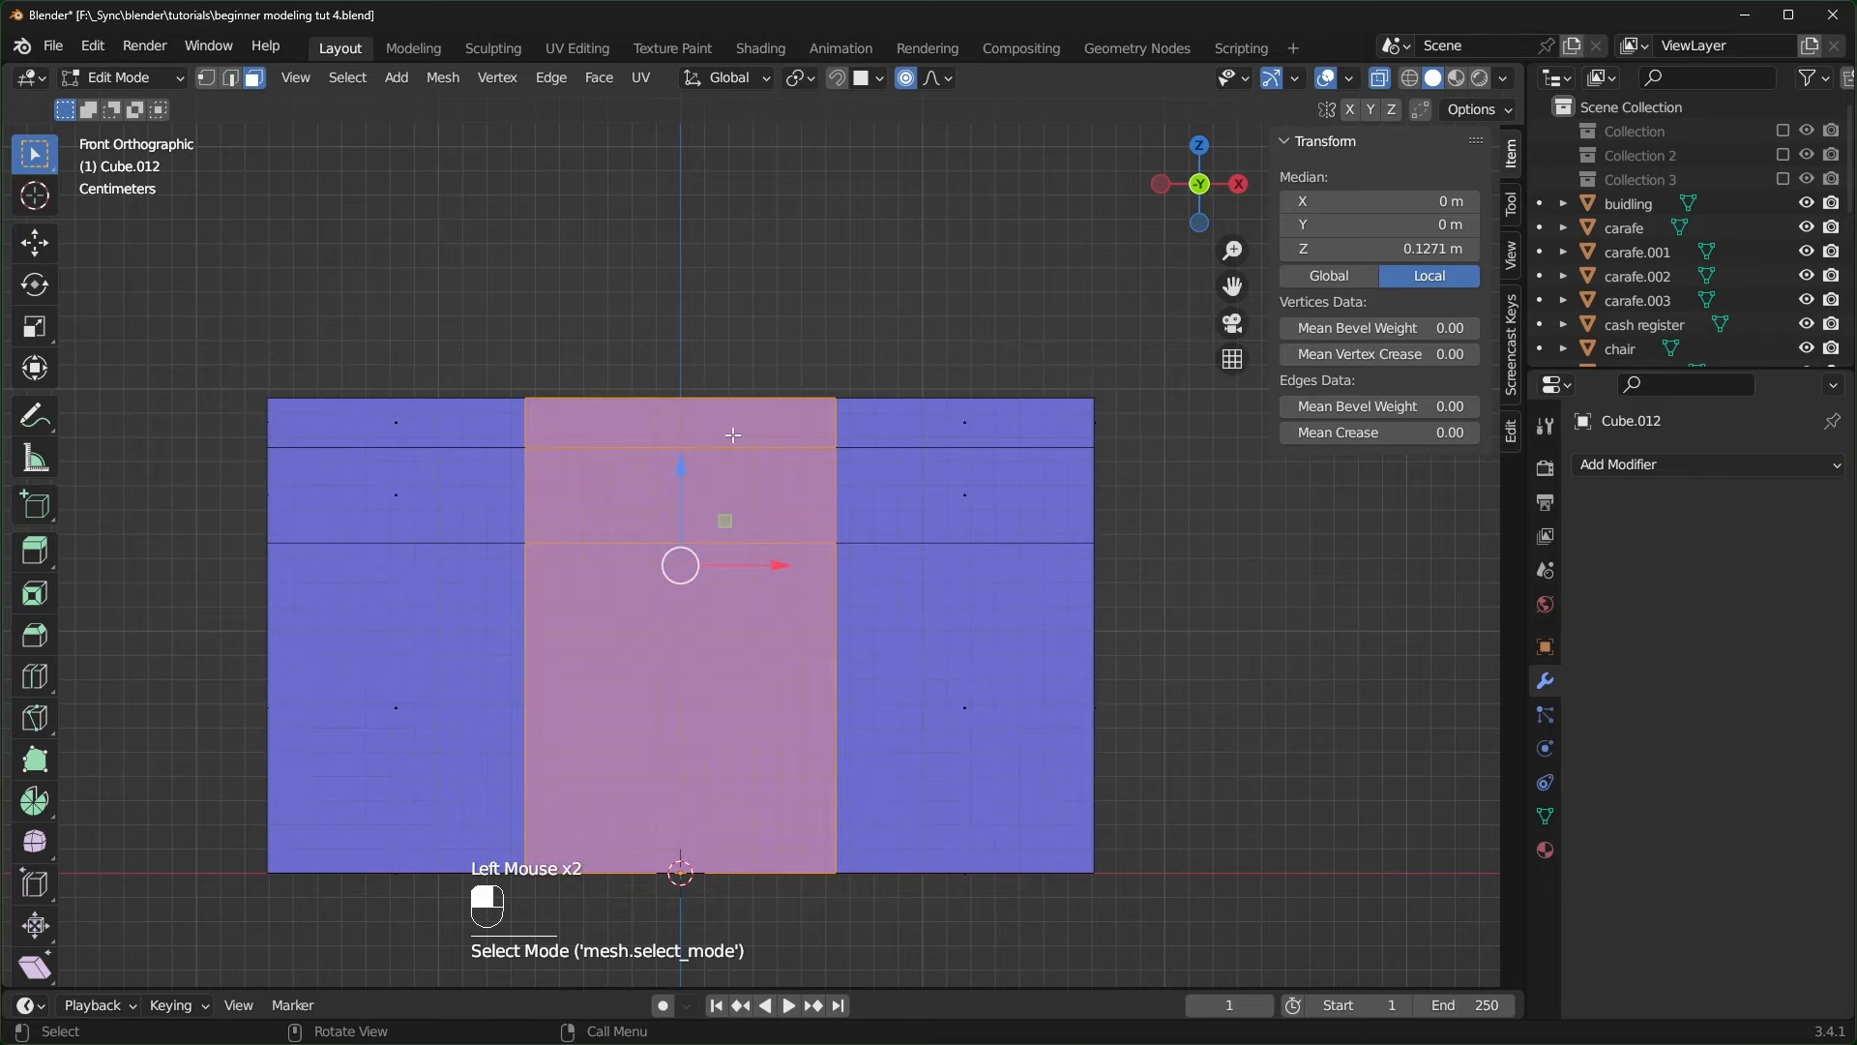
left_click(749, 316)
left_click_drag(631, 465, 755, 508)
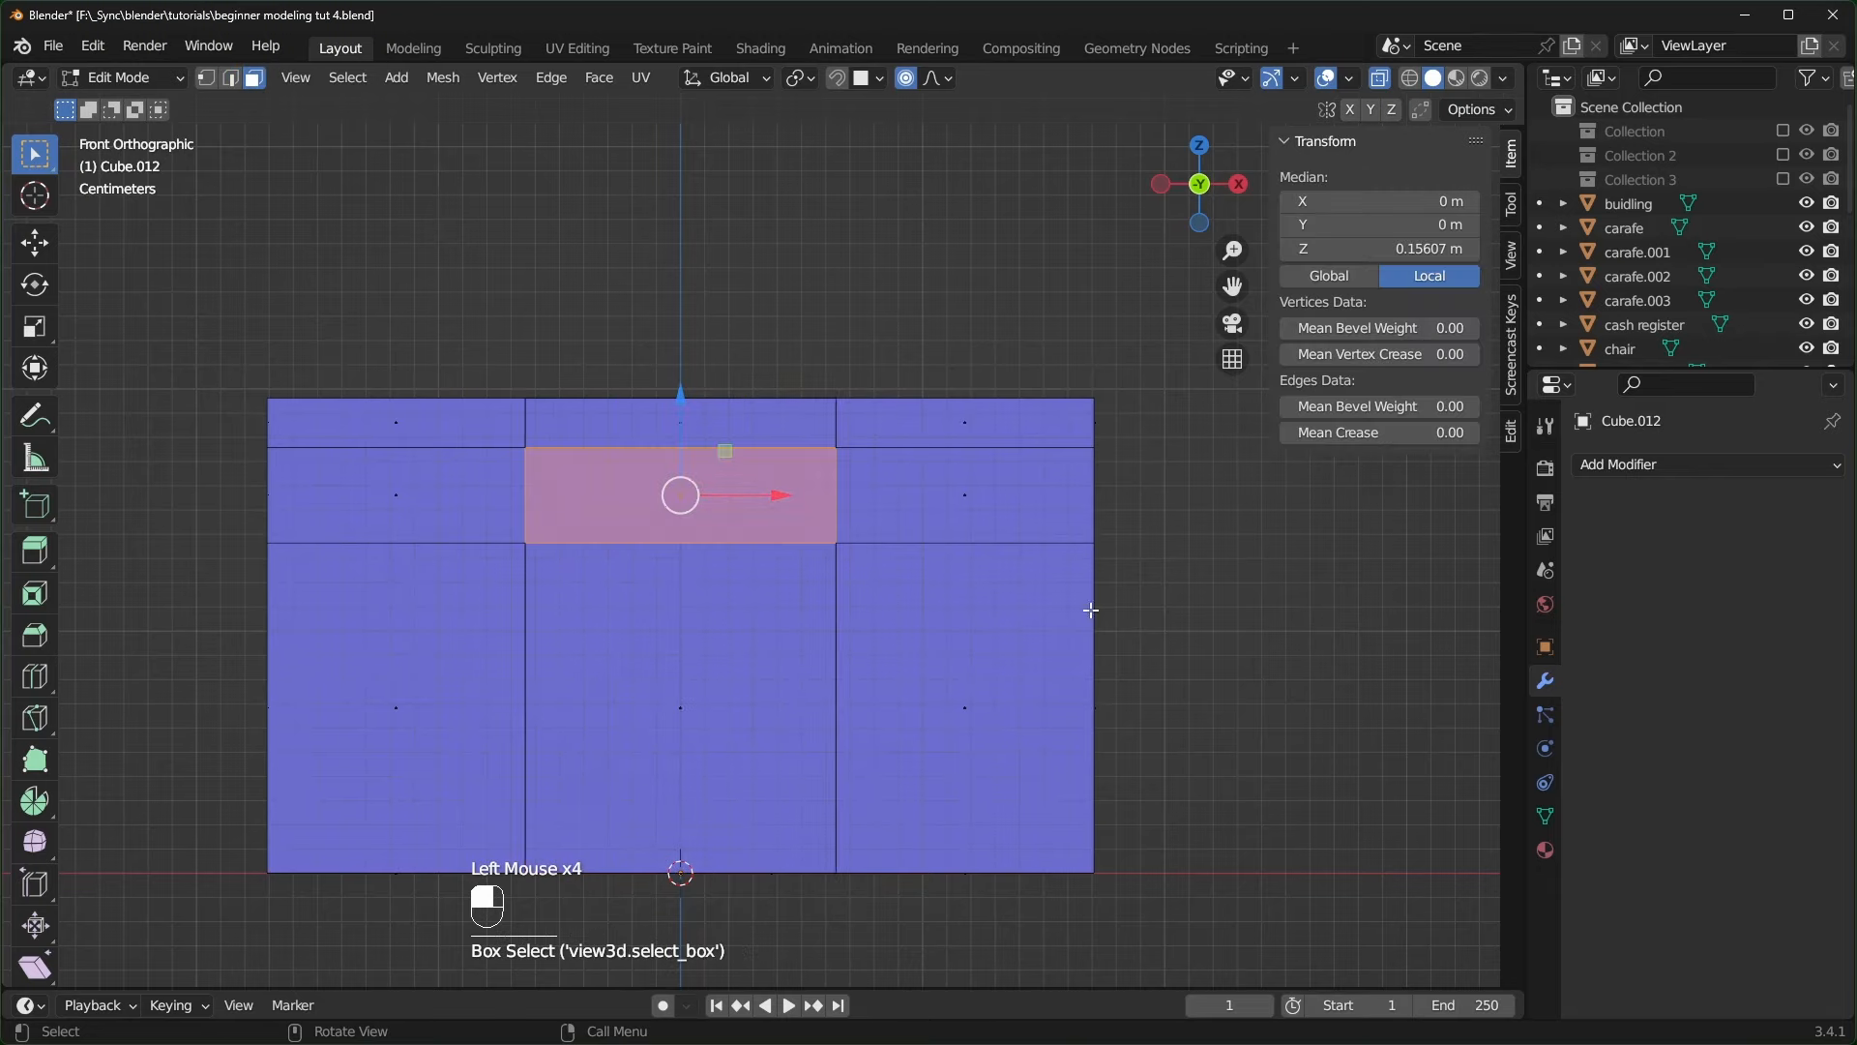
middle_click_drag(1092, 611, 825, 581)
scroll(1045, 563, "down", 2)
scroll(825, 581, "up", 1)
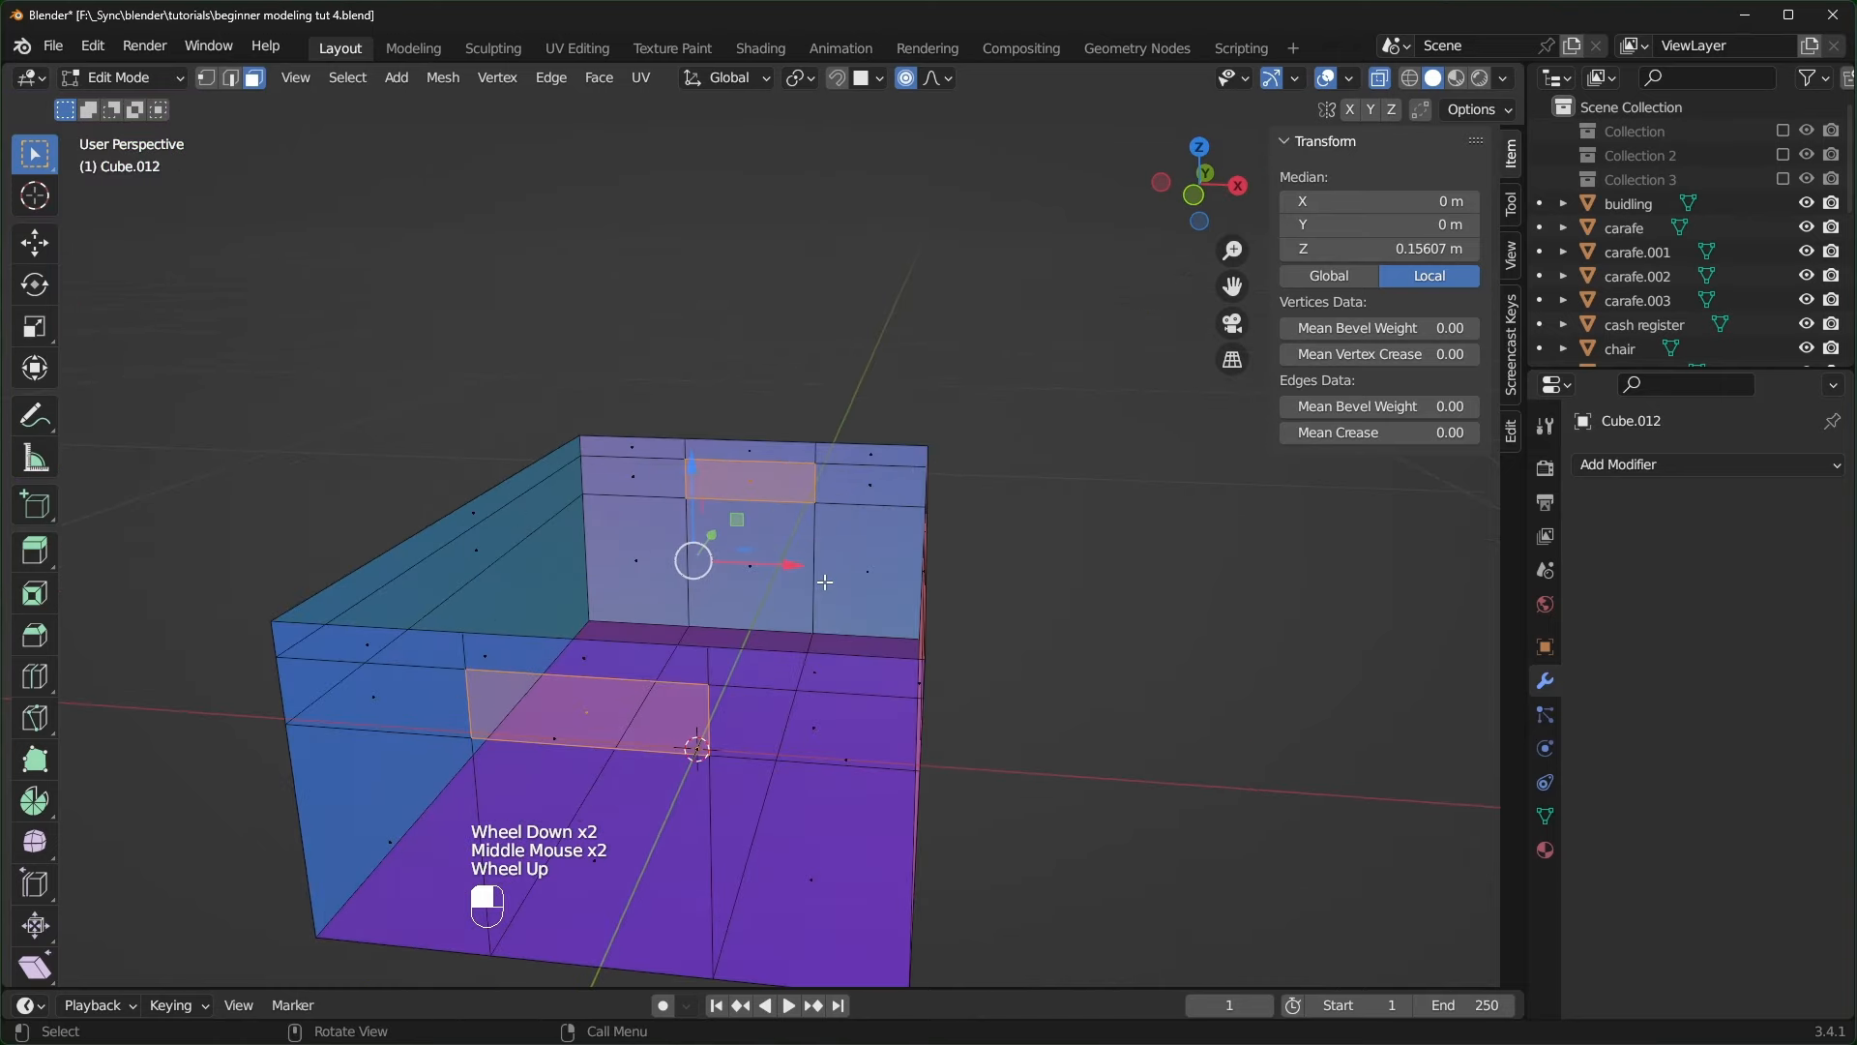
key("x")
left_click(721, 584)
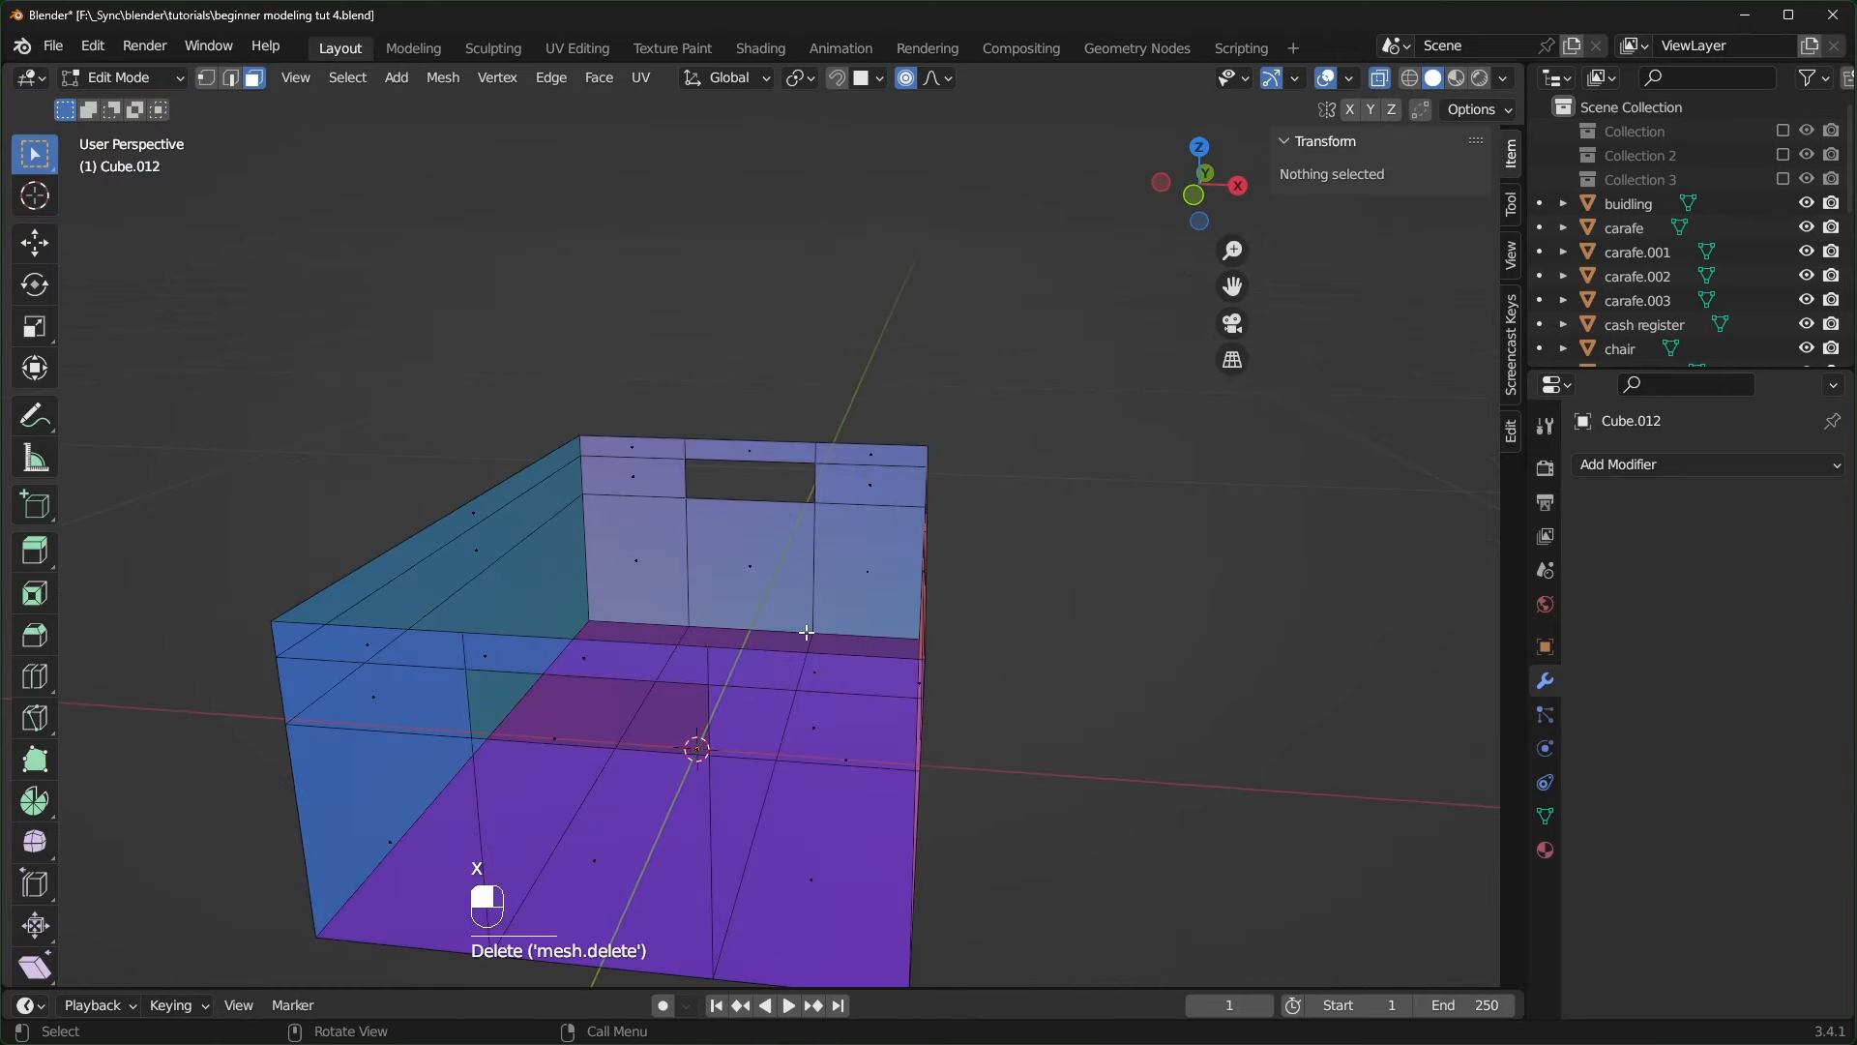
- Round the corner vertices of both handle holes with a clamped multi-segment vertex bevel, and merge the overlapping vertices by distance
key("KP_1")
left_click(209, 79)
left_click(438, 422)
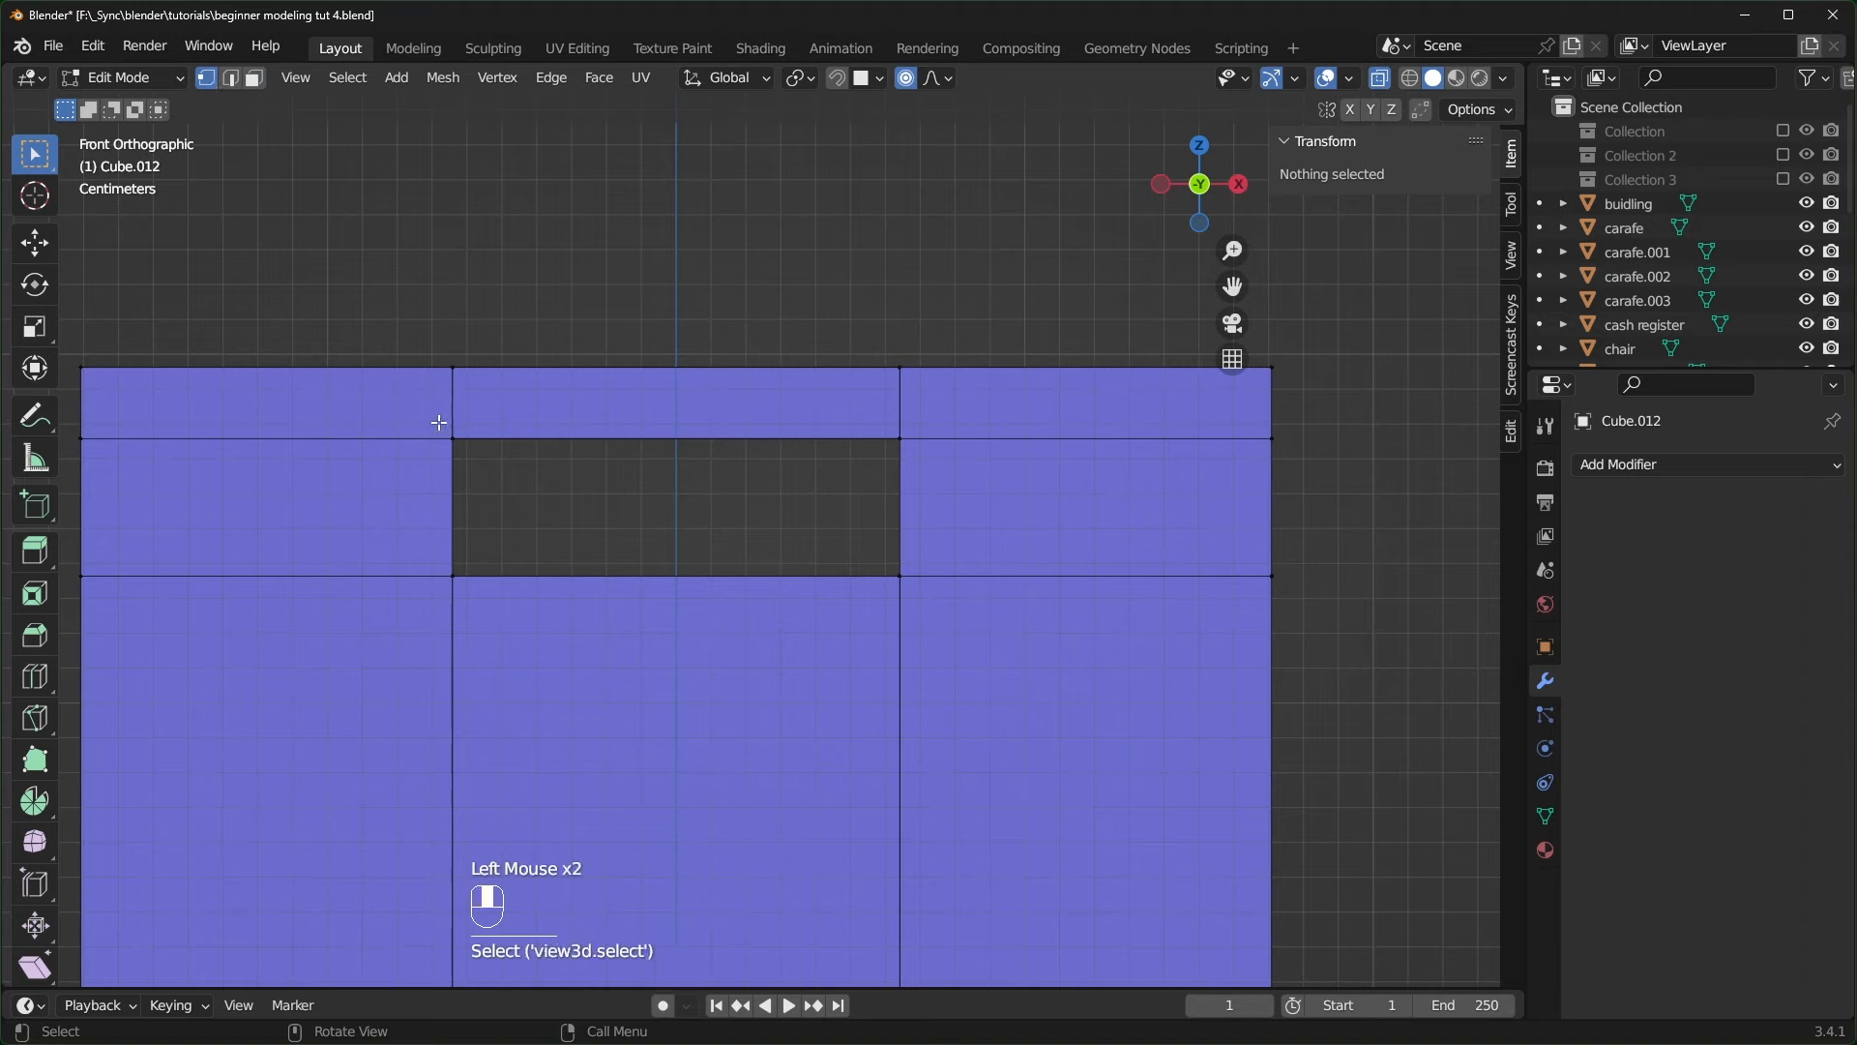
left_click_drag(425, 422, 922, 617)
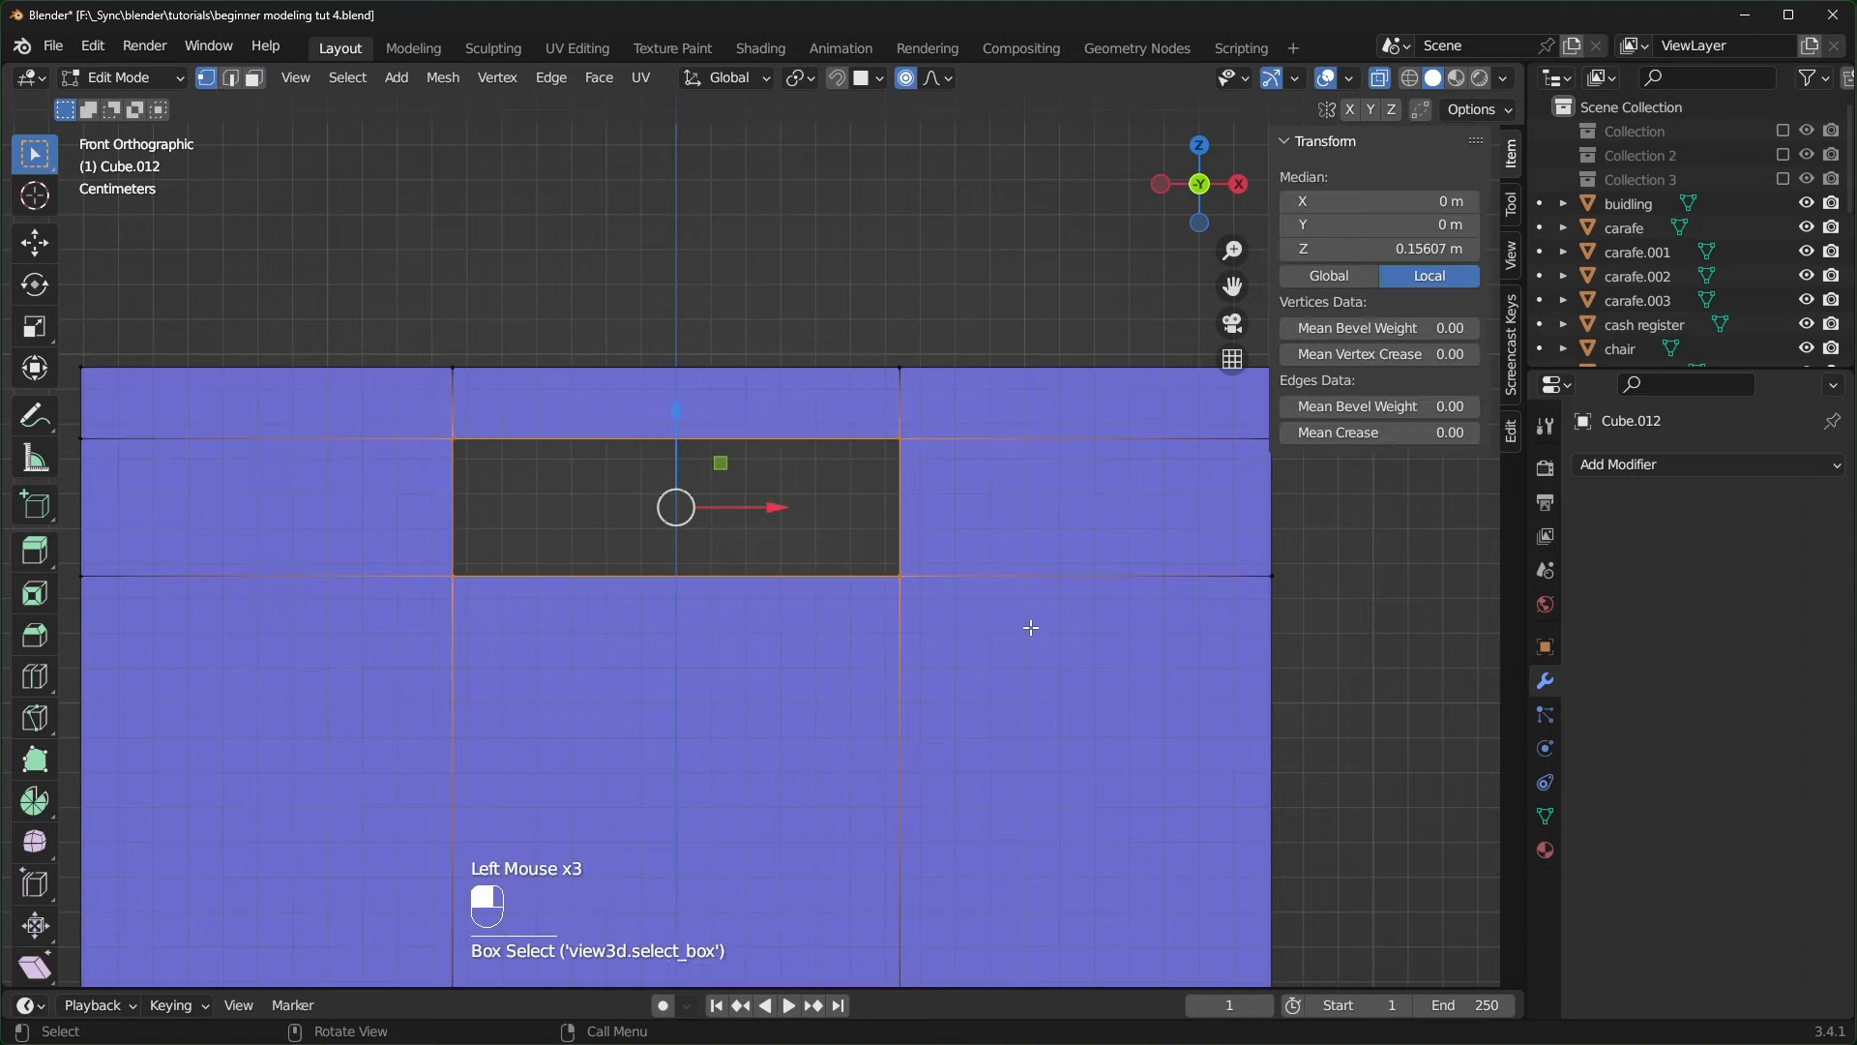
key("ctrl+shift+b")
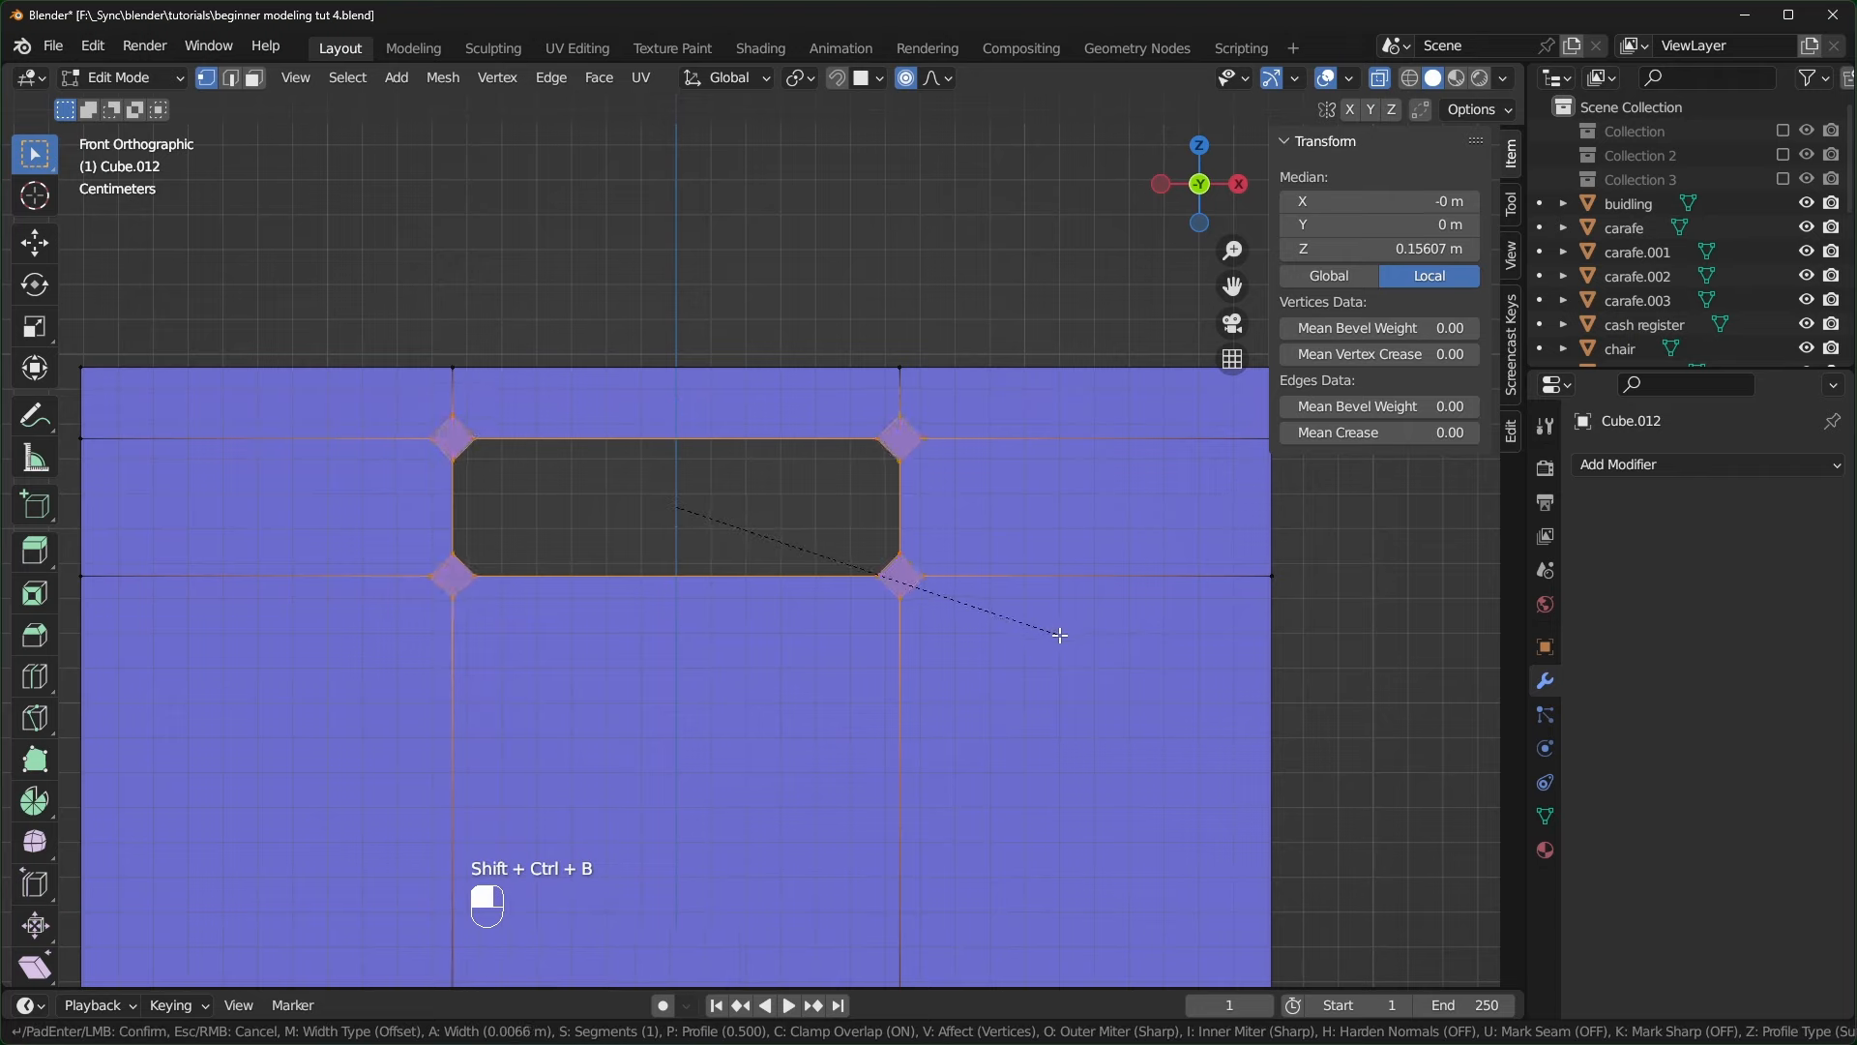
right_click(1072, 655)
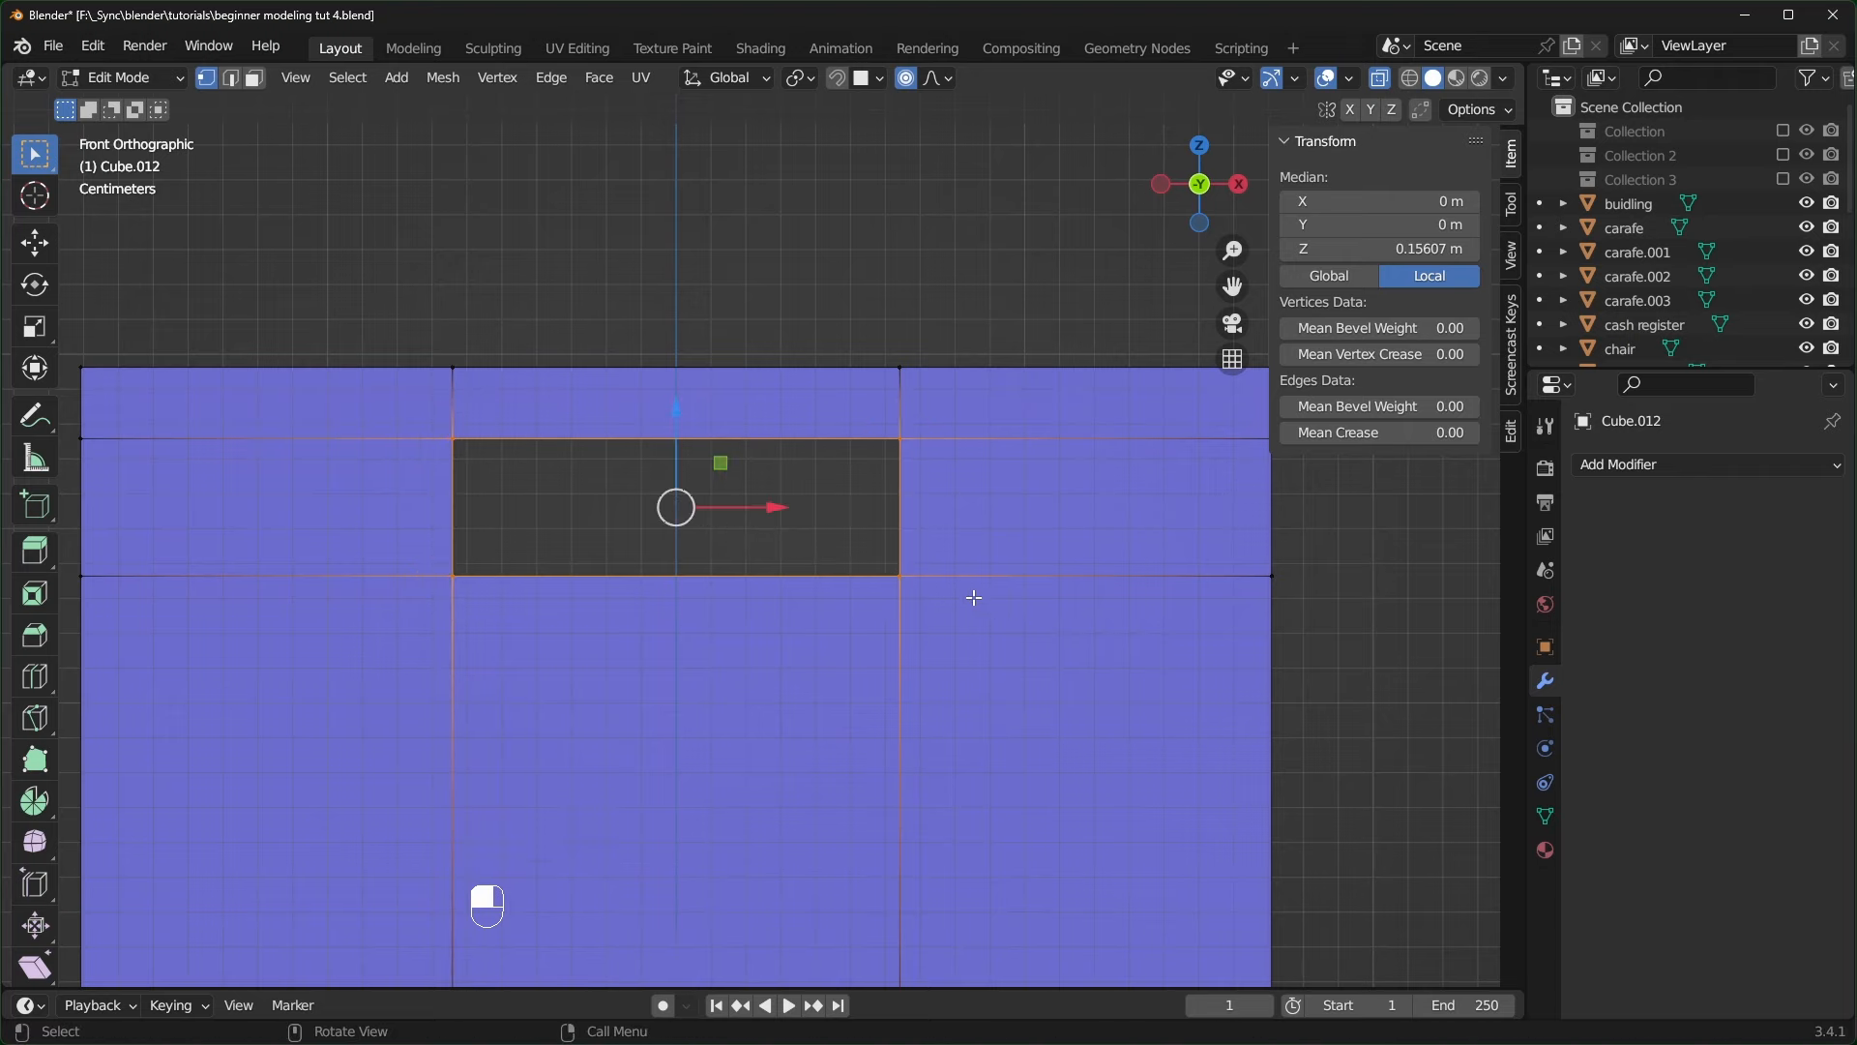
key("ctrl+b")
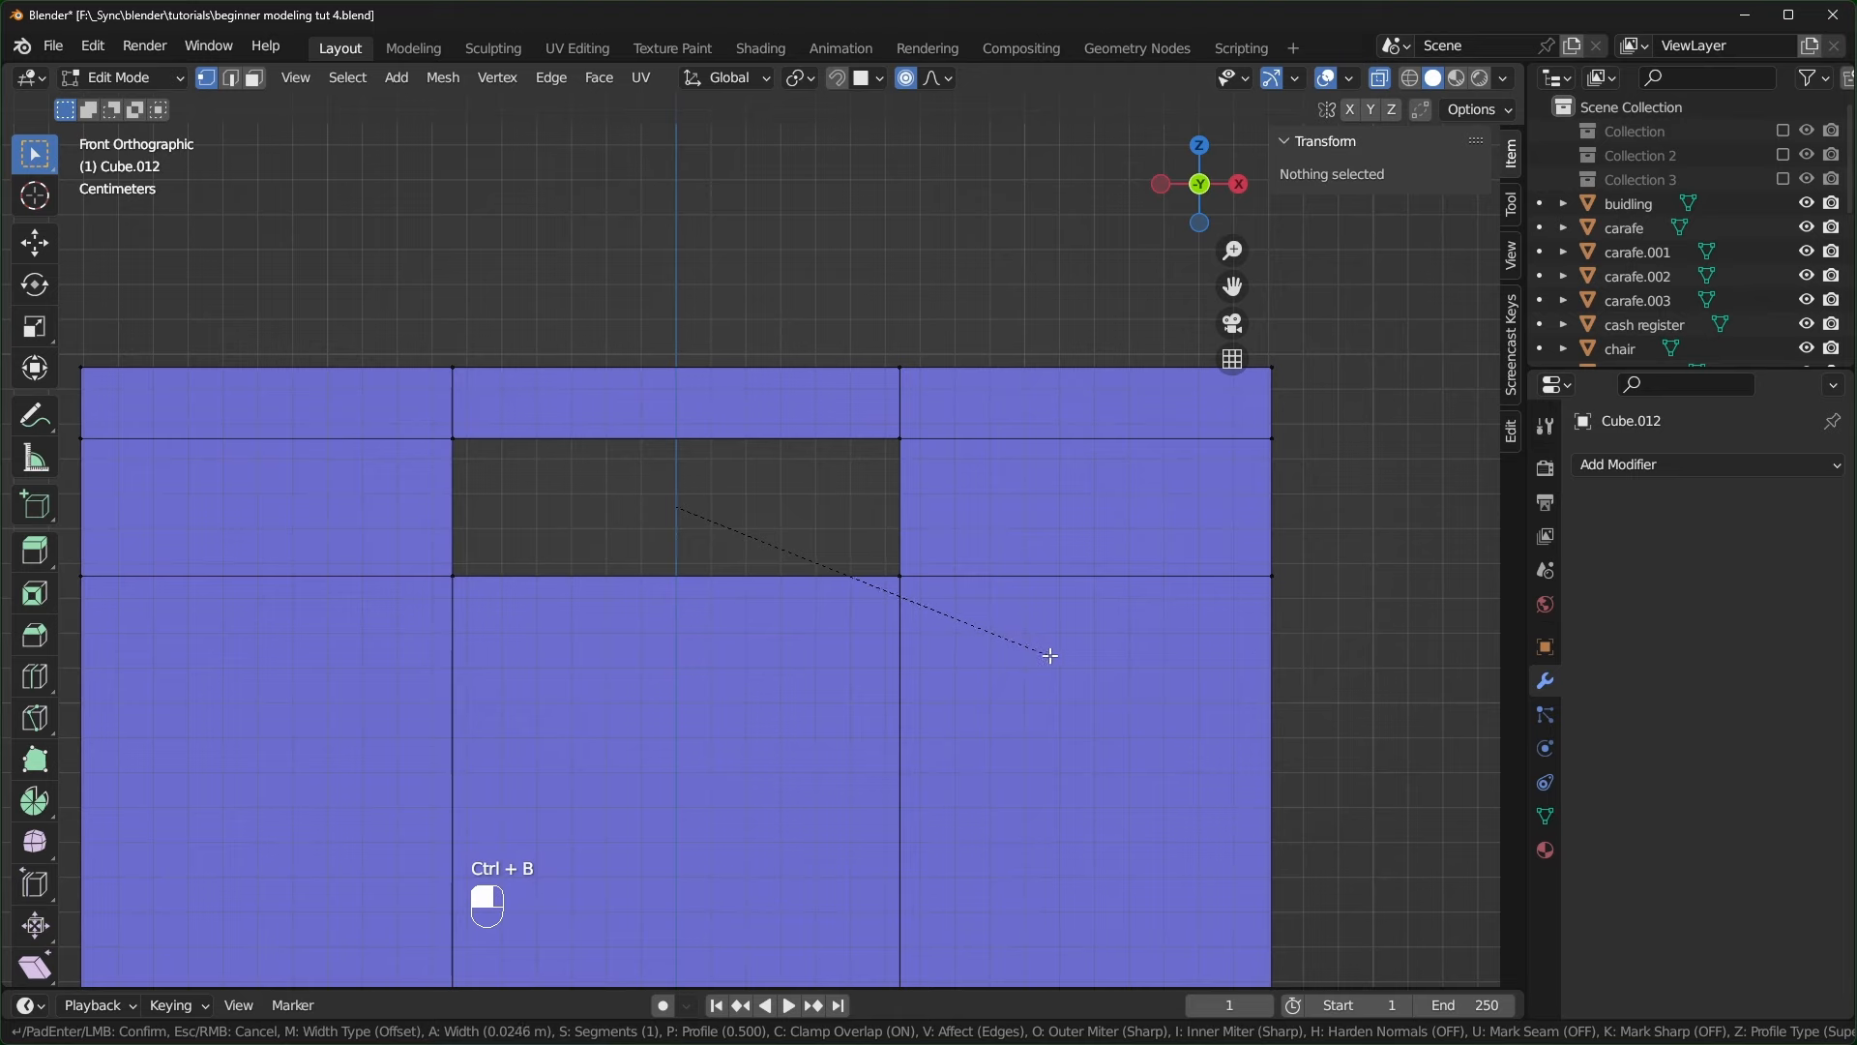
key("v")
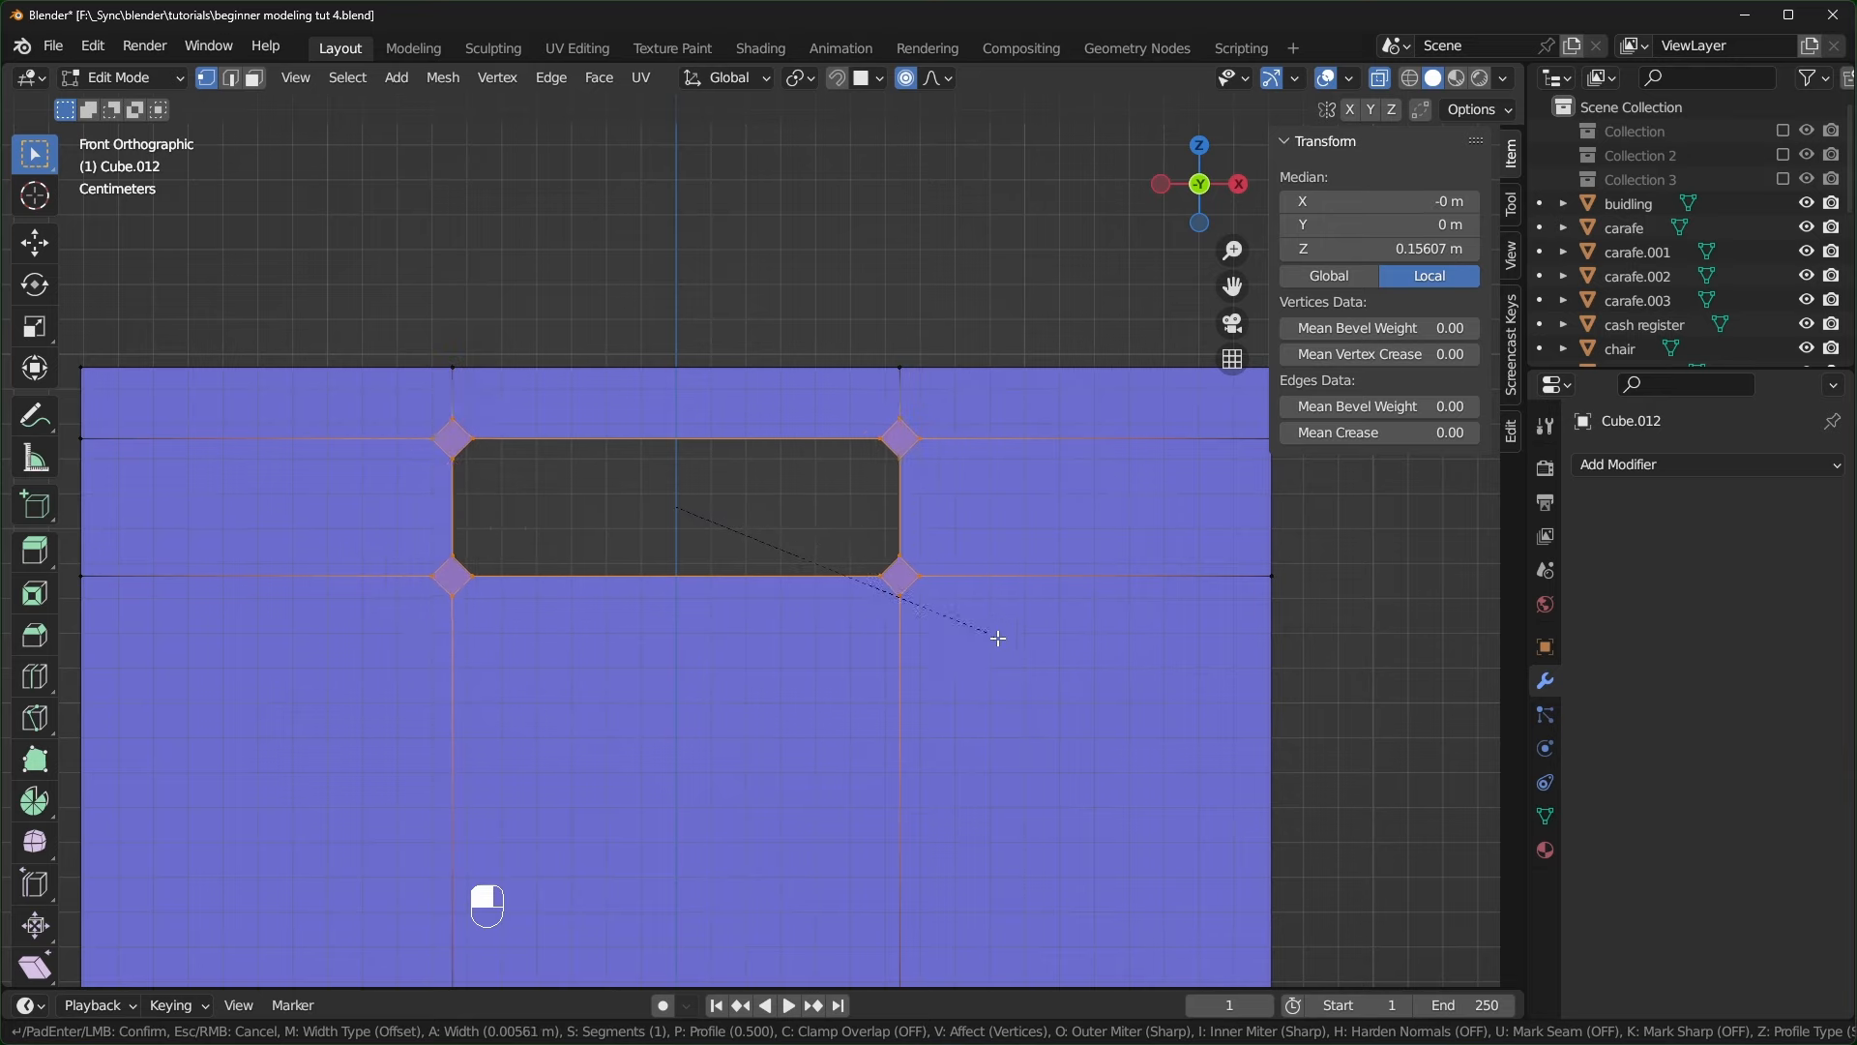
scroll(1054, 665, "up", 1)
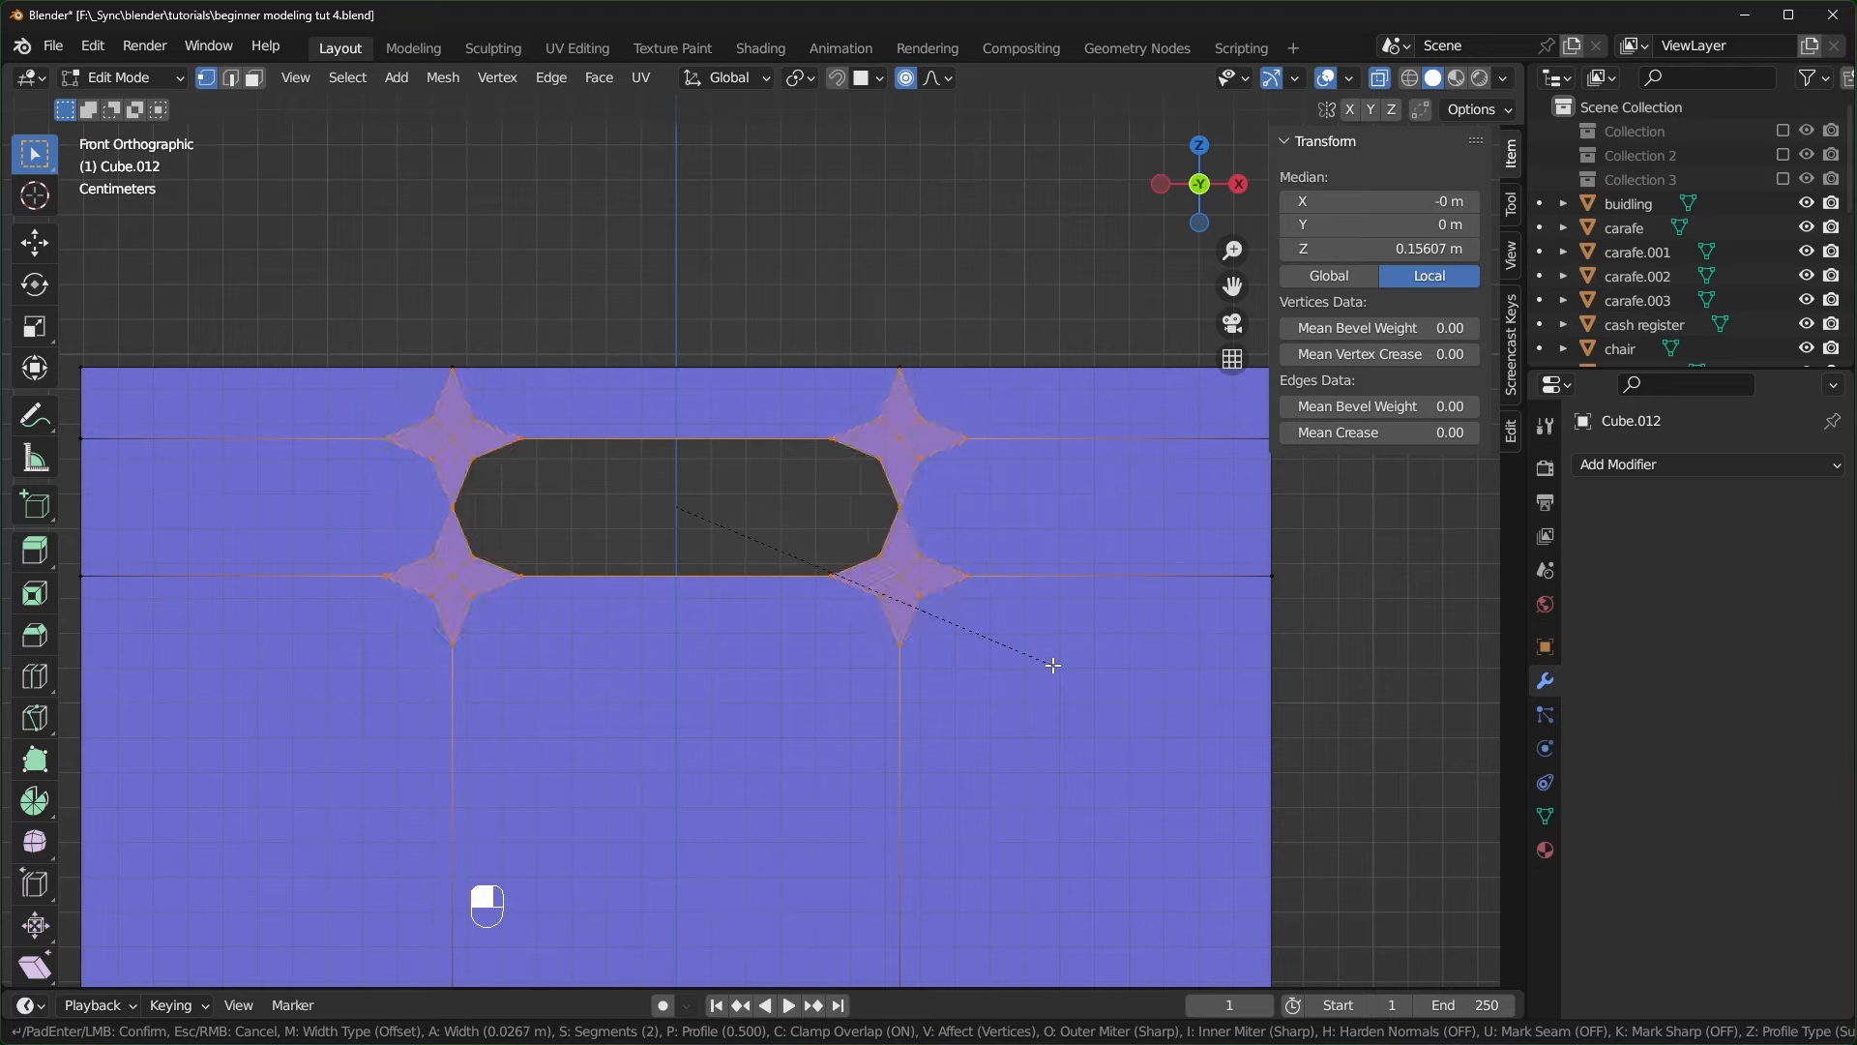
left_click(1056, 669)
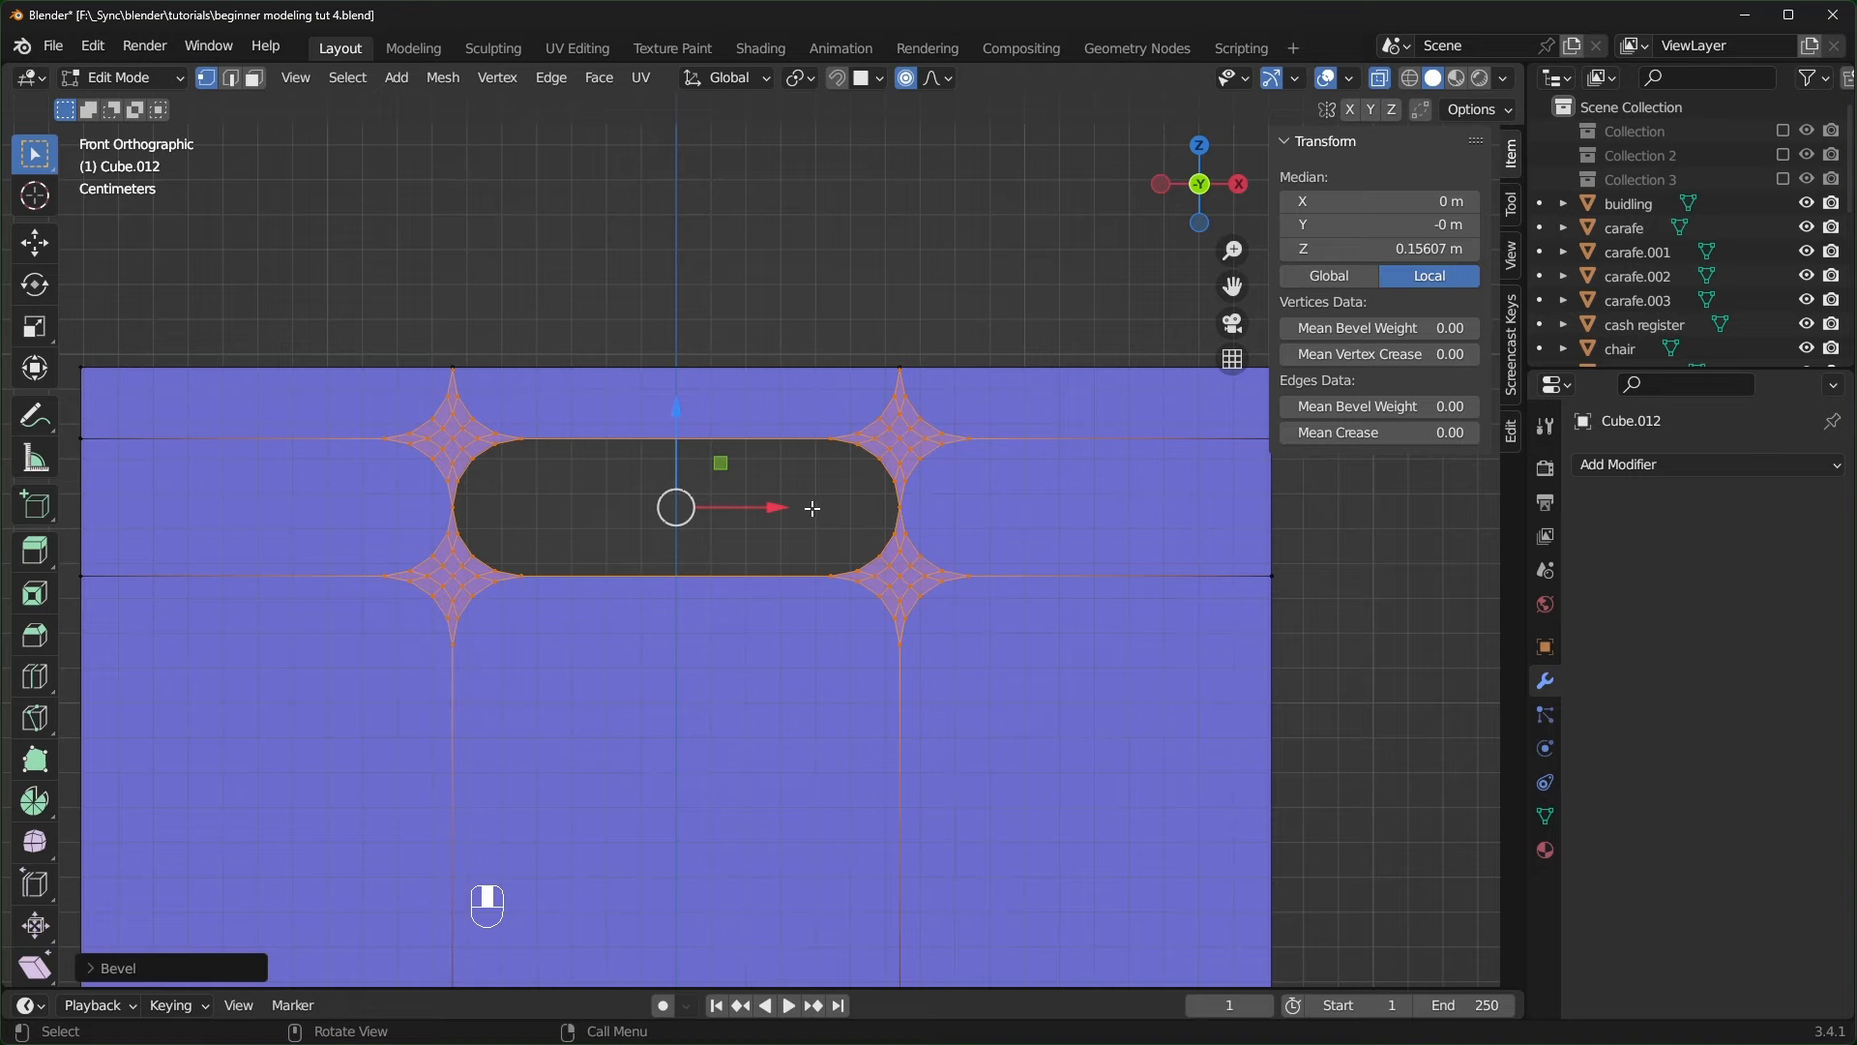
key("m")
left_click(727, 513)
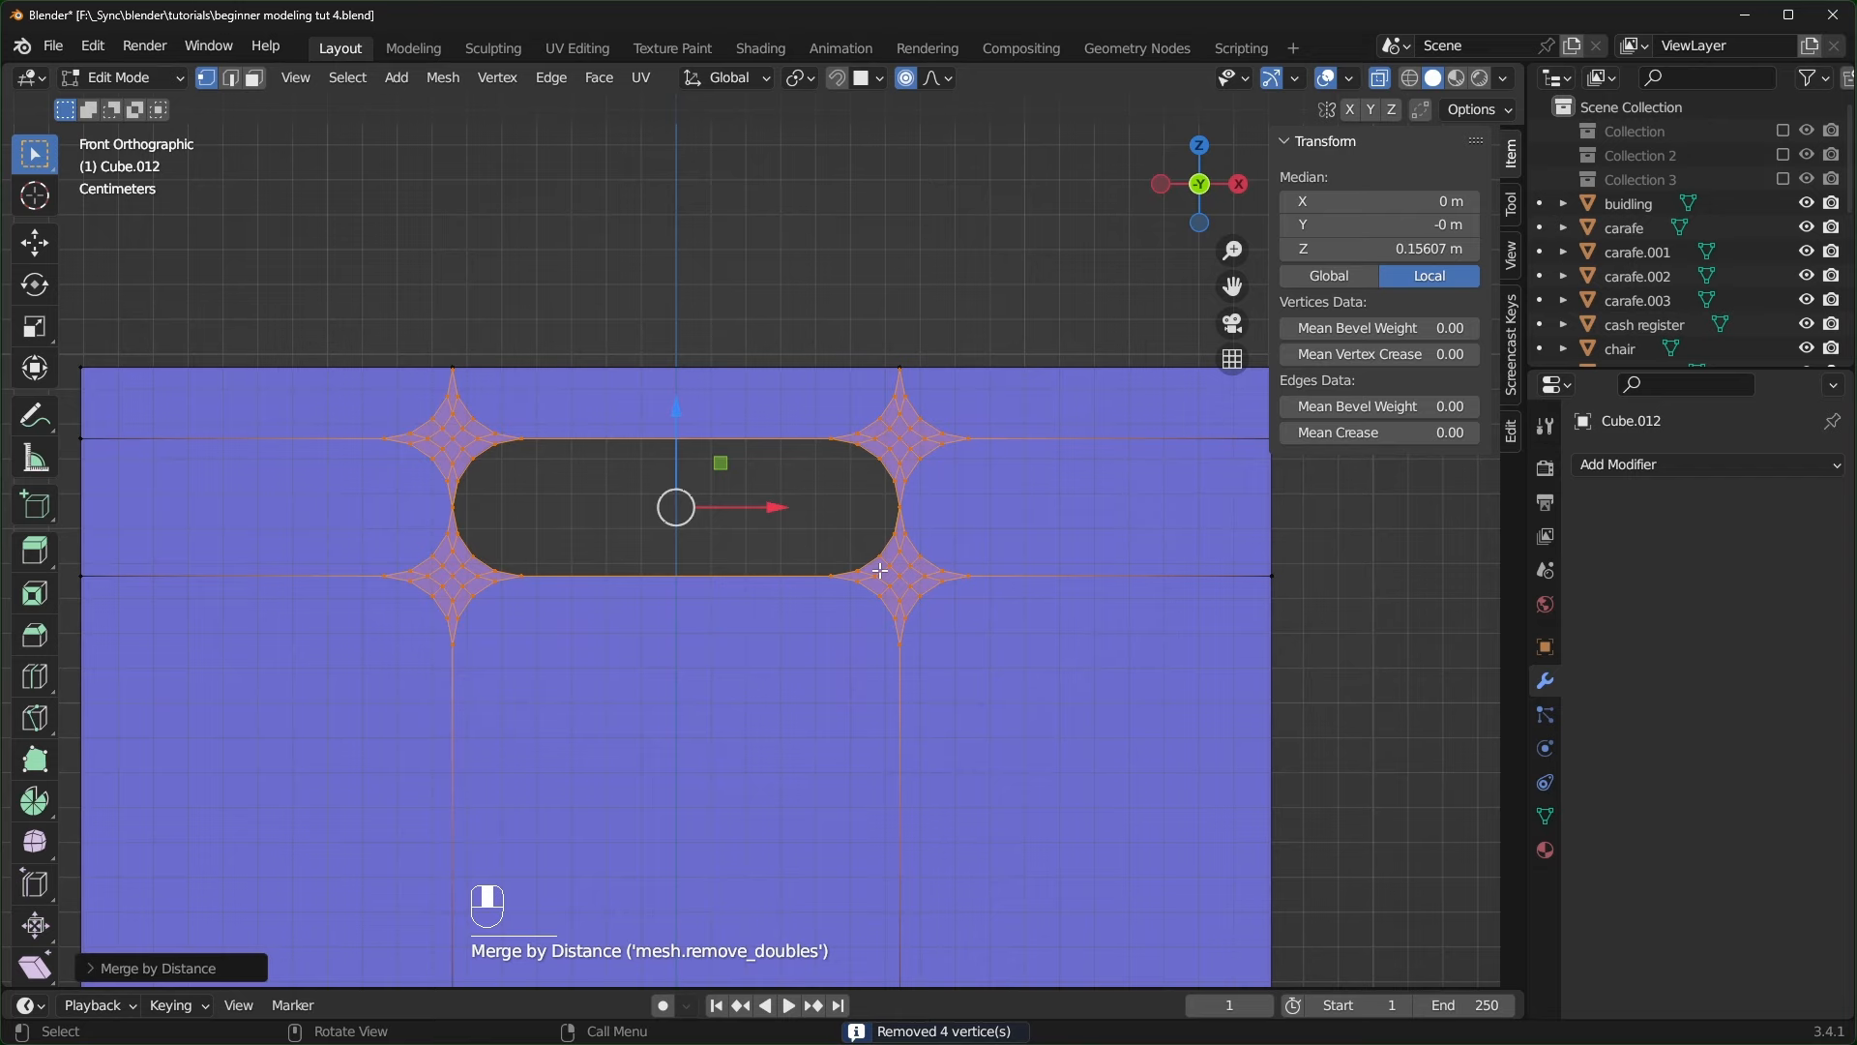
- Select the whole box mesh and extrude its faces inward along their normals by about 0.035 m to thicken the walls
scroll(880, 570, "up", 1)
middle_click_drag(879, 571, 856, 604)
middle_click_drag(855, 605, 903, 647, "shift")
key("a")
key("alt+e")
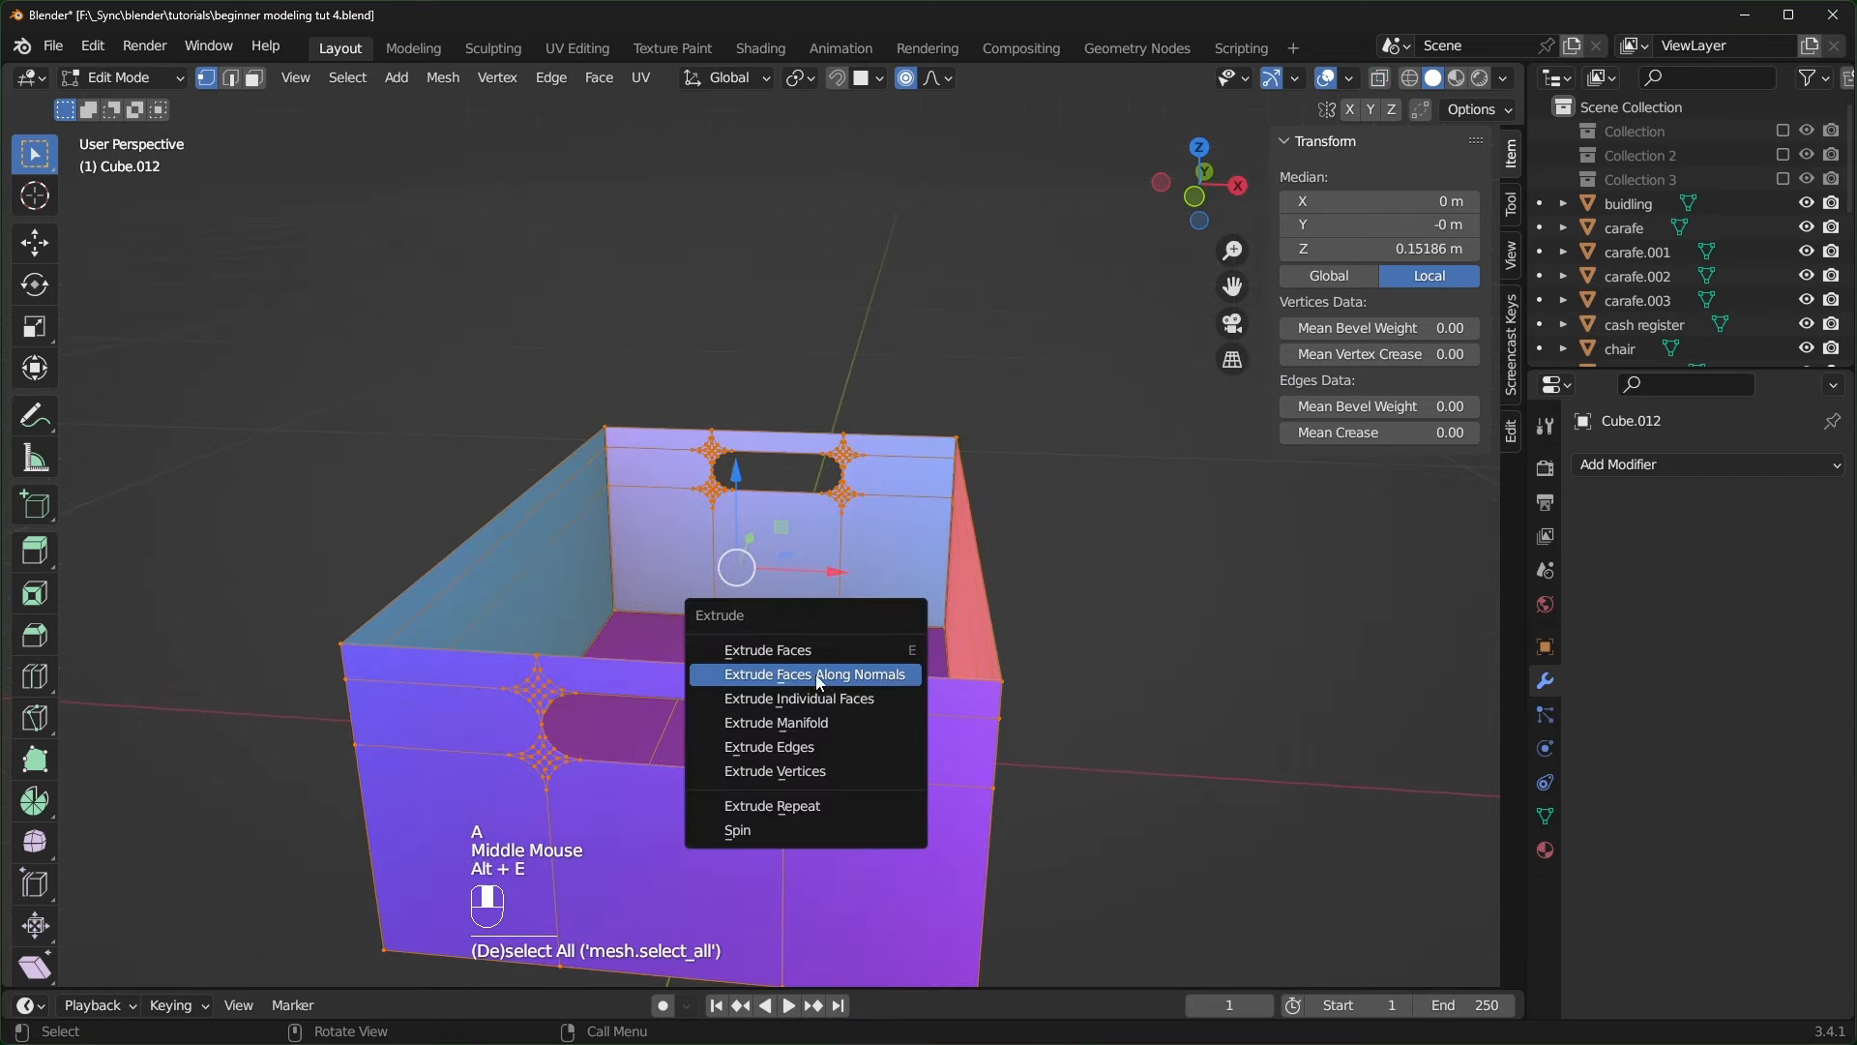
left_click(841, 677)
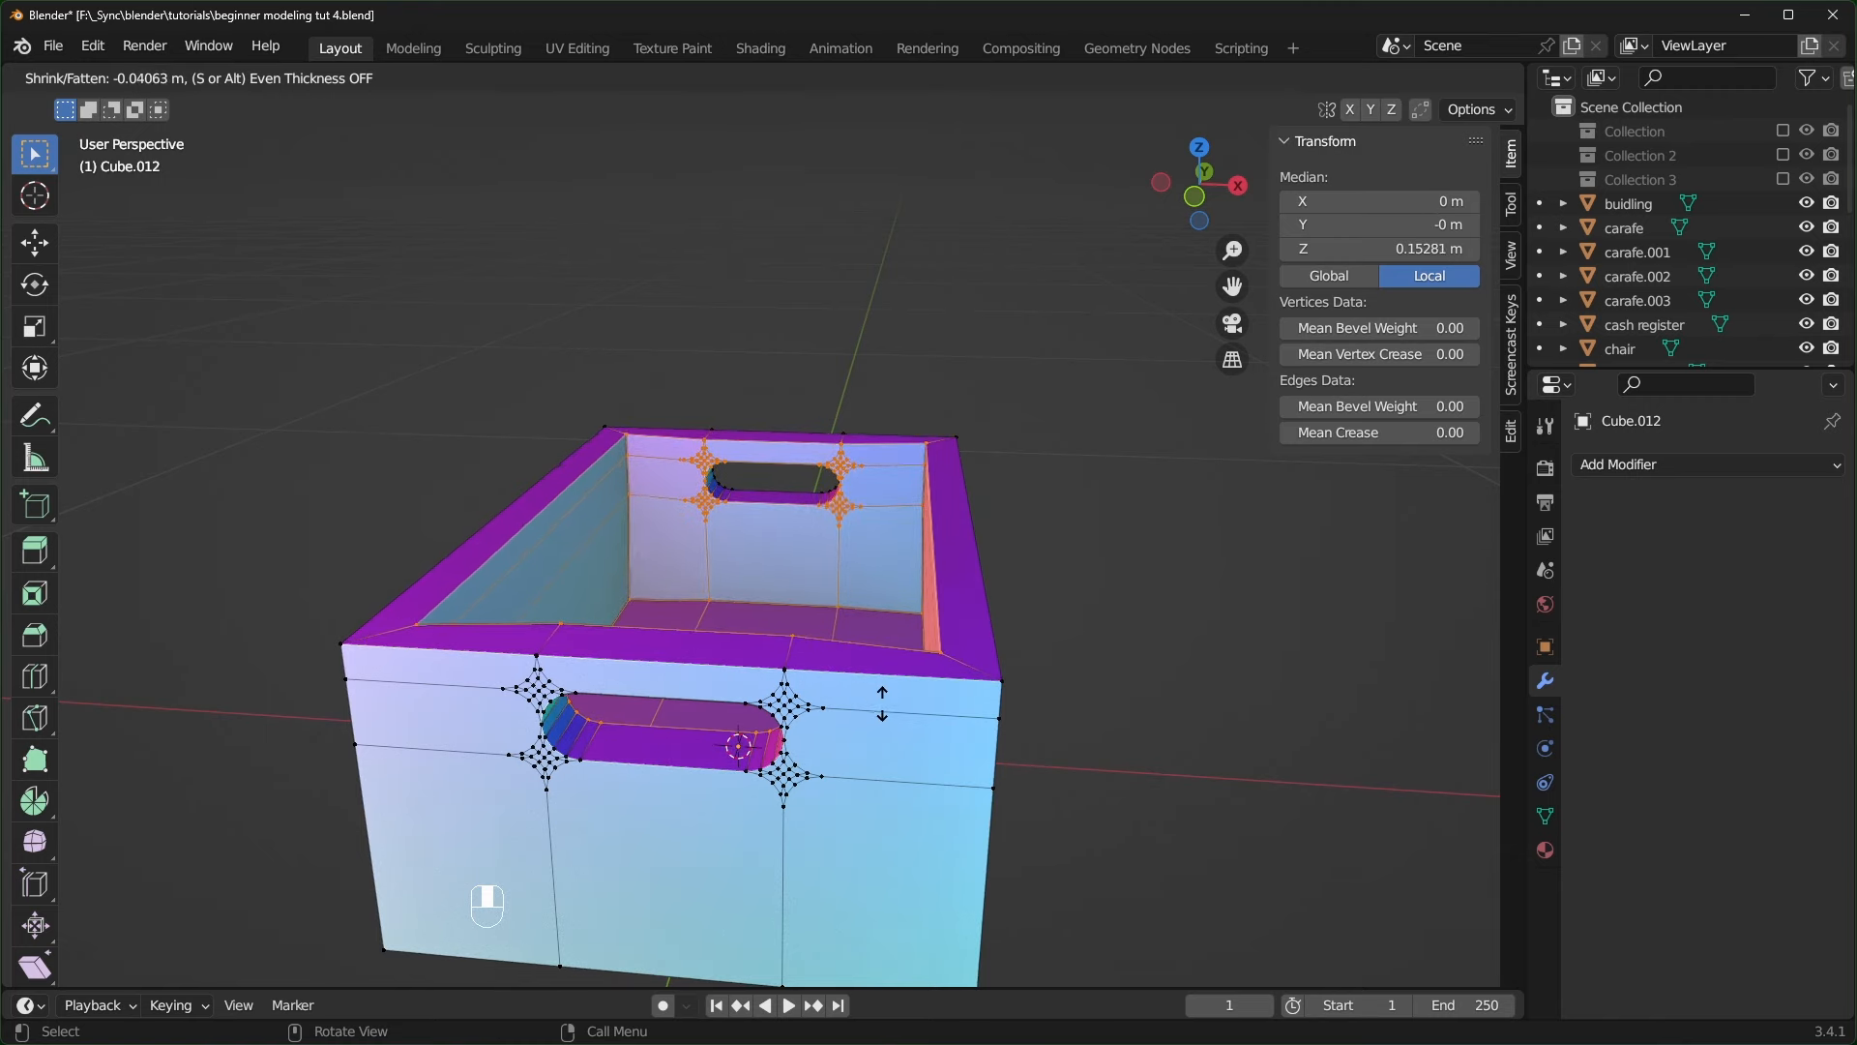
left_click(876, 710)
- Enable Offset Even for the wall extrusion so the thickness is uniform
middle_click_drag(876, 711, 703, 729)
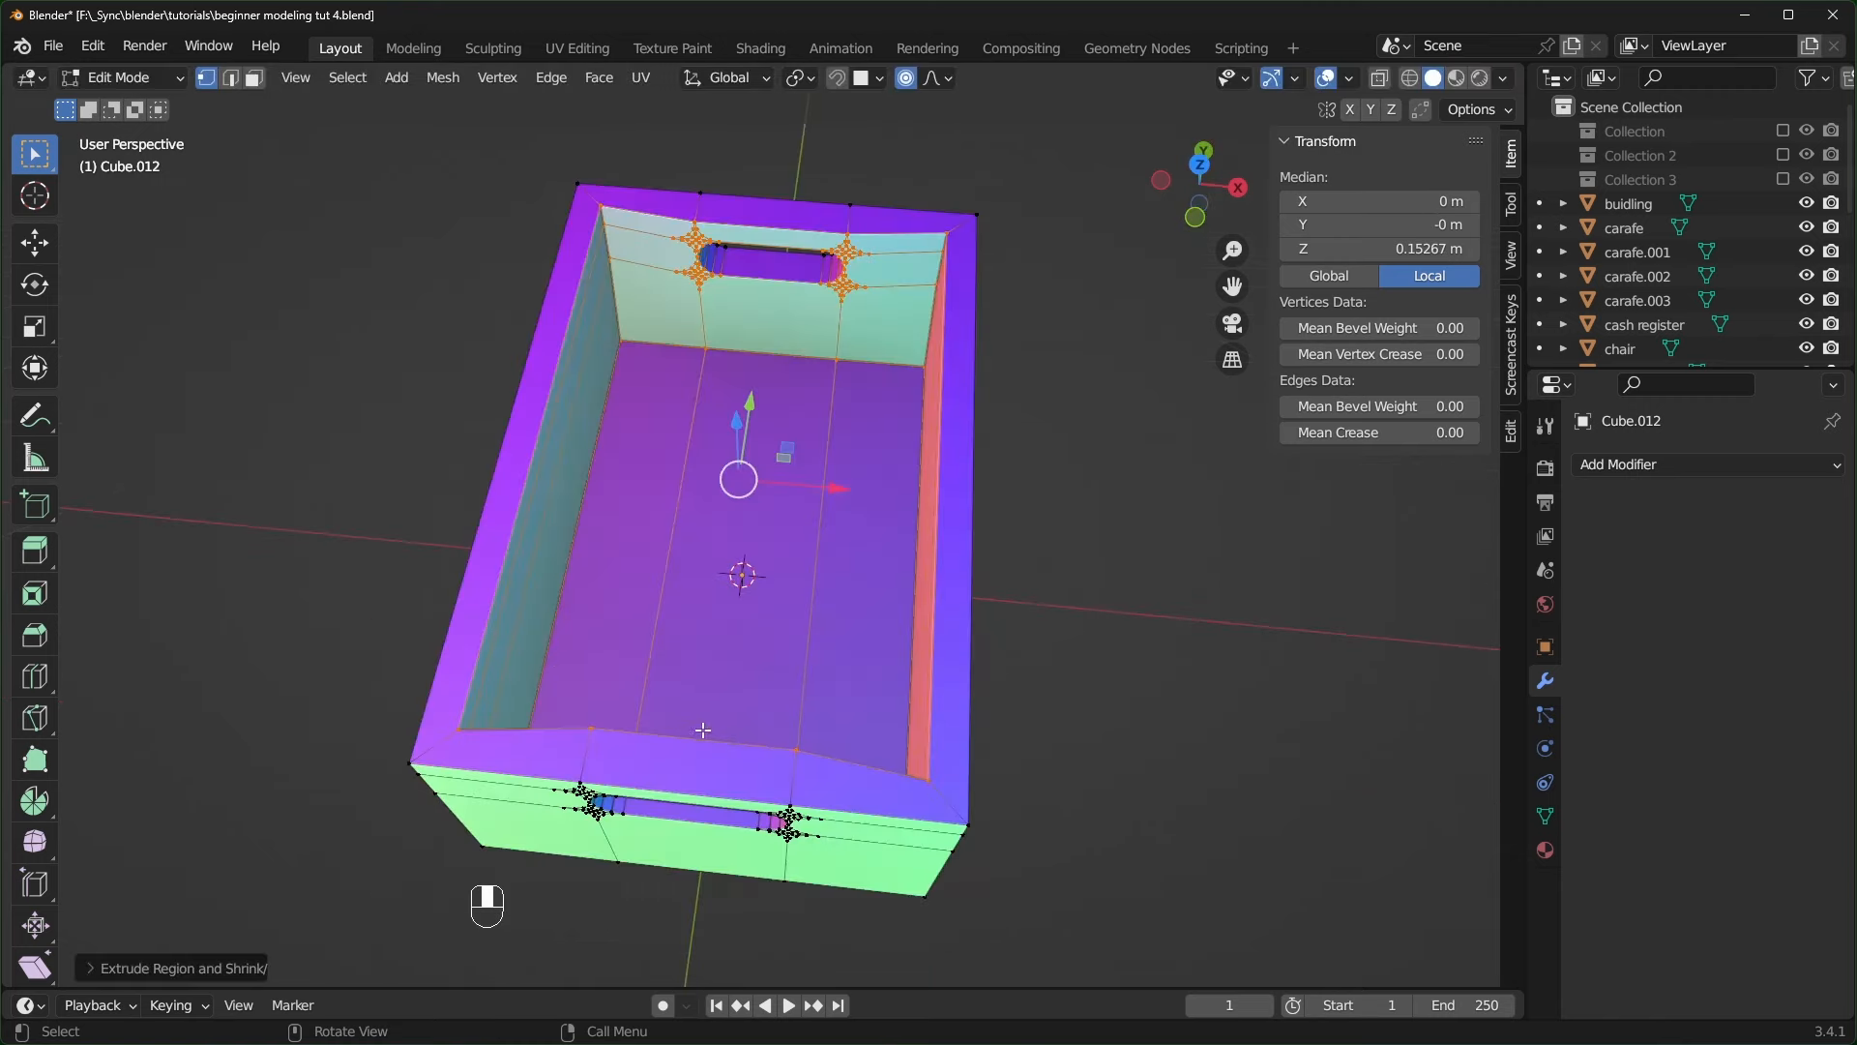
left_click(95, 968)
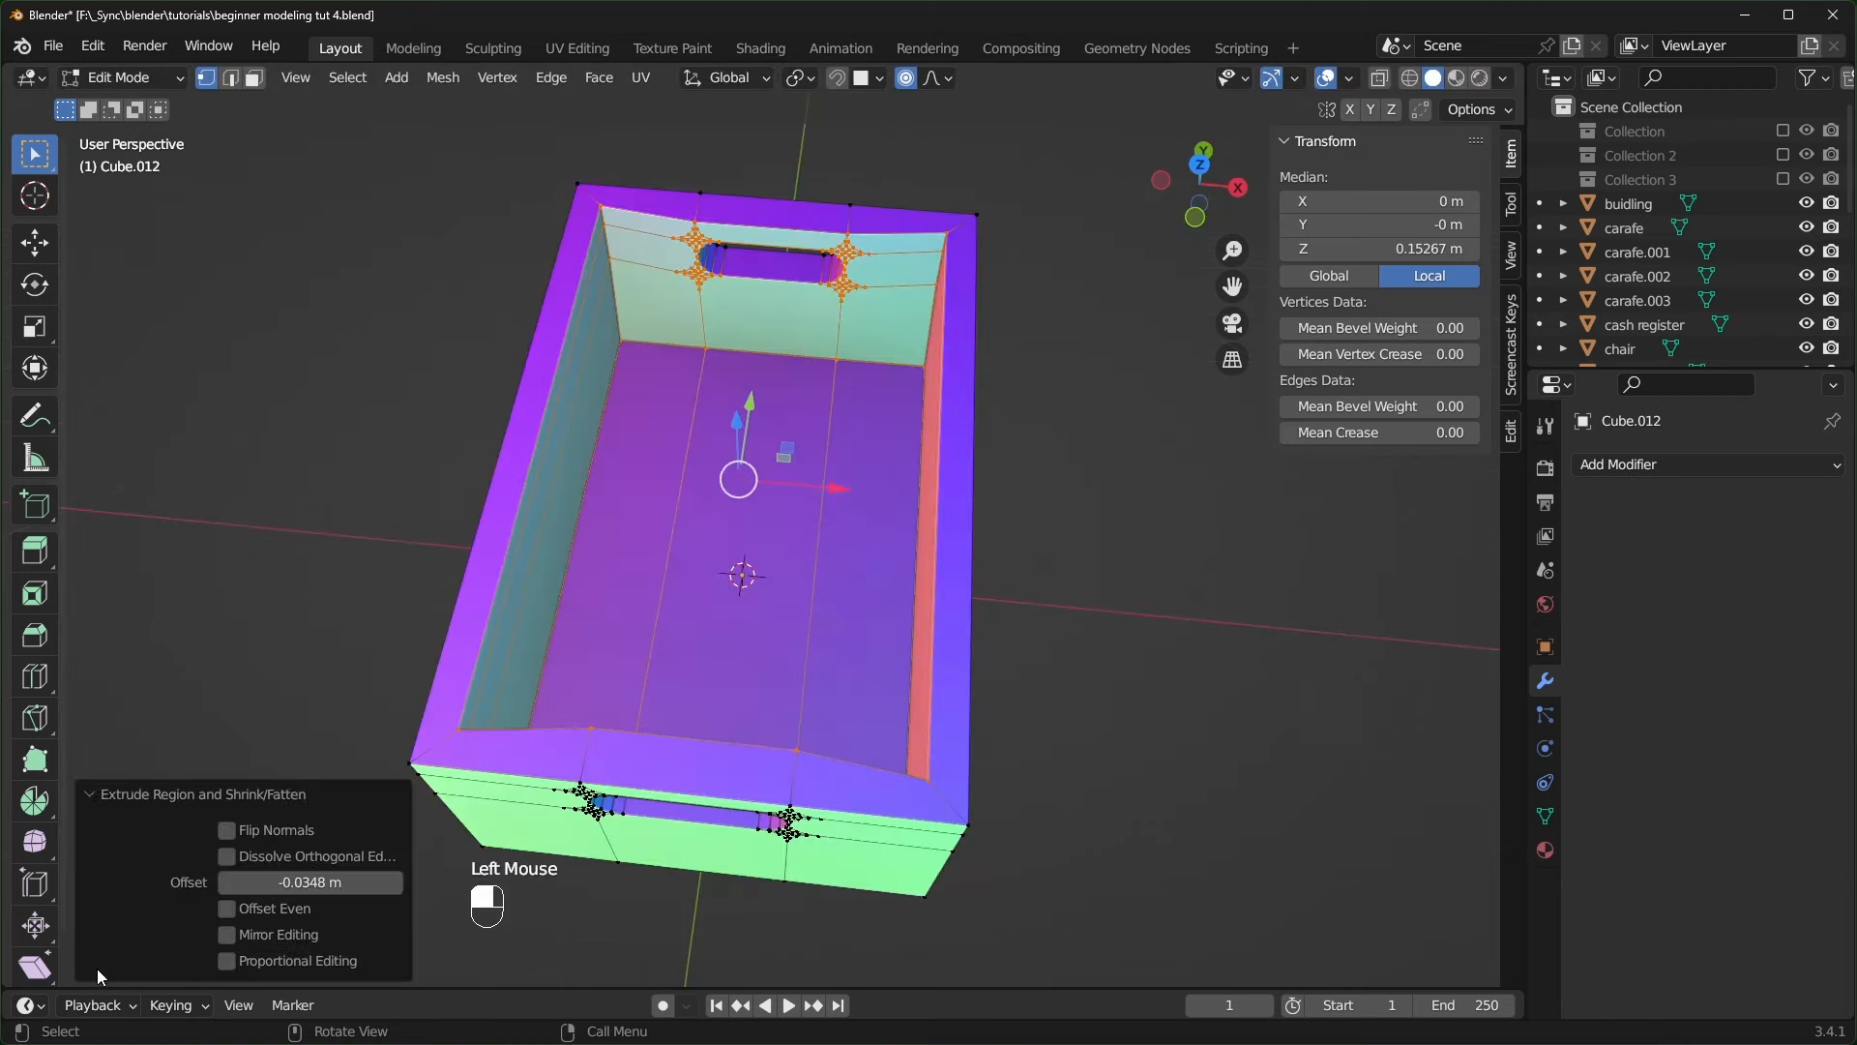
left_click(226, 908)
scroll(919, 552, "up", 1)
middle_click_drag(870, 580, 926, 546)
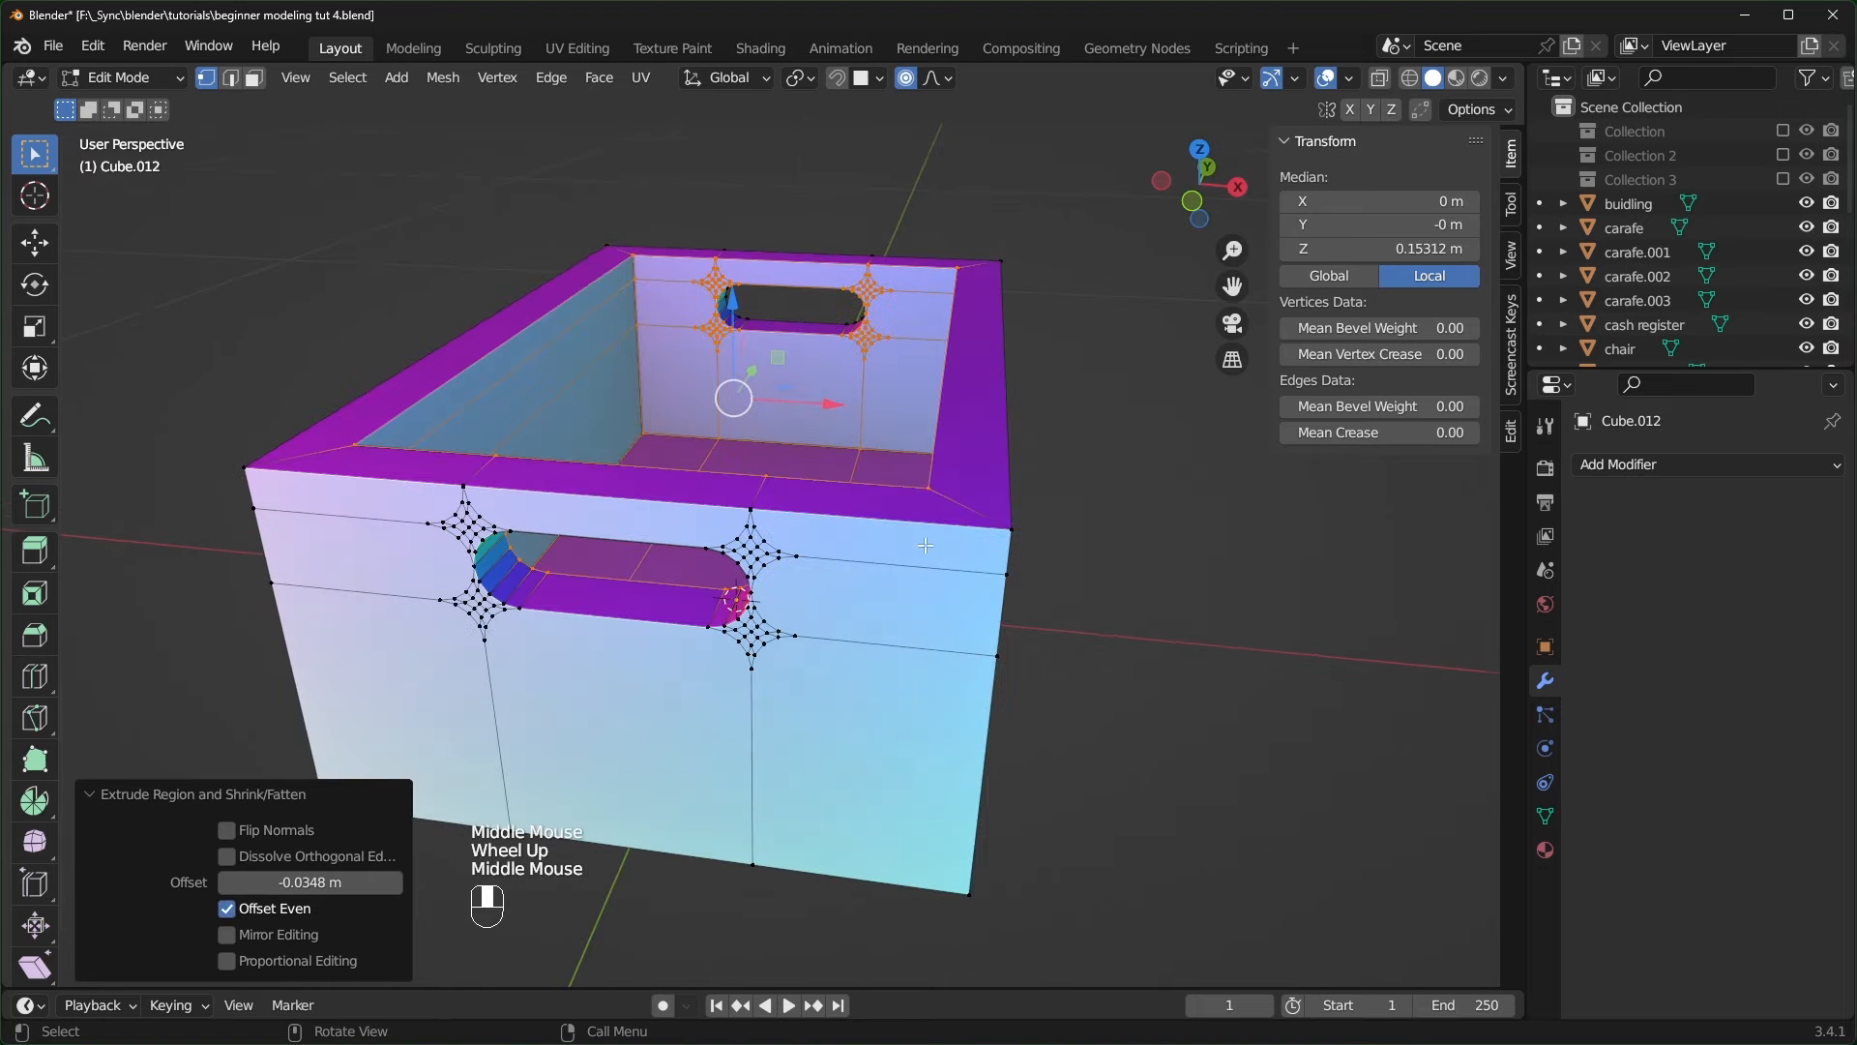
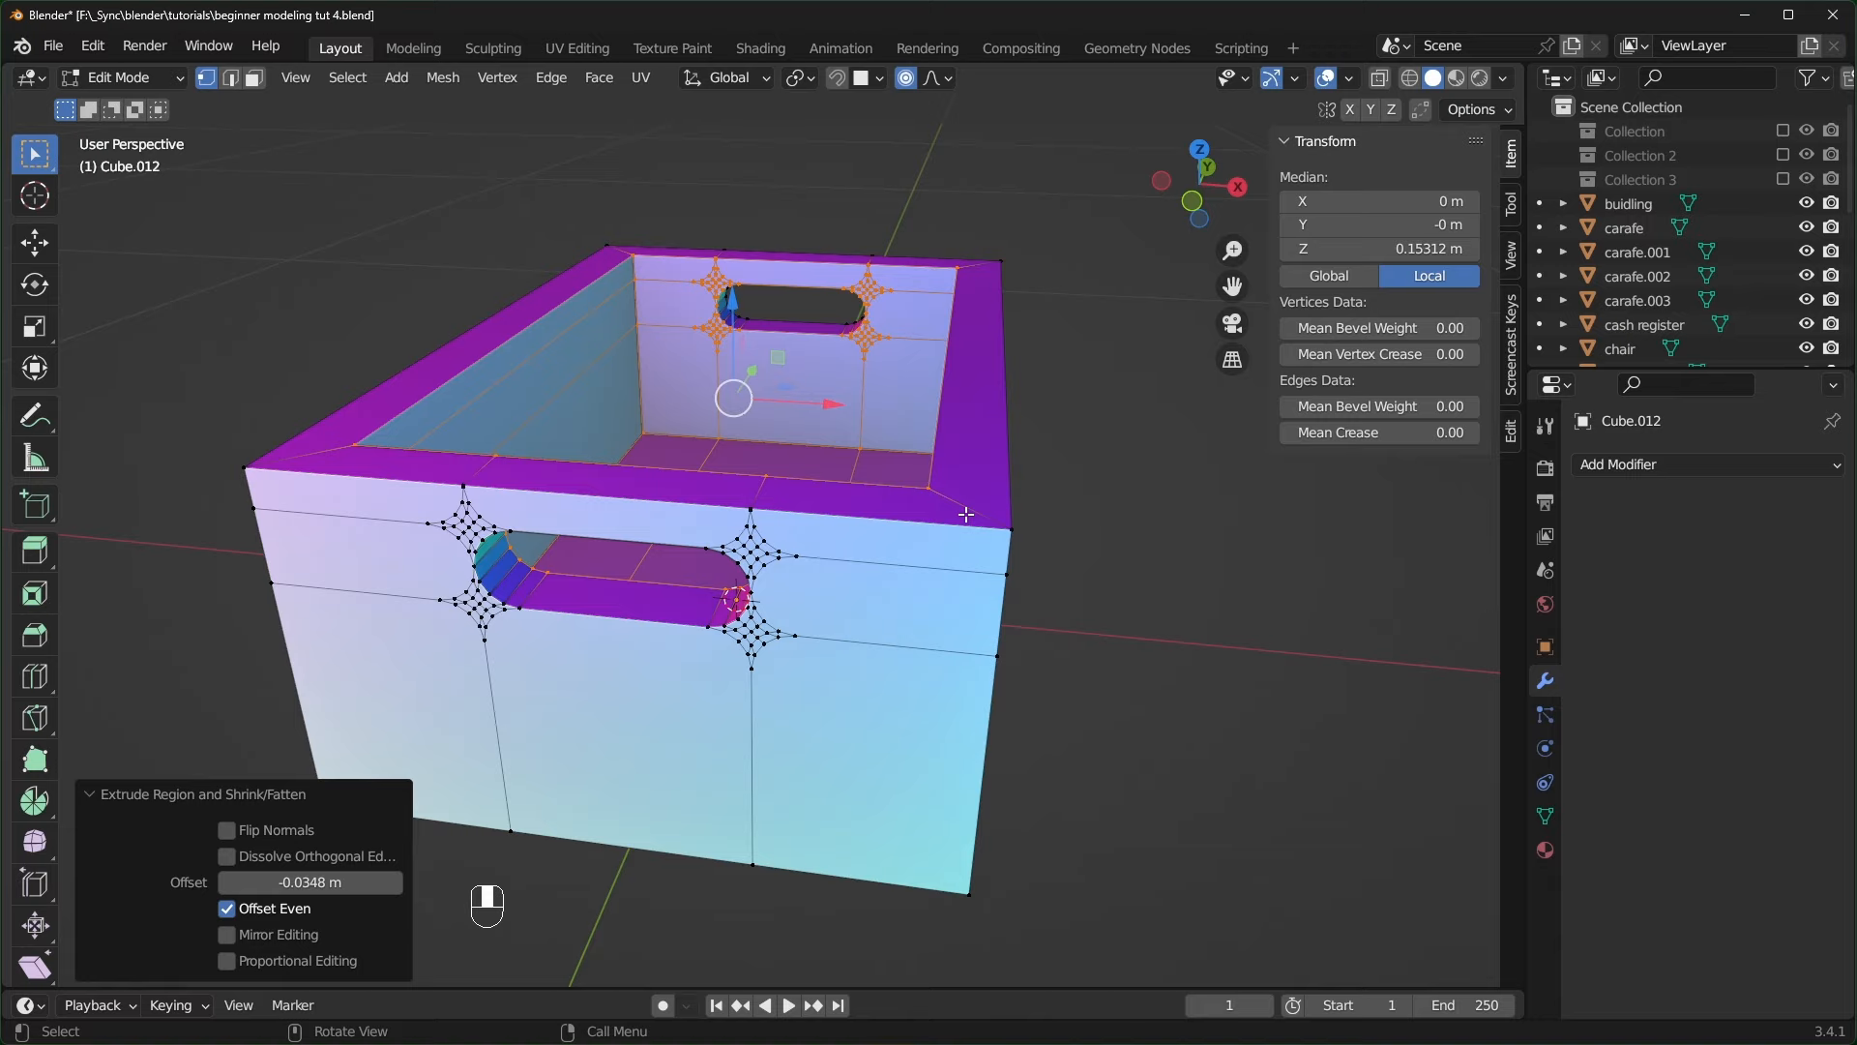
- Enable Flip Normals for the wall extrusion to correct the face orientation on the rim and handle holes
left_click(228, 831)
left_click(229, 831)
left_click(229, 830)
left_click(228, 830)
left_click(228, 831)
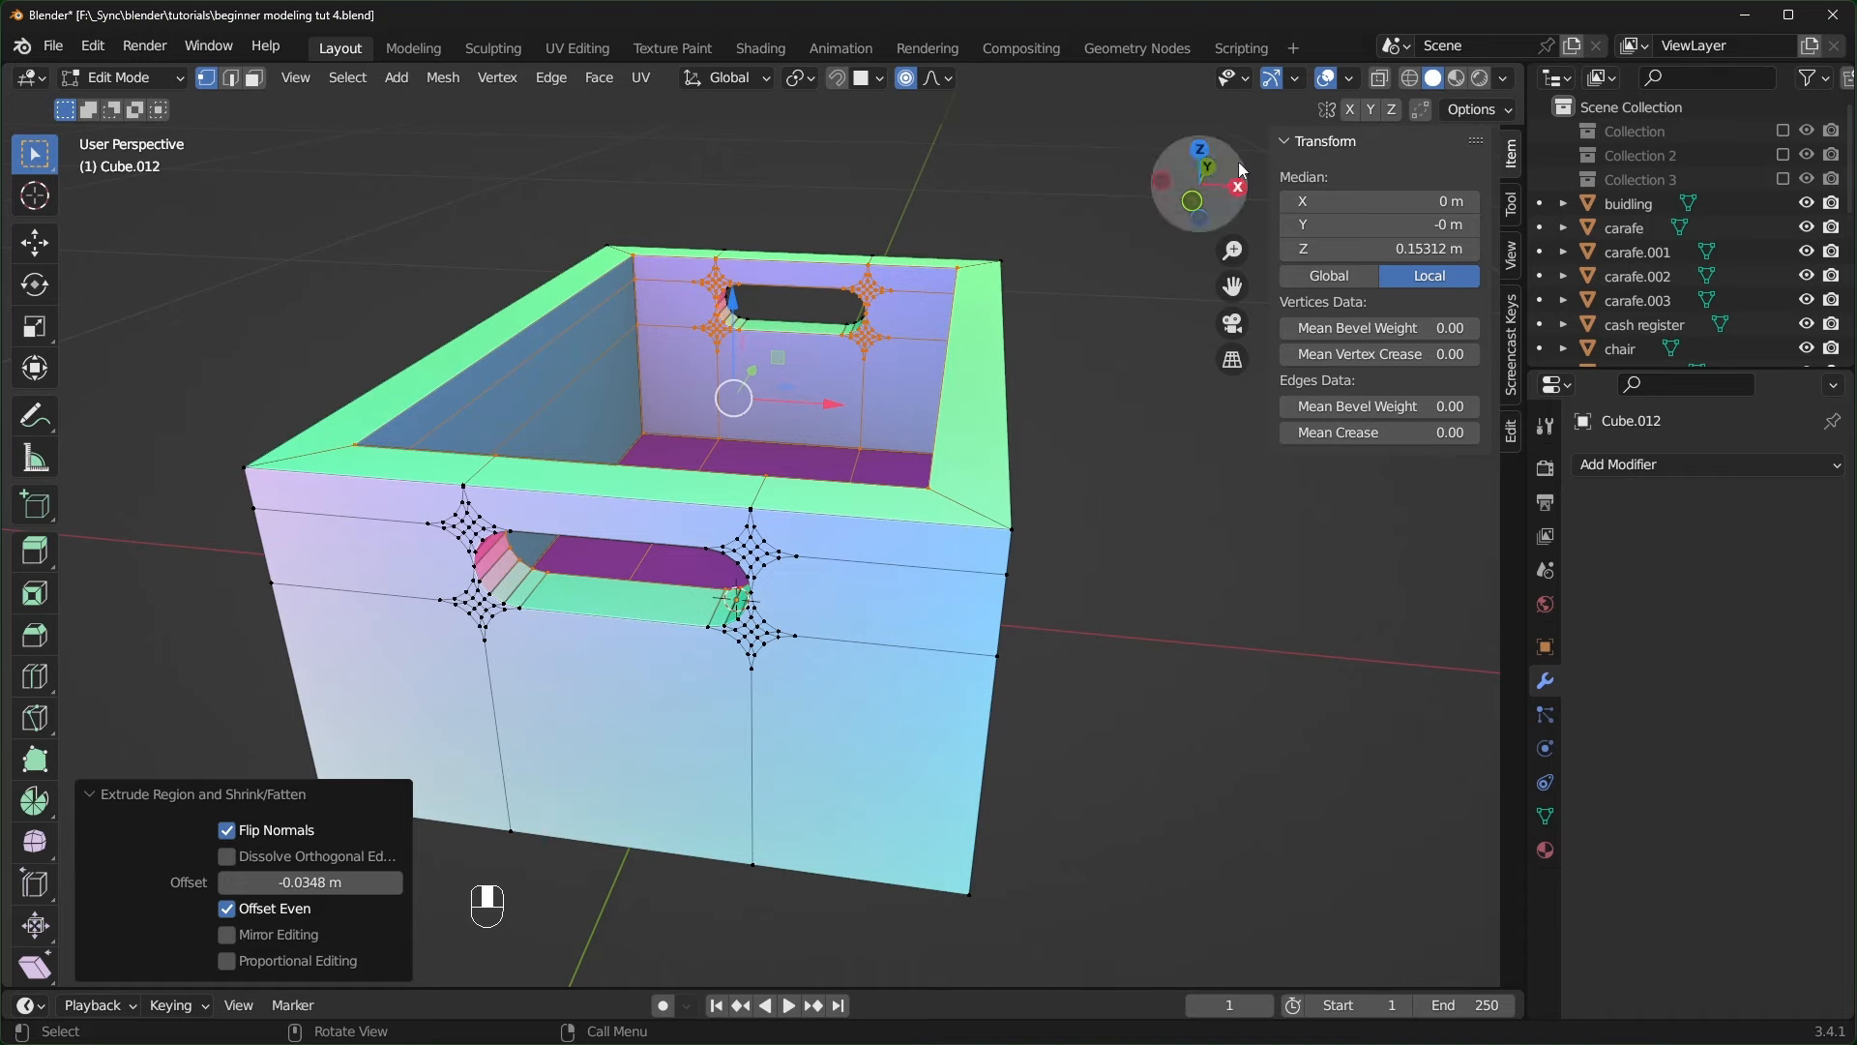
- Show the face orientation overlay and compare the wall extrusion with Flip Normals off and on, leaving the option enabled
left_click(1350, 77)
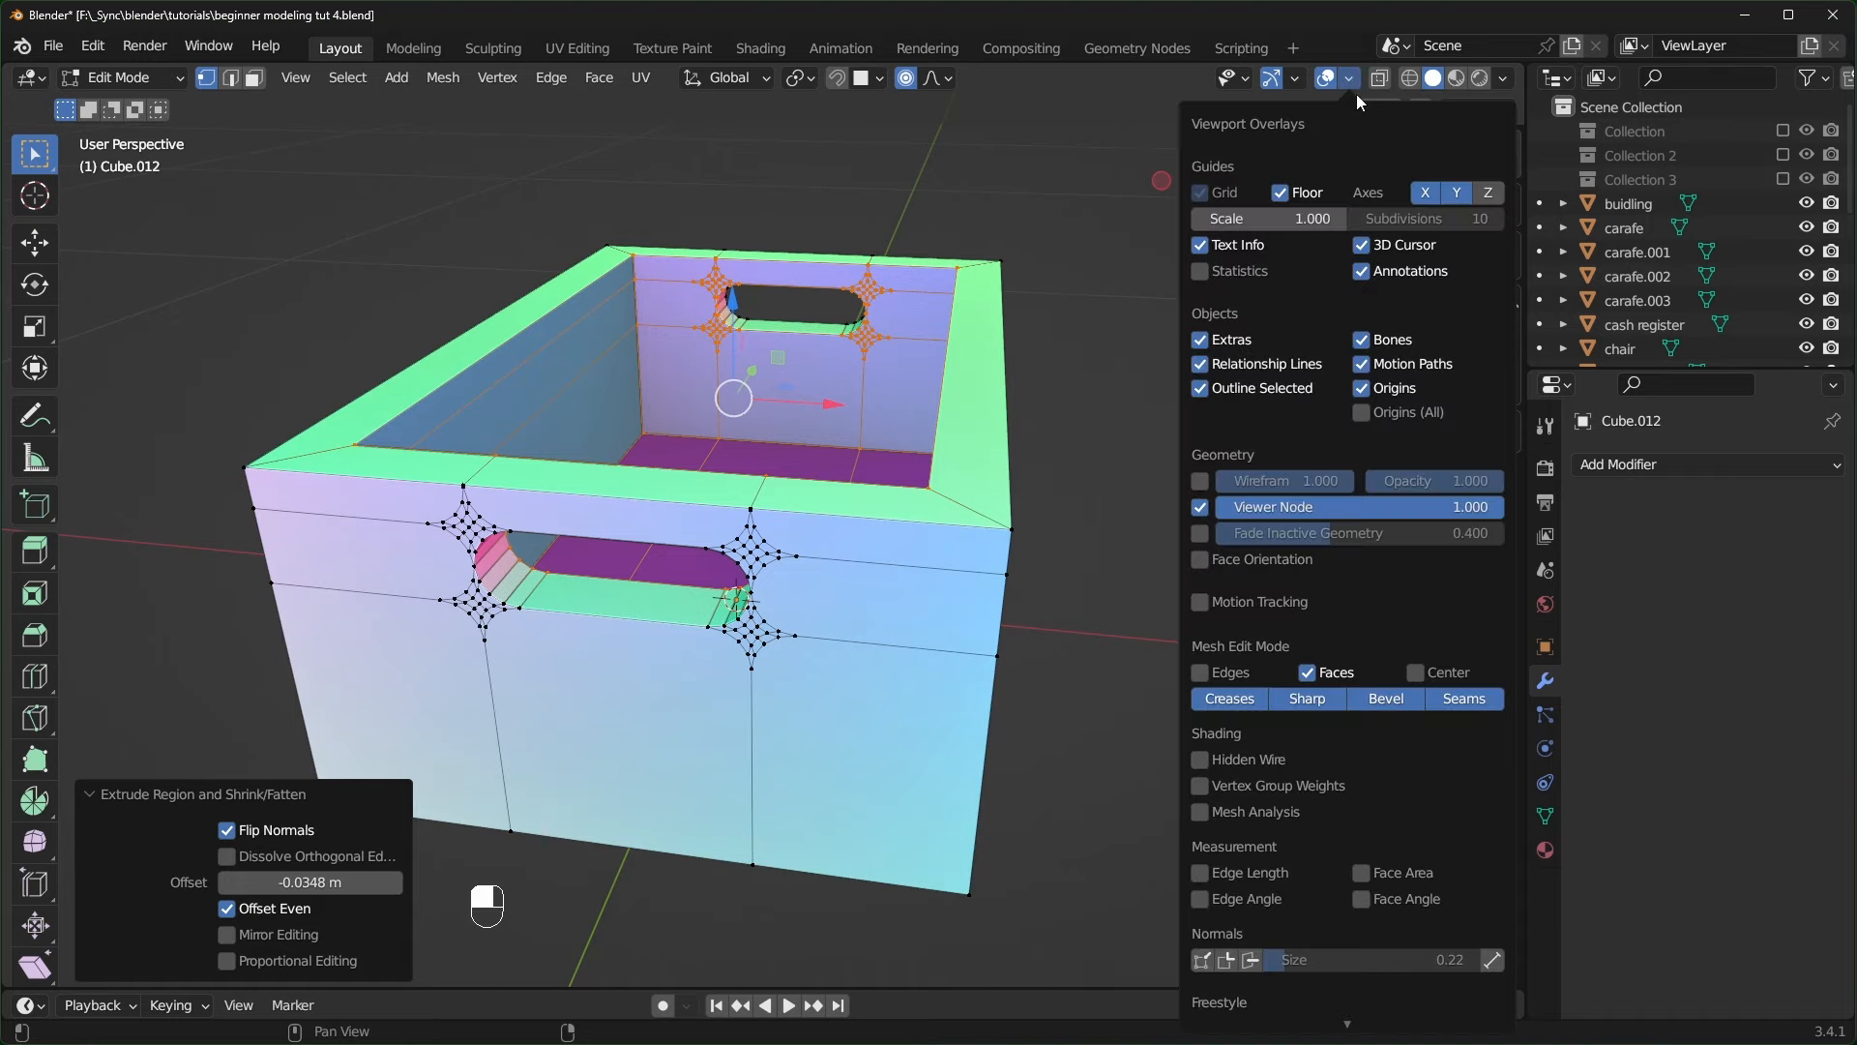
left_click(1201, 560)
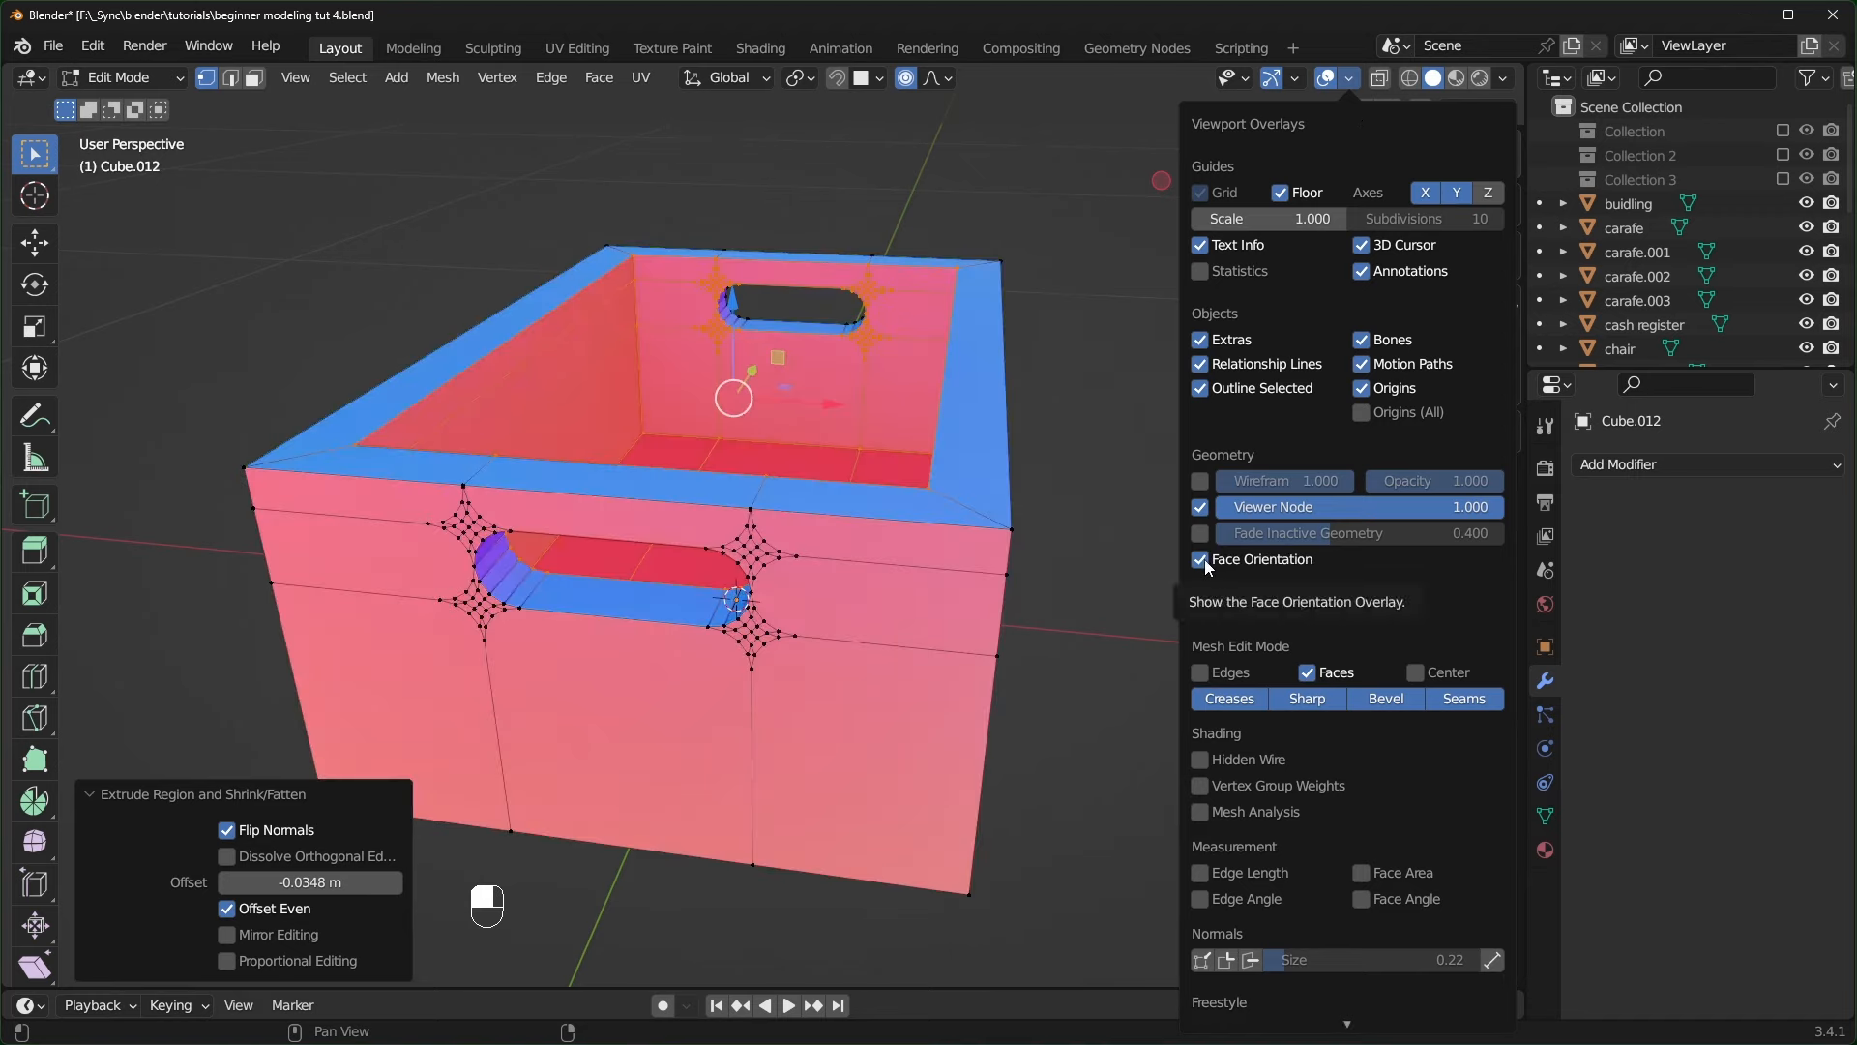
left_click(234, 834)
left_click(234, 834)
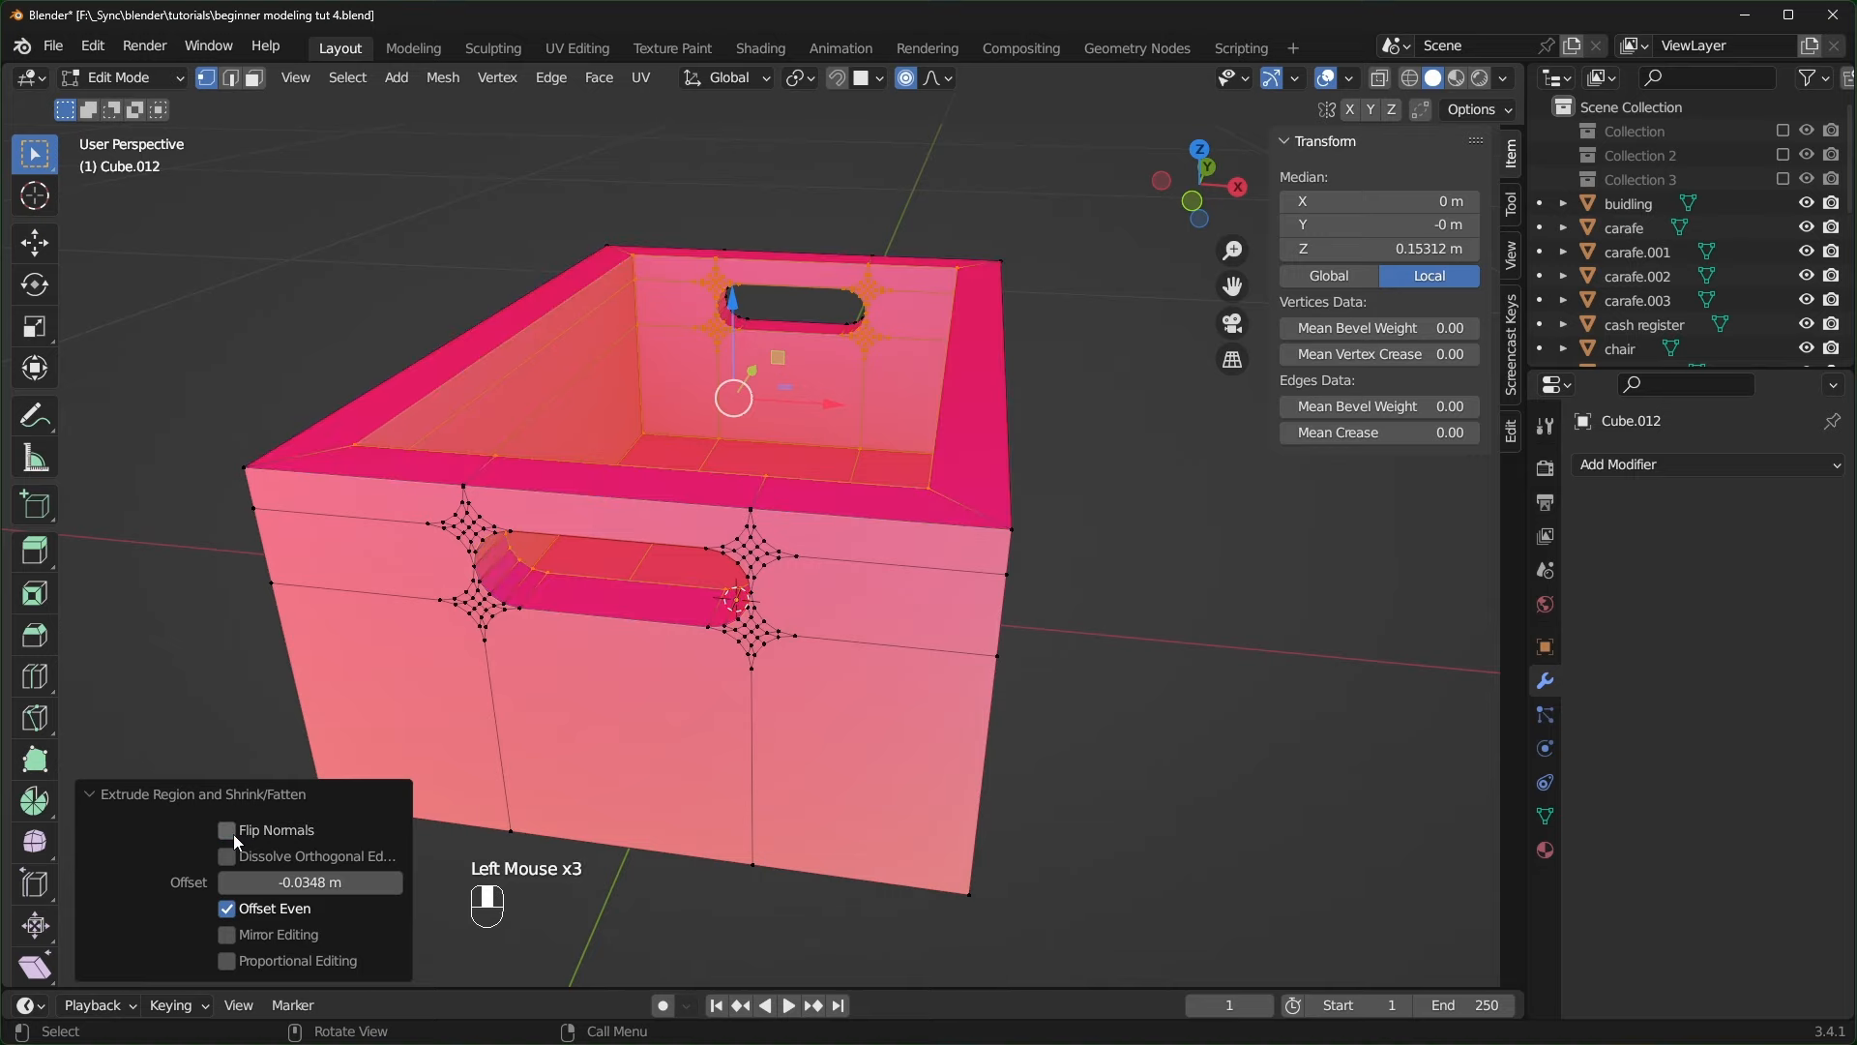
left_click(234, 833)
left_click(234, 833)
left_click(234, 834)
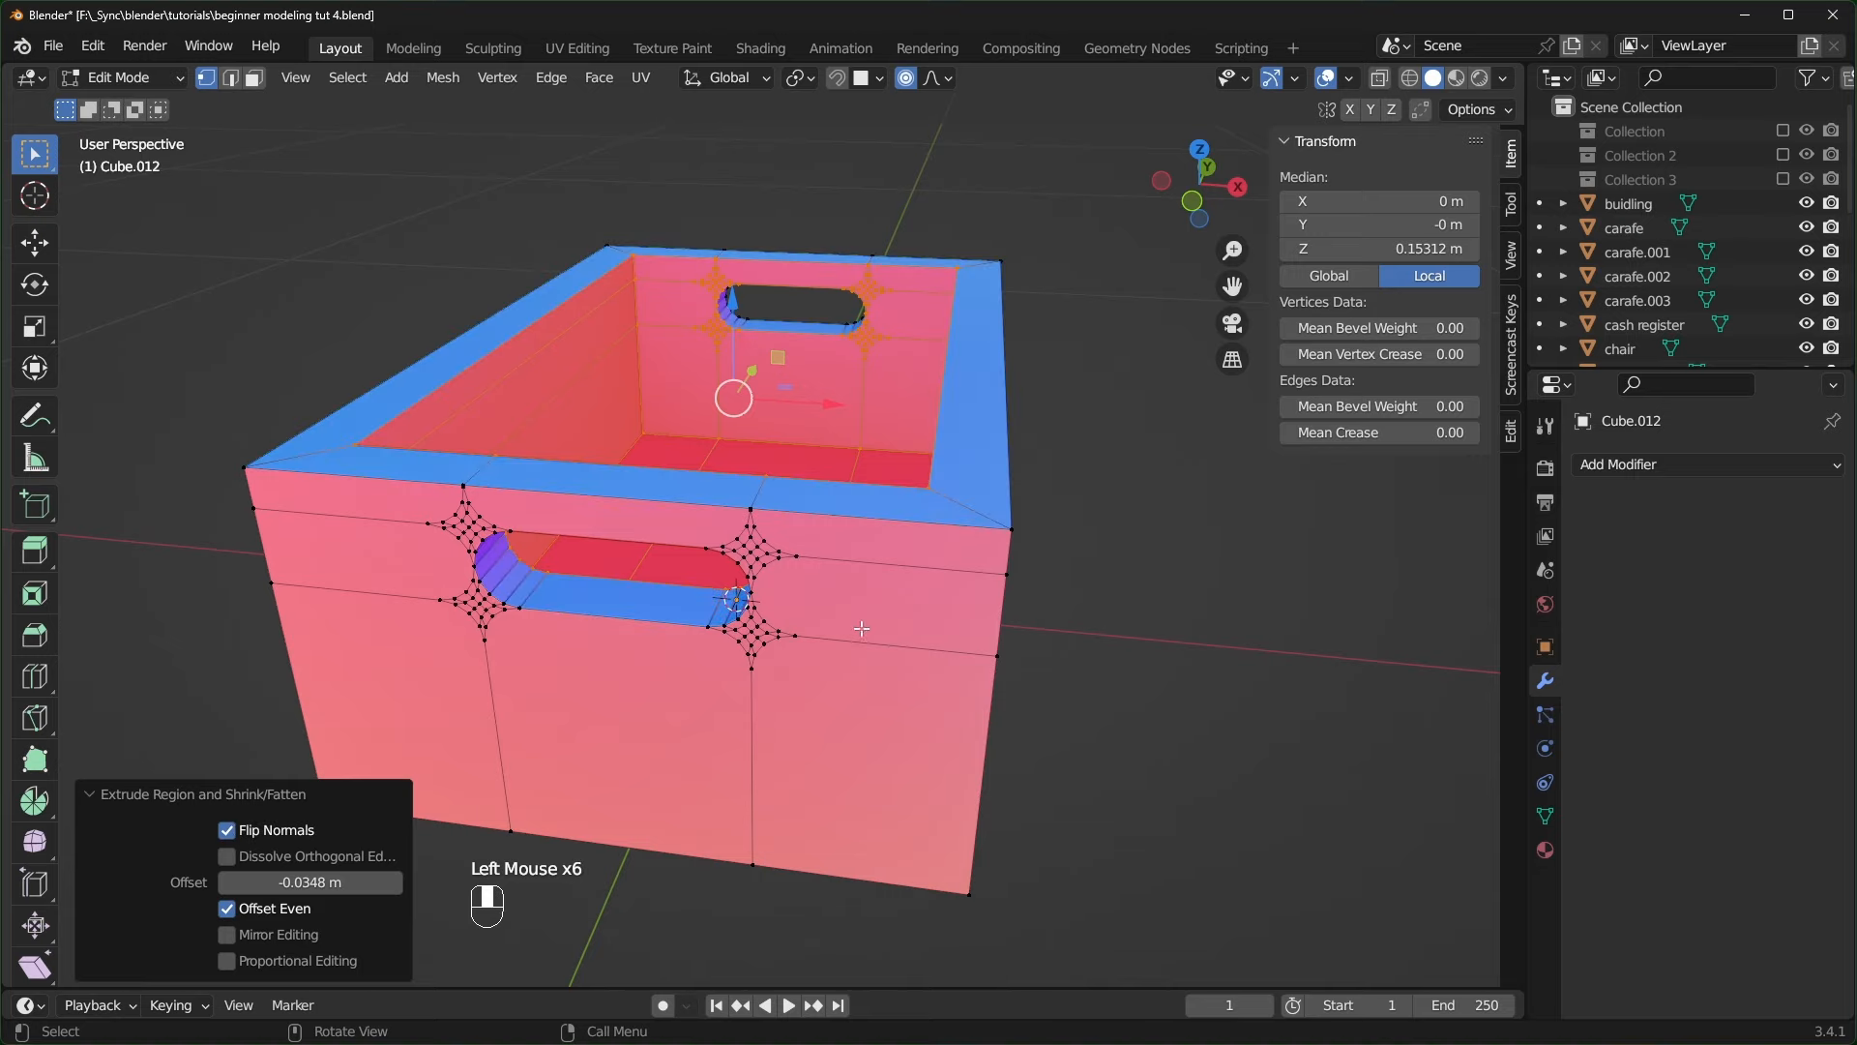
- Recalculate the normals of the entire crate mesh to the outside and hide the face orientation overlay
key("a")
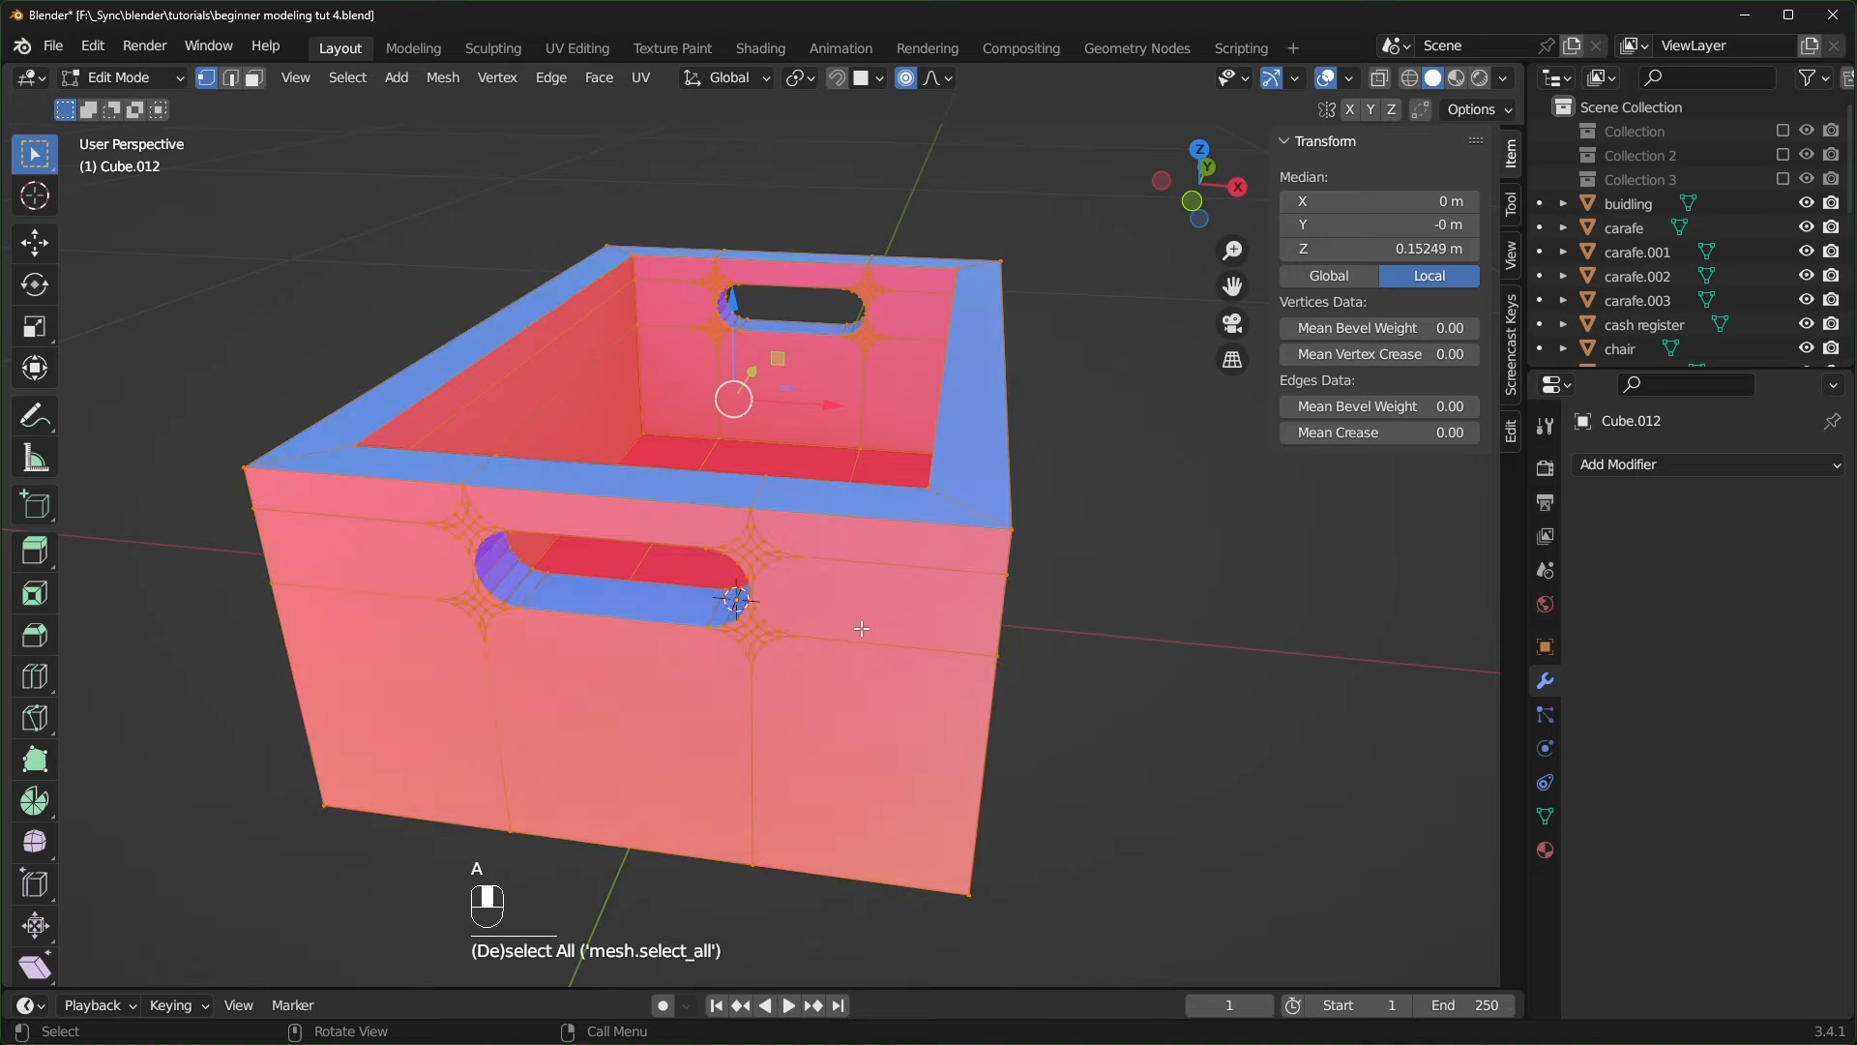
key("ctrl+n")
key("alt+n")
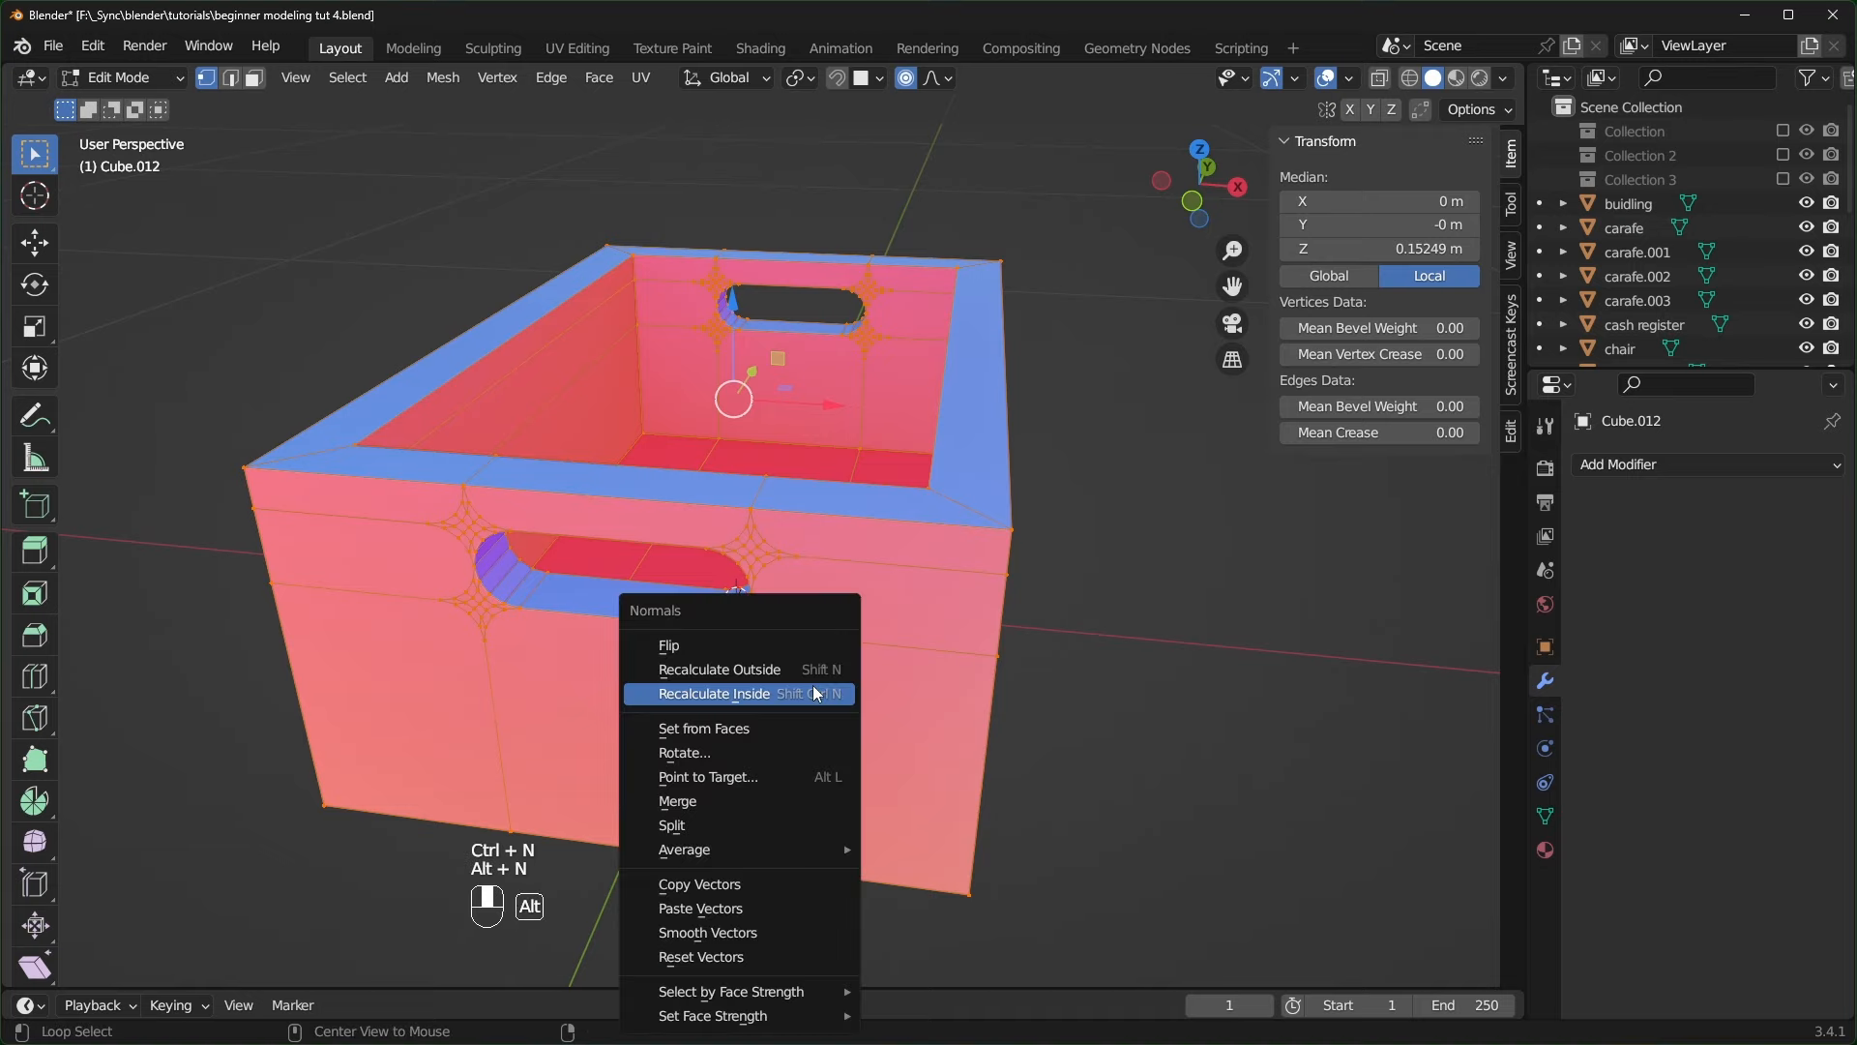
left_click(745, 670)
middle_click_drag(740, 658, 717, 619)
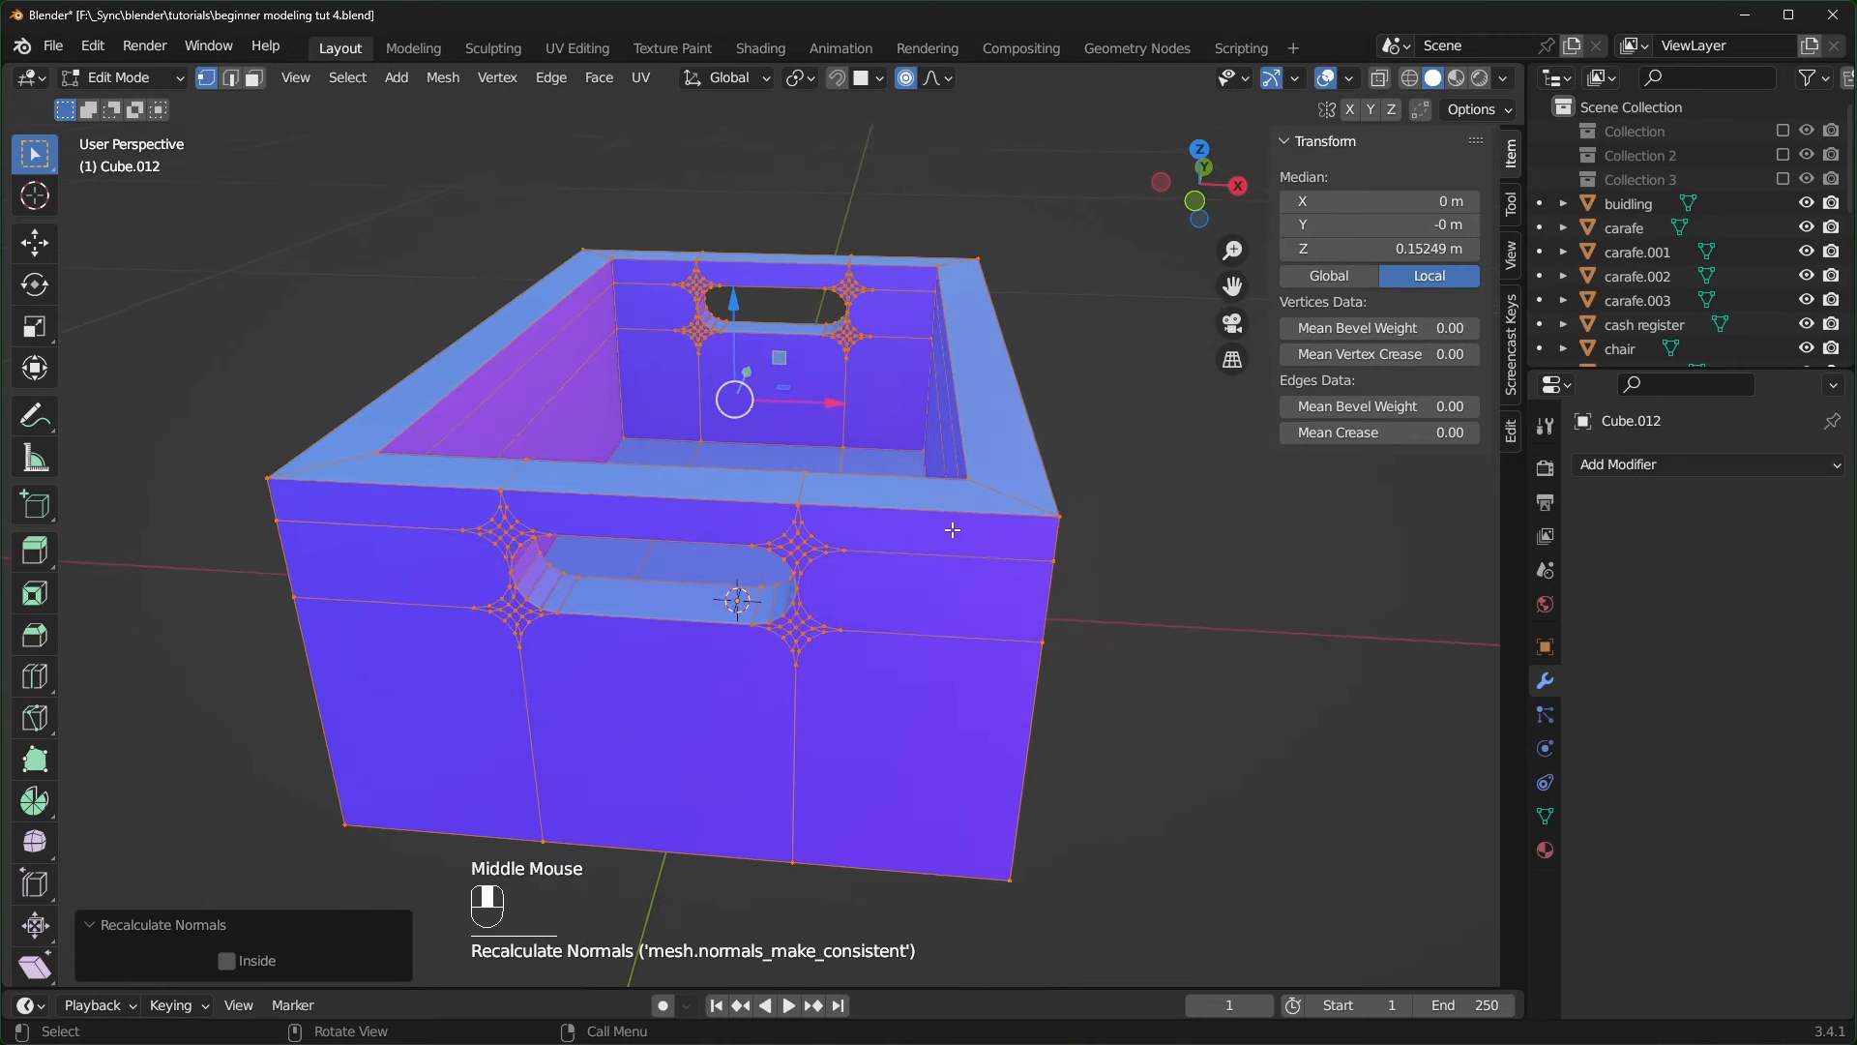
left_click(1350, 79)
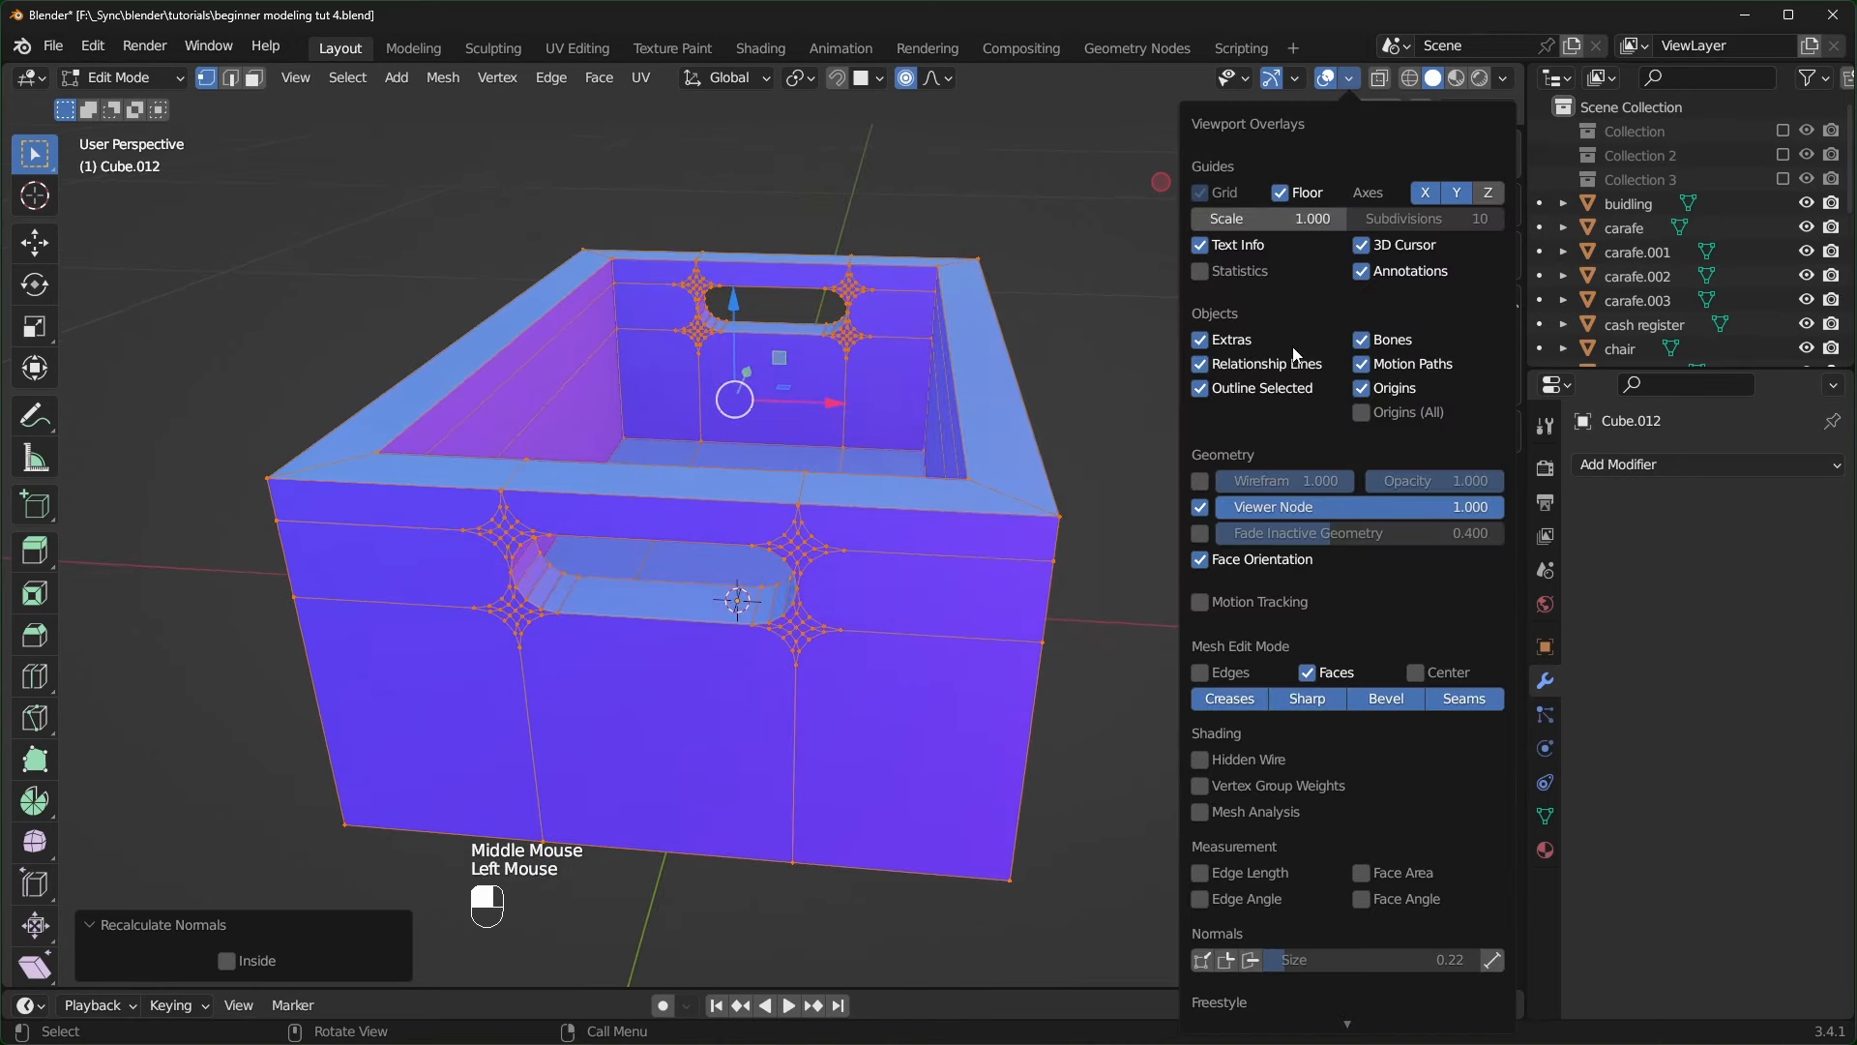
left_click(1202, 559)
- Apply Shade Auto Smooth to the crate object with a 30° angle
right_click(924, 504)
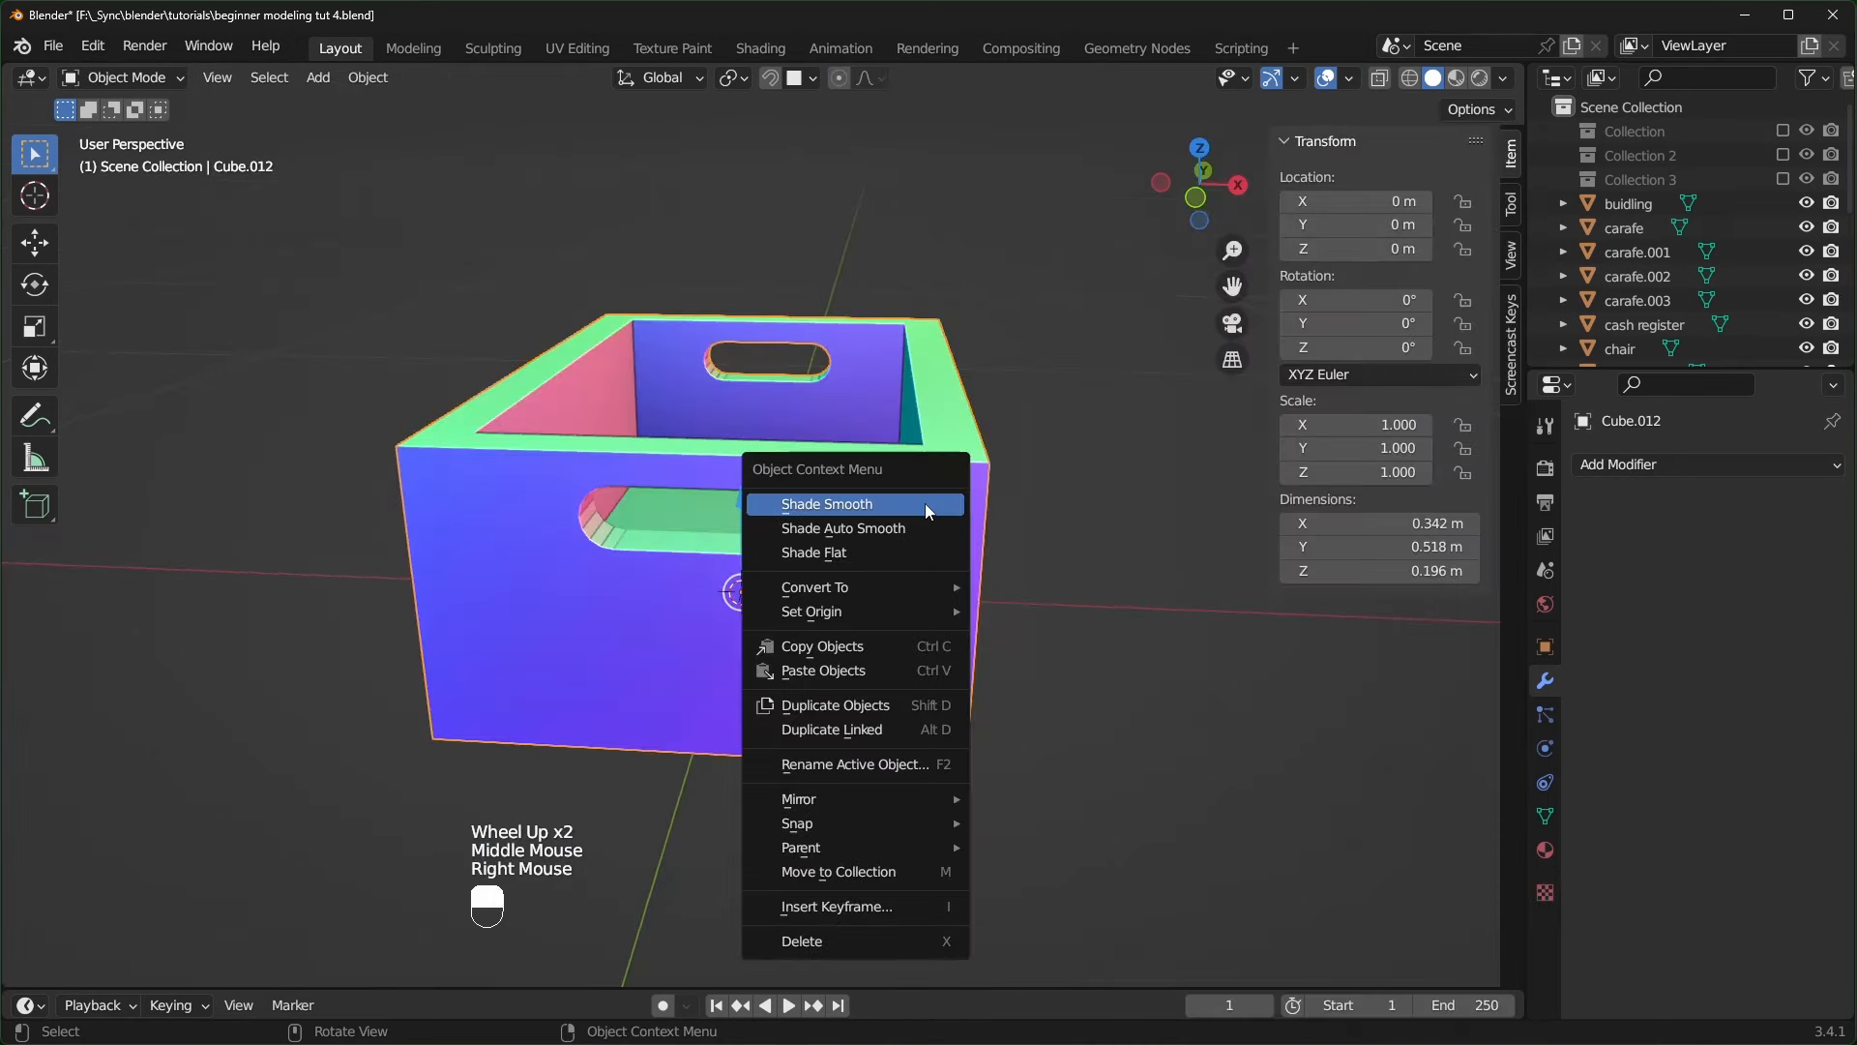
left_click(880, 529)
middle_click_drag(664, 570, 894, 544)
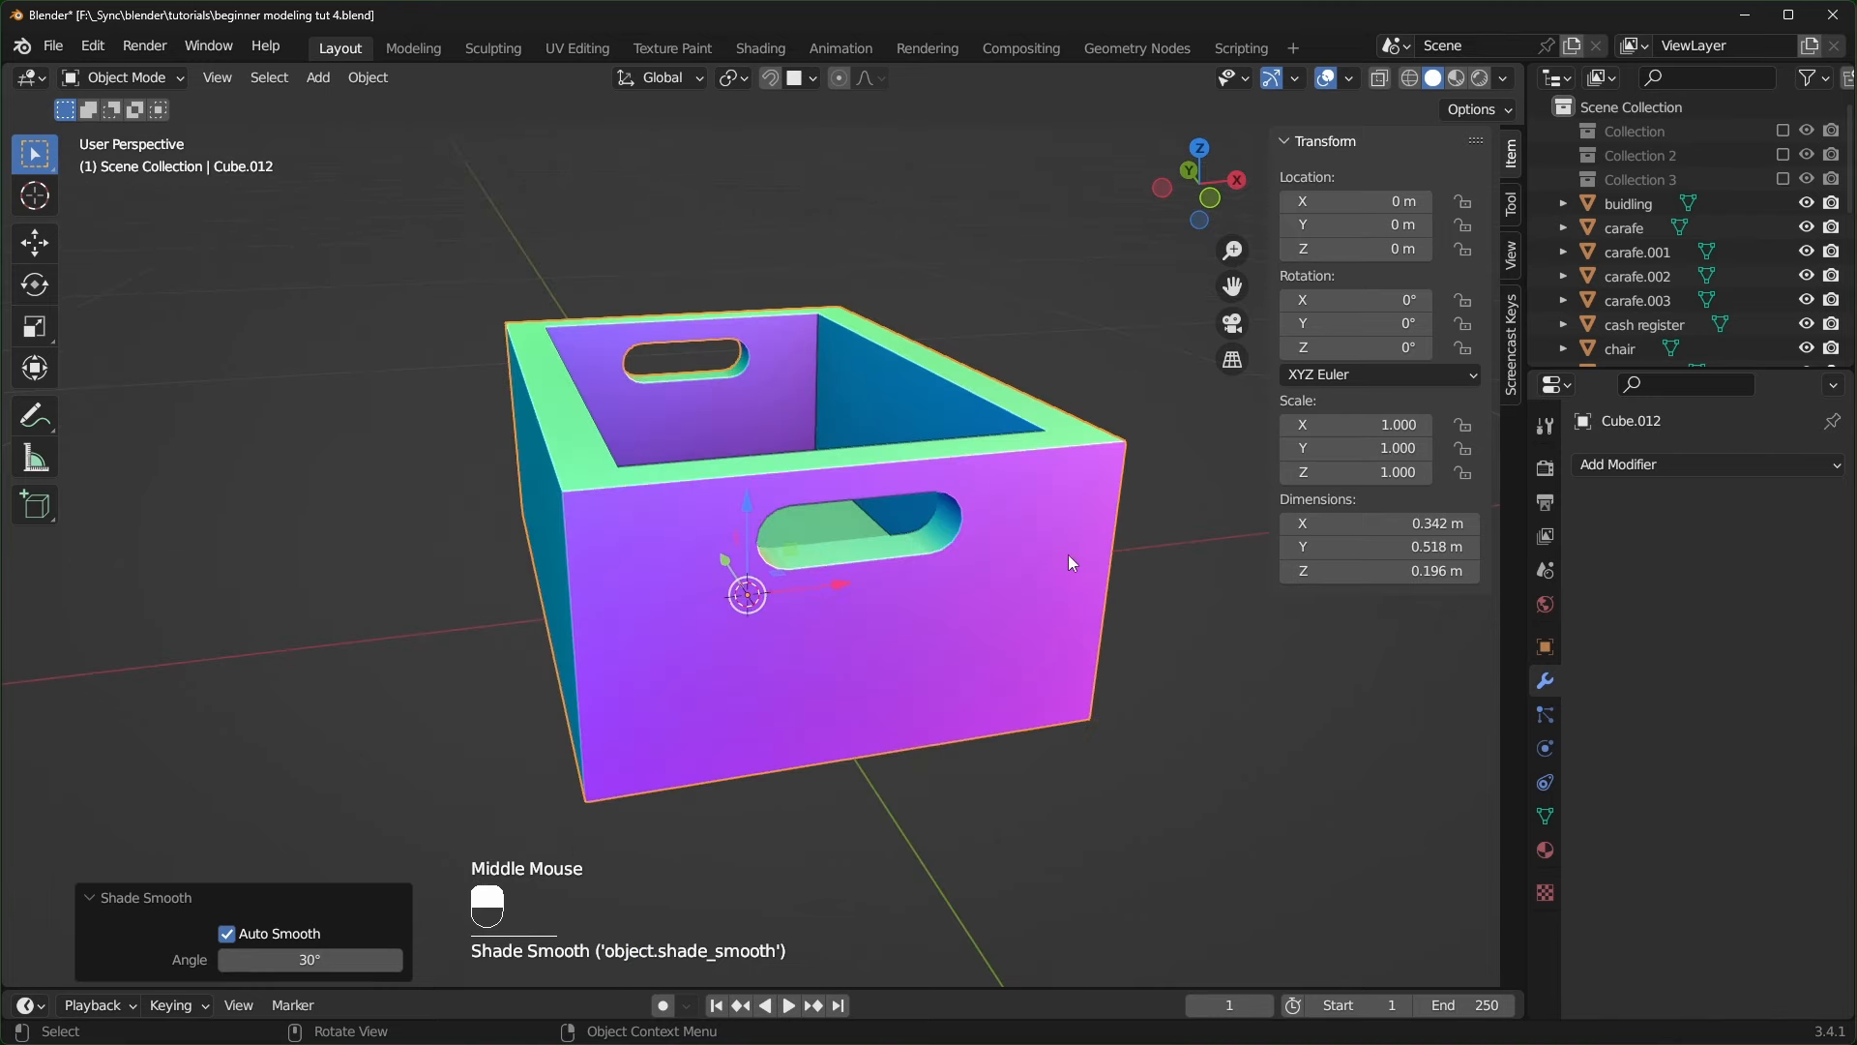
- Move the crate onto the ground beside the café's front corner, about X -3.82 m, Y -1.49 m, and enlarge it to about 0.41 × 0.54 × 0.20 m
scroll(1068, 559, "down", 2)
middle_click_drag(1064, 569, 906, 585)
scroll(906, 585, "down", 1)
left_click_drag(846, 543, 272, 614)
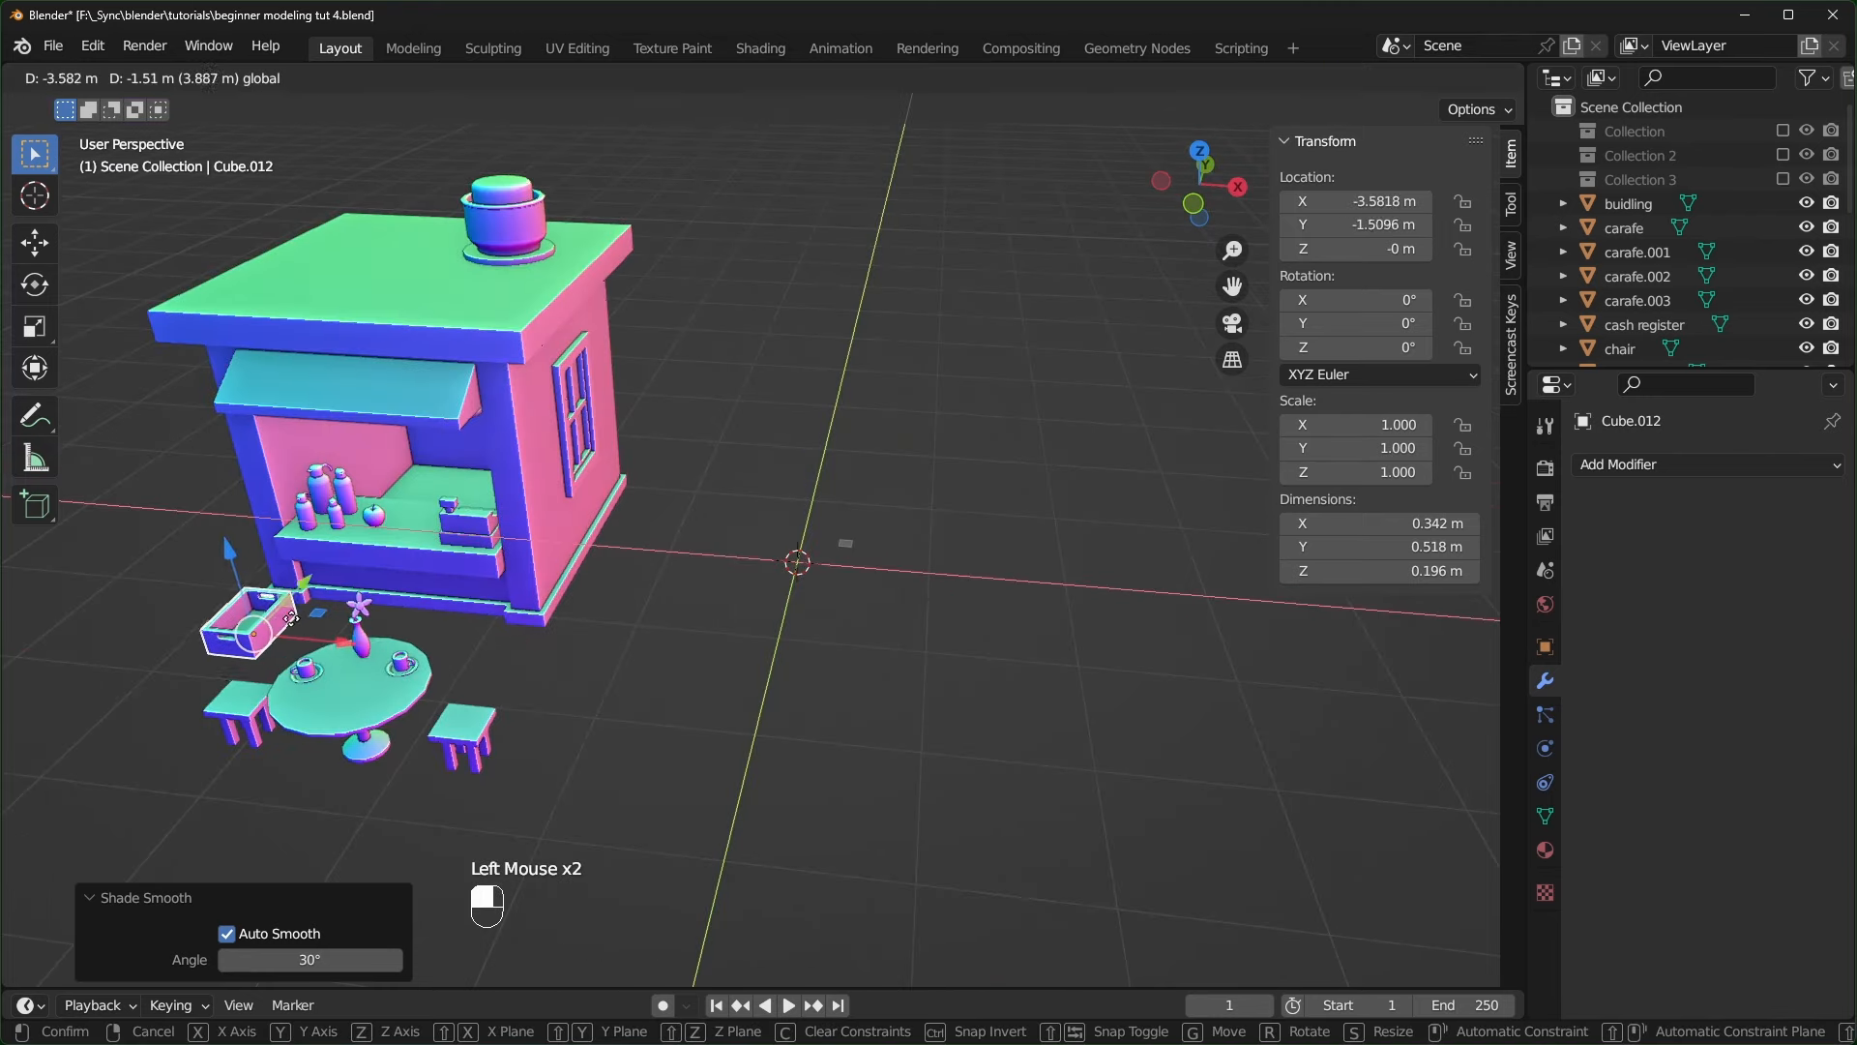
middle_click_drag(271, 614, 334, 629)
middle_click_drag(334, 628, 875, 608, "shift")
scroll(861, 459, "up", 2)
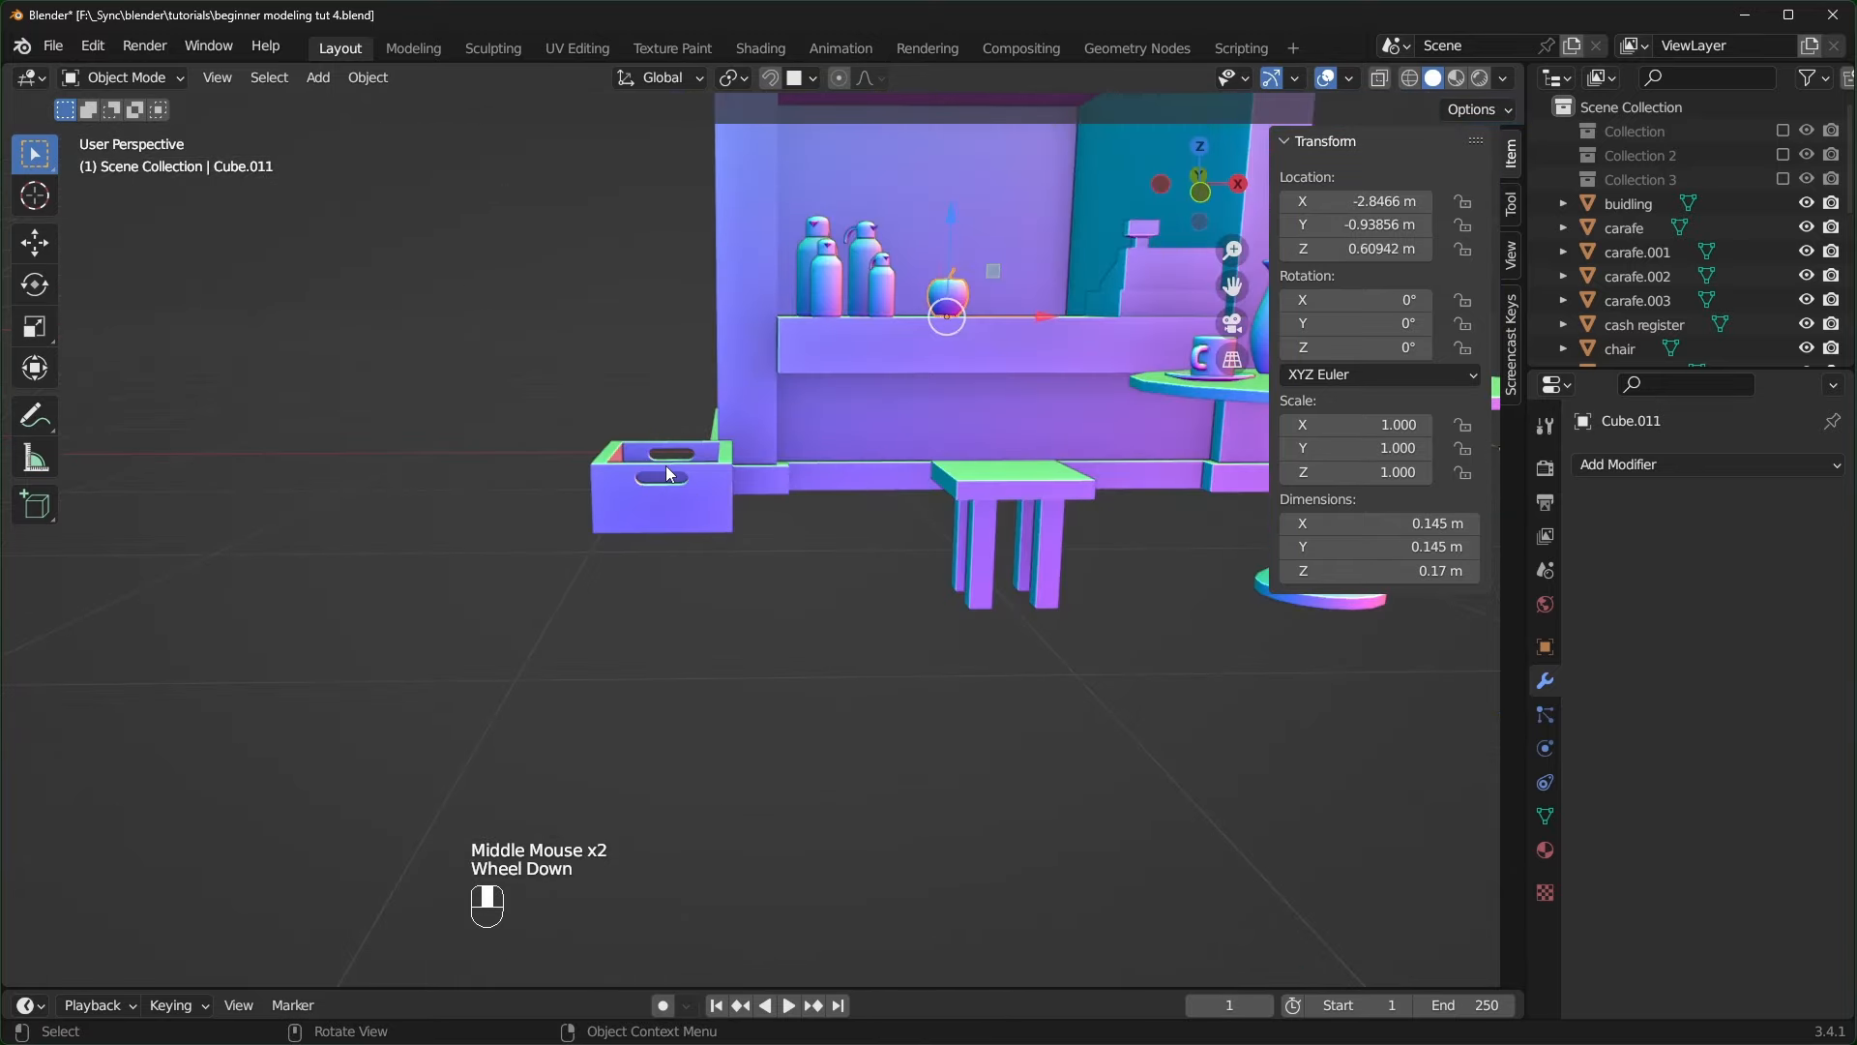
- Select the crate beside the café and rename the object to "apple box"
scroll(666, 466, "up", 2)
middle_click_drag(664, 468, 627, 630)
left_click(627, 646)
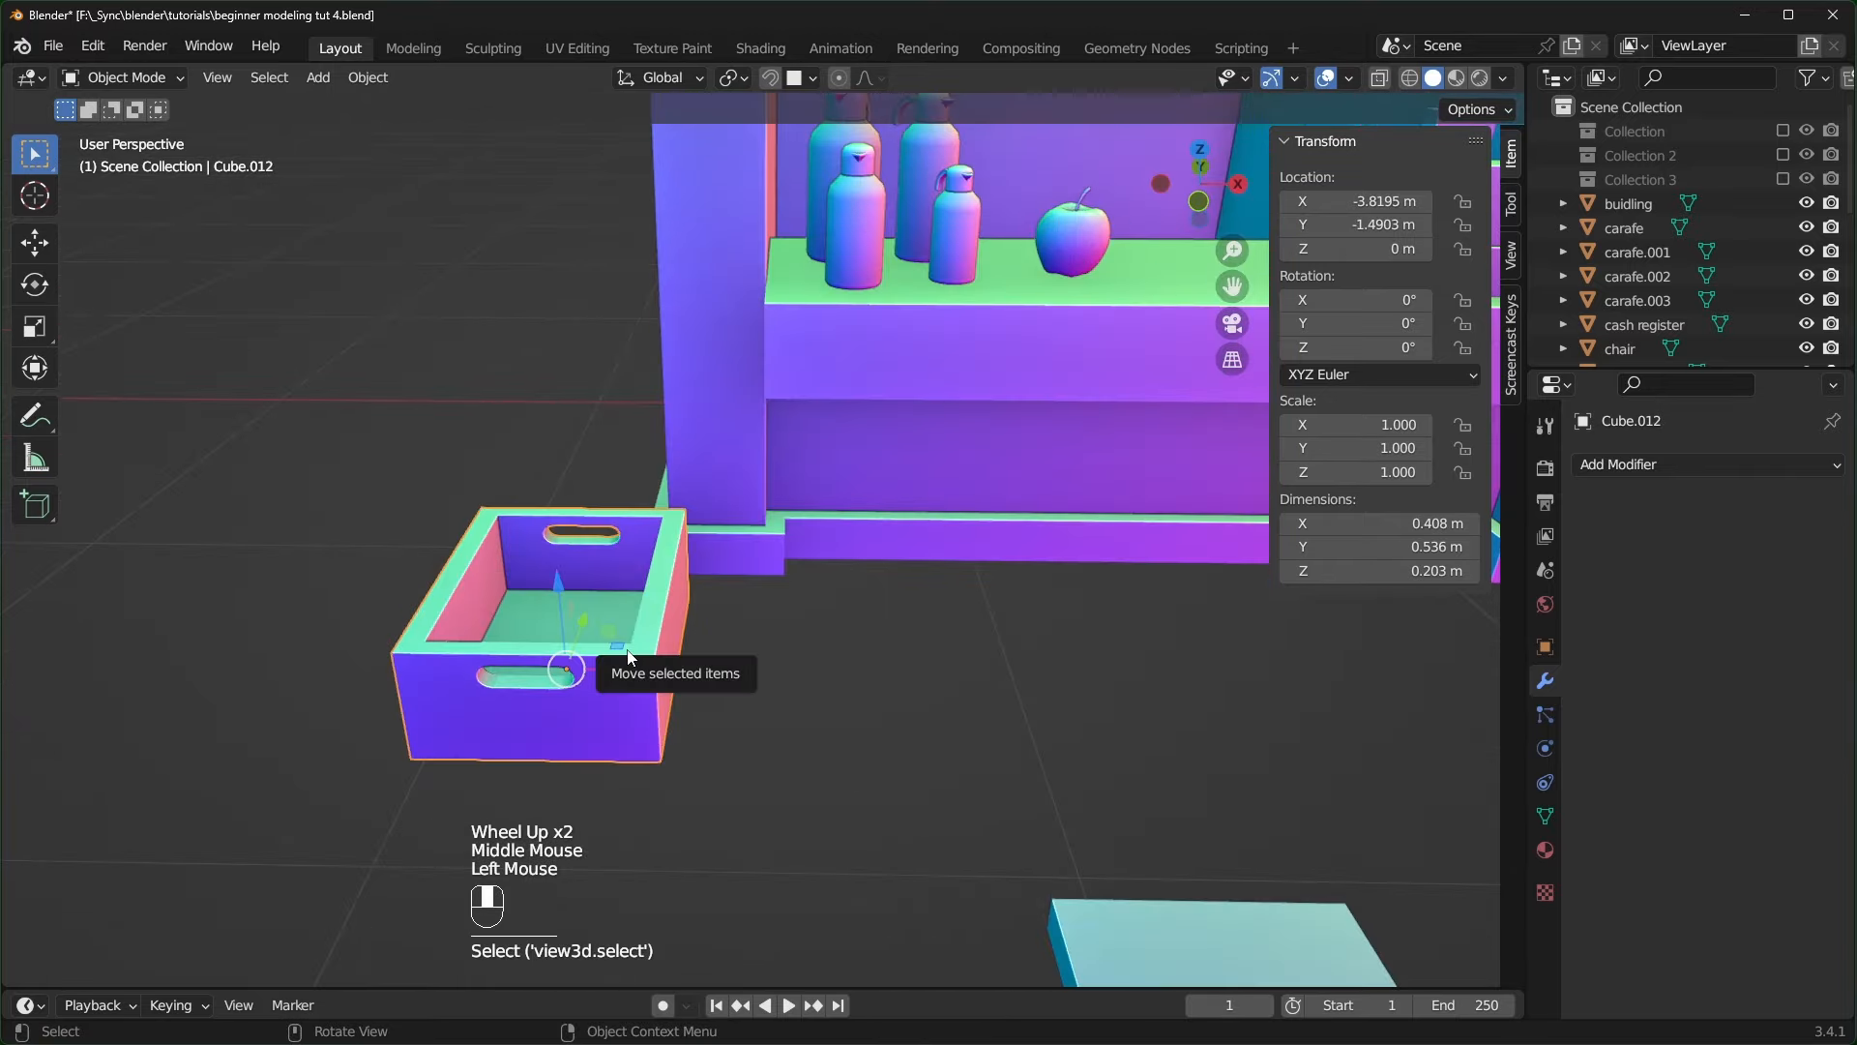
key("F2")
type("apple box")
key("Return")
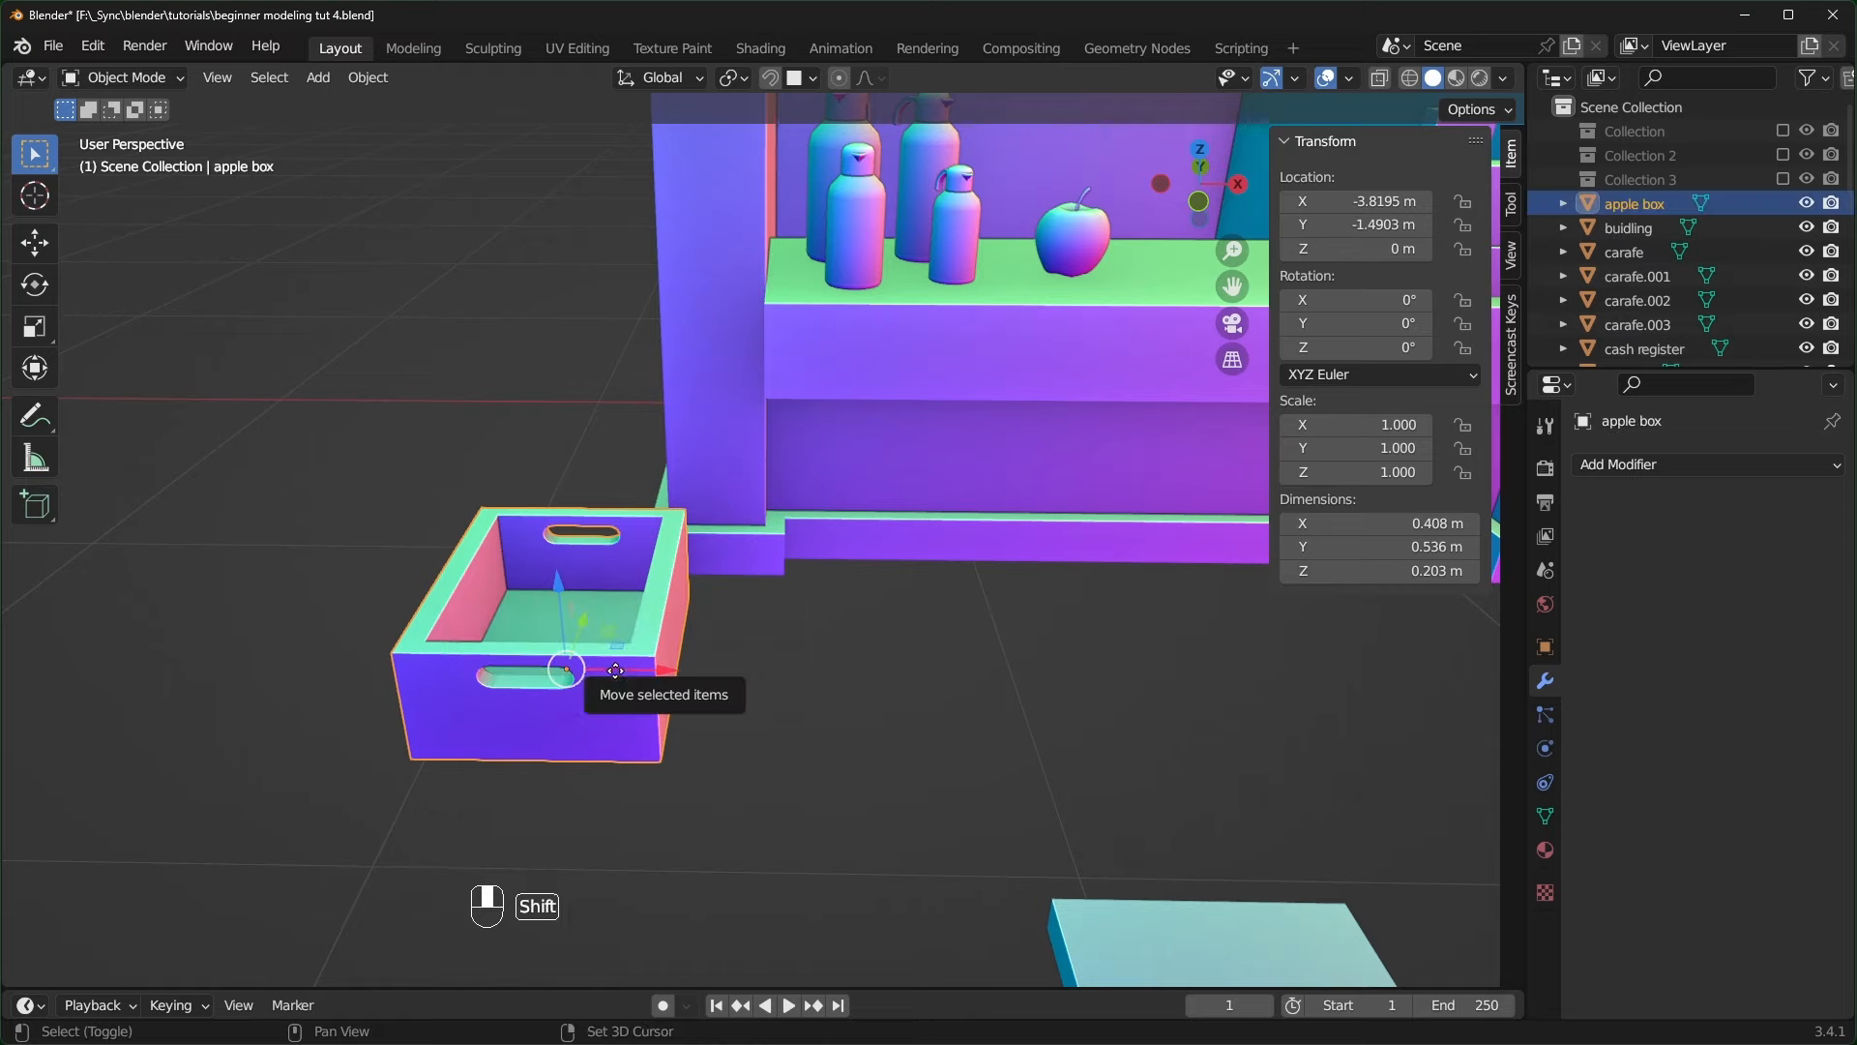
- Duplicate the apple box upward twice, 0.20313 m each time, to make a stack of three boxes
key("shift+d")
key("z")
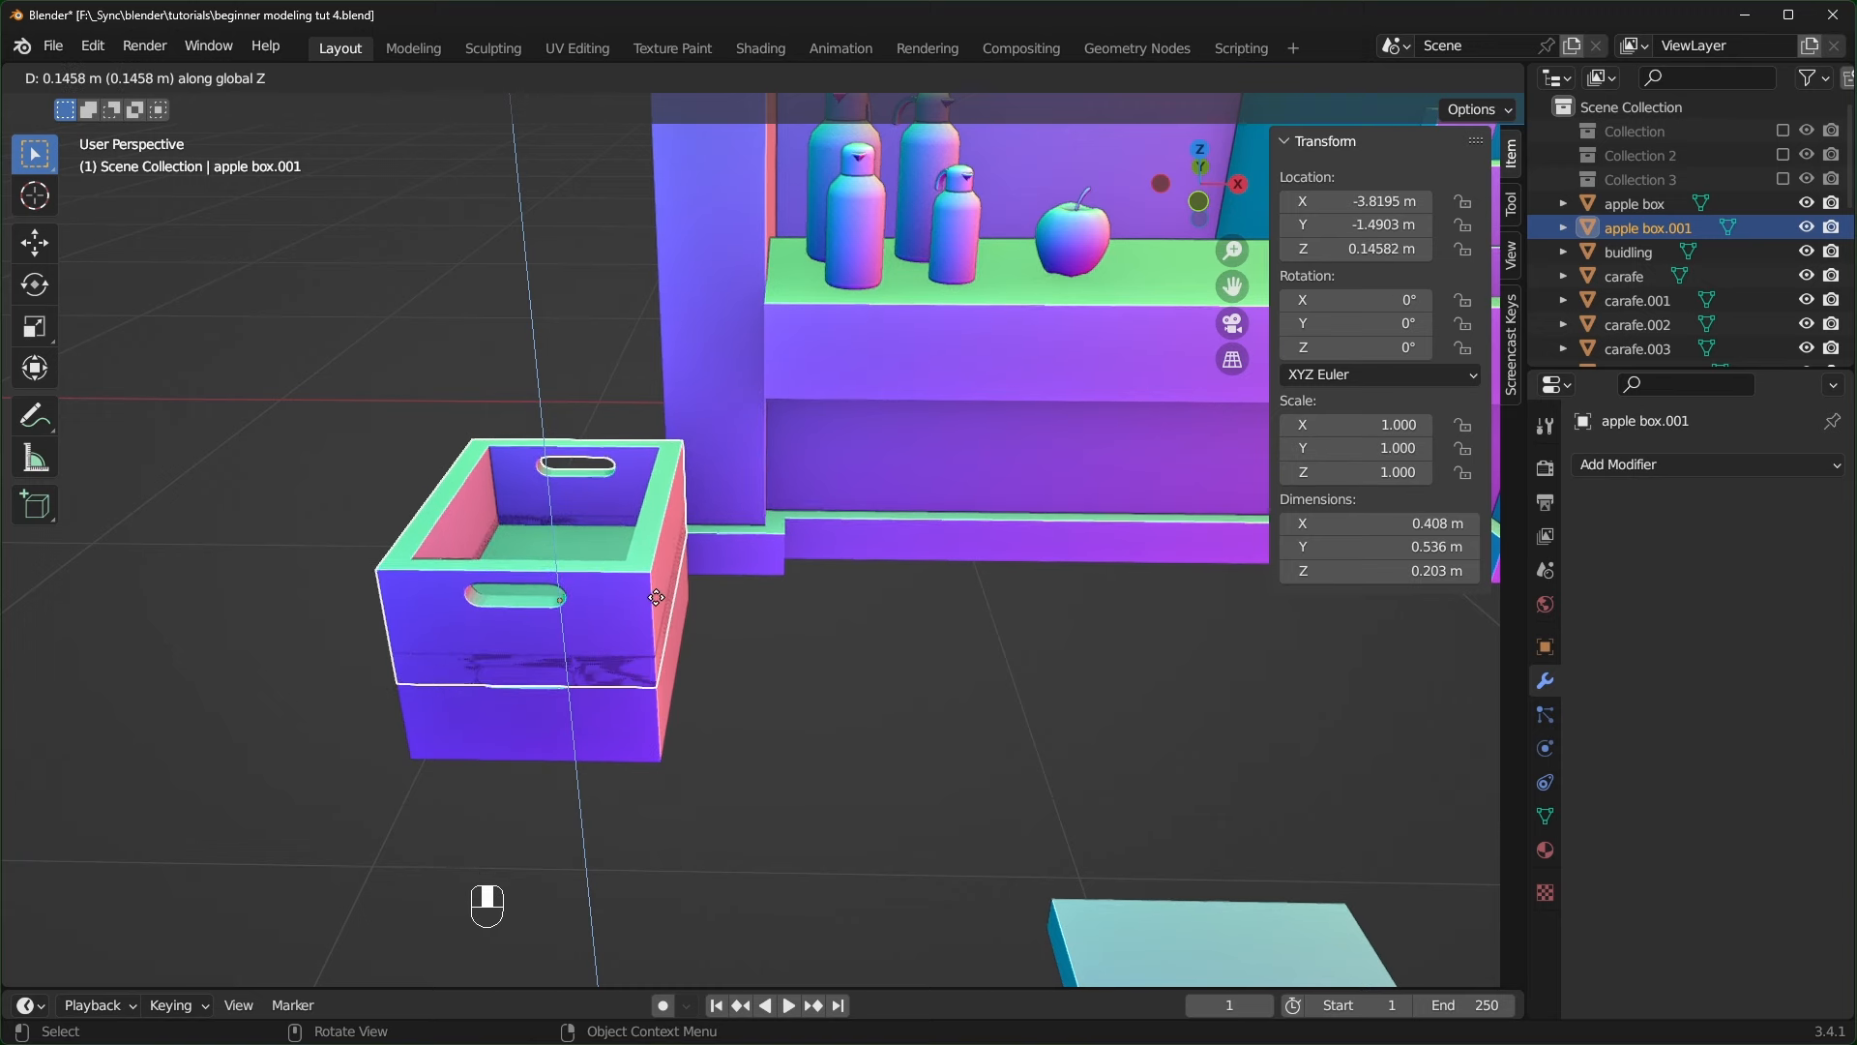
left_click(756, 383, "ctrl")
left_click(814, 78)
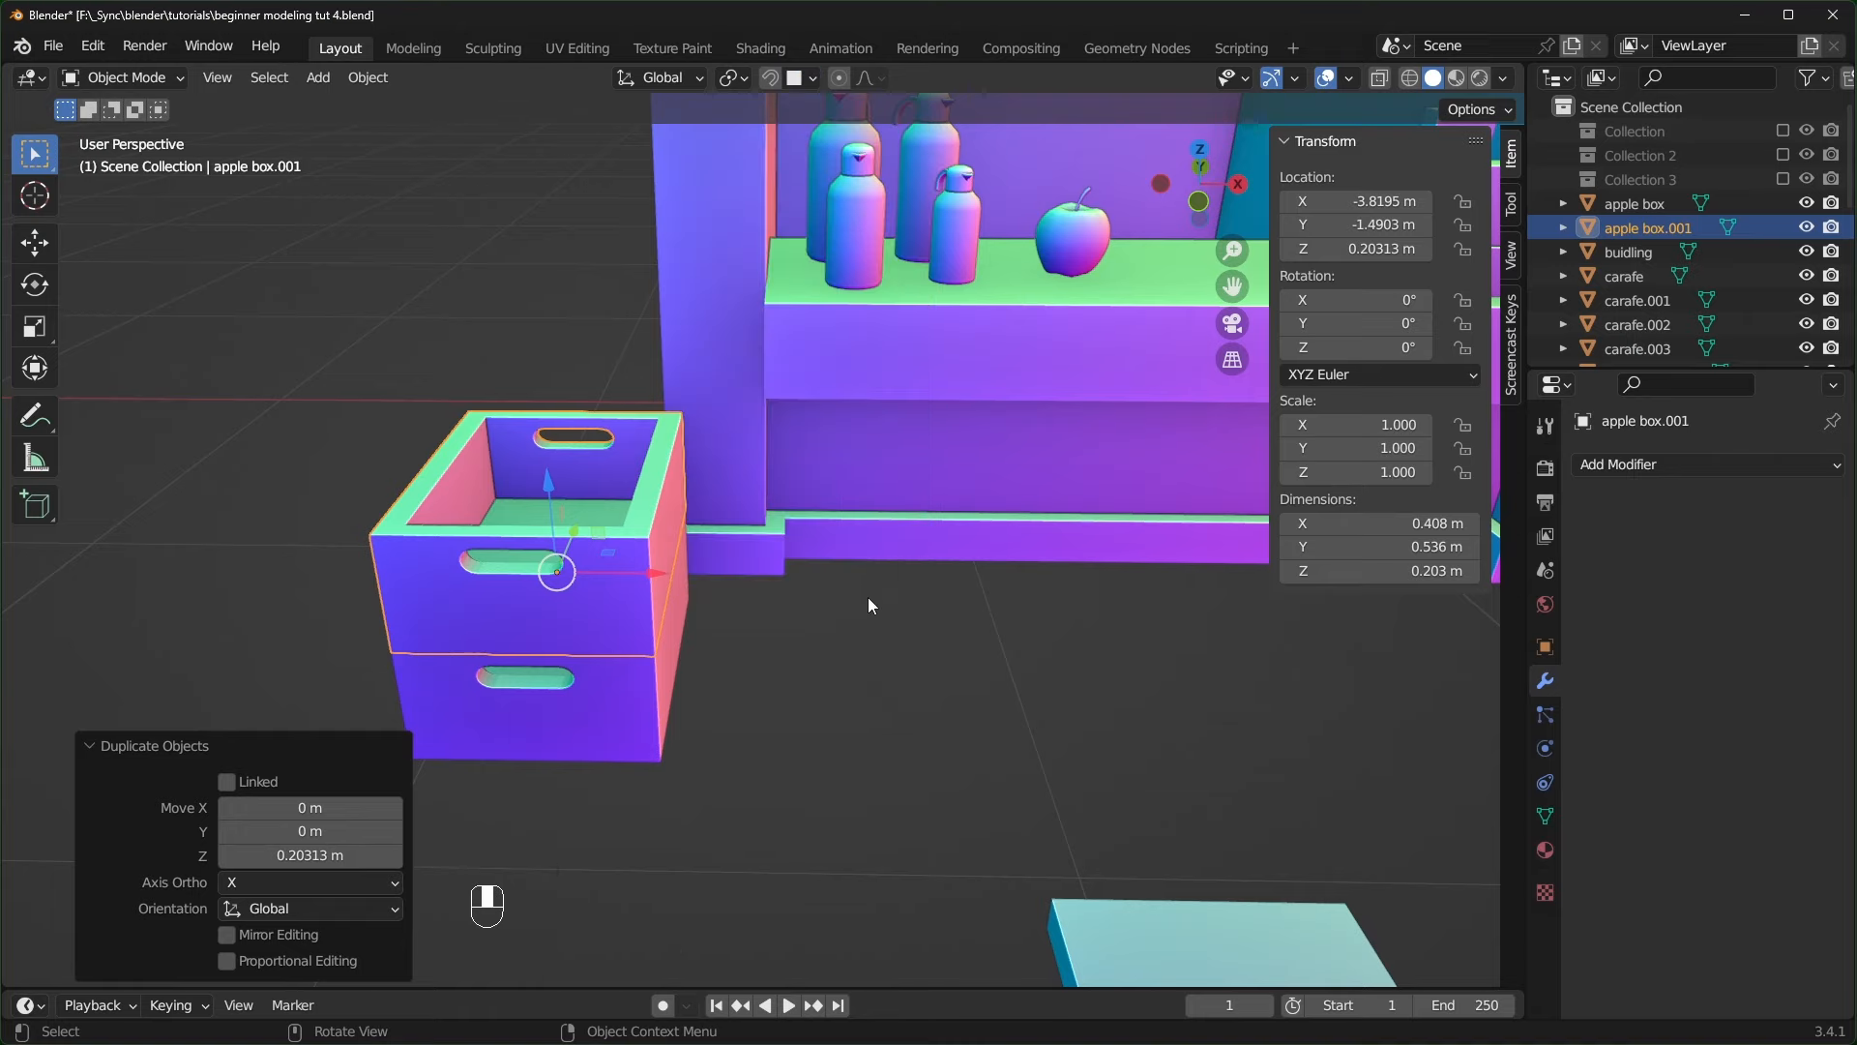
key("shift+r")
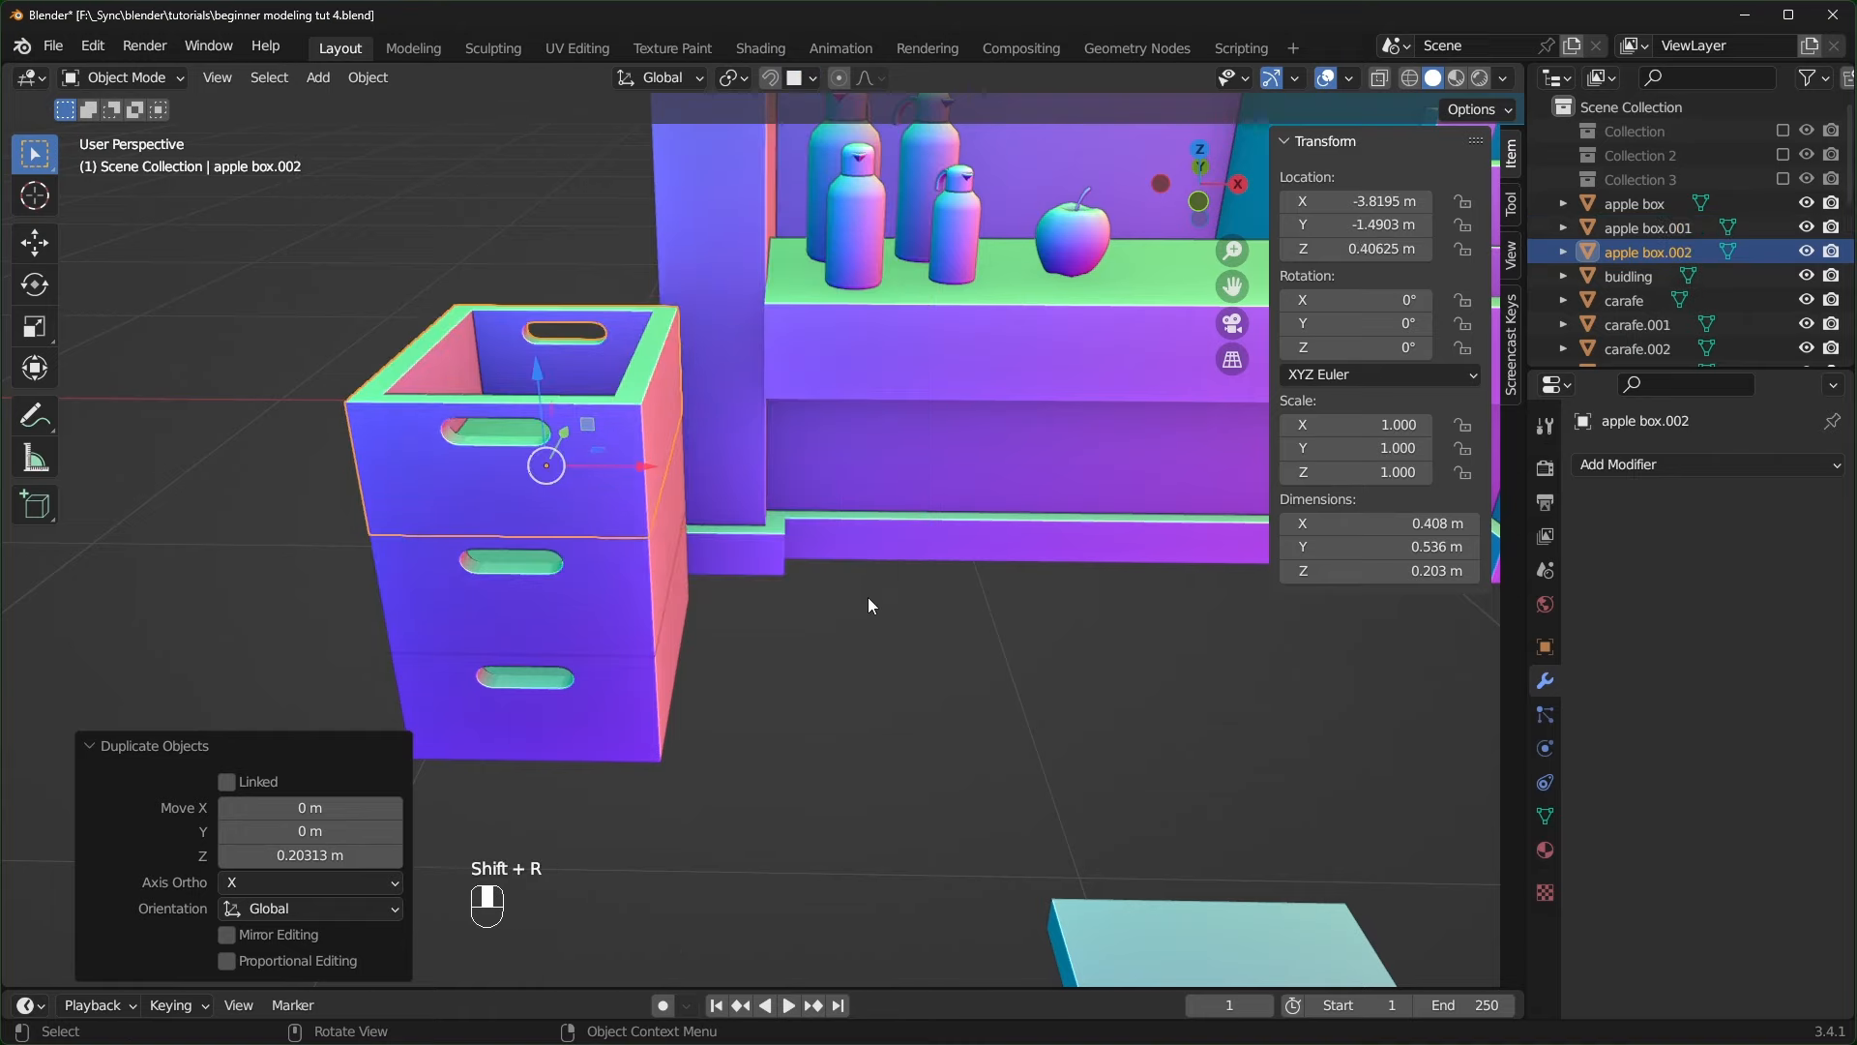
- Rotate the middle and top apple boxes in different directions around Z, turning the top one about 21.3°
left_click(683, 628)
key("r")
key("r")
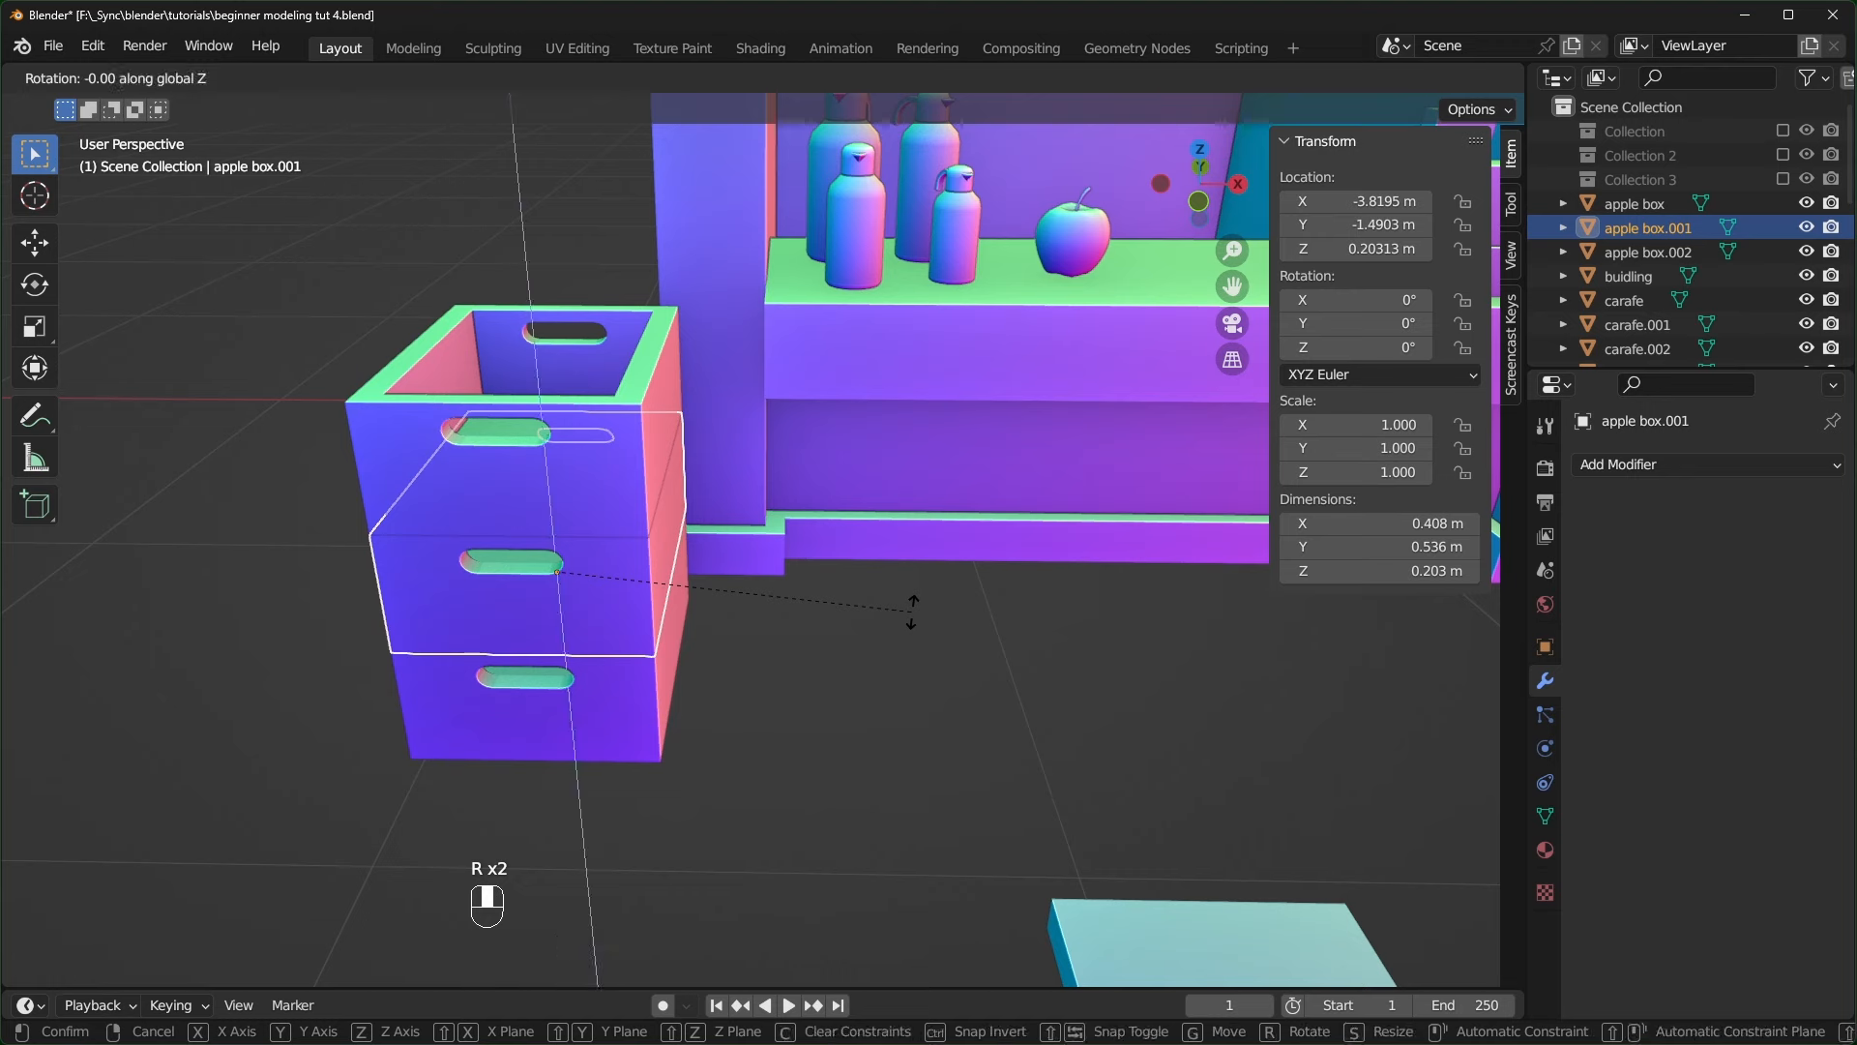
left_click(741, 474)
left_click(629, 451)
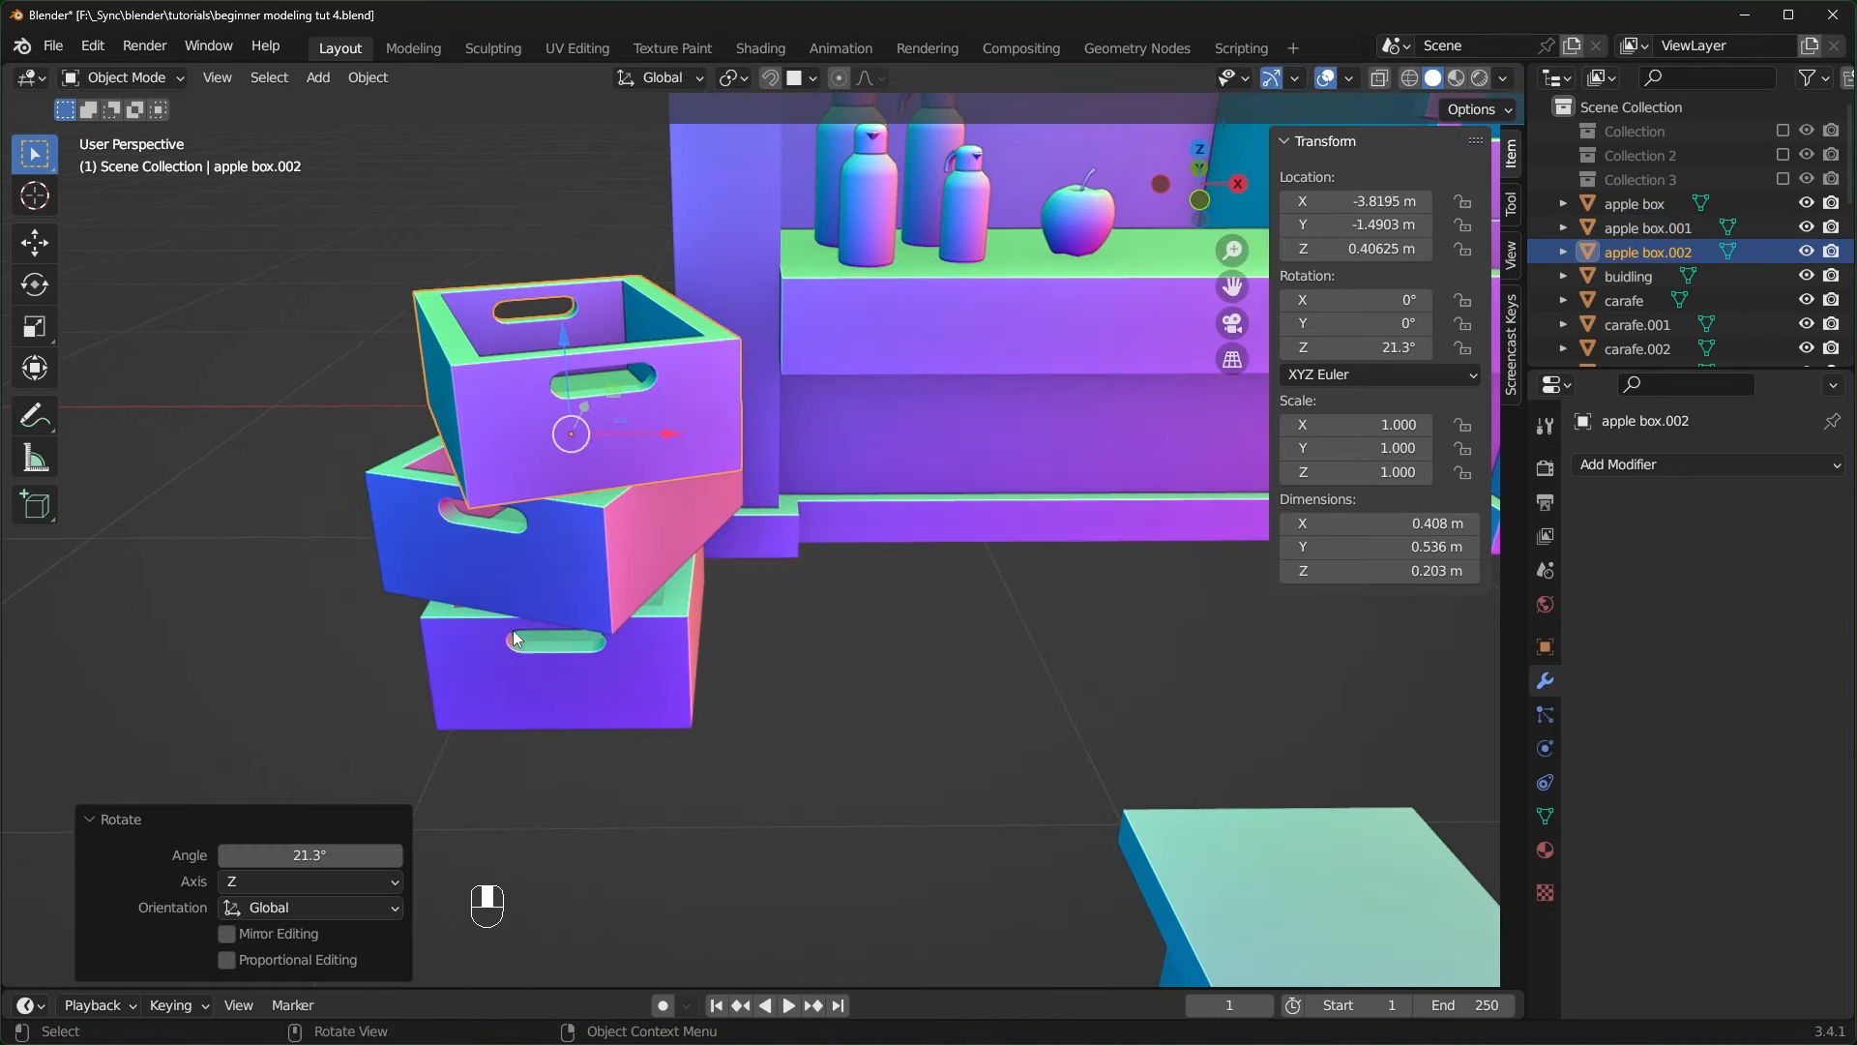
- Move the apple from the counter into a back corner of the top box, then raise it about 0.093 m
middle_click_drag(635, 512, 569, 501)
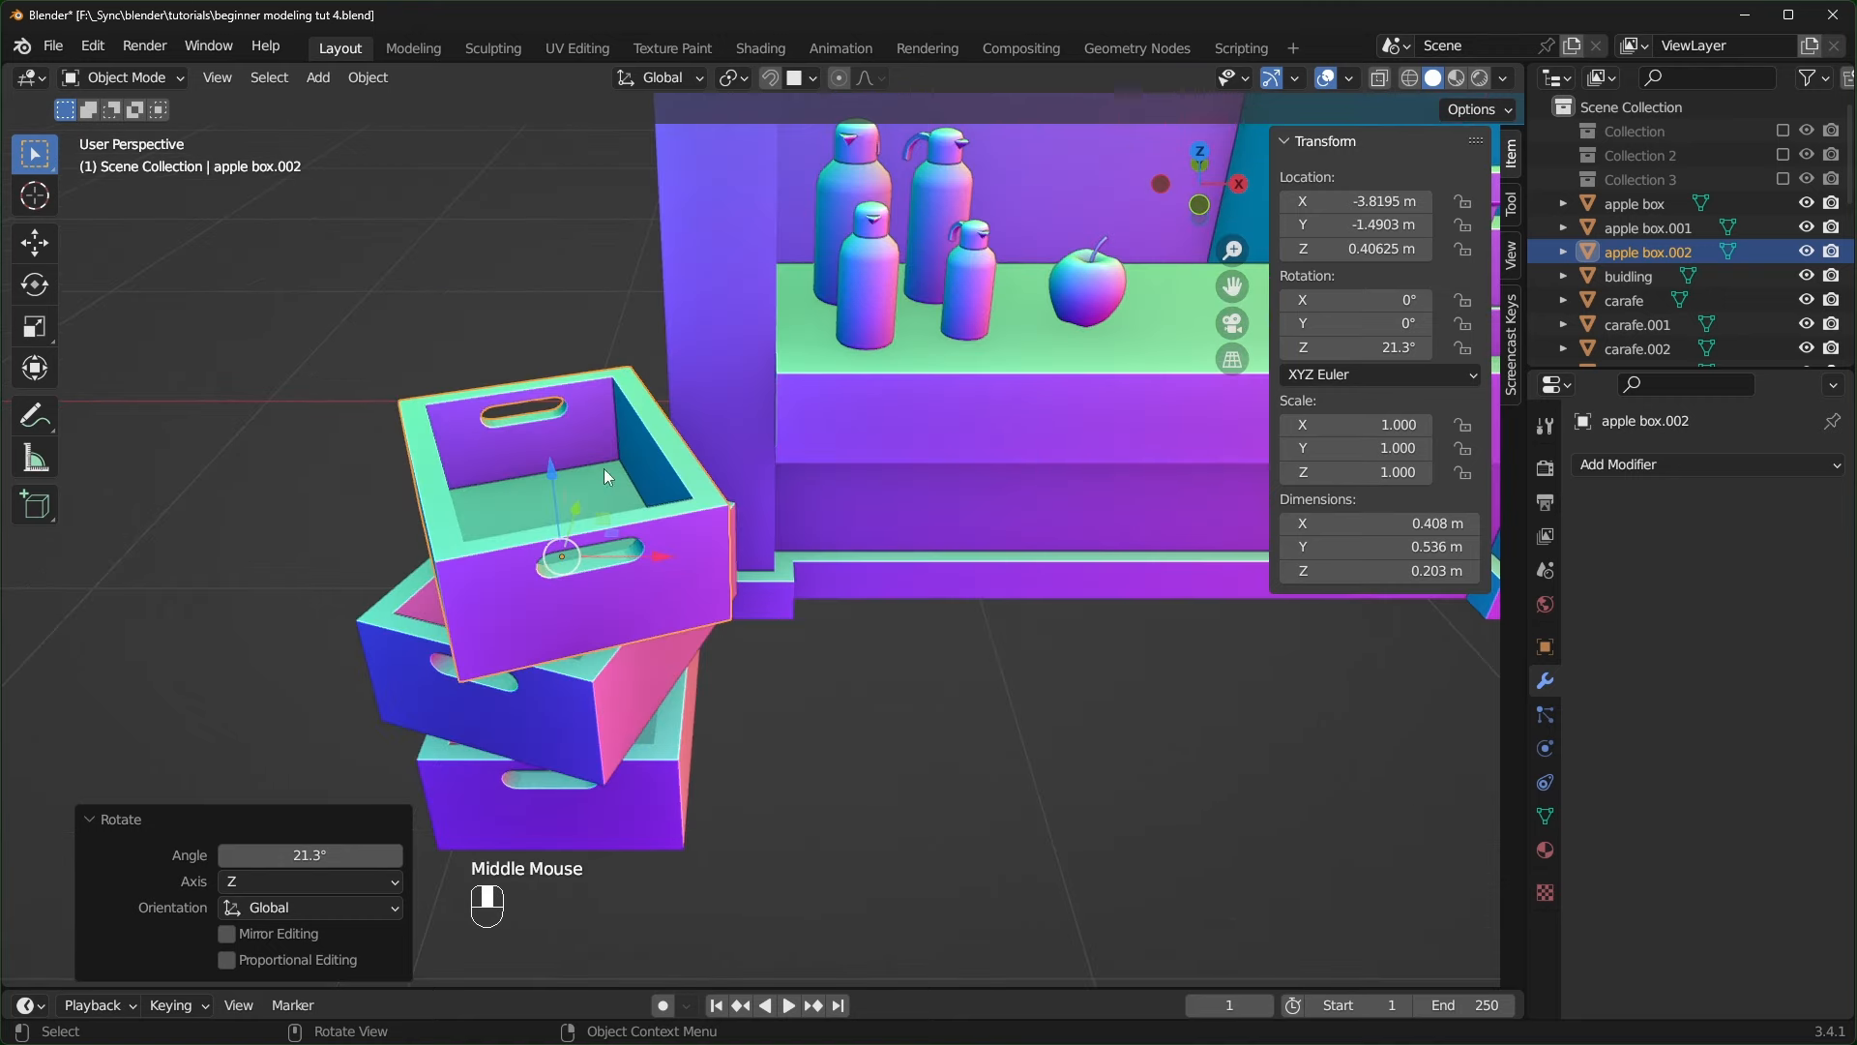
middle_click_drag(1124, 309, 934, 391)
left_click(1099, 321)
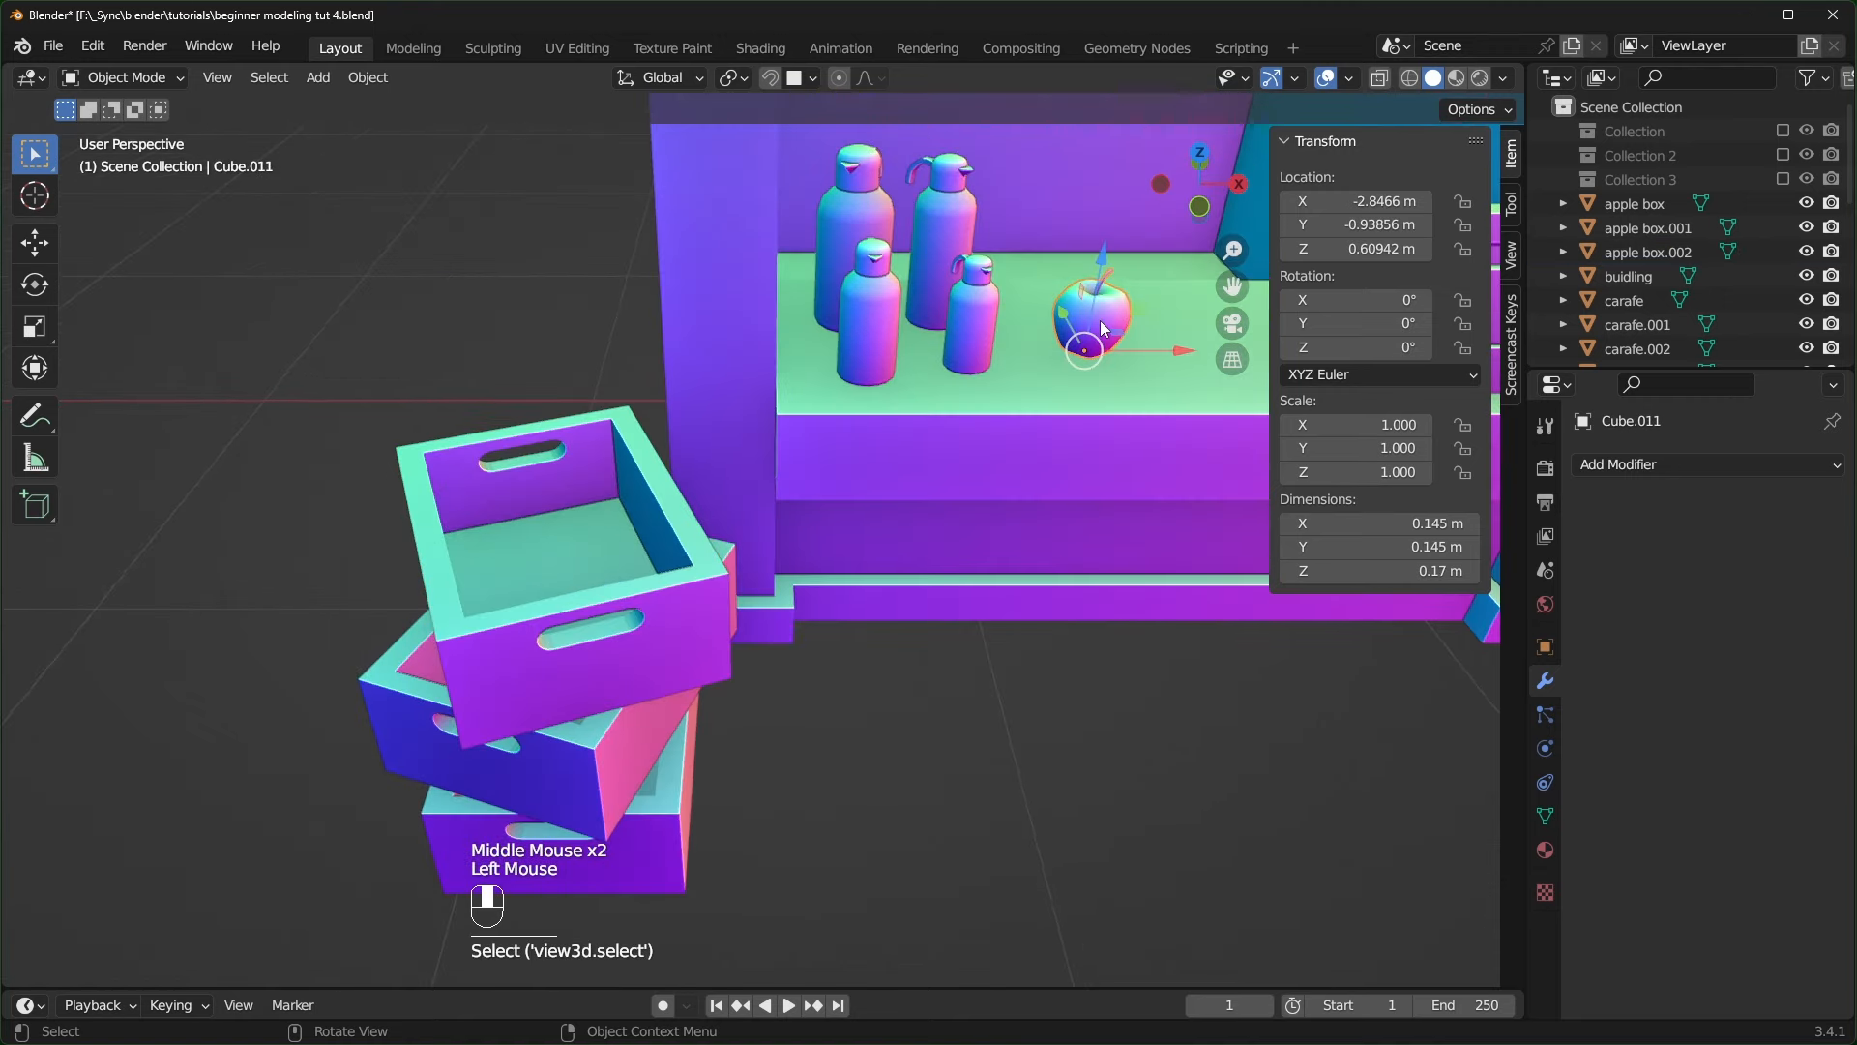
key("g")
key("ctrl")
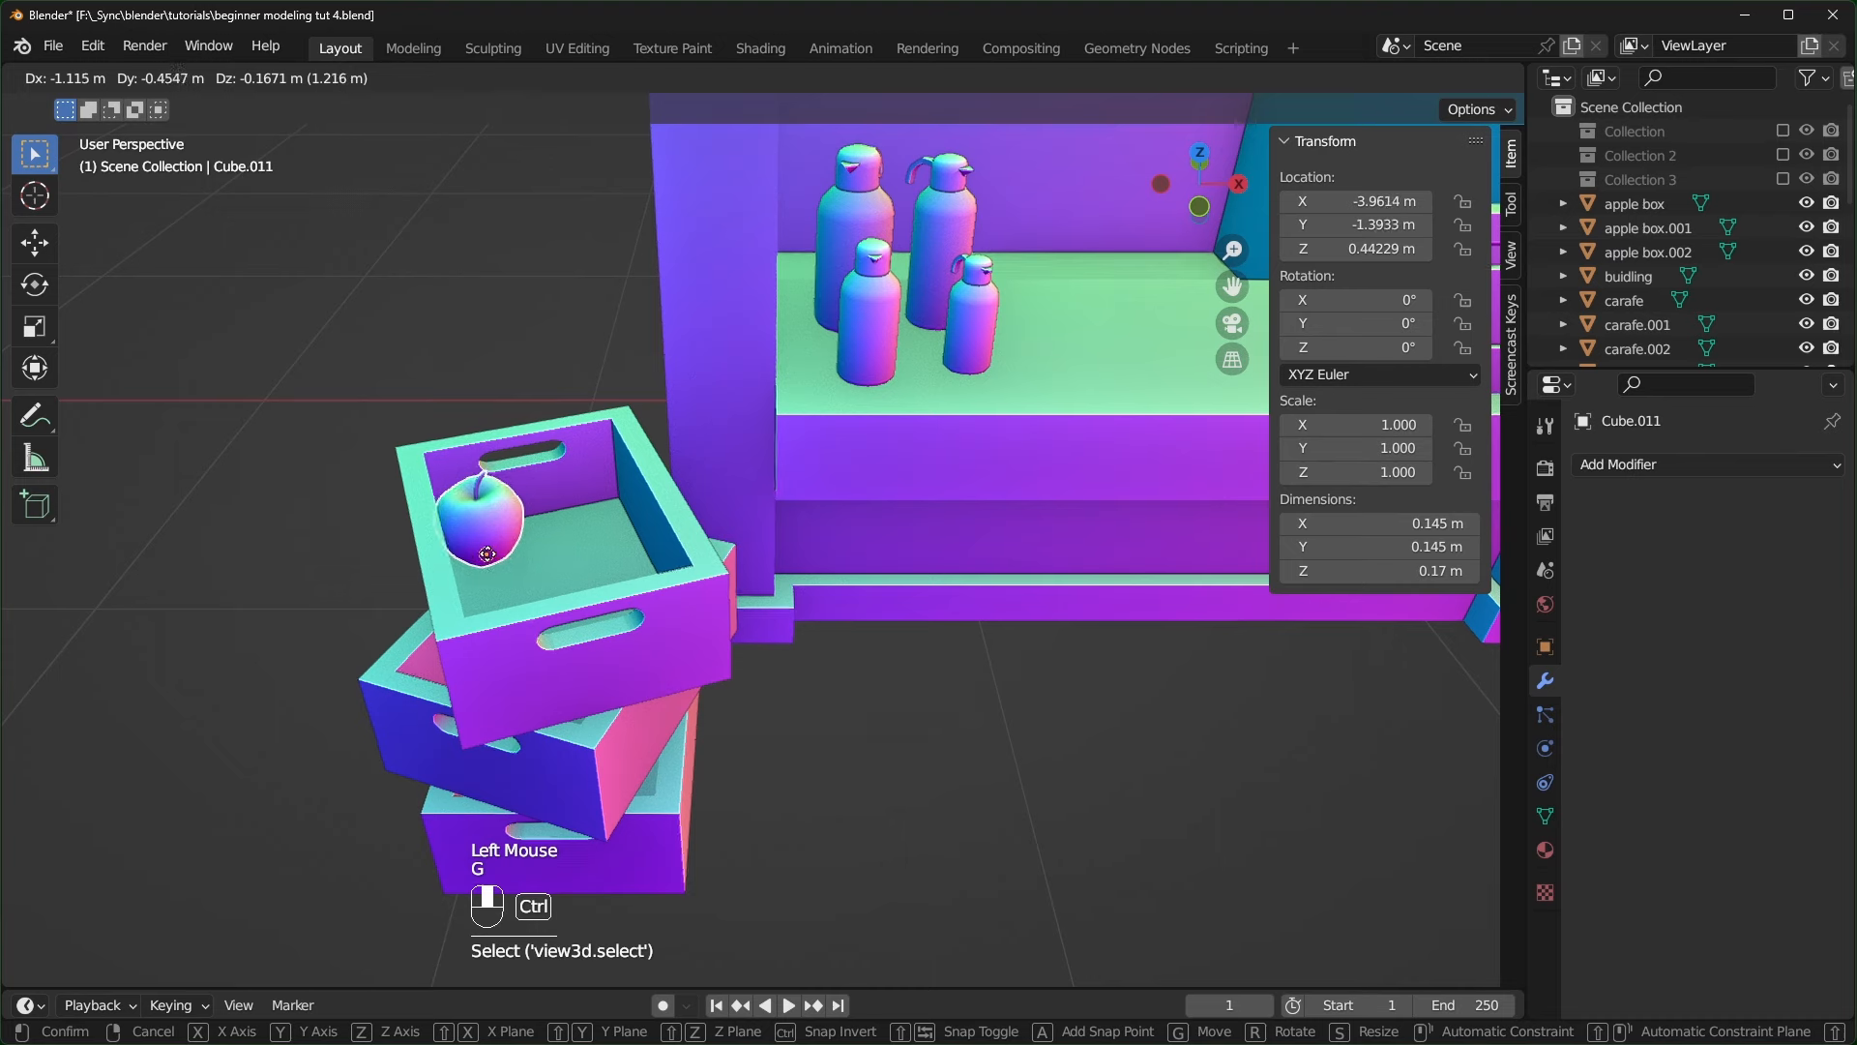
left_click(495, 550)
middle_click_drag(495, 550, 505, 483)
middle_click_drag(505, 484, 601, 549, "shift")
scroll(588, 561, "up", 4)
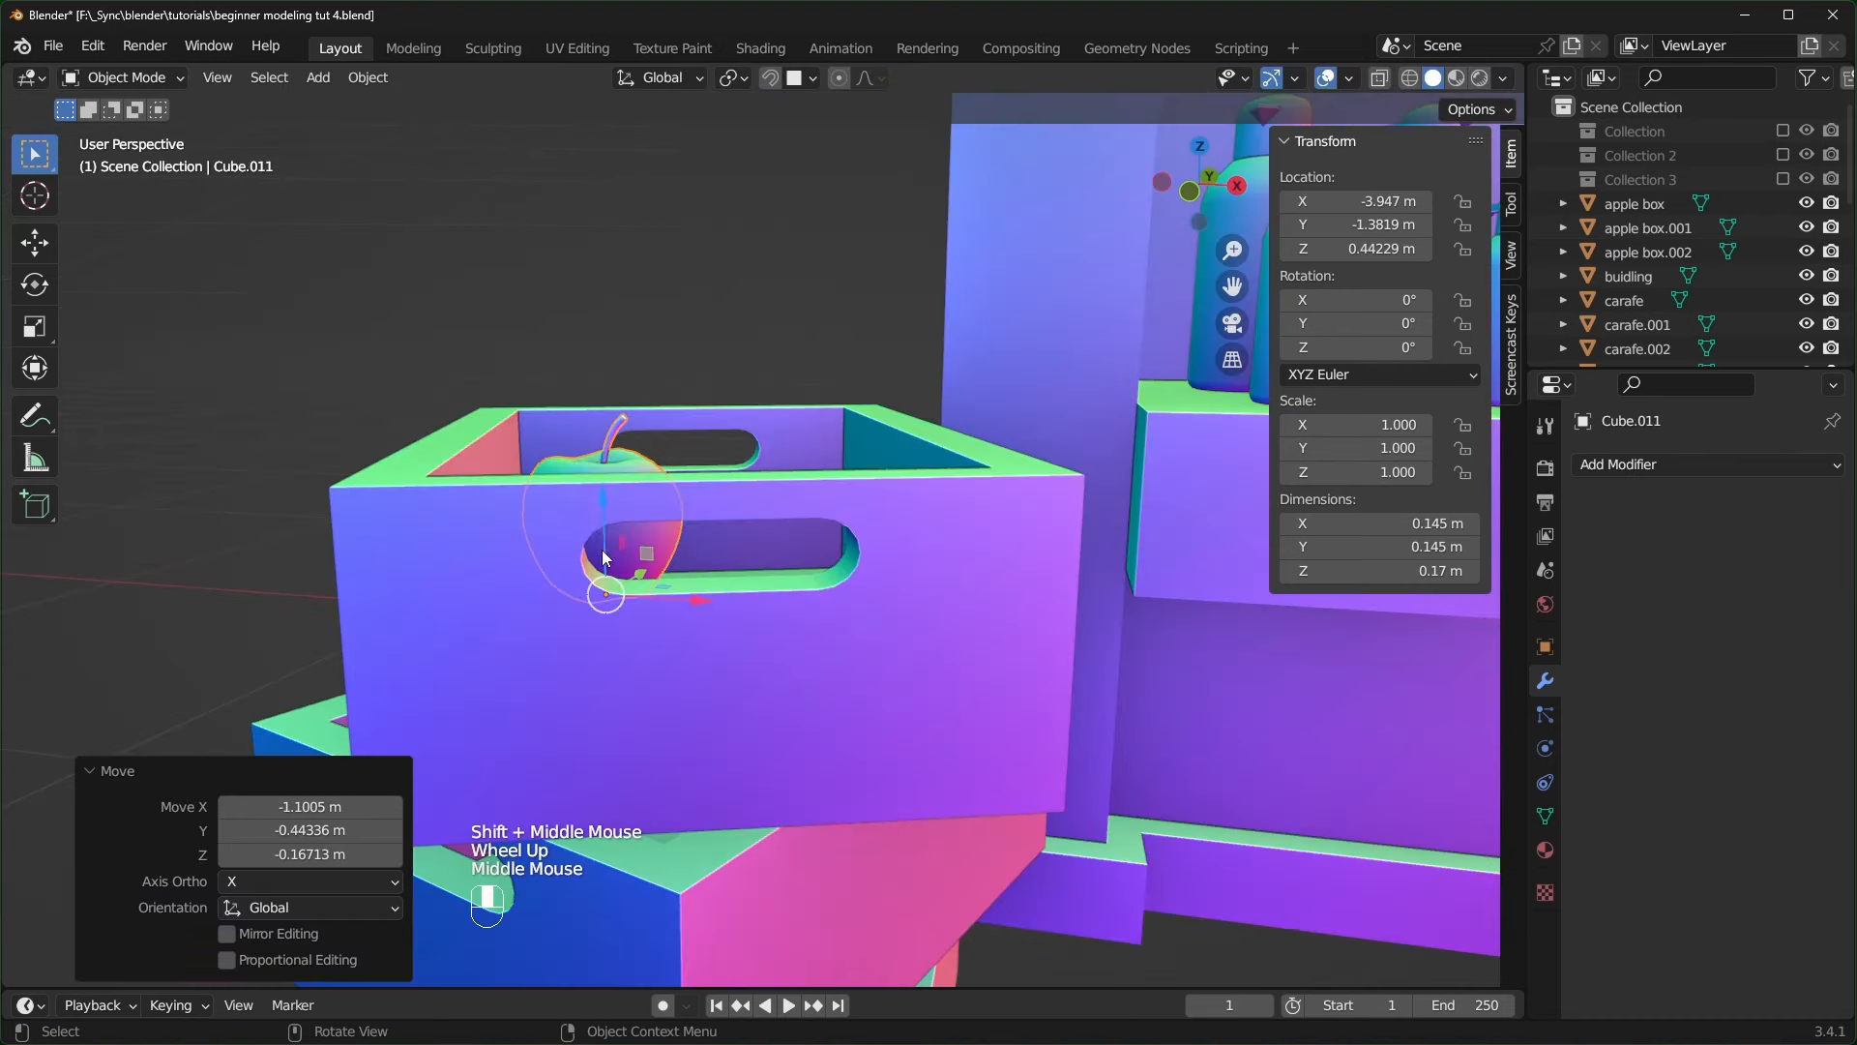
left_click_drag(600, 504, 595, 430)
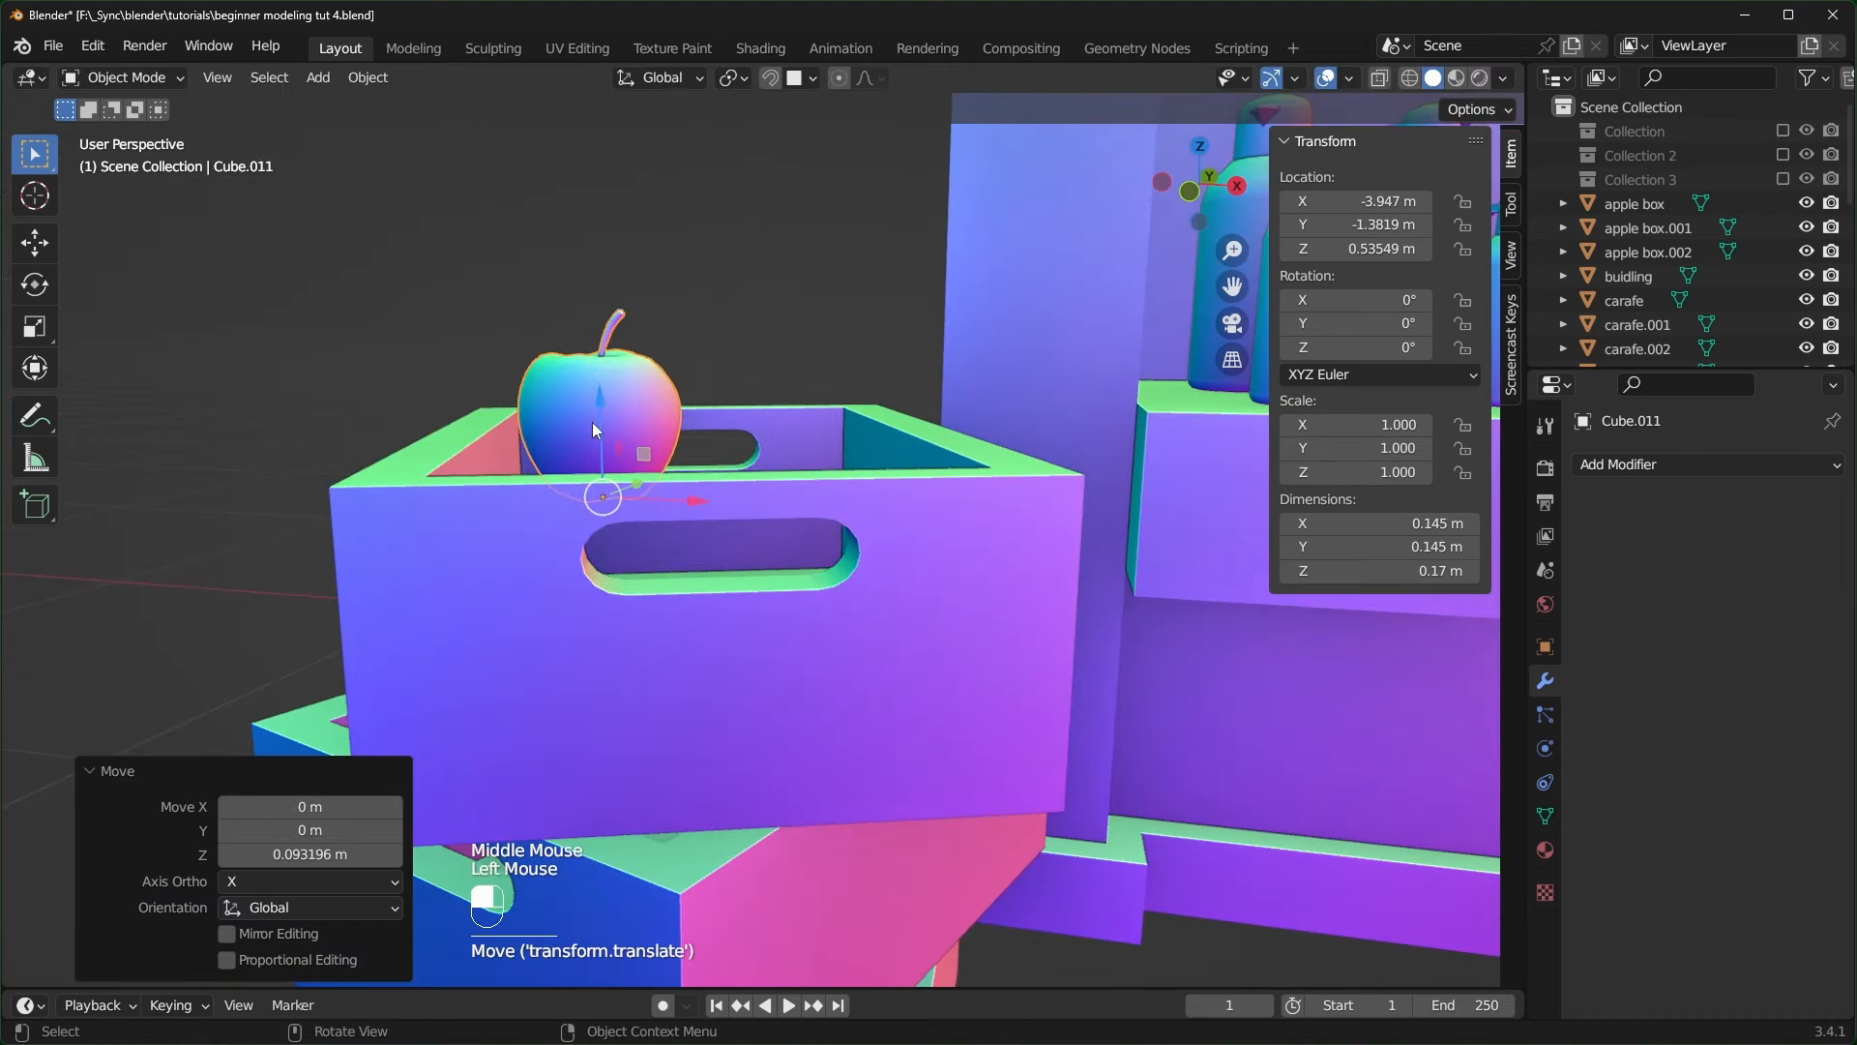
middle_click_drag(744, 454, 746, 478)
- In top view, duplicate the apple and place the copy beside it, offset about 0.148 m in X and 0.055 m in Y
key("KP_Decimal")
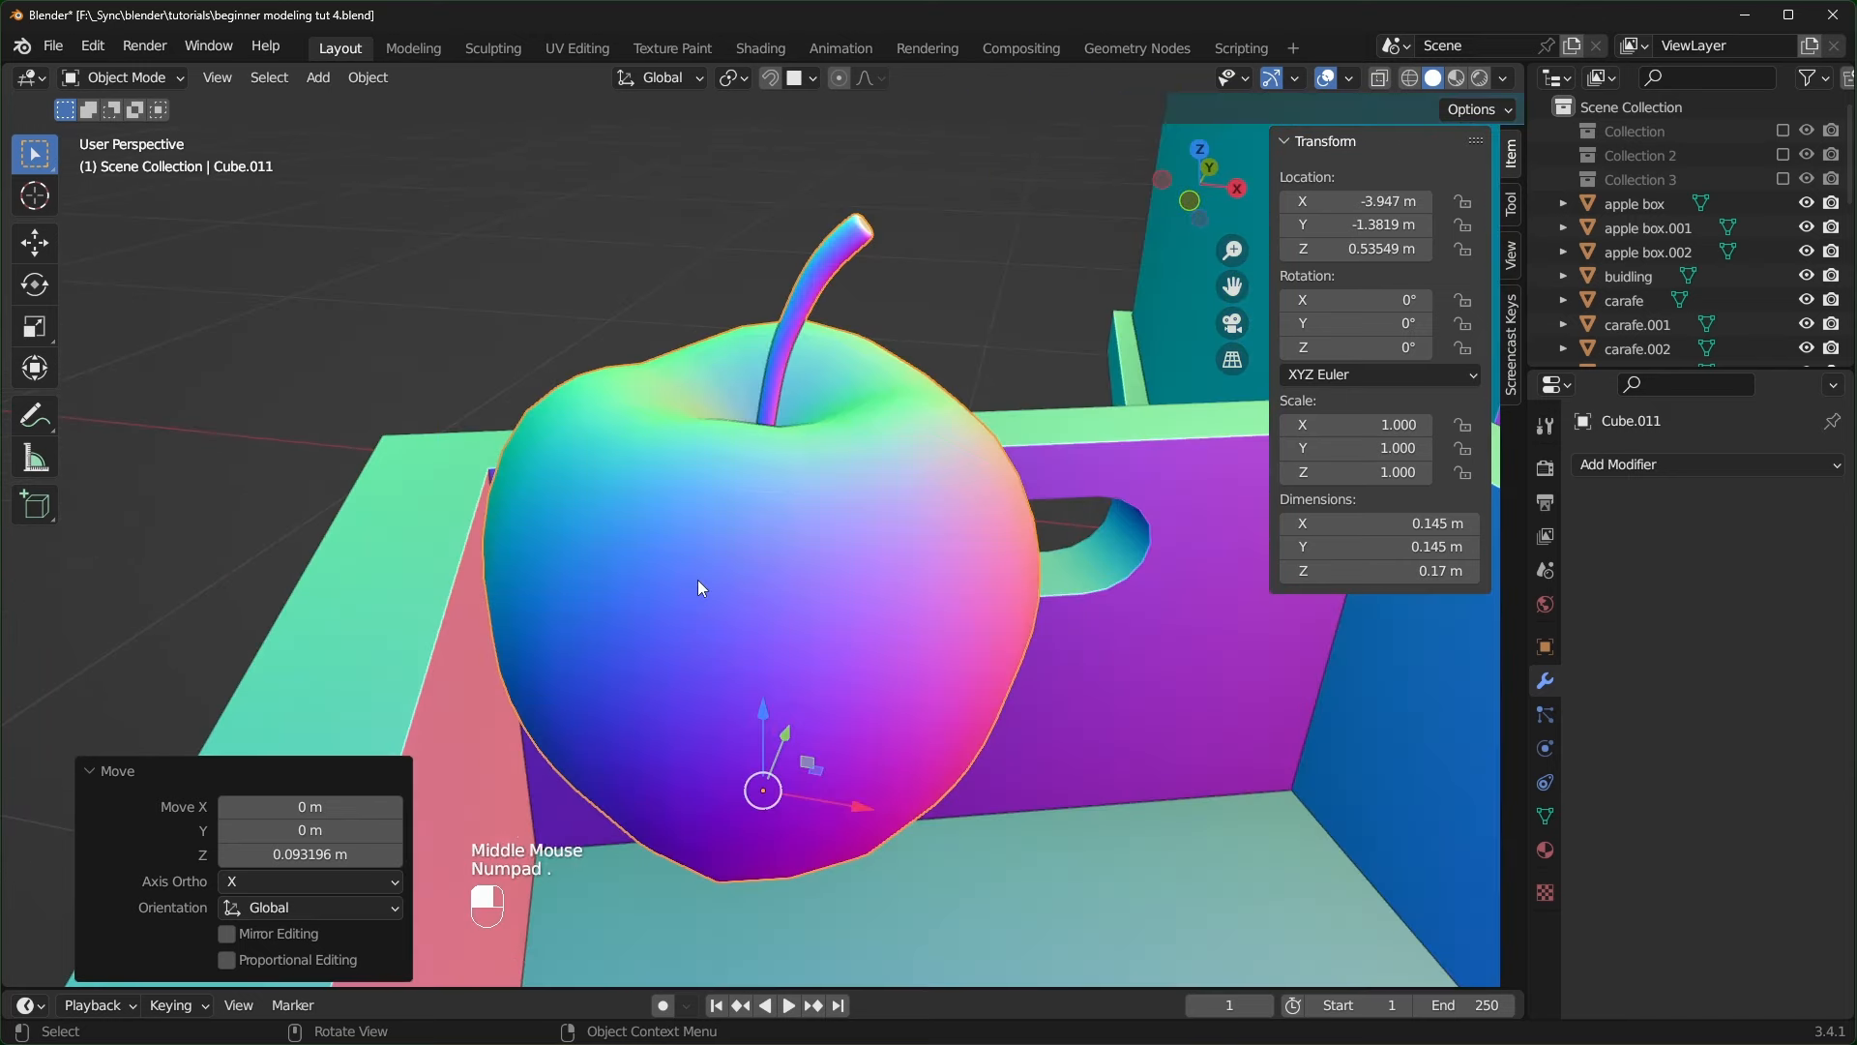
key("KP_7")
scroll(698, 579, "down", 3)
key("ctrl+z")
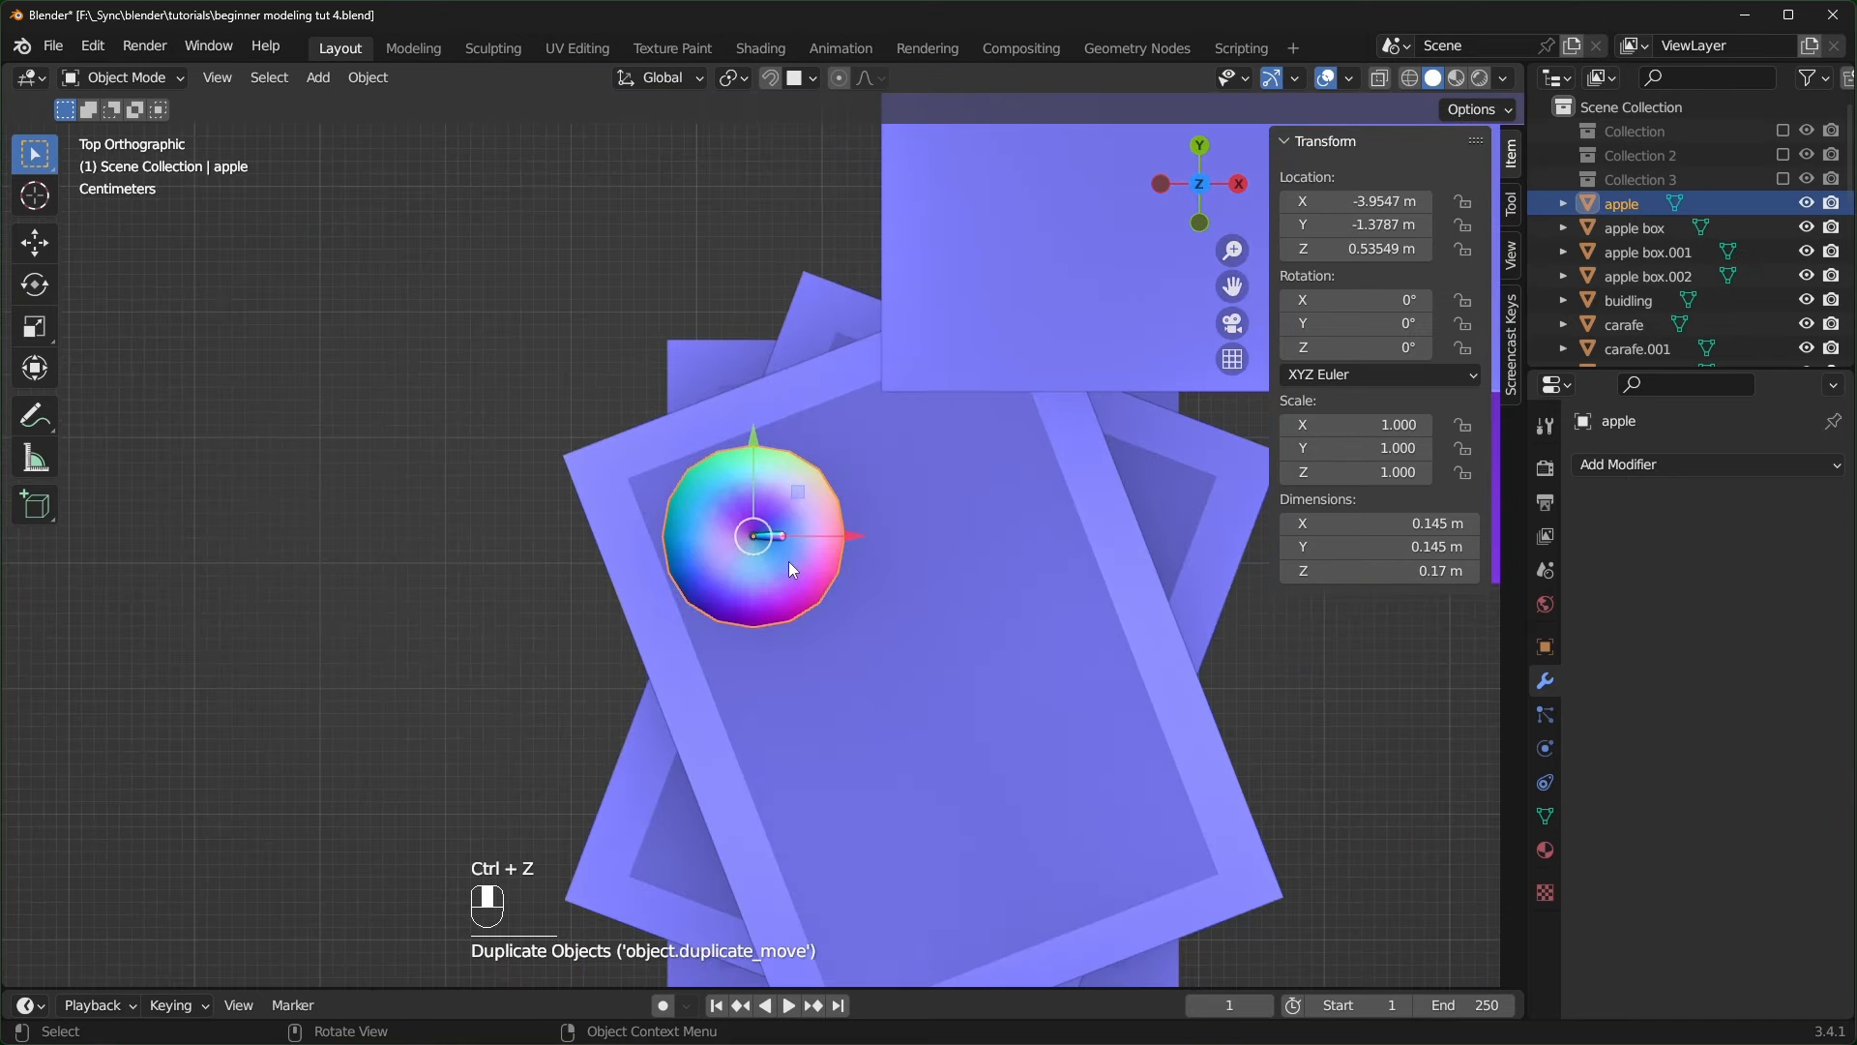
key("shift+d")
left_click(968, 498)
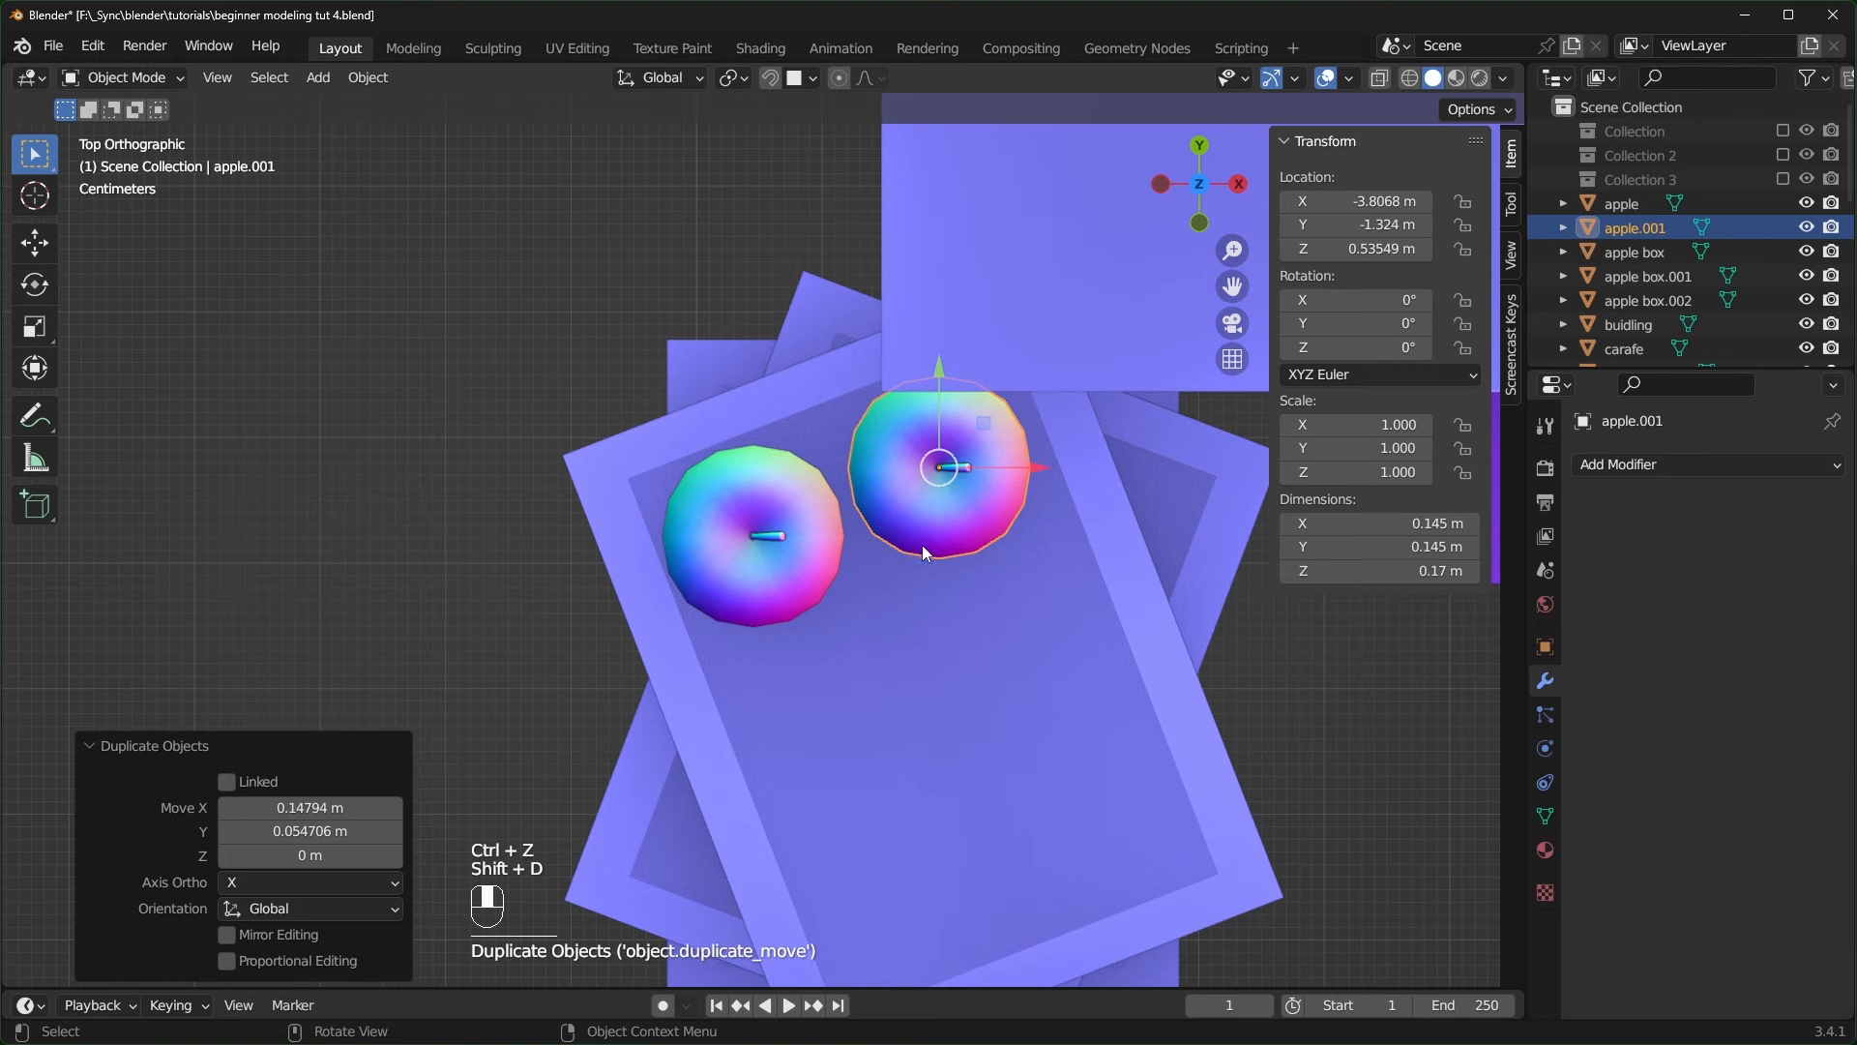
- Duplicate the pair of apples twice along the box's length to form three rows, offsetting the first copy about 0.058 m in X and -0.136 m in Y
left_click(815, 532, "shift")
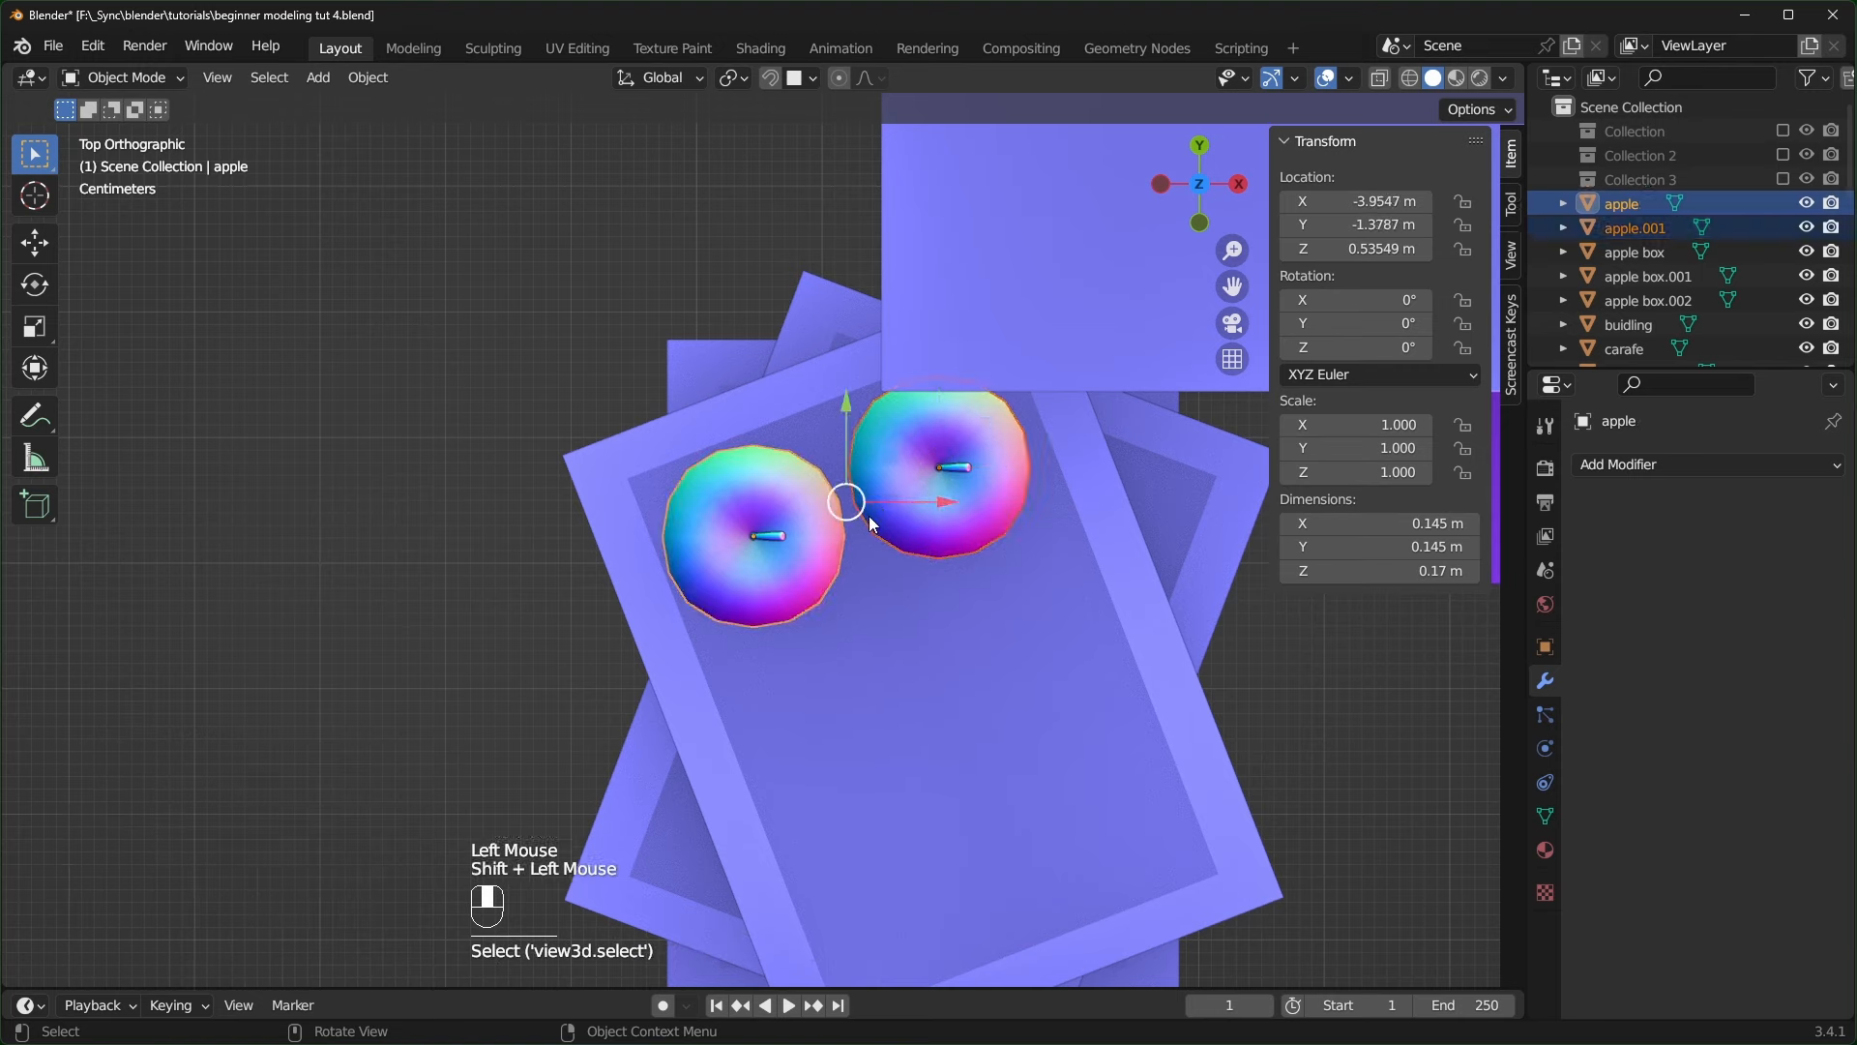
key("shift+d")
left_click(936, 674)
key("shift+d")
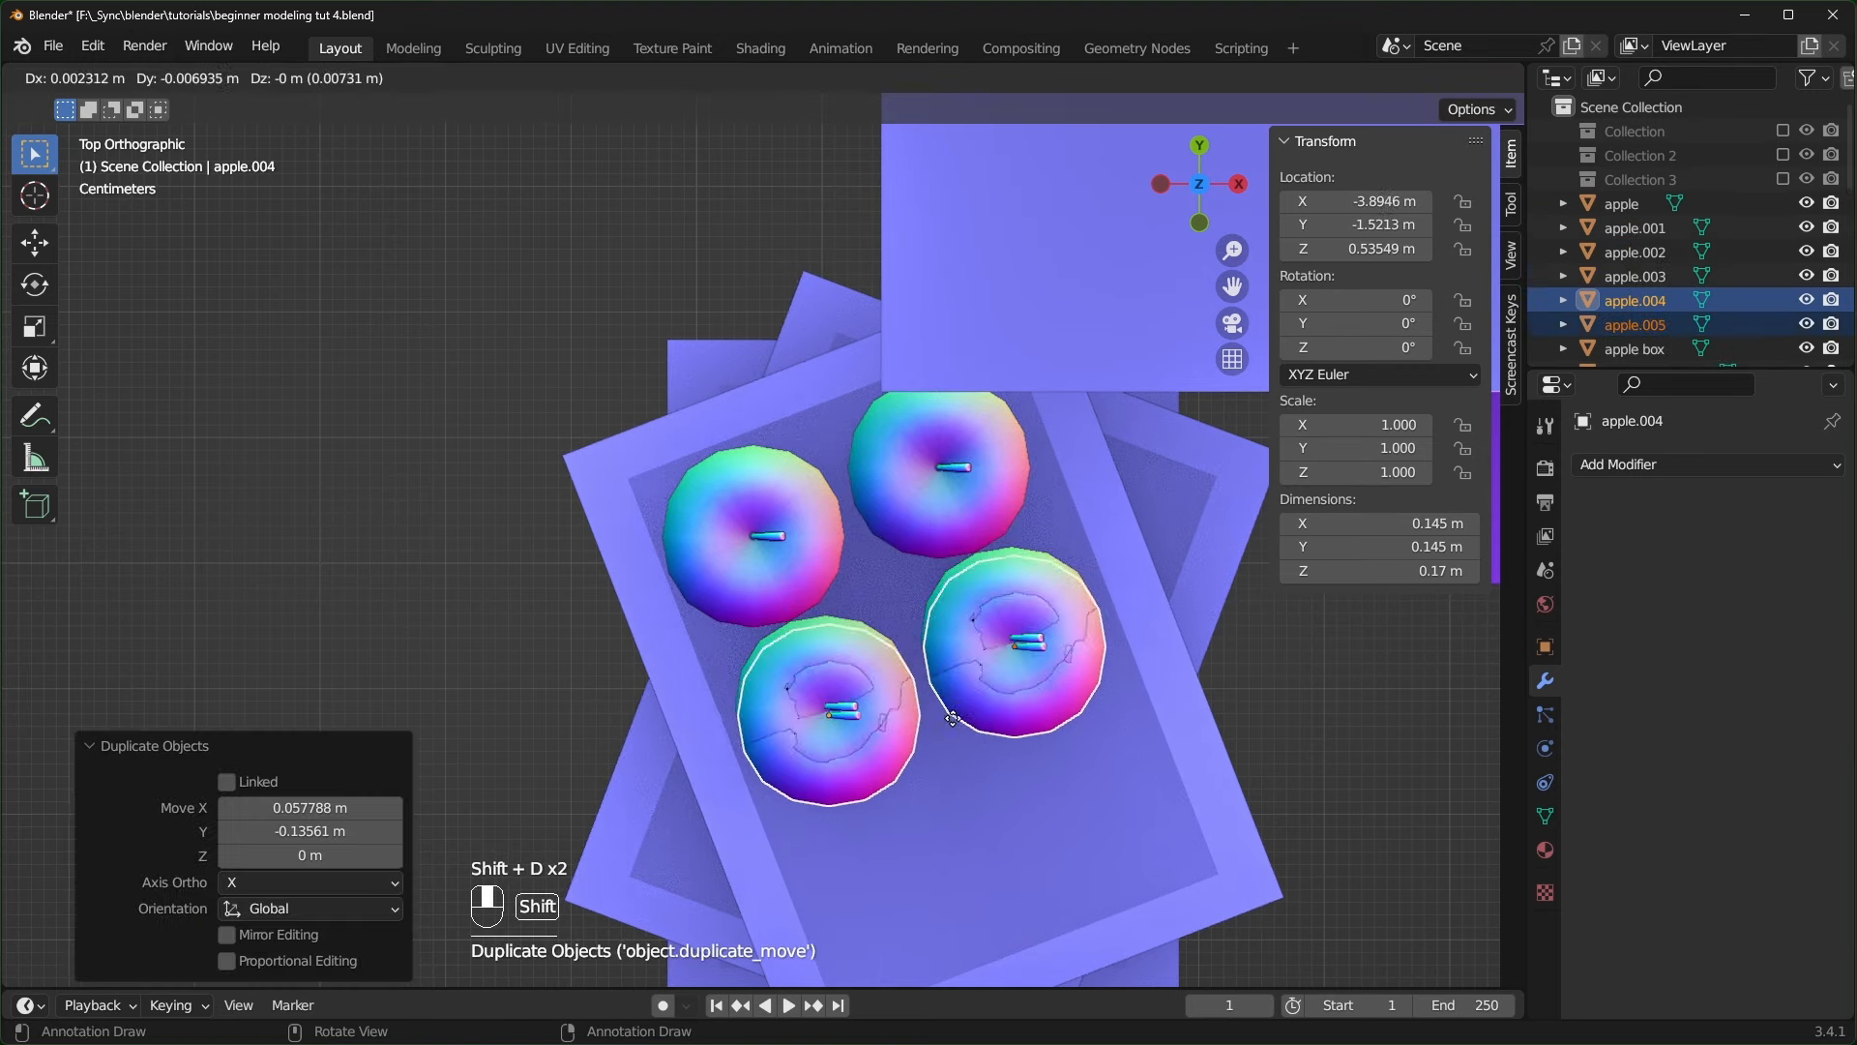
left_click(1009, 851)
- Select all six apples in the top box, with the original apple as the active object
middle_click_drag(1008, 840, 833, 759)
left_click(834, 758, "shift")
left_click(995, 729, "shift")
left_click(925, 526, "shift")
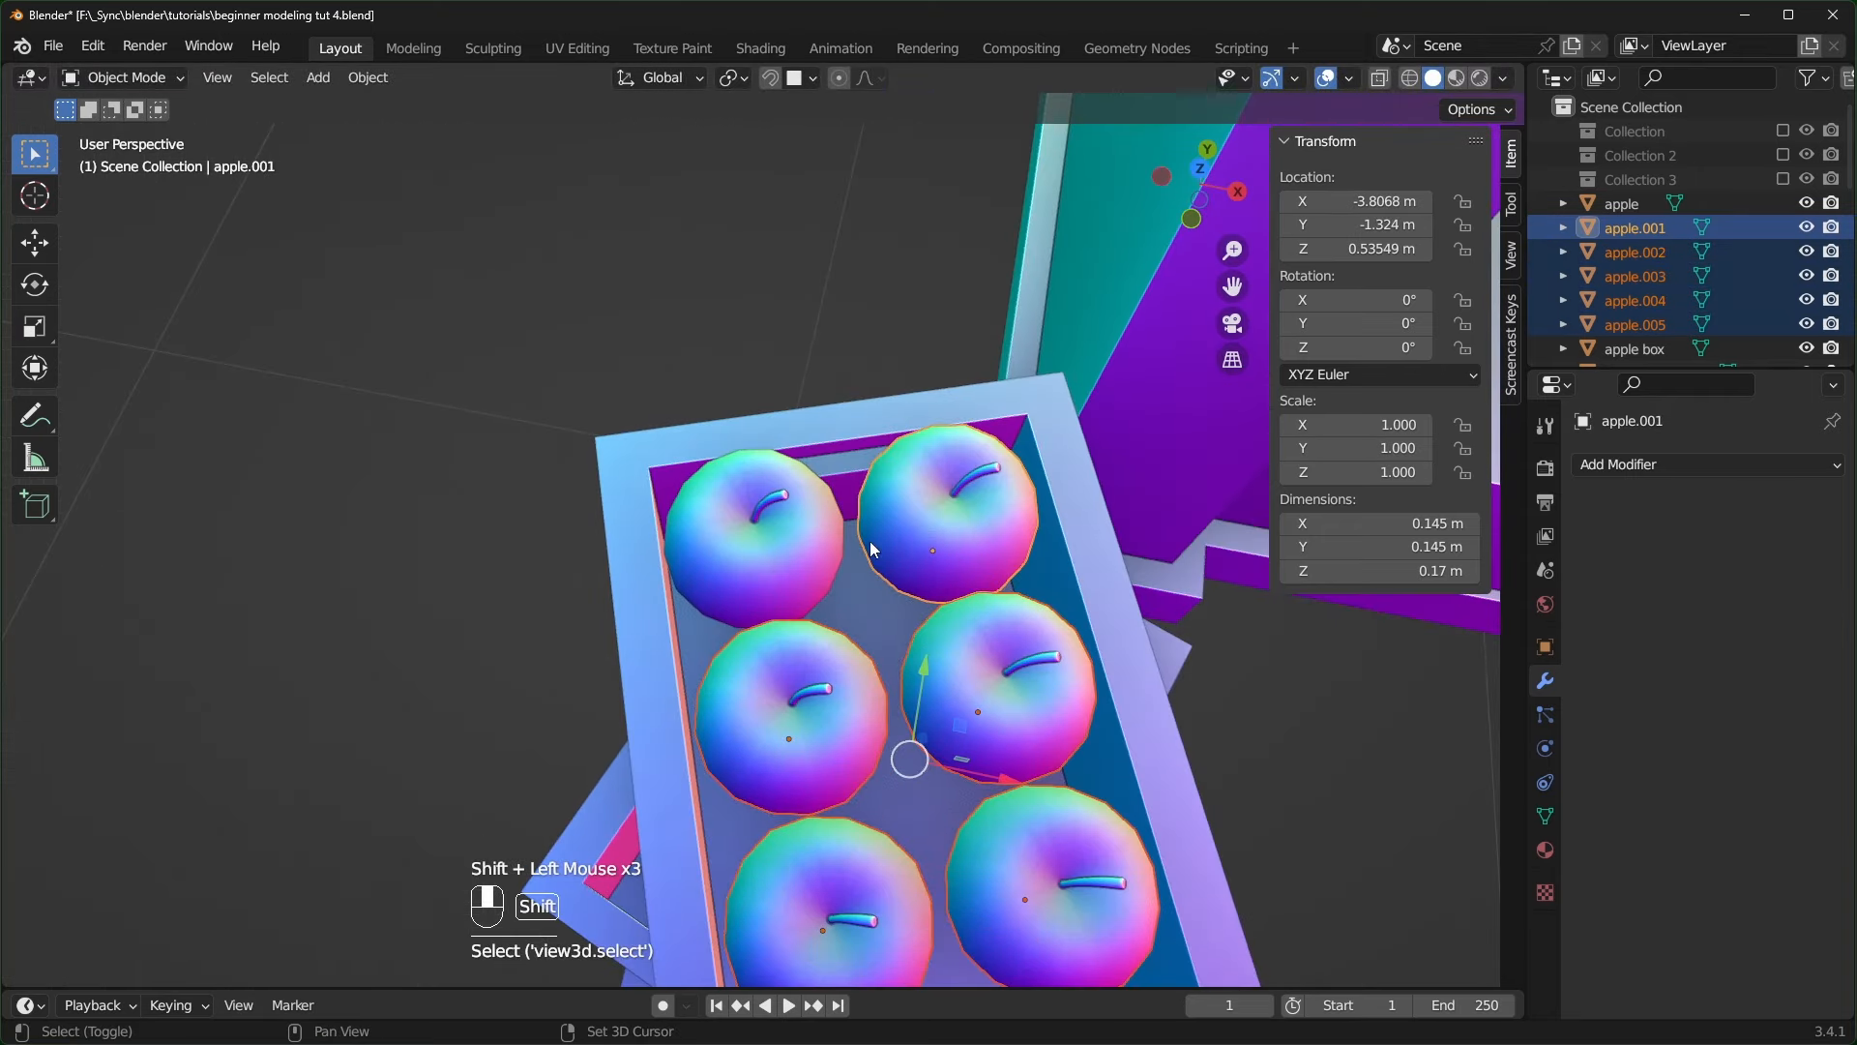
left_click(822, 541, "shift")
middle_click_drag(1062, 729, 843, 718)
scroll(960, 734, "down", 2)
scroll(960, 734, "up", 1)
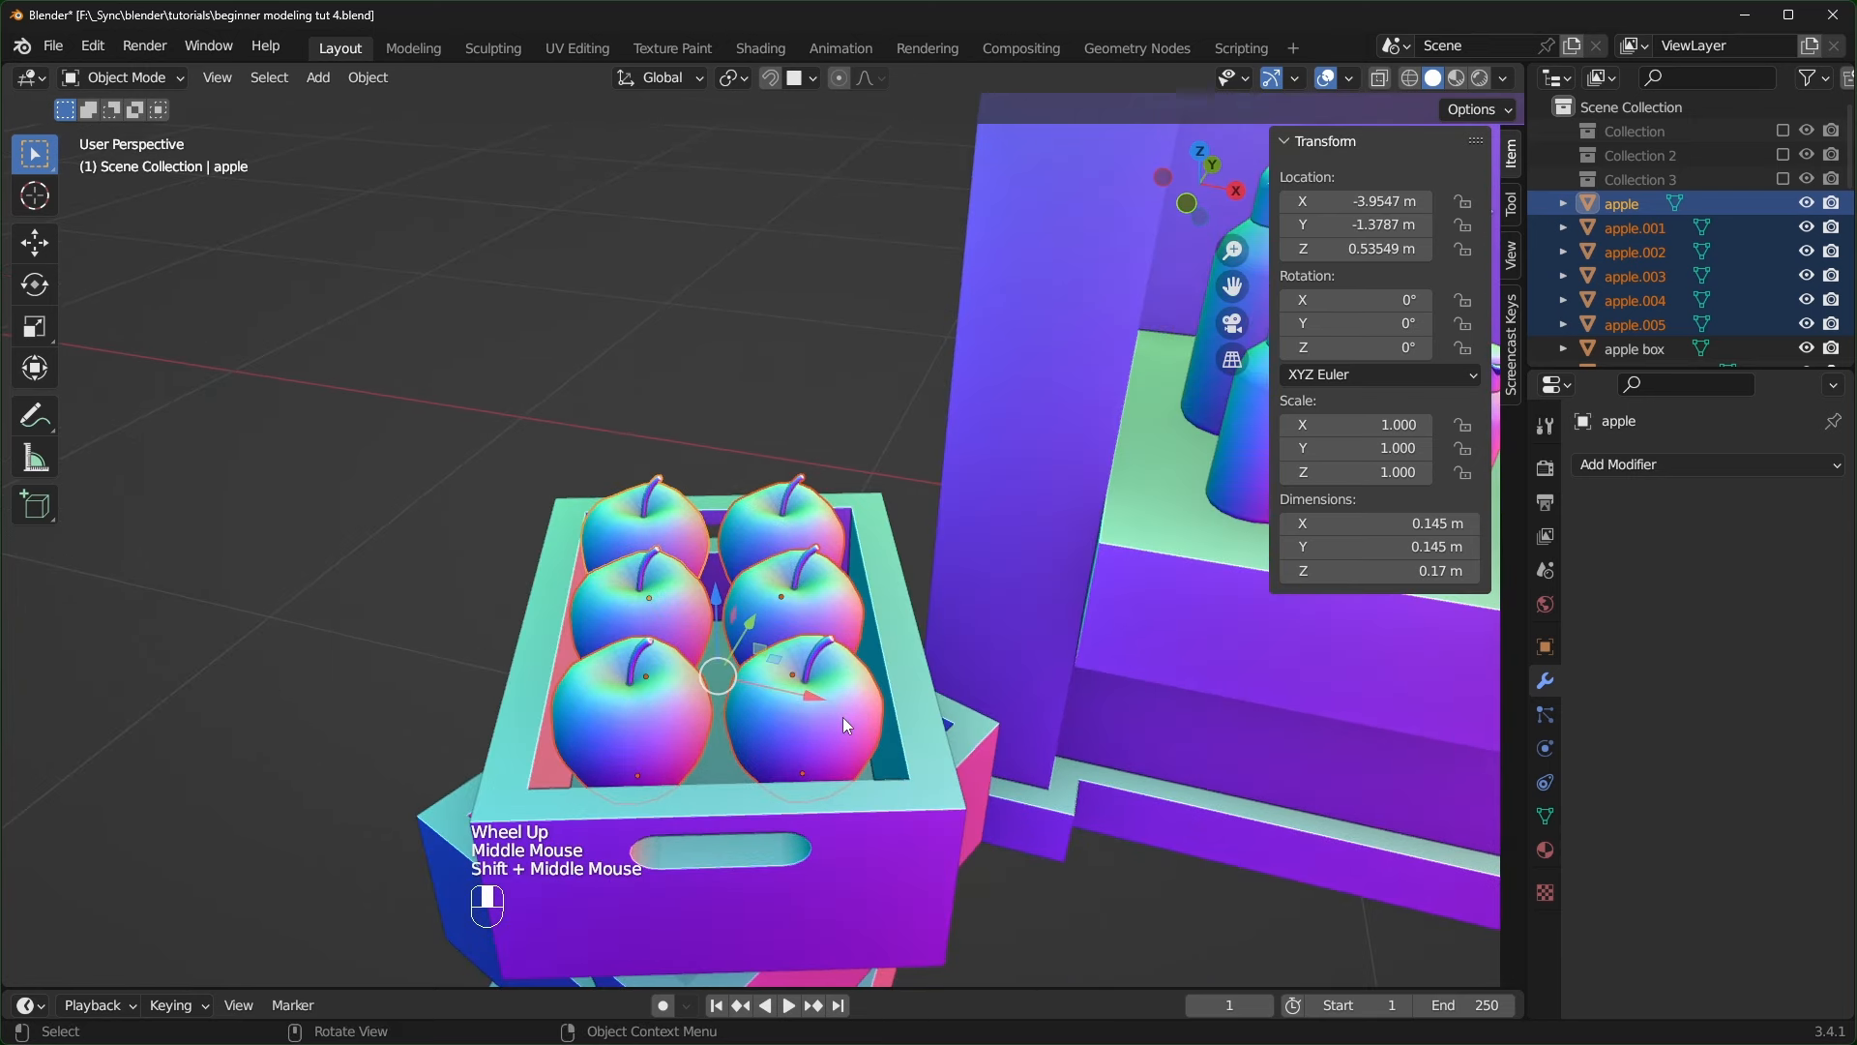
- Try to vary the rotation of the six apples with Randomize Transform
key("F3")
key("F3")
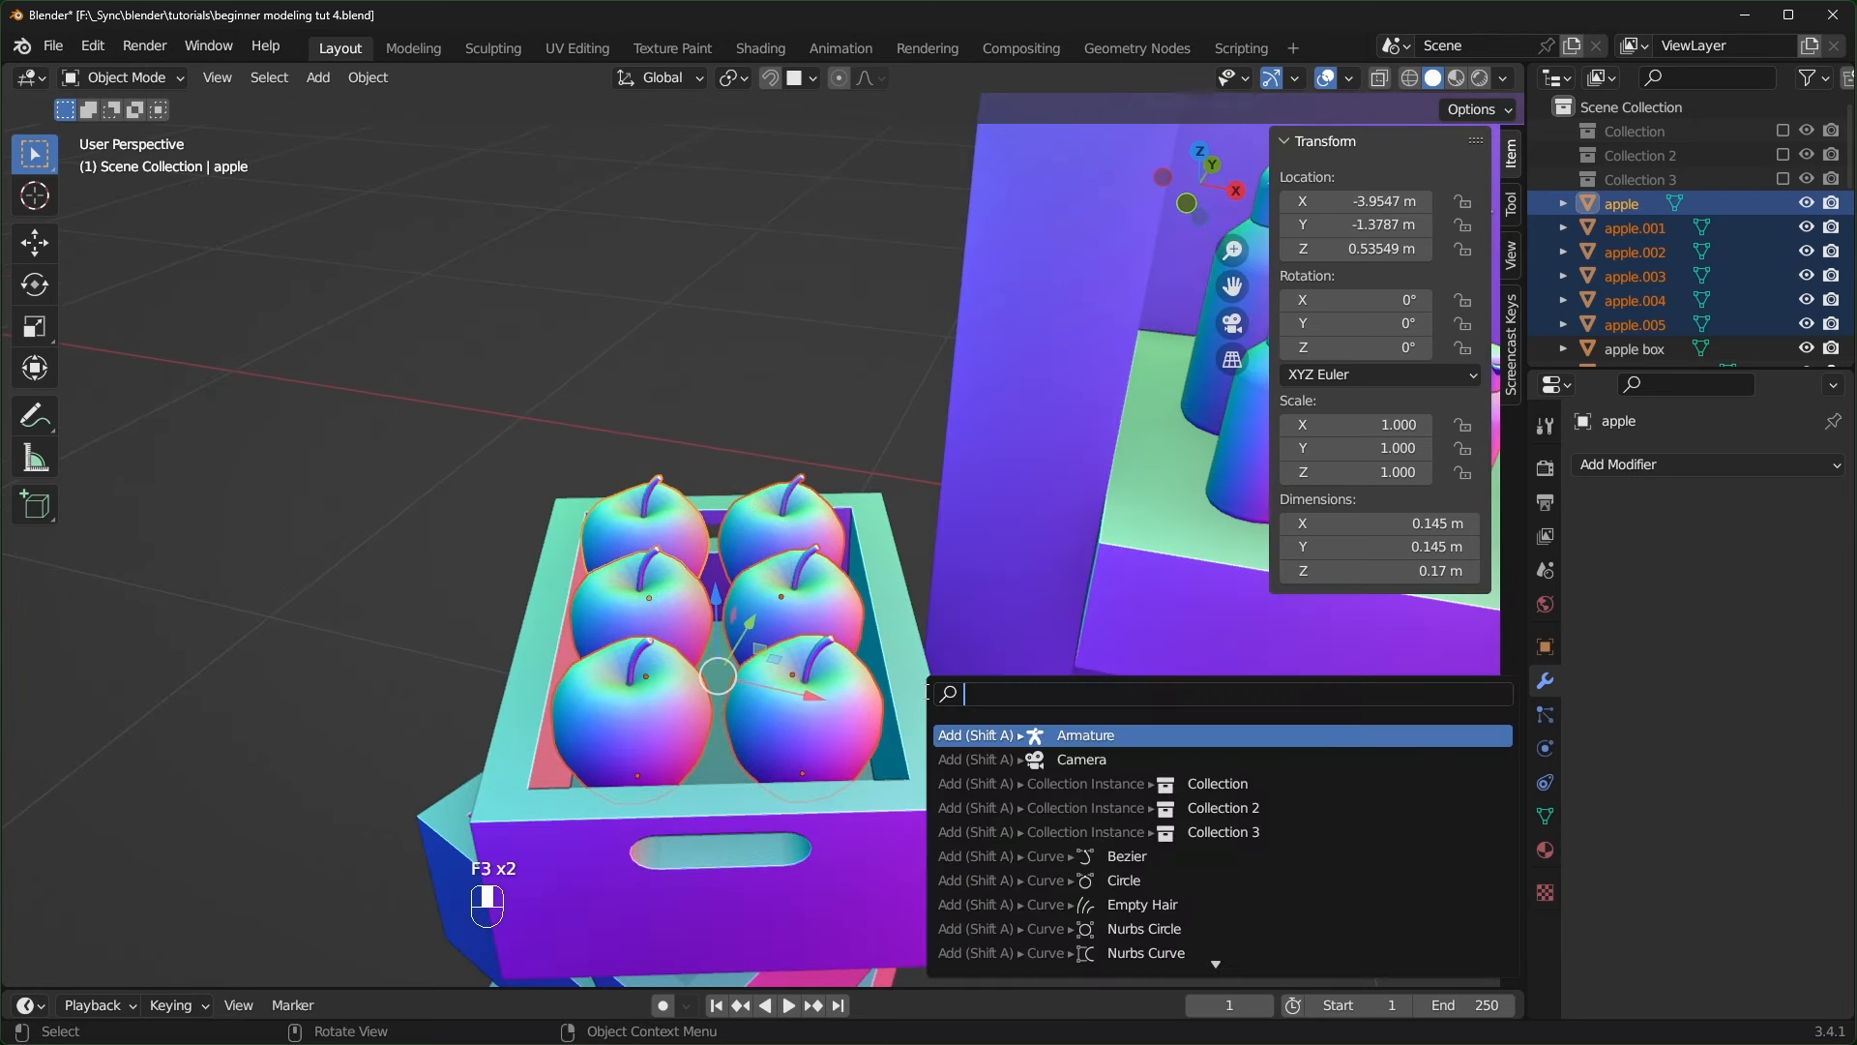
type("random")
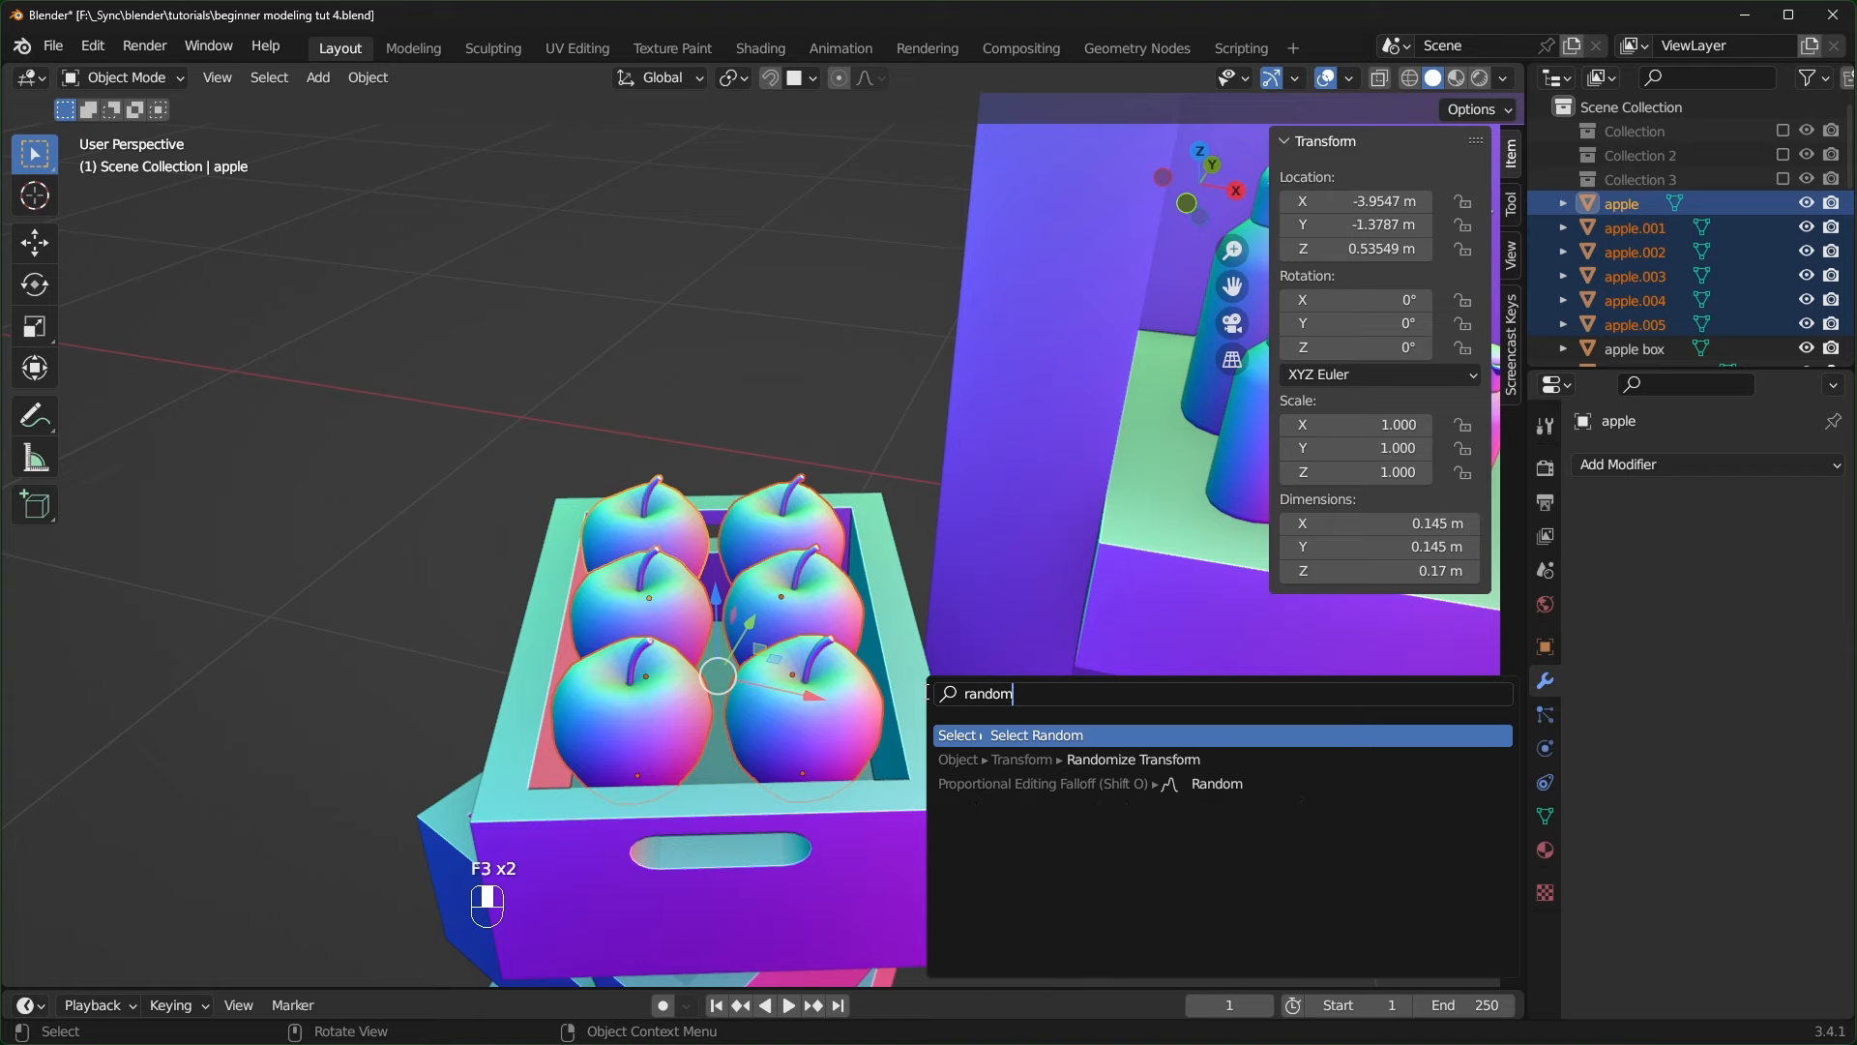
left_click(1125, 762)
left_click(145, 962)
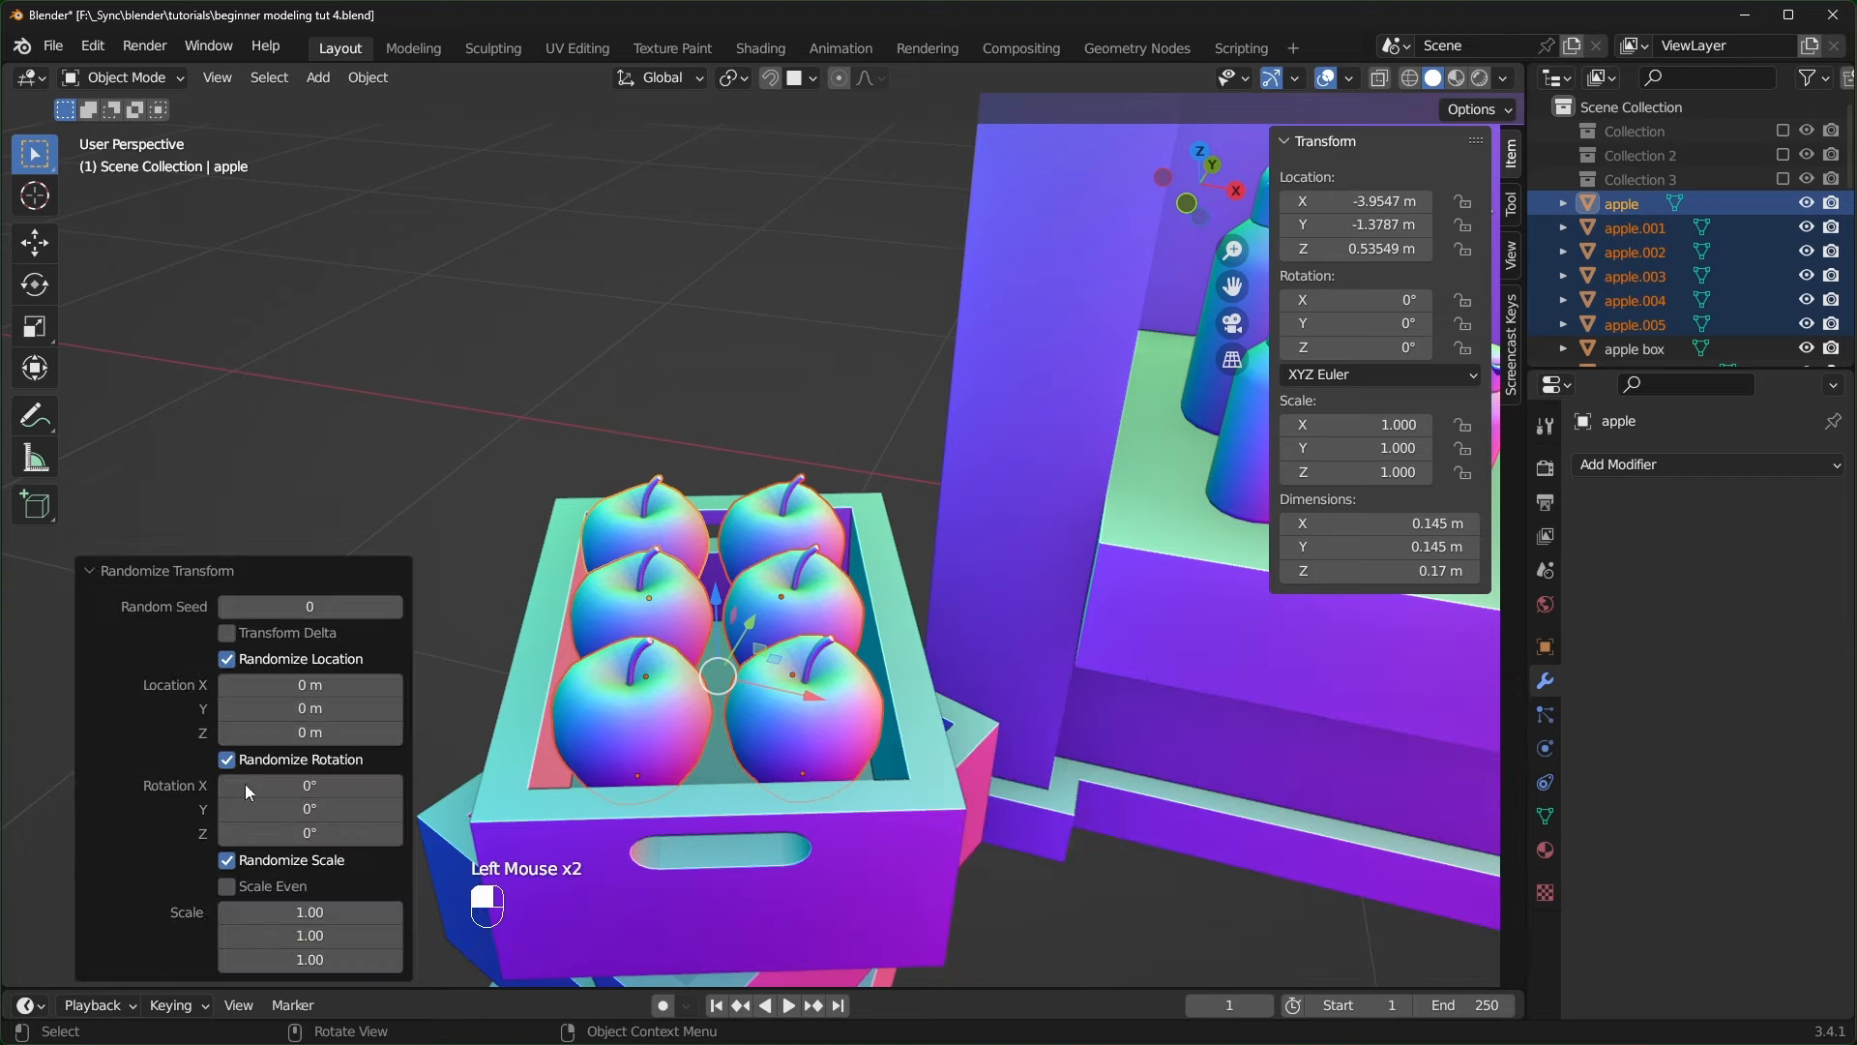
mouse_move(292, 826)
left_mouse_down()
mouse_move(306, 811)
mouse_move(306, 832)
mouse_move(386, 833)
mouse_move(300, 832)
left_mouse_up()
- Set the origins of the six apples to their center of mass (volume)
right_click(658, 595)
mouse_move(589, 685)
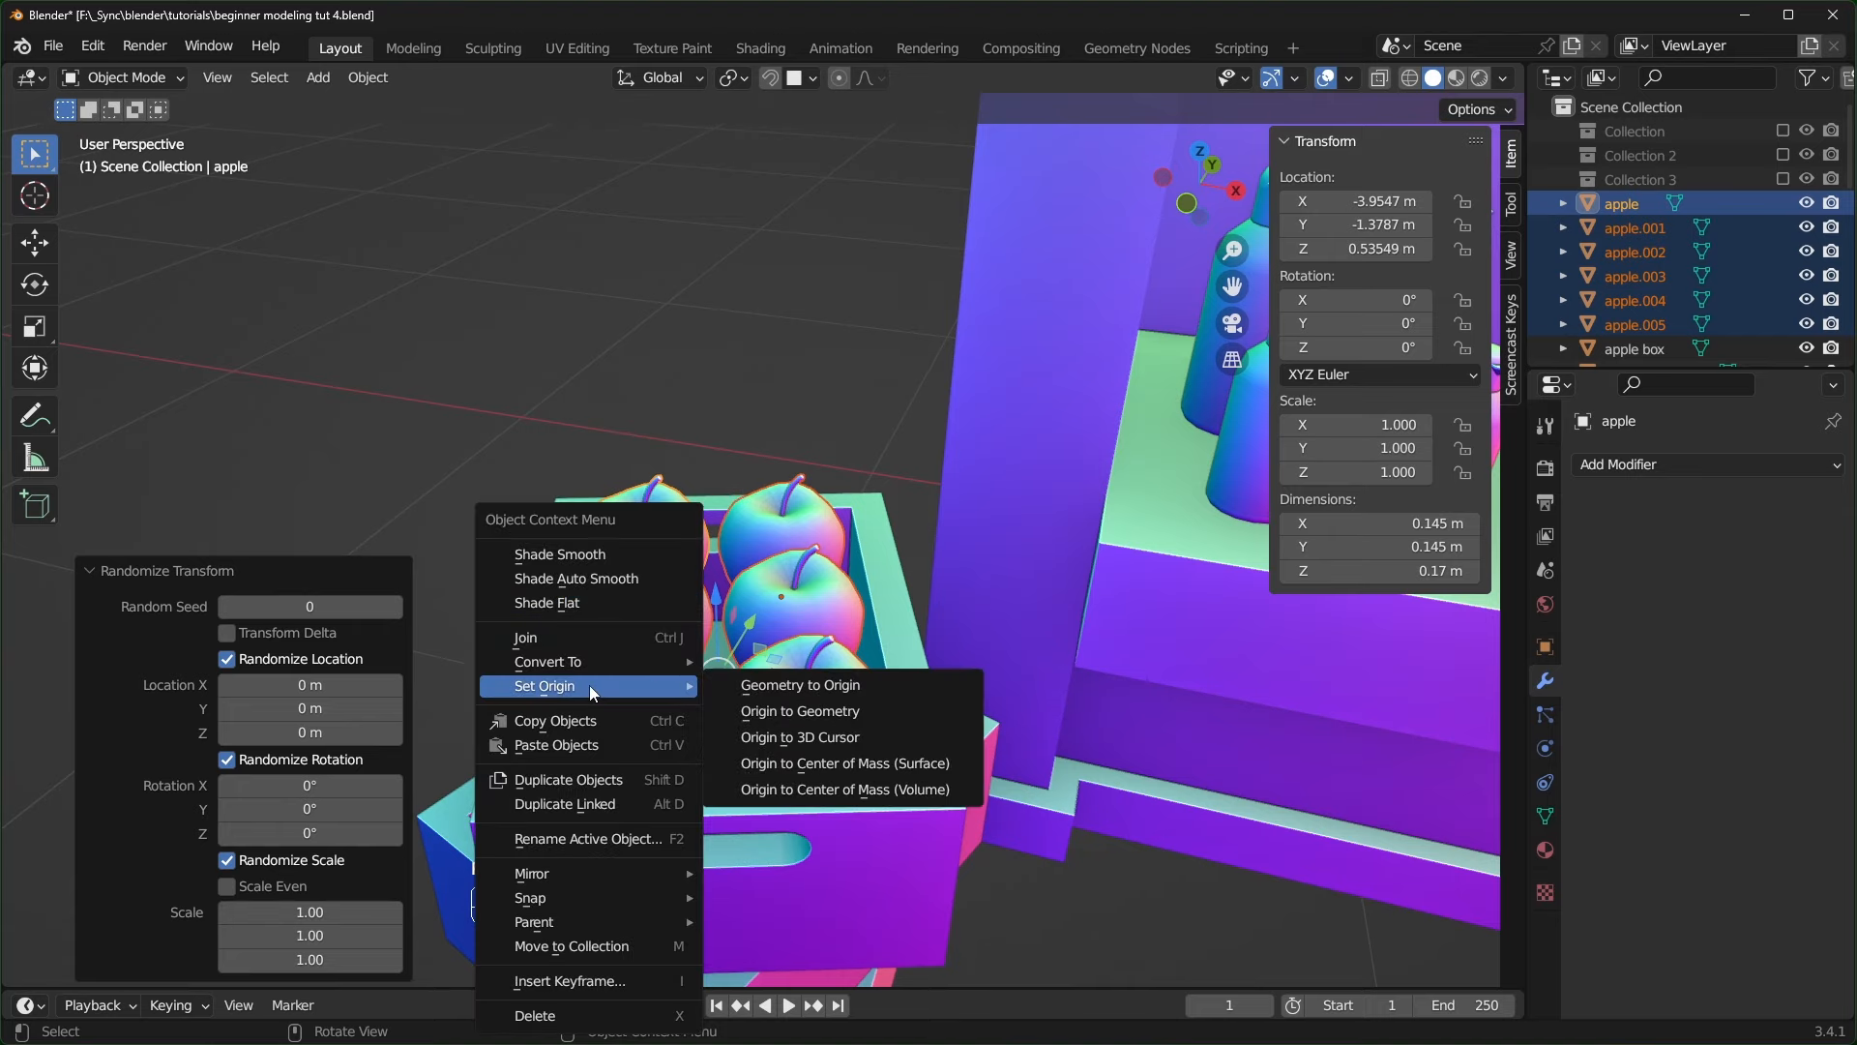
left_click(848, 788)
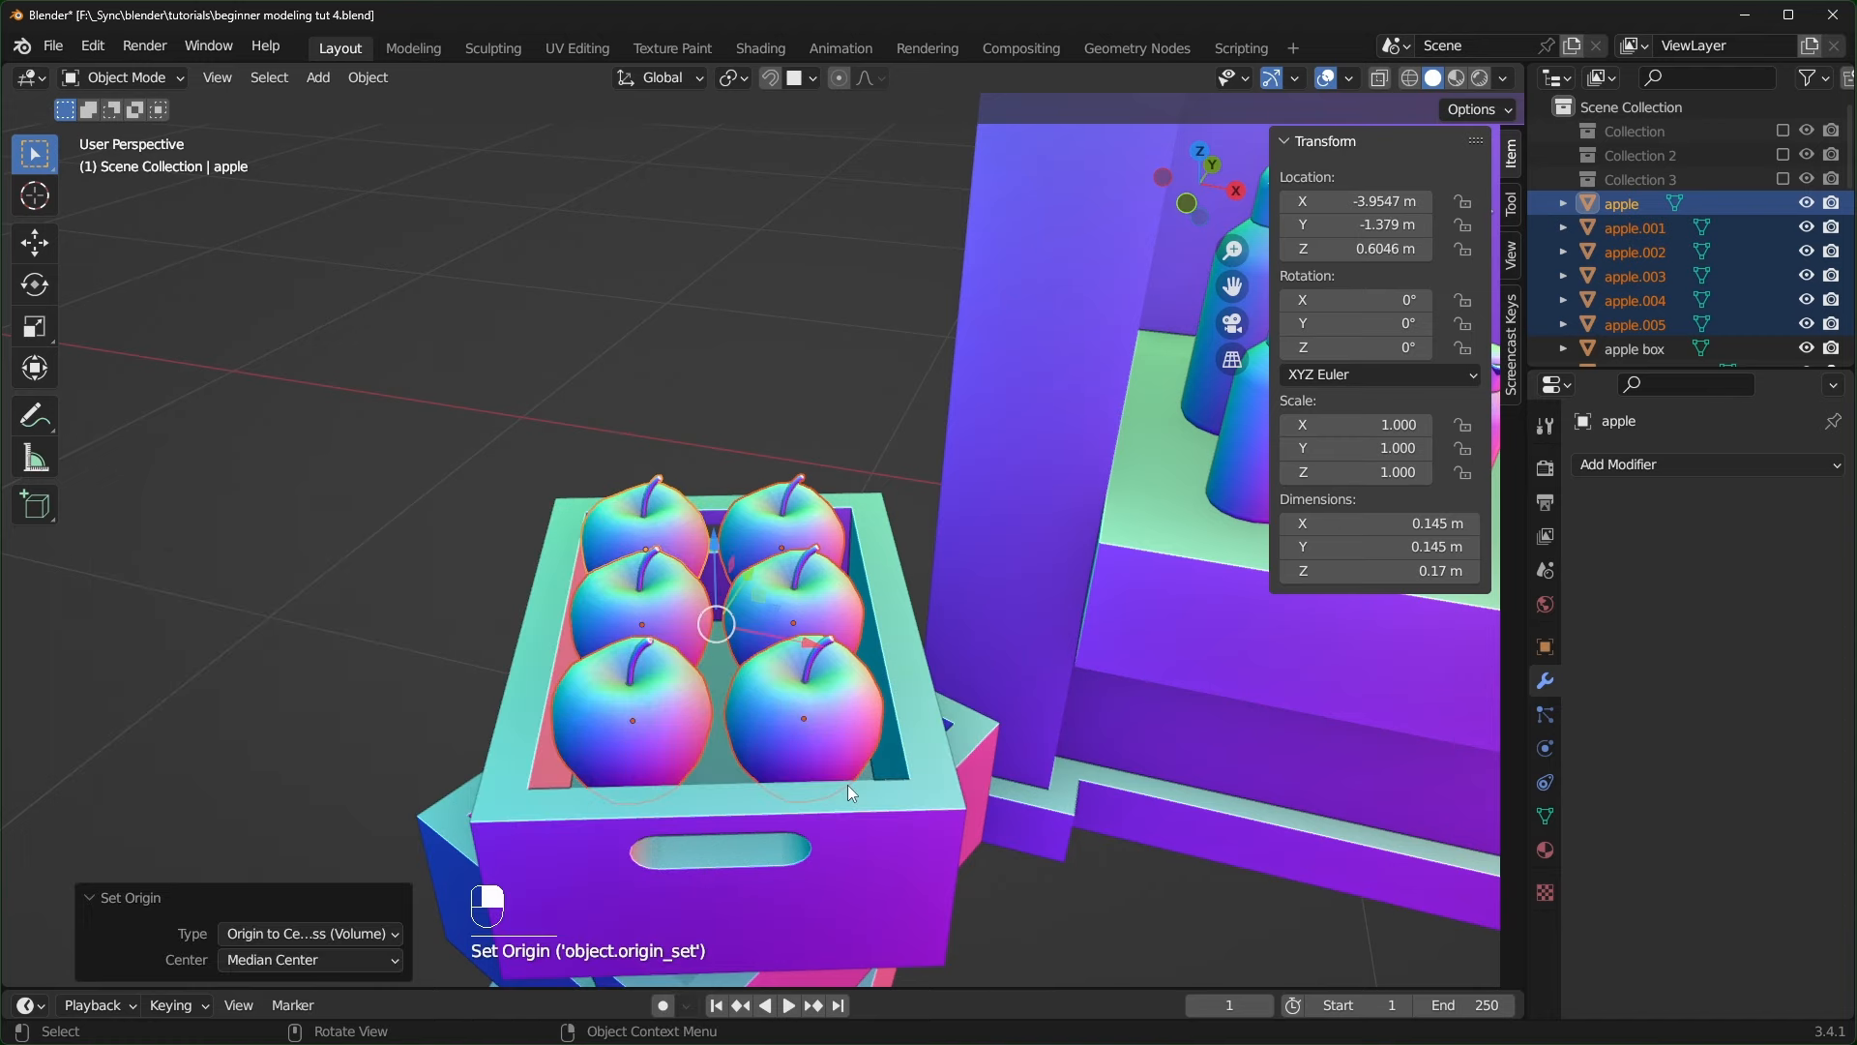
- Apply Randomize Transform to the six apples, randomizing their rotation on the X, Y and Z axes
key("F3")
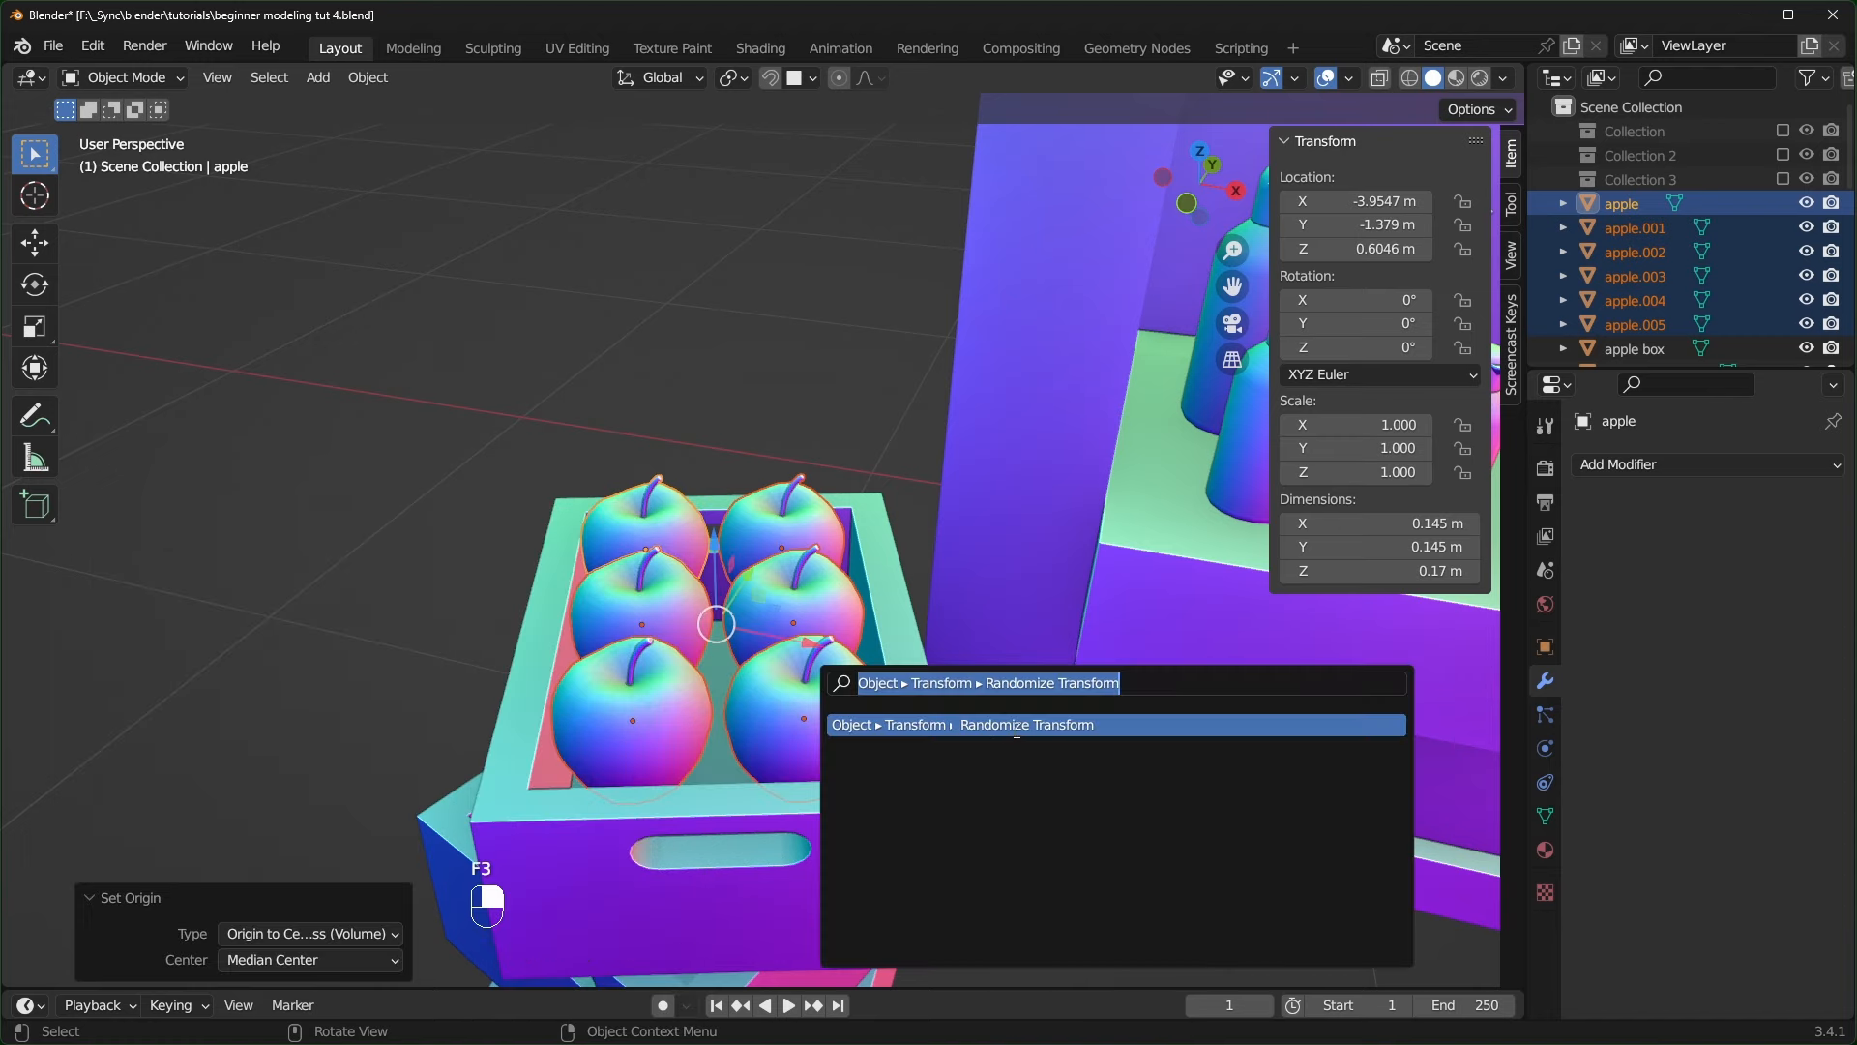
left_click(1019, 734)
left_click_drag(356, 787, 407, 833)
- Duplicate the back and middle apples of one column and raise the copies about 0.127 m along Z
left_click(623, 586)
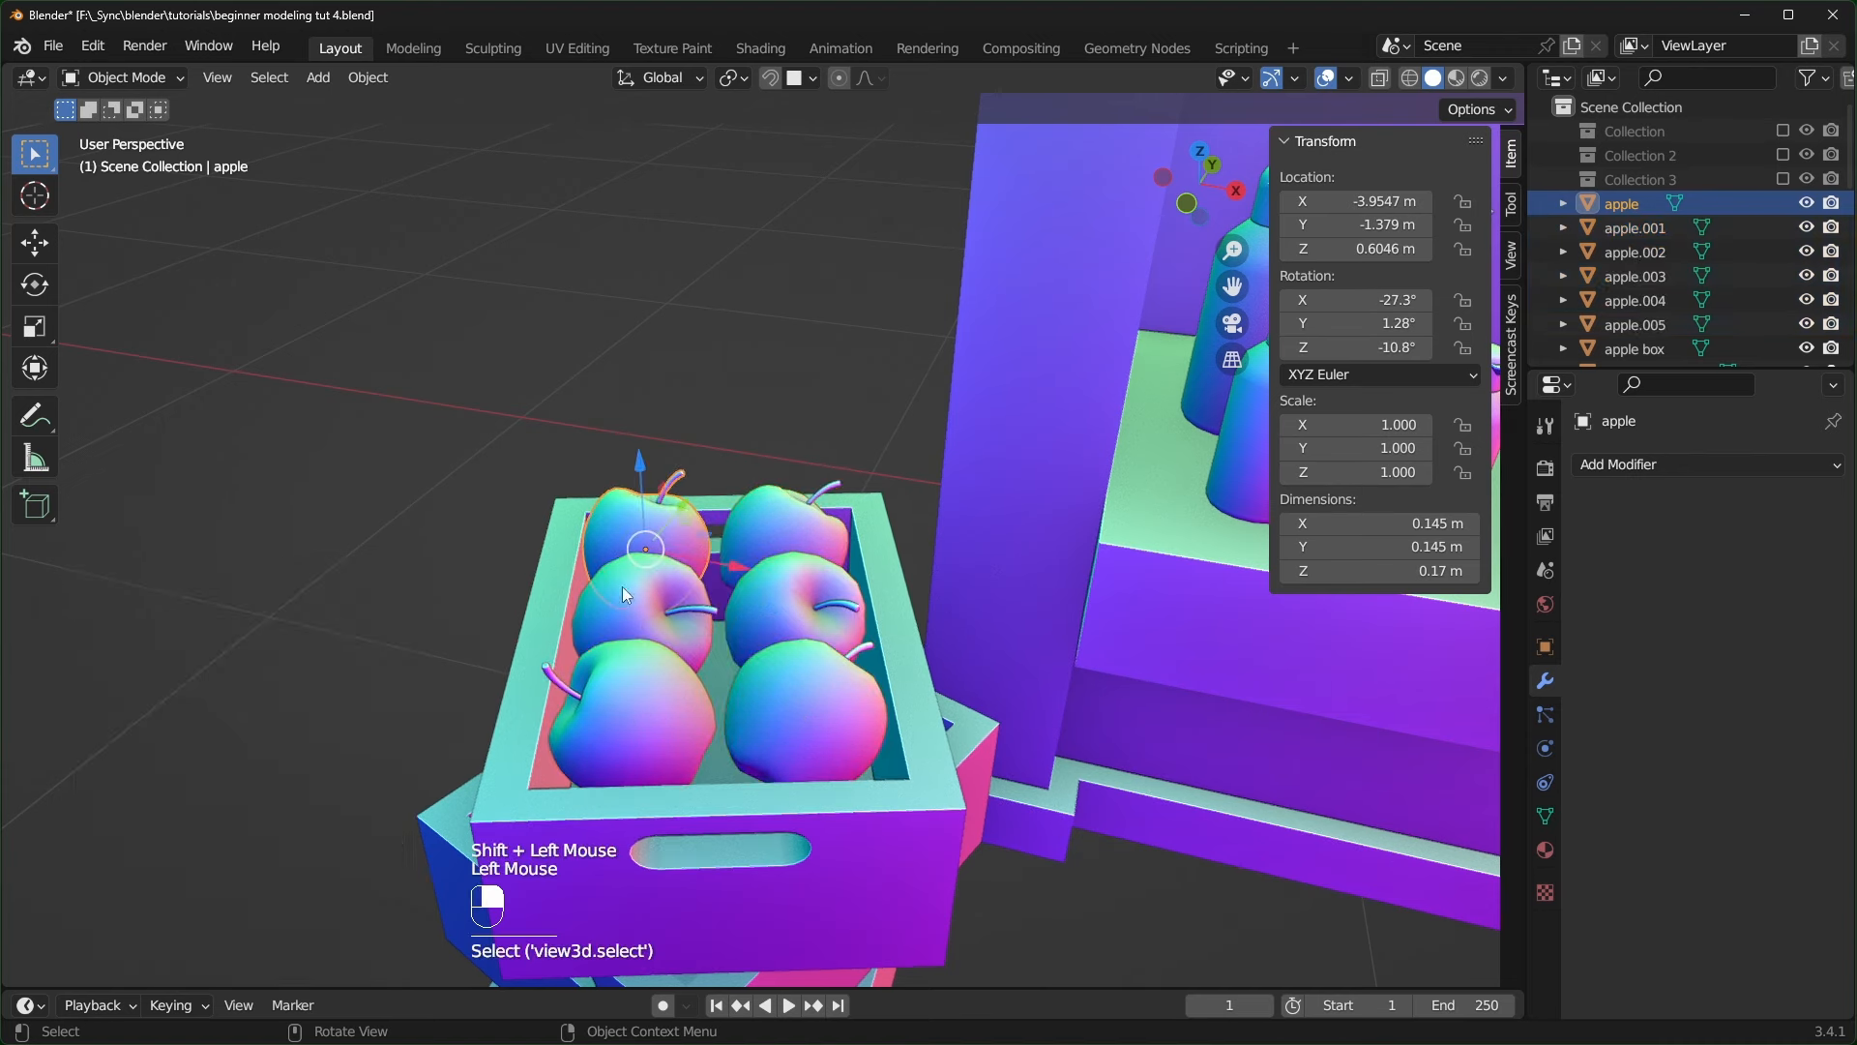
left_click(699, 624, "shift")
key("shift+d")
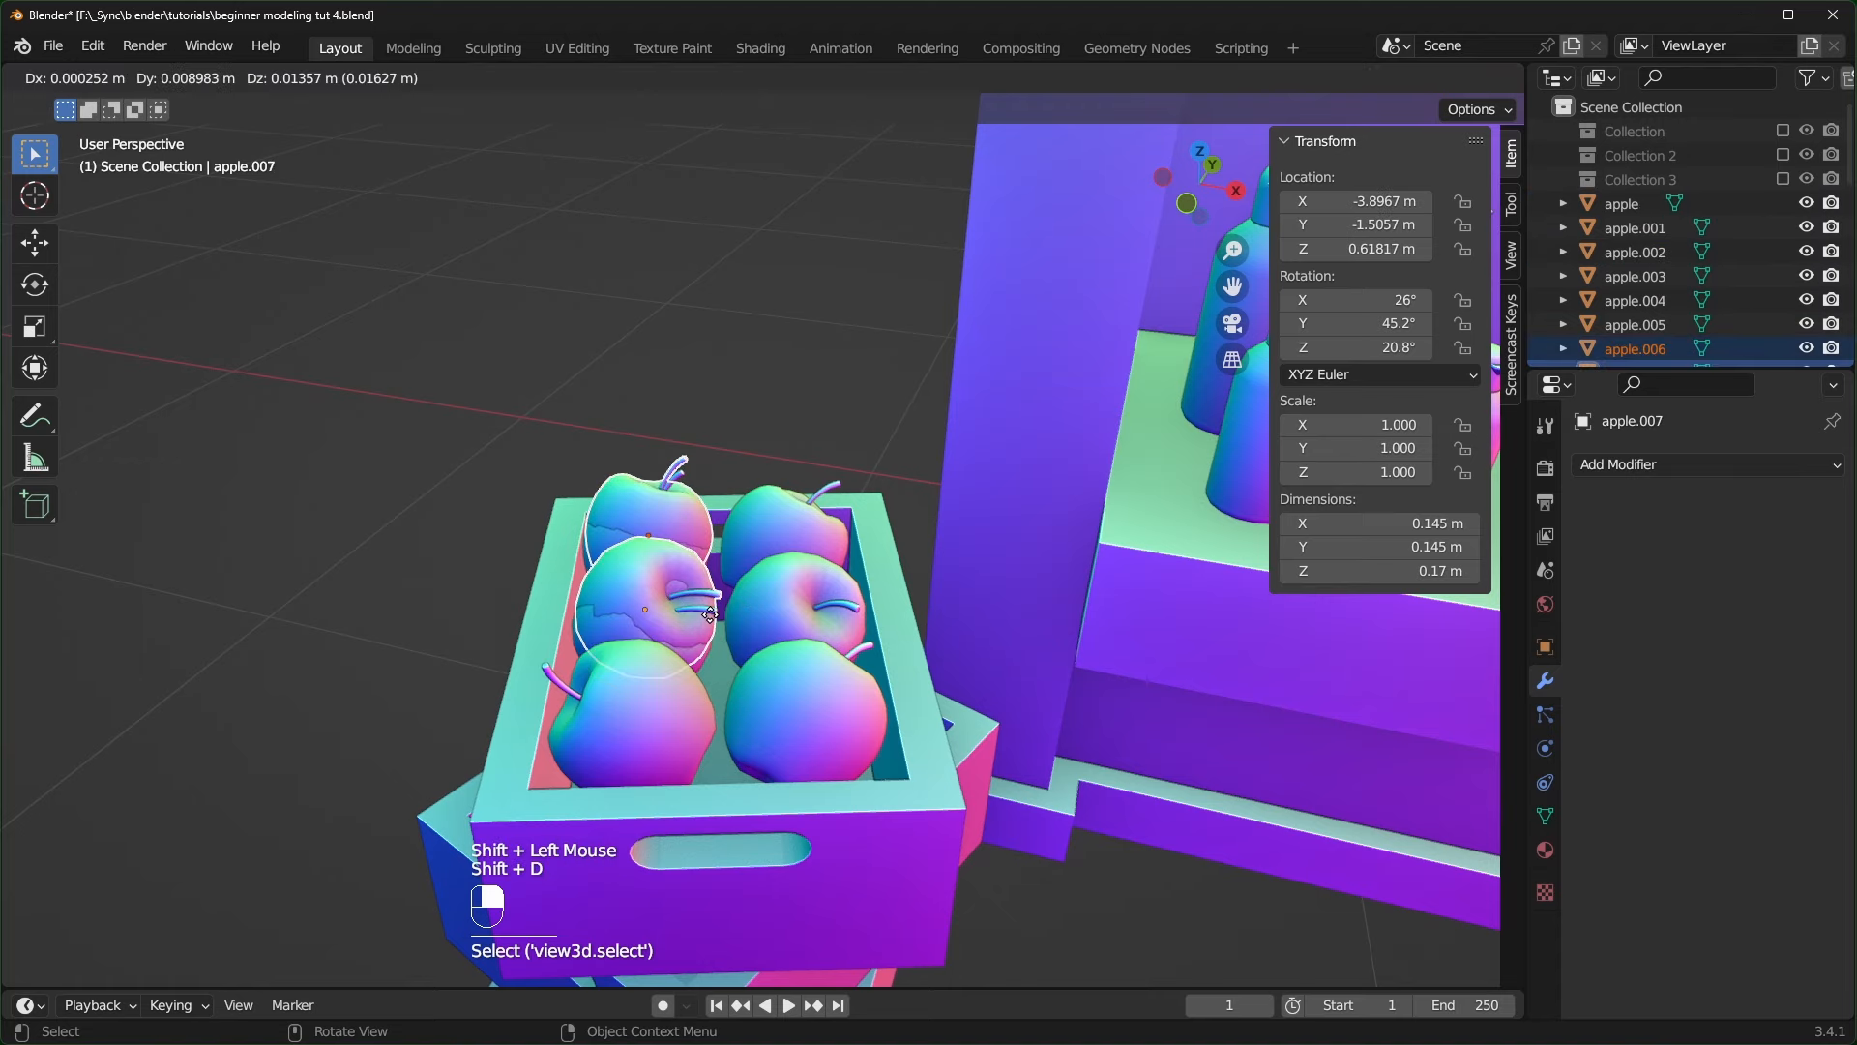
key("z")
left_click(713, 542)
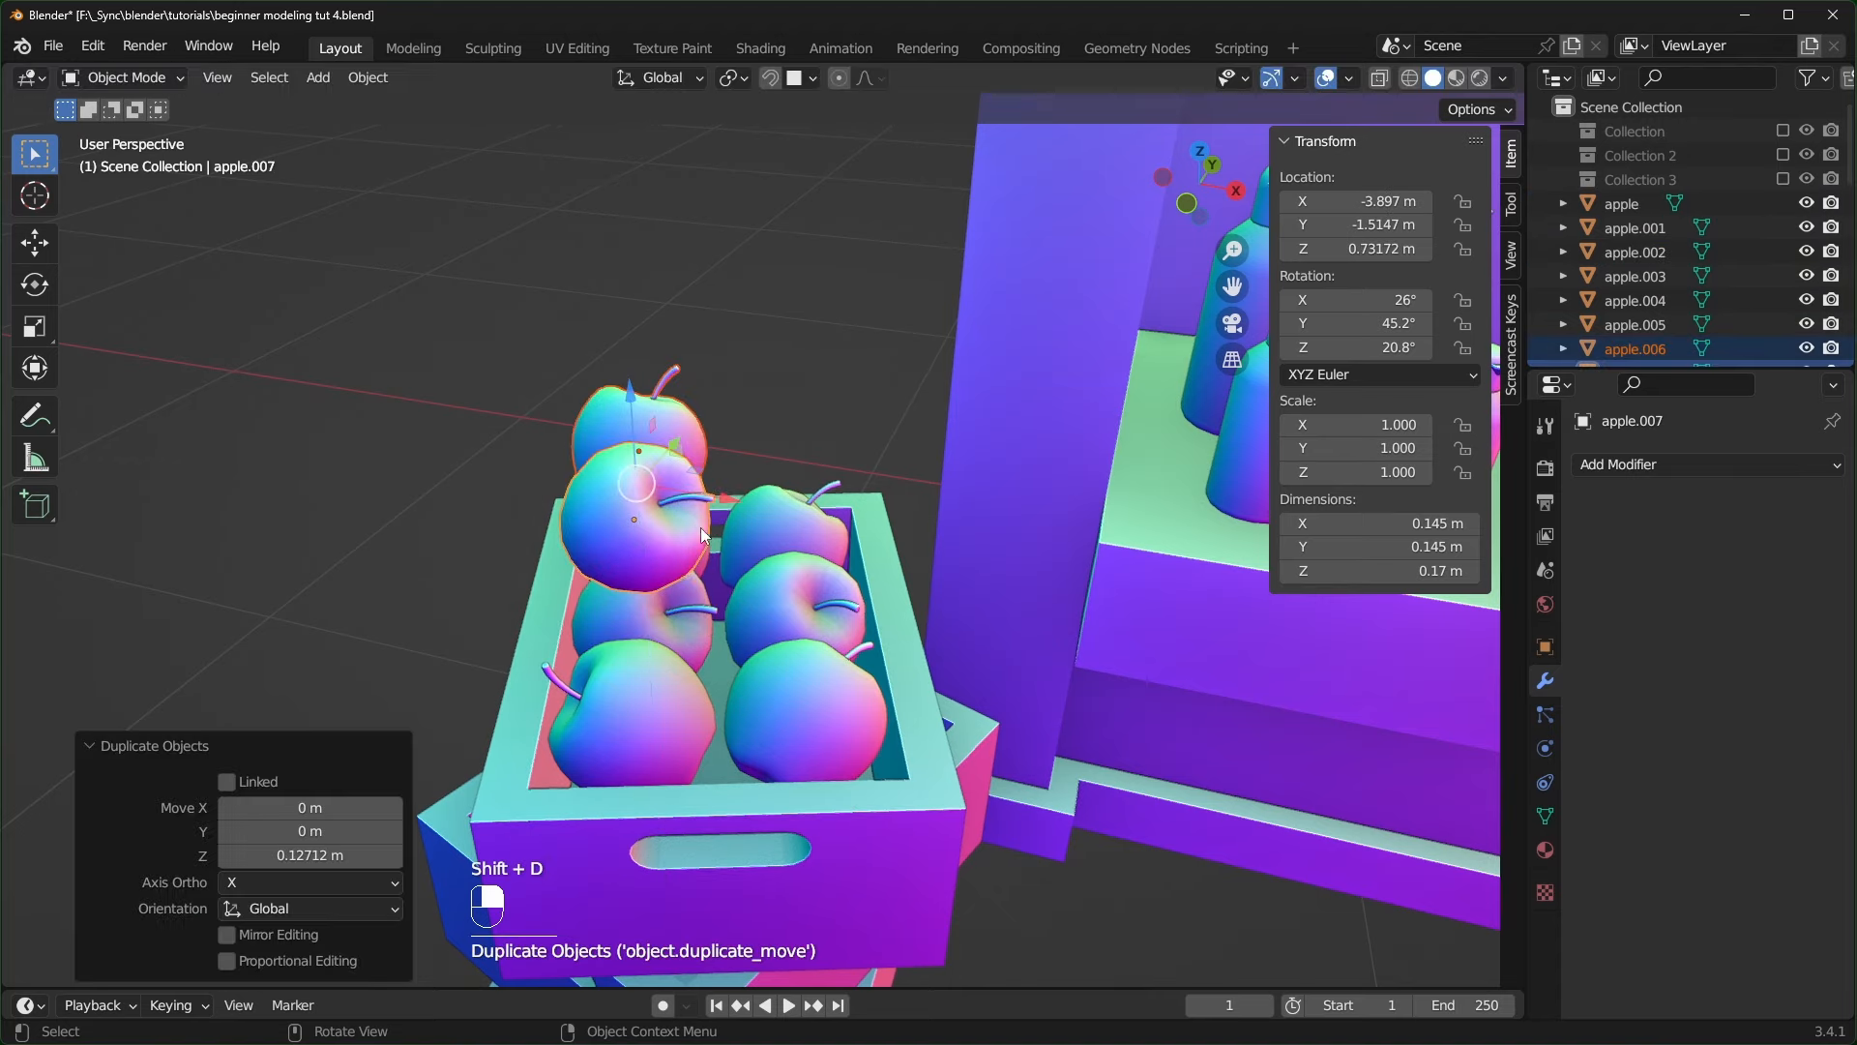
- Center the two duplicated apples between the two columns and lower them onto the pile
middle_click_drag(714, 542, 749, 589)
key("KP_7")
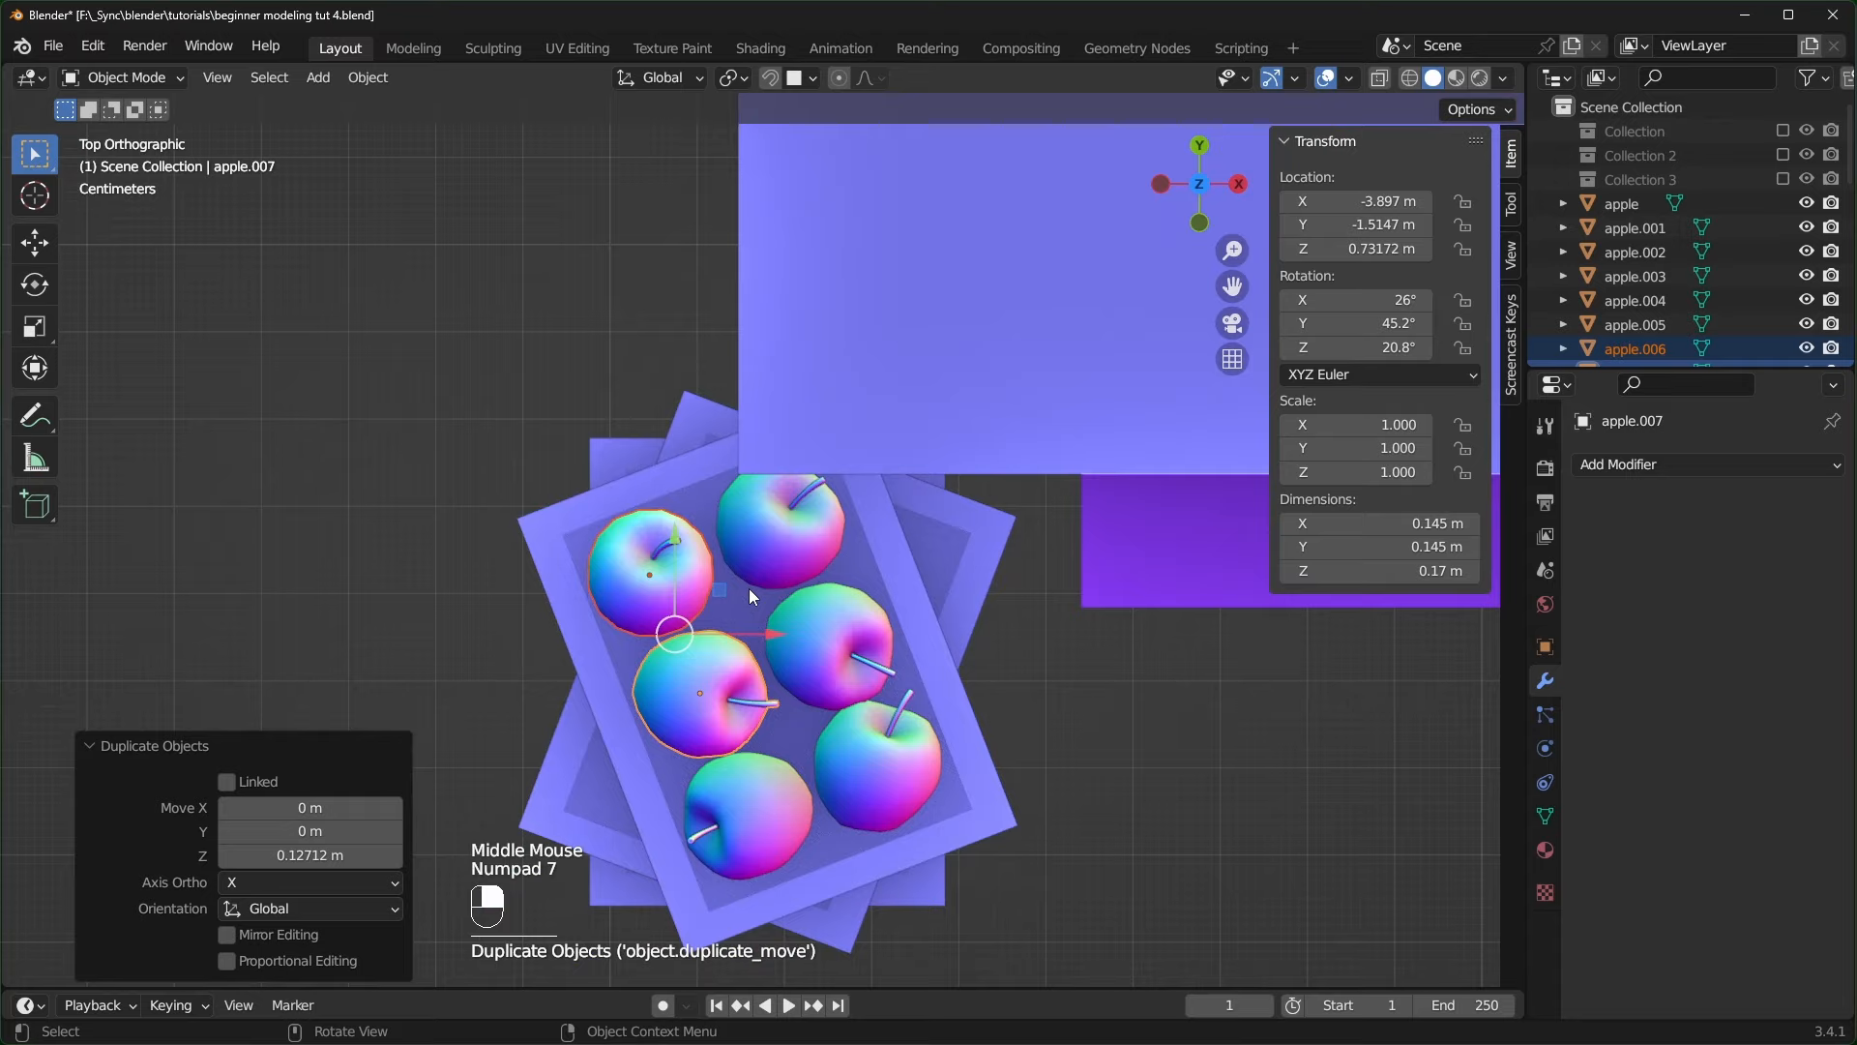
key("g")
left_click(861, 729)
middle_click_drag(861, 730, 735, 377)
left_click_drag(727, 367, 727, 391)
middle_click_drag(728, 391, 991, 428)
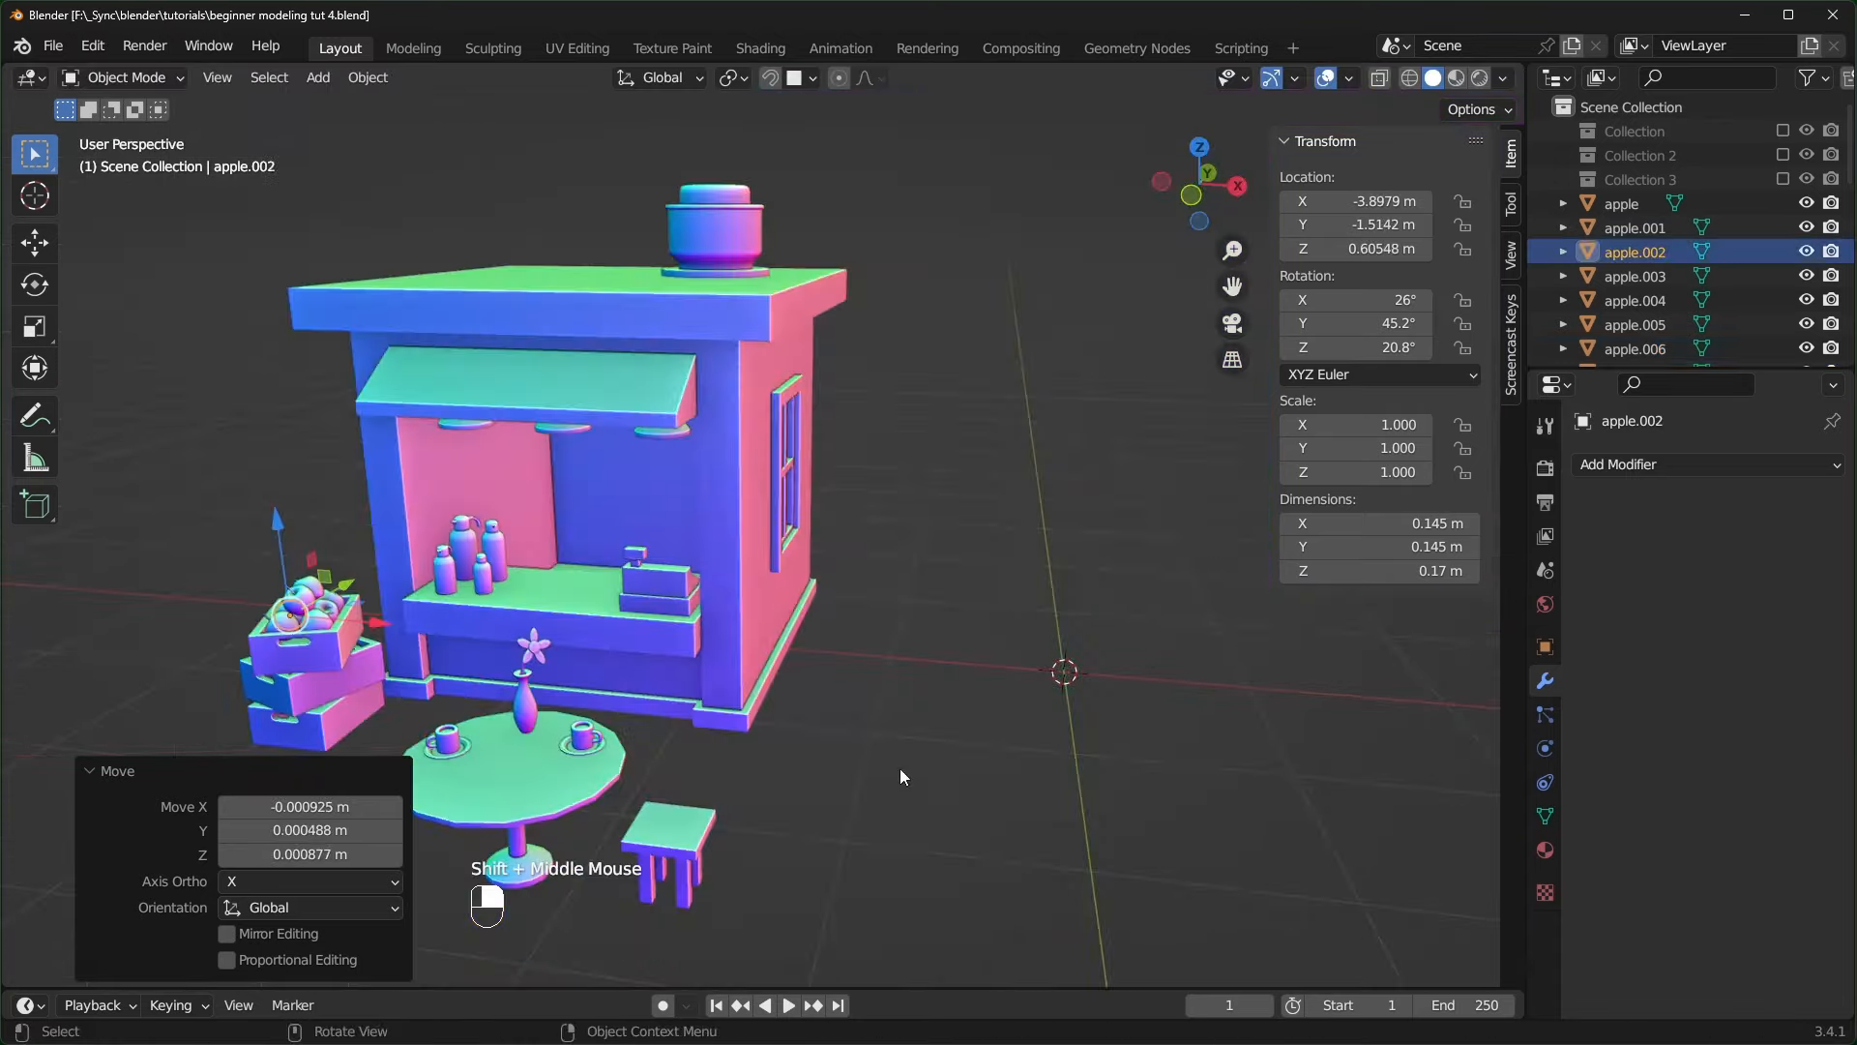
- Unhide the hidden crate and scale it down to about 0.201, giving it sides of about 0.401 m
middle_click_drag(522, 785, 489, 787, "shift")
left_click(130, 774)
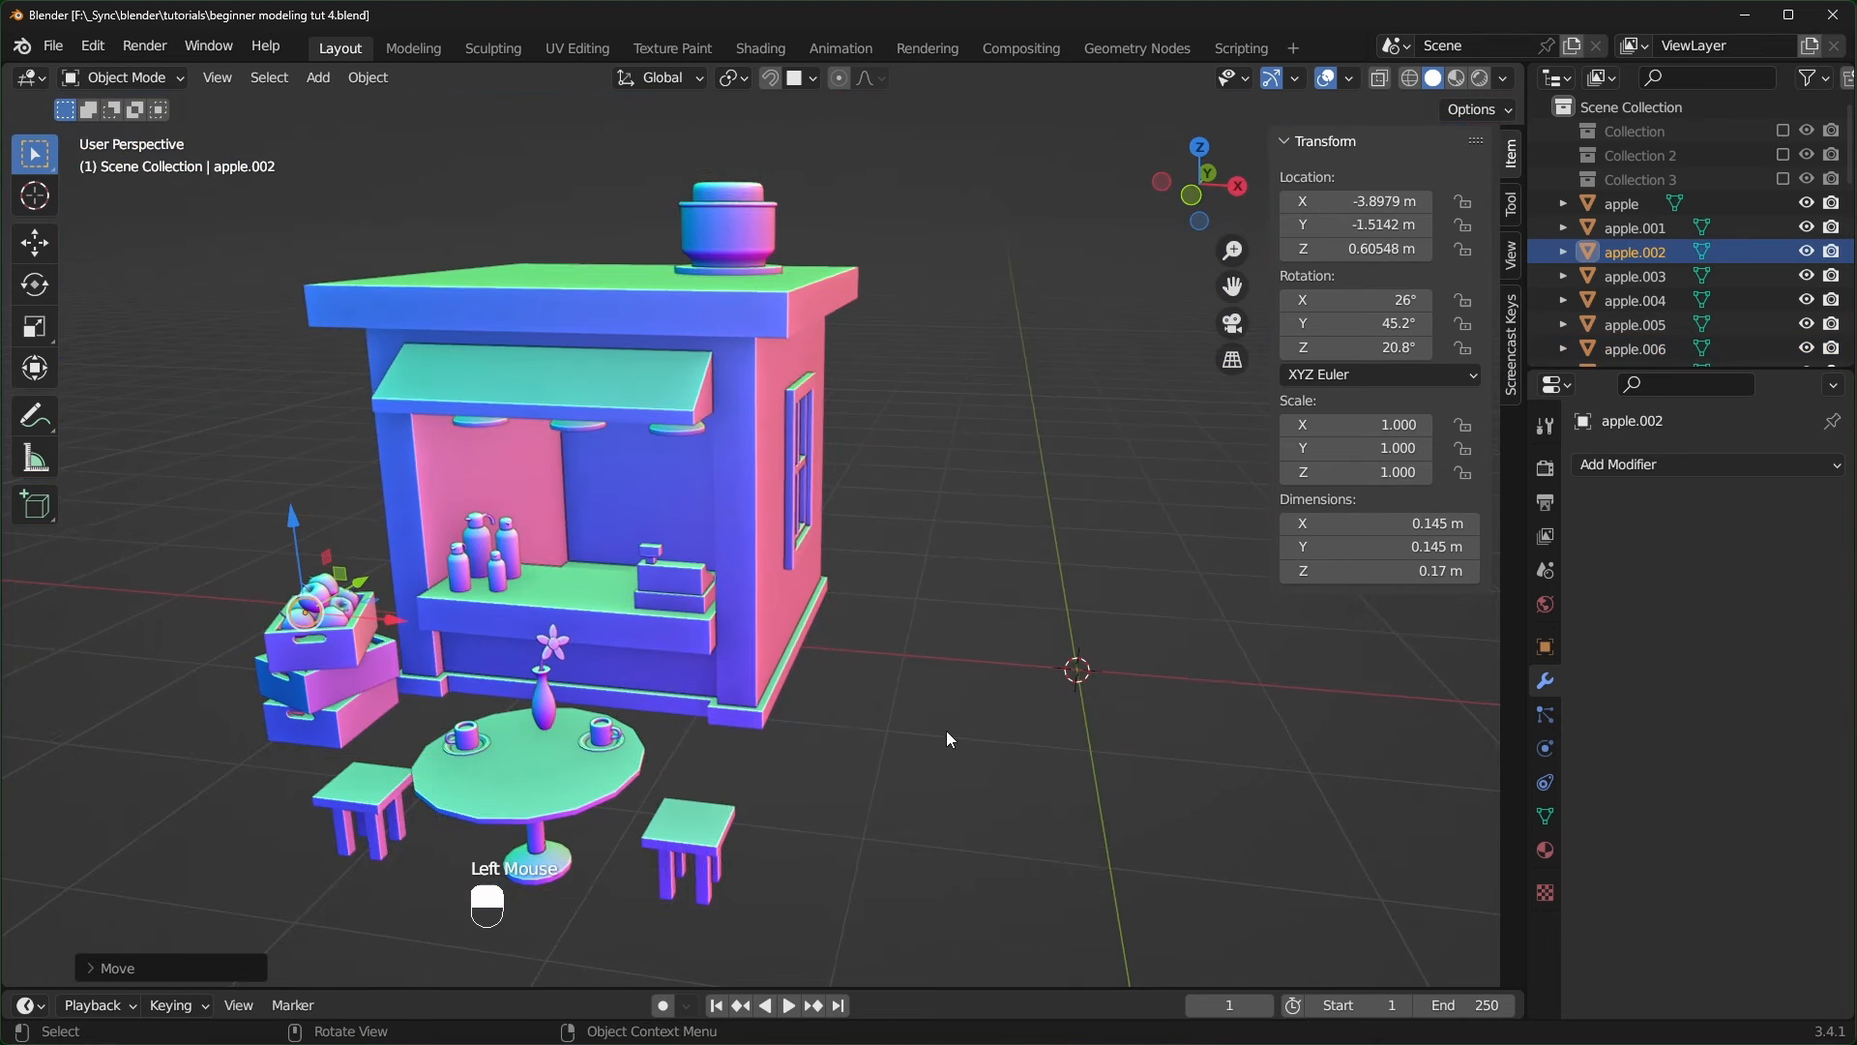
key("alt+h")
left_click(1197, 636)
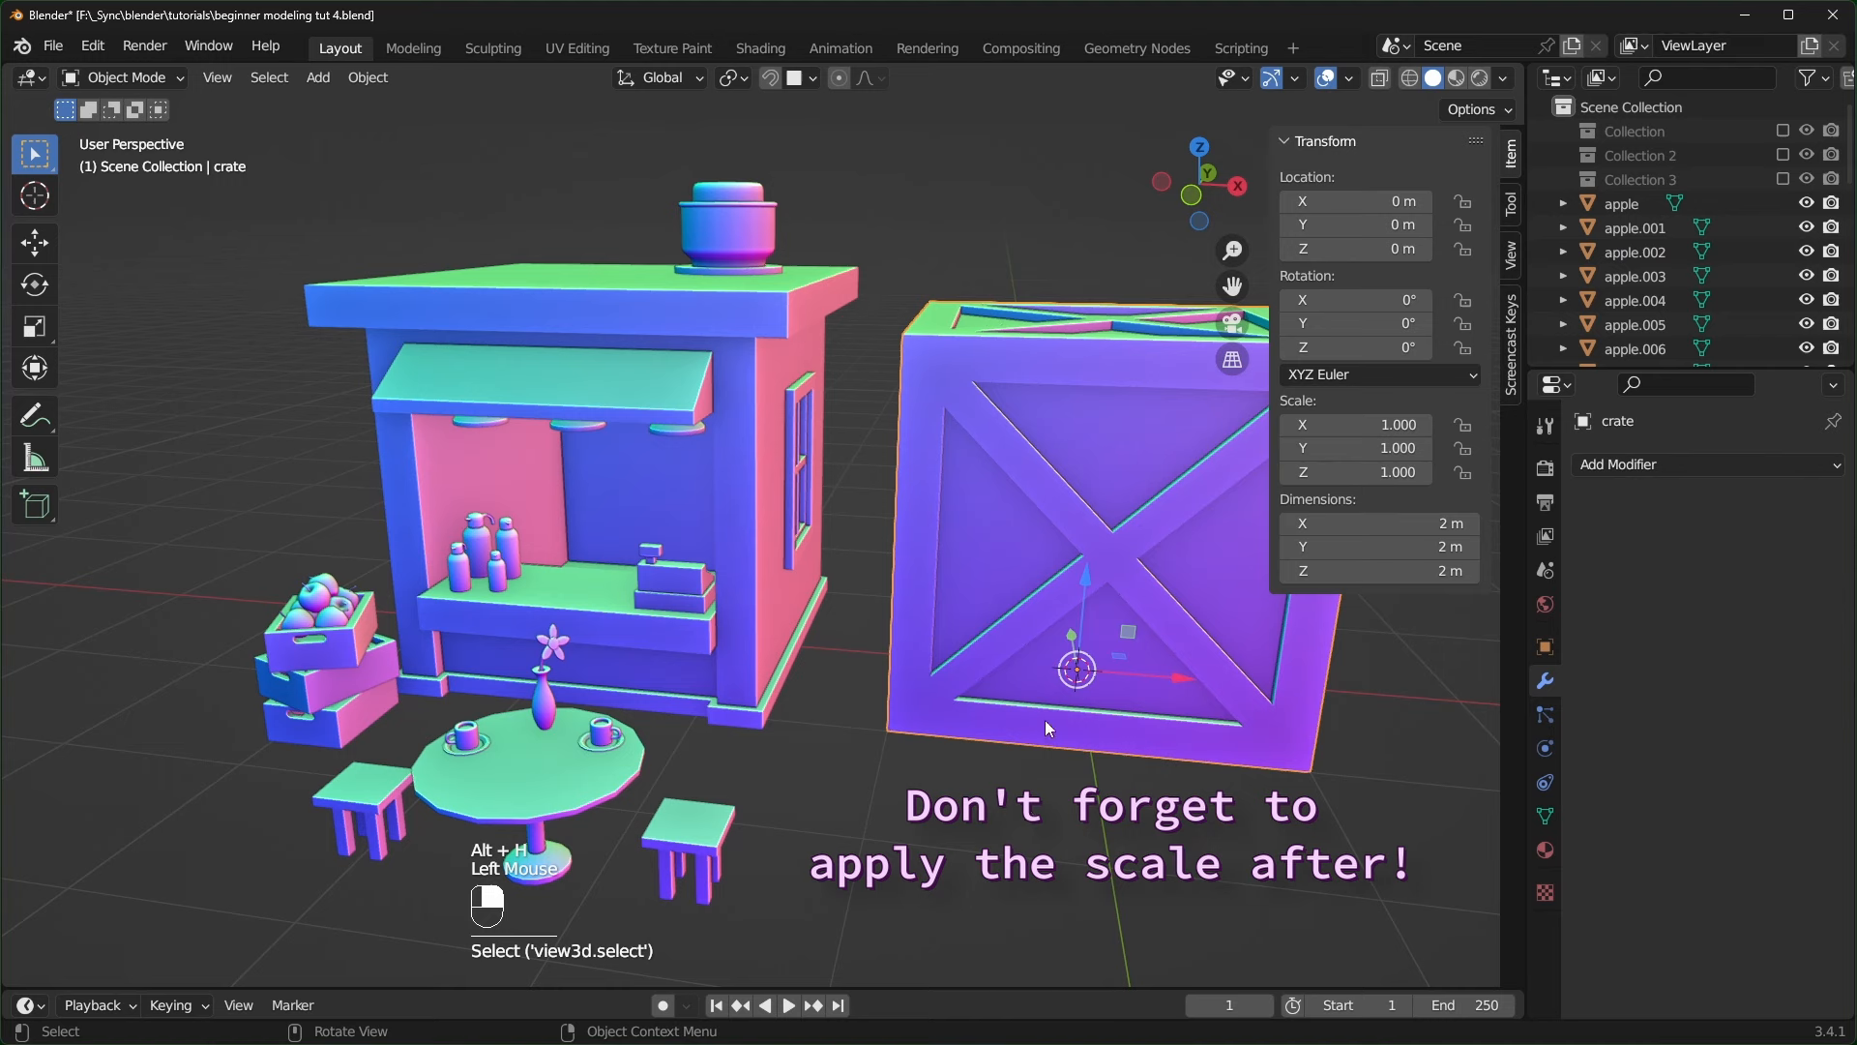
key("s")
left_click(1176, 742)
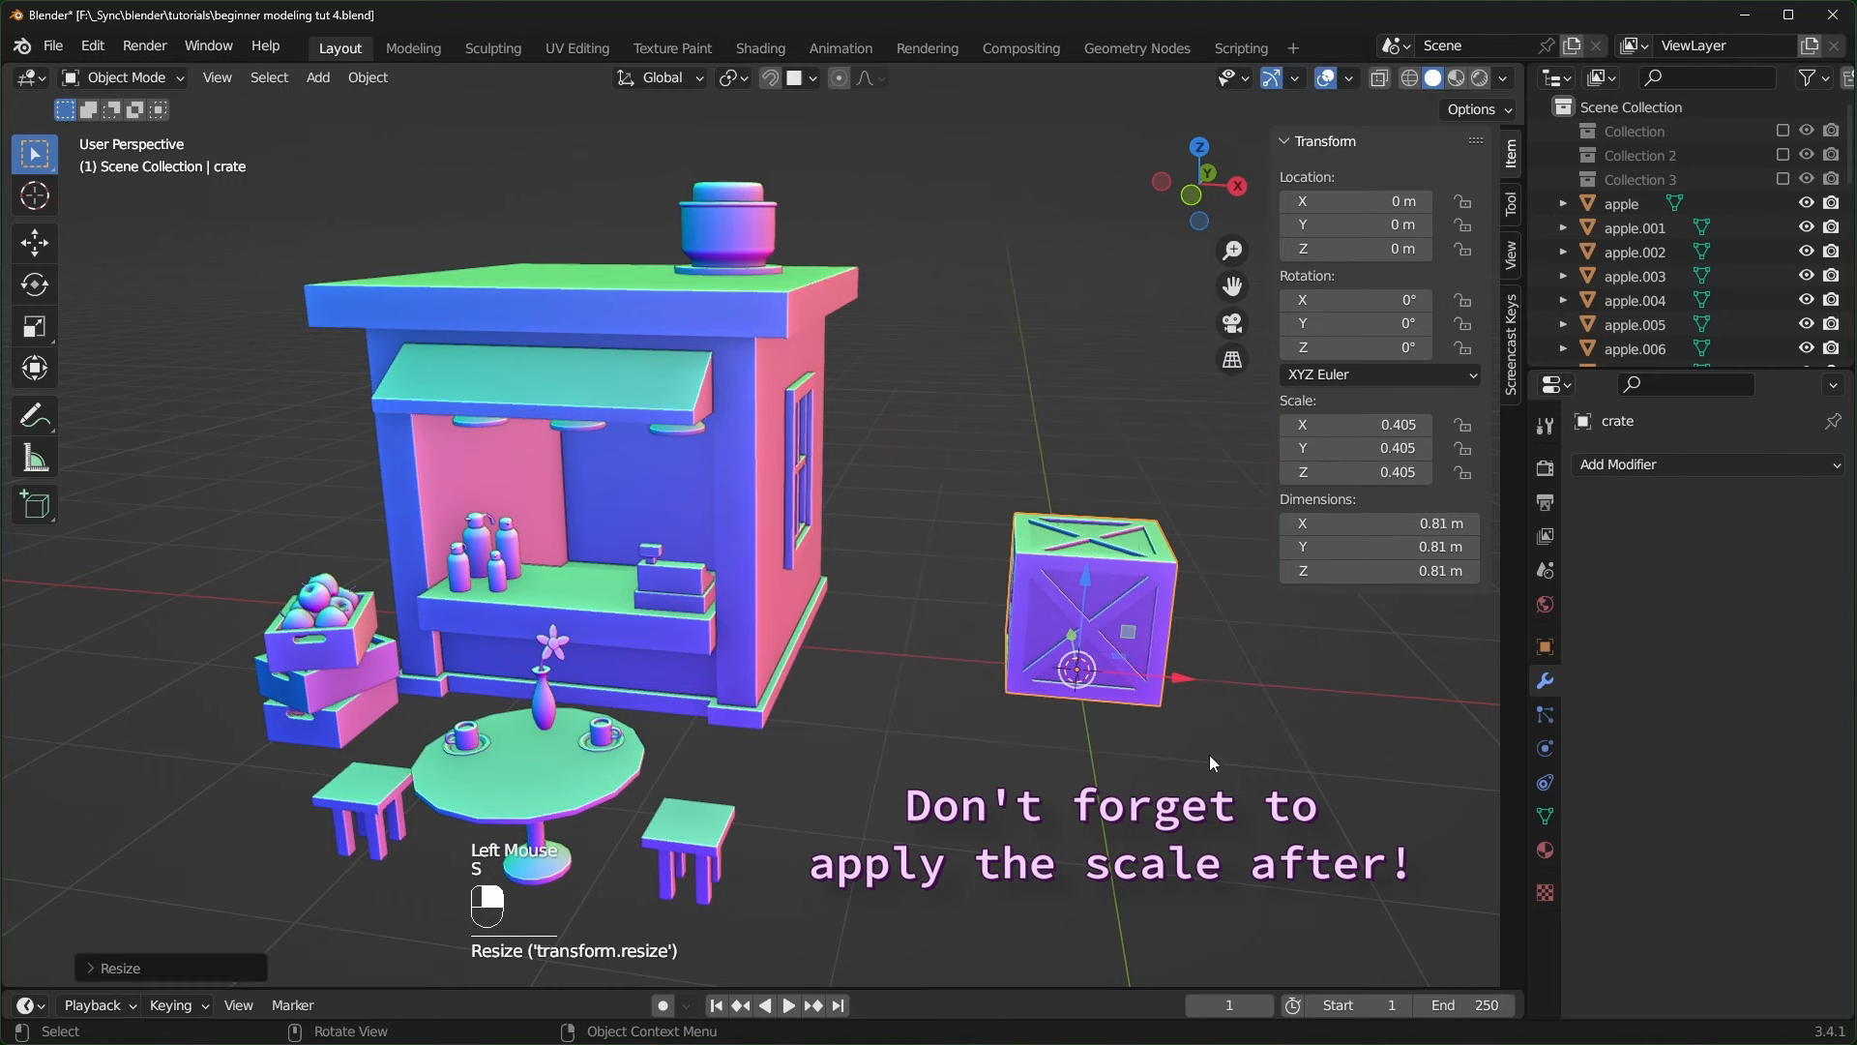
key("s")
- Move the crate along the ground to the building's front corner, at about X -1.37 m and Y -0.76 m
middle_click_drag(1160, 711, 1274, 880)
key("g")
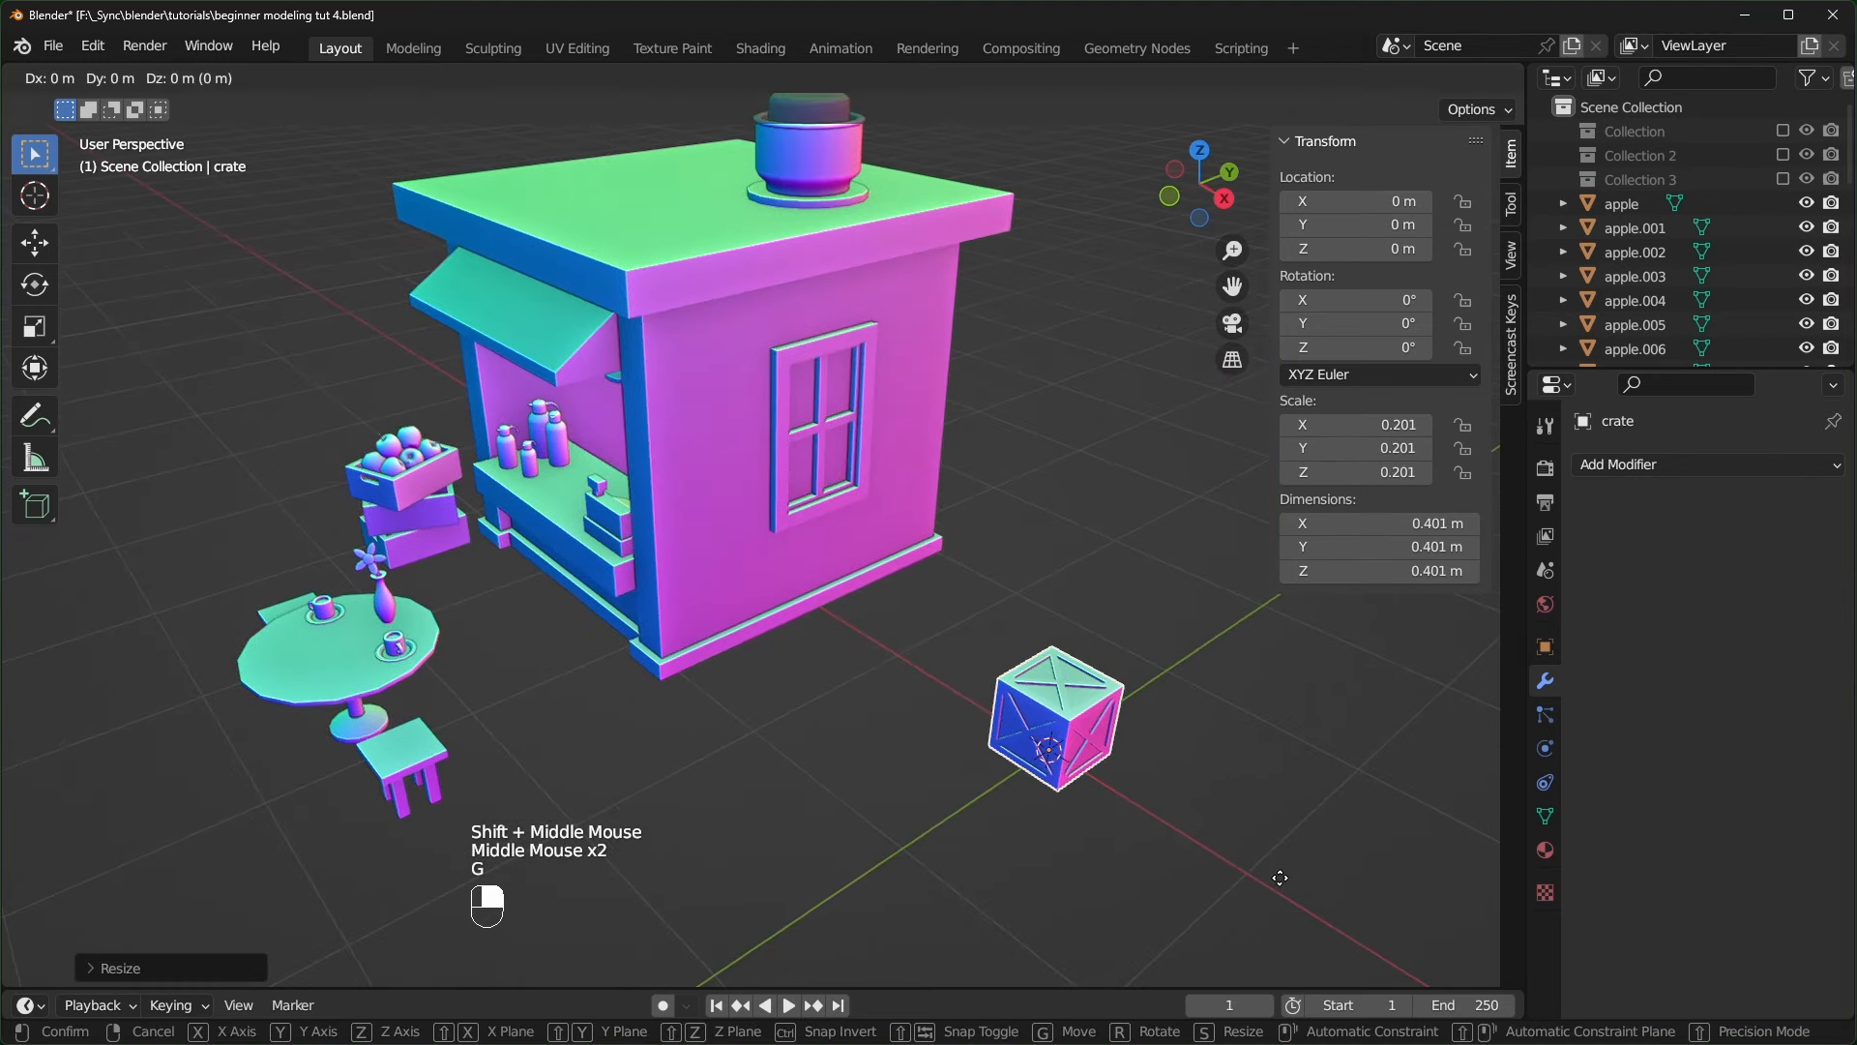
key("shift+z")
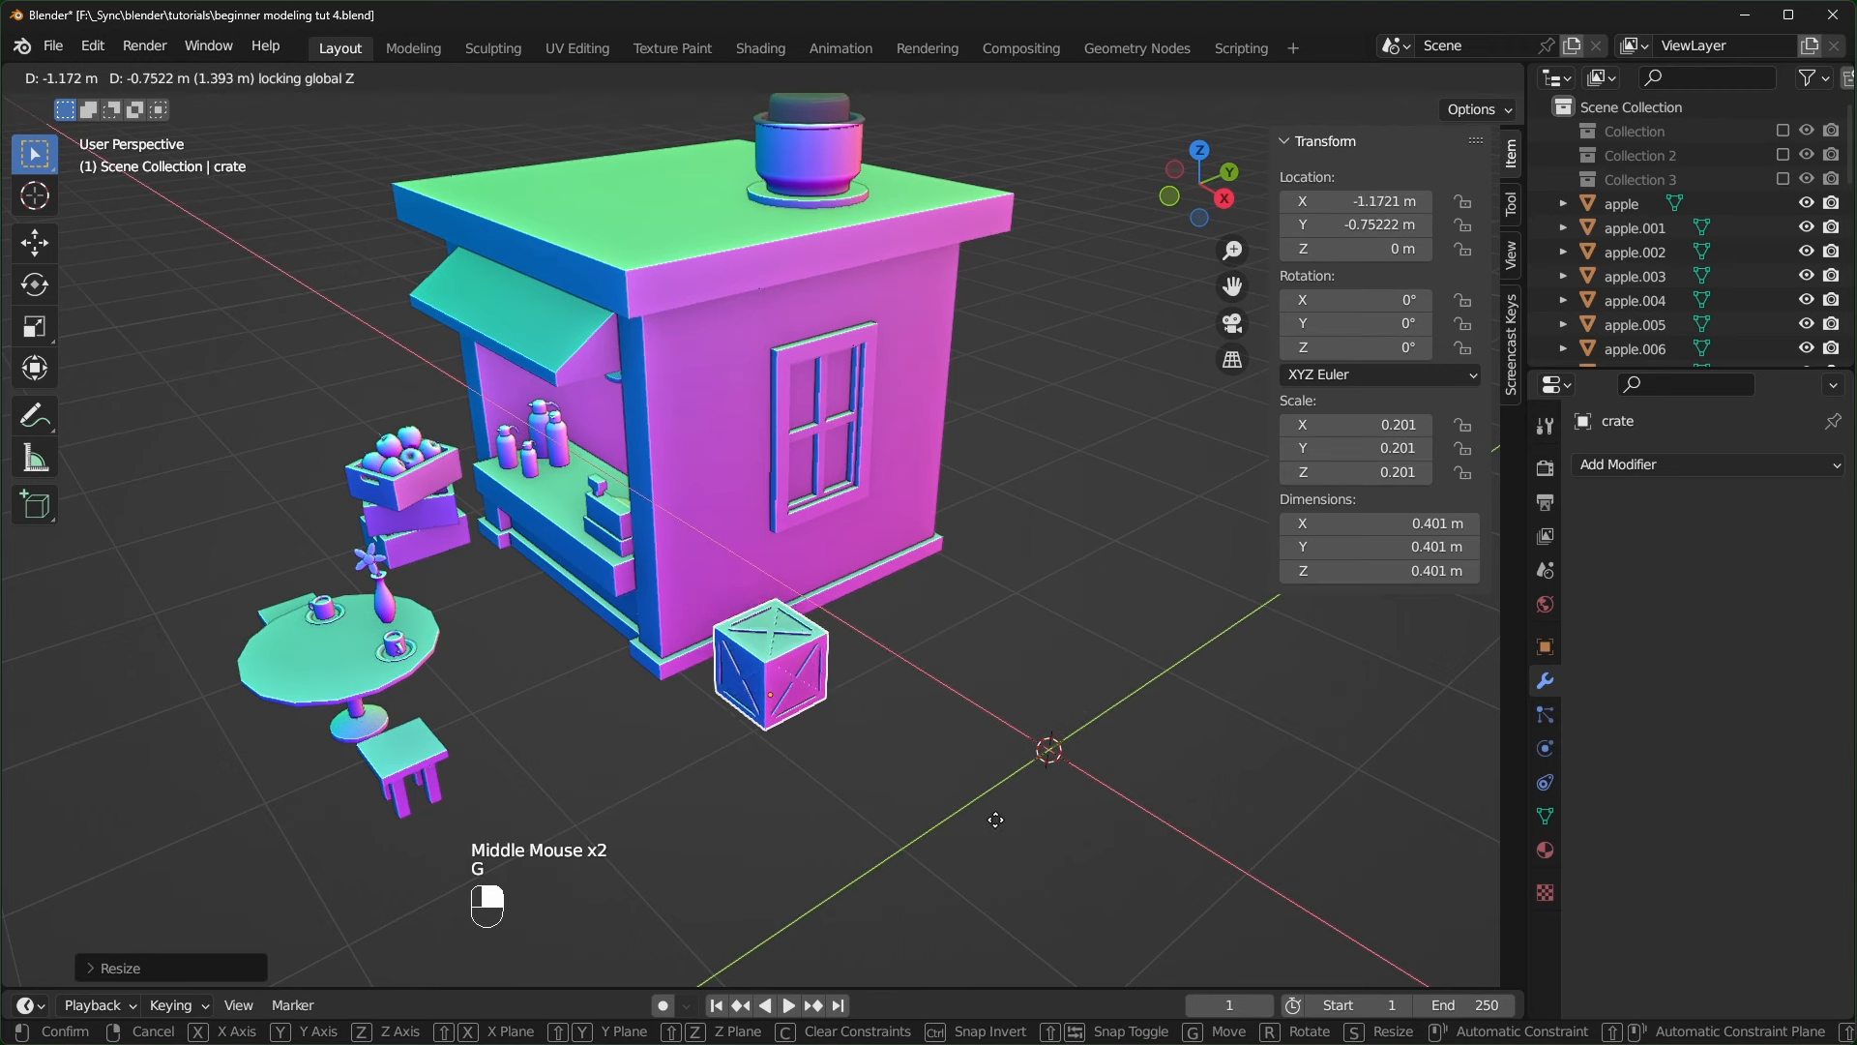
left_click(952, 778)
- Duplicate the crate about 0.401 m upward to stack it on the first, and rotate the copy about -10.7° around Z
scroll(940, 752, "up", 4)
key("shift+d")
key("z")
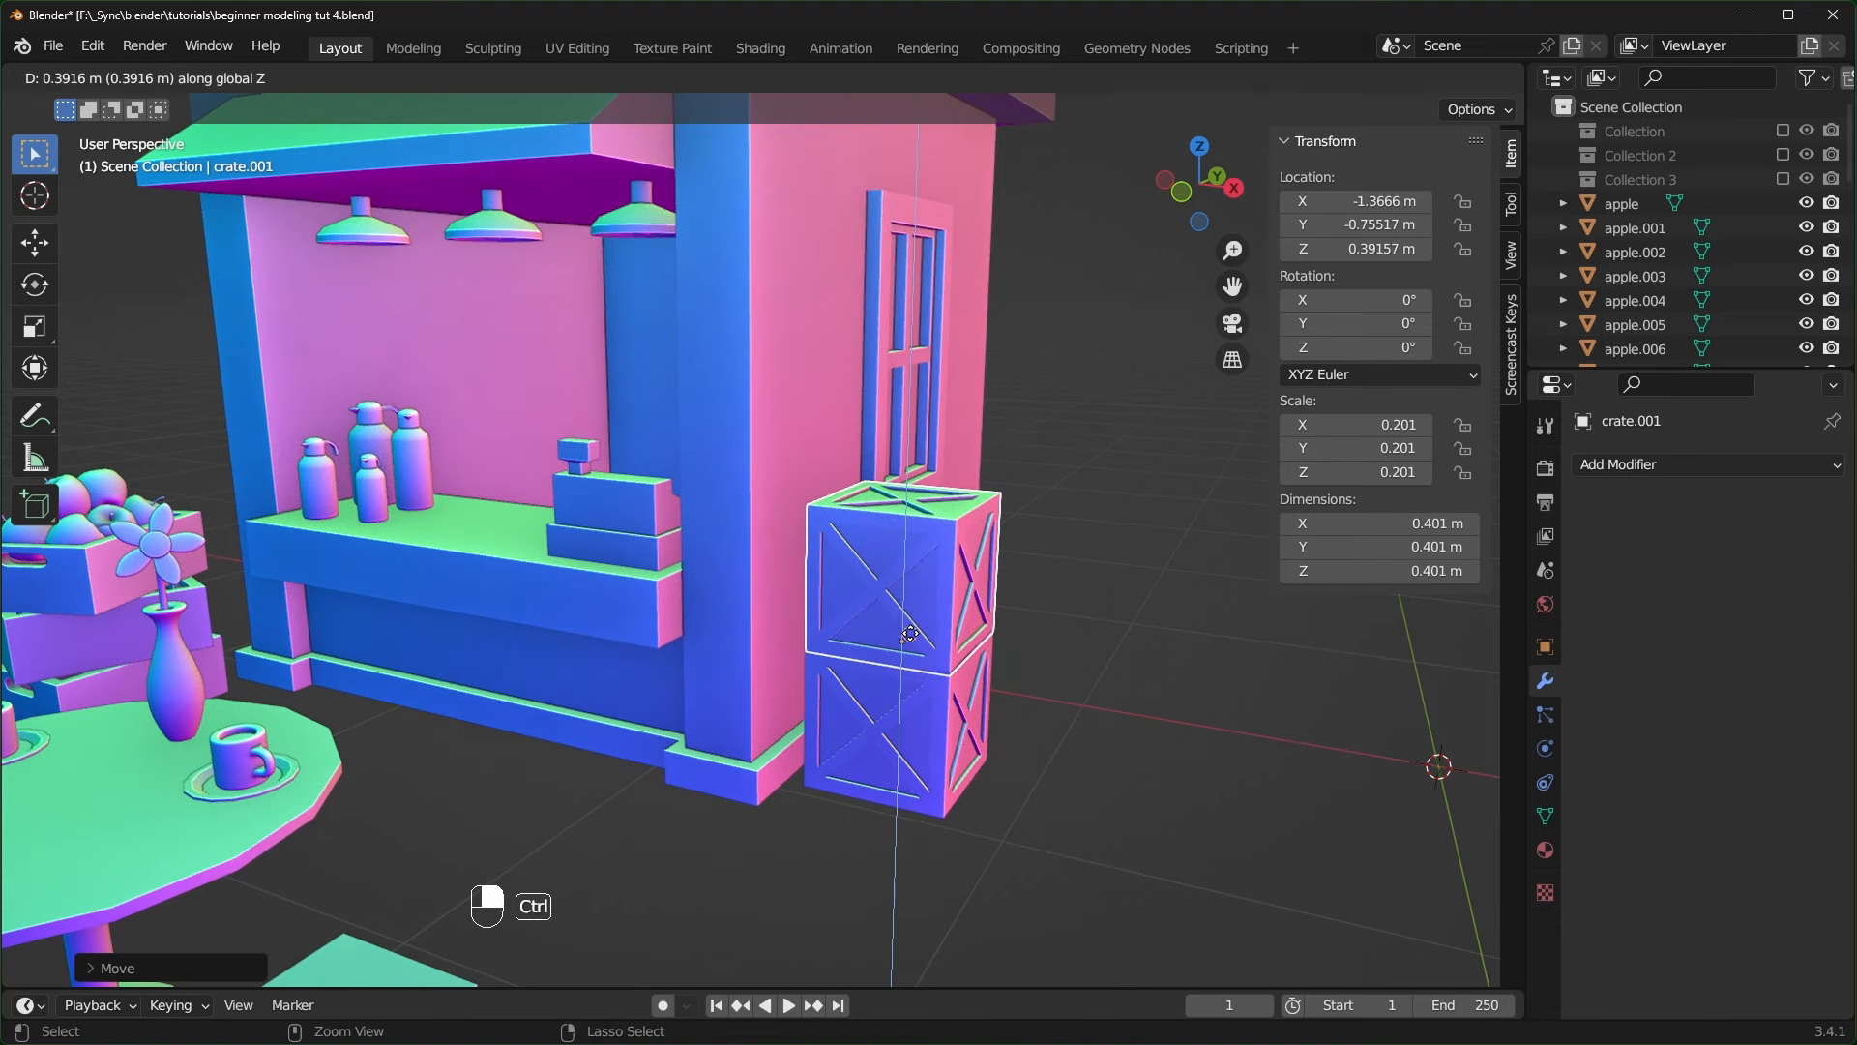
left_click(910, 633)
key("r")
key("z")
left_click(1069, 711)
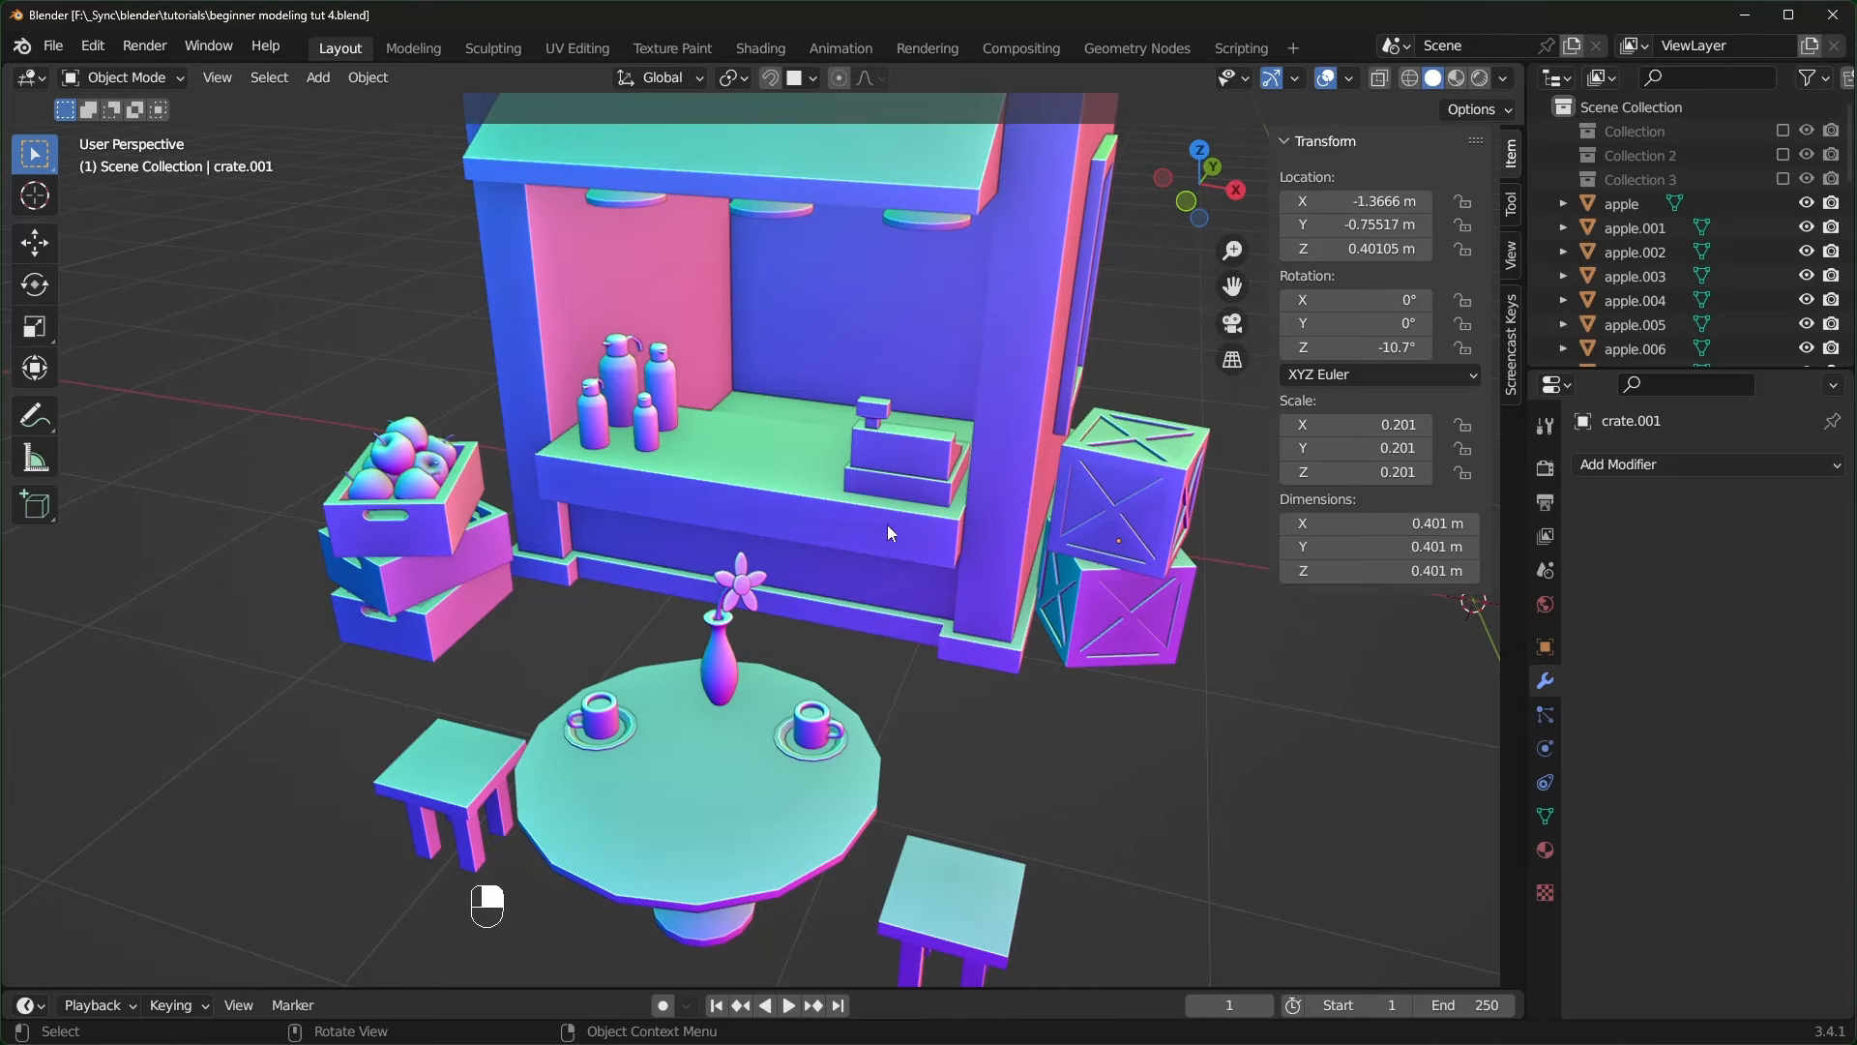
- Switch to File Explorer and bring the reference image "epsresso machine.webp" from the Desktop temp folder into the Blender scene
key("alt+Tab")
left_click_drag(1217, 187, 1155, 163)
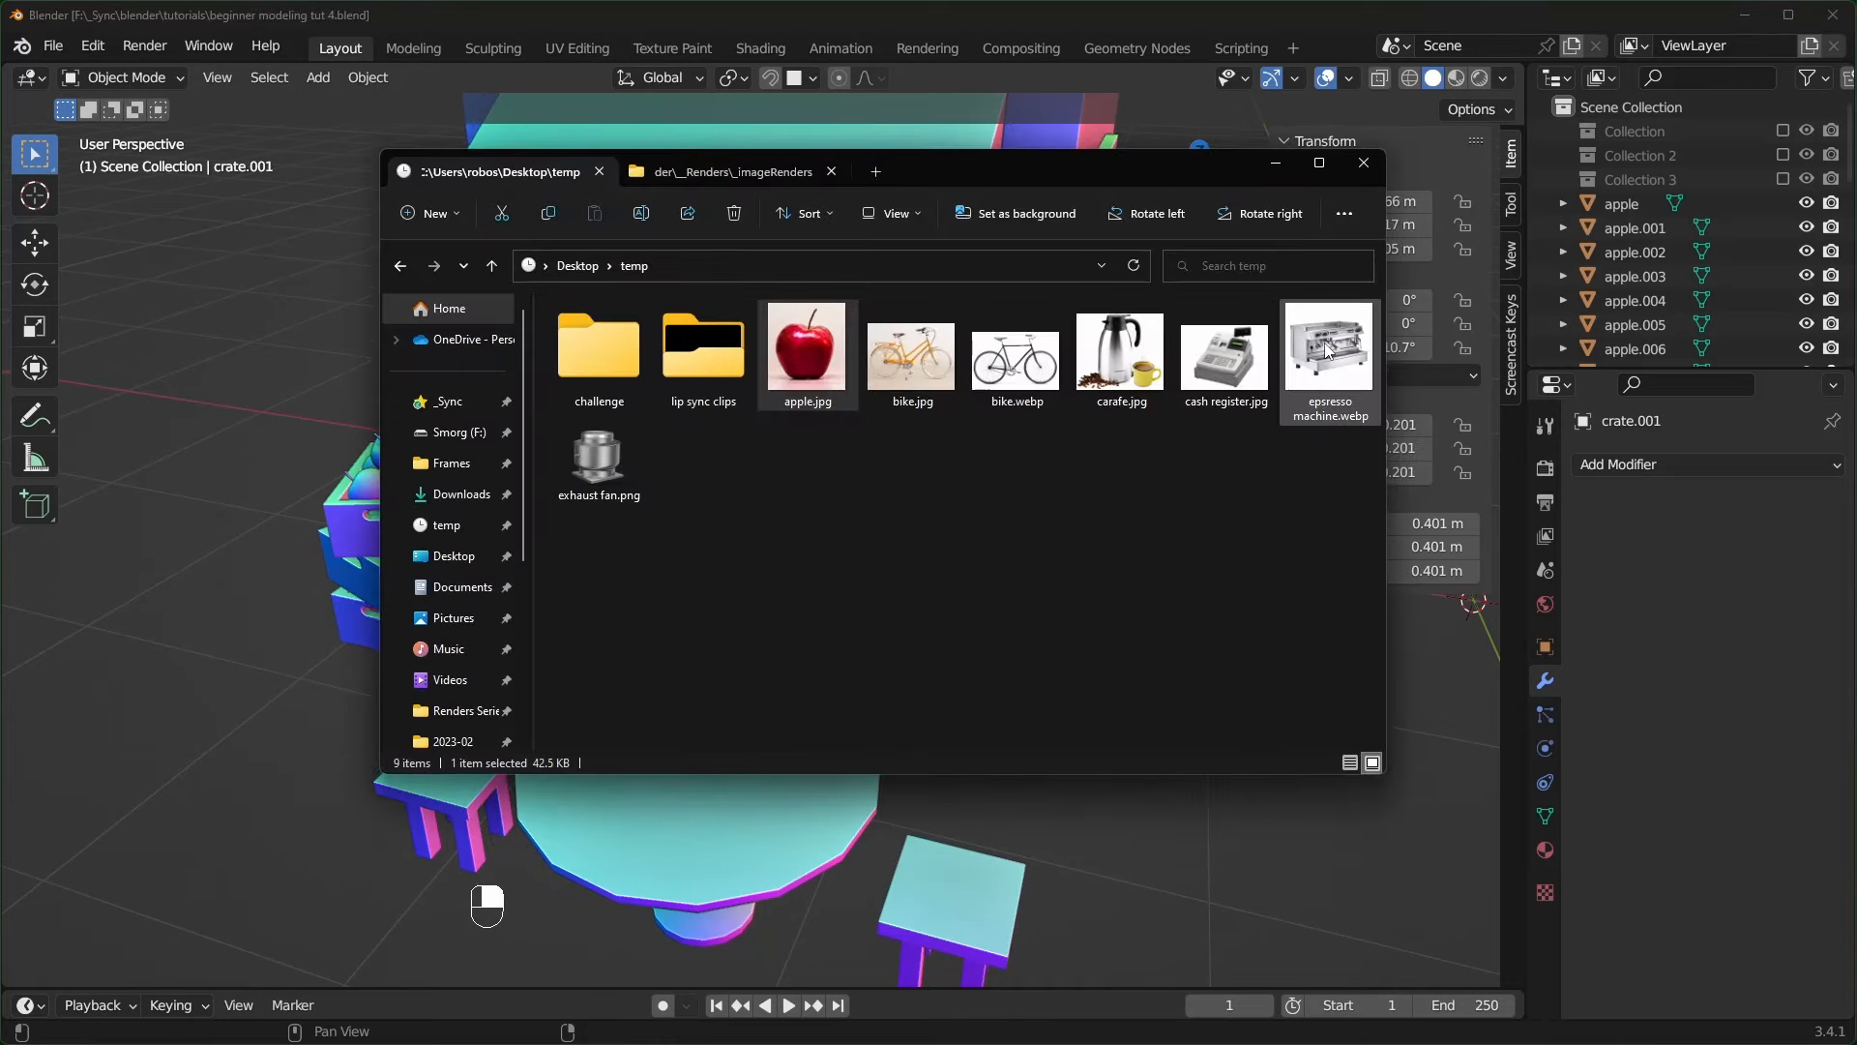
left_click_drag(1327, 352, 1423, 718)
scroll(1166, 699, "down", 5)
middle_click_drag(1167, 698, 1141, 667)
middle_click_drag(1141, 667, 1120, 646, "shift")
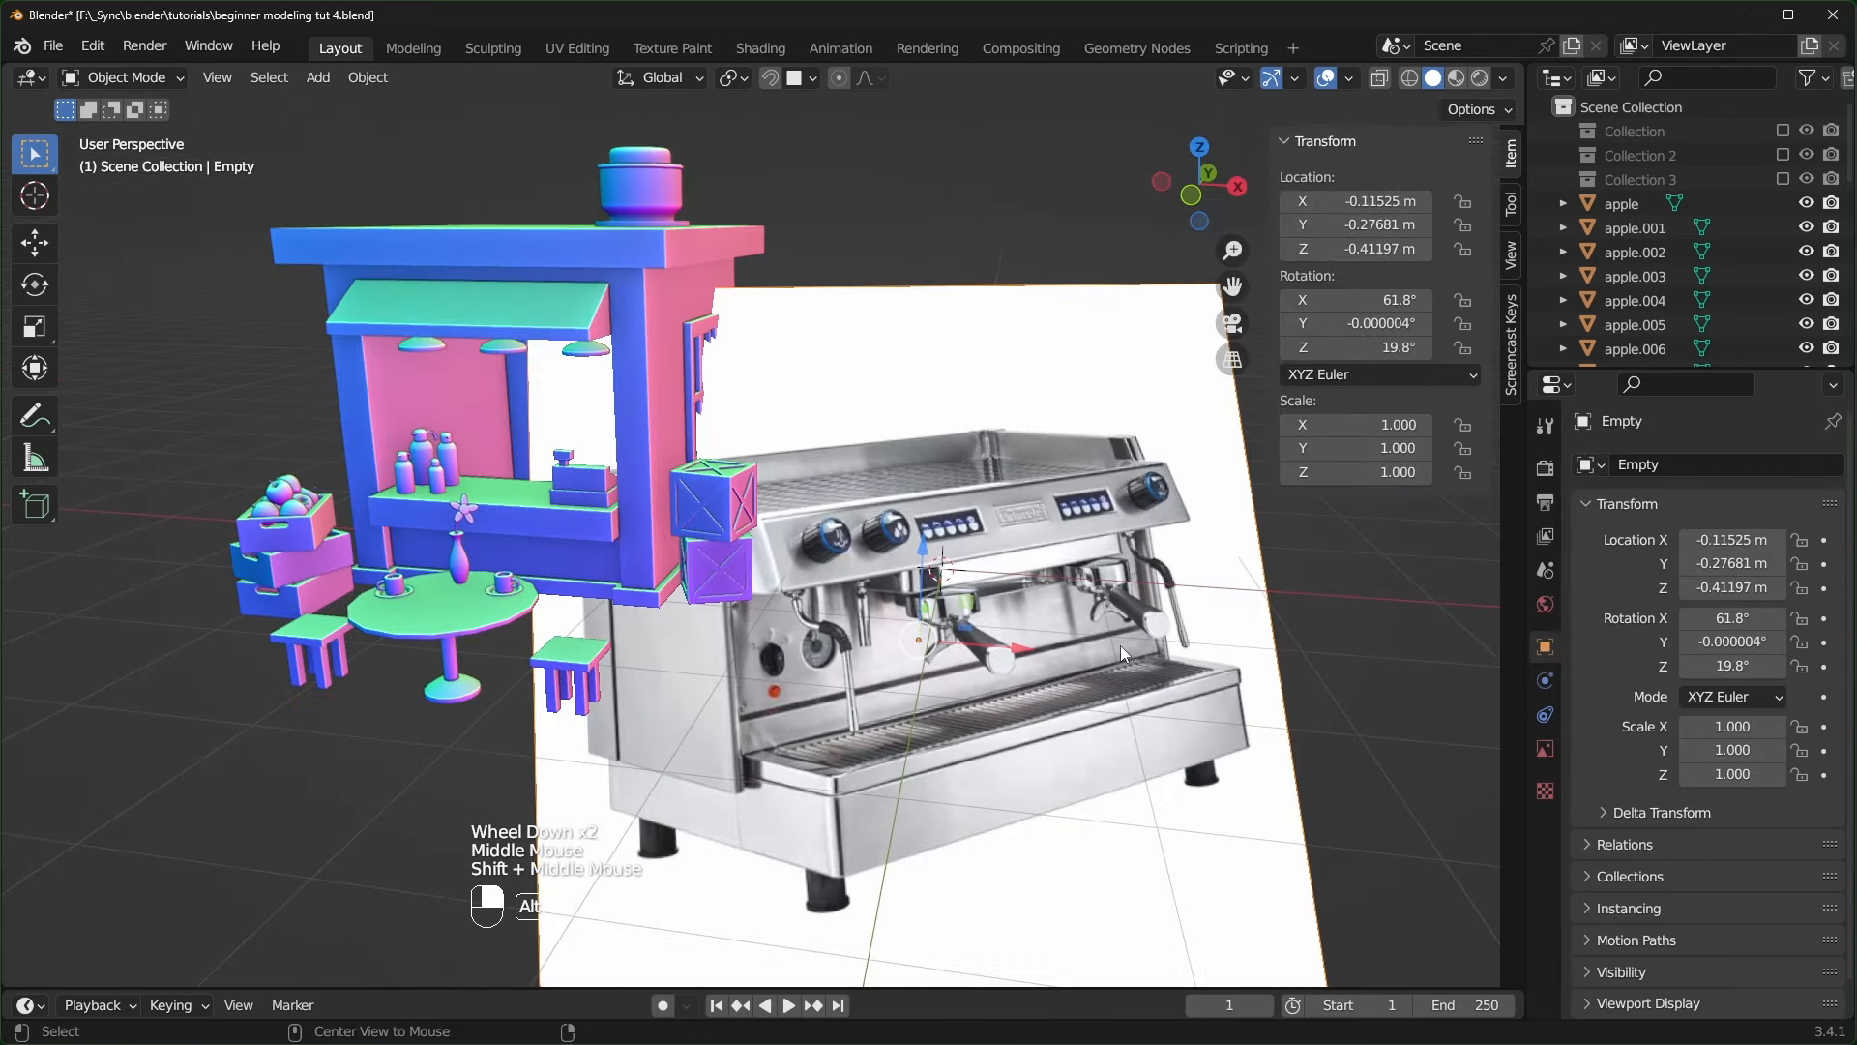
- Clear the reference image's location and rotation and stand it upright by rotating it 90° around X
key("alt+g")
key("alt+r")
type("r")
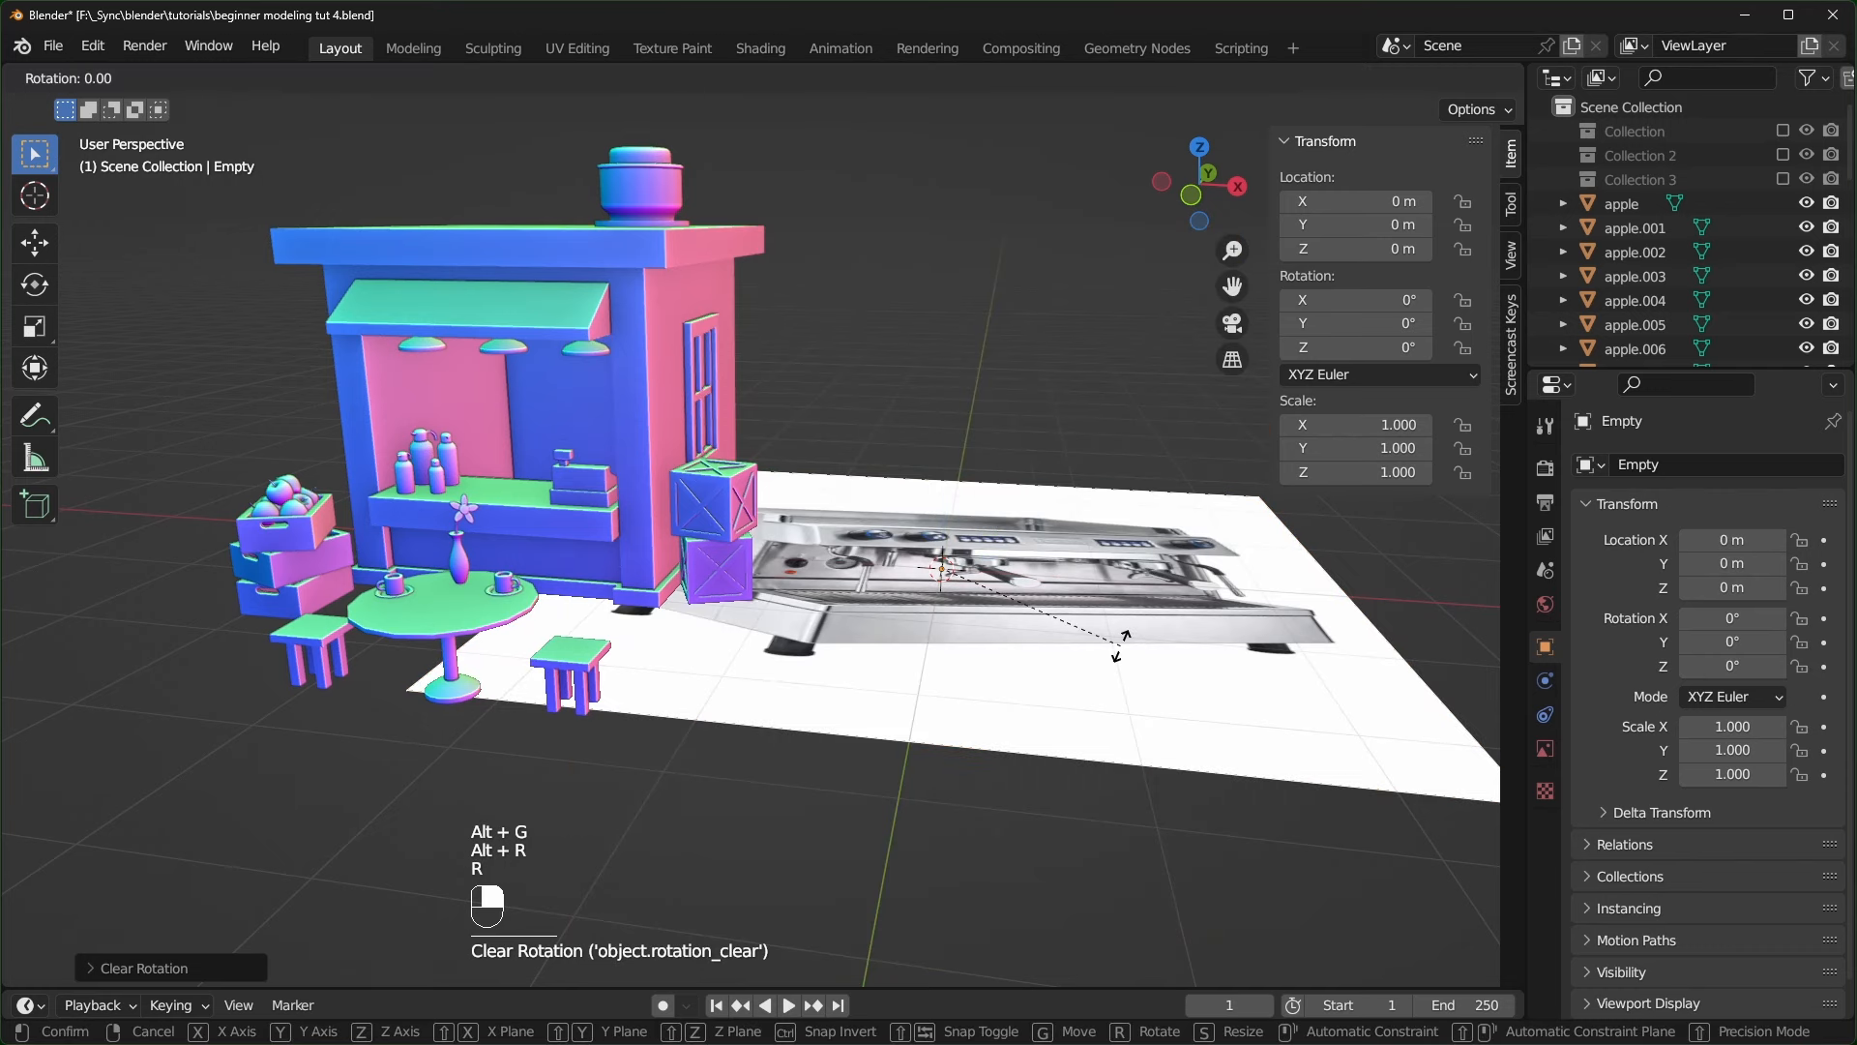
type("x90")
key("Return")
- Scale the reference image down to about 0.111 and move it to about X 0.533 m and Z 0.41 m
key("s")
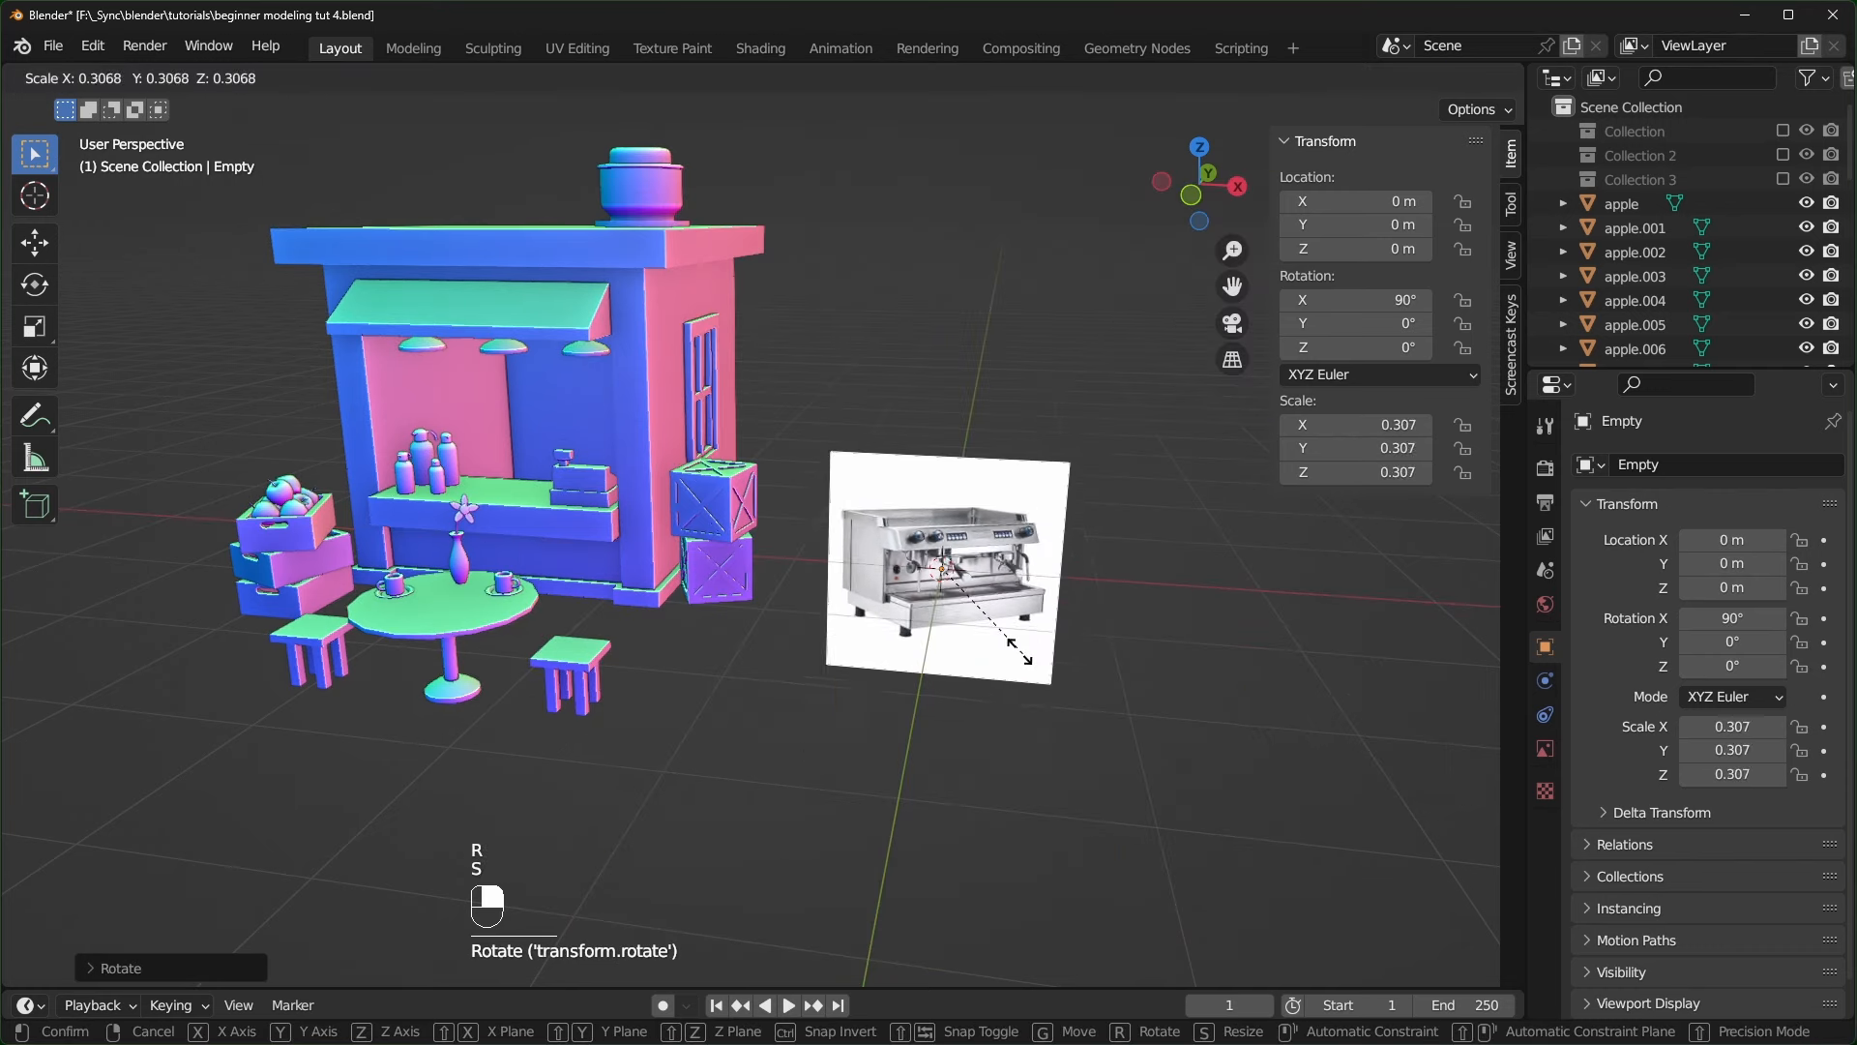
left_click(973, 597)
left_click_drag(988, 529, 1071, 475)
- Examine the shop's serving counter and the empty interior space behind it
scroll(1074, 619, "up", 2)
middle_click_drag(1079, 640, 834, 688, "shift")
scroll(971, 624, "up", 2)
scroll(944, 642, "down", 2)
middle_click_drag(938, 644, 773, 669)
middle_click_drag(773, 669, 1070, 644, "shift")
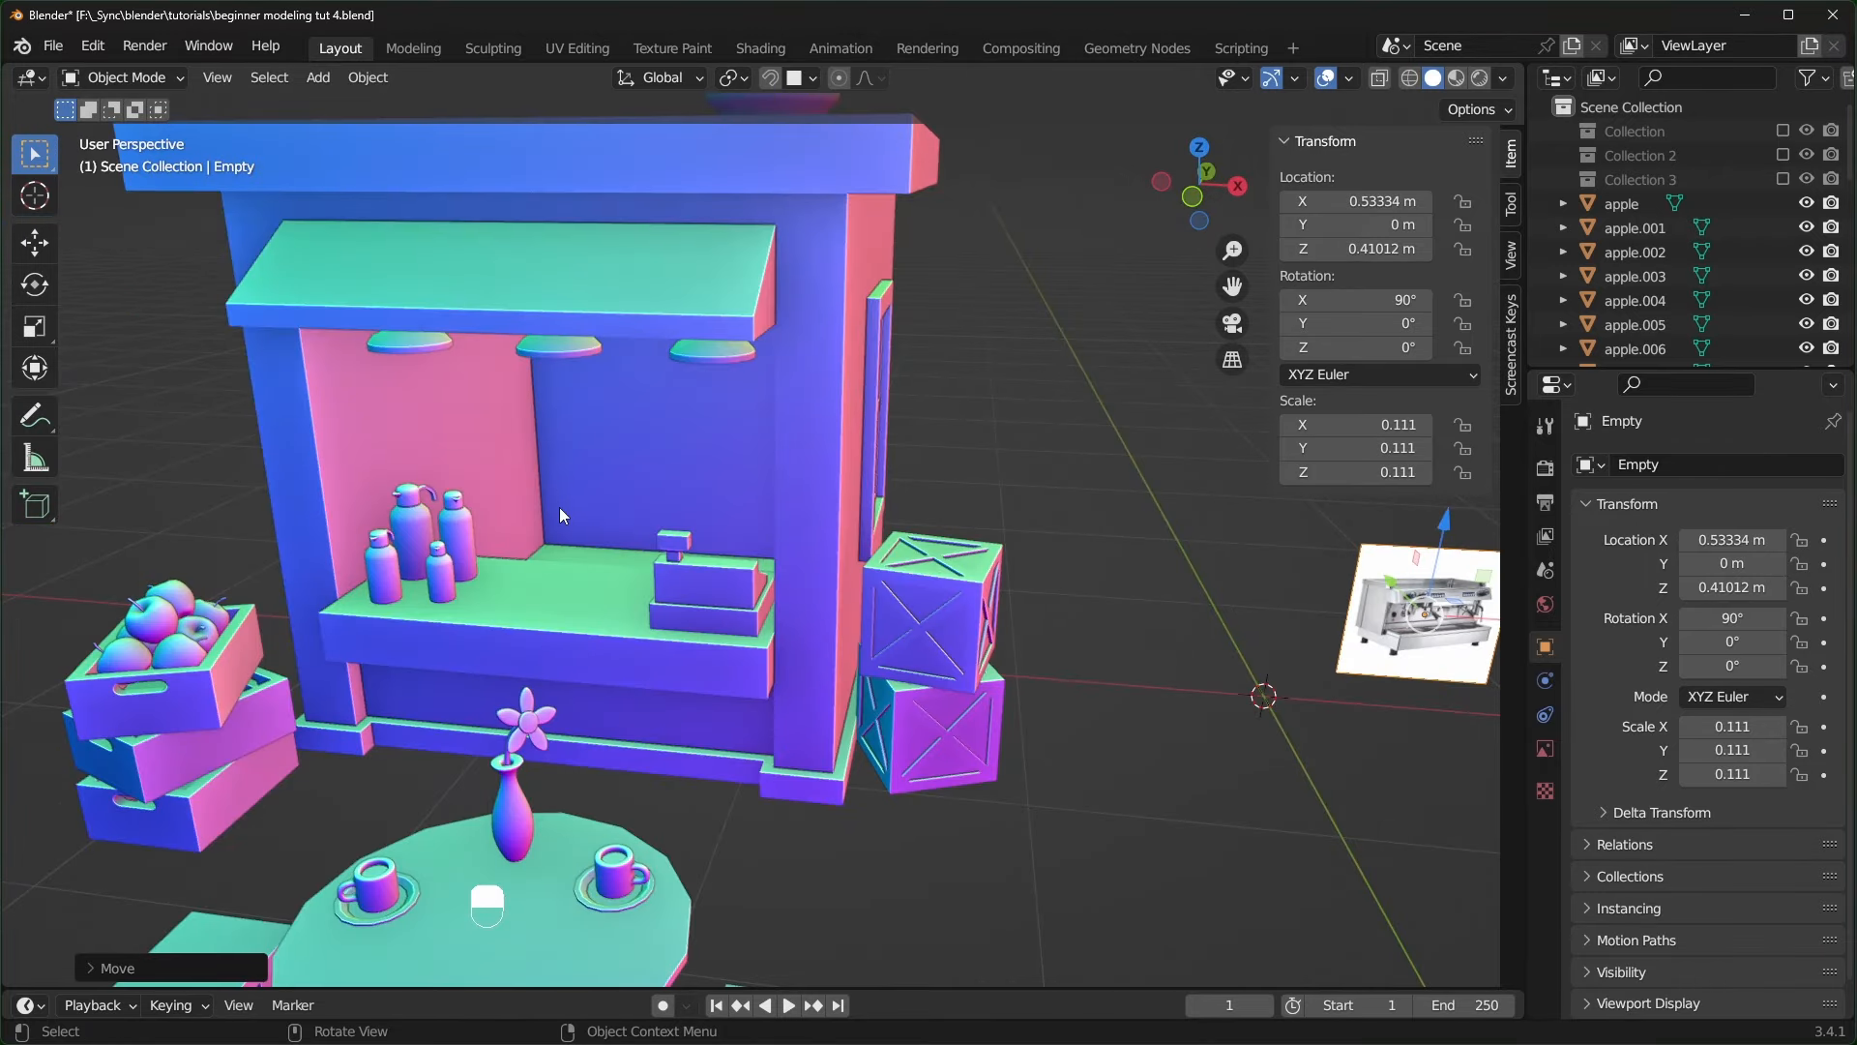
scroll(559, 508, "up", 1)
middle_click_drag(557, 527, 572, 582, "shift")
scroll(572, 583, "down", 1)
middle_click_drag(1238, 717, 886, 658, "shift")
- Add a cube at the world origin and raise its mesh 1 m so the origin sits at its base
left_click(948, 761)
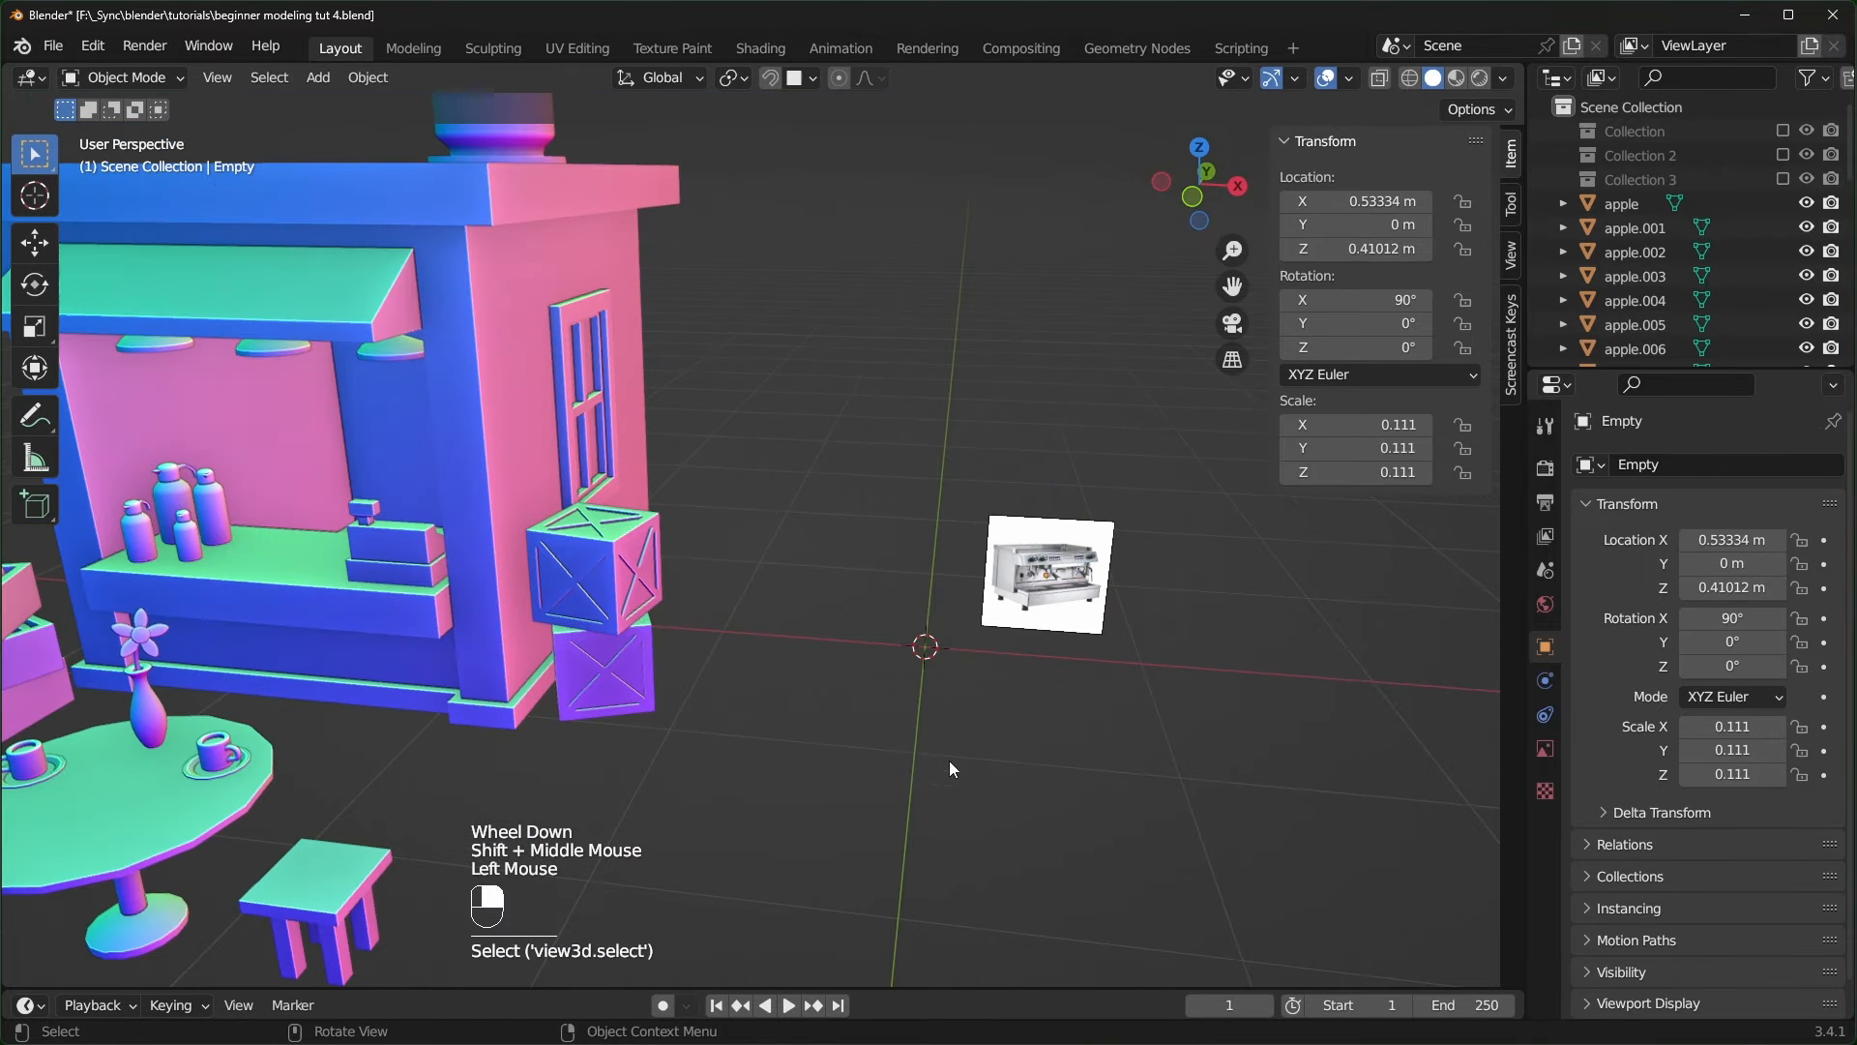
key("shift+a")
mouse_move(866, 548)
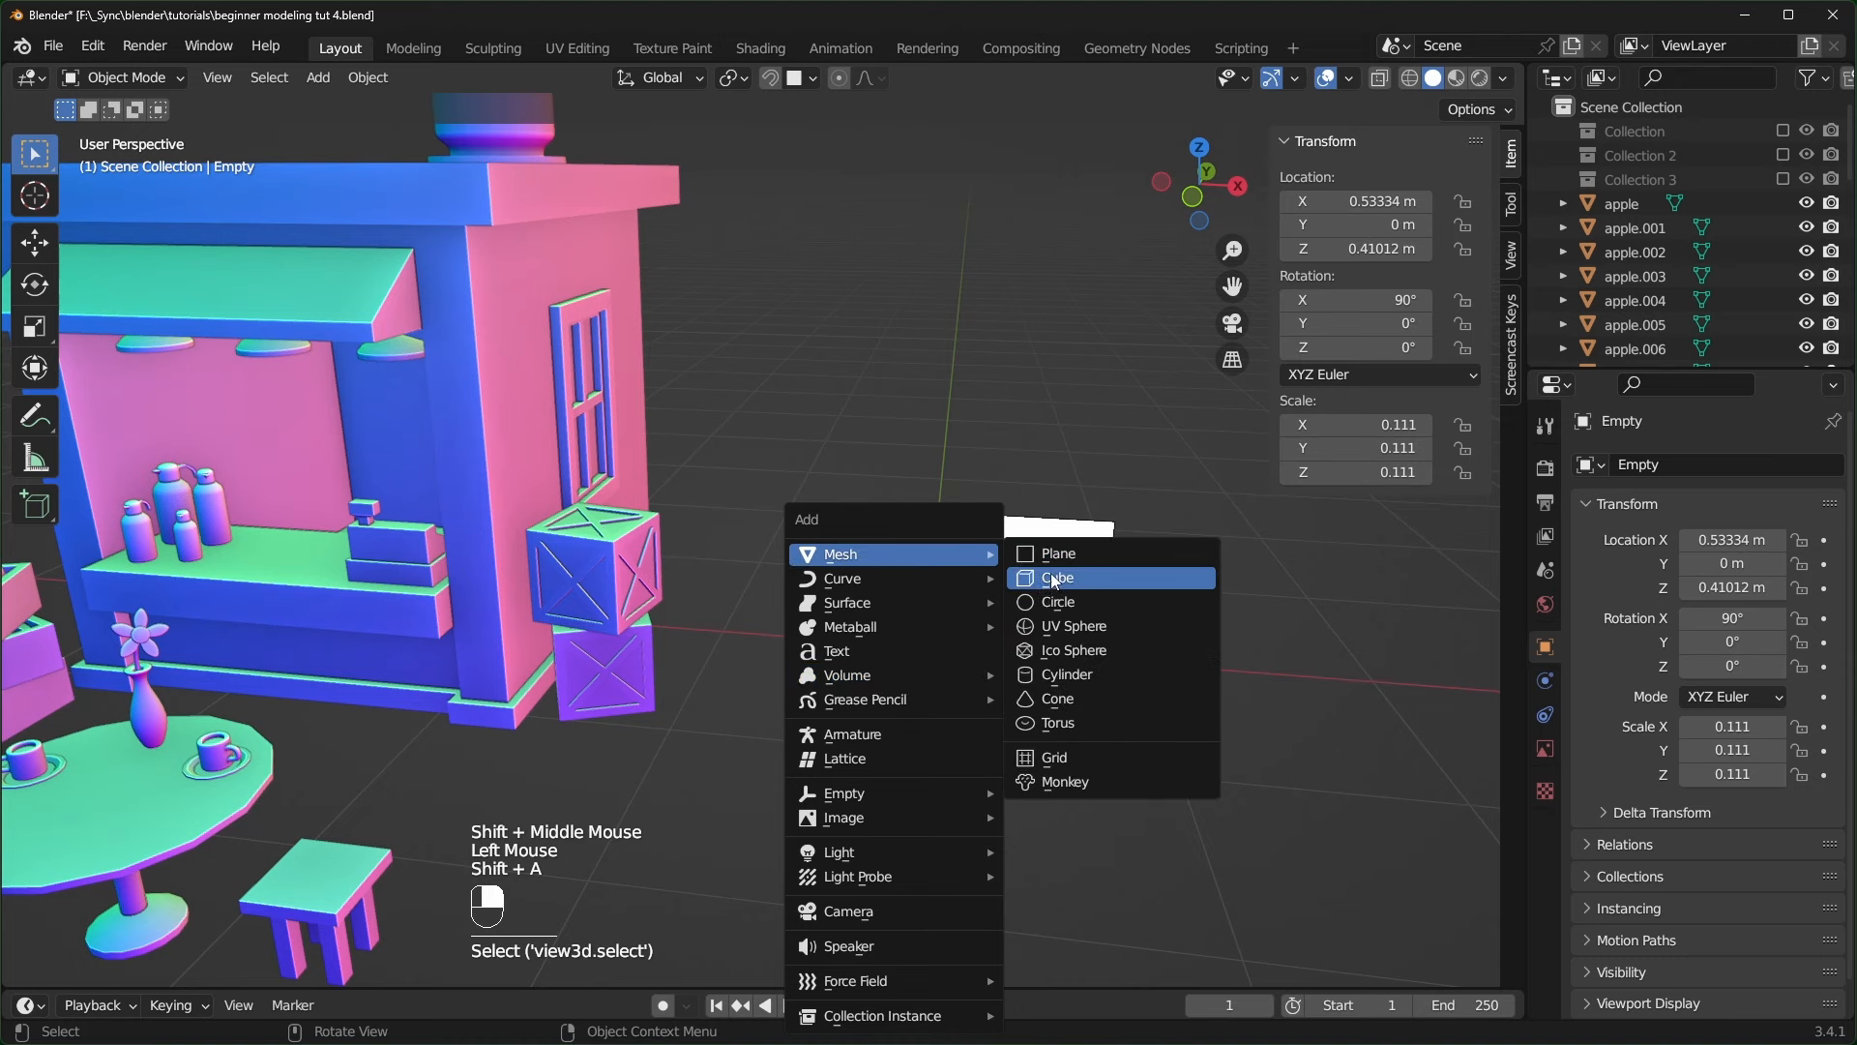
left_click(1054, 578)
key("Tab")
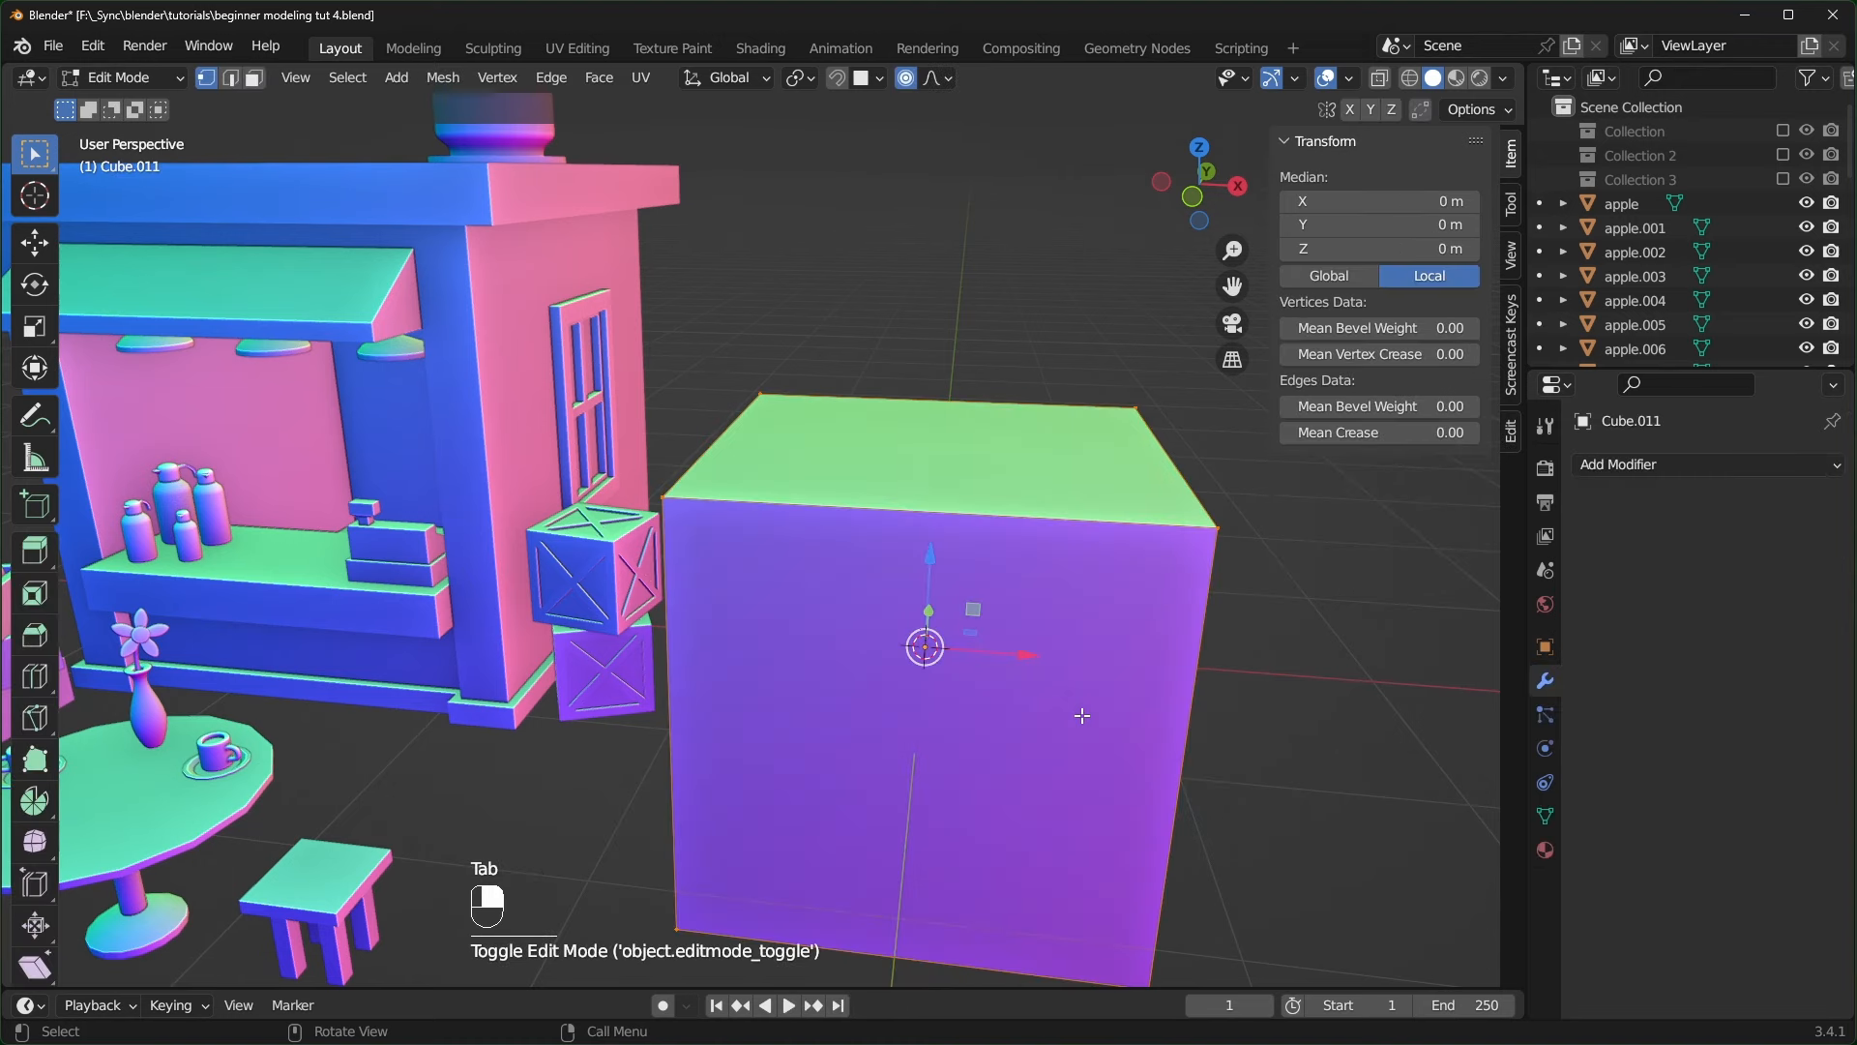
key("g")
key("z")
key("1")
key("Return")
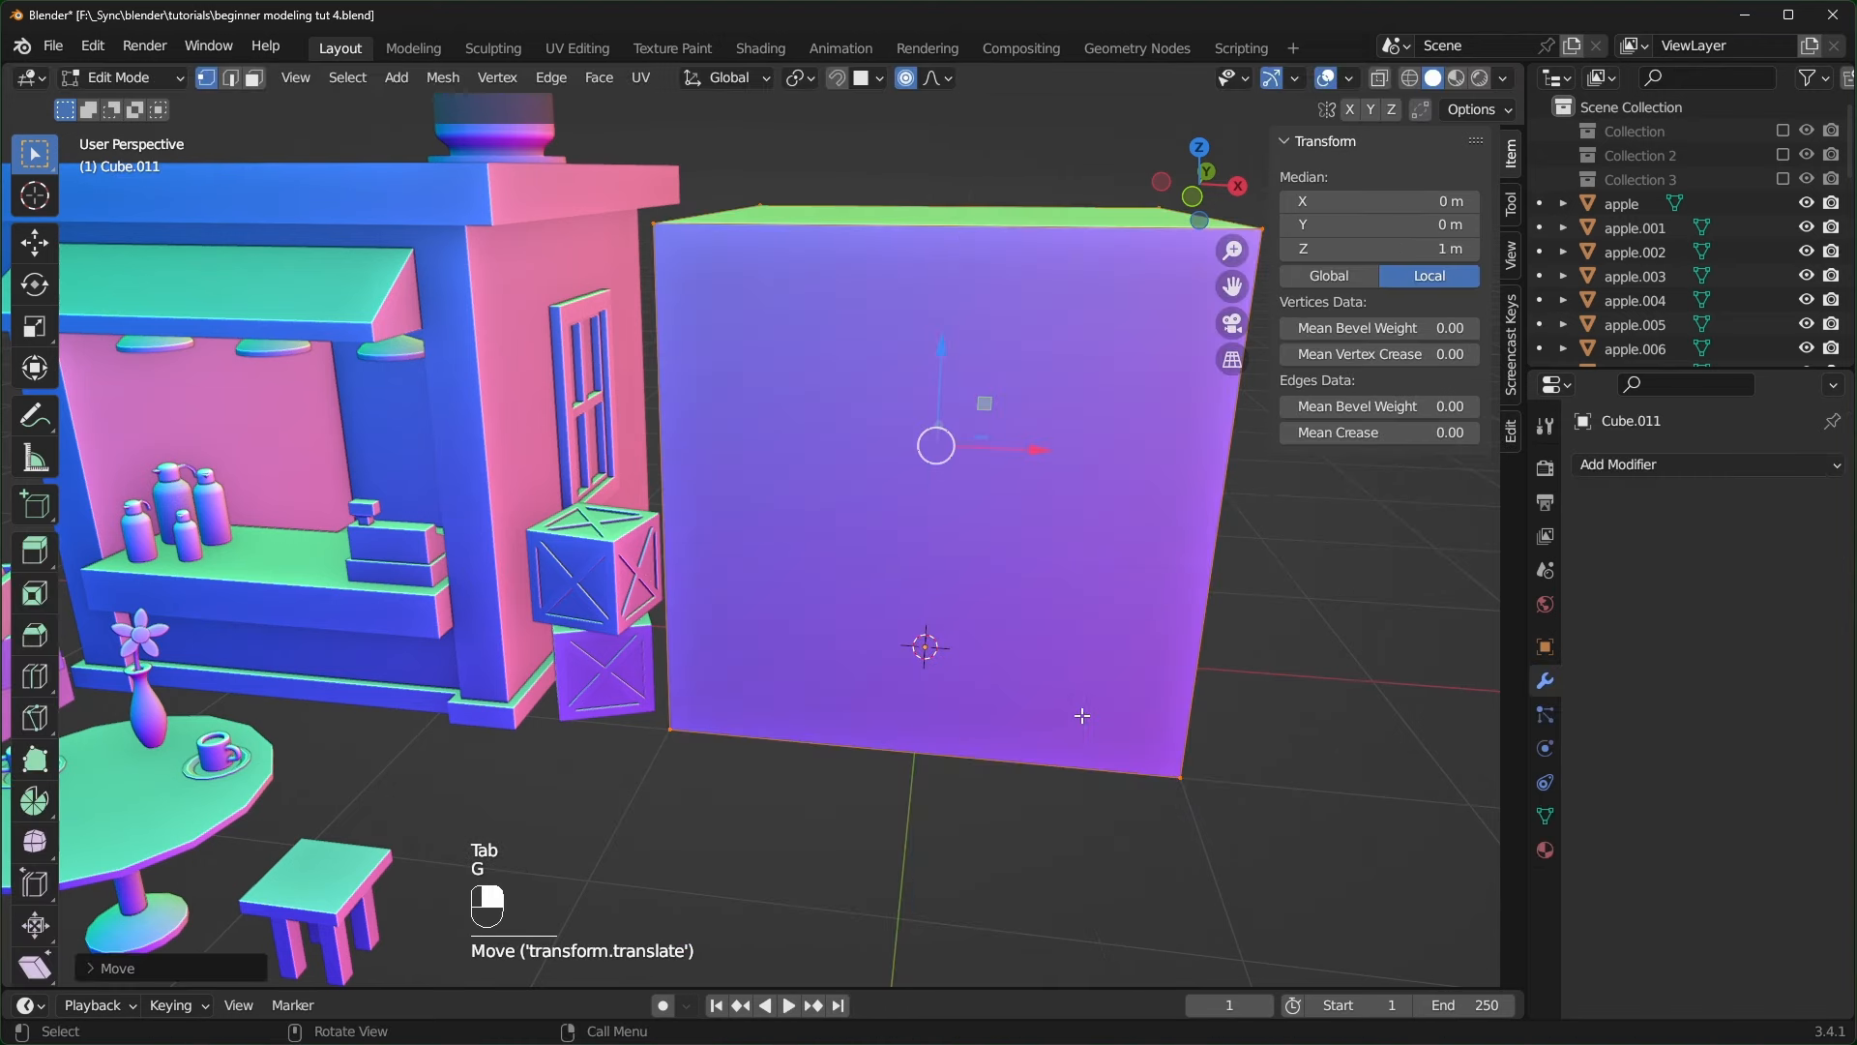
key("Tab")
- Scale the cube to about 0.243 and place it inside the shop behind the bottles, at about X -3.168 m and Z 0.163 m
key("s")
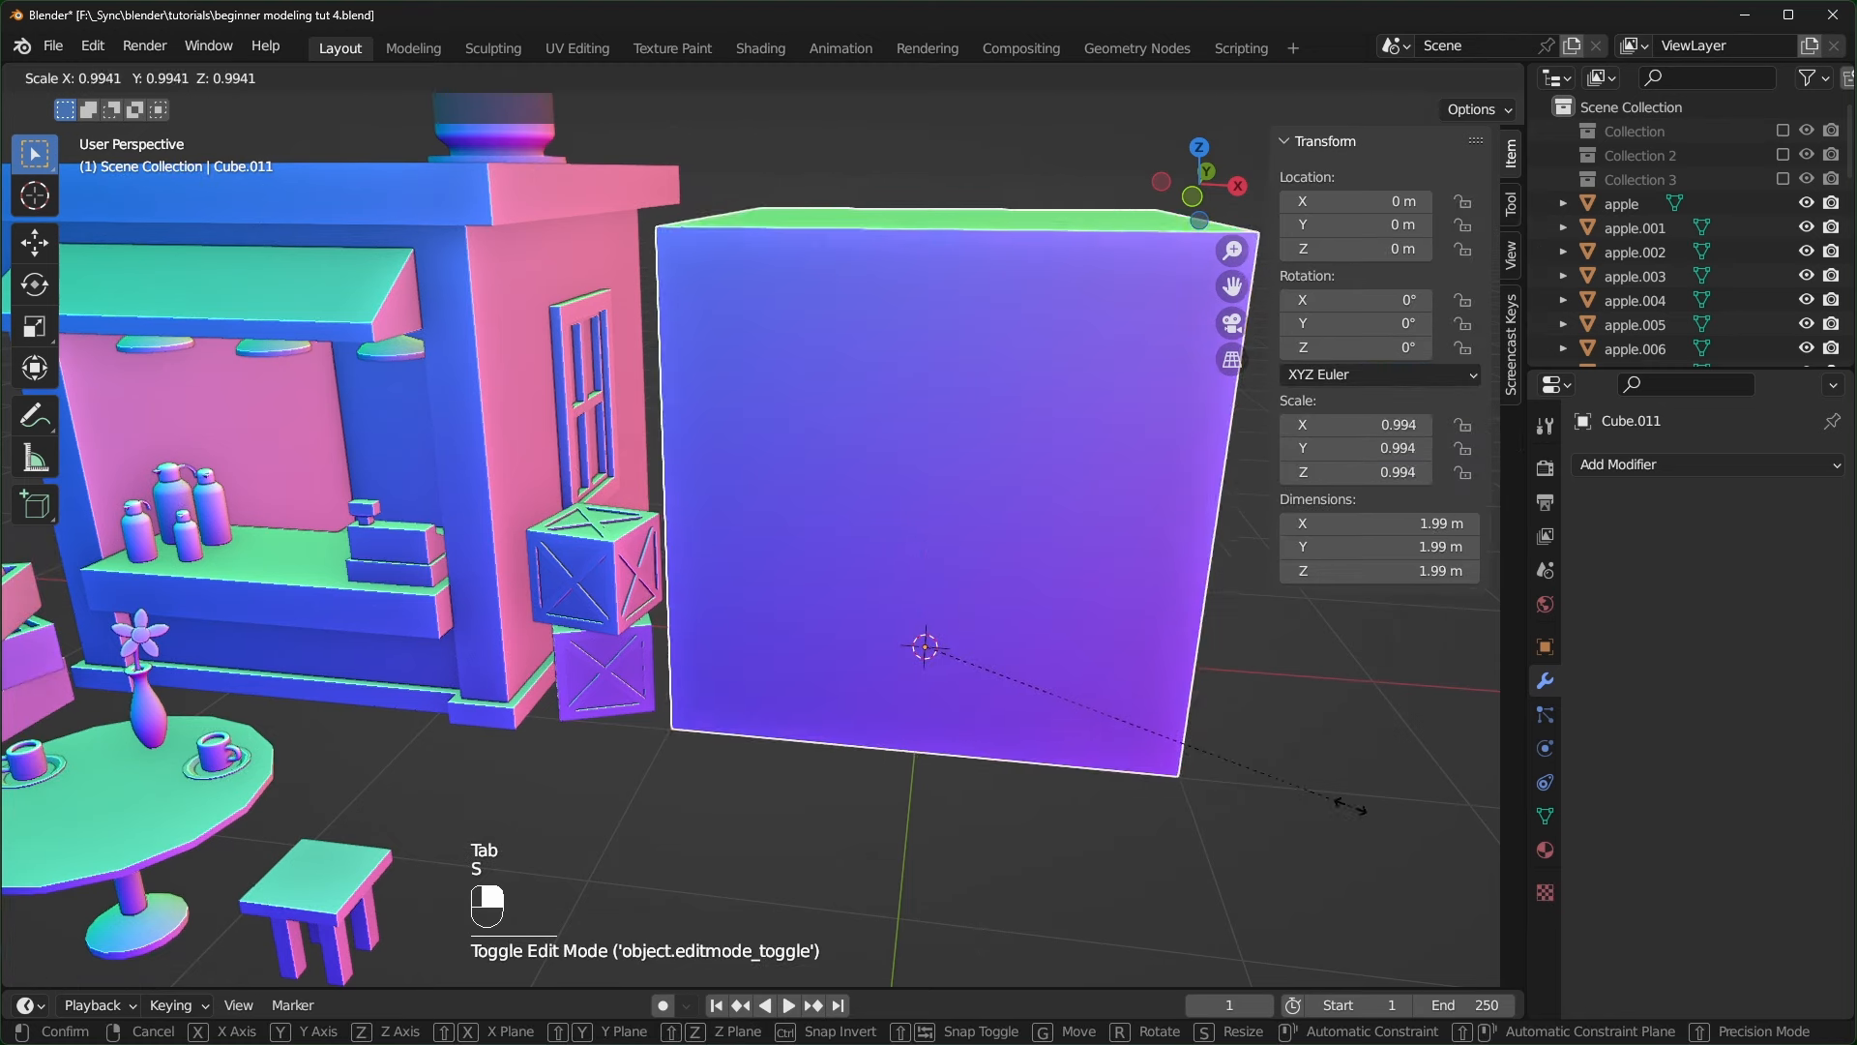
left_click(1031, 675)
middle_click_drag(1031, 675, 919, 735)
scroll(919, 735, "up", 3)
middle_click_drag(918, 735, 777, 793, "shift")
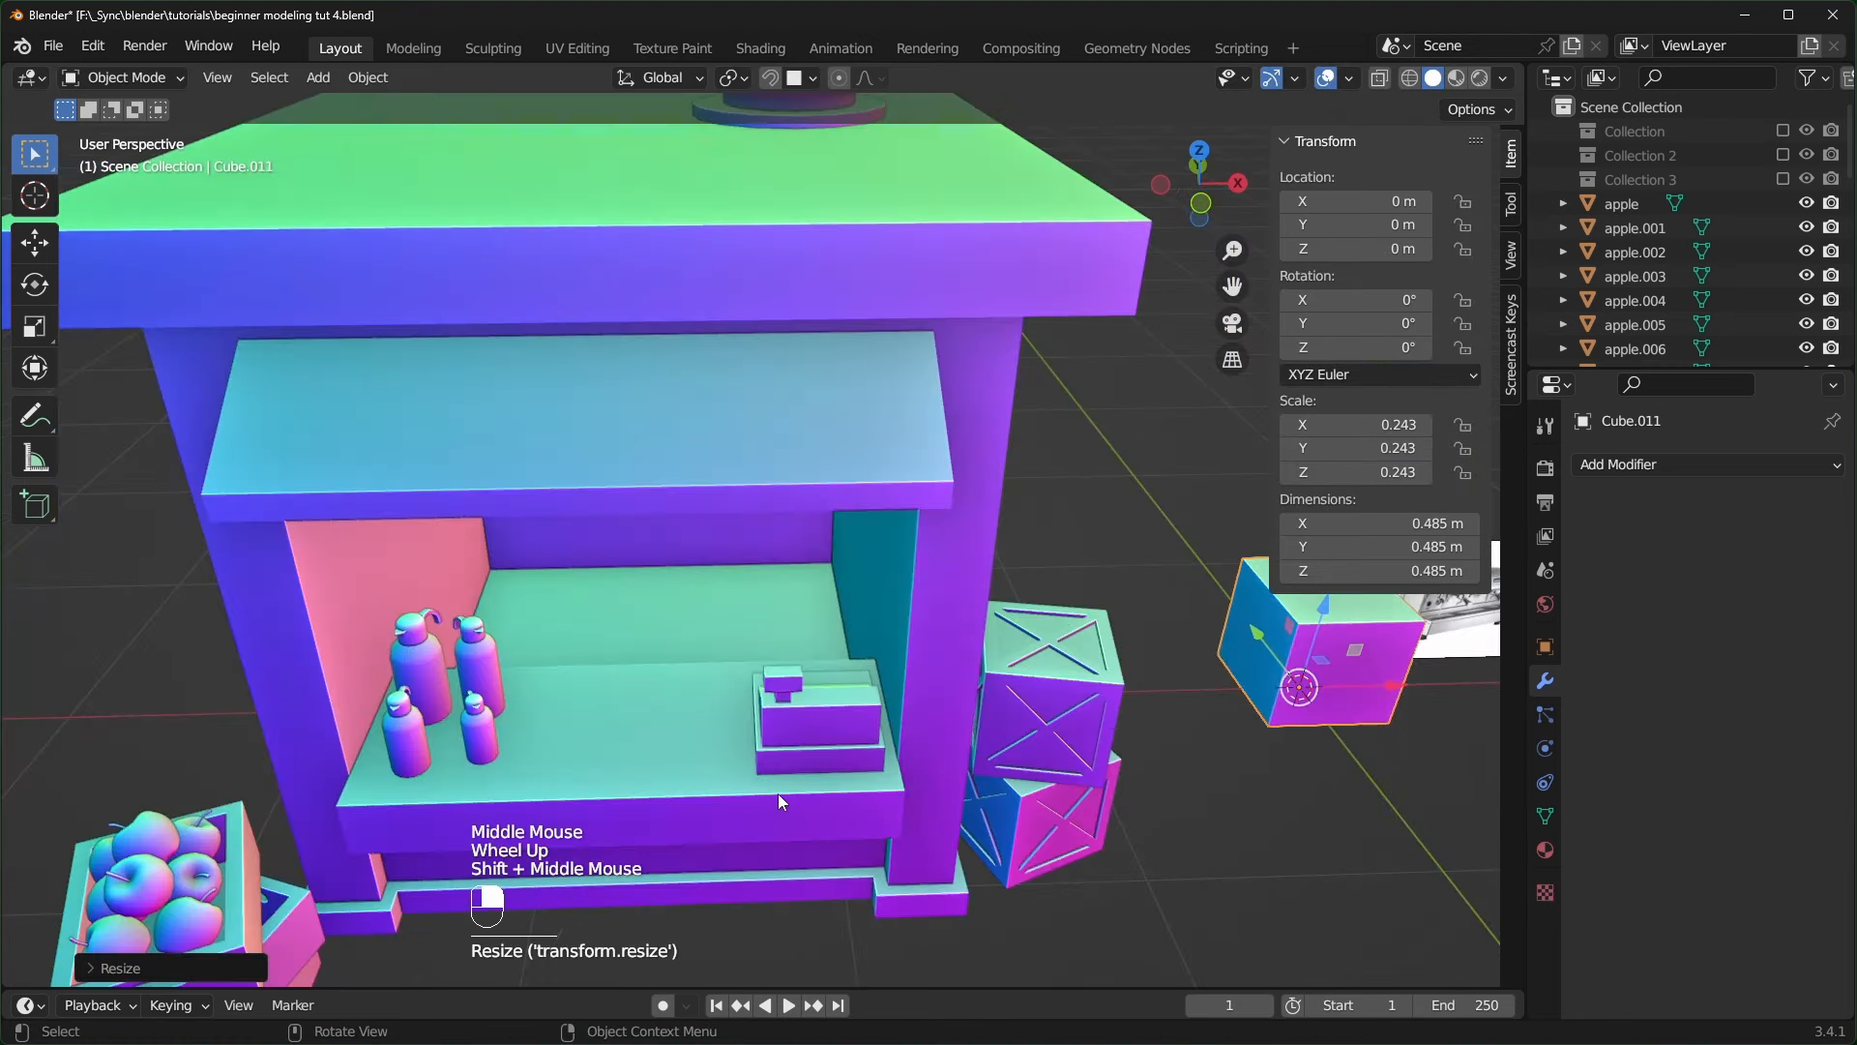
key("g")
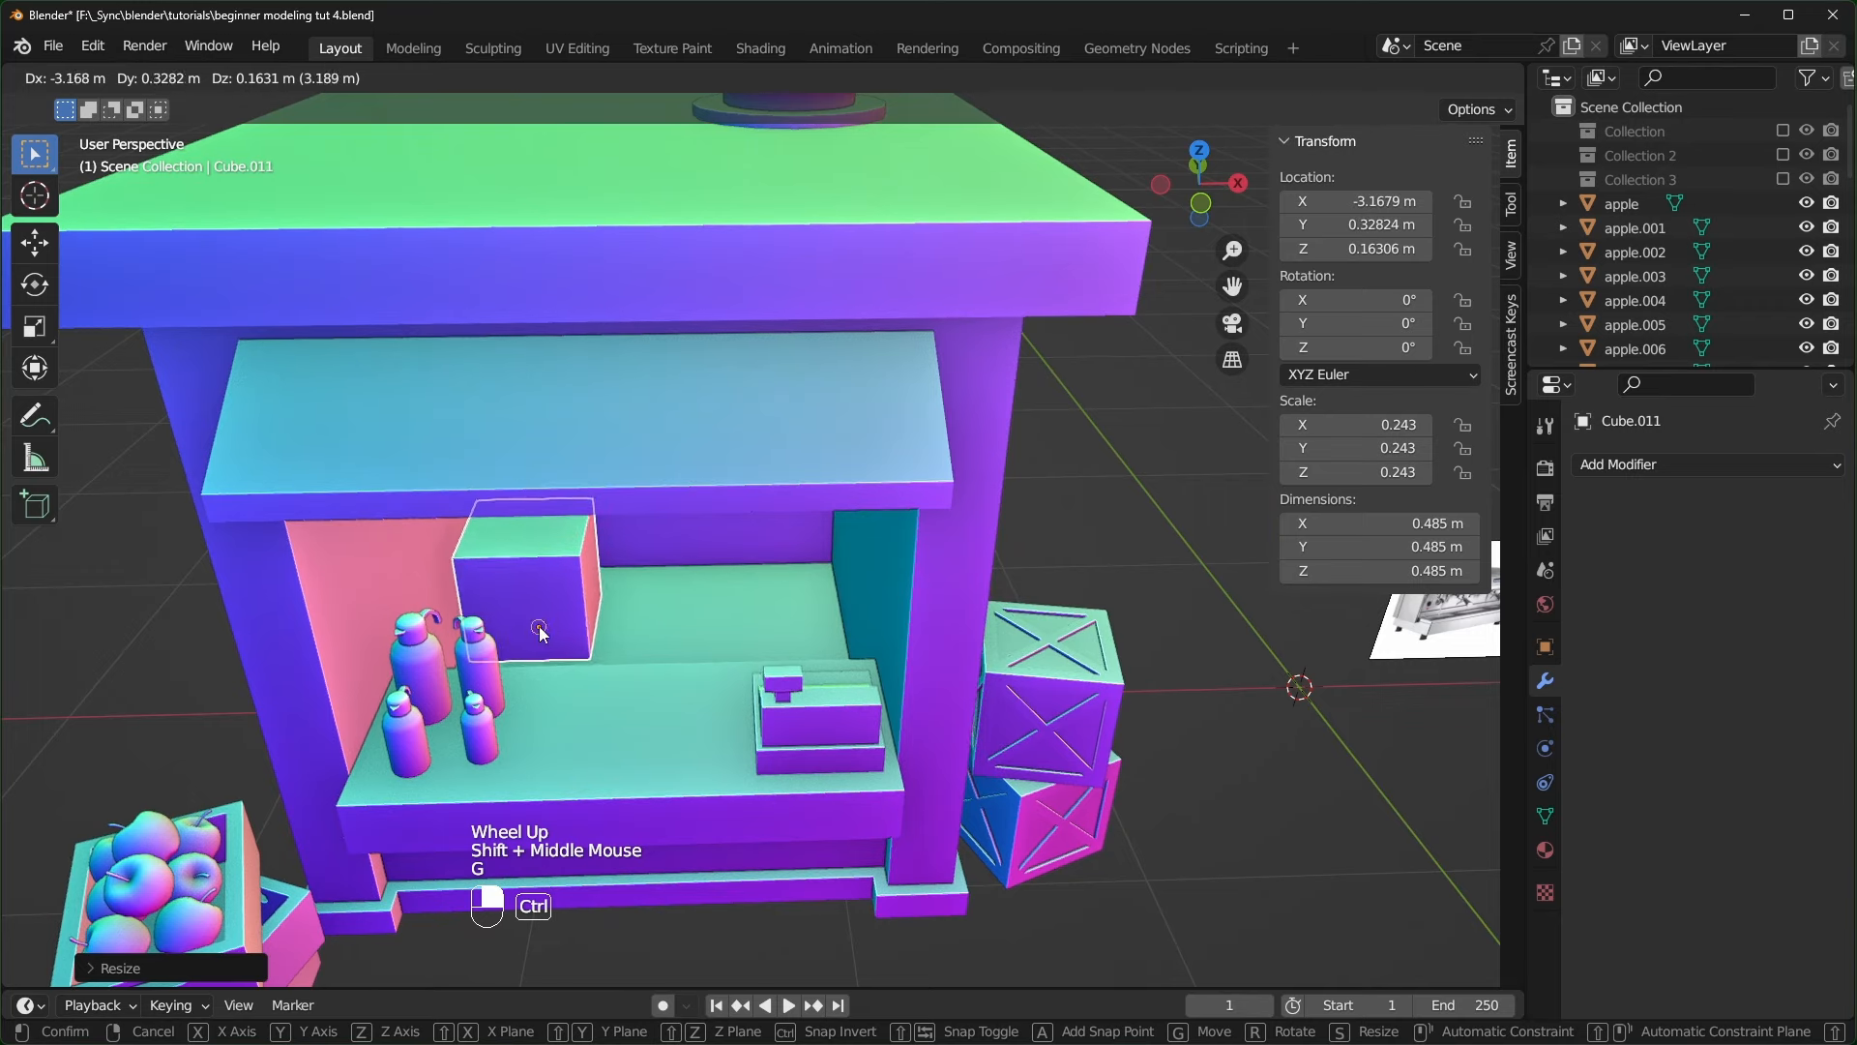
left_click(542, 627)
- Move the cube back along Y against the shop's rear wall, to about Y 0.563 m
key("KP_3")
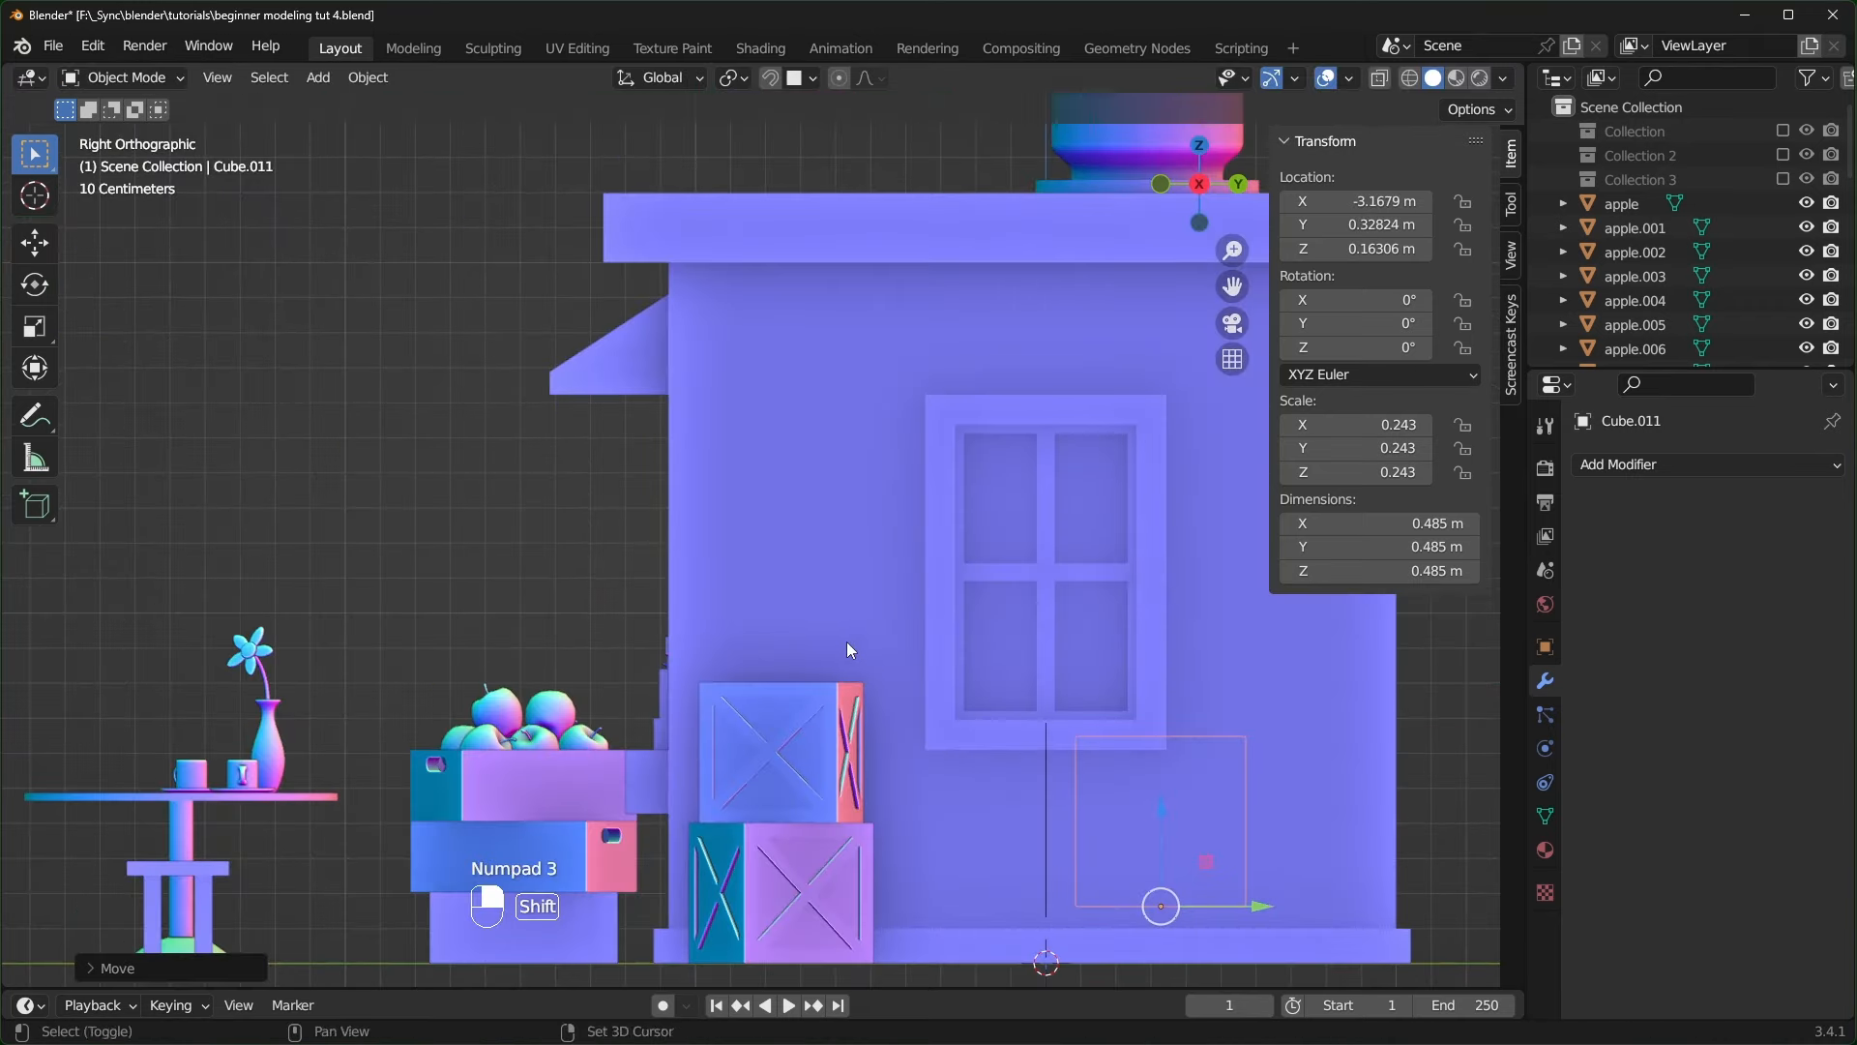
middle_click_drag(846, 641, 504, 553, "shift")
scroll(897, 744, "up", 1)
key("alt+z")
left_click(1039, 439)
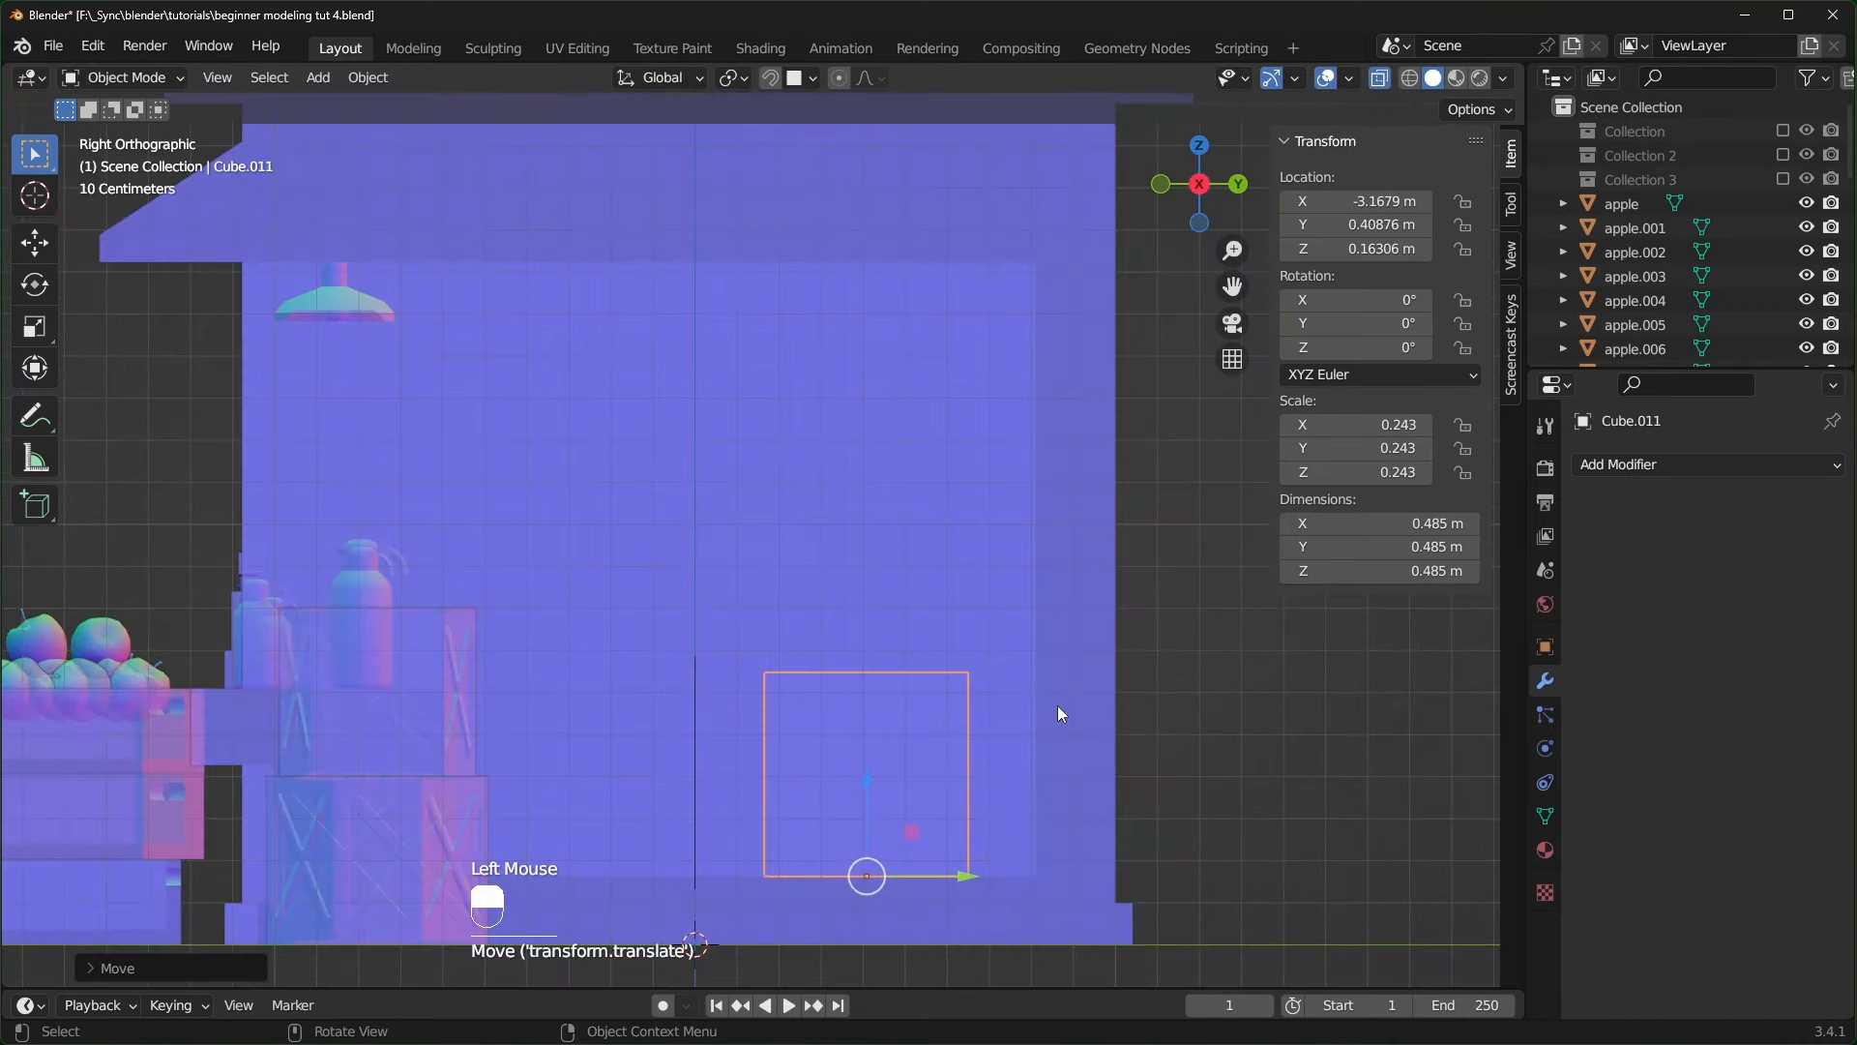
left_click_drag(967, 875, 1036, 879)
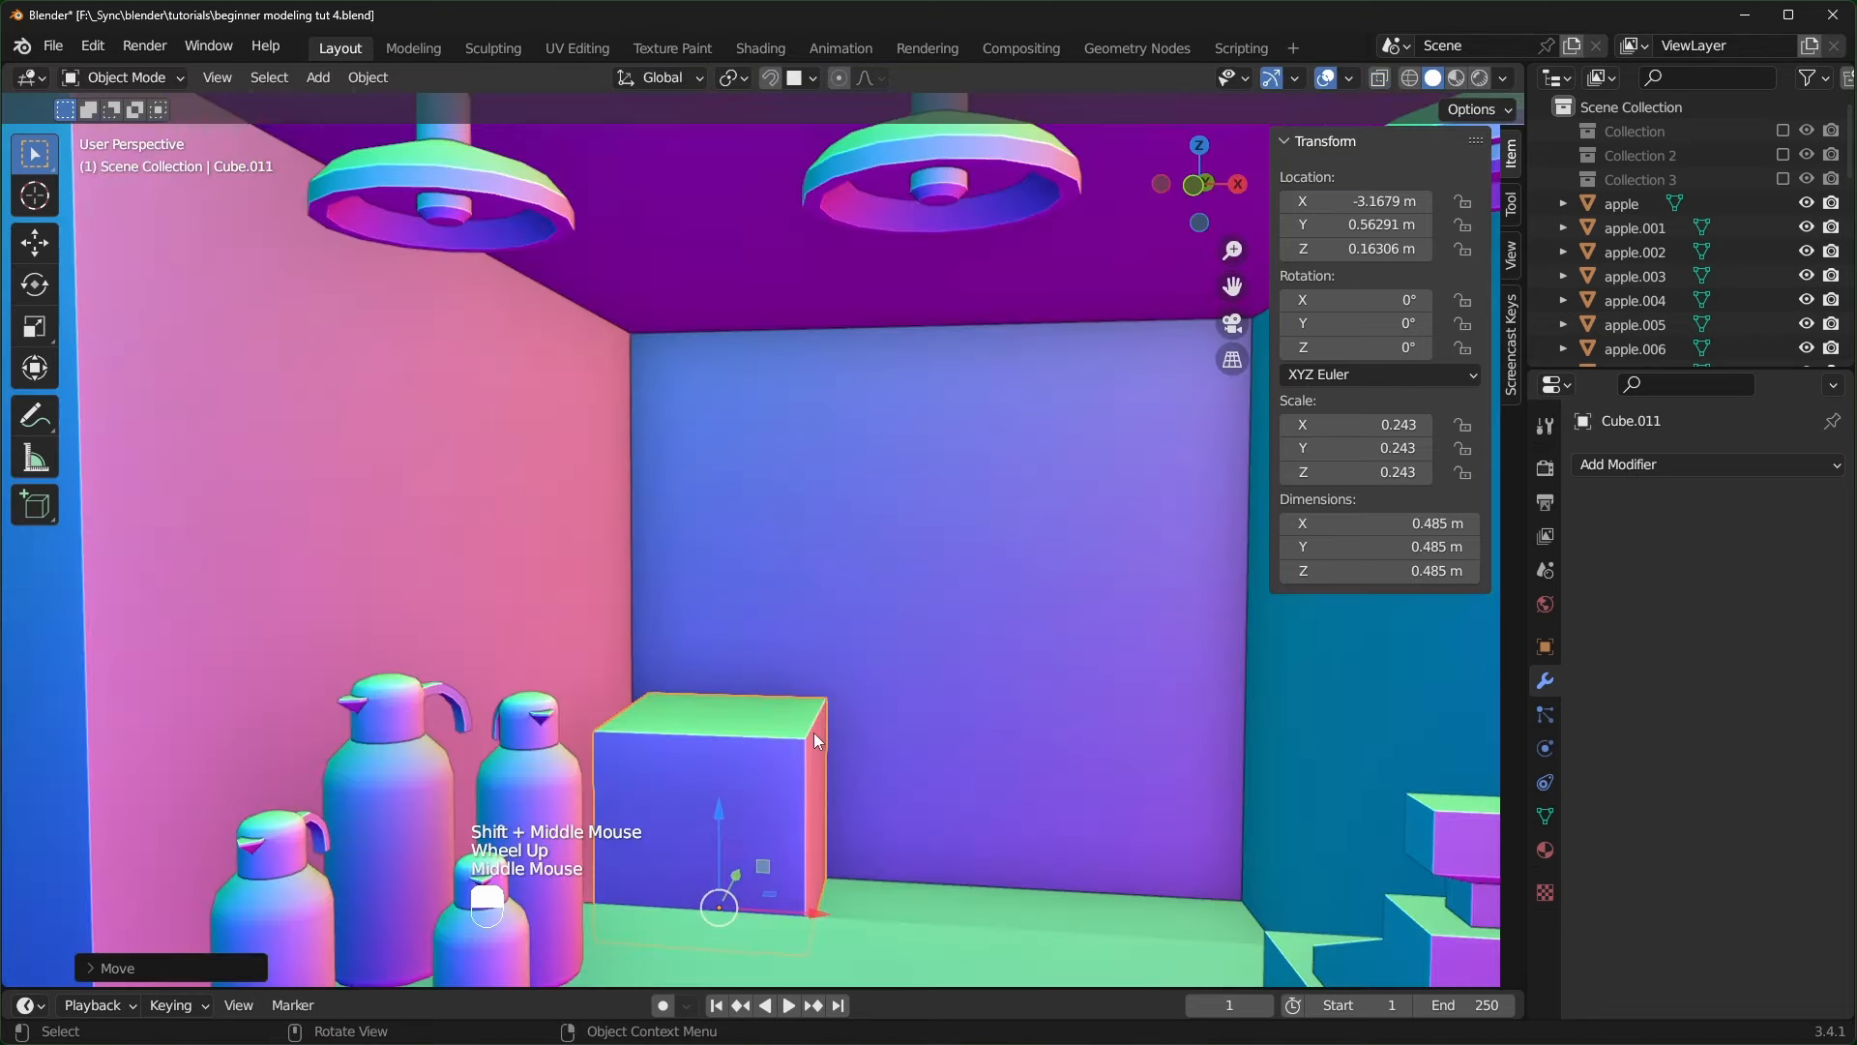
- Scale the cube to about 0.447 m high, level with the serving counter's top, and about 0.58 m wide along X
scroll(857, 833, "down", 2)
key("KP_1")
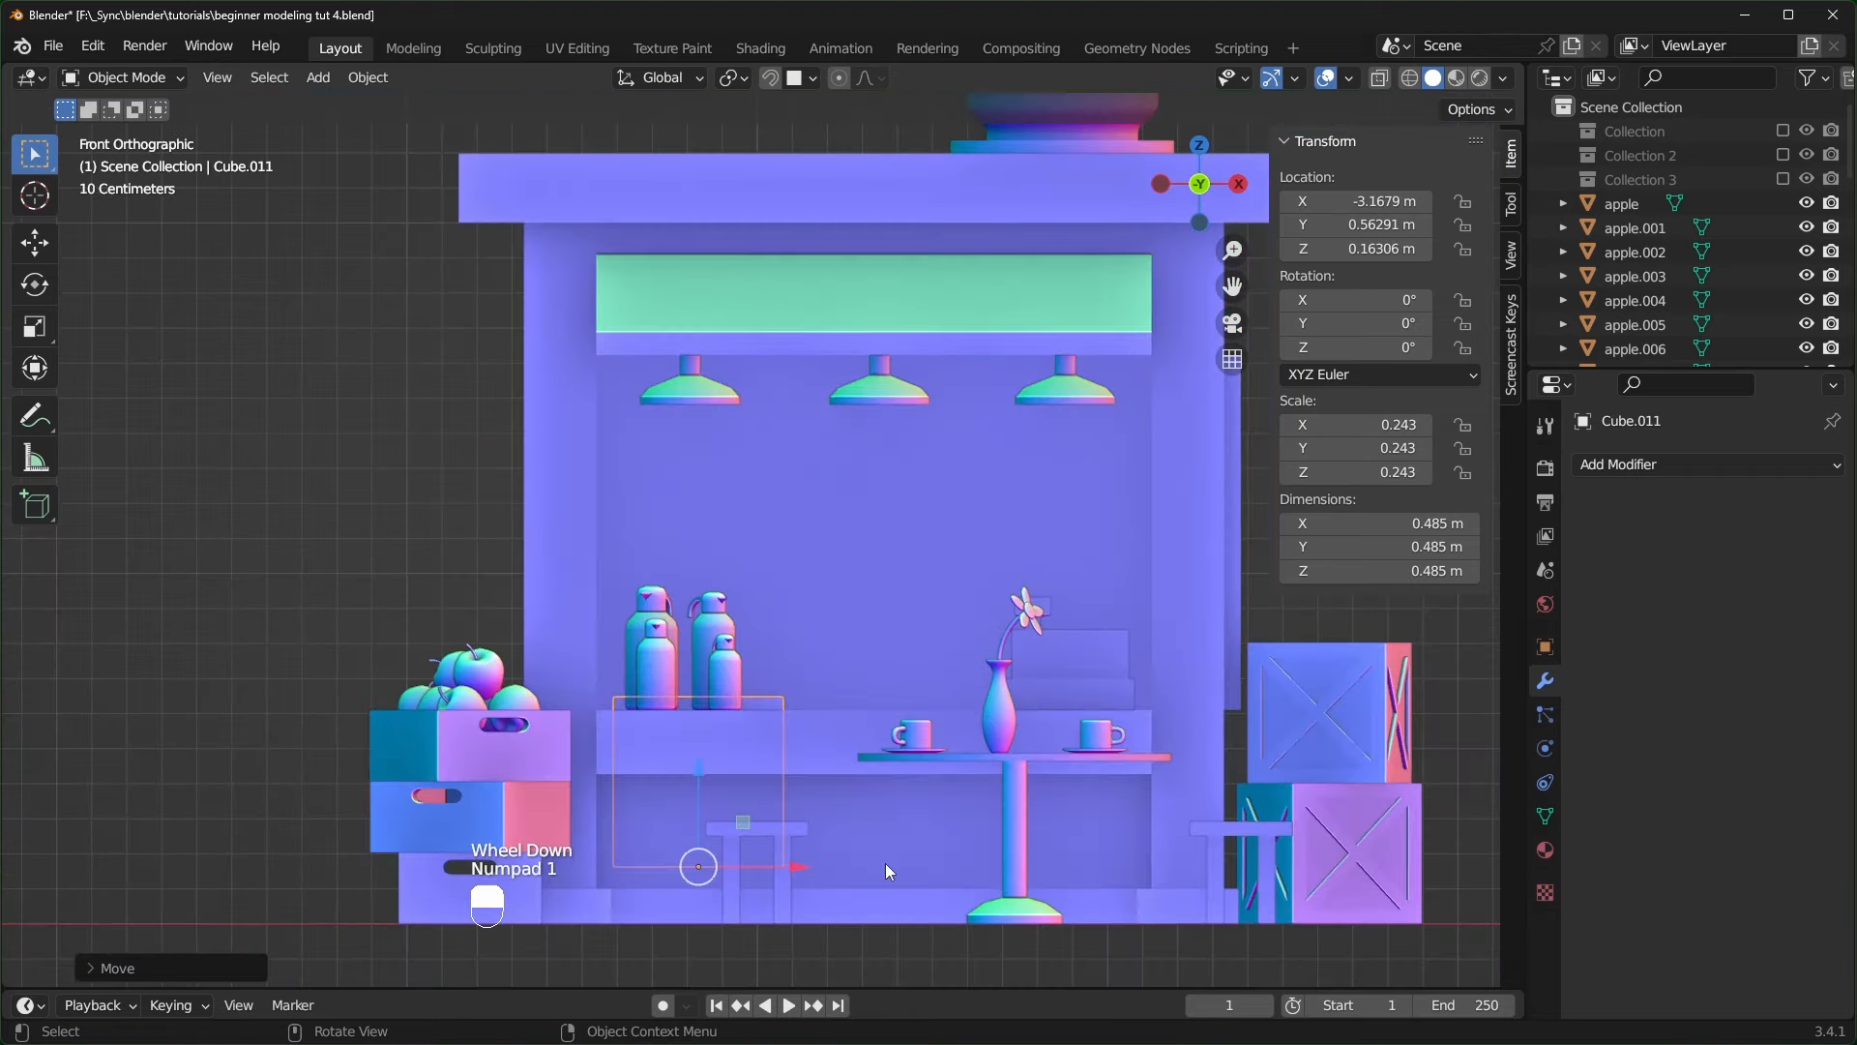
scroll(662, 780, "up", 3)
middle_click_drag(662, 781, 677, 650, "shift")
key("s")
key("z")
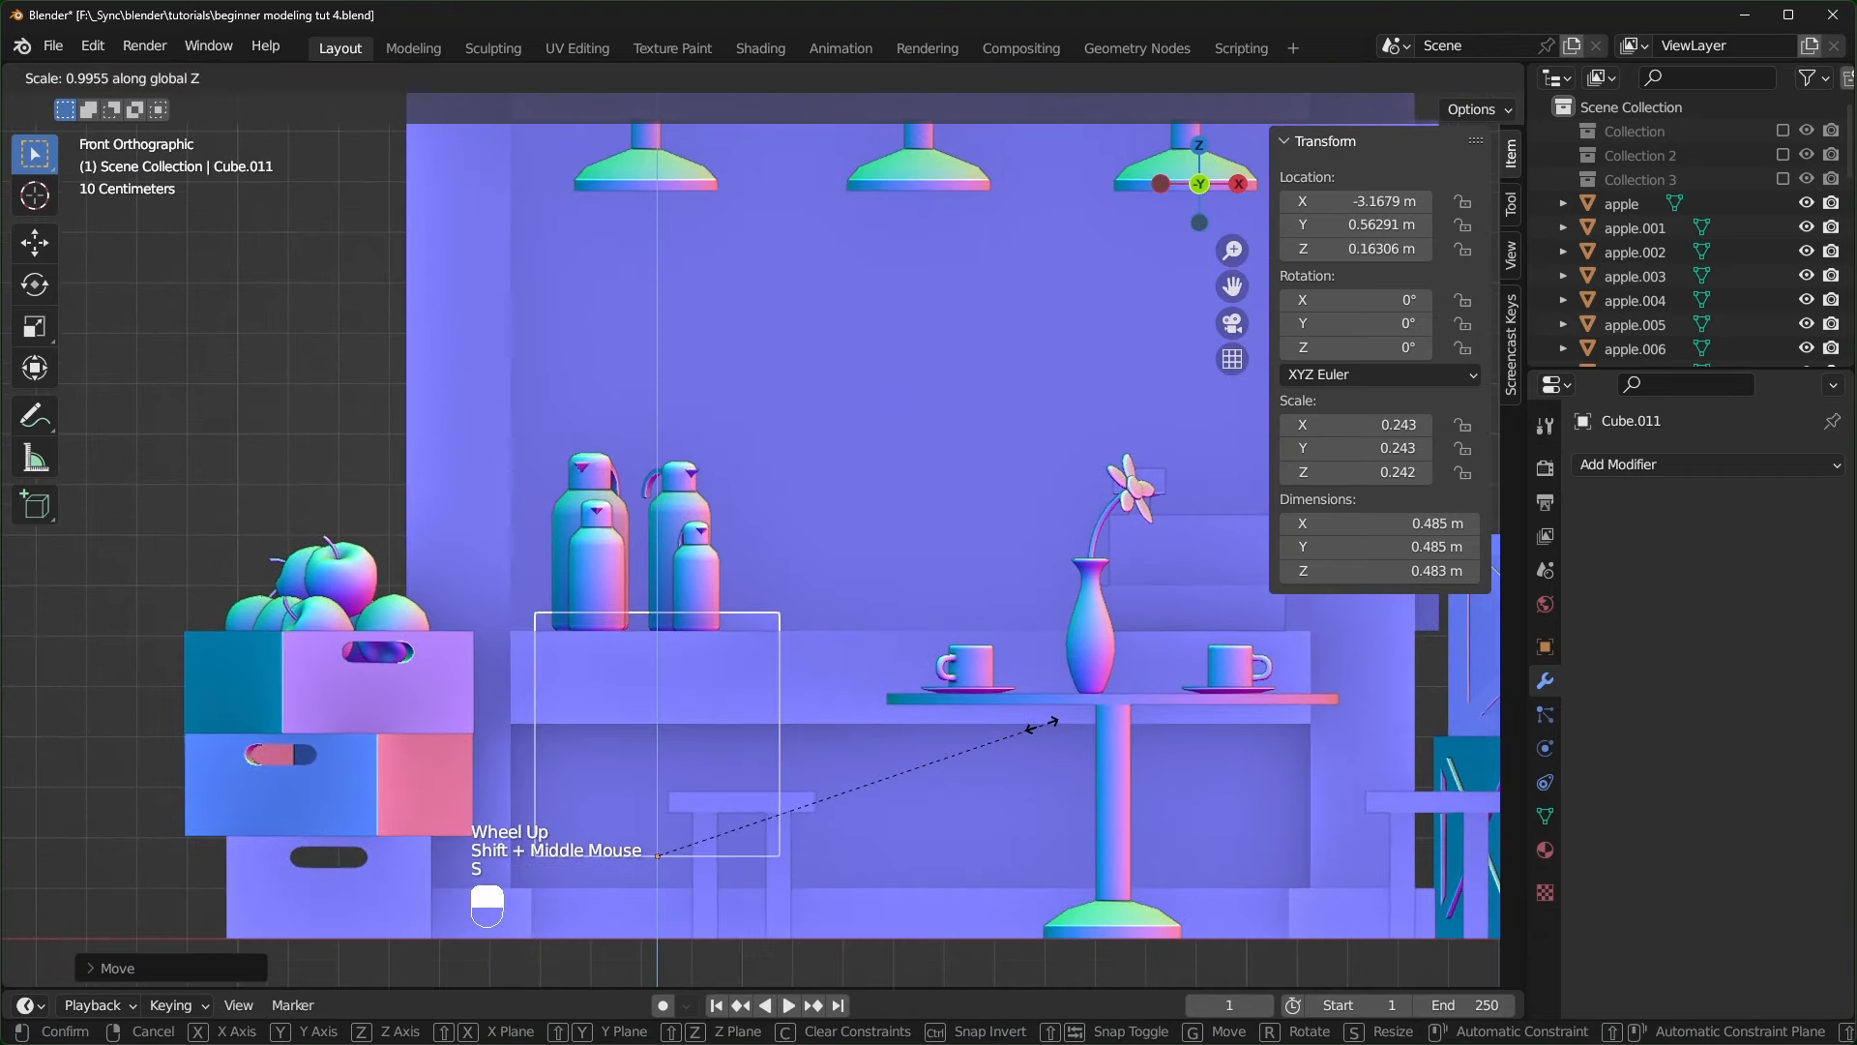
left_click(1006, 721)
key("s")
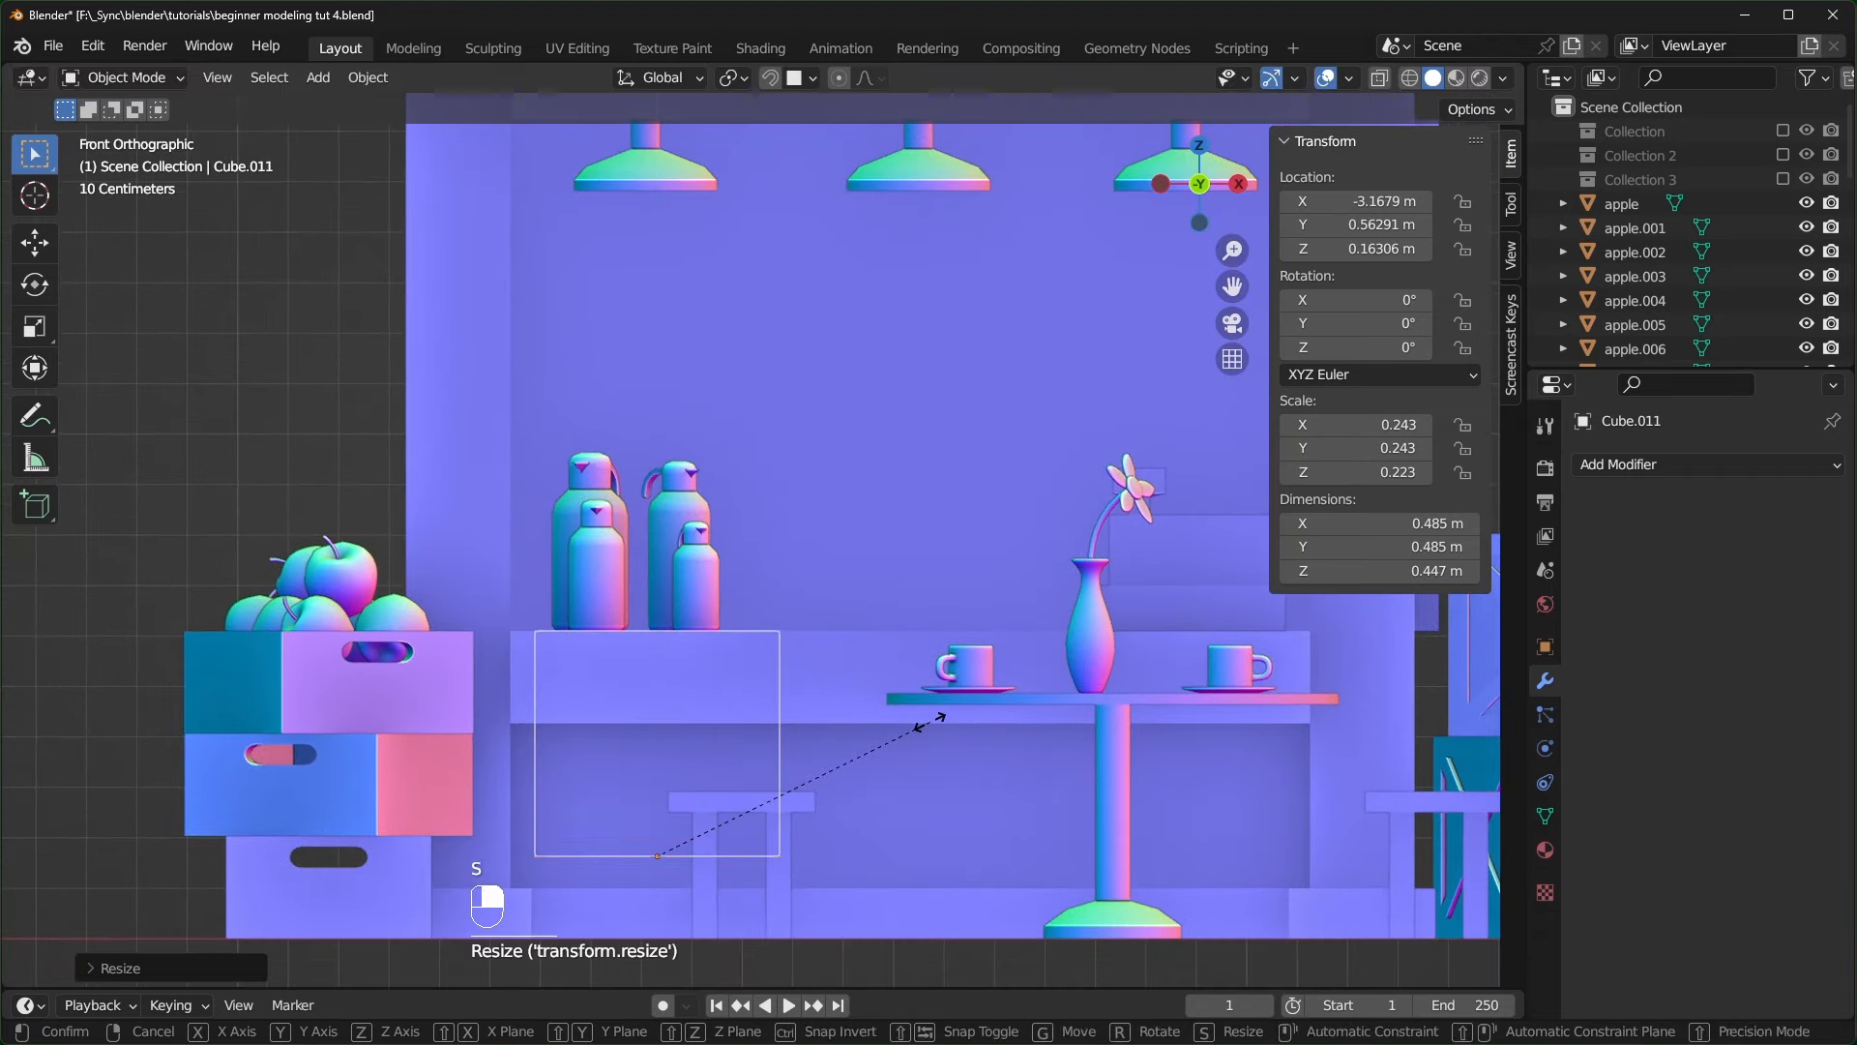
key("x")
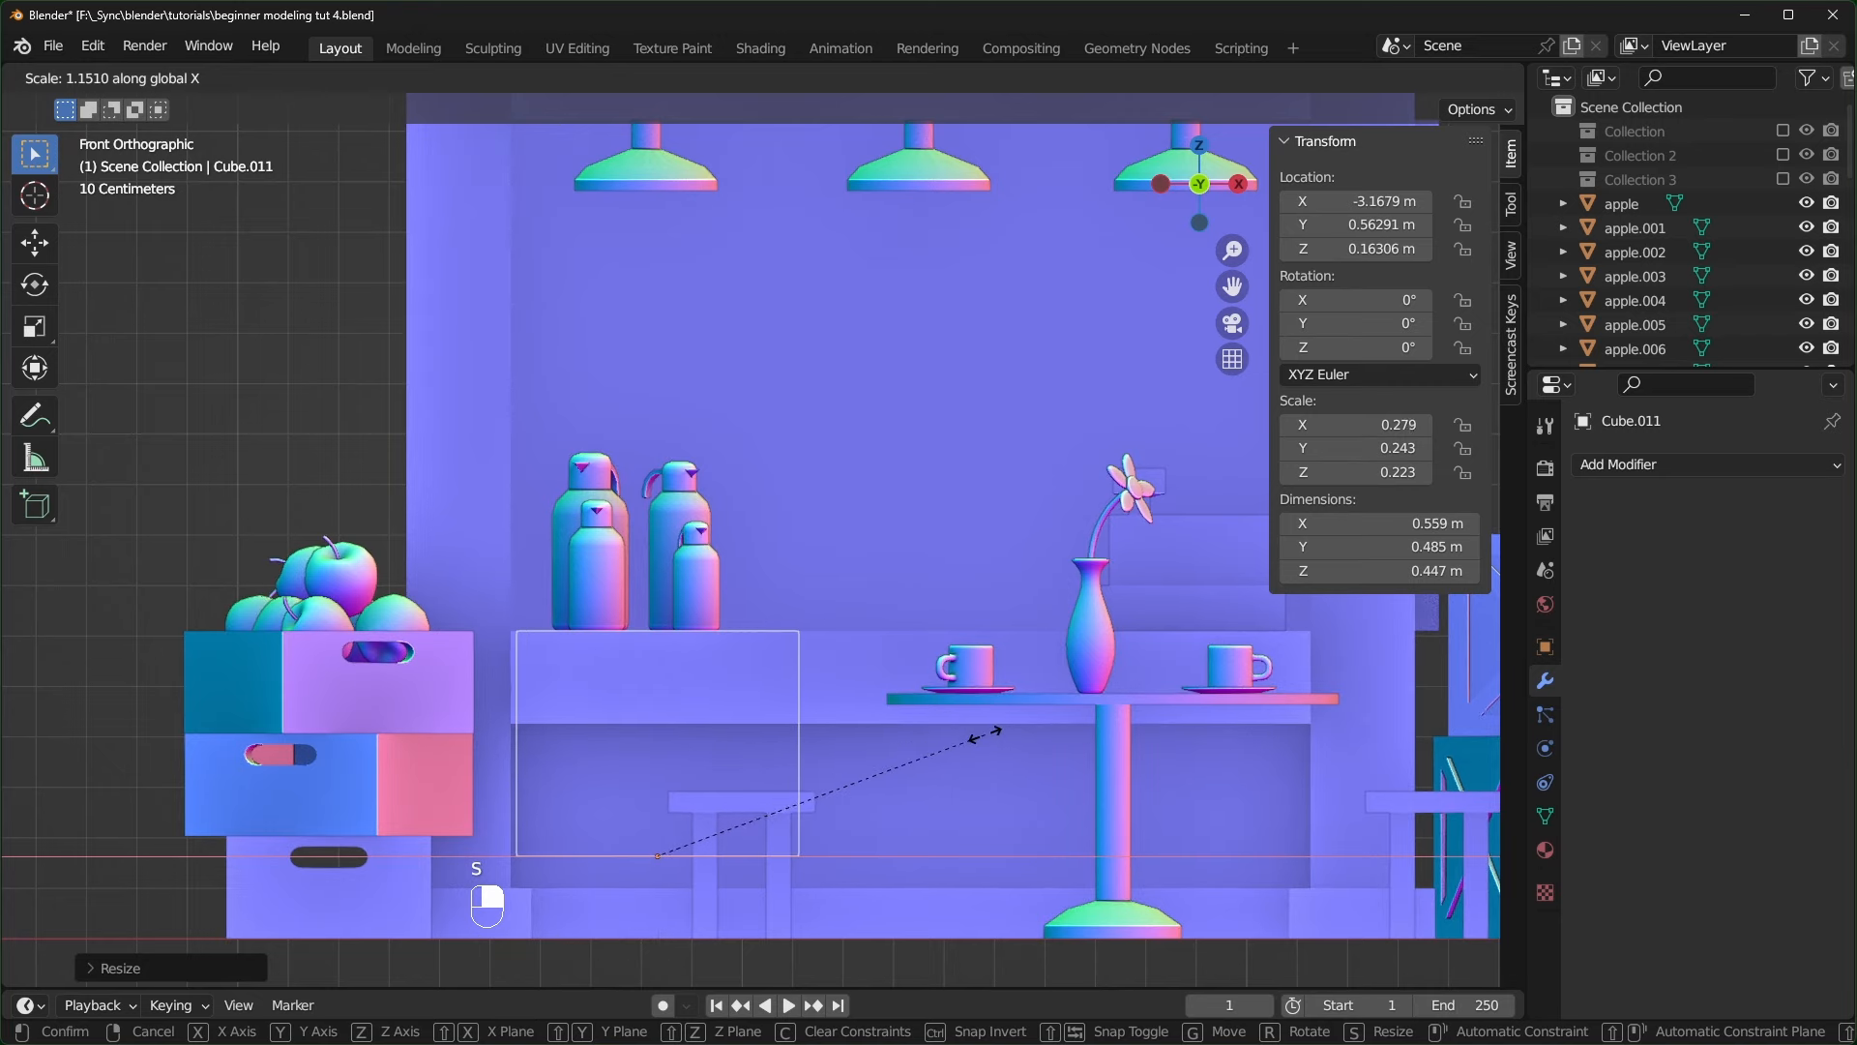
left_click(982, 696)
- Apply the scale of the box standing against the rear wall
middle_click_drag(982, 696, 896, 667)
key("ctrl+a")
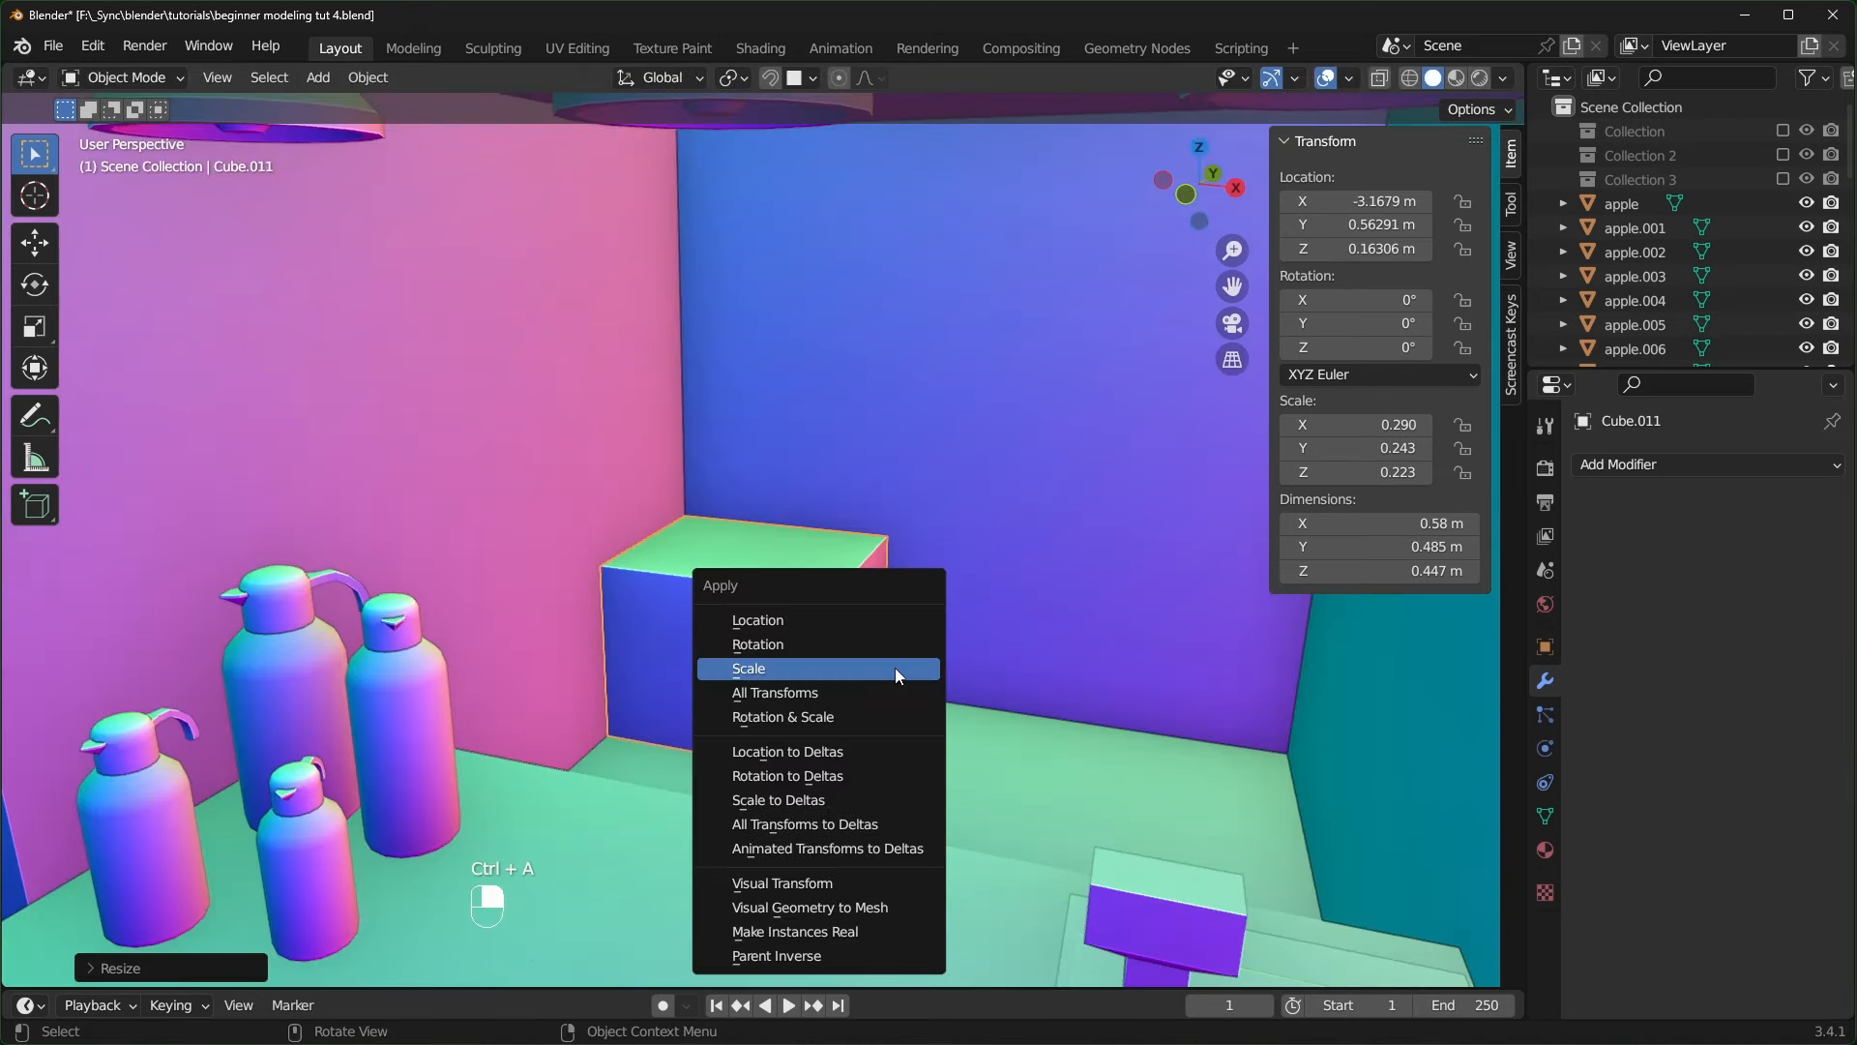
left_click(896, 667)
- Cut a horizontal edge loop around the box, level with the underside of the serving counter's top
scroll(869, 687, "up", 2)
key("KP_1")
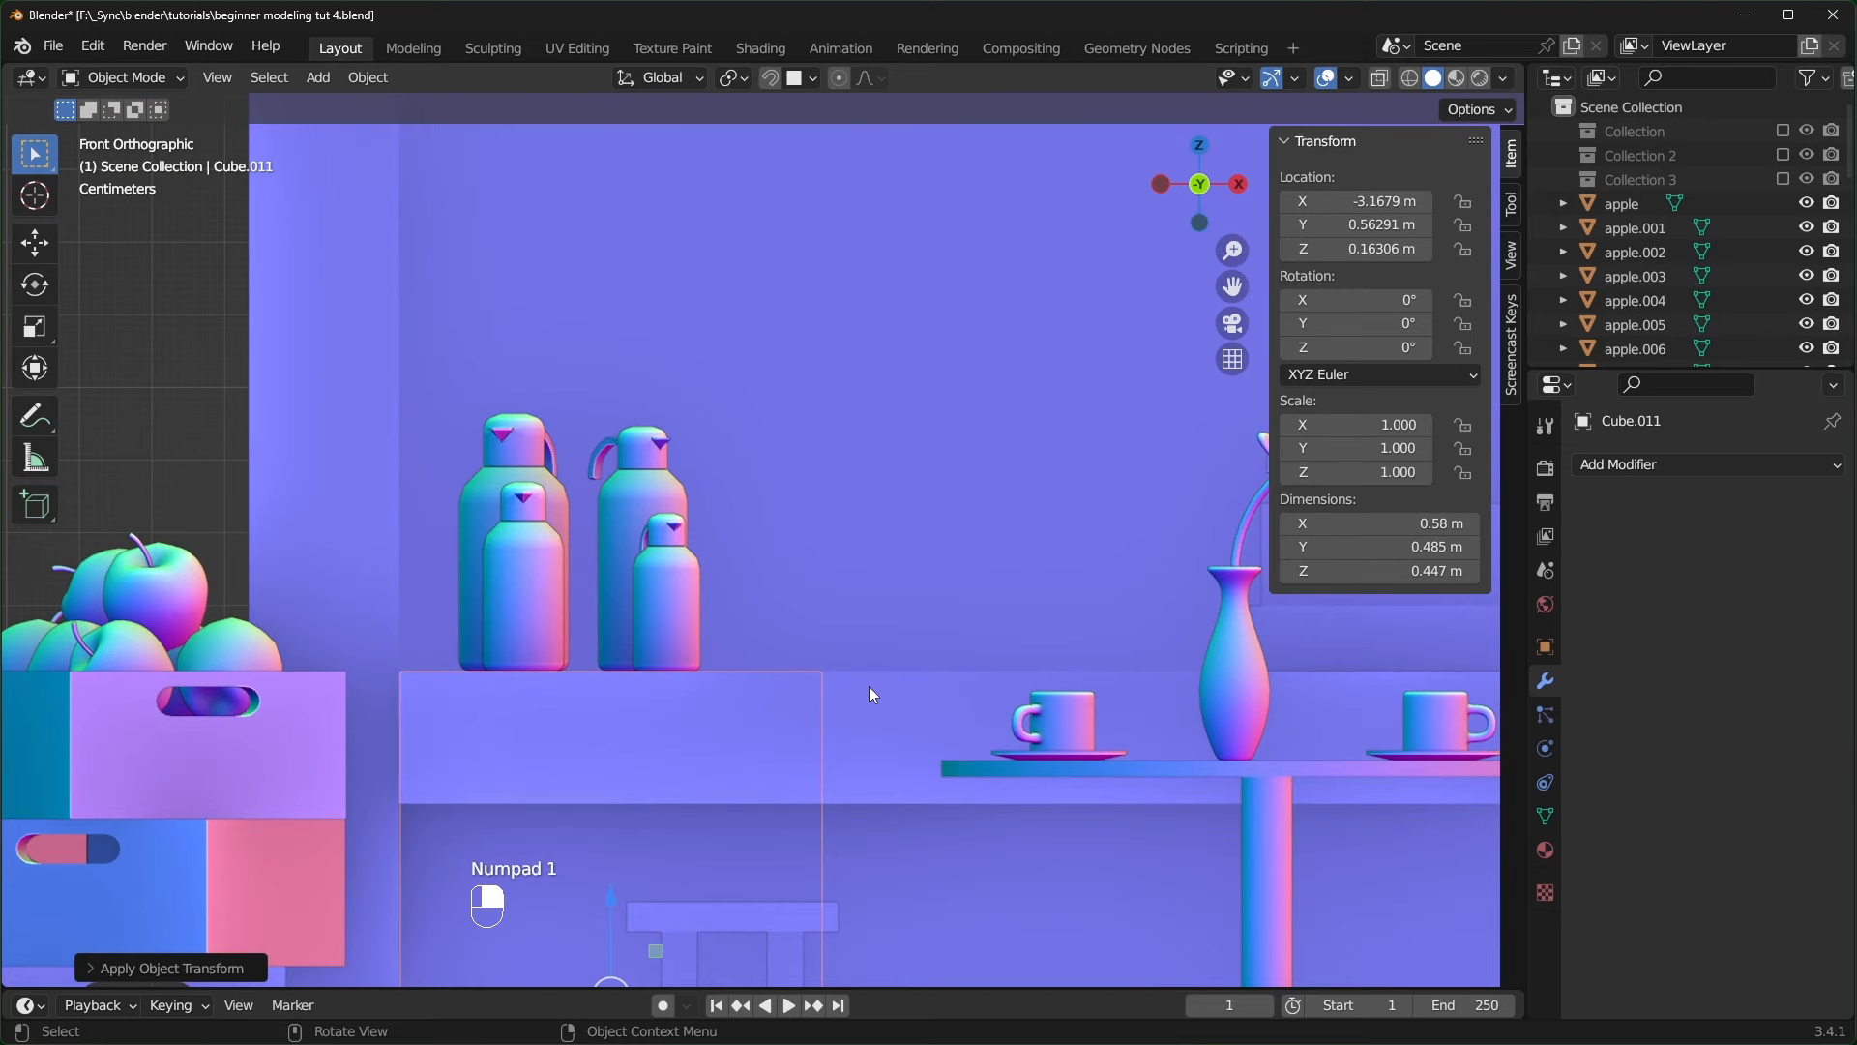
key("Tab")
middle_click_drag(872, 732, 851, 676, "shift")
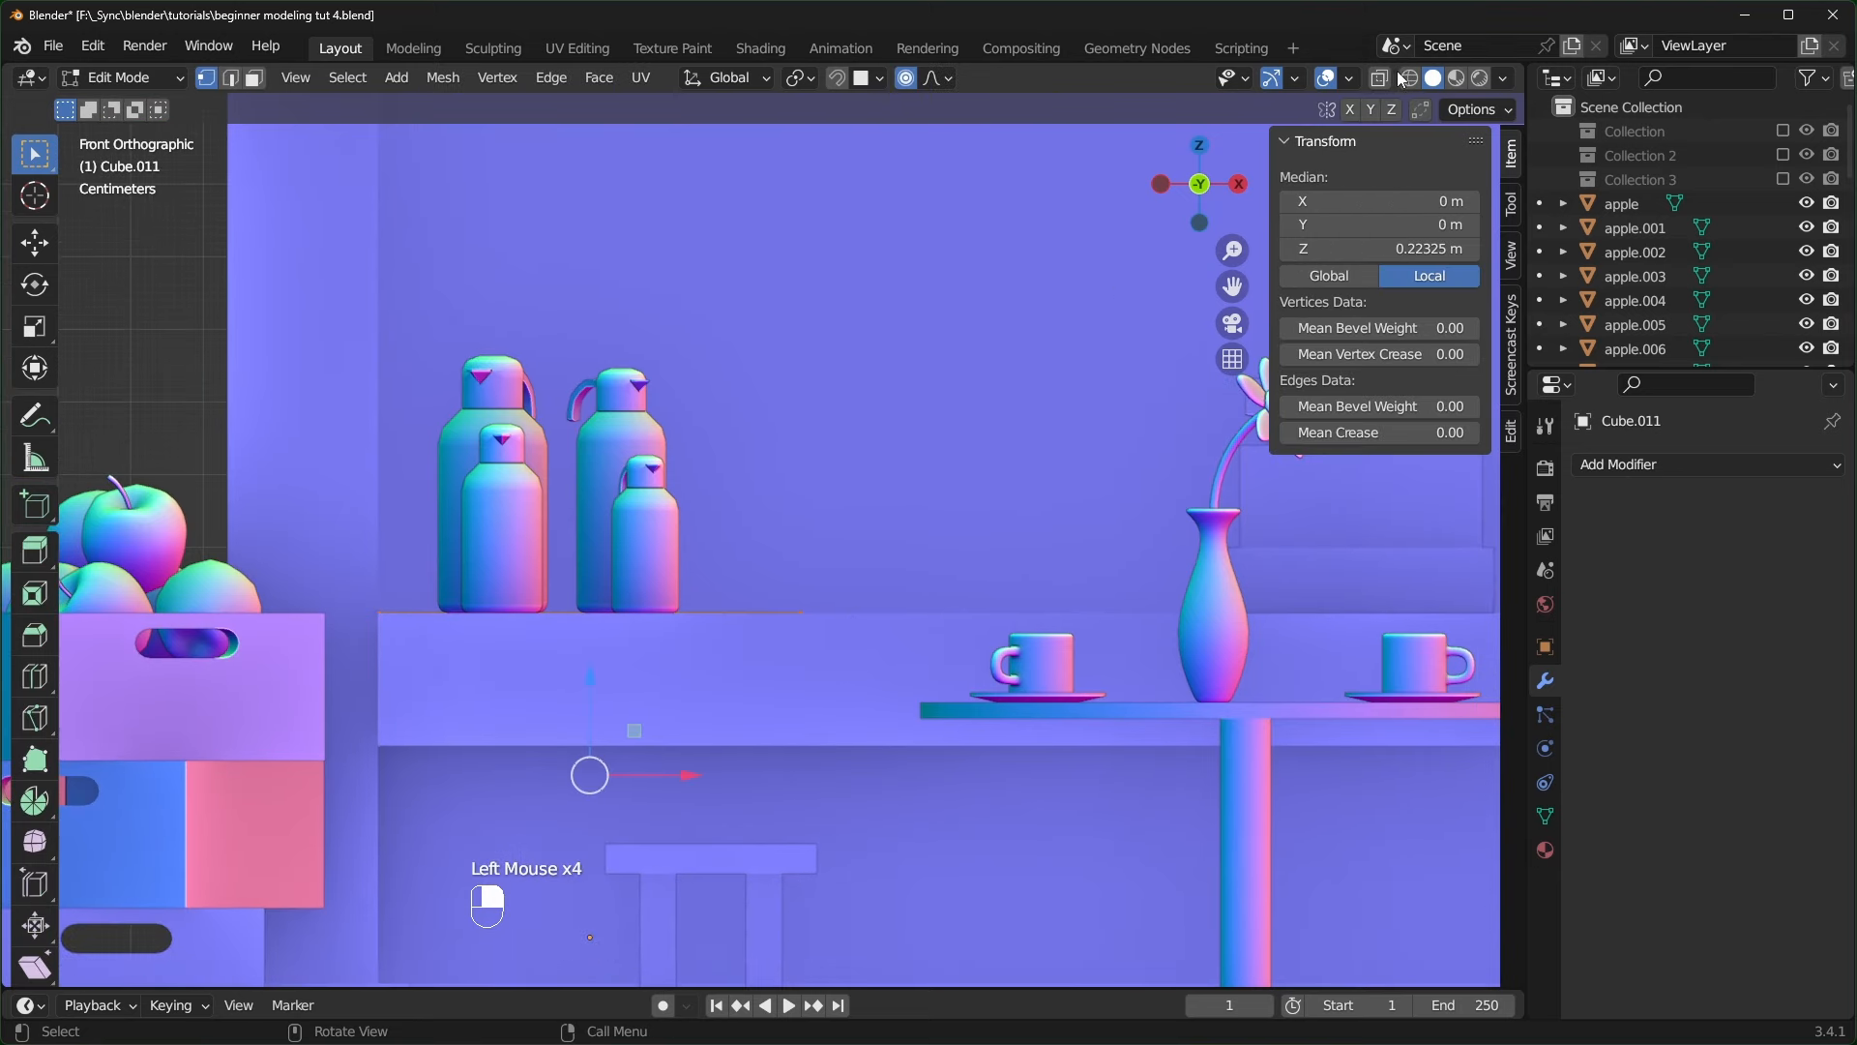
left_click(1409, 81)
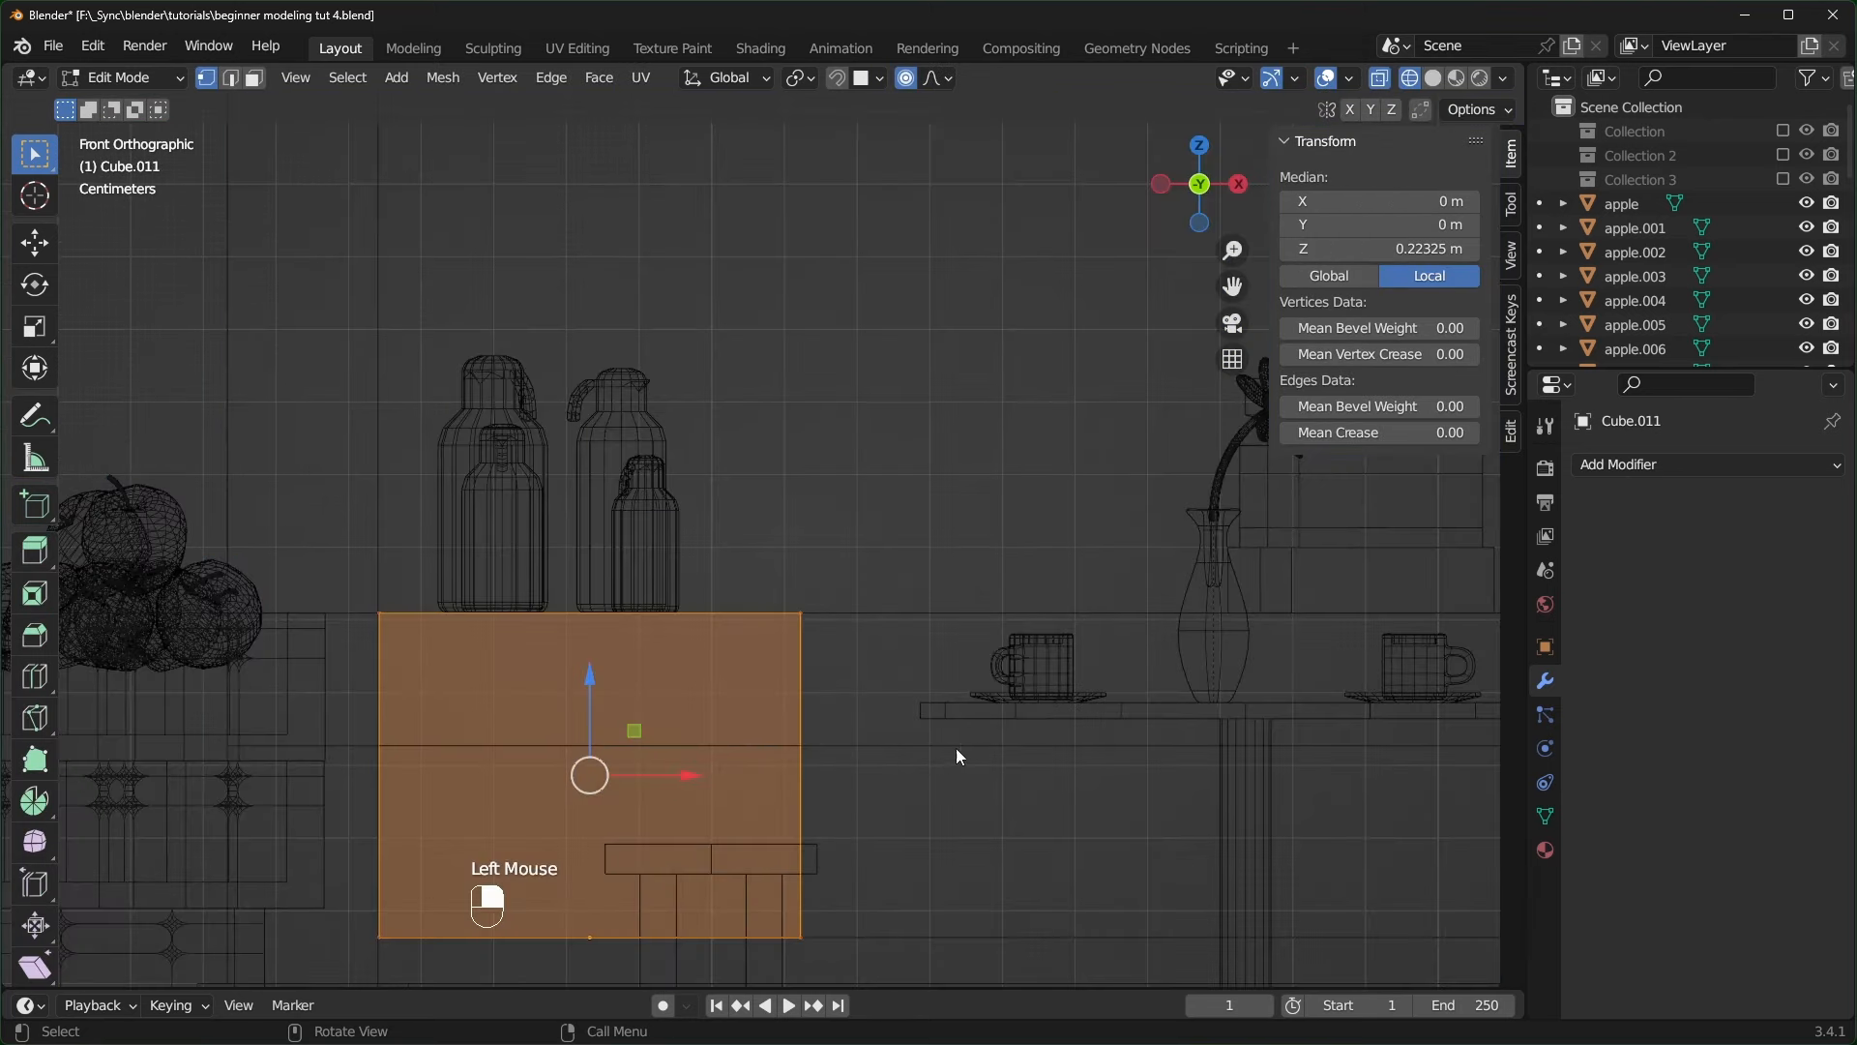
key("ctrl+r")
left_click(801, 807)
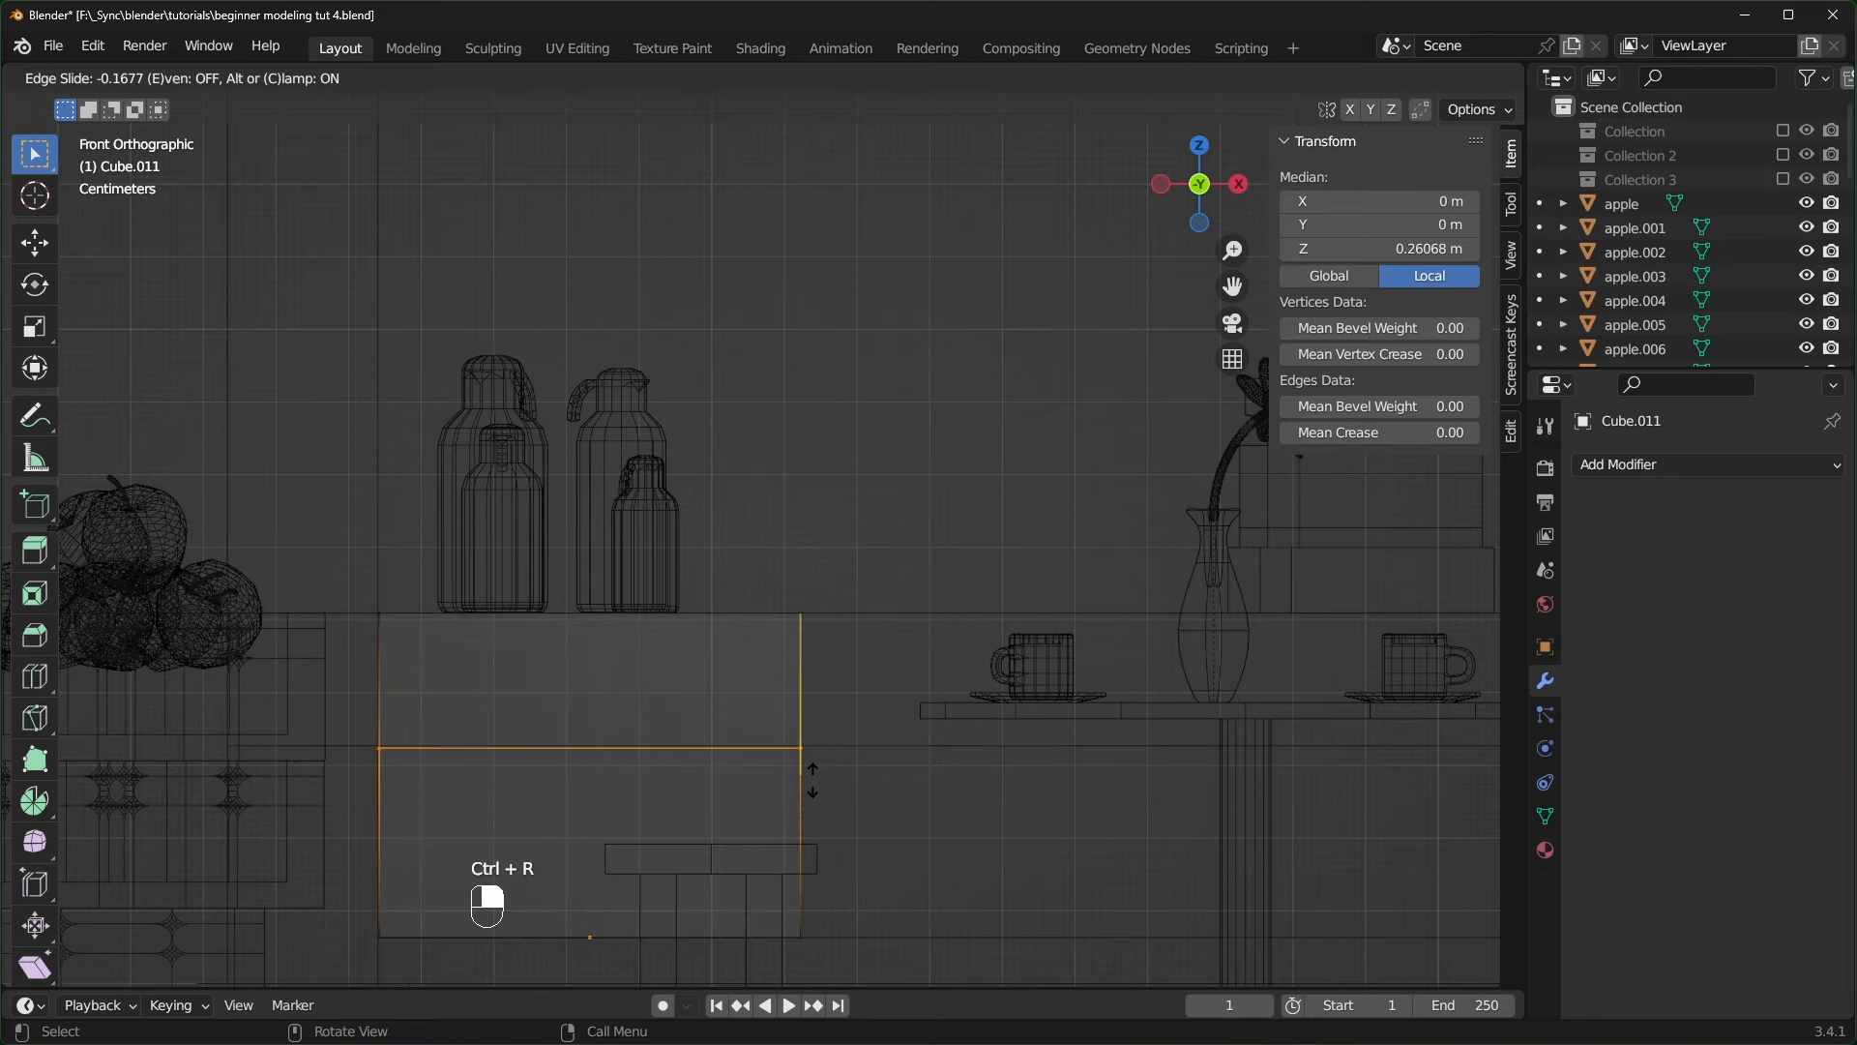
left_click(716, 725)
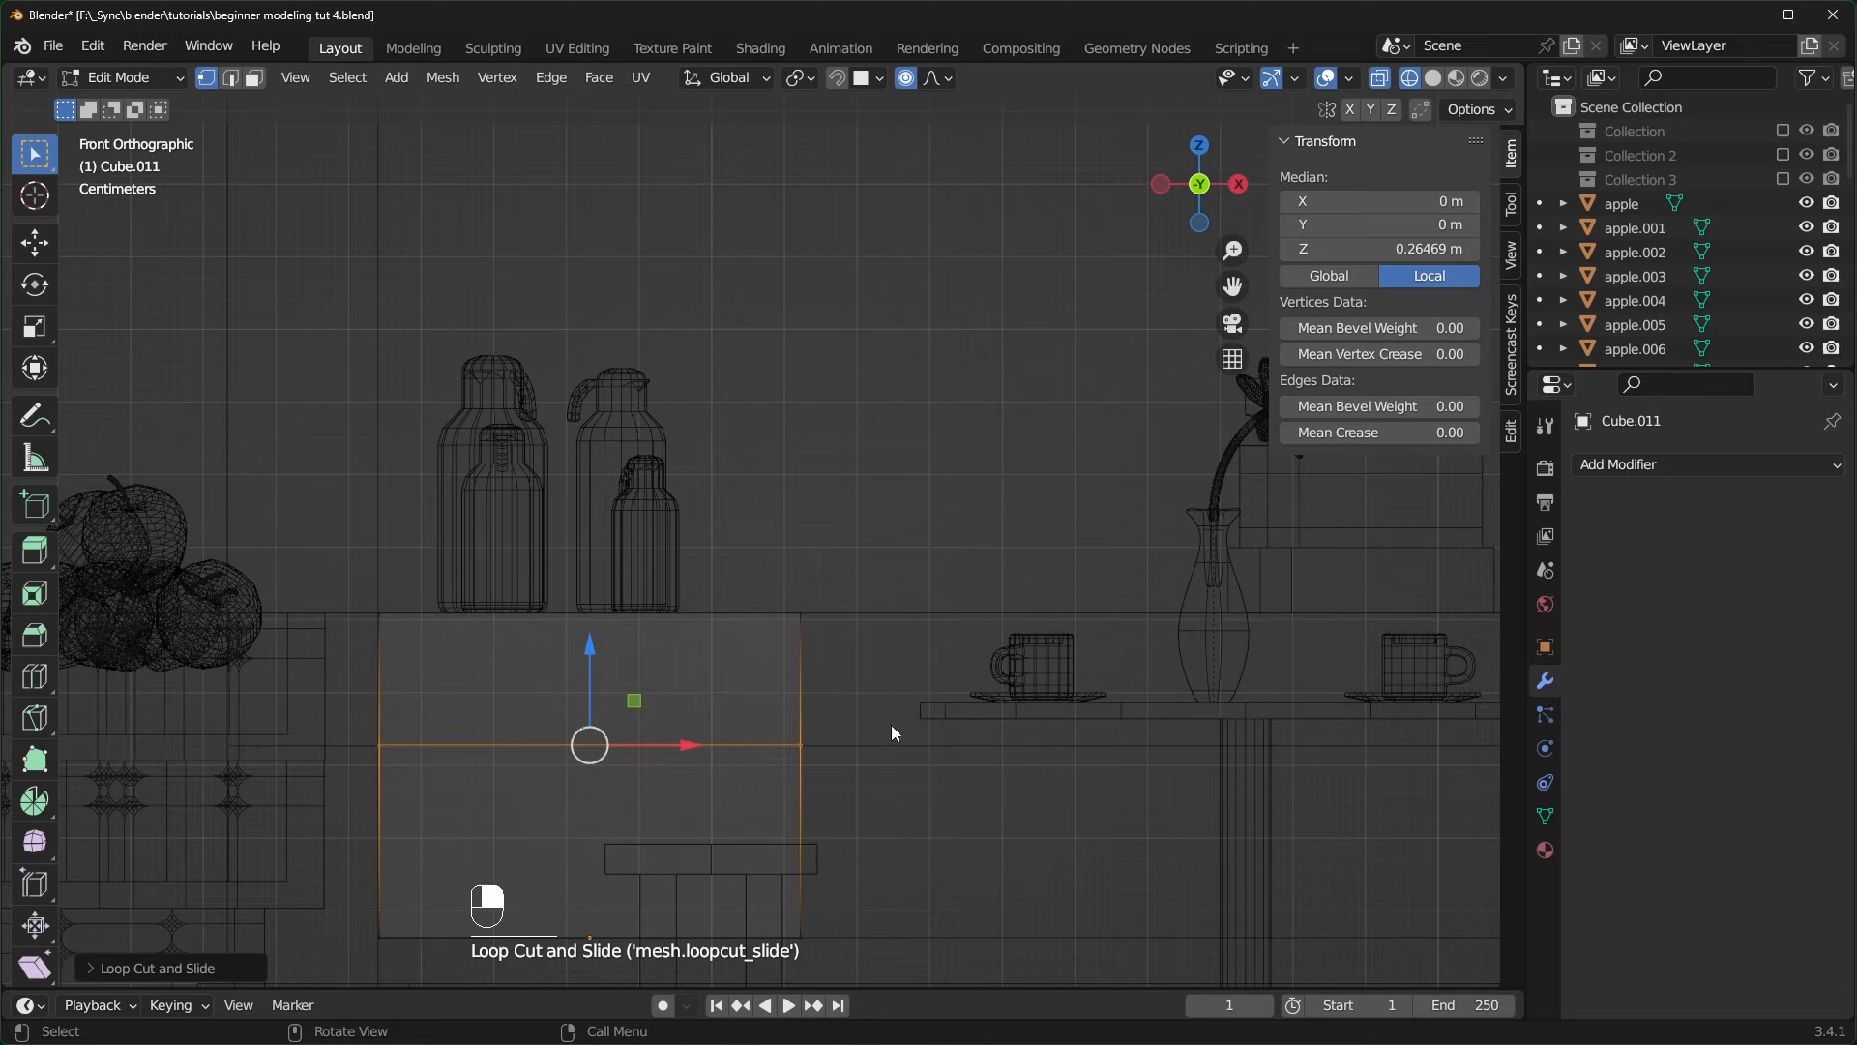
- Extrude the box's upper front face forward to form a counter overhang, giving an overall depth of about 0.563 m
left_click(1433, 77)
mouse_move(1228, 344)
middle_mouse_down()
mouse_move(870, 600)
mouse_move(677, 484)
middle_mouse_up()
left_click(254, 78)
left_click(717, 604)
middle_click_drag(717, 604, 899, 656)
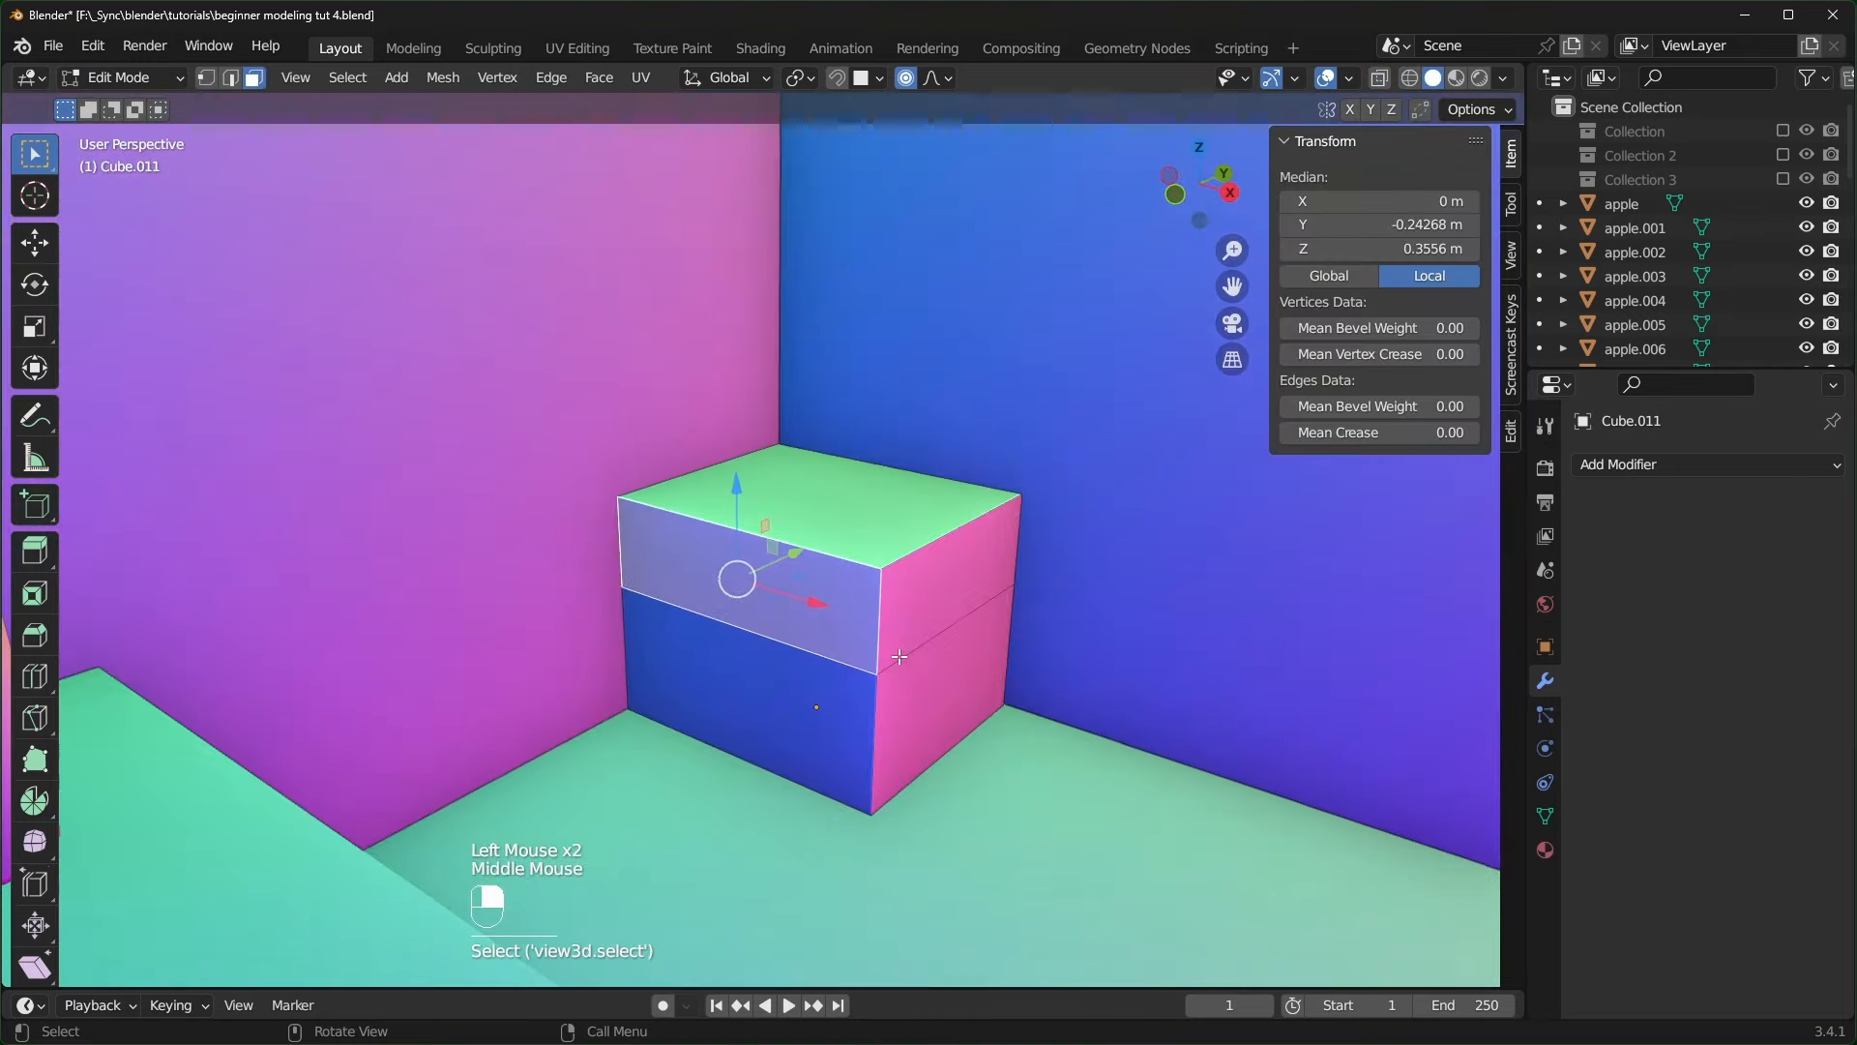
key("e")
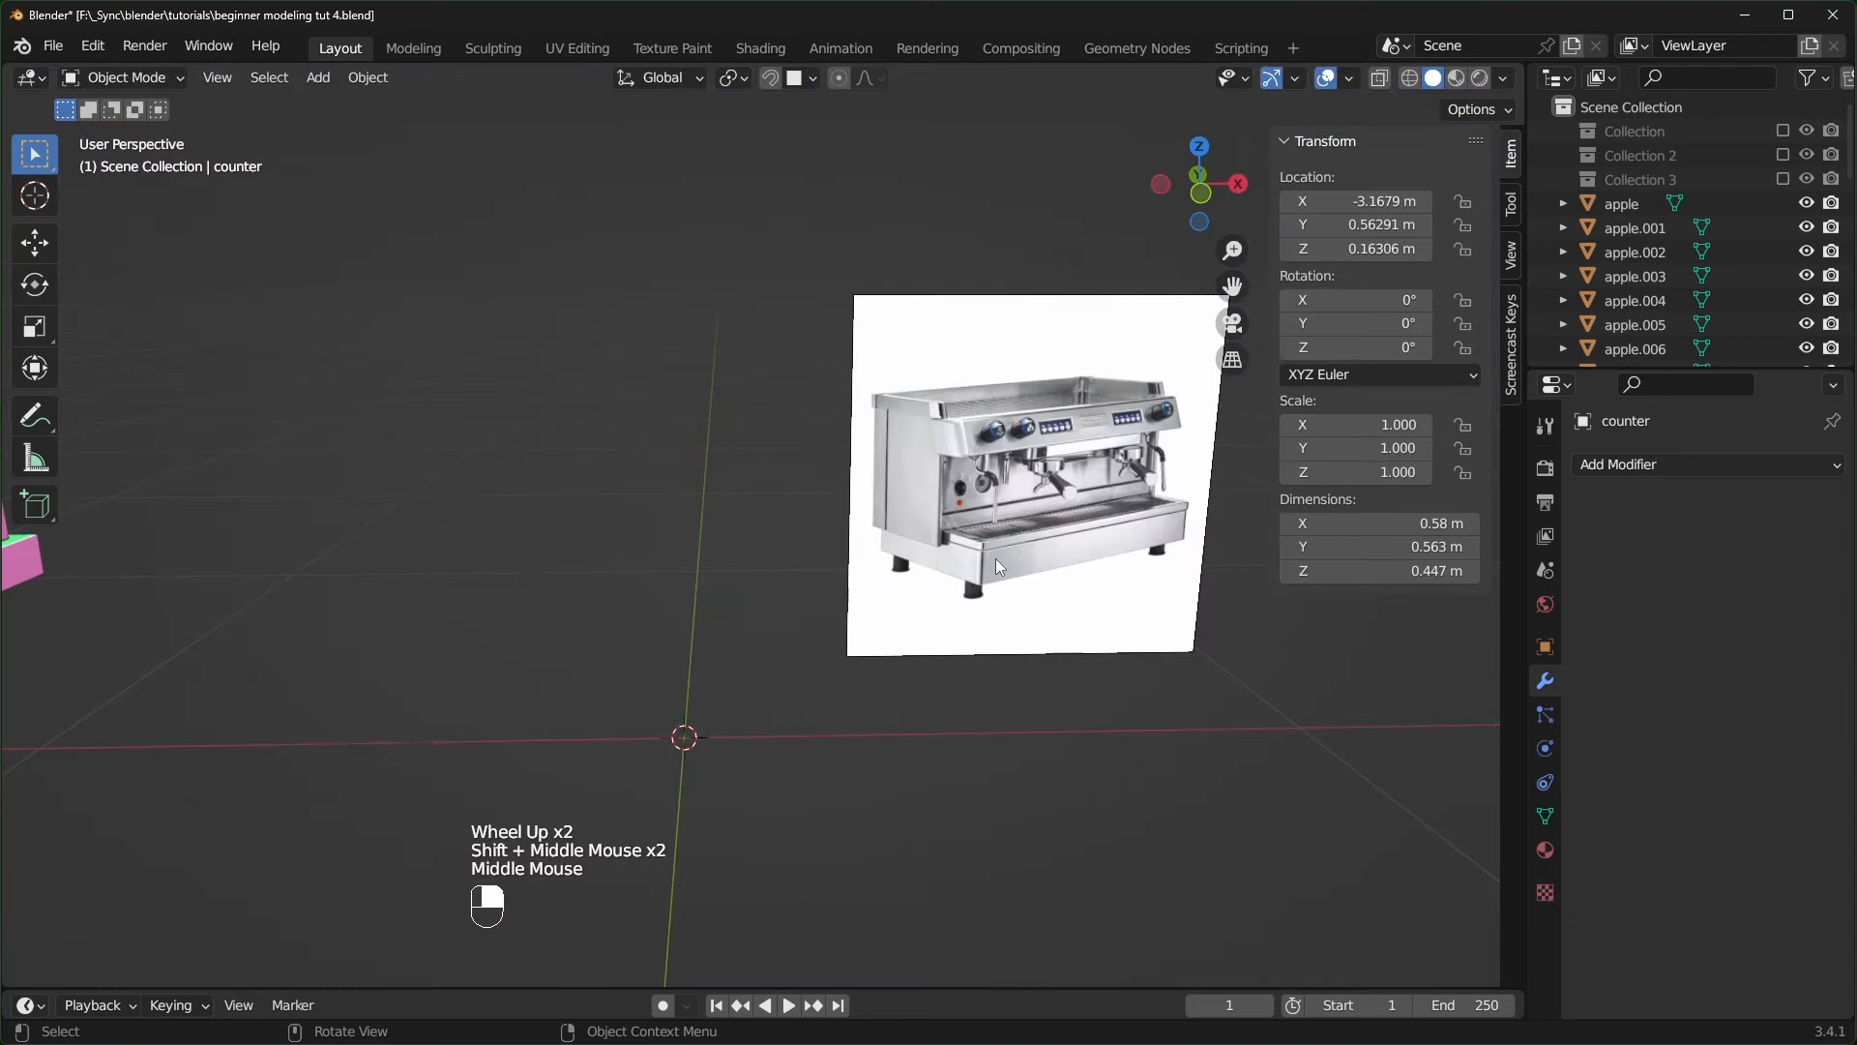
- Move the espresso machine reference image along X to about 0.596 m
scroll(996, 560, "up", 1)
scroll(996, 560, "down", 1)
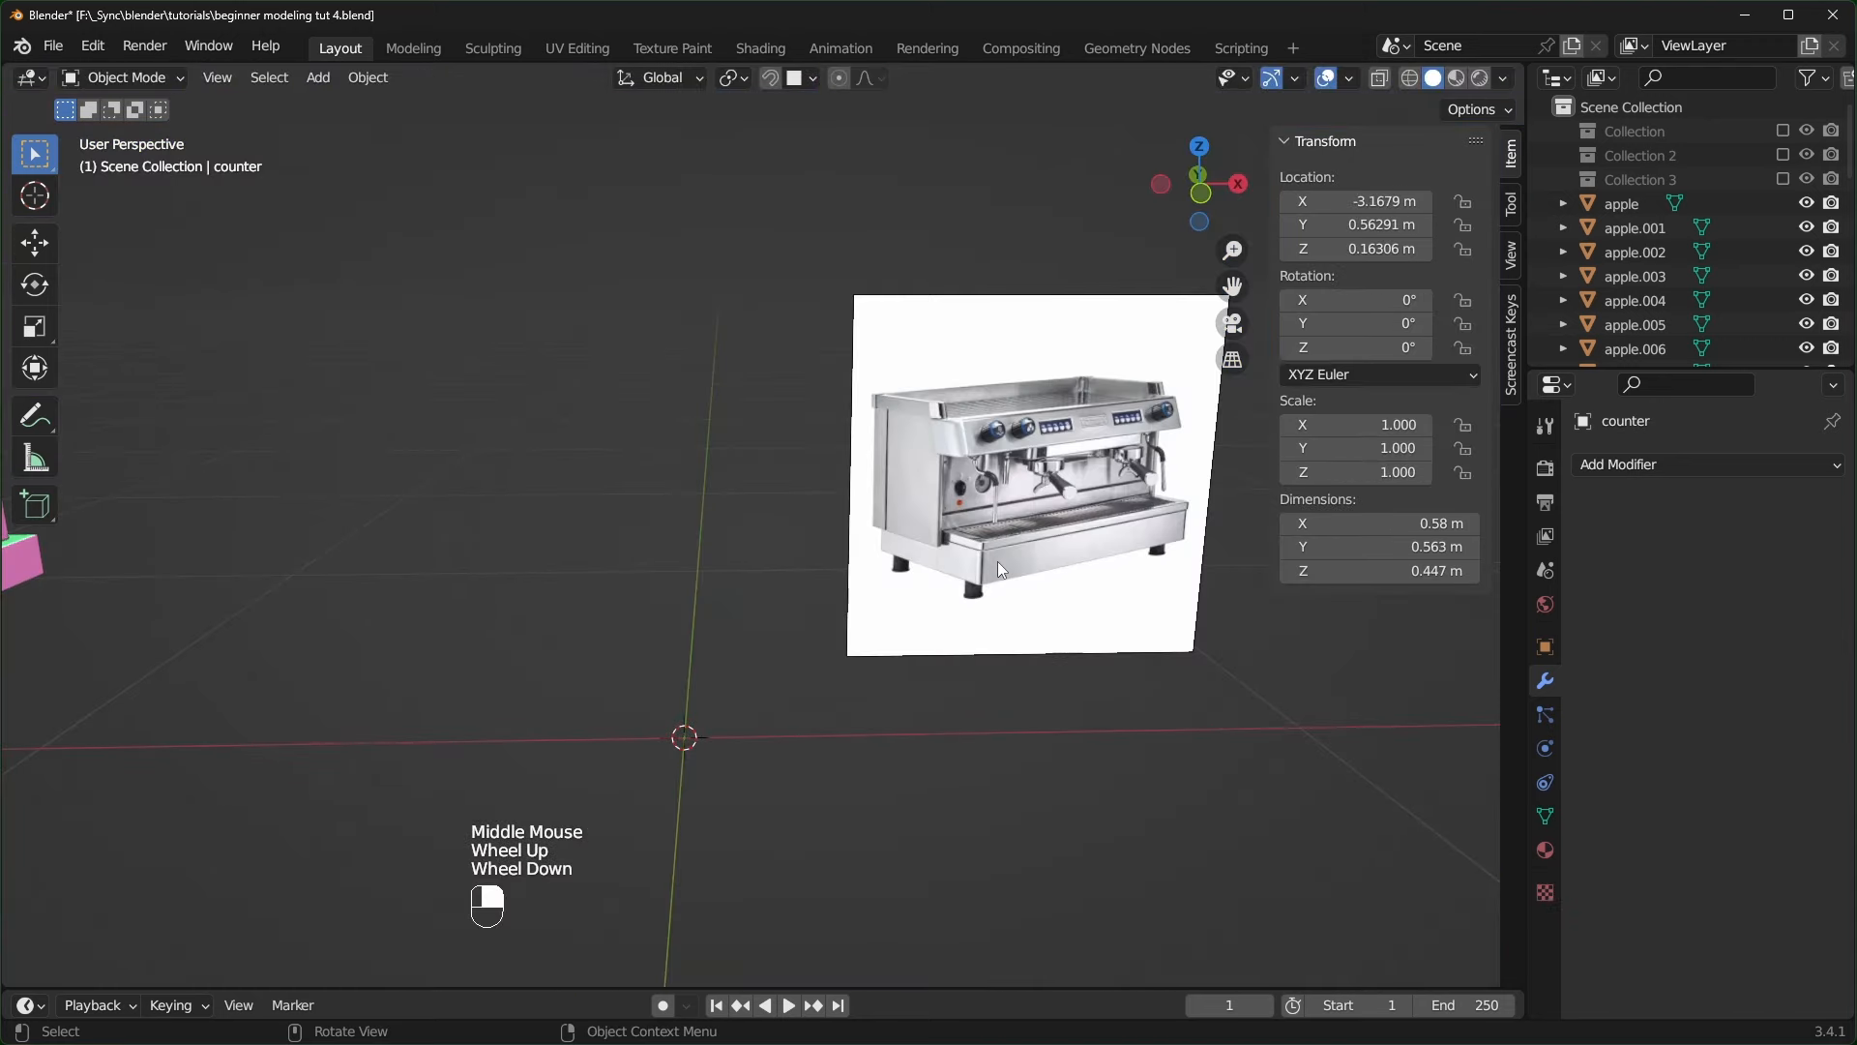
left_click(996, 561)
left_click_drag(996, 561, 1039, 561)
scroll(979, 559, "down", 1)
scroll(975, 532, "up", 1)
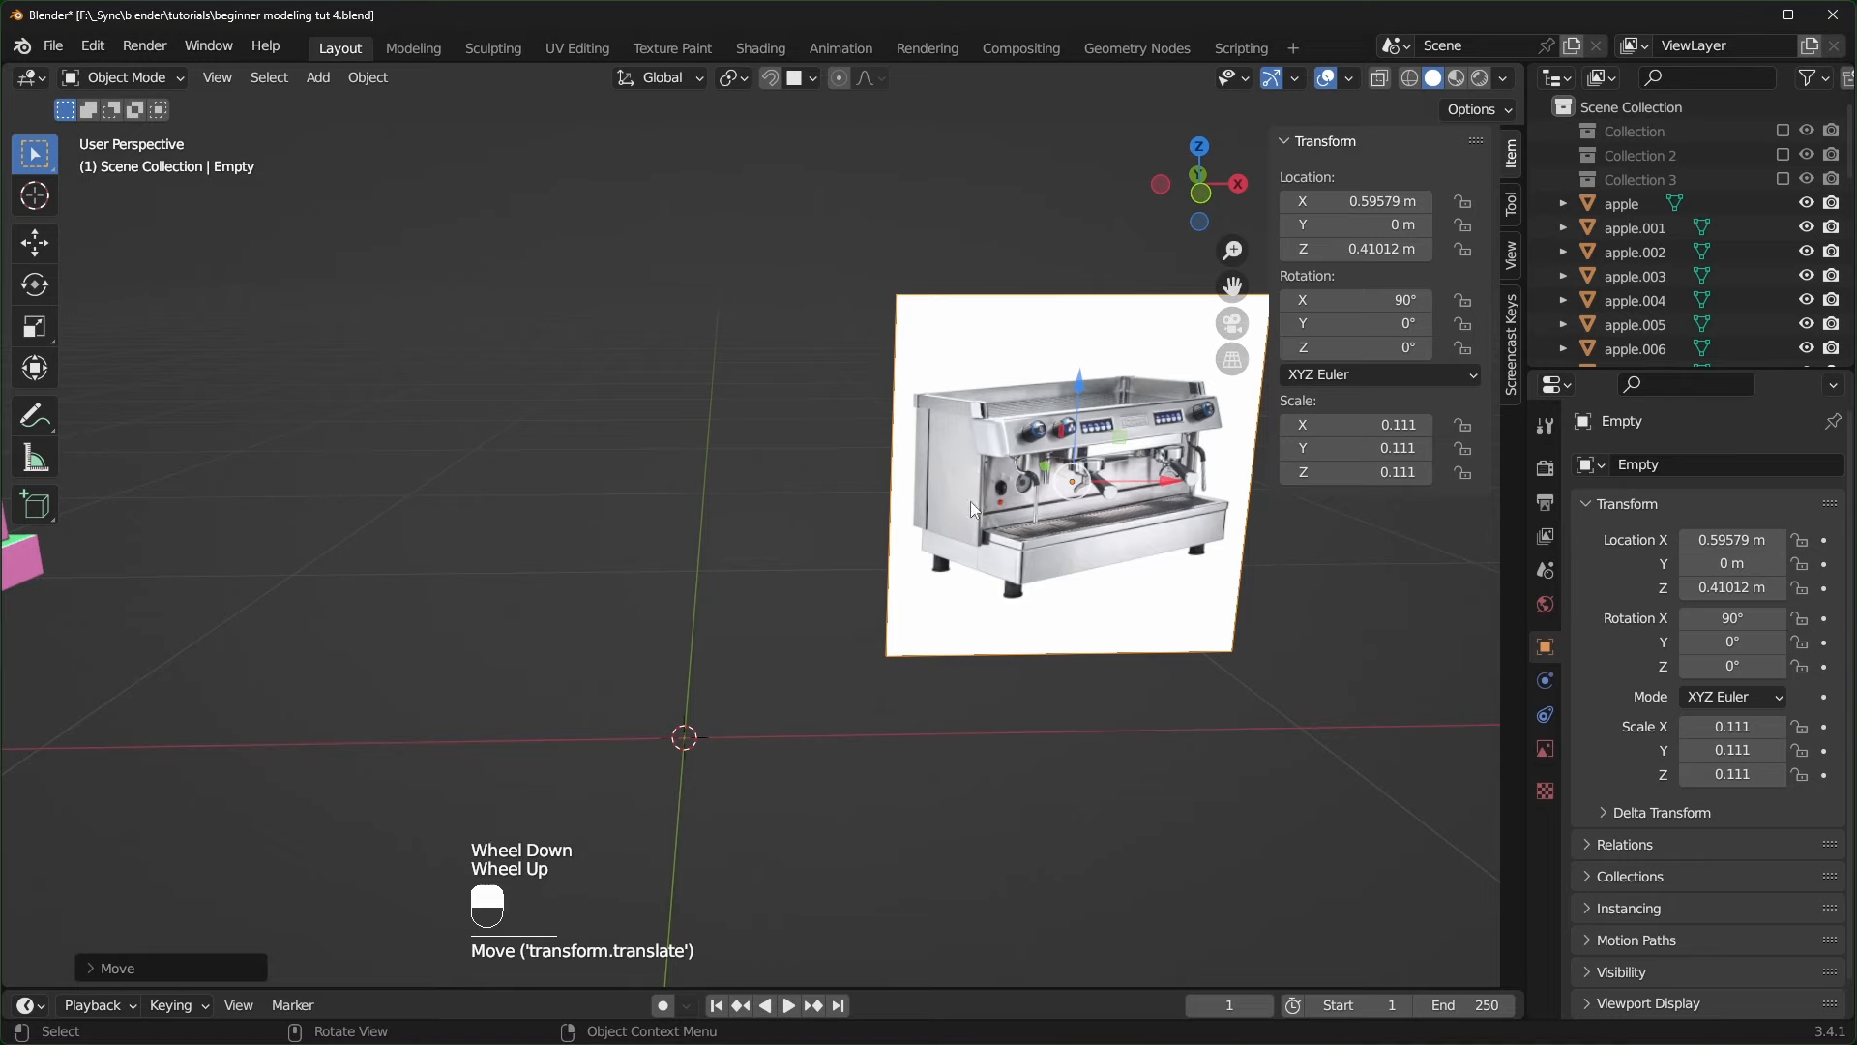
- Add a new cube at the origin for the espresso machine and lift its mesh 1 m onto the ground
key("shift+a")
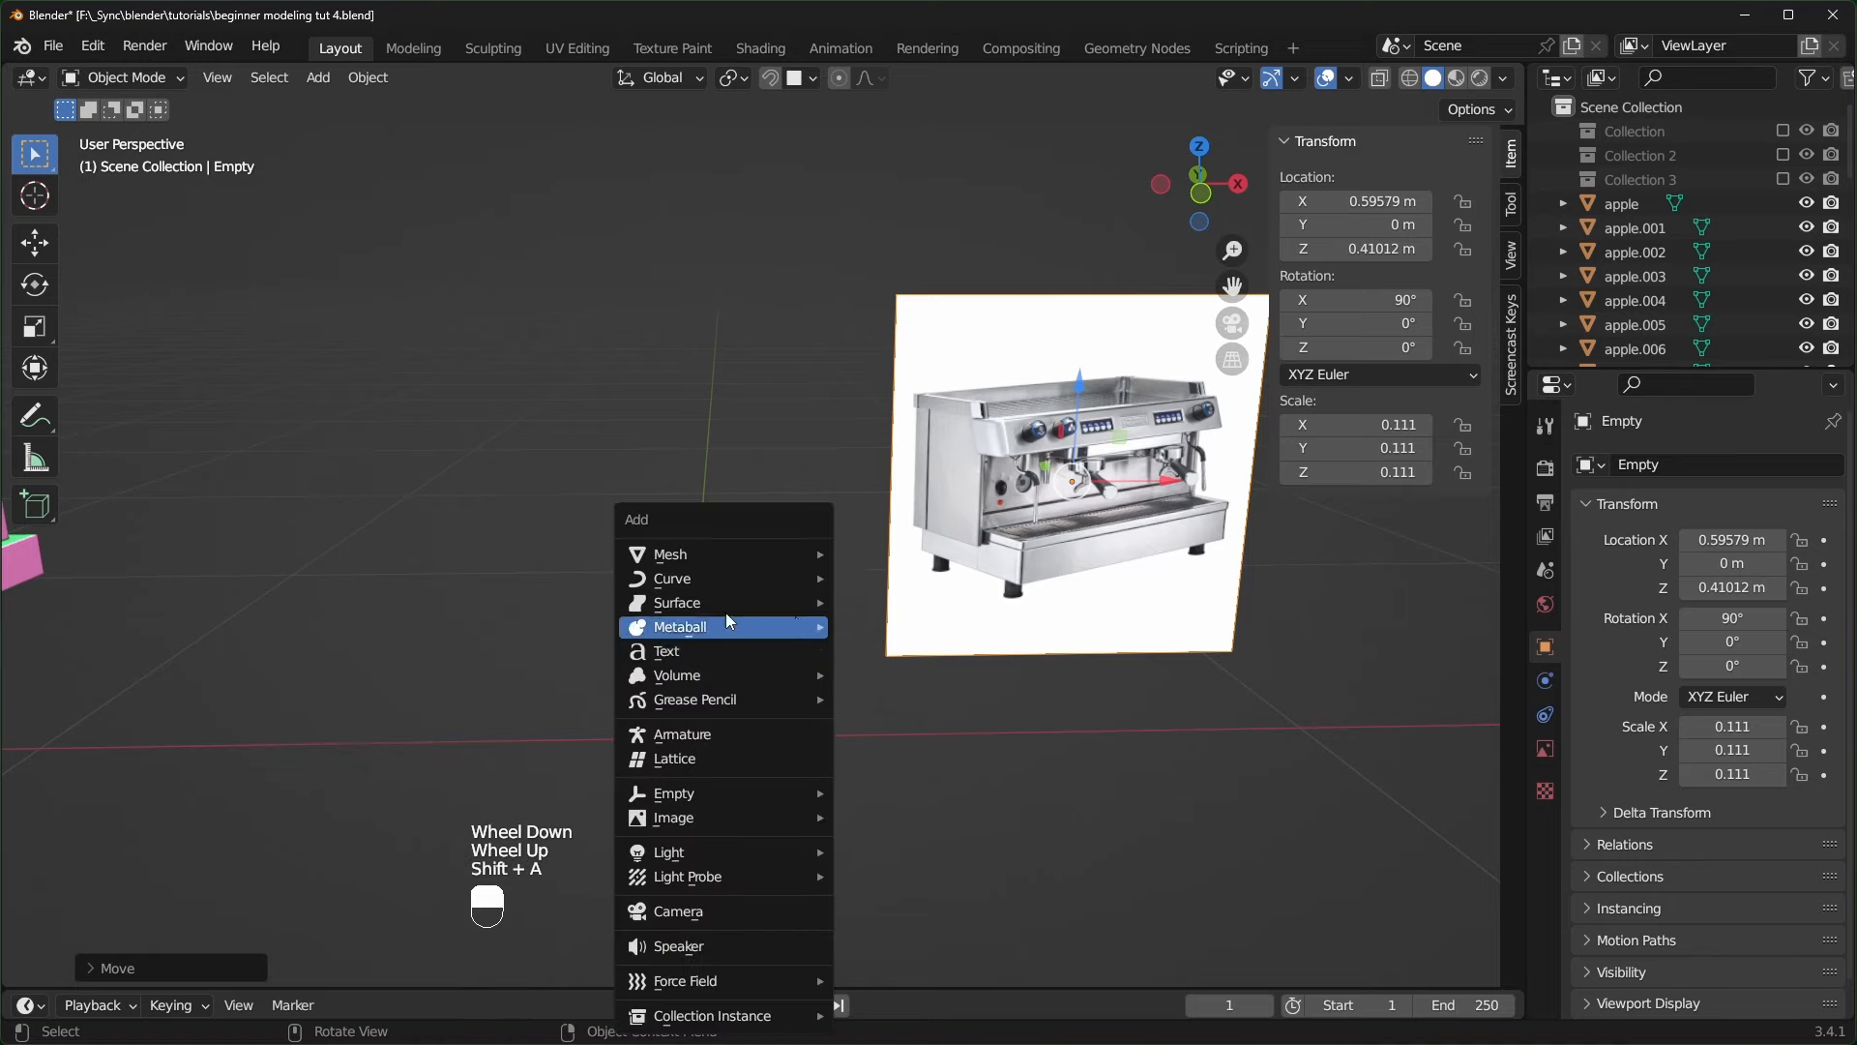
mouse_move(754, 551)
left_click(895, 577)
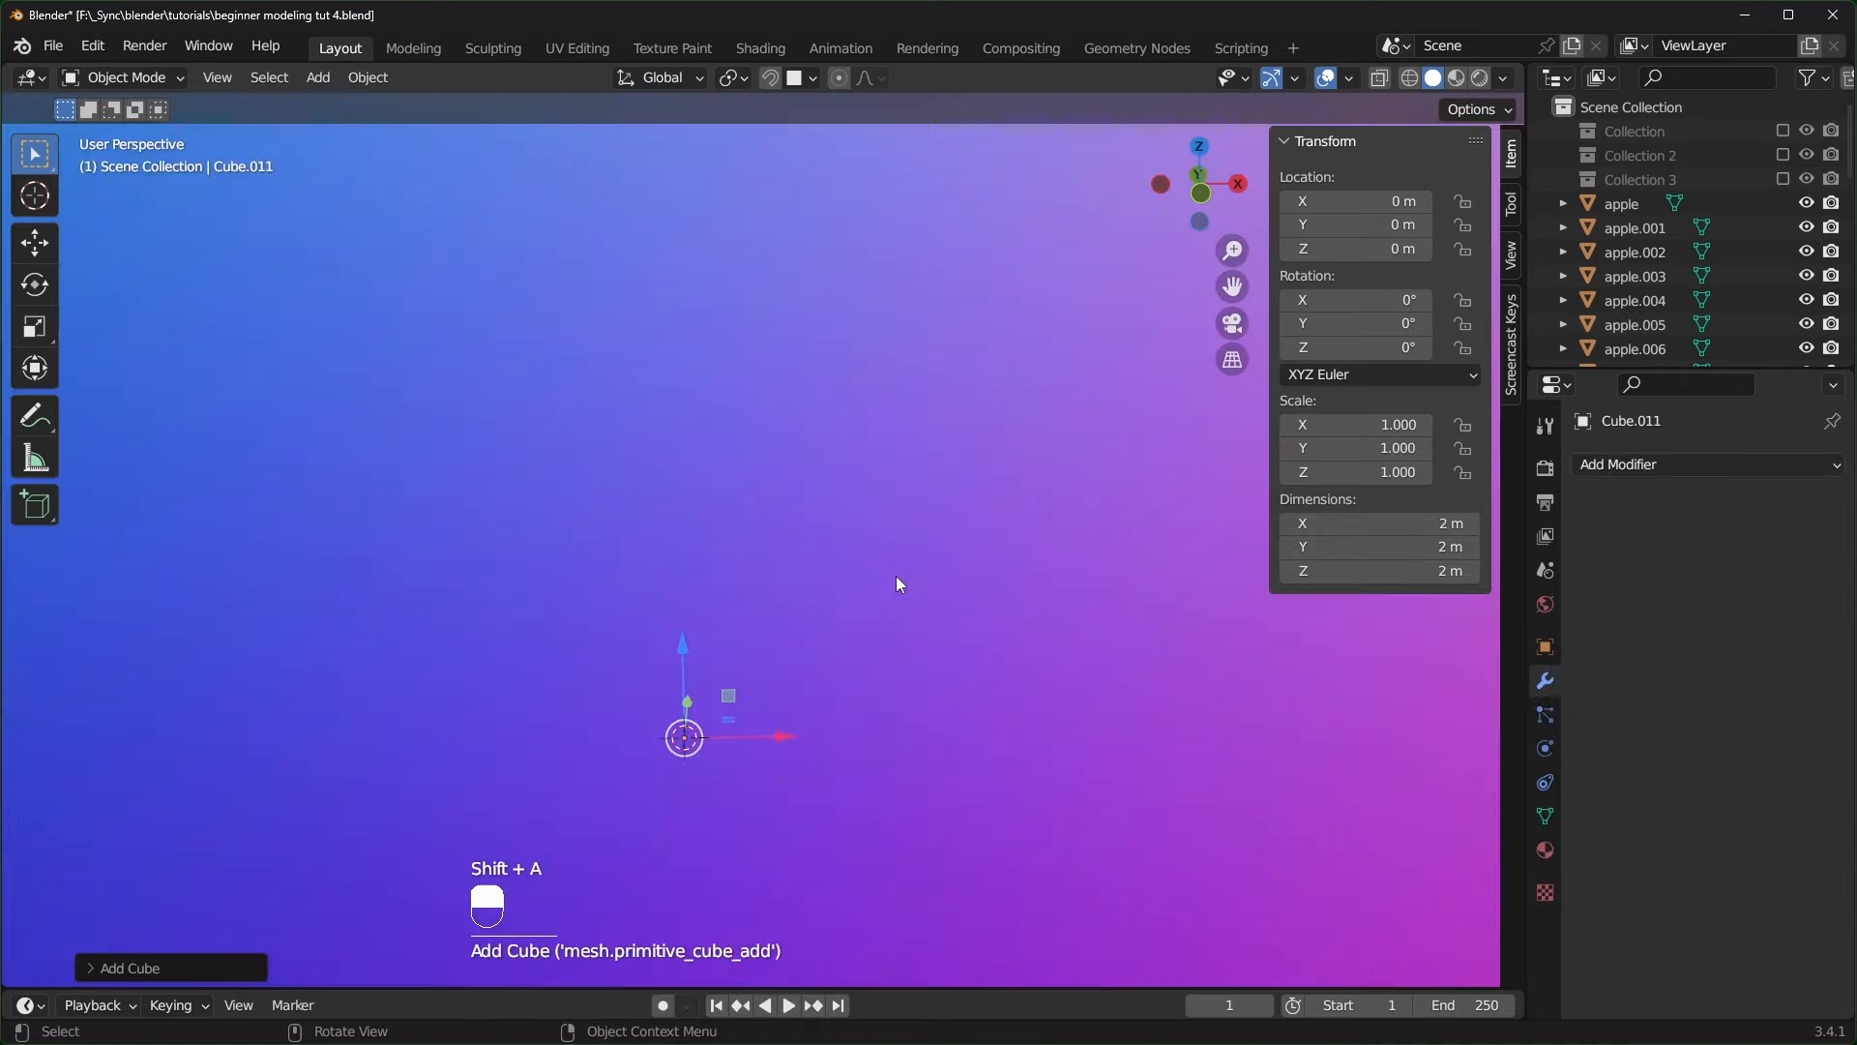
scroll(896, 577, "down", 3)
key("Tab")
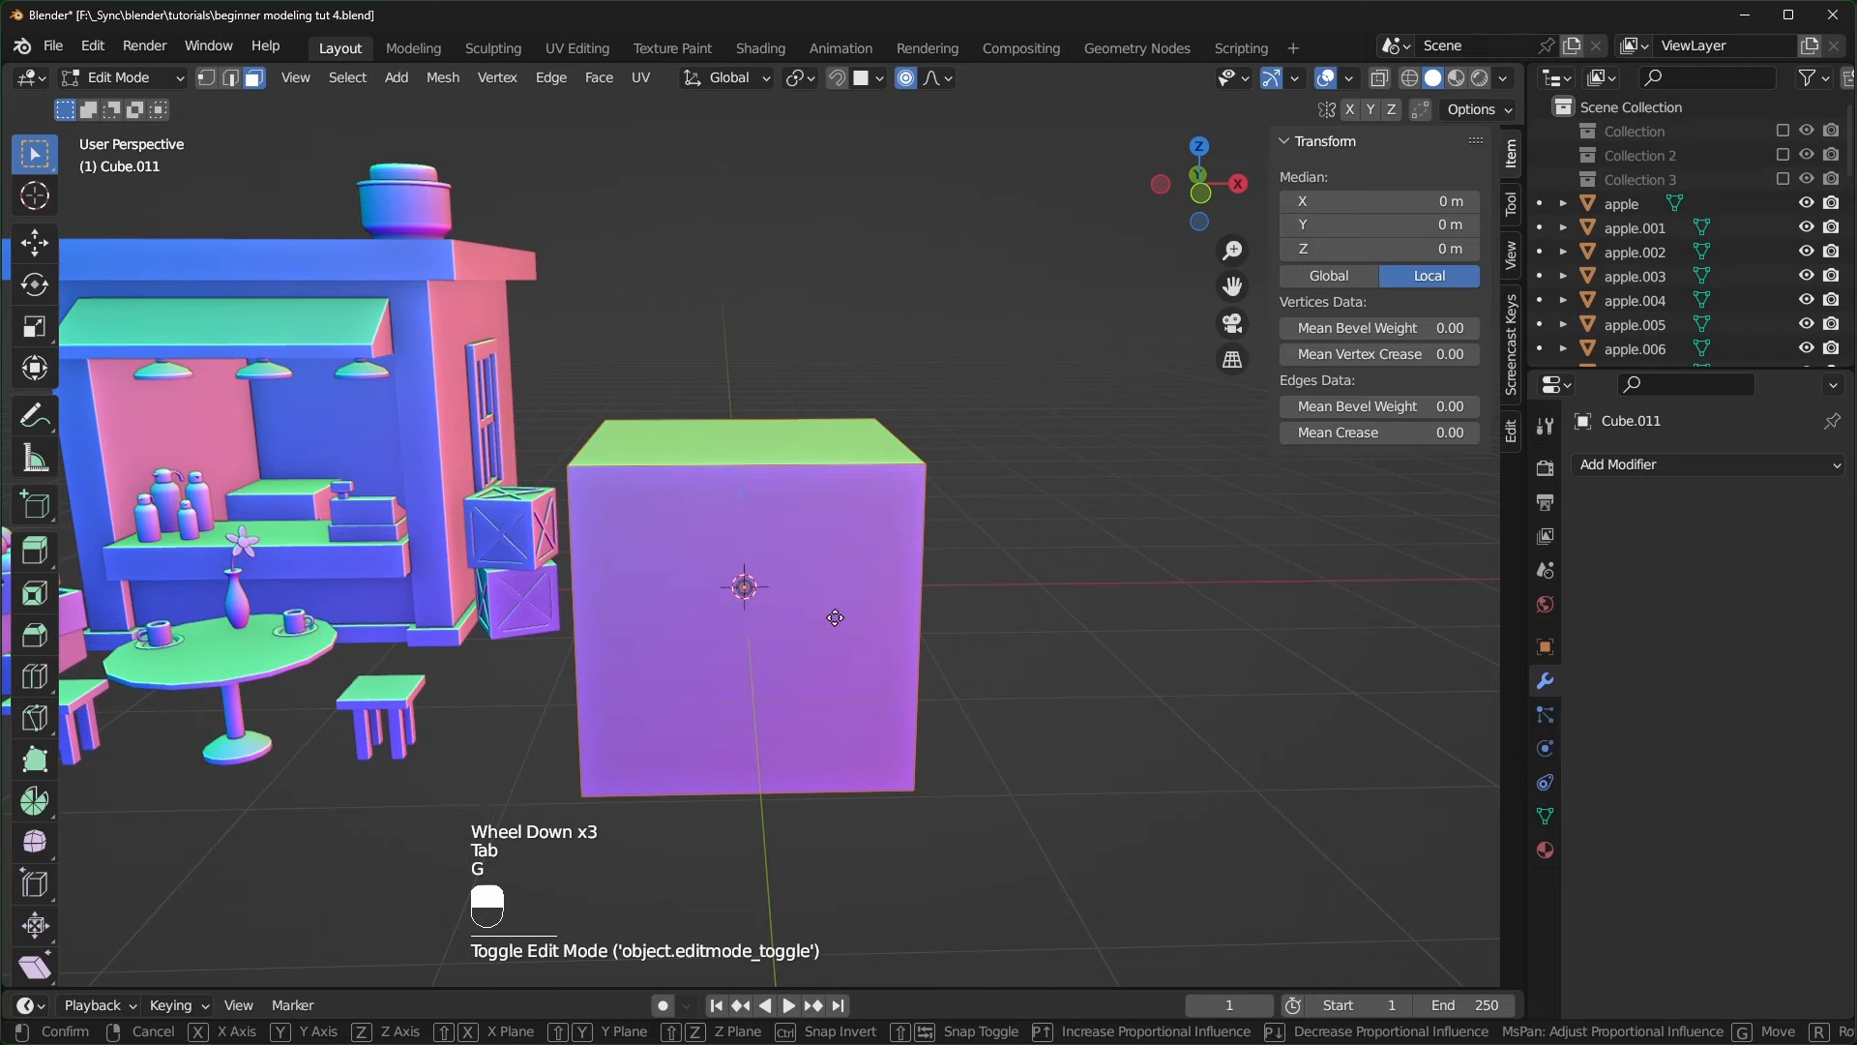
key("g")
key("z")
key("1")
key("Return")
scroll(836, 617, "up", 1)
key("Tab")
scroll(836, 618, "up", 1)
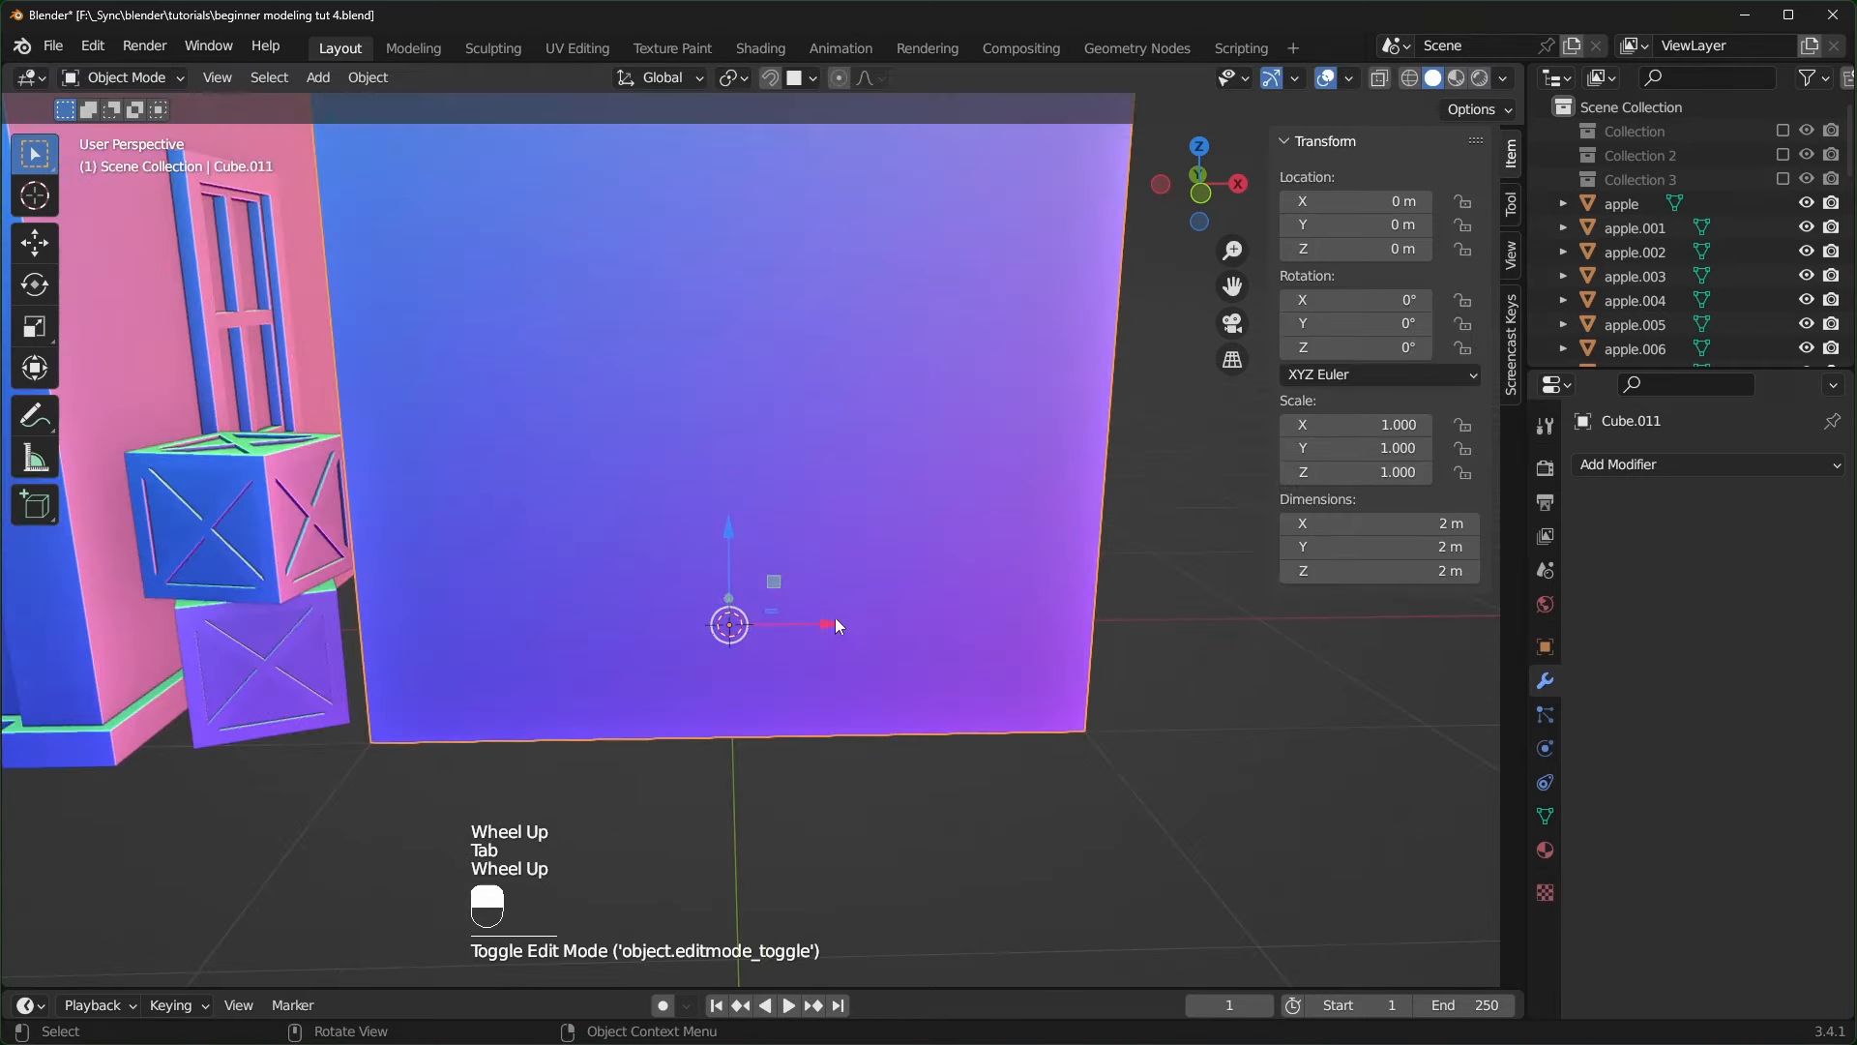
- Scale the new cube to about 0.216, giving sides of about 0.432 m, and apply its scale
key("s")
left_click(827, 646)
scroll(915, 654, "up", 2)
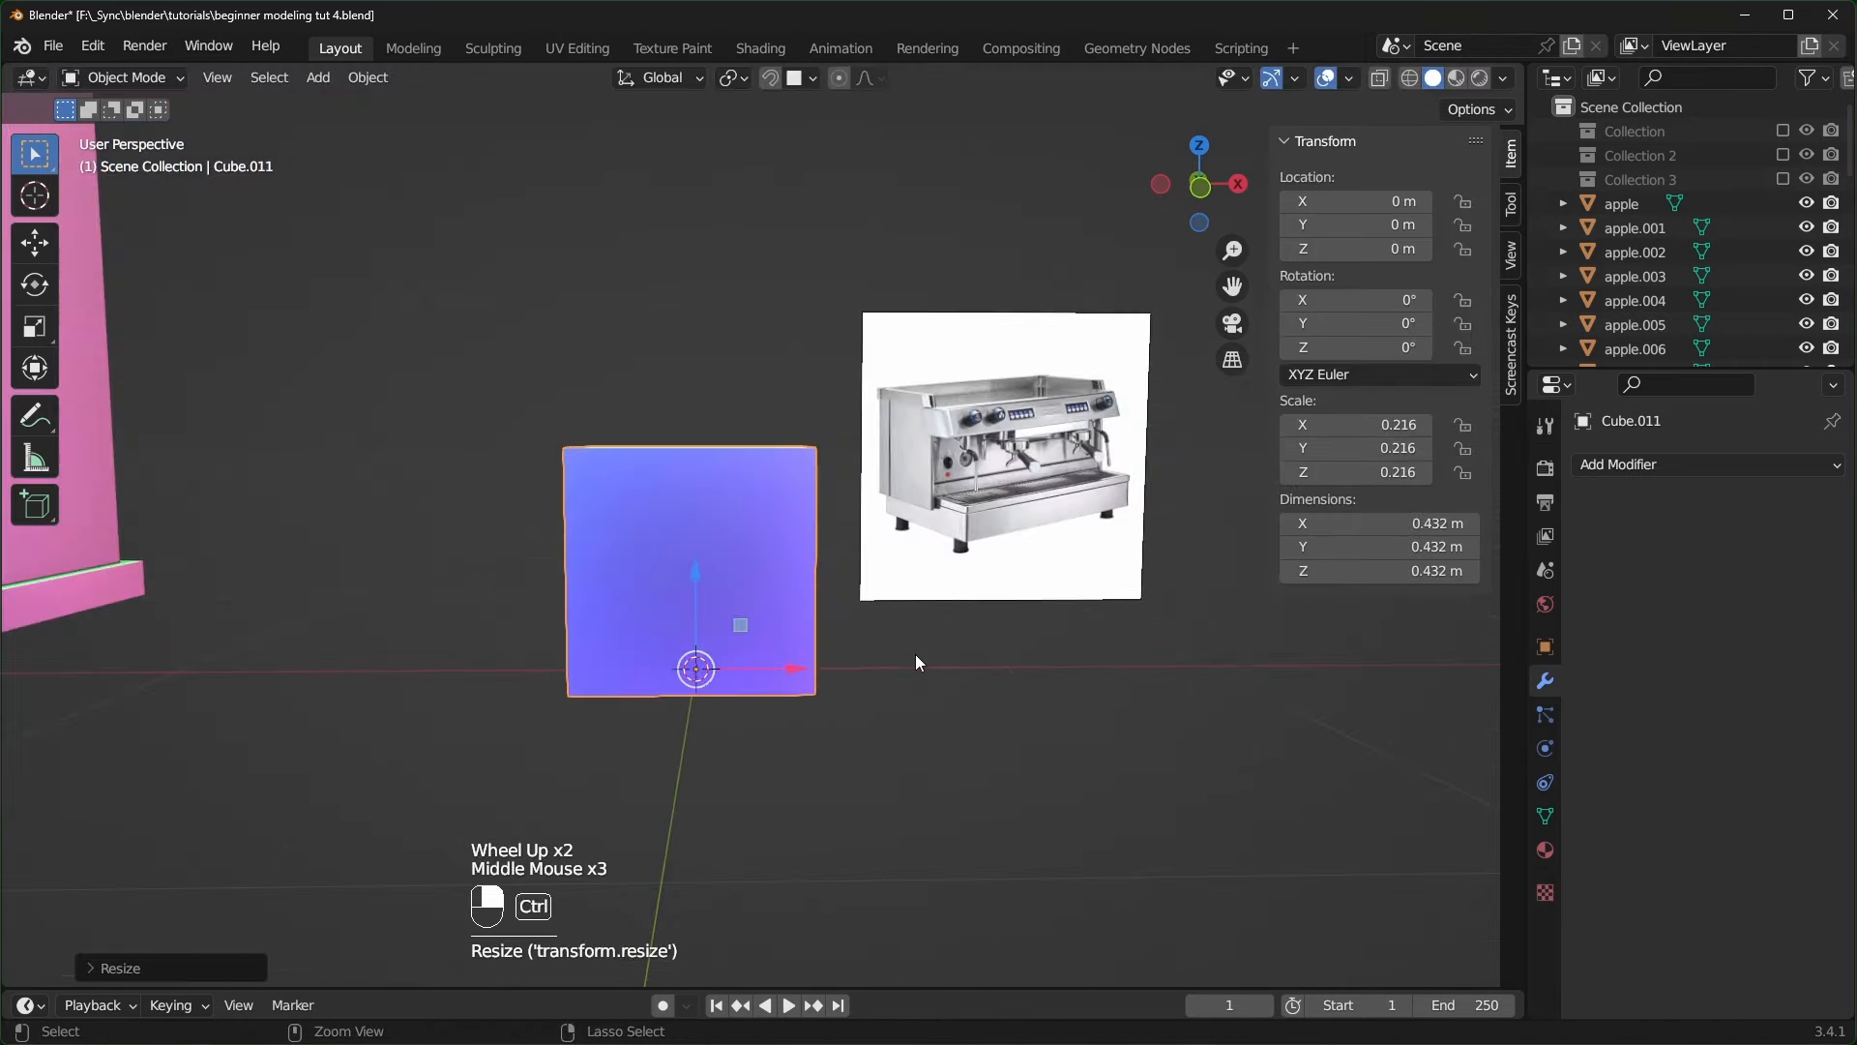
key("ctrl+a")
left_click(915, 654)
scroll(910, 652, "up", 1)
scroll(909, 651, "down", 2)
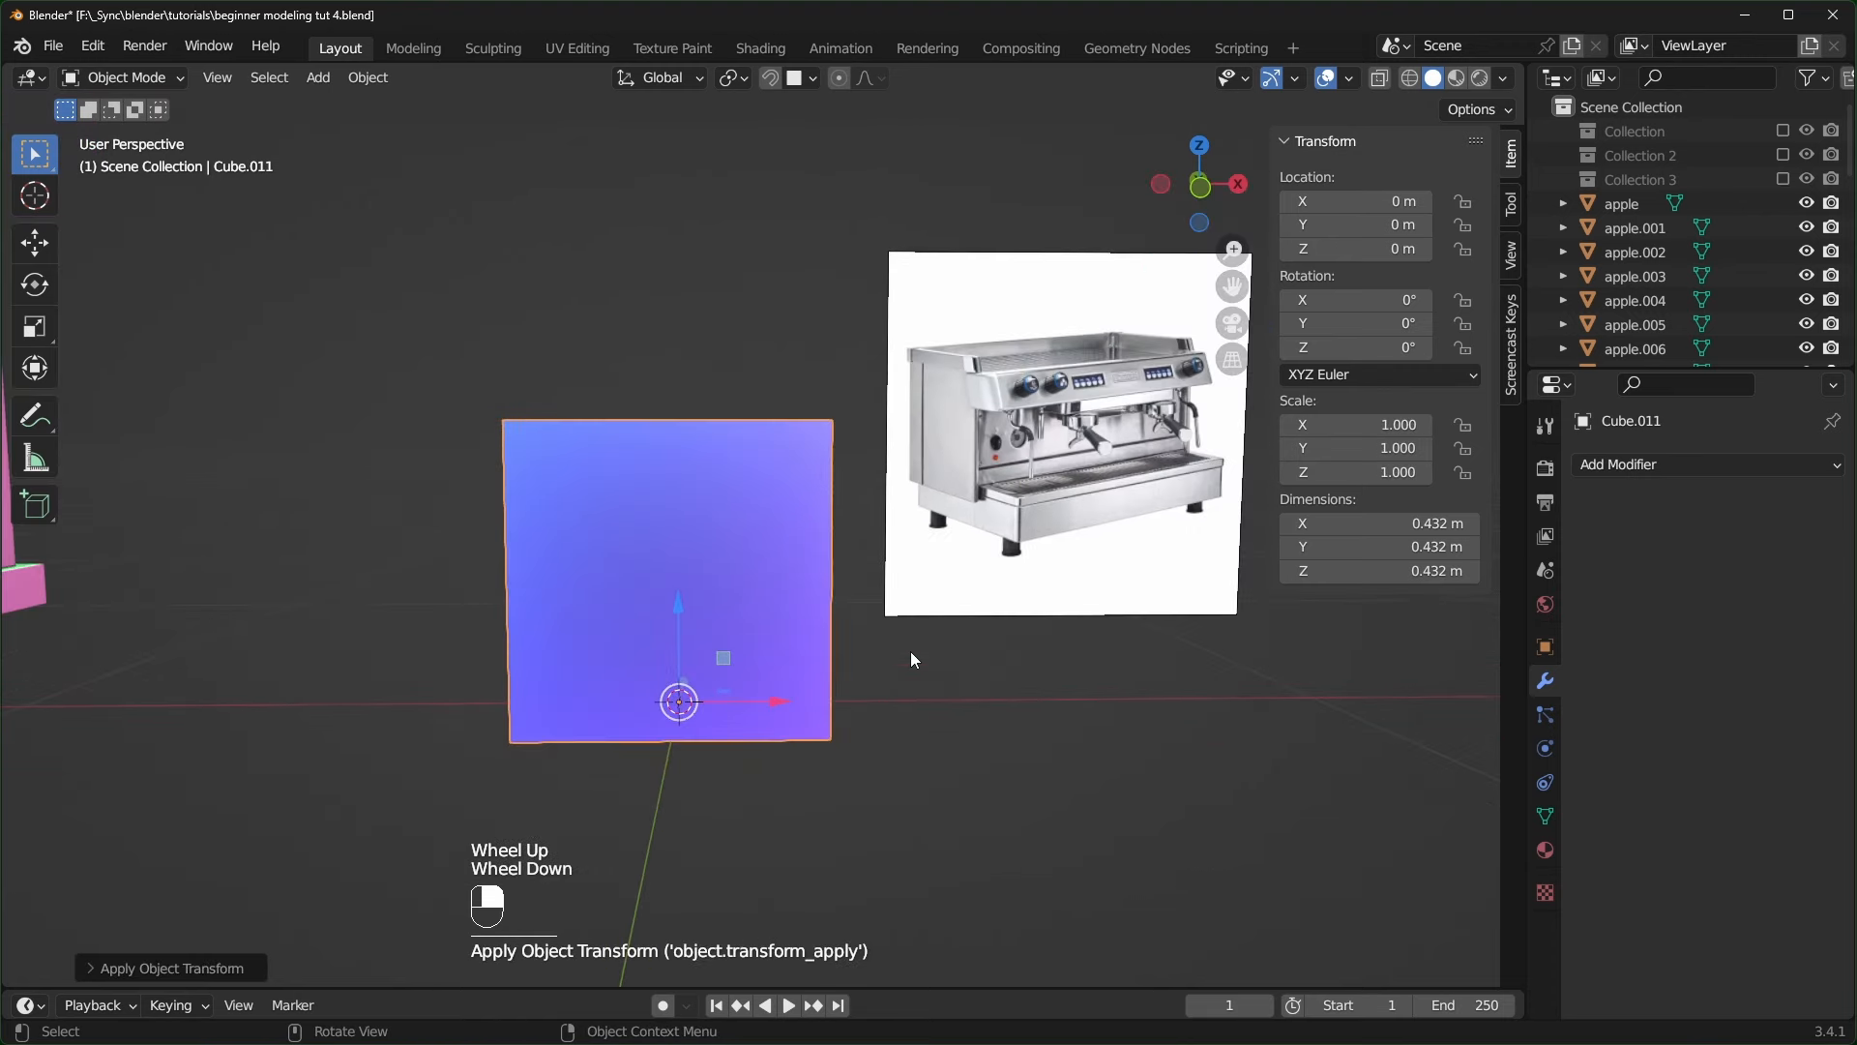
- Scale the cube's mesh along Y so its front face sits at about Y -0.117 m
key("Tab")
key("KP_1")
scroll(909, 652, "up", 1)
middle_click_drag(910, 652, 947, 688)
key("o")
key("s")
key("y")
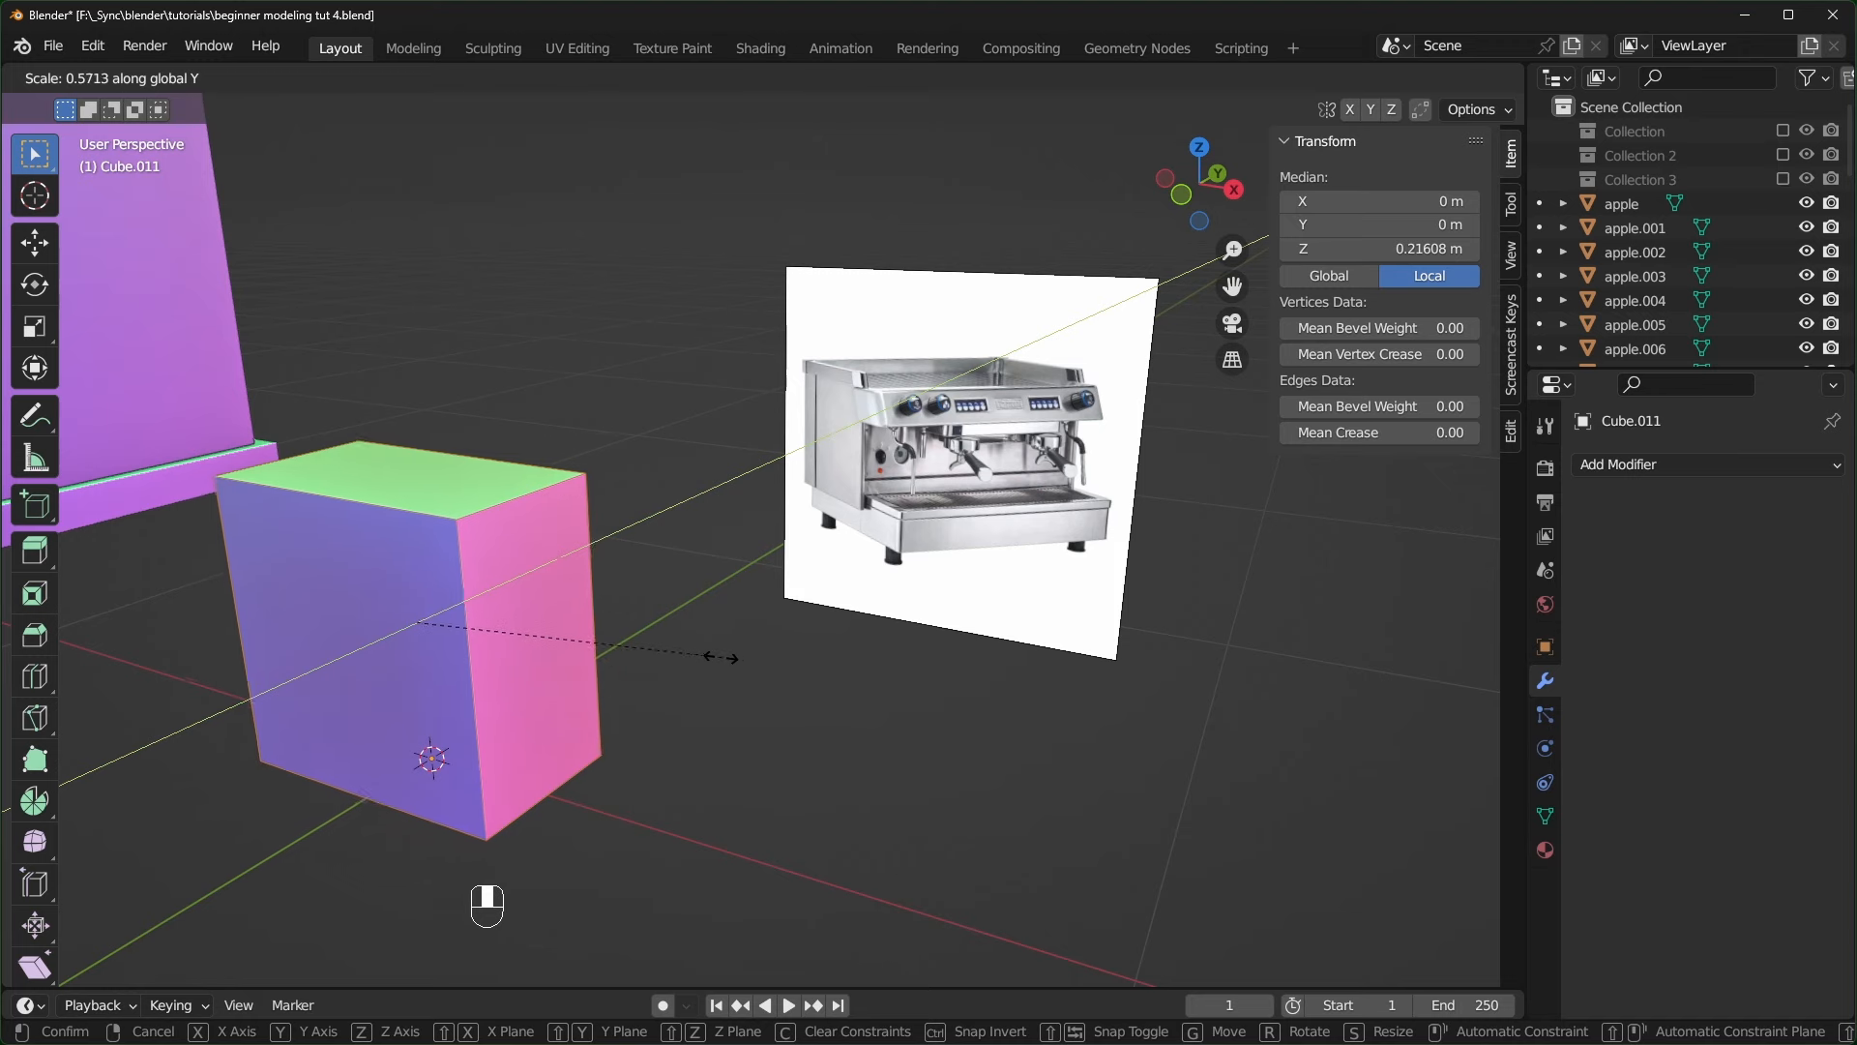
left_click(684, 646)
middle_click_drag(684, 646, 910, 381, "shift")
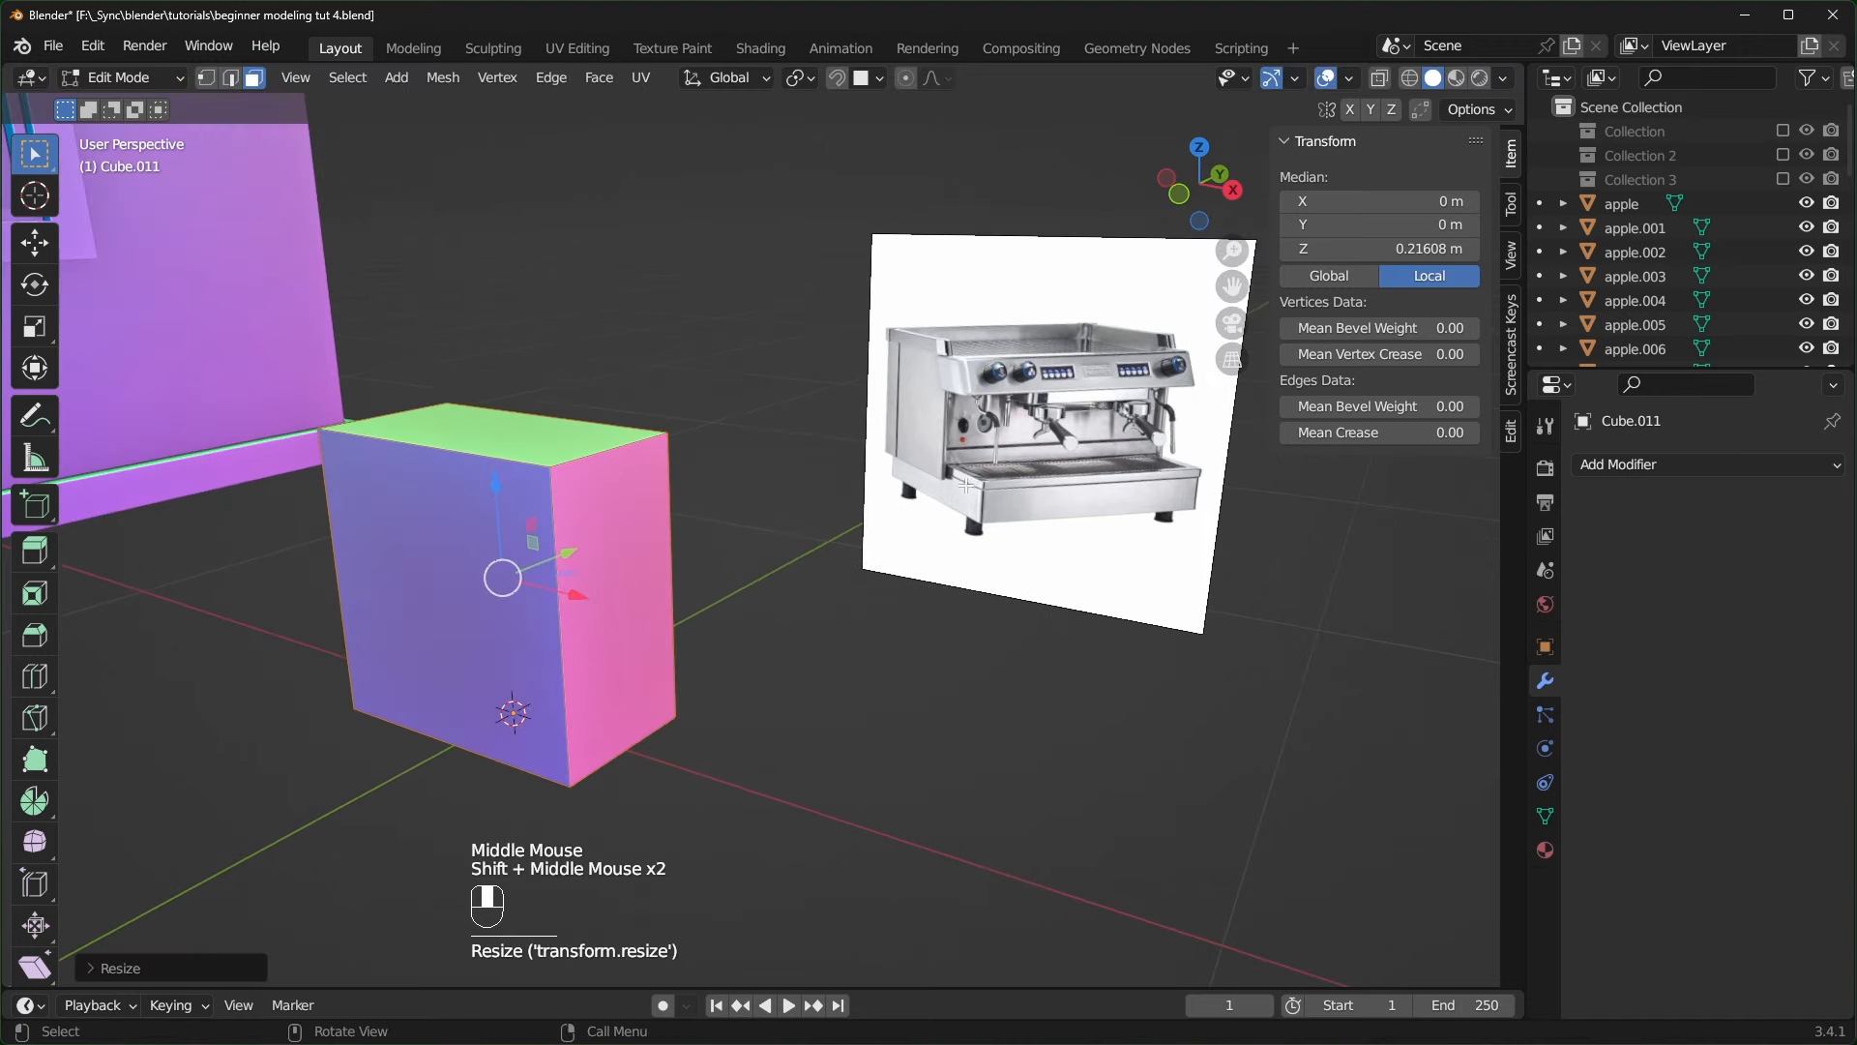
- Add a horizontal loop cut around the body and bevel it about 0.133 m with one segment into a wide middle band
key("ctrl+r")
left_click(626, 604)
left_click(626, 604)
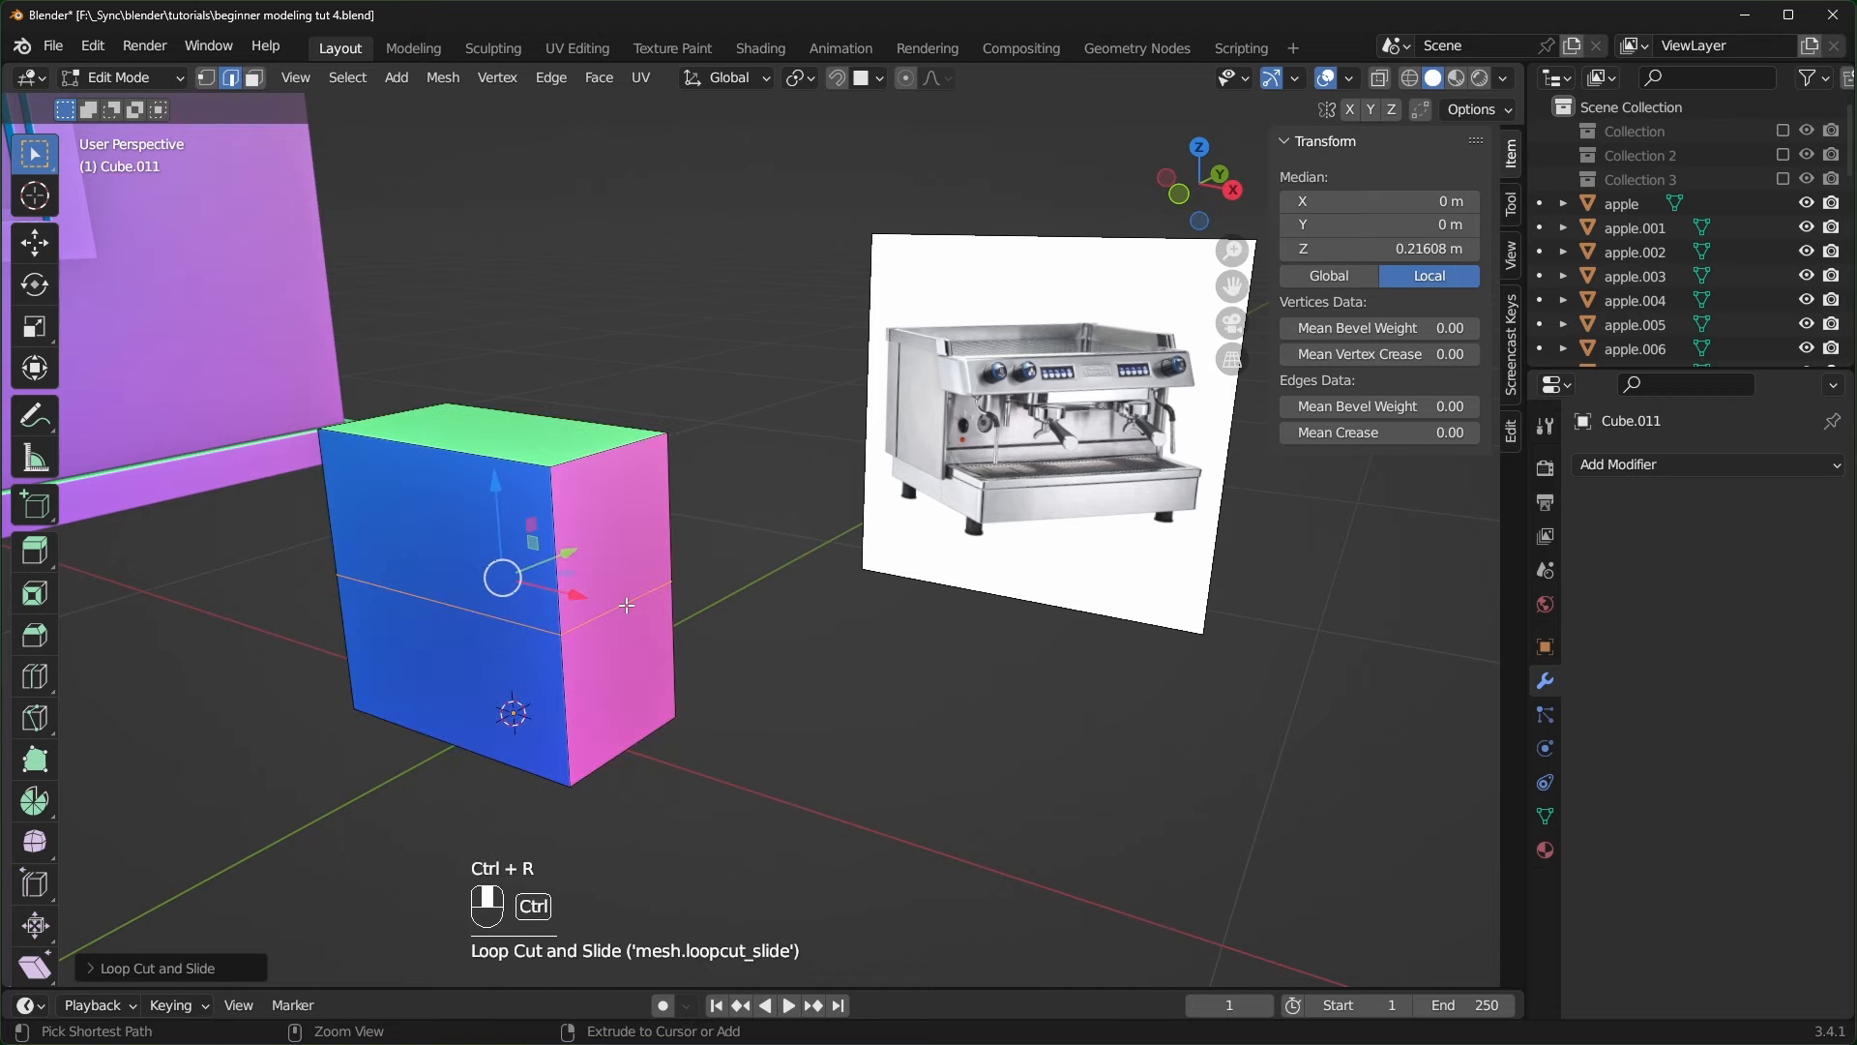
key("ctrl+b")
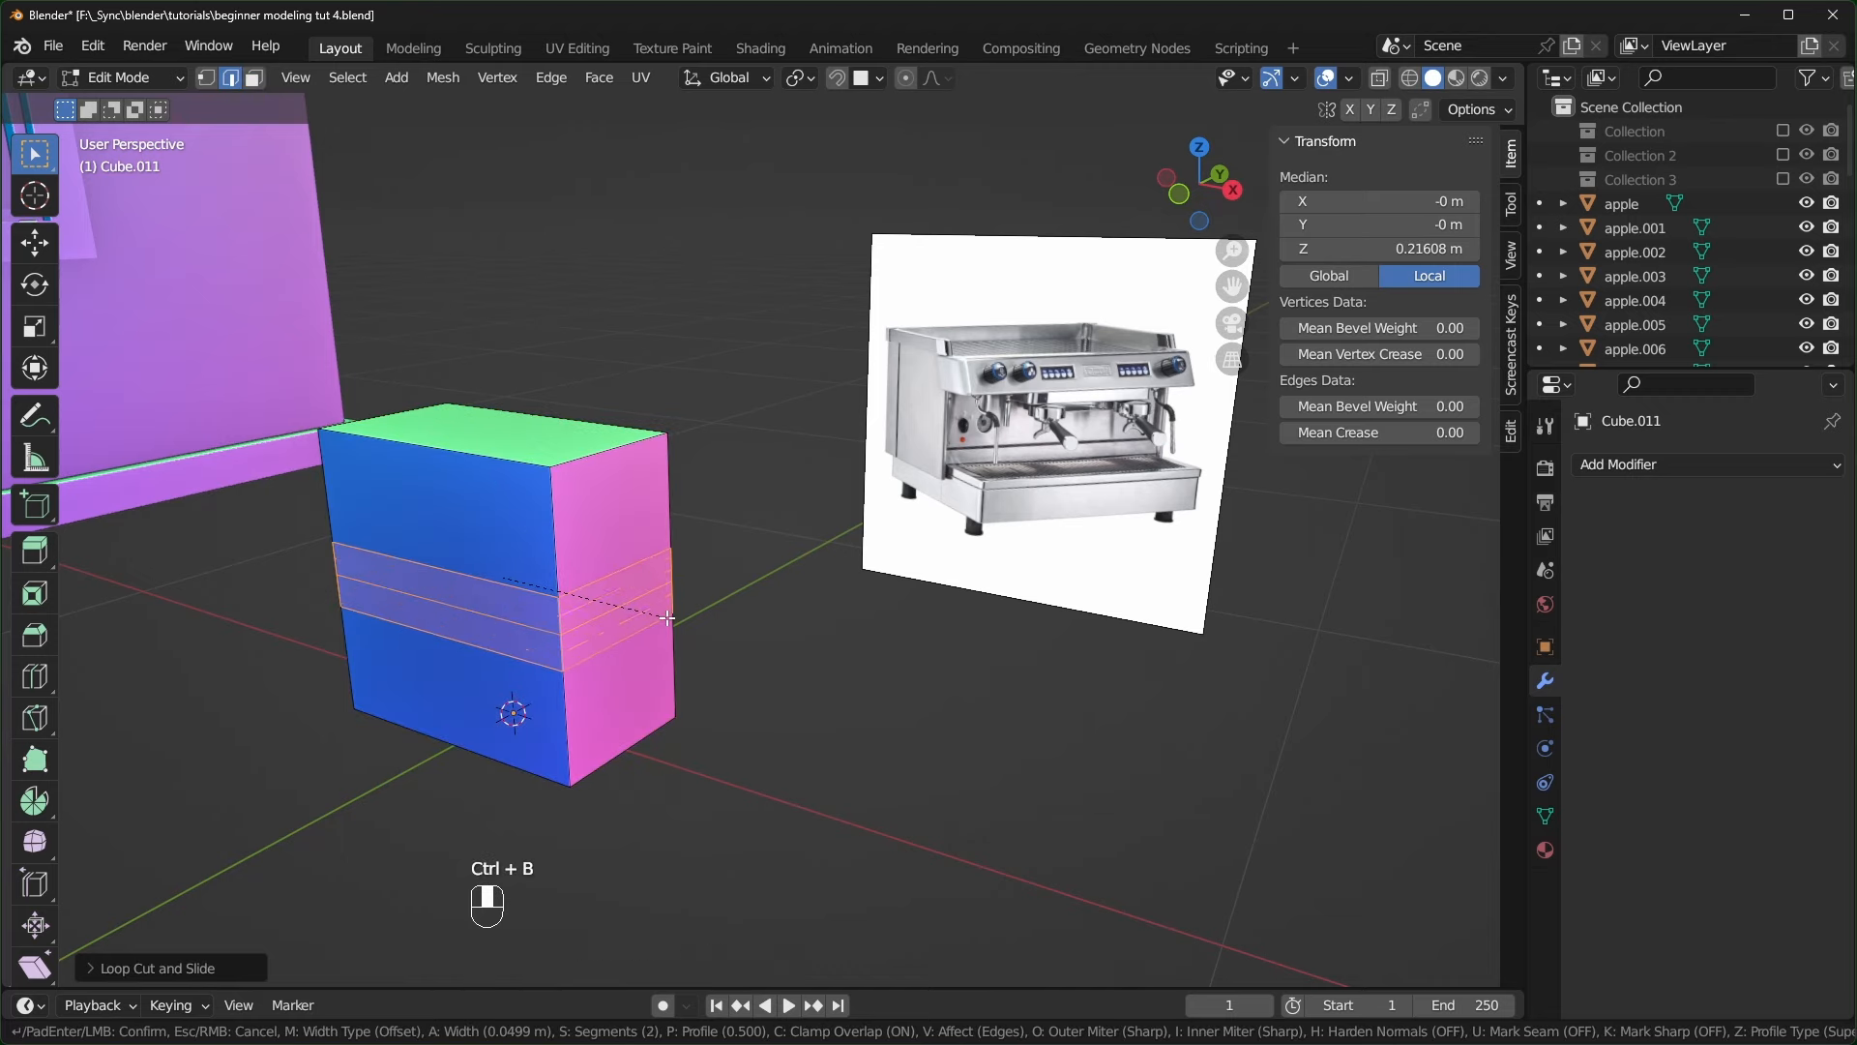
scroll(670, 619, "down", 1)
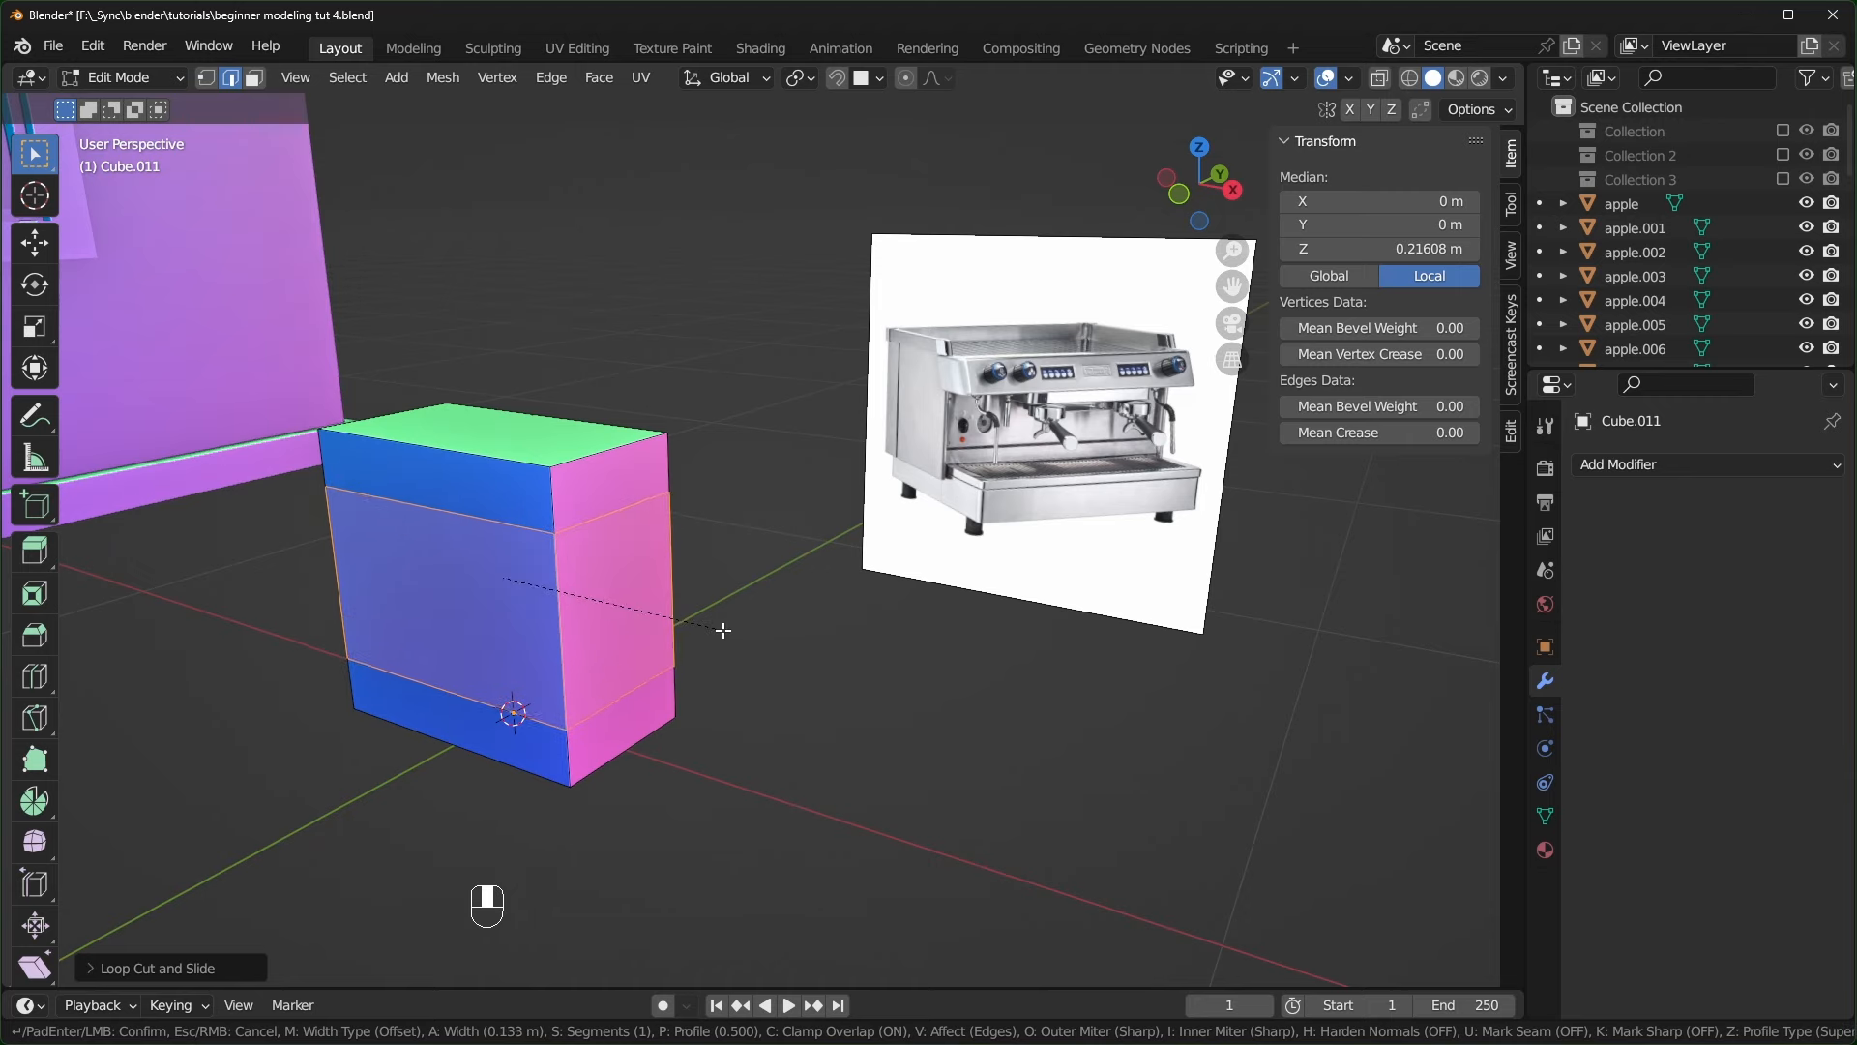
left_click(722, 629)
- Extrude the upper and lower front faces of the body forward together by about 0.117 m
middle_click_drag(722, 629, 819, 620, "shift")
left_click(258, 78)
left_click(581, 508)
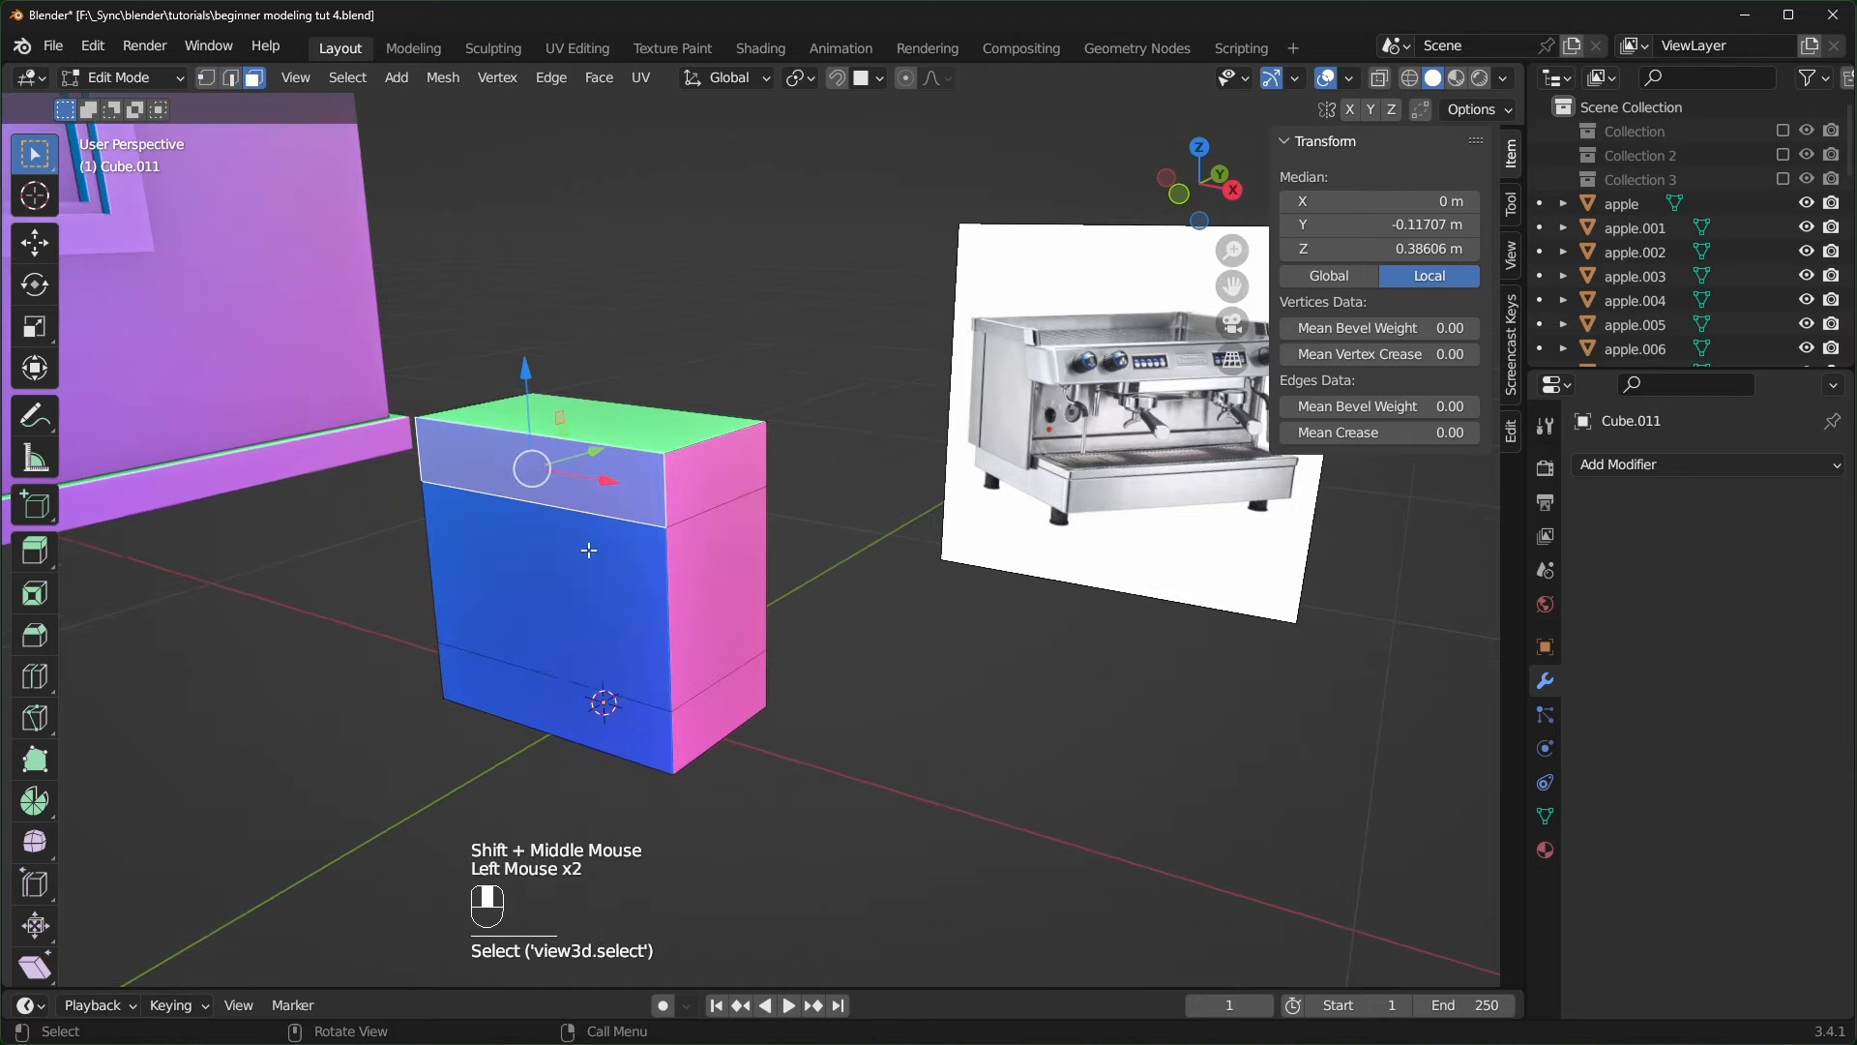
left_click(551, 715, "shift")
middle_click_drag(552, 716, 743, 691)
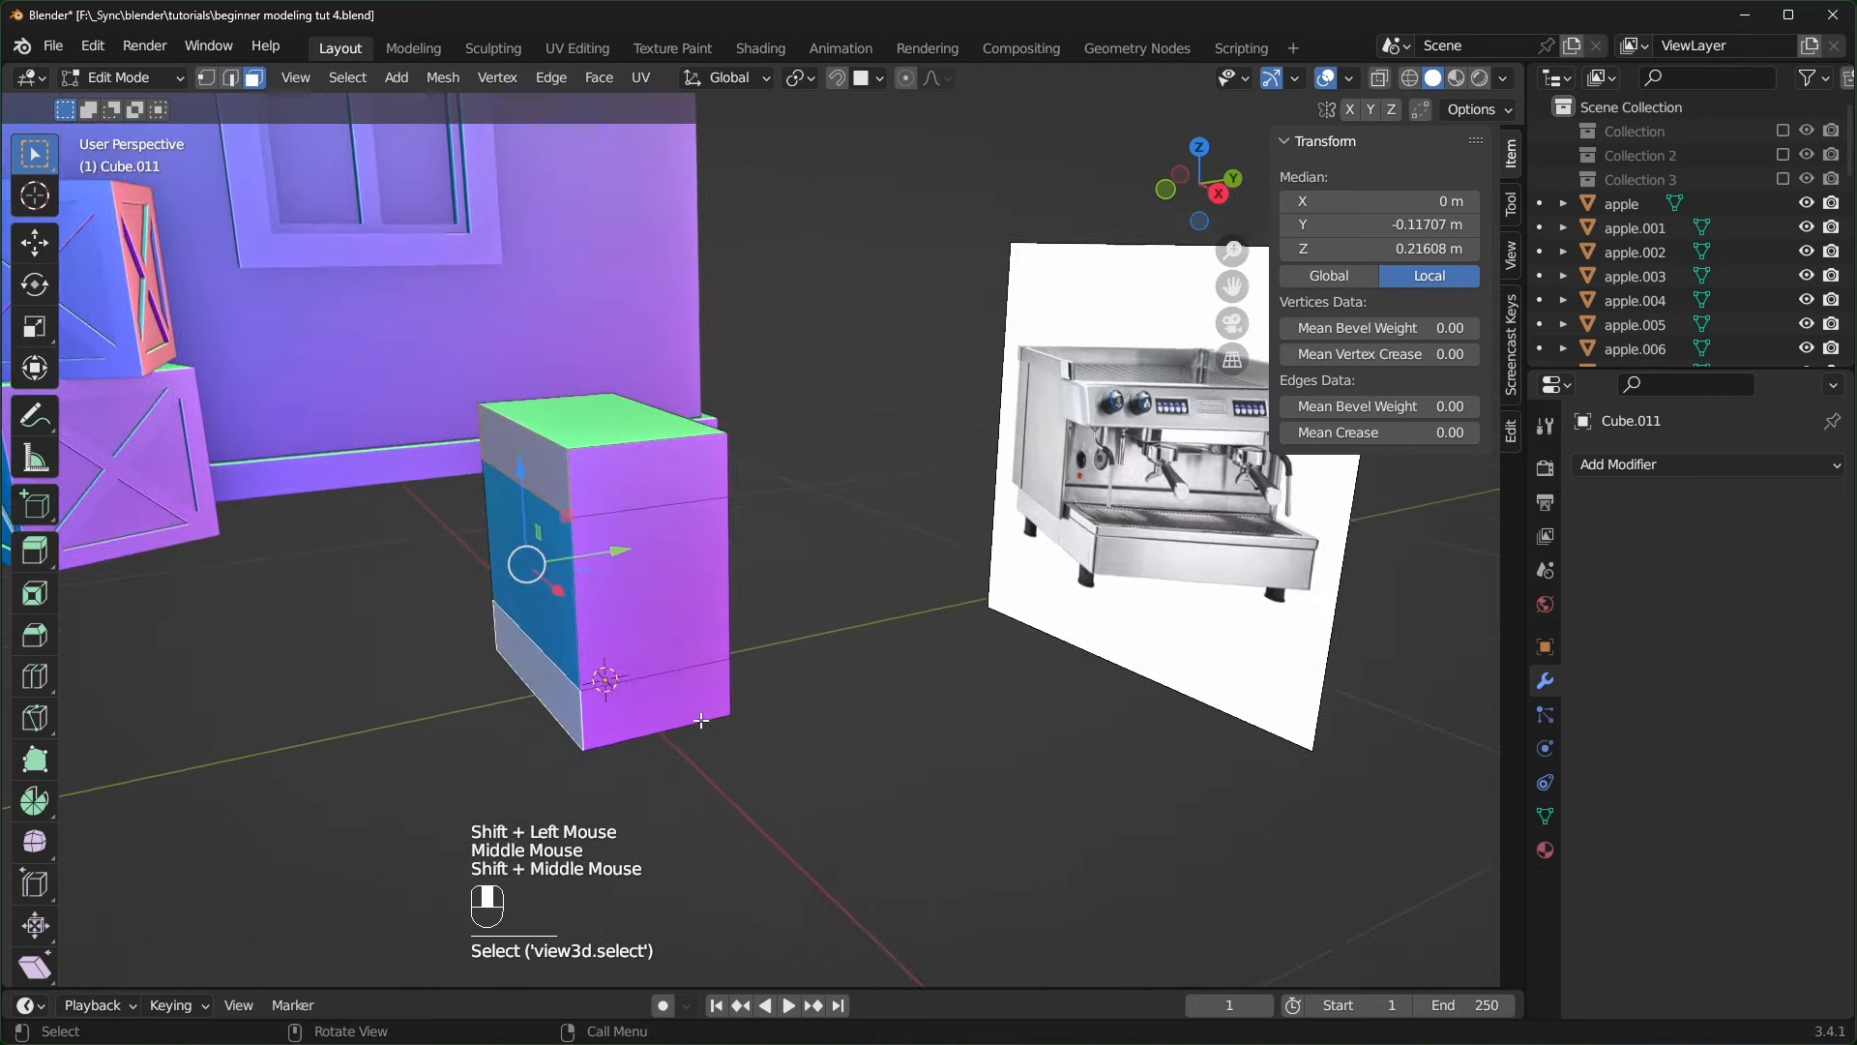
key("e")
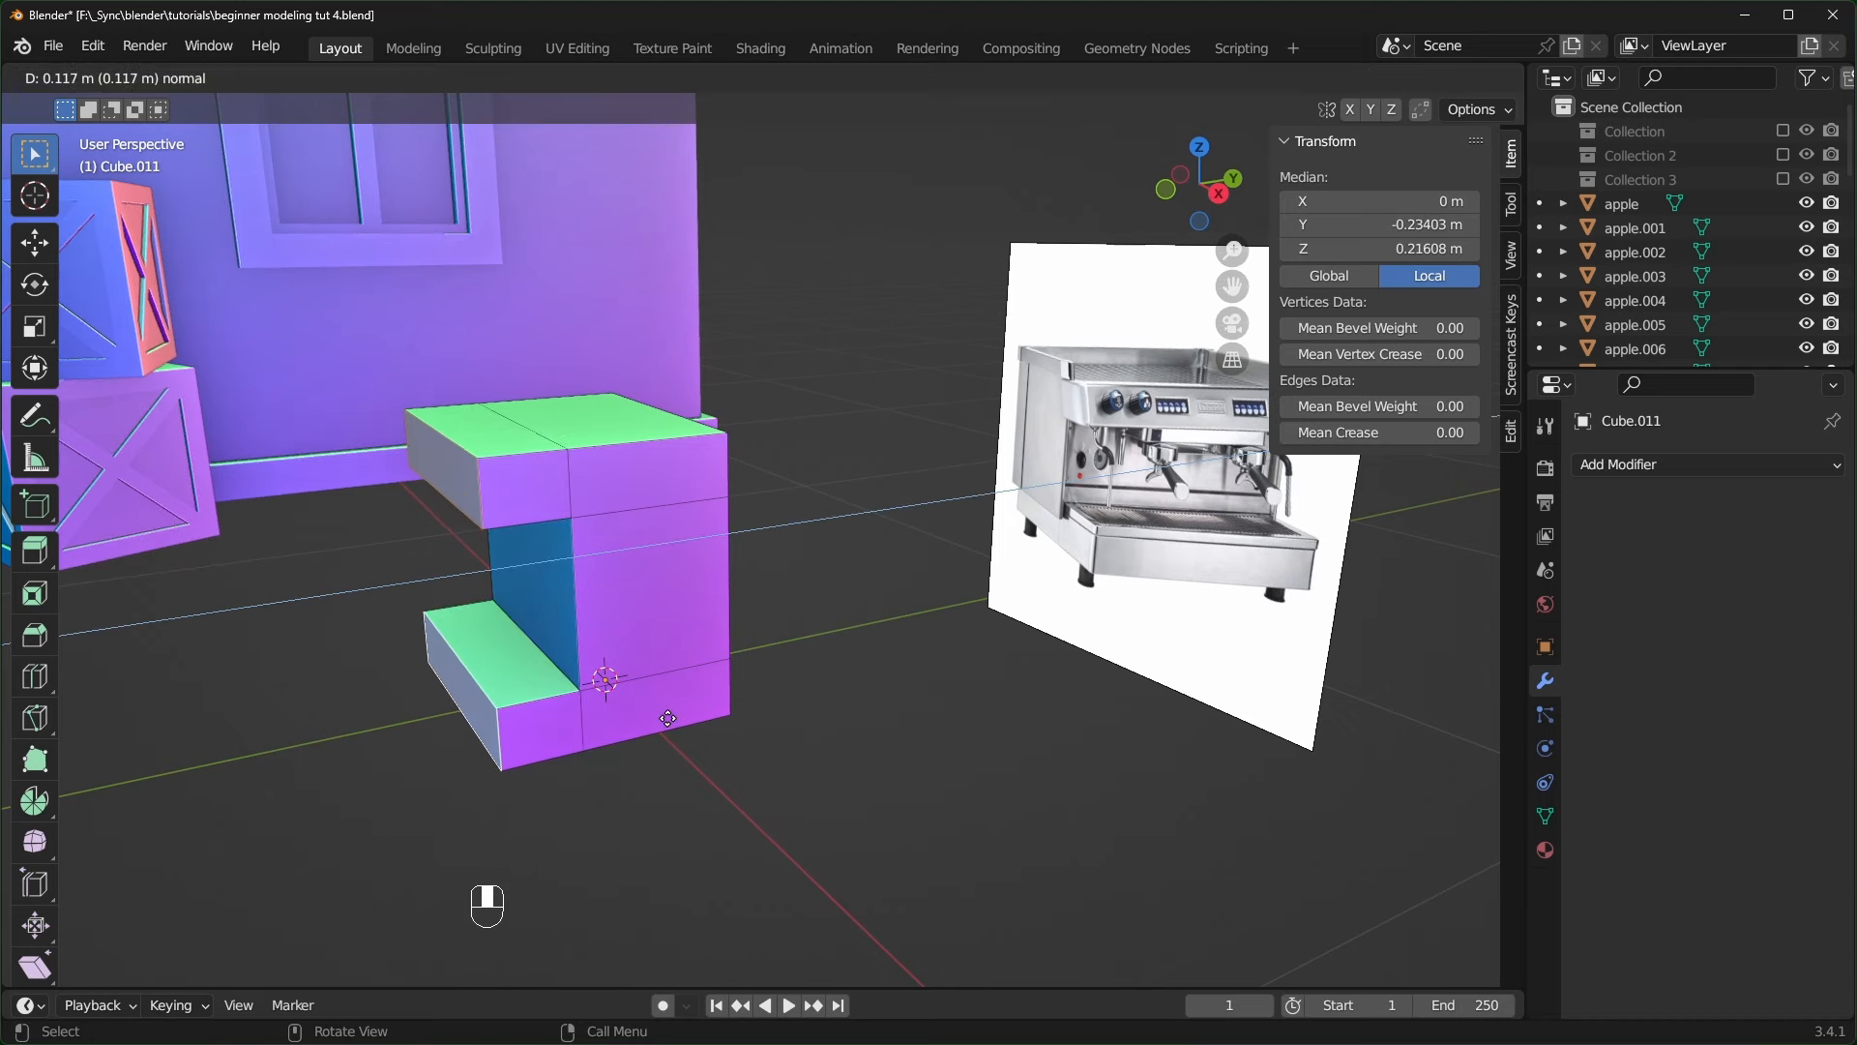
left_click(672, 720)
- Move the lower front face further forward to about Y -0.304 m to lengthen the drip tray base
middle_click_drag(672, 721, 590, 737)
left_click(510, 688)
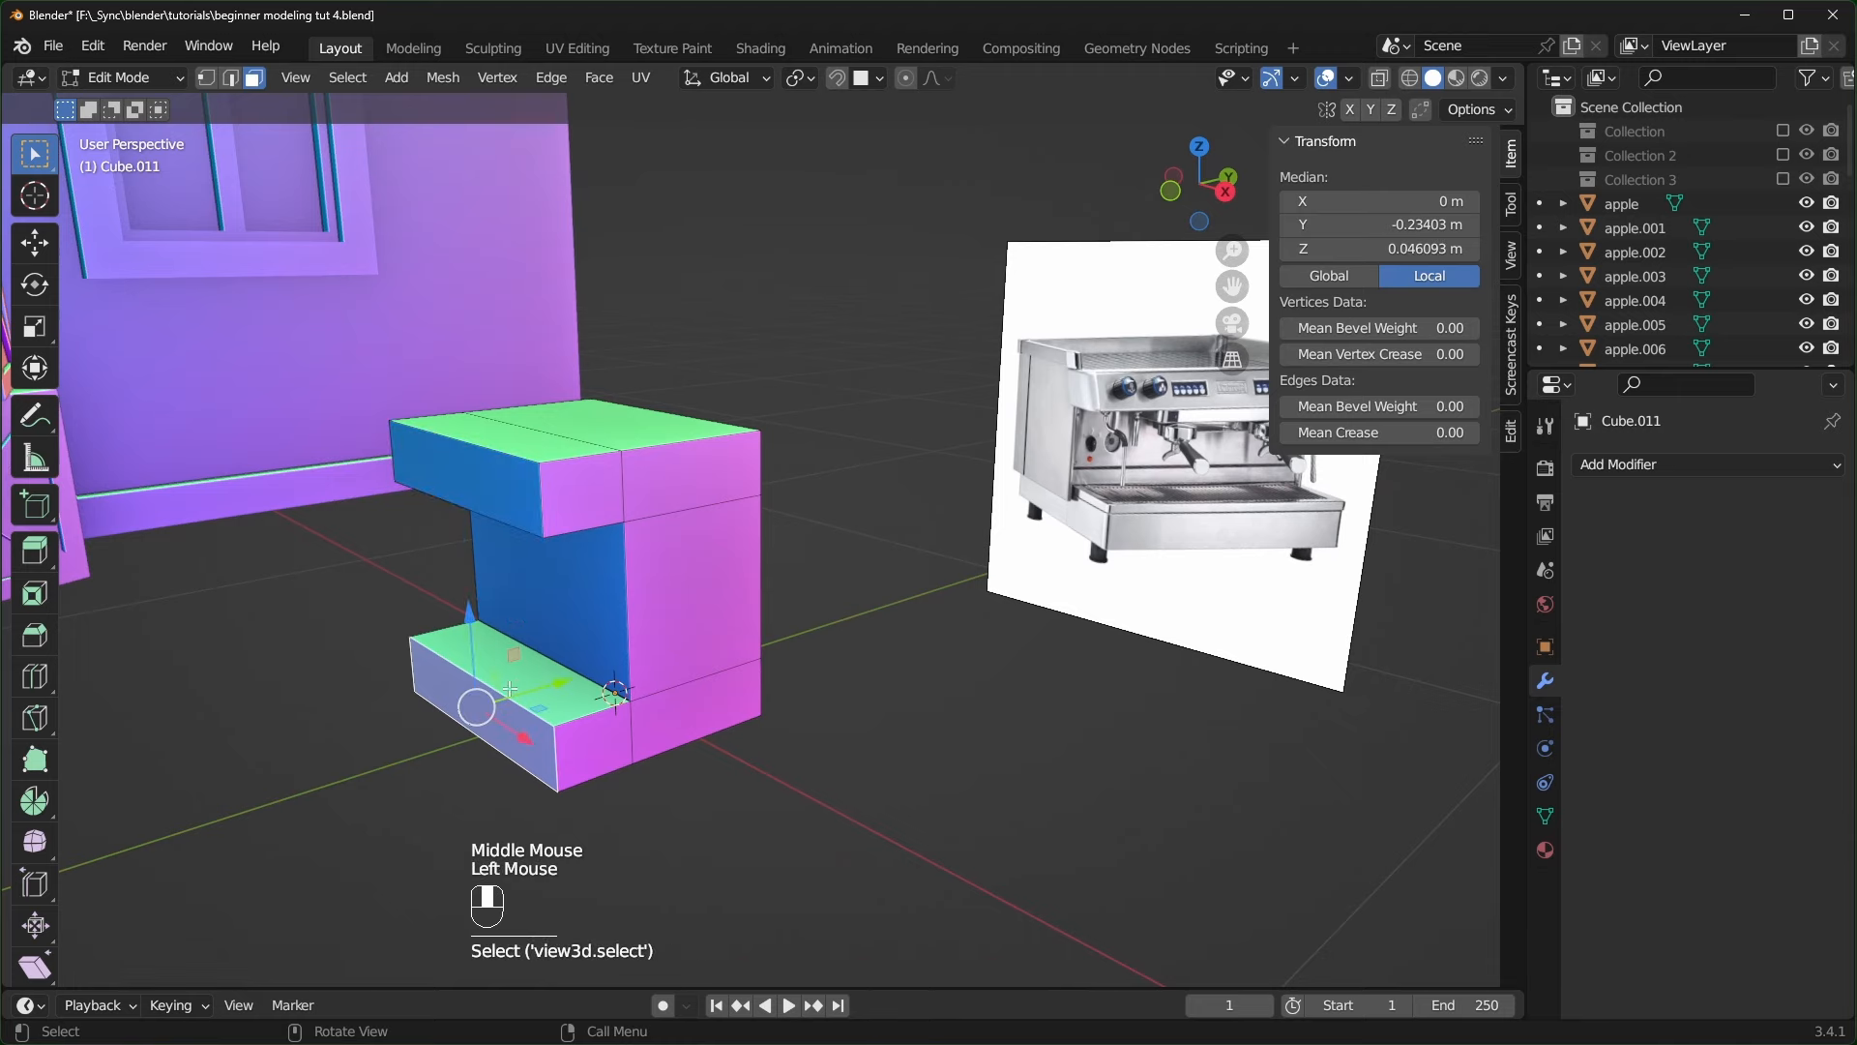
left_click_drag(566, 683, 516, 713)
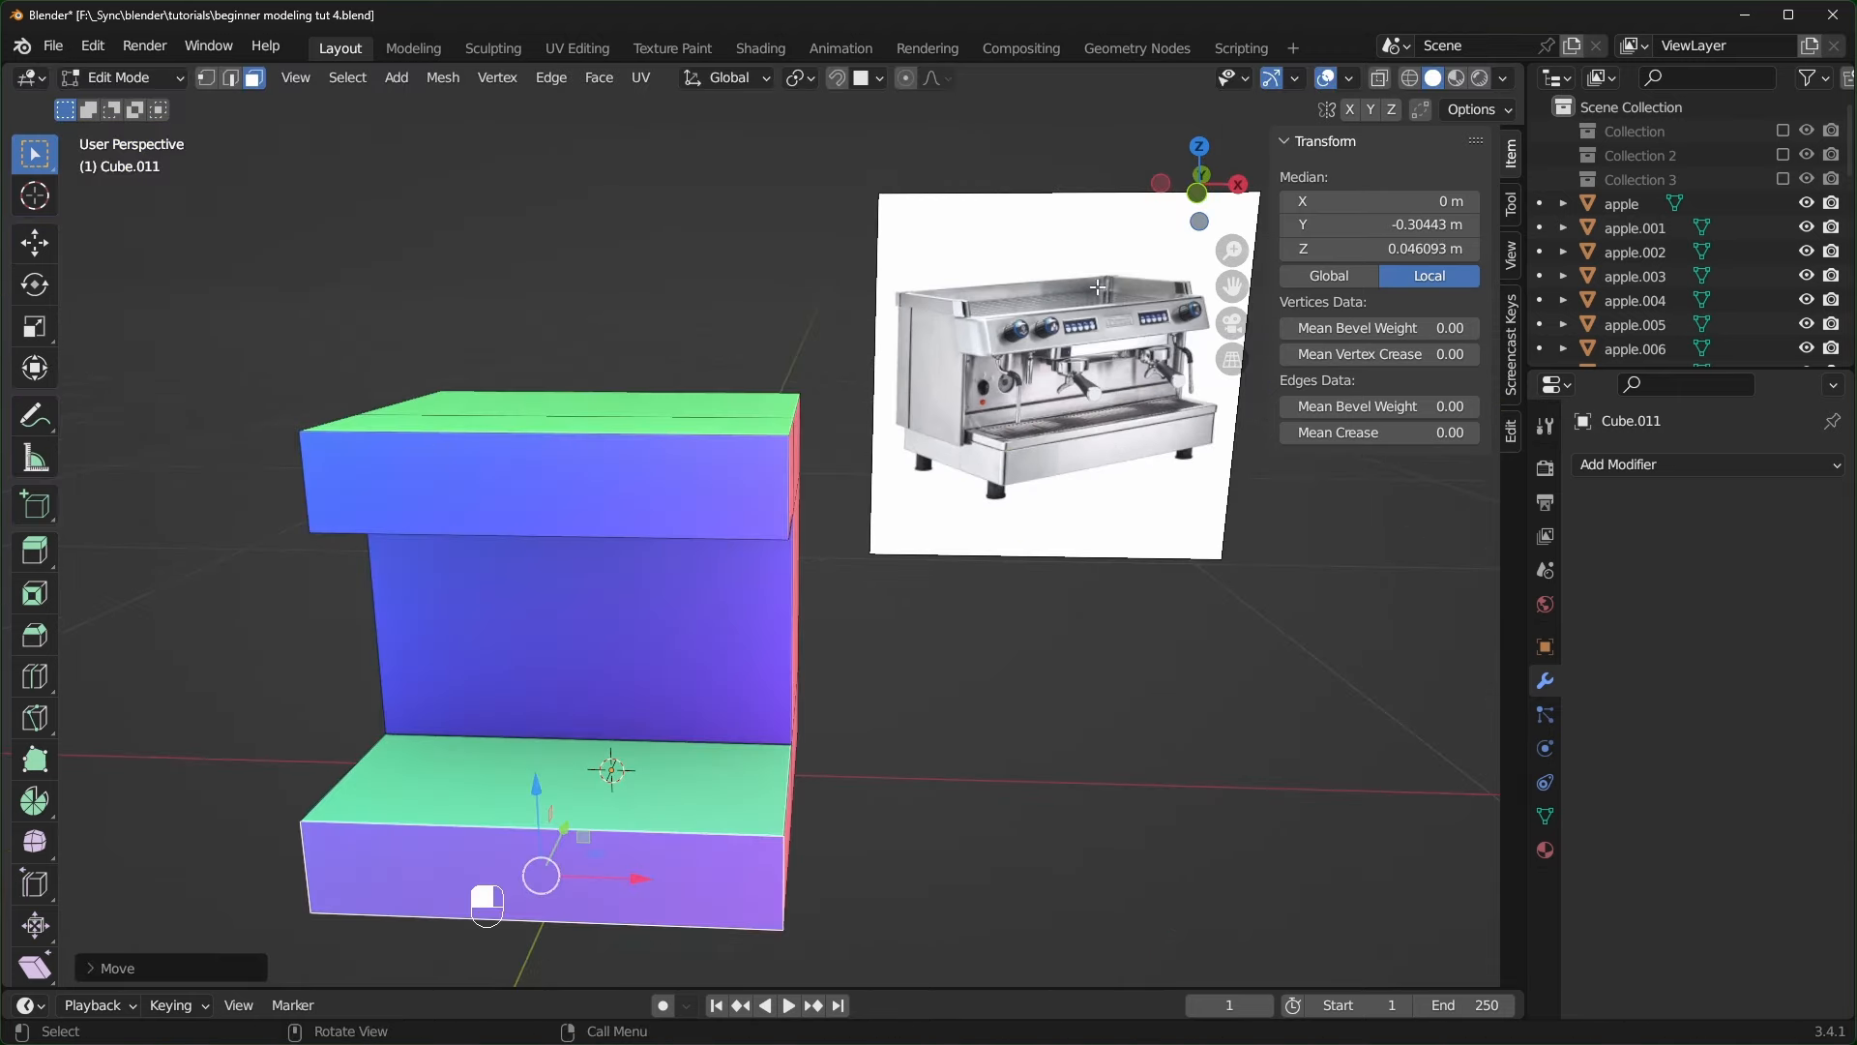
- Cut vertical edge loops close to both sides of the body and another loop close to its rear edge
middle_click_drag(1098, 287, 868, 483)
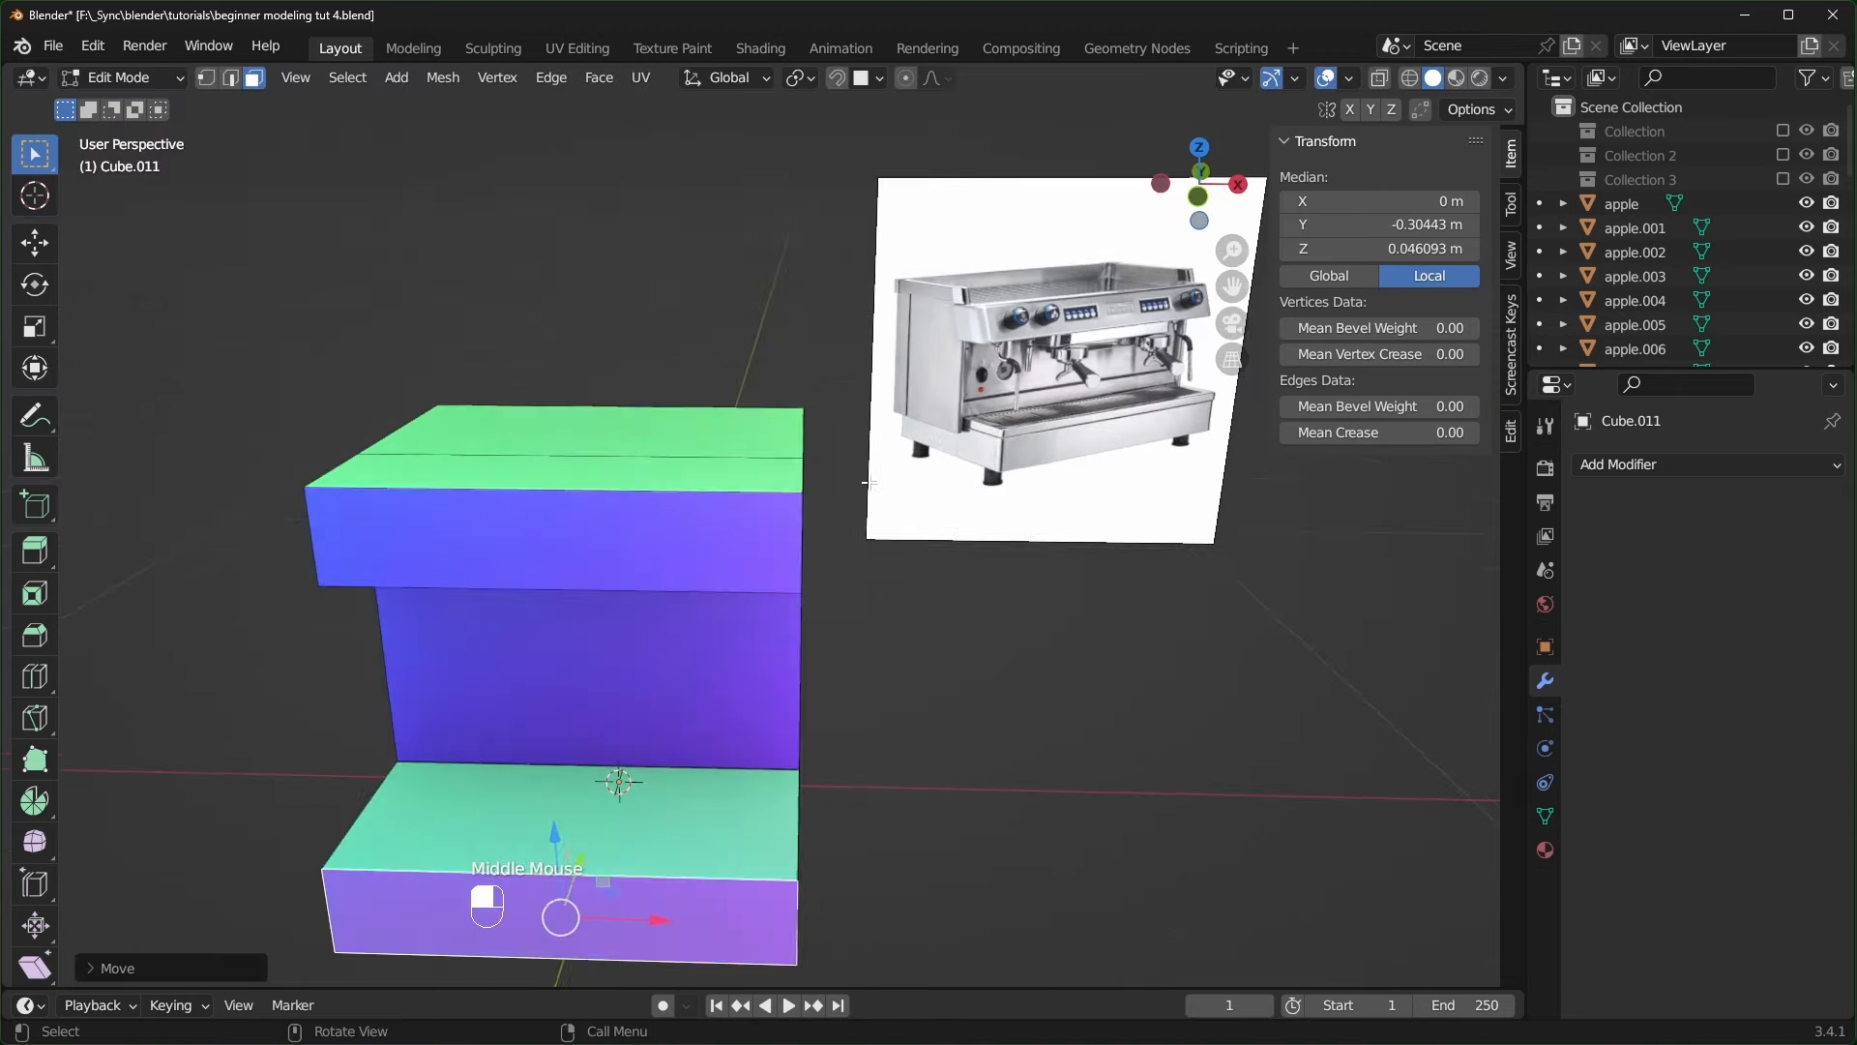
key("ctrl+r")
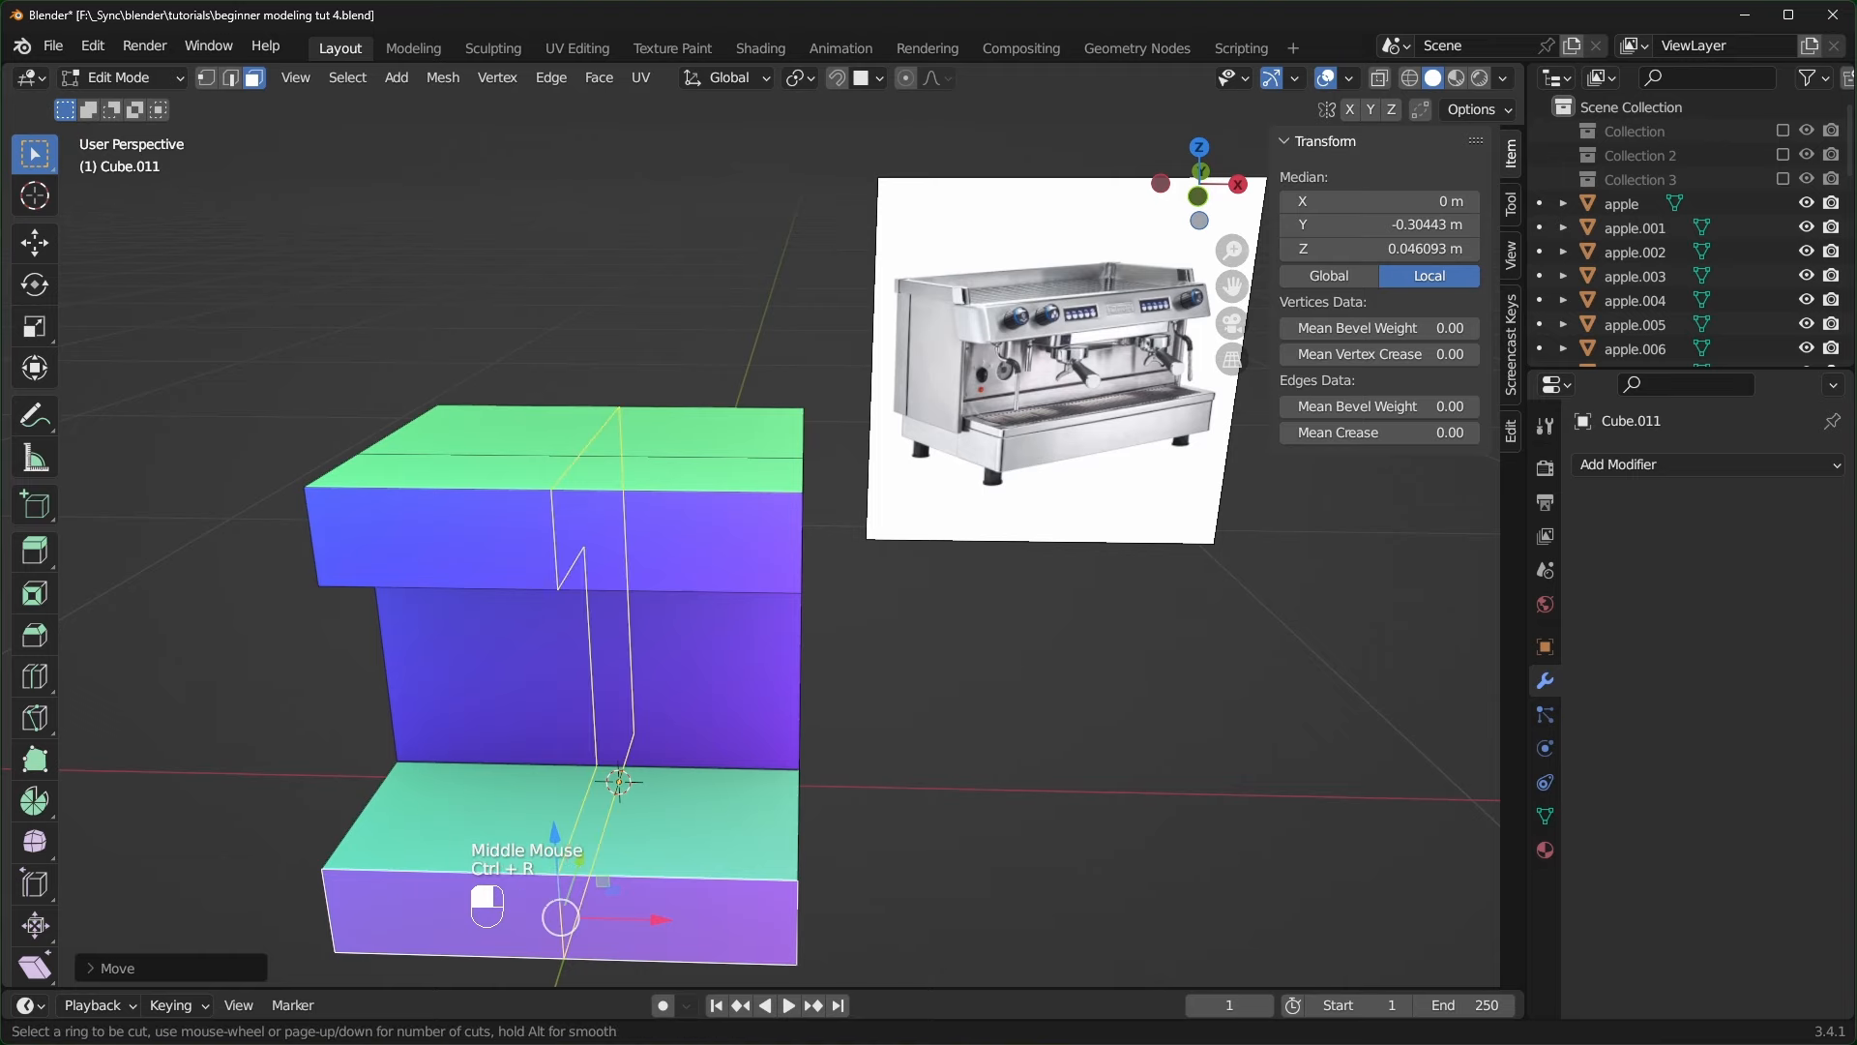
left_click(597, 505)
key("ctrl+b")
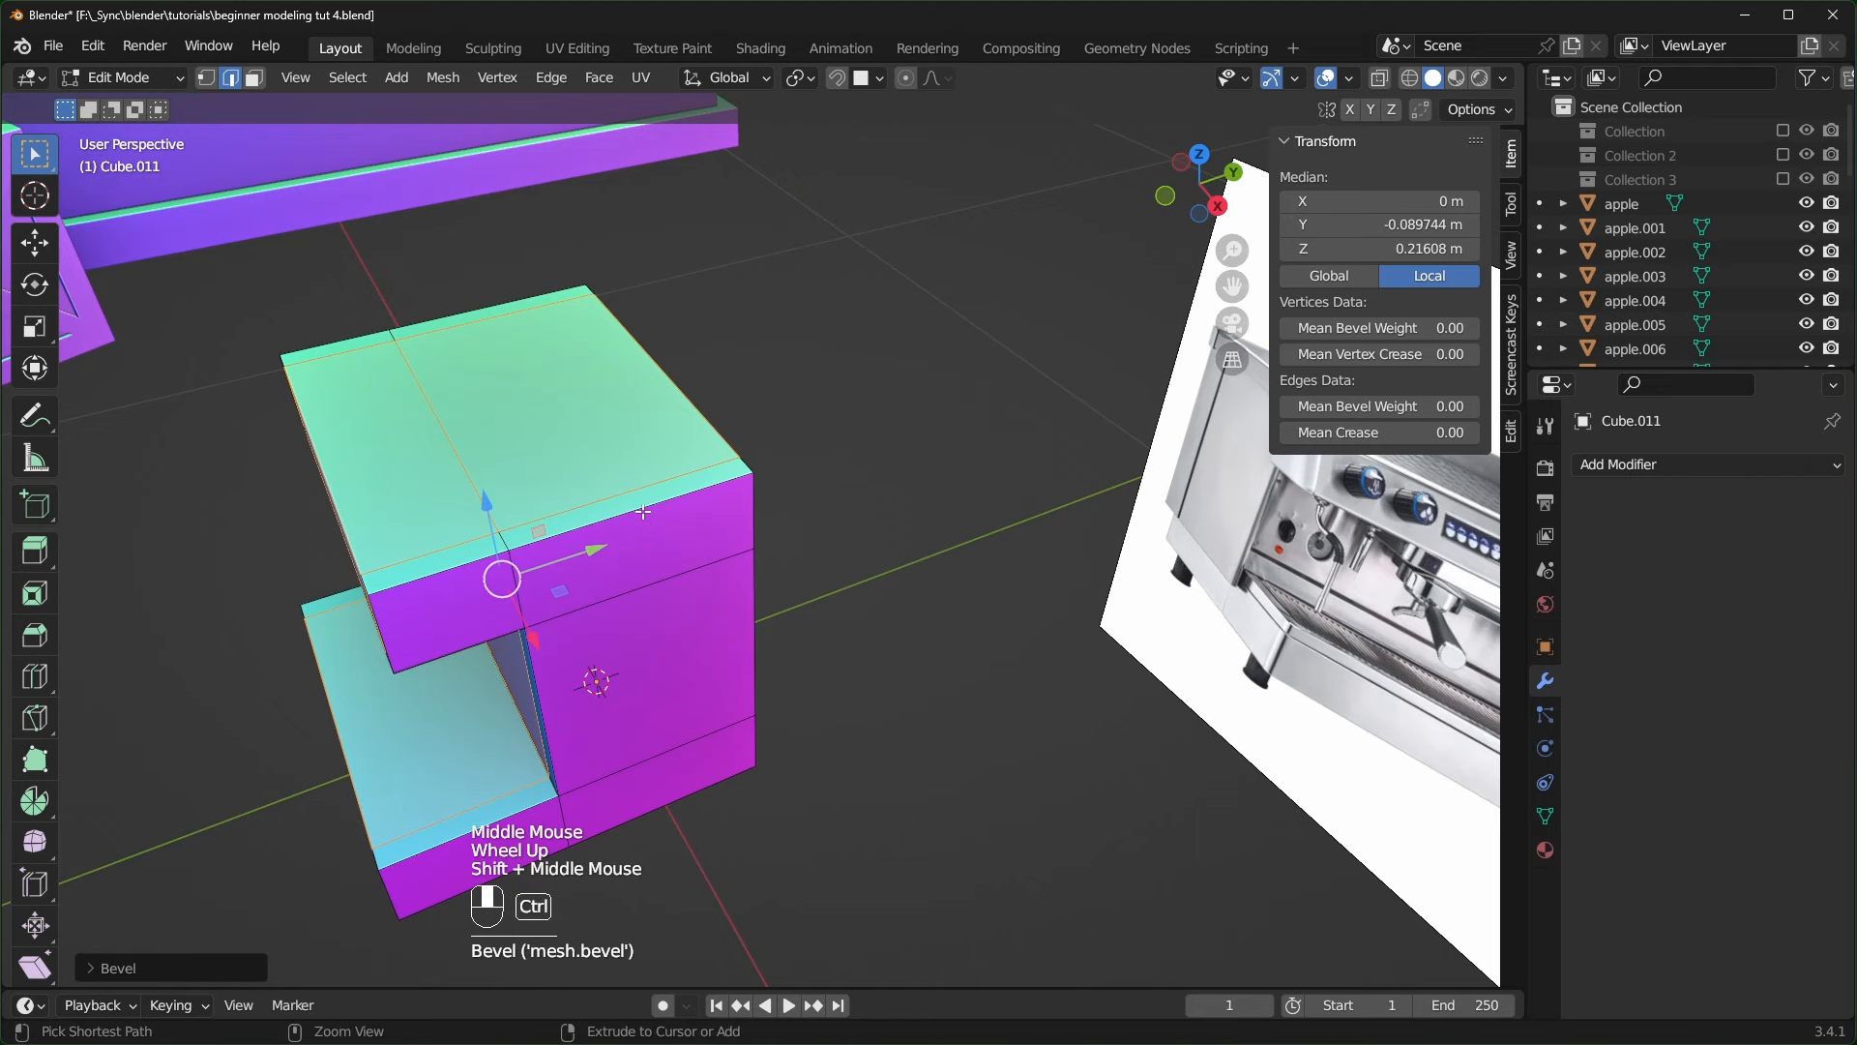
key("ctrl+r")
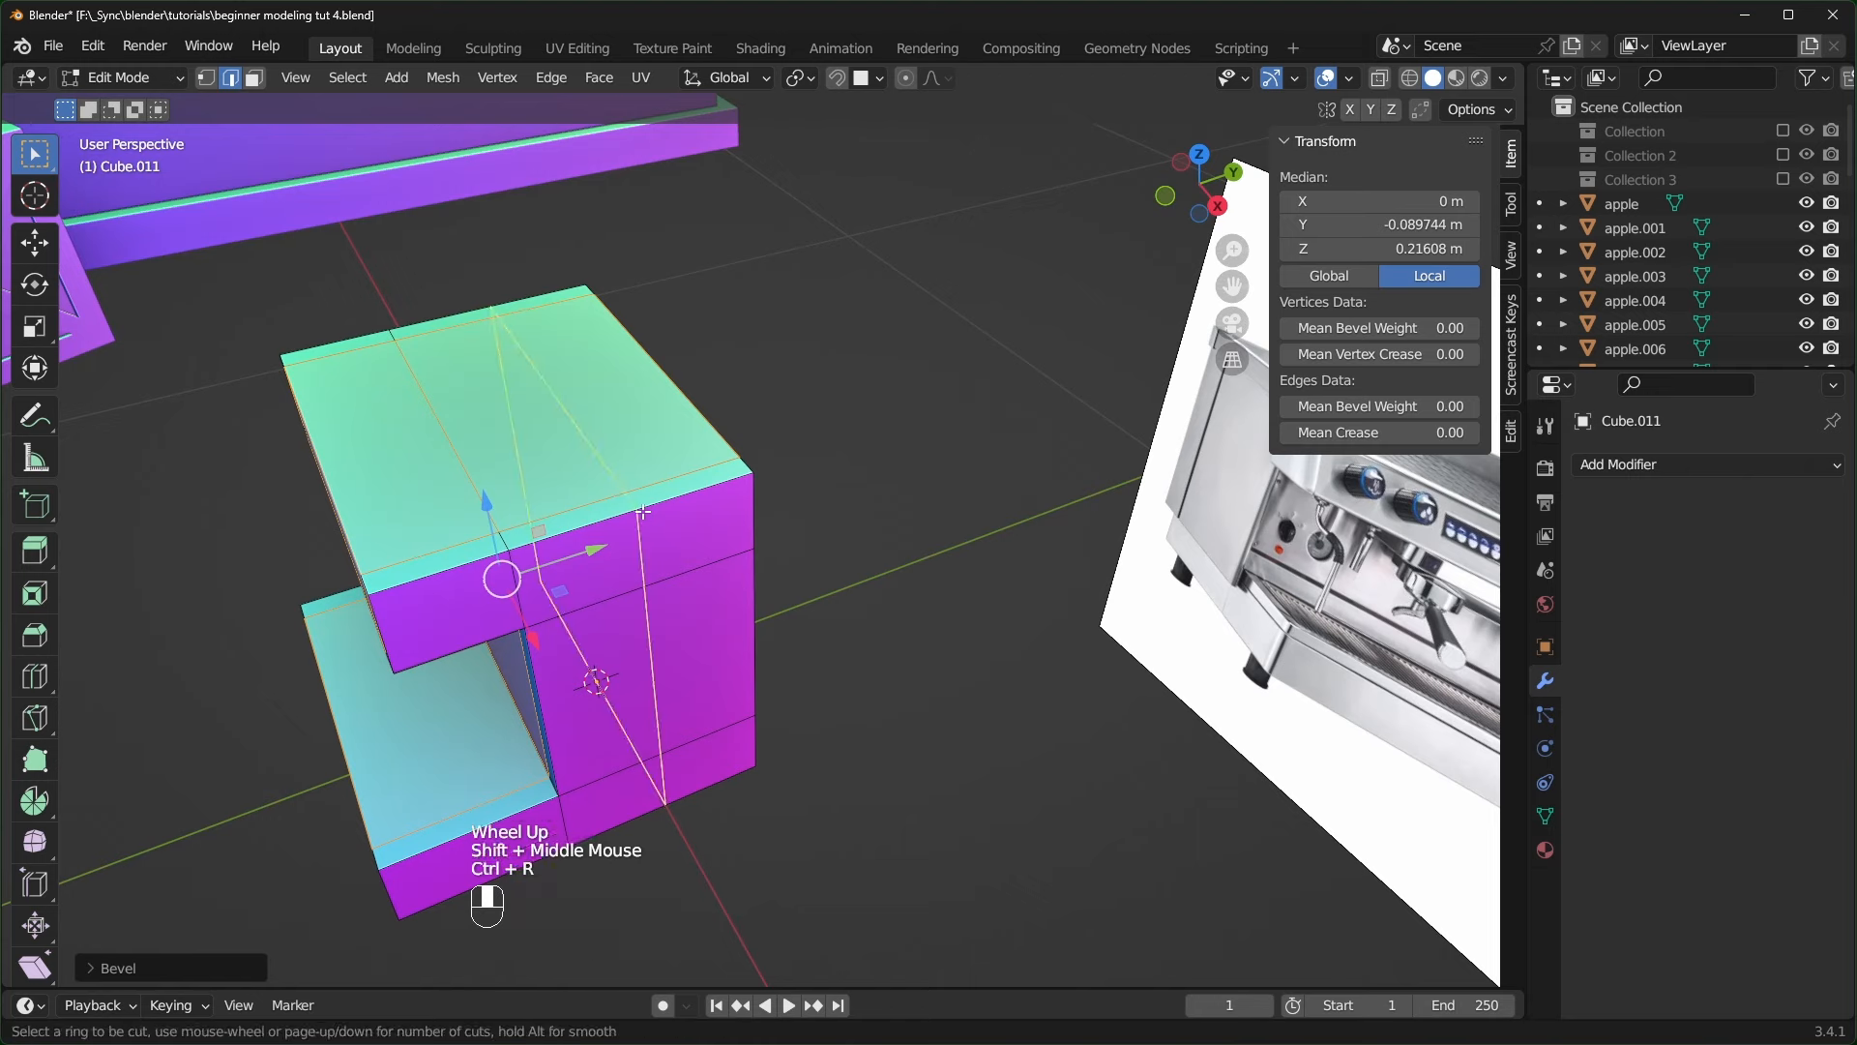
left_click(735, 503)
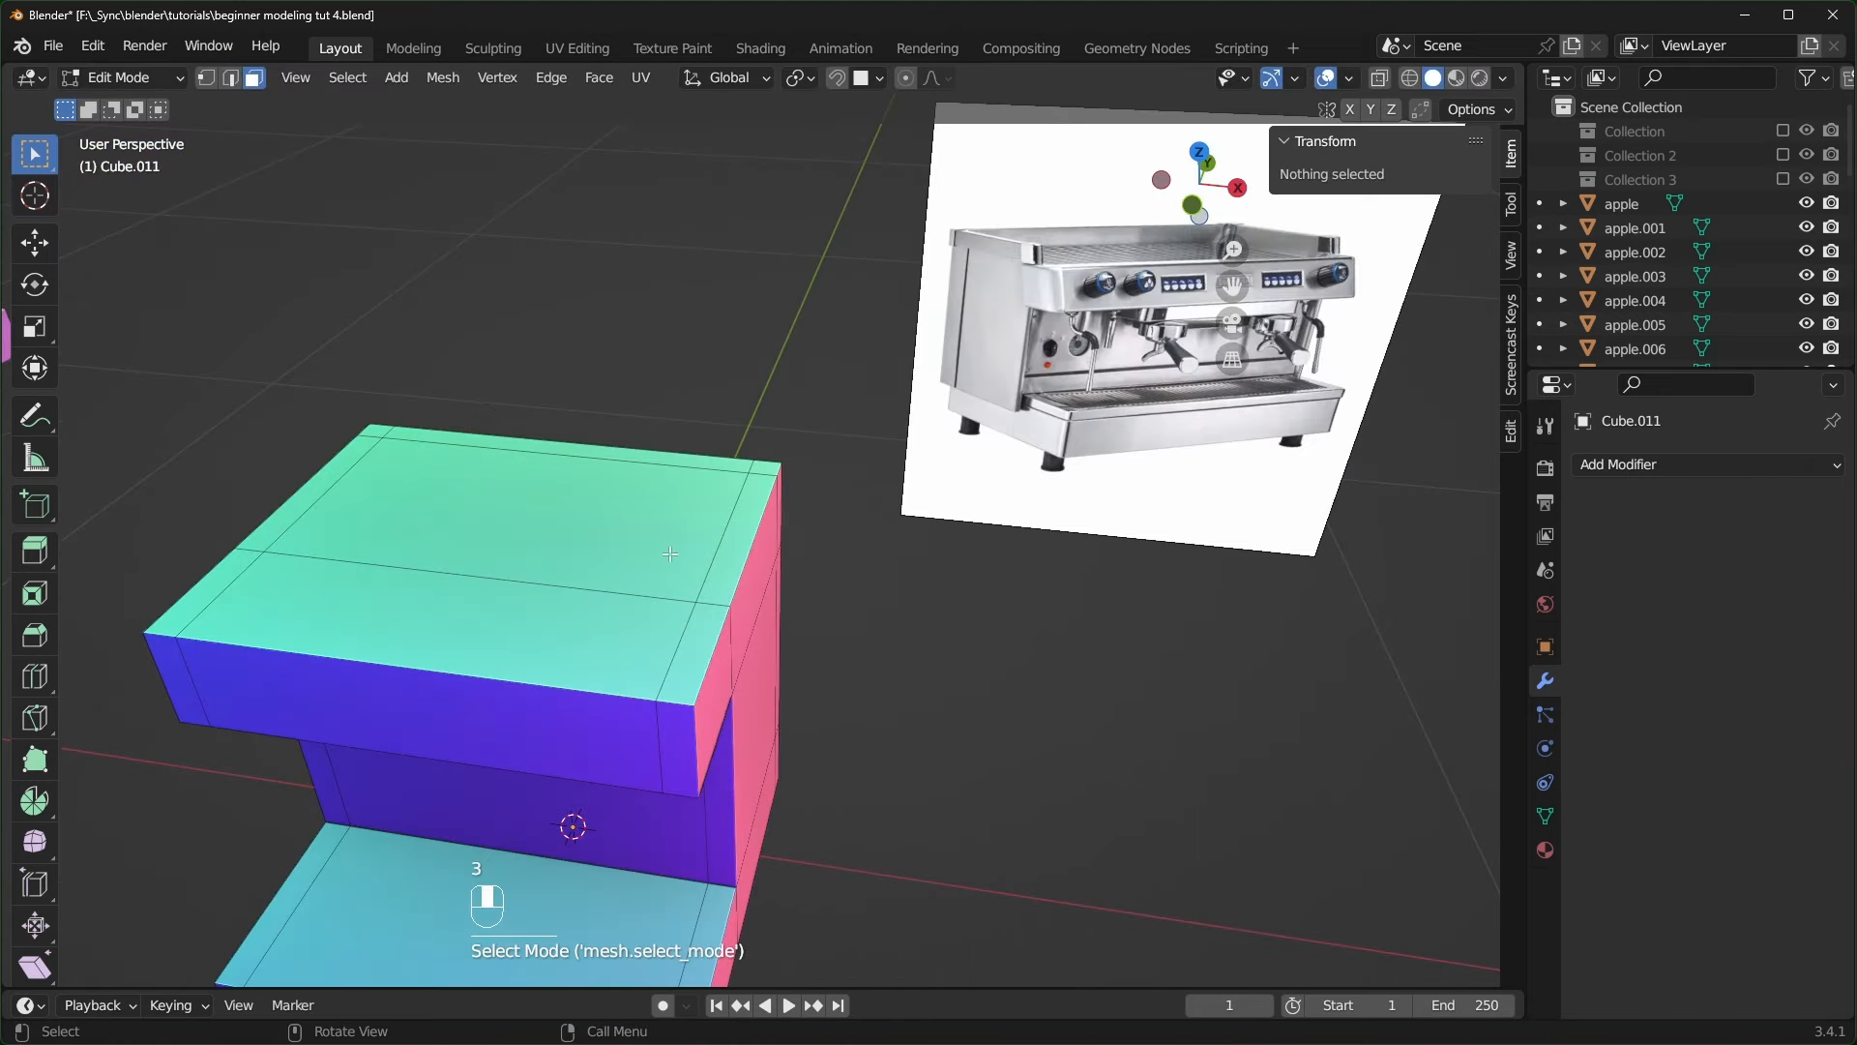
- Extrude the narrow side and rear strips of the top face up about 0.04 m to form a raised rim
left_click(728, 565)
left_click(766, 467, "shift")
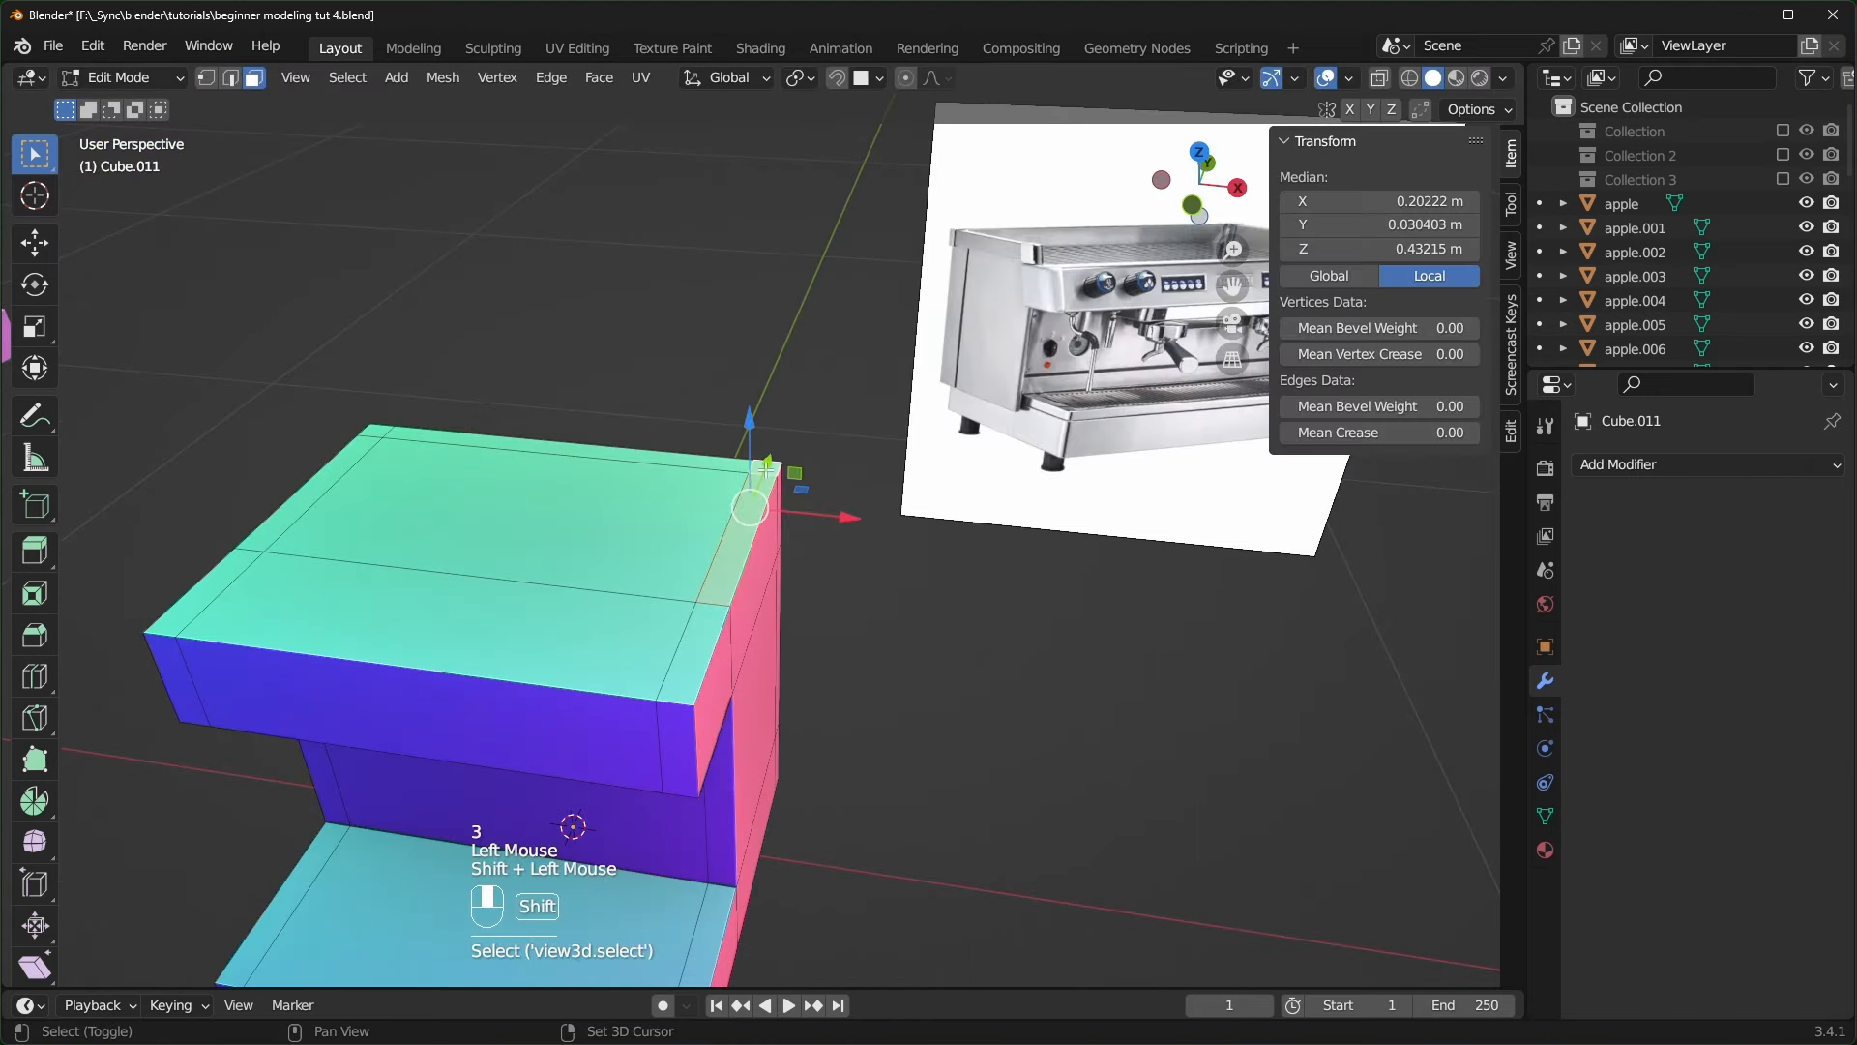
left_click(594, 455, "shift")
left_click(374, 426, "shift")
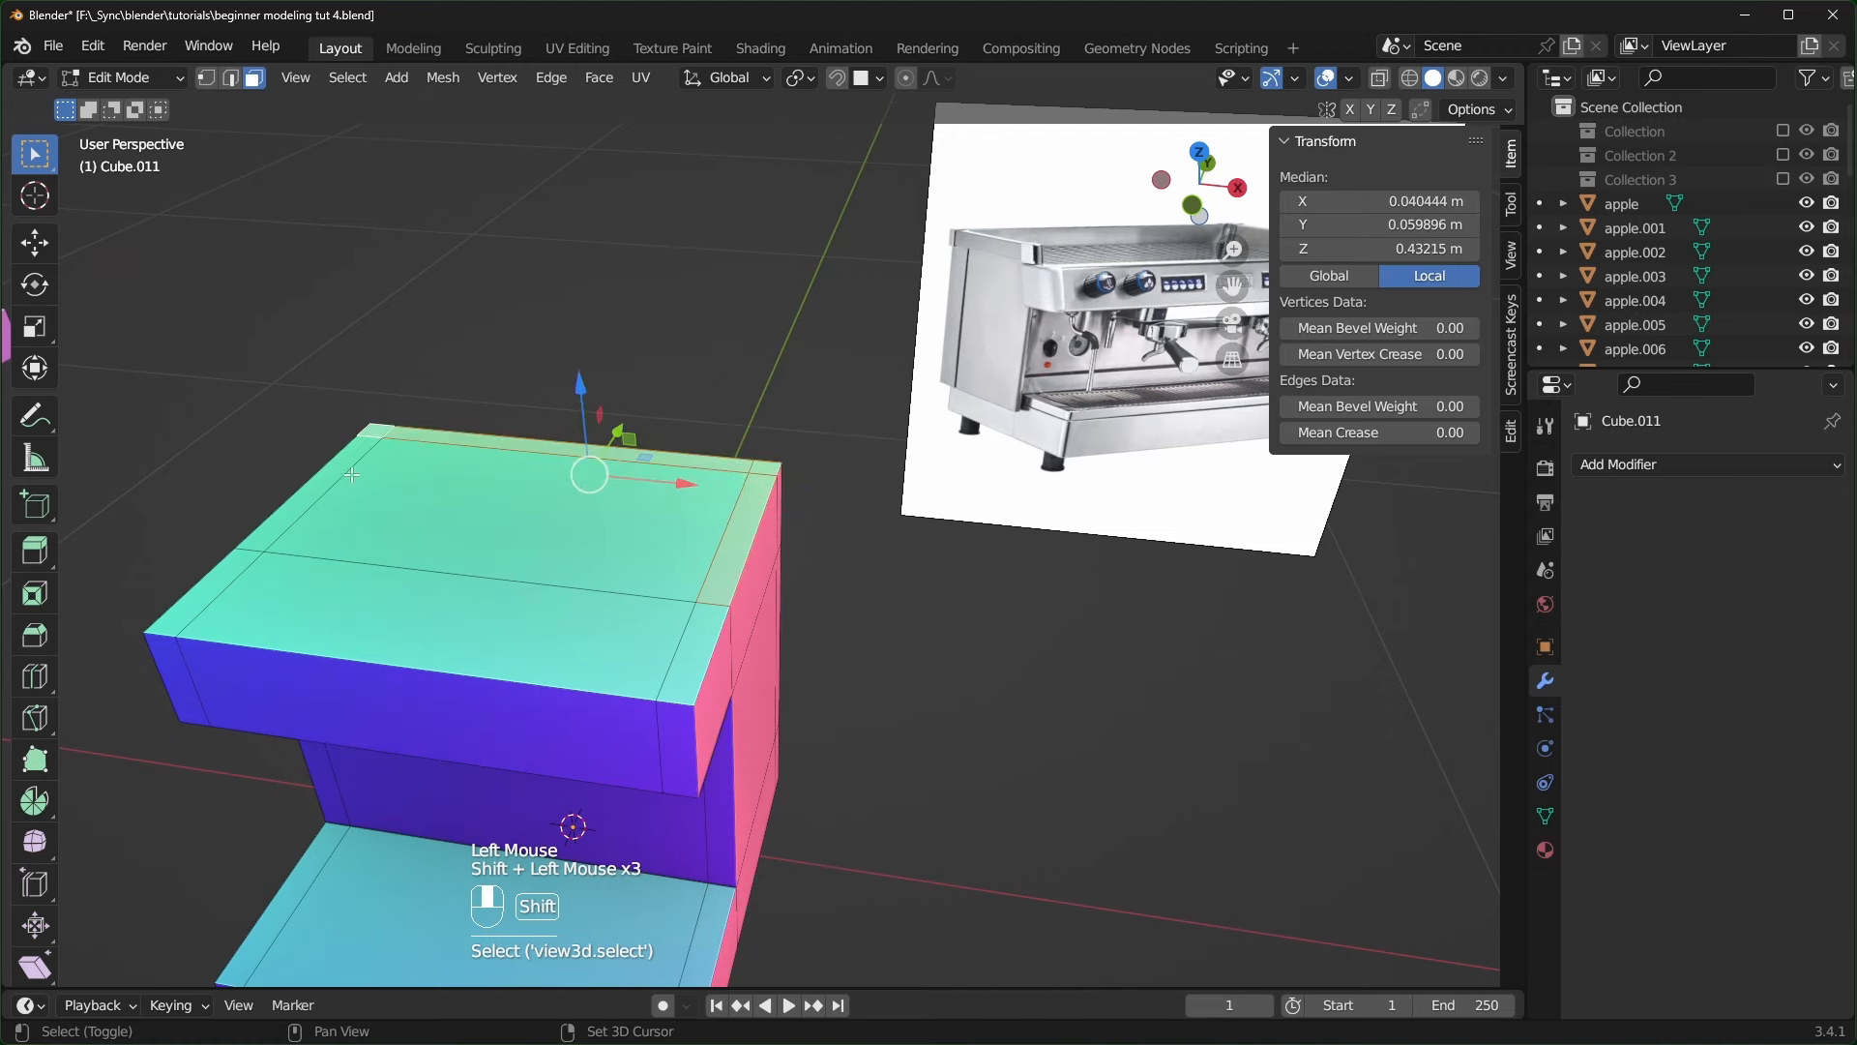
left_click(351, 473, "shift")
middle_click_drag(351, 474, 686, 710)
key("e")
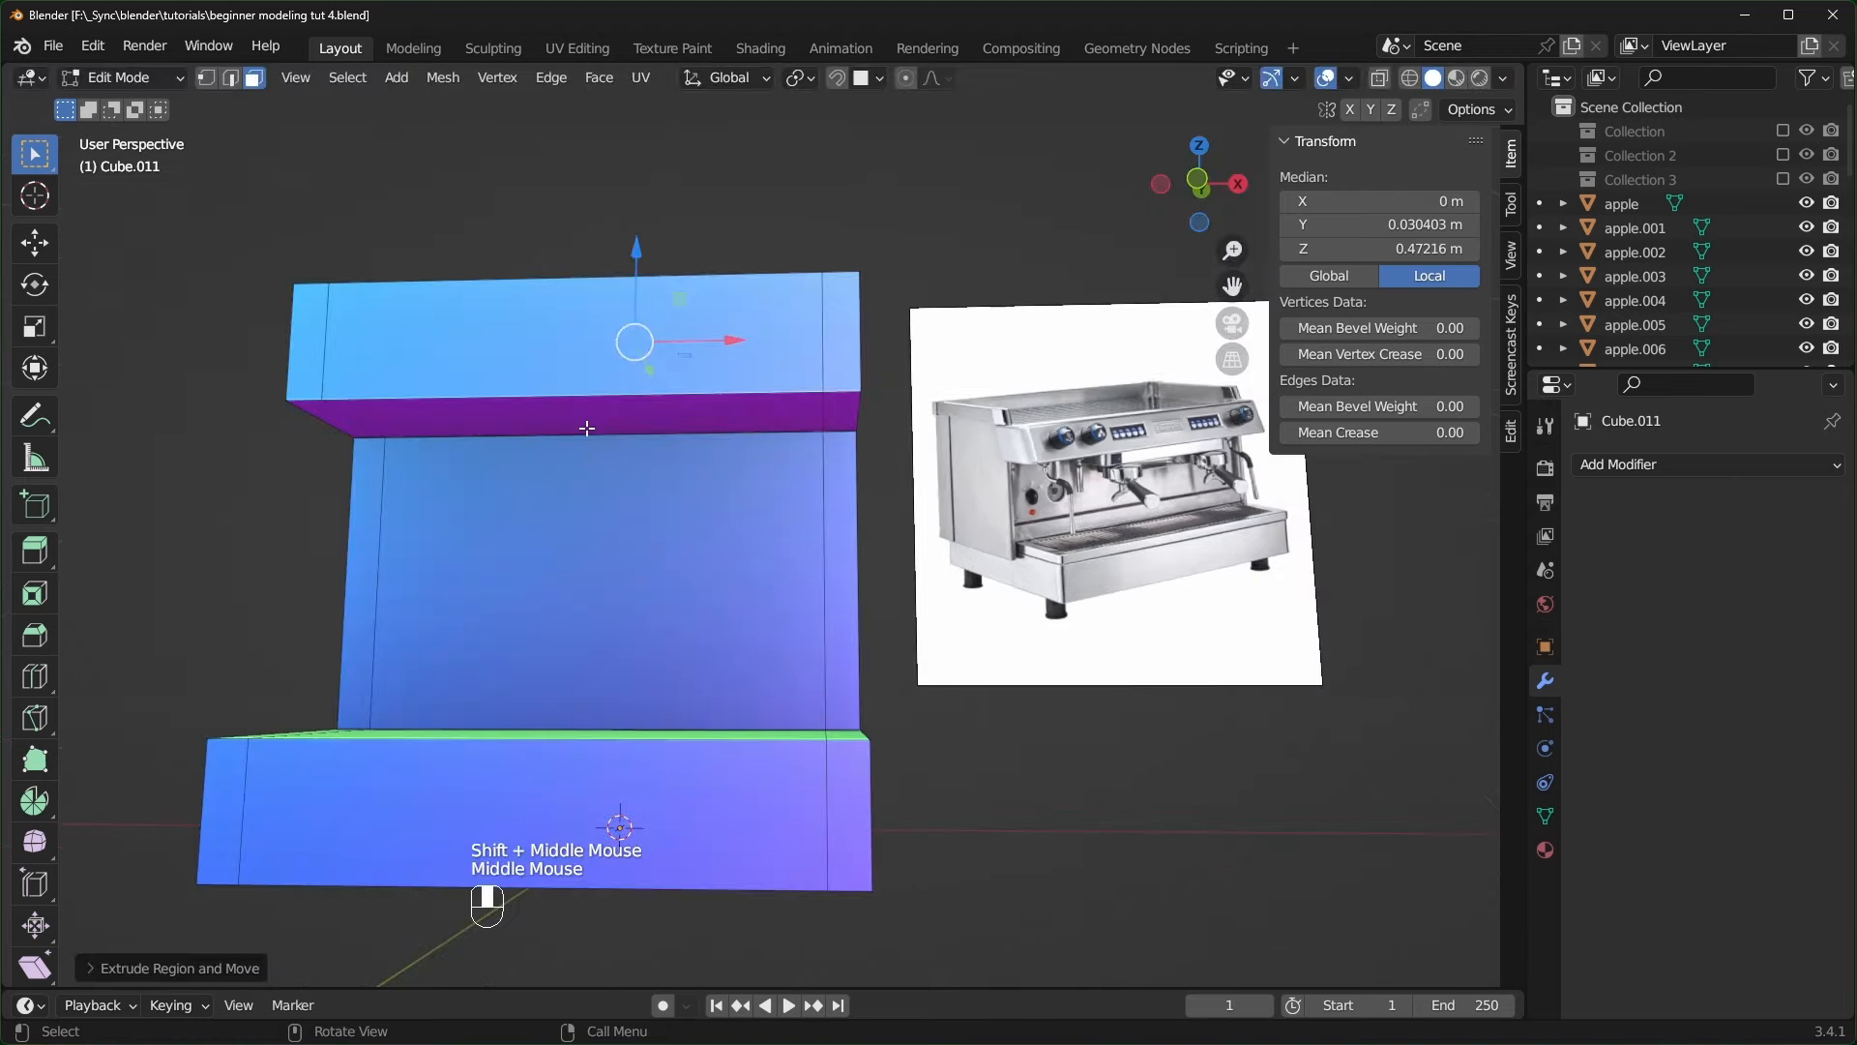
- Inset the middle underside face of the upper overhang by about 0.004 m and extrude it down about 0.023 m
left_click(588, 427)
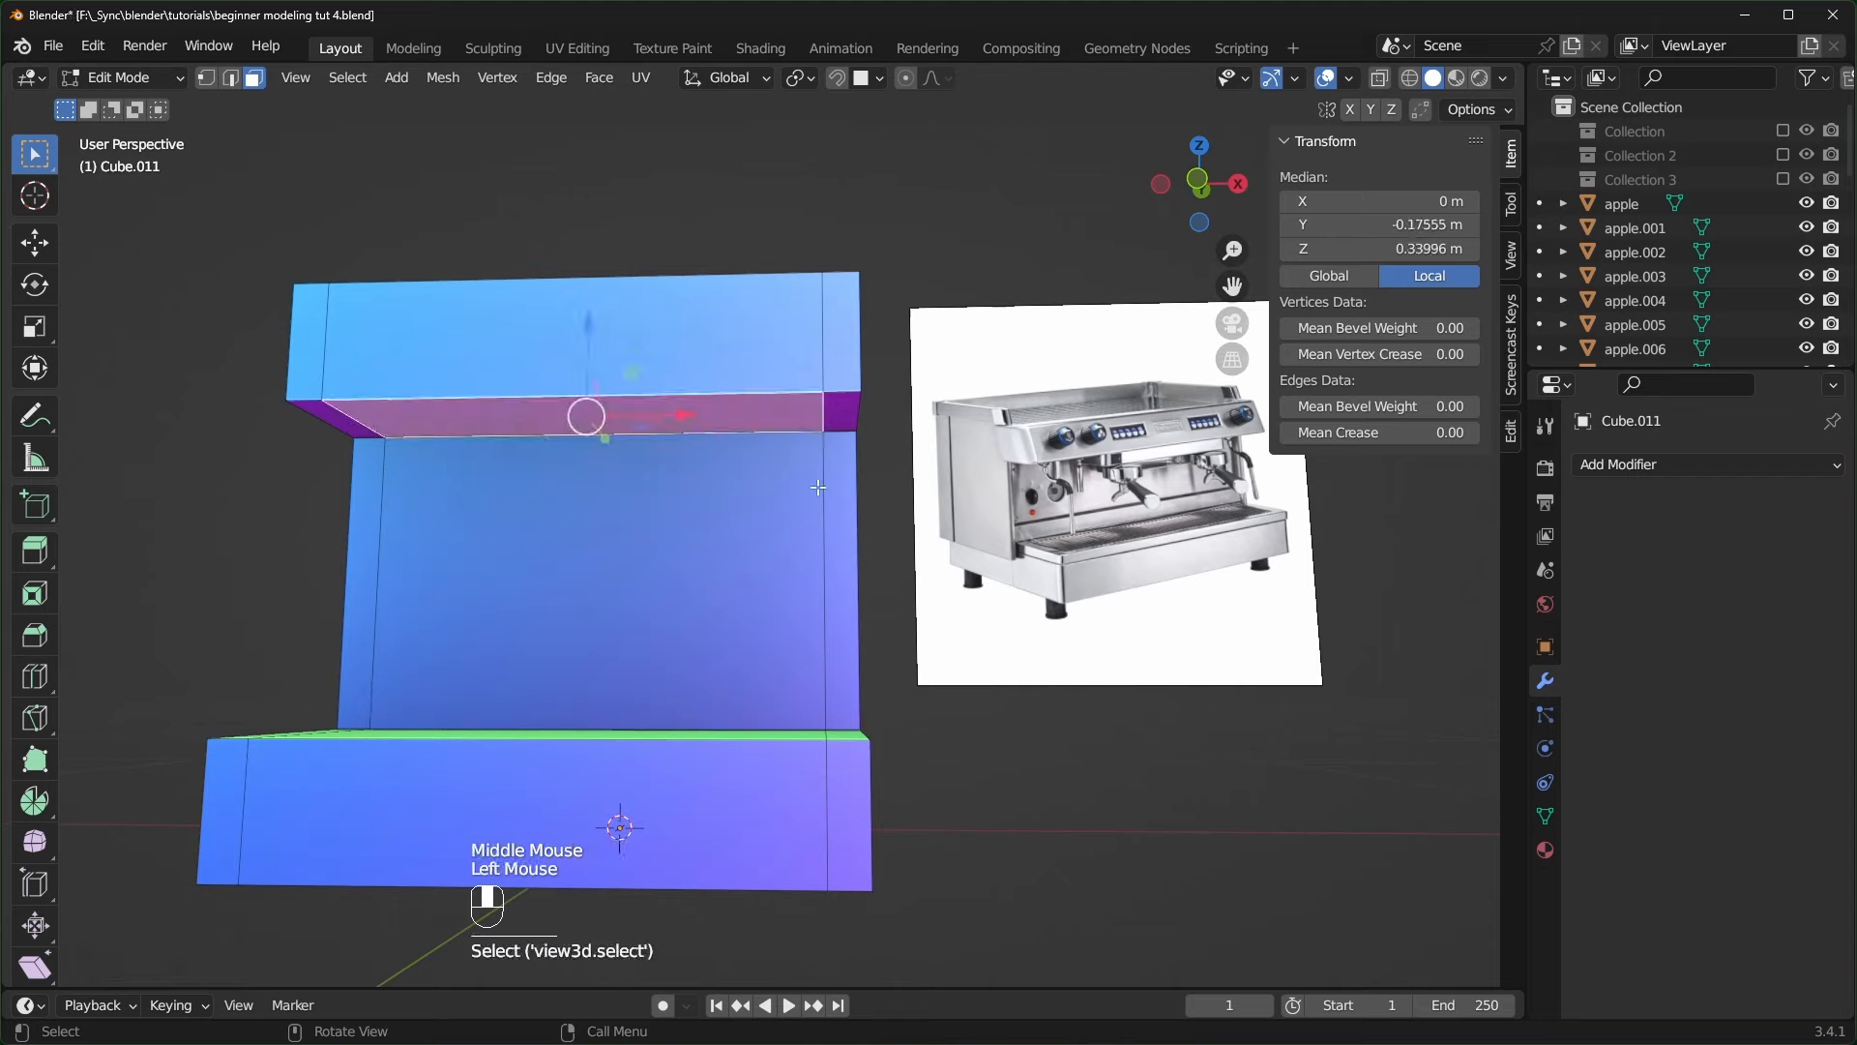
key("i")
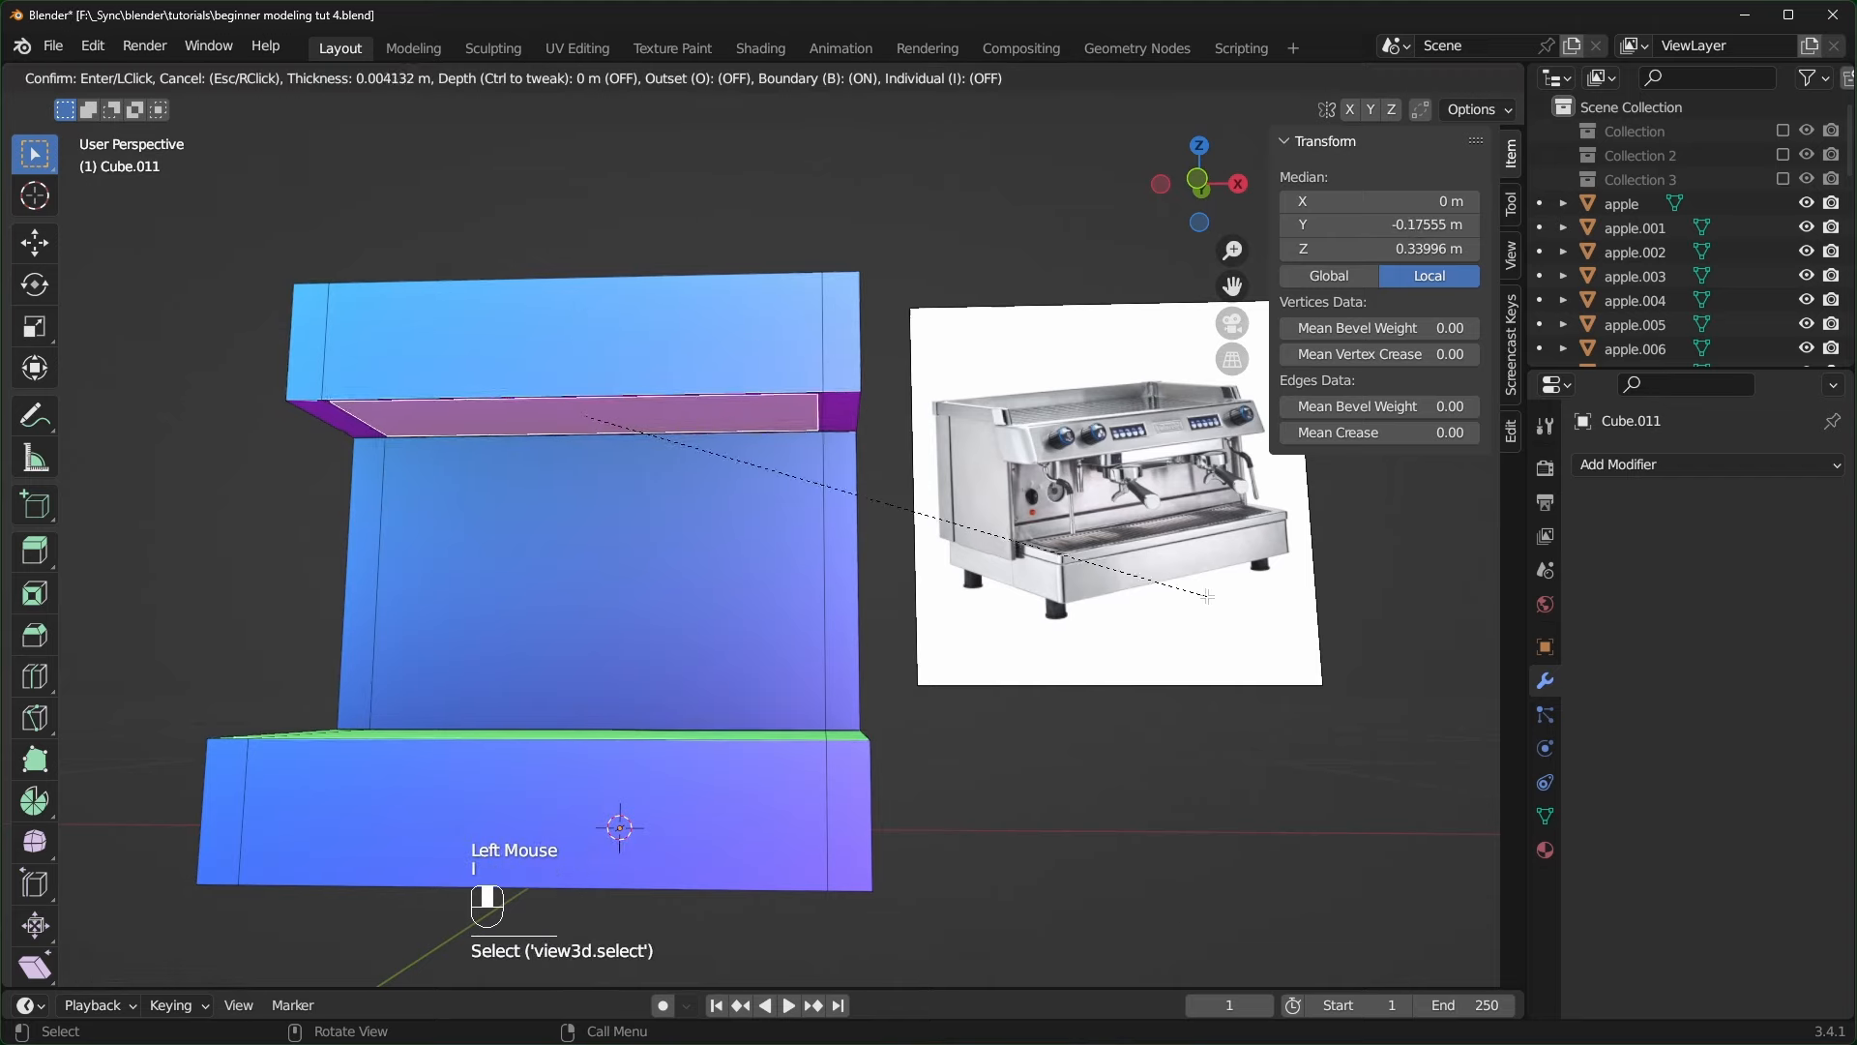
left_click(1202, 594)
scroll(531, 373, "up", 2)
key("e")
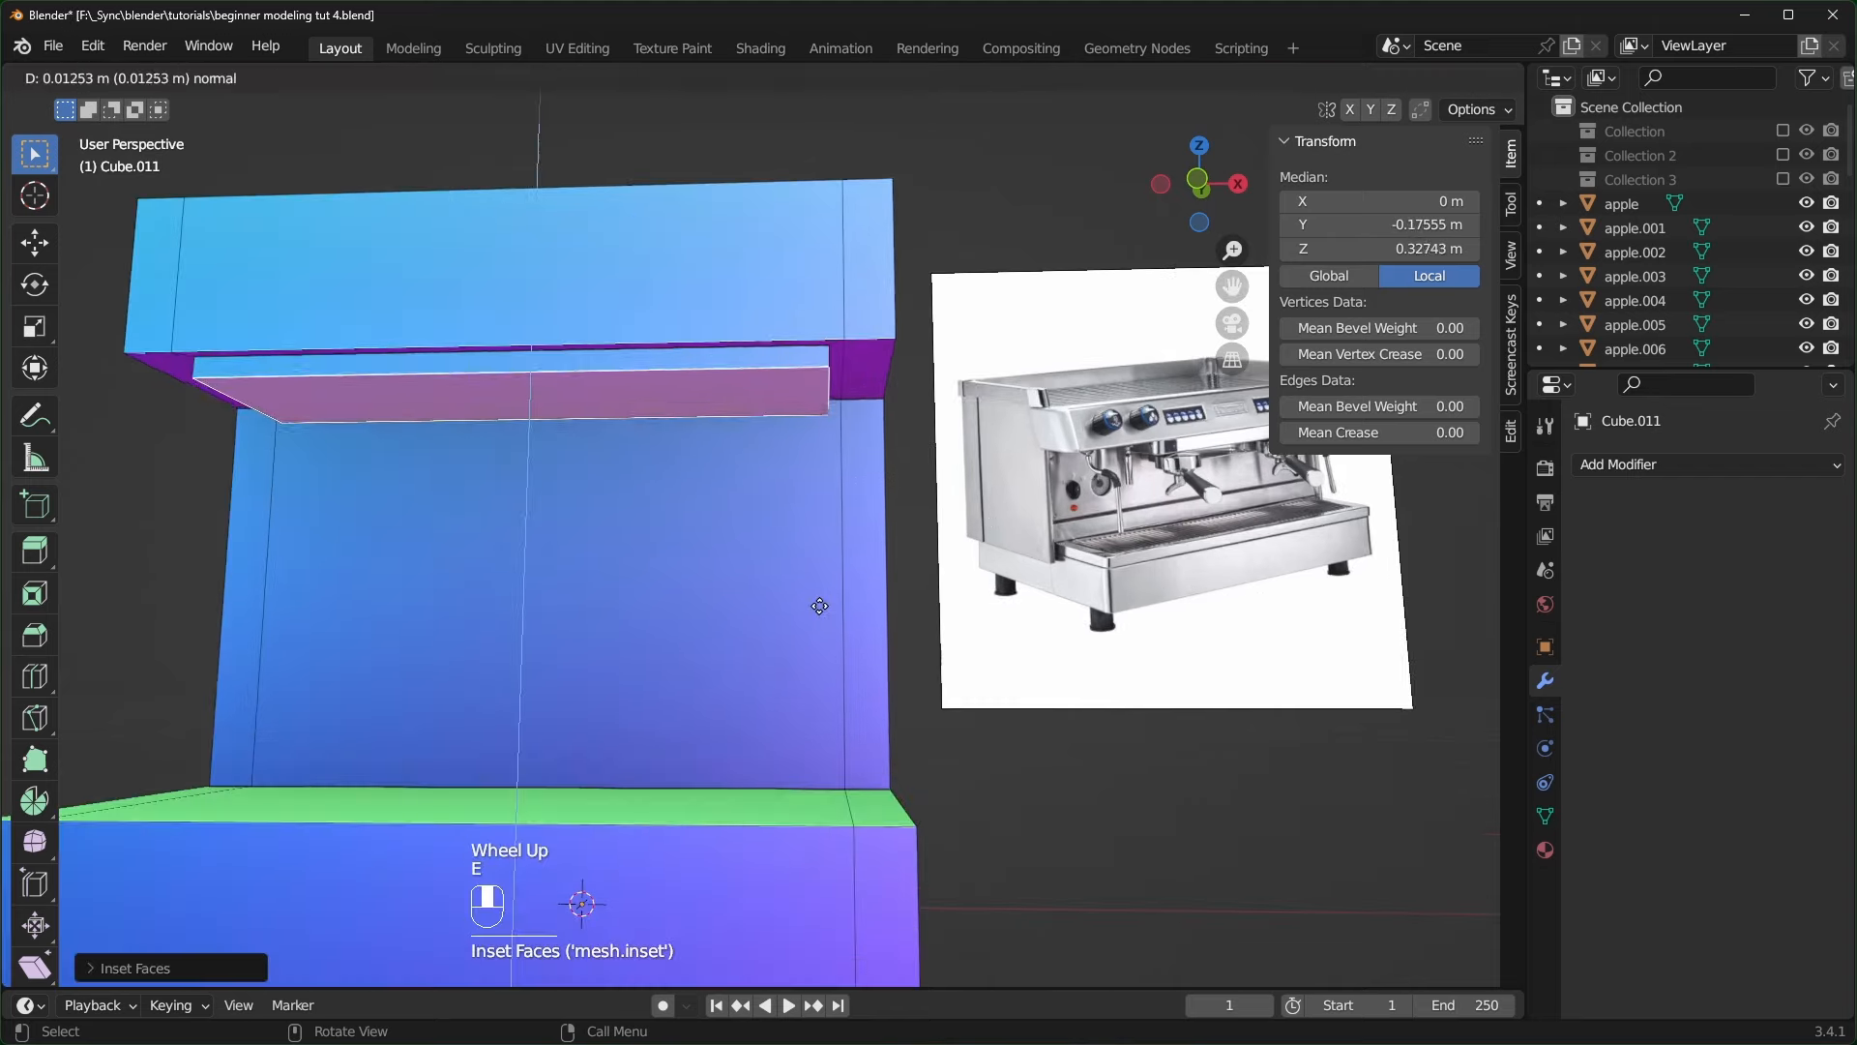
left_click(820, 618)
scroll(681, 534, "down", 2)
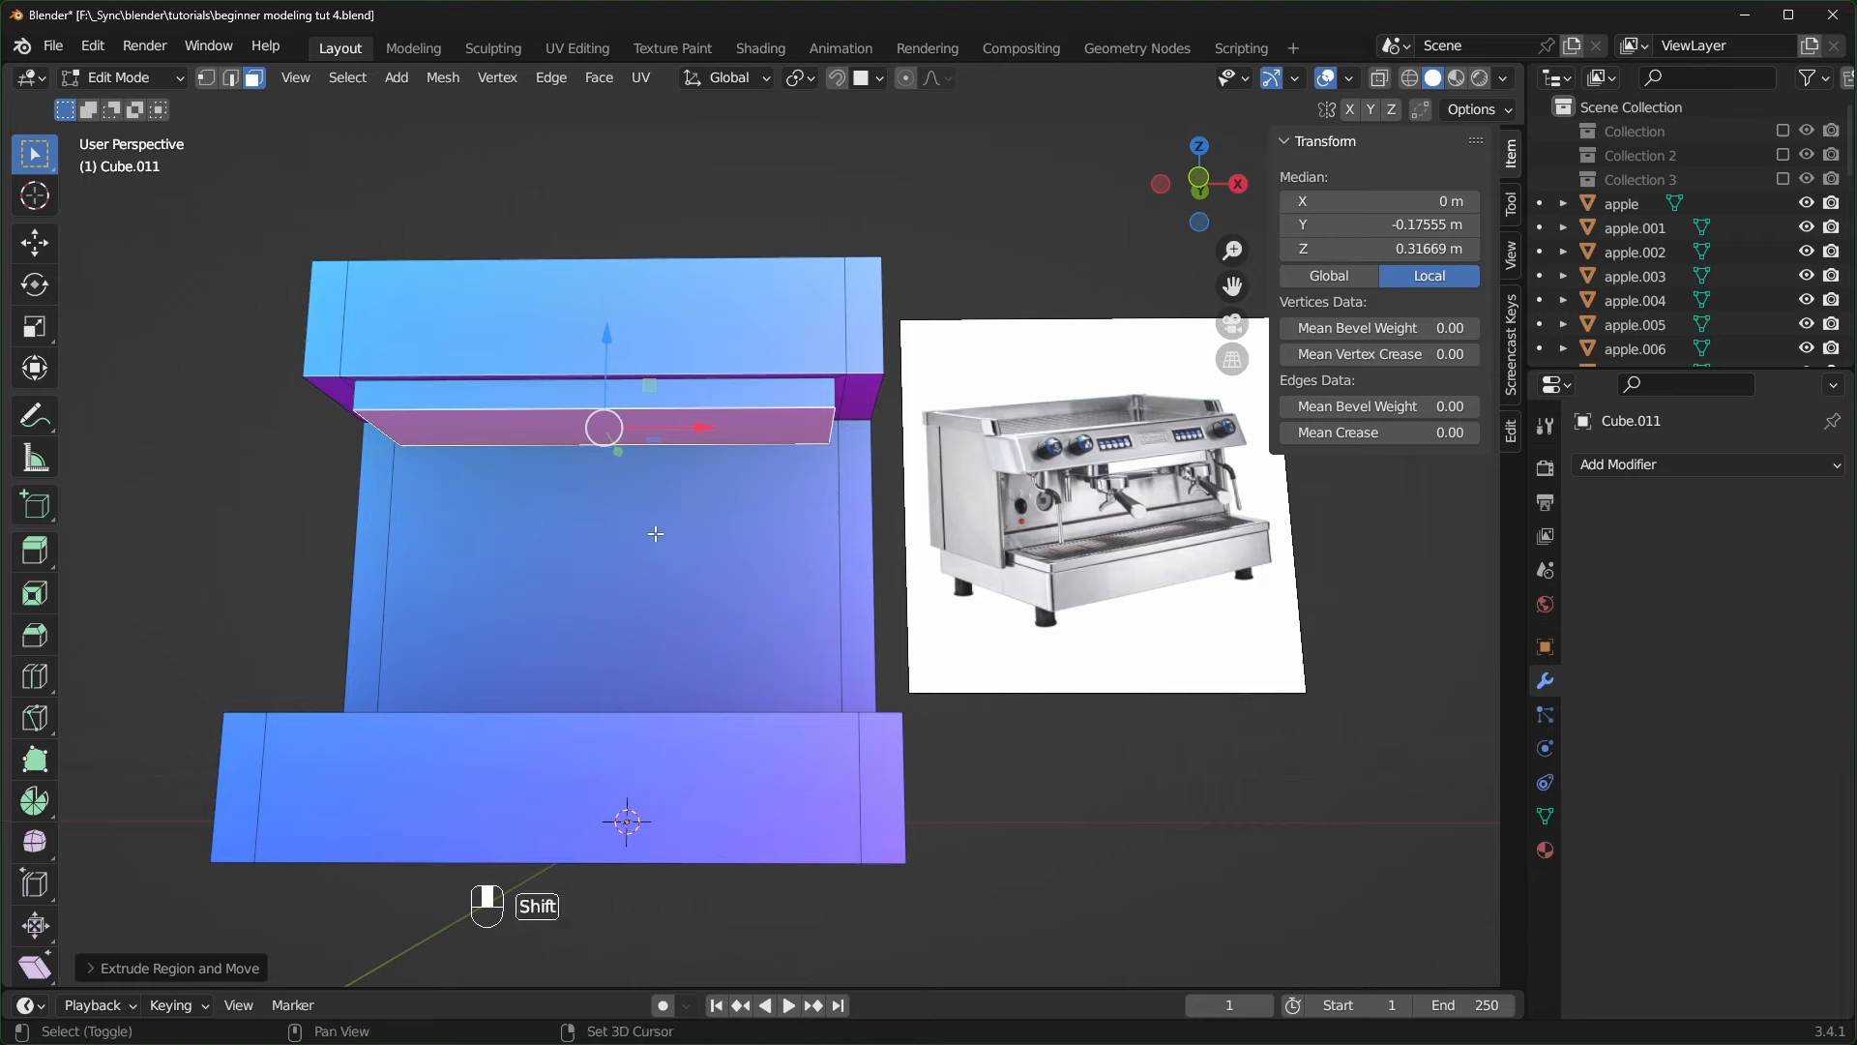
- Duplicate the extruded underside face, lower the copy to about Z 0.284 m, and scale it along X to about 0.25
key("shift+d")
right_click(630, 596)
left_click_drag(602, 336, 610, 377)
middle_click_drag(610, 377, 677, 580)
key("s")
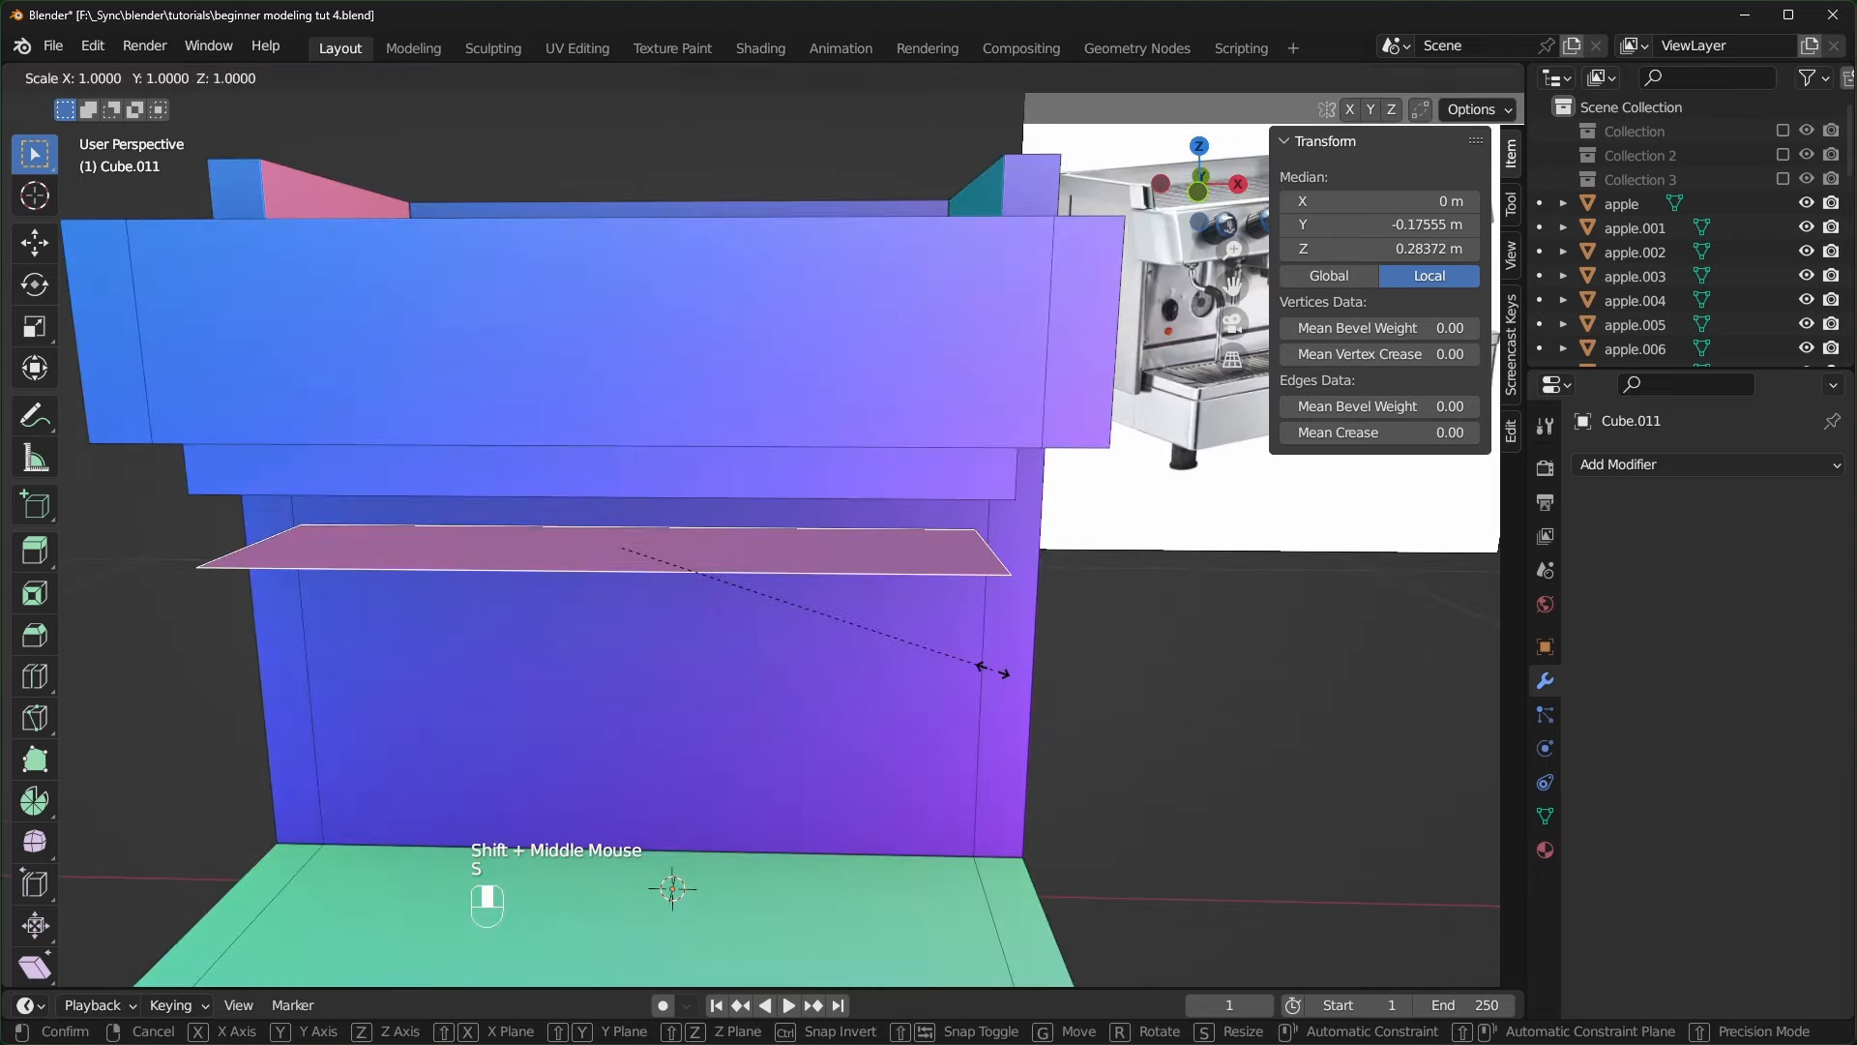
key("x")
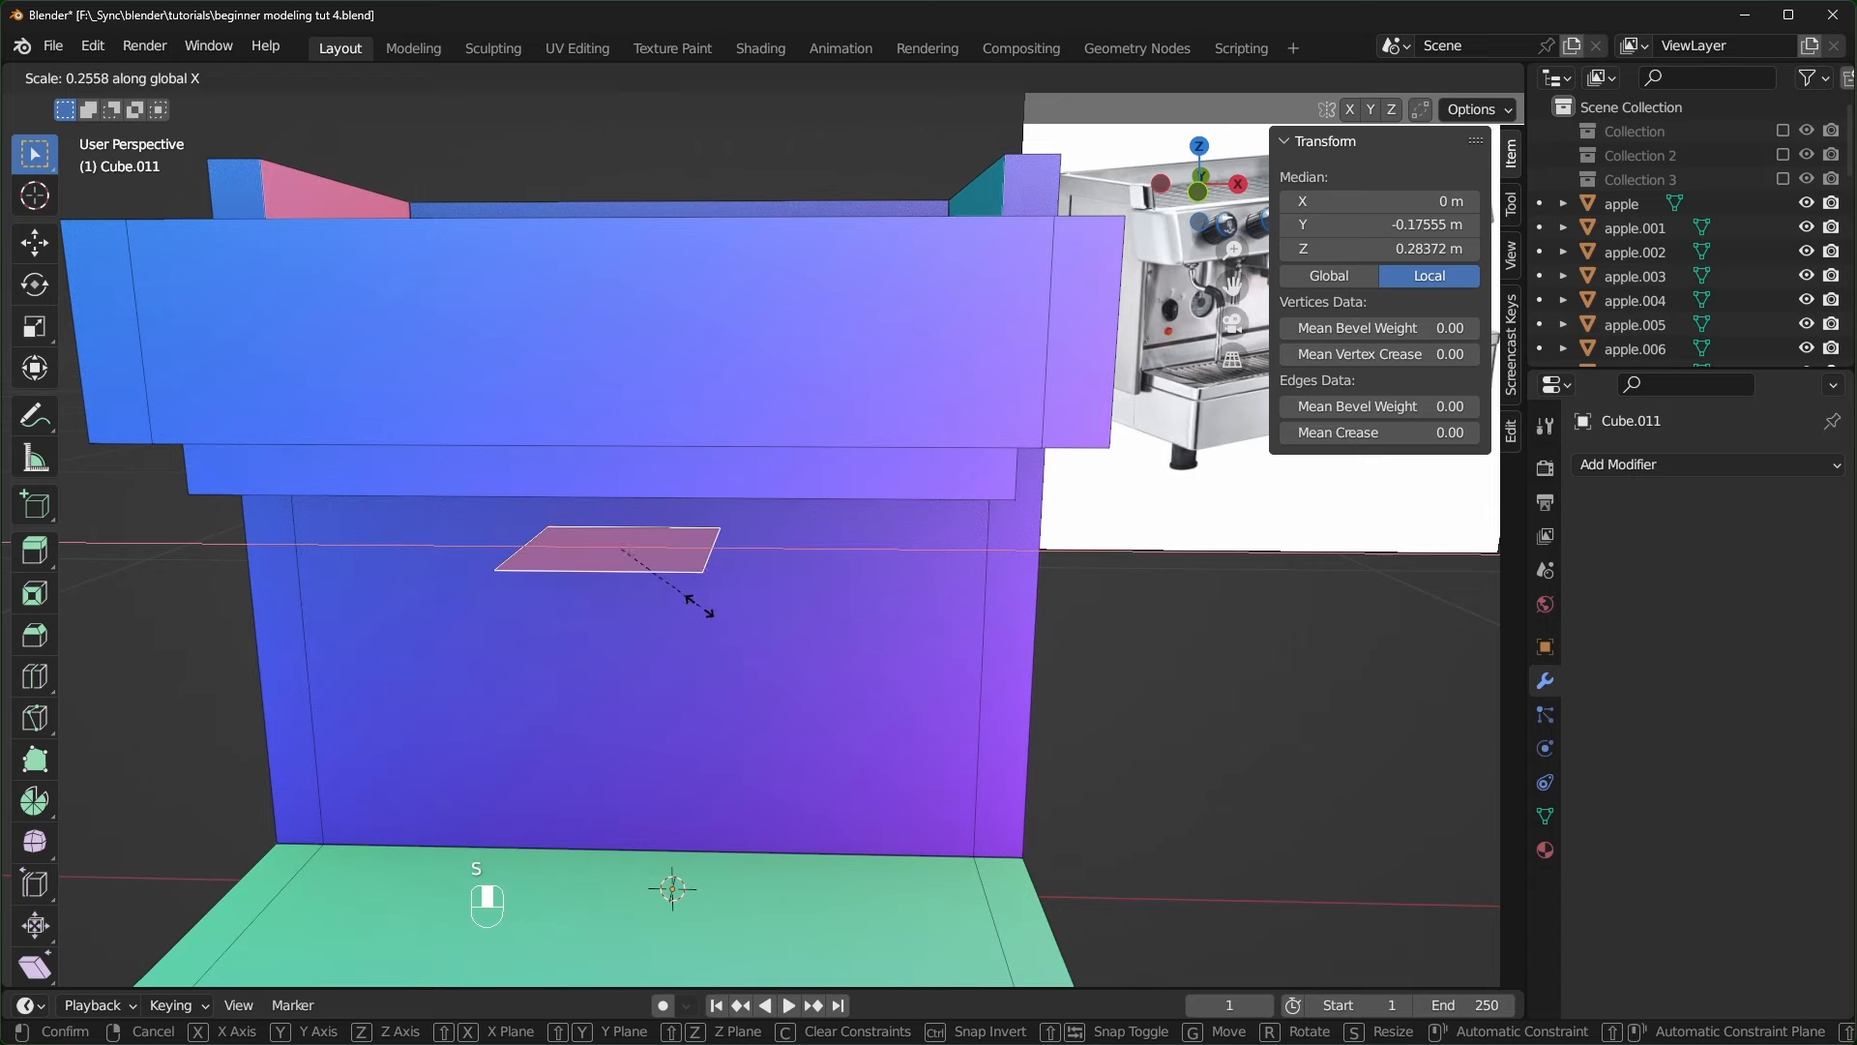
left_click(703, 605)
- Subdivide the duplicated face with 3 cuts and shape it into a circle with LoopTools
middle_click_drag(703, 619, 734, 572)
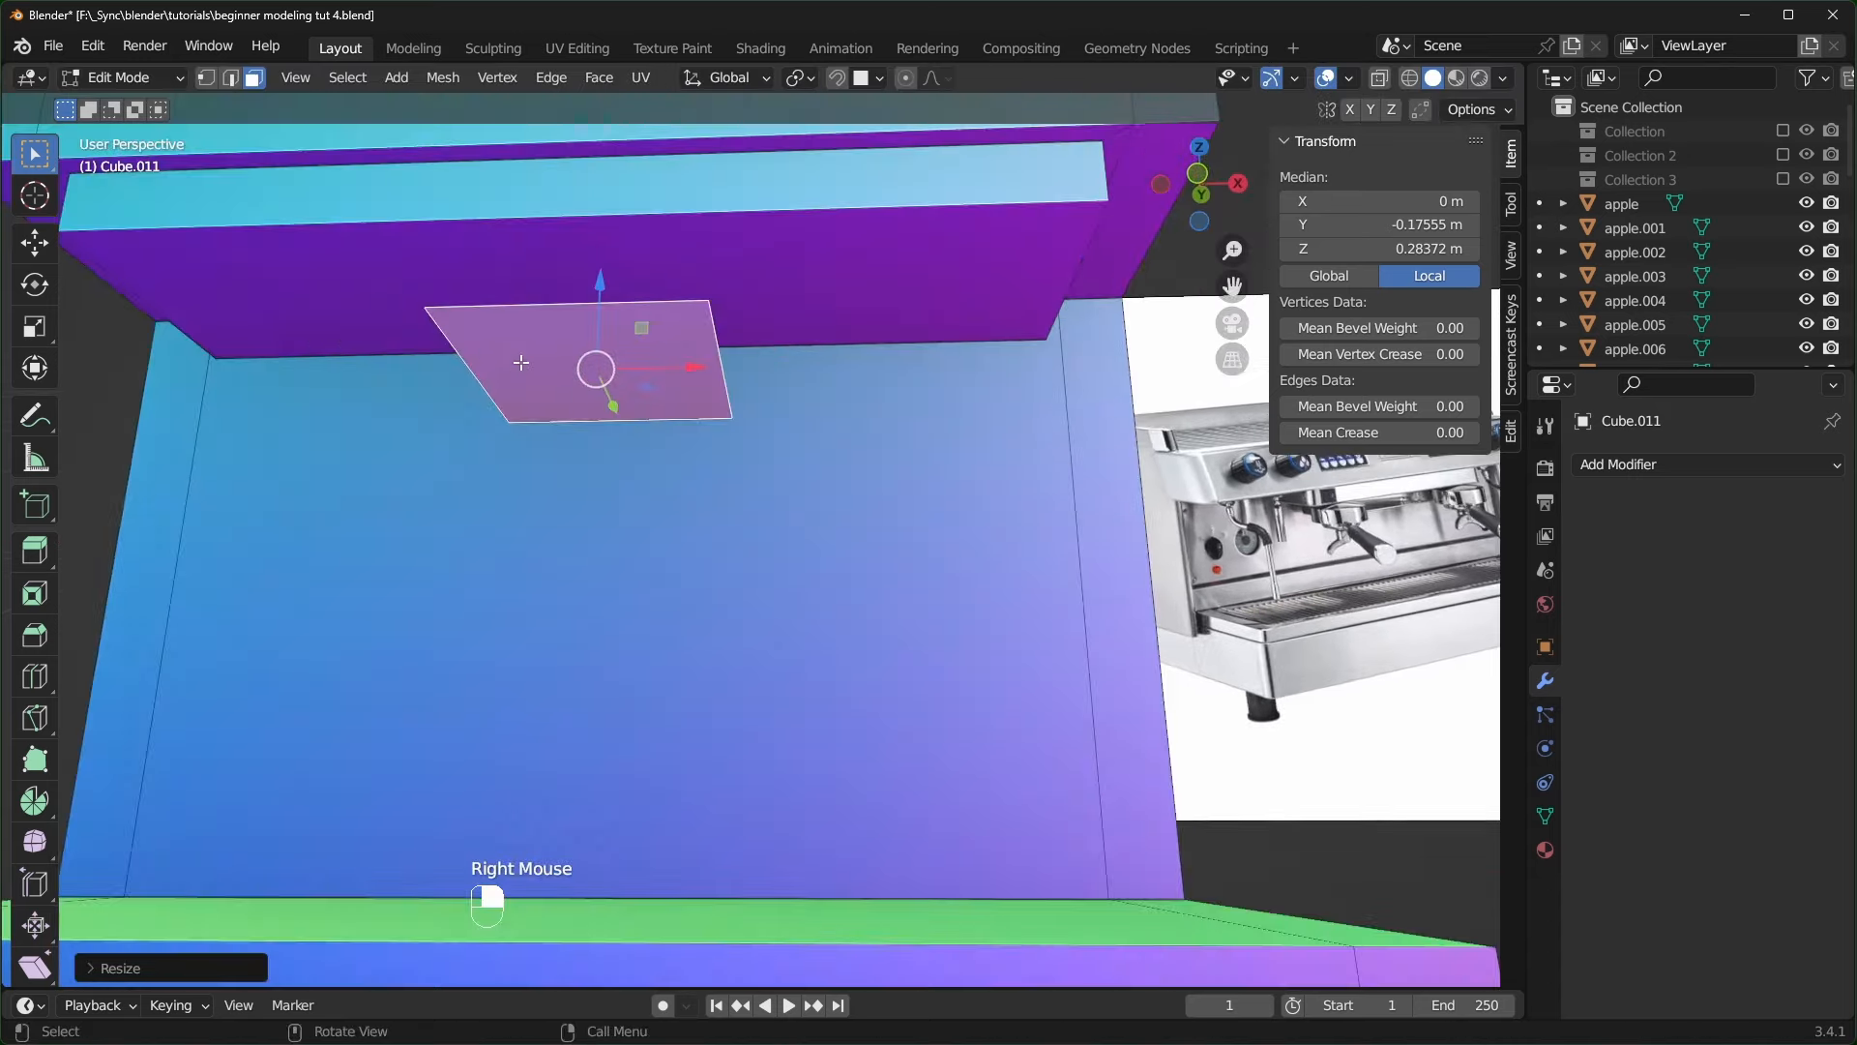
right_click(521, 361)
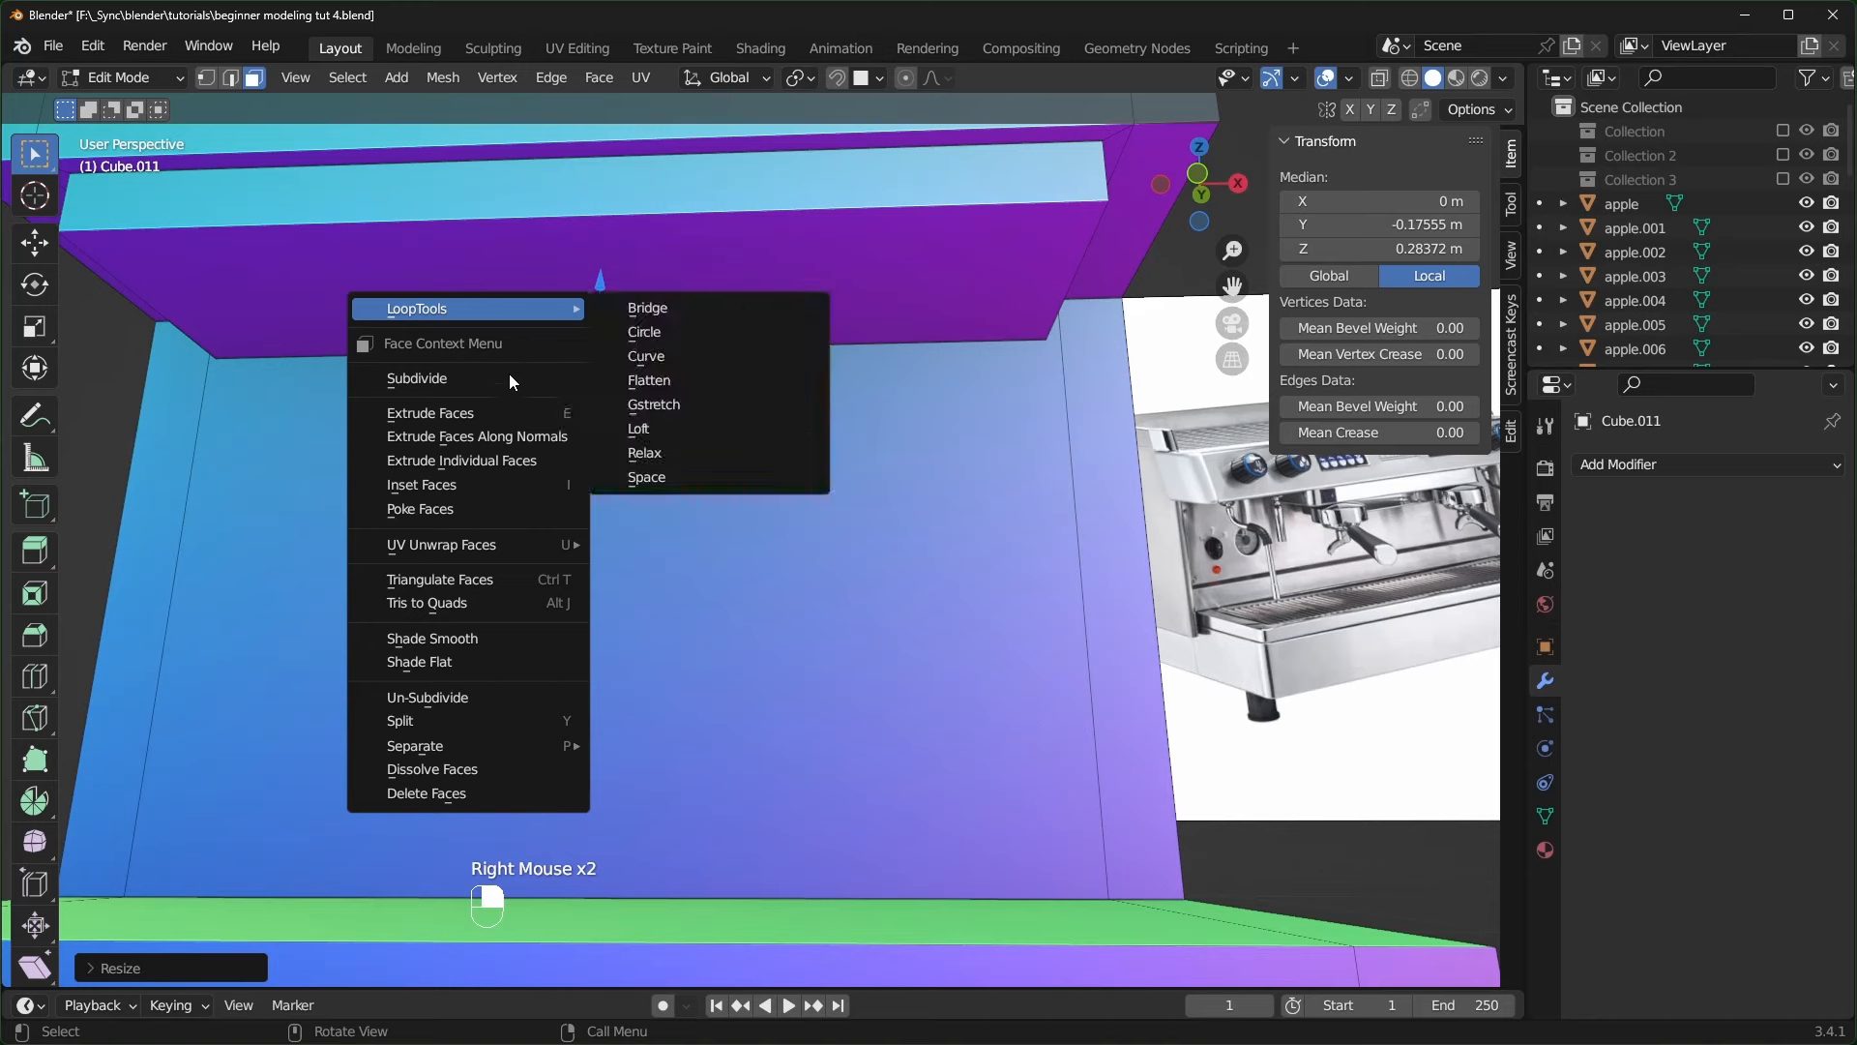
left_click(585, 364)
left_click(89, 967)
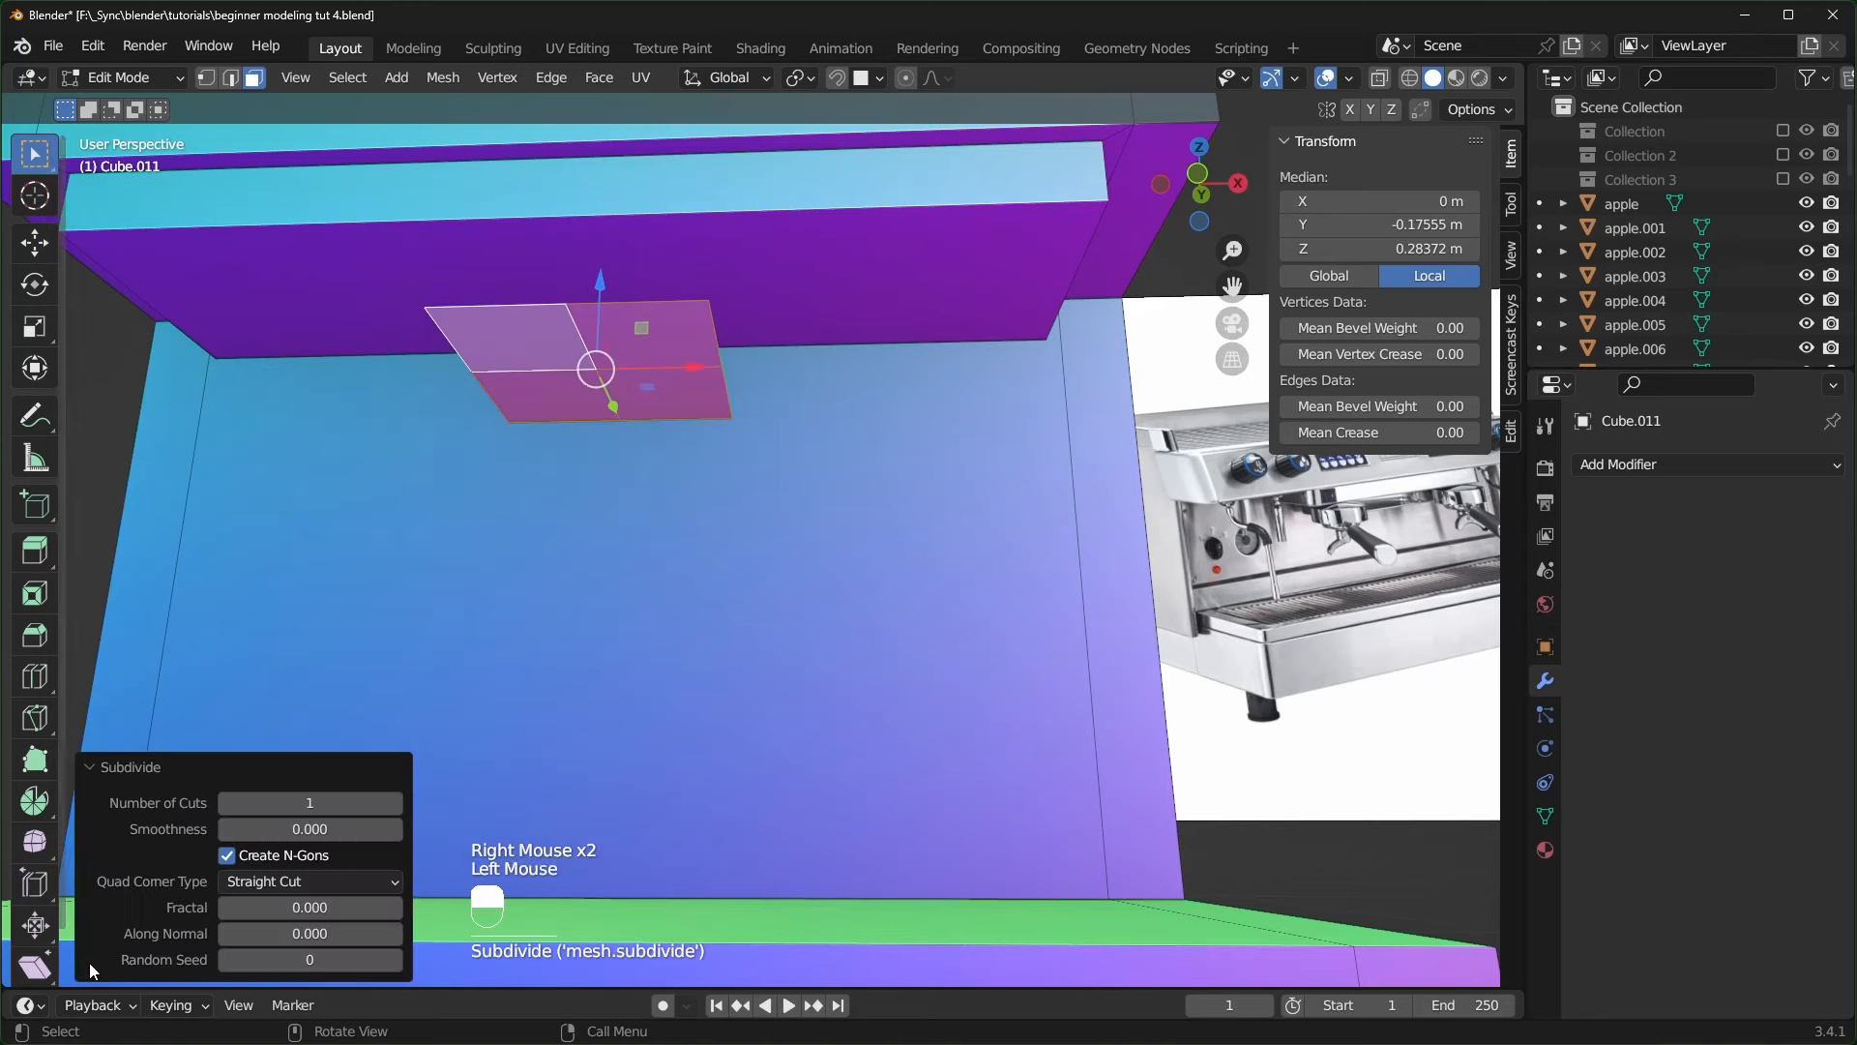
double_click(394, 803)
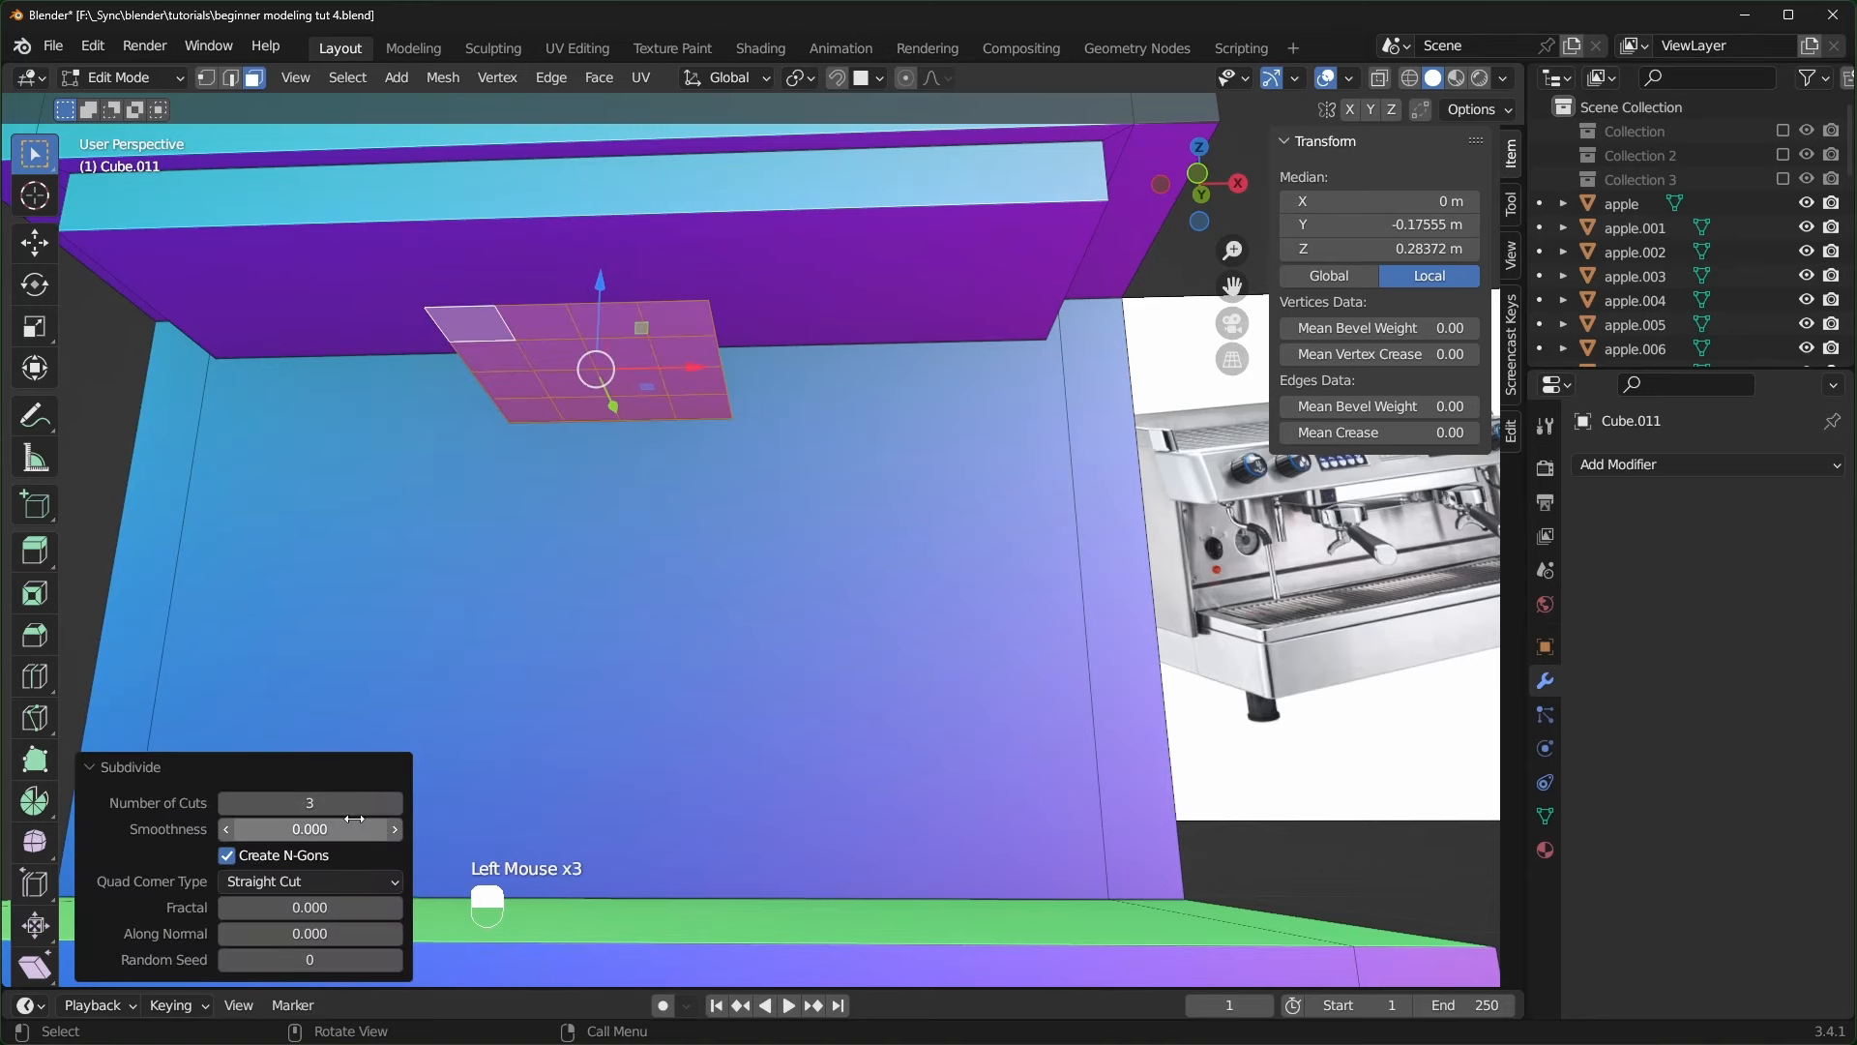
right_click(568, 356)
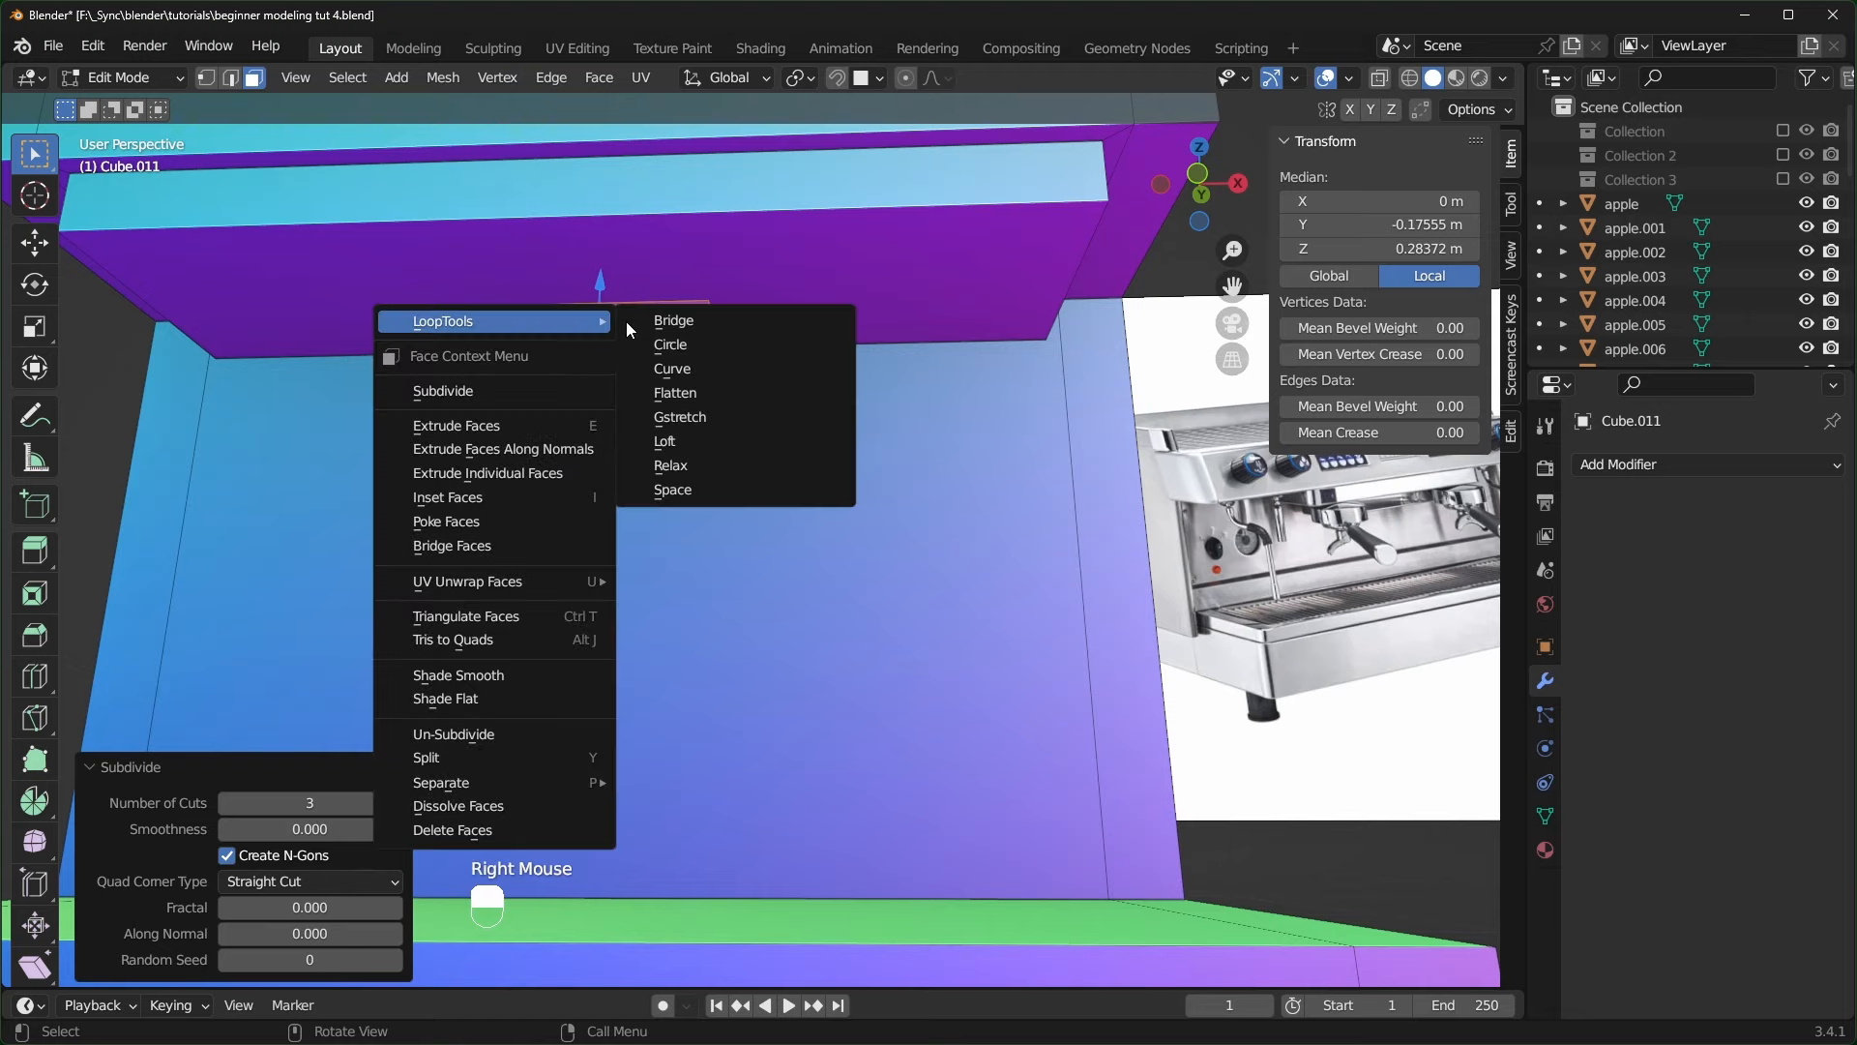
left_click(689, 347)
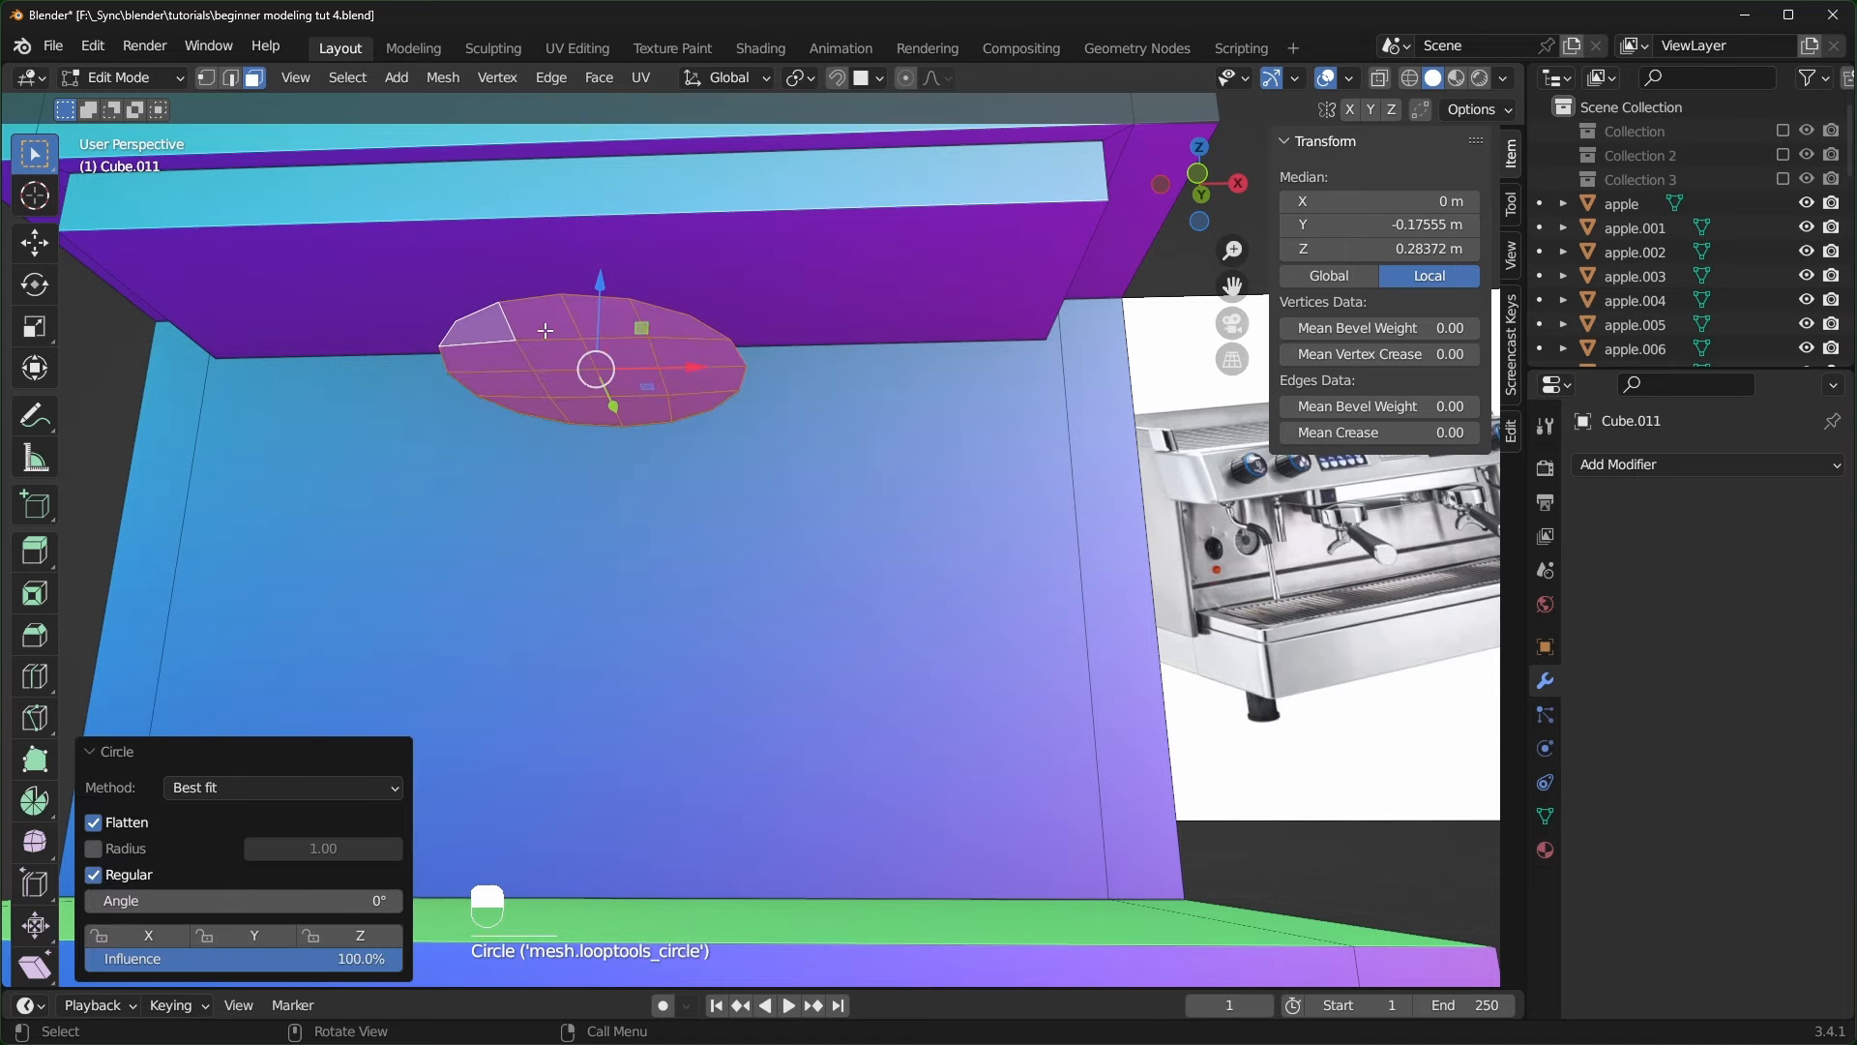
- Scale the disc to 0.797 and move it up about 0.033 m along Z against the underside block
mouse_move(668, 400)
middle_mouse_down()
mouse_move(679, 373)
mouse_move(671, 401)
middle_mouse_up()
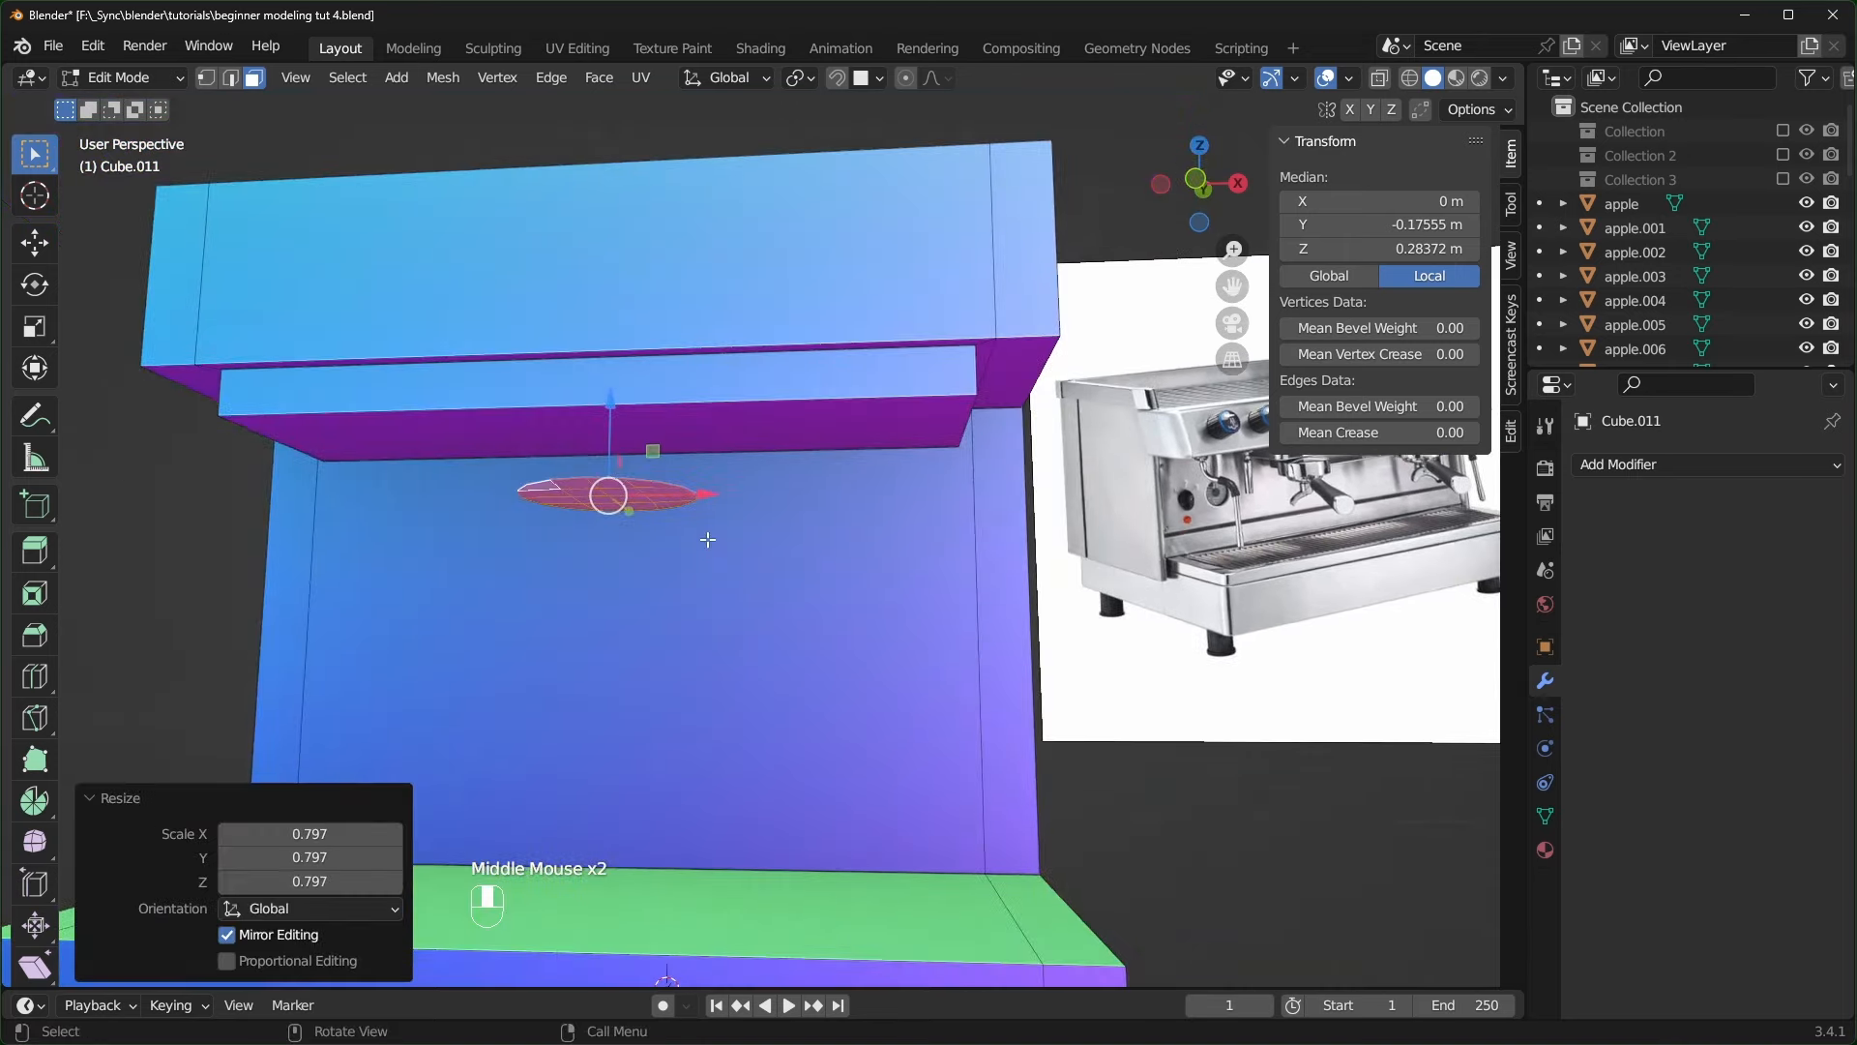
key("g")
key("z")
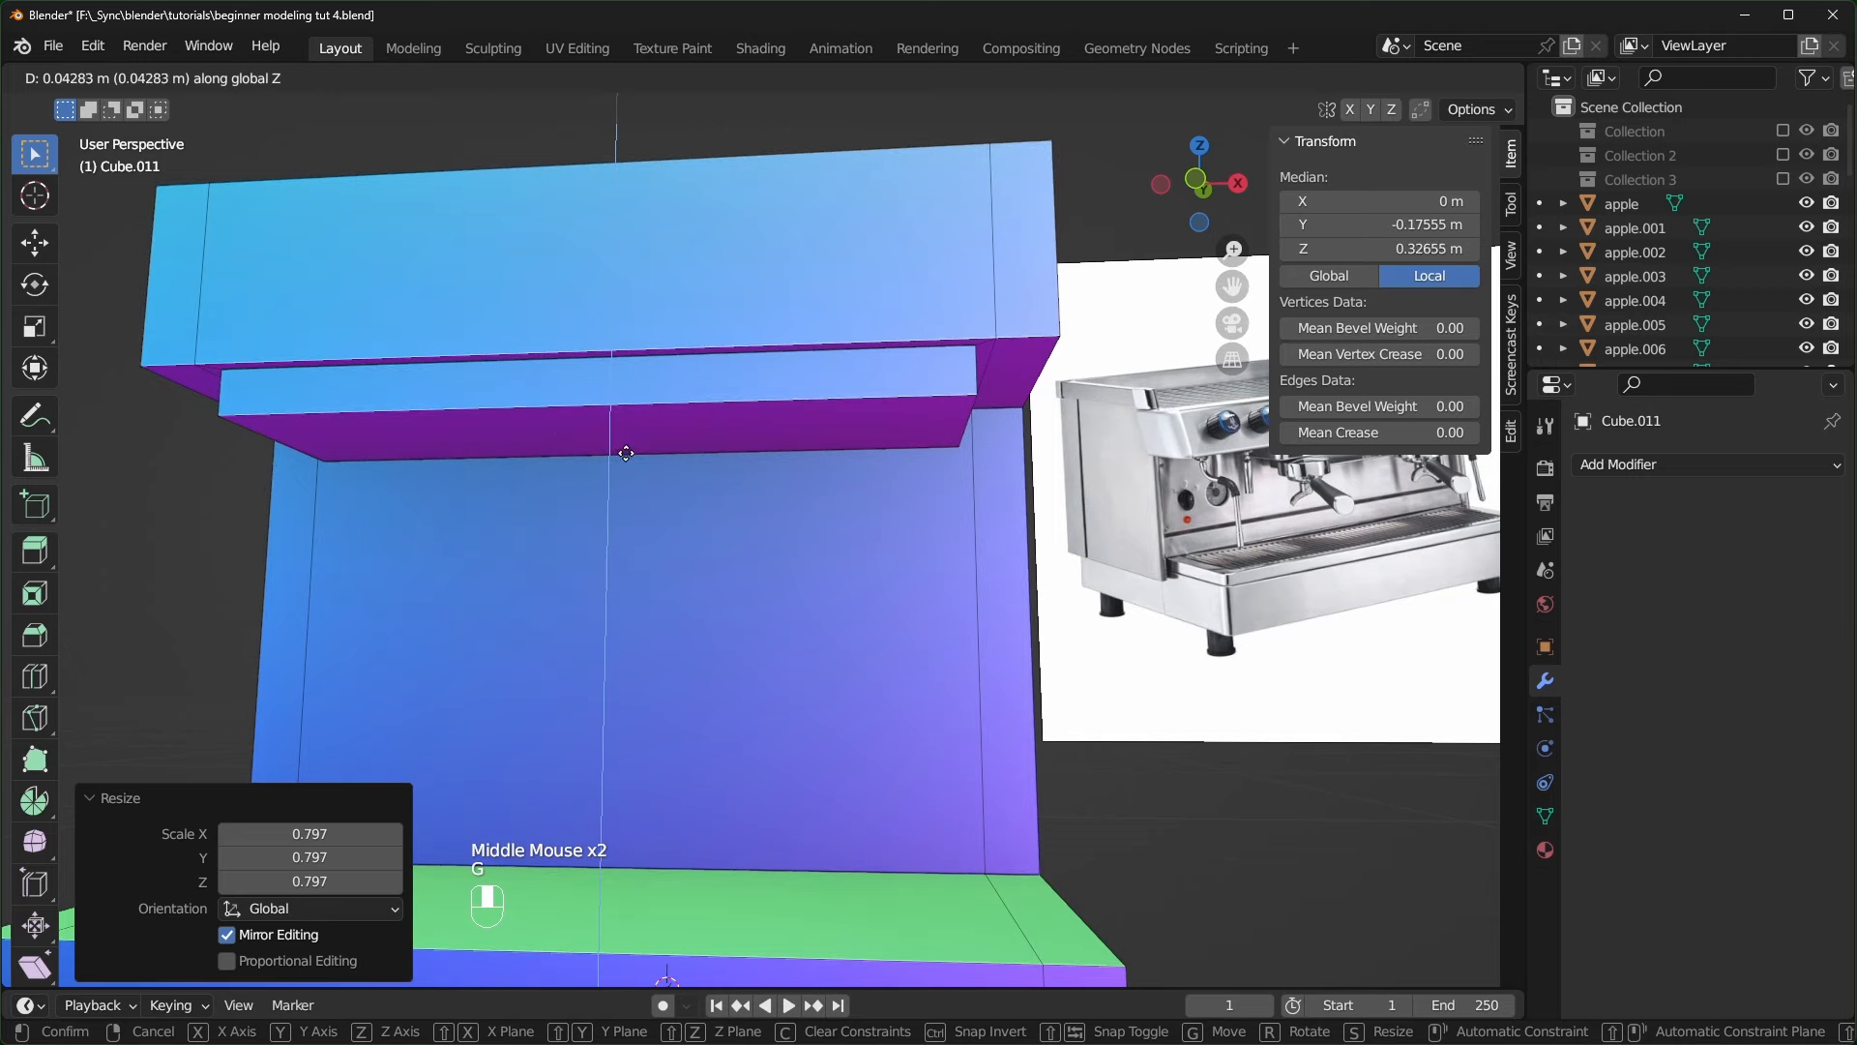
left_click(617, 437)
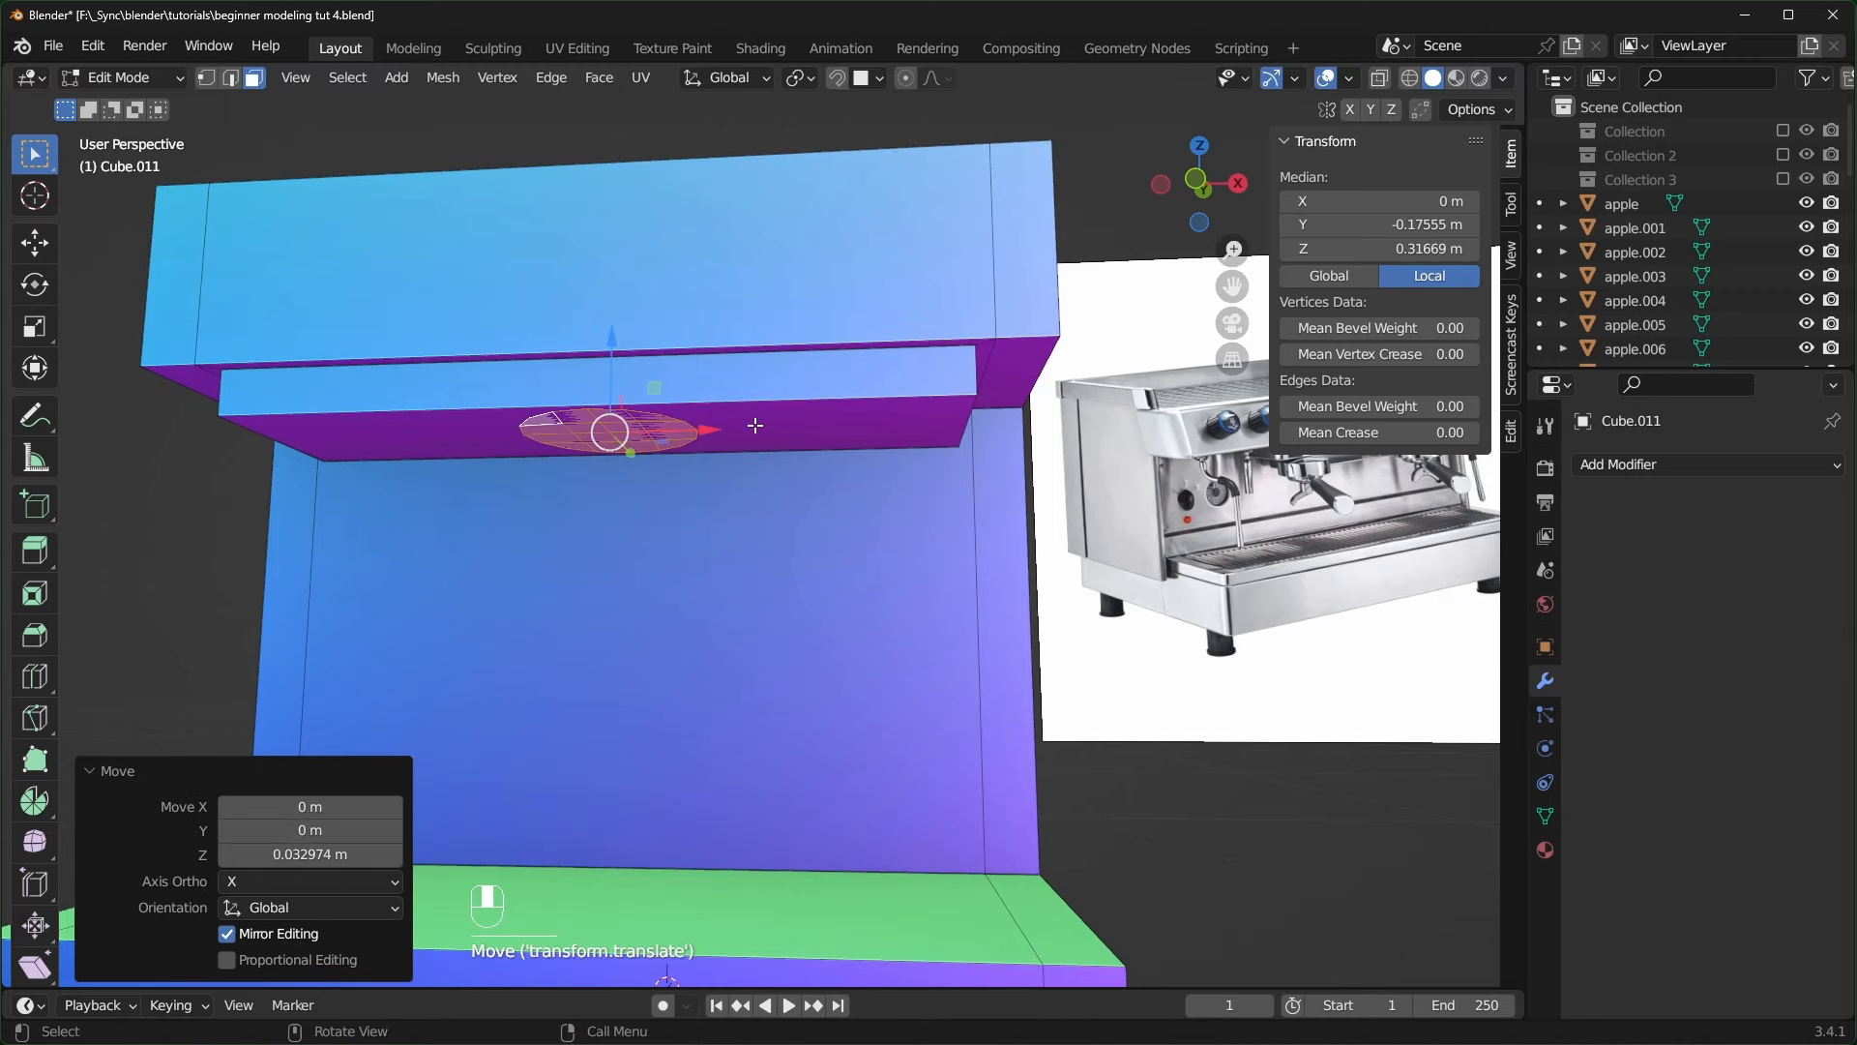
- Extrude the disc under the overhang block down about 0.015 m
middle_click_drag(1004, 519, 842, 580, "shift")
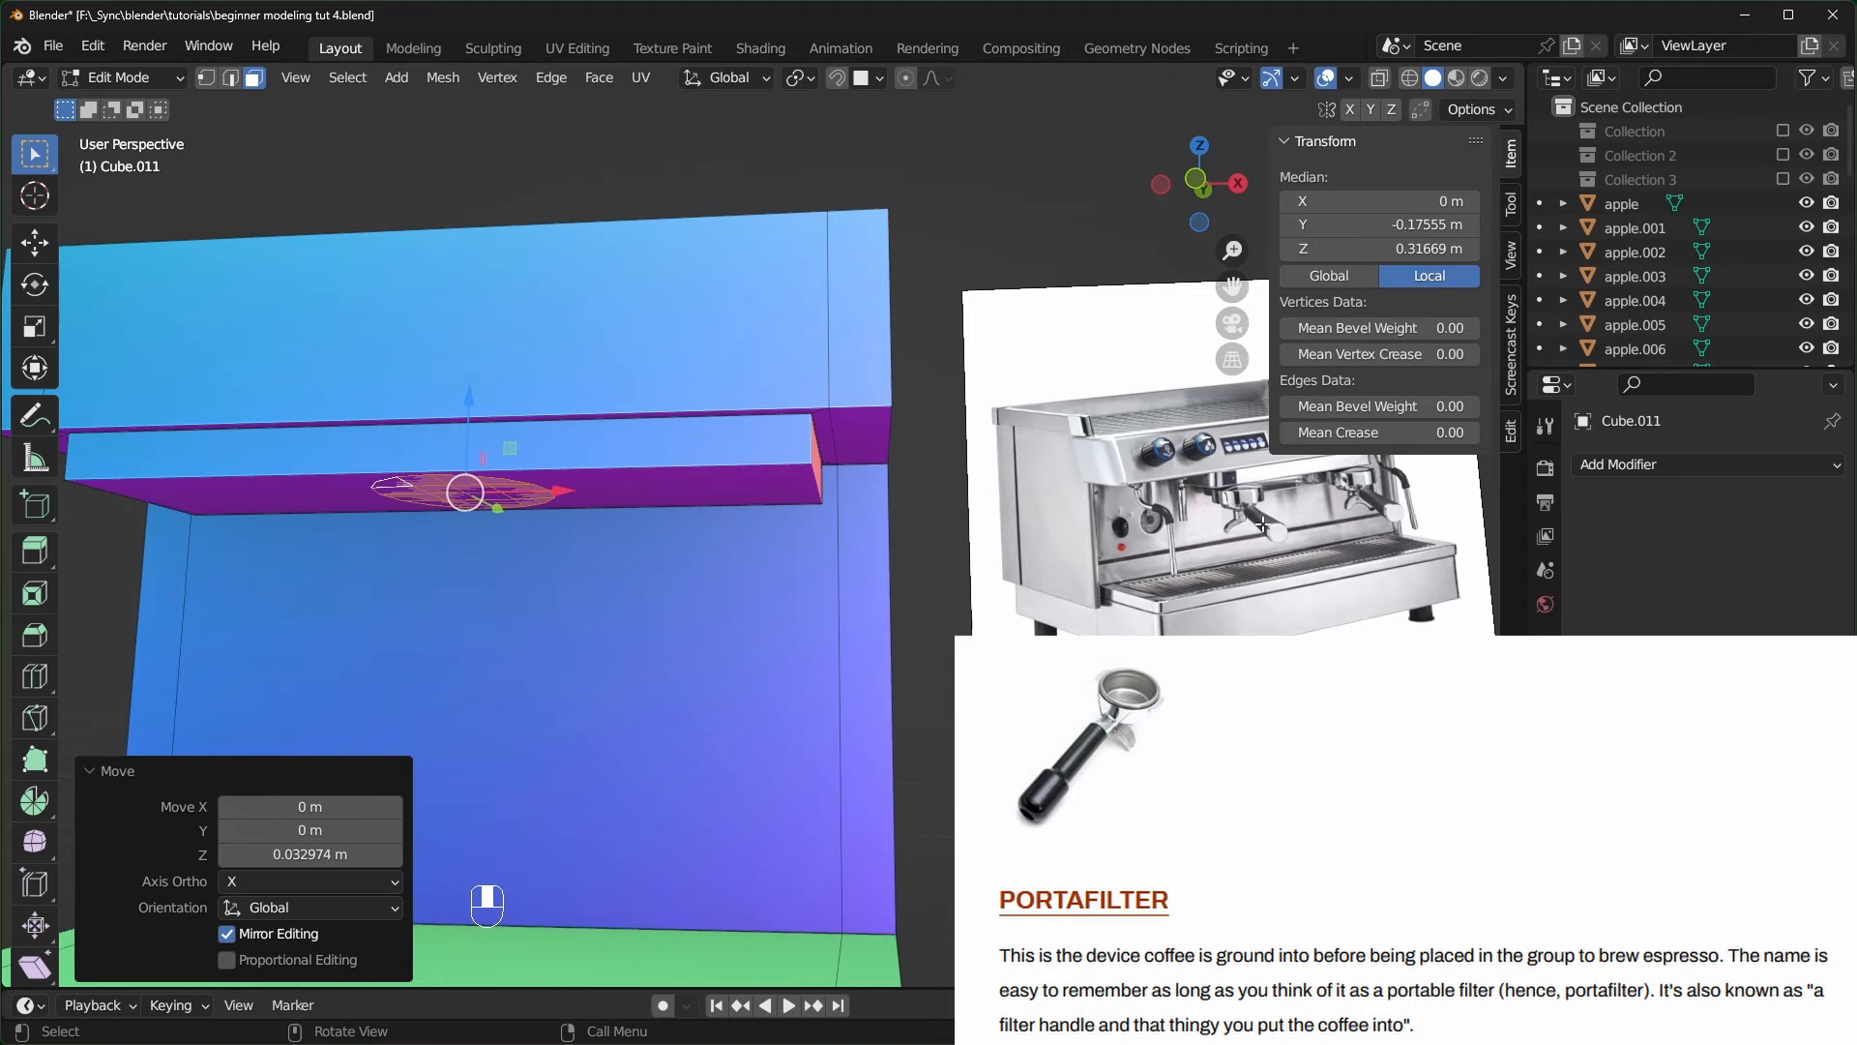
scroll(464, 528, "up", 2)
middle_click_drag(465, 528, 642, 547, "shift")
key("n")
key("e")
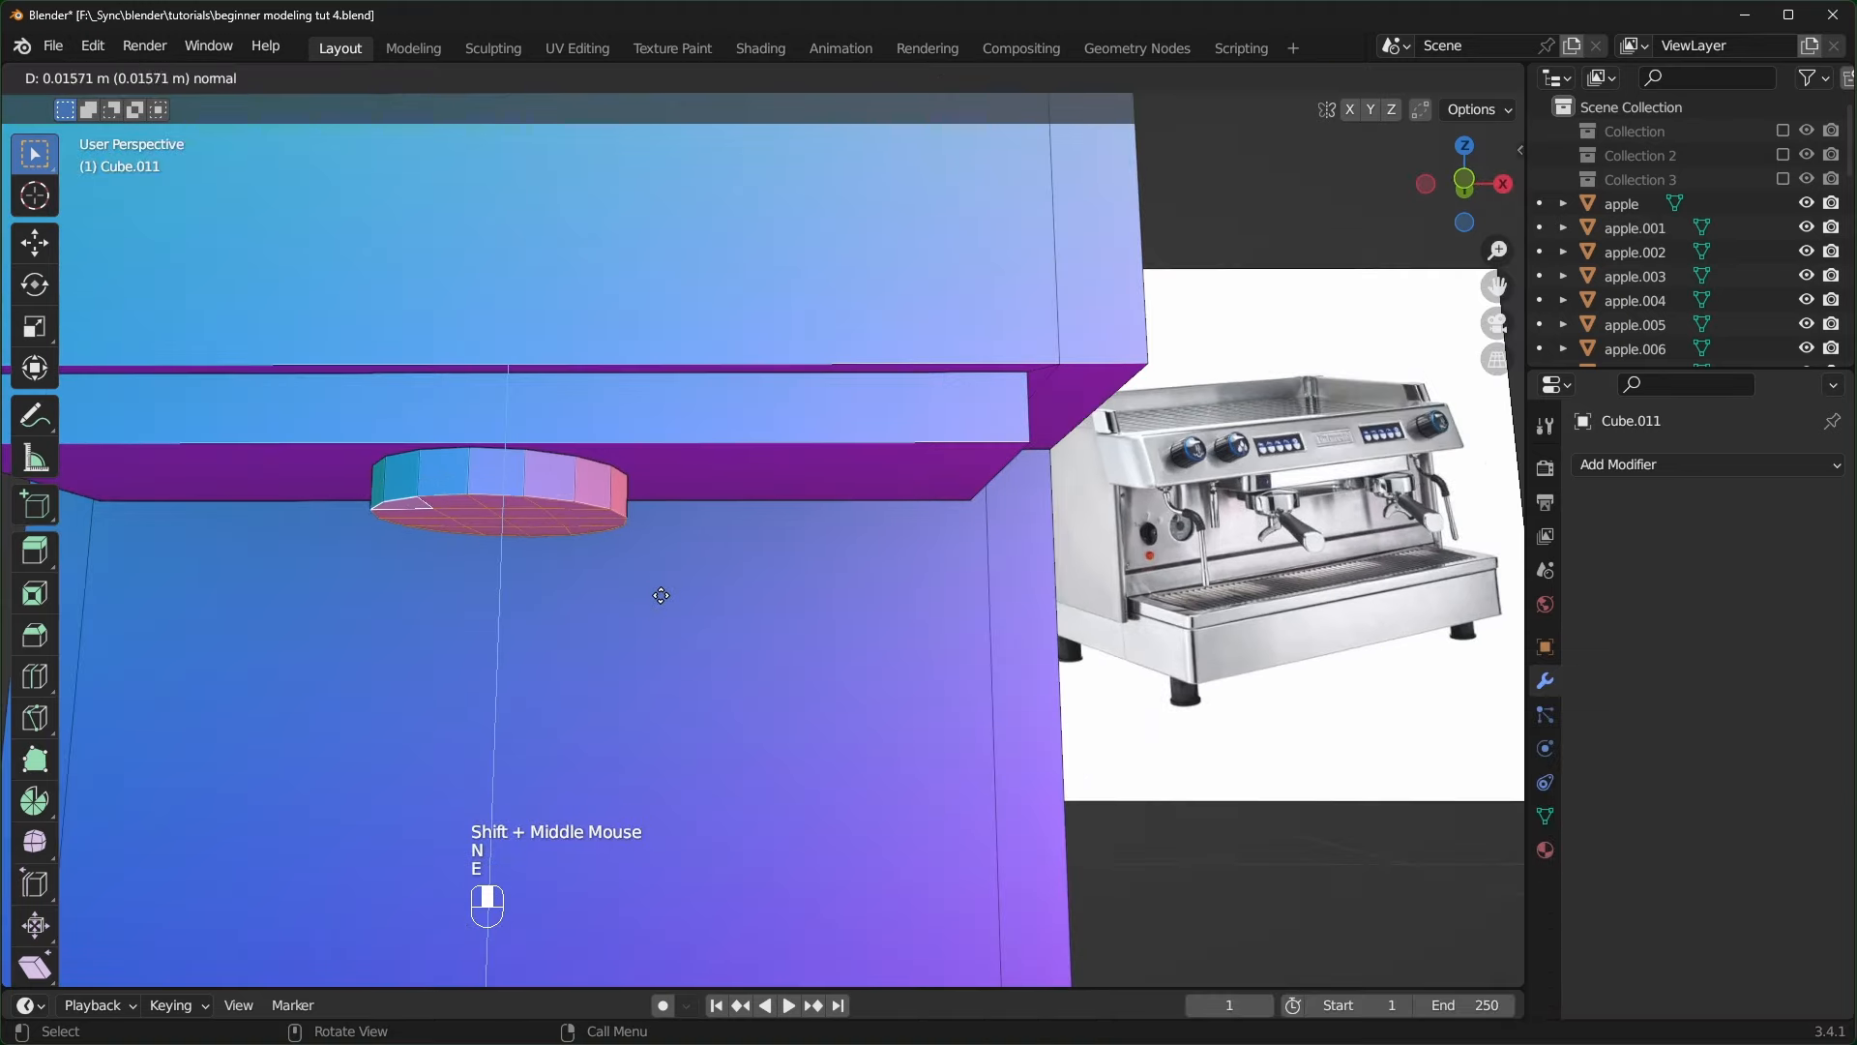
left_click(665, 590)
- Extrude the disc's underside another 0.021 m or so, scale it inward into a taper, and raise it about 0.005 m
key("e")
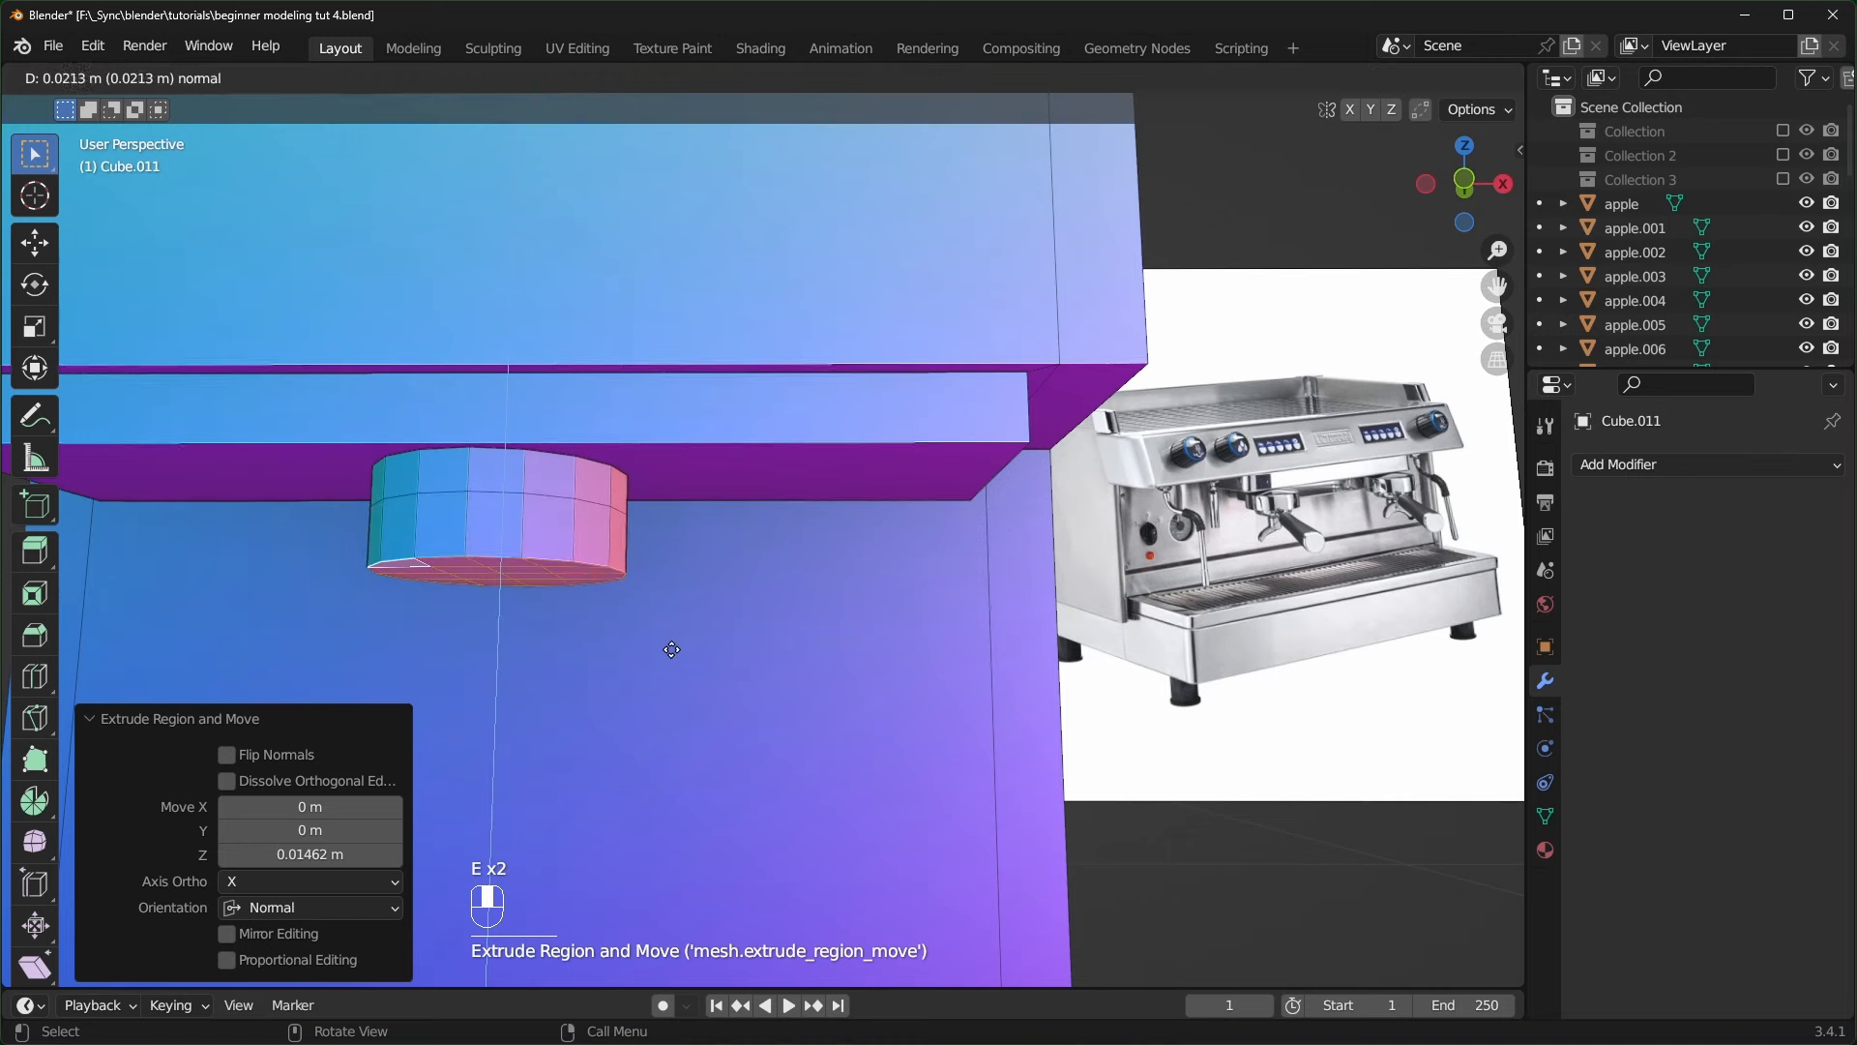
left_click(672, 649)
key("s")
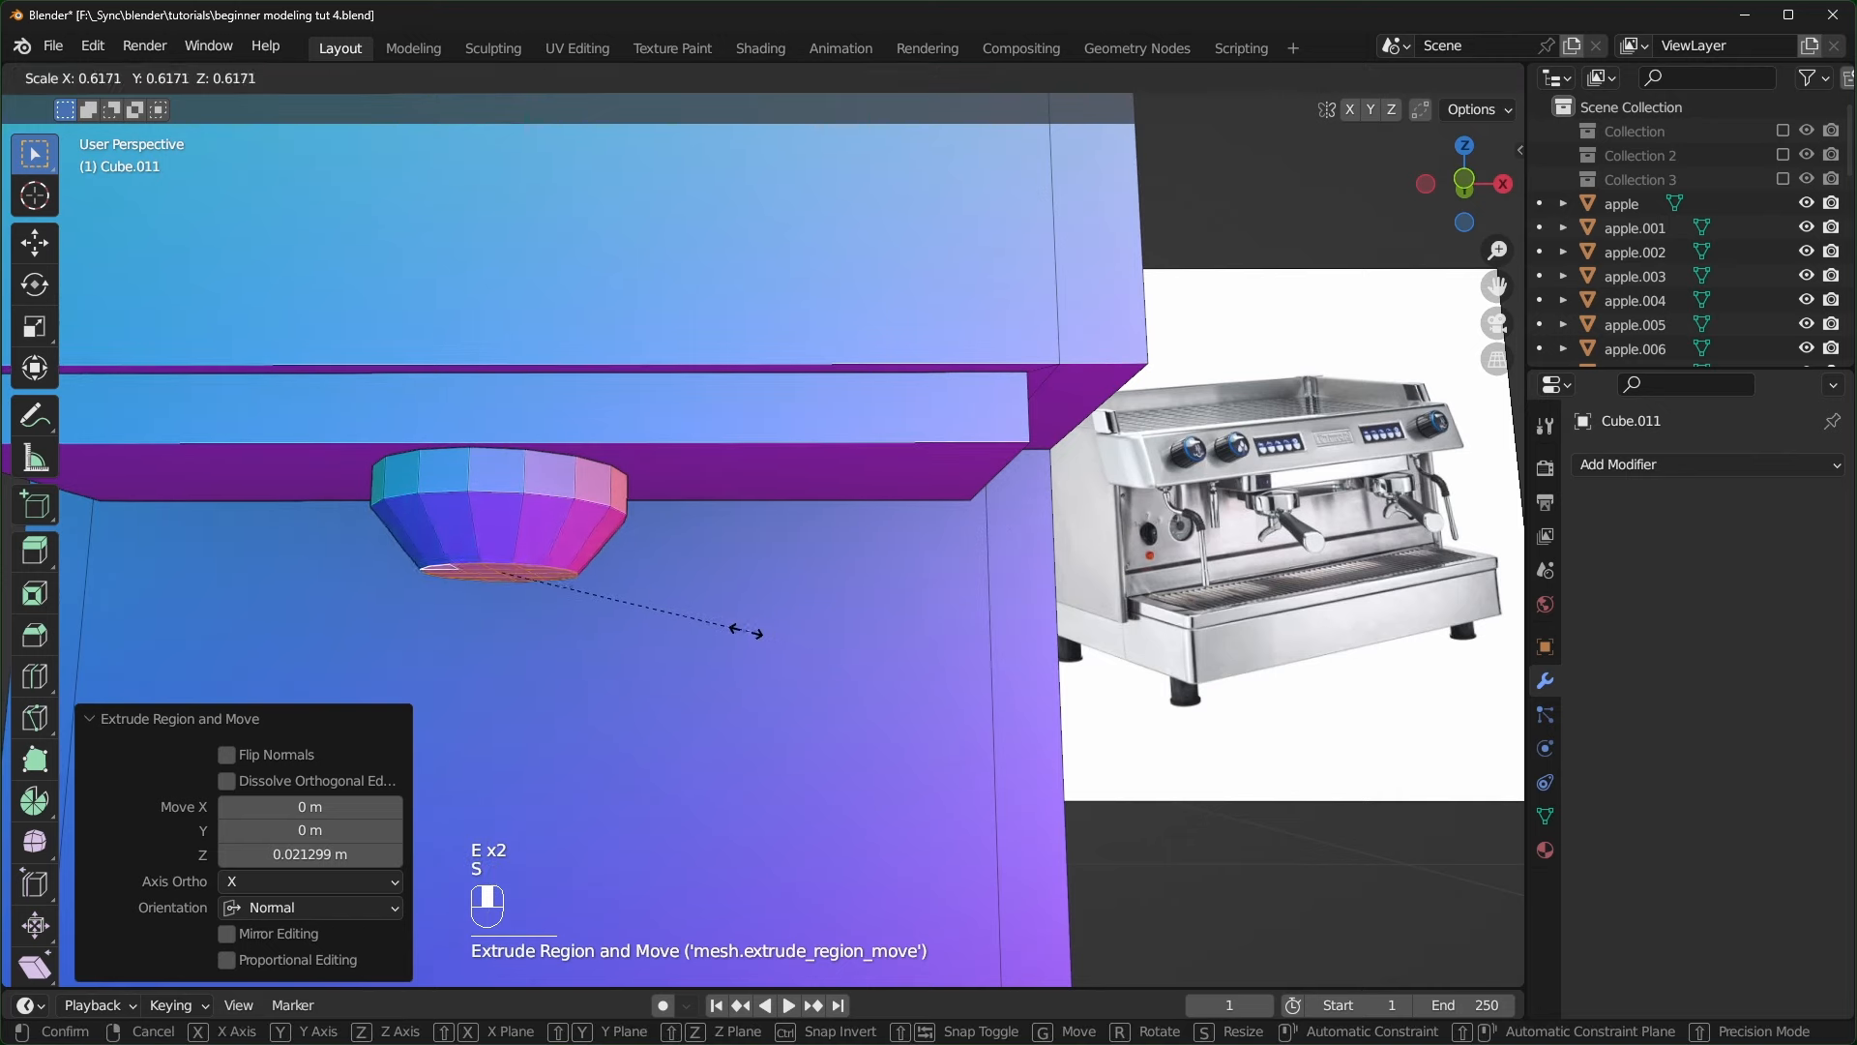
left_click(684, 630)
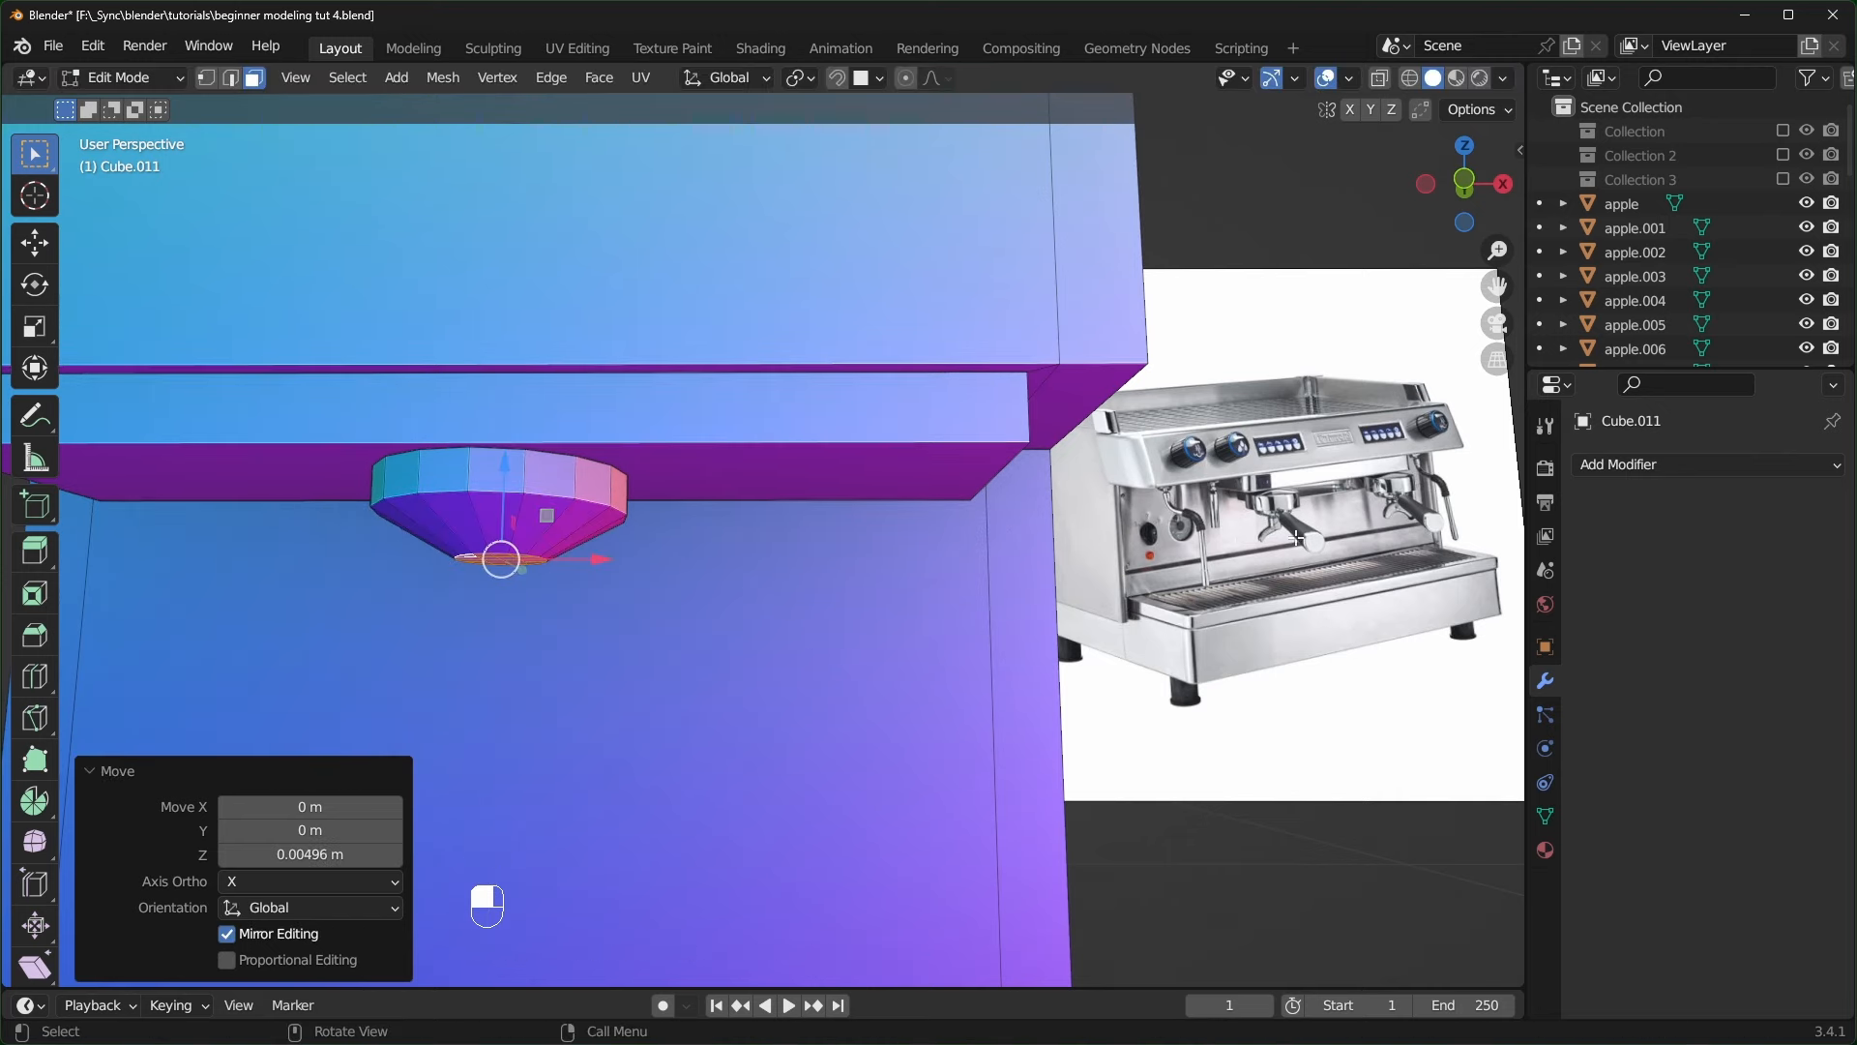
- Extrude the tapered end down twice by about 0.010 m each and scale the tip to 0.356 to form the spout
key("e")
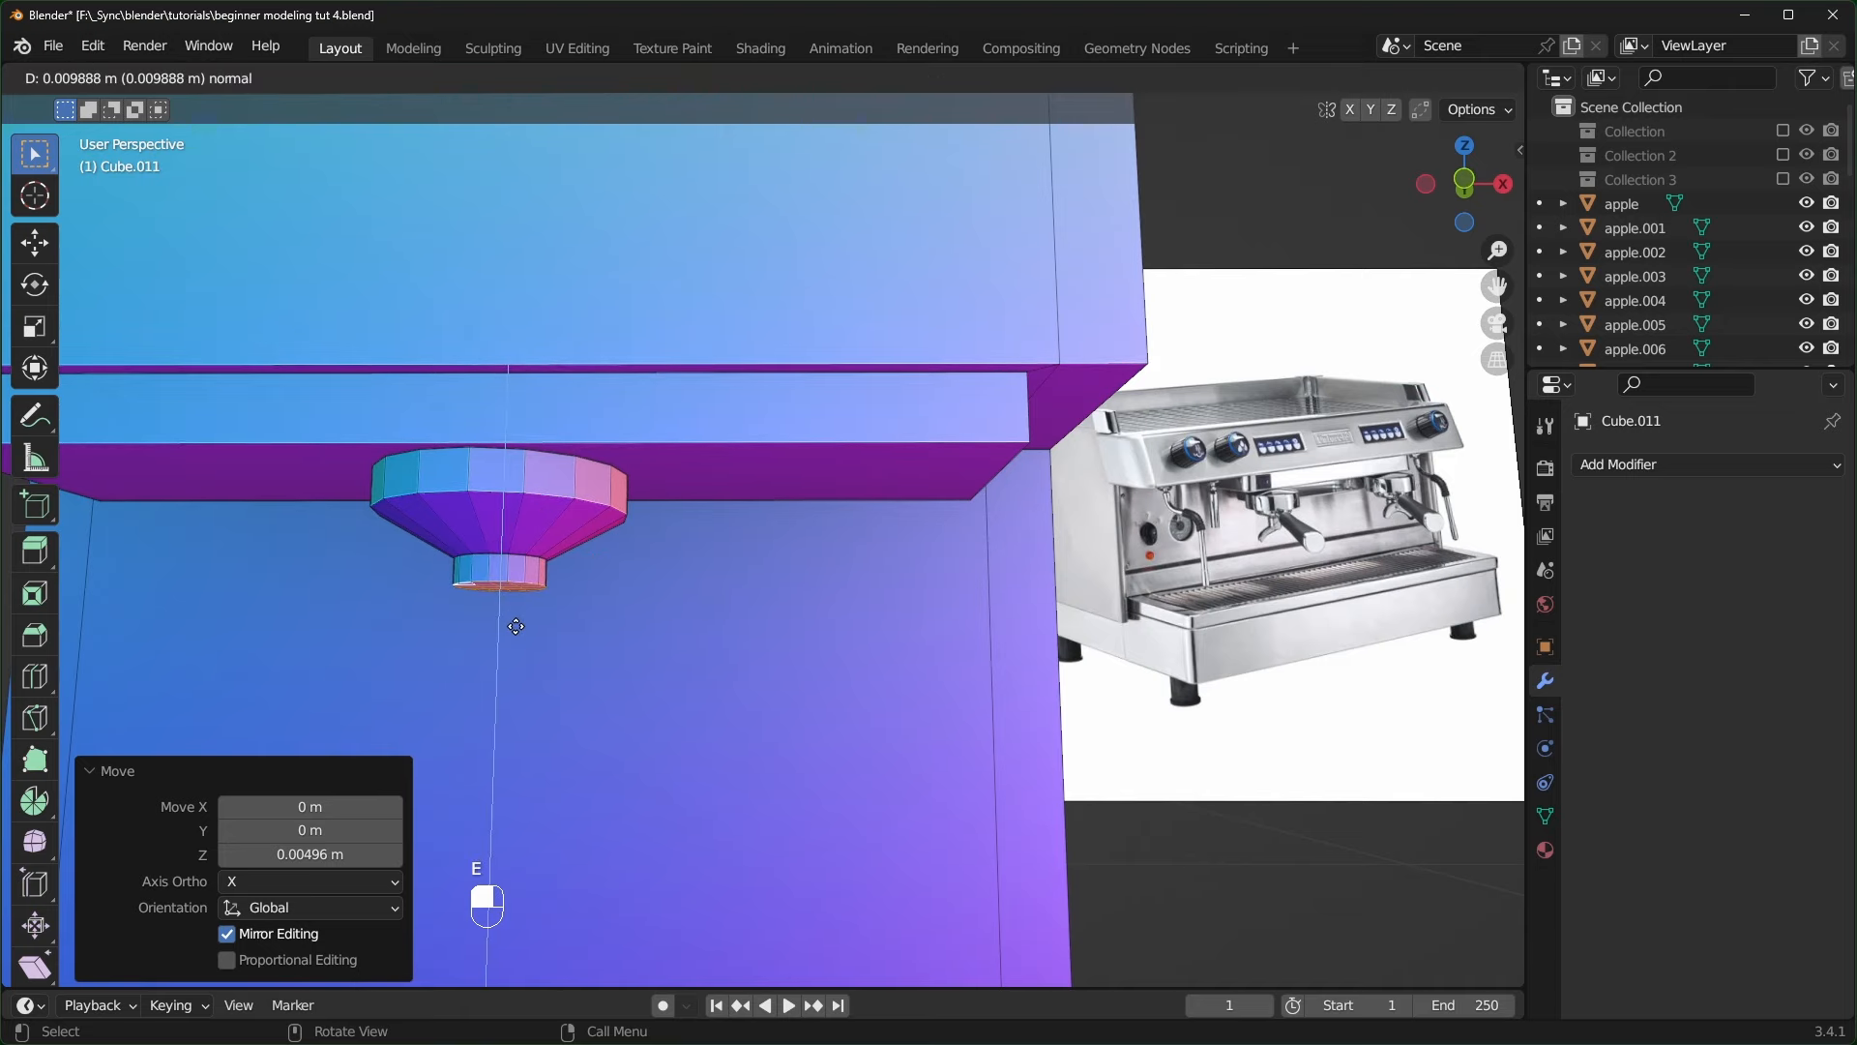
left_click(517, 631)
key("e")
key("s")
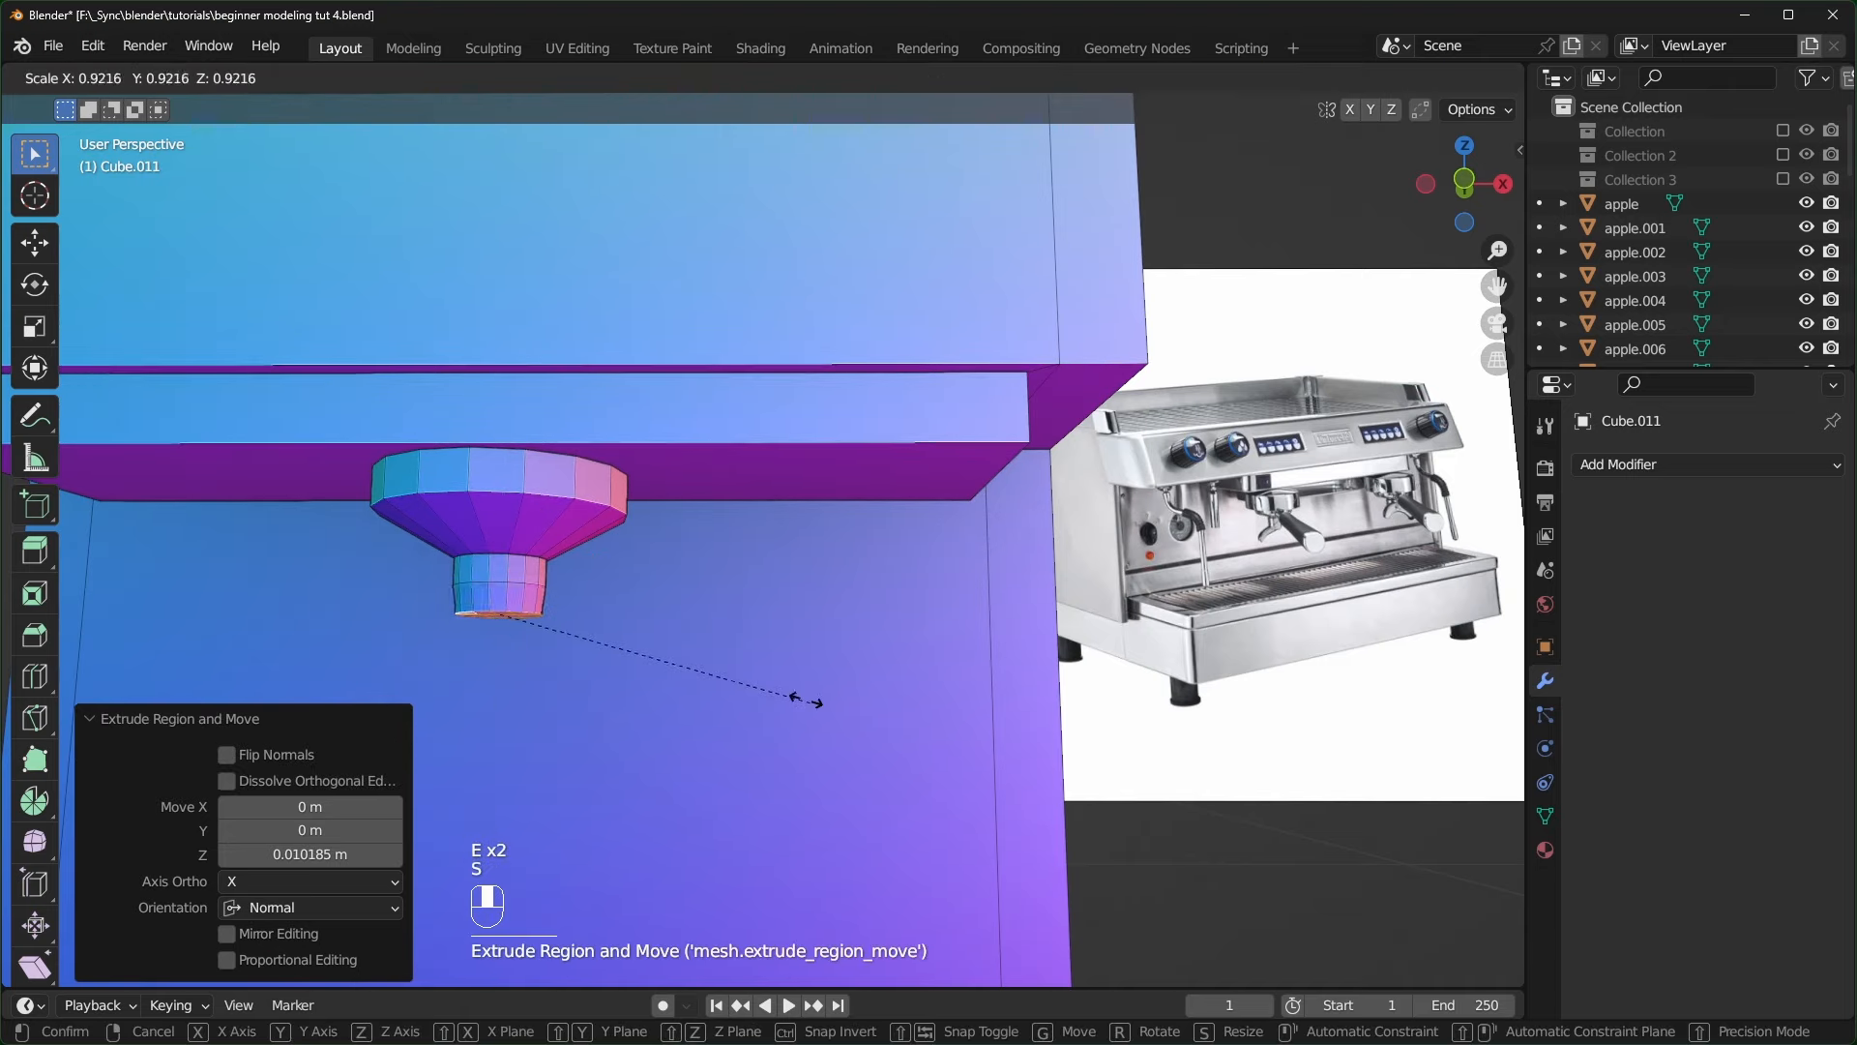
left_click(624, 650)
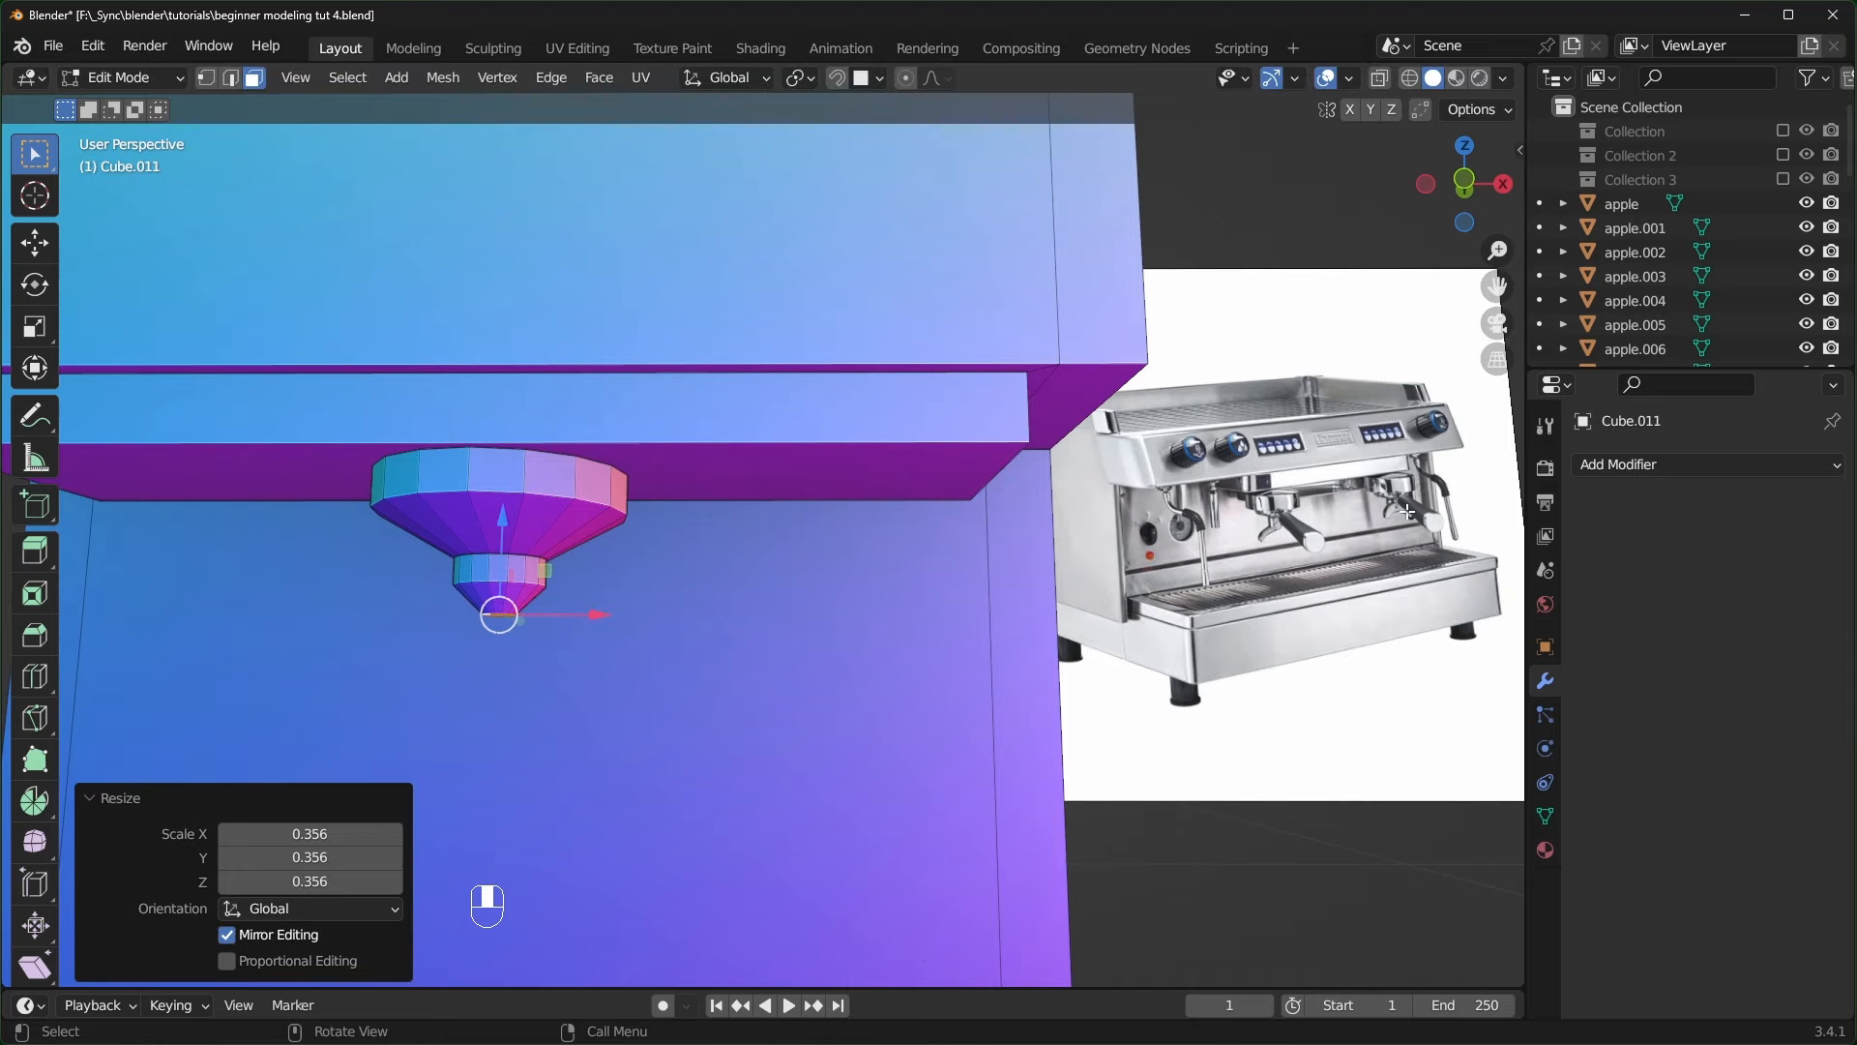
- Inset the two adjacent front faces on the group head's tapered section together by about 0.004 m
scroll(515, 648, "up", 2)
middle_click_drag(476, 656, 563, 648, "shift")
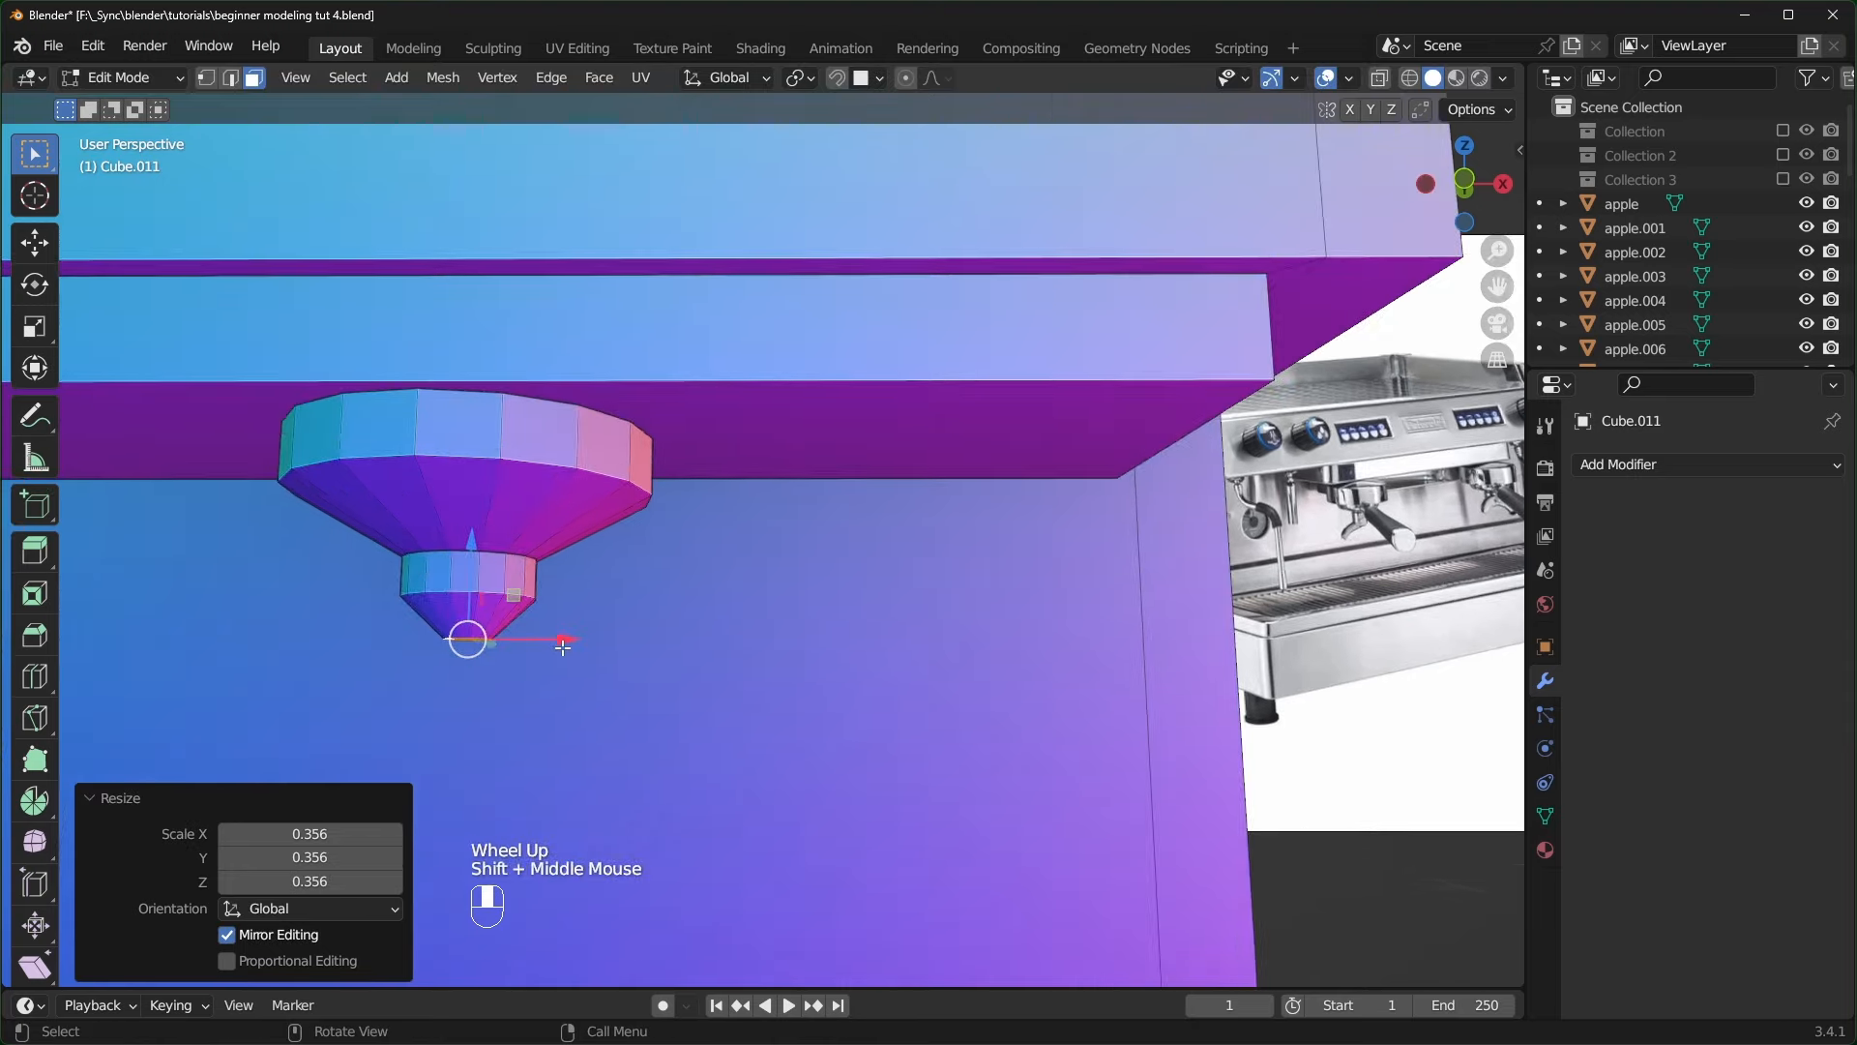
scroll(562, 648, "down", 2)
mouse_move(871, 646)
middle_mouse_down("shift")
mouse_move(955, 644)
mouse_move(972, 618)
mouse_move(860, 634)
middle_mouse_up("shift")
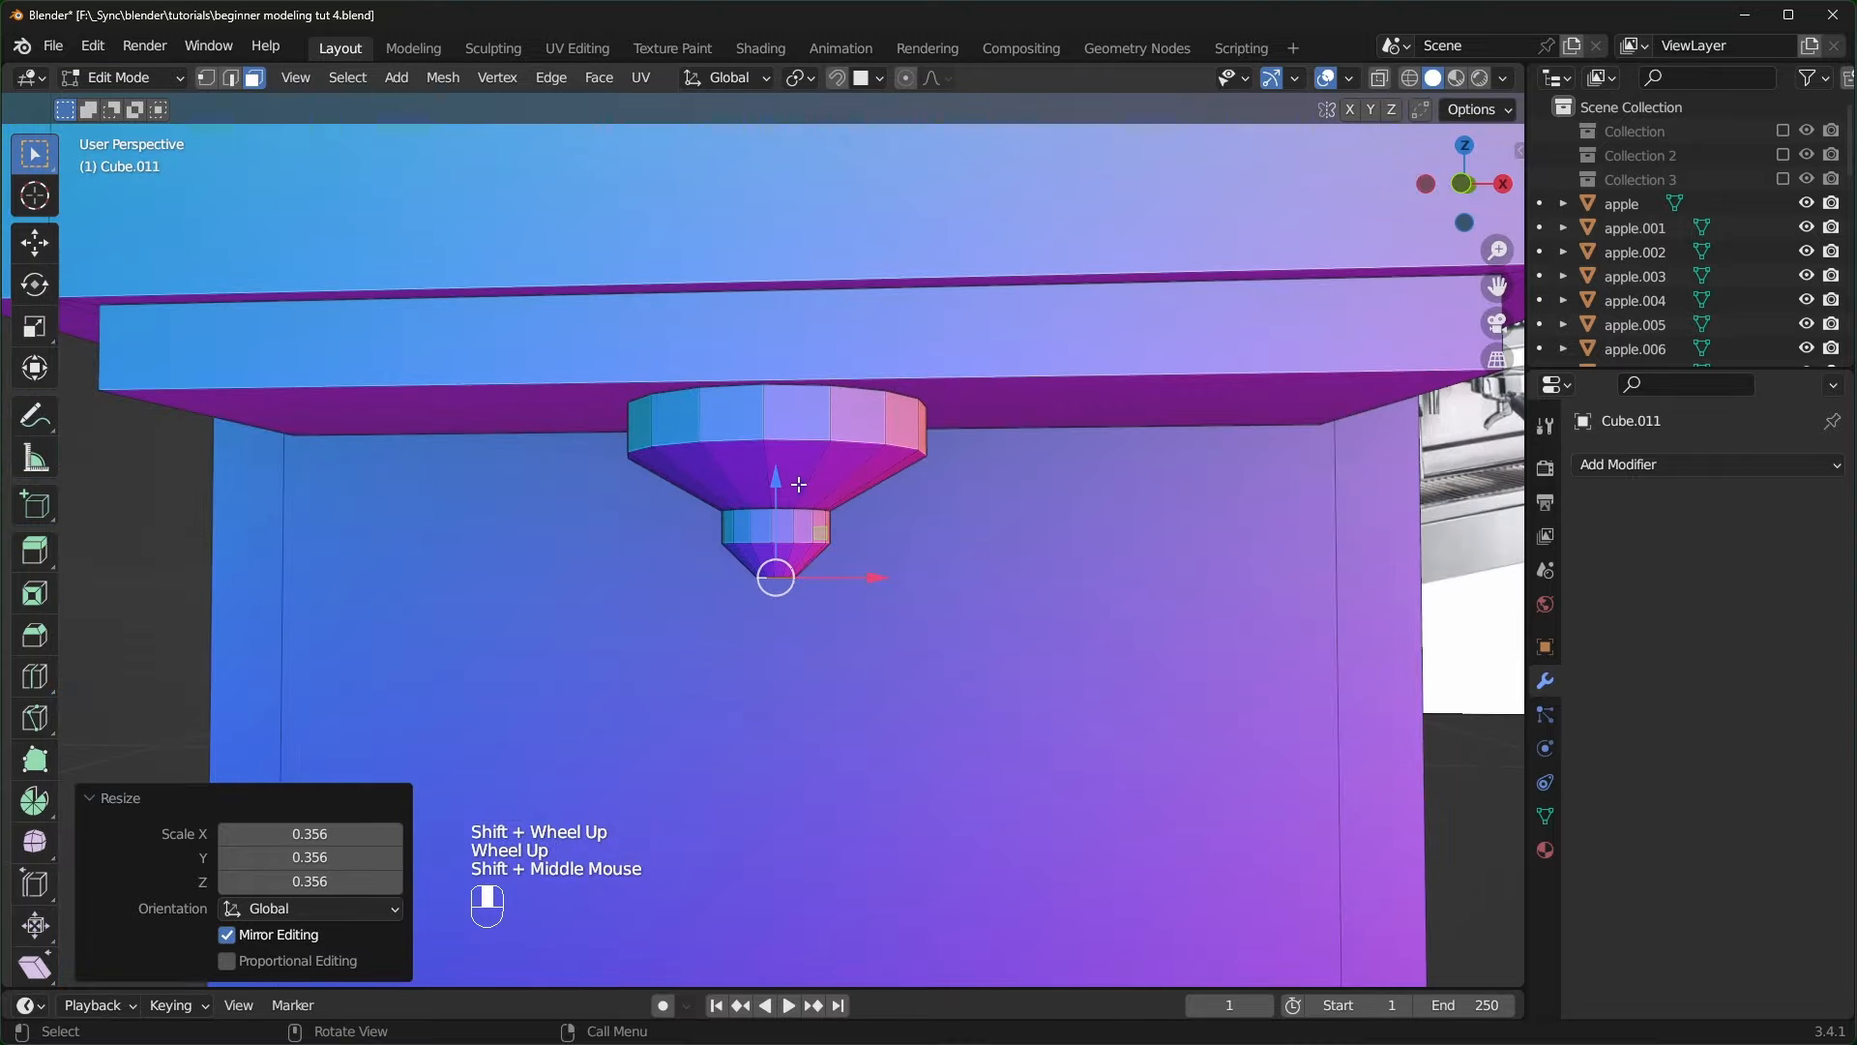
left_click(741, 463)
left_click(764, 466, "shift")
middle_click_drag(861, 633, 895, 655, "shift")
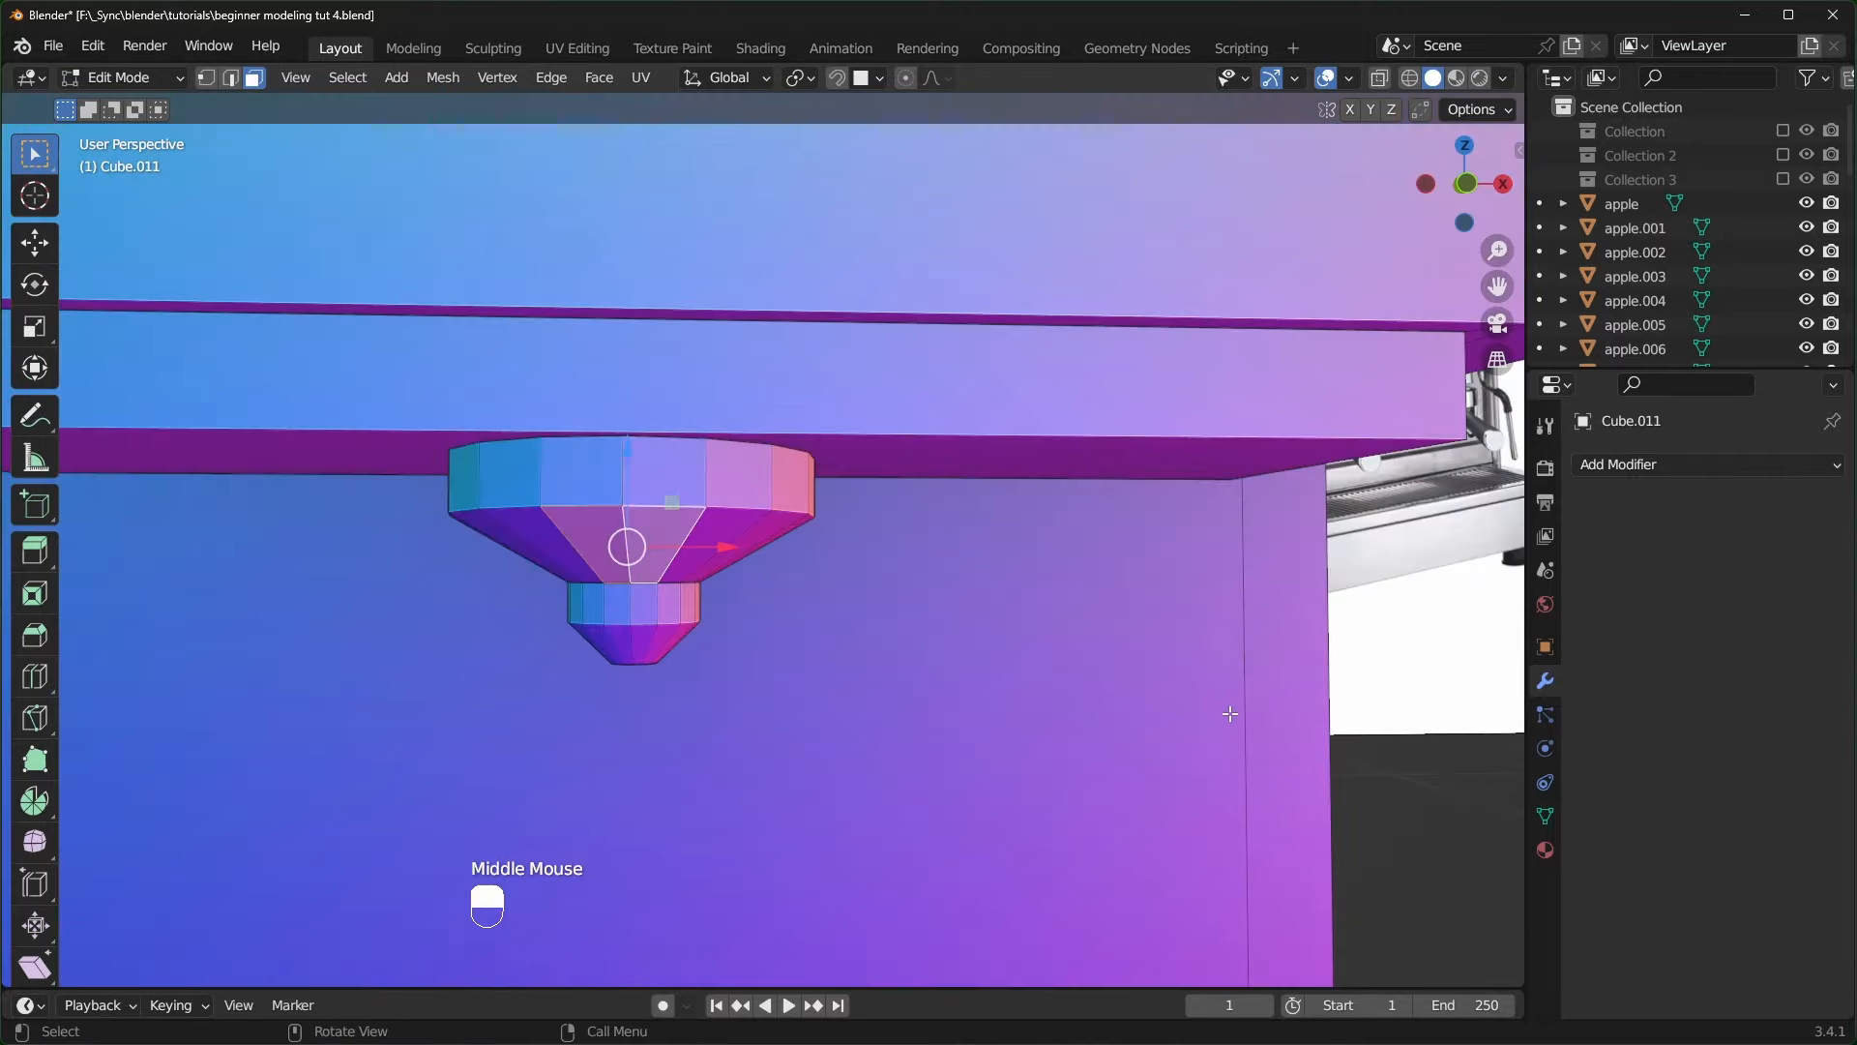
key("i")
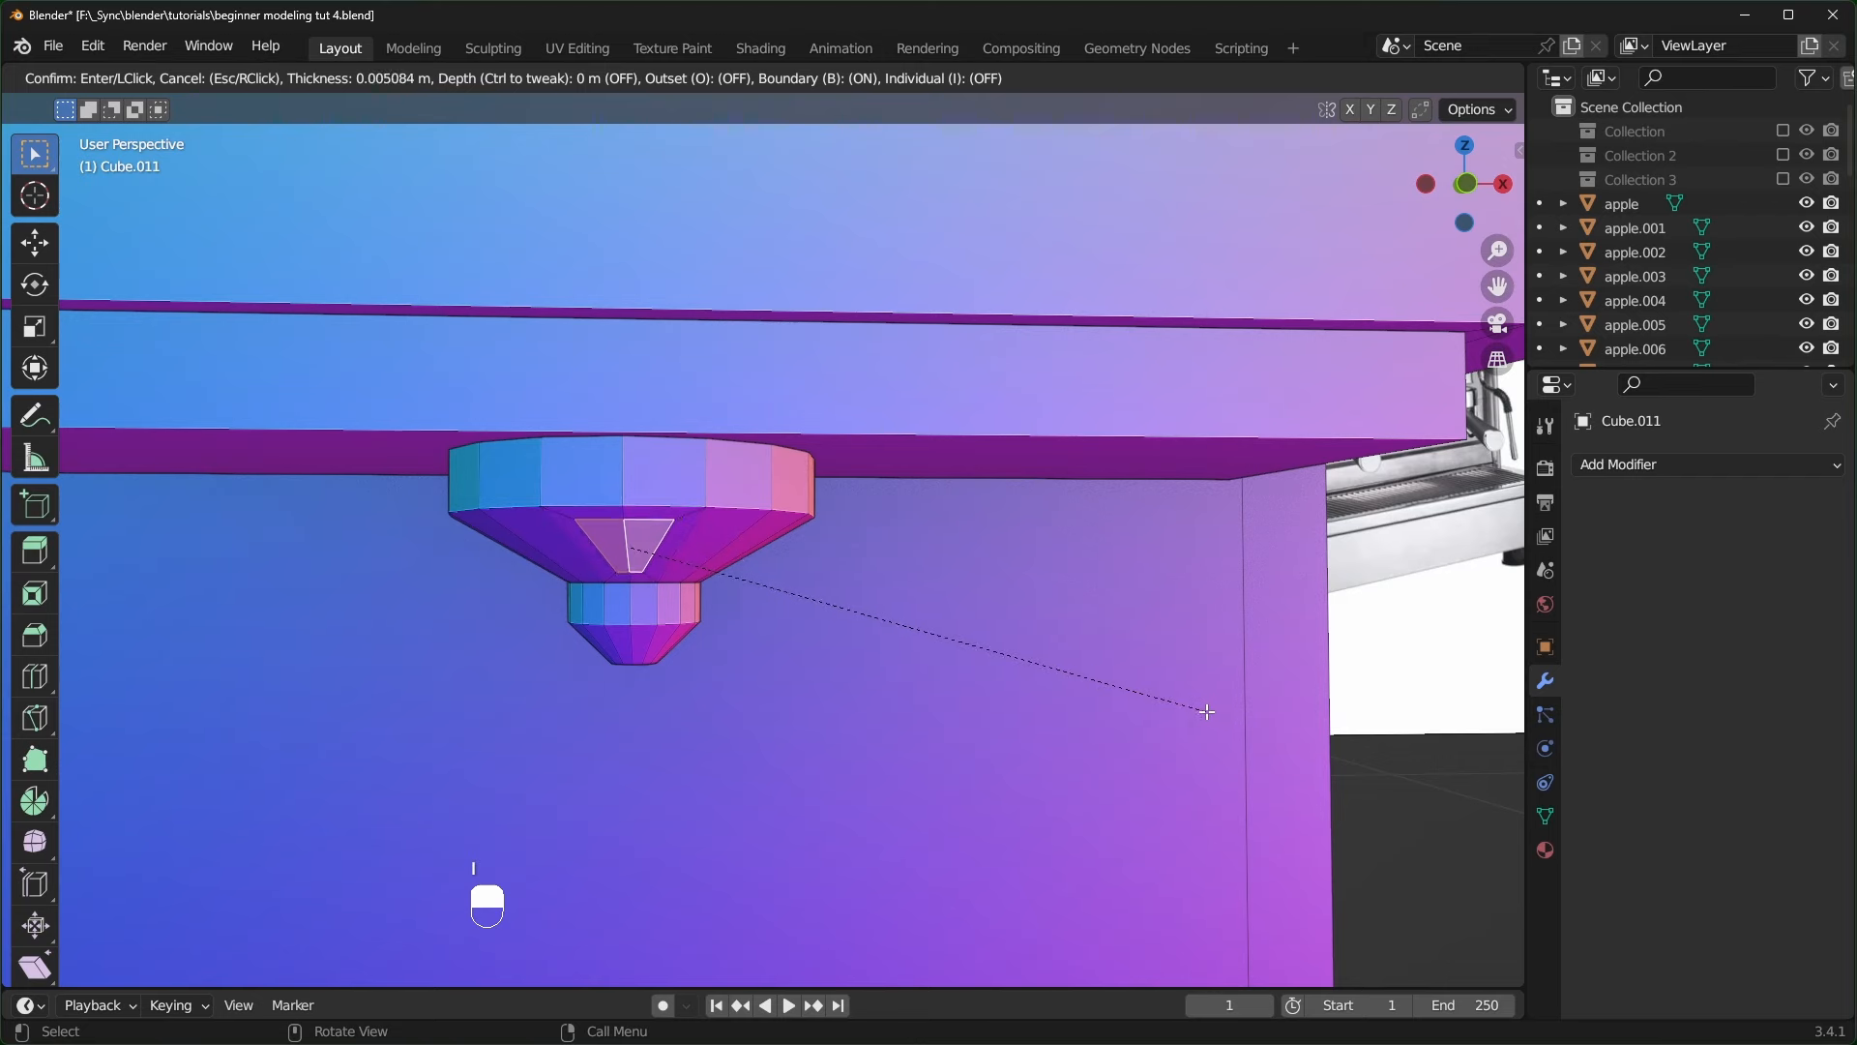
left_click(1212, 712)
- Extrude the inset faces forward about 0.038 m along the negative global Y axis
middle_click_drag(1212, 712, 1112, 731)
middle_click_drag(1112, 730, 1023, 745, "shift")
key("e")
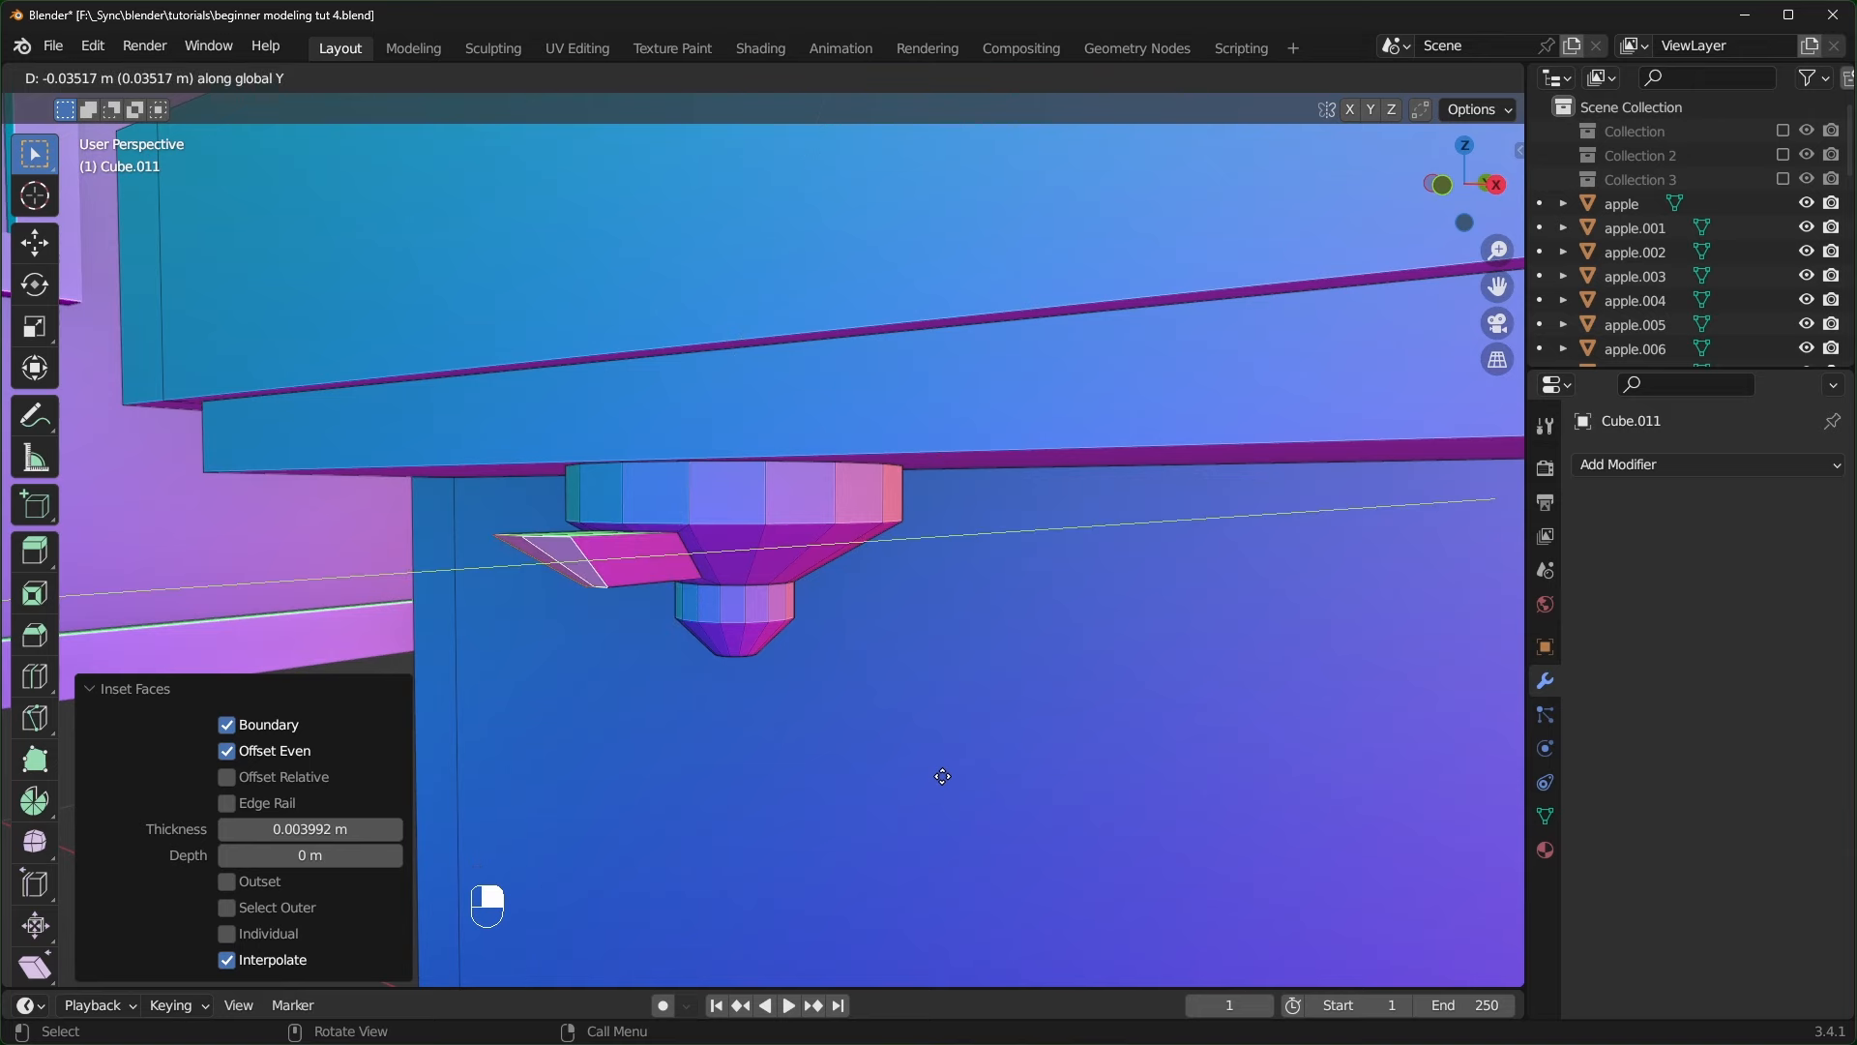
left_click(880, 788)
- Flatten the end of the extruded stub by scaling it to 0 along Y
middle_click_drag(880, 787, 774, 715, "shift")
scroll(773, 715, "up", 1)
middle_click_drag(774, 716, 694, 669, "shift")
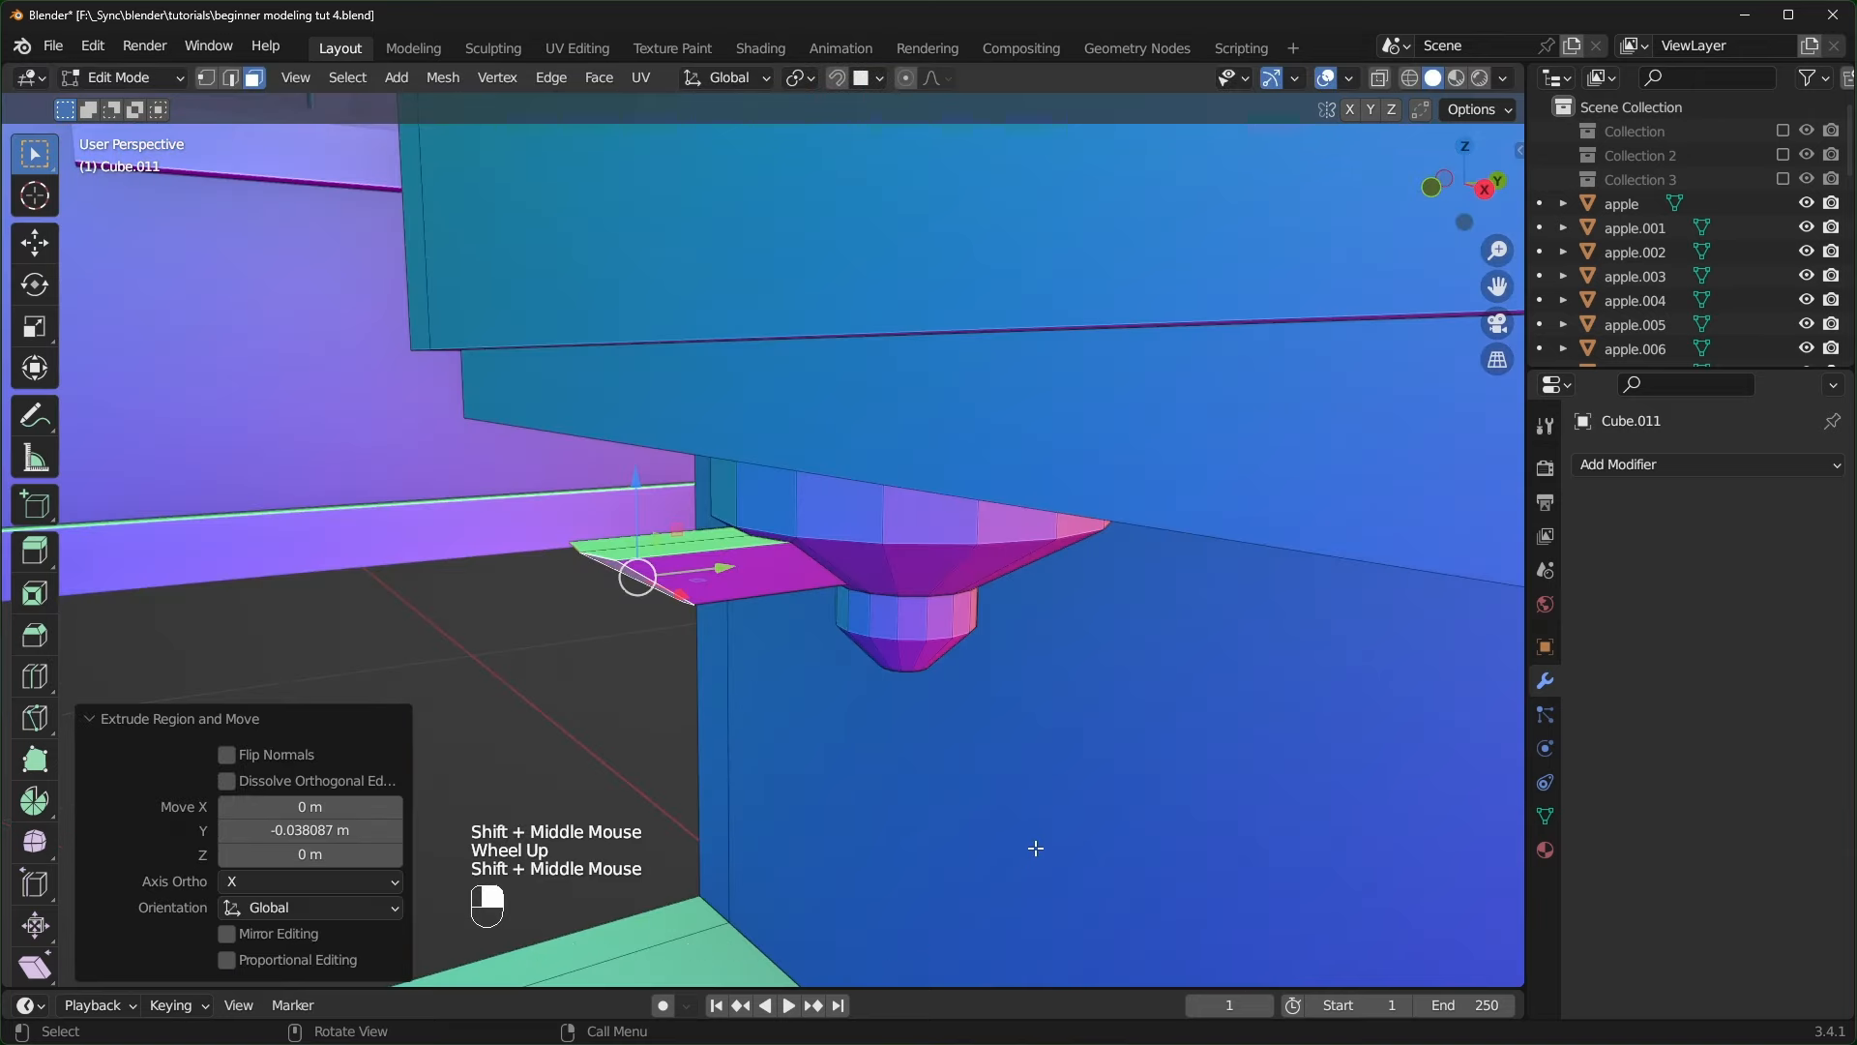
key("s")
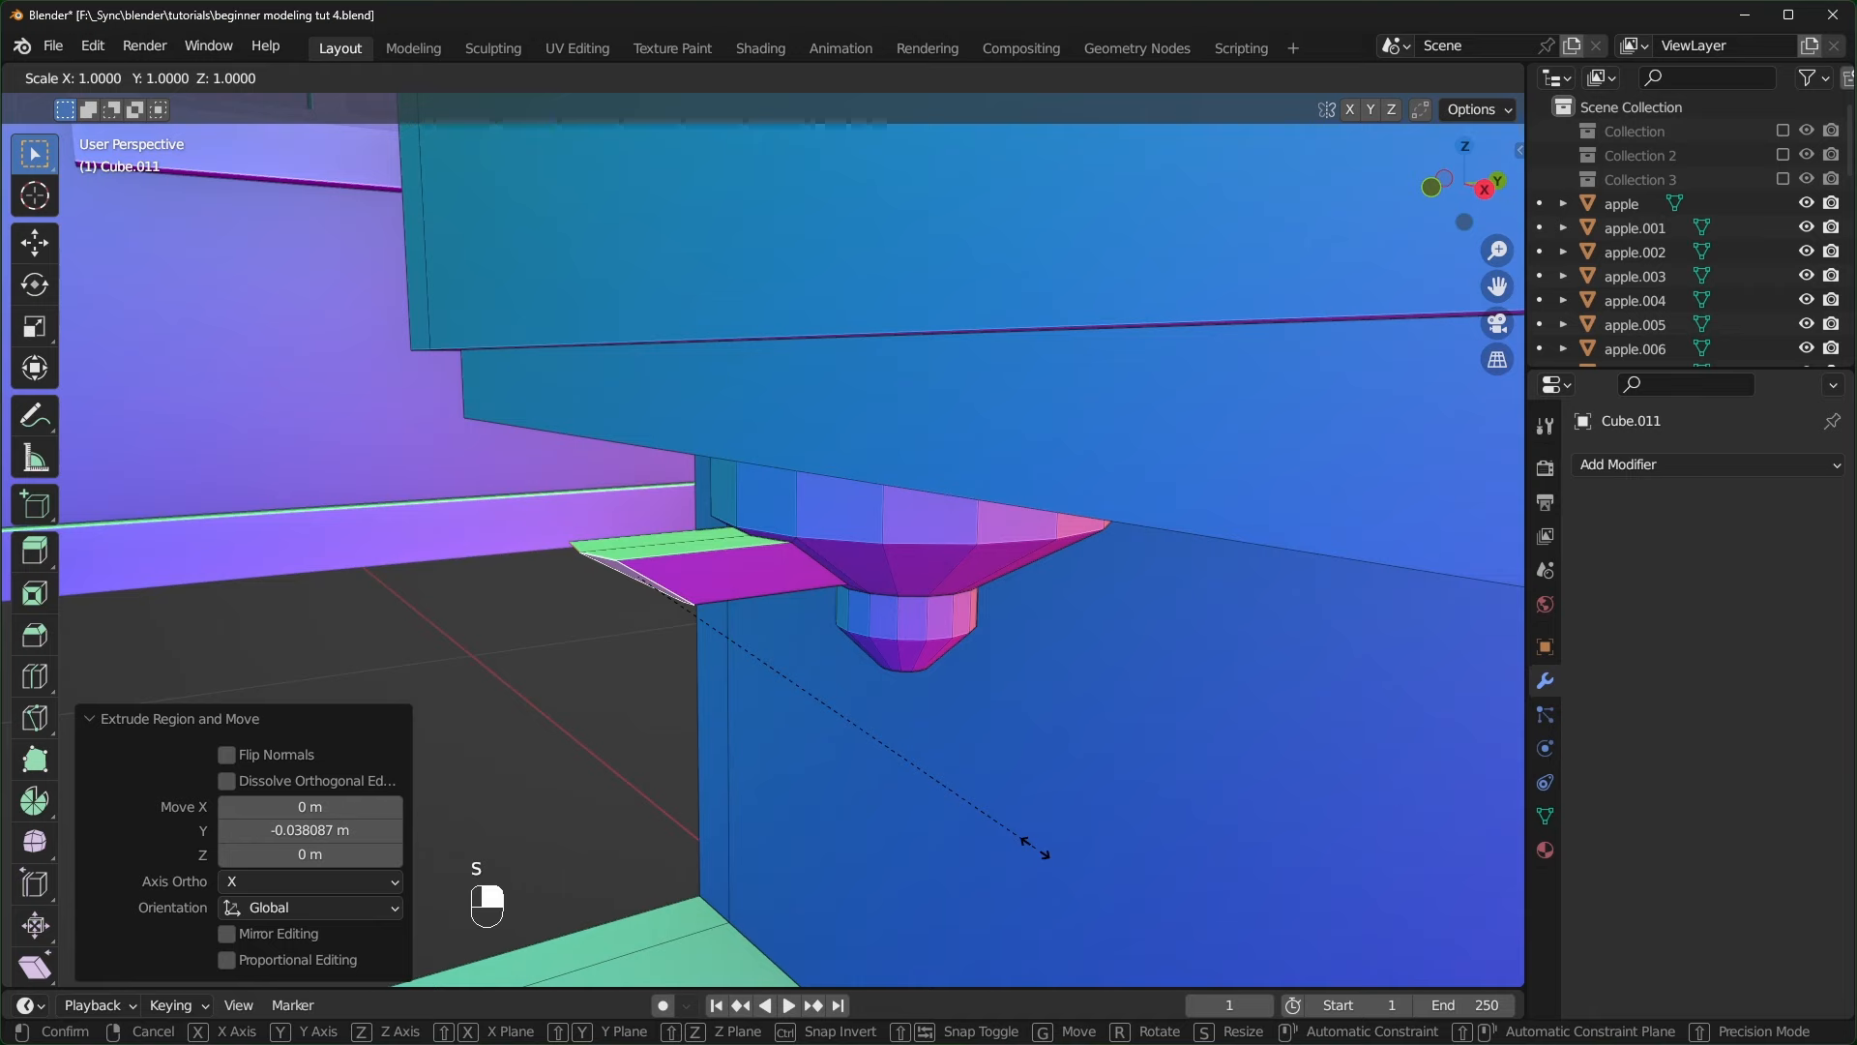
key("y")
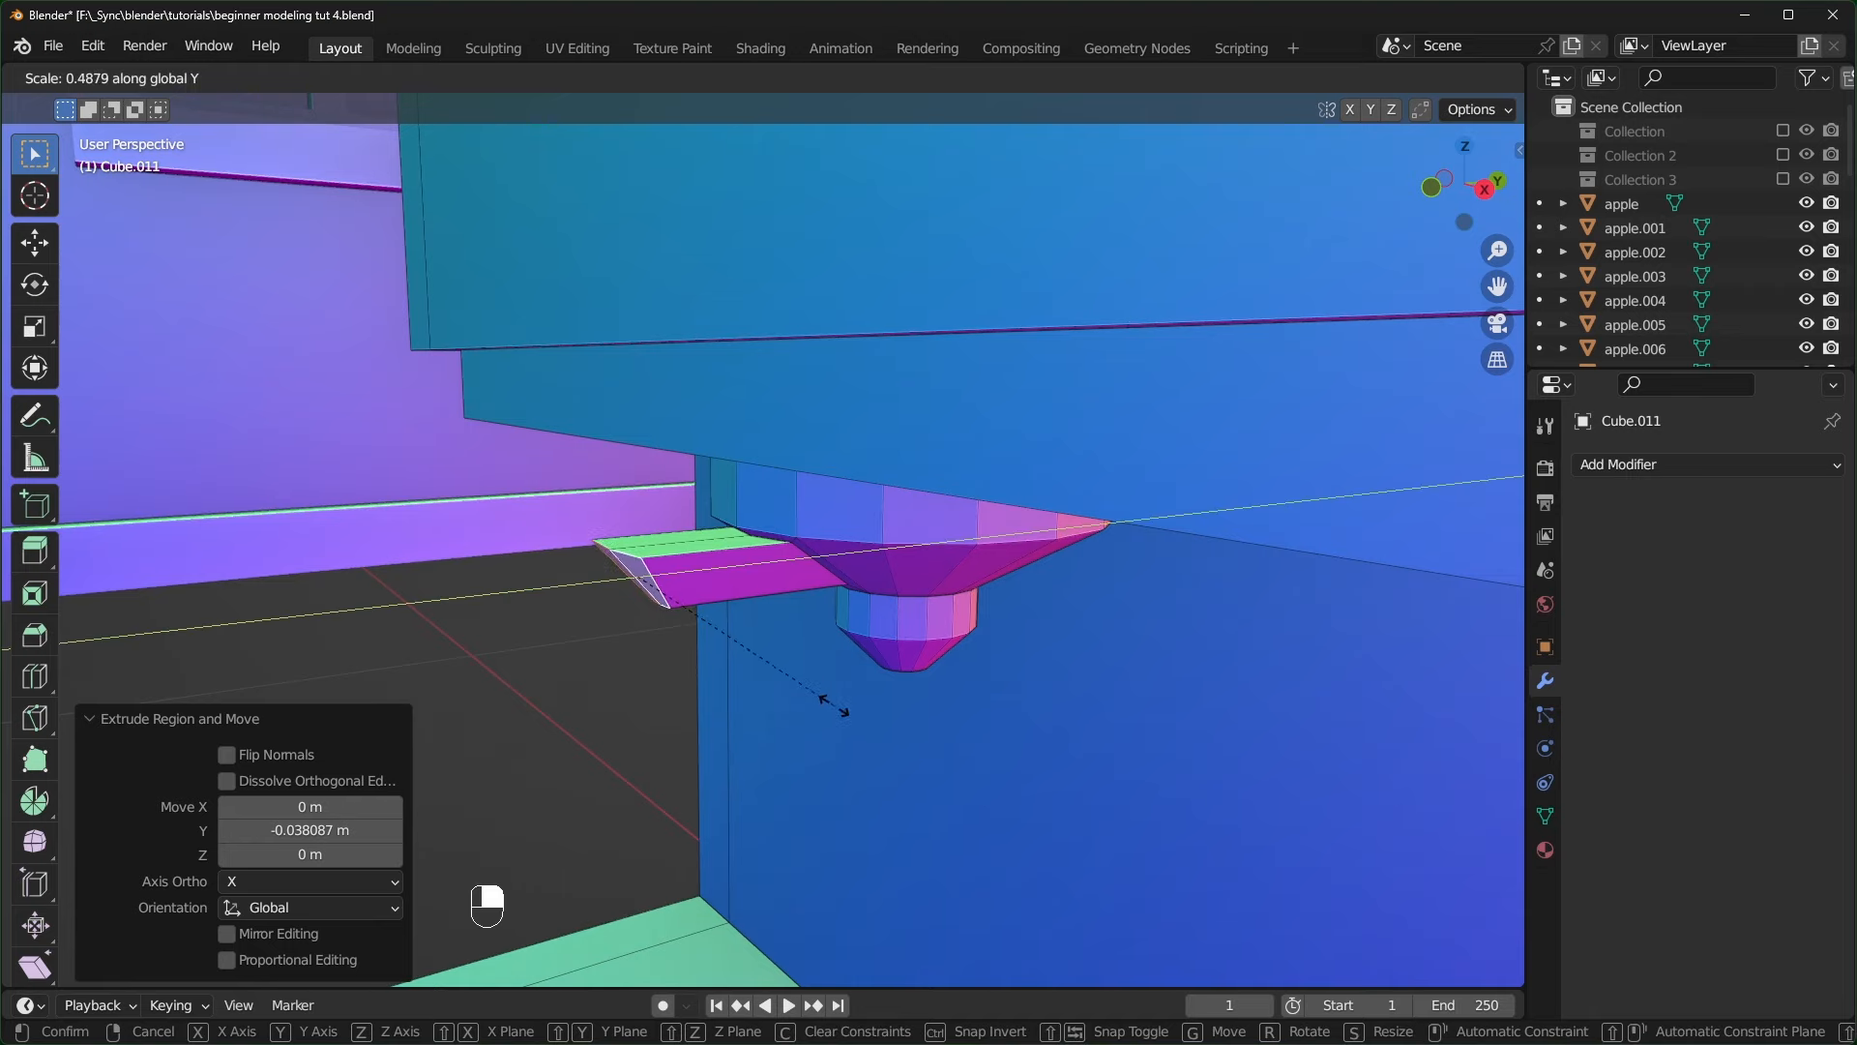
key("0")
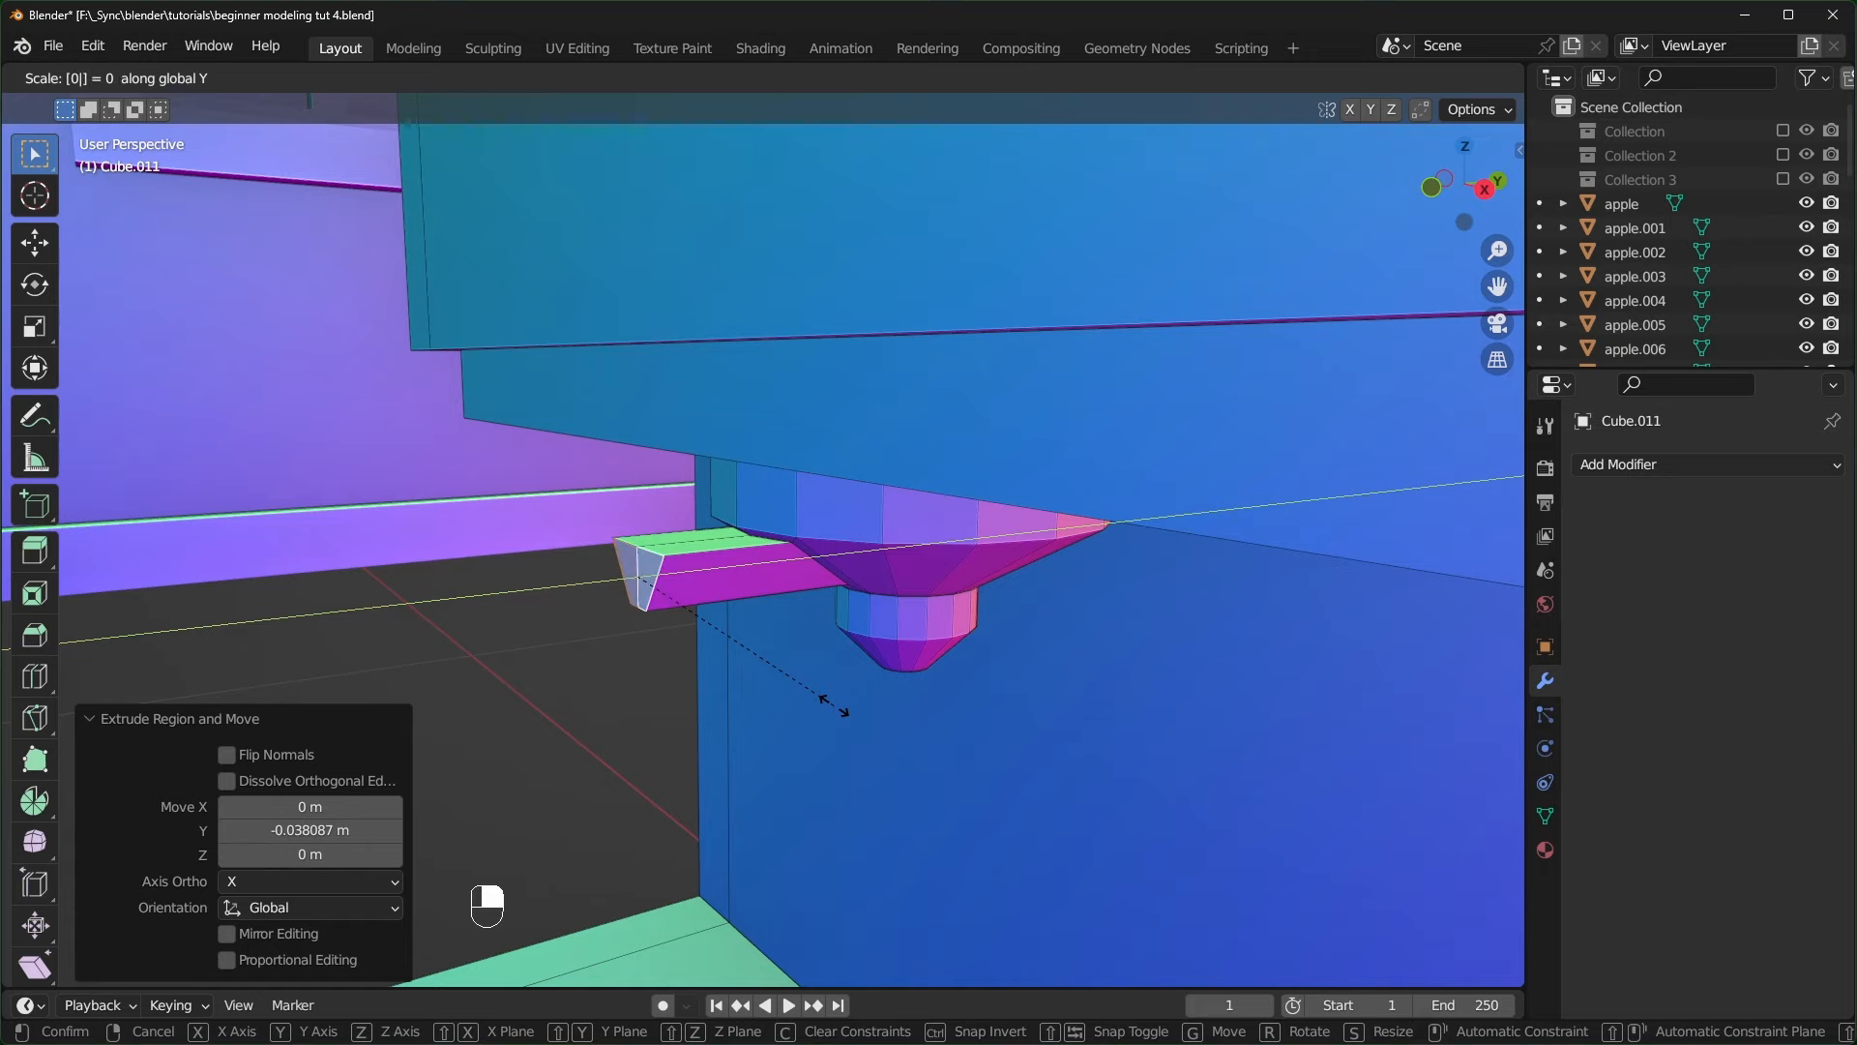
left_click(834, 705)
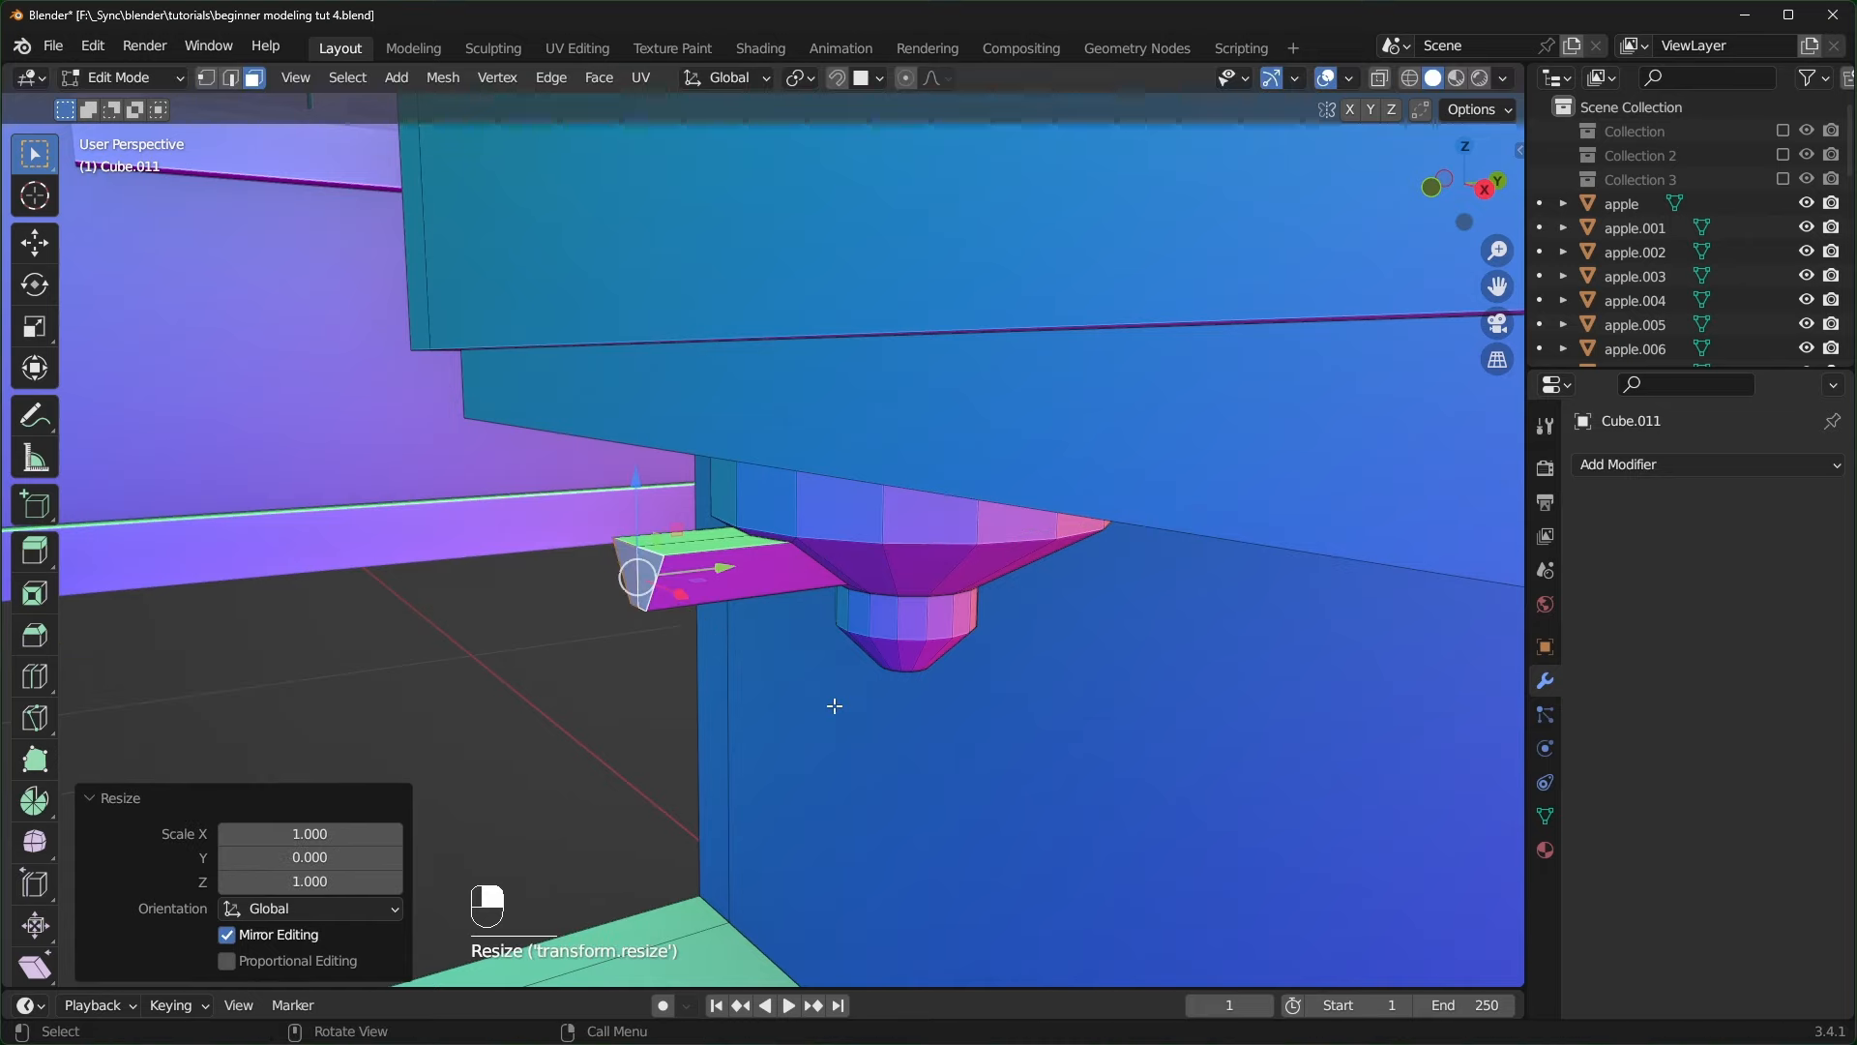
- Straighten the two slanted side edges of the stub's end by scaling each to 0 along X
key("2")
middle_click_drag(834, 705, 899, 580)
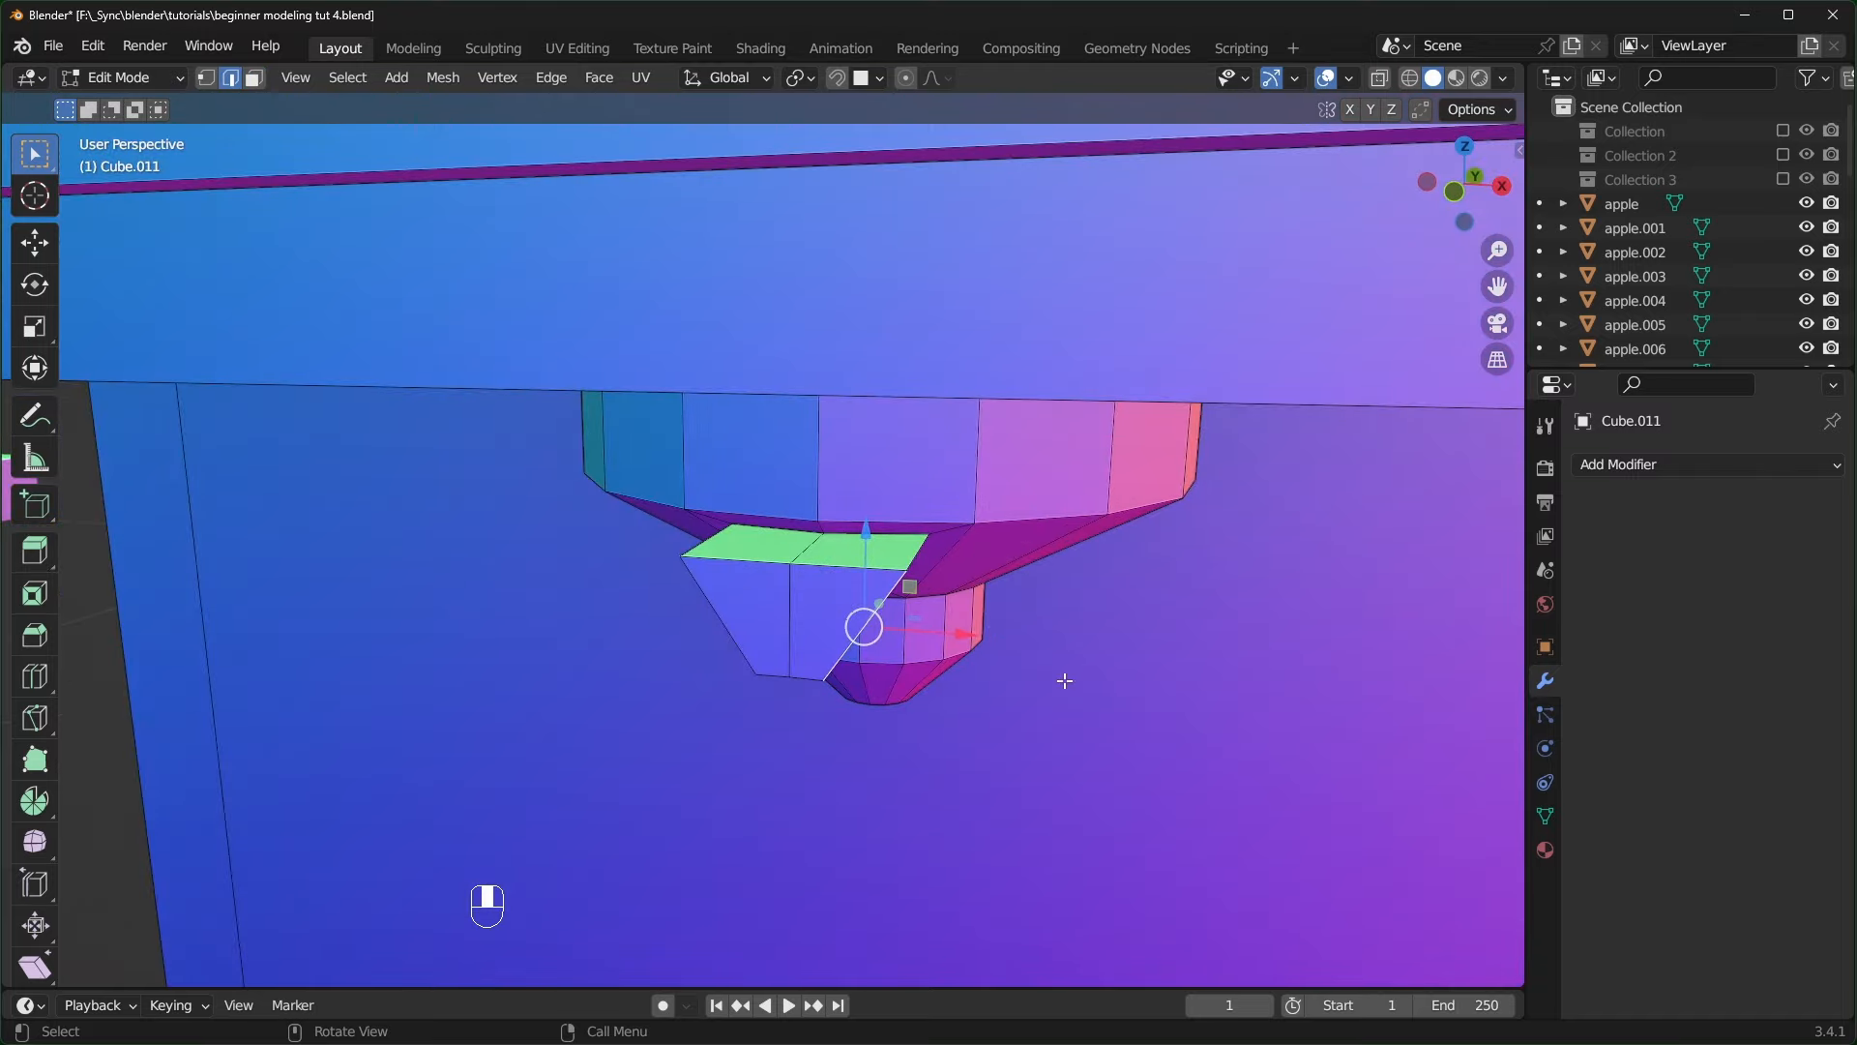
key("s")
key("x")
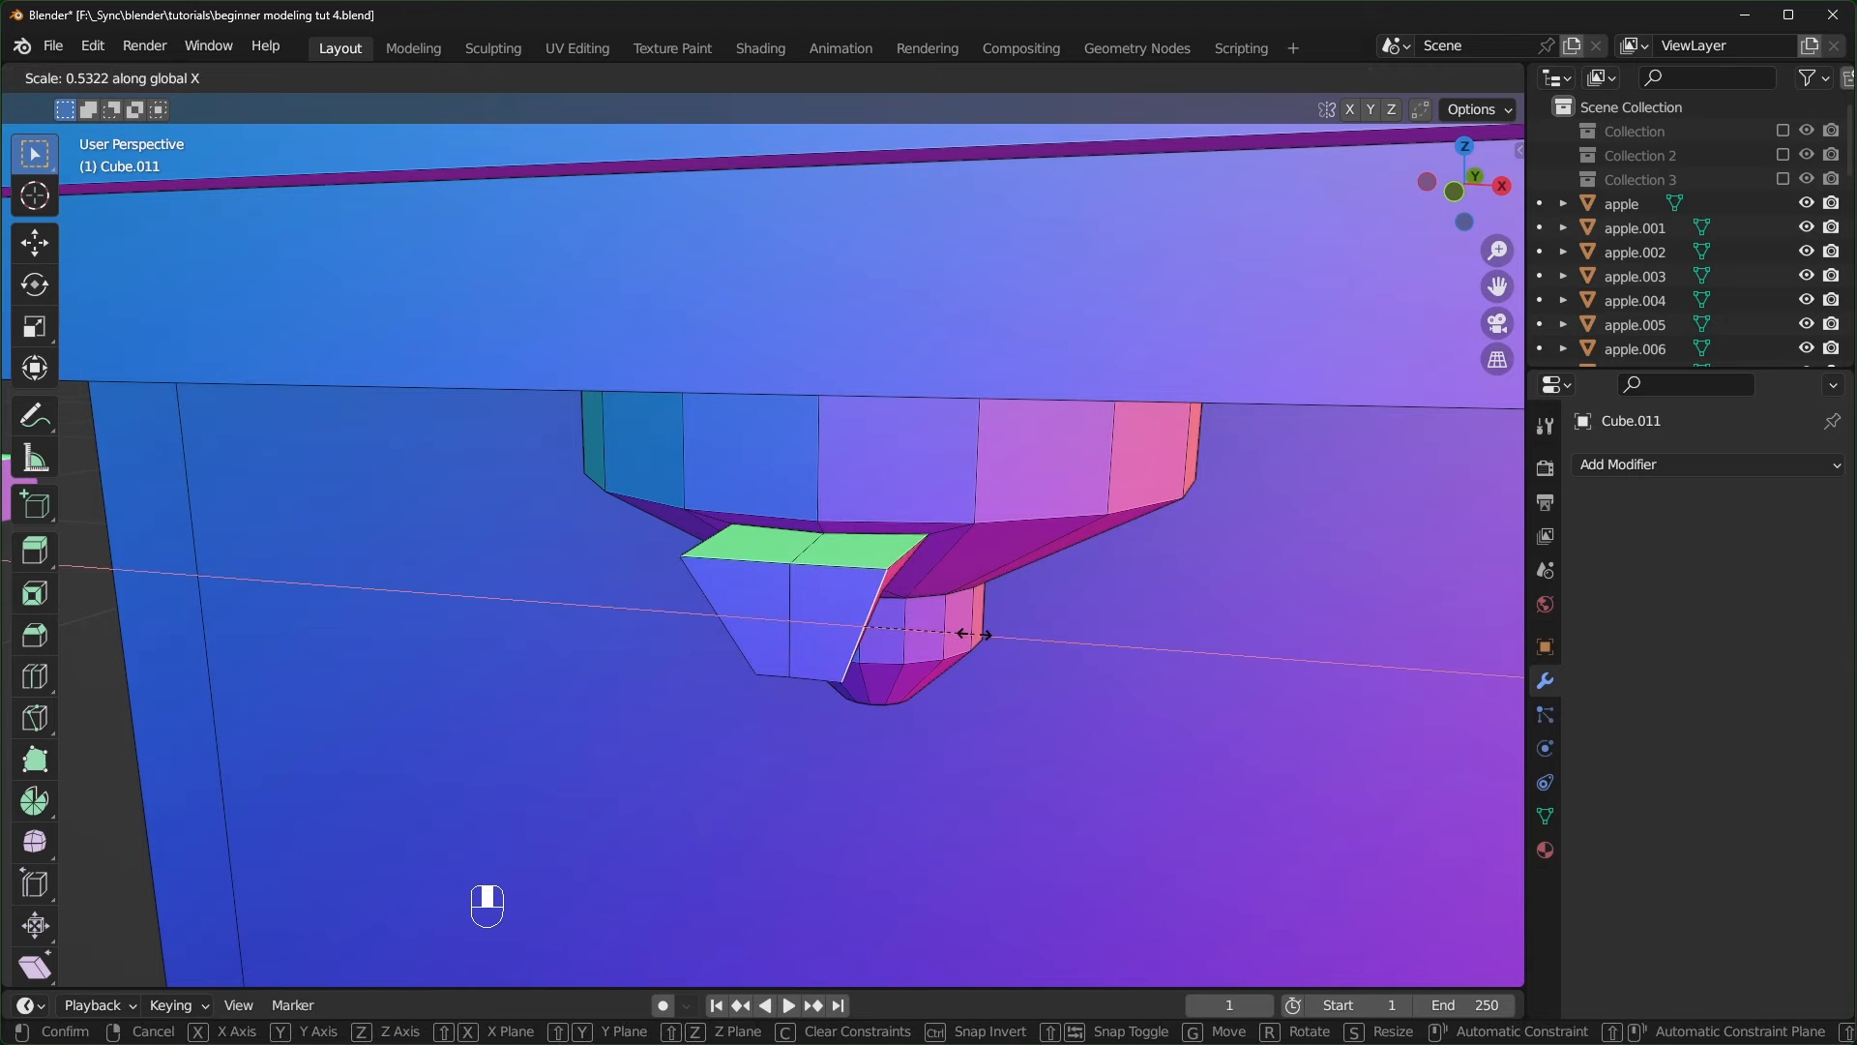
type("0")
key("Return")
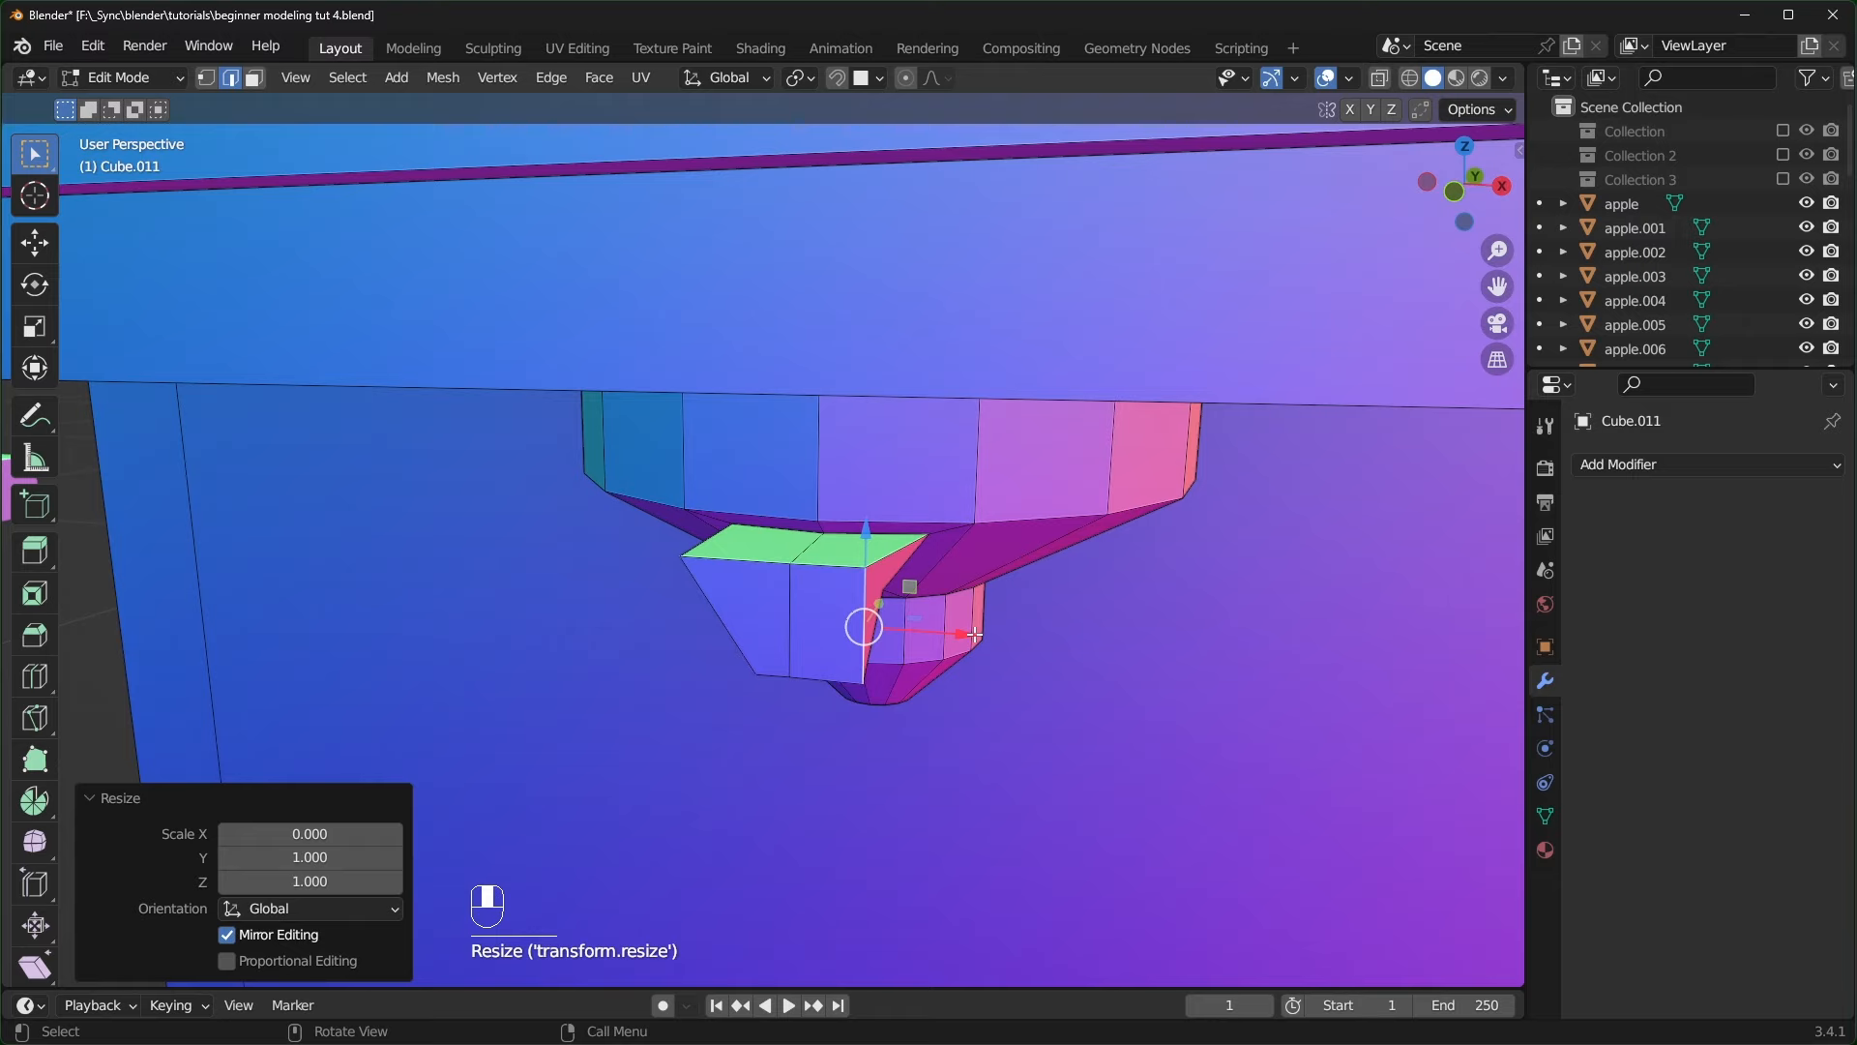
left_click(718, 615)
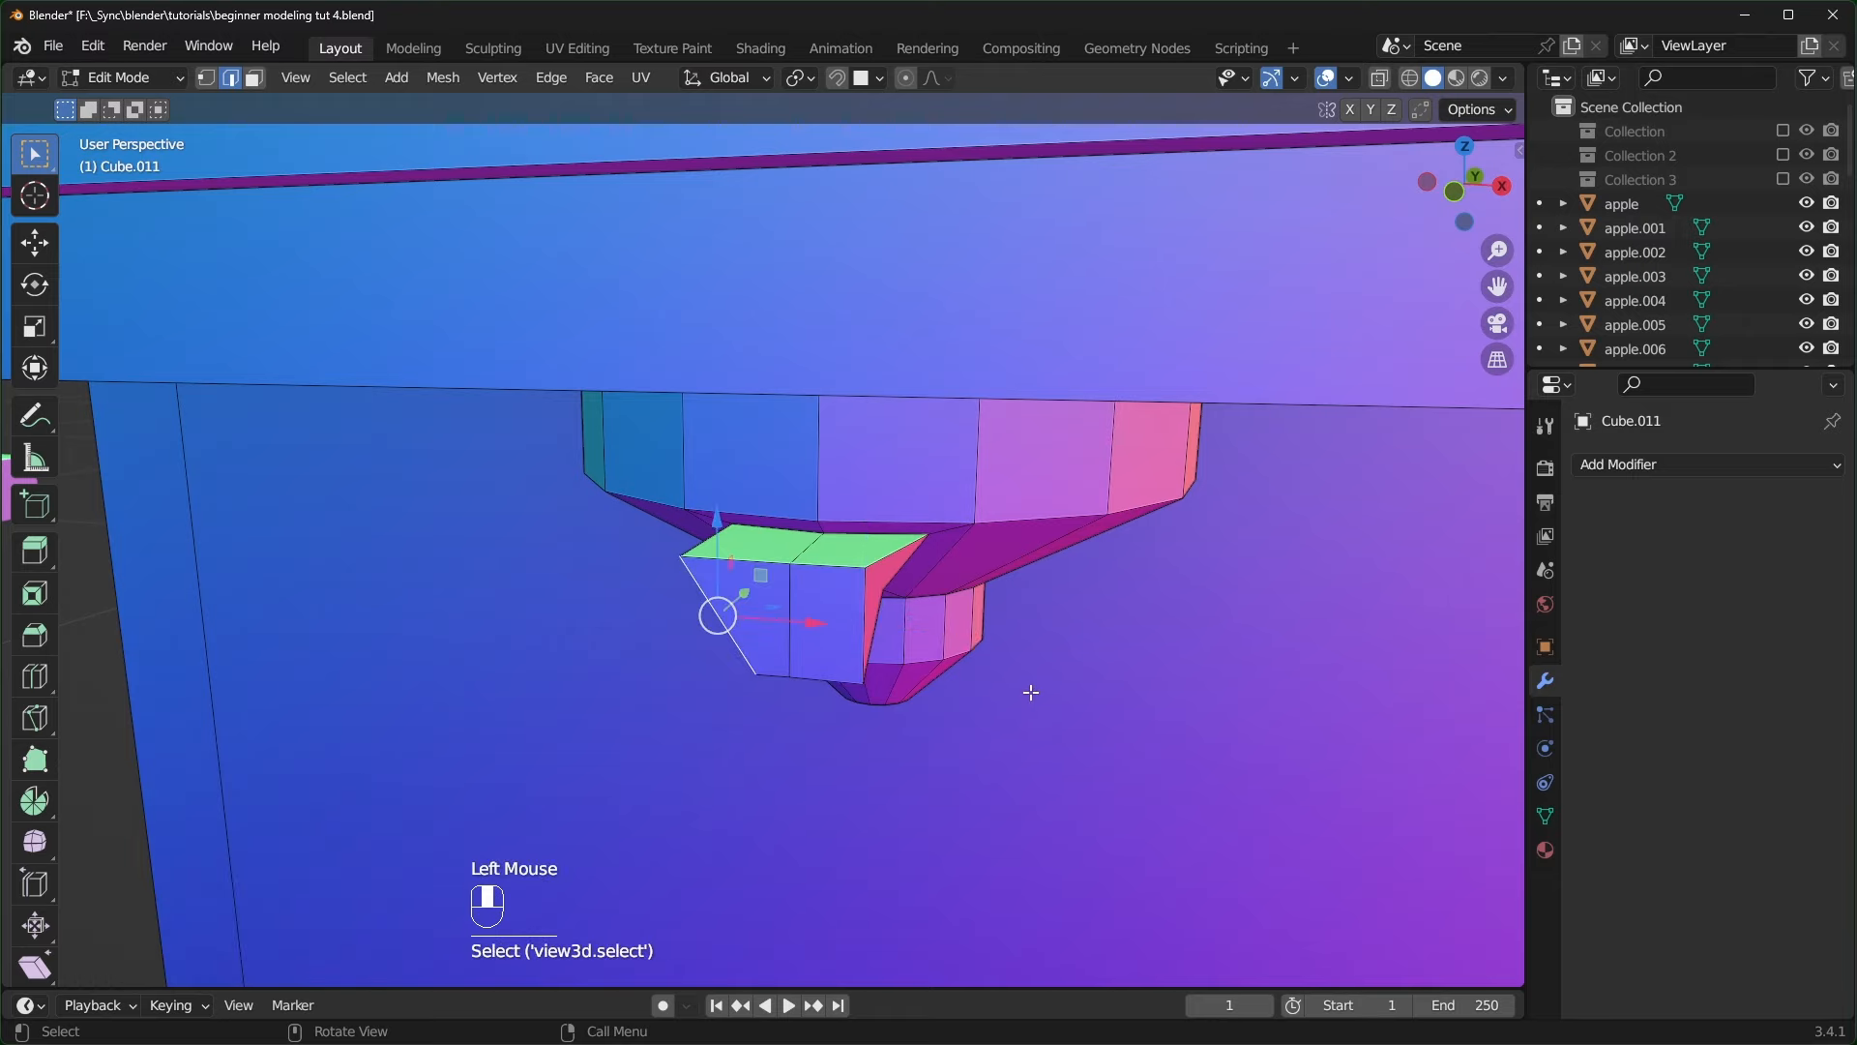
type("sx")
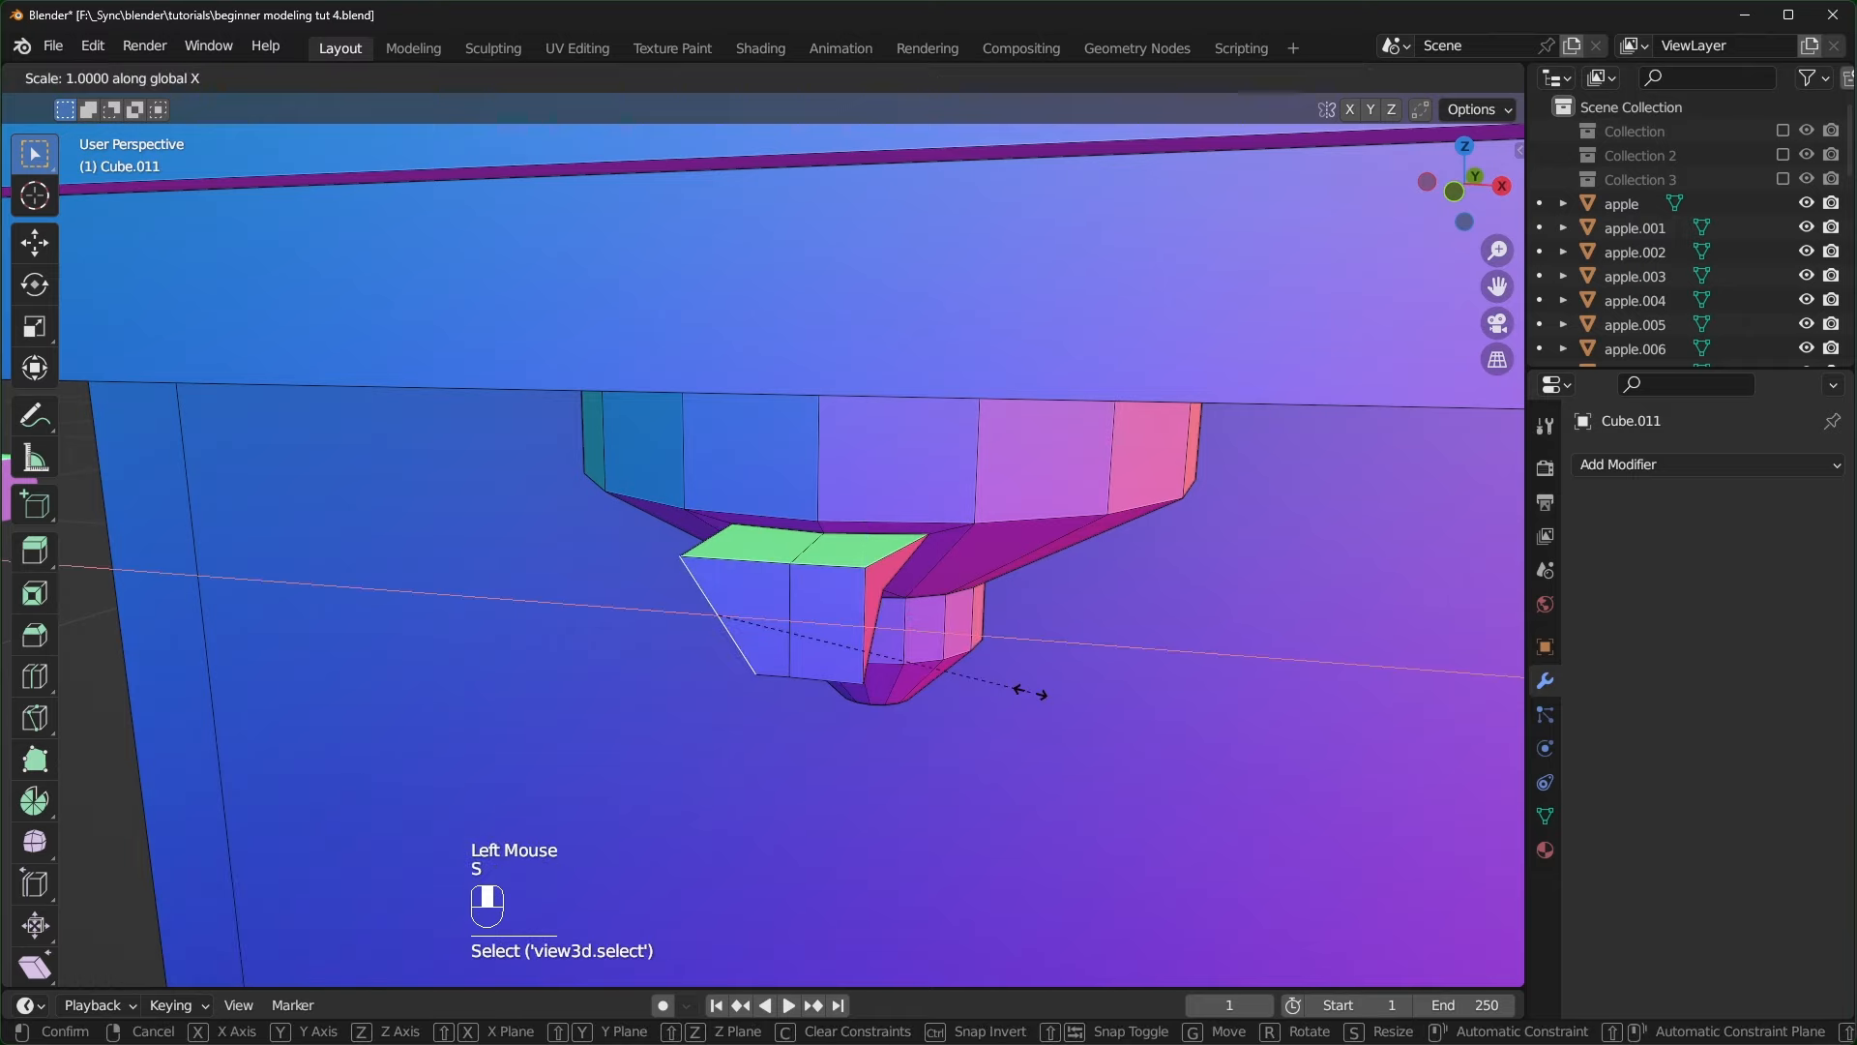
type("0")
key("Return")
- Extrude the stub's two end faces outward about 0.098 m to form the portafilter handle
key("3")
middle_click_drag(1041, 694, 613, 613)
left_click(734, 612)
left_click(807, 634, "shift")
scroll(887, 677, "down", 2)
key("e")
left_click(738, 676)
- Add one loop cut around the handle, slid toward the group head with a factor of 0.860
scroll(738, 676, "up", 1)
key("ctrl+r")
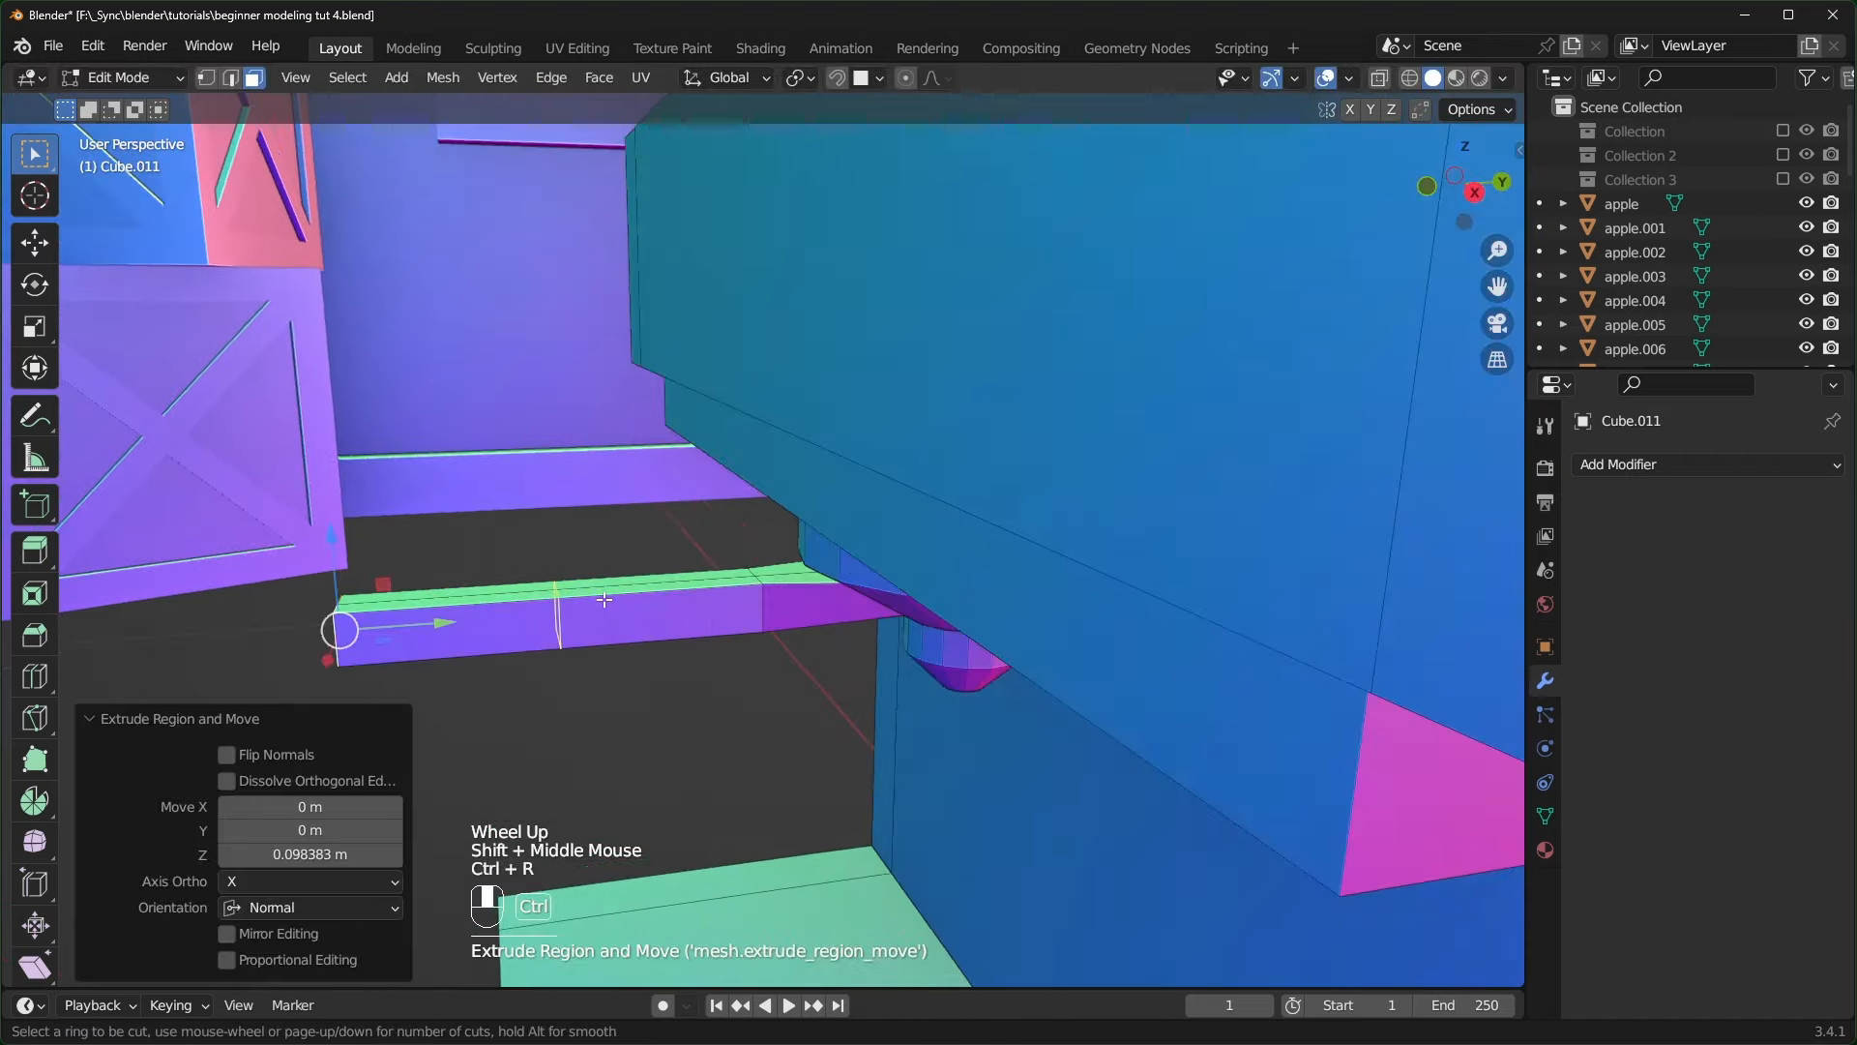
left_click(604, 600)
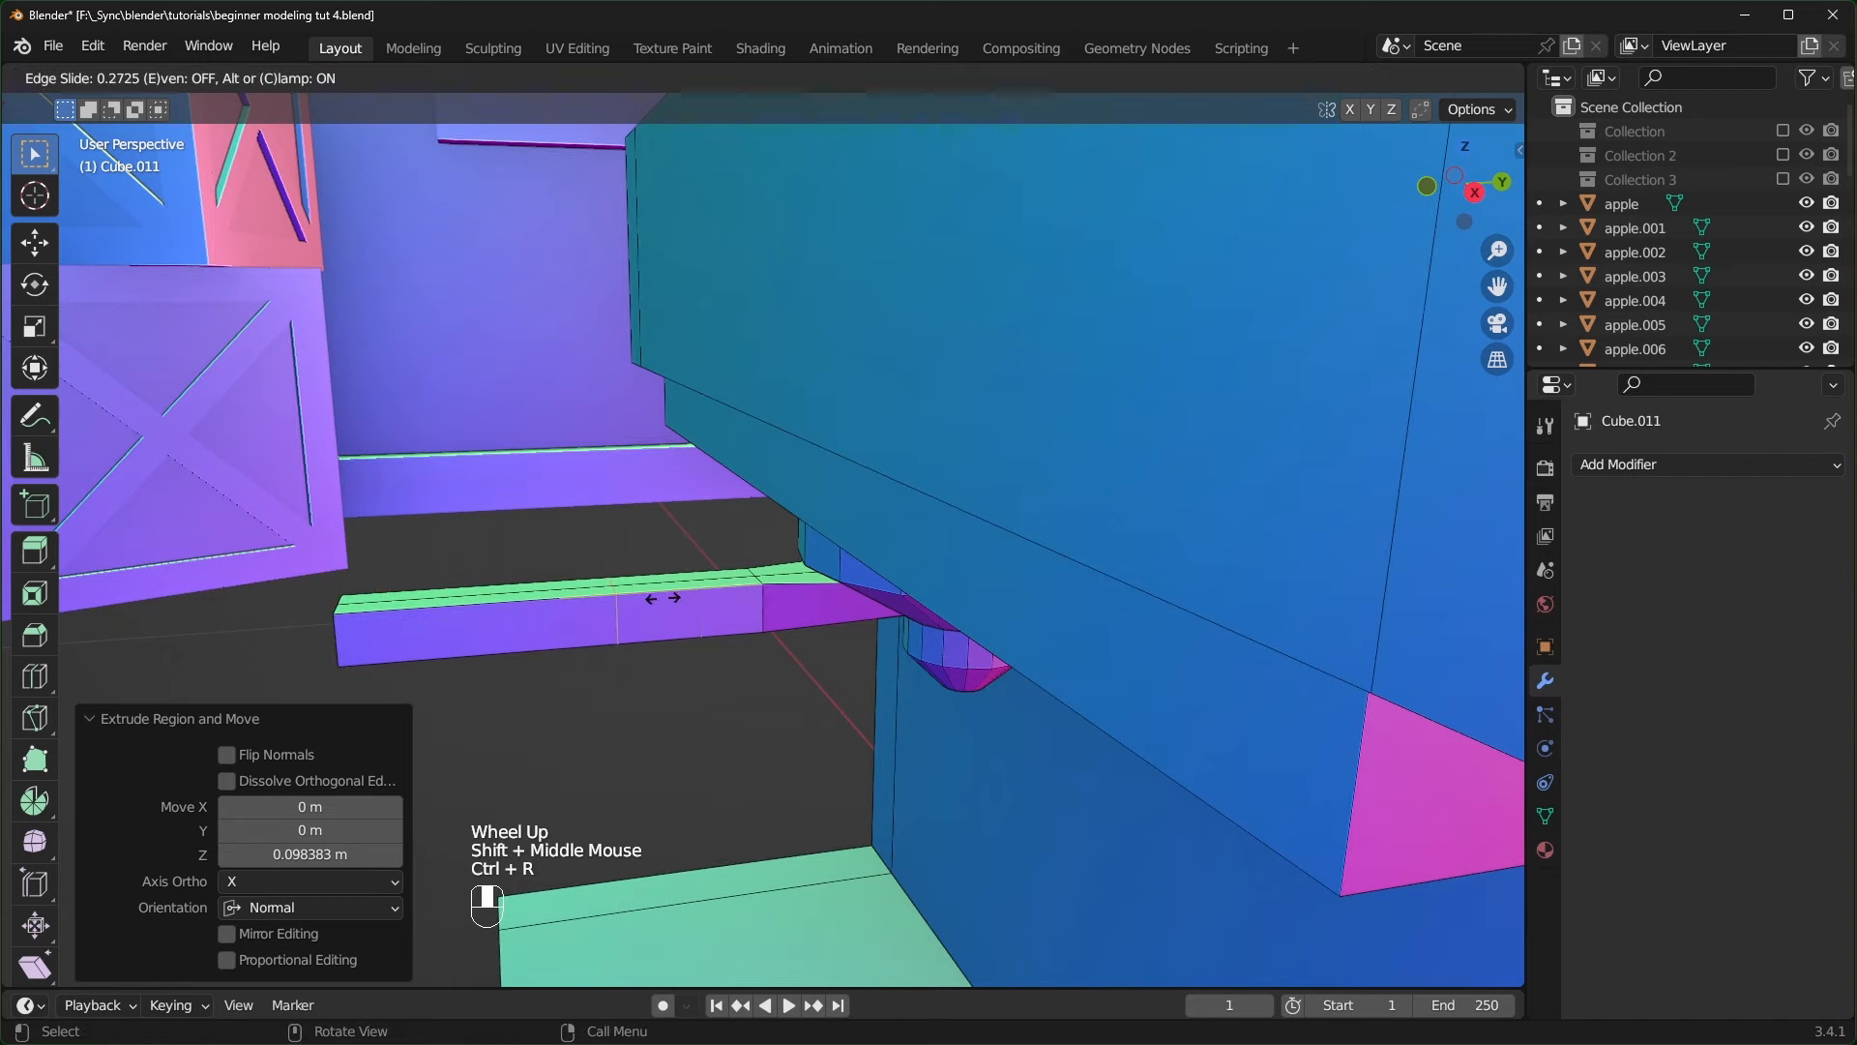
left_click(785, 588)
- Select the handle faces beyond the new loop and fatten them by about 0.0035 m to make a thicker grip
middle_click_drag(621, 651, 310, 136)
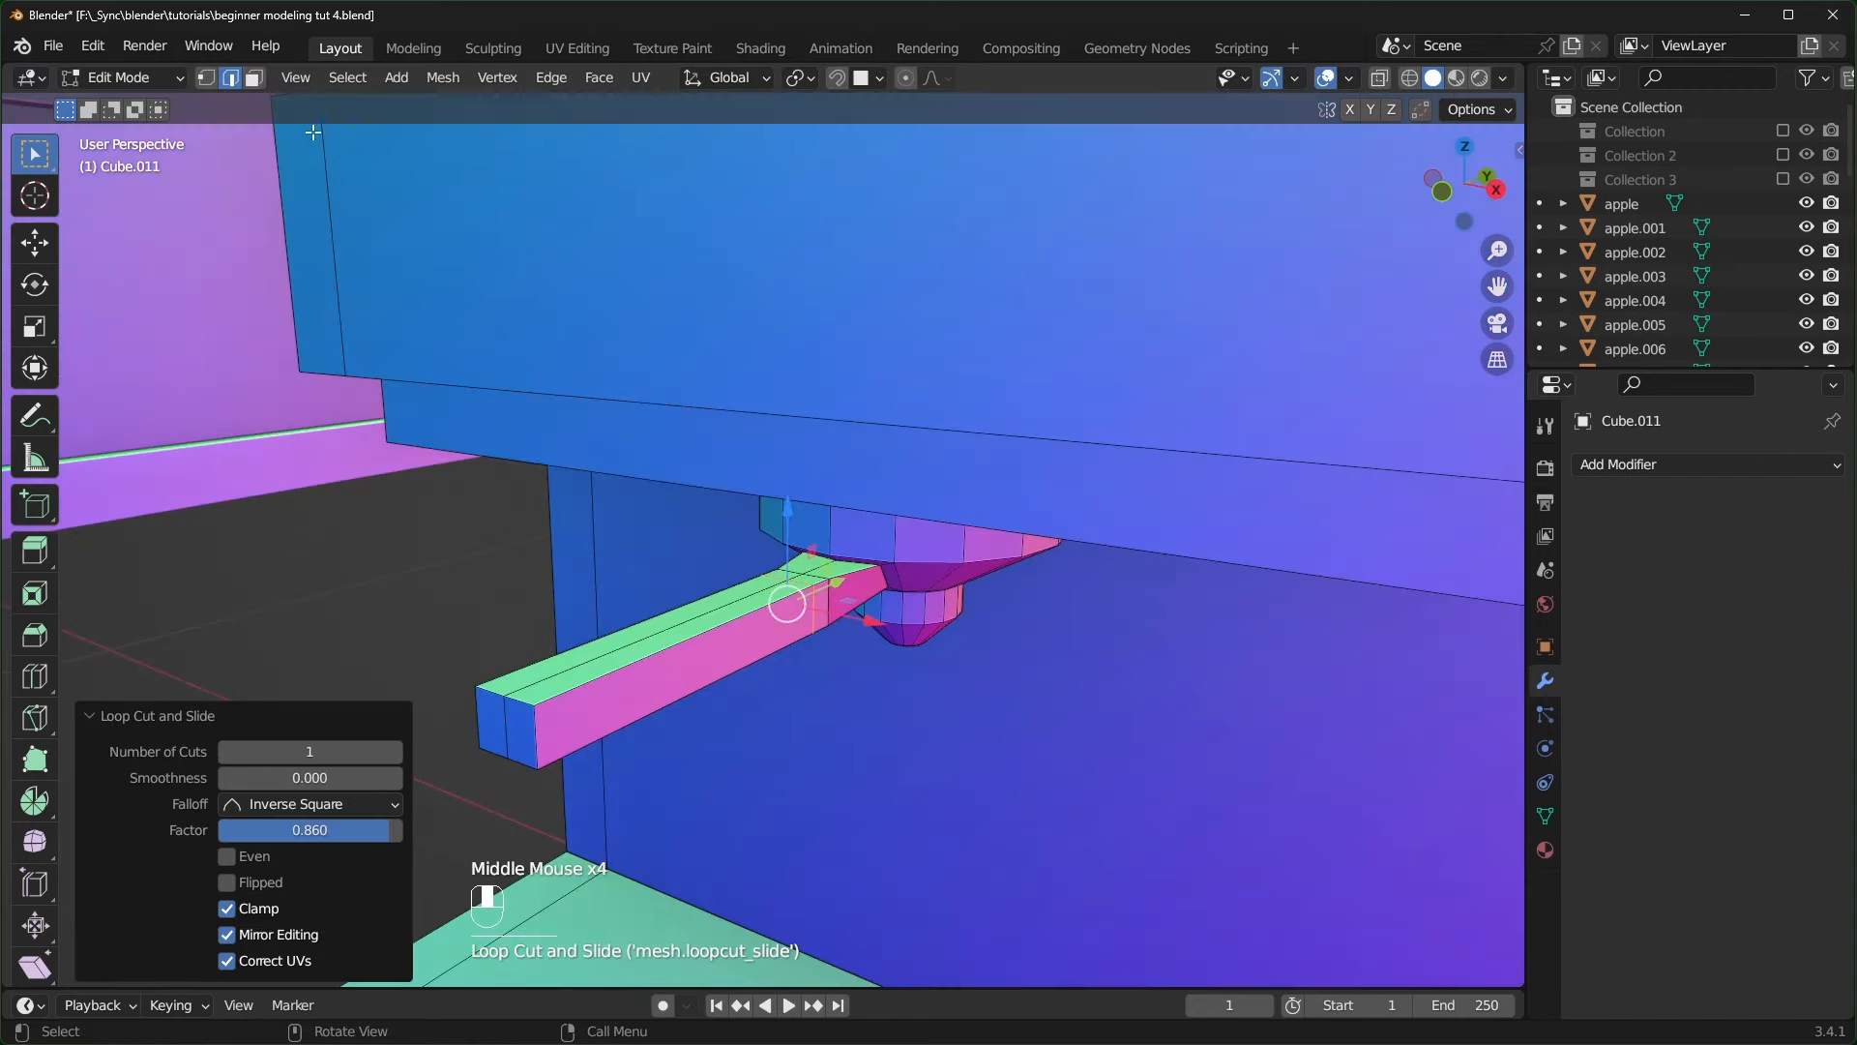
left_click(253, 77)
left_click(525, 719)
left_click(525, 720, "shift")
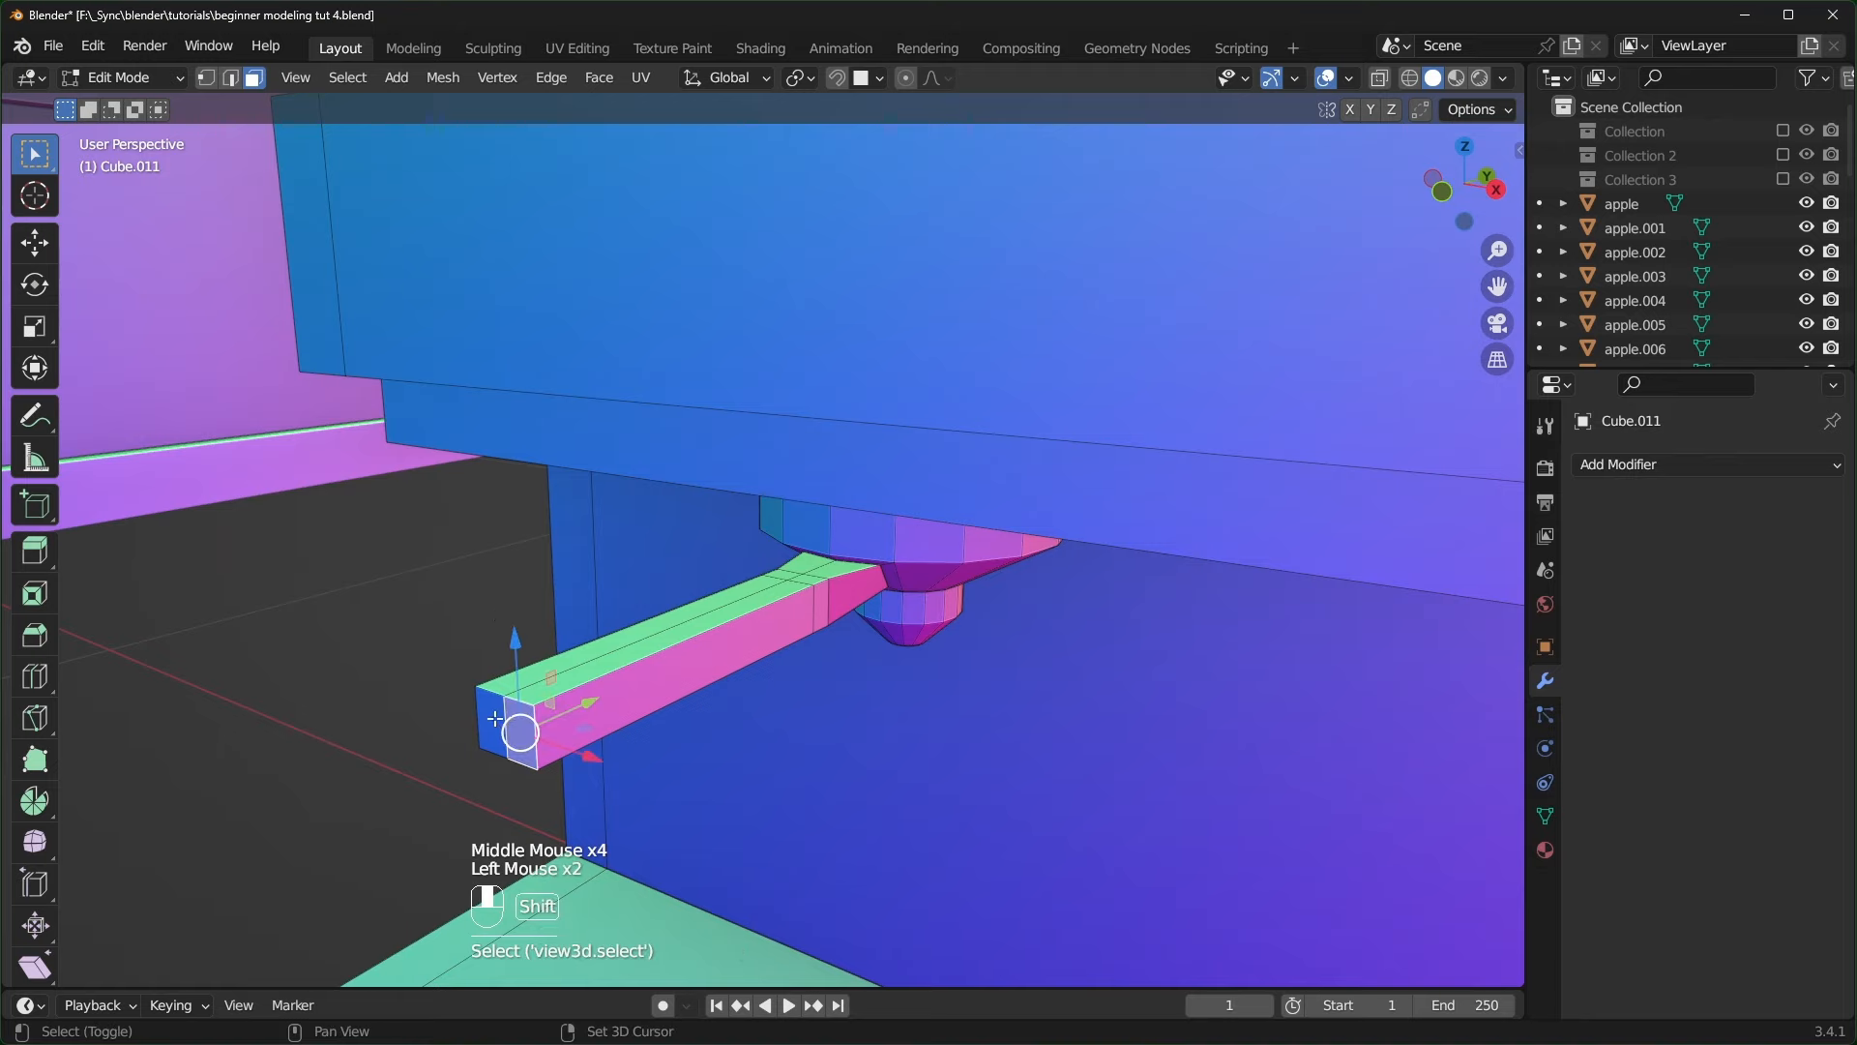
middle_click_drag(525, 720, 711, 748)
key("ctrl+KP_Add")
scroll(680, 720, "up", 1)
scroll(697, 751, "down", 1)
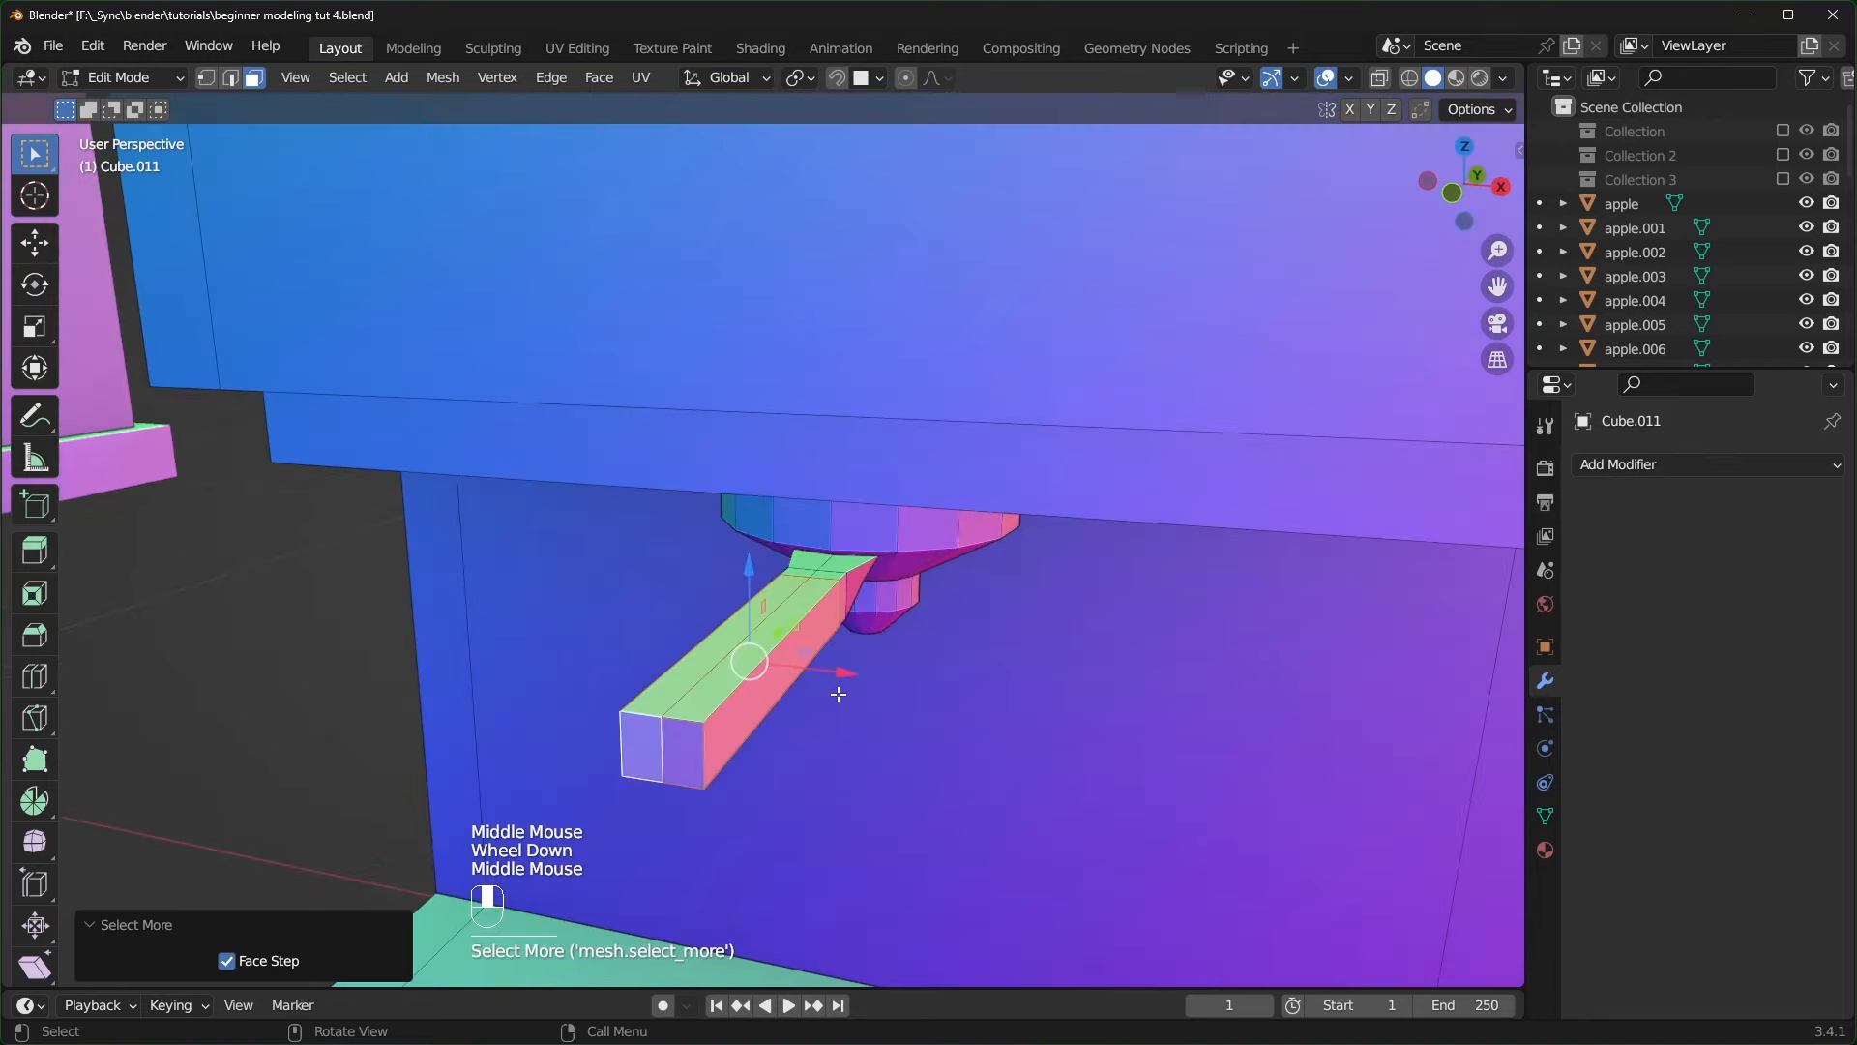
scroll(36, 911, "down", 2)
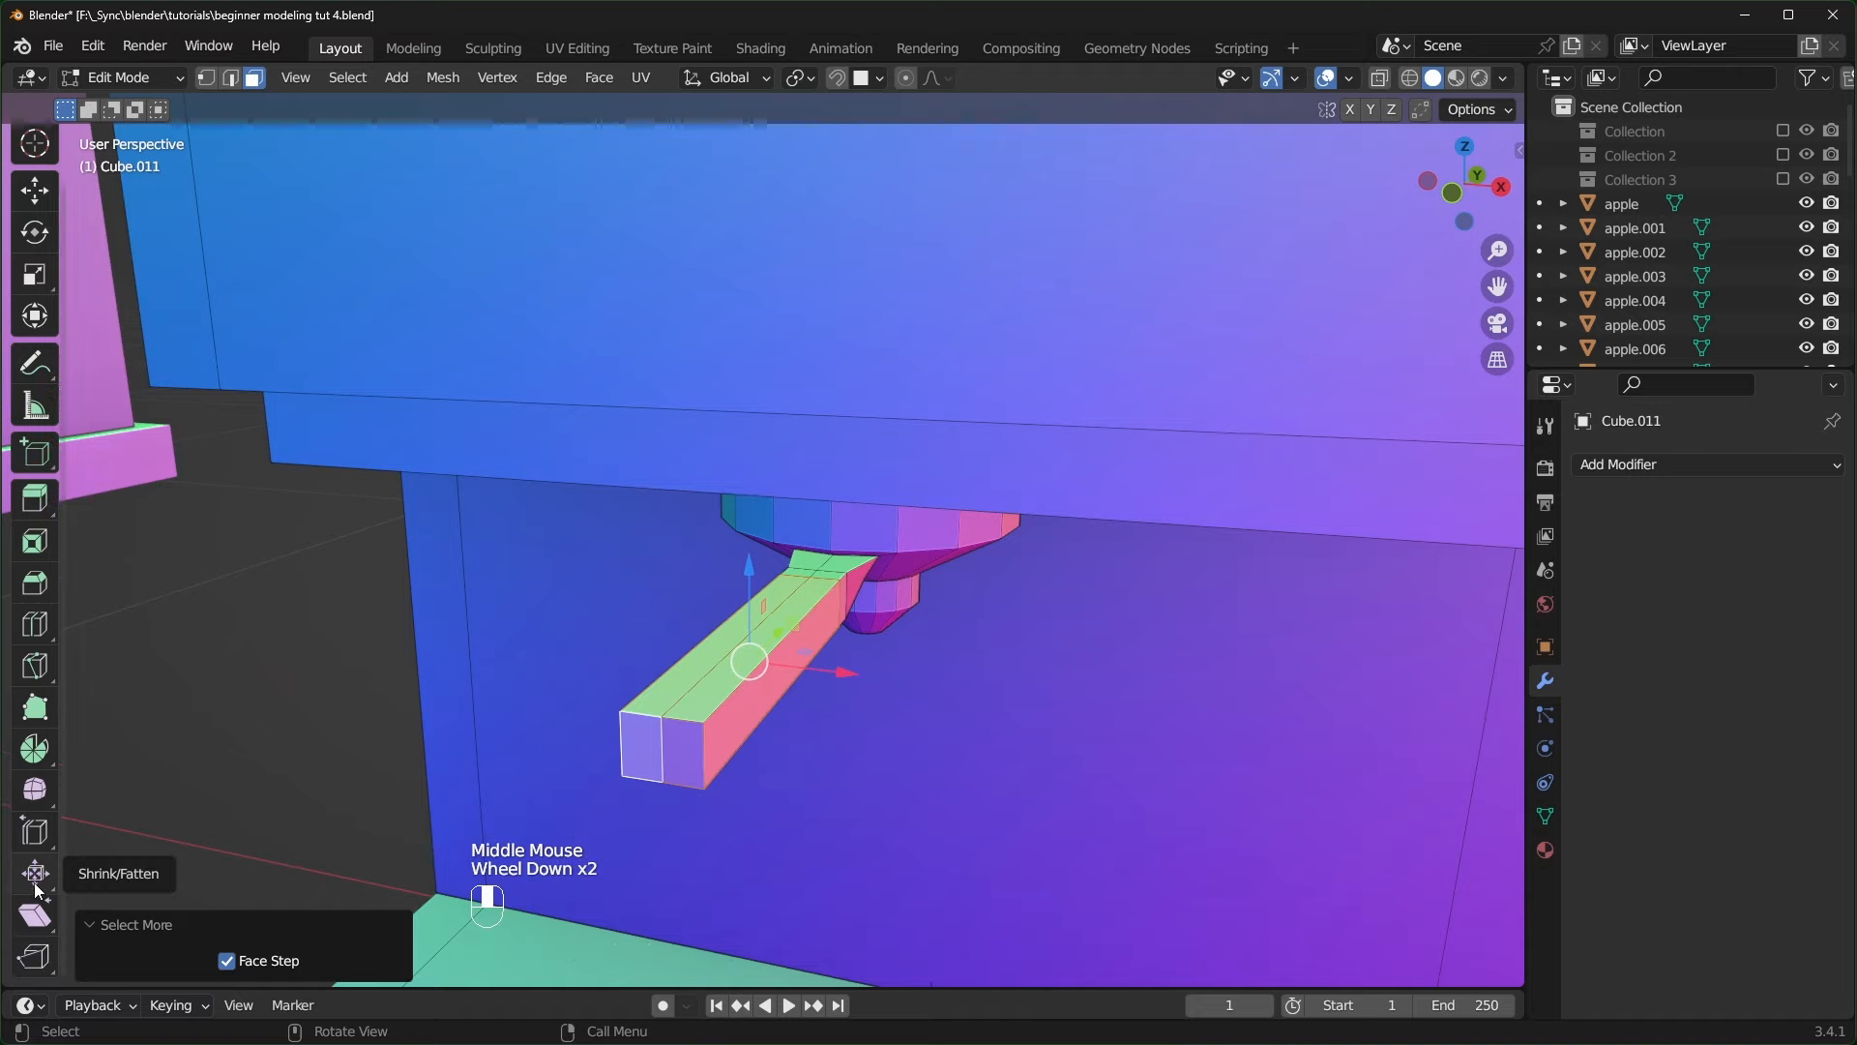
mouse_move(823, 769)
middle_mouse_down()
mouse_move(869, 771)
mouse_move(847, 774)
middle_mouse_up()
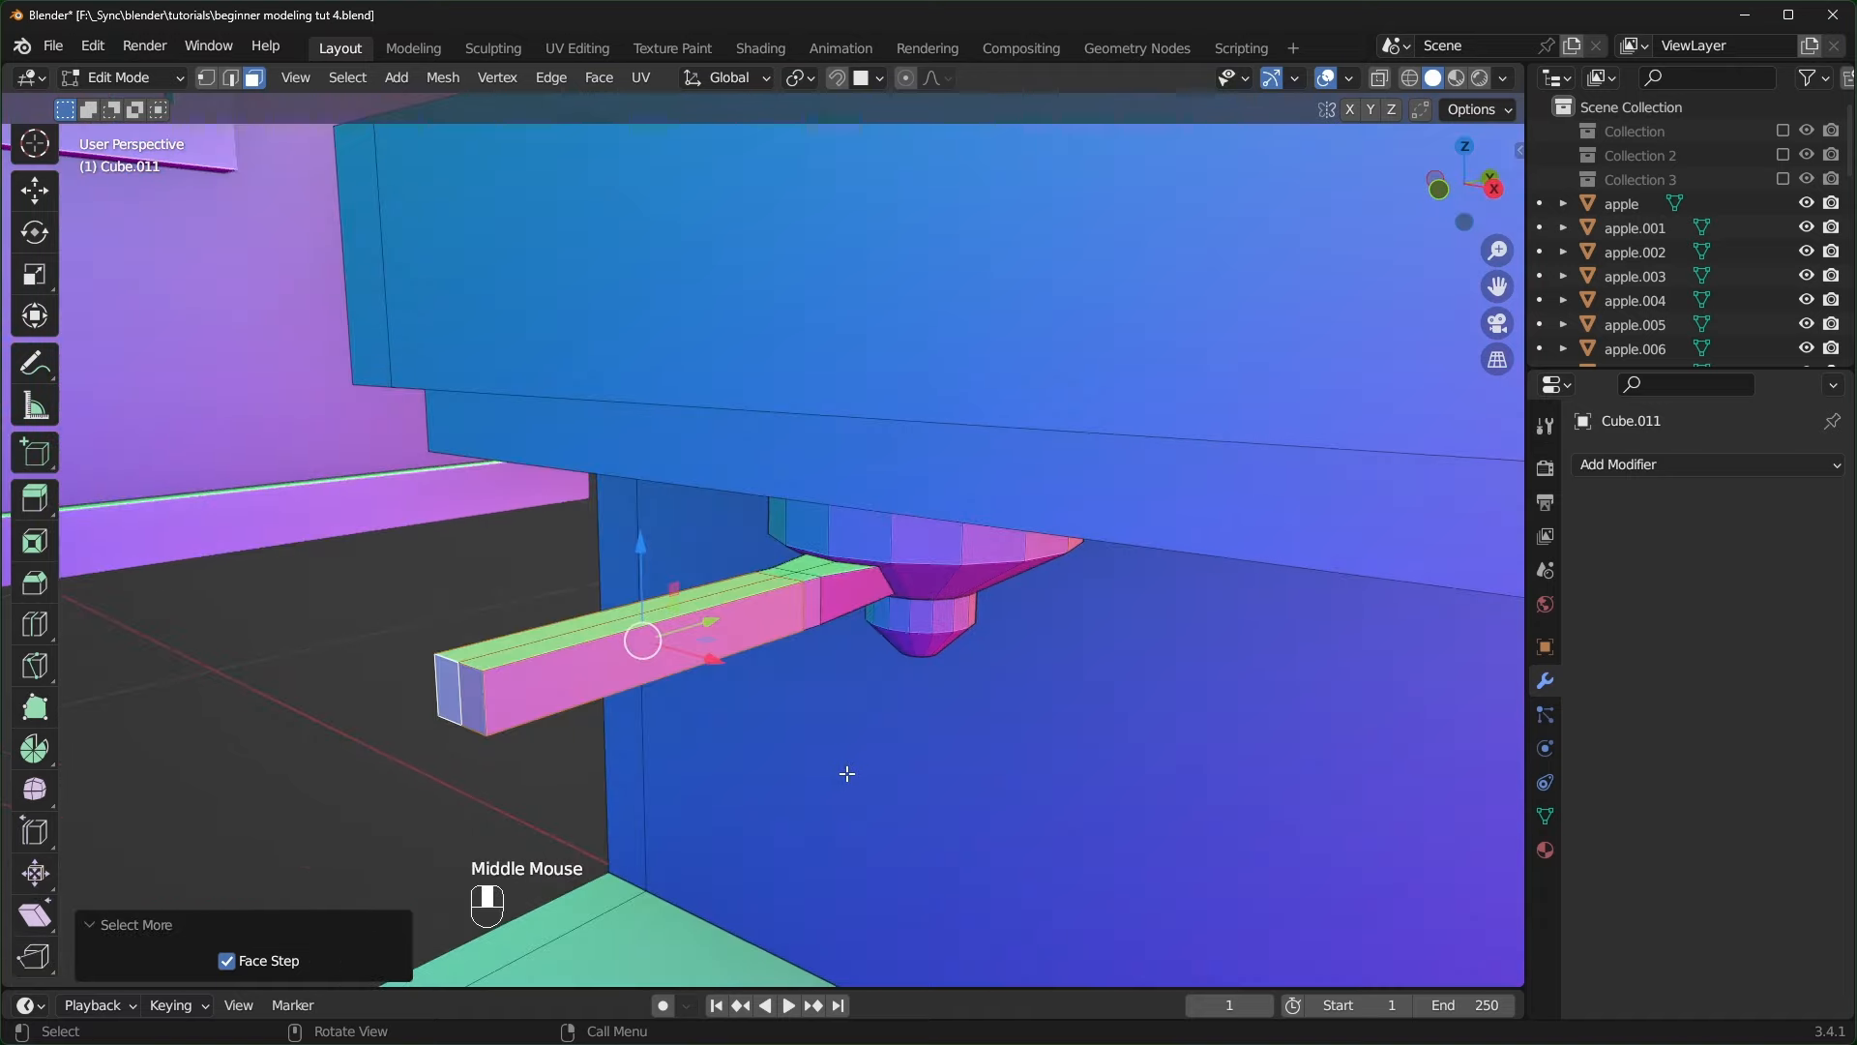
key("alt+s")
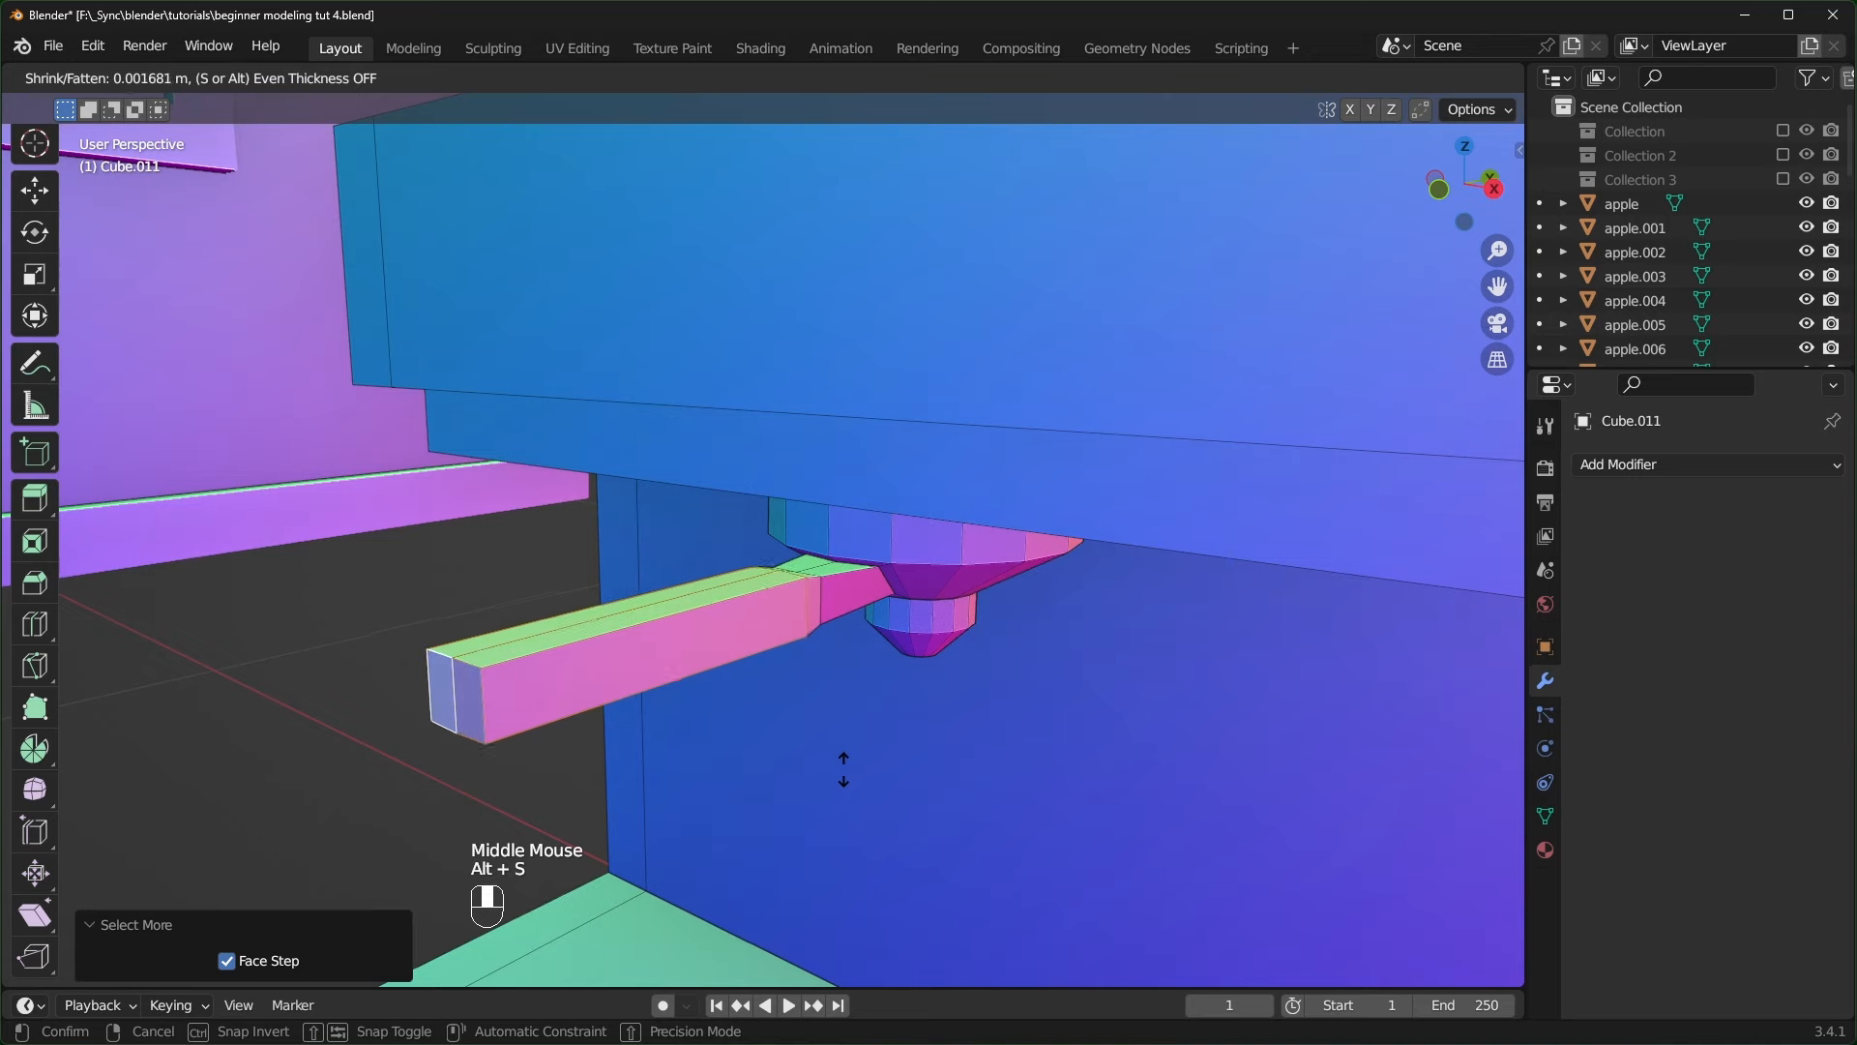
left_click(821, 746)
- Select the whole linked group head with its handle and move it about -0.094 m along X in front view
scroll(821, 745, "up", 2)
middle_click_drag(821, 746, 934, 553)
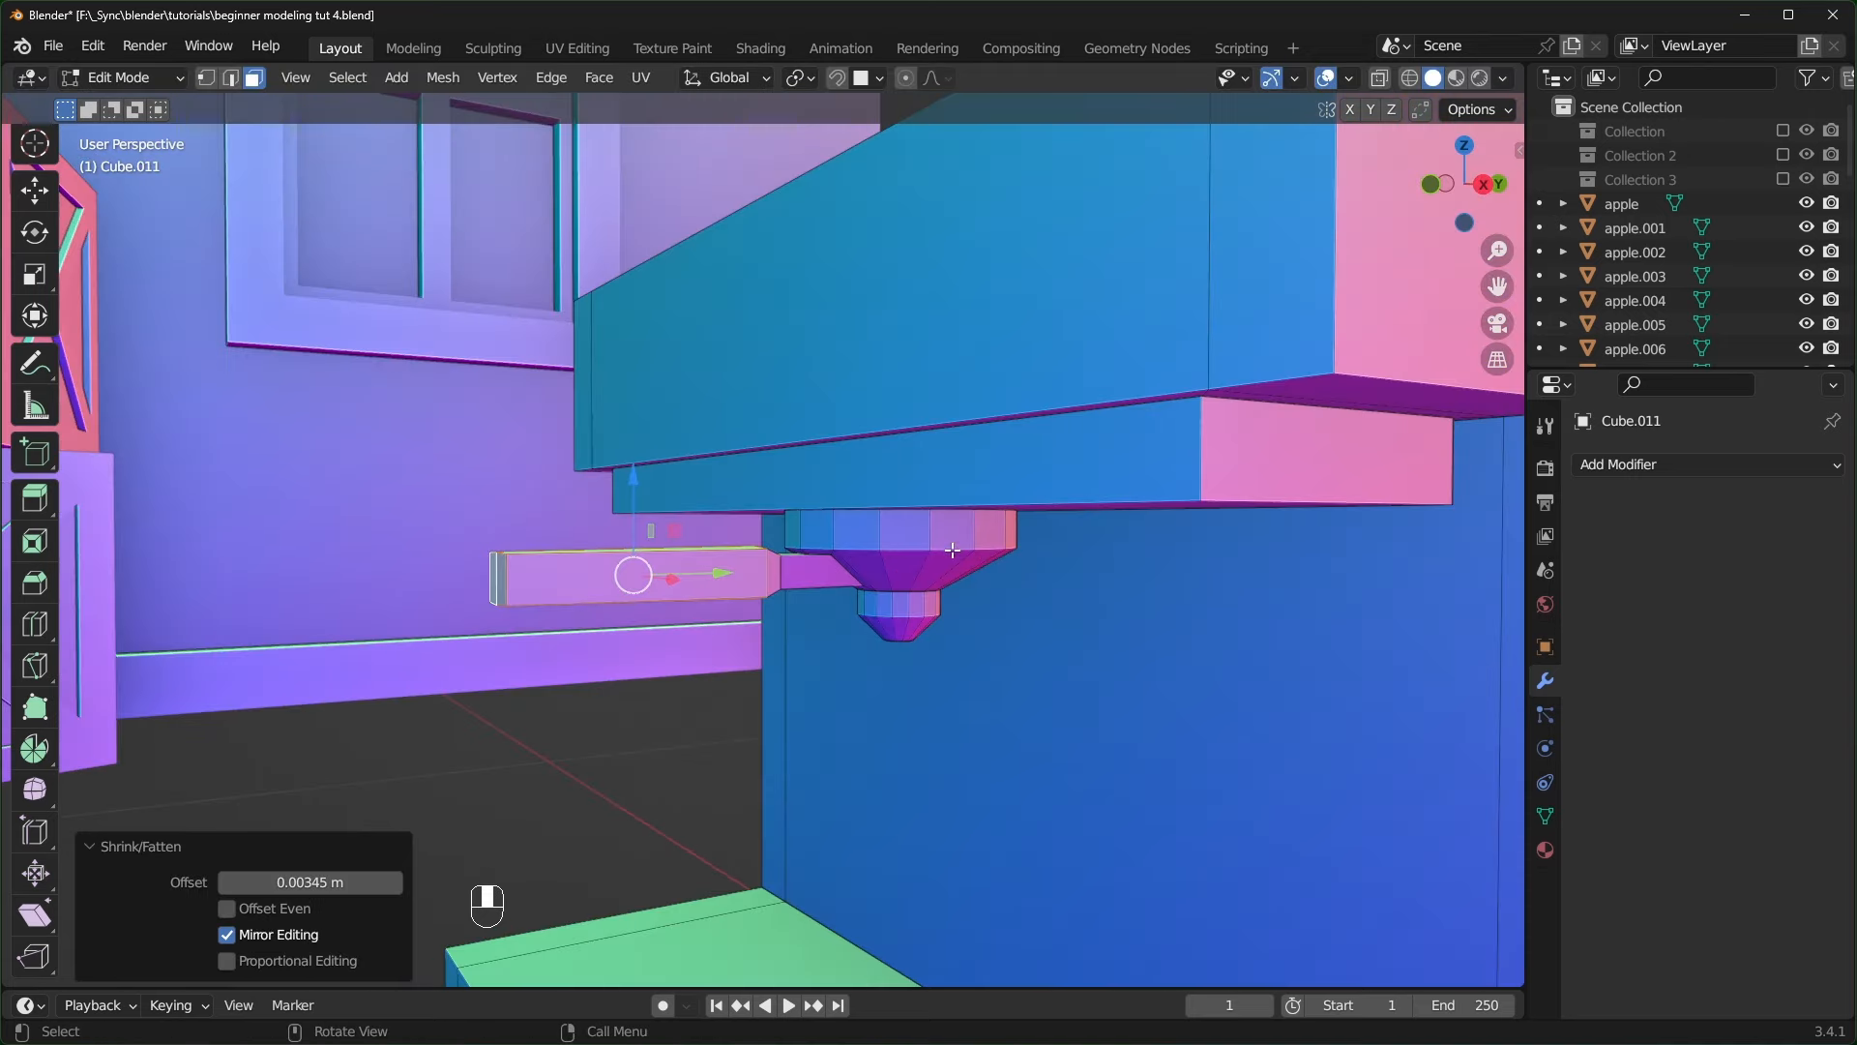
key("l")
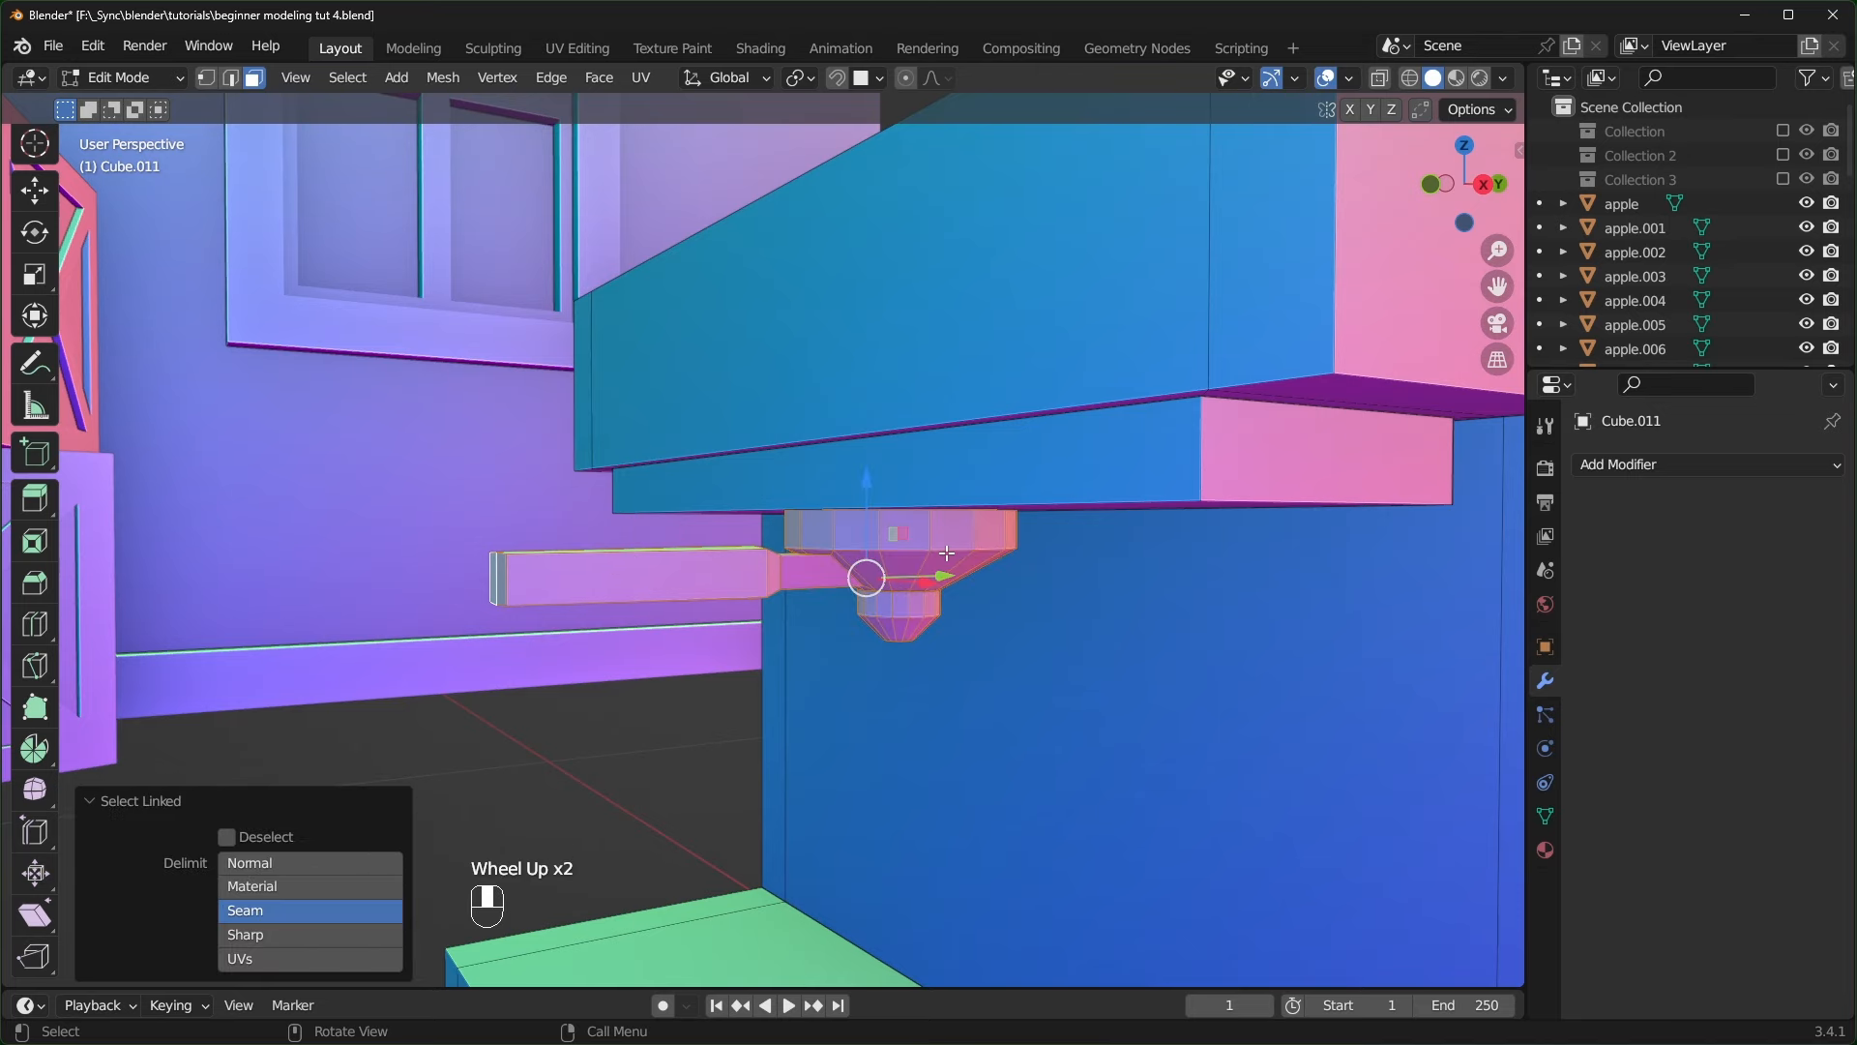
key("KP_1")
scroll(946, 552, "down", 2)
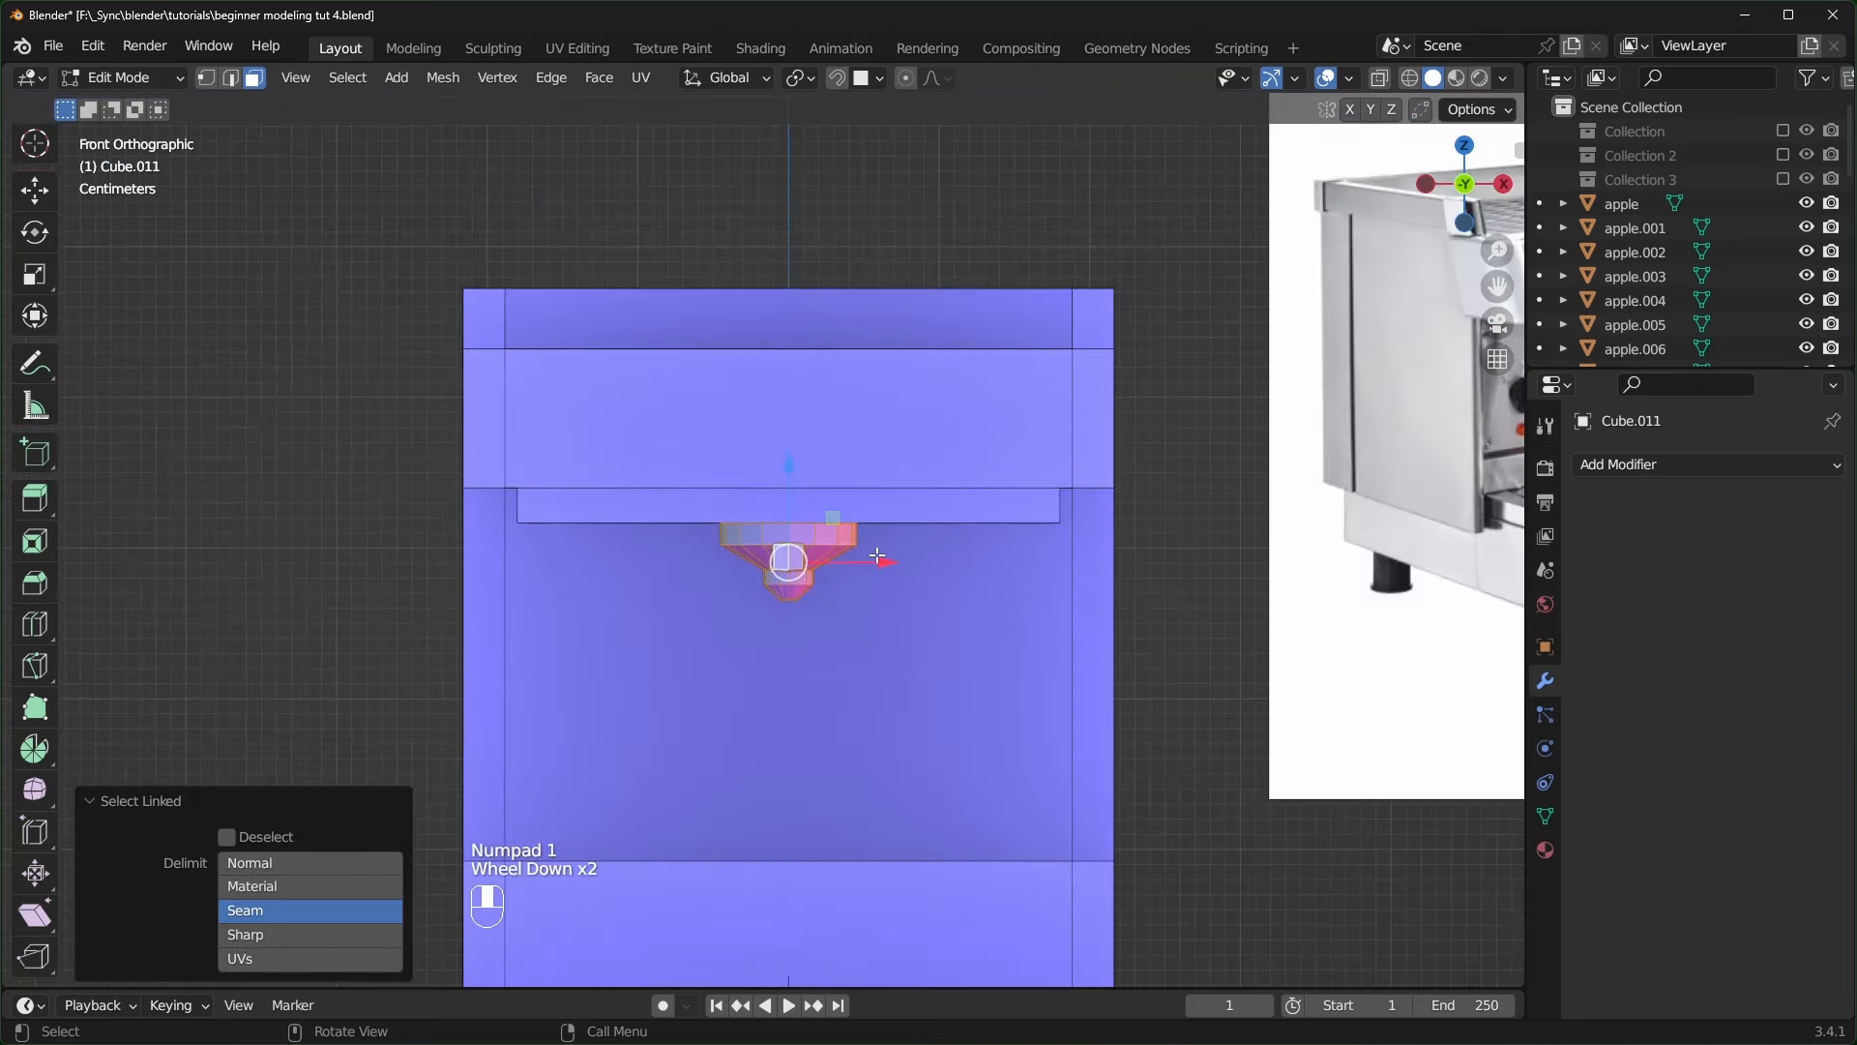
left_click_drag(885, 562, 745, 601)
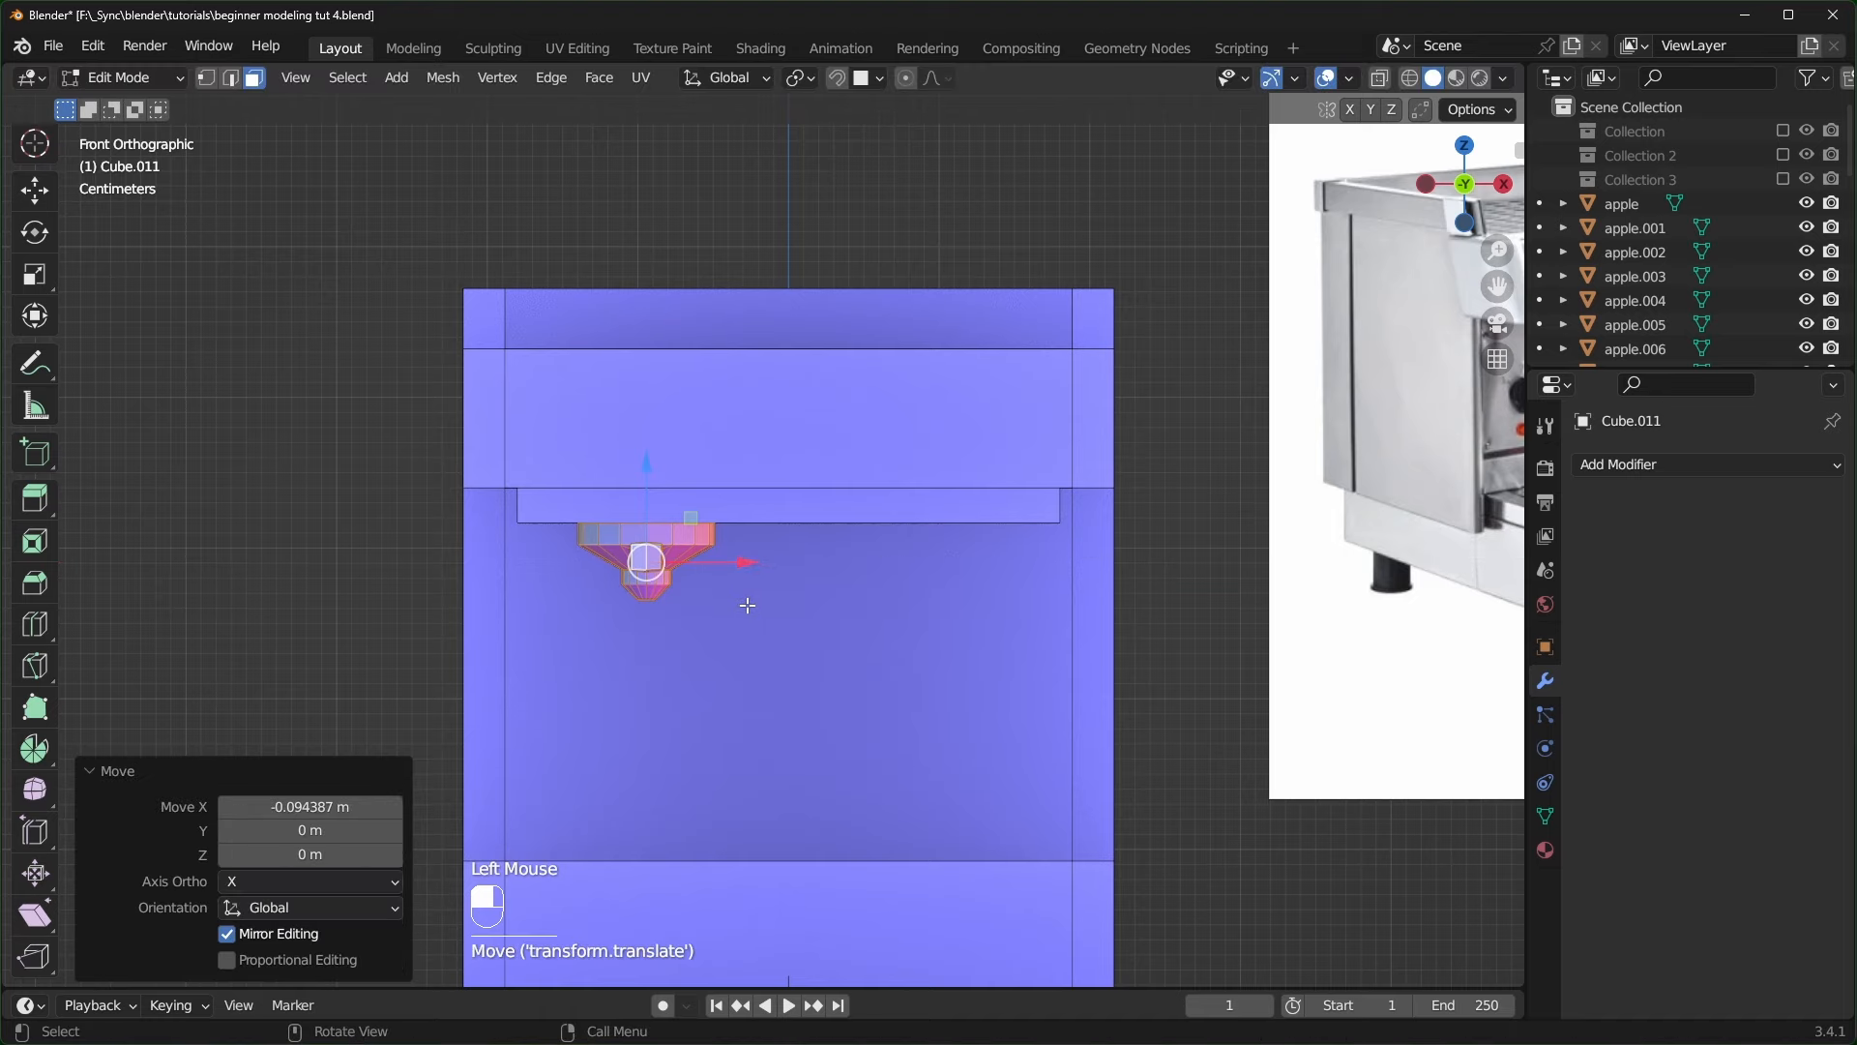
- Duplicate the group head with its handle about 0.193 m along X
key("shift+d")
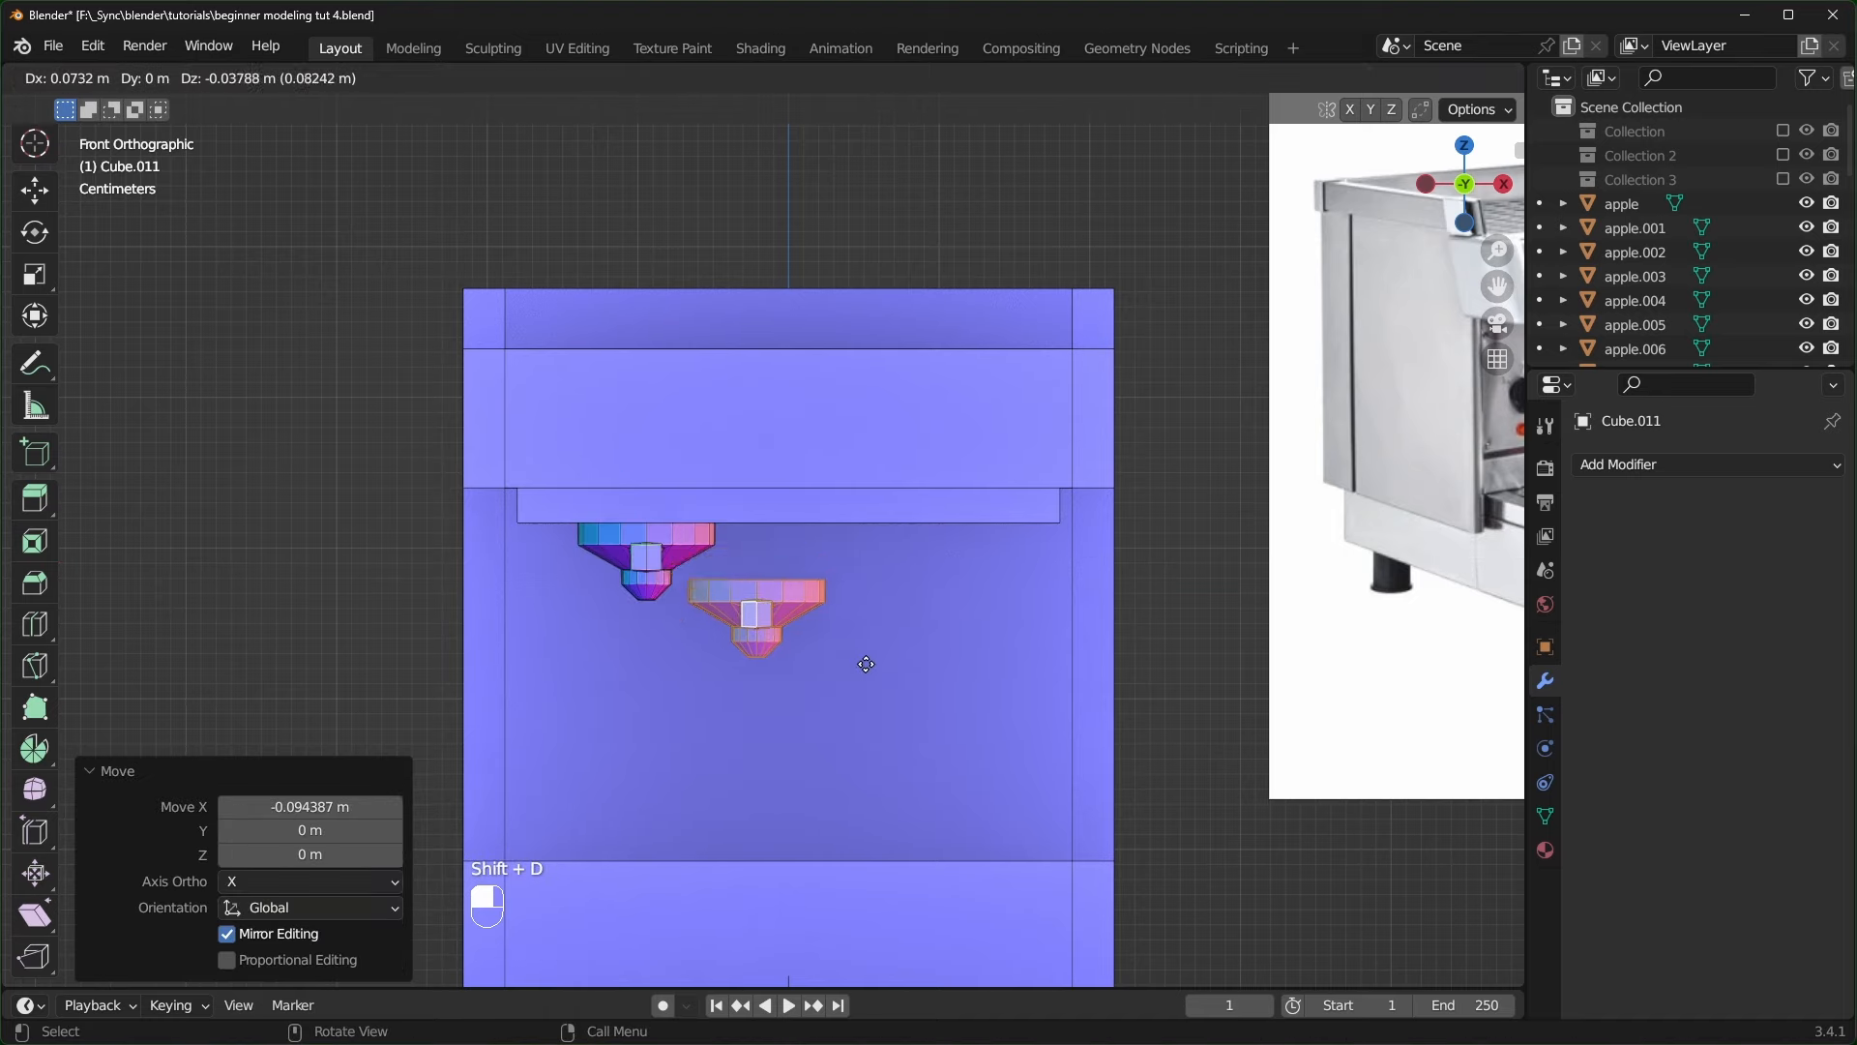
key("x")
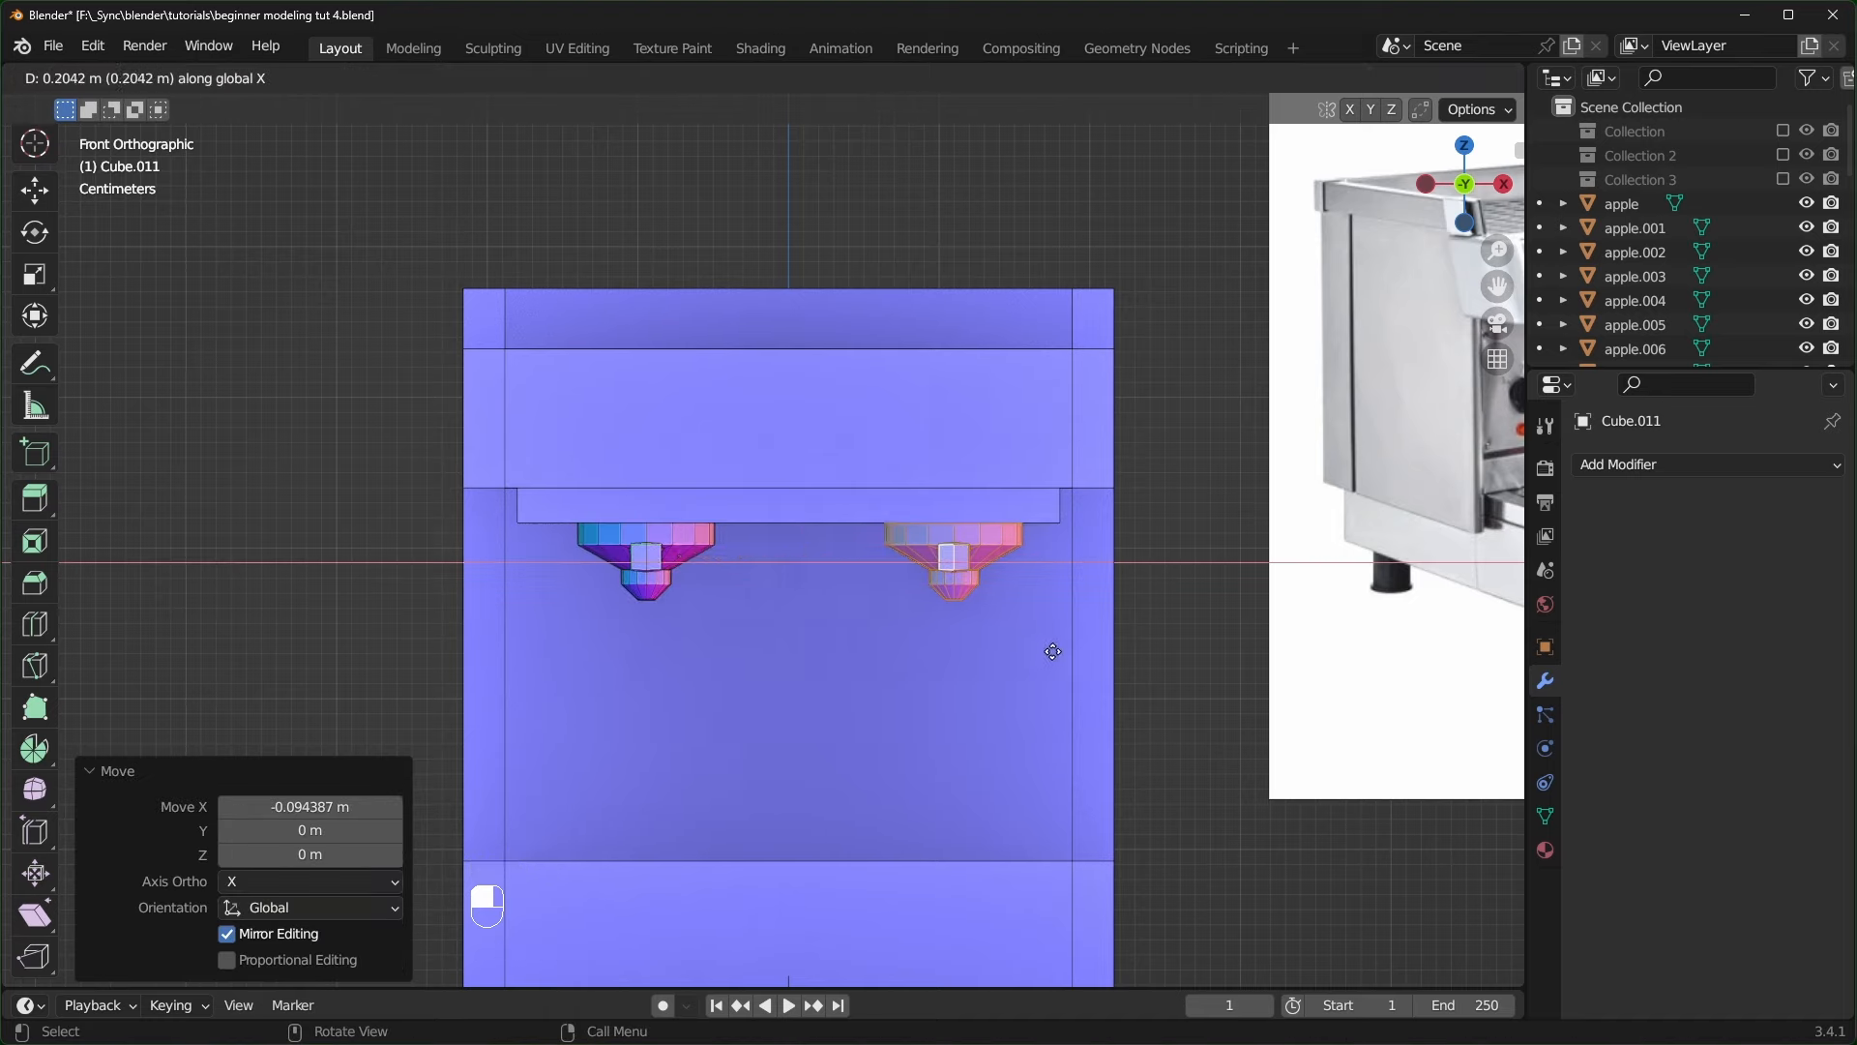
left_click(1045, 654)
middle_click_drag(1046, 654, 1005, 619)
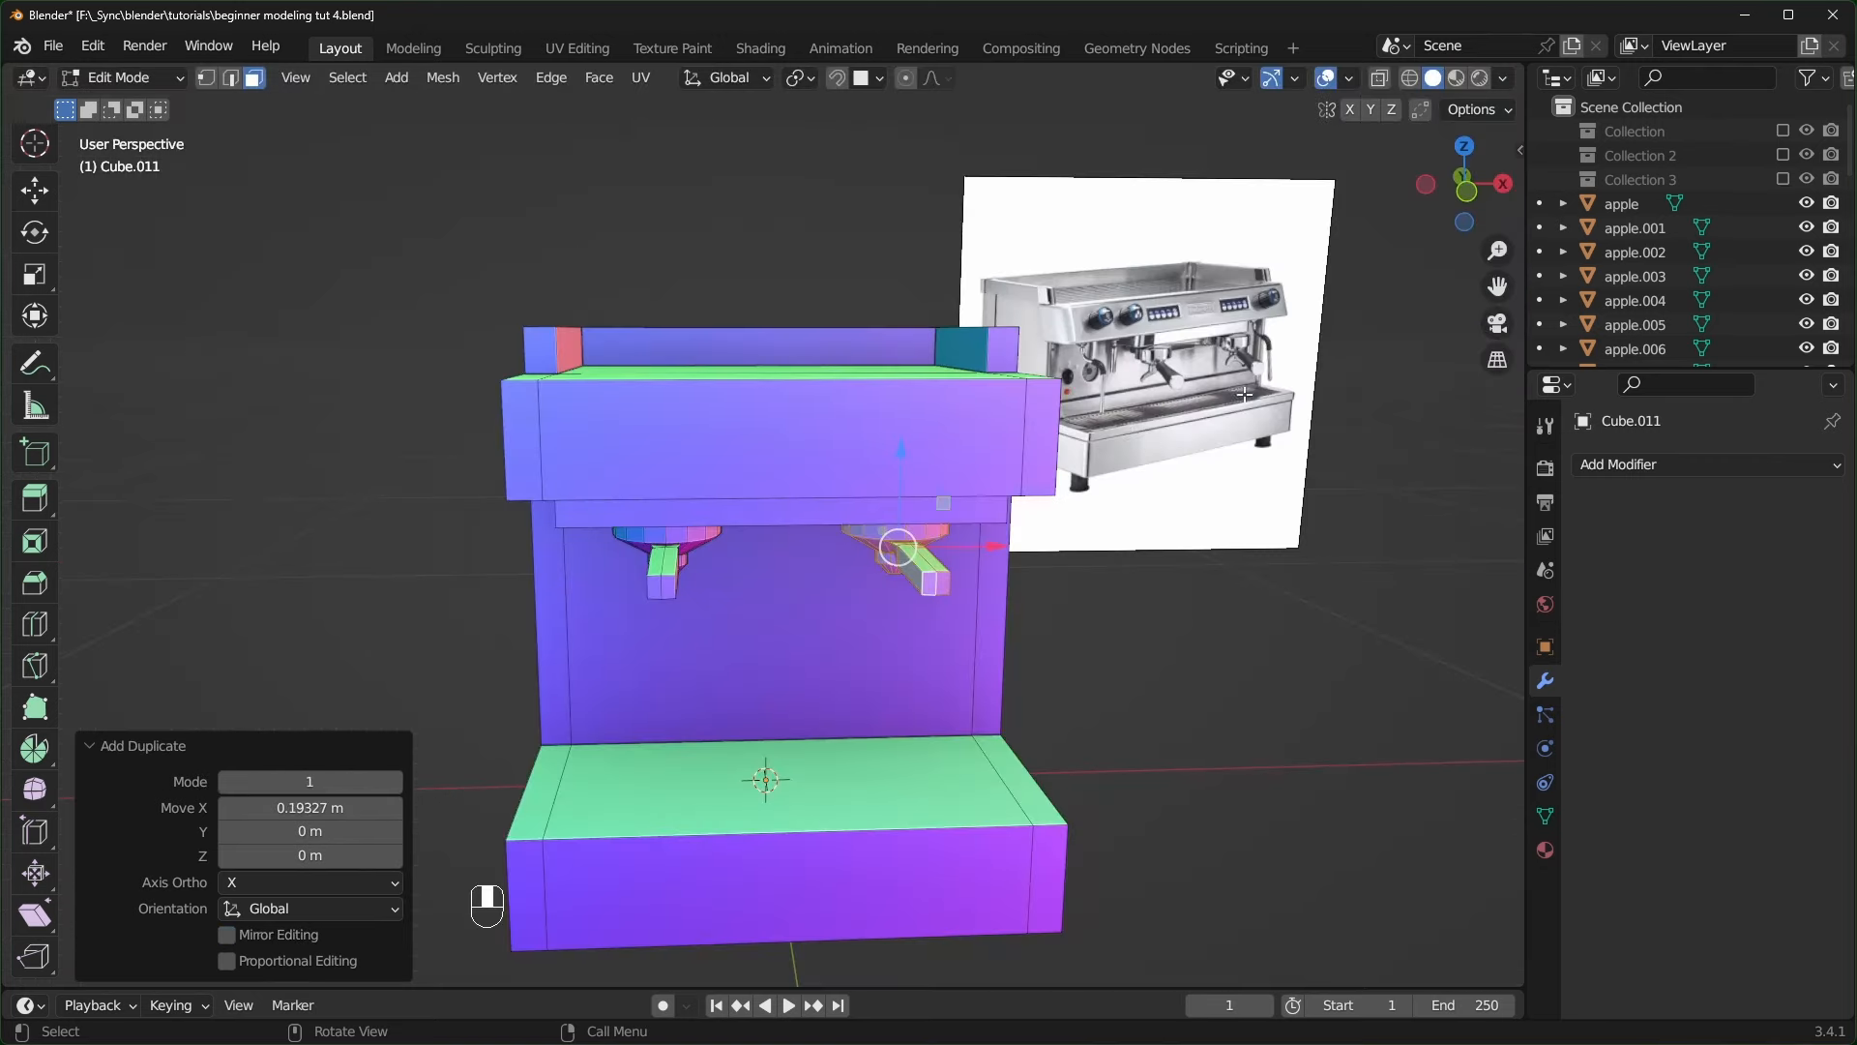
scroll(849, 671, "up", 2)
- Duplicate the top face of the drip tray base about 0.015 m upward along Z
left_click(849, 671)
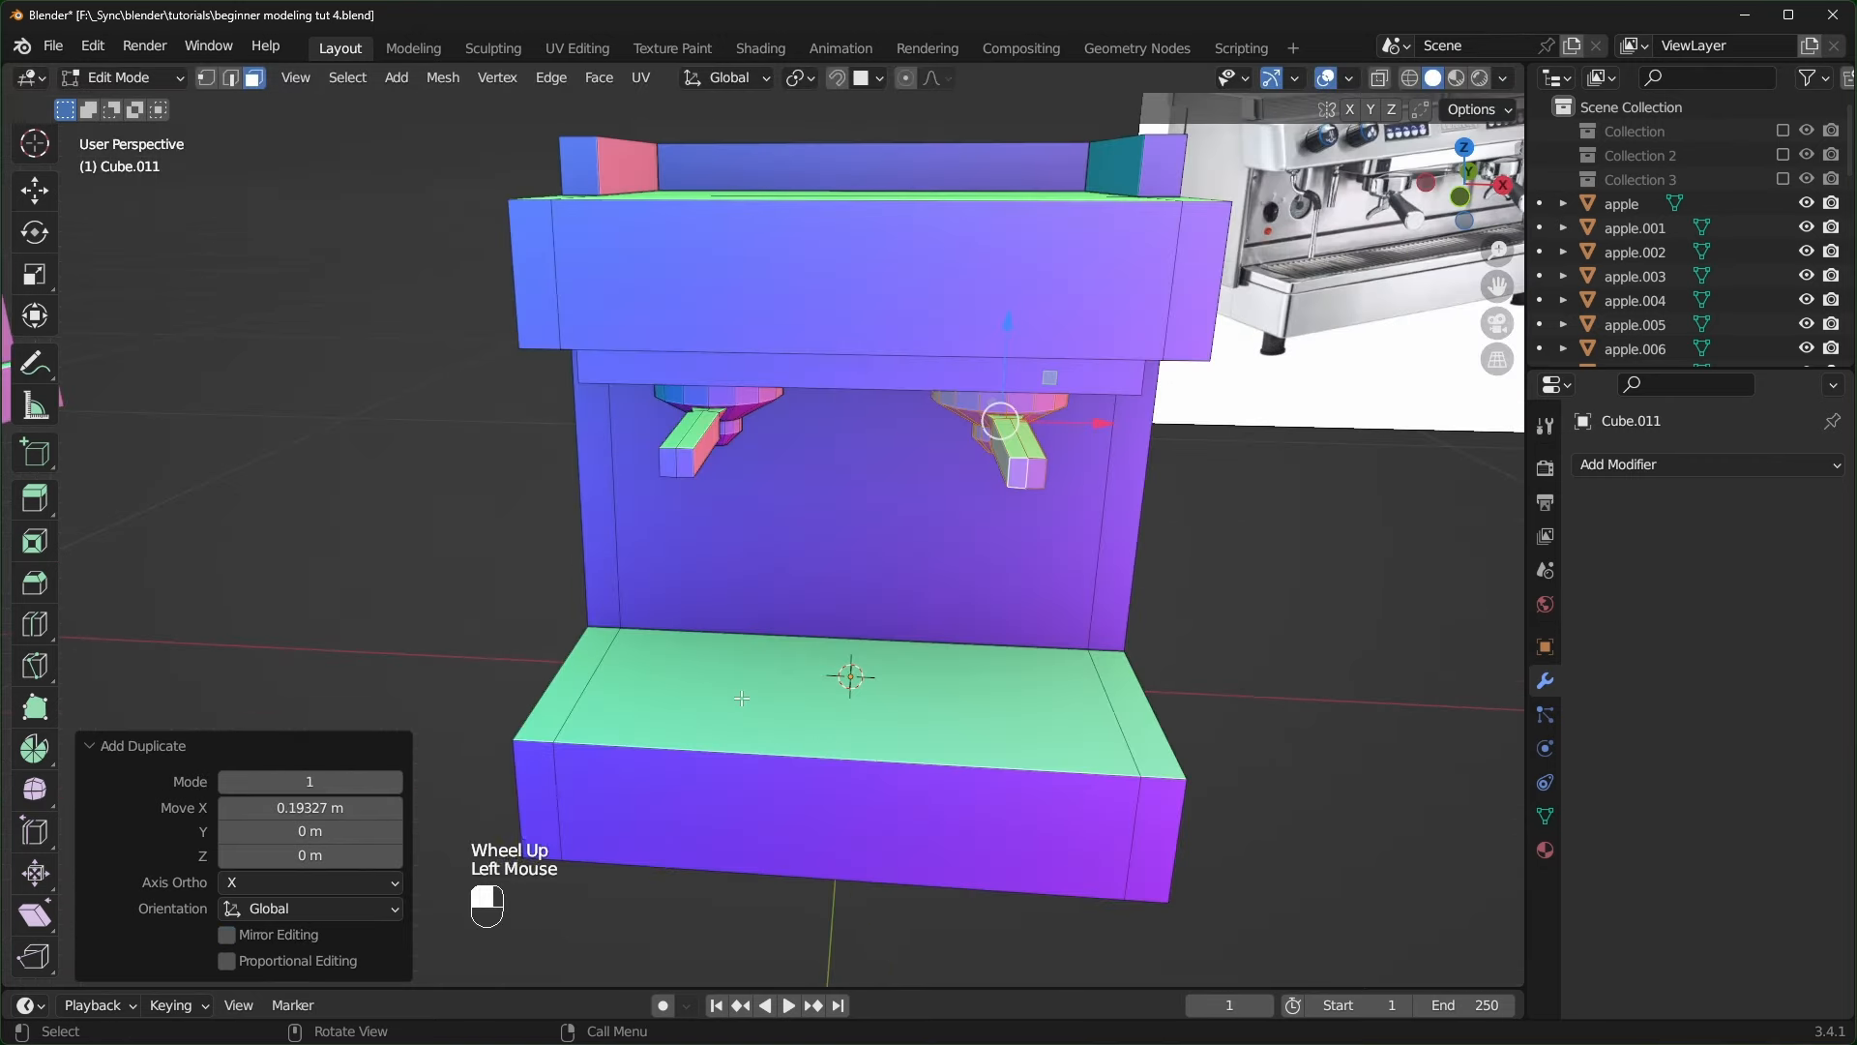
key("shift+d")
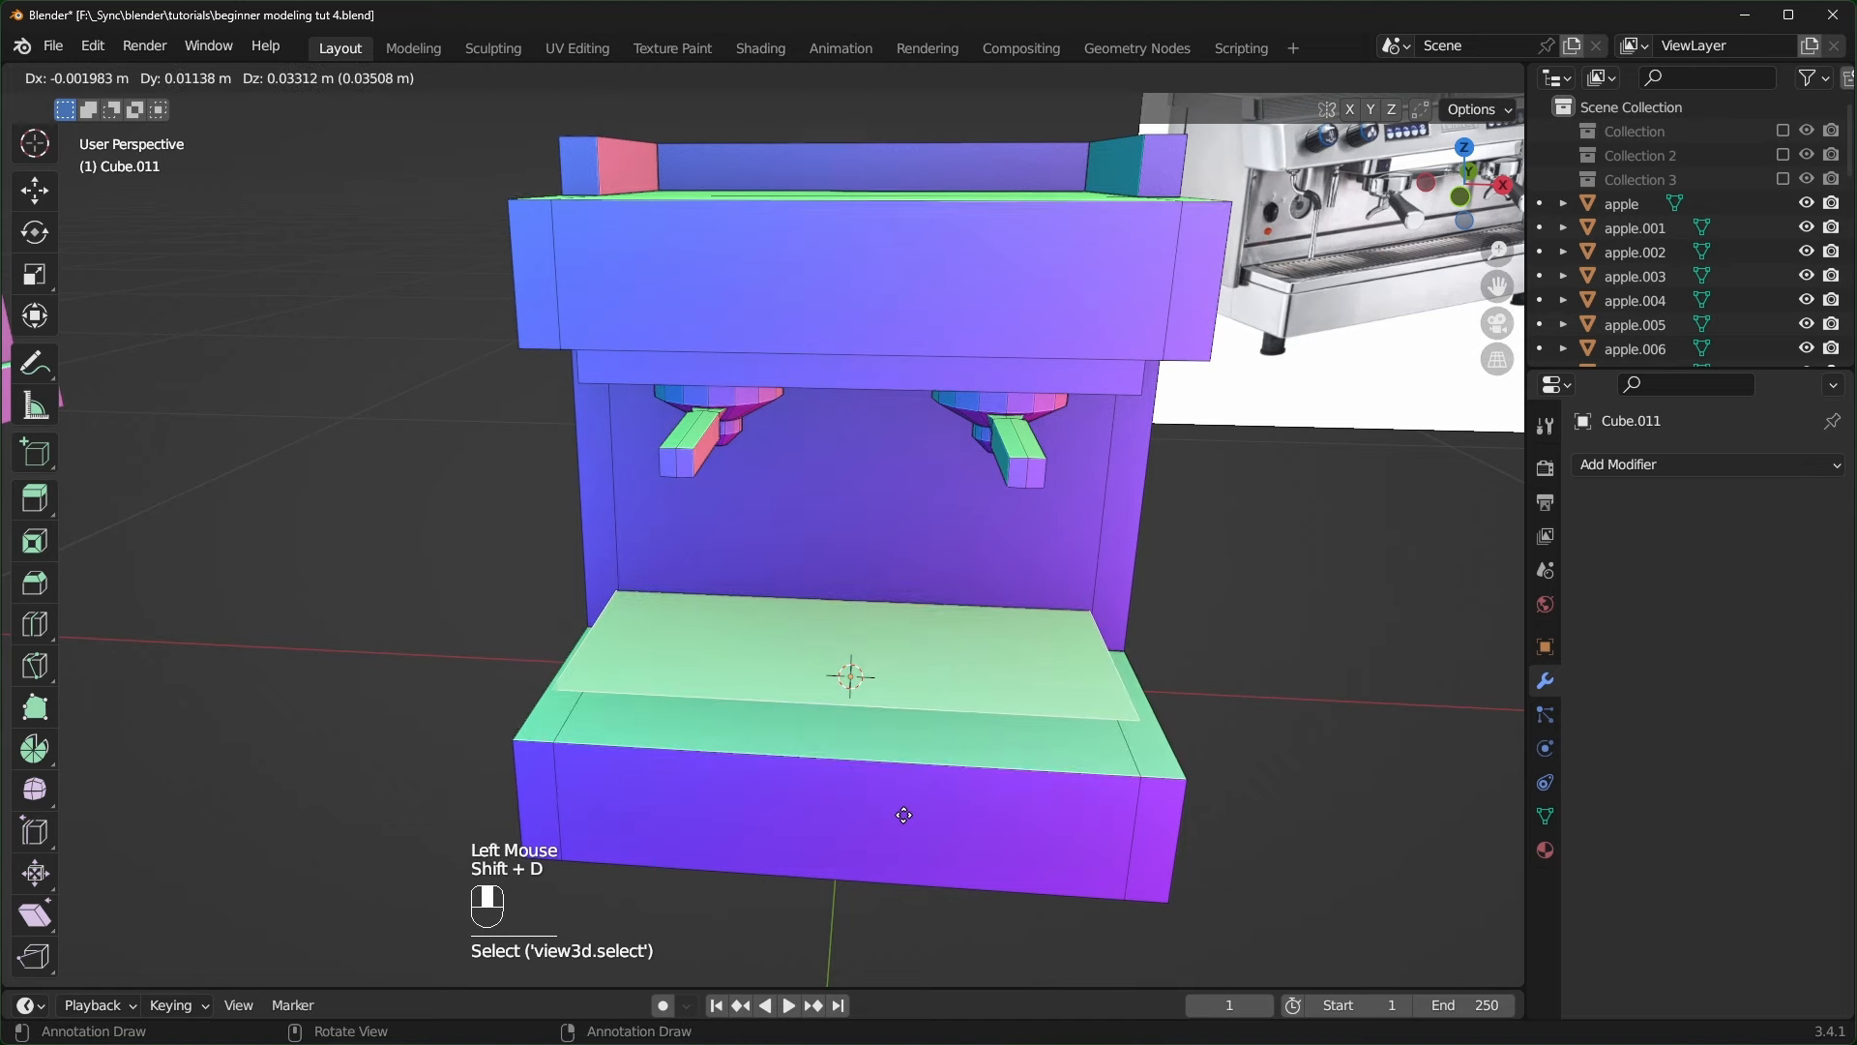
key("z")
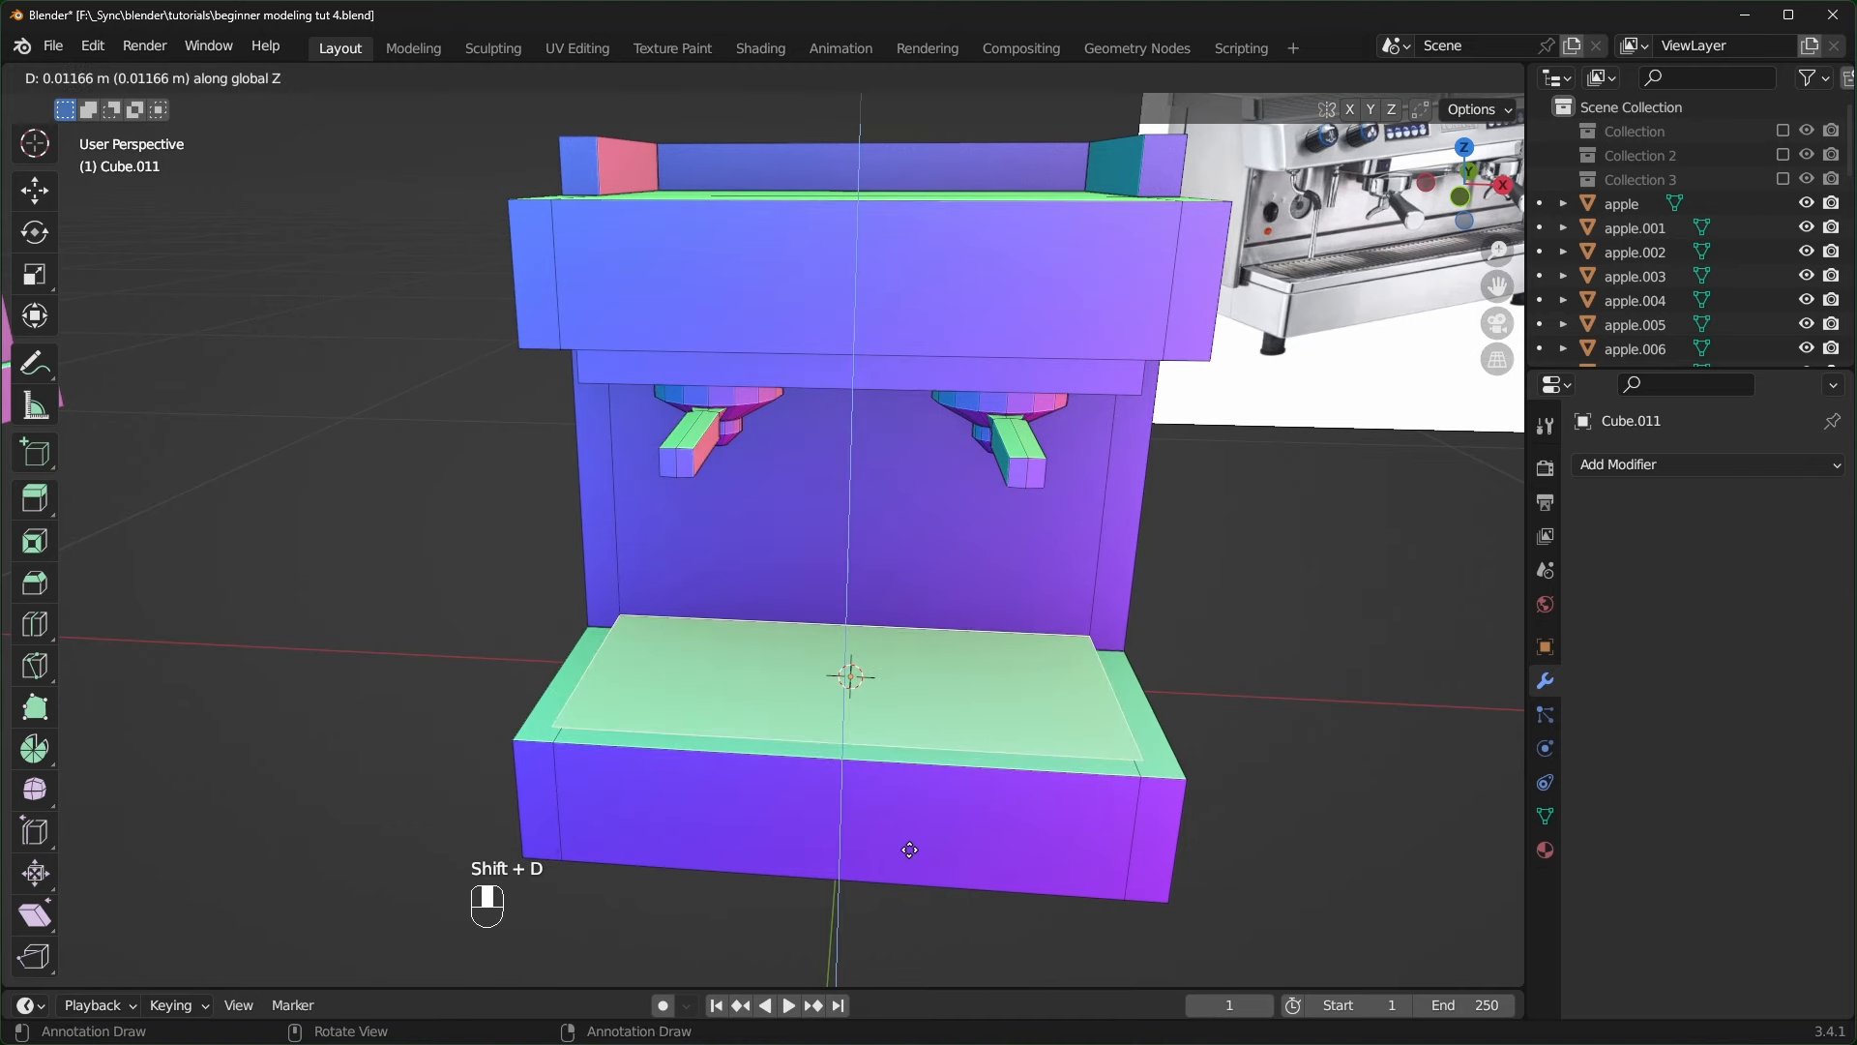
left_click(907, 844)
scroll(907, 845, "up", 2)
middle_click_drag(908, 844, 853, 757, "shift")
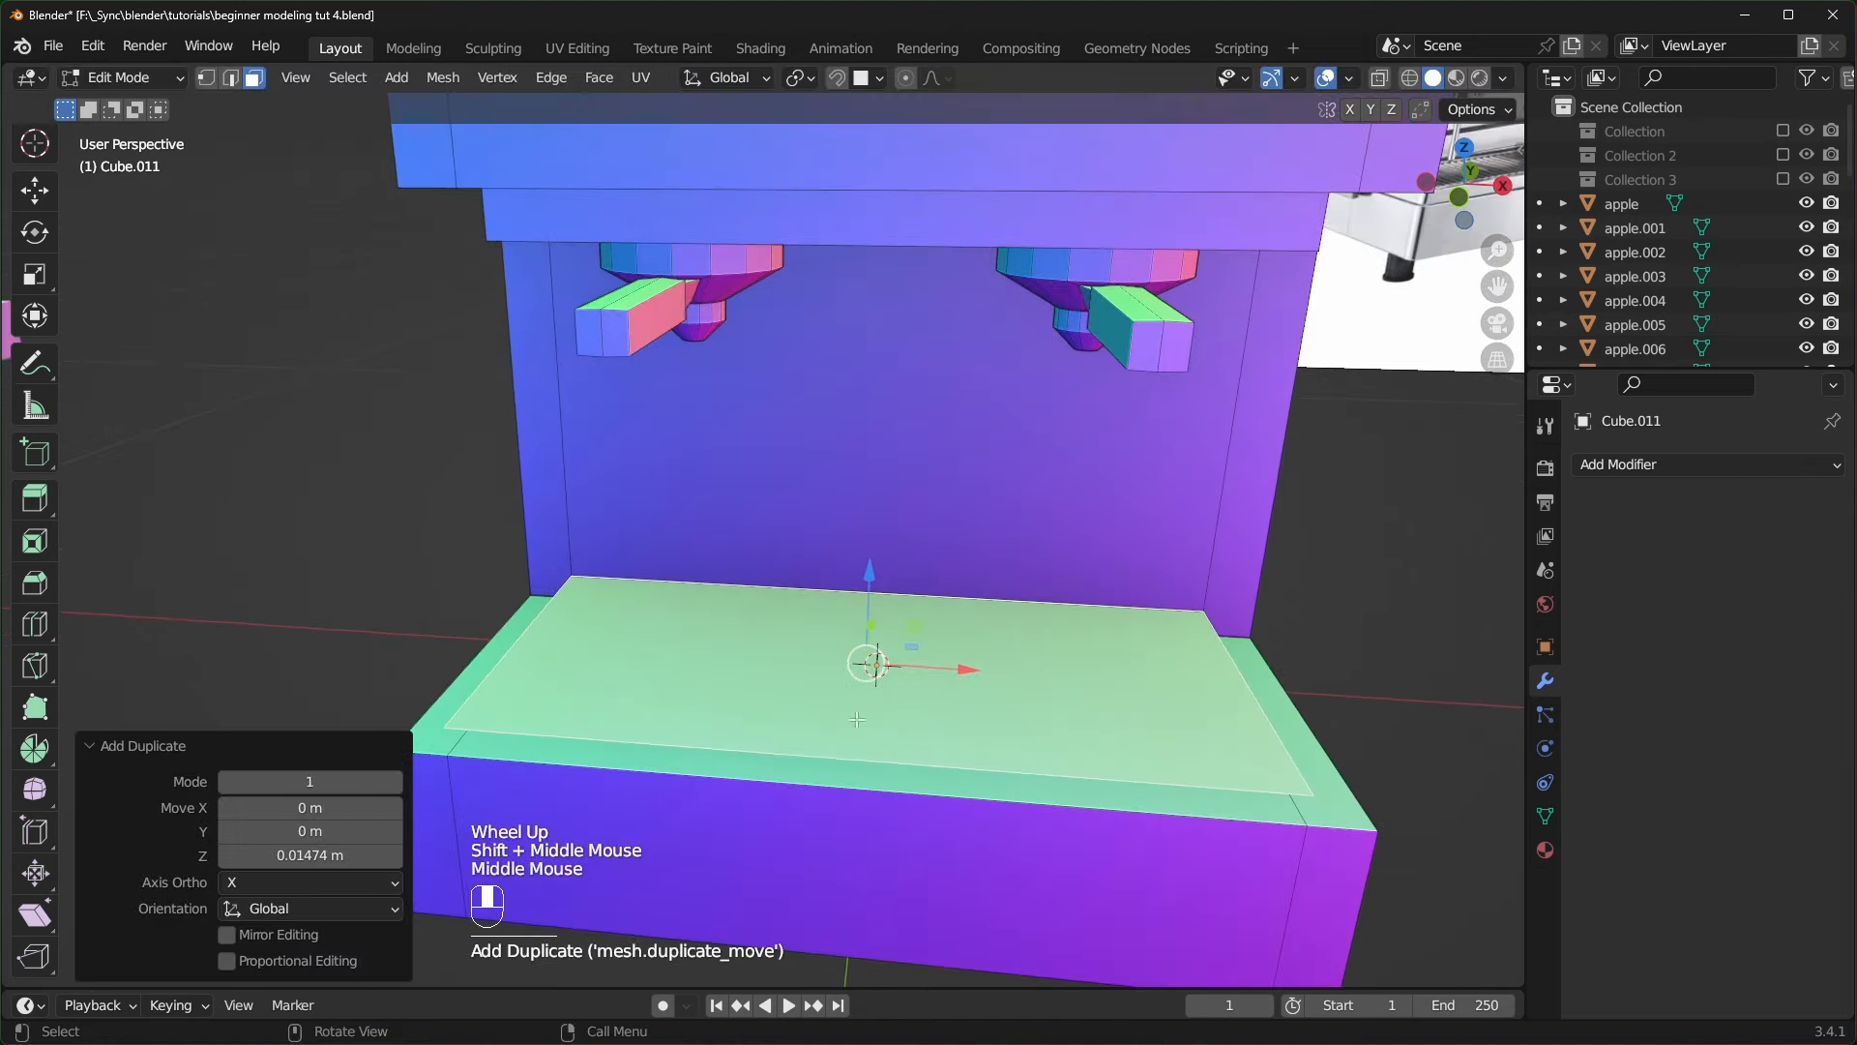
- Add 10 evenly spaced, unslid loop cuts across the width of the duplicated tray face
key("ctrl+r")
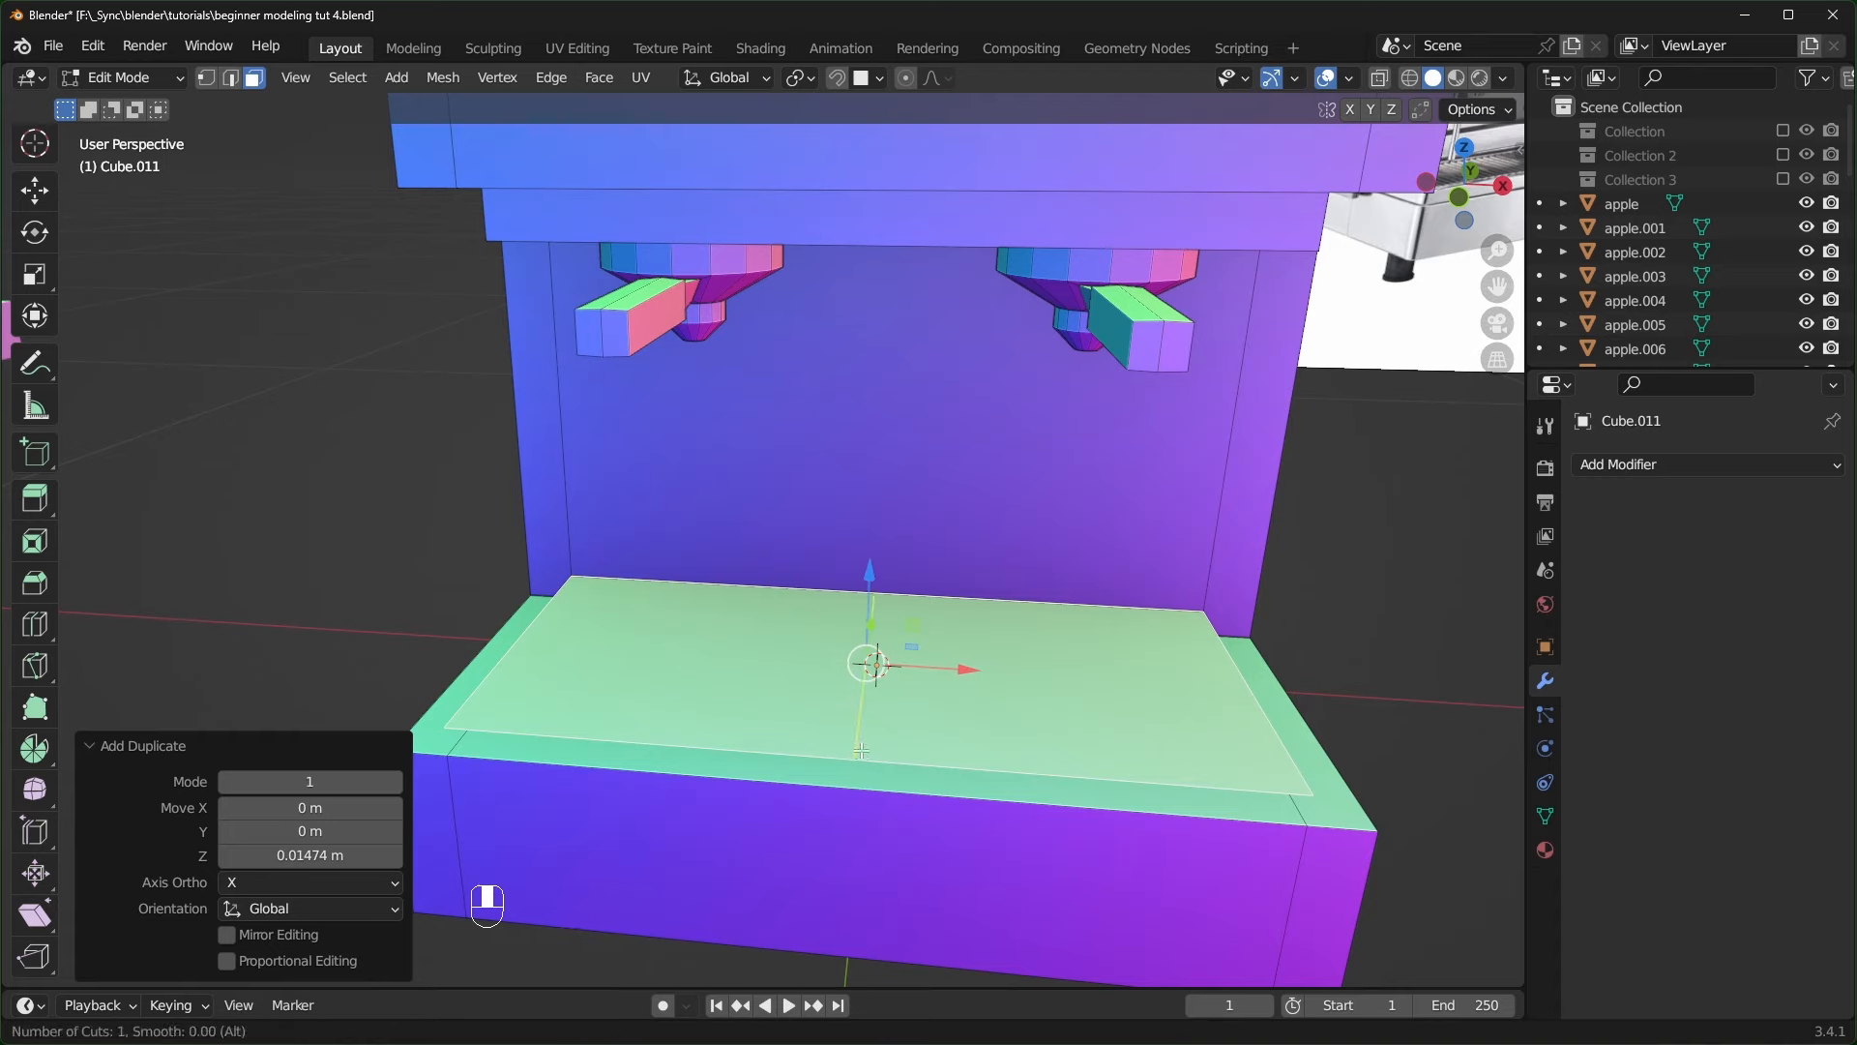
scroll(861, 751, "up", 4)
left_click(882, 756)
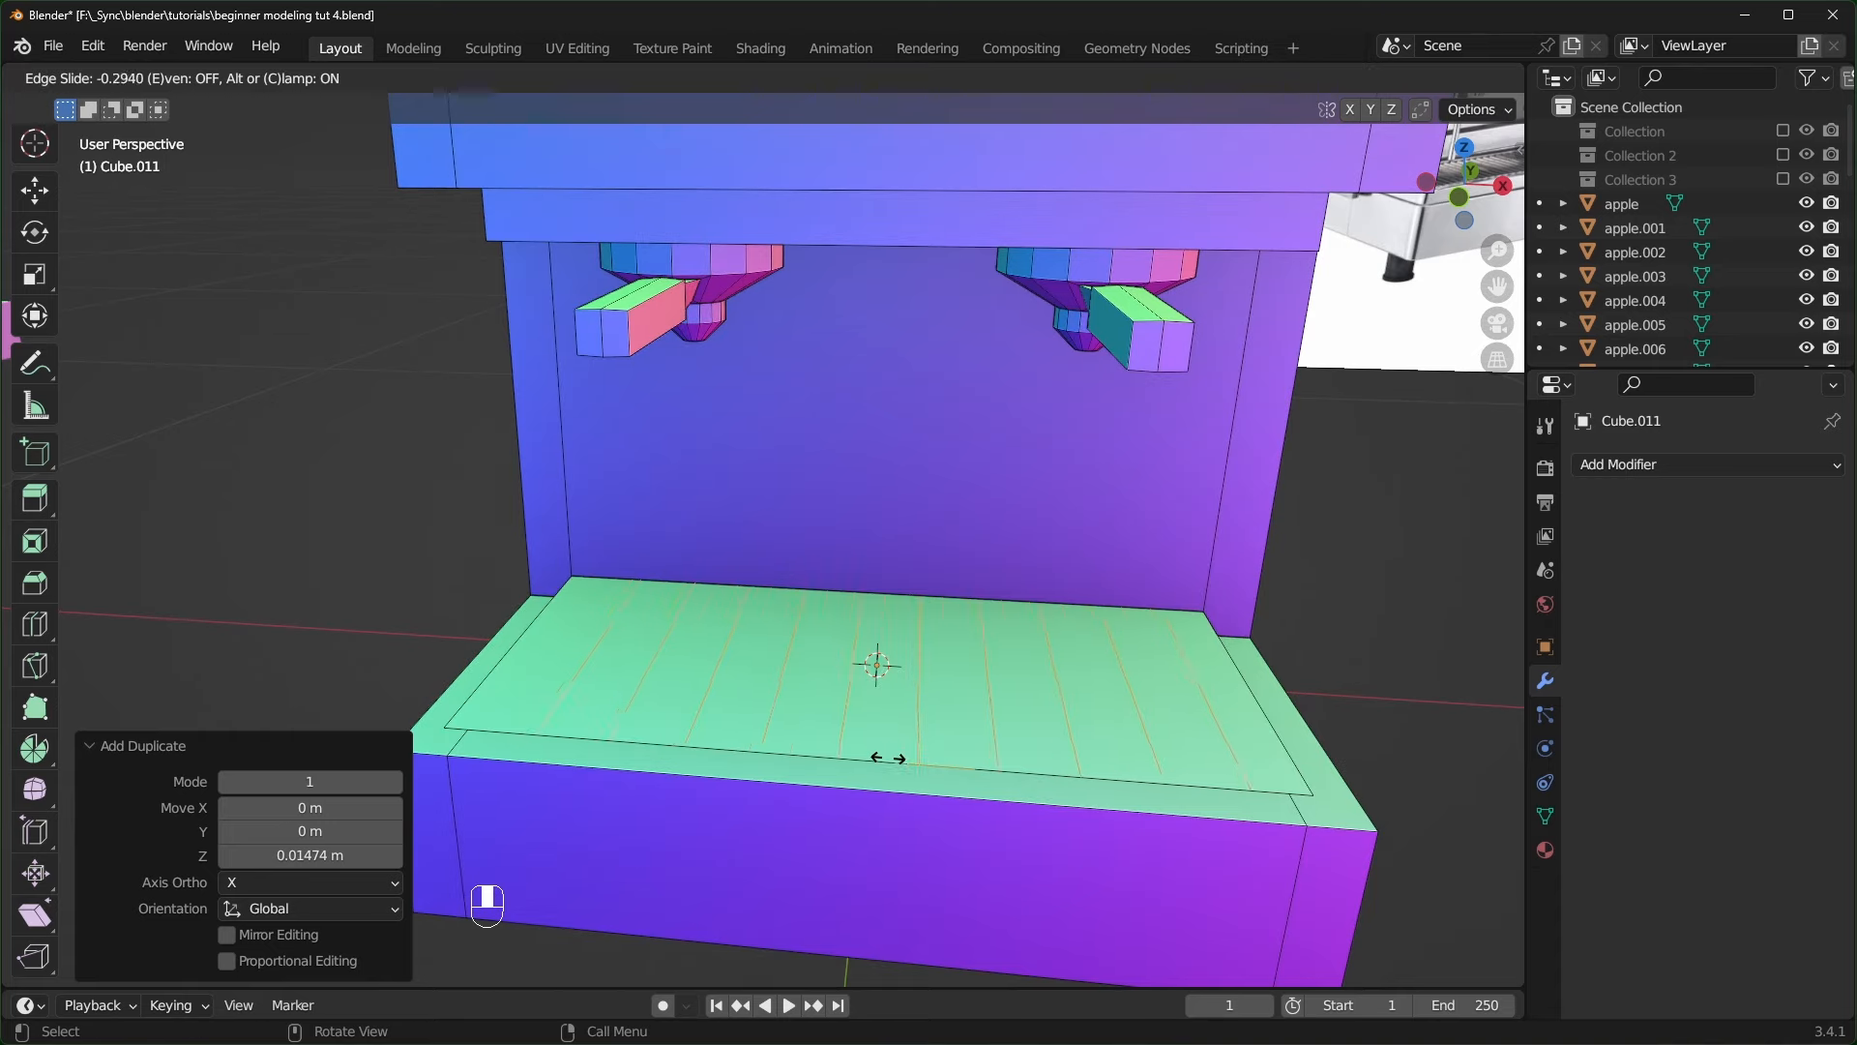
right_click(870, 767)
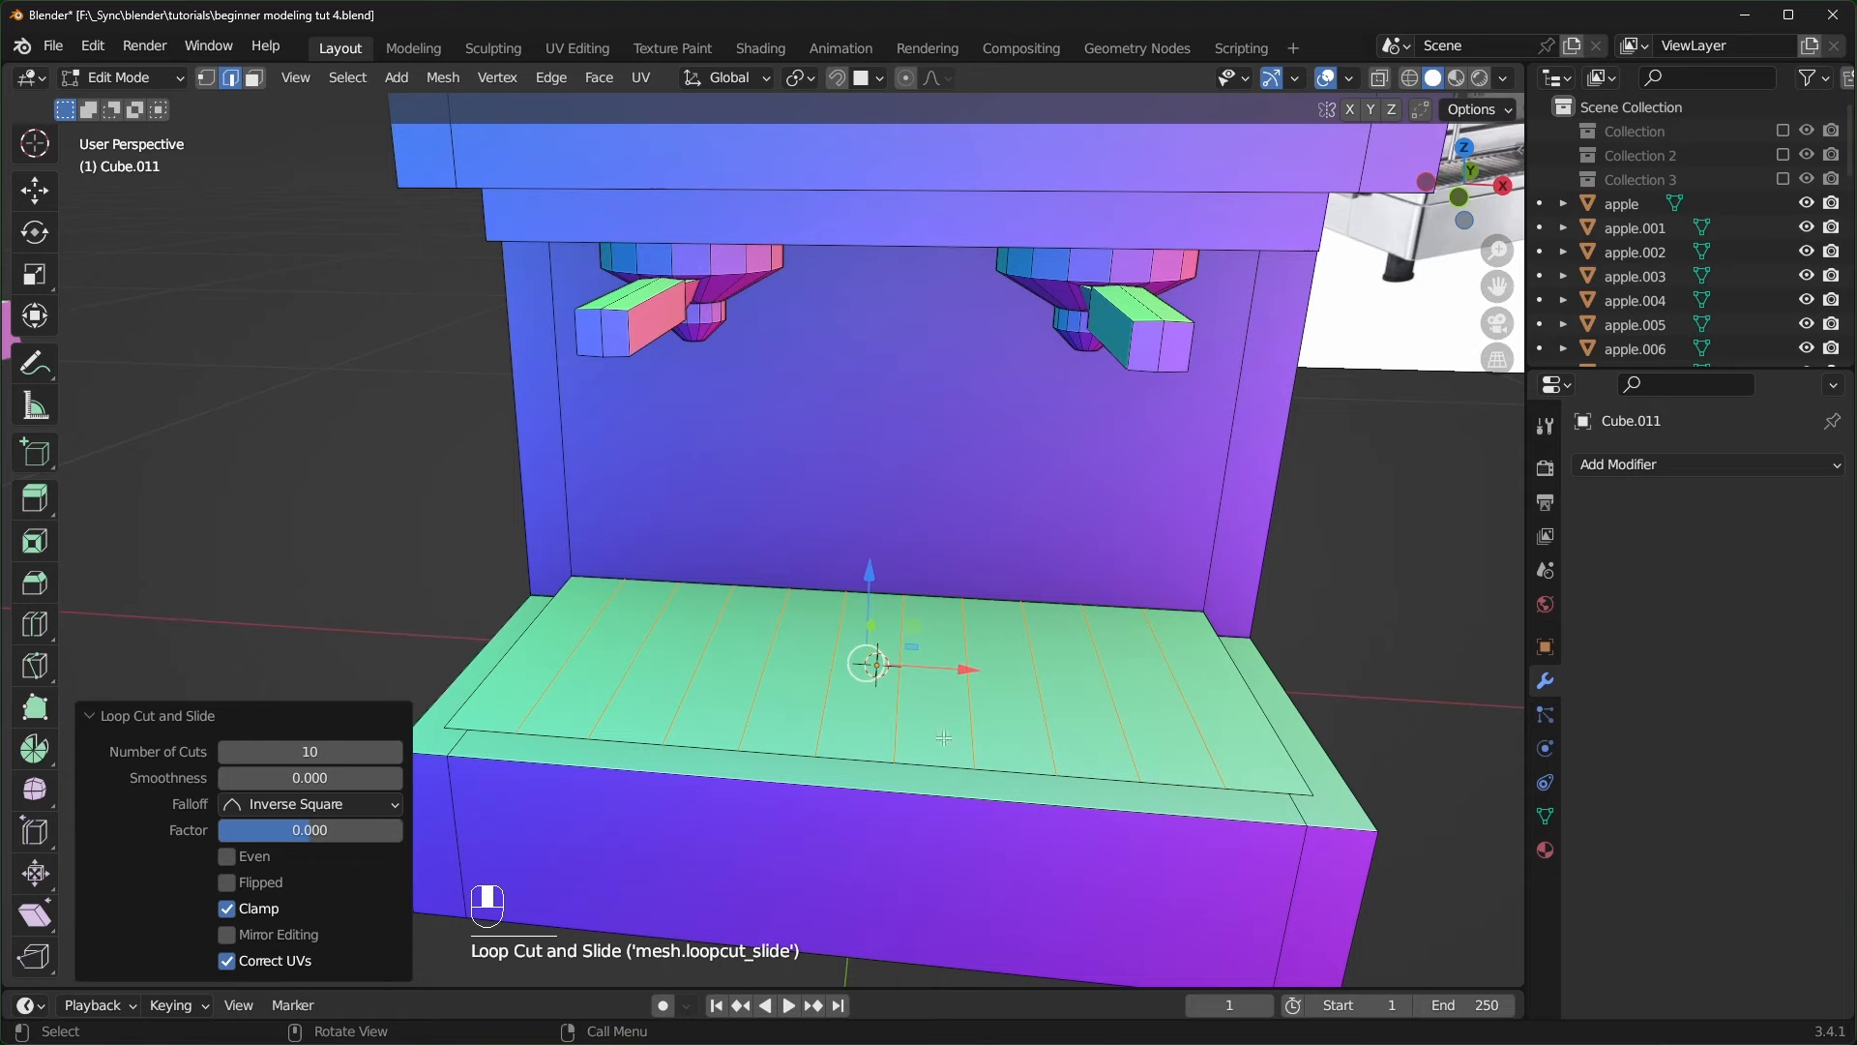
- Select all strips of the duplicated tray face, inset them individually and delete the inner faces to open the grate slots
key("3")
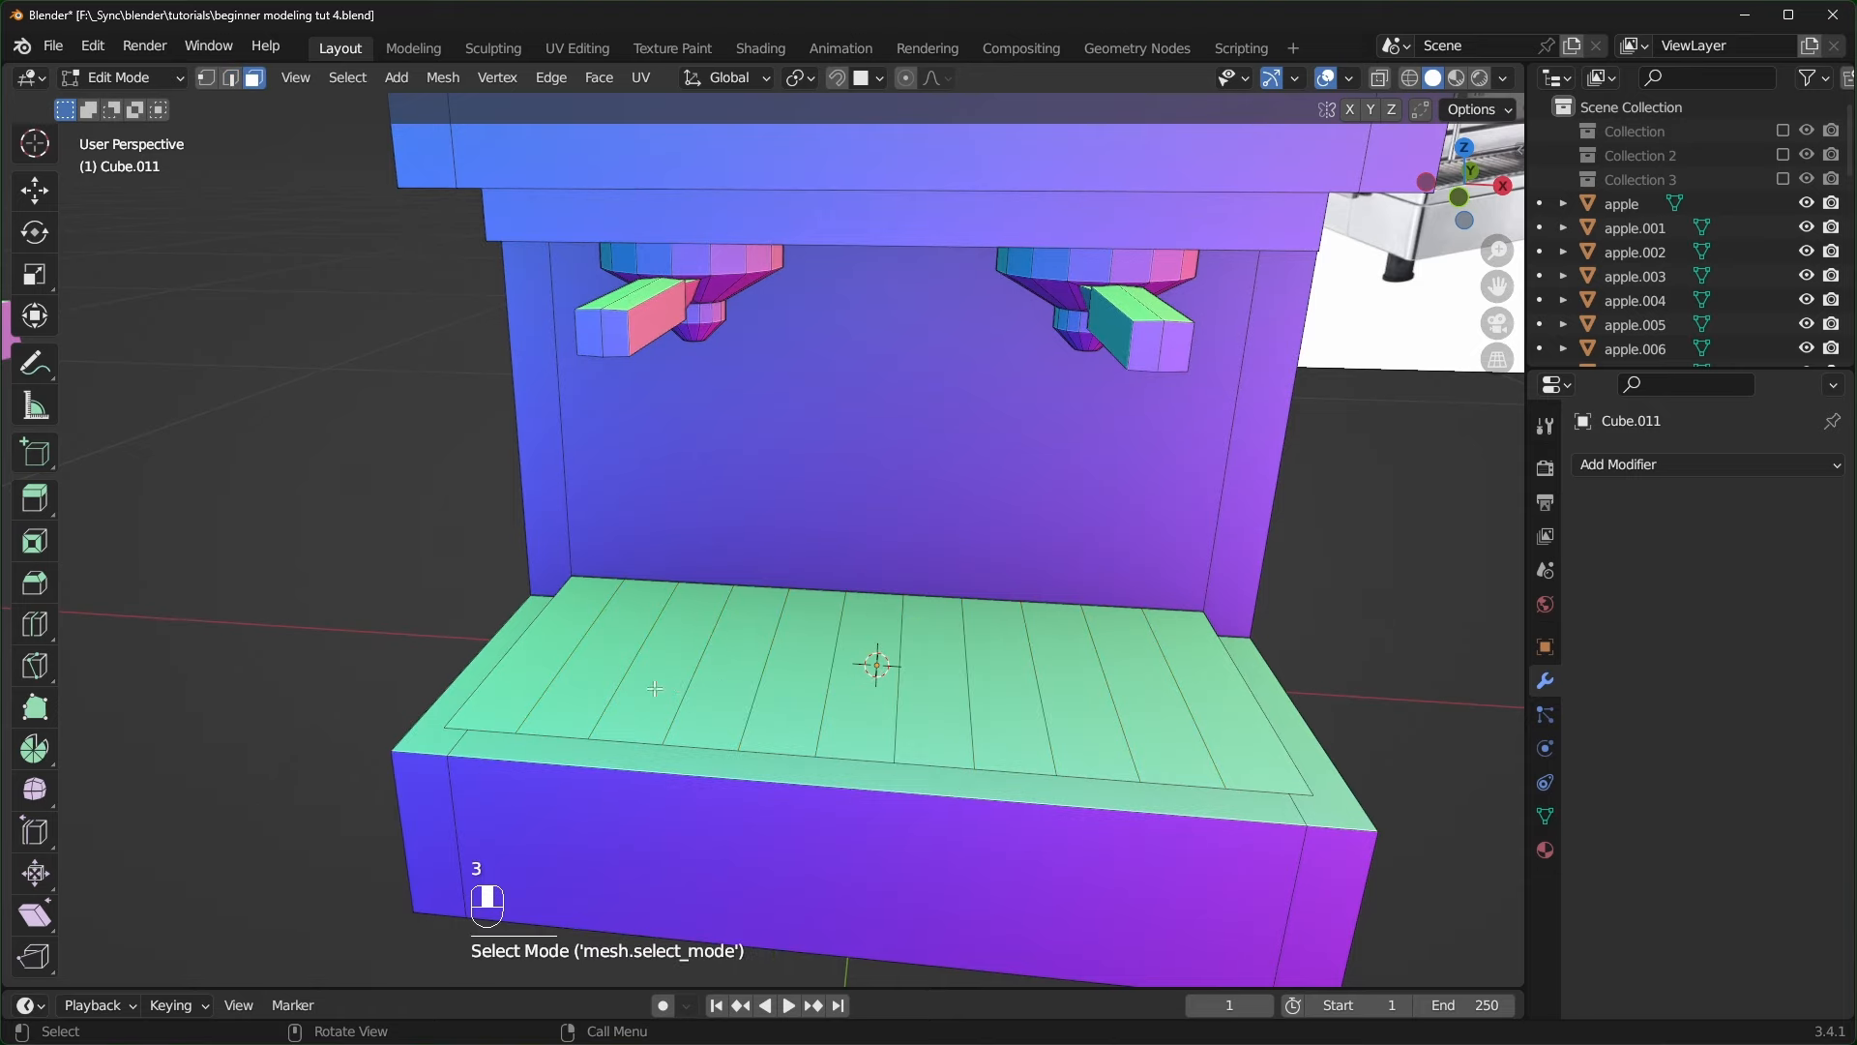
left_click(545, 658)
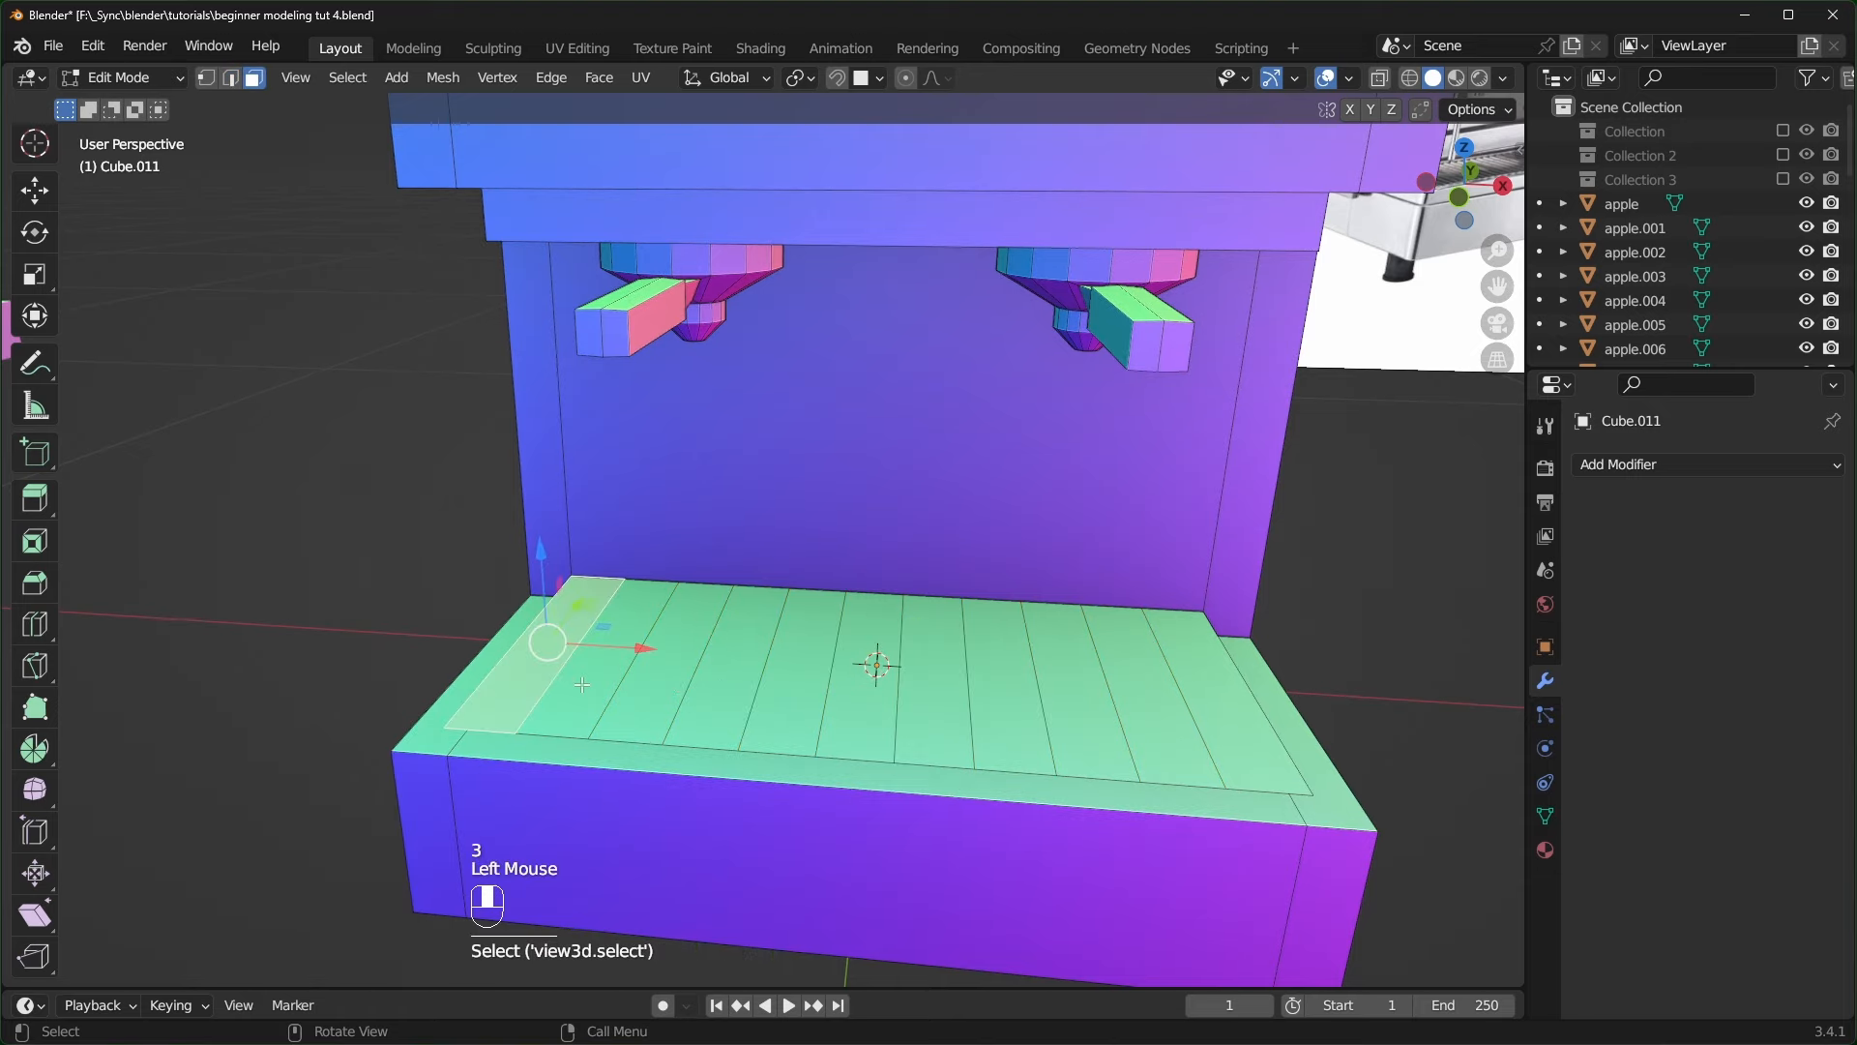
left_click(1223, 720, "ctrl")
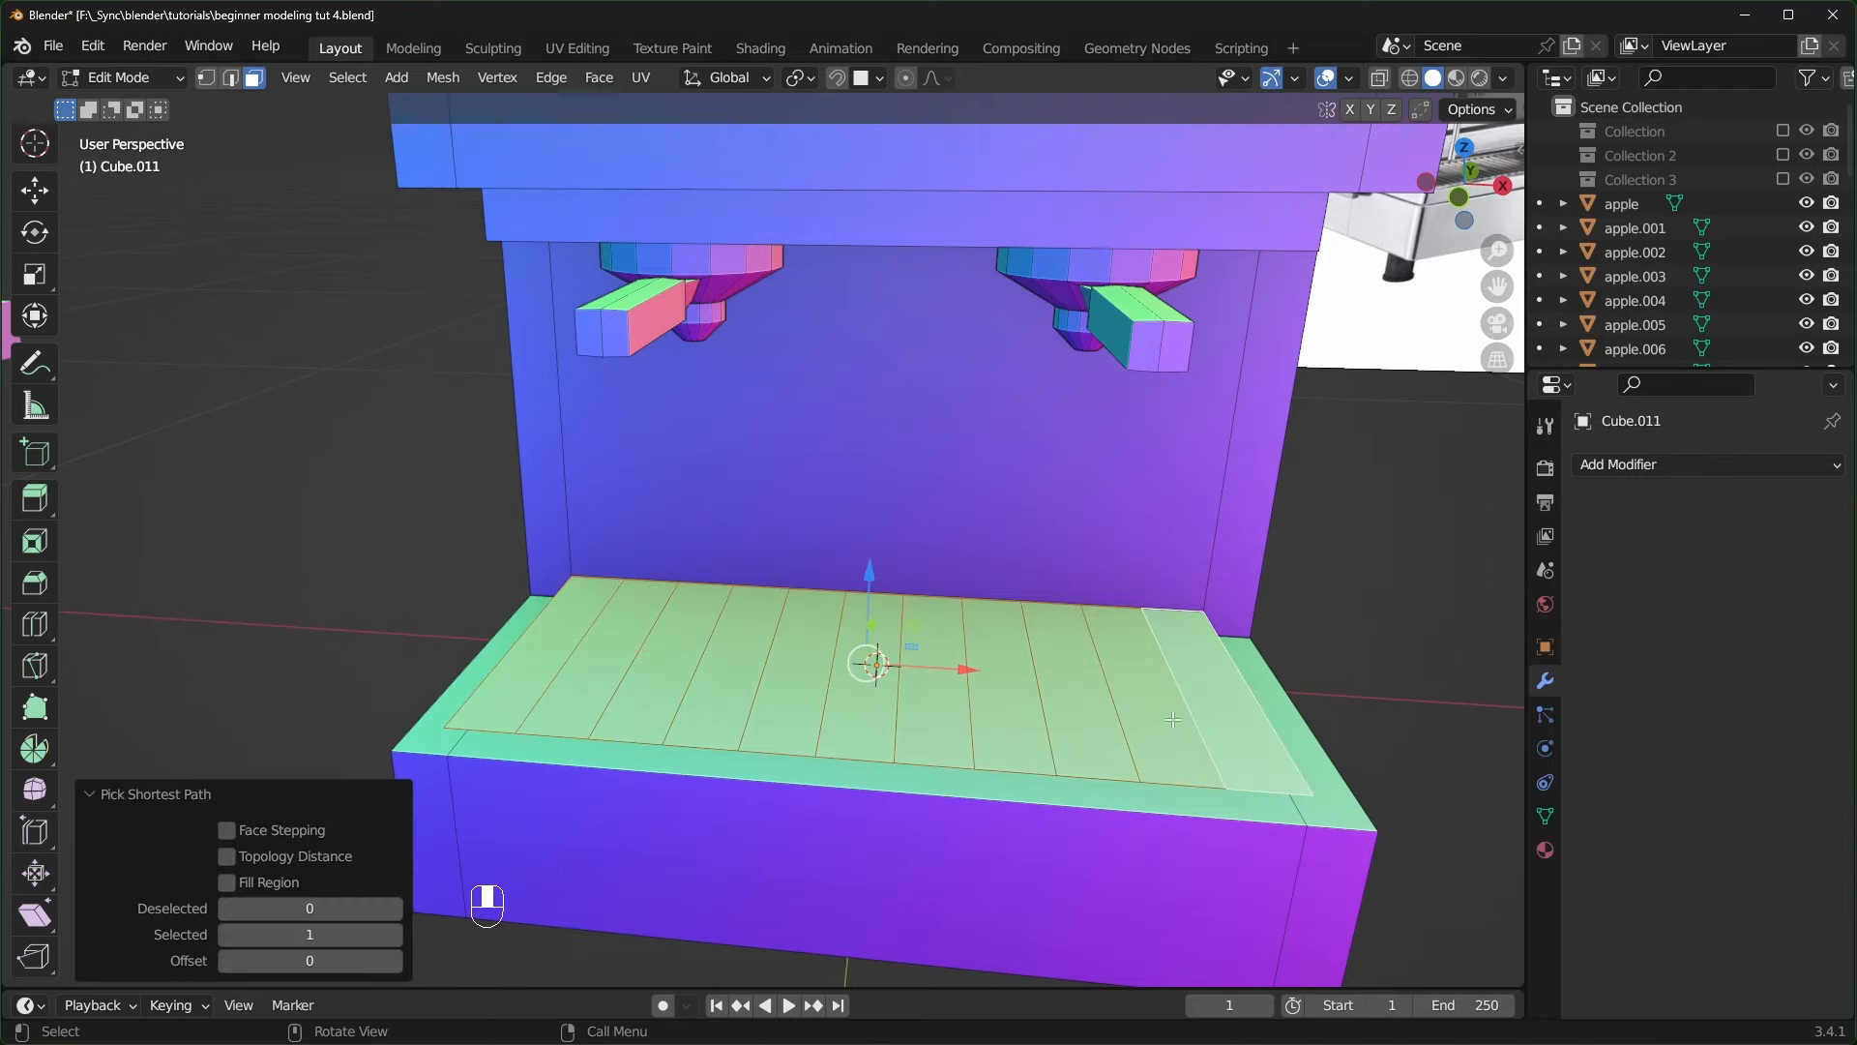
key("i")
key("i")
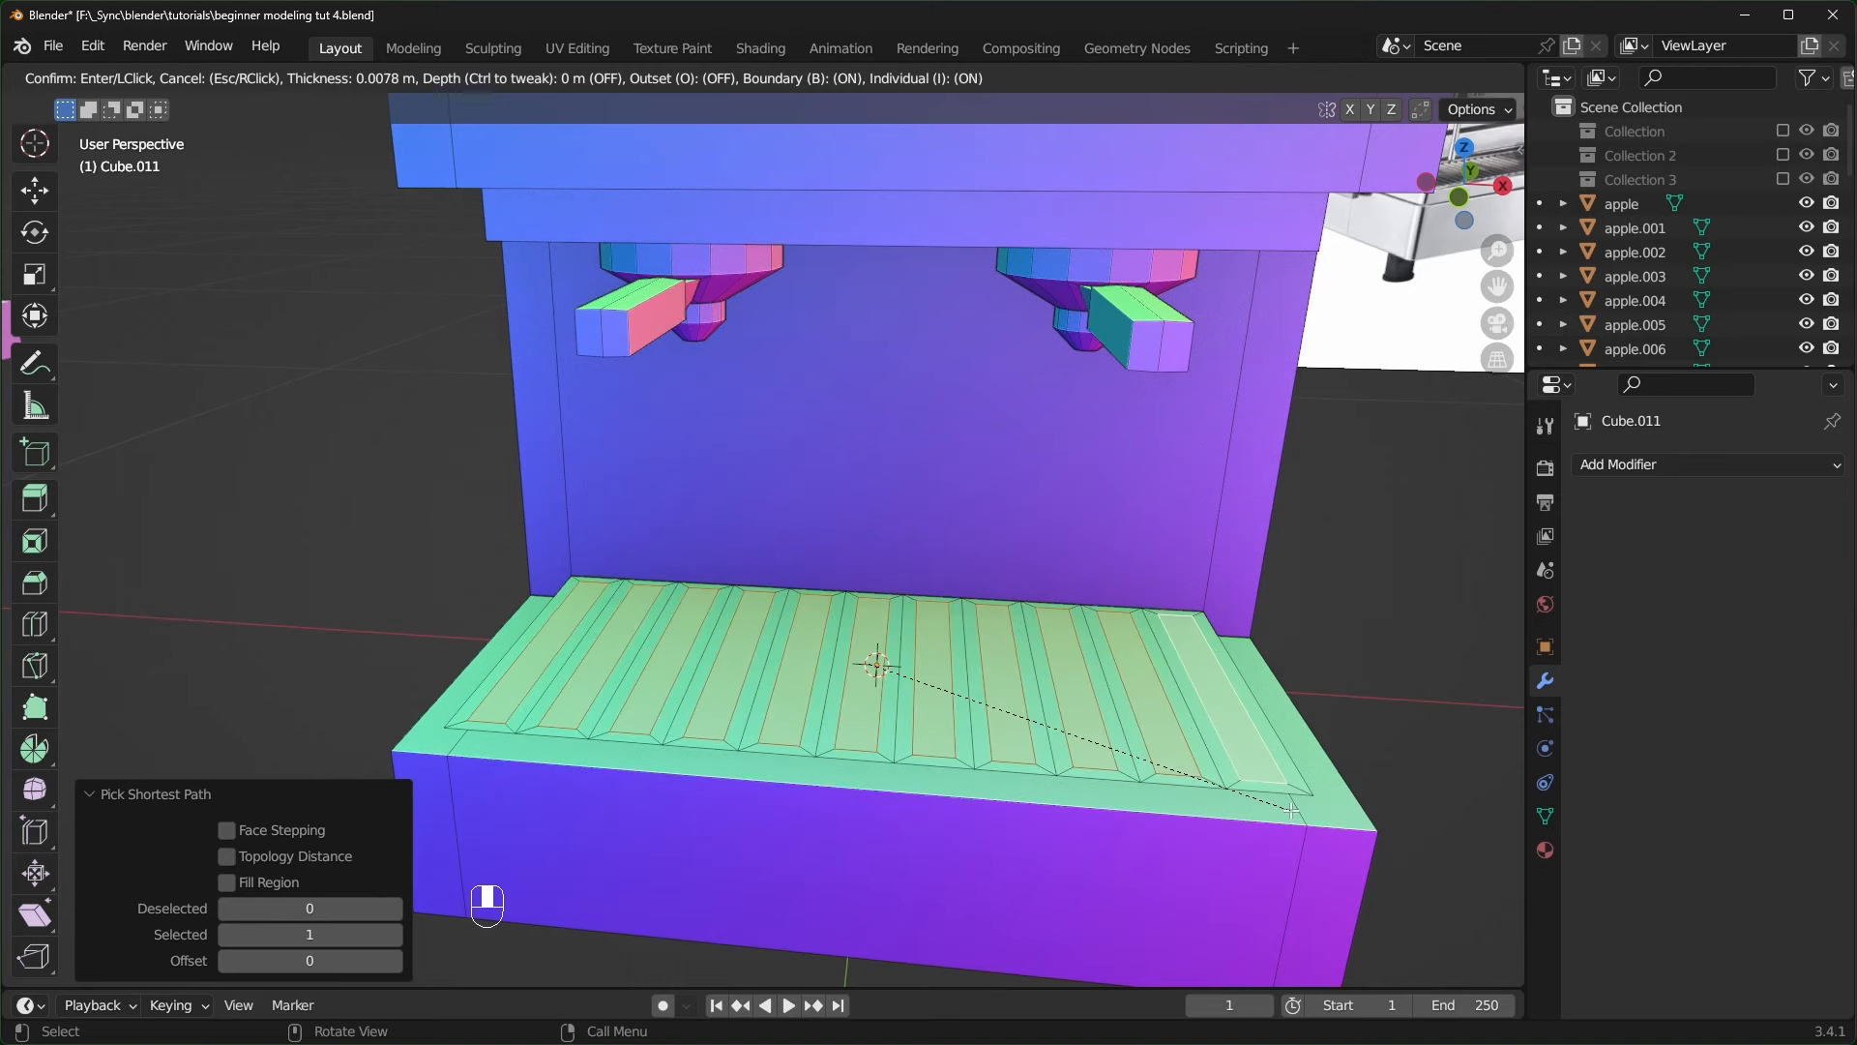
left_click(1027, 725)
key("x")
left_click(1027, 726)
middle_click_drag(1027, 725, 1030, 752)
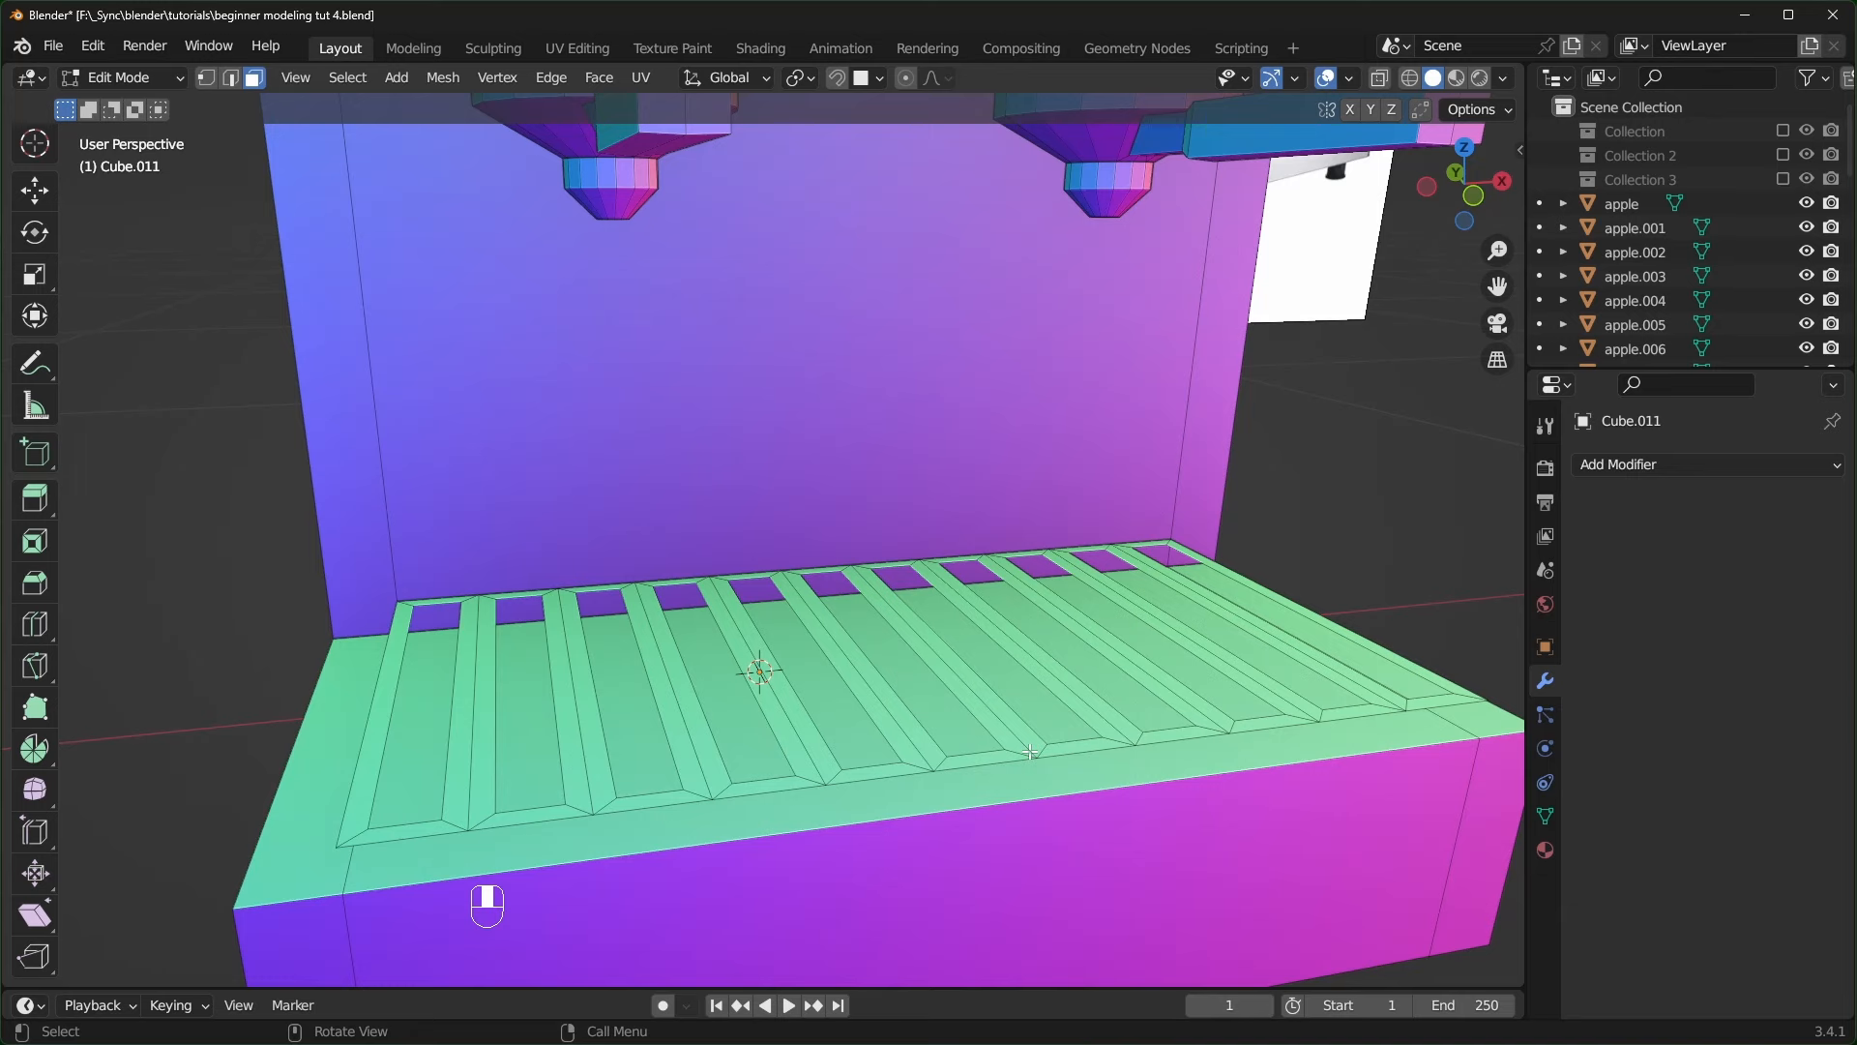
- Select the whole linked grate and extrude it about 0.004 m upward for thickness
key("l")
key("e")
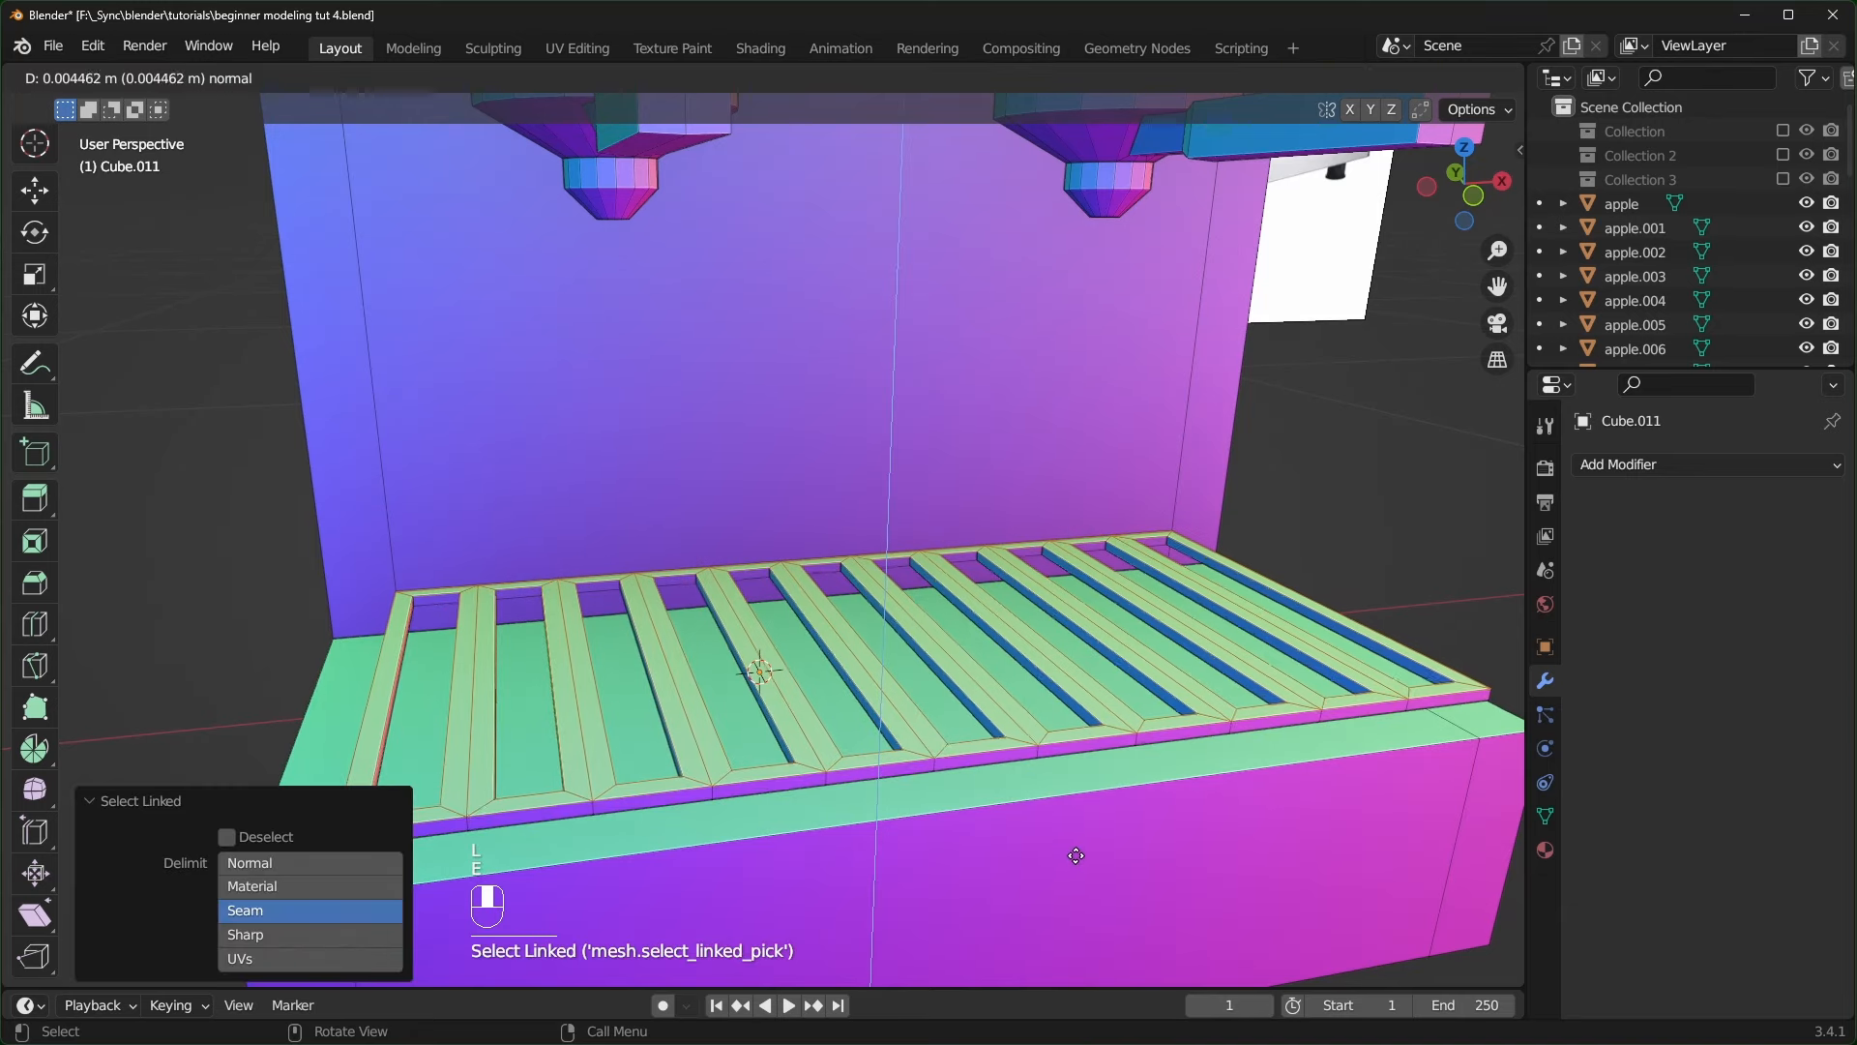
left_click(1072, 857)
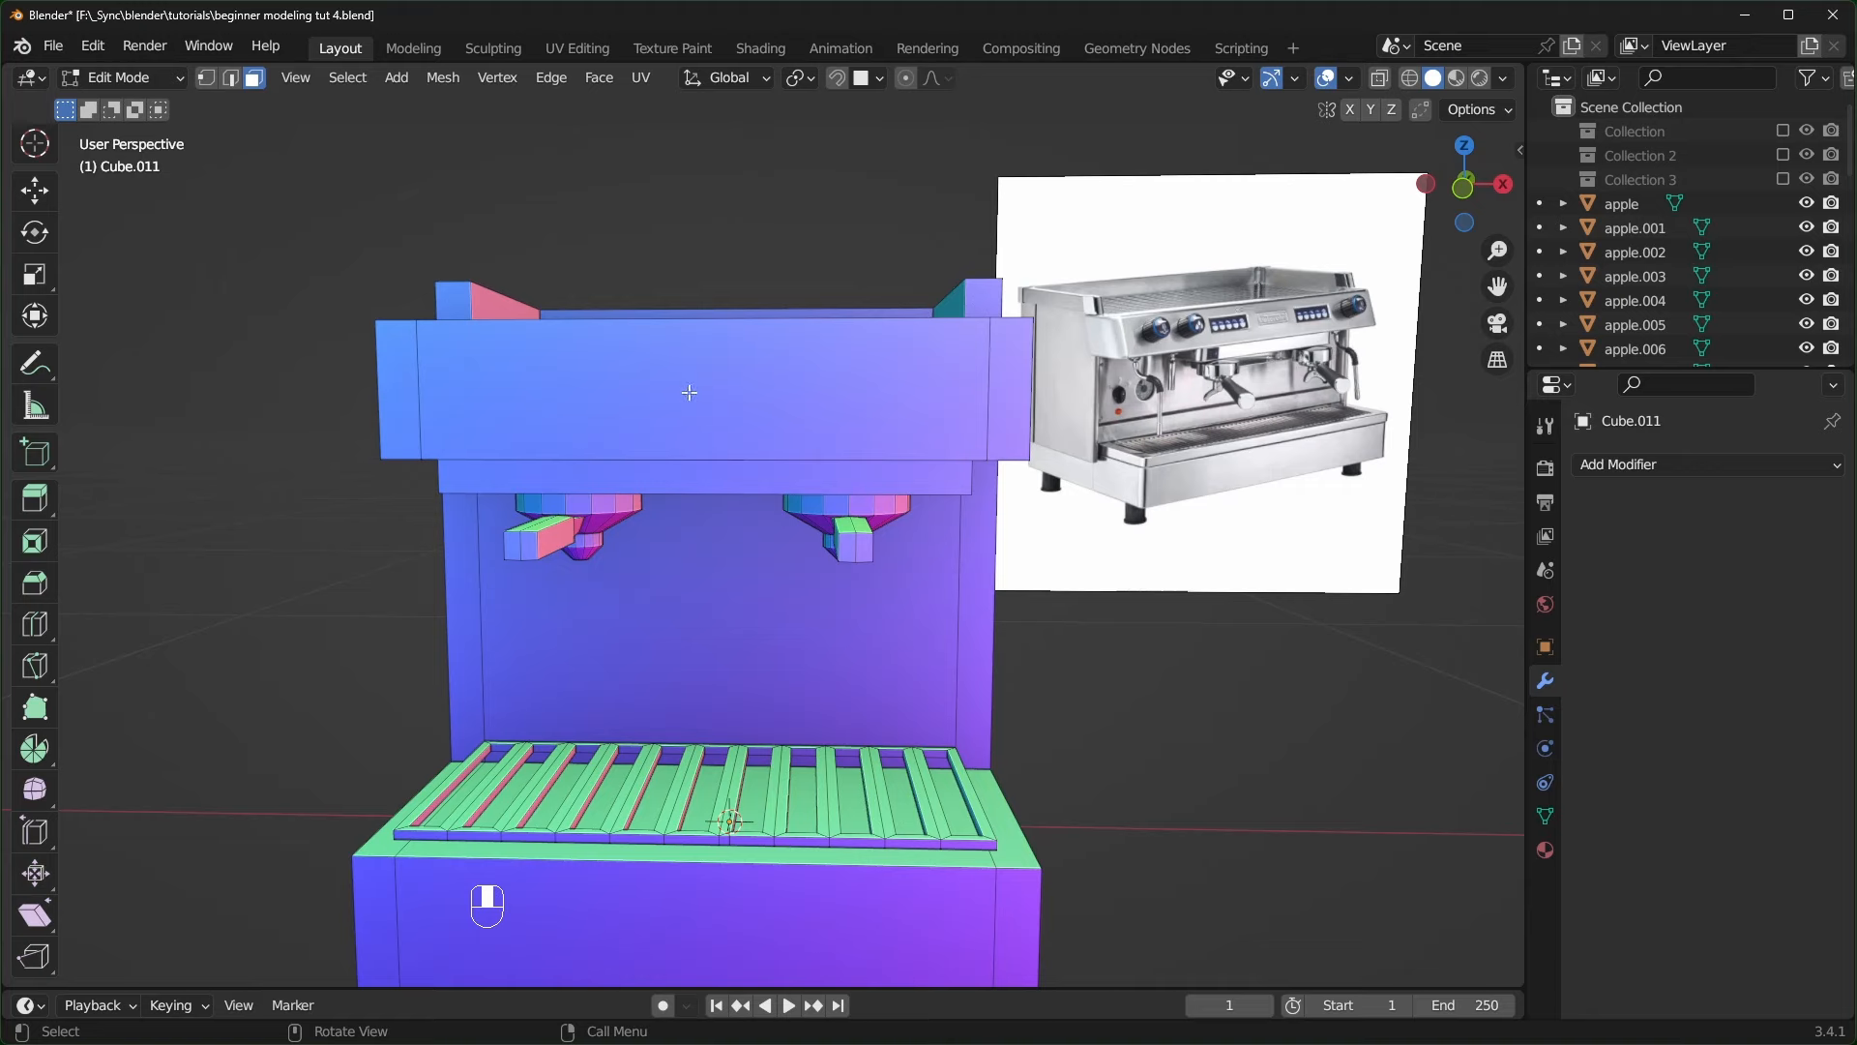
- Duplicate the machine's upper front panel face in place and scale the copy to about 0.251 along X
left_click(692, 360)
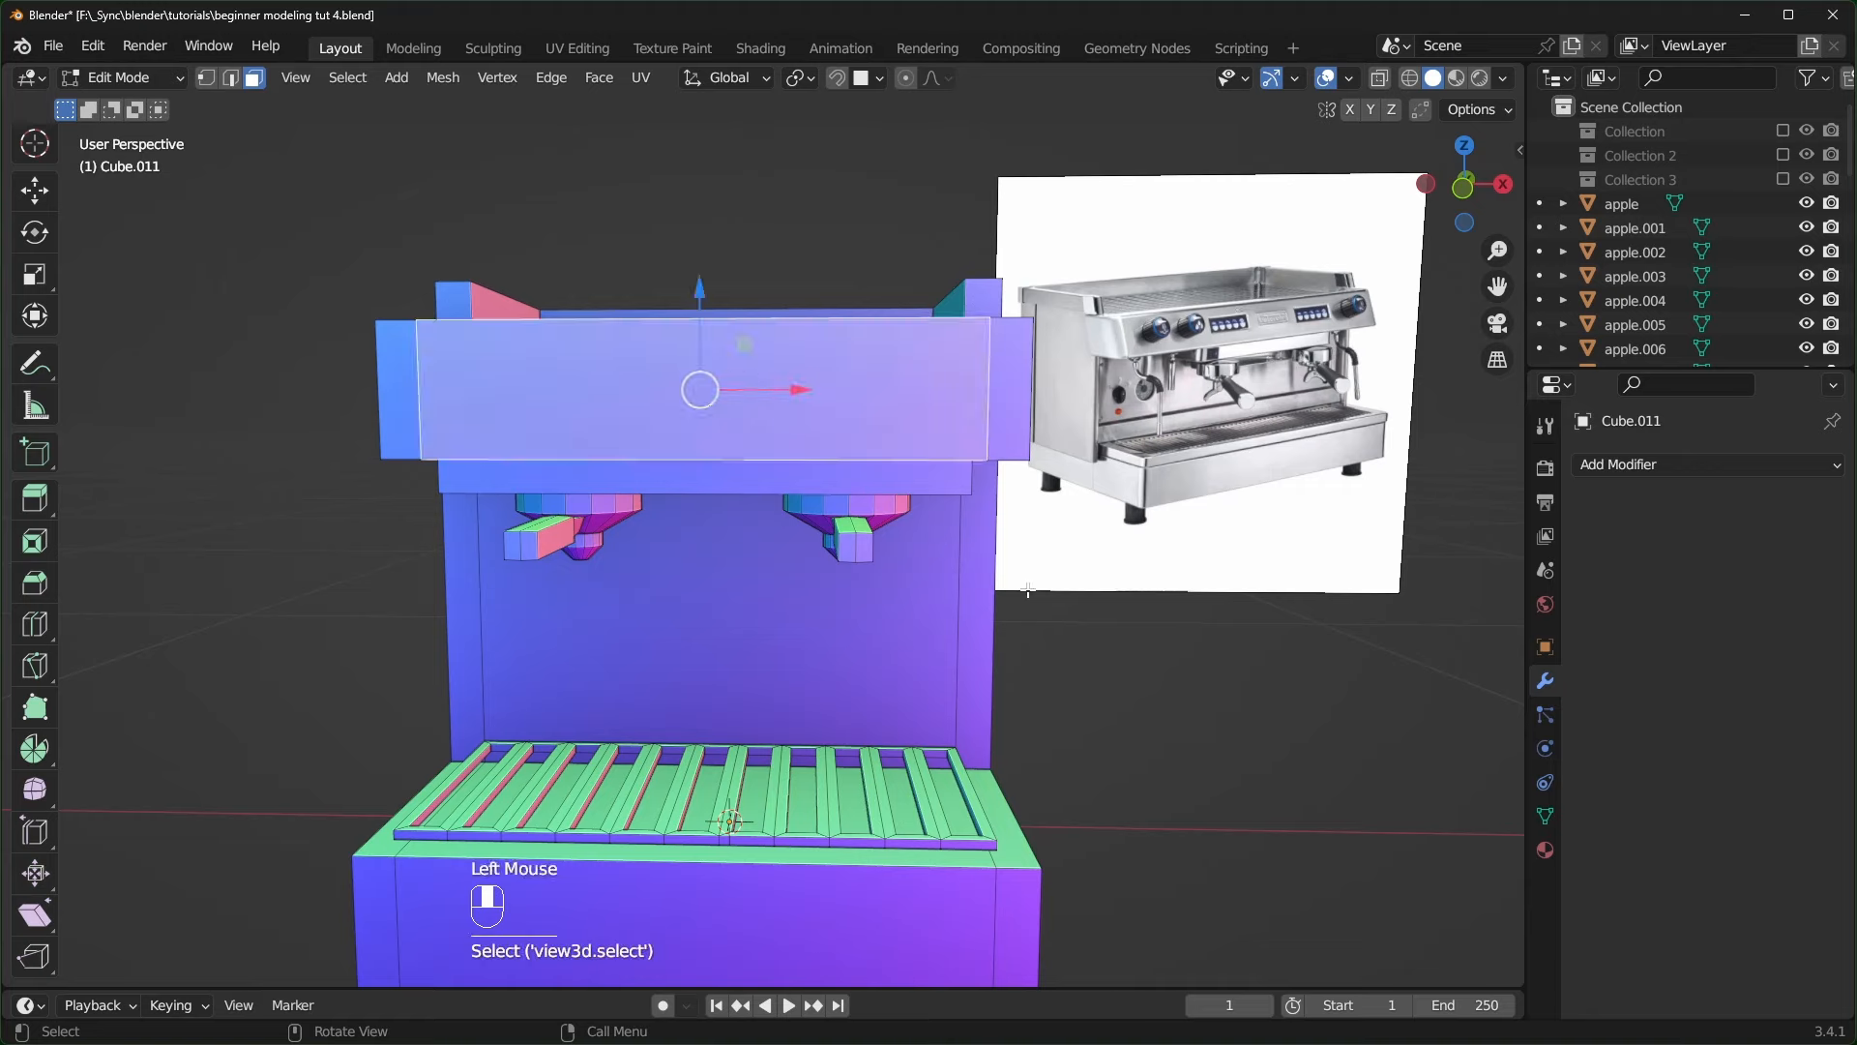
key("shift+d")
right_click(1010, 532)
middle_click_drag(1011, 529, 1019, 533)
key("s")
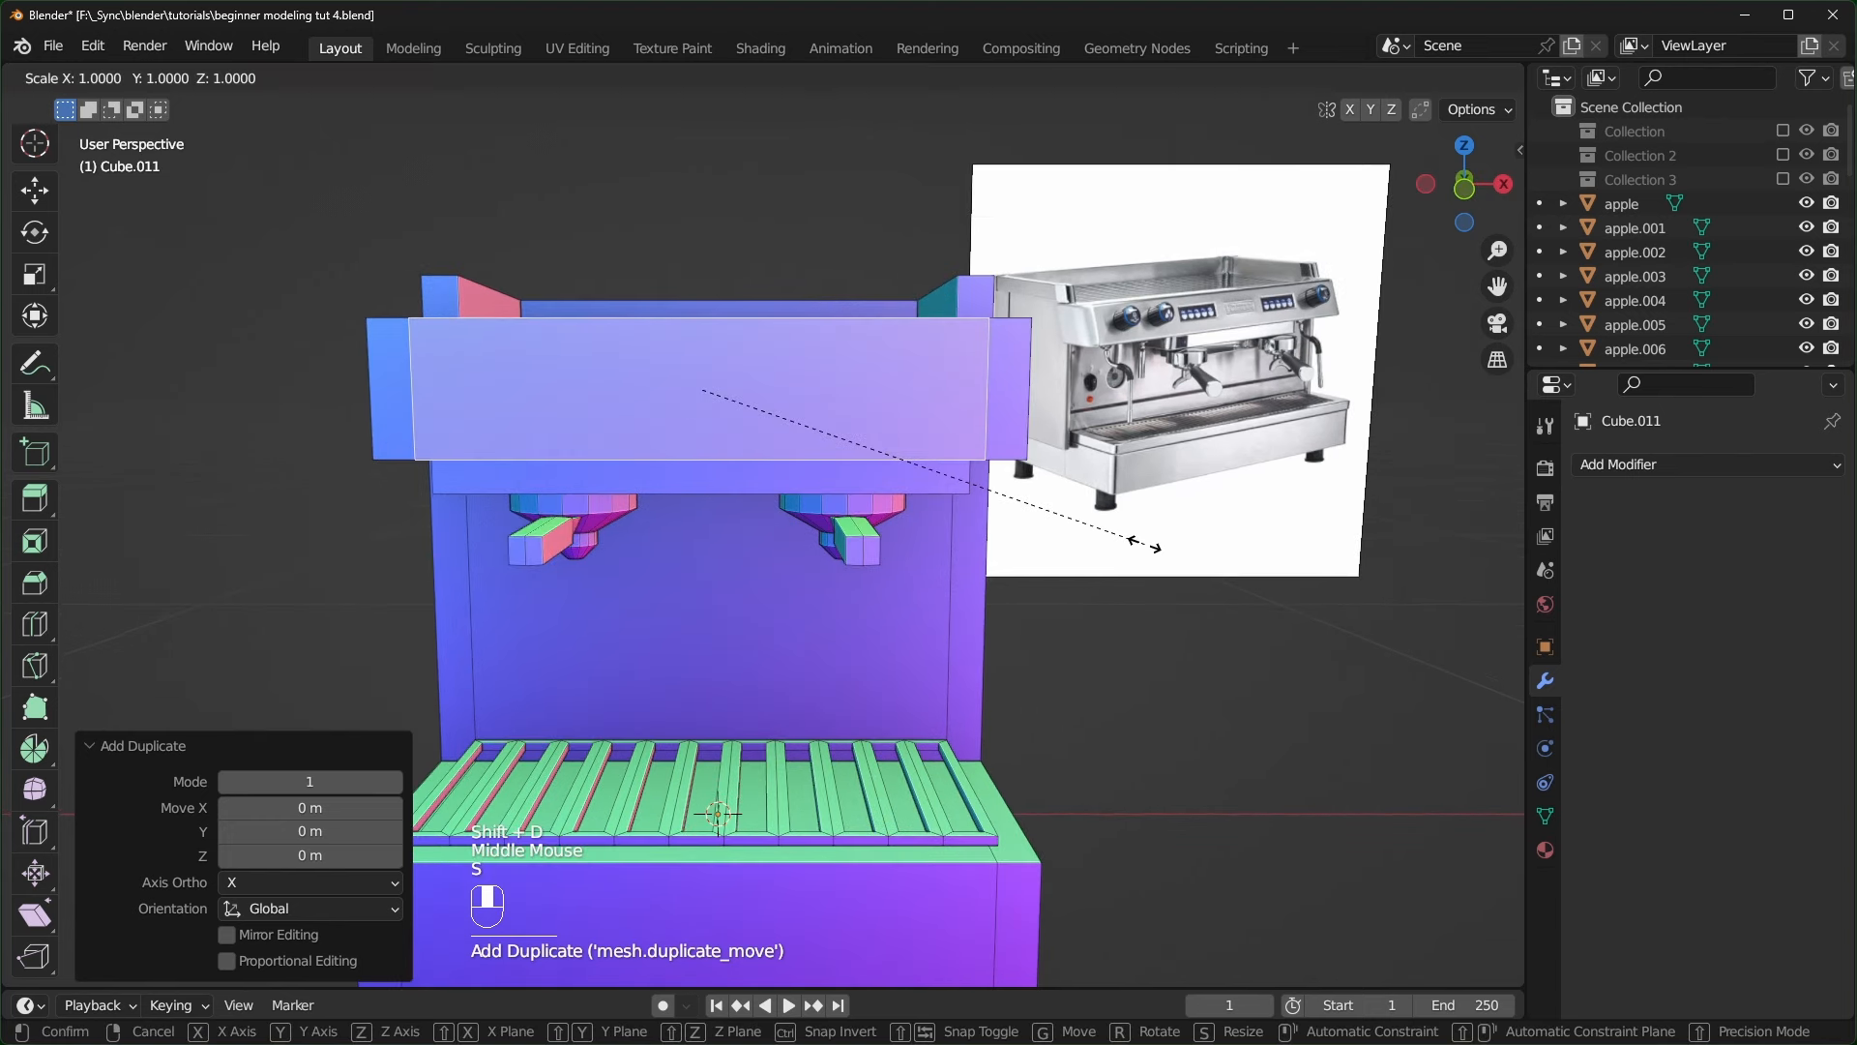
key("x")
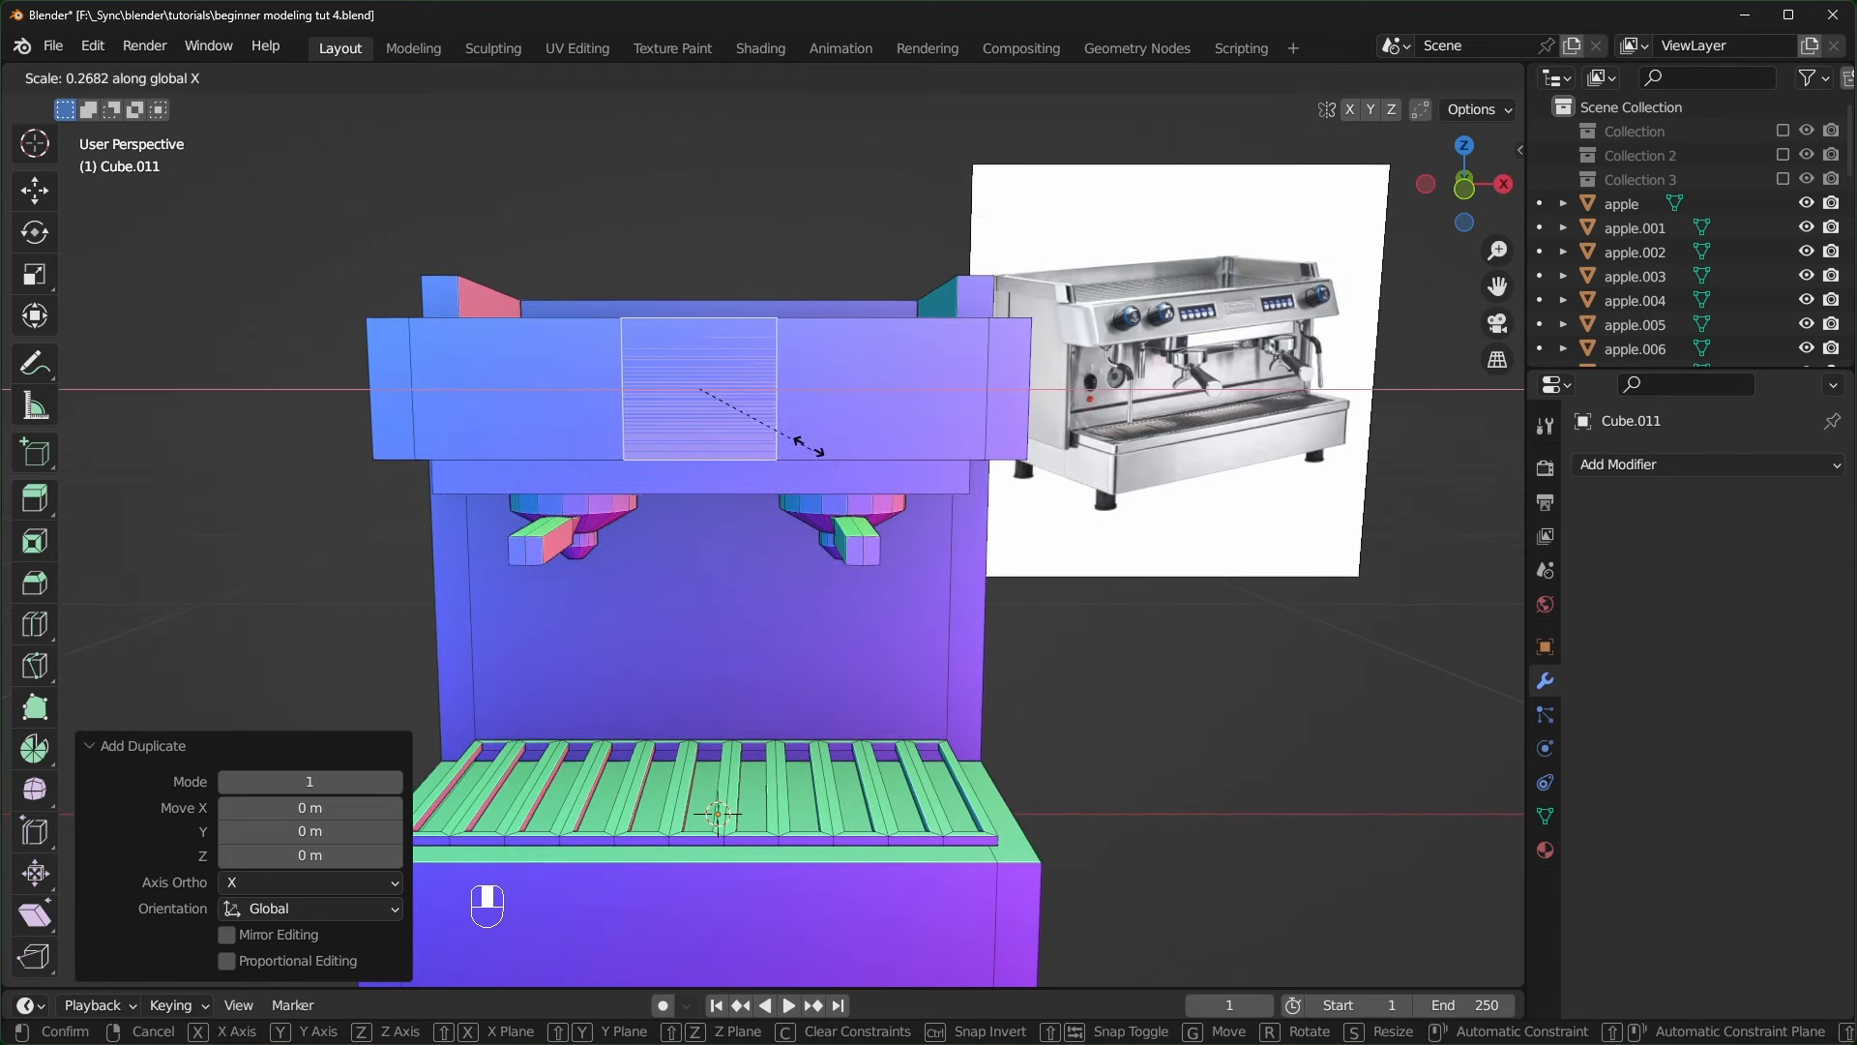
left_click(812, 443)
scroll(774, 441, "up", 2)
middle_click_drag(774, 440, 738, 440, "shift")
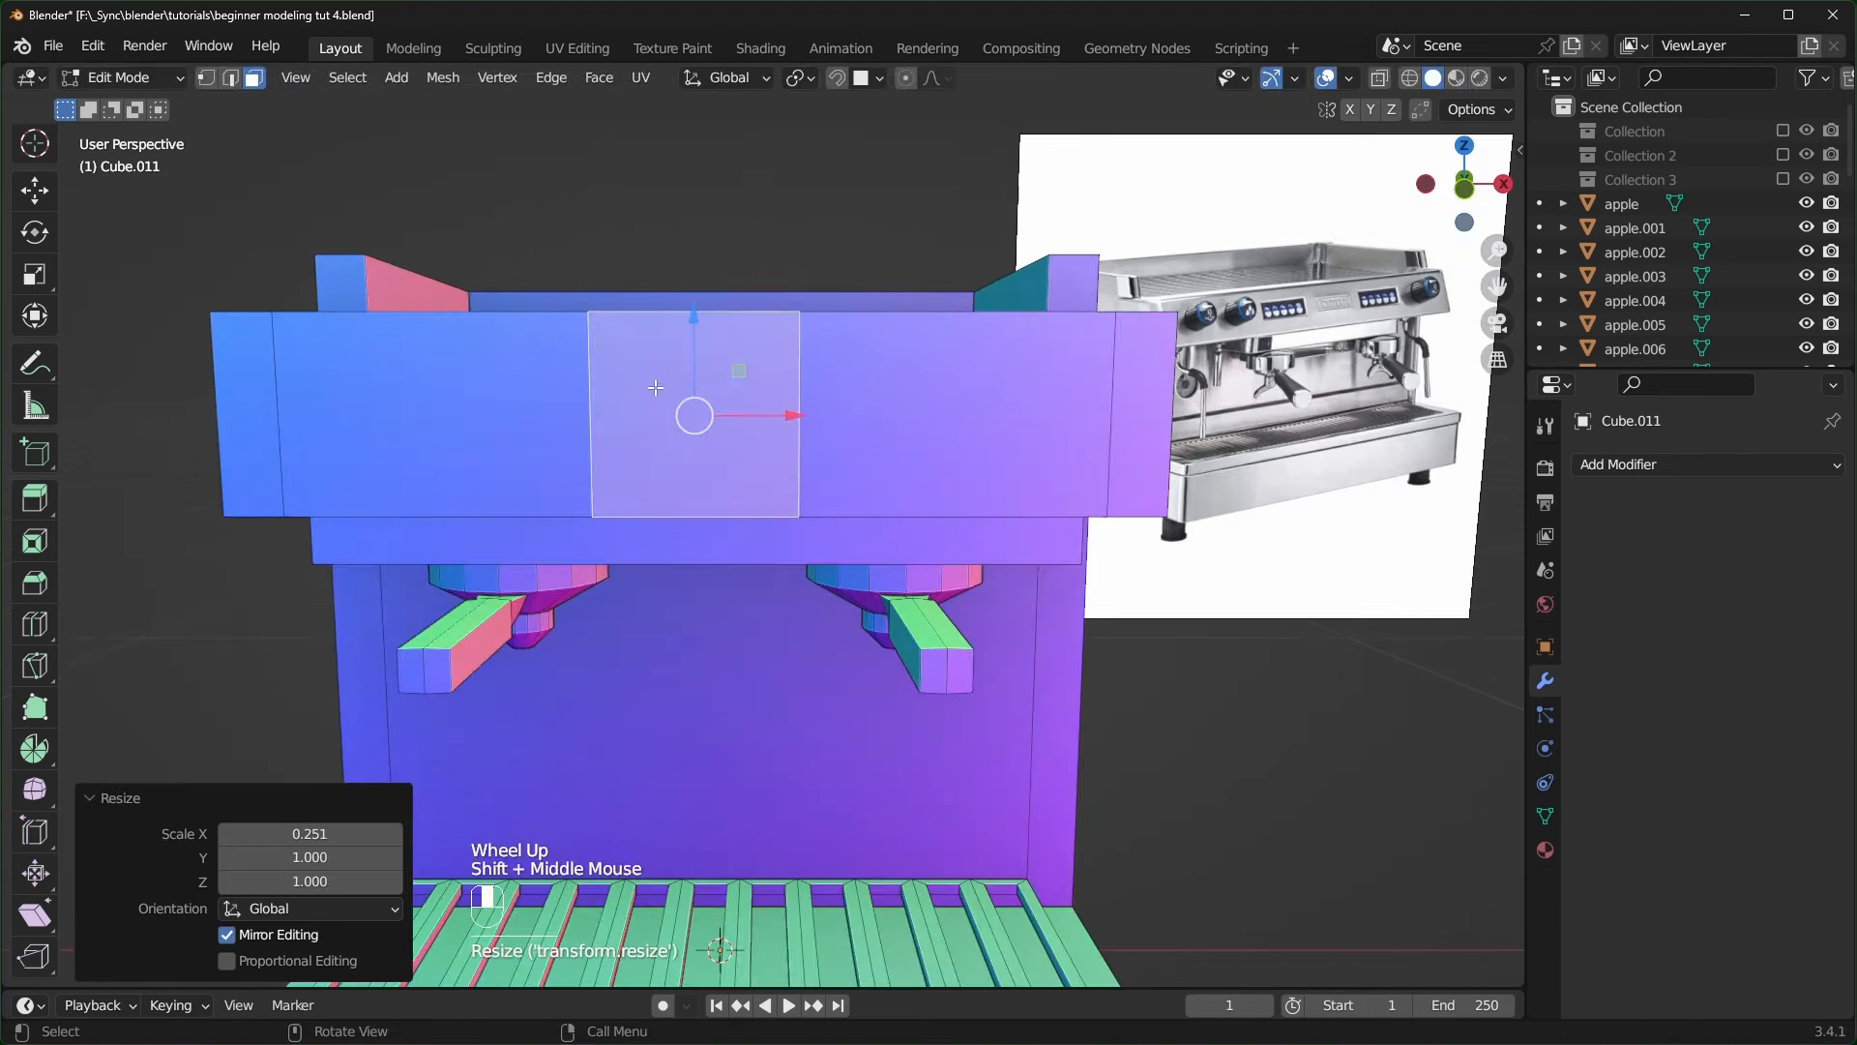
- Subdivide the narrowed face with 3 cuts and round it into a disc with LoopTools Circle
right_click(687, 385)
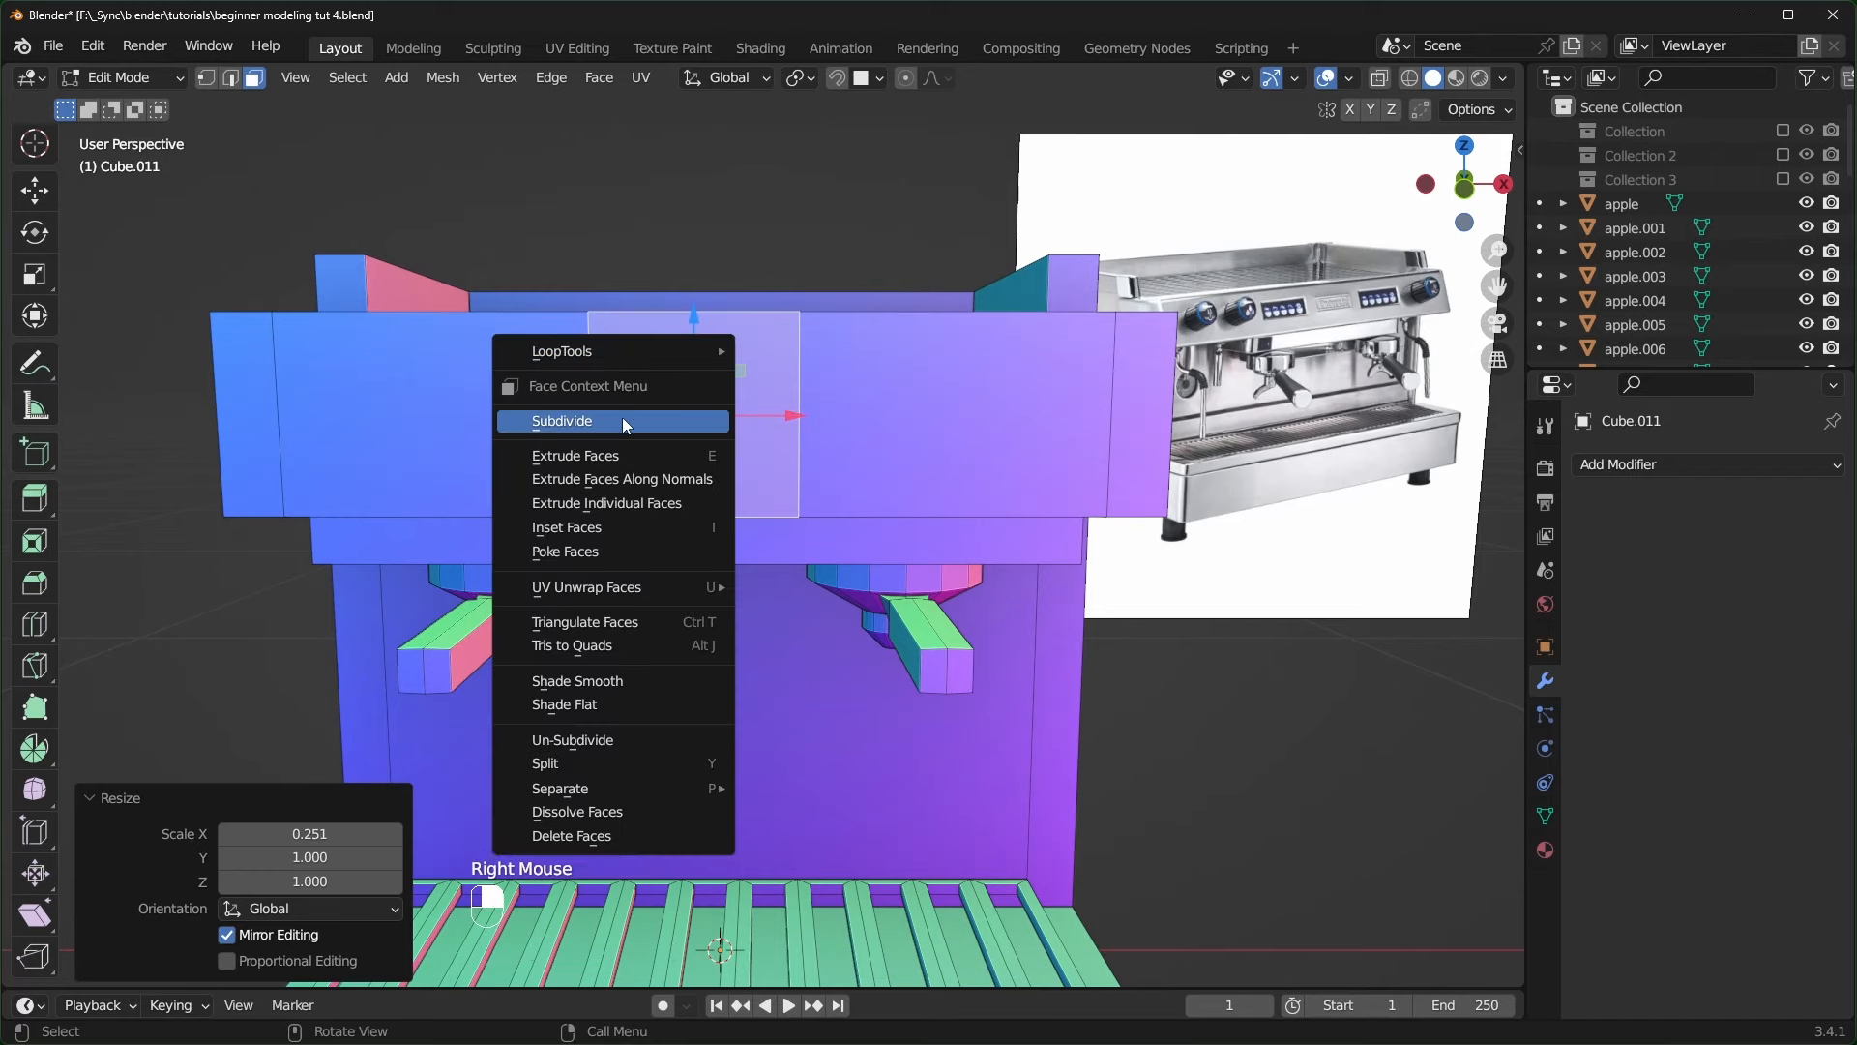
left_click(623, 416)
left_click(397, 800)
left_click(398, 801)
right_click(711, 358)
mouse_move(669, 323)
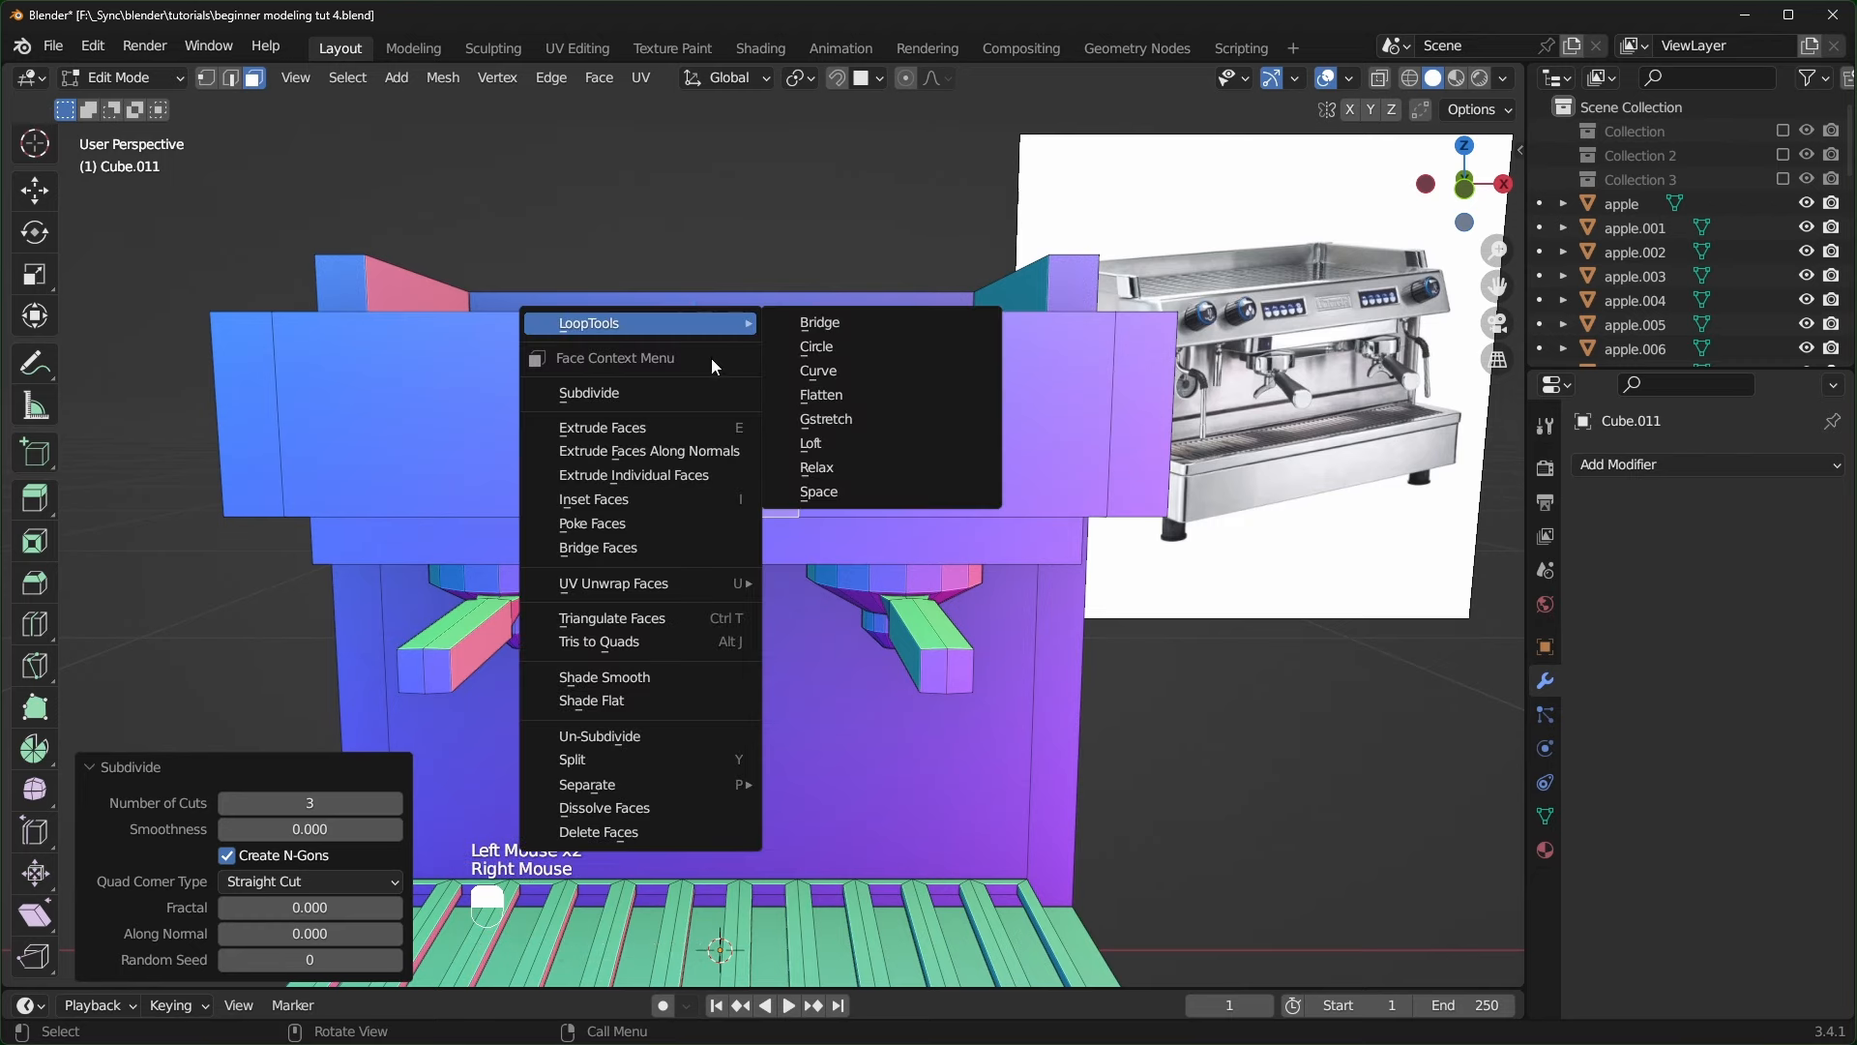
left_click(841, 346)
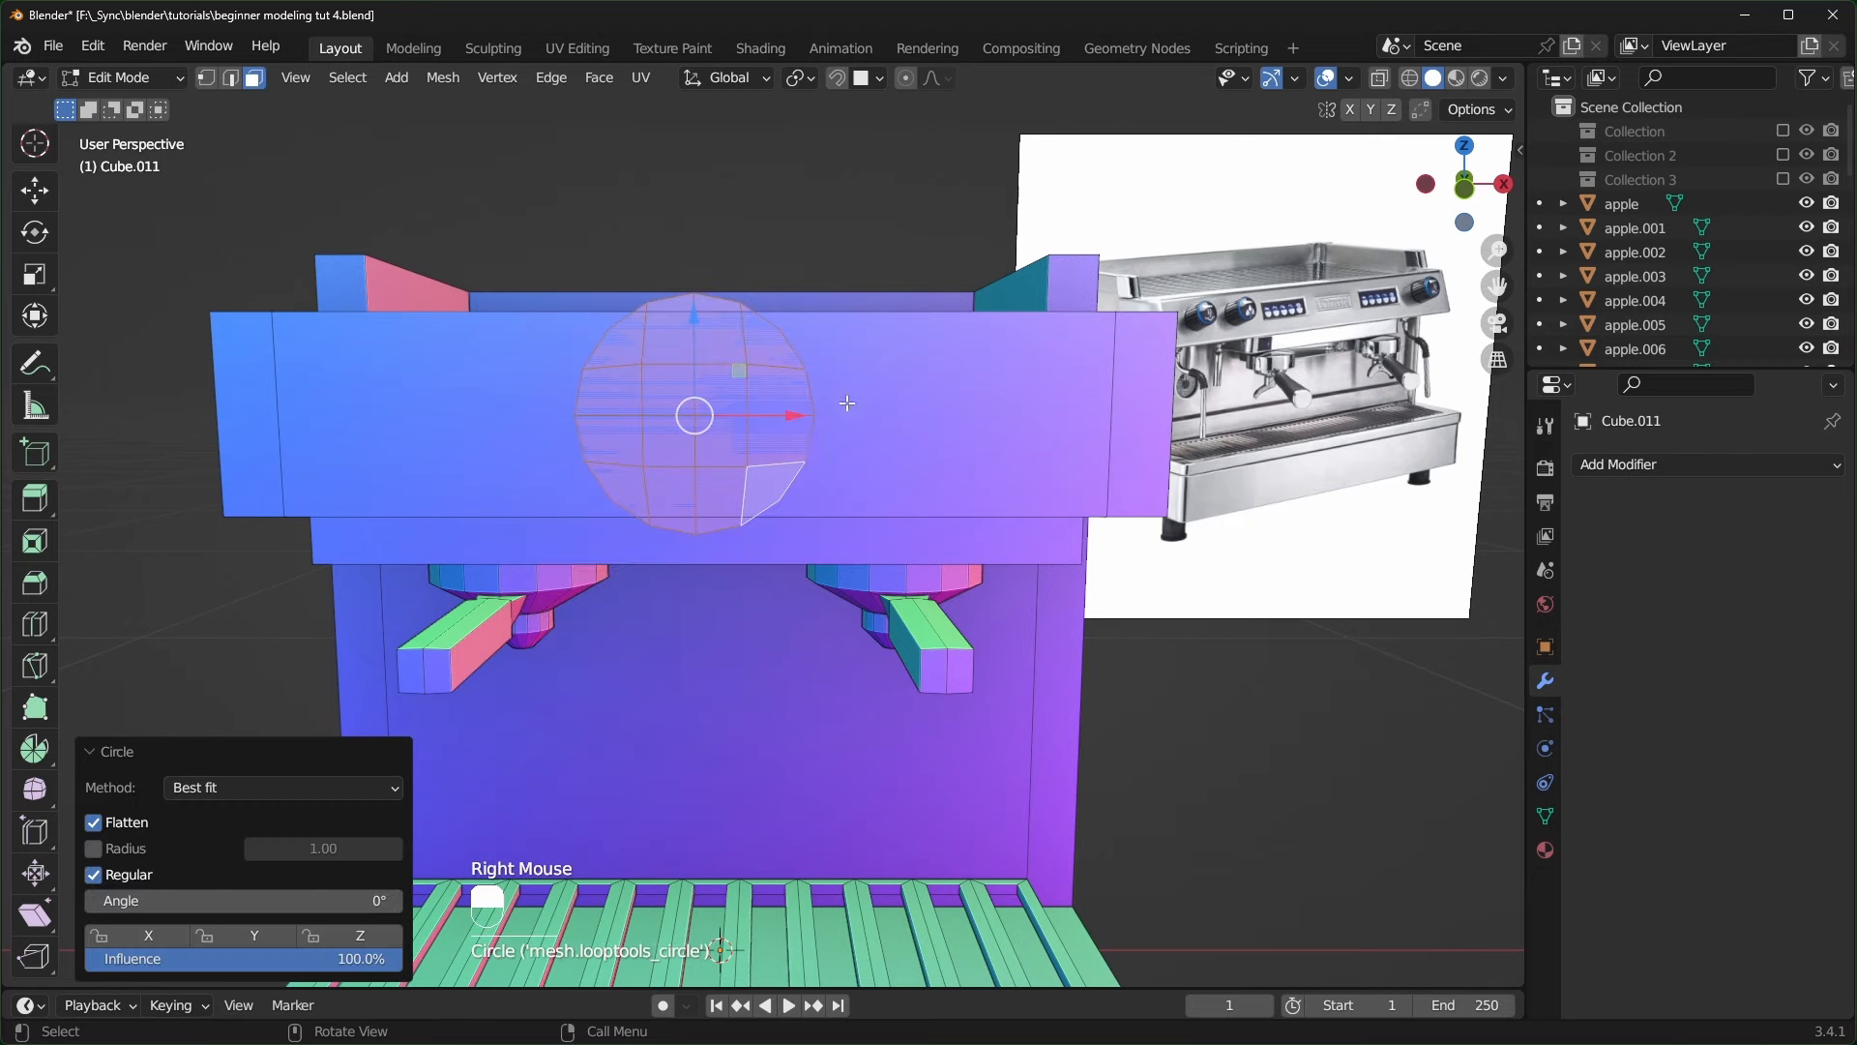
- Scale the disc down to knob size and move it about -0.131 m along X on the front panel
key("s")
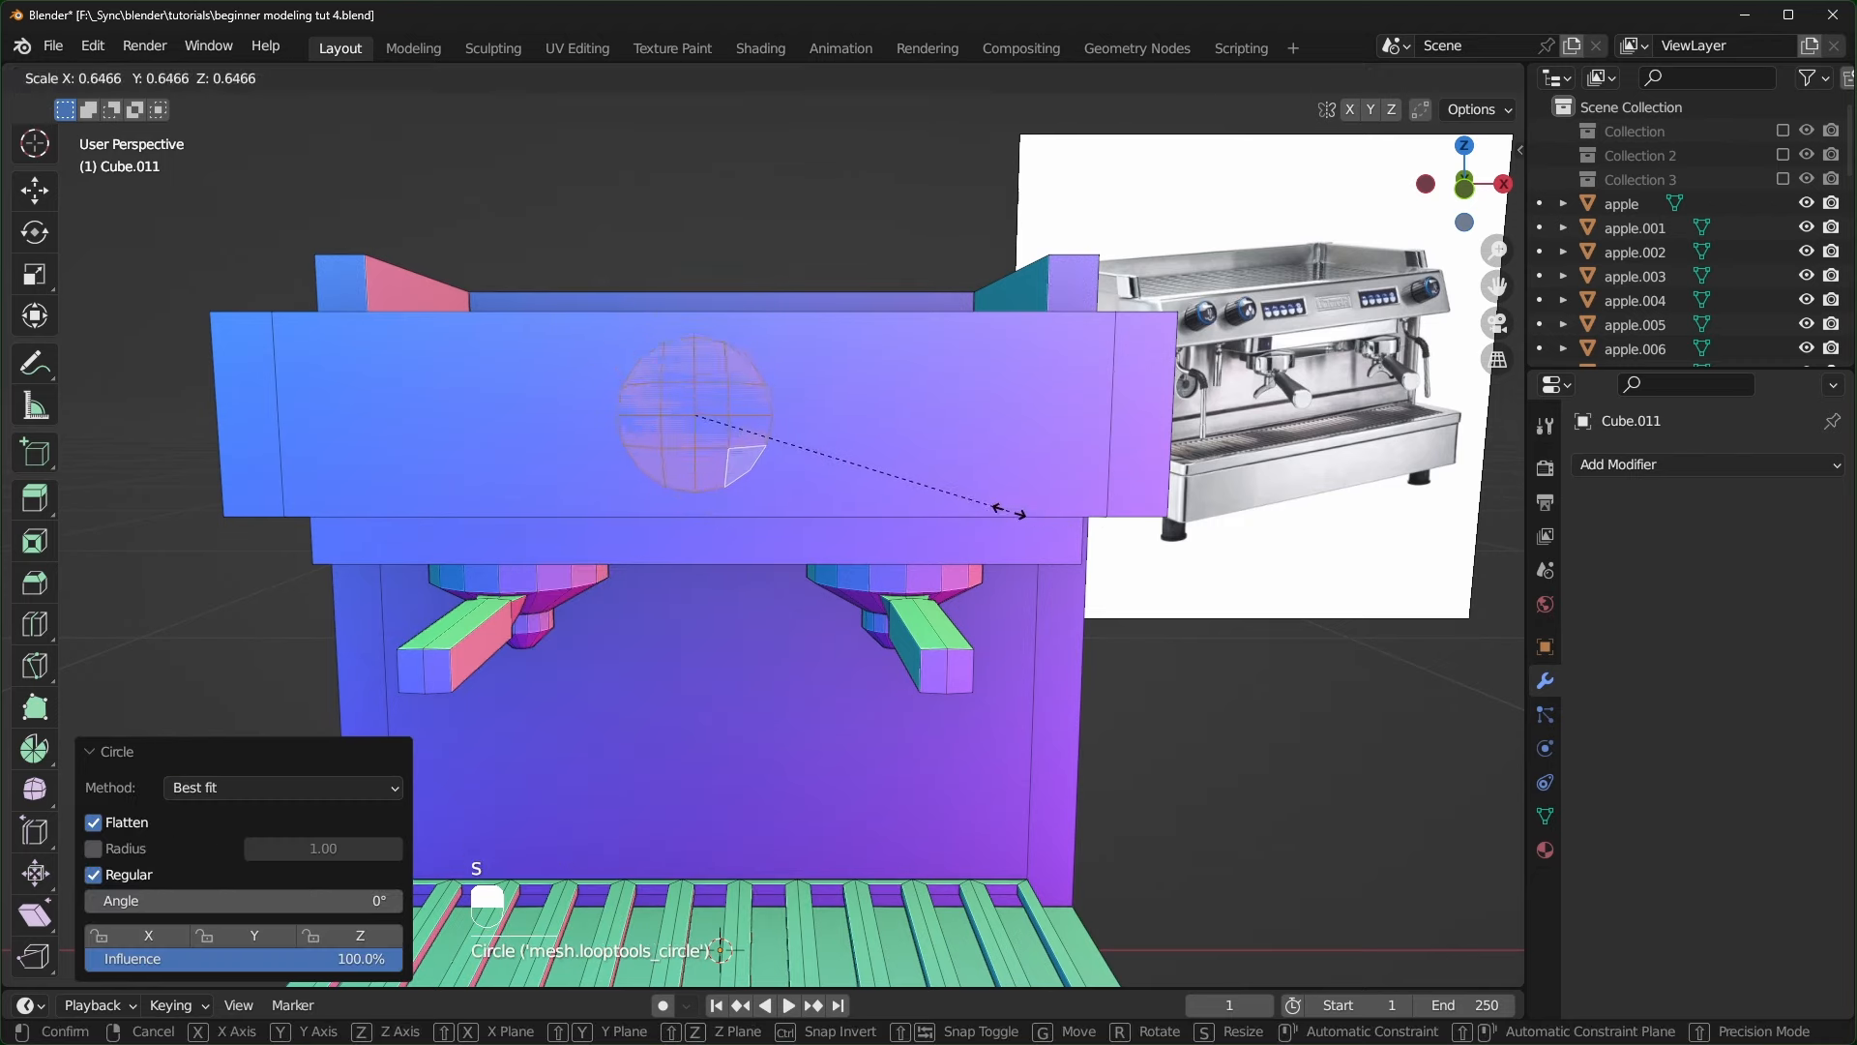
left_click(919, 476)
key("g")
key("x")
left_click_drag(627, 417, 507, 417)
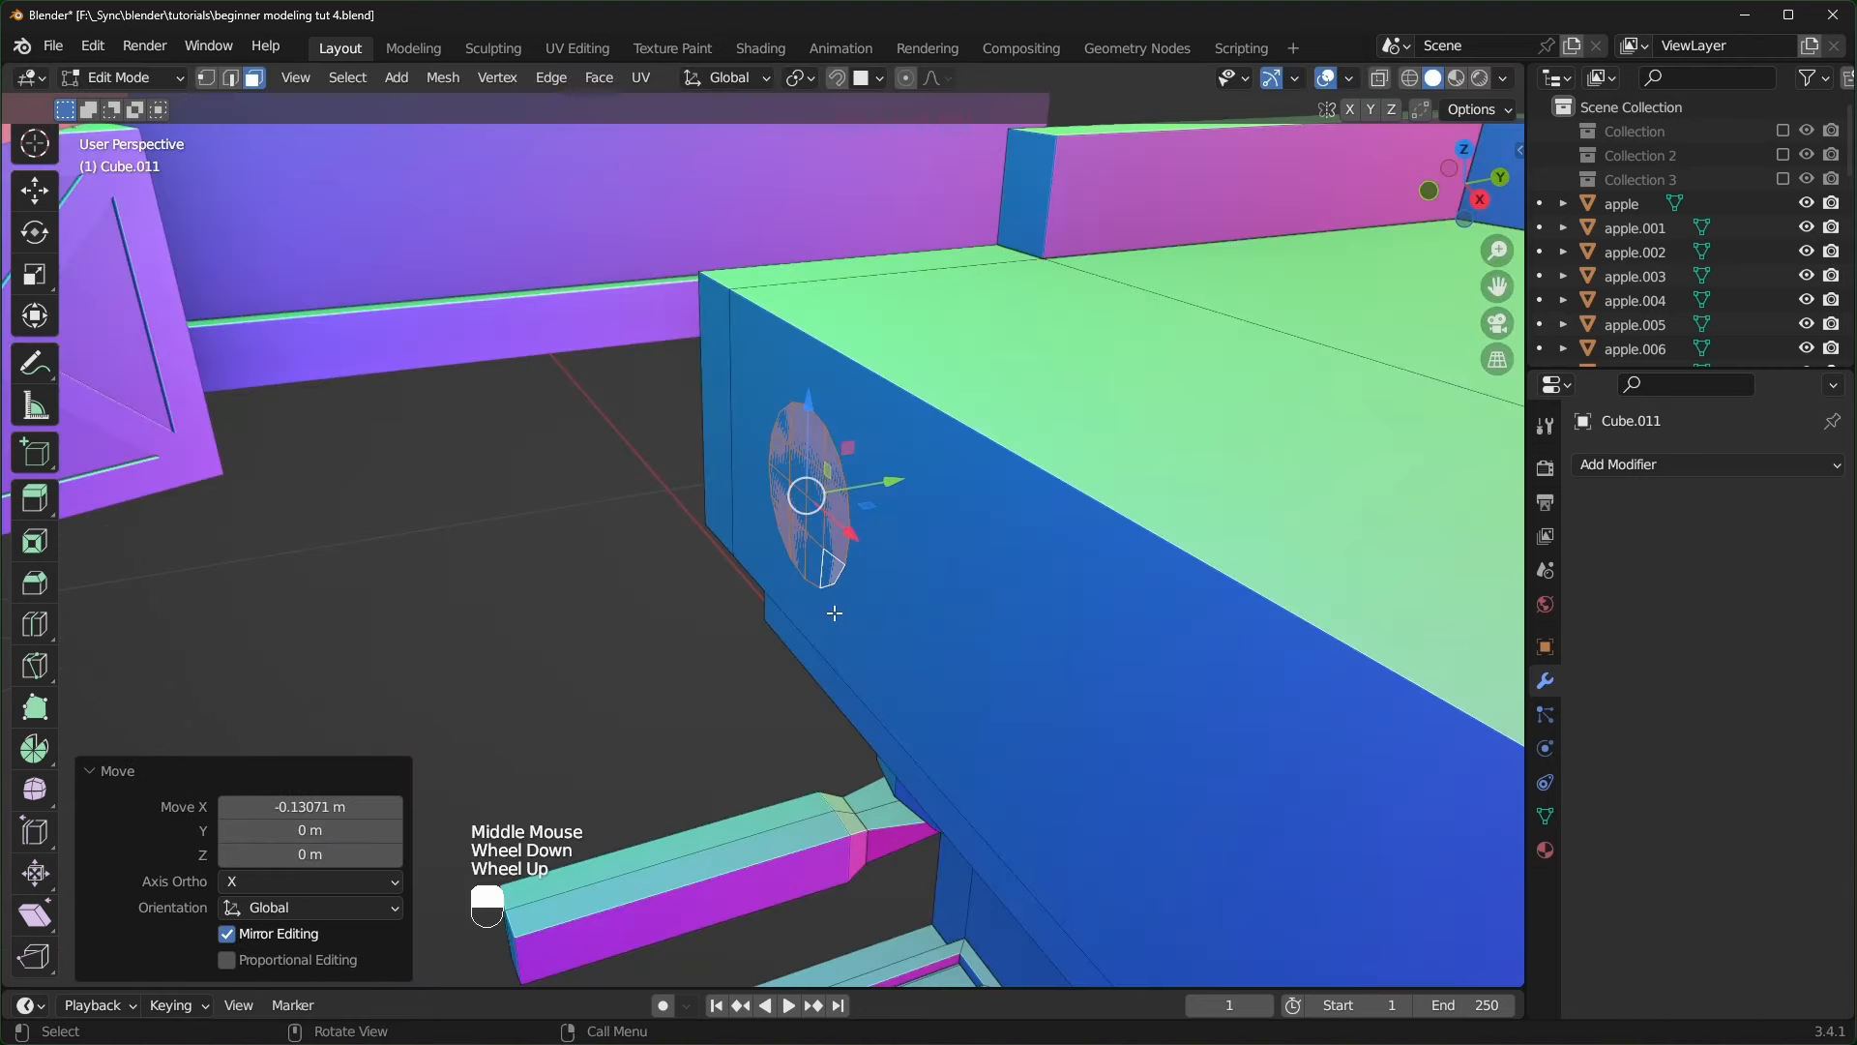
- Extrude the disc about 0.025 m outward, extrude about 0.004 m more and scale the front in to bevel the knob
key("e")
left_click(754, 625)
key("e")
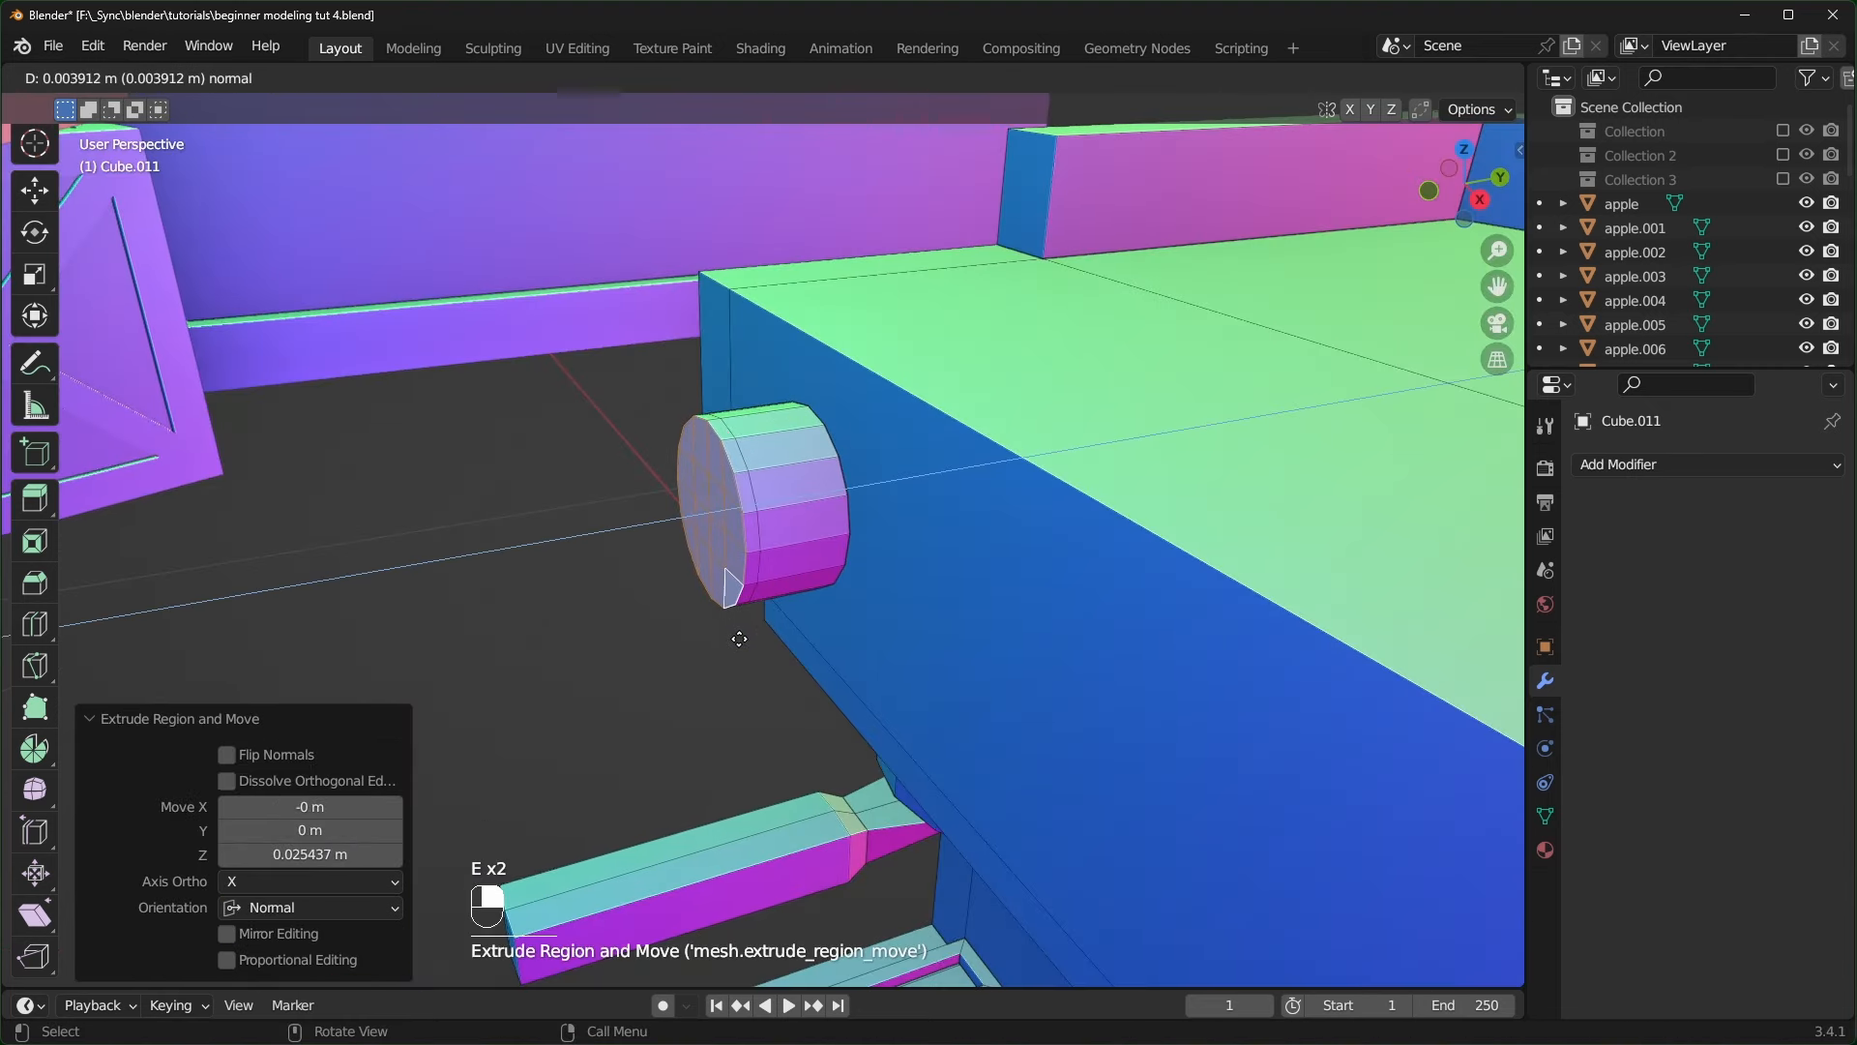
left_click(738, 636)
key("s")
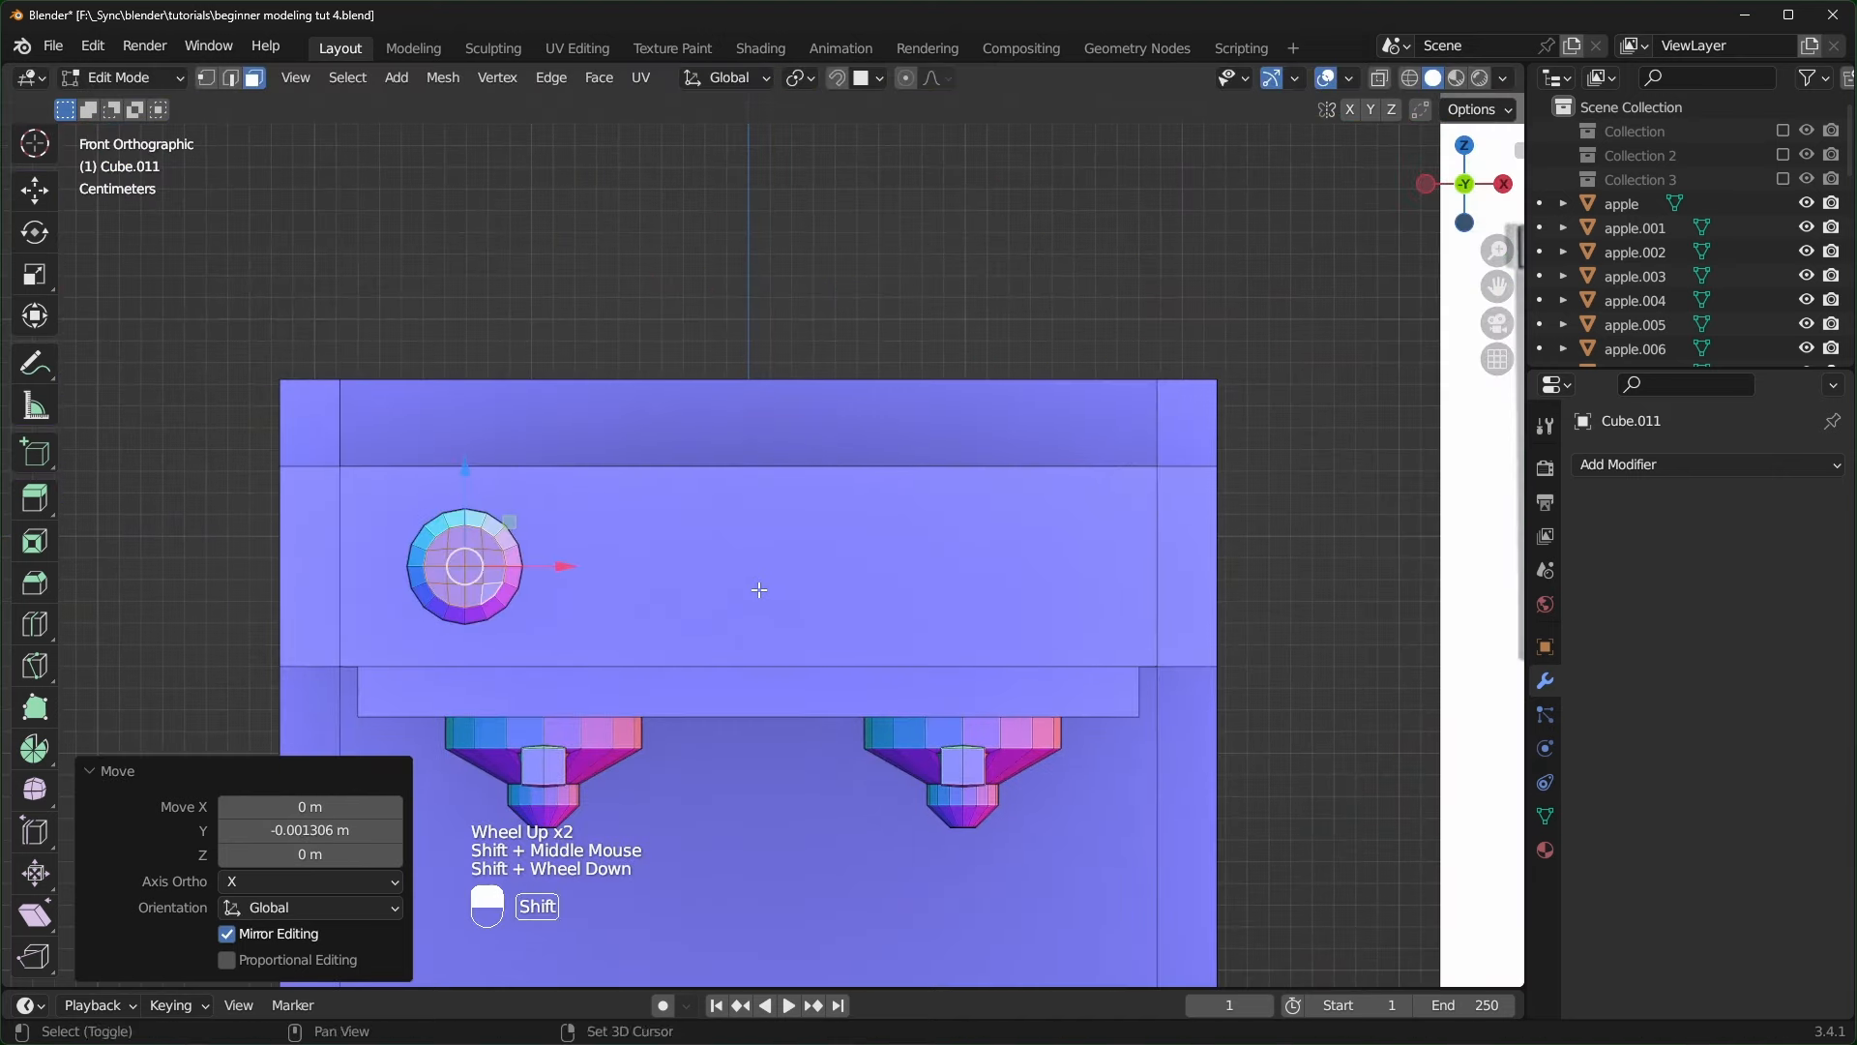
- Select the whole linked knob and duplicate it about 0.076 m along X in front view
scroll(514, 621, "up", 2)
scroll(513, 622, "up", 1, "shift")
middle_click_drag(513, 622, 752, 552, "shift")
scroll(719, 630, "up", 2)
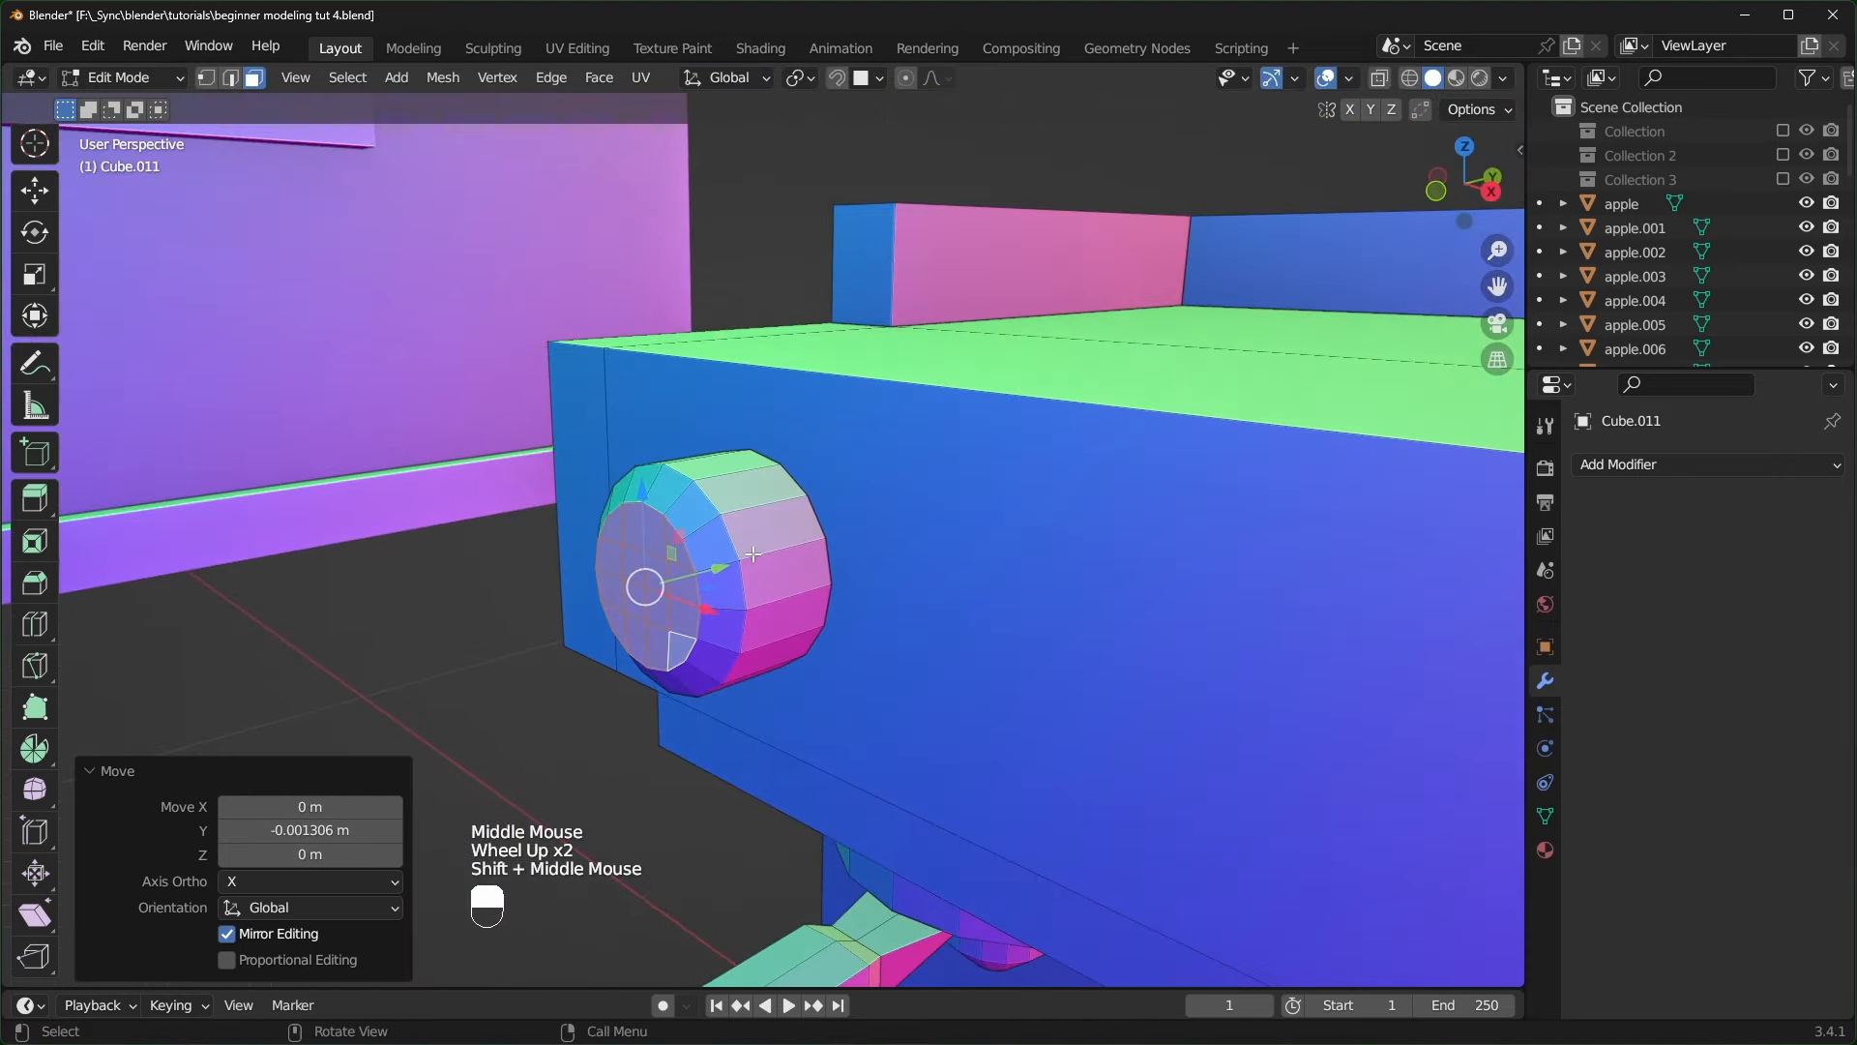
key("l")
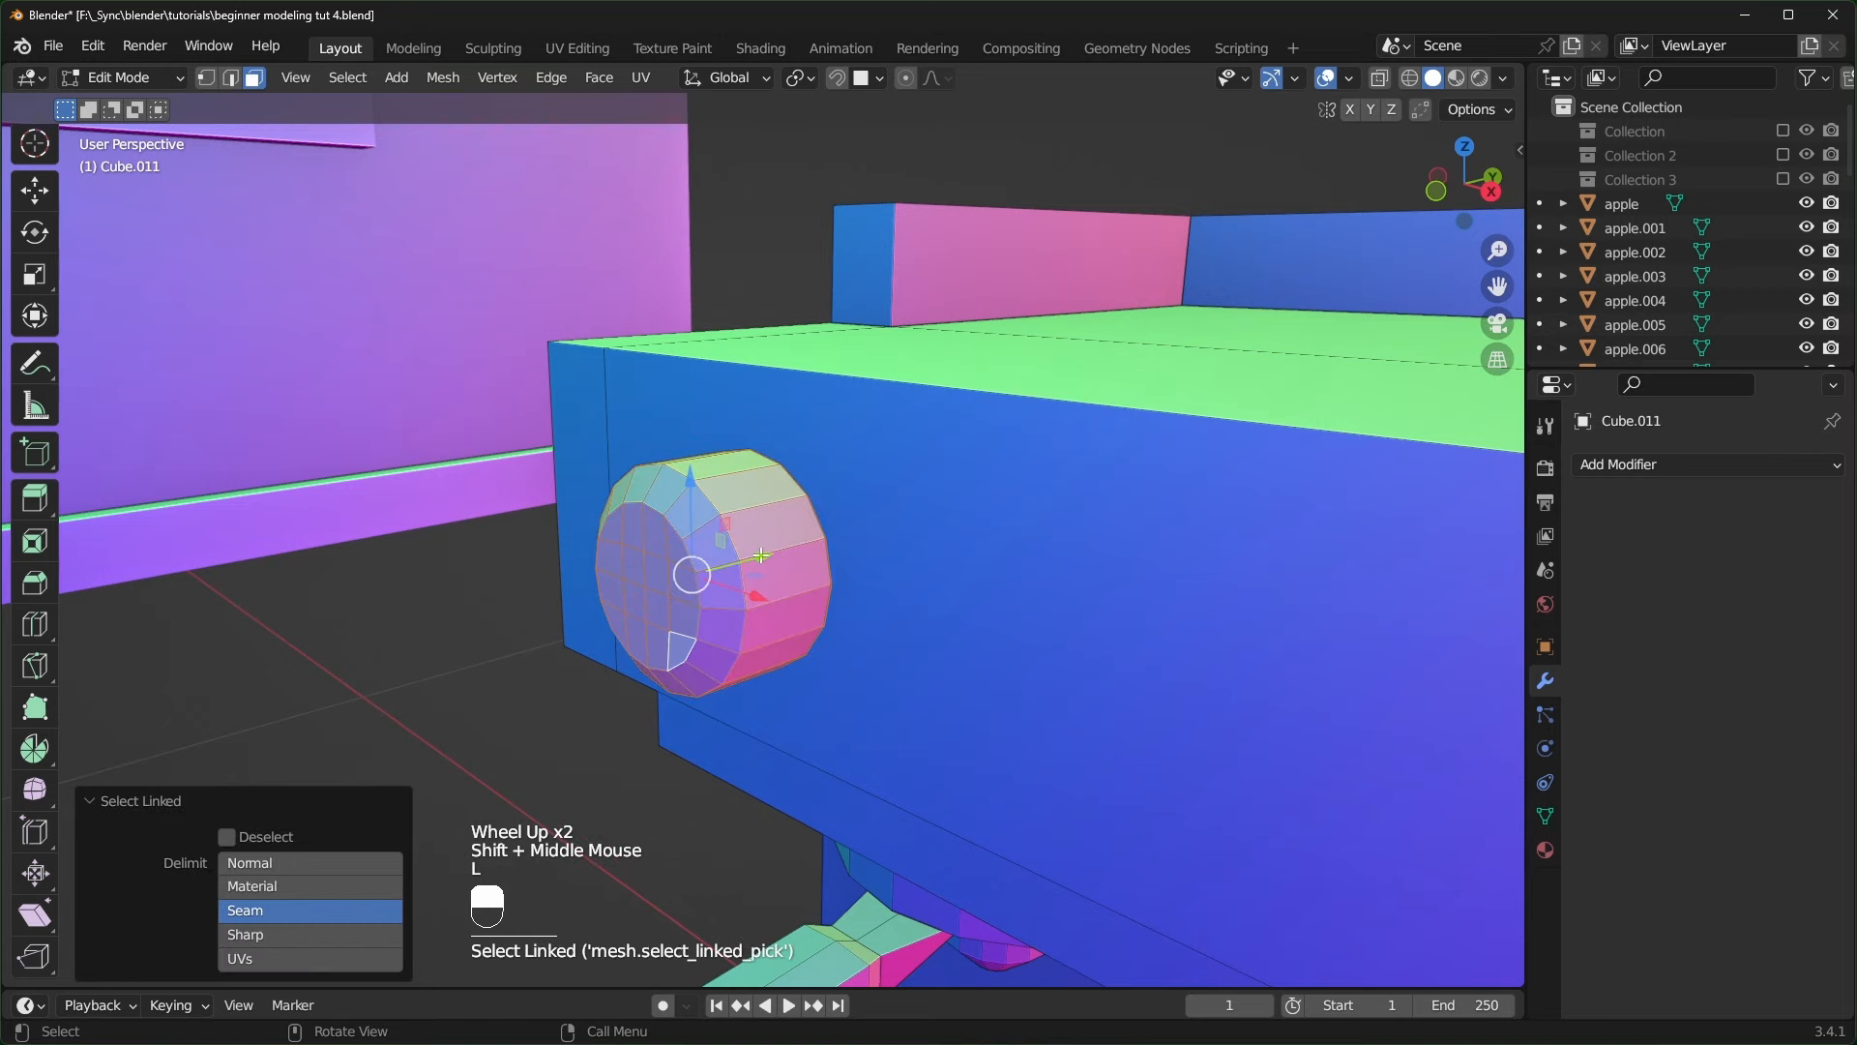
key("KP_1")
scroll(763, 556, "down", 3)
middle_click_drag(943, 640, 846, 581, "shift")
key("ctrl+z")
key("ctrl+z")
key("shift+d")
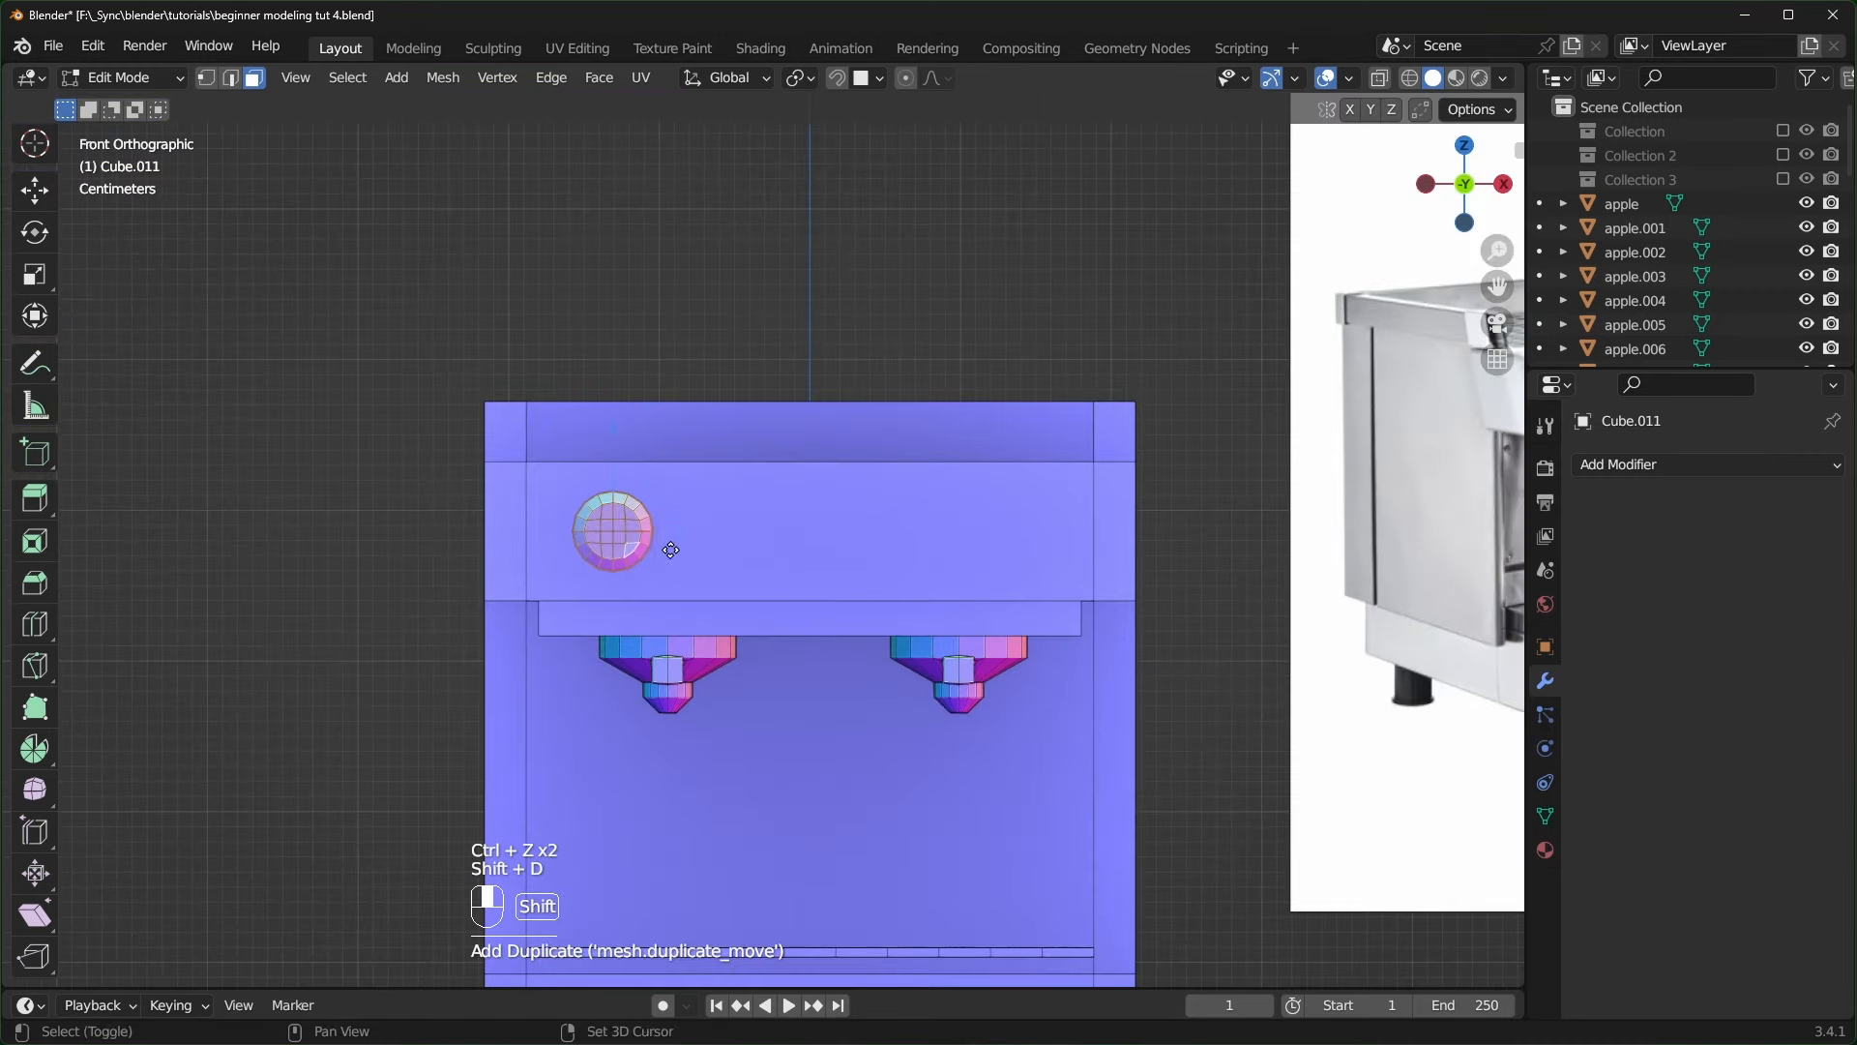
left_click(784, 527)
- Duplicate the second knob about 0.193 m along X toward the far end of the front panel
key("shift+d")
key("x")
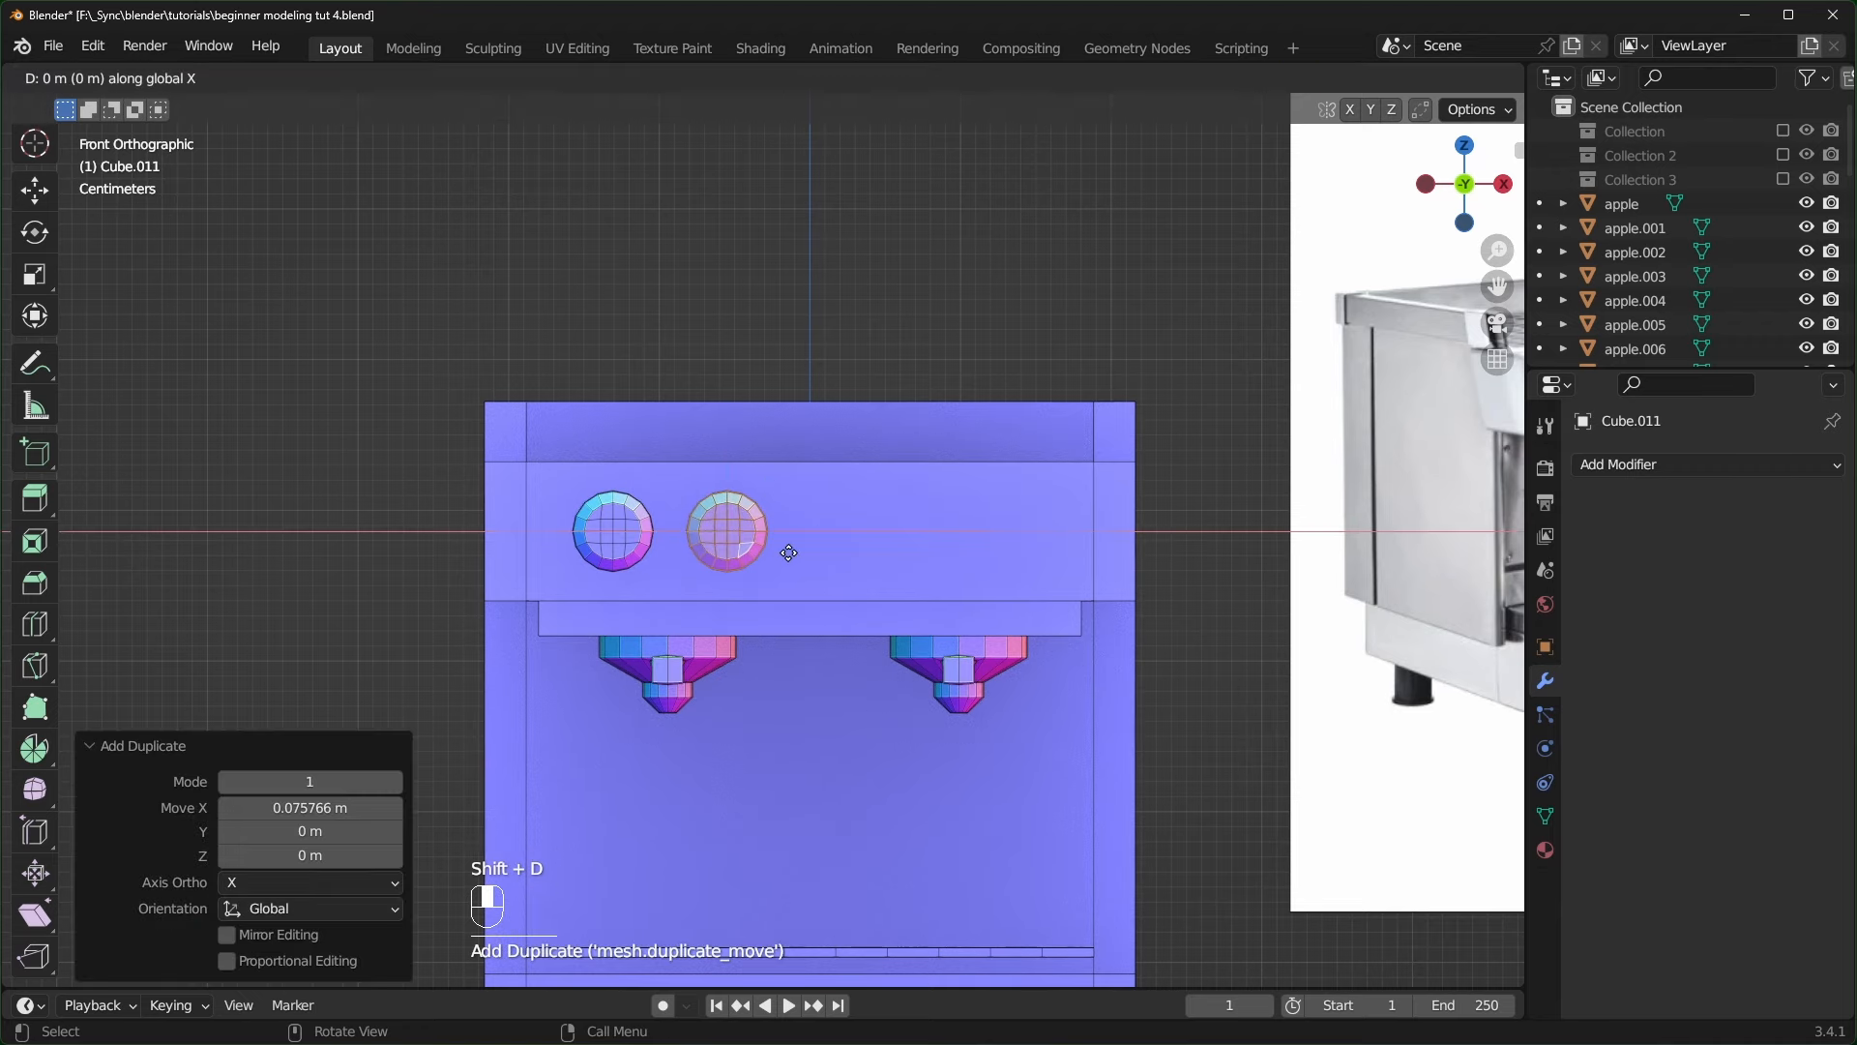
left_click(1080, 561)
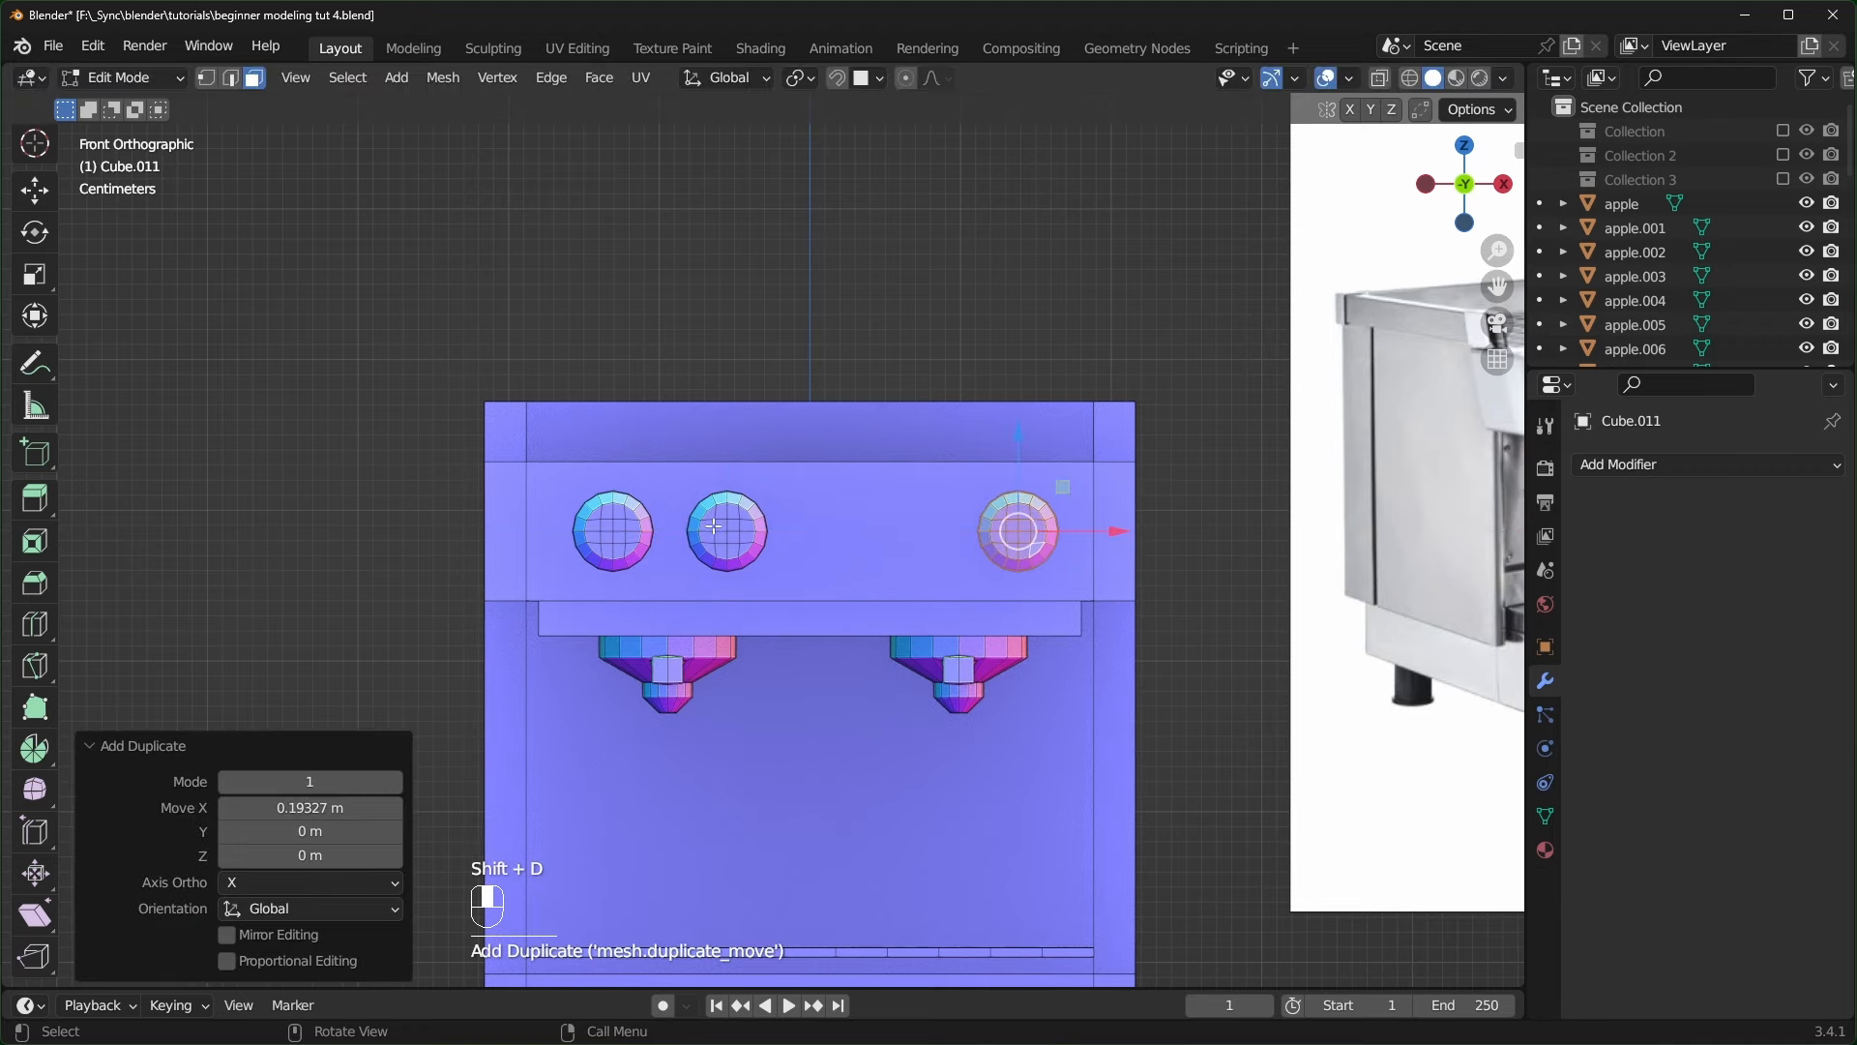
scroll(1092, 714, "down", 2)
middle_click_drag(1092, 714, 1064, 669)
scroll(1116, 497, "up", 4)
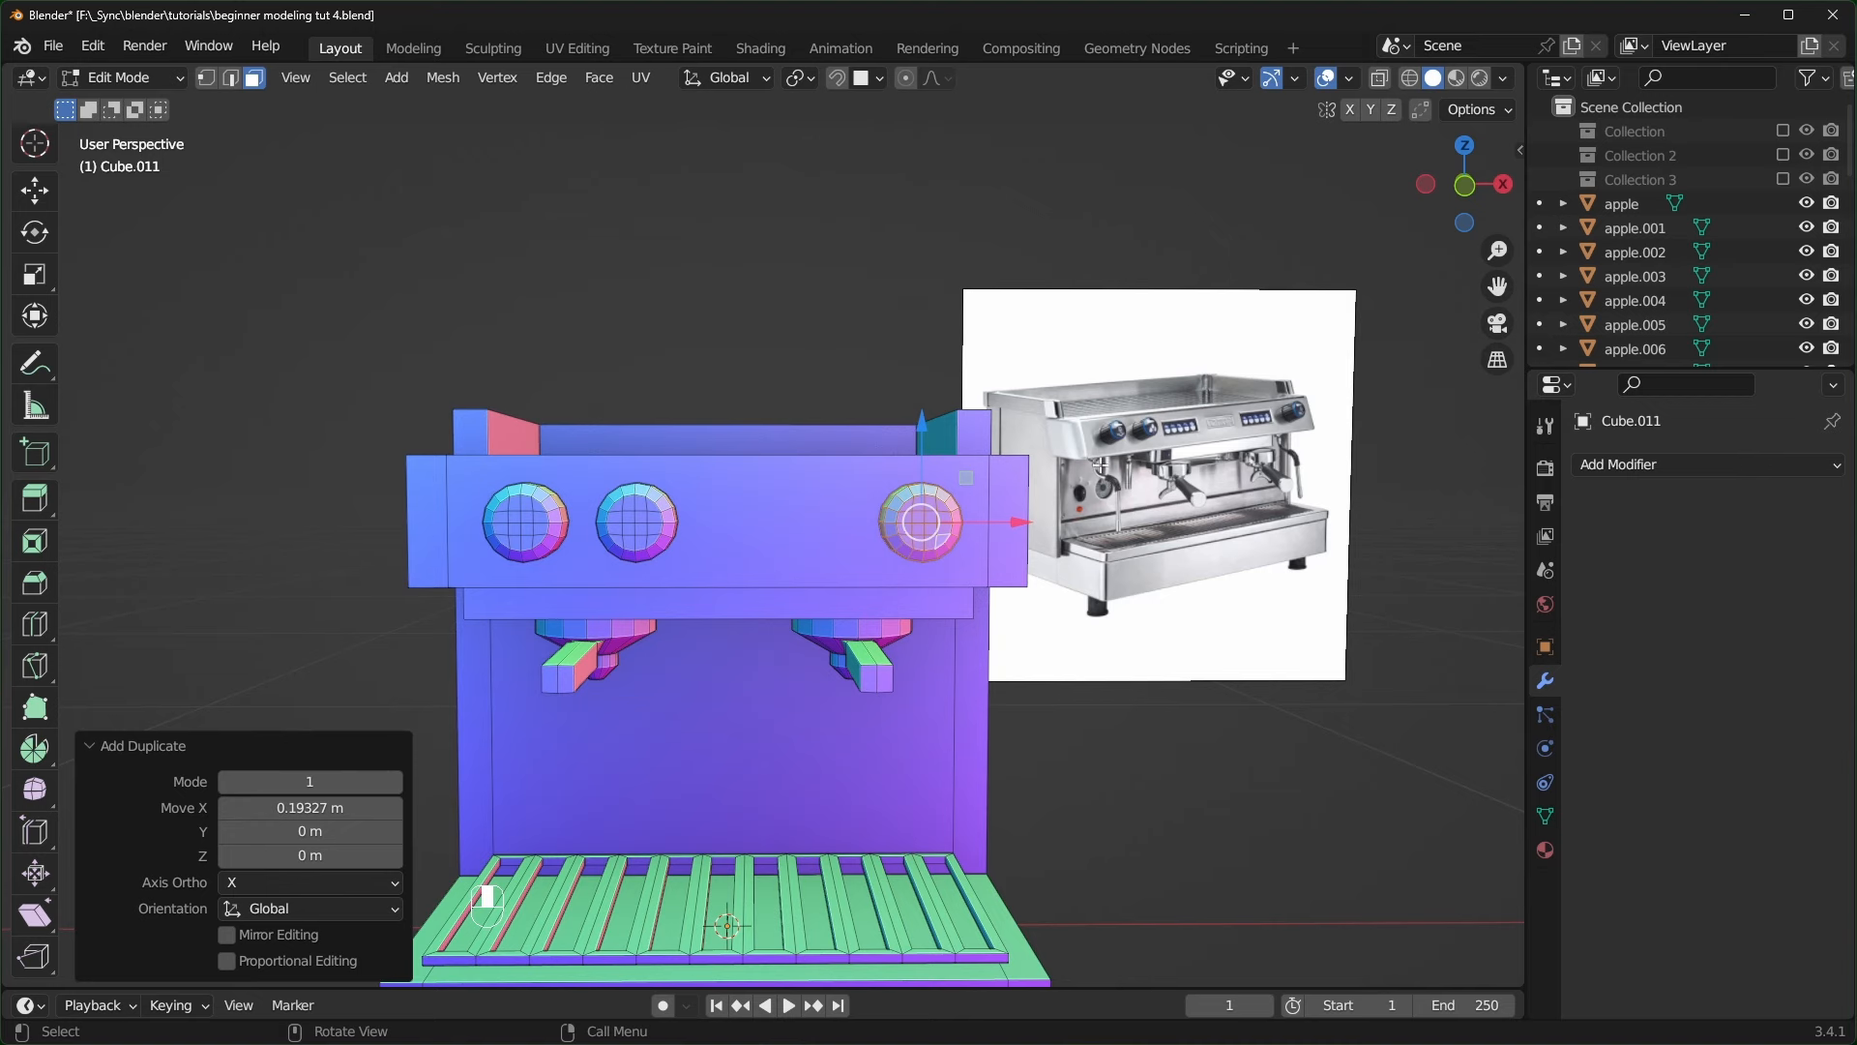
- Duplicate the underside face of the group-head bar, scale it to 0.245 along X and 0.184 overall, and move it about -0.16 m along X
middle_click_drag(1083, 588, 730, 522)
left_click(811, 558)
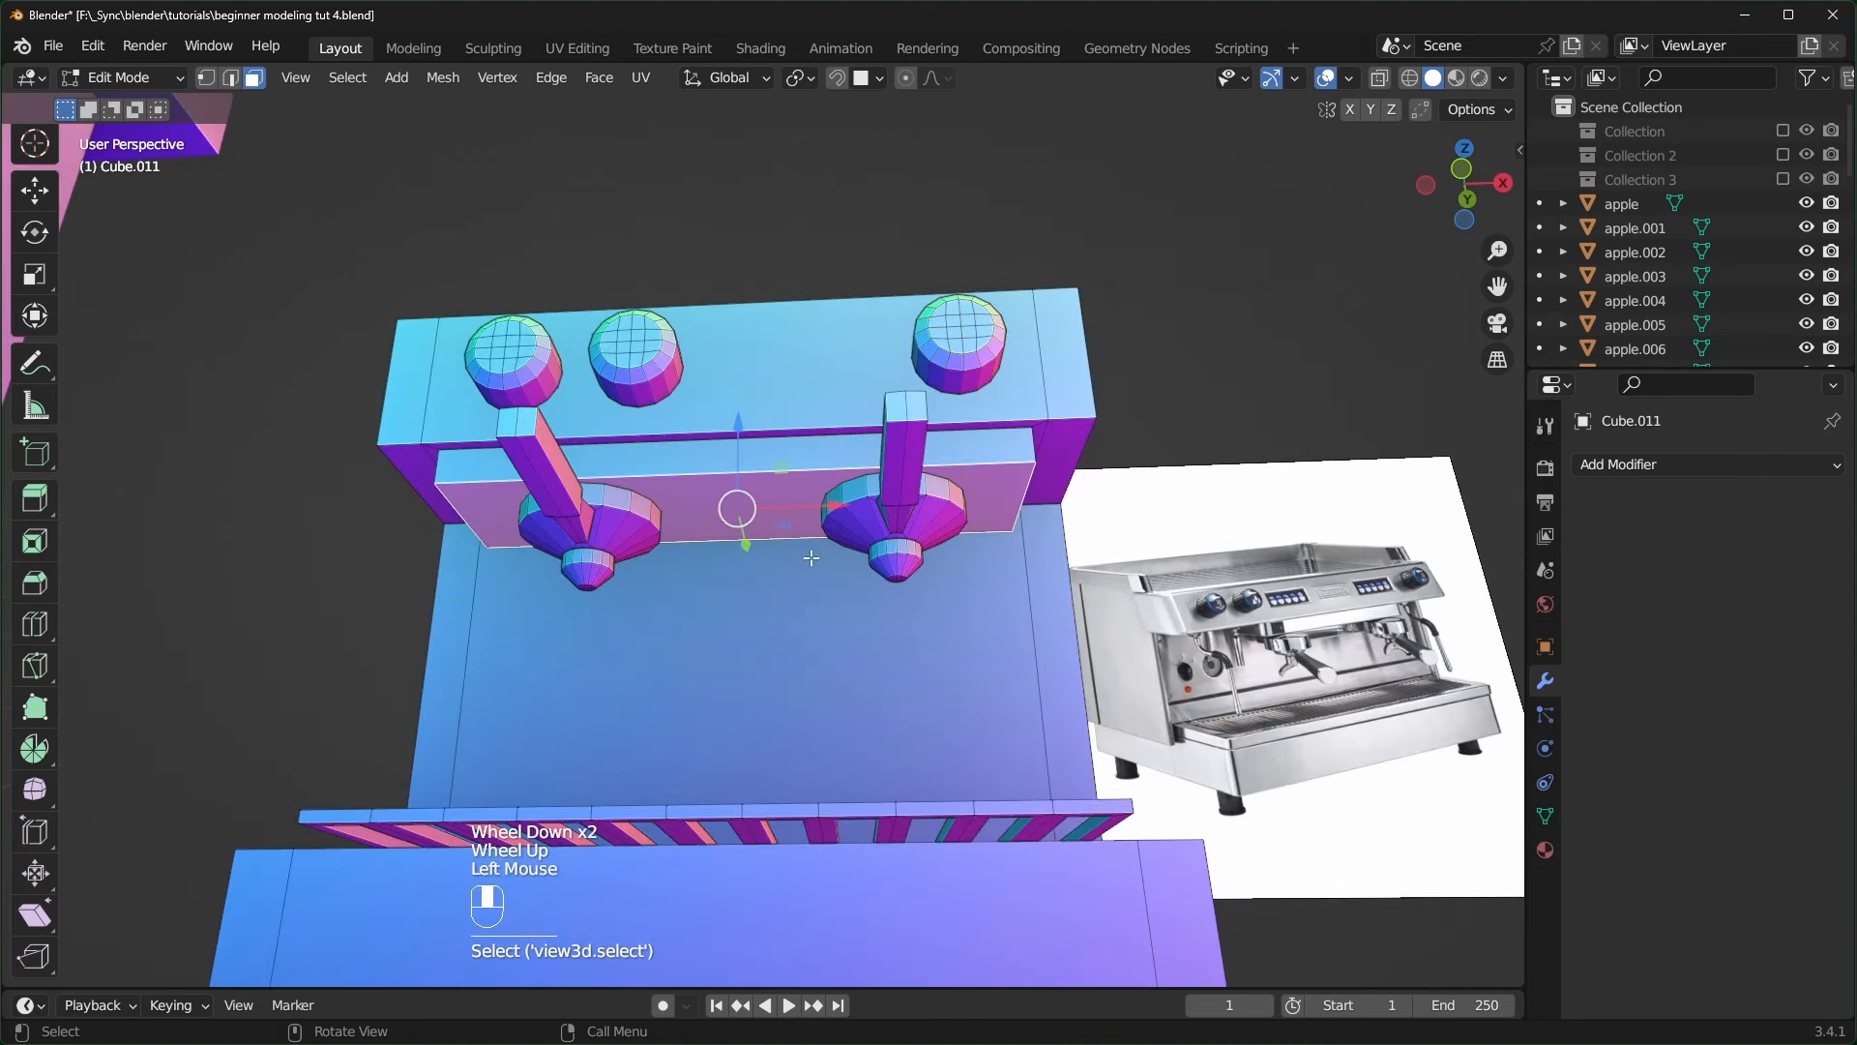
key("shift+d")
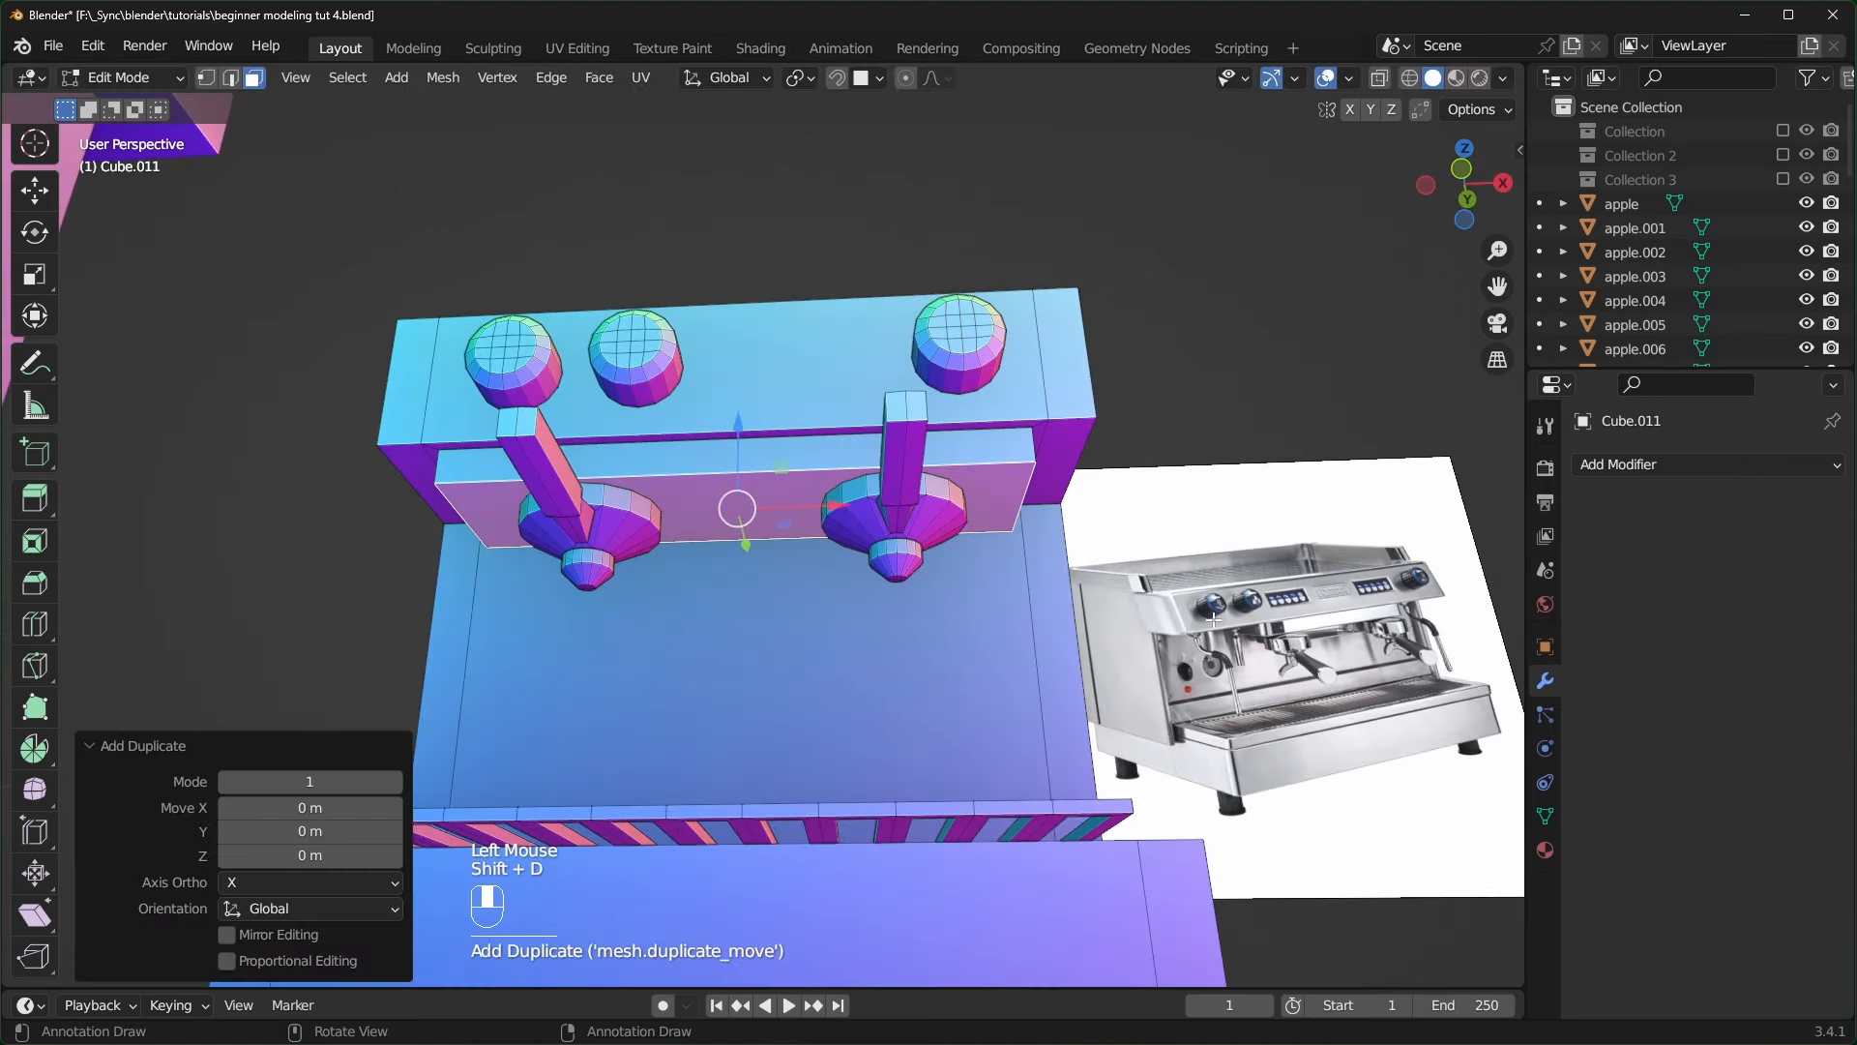
key("s")
key("x")
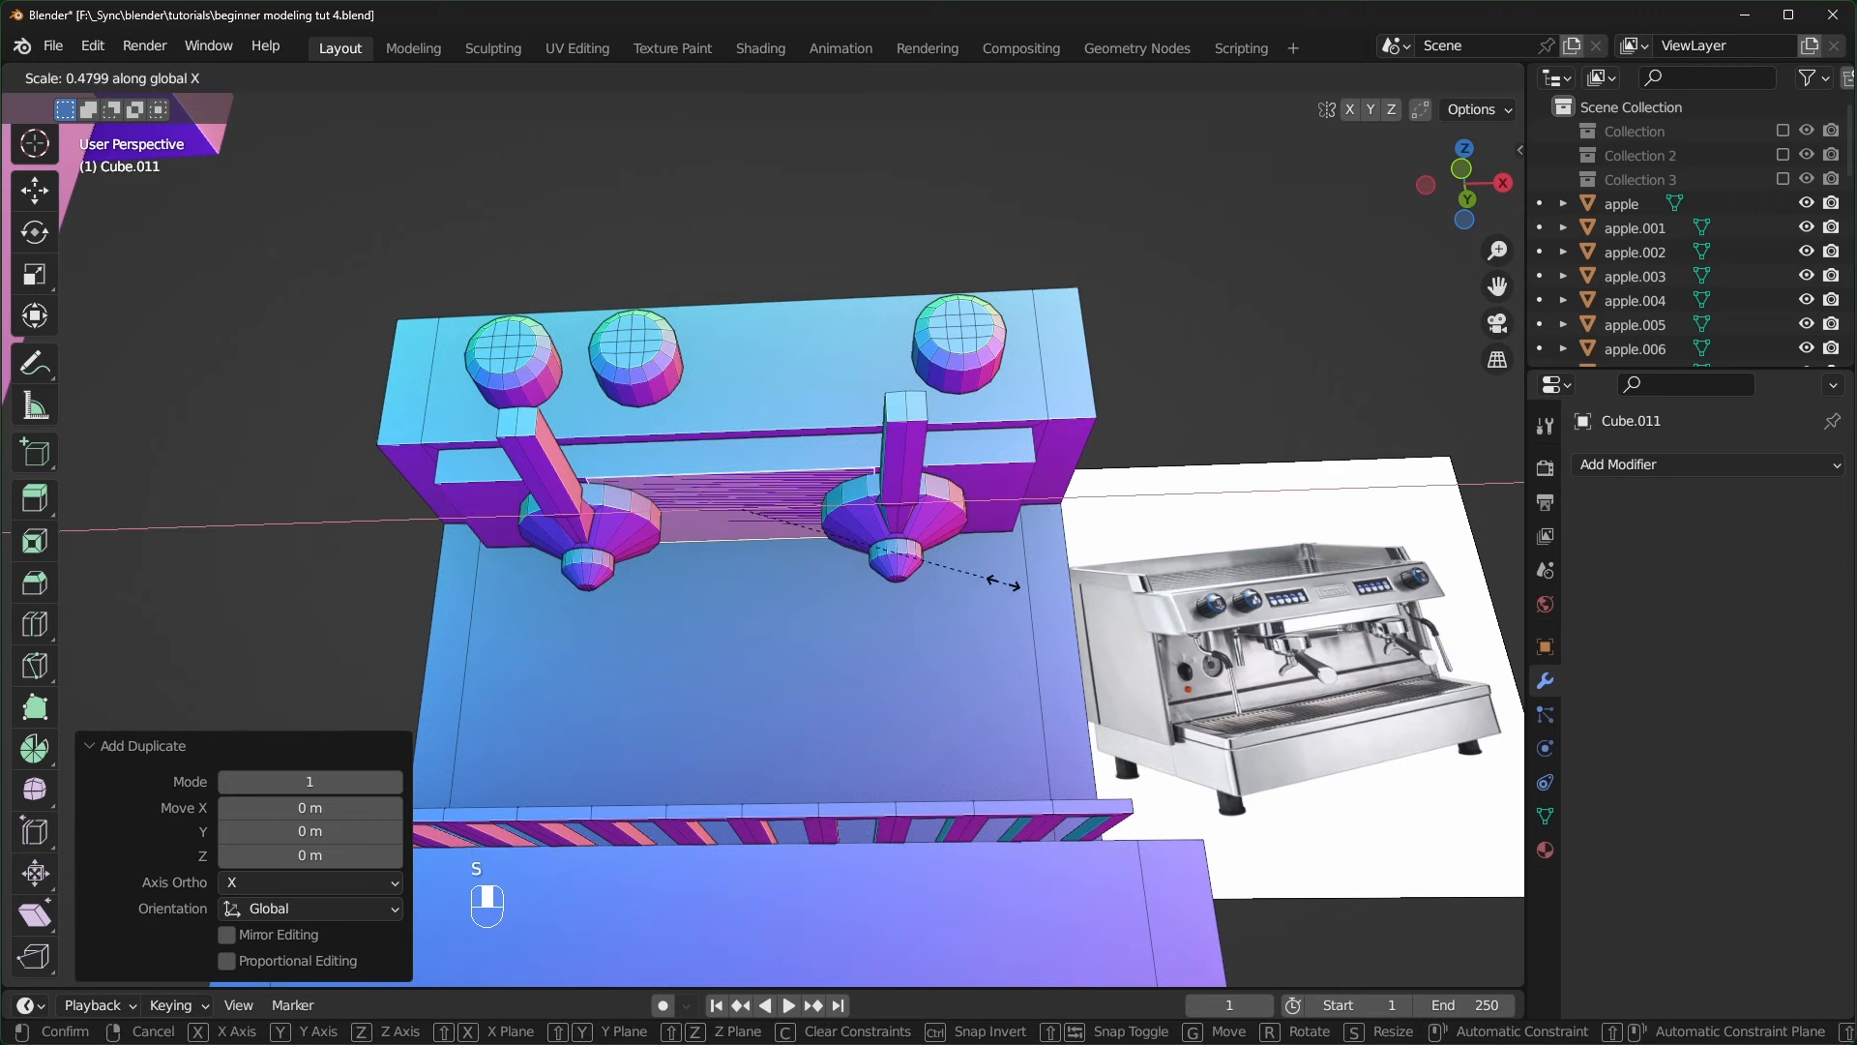
left_click(873, 550)
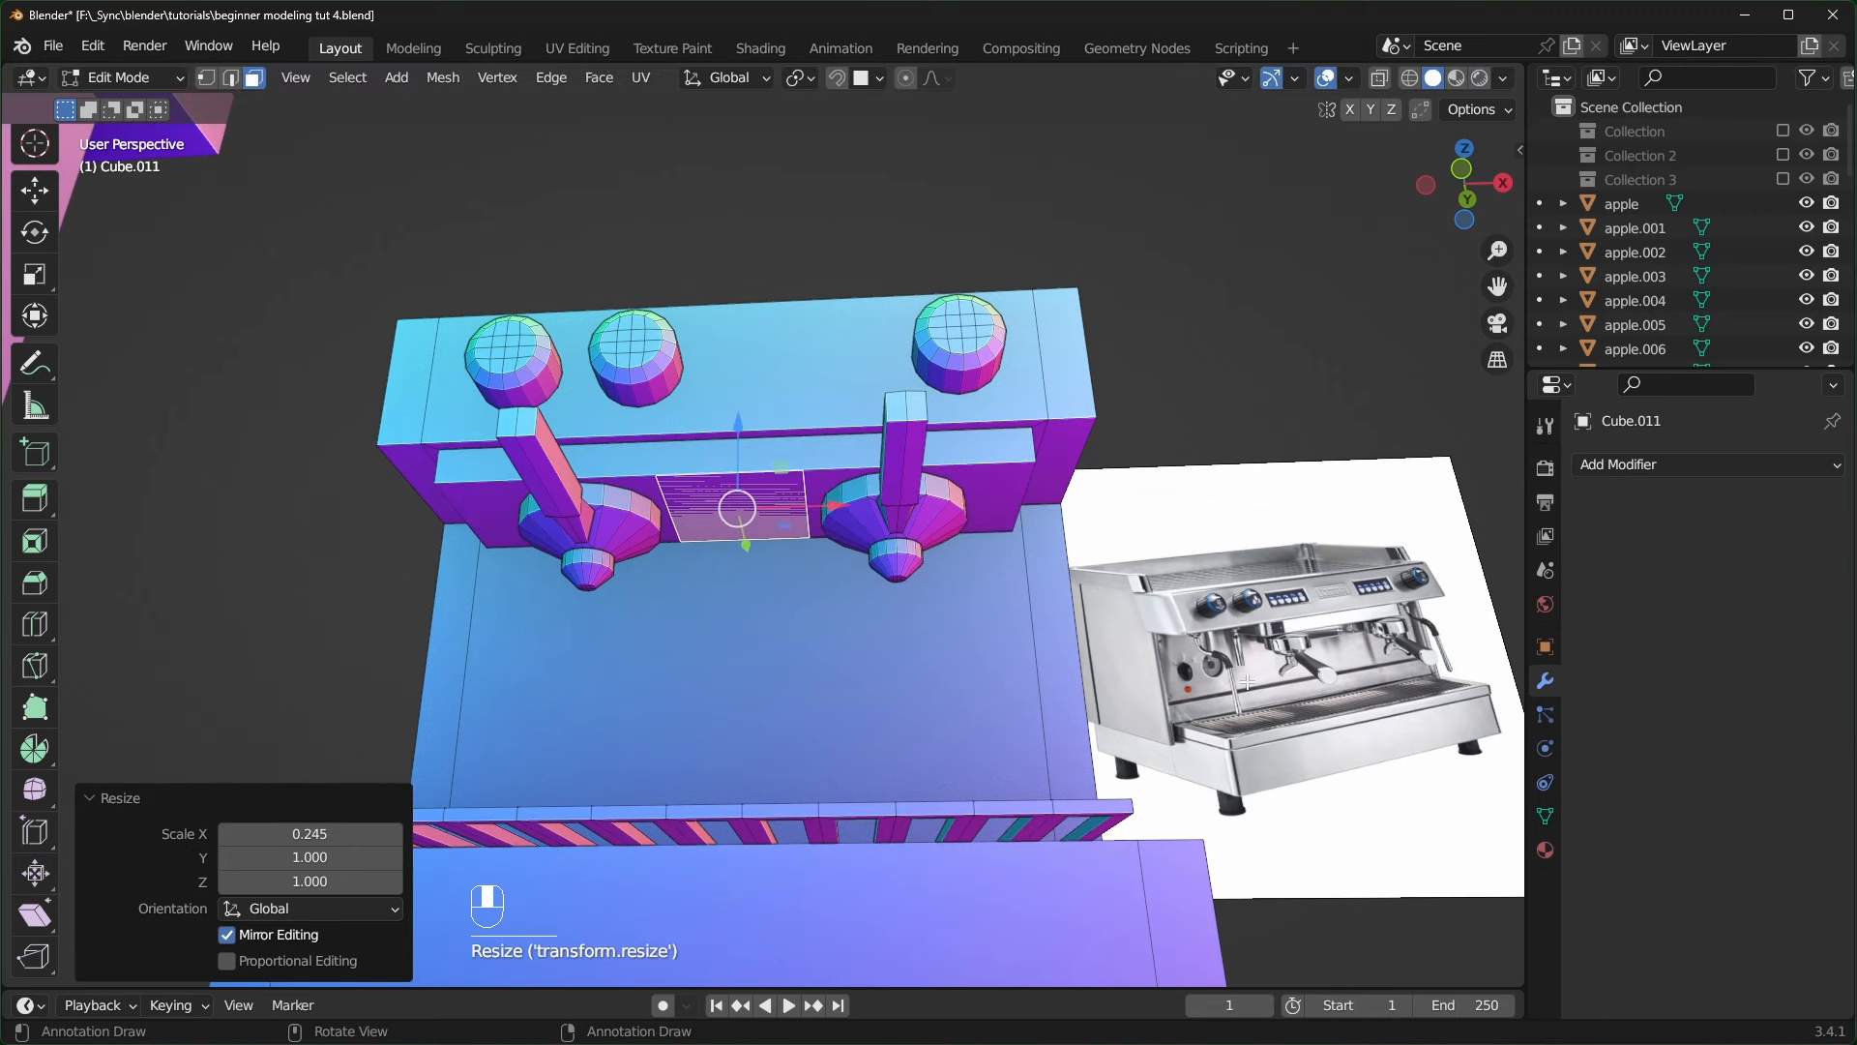
key("s")
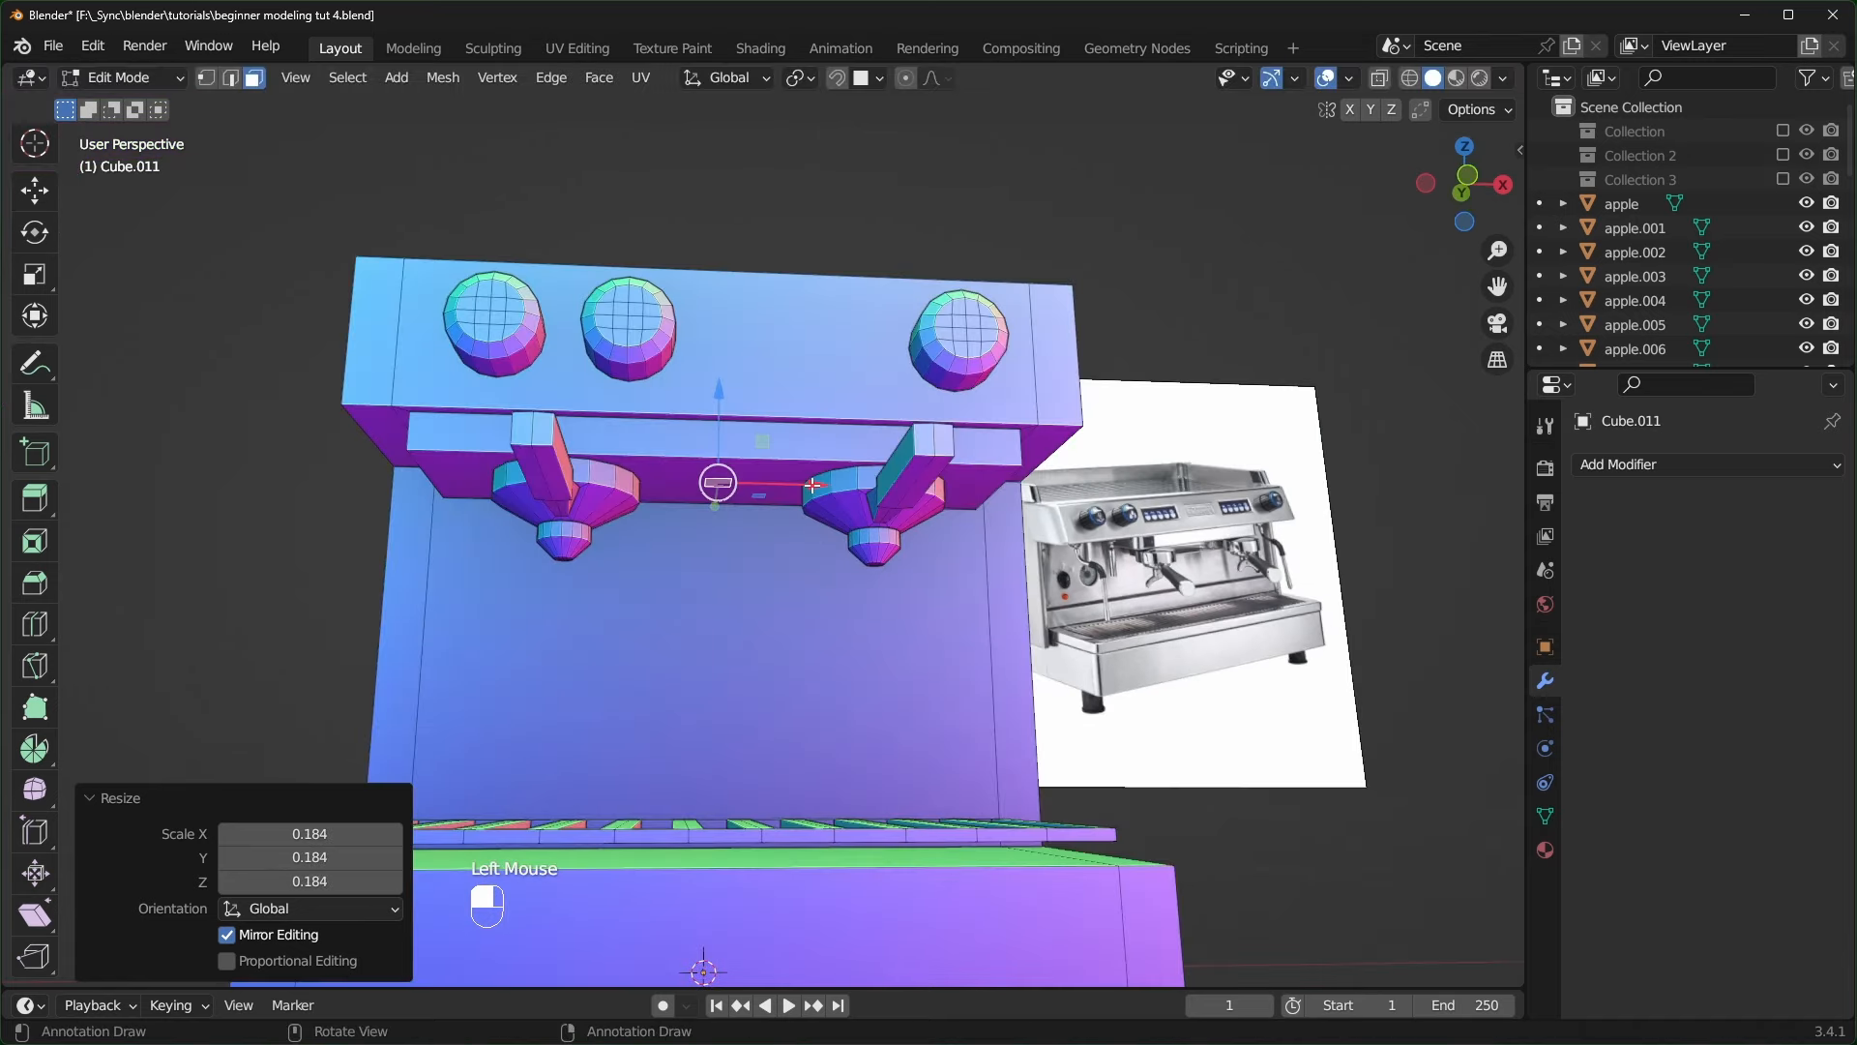
left_click_drag(809, 486, 549, 507)
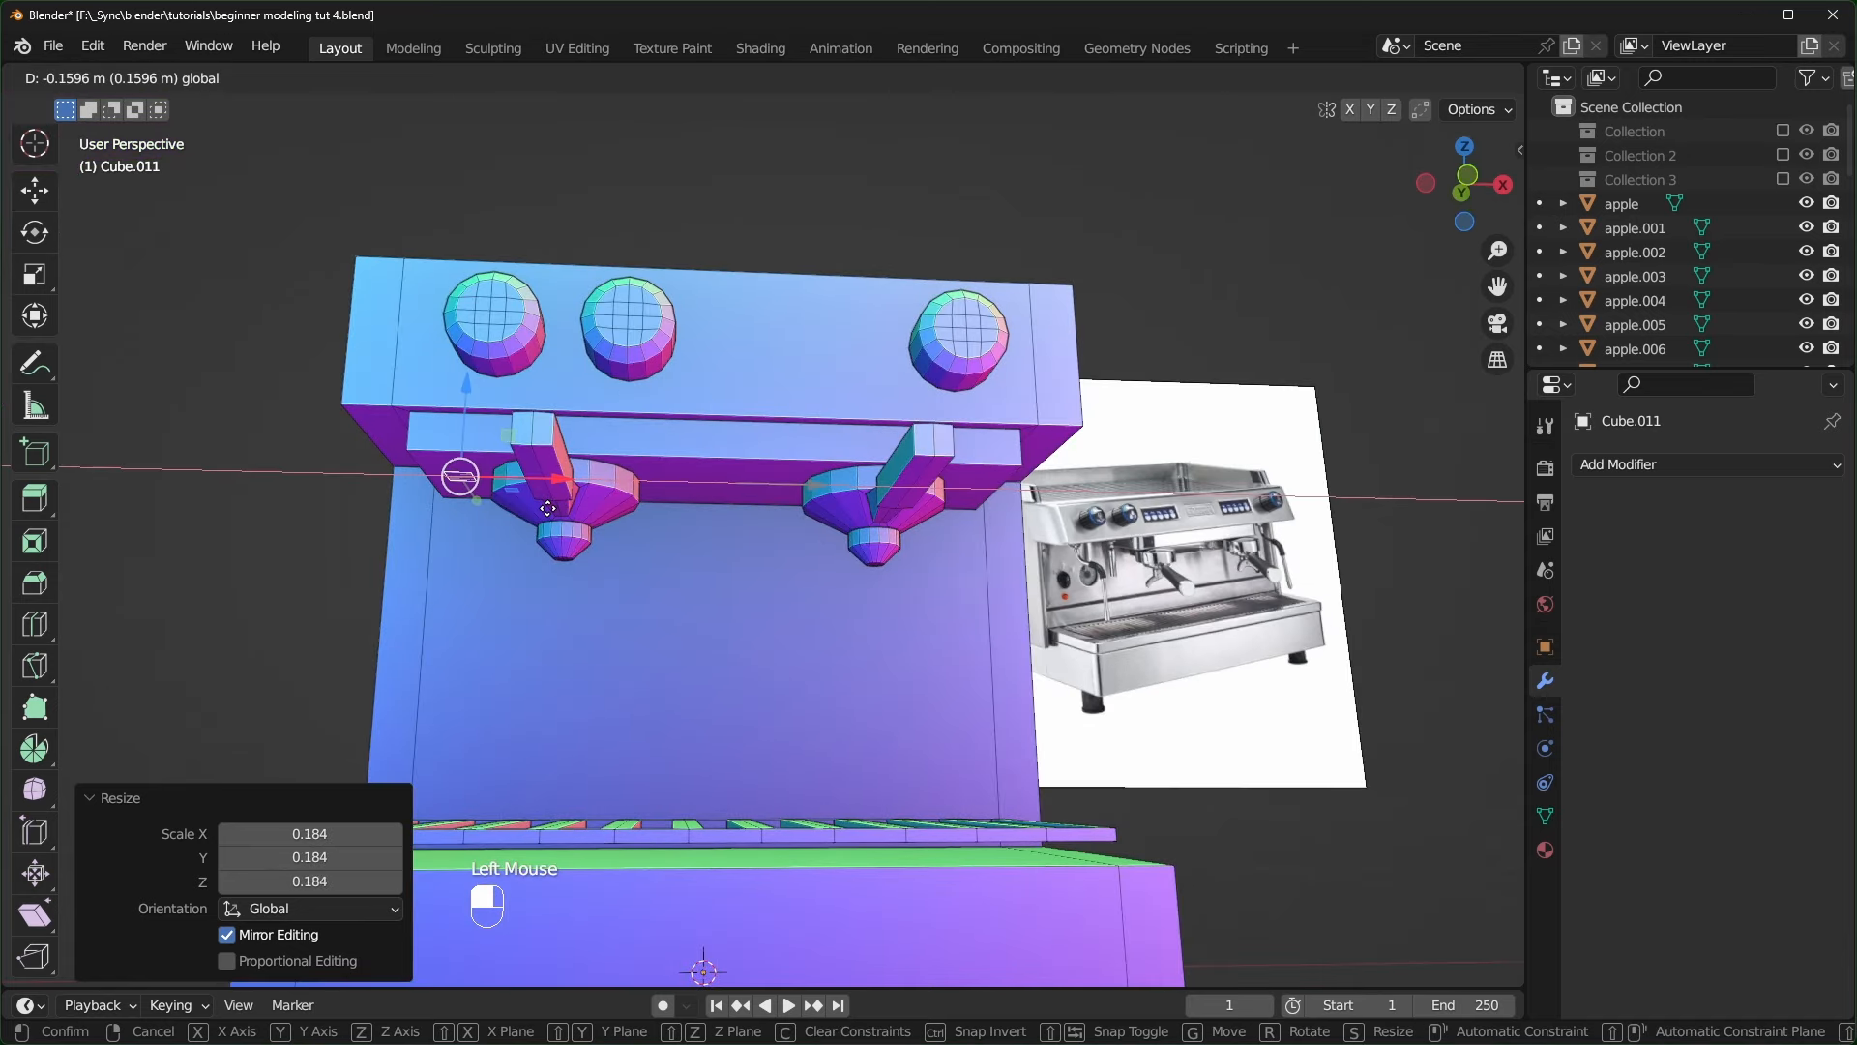
- Extrude the small face down about 0.034 m, then diagonally forward and downward in right view to form a bent steam wand
key("KP_3")
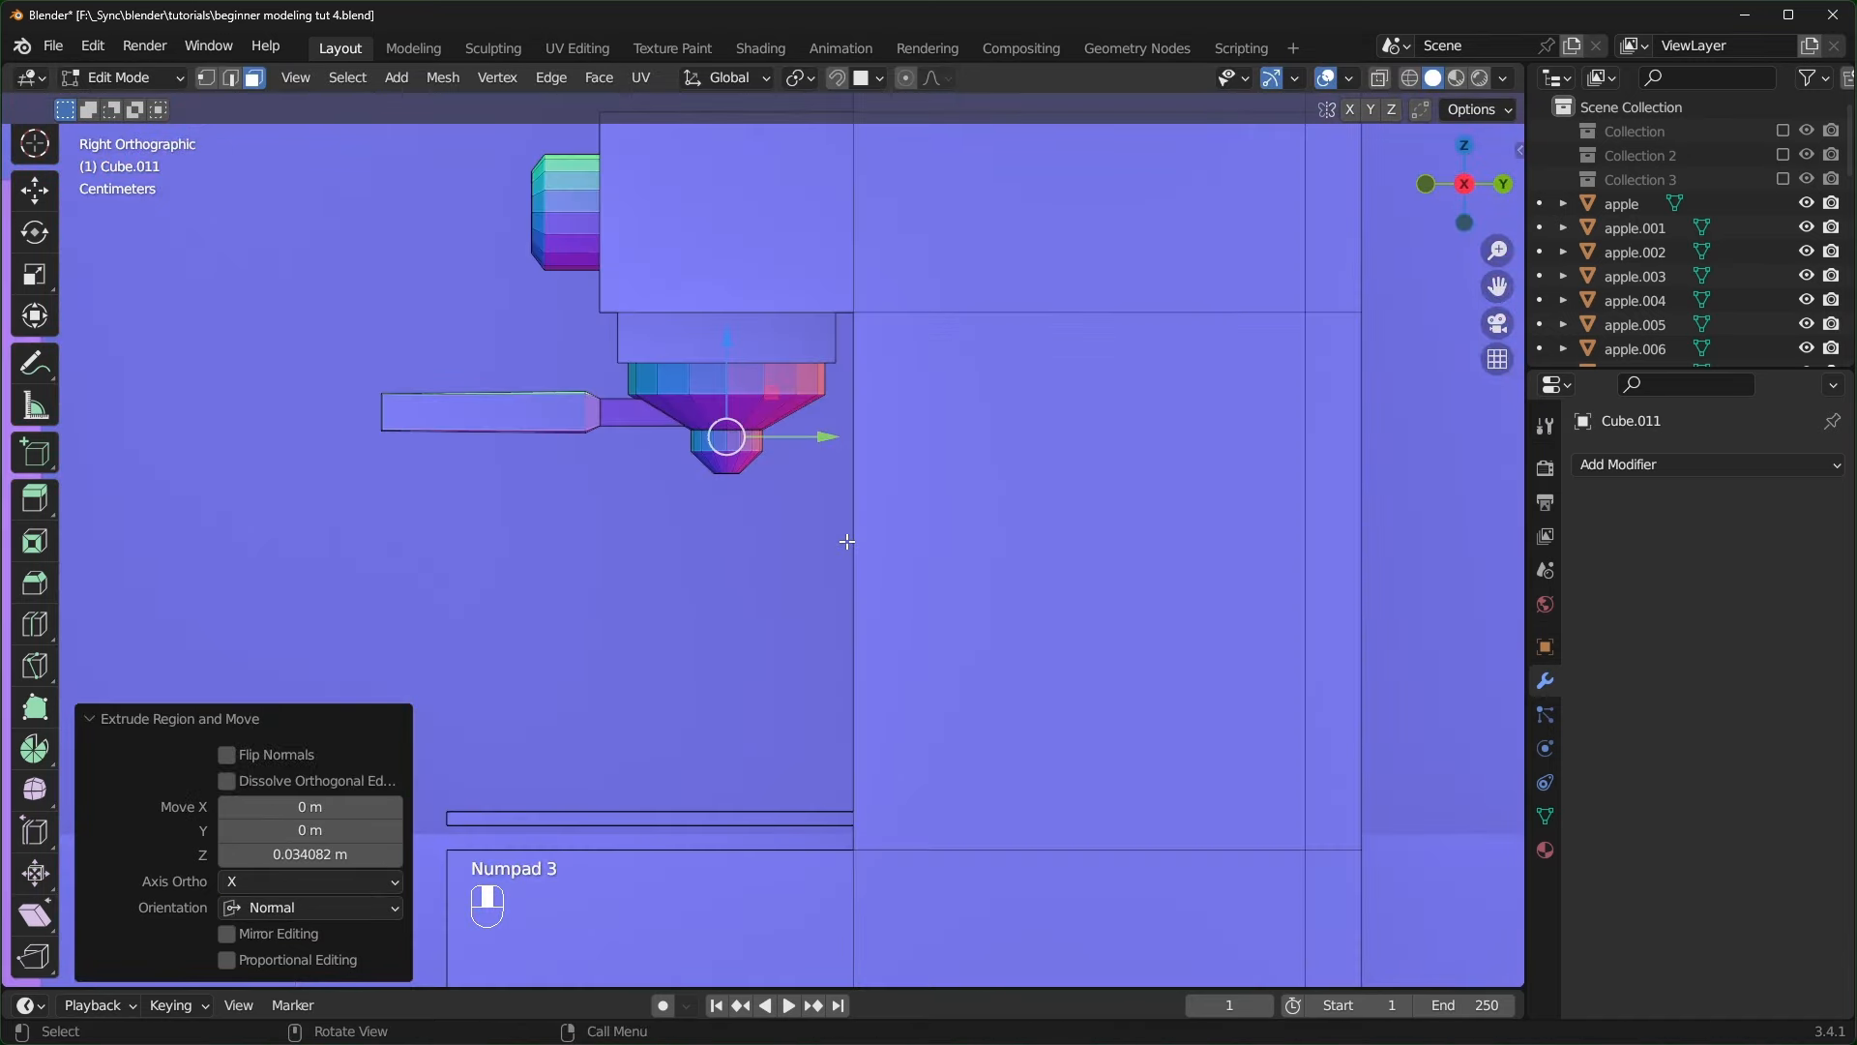
scroll(705, 543, "up", 2)
middle_click_drag(705, 543, 750, 519, "shift")
key("alt+z")
key("ctrl+z")
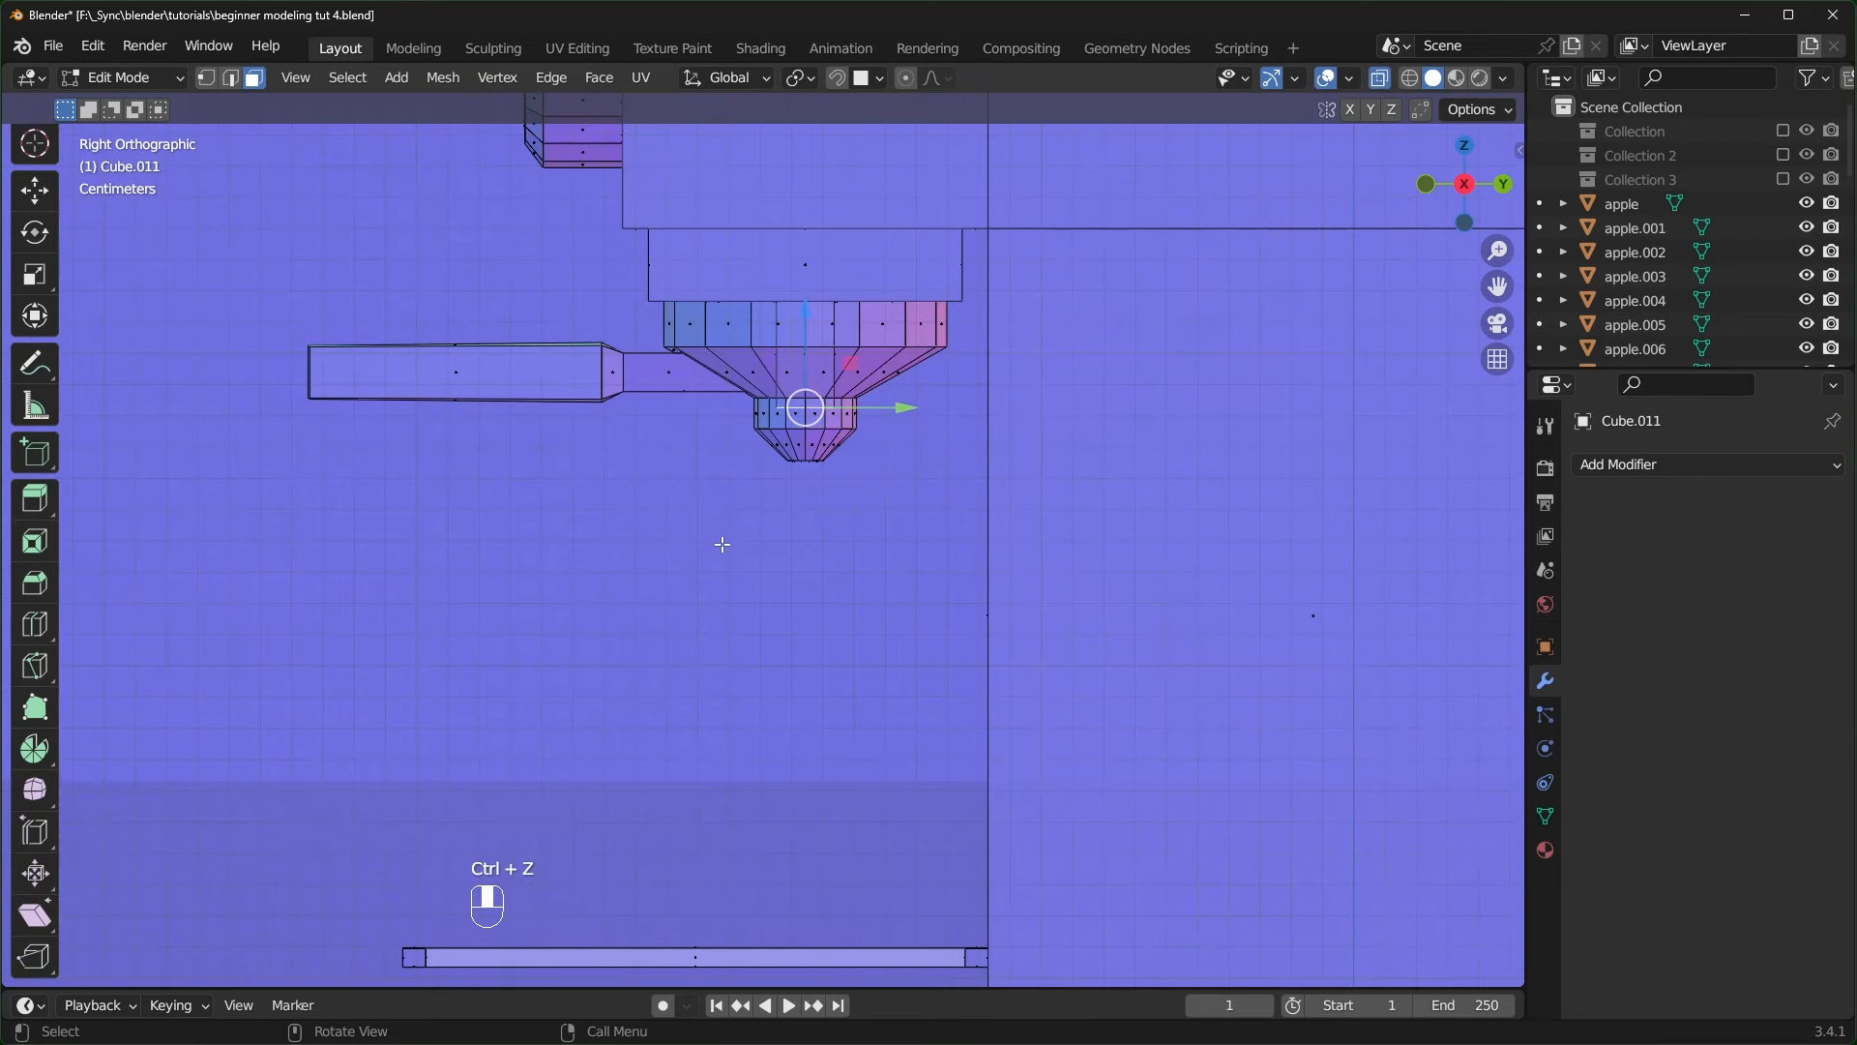
right_click(703, 522, "ctrl")
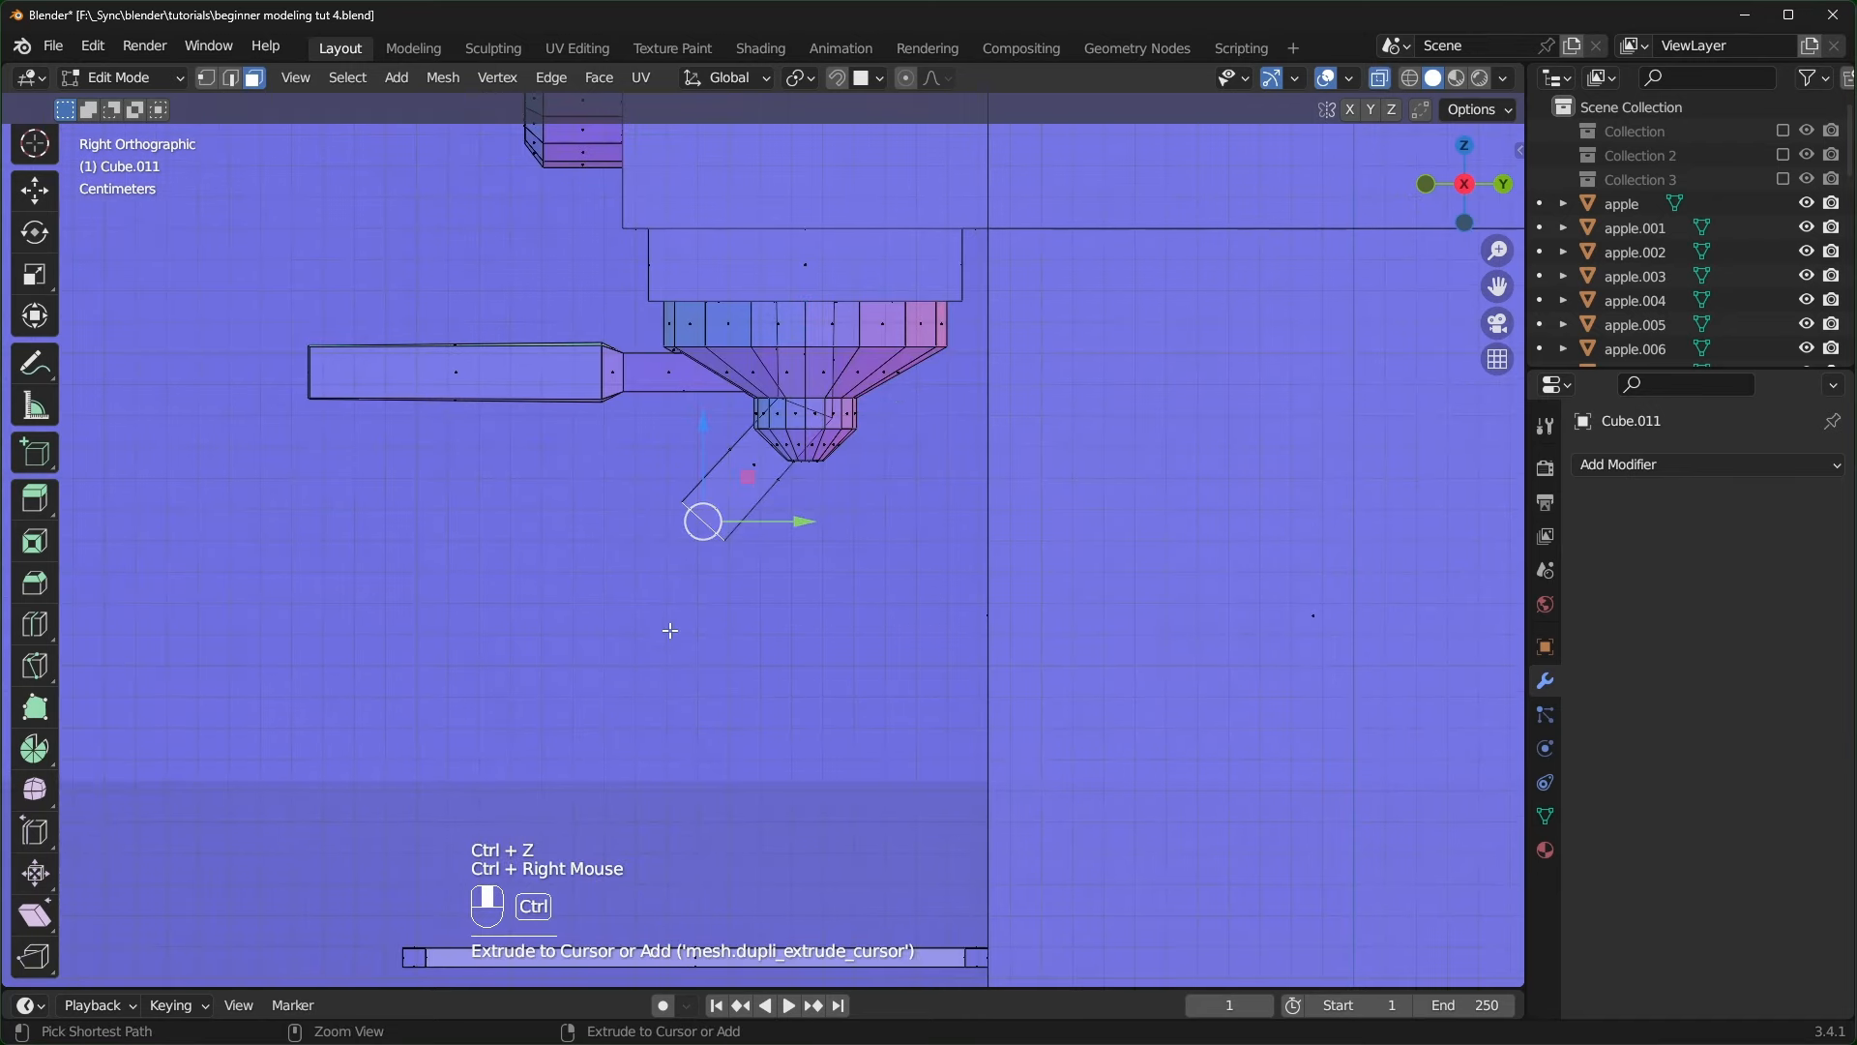
right_click(682, 678, "ctrl")
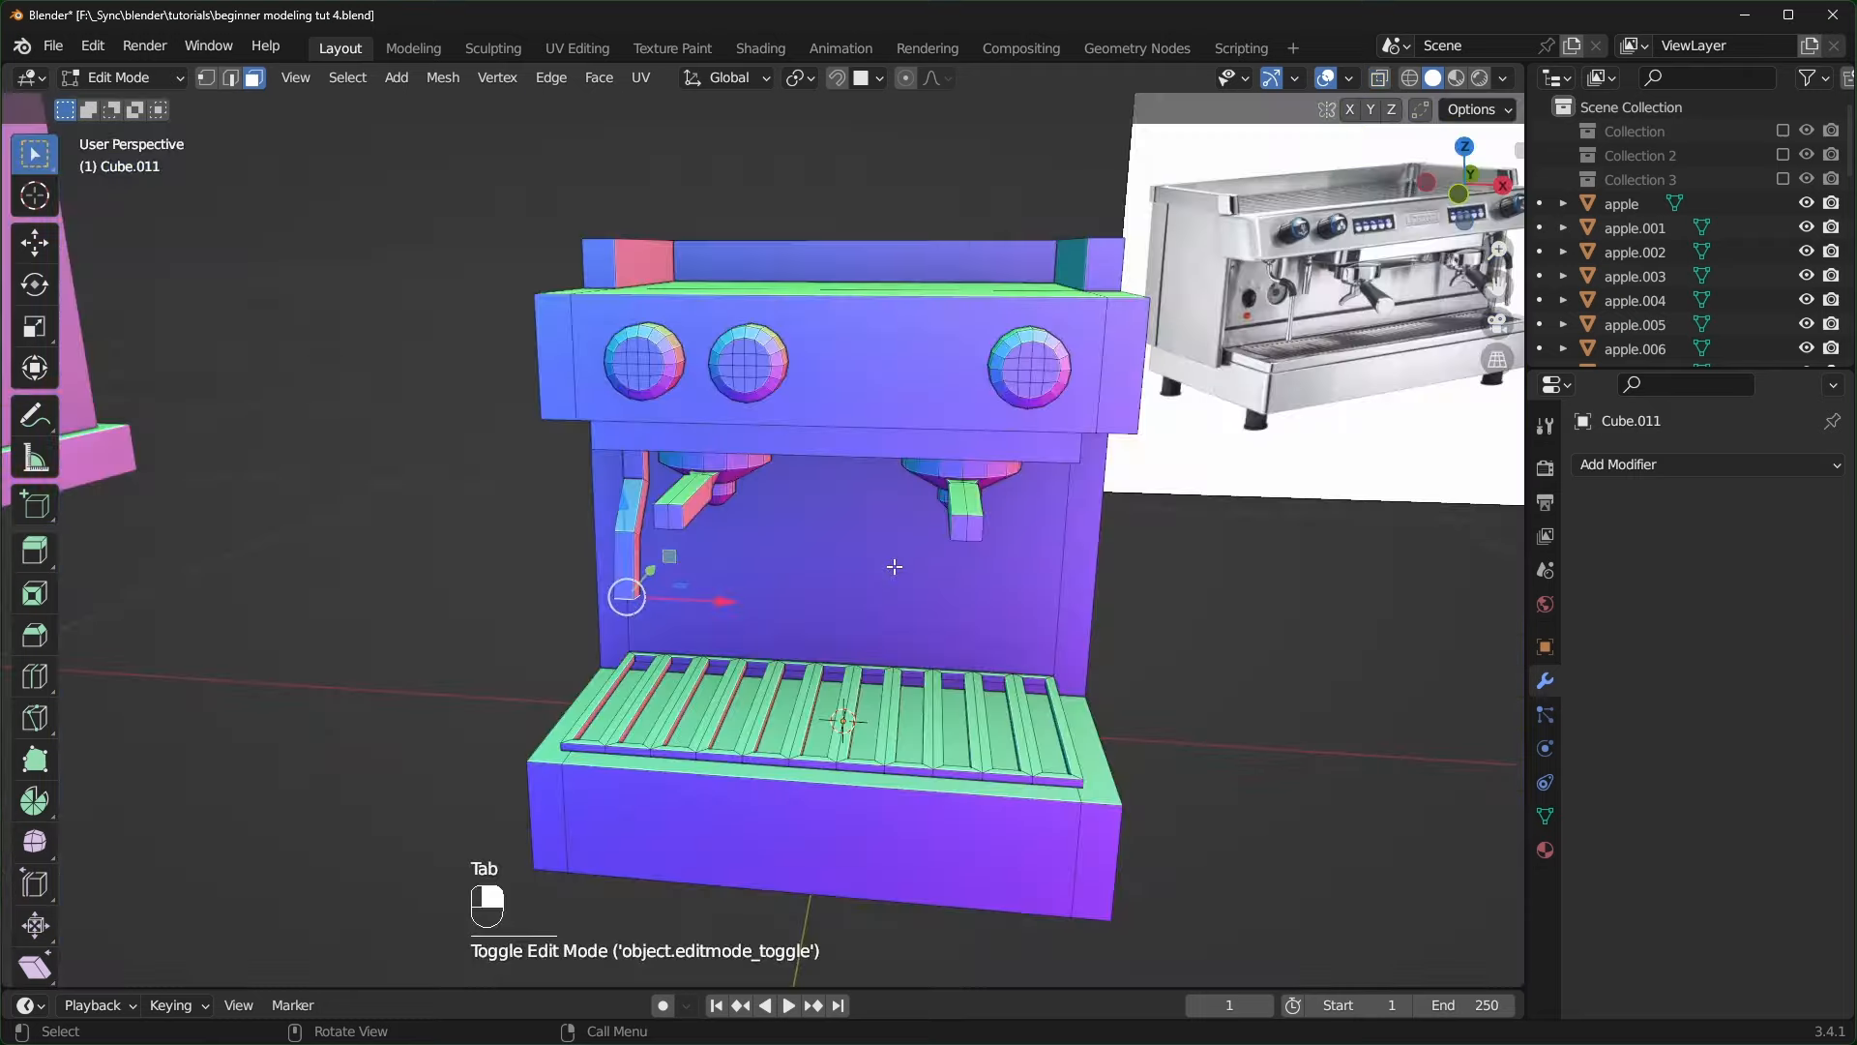
- Leave mesh editing and apply Shade Auto Smooth at 30° to the espresso machine
key("Tab")
right_click(881, 368)
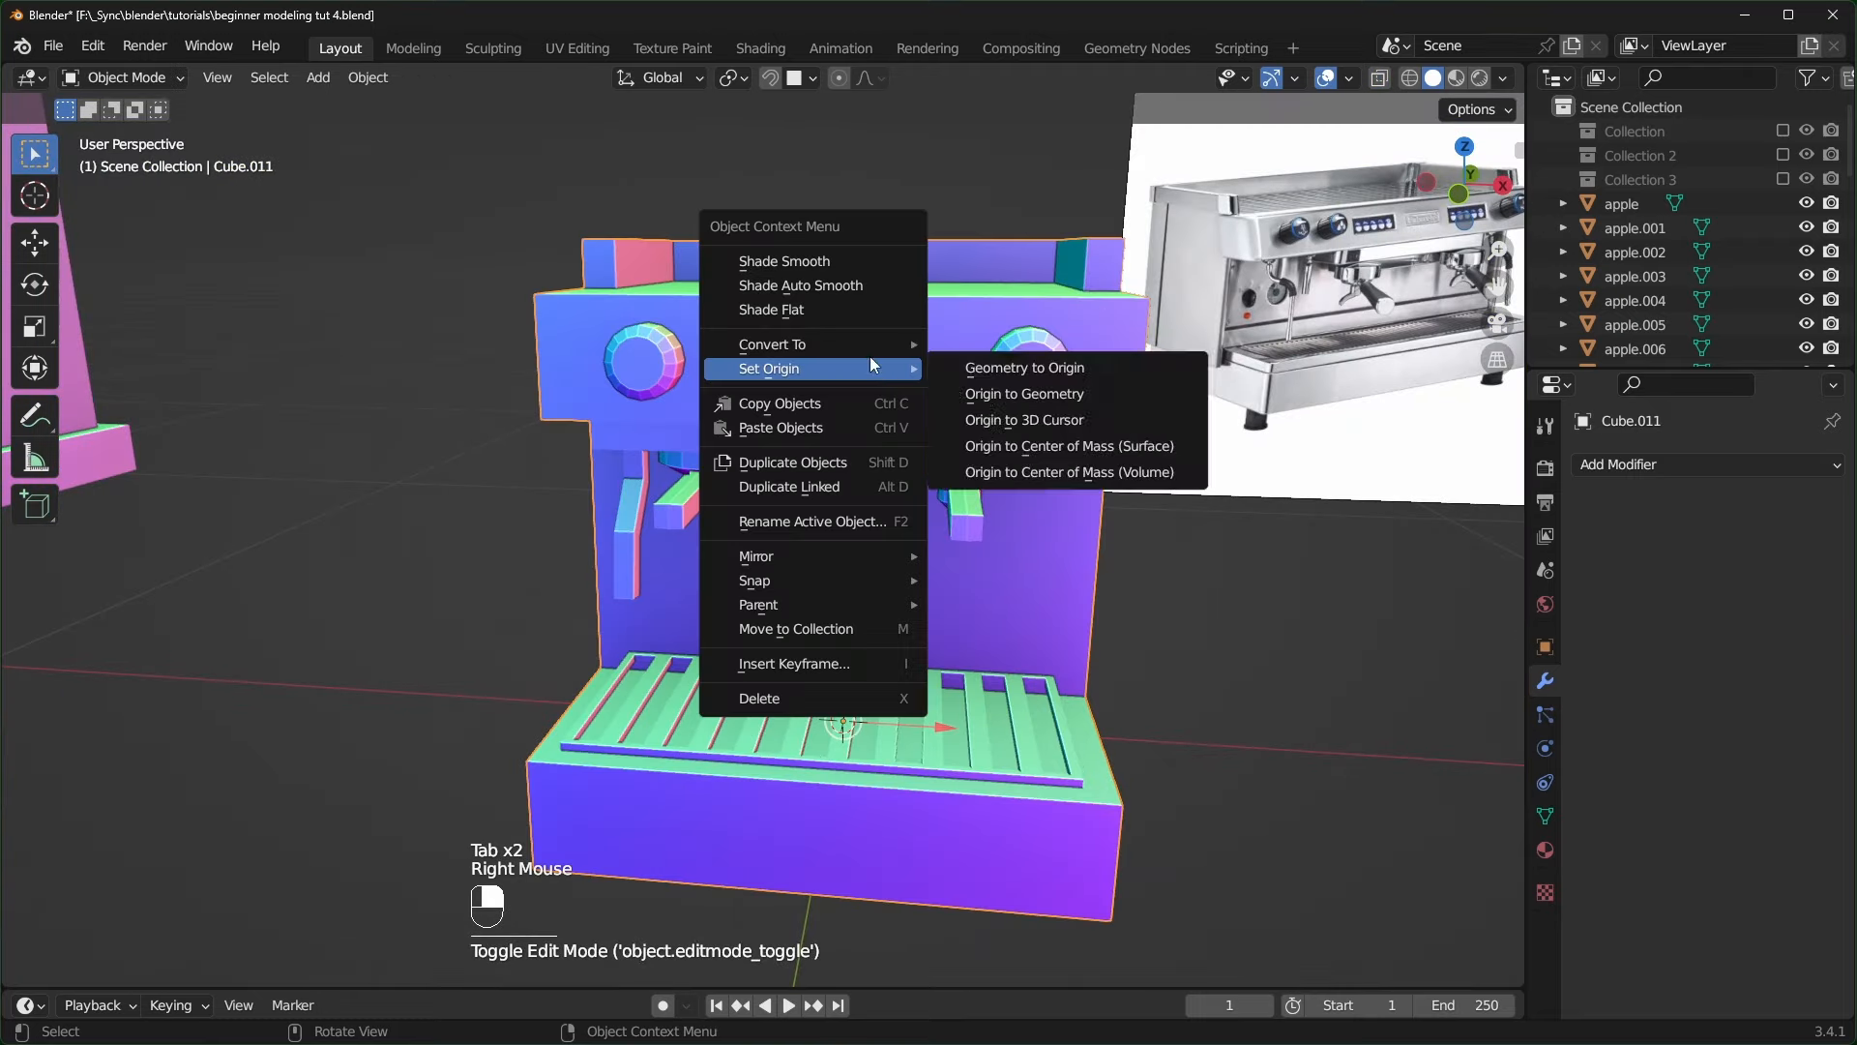
left_click(827, 287)
- Move the espresso machine onto the box on the shop's back counter, about -3.16 m in X, 0.62 m in Y and 0.61 m in Z
middle_click_drag(834, 324, 722, 572)
scroll(928, 531, "up", 2)
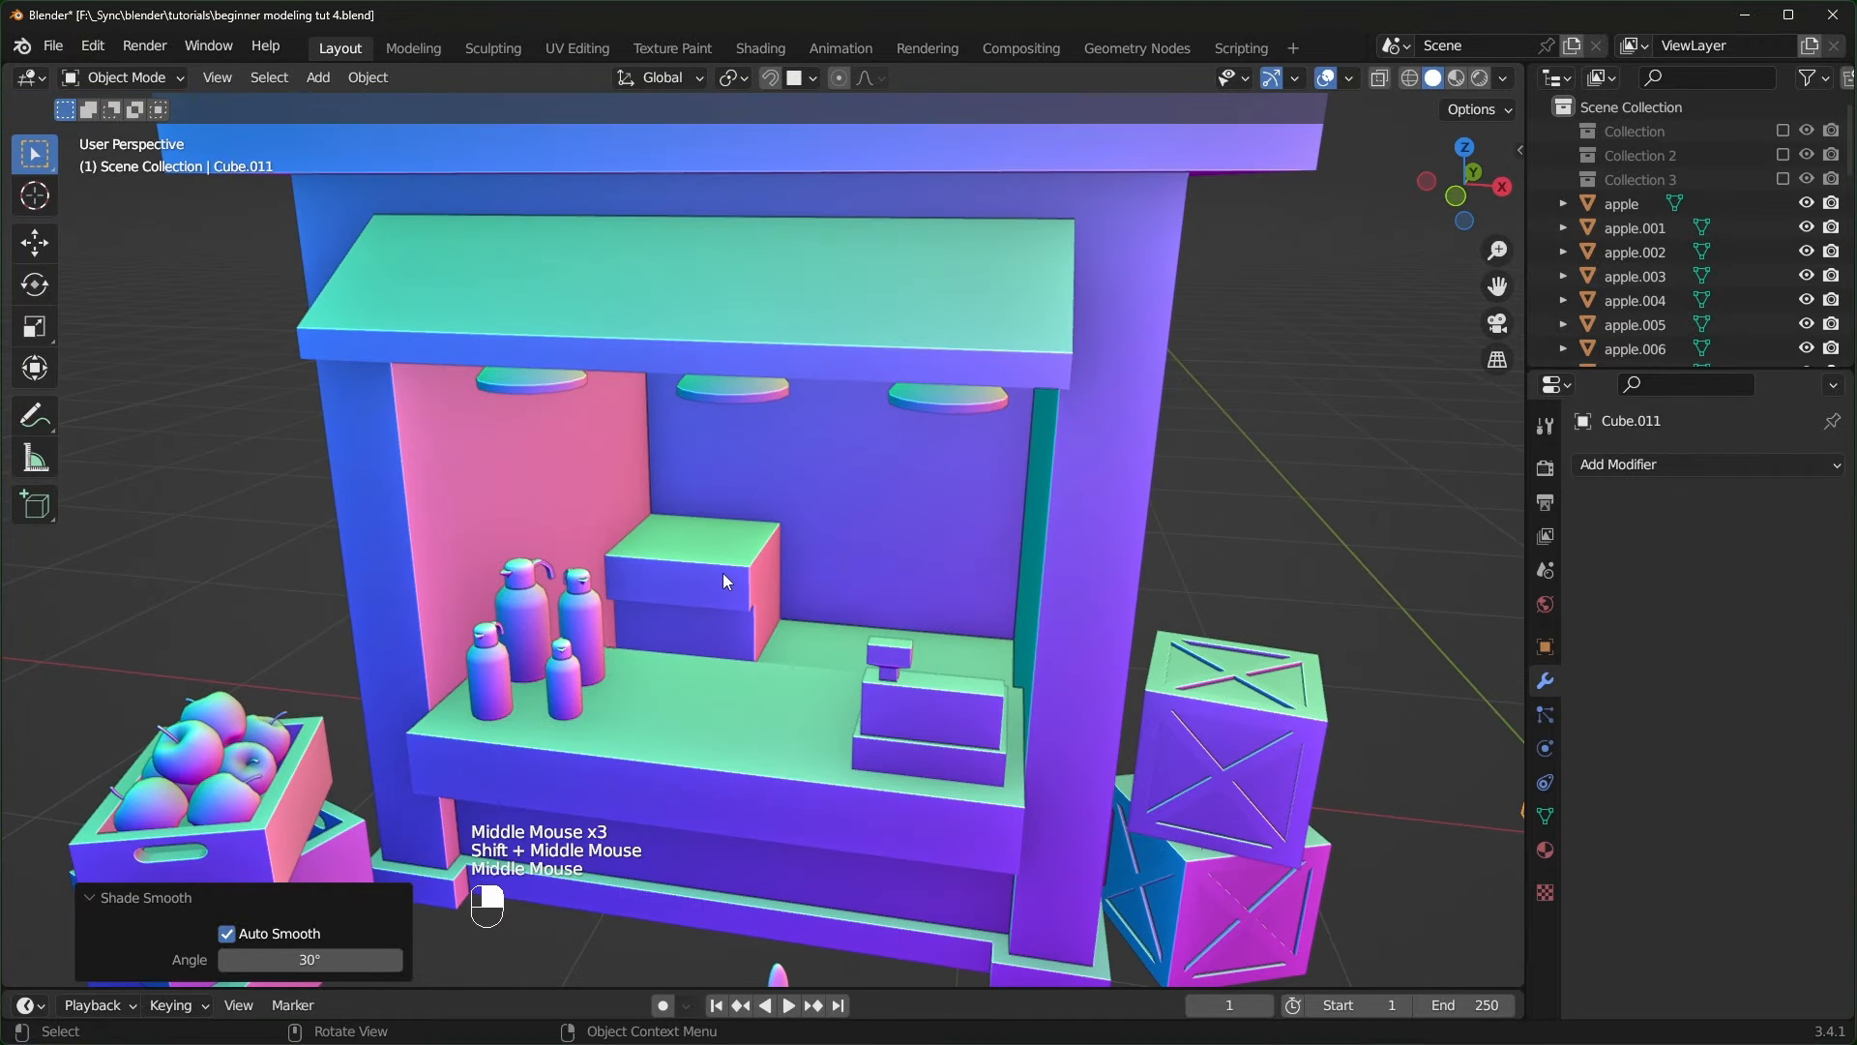
key("g")
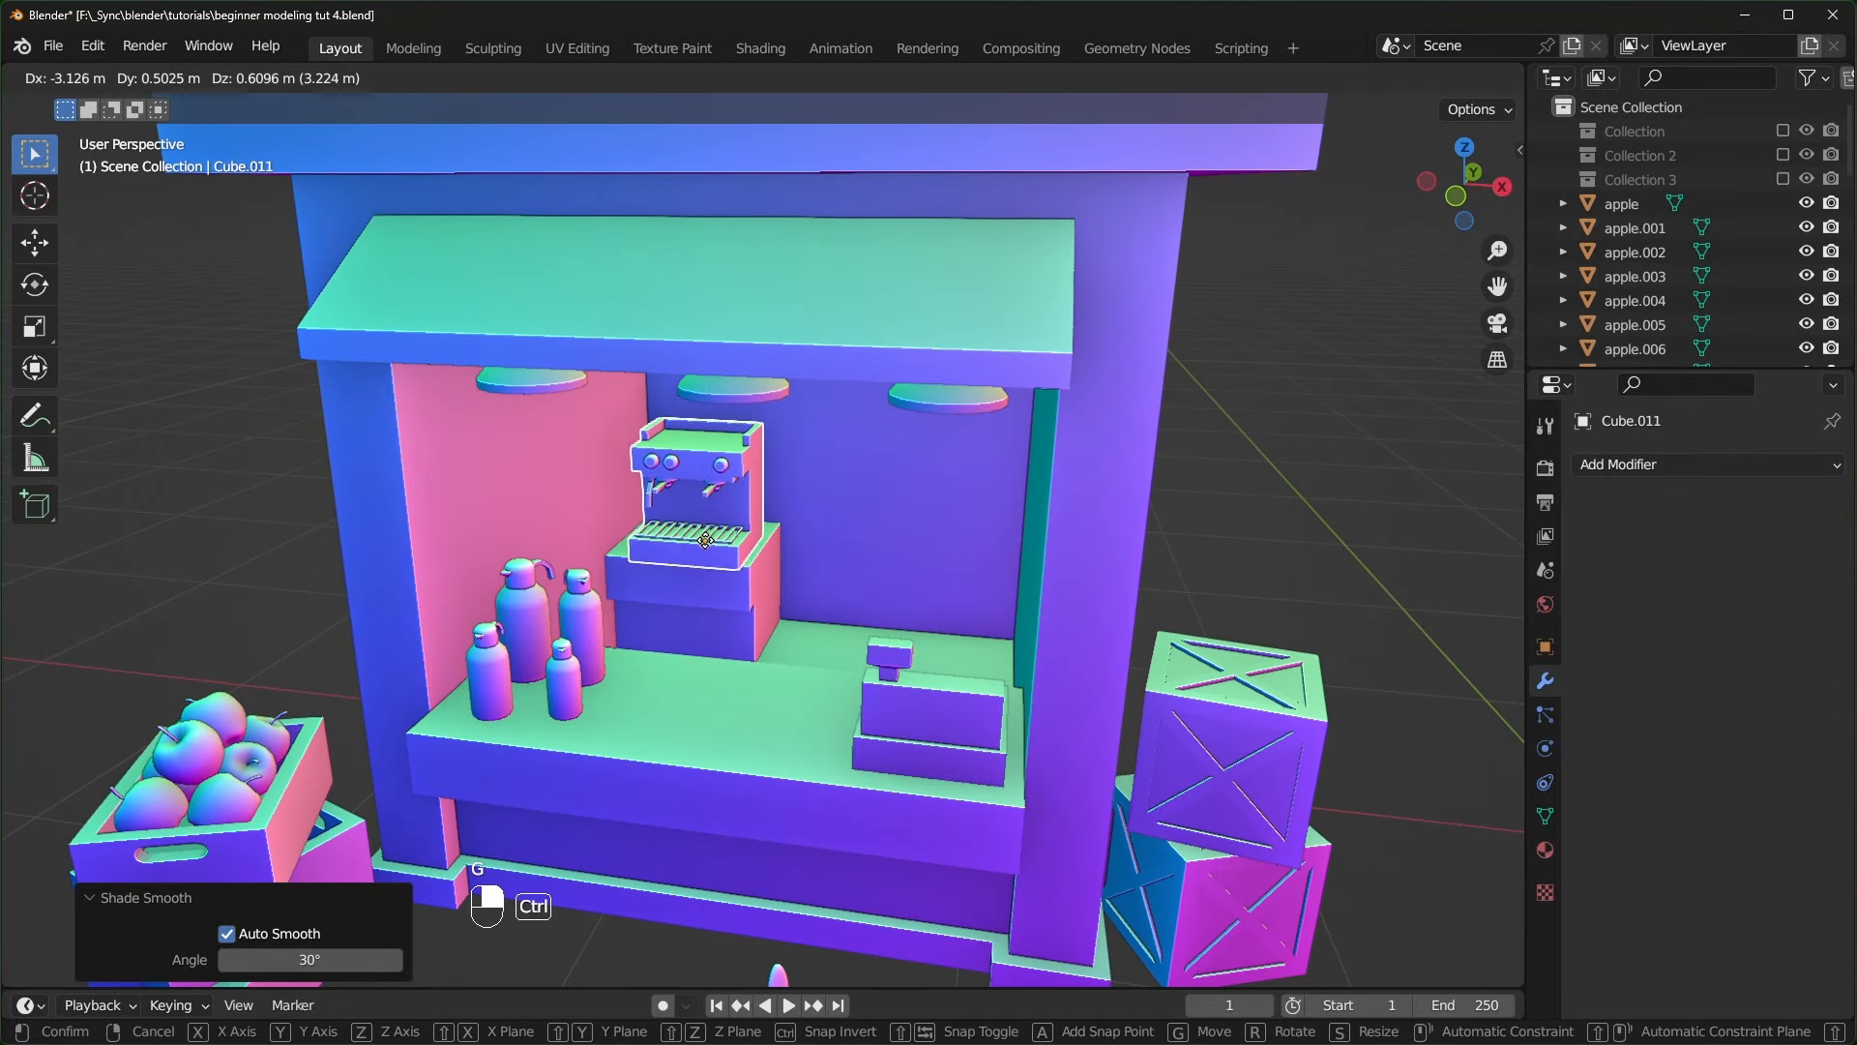
left_click(705, 530)
- Delete the espresso machine reference image standing beside the shop
scroll(705, 530, "up", 2)
middle_click_drag(705, 530, 920, 526, "shift")
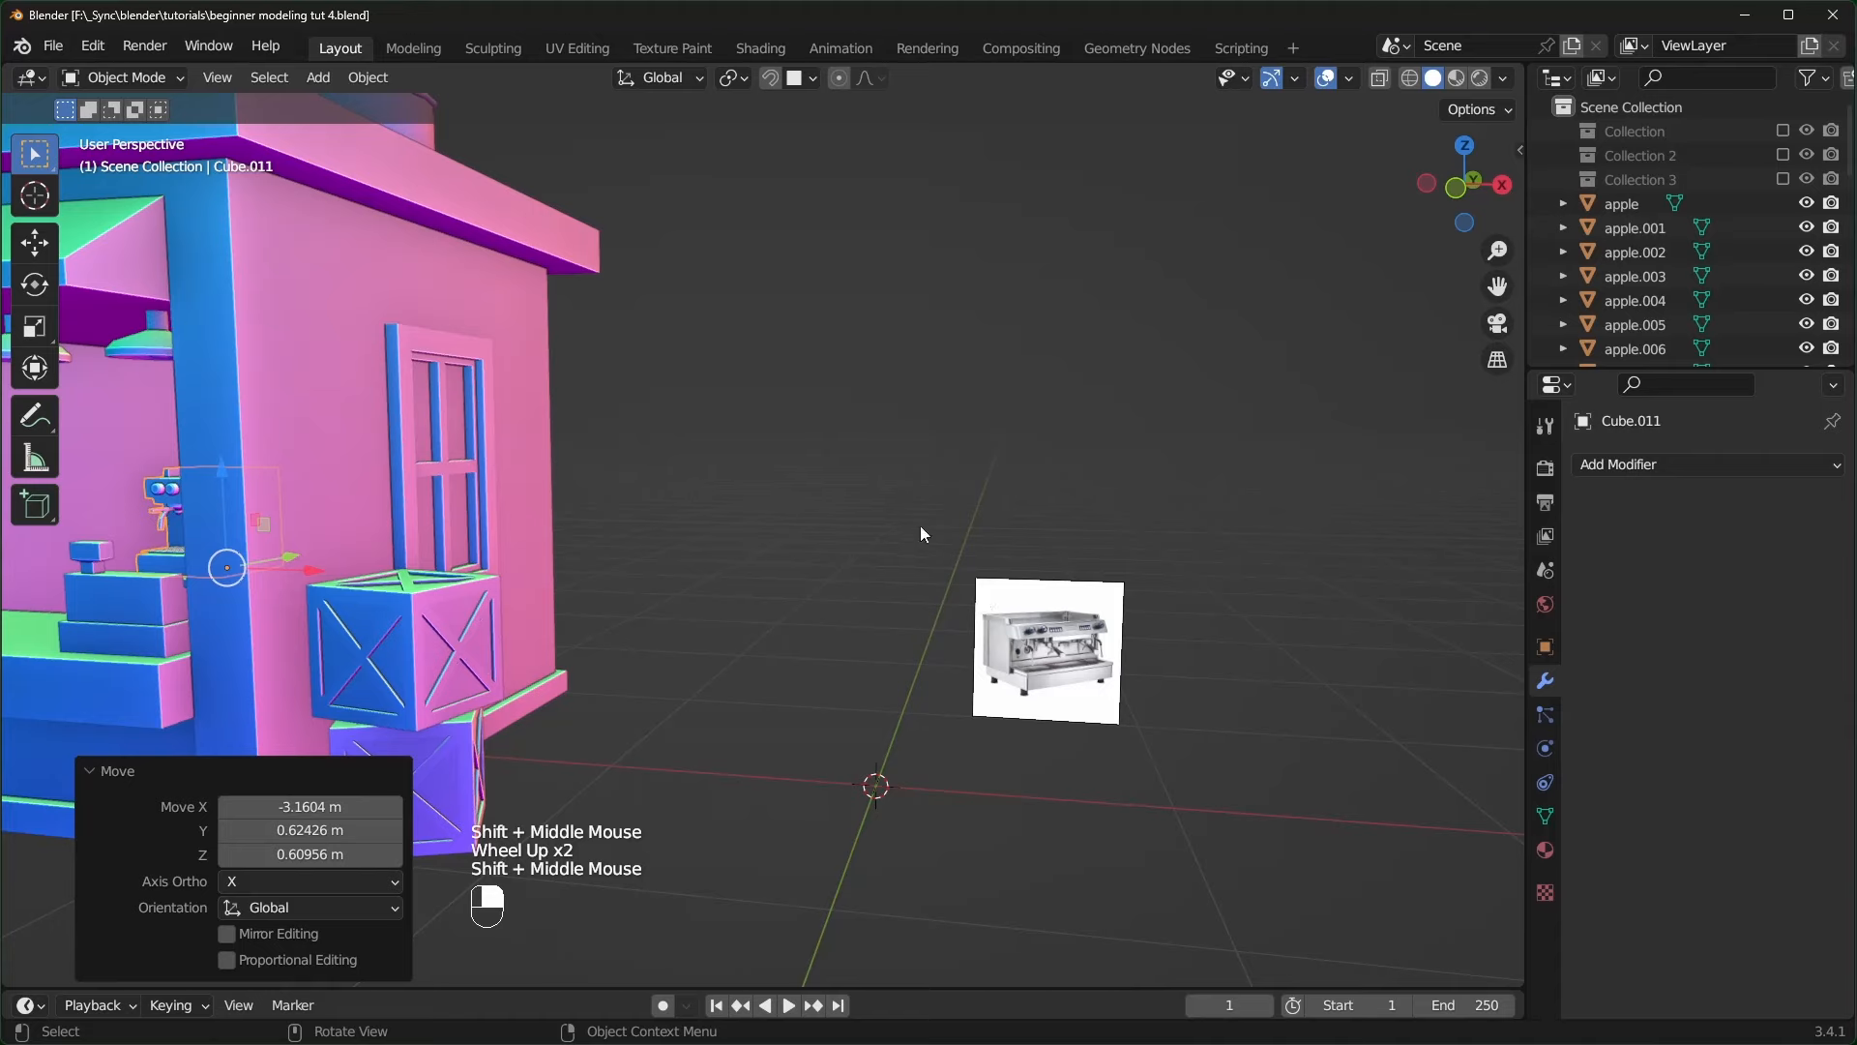
left_click_drag(888, 489, 1172, 778)
key("x")
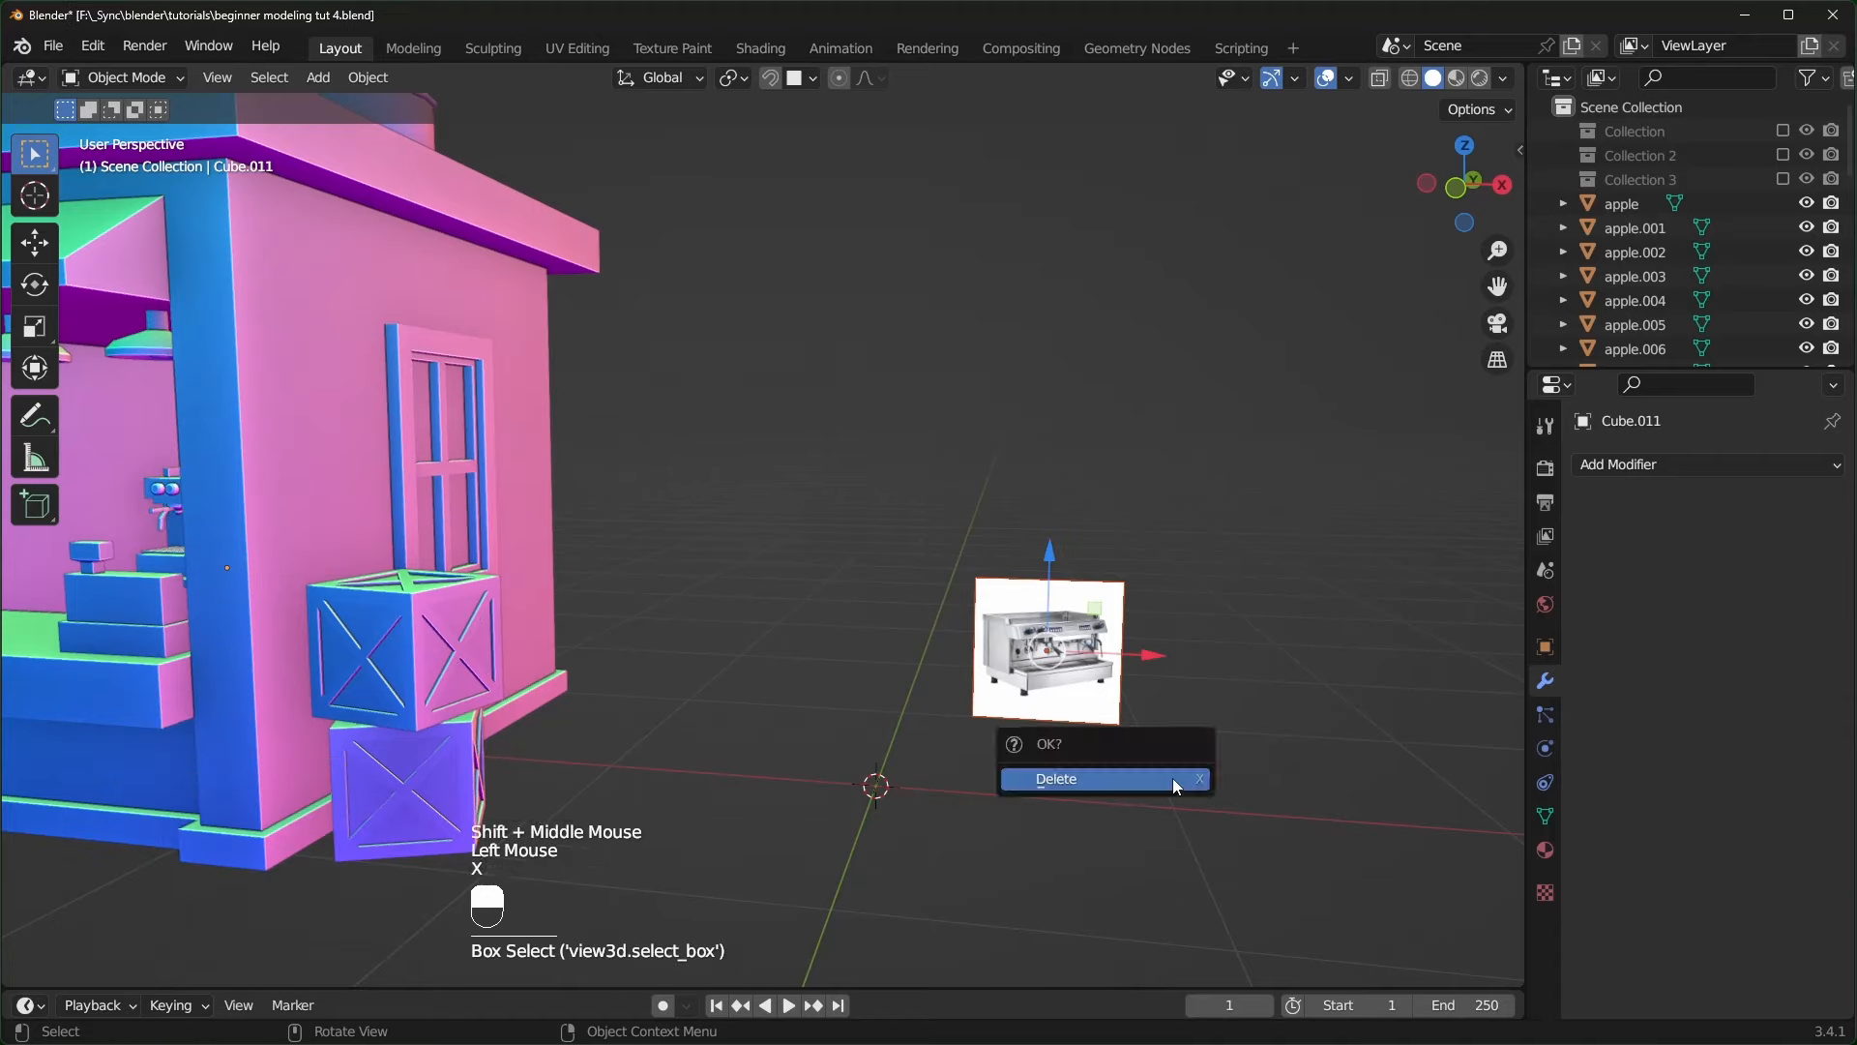
left_click(1172, 778)
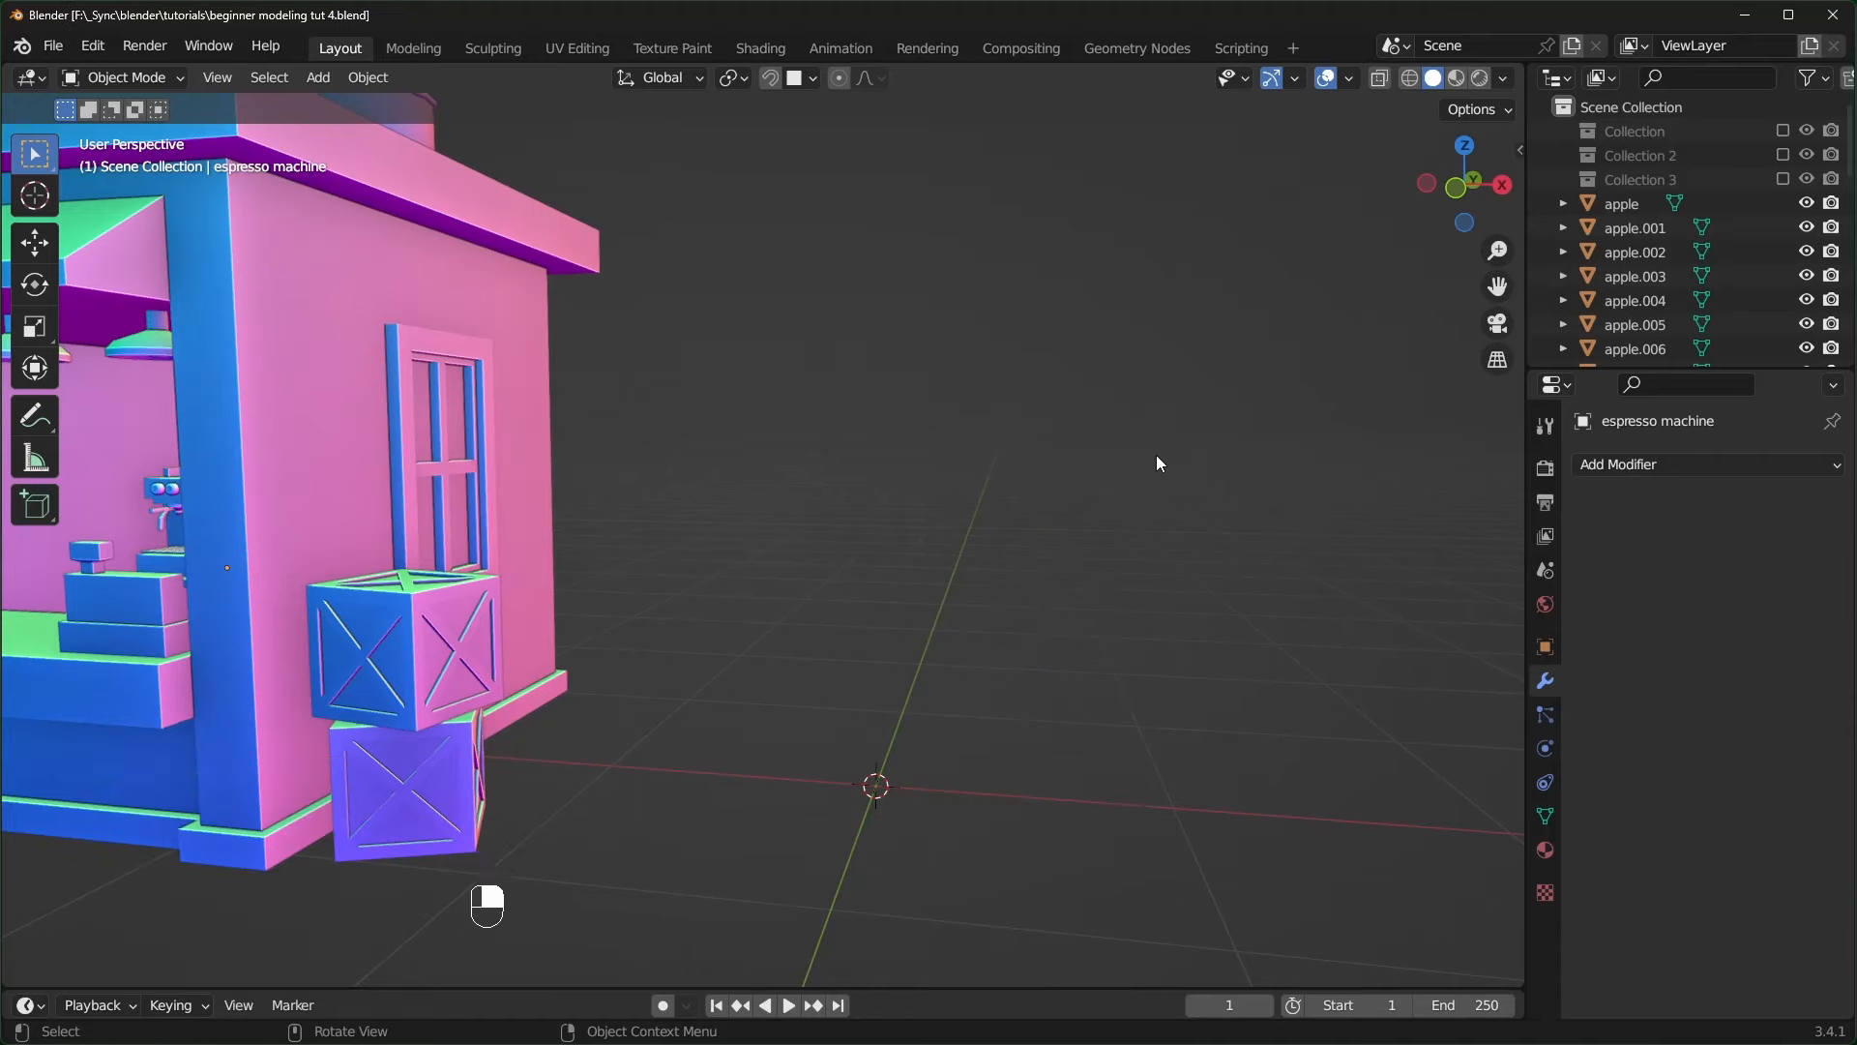
- Import bike.webp from the temp folder into the 3D scene as a reference image
key("alt+Tab")
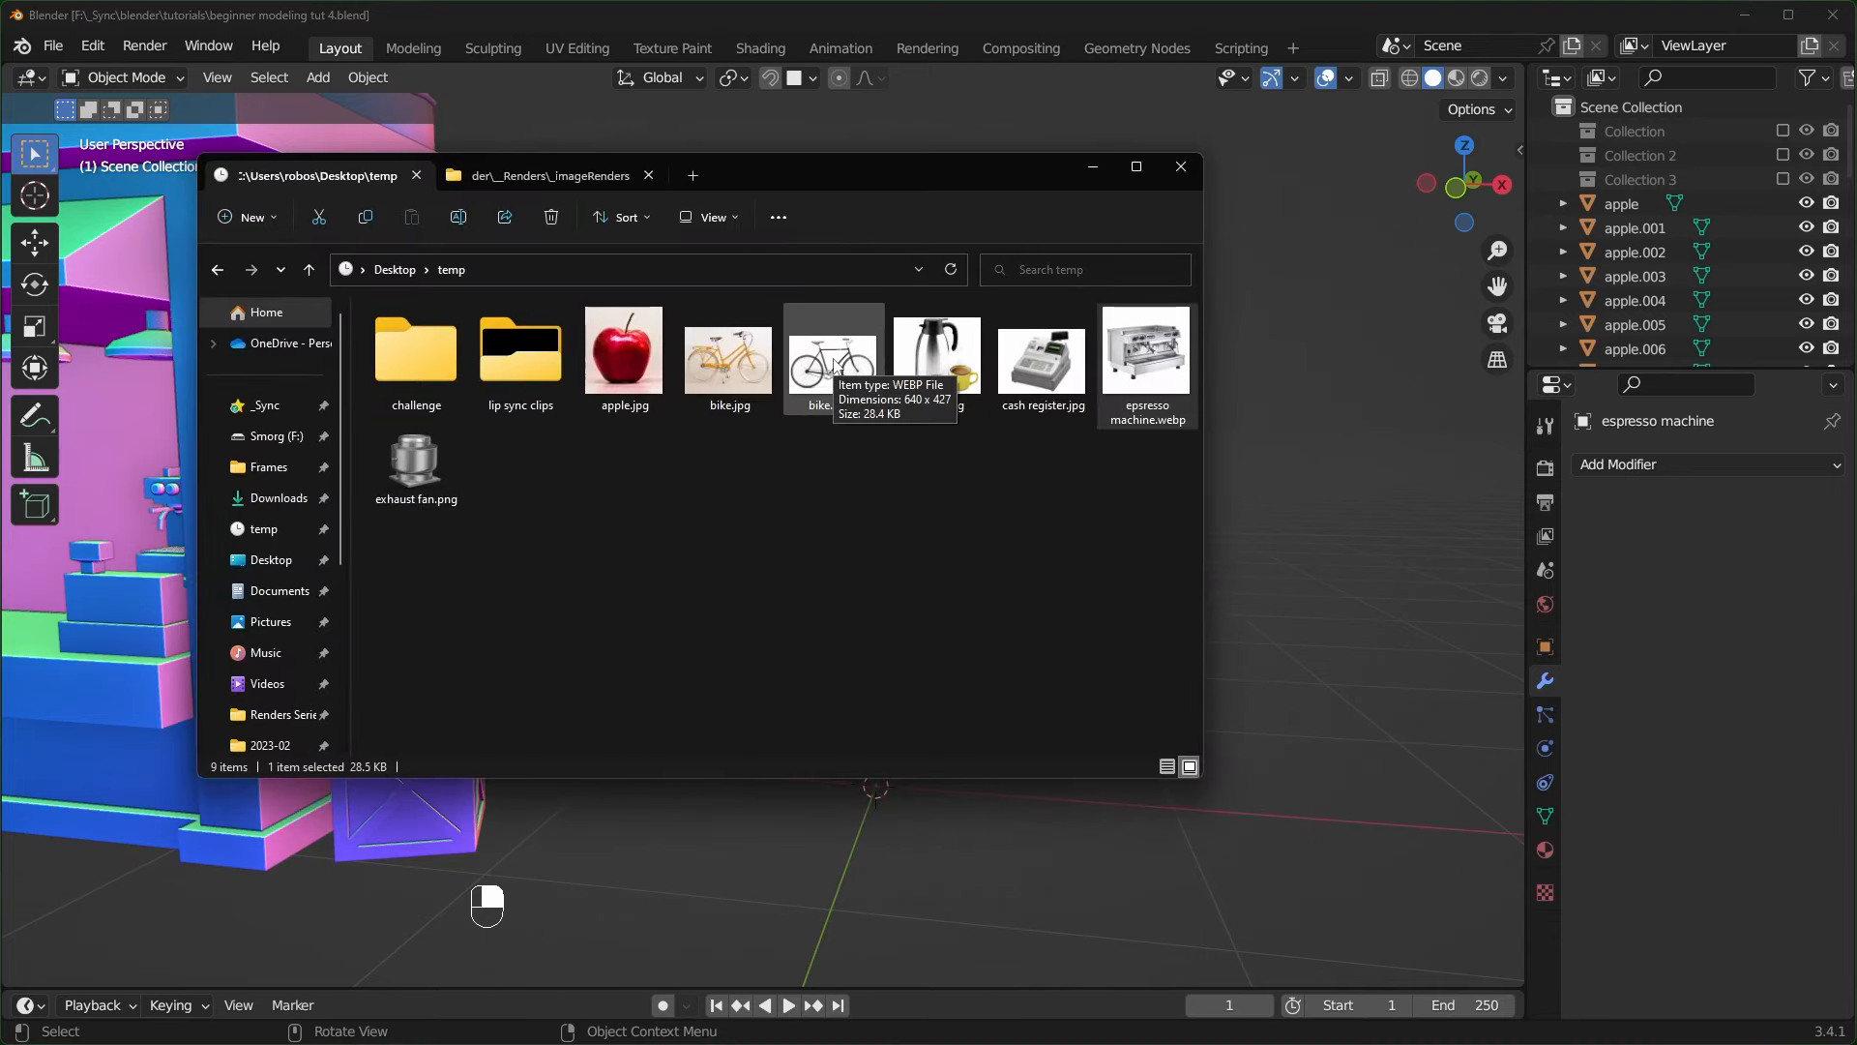
left_click(877, 402)
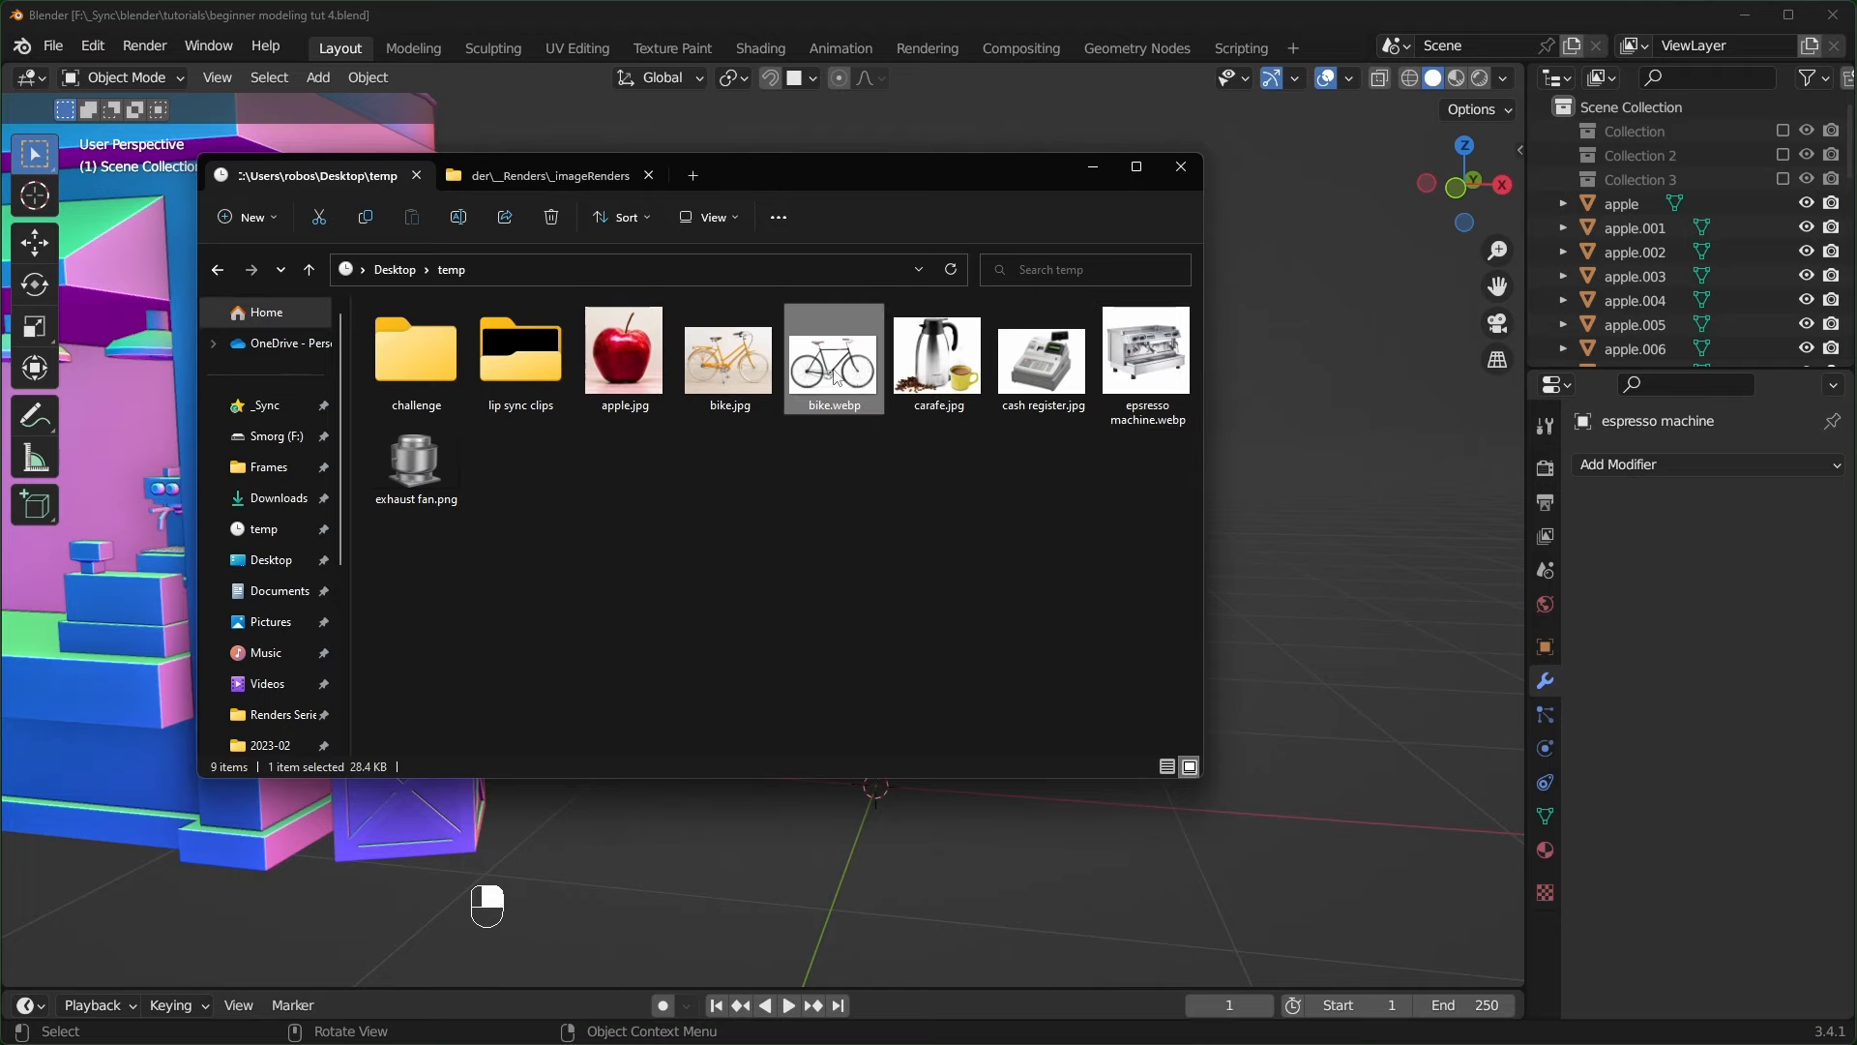
left_click_drag(835, 377, 1282, 354)
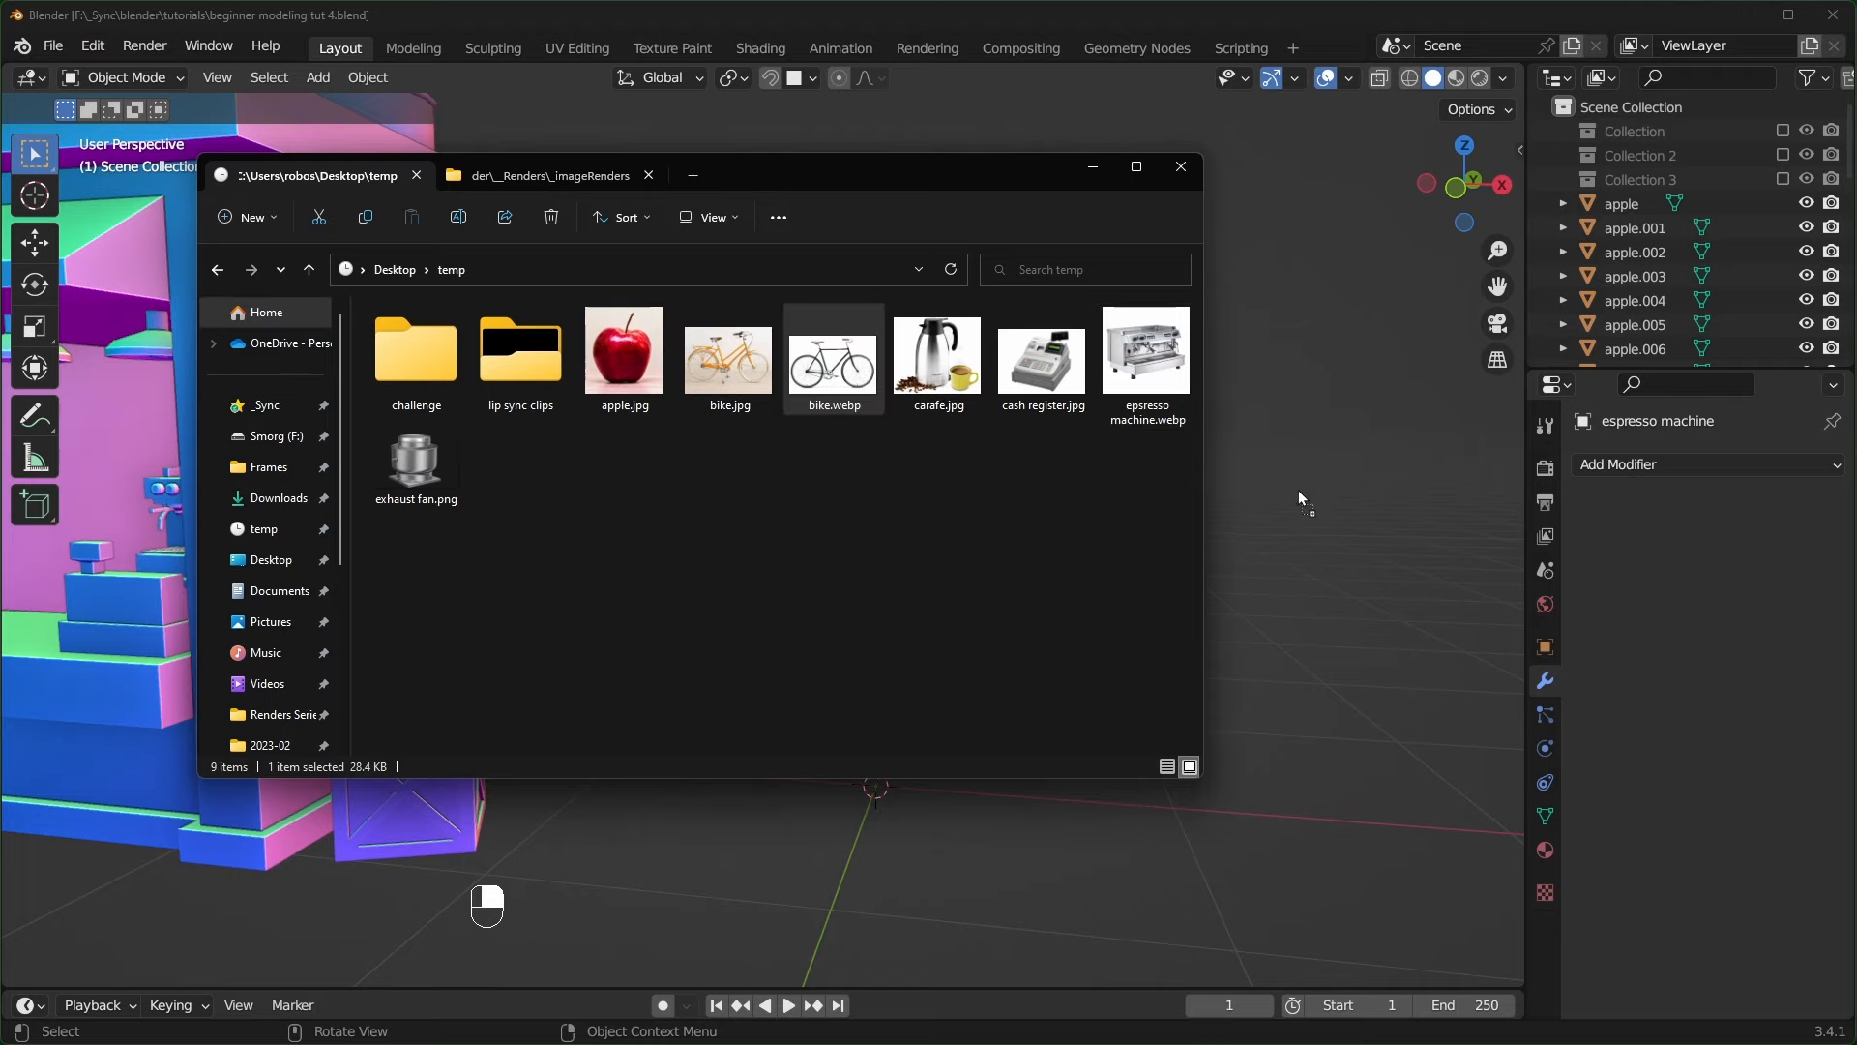
left_click_drag(1298, 489, 1298, 492)
scroll(1323, 624, "down", 2)
- Clear the bike image's location and rotation, then rotate it 90° about X and 180° about Z
key("alt+g")
key("alt+r")
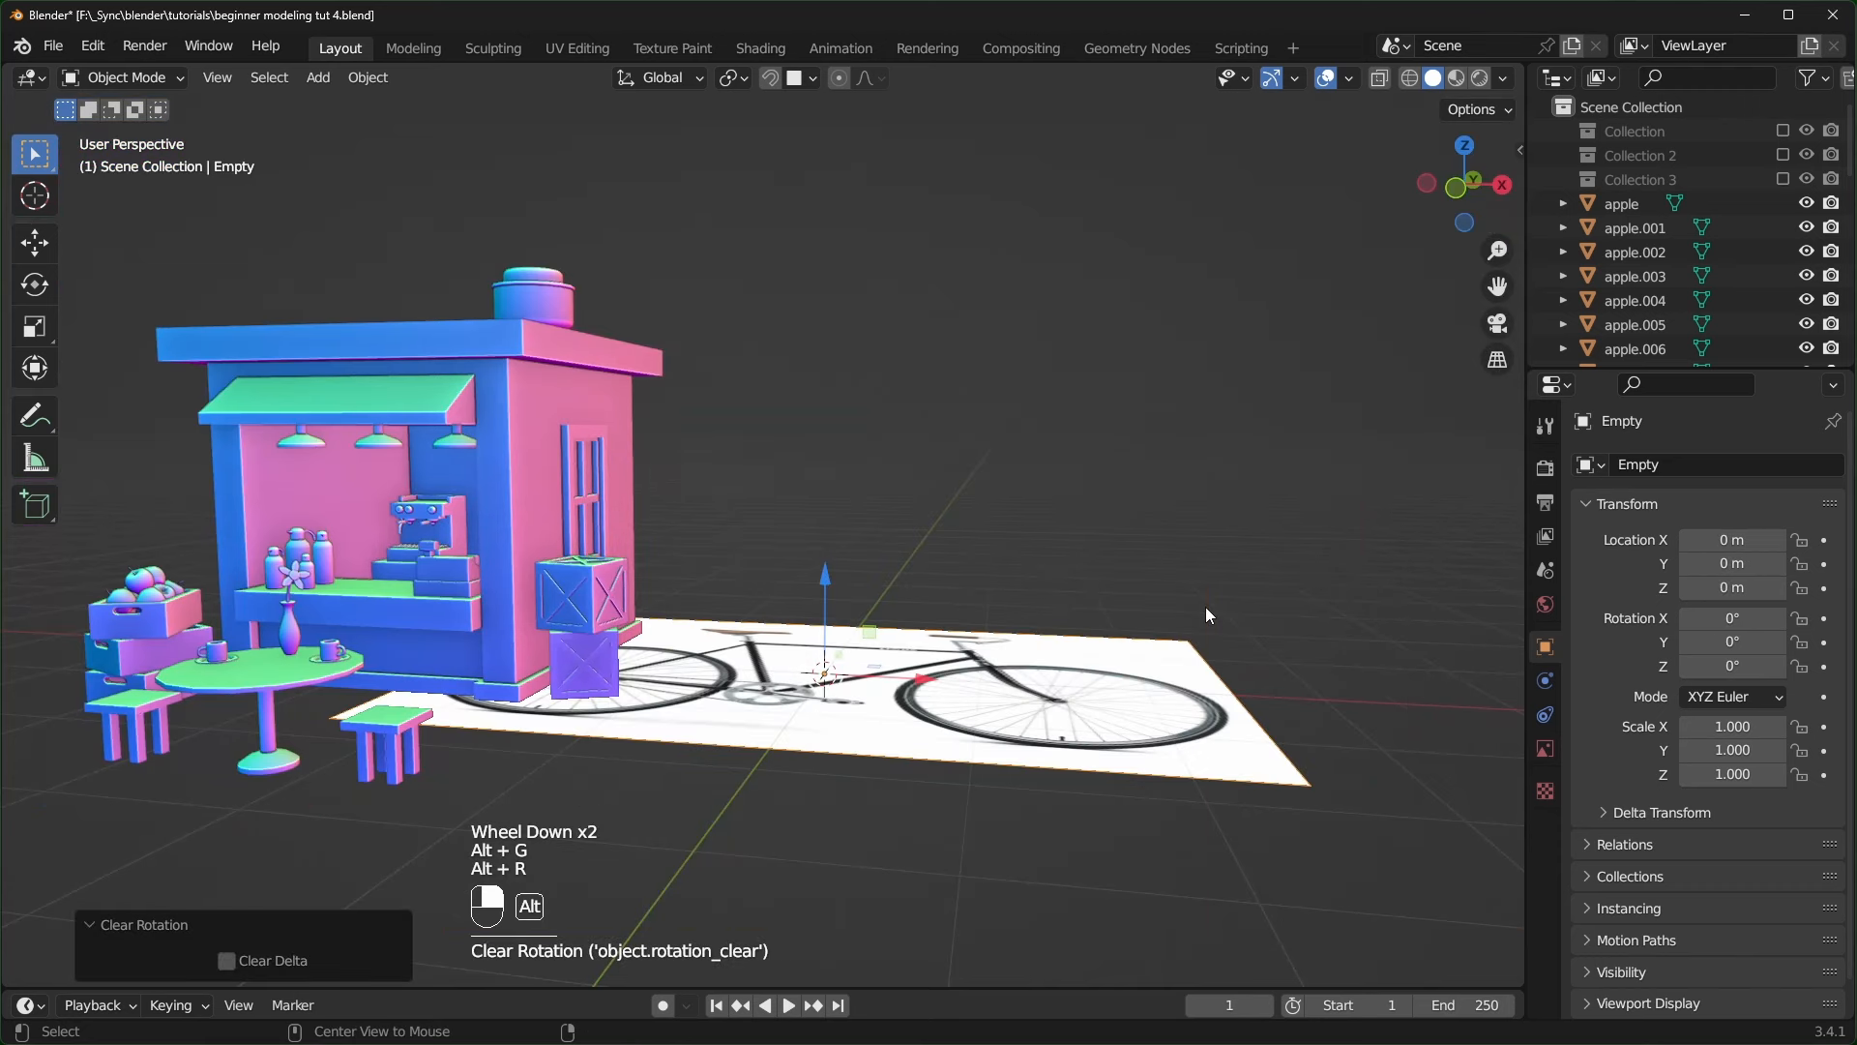
type("rx90")
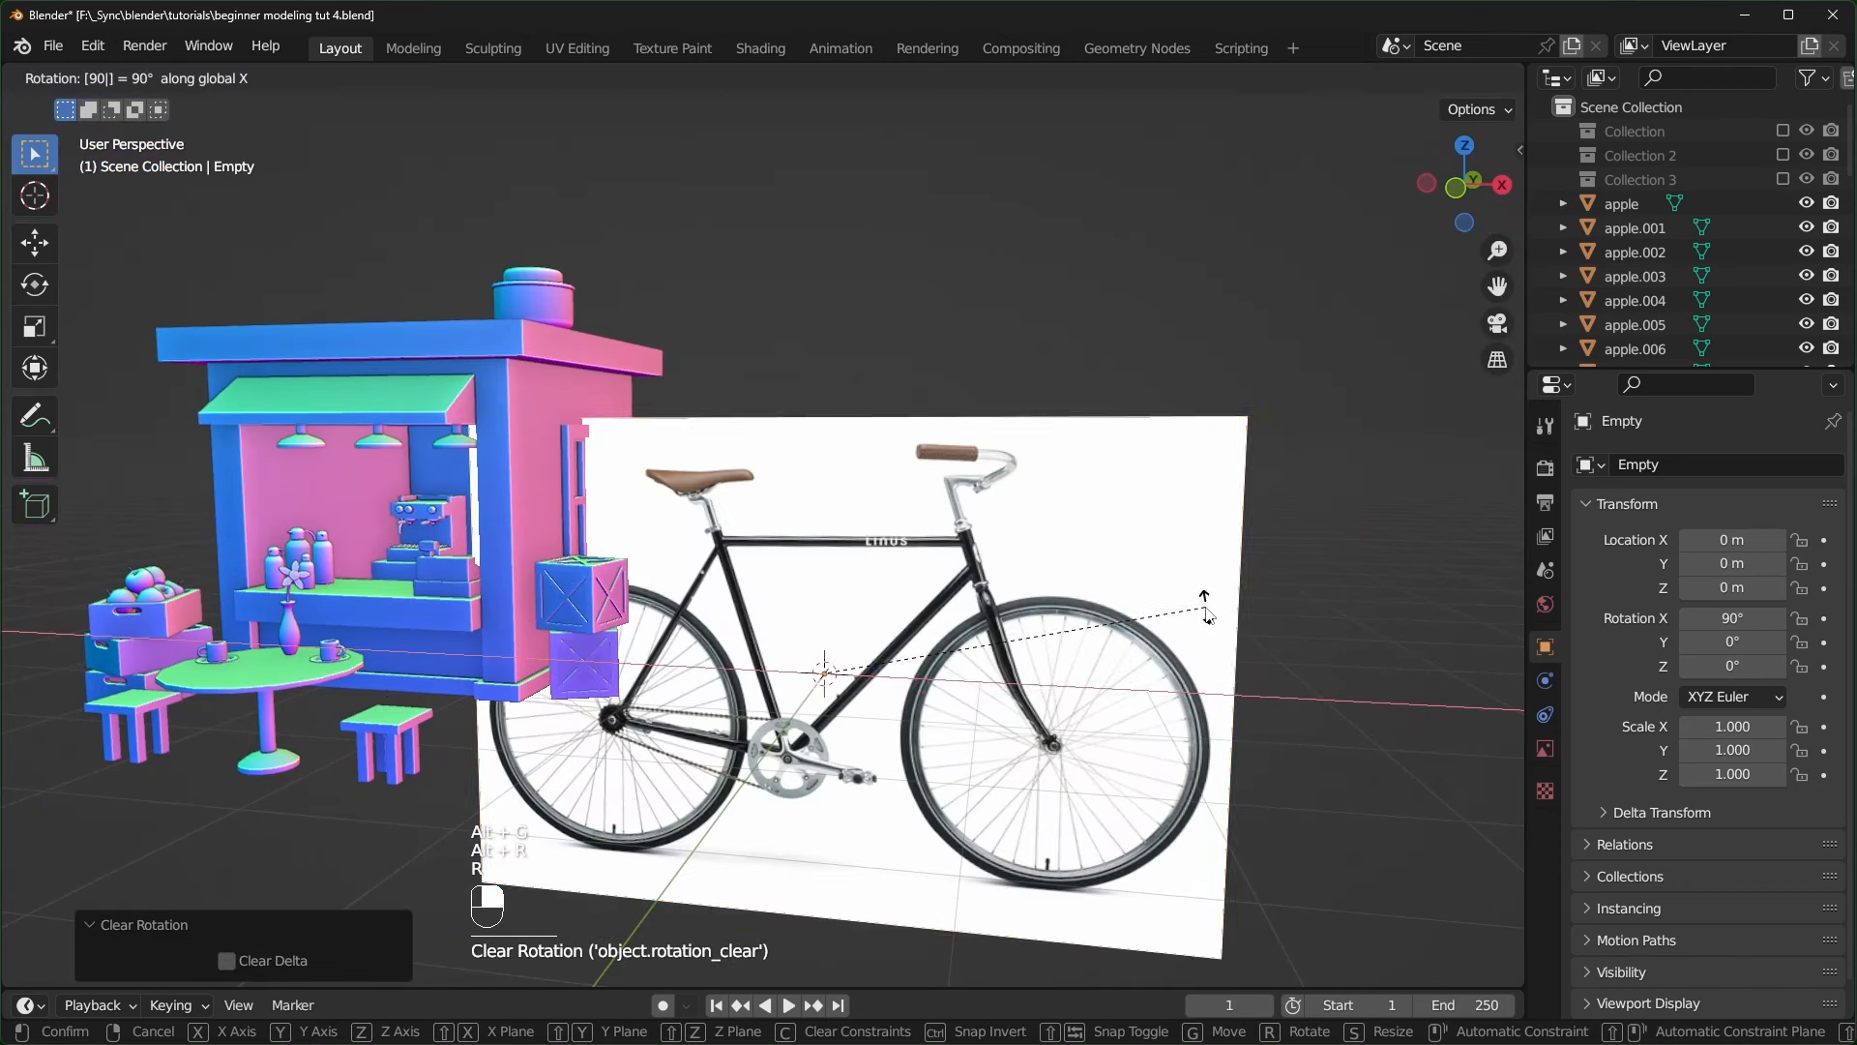
left_click(1207, 614)
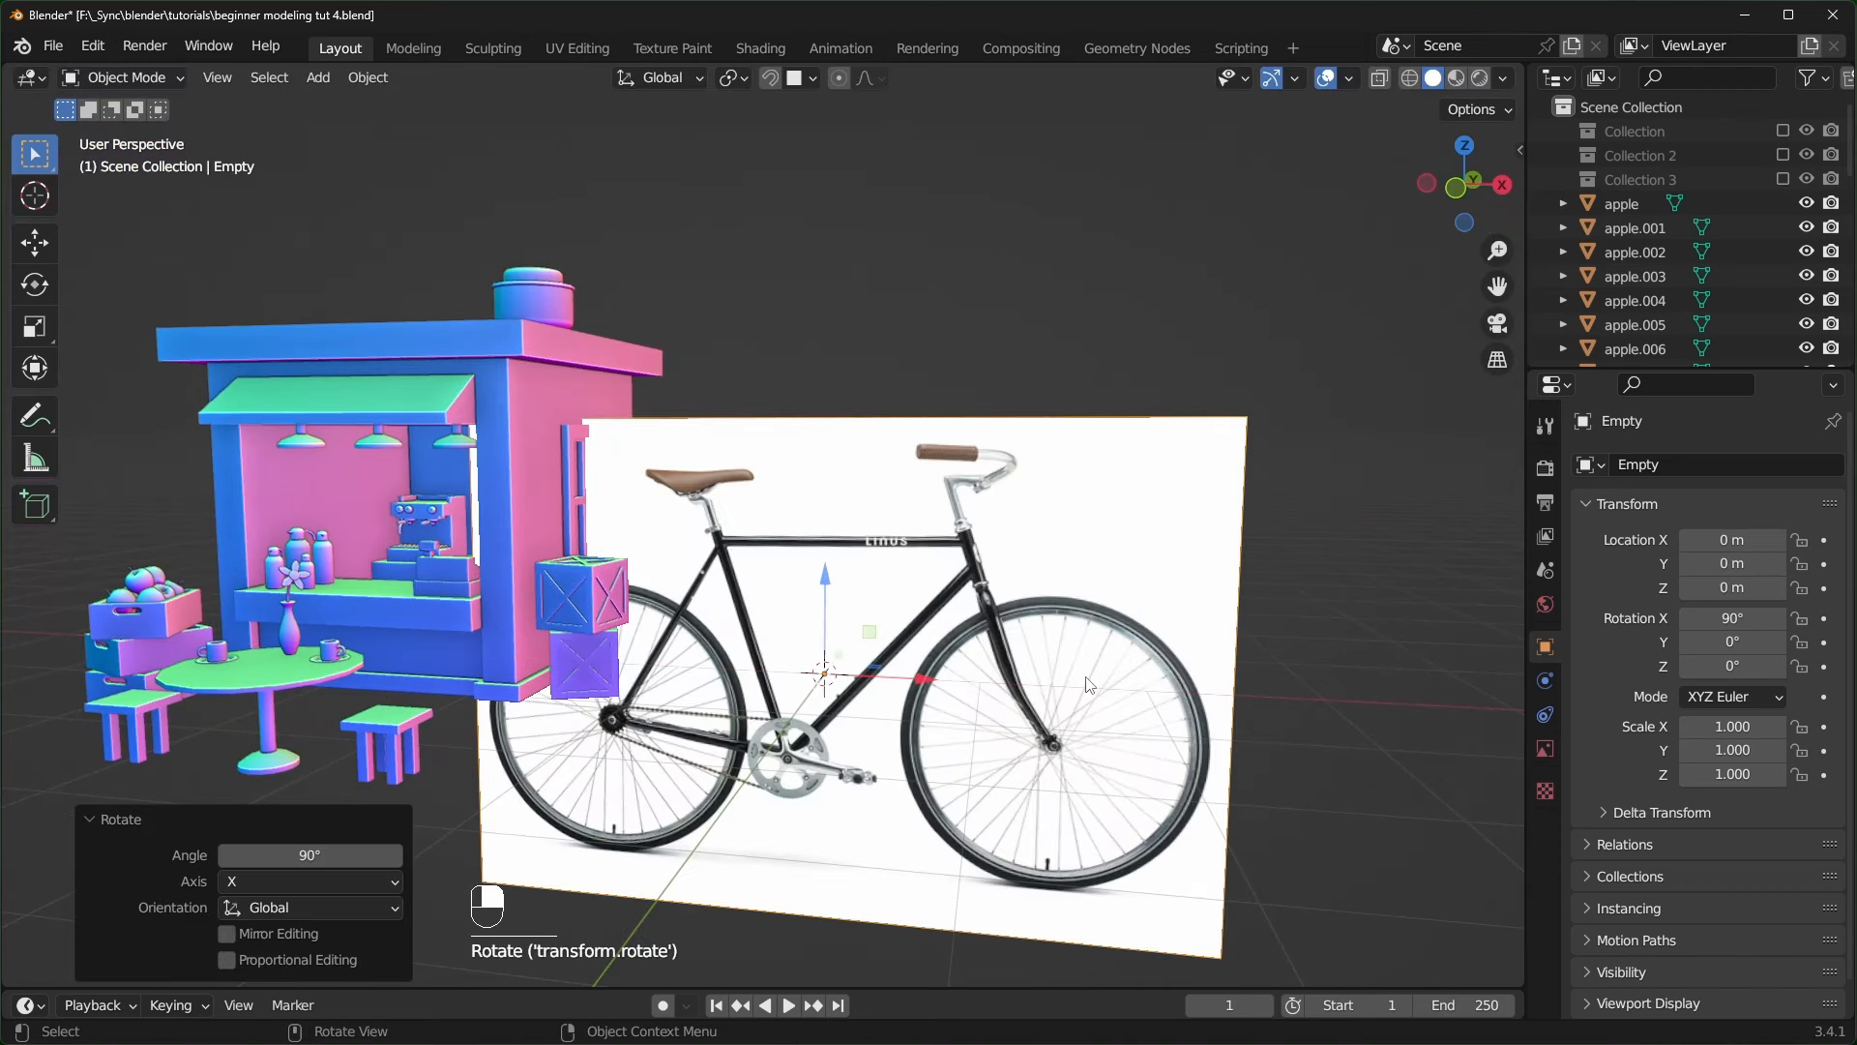
type("rz180")
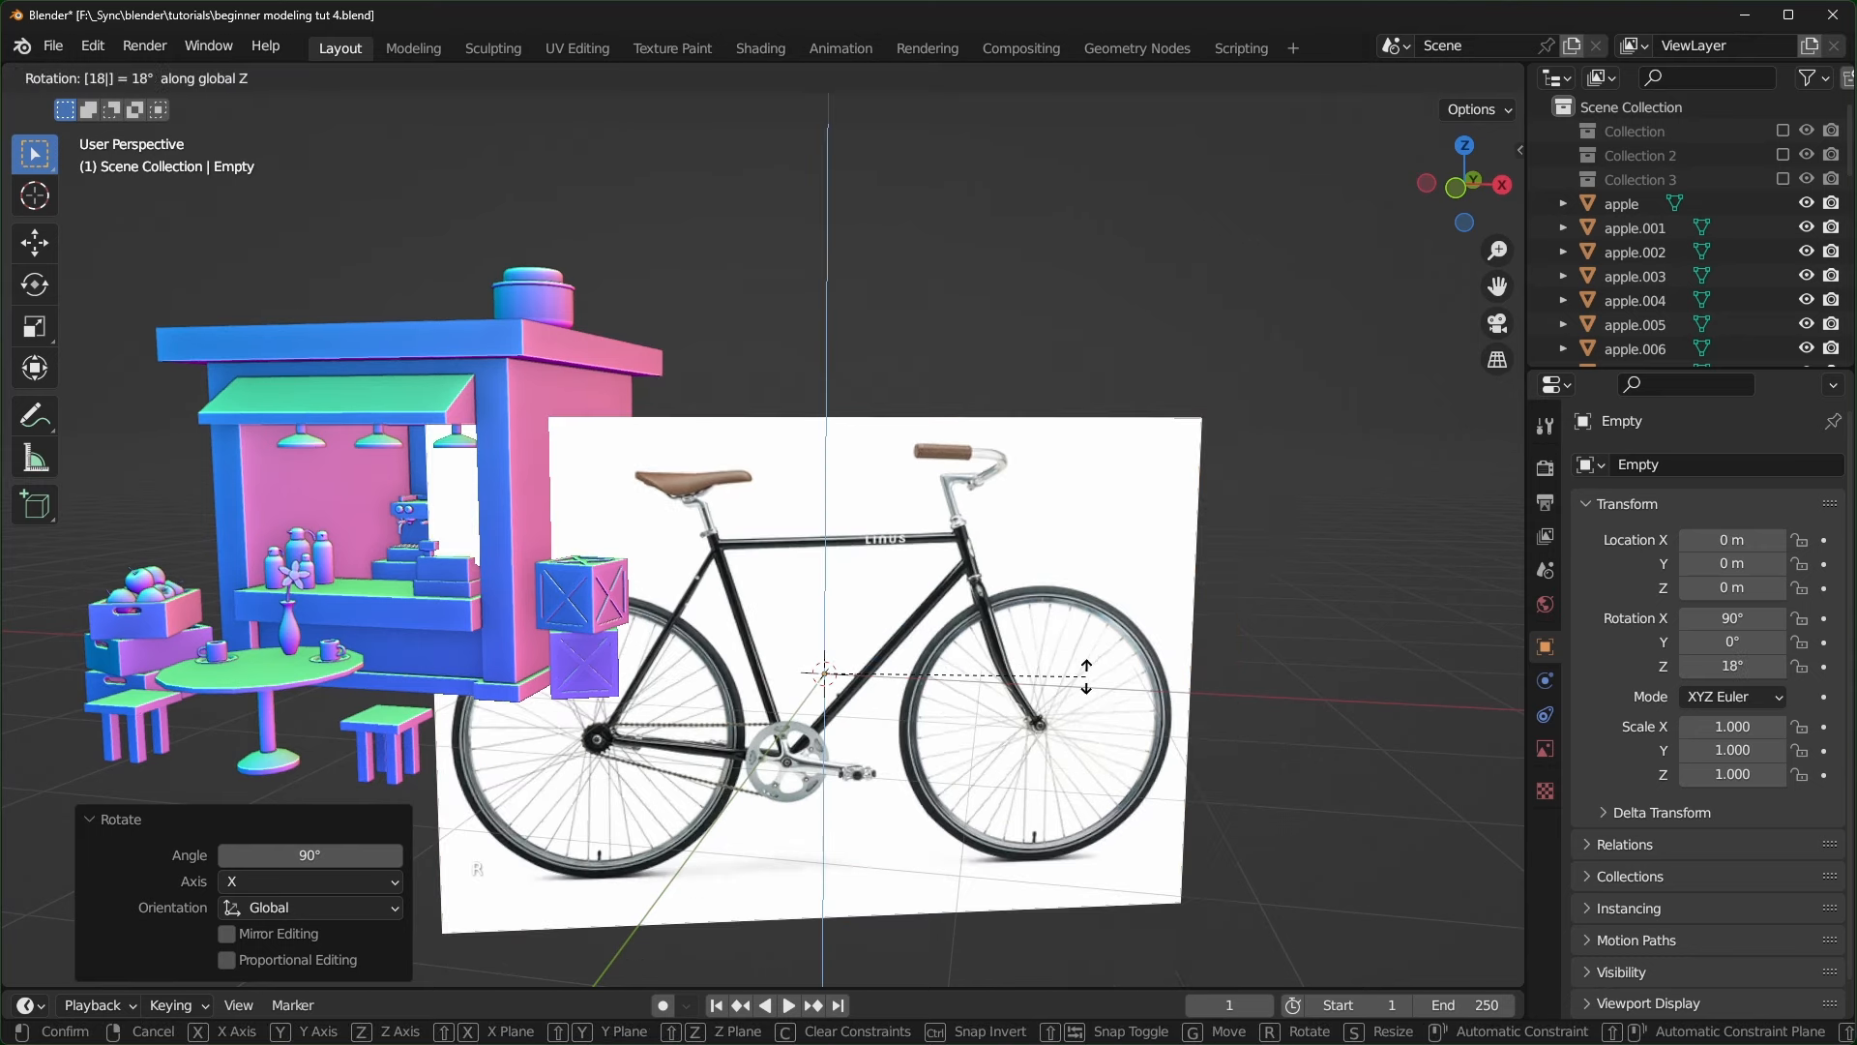
left_click(1086, 674)
- Scale the bike image to about 0.282 and raise it about 0.374 m along Z in front view so the wheels rest on the ground line
key("s")
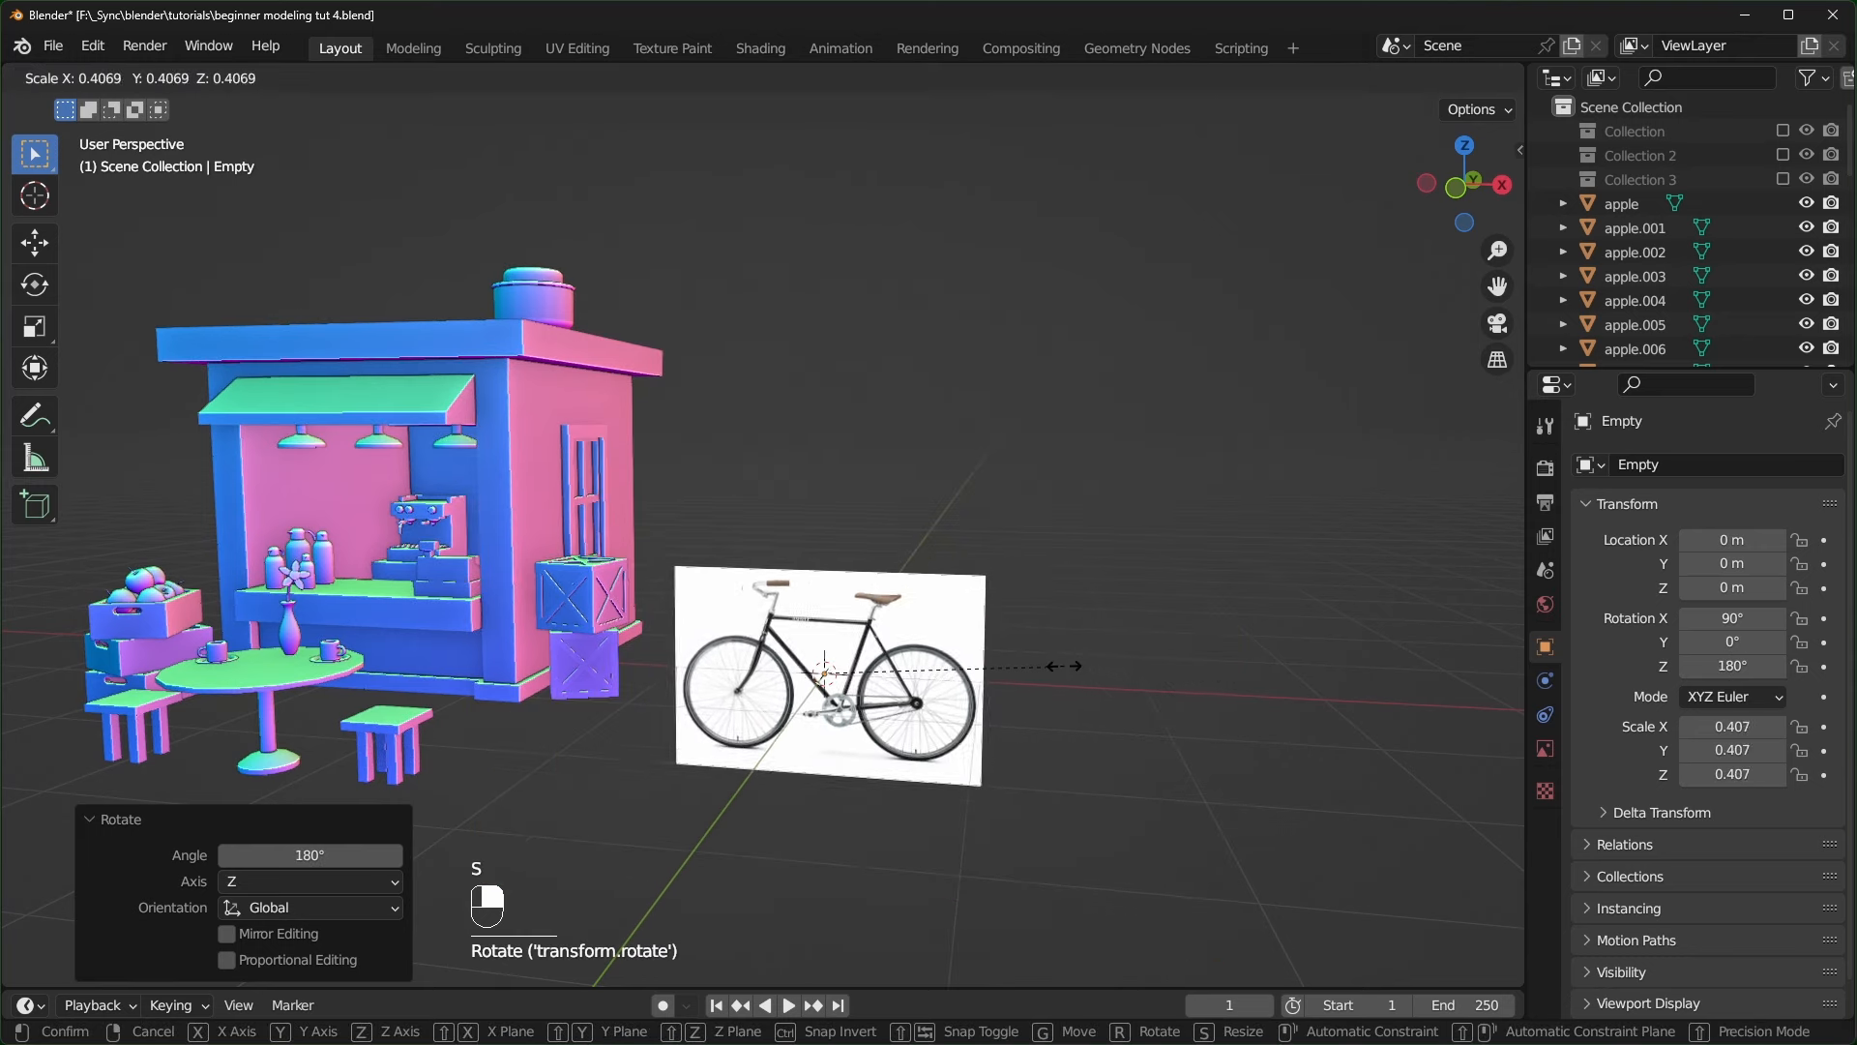
left_click(991, 665)
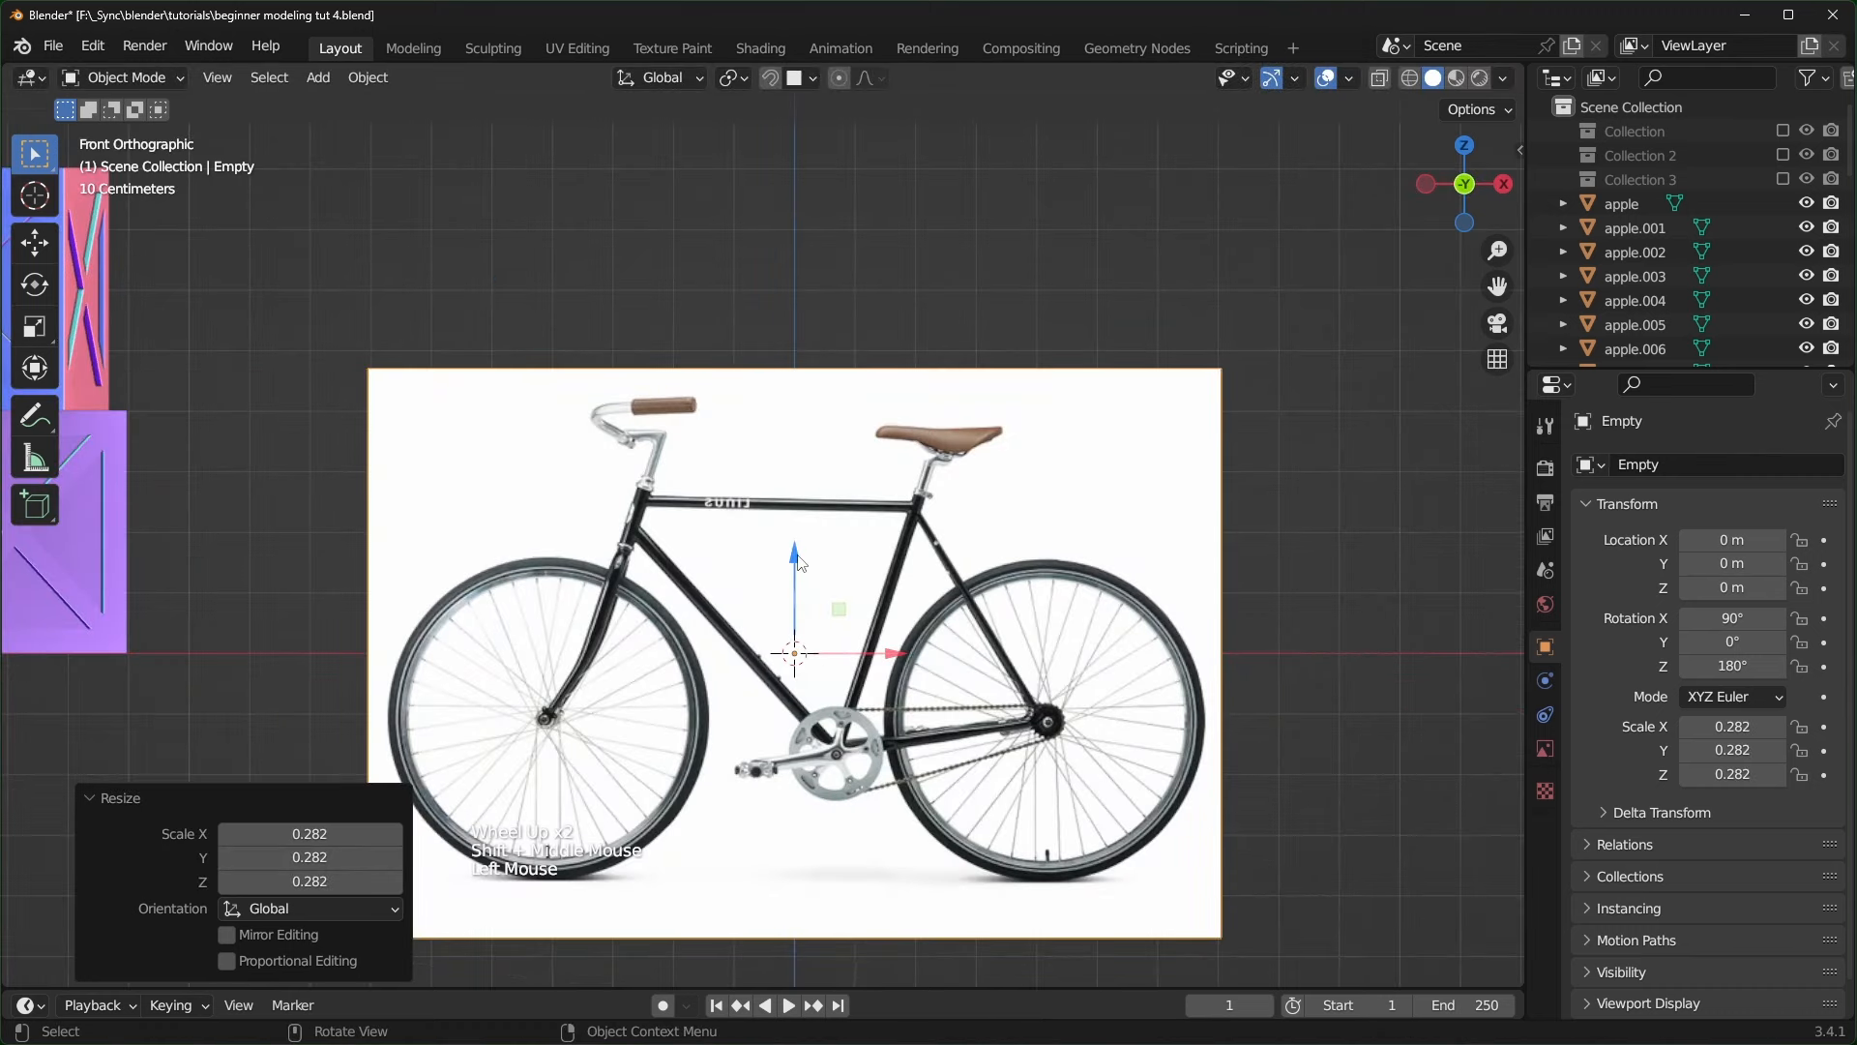
left_click_drag(796, 551, 833, 314)
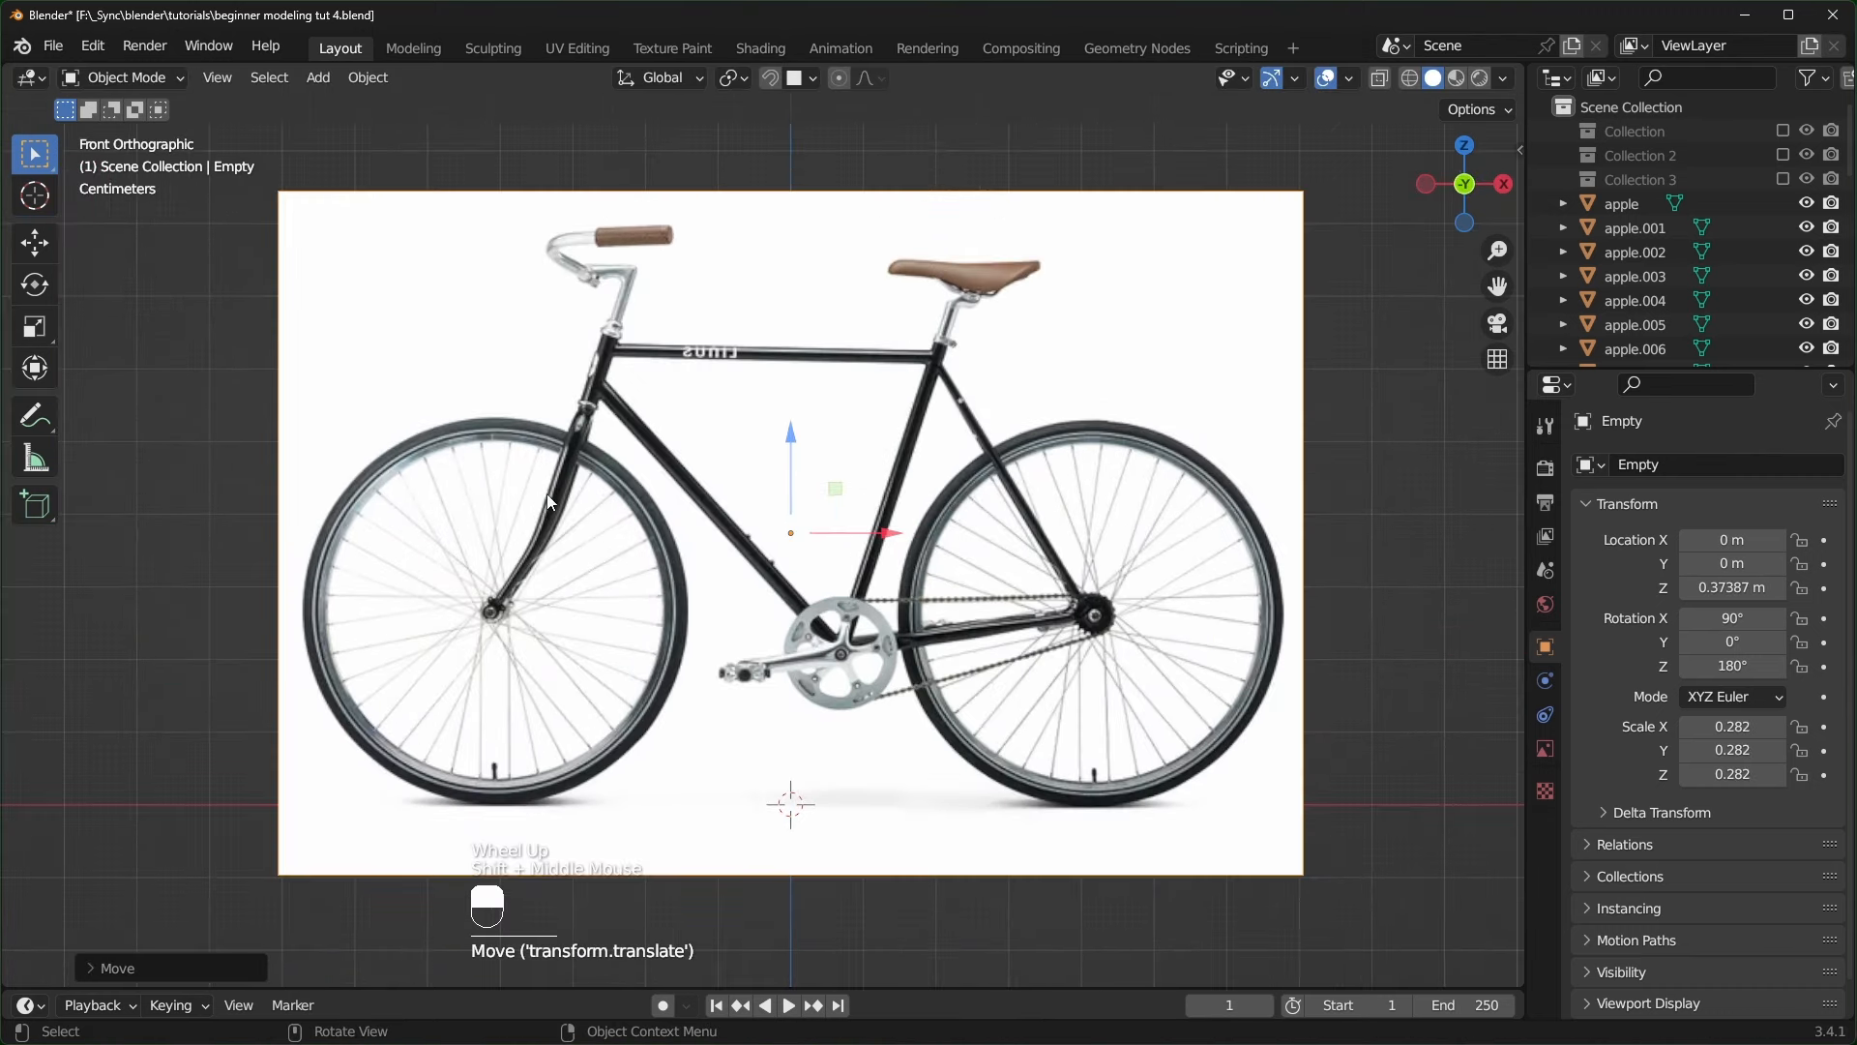
- Enable opacity on the bike reference image, set it to about 0.168, and deselect the image
left_click(1546, 750)
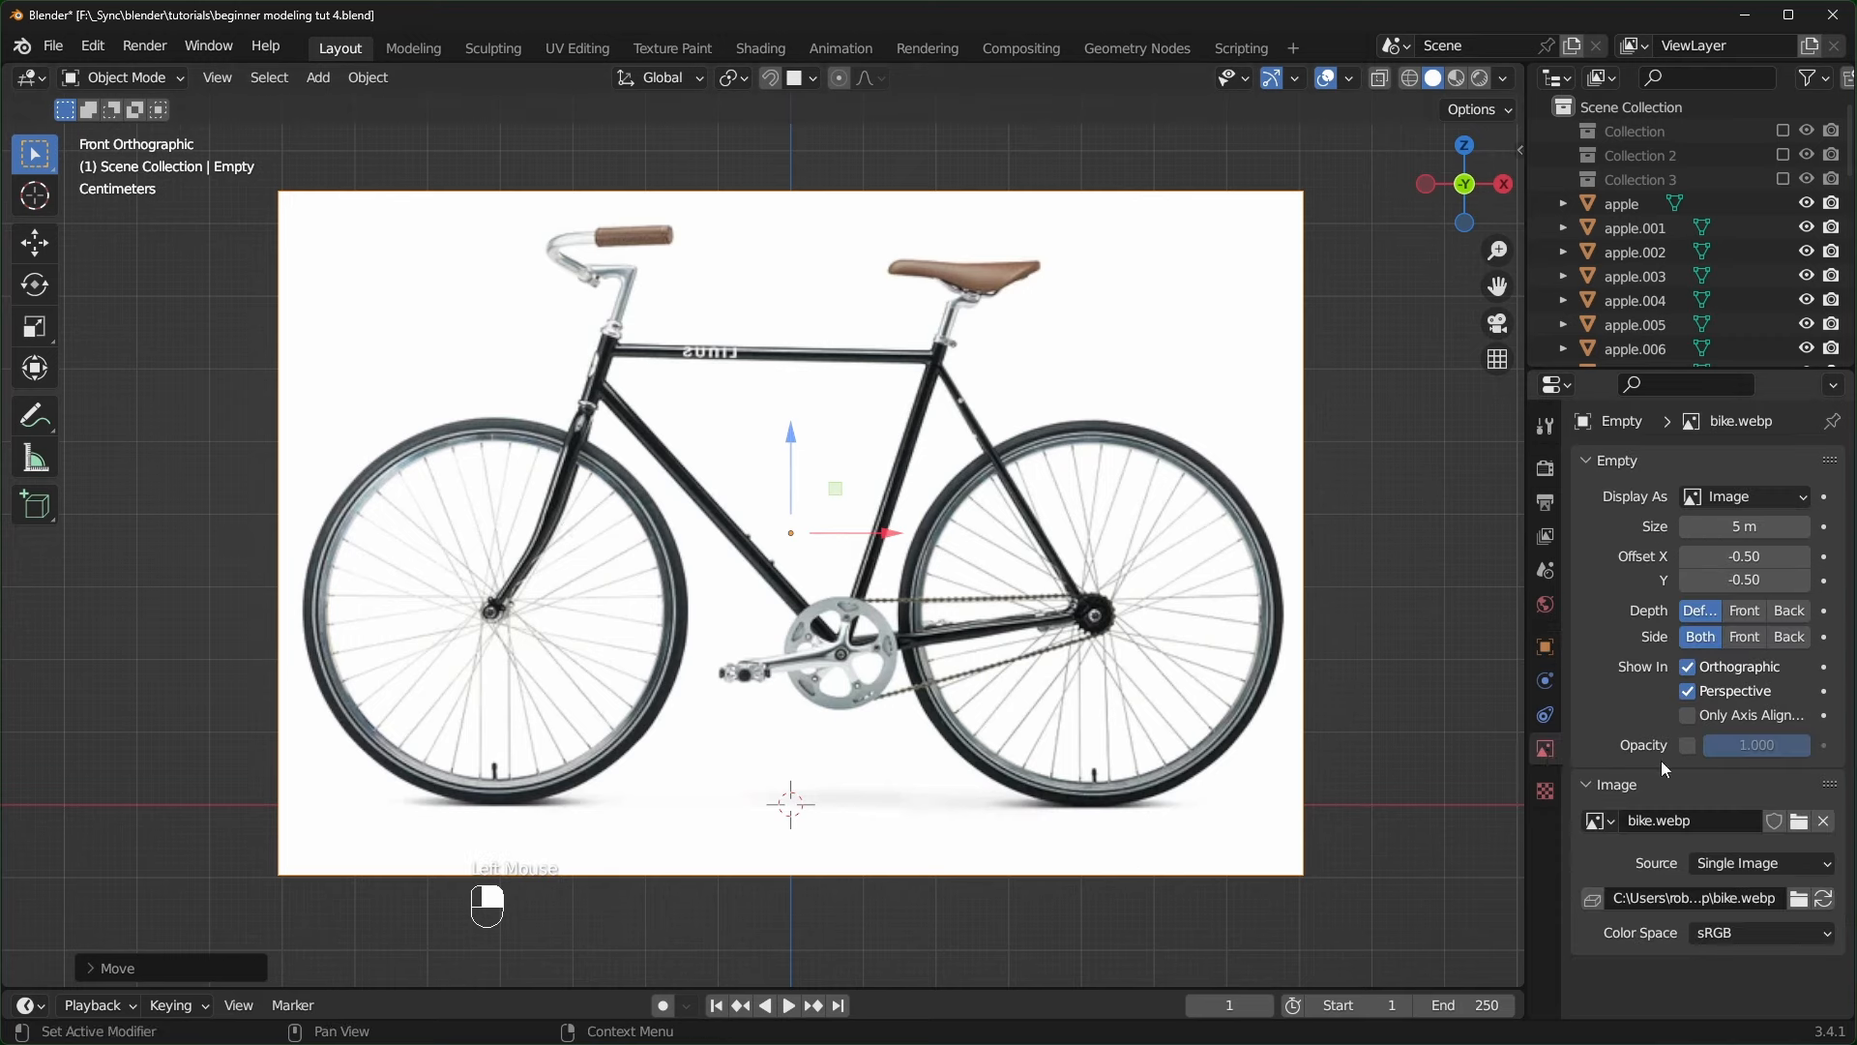
left_click(1687, 745)
mouse_move(1745, 744)
left_mouse_down()
mouse_move(1780, 746)
mouse_move(1722, 745)
left_mouse_up()
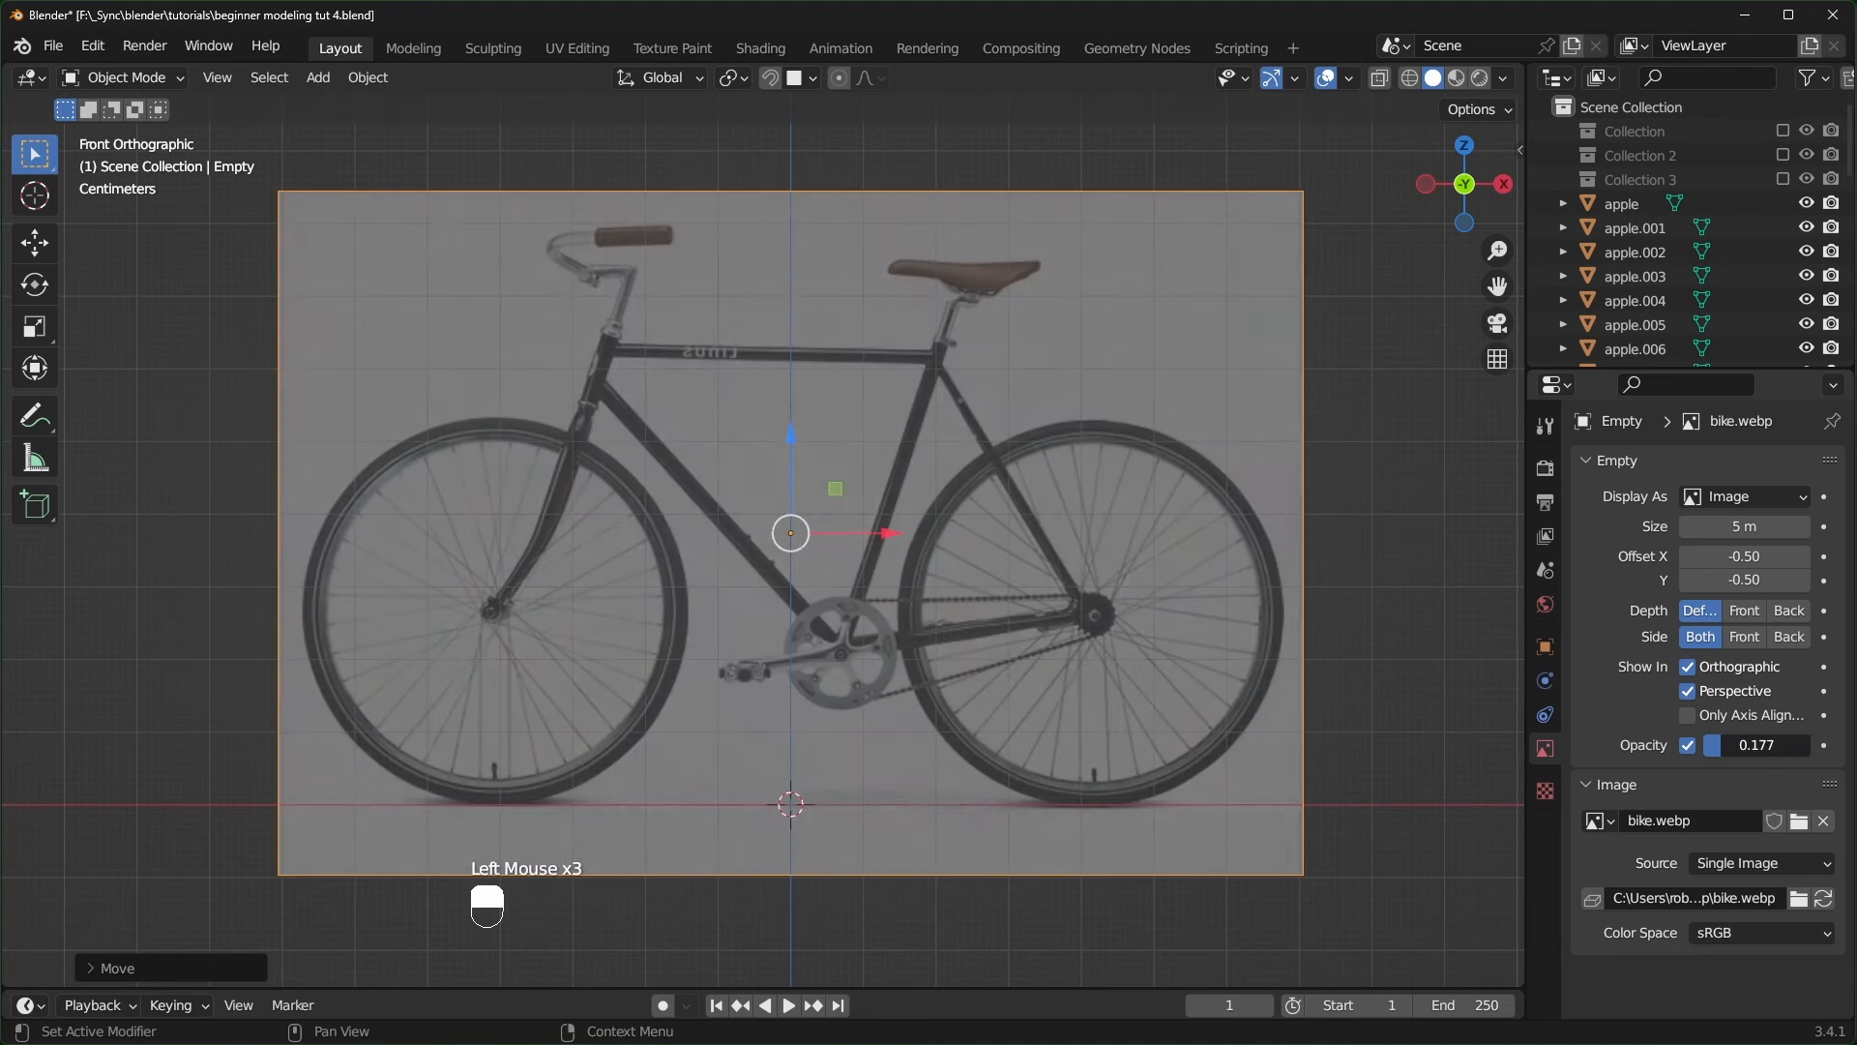
left_click(1281, 365)
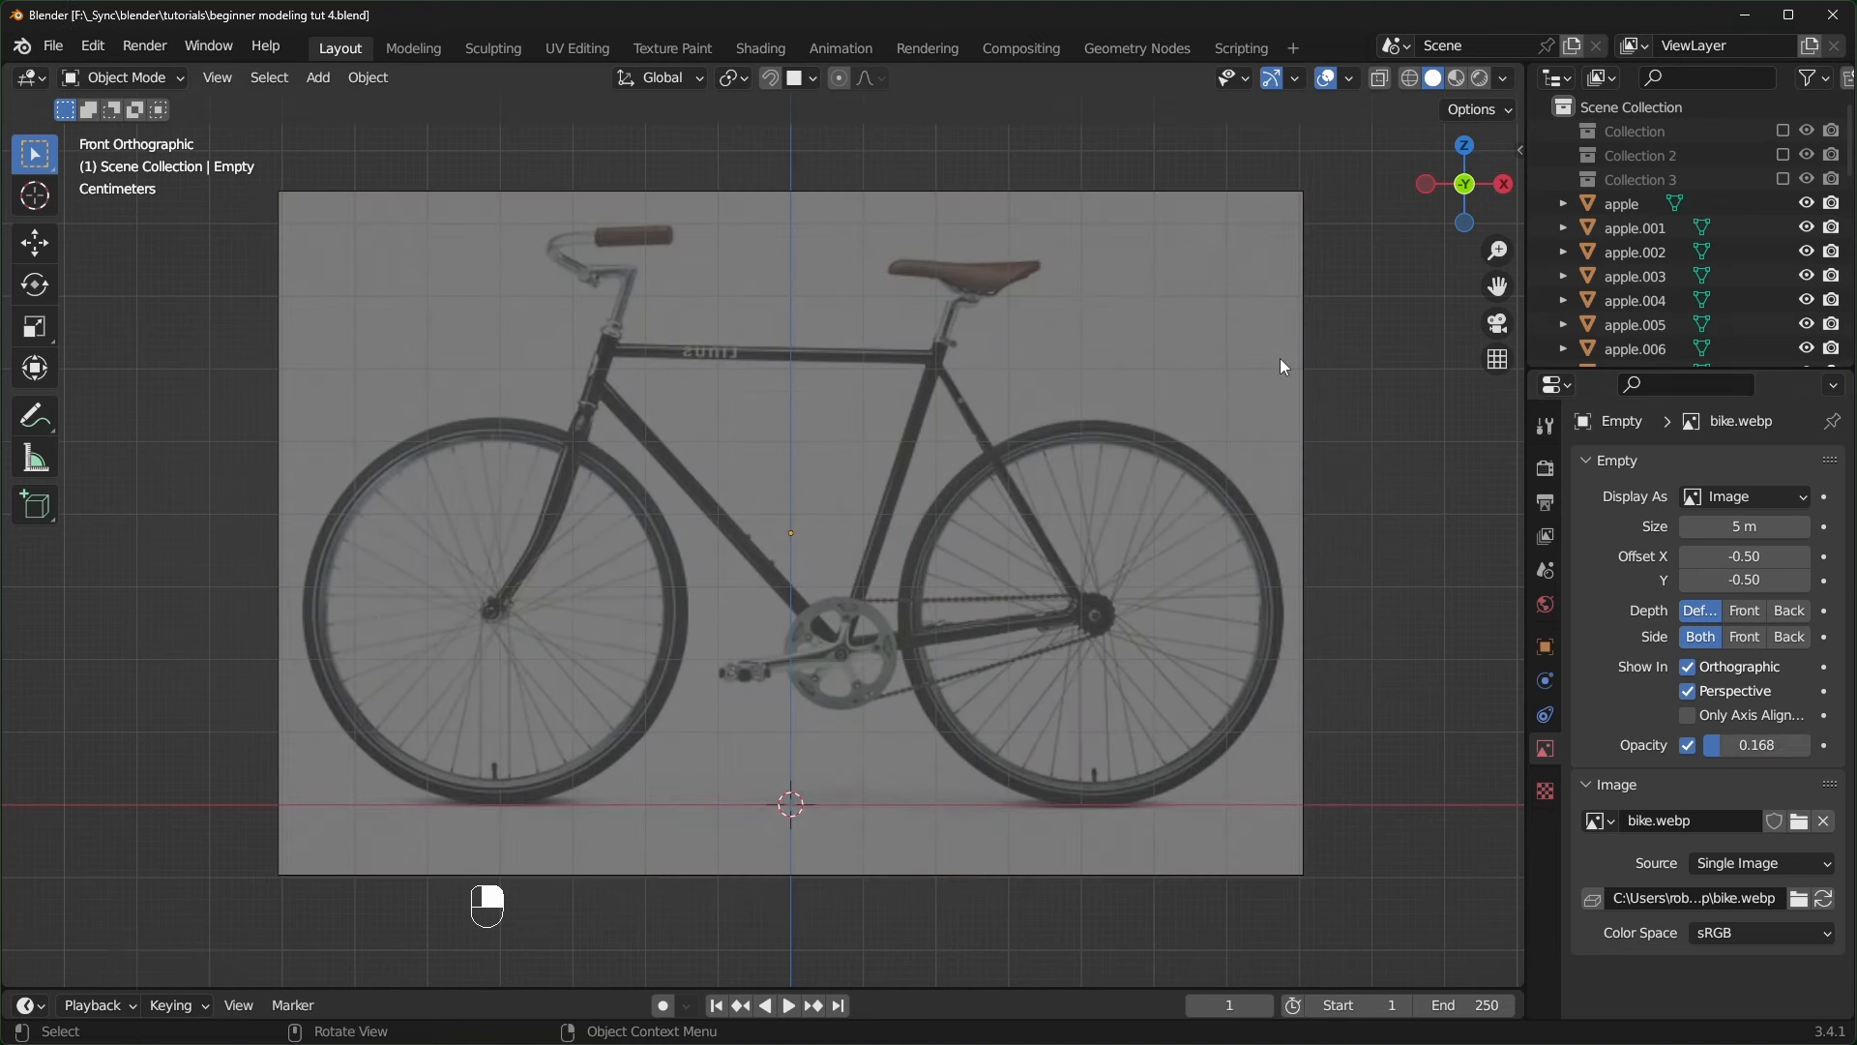
- Add a cube mesh, turn on X-ray display and open the cube for mesh editing
key("shift+a")
mouse_move(820, 399)
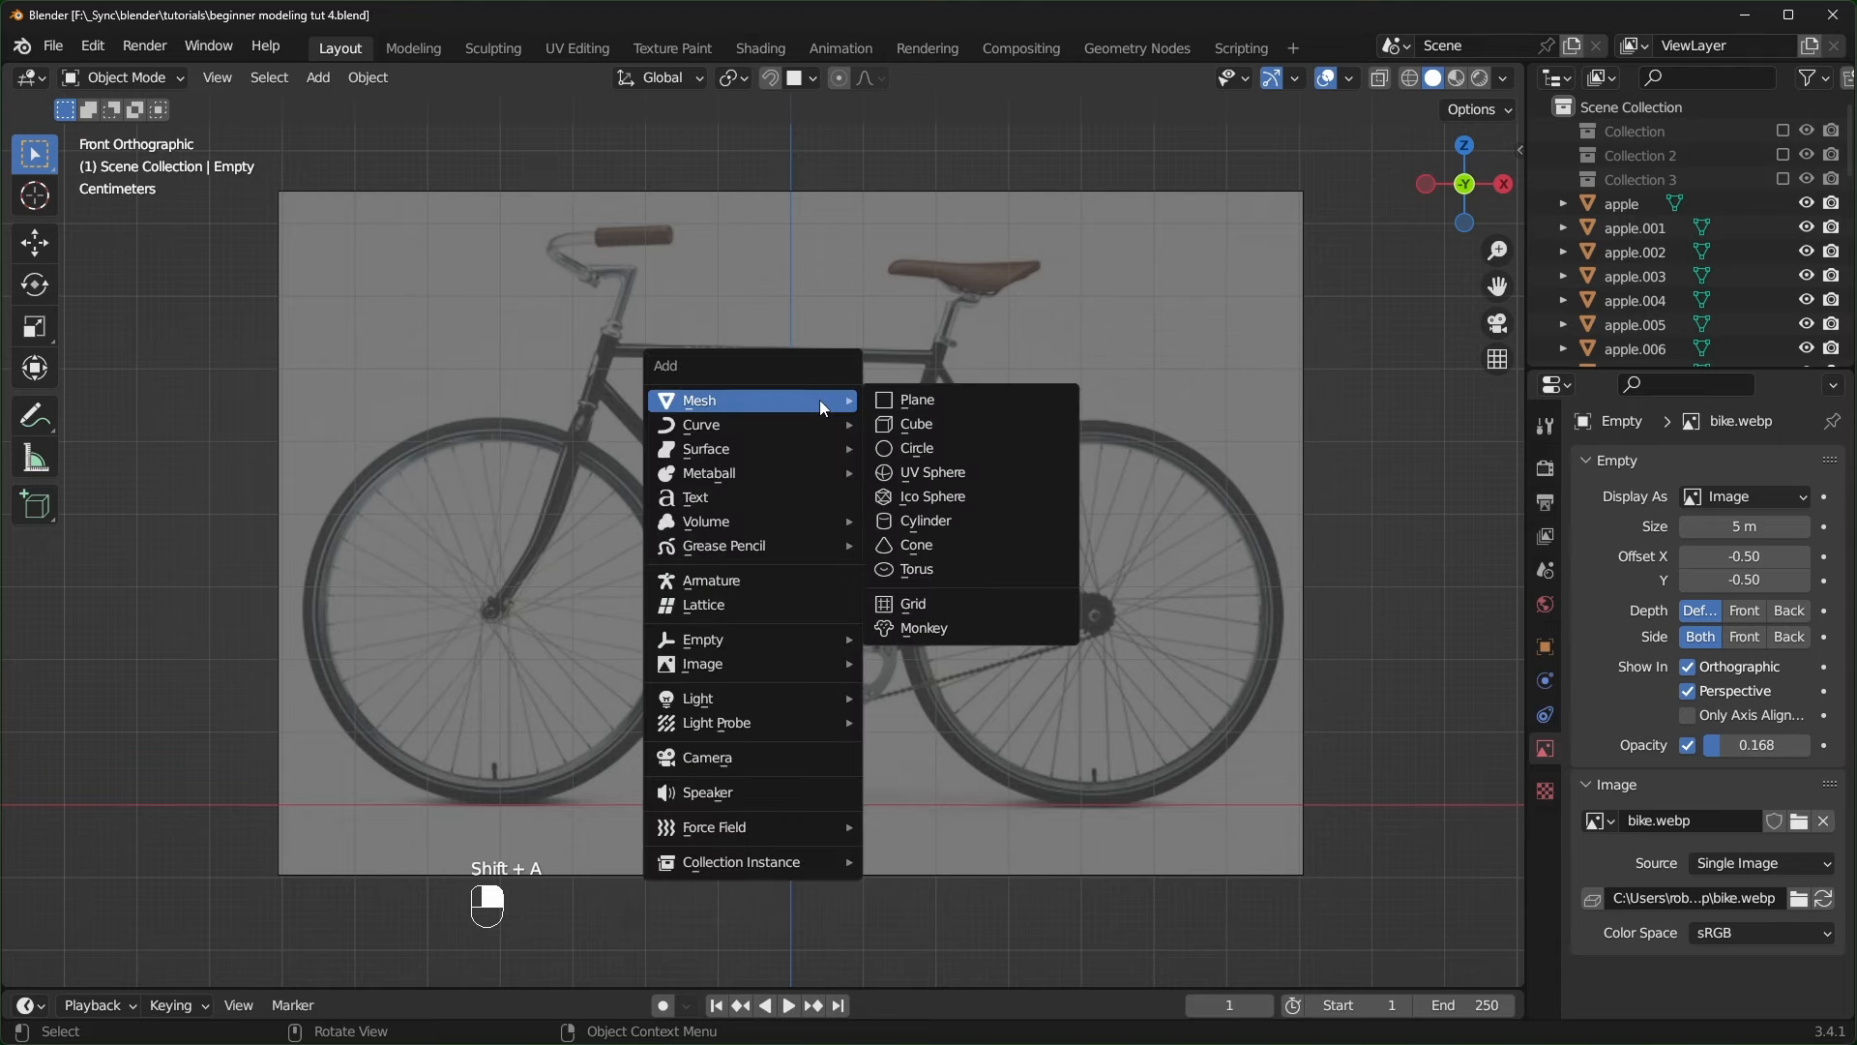
left_click(938, 425)
key("alt+z")
scroll(890, 704, "up", 1)
scroll(914, 725, "down", 2)
scroll(914, 725, "up", 1)
key("Tab")
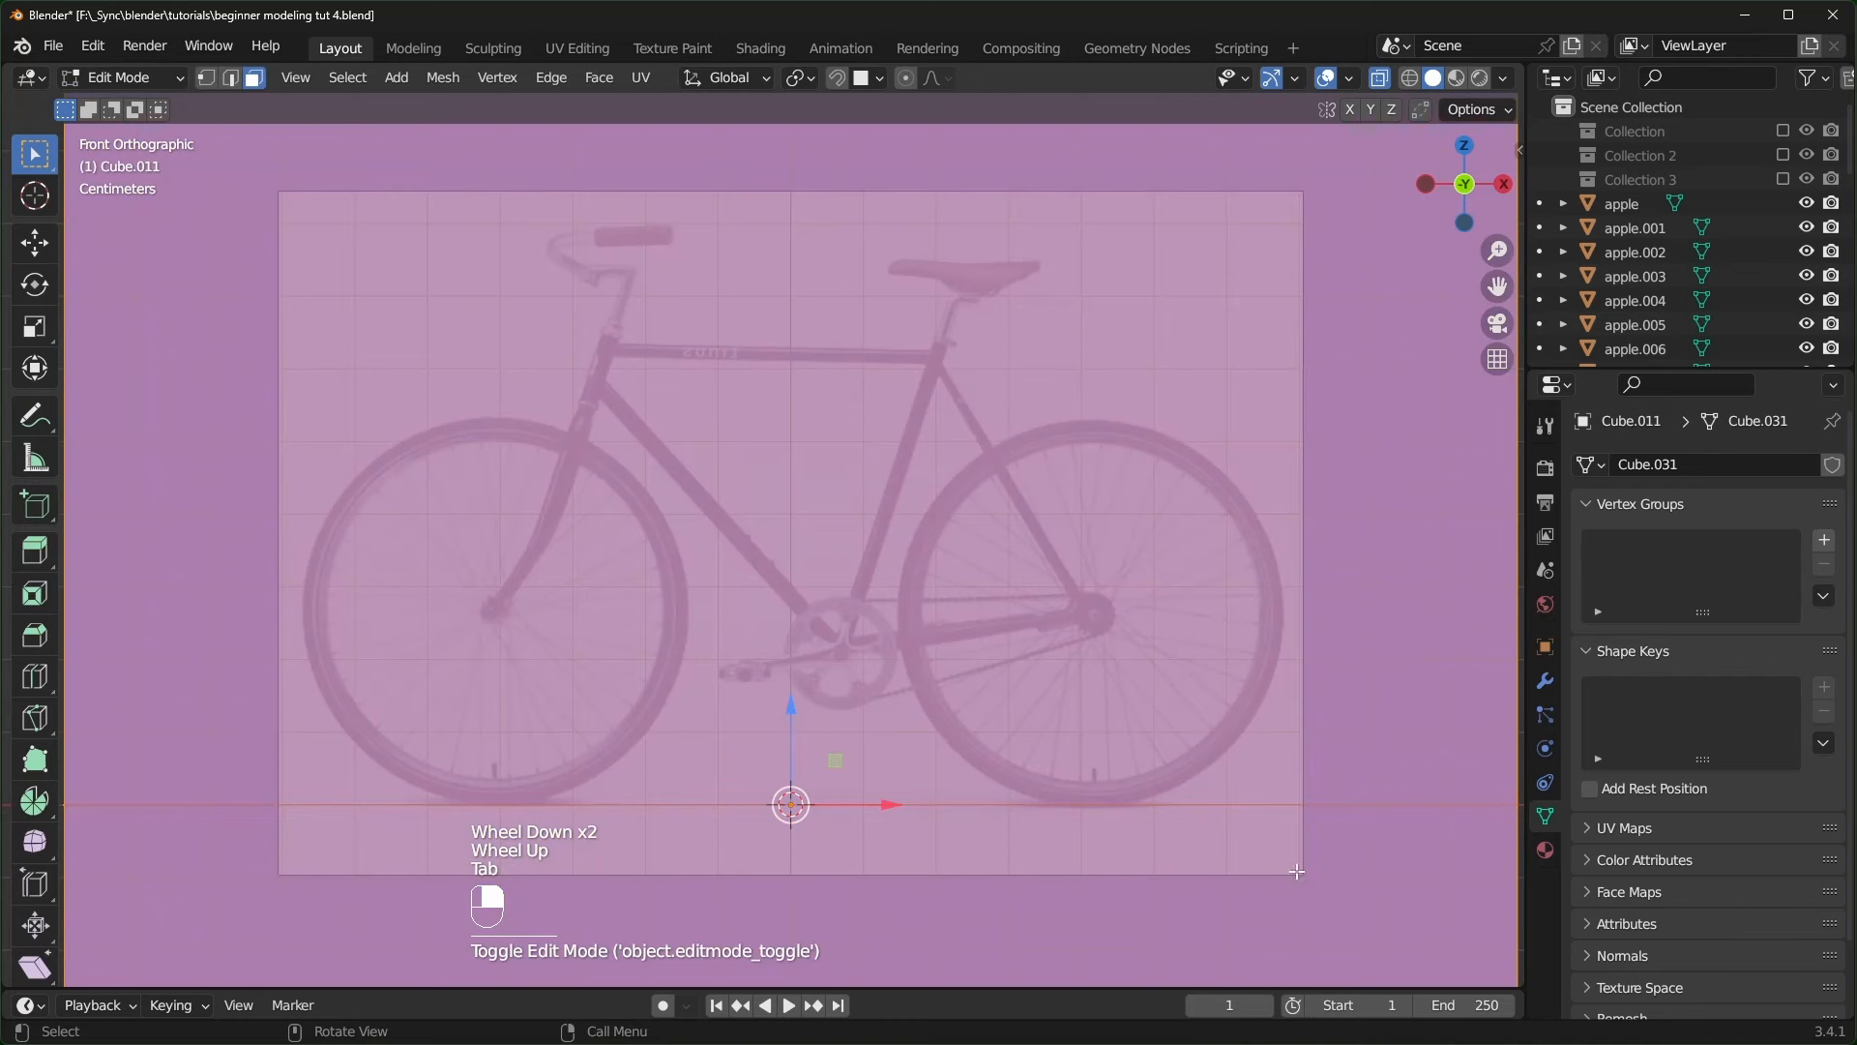
- Scale the cube down to a small block and move it onto the bicycle's seat tube
key("s")
key("s")
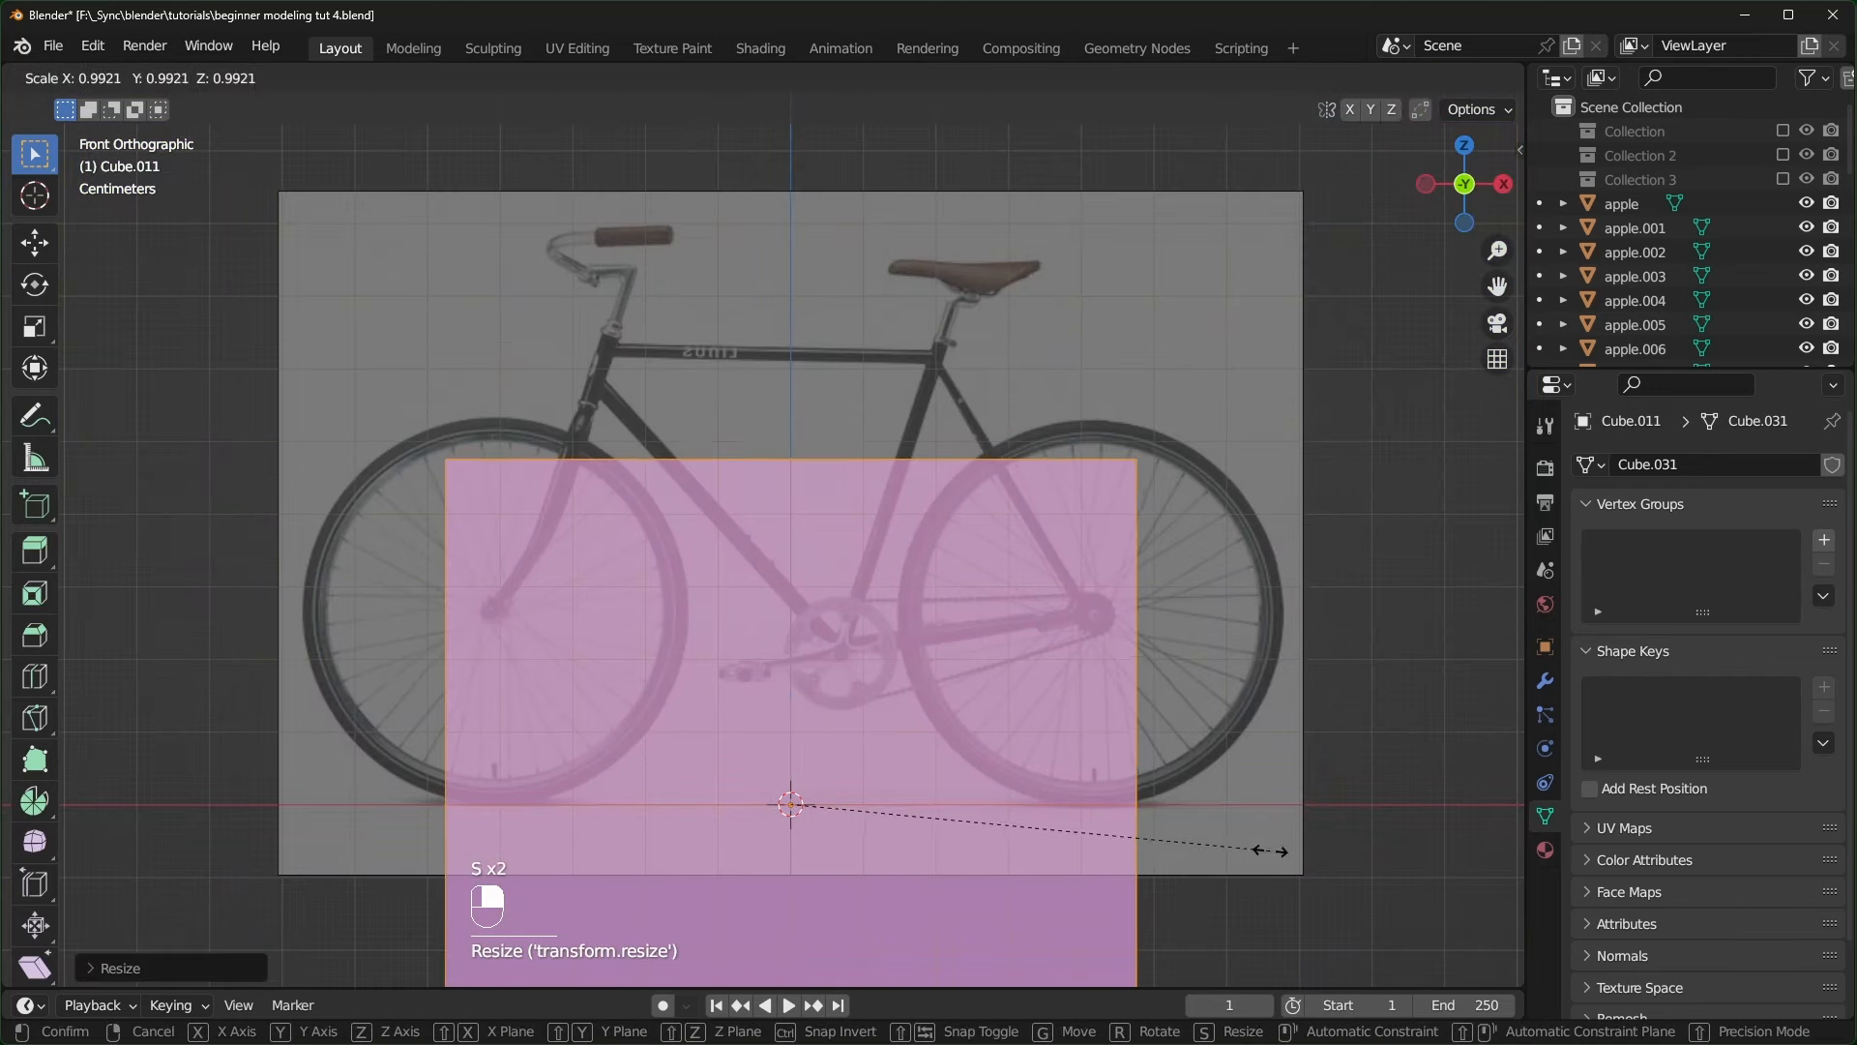
key("s")
key("s")
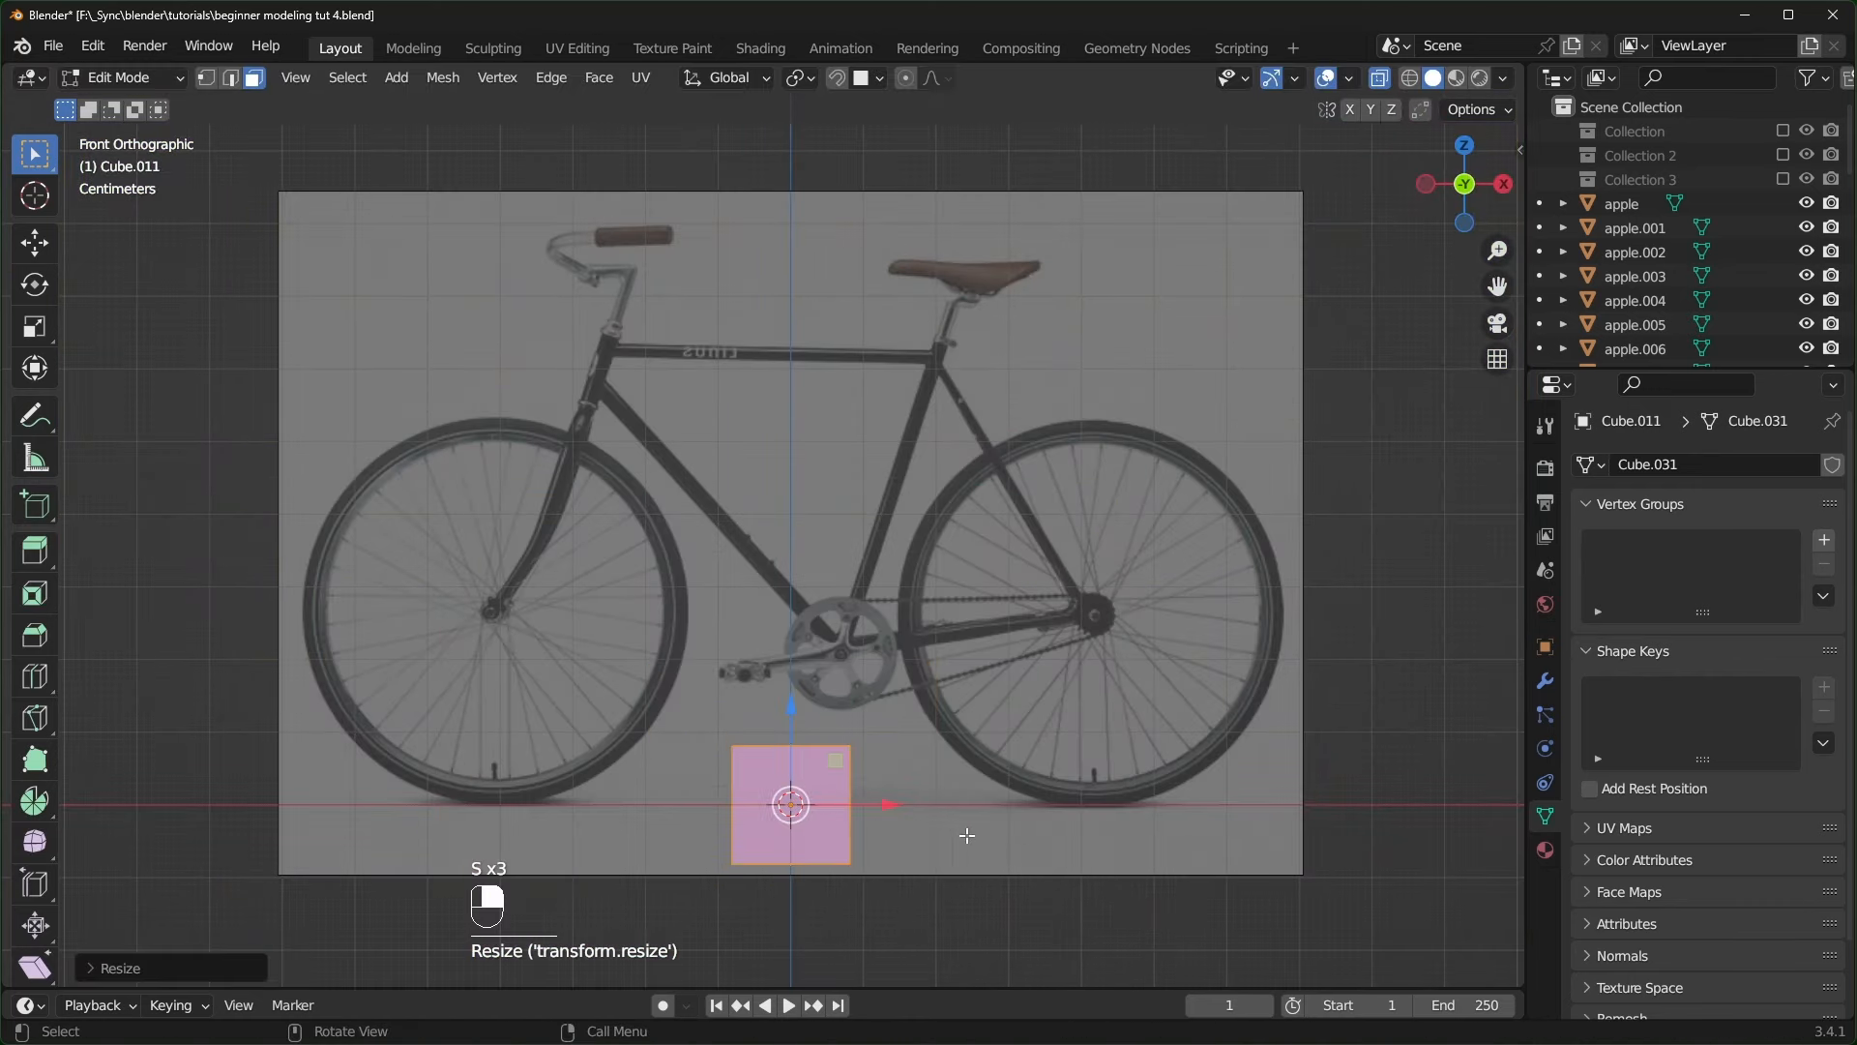
key("g")
left_click(890, 667)
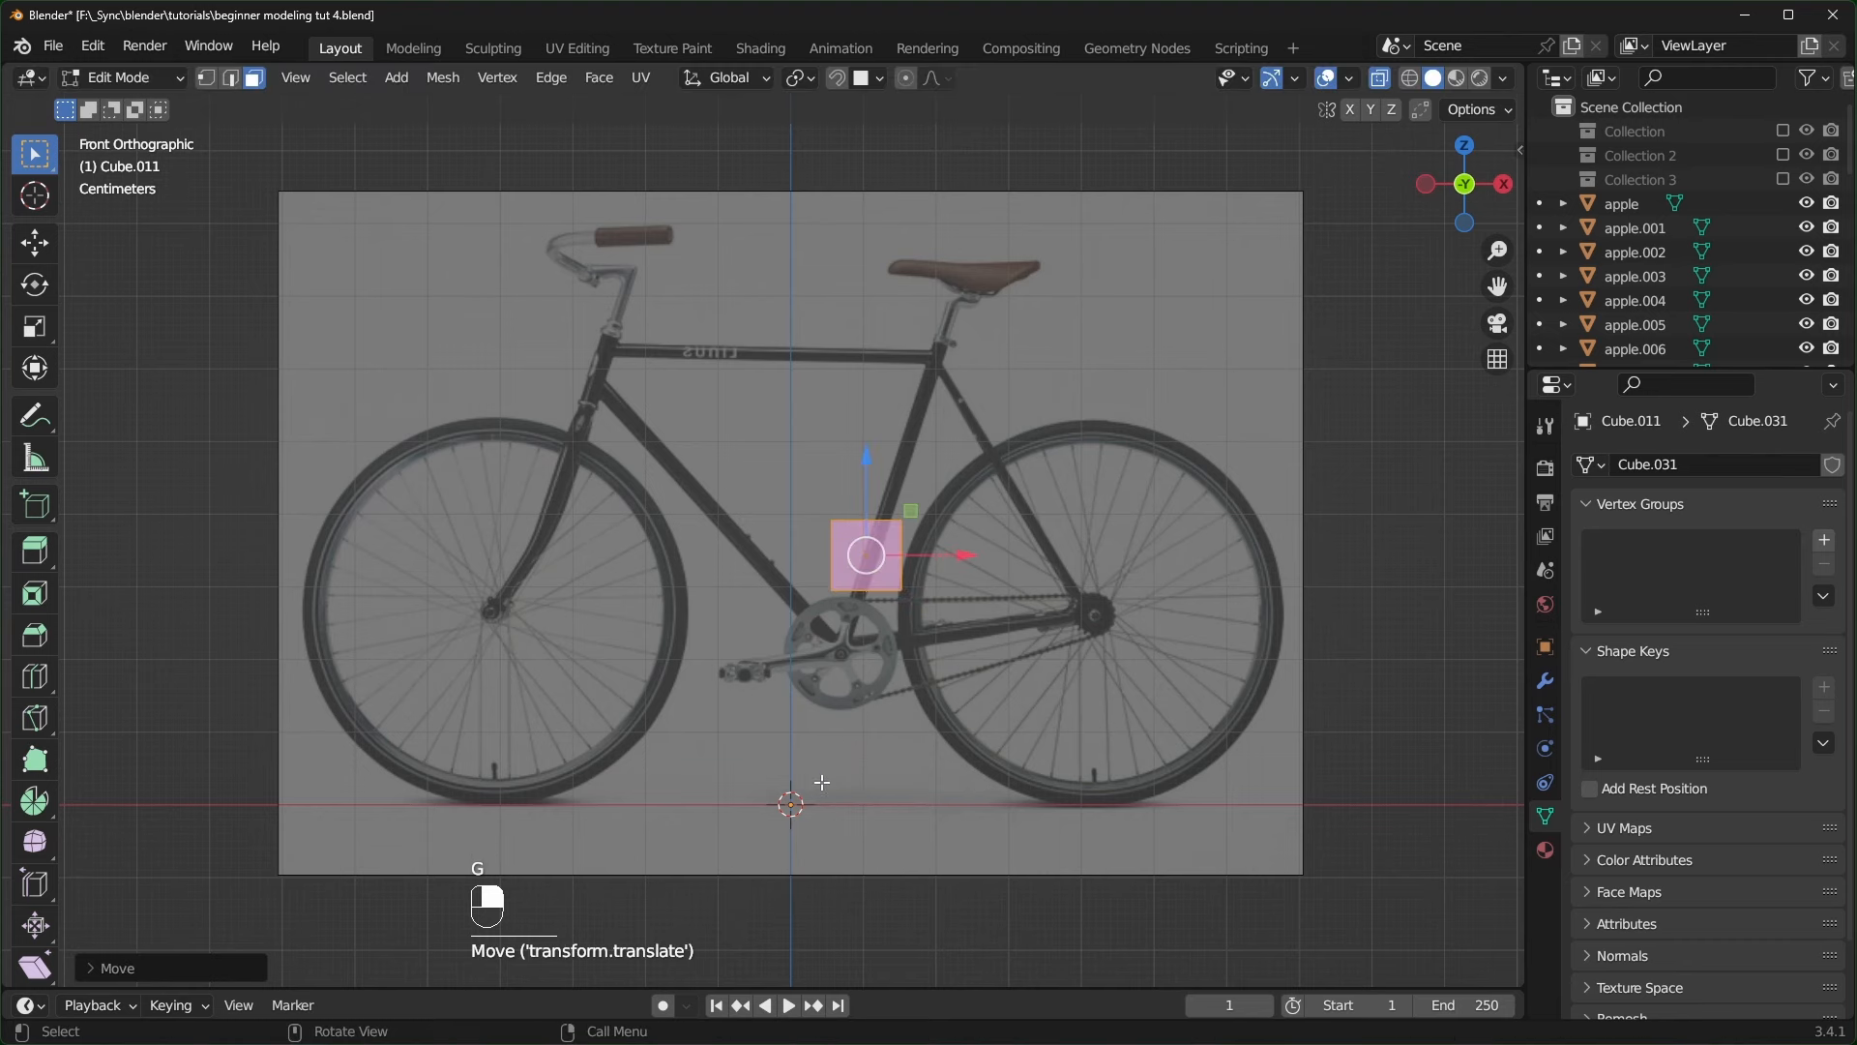
- Shrink the block further and centre it on the seat tube just above the chainring
scroll(996, 604, "up", 2)
middle_click_drag(995, 605, 1035, 614, "shift")
scroll(1025, 610, "up", 2)
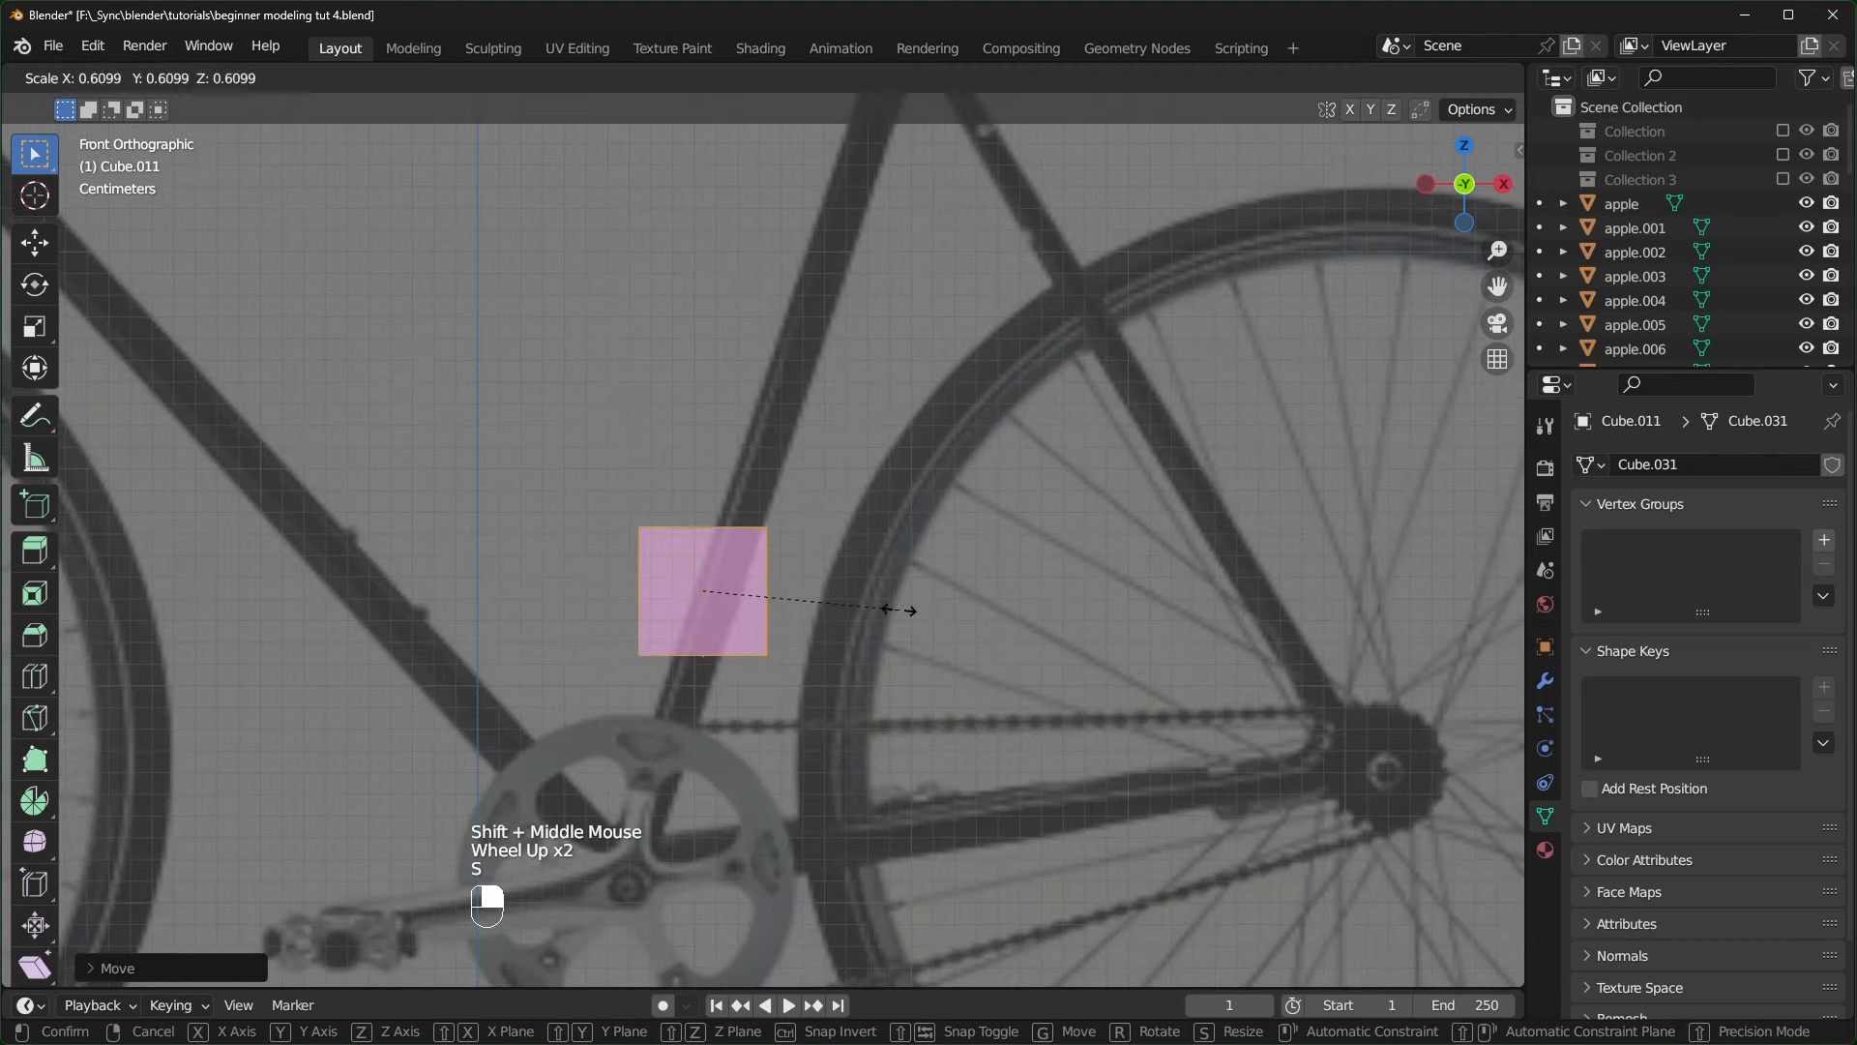
key("s")
left_click(851, 577)
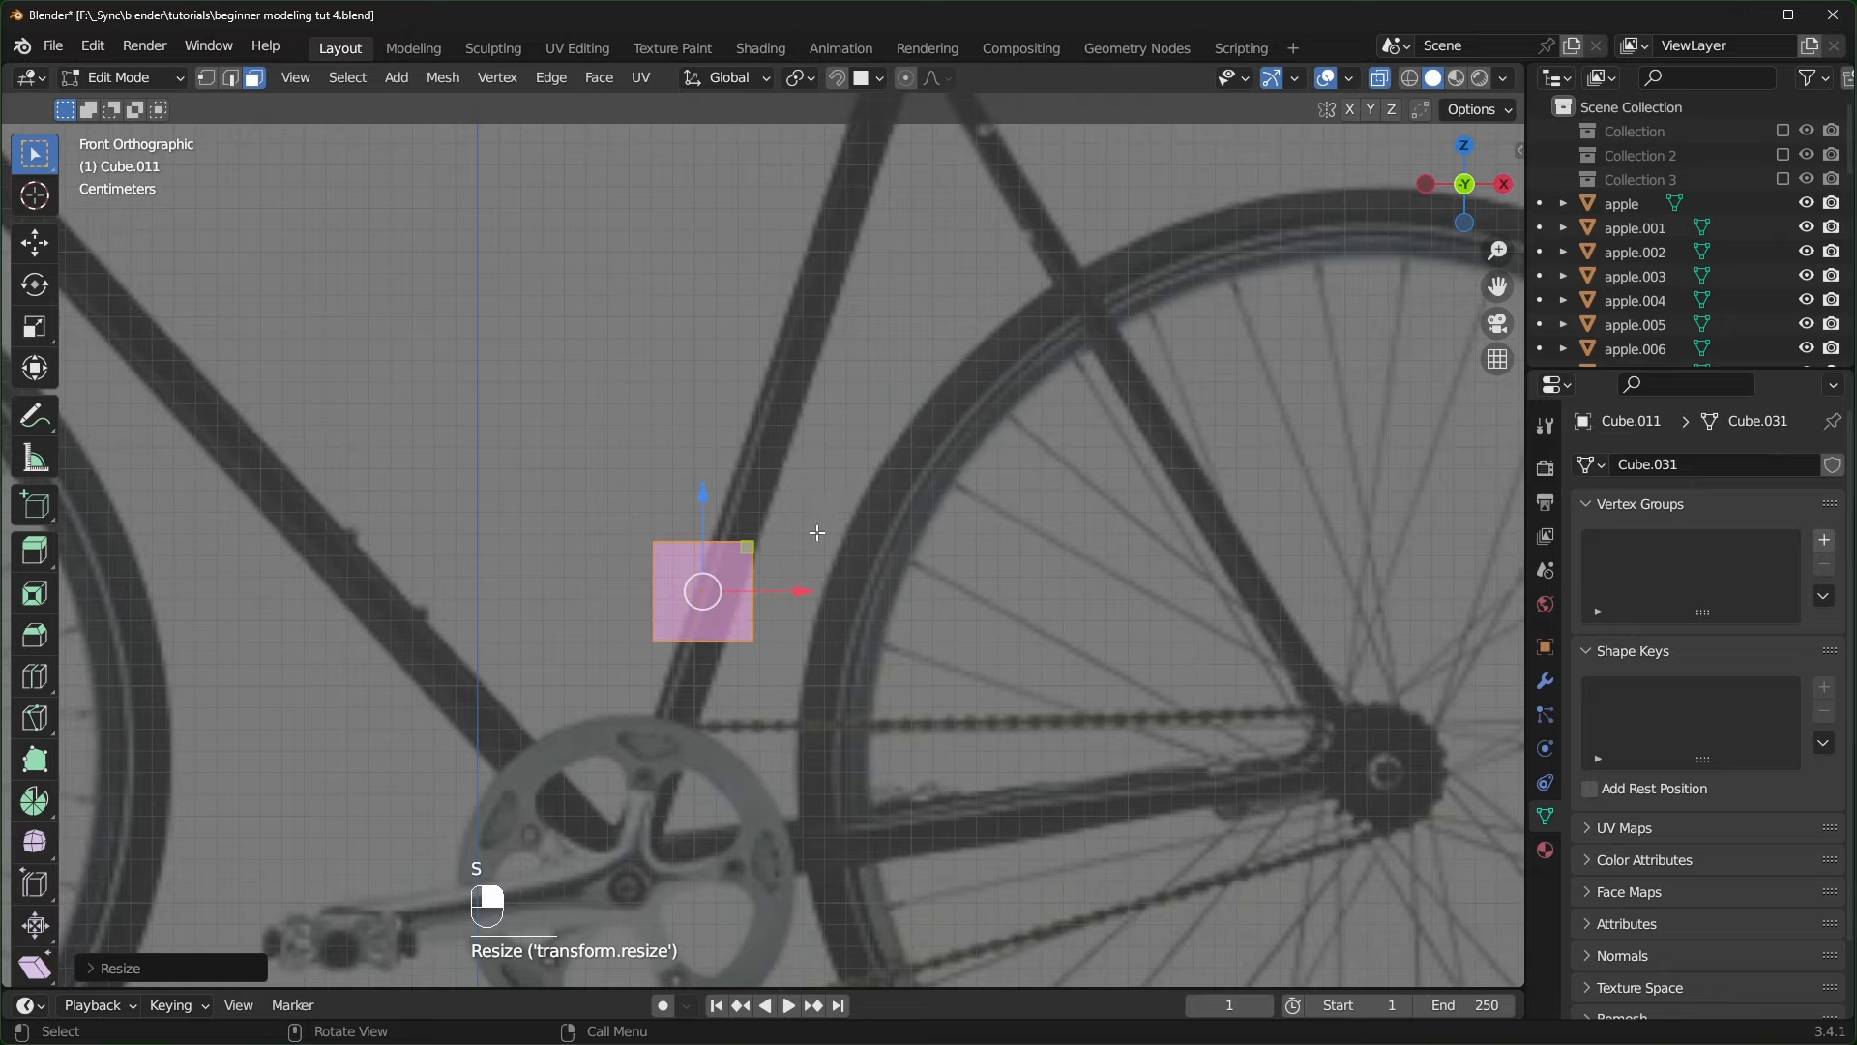
scroll(810, 533, "down", 2)
left_click_drag(766, 531, 779, 520)
scroll(792, 491, "down", 3)
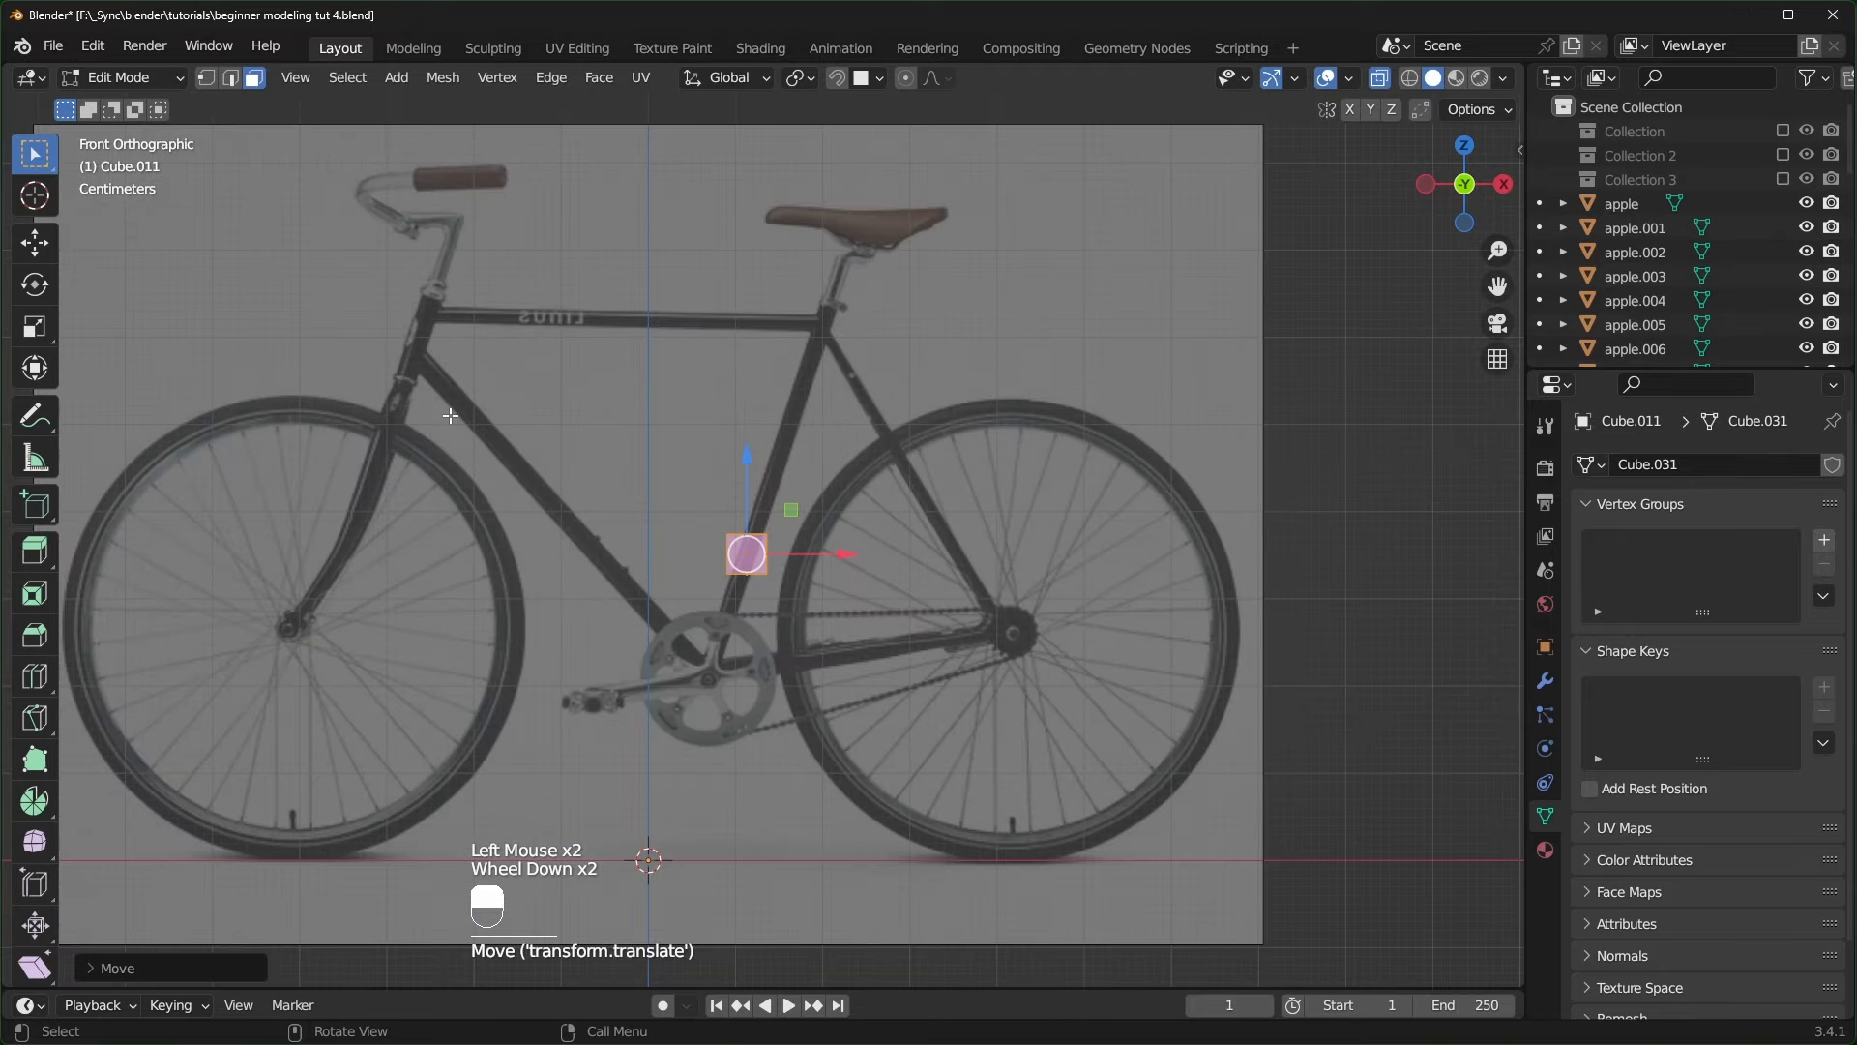
scroll(808, 527, "up", 3)
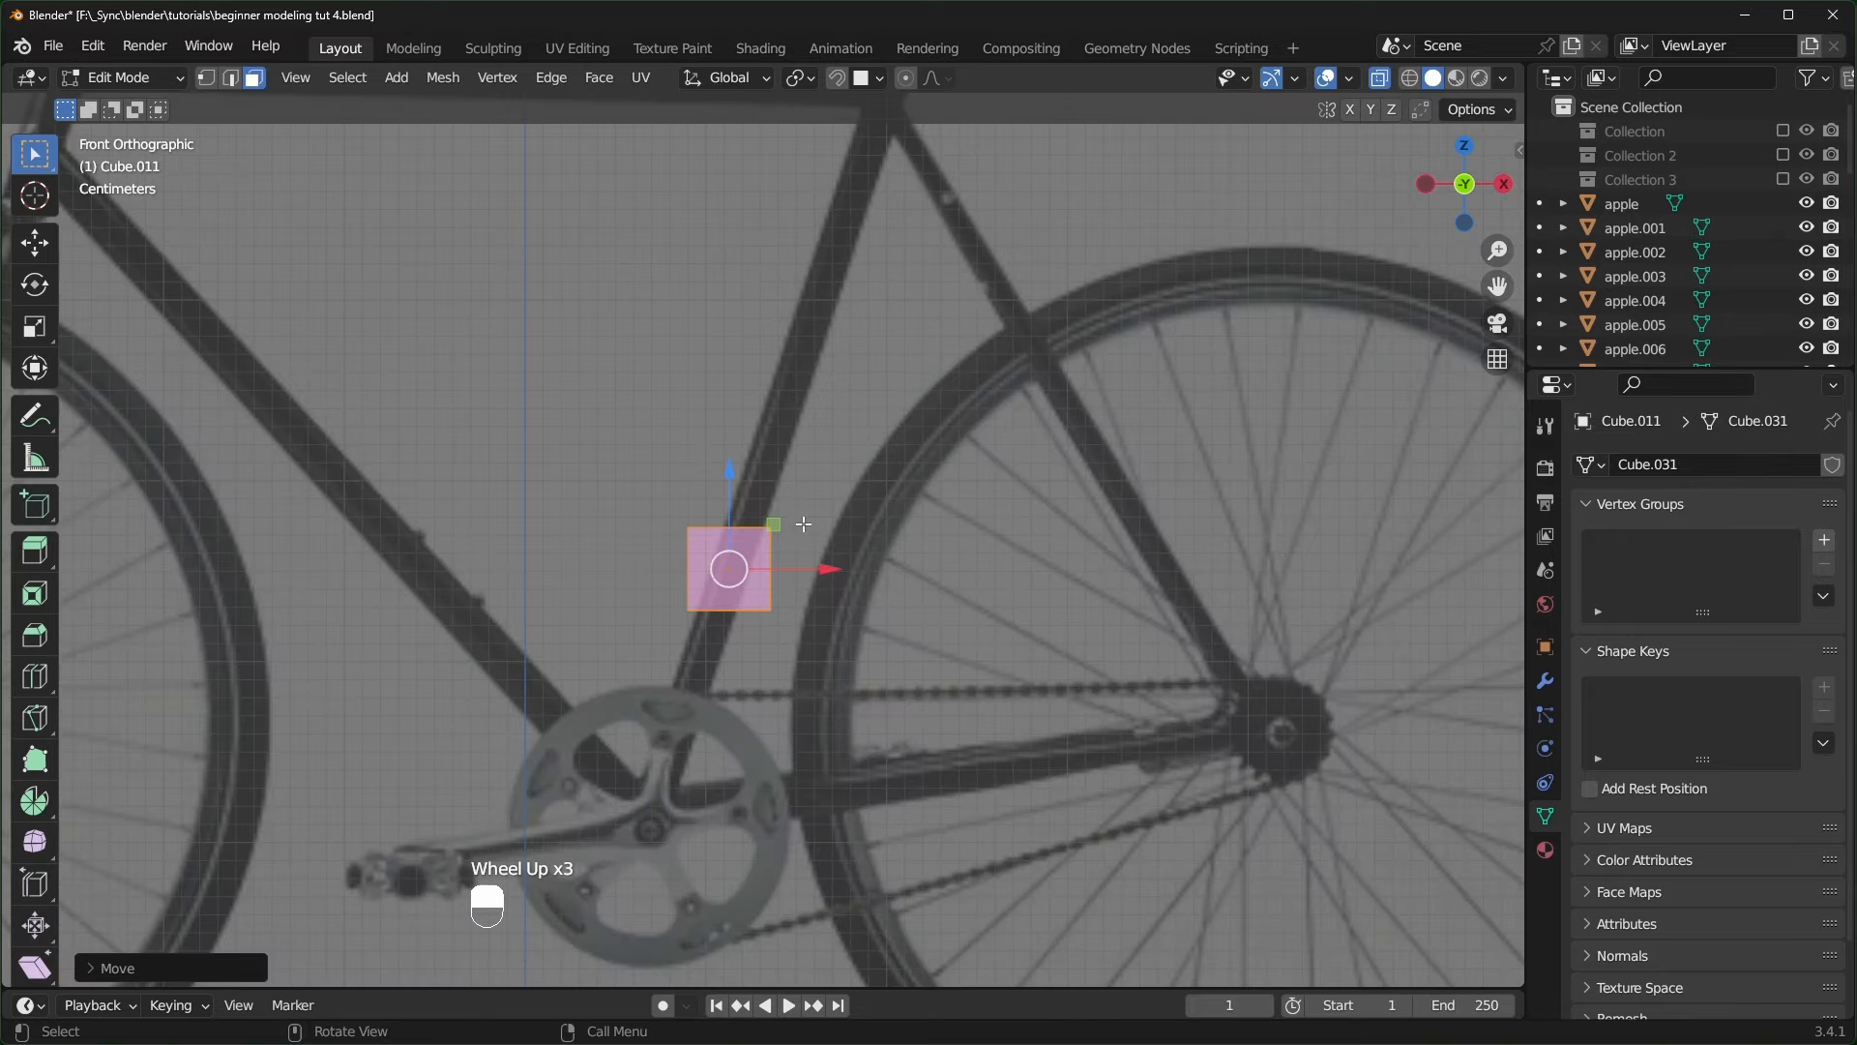
scroll(803, 527, "up", 1)
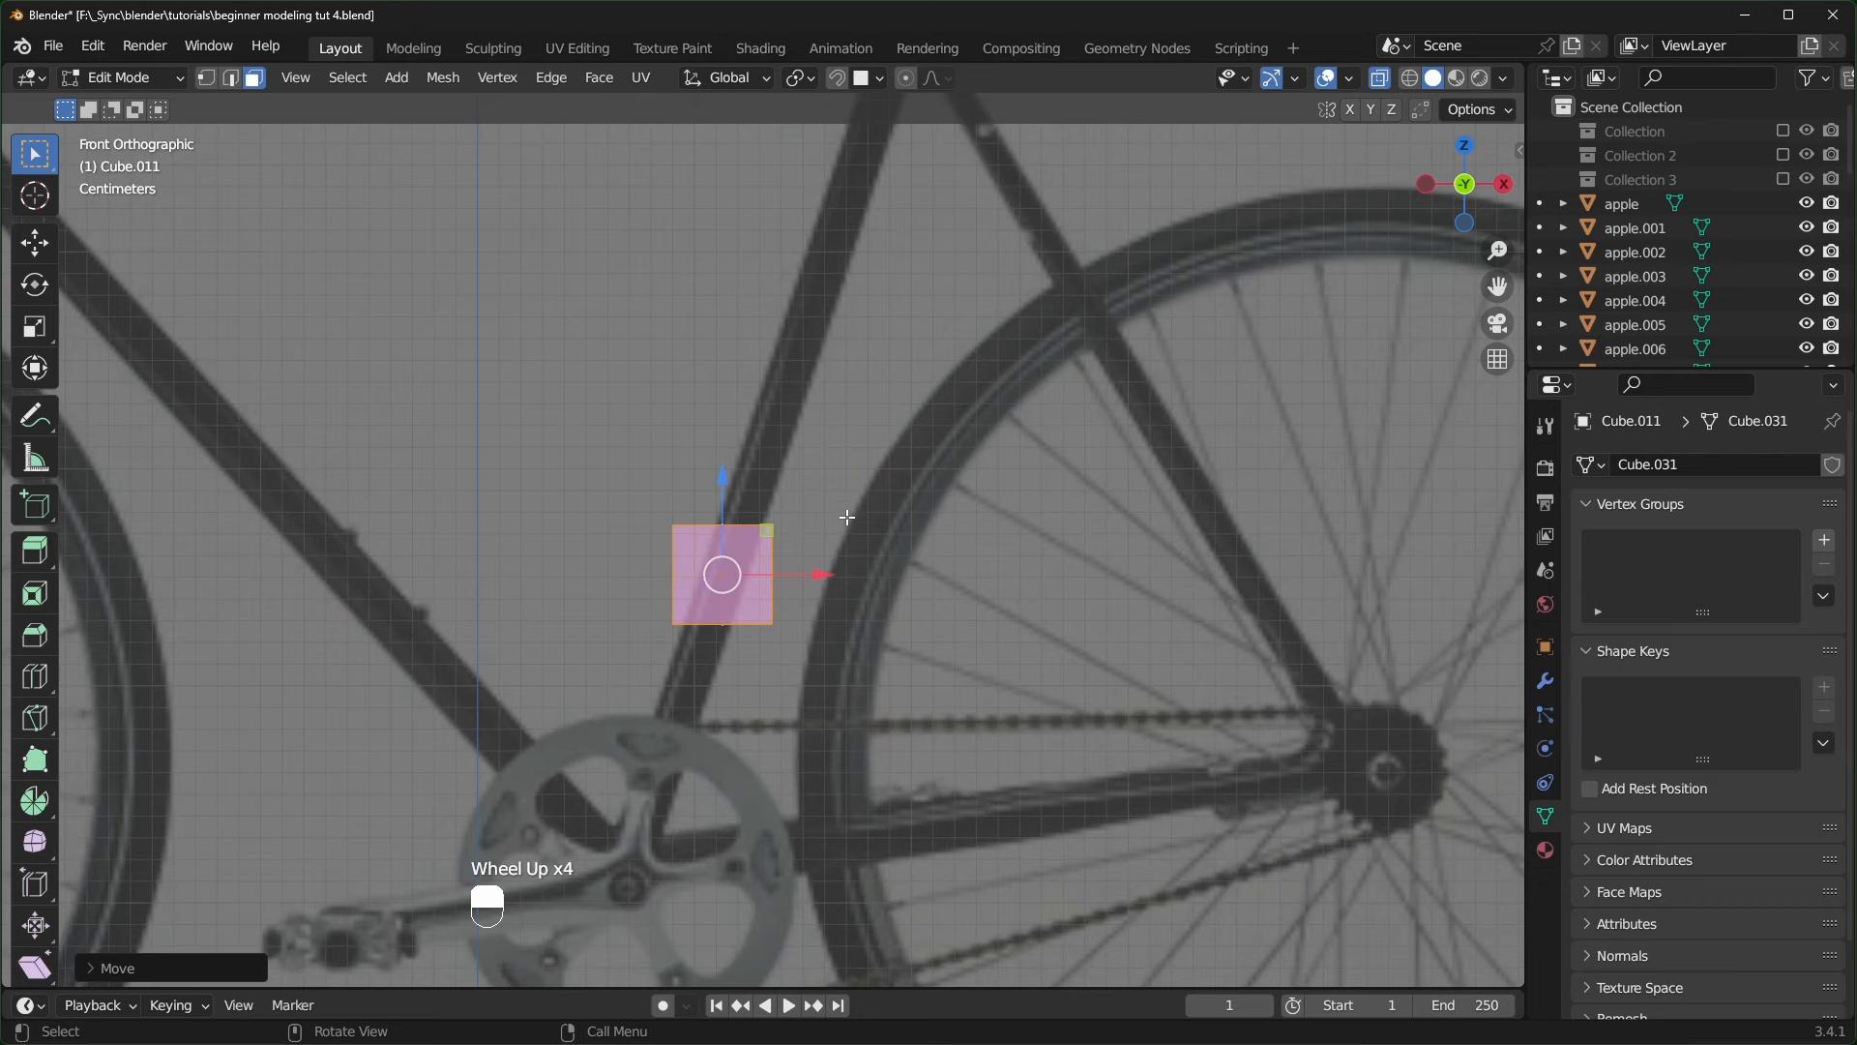
- Rotate the block about 18° to match the slant of the seat tube
key("ctrl+z")
key("r")
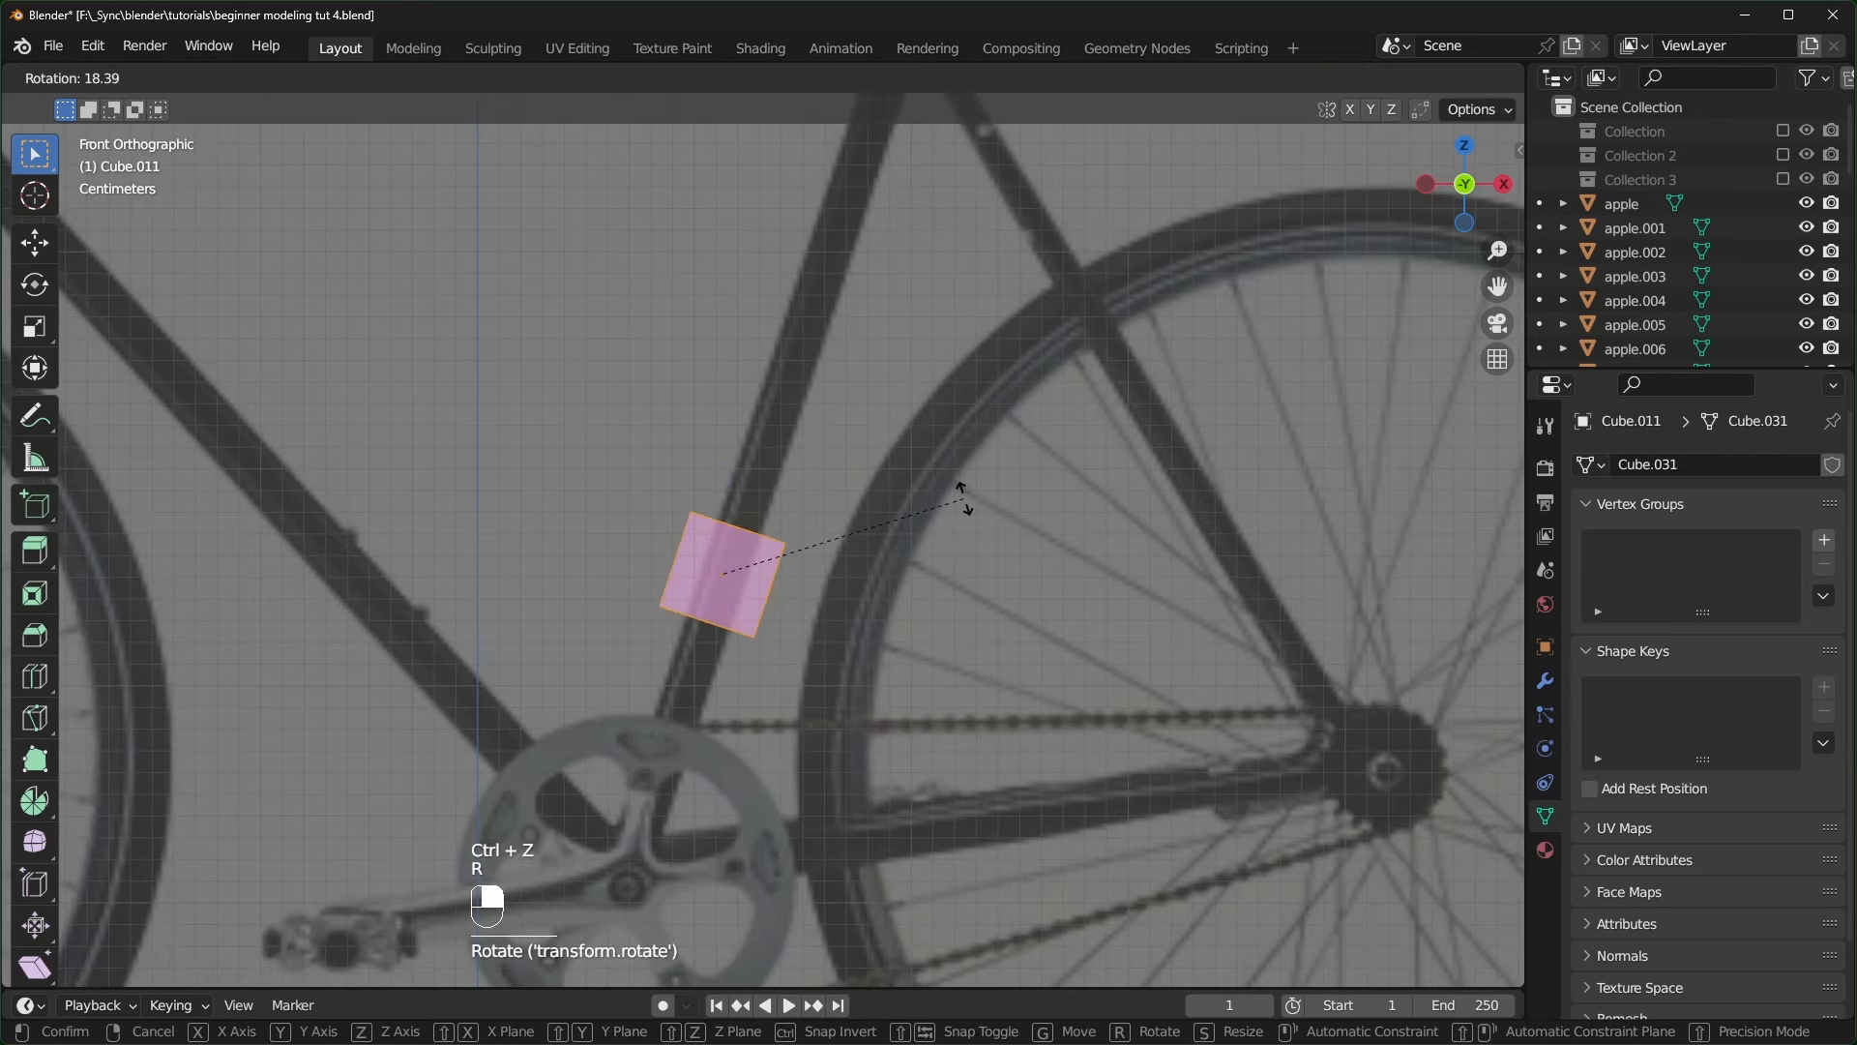
scroll(899, 465, "down", 2)
scroll(871, 445, "up", 1)
left_click(834, 428)
- Select the block's upper end face and set the transform orientation to Normal
left_click(736, 533)
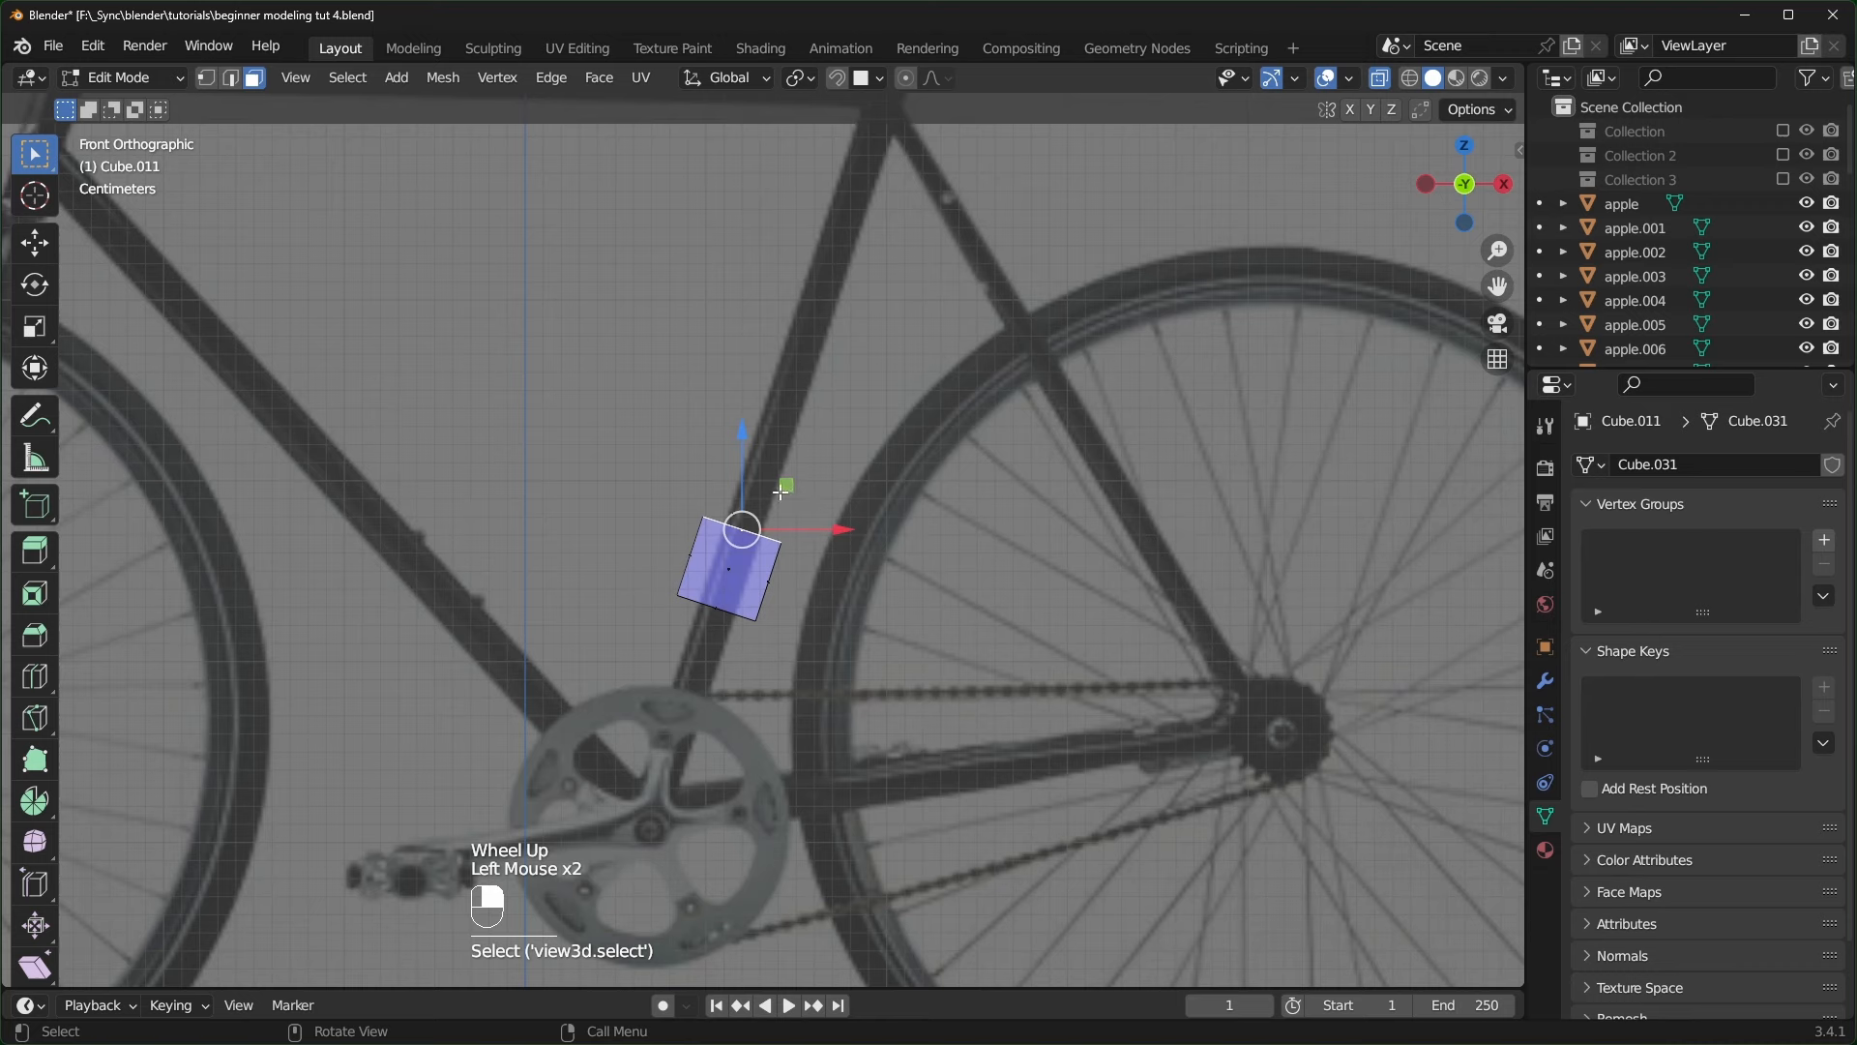
left_click_drag(781, 492, 856, 203)
key("Escape")
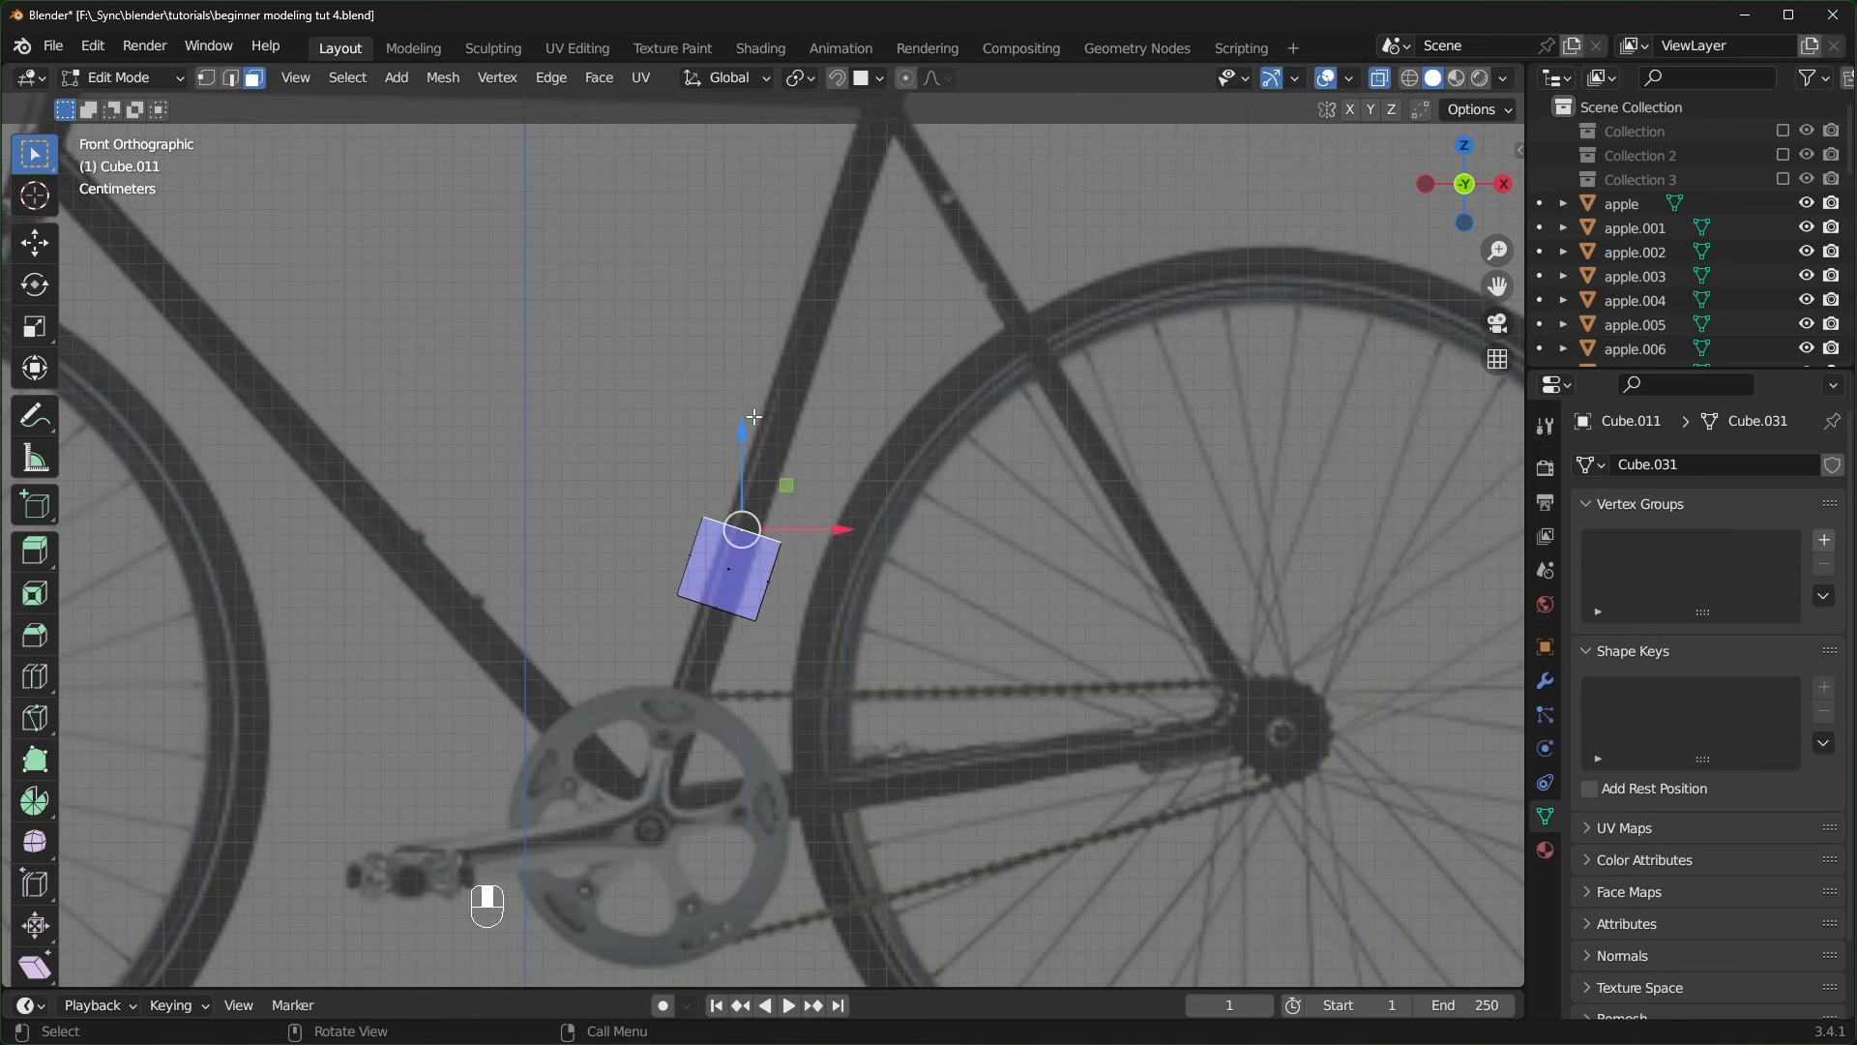
left_click(741, 82)
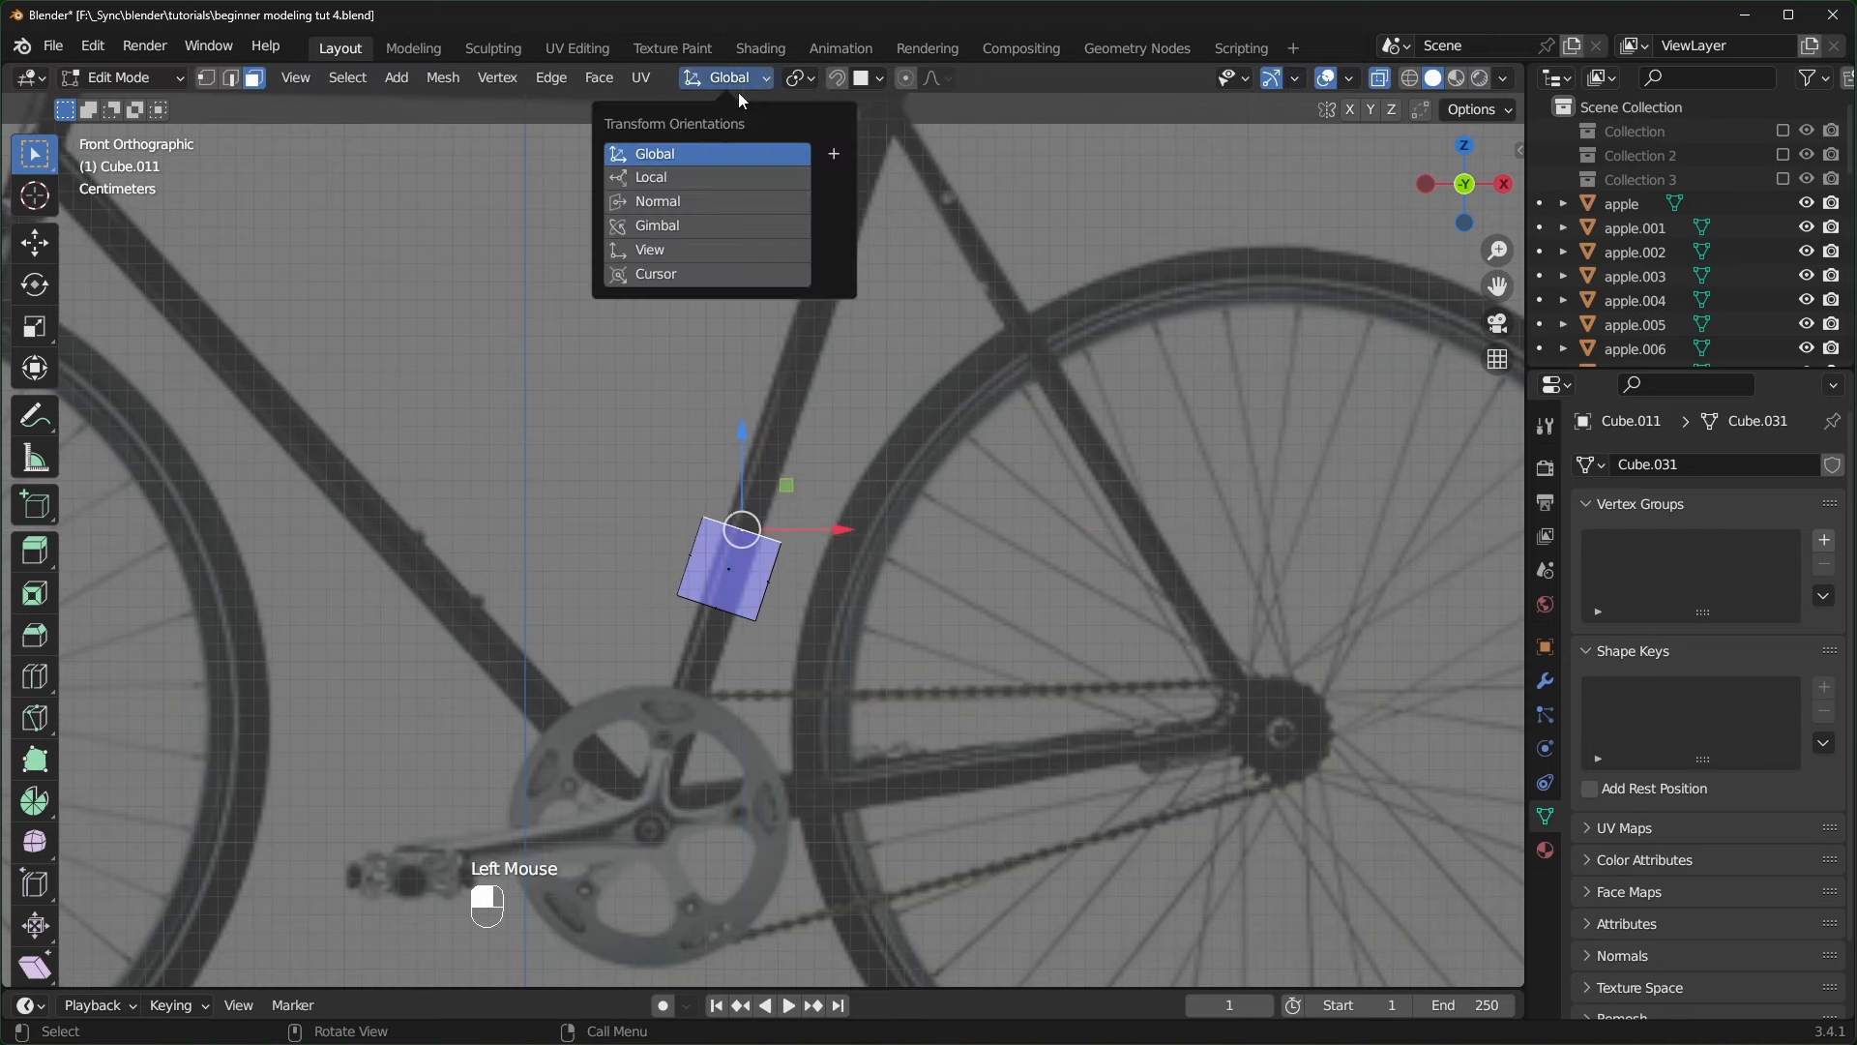
left_click(707, 204)
left_click(692, 554)
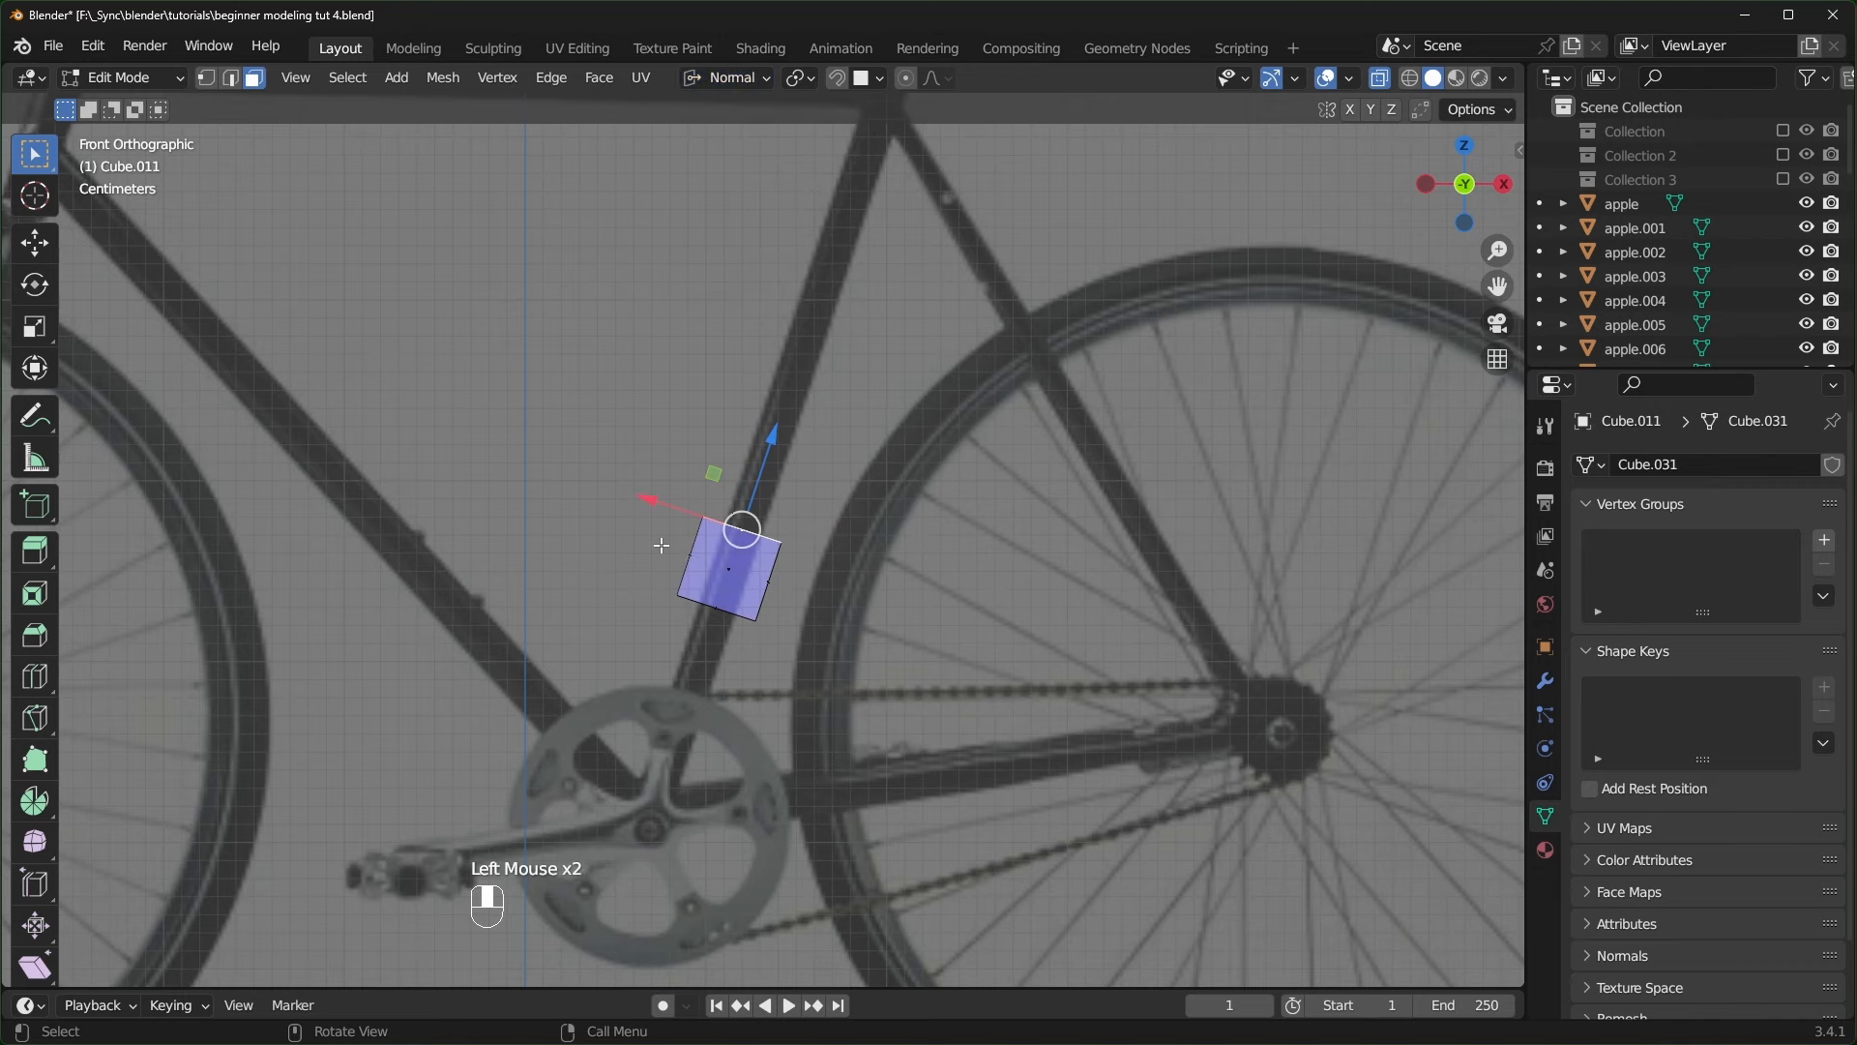
- Stretch the block along its length, moving the upper face to the seat tube's top and the lower face to the crank area
left_click_drag(766, 444, 892, 179)
scroll(834, 242, "down", 2)
scroll(711, 547, "up", 2)
left_click(719, 609)
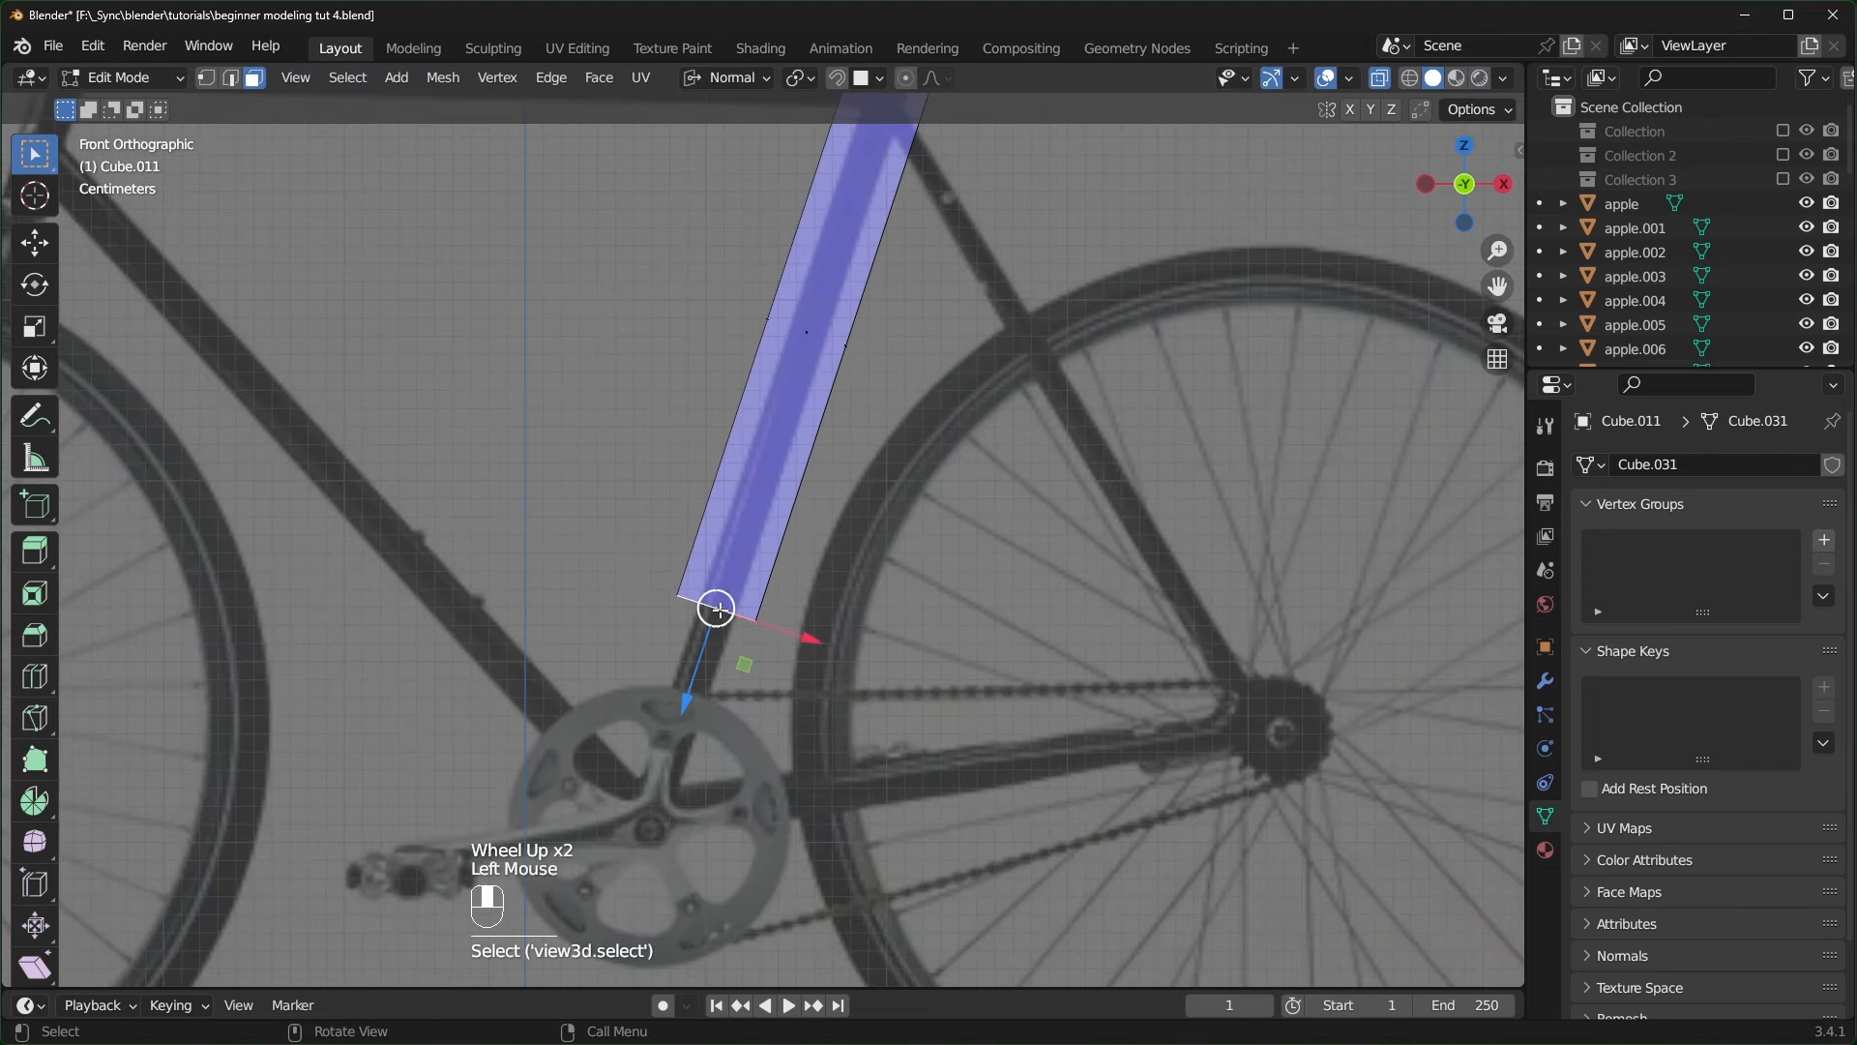
left_click_drag(704, 682, 620, 911)
scroll(835, 547, "down", 2)
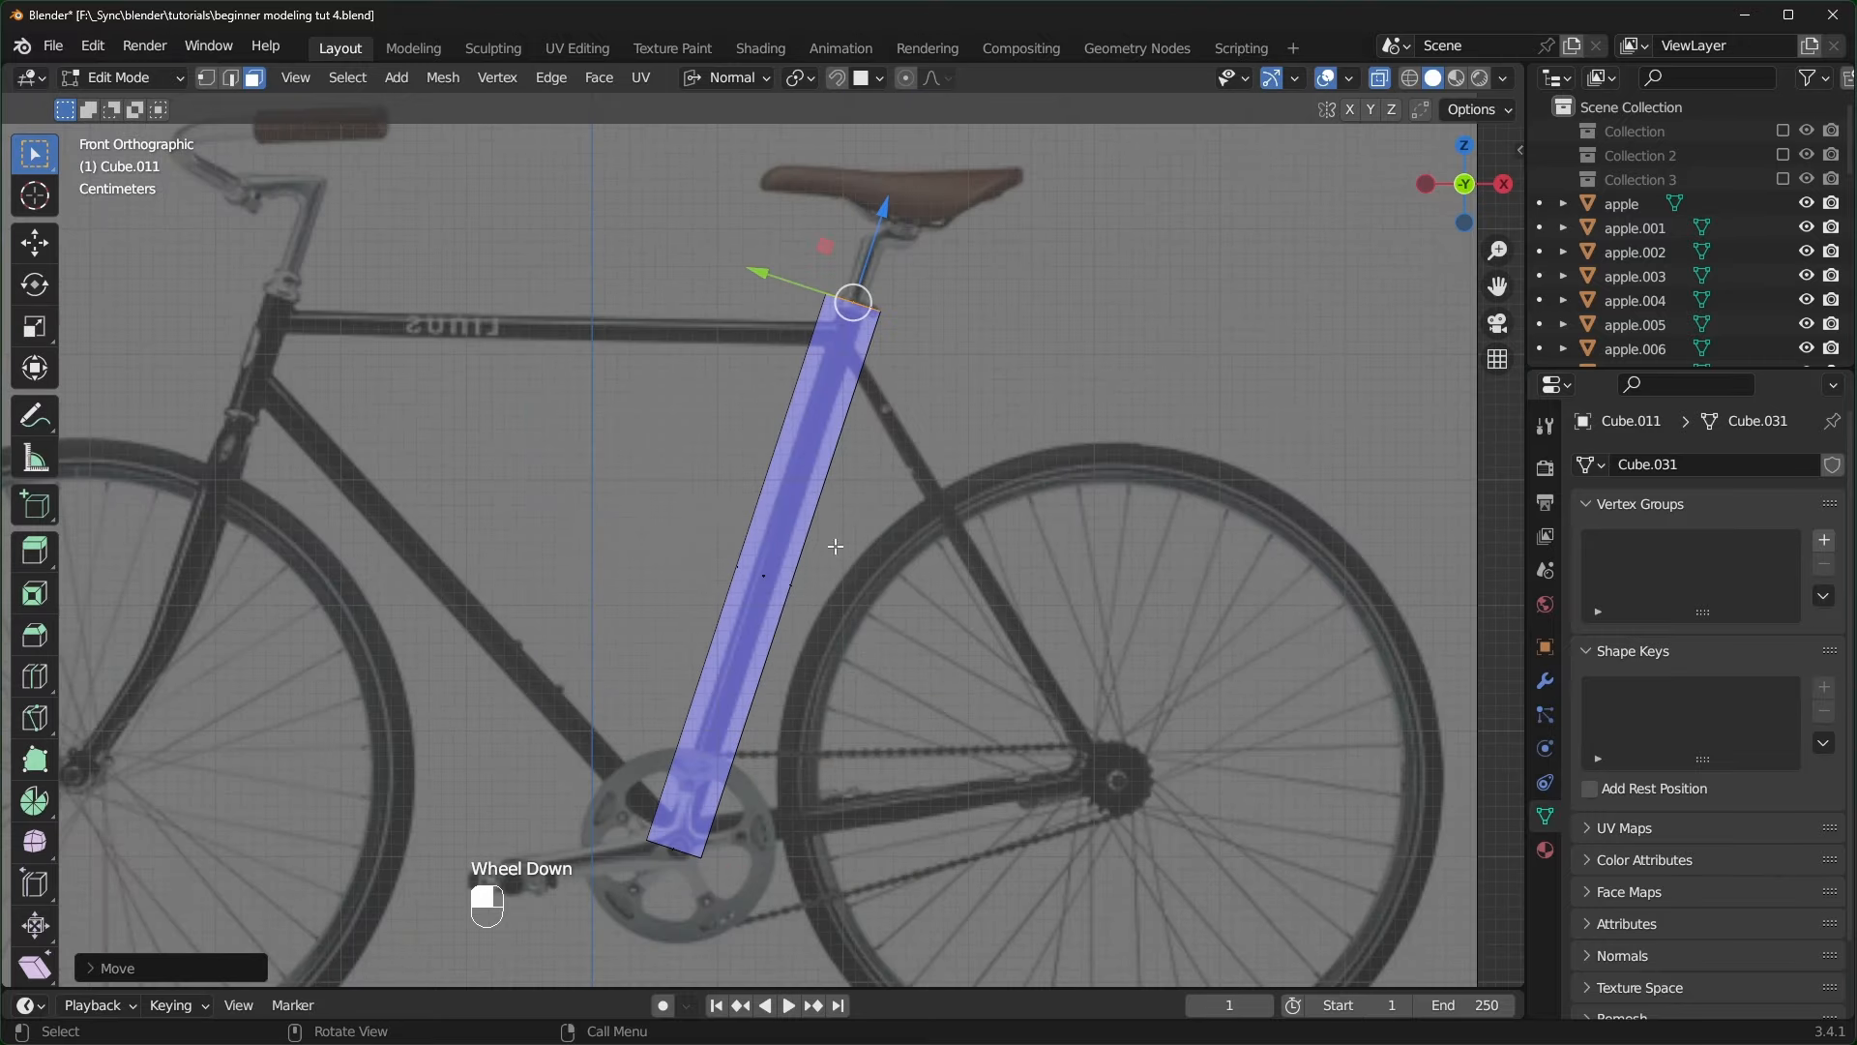
- Add three loop cuts to the seat tube block, two around the top tube joint and one near the crank
key("ctrl+r")
left_click(779, 582)
middle_click_drag(865, 416, 851, 410, "shift")
scroll(851, 410, "up", 2)
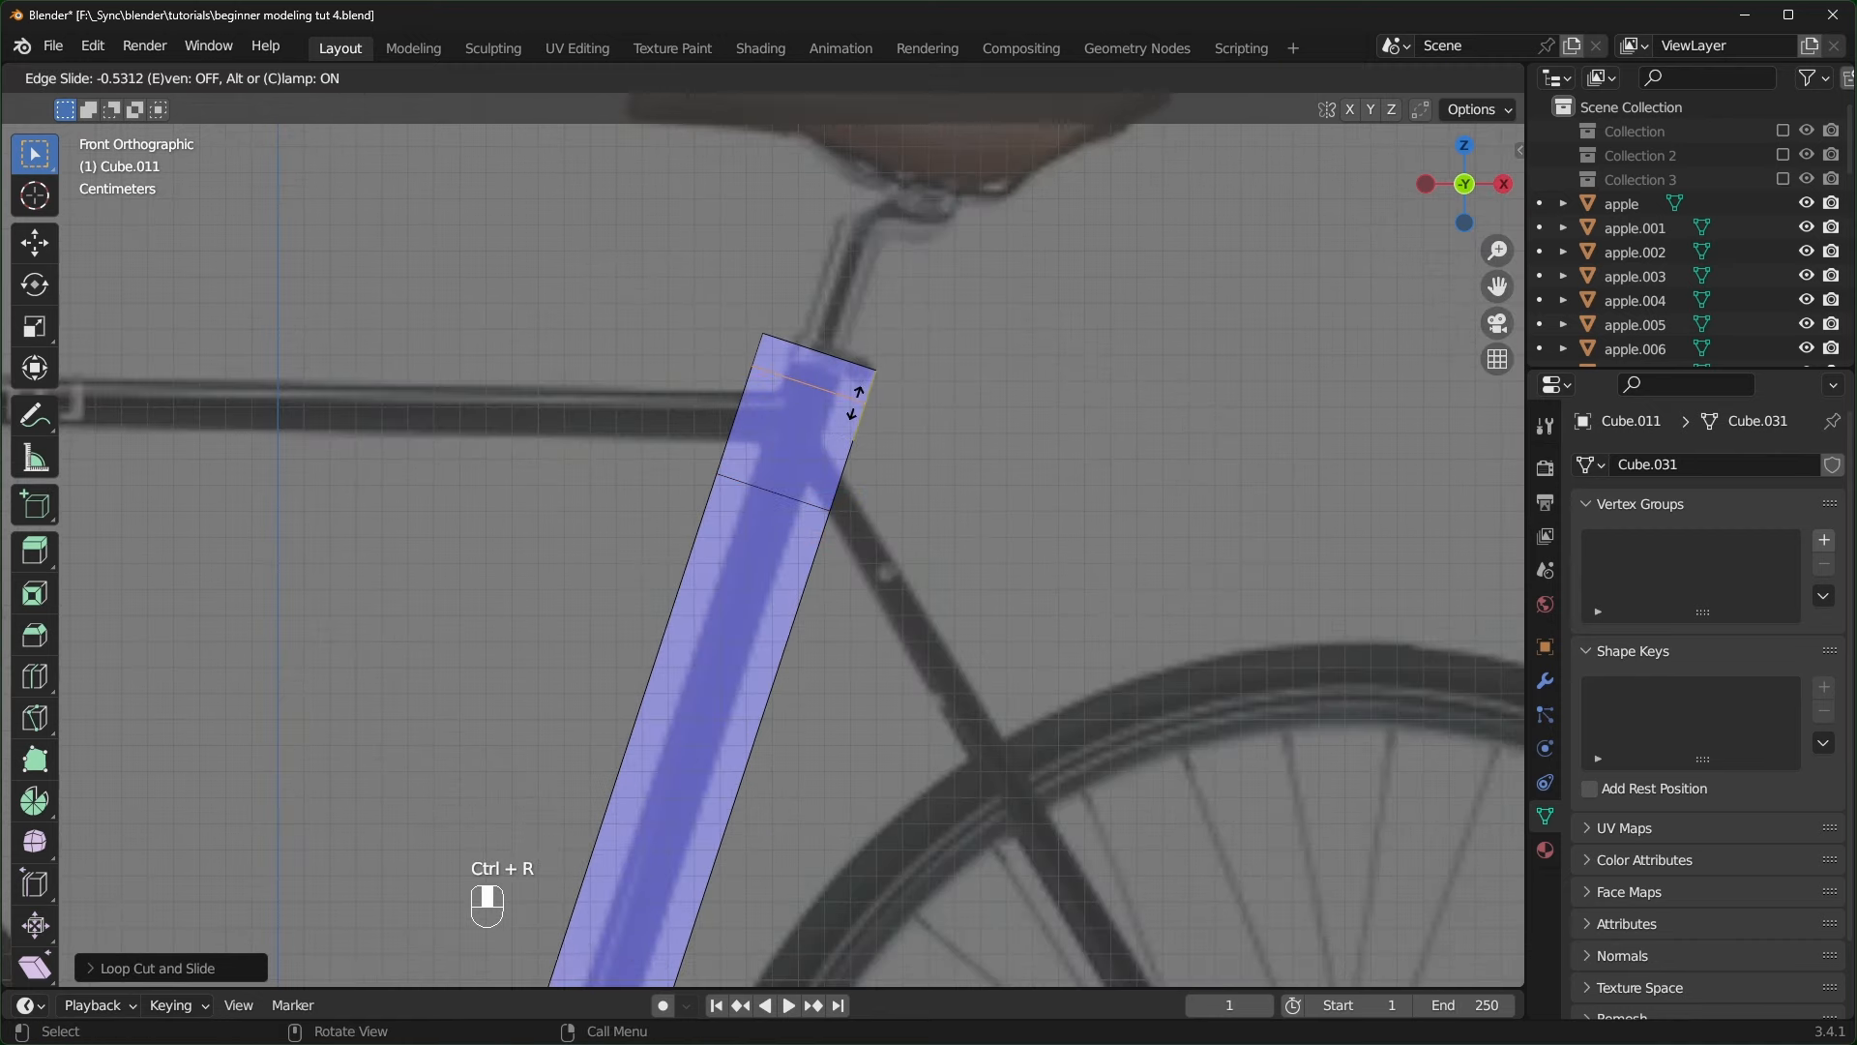
middle_click_drag(829, 392, 784, 735, "shift")
scroll(784, 735, "down", 1)
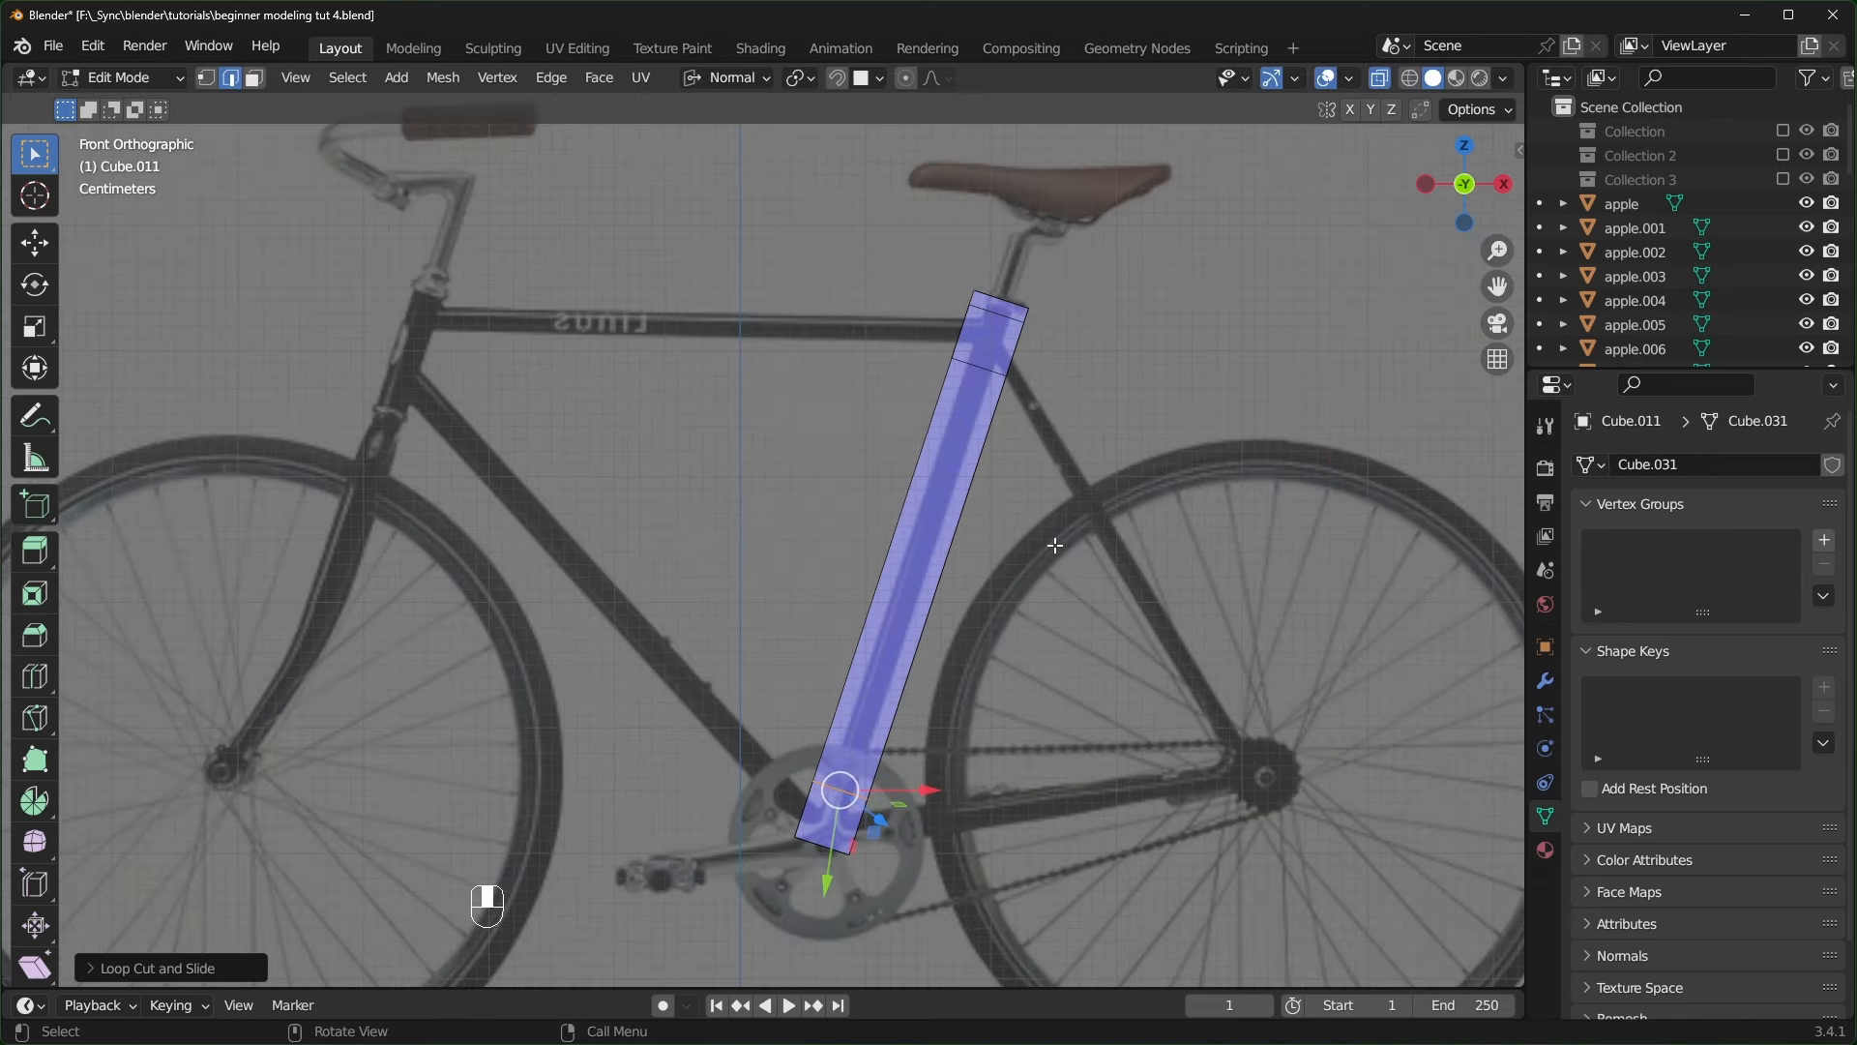
- Duplicate the whole seat tube block and place the copy over the head tube and fork
key("a")
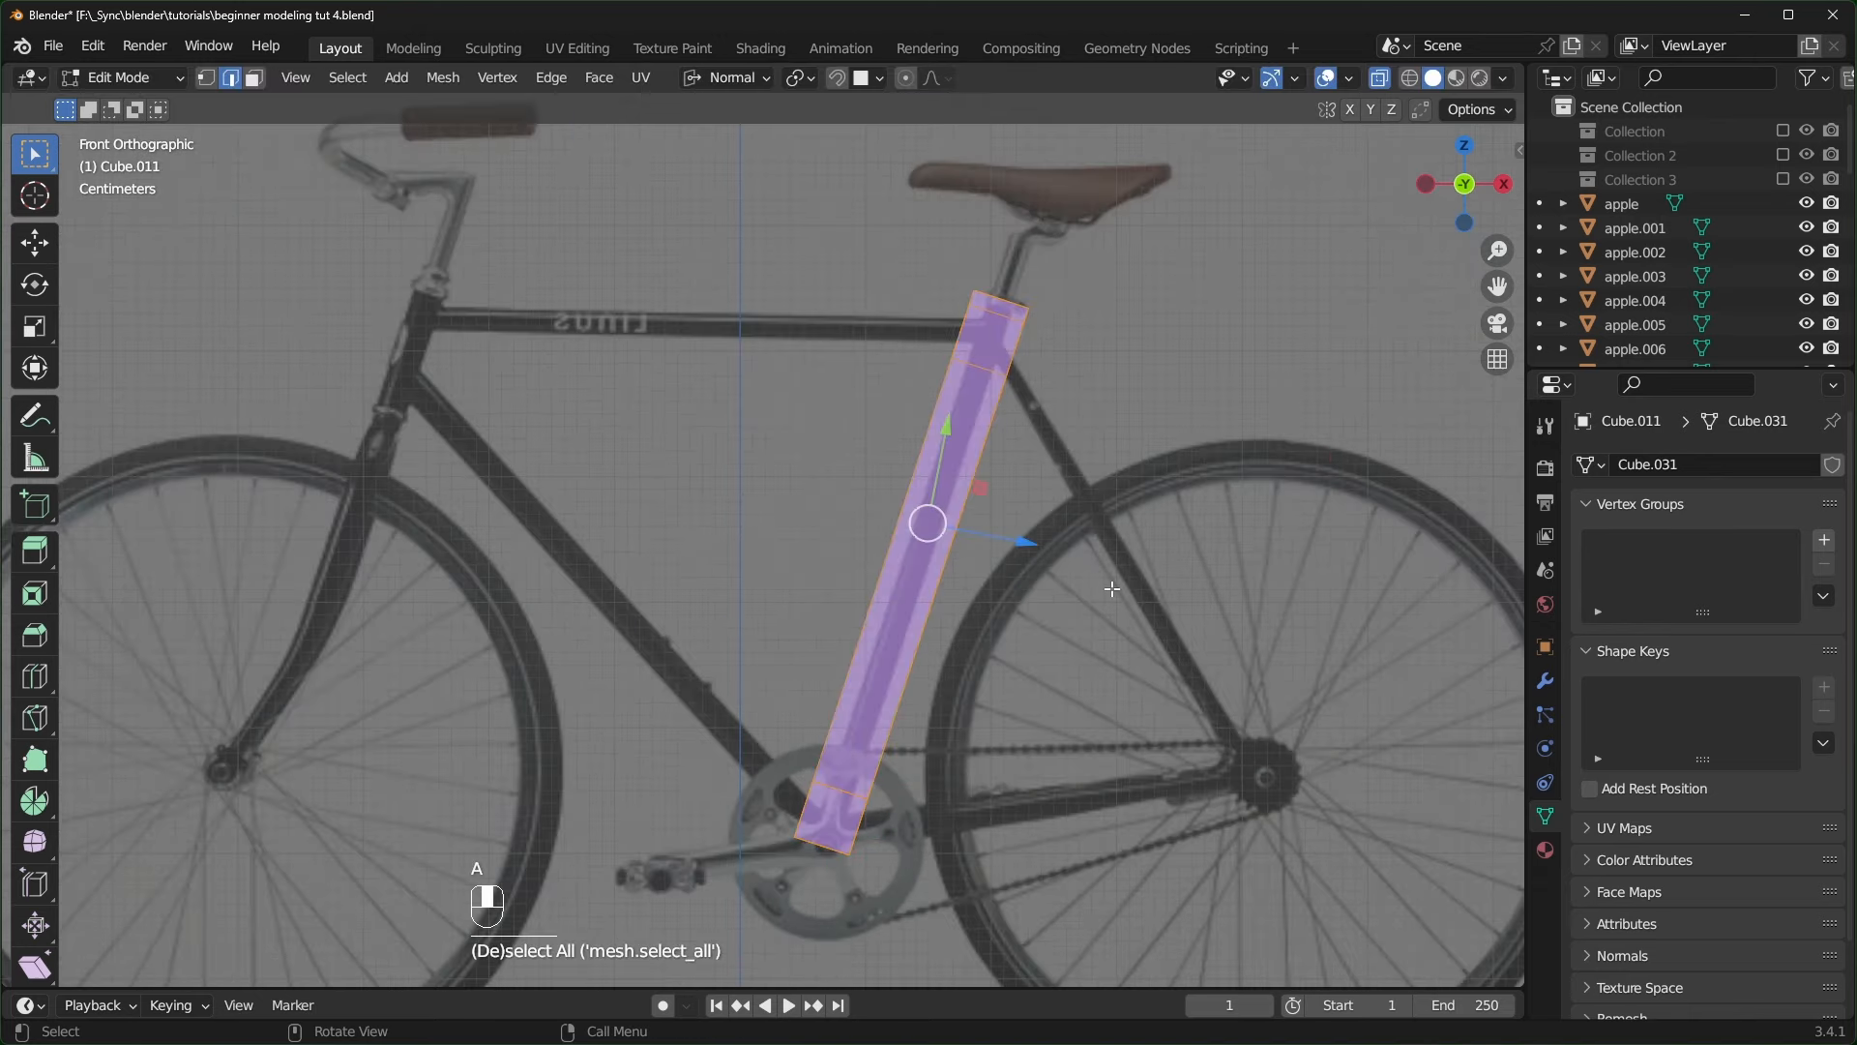
key("shift+d")
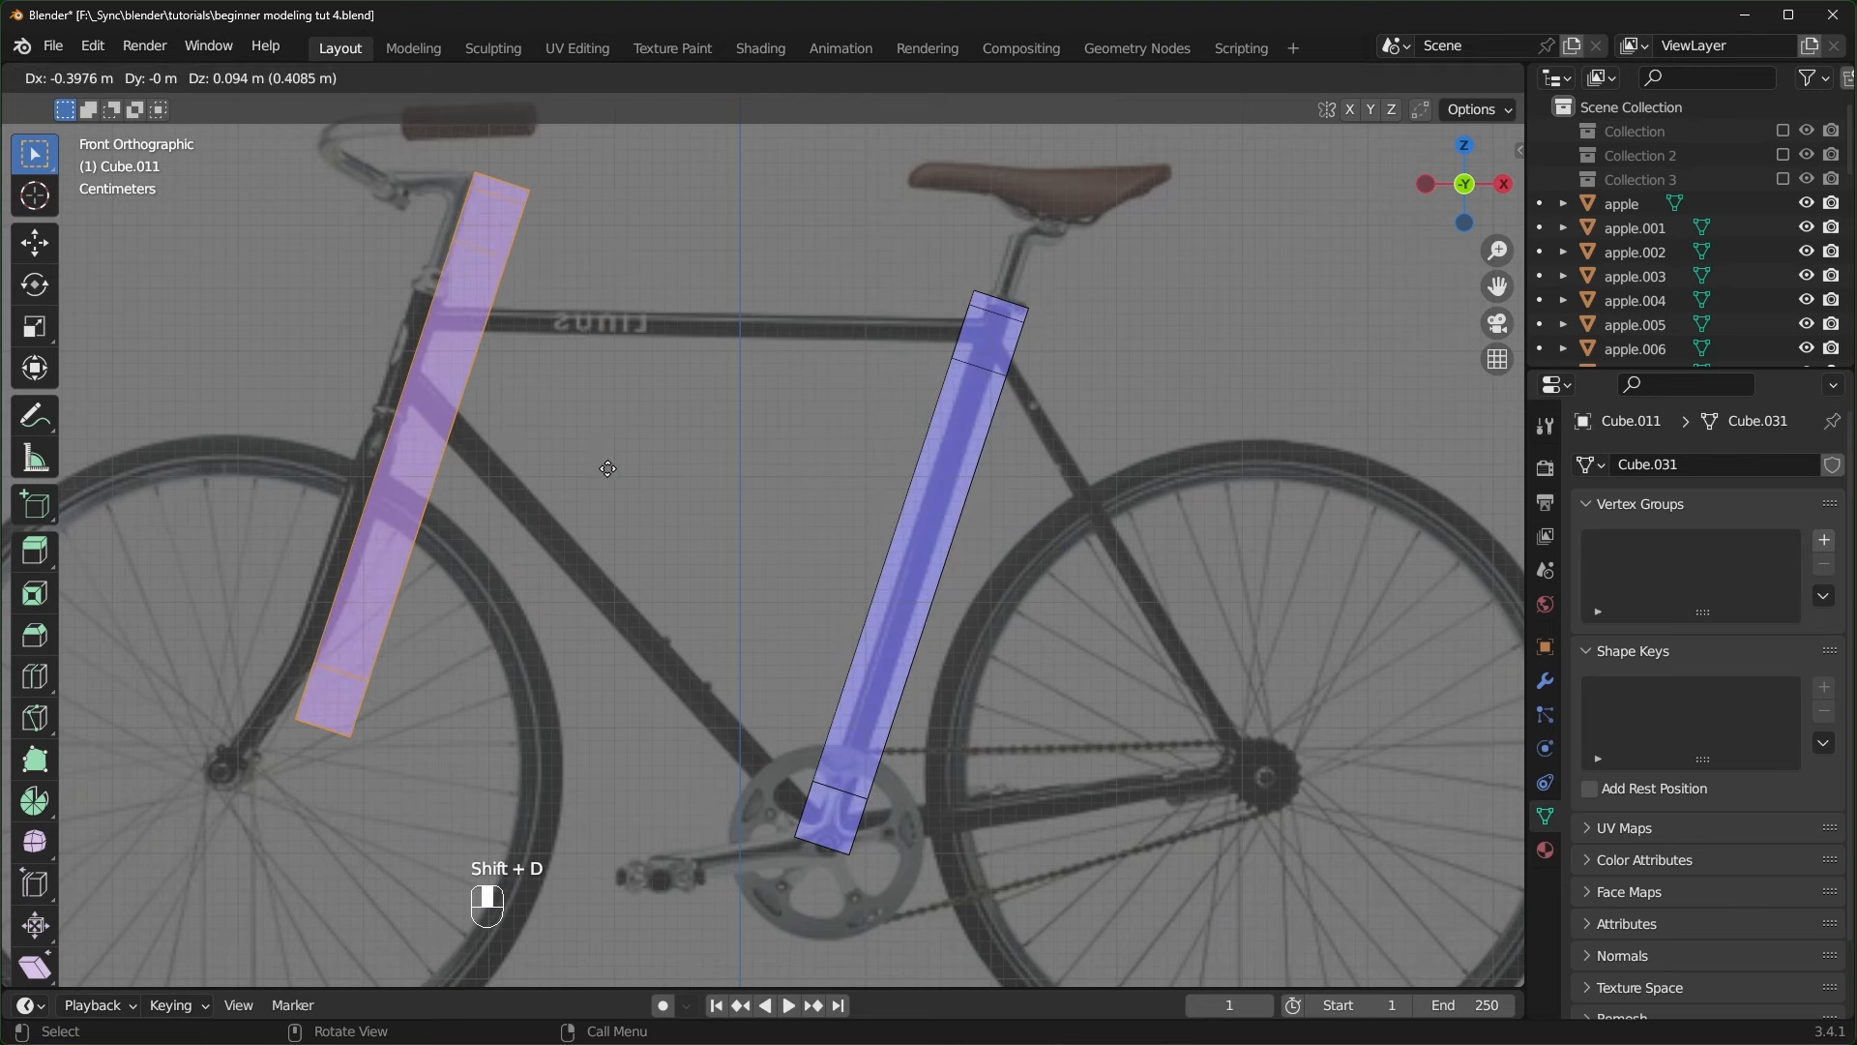
left_click(429, 180)
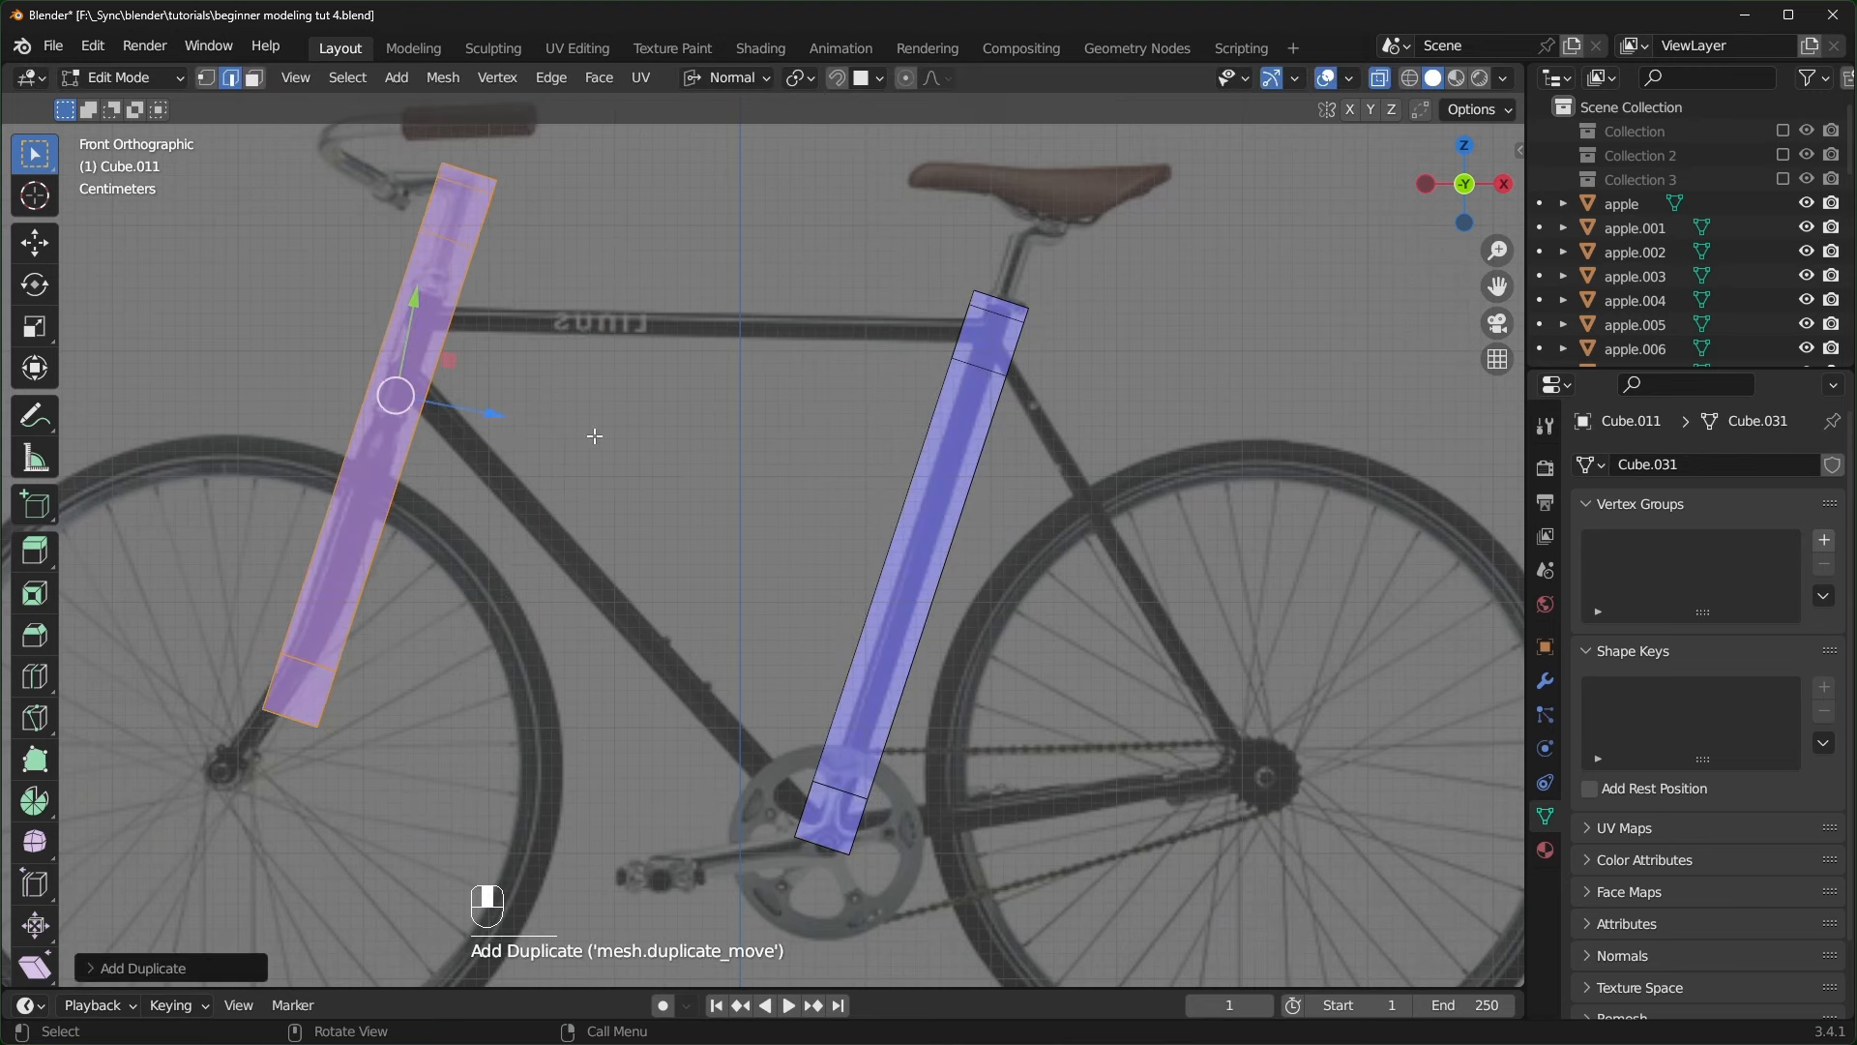
- Dissolve the three inner edge loops of the duplicated block
left_click(309, 663, "alt")
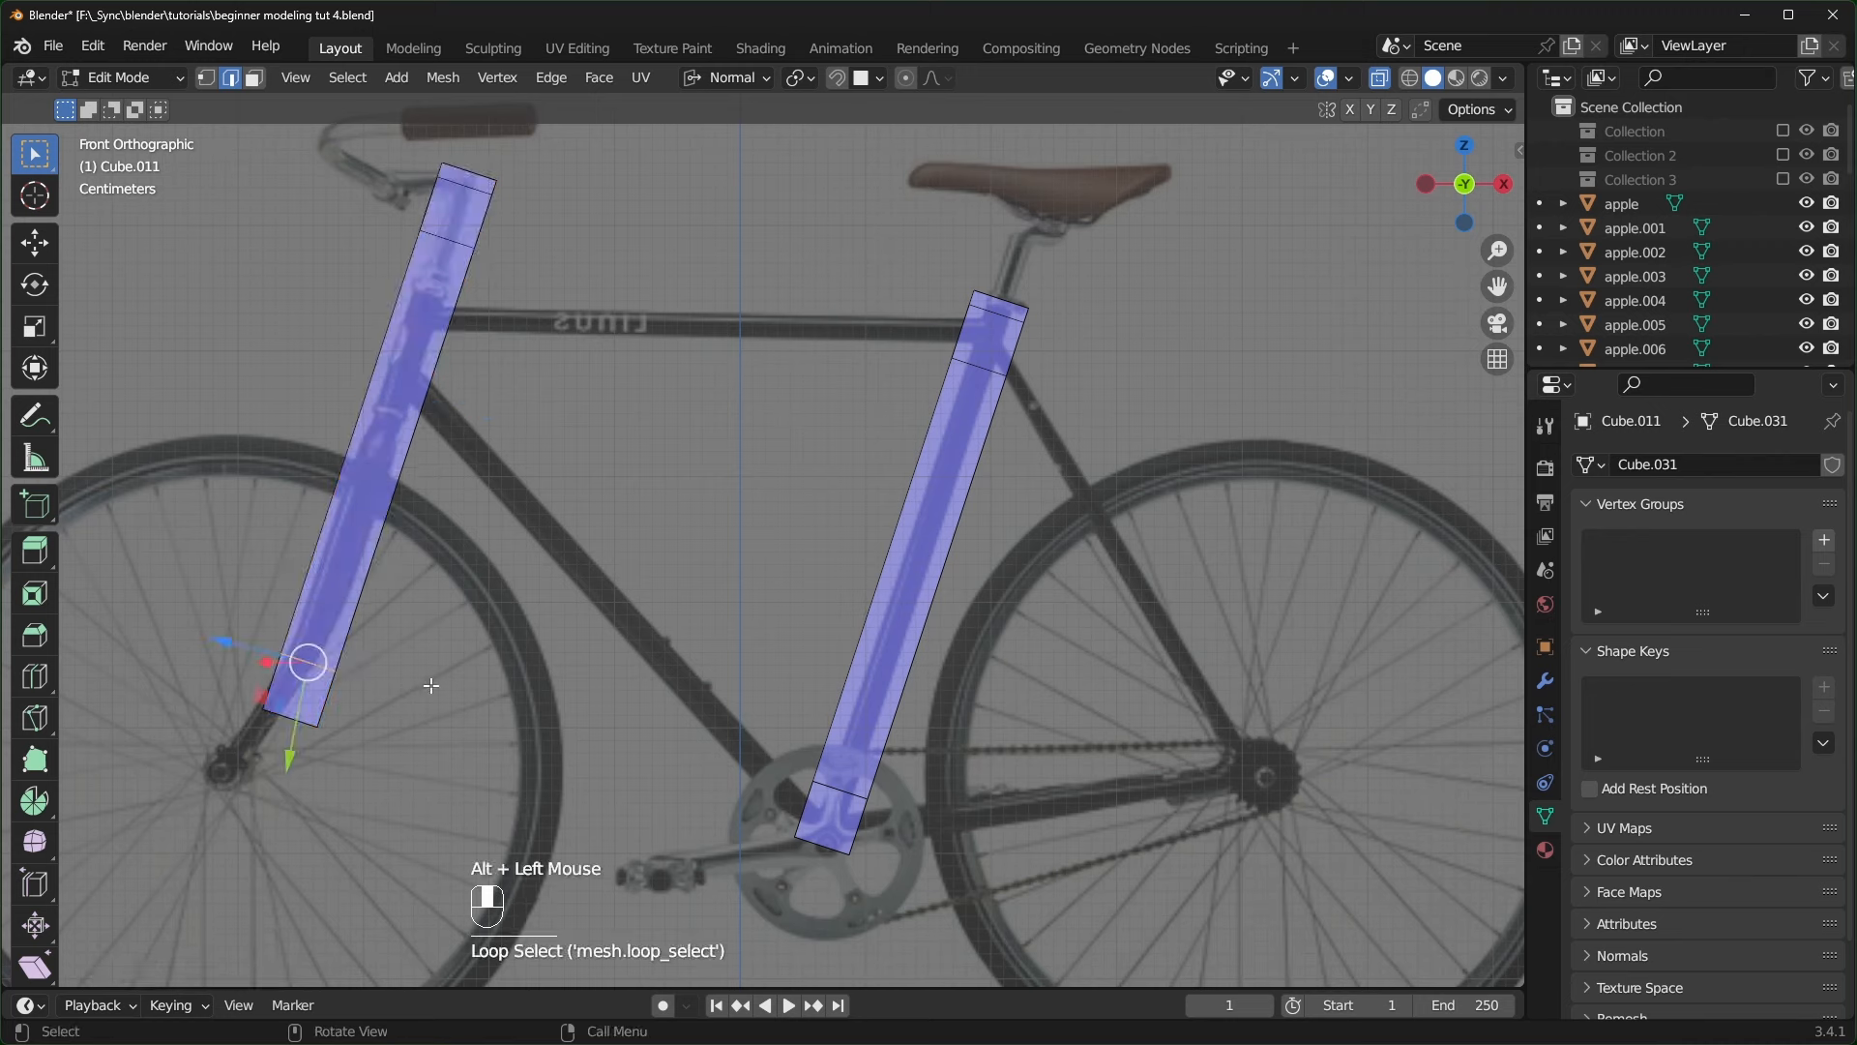
key("ctrl+x")
left_click(452, 247, "alt")
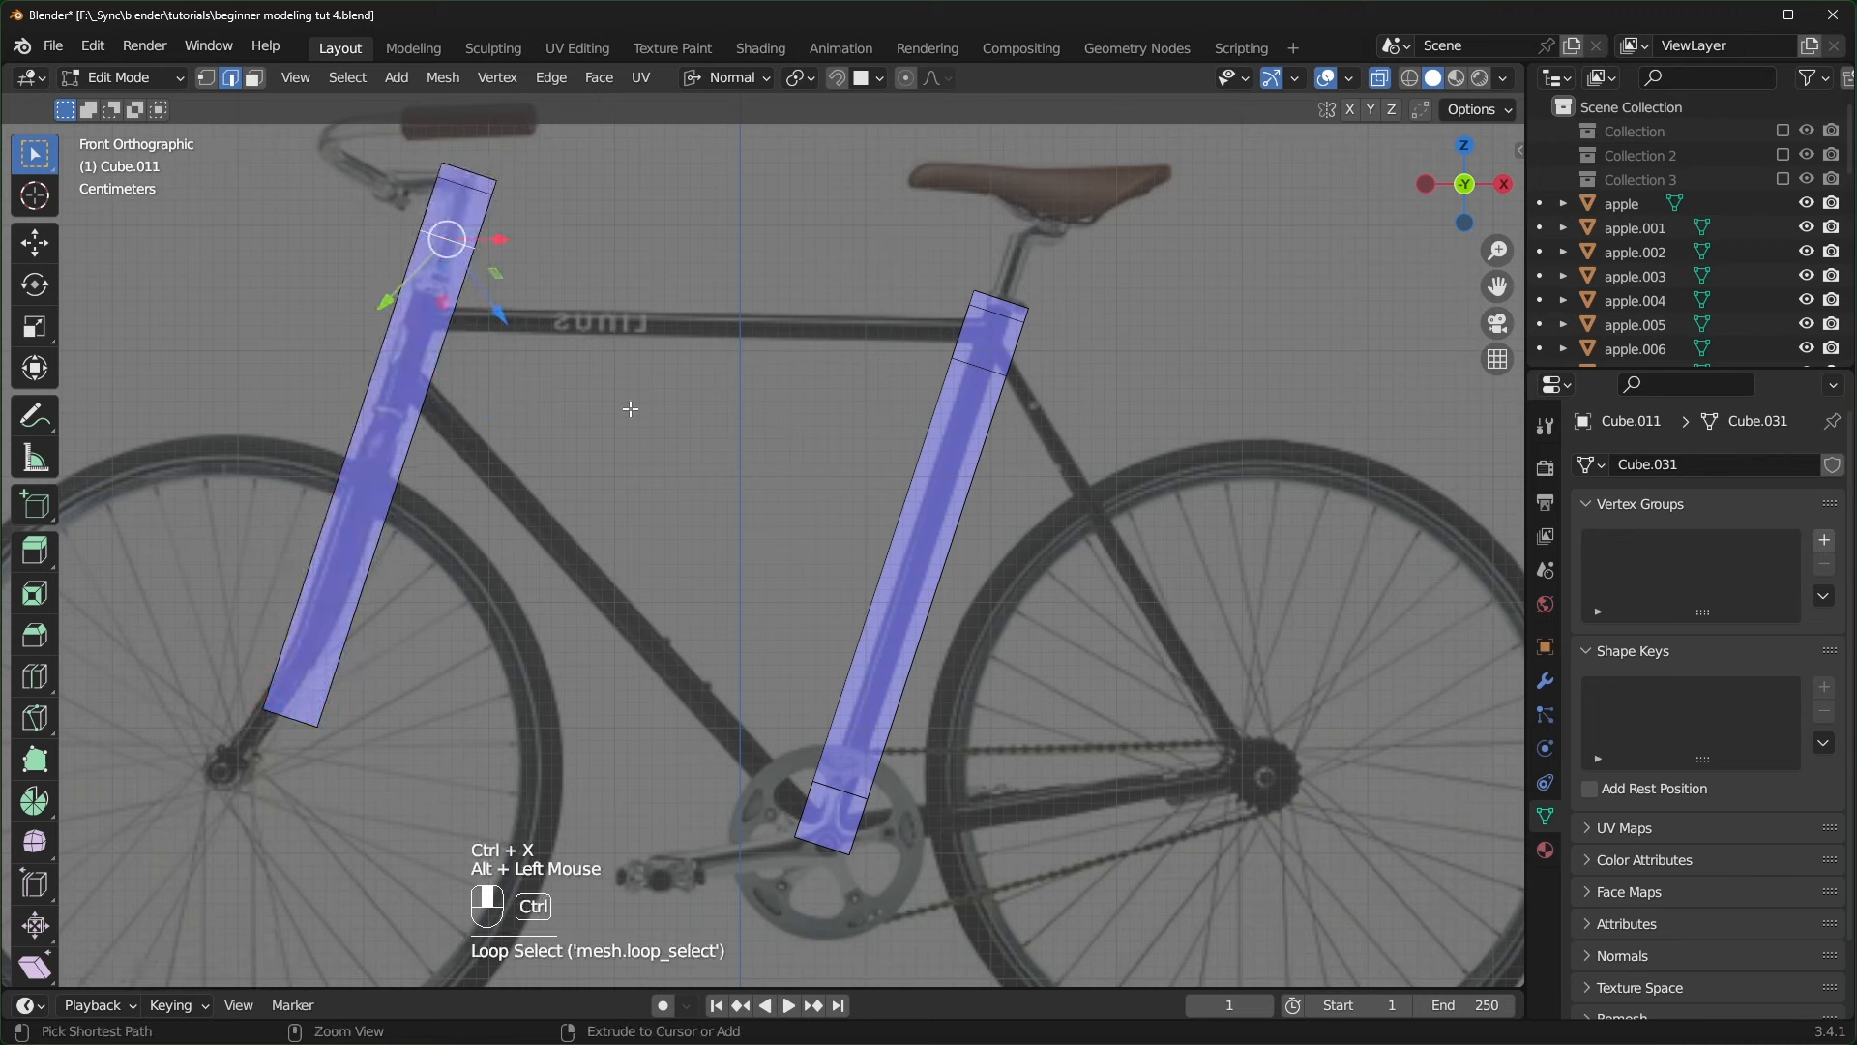
key("ctrl+x")
left_click(554, 309, "alt")
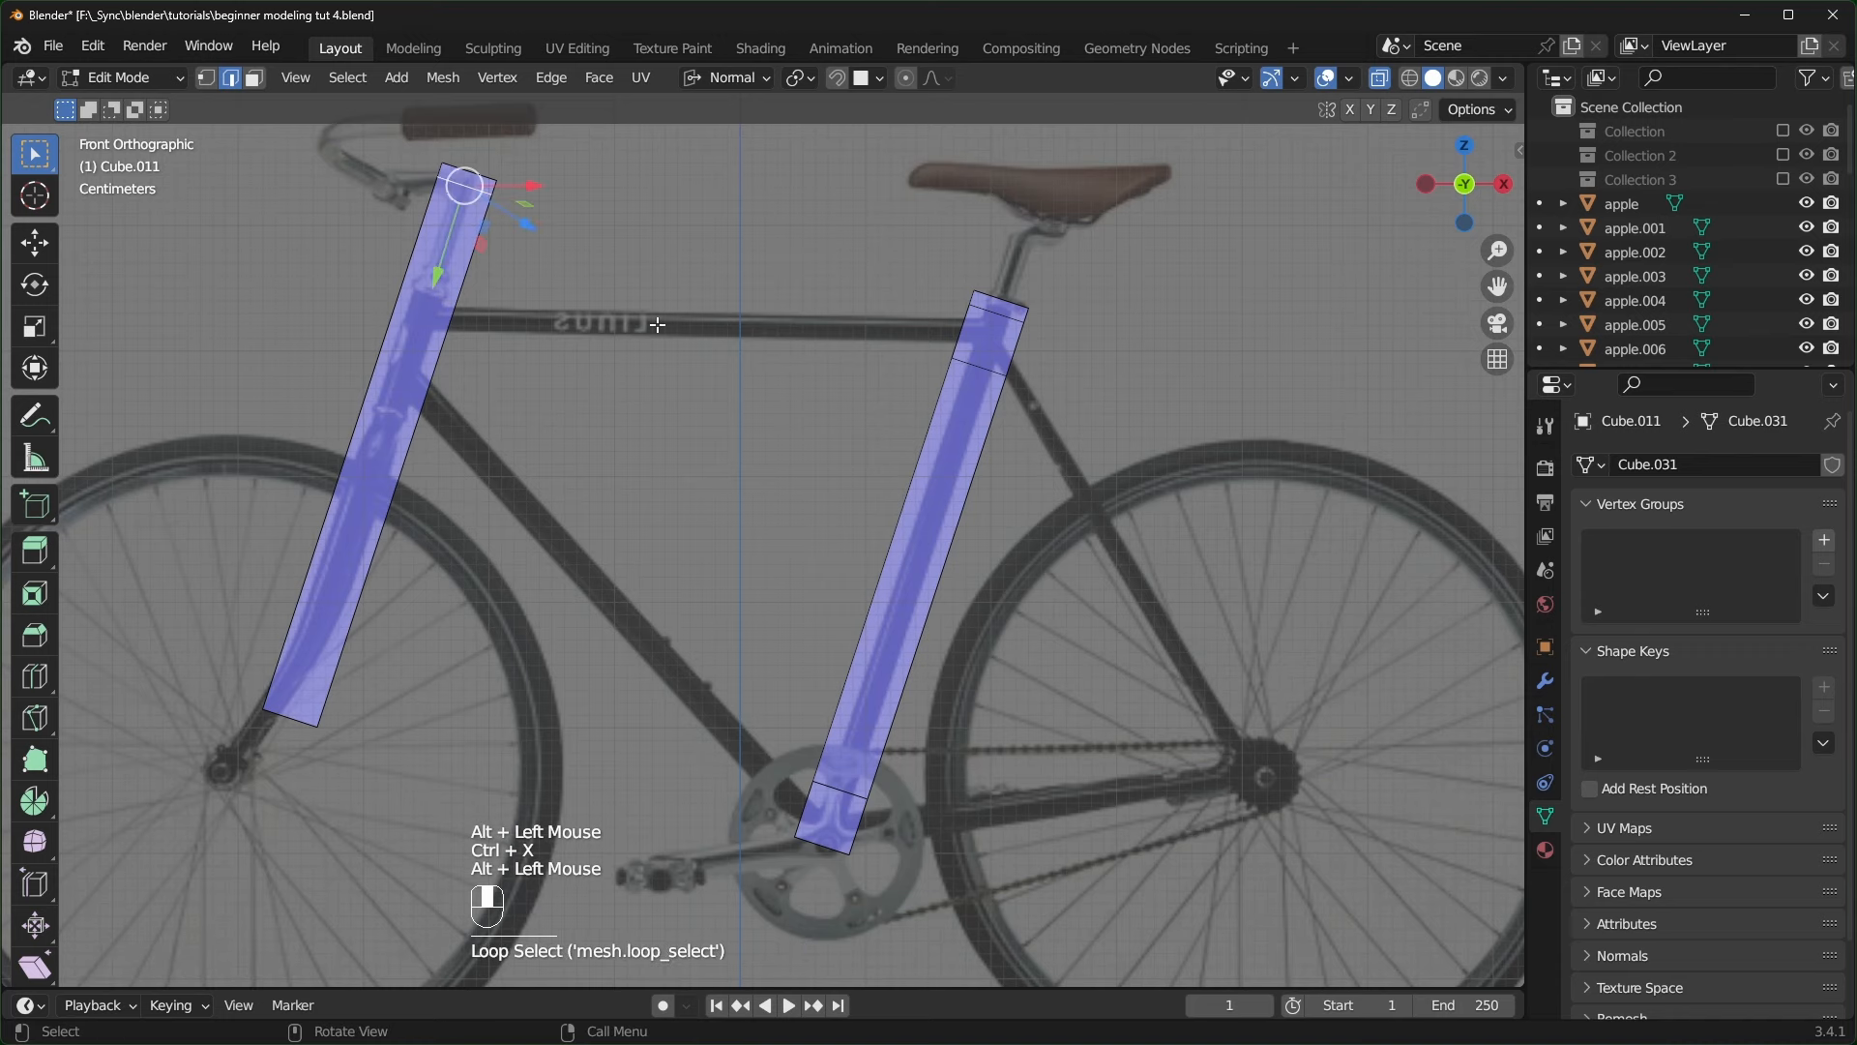
key("ctrl+x")
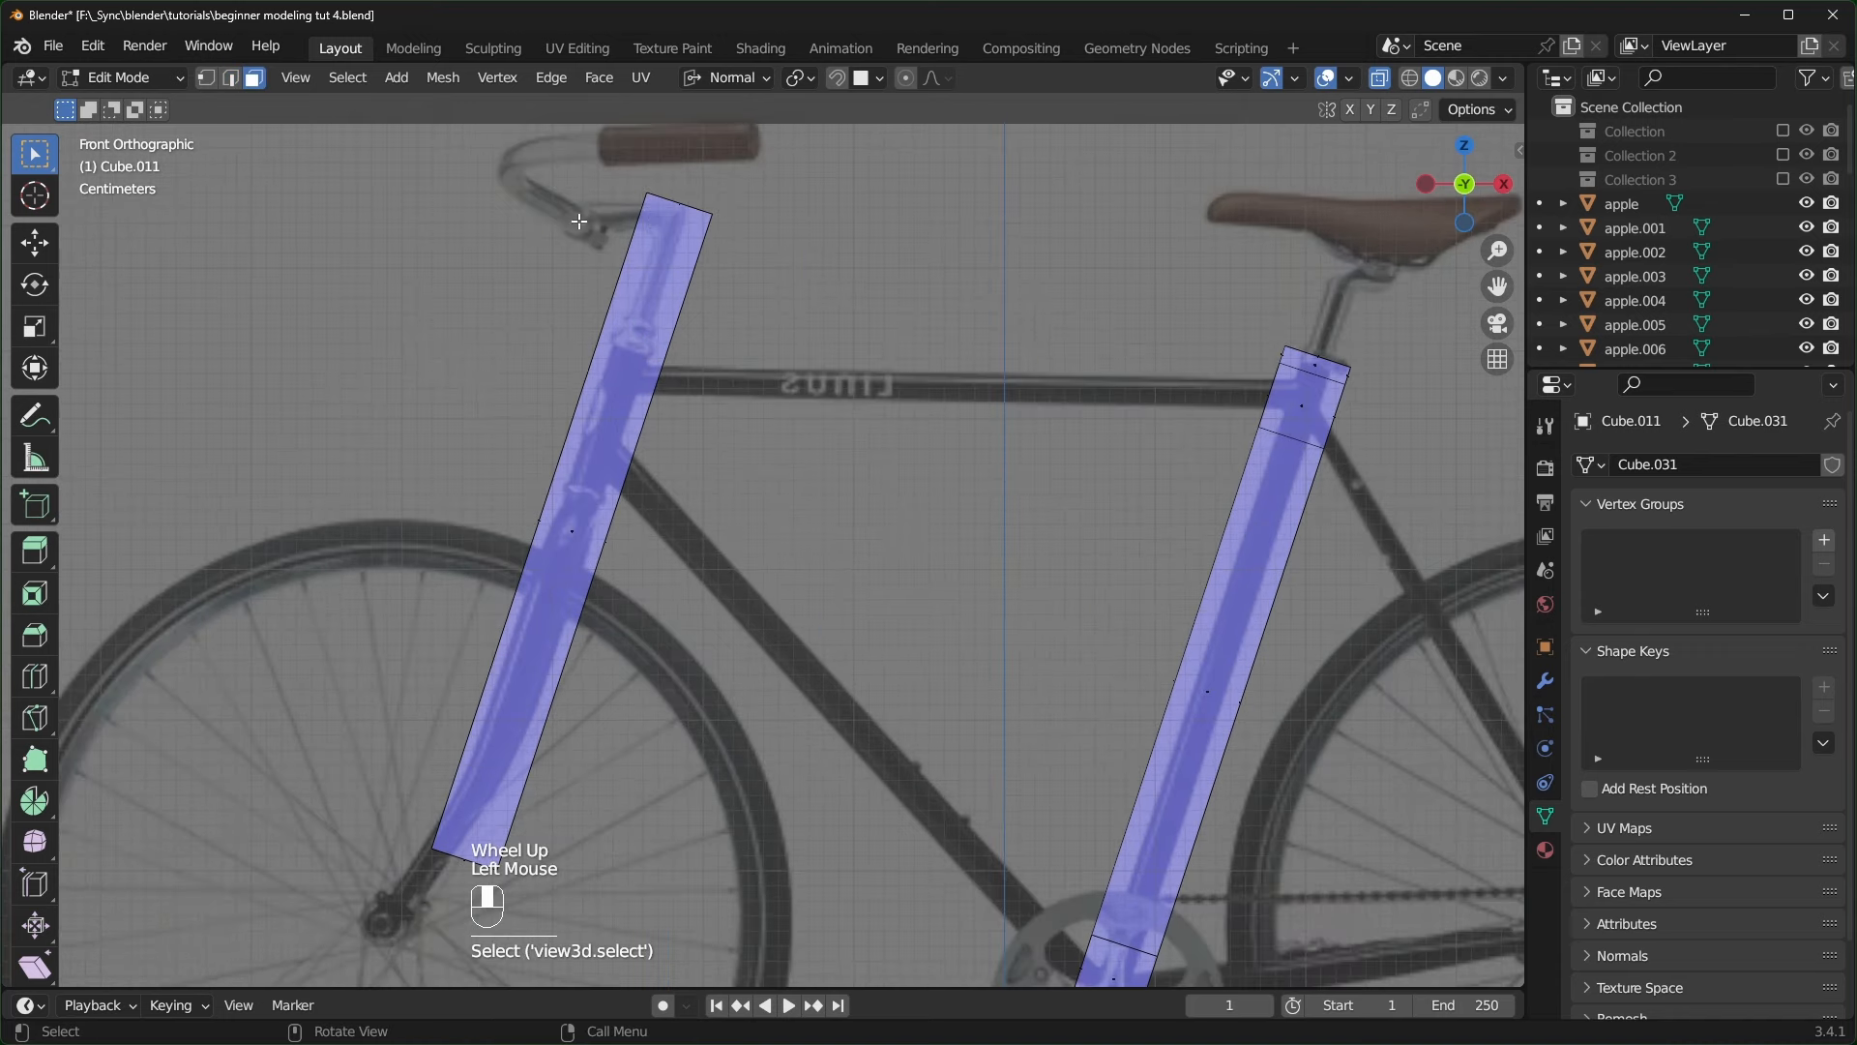
- Shorten the duplicated block by moving its lower end face about 0.224 m along its normal to just above the front wheel
middle_click_drag(672, 494, 722, 338, "shift")
left_click_drag(523, 685, 555, 645)
left_click_drag(508, 716, 513, 711)
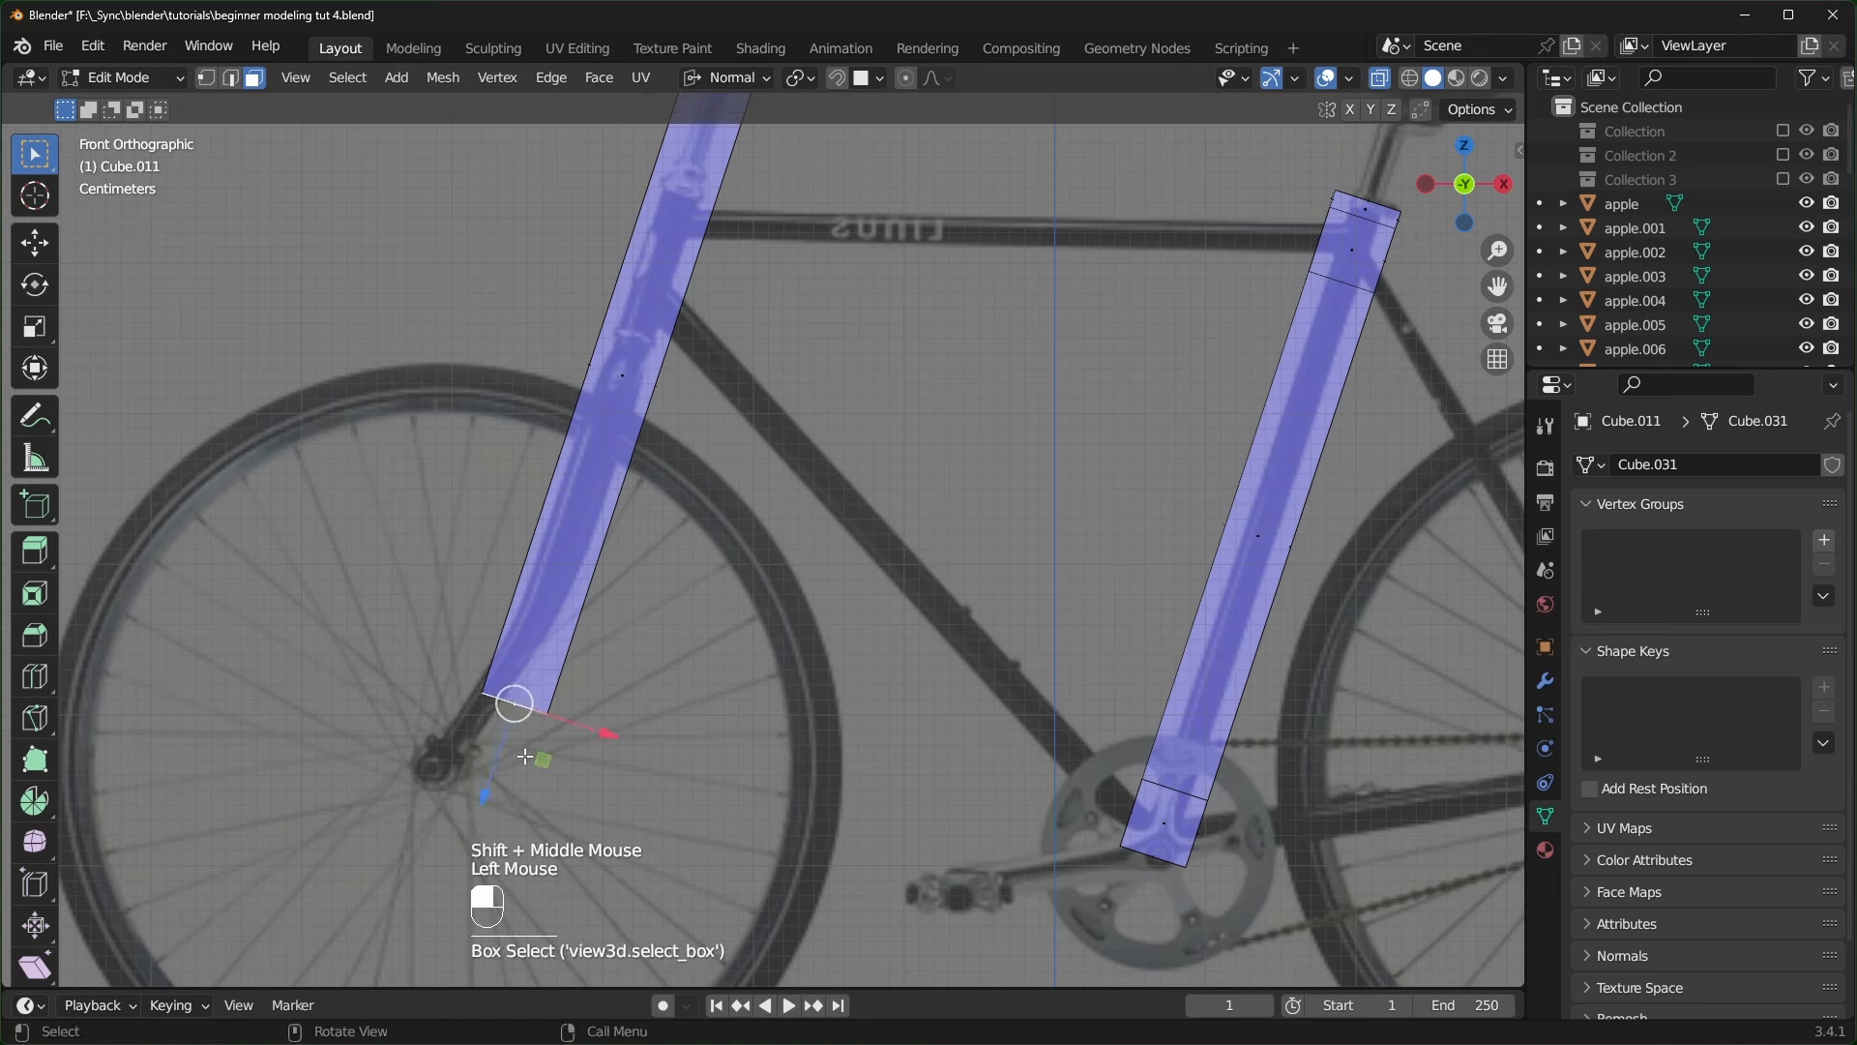
key("e")
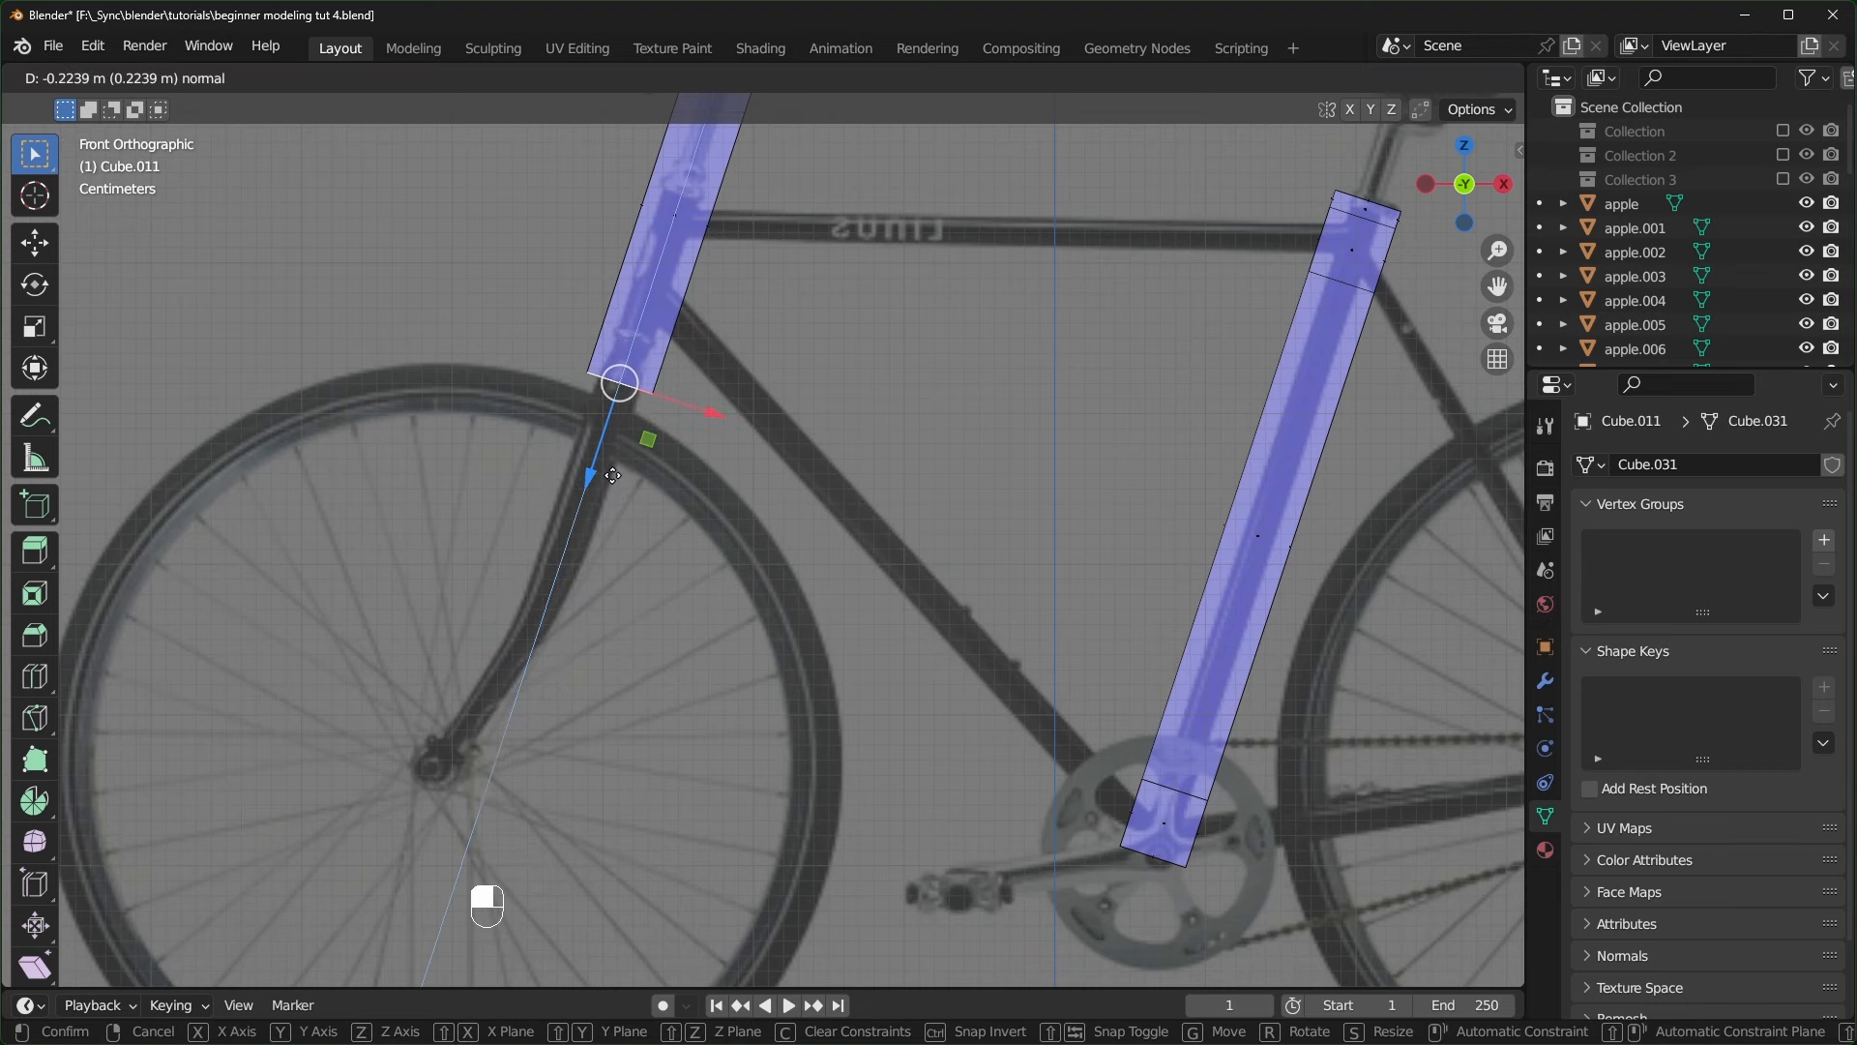
left_click(612, 474)
- Add four loop cuts to the head tube block, marking the edges of the top tube and down tube joints
middle_click_drag(613, 475, 556, 686, "shift")
scroll(561, 629, "up", 1)
key("ctrl+r")
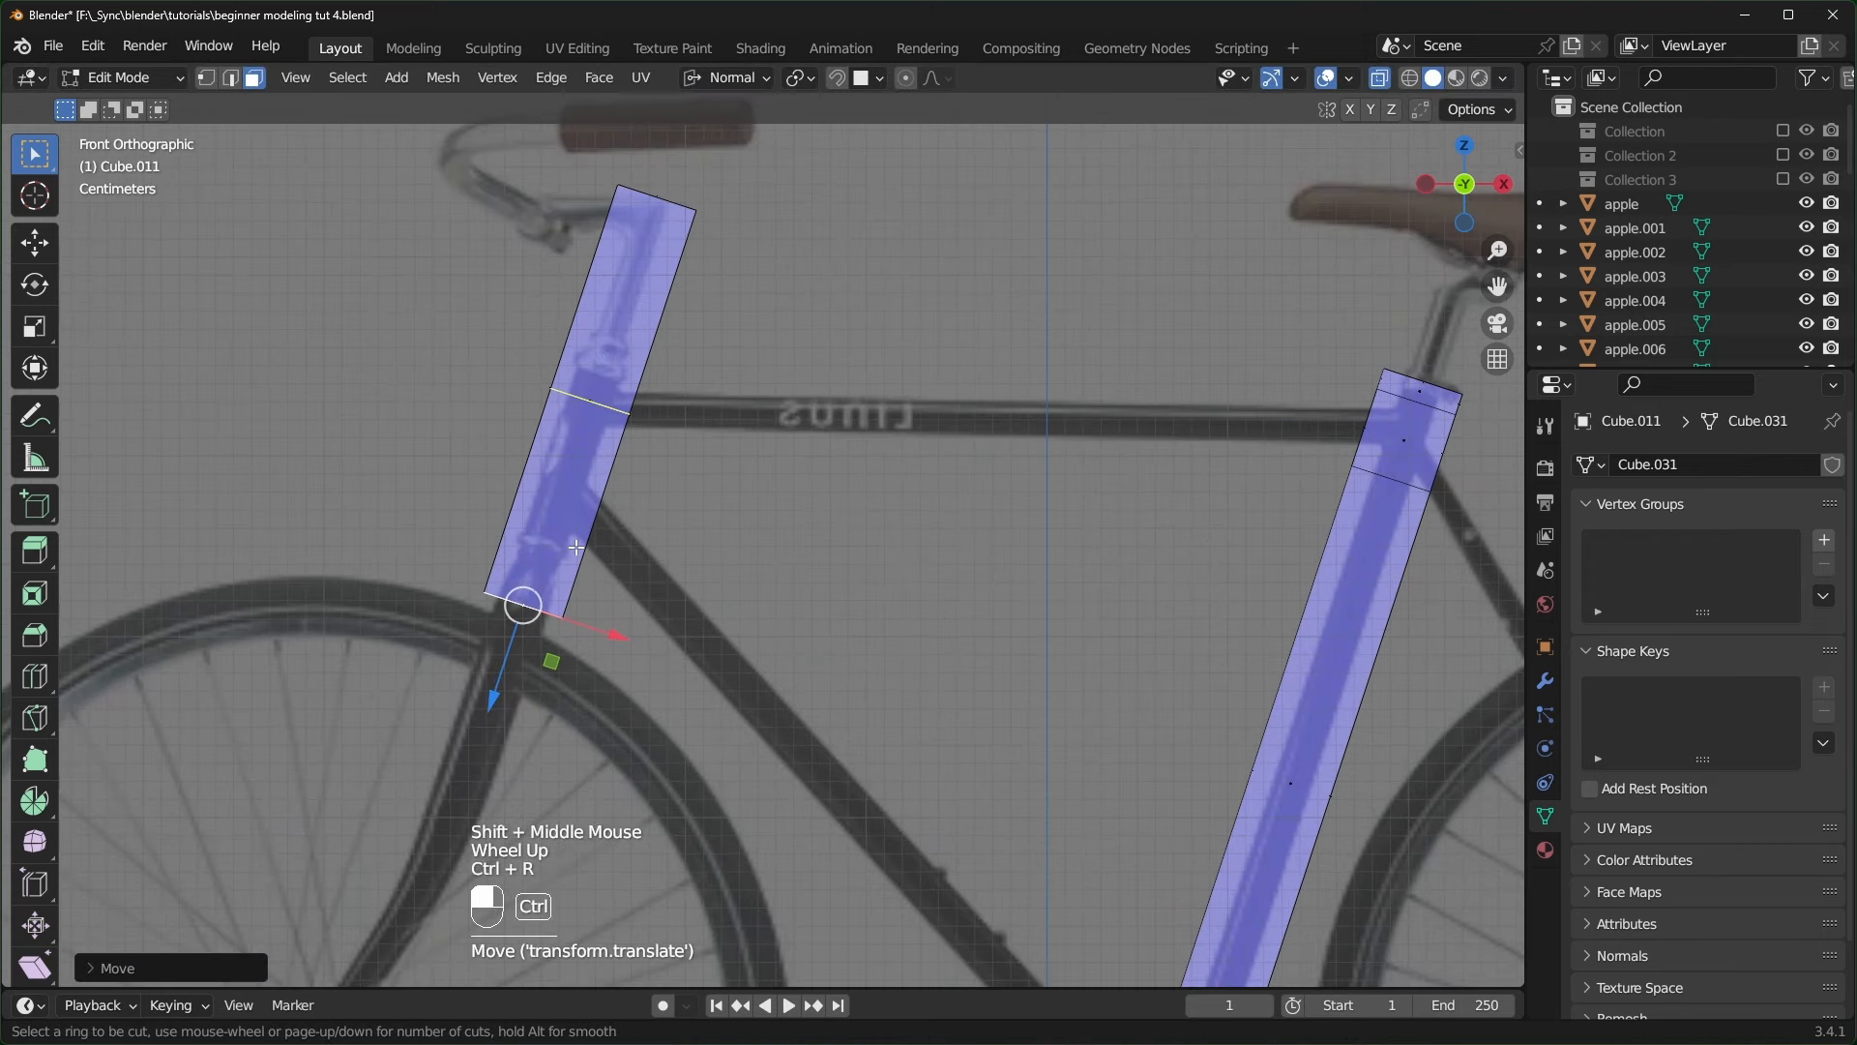
left_click(547, 540)
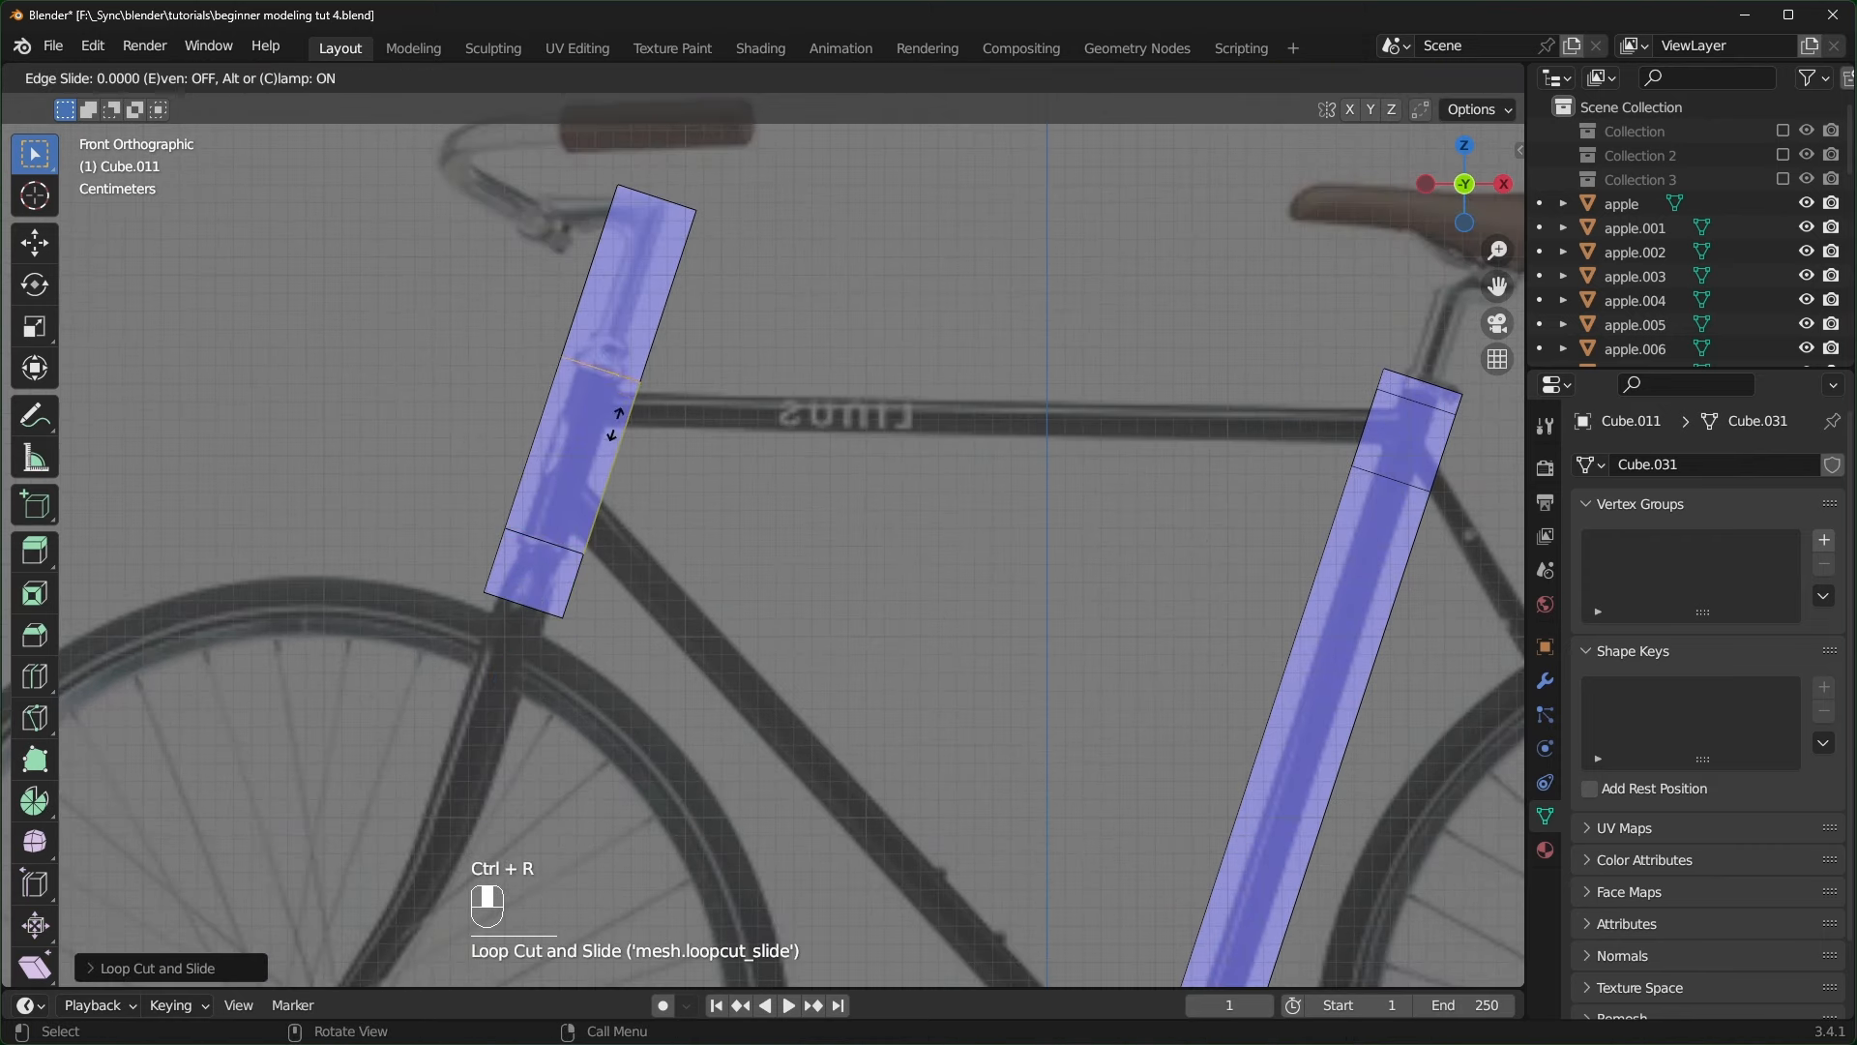
left_click(584, 523)
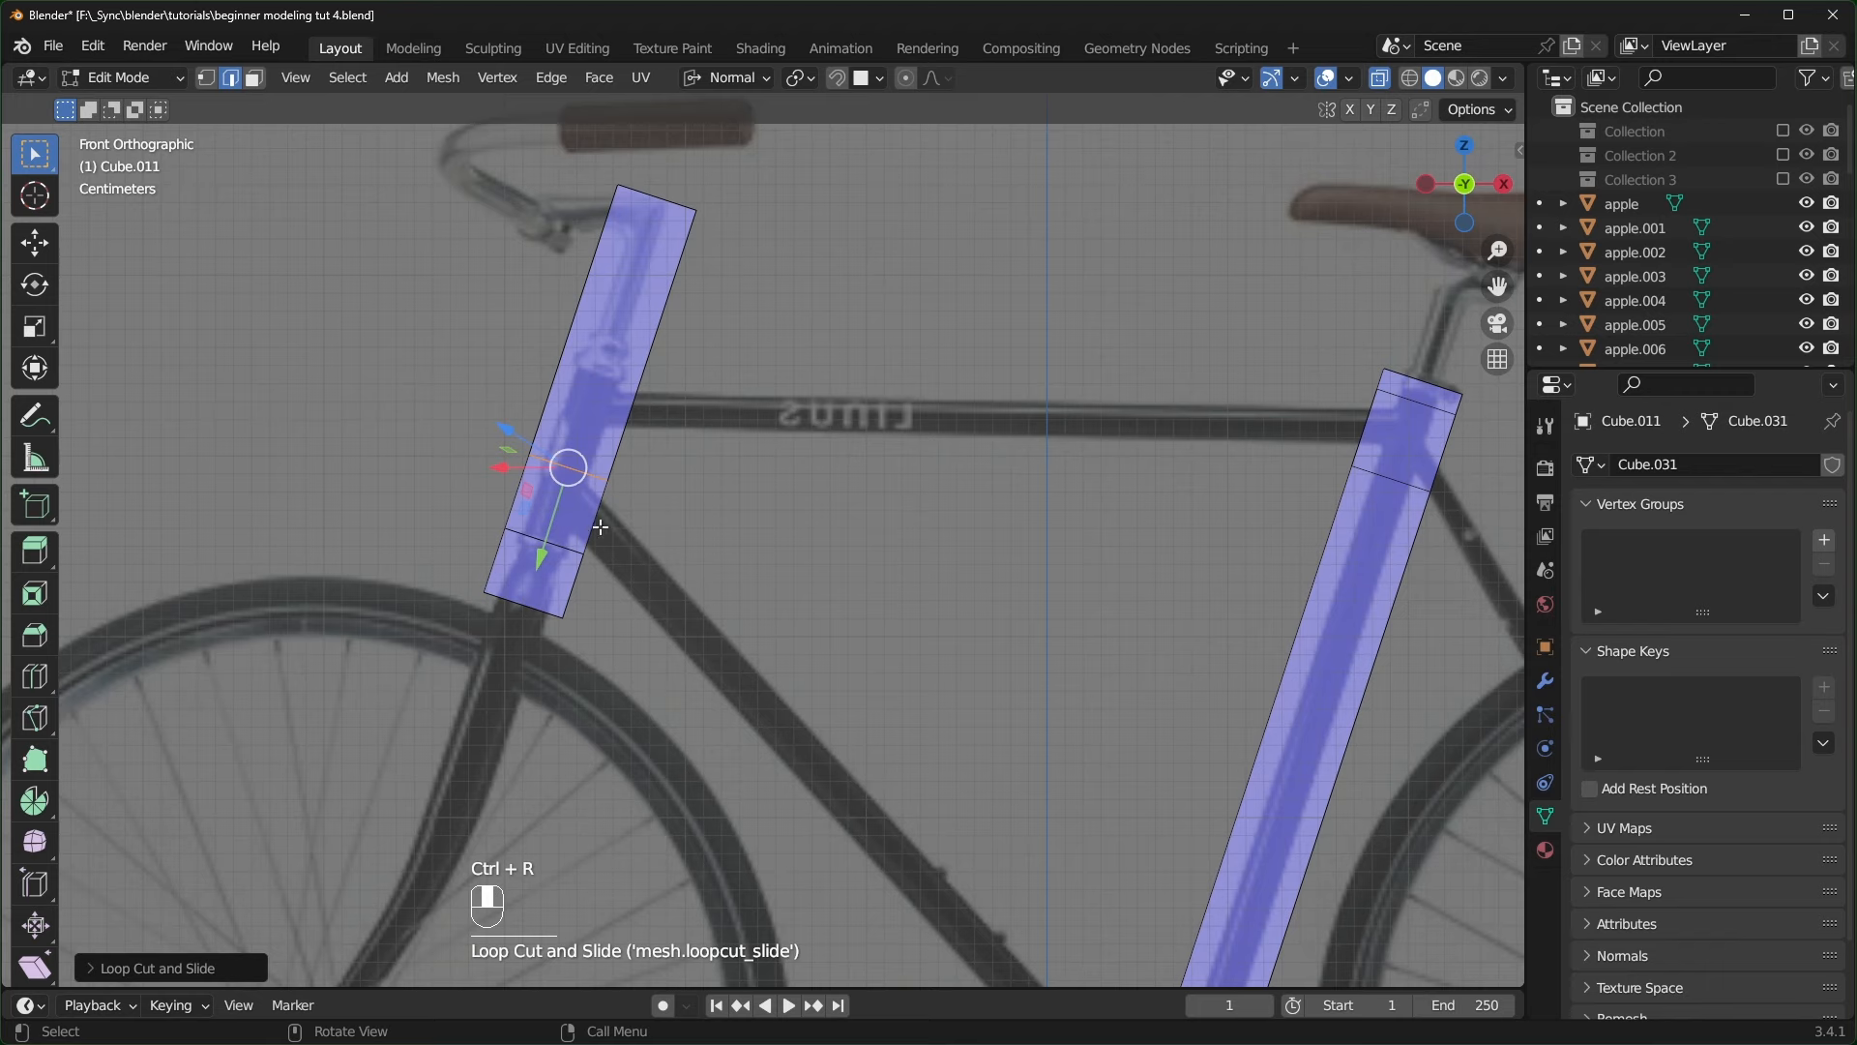
left_click(577, 359)
left_click(641, 409)
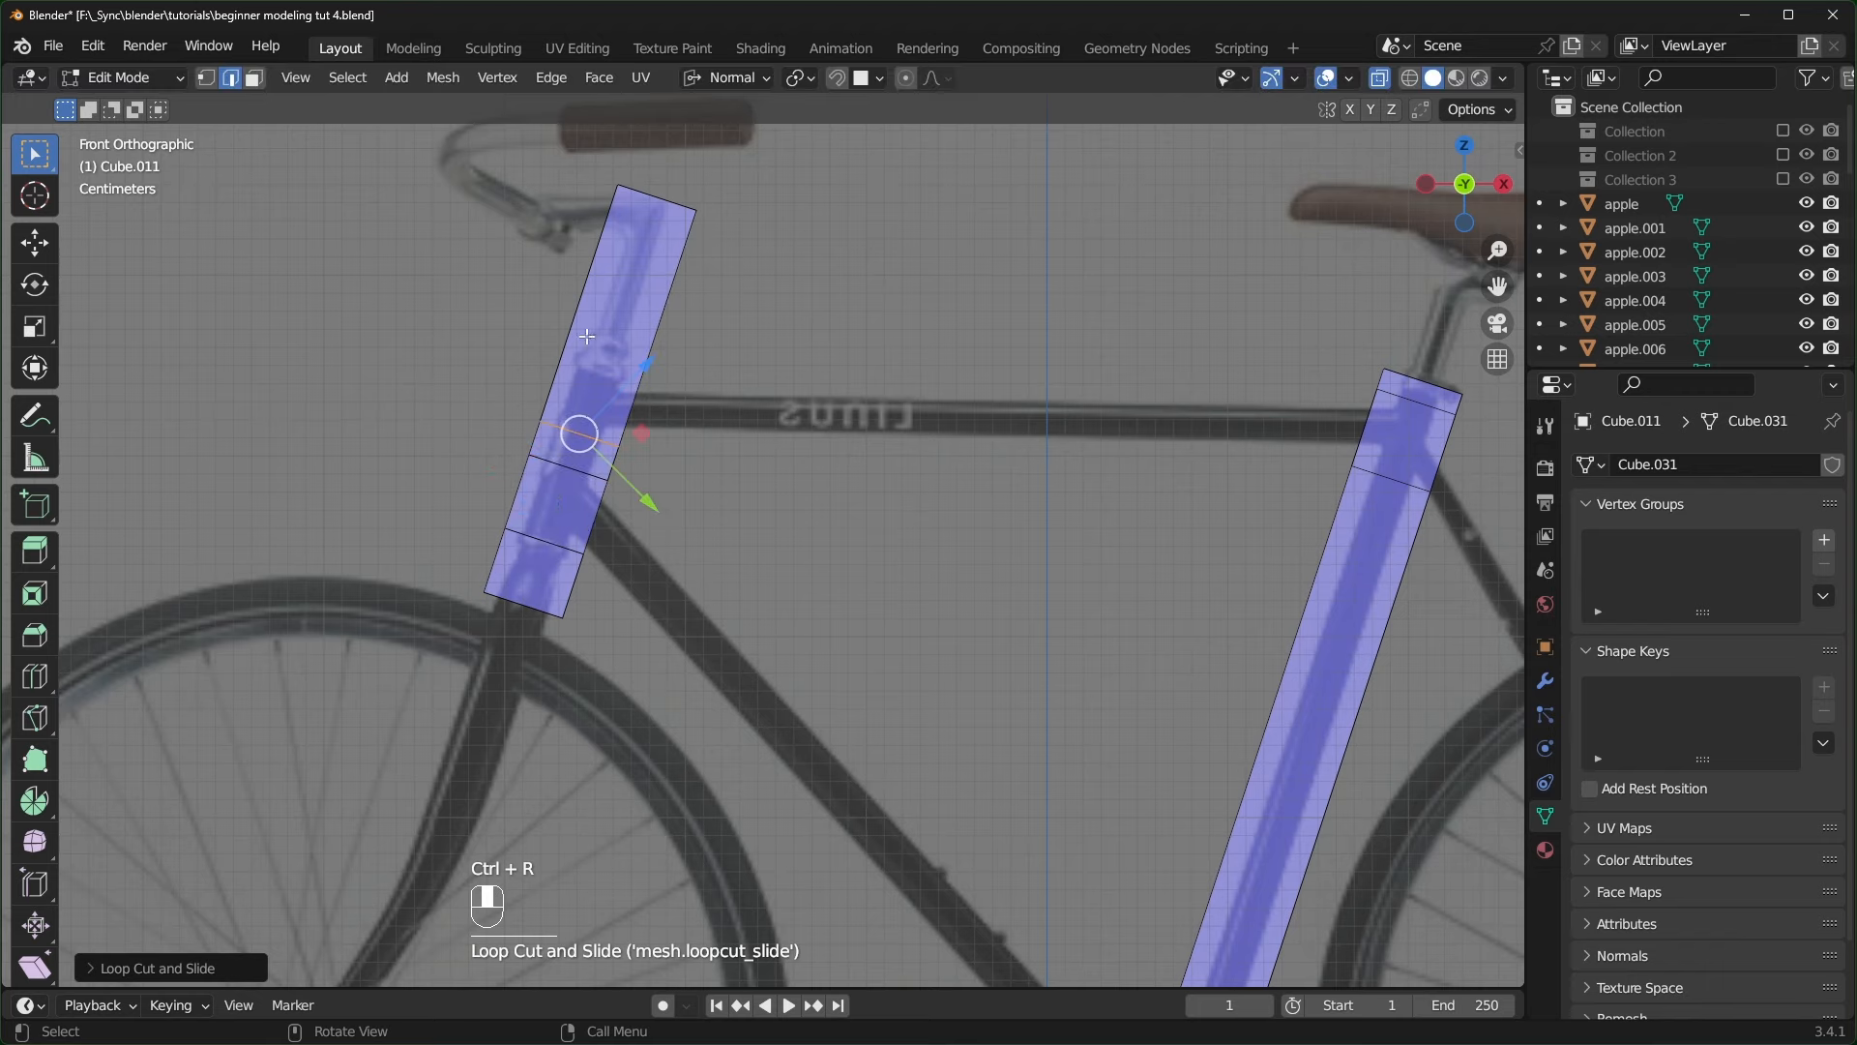
key("ctrl+r")
left_click(625, 339)
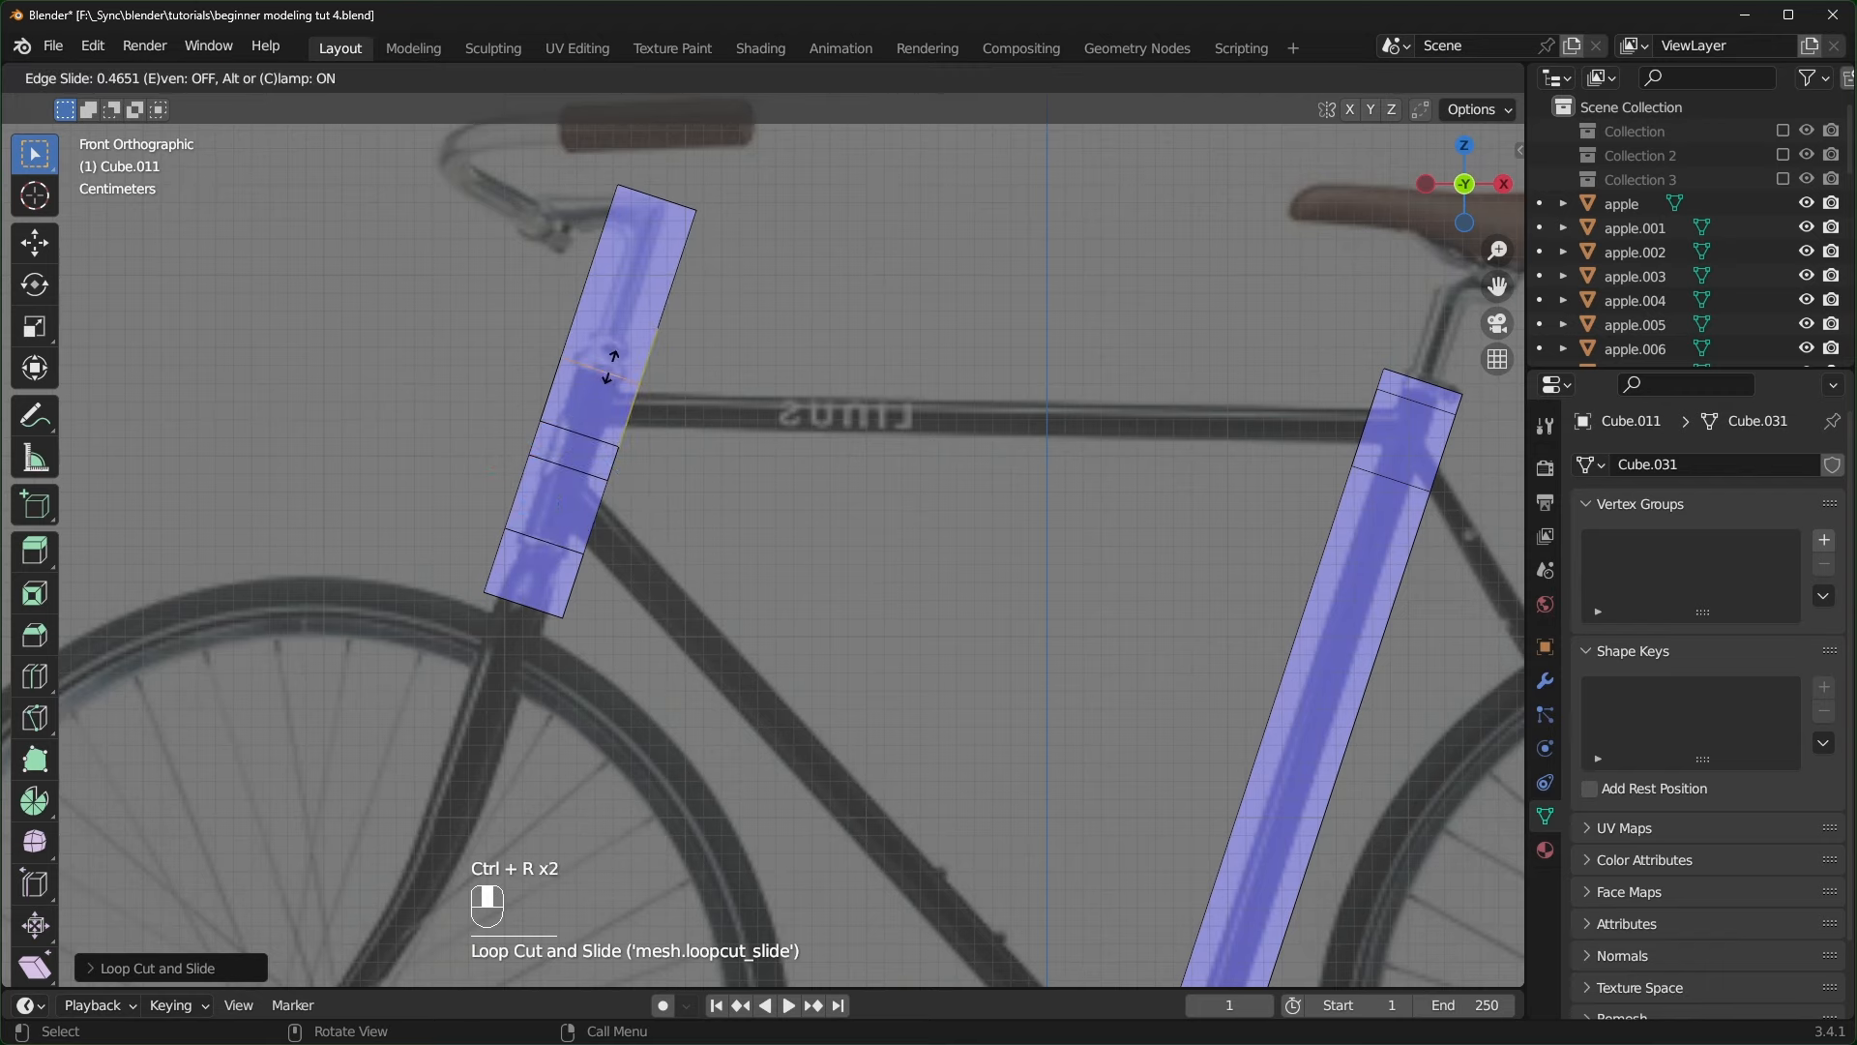
left_click(611, 366)
scroll(773, 481, "down", 1)
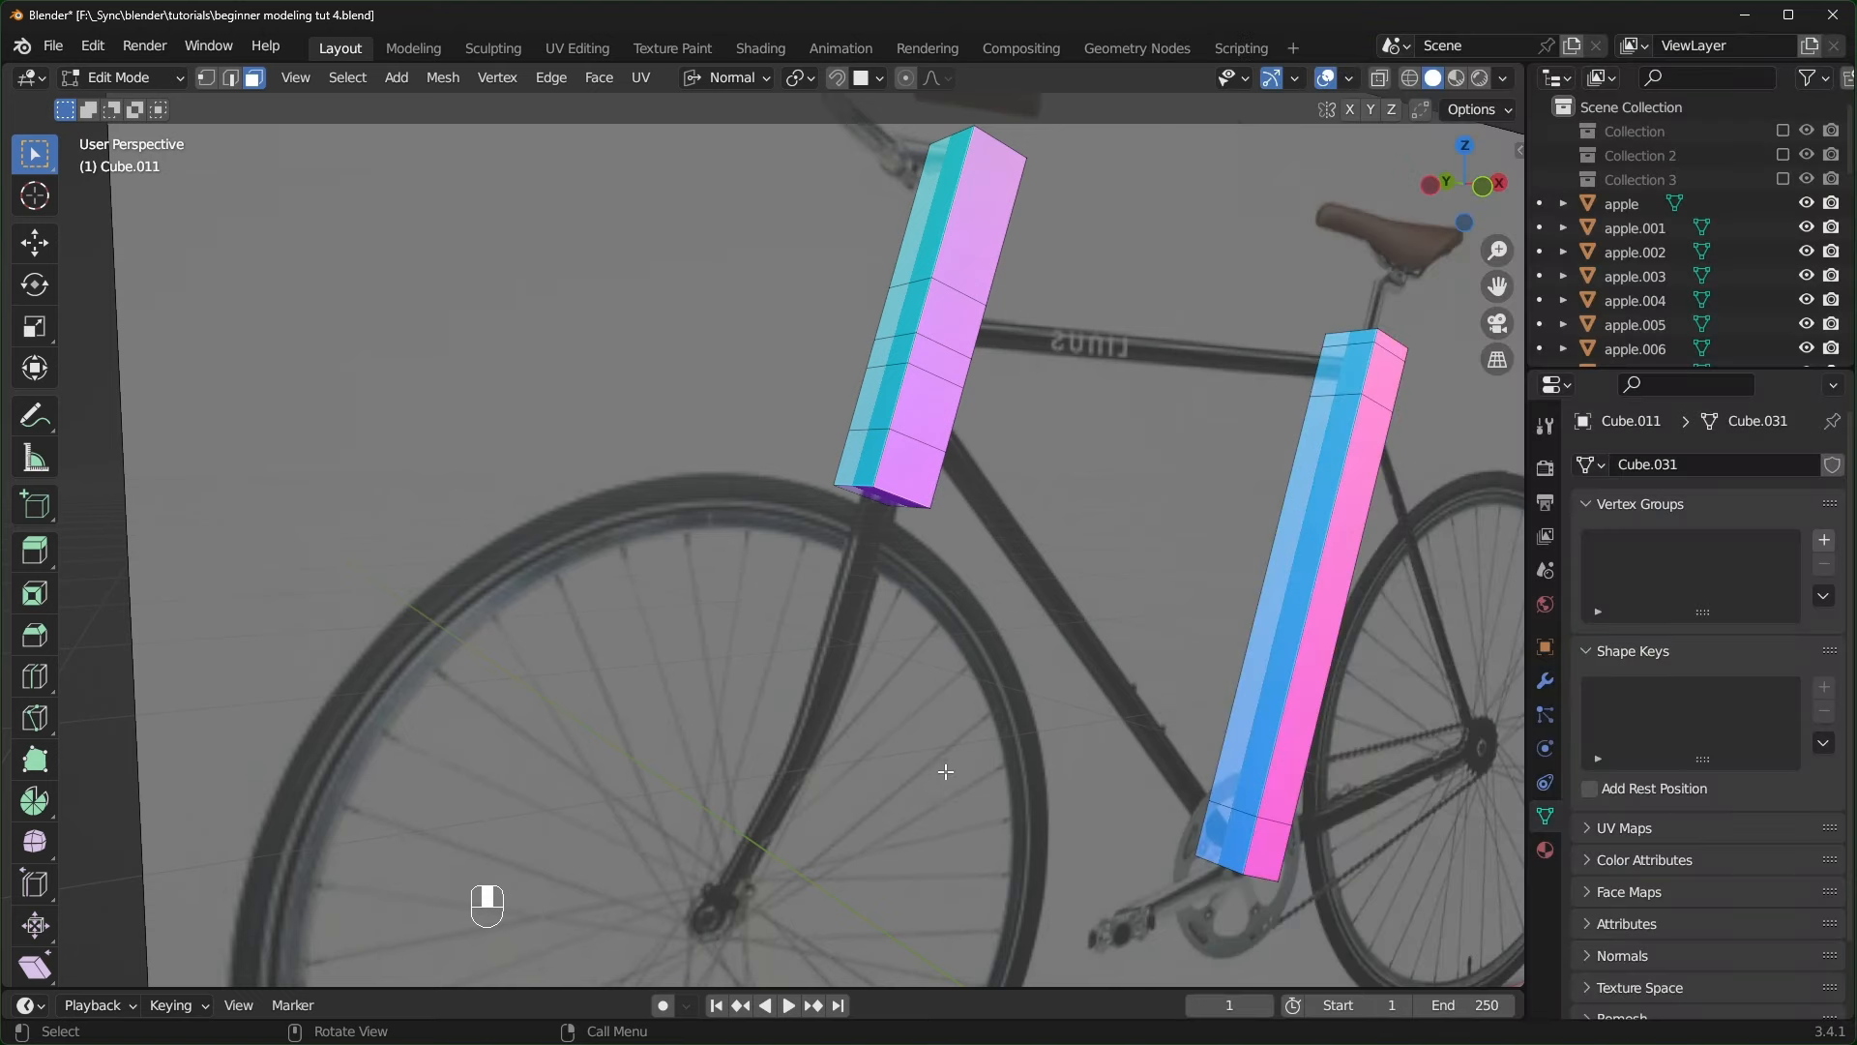
- Extrude the near side face of the head tube block's lowest section outward about 0.037 m
middle_click_drag(821, 761, 935, 664)
left_click(958, 558)
key("e")
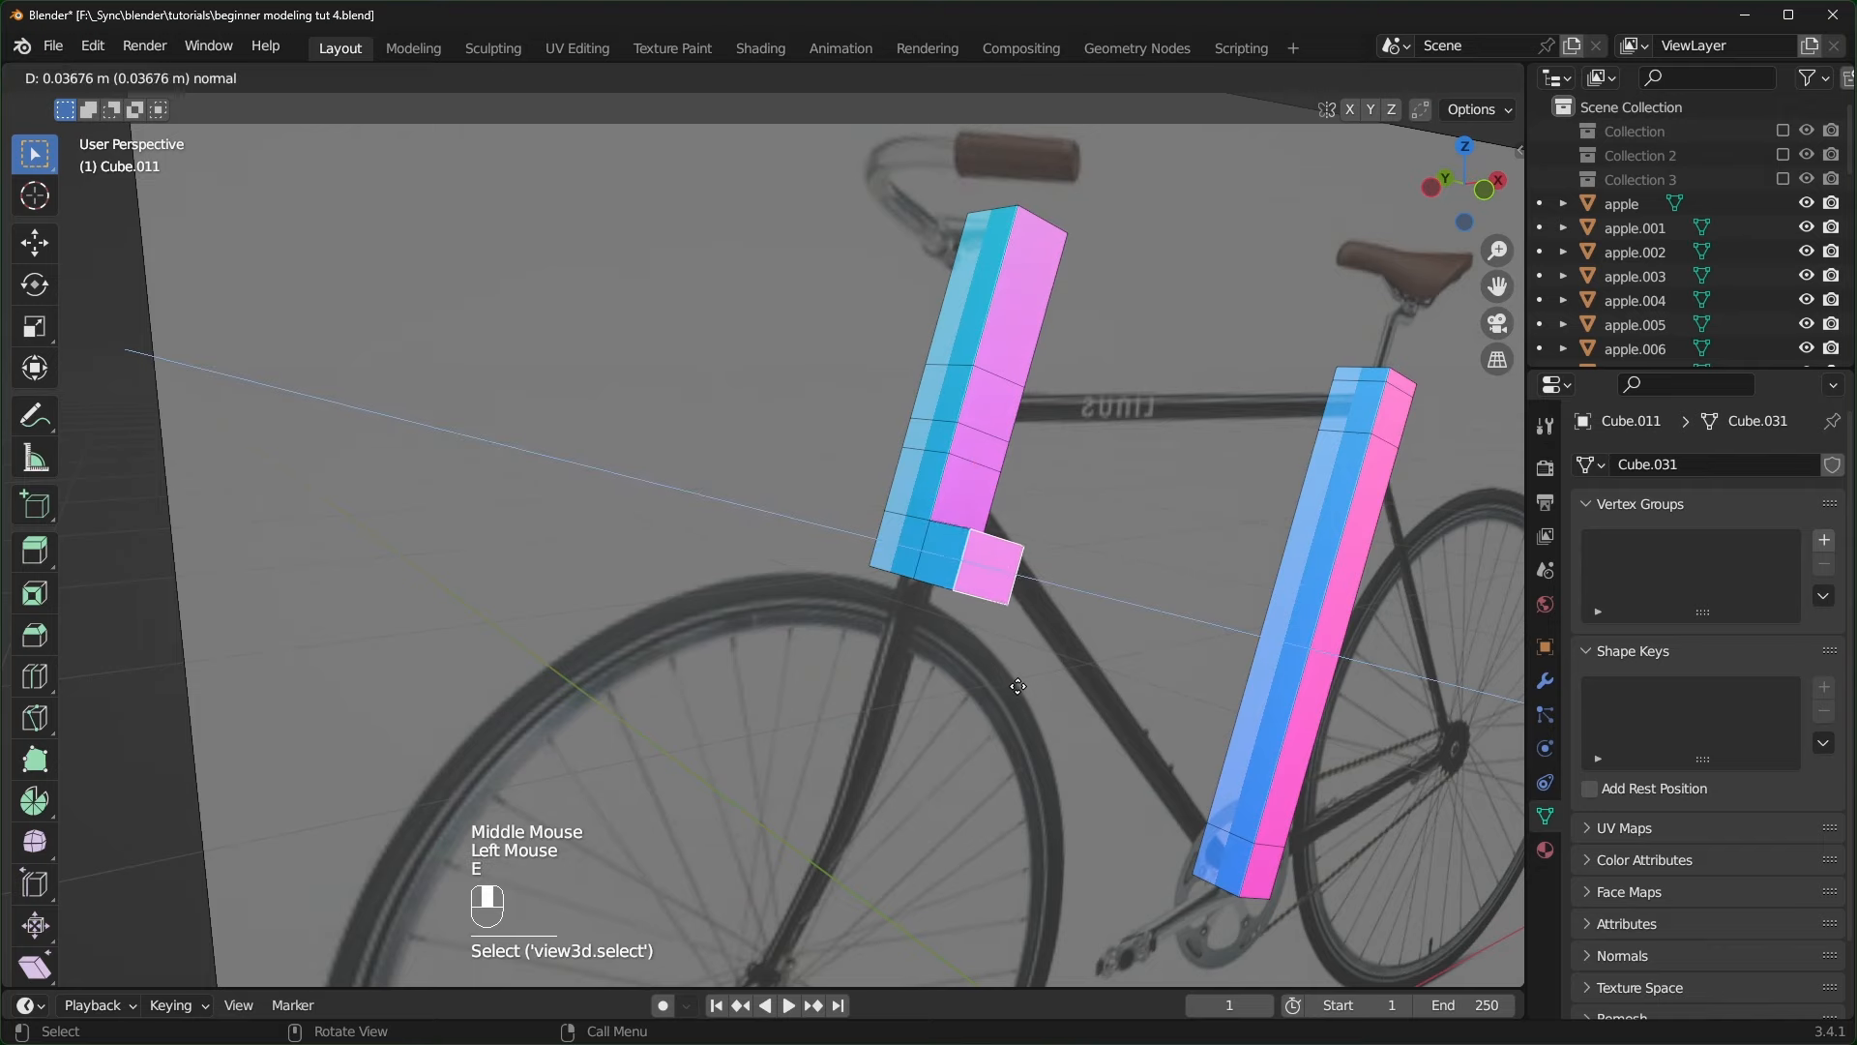
left_click(1017, 686)
middle_click_drag(1017, 686, 993, 444)
- Extrude the bottom face of the head tube's side block about 0.156 m down along the fork to its bend
left_click(984, 389)
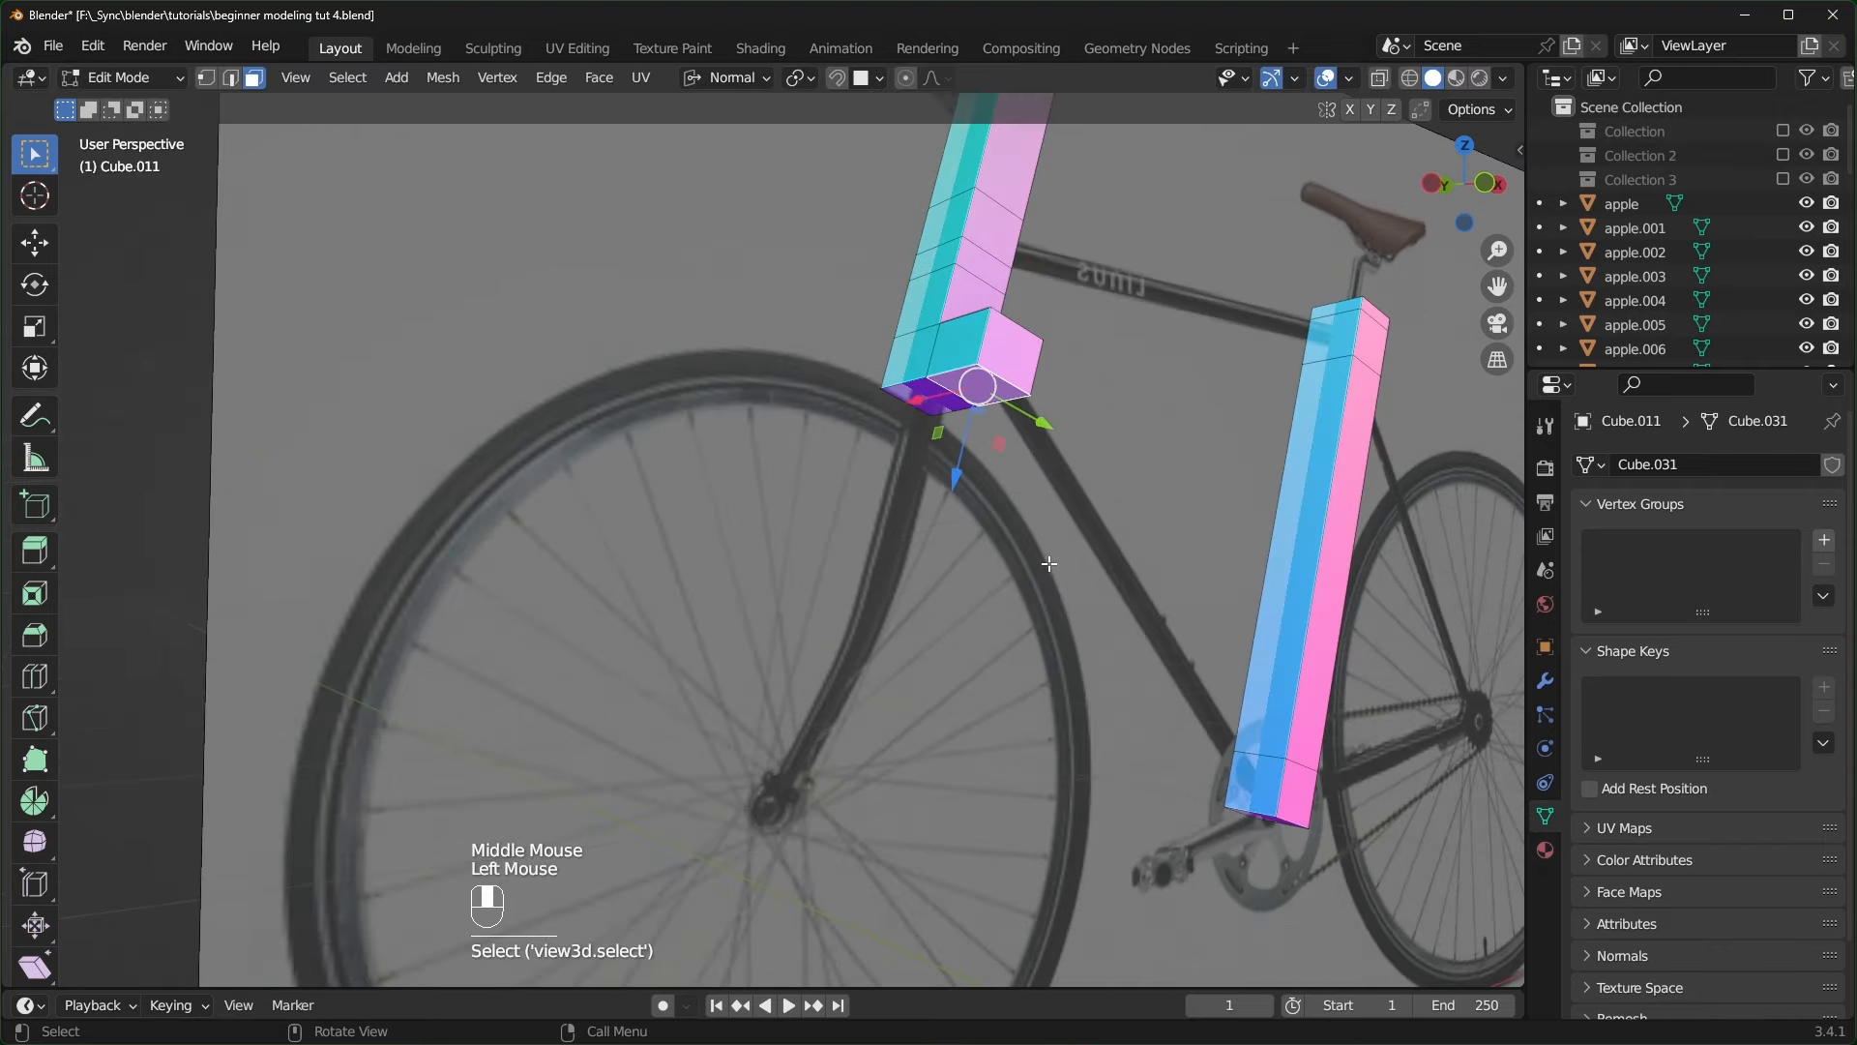
middle_click_drag(1050, 563, 1056, 610)
key("KP_1")
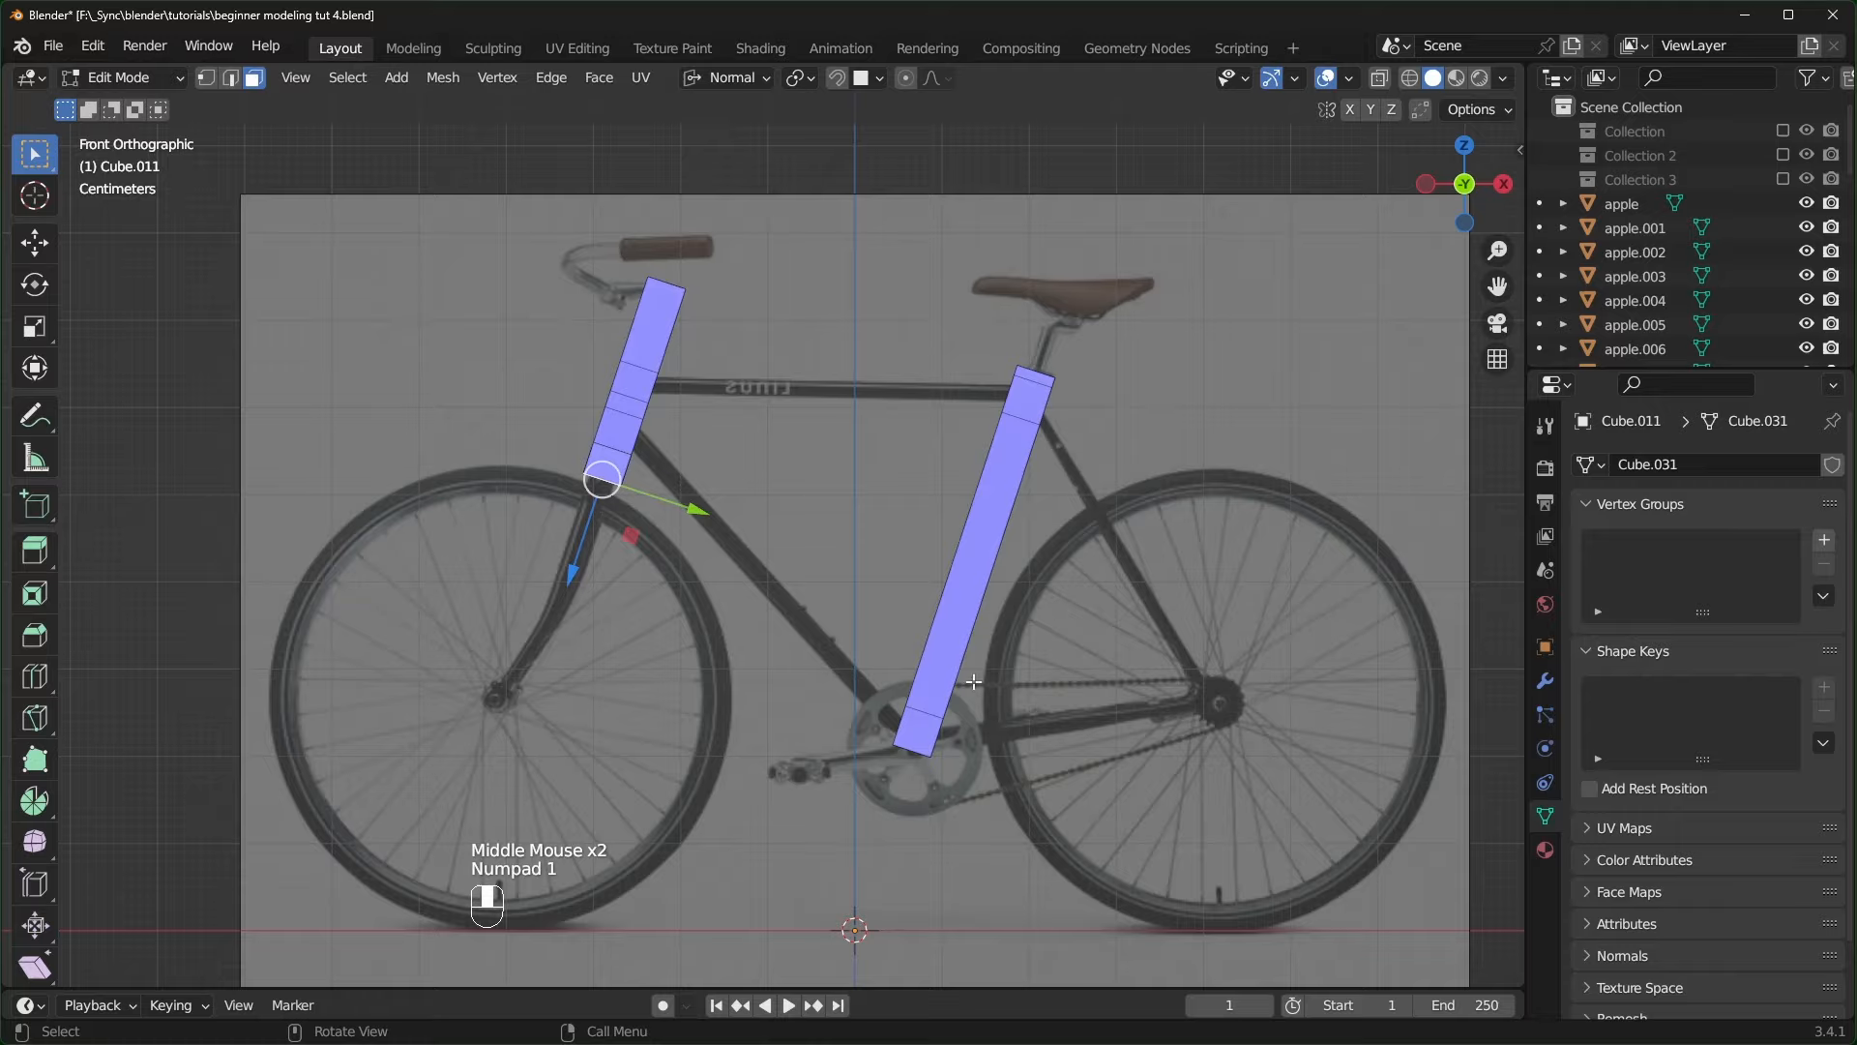
scroll(973, 682, "up", 3)
middle_click_drag(973, 681, 793, 658, "shift")
key("alt+z")
middle_click_drag(677, 668, 774, 668, "shift")
key("e")
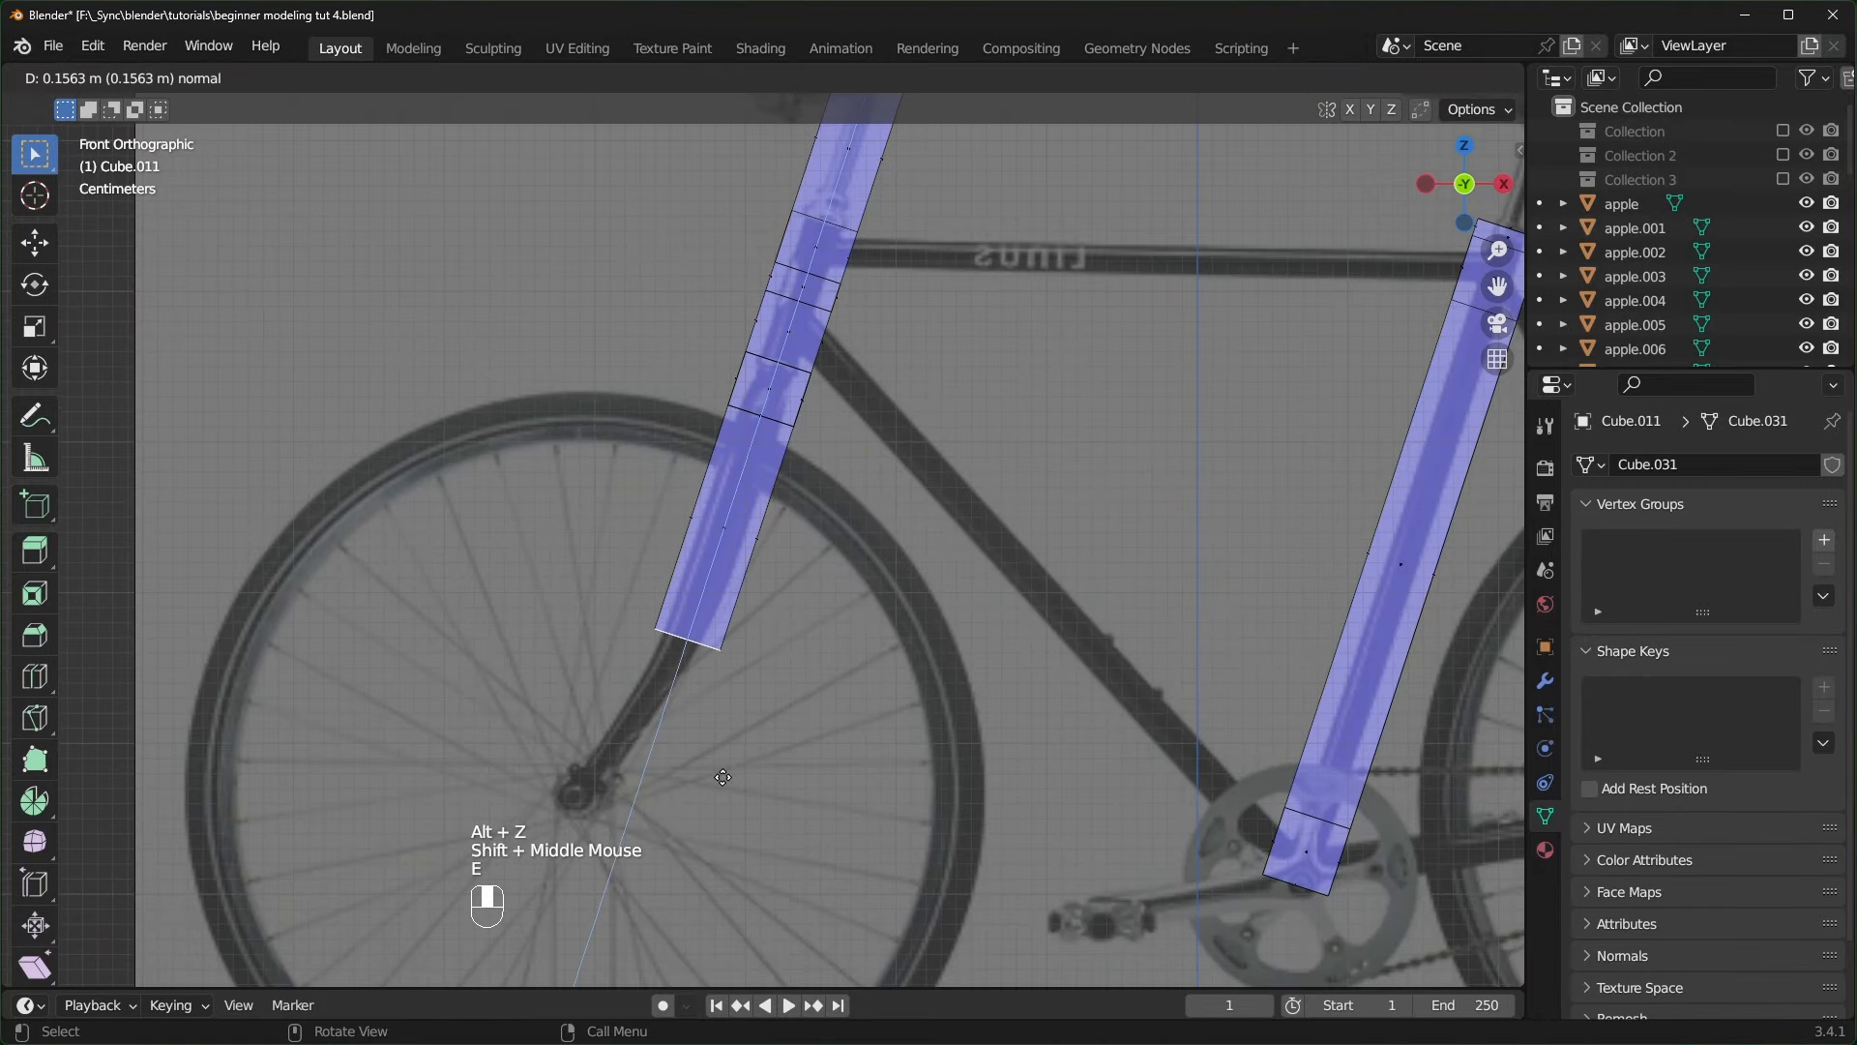
left_click(724, 777)
- Extrude the fork's lower end about 0.12 m further and move the end face onto the front wheel's hub
key("e")
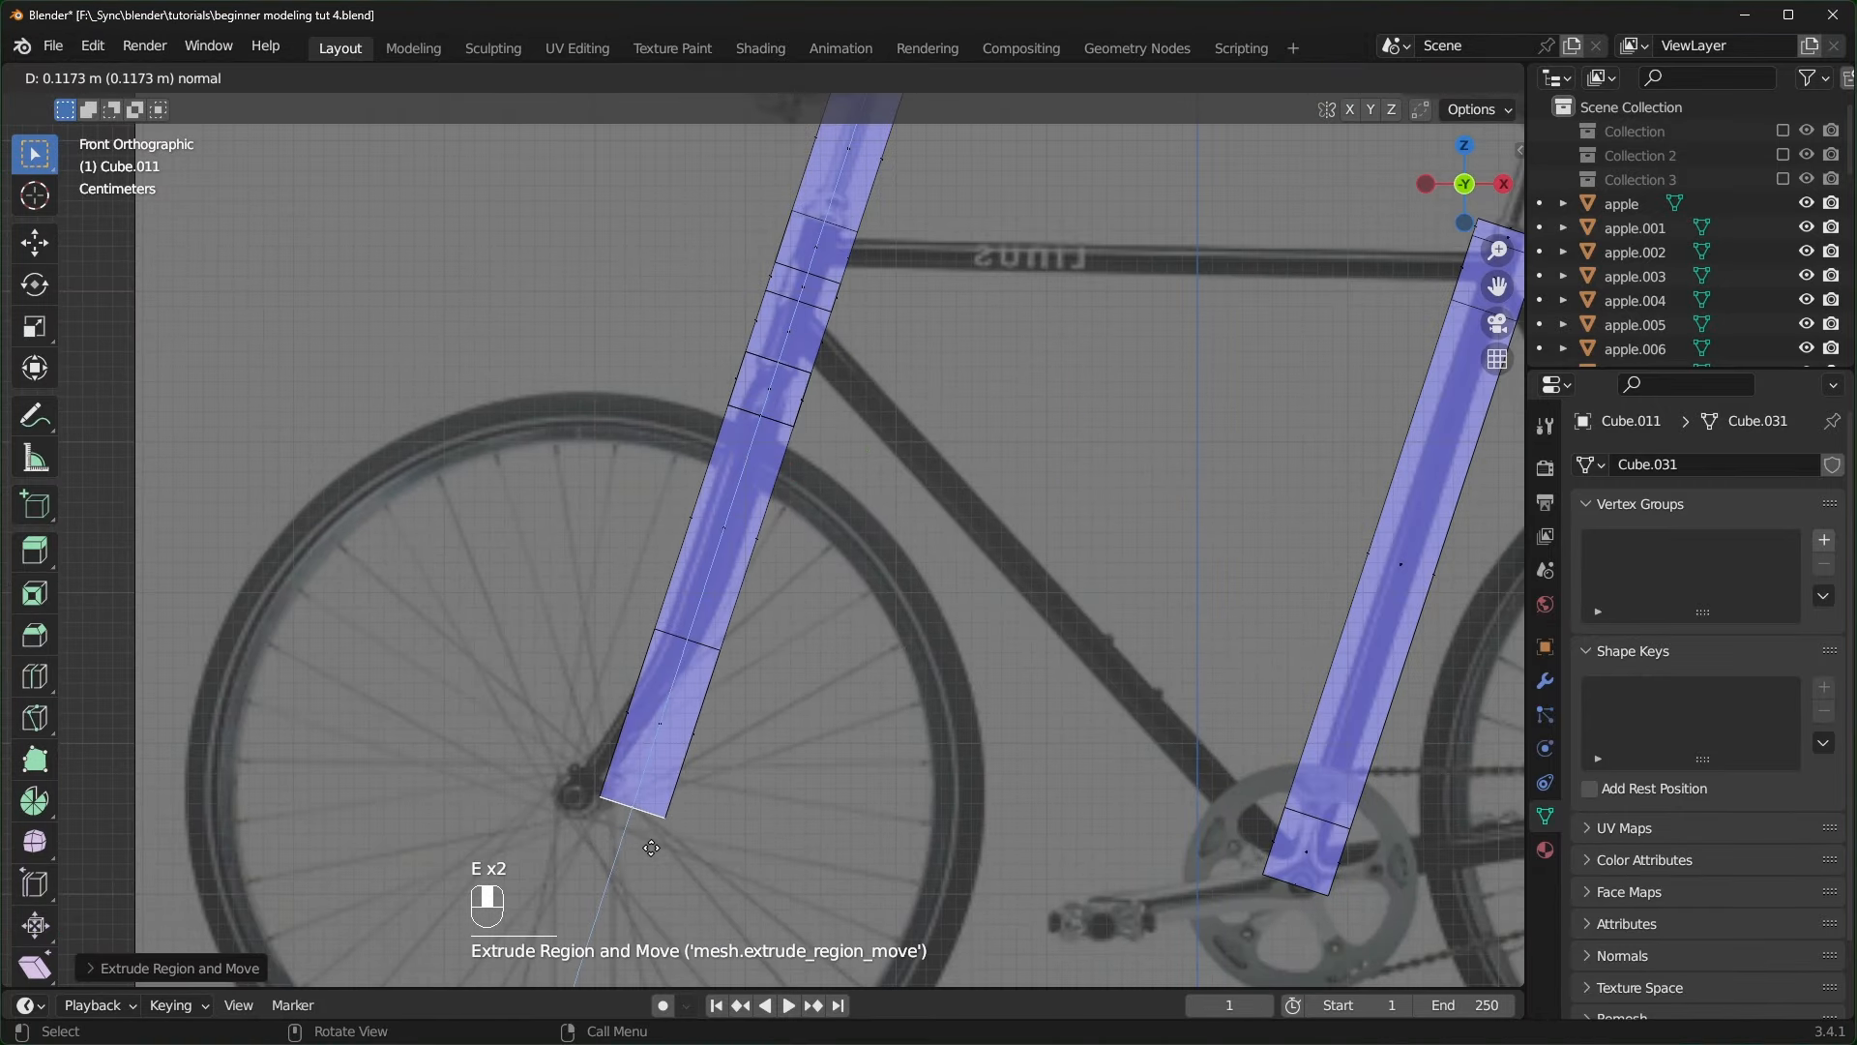
left_click(649, 855)
left_click_drag(659, 868, 610, 848)
- Rotate the fork's end face about 16° and scale it down to taper the tip
key("r")
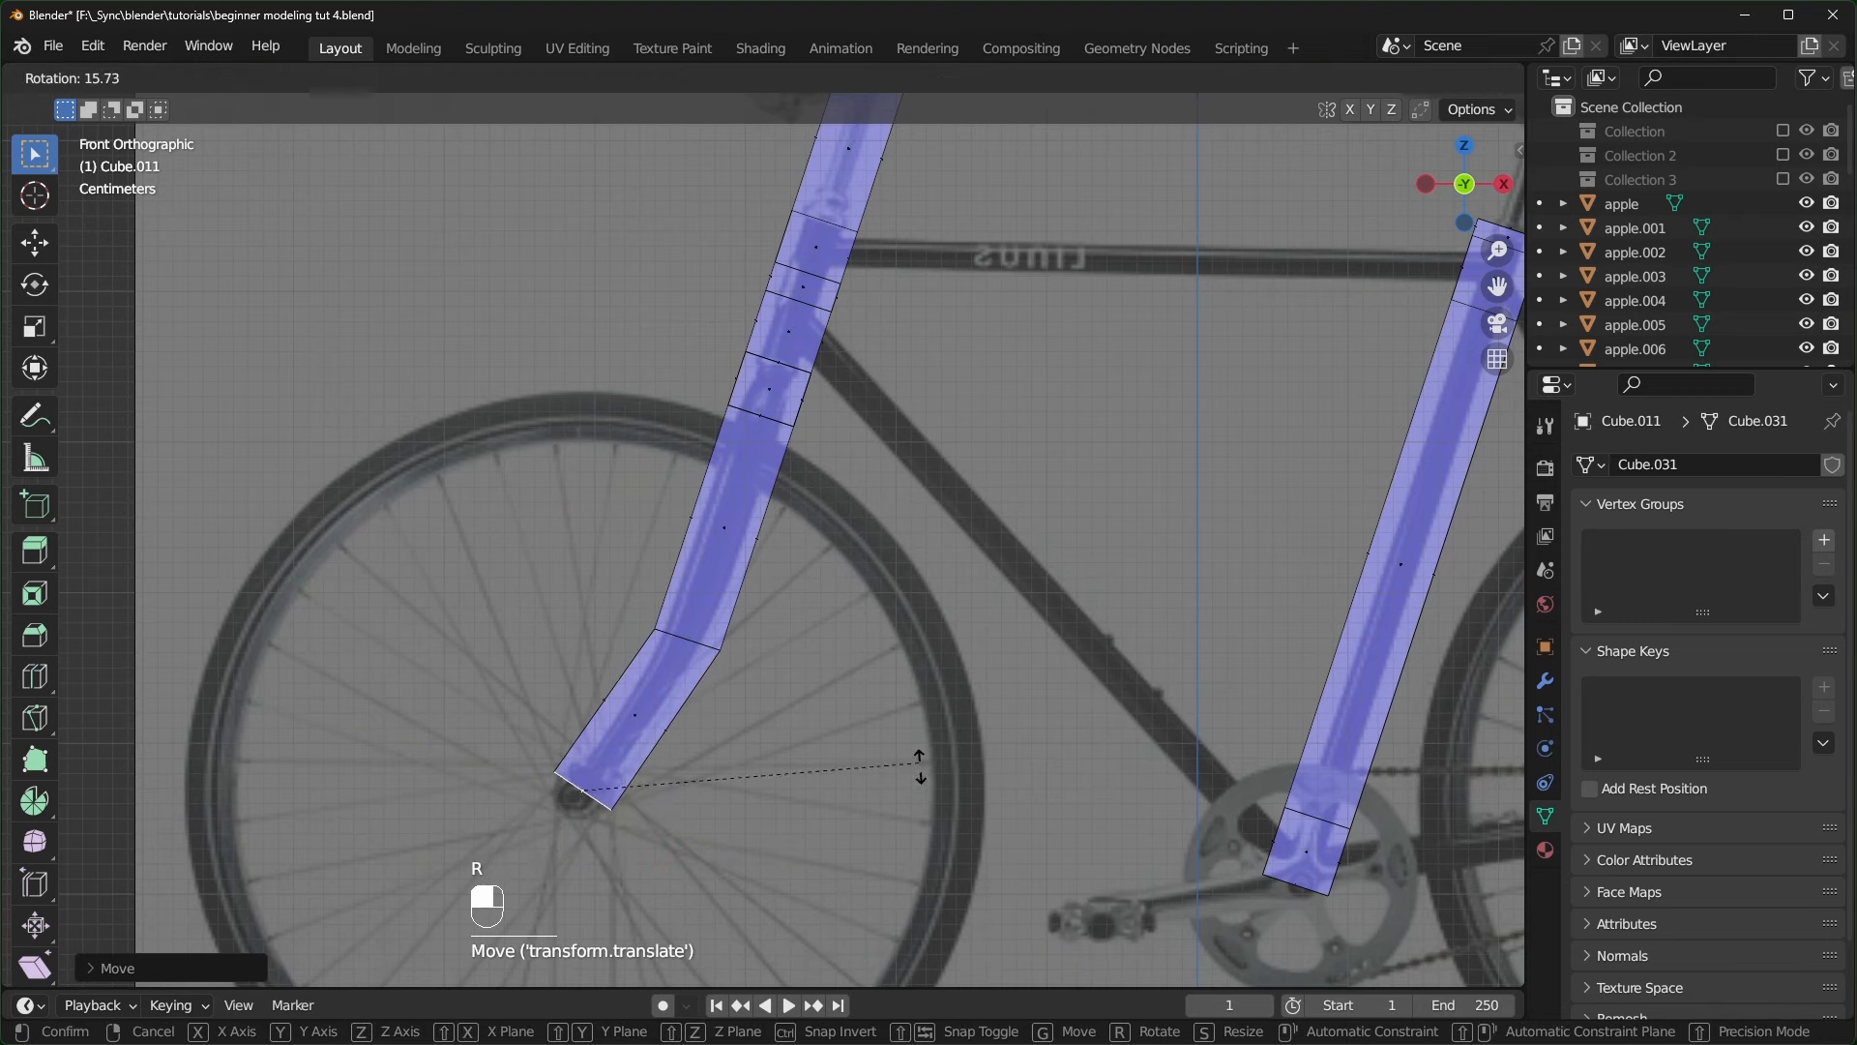
left_click(918, 774)
key("s")
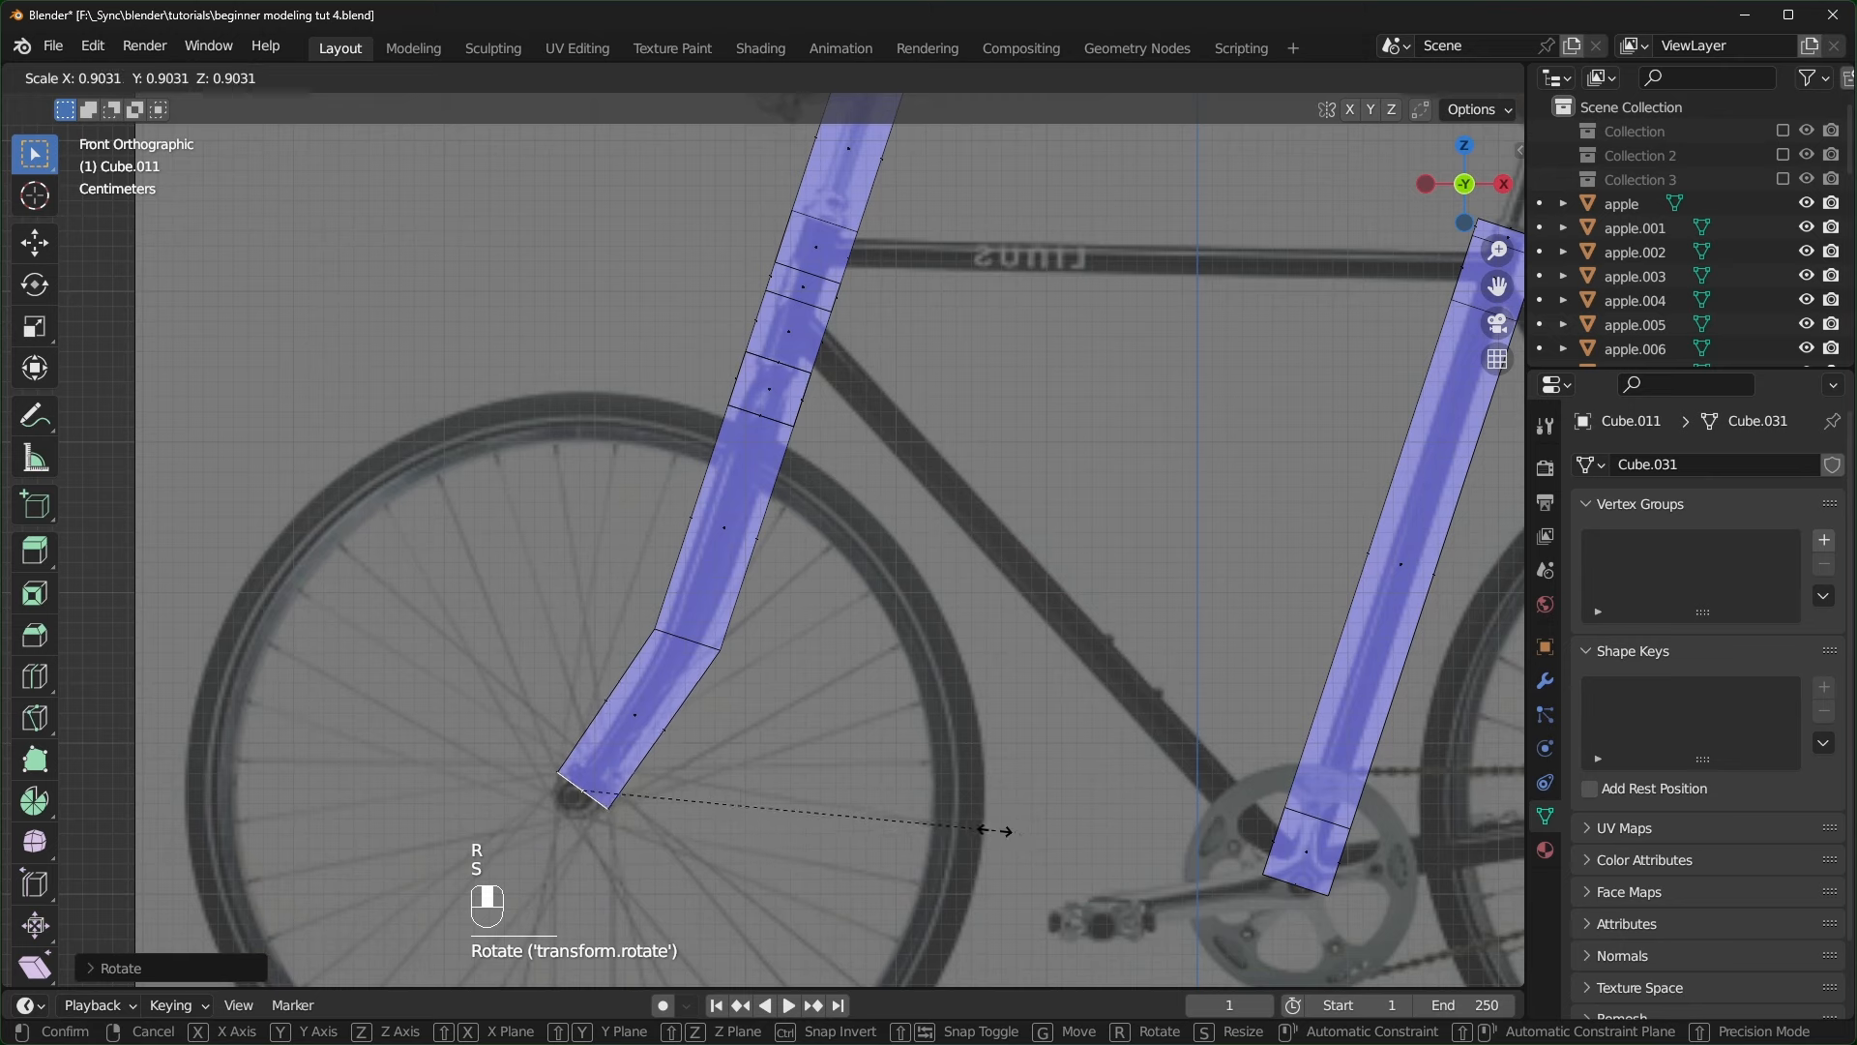
left_click(891, 809)
- Turn off X-ray and check the fork's shape in perspective and from the front against the reference image
middle_click_drag(891, 809, 1064, 764)
key("alt+z")
middle_click_drag(1064, 764, 1090, 365)
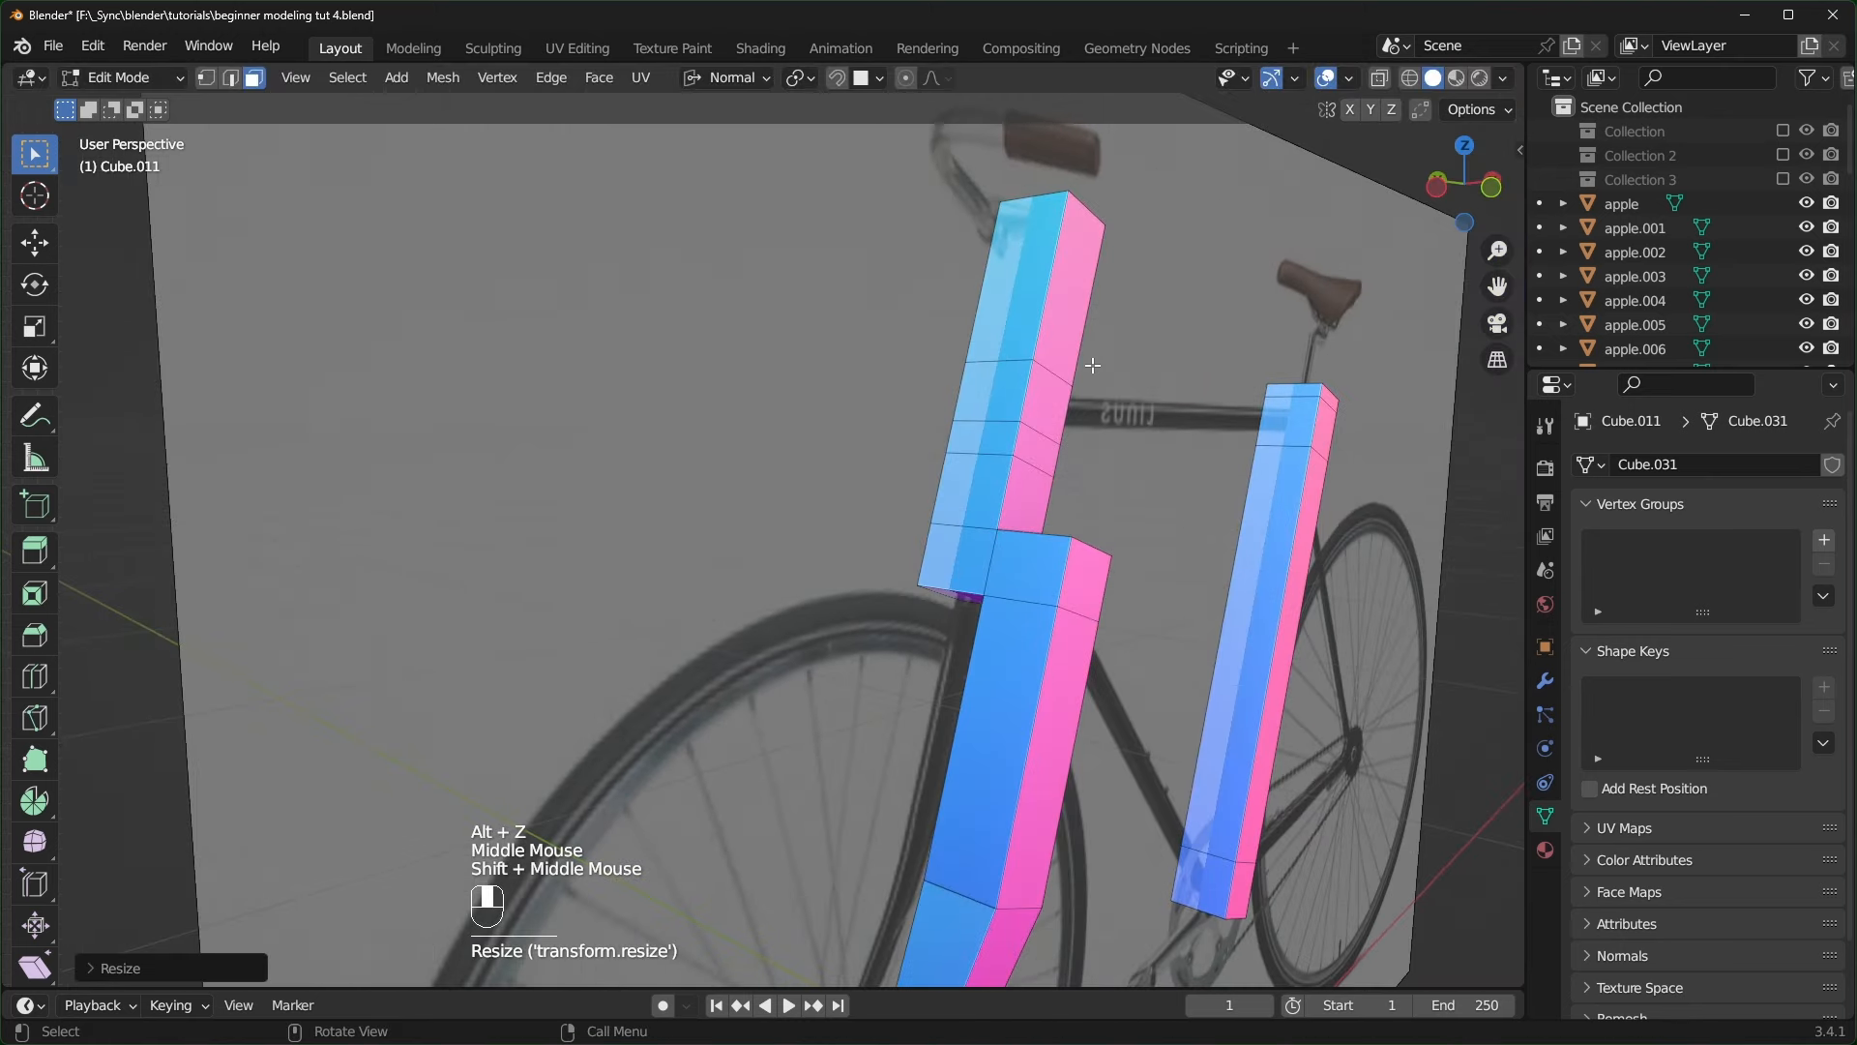
scroll(1047, 764, "down", 3)
scroll(1050, 770, "up", 1)
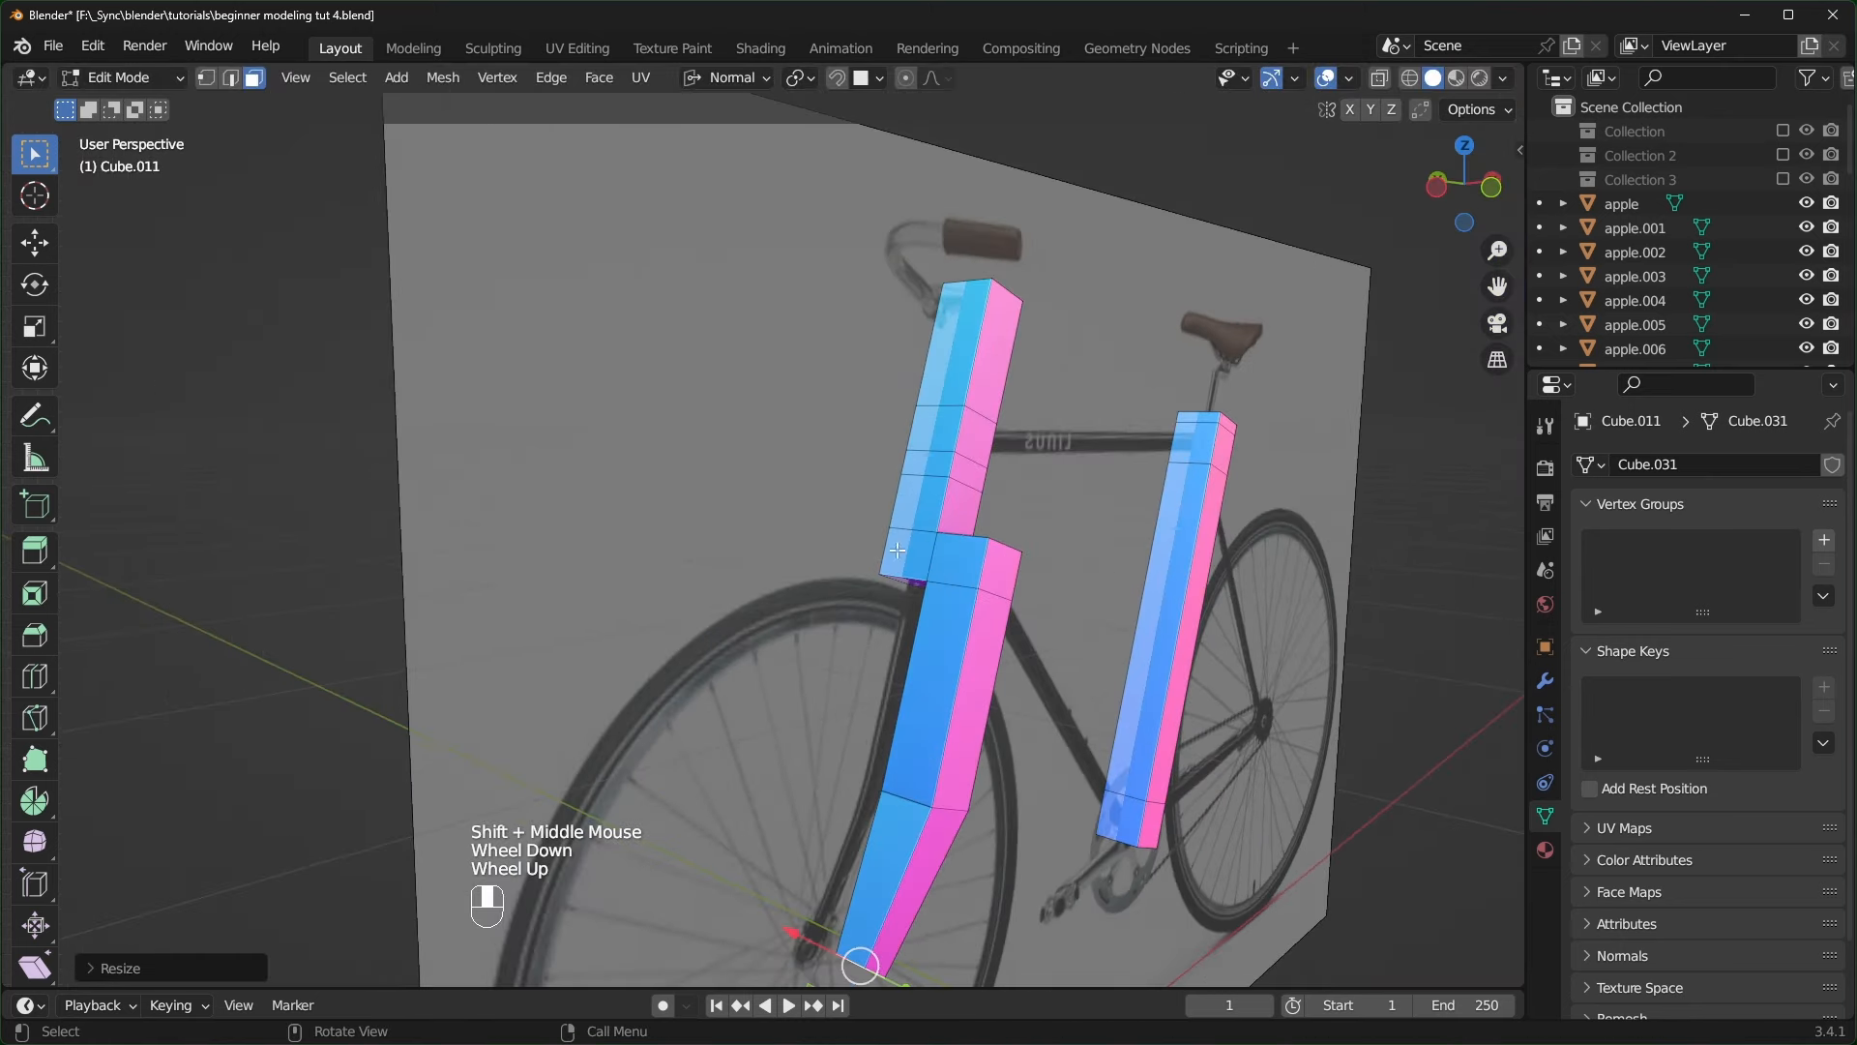
middle_click_drag(898, 550, 901, 629)
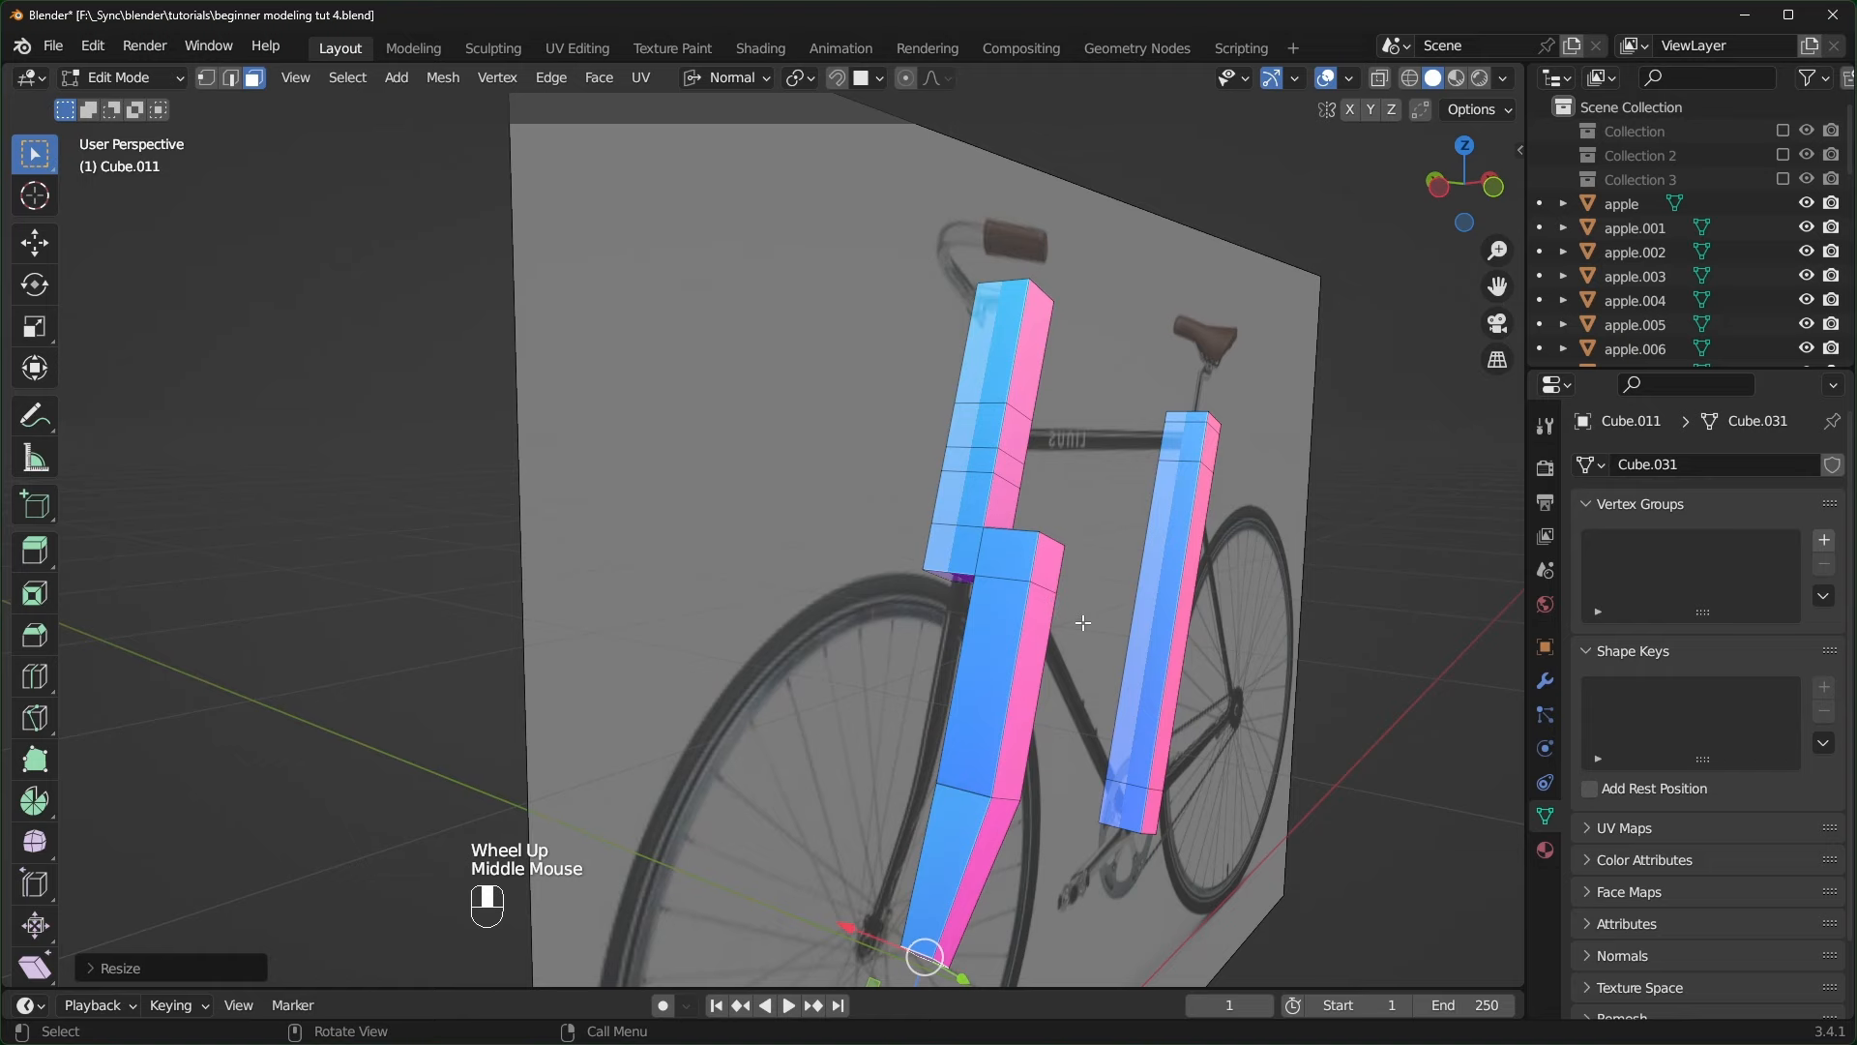
key("KP_1")
scroll(1007, 398, "up", 1)
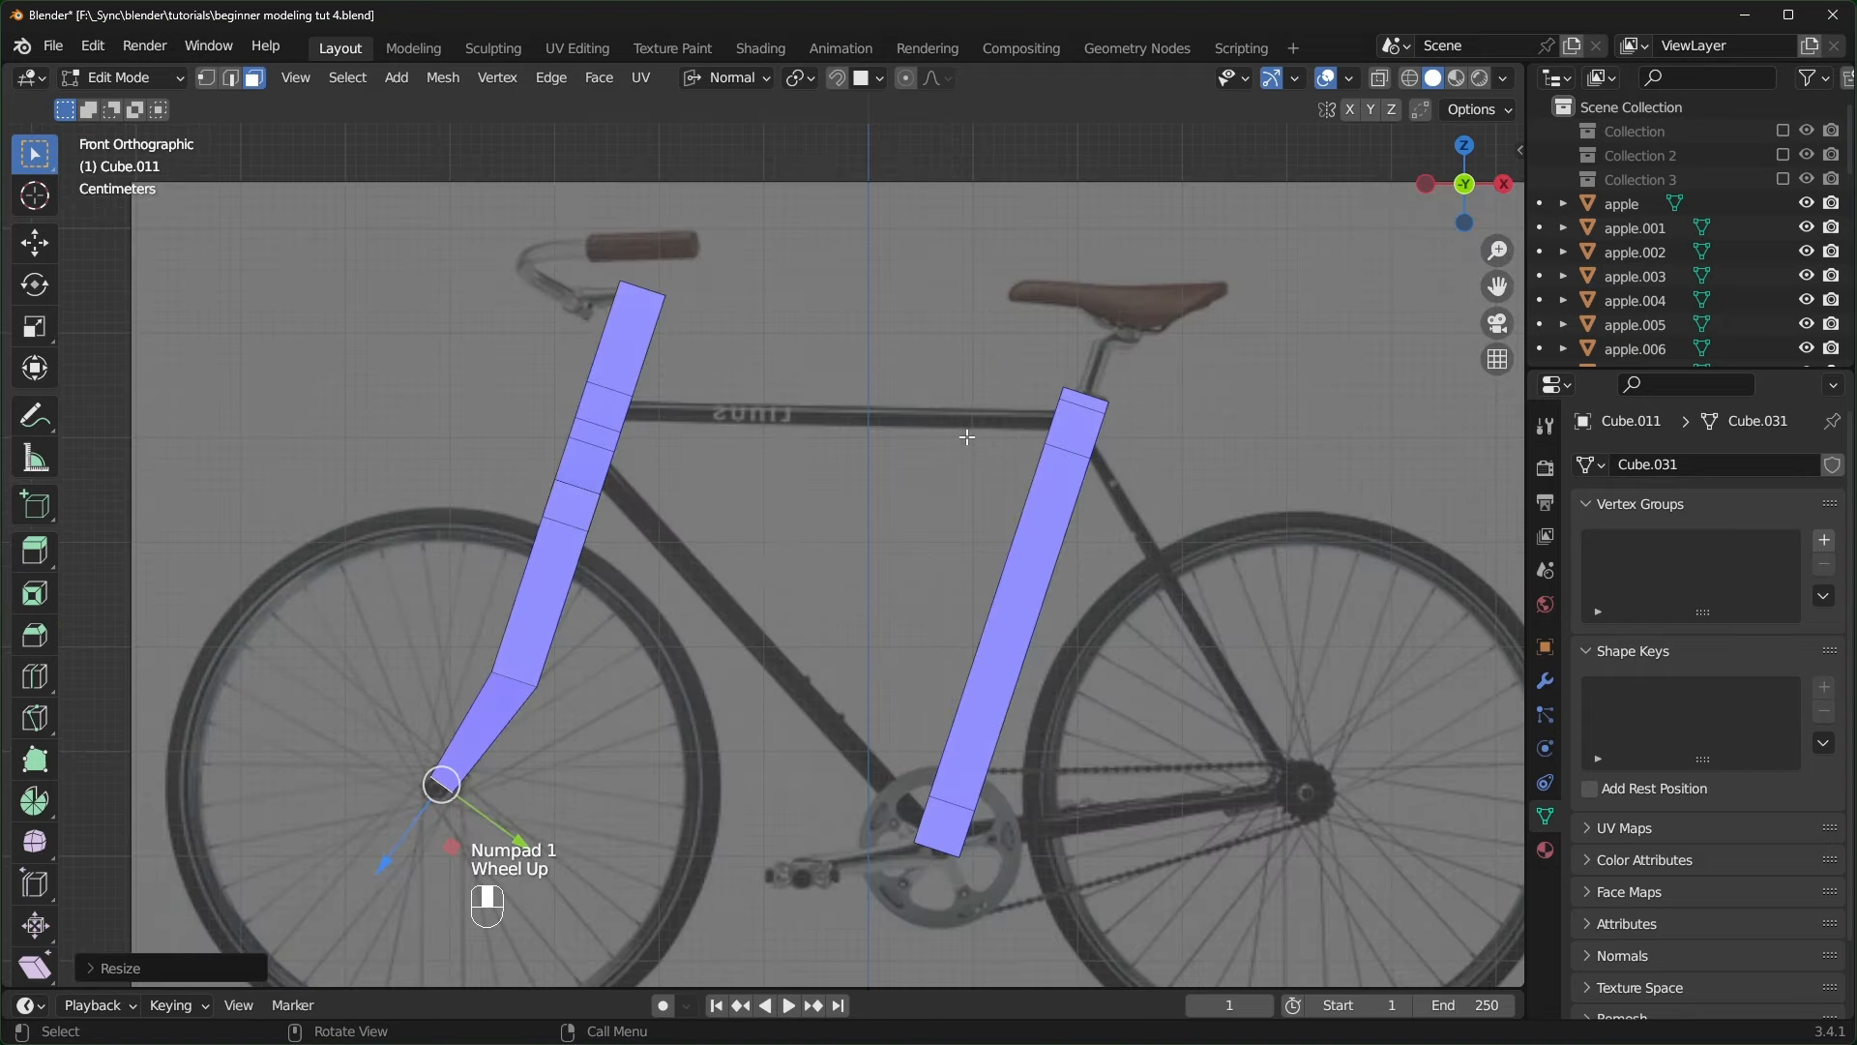
- Bridge the facing top tube joint faces of the head tube and the seat tube to form the top tube
scroll(972, 445, "up", 1)
middle_click_drag(972, 445, 735, 527)
scroll(1070, 506, "down", 1)
scroll(603, 545, "up", 1)
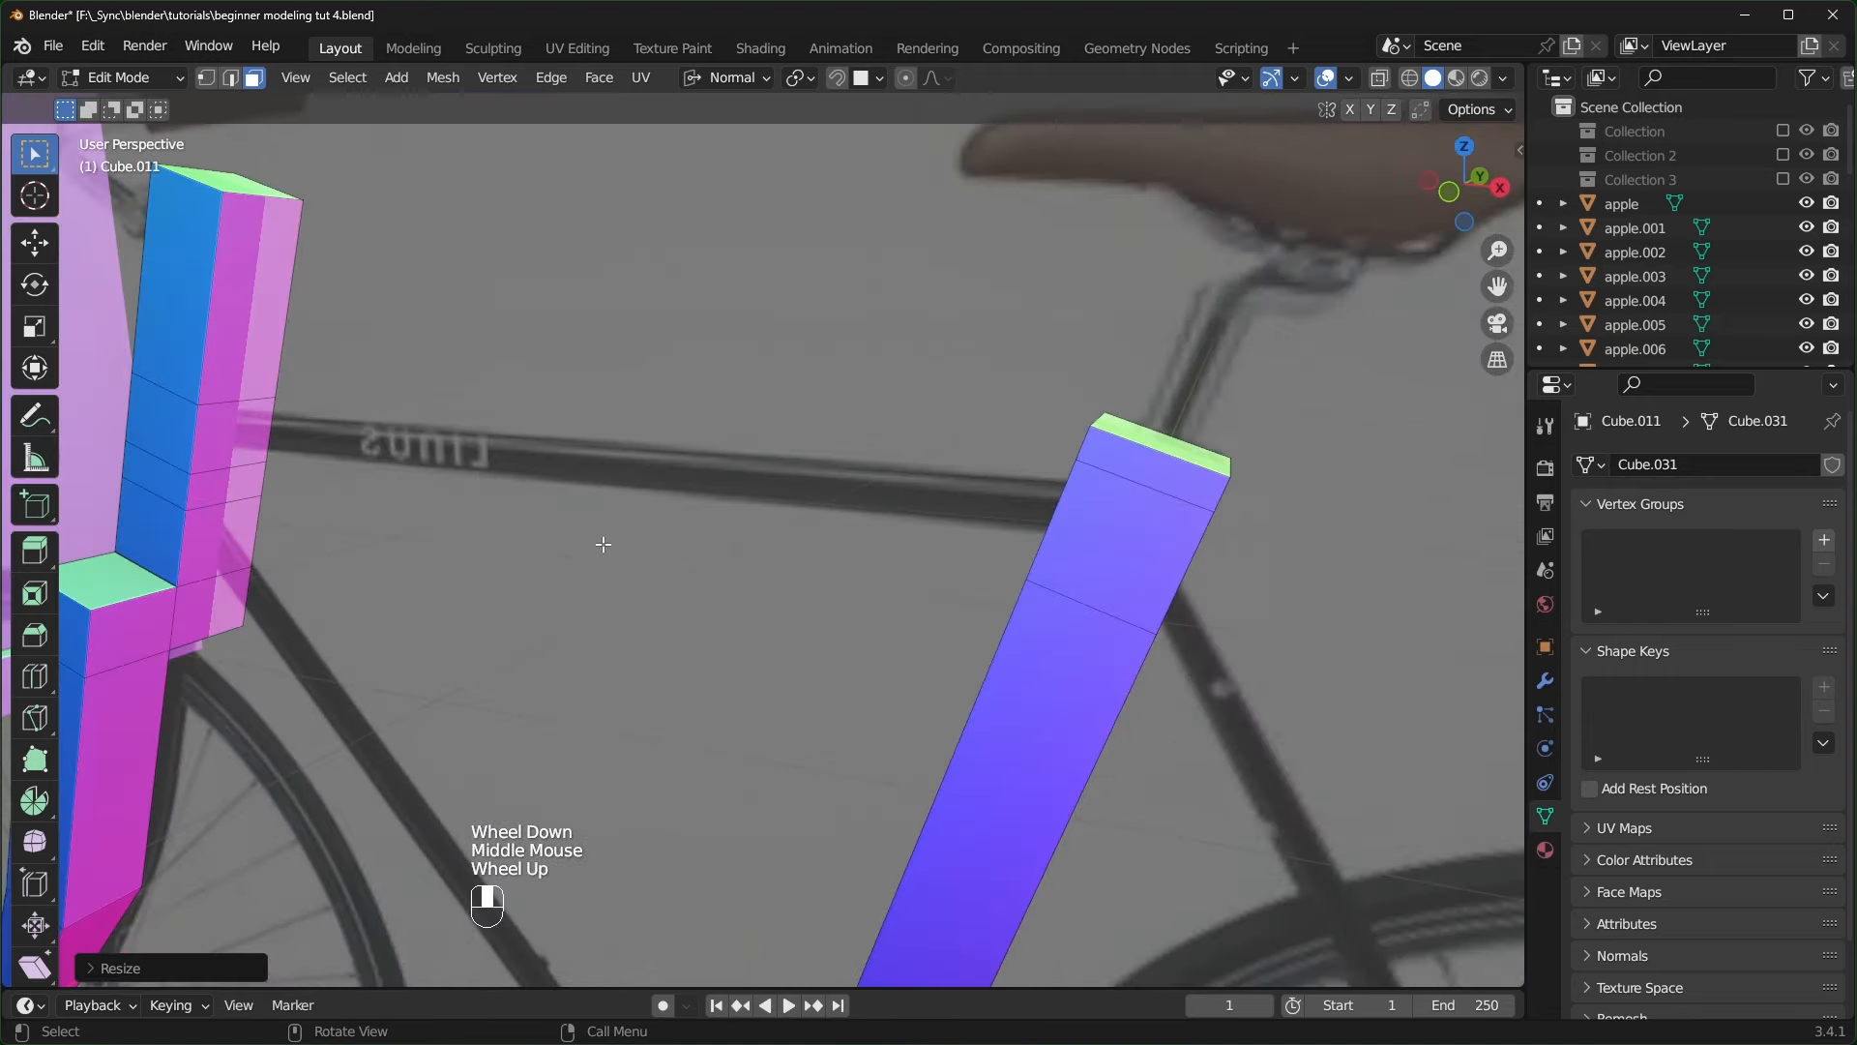
middle_click_drag(603, 545, 1155, 484, "shift")
left_click(347, 414)
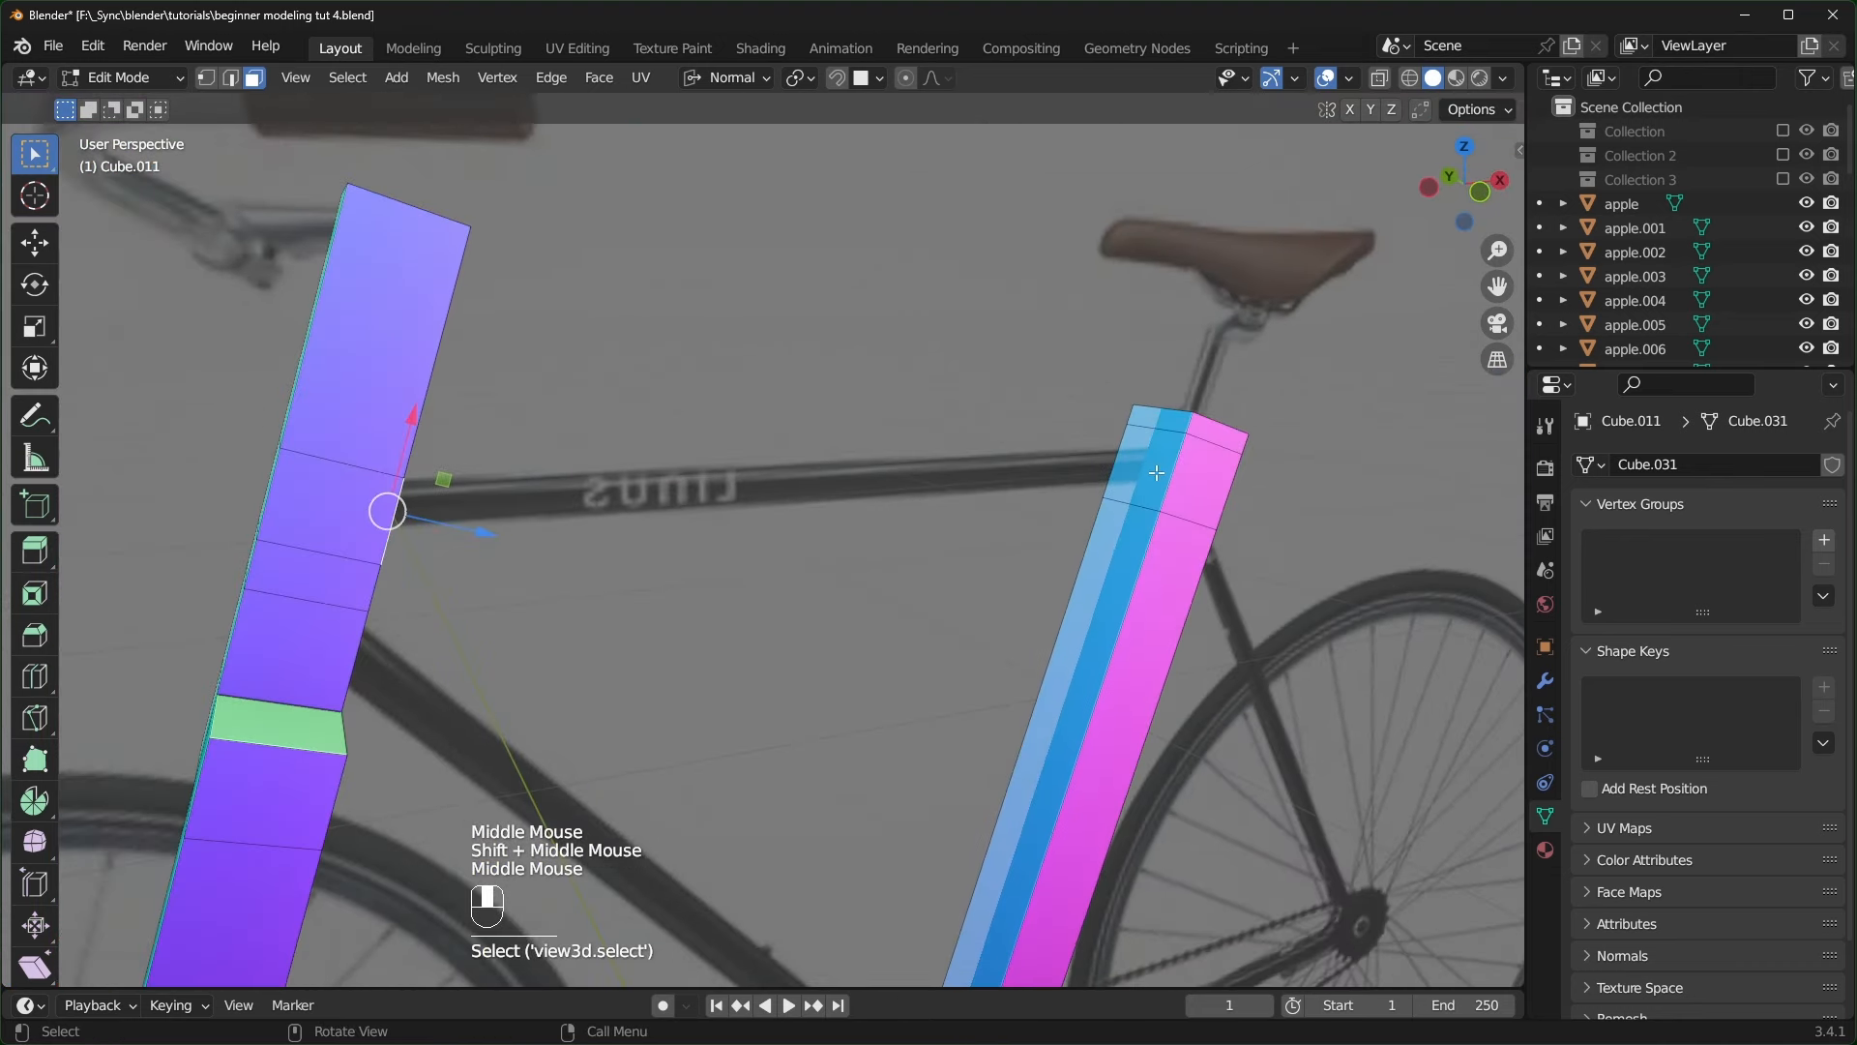
key("shift")
left_click(1151, 468, "shift")
middle_click_drag(1151, 468, 764, 455)
right_click(713, 455)
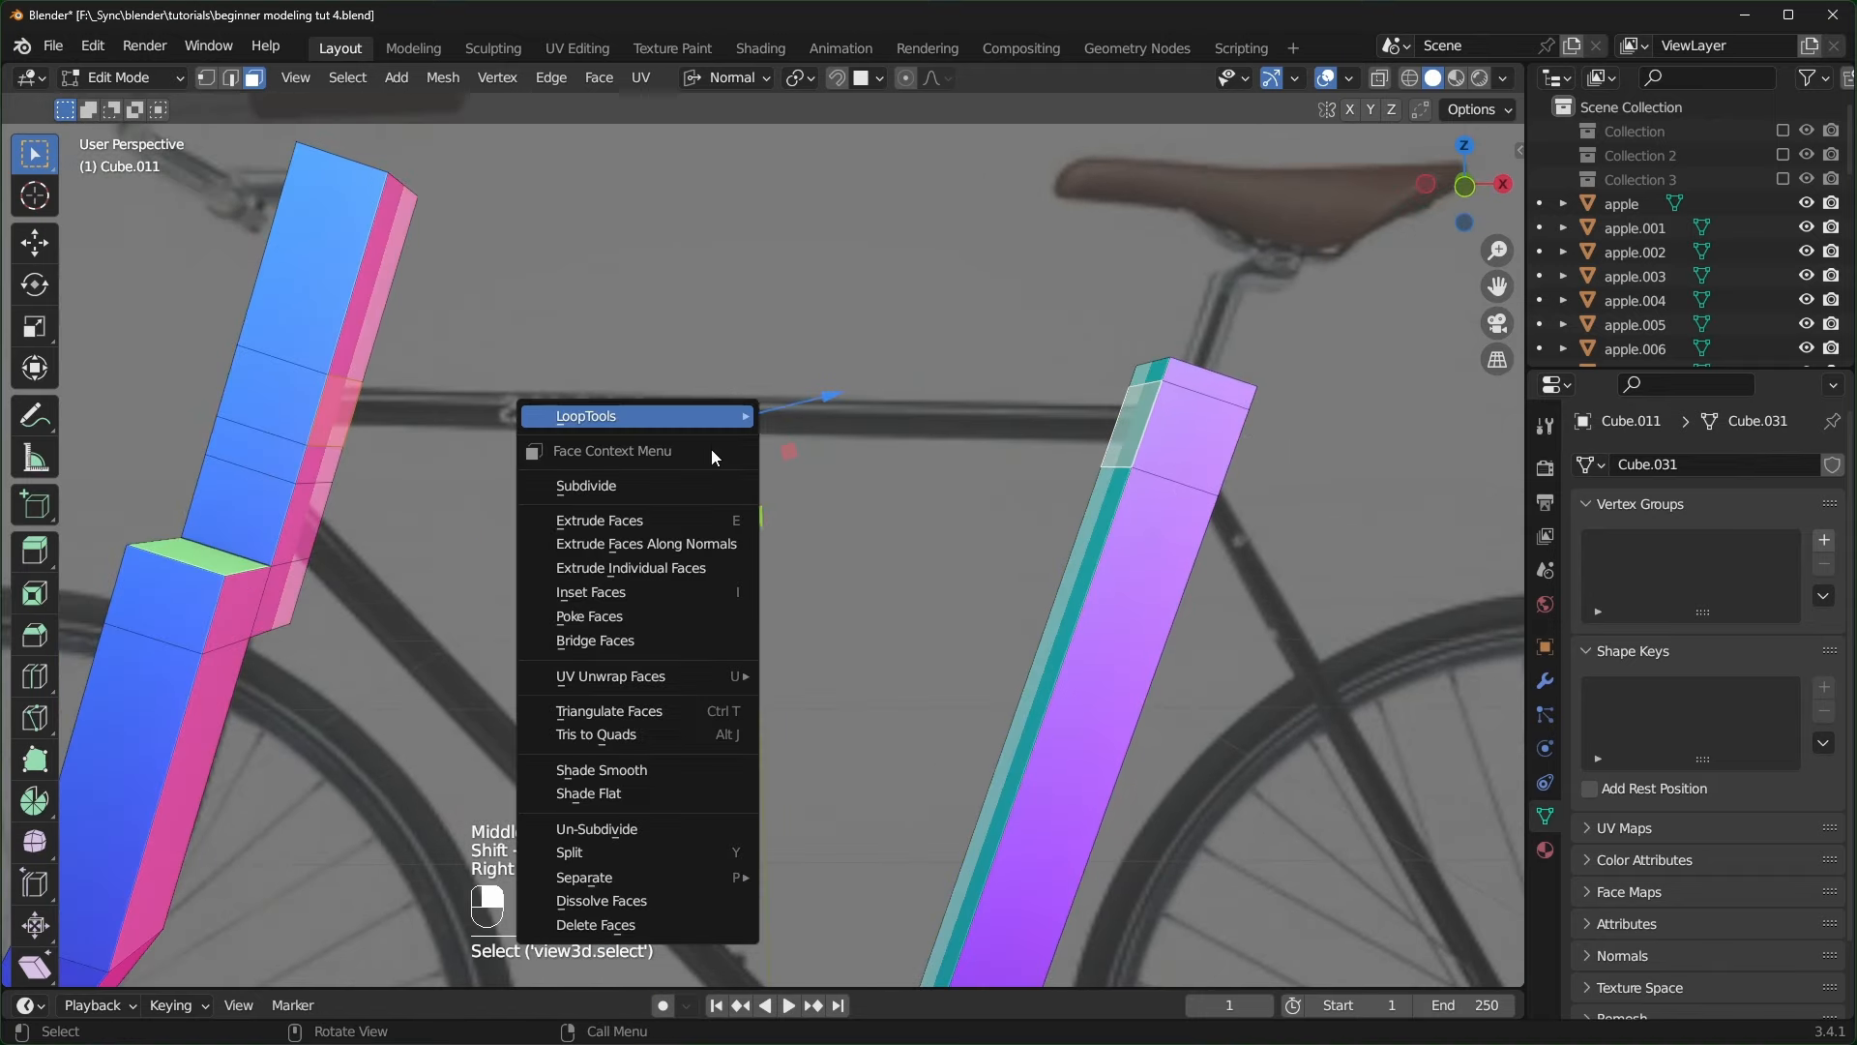
left_click(633, 641)
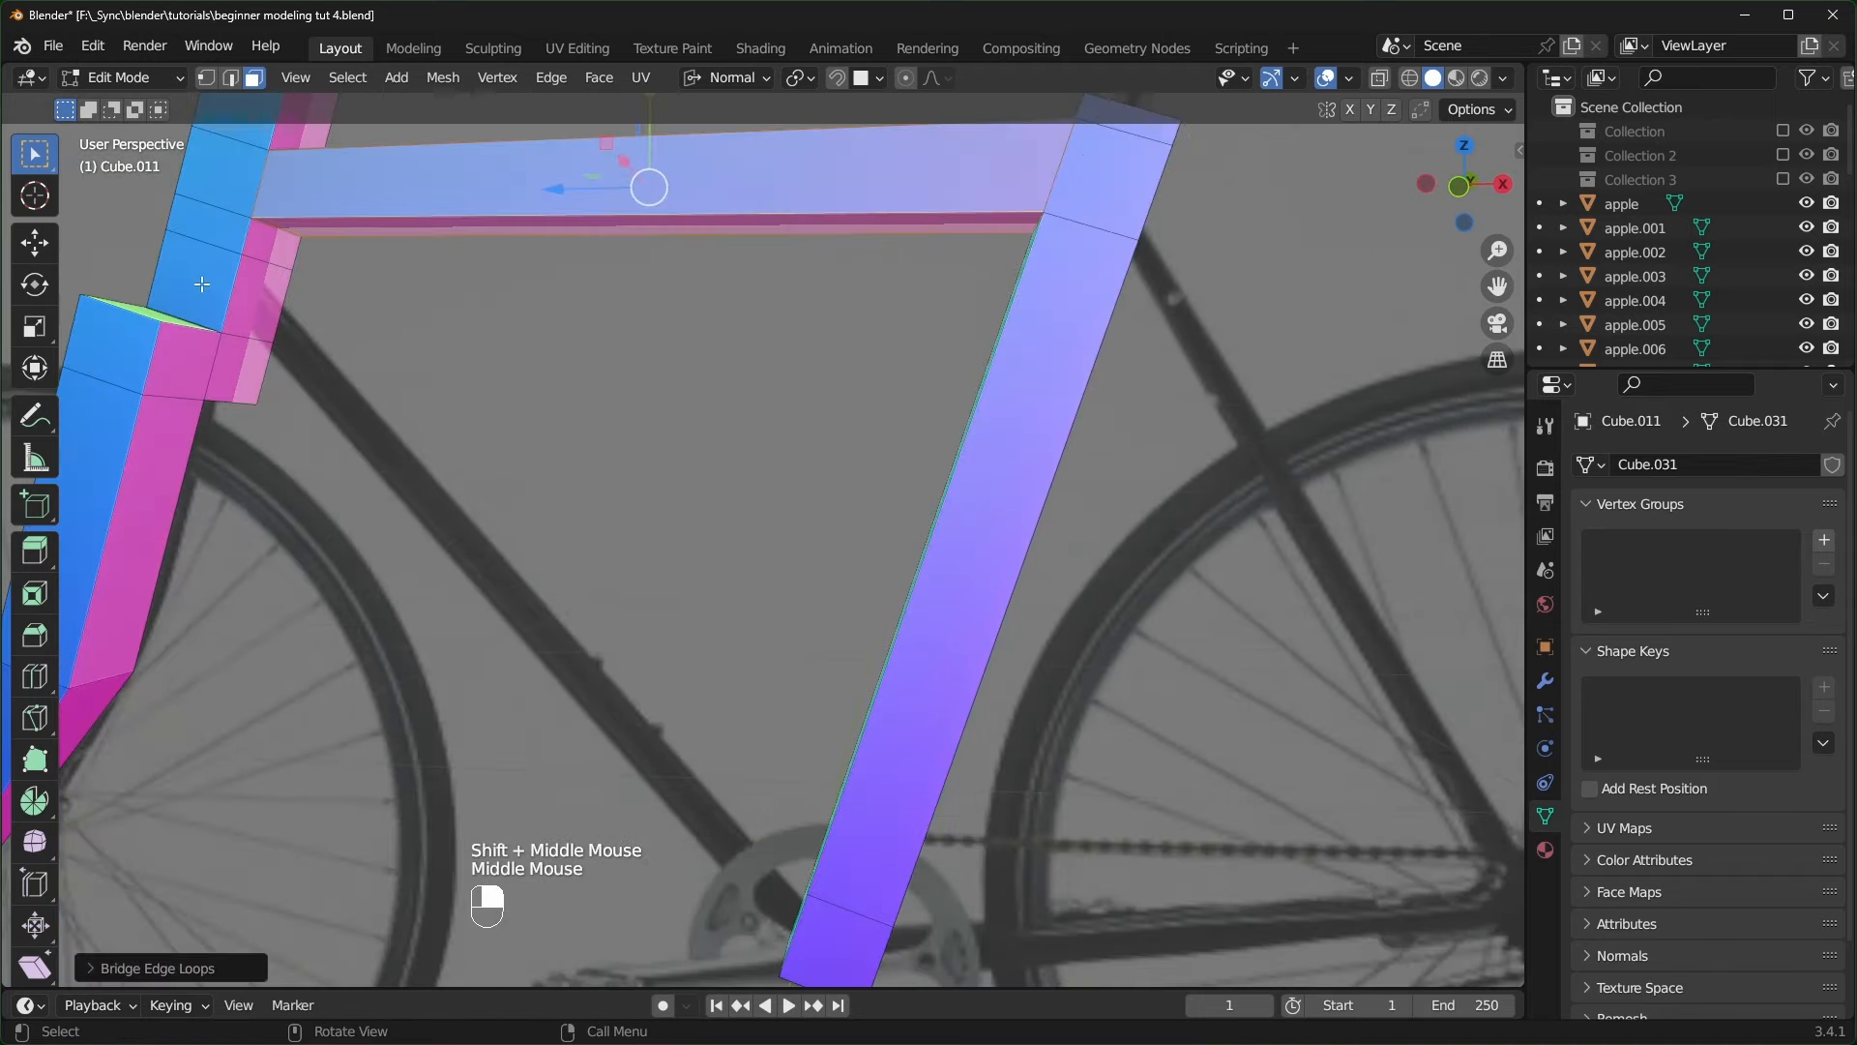
- Bridge the head tube's lower joint face to the front face of the seat tube's lowest section to form the down tube
left_click(270, 305)
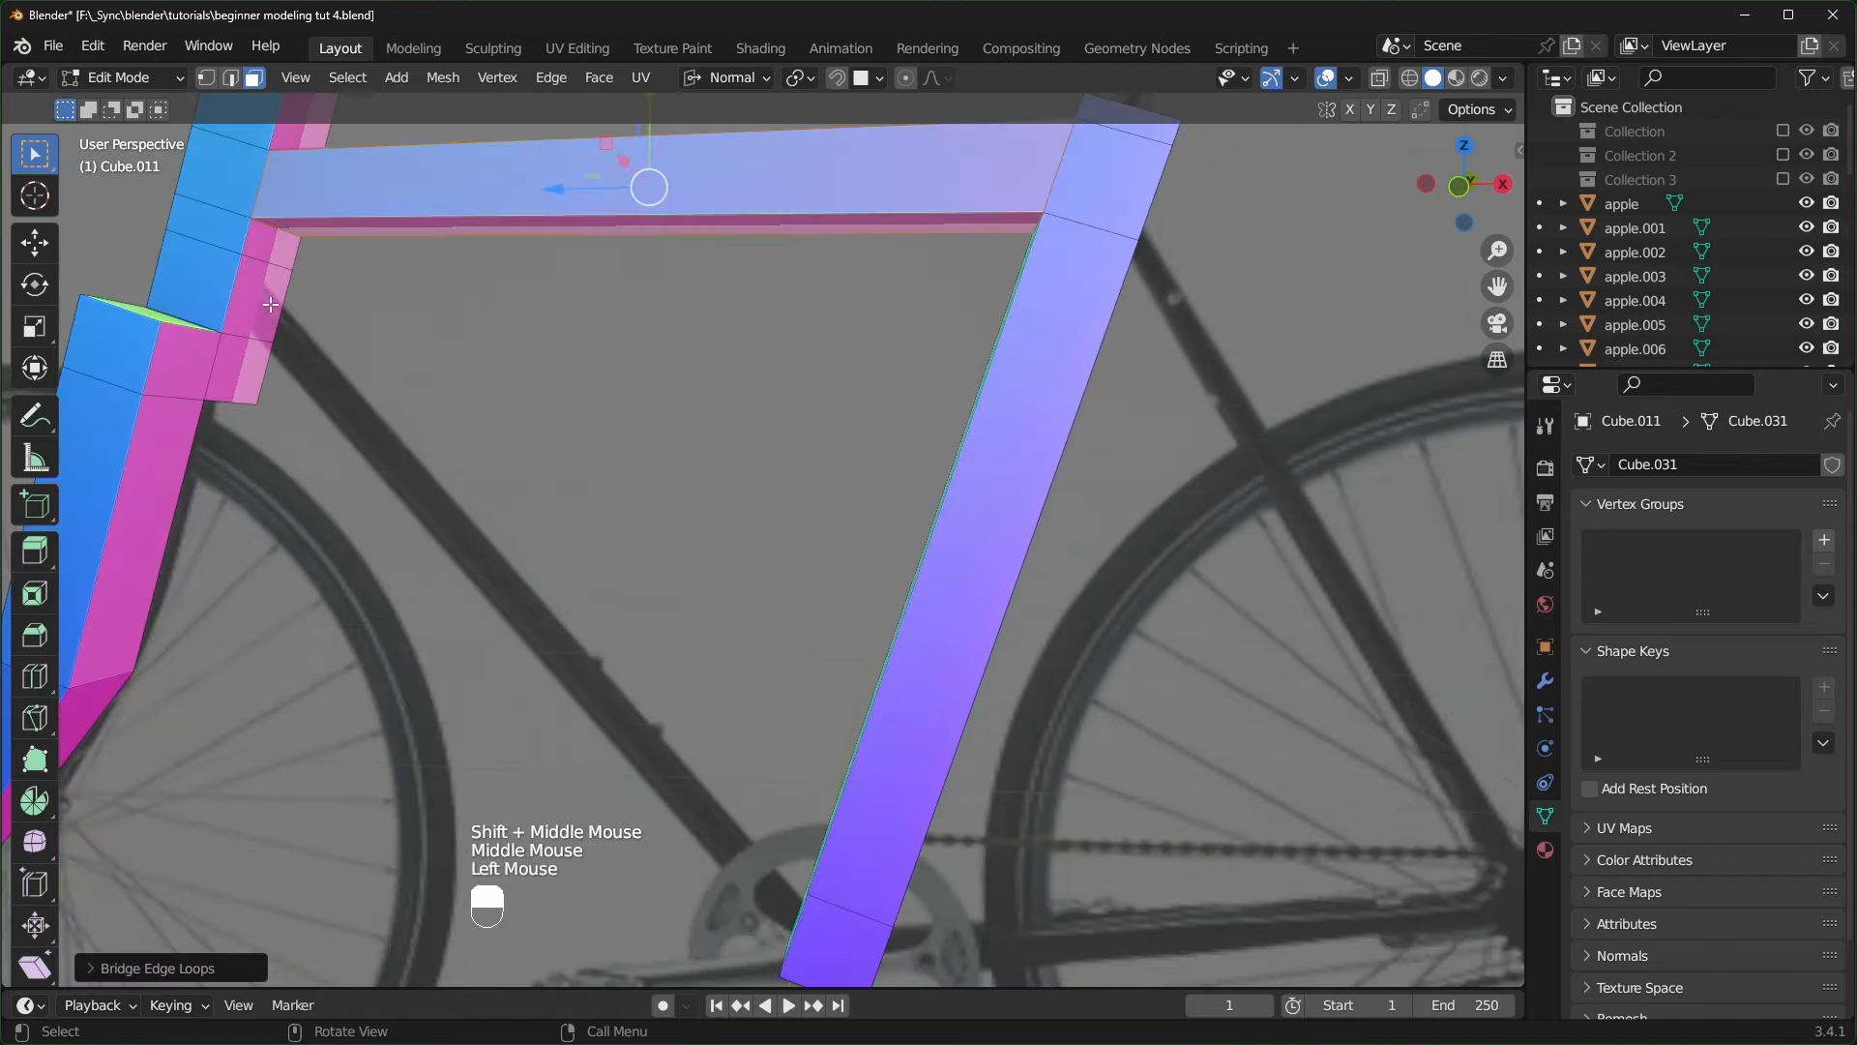
middle_click_drag(624, 624, 832, 677)
middle_click_drag(1030, 827, 1013, 781, "shift")
left_click(979, 778, "shift")
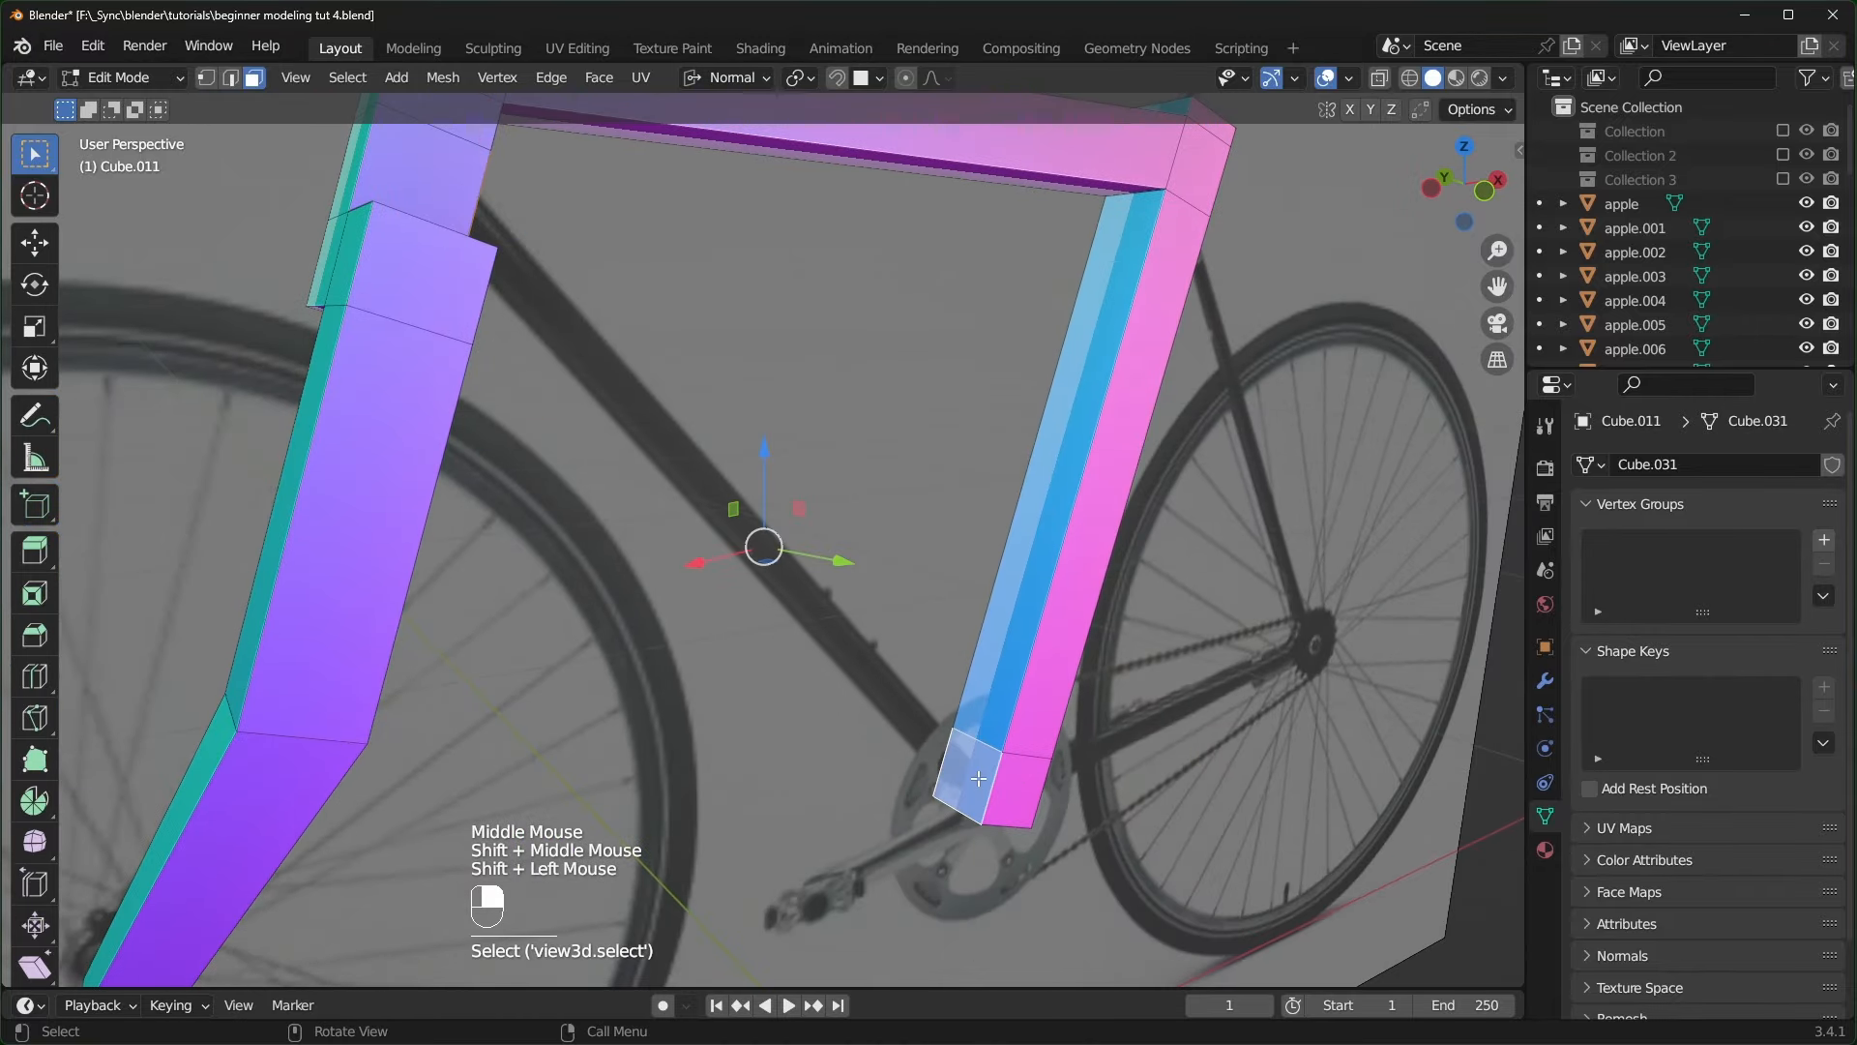
right_click(969, 755)
left_click(920, 726)
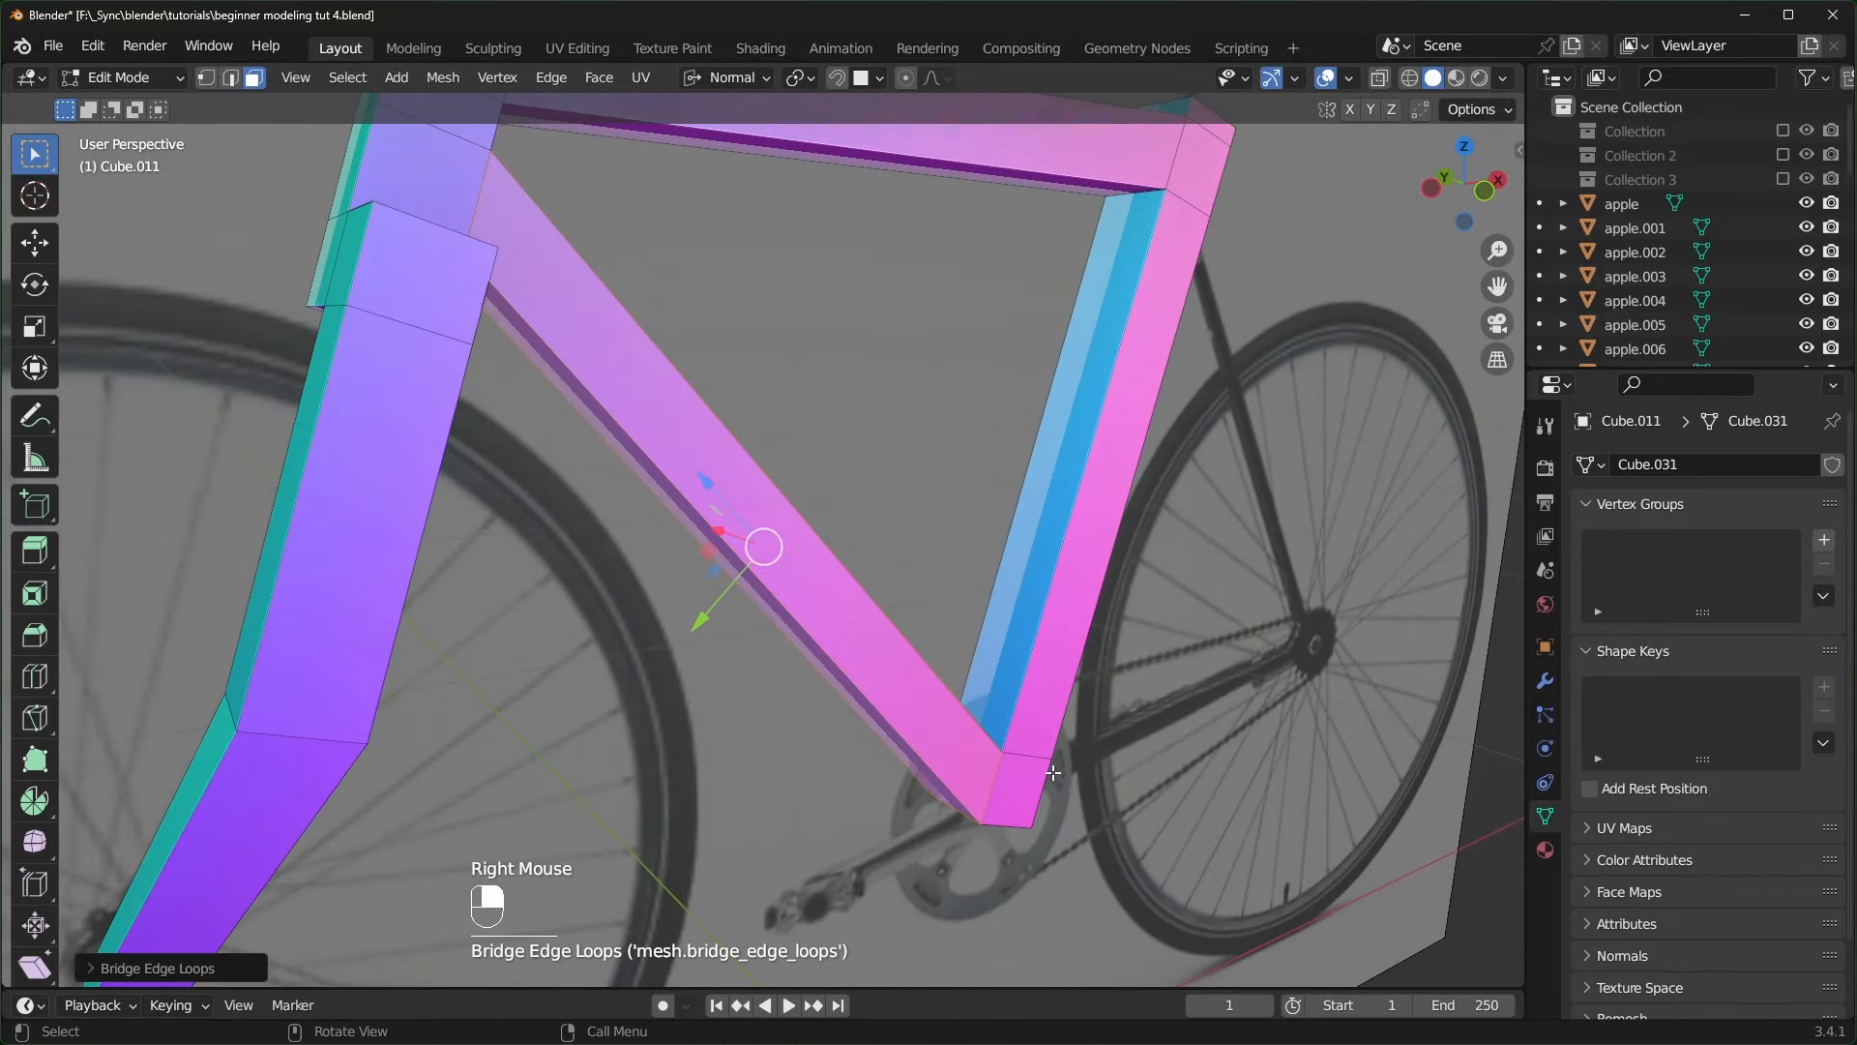
- Extrude the near side faces of the seat tube's lowest section and of its top tube joint section outward
middle_click_drag(921, 726, 1025, 764)
scroll(1006, 304, "up", 2)
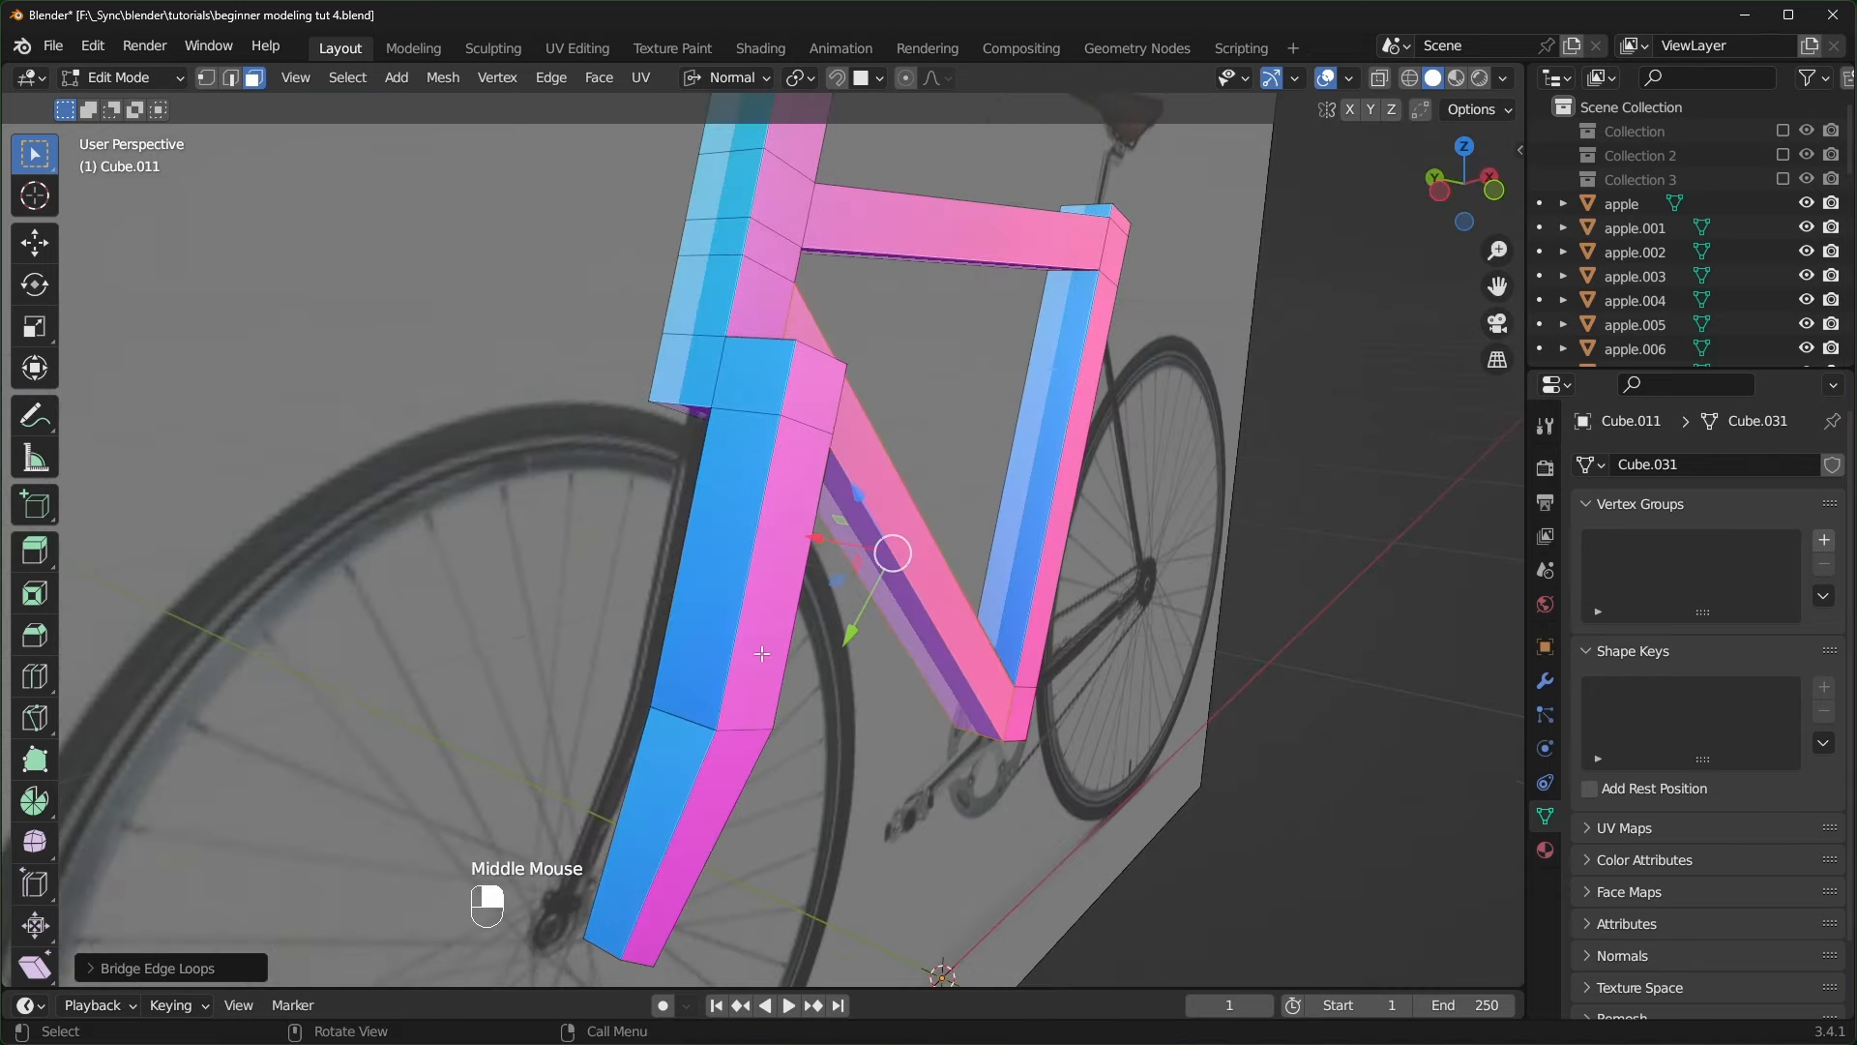
middle_click_drag(1192, 631, 917, 624)
left_click(669, 750)
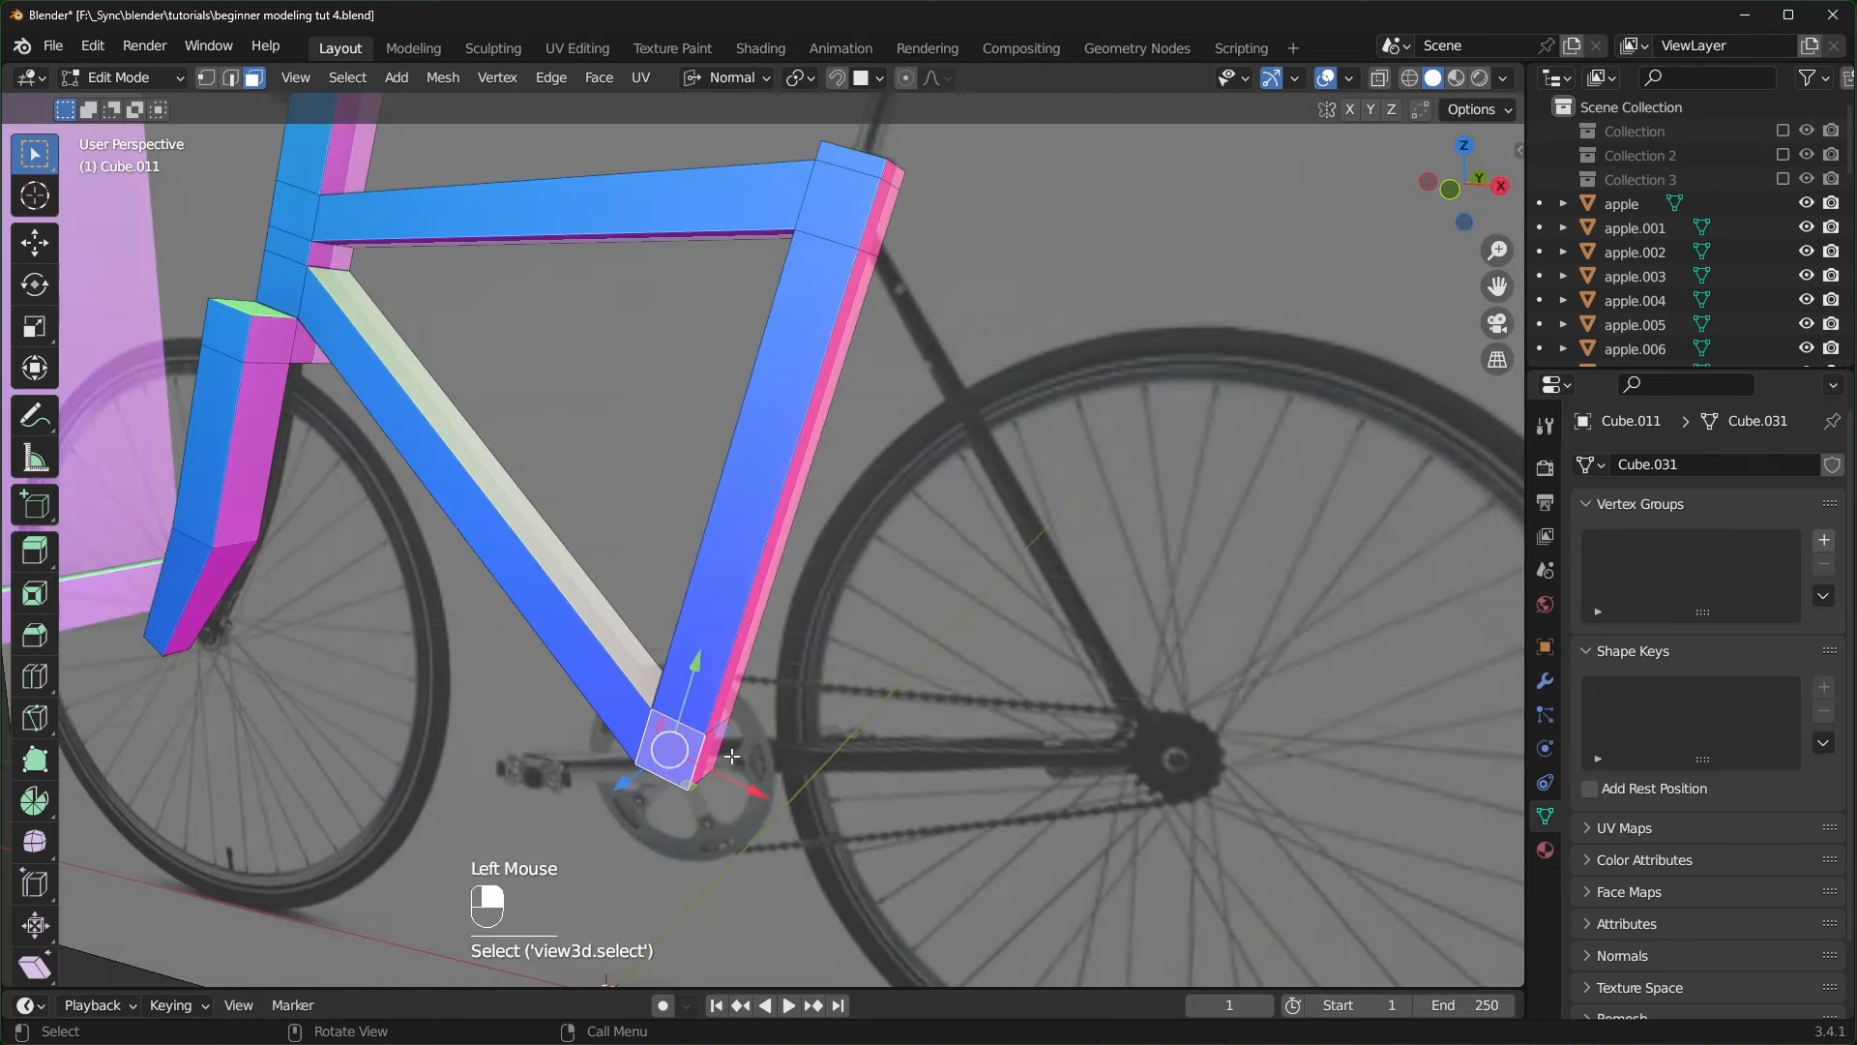
middle_click_drag(781, 787, 764, 774, "shift")
middle_click_drag(764, 774, 677, 708)
key("e")
left_click(646, 698)
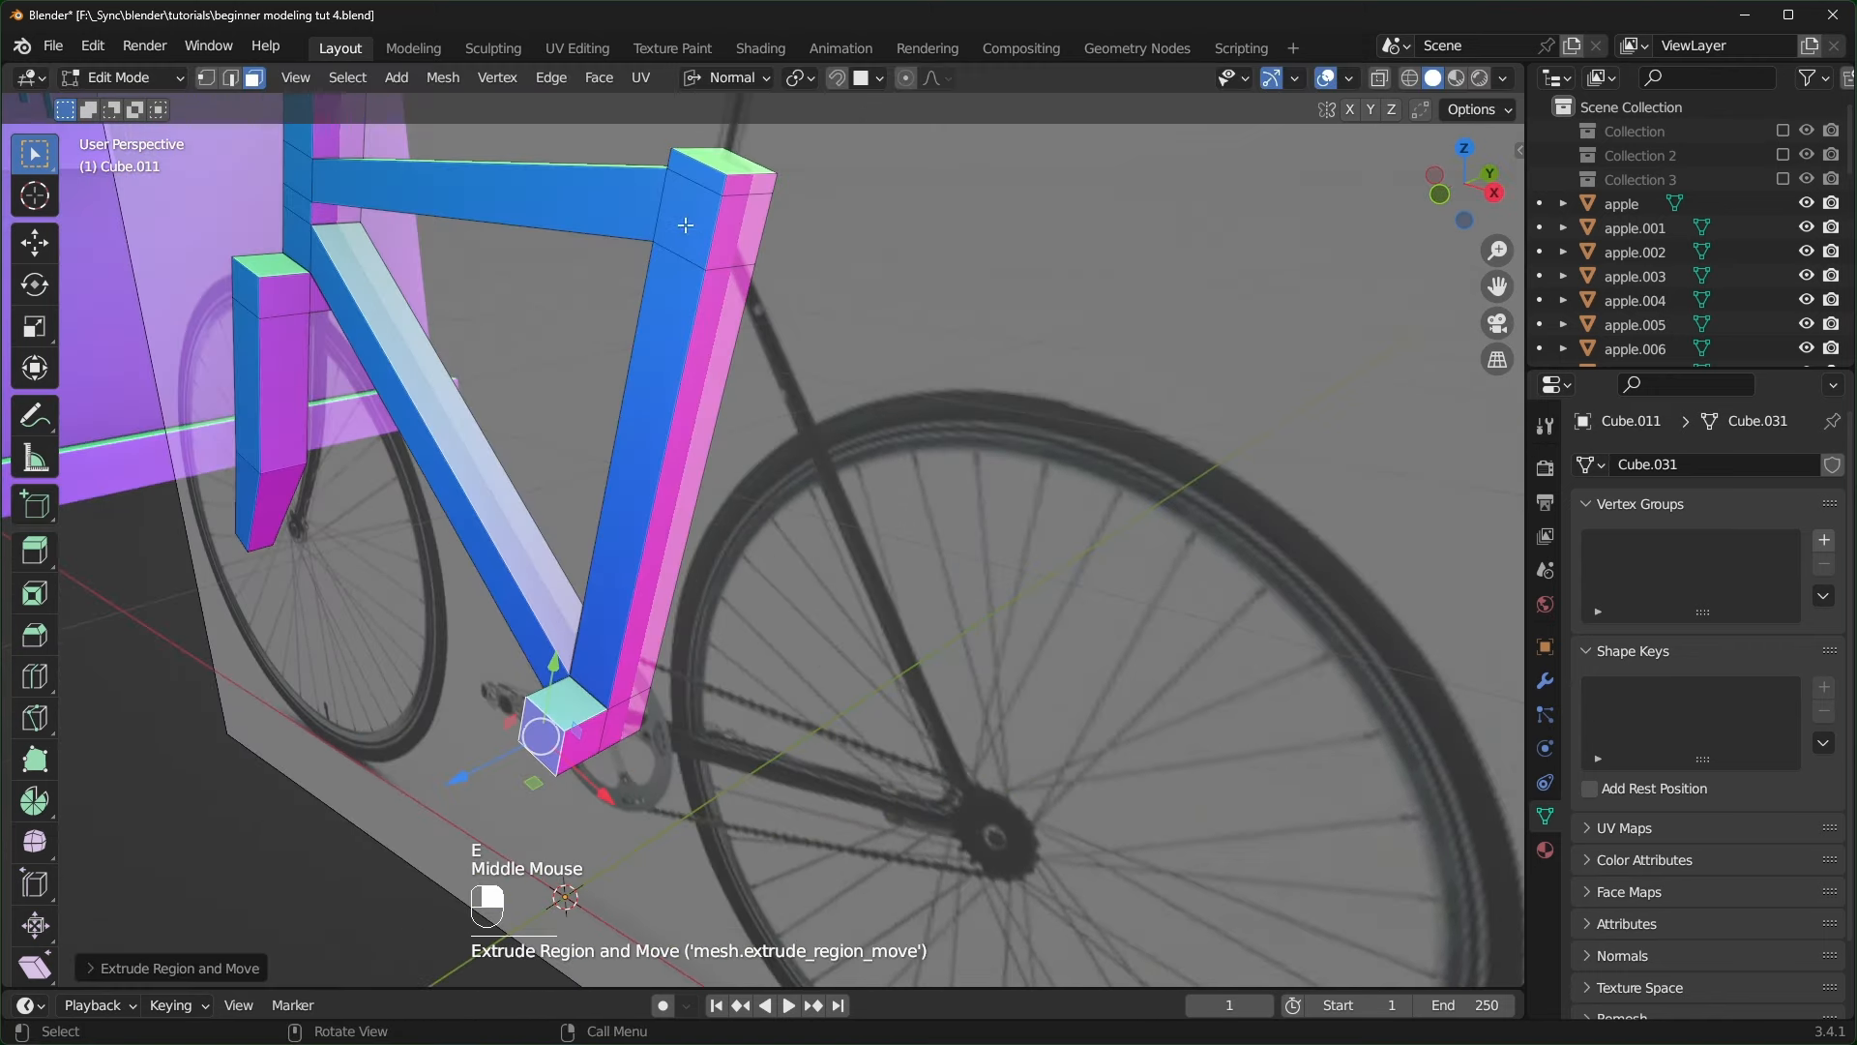
left_click(690, 229)
key("e")
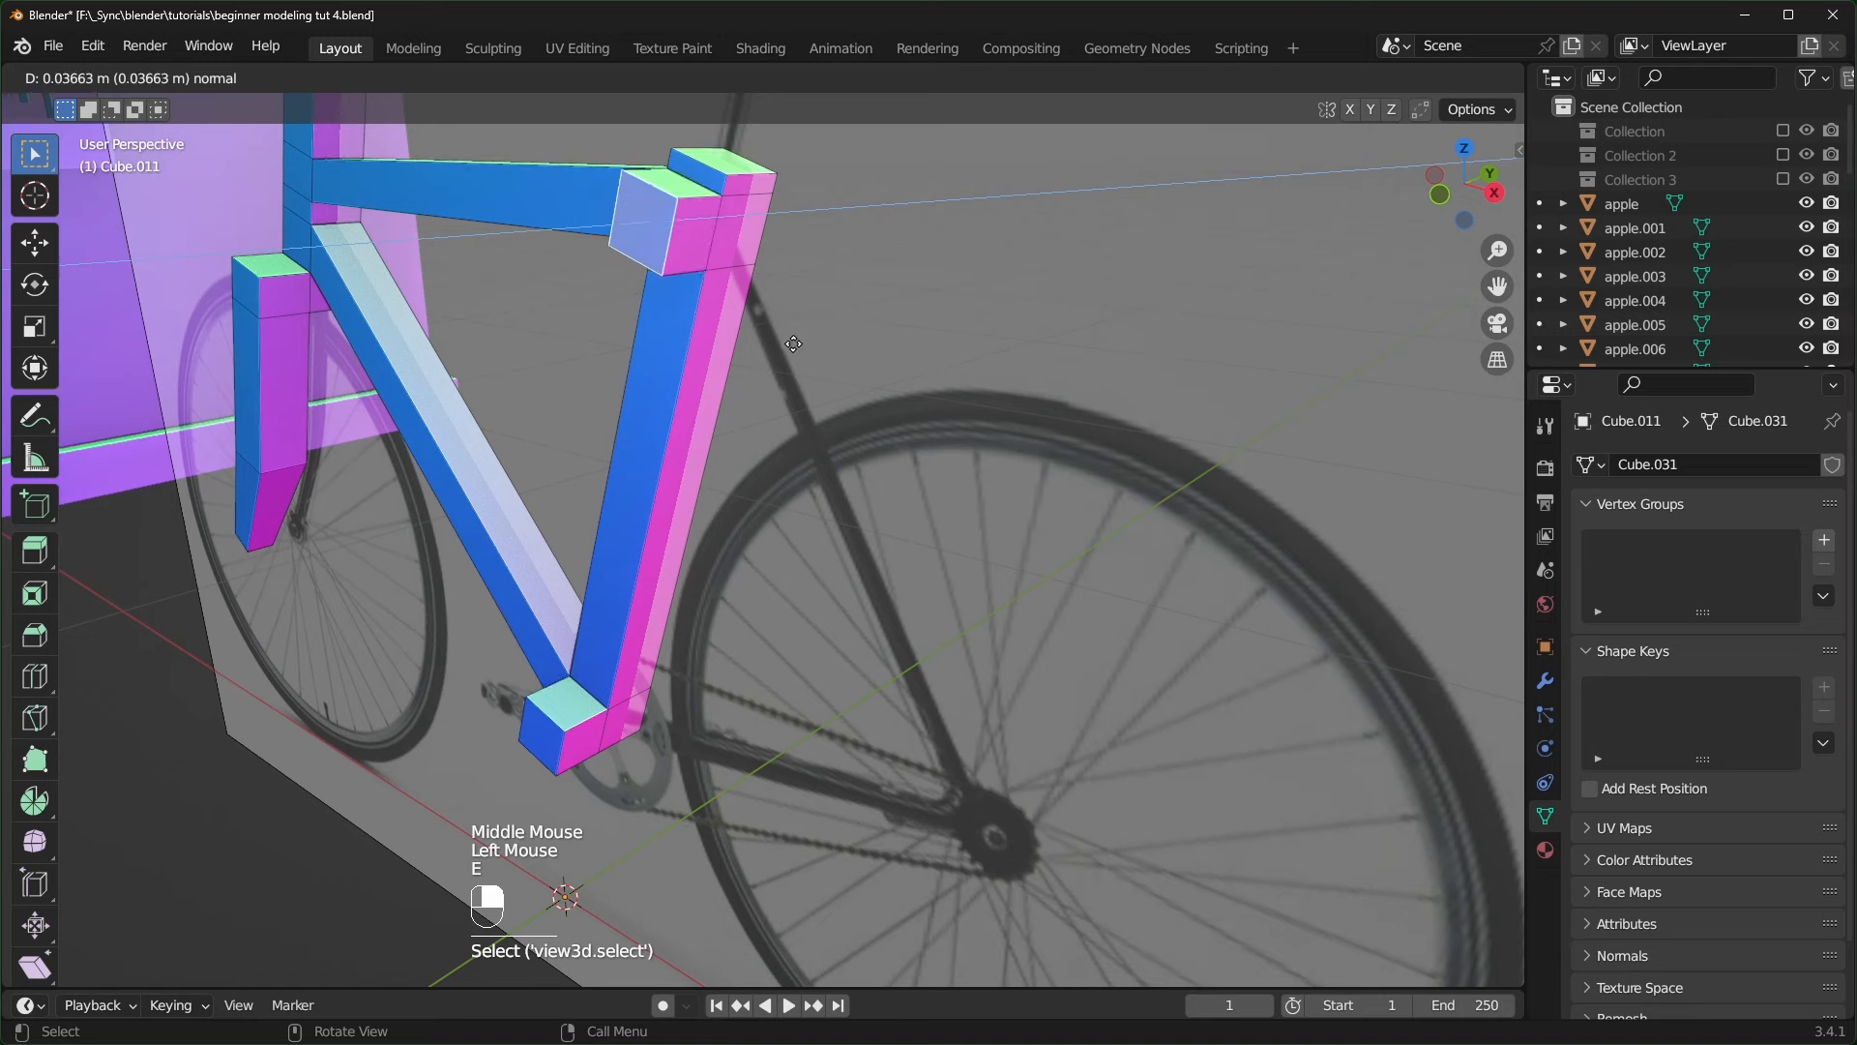
- Extrude the rear face of the seat tube's upper side block back toward the rear wheel to start the seat stay
left_click(693, 232)
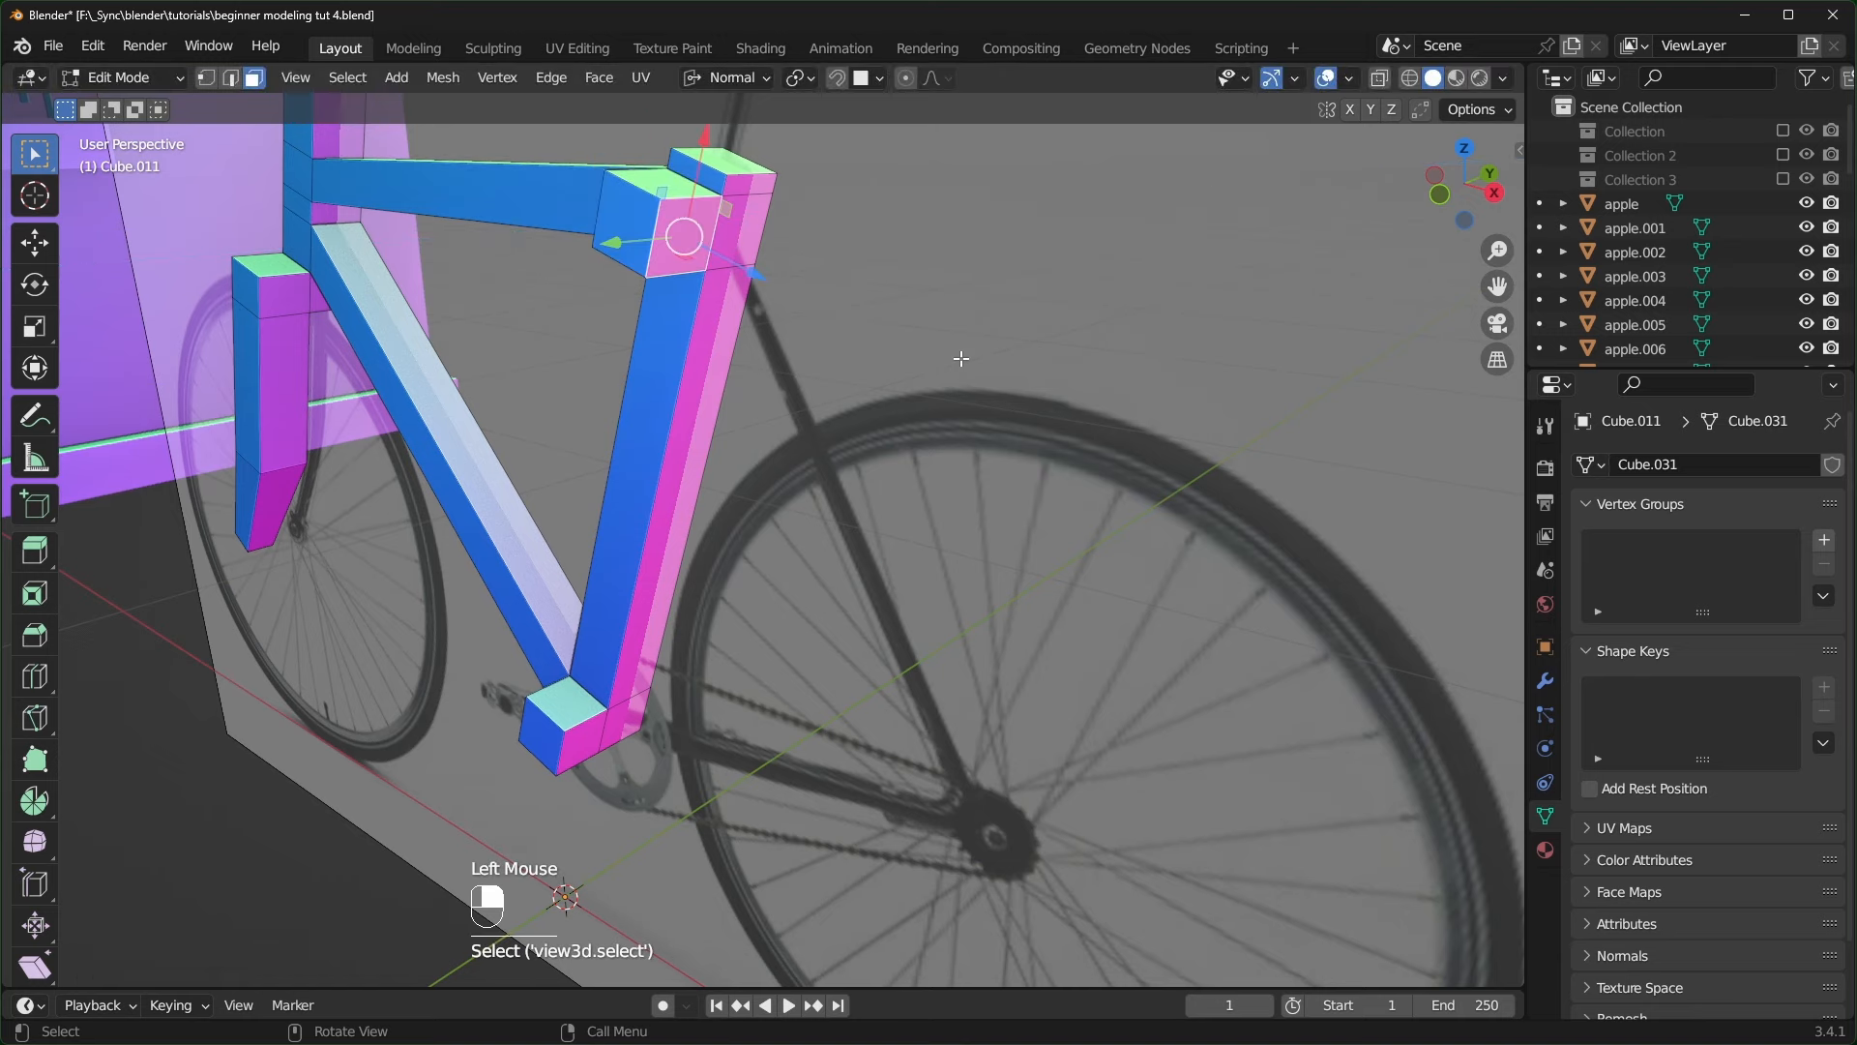
key("KP_1")
scroll(817, 462, "up", 2)
middle_click_drag(1040, 403, 873, 467, "shift")
scroll(878, 468, "down", 1)
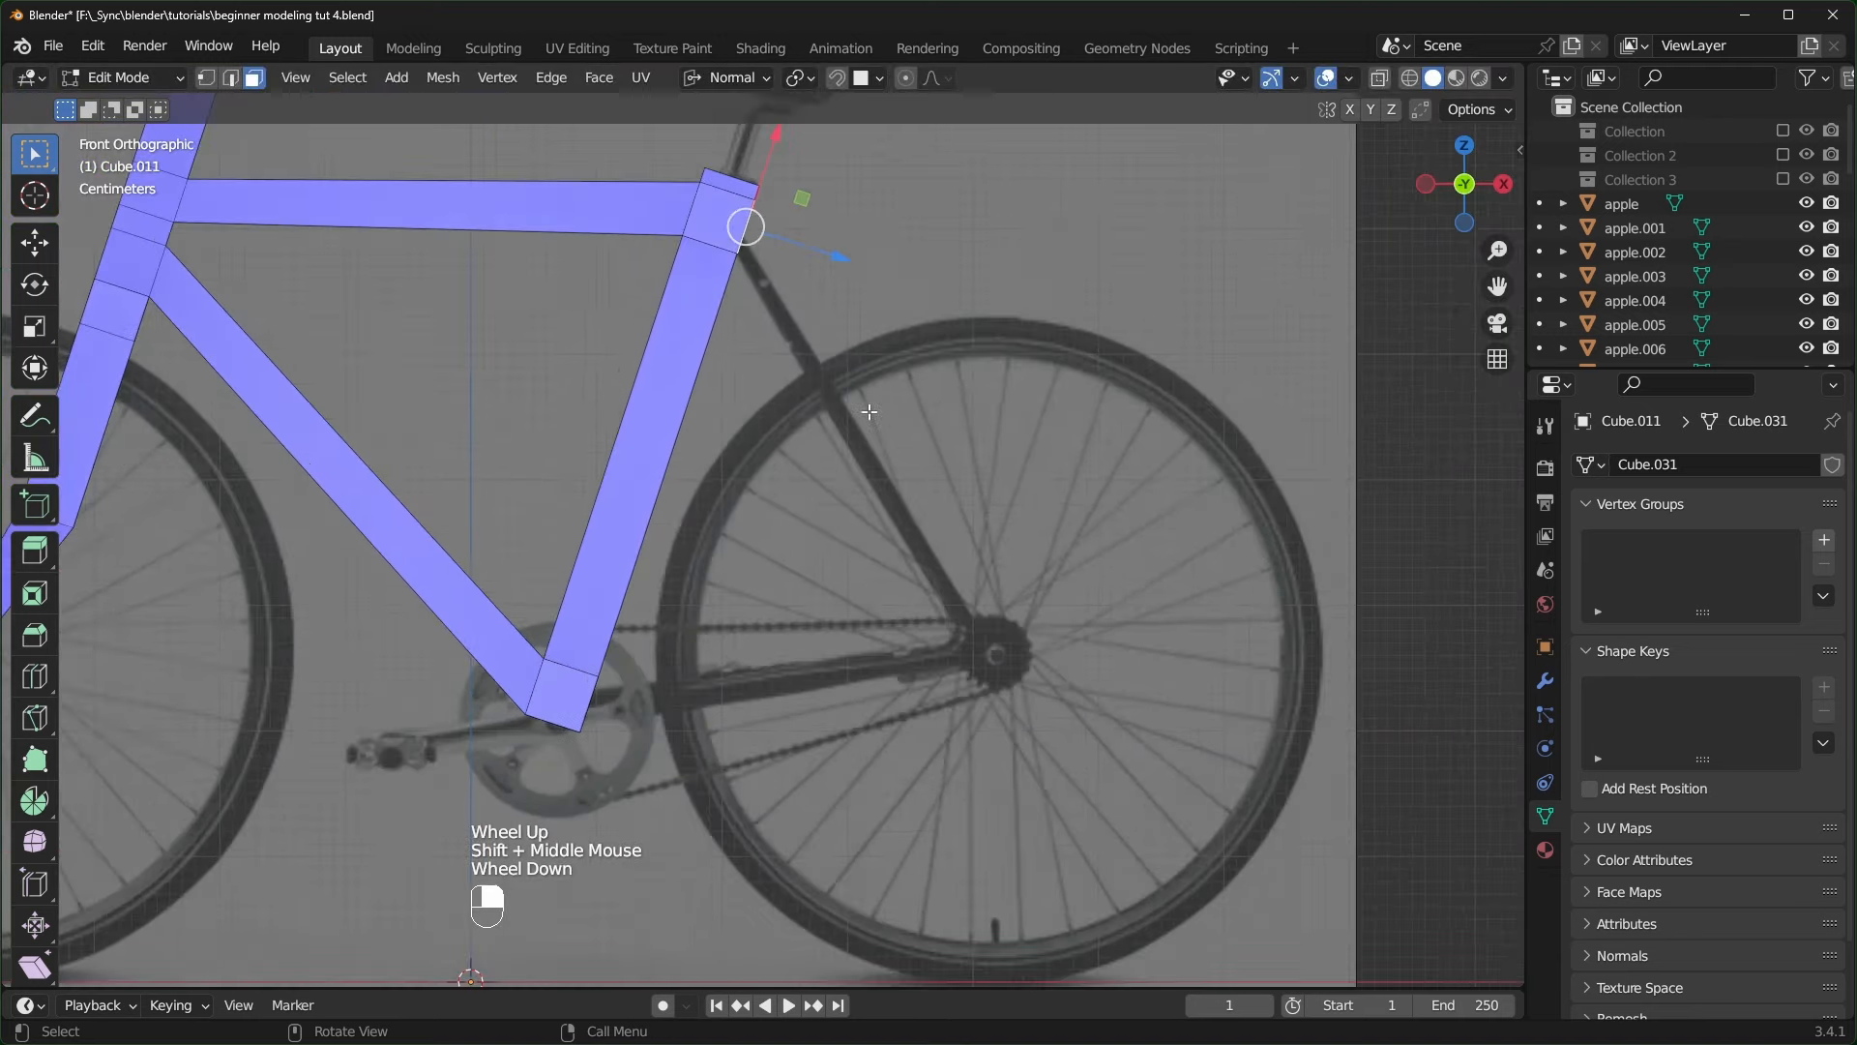
scroll(869, 411, "up", 1)
key("e")
left_click(1111, 344)
- Move the seat stay's end face down onto the rear wheel's hub and scale it smaller
key("g")
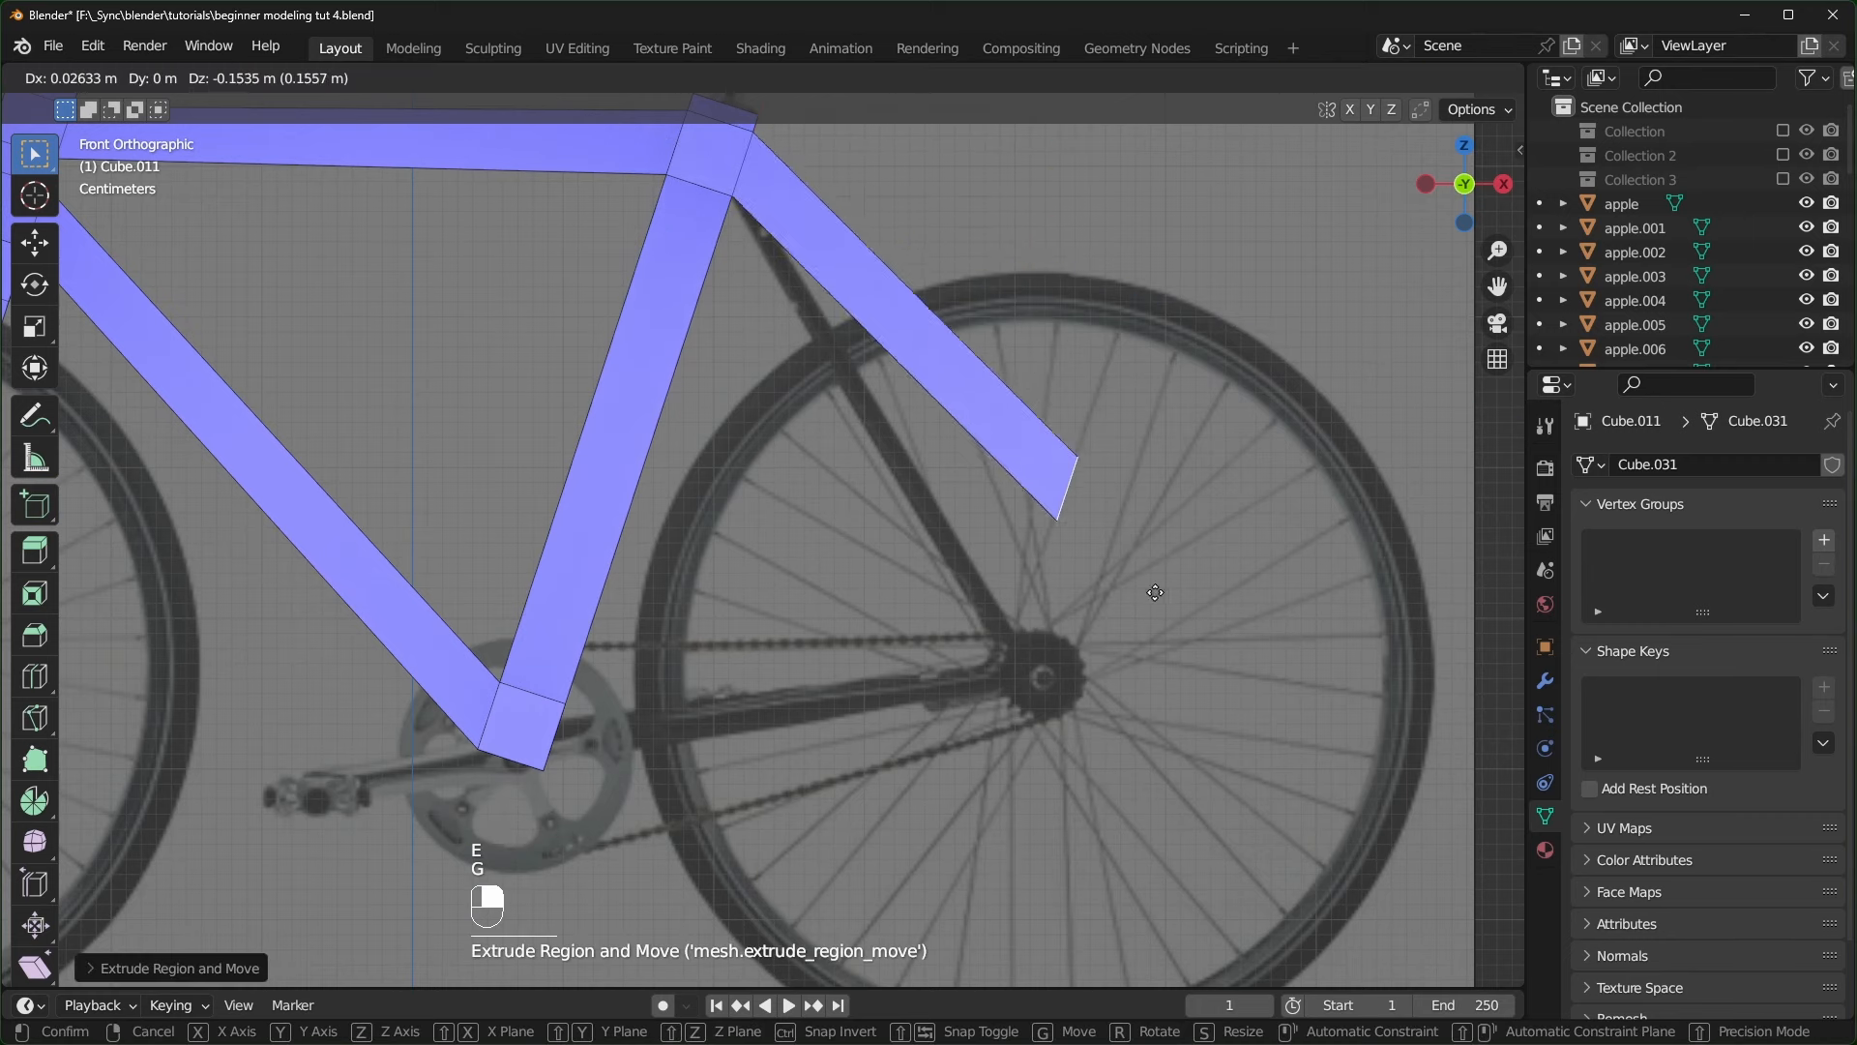
left_click(1122, 747)
key("s")
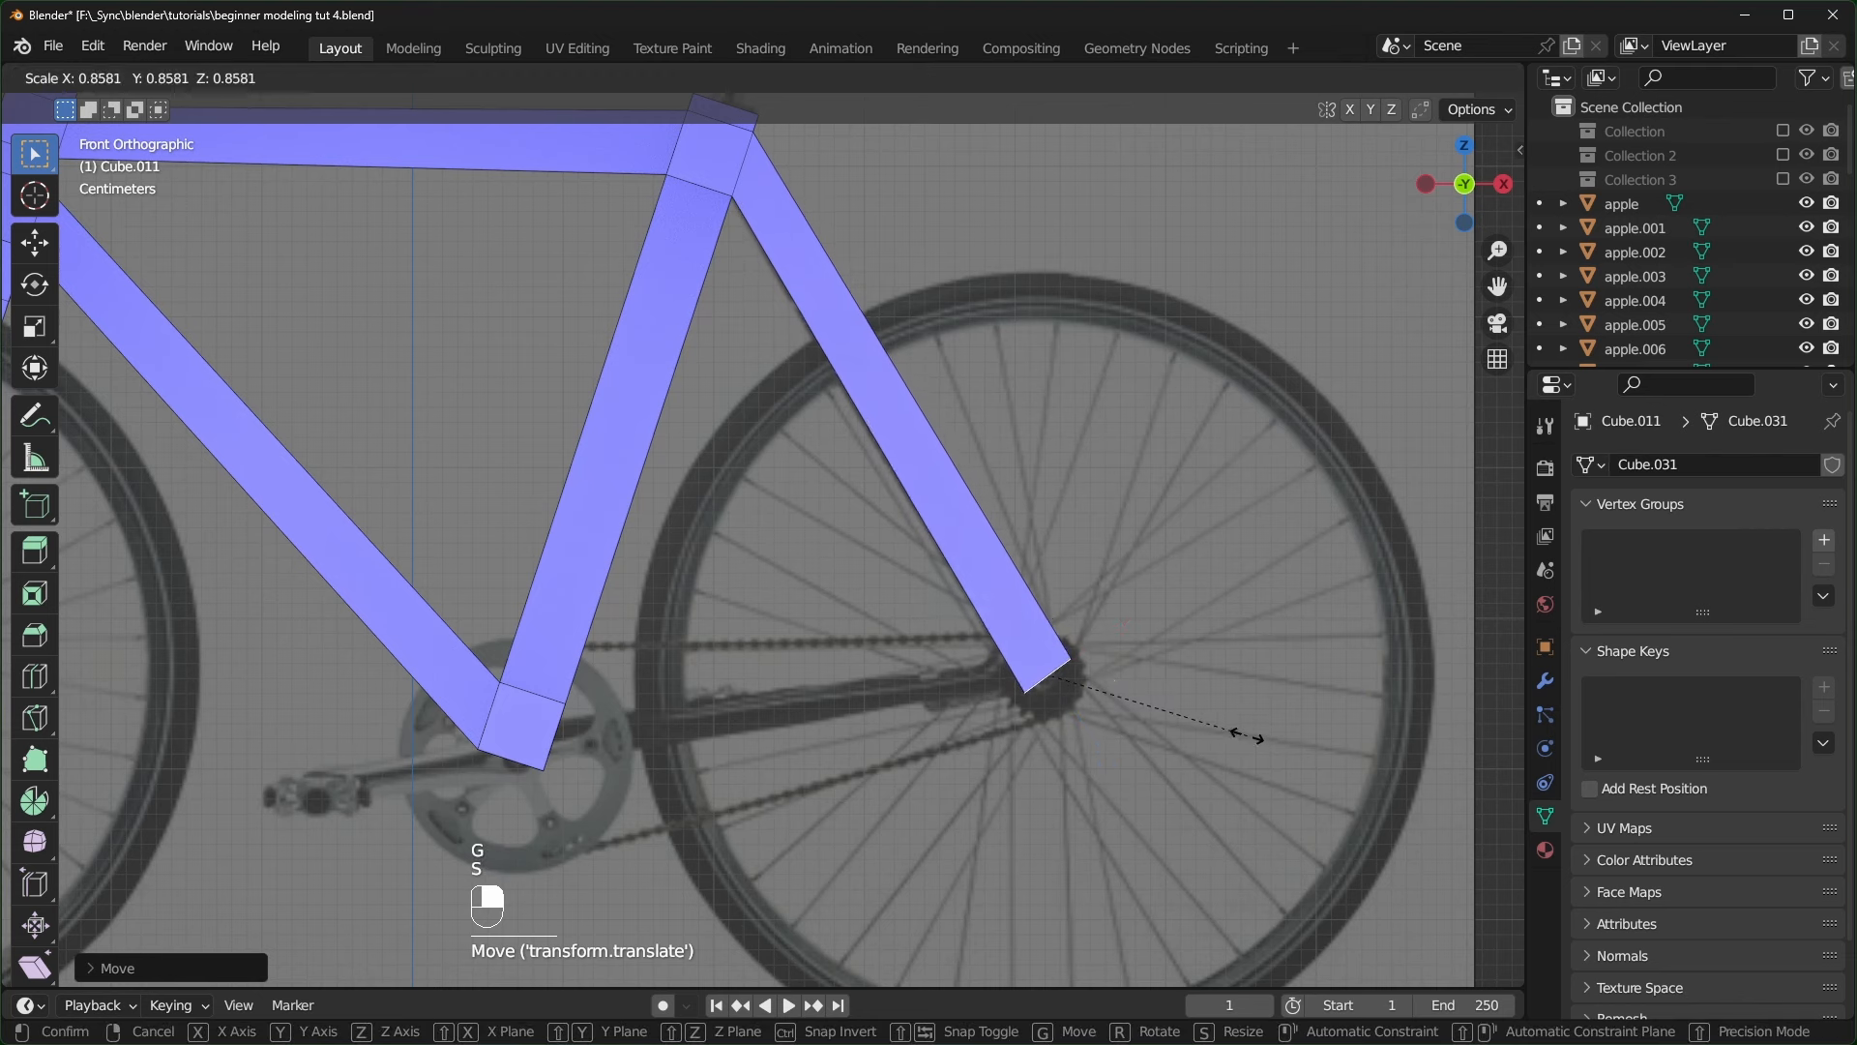
left_click(1190, 727)
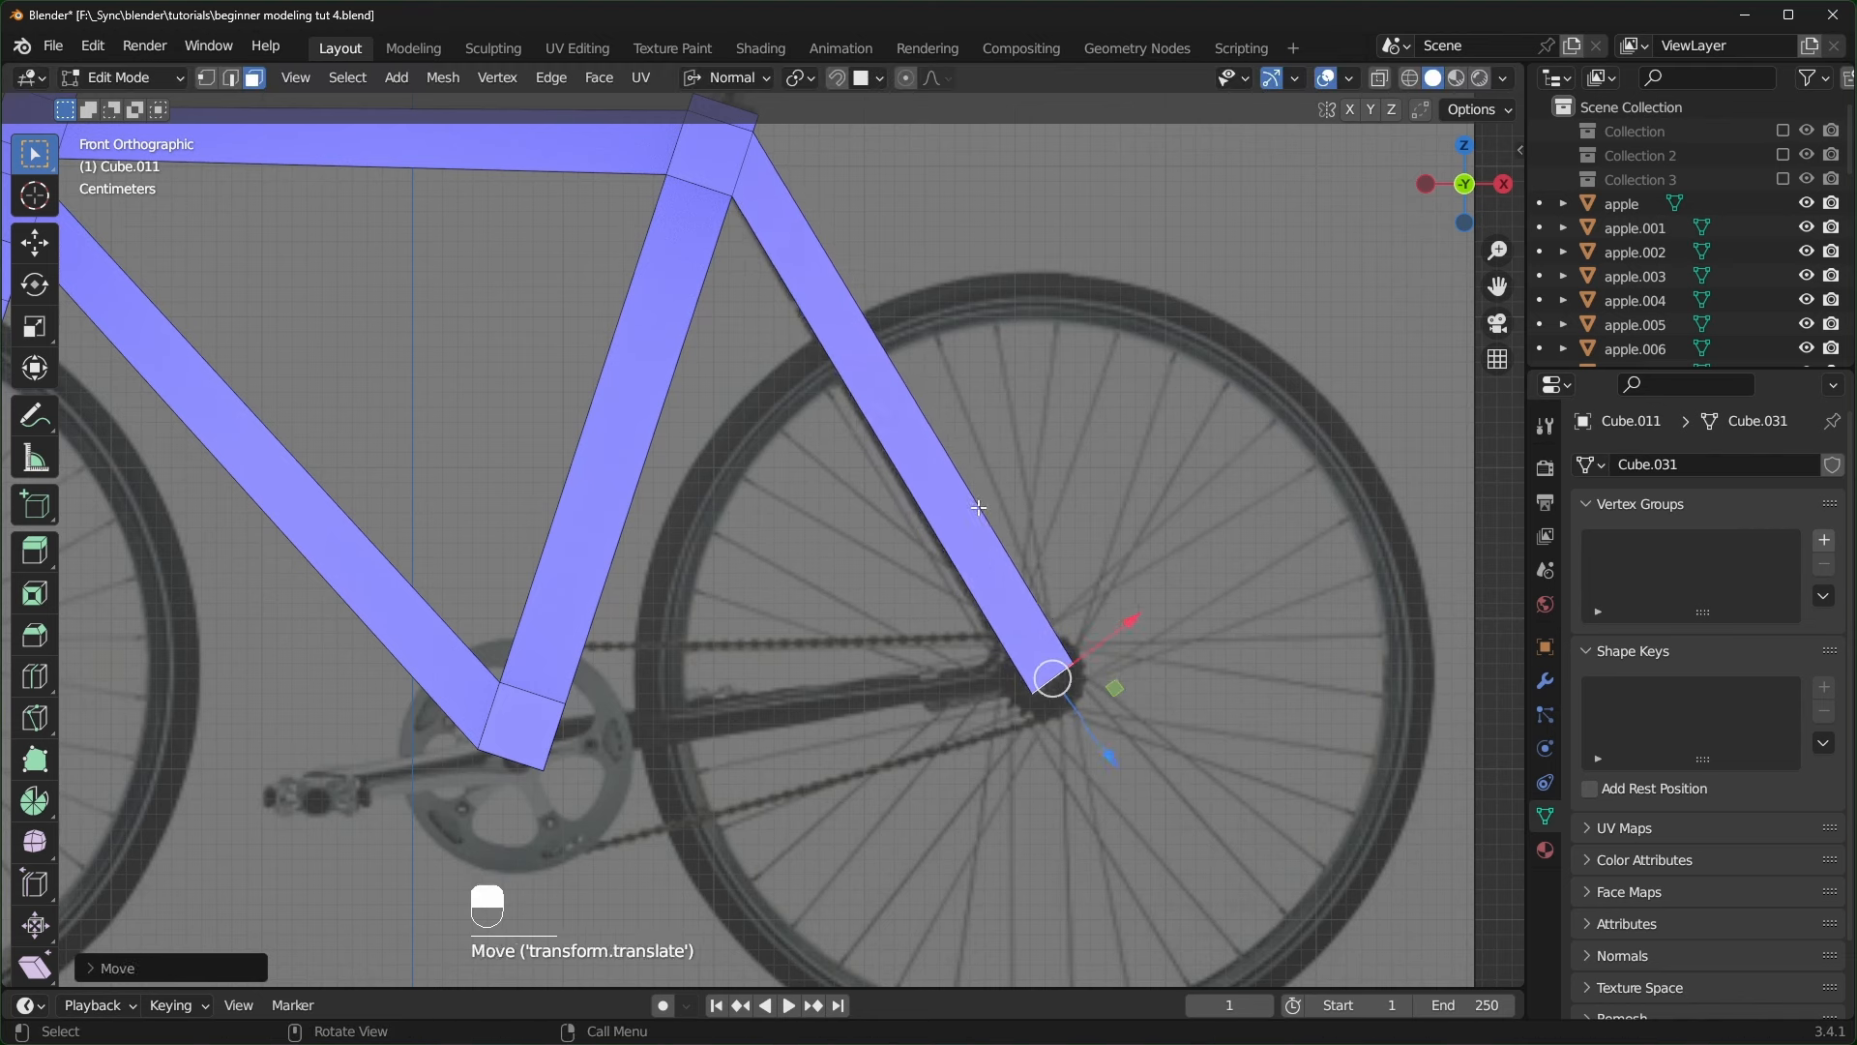
- Add a loop cut to the seat stay just above its lower end for the chain stay joint
key("ctrl+r")
left_click(907, 428)
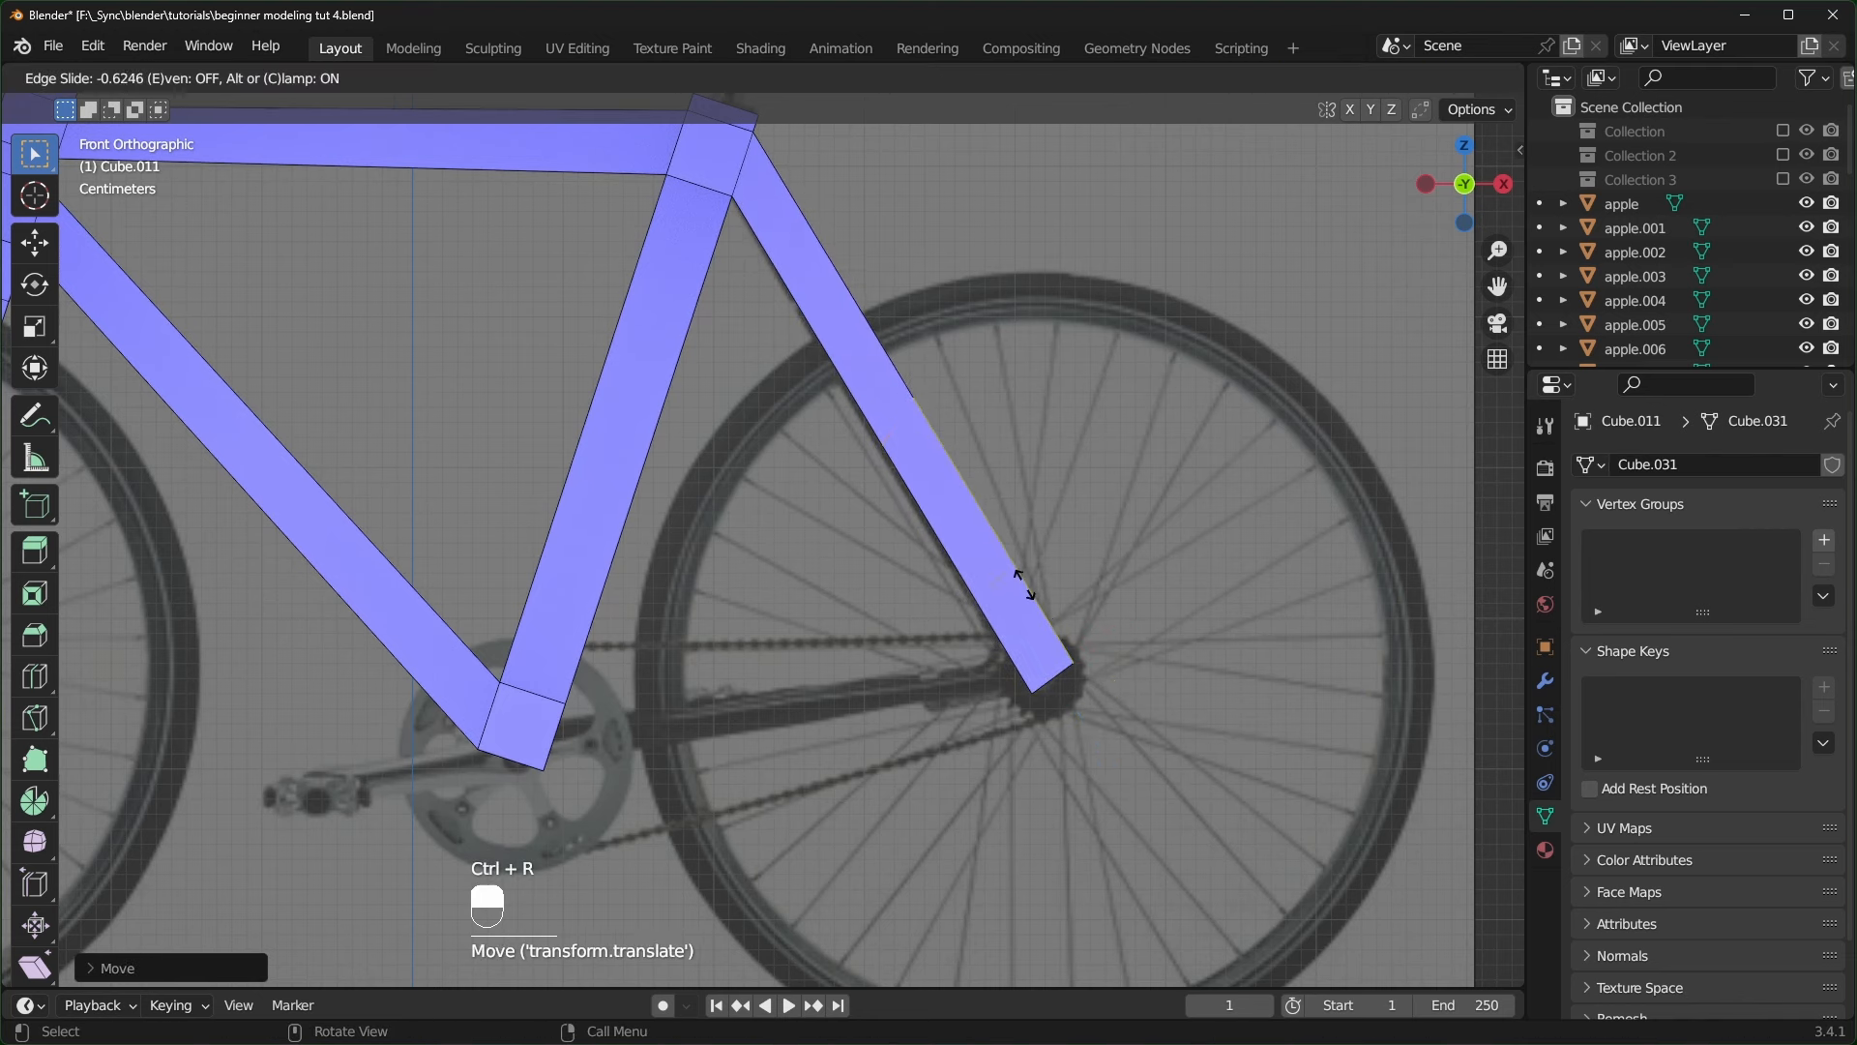
left_click(1056, 639)
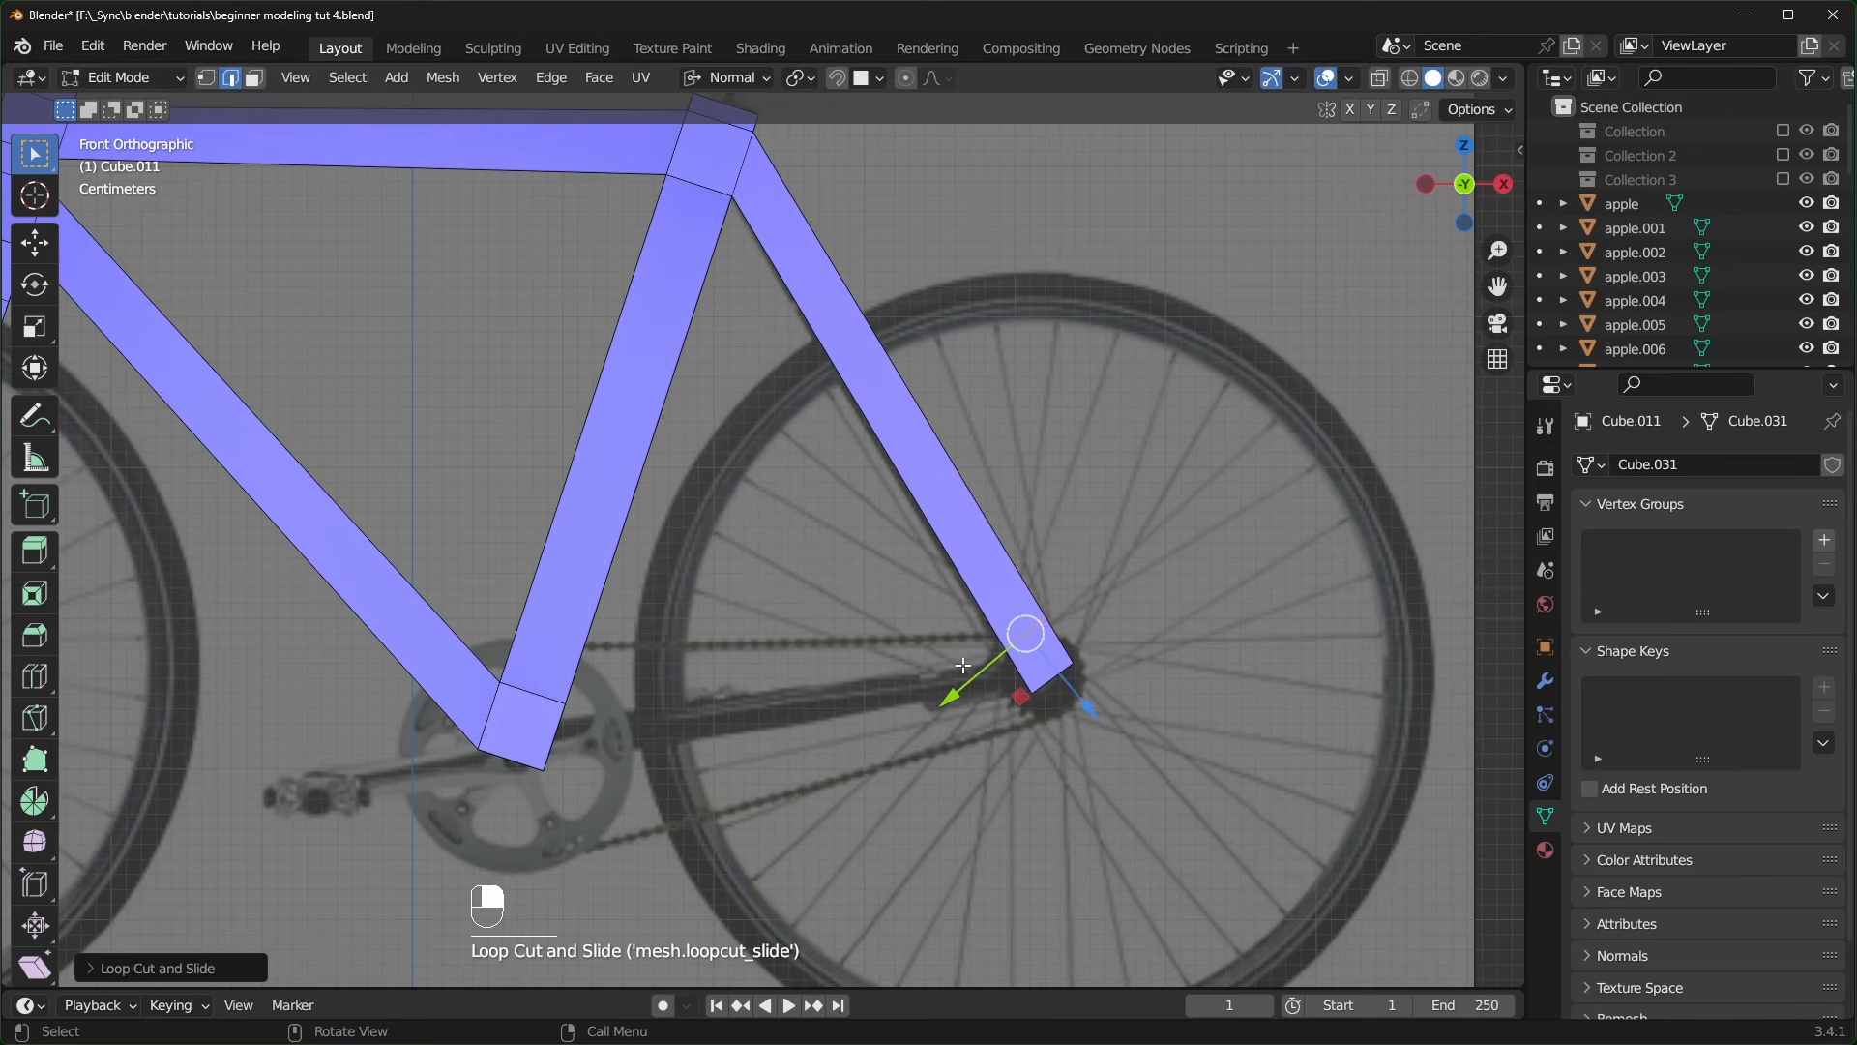
- Bridge the rear face of the bottom bracket's side block to the seat stay's lowest inner face to form the chain stay
scroll(960, 663, "up", 2)
middle_click_drag(957, 663, 901, 689)
left_click(253, 79)
double_click(502, 704)
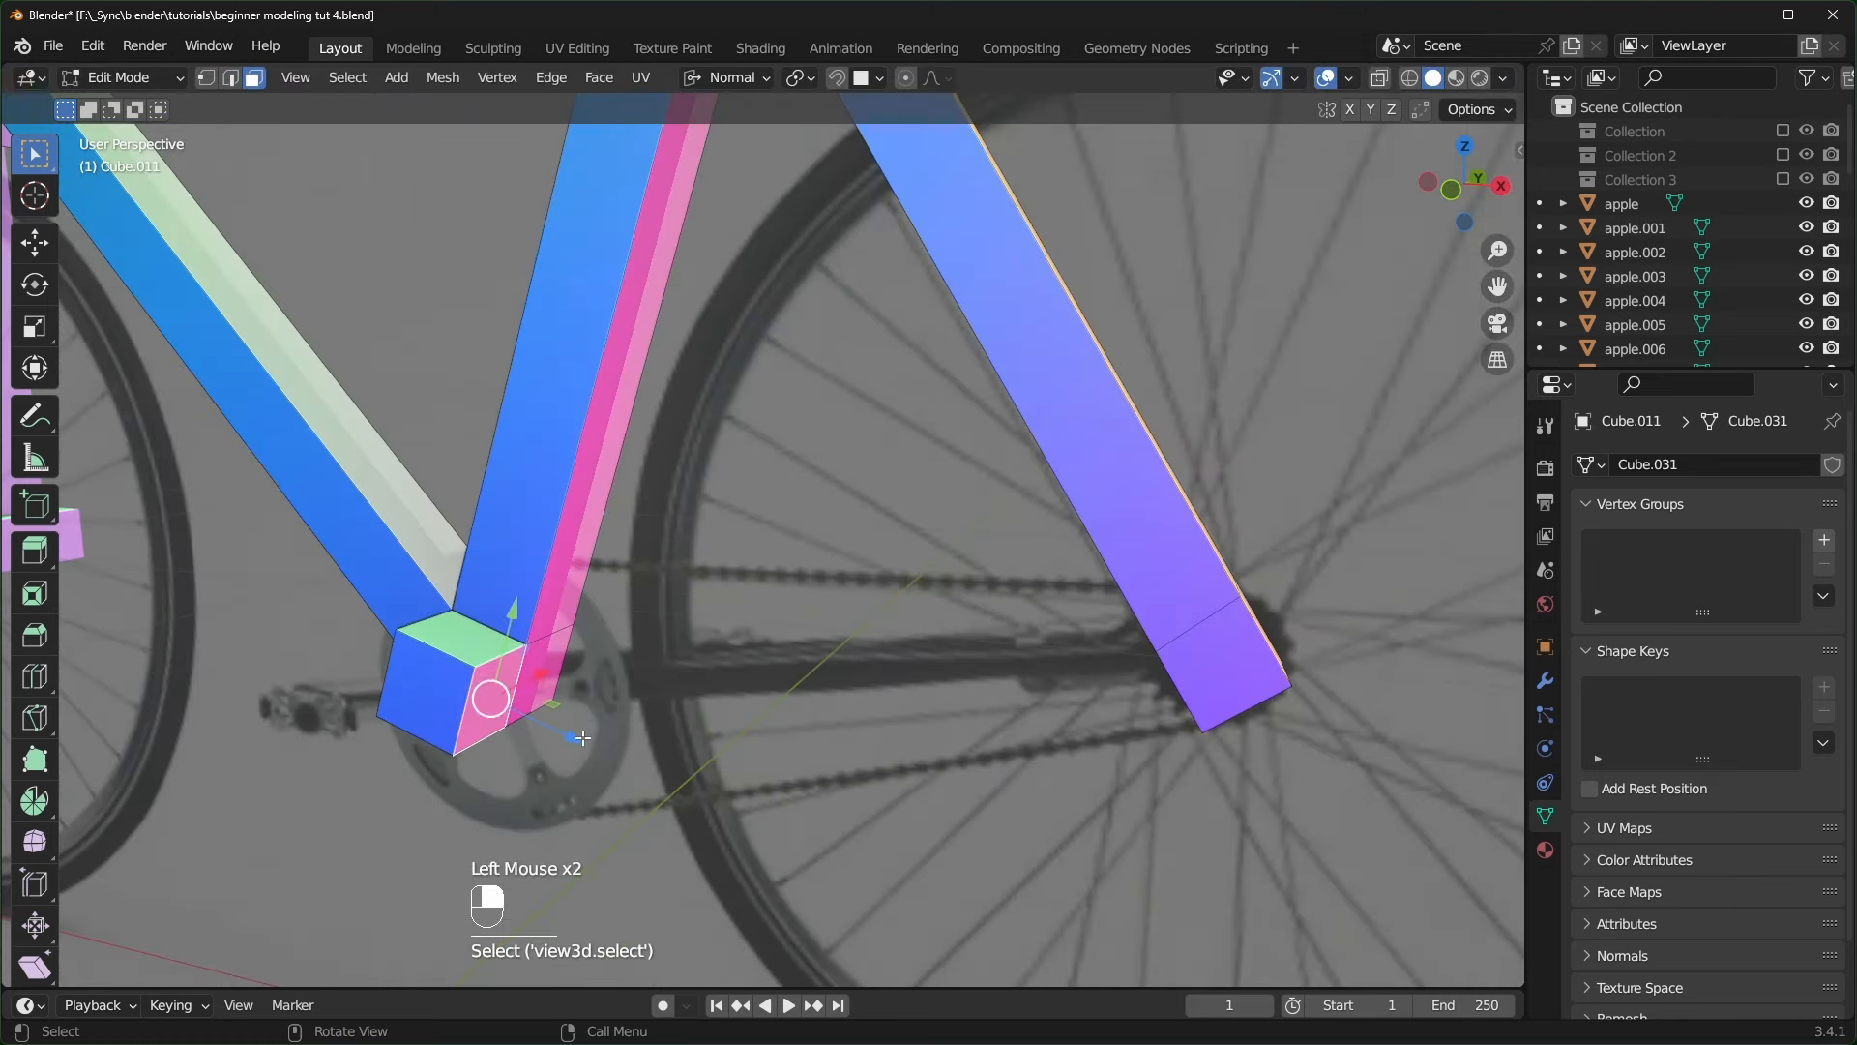
middle_click_drag(489, 693, 1160, 634)
left_click(1239, 570, "shift")
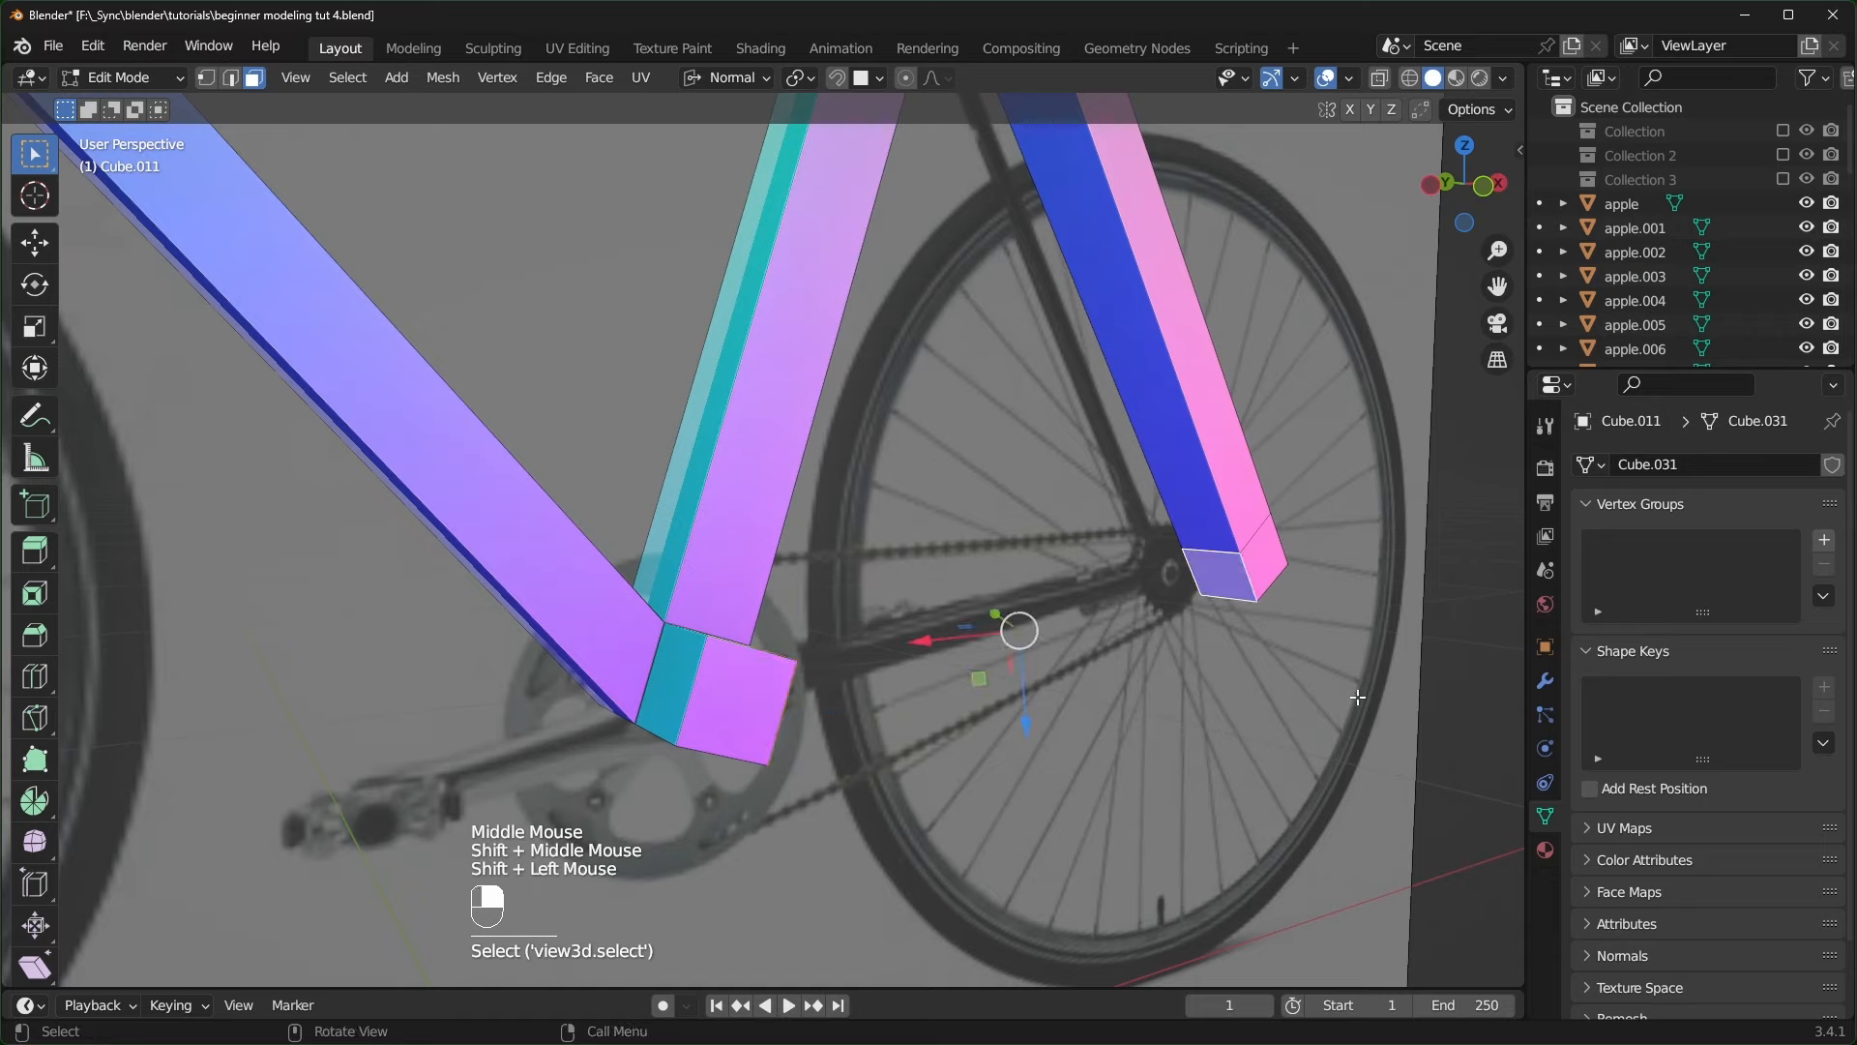
middle_click_drag(1239, 570, 1193, 592)
right_click(1194, 592)
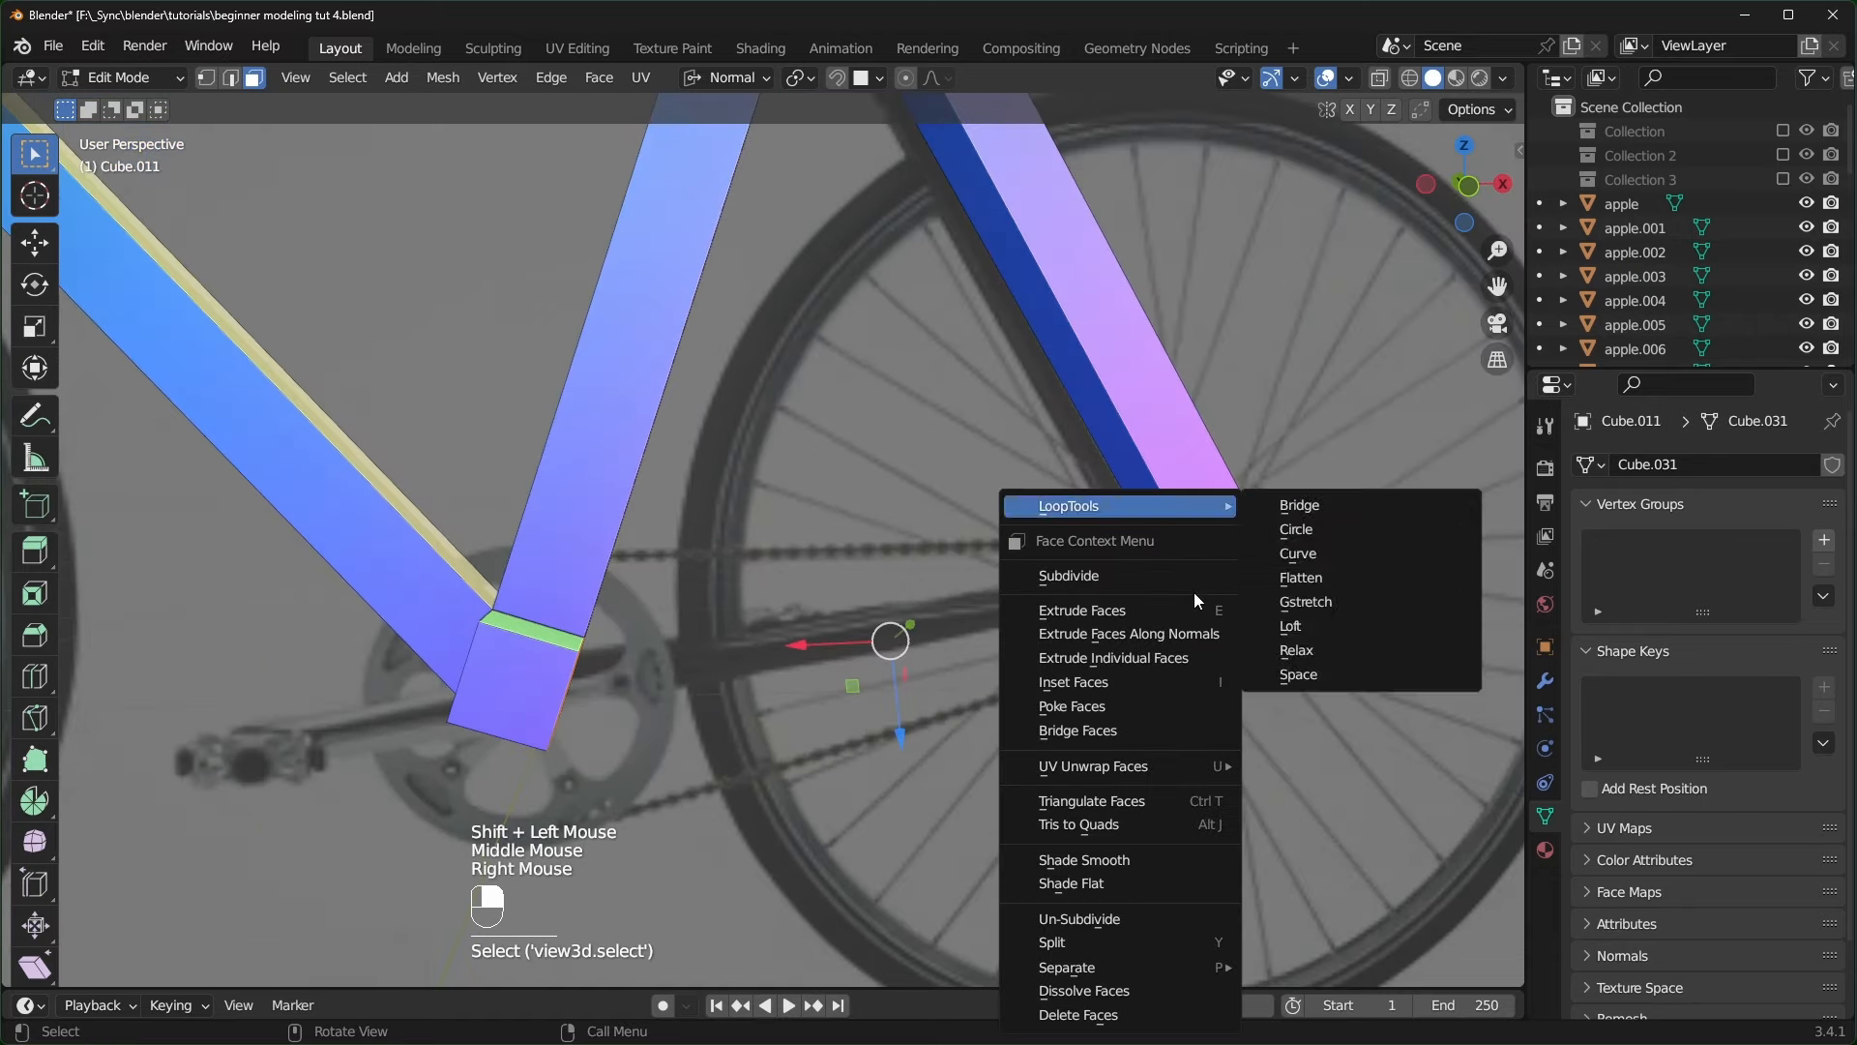
left_click(1074, 732)
middle_click_drag(1128, 734, 1058, 738)
scroll(1057, 738, "down", 1)
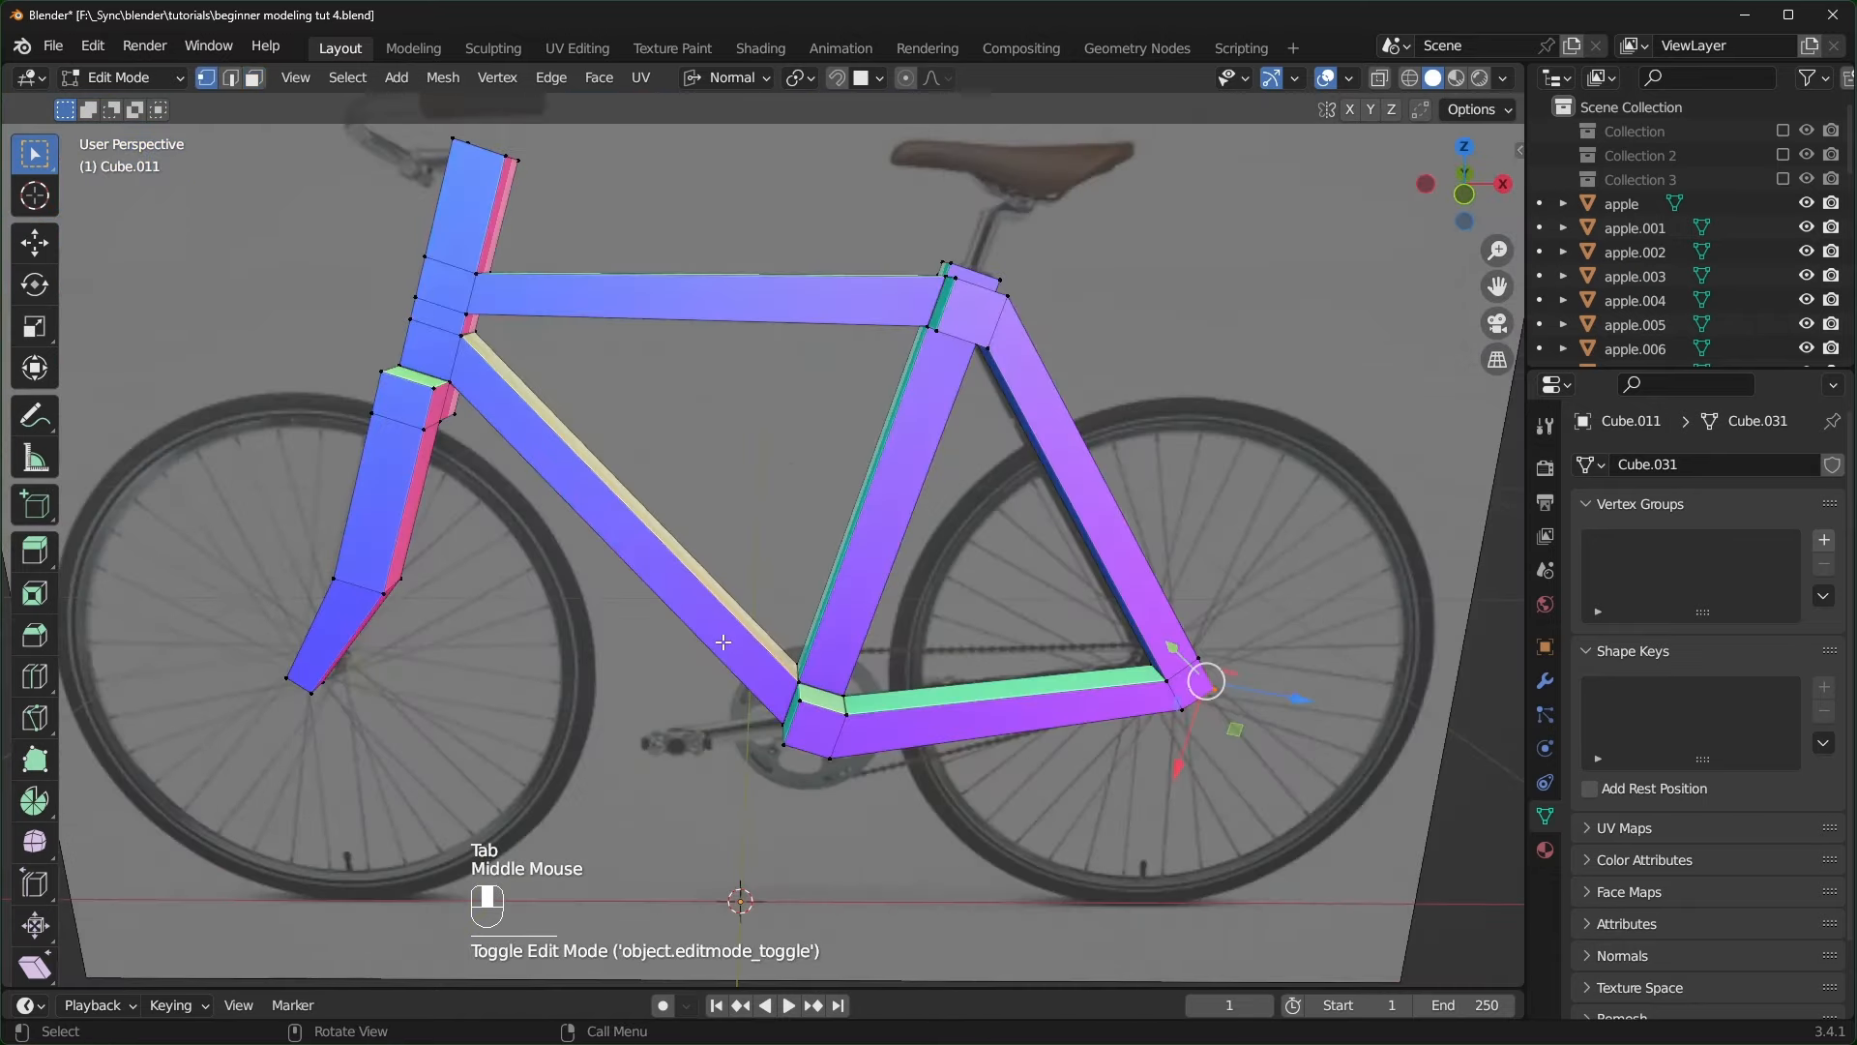
- Leave Edit Mode and add a Mirror modifier to the bicycle frame
key("Tab")
middle_click_drag(723, 641, 871, 636)
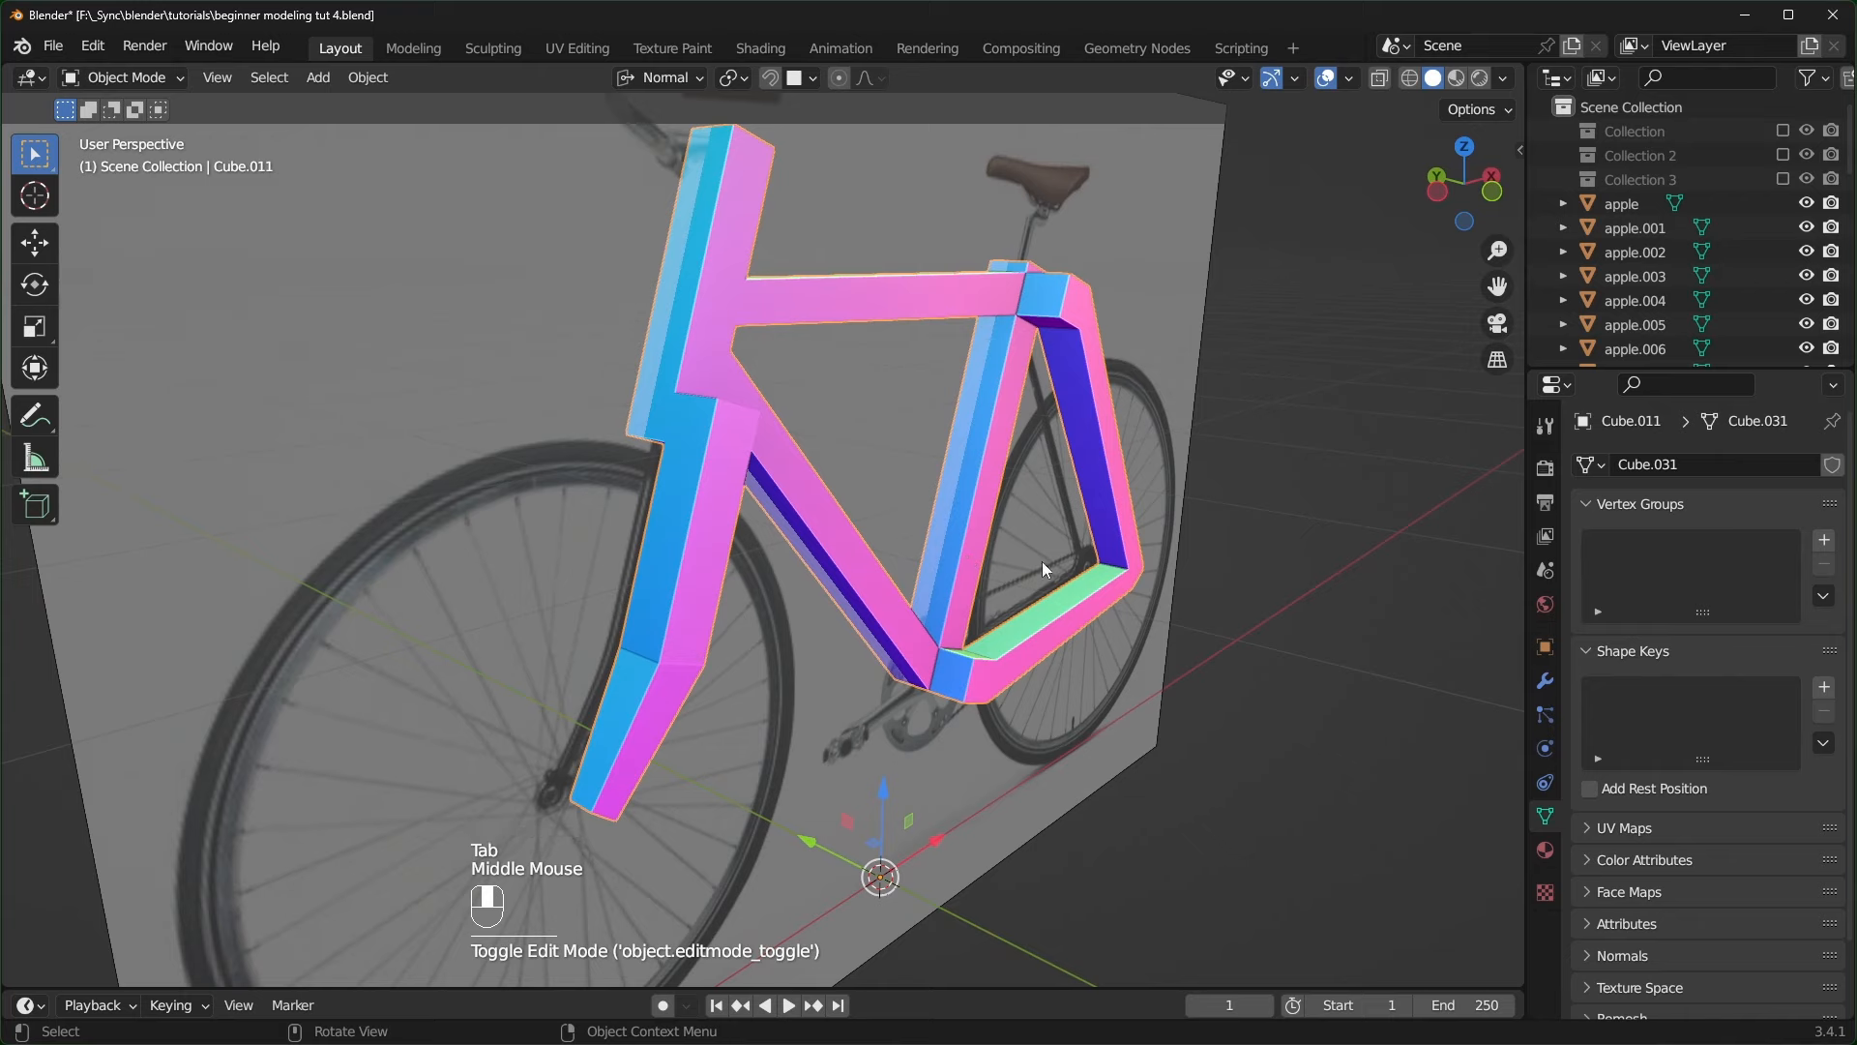
left_click(1551, 683)
left_click(1681, 461)
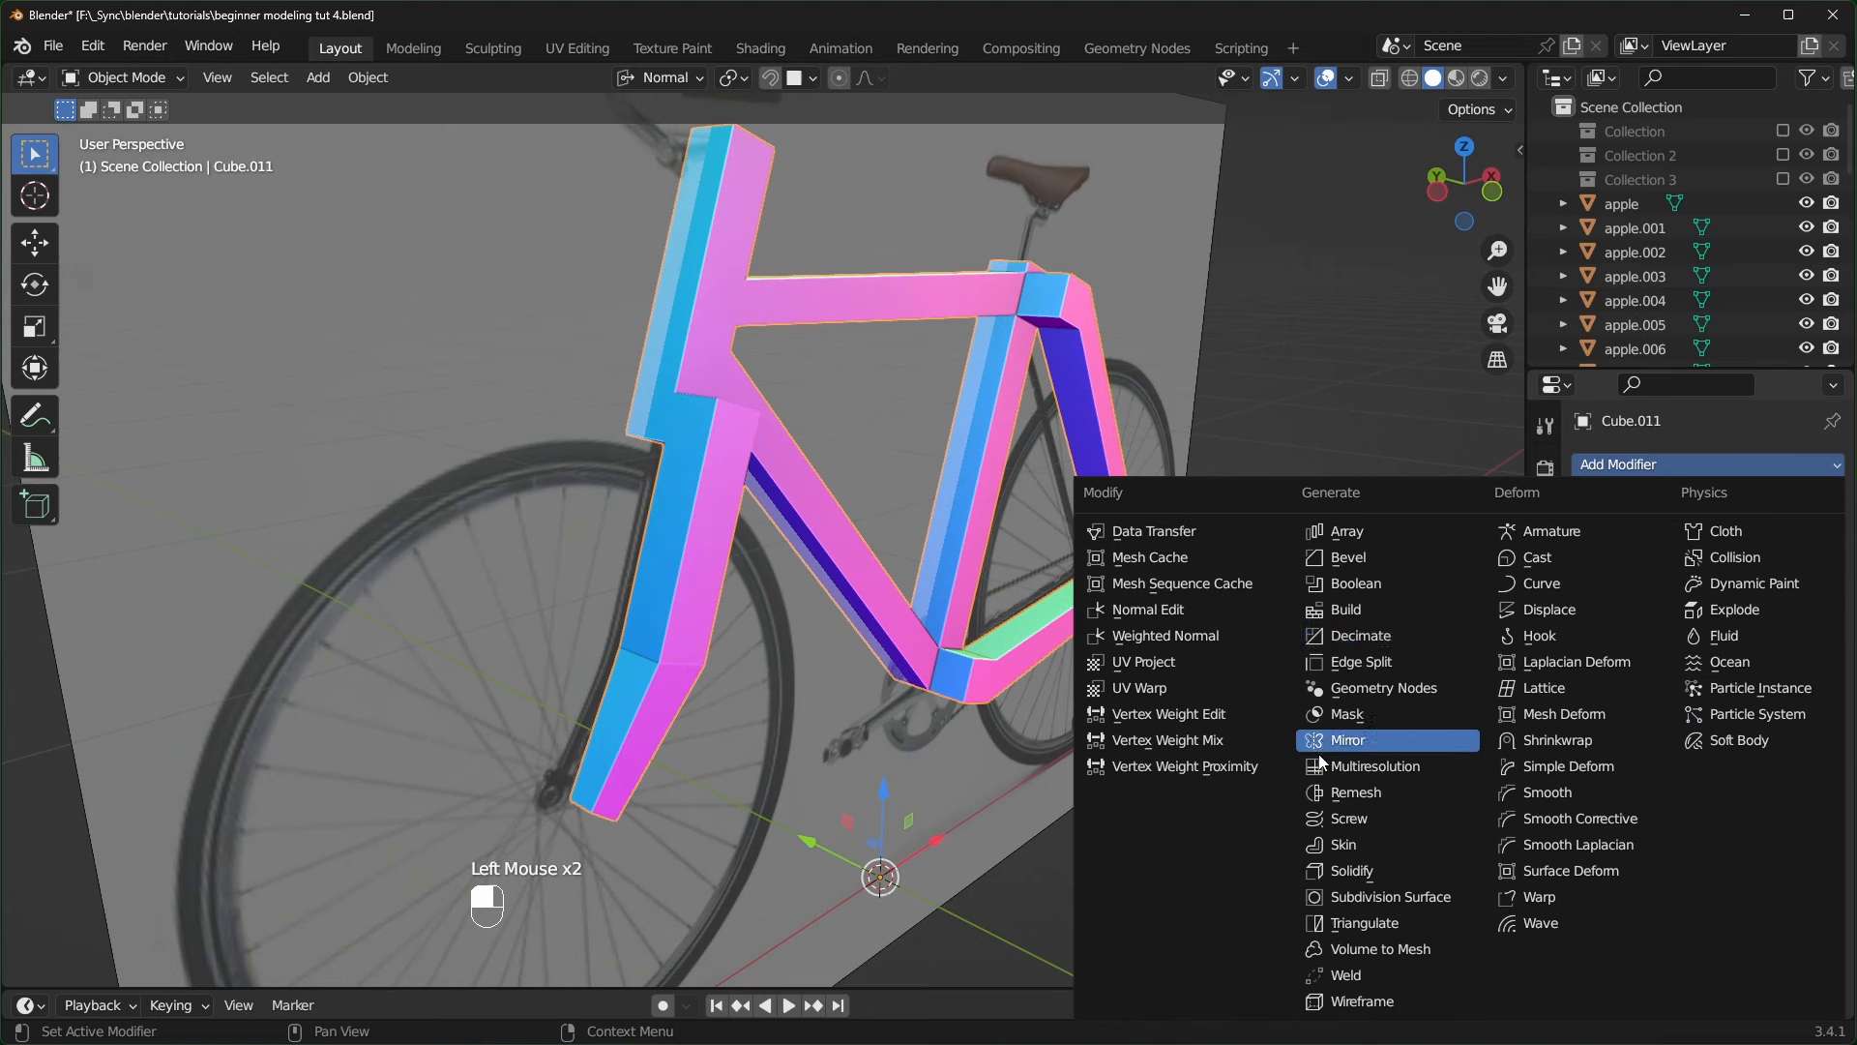
left_click(1351, 743)
middle_click_drag(1346, 736, 787, 646)
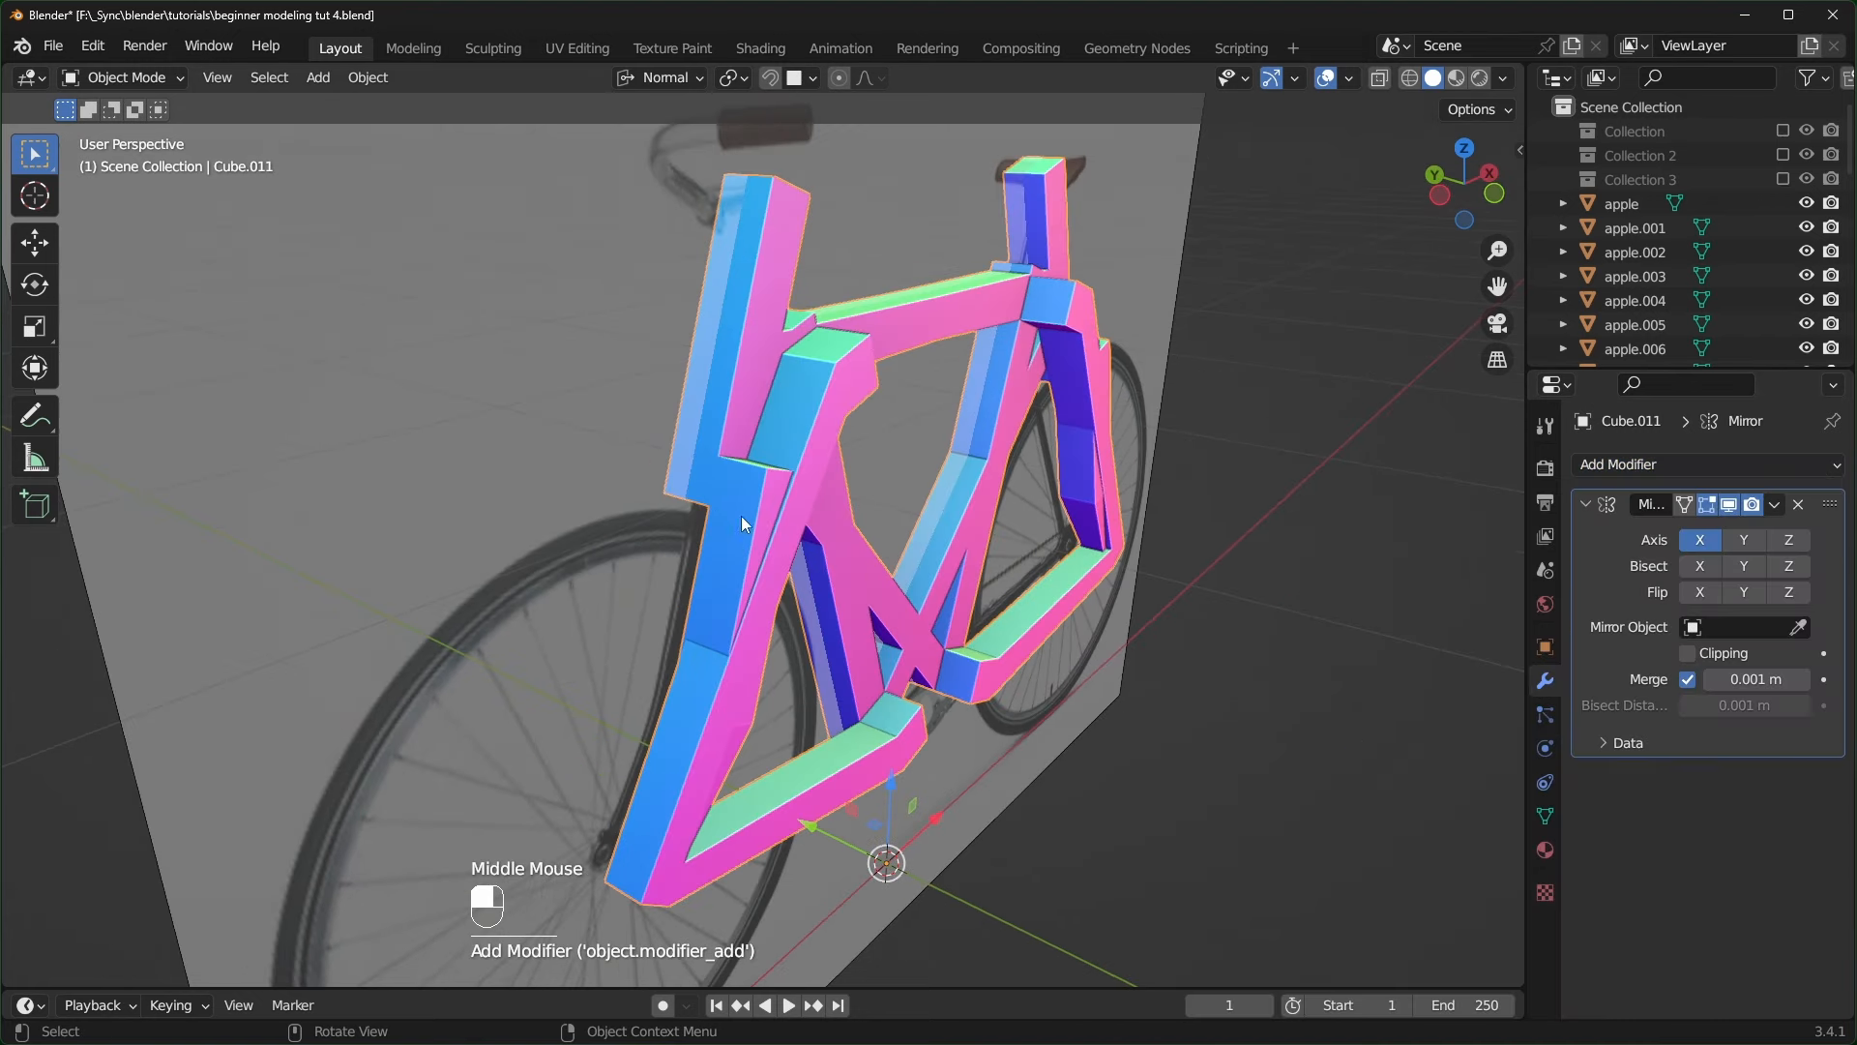
- Switch the bicycle frame's Mirror modifier axis from X to Y so the fork and stays mirror sideways
left_click(1701, 543)
left_click(1748, 544)
middle_click_drag(1209, 677, 1027, 689)
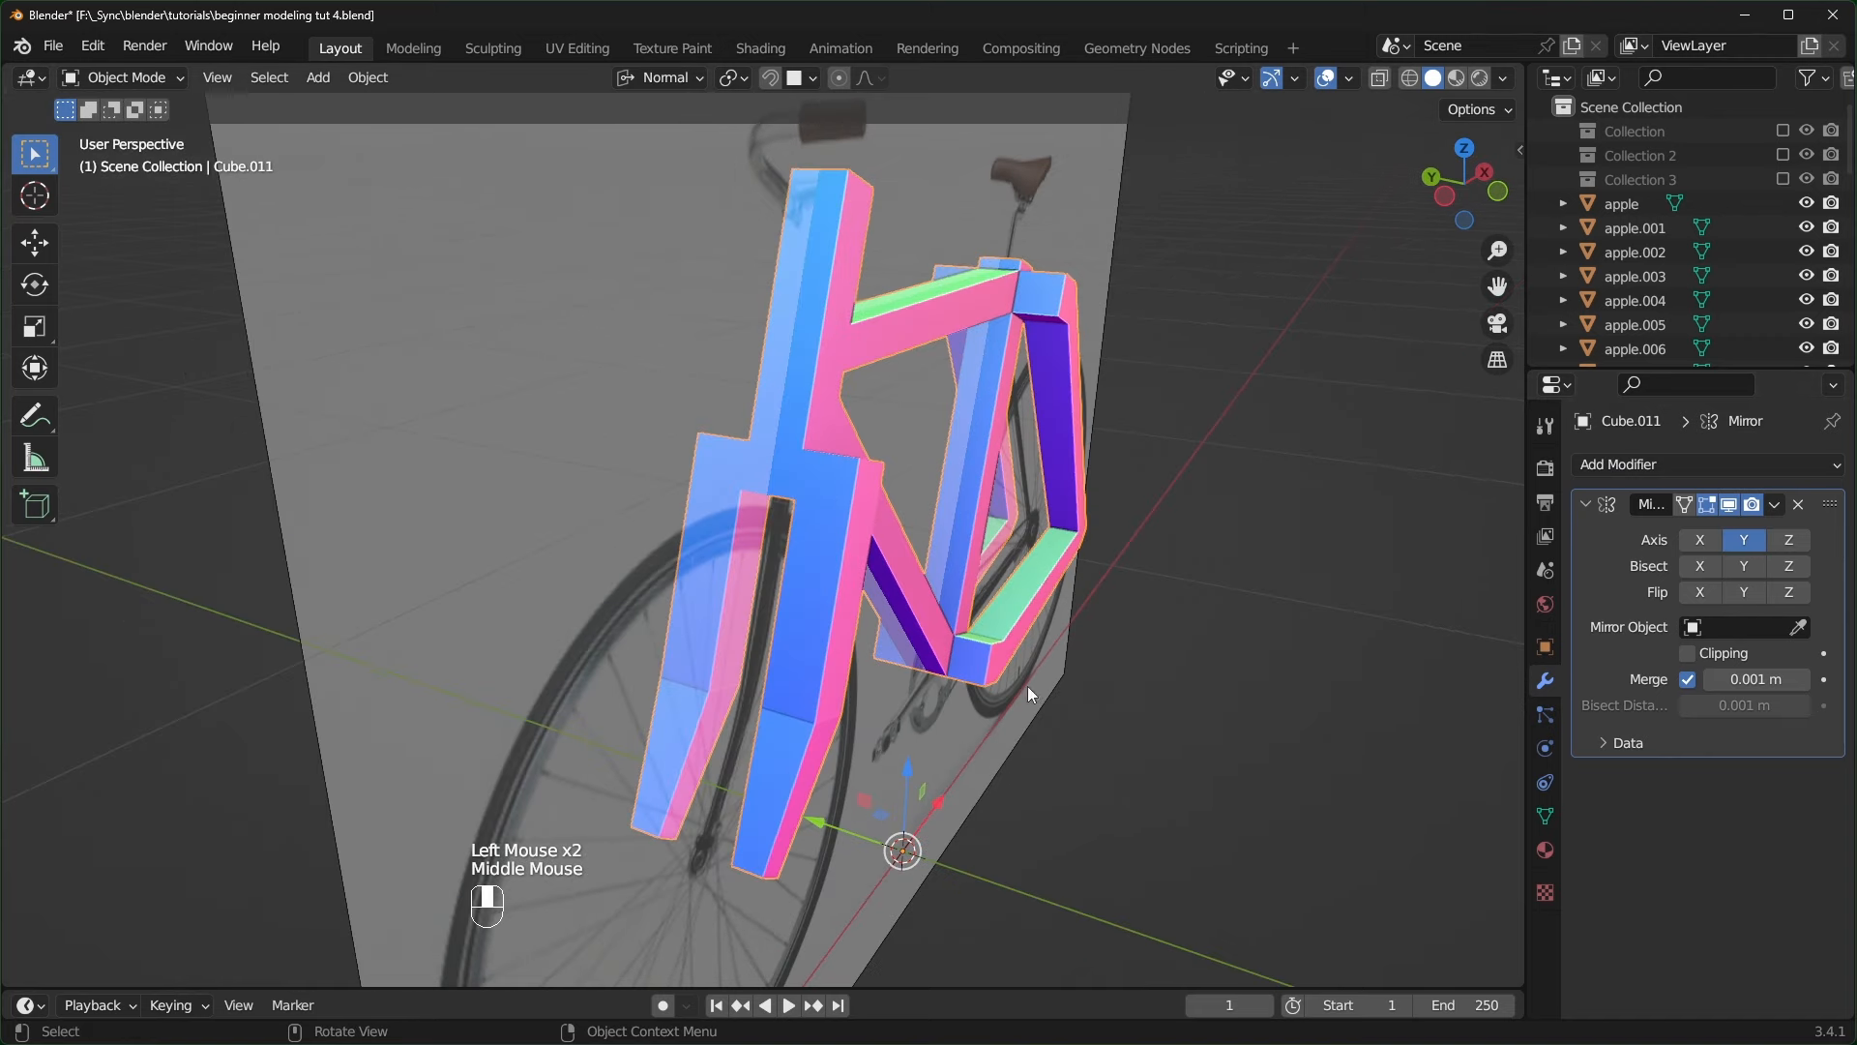
middle_click_drag(1041, 507, 900, 551)
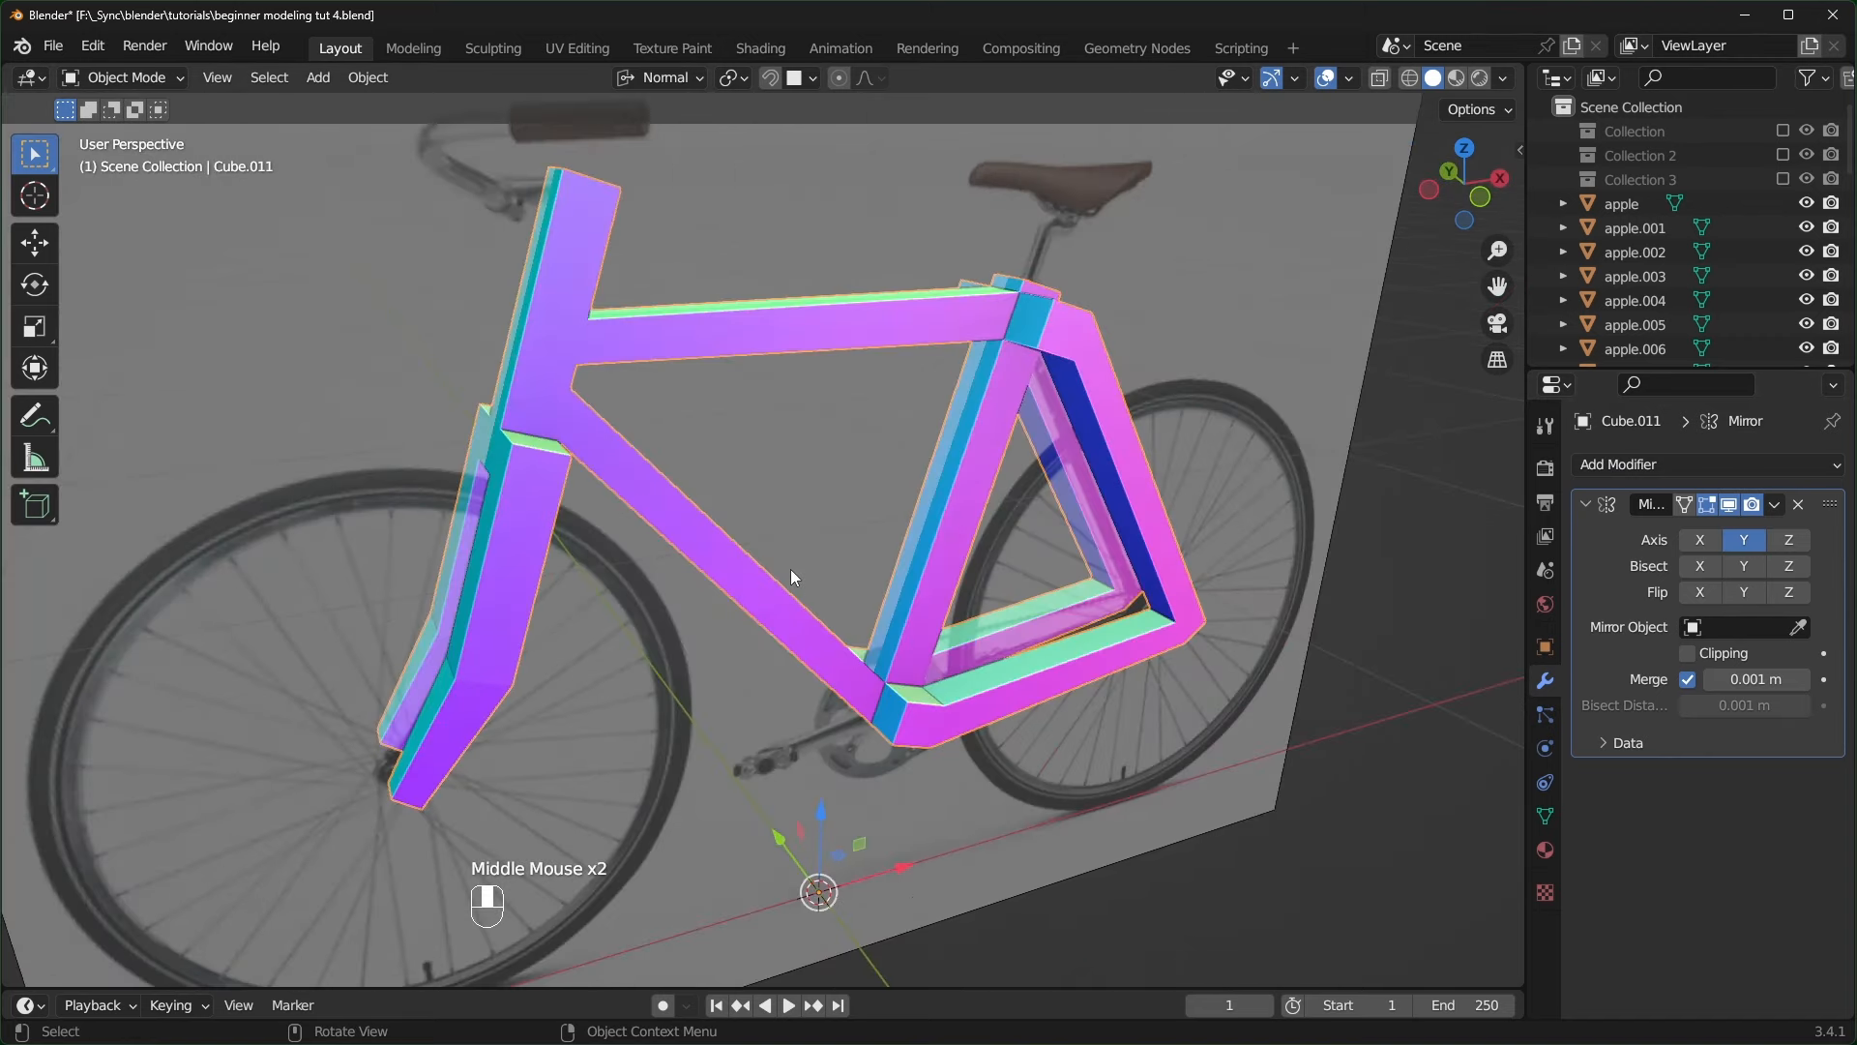
middle_click_drag(791, 577, 808, 578)
- Add a level 2 Subdivision Surface modifier to the bicycle frame
key("ctrl")
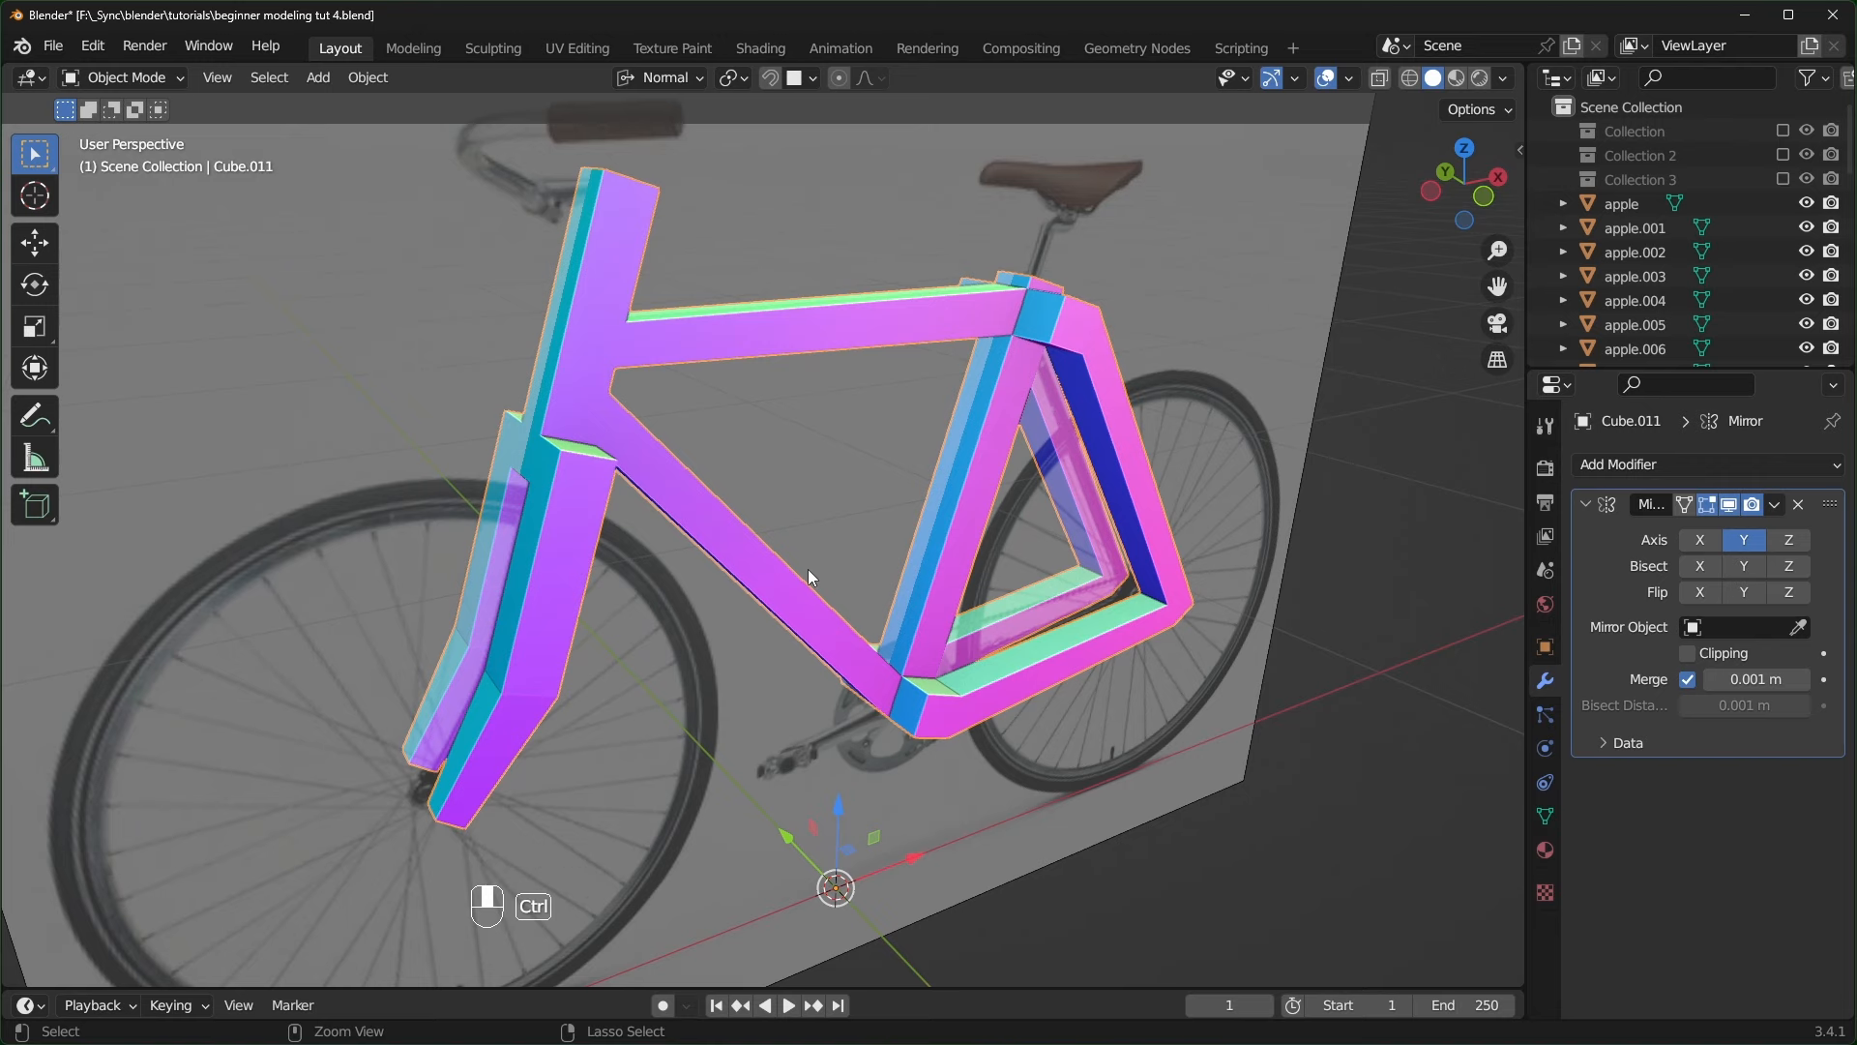
key("ctrl+2")
middle_click_drag(809, 569, 960, 613)
middle_click_drag(857, 606, 909, 560)
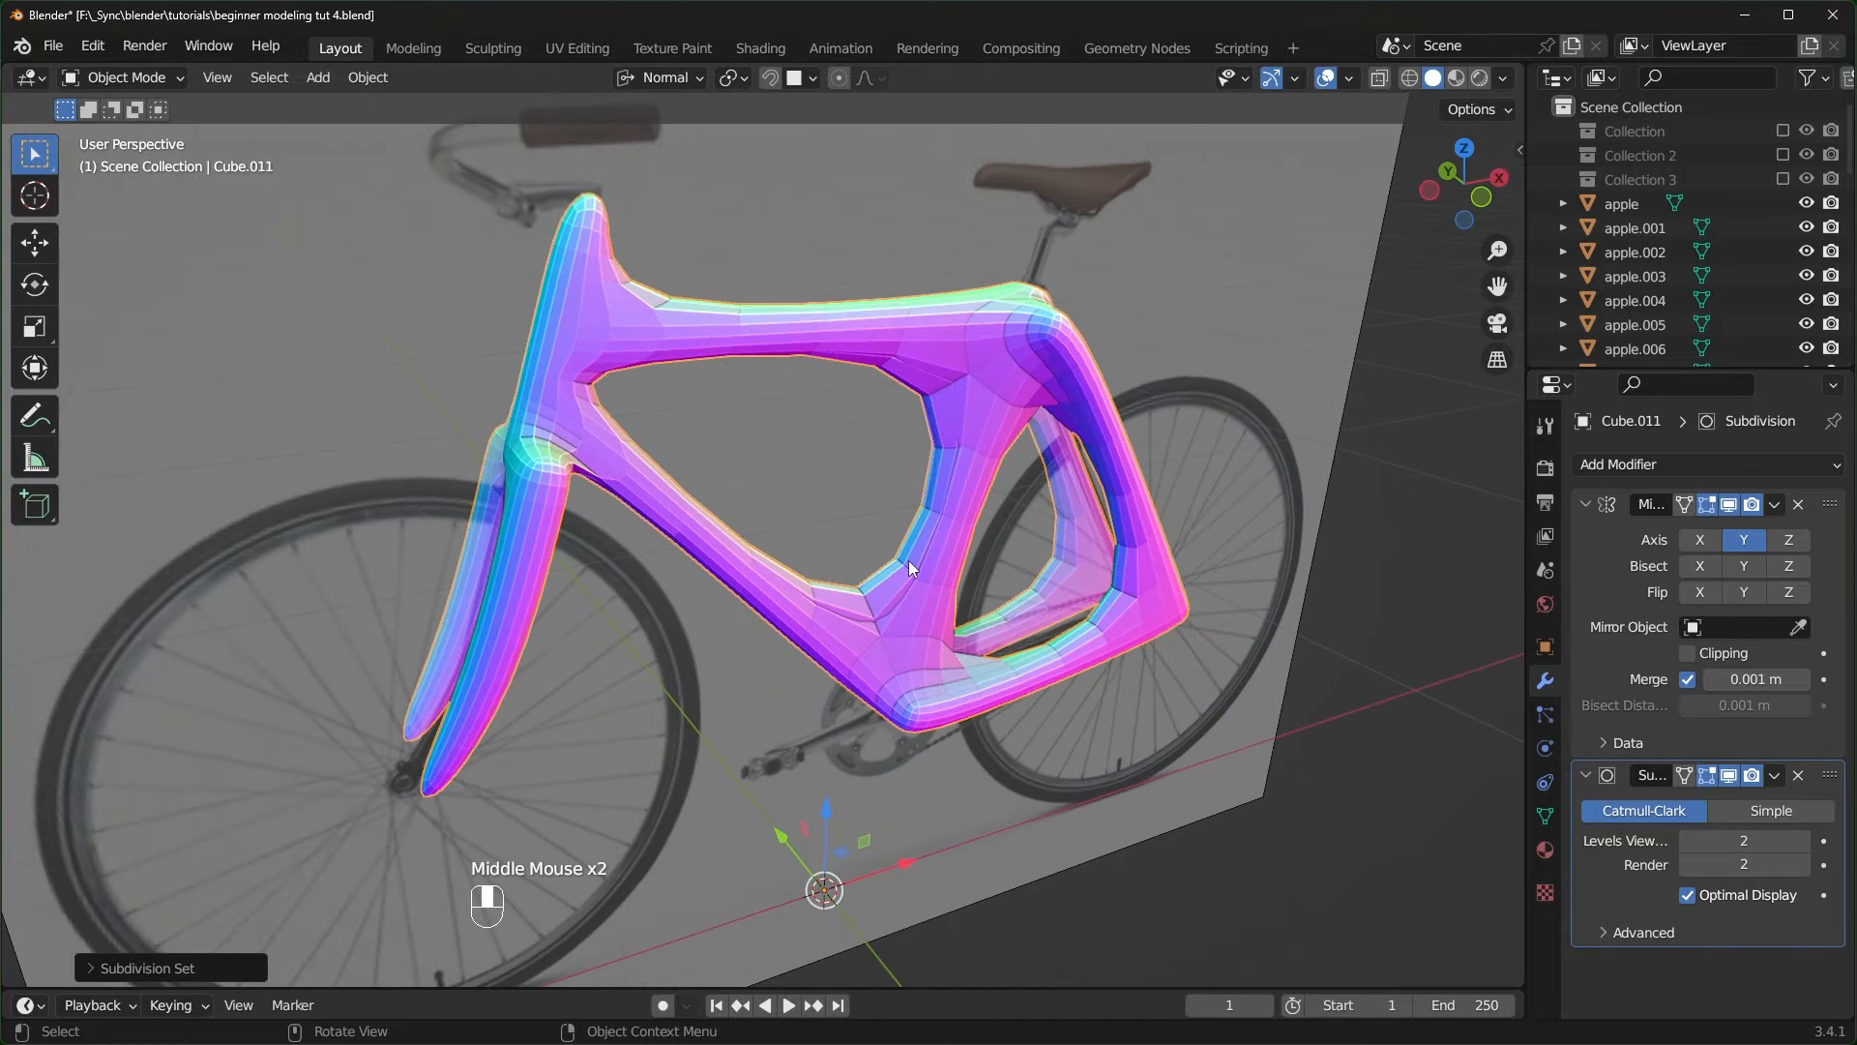
- Move the bicycle reference image back along Y, clear of the frame, and reselect the frame
middle_click_drag(749, 561, 814, 555)
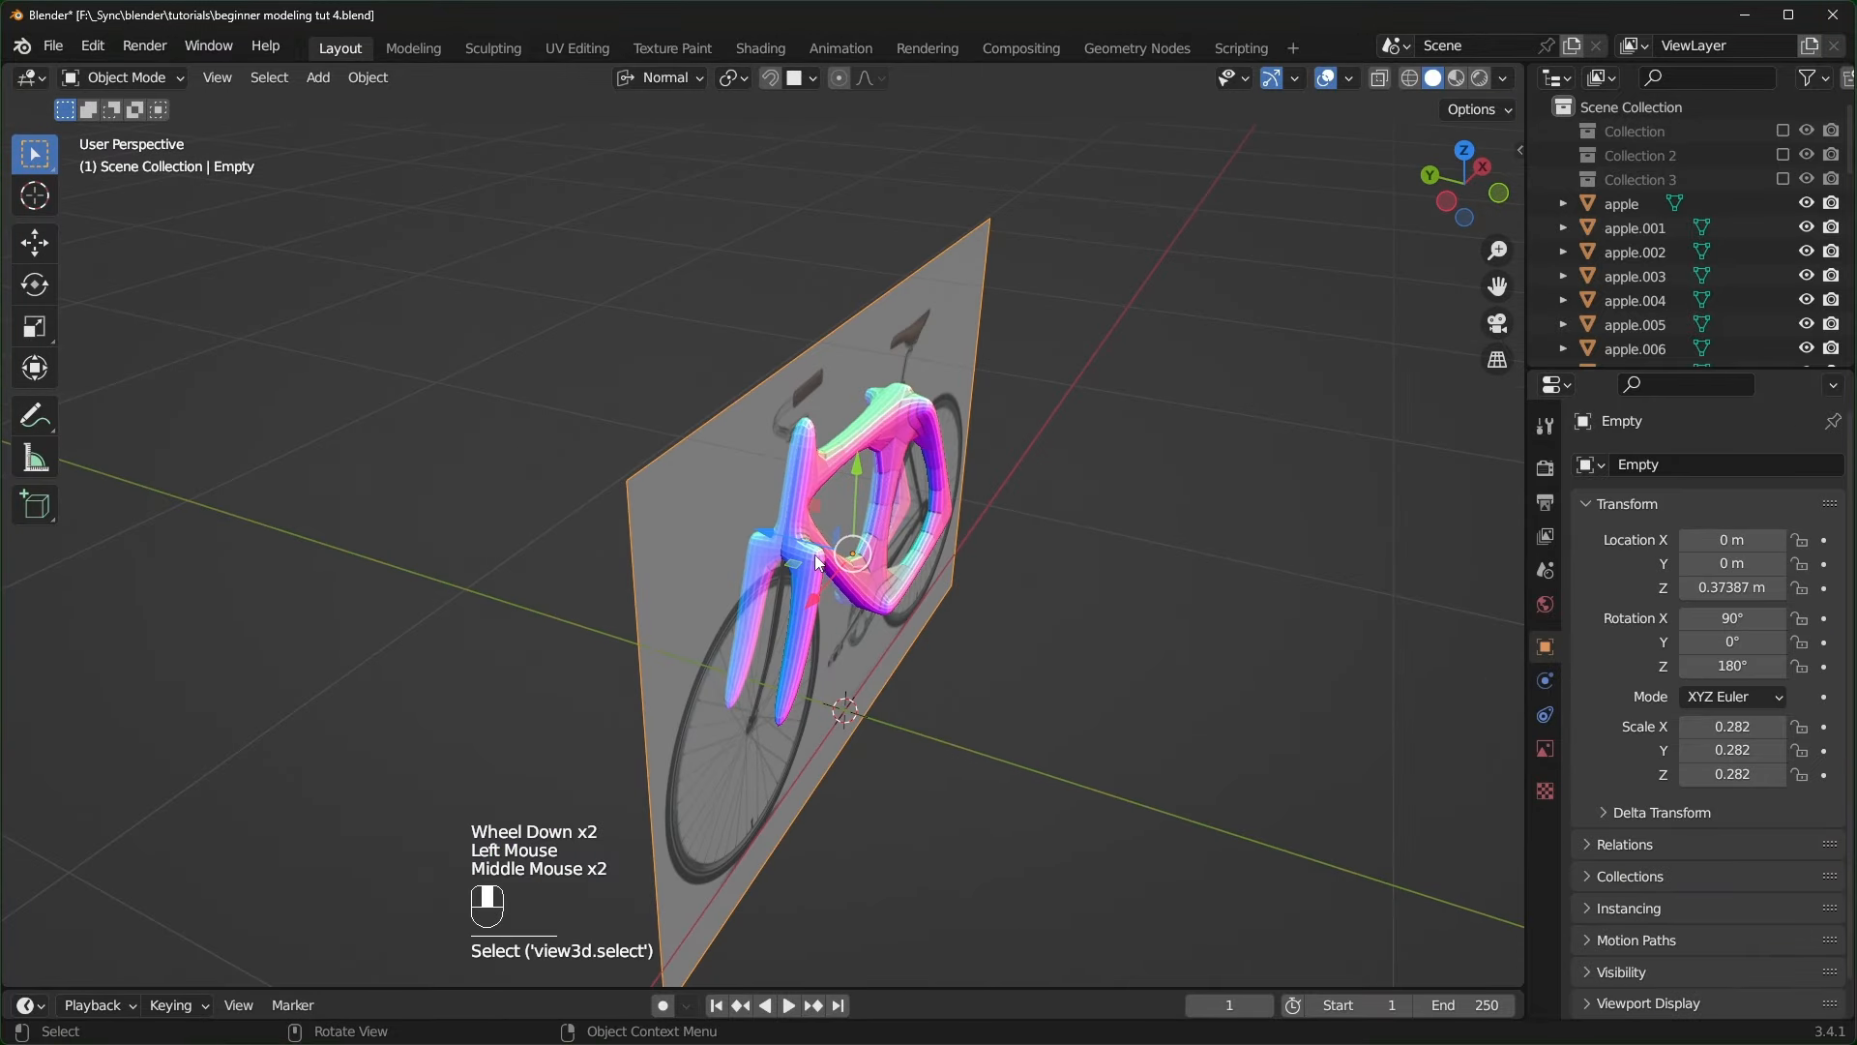
left_click_drag(818, 561, 615, 622)
scroll(640, 532, "up", 2)
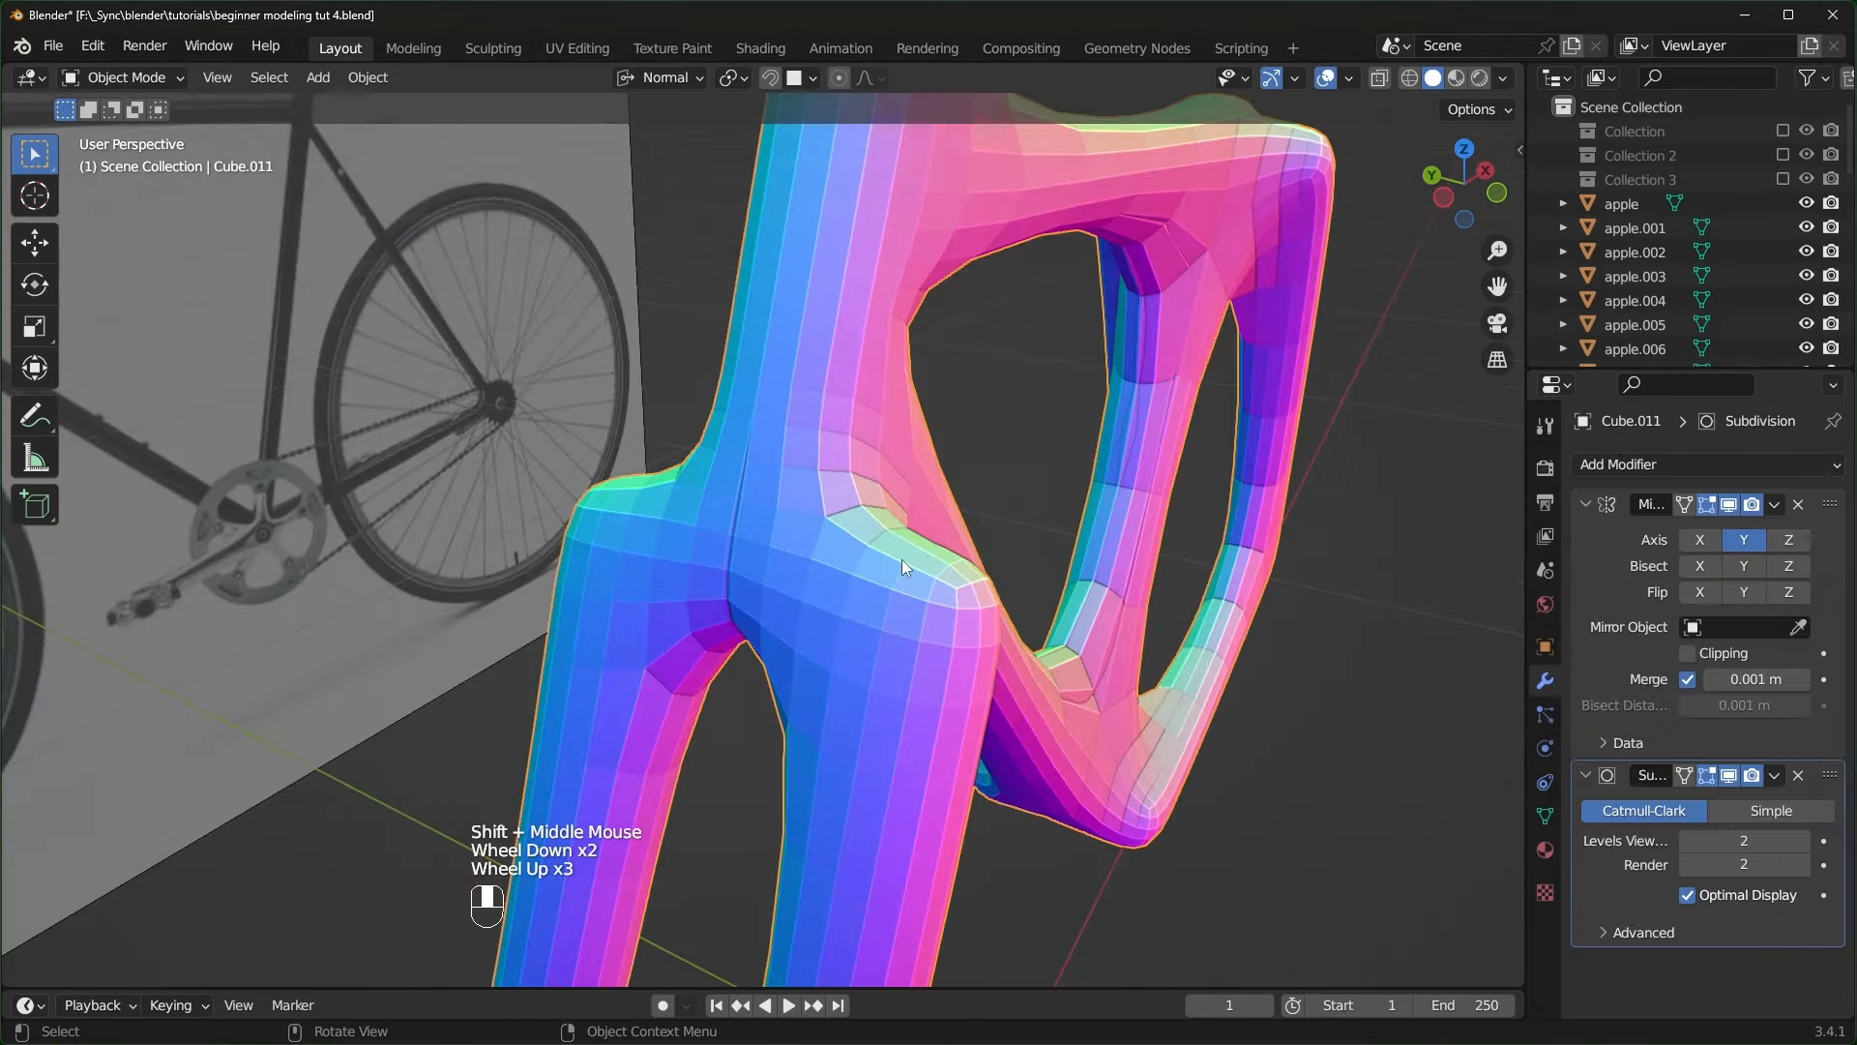
- Examine the centre of the mirrored frame around the fork crown, with and without X-ray, for overlapping geometry
key("alt+z")
middle_click_drag(759, 544, 1317, 613)
scroll(779, 542, "up", 1)
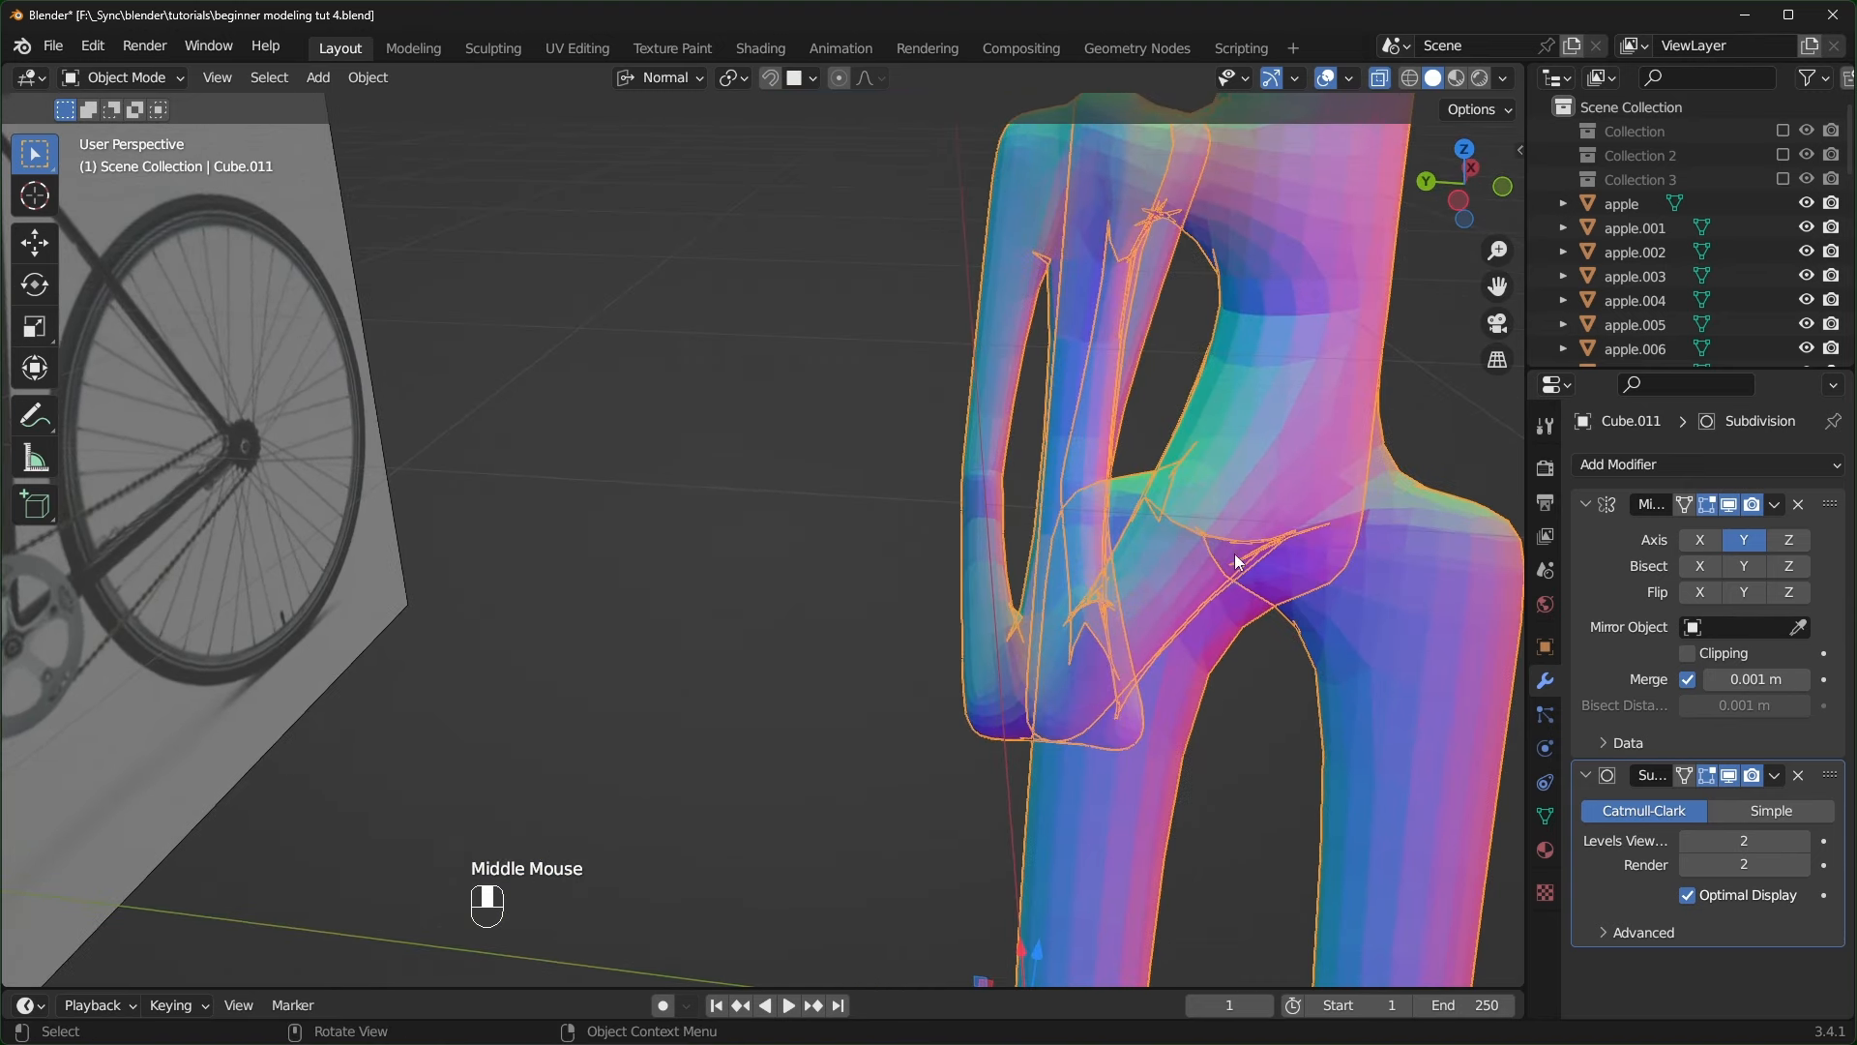
scroll(1355, 600, "down", 1)
middle_click_drag(1285, 648, 1199, 653)
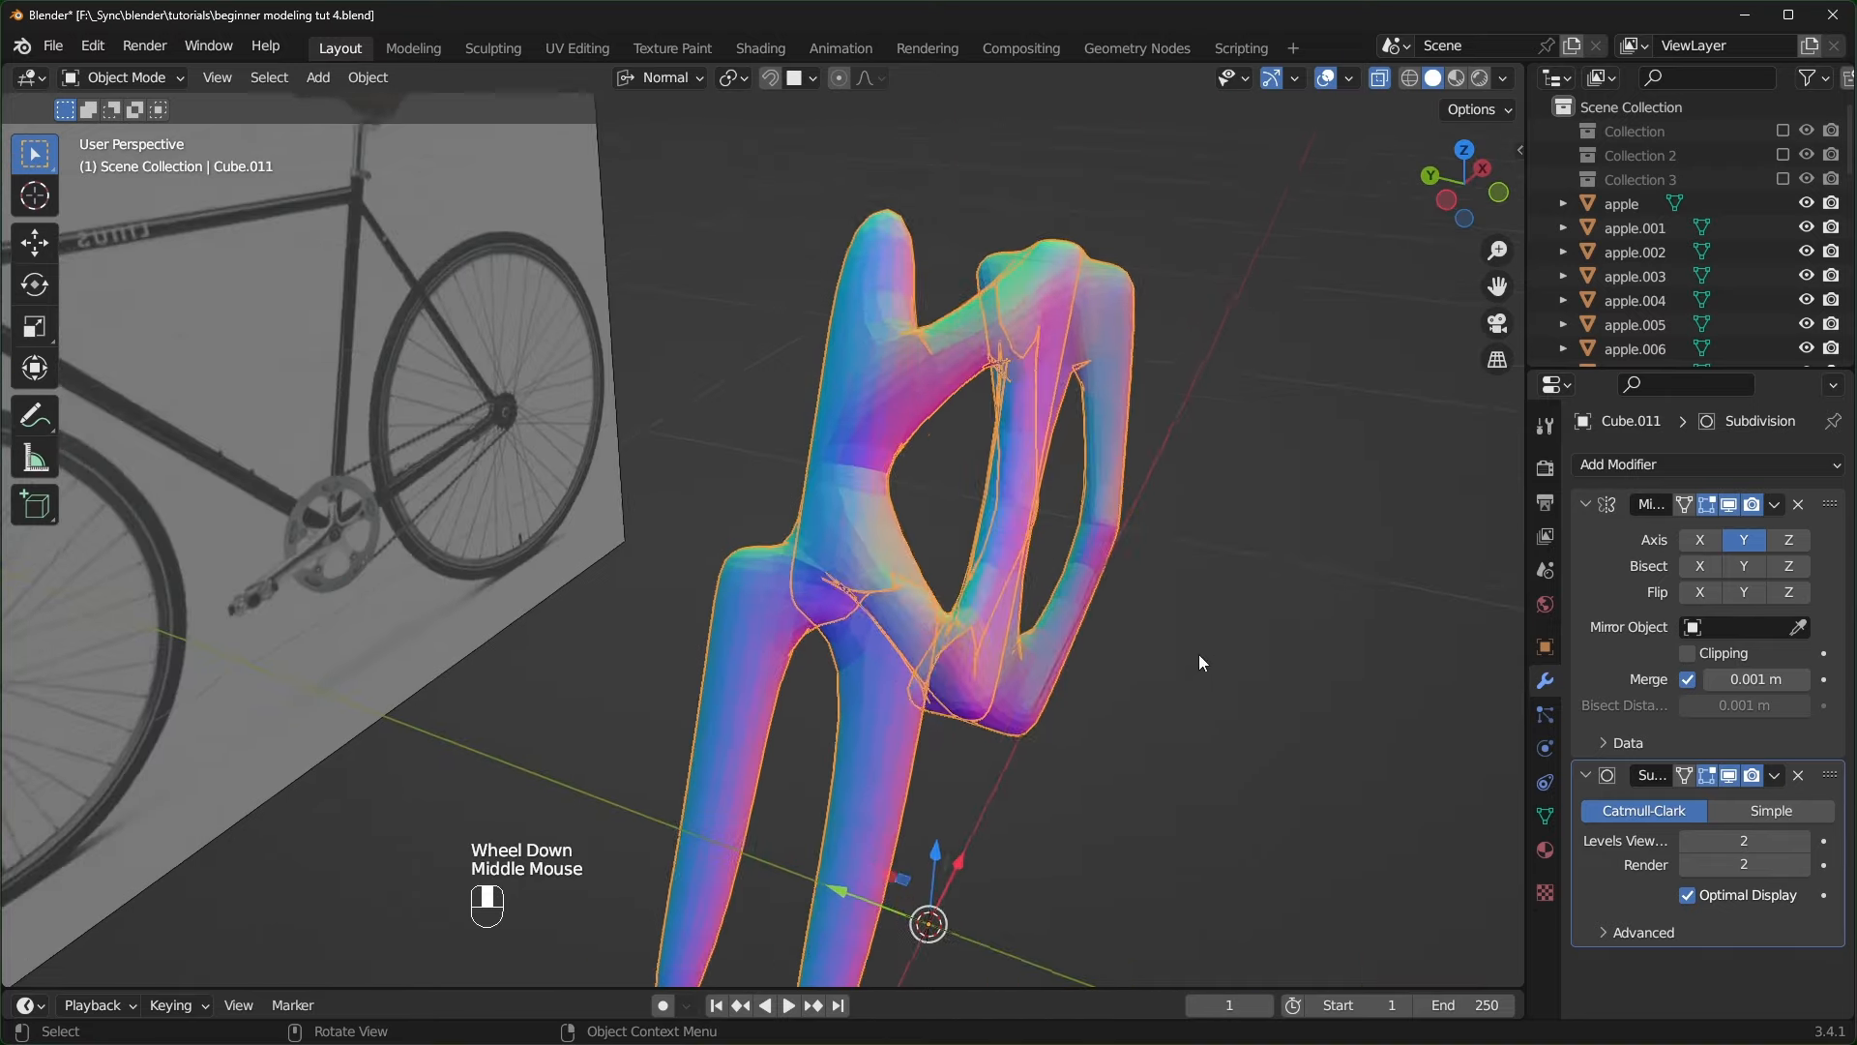
scroll(1064, 698, "up", 1)
key("alt+z")
middle_click_drag(1064, 698, 961, 544)
scroll(961, 543, "up", 1)
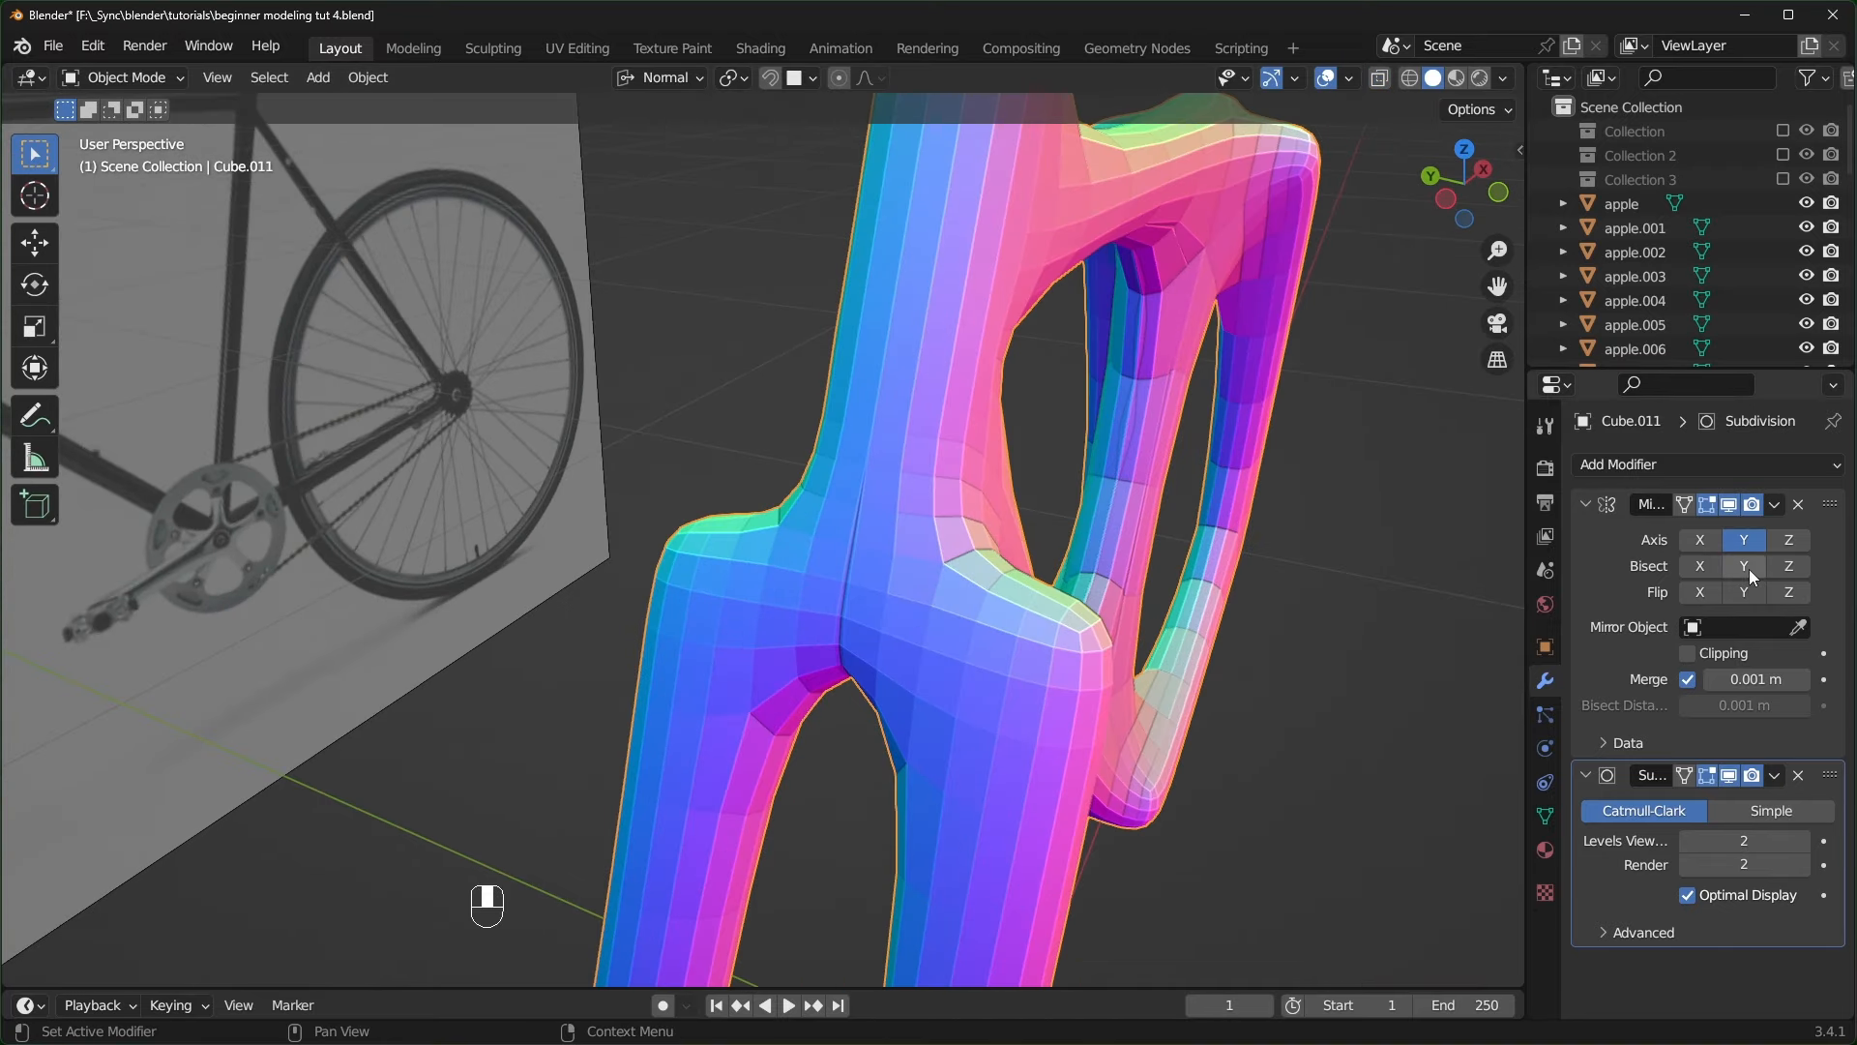
- Enable Bisect and Flip on the Y axis of the frame's Mirror modifier
left_click(1749, 569)
scroll(1006, 727, "down", 3)
middle_click_drag(998, 725, 1017, 410)
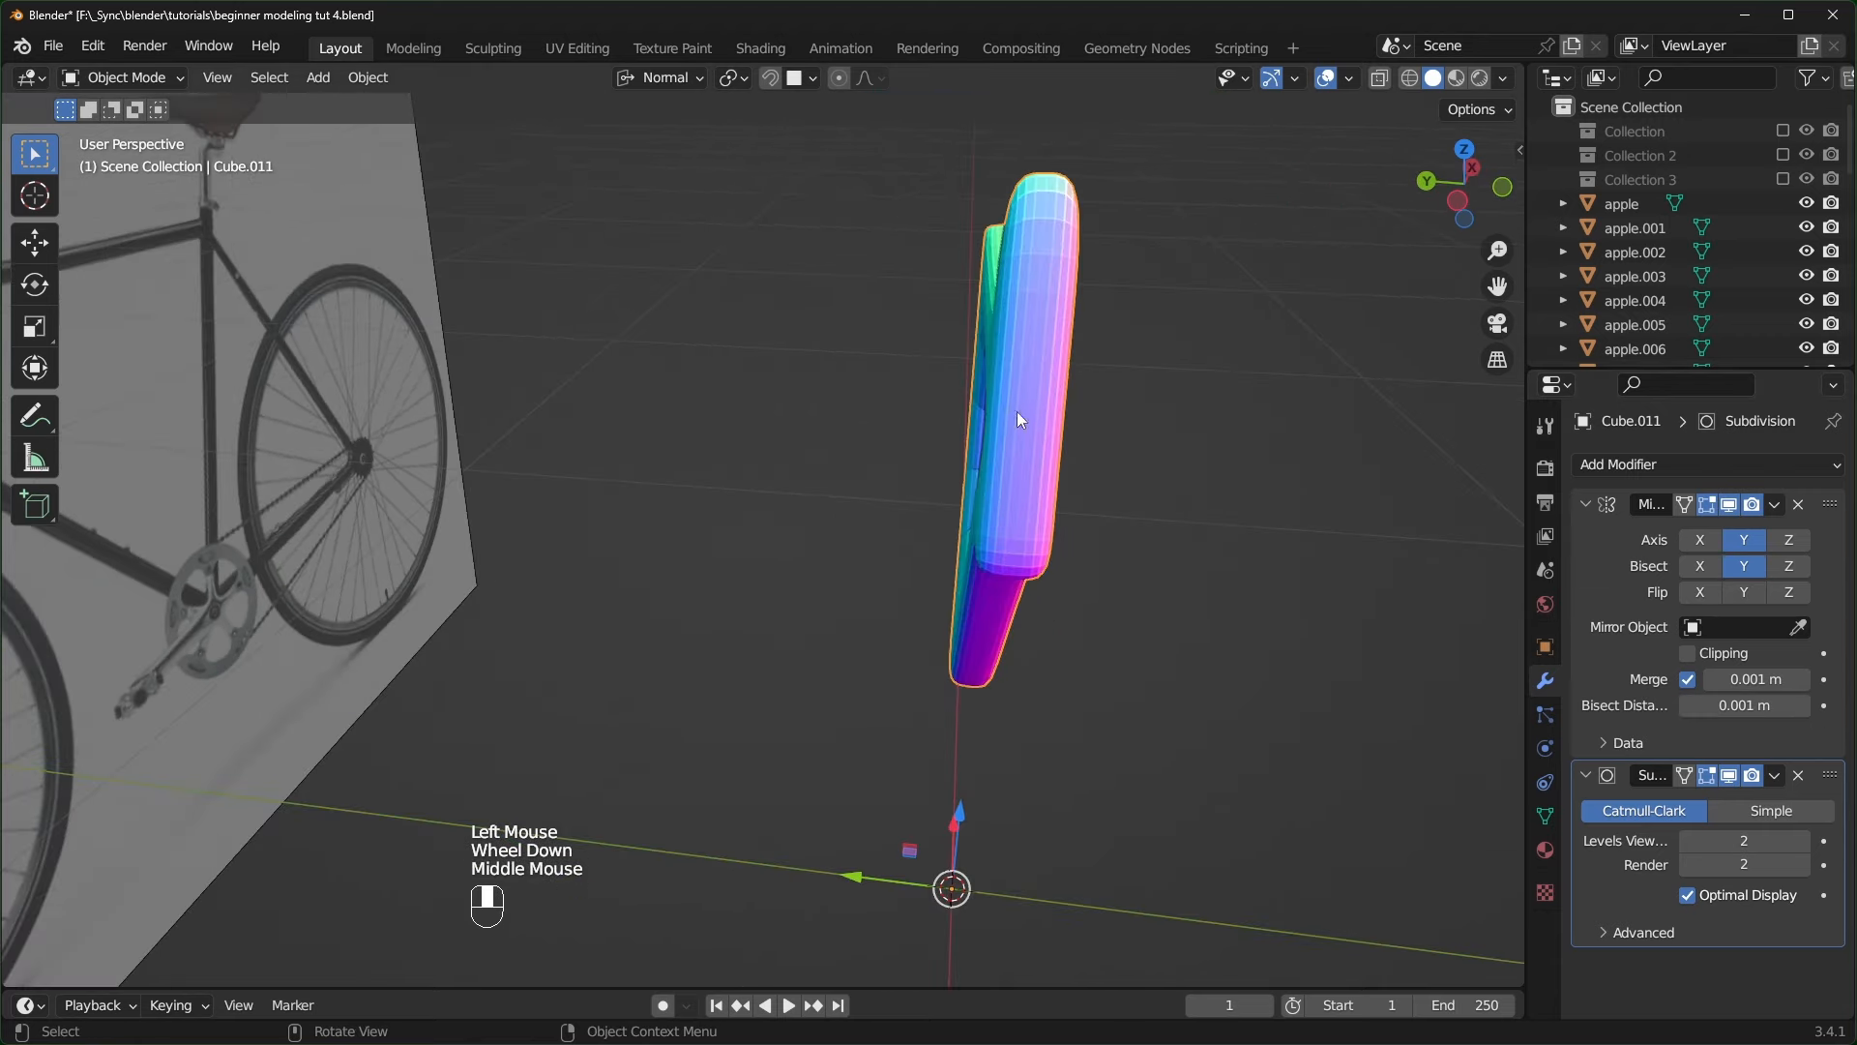
middle_click_drag(1321, 737, 1084, 656)
scroll(1273, 738, "up", 1)
scroll(1273, 738, "down", 2)
scroll(1082, 654, "up", 1)
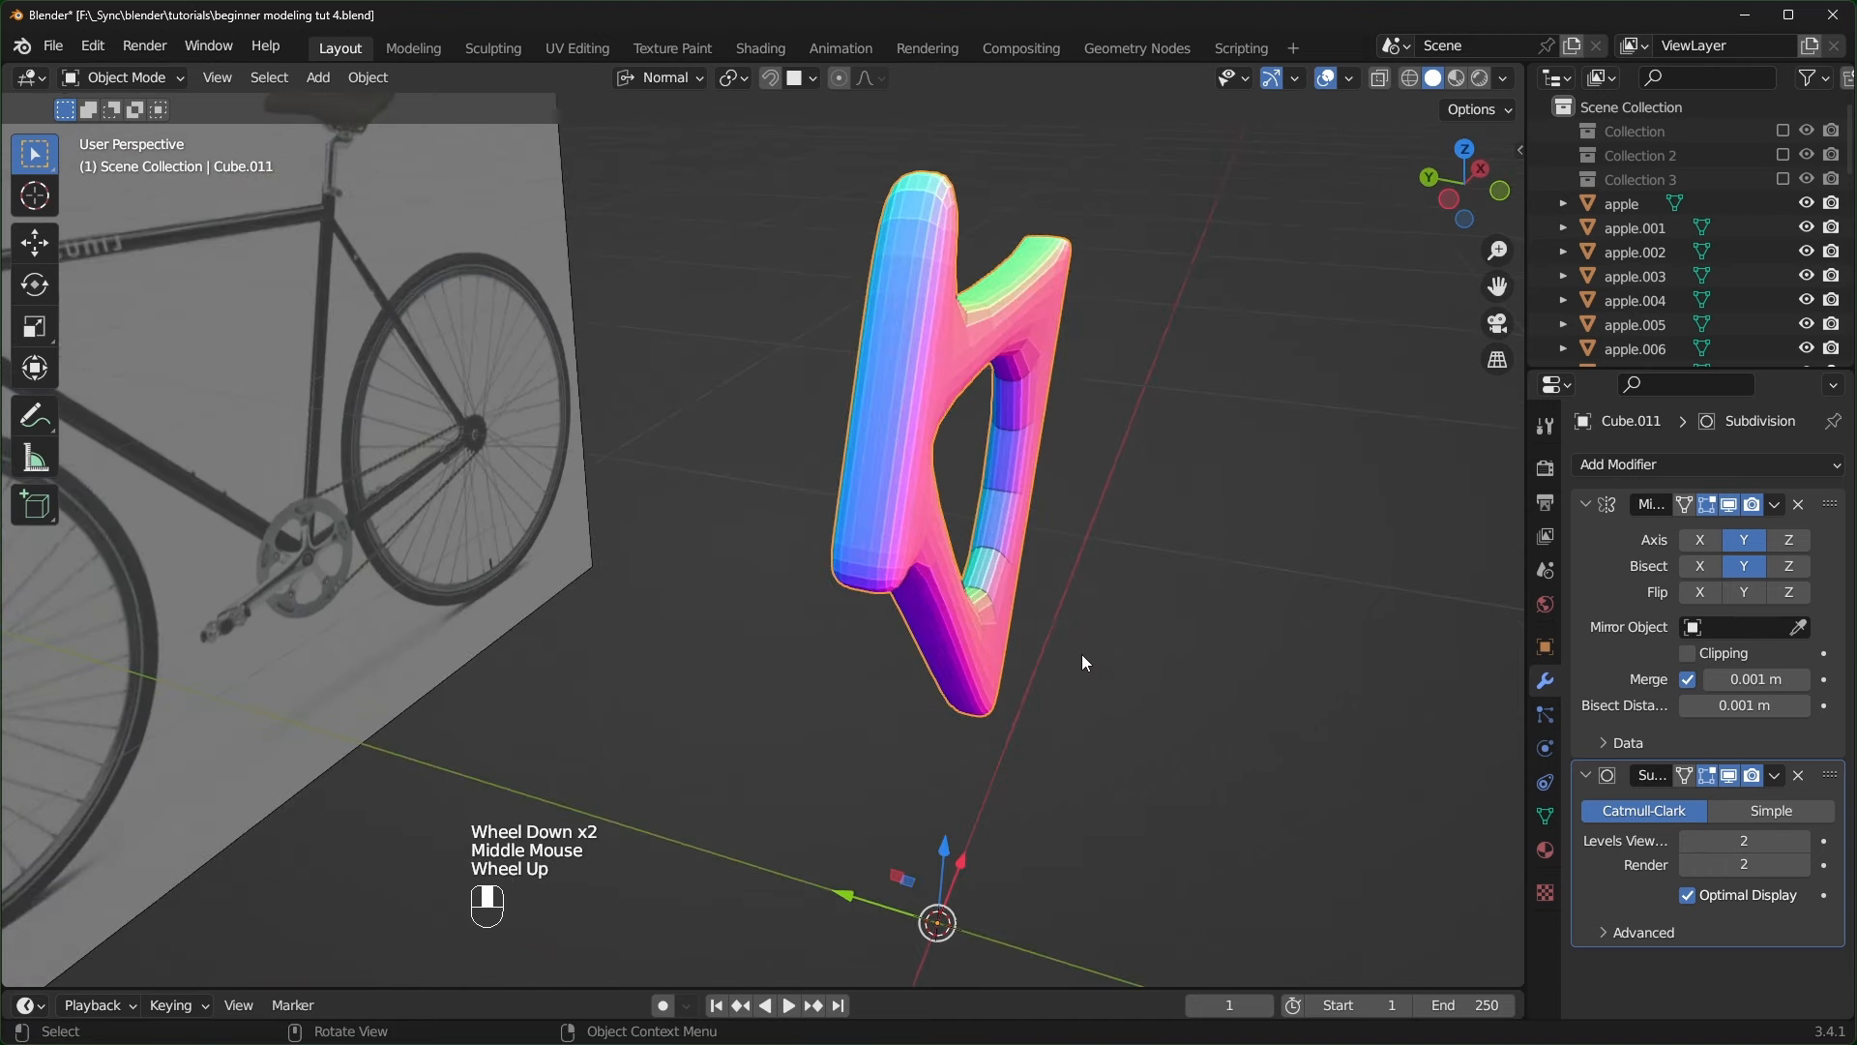
left_click(1754, 593)
middle_click_drag(1142, 697, 1220, 592)
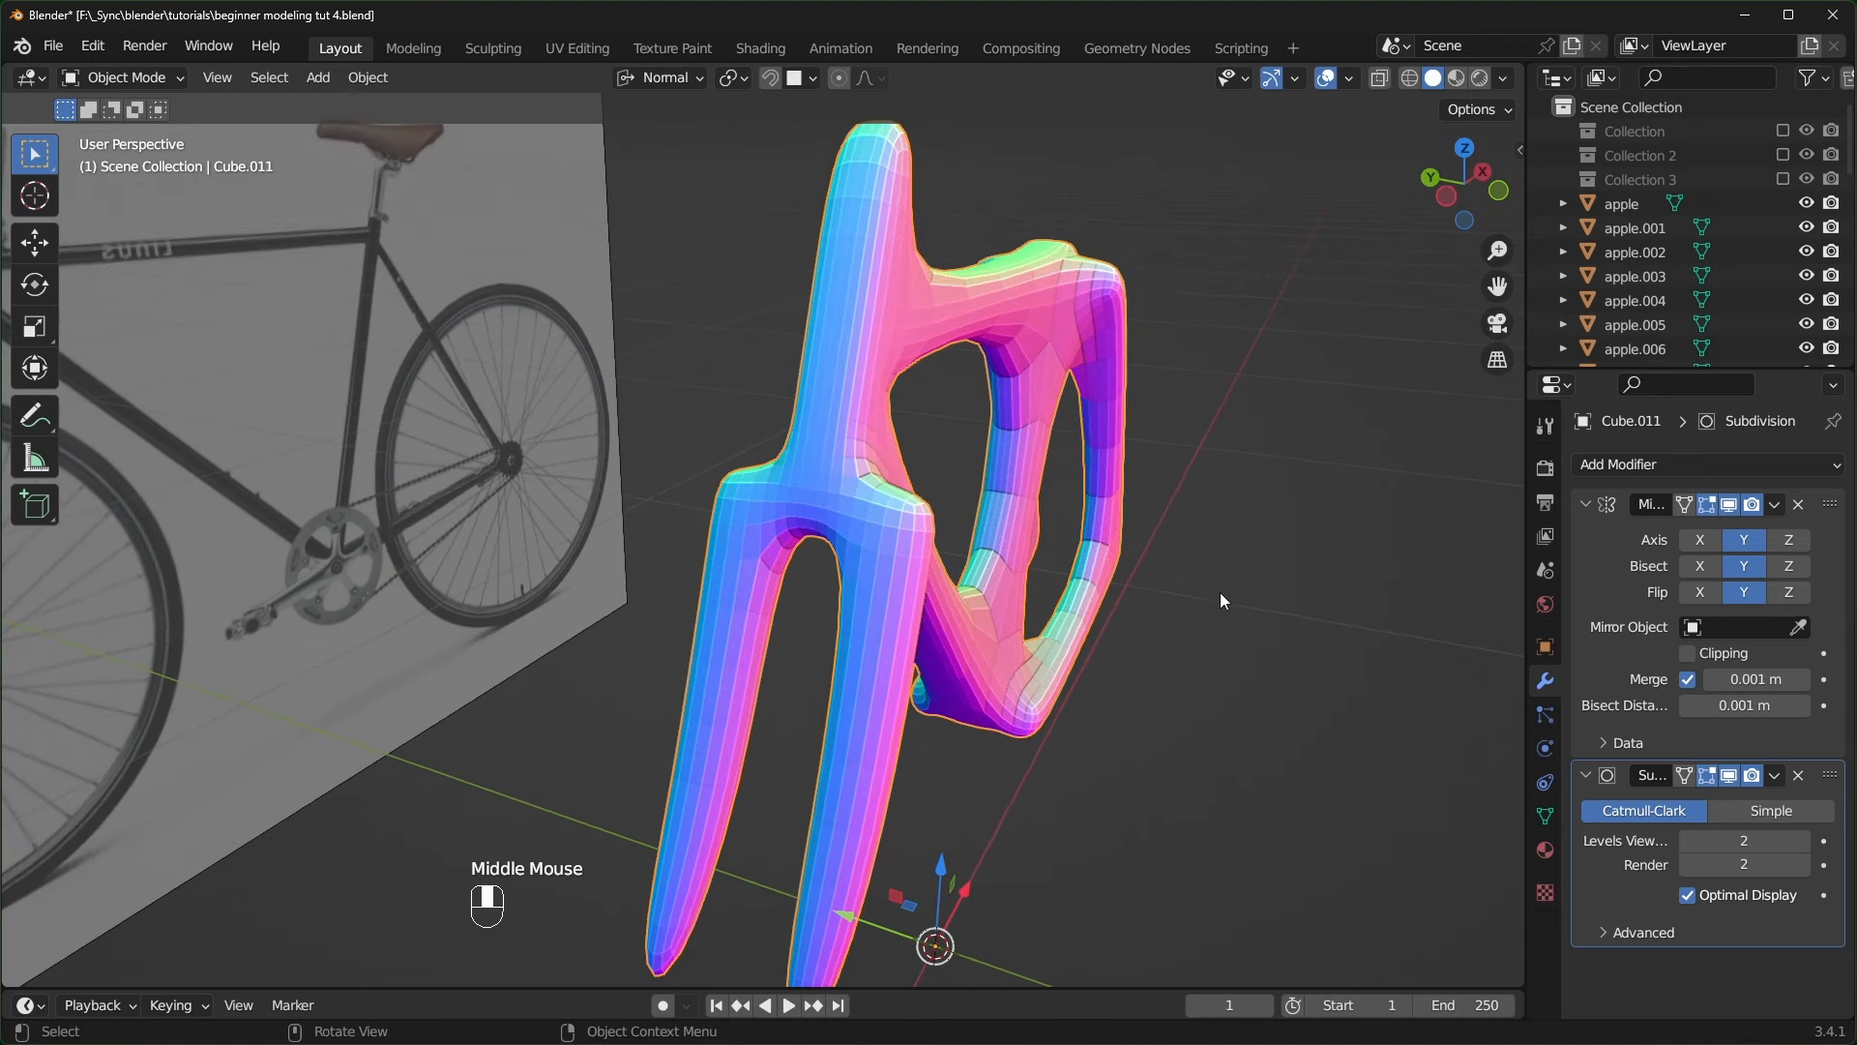
- Turn off the Mirror modifier's Y Bisect and Flip to compare the seam, and undo the change
left_click_drag(1742, 574, 1749, 590)
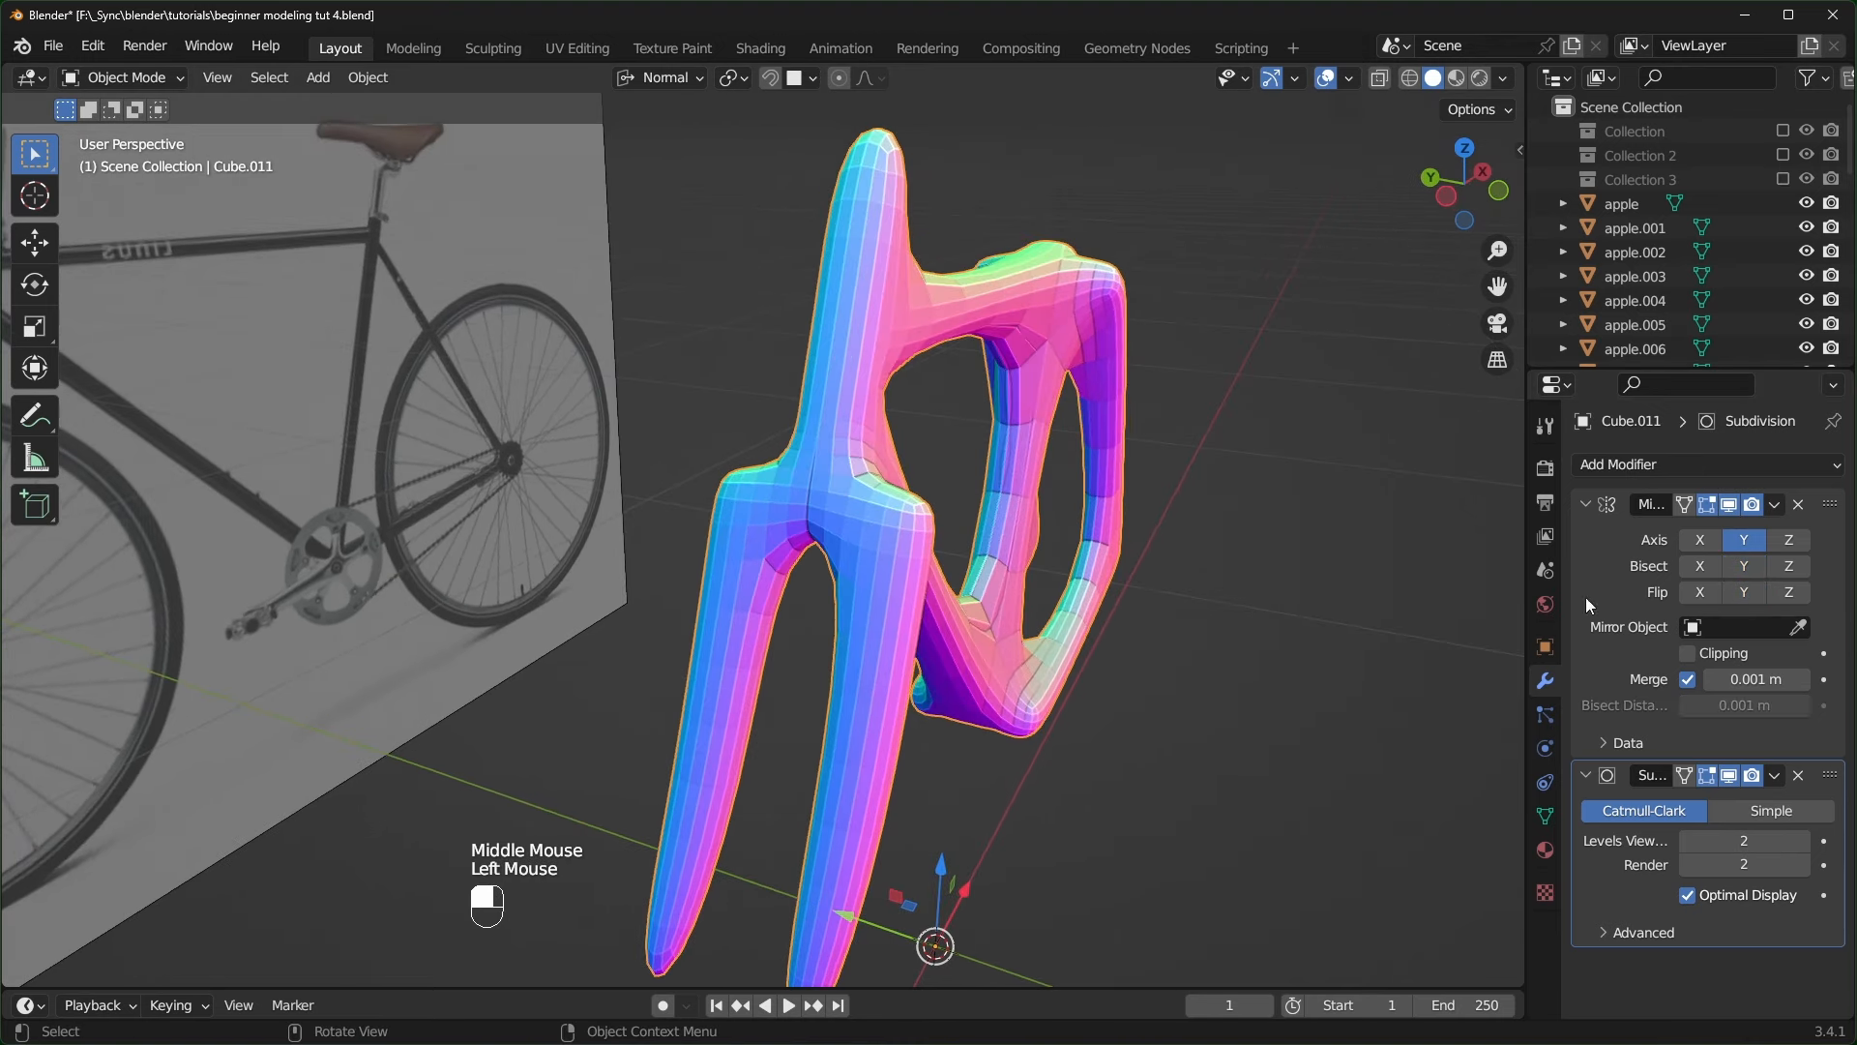
key("ctrl+z")
middle_click_drag(1112, 638, 966, 652)
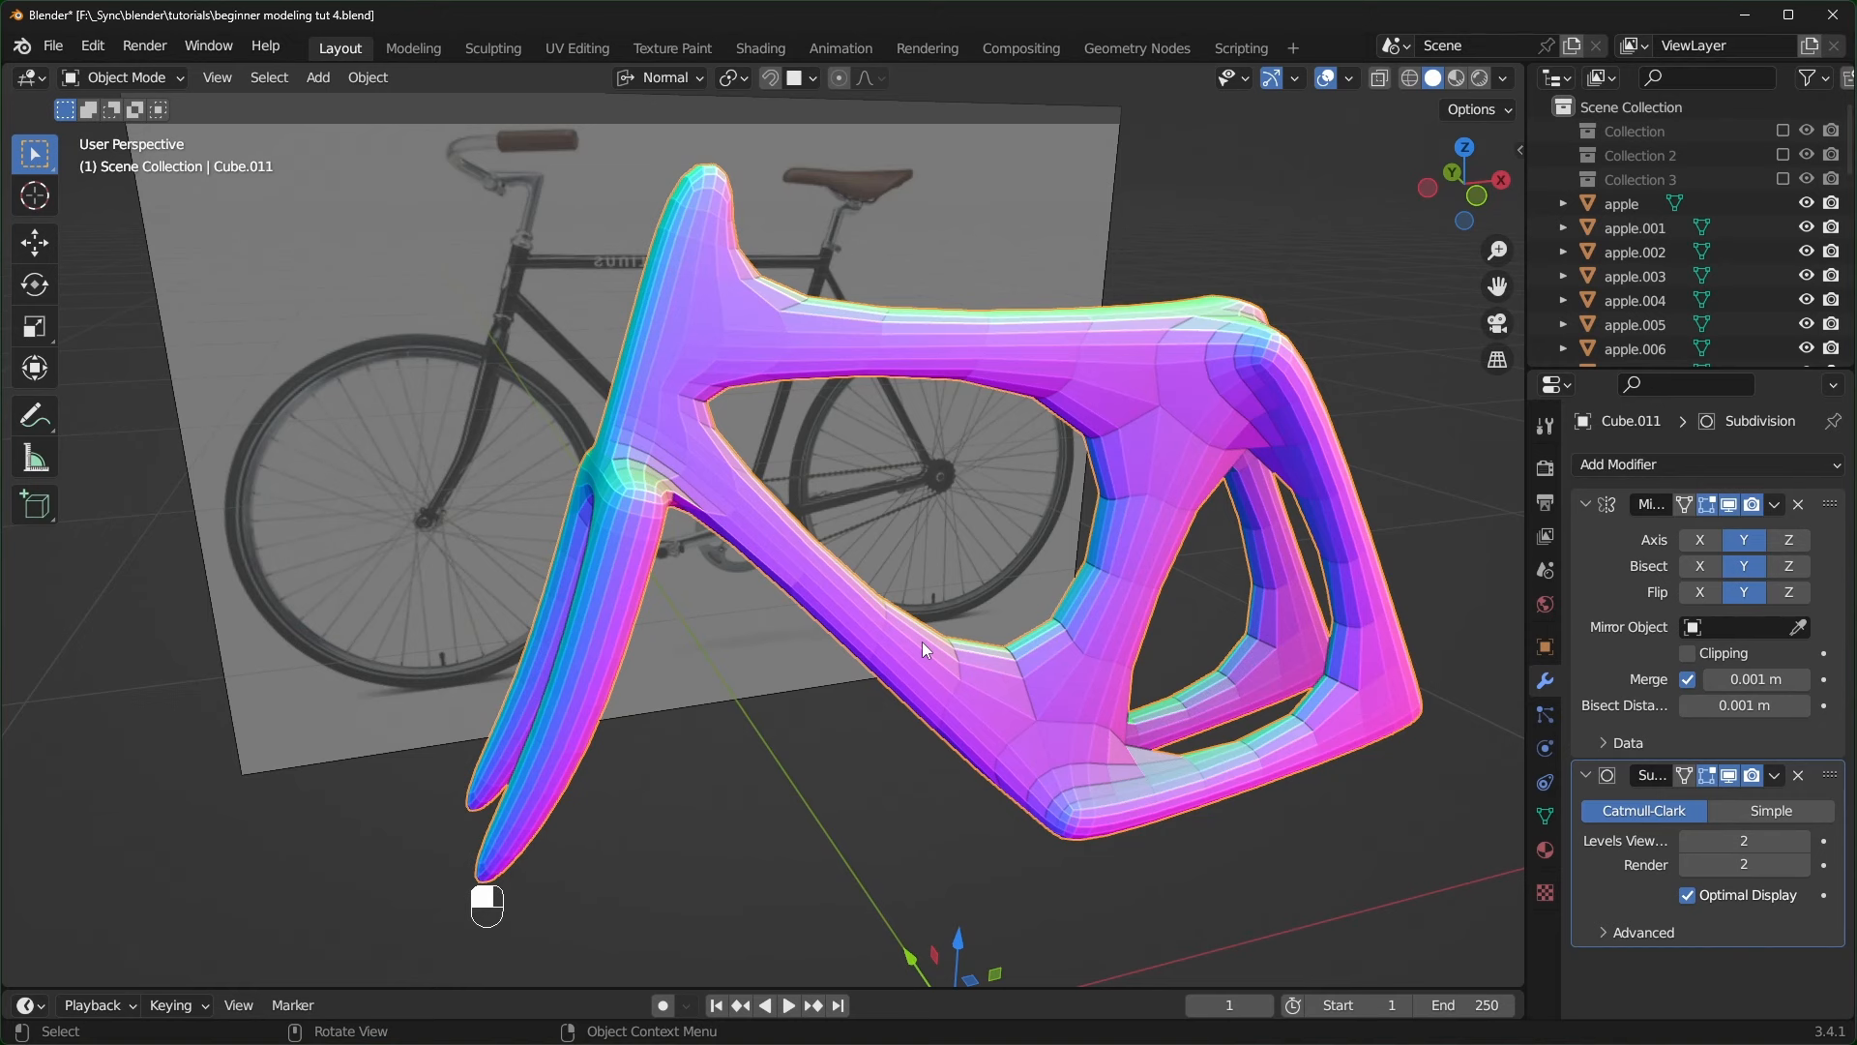
- Edit the frame mesh in front view with X-ray and add a loop cut at the down tube's lower end
key("Tab")
key("KP_1")
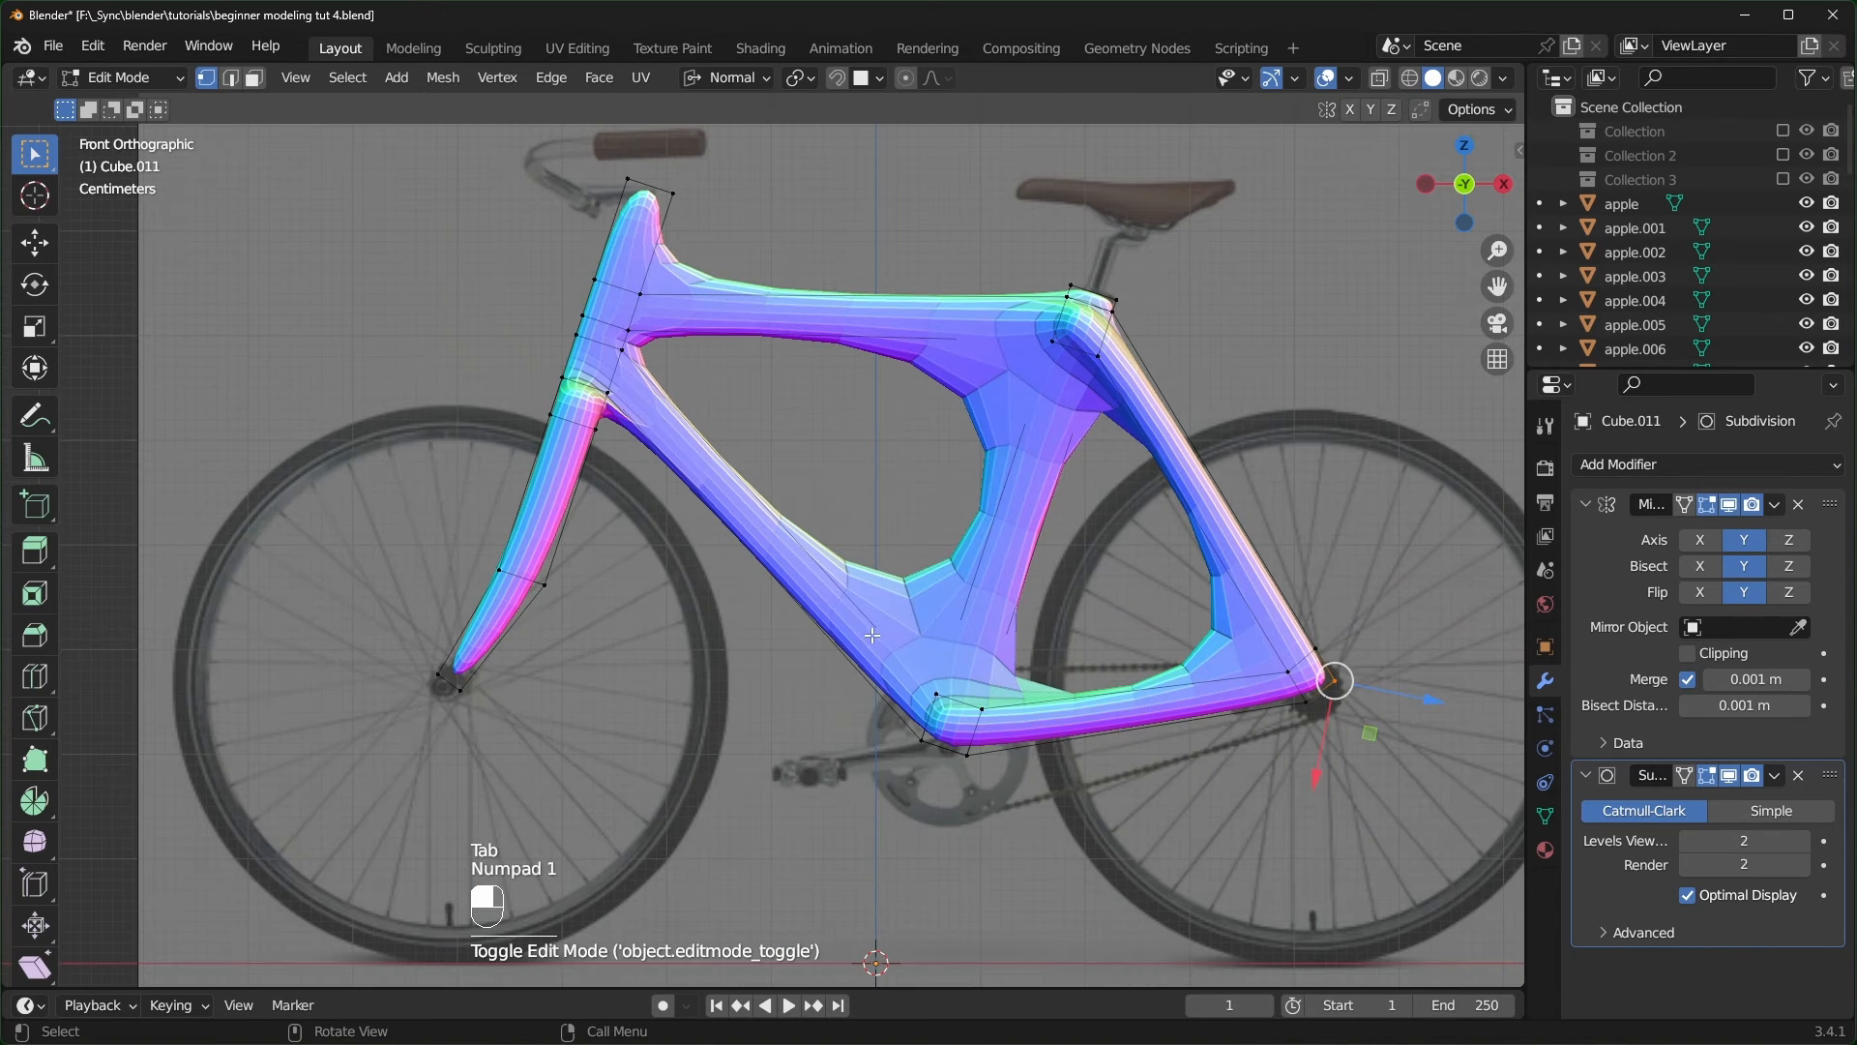
middle_click_drag(872, 635, 967, 716, "shift")
key("alt+z")
scroll(844, 646, "up", 1)
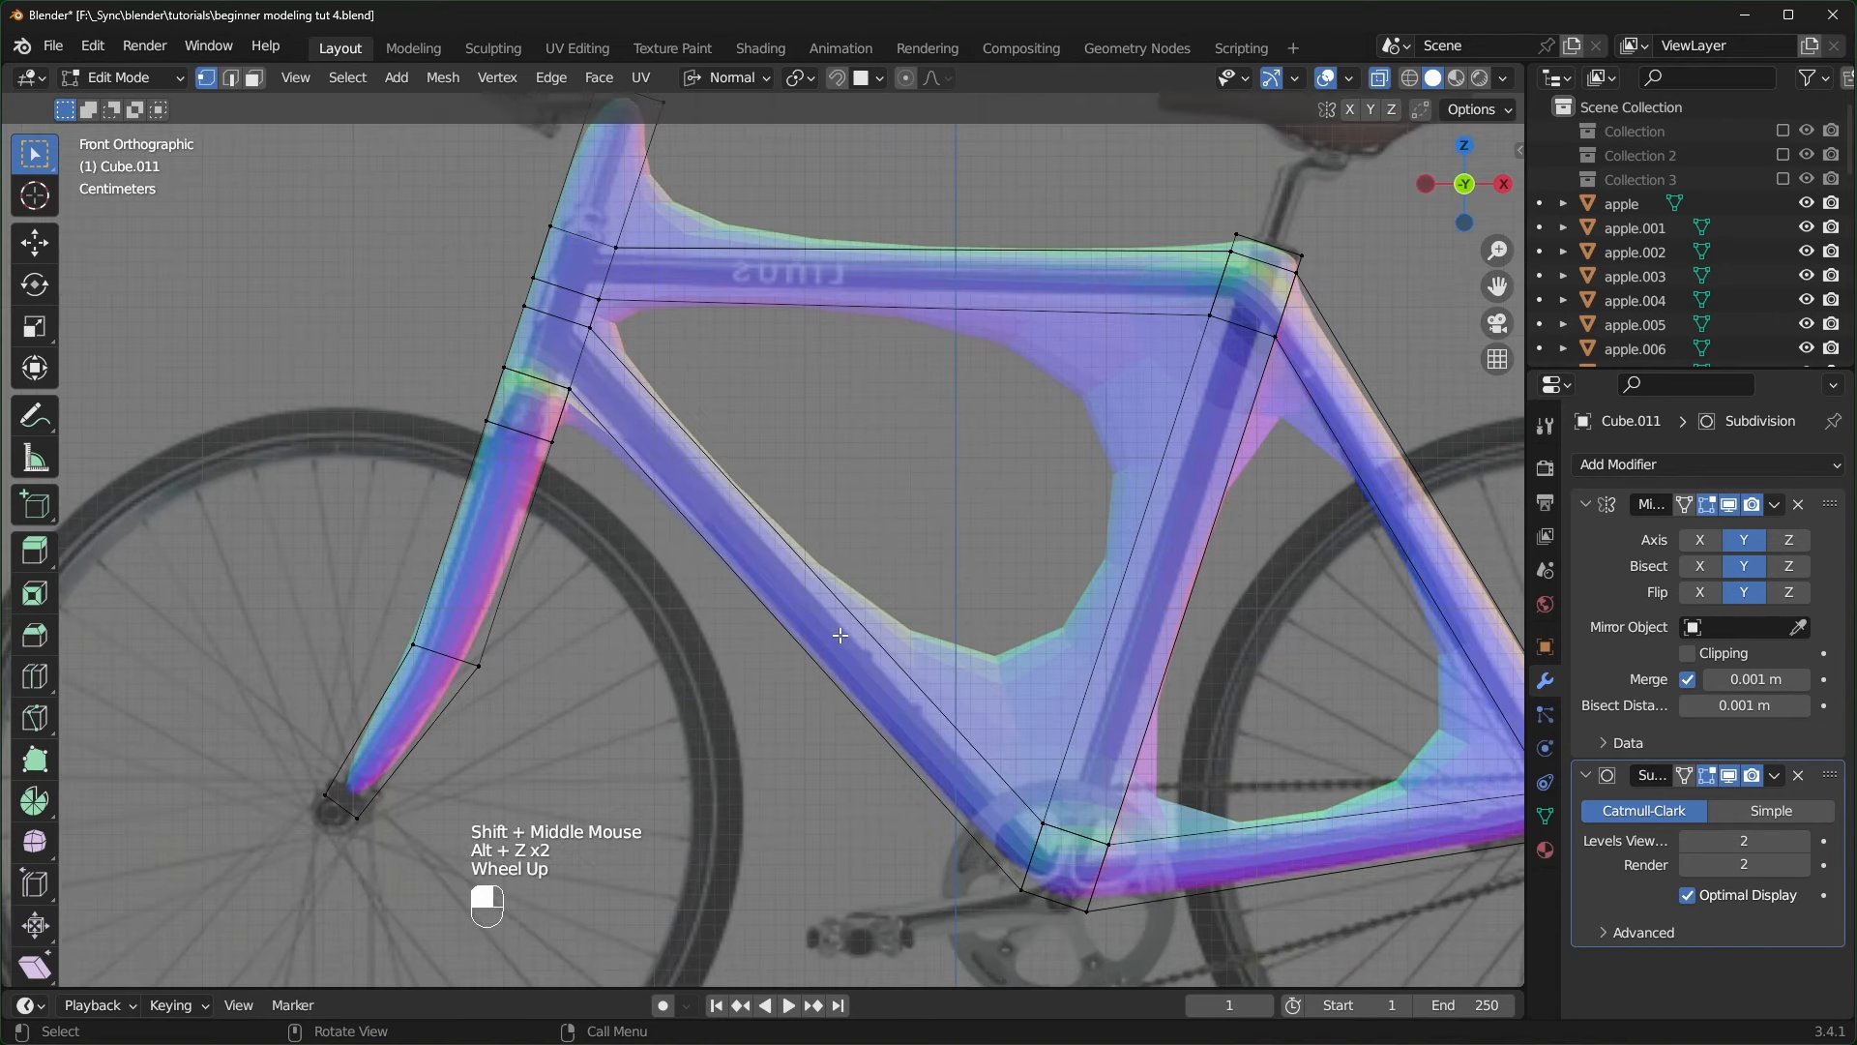
key("ctrl+r")
key("ctrl")
key("ctrl+r")
left_click(765, 592)
left_click_drag(940, 754, 975, 800)
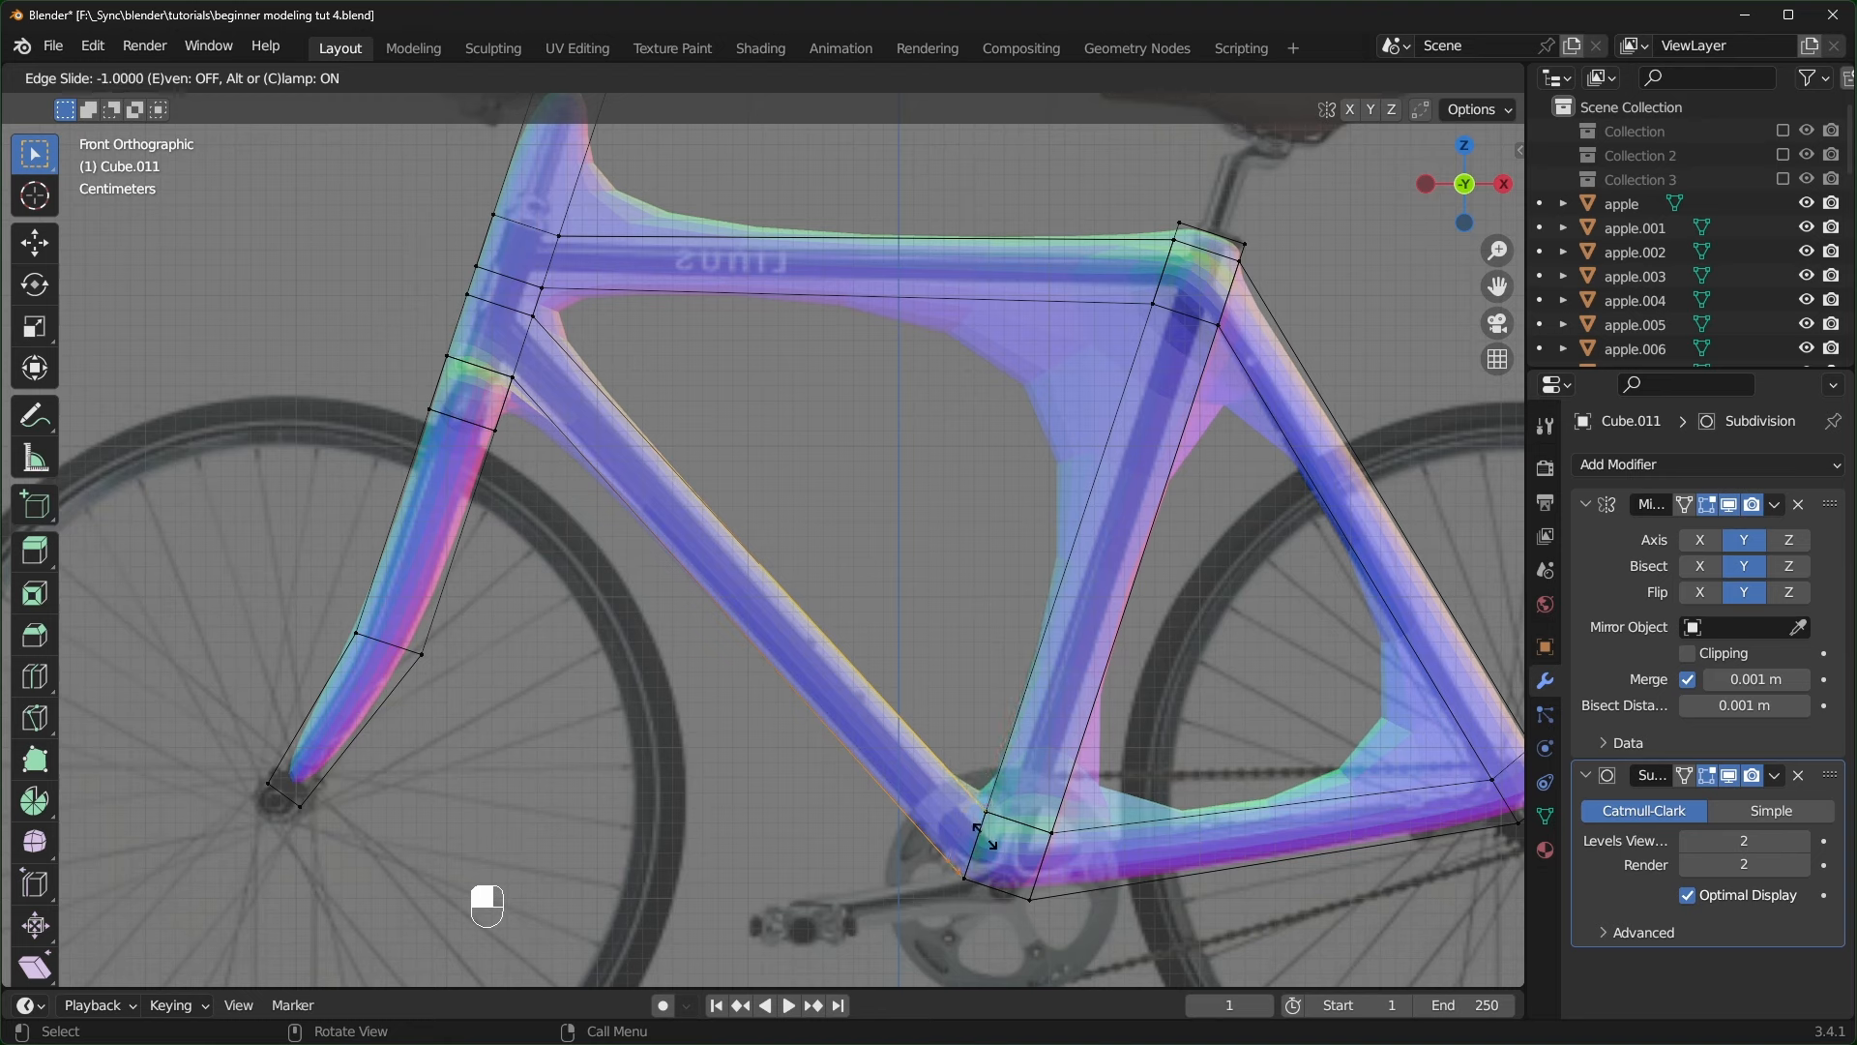
left_click_drag(951, 823, 951, 824)
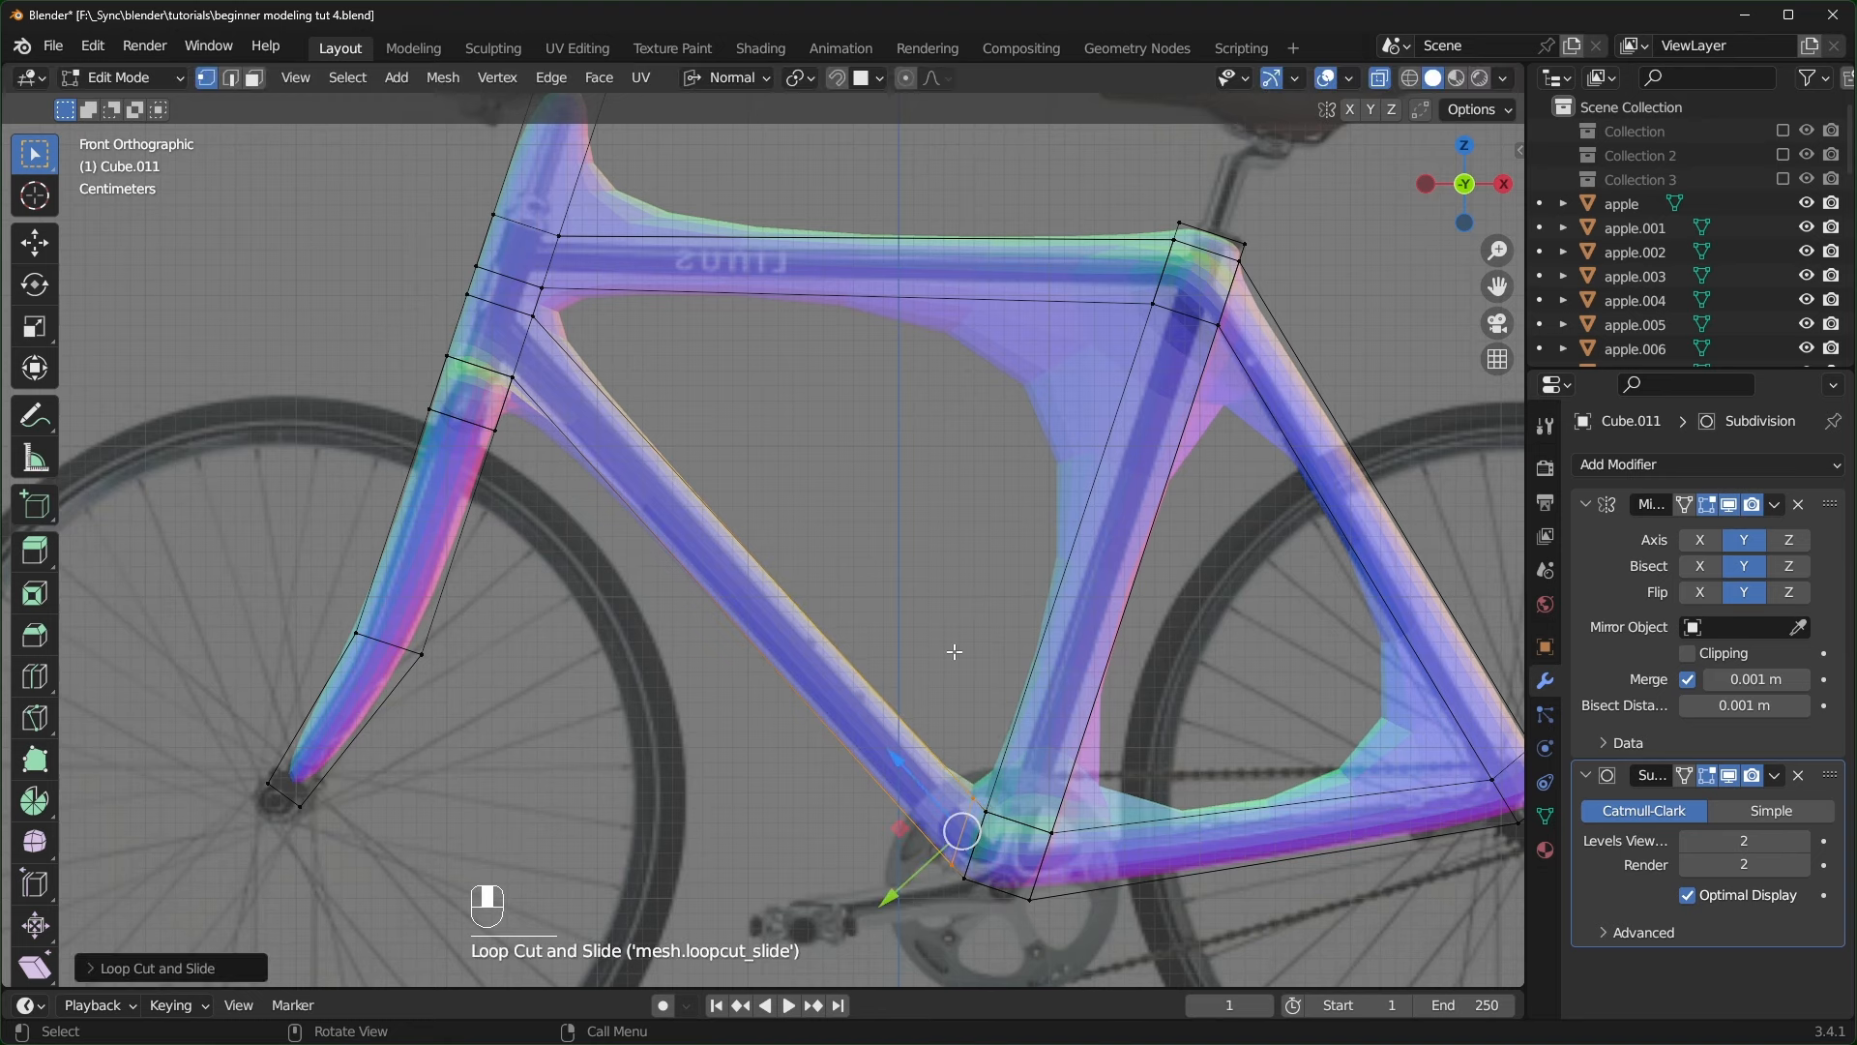
- Add loop cuts near the lower and upper ends of the seat tube to sharpen its joints
scroll(986, 782, "up", 2, "shift")
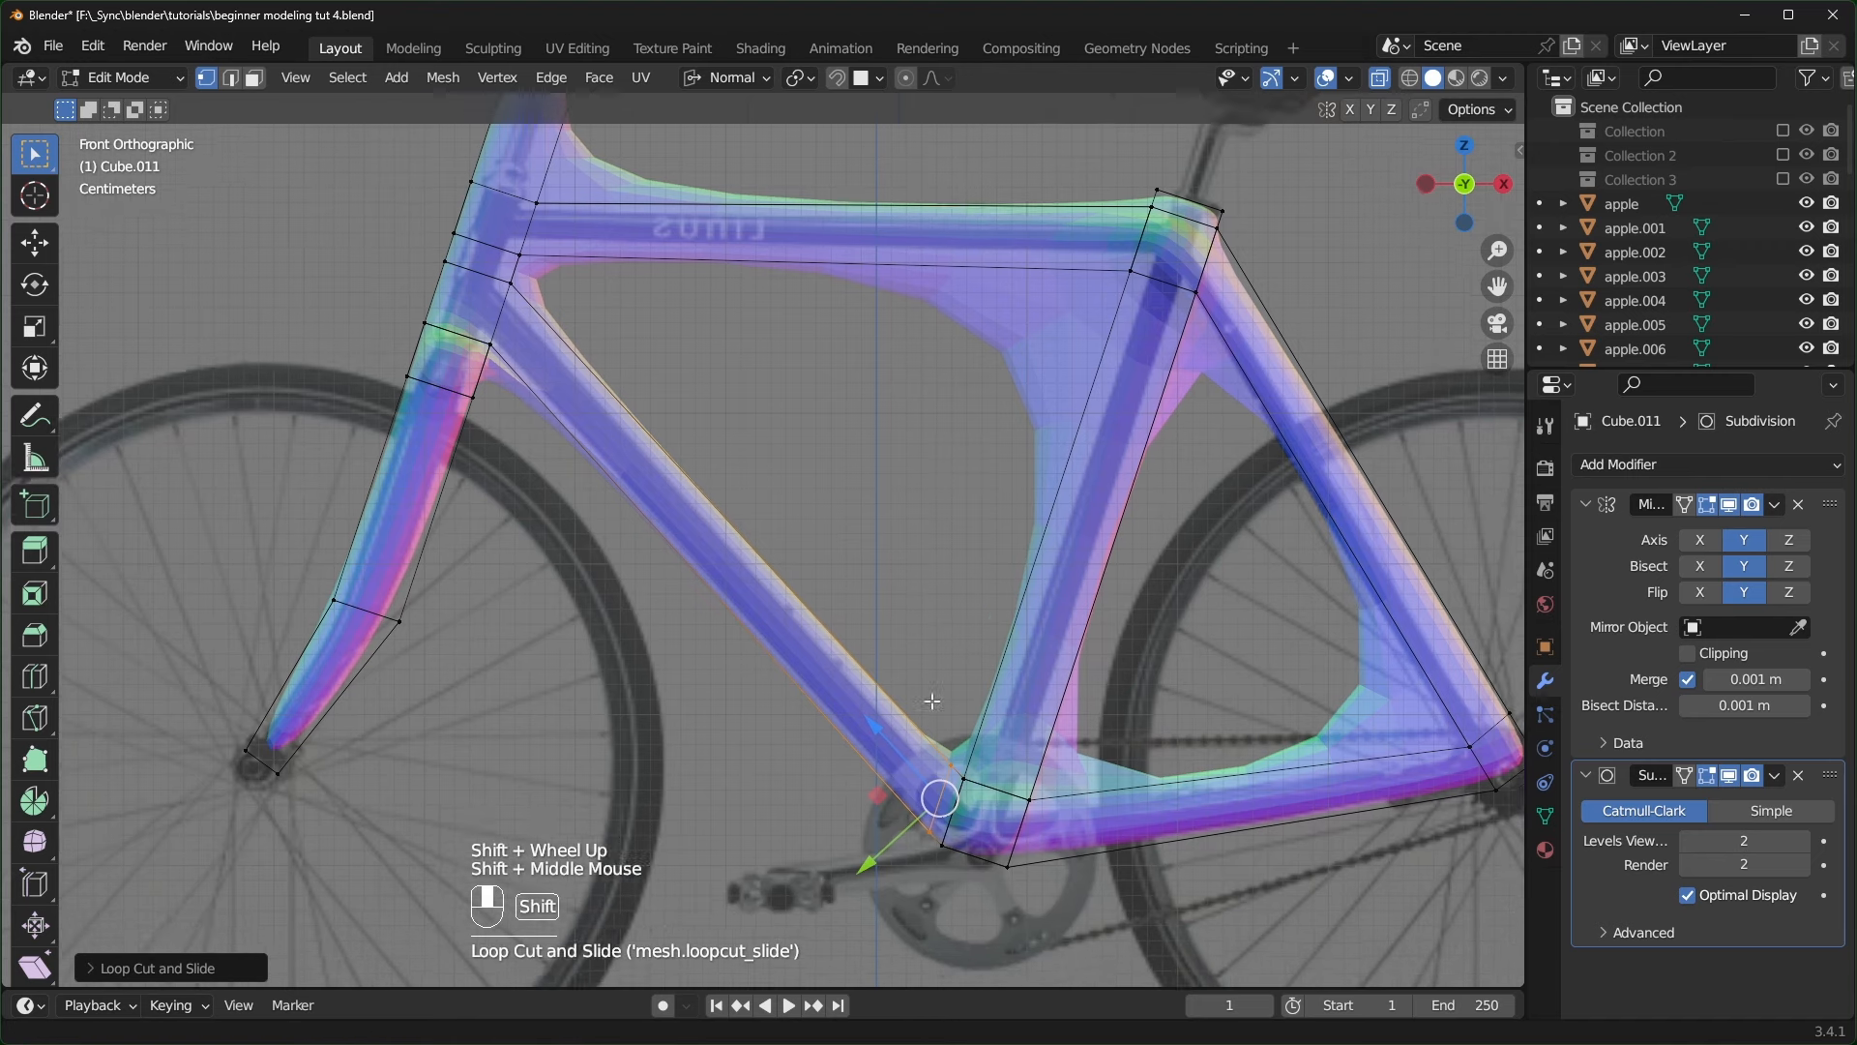
middle_click_drag(934, 709, 868, 643, "shift")
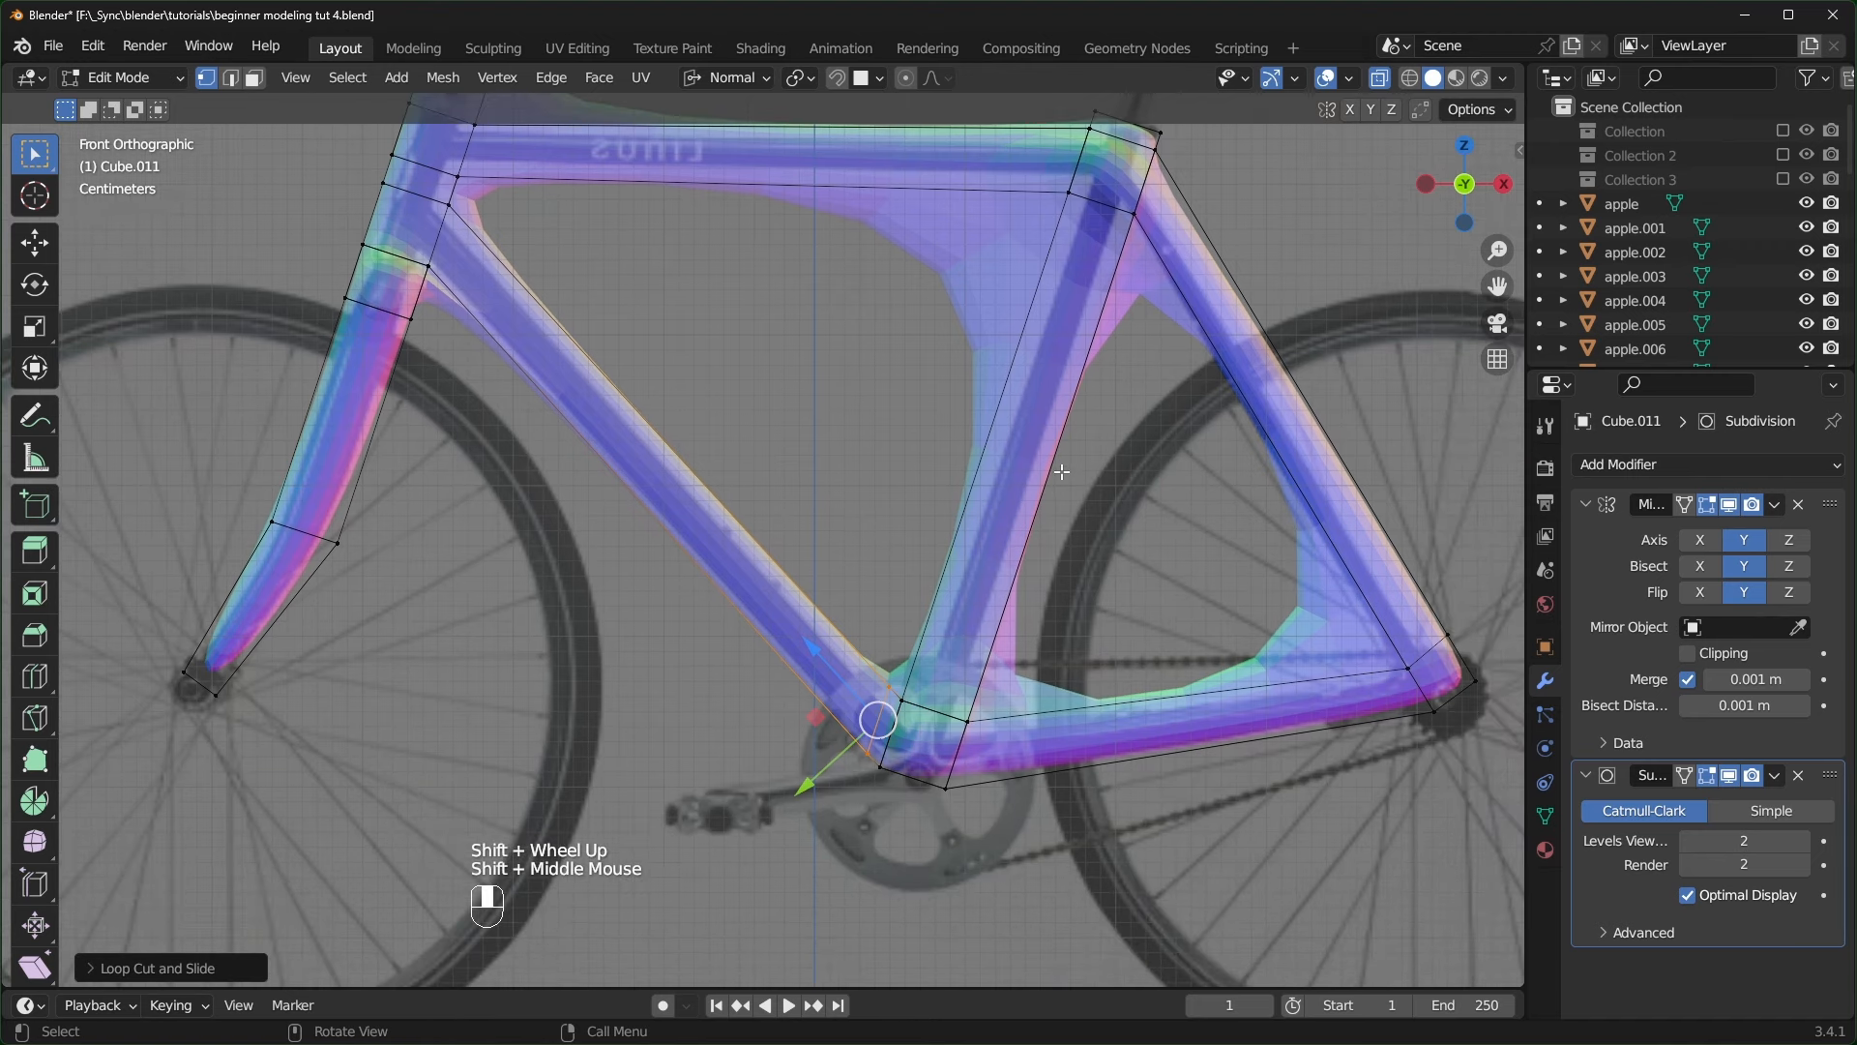
key("ctrl+r")
left_click_drag(1041, 476, 994, 688)
middle_click_drag(994, 689, 952, 798, "shift")
left_click_drag(952, 798, 1077, 365)
left_click(1080, 366)
middle_click_drag(870, 398, 925, 488, "shift")
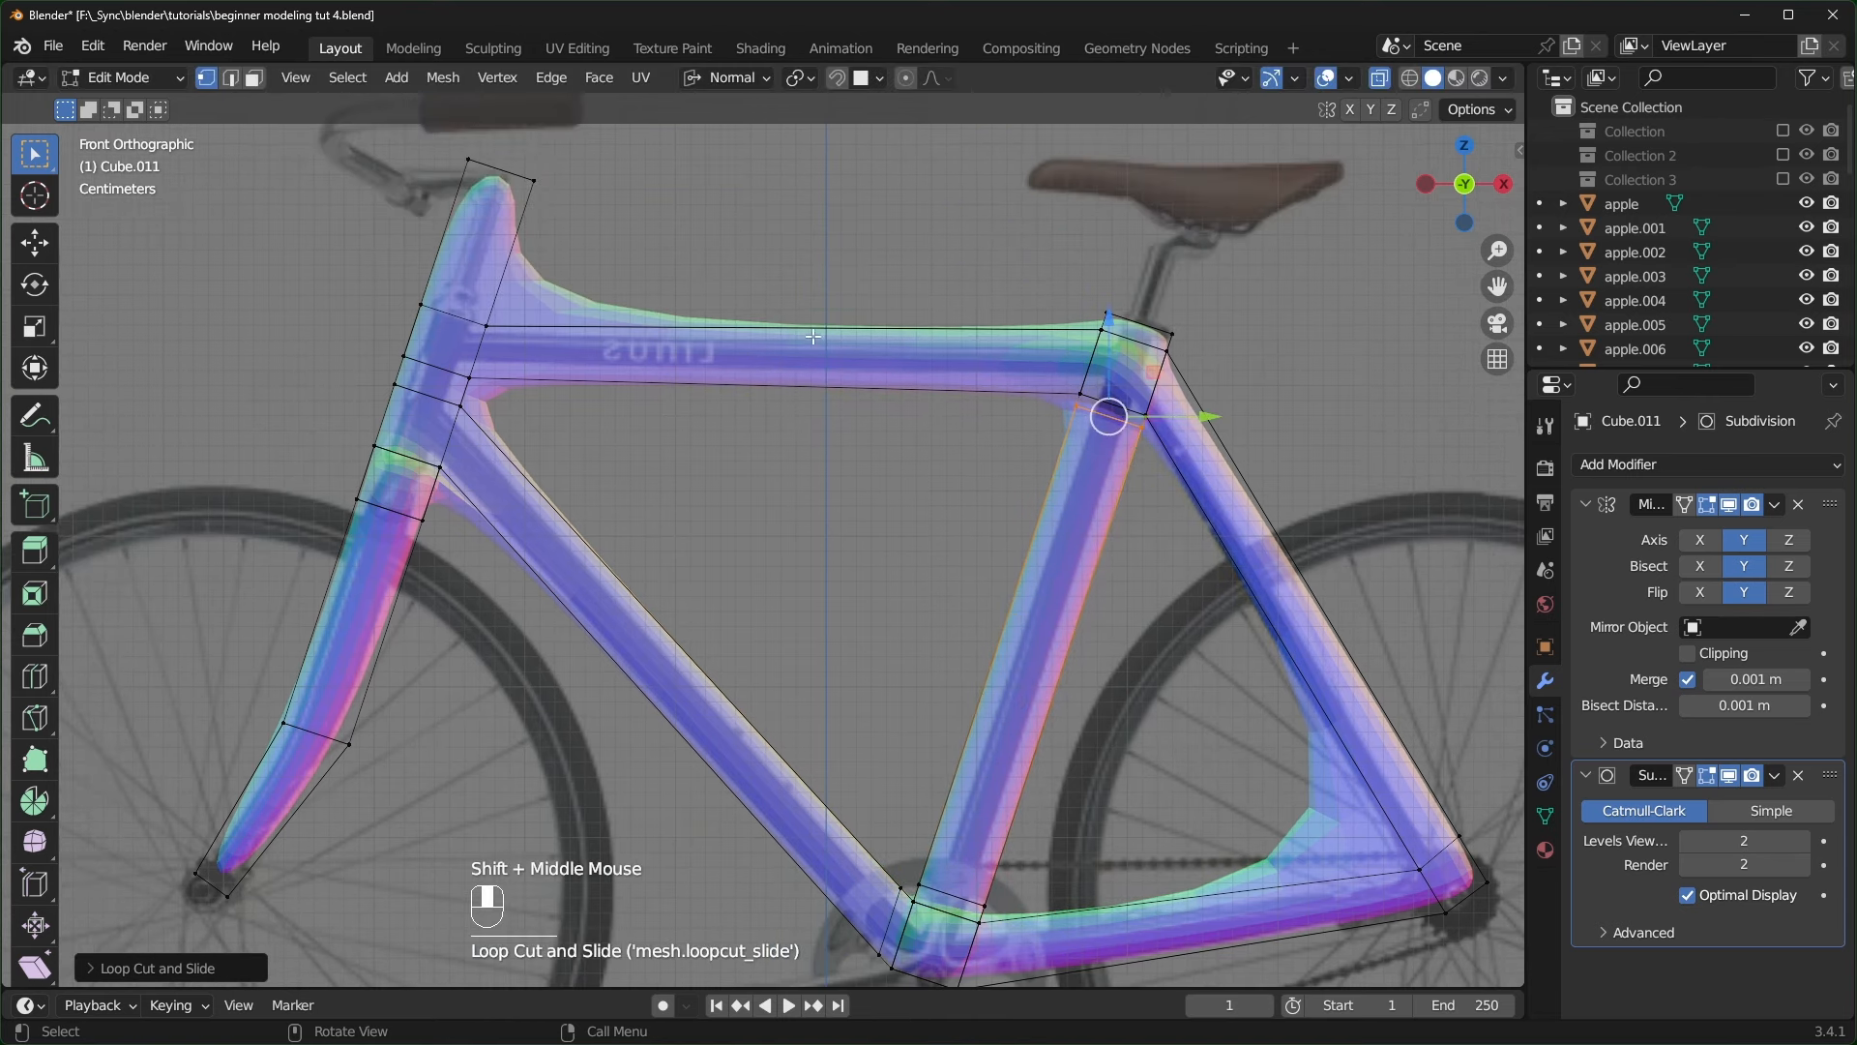
- Add loop cuts to the top tube close to the seat tube joint and close to the head tube
key("ctrl+r")
left_click(823, 350)
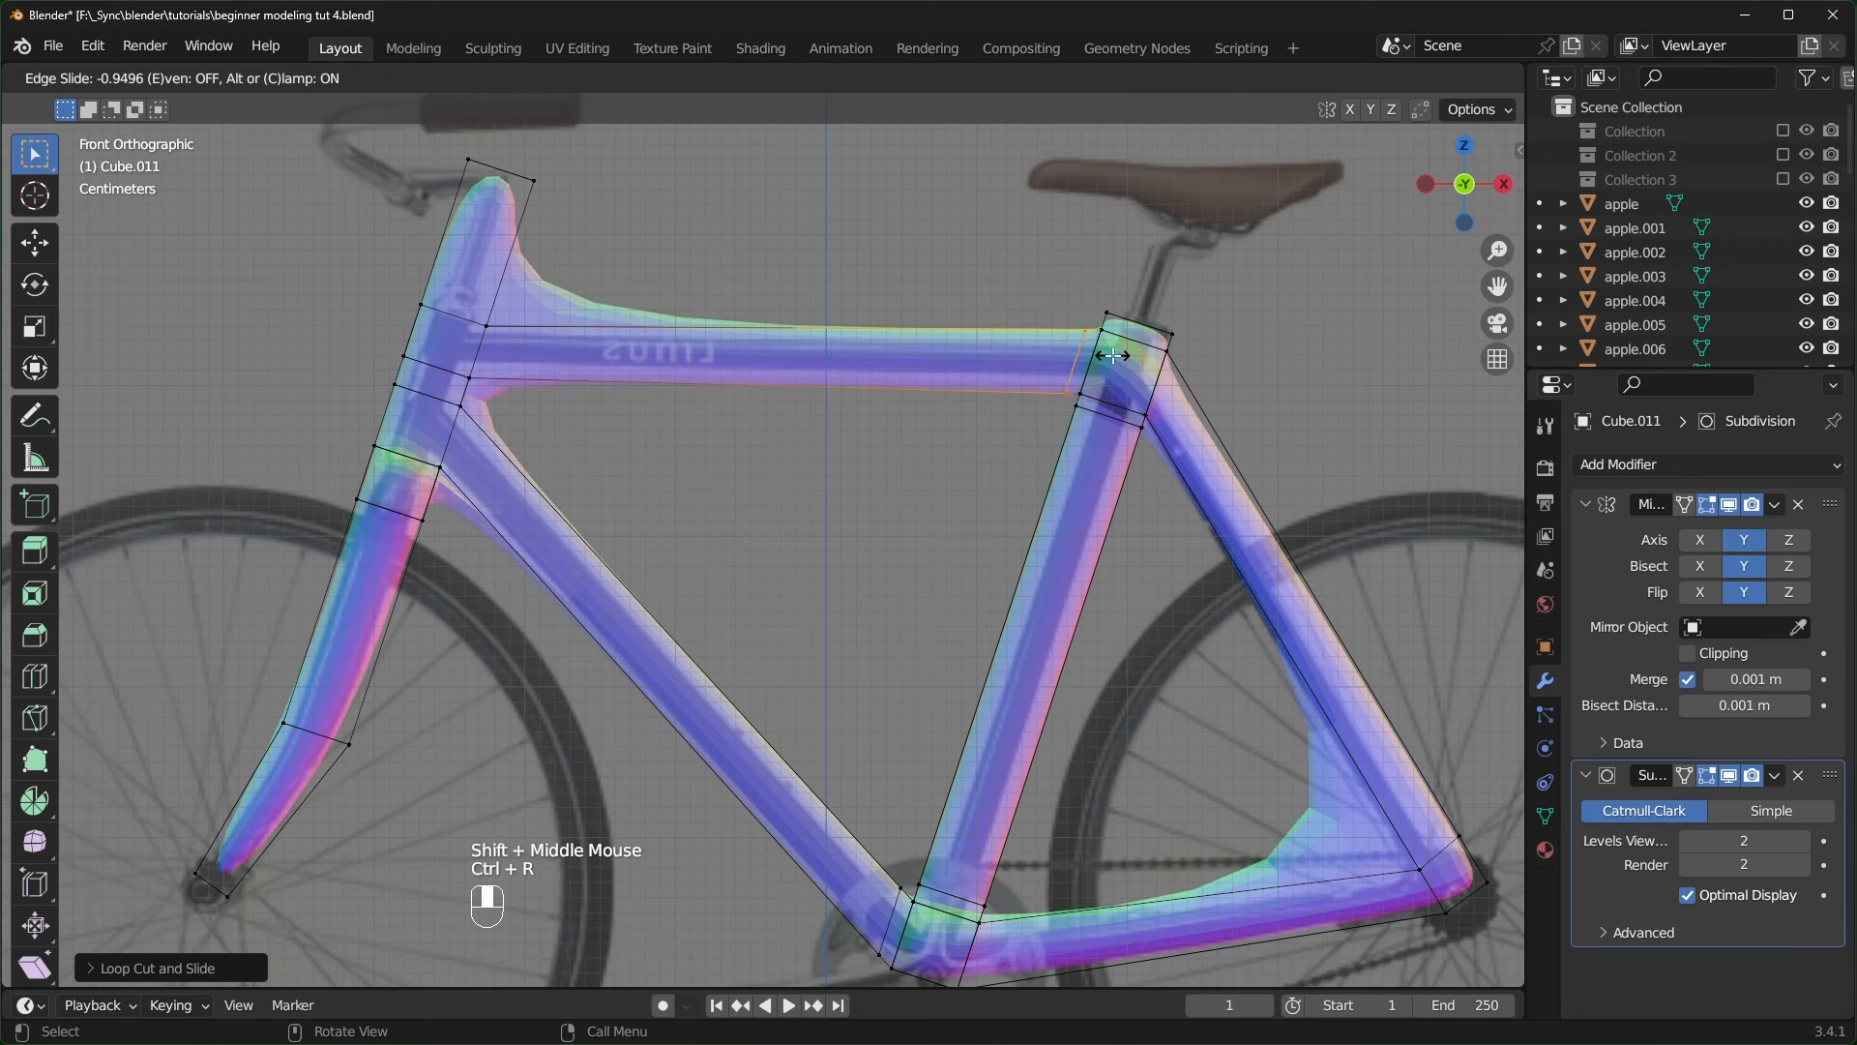
left_click(469, 326)
middle_click_drag(469, 326, 553, 318, "shift")
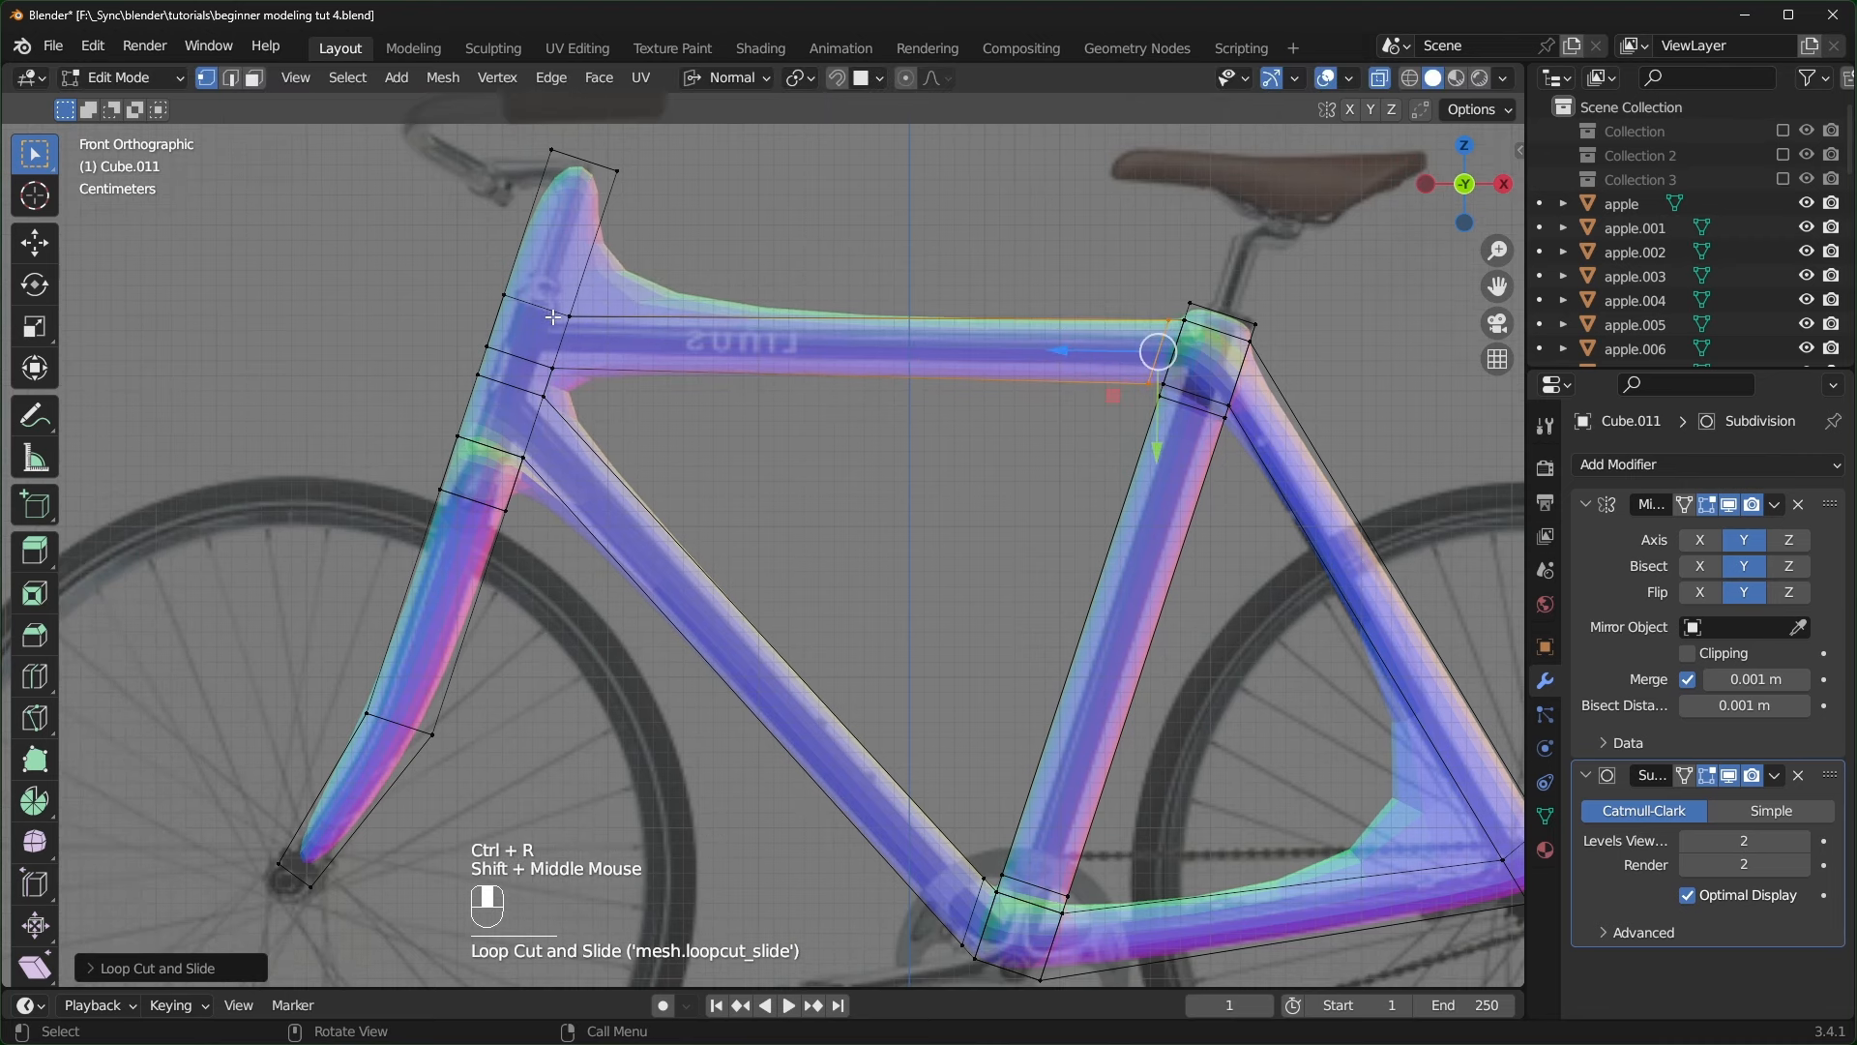
key("ctrl+r")
left_click(853, 342)
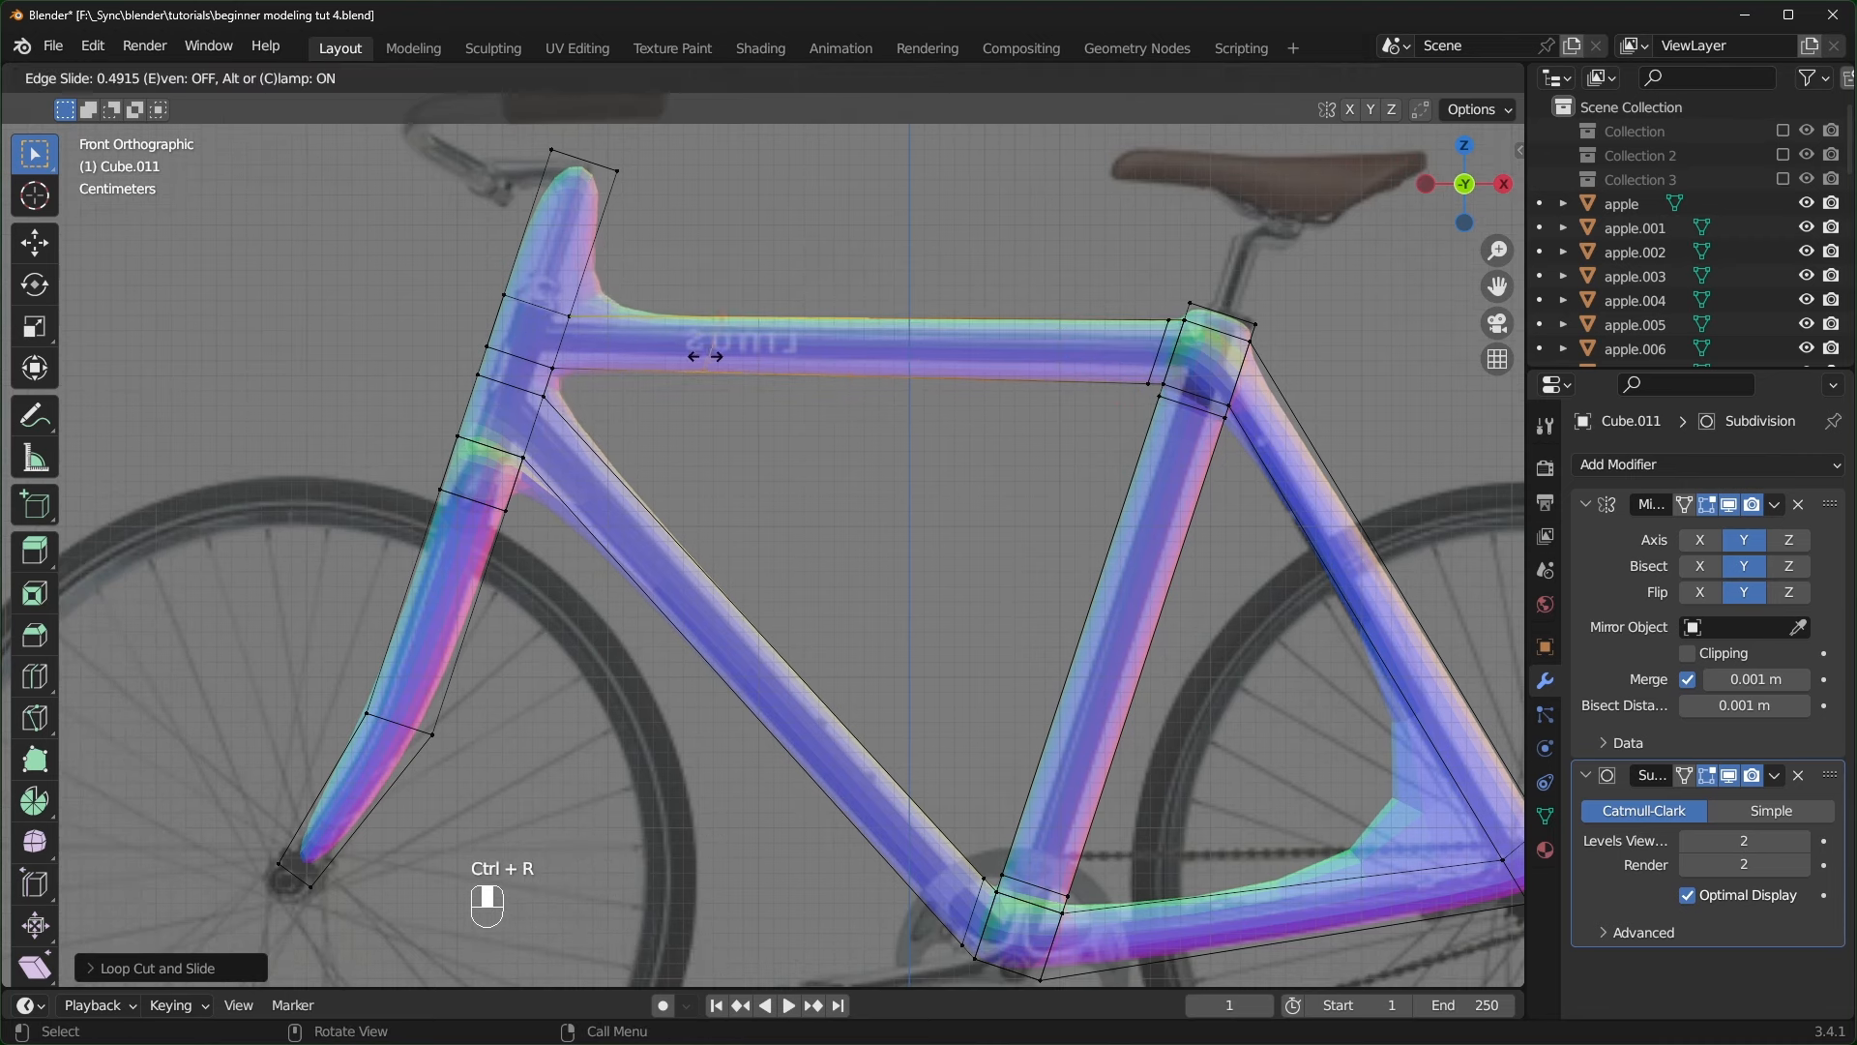
left_click(568, 360)
- Add loop cuts at the down tube's upper end and near both ends of the seat stay
key("ctrl+r")
left_click(581, 469)
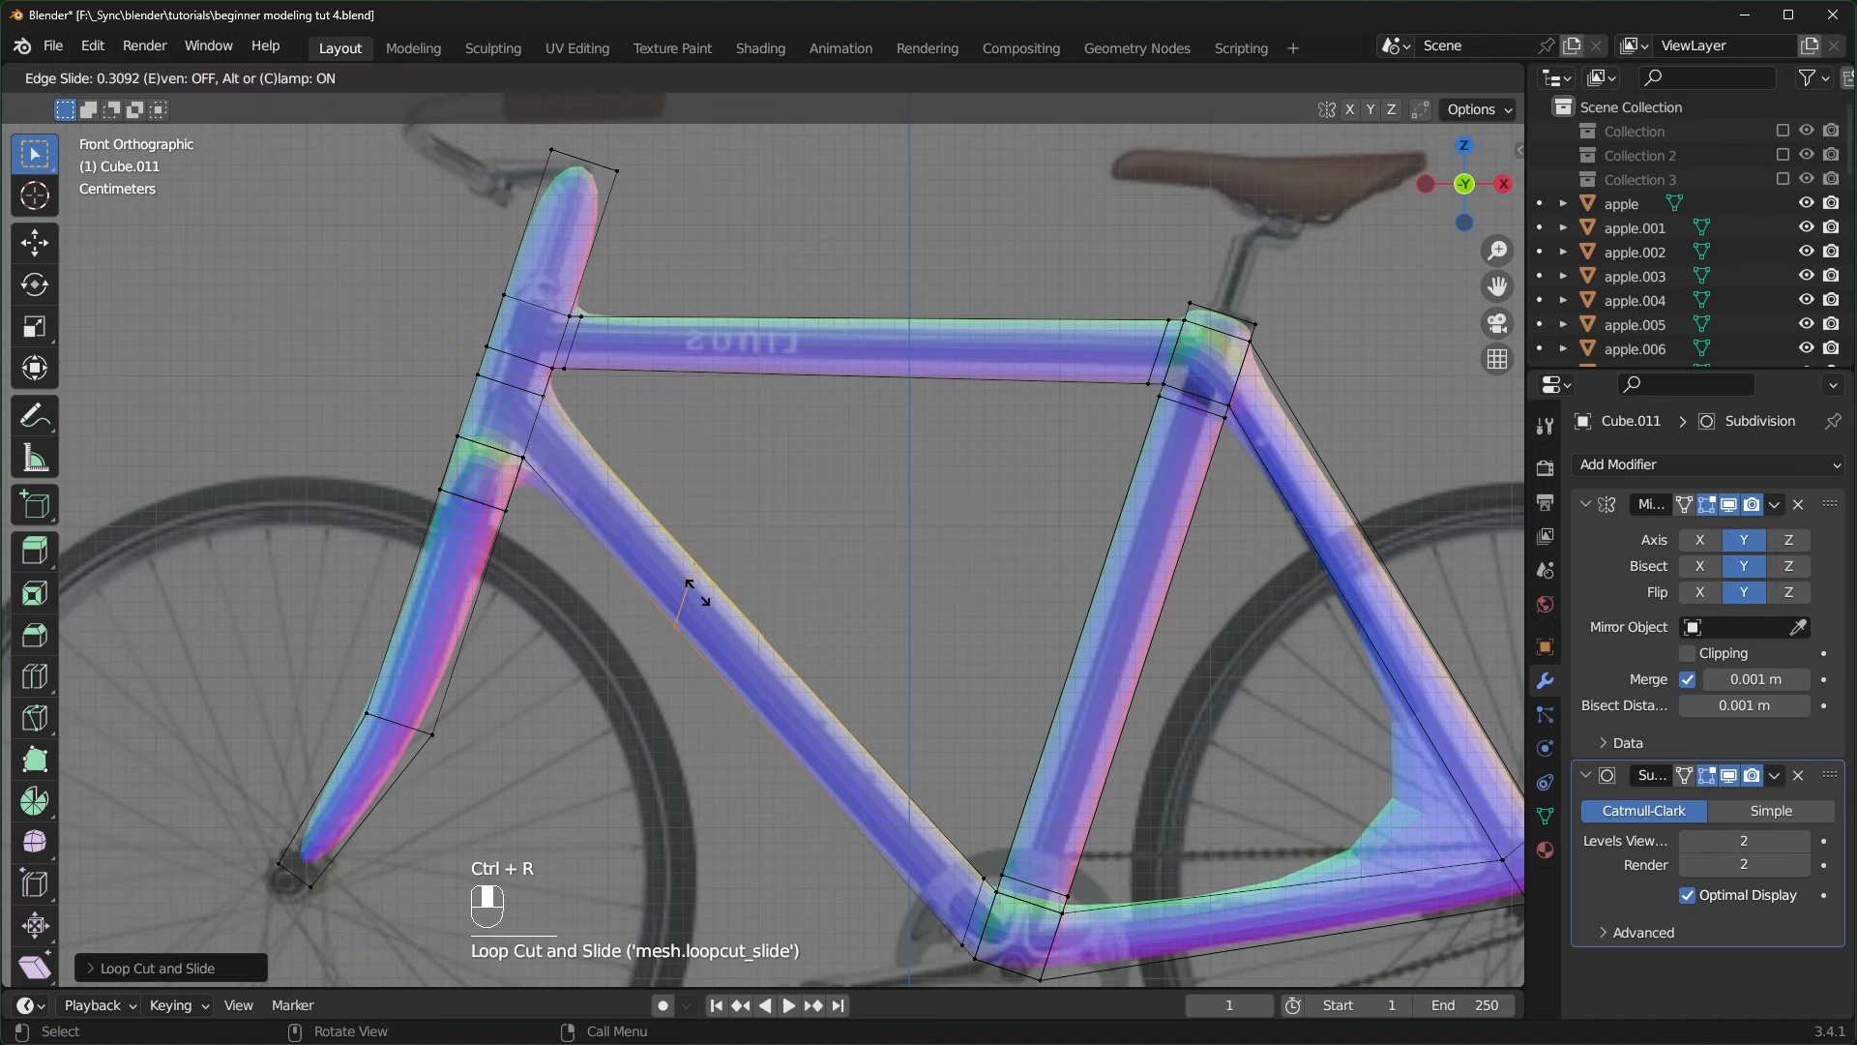
middle_click_drag(570, 464, 87, 286, "shift")
scroll(87, 285, "up", 1)
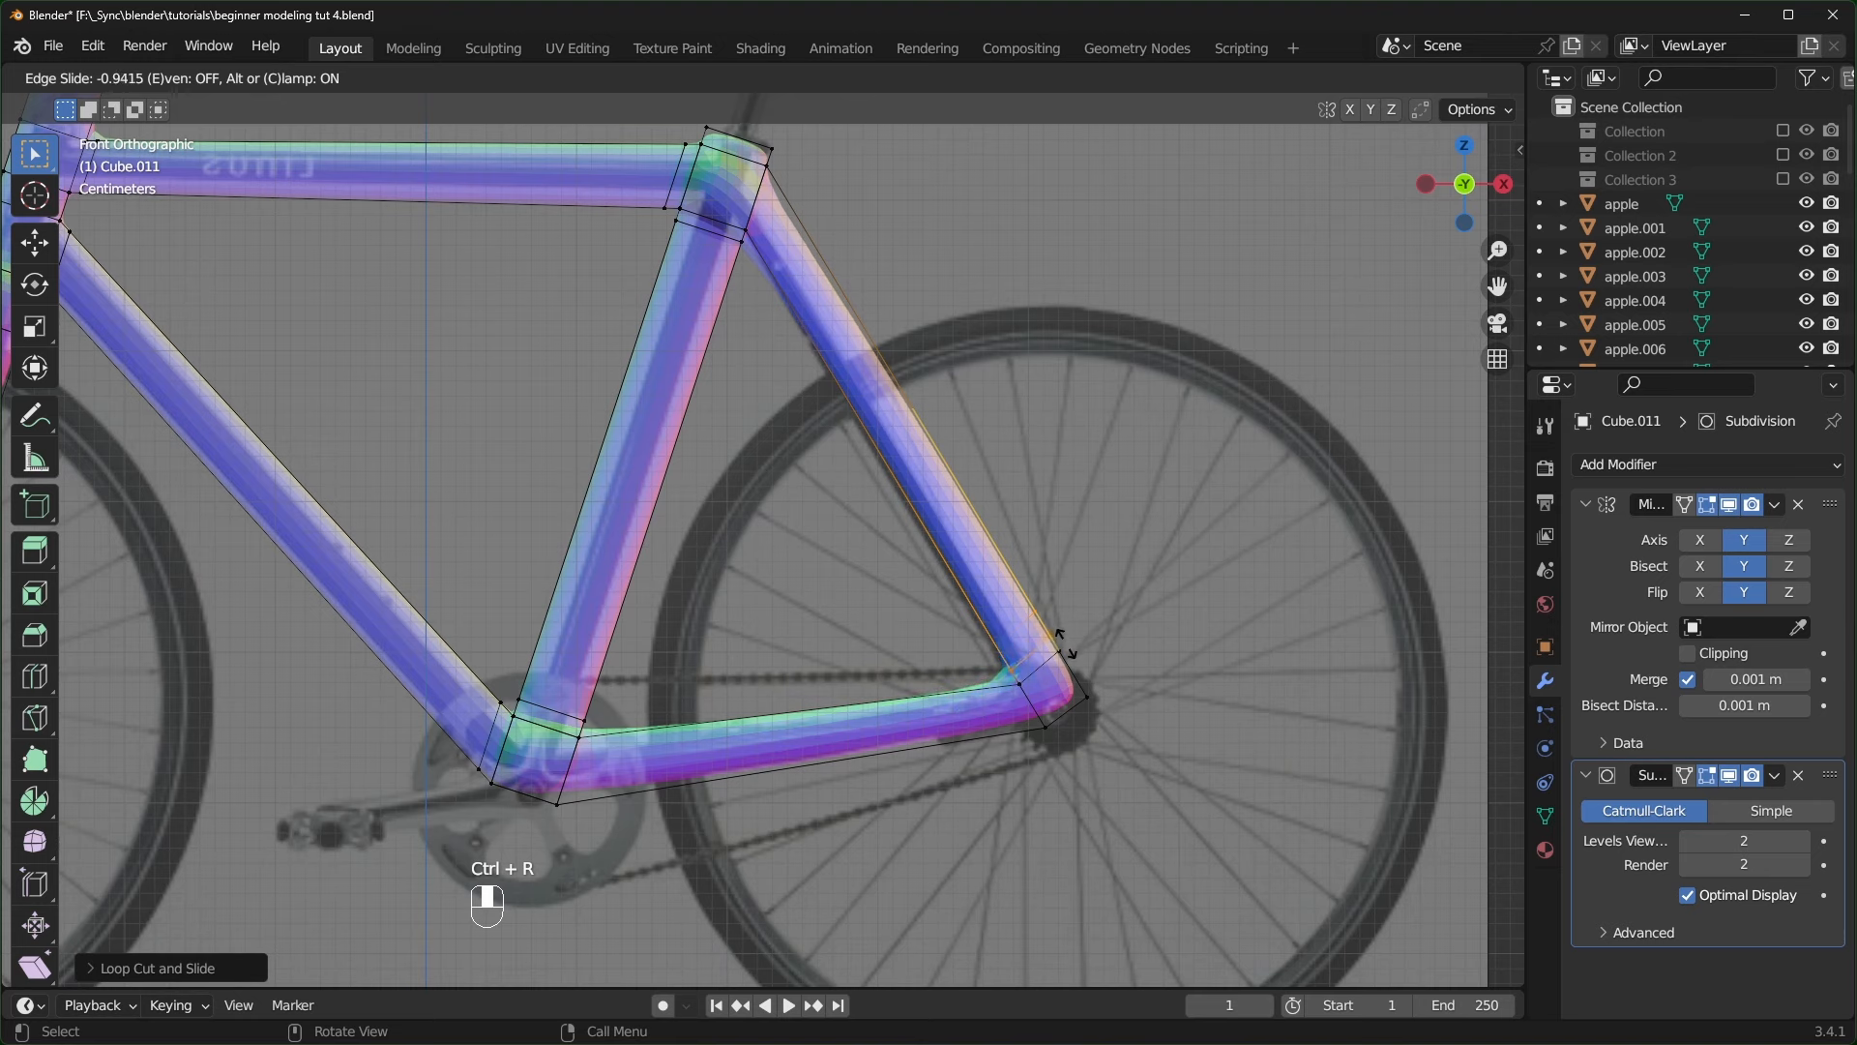
left_click(809, 232)
- Add loop cuts to the chain stay near the rear hub and near the bottom bracket
key("ctrl+r")
left_click(845, 725)
left_click(1044, 713)
key("ctrl+r")
left_click(772, 732)
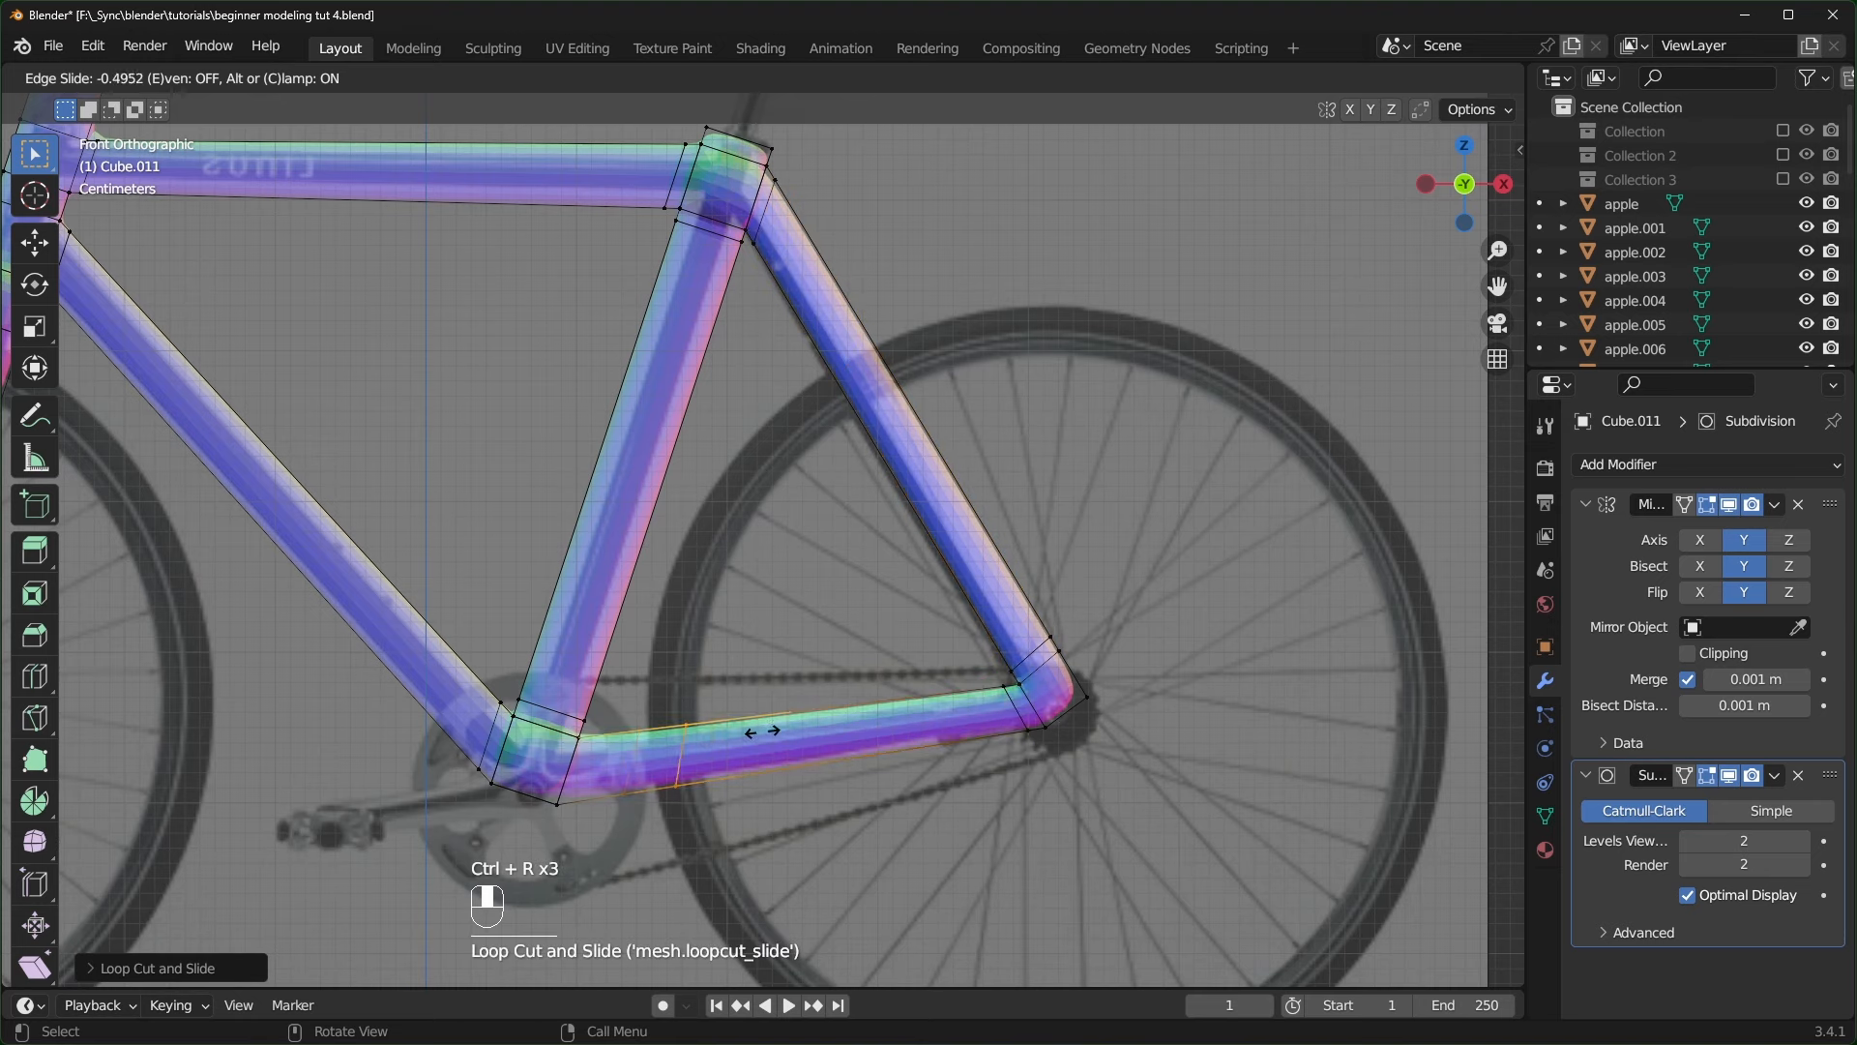
left_click(668, 745)
scroll(619, 677, "up", 2)
middle_click_drag(667, 746, 609, 551, "shift")
scroll(523, 489, "down", 2)
scroll(706, 395, "up", 1)
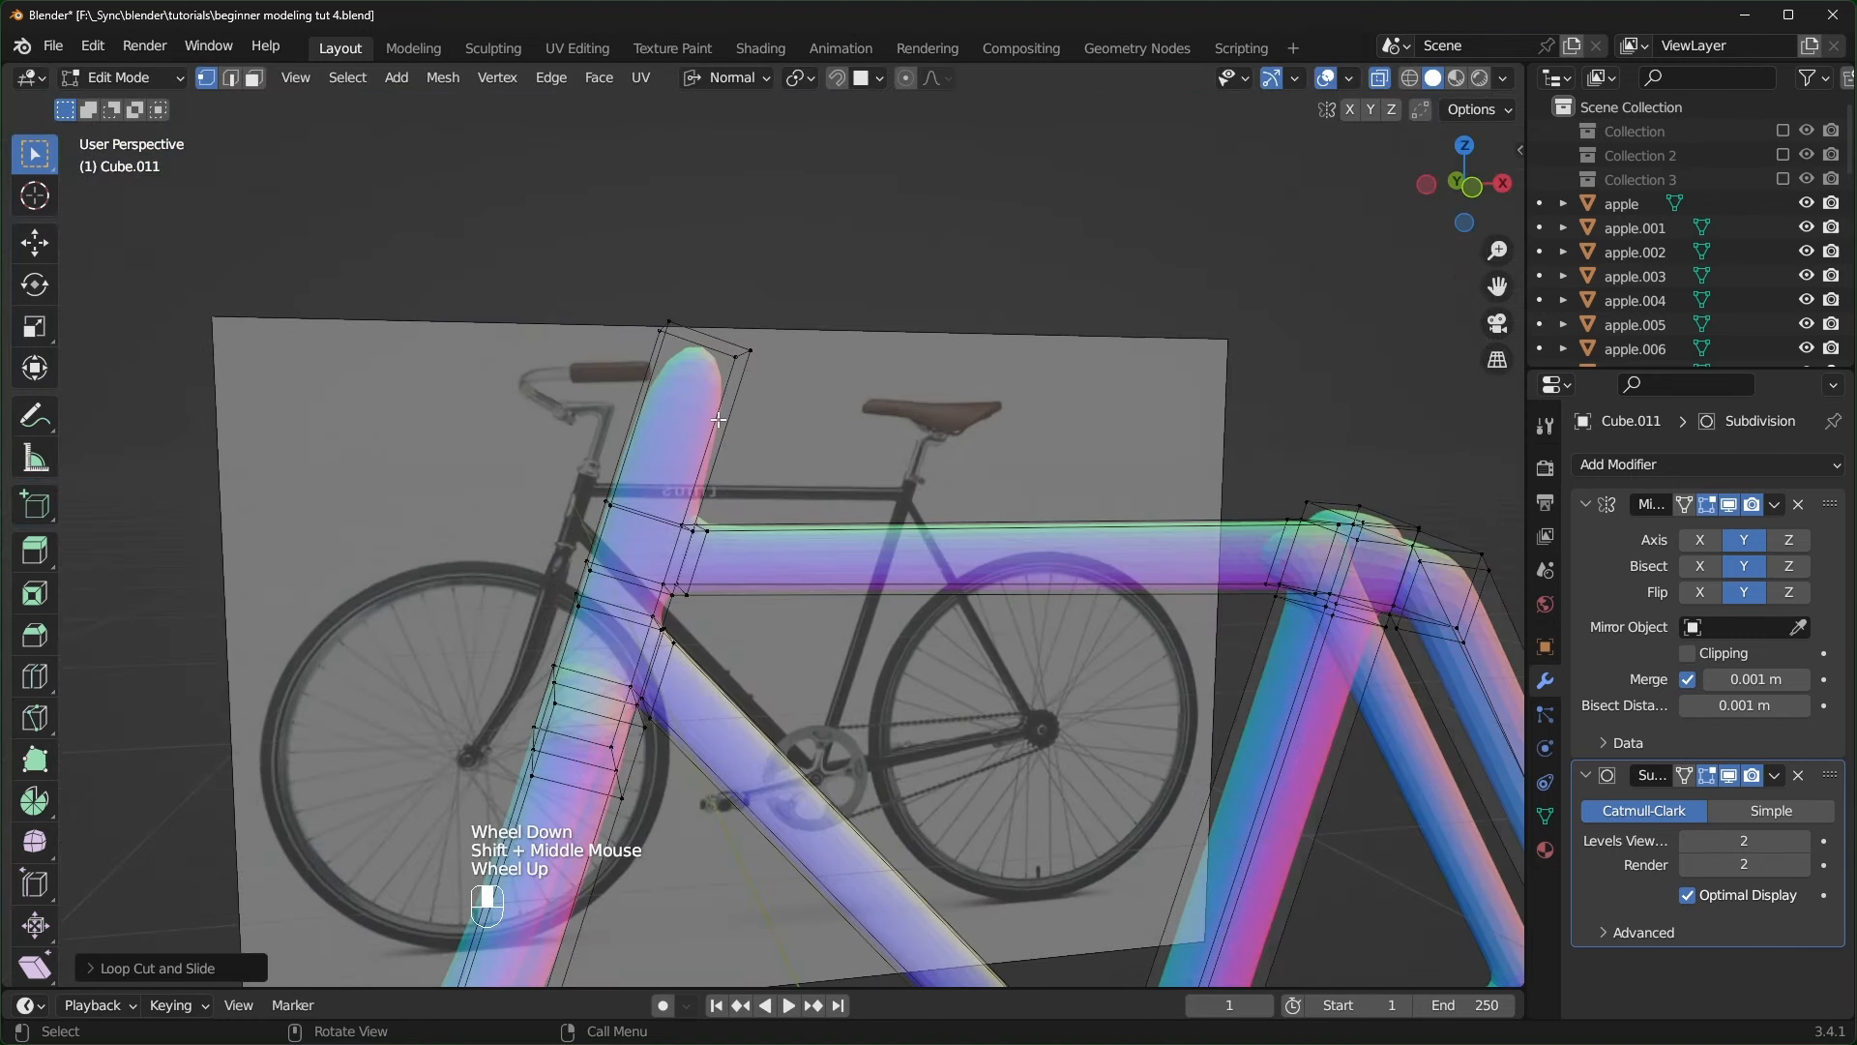
key("ctrl+r")
scroll(725, 422, "up", 8)
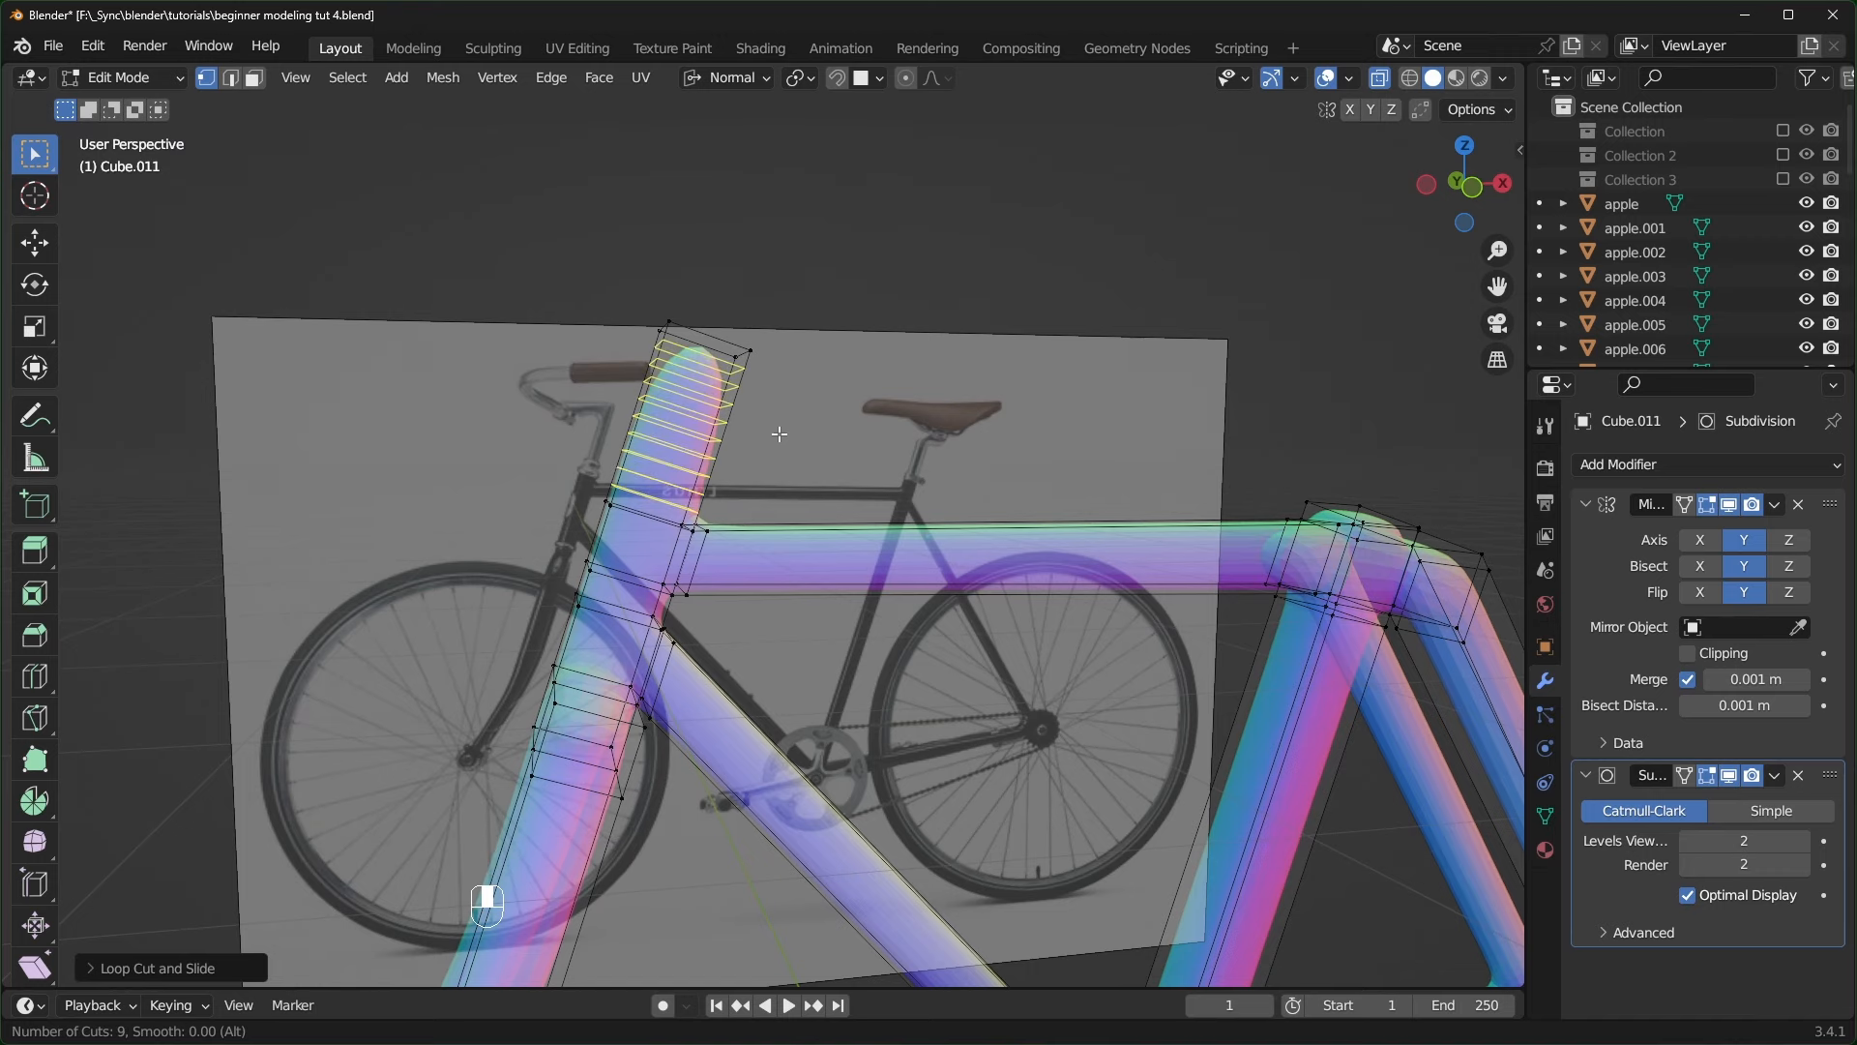
middle_click_drag(741, 495, 747, 492)
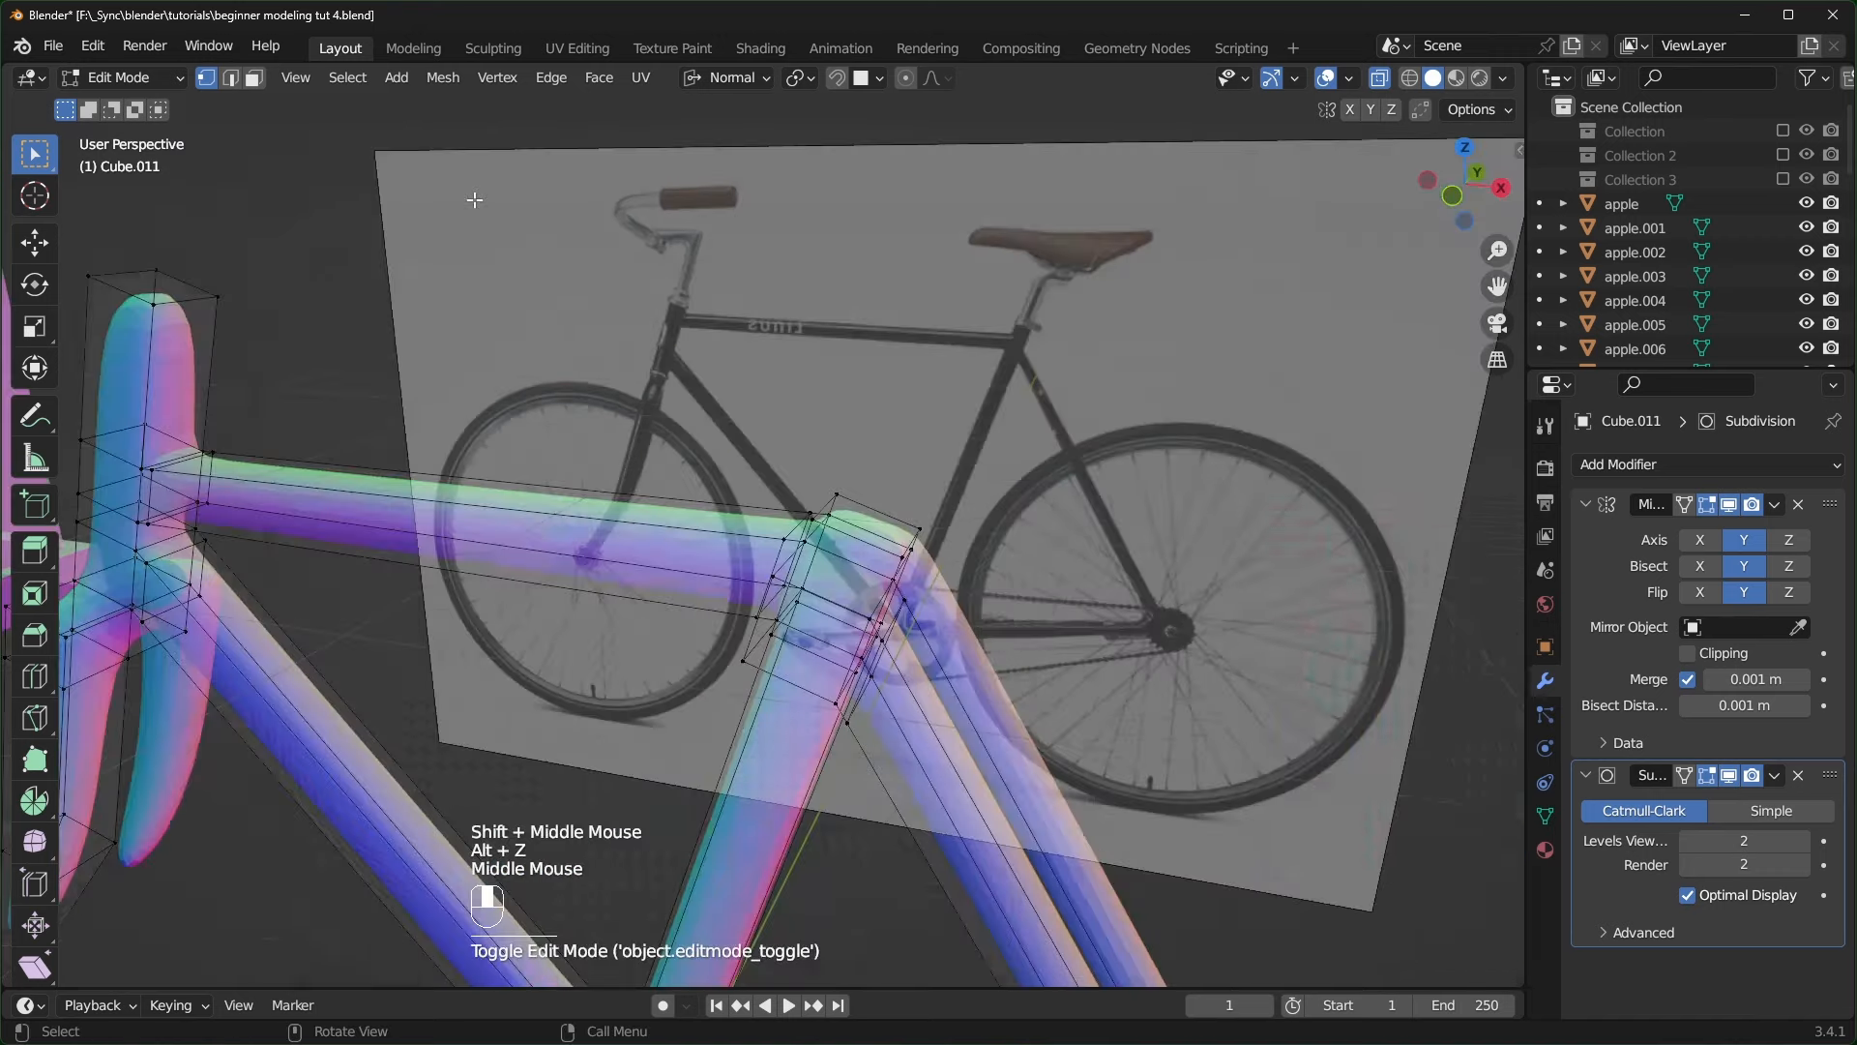
- Inset the face on top of the seat tube joint and extrude it up to the saddle as the seat post
left_click(254, 79)
left_click(876, 530)
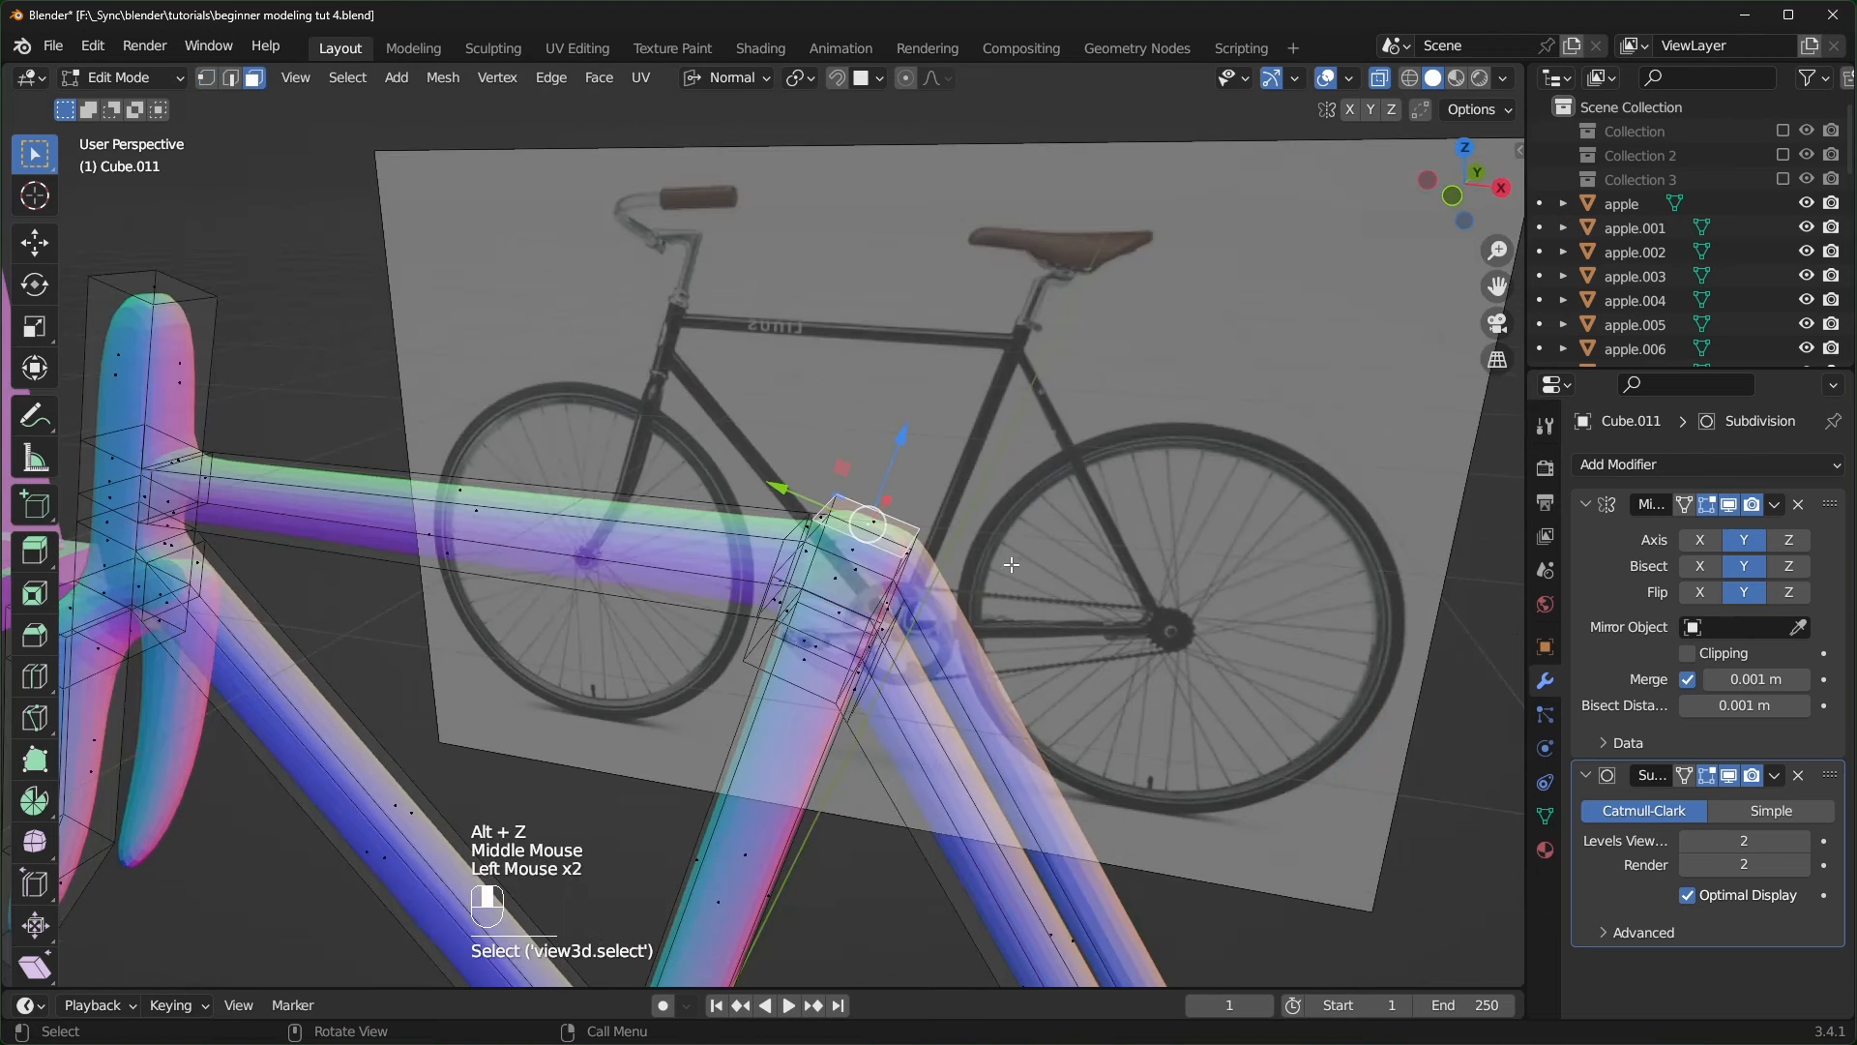
middle_click_drag(877, 530, 1320, 742)
key("i")
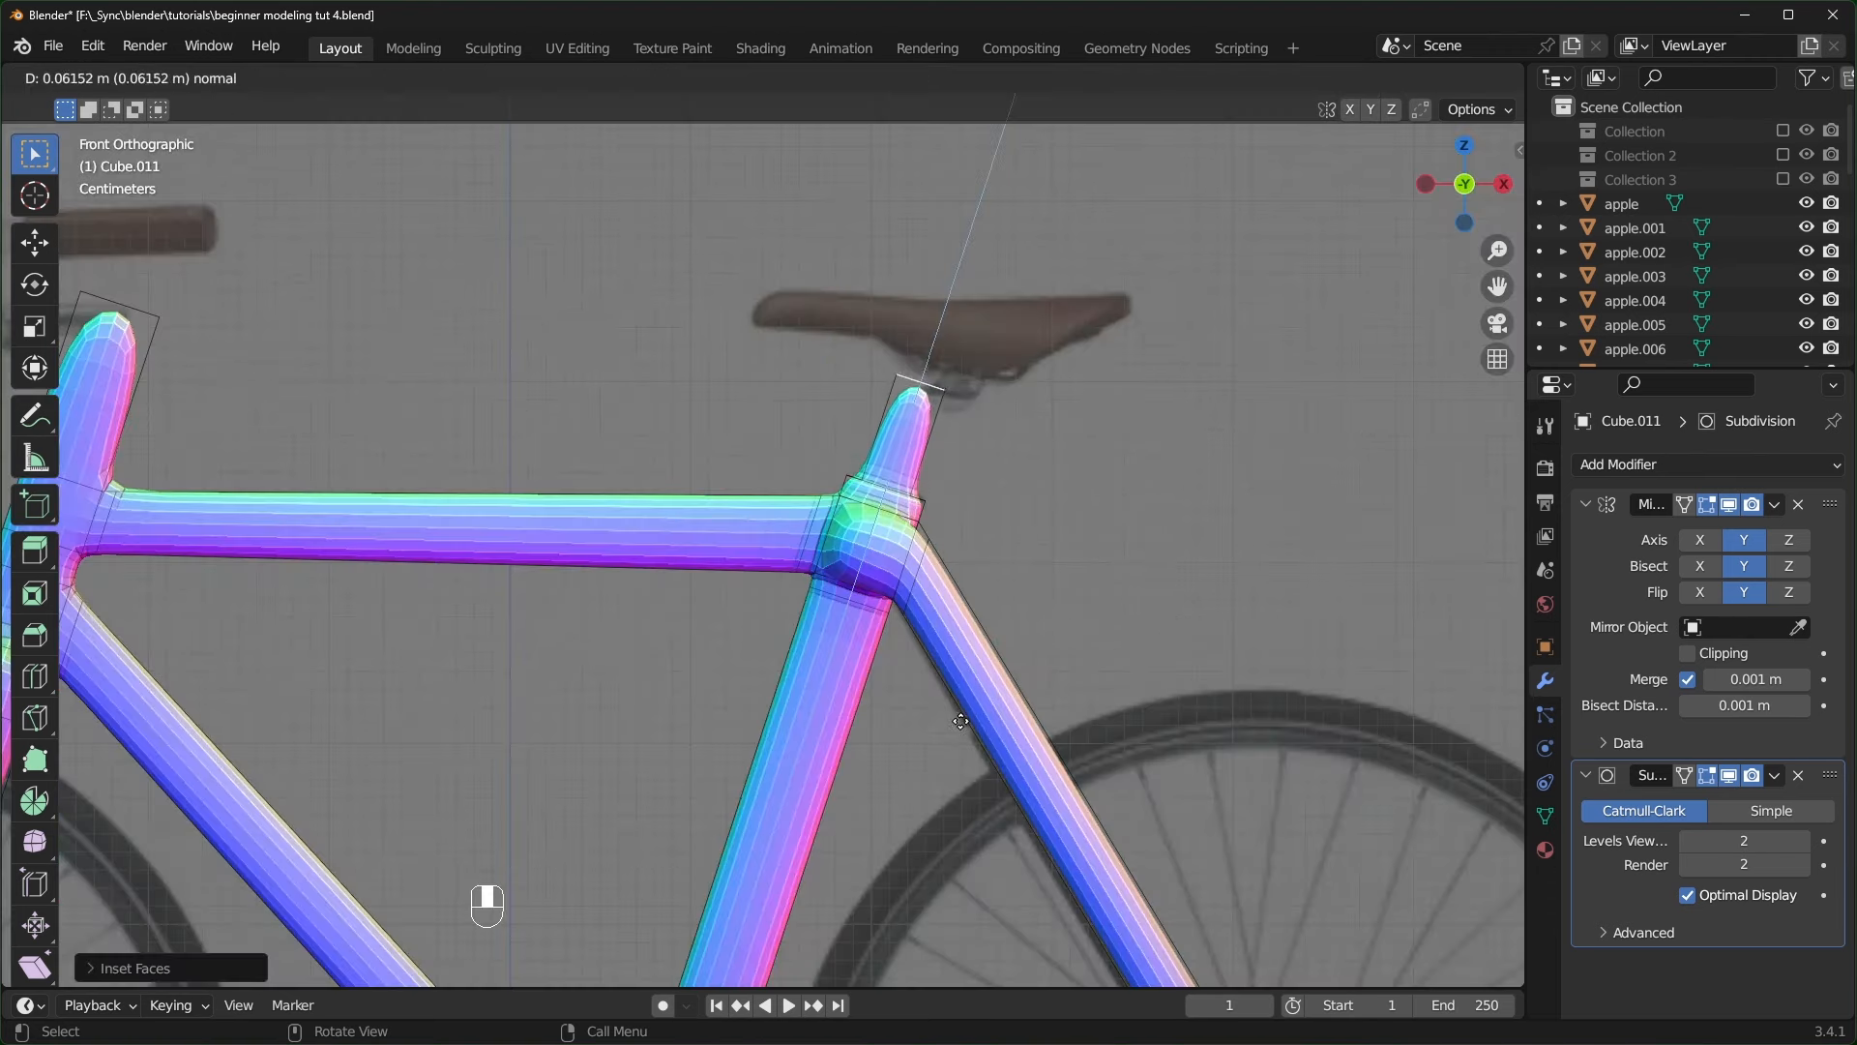
left_click(1093, 580)
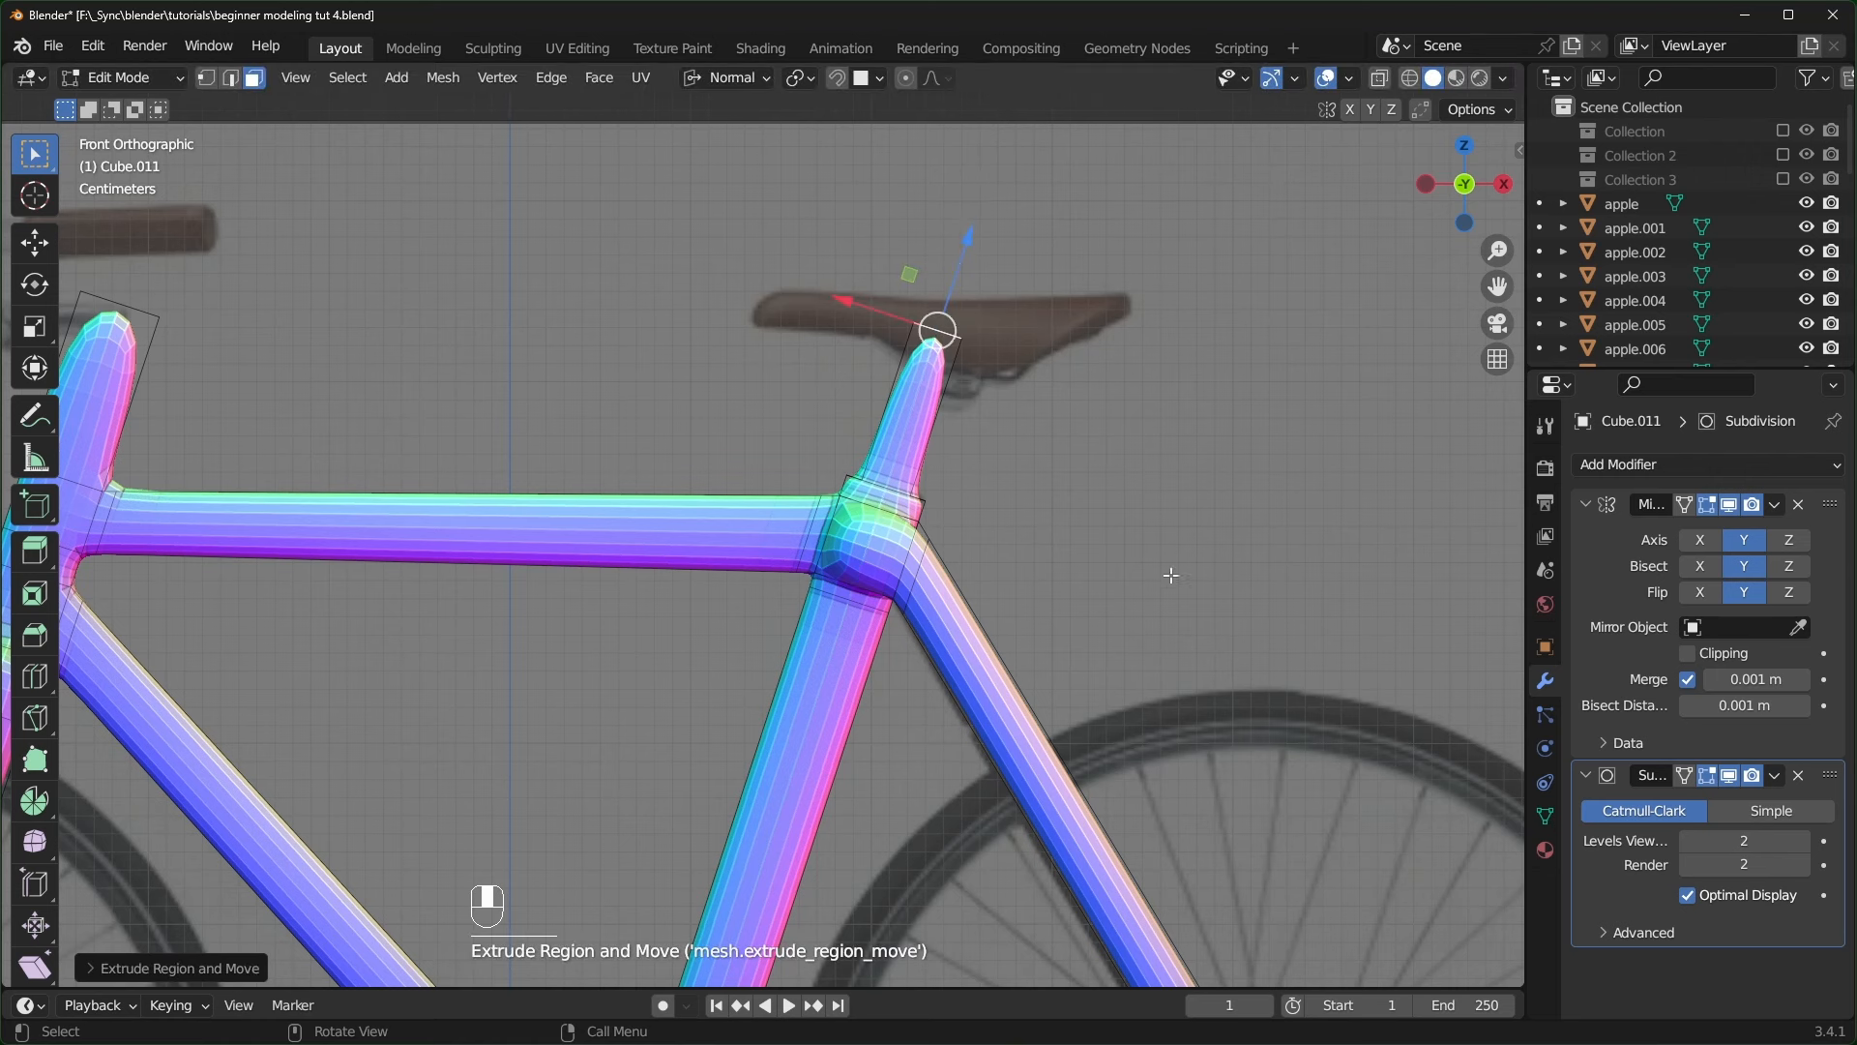
- Inset the top face of the seat post slightly to tighten its rounded end
key("i")
left_click(1226, 609)
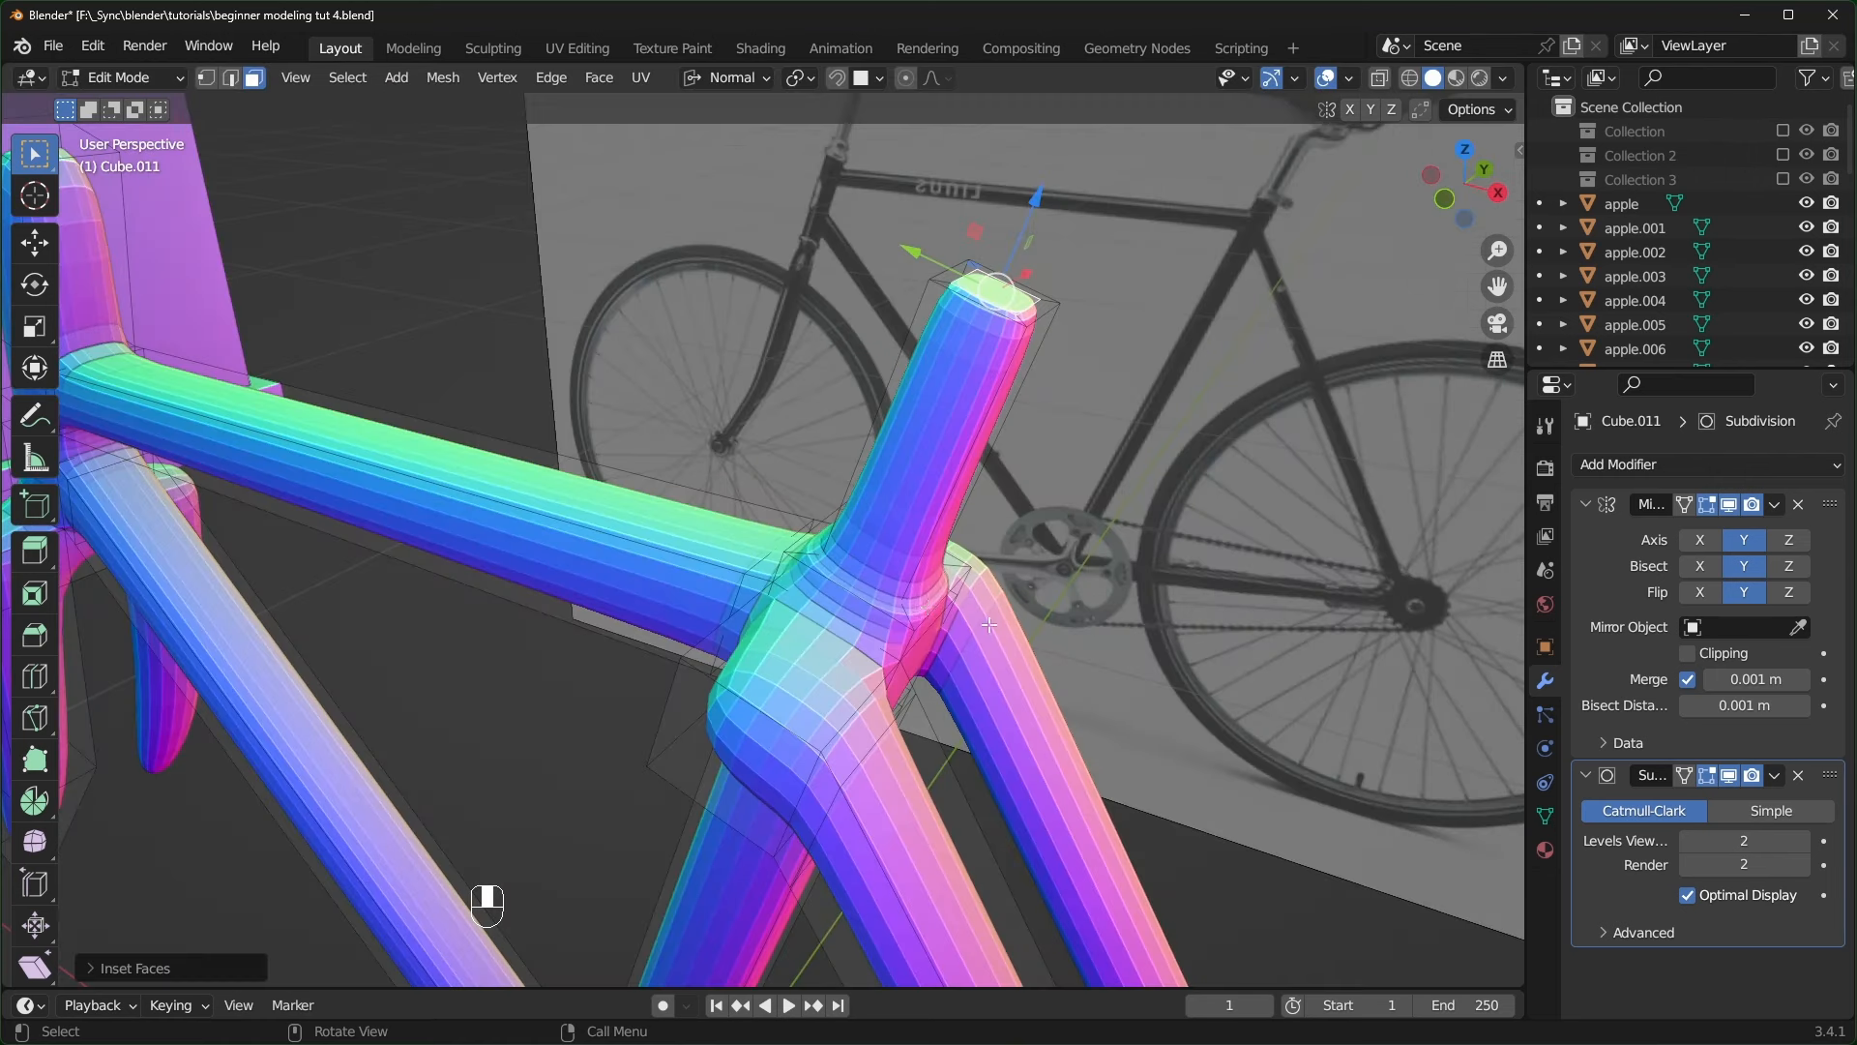
key("ctrl+r")
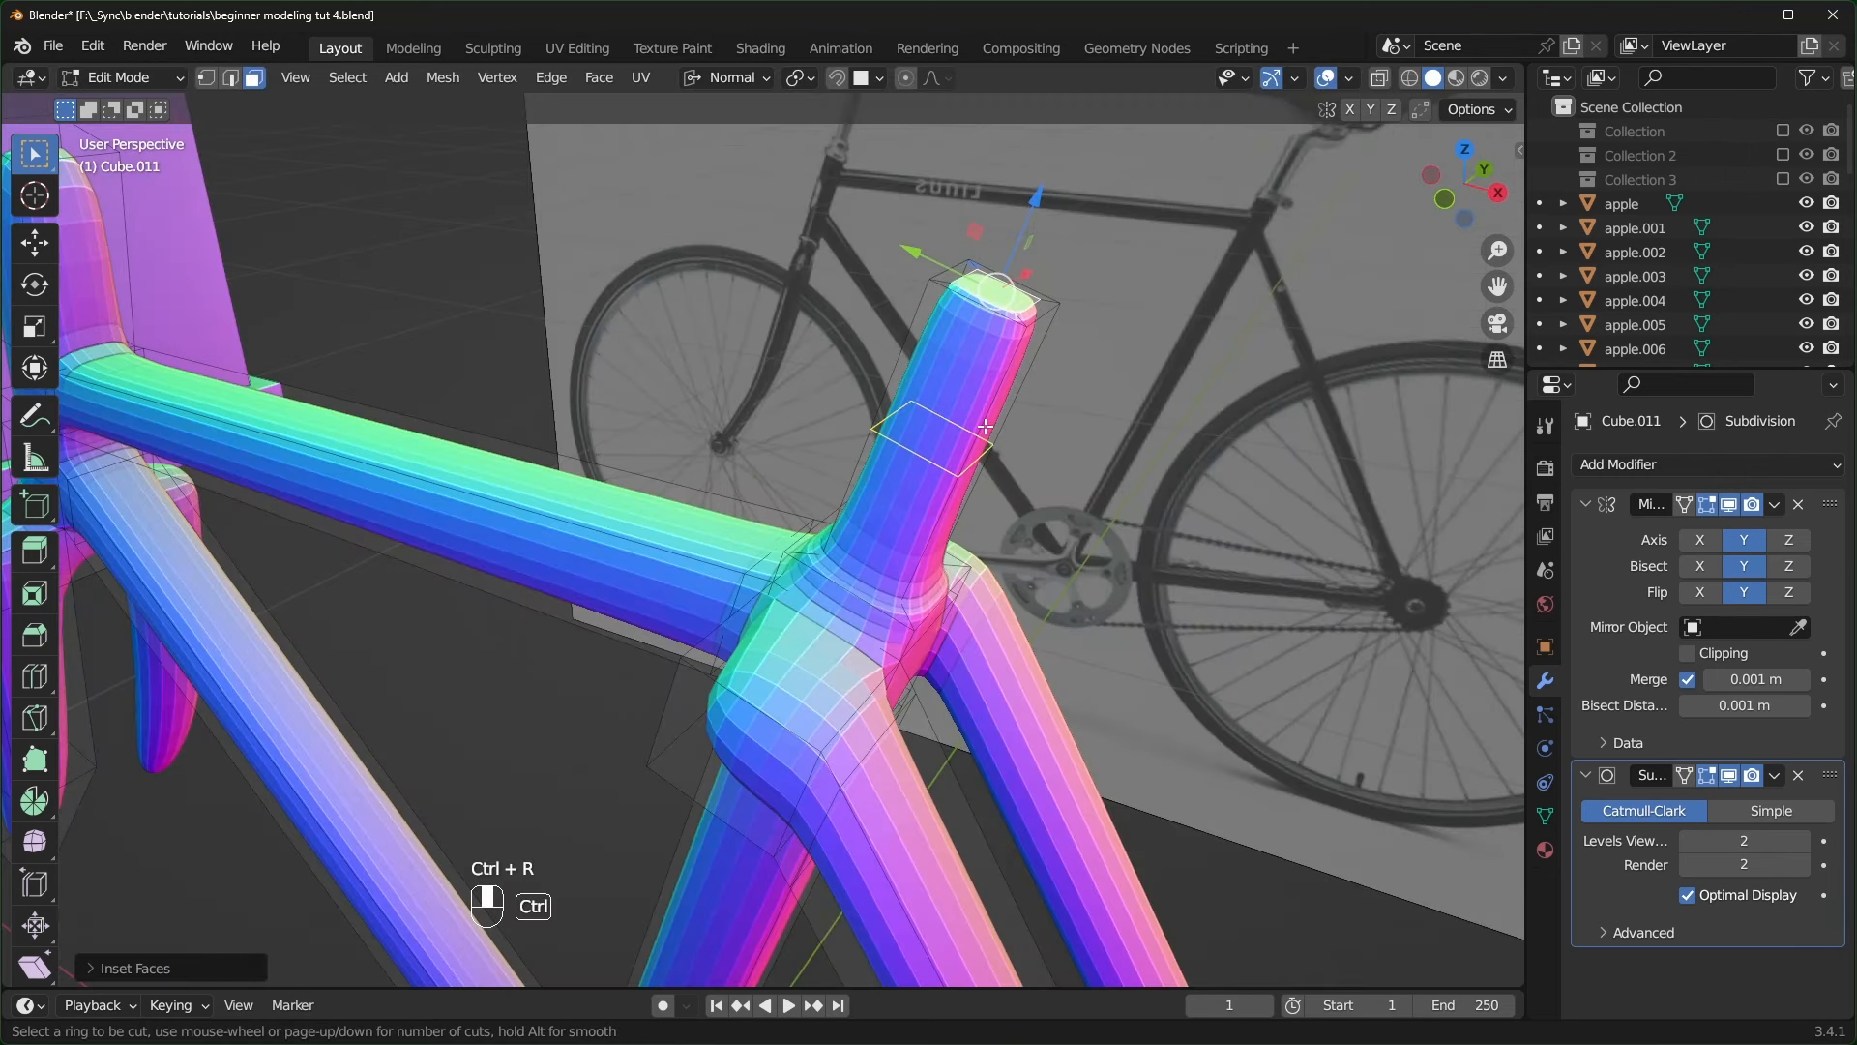
left_click(984, 429)
left_click(982, 548)
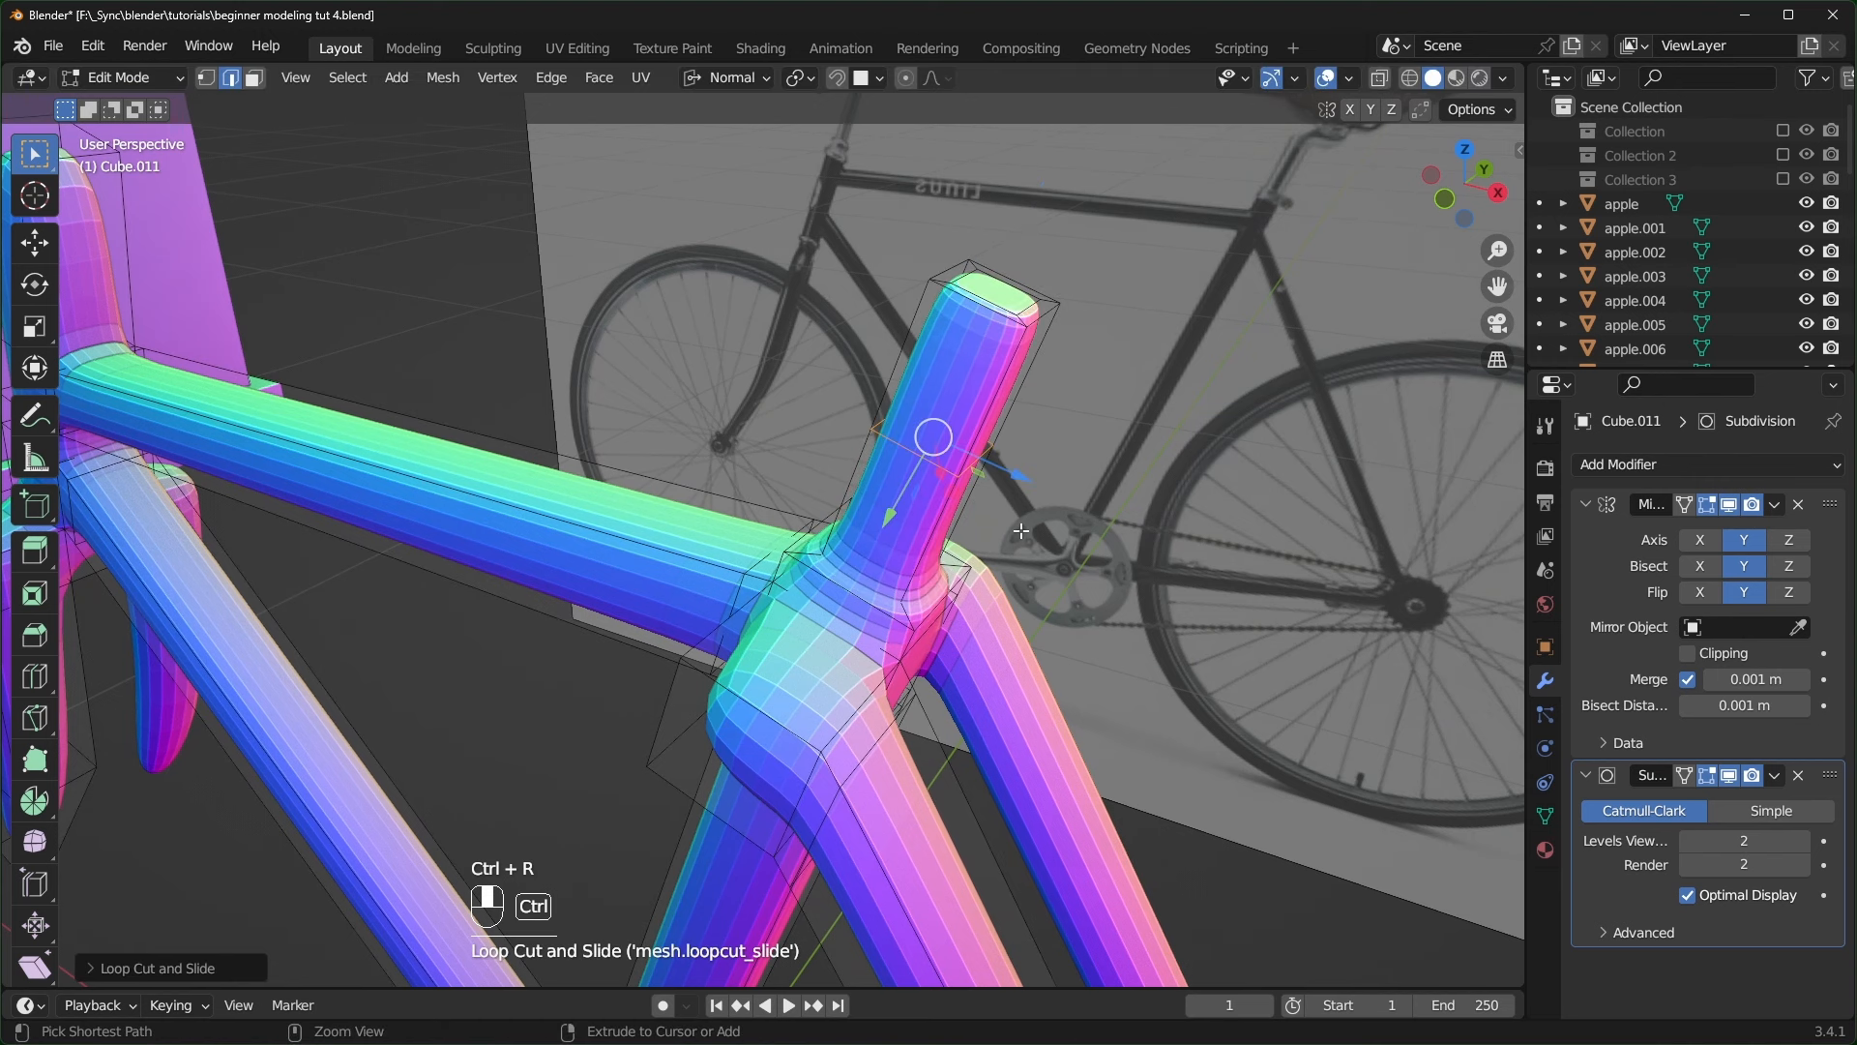
key("ctrl+z")
- Set the mean crease of the edge loop at the base of the seat post to 1.00
left_click(230, 78)
key("alt+z")
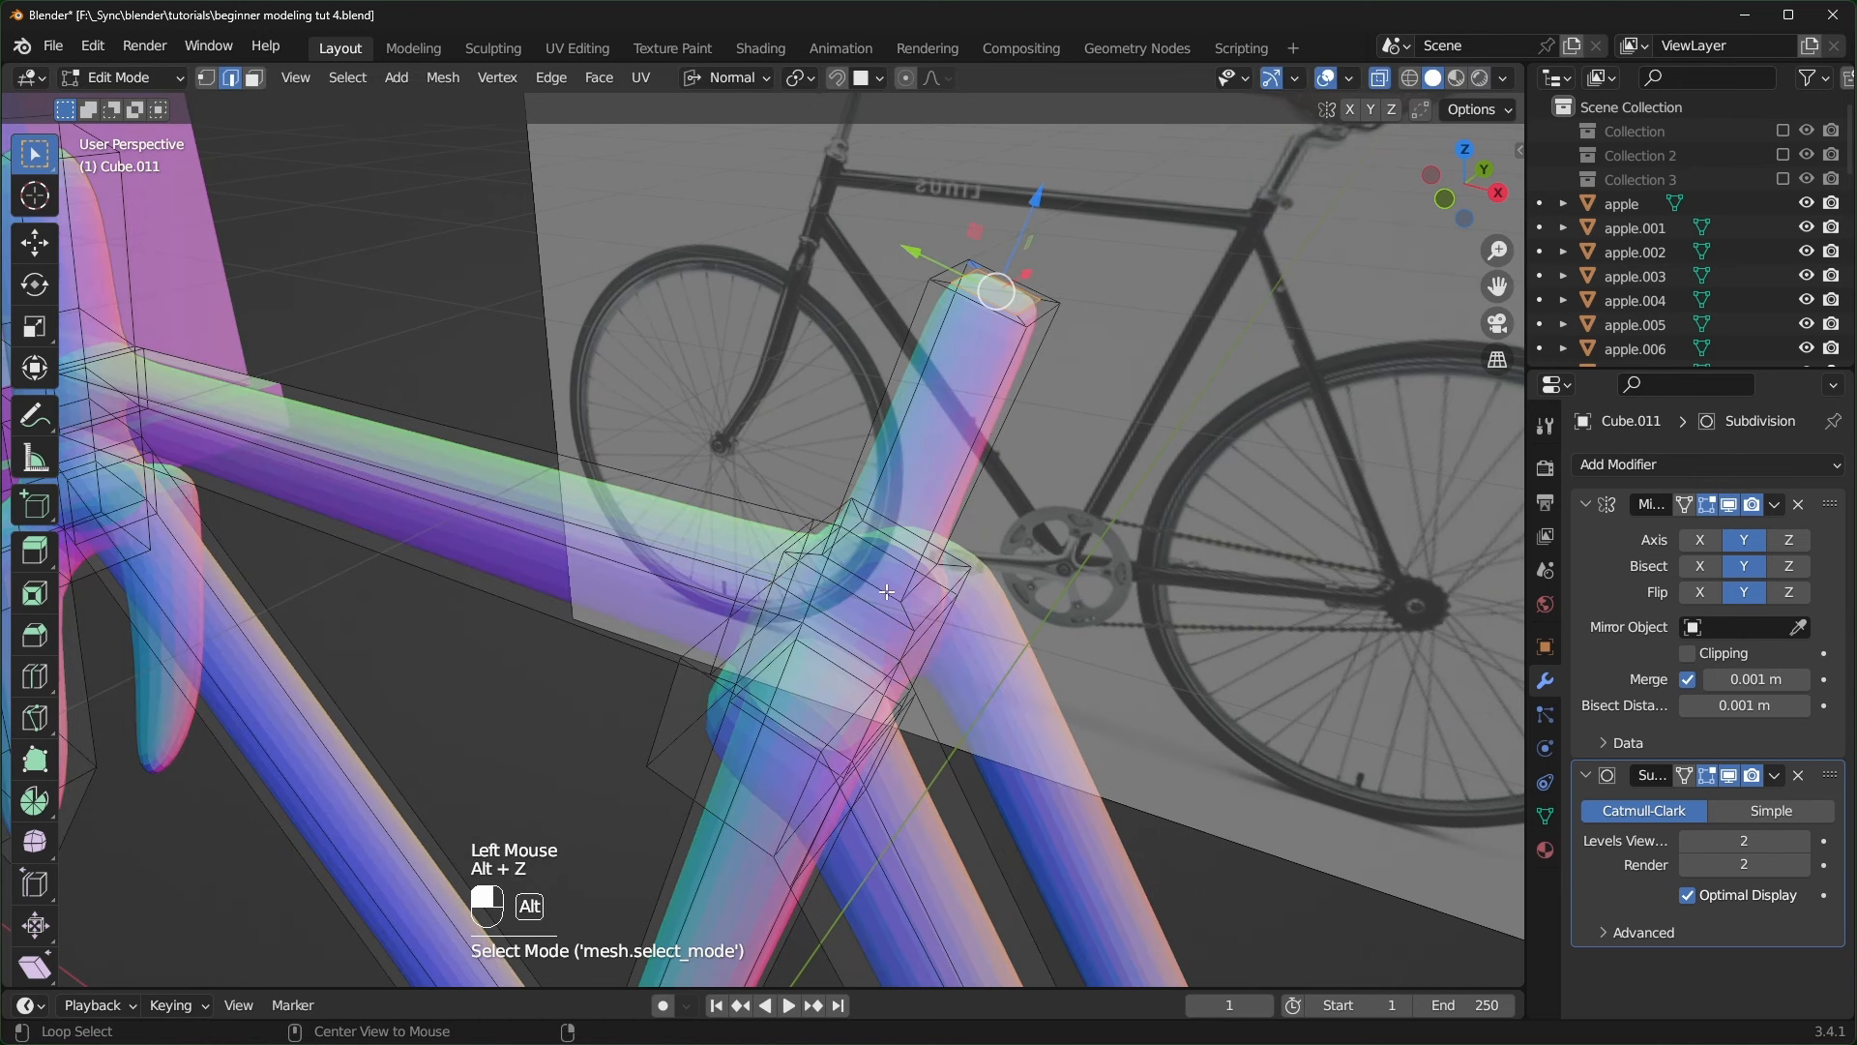
left_click(887, 591, "alt")
middle_click_drag(887, 591, 1050, 615)
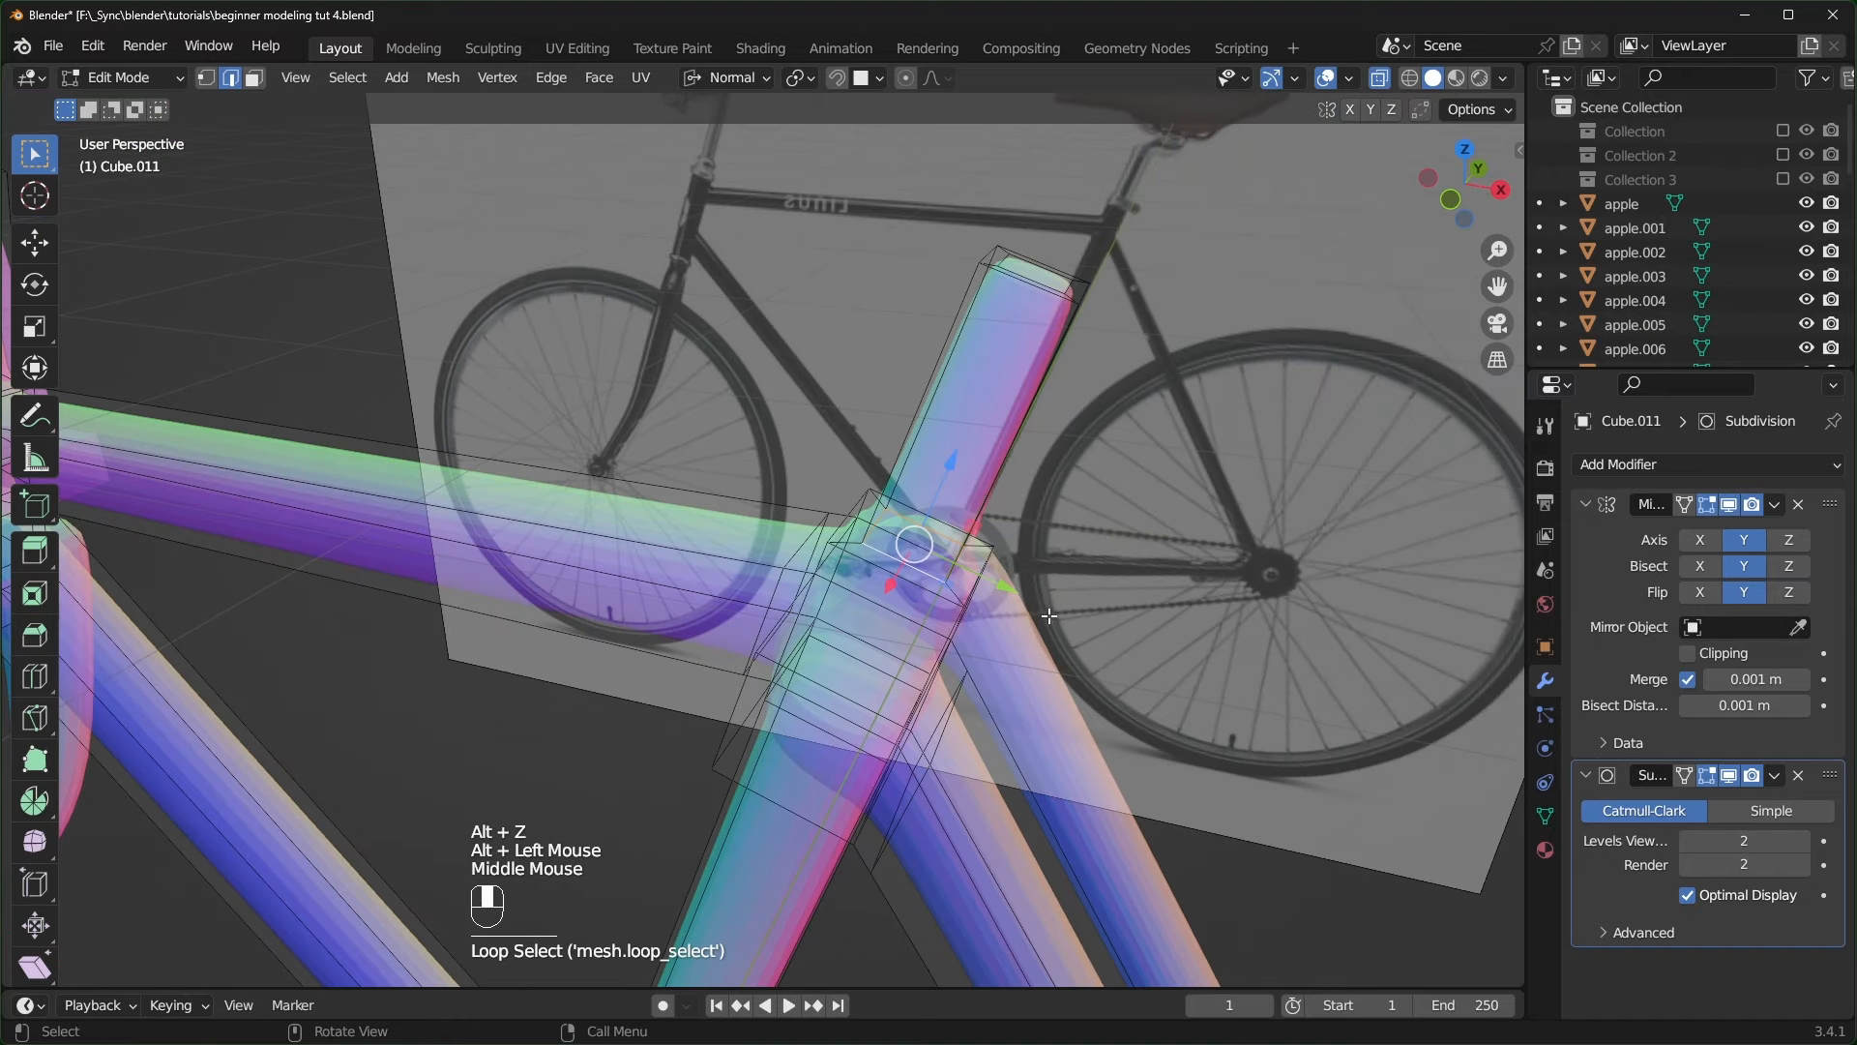
key("n")
left_click_drag(1347, 434, 1398, 432)
key("alt+z")
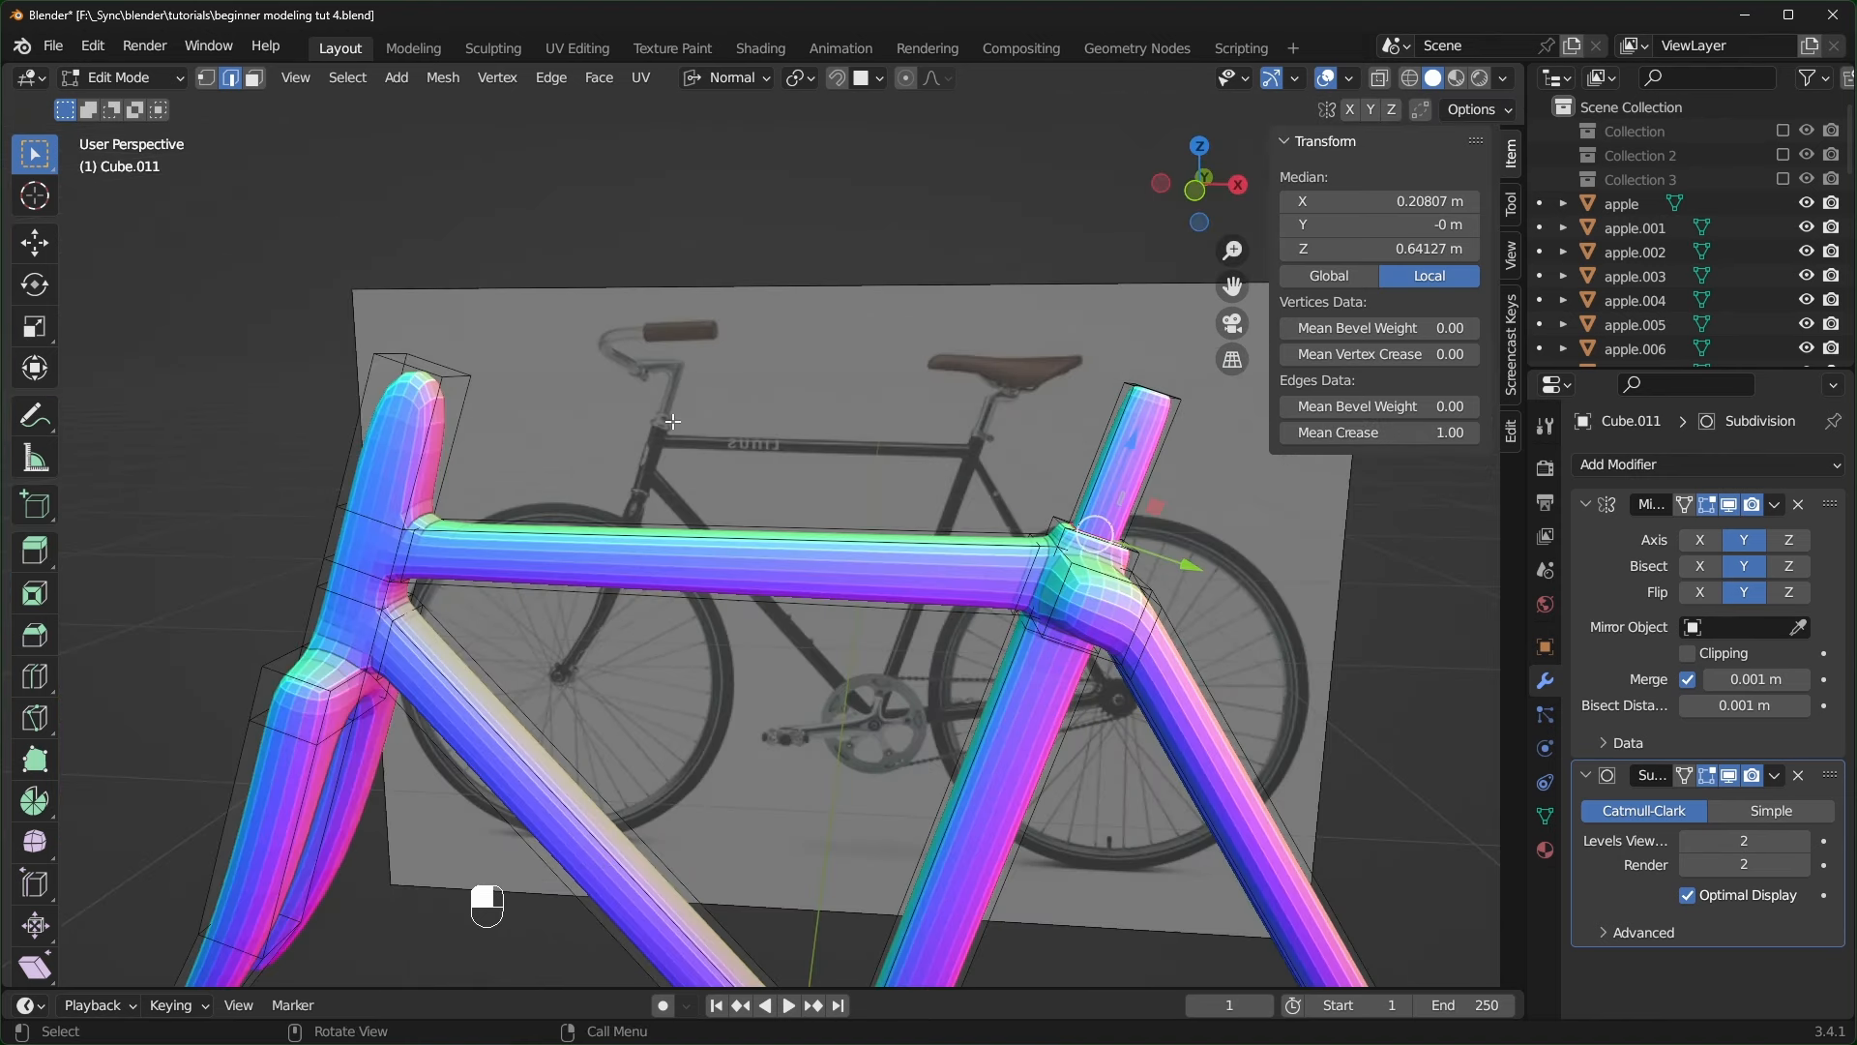
- Lower the top face of the head tube to just above the top tube joint
middle_click(672, 421)
key("KP_1")
scroll(672, 422, "up", 3)
left_click(256, 79)
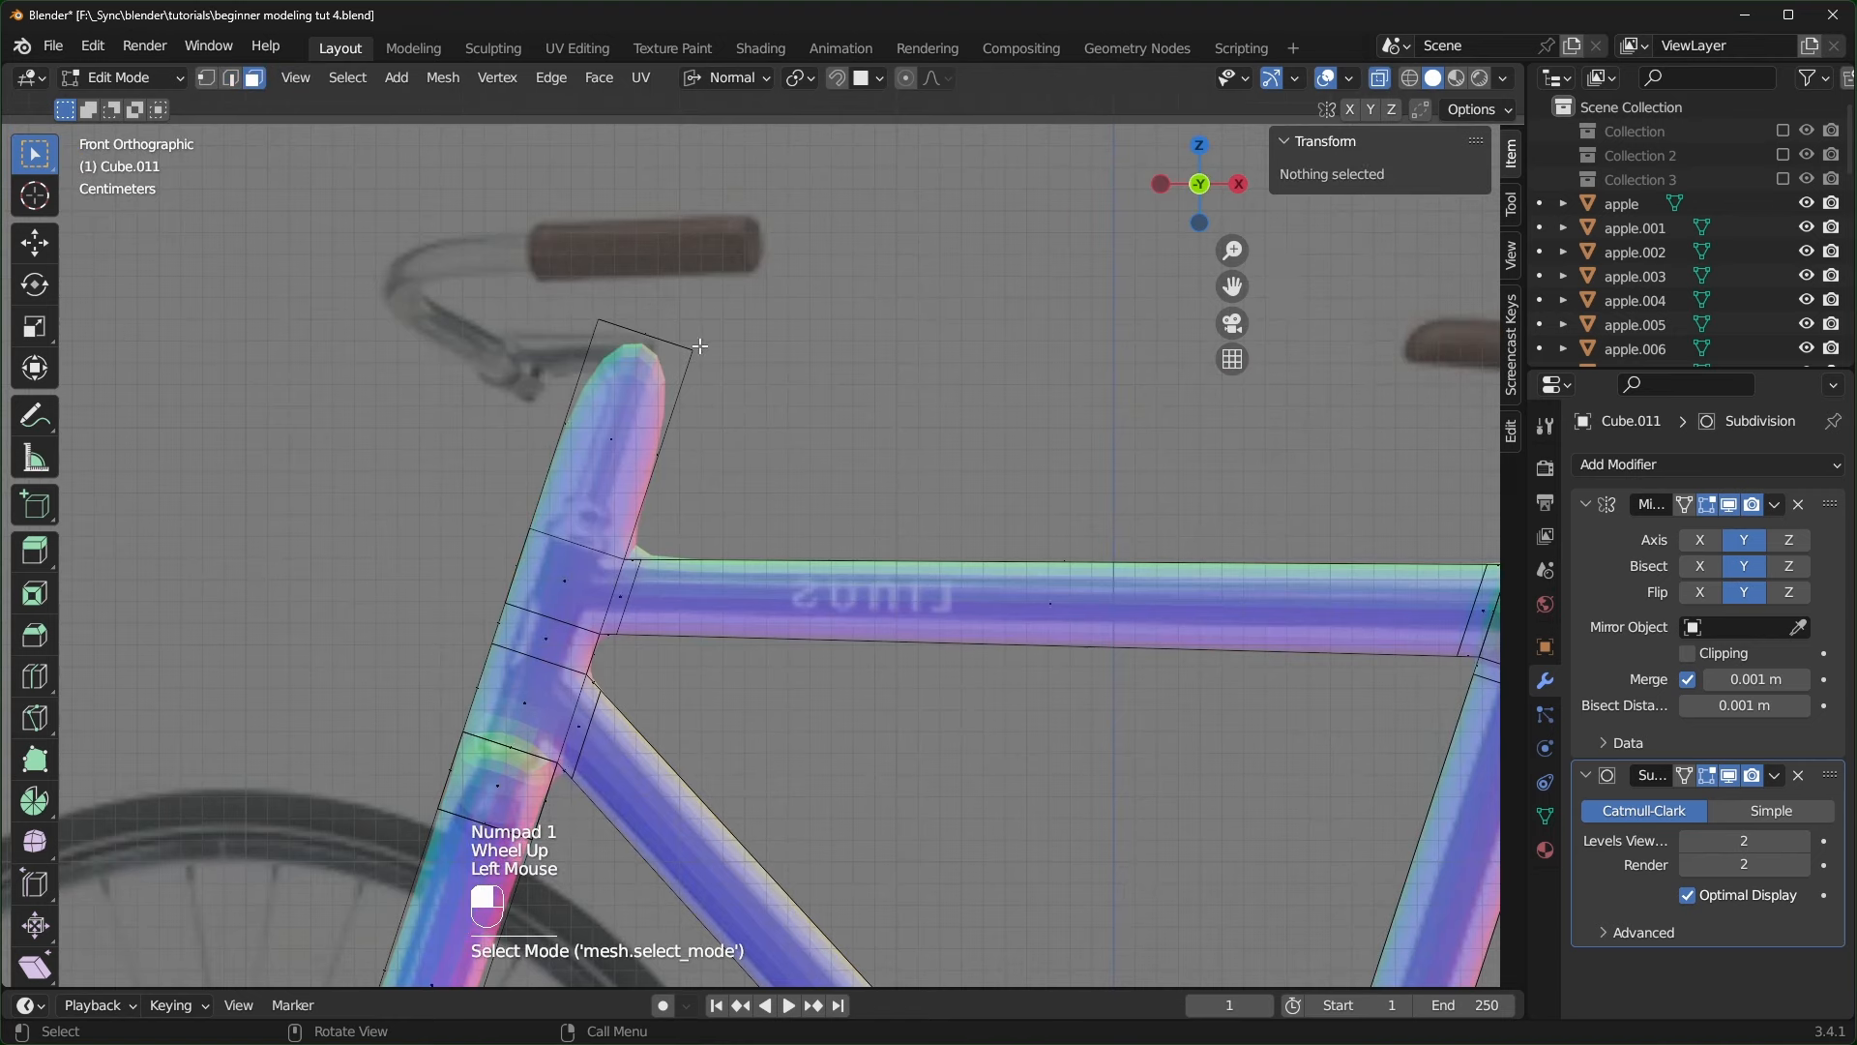
left_click(658, 343)
left_click_drag(674, 256, 625, 429)
key("alt+z")
- Inset the head tube's top face and crease the edges of the inset face
middle_click_drag(1031, 483, 995, 542)
key("i")
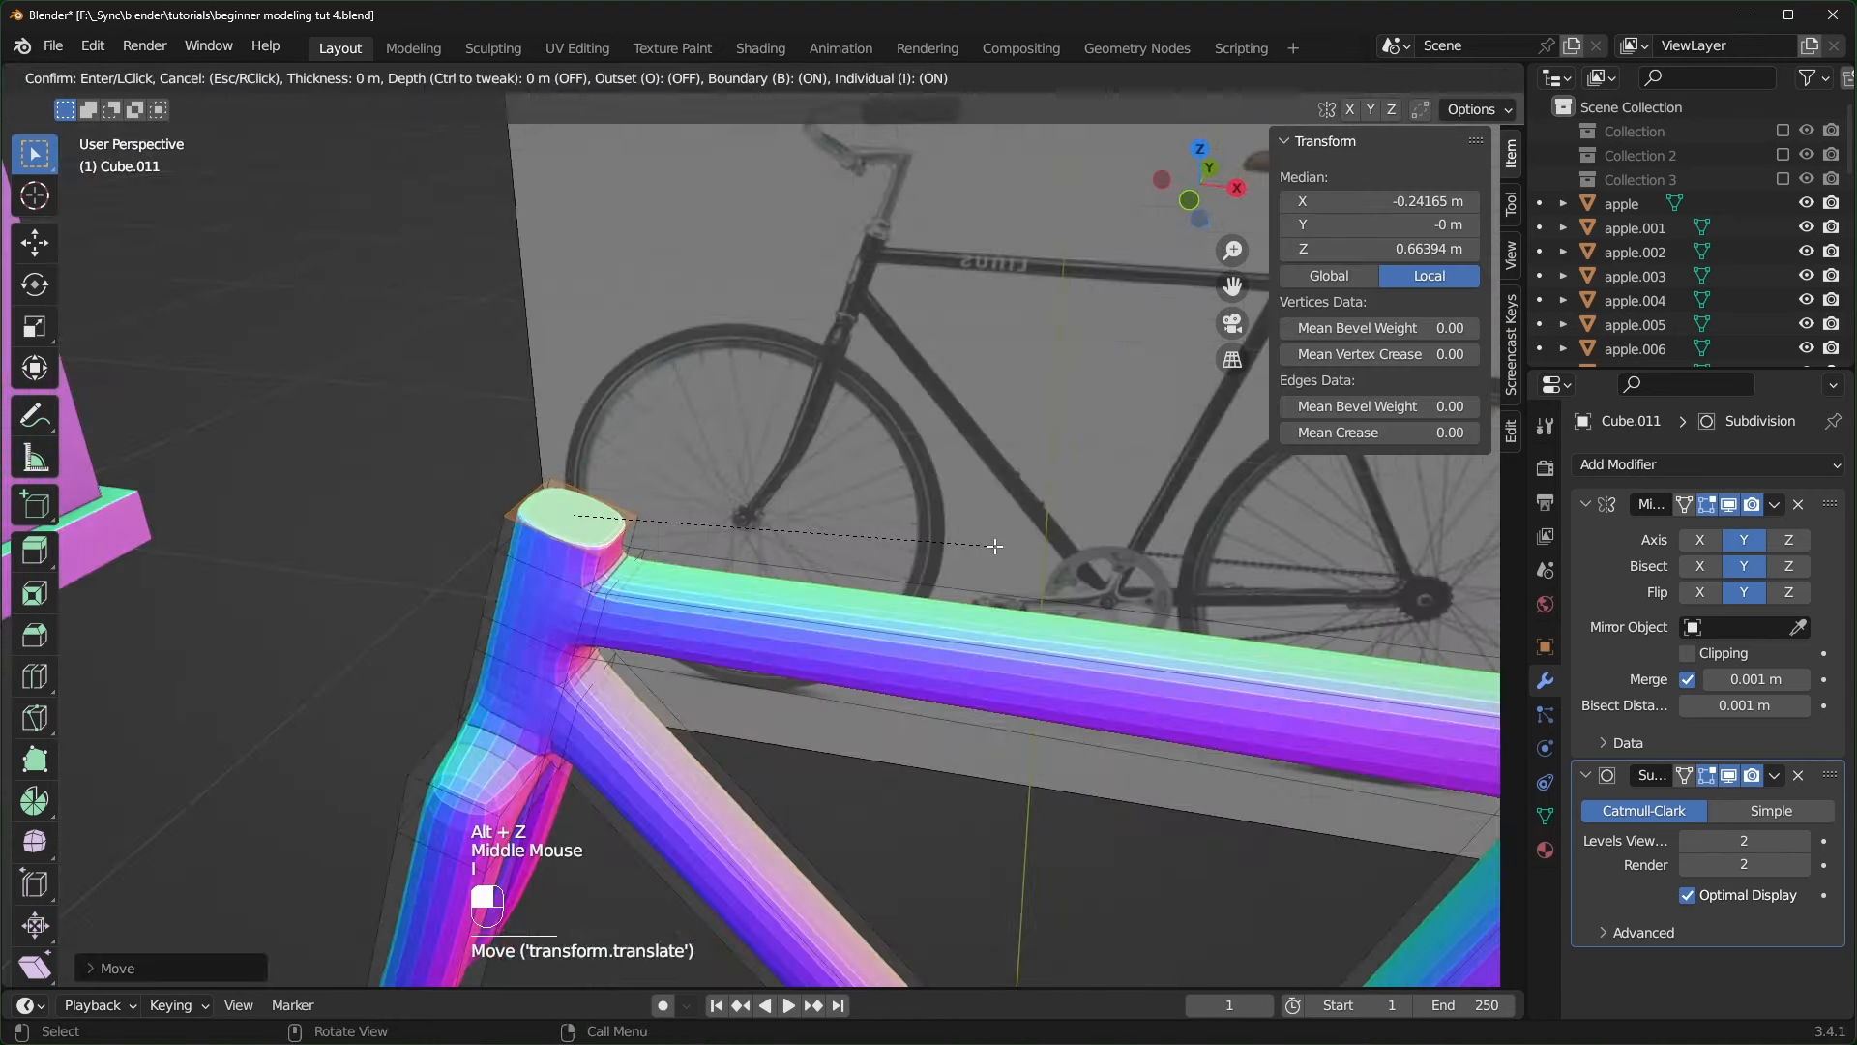
left_click(970, 531)
left_click(1381, 431)
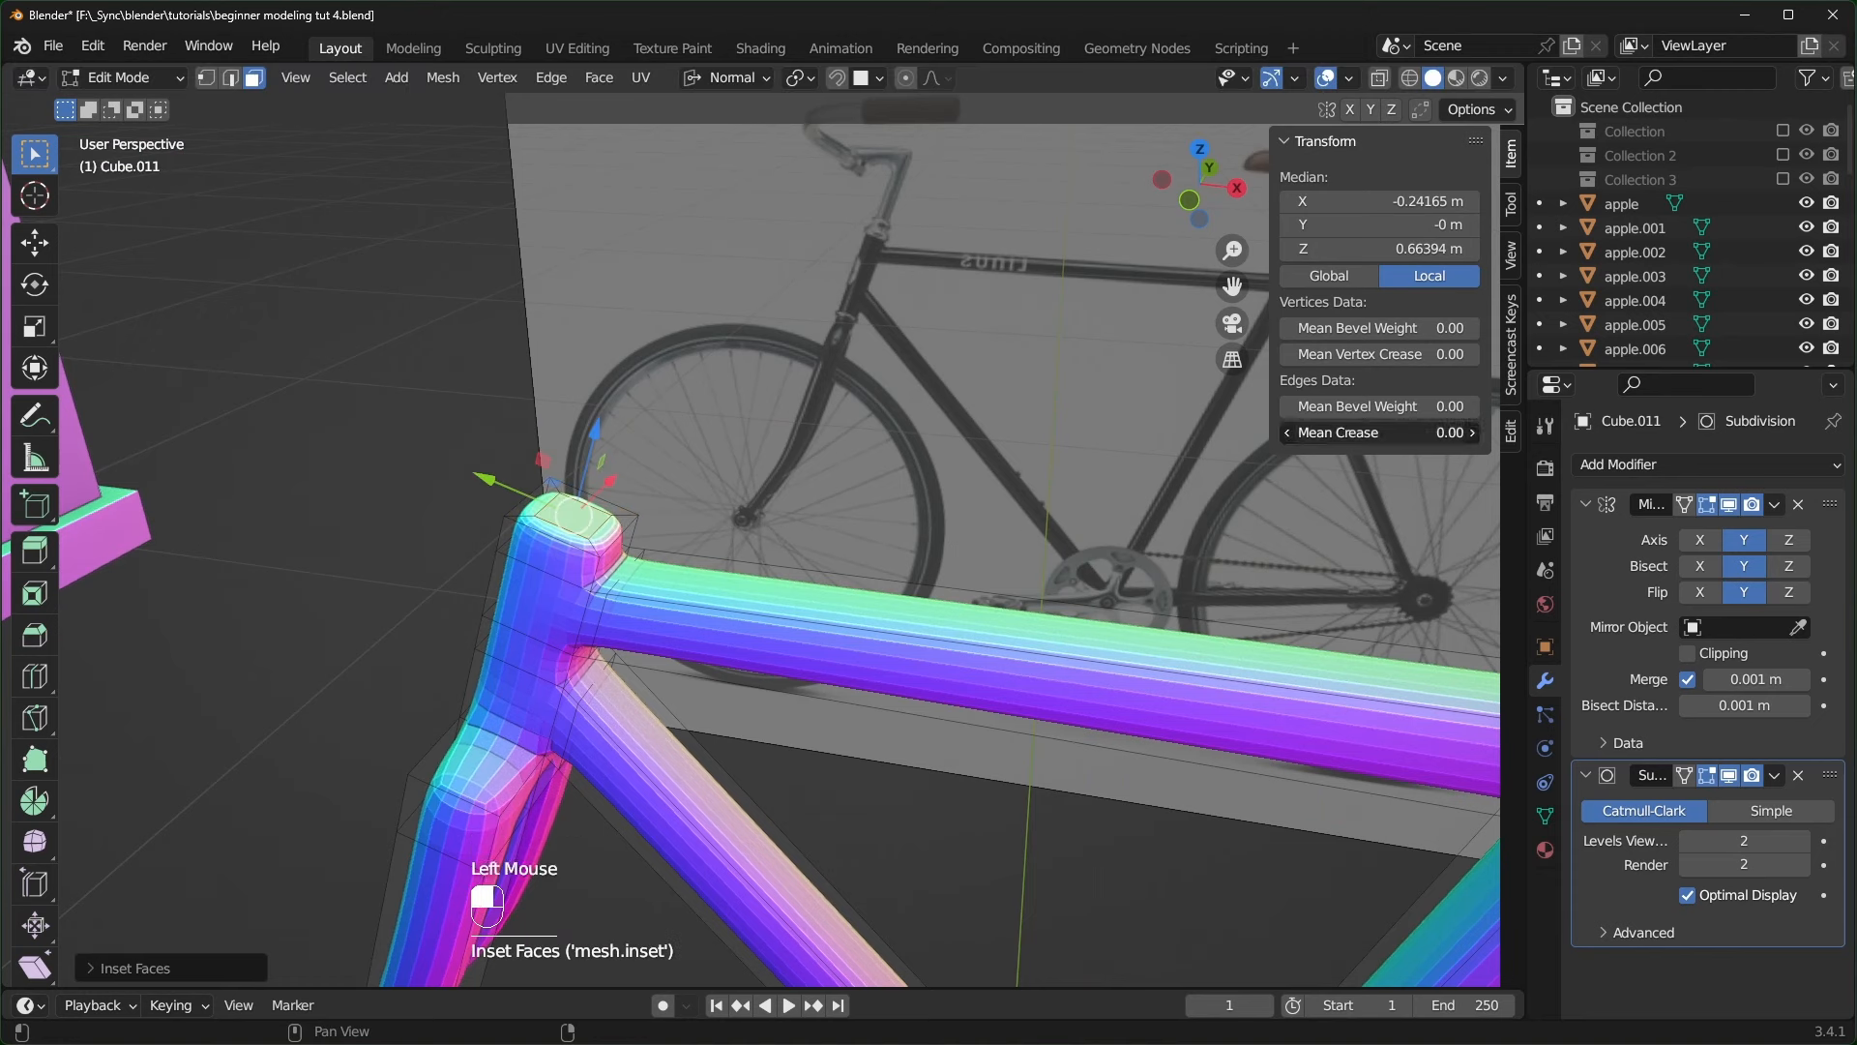
- Extrude the inset face up to handlebar height as the stem and set the new end's mean crease to 0.00
key("e")
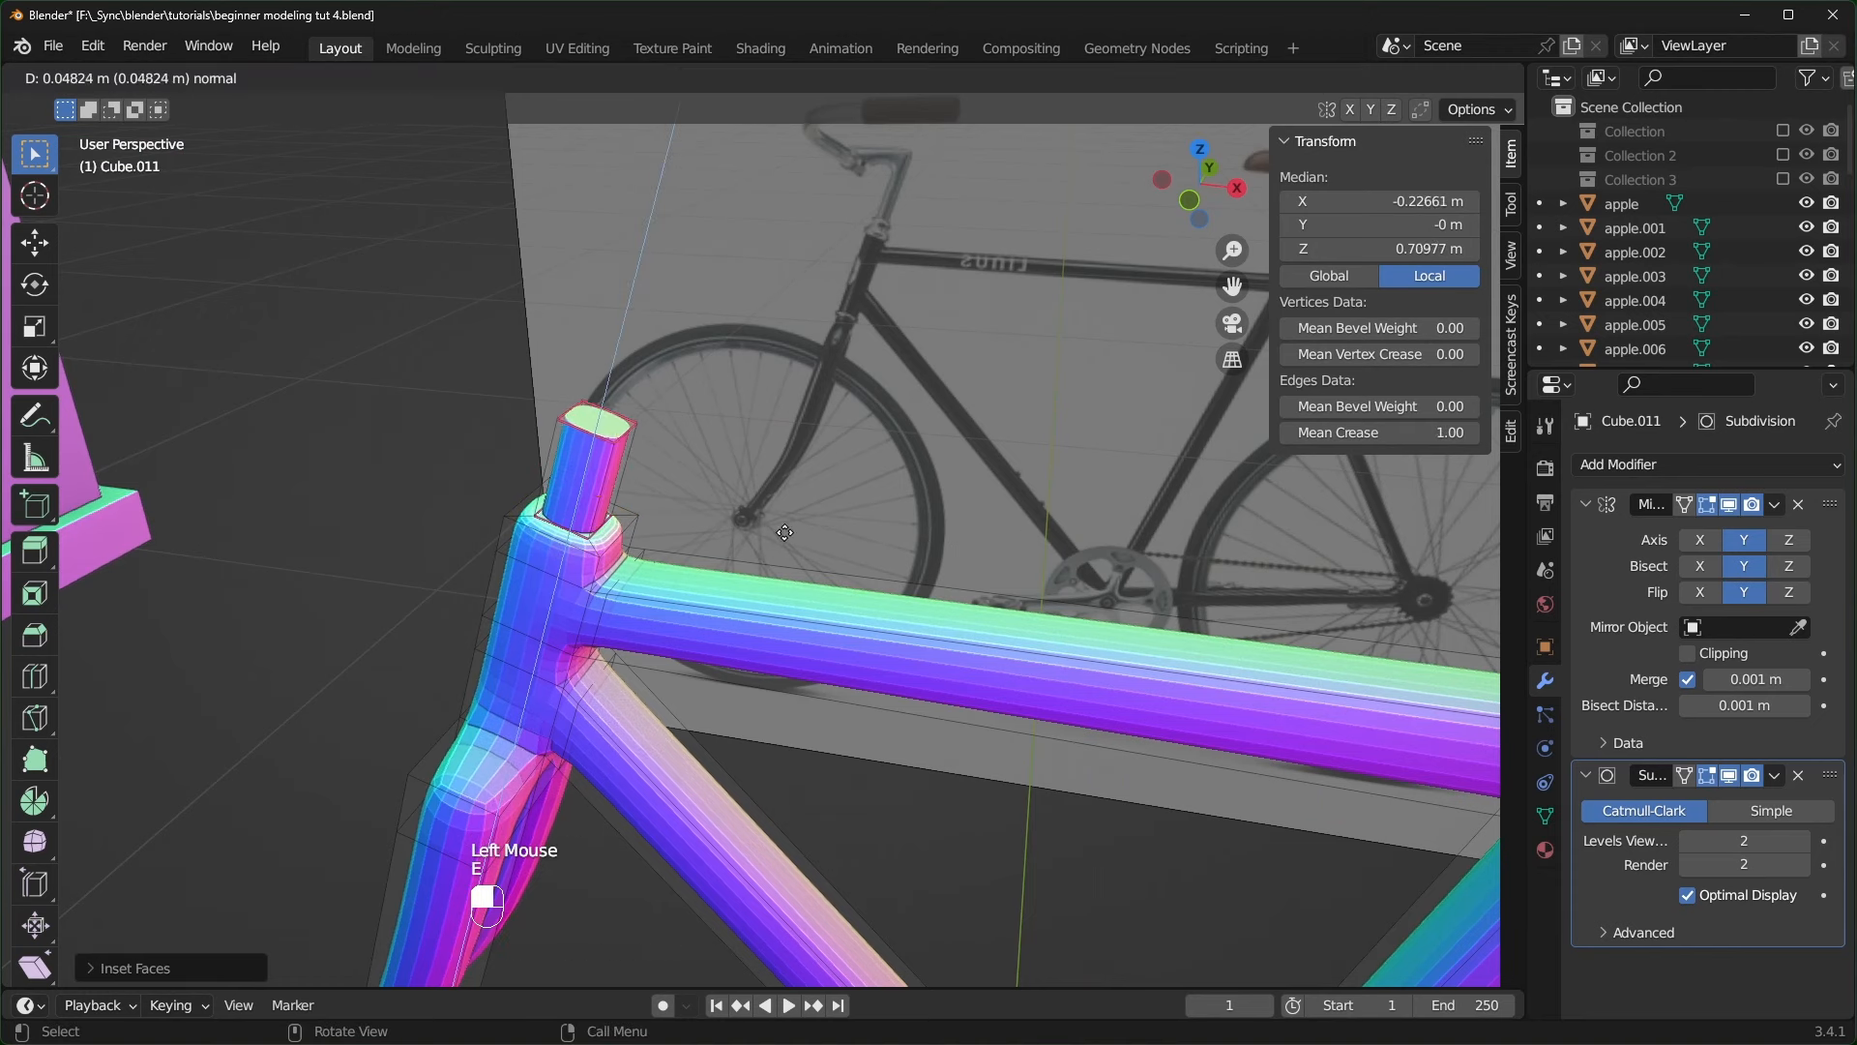
left_click(750, 503)
left_click_drag(1431, 432, 1363, 432)
key("KP_1")
left_click(690, 334)
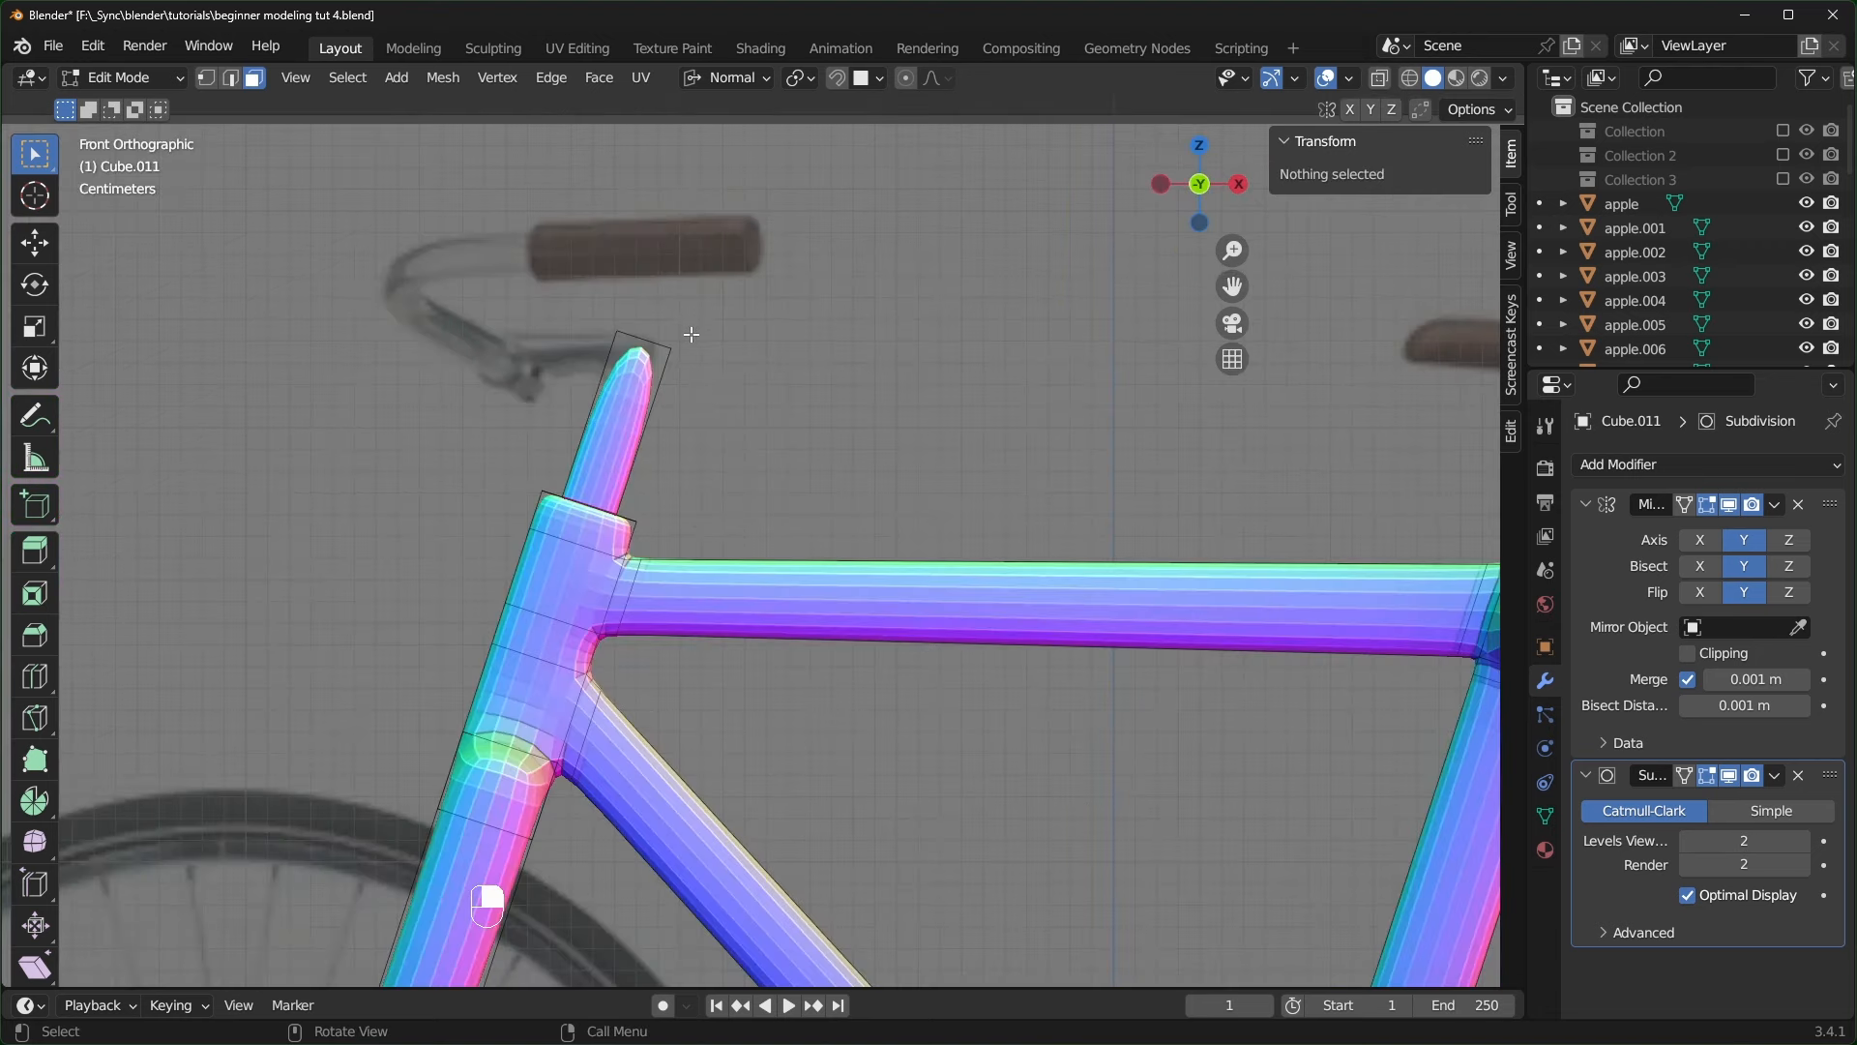
- Switch the transform orientation to Global and add a loop cut around the stem a short way below its top
left_click(743, 81)
left_click(692, 155)
key("ctrl+r")
left_click(634, 459)
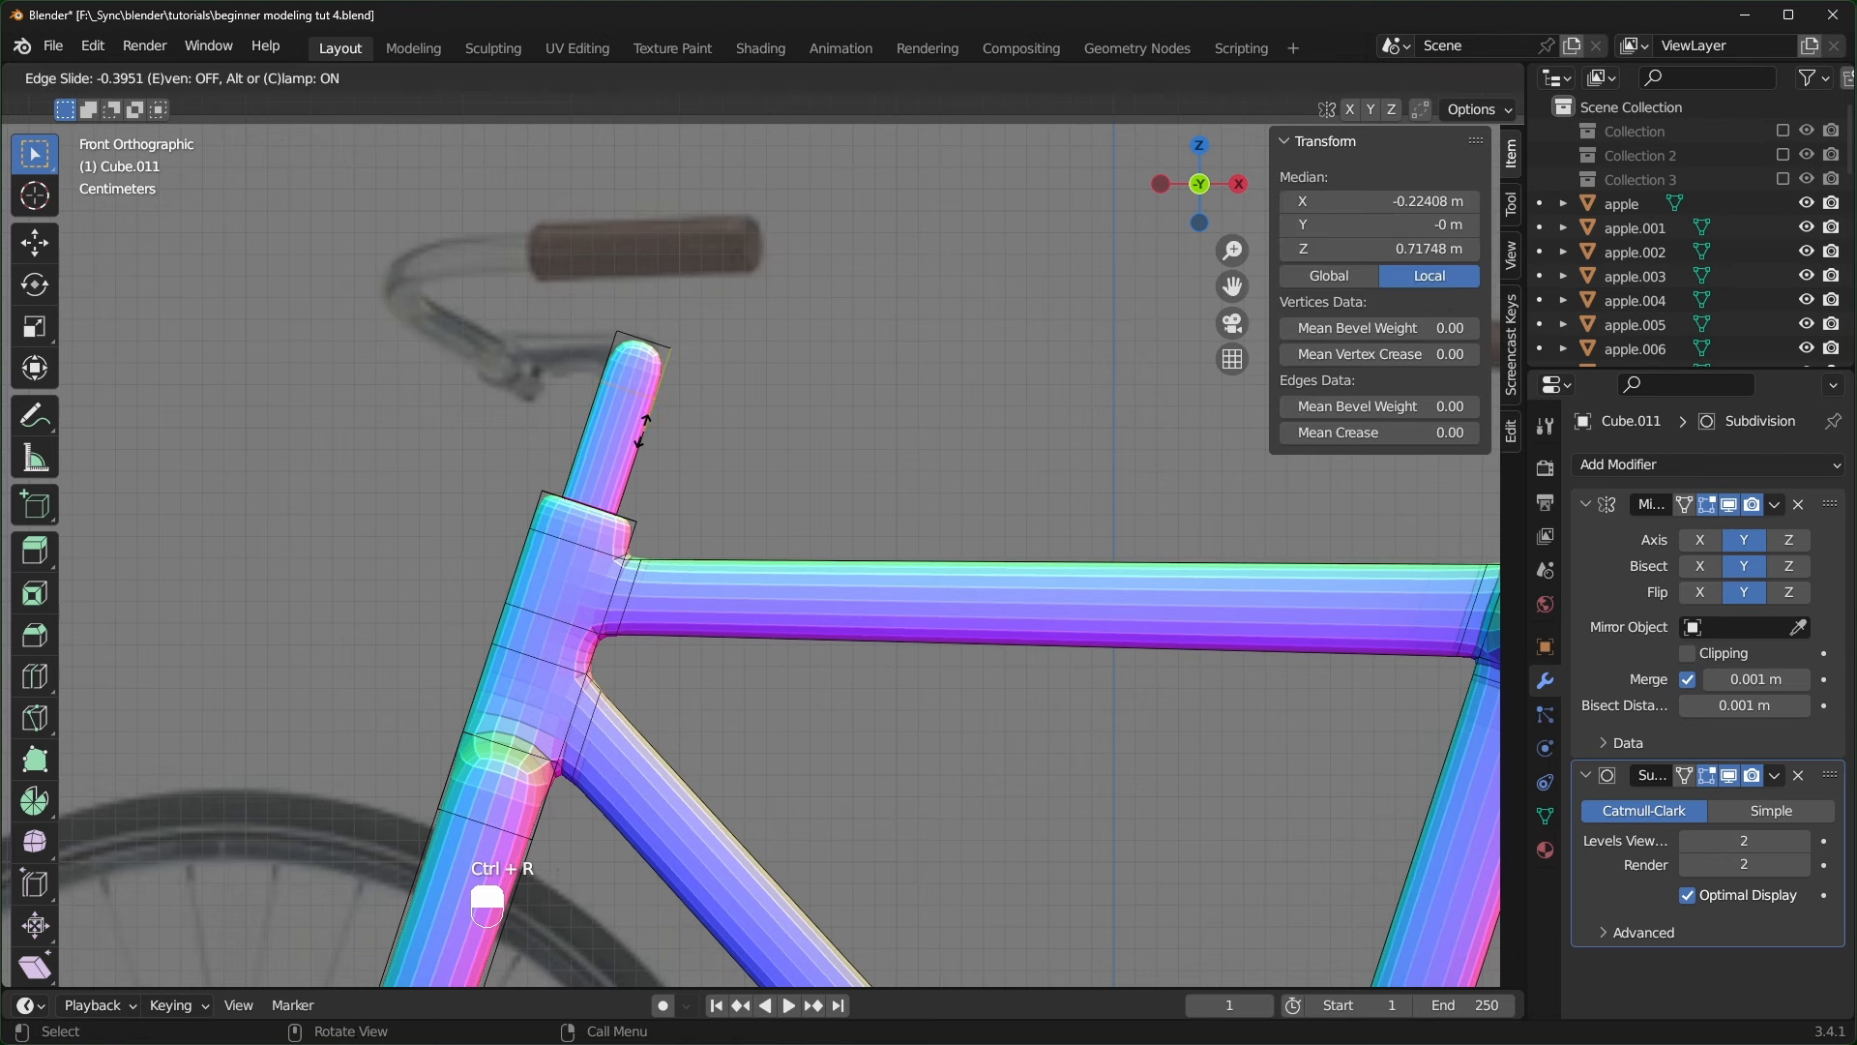
left_click(639, 431)
- Extrude the front face of the stem's top segment forward about 0.06 m and flatten the new end with an X scale of 0
middle_click_drag(639, 431, 270, 73)
left_click(254, 78)
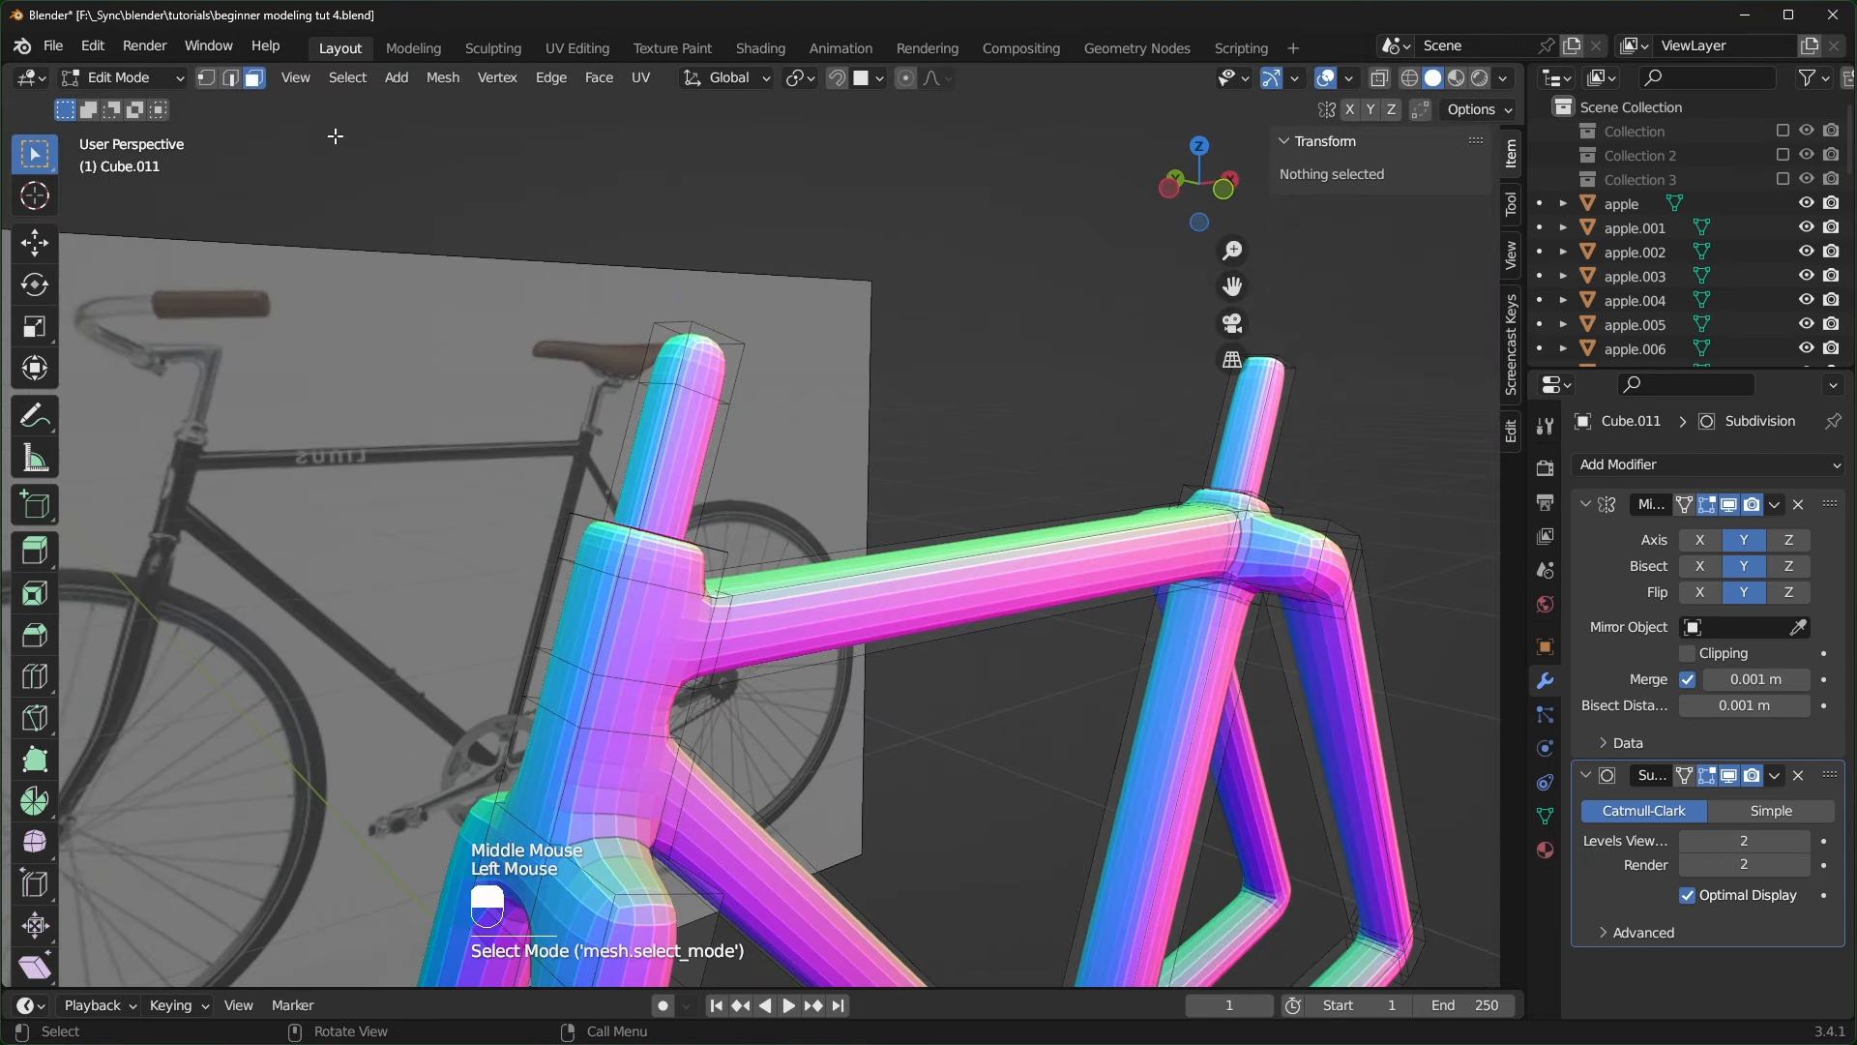
left_click(677, 353)
key("KP_1")
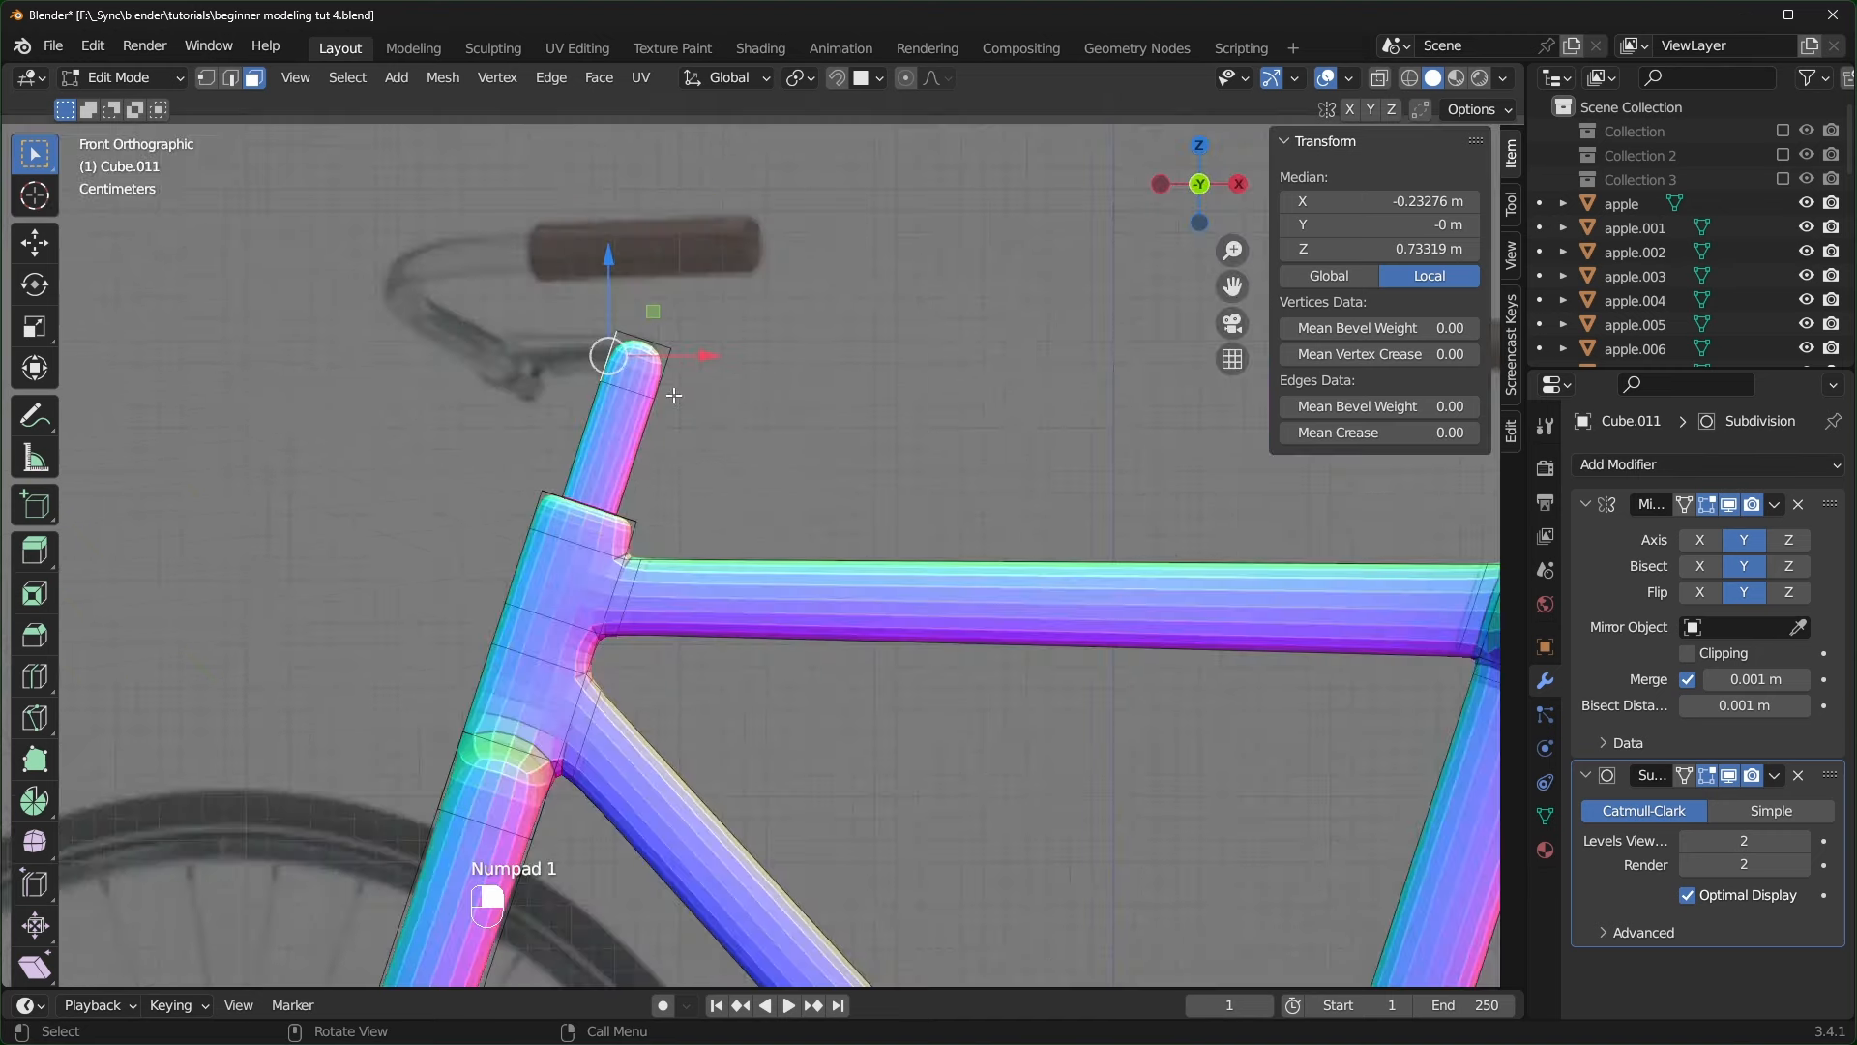
key("e")
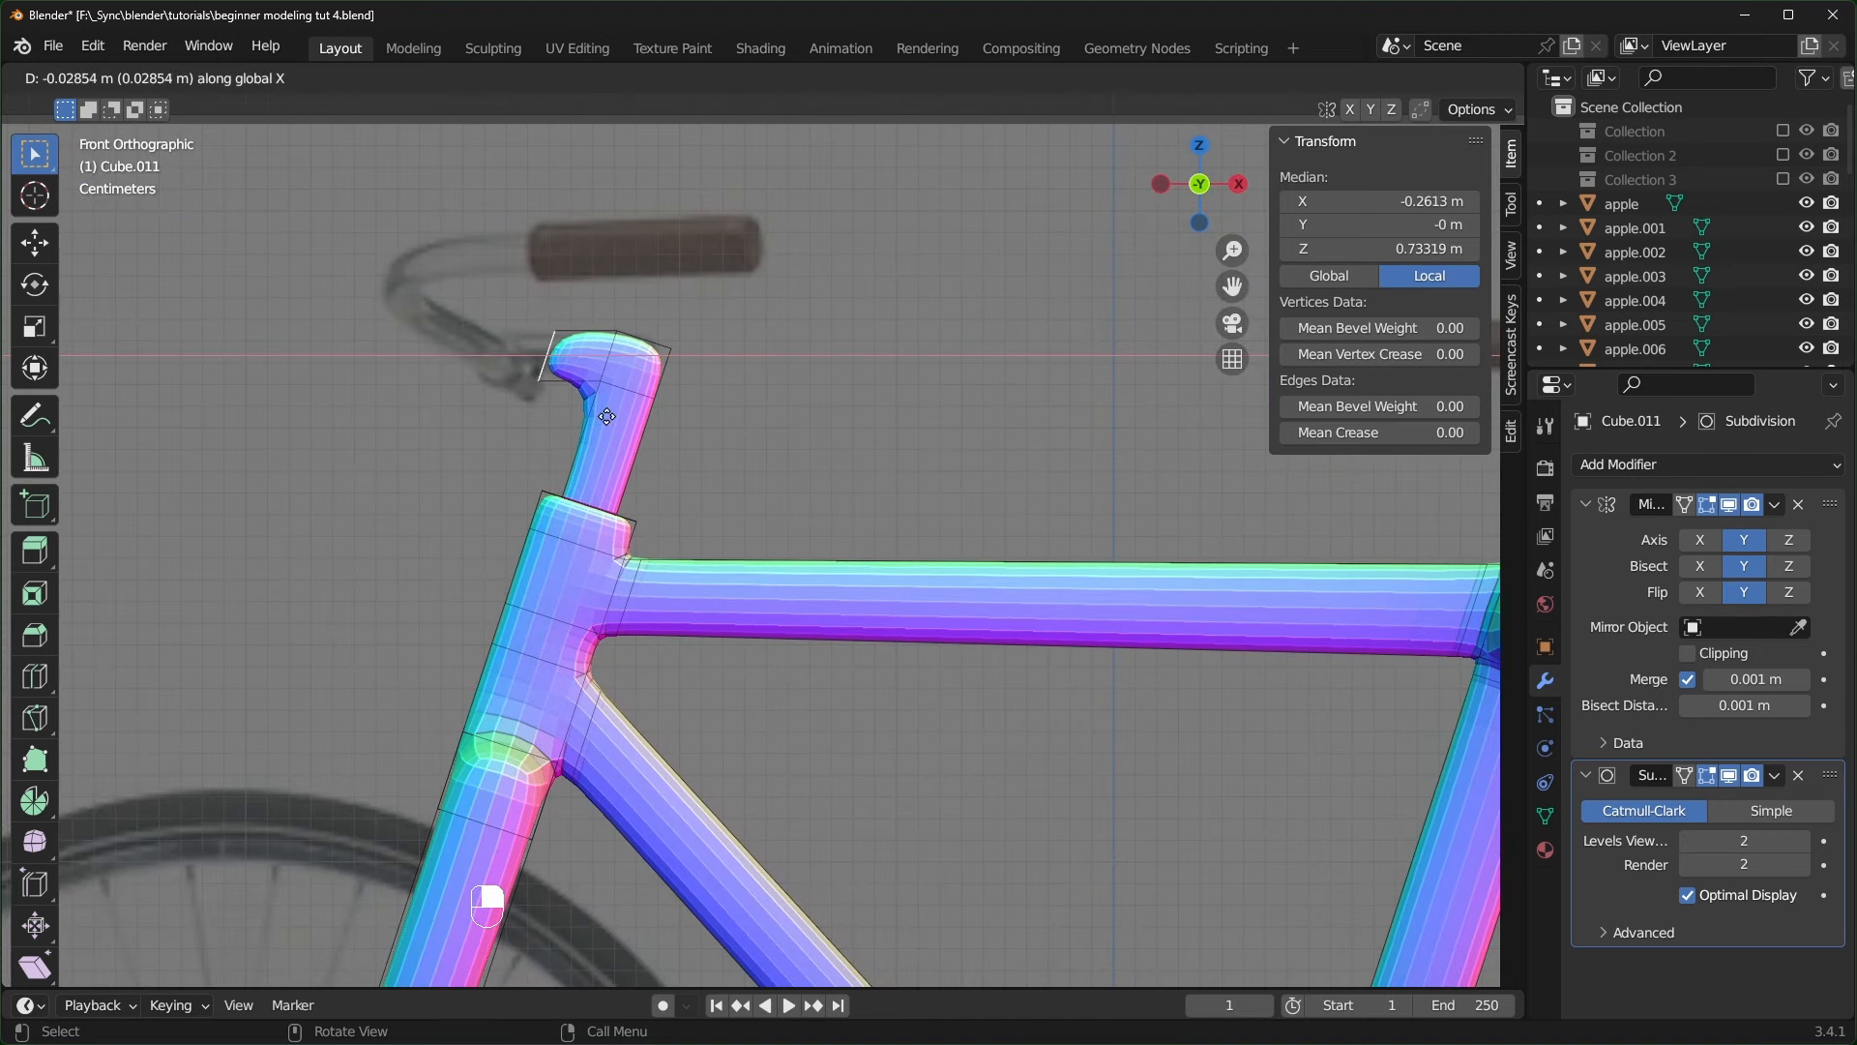
left_click(610, 416)
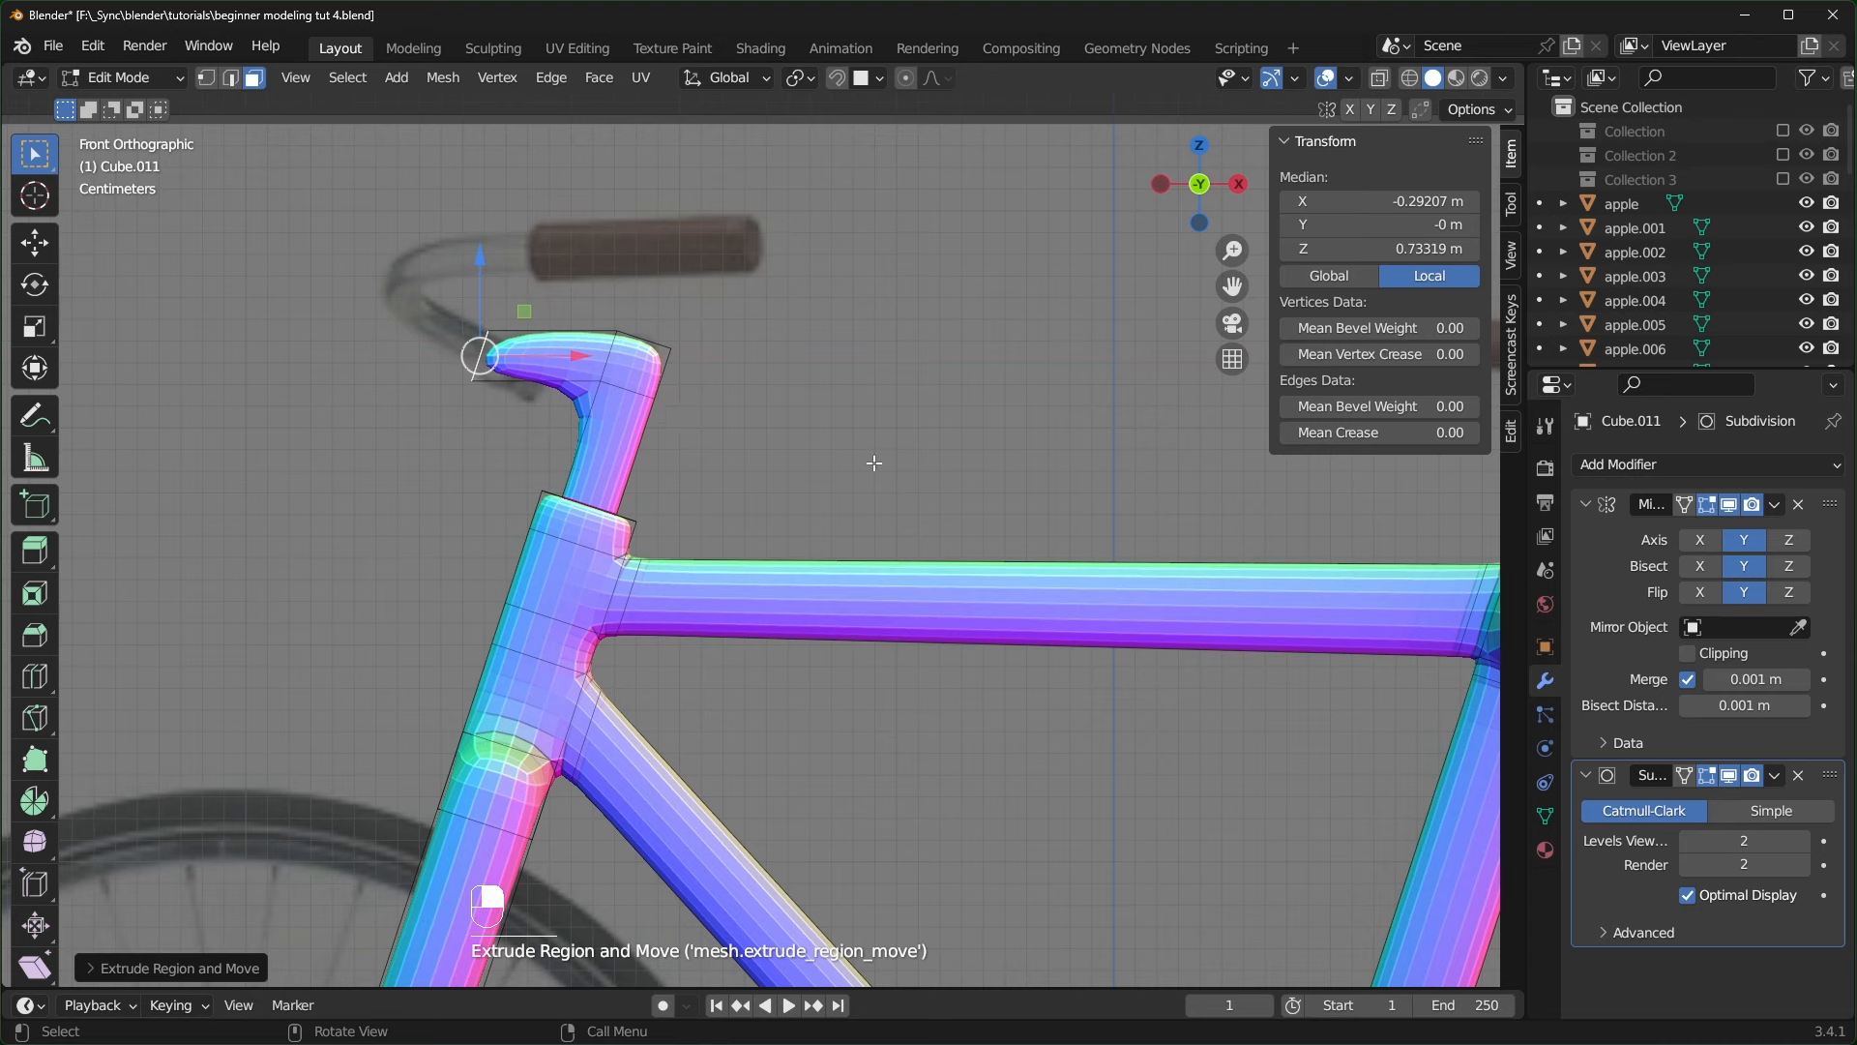
type("sx")
type("0")
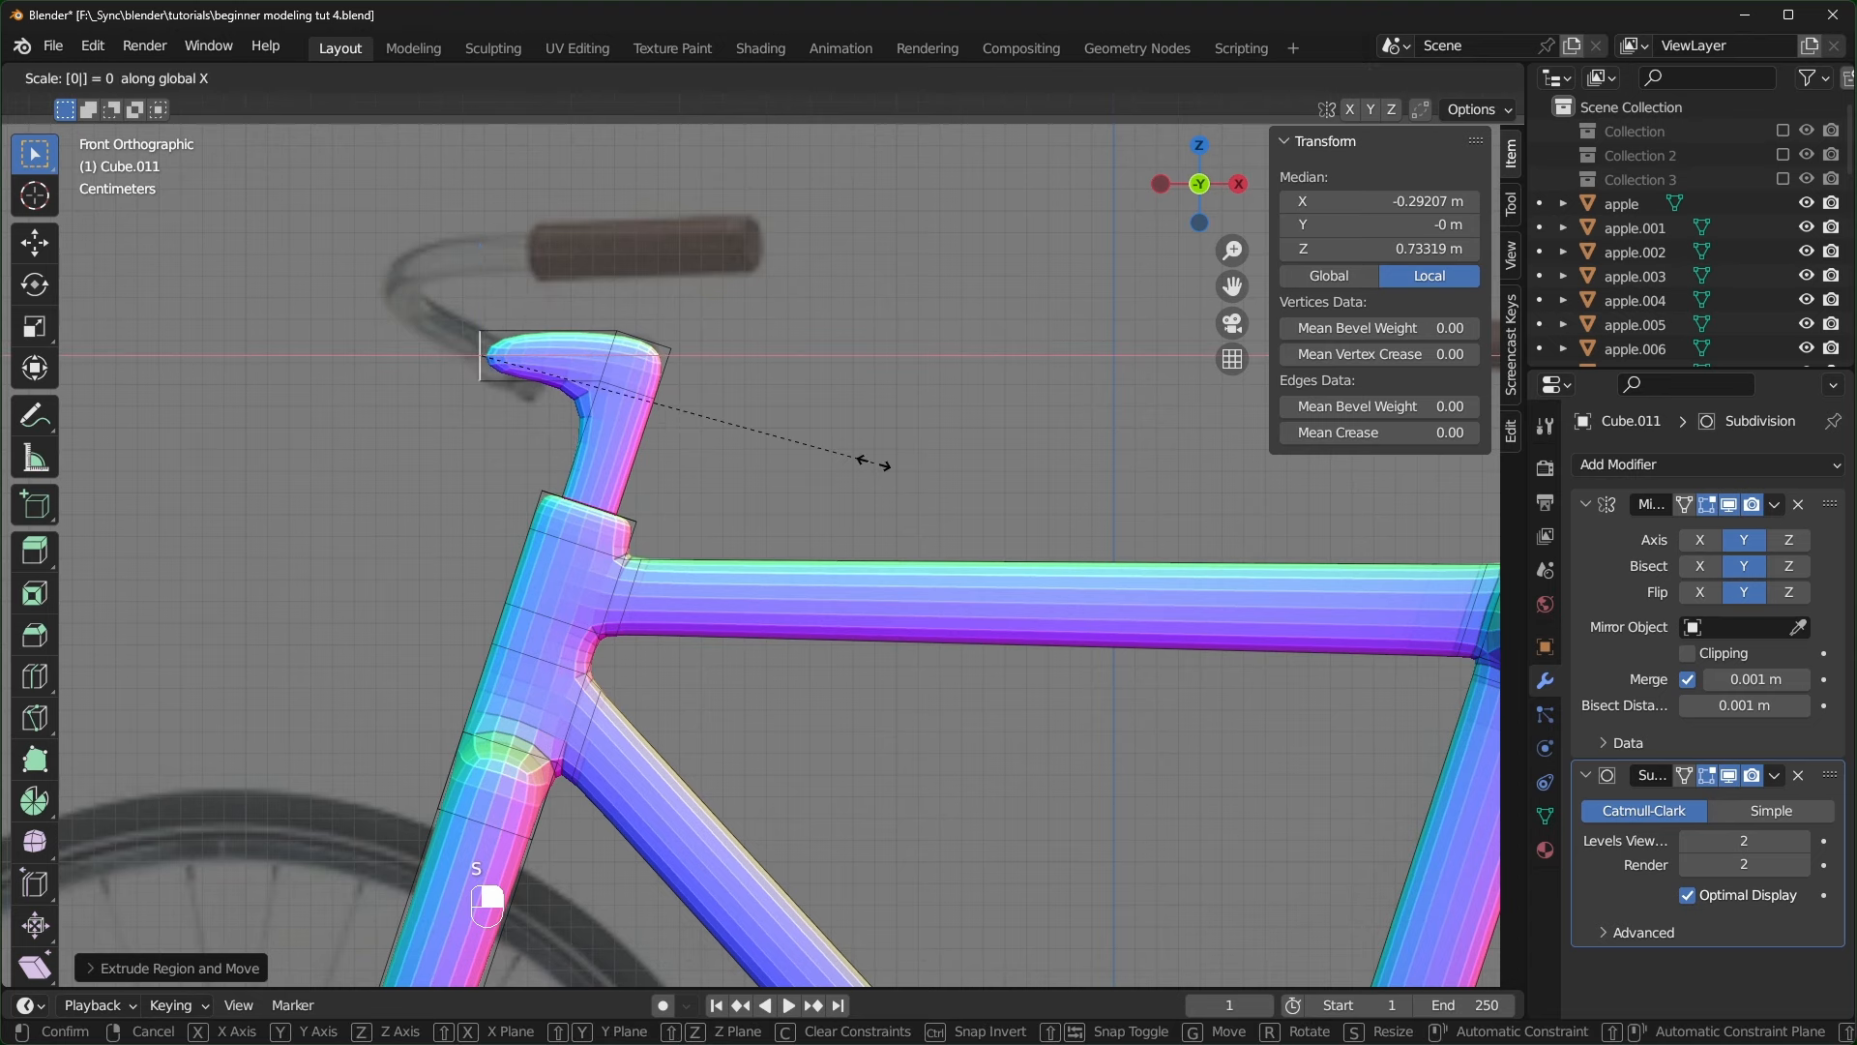
left_click(873, 463)
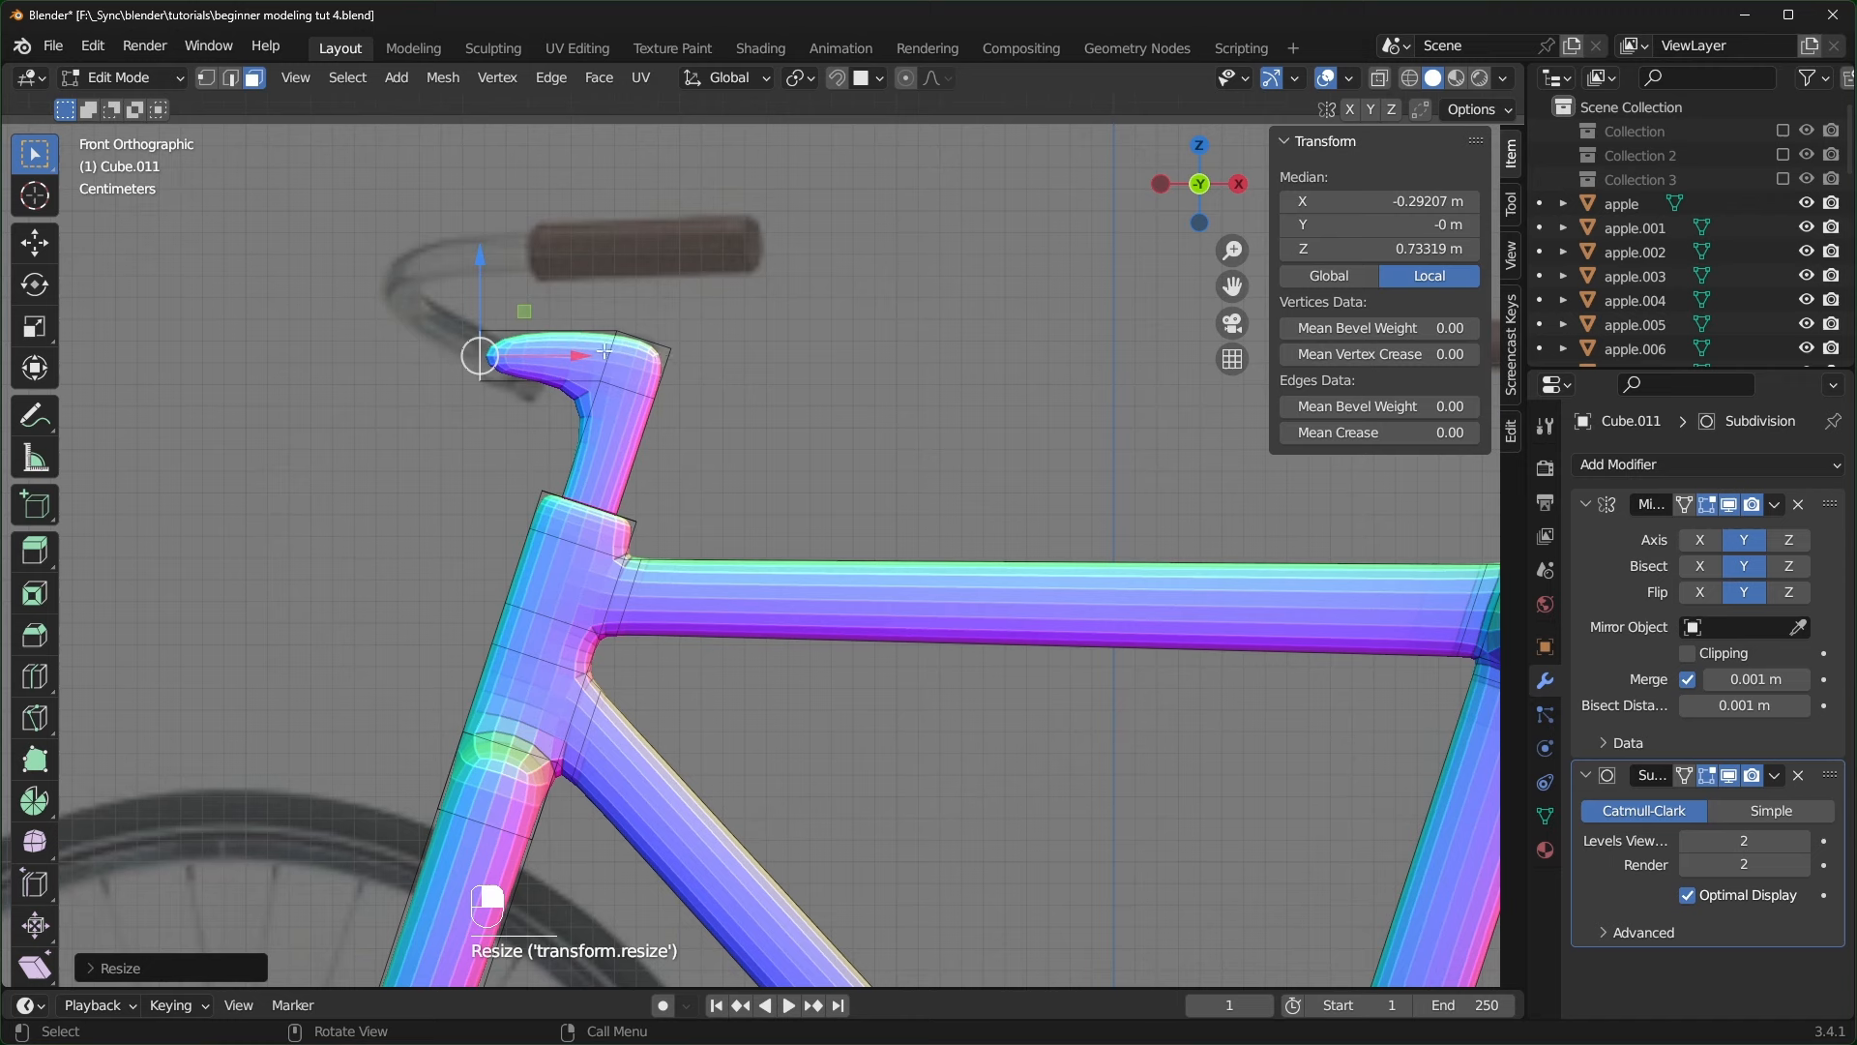
- Add a loop cut near the front end of the stem extension and straighten it with an X scale of 0
key("ctrl+r")
left_click(527, 370)
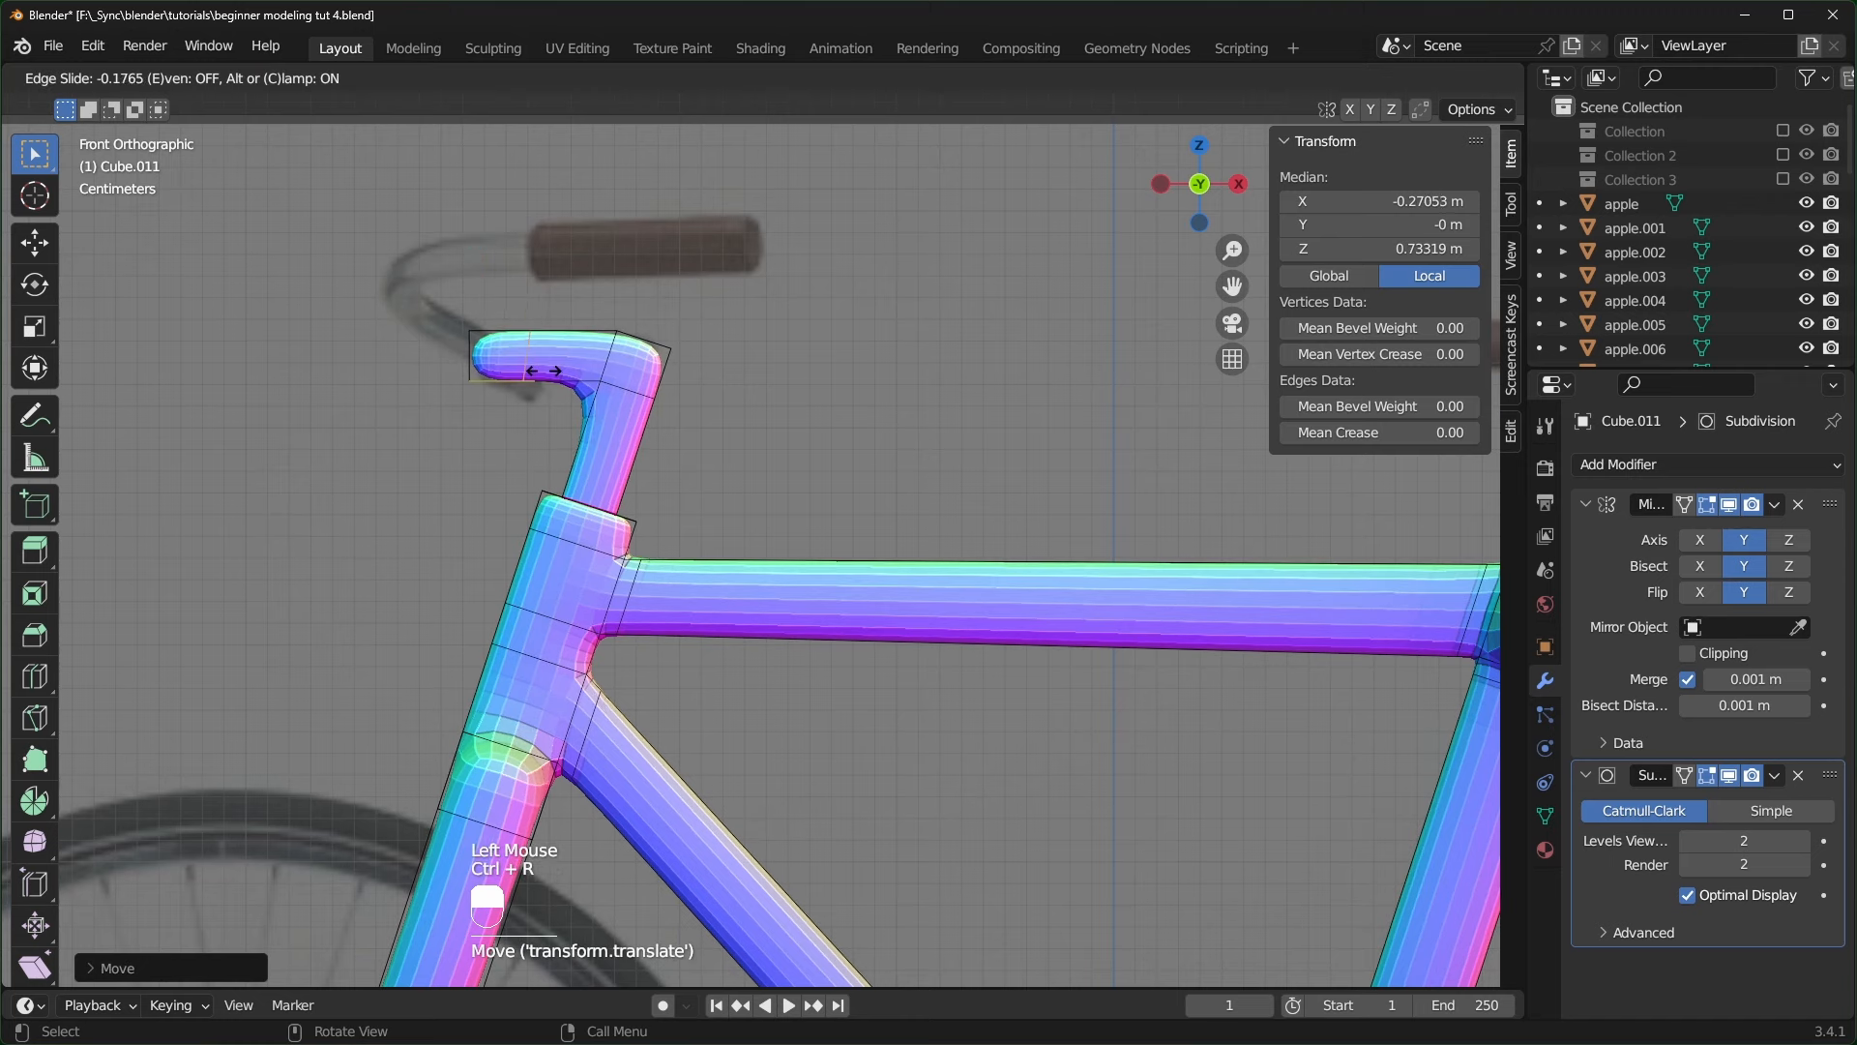
left_click(548, 371)
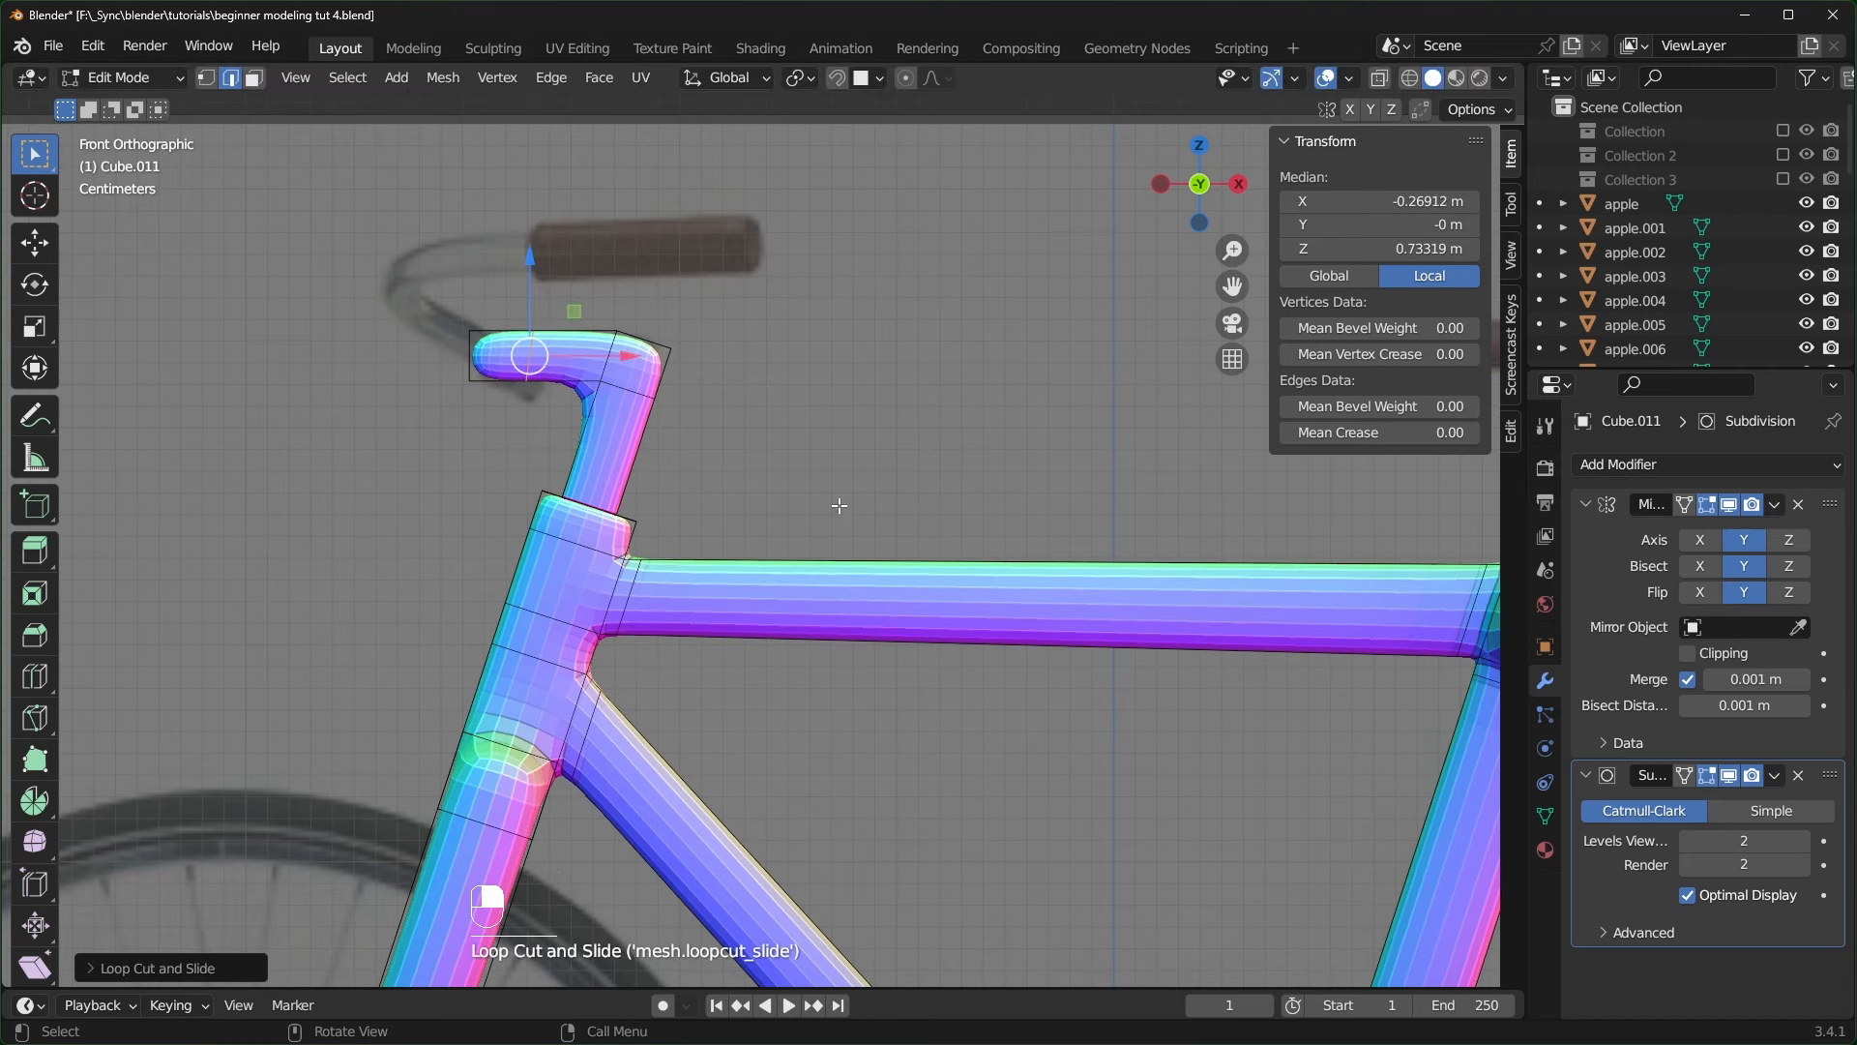
key("s")
key("x")
key("0")
left_click(824, 422)
- Extrude the side face at the front end of the stem sideways about 0.09 m to start the handlebar
middle_click_drag(824, 422, 339, 288)
left_click(253, 79)
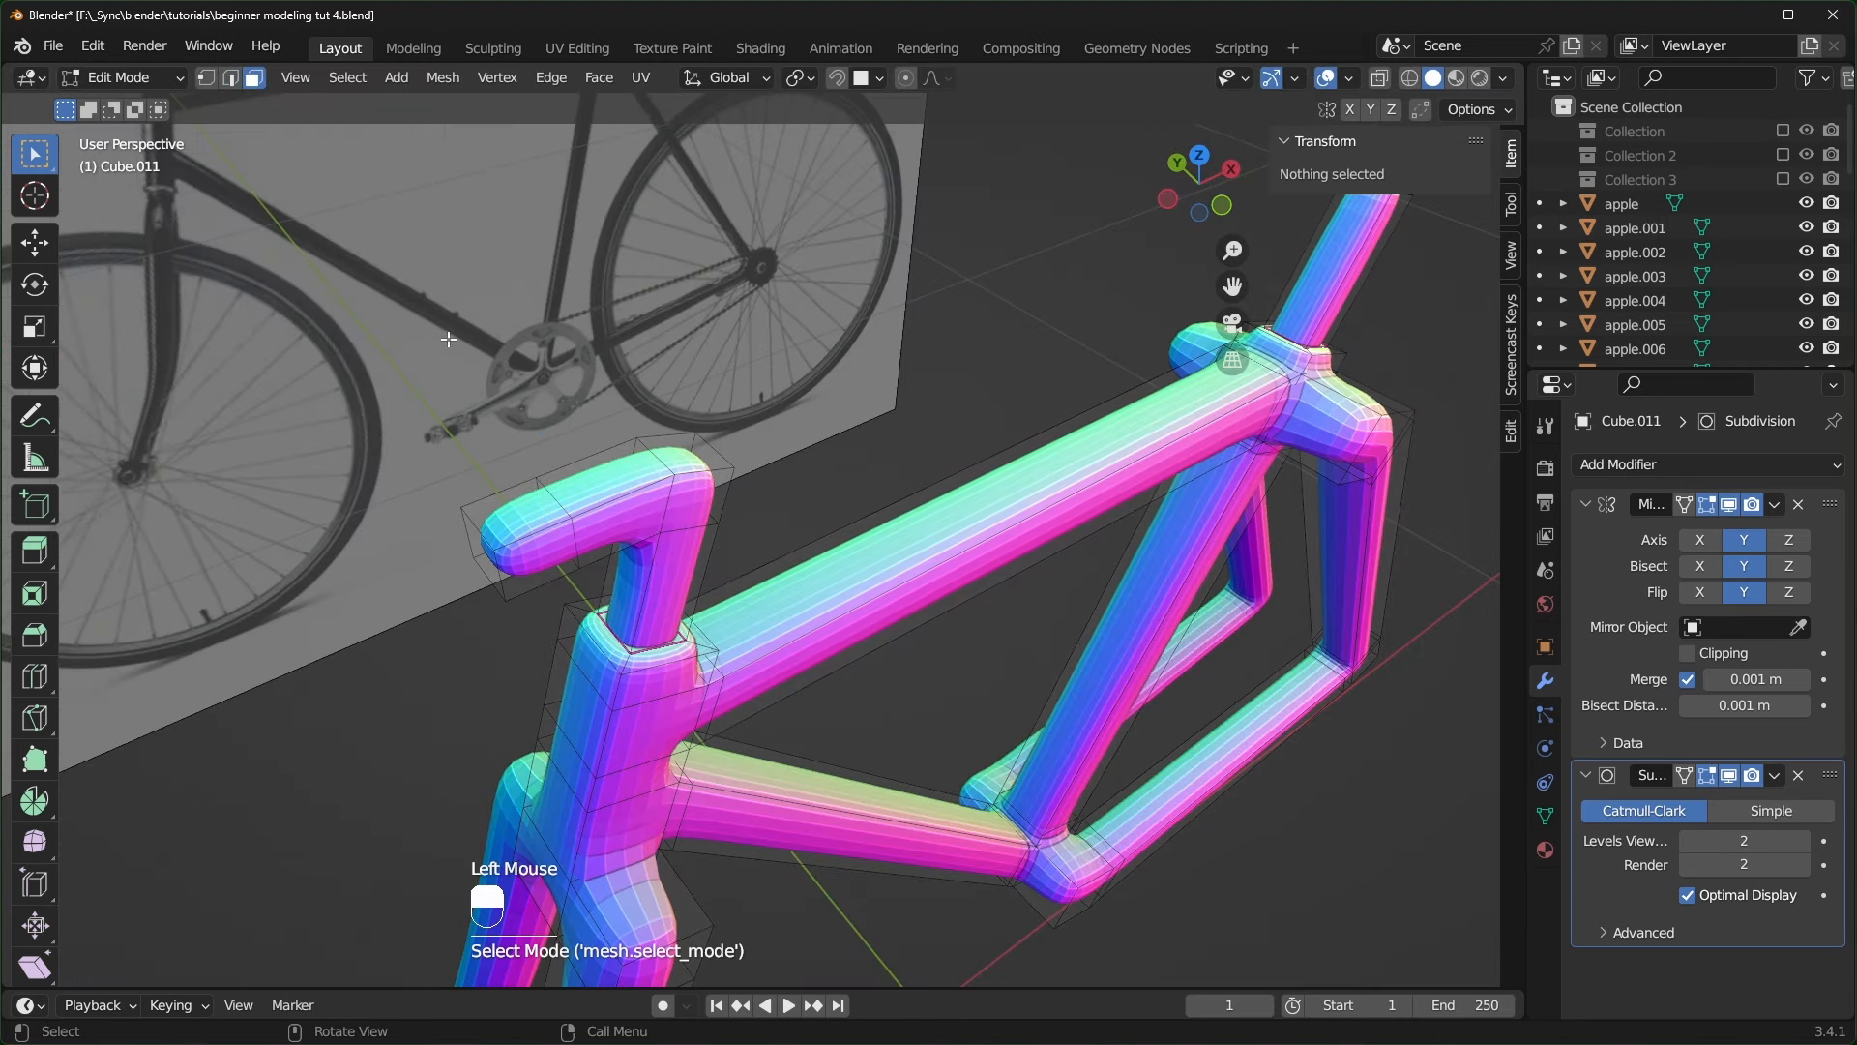
left_click(542, 558)
middle_click_drag(739, 694, 773, 339)
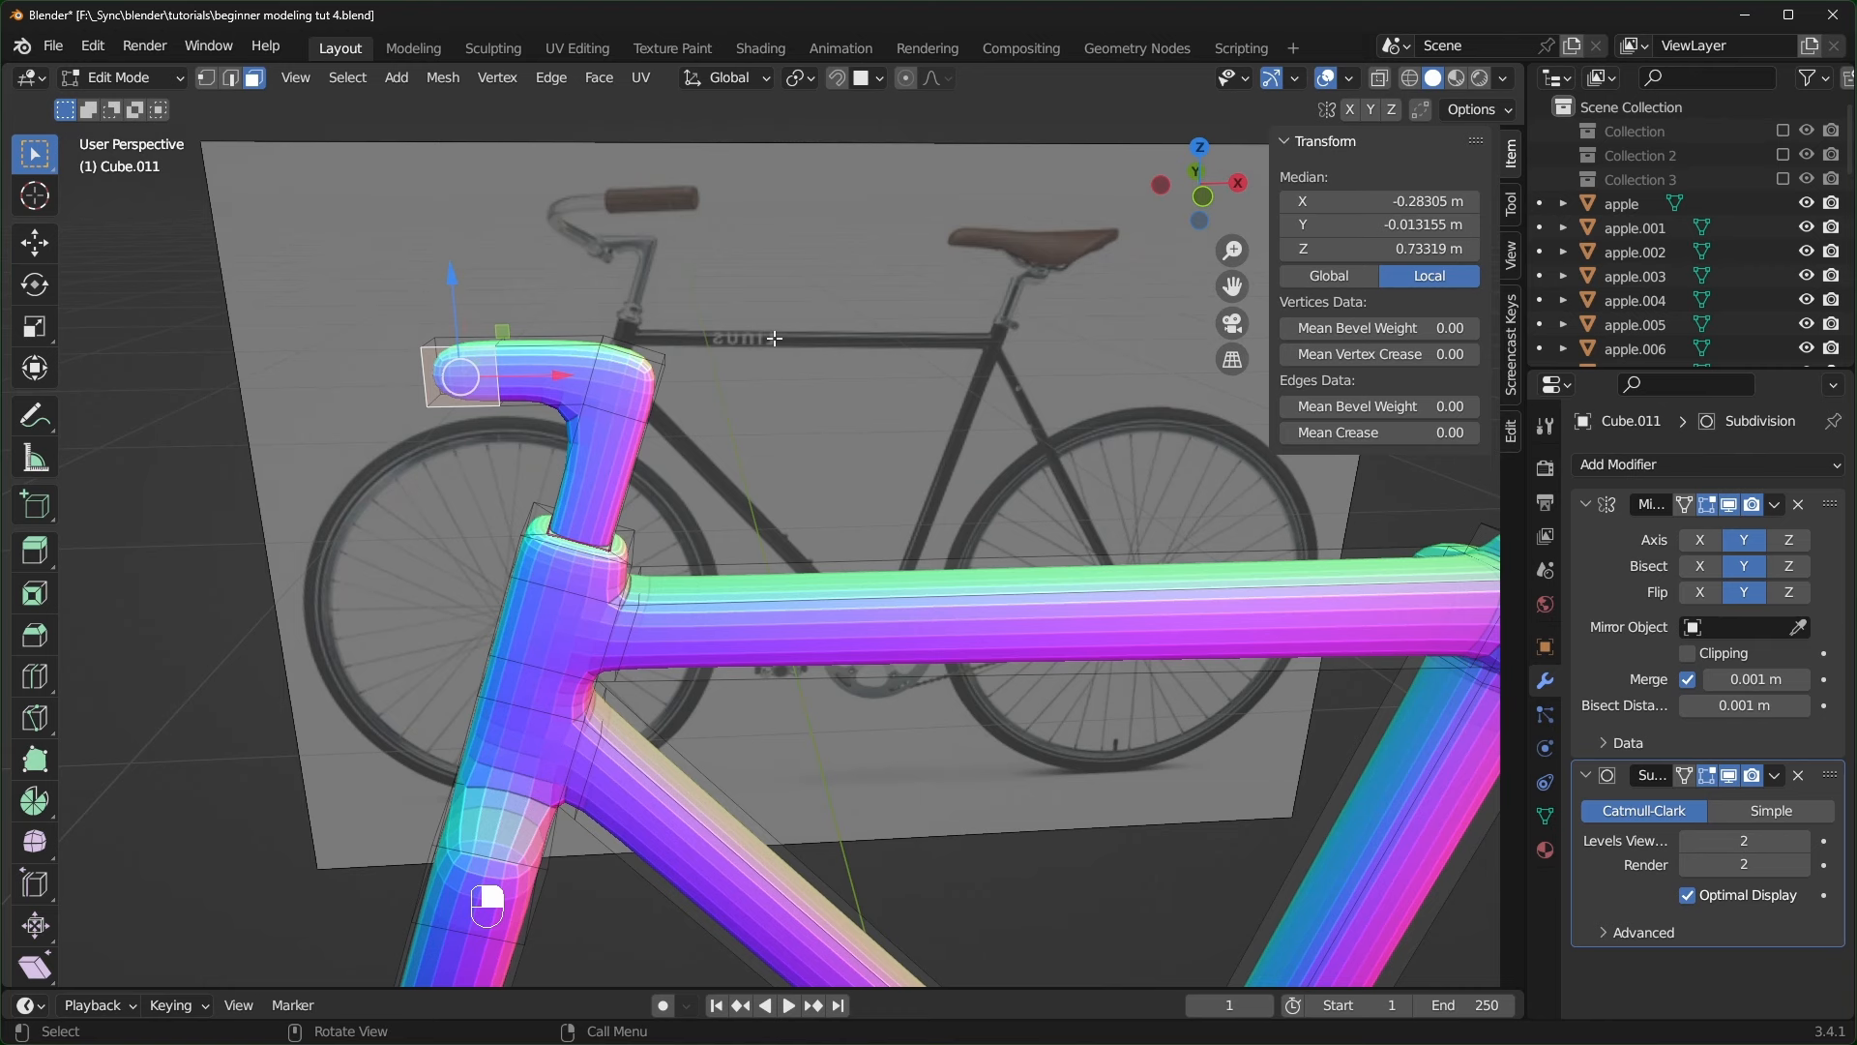
key("KP_7")
scroll(706, 342, "up", 1)
middle_click_drag(540, 650, 571, 546, "shift")
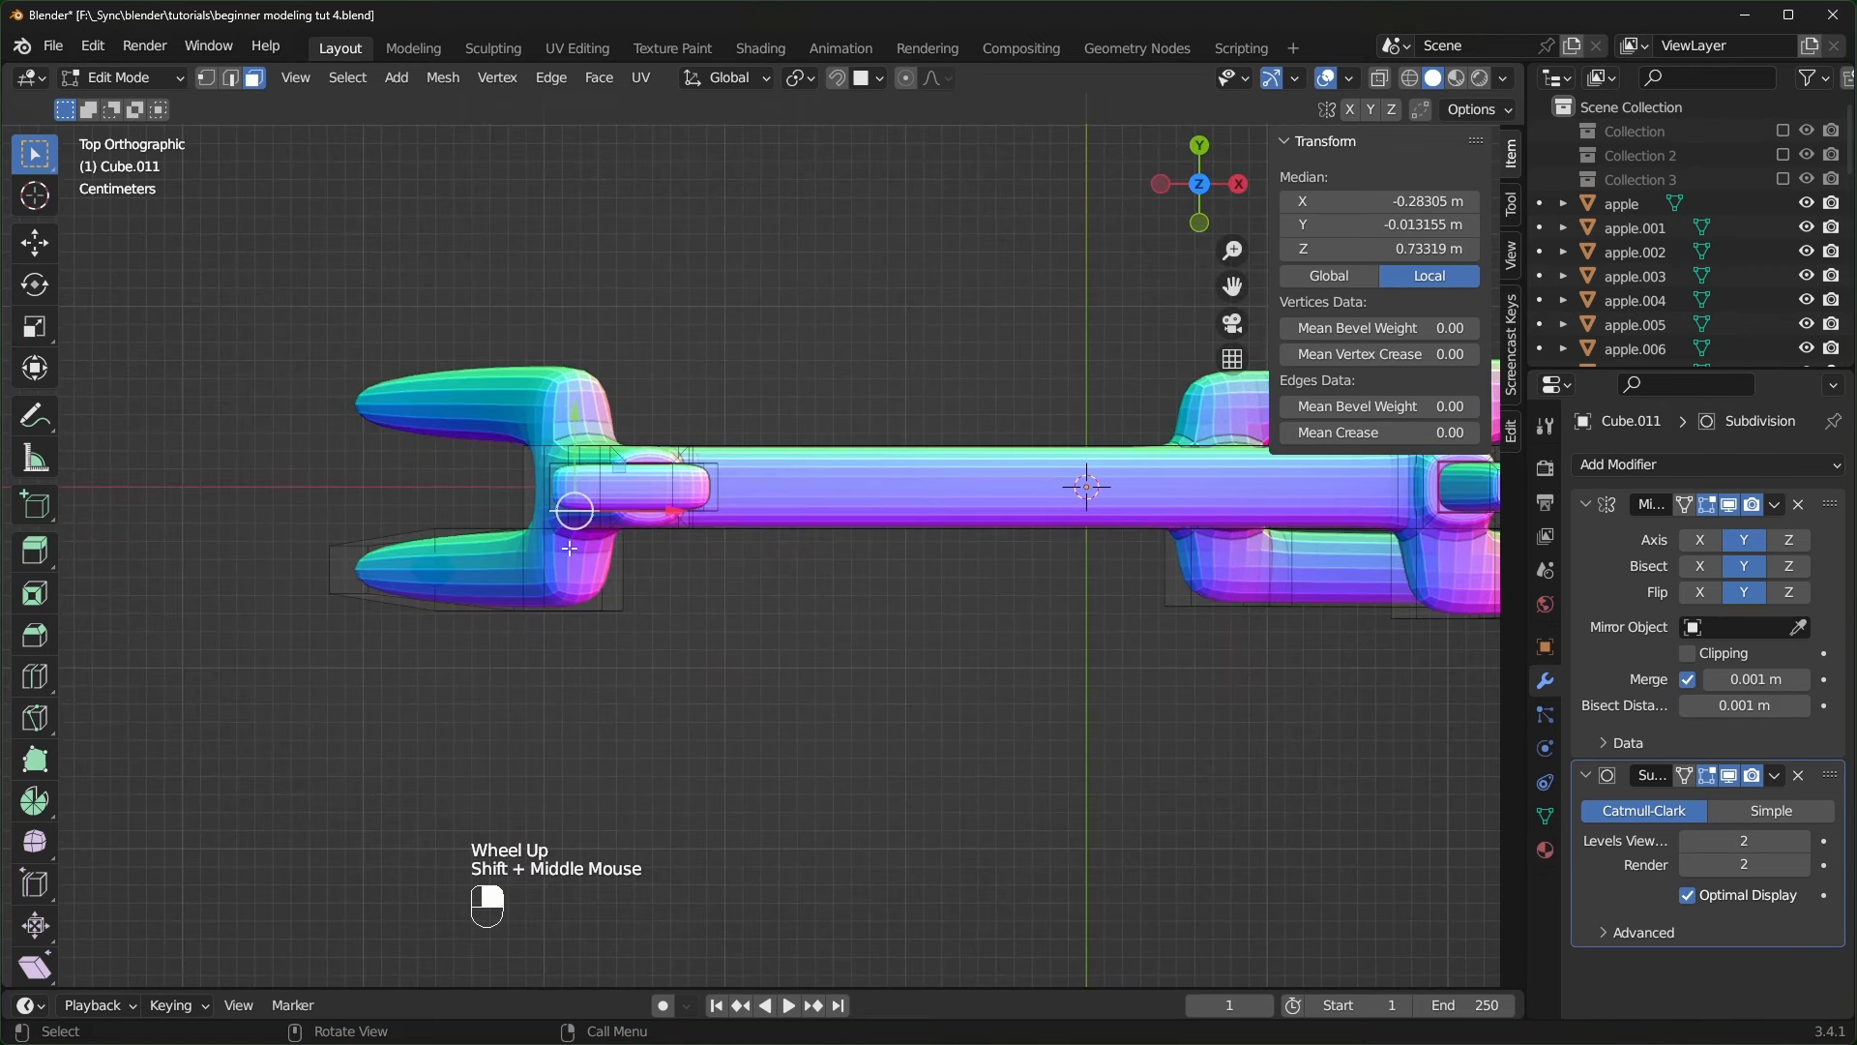
key("e")
left_click(587, 689)
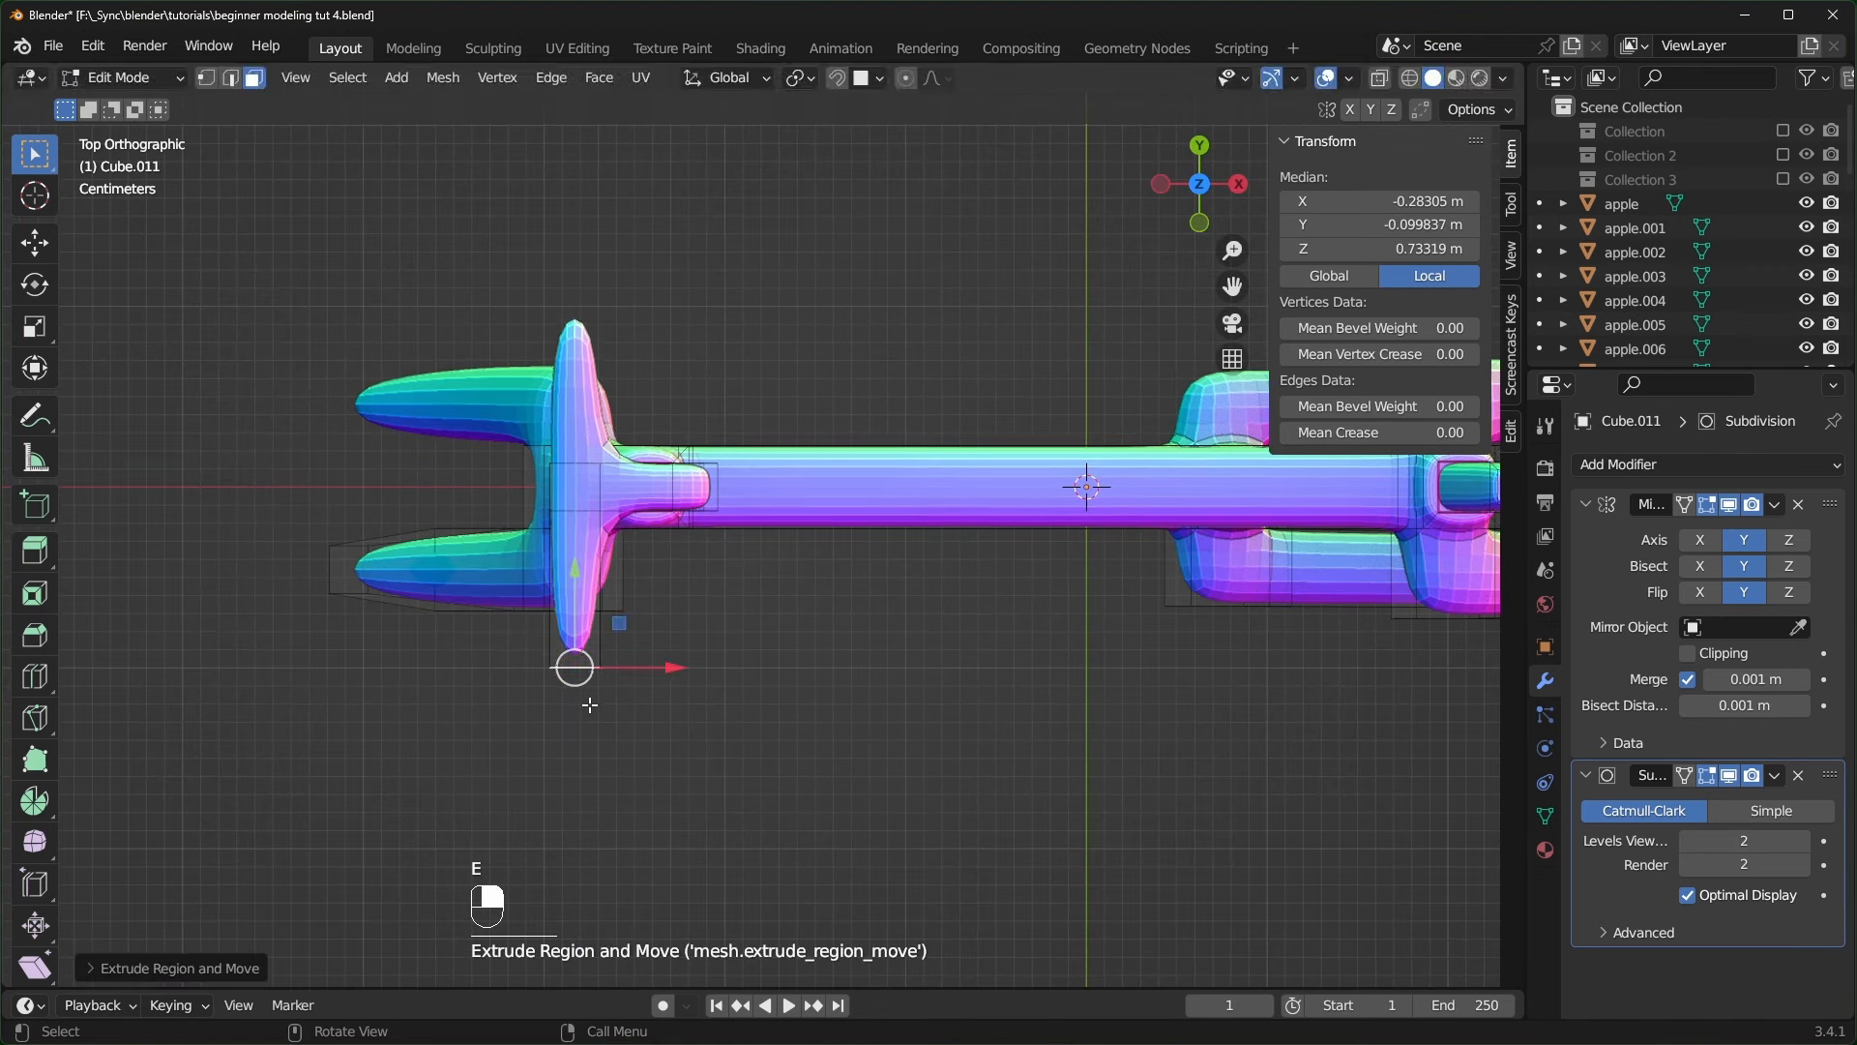
- Move the handlebar's end face forward and rotate it to follow the bar's outward curve
left_click_drag(573, 665, 486, 682)
key("r")
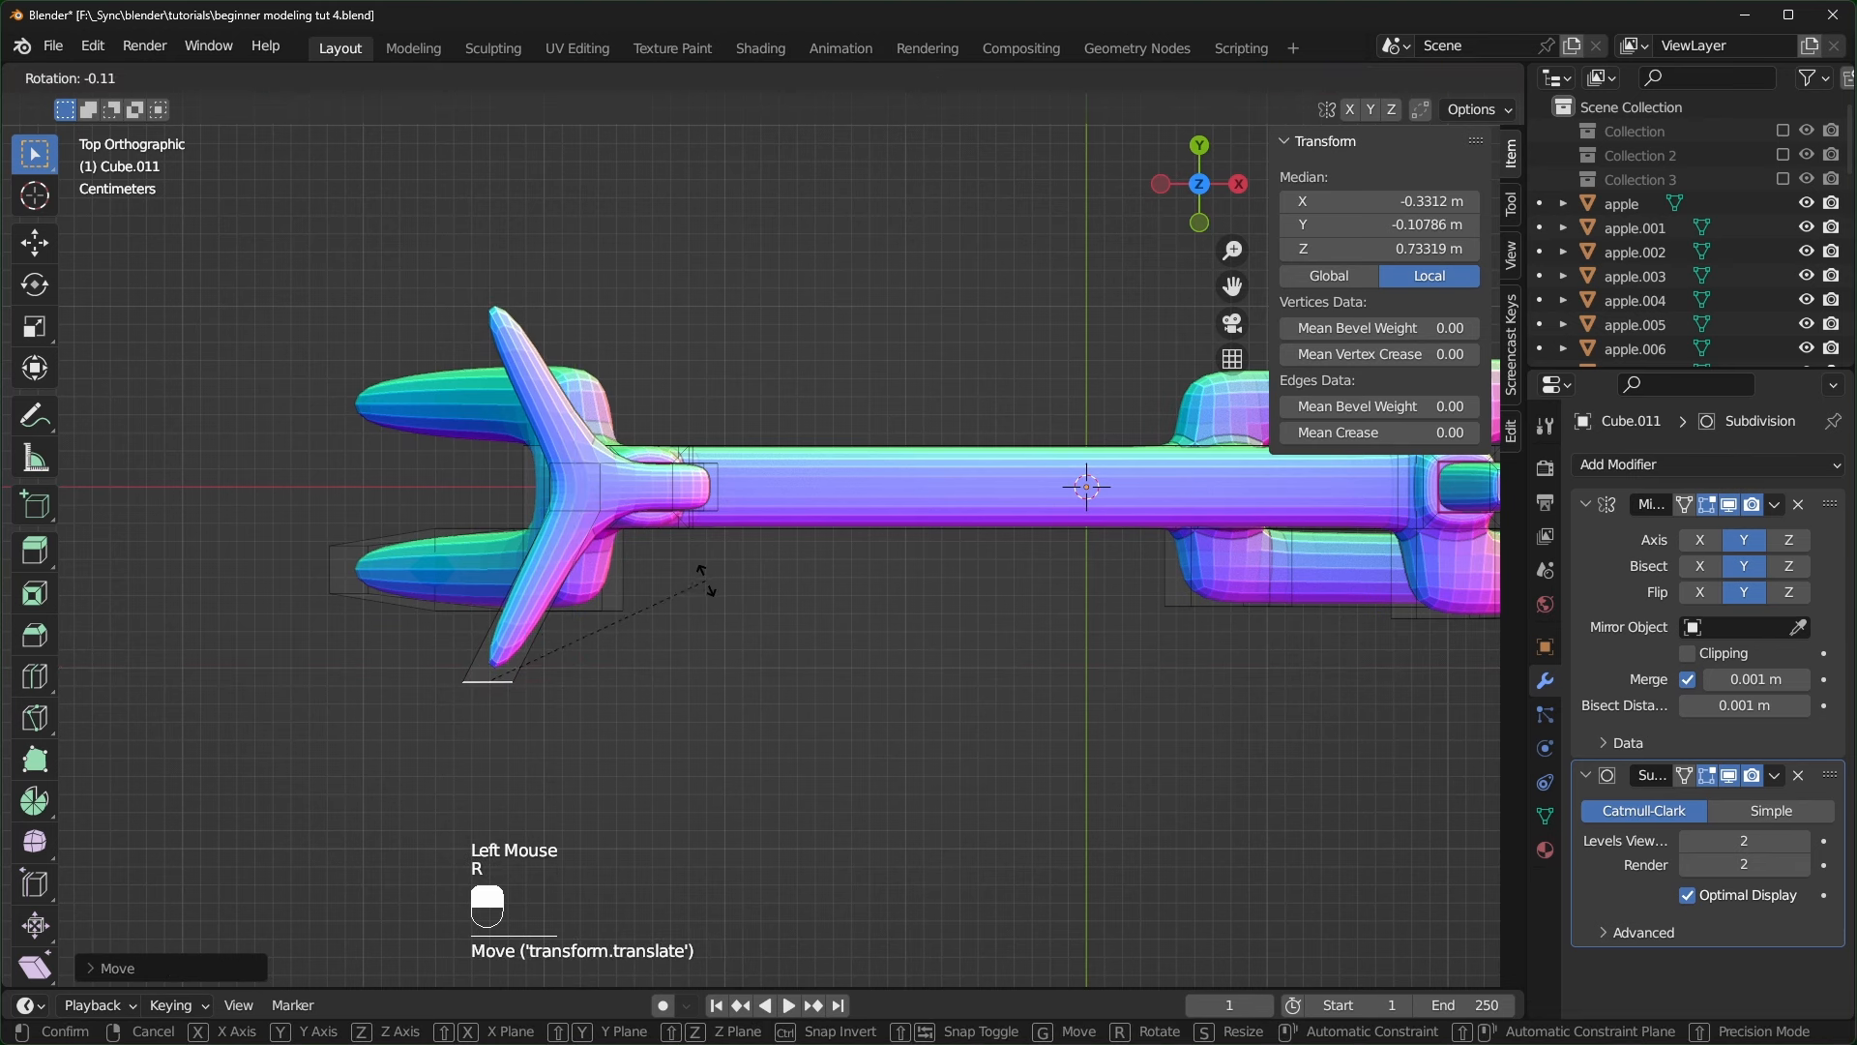
left_click(726, 680)
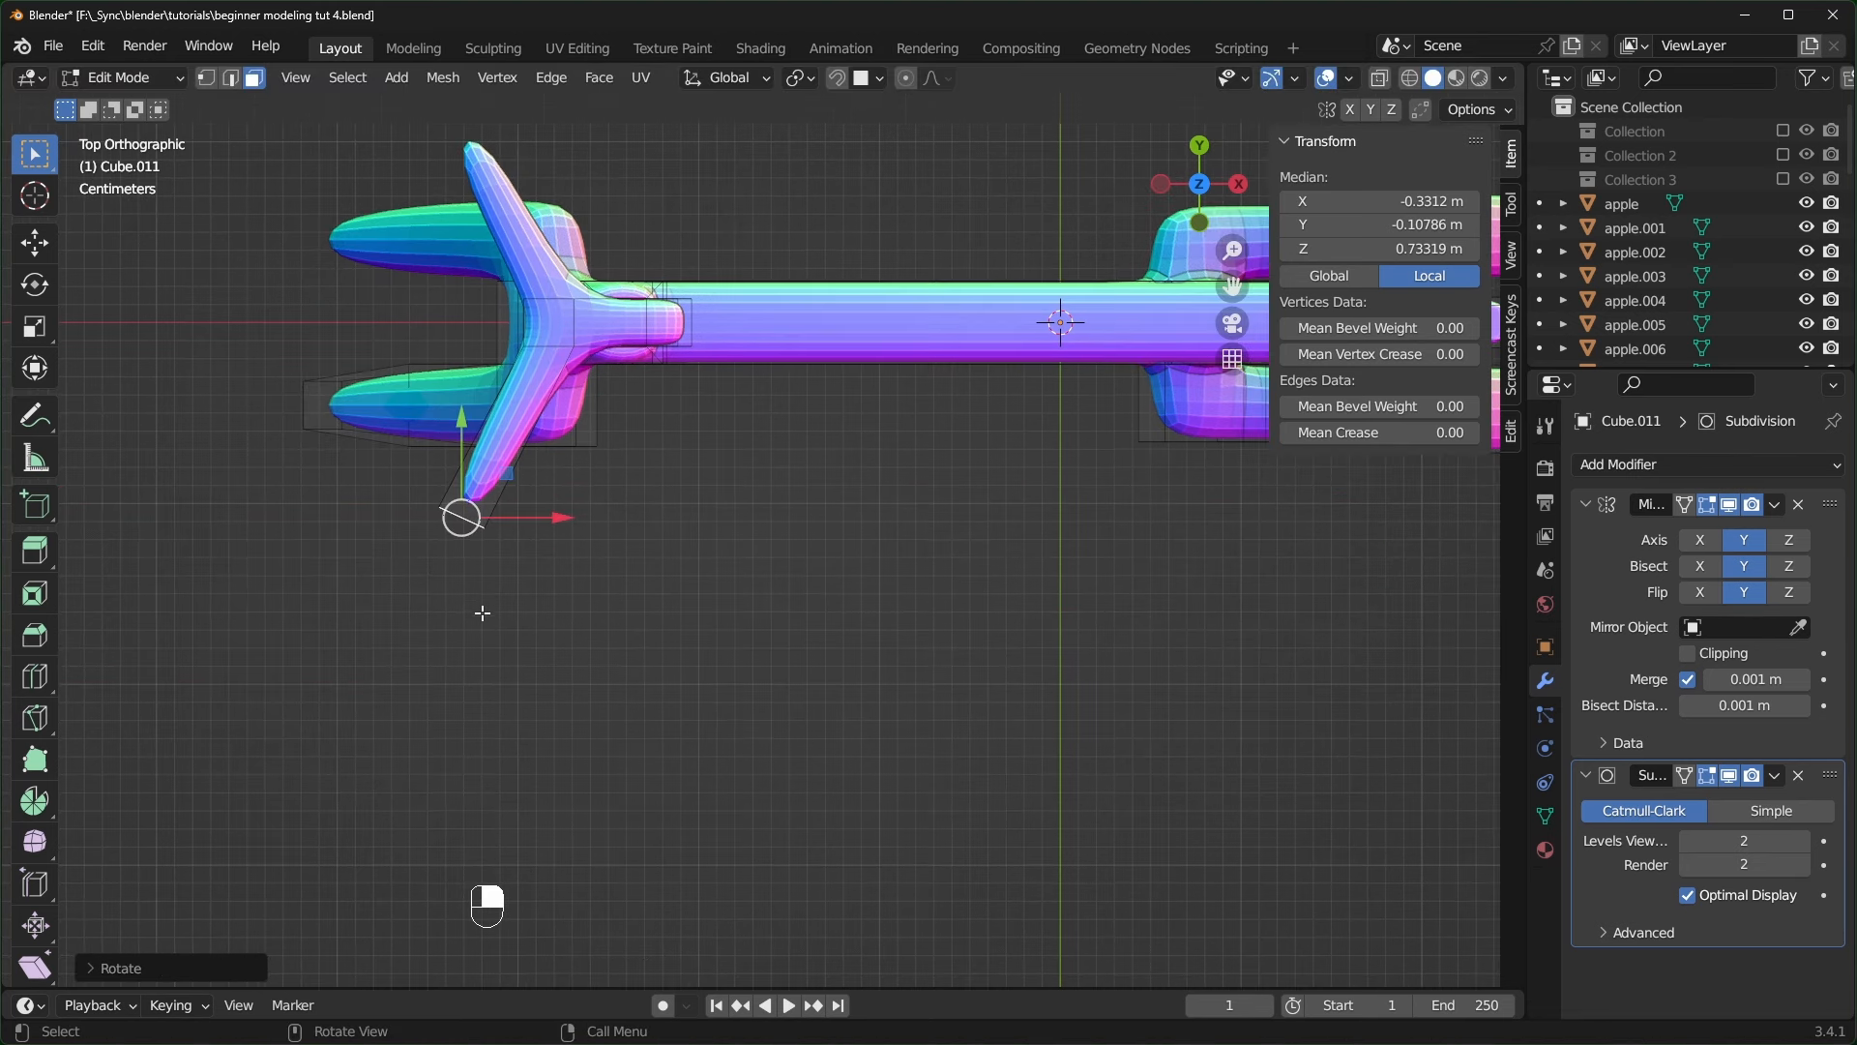
- Extend the handlebar with three extrusions, curving it outward and then back towards the saddle
key("ctrl")
right_click(482, 626, "ctrl")
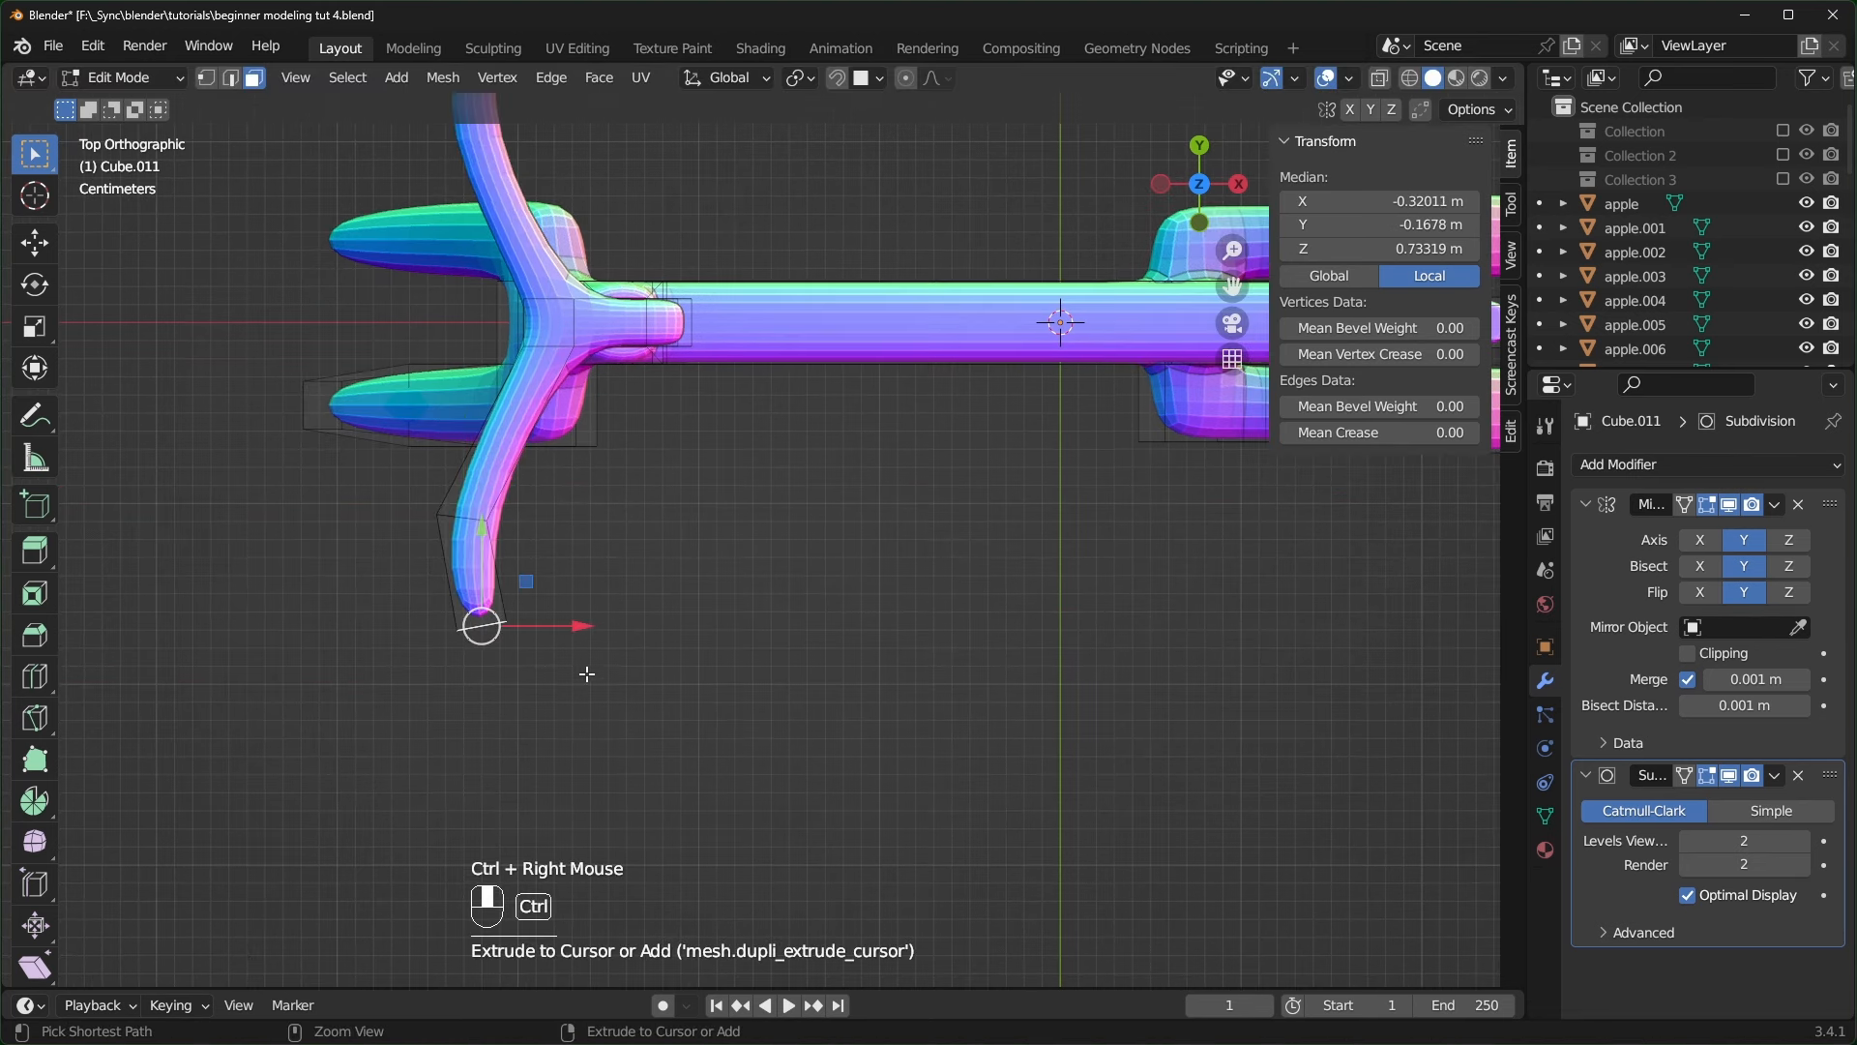
right_click(587, 668, "ctrl")
right_click(750, 664, "ctrl")
- Select the outer handlebar sections by growing the selection from the end face and raise them to the reference grip's height
key("KP_1")
middle_click_drag(750, 663, 893, 587)
key("KP_1")
scroll(718, 507, "up", 1)
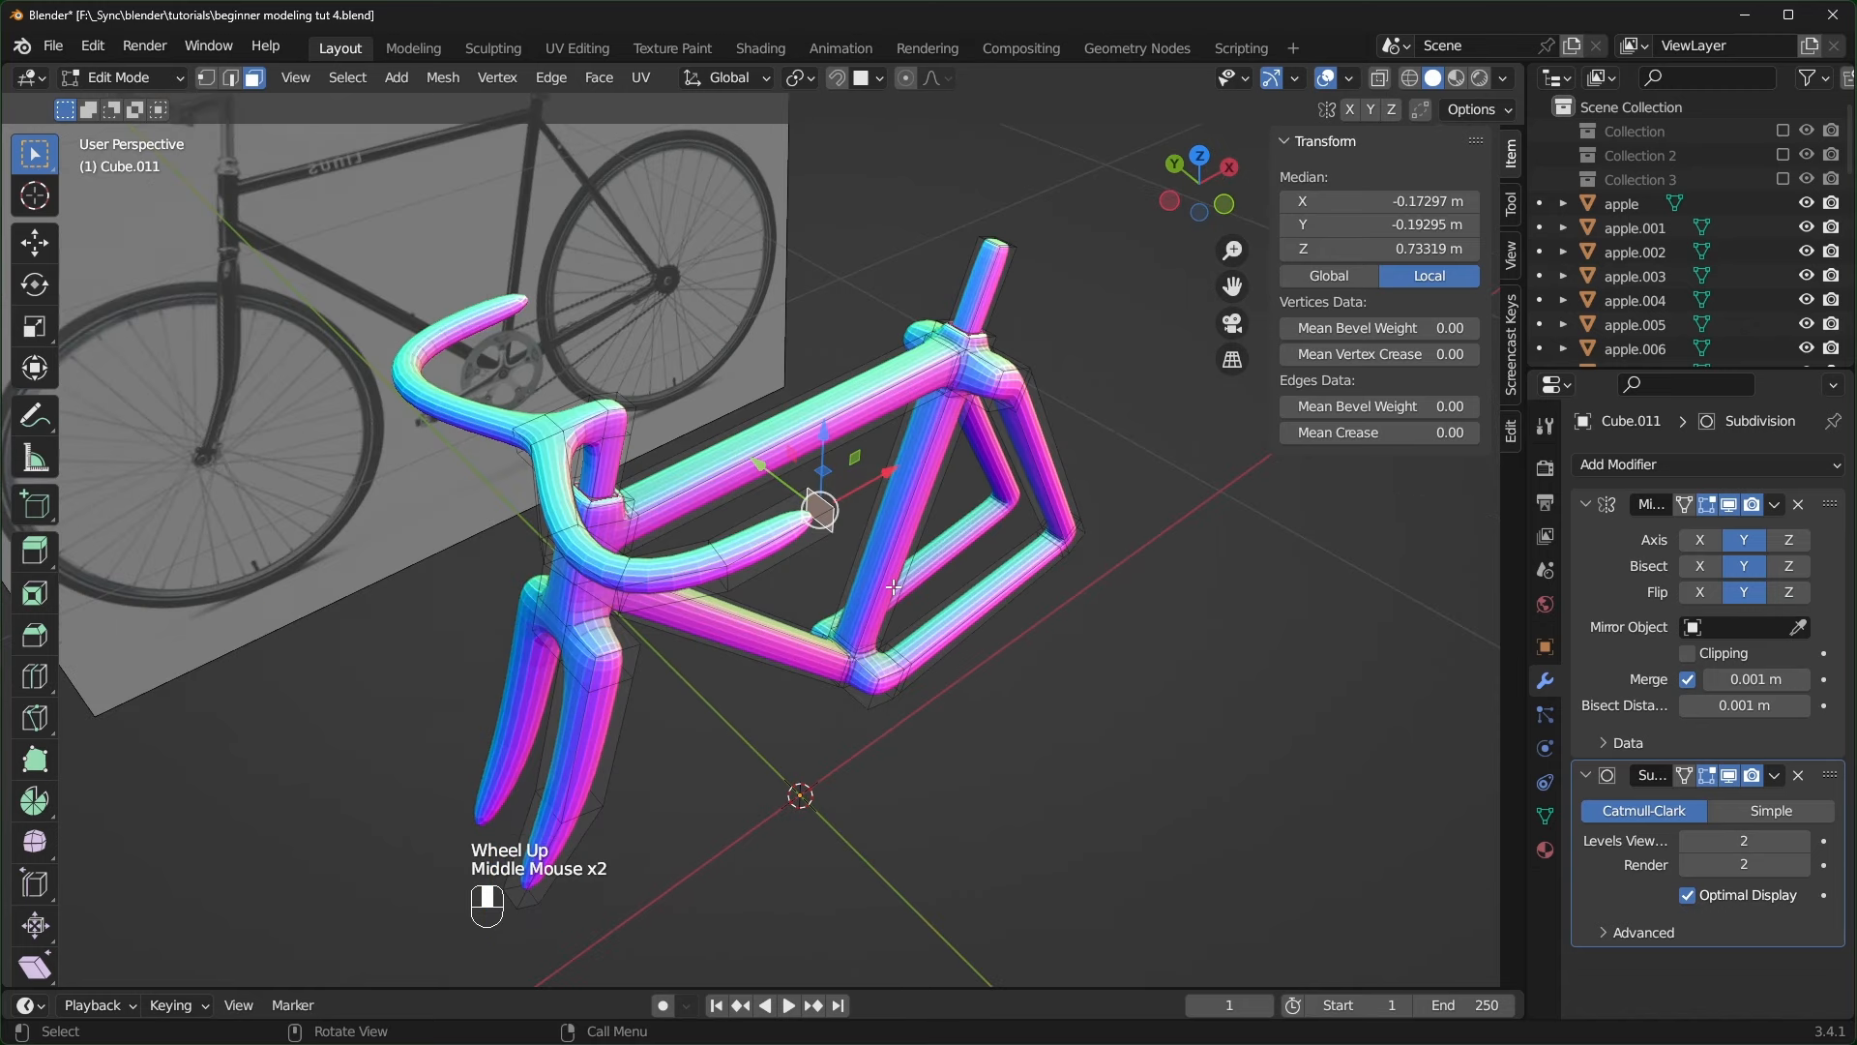
key("ctrl+KP_Add")
key("ctrl+KP_Add")
key("ctrl+KP_Add")
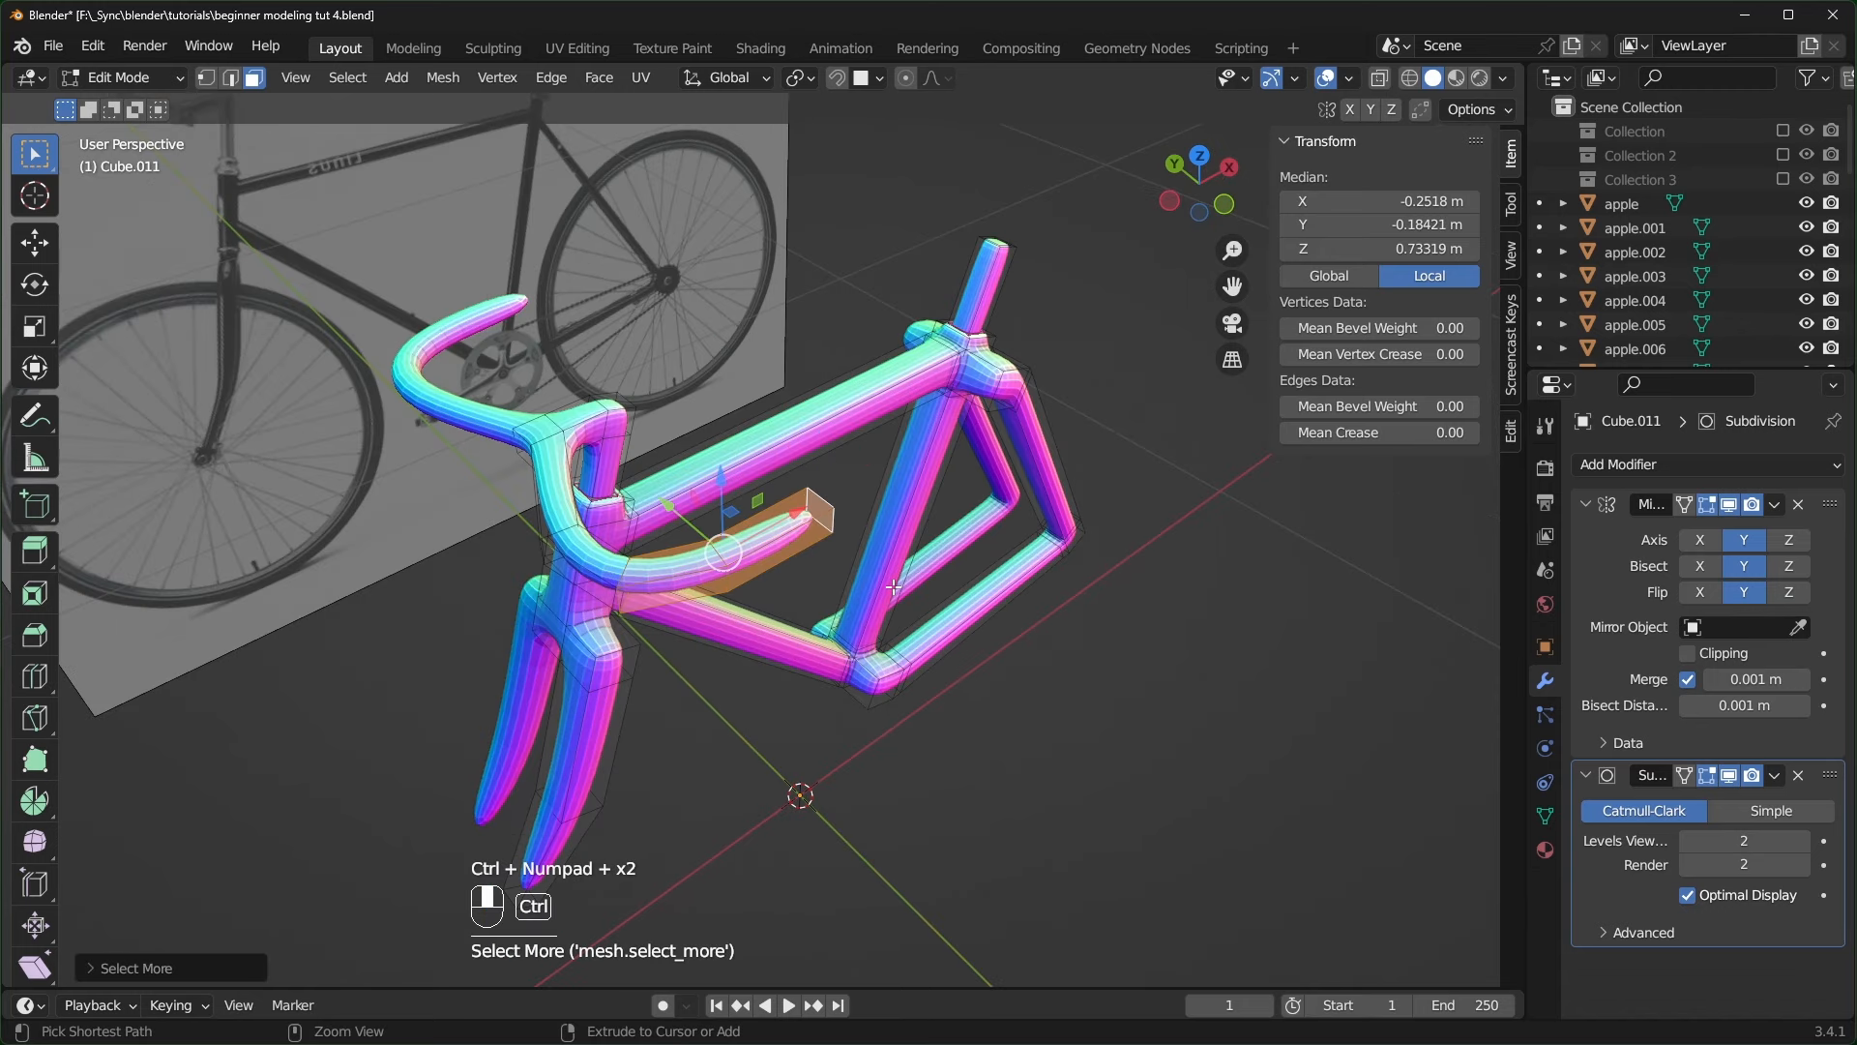
key("KP_1")
scroll(721, 407, "up", 1)
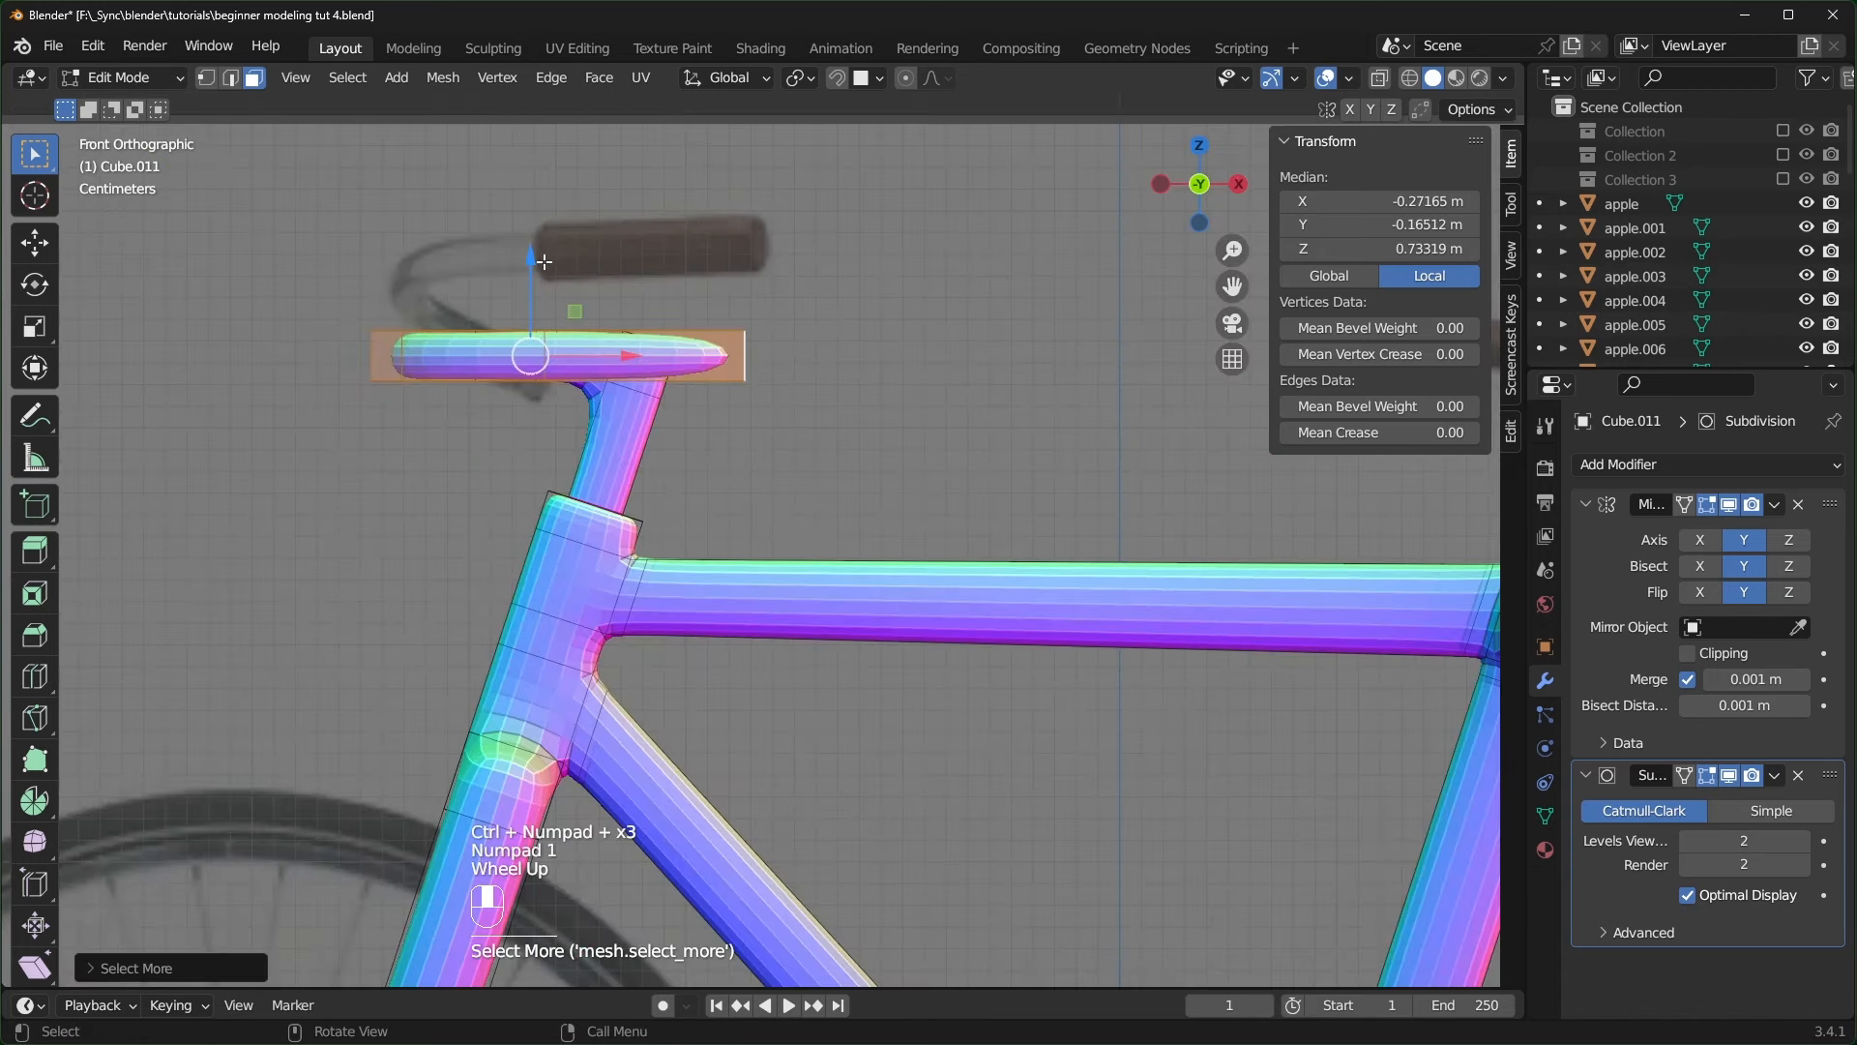
left_click_drag(535, 260, 534, 158)
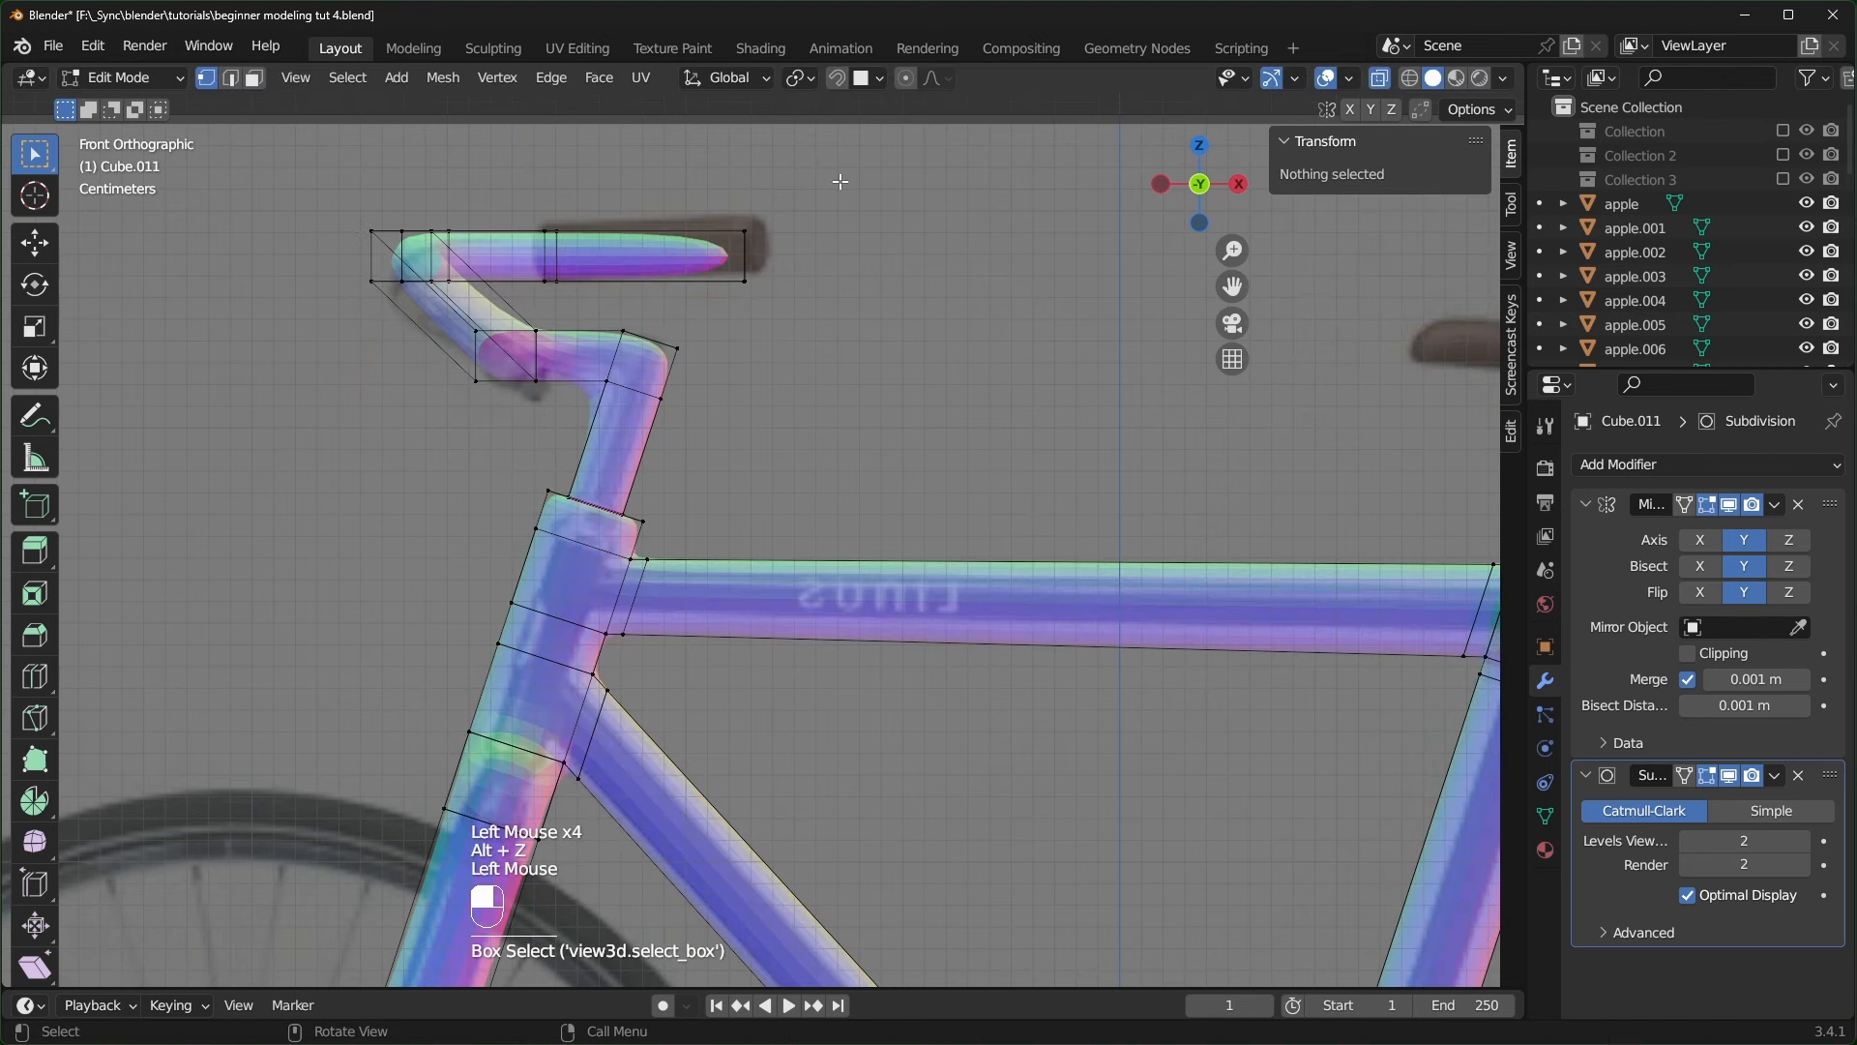
- Move the vertices at the handlebar's end back to match the end of the reference grip
left_click_drag(840, 181, 730, 295)
left_click_drag(834, 256, 854, 254)
middle_click_drag(849, 329, 870, 377)
key("alt+z")
middle_click_drag(1088, 324, 1033, 404)
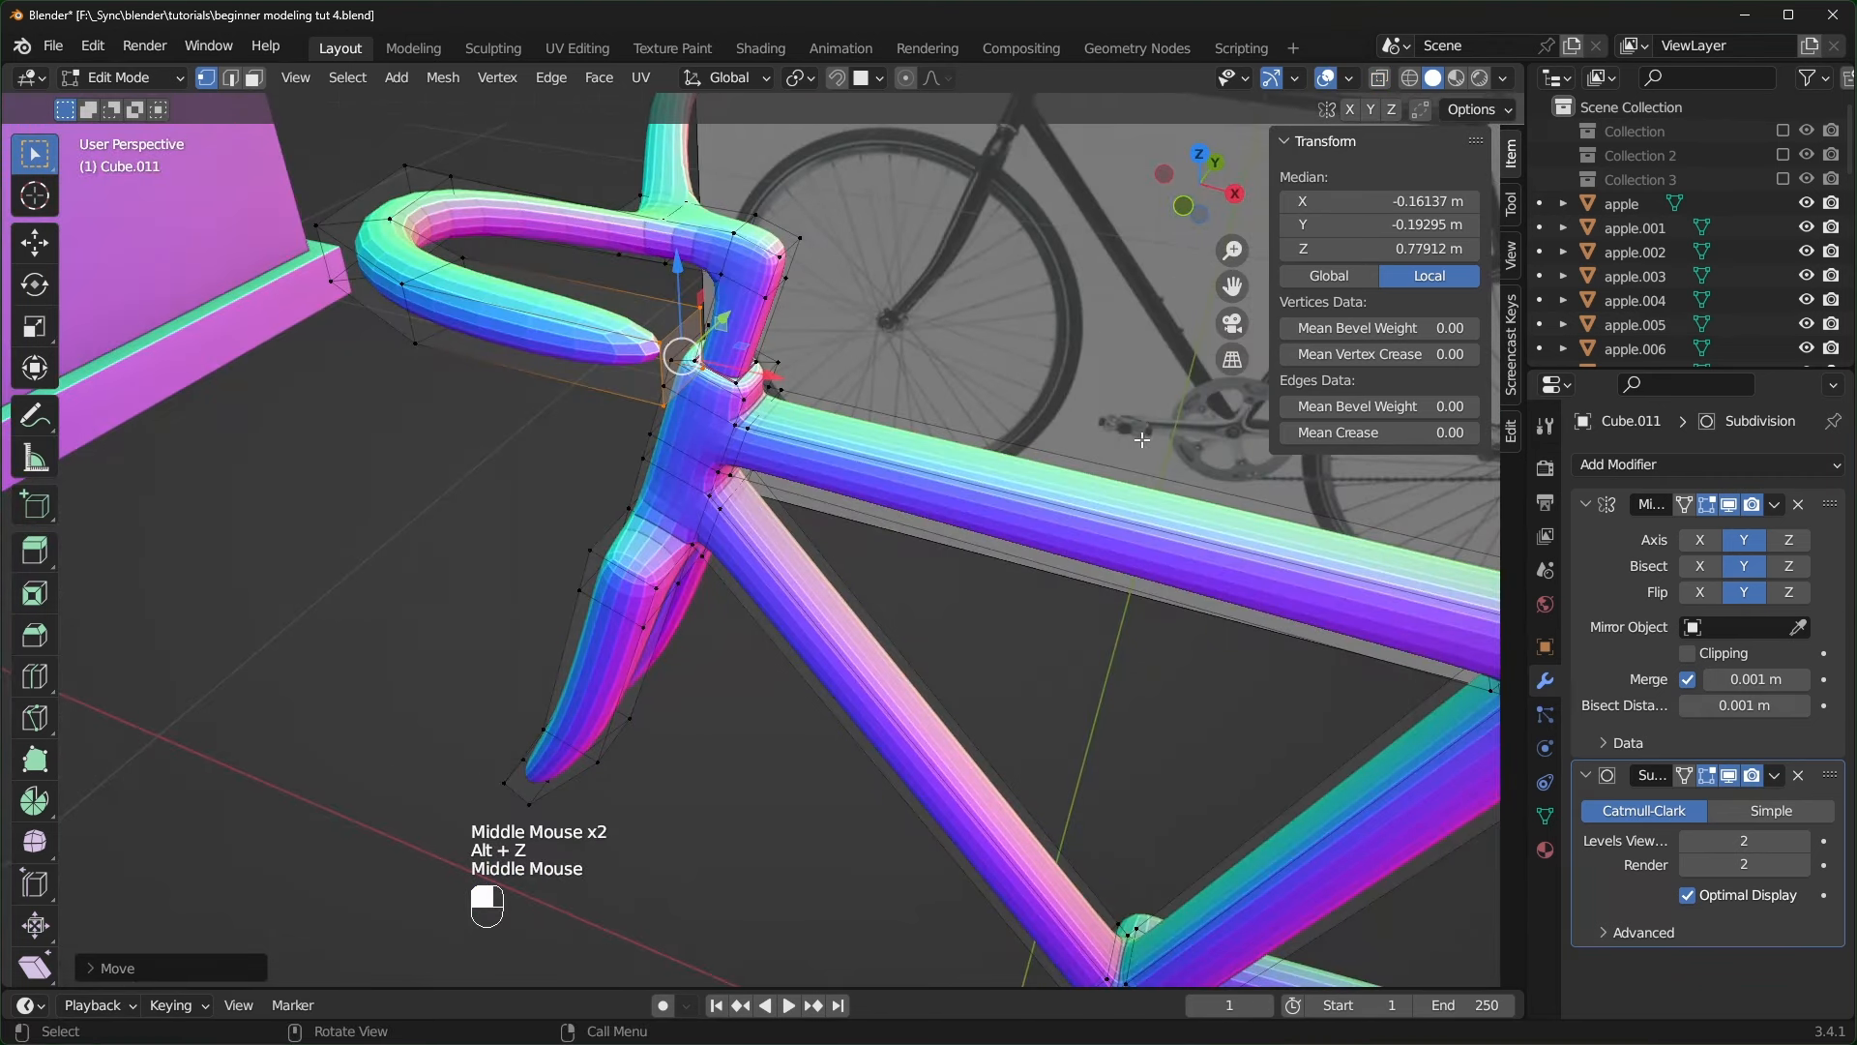
- Select all faces of the handlebar's end section and extrude them slightly outward along their normals to form a thicker grip
key("i")
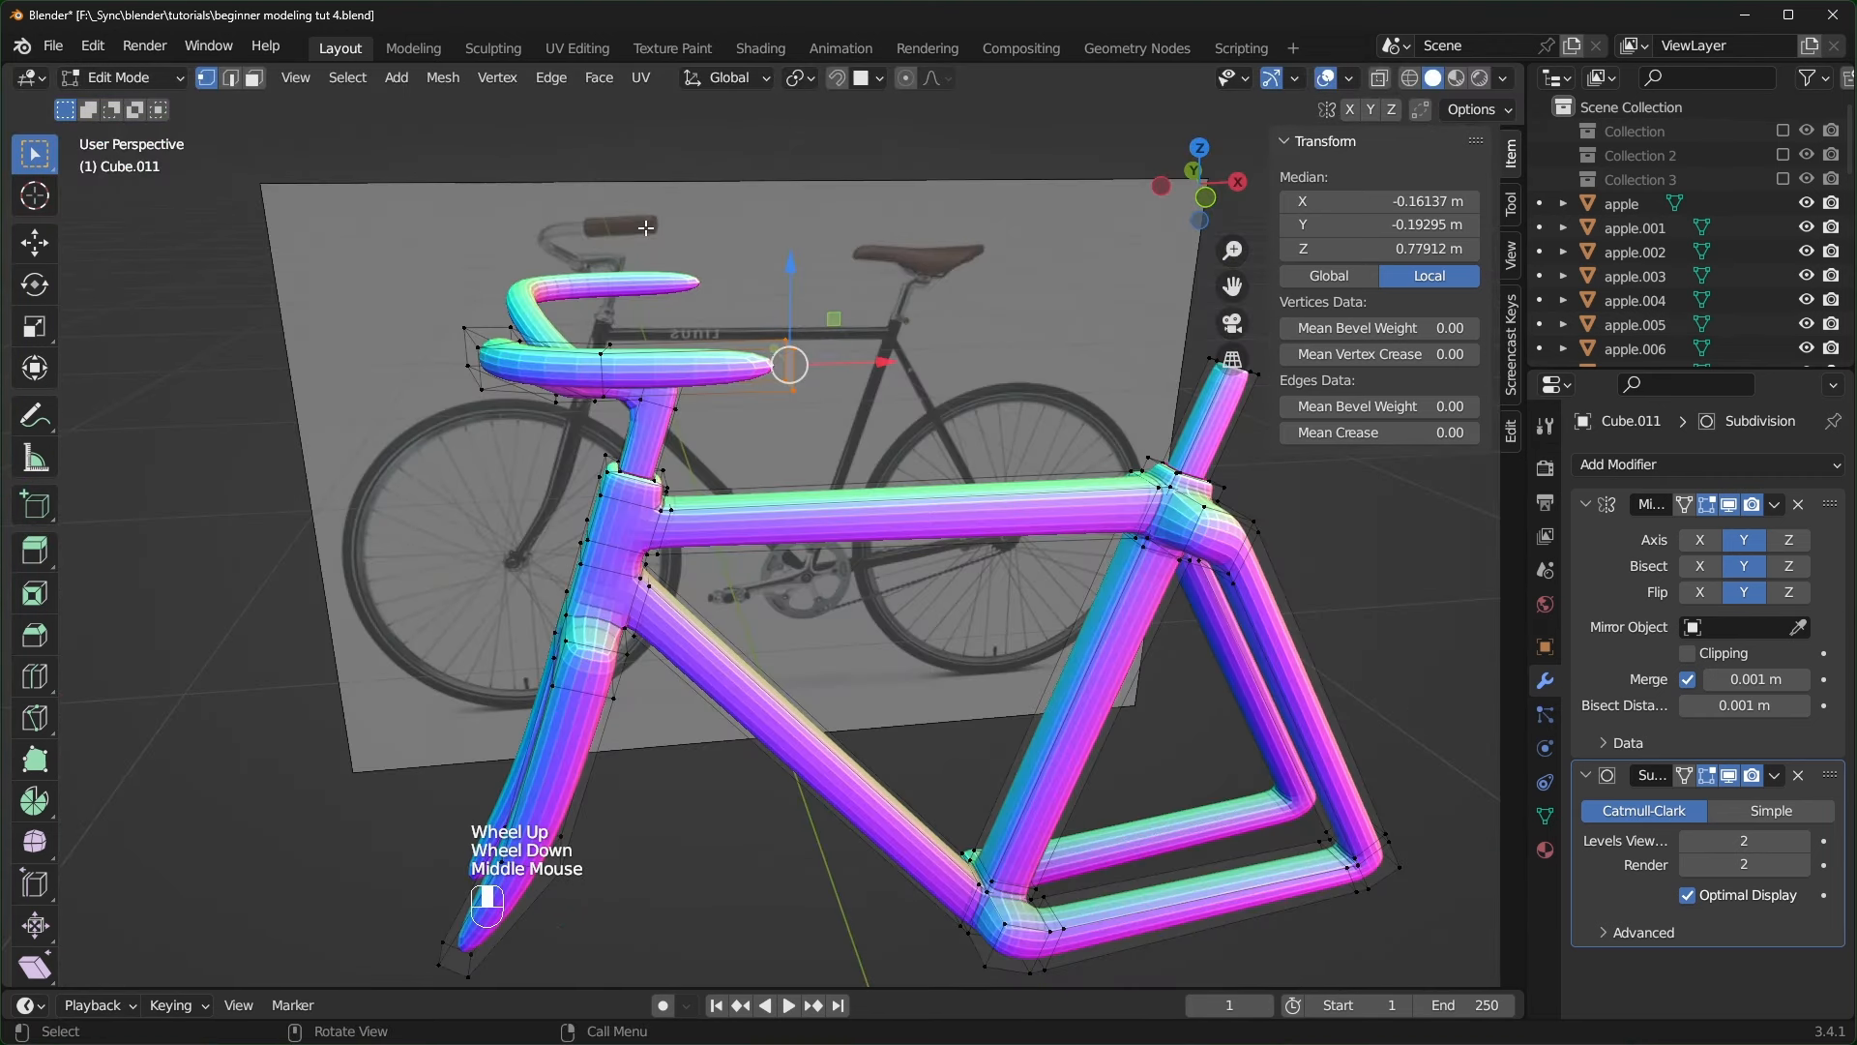
middle_click_drag(645, 228, 658, 259)
scroll(658, 260, "up", 1)
middle_click_drag(658, 259, 691, 365)
middle_click_drag(888, 412, 873, 468)
key("ctrl+KP_Add")
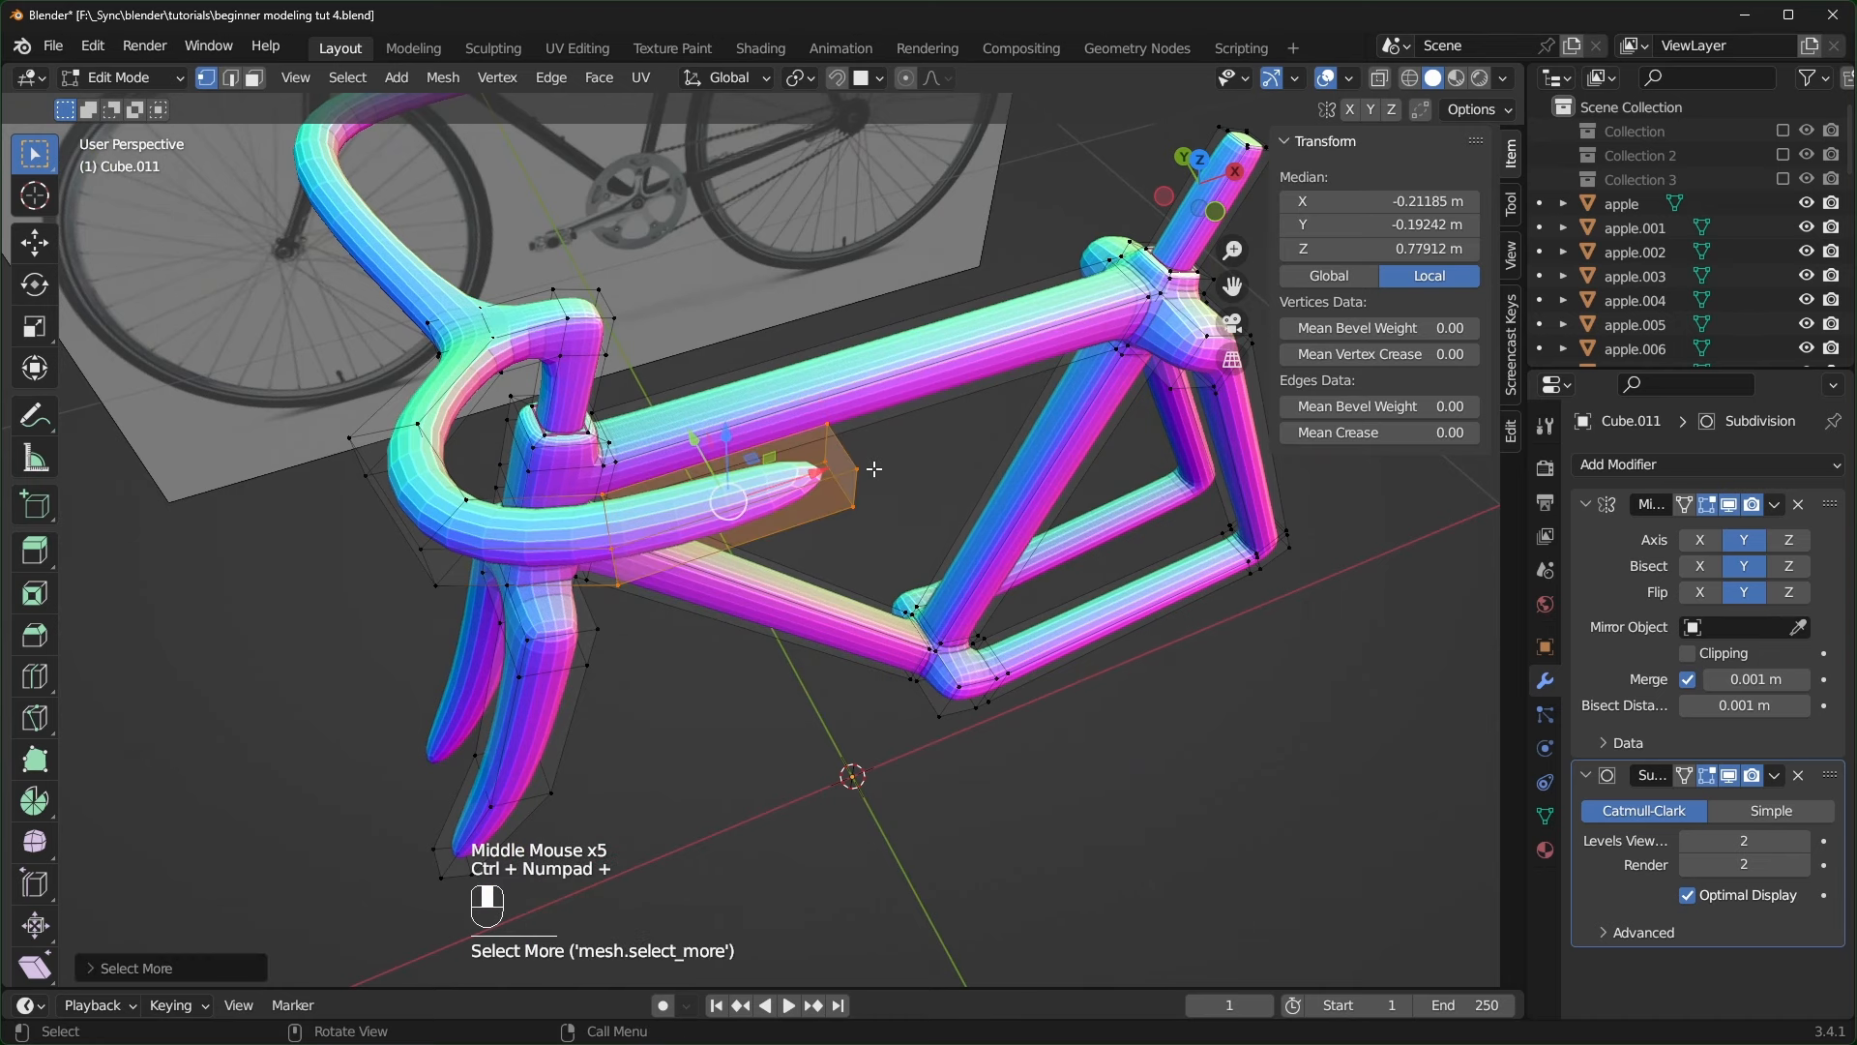
middle_click_drag(830, 543, 745, 519)
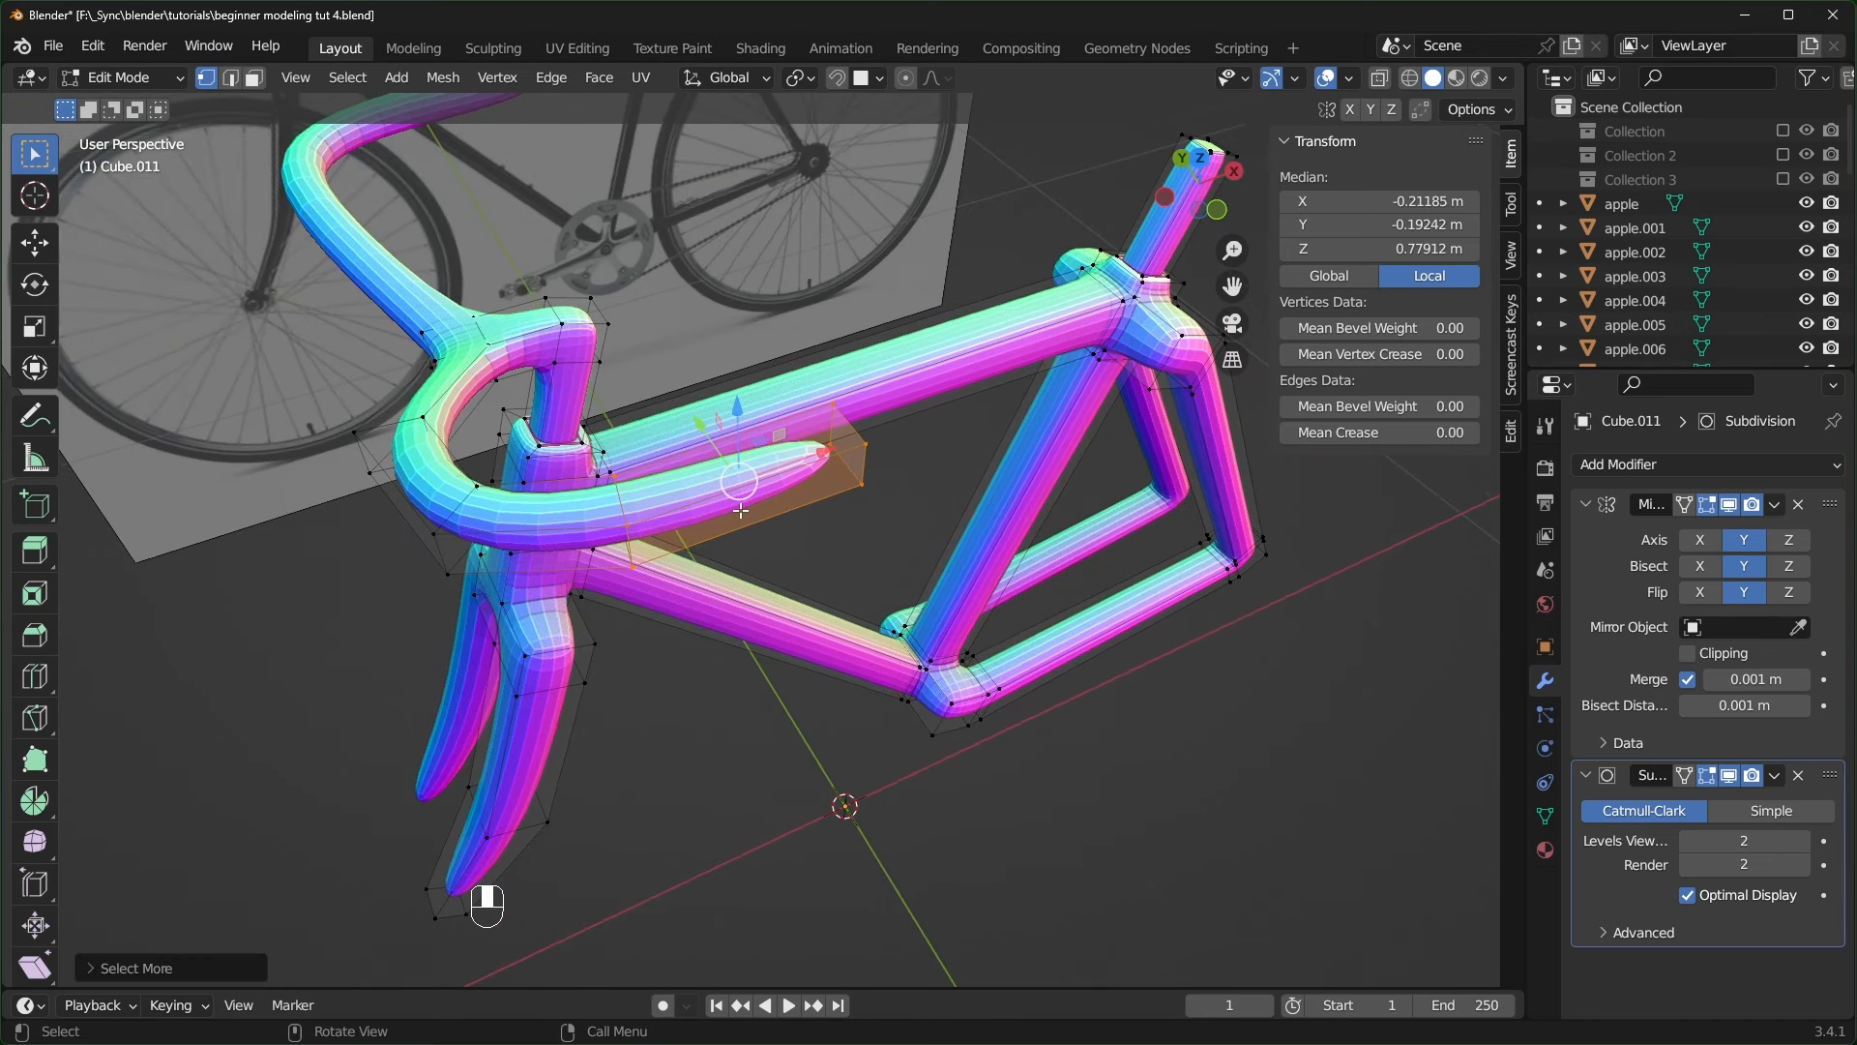
key("alt+e")
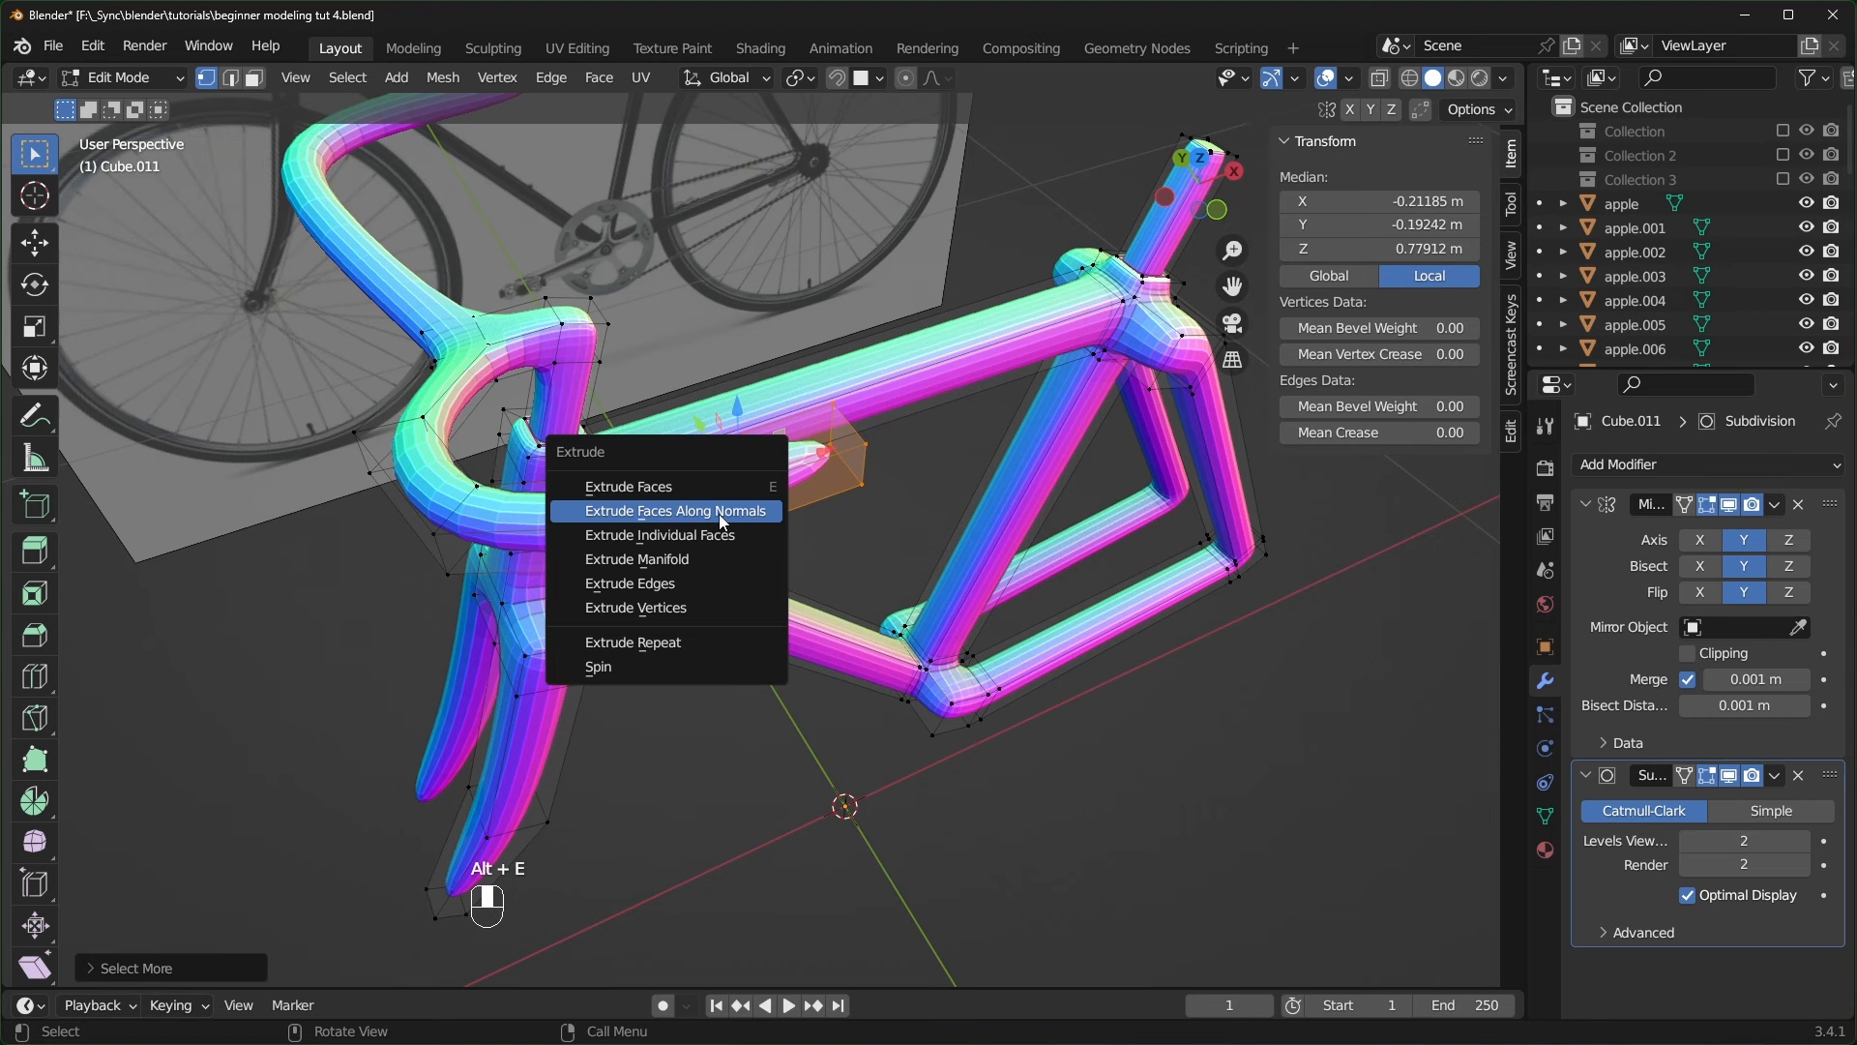
left_click(675, 510)
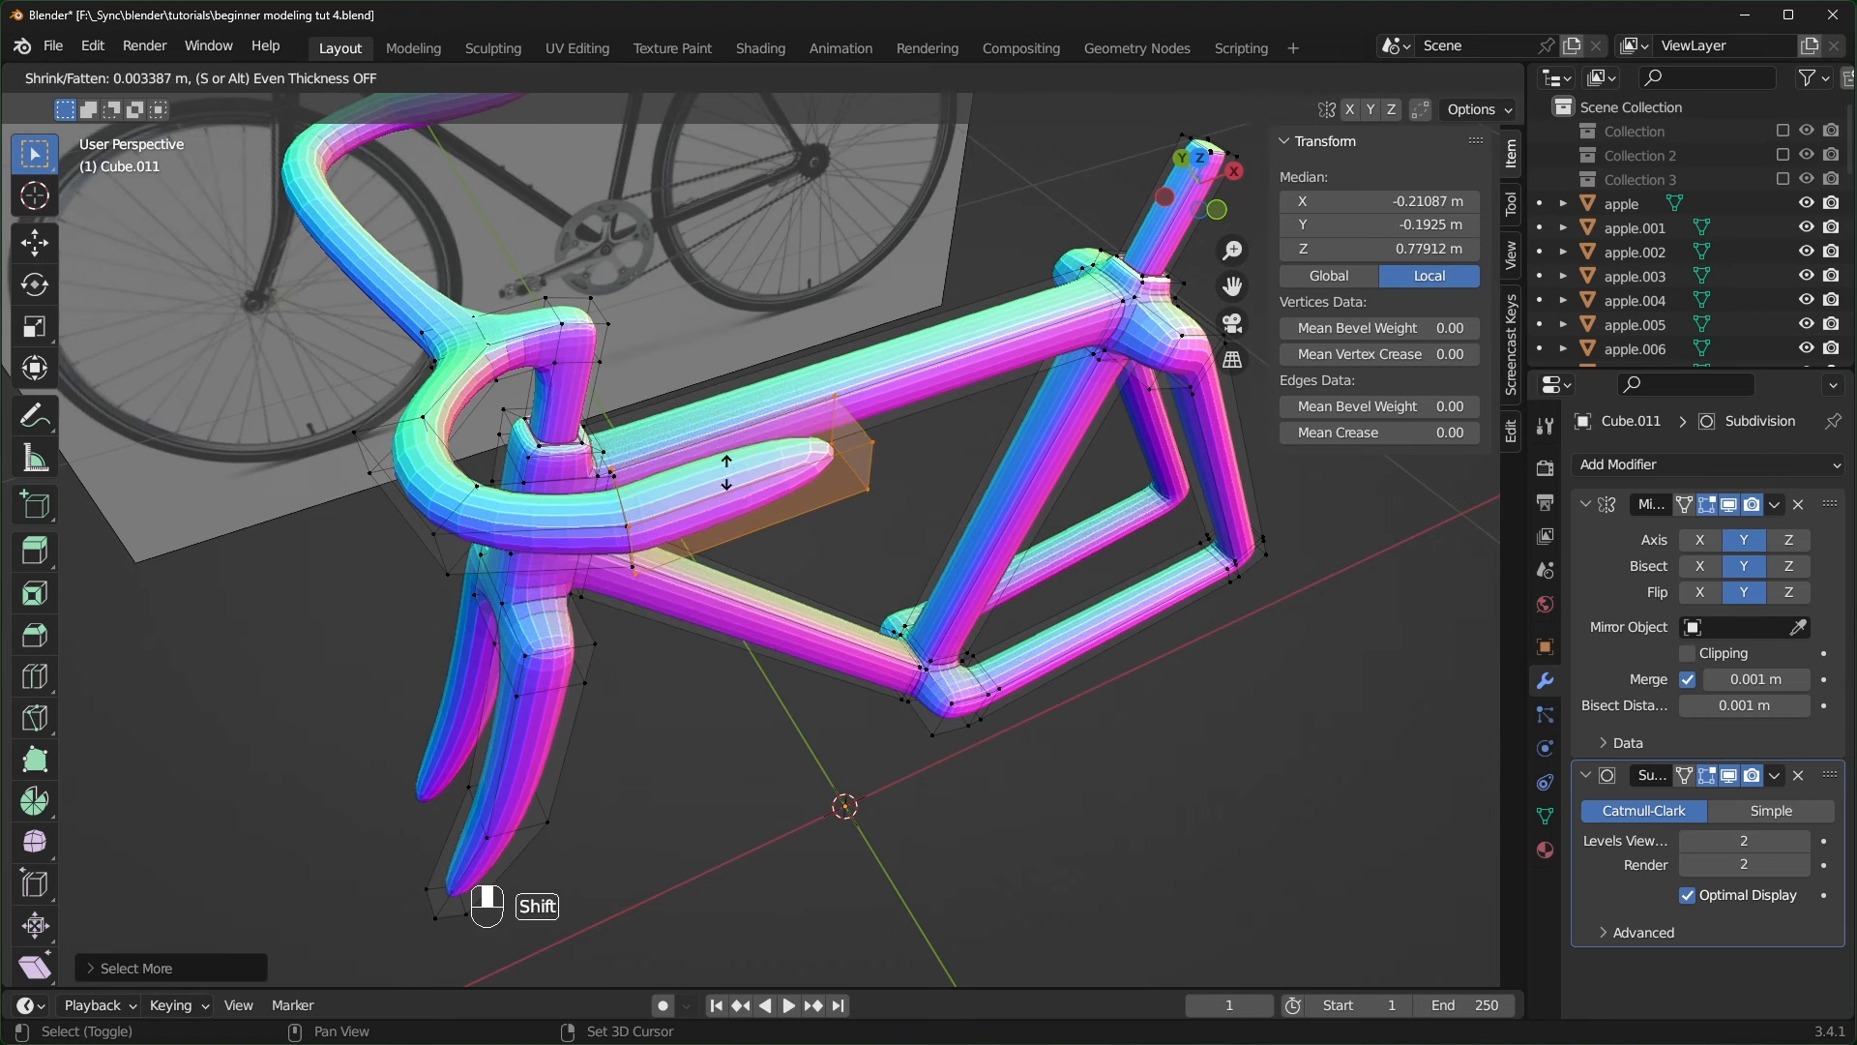
- Select the edge loop where the grip meets the handlebar and set its mean crease to 1.00
left_click(230, 78)
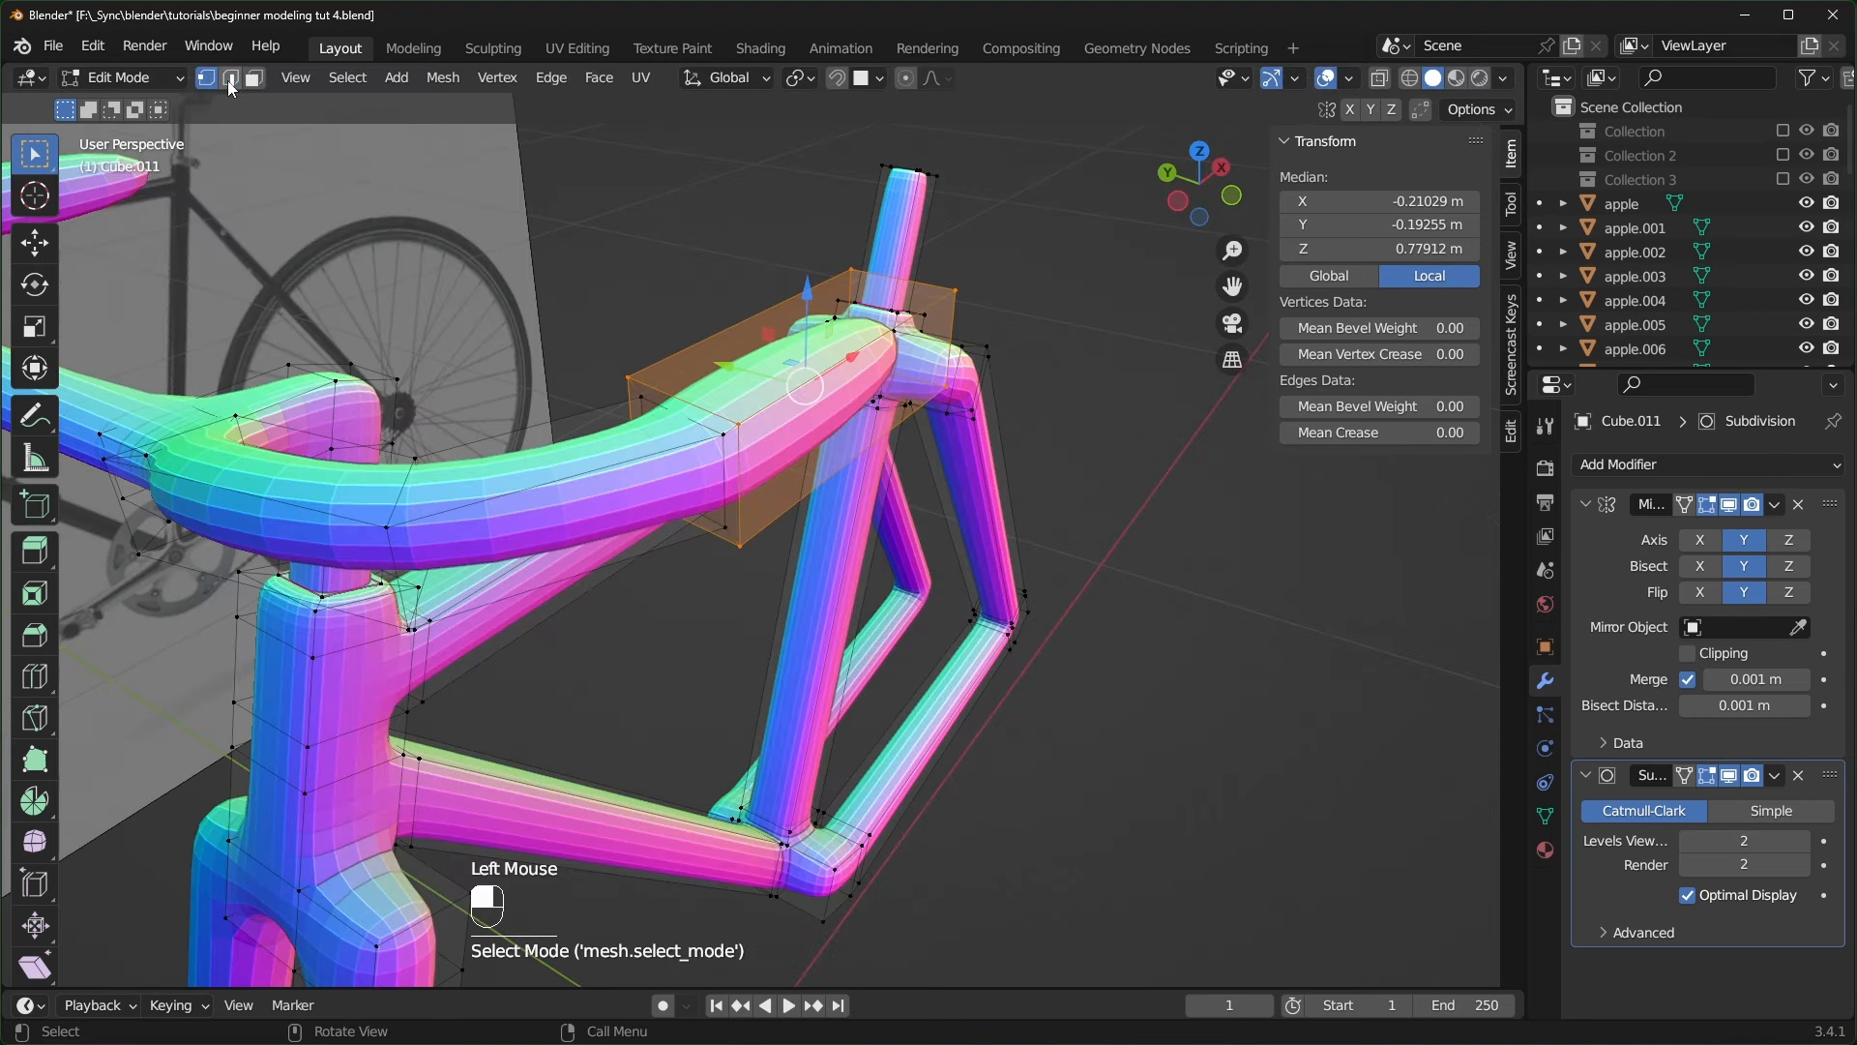
left_click(231, 77)
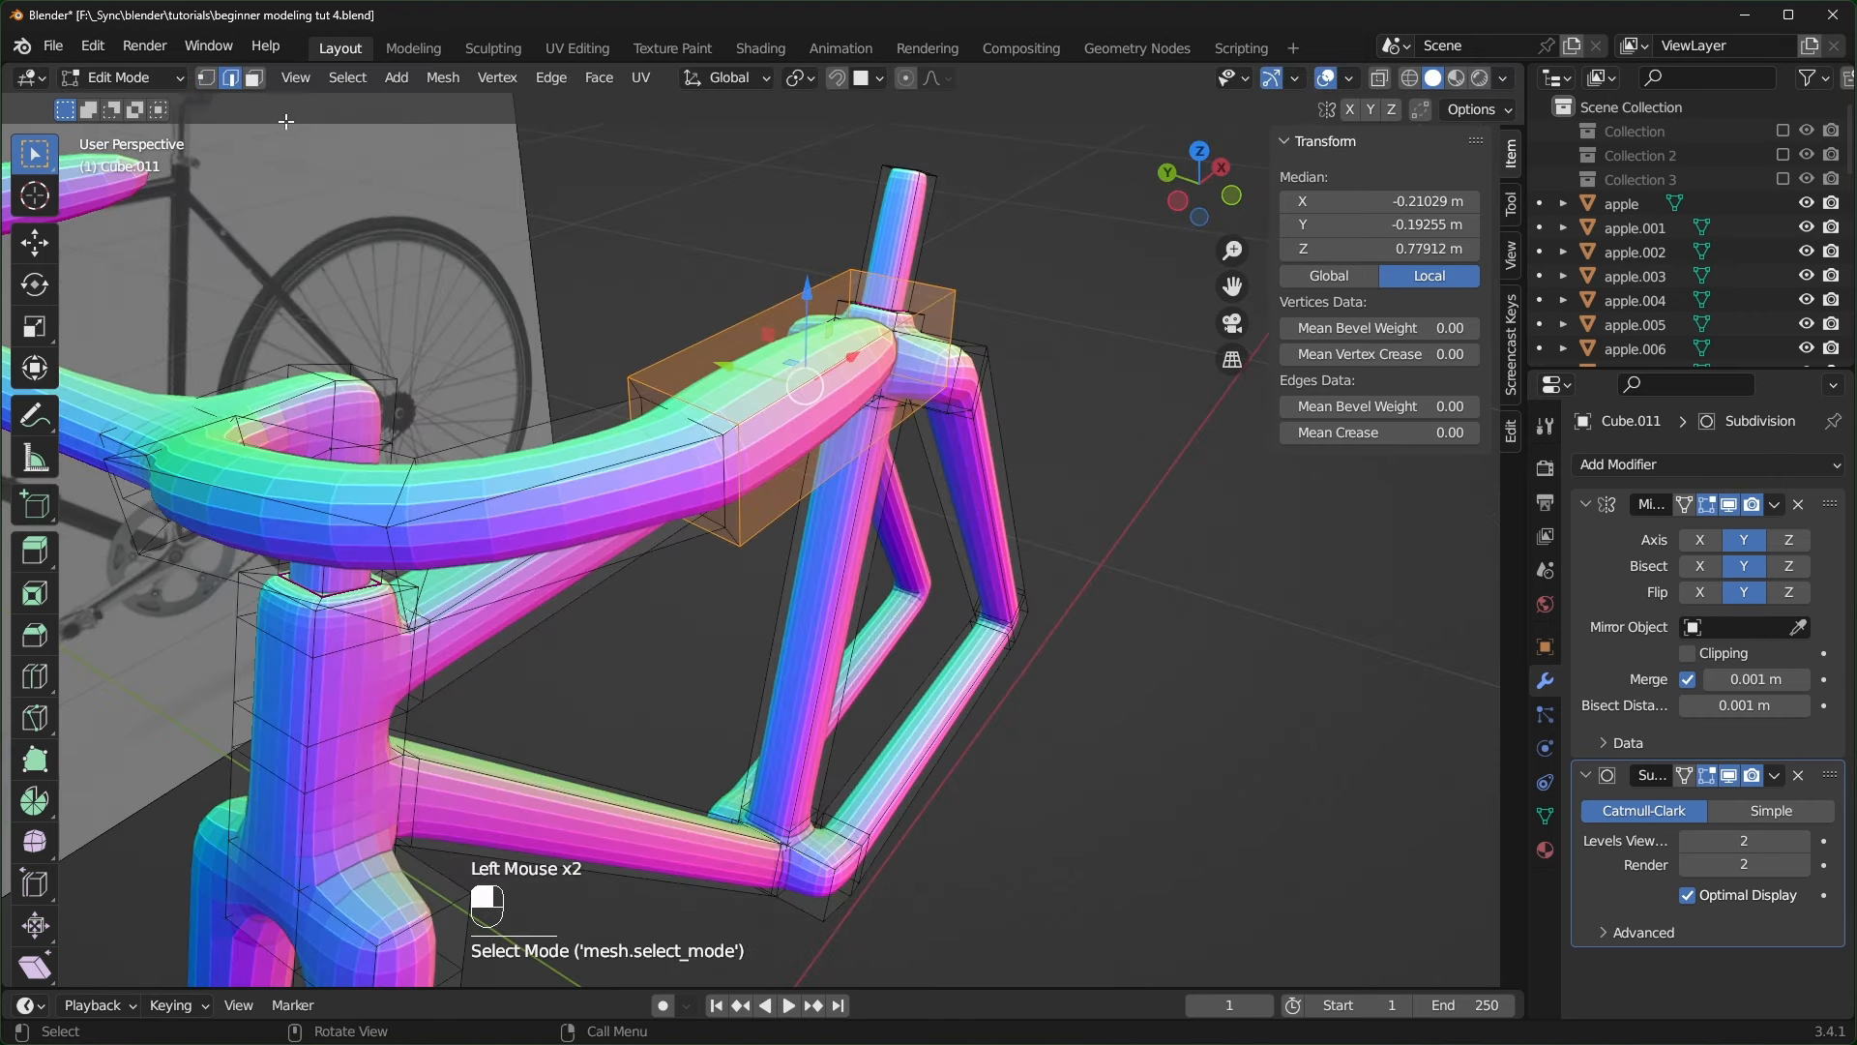
left_click(701, 427, "alt")
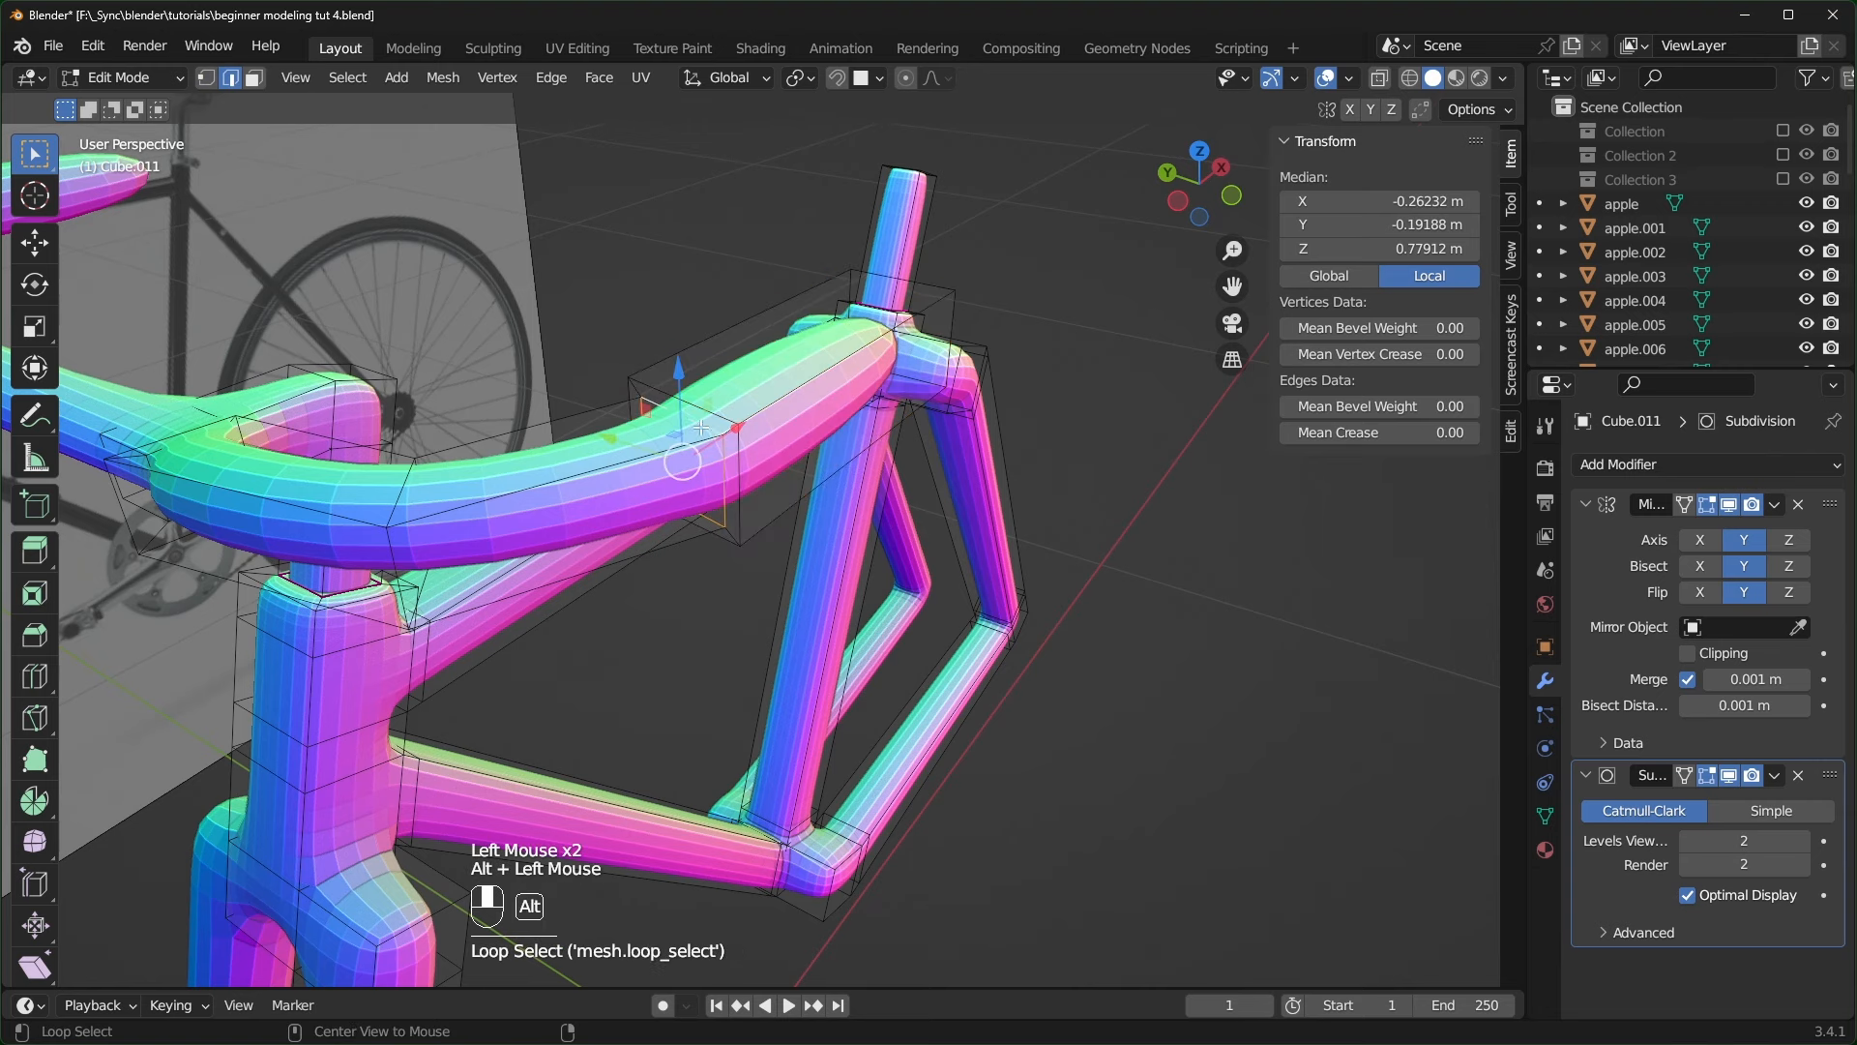
left_click_drag(1383, 432, 1470, 432)
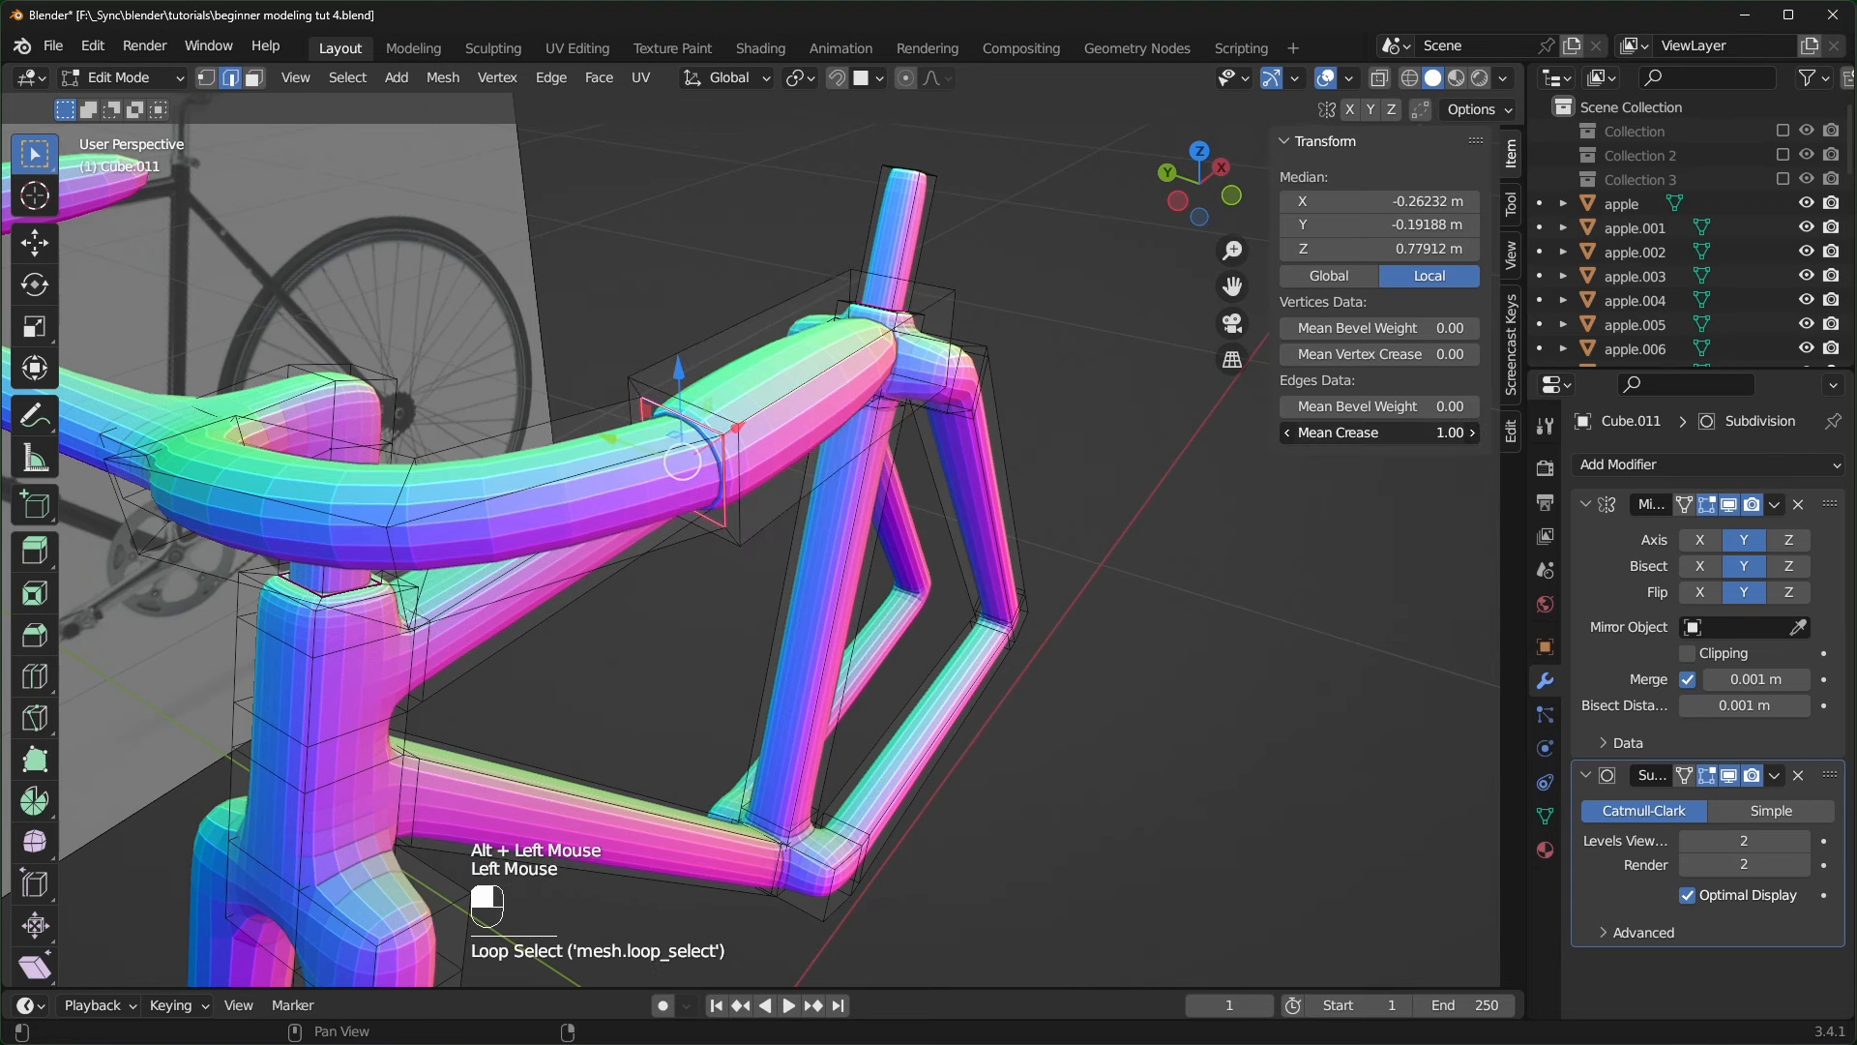
- Add a loop cut around the grip and slide it towards the grip's free end to square off the tip
middle_click_drag(931, 529, 754, 454)
middle_click_drag(755, 455, 706, 426)
key("alt+a")
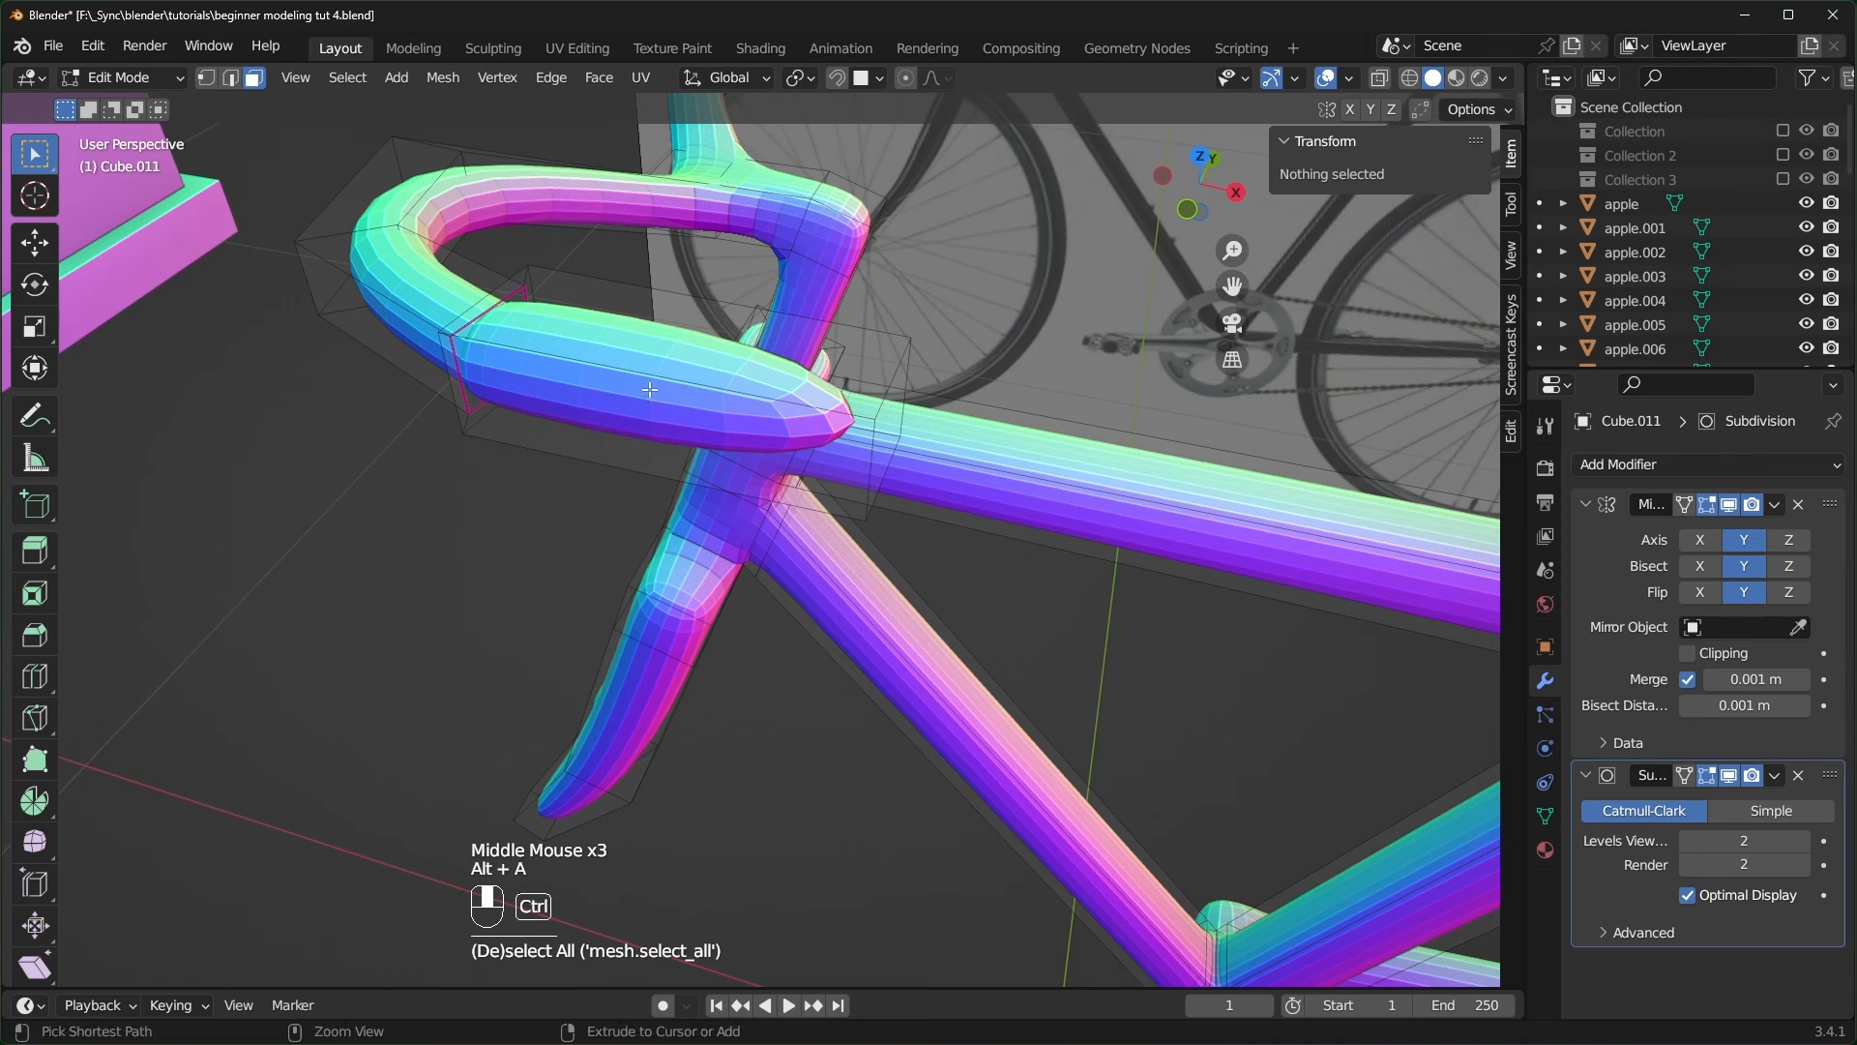
key("ctrl+r")
left_click(638, 392)
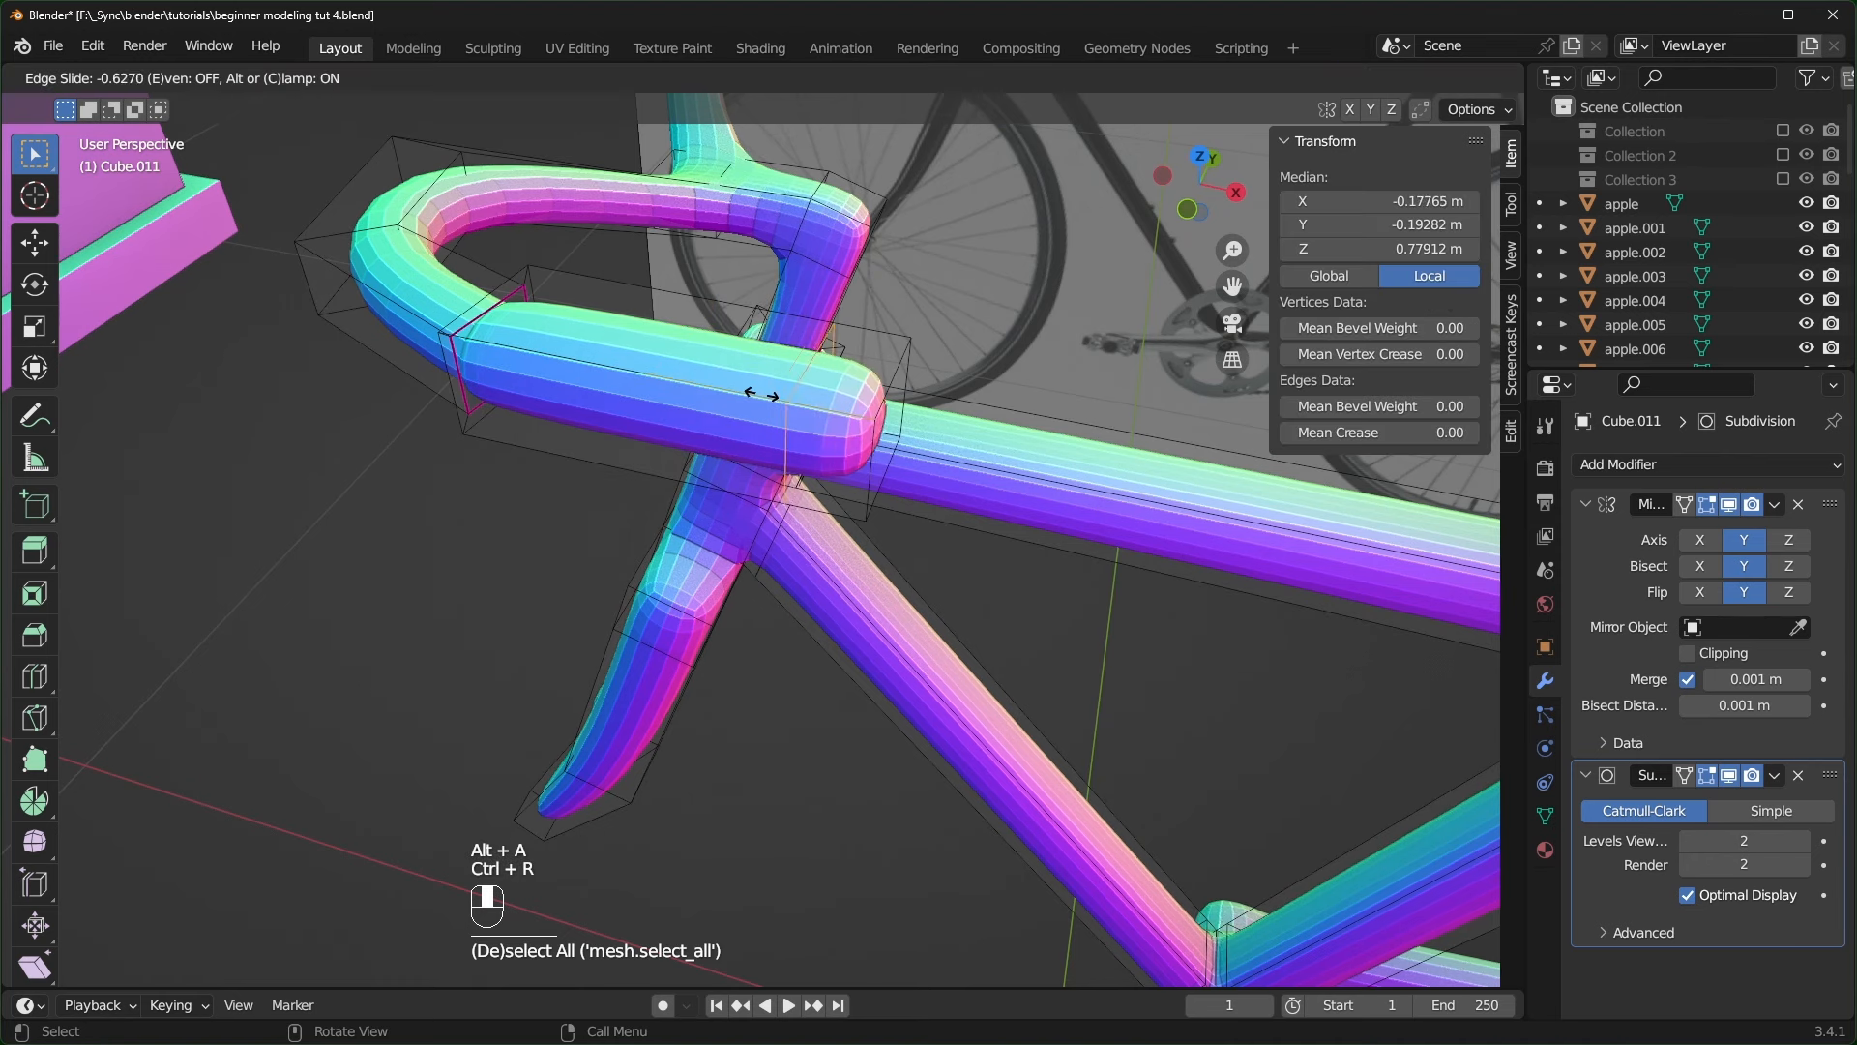
left_click(812, 401)
- Inset the outer side face of the frame's bottom bracket slightly and set the inset face's mean crease to 1.00
scroll(856, 512, "down", 1)
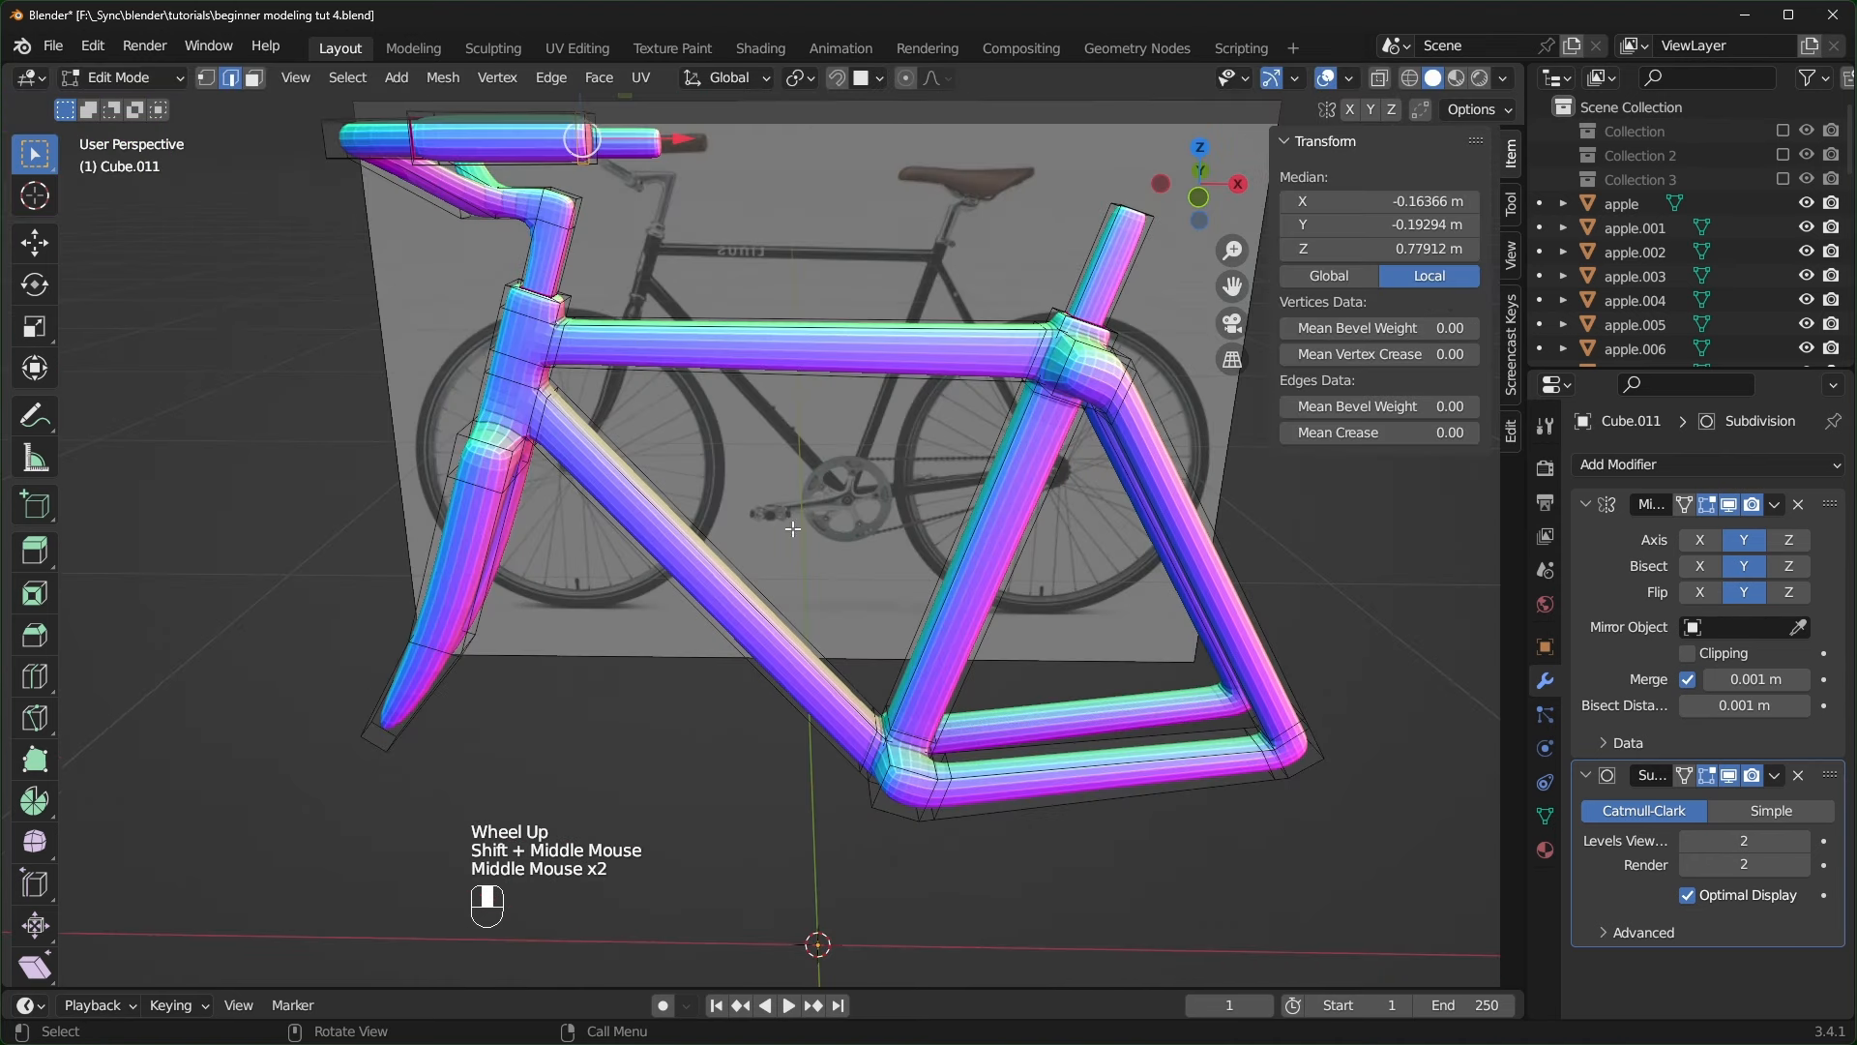
scroll(822, 696, "up", 1)
scroll(793, 677, "up", 2)
middle_click_drag(851, 735, 614, 671, "shift")
left_click(590, 657)
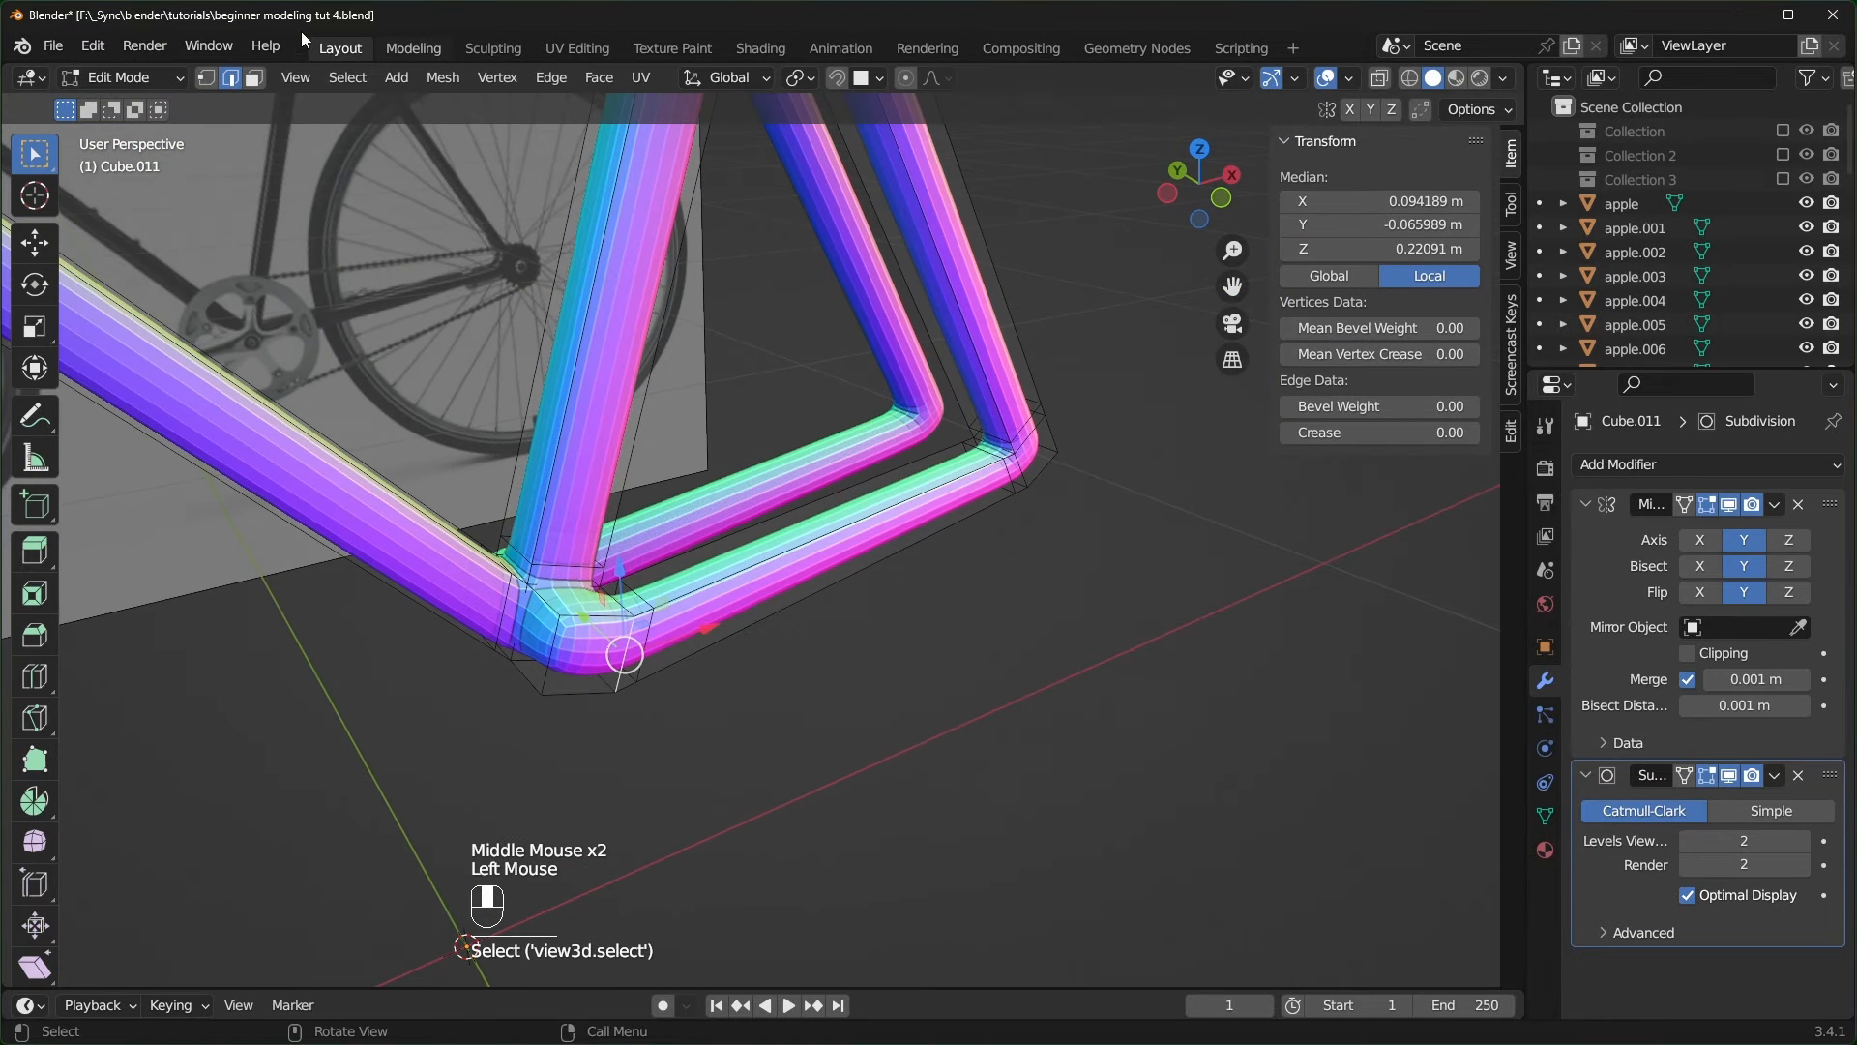
left_click(259, 80)
left_click(586, 662)
middle_click_drag(727, 659, 630, 627)
scroll(774, 677, "up", 1)
middle_click_drag(960, 767, 967, 677)
middle_click_drag(968, 677, 1064, 580, "shift")
key("i")
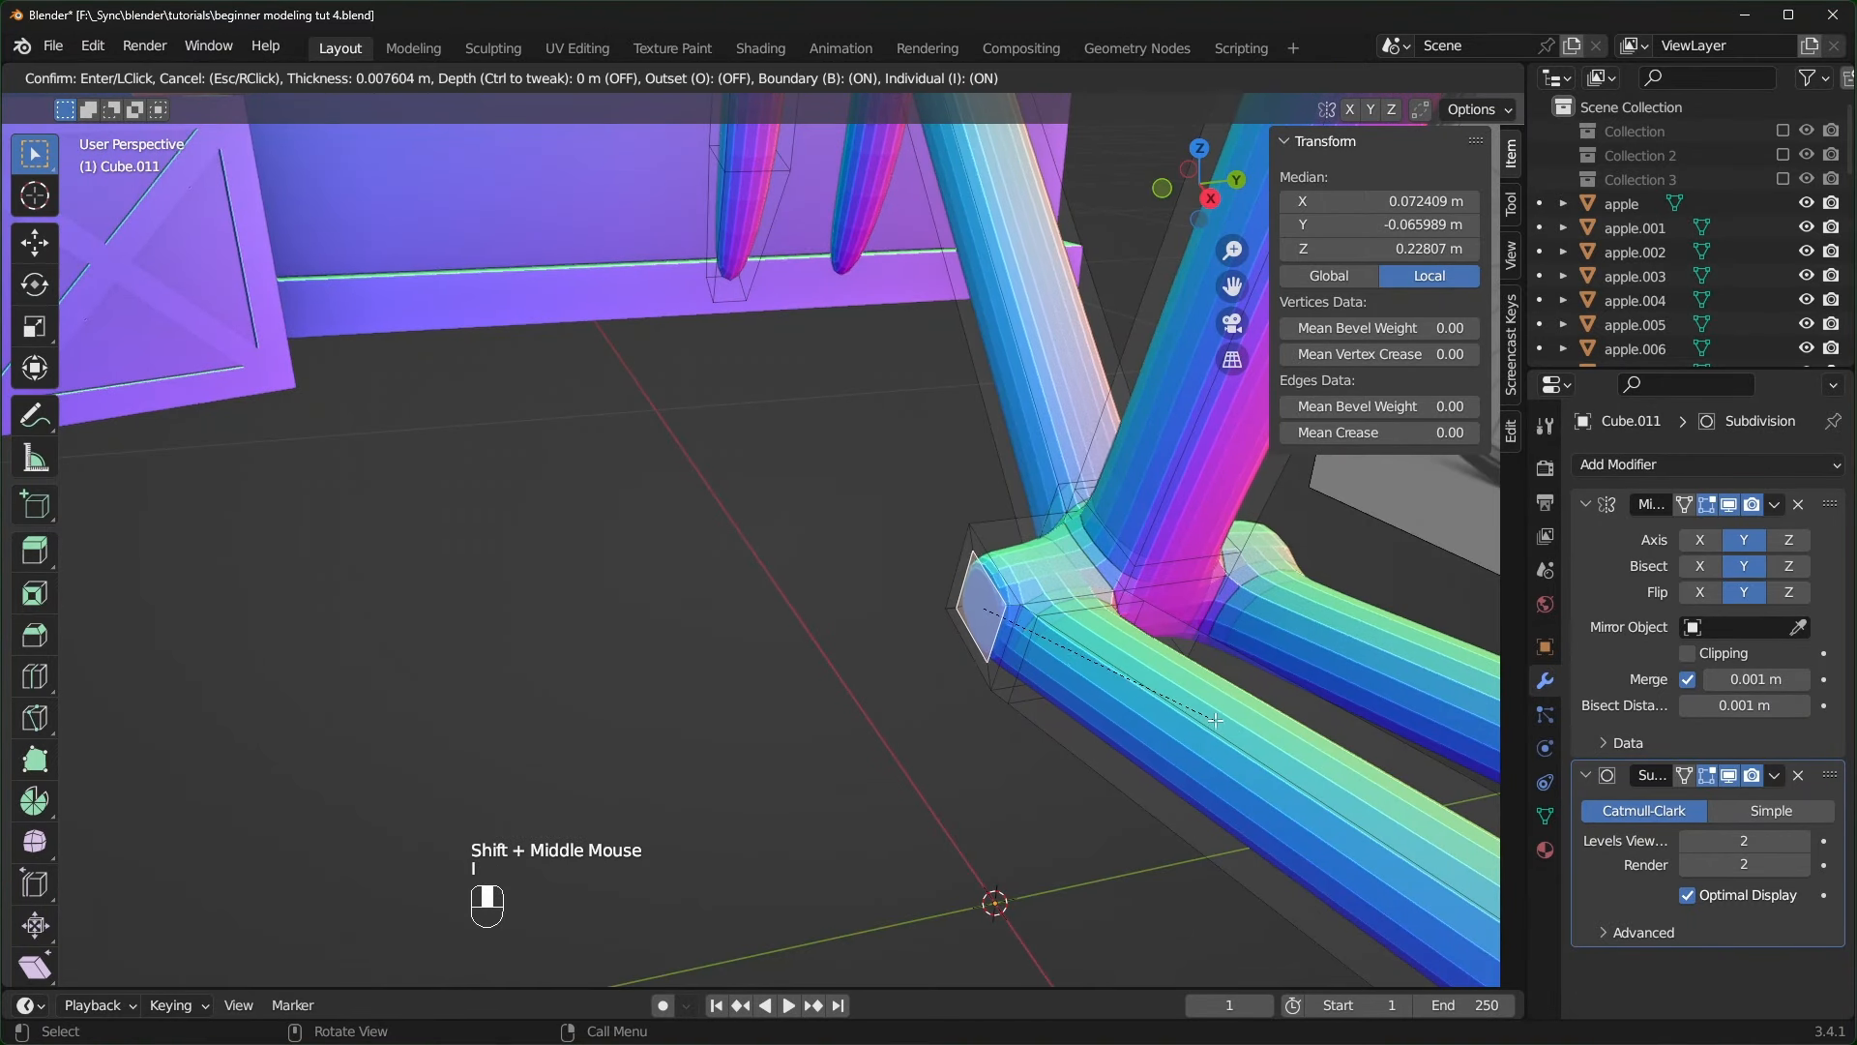
left_click(1450, 463)
left_click_drag(1422, 432, 1446, 433)
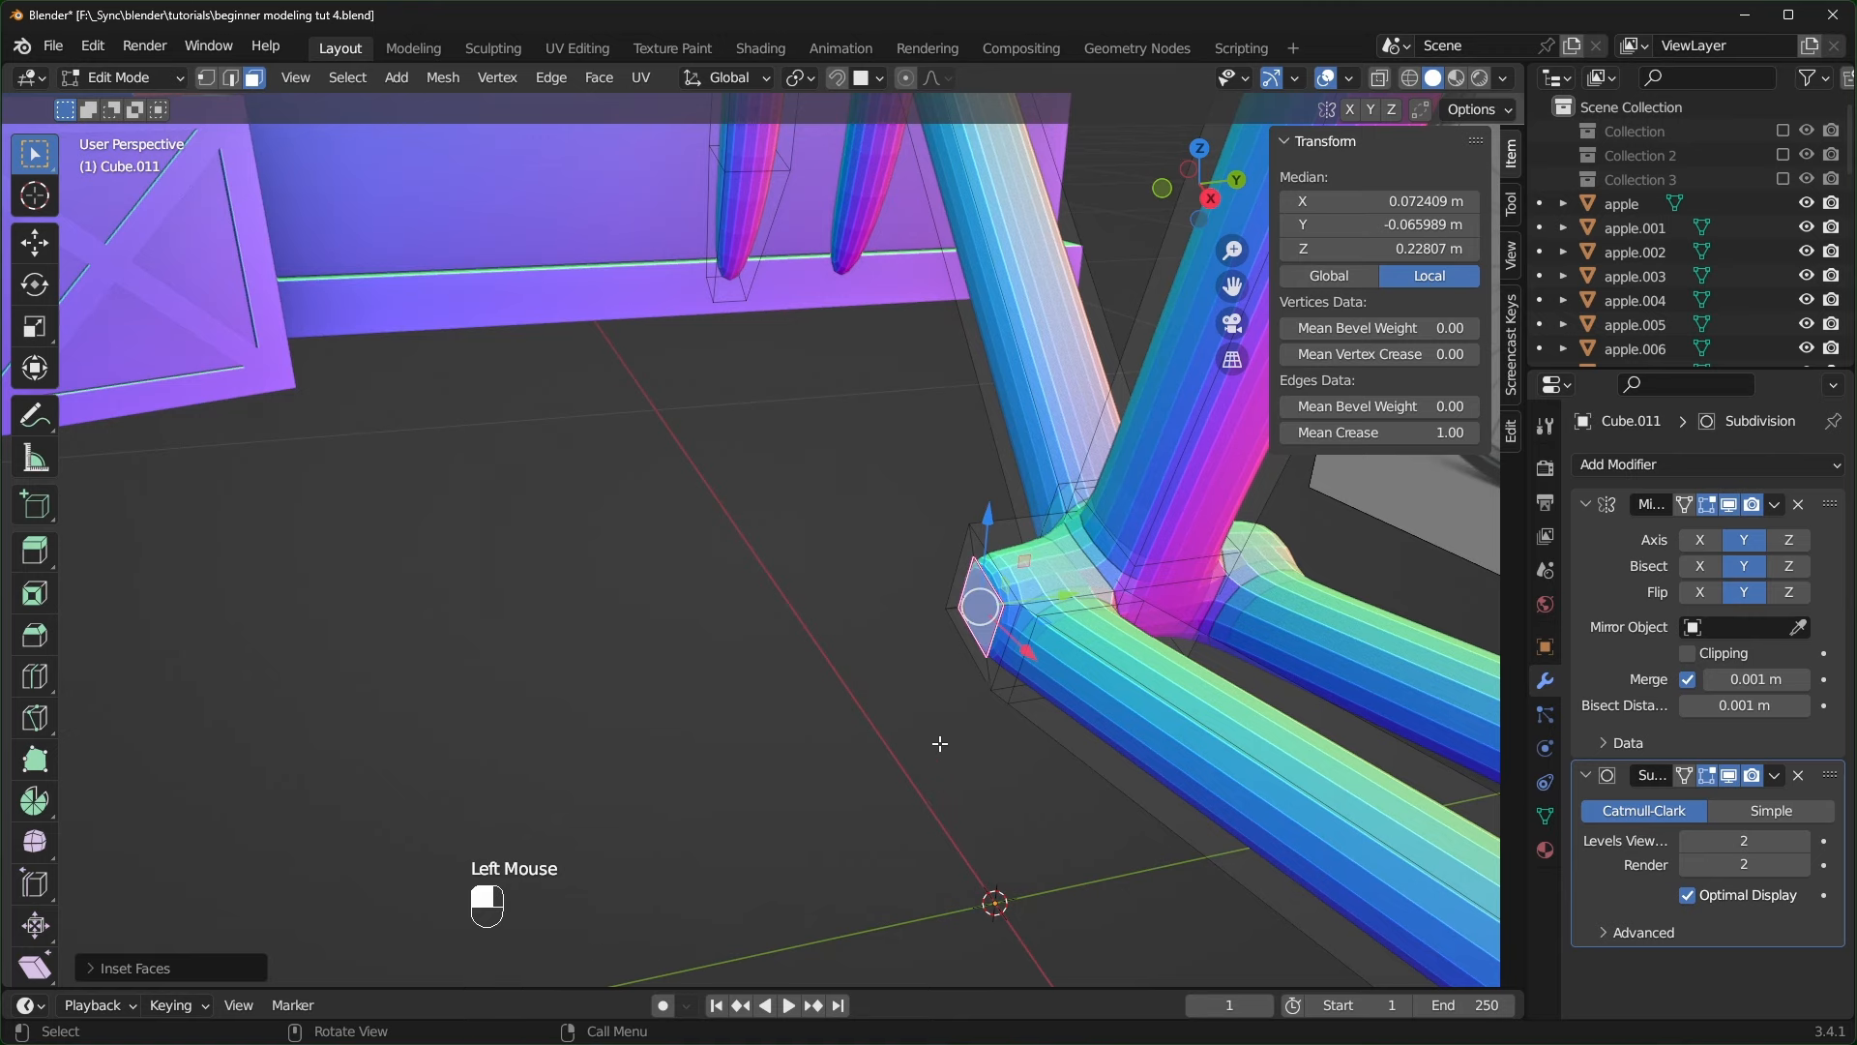
- Extrude the inset bottom bracket face outward as the crank axle and set its end face's mean crease to 0.00
key("e")
left_click(1270, 486)
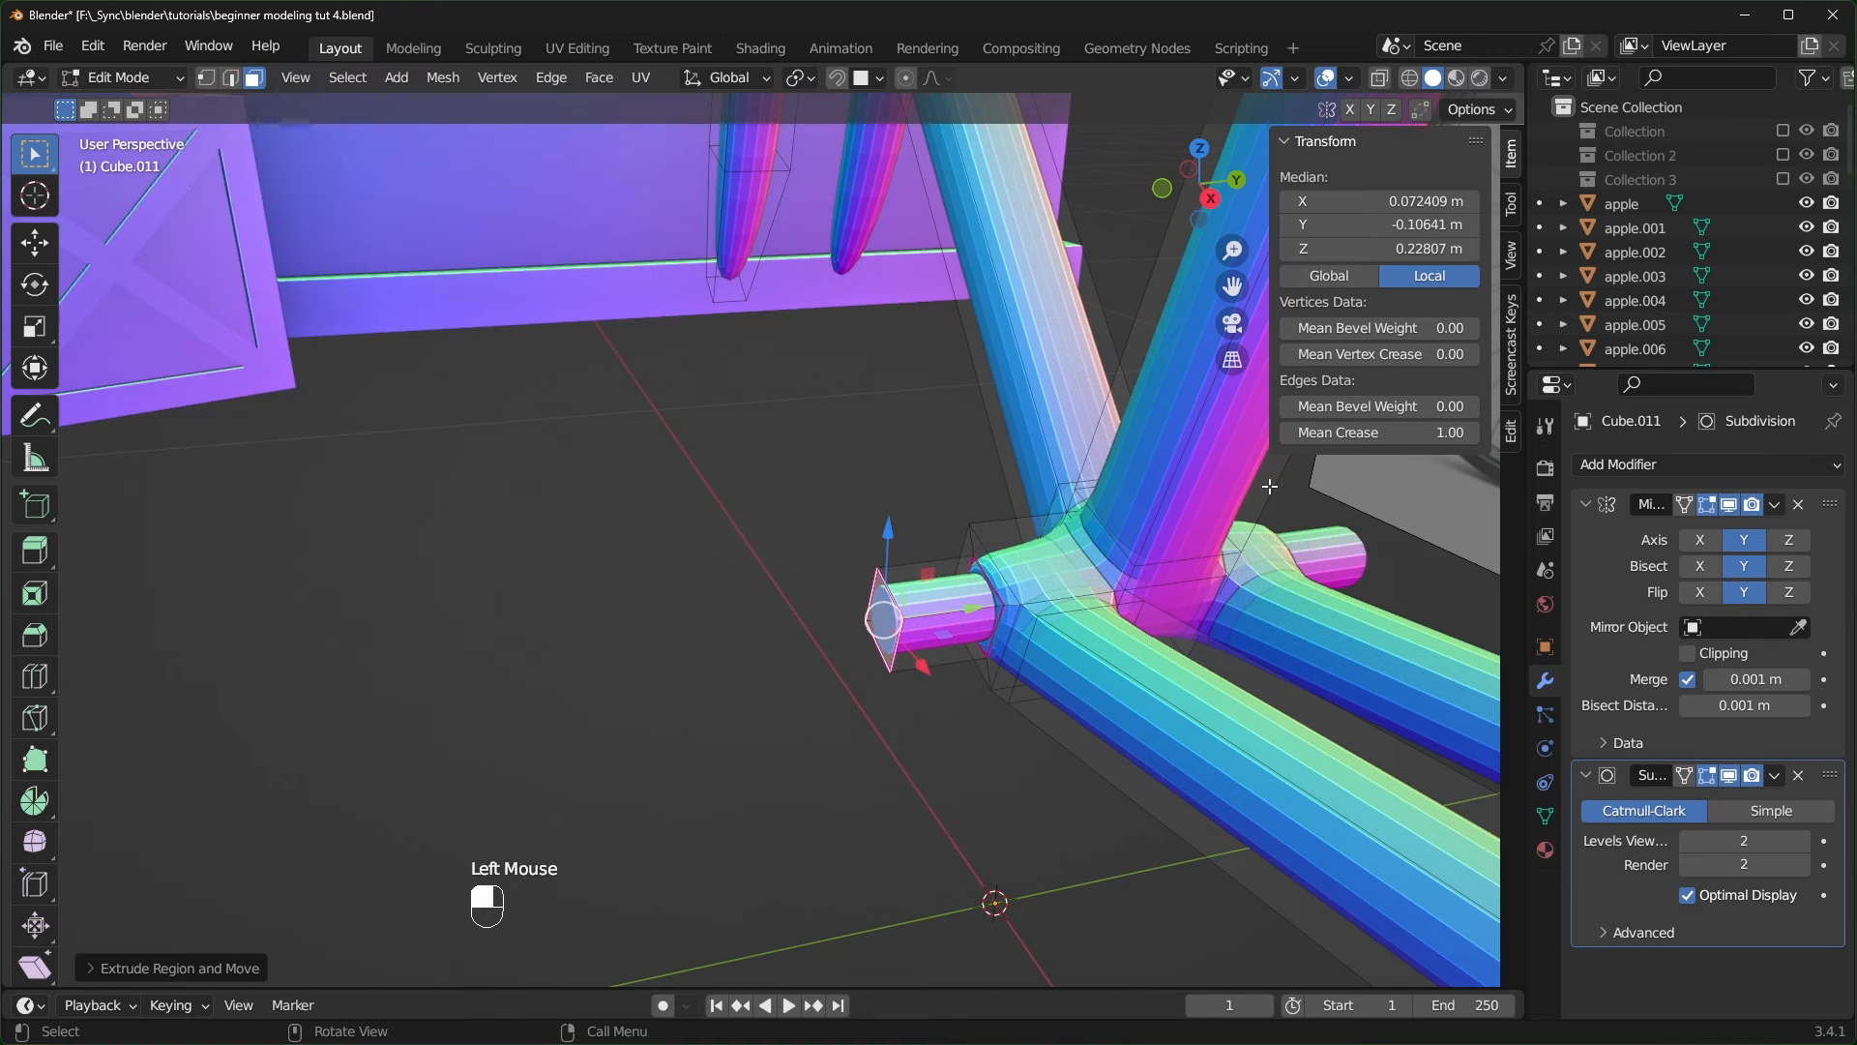
left_click_drag(1404, 433, 1287, 432)
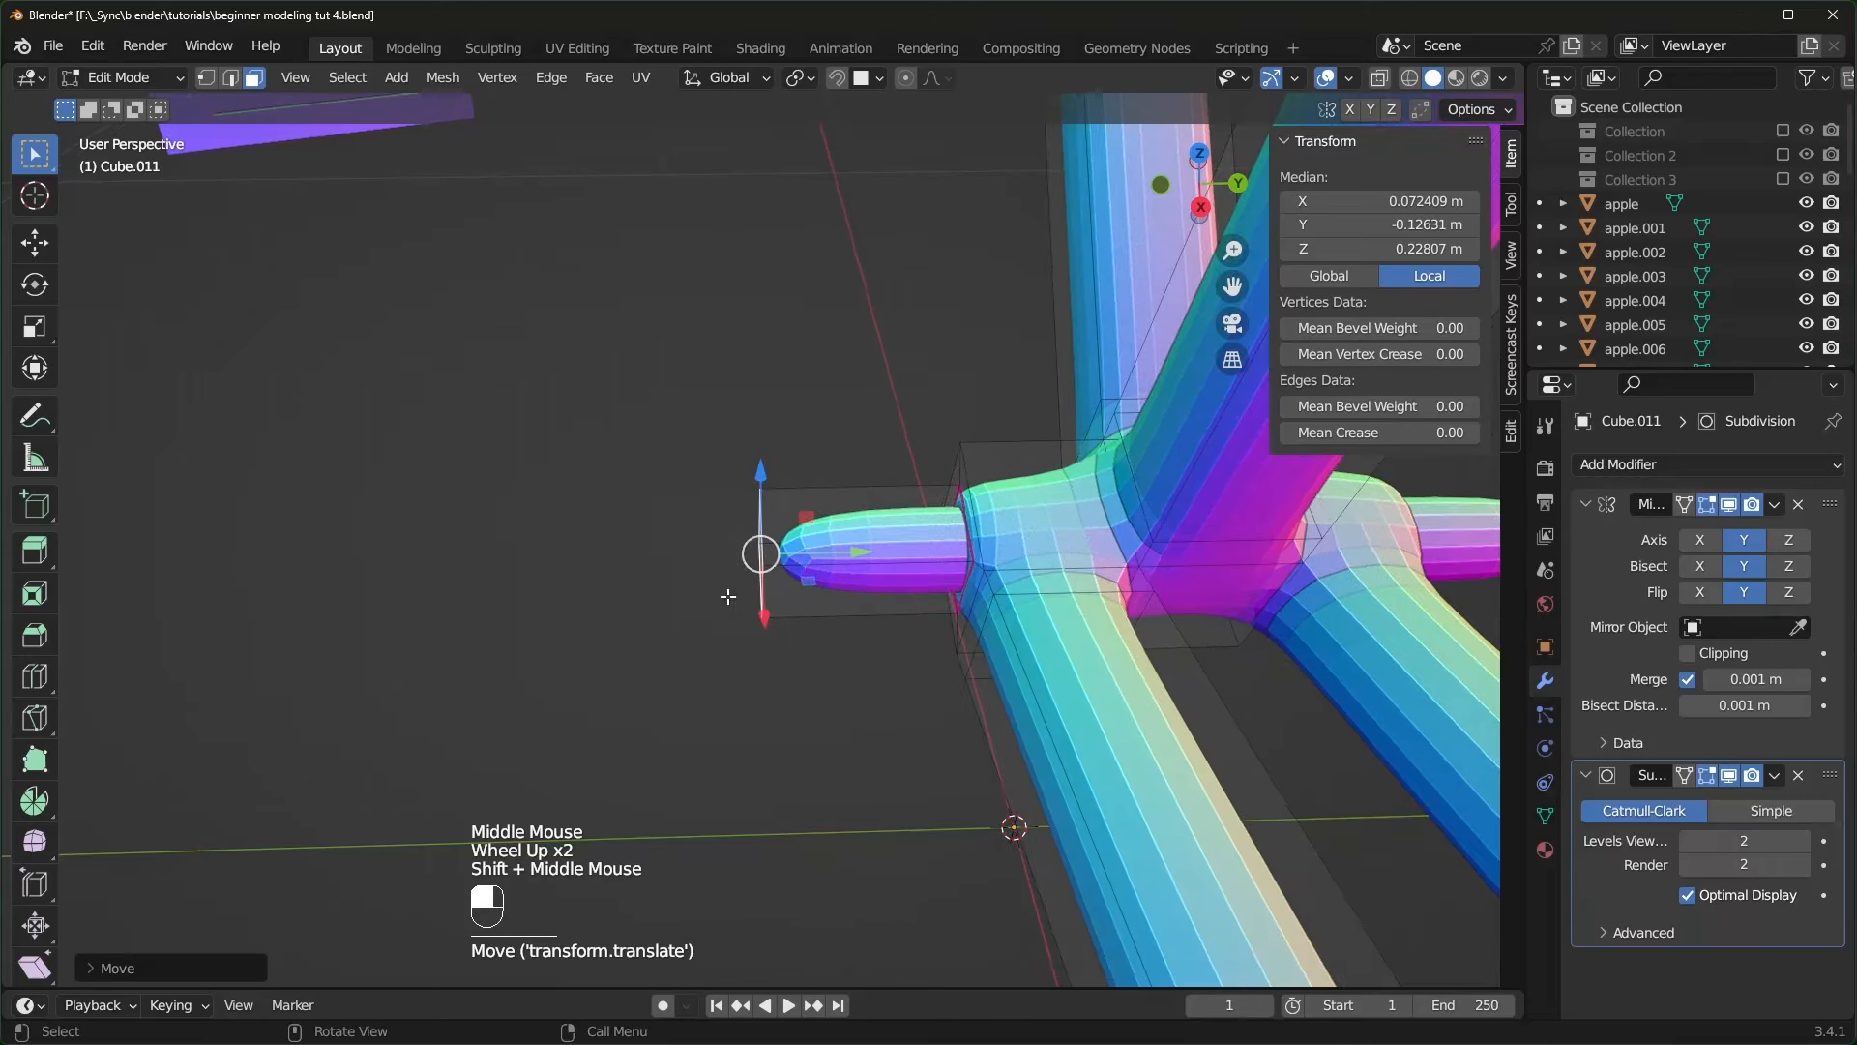
- Add a loop cut around the crank axle near the middle of its length
key("ctrl+r")
left_click(897, 559)
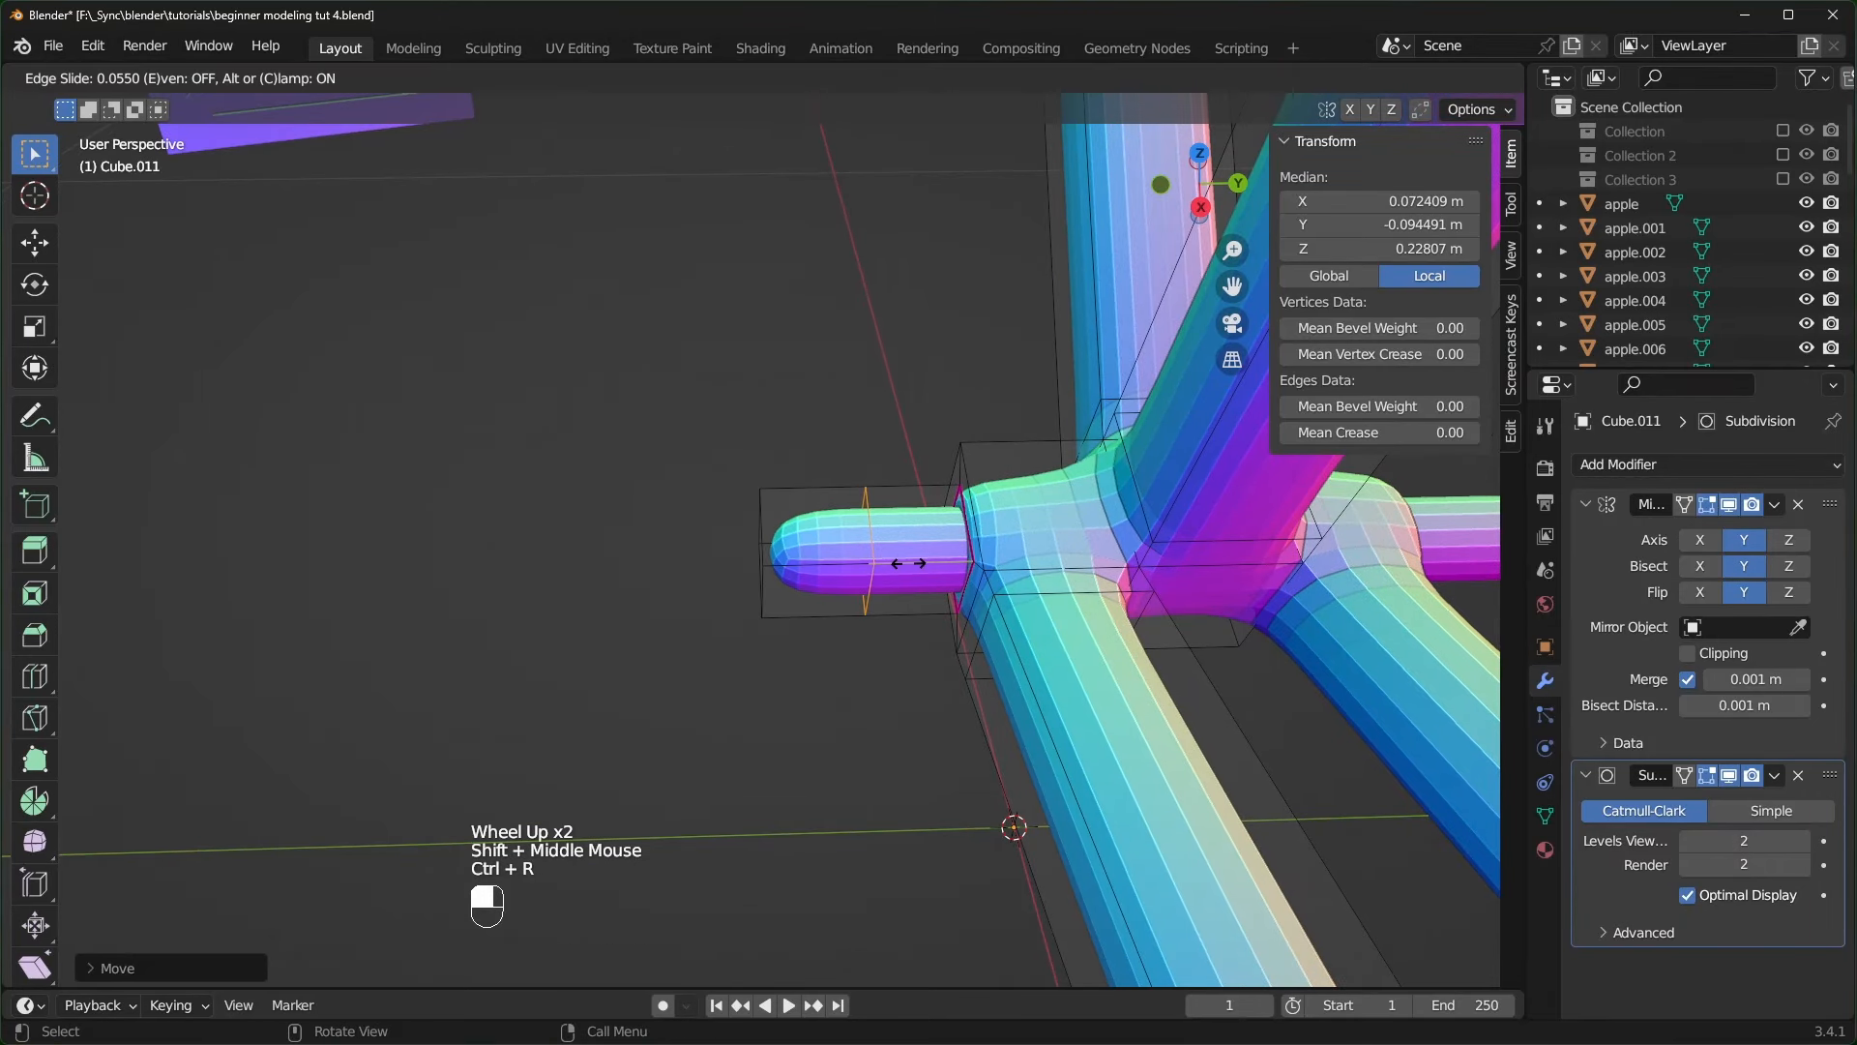
left_click(897, 559)
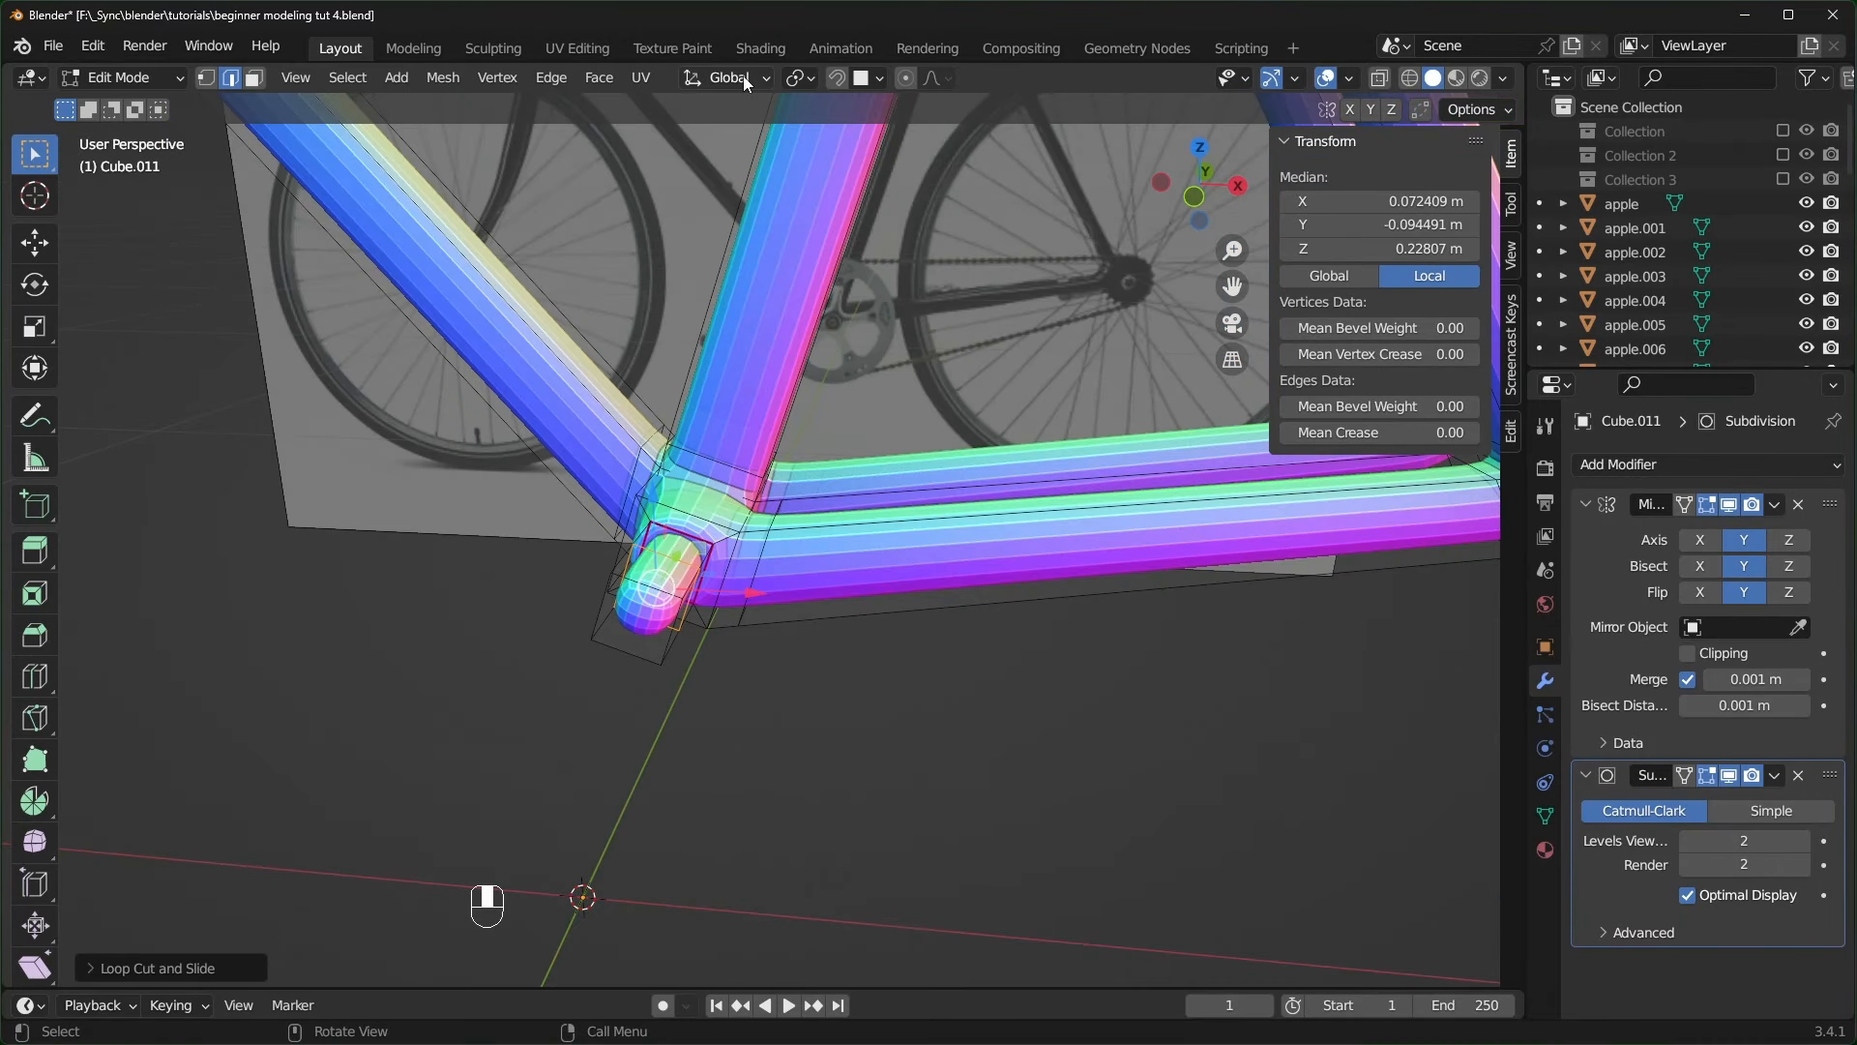
- Set the transform orientation to Normal
left_click(743, 77)
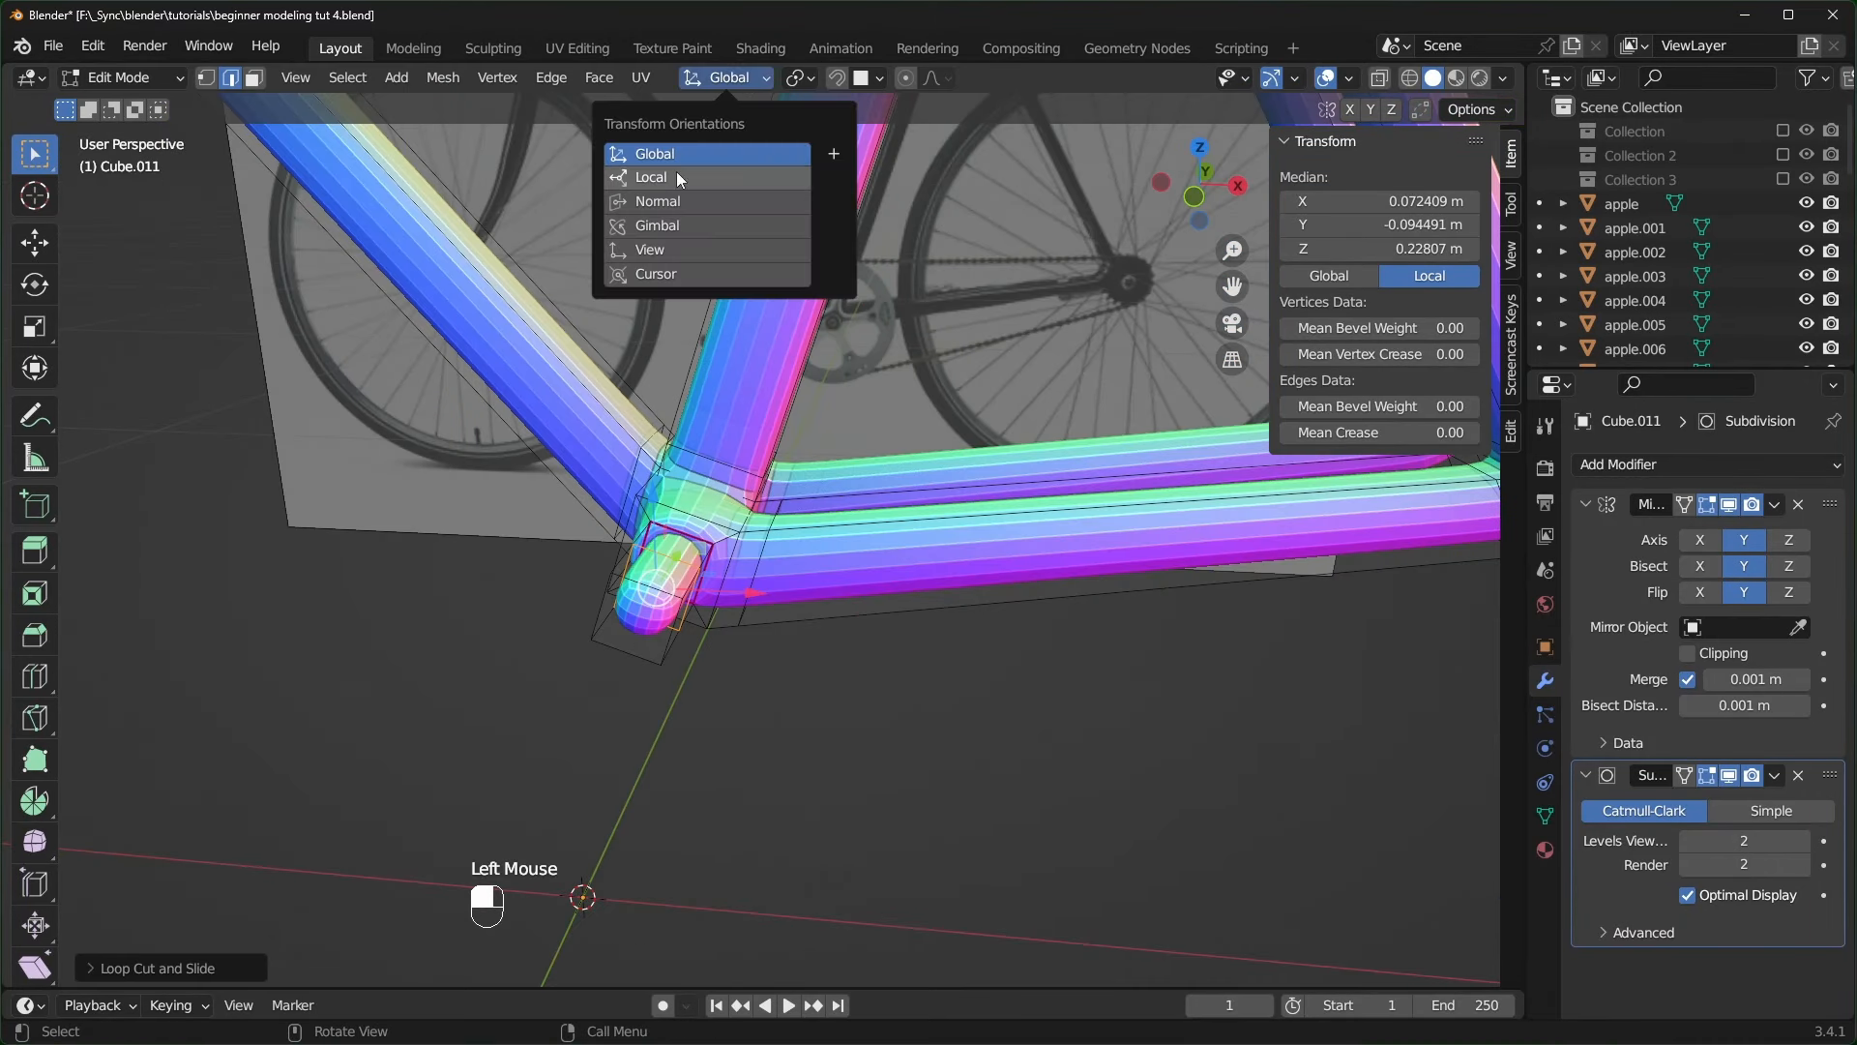
left_click(688, 201)
middle_click_drag(653, 621, 795, 496)
middle_click_drag(795, 496, 801, 516)
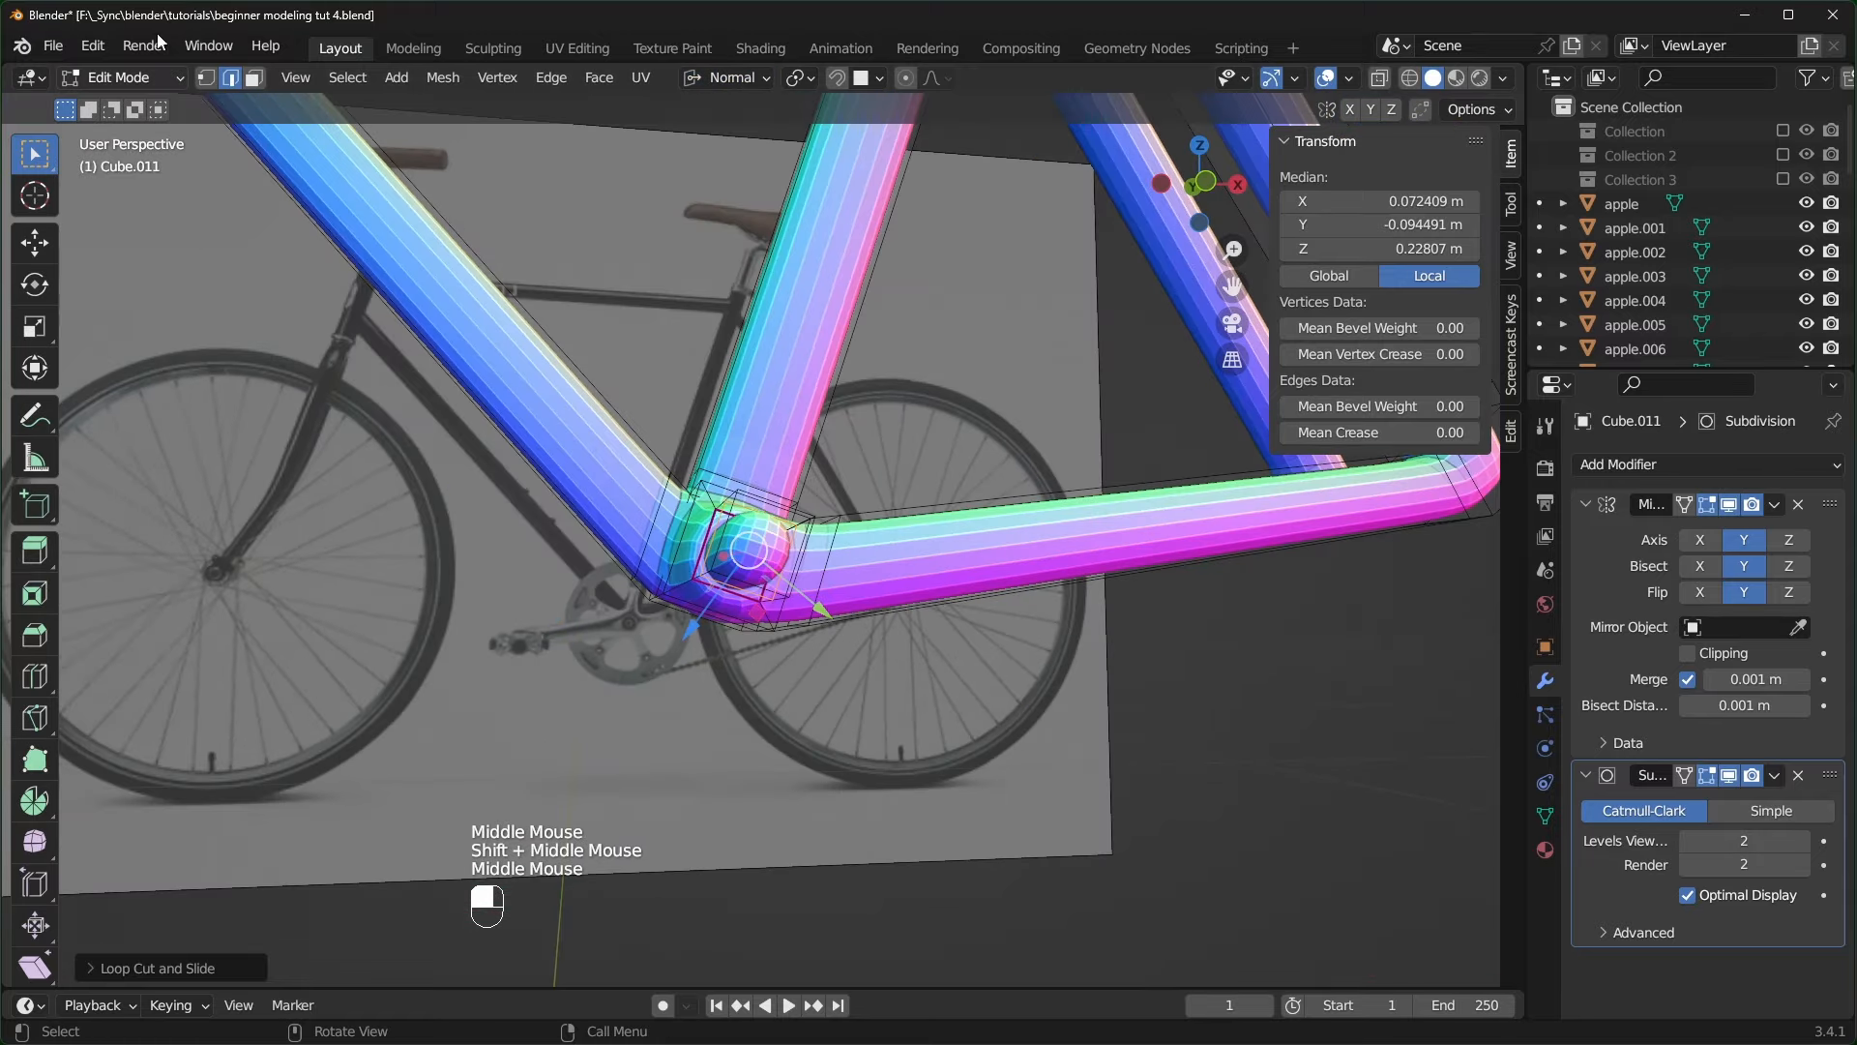
- Extrude the underside face of the axle's outer segment about 0.14 m downward to form the crank arm
left_click(253, 77)
middle_click_drag(619, 541, 714, 607)
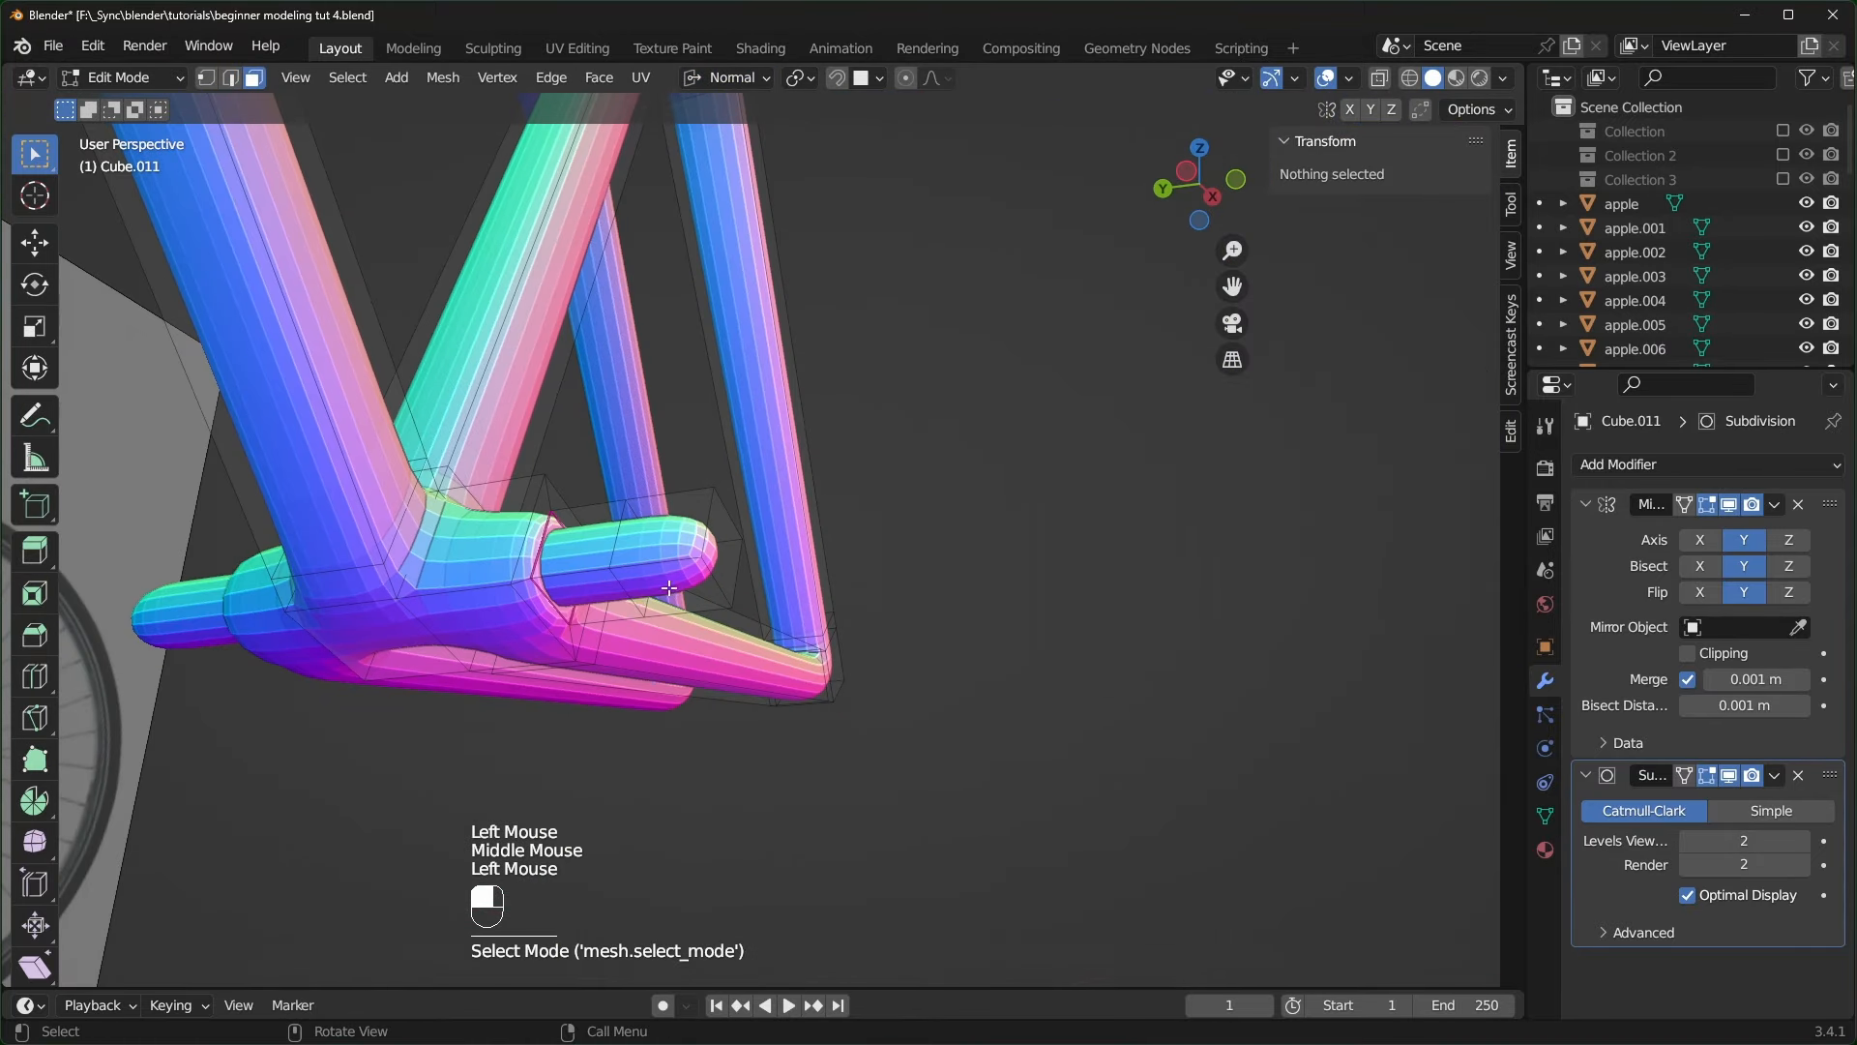
left_click(714, 606)
key("KP_1")
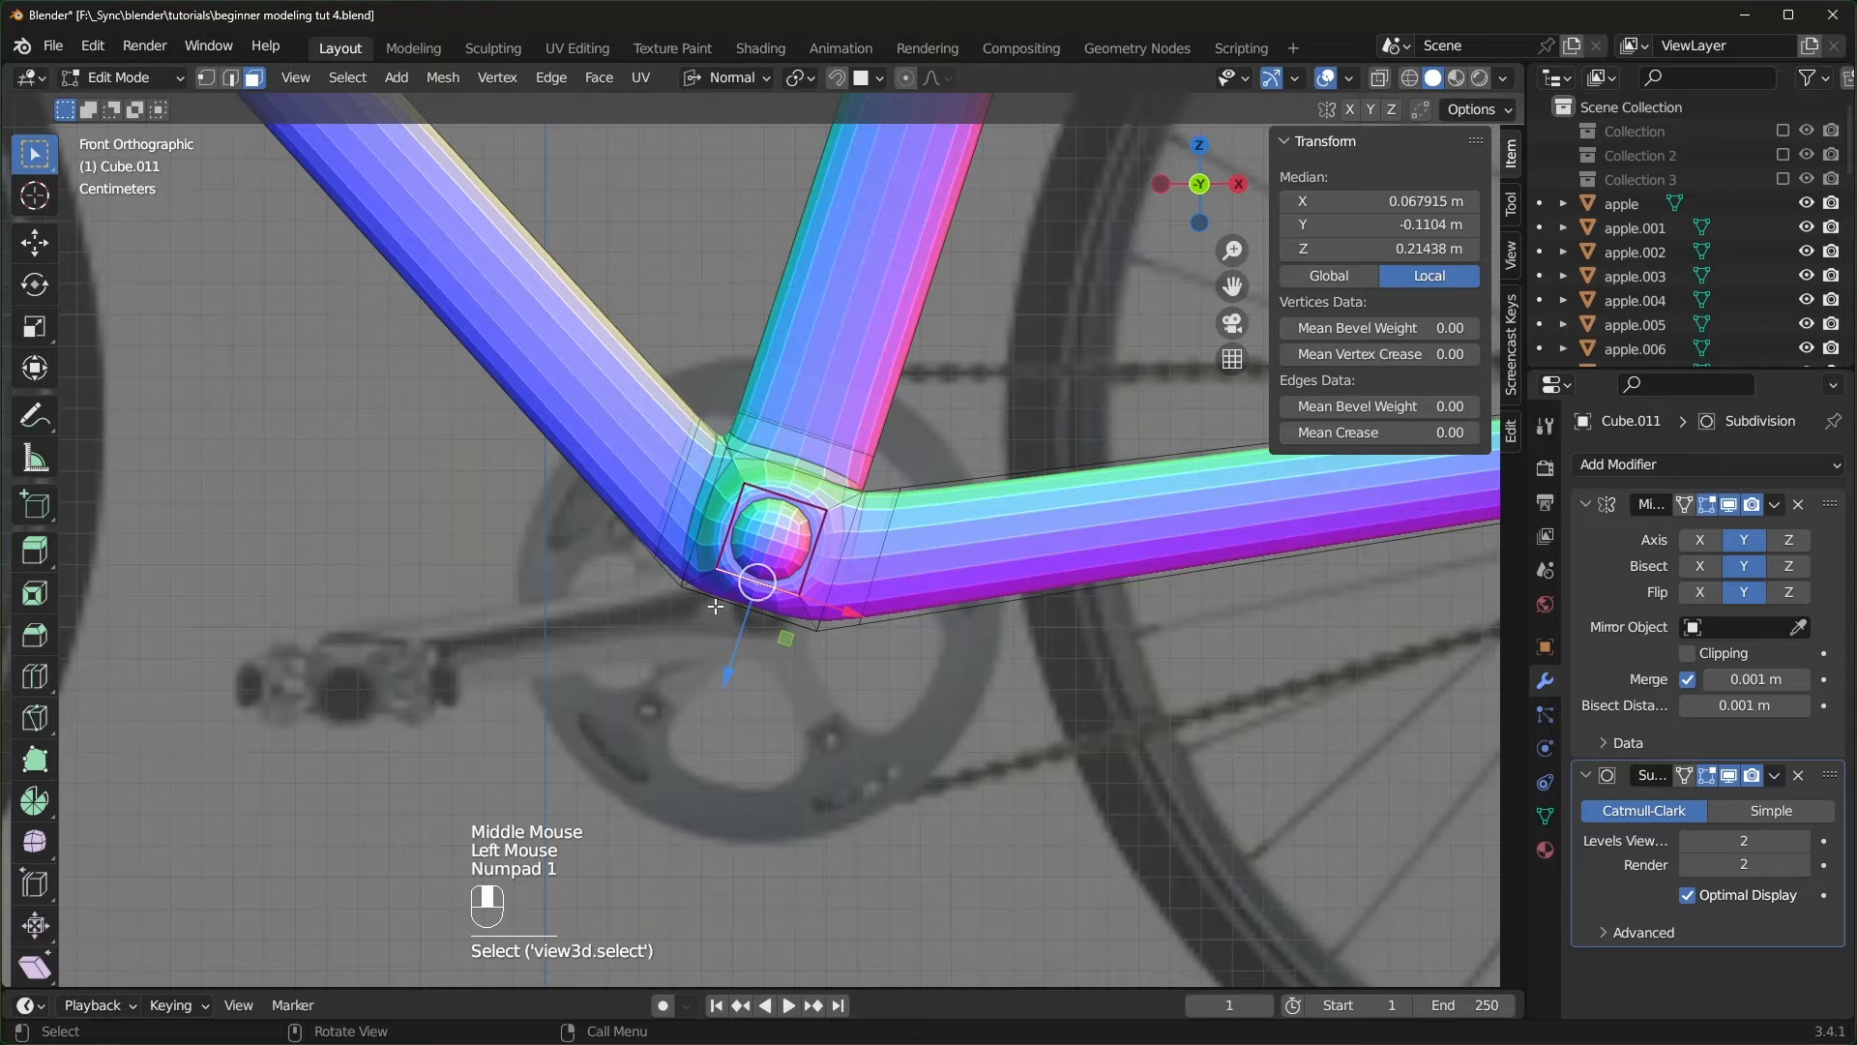
scroll(568, 619, "down", 2)
scroll(569, 619, "up", 2)
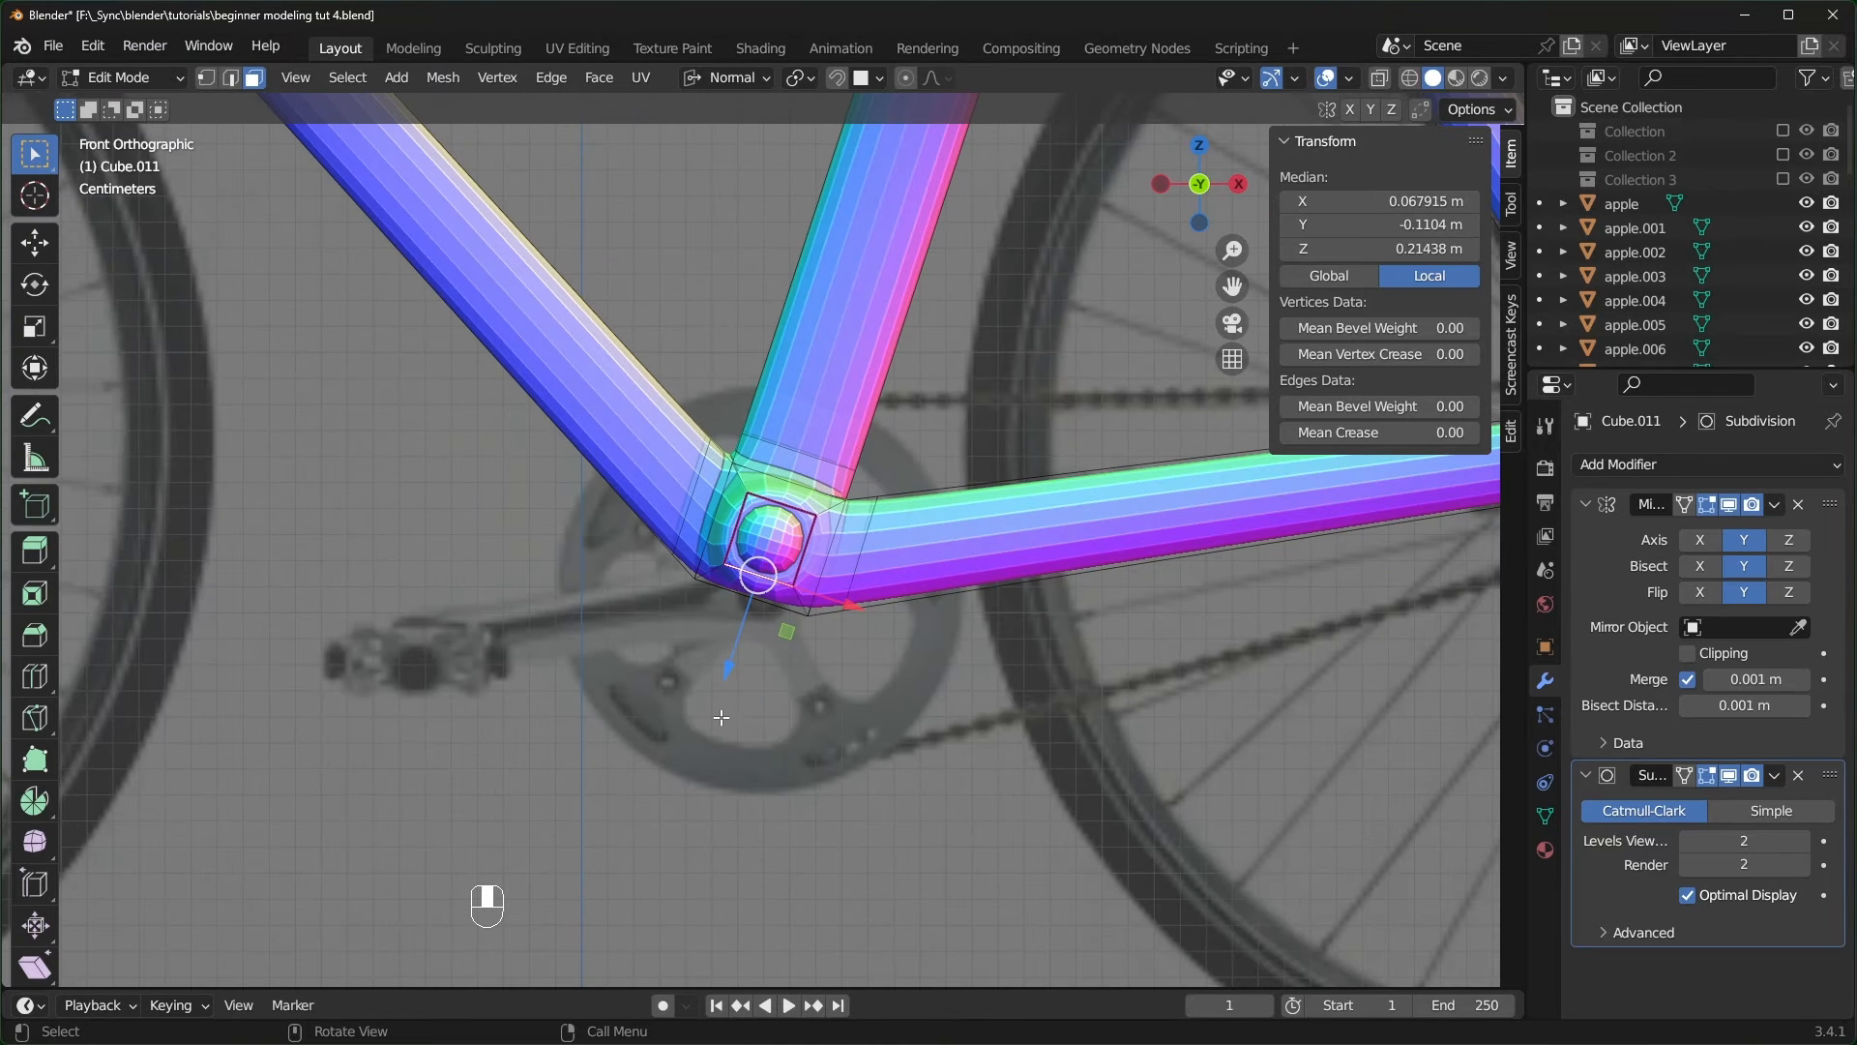
middle_click_drag(721, 717, 788, 455, "shift")
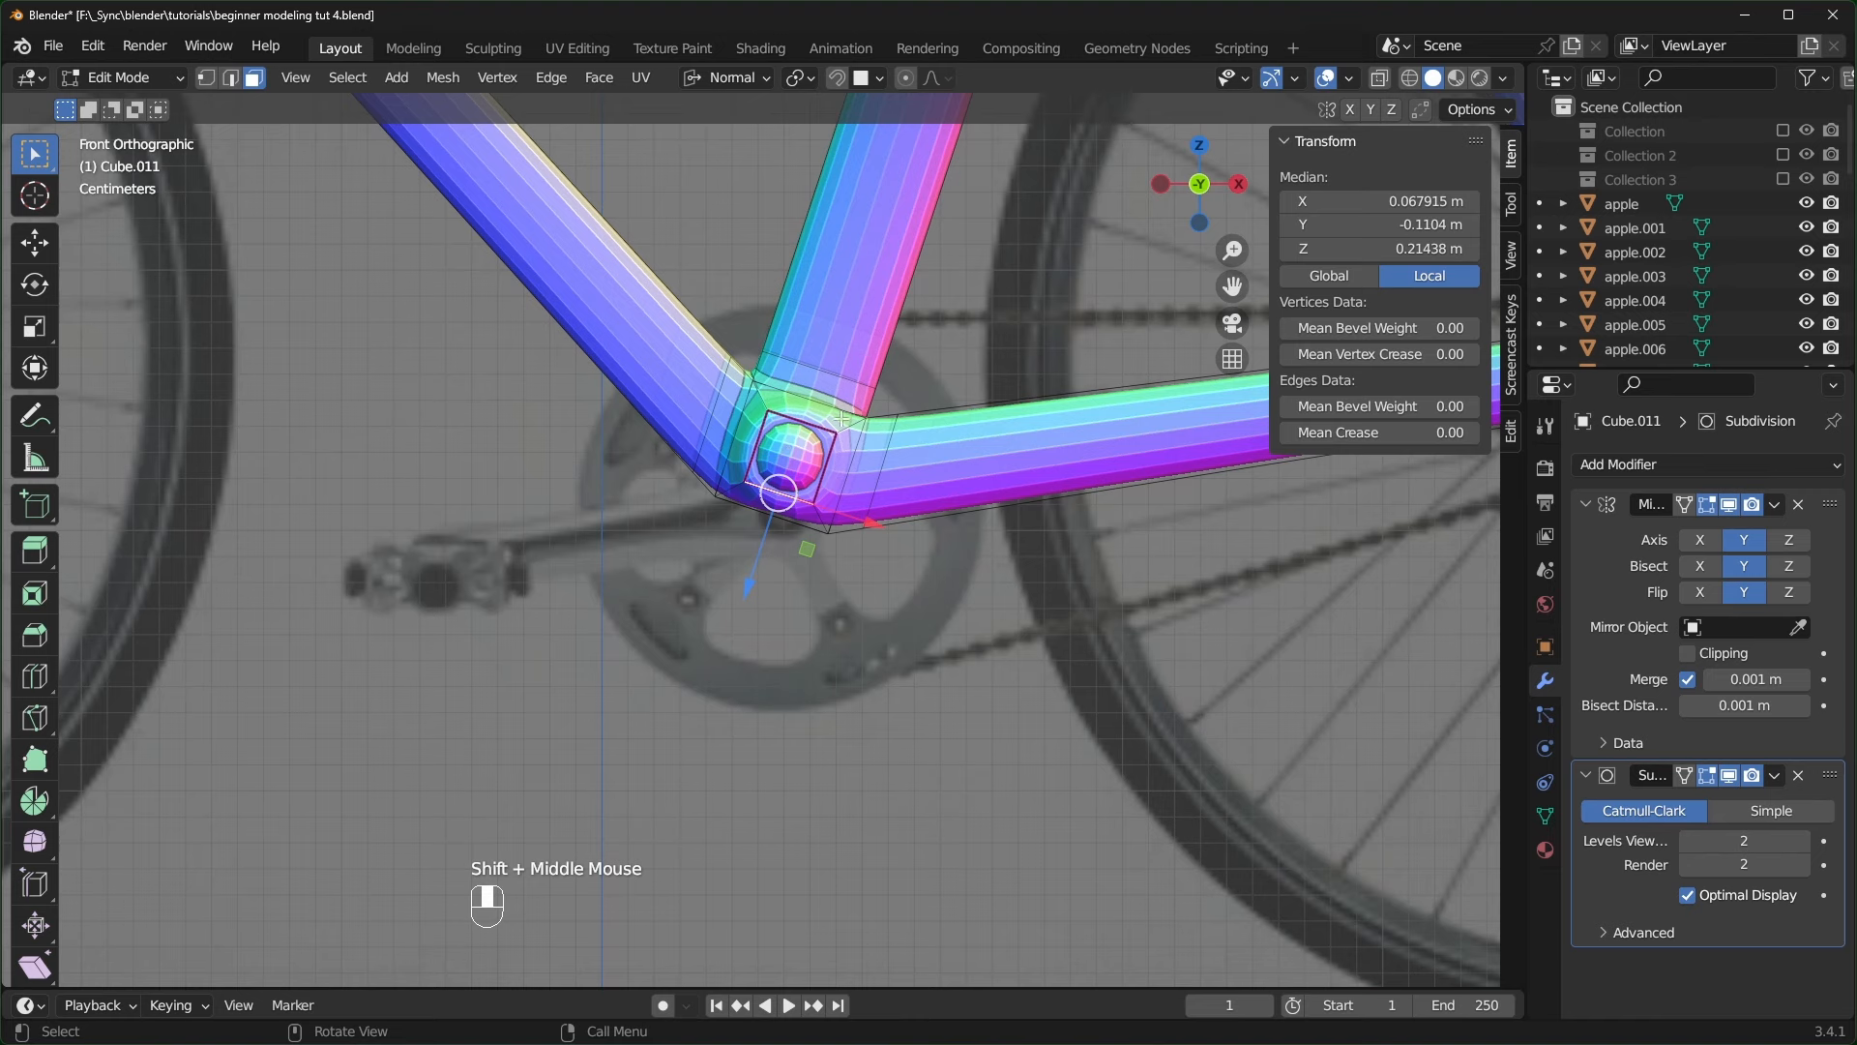
scroll(801, 698, "down", 2)
scroll(802, 699, "up", 1)
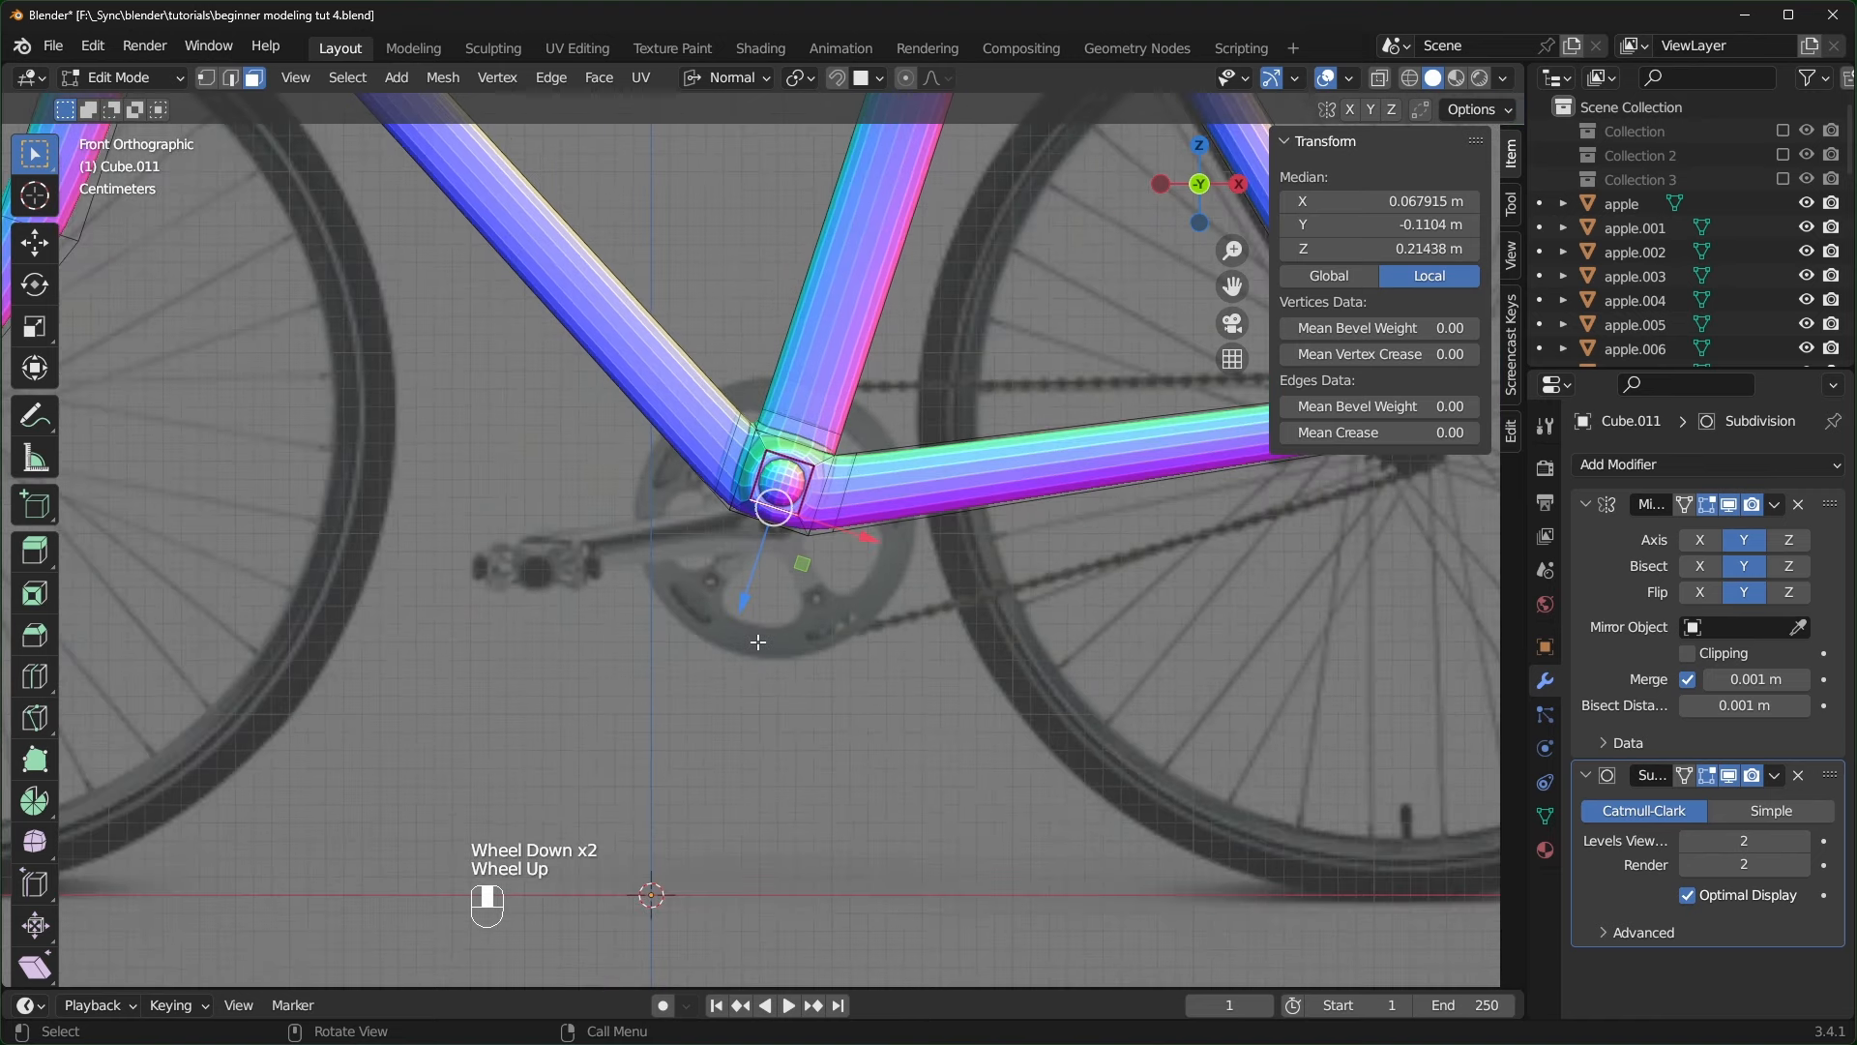
key("e")
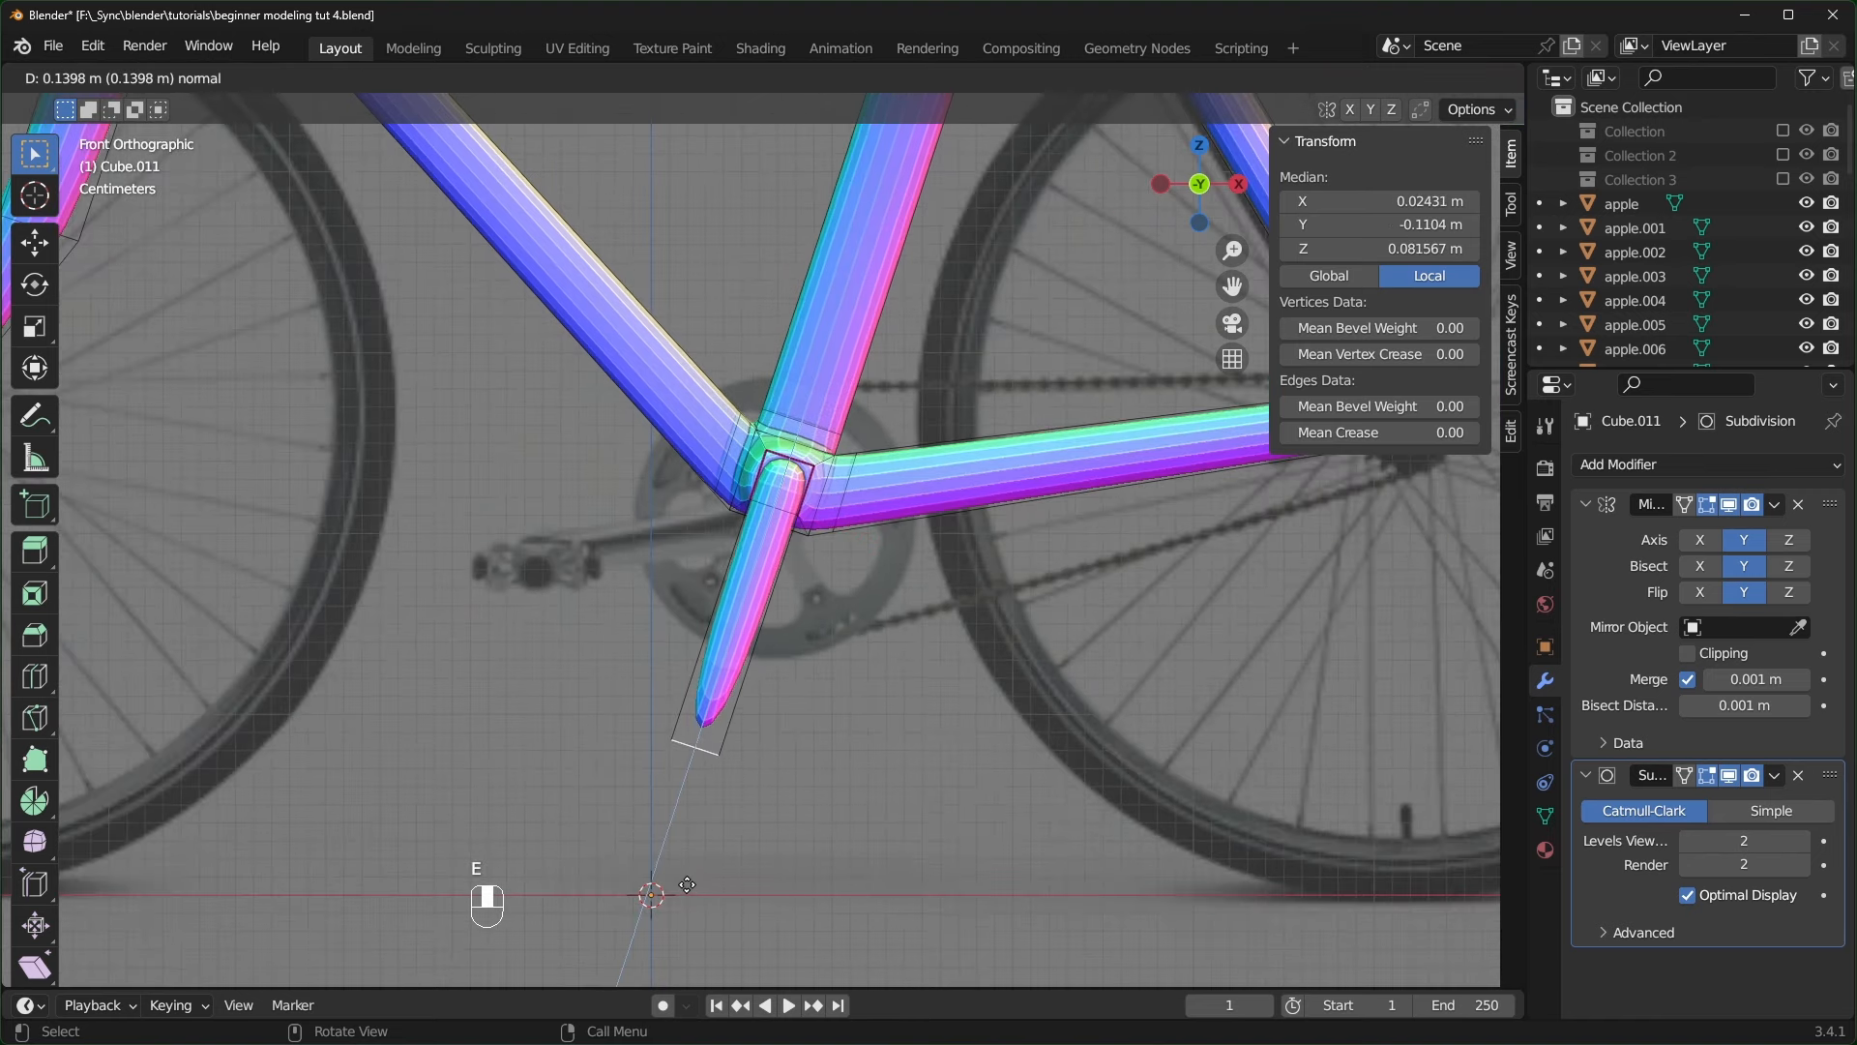
left_click(686, 886)
- Add a loop cut around the crank arm and slide it close to the arm's lower end
middle_click_drag(788, 789, 586, 822)
scroll(600, 823, "up", 1)
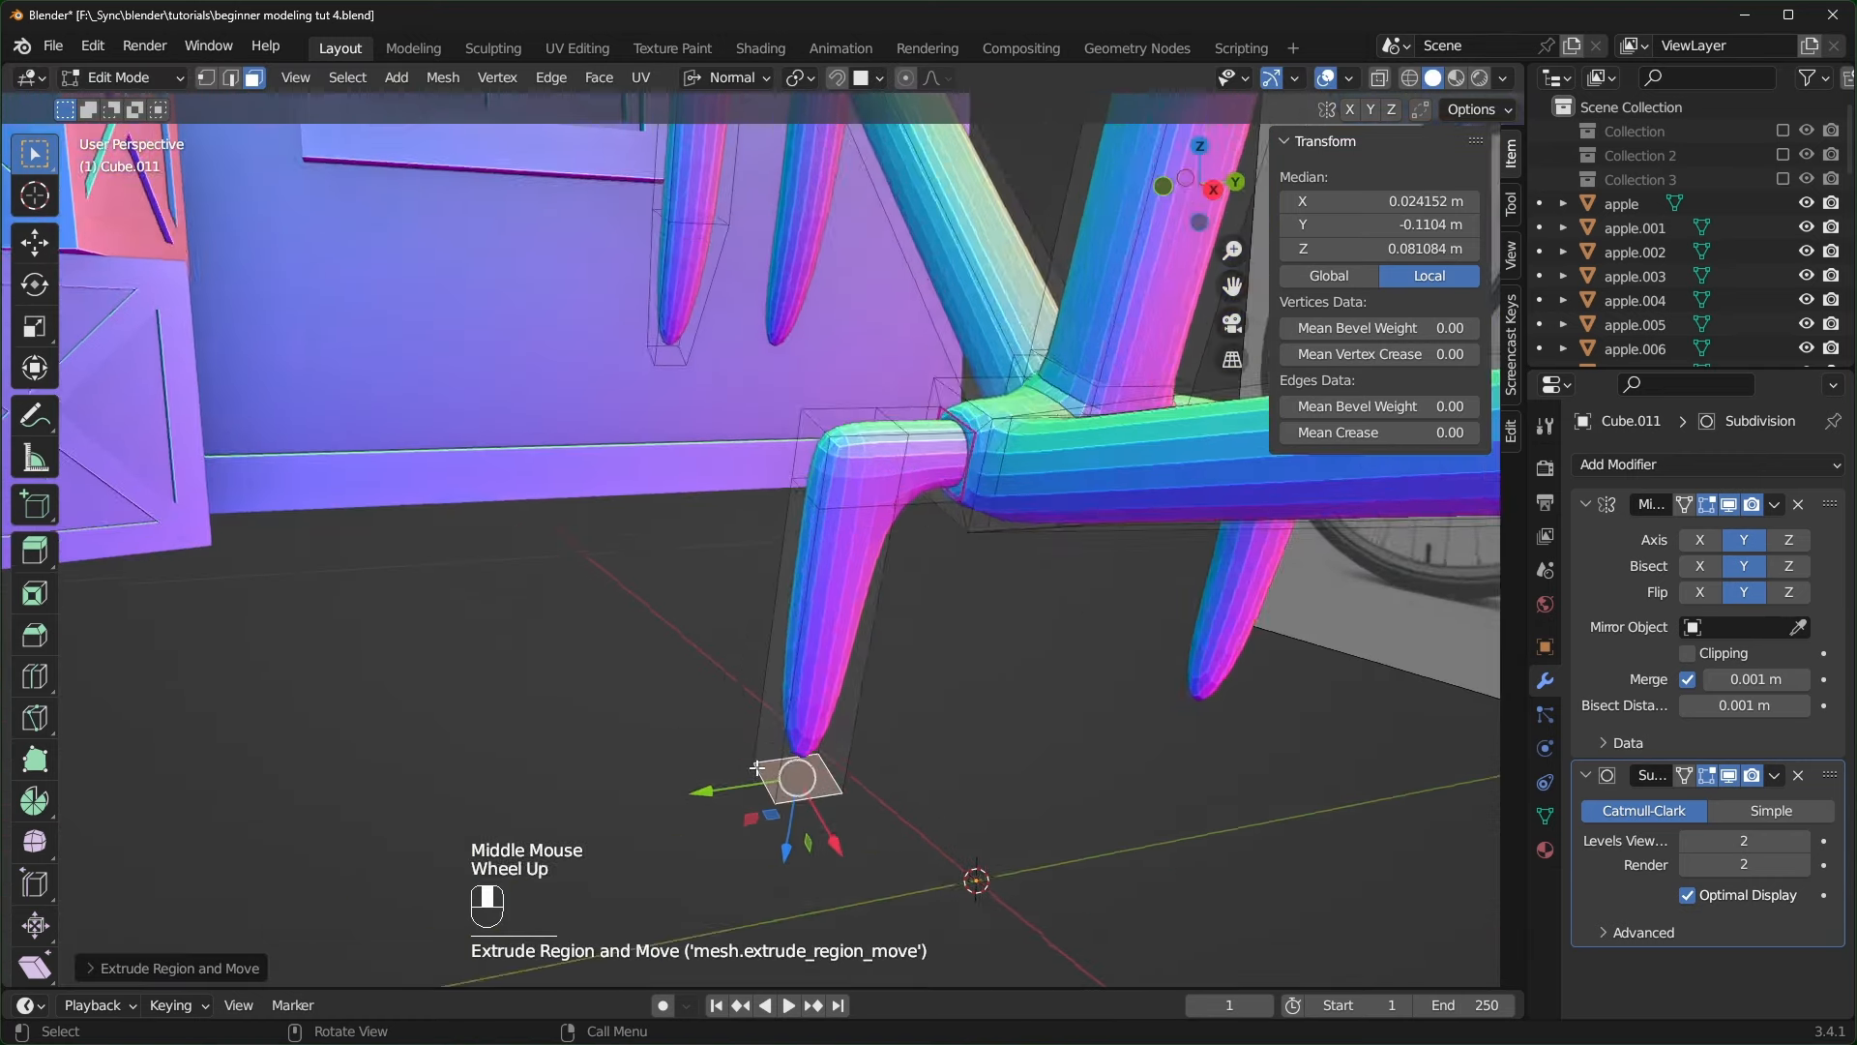
middle_click_drag(822, 754, 818, 697, "shift")
middle_click_drag(842, 667, 806, 641)
key("ctrl+r")
left_click(774, 677)
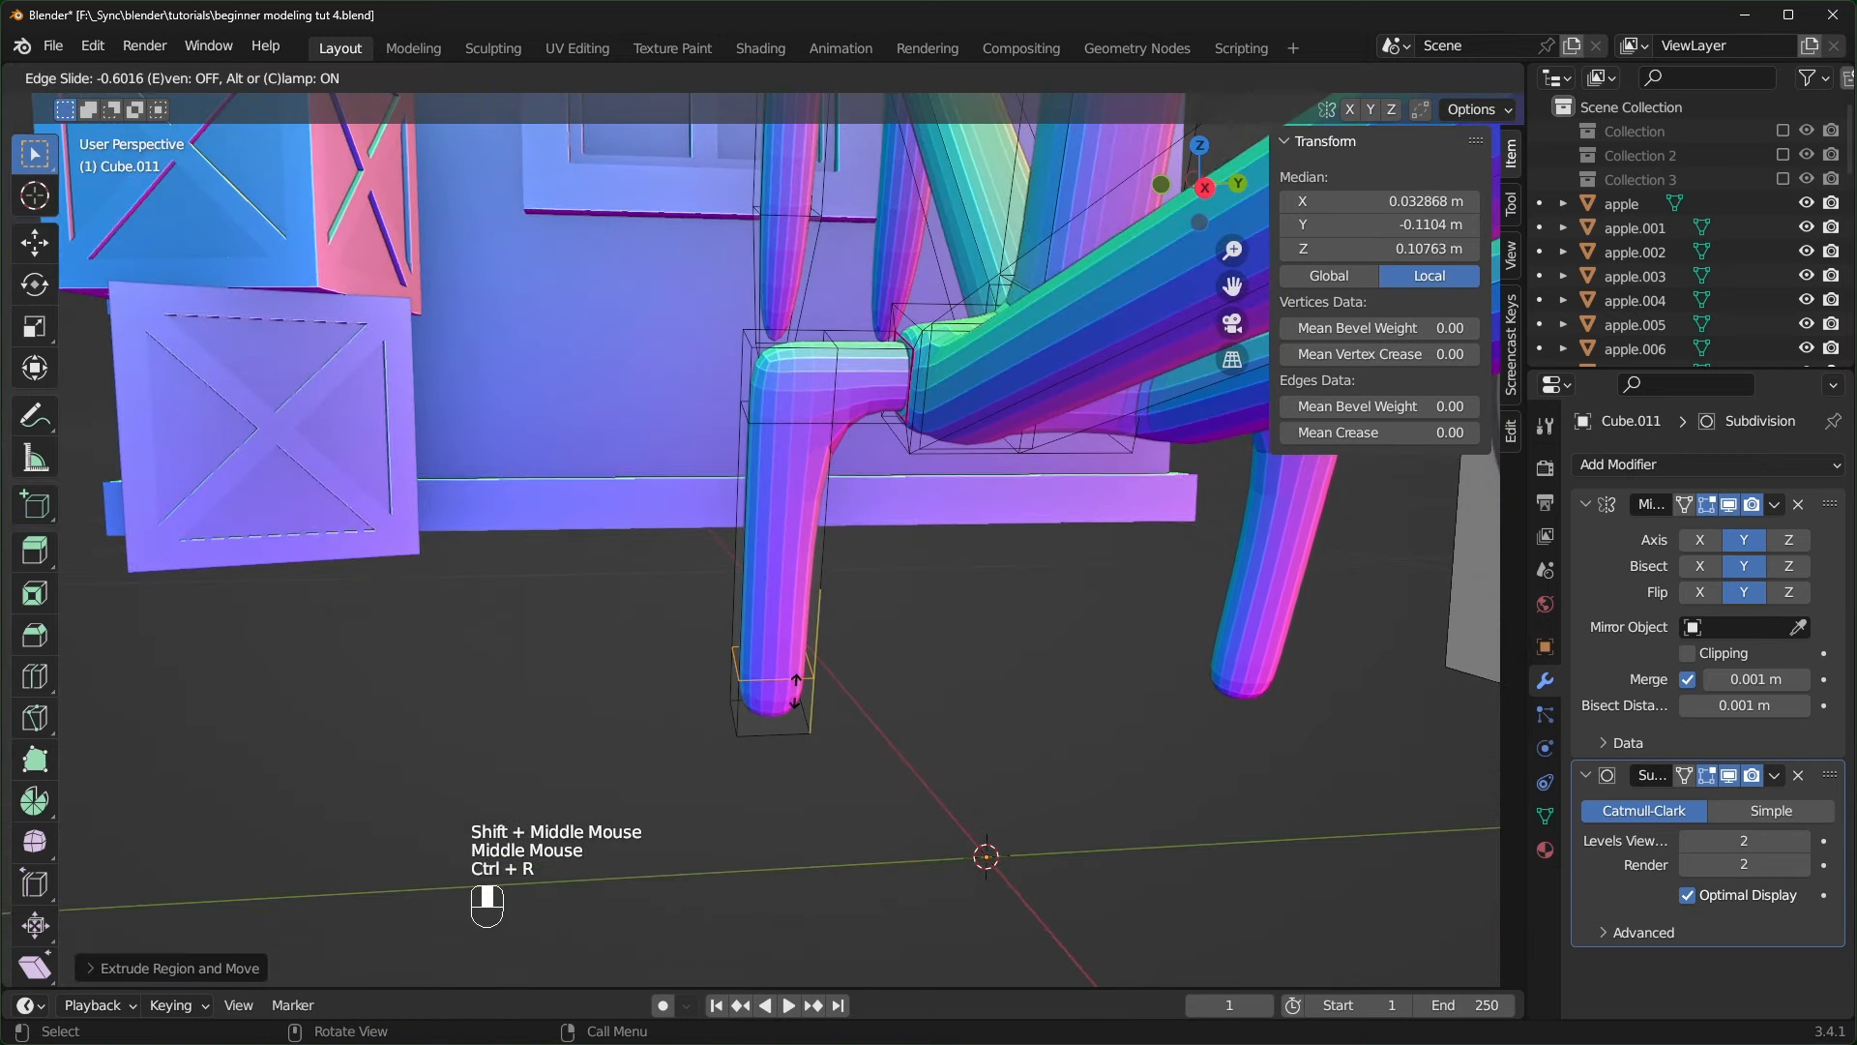
- Select the outward-facing face at the crank arm's lower end and inset it slightly
key("3")
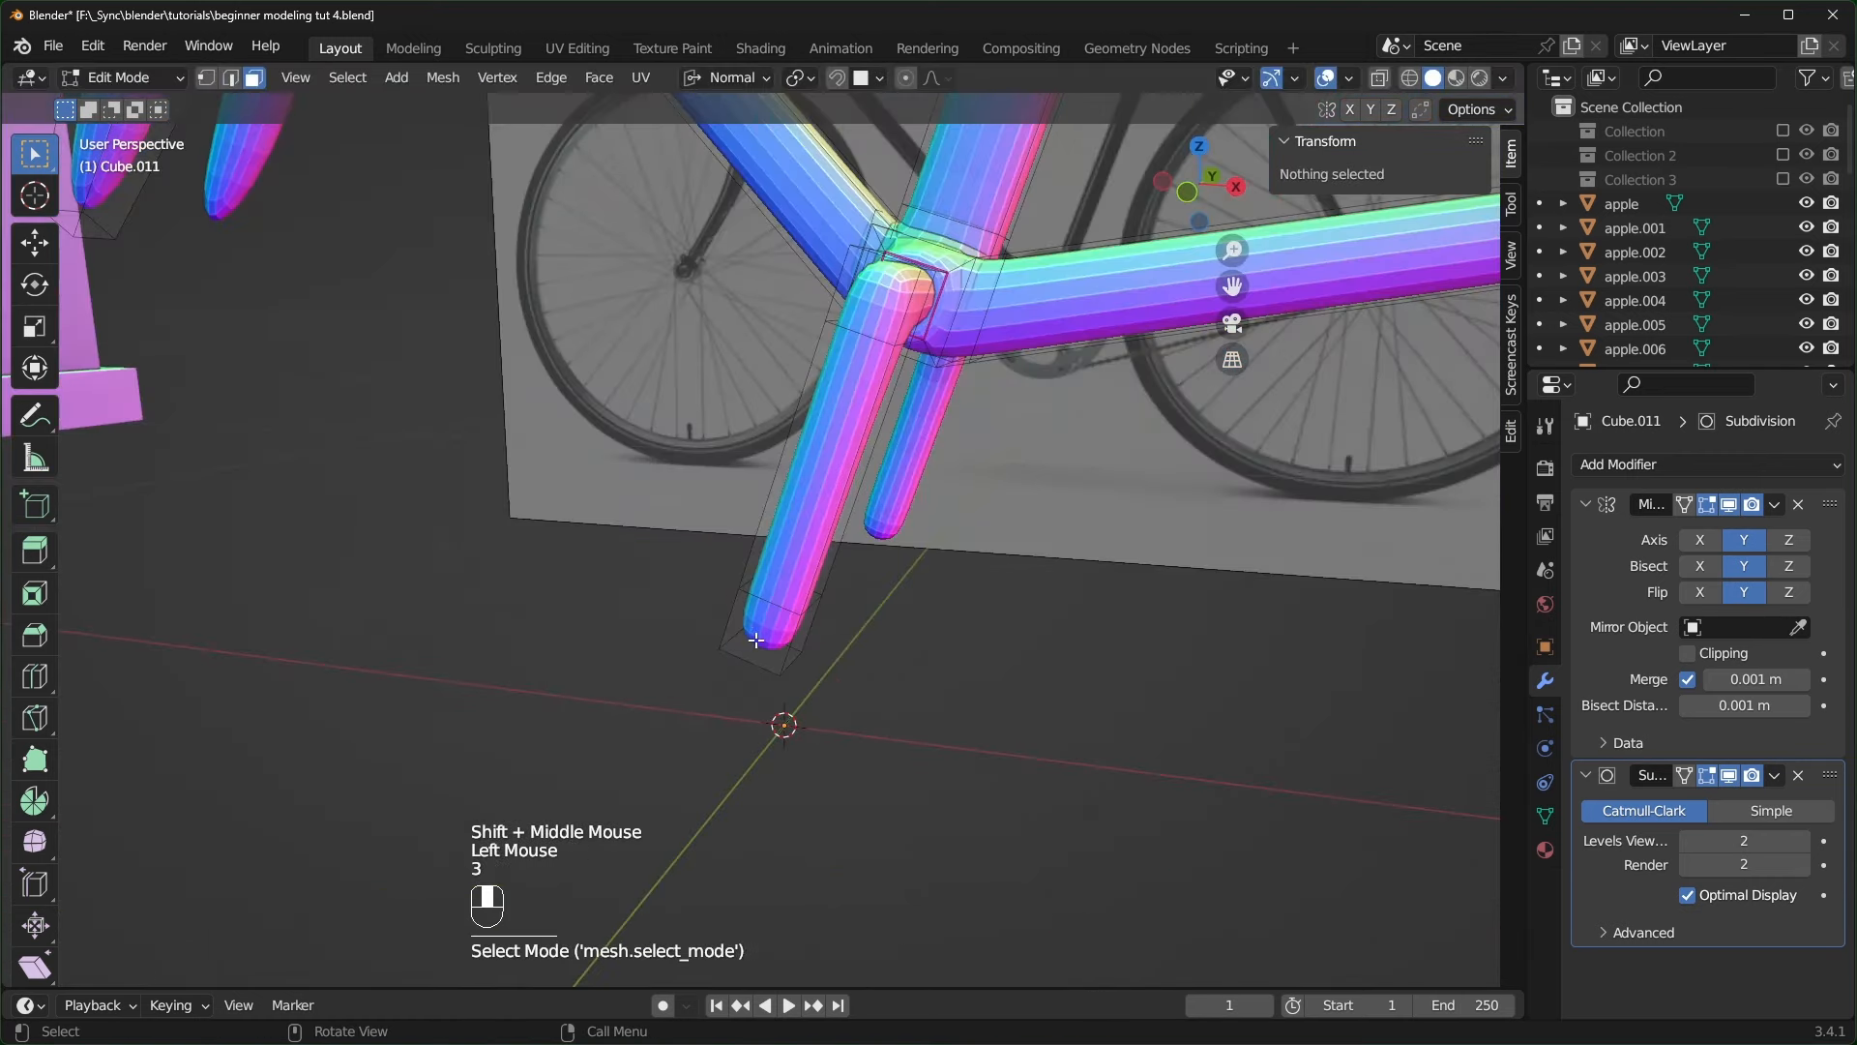
left_click(755, 639)
middle_click_drag(756, 639, 796, 663)
scroll(788, 629, "up", 1)
key("i")
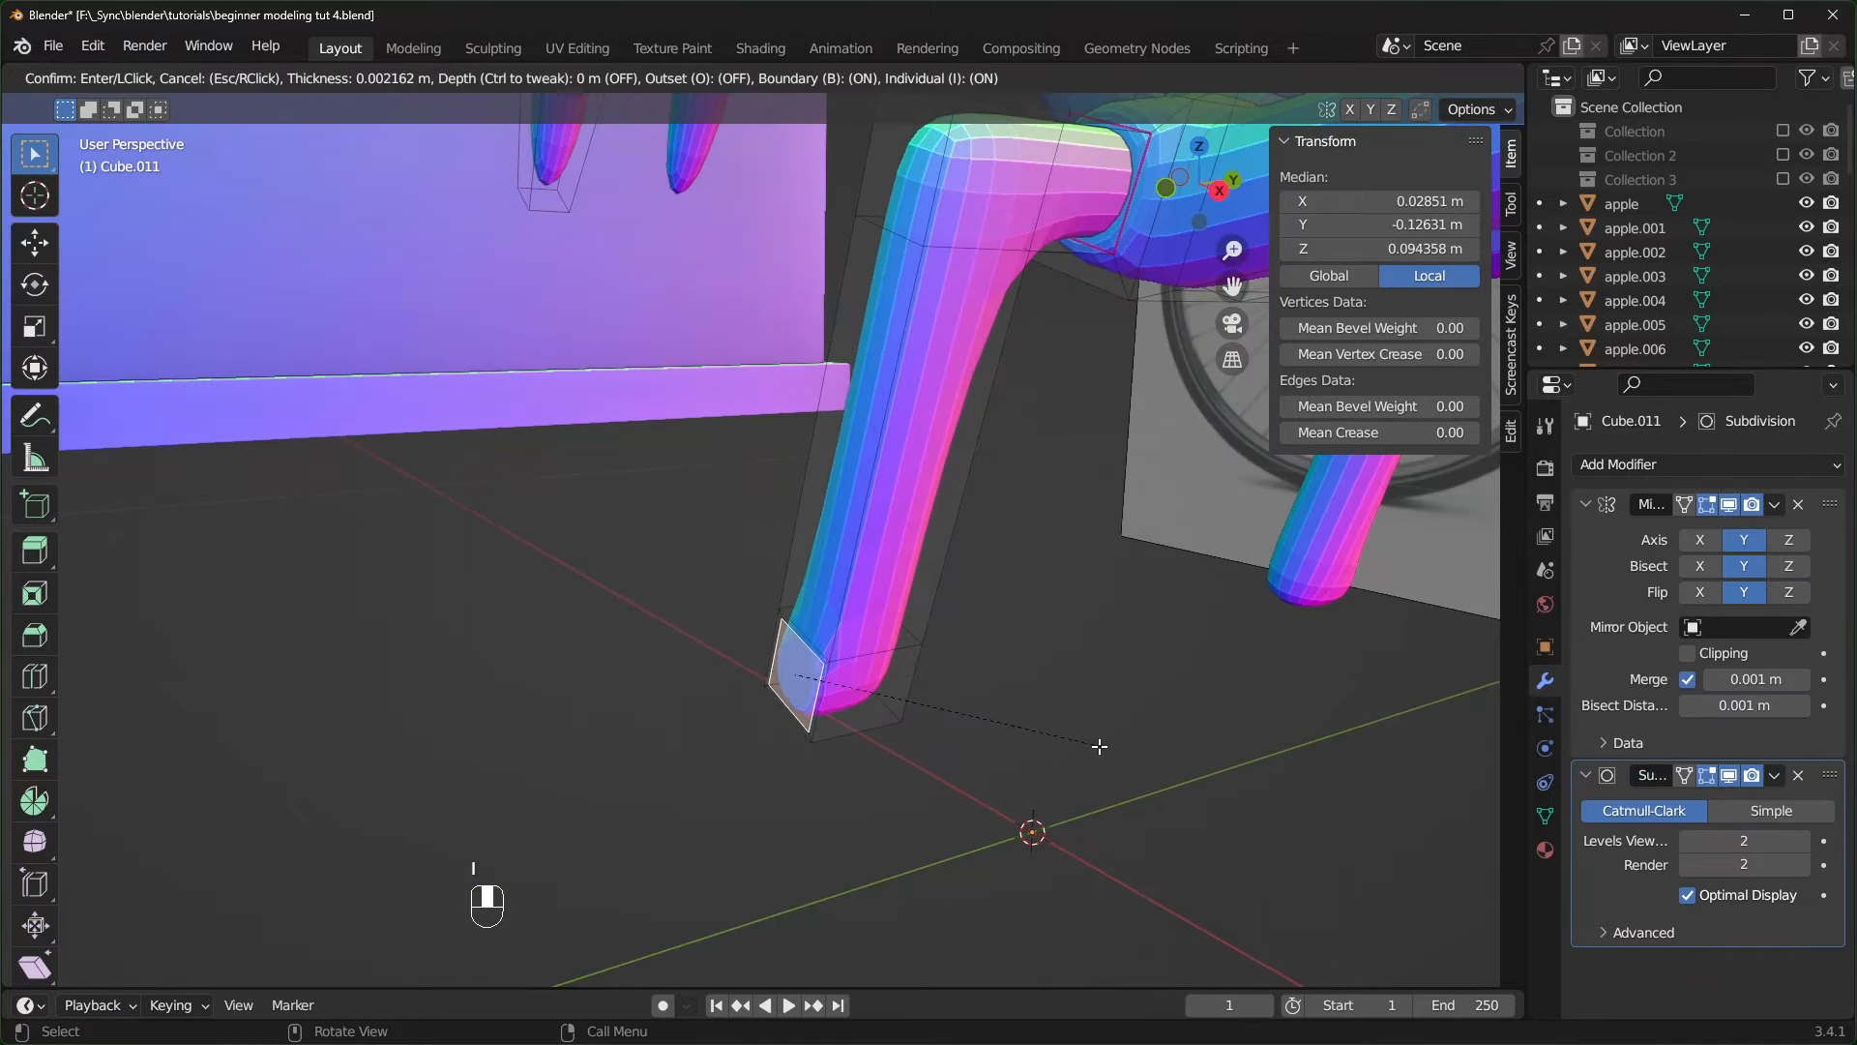
left_click(1069, 746)
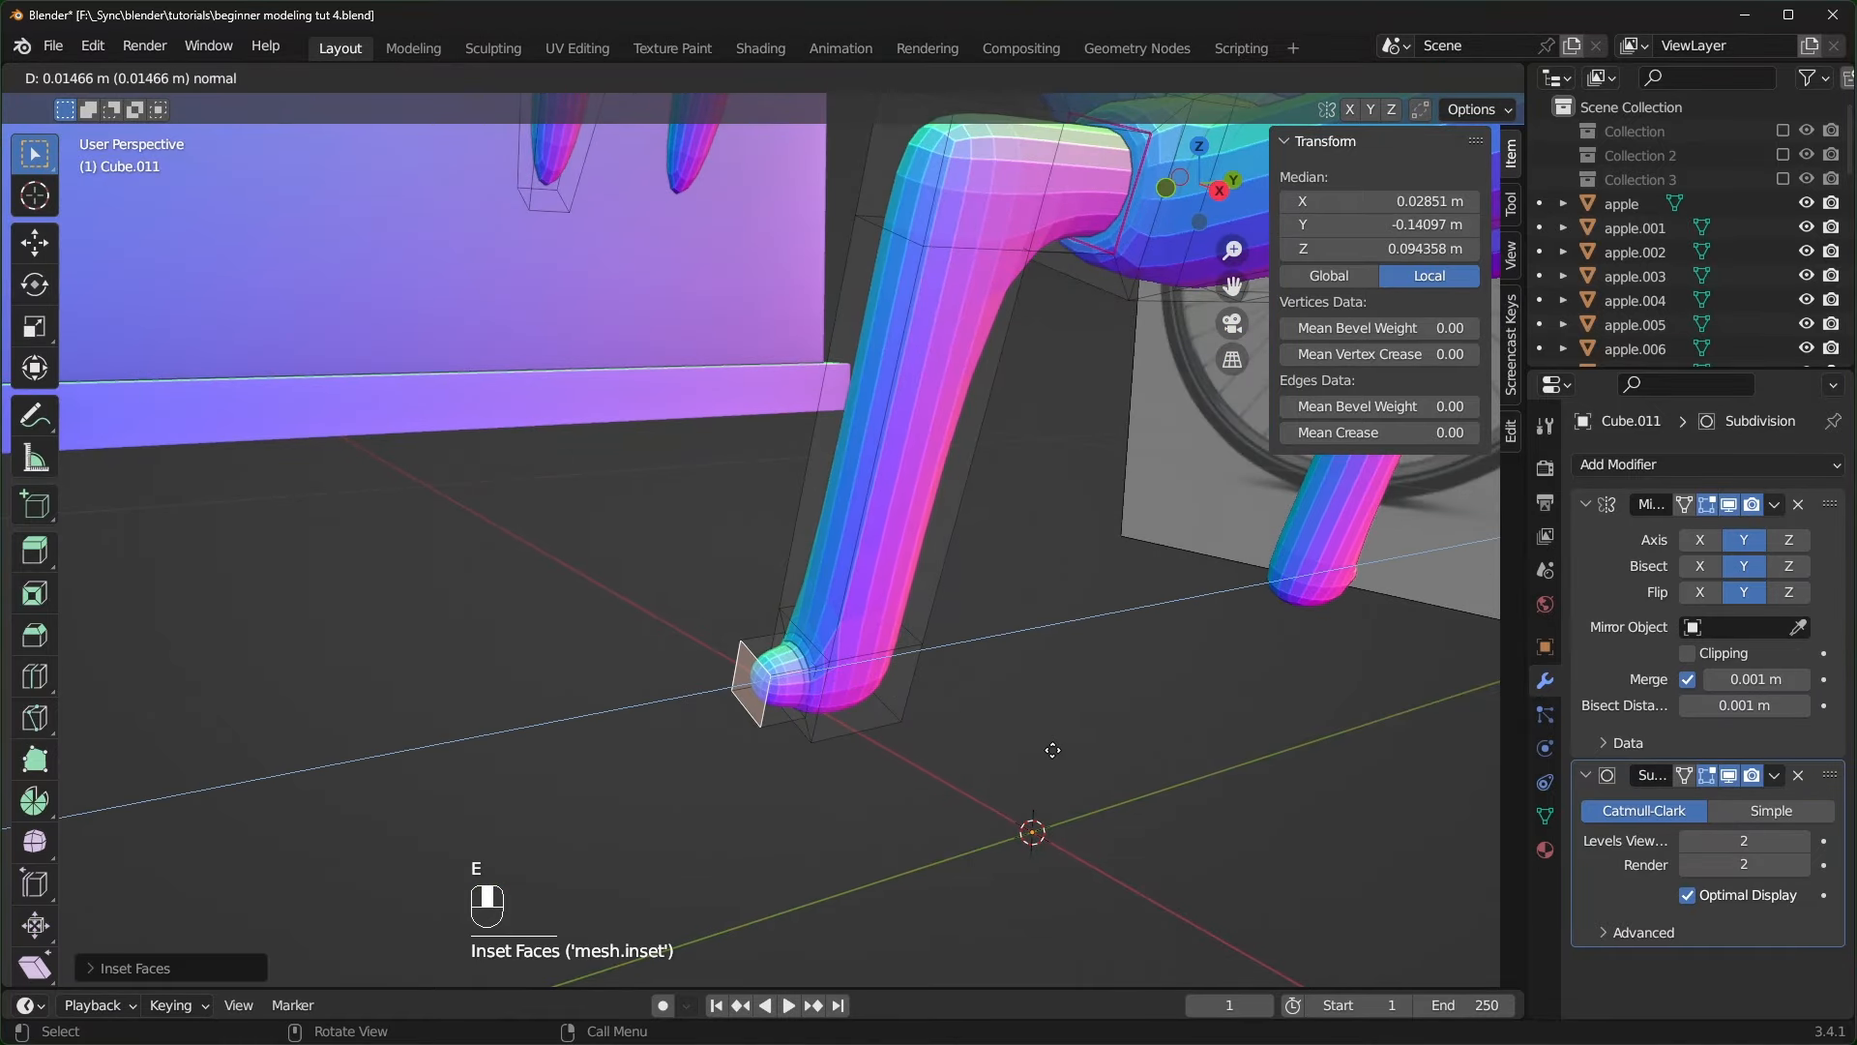
- Extrude the inset face outward from the crank arm and widen its end along the normal X axis for the pedal
key("e")
middle_click_drag(1049, 747, 982, 834)
left_click(886, 785)
key("s")
key("x")
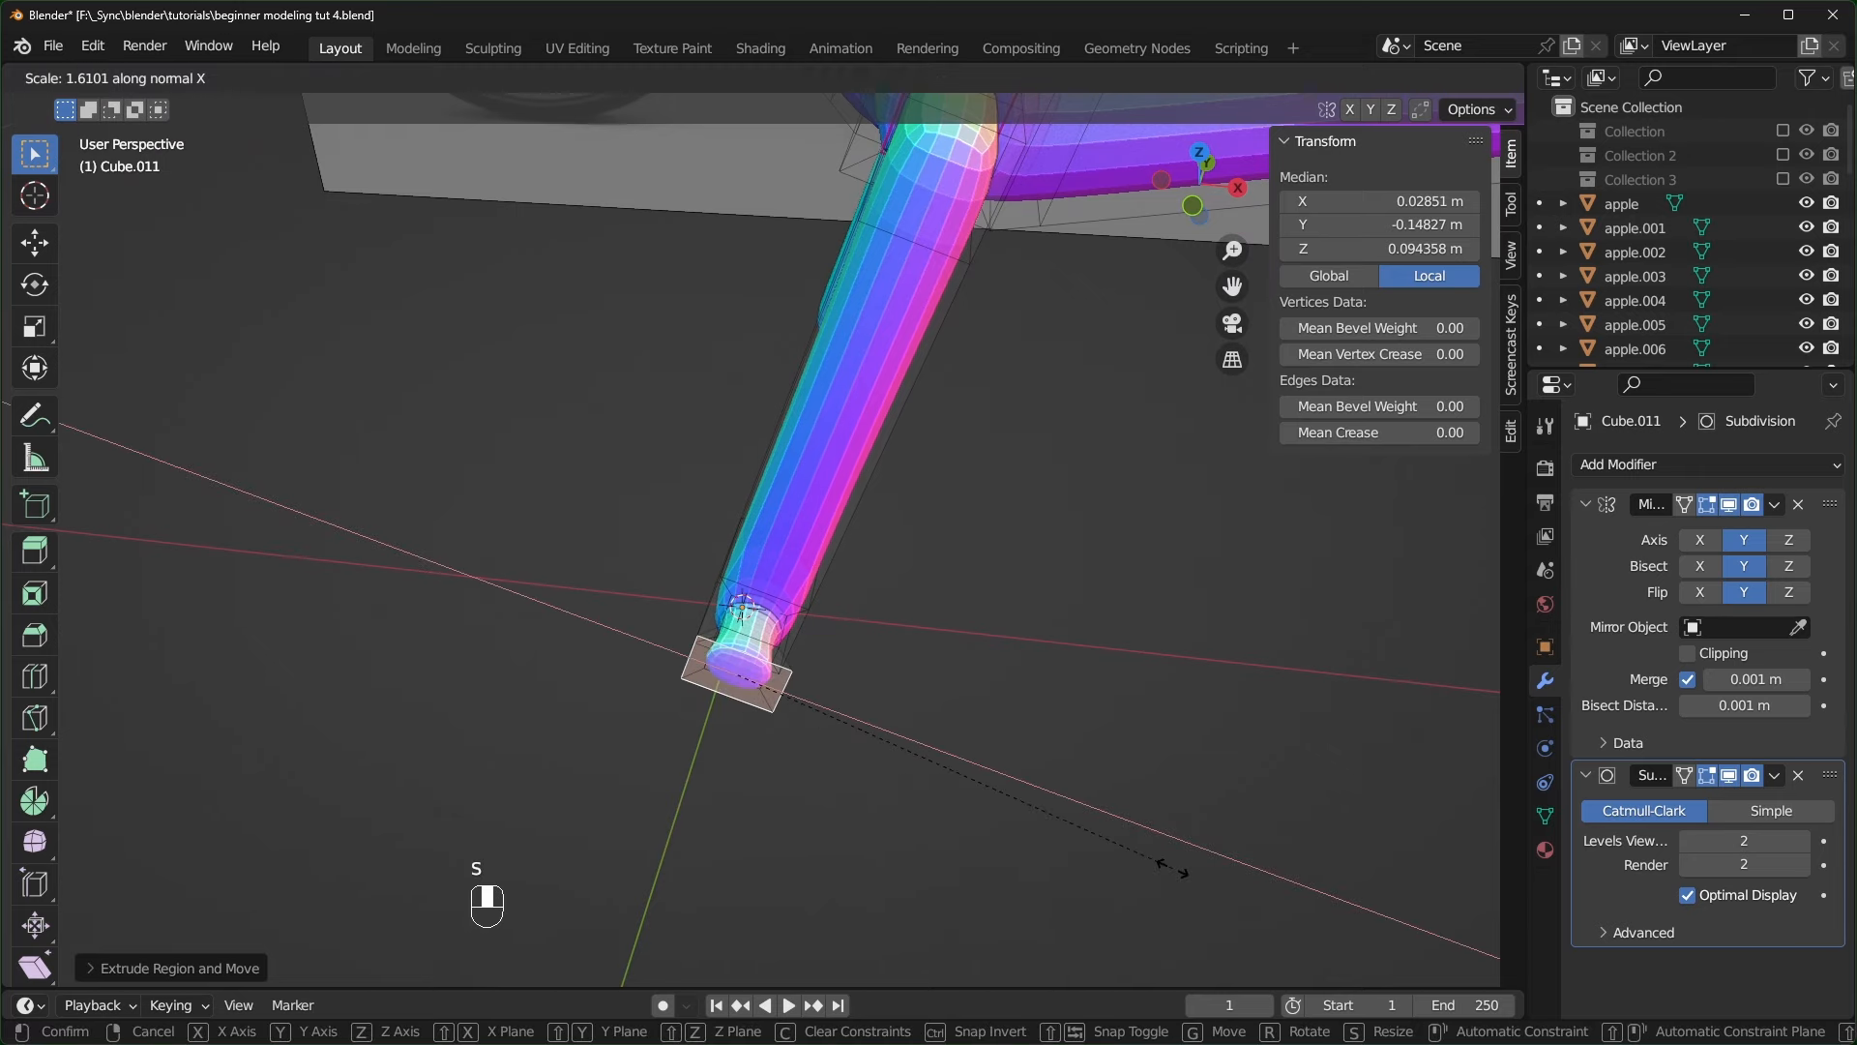
left_click(1213, 811)
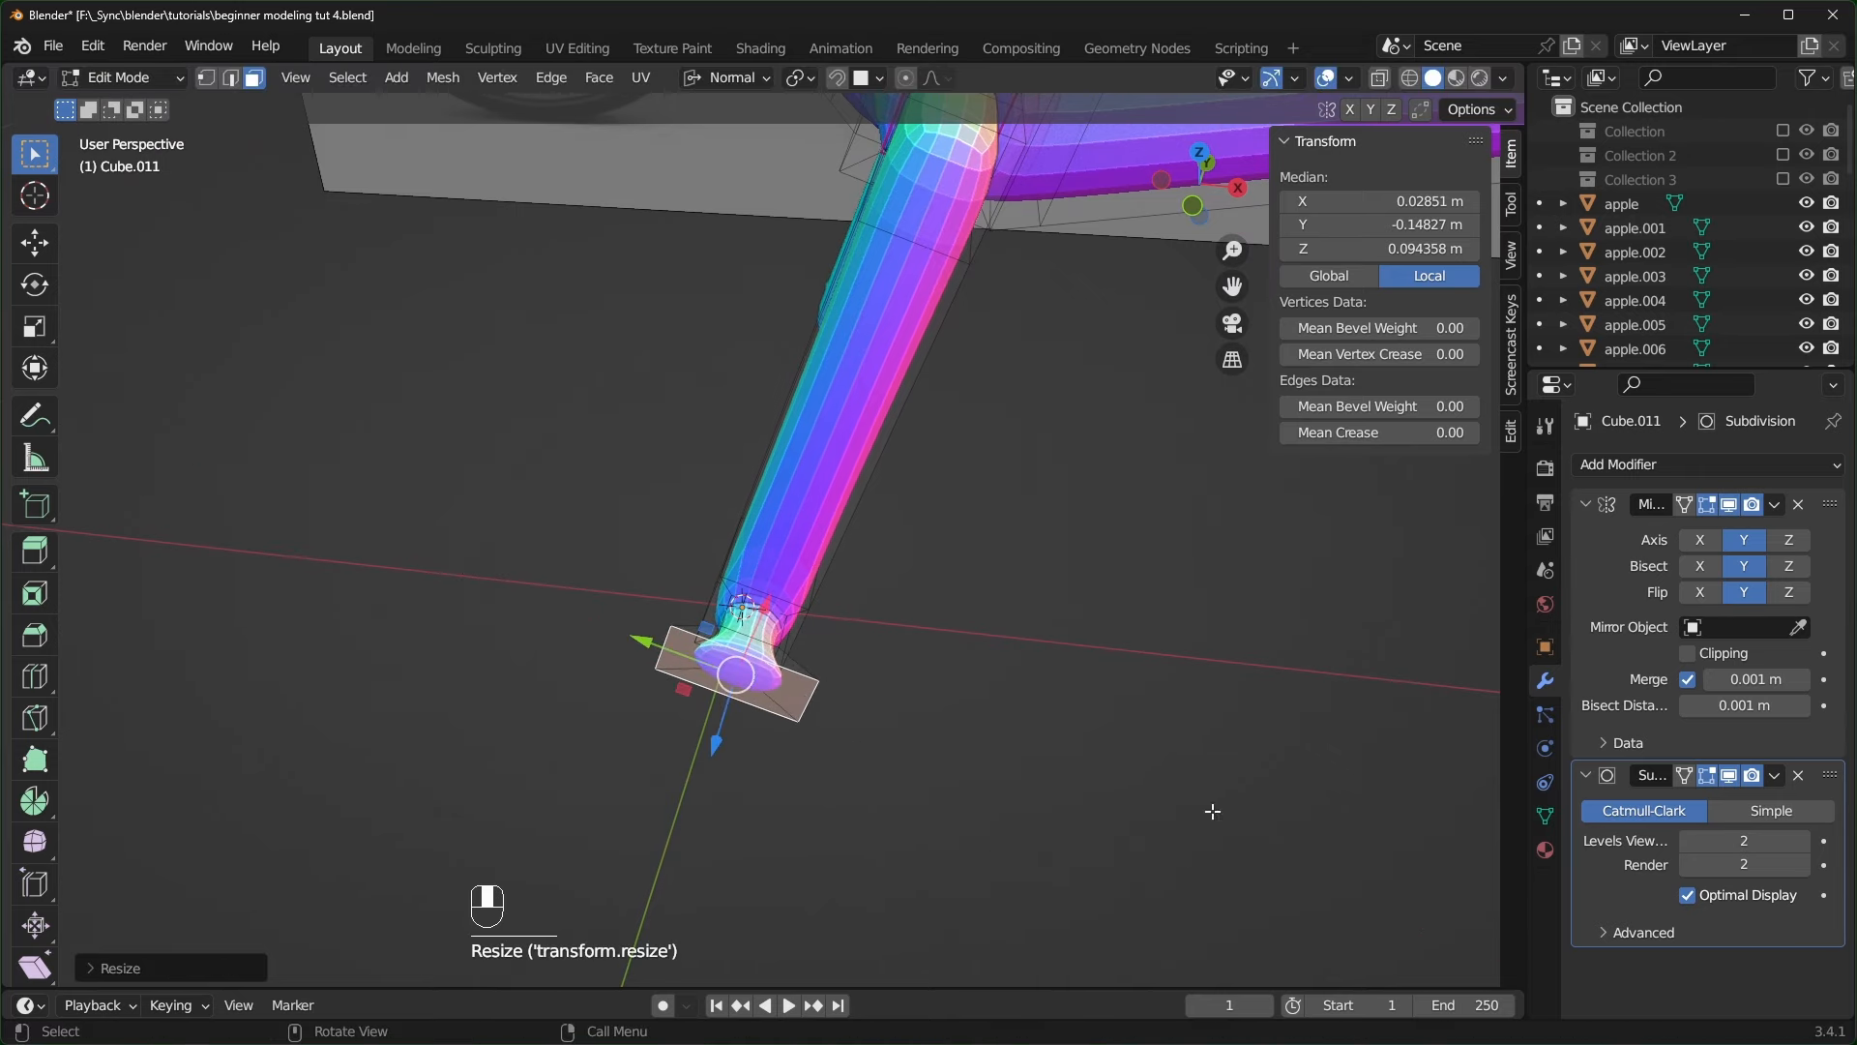
- Extrude the pedal's outer end face outward twice, about 0.07 m in total, to lengthen the pedal
key("KP_1")
middle_click_drag(1000, 740, 779, 842)
scroll(846, 769, "up", 2)
key("e")
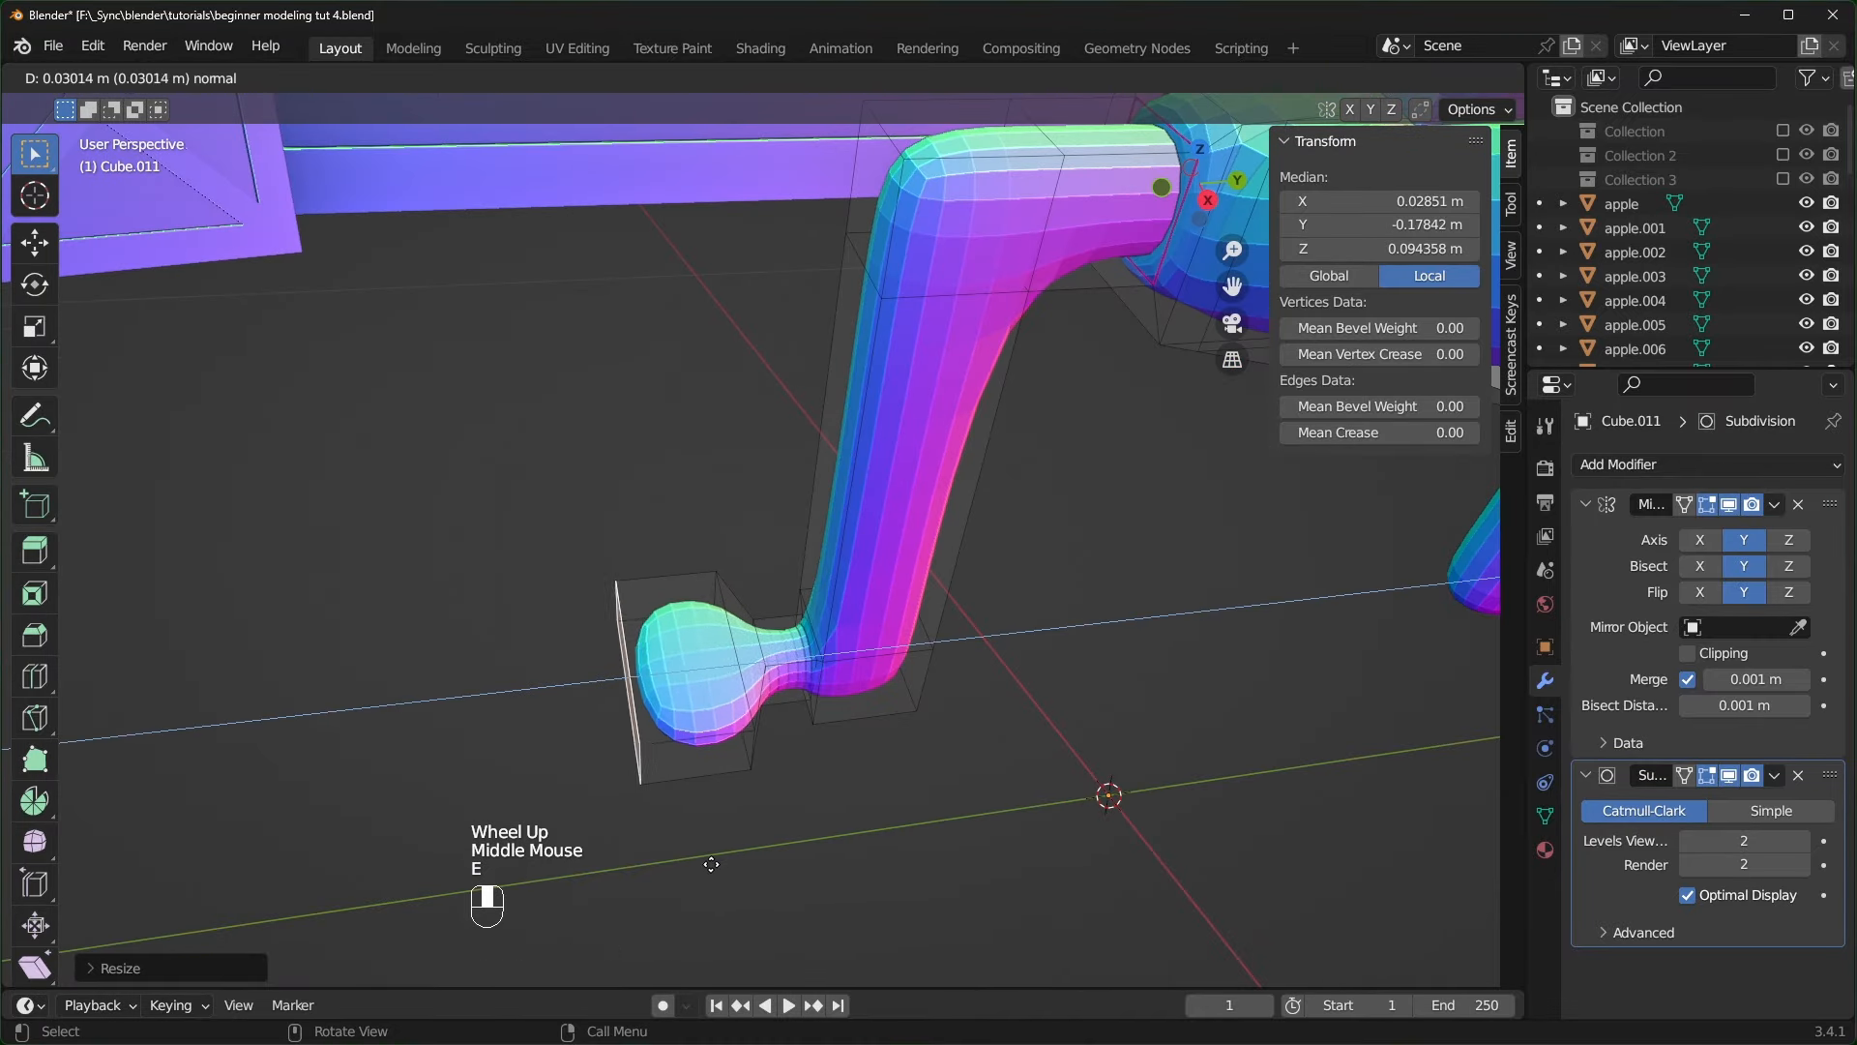
left_click(874, 823)
key("e")
left_click(830, 833)
- Scale down the pedal's outer end face along the normal Y axis to taper the tip
middle_click_drag(830, 833, 1045, 813)
key("s")
key("y")
key("y")
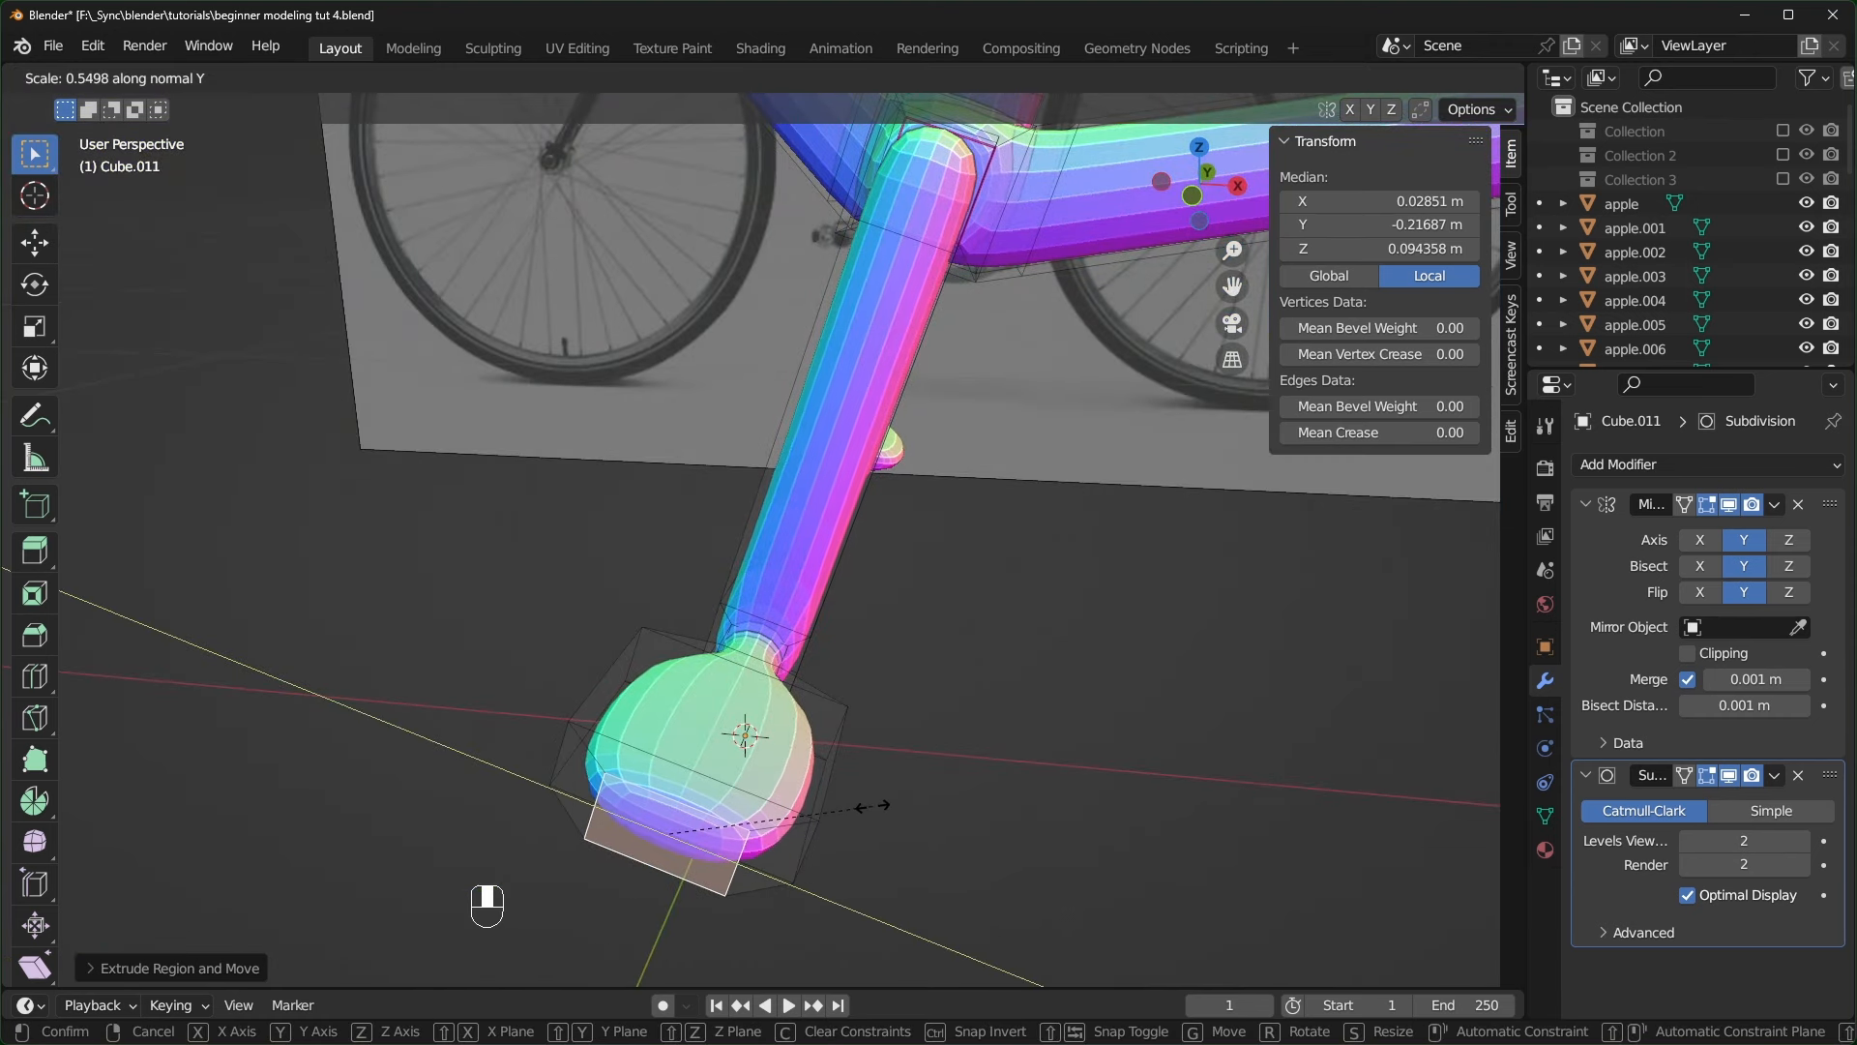
left_click(841, 810)
middle_click_drag(842, 810, 561, 776)
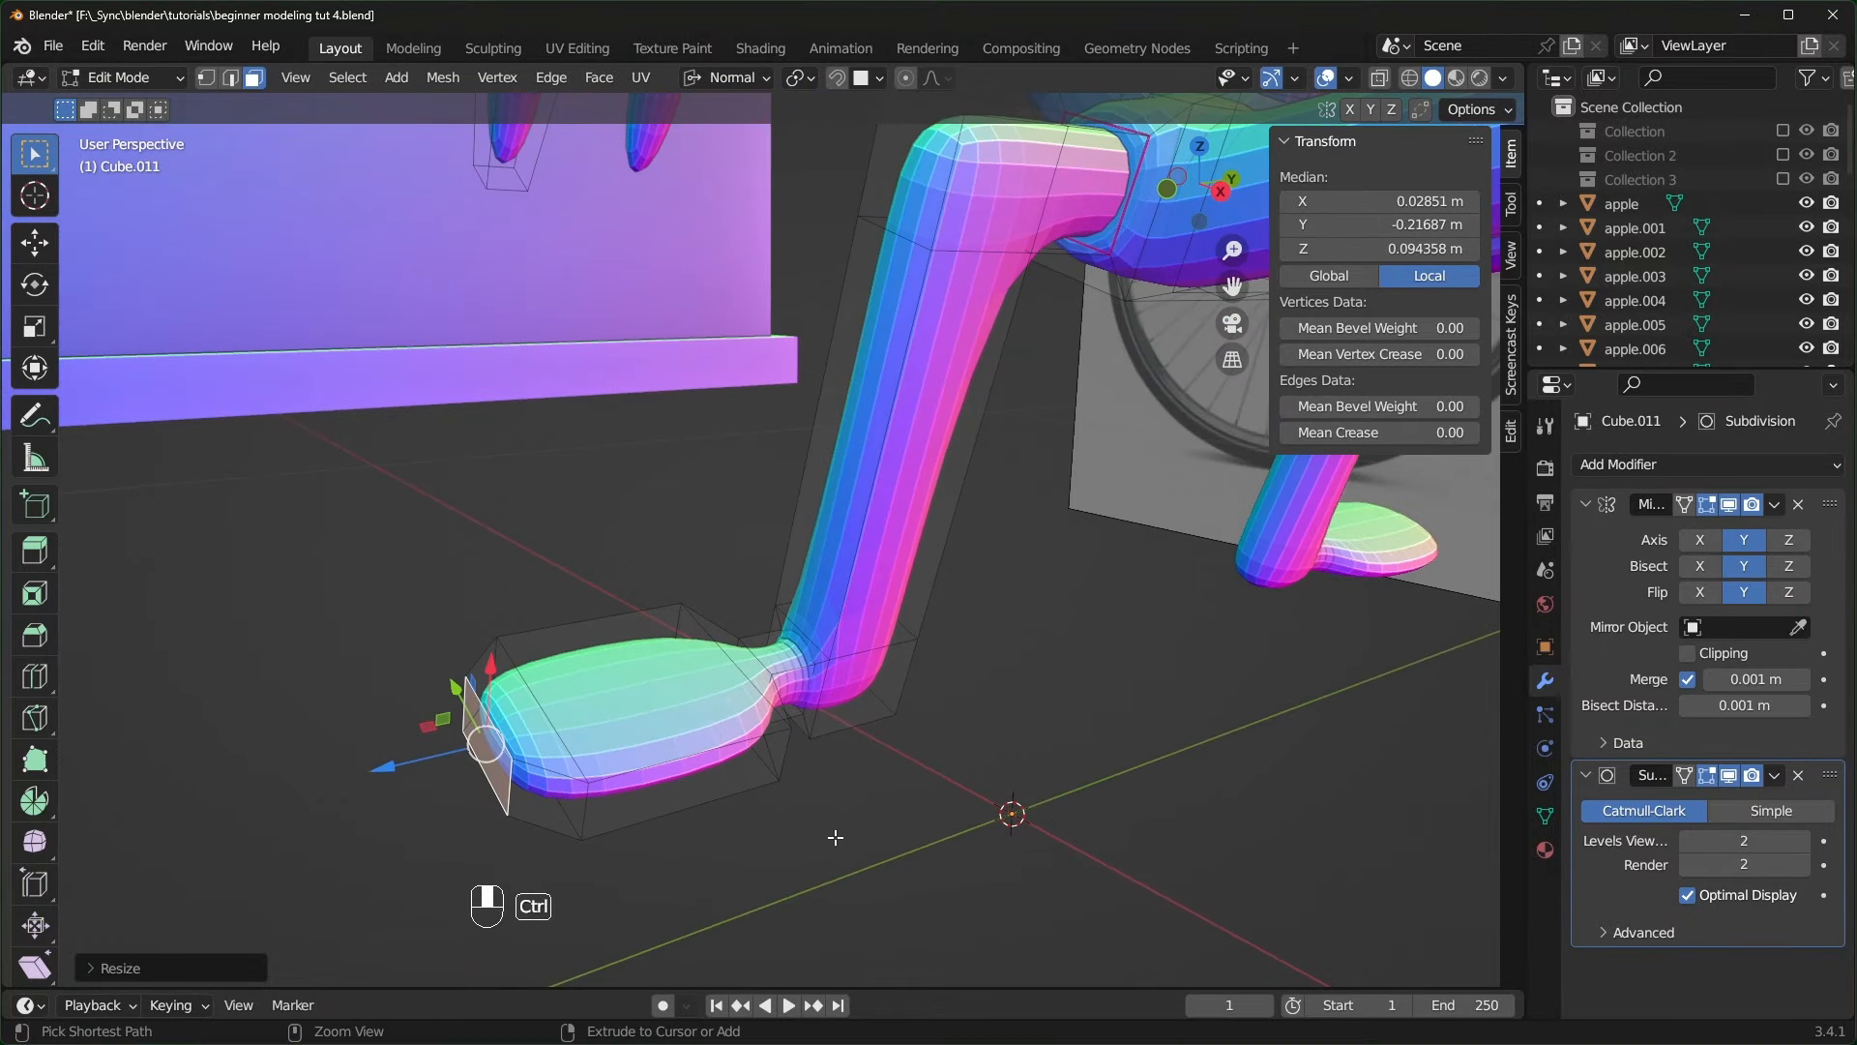
- Grow the selection over the whole pedal and raise the mean crease of its edges to sharpen the shape
key("ctrl+KP_Add")
key("ctrl+KP_Add")
key("ctrl+KP_Add")
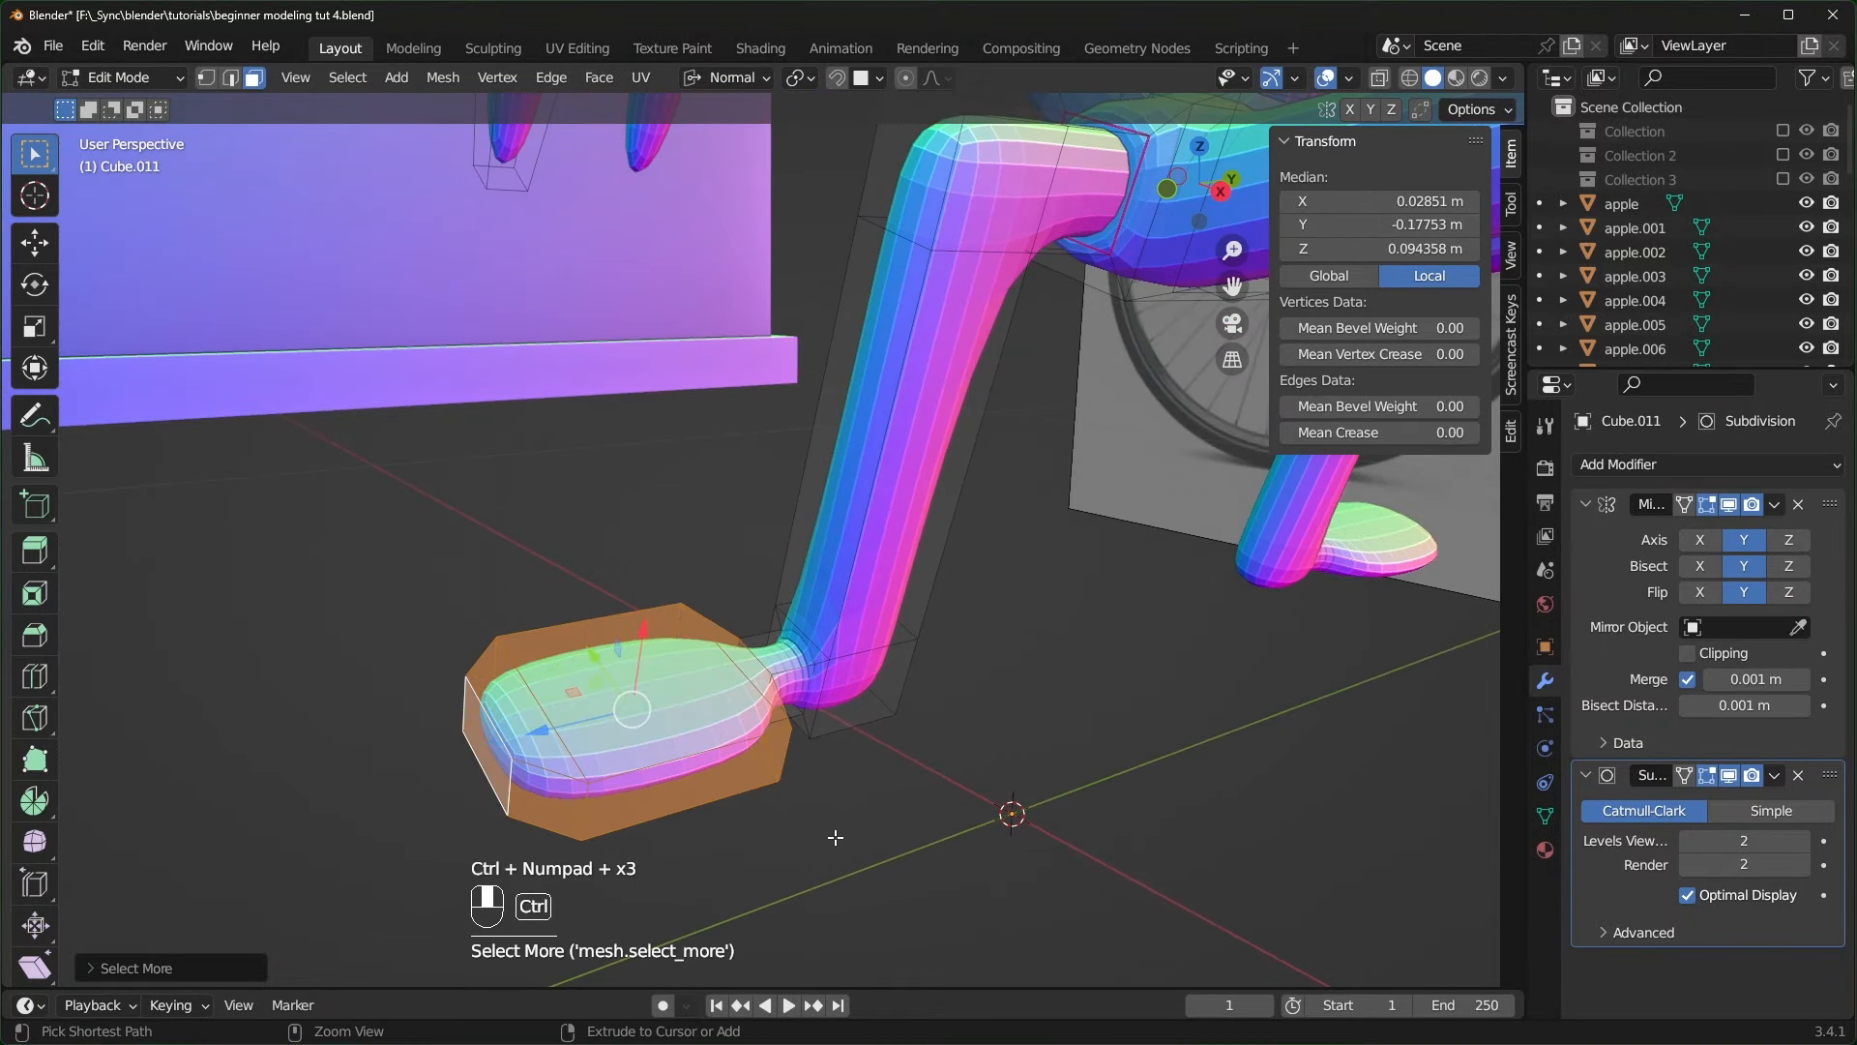
key("ctrl+KP_Add")
mouse_move(1354, 432)
left_mouse_down()
mouse_move(1423, 433)
mouse_move(1367, 432)
left_mouse_up()
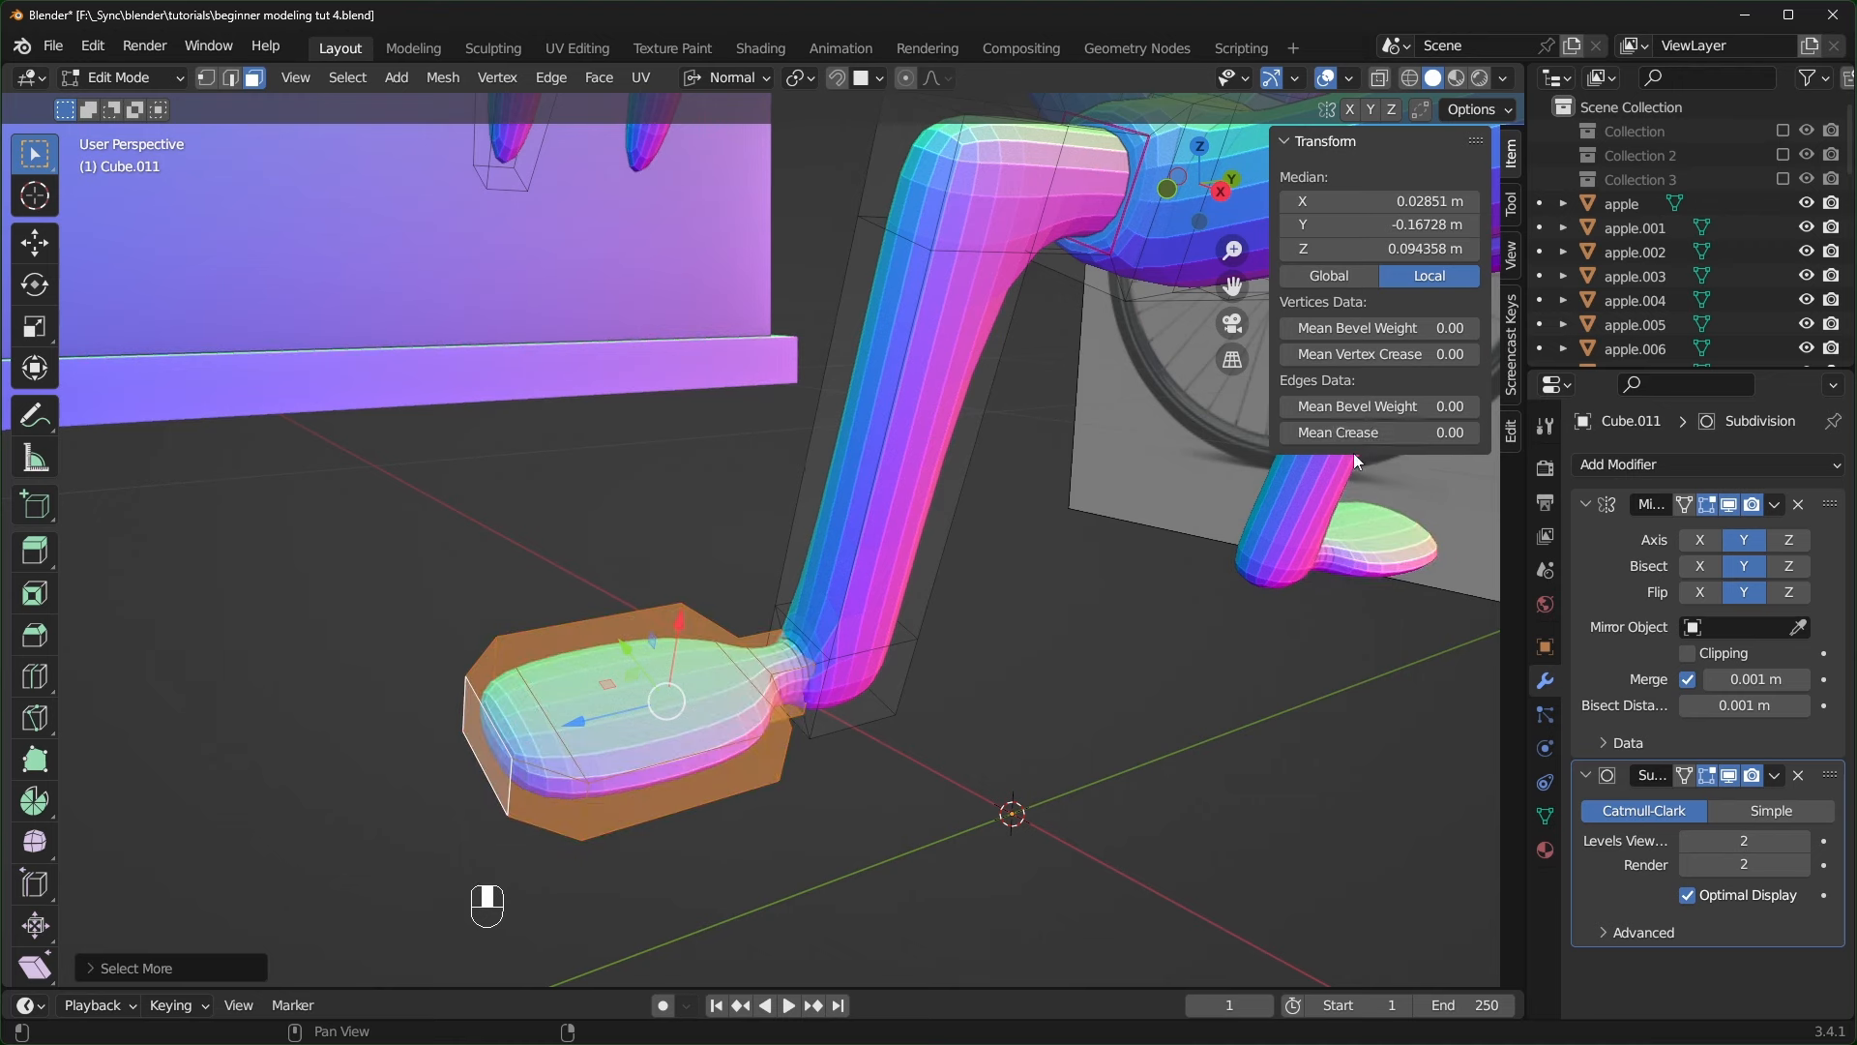
left_click(1366, 431)
key("Return")
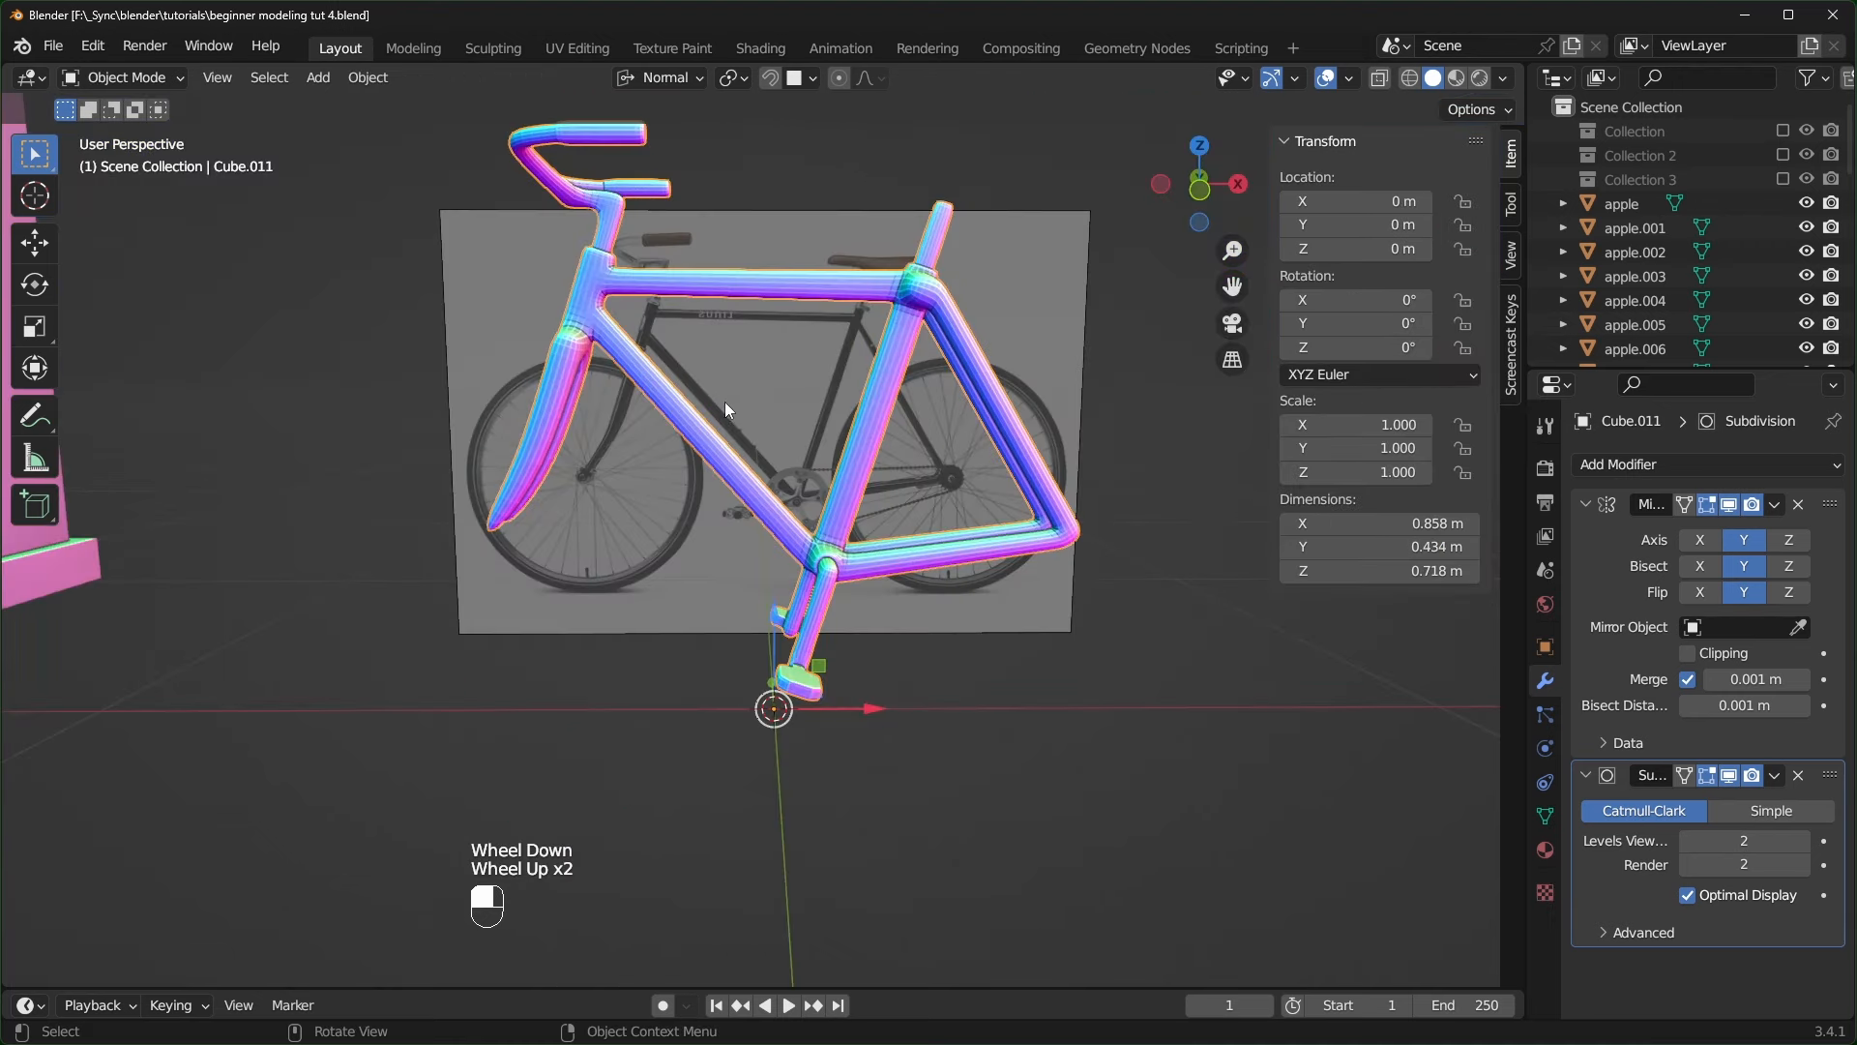
- Rename the bicycle frame object as bike
middle_click_drag(733, 404, 734, 449, "shift")
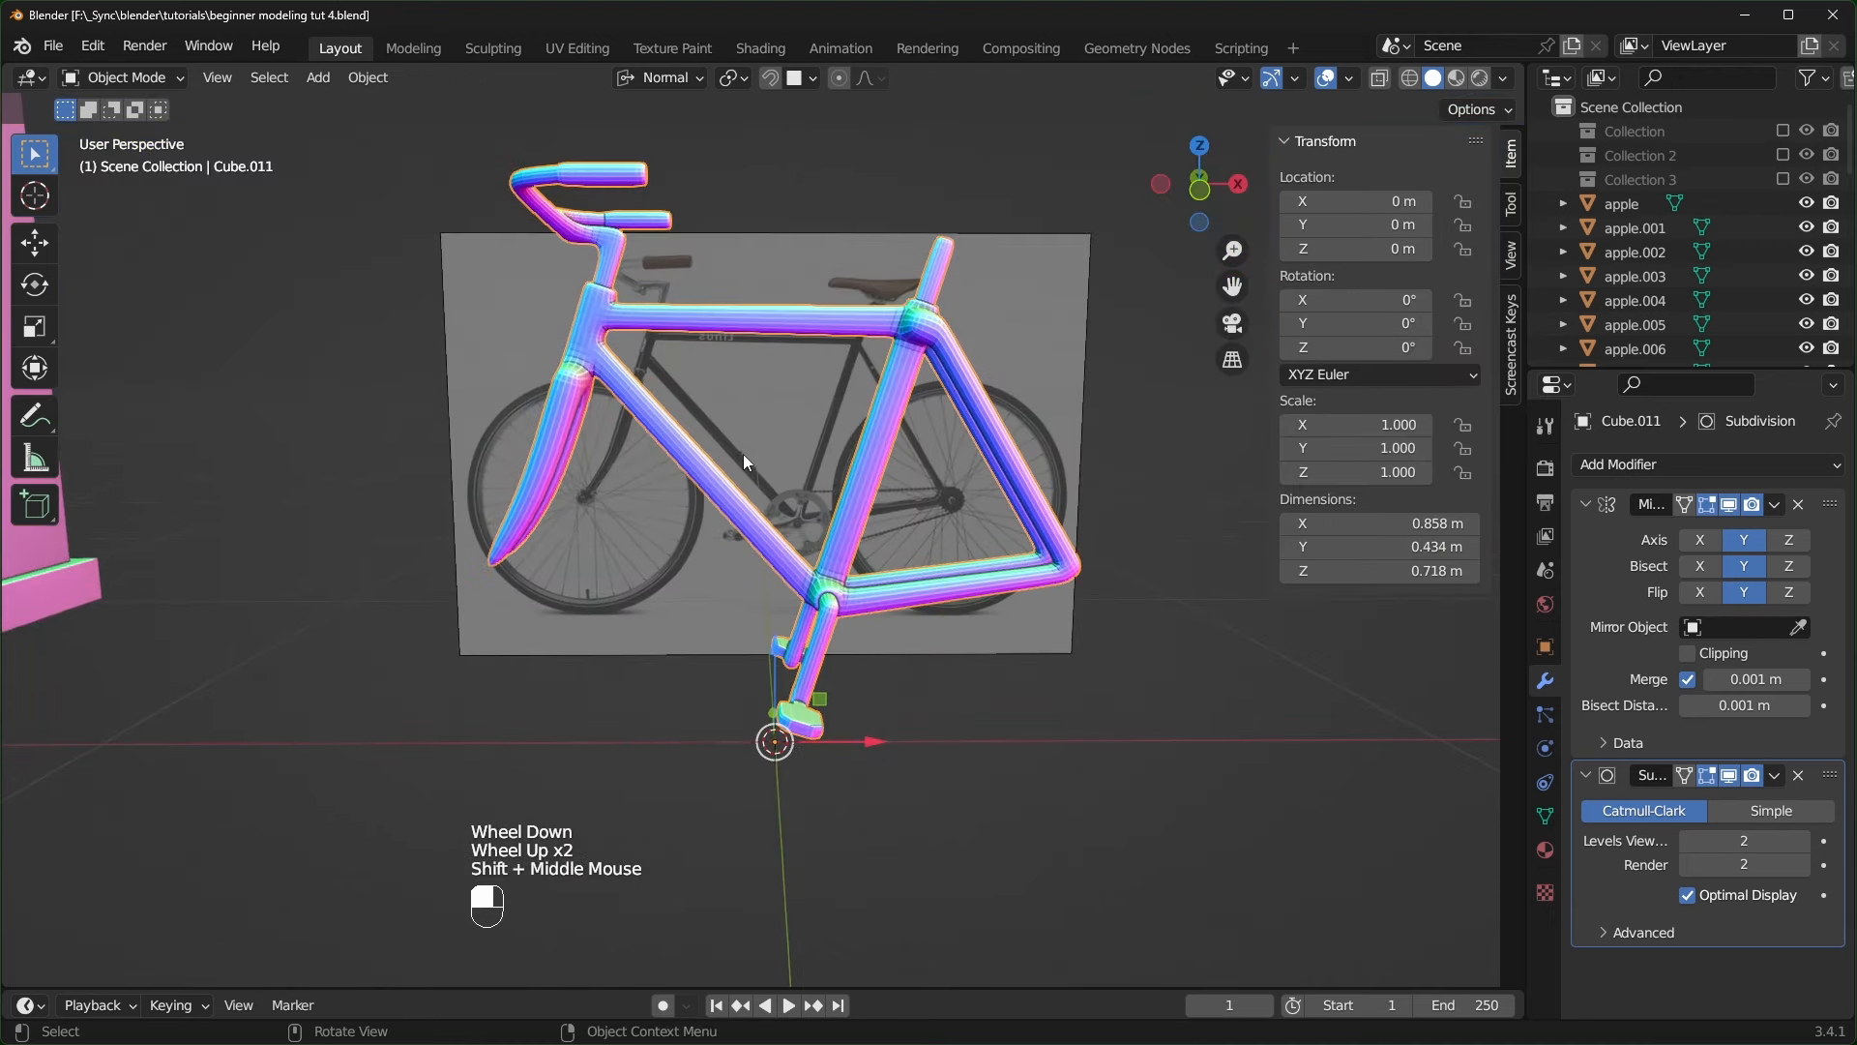
key("F2")
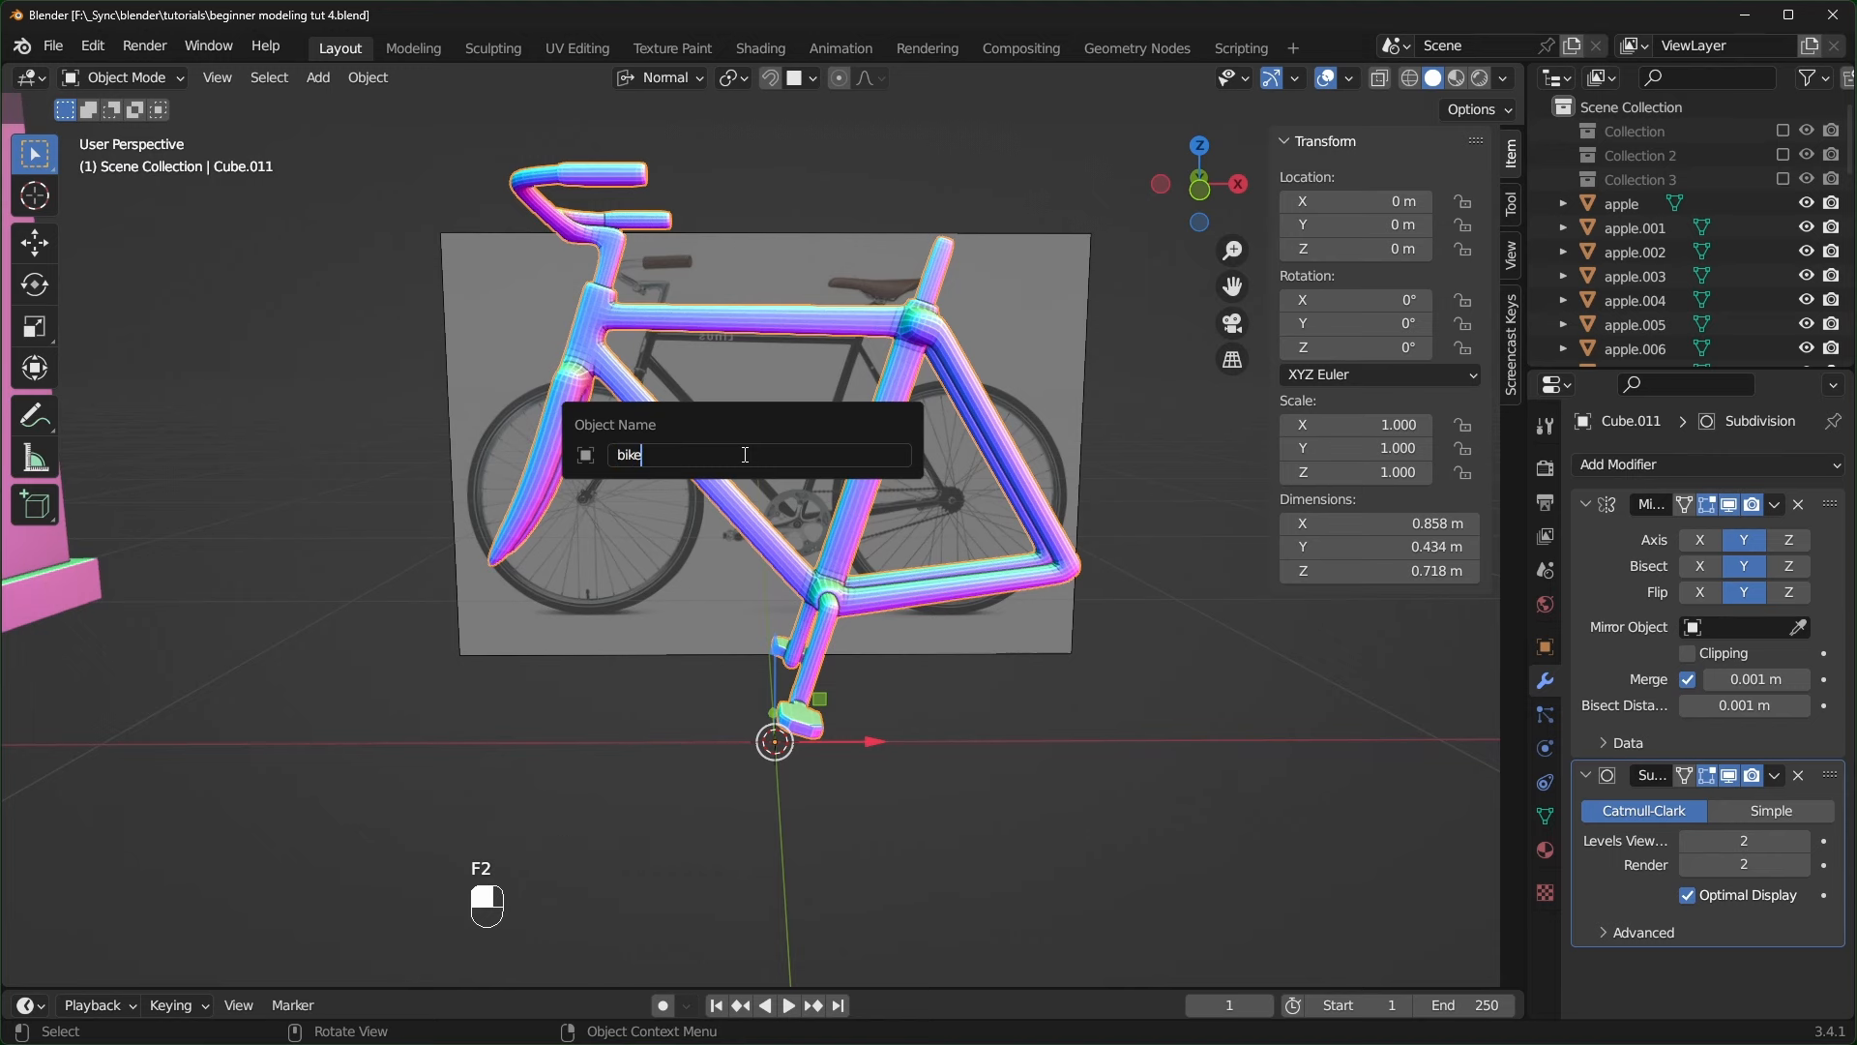
key("Return")
- Duplicate the bike in place and hide the copy in both the viewport and renders
middle_click_drag(491, 411, 566, 444)
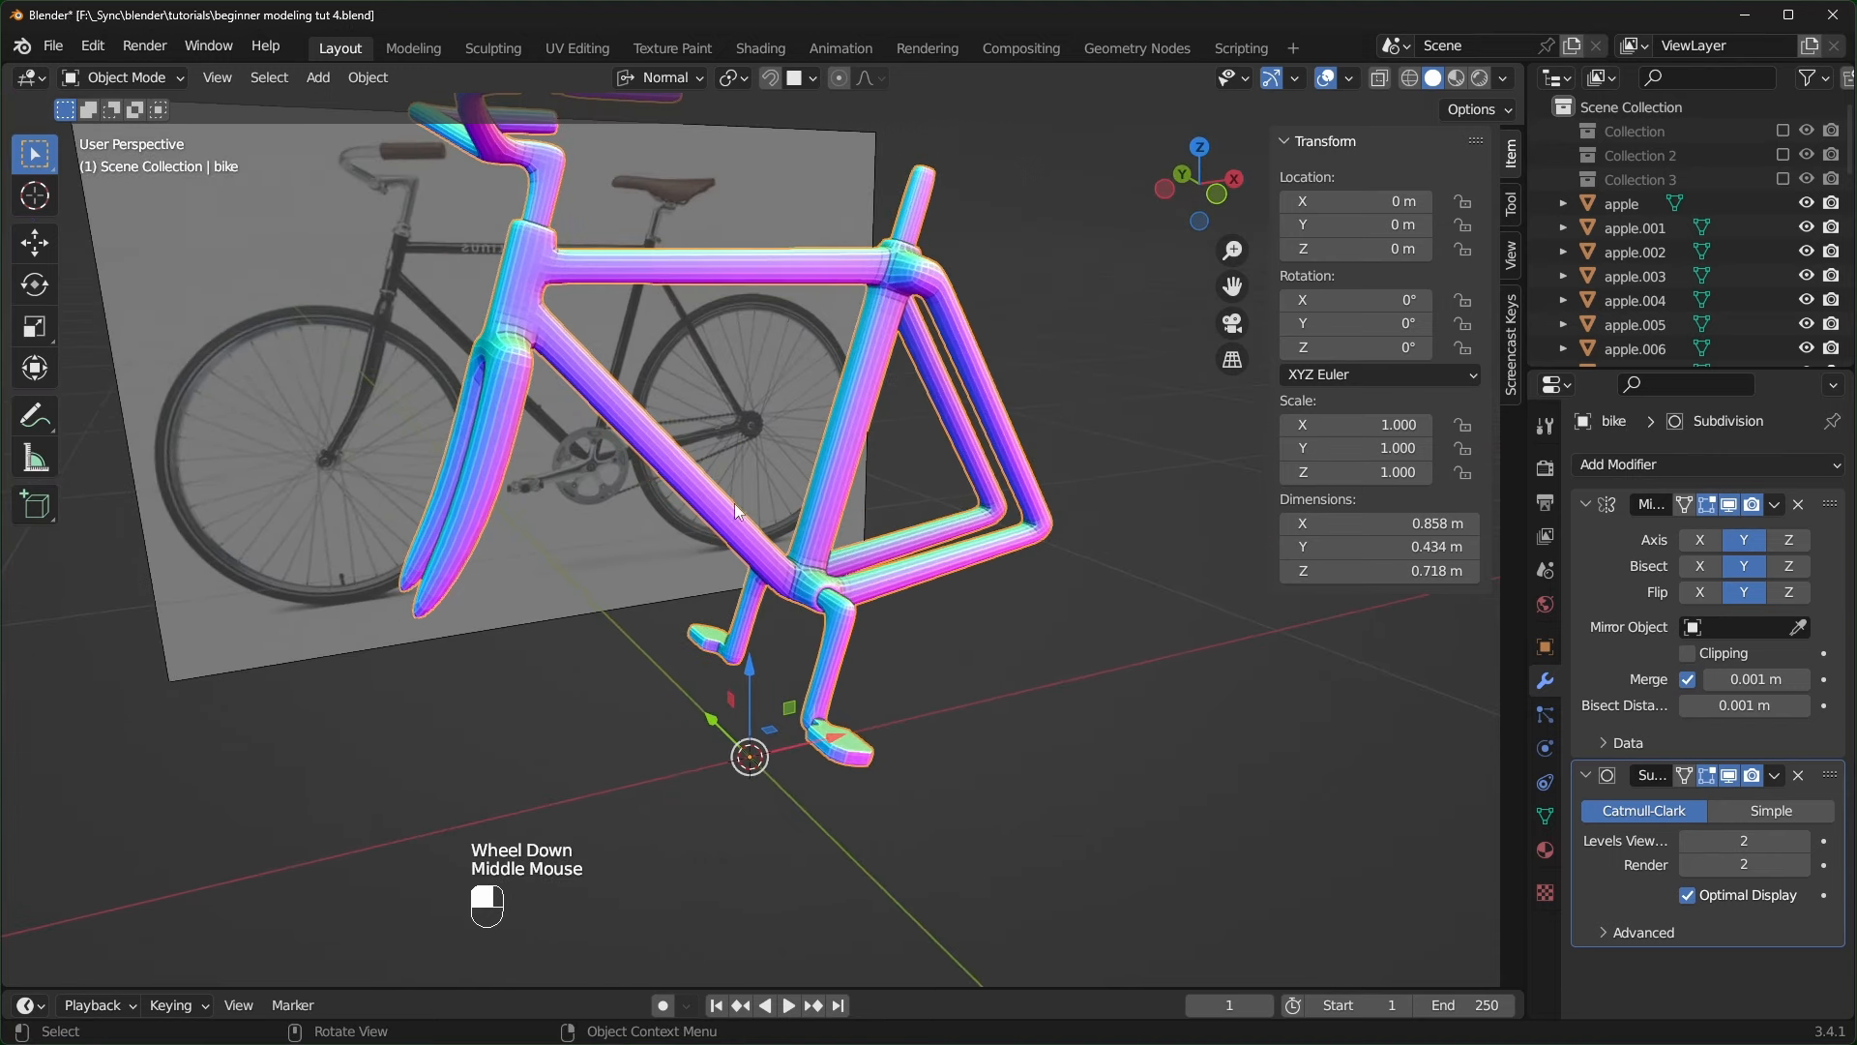
key("shift+d")
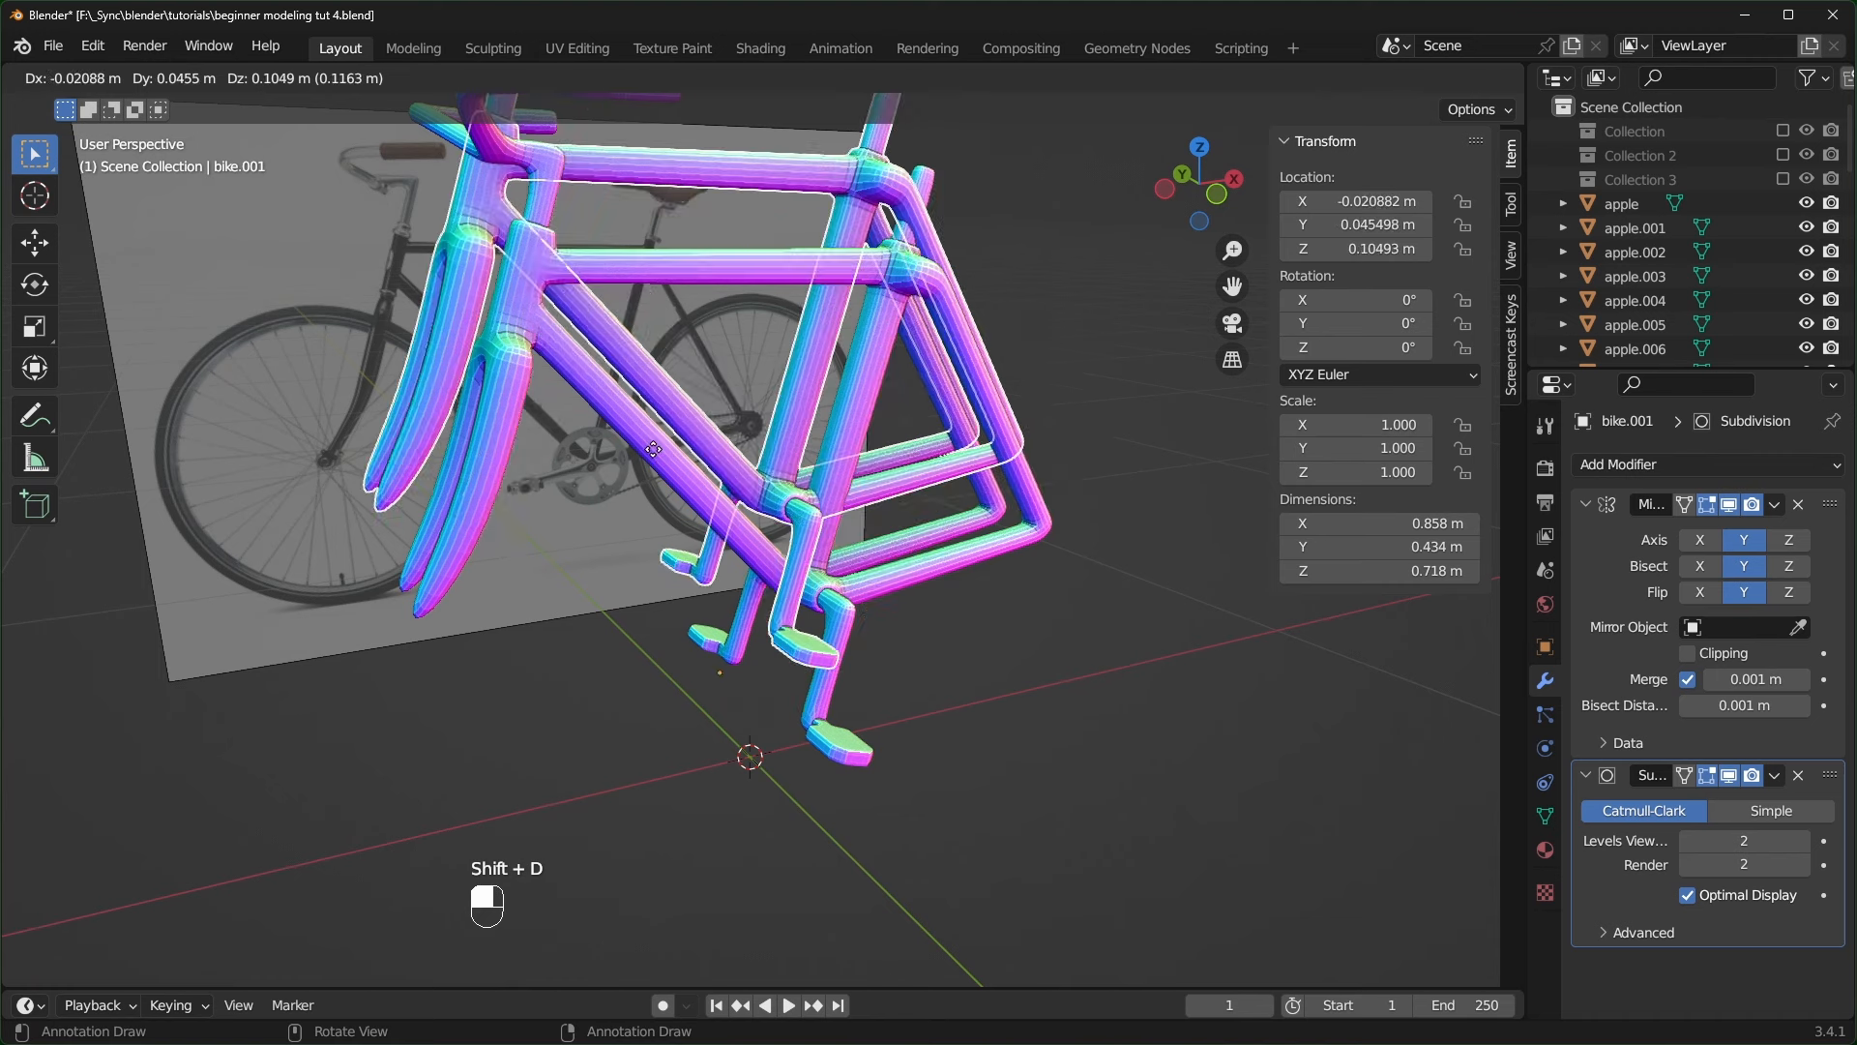
key("Escape")
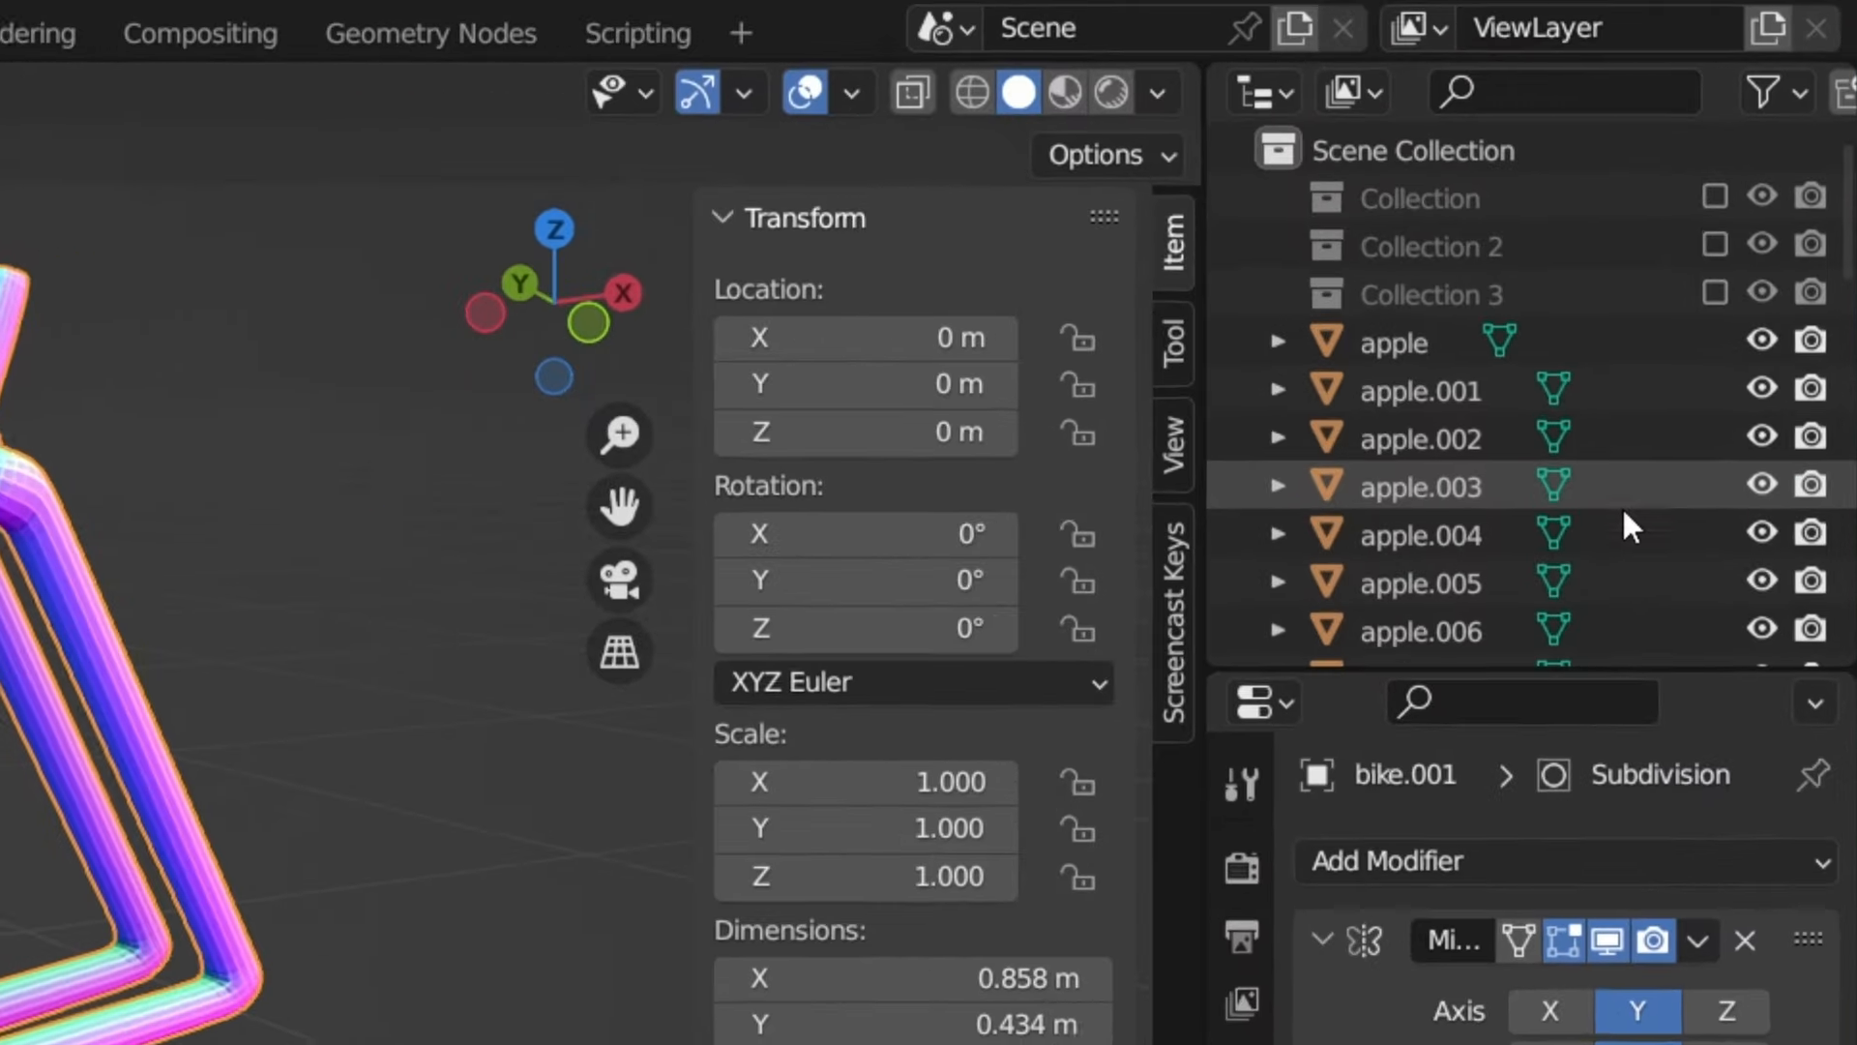
scroll(1615, 493, "down", 3)
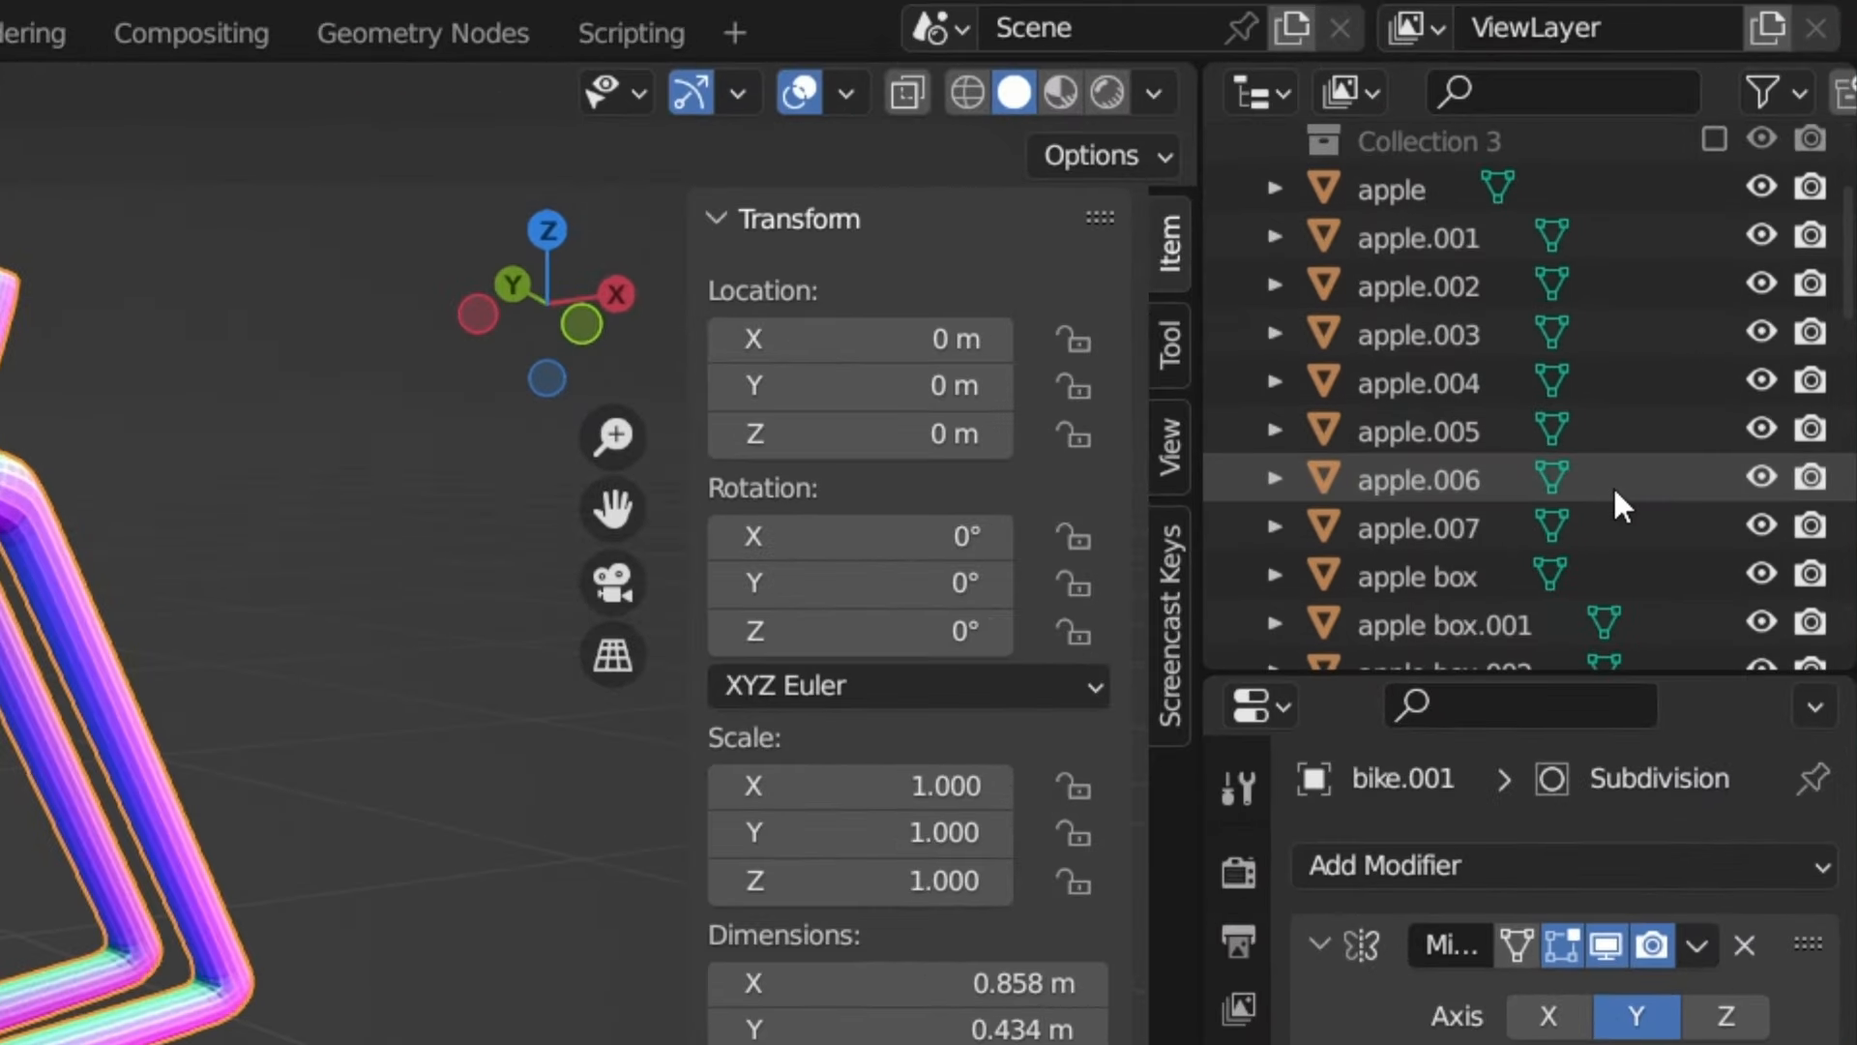
key("KP_Decimal")
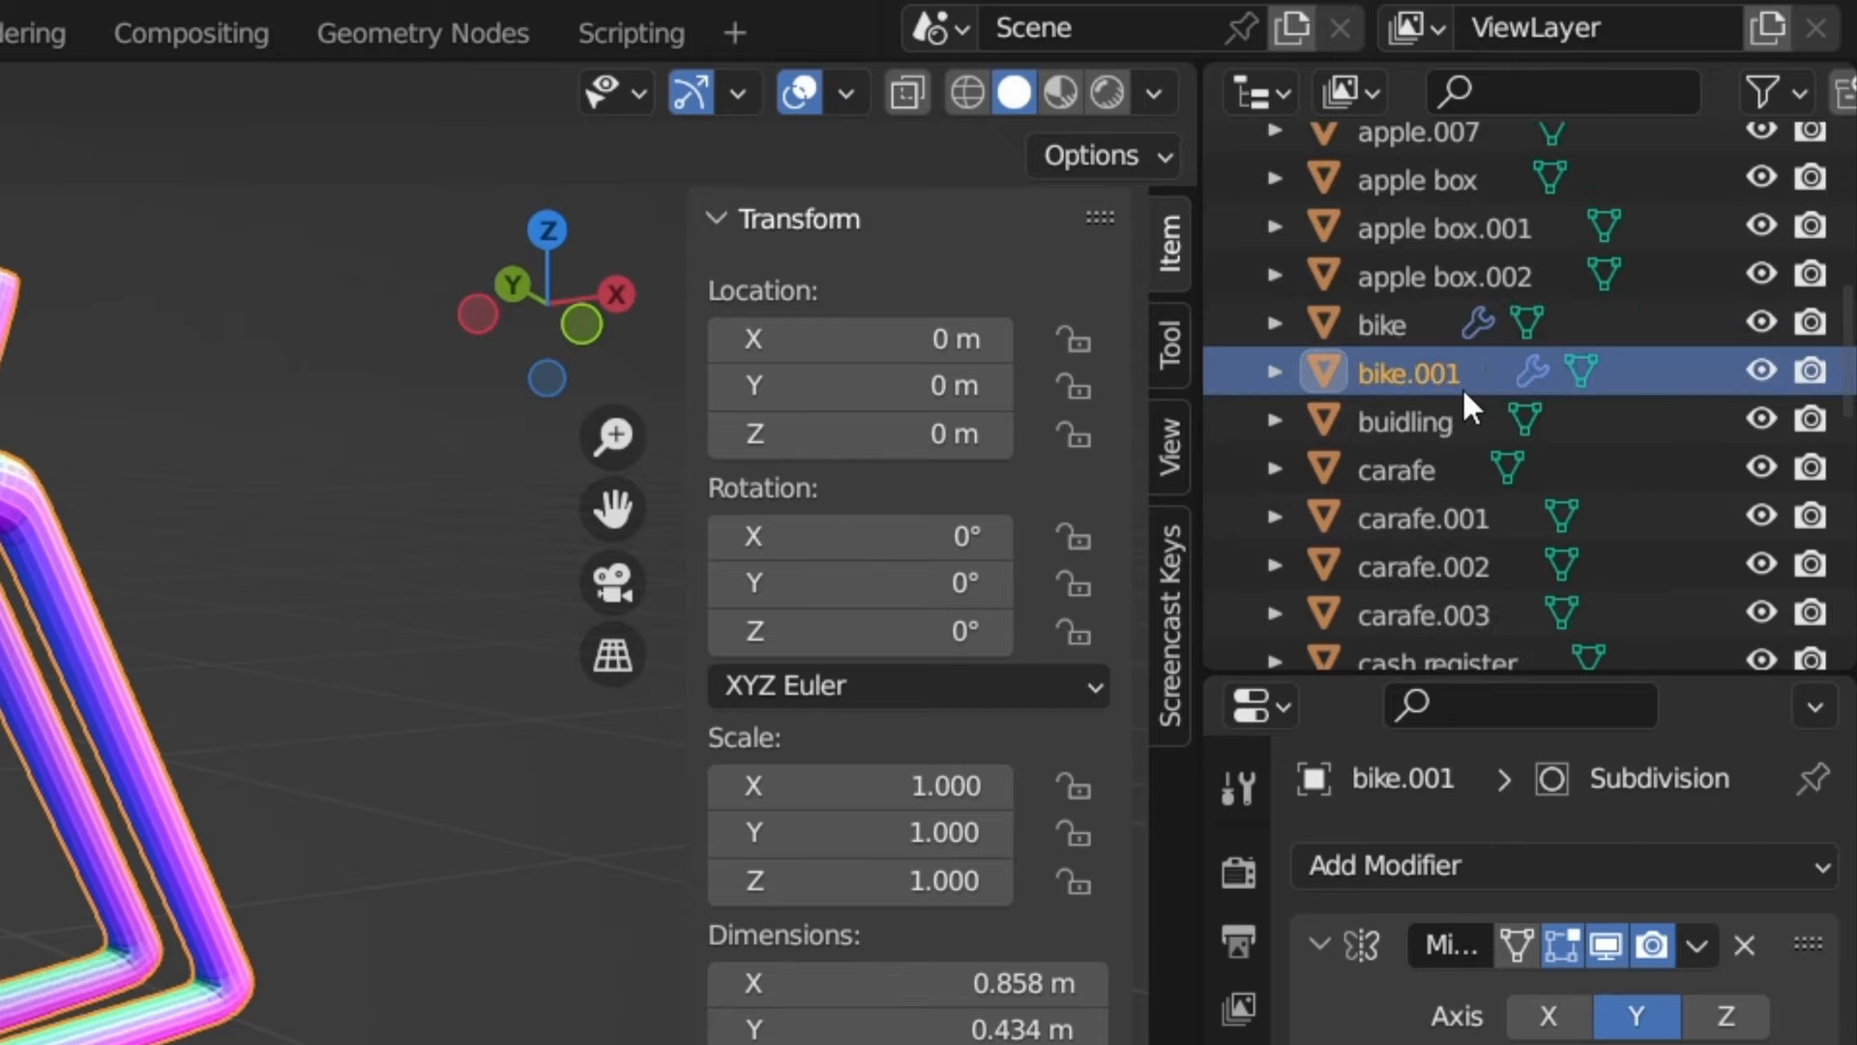
left_click(1761, 370)
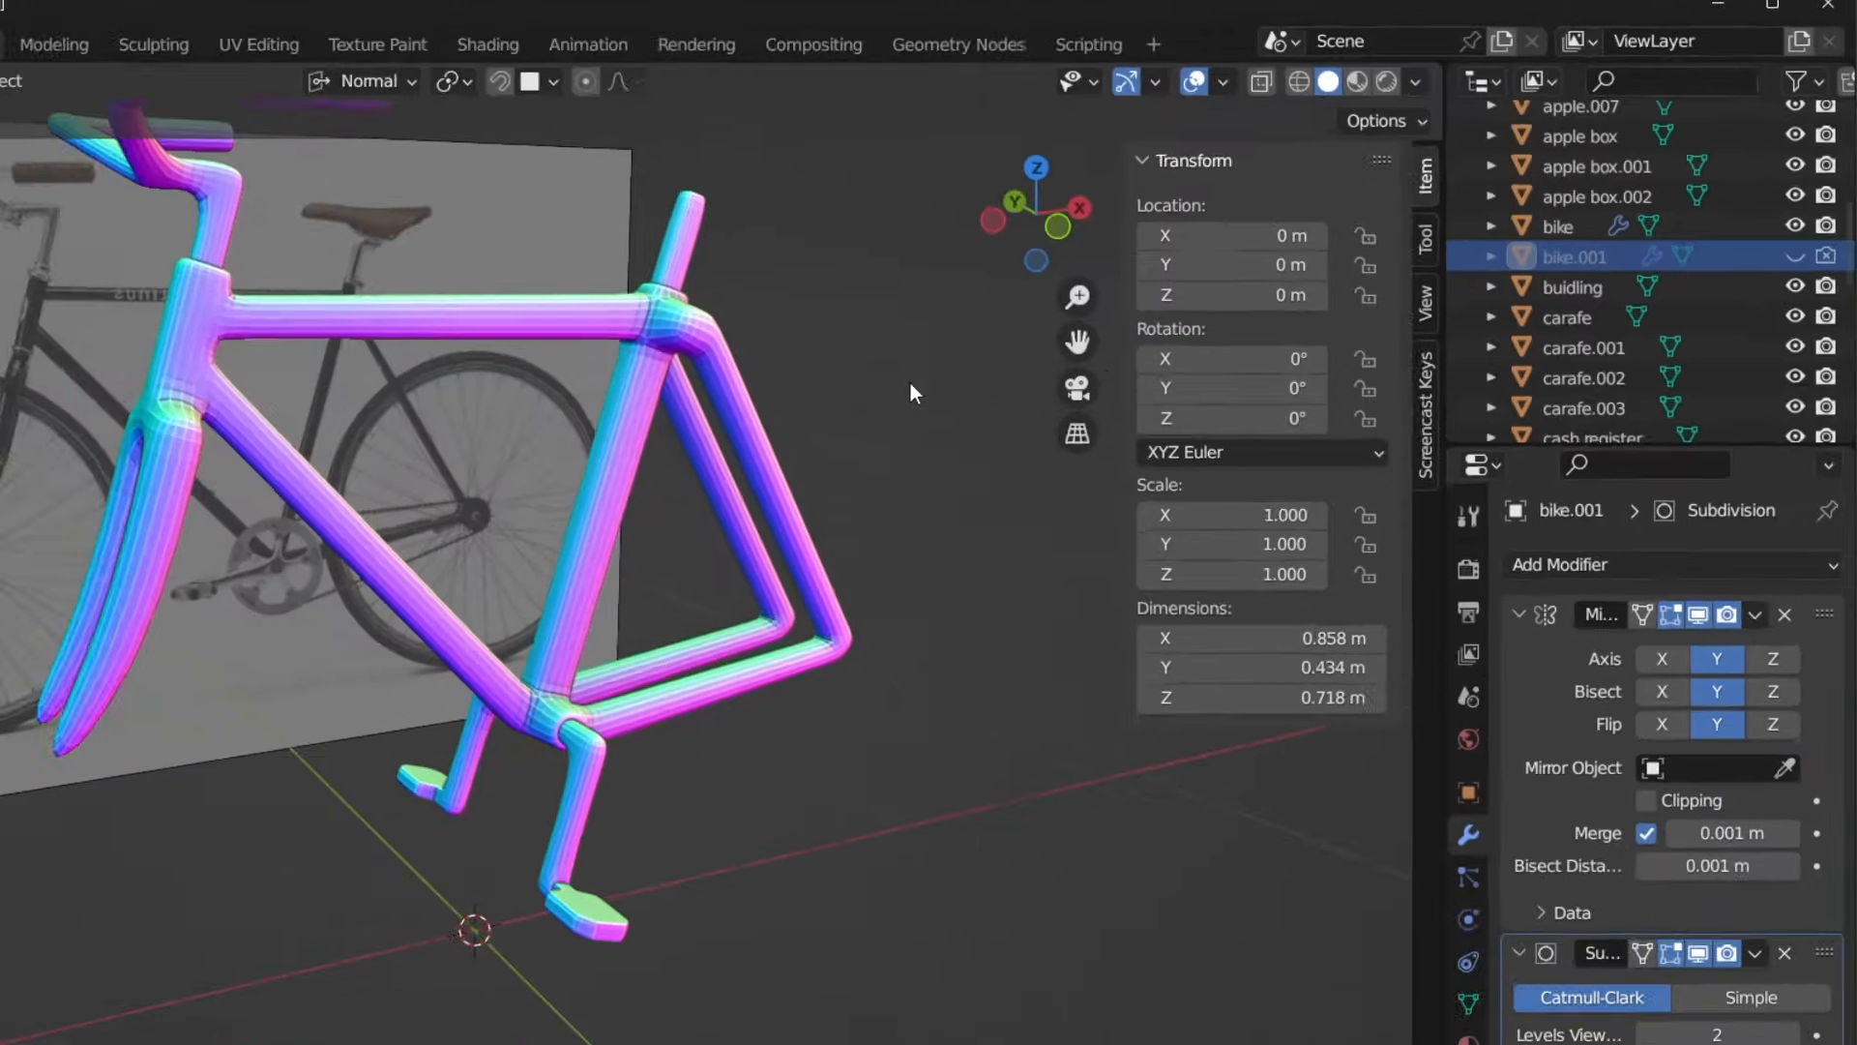
- Select the bike frame object and apply its Mirror modifier
left_click(851, 280)
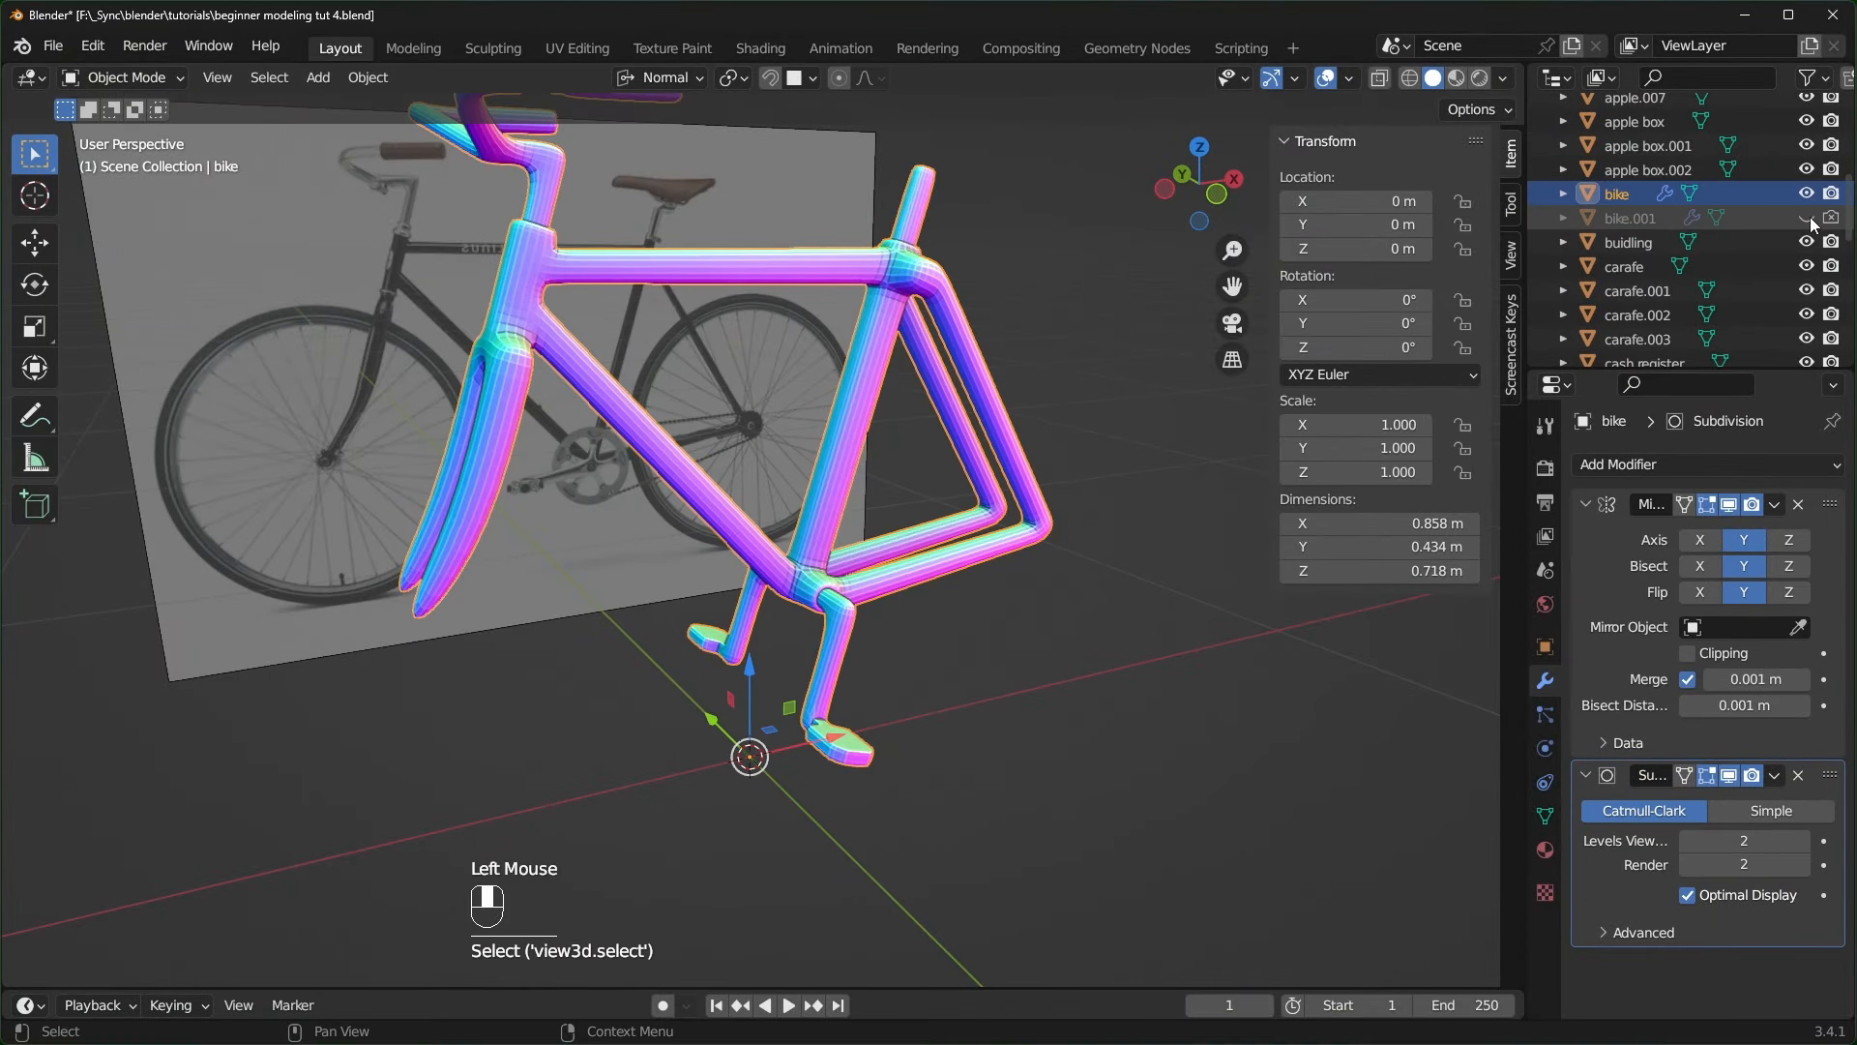
middle_click_drag(891, 595, 781, 629)
scroll(781, 629, "up", 2)
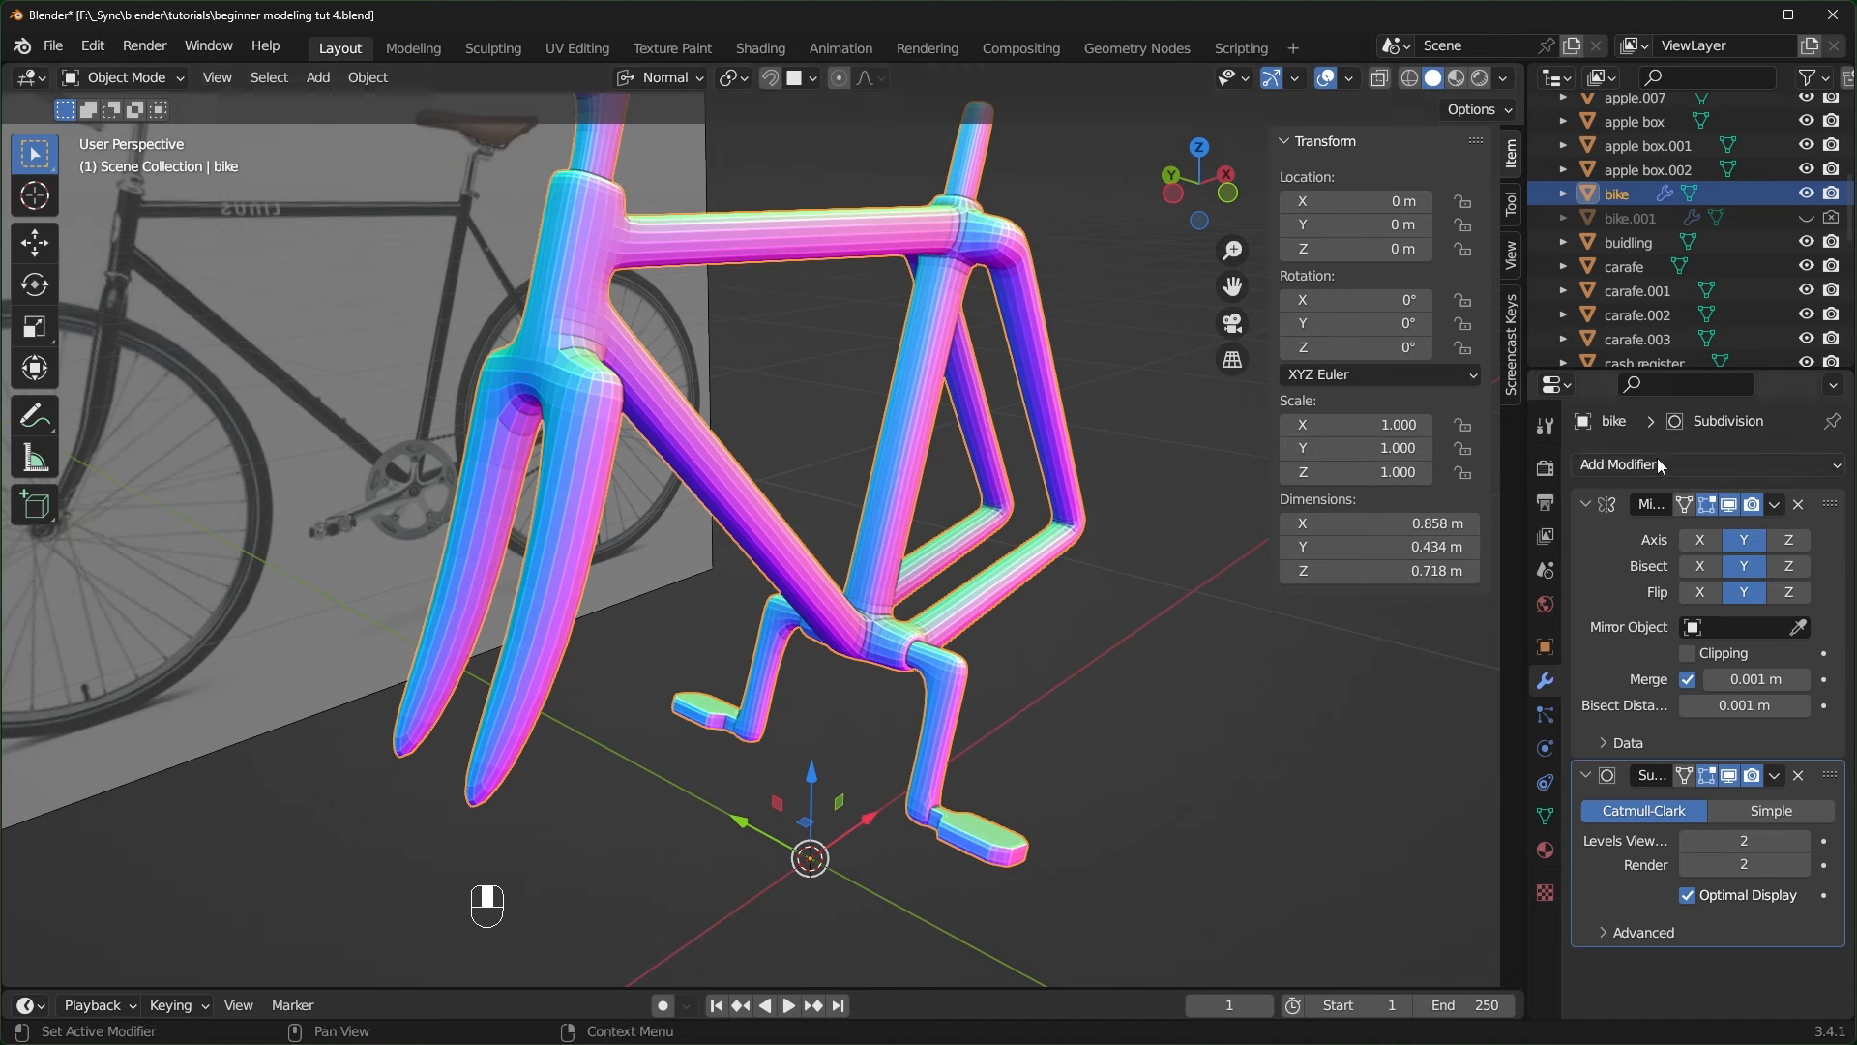
left_click(1776, 505)
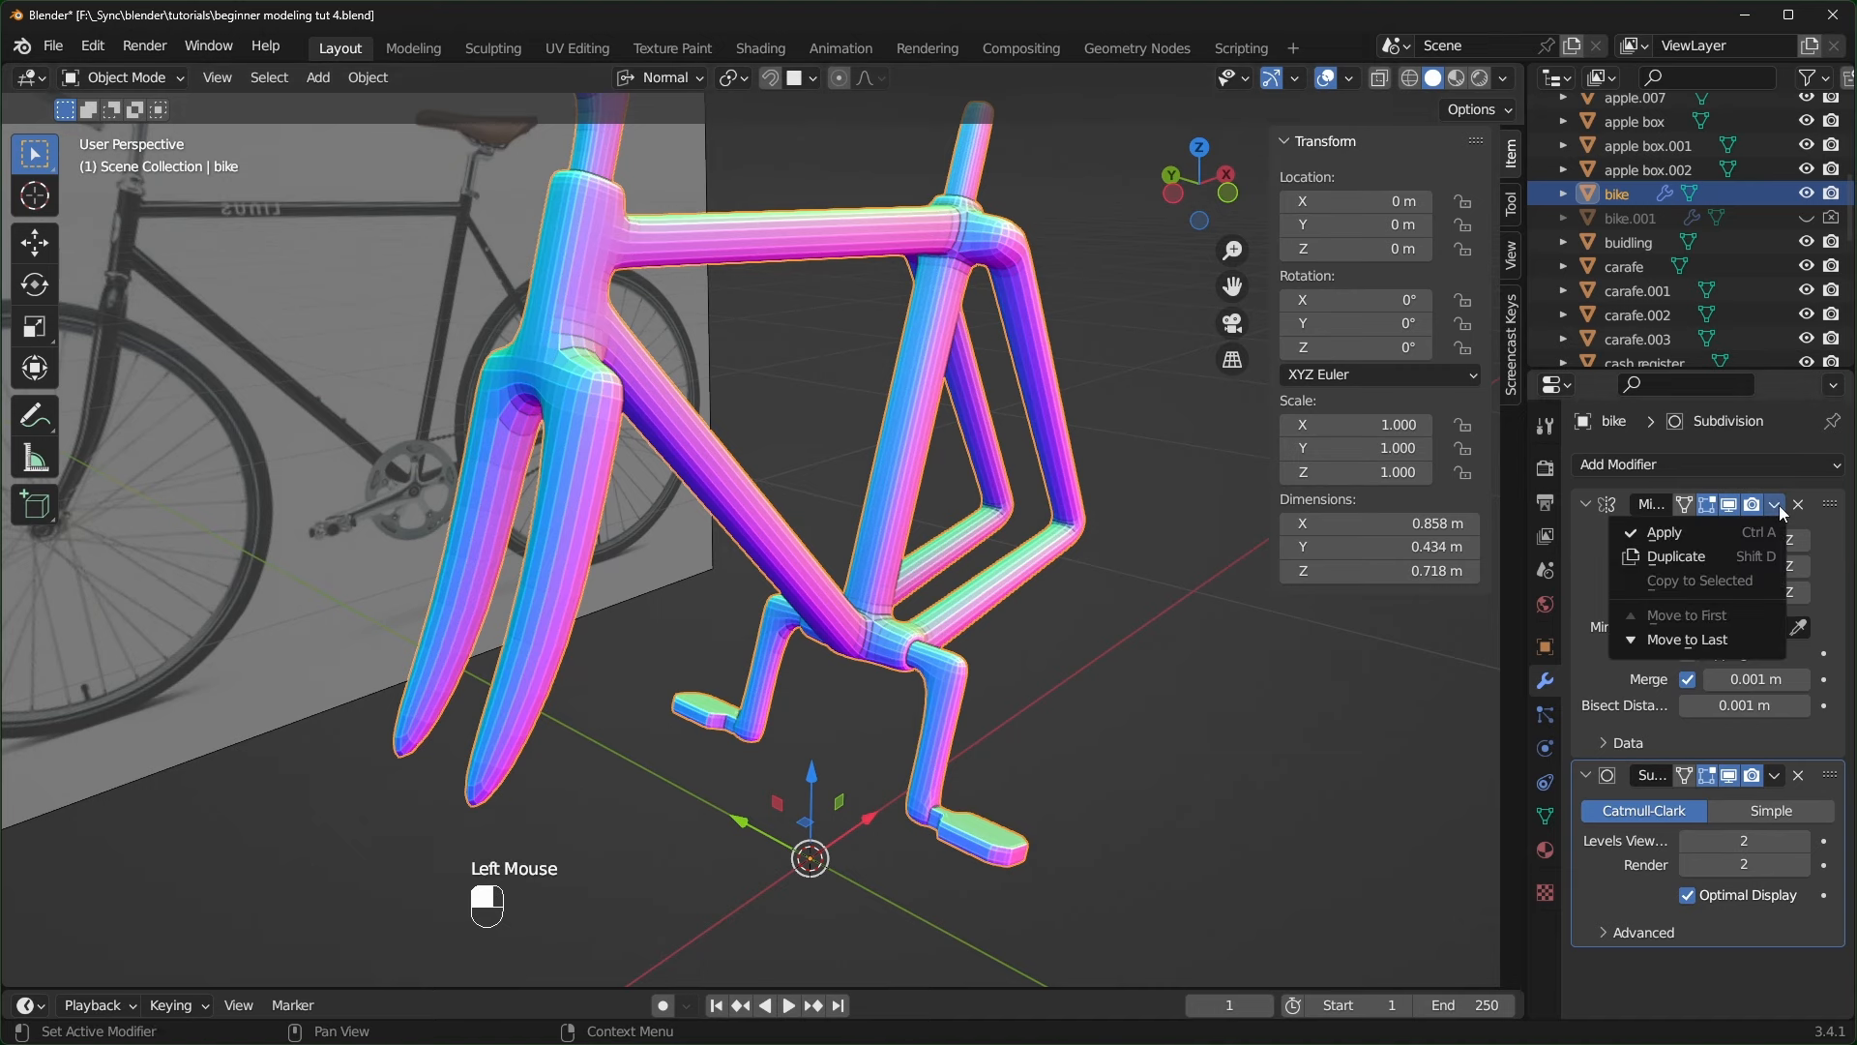
left_click(1684, 536)
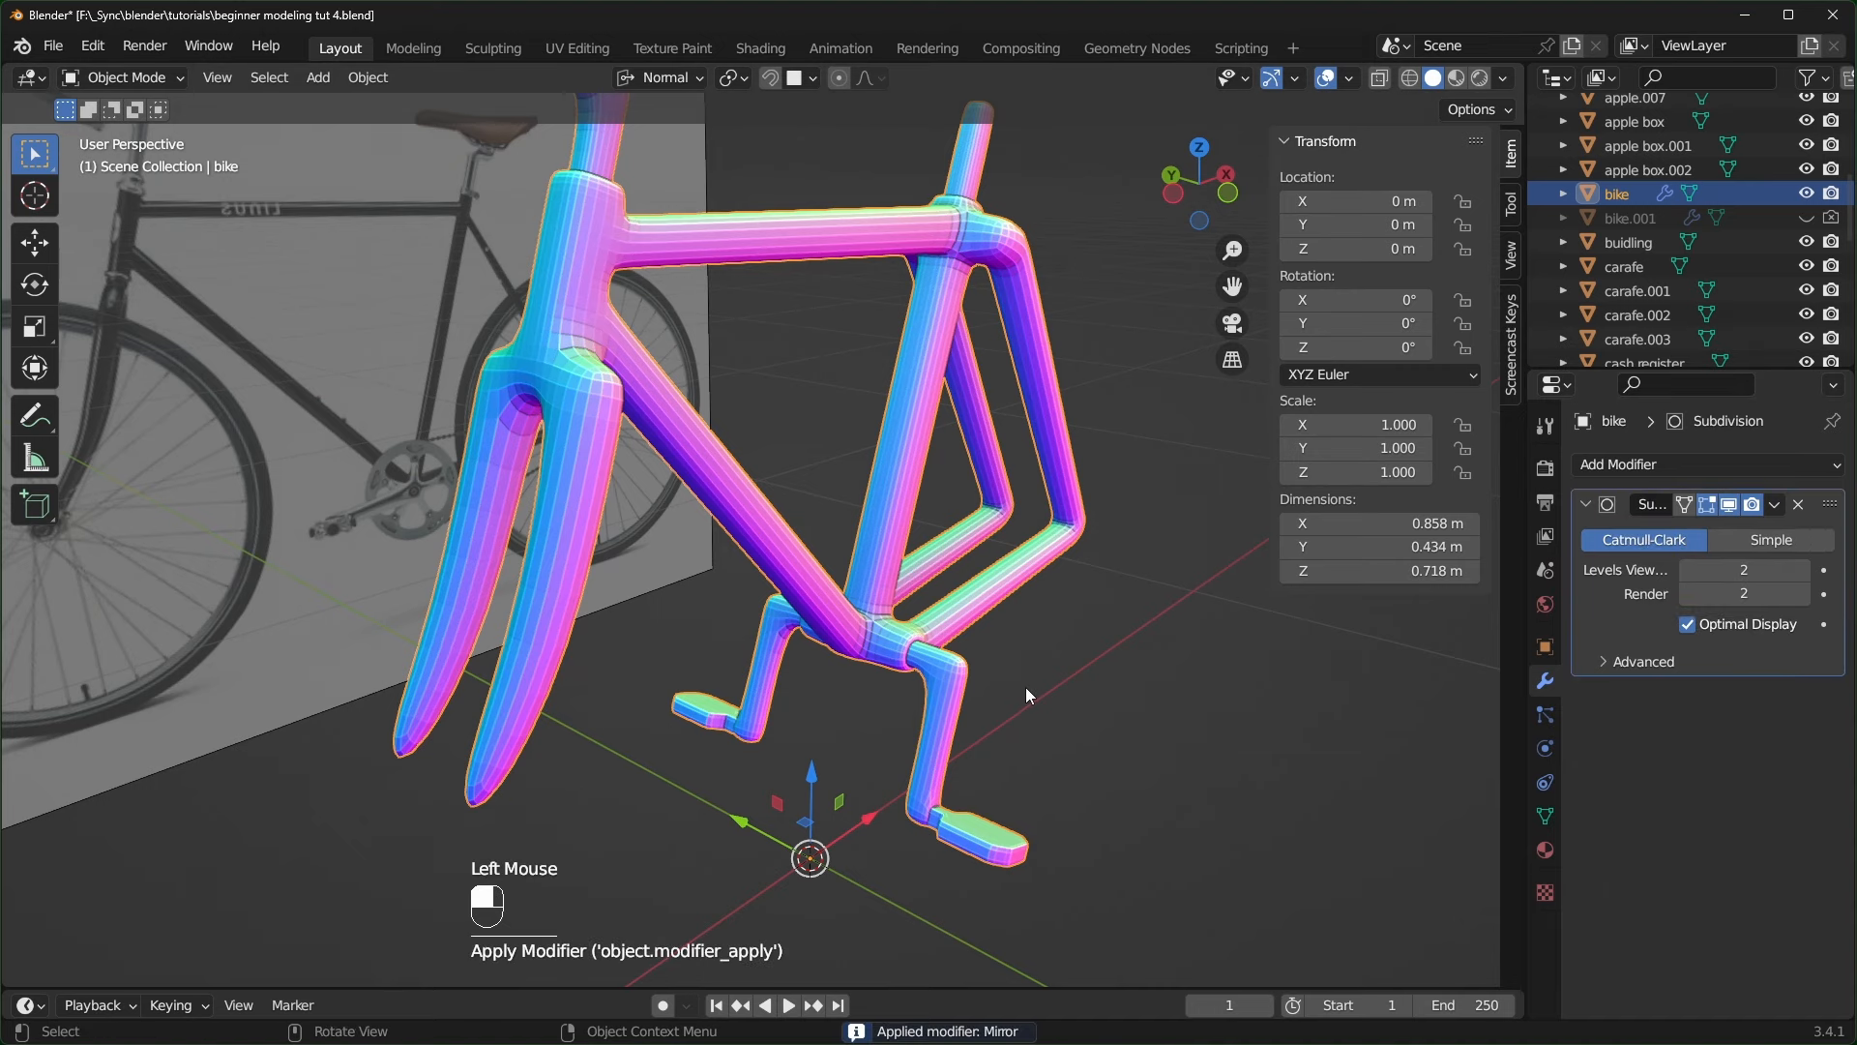
- In Edit Mode with edge selection, dissolve the centre edge loop that runs through the front of the bike's head tube
key("Tab")
middle_click_drag(908, 714, 845, 751)
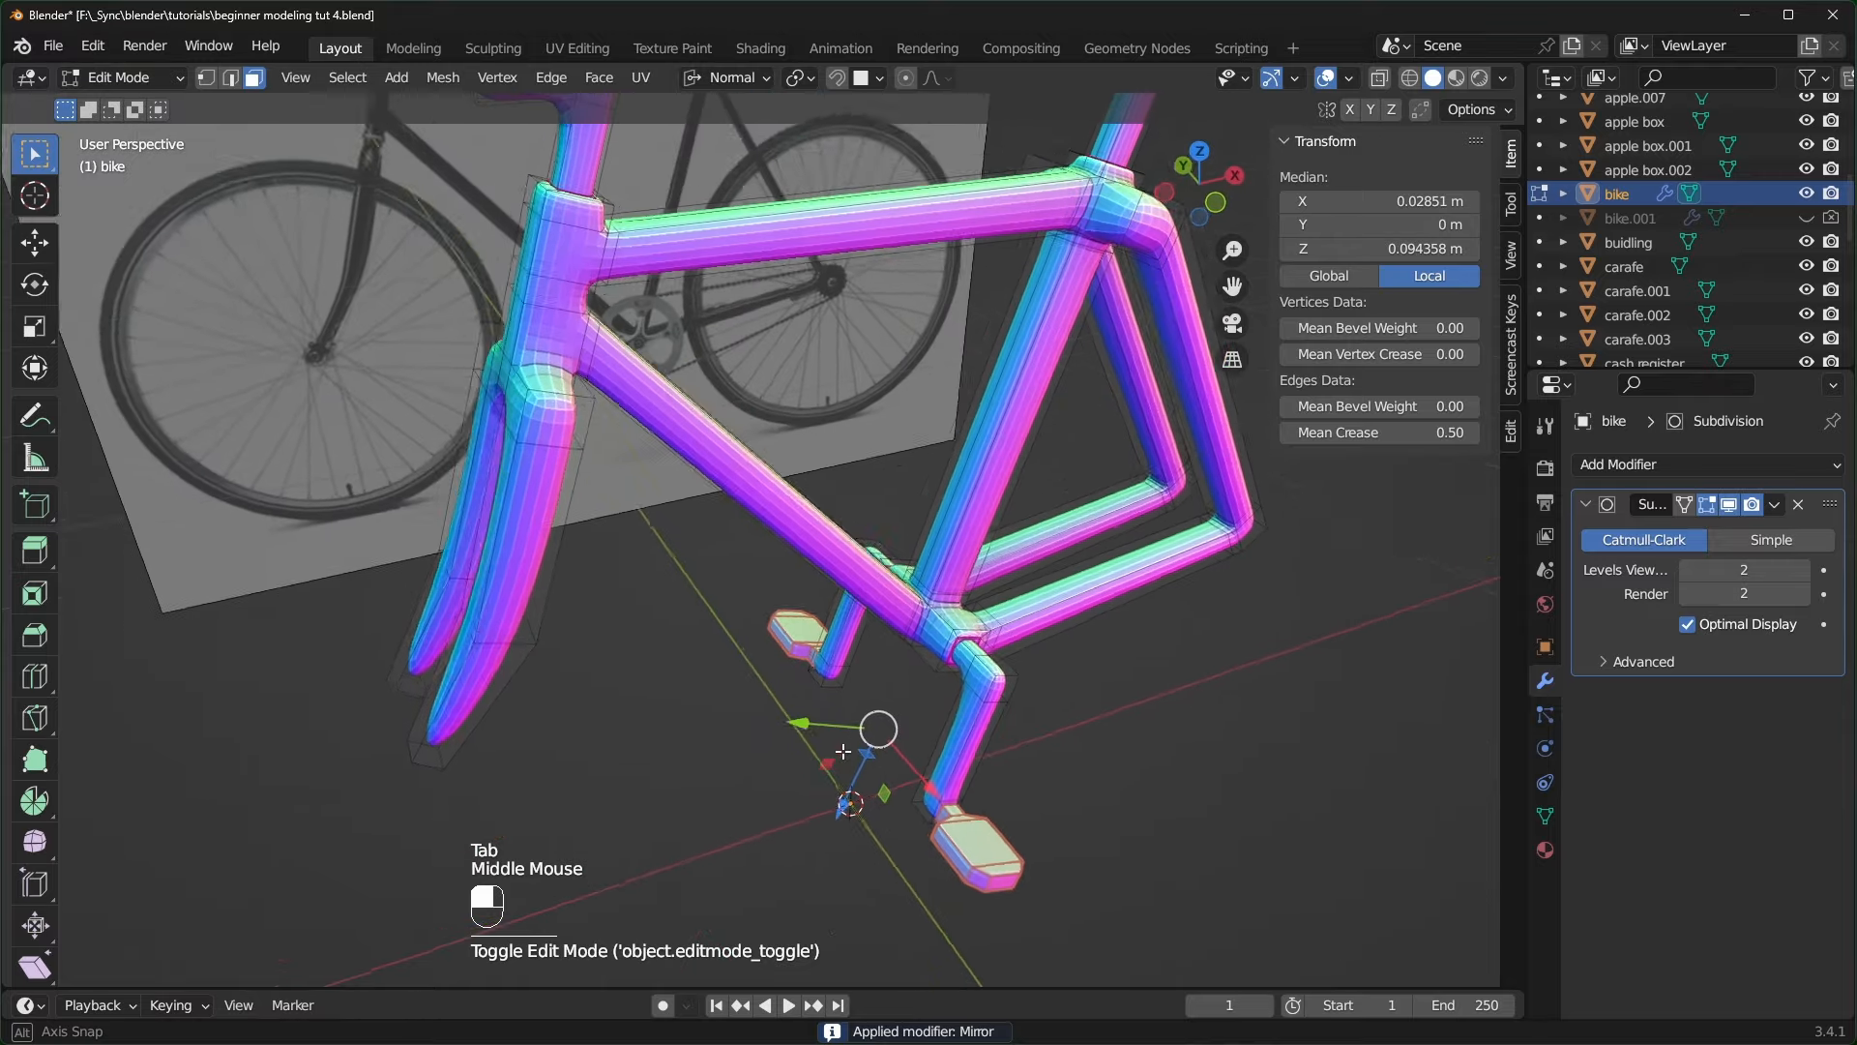
scroll(845, 750, "up", 2)
middle_click_drag(774, 677, 820, 603)
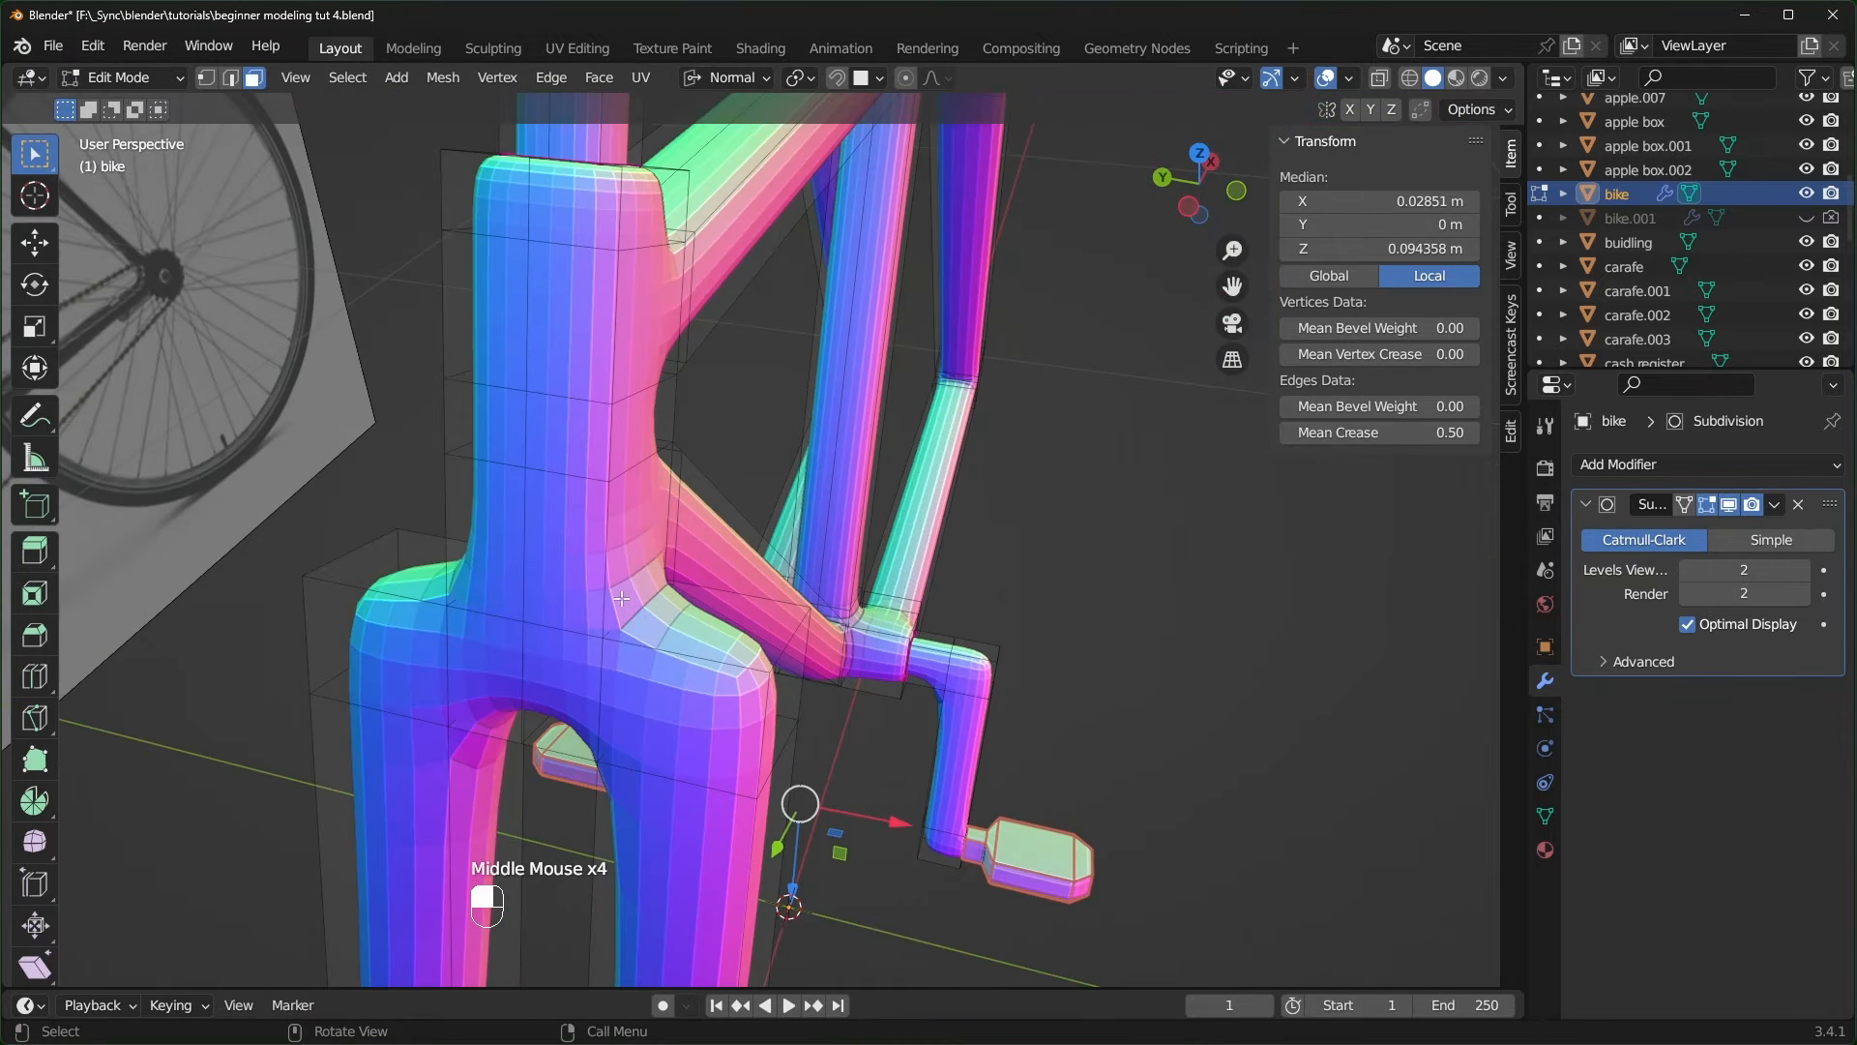
left_click(231, 78)
left_click(535, 531)
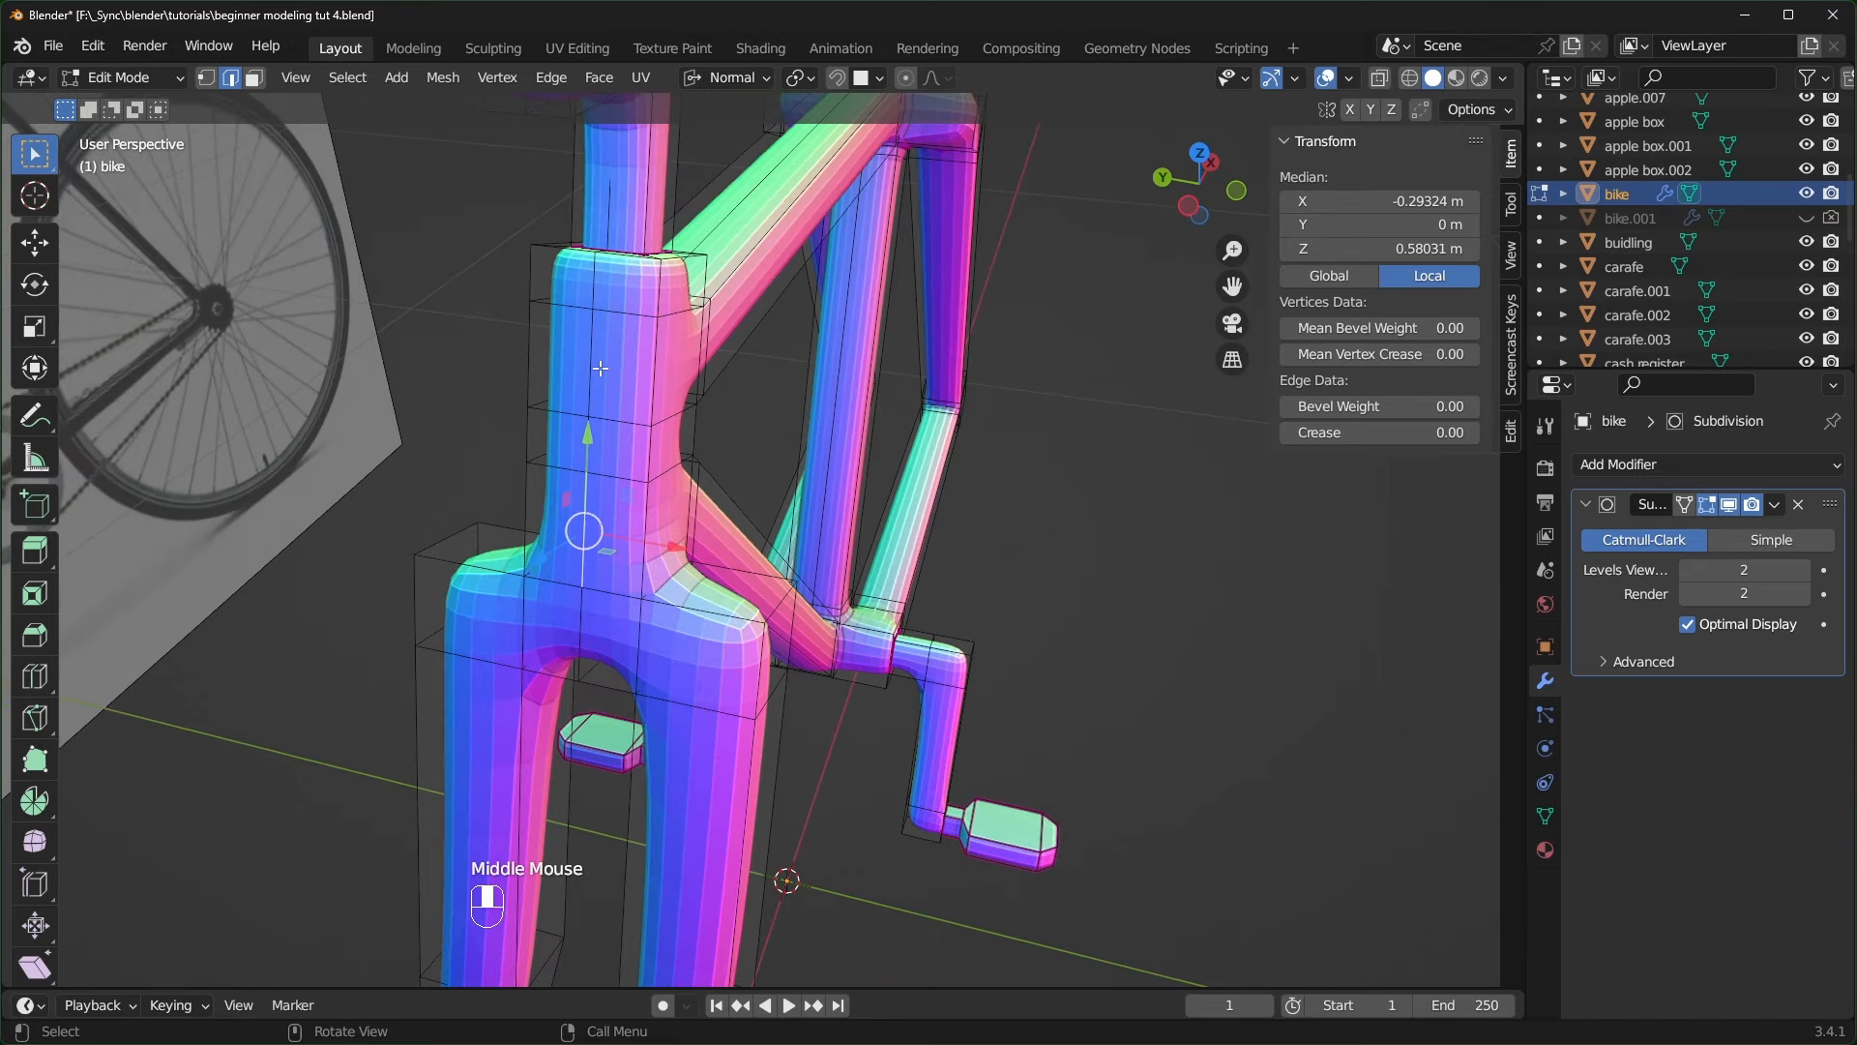
key("alt")
left_click(595, 356, "alt")
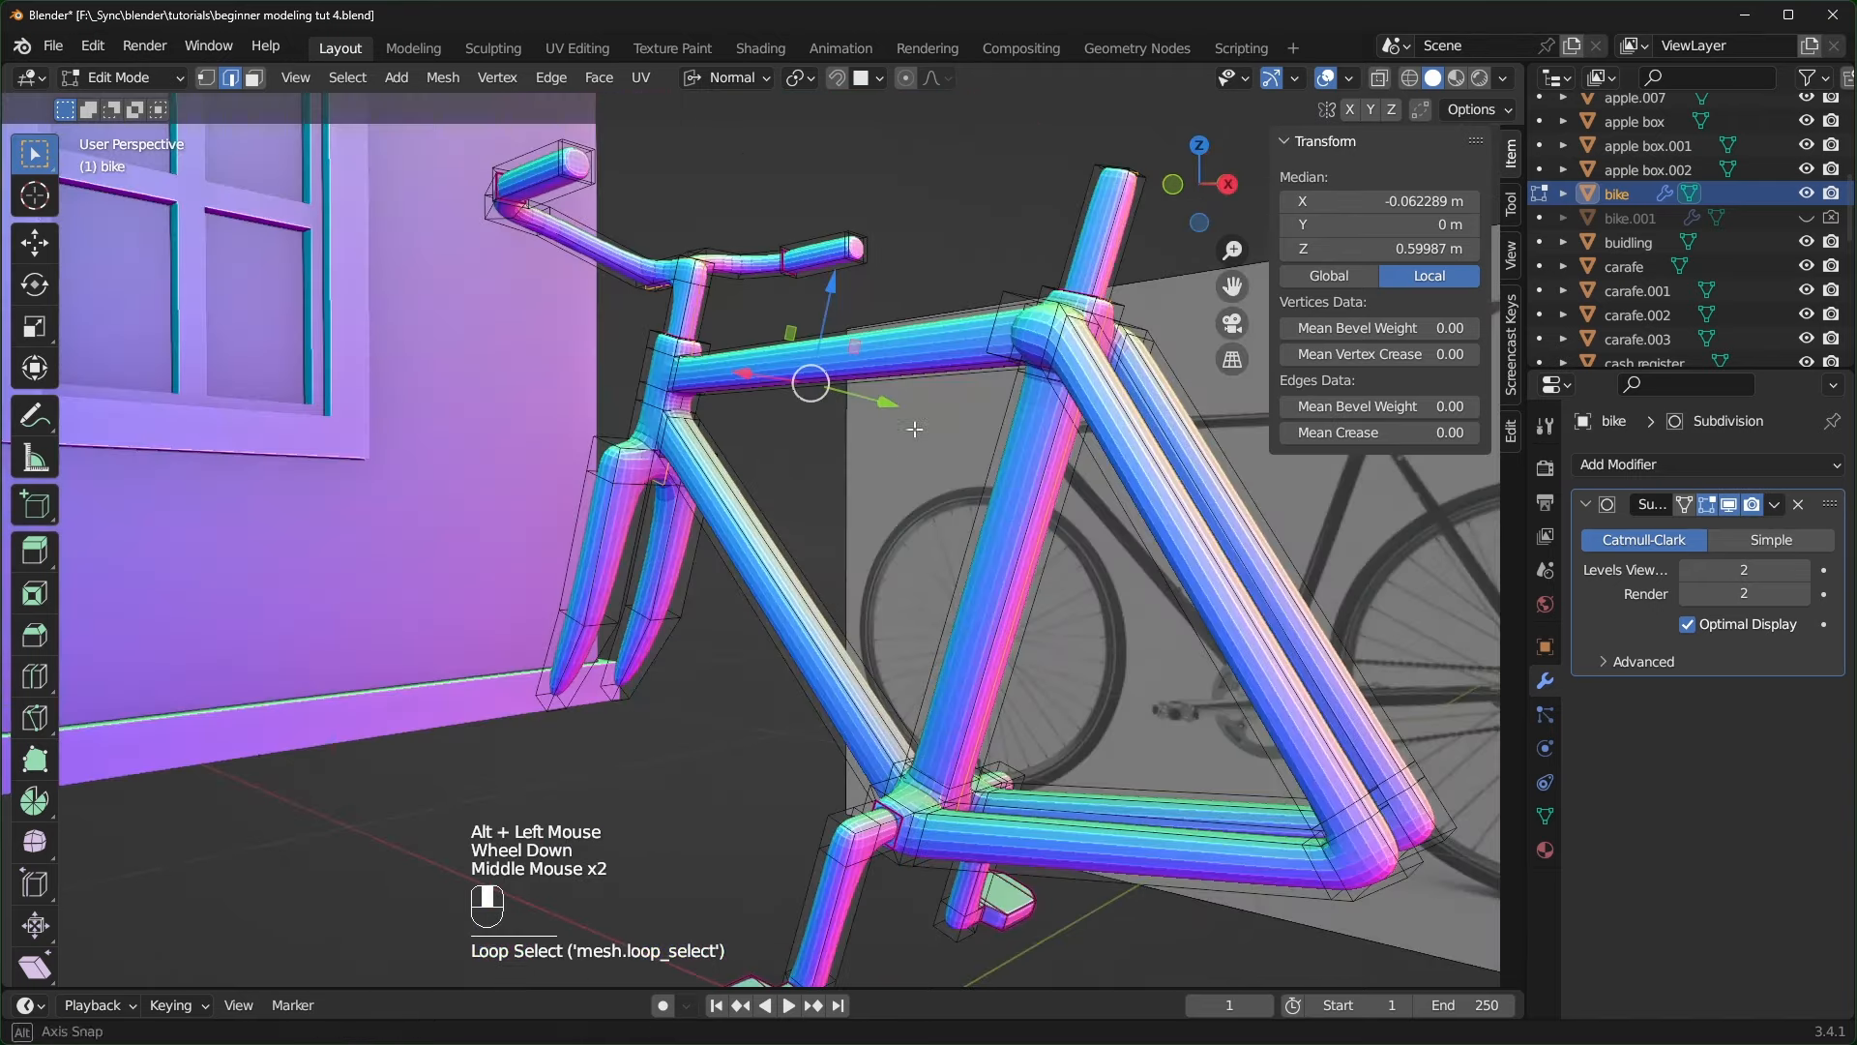
middle_click_drag(912, 427, 890, 531)
scroll(1136, 705, "up", 2)
scroll(1071, 662, "down", 1)
key("x")
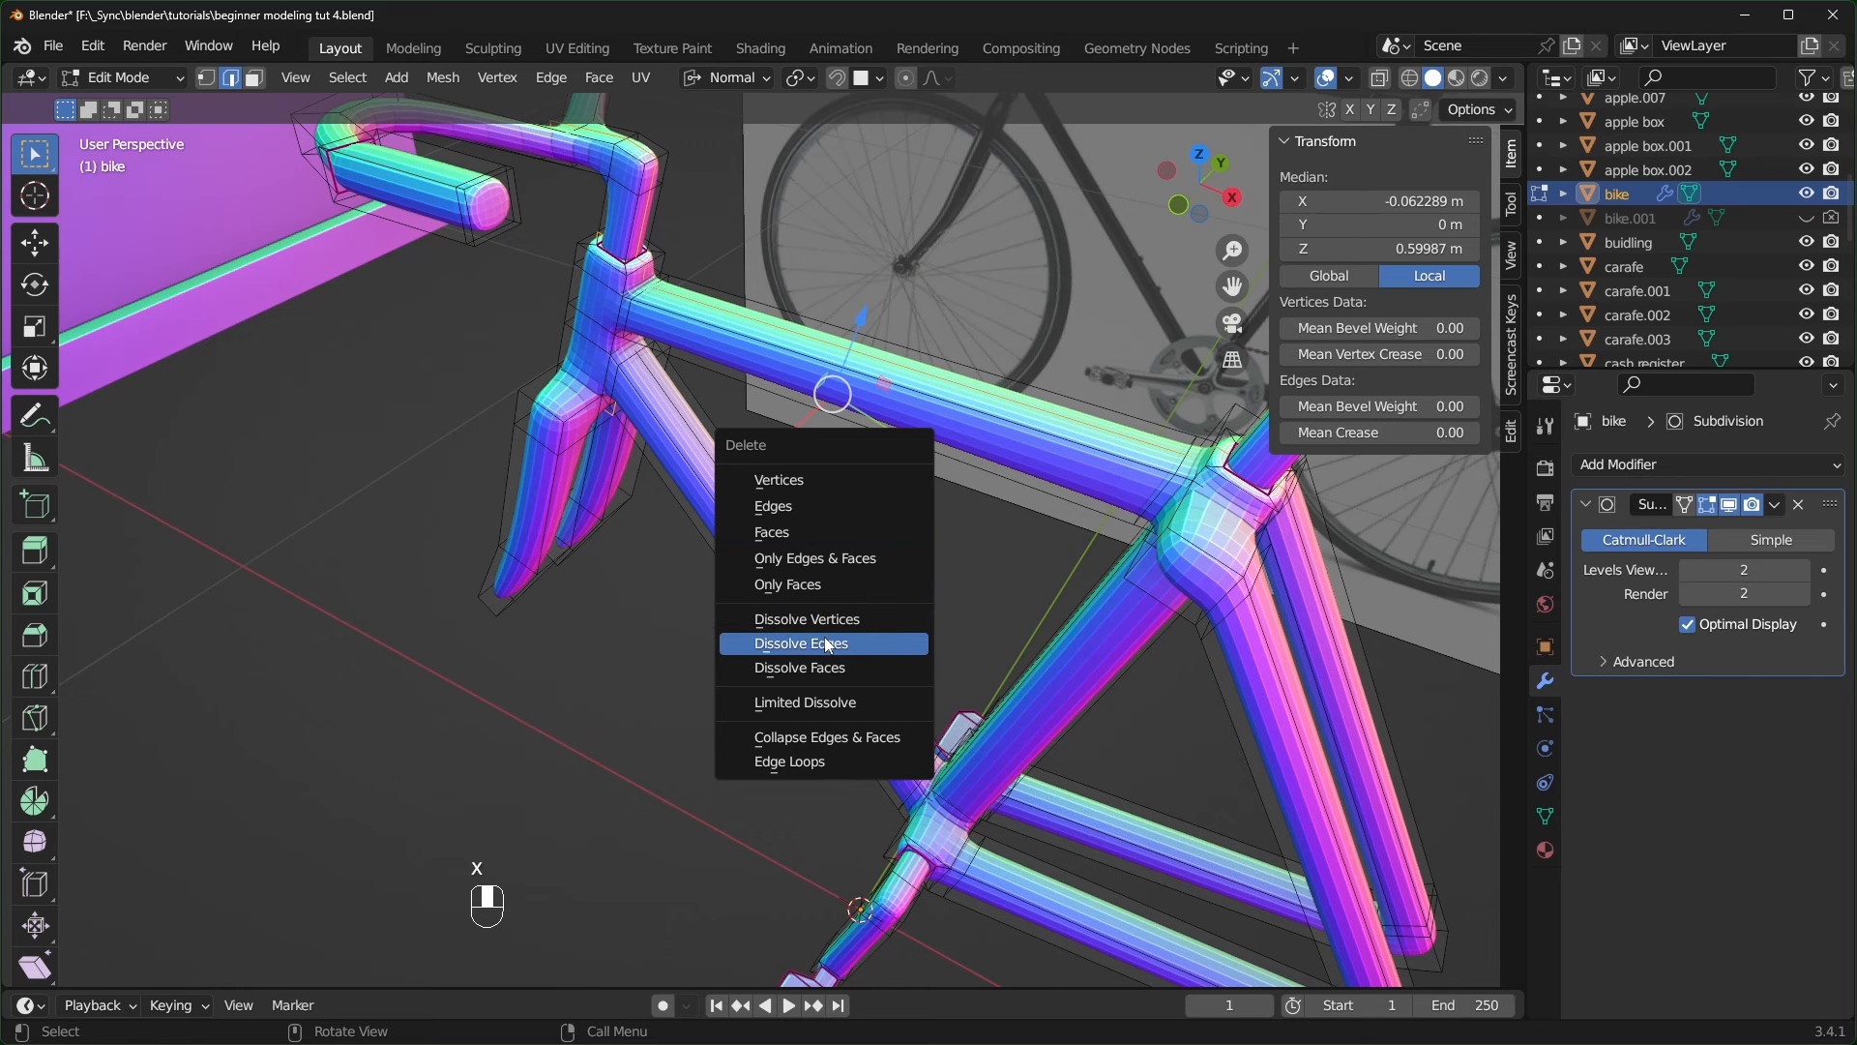
left_click(828, 643)
- Dissolve the centre edge loop that runs along the down tube on the inside of the frame triangle
scroll(817, 638, "down", 2)
scroll(817, 638, "up", 2)
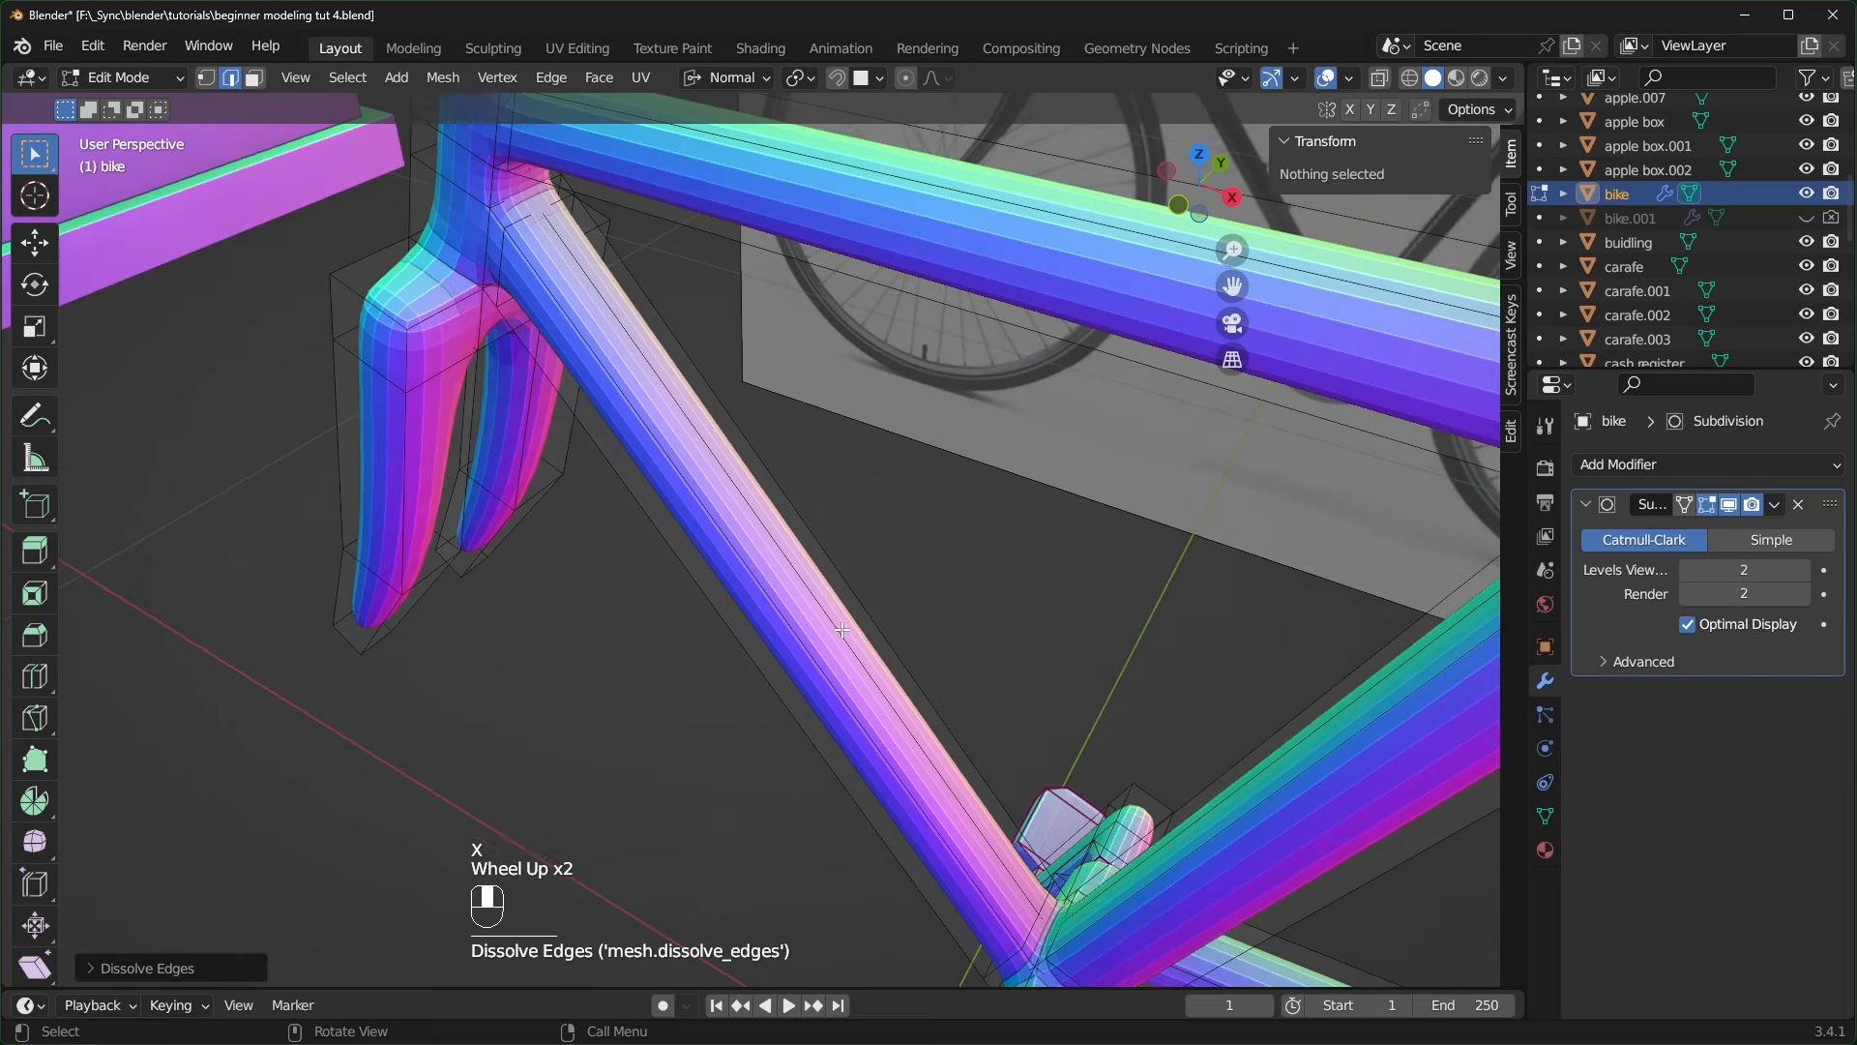
middle_click_drag(817, 639, 868, 622)
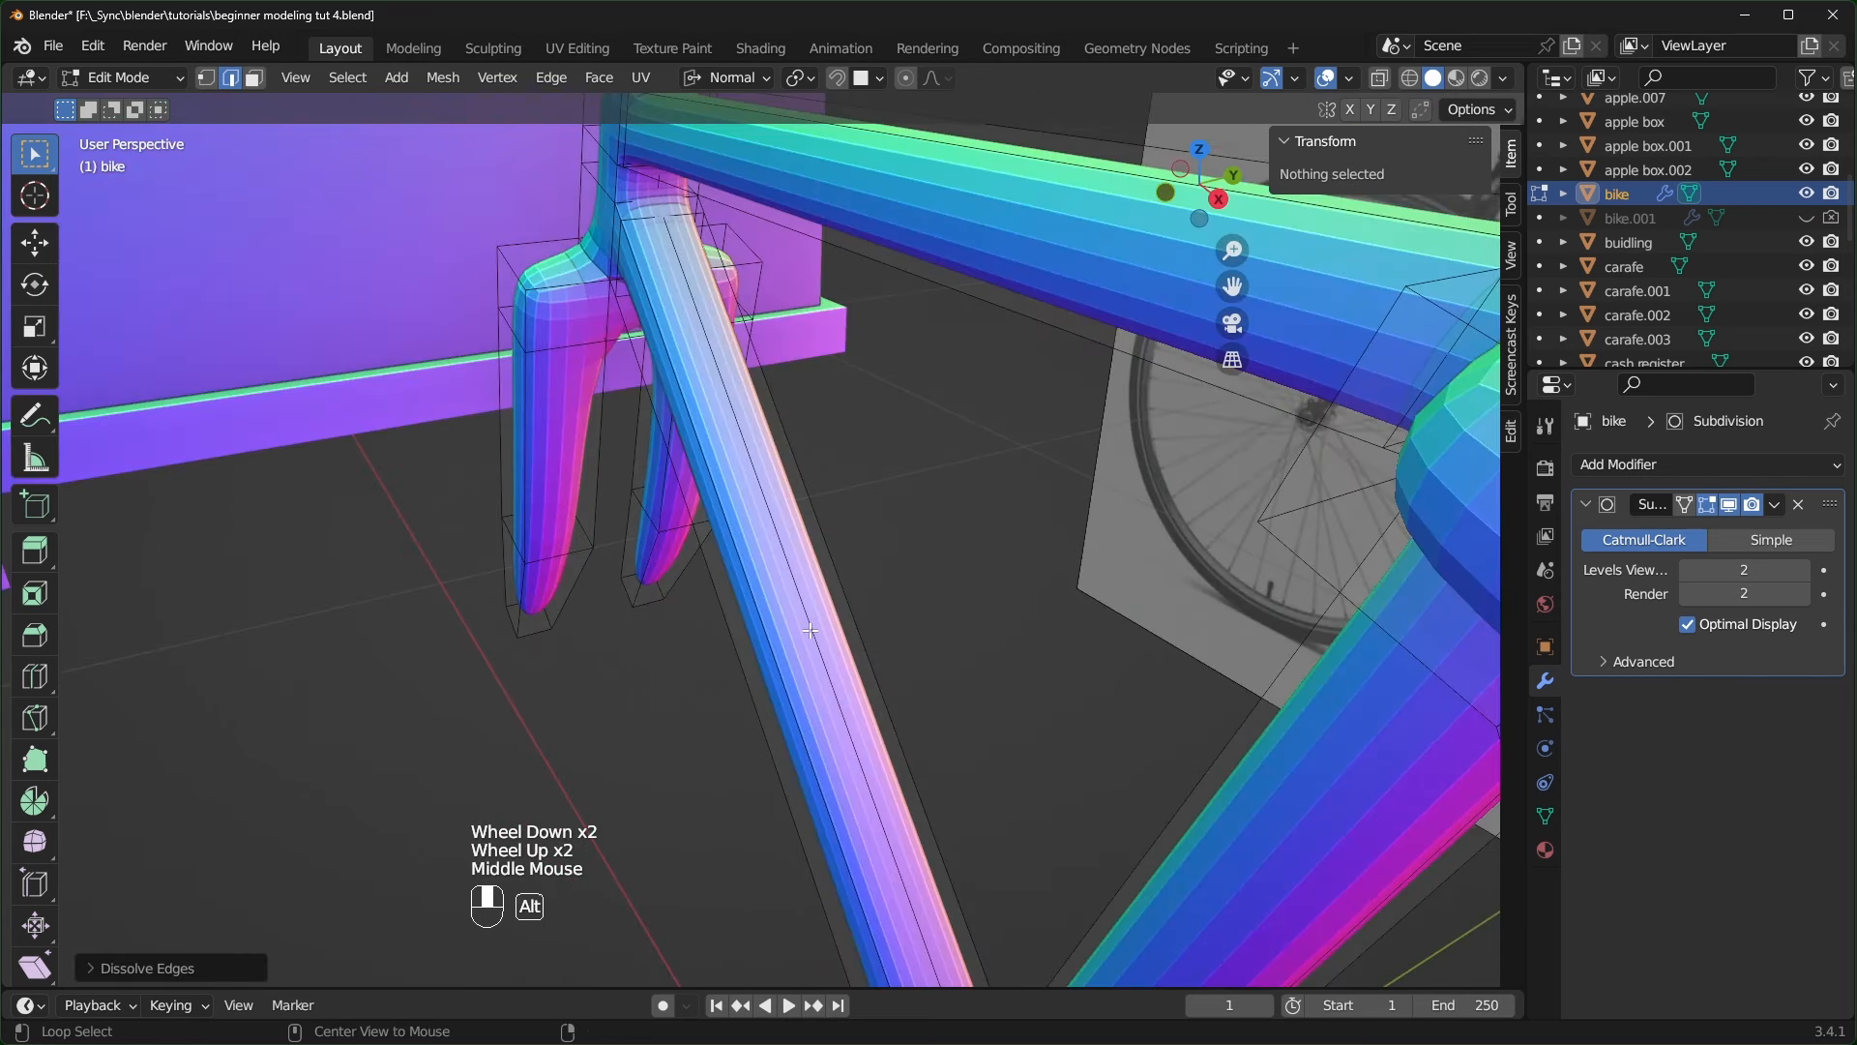
left_click(811, 630, "alt")
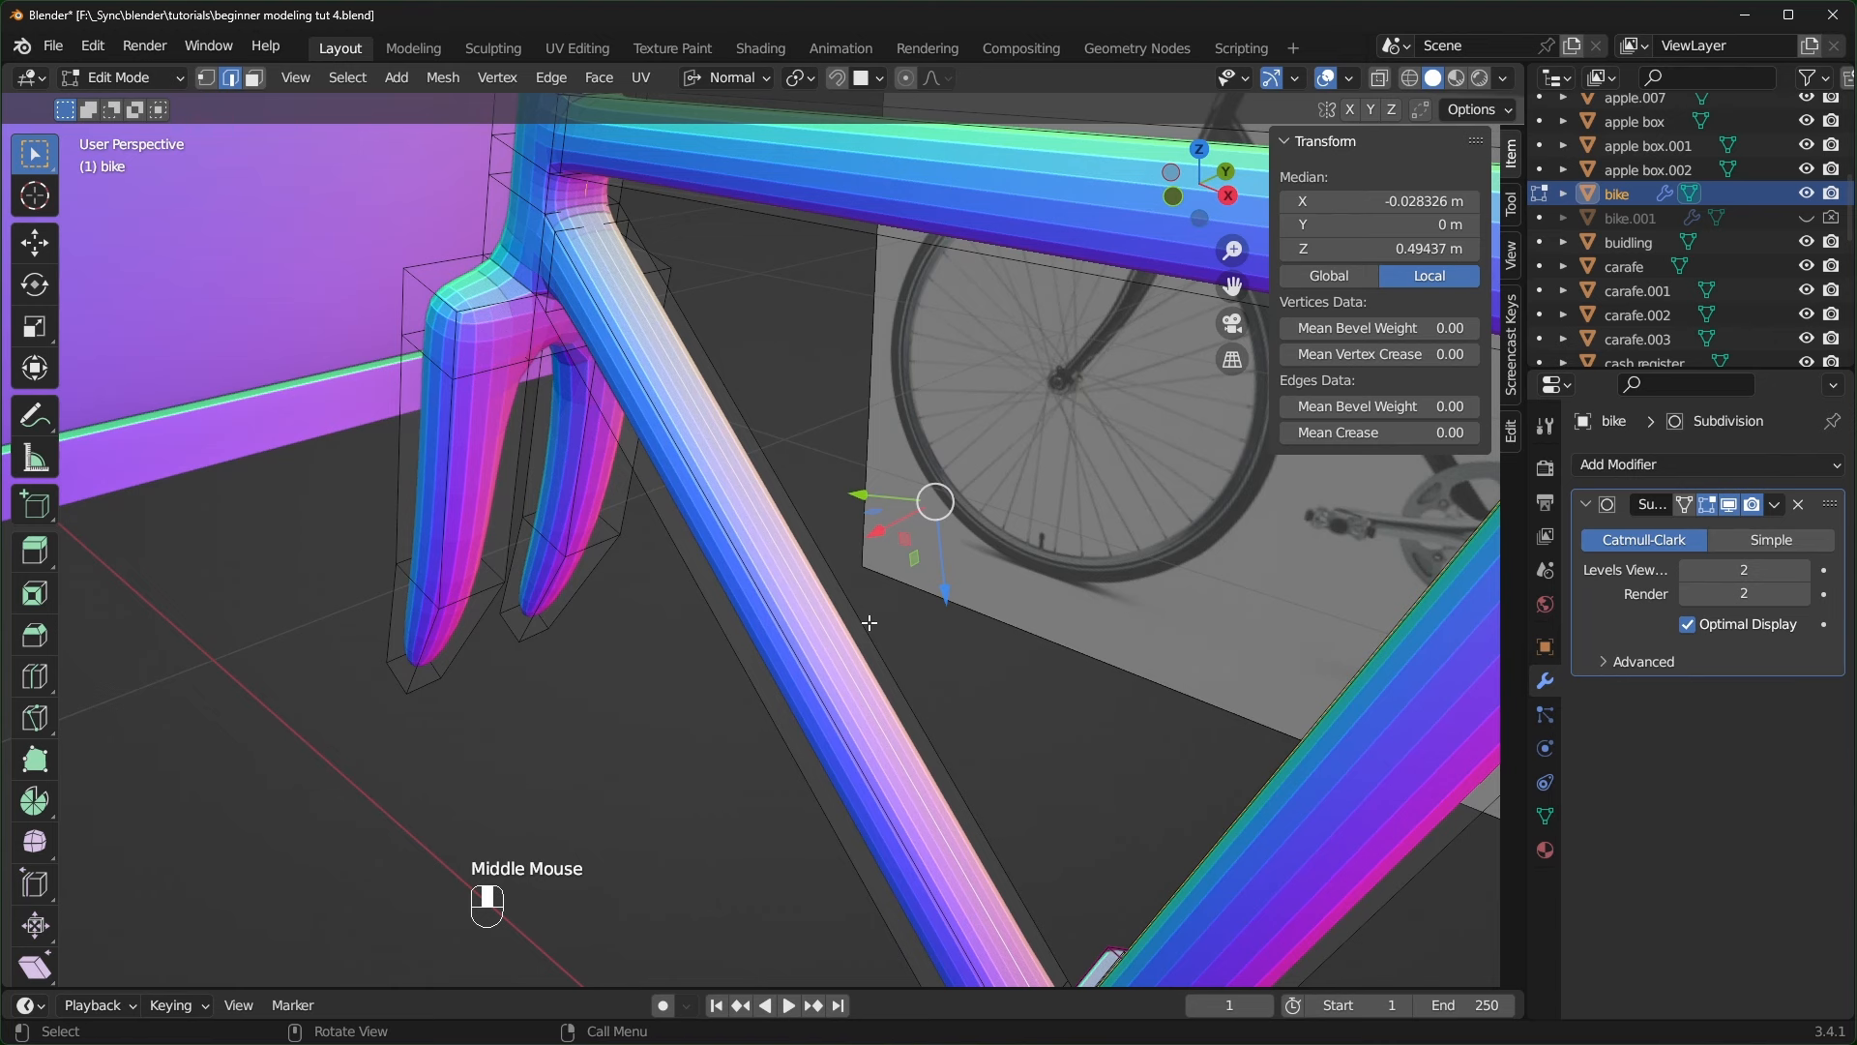
key("ctrl+x")
scroll(868, 622, "down", 3)
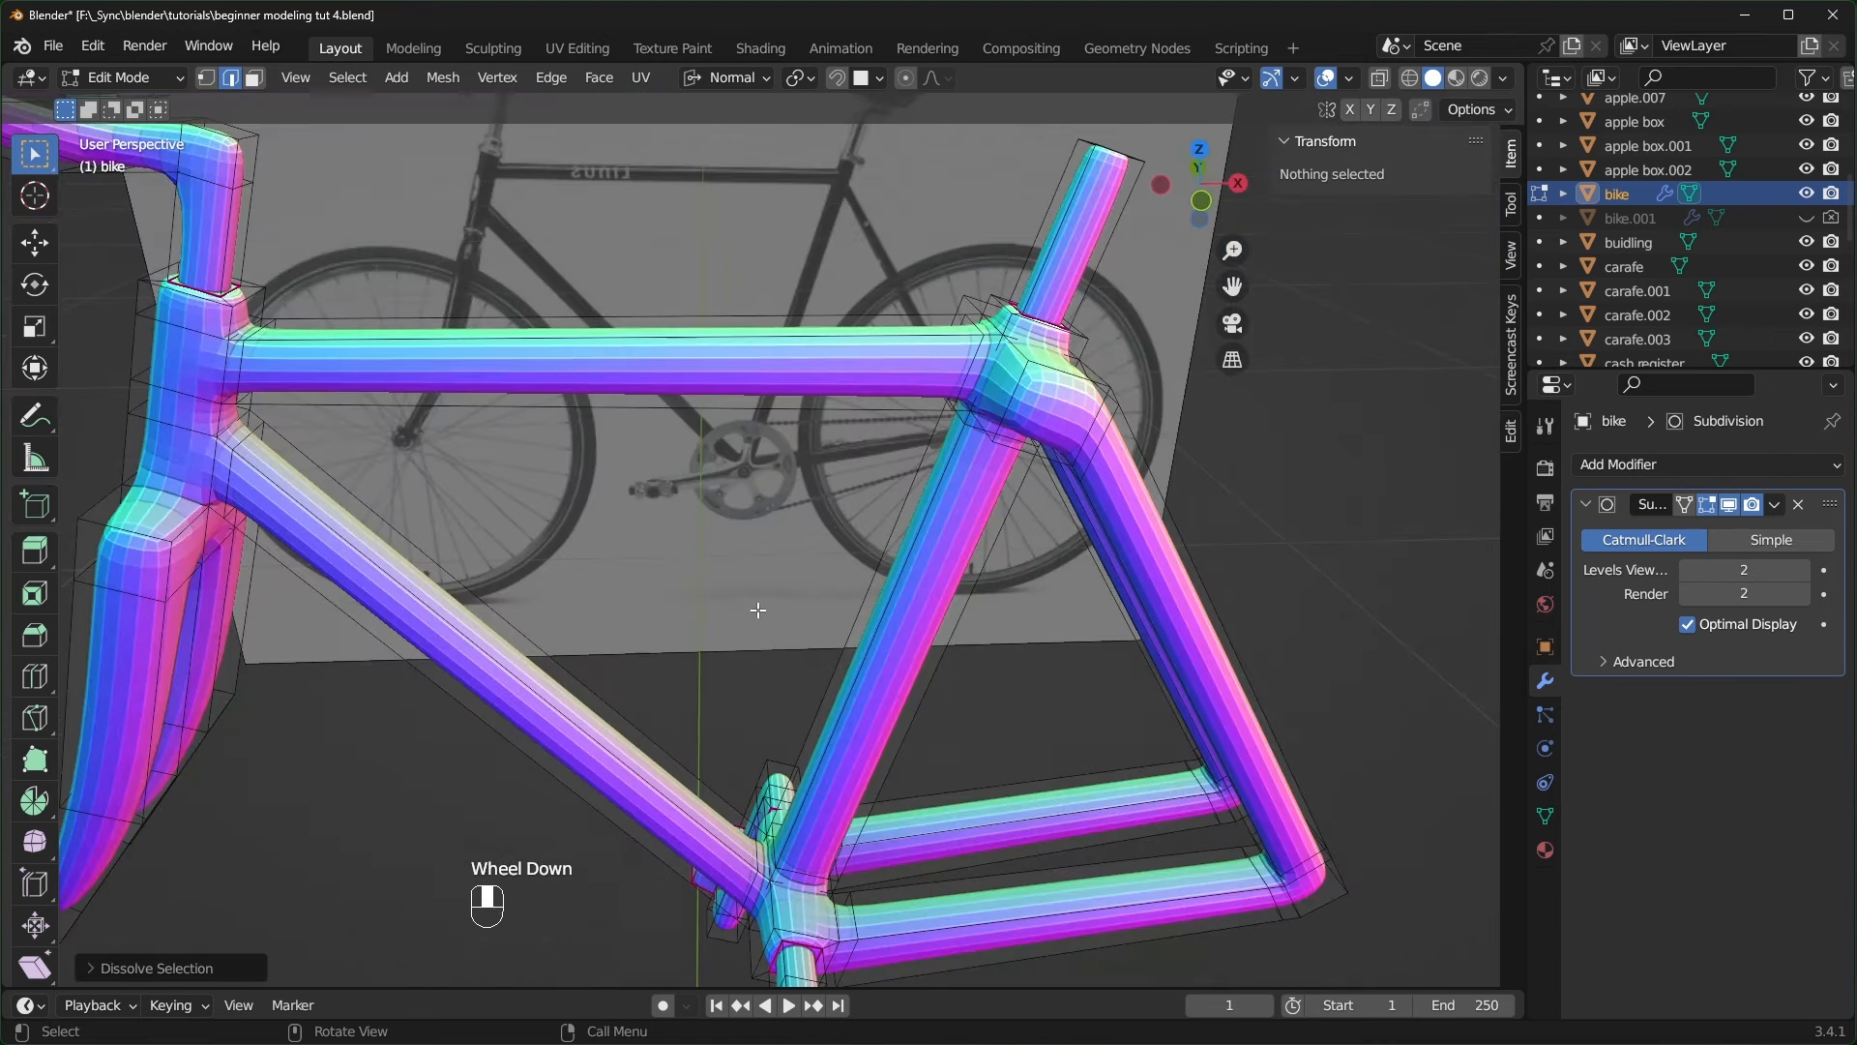
- Select the creased edge loop where the near crank arm meets the frame and snap the 3D cursor to it
middle_click_drag(757, 610, 822, 619)
scroll(827, 631, "down", 2)
scroll(811, 591, "up", 4)
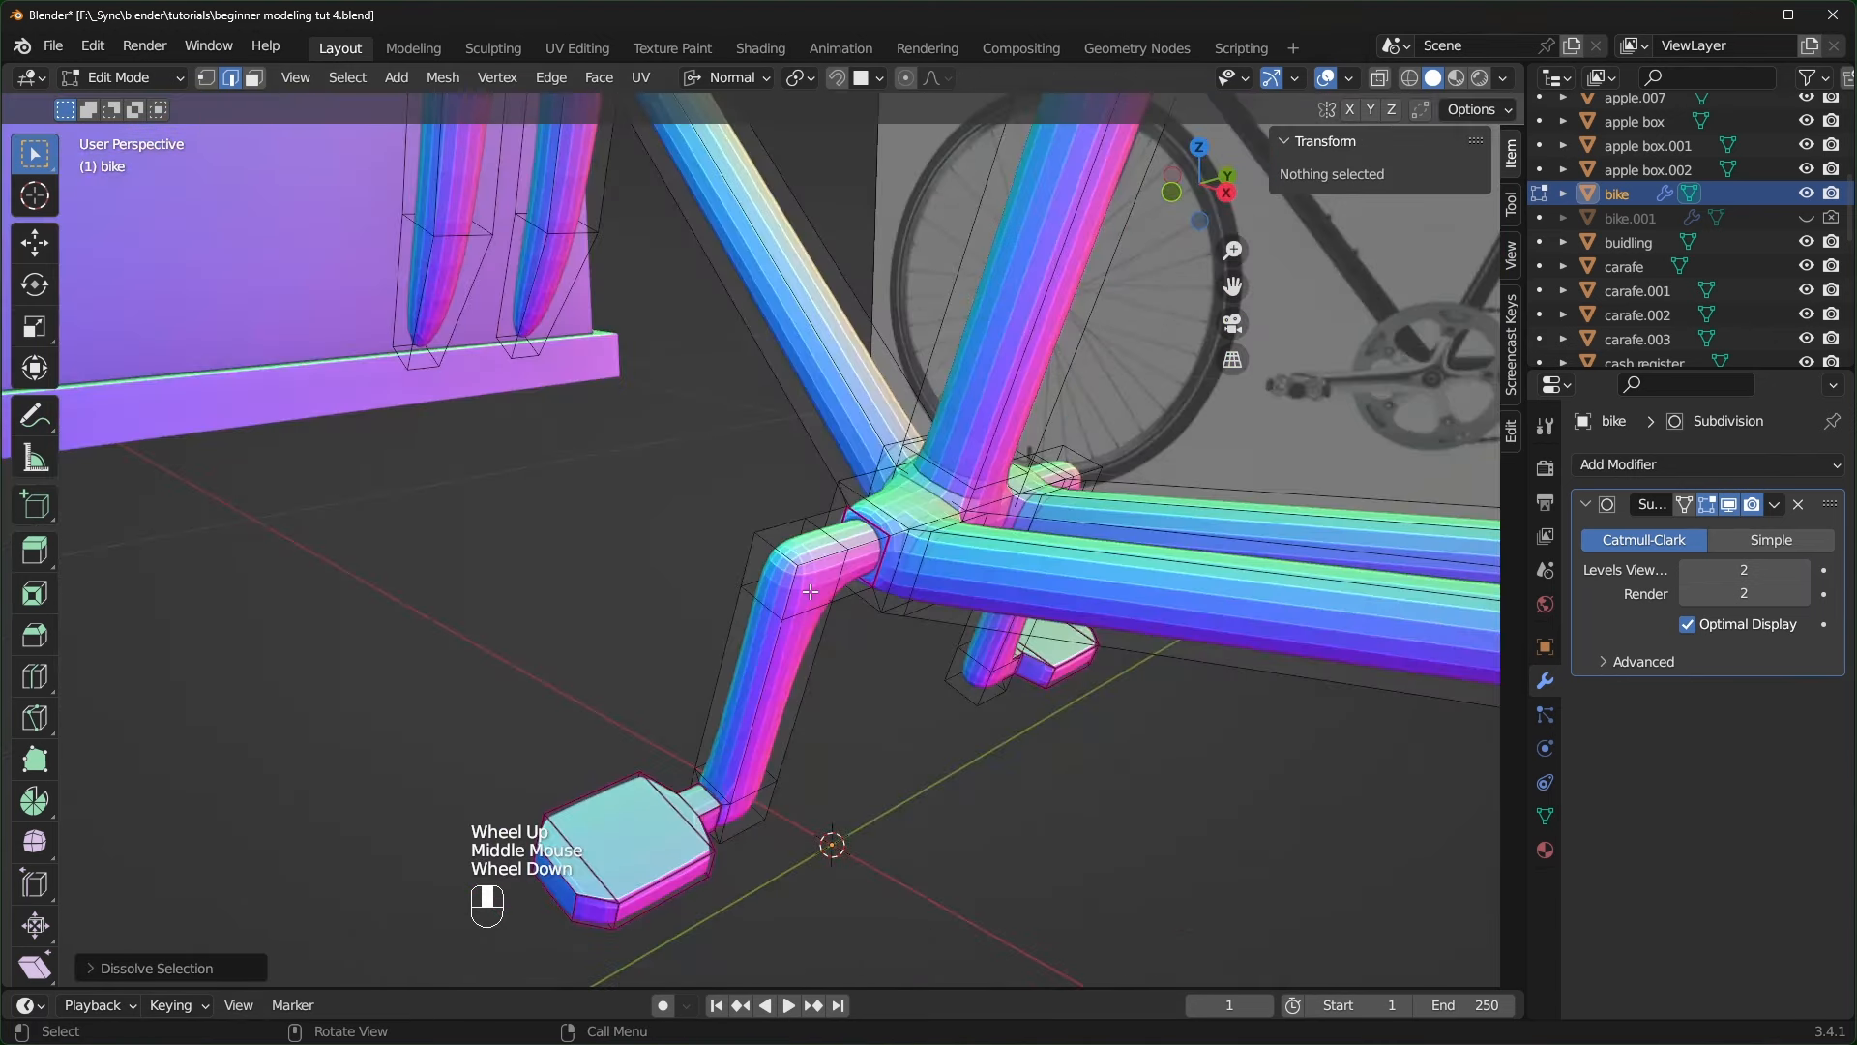
scroll(875, 543, "up", 3)
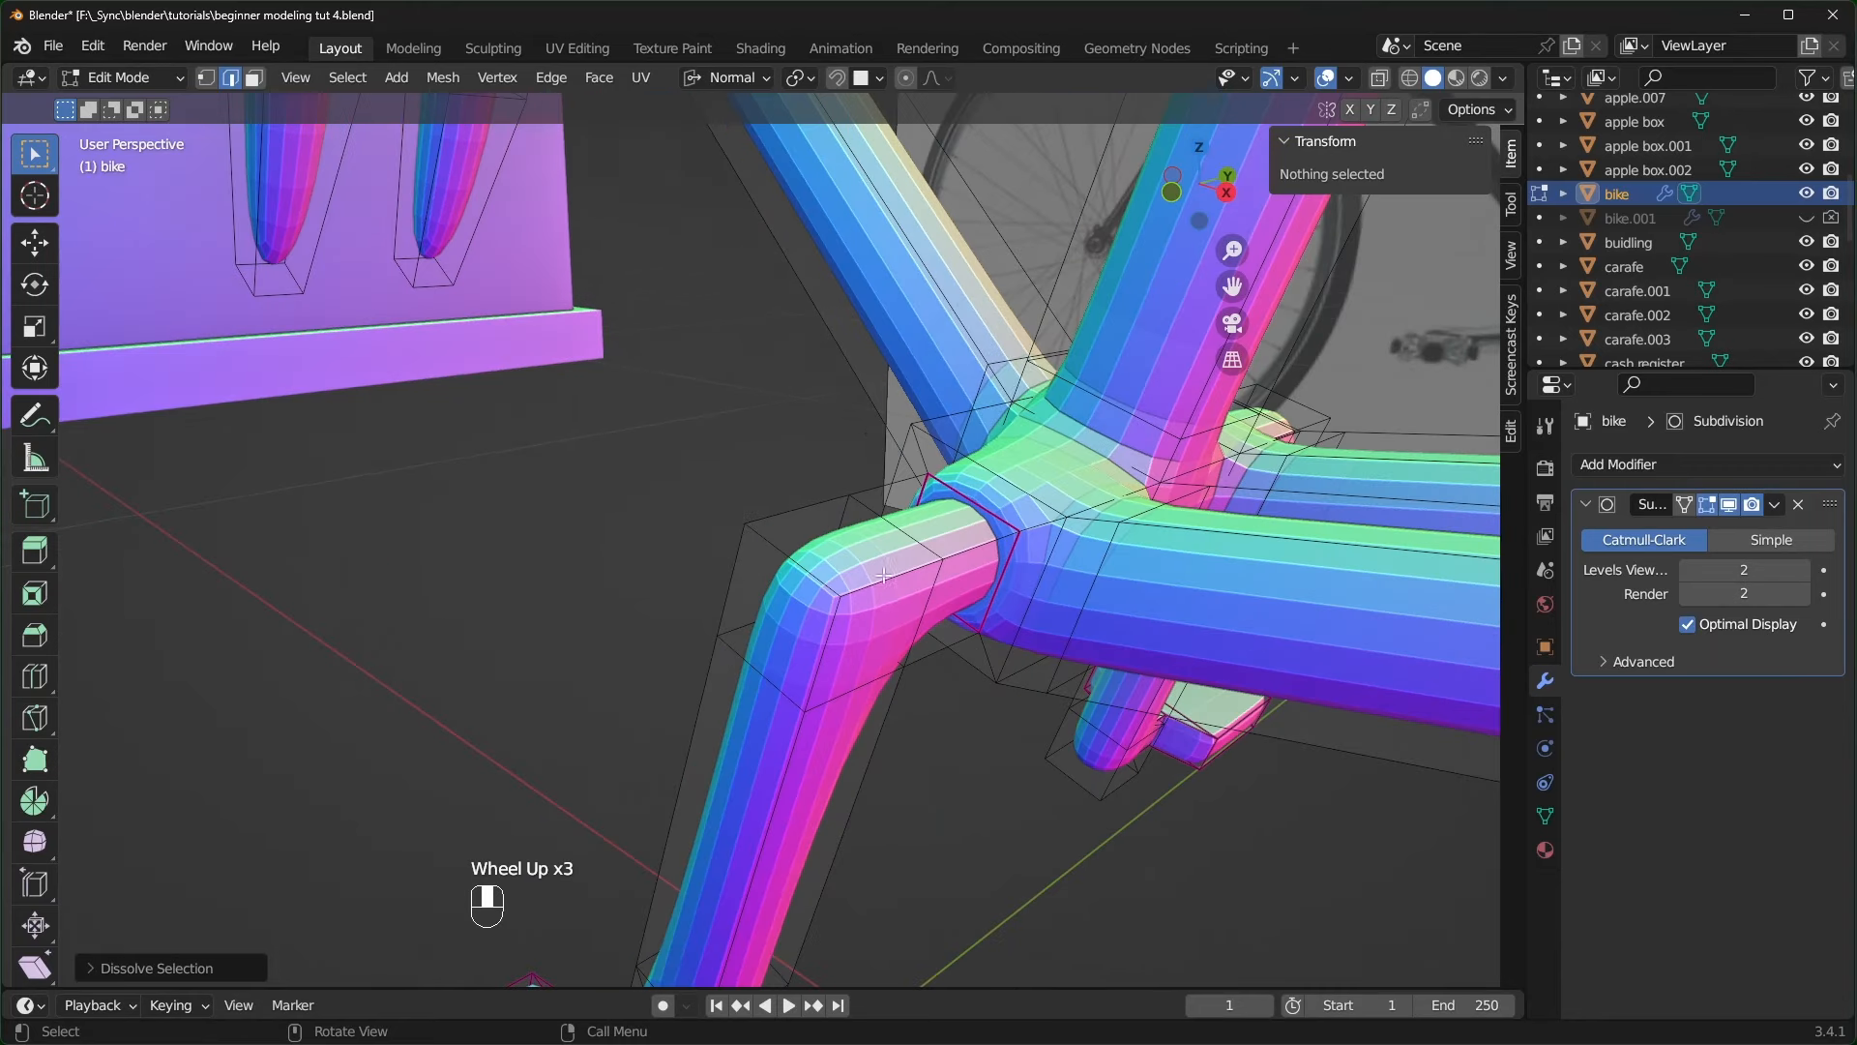
middle_click_drag(875, 551, 838, 658)
scroll(849, 631, "up", 1)
middle_click_drag(838, 658, 853, 662)
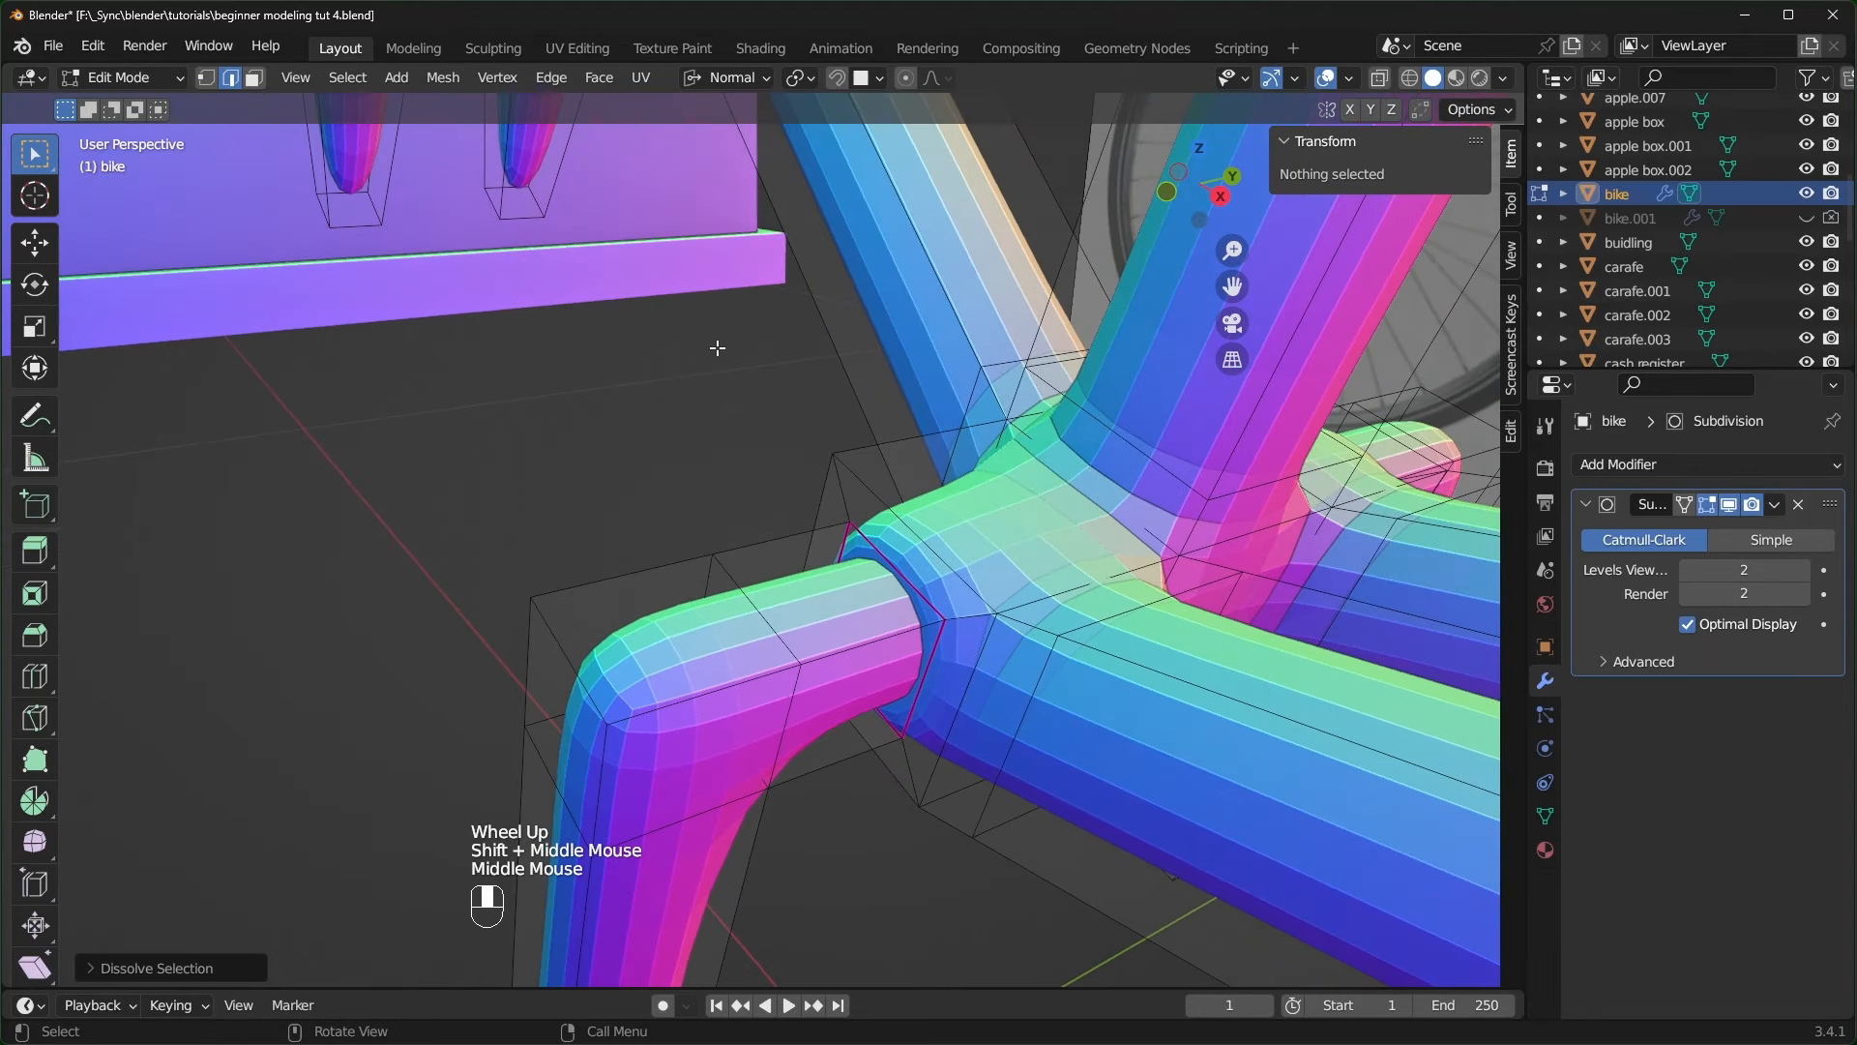
left_click(900, 878)
key("alt+a")
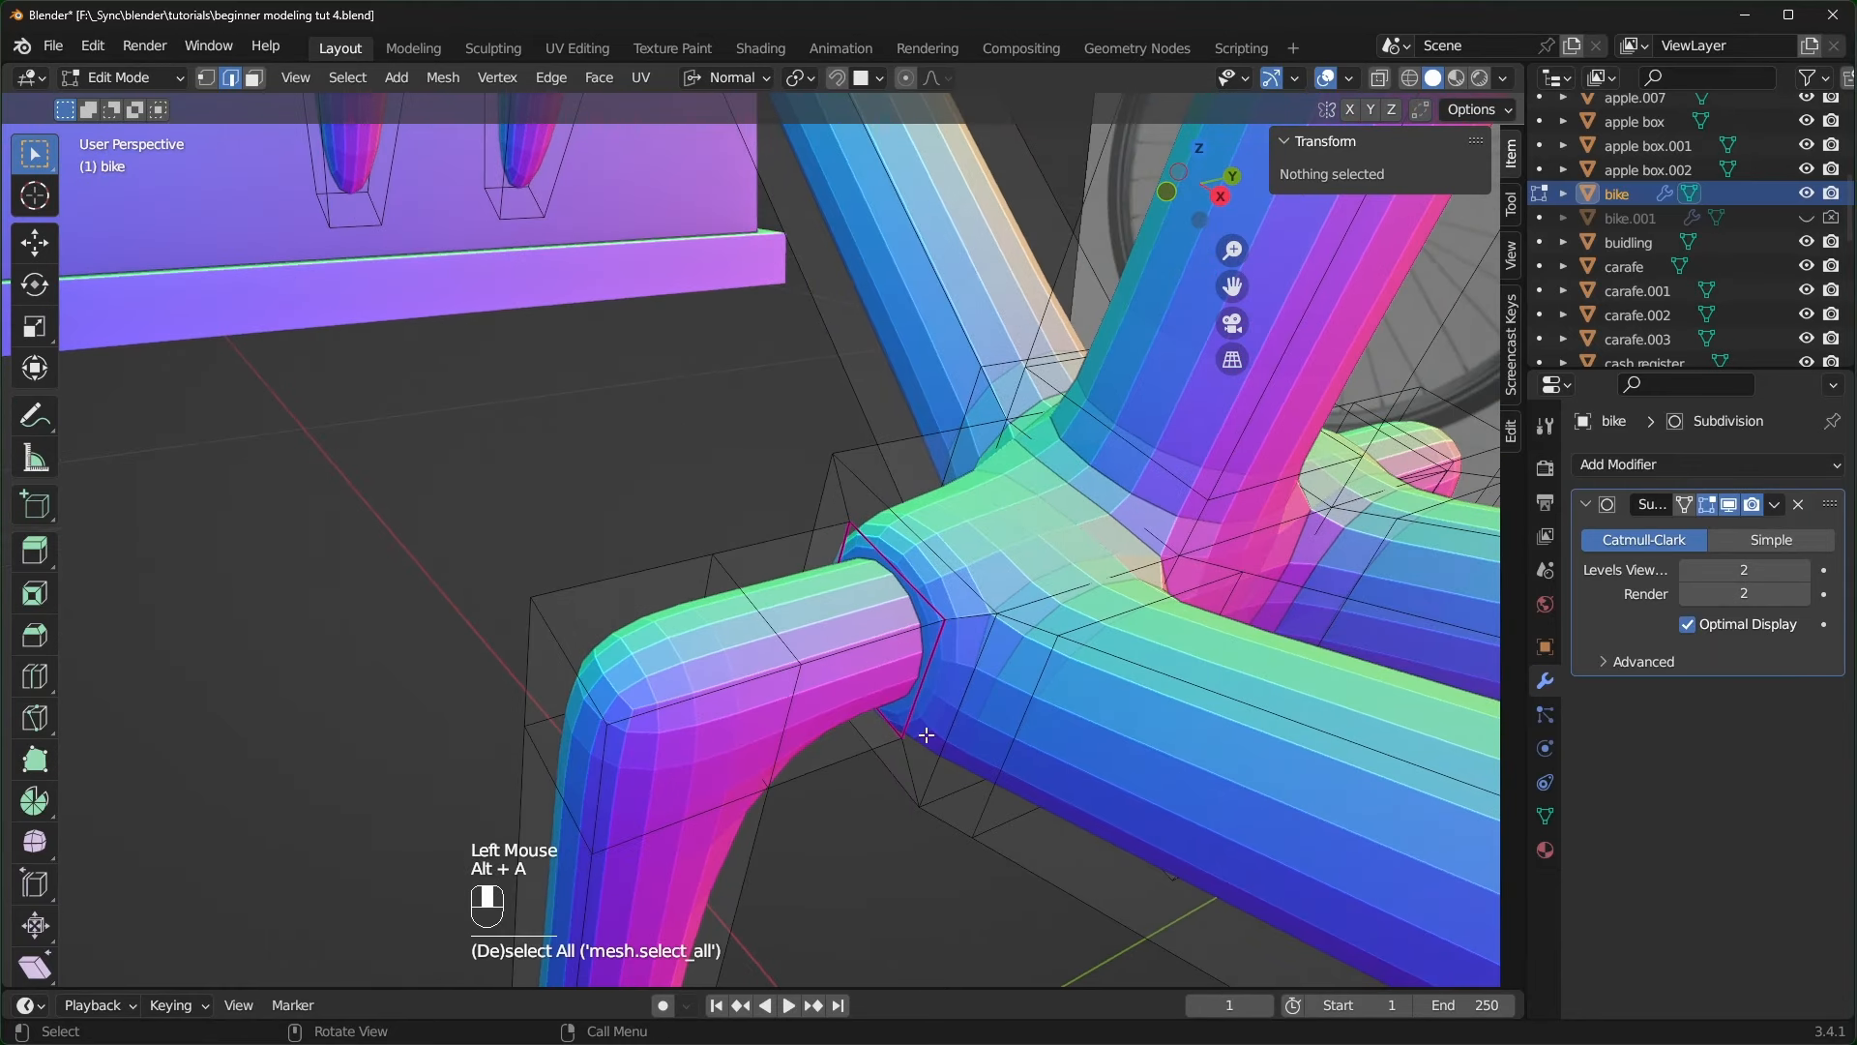
left_click(925, 605, "alt")
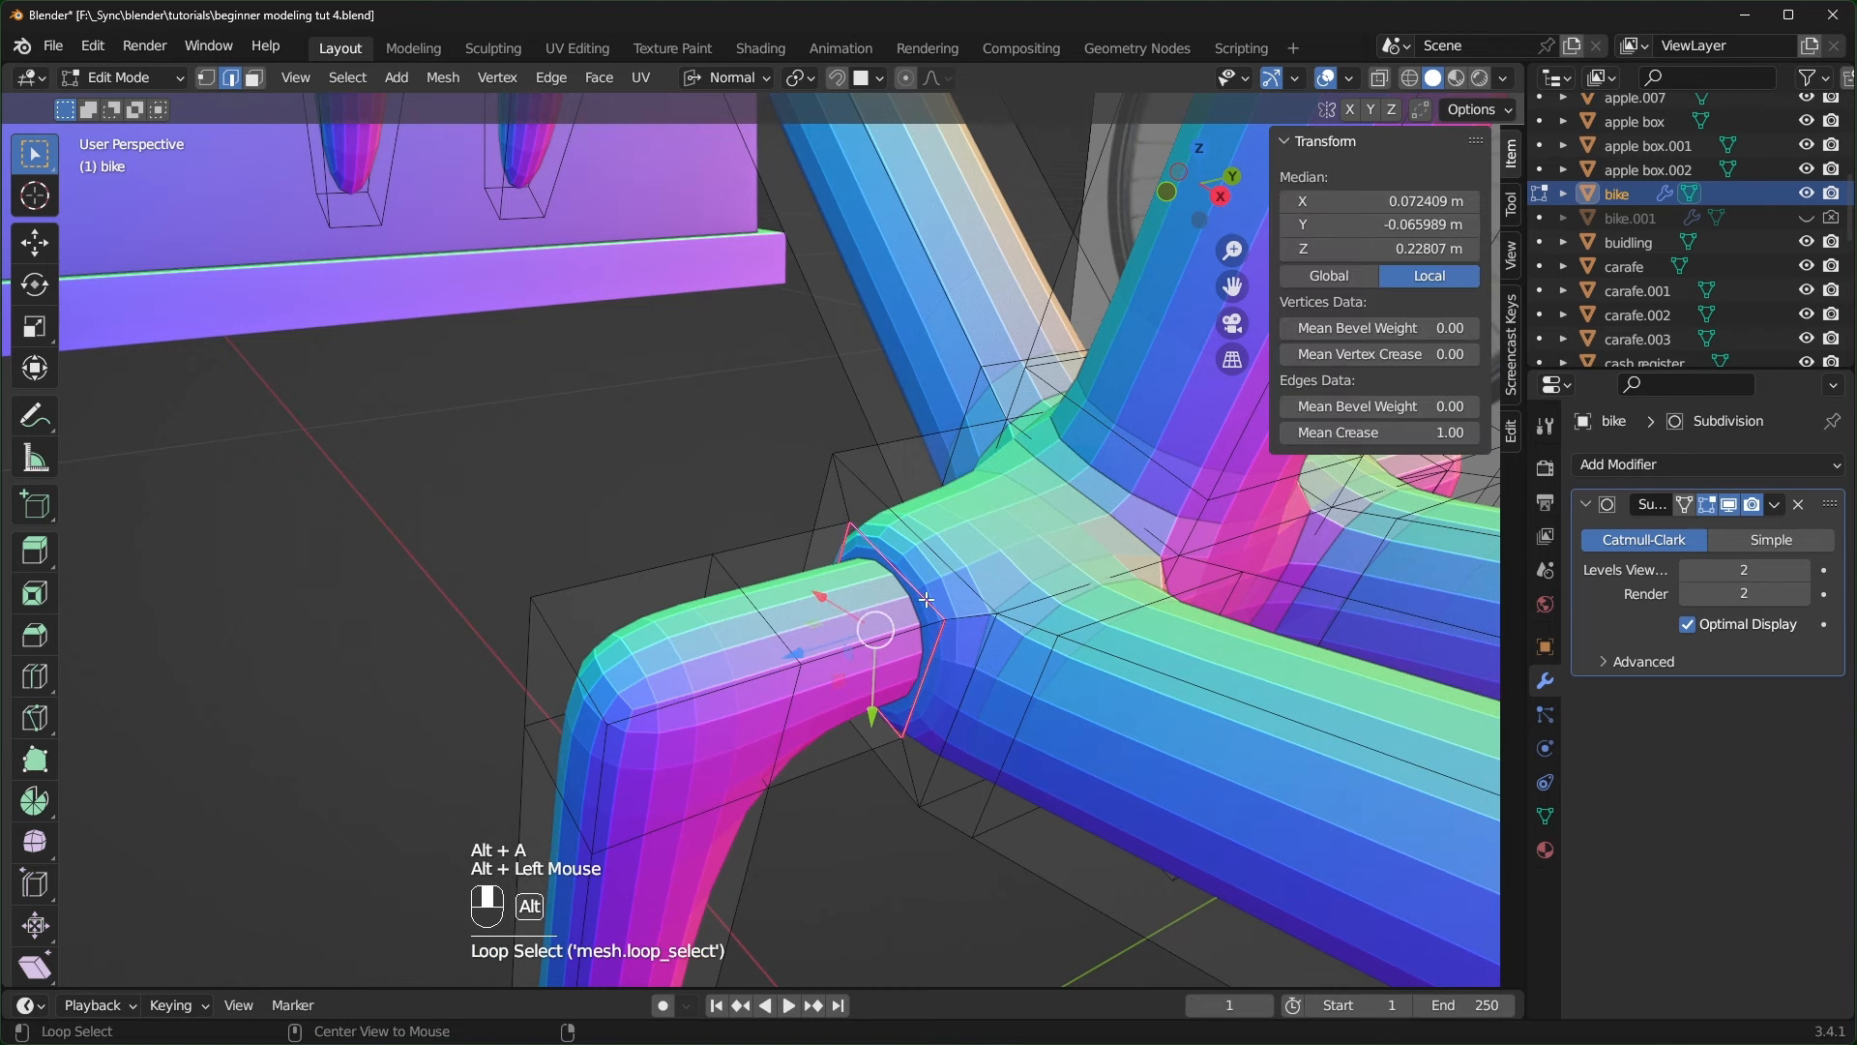
key("shift+s")
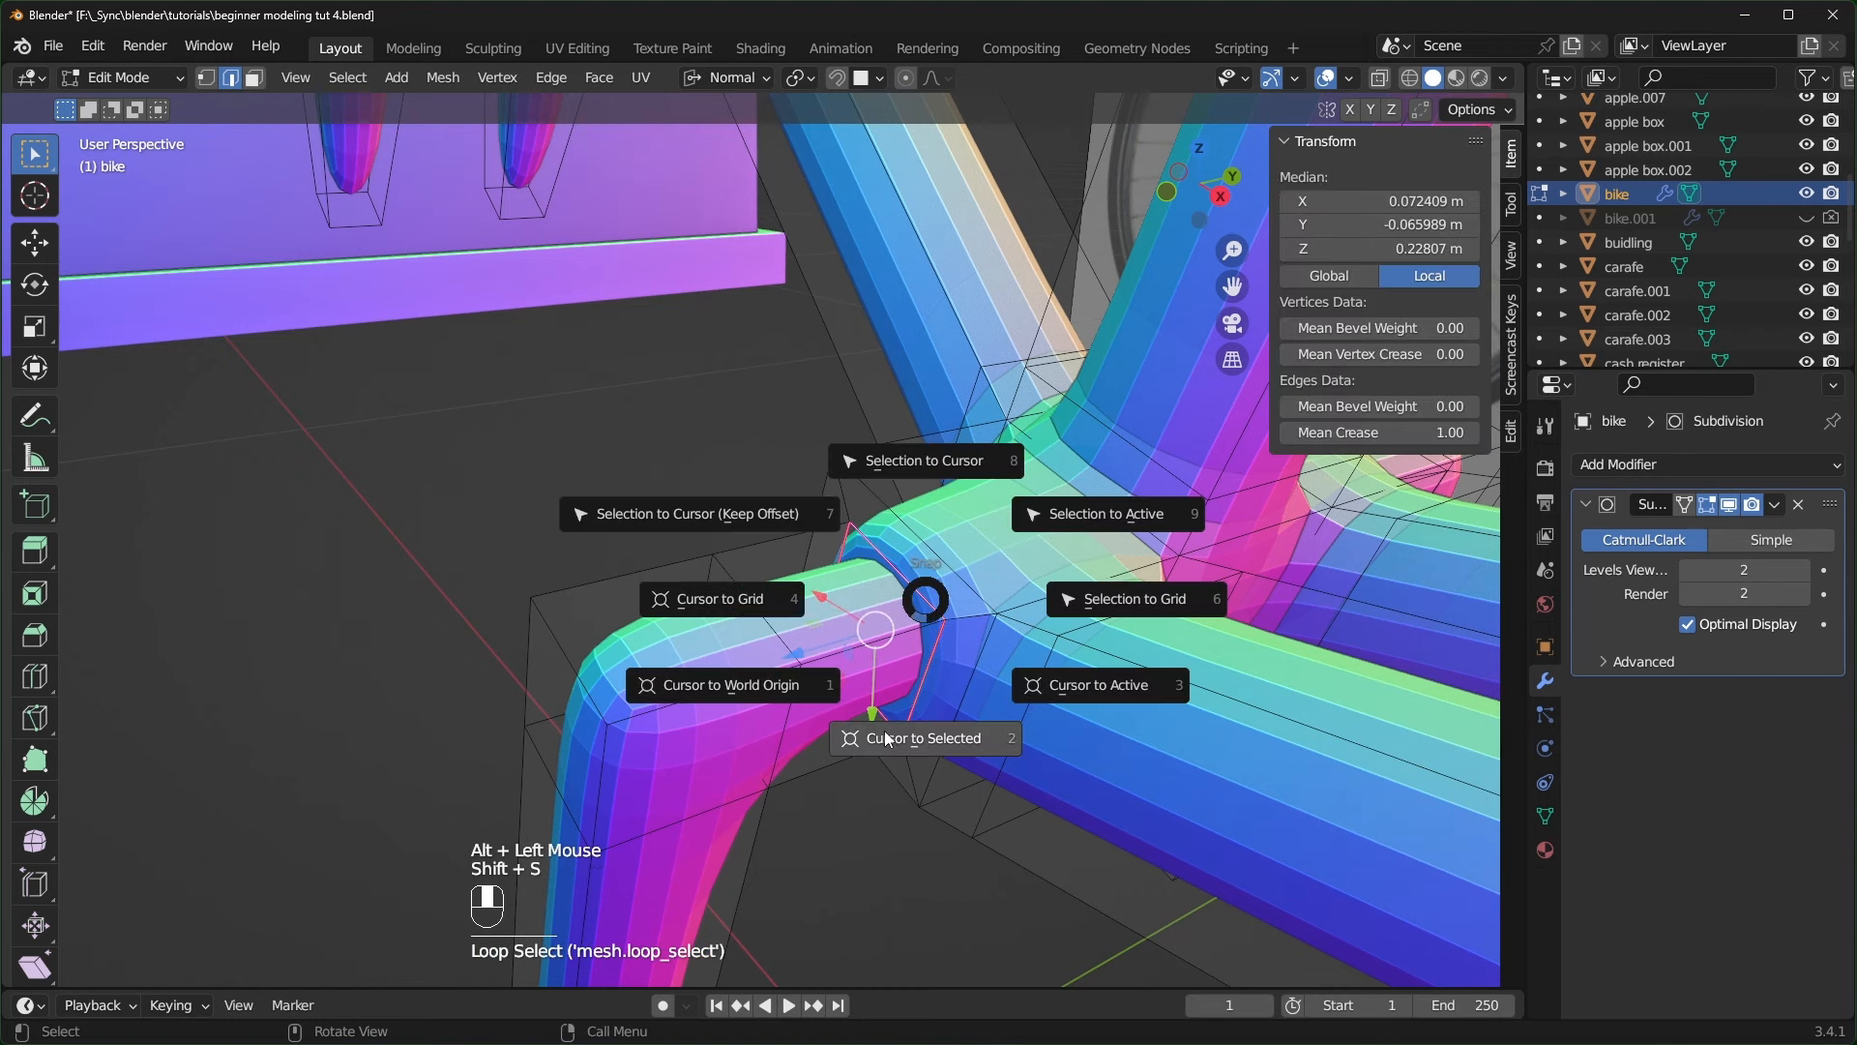
left_click(937, 743)
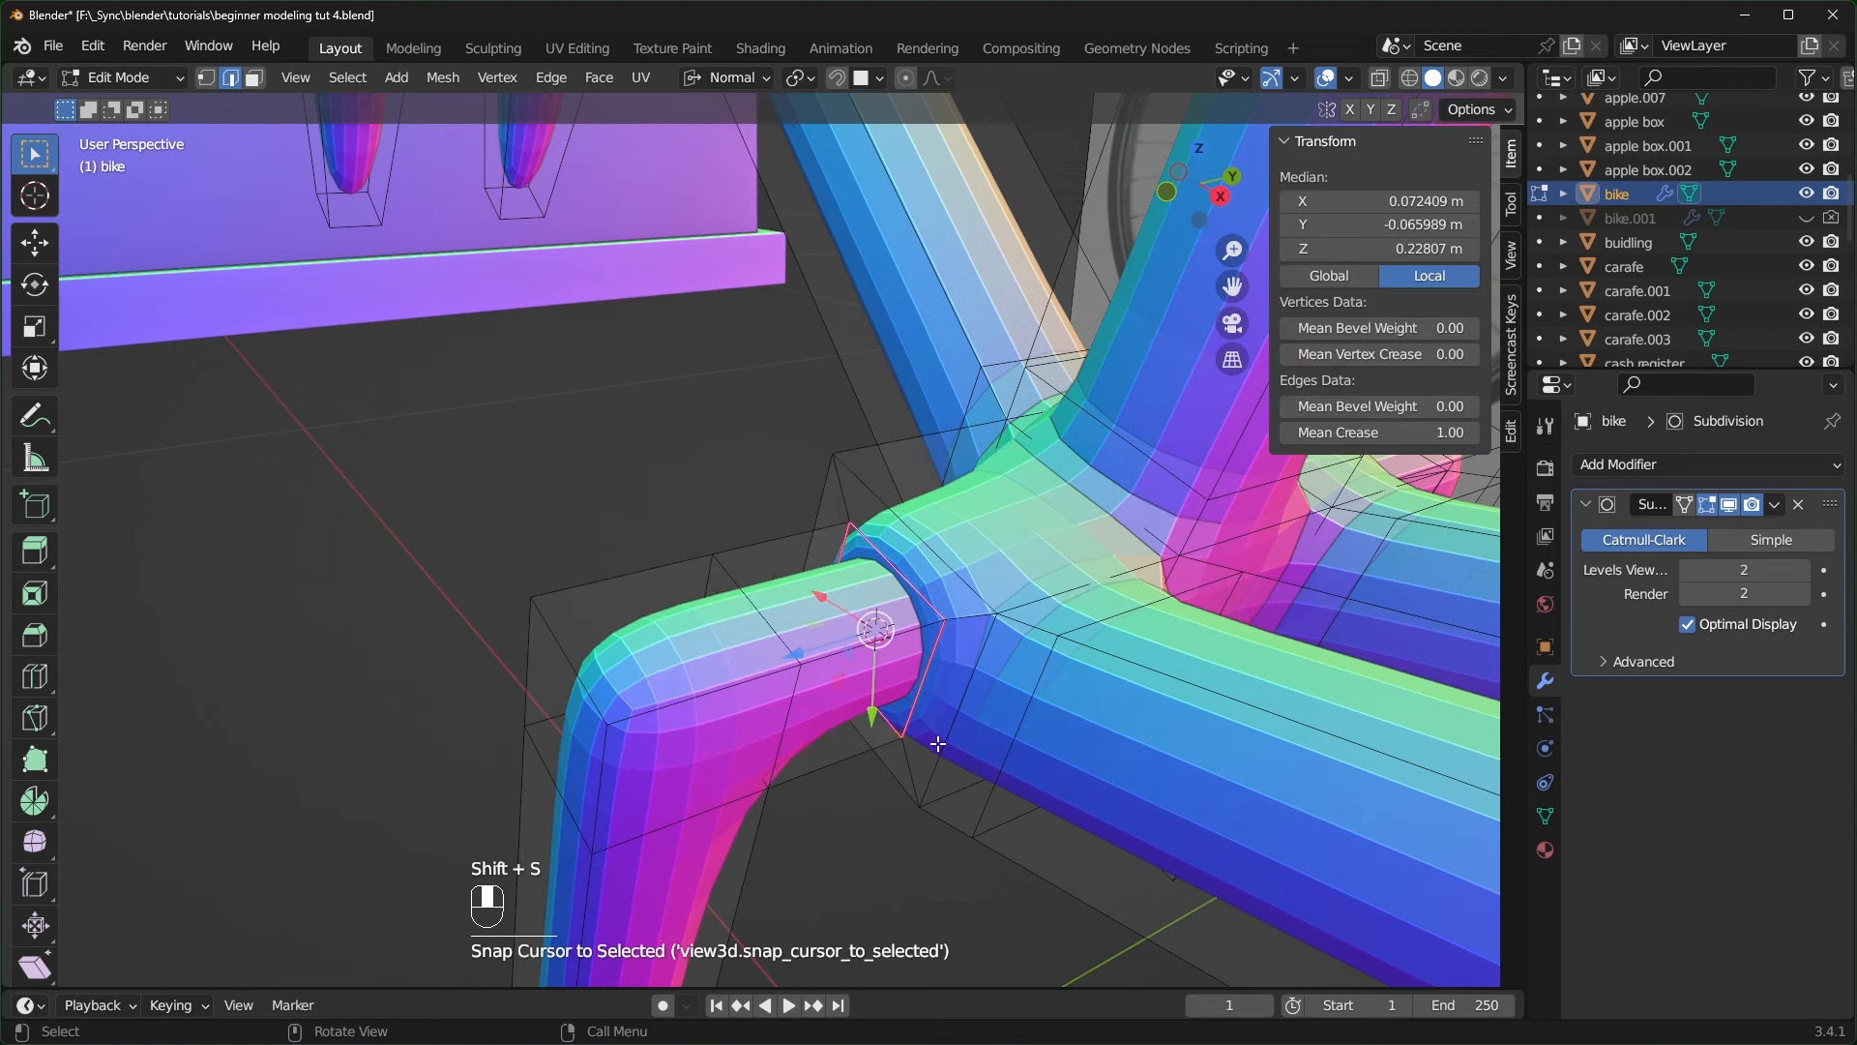
- Edge-split the loop between crank and frame, and select the detached crank arm with its pedal
middle_click_drag(937, 743, 930, 570)
right_click(919, 588)
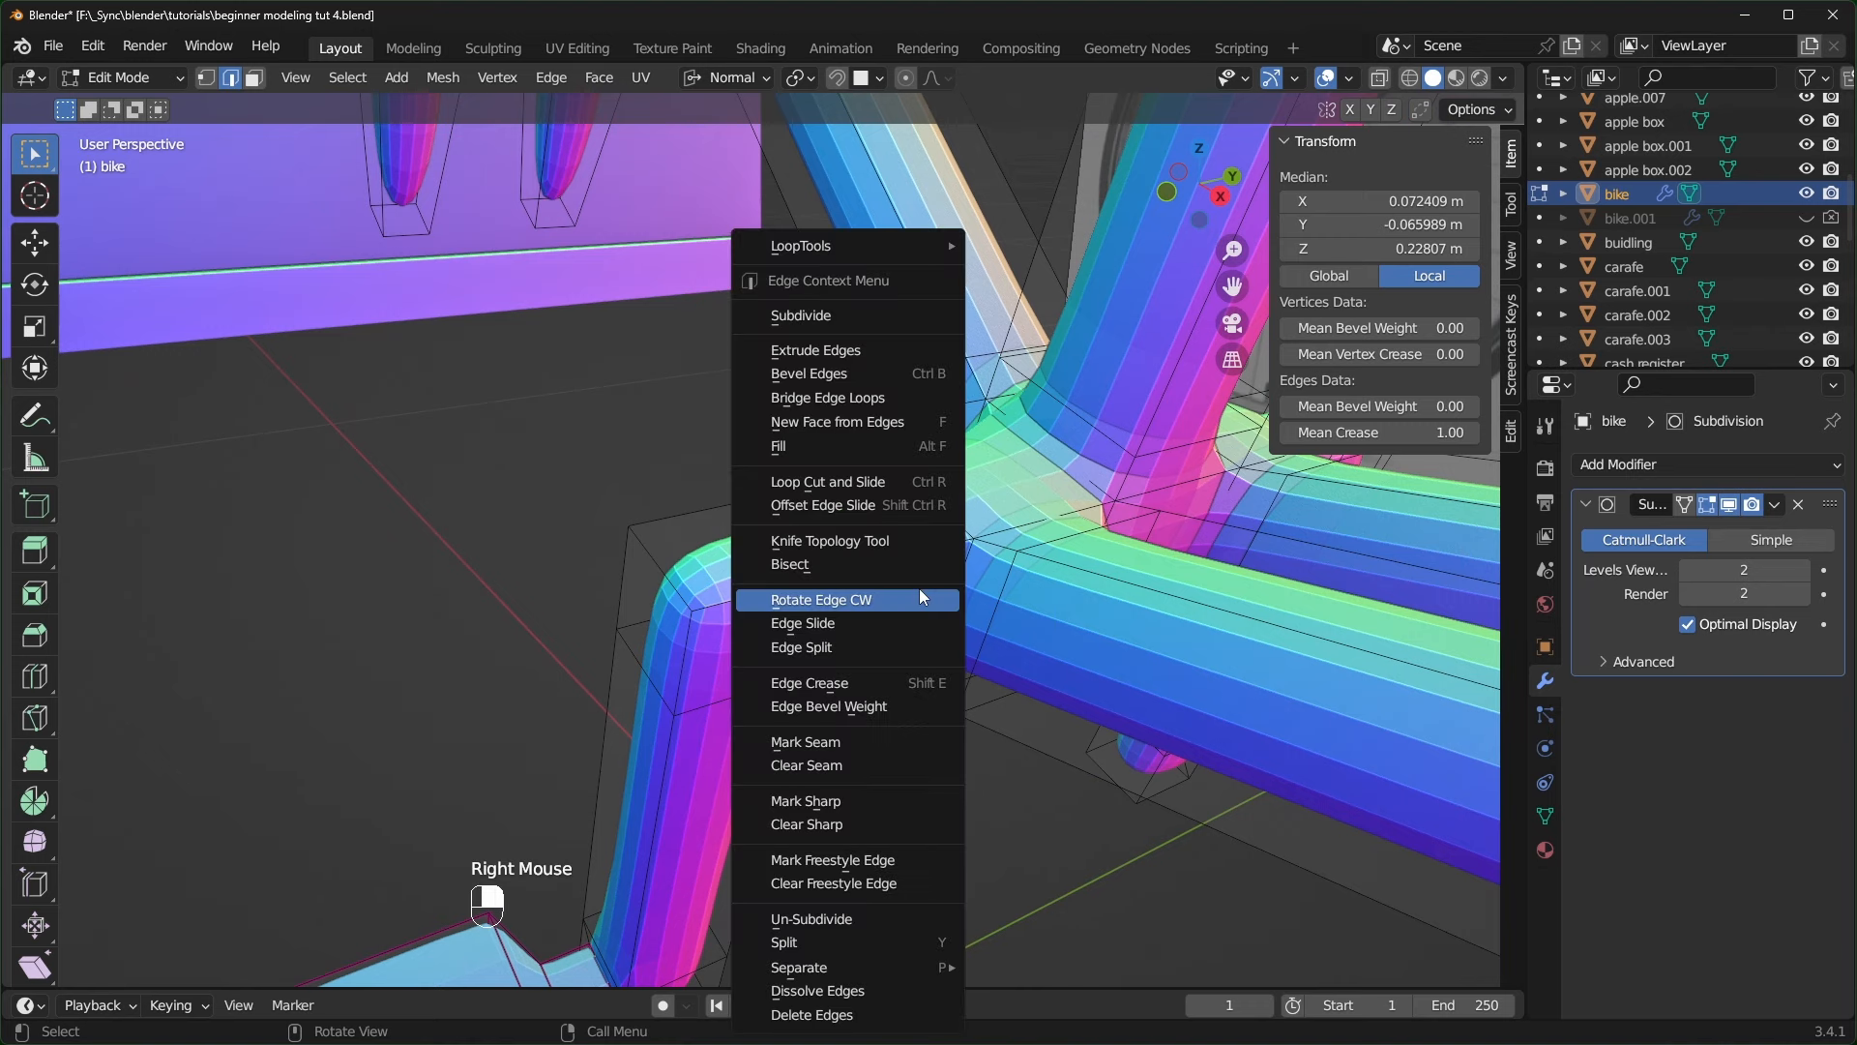
left_click(851, 648)
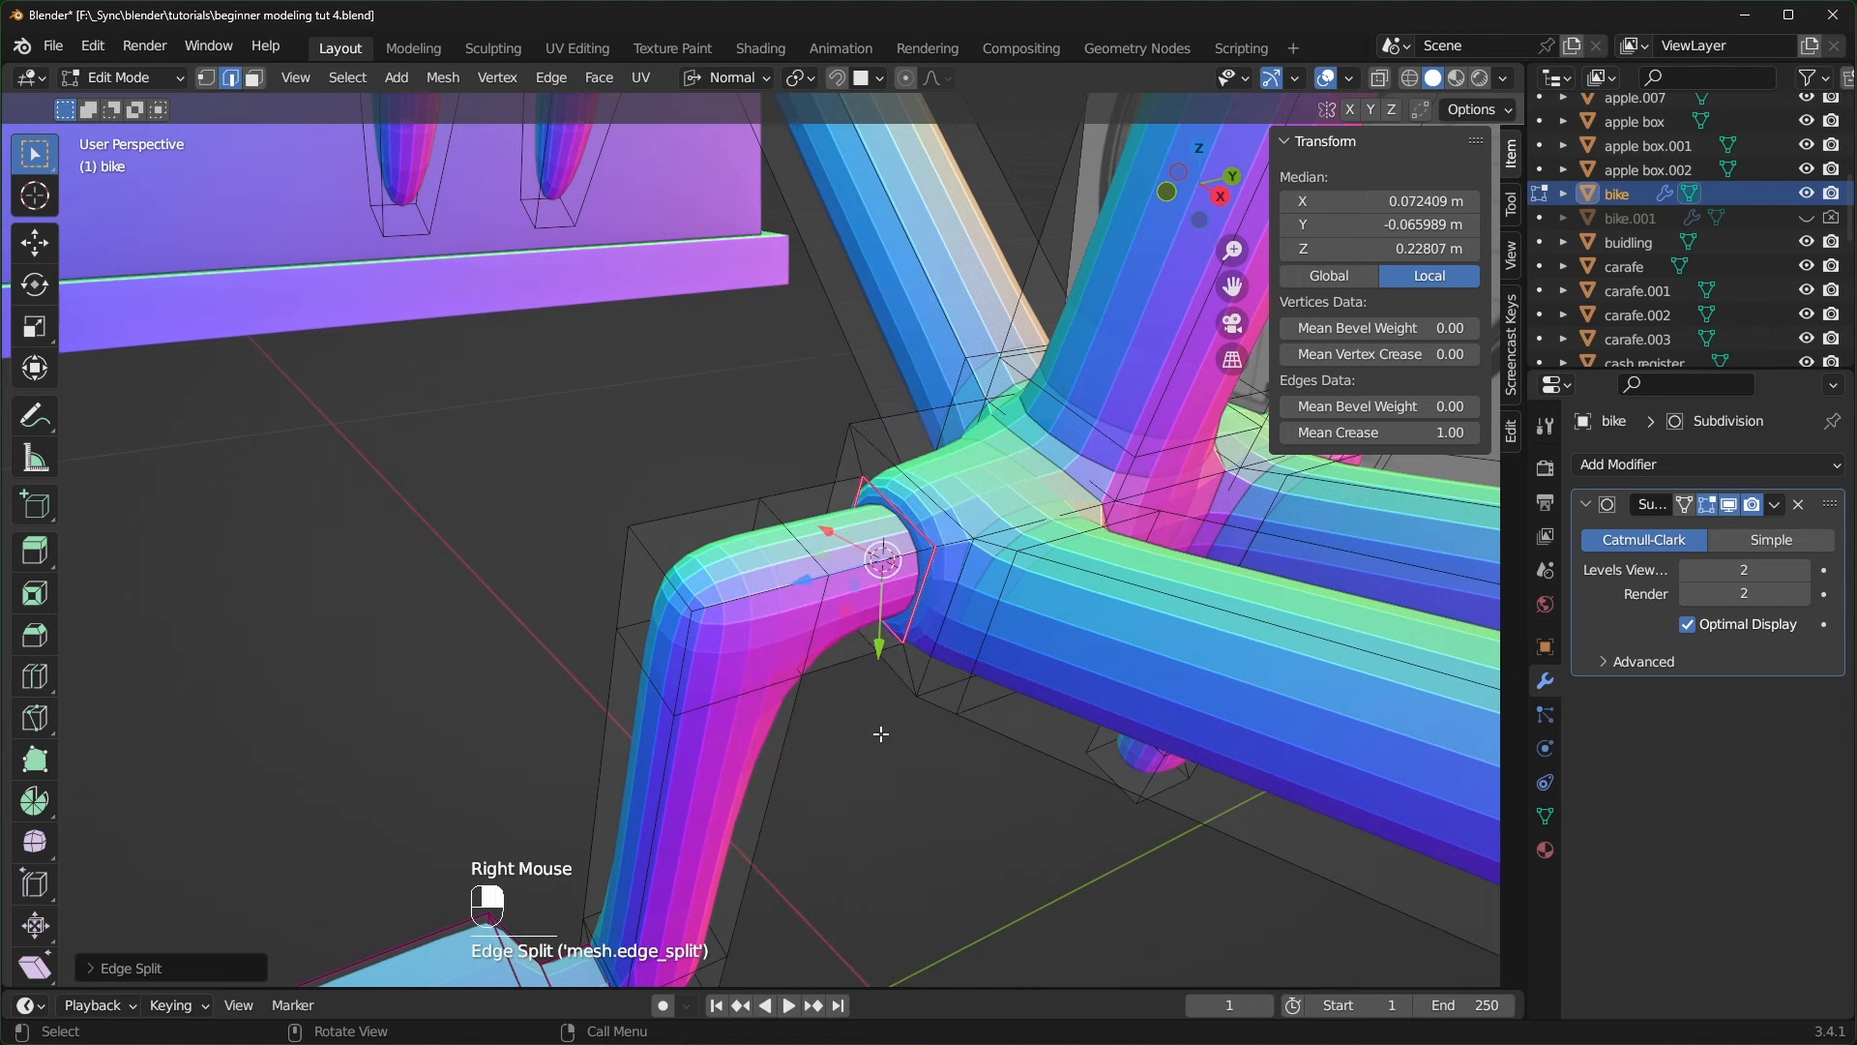
middle_click(809, 713, "alt")
key("alt+a")
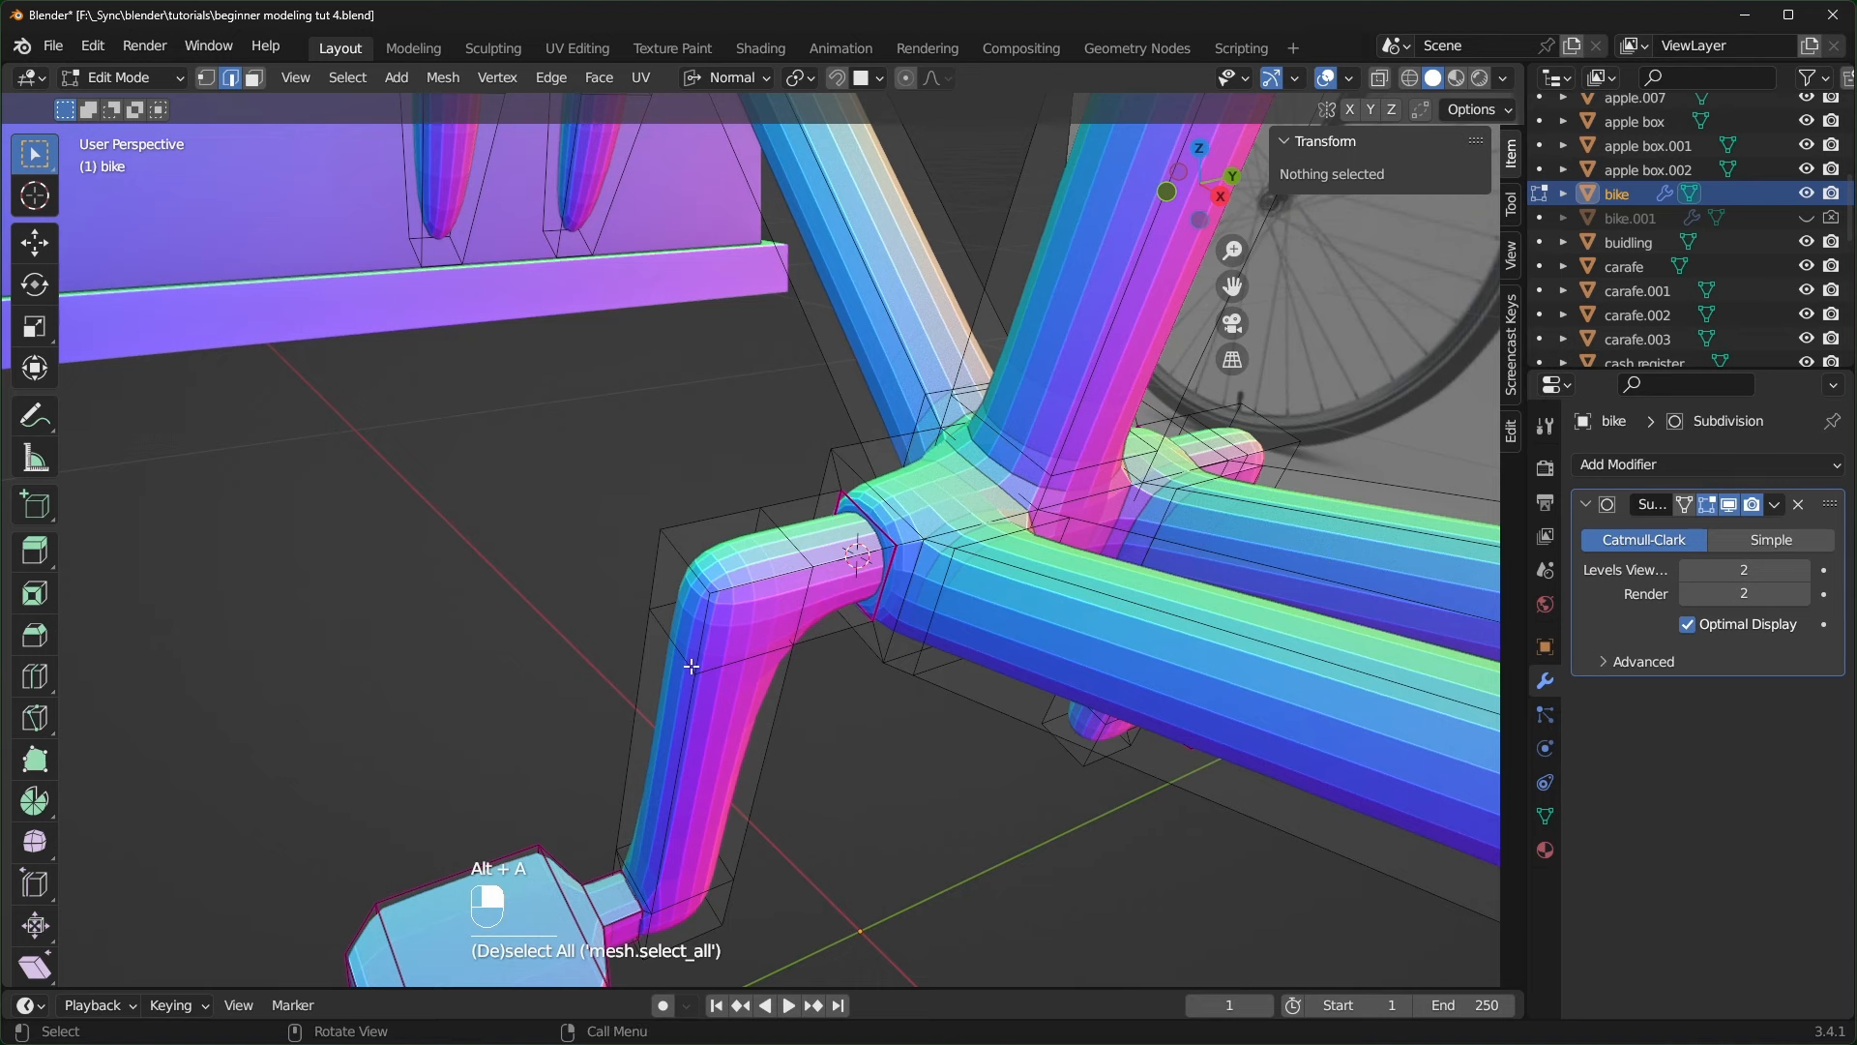
key("l")
- Try moving the detached crank arm and pedal away from the frame, and undo the move
key("g")
left_click(629, 732)
middle_click_drag(777, 740, 707, 687)
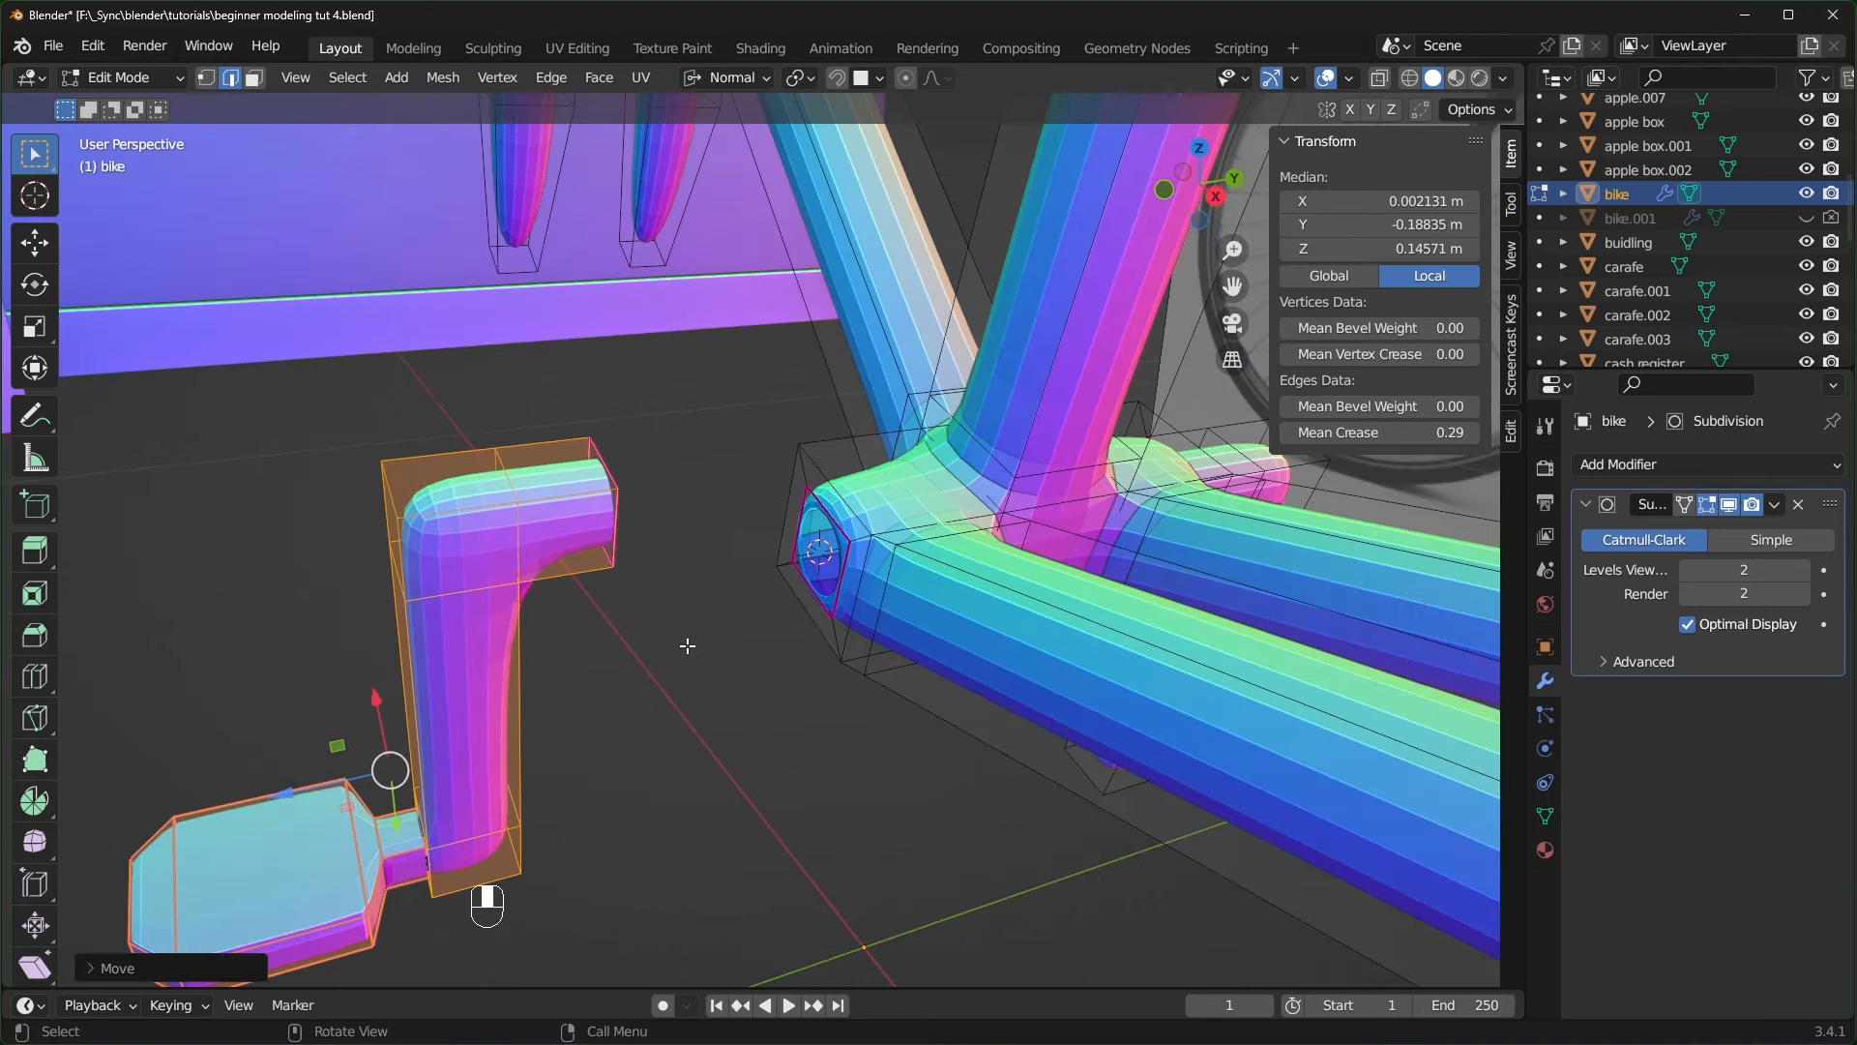
scroll(687, 645, "up", 3)
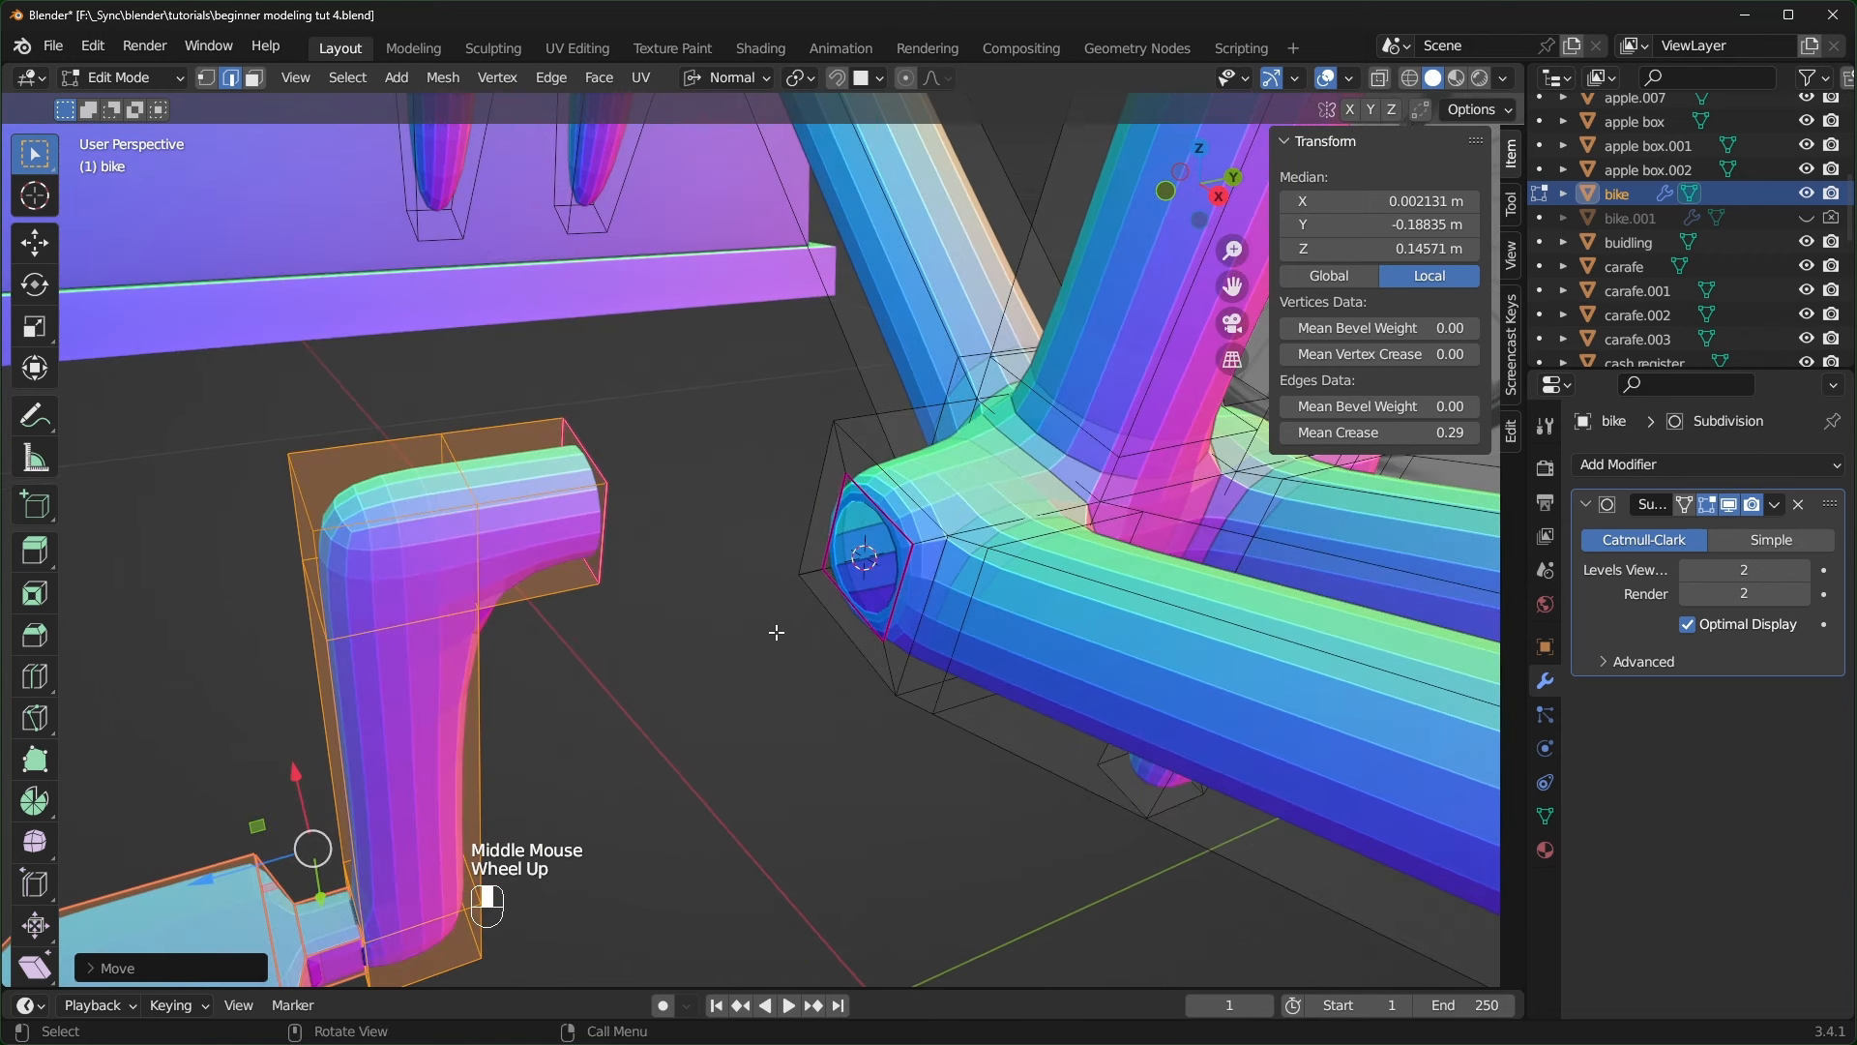
key("ctrl+z")
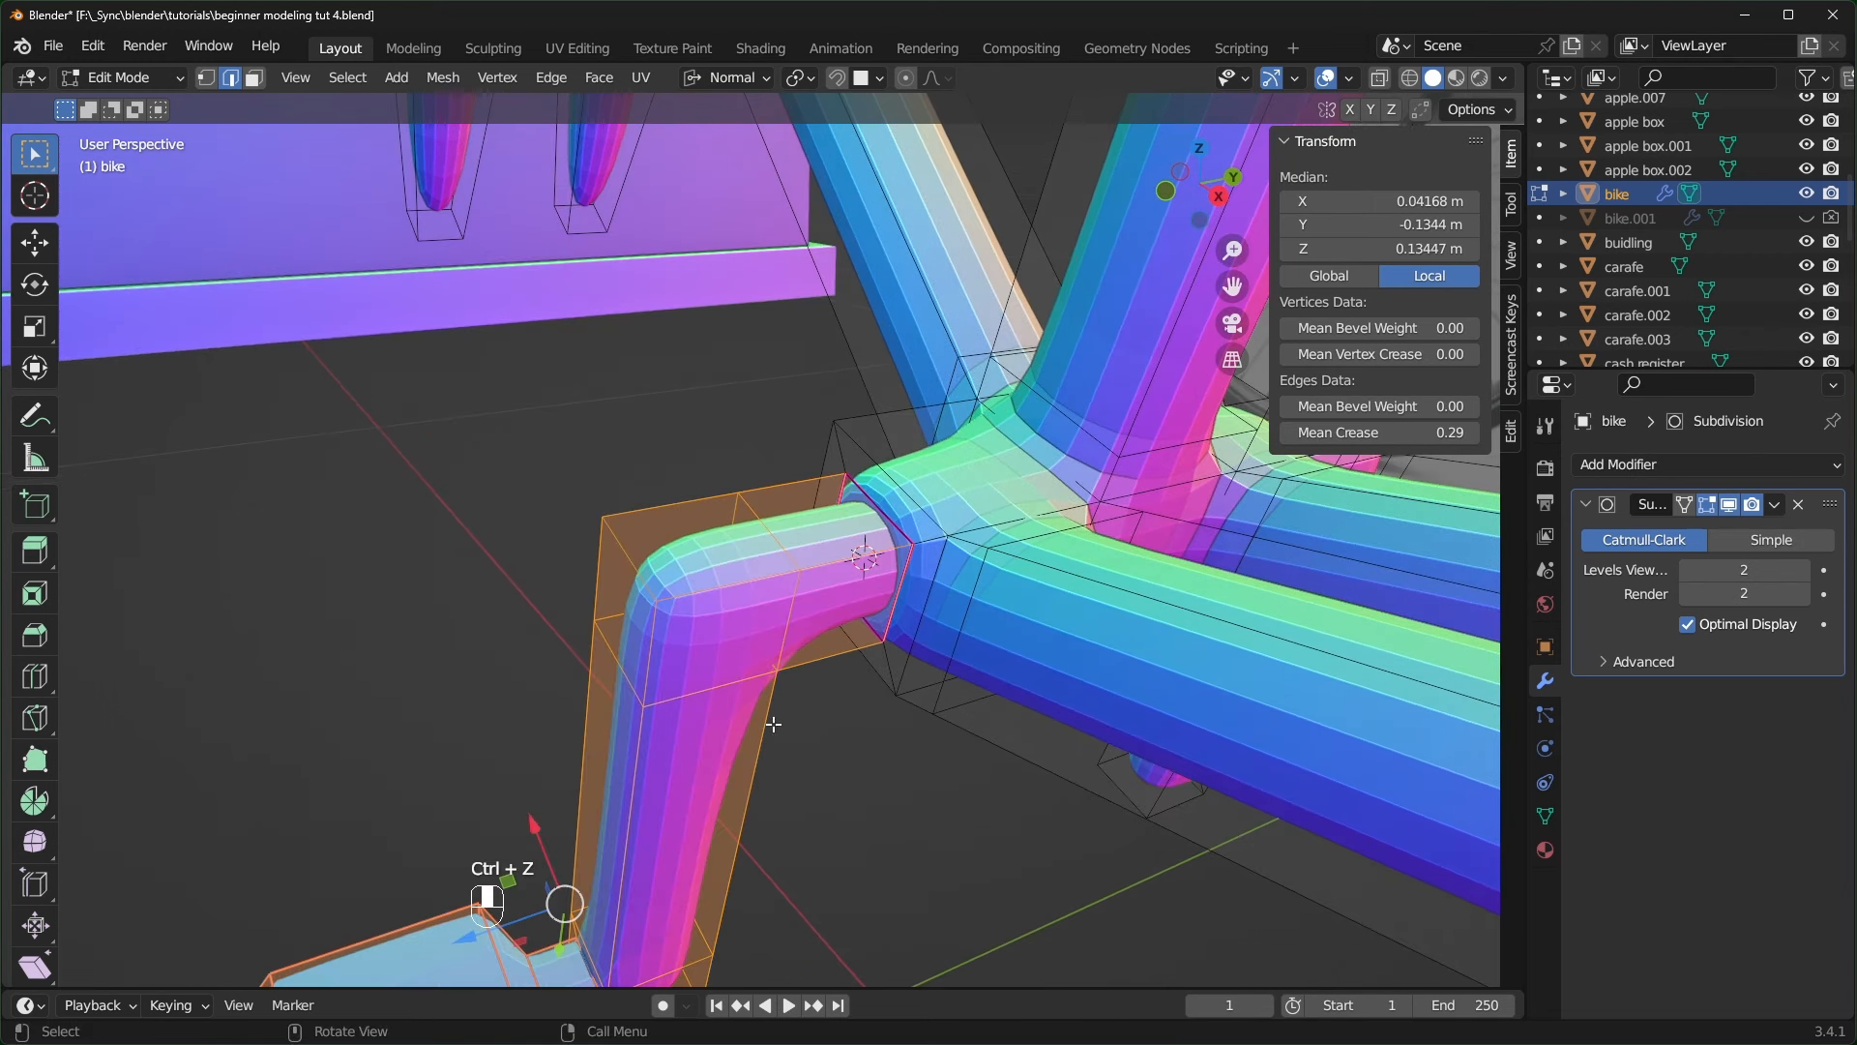
- Set the transform orientation to Global and the pivot point to the 3D Cursor
scroll(767, 726, "down", 2)
middle_click_drag(767, 725, 732, 109)
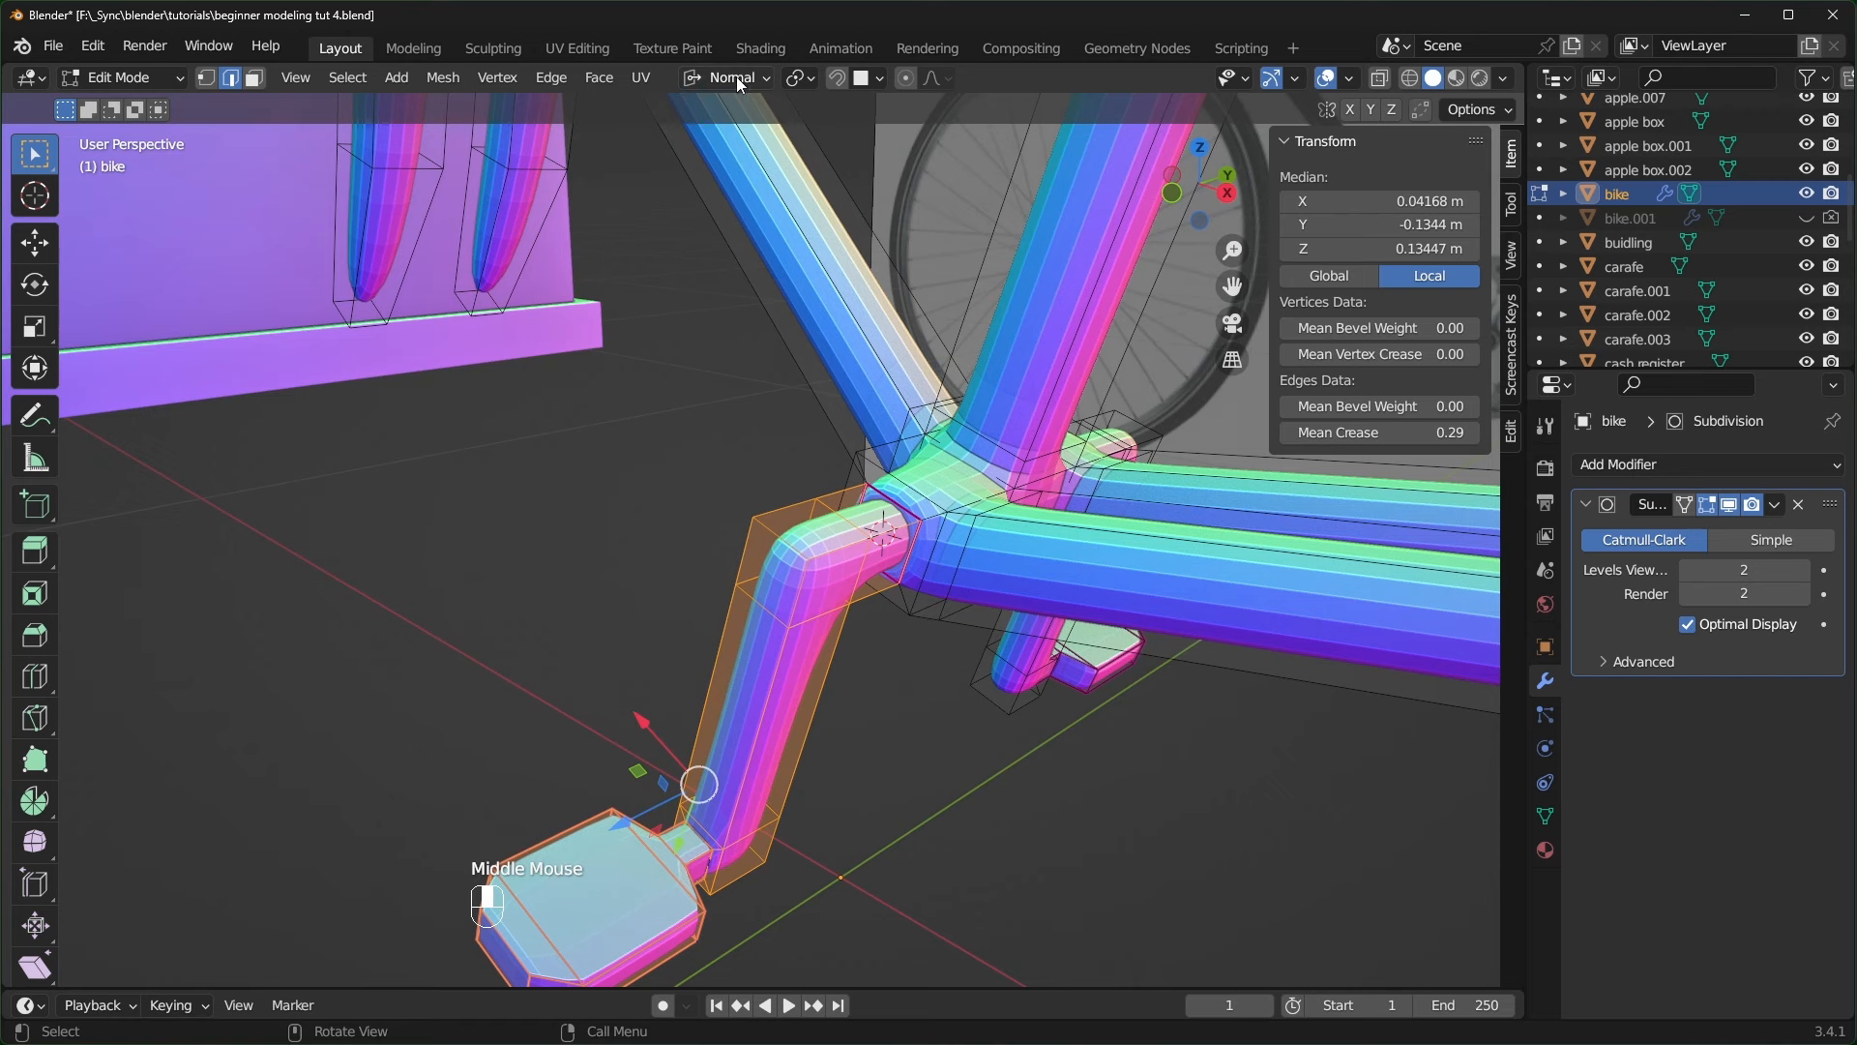
left_click(735, 77)
left_click(682, 154)
middle_click_drag(998, 694, 911, 664)
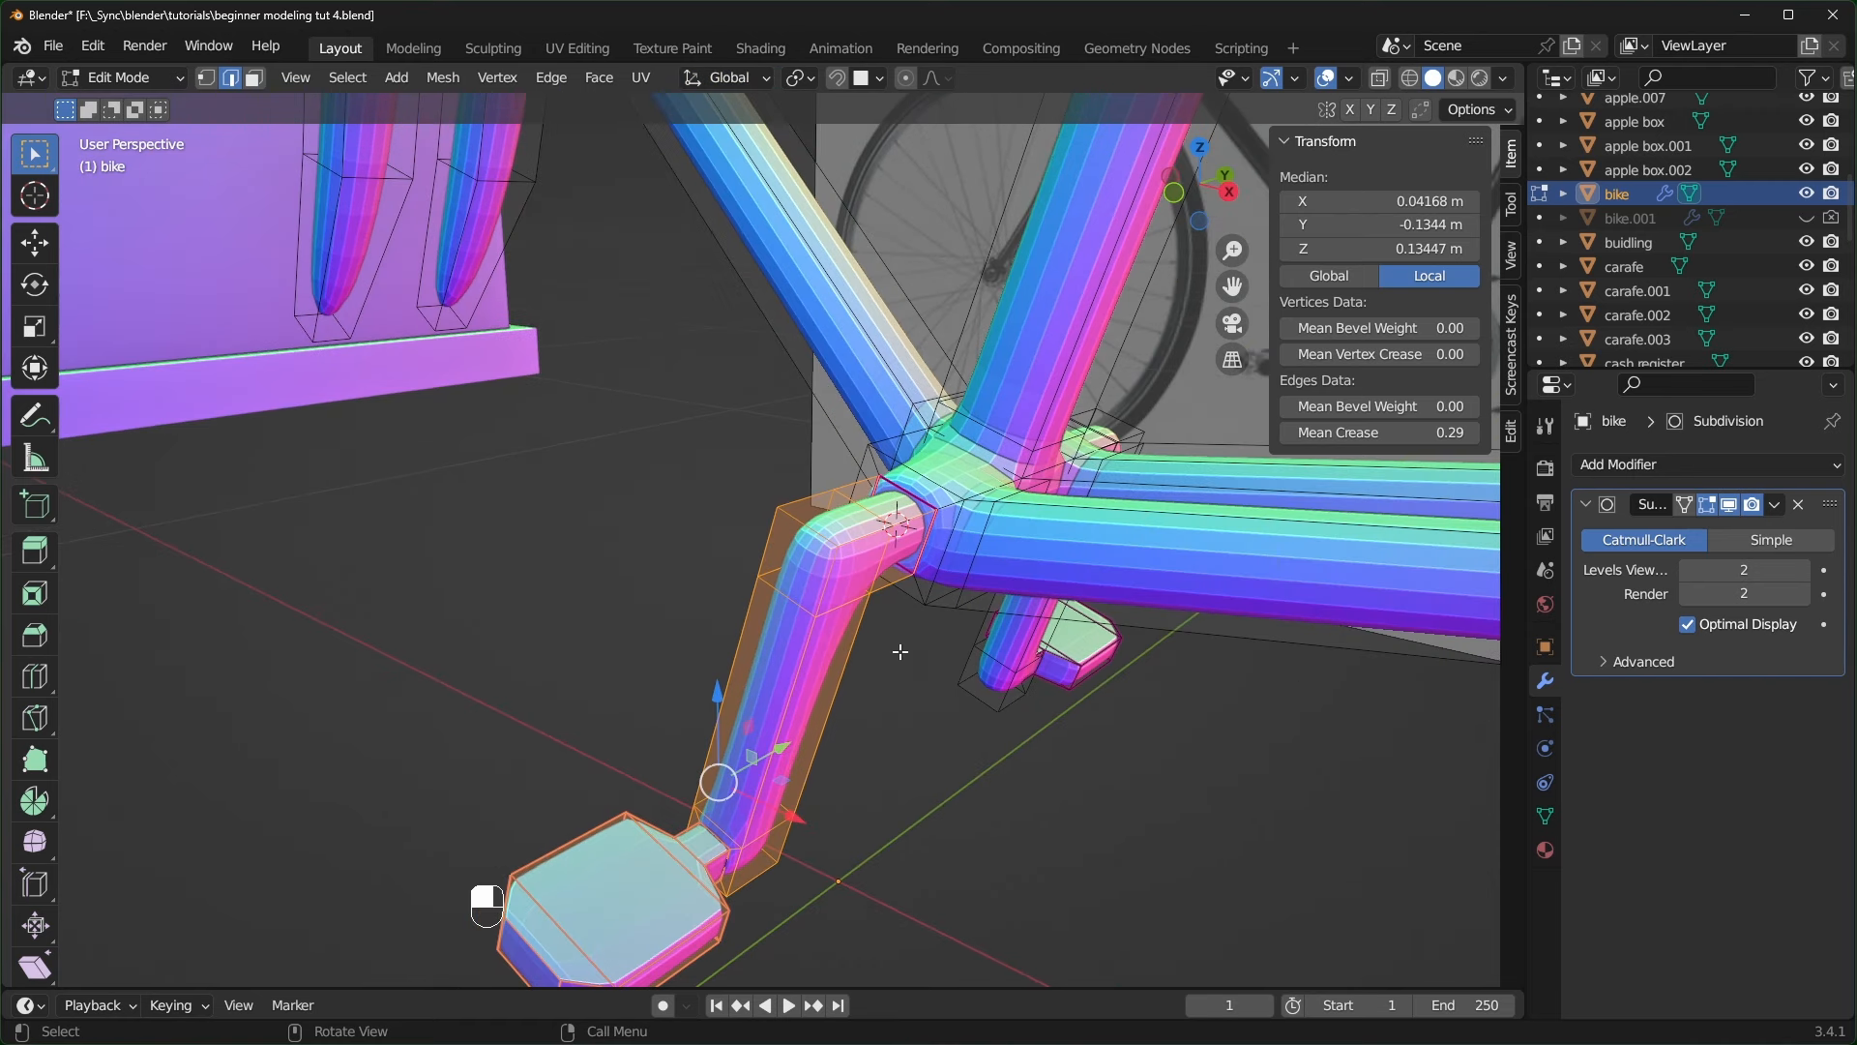
key("period")
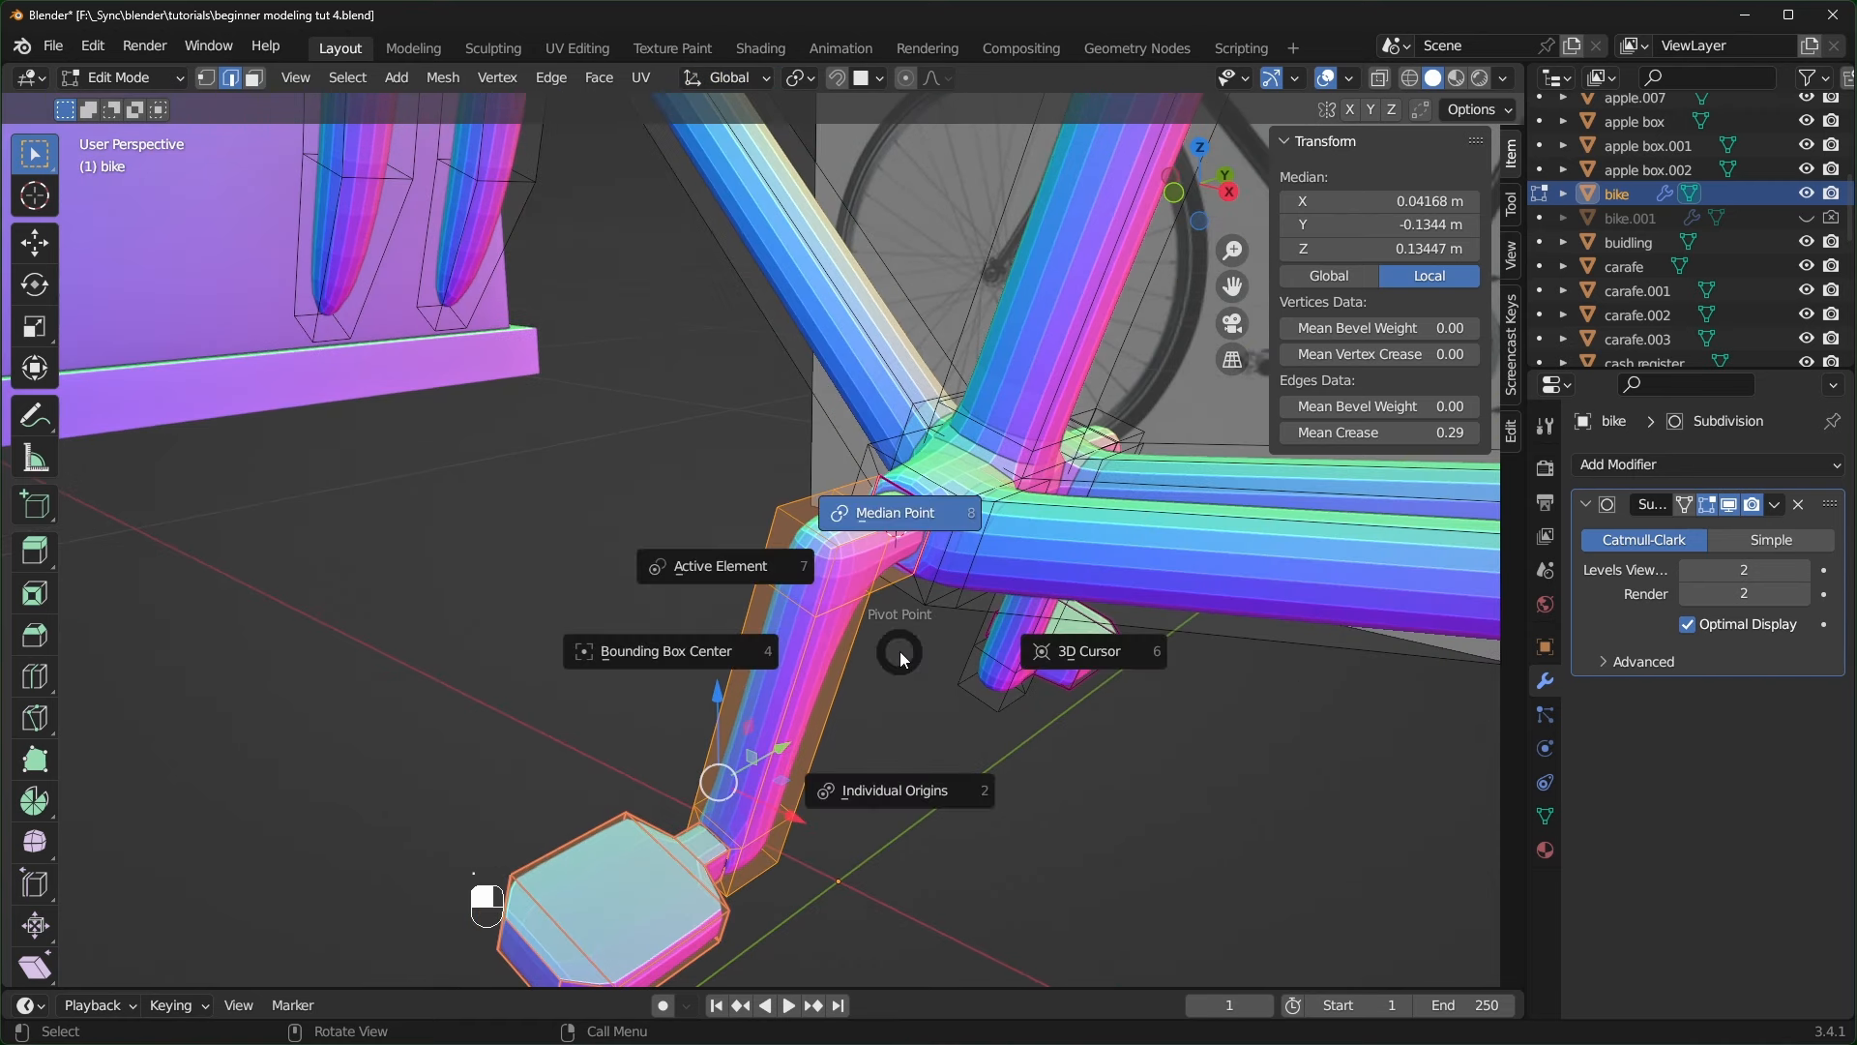
left_click(1112, 658)
left_click(807, 80)
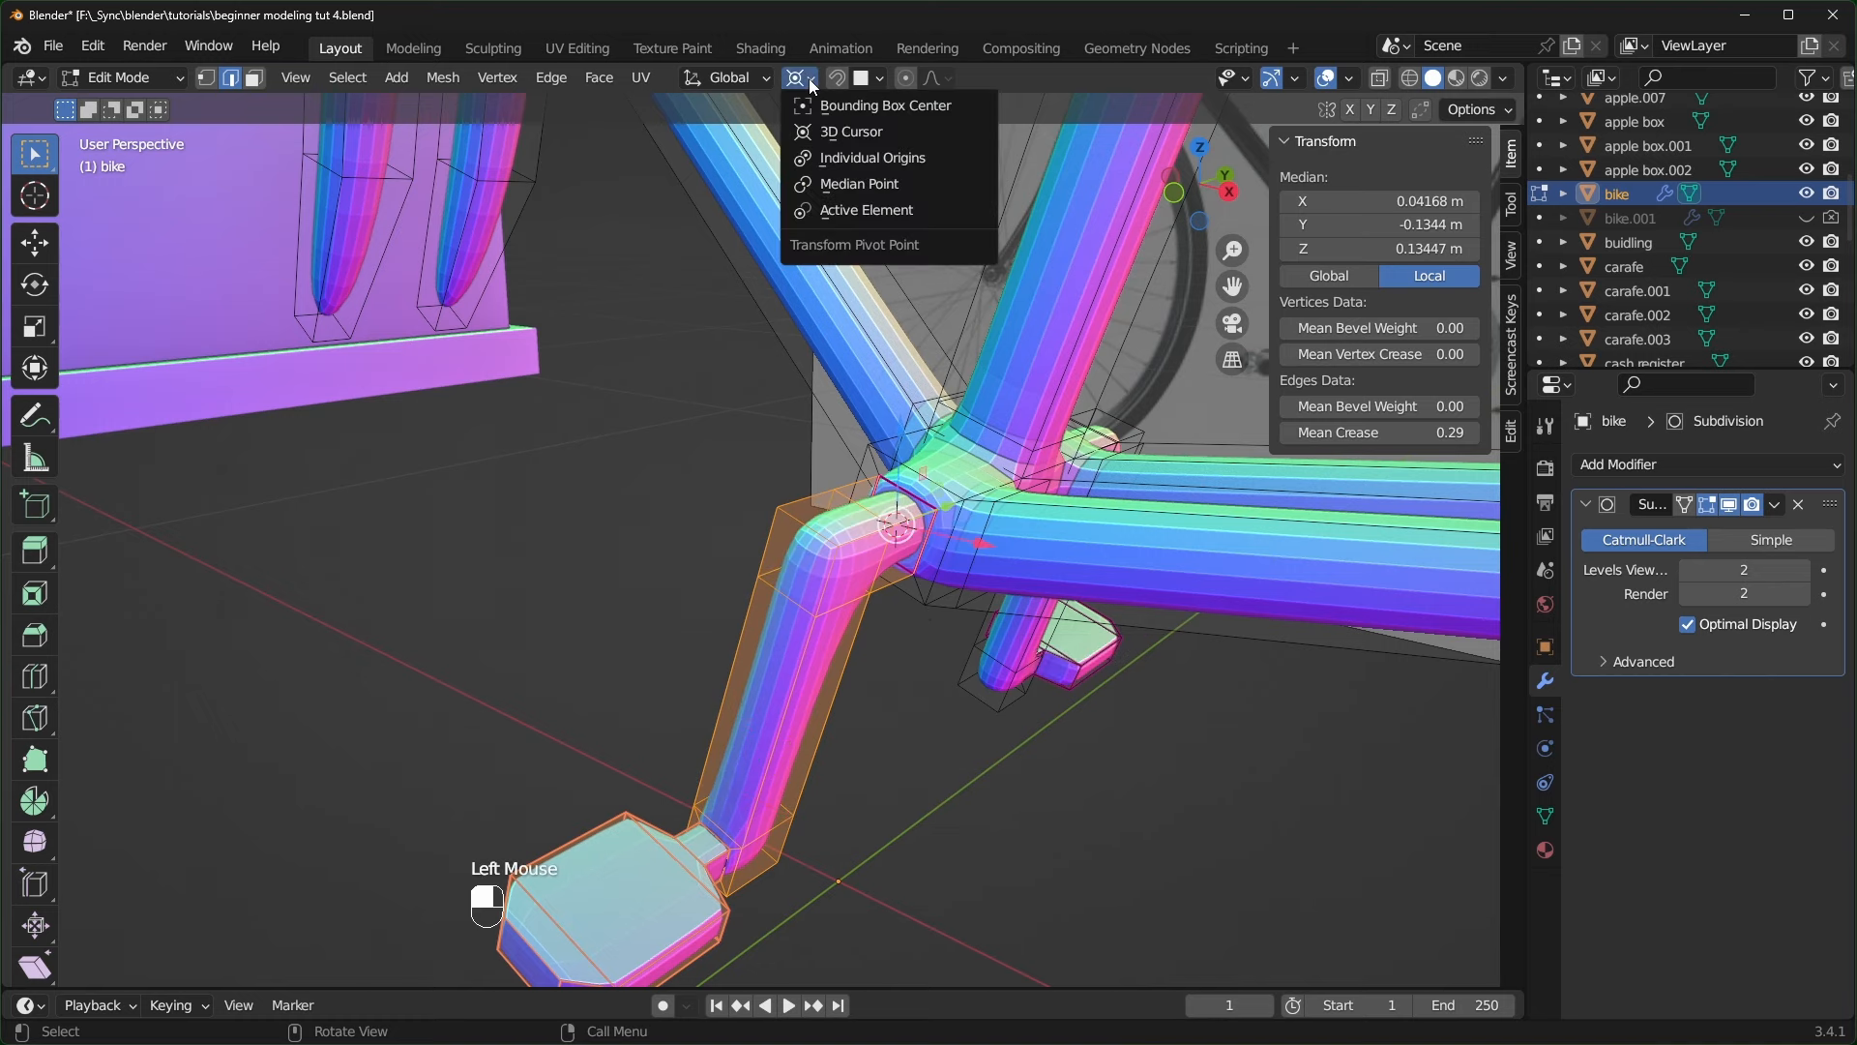
- Rotate the selected crank arm and pedal 180° around the global Y axis
key("r")
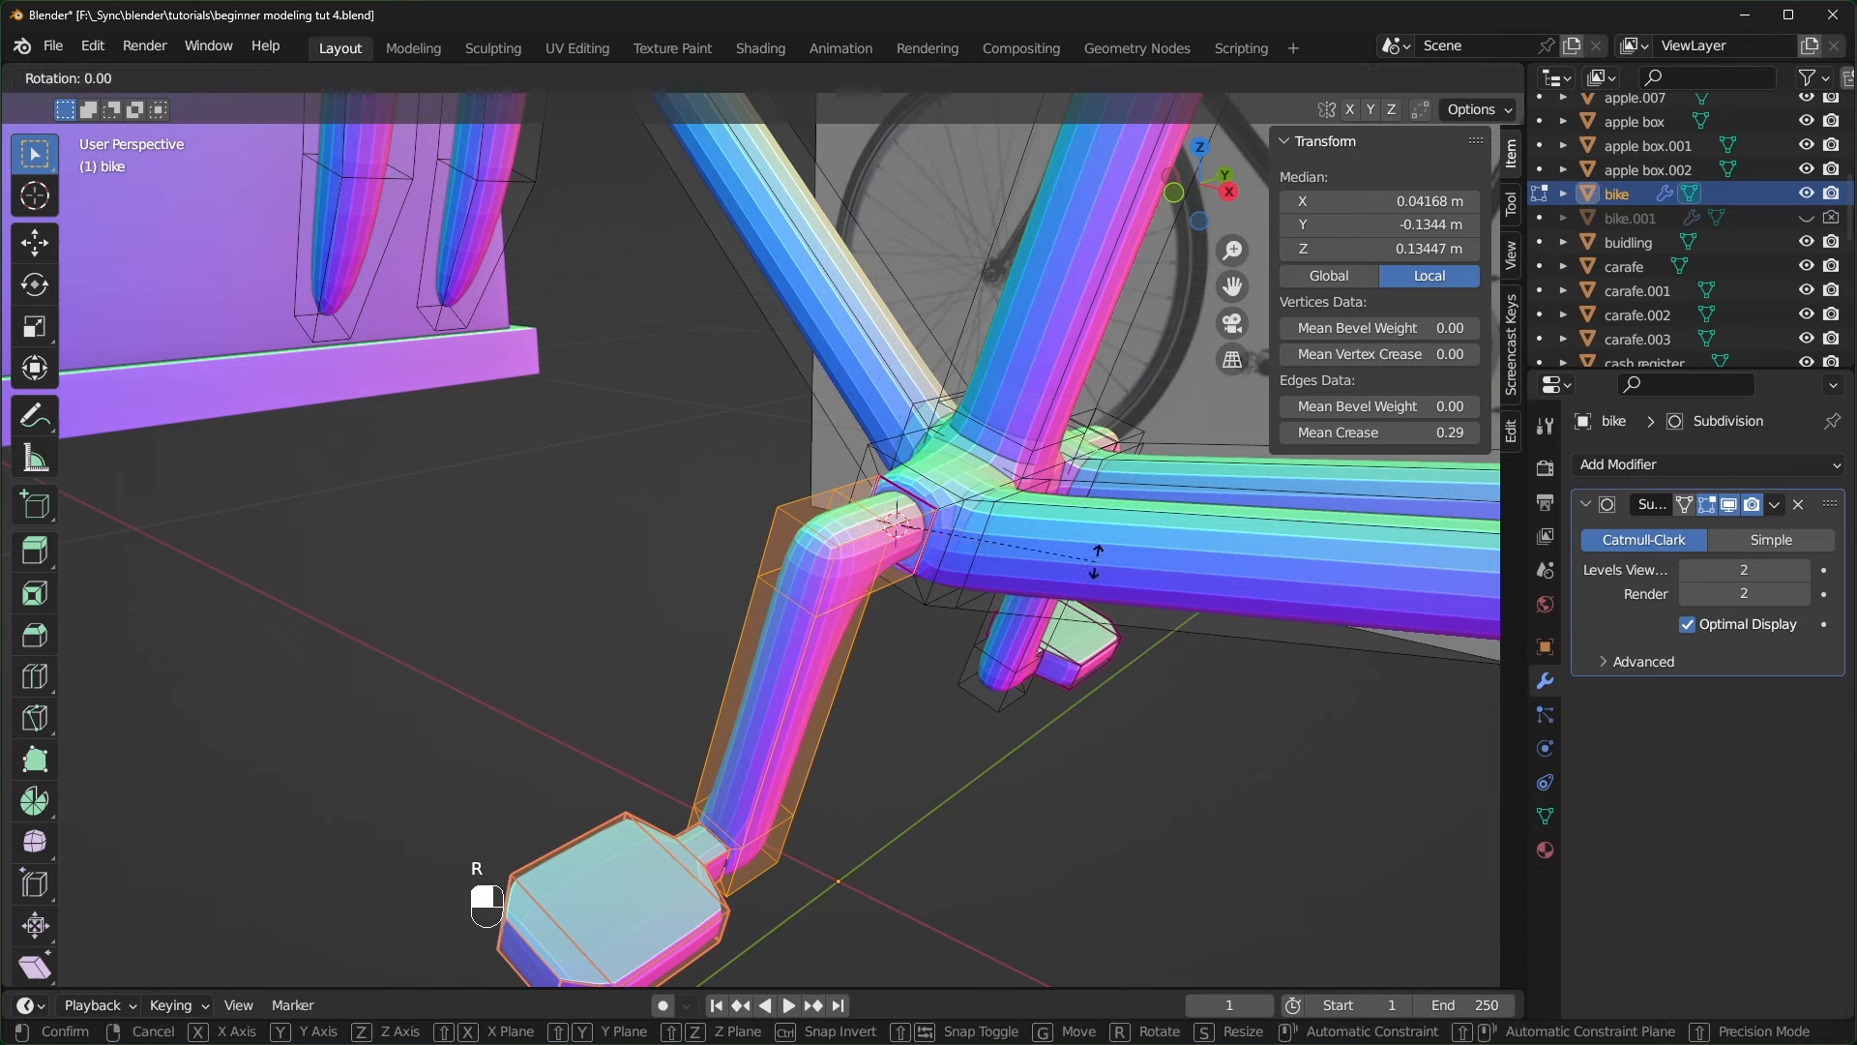
key("y")
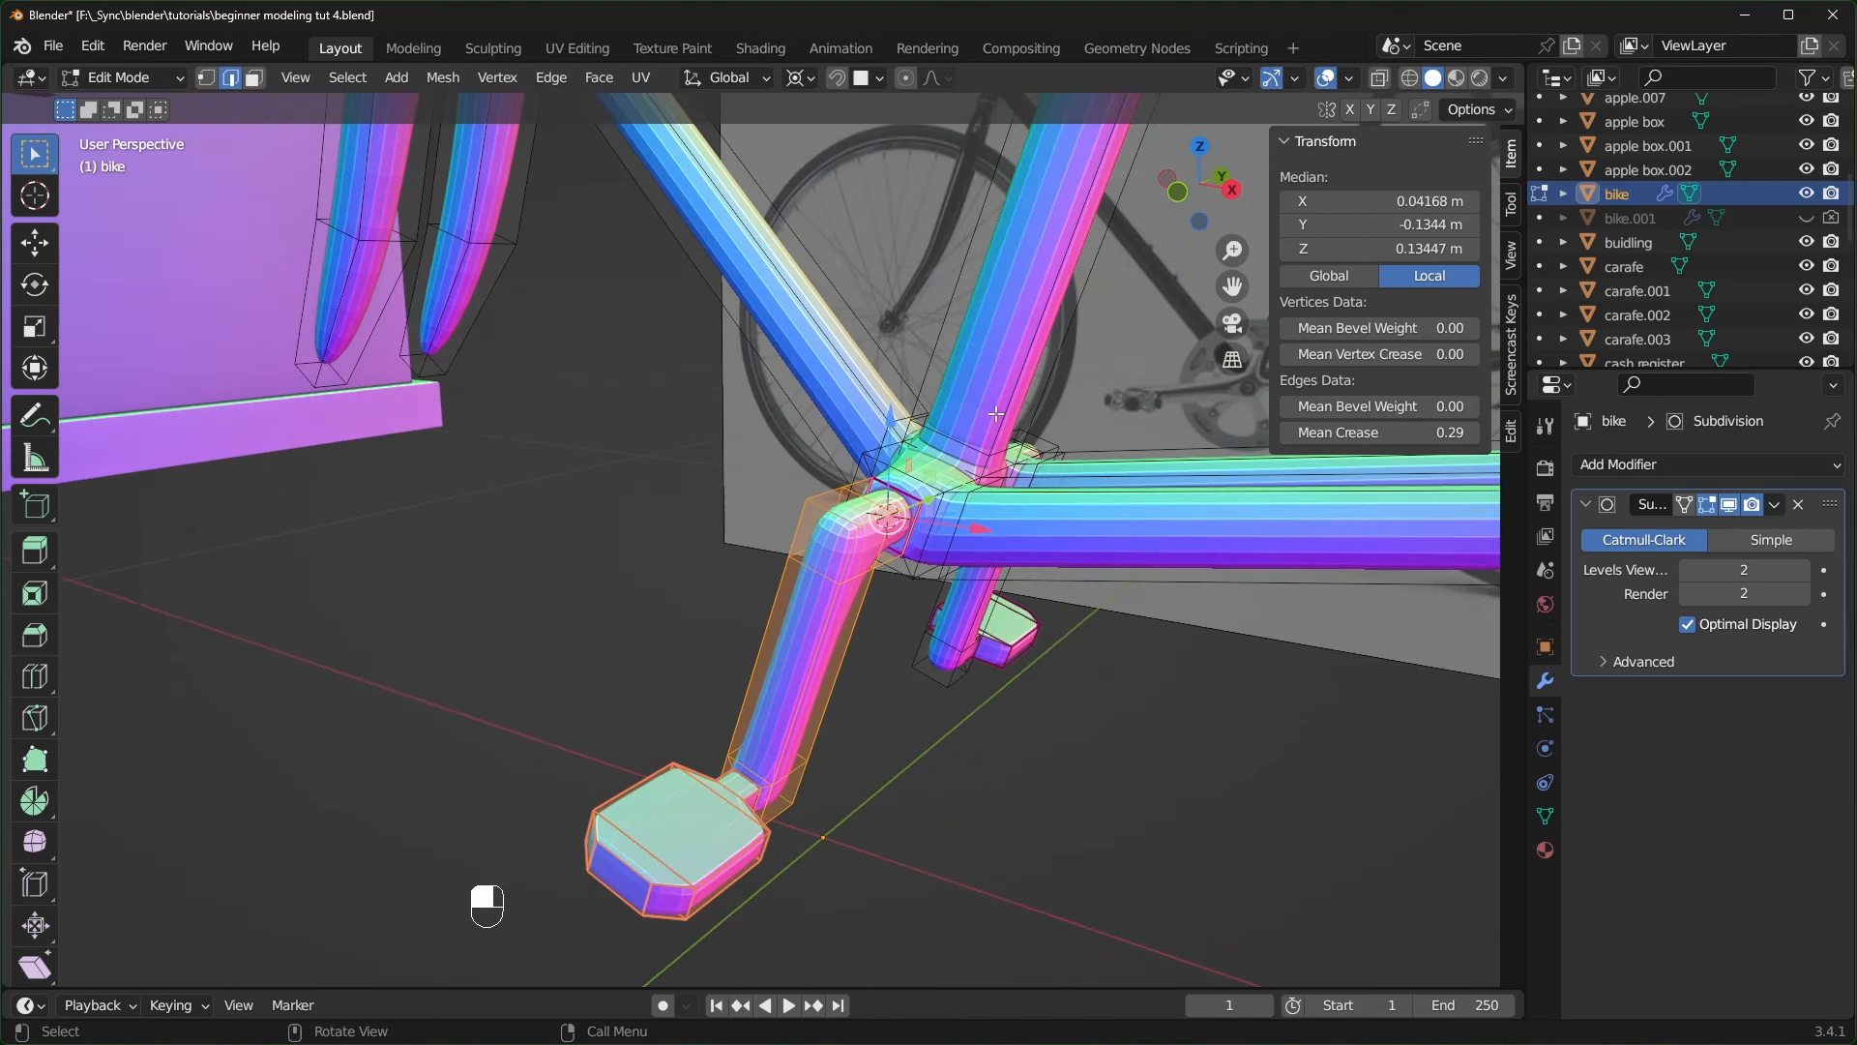
type("ry180")
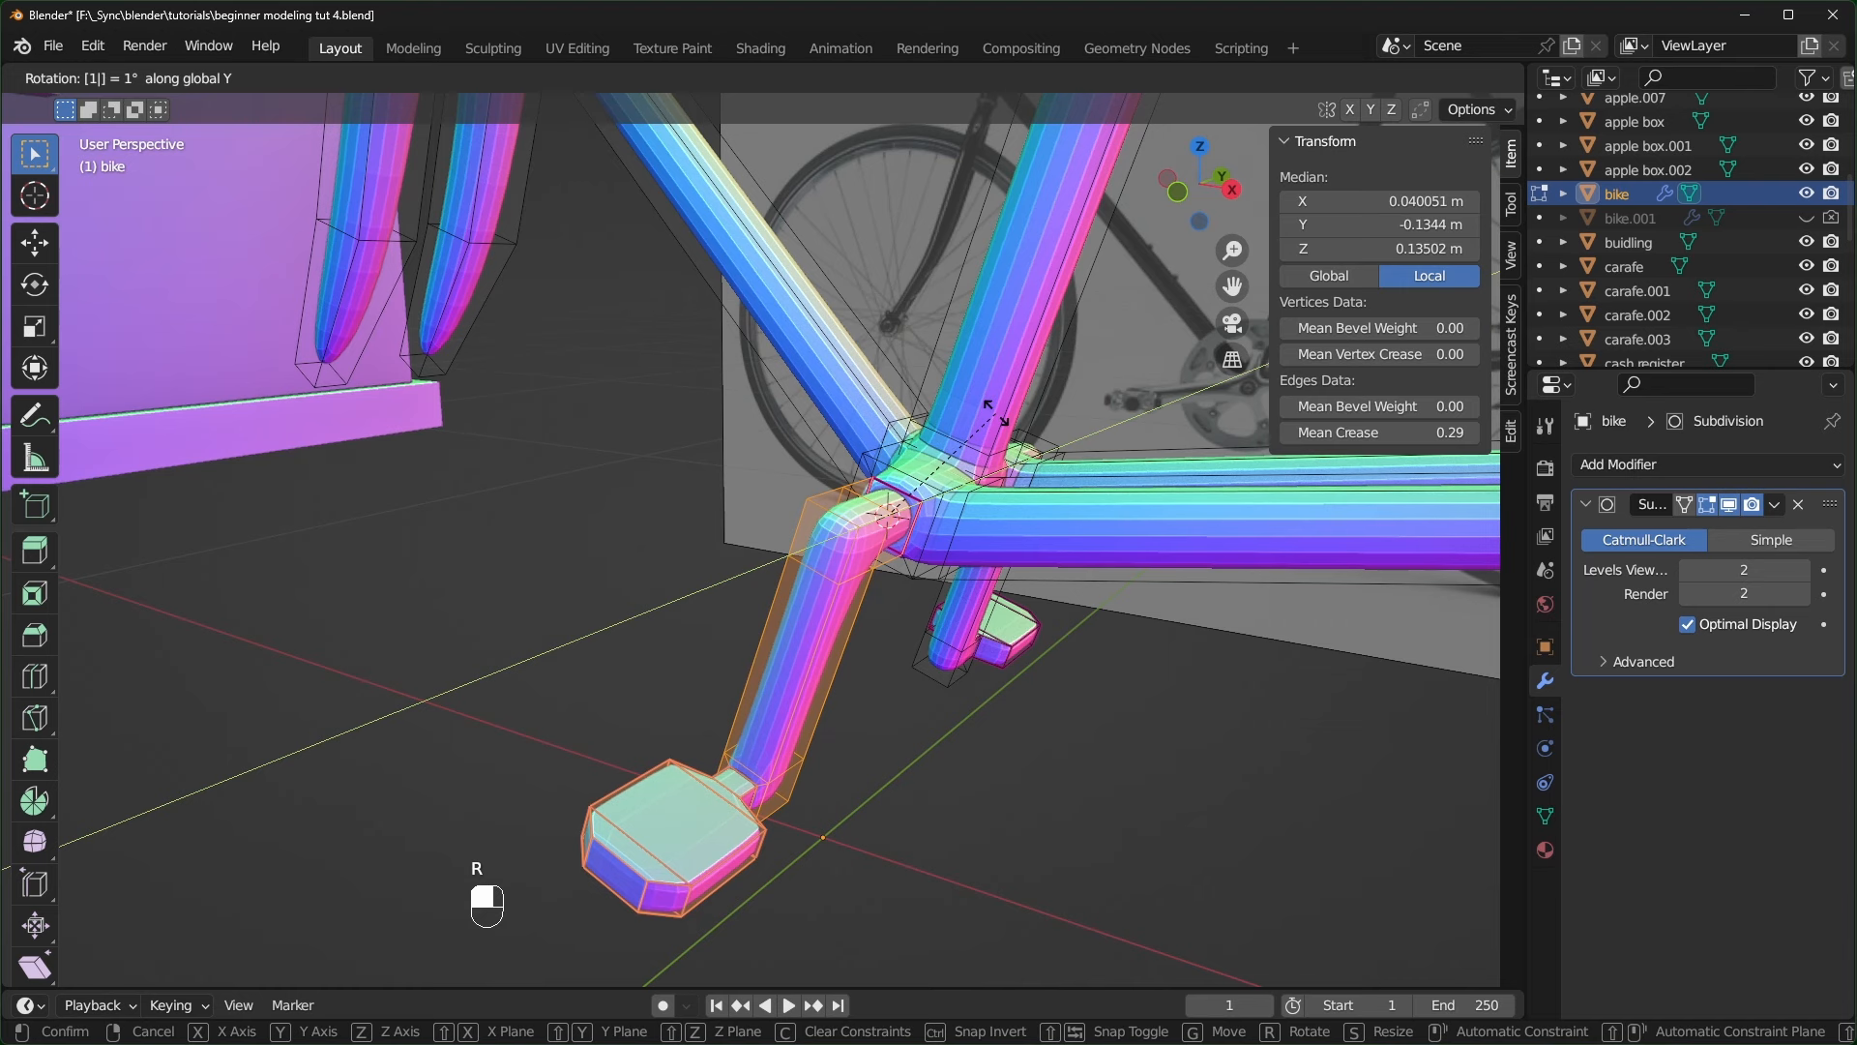
left_click(995, 413)
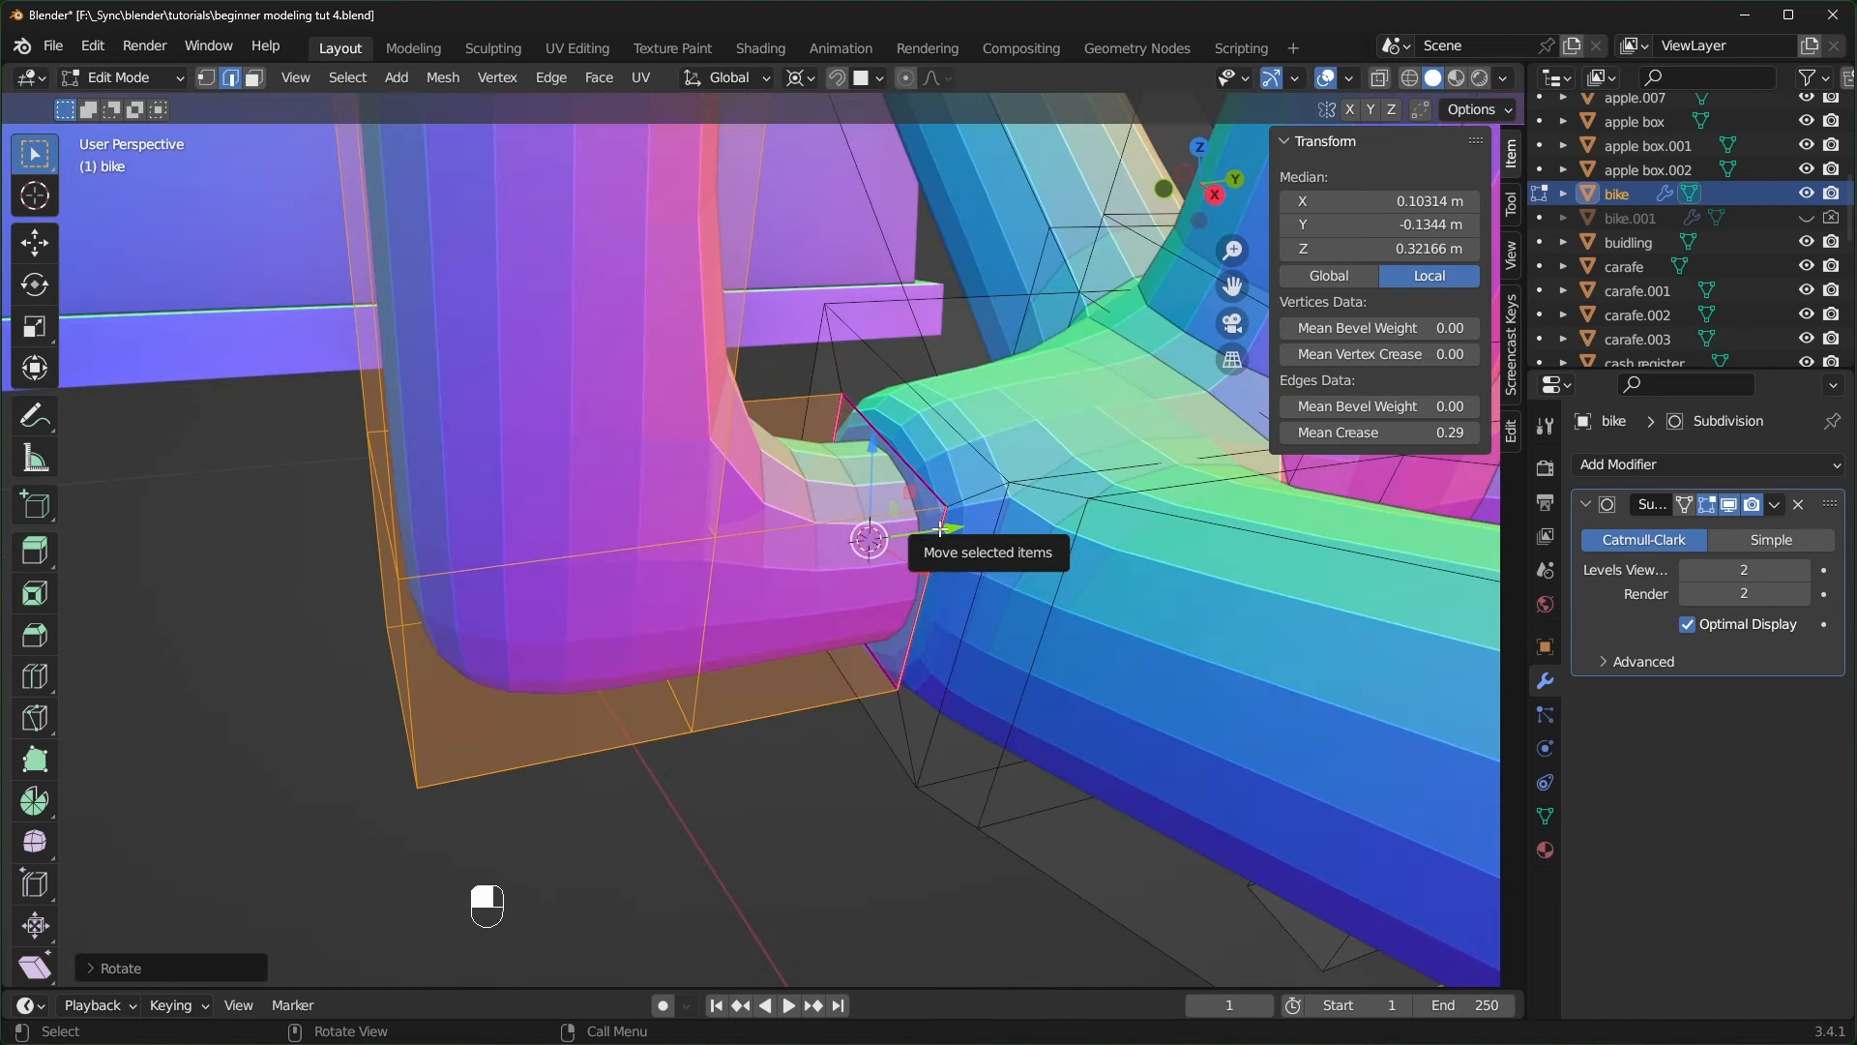
- Merge all bike mesh vertices by distance and test the crank joint by moving one of its vertices
key("a")
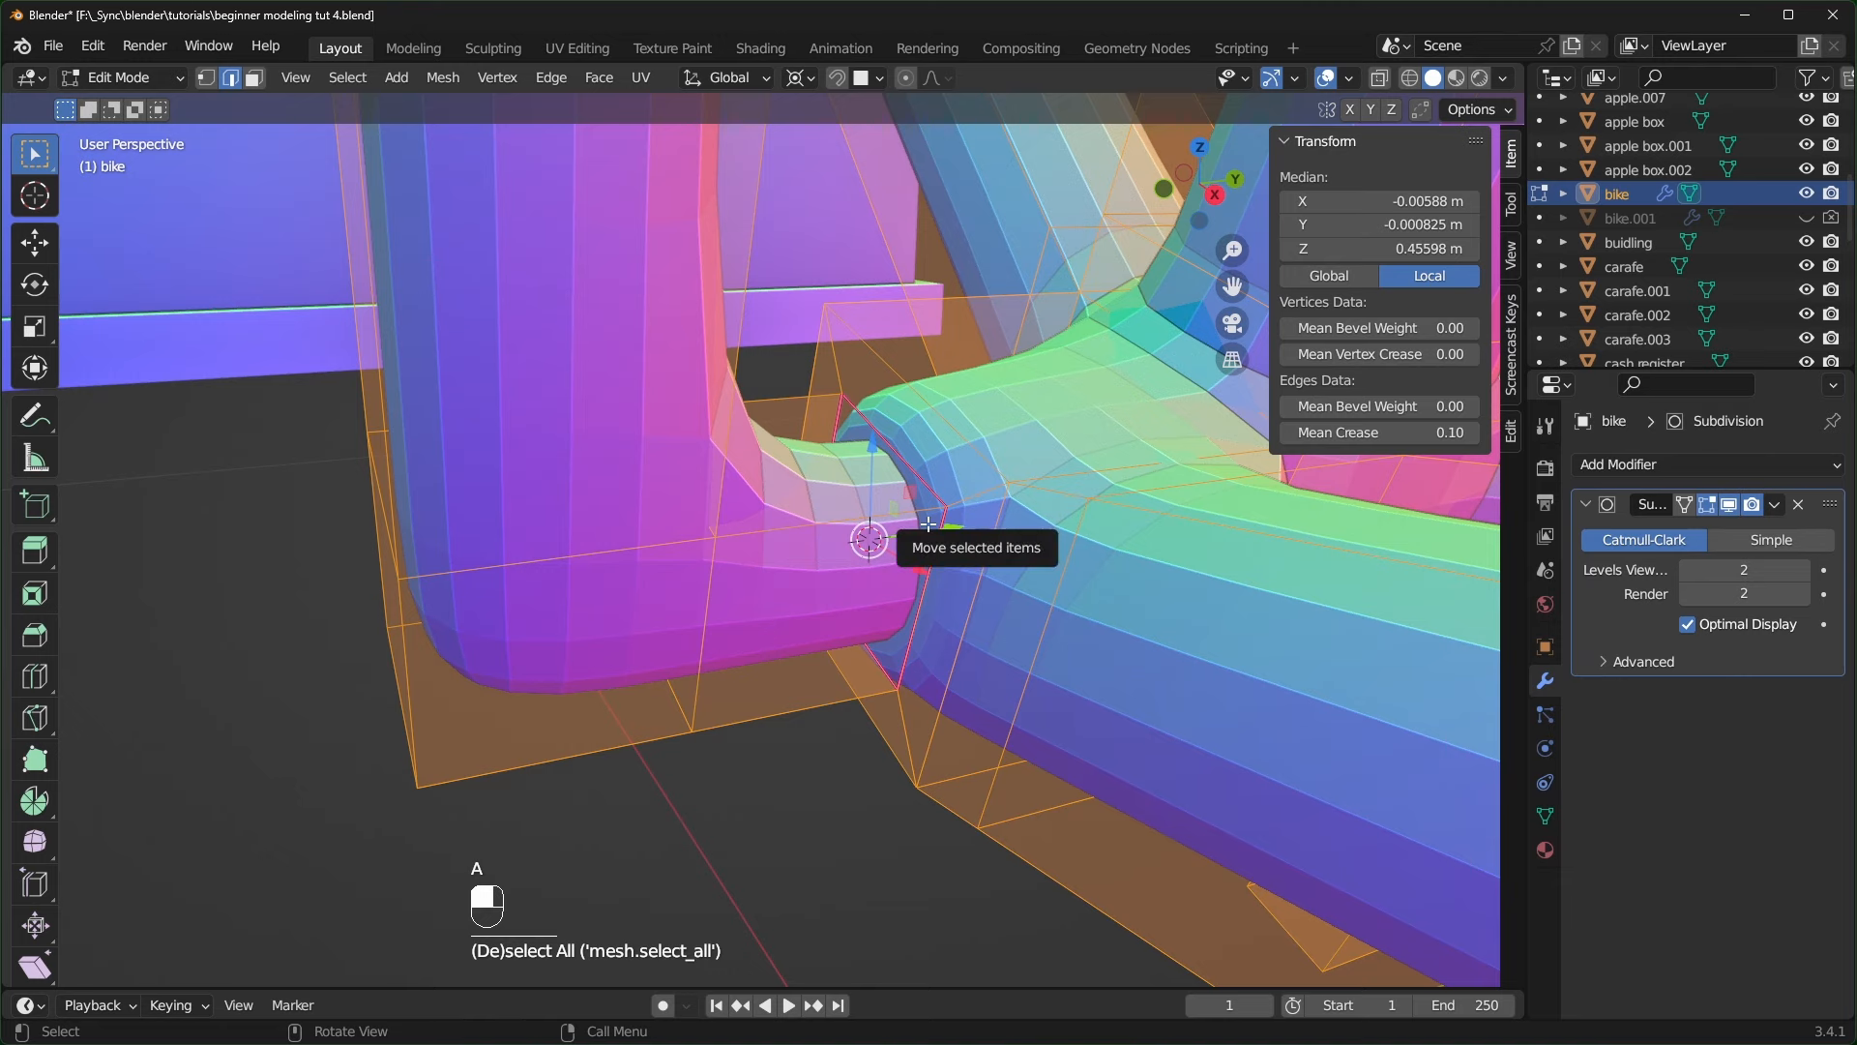
key("m")
left_click(838, 523)
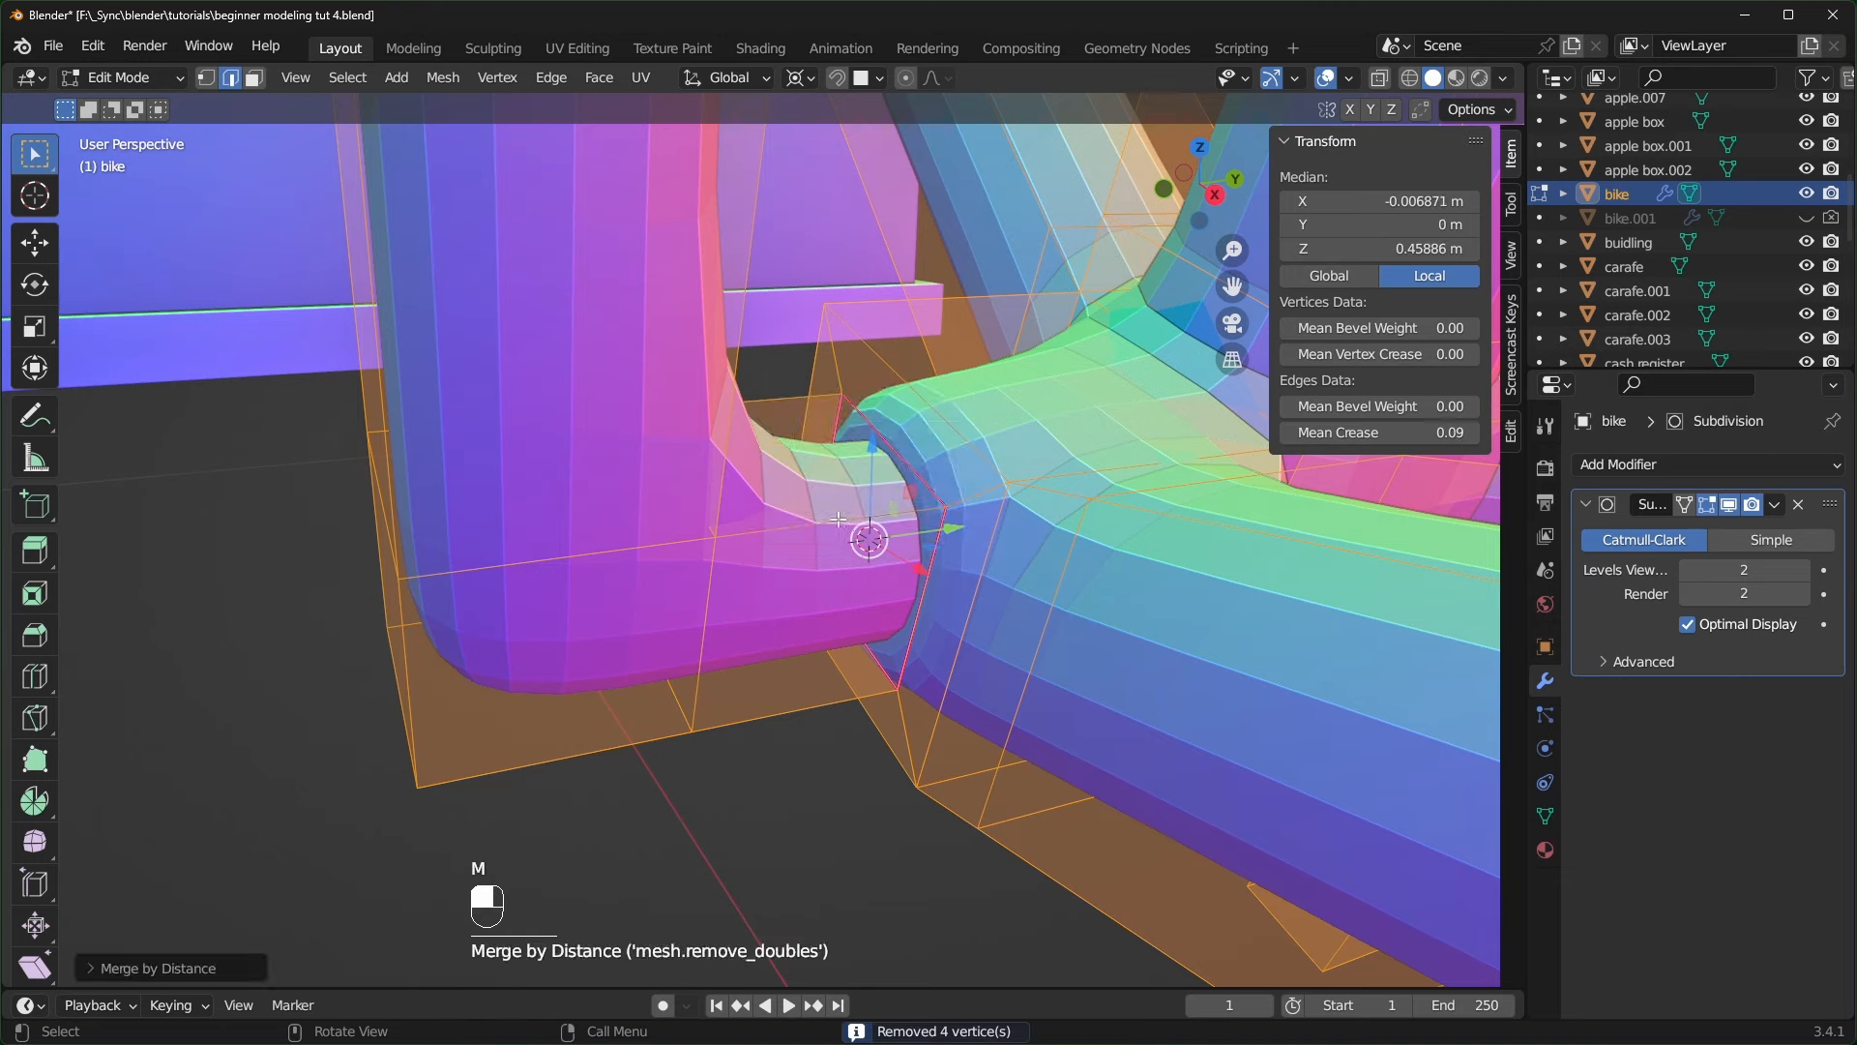
key("1")
left_click(933, 472)
key("g")
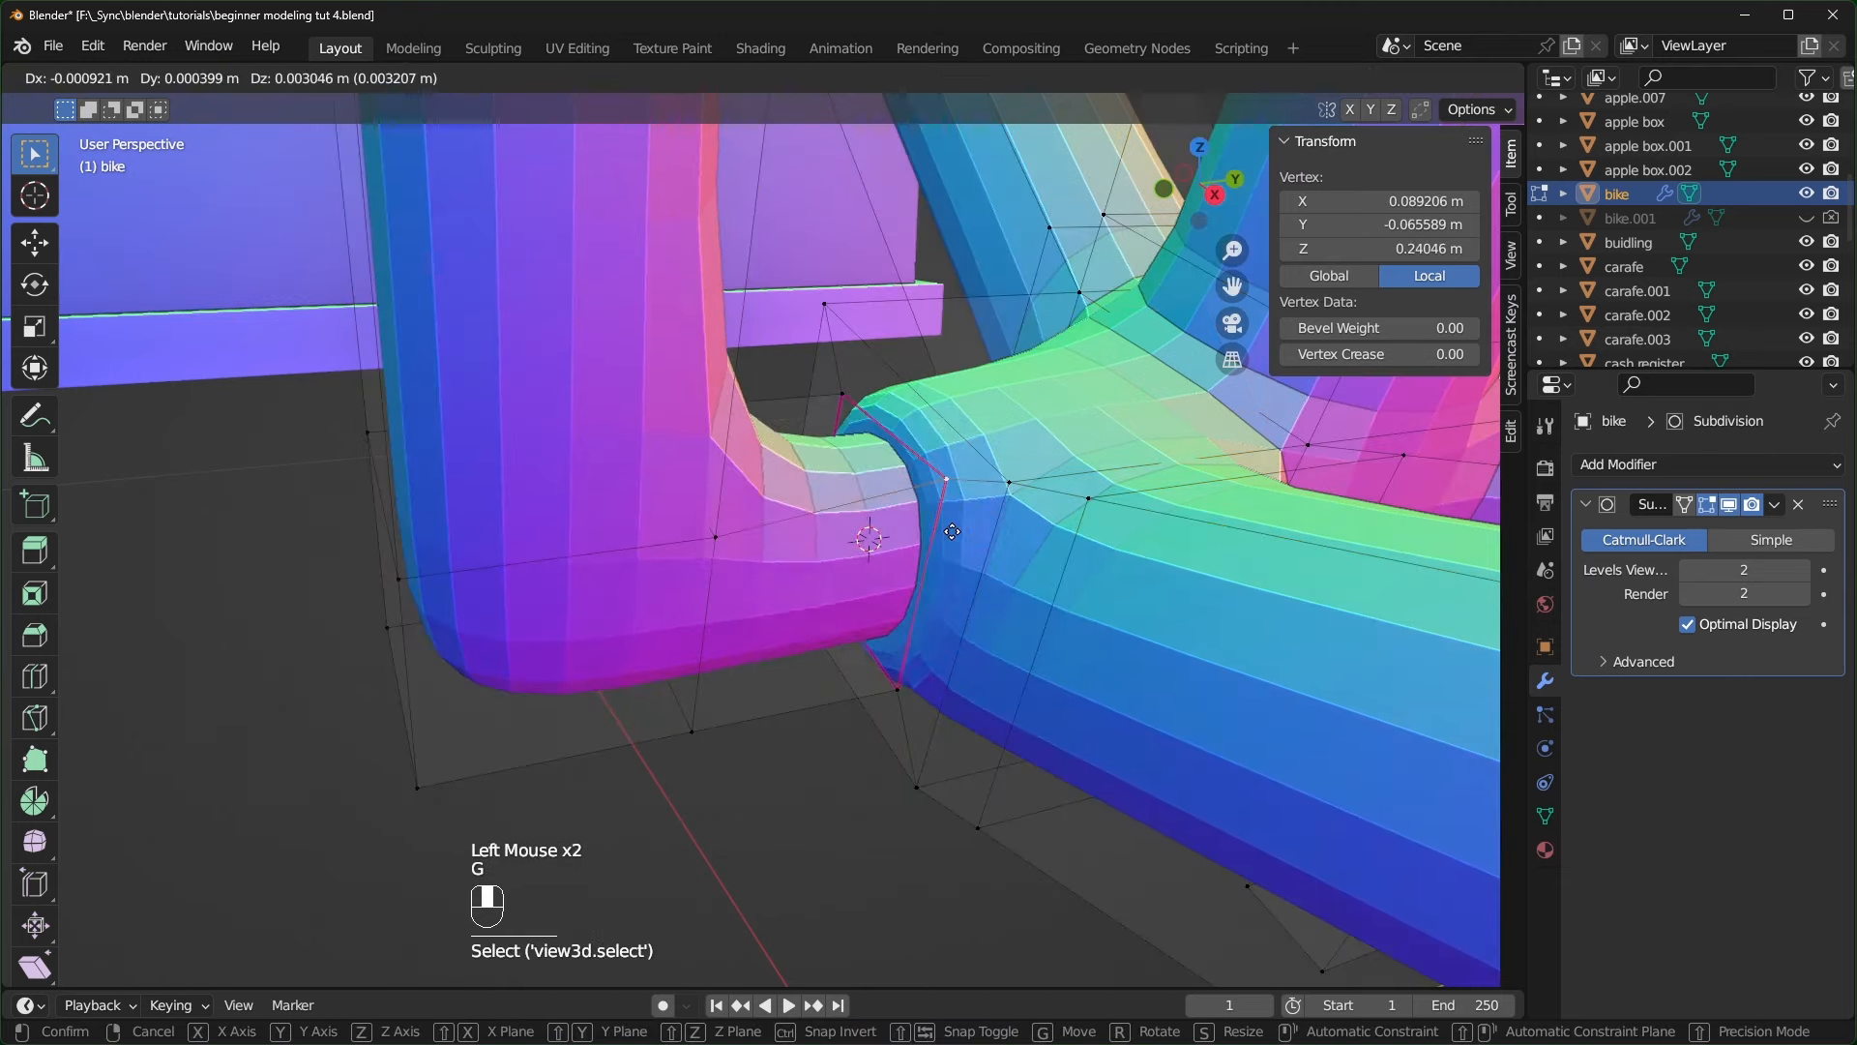
left_click(934, 505)
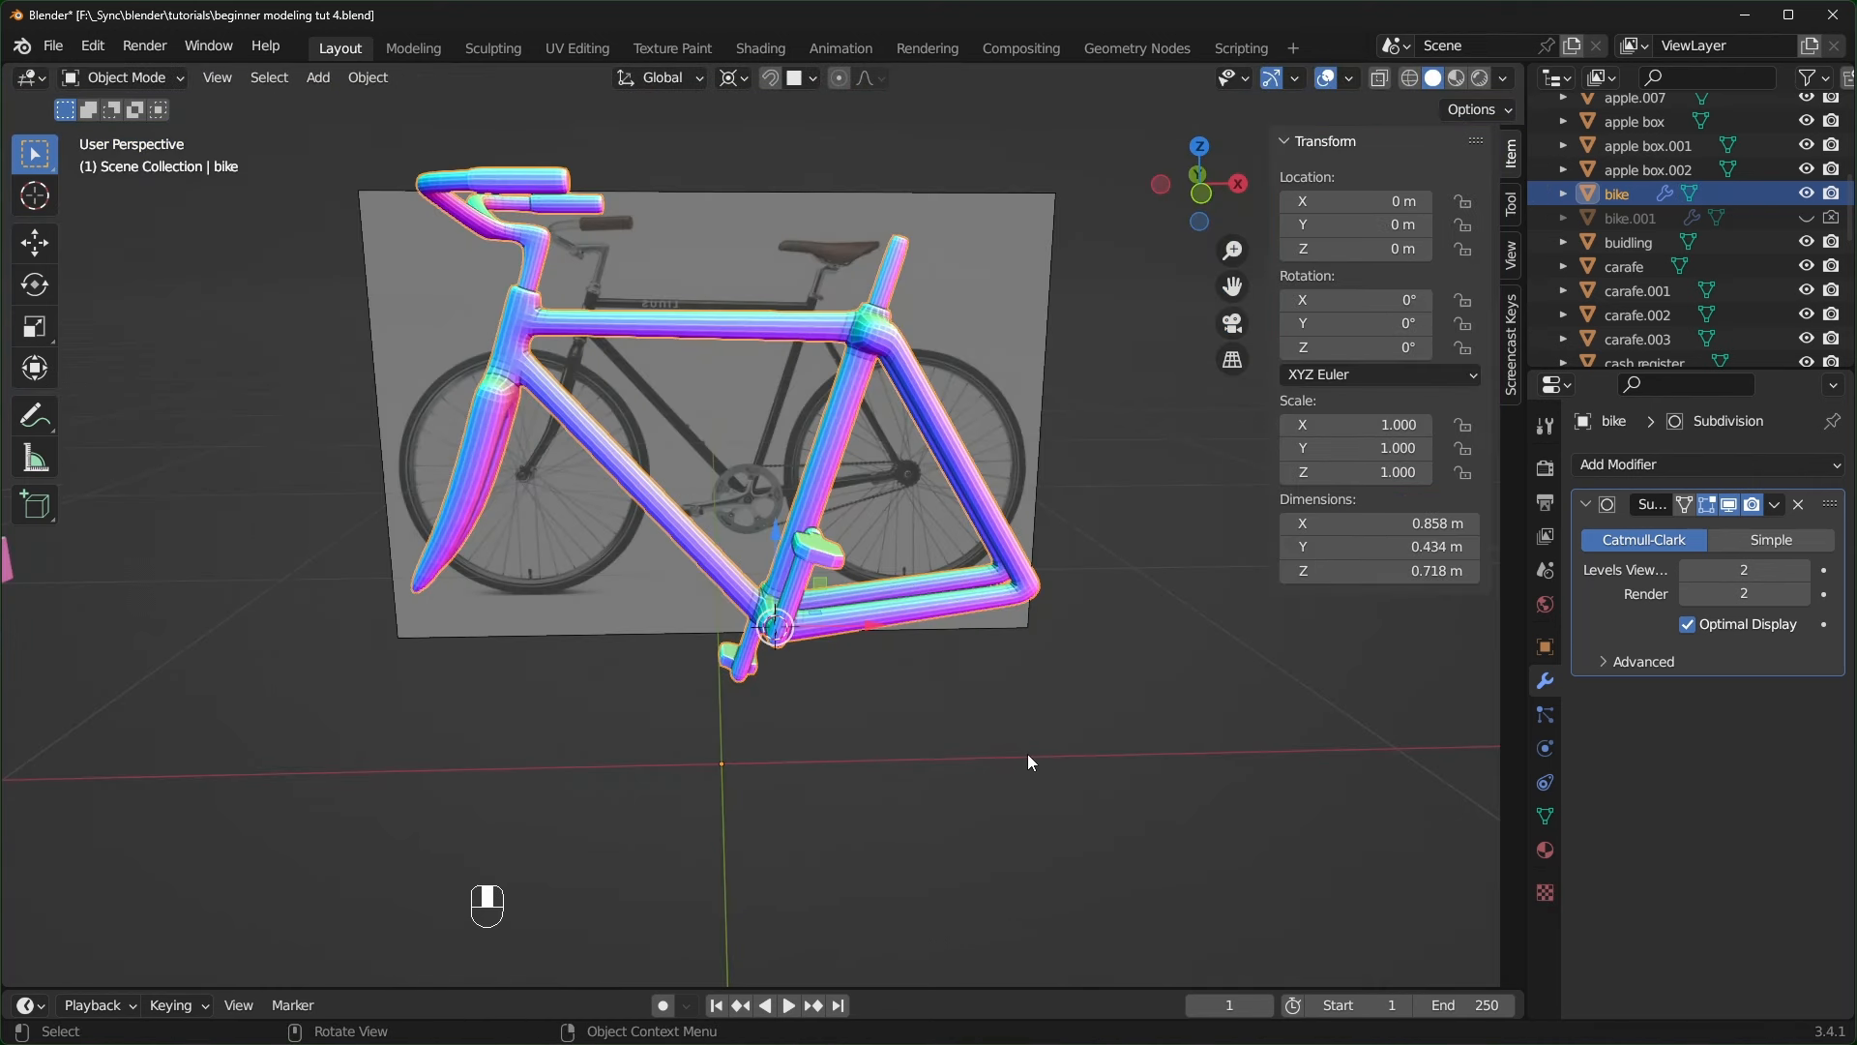
- Add a cube mesh at the 3D cursor and scale it down in Edit Mode to about 0.14 m wide
key("shift")
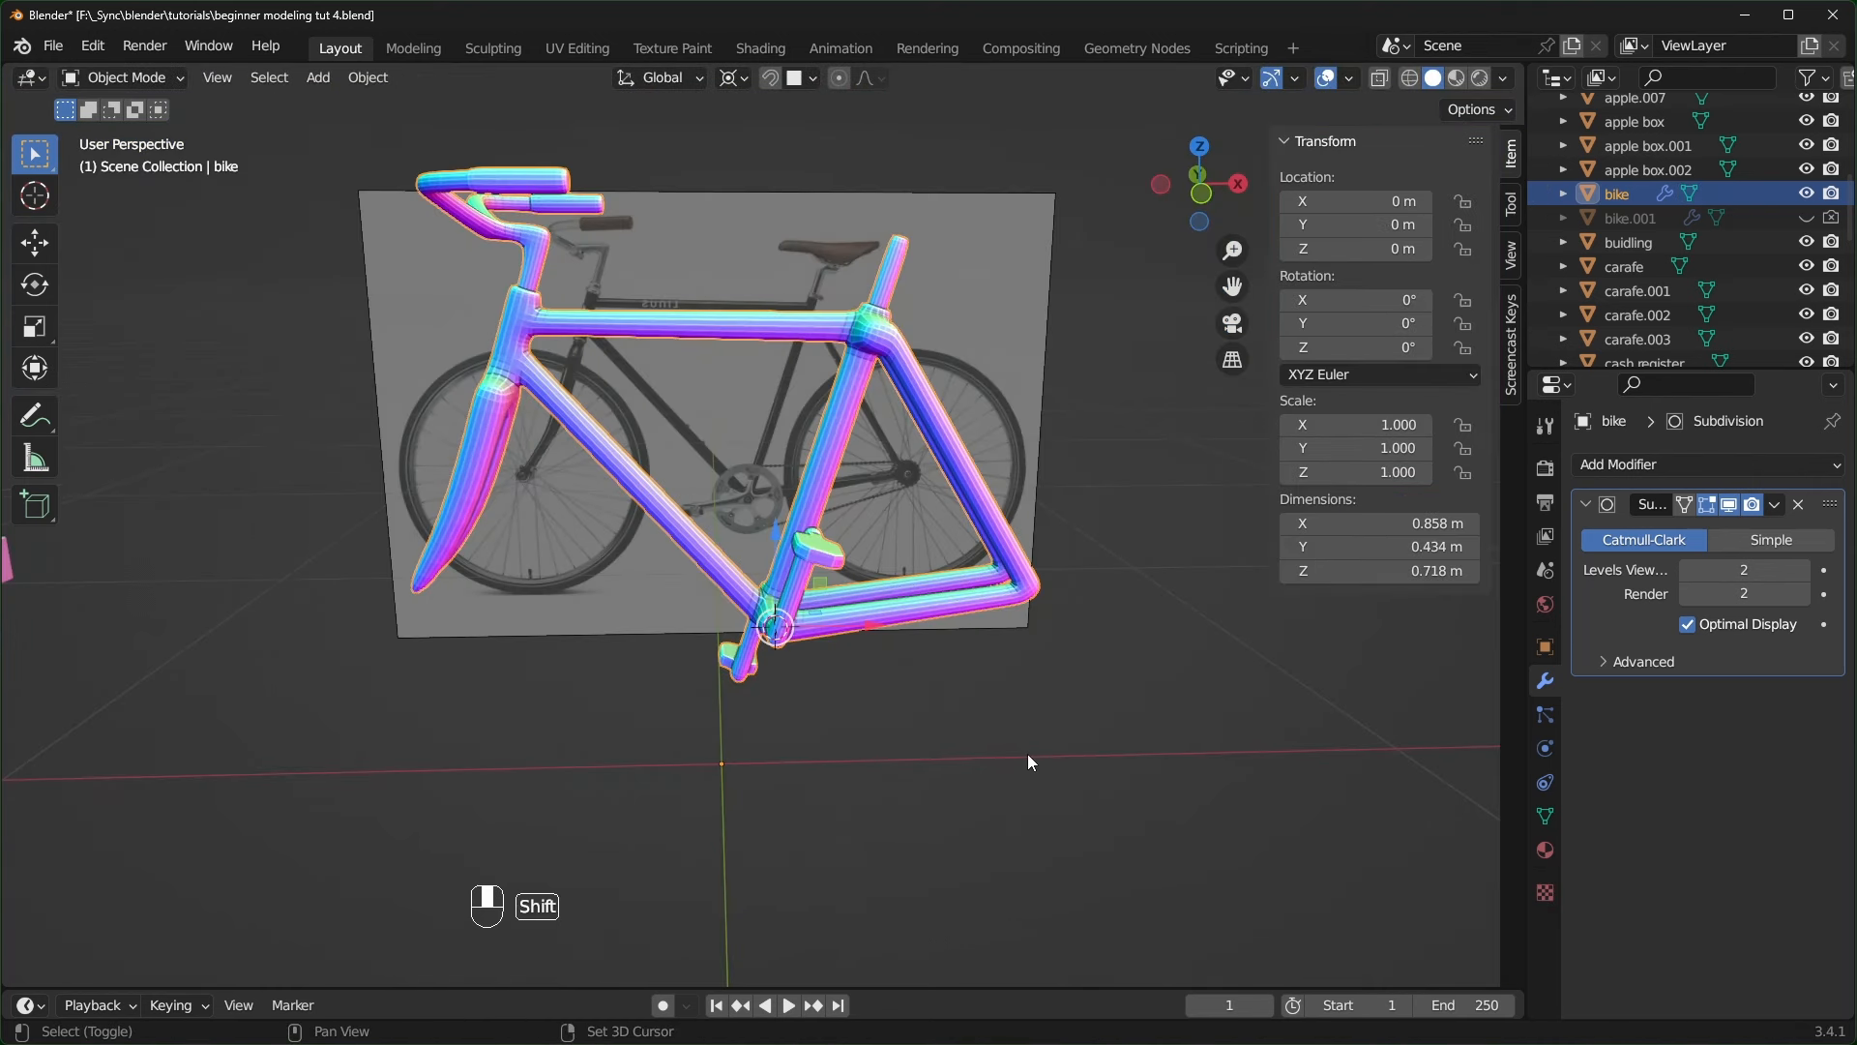
key("shift+a")
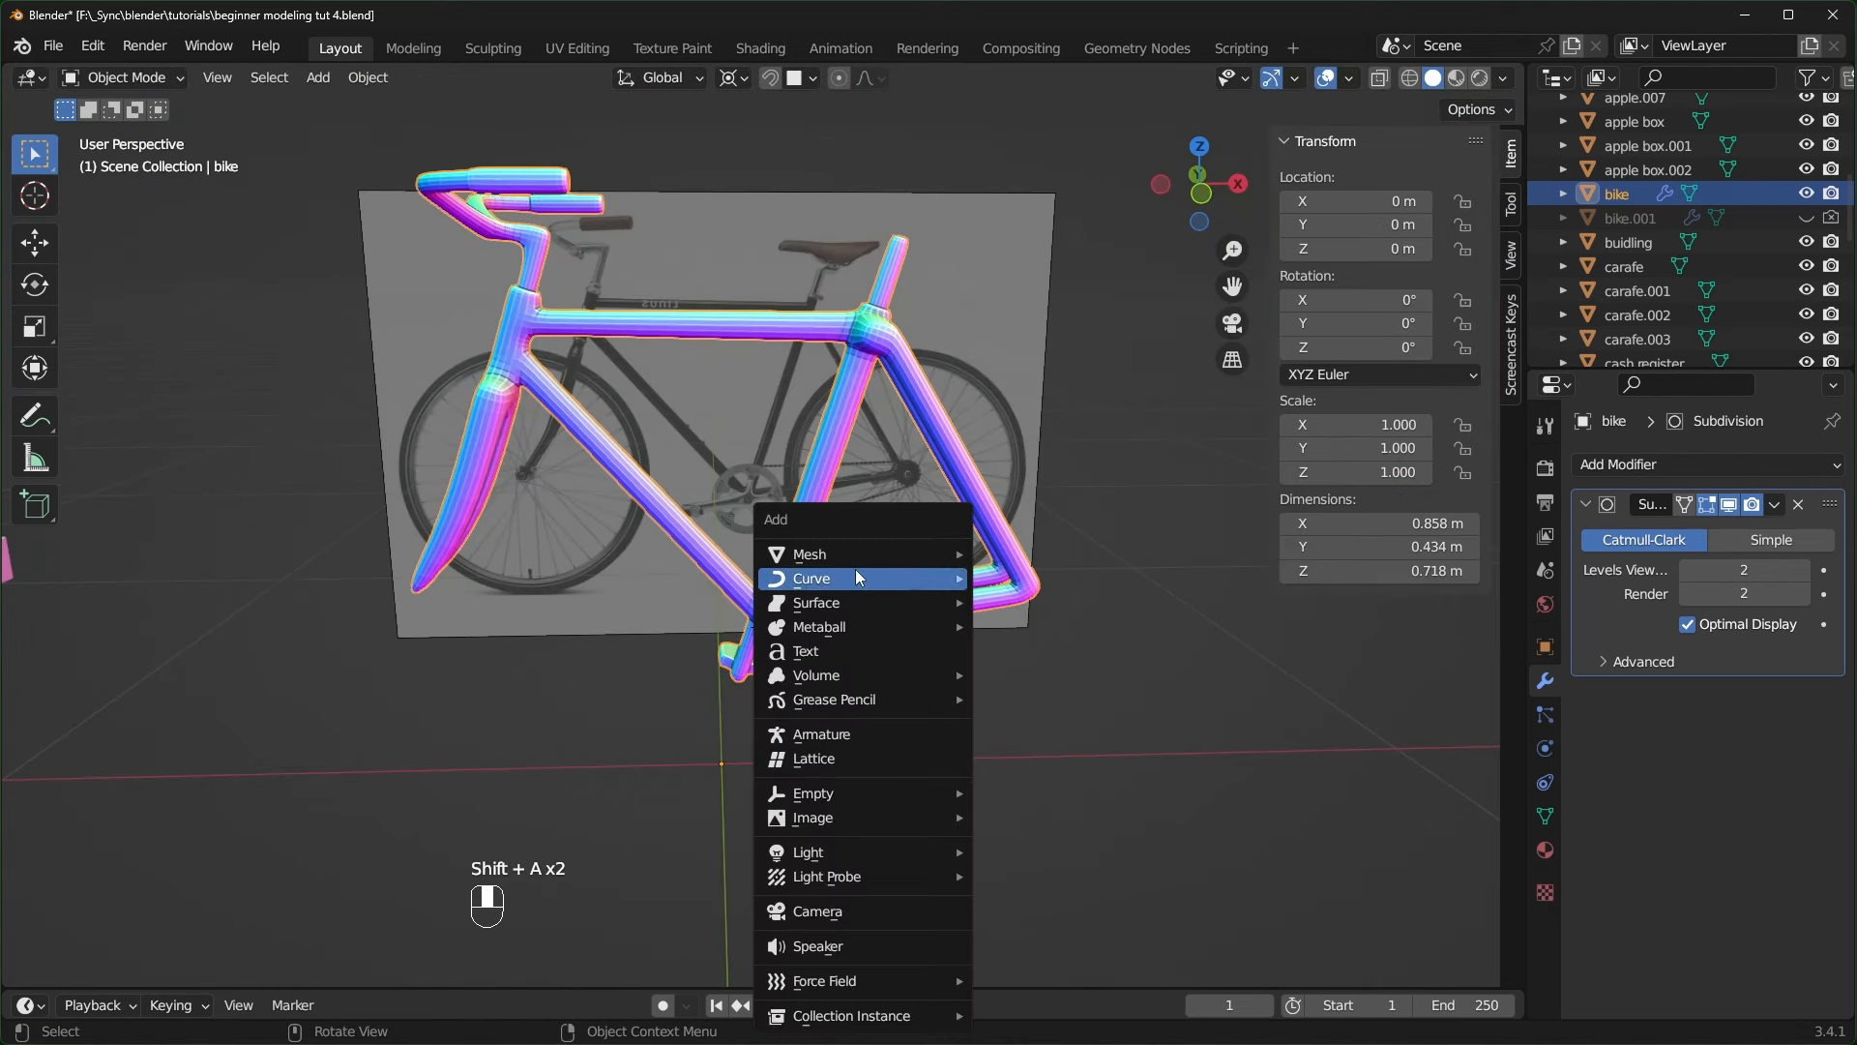
mouse_move(861, 555)
left_click(1057, 577)
key("Tab")
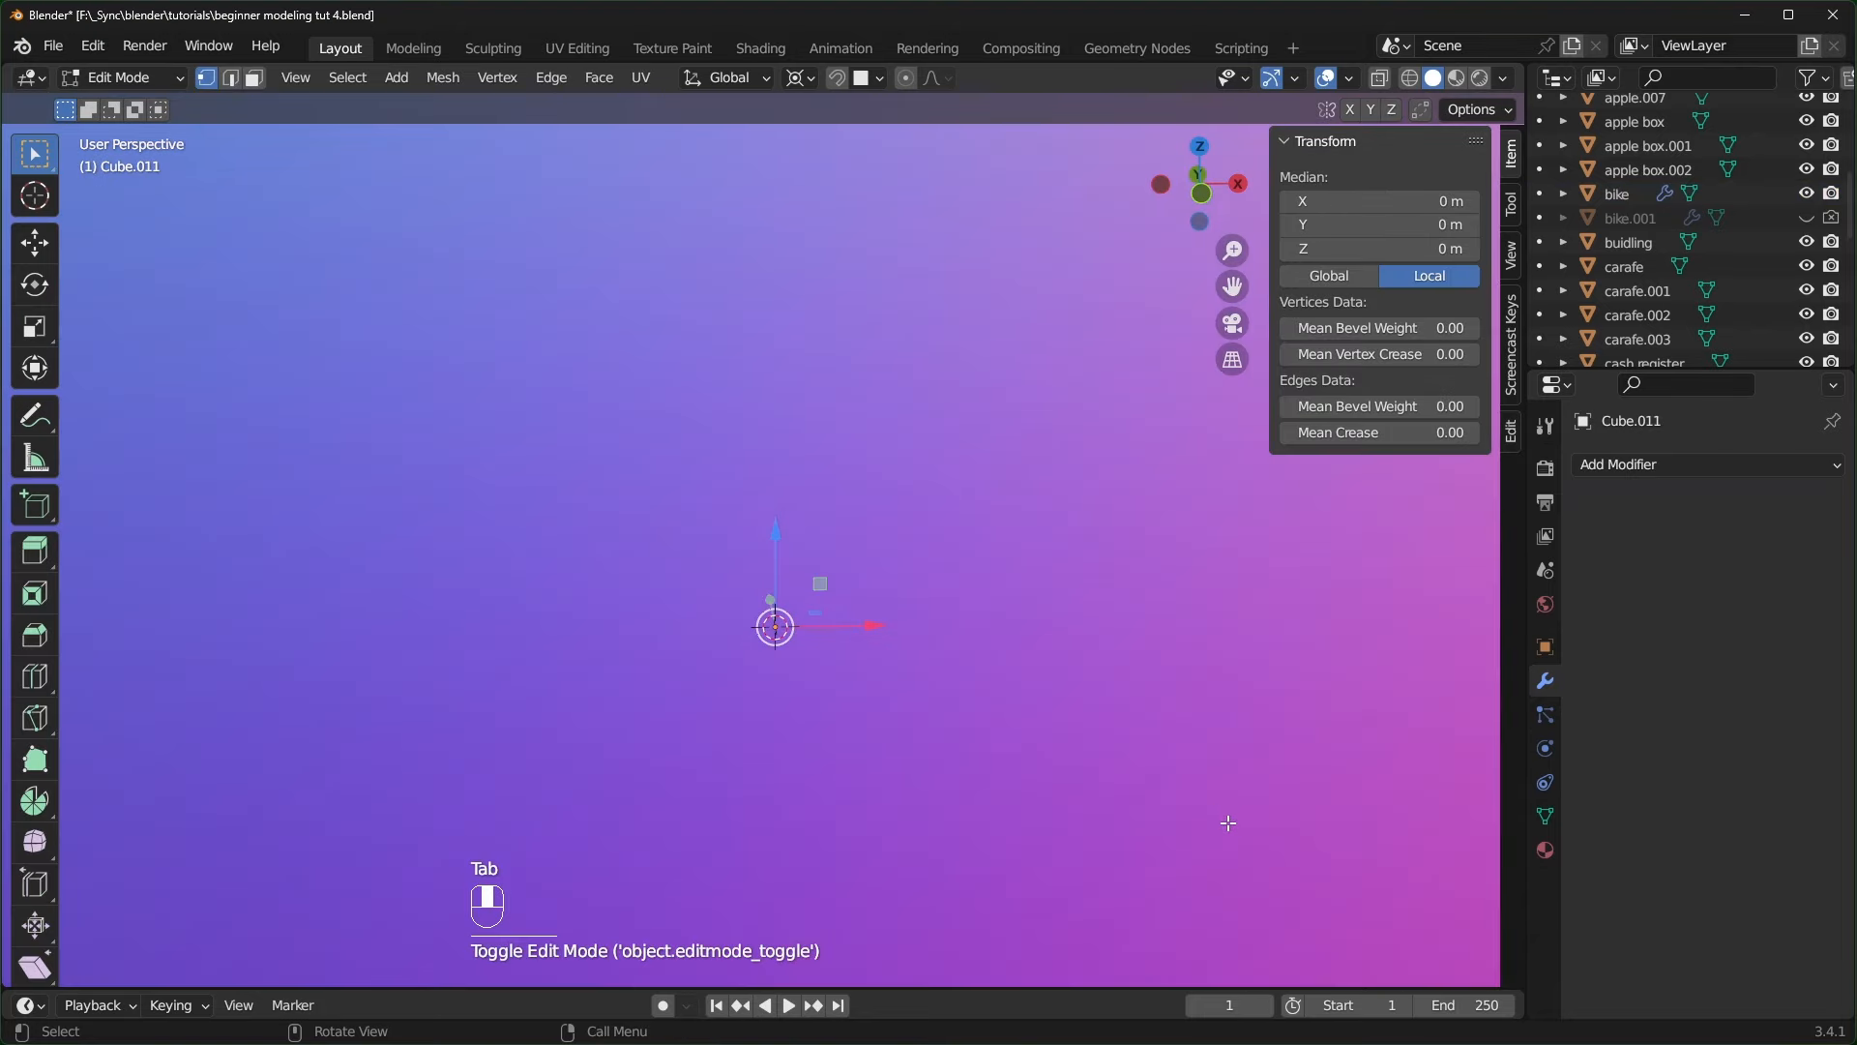
key("s")
key("s")
key("s")
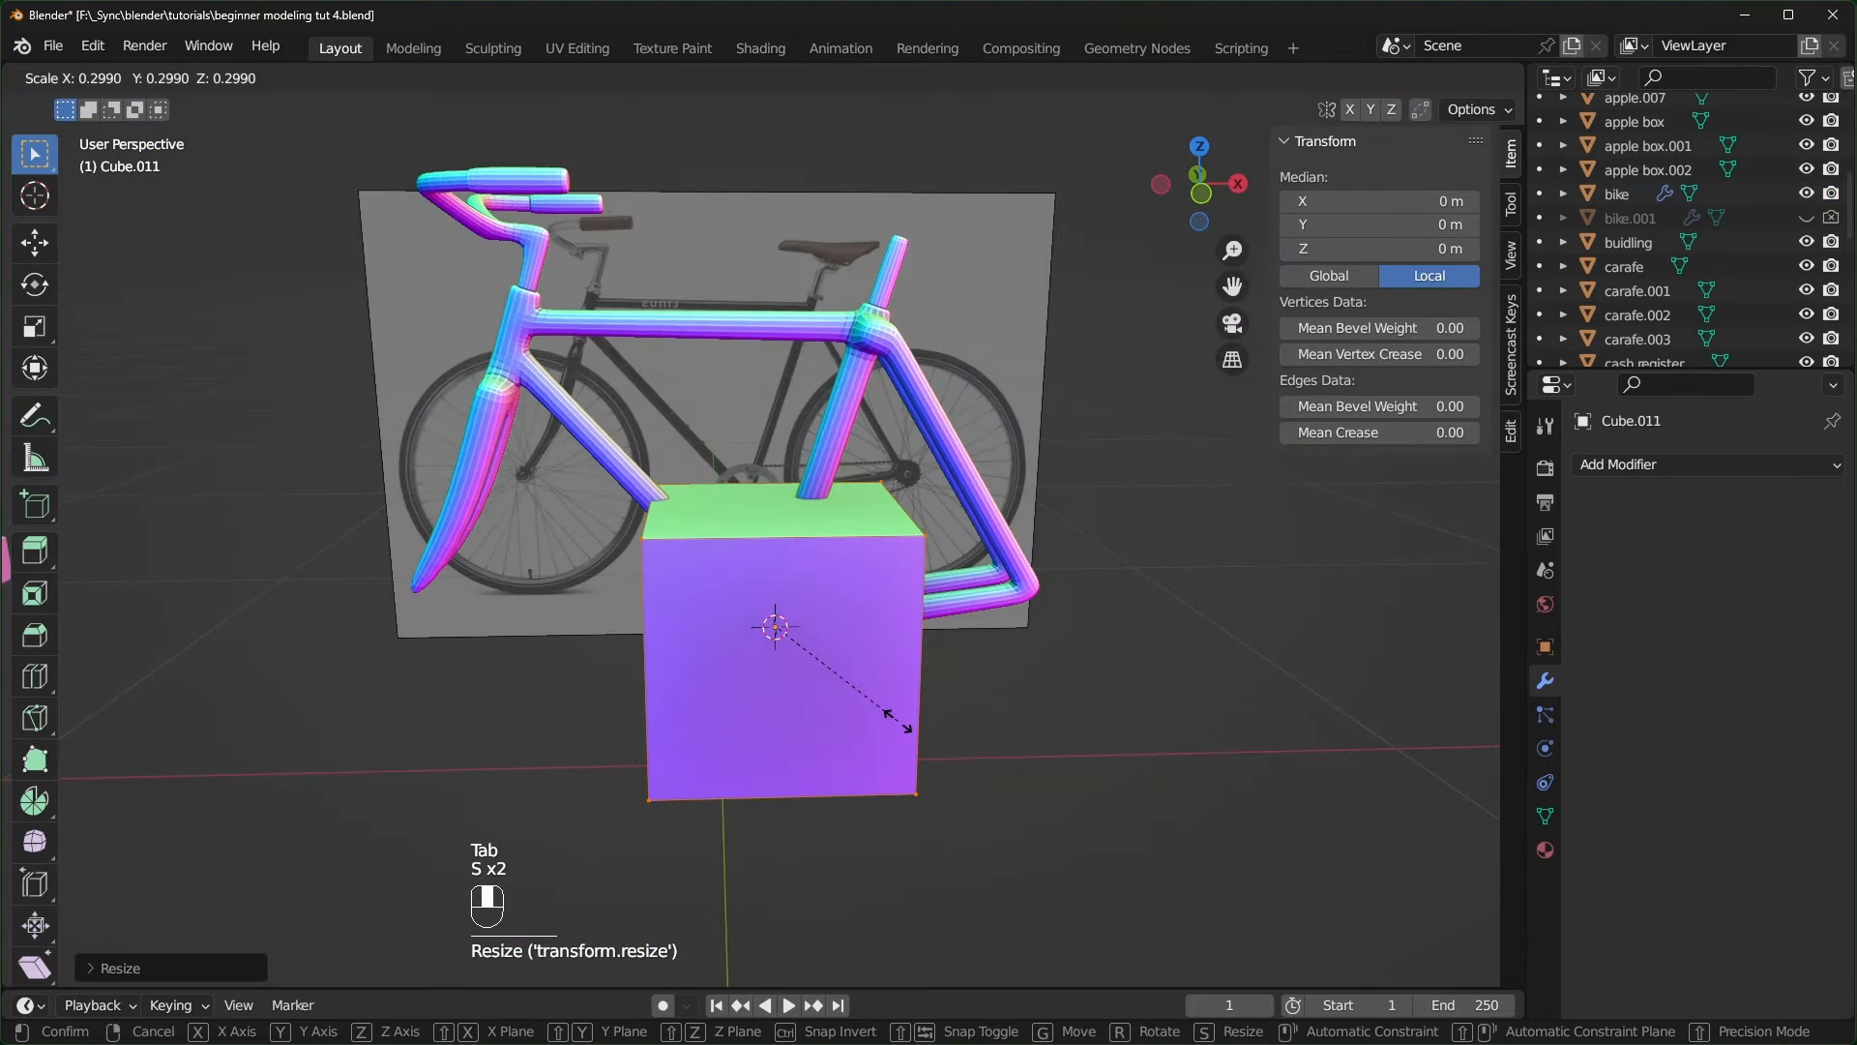
left_click(850, 609)
- In the front view with X-ray on, move the cube's mesh onto the saddle in the reference photo
key("KP_1")
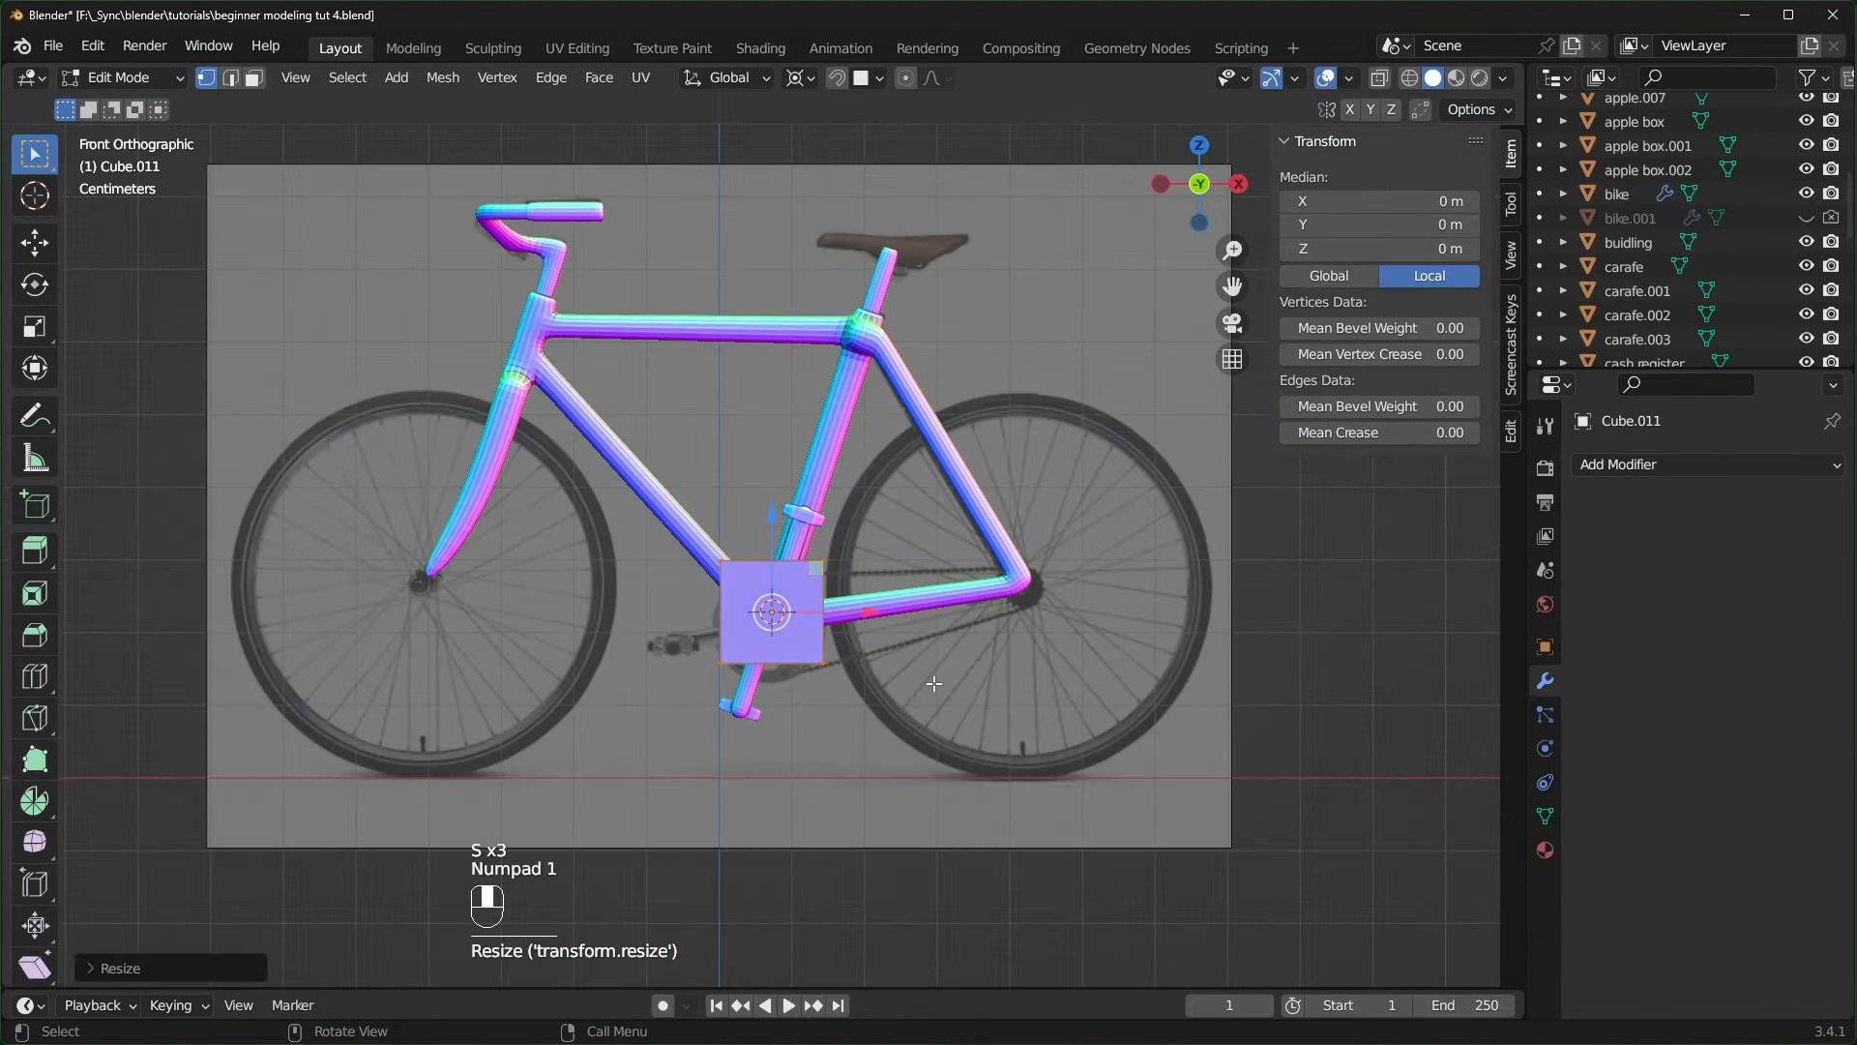
key("alt+z")
scroll(934, 683, "up", 1)
middle_click_drag(933, 683, 856, 730, "shift")
key("g")
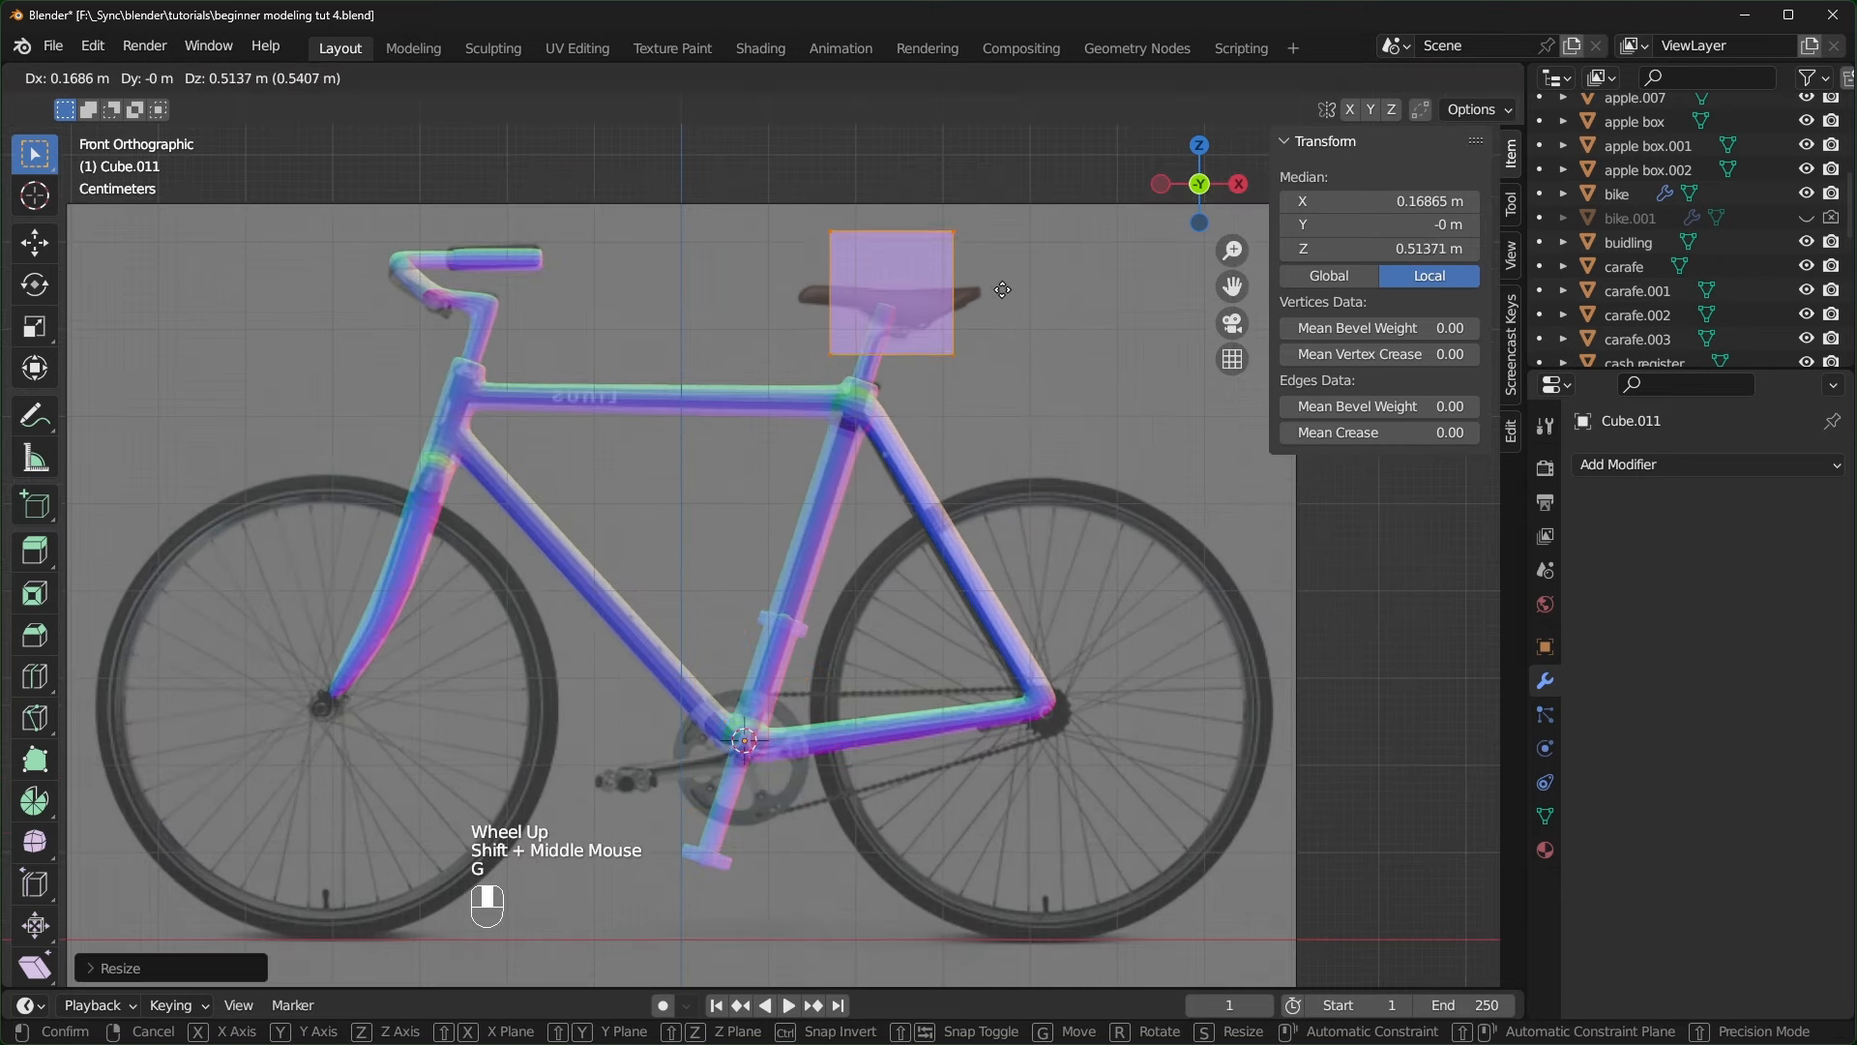
left_click(1001, 298)
- Deselect all vertices and set the pivot point to Median Point
scroll(1015, 321, "up", 2)
scroll(885, 581, "up", 3)
middle_click_drag(870, 552, 862, 688, "shift")
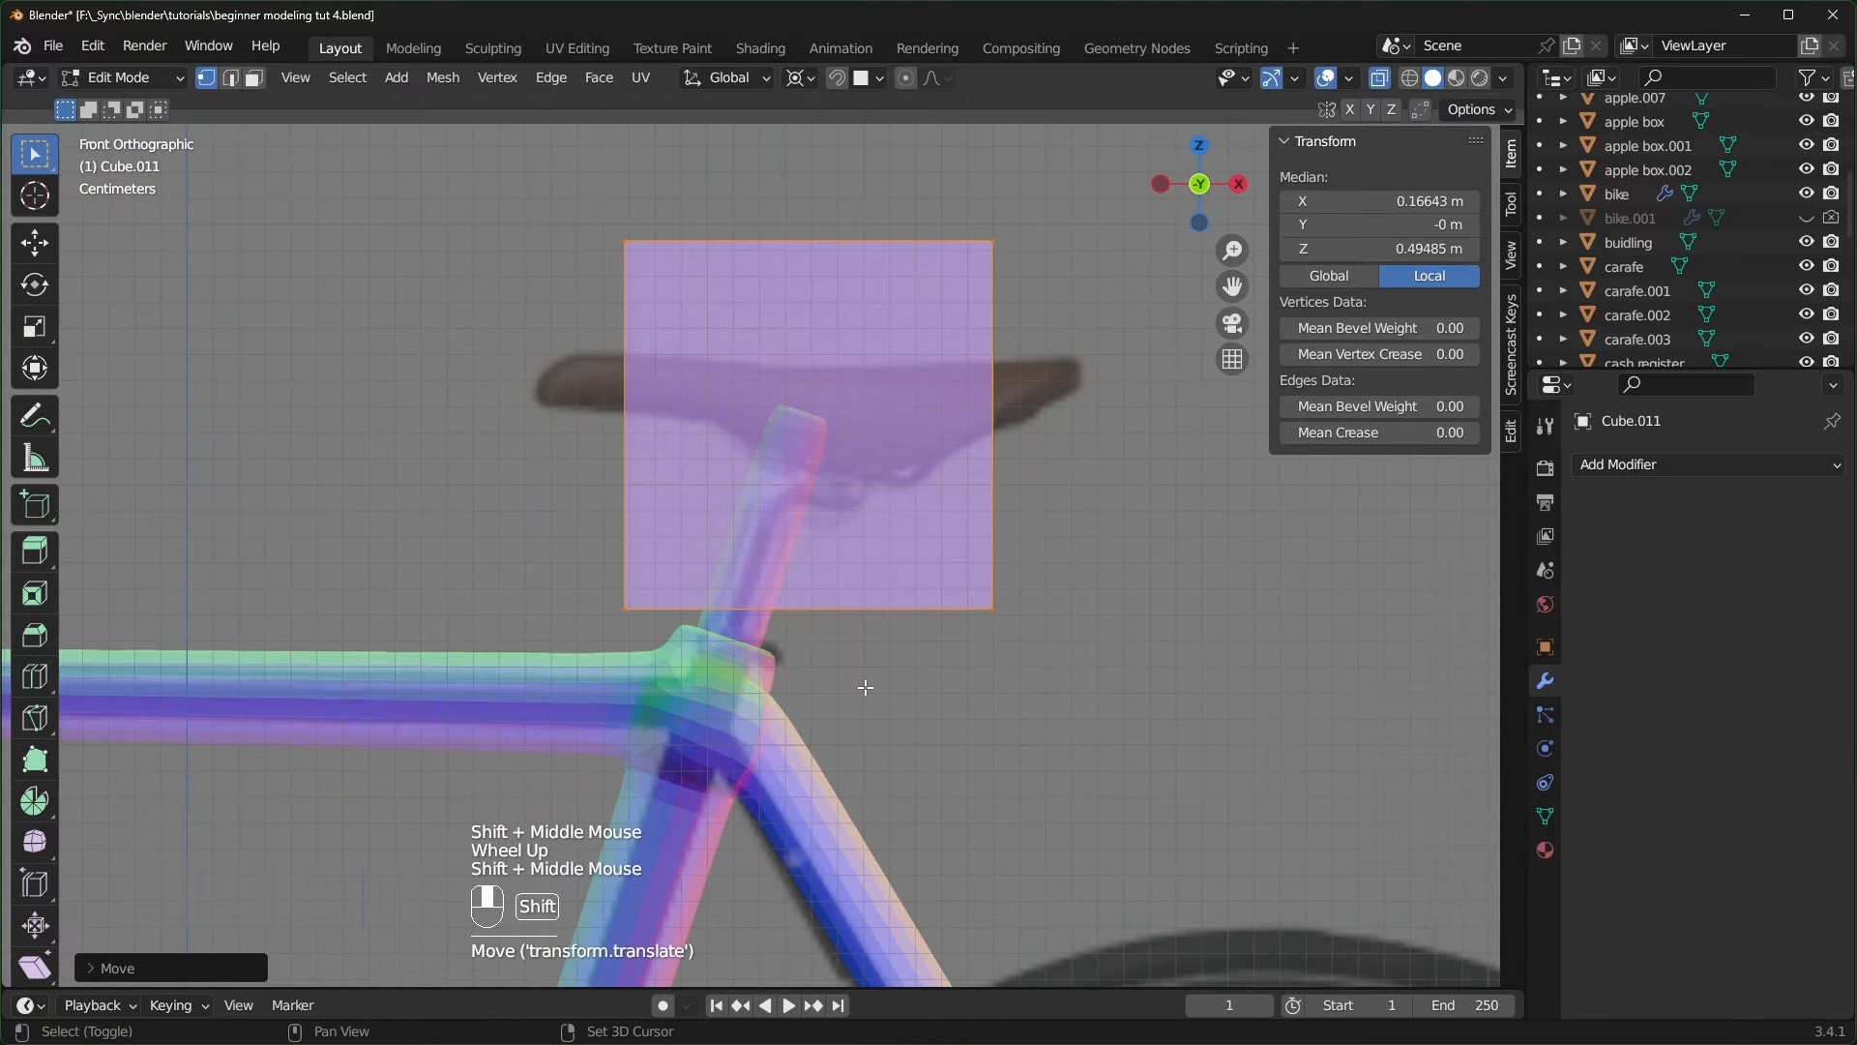
key("alt+a")
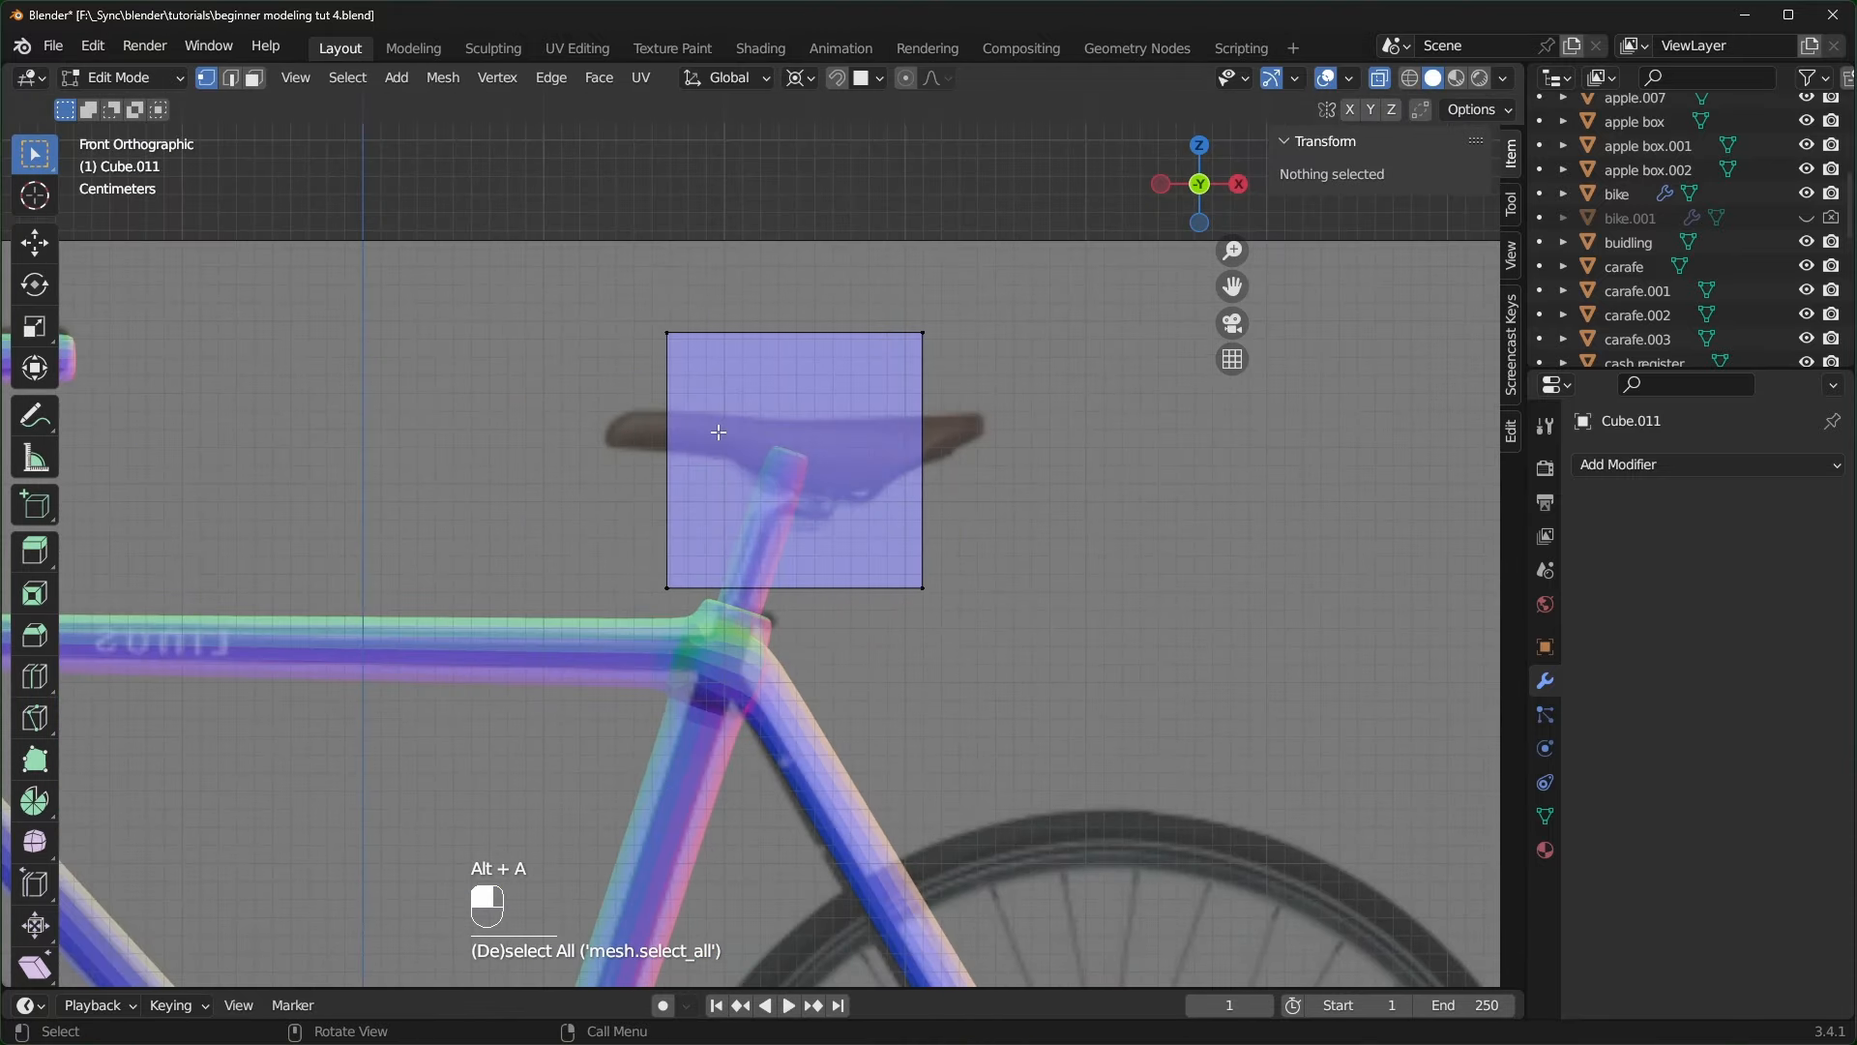
key("period")
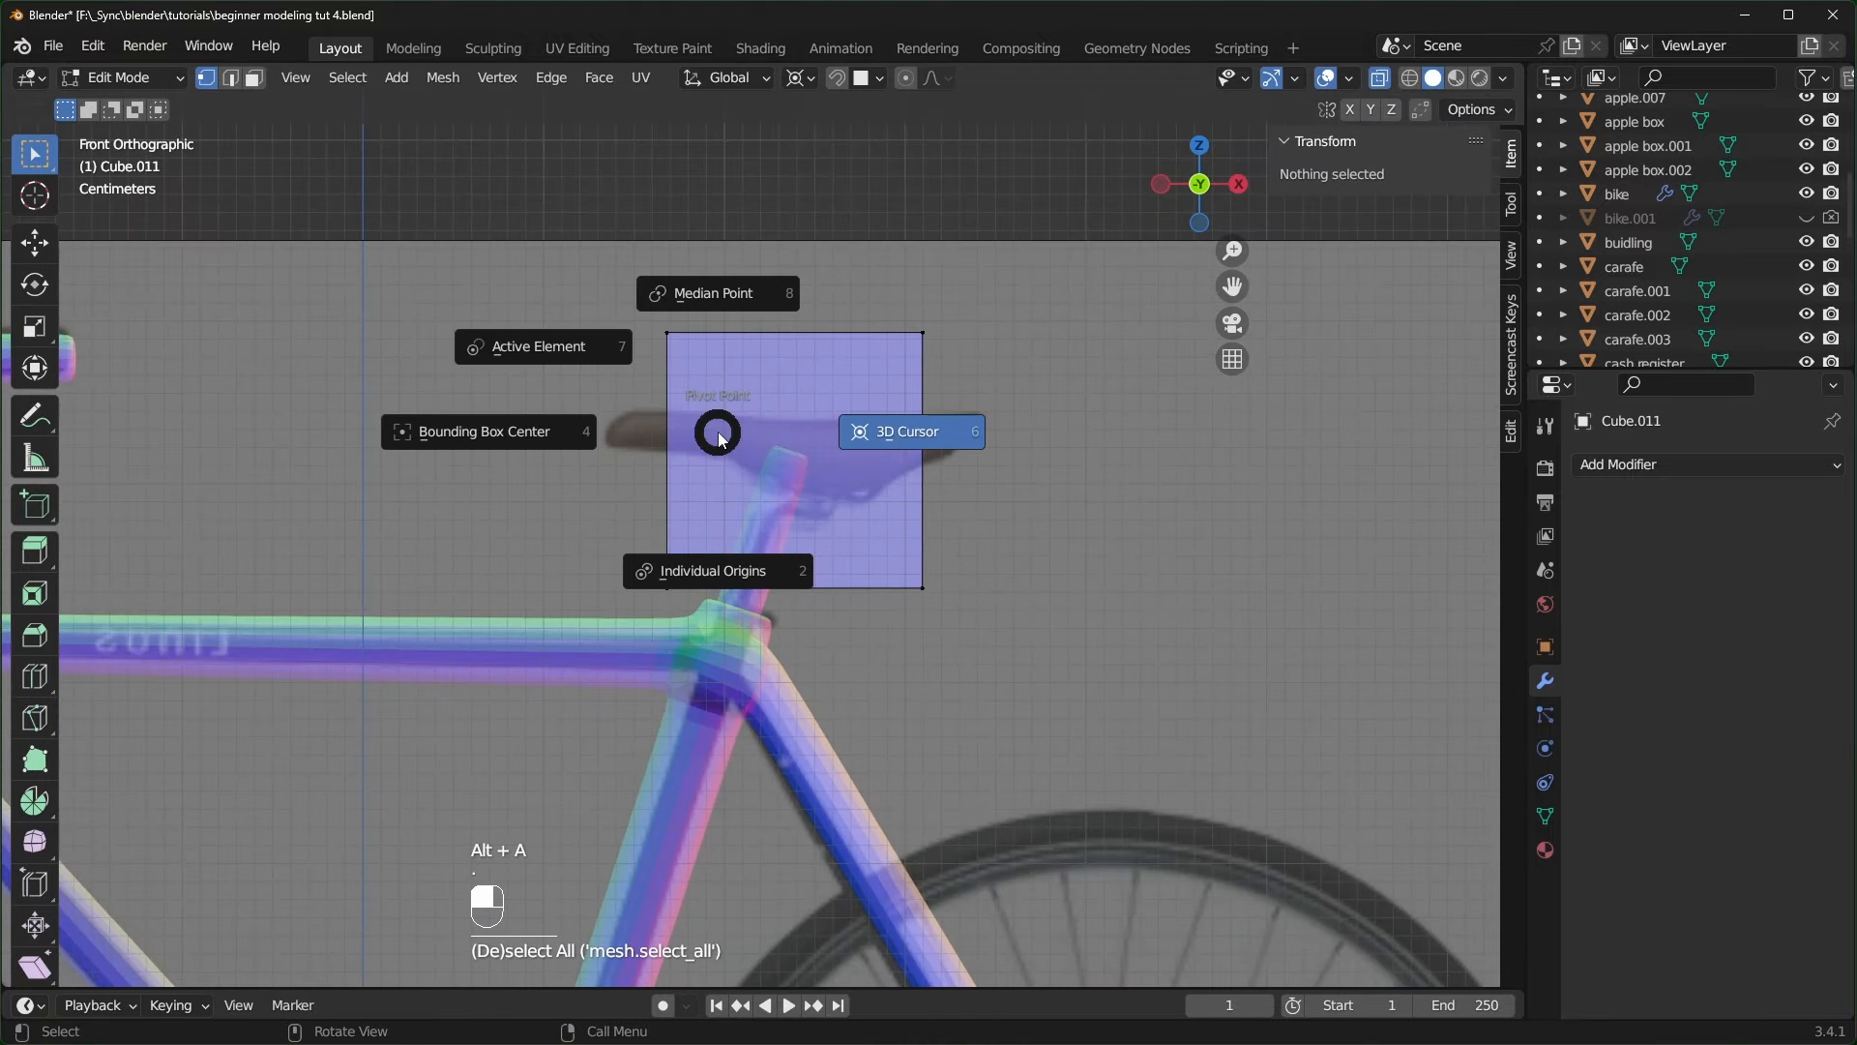
left_click(706, 295)
- Move the cube's two upper corners to the front and rear ends of the reference saddle's top edge
scroll(677, 290, "up", 2)
left_click_drag(597, 212, 661, 261)
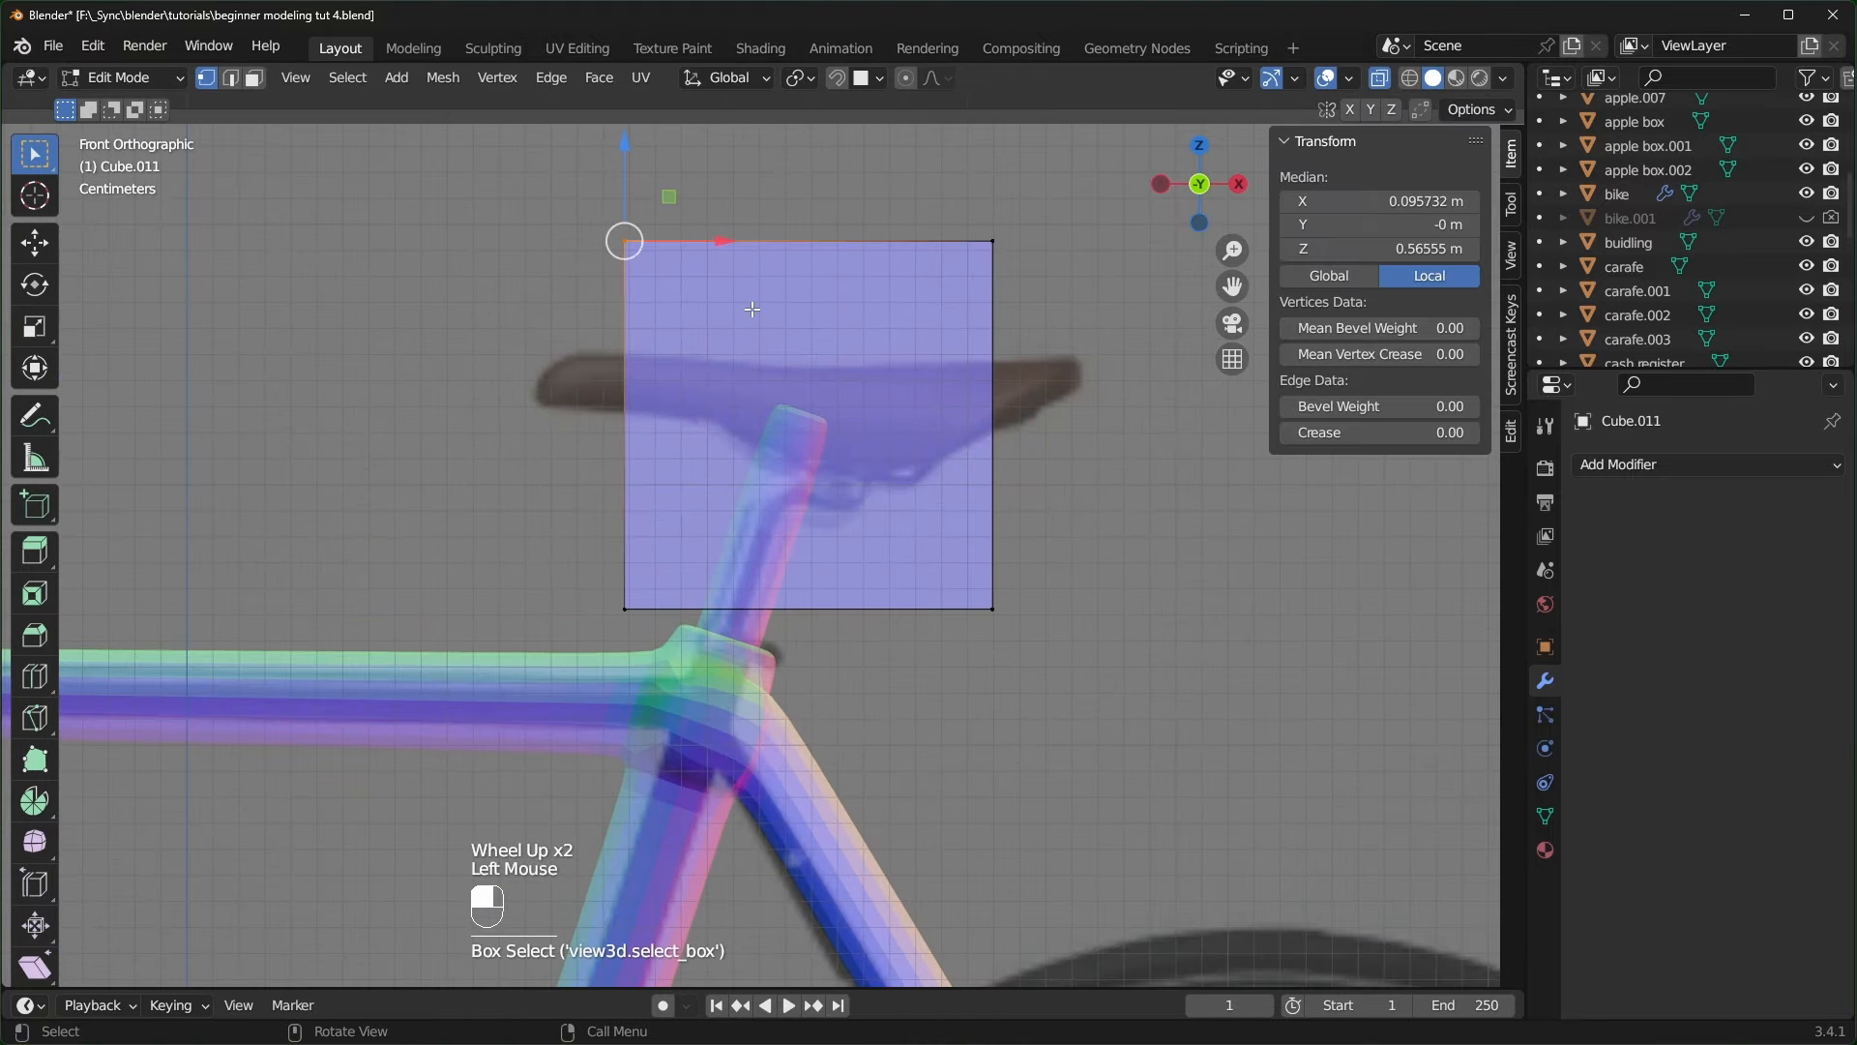
key("g")
left_click(807, 364)
left_click_drag(1006, 215, 972, 264)
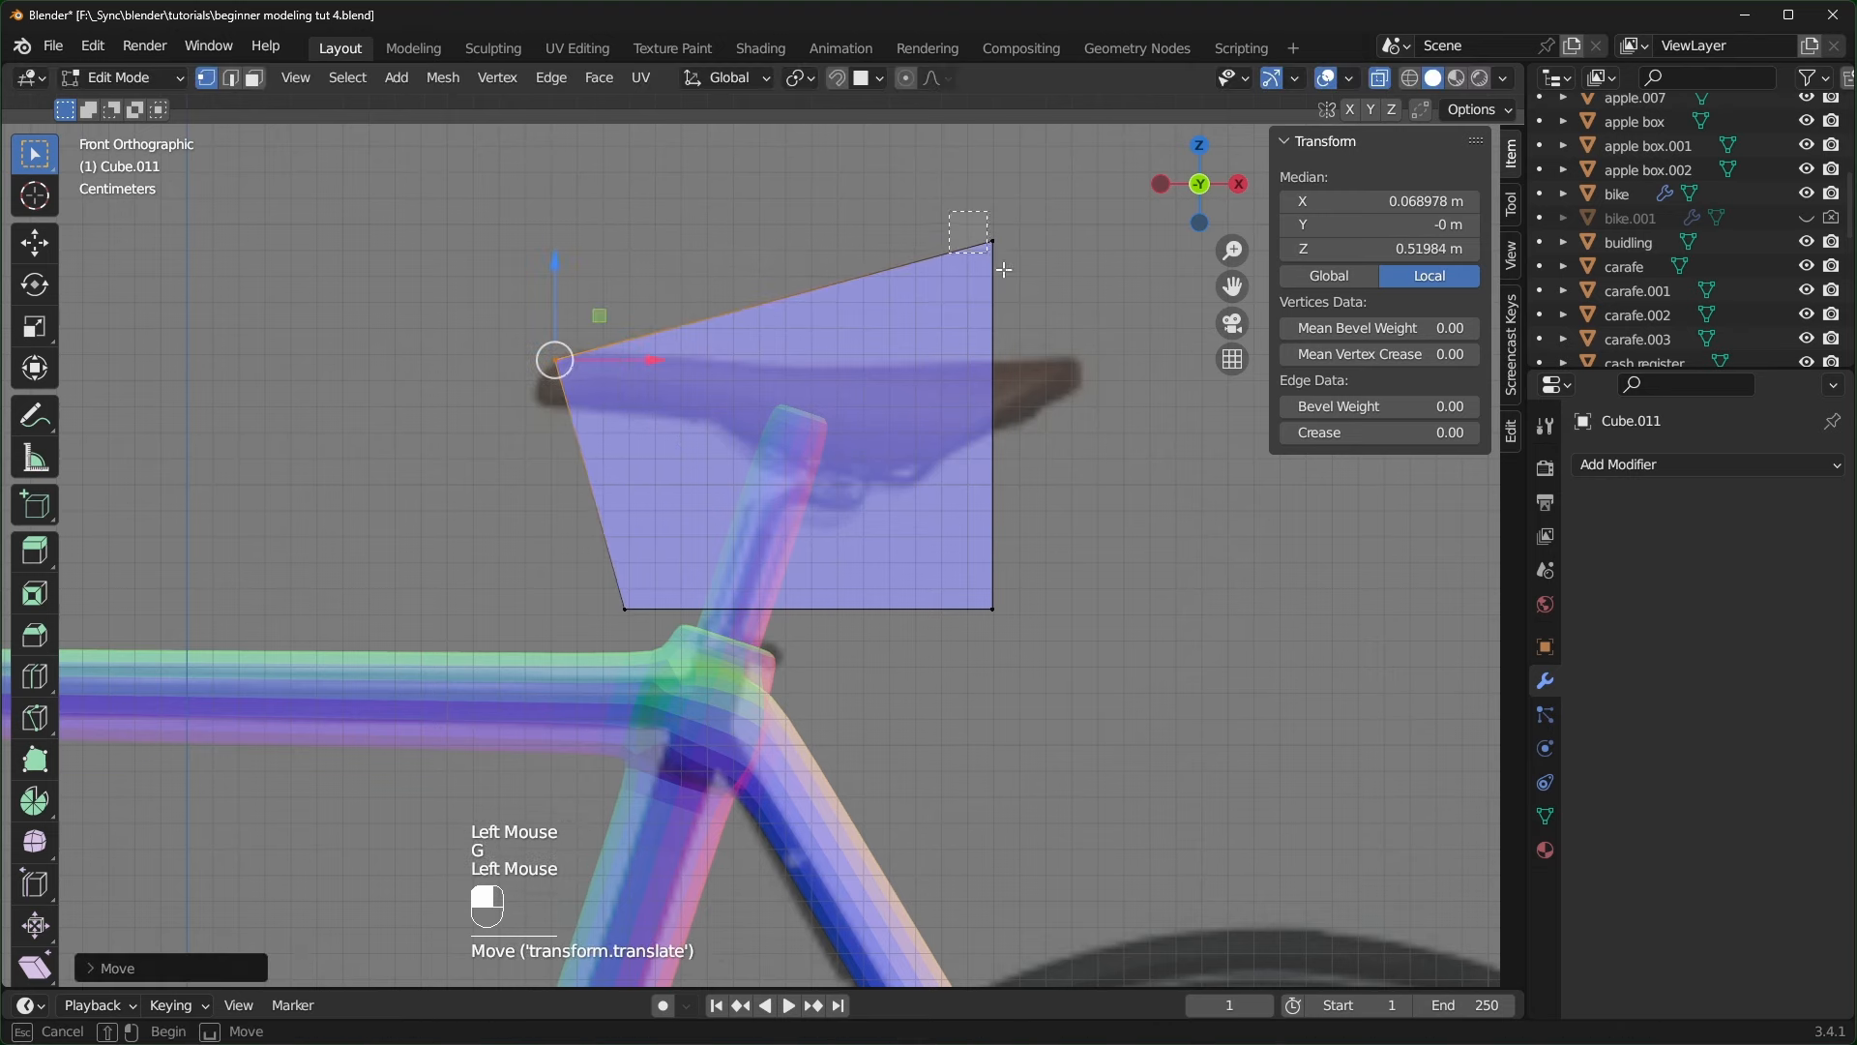
key("g")
left_click(1054, 379)
- Move the cube's two lower corners to the underside of the reference saddle, at its rear bulge and front tip
left_click_drag(972, 585, 1040, 624)
key("g")
left_click(967, 470)
left_click_drag(590, 573, 669, 638)
key("g")
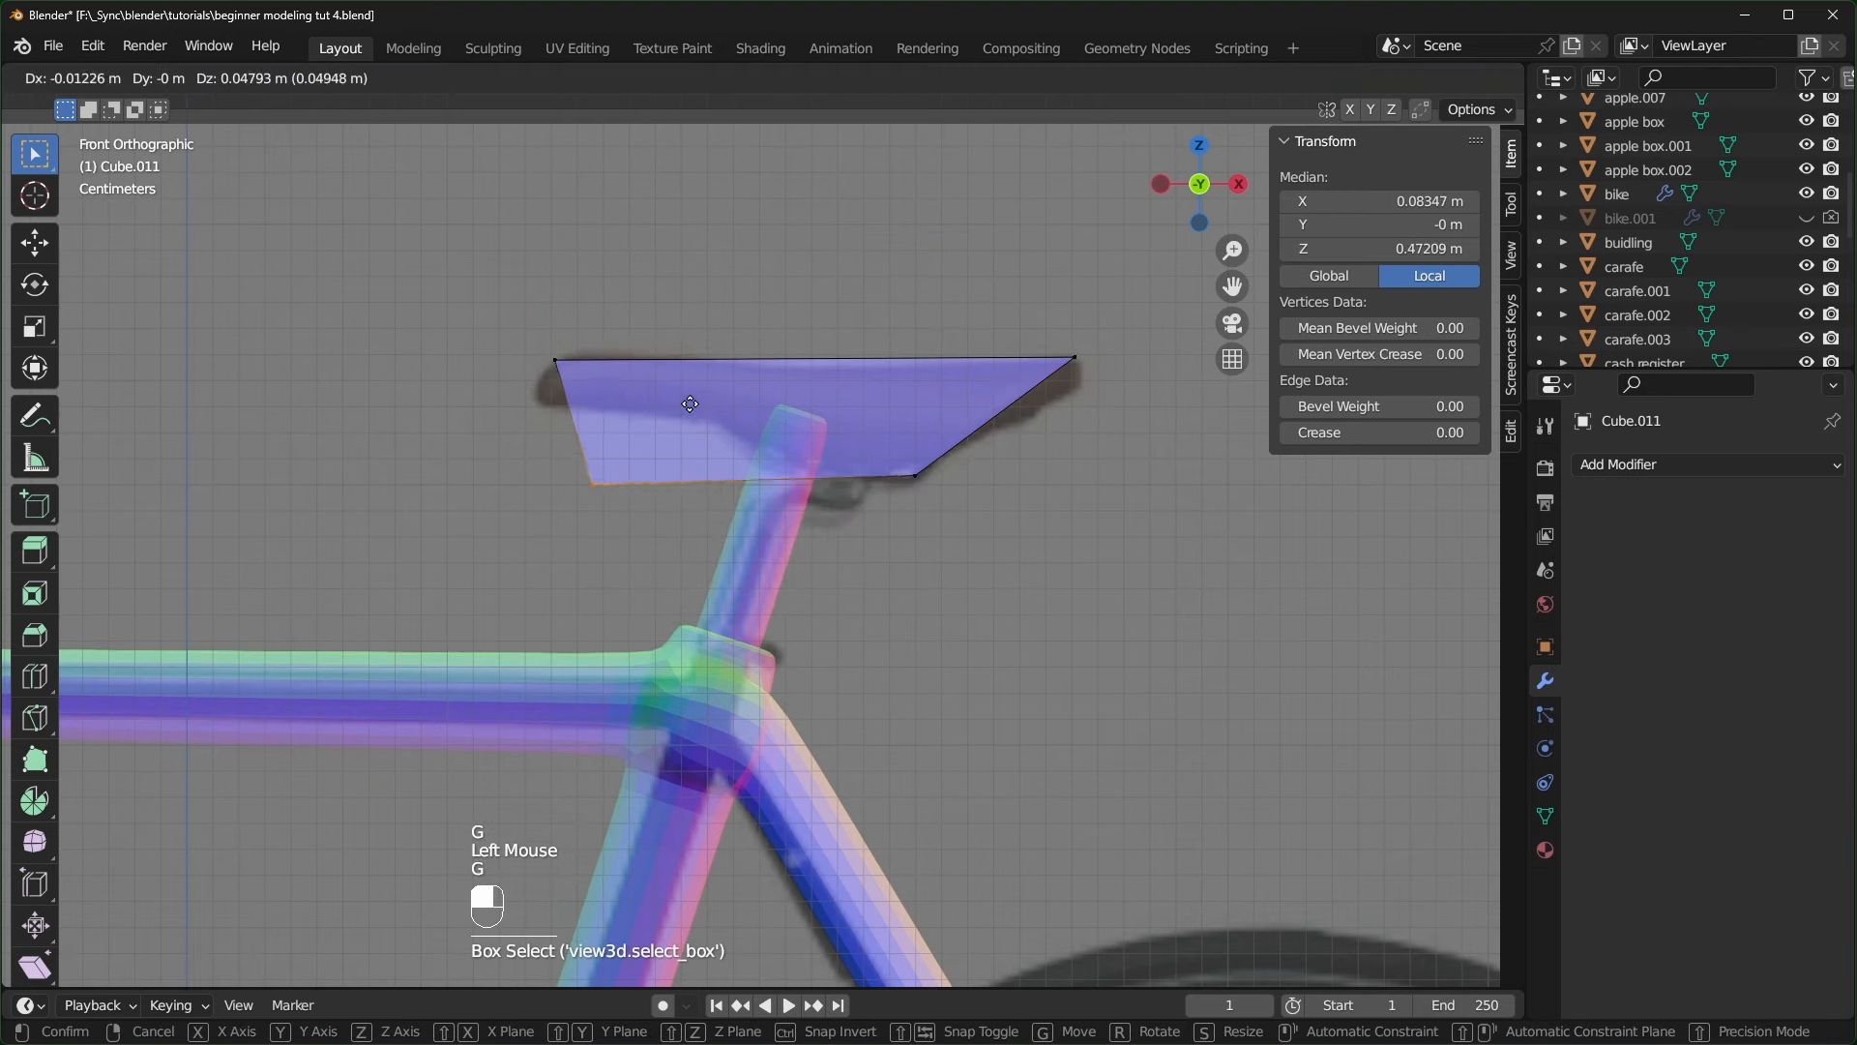
left_click(592, 433)
- Add a loop cut across the saddle's front half and fit its lower and upper vertices to the reference outline
key("ctrl+r")
left_click(732, 411)
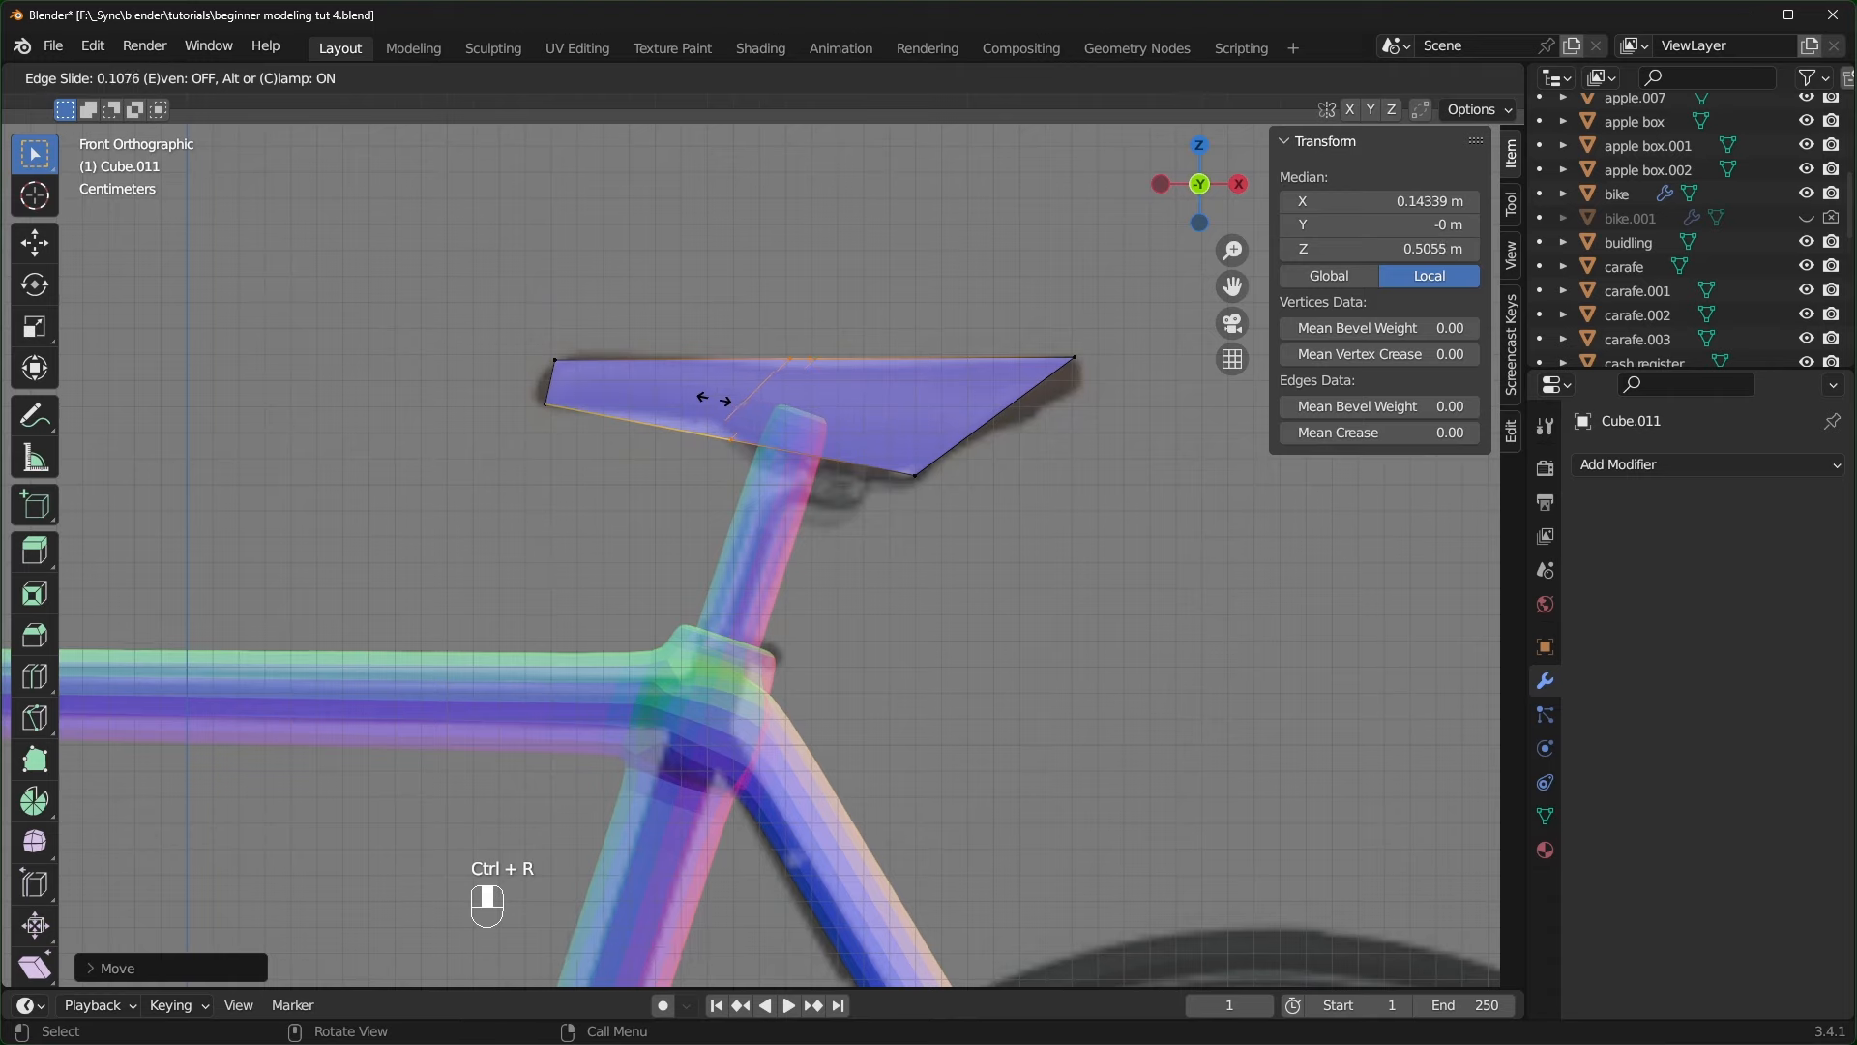
left_click(740, 398)
left_click(750, 366)
key("g")
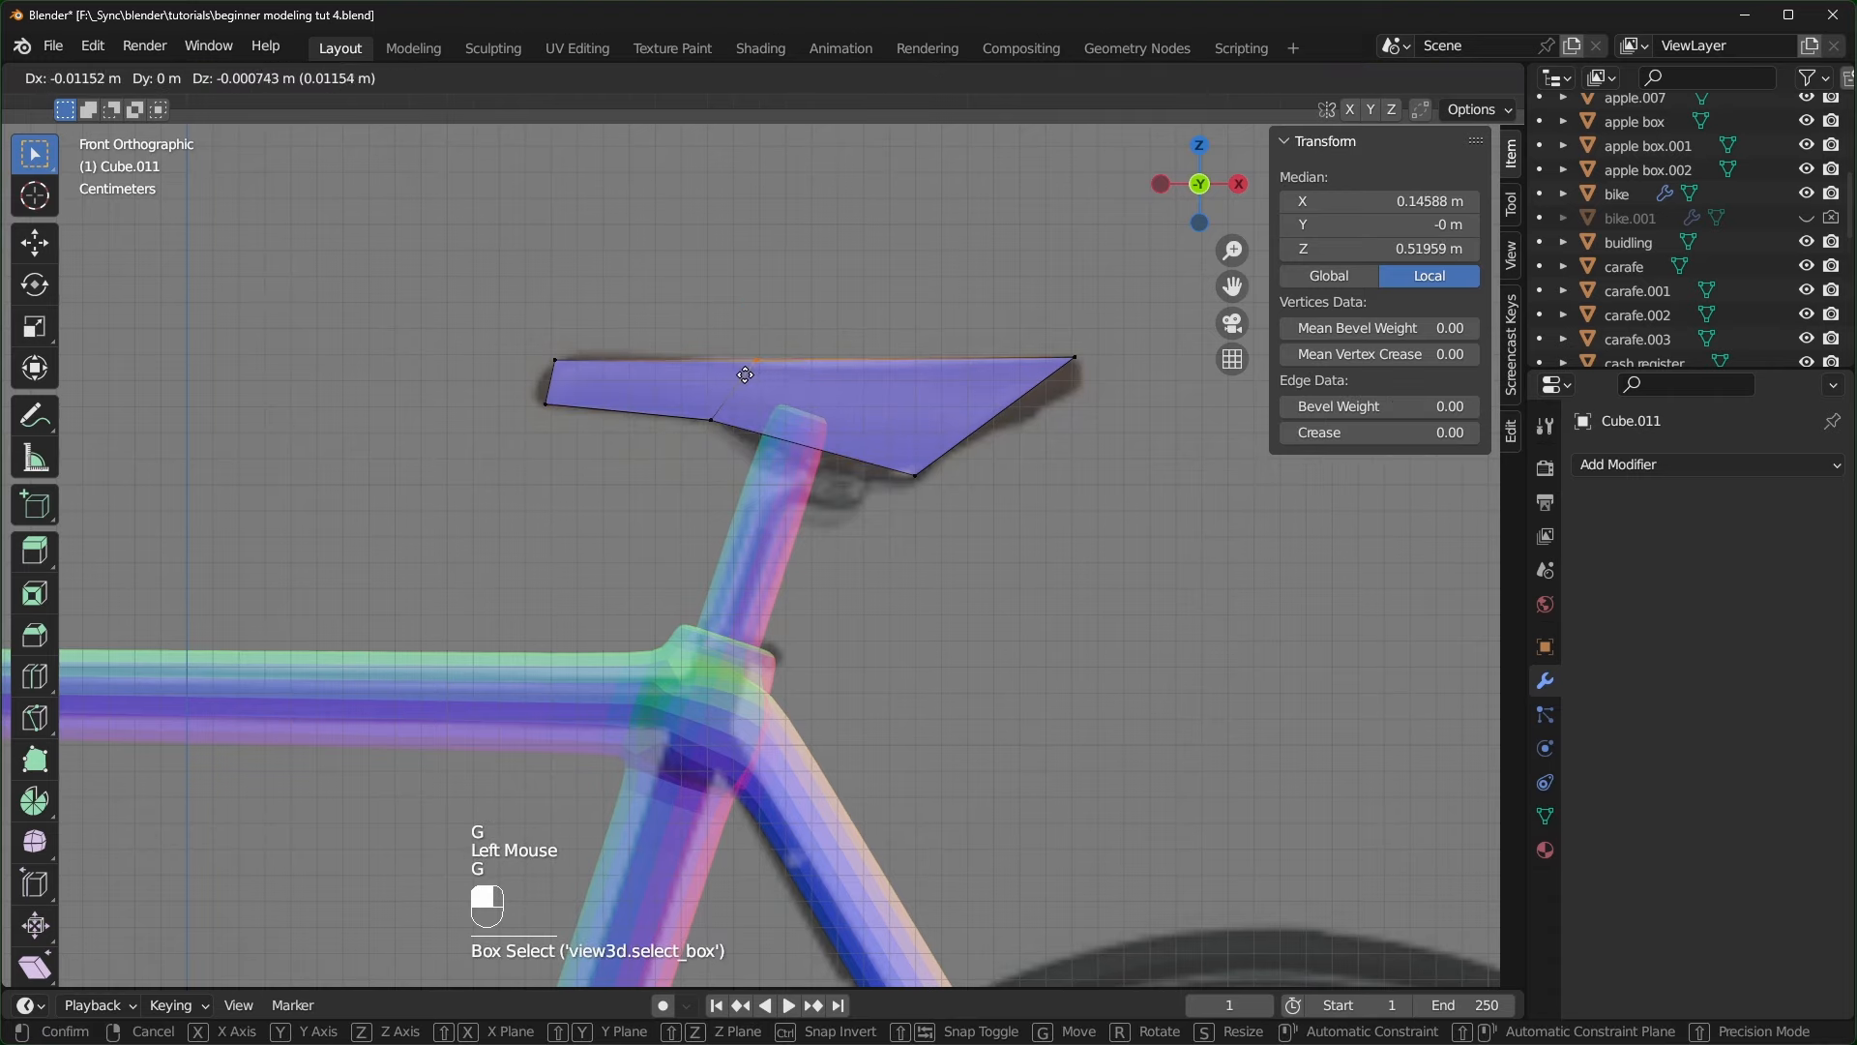
left_click(745, 374)
- Add a second loop cut behind the first and fit its lower and upper vertices to the reference outline
key("ctrl+r")
left_click(870, 393)
left_click(858, 403)
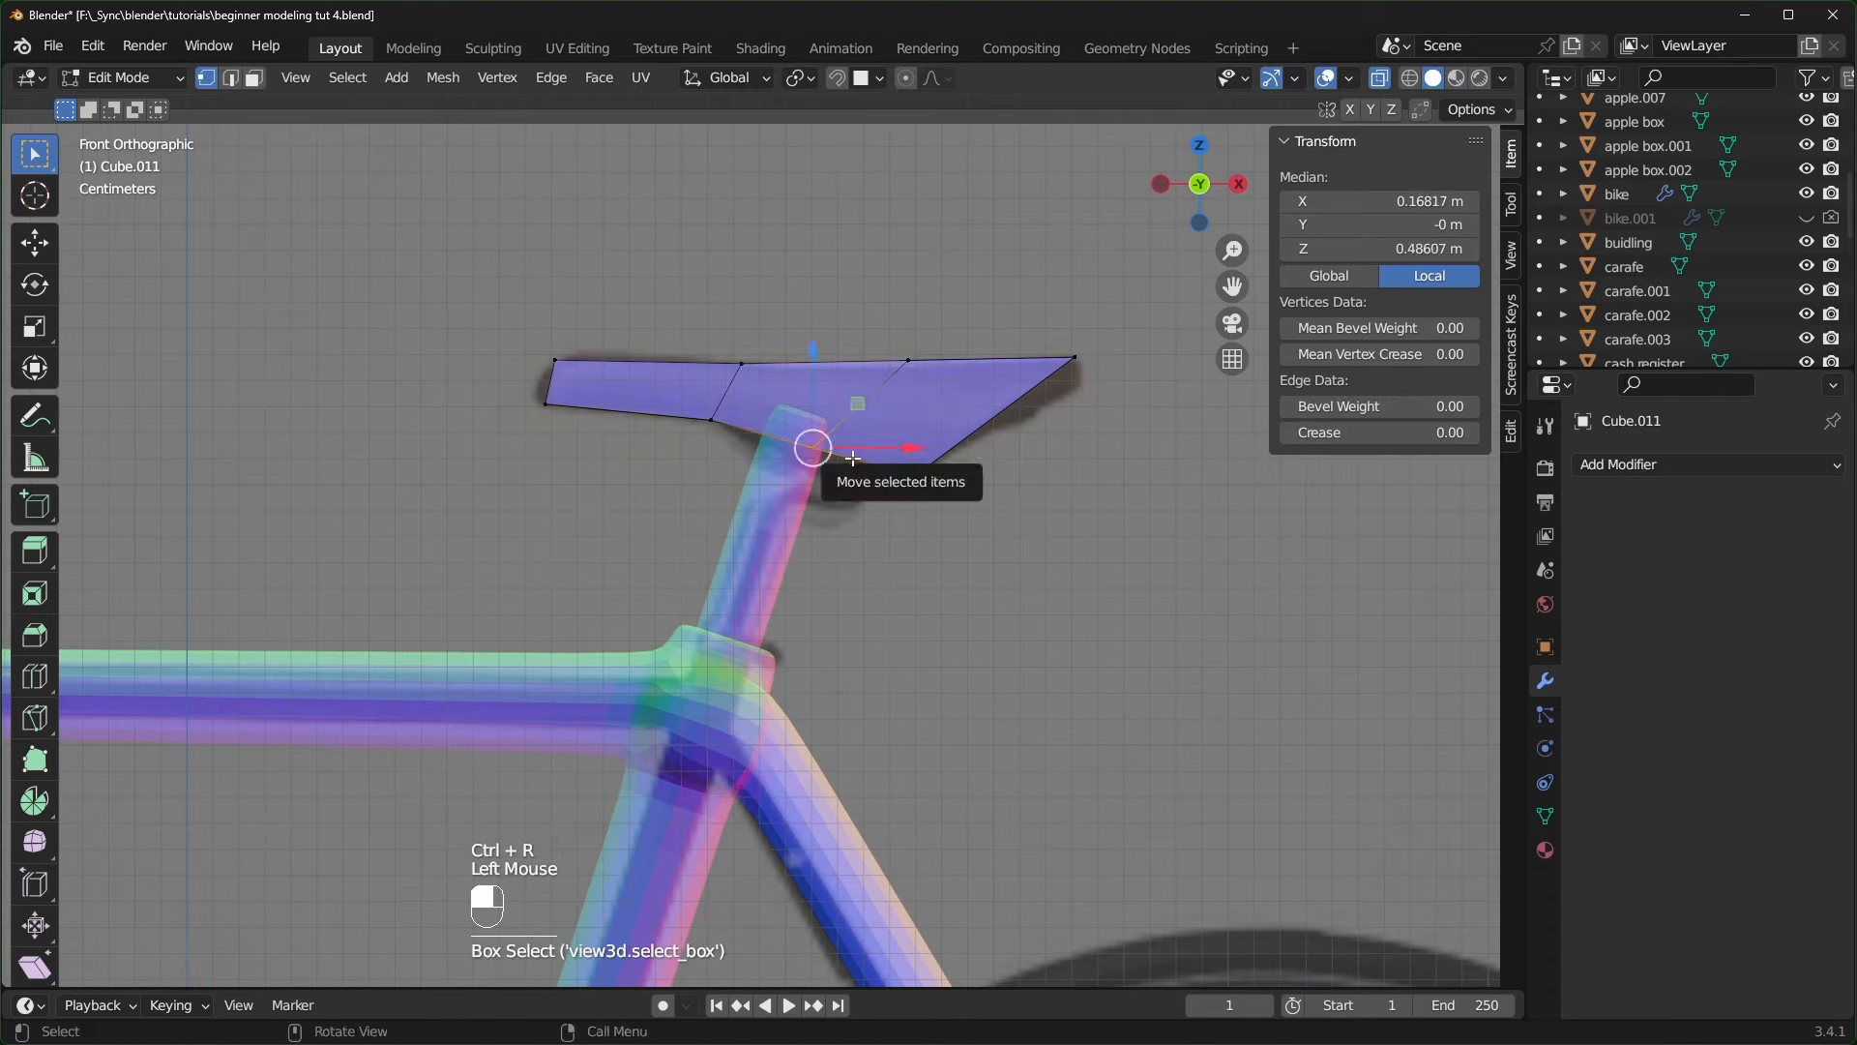
left_click_drag(852, 458, 855, 477)
left_click(905, 361)
key("g")
left_click(928, 373)
key("g")
left_click(952, 385)
- Raise the lower rear corner to the saddle's back edge and fit a third loop cut to the rear underside
left_click(915, 474)
key("g")
left_click(987, 410)
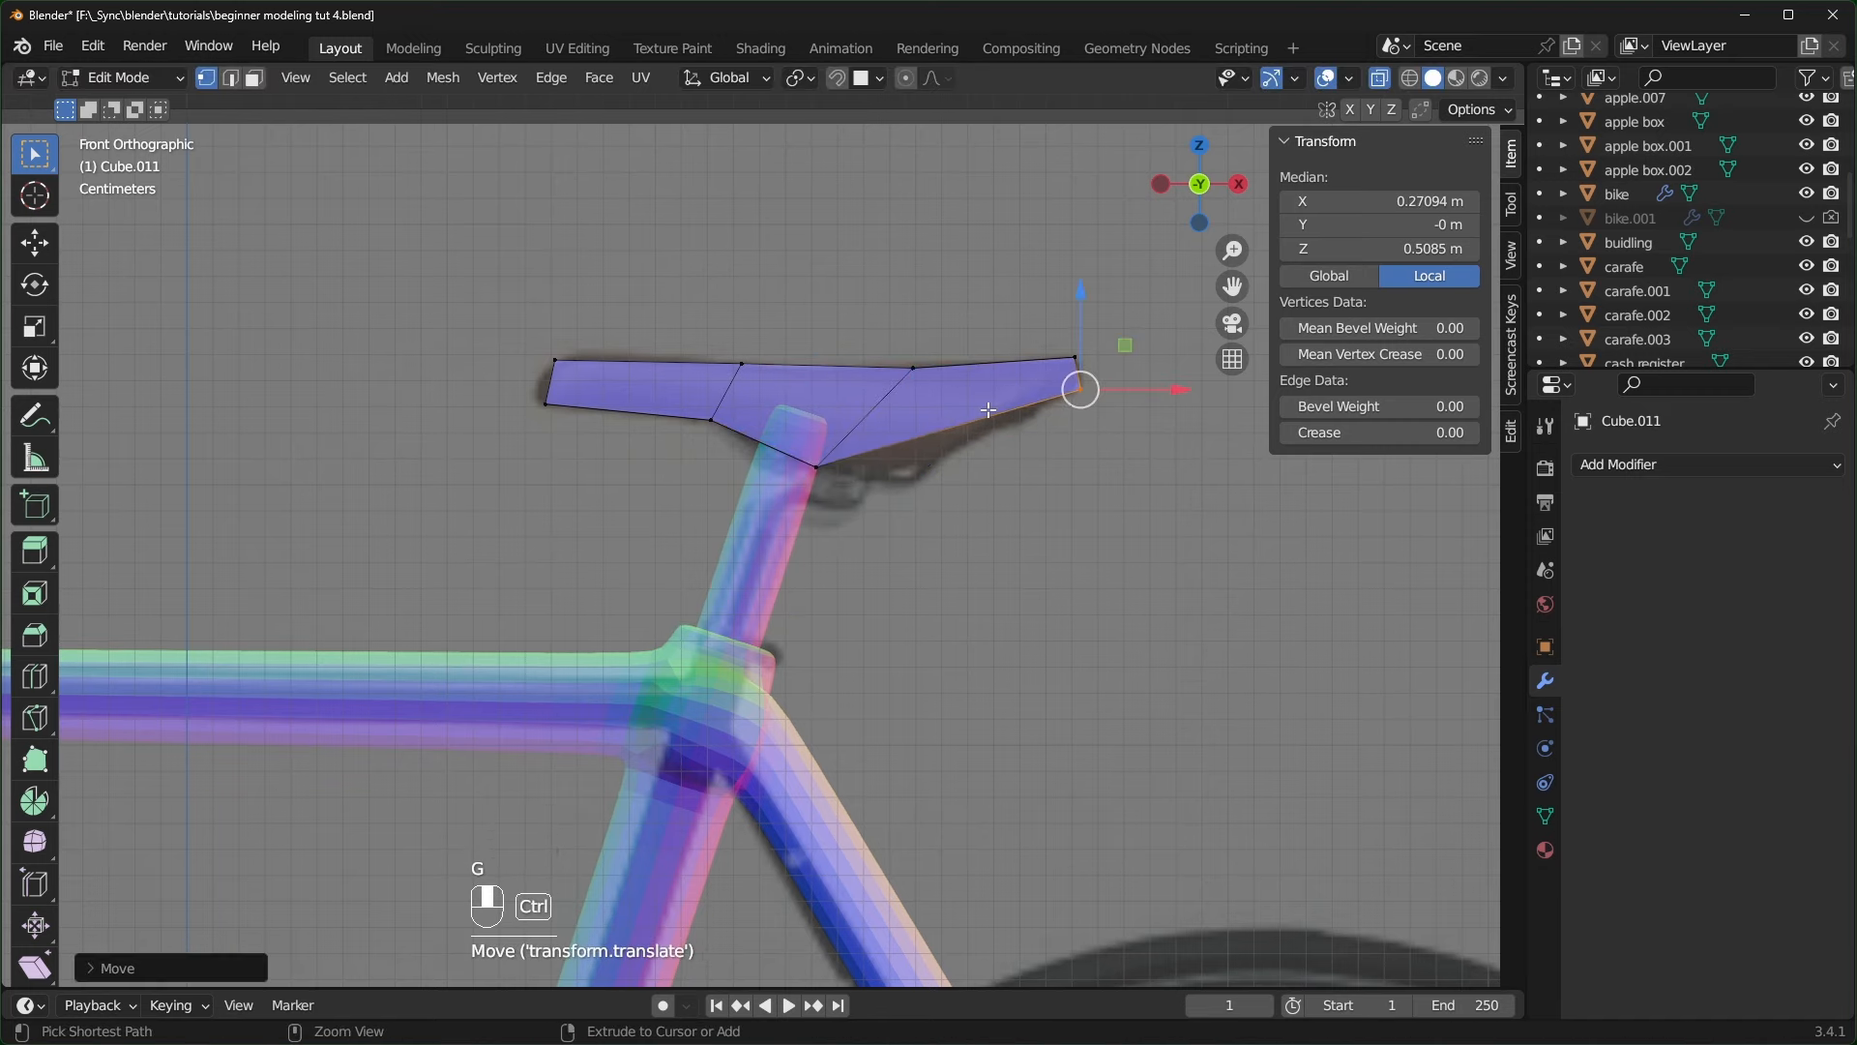
key("ctrl+r")
left_click(969, 416)
left_click(963, 423)
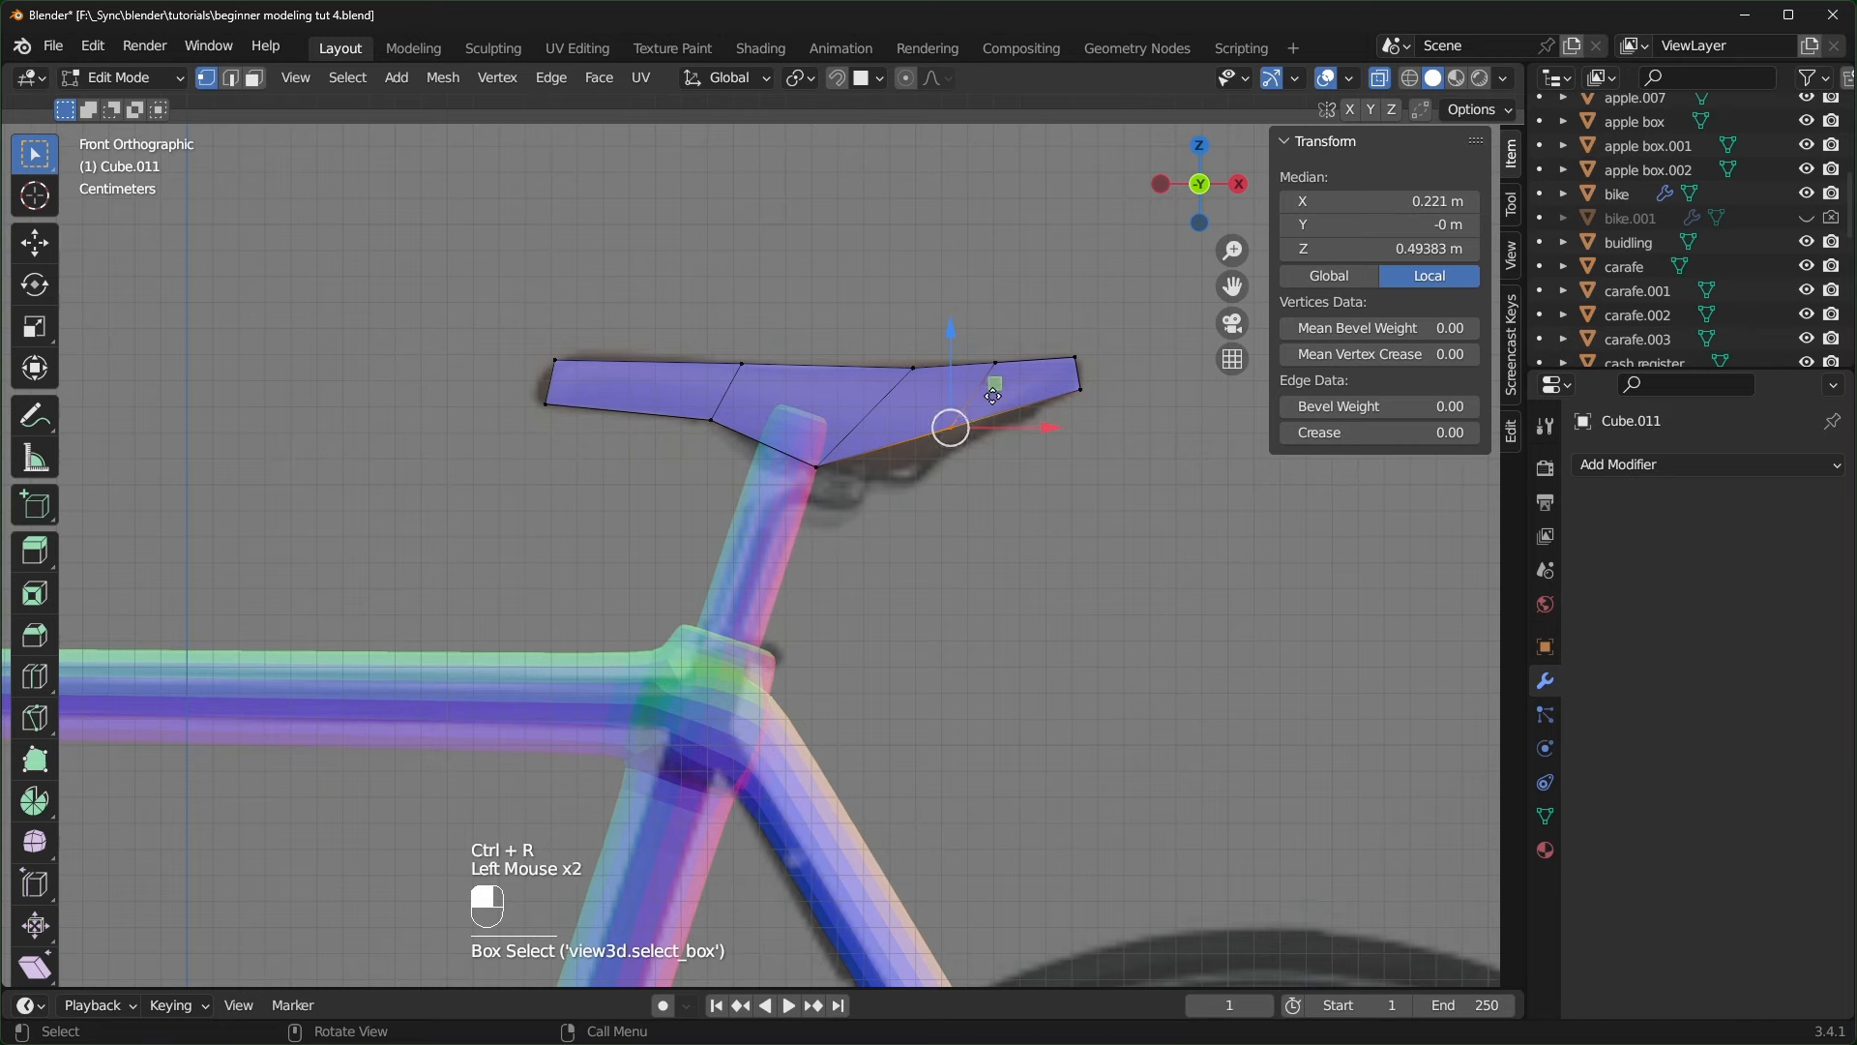
- Return to Object Mode and add a level 2 Subdivision modifier to the saddle
key("KP_1")
key("Tab")
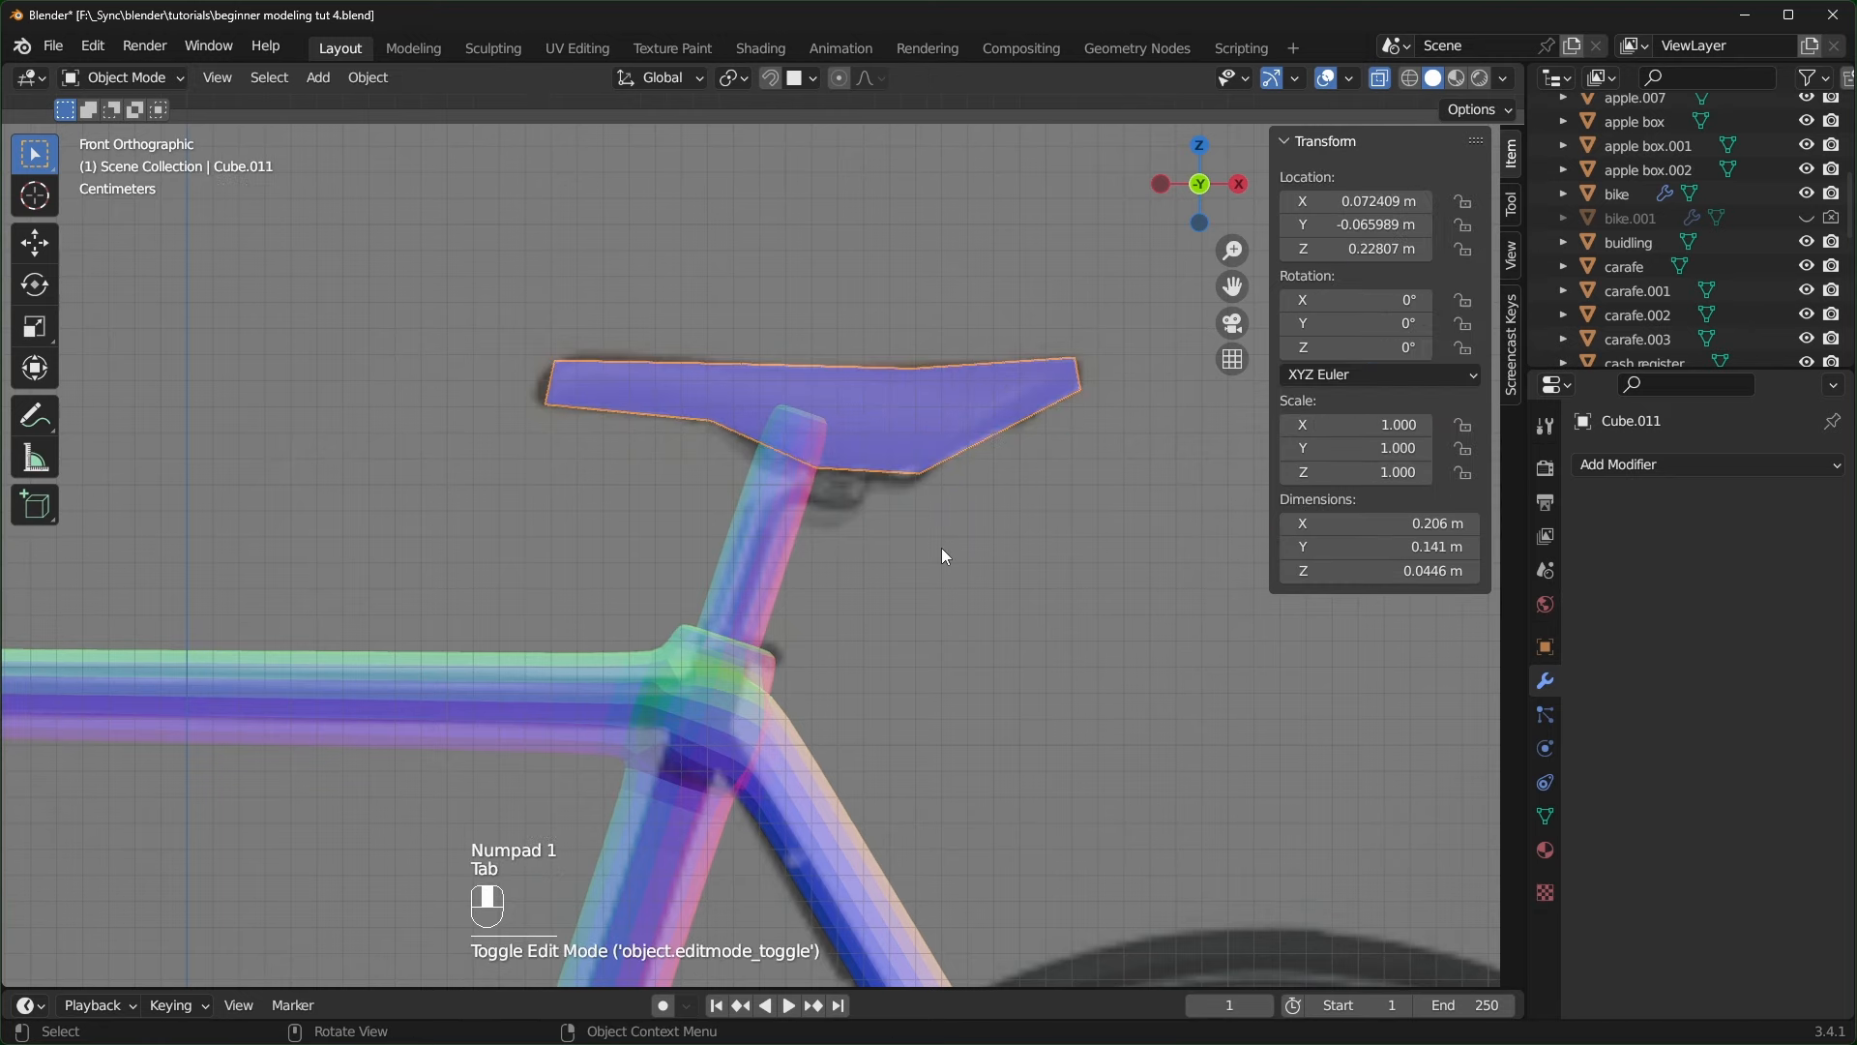
key("ctrl+2")
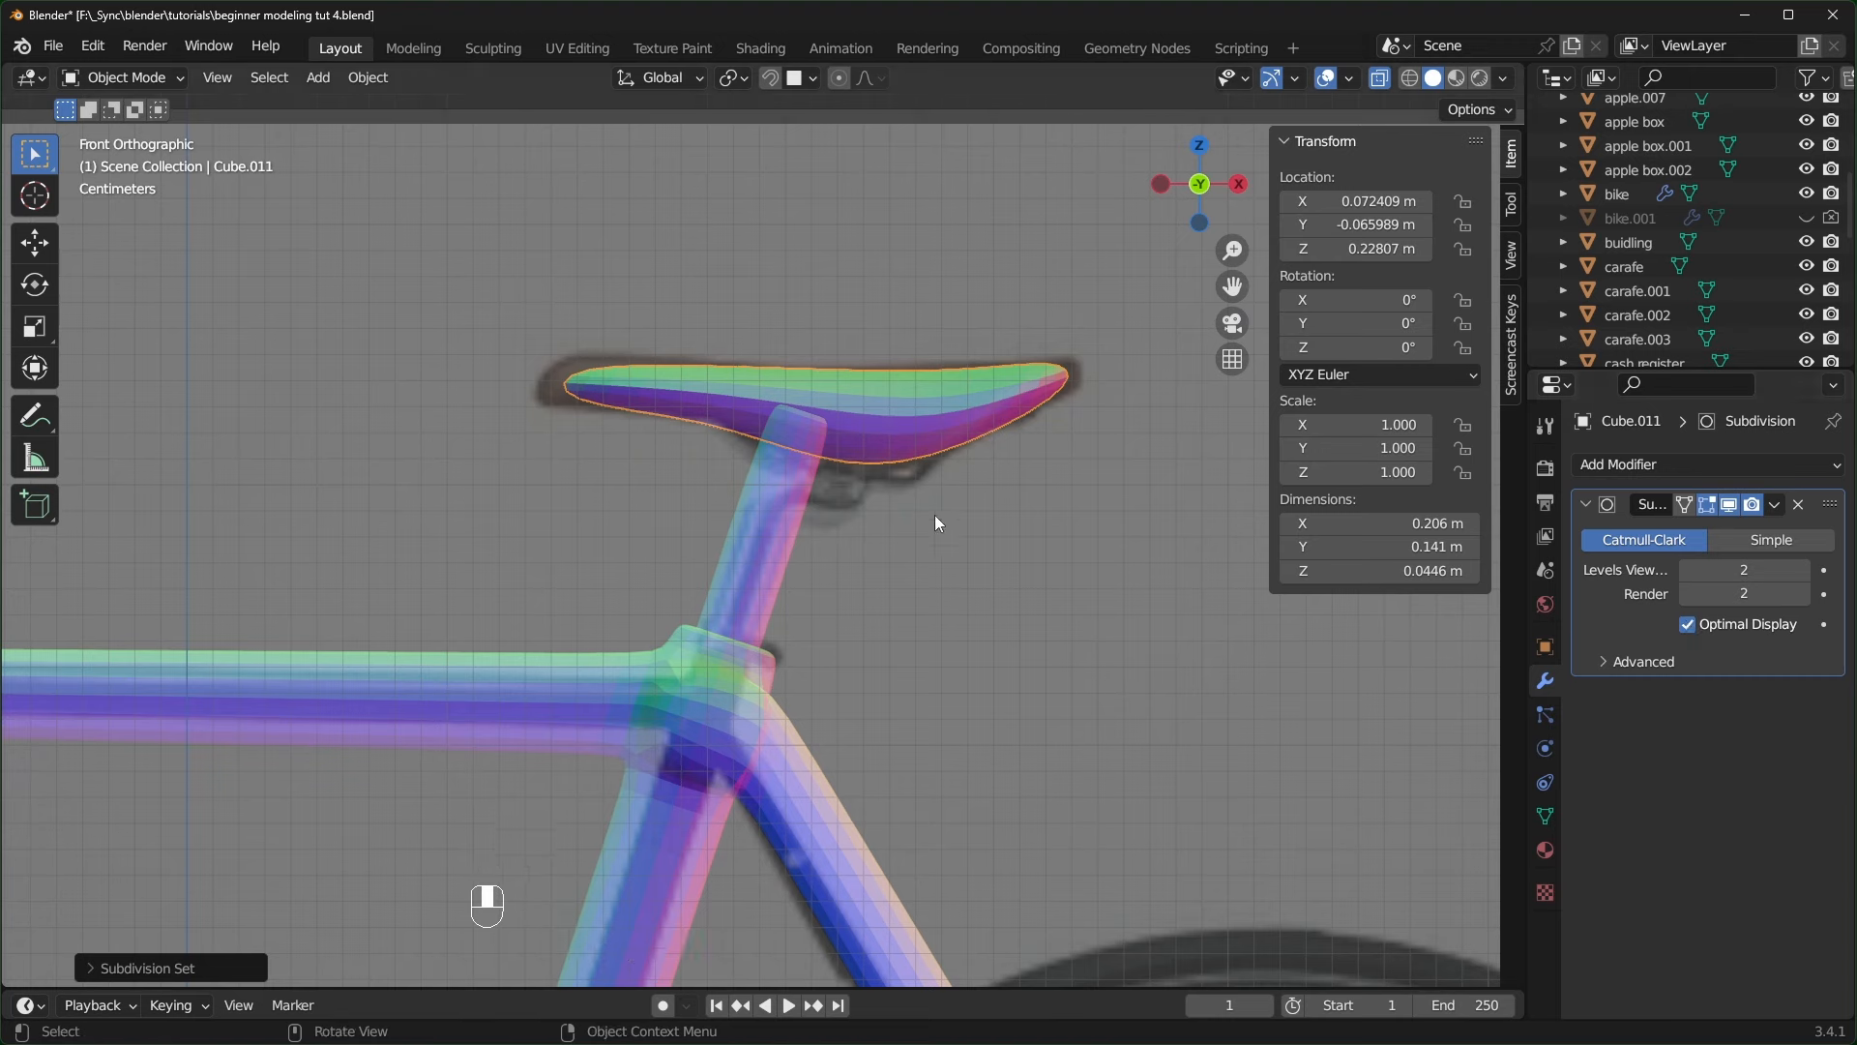
- Move the saddle's end and underside vertices outward until the smoothed shape fills the reference outline
key("Tab")
left_click_drag(444, 290, 587, 436)
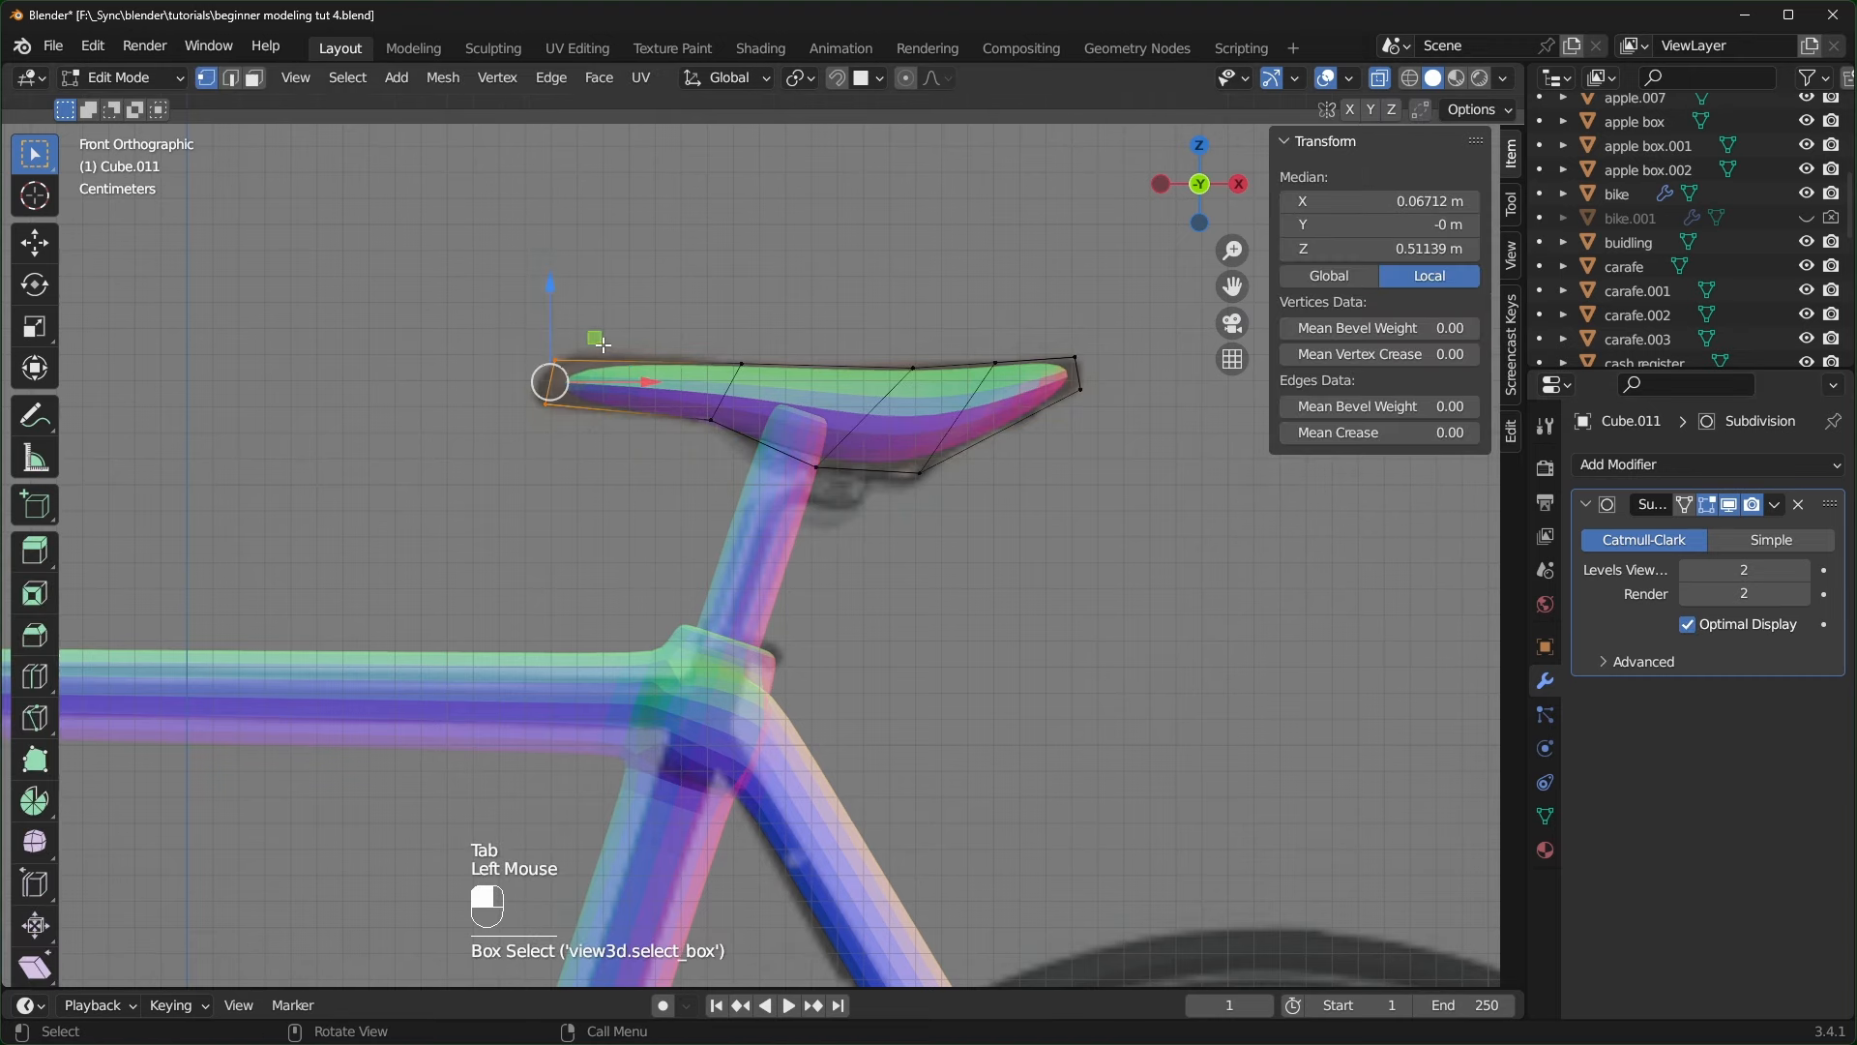
left_click_drag(601, 344, 587, 343)
left_click_drag(917, 436, 906, 430)
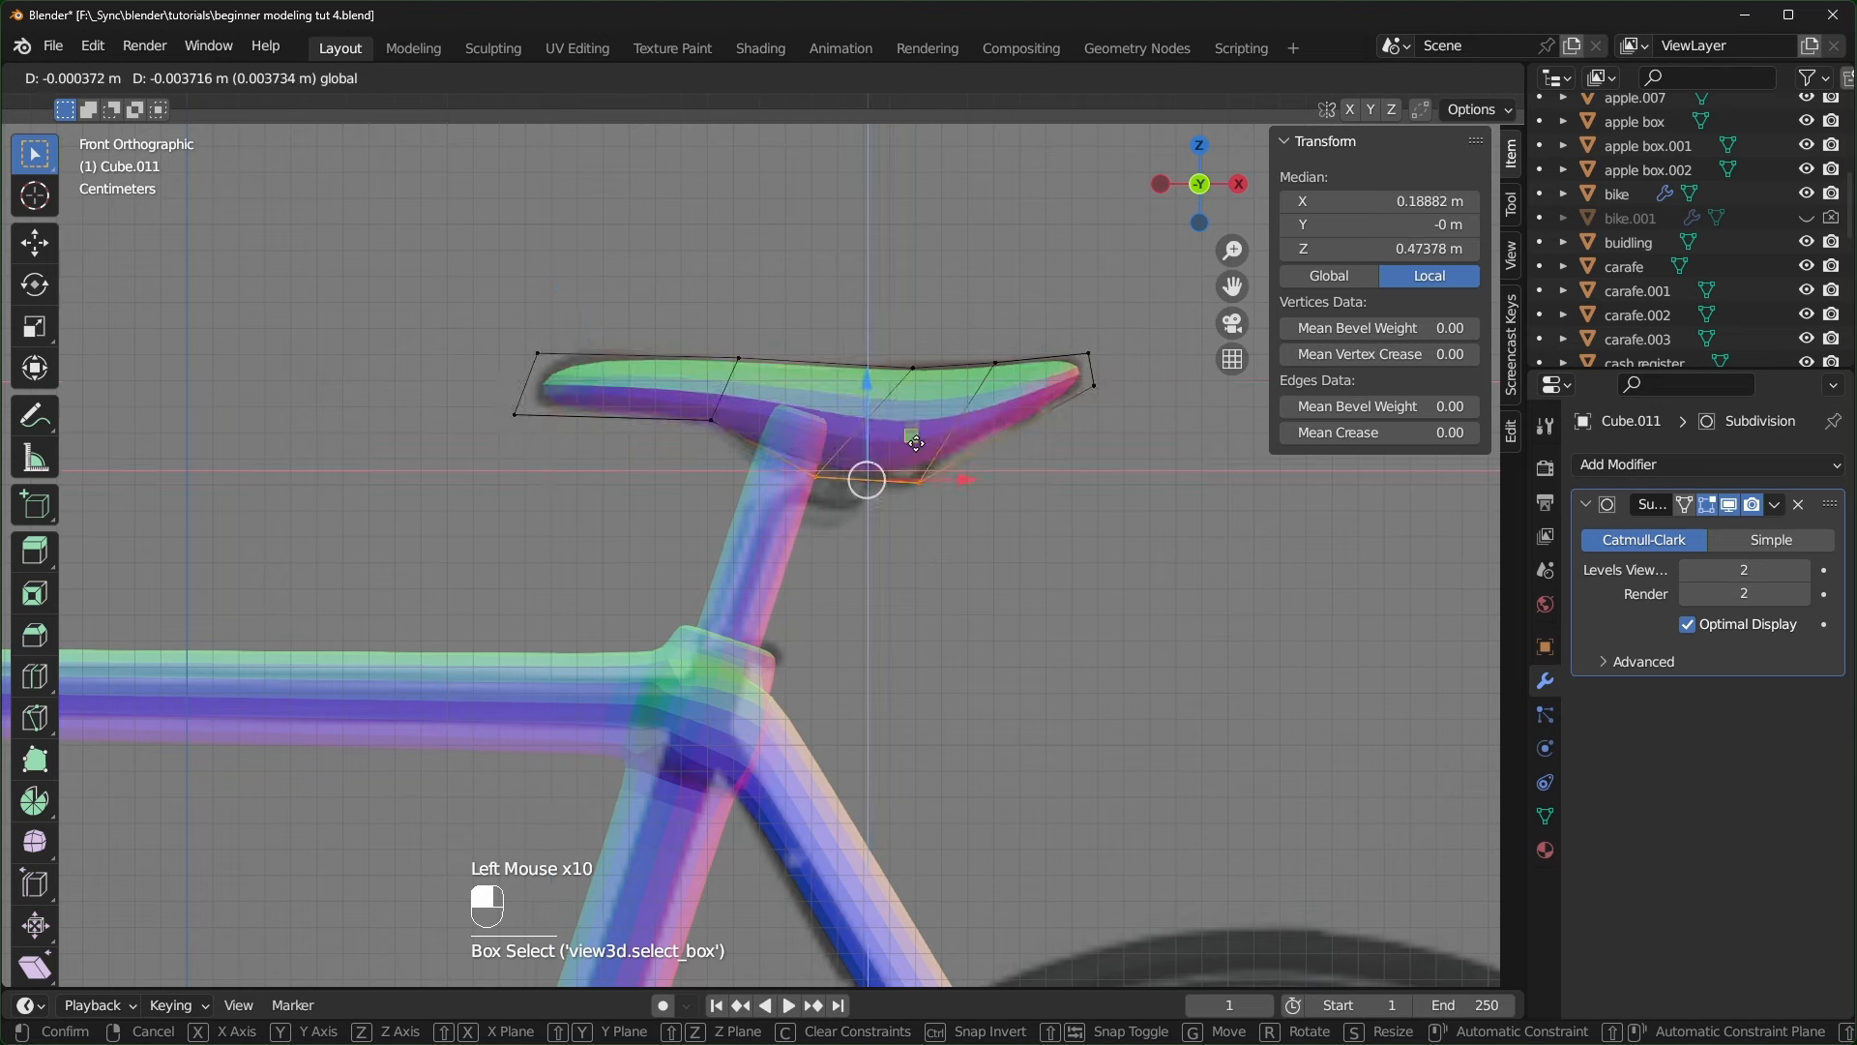
- Leave Edit Mode and snap the 3D cursor to the world origin
middle_click_drag(866, 481, 462, 336)
scroll(503, 386, "up", 2)
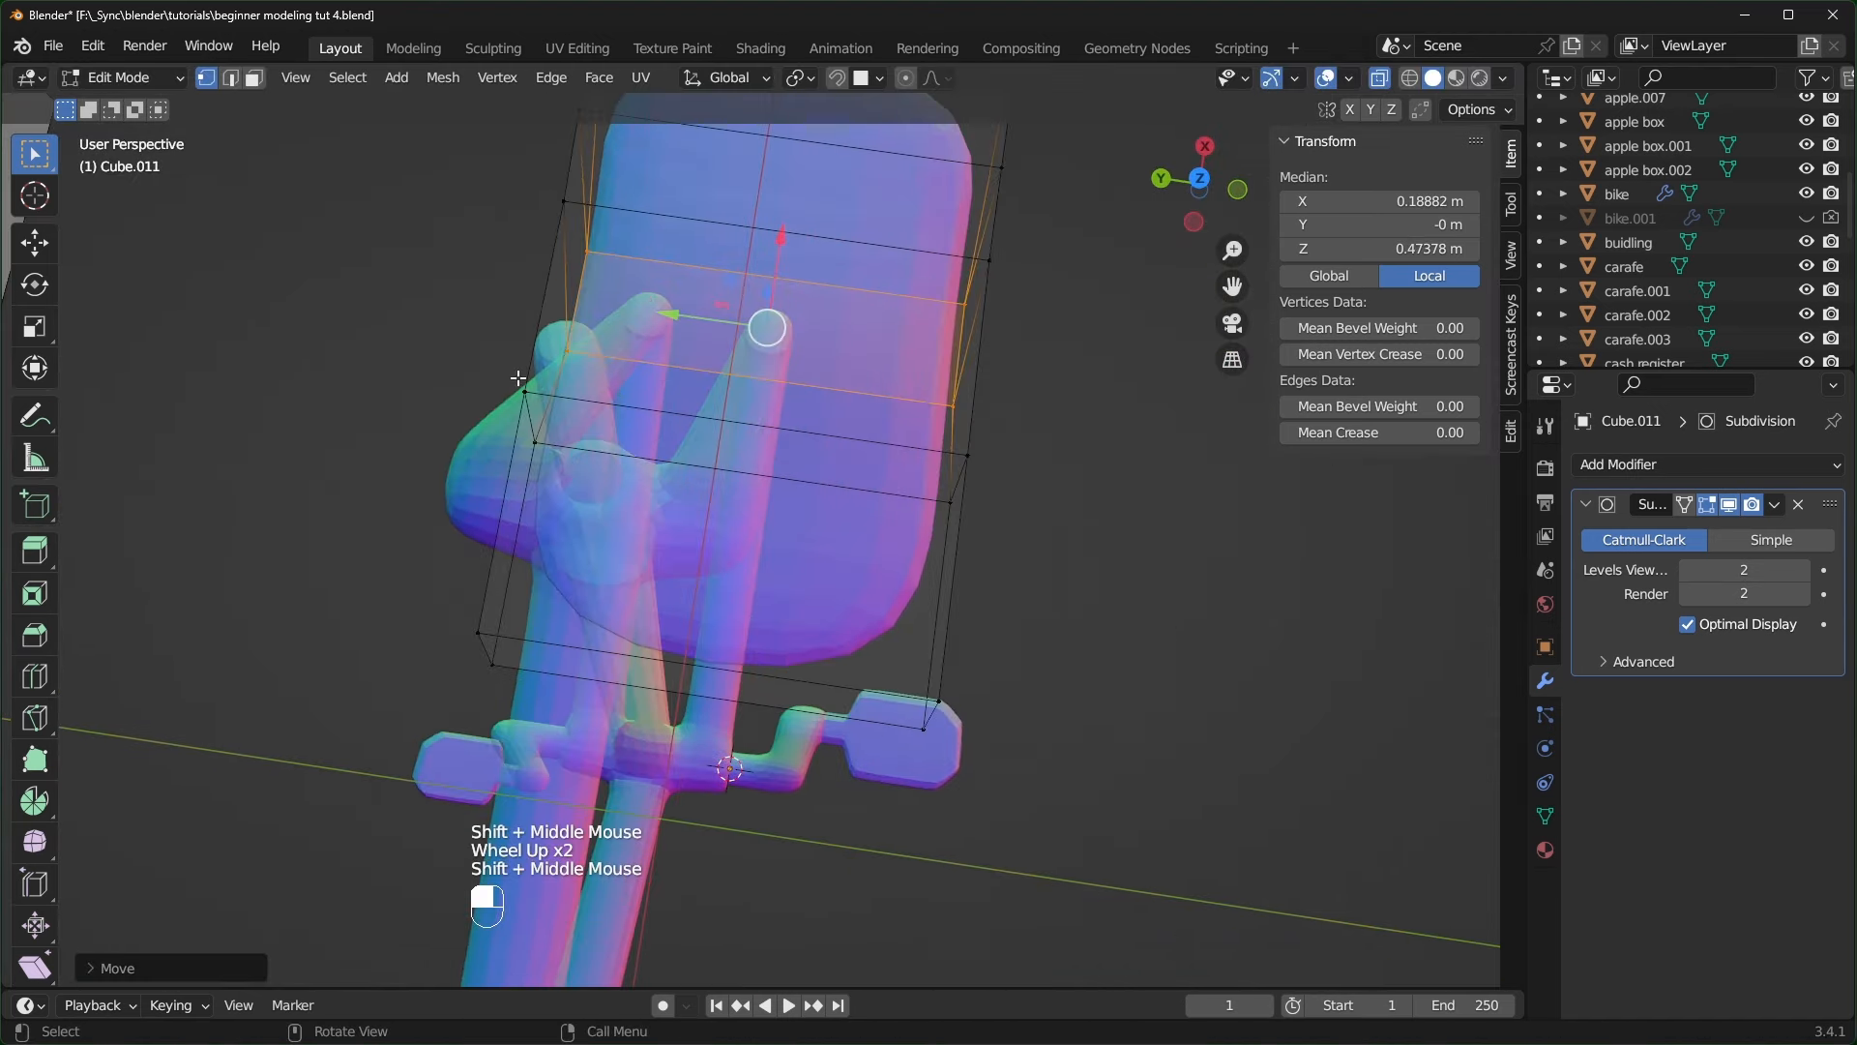
scroll(818, 494, "down", 1)
scroll(1038, 581, "up", 2)
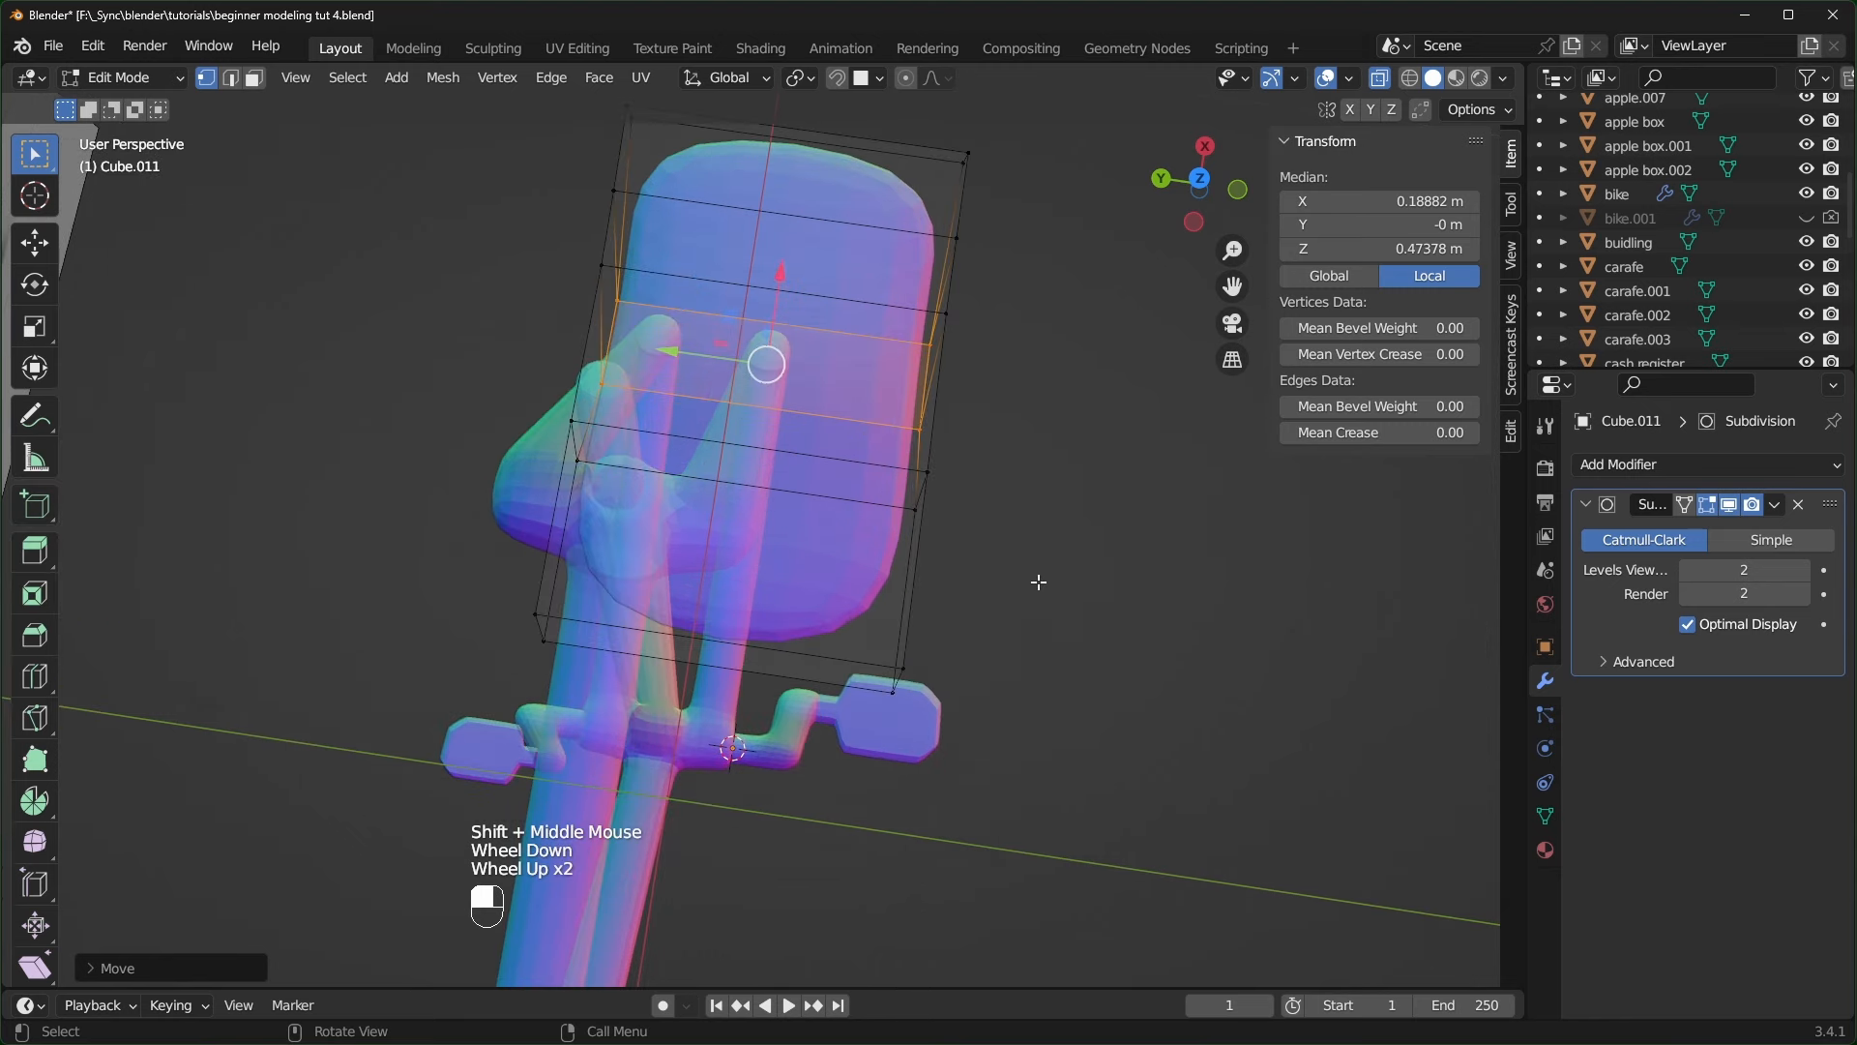
key("Tab")
scroll(667, 725, "down", 2)
middle_click_drag(667, 725, 733, 774)
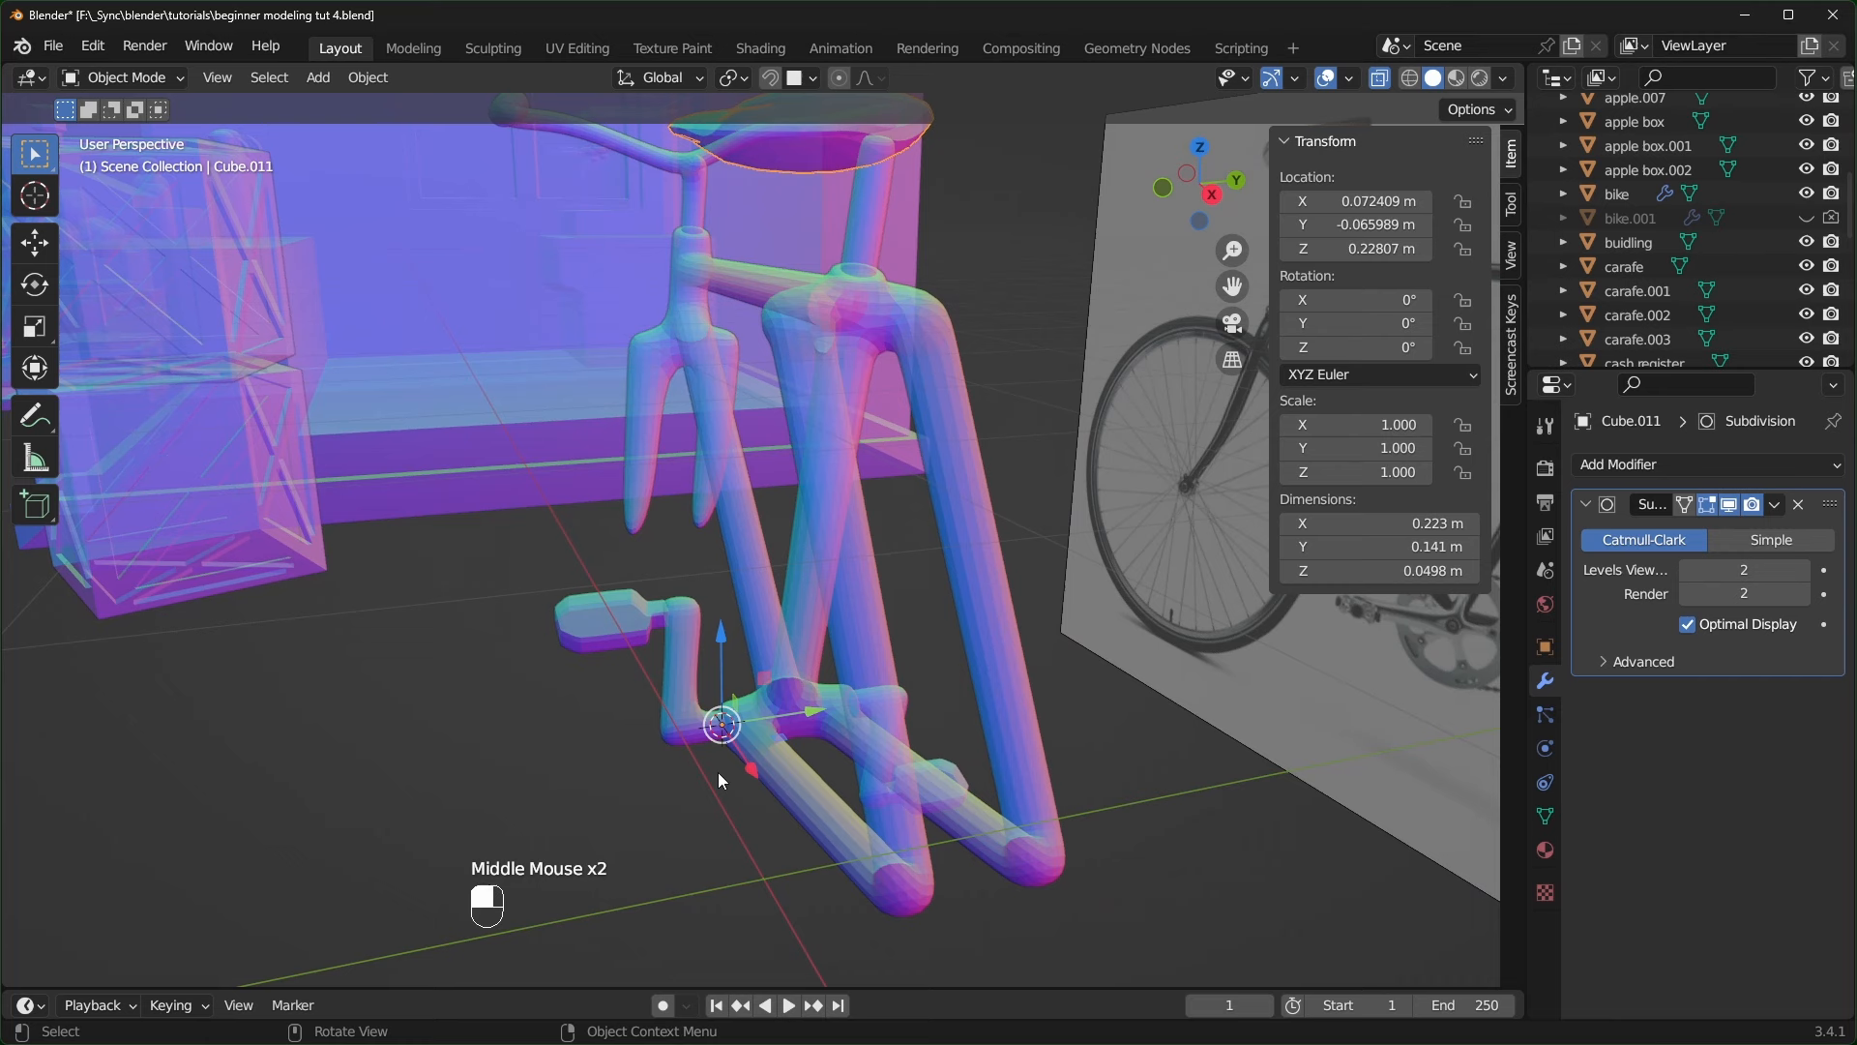
key("shift+s")
left_click(554, 856)
- Set the saddle's origin to its center of mass by volume
scroll(550, 856, "down", 2)
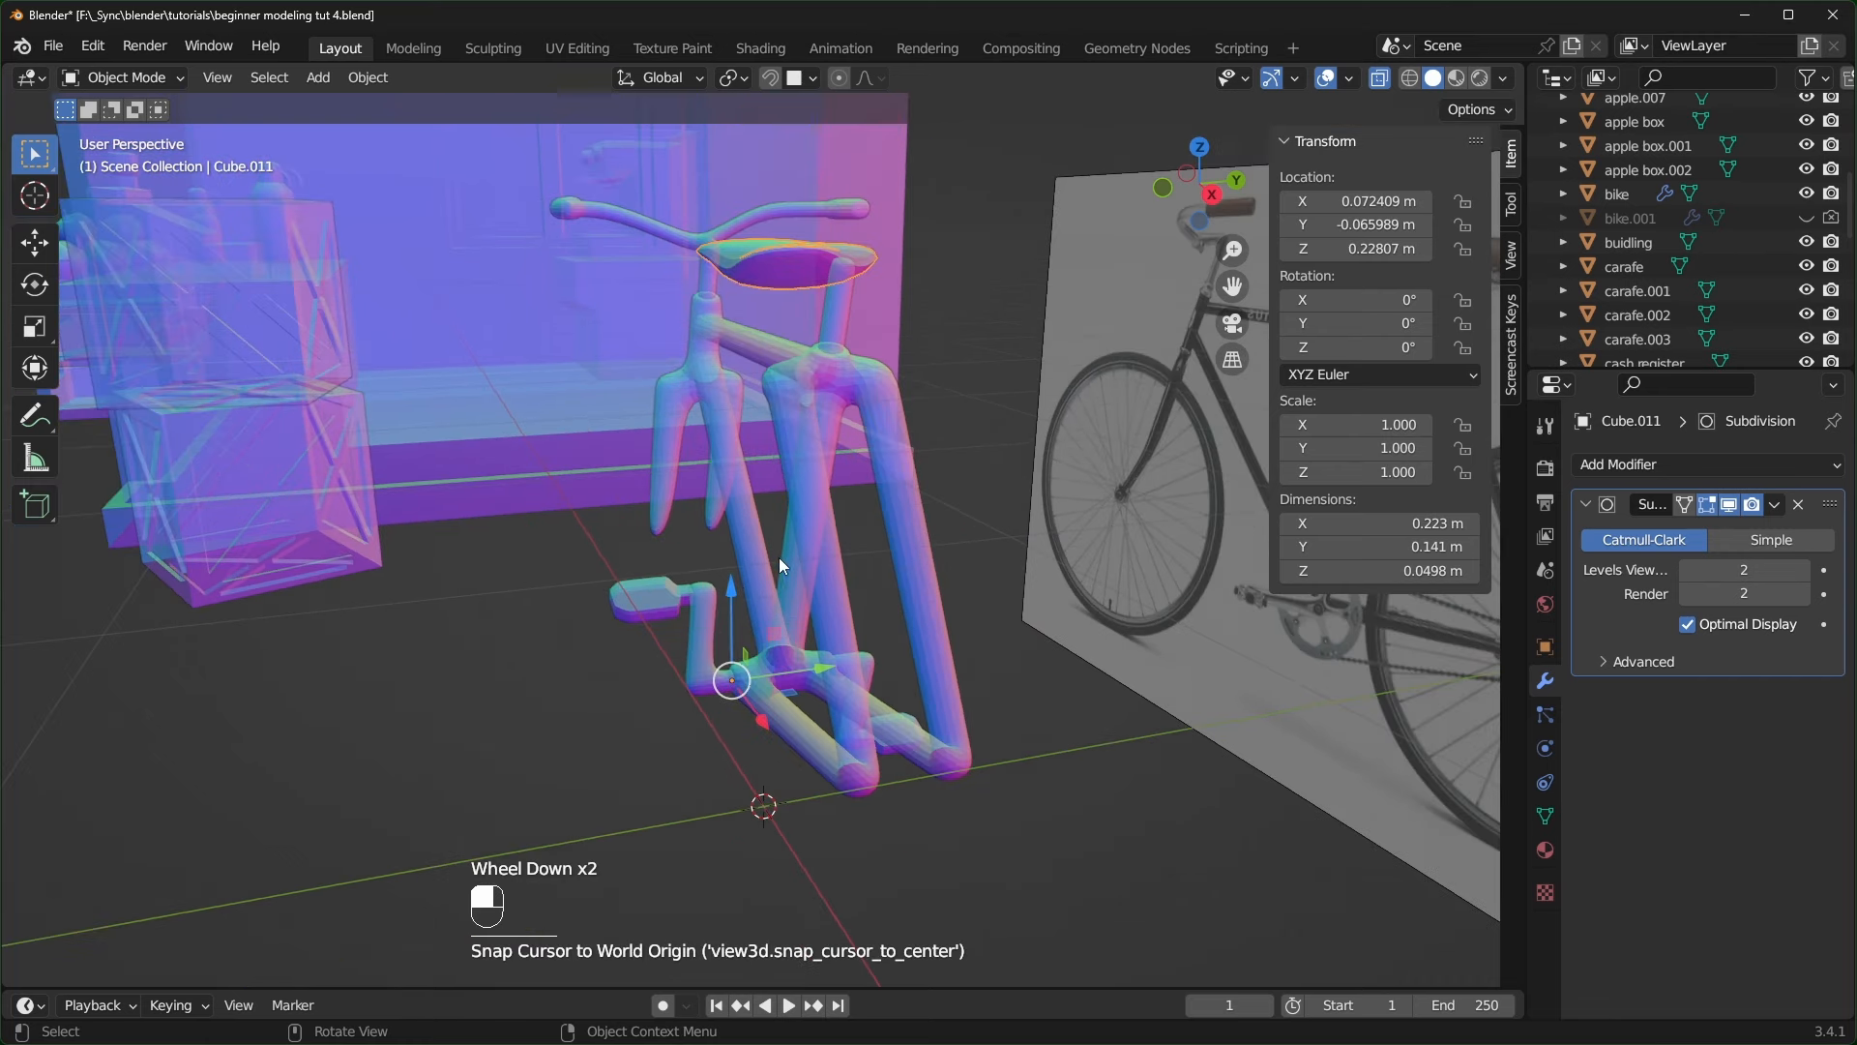
middle_click_drag(780, 557, 791, 474, "shift")
middle_click_drag(791, 474, 803, 392)
key("alt+z")
right_click(826, 386)
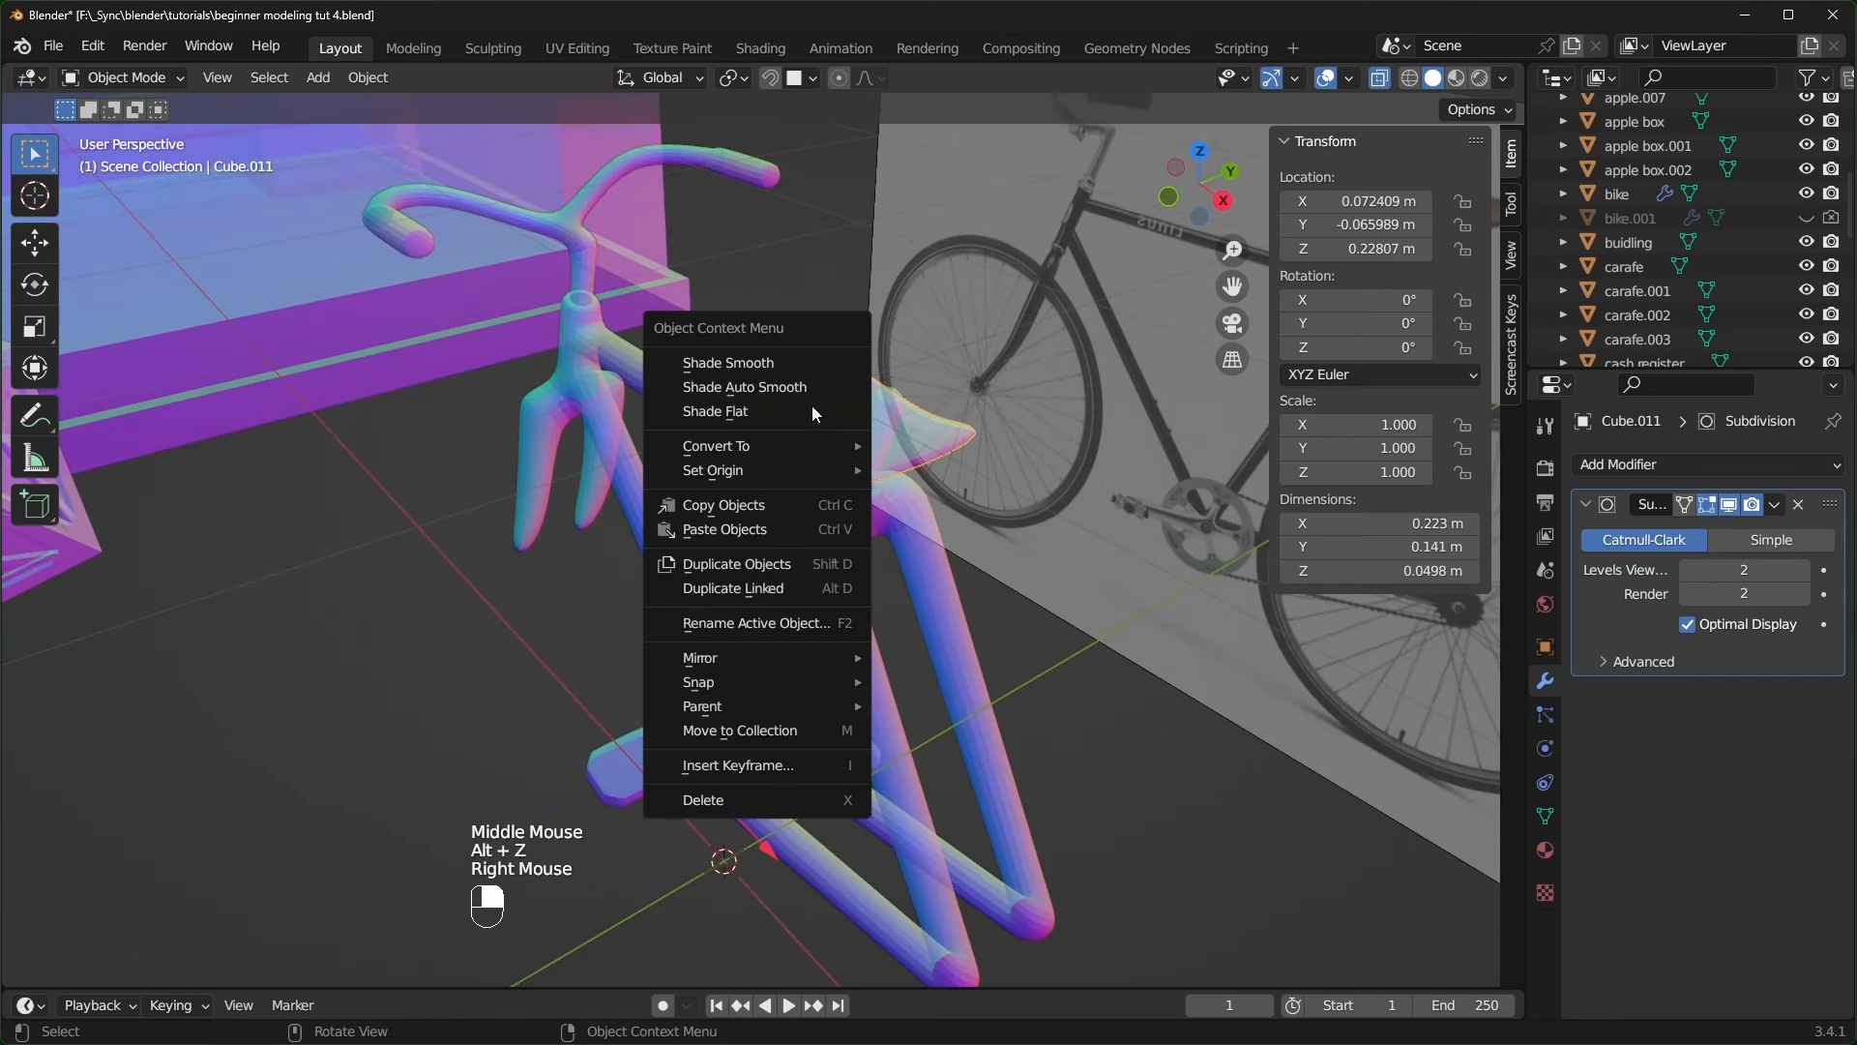
mouse_move(831, 479)
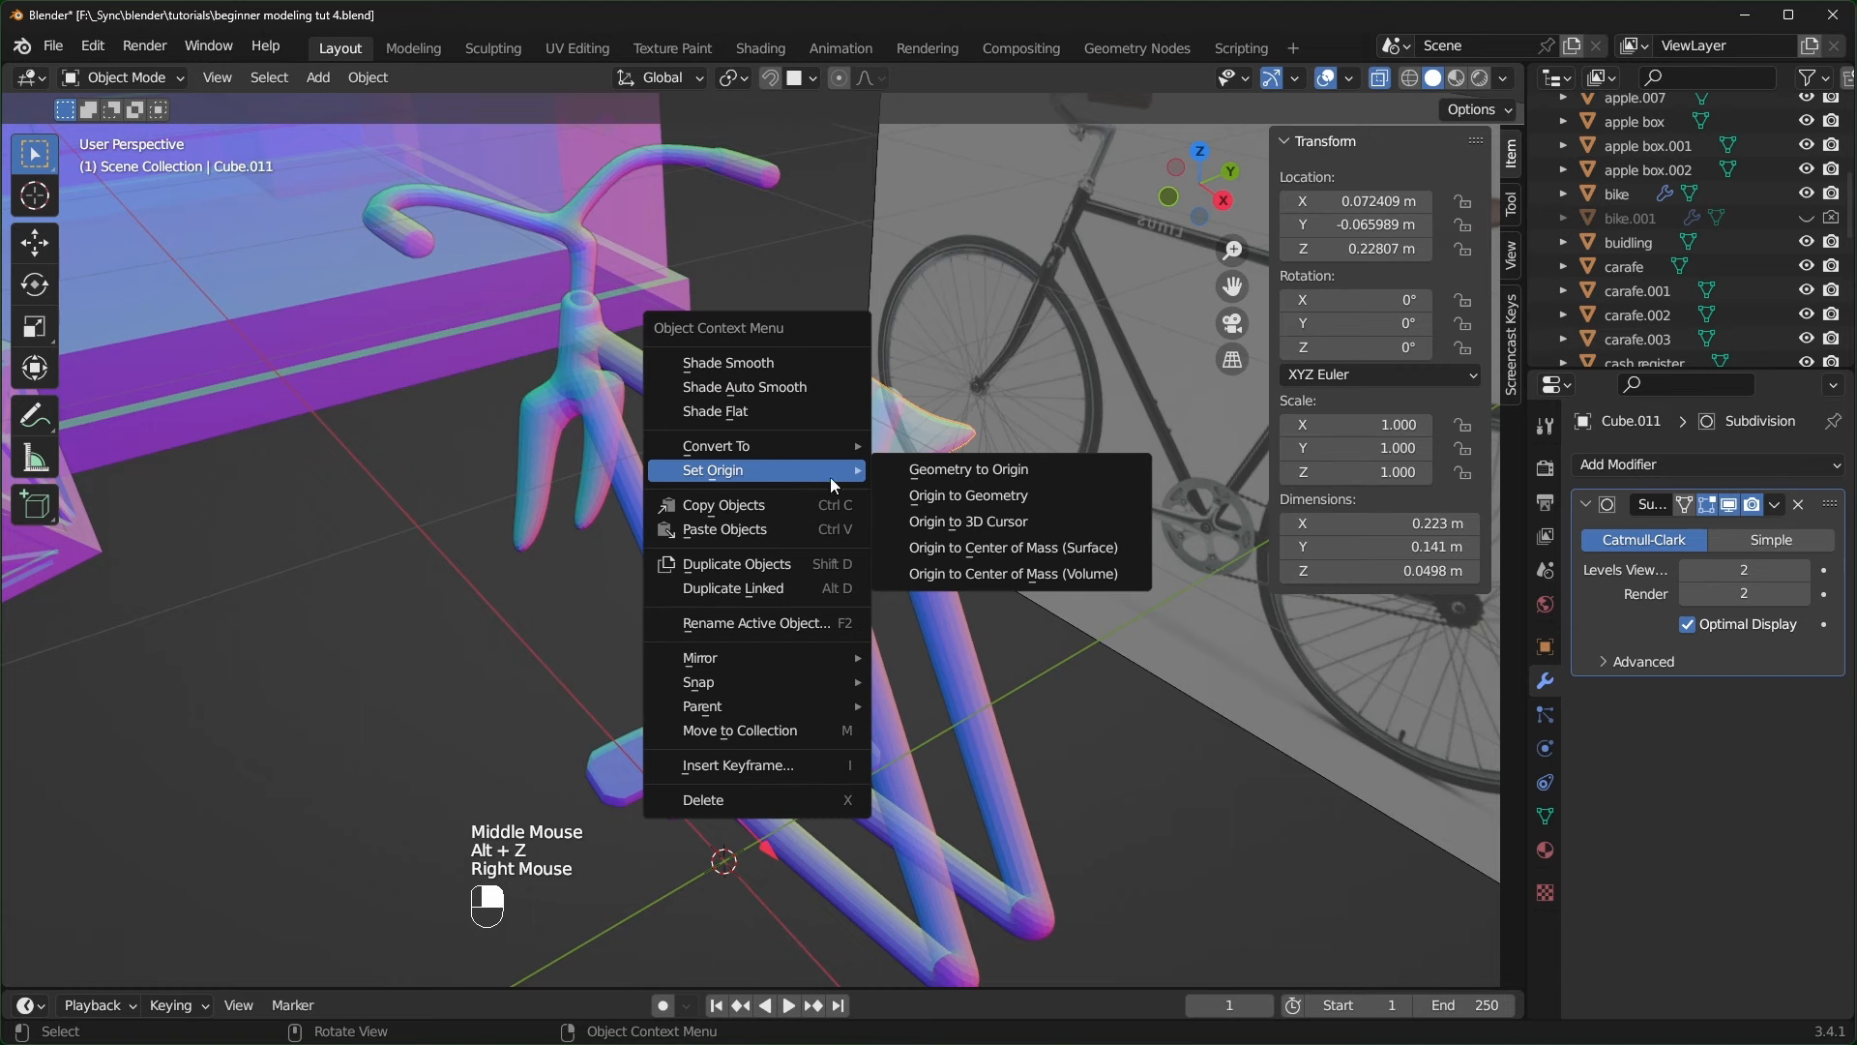
left_click(1029, 578)
- Clear the saddle's location and move it in the front view onto the seat post, about X 0.24 m, Z 0.73 m
middle_click_drag(967, 609, 809, 834)
key("alt+g")
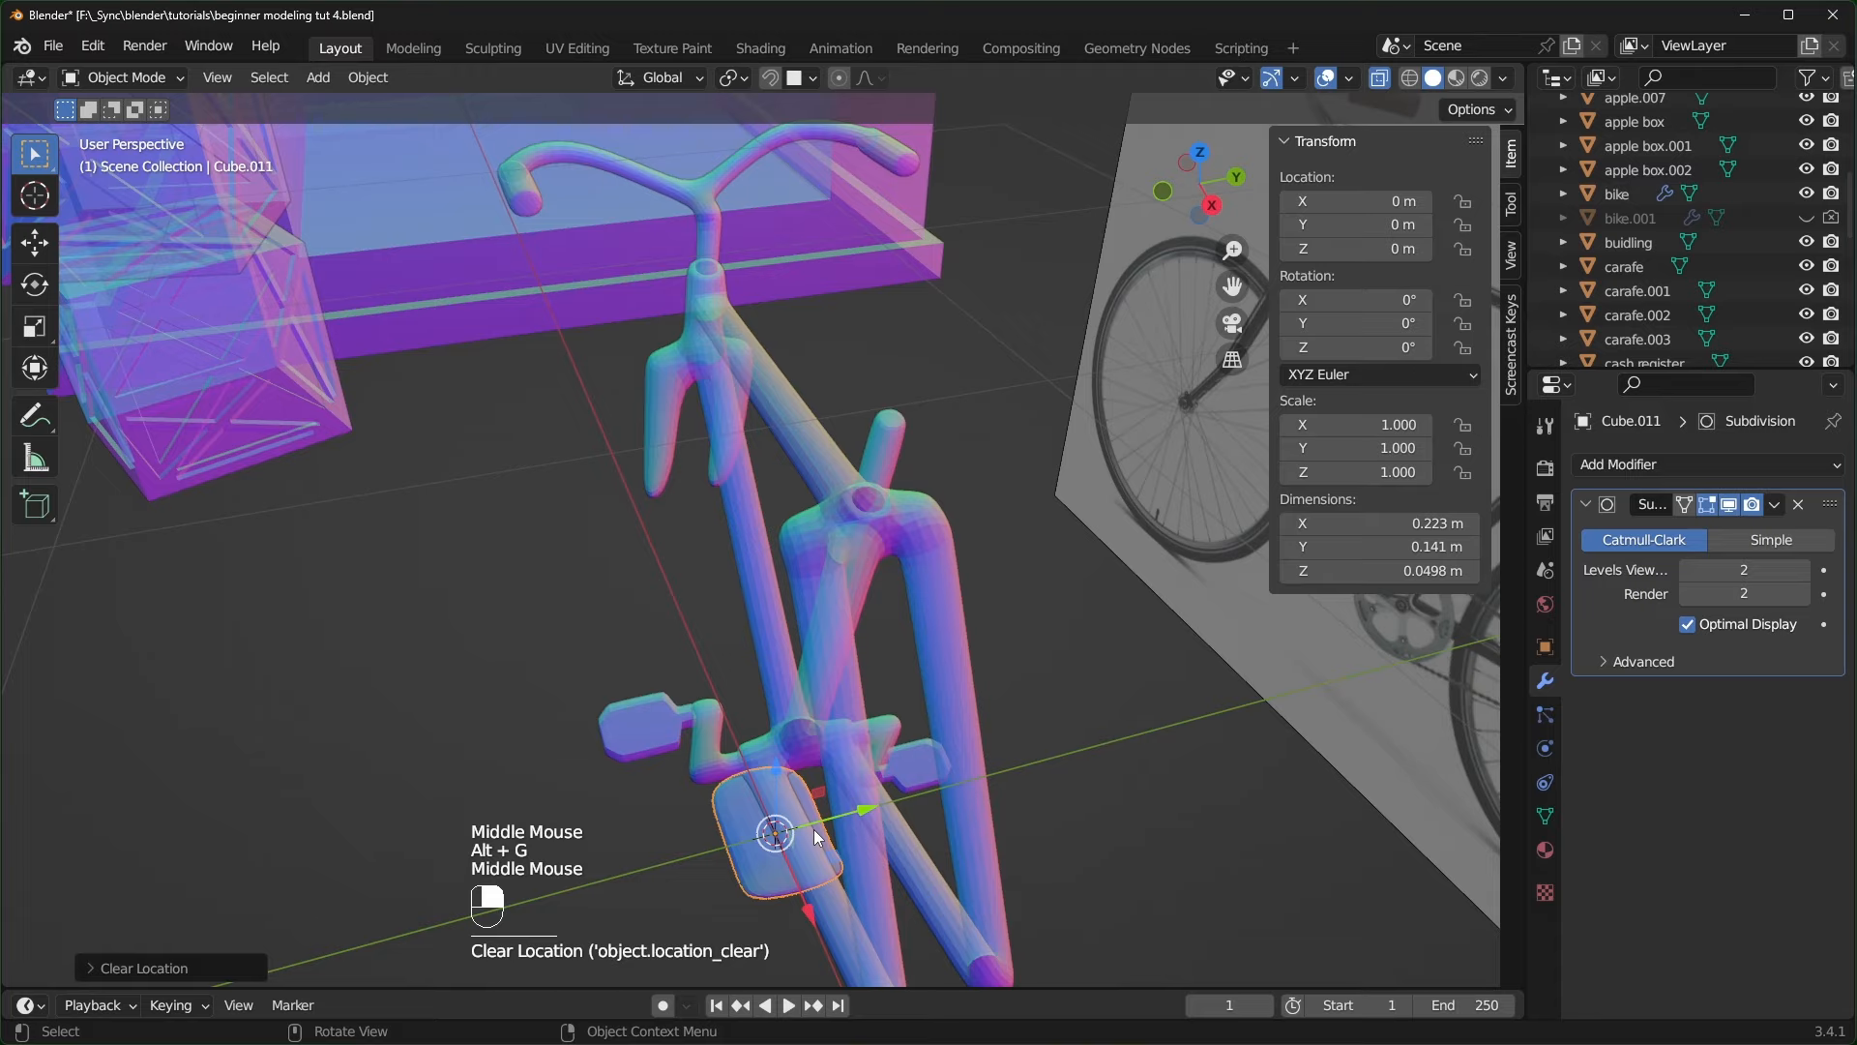
key("KP_1")
key("g")
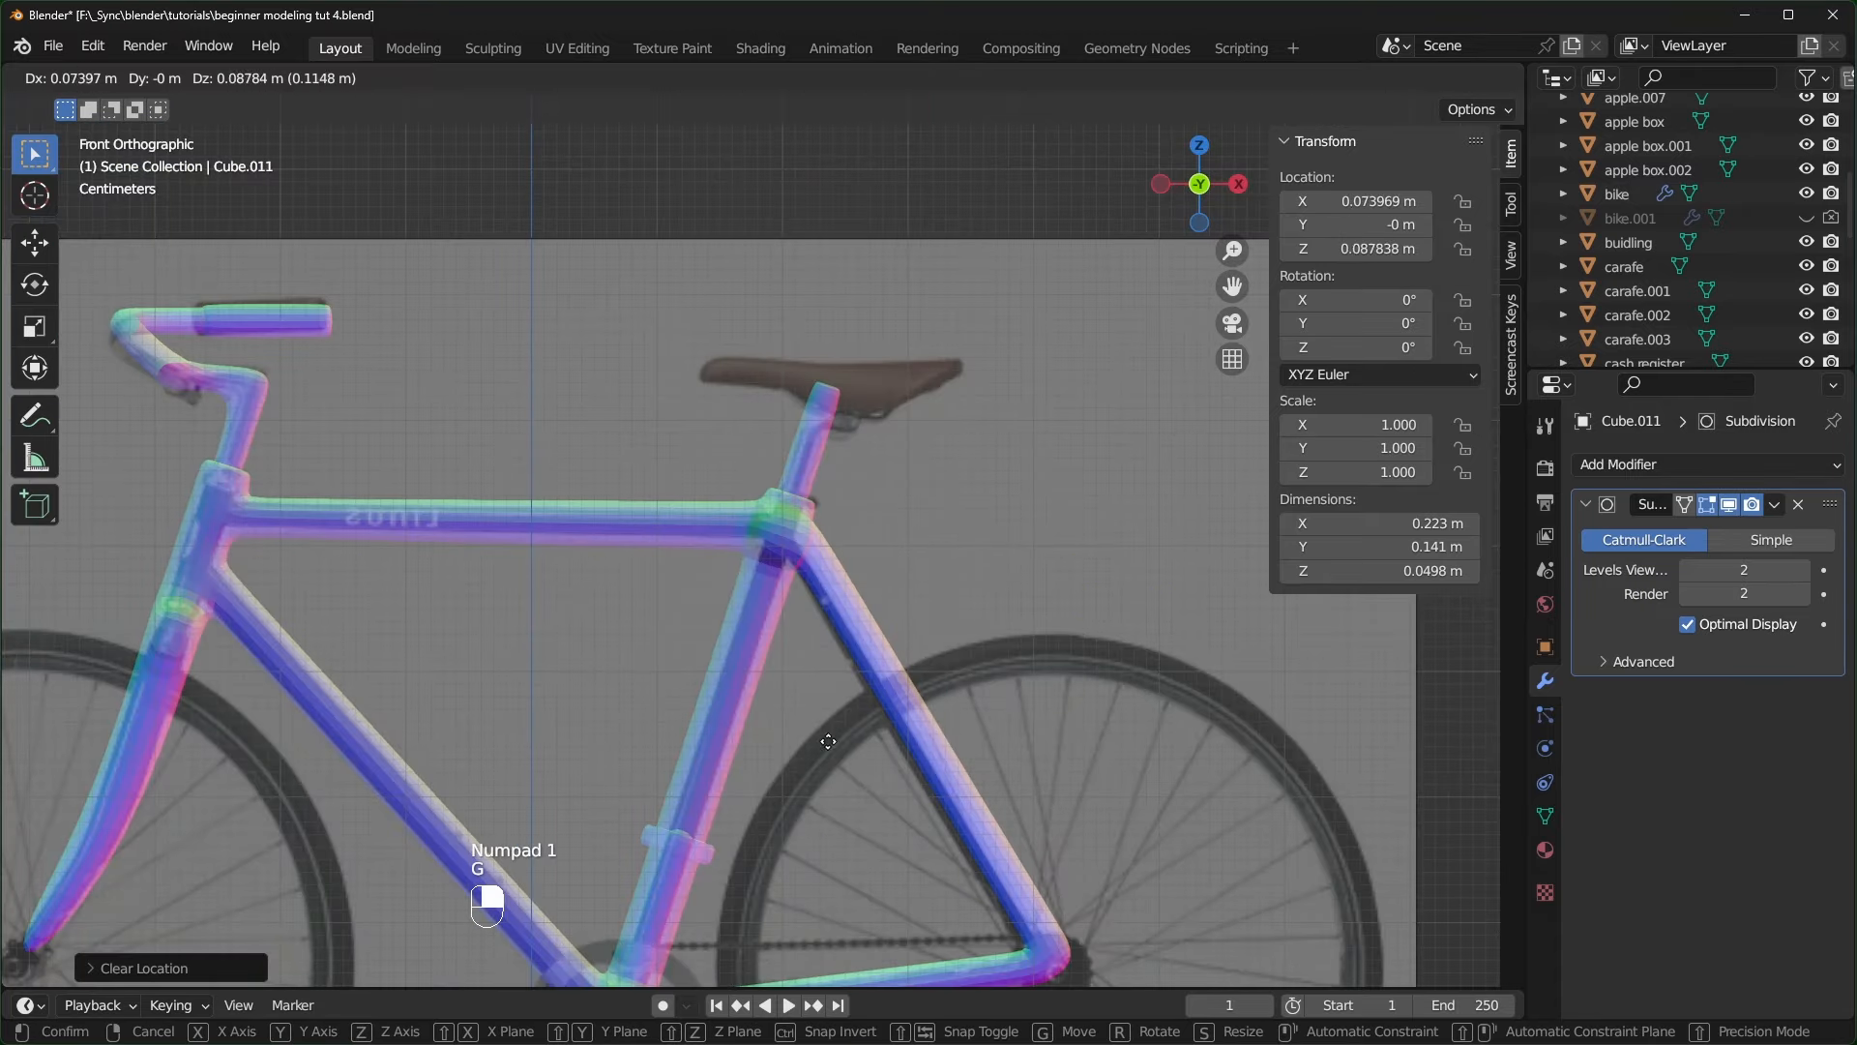
left_click(900, 290)
- Narrow the saddle's front section by scaling its nose and neck vertices along Y in the top view
middle_click_drag(900, 290, 818, 503)
key("KP_7")
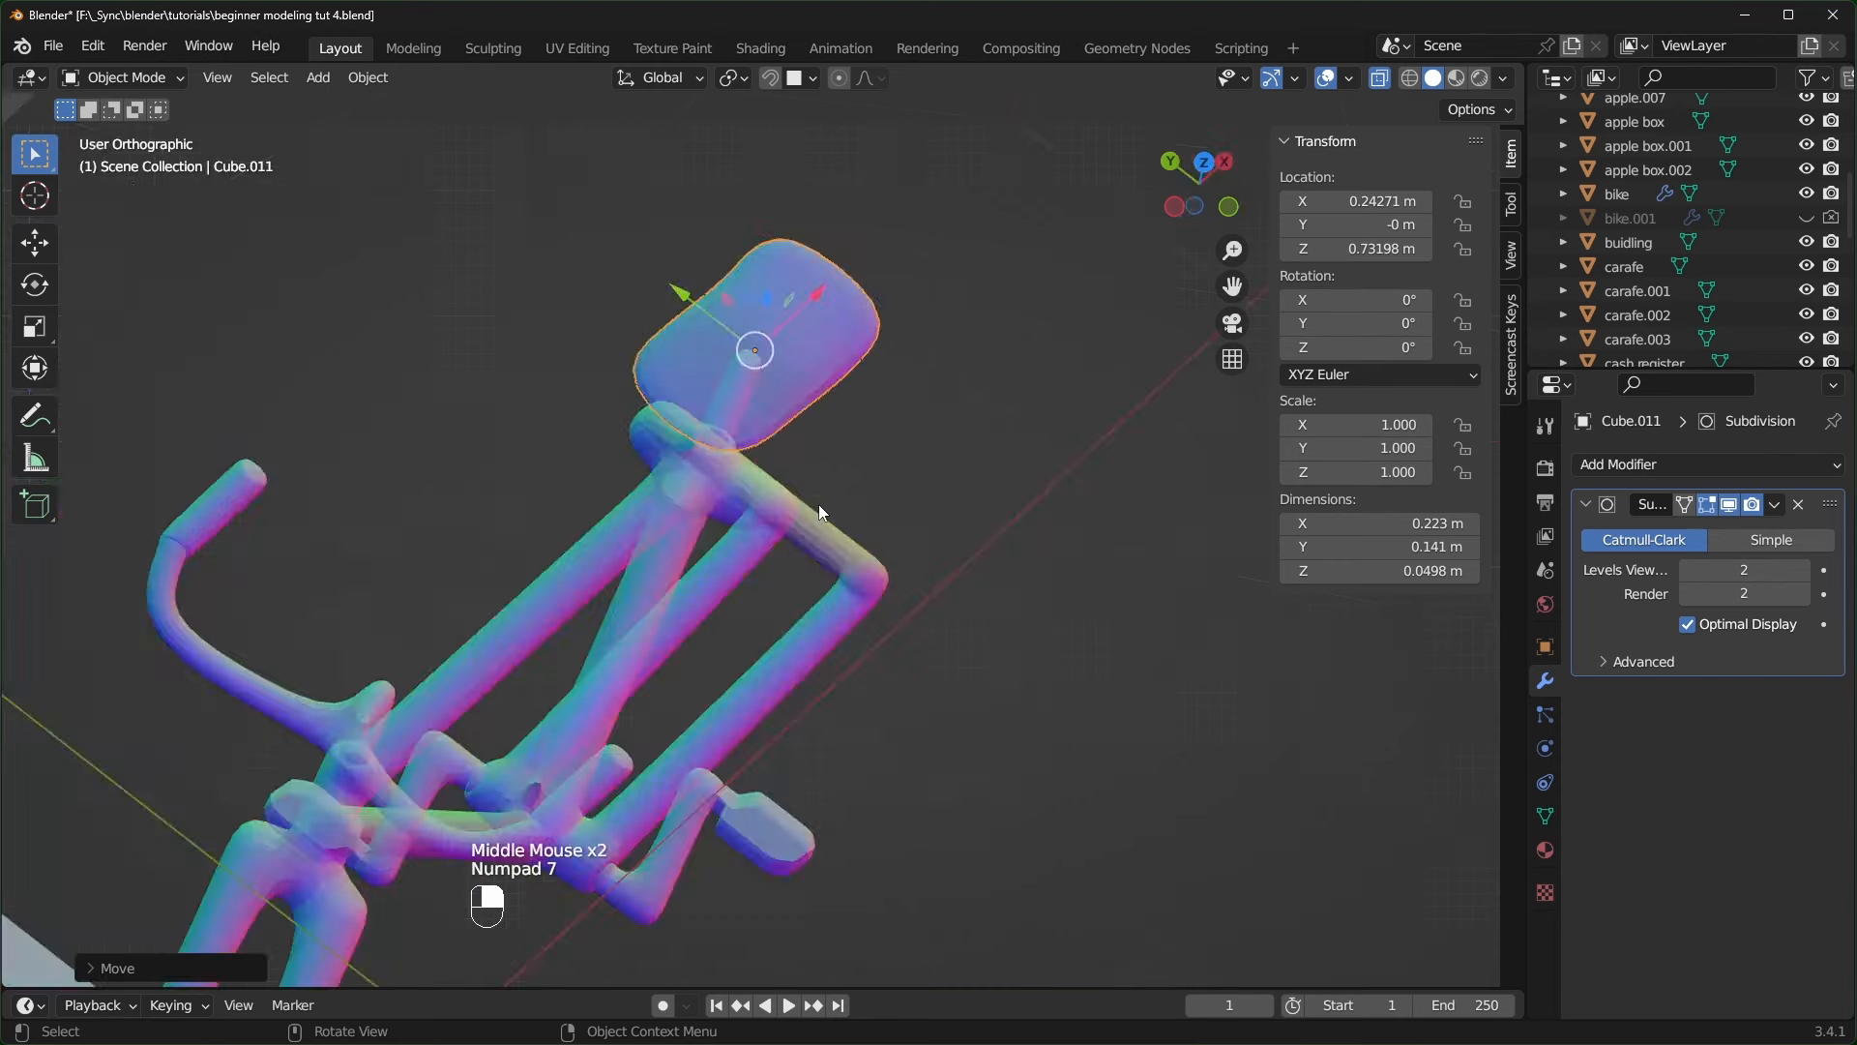
scroll(818, 507, "up", 2)
scroll(819, 764, "up", 1)
key("Tab")
middle_click_drag(818, 507, 720, 663, "shift")
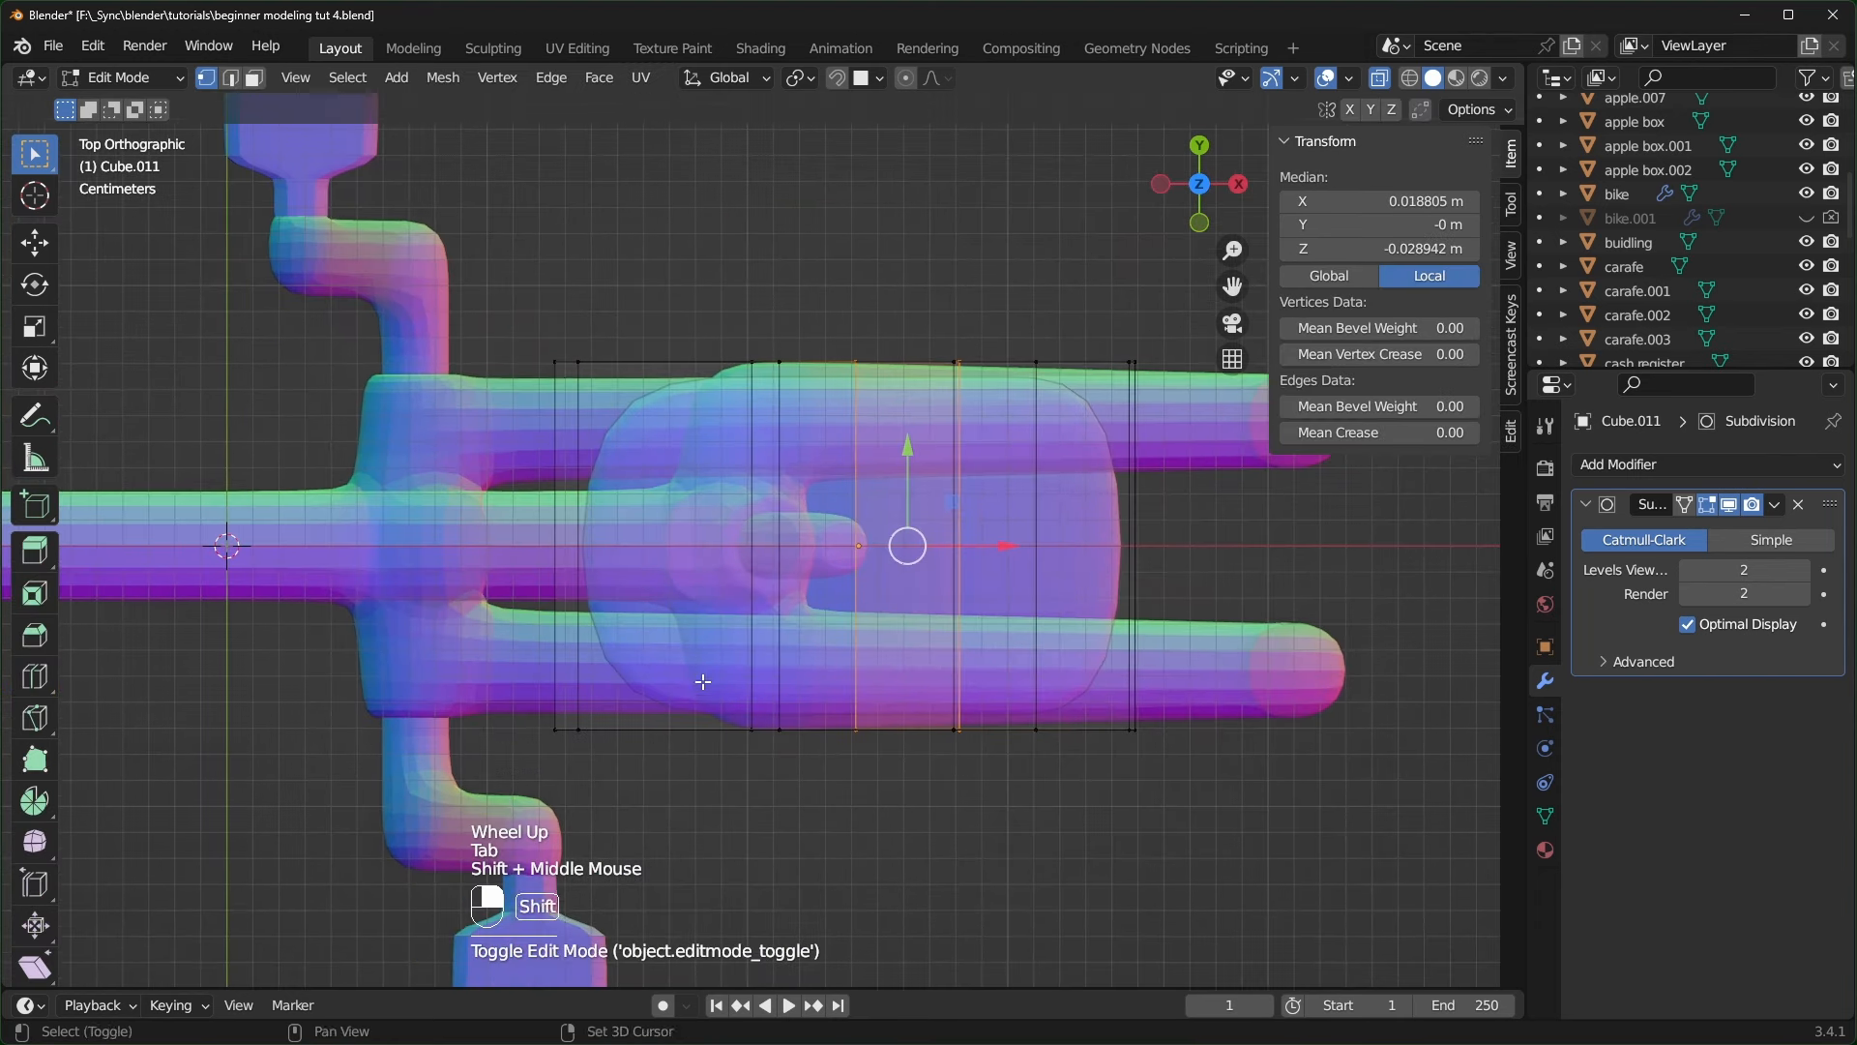
left_click_drag(490, 296, 677, 764)
left_click_drag(436, 244, 836, 805)
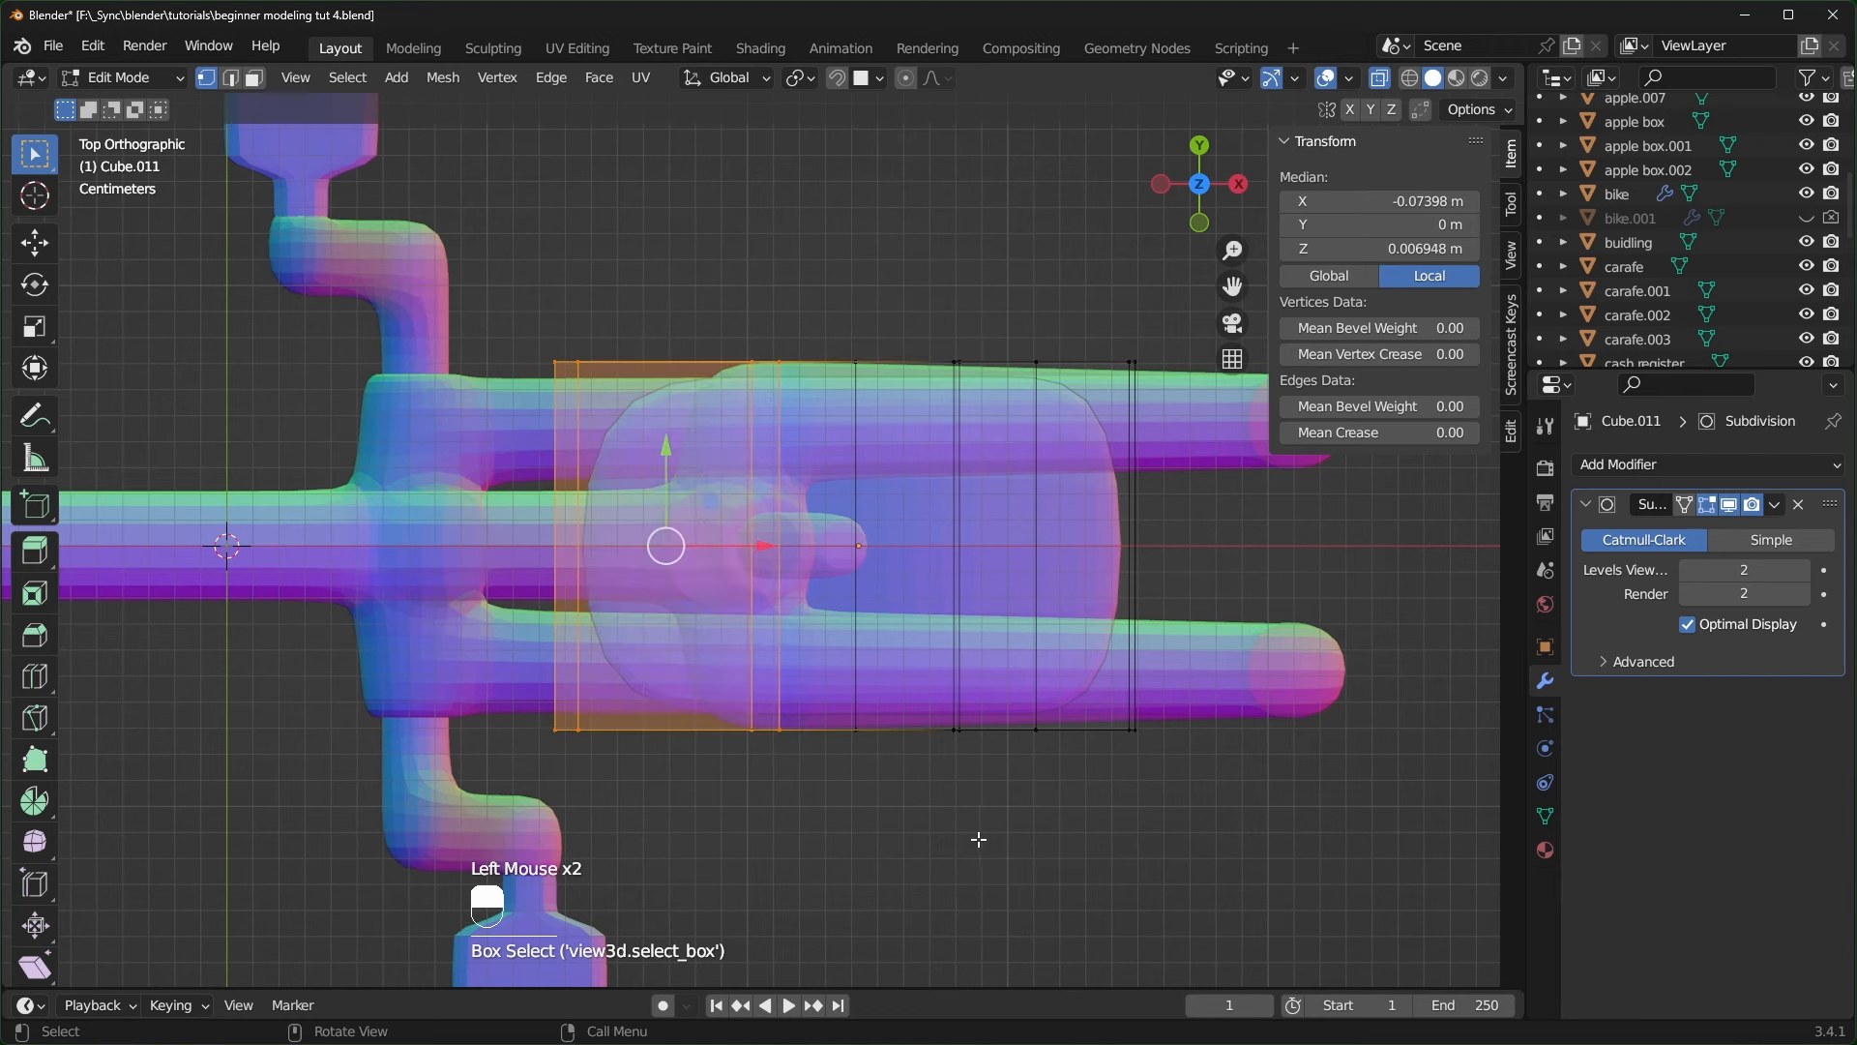
key("s")
key("y")
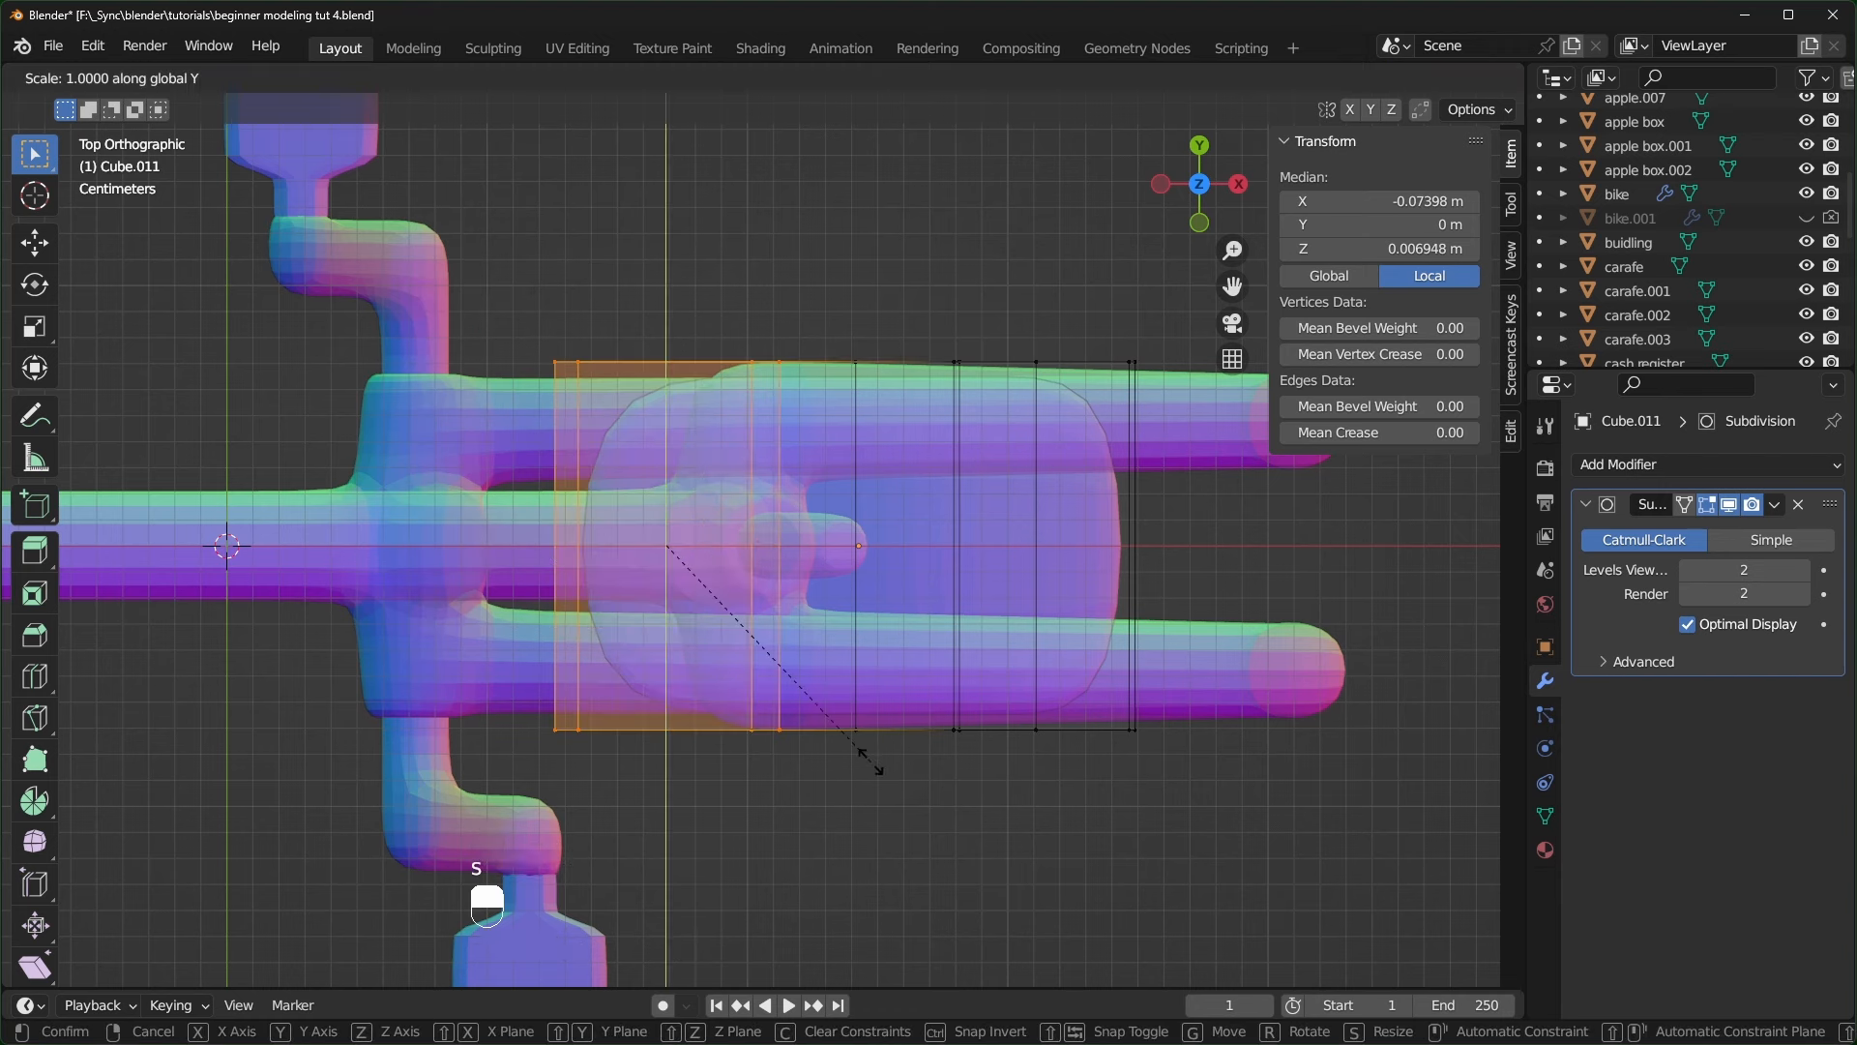
left_click(721, 611)
- Scale the saddle's rear-end vertices and the edge loop around its middle along Y to shape its width
middle_click_drag(973, 690, 1025, 505)
left_click_drag(964, 270, 922, 586)
middle_click_drag(923, 586, 1011, 576)
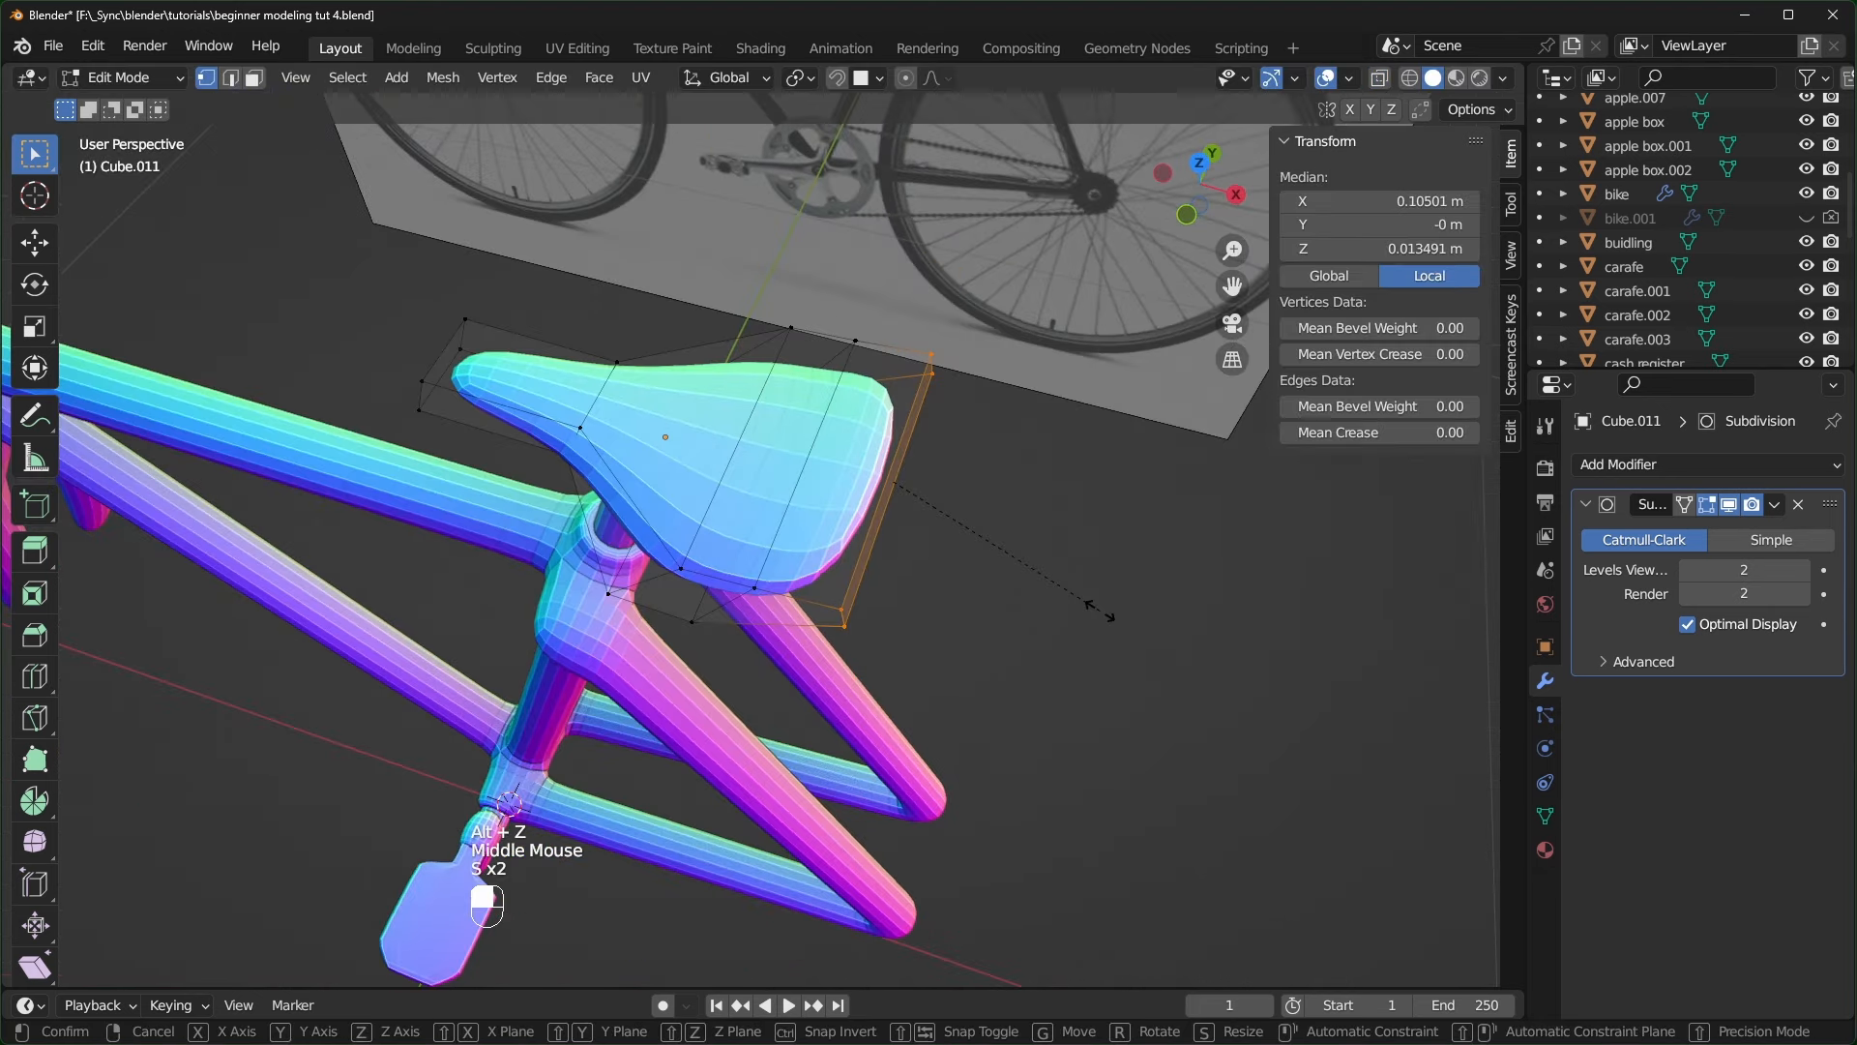
key("s")
key("y")
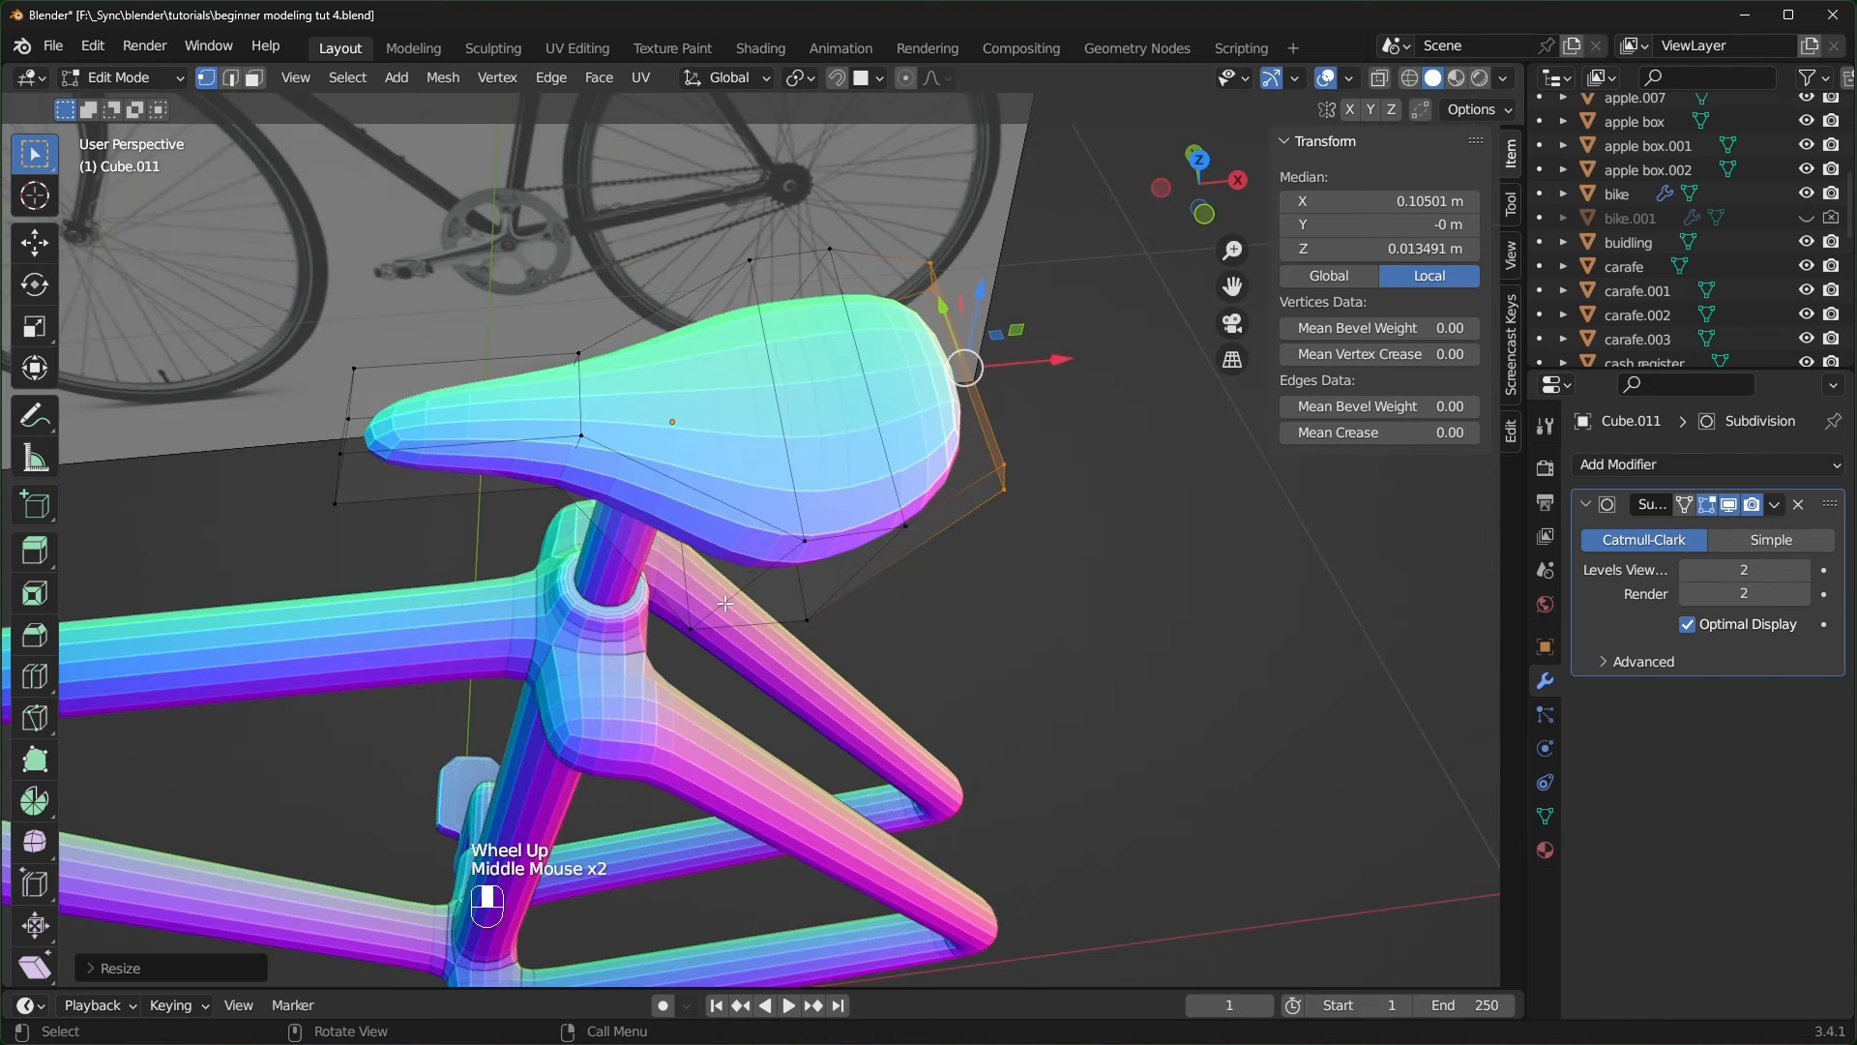
left_click(726, 603, "alt")
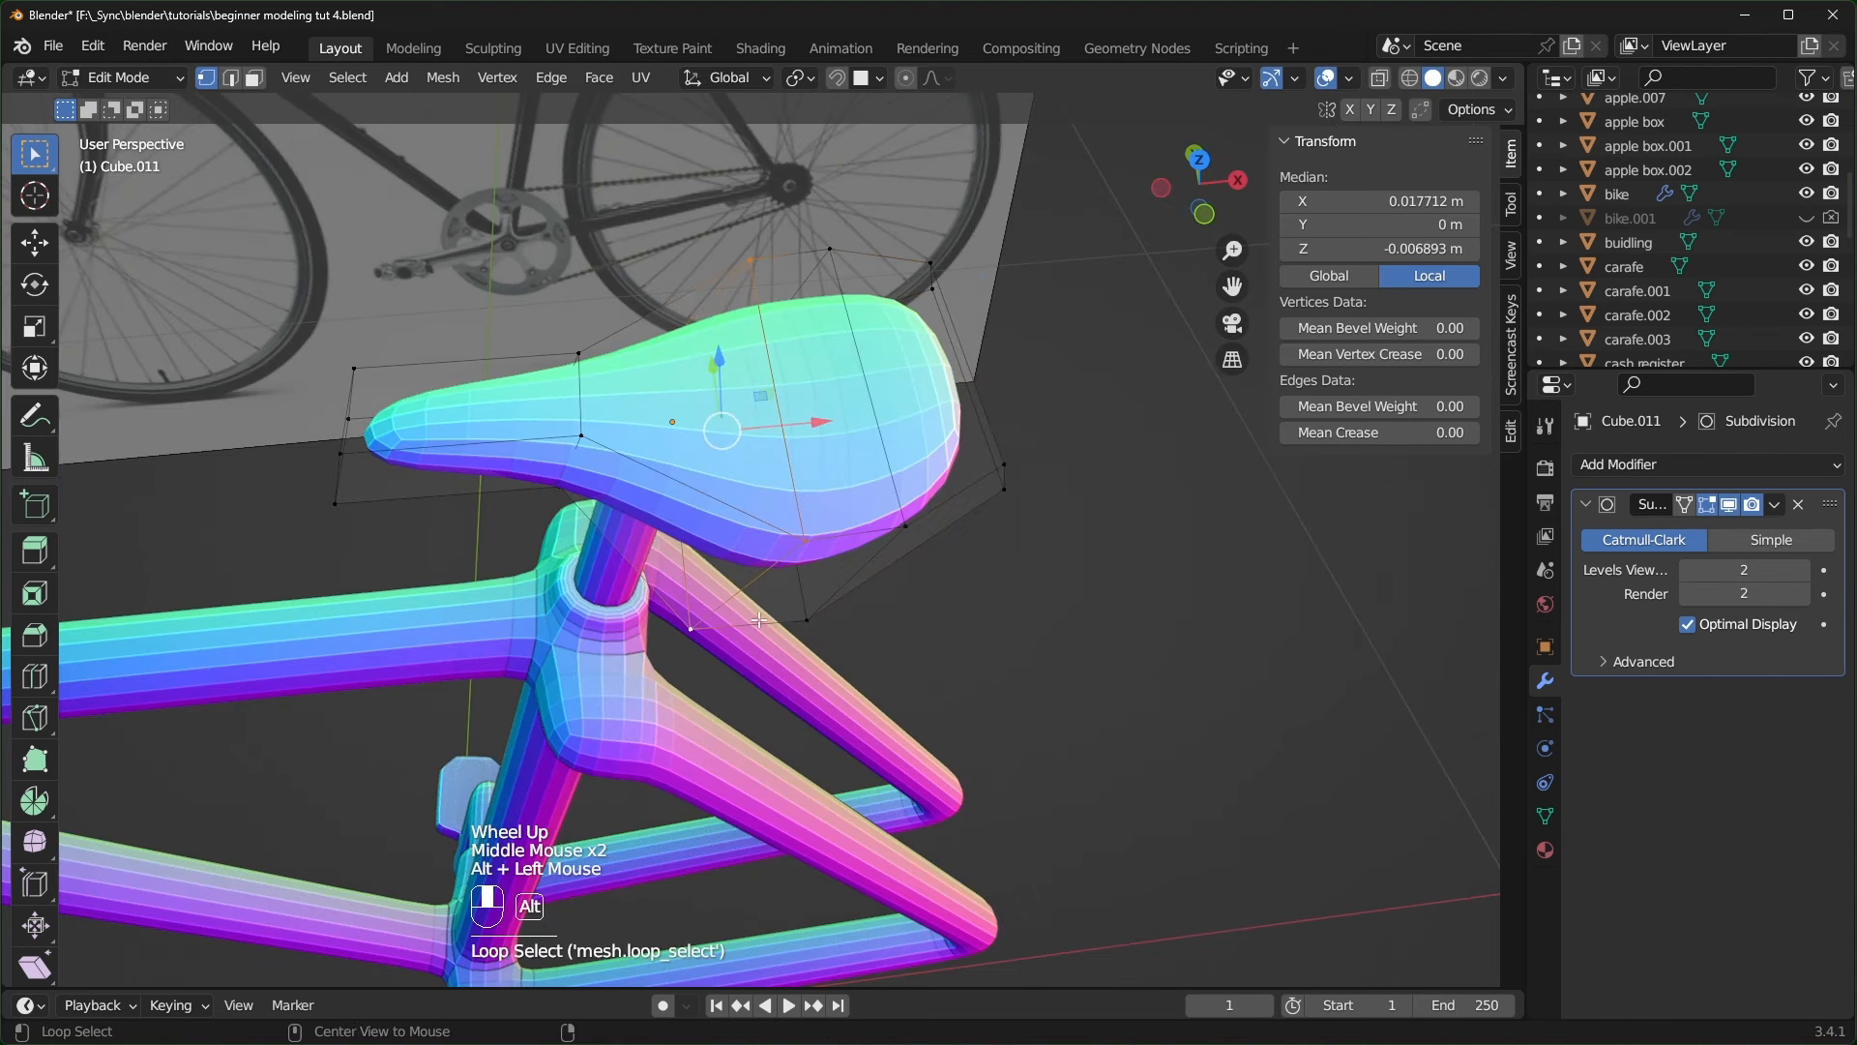
key("s")
key("y")
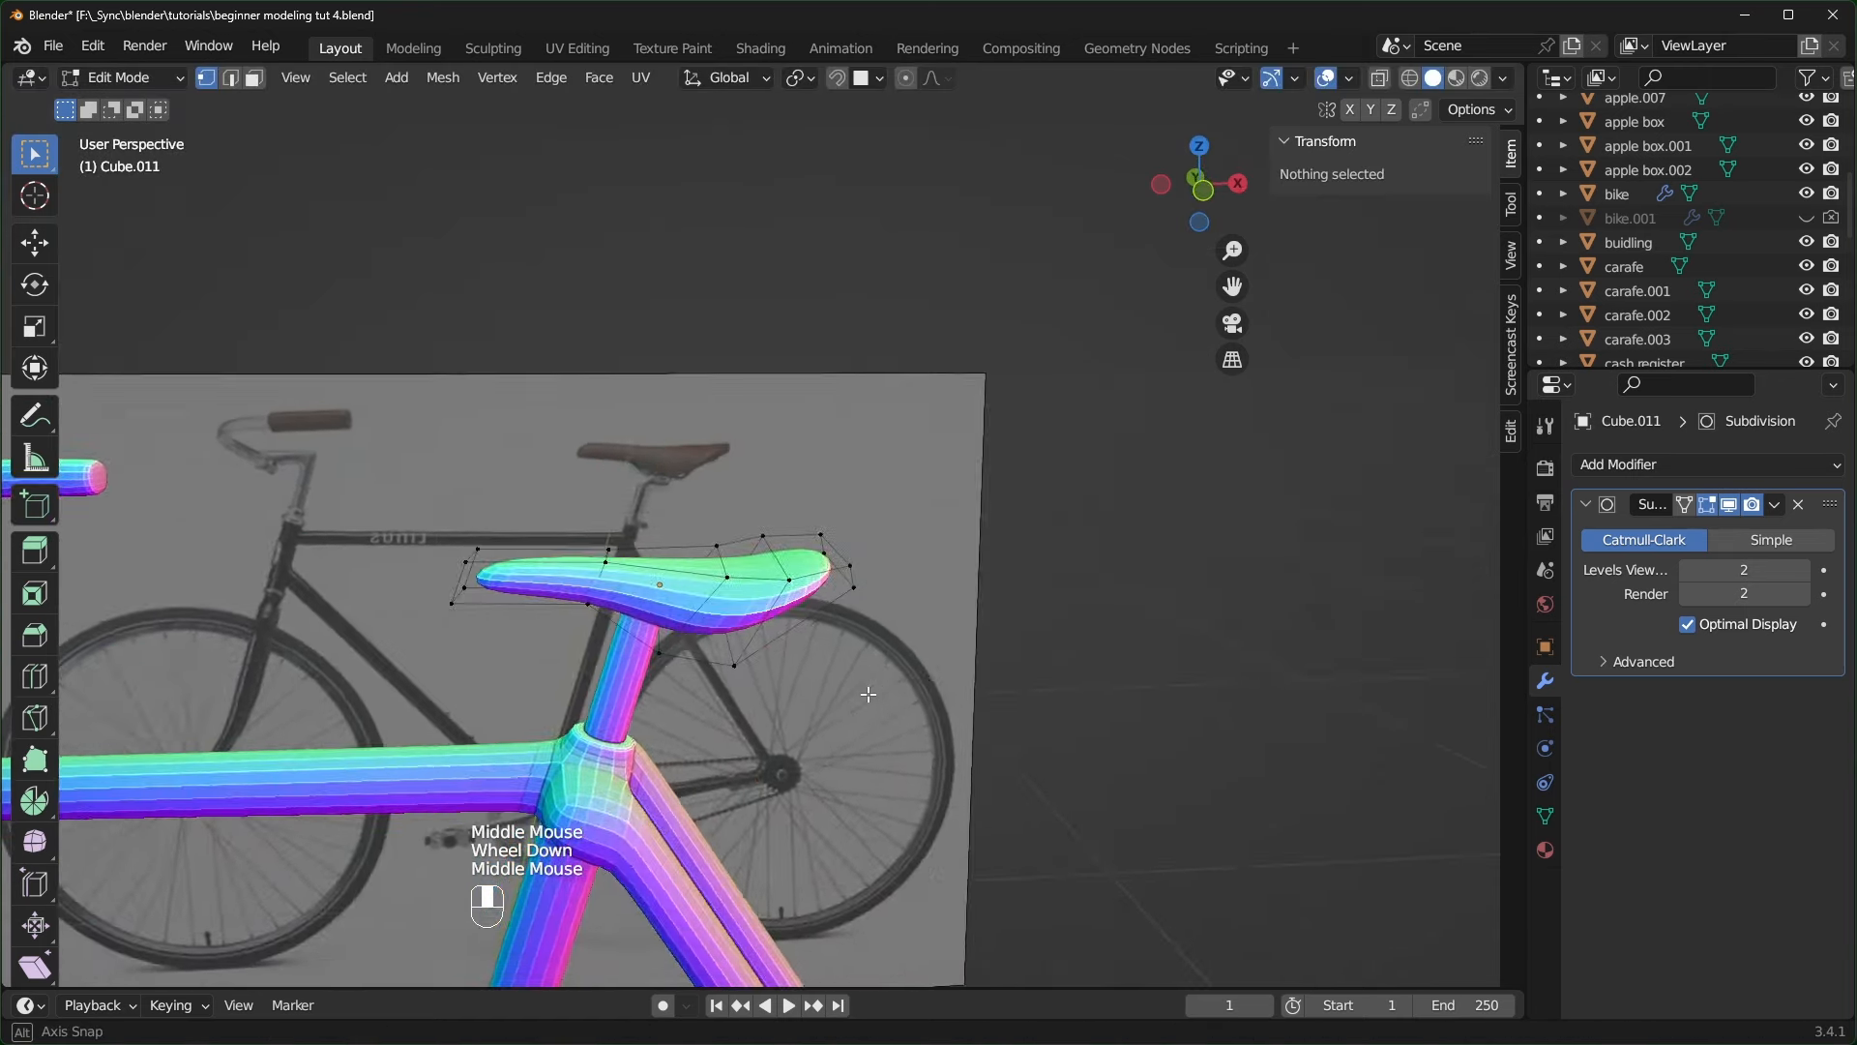
- Inset the saddle's four underside faces as one region by about 0.013 m and extrude them
middle_click_drag(869, 694, 1070, 634)
scroll(874, 577, "up", 2)
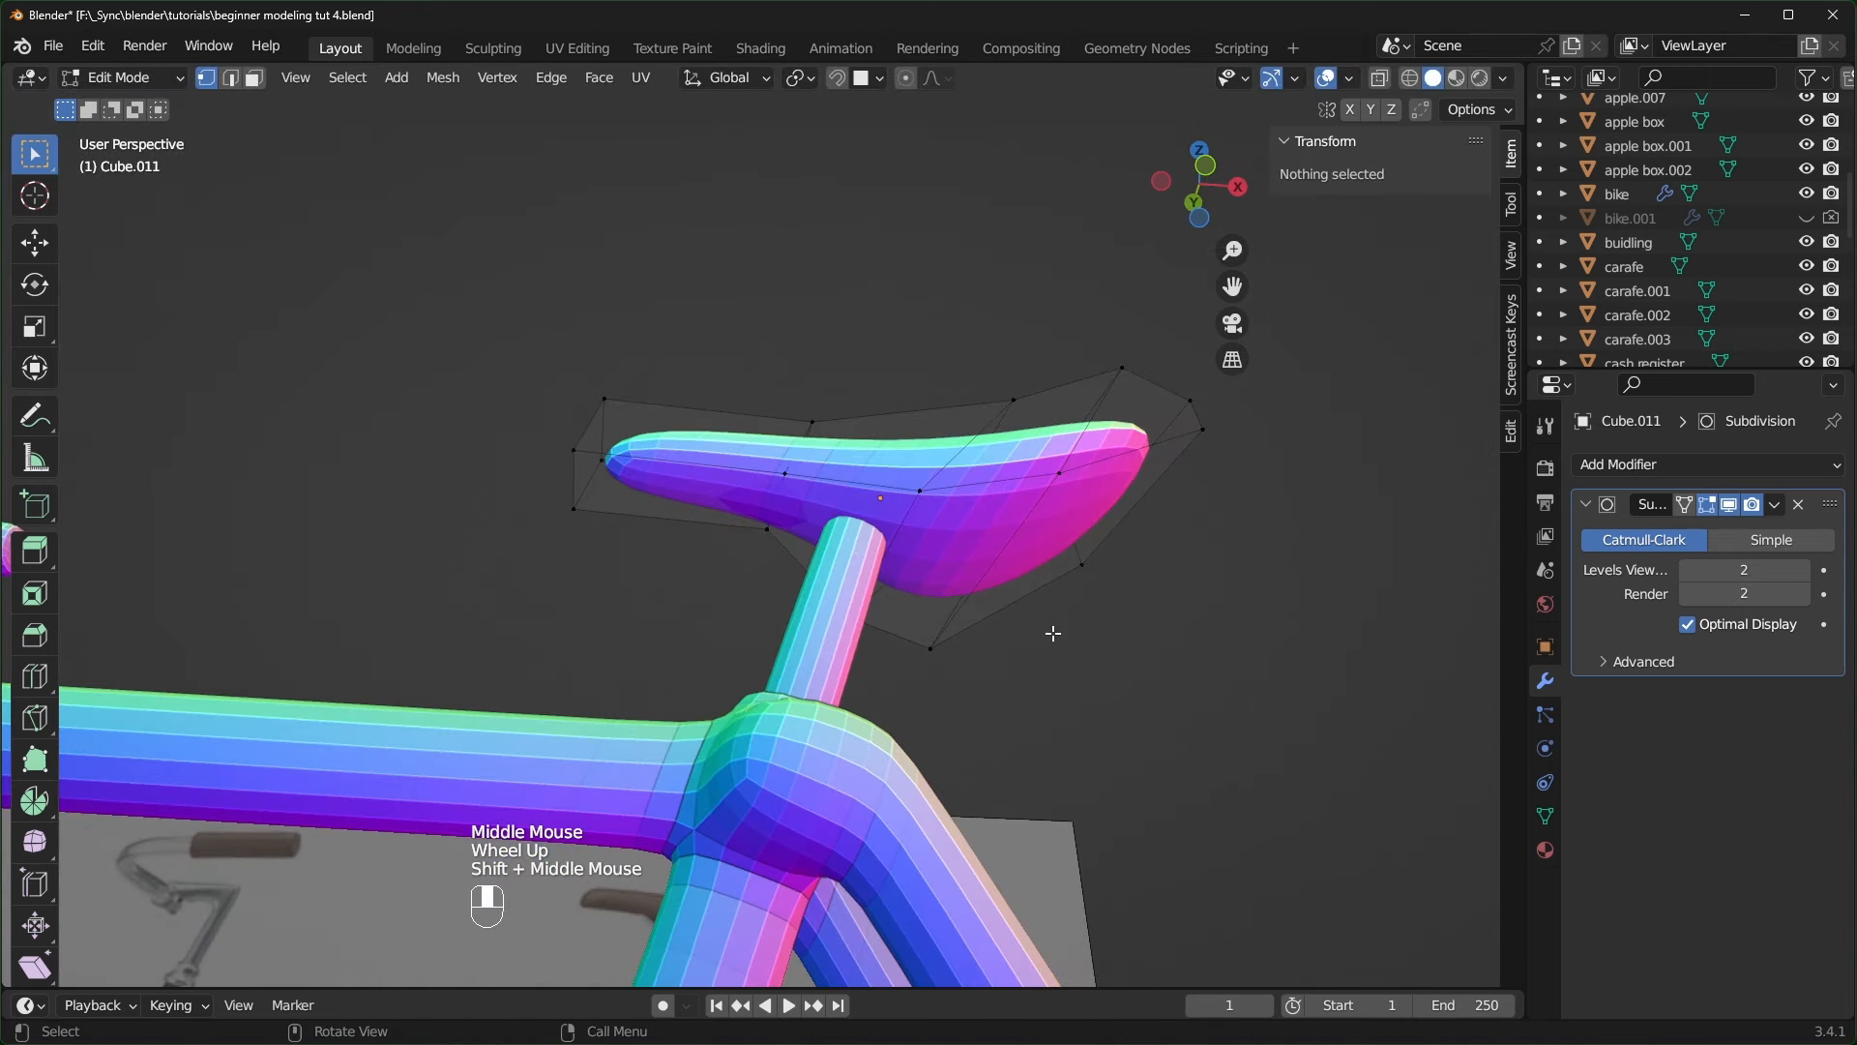
left_click(259, 78)
middle_click_drag(687, 642, 705, 531)
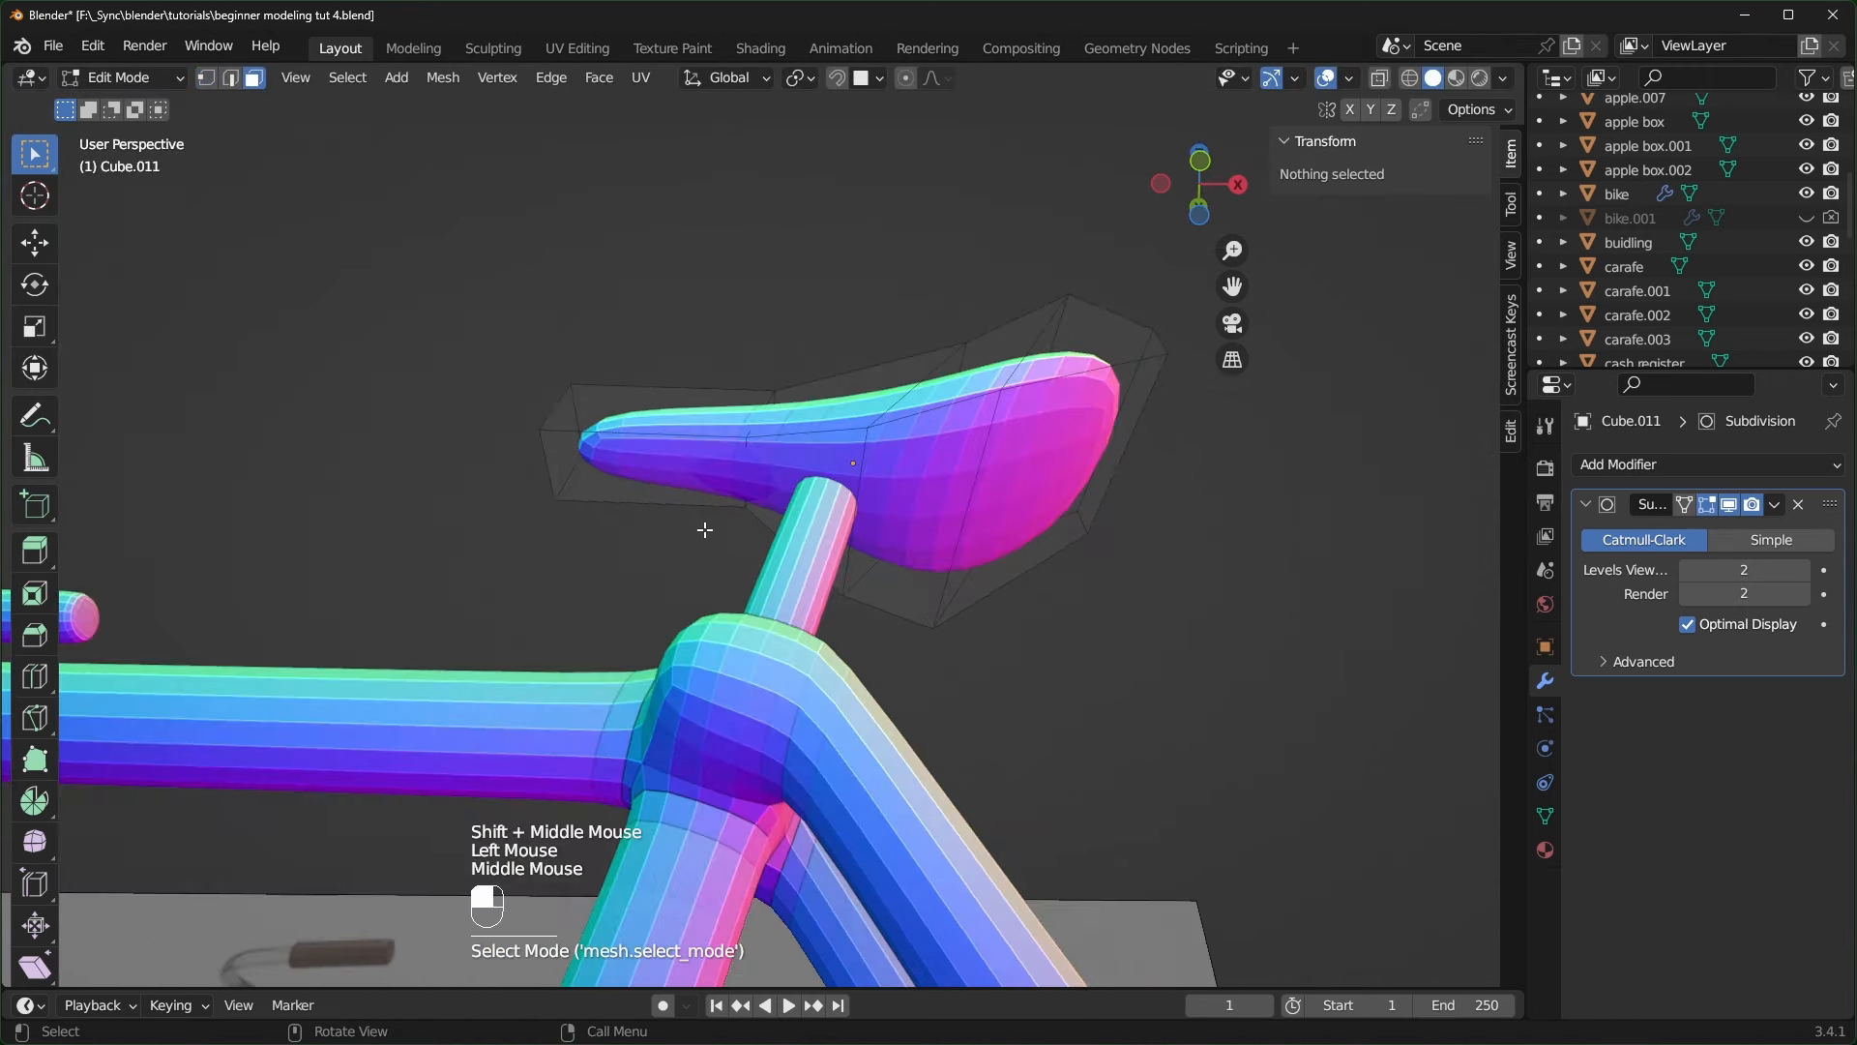
left_click(642, 467)
left_click(893, 488, "shift")
left_click(957, 487, "shift")
left_click(1012, 479, "shift")
middle_click_drag(1012, 479, 1222, 671)
key("i")
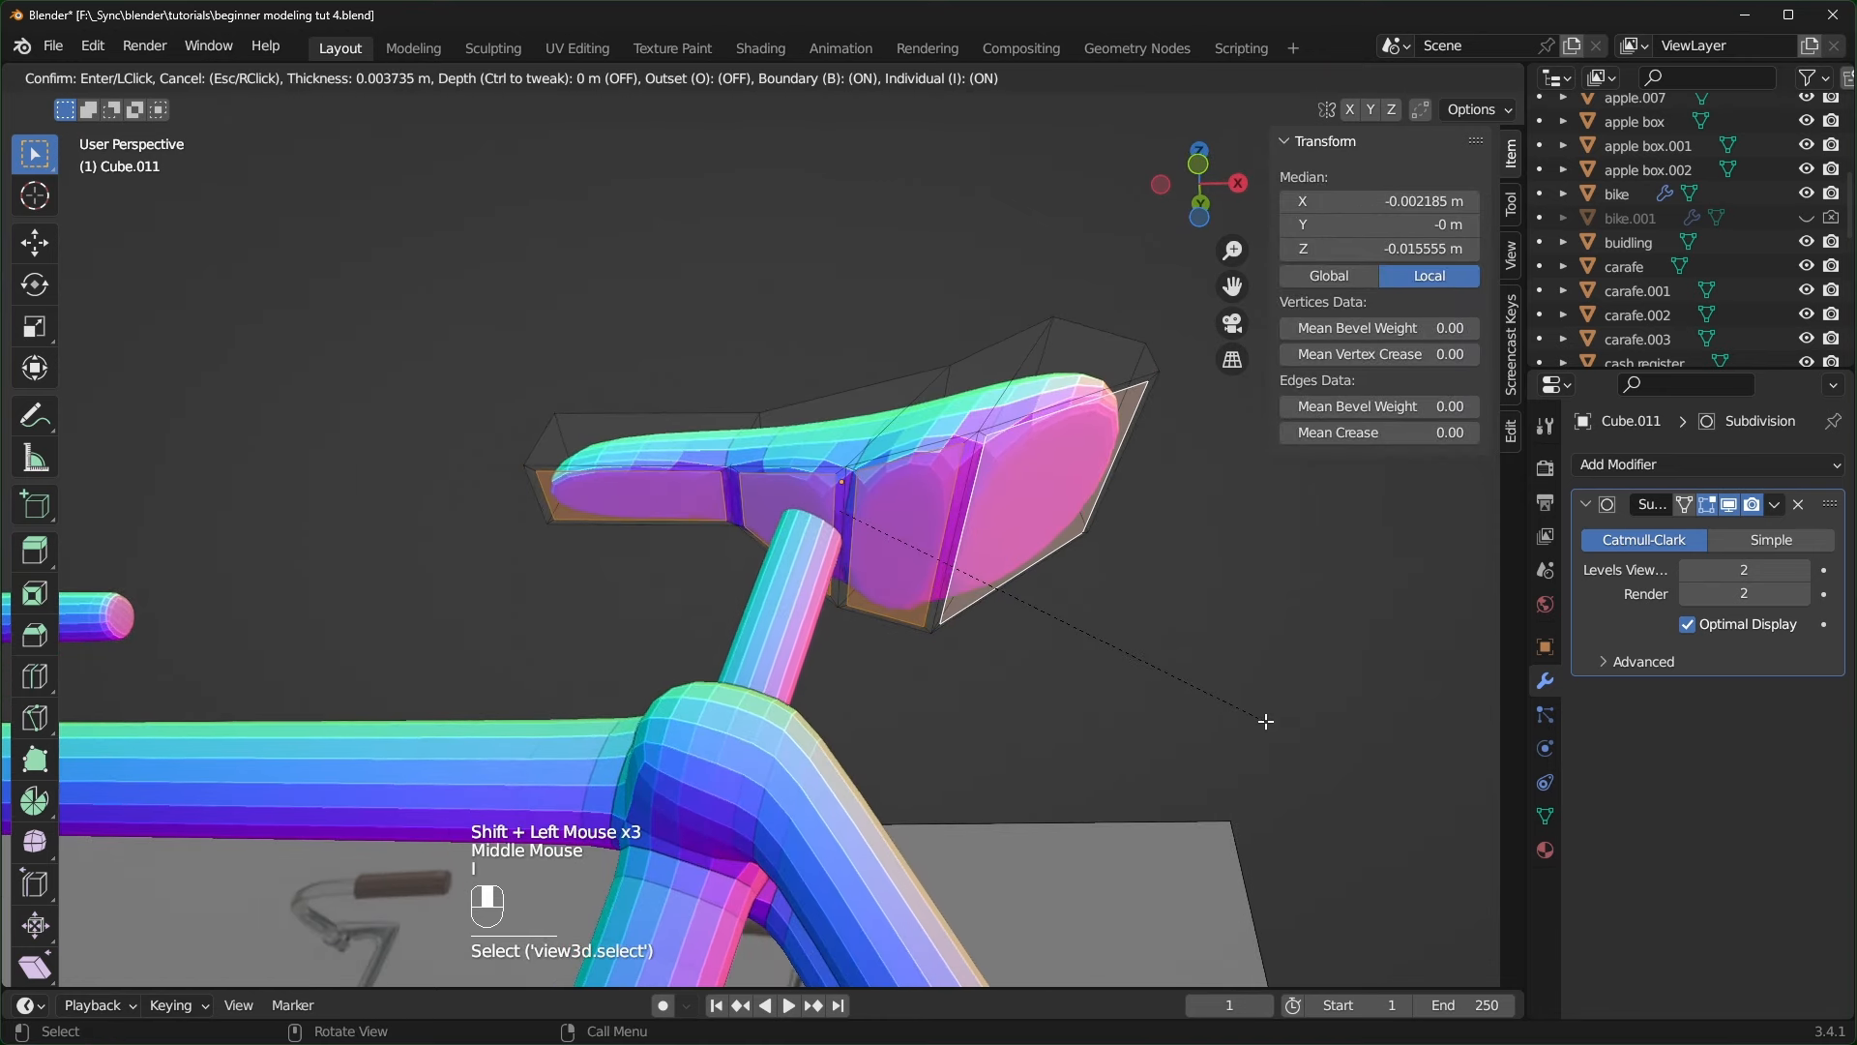
key("i")
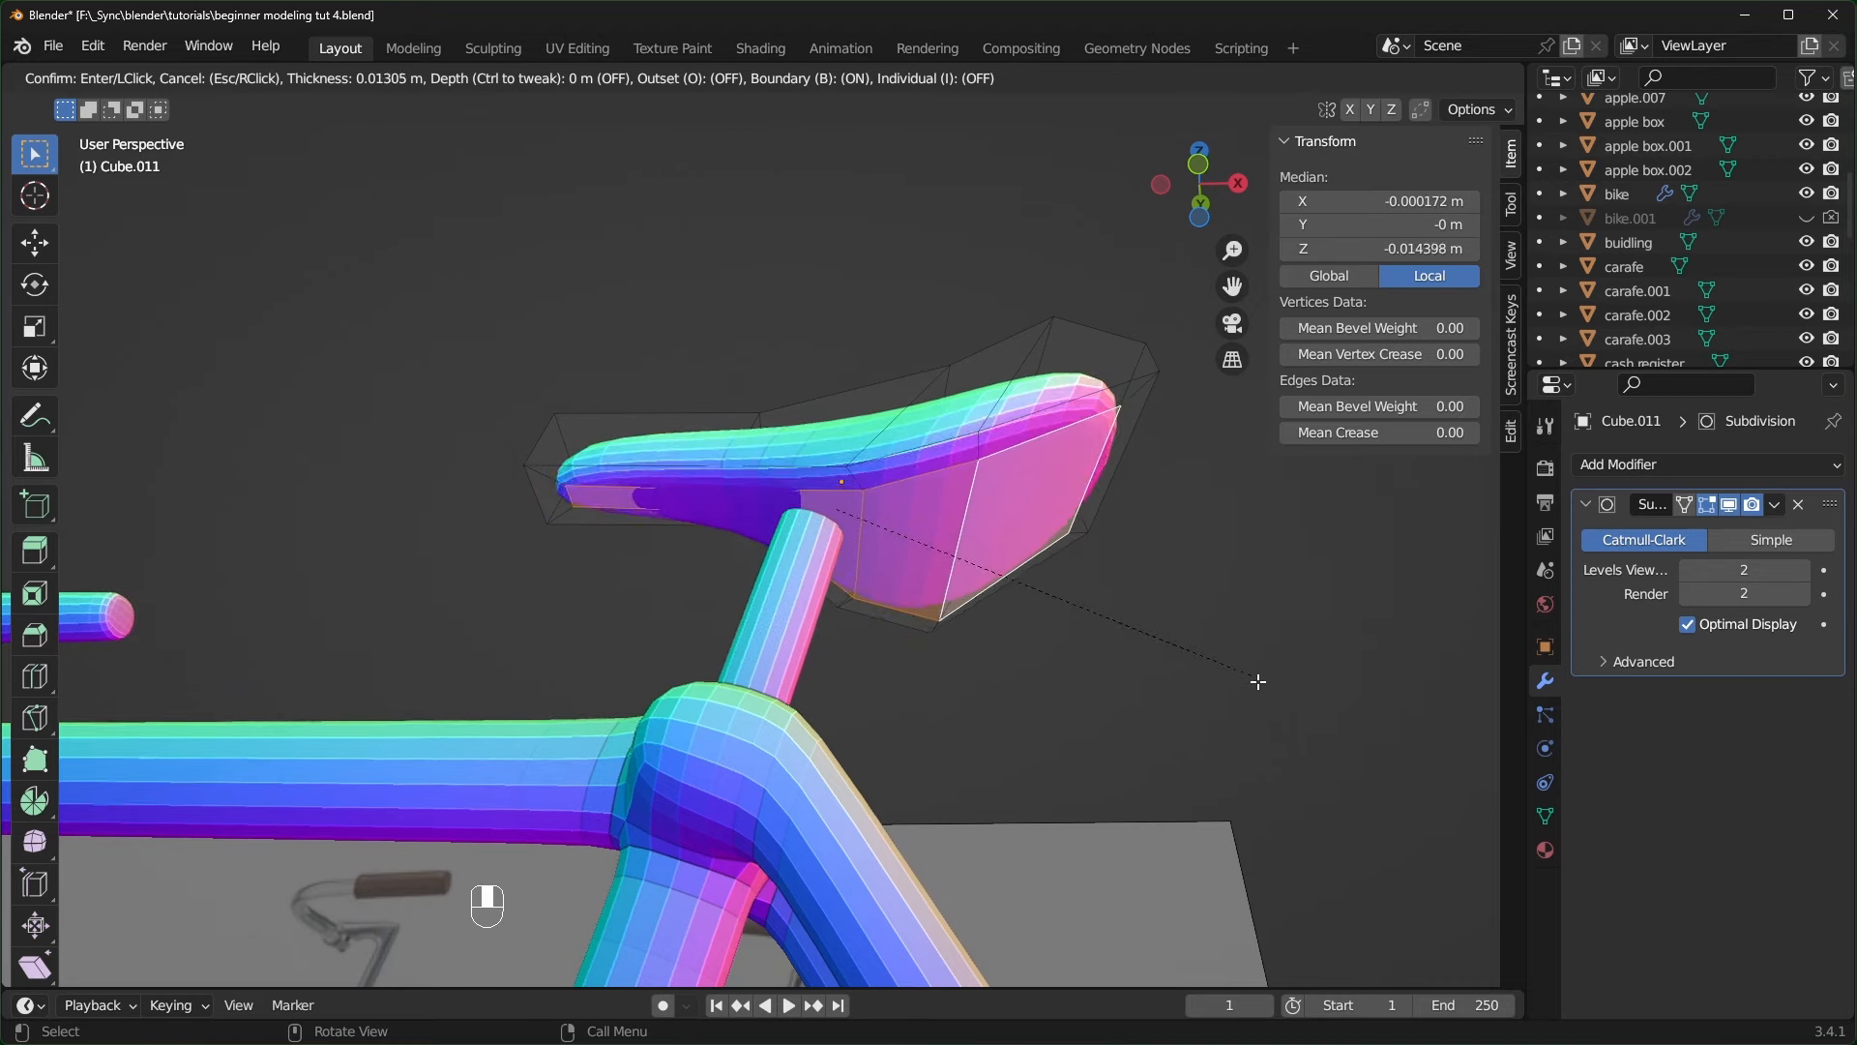
left_click(1258, 680)
middle_click_drag(1258, 680, 1178, 786)
key("e")
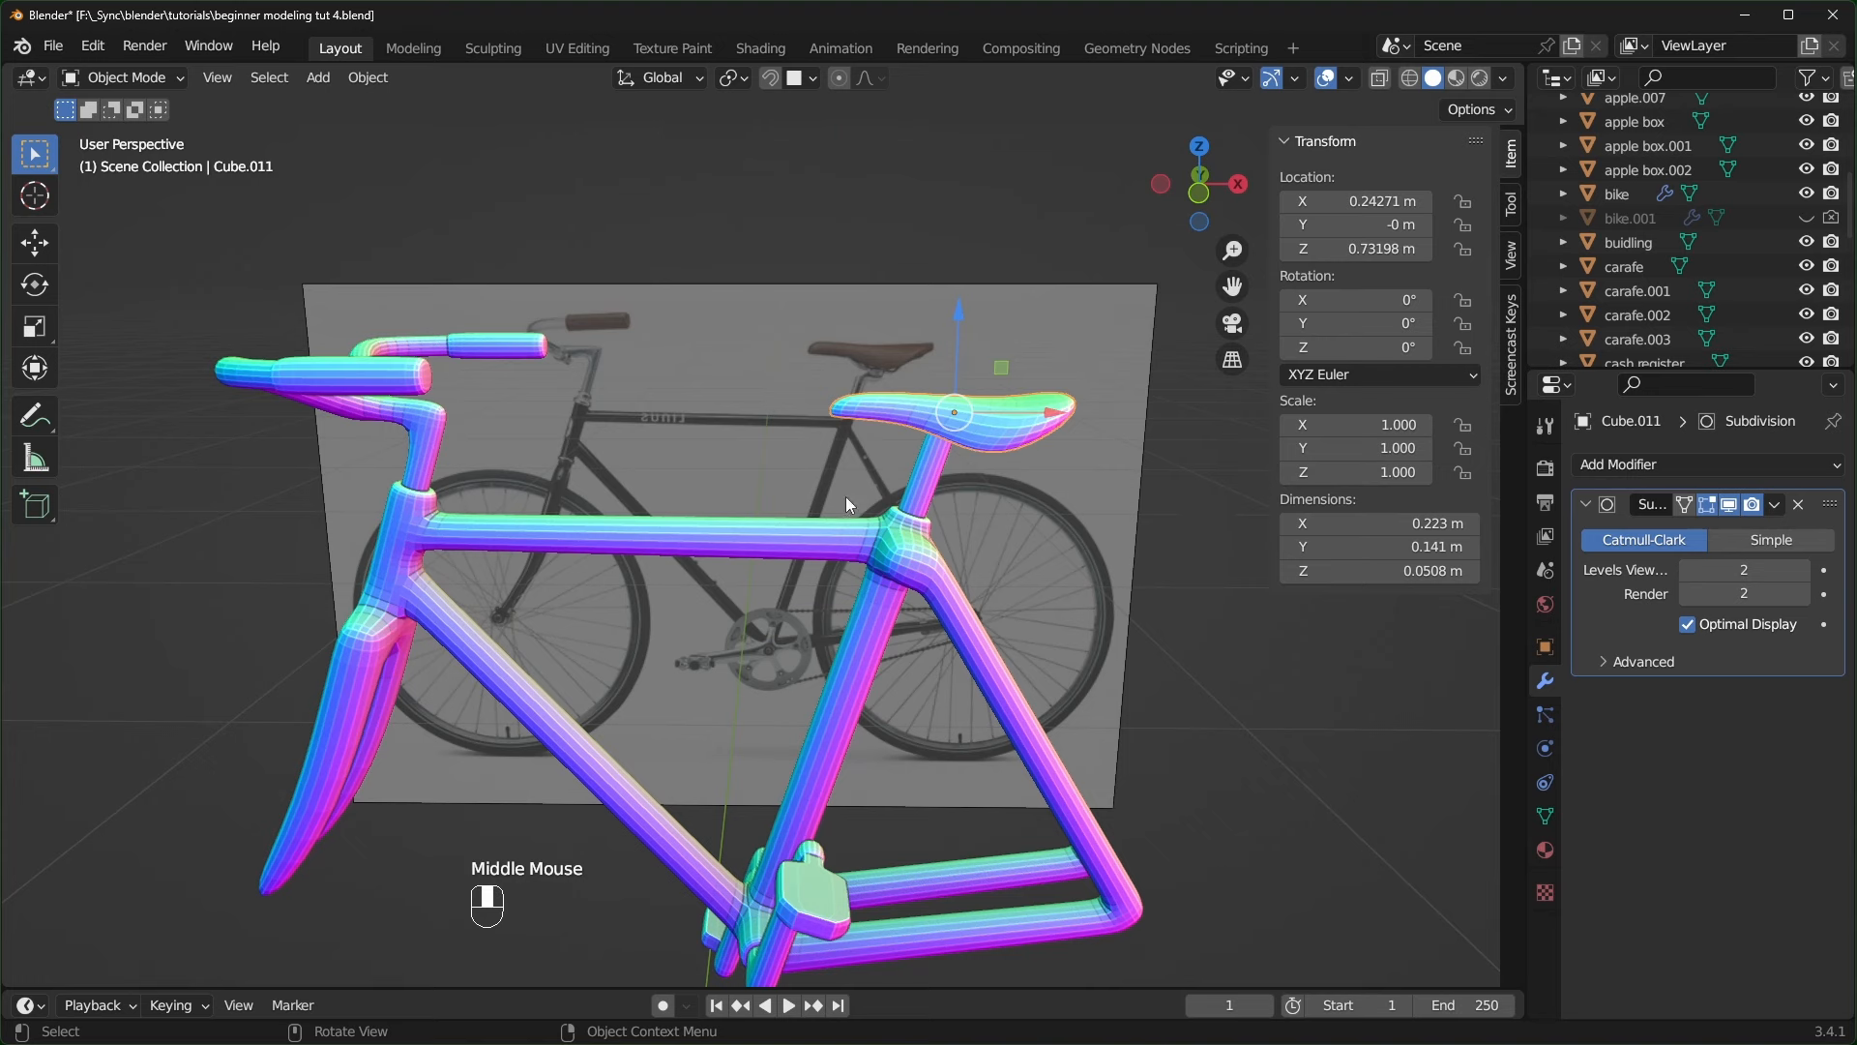
- Join the saddle into the bike frame object
left_click(745, 534, "shift")
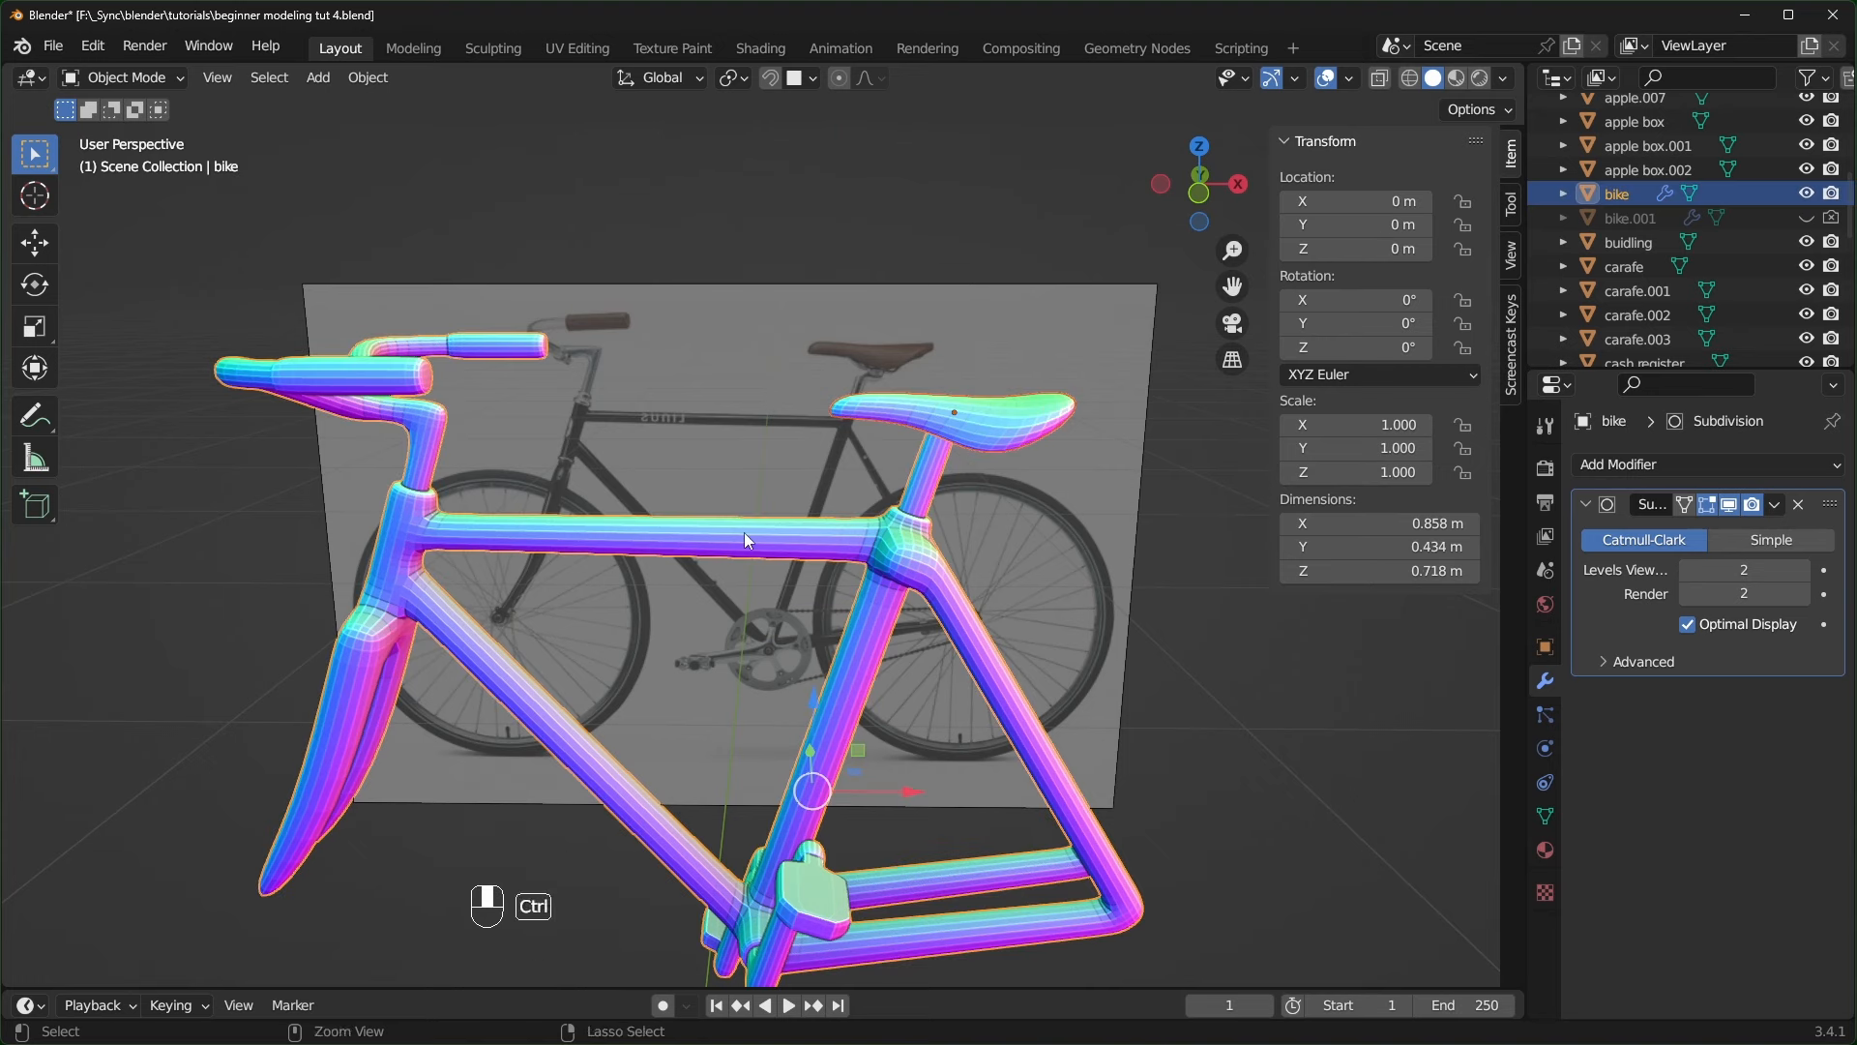
key("ctrl+j")
left_click(981, 482)
- Add a circle mesh at the world origin for the wheel, keeping its default settings
scroll(893, 659, "down", 2)
middle_click_drag(894, 658, 944, 590, "shift")
key("KP_1")
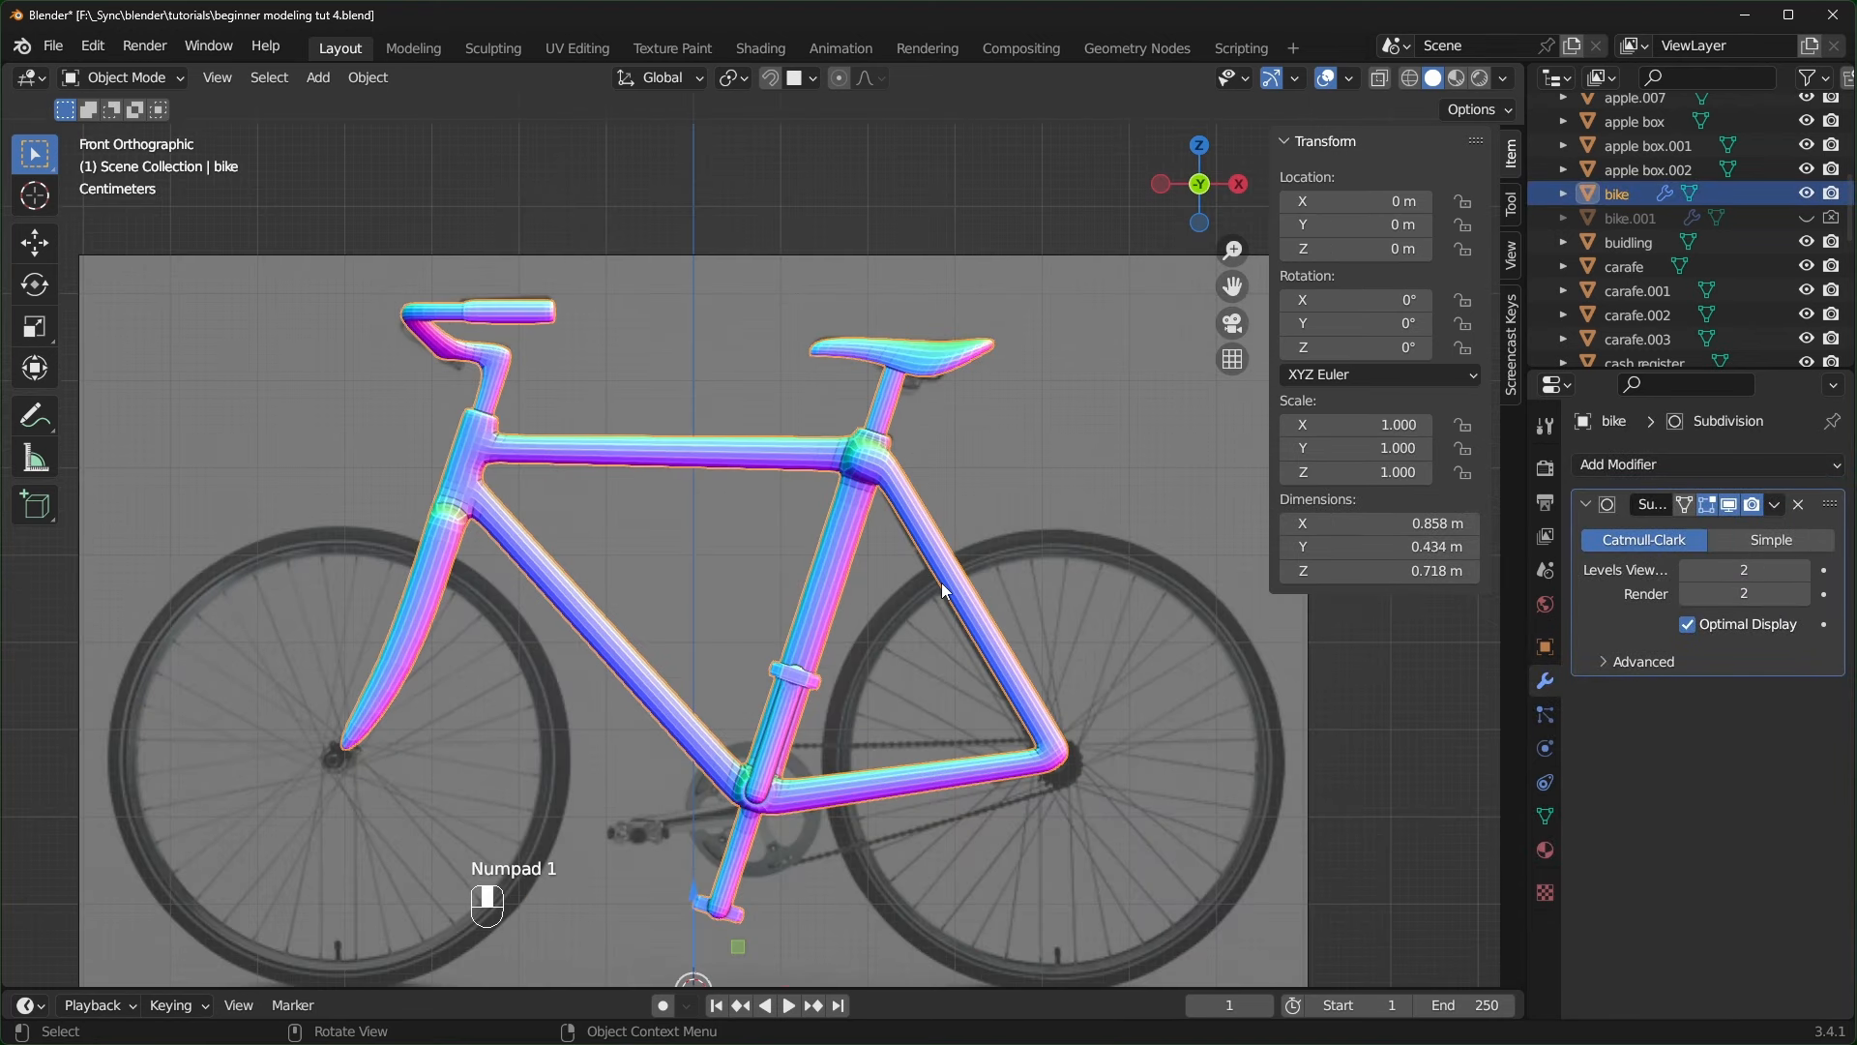
key("shift+a")
mouse_move(943, 588)
mouse_move(929, 555)
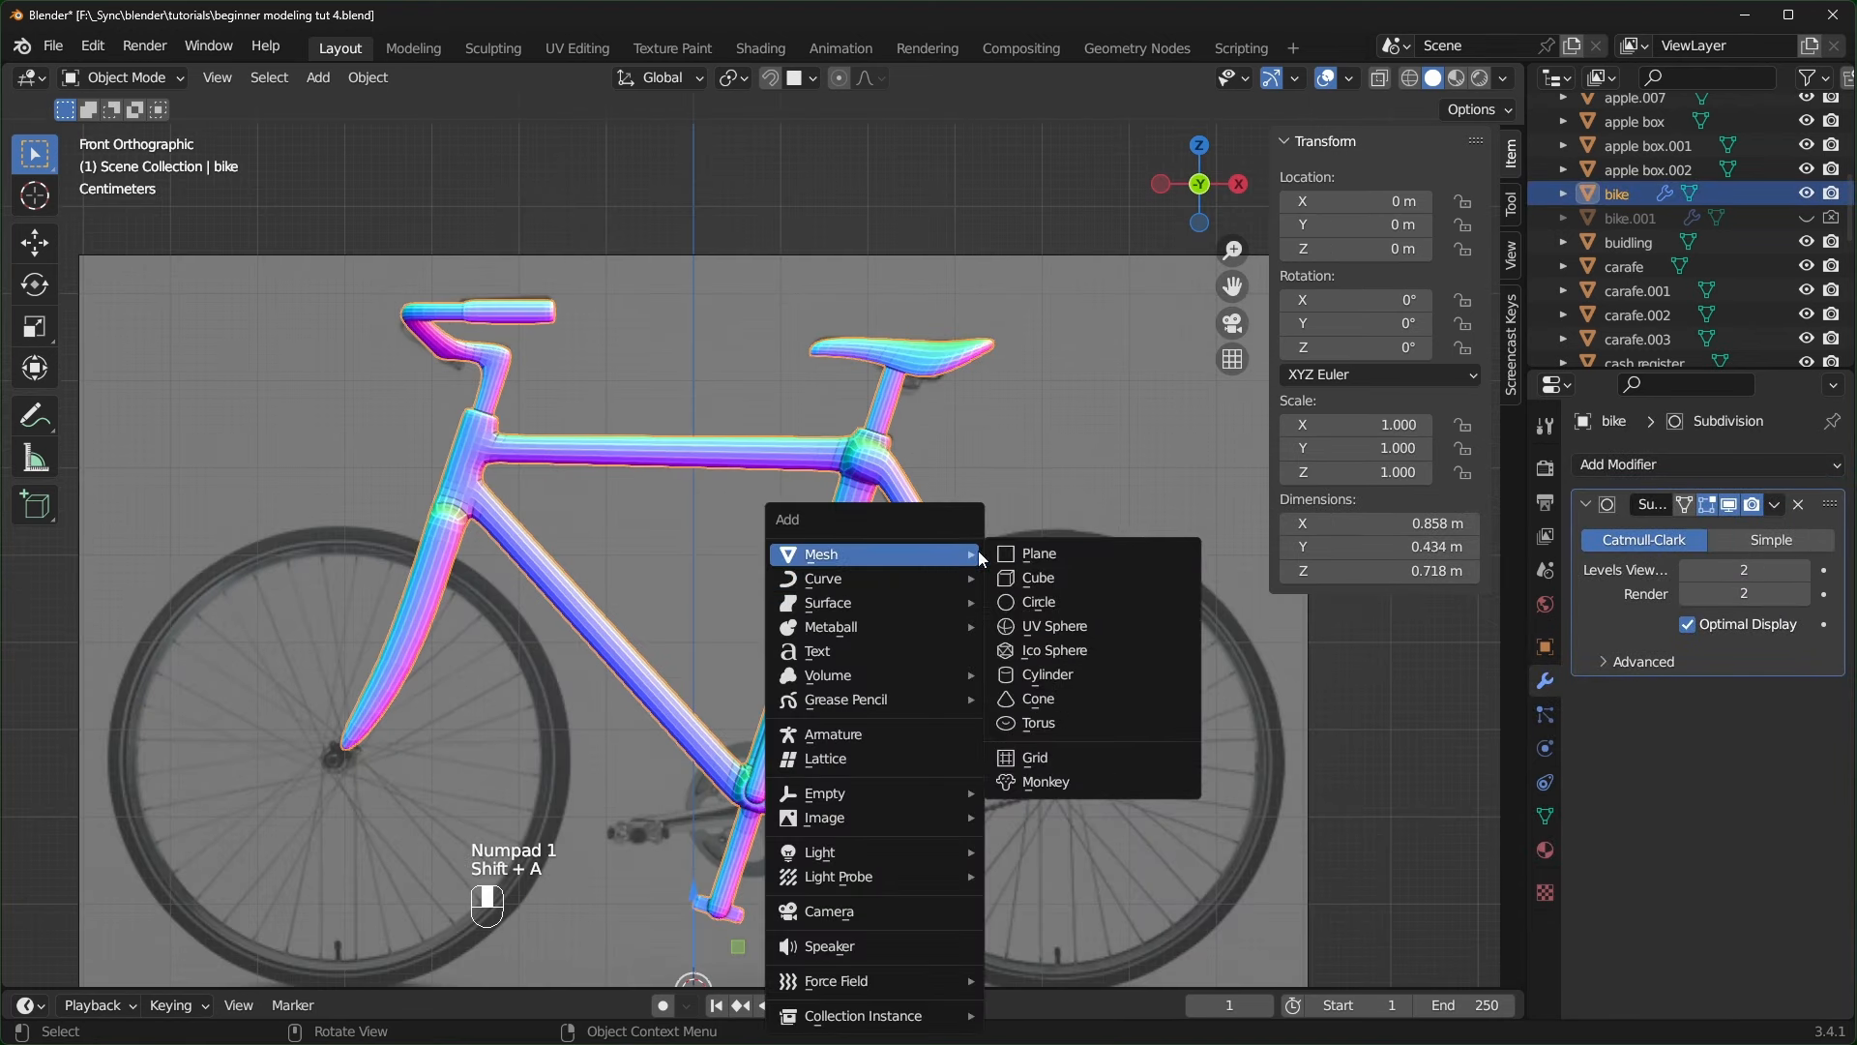
left_click(1048, 589)
scroll(1016, 747, "down", 2)
middle_click_drag(1016, 746, 1025, 735, "shift")
left_click(130, 968)
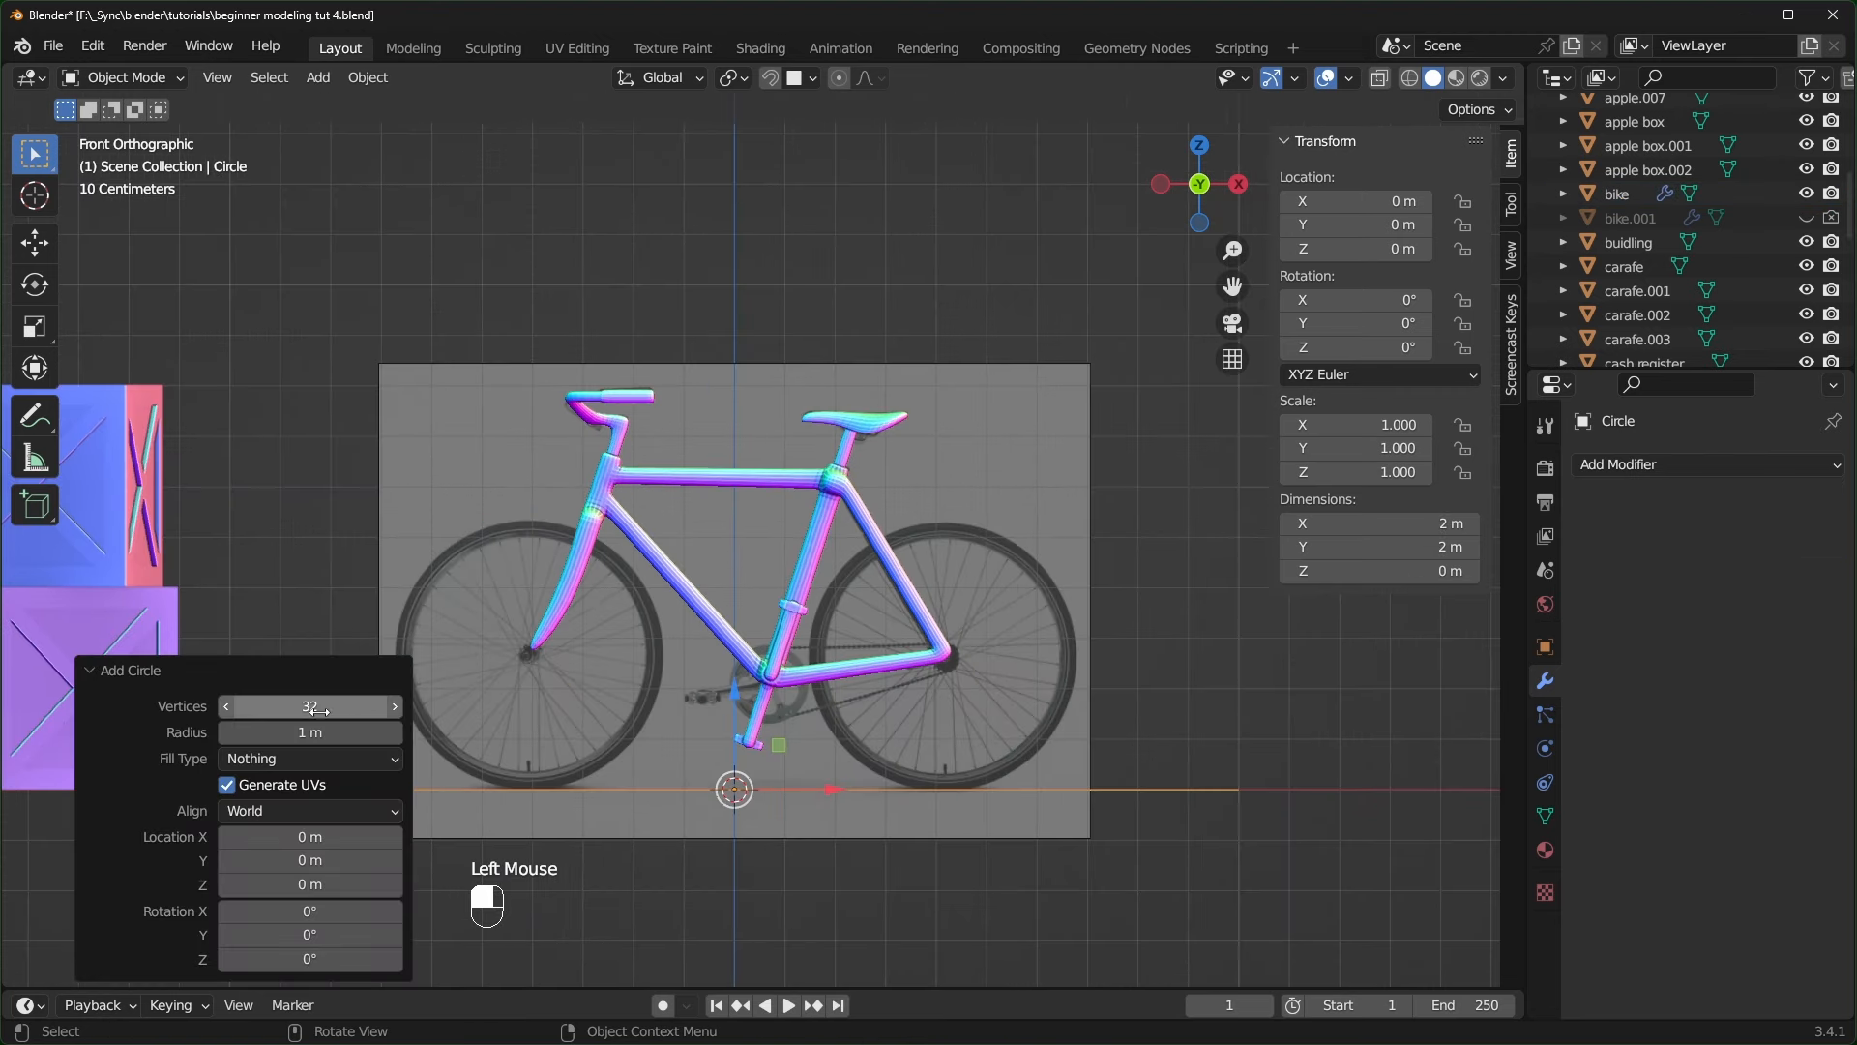
left_click(101, 671)
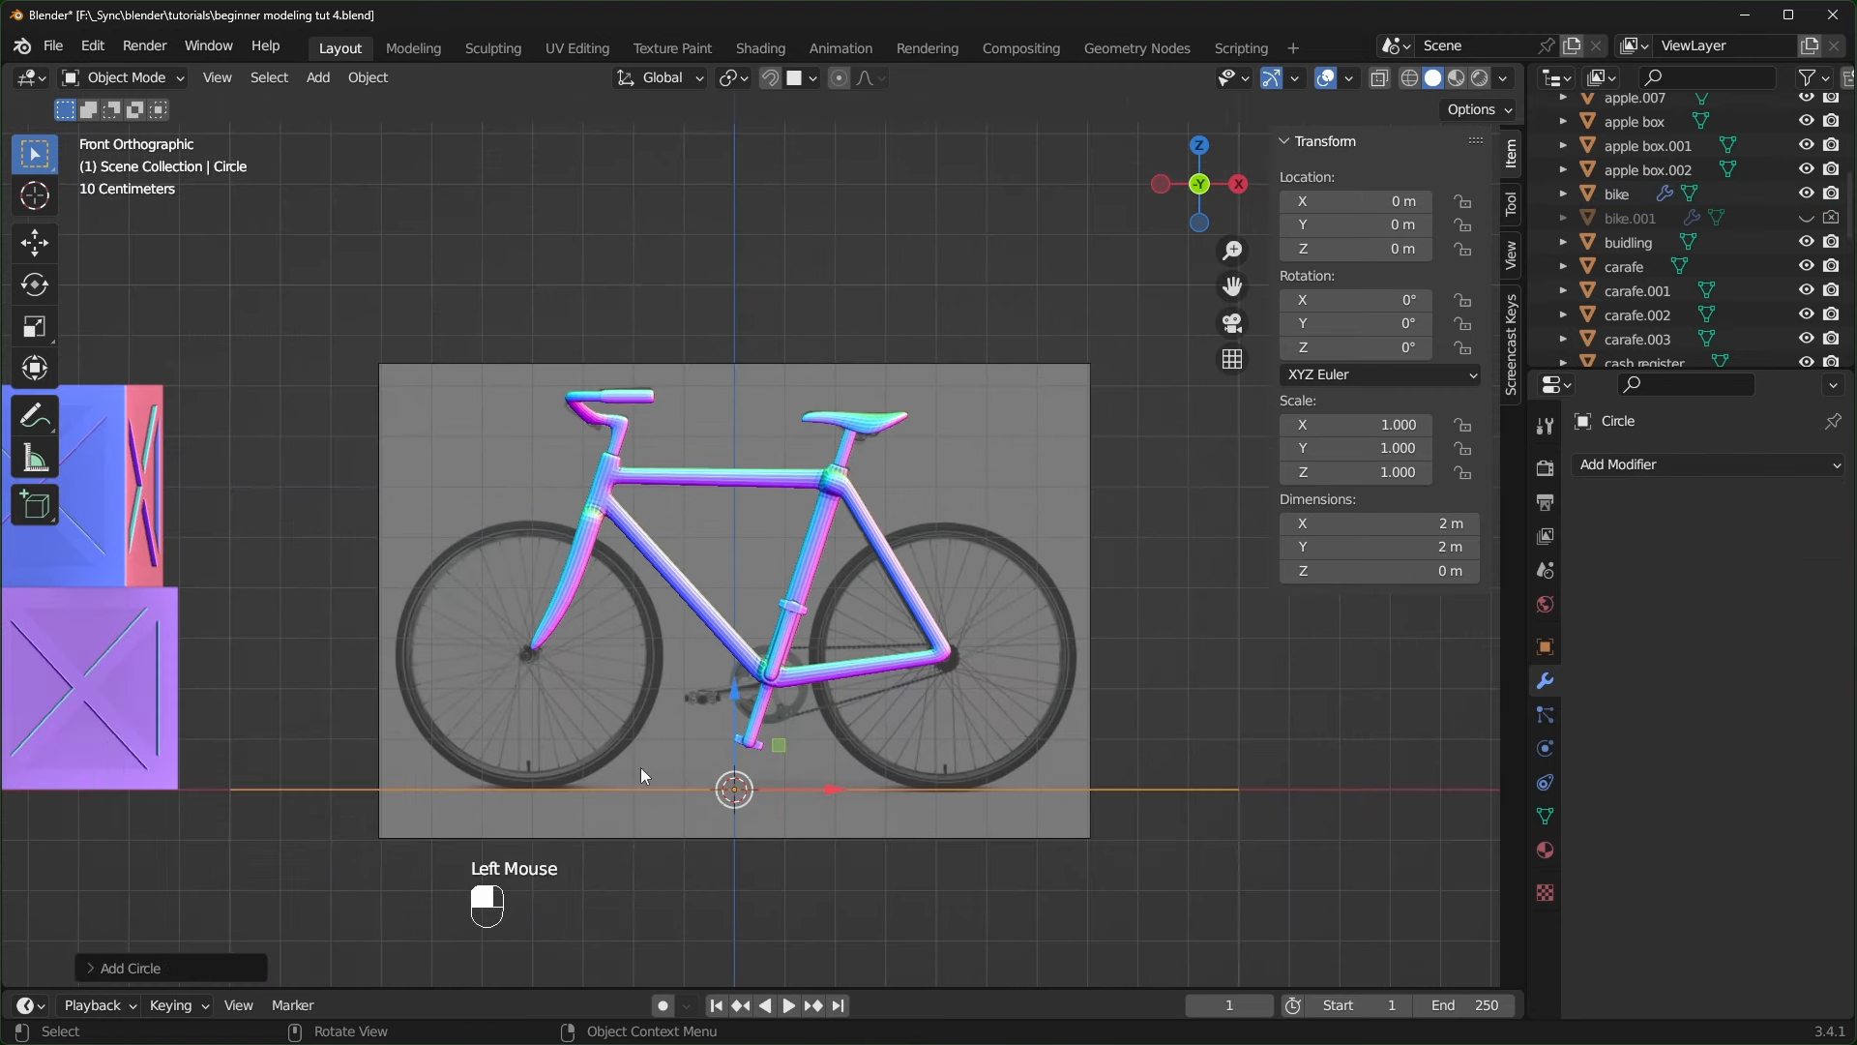
- Rotate the circle's geometry 90° about the X axis in Edit Mode so it faces the front view
scroll(862, 834, "up", 2)
middle_click_drag(862, 834, 870, 739, "shift")
scroll(1165, 799, "down", 2)
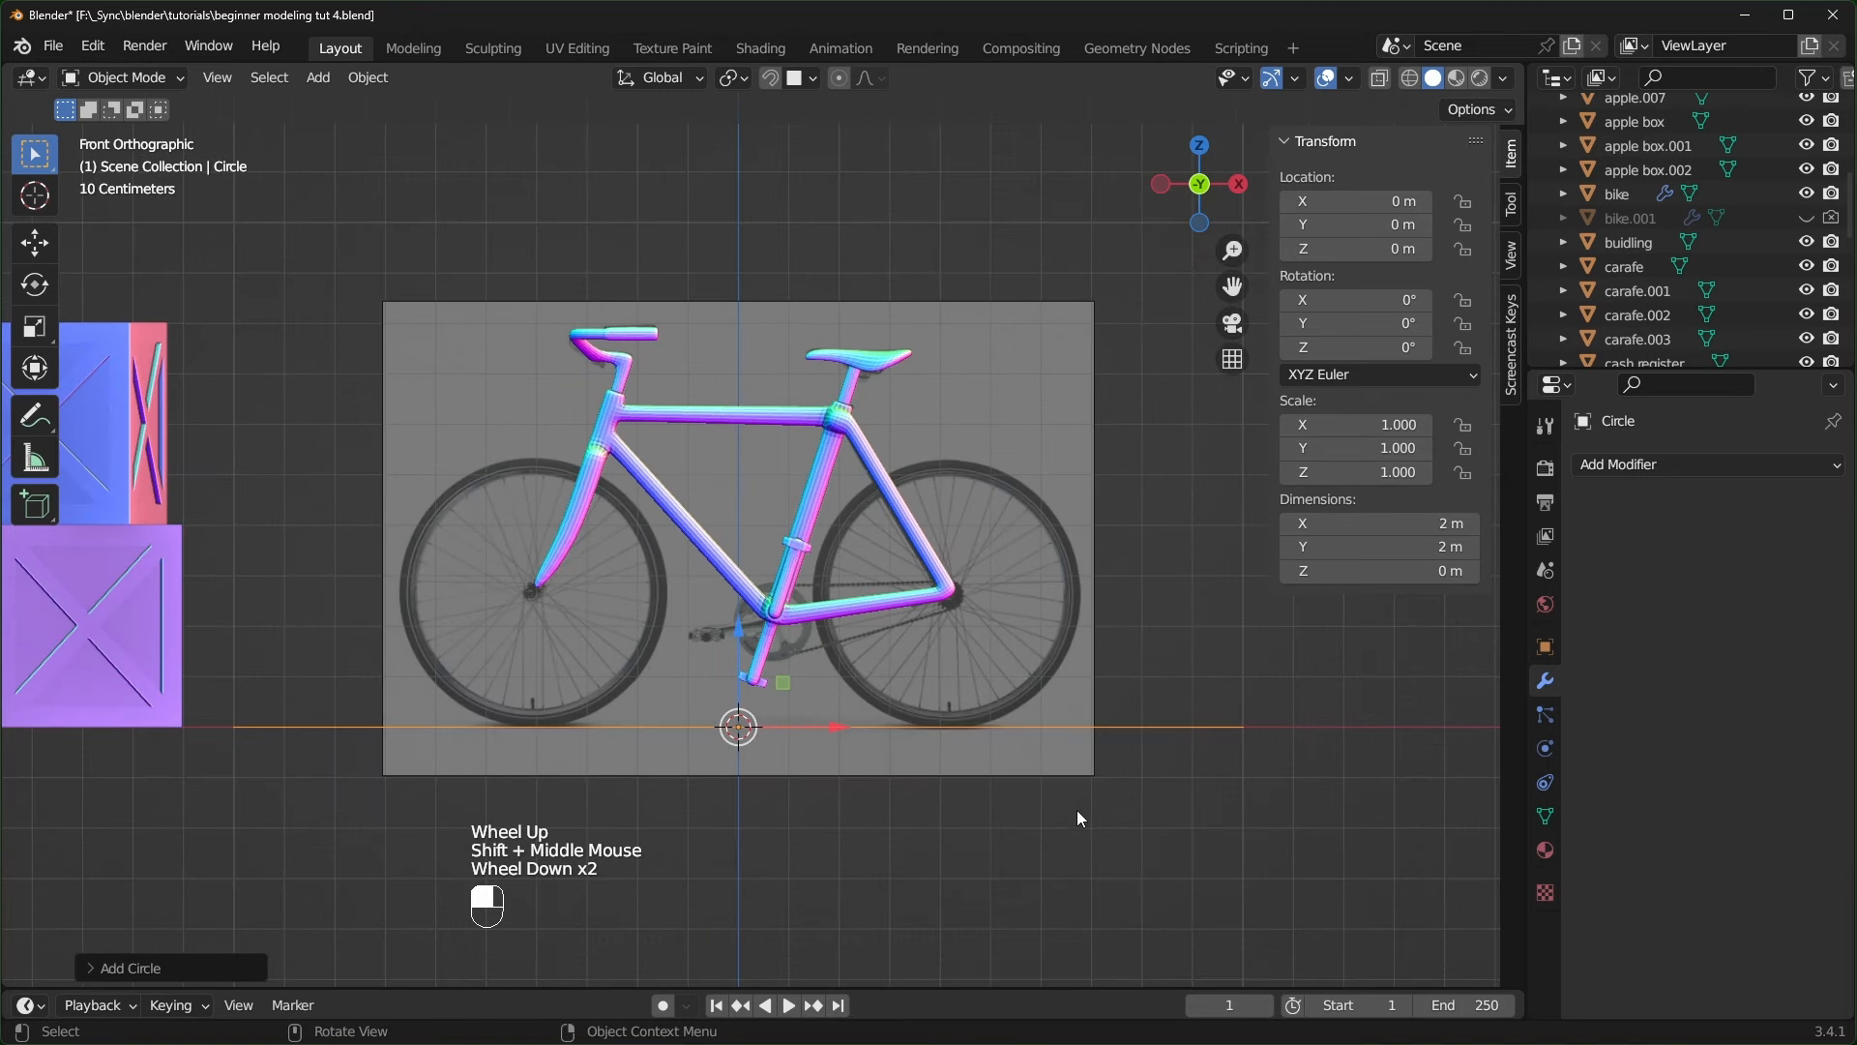
key("Tab")
type("r")
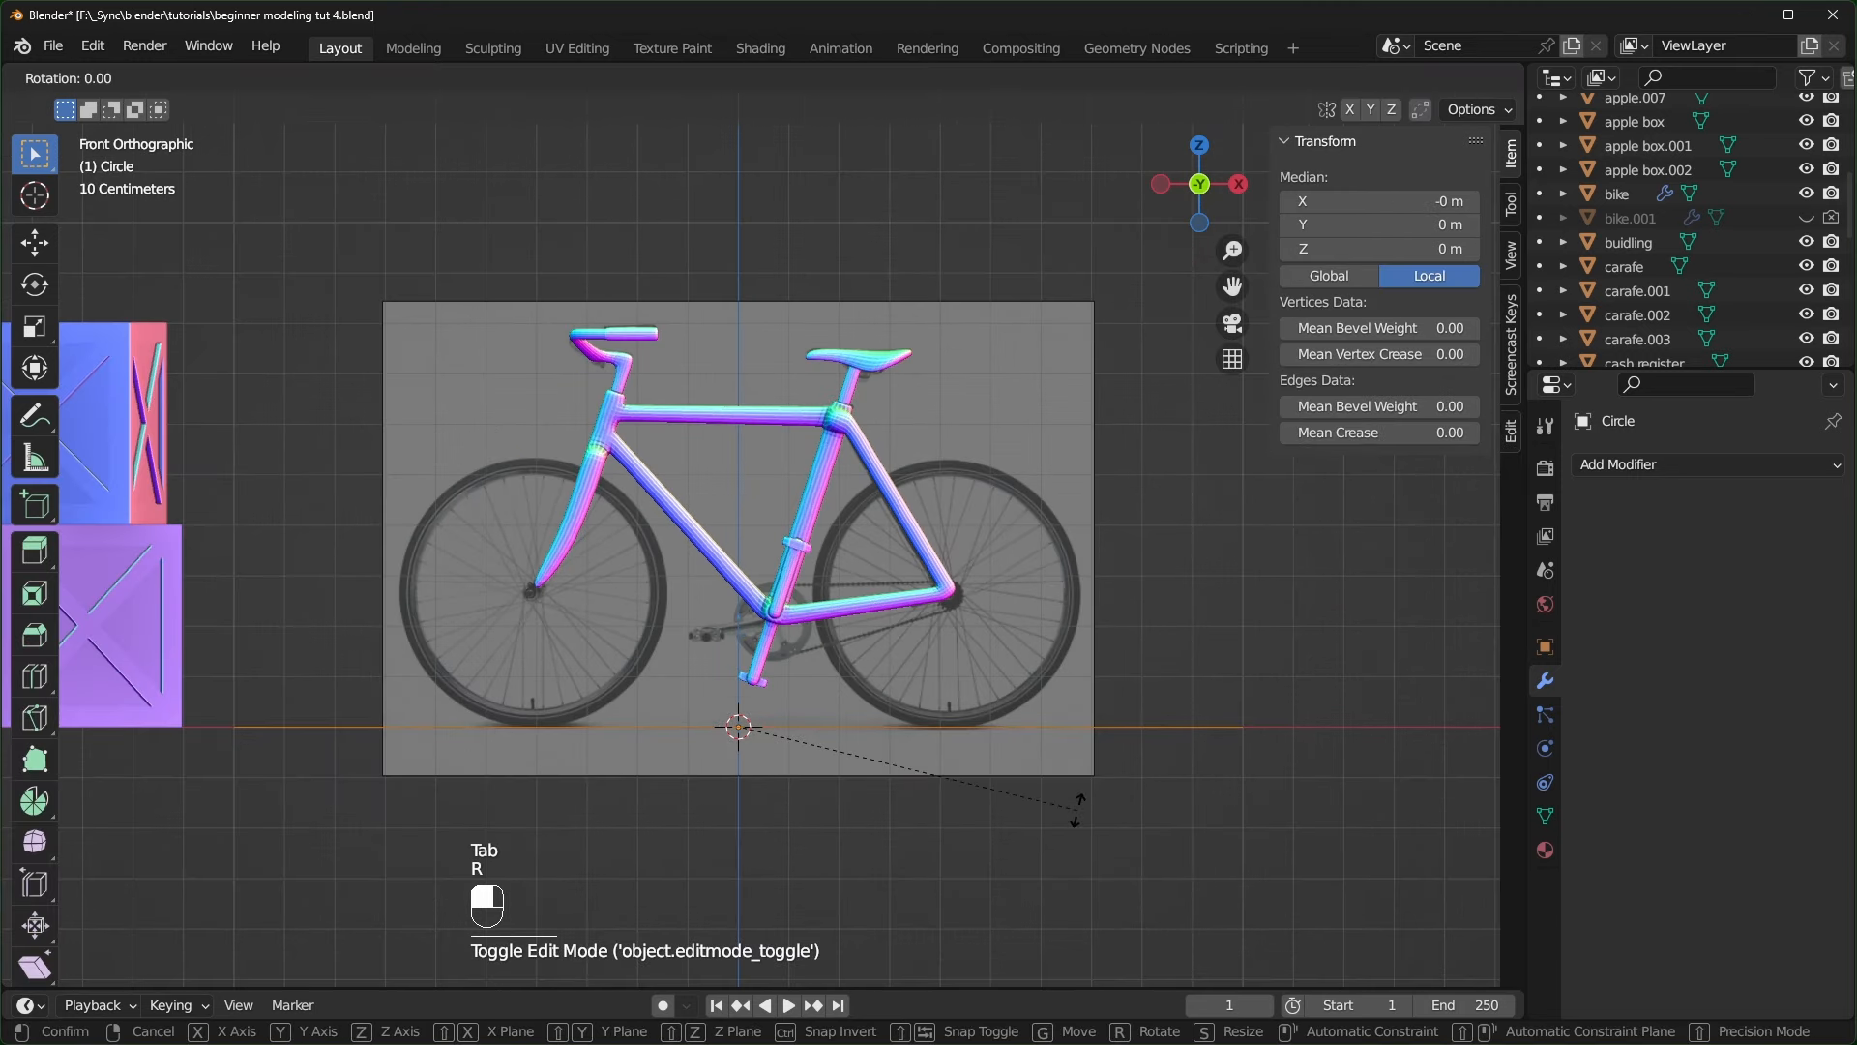
type("y90")
left_click(1076, 810)
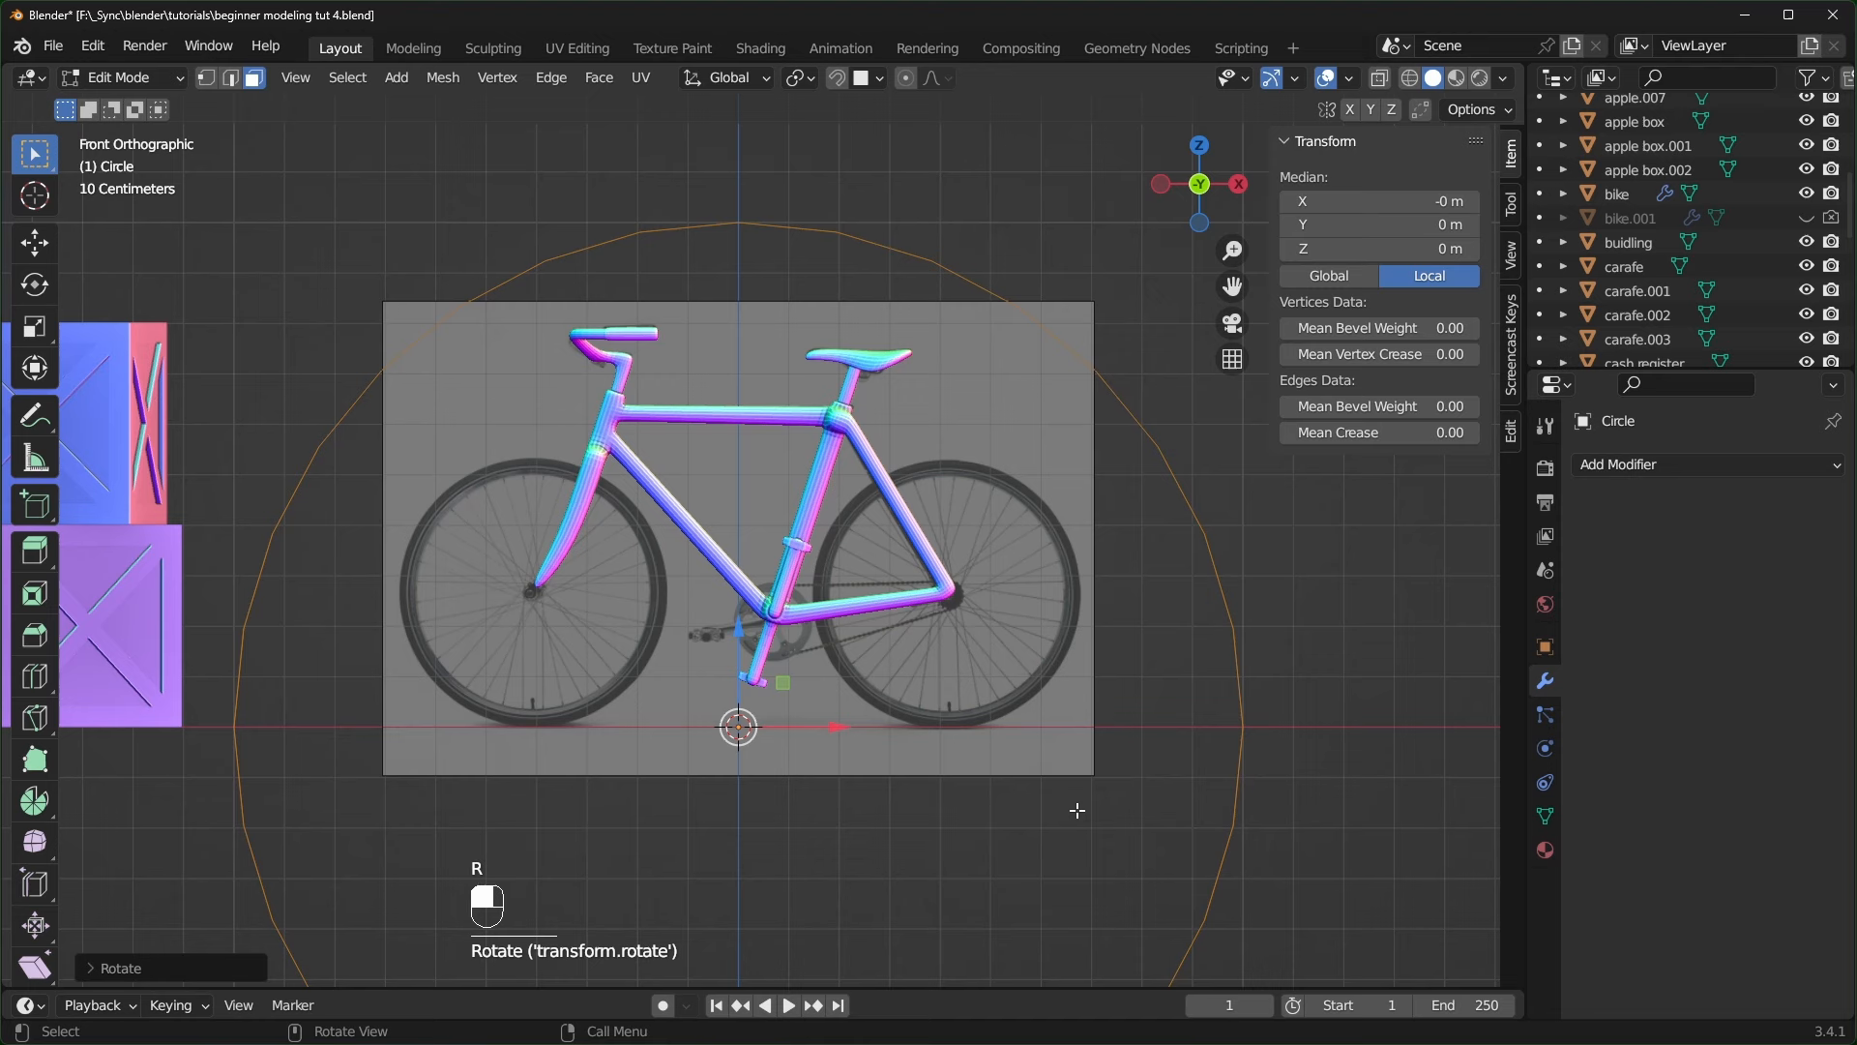
key("Tab")
- Move the circle onto the front wheel's hub in the reference, about X -0.41 m, Z 0.265 m
scroll(983, 837, "up", 1)
middle_click_drag(983, 838, 818, 641, "shift")
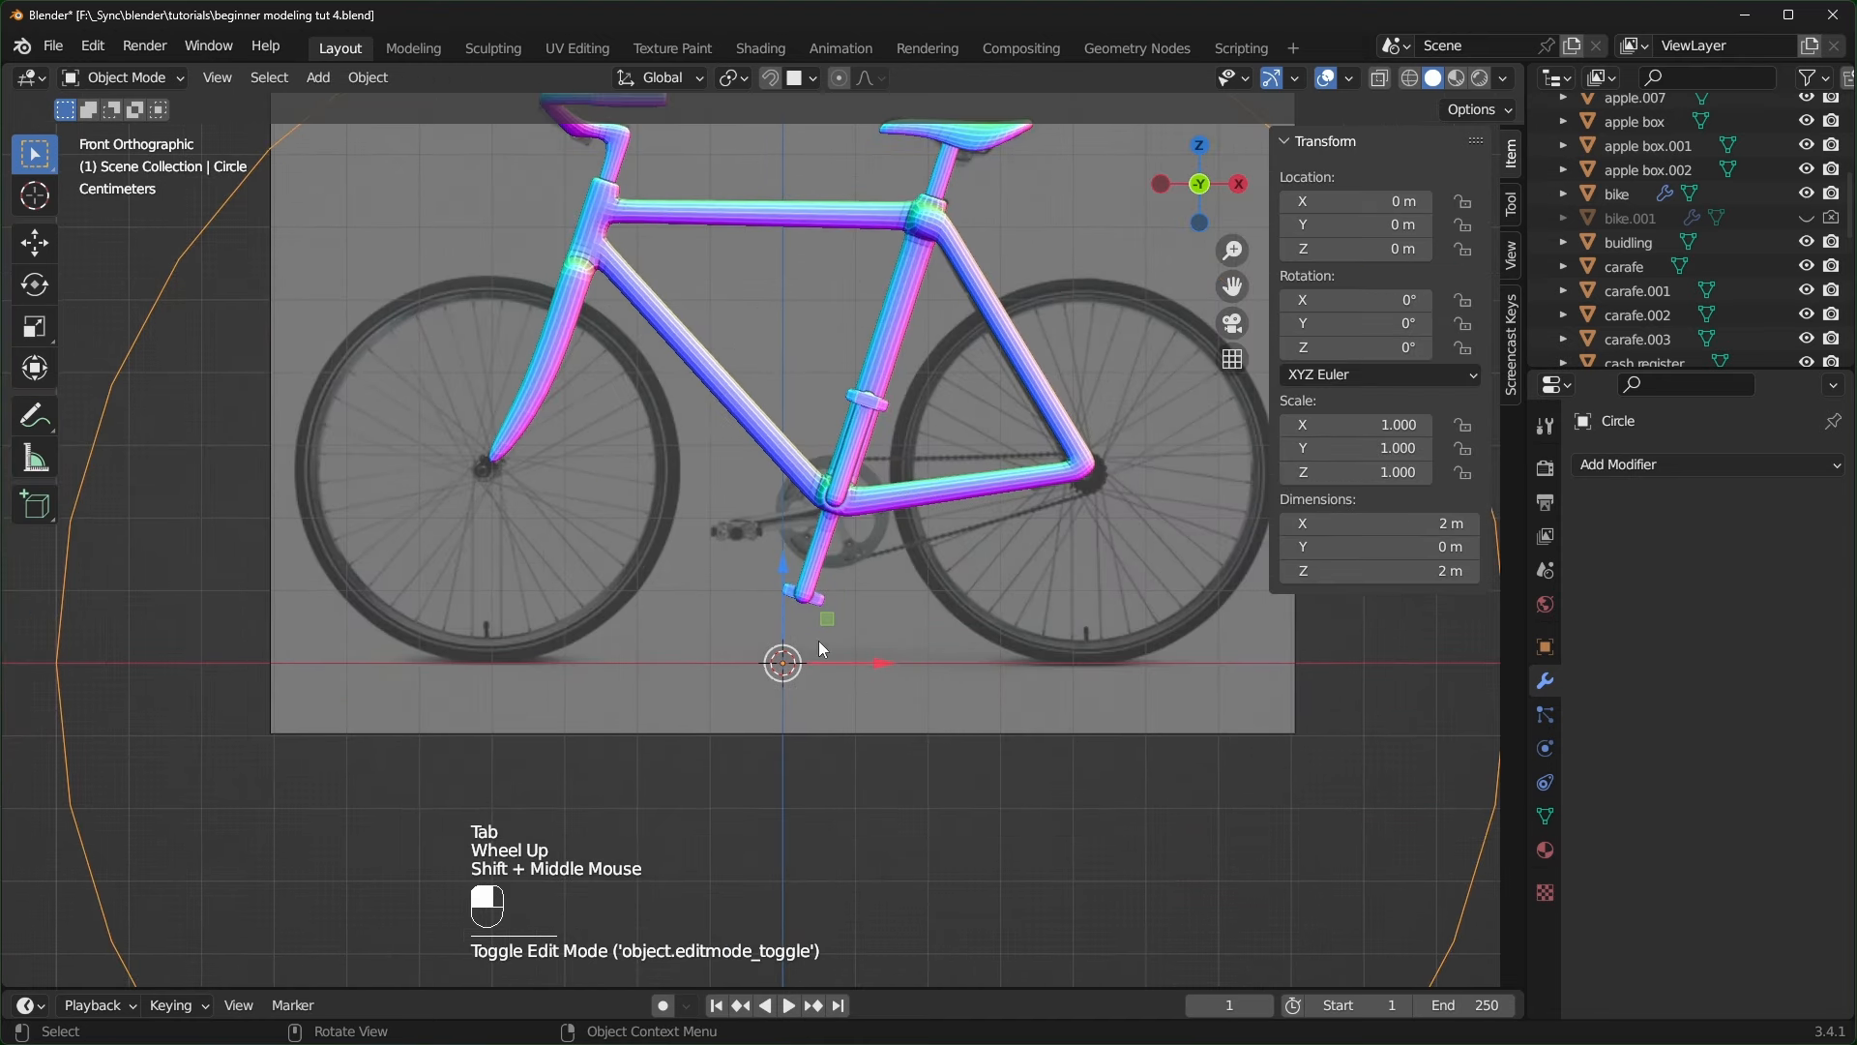
scroll(828, 723, "down", 1)
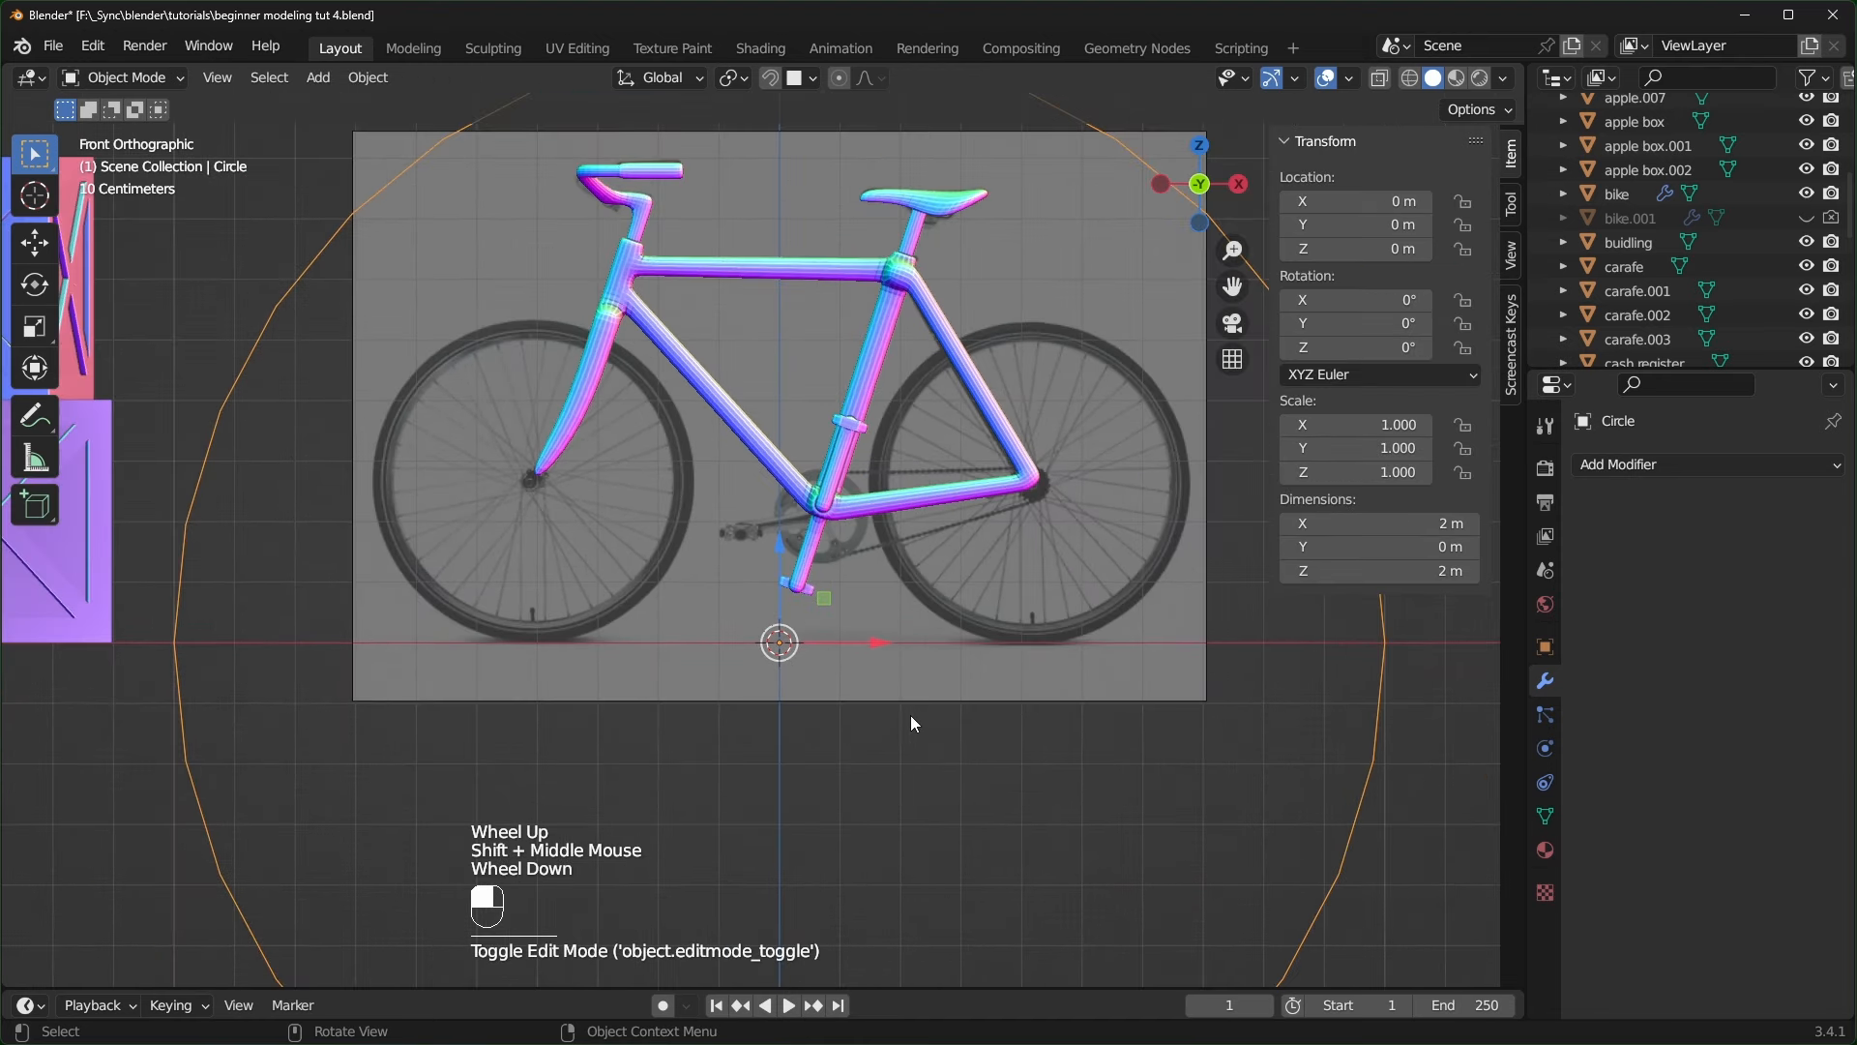
key("g")
left_click(573, 502)
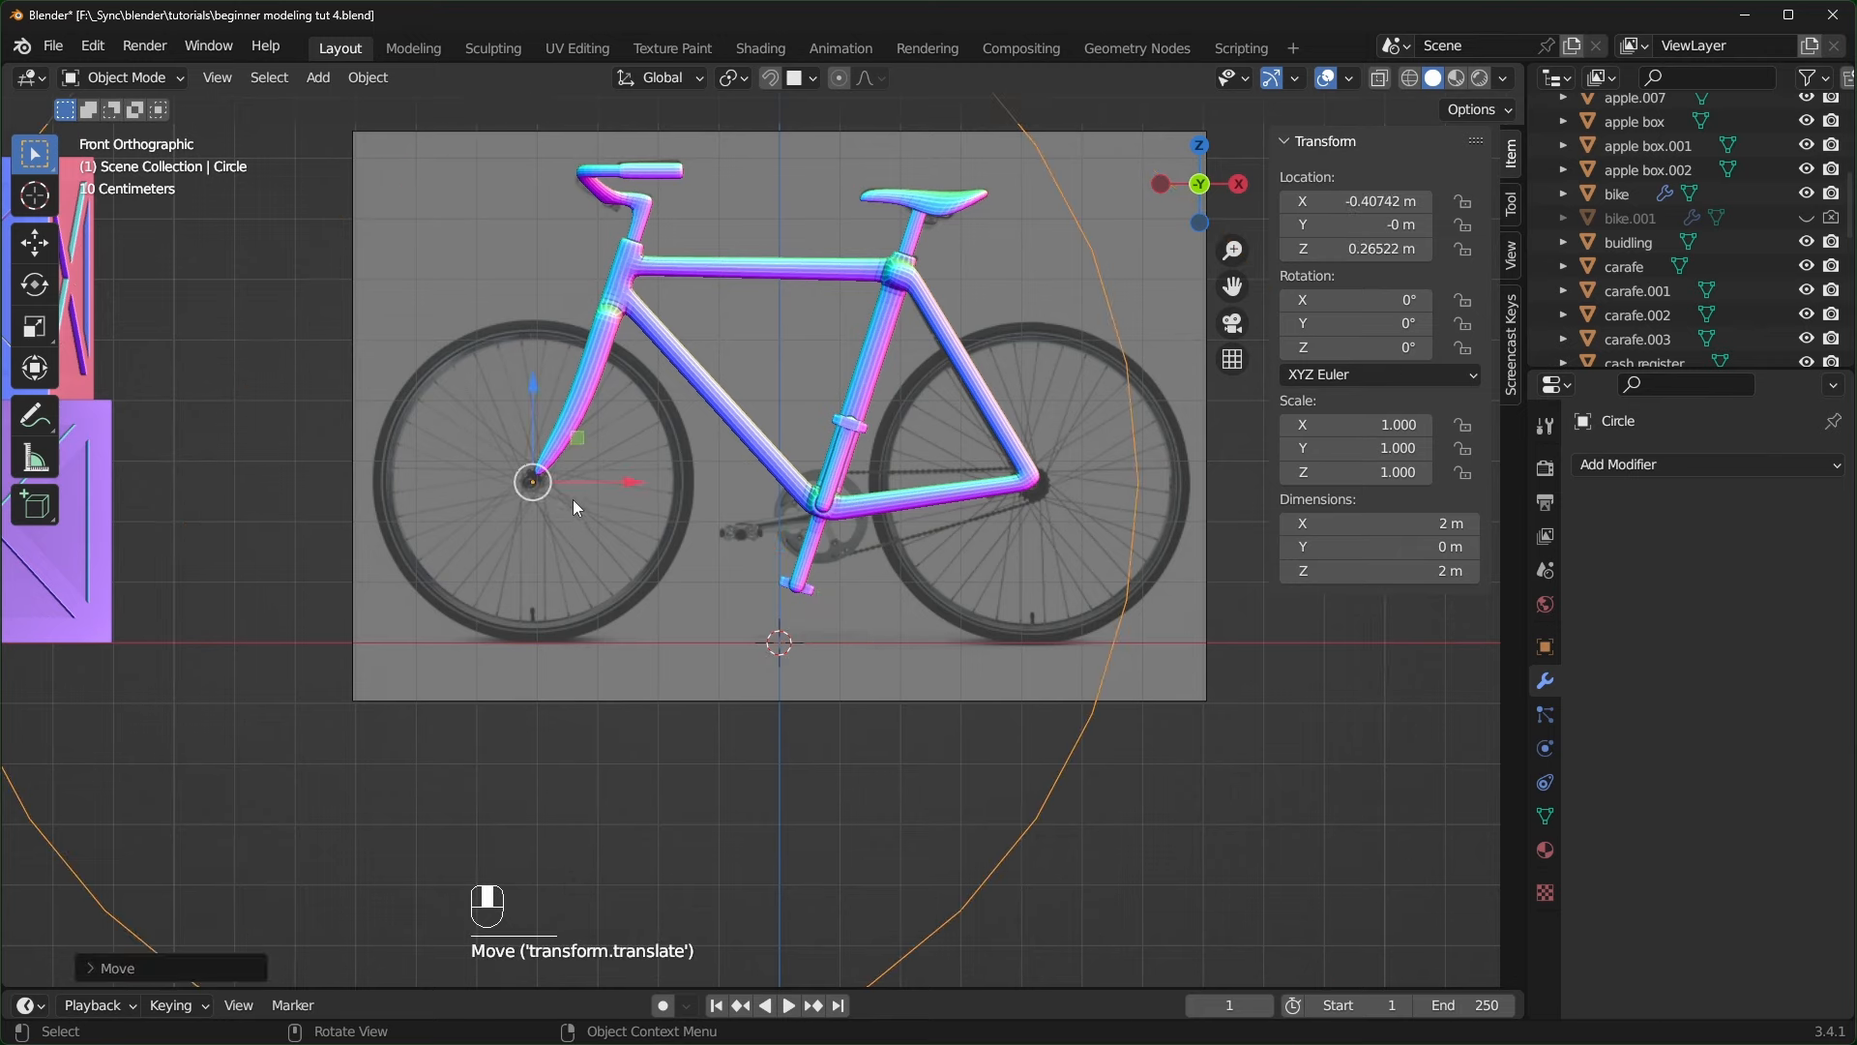
key("g")
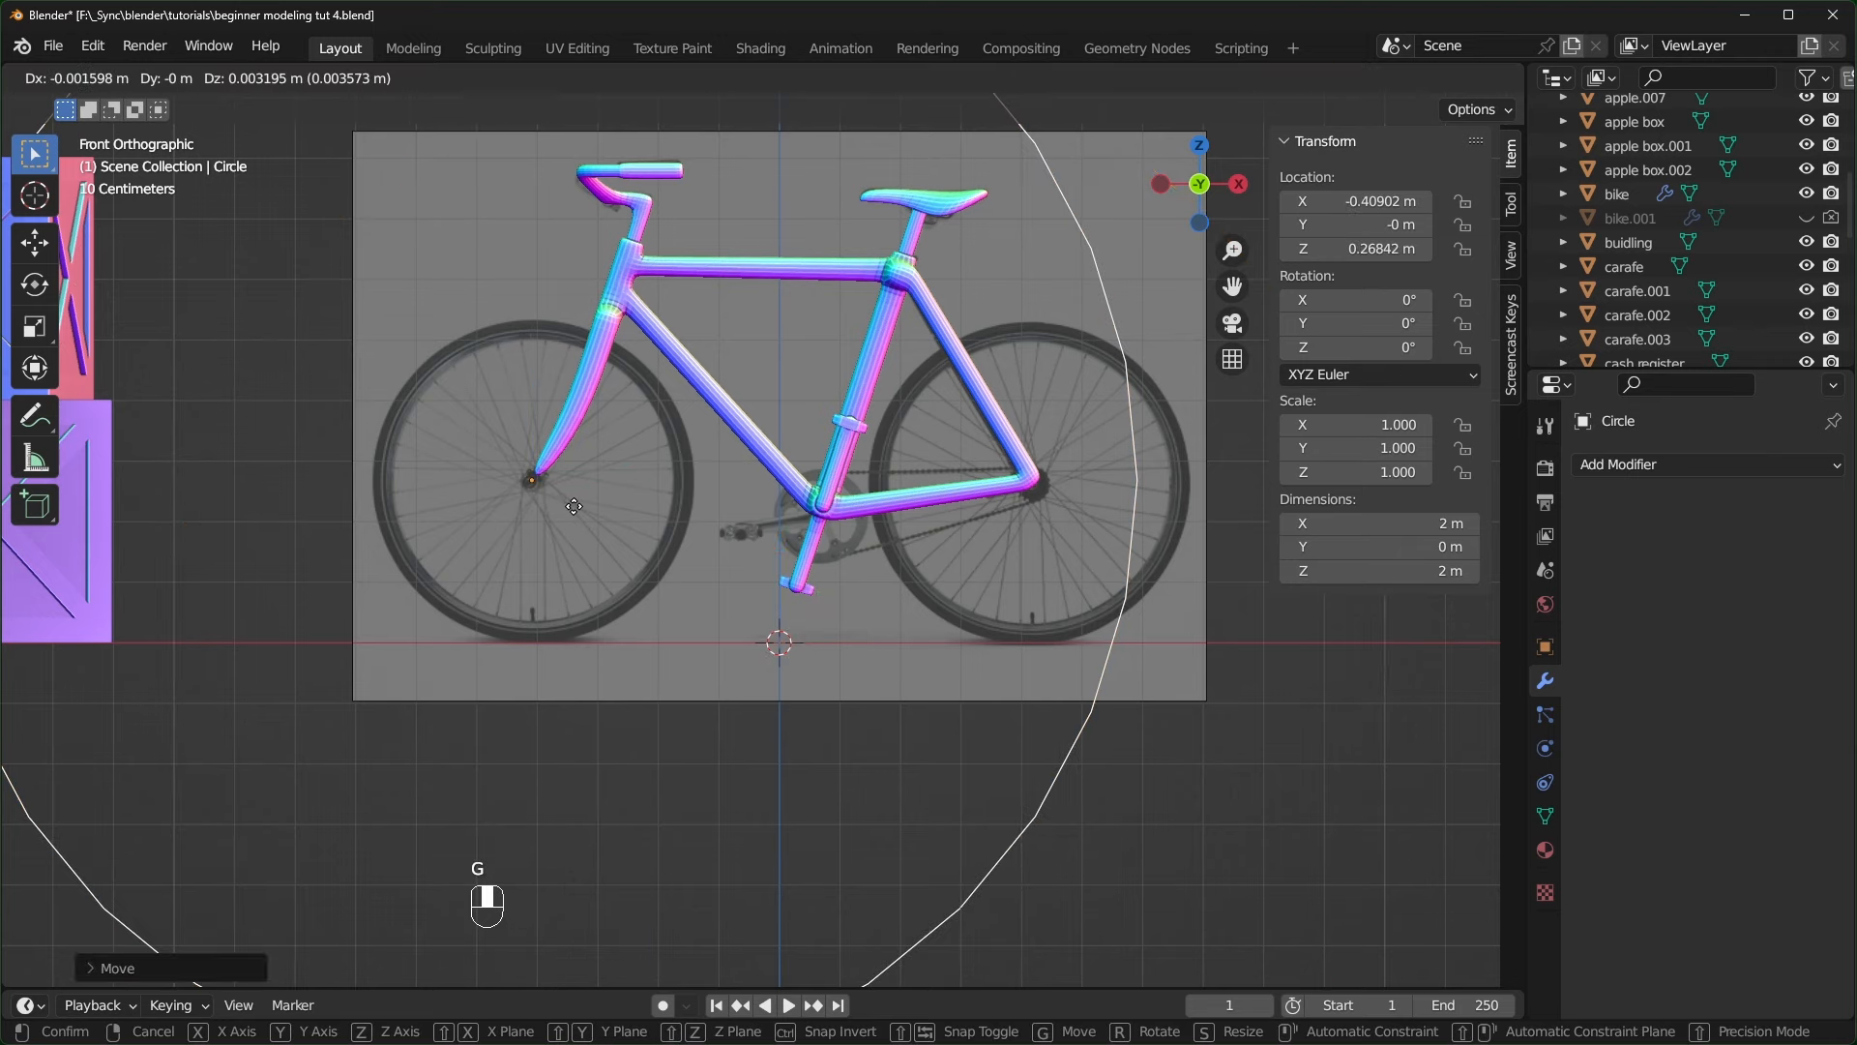
left_click(1273, 770)
- Scale the circle down to the front tire's outer edge, about 0.529 m in diameter
key("s")
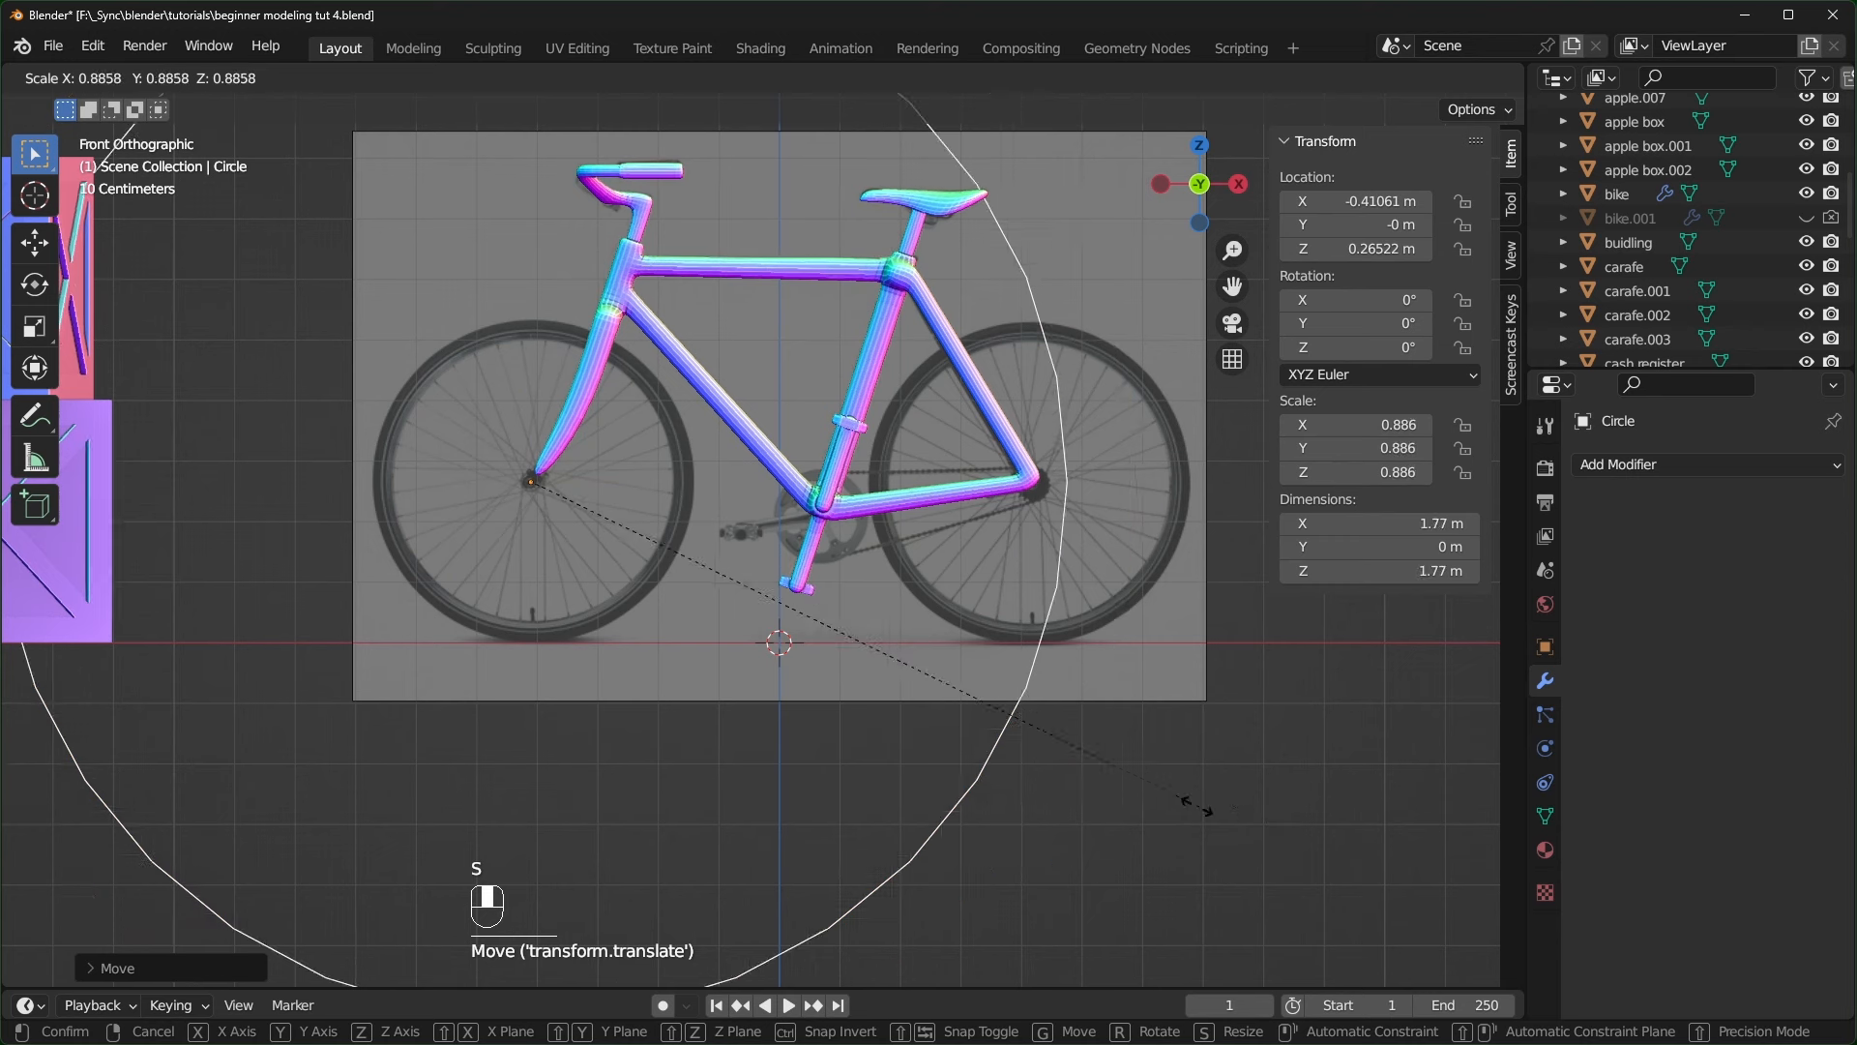
left_click(714, 457)
scroll(717, 460, "up", 3)
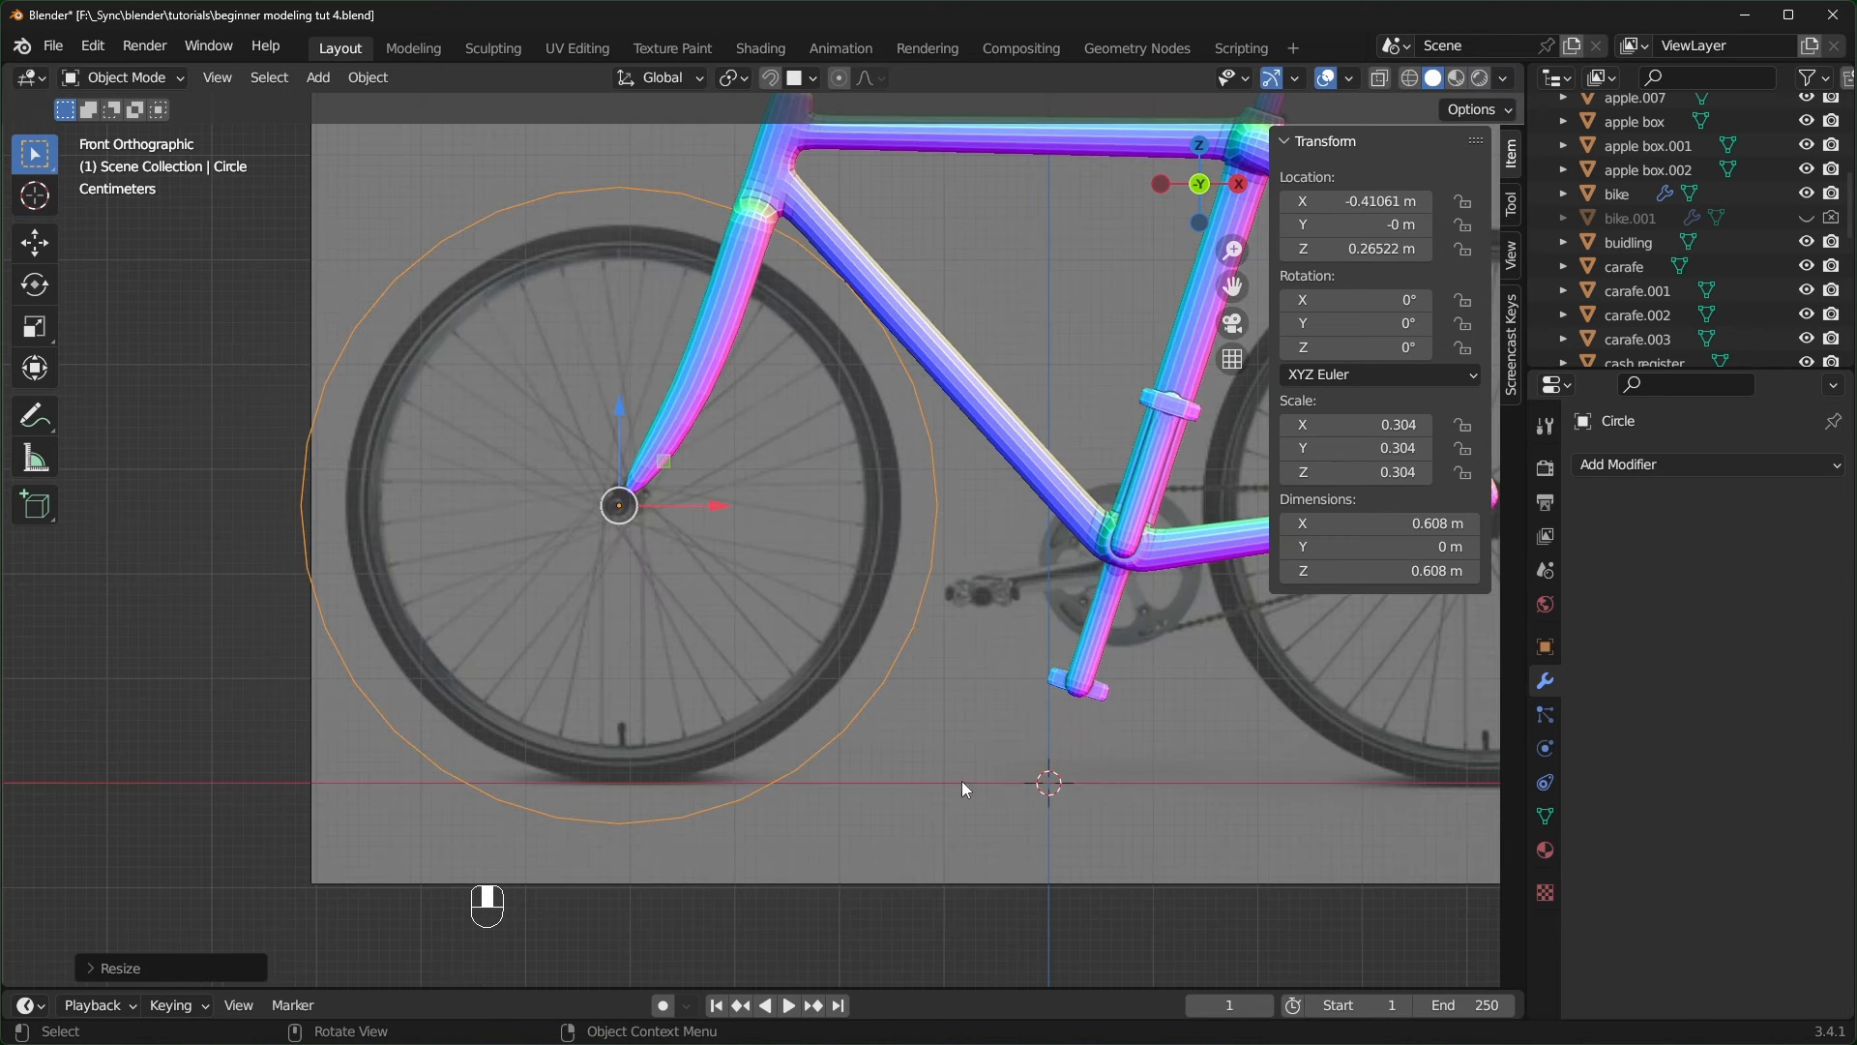
key("s")
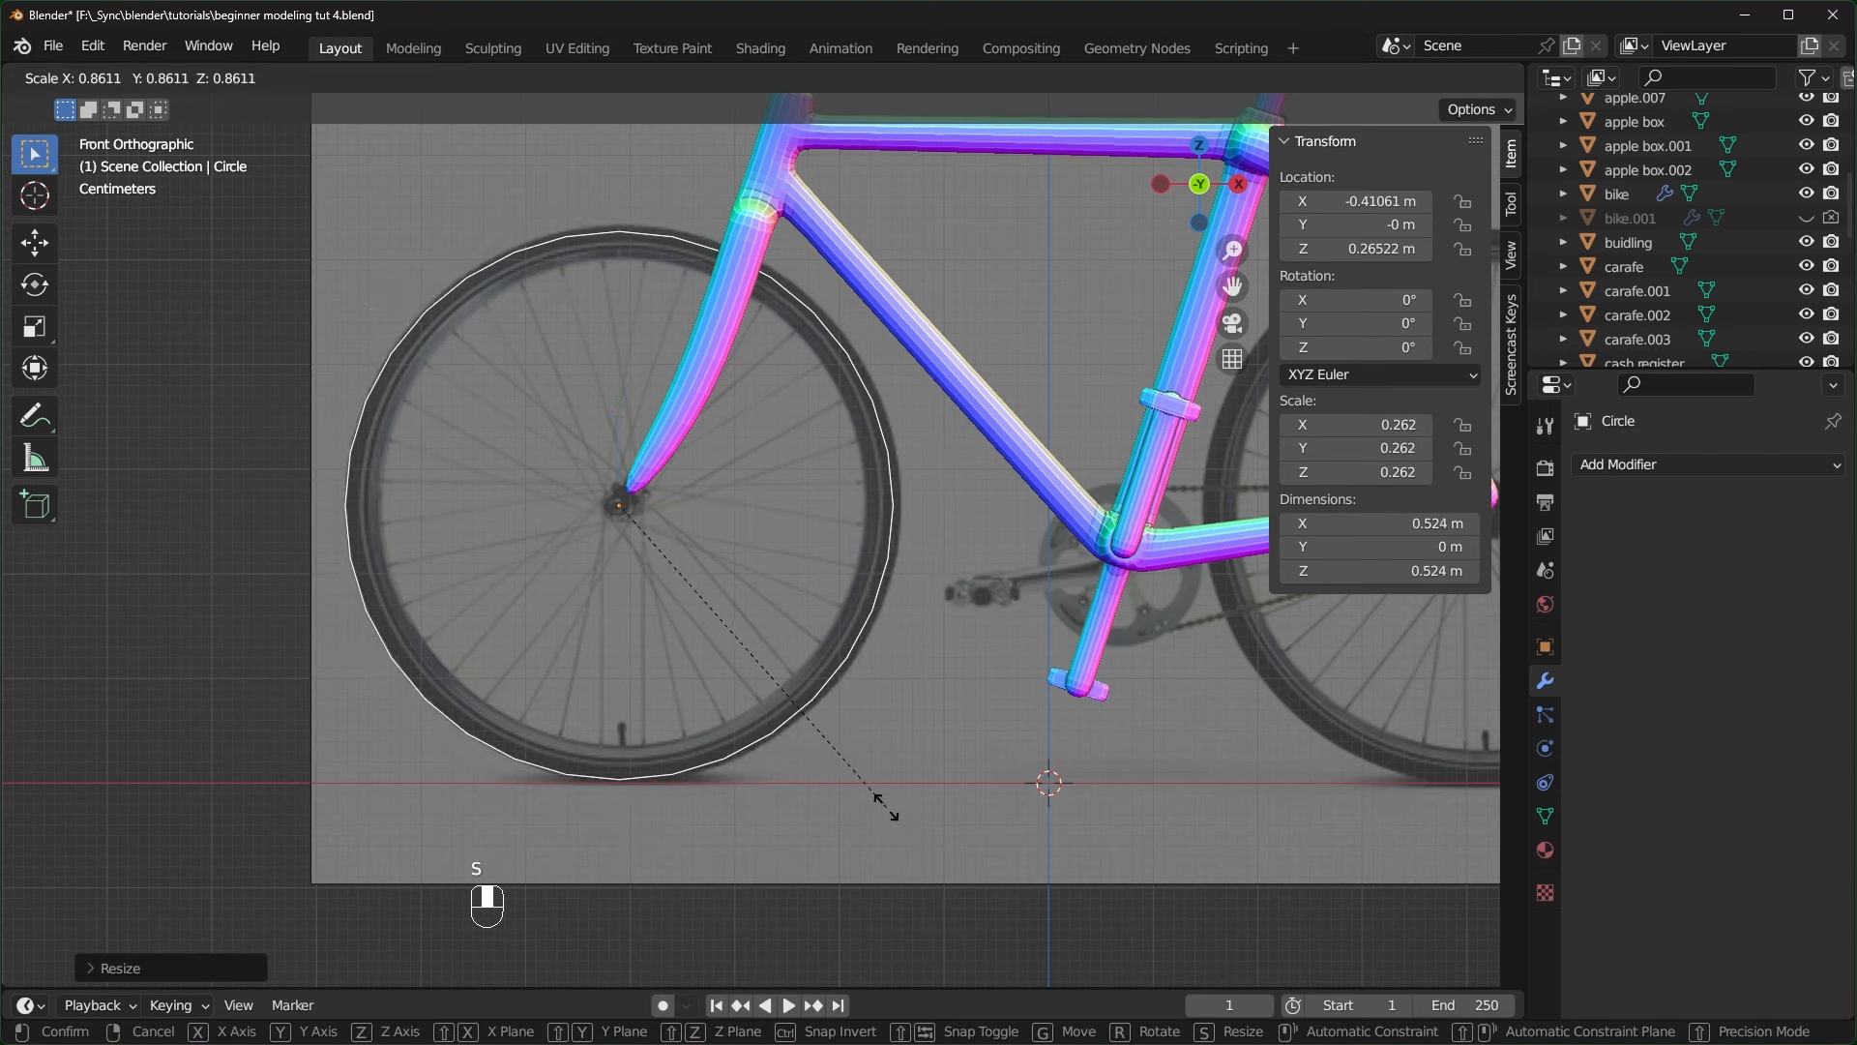
left_click(894, 822)
- Apply the wheel circle's scale
middle_click_drag(797, 670, 836, 686, "shift")
key("ctrl+a")
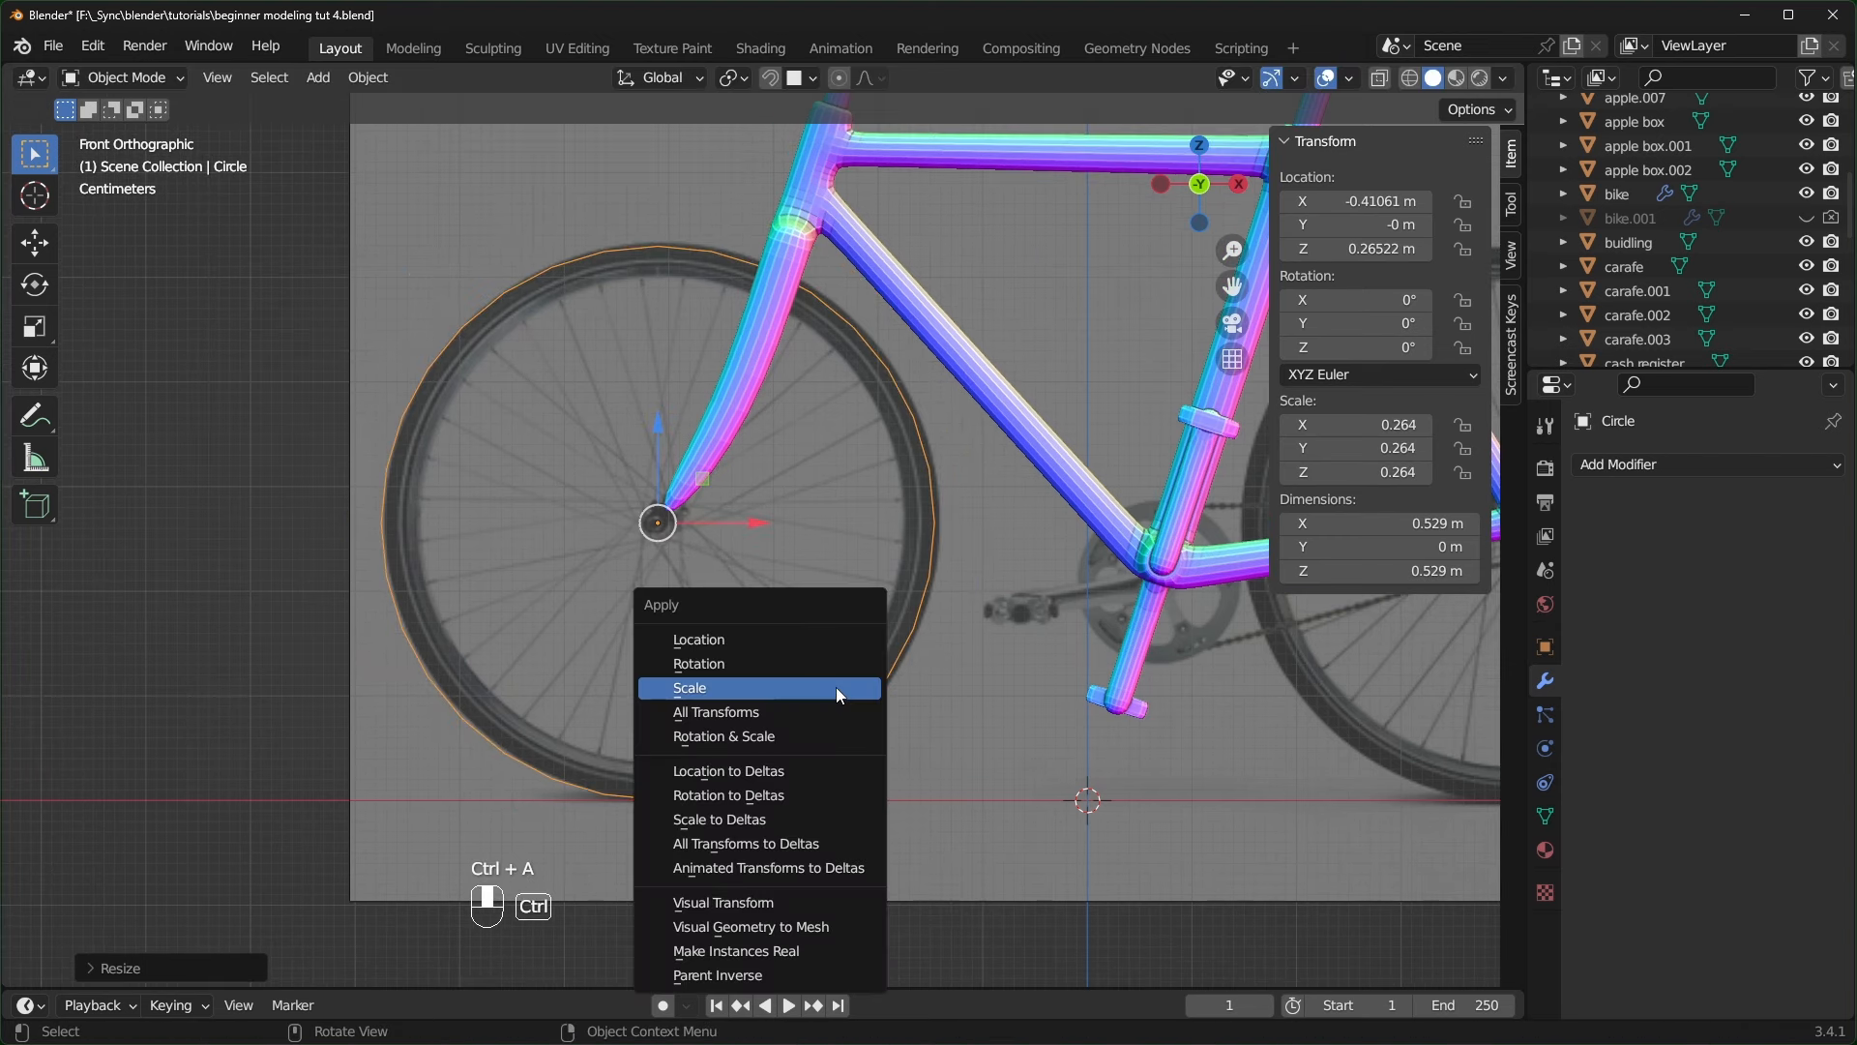
left_click(836, 686)
- Duplicate the wheel circle in place, keeping the copy centered on the front hub
key("shift+d")
key("ctrl+z")
key("shift+d")
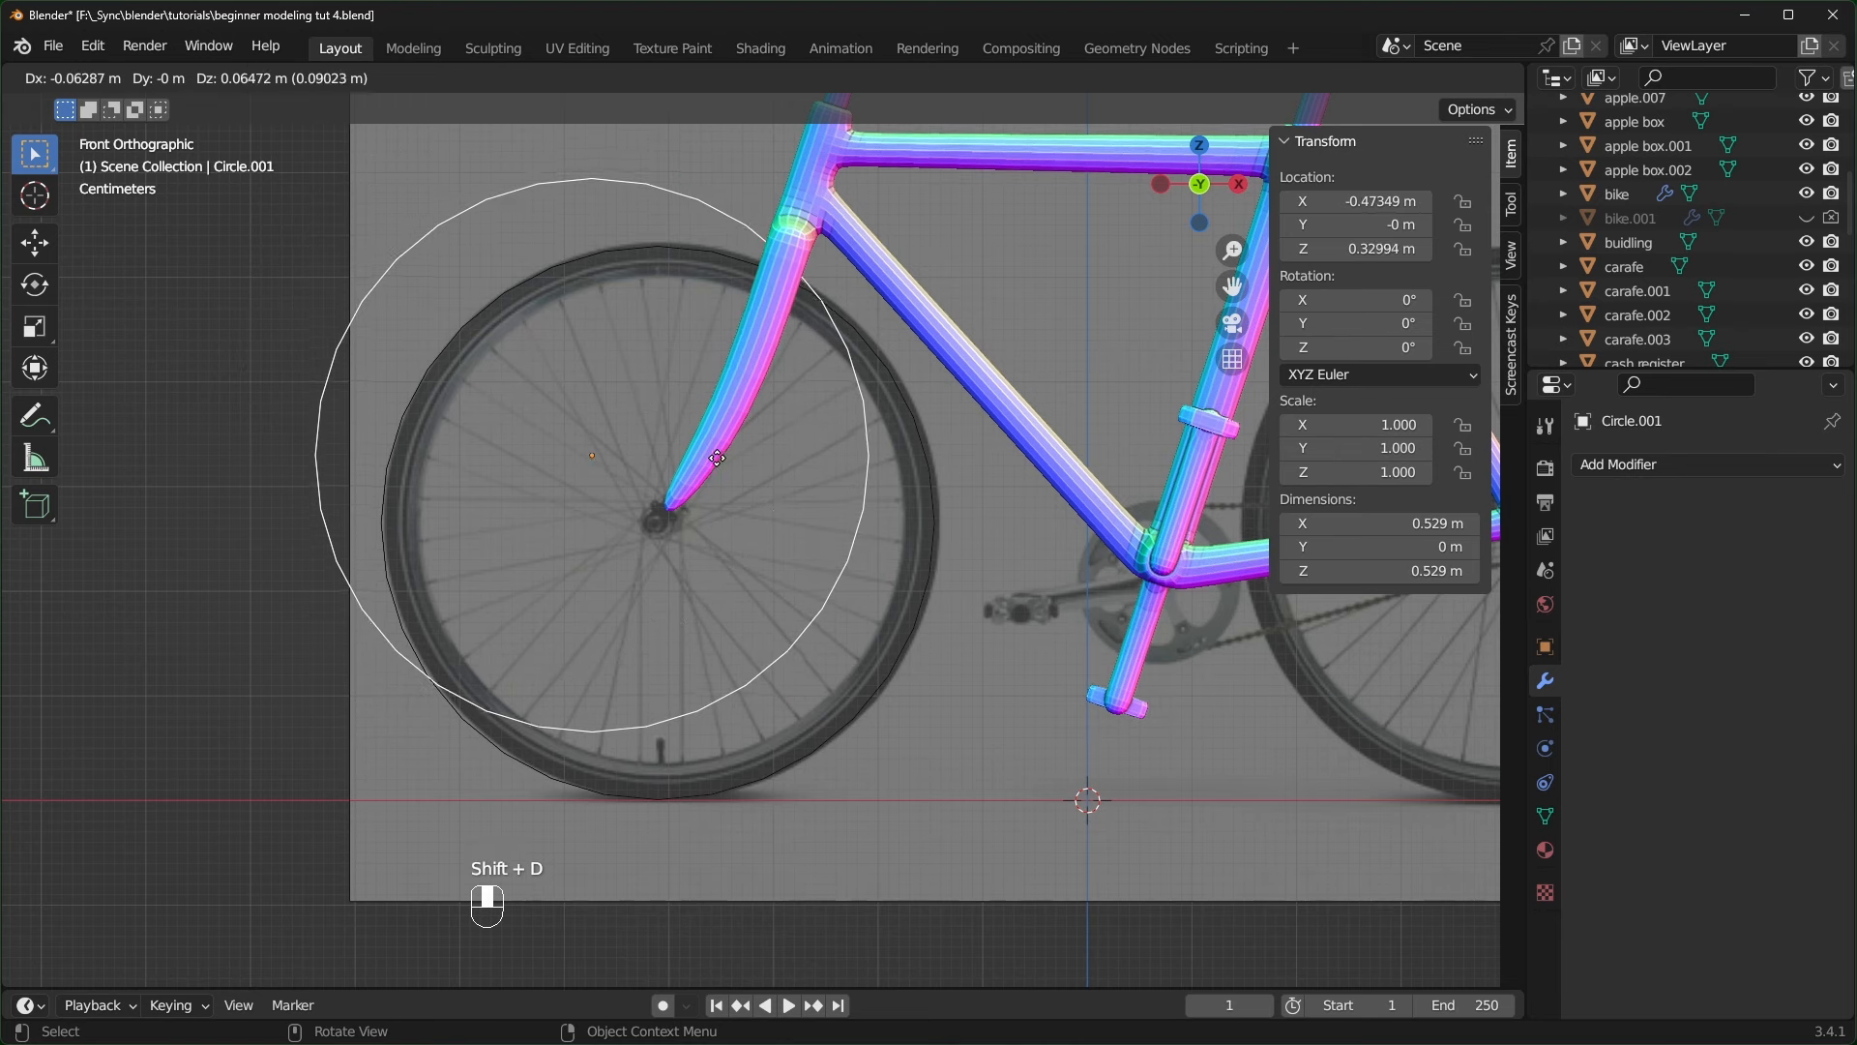
left_click(782, 525)
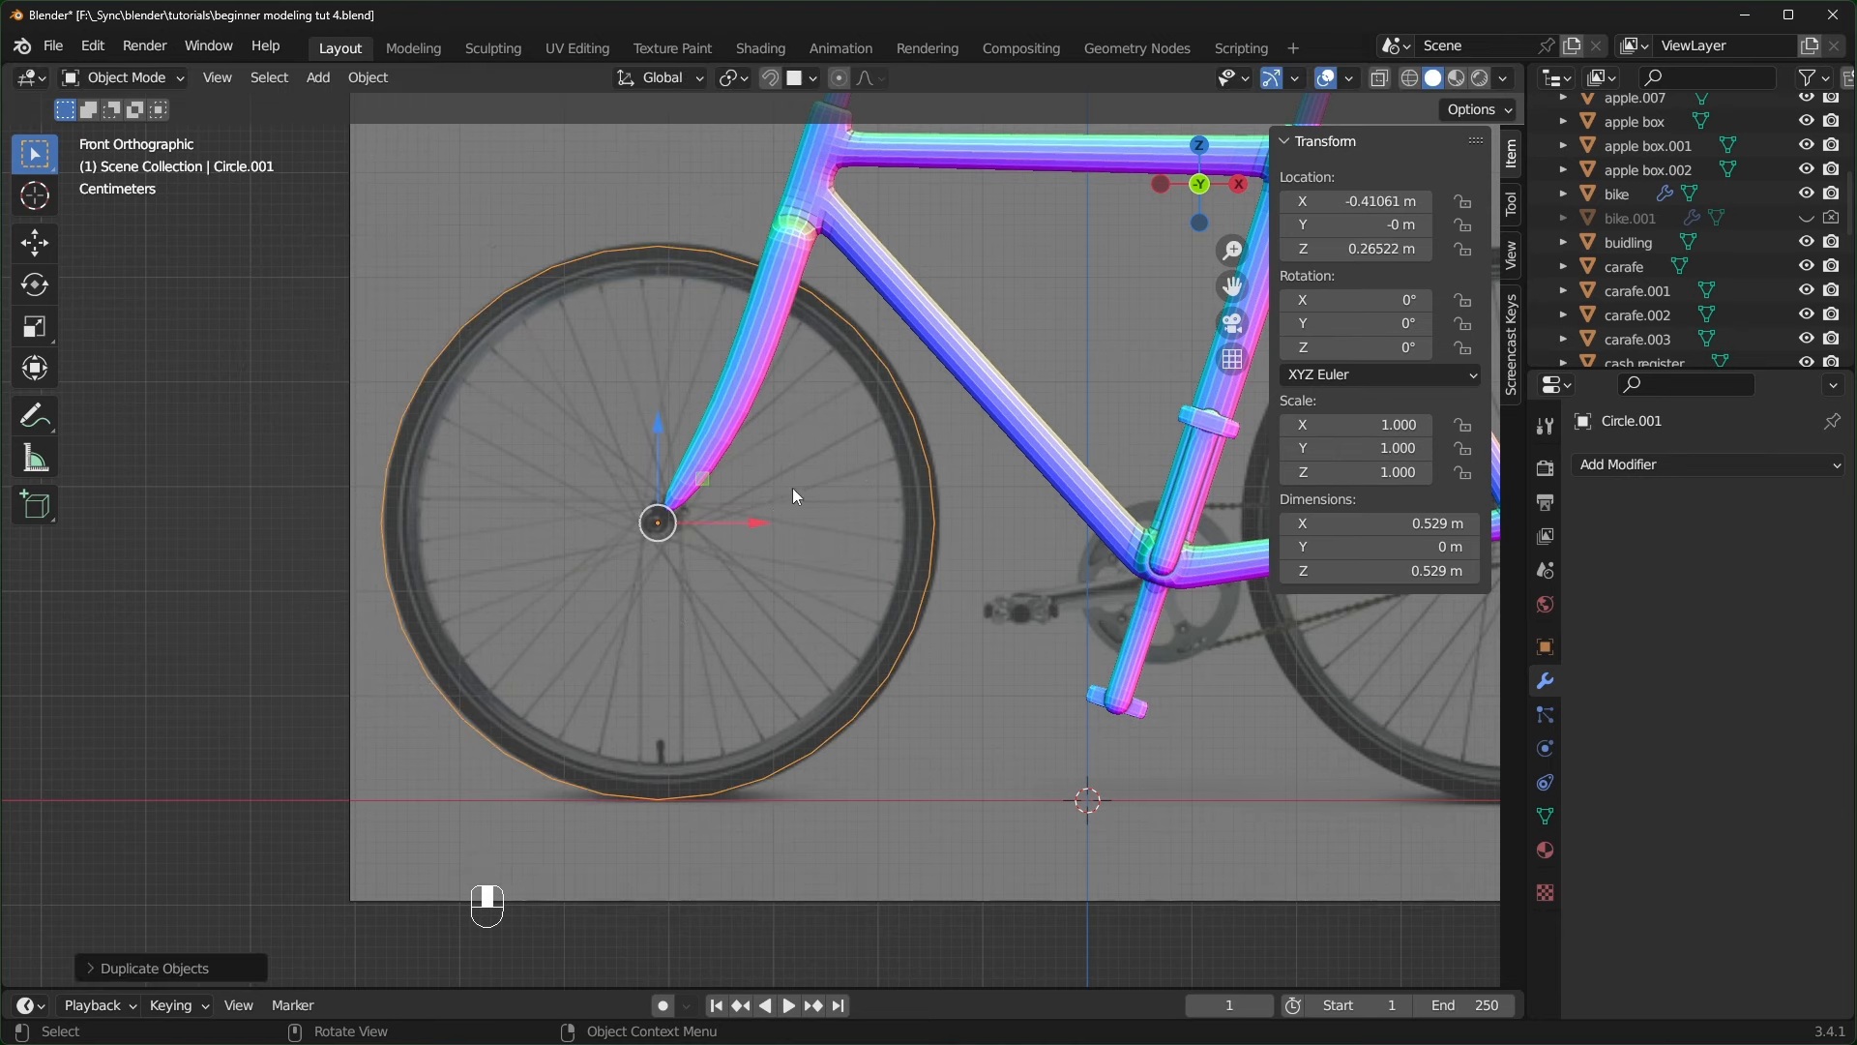
- Extrude the duplicated wheel circle inward, scaling the new edge to about 0.88 to form a flat tire ring
key("Tab")
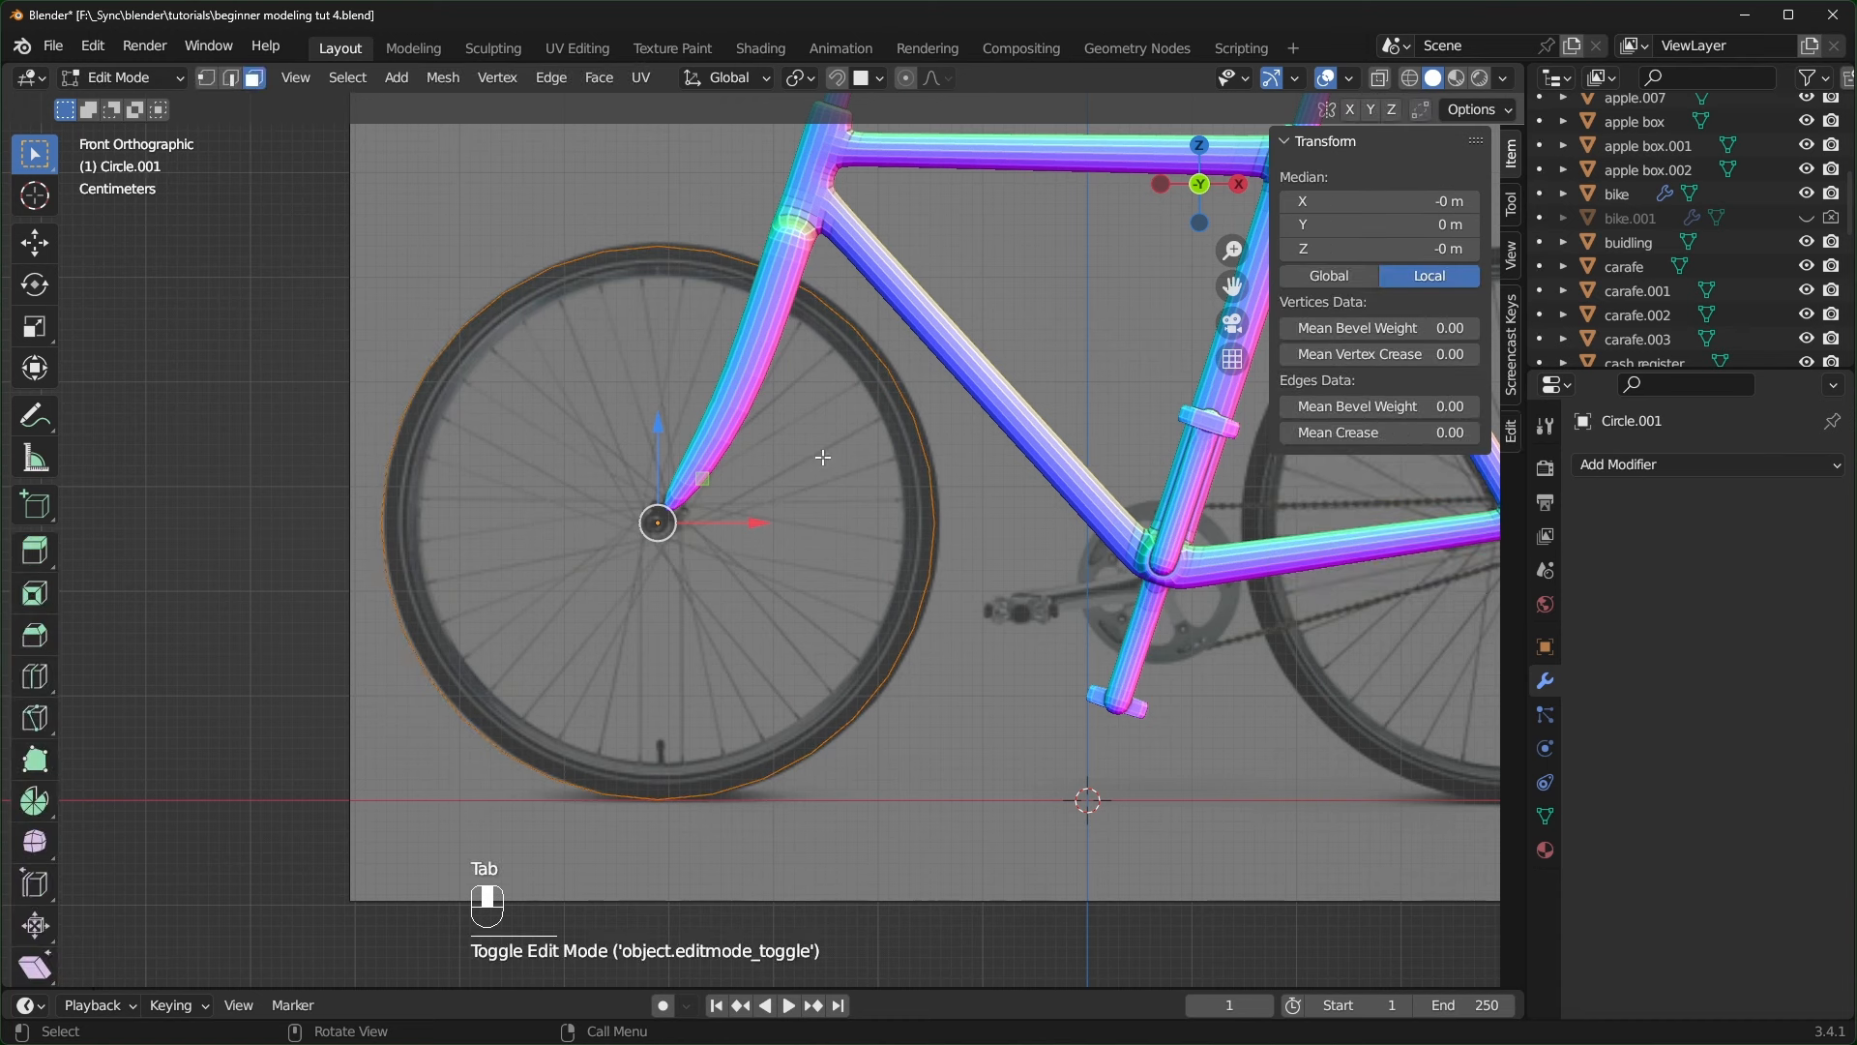
left_click(209, 81)
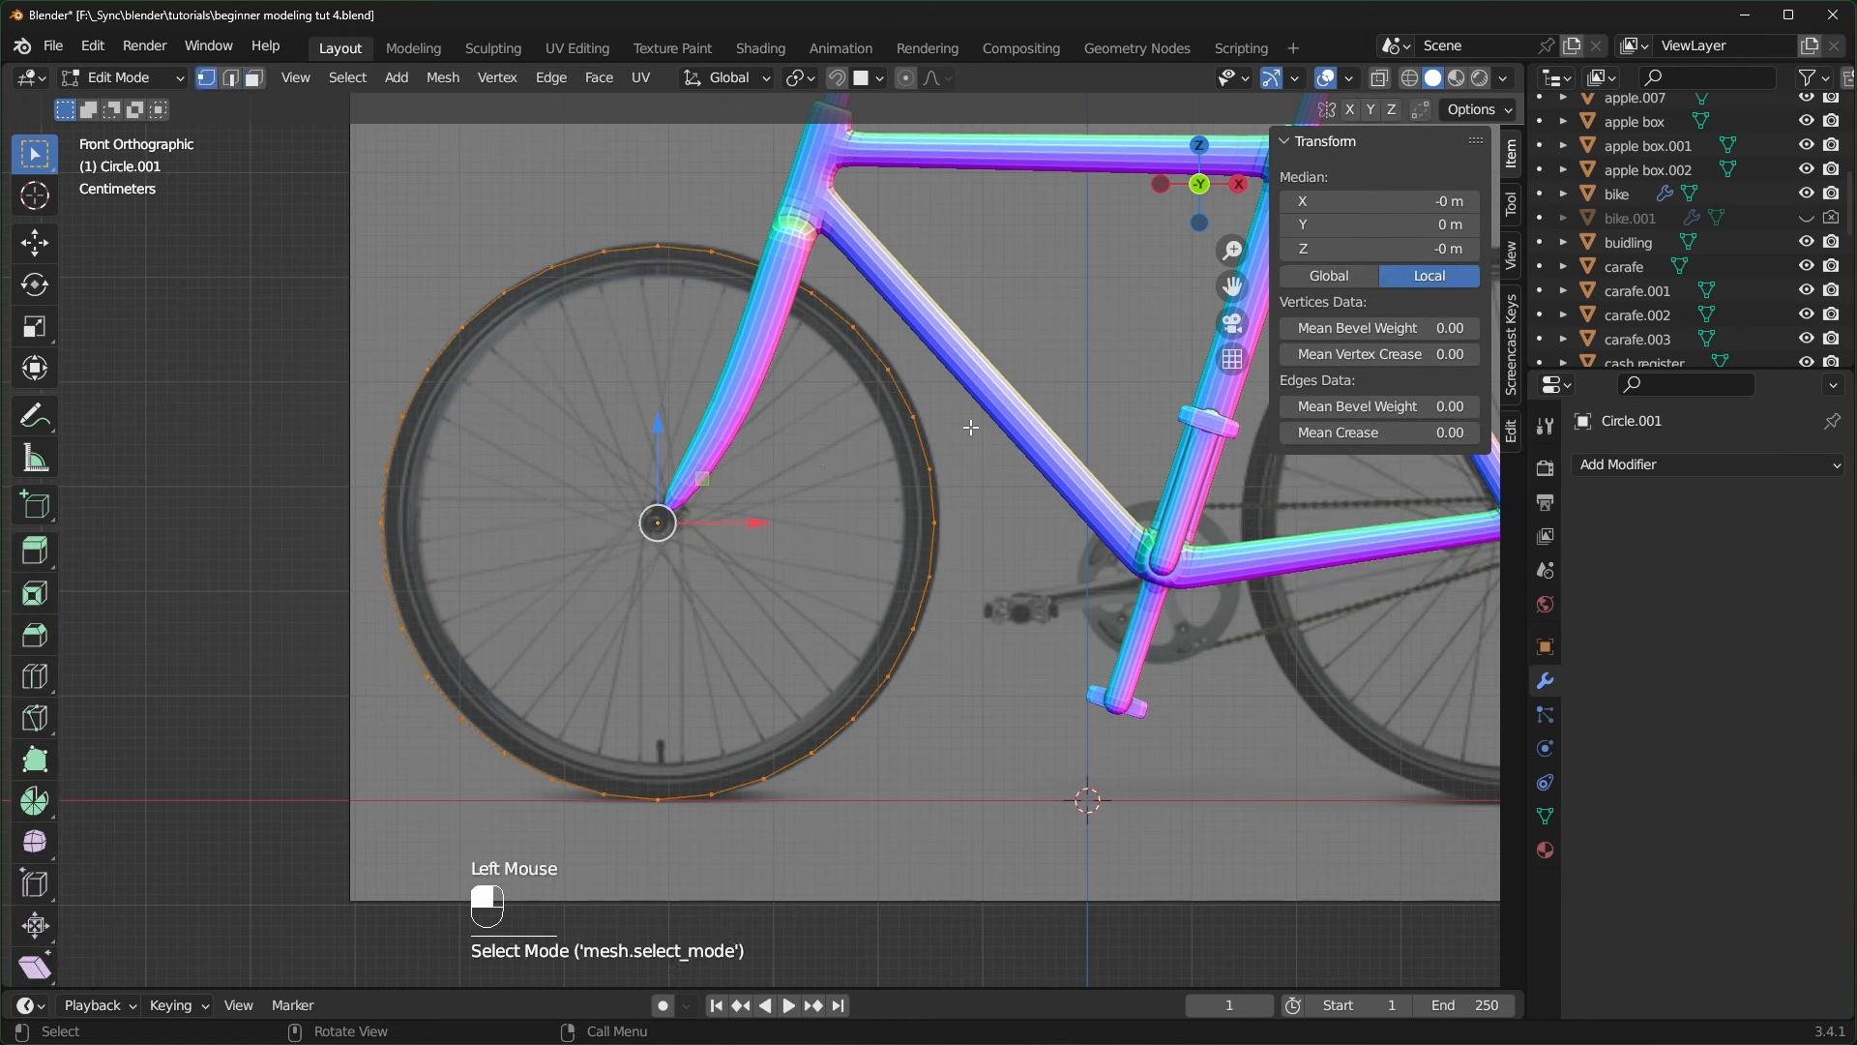
key("e")
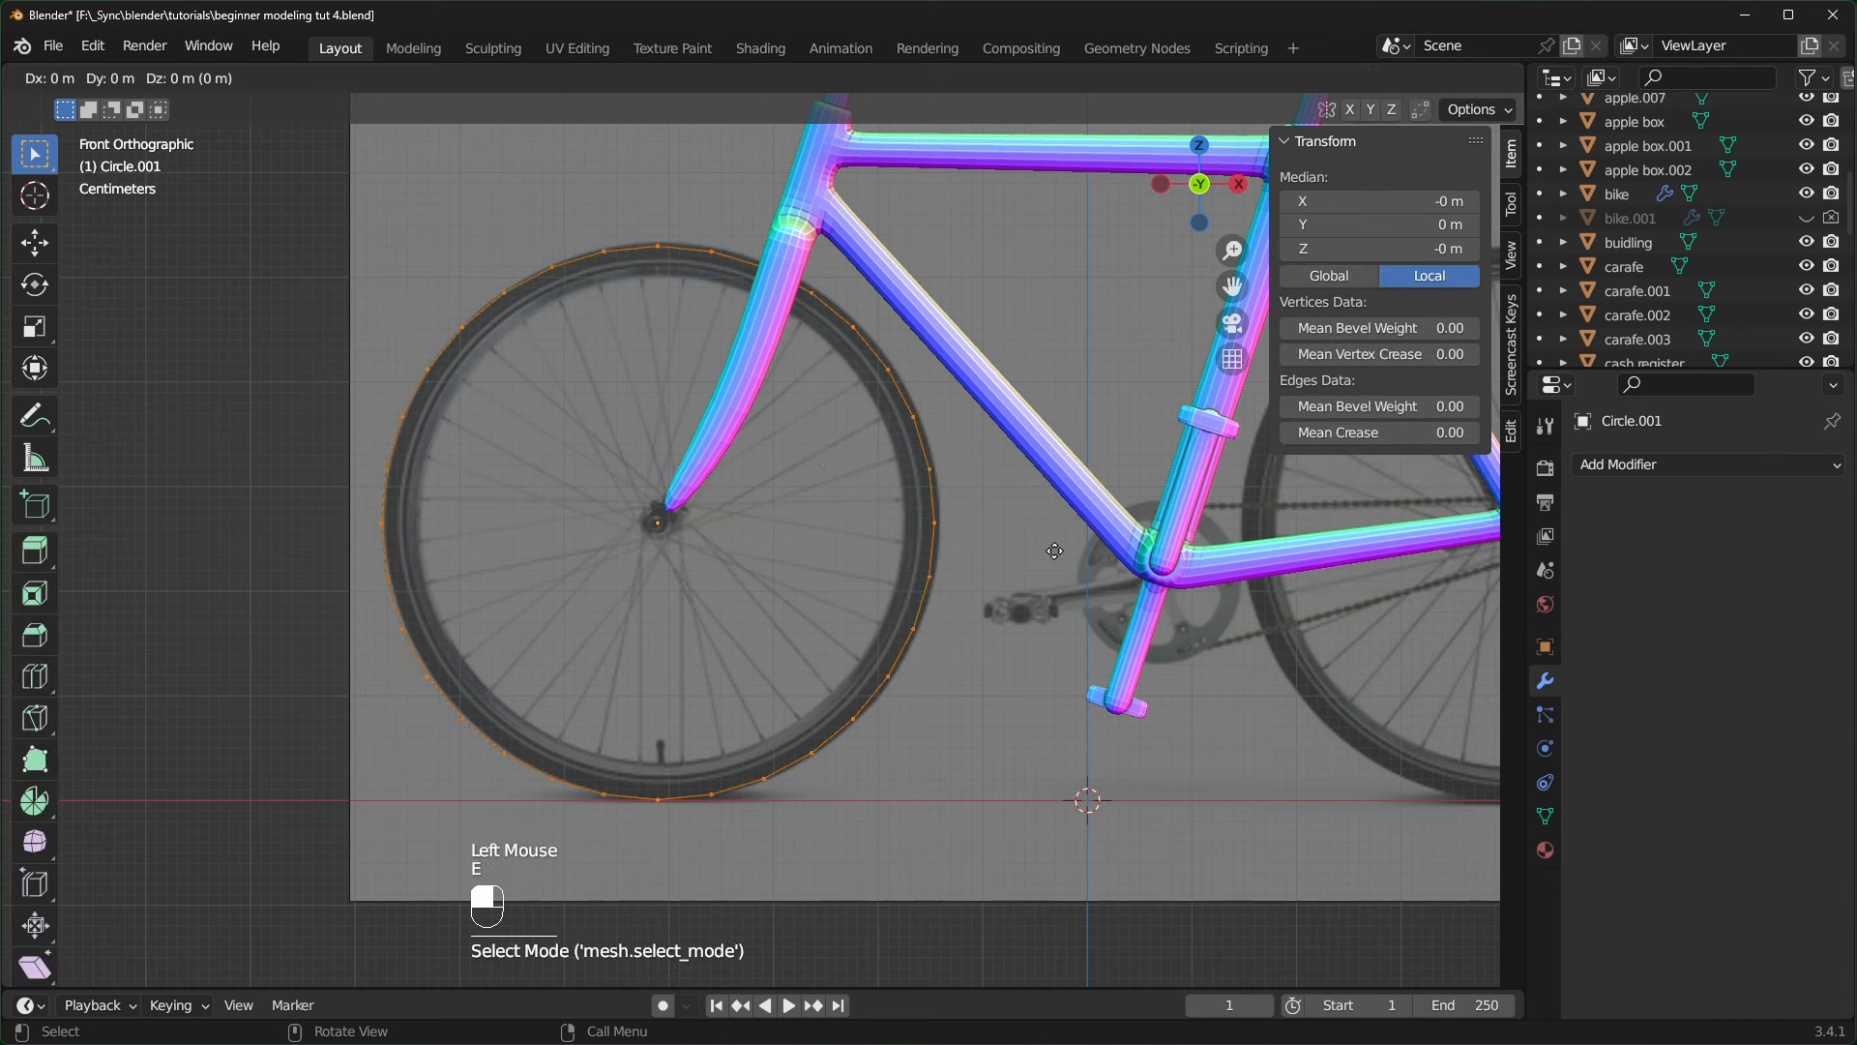
key("s")
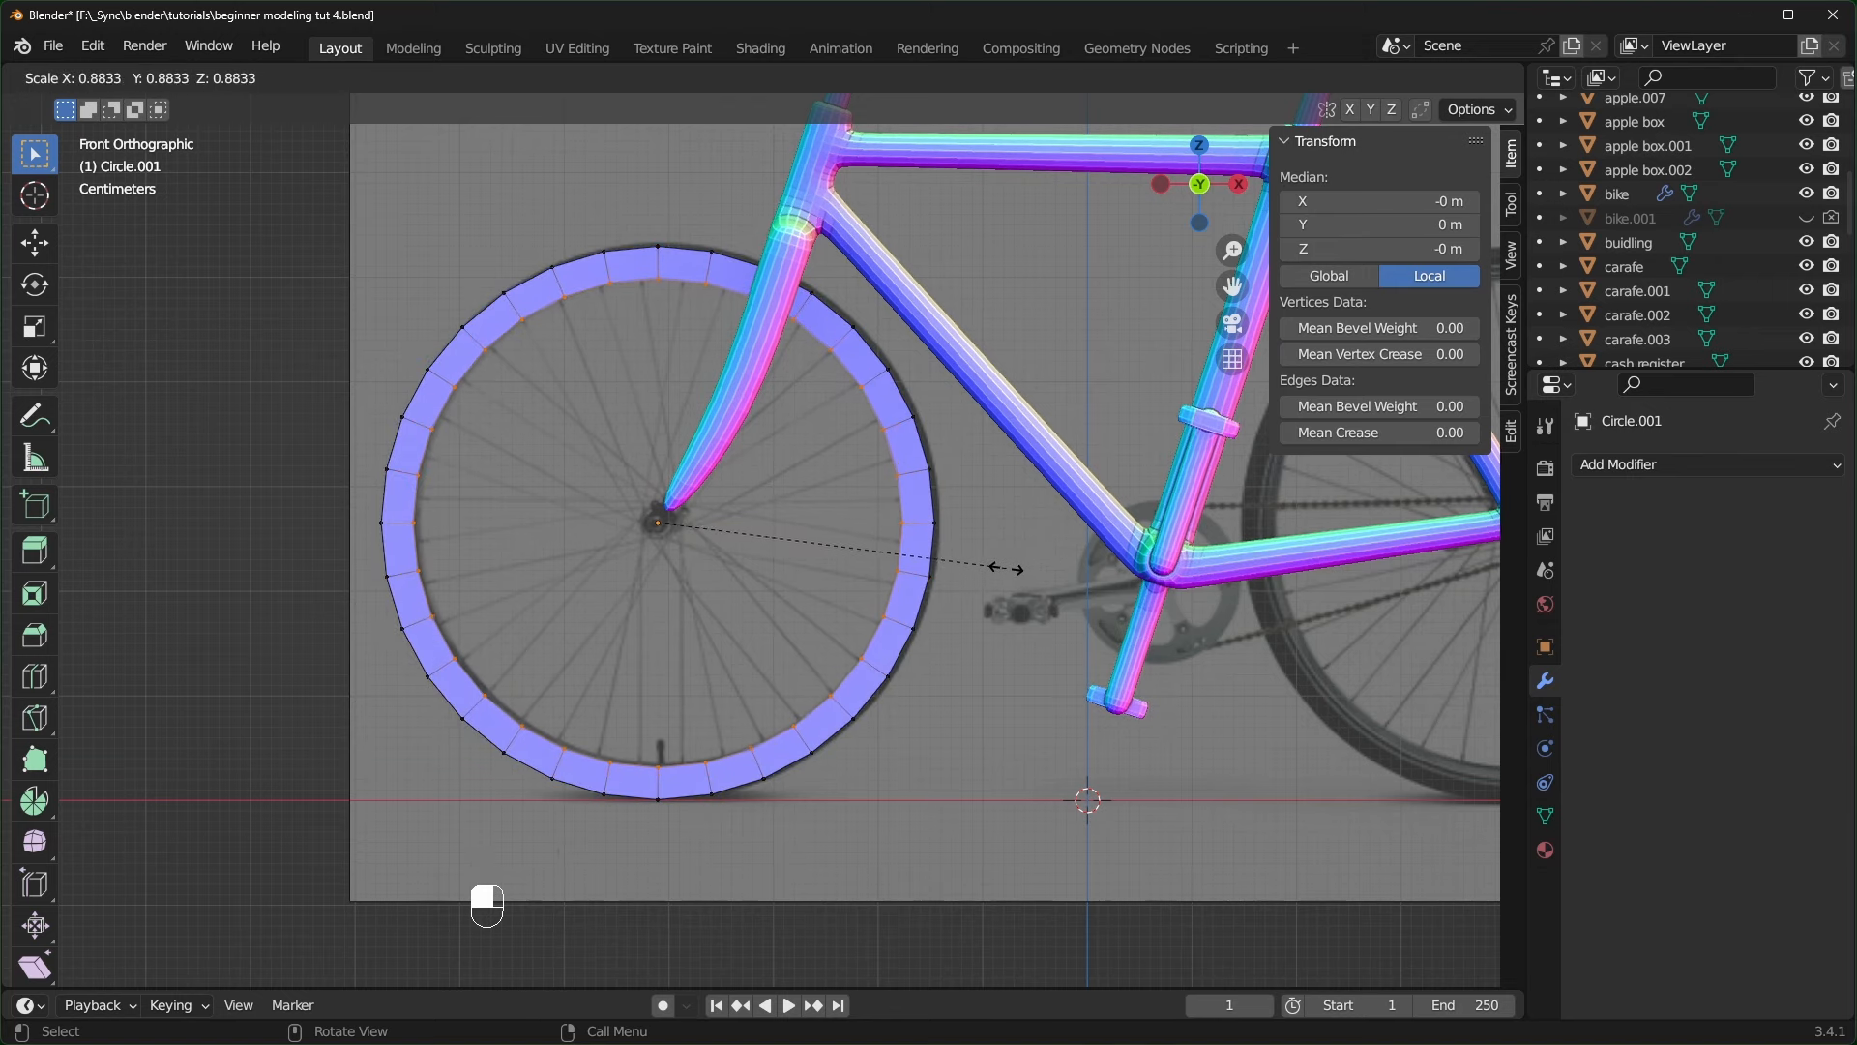
left_click(891, 567)
- Offset the flat ring sideways and extrude it across the fork gap into a tire about 0.036 m wide
middle_click_drag(891, 568, 694, 631)
key("alt+a")
left_click_drag(694, 630, 667, 633)
key("e")
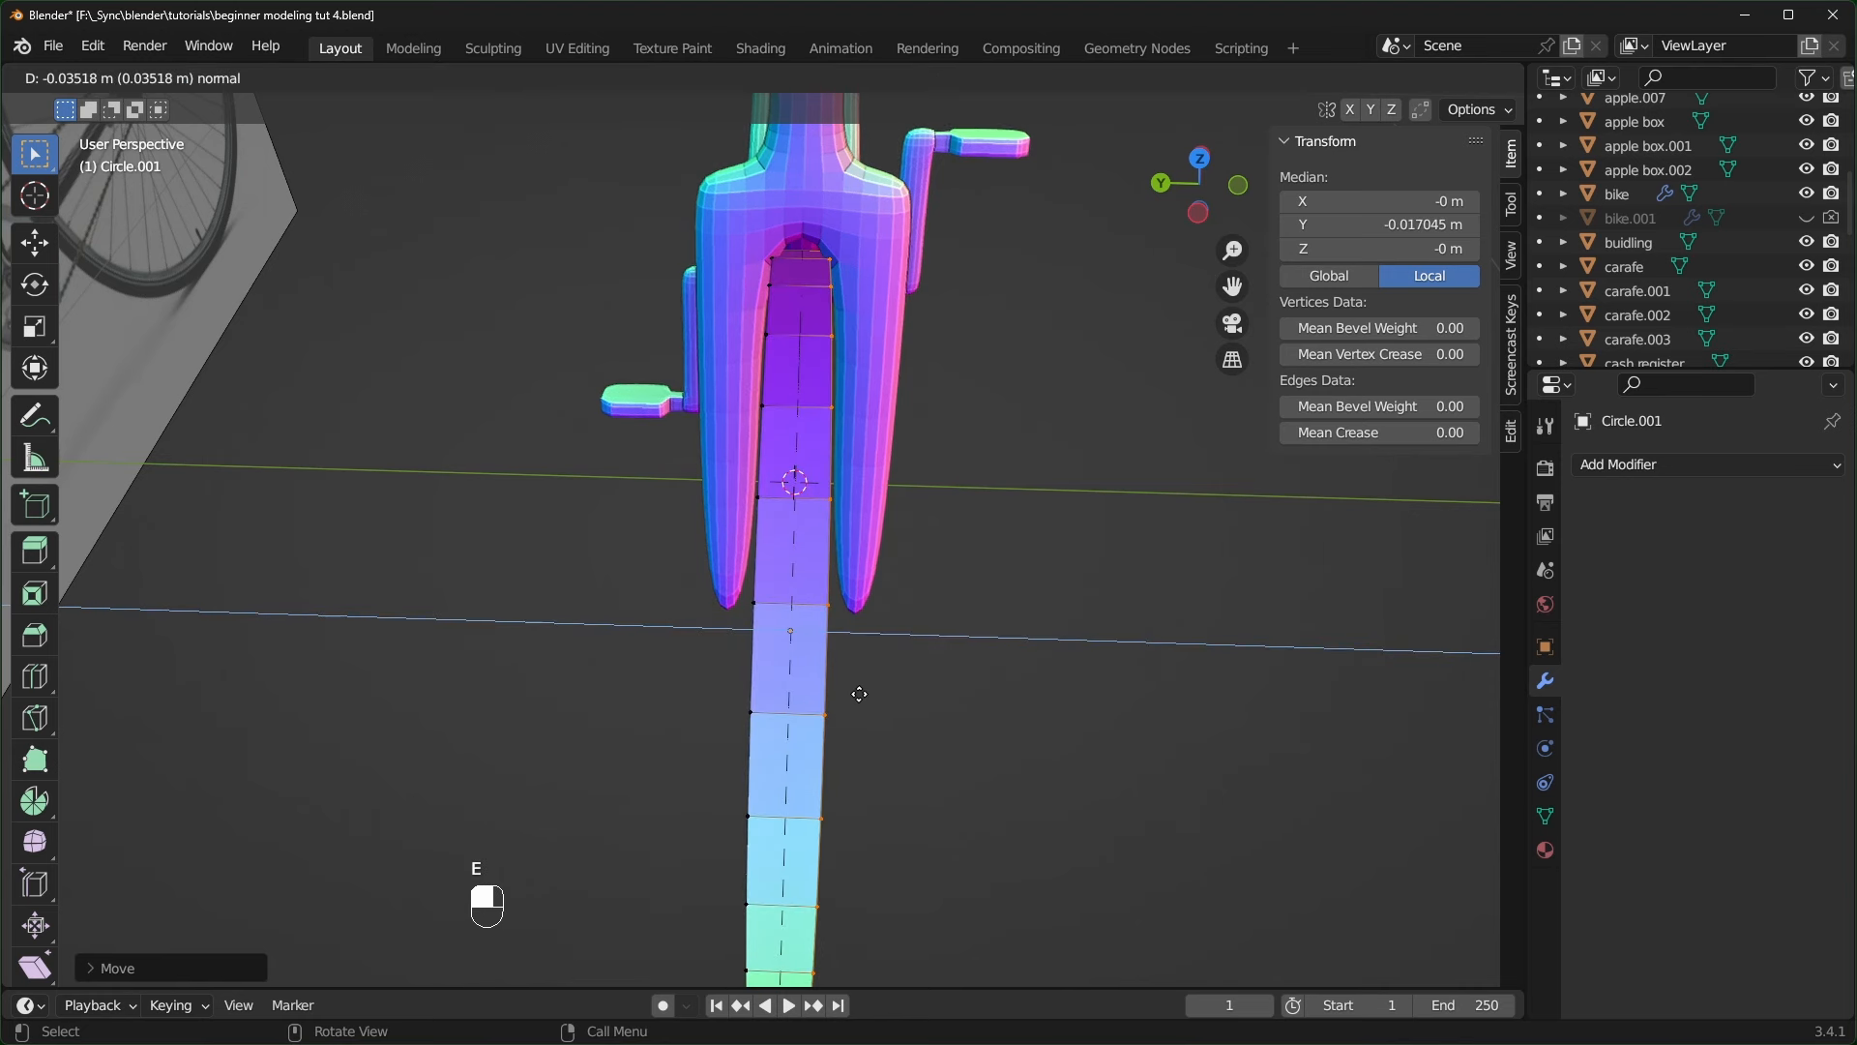
left_click(859, 693)
middle_click_drag(859, 694, 914, 662)
- Check the tire's face orientation with the overlay and turn all of its normals outward
left_click(1349, 78)
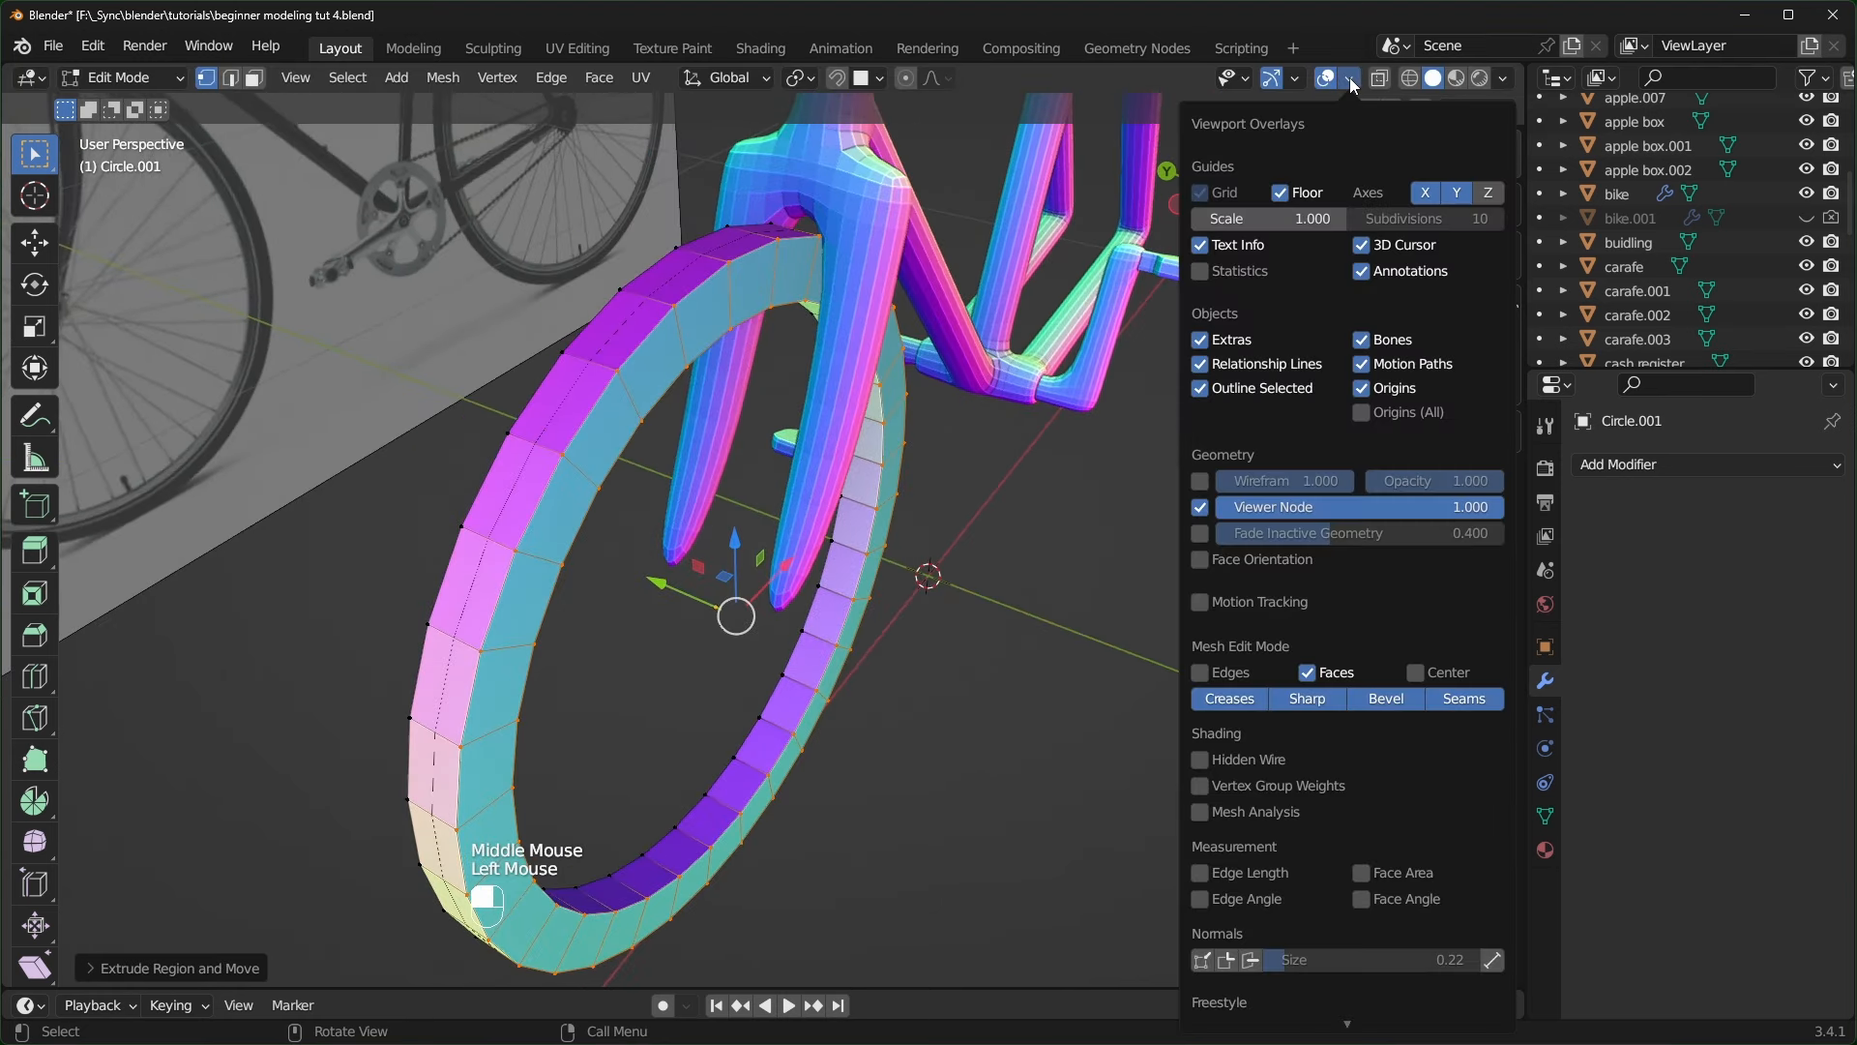
left_click(1202, 560)
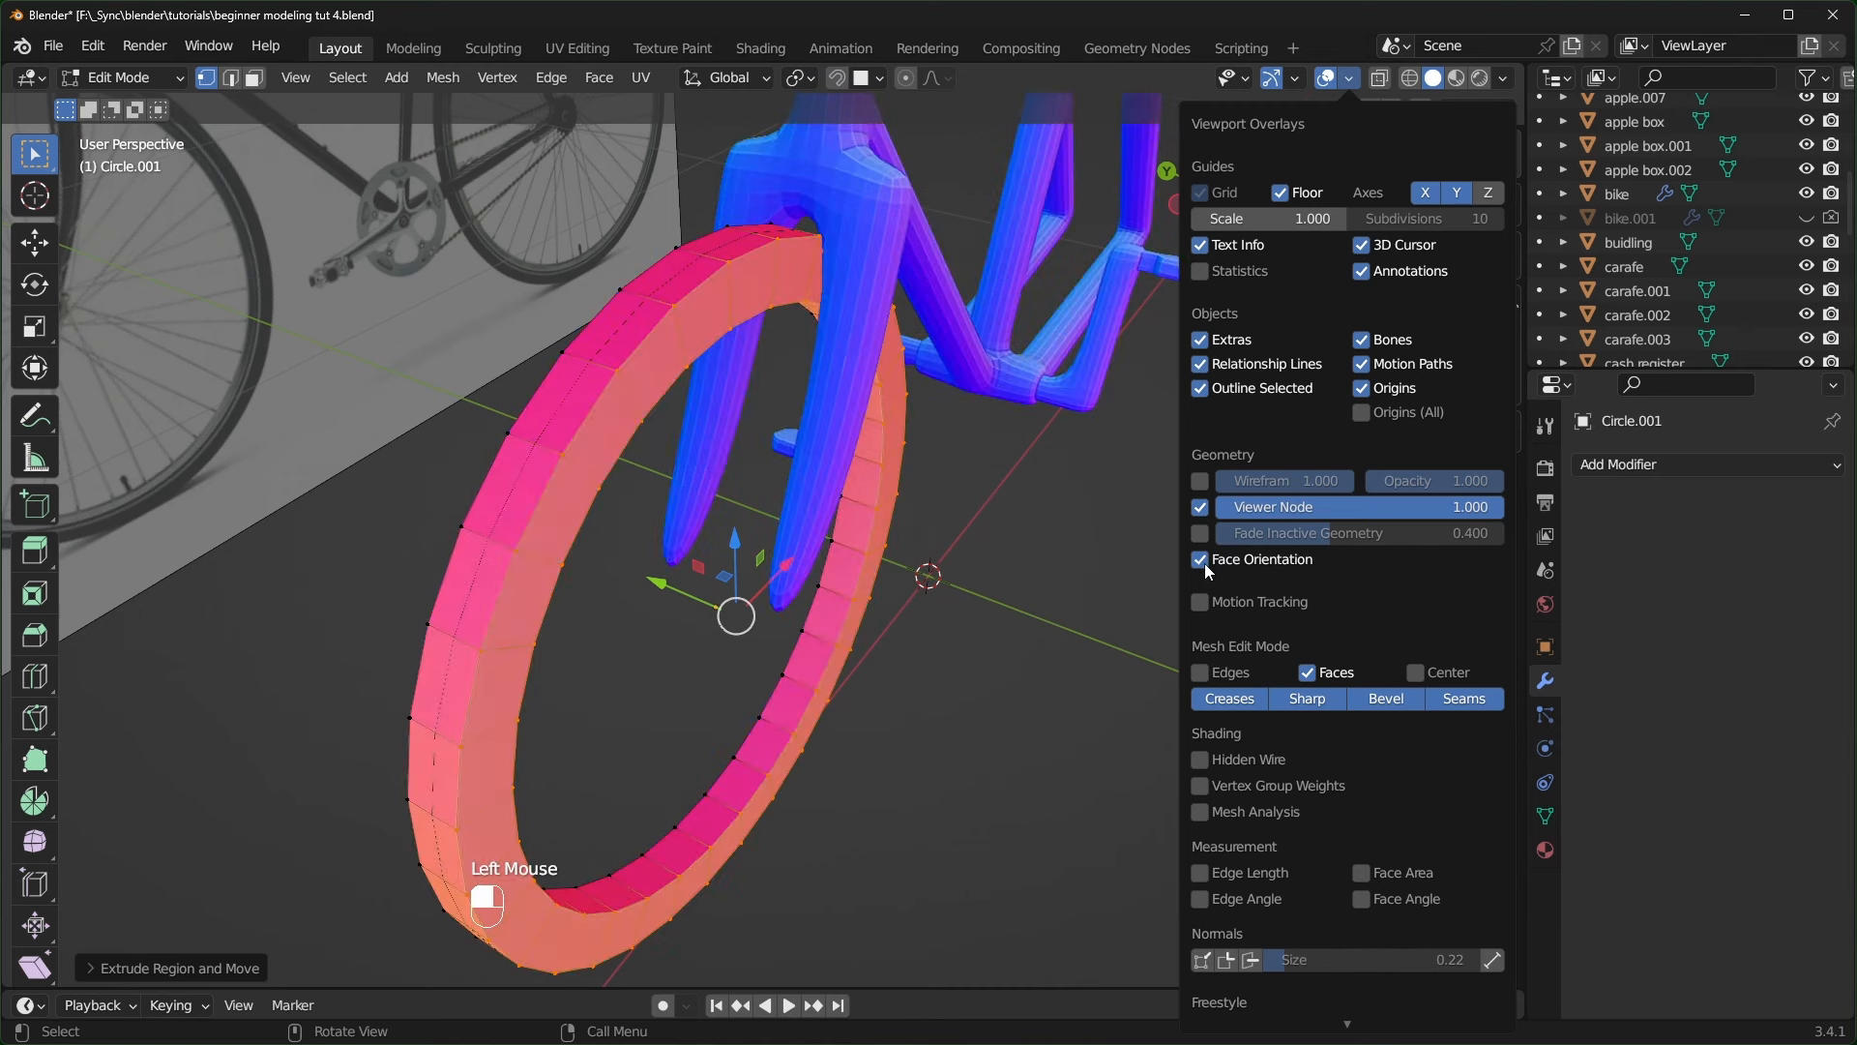
key("a")
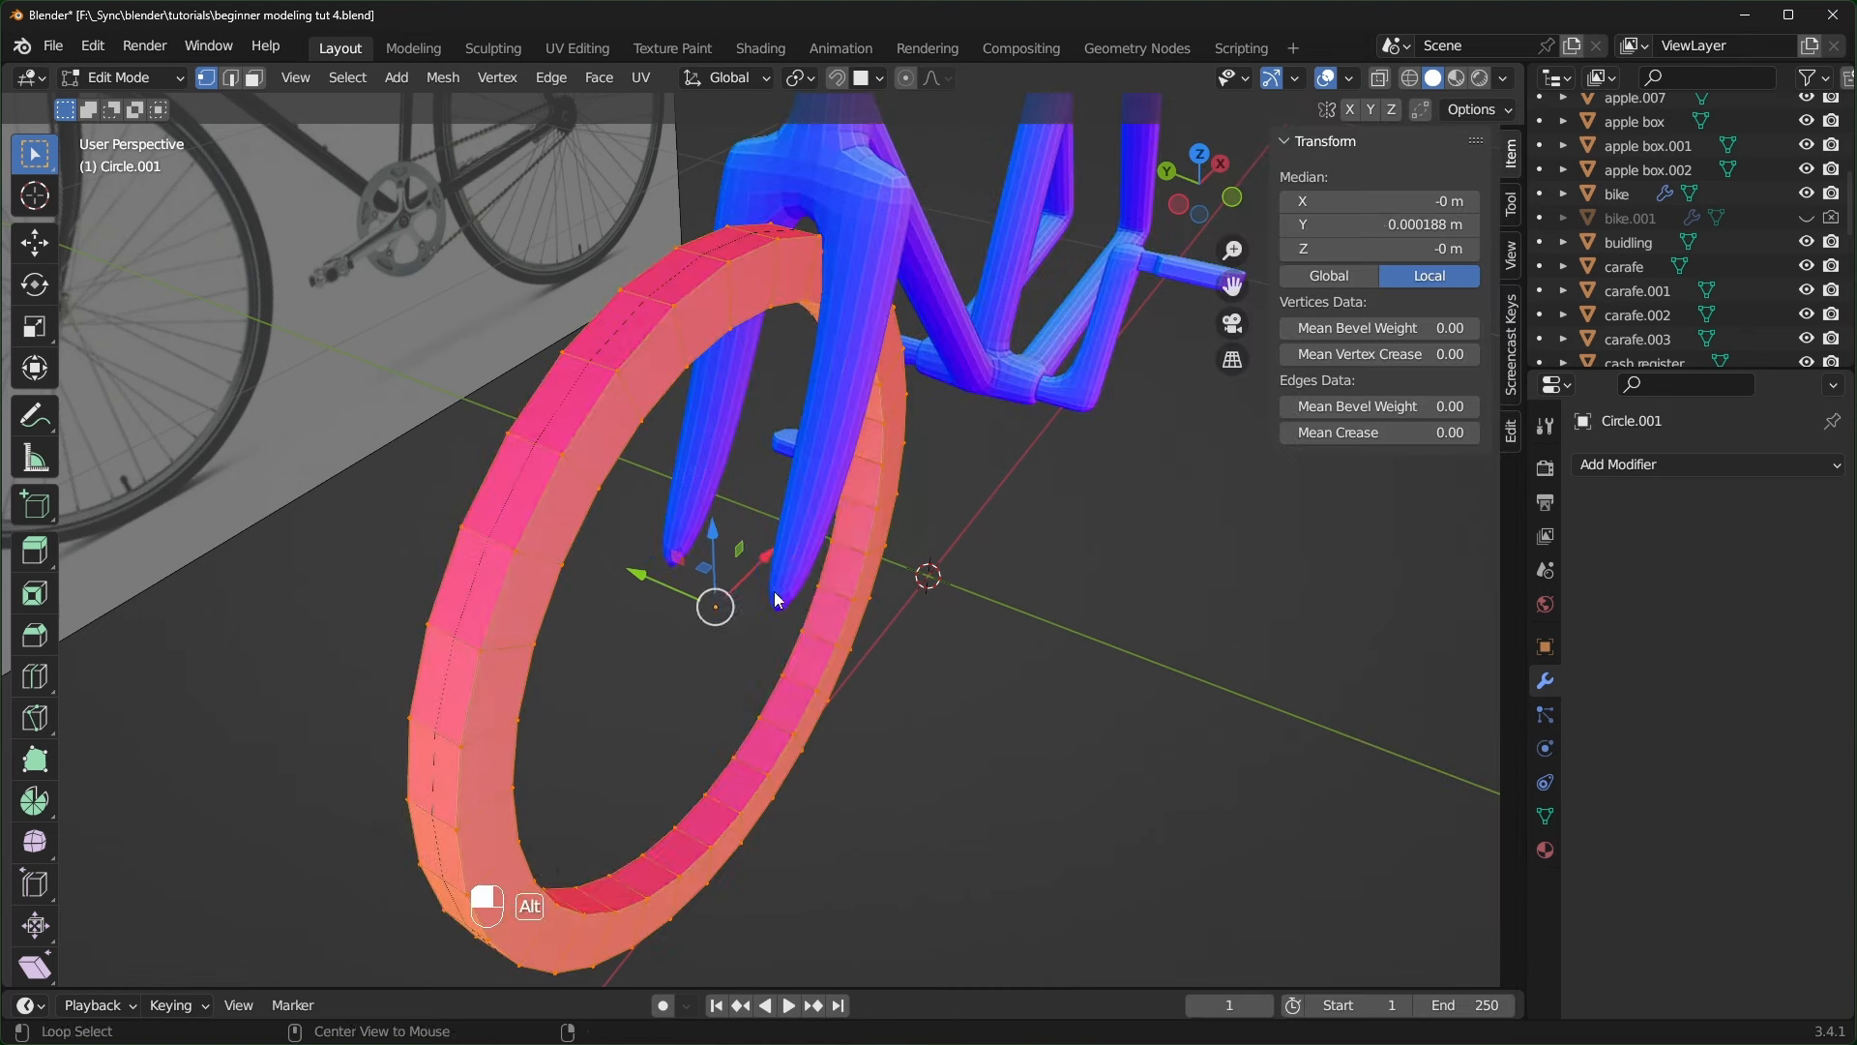
key("alt+n")
left_click(692, 608)
middle_click_drag(987, 531, 914, 568)
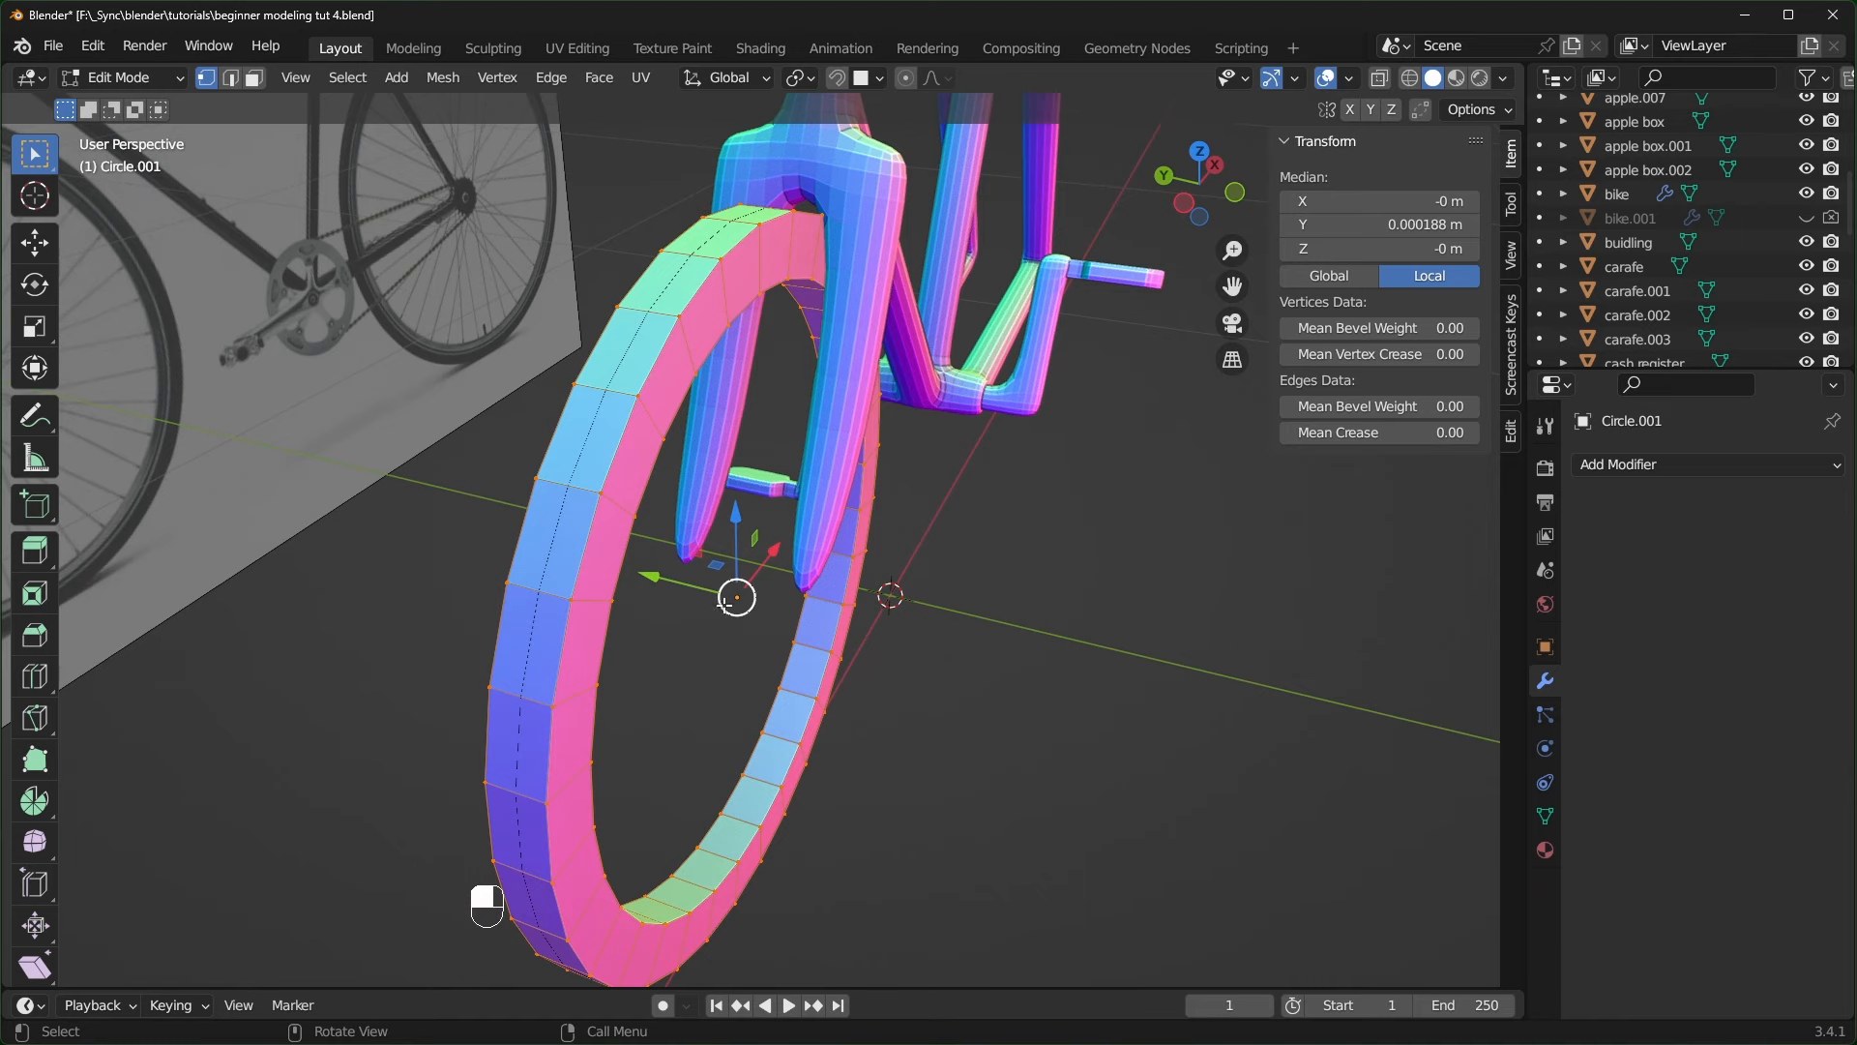
- Set the tire's origin to its center of mass (volume)
key("Tab")
middle_click_drag(766, 607, 638, 403)
right_click(661, 413)
mouse_move(594, 418)
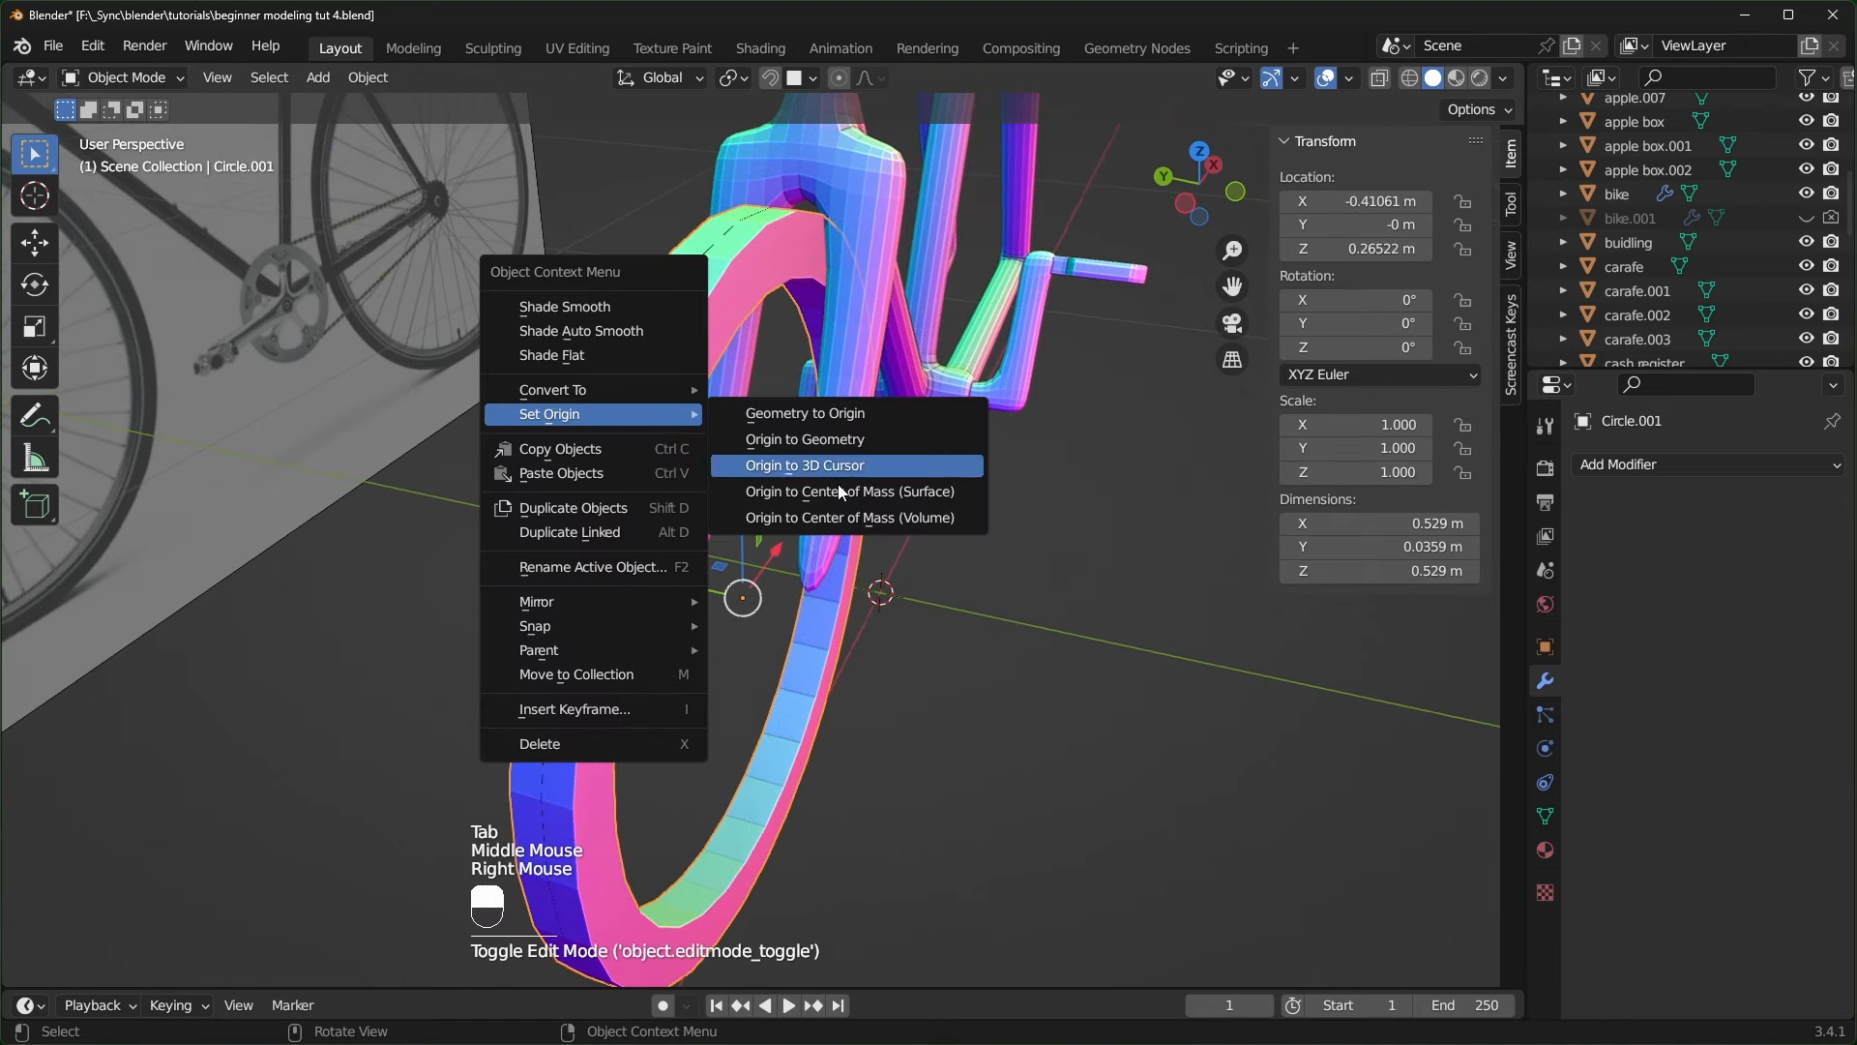
left_click(856, 519)
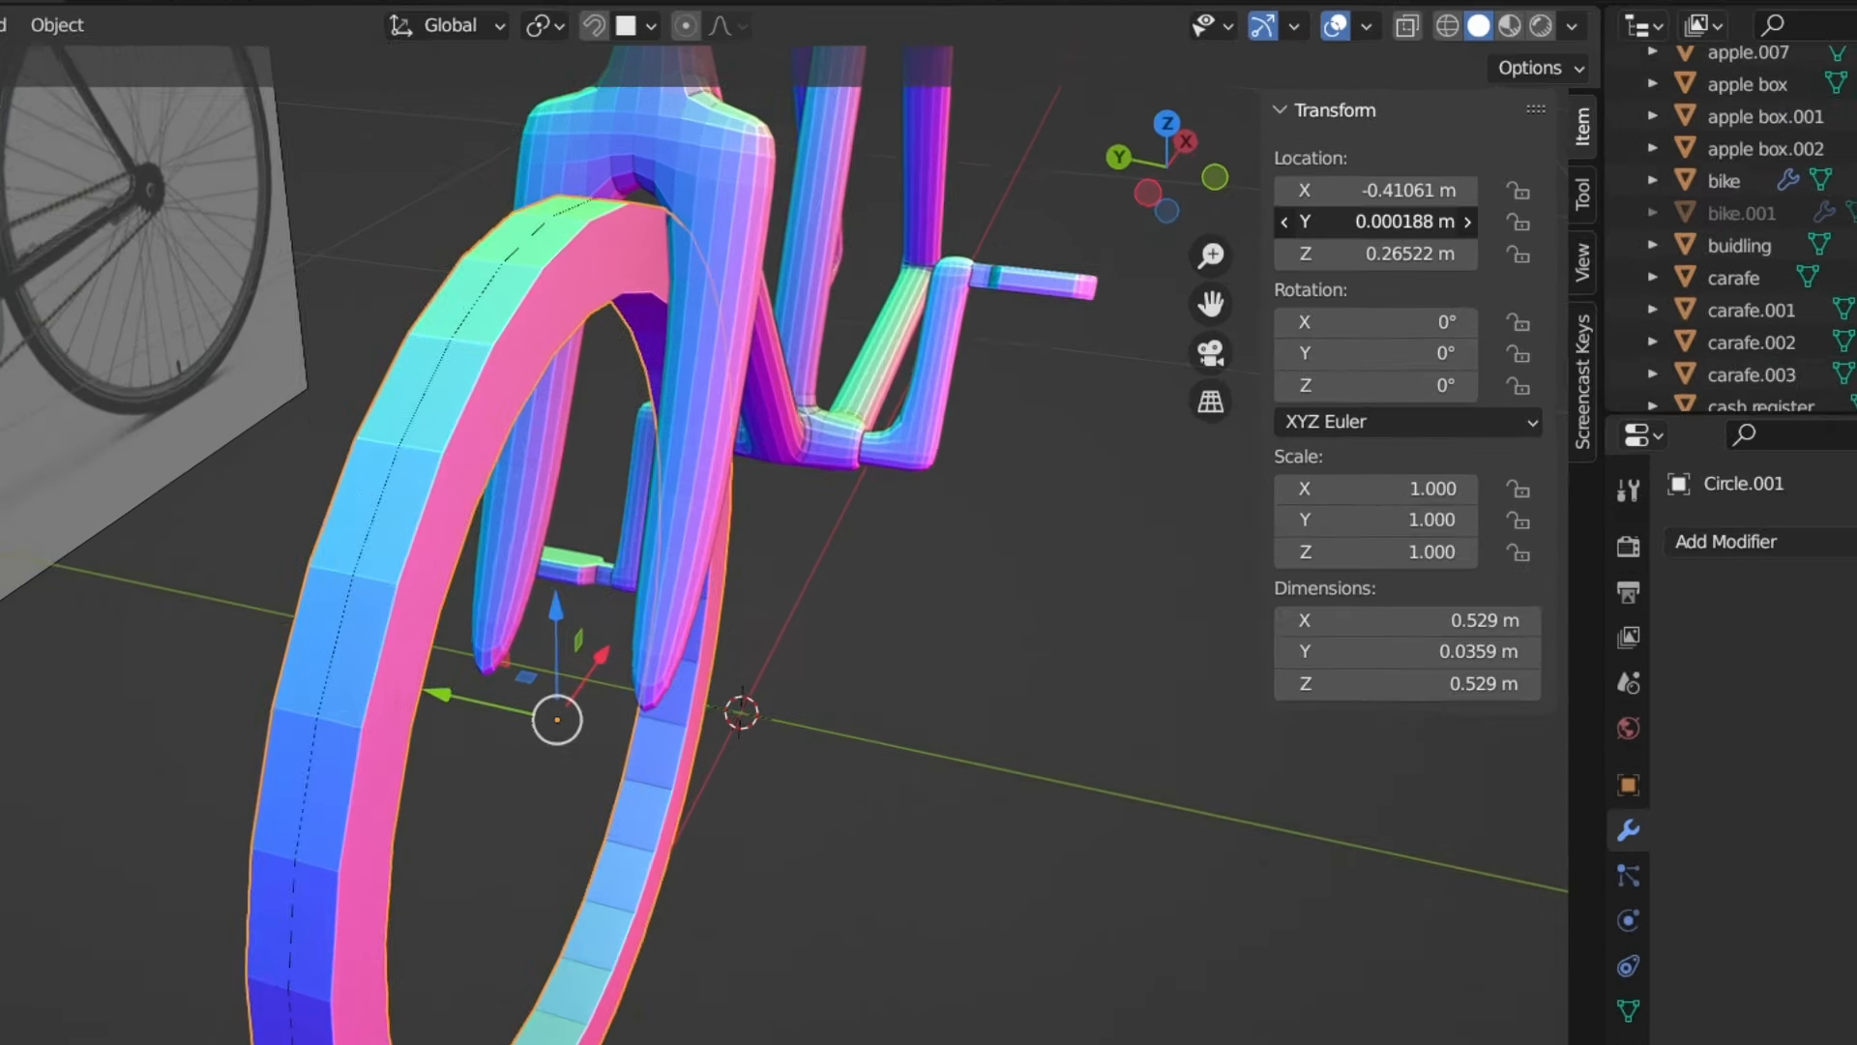
- Set the tire's Y location to 0 m so it sits centered between the fork legs
mouse_move(1408, 217)
left_mouse_down()
mouse_move(1379, 218)
mouse_move(1407, 218)
left_mouse_up()
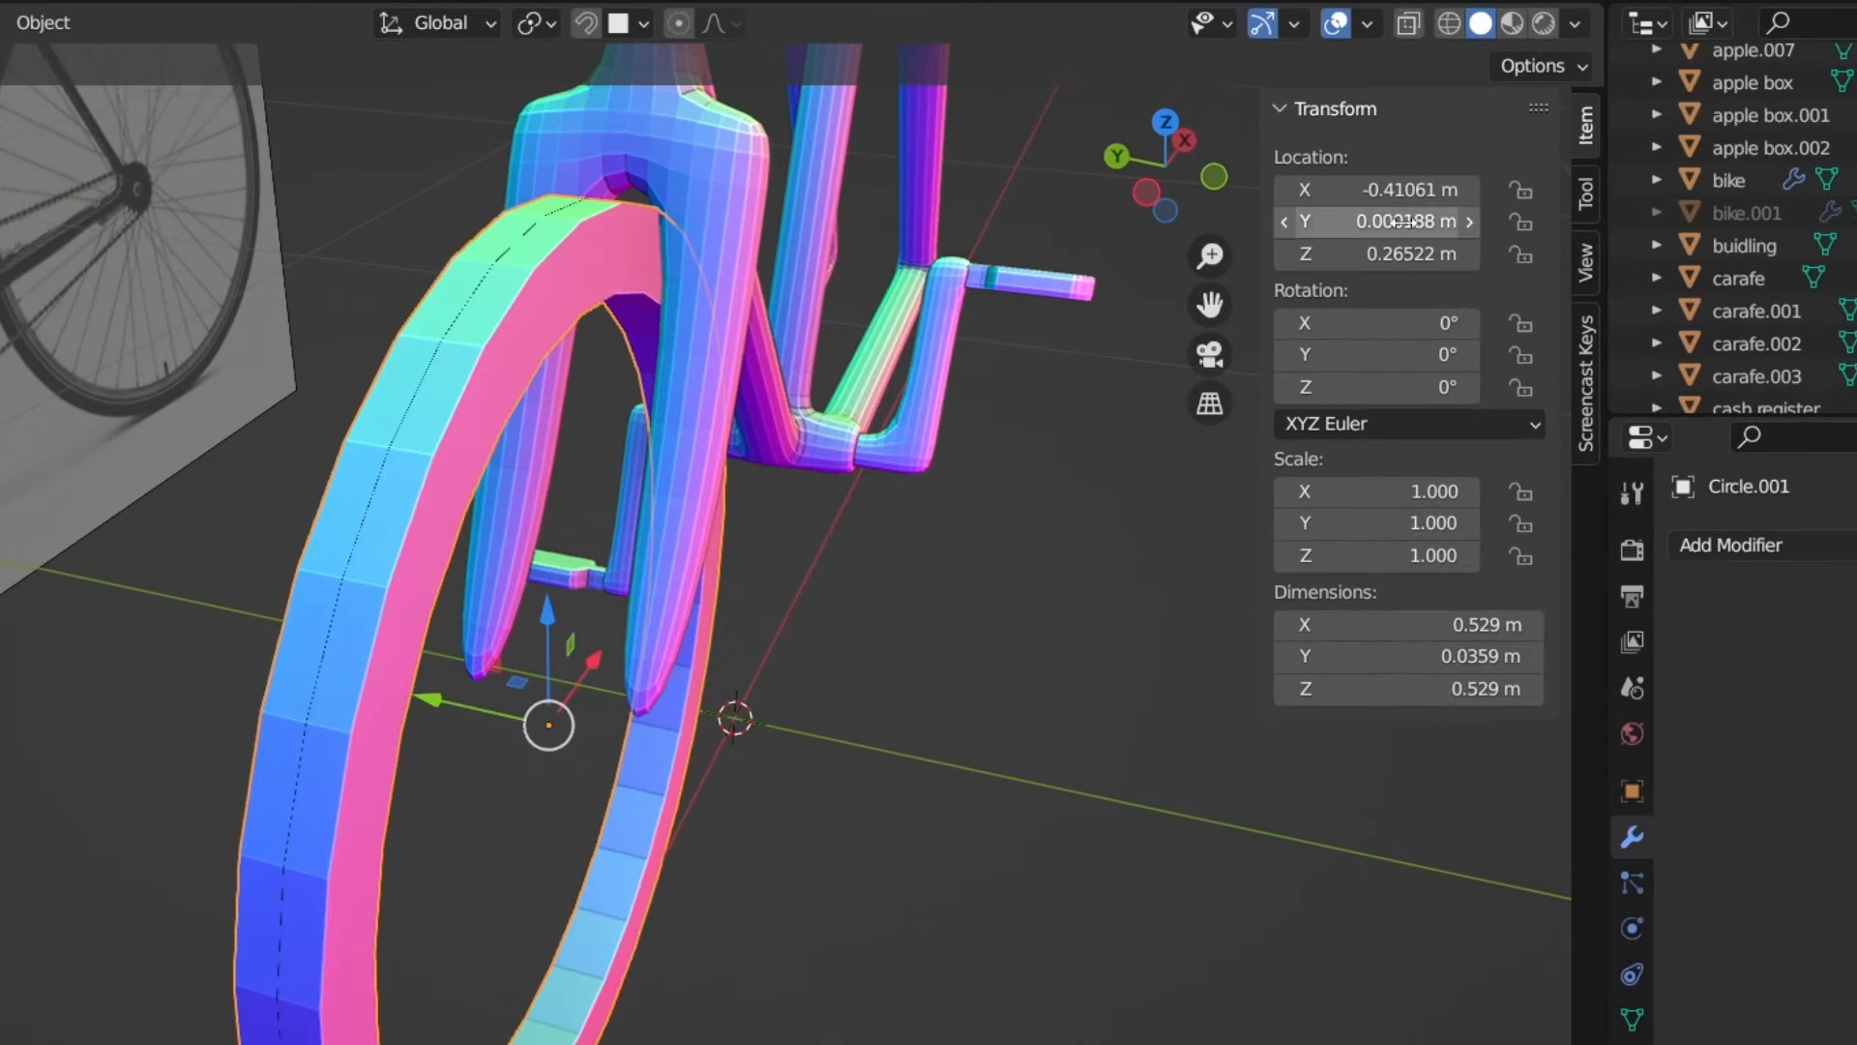
left_click(1407, 217)
type("0")
key("Return")
middle_click_drag(542, 735, 493, 773)
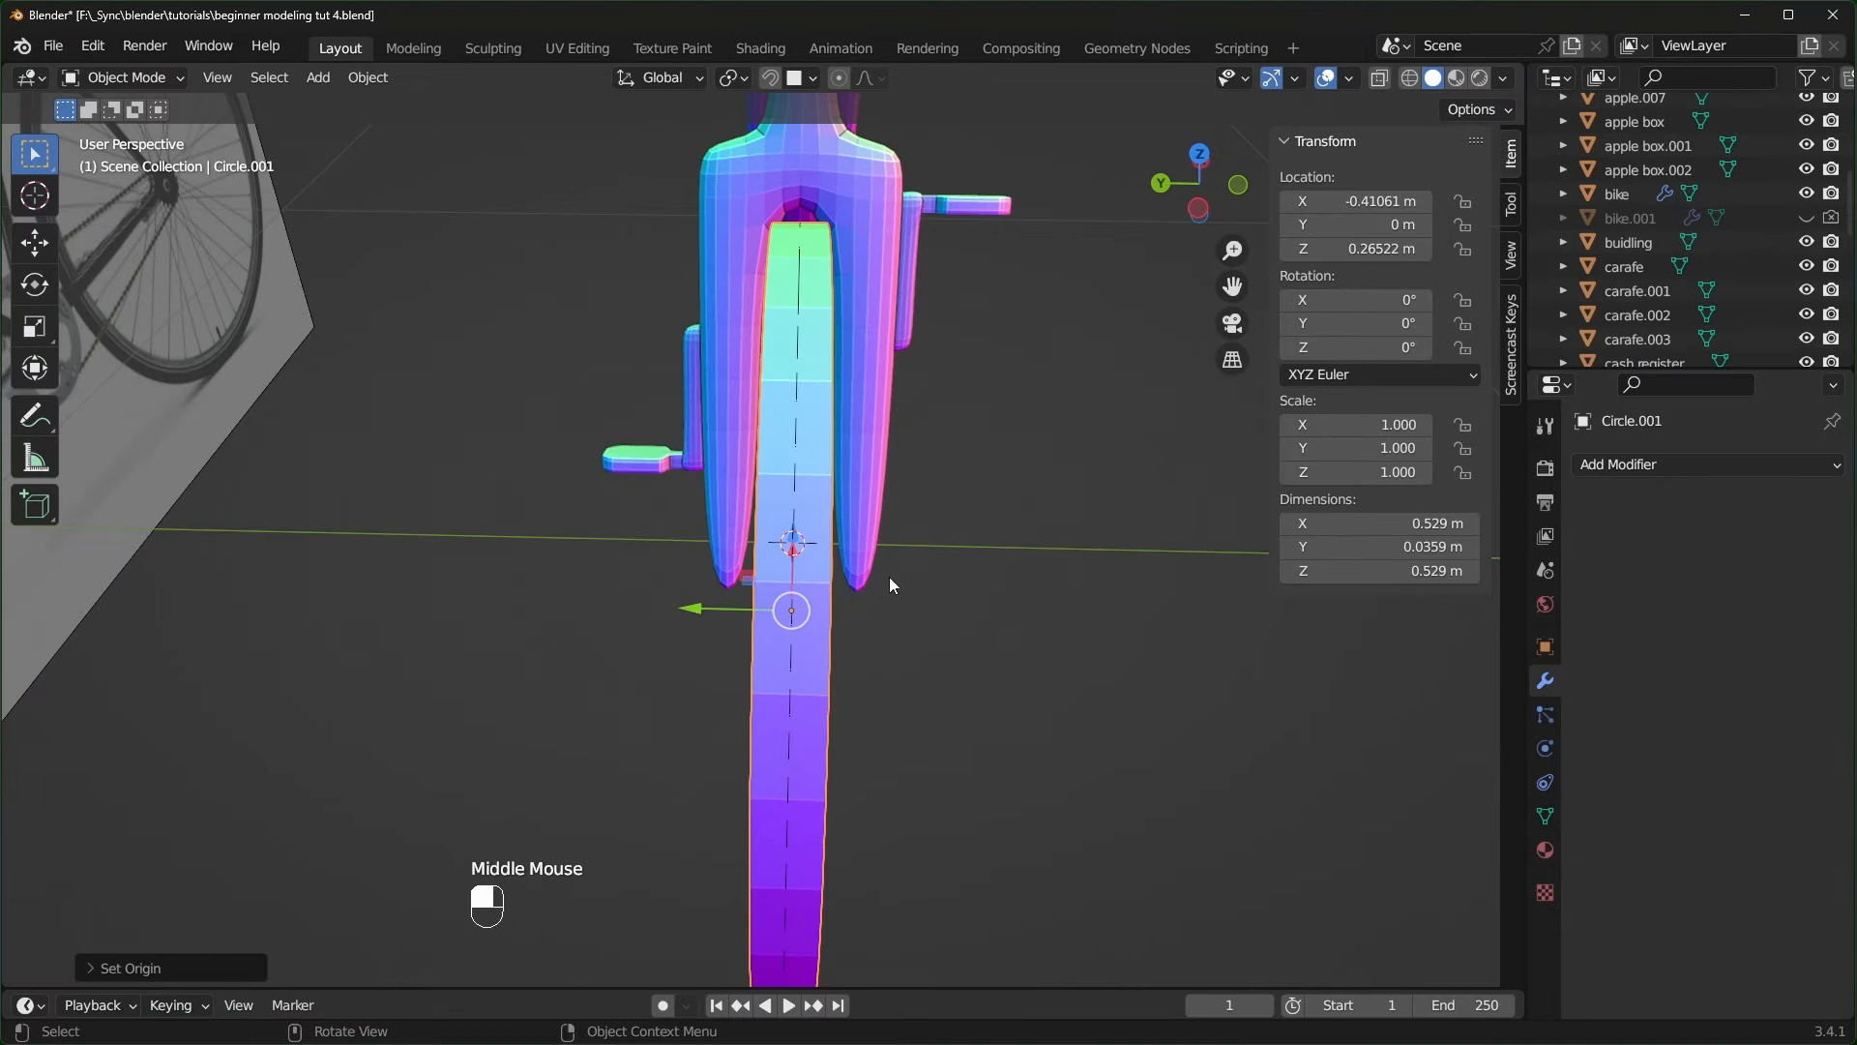
- Add a level 2 Subdivision Surface modifier to the tire
middle_click_drag(890, 585, 832, 634)
scroll(712, 502, "up", 1)
scroll(712, 502, "down", 2)
key("ctrl+2")
middle_click_drag(1141, 677, 878, 601)
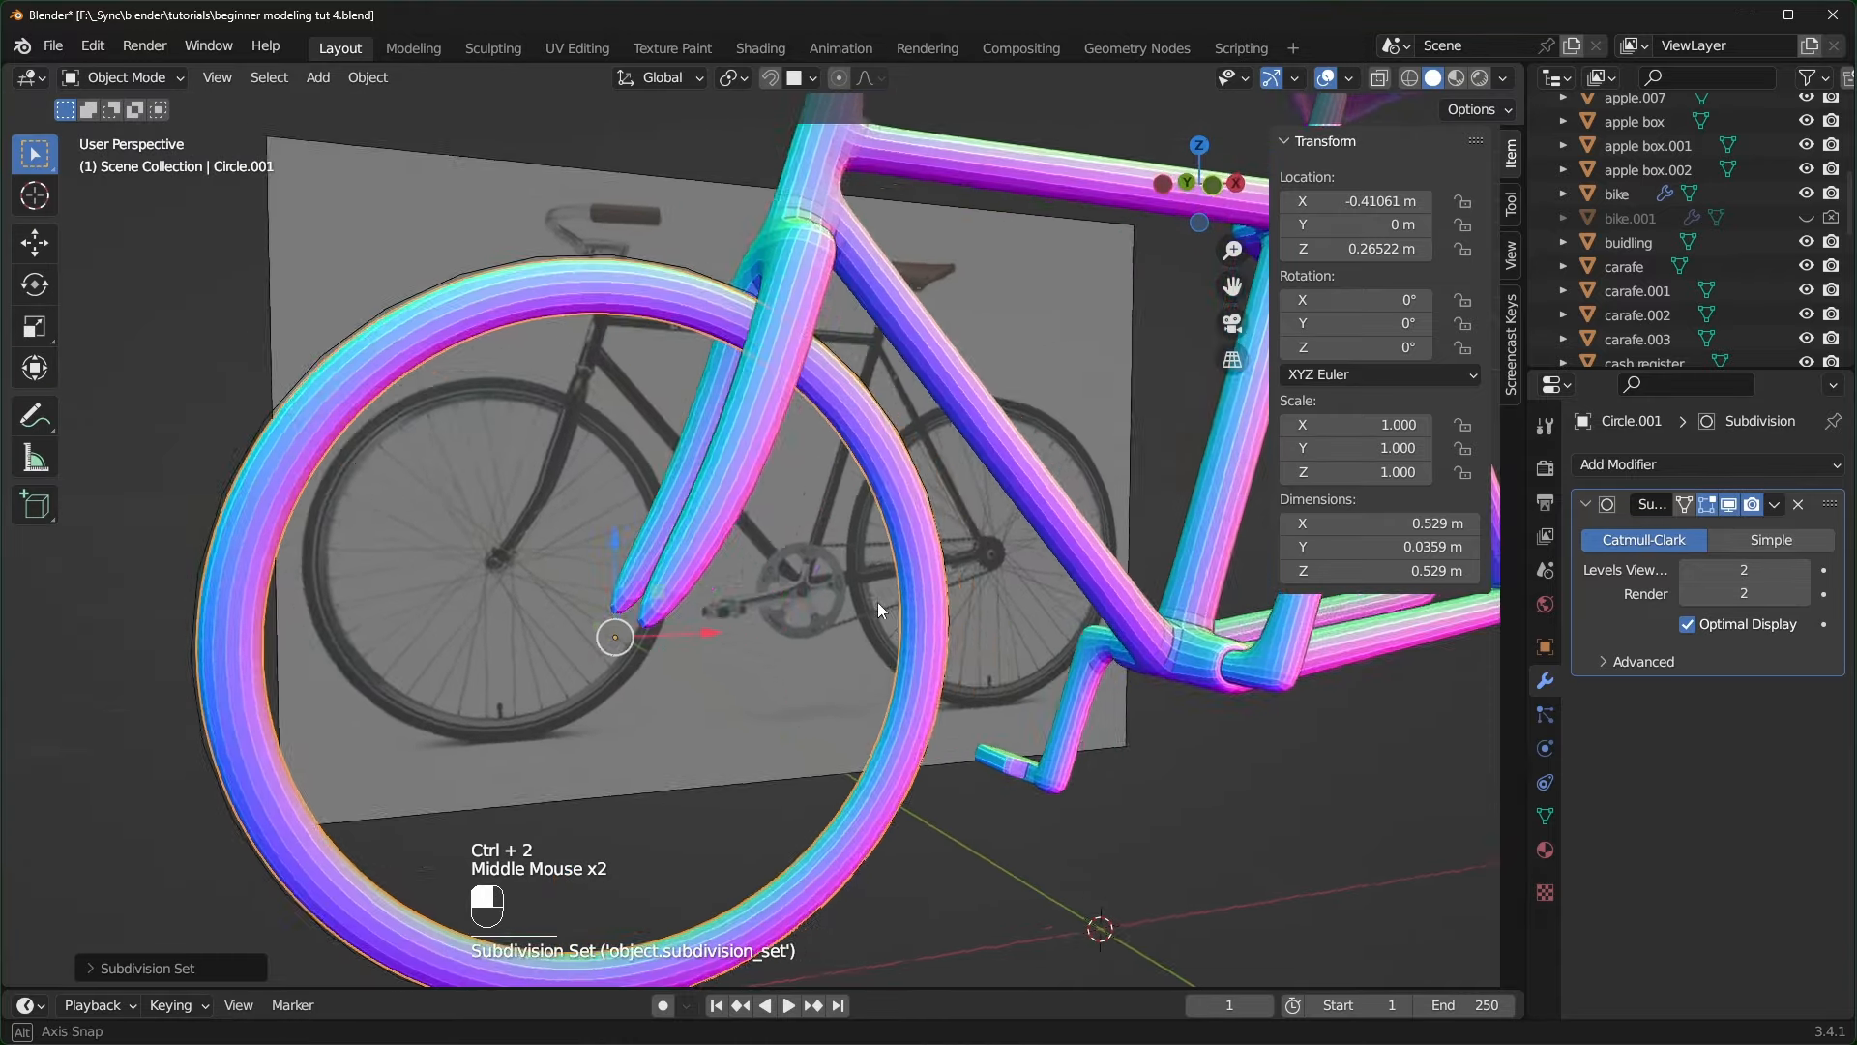
- Scale the original wheel circle's mesh down to fit just inside the tire's inner edge, about 0.477 m in diameter
double_click(698, 332)
left_click(850, 449)
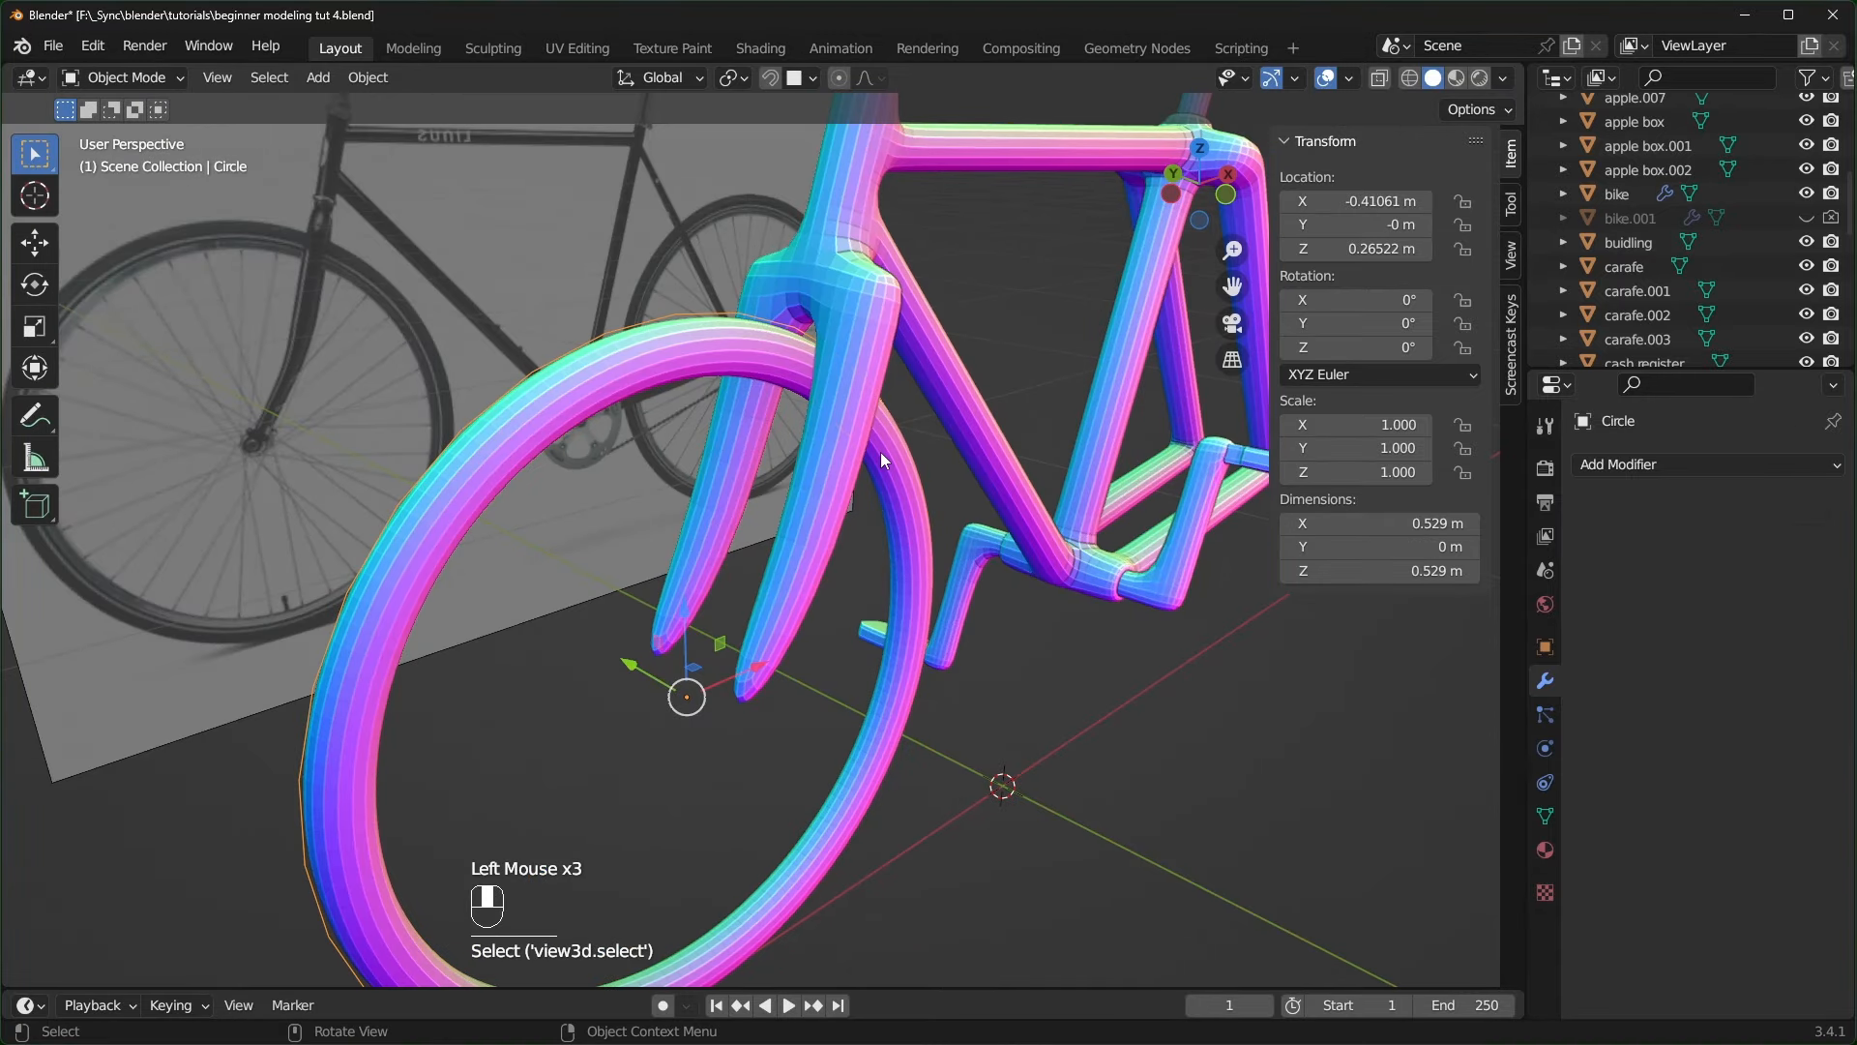
key("Tab")
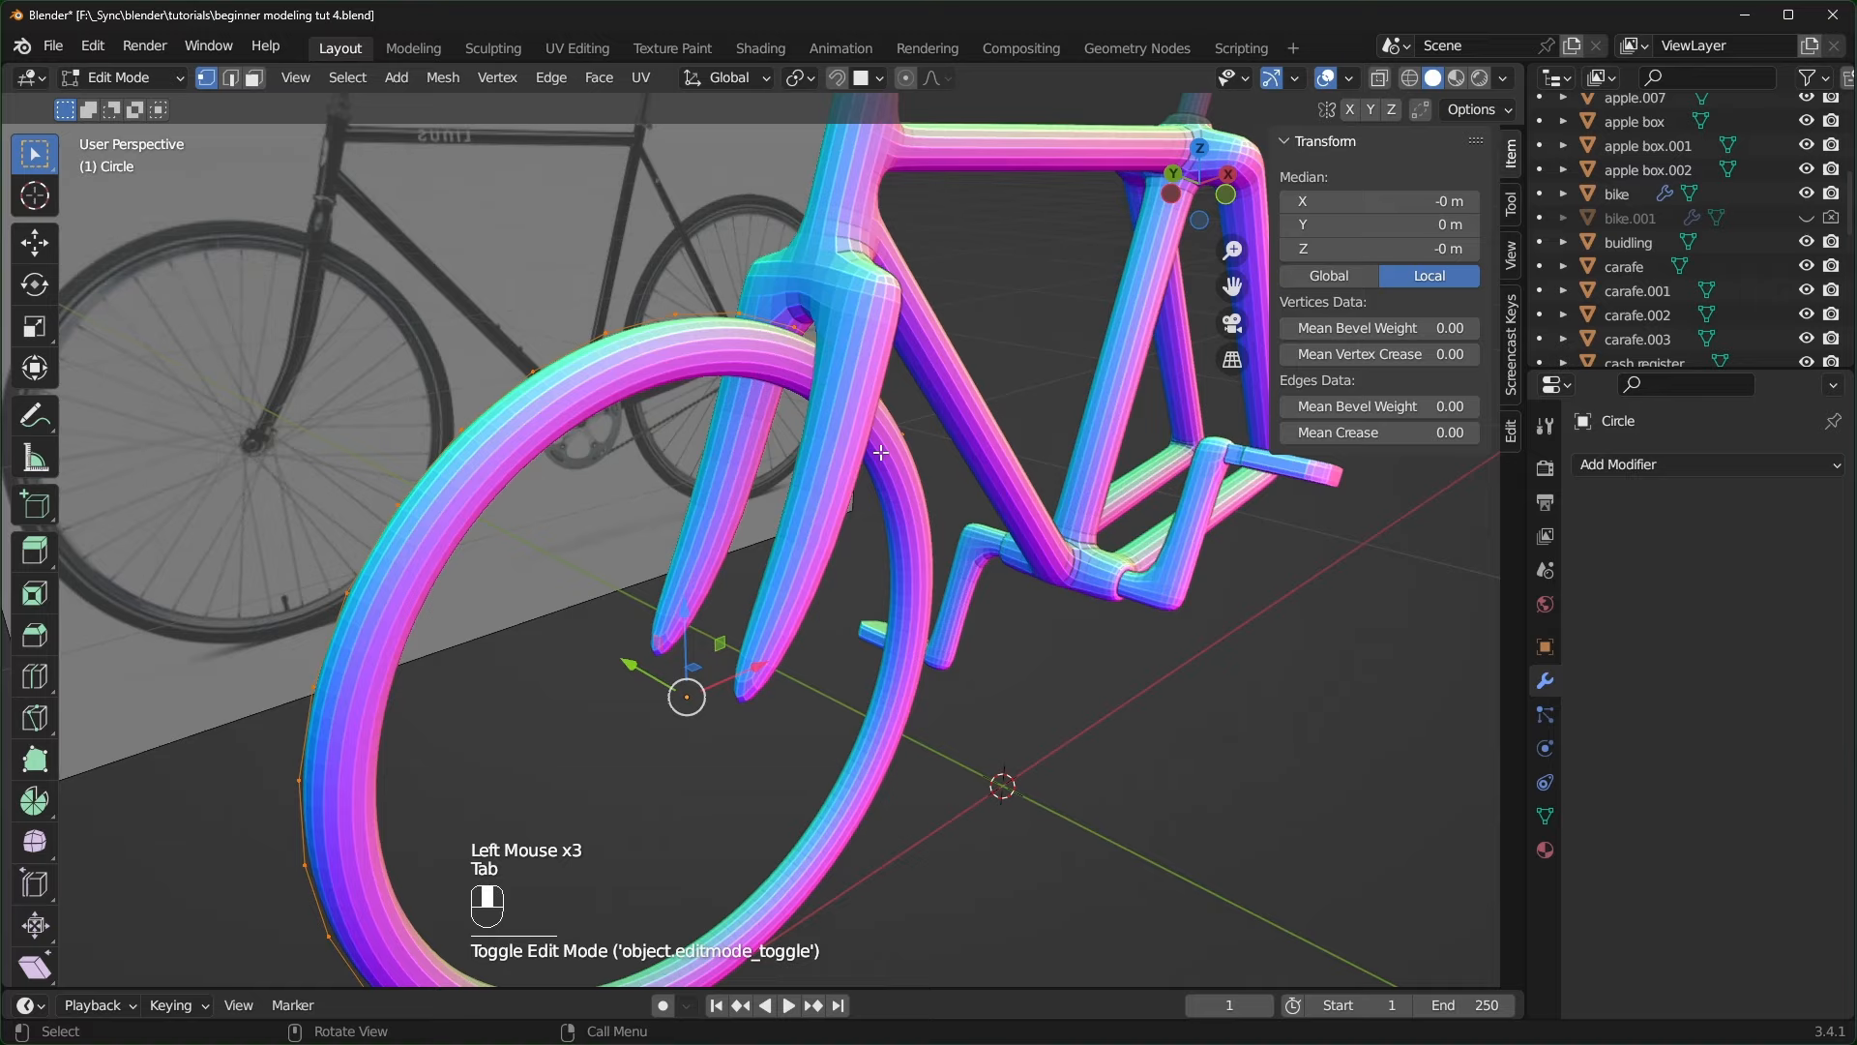
key("KP_1")
key("s")
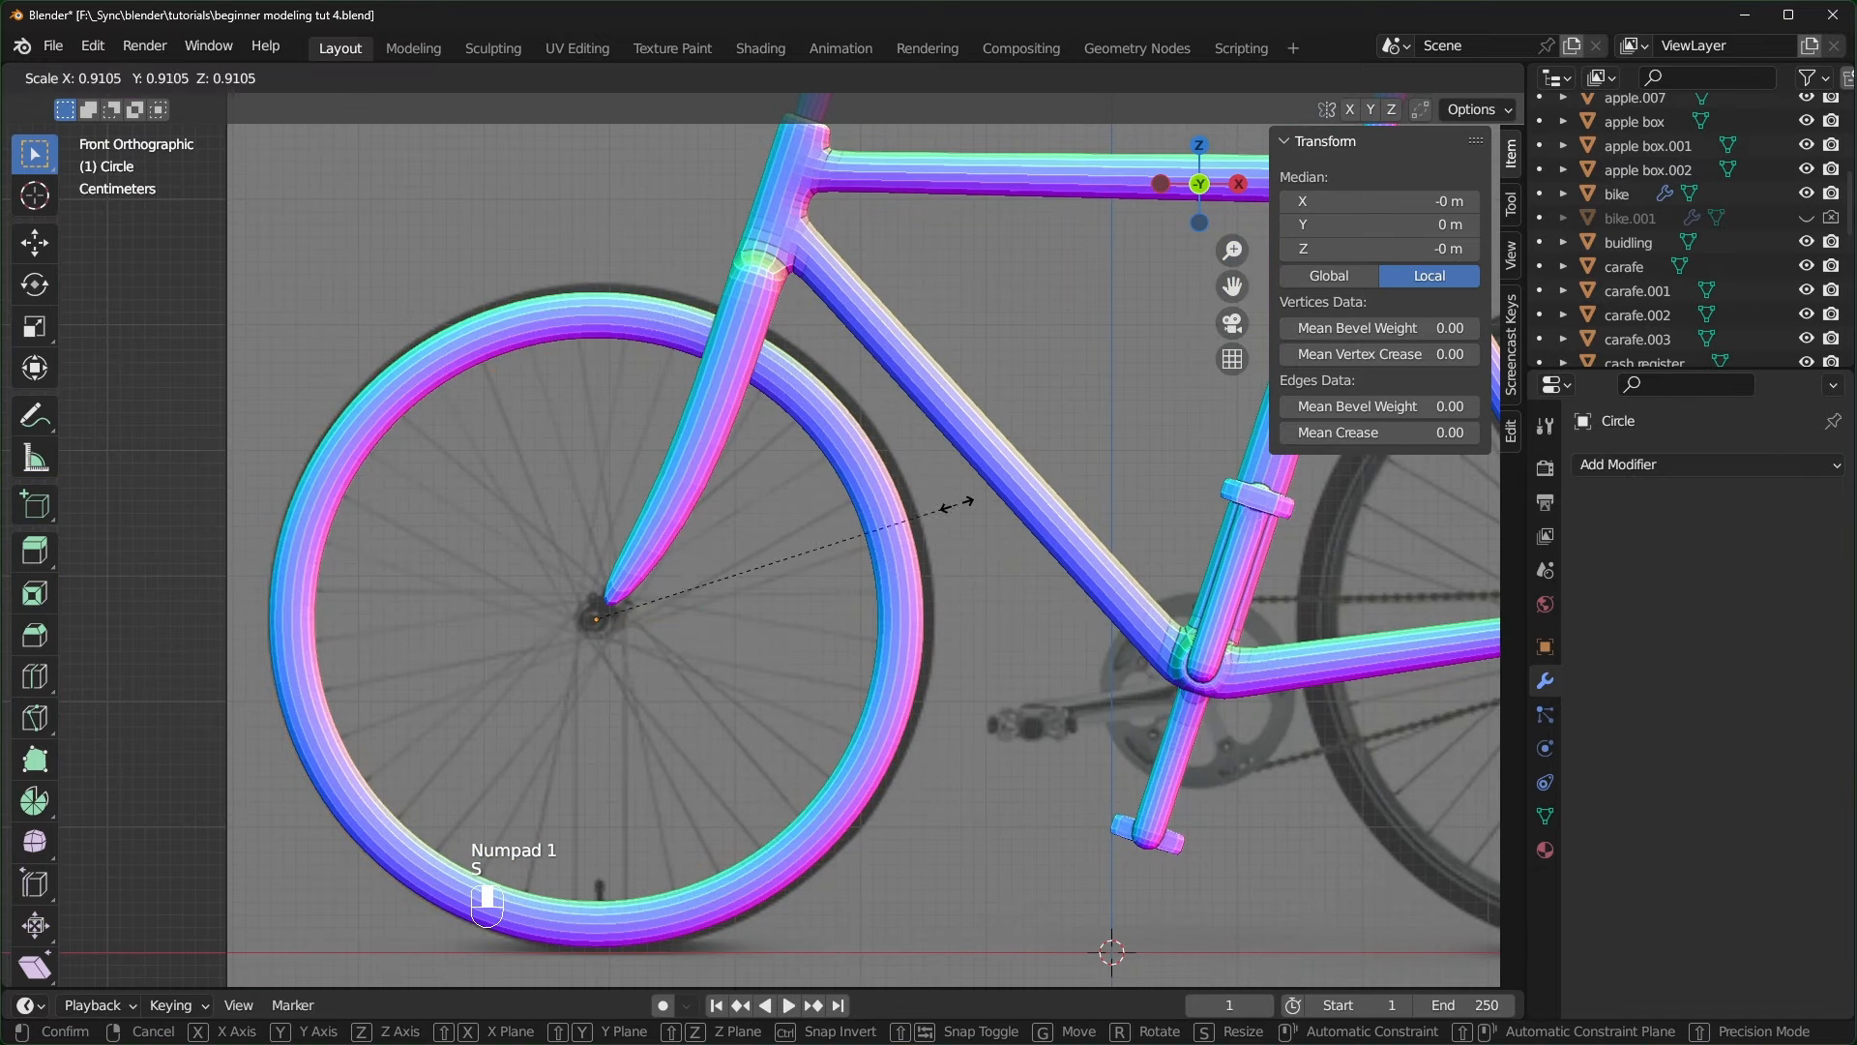
left_click(882, 502)
key("alt+z")
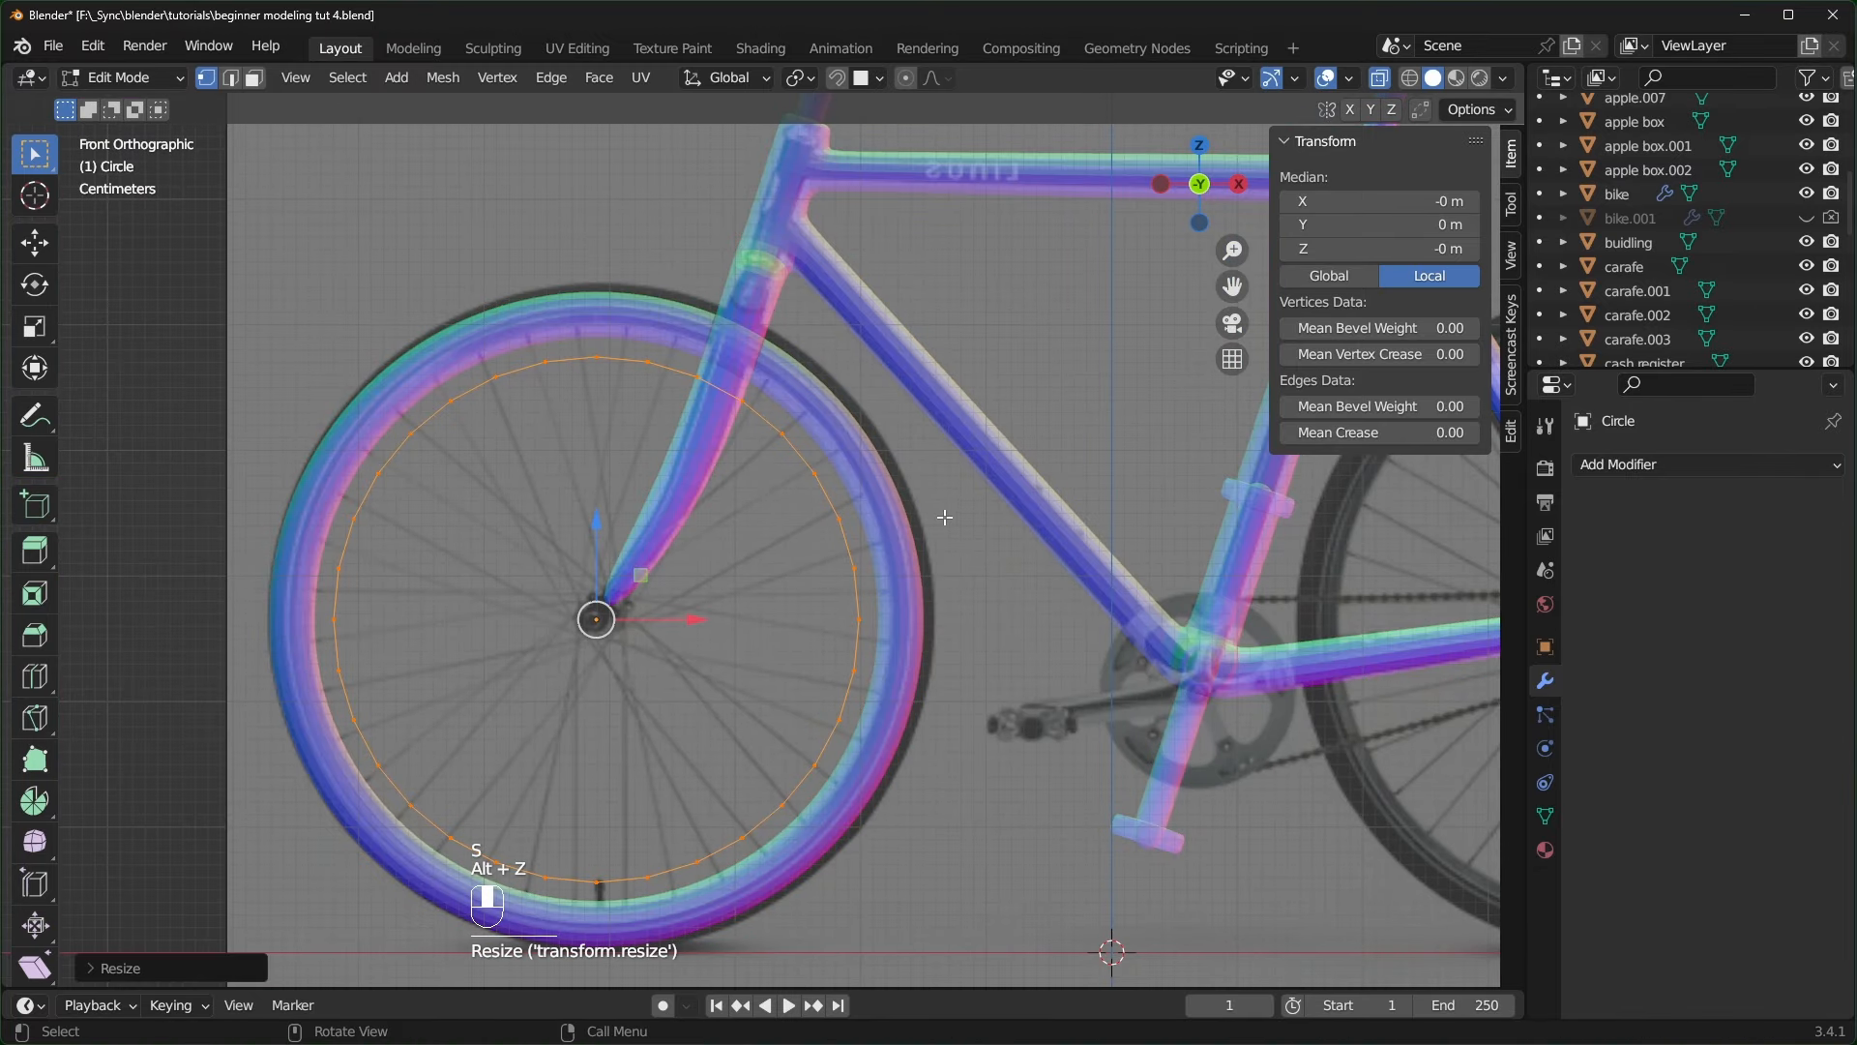
key("s")
left_click(1000, 518)
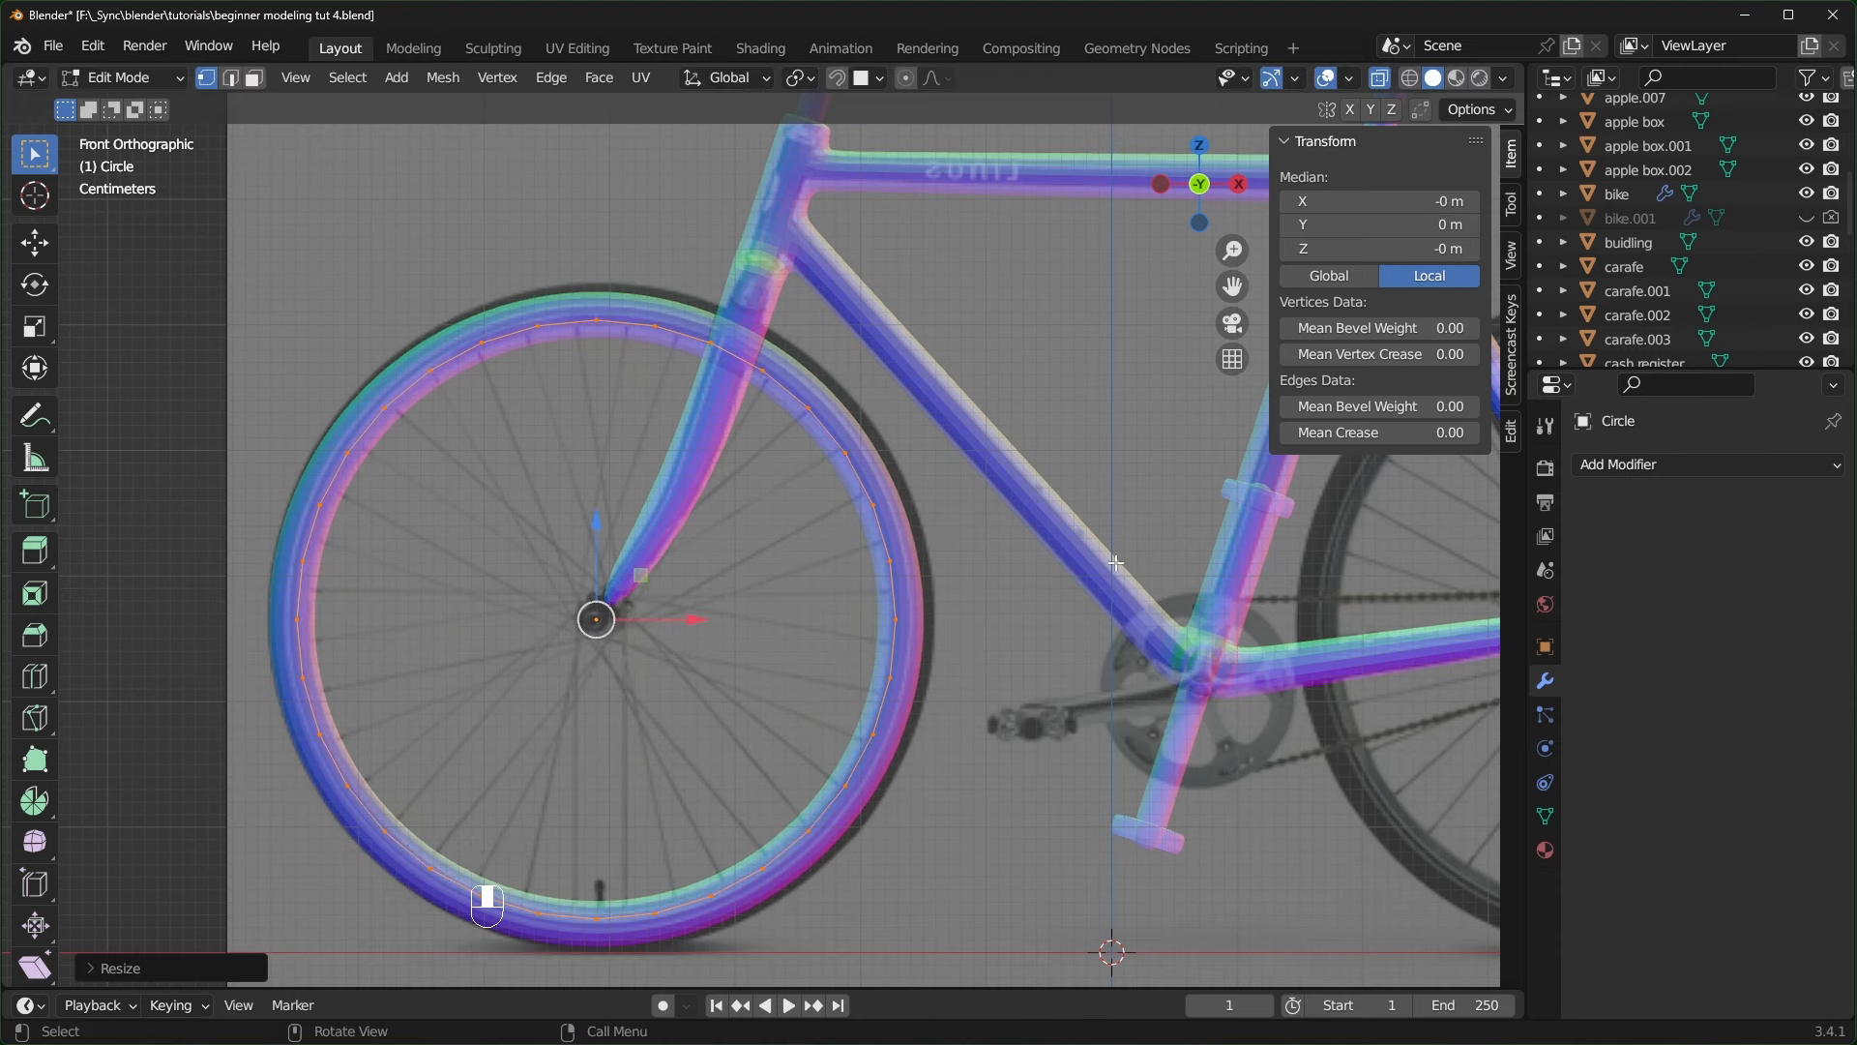
- Extrude the inner circle down to the hub's center and merge the center vertices by distance
key("e")
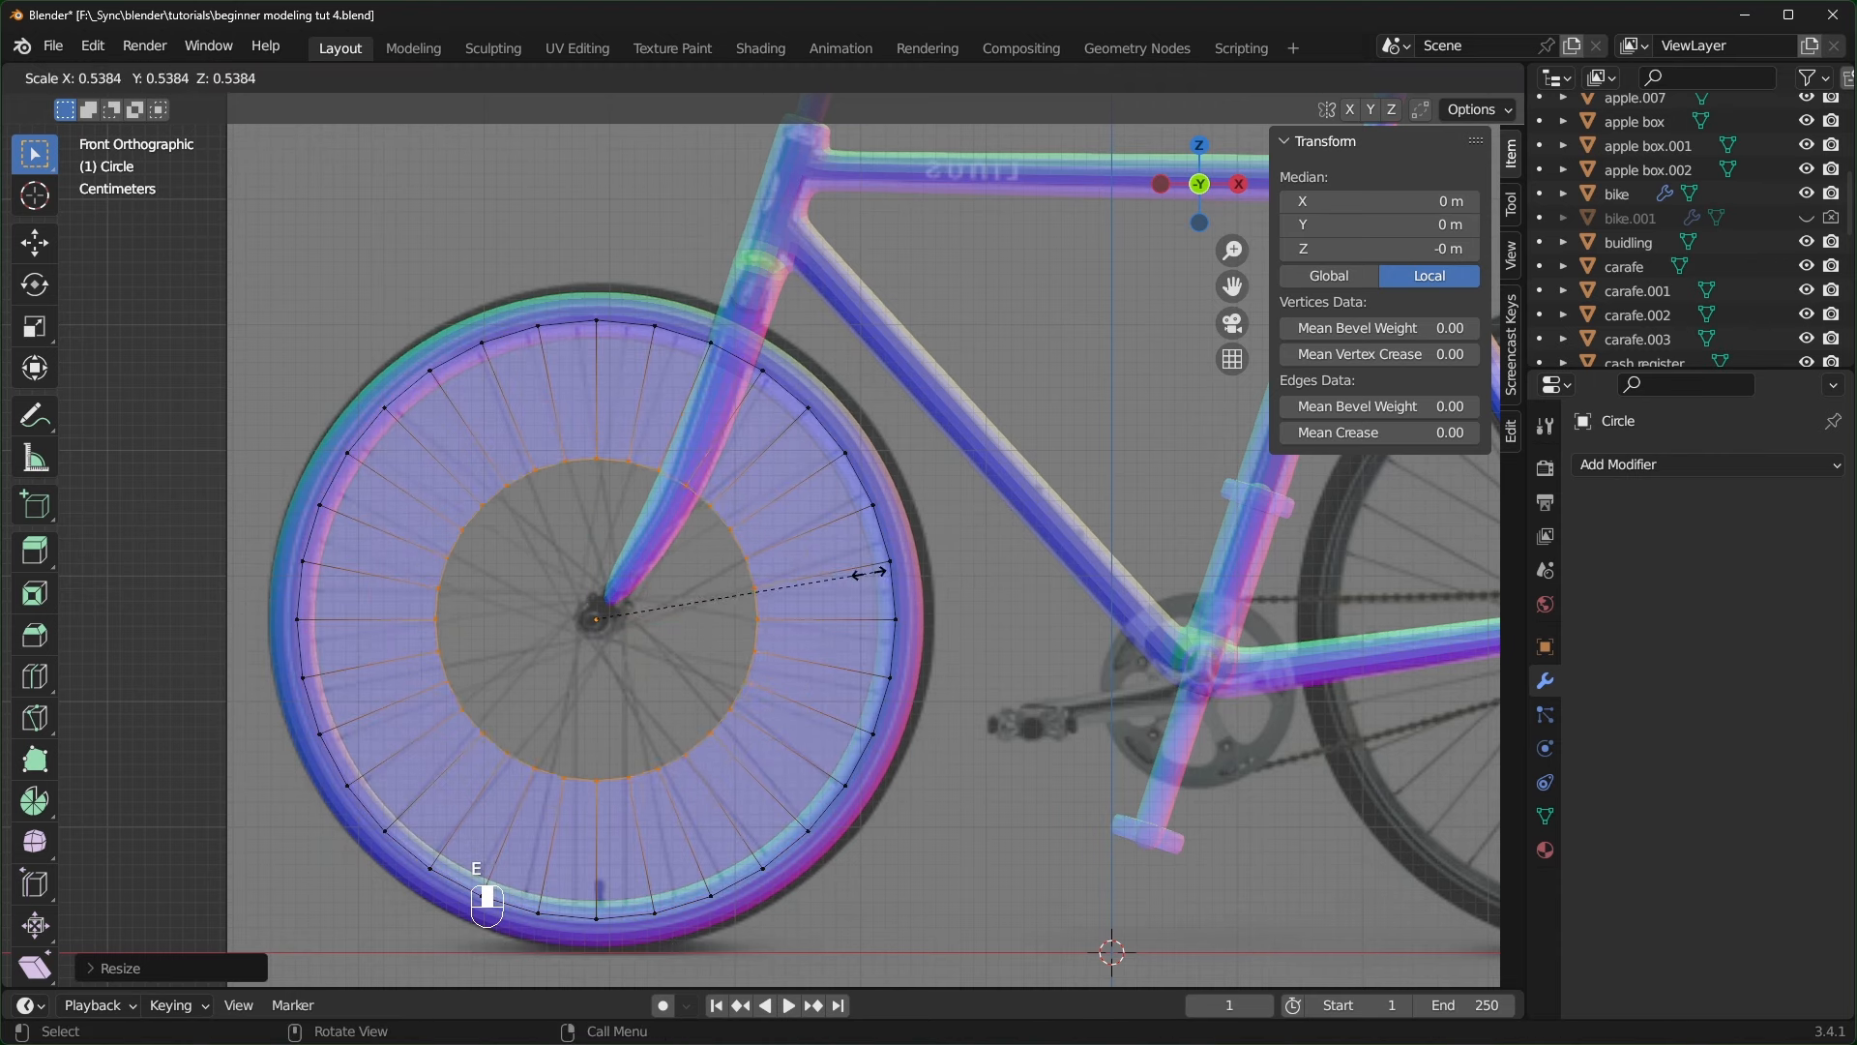
left_click(774, 583)
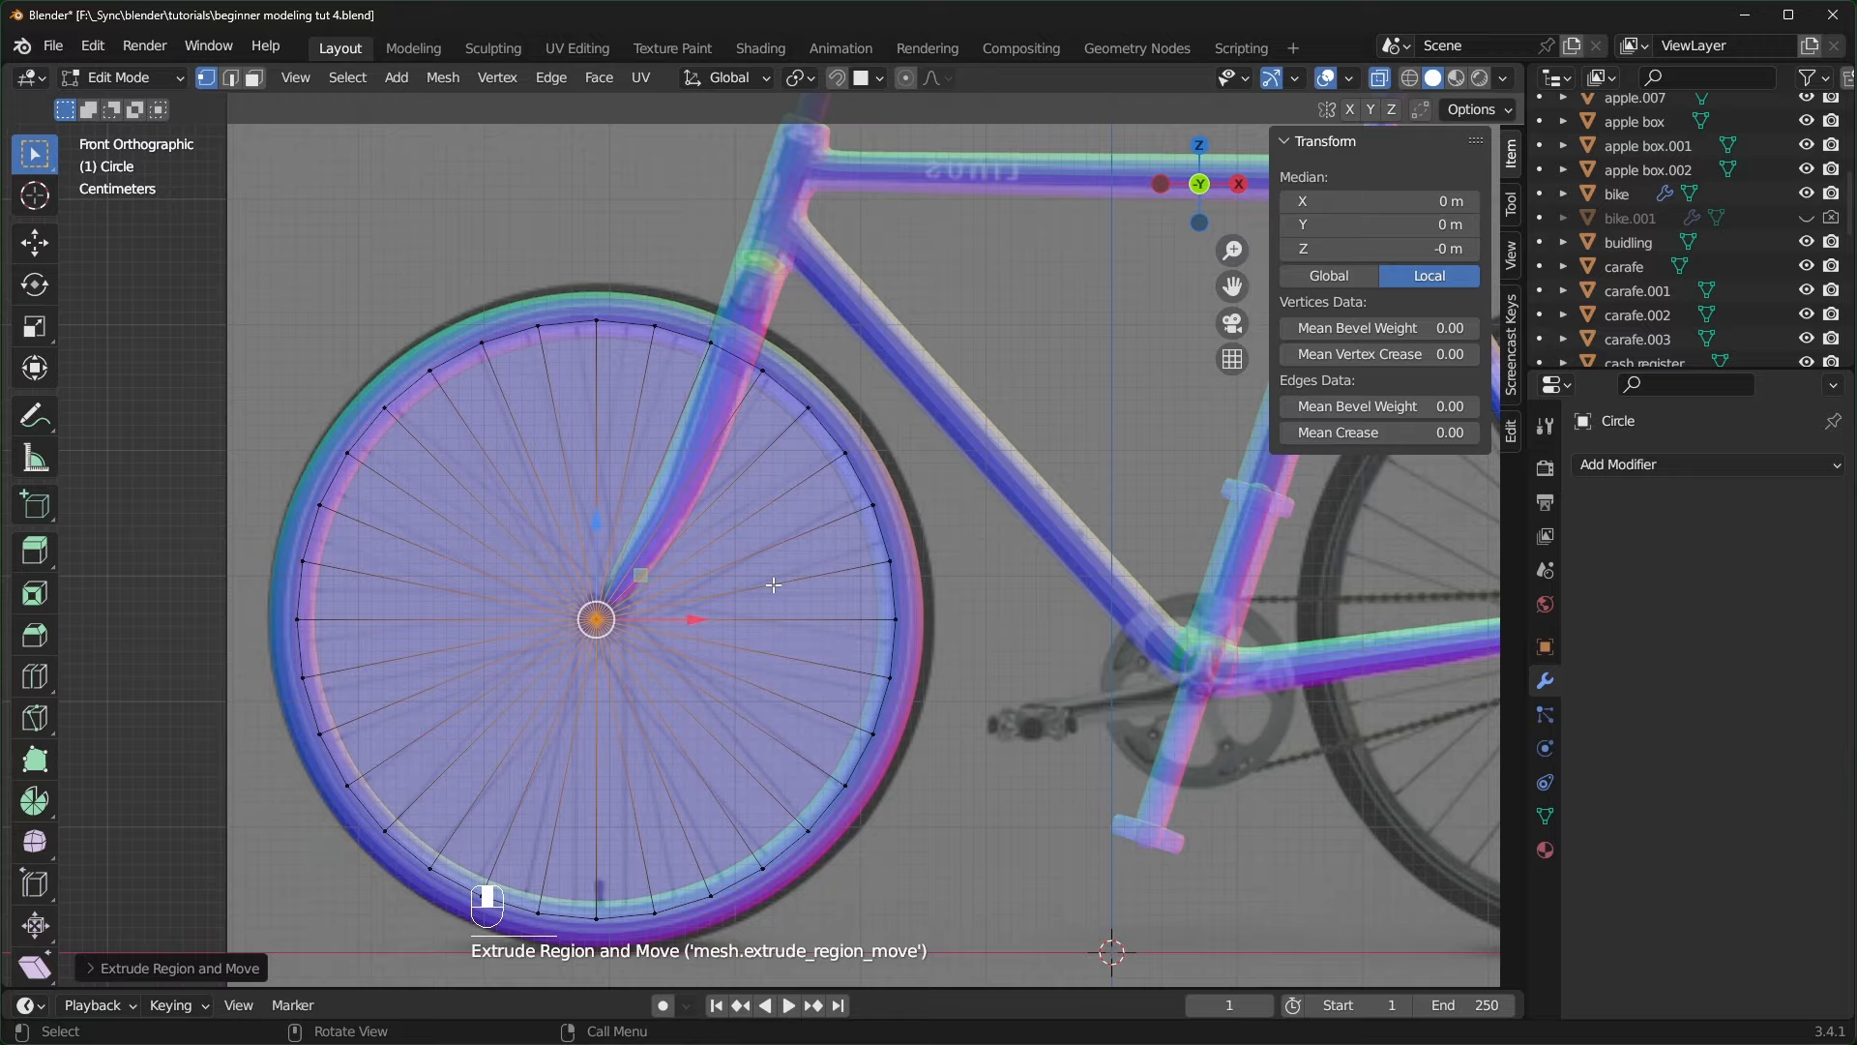
middle_click_drag(774, 583, 642, 656)
scroll(642, 656, "up", 2)
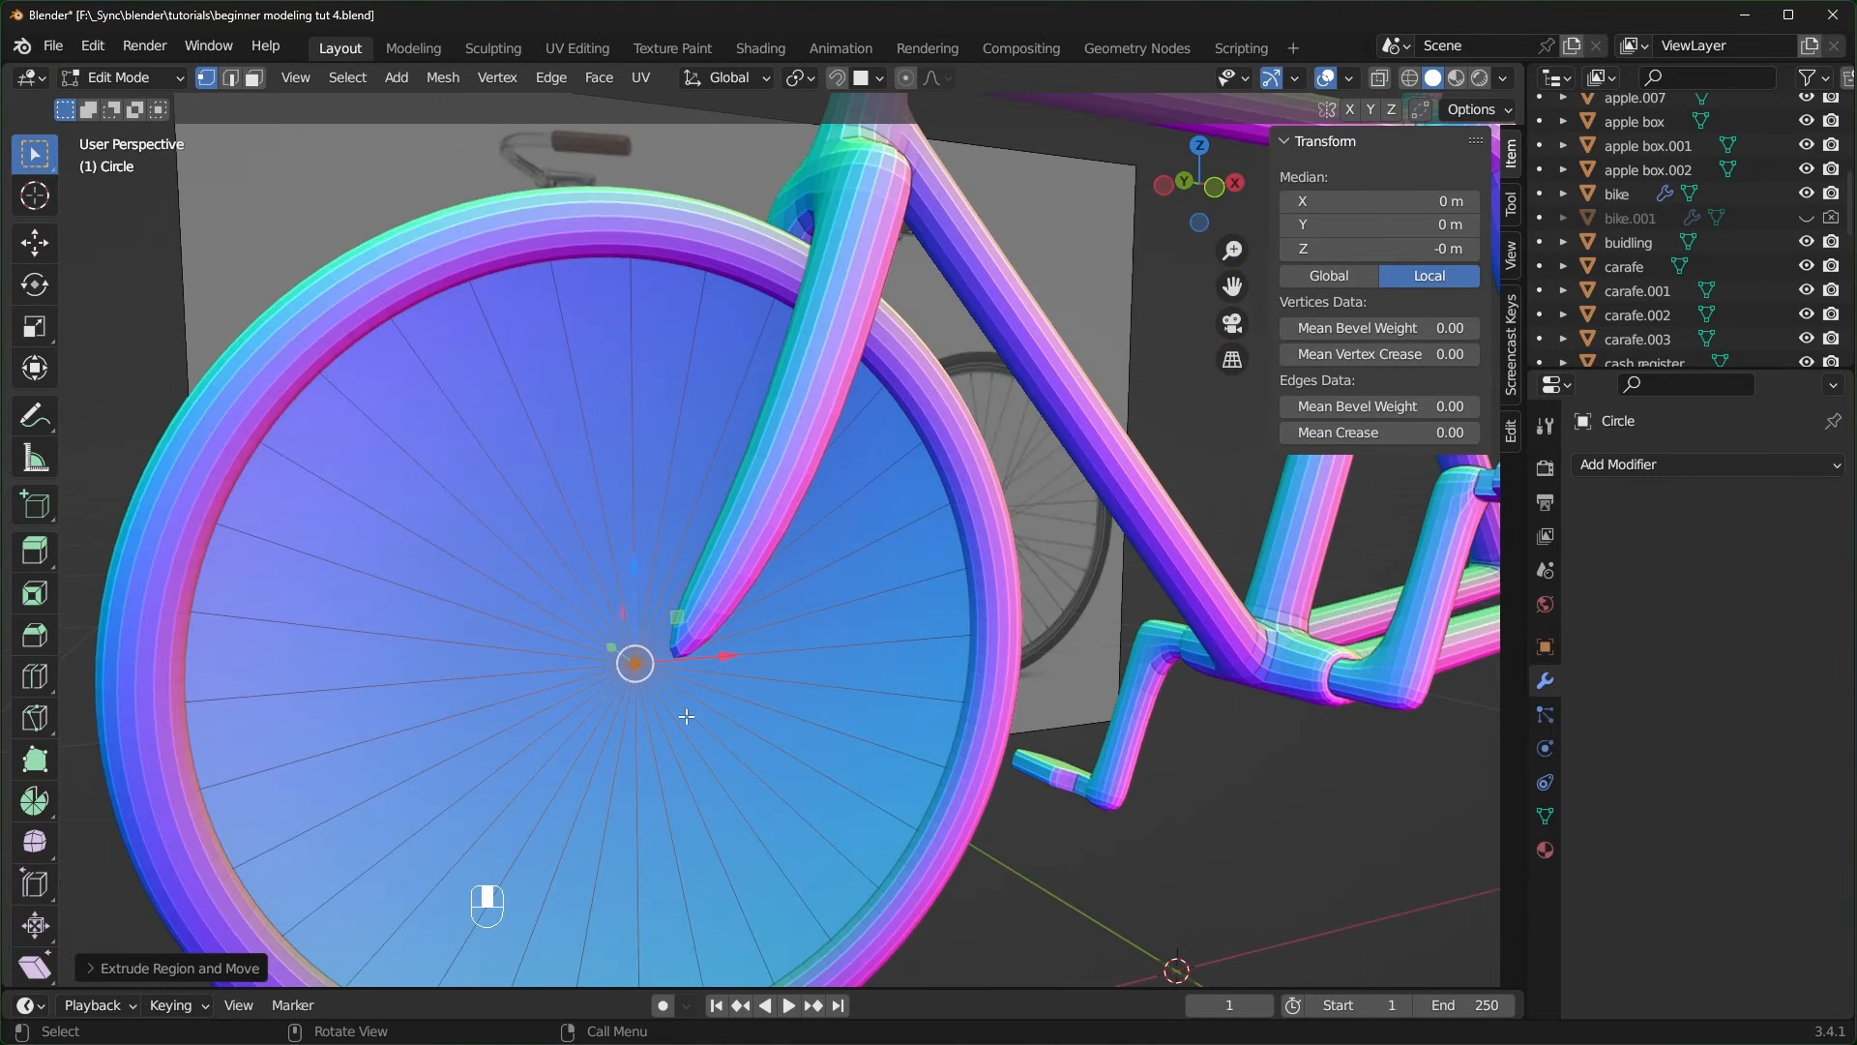
key("m")
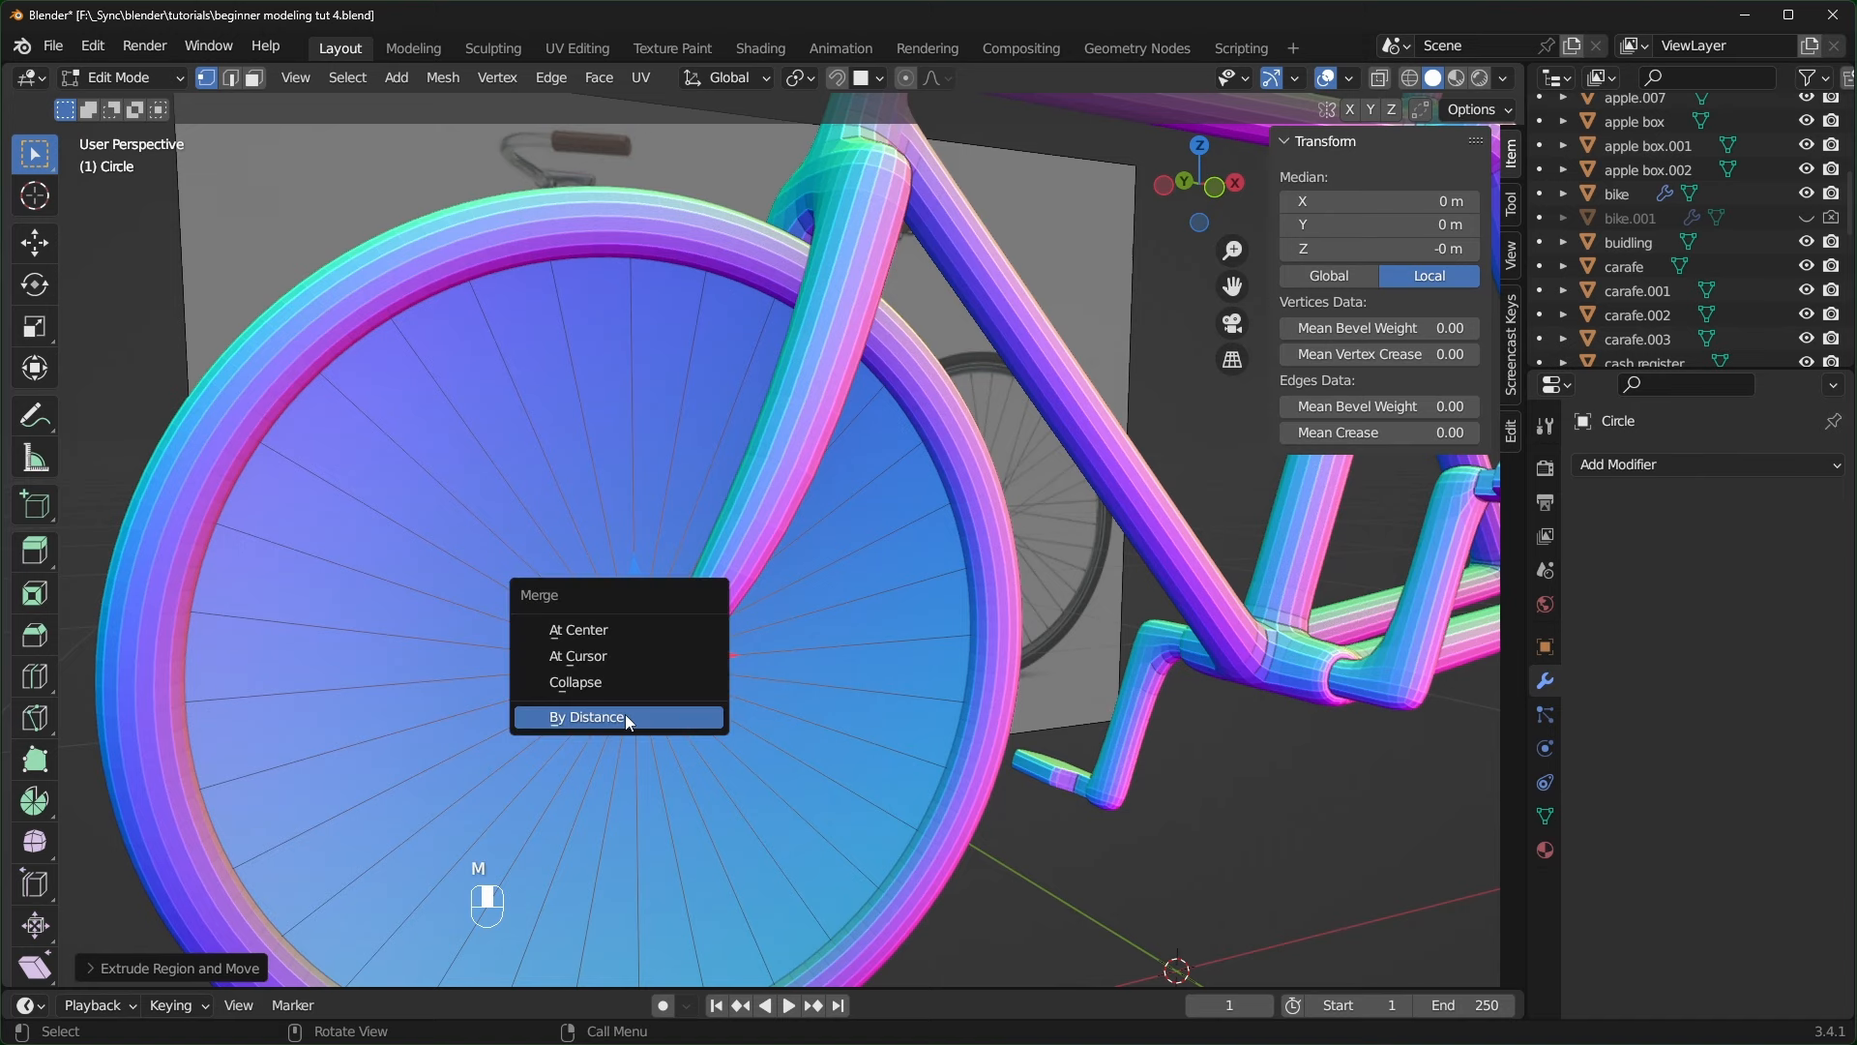
left_click(613, 716)
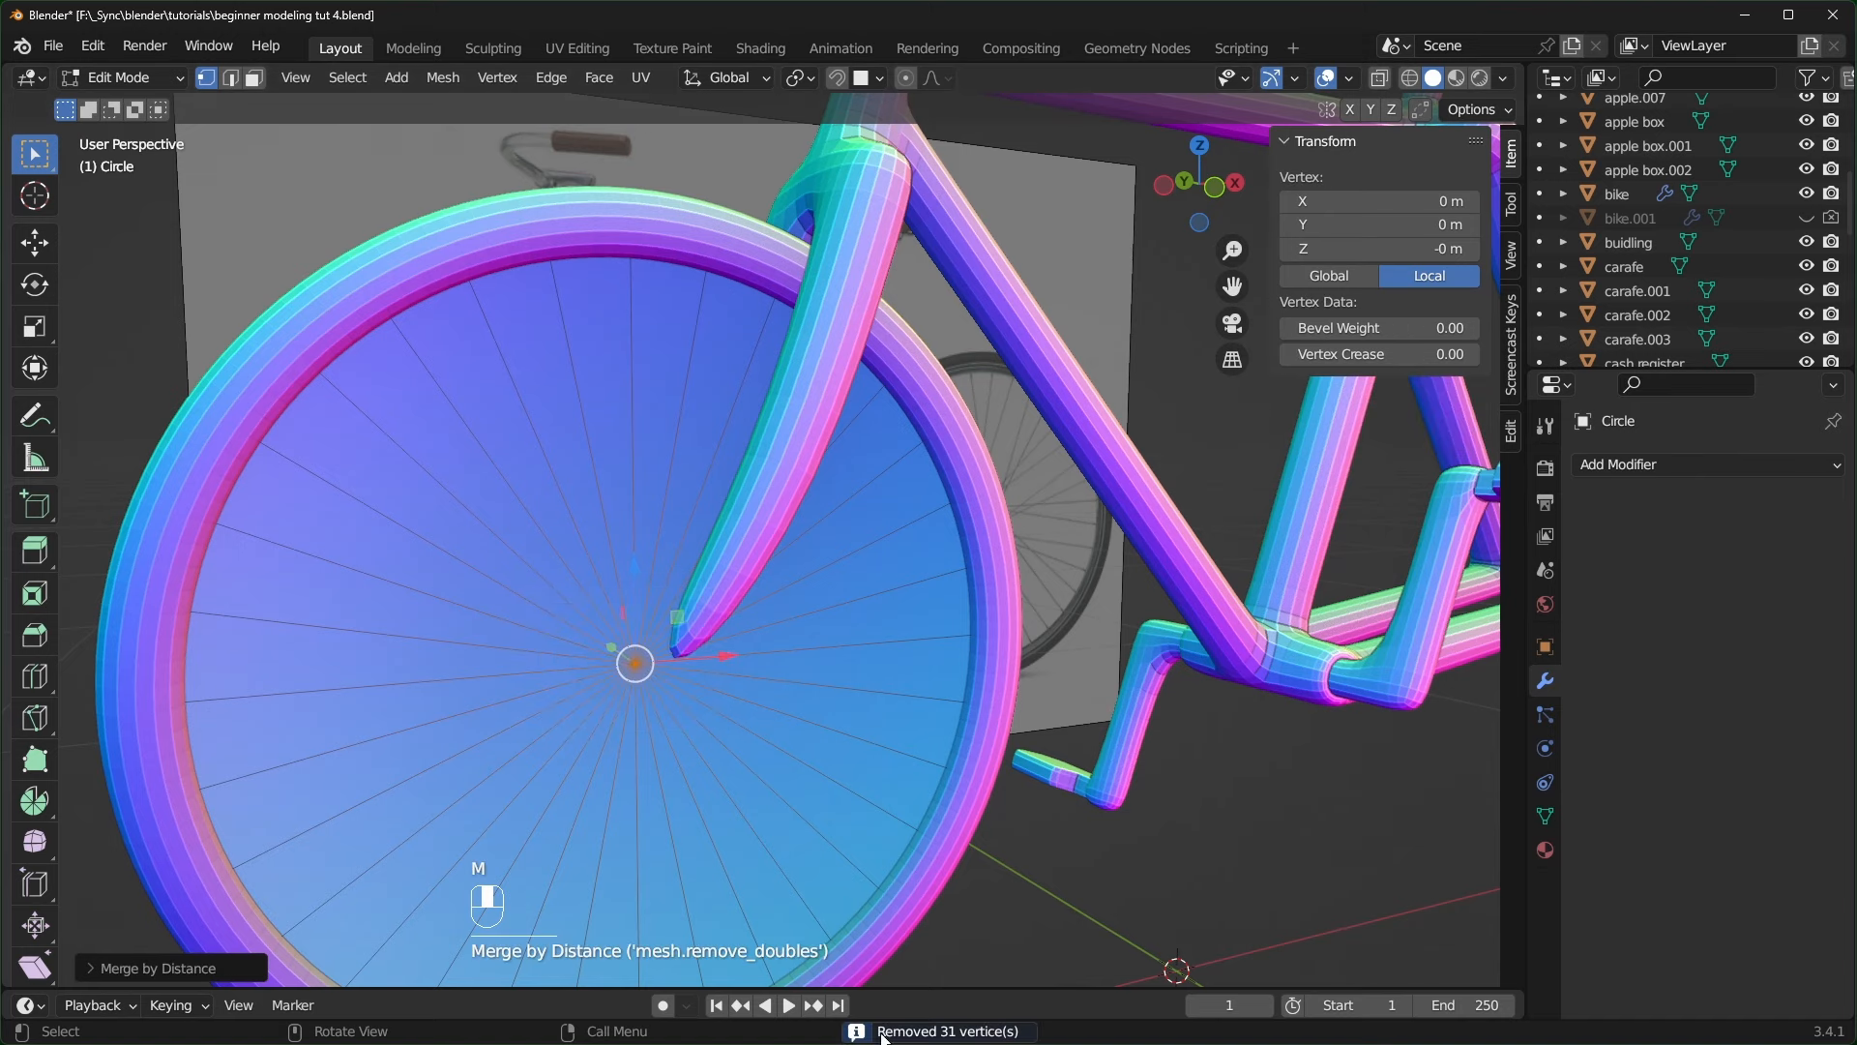
scroll(711, 727, "down", 1)
- Try to cut spokes by insetting every disc face individually and deleting the inner faces
middle_click_drag(719, 631, 690, 638)
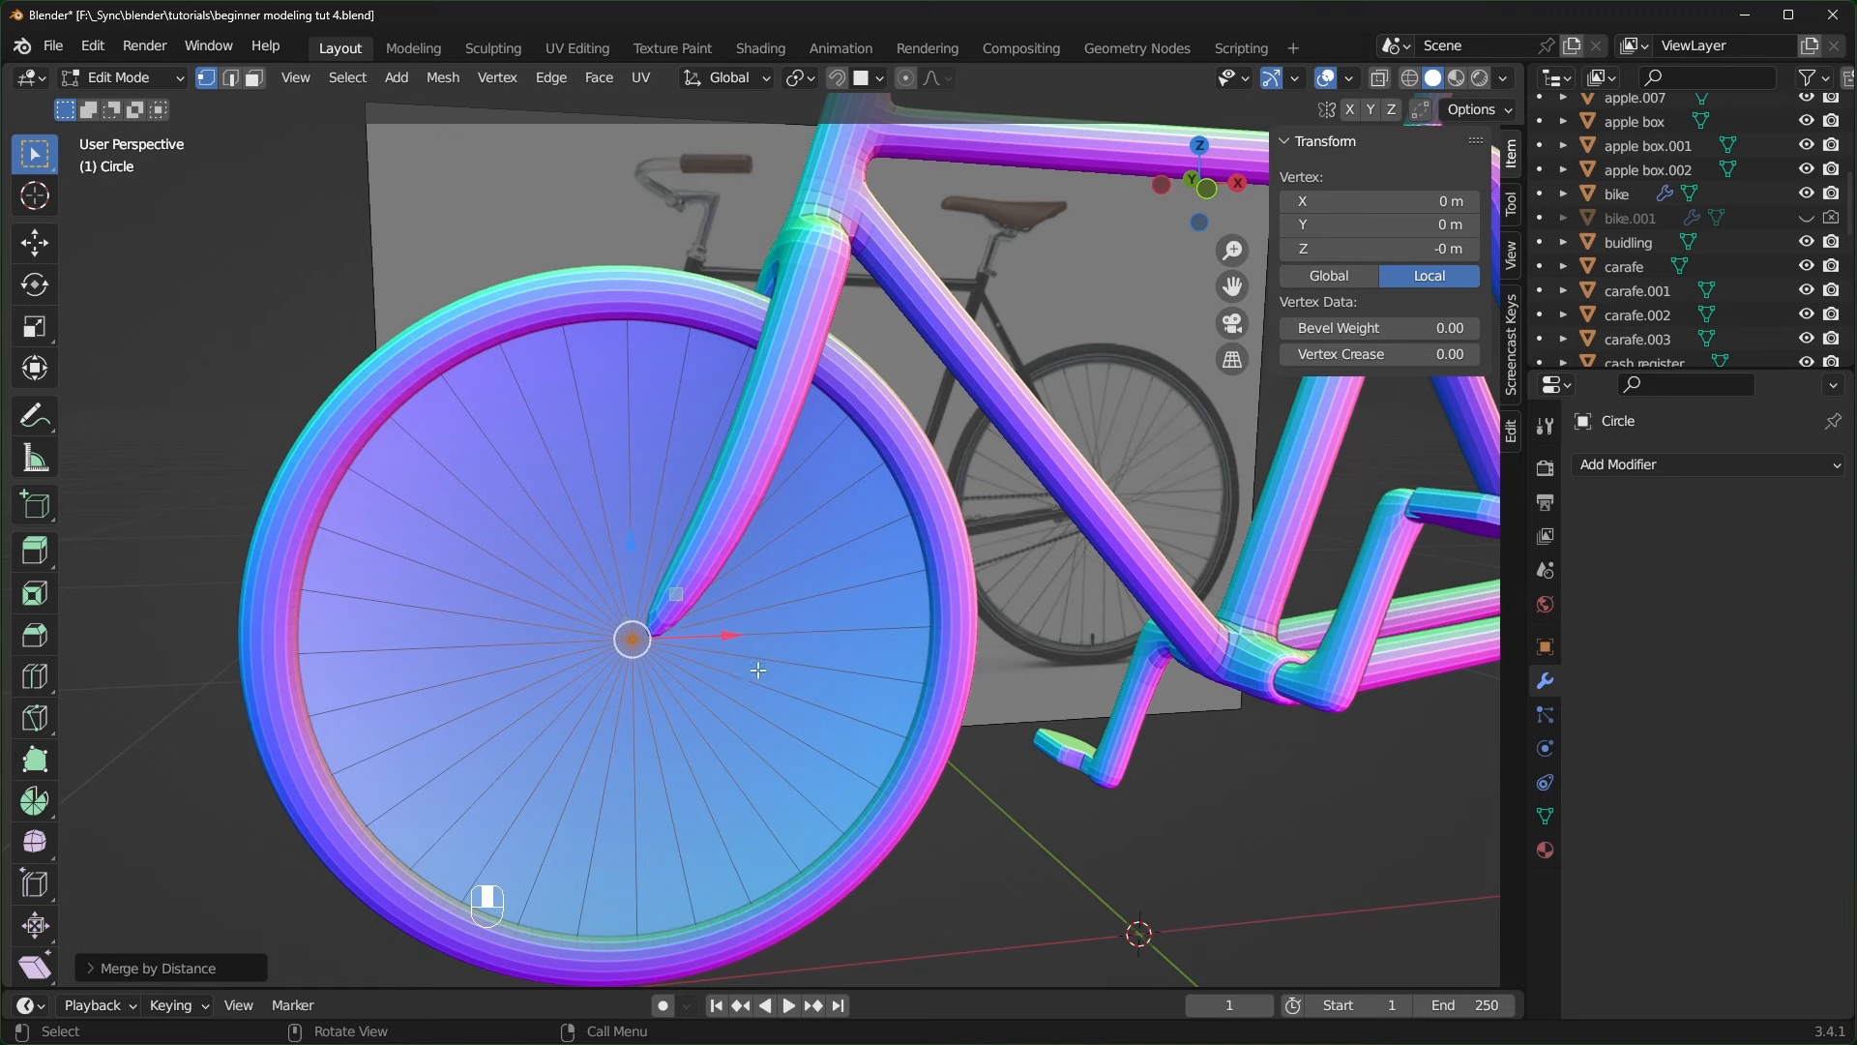
key("a")
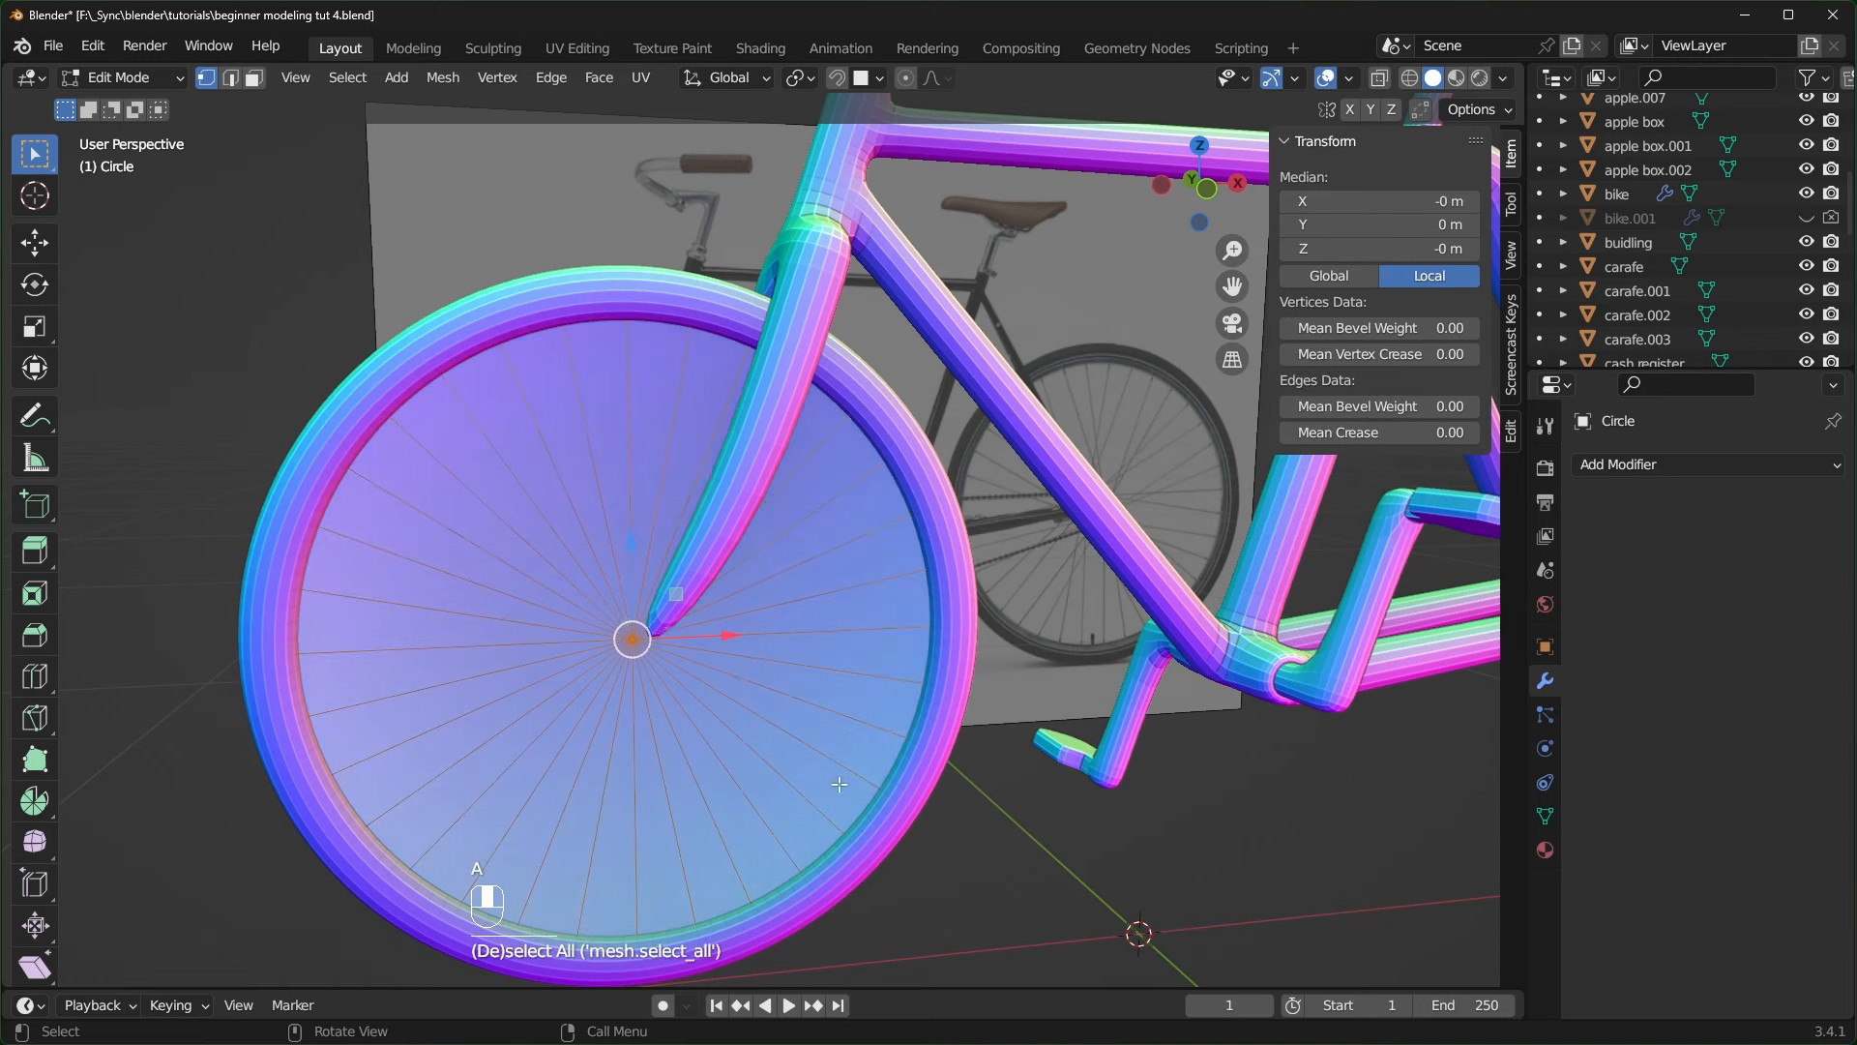
key("i")
key("i")
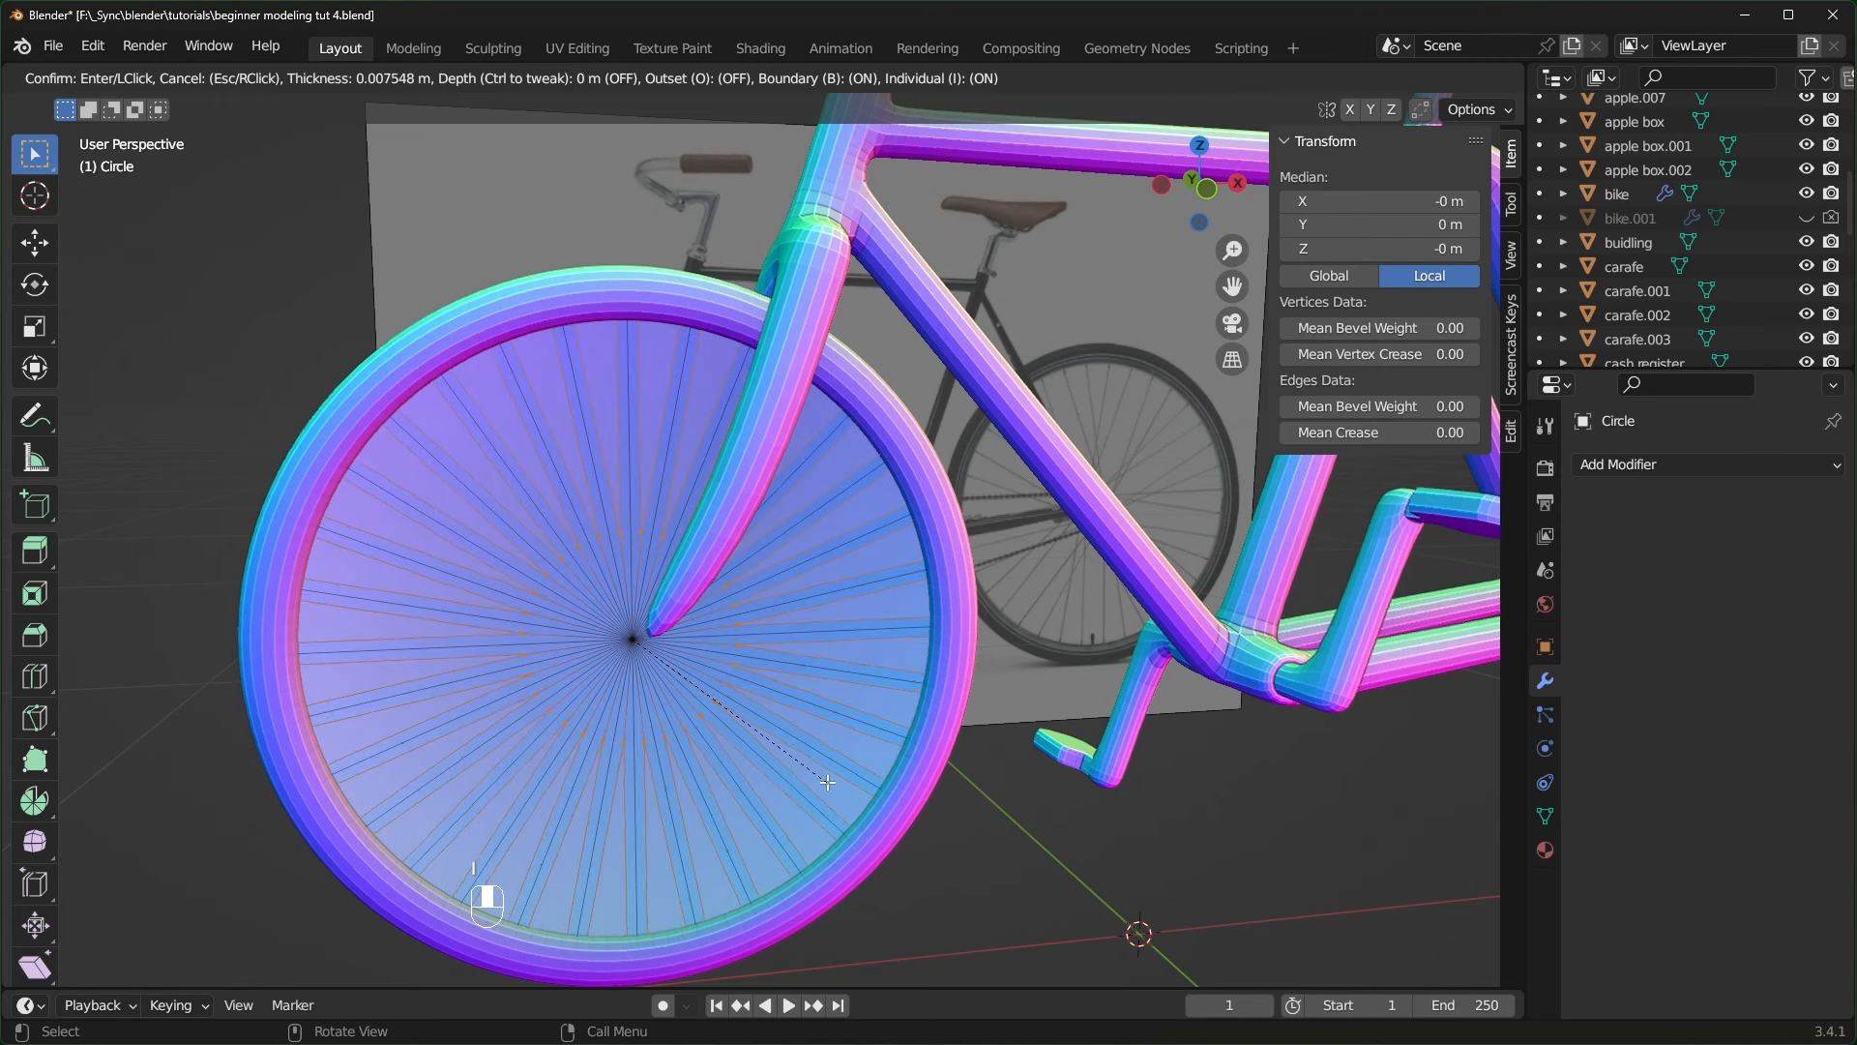
left_click(730, 727)
key("x")
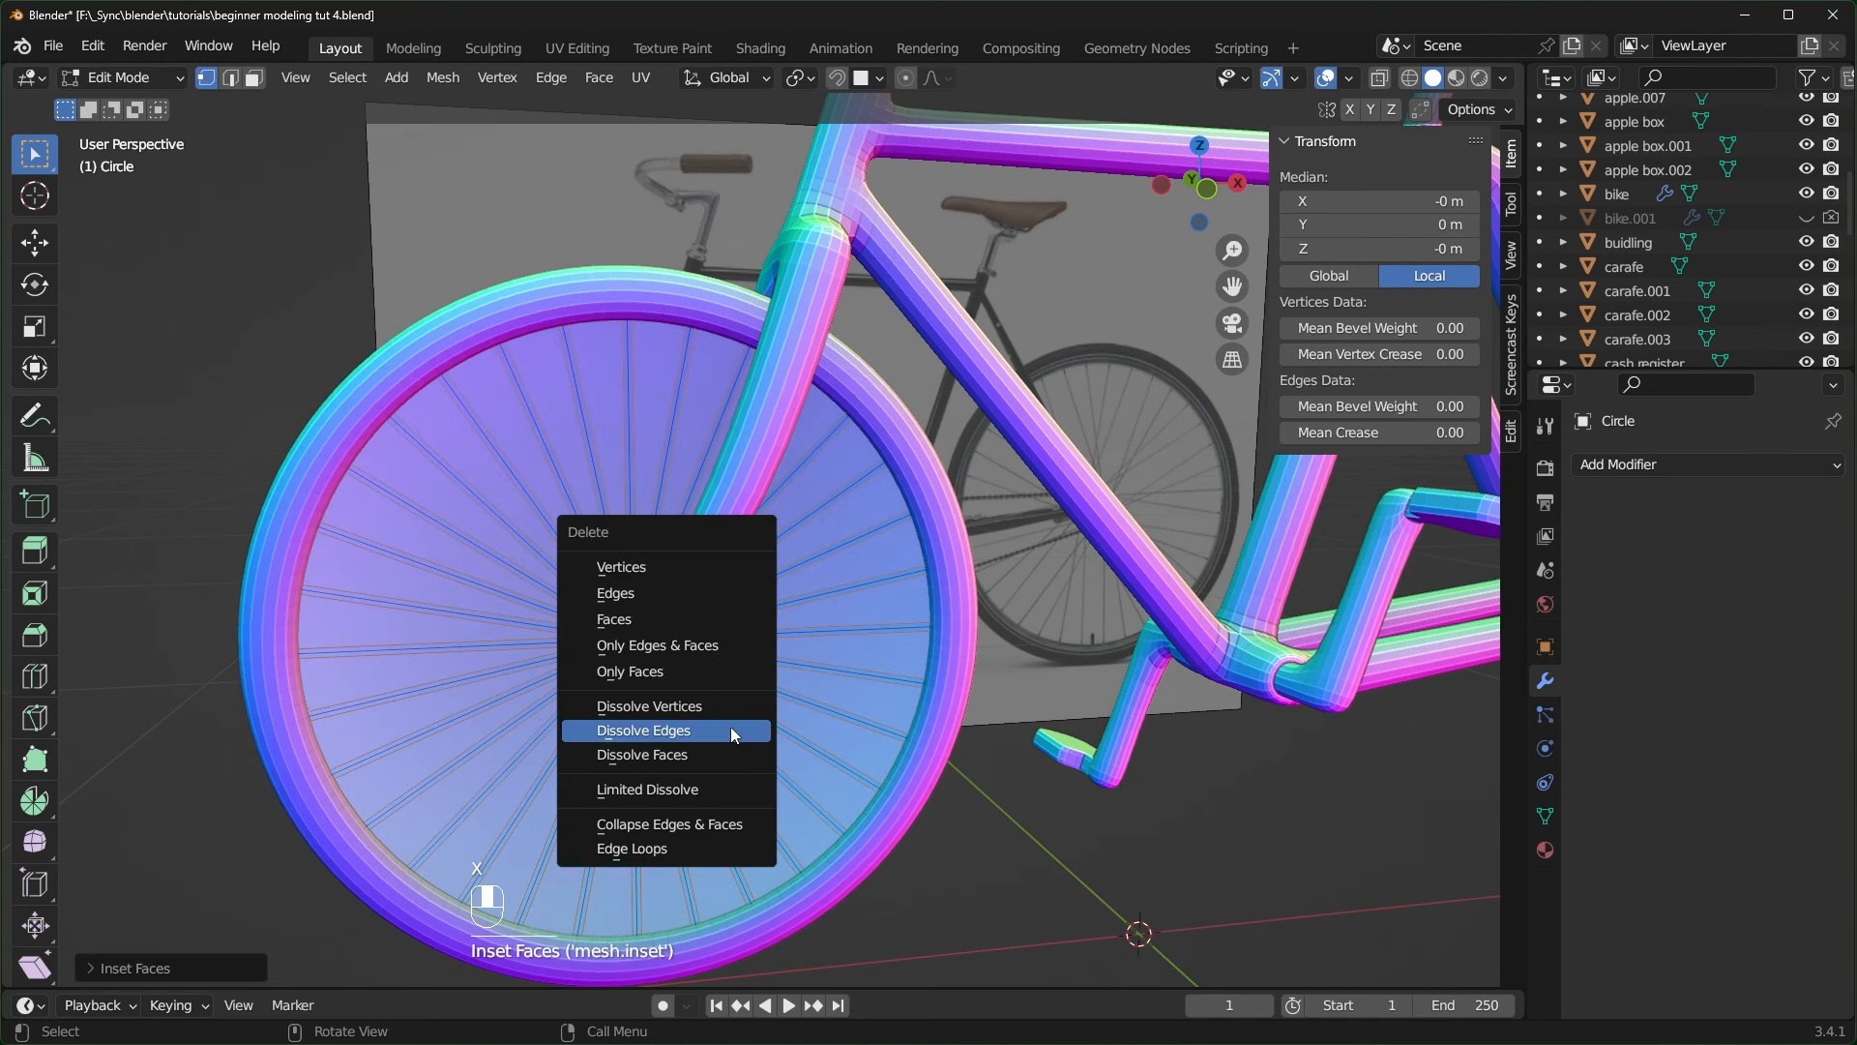
left_click(669, 621)
middle_click_drag(668, 632, 815, 694)
key("ctrl+z")
key("ctrl+z")
- Add a Wireframe modifier to the wheel disc to turn its edges into spokes
key("Tab")
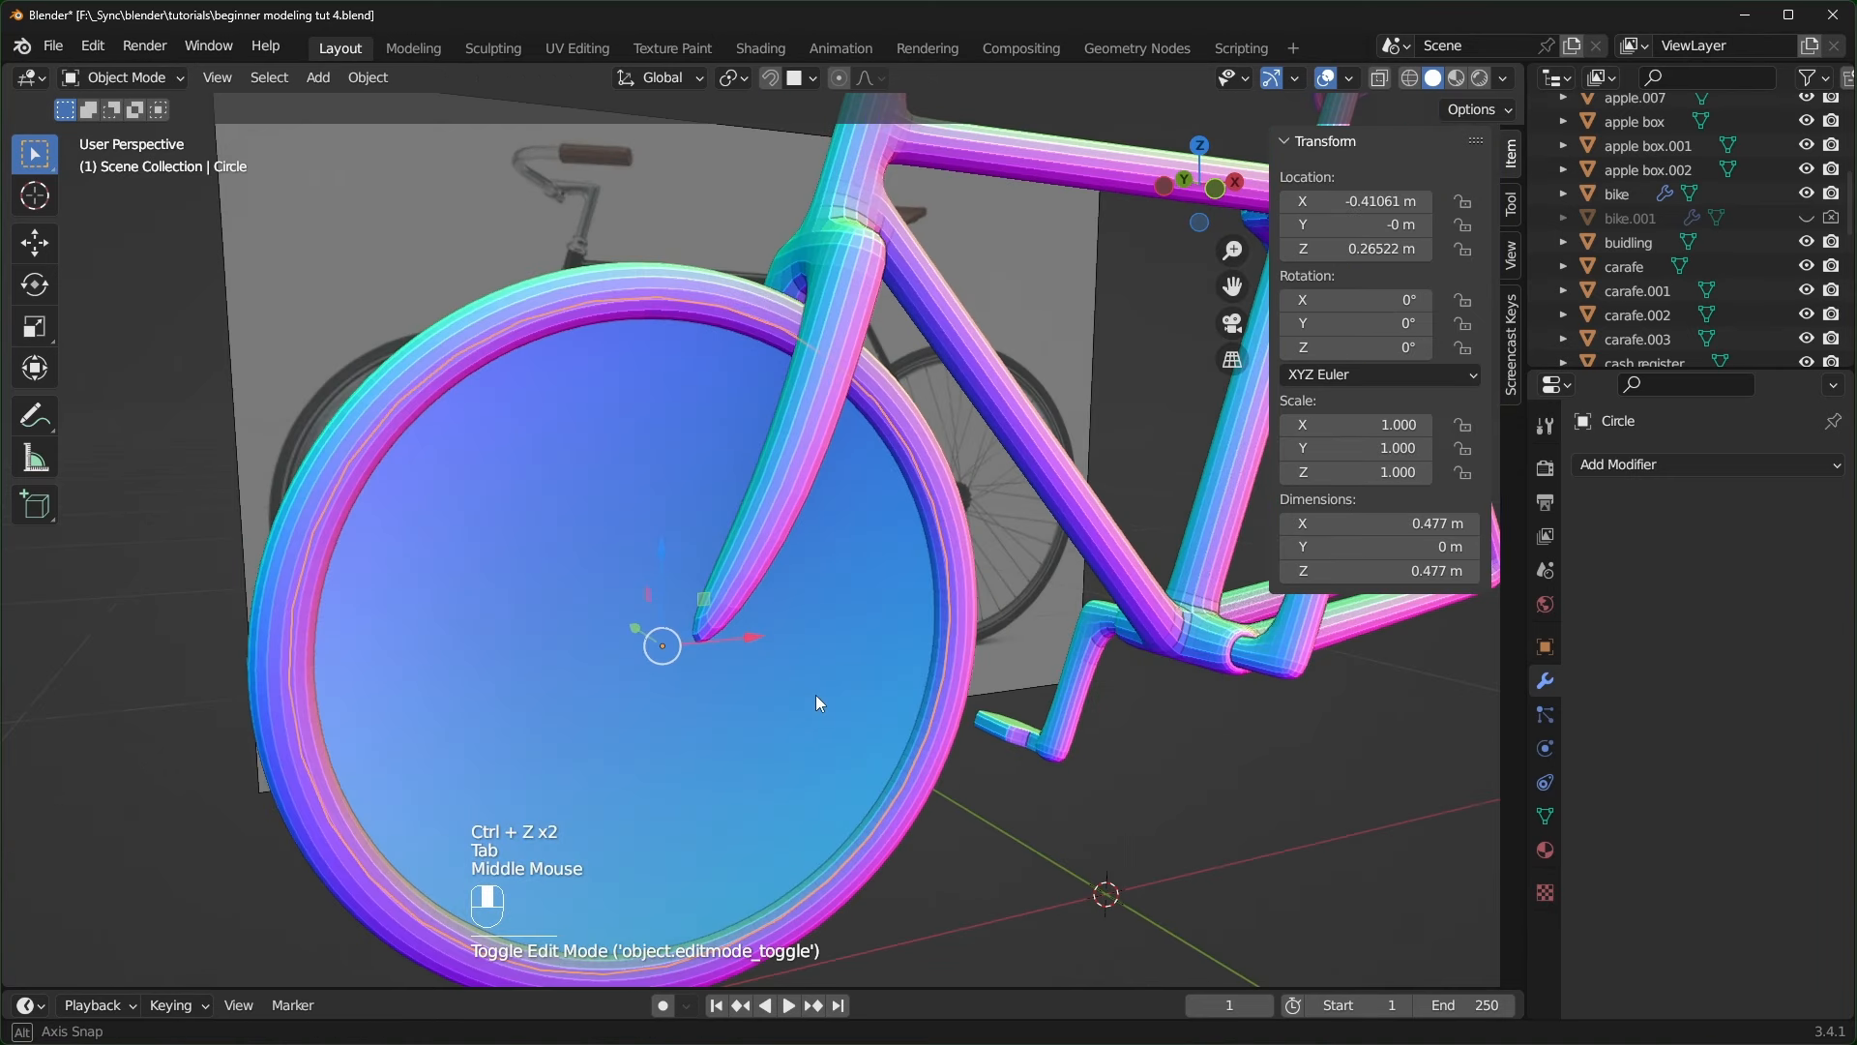
left_click(1659, 469)
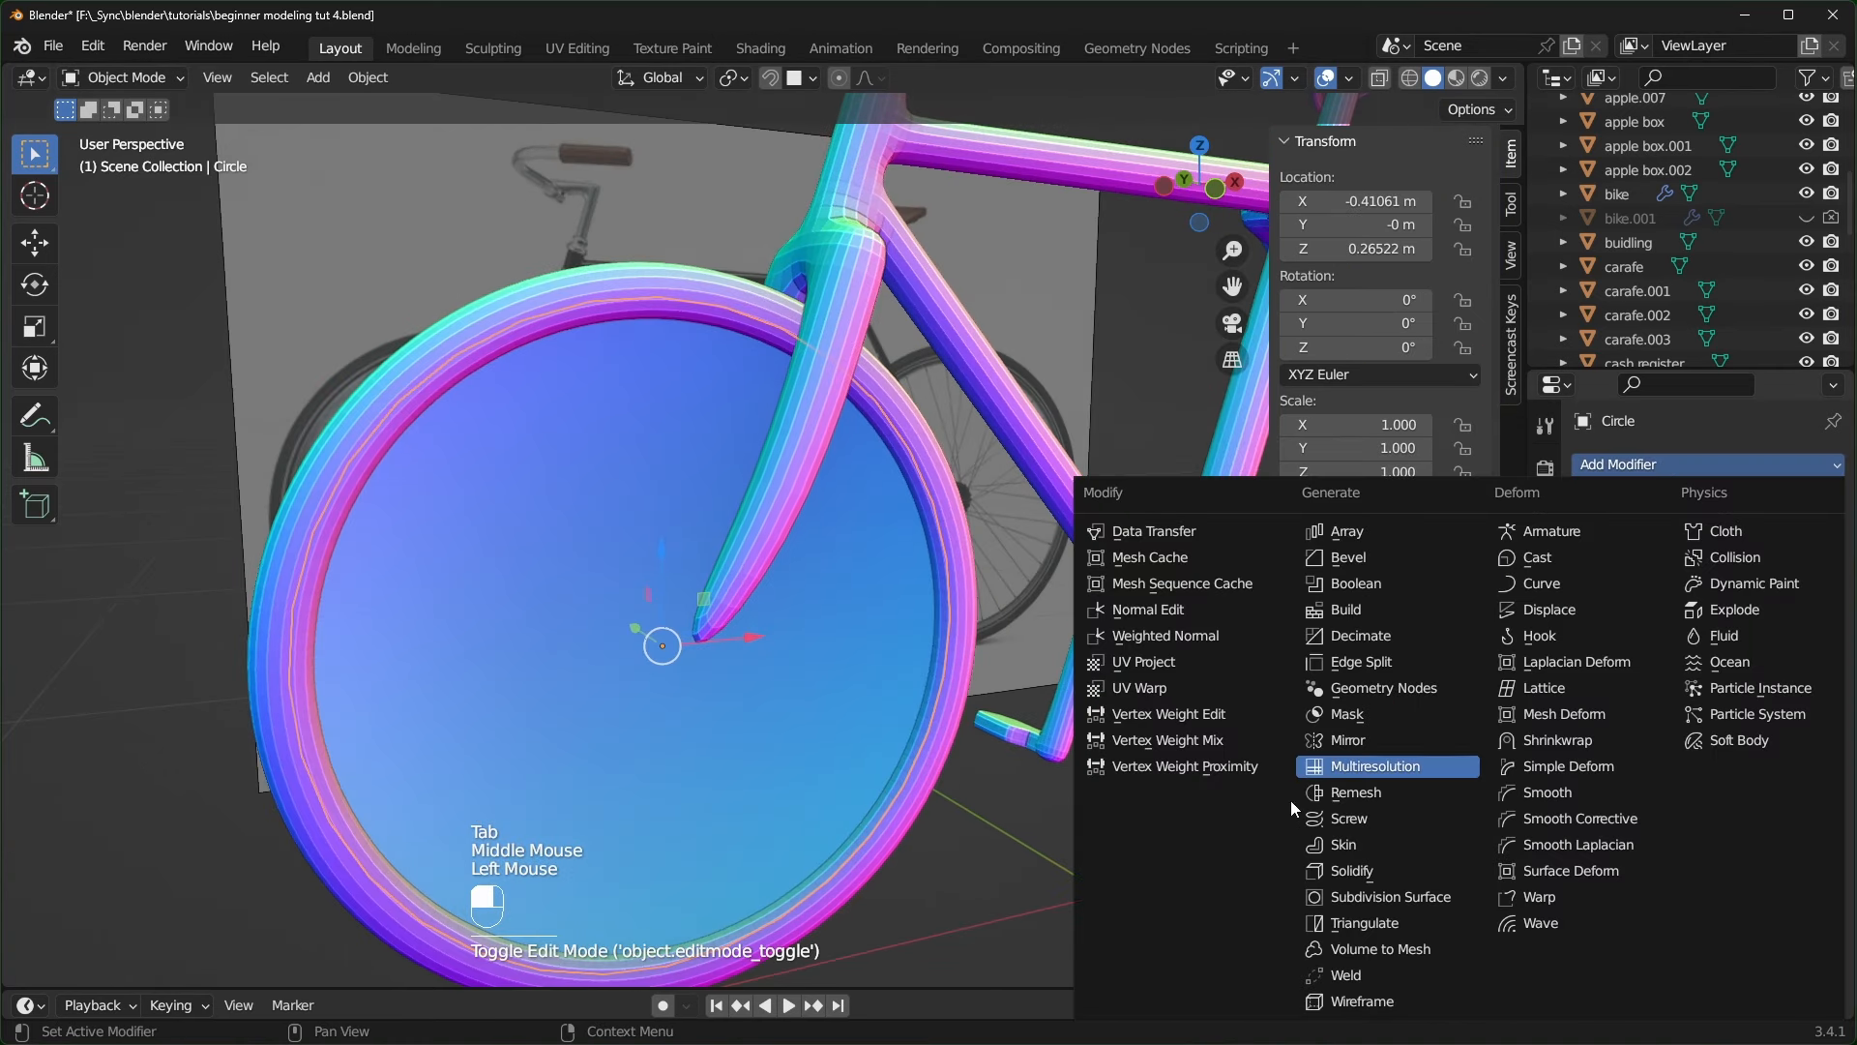
left_click(1369, 1002)
middle_click_drag(1006, 880, 944, 847)
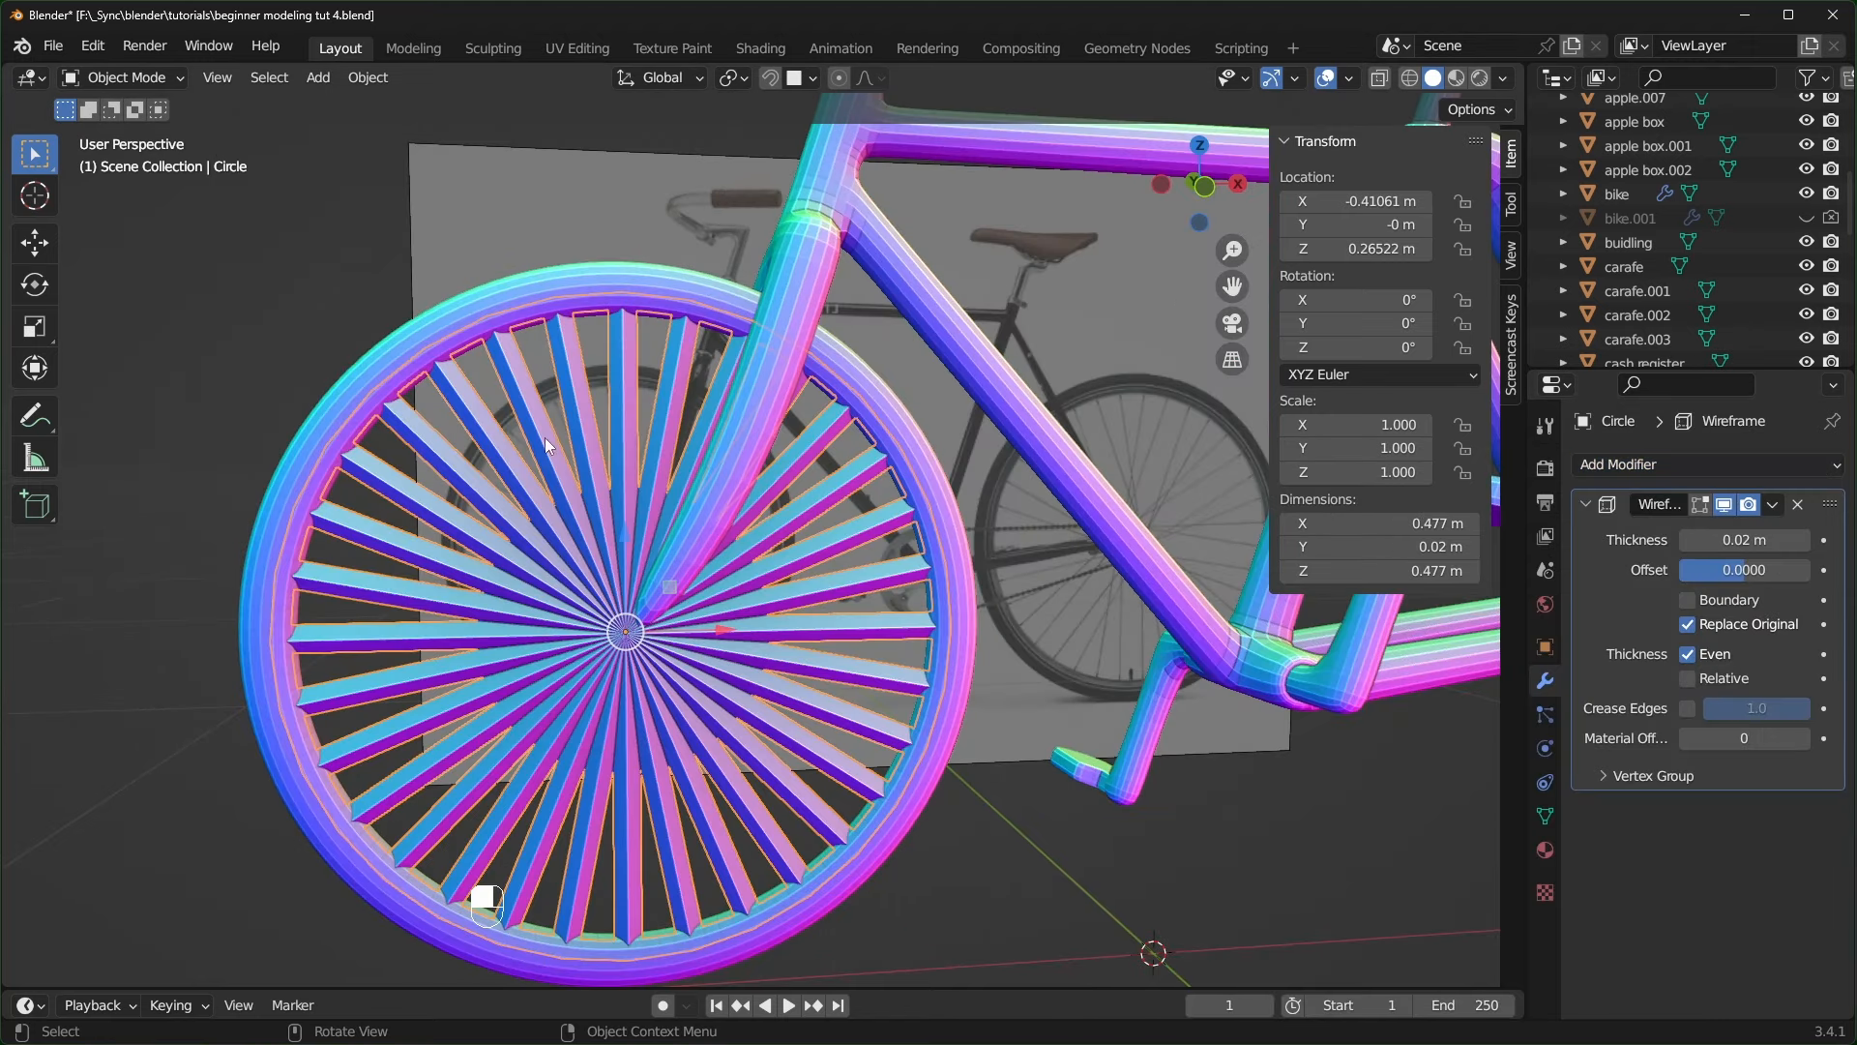
middle_click_drag(636, 537, 787, 637)
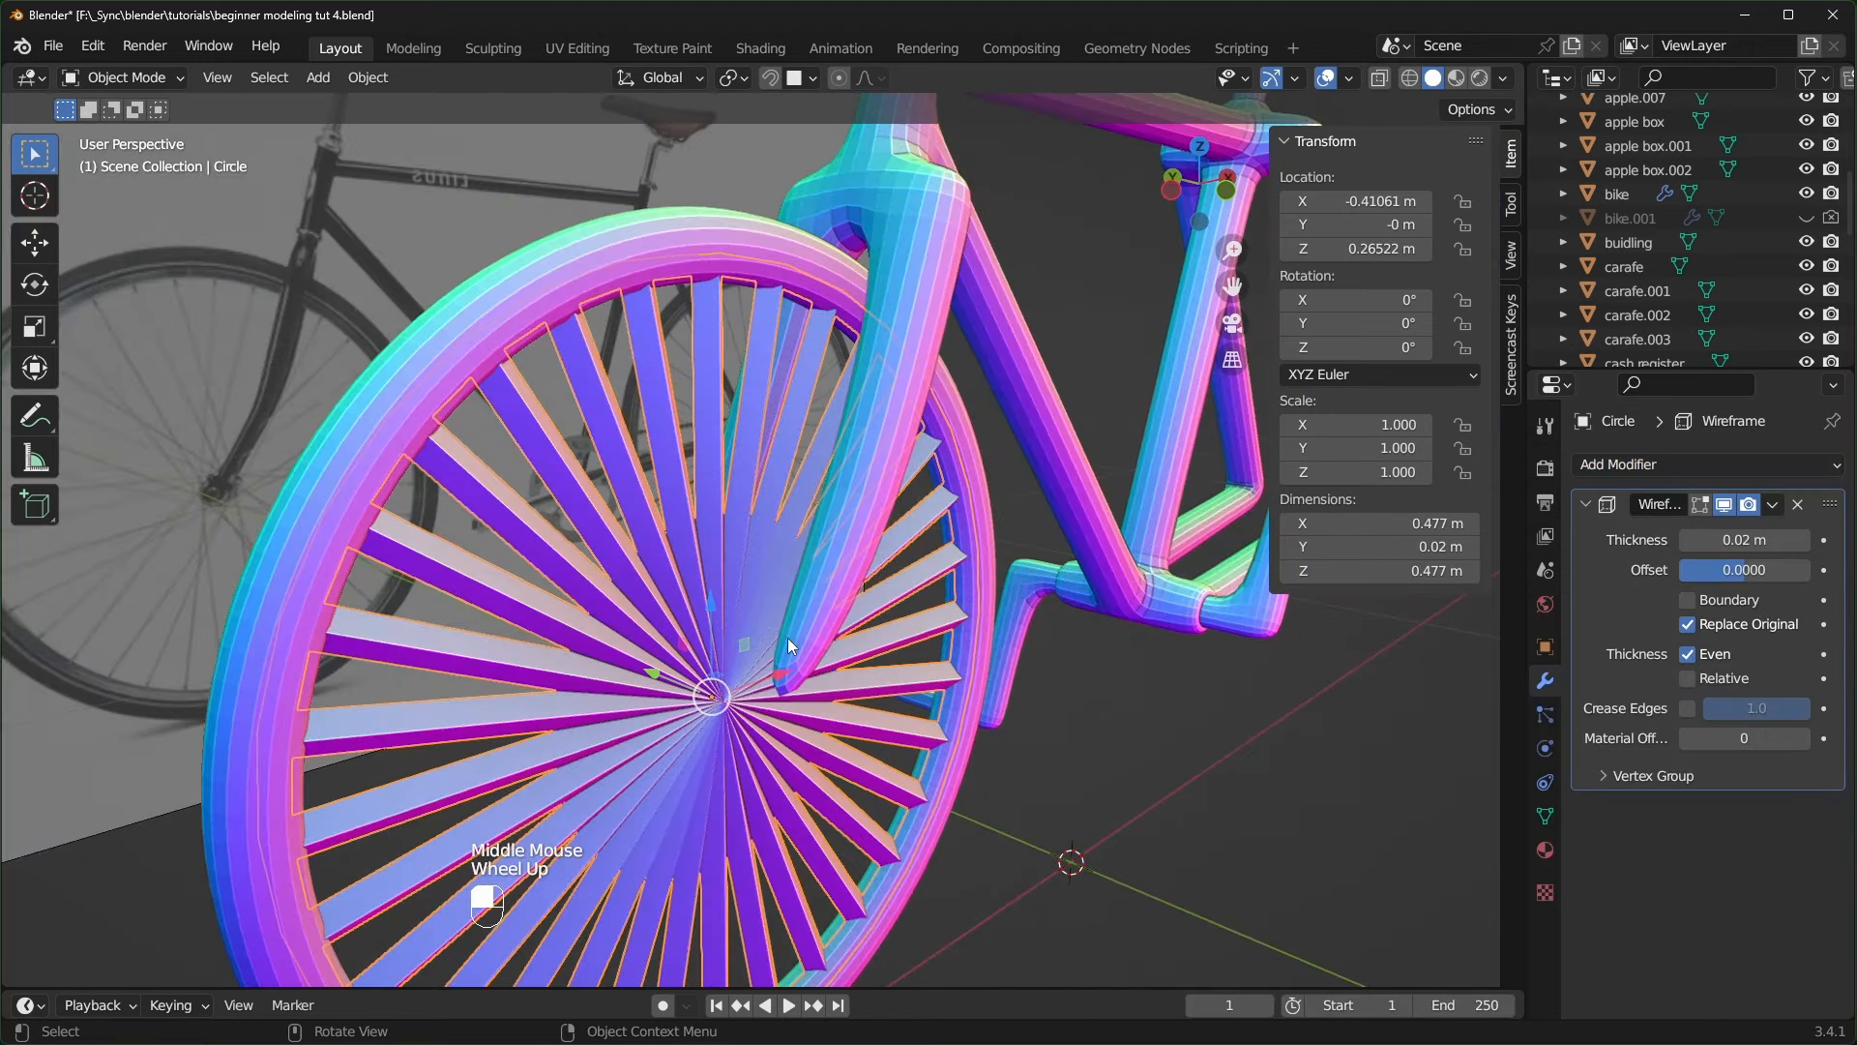
- Set the spokes' Wireframe thickness to 0.005 m
key("ctrl+z")
left_click(1747, 539)
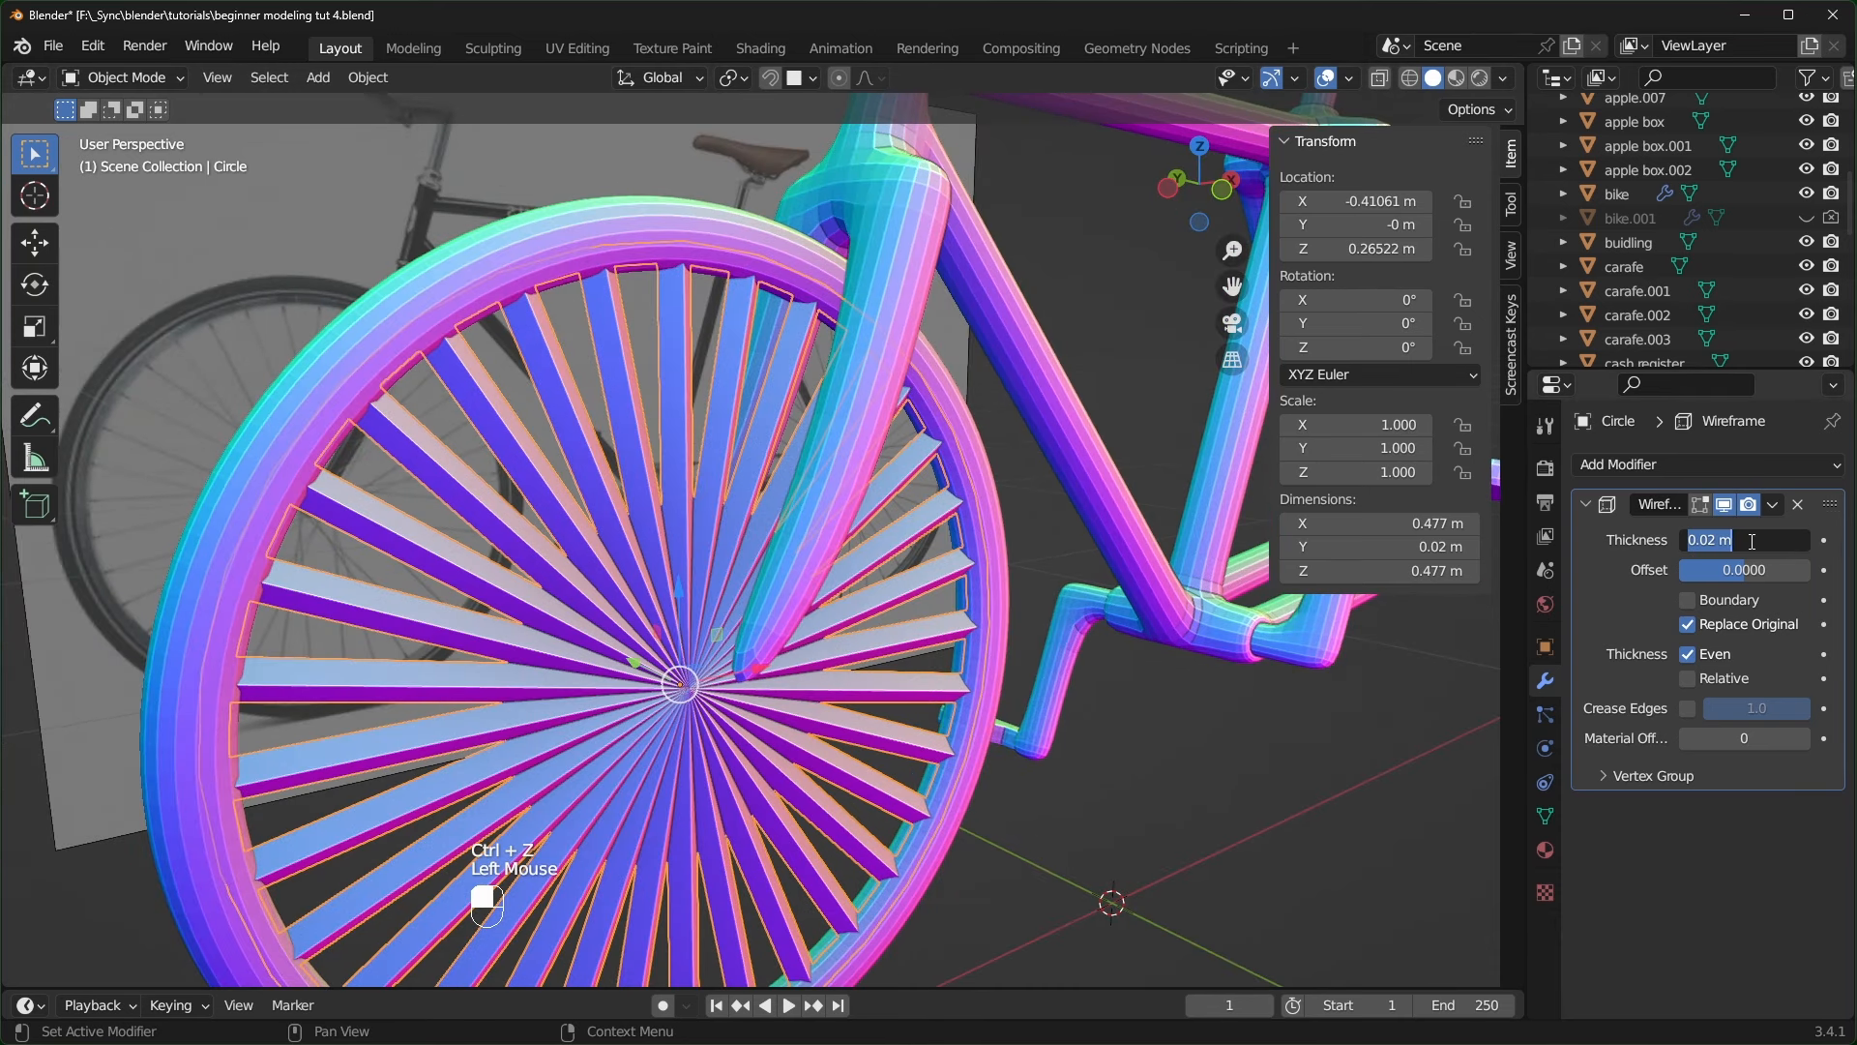
type("0.005")
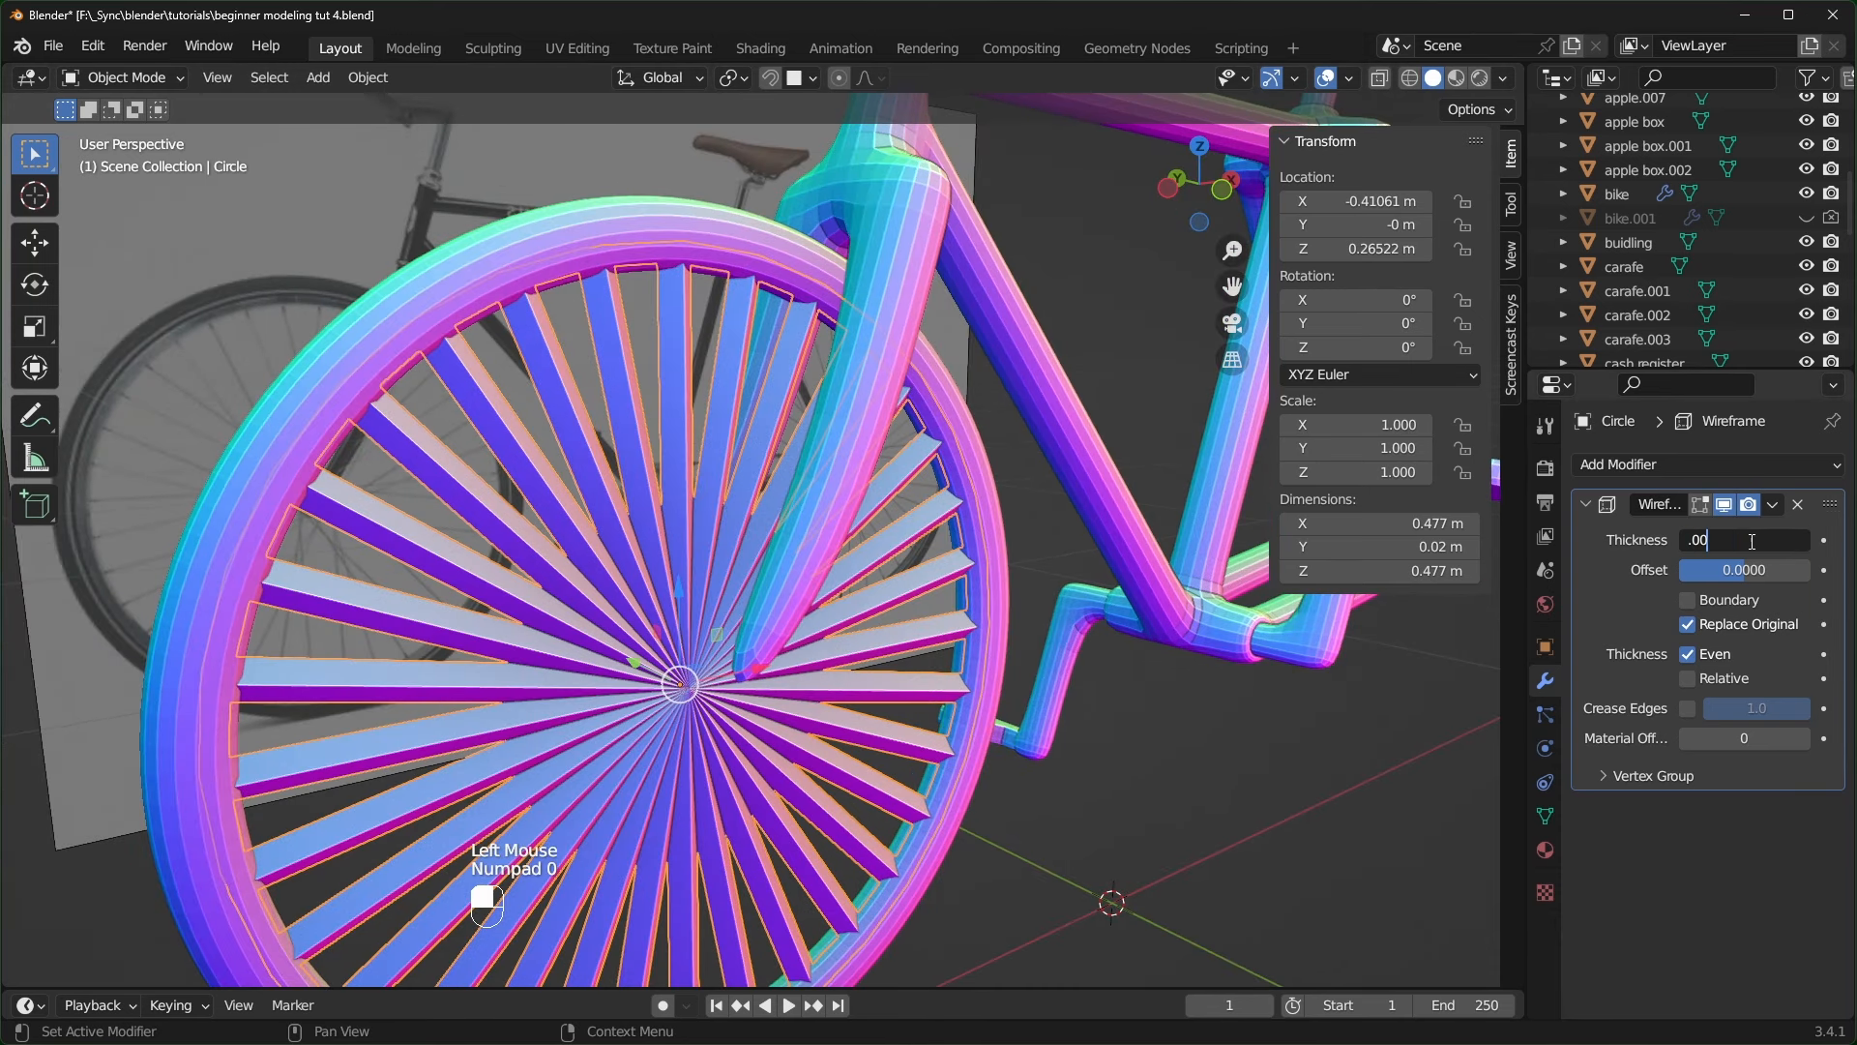
key("Return")
middle_click_drag(1156, 450, 918, 662)
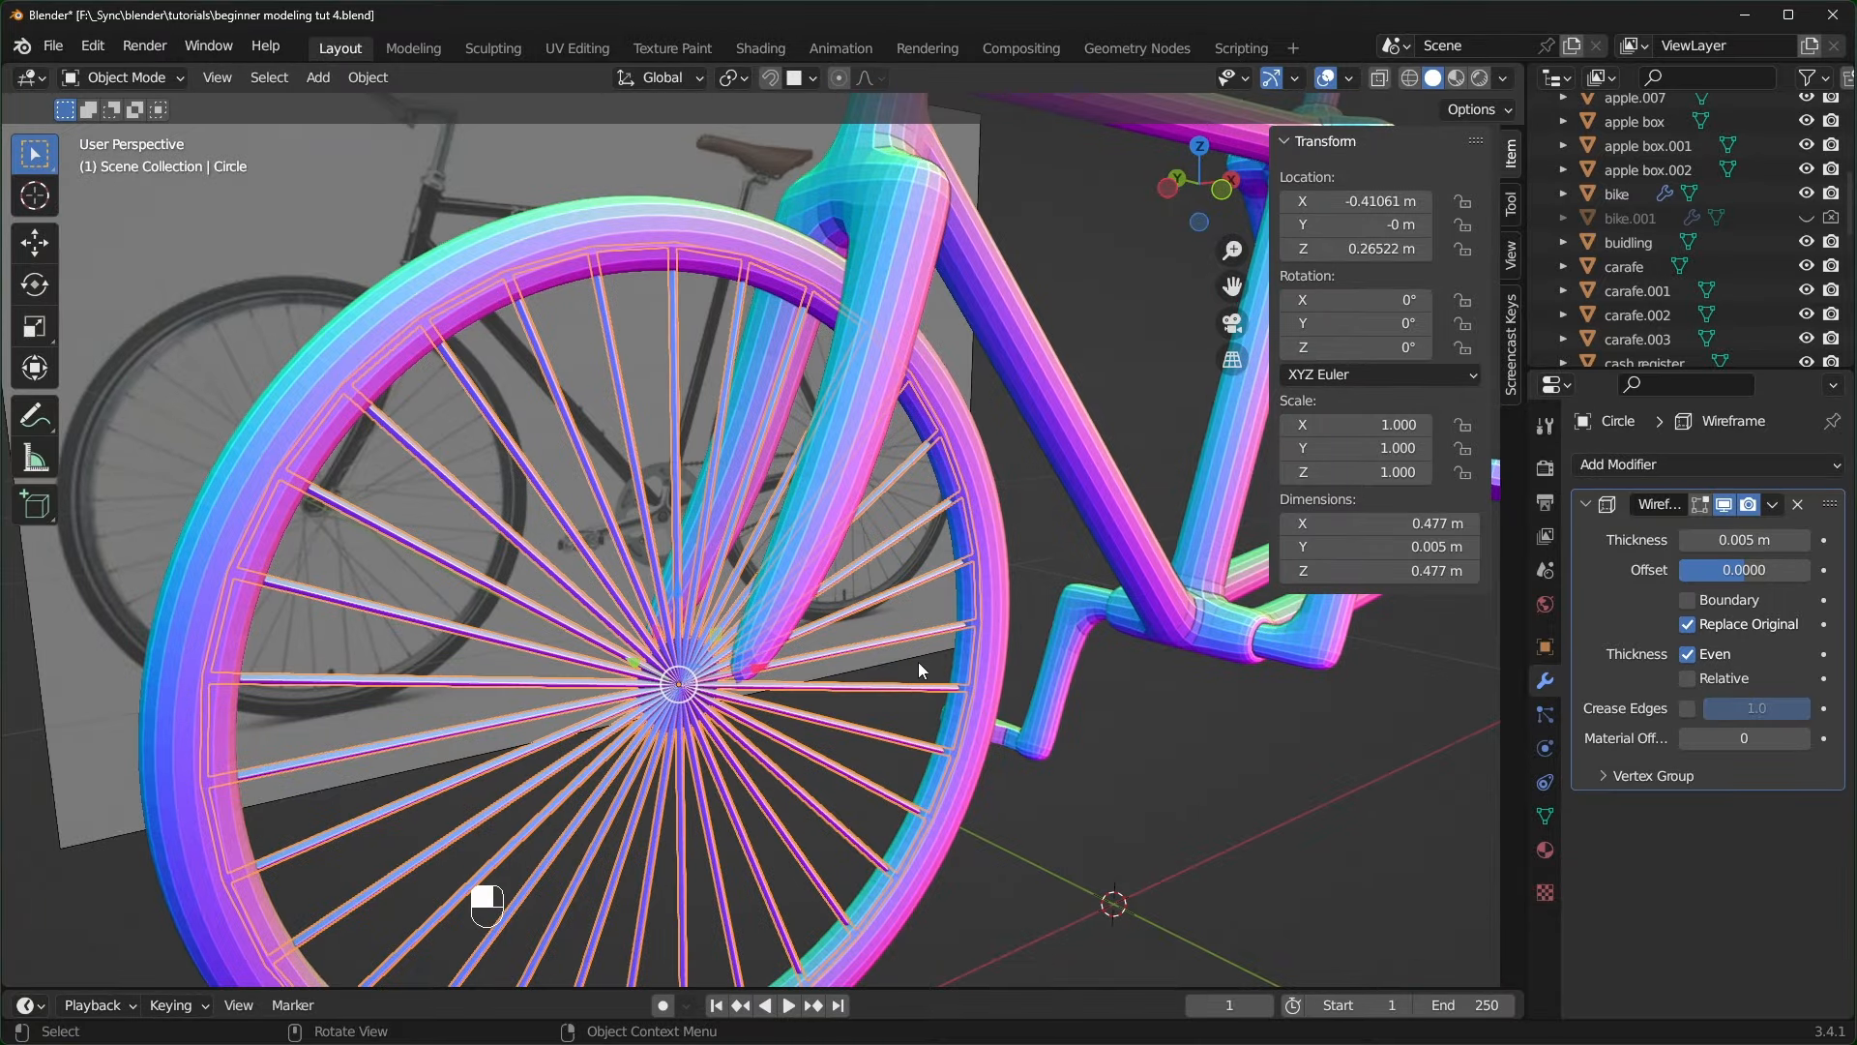
- Apply the Wireframe modifier to the spokes, and select the spokes together with the front tire as the active object
left_click(1772, 503)
left_click(1731, 534)
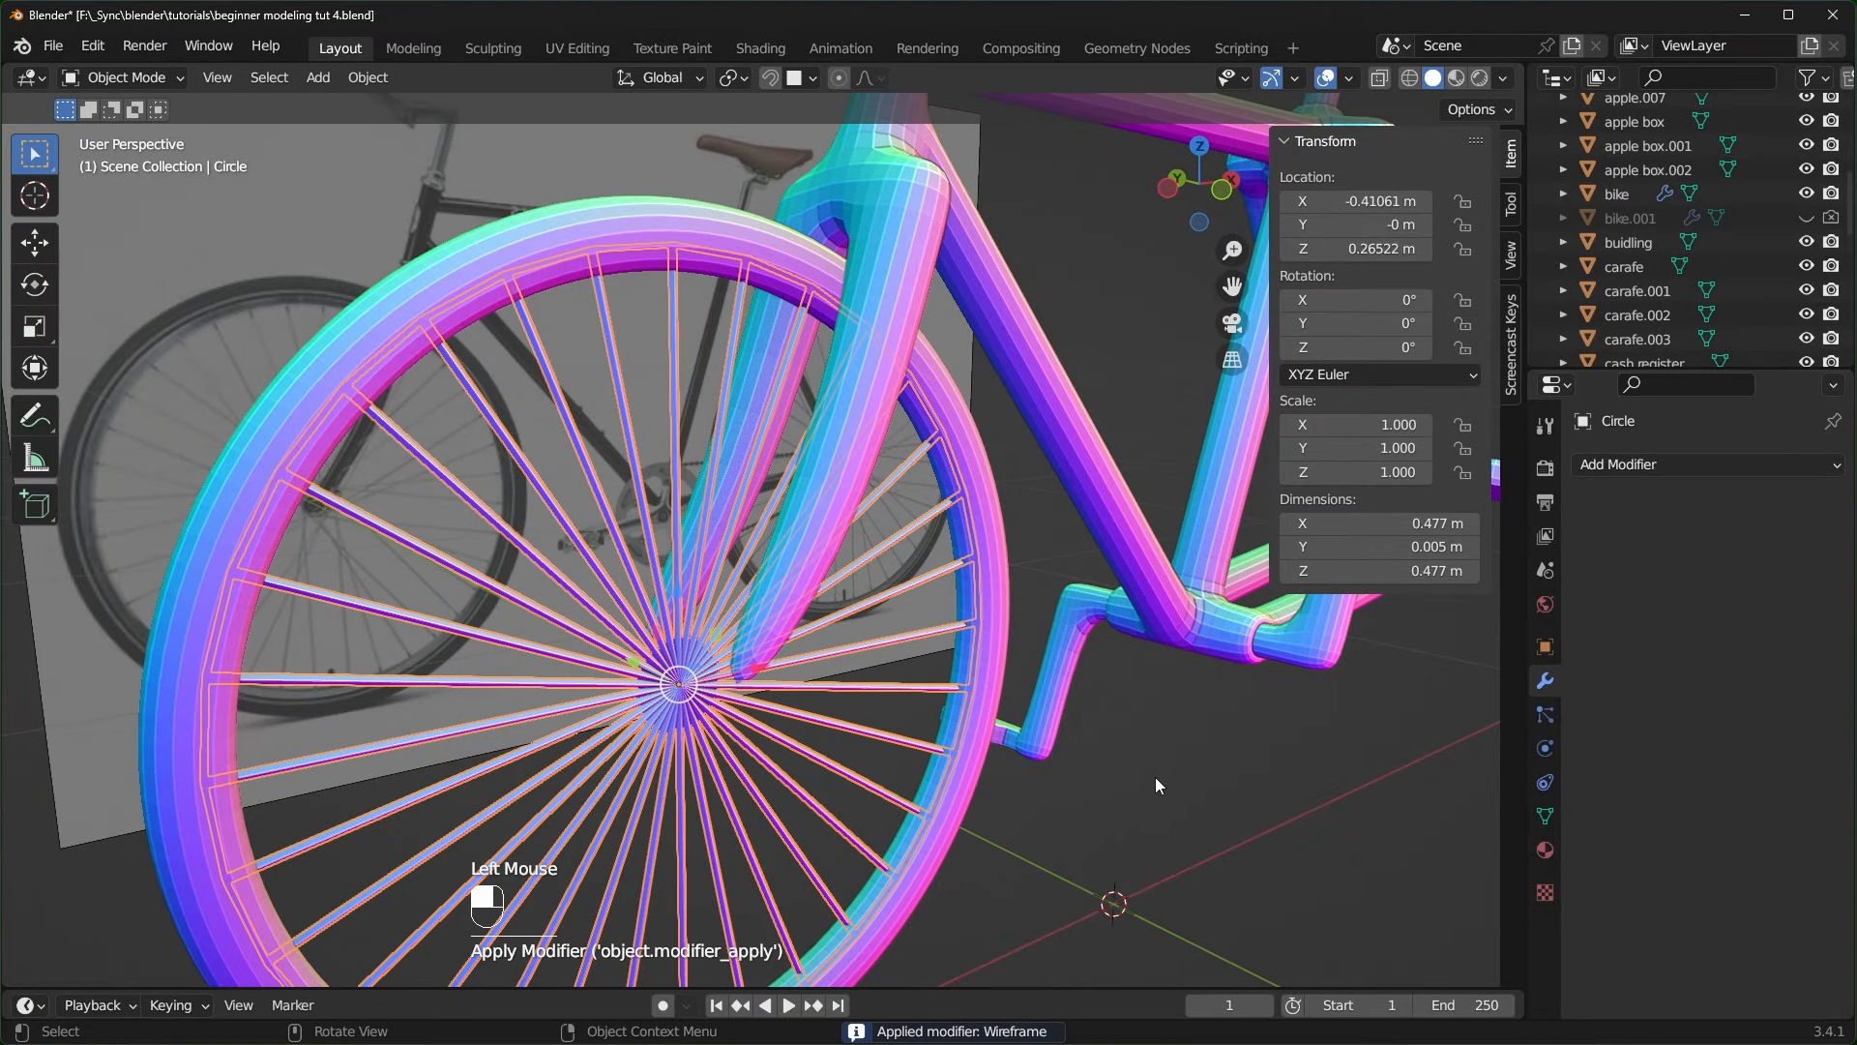
middle_click_drag(1155, 776, 579, 351)
left_click(578, 350)
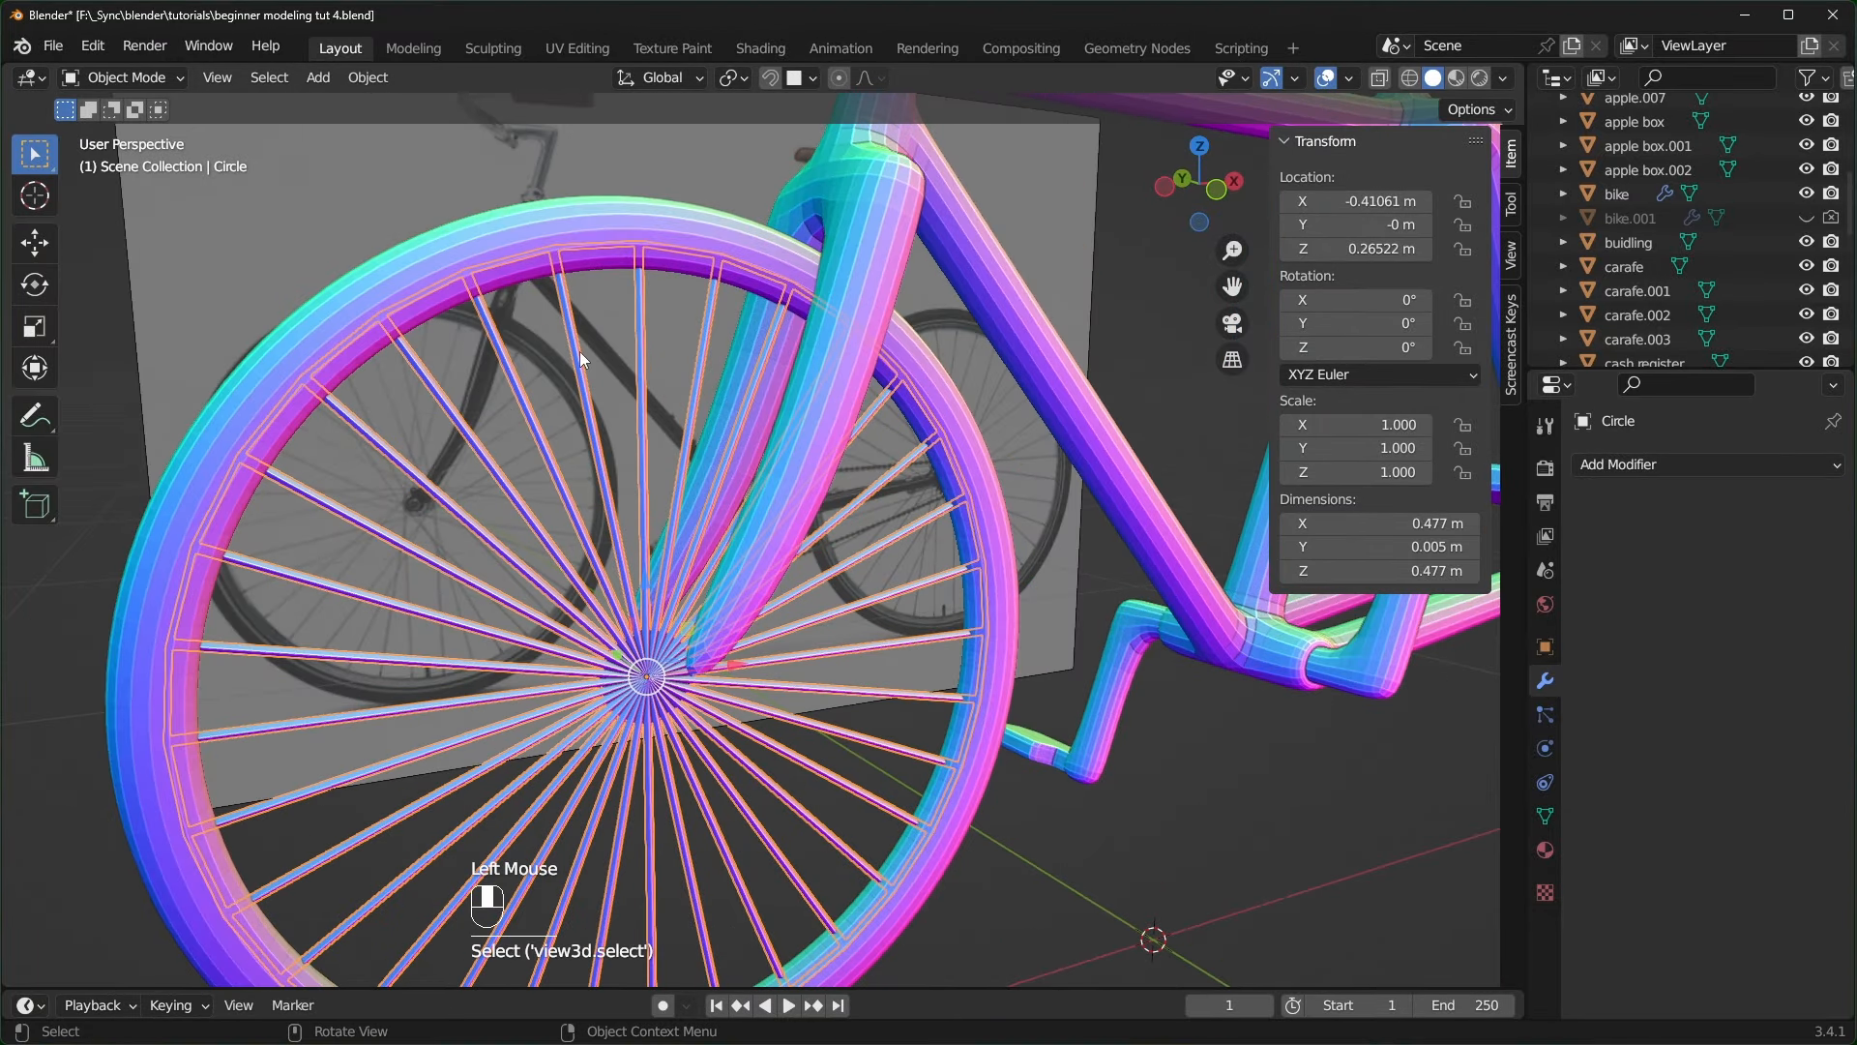
left_click(596, 219, "shift")
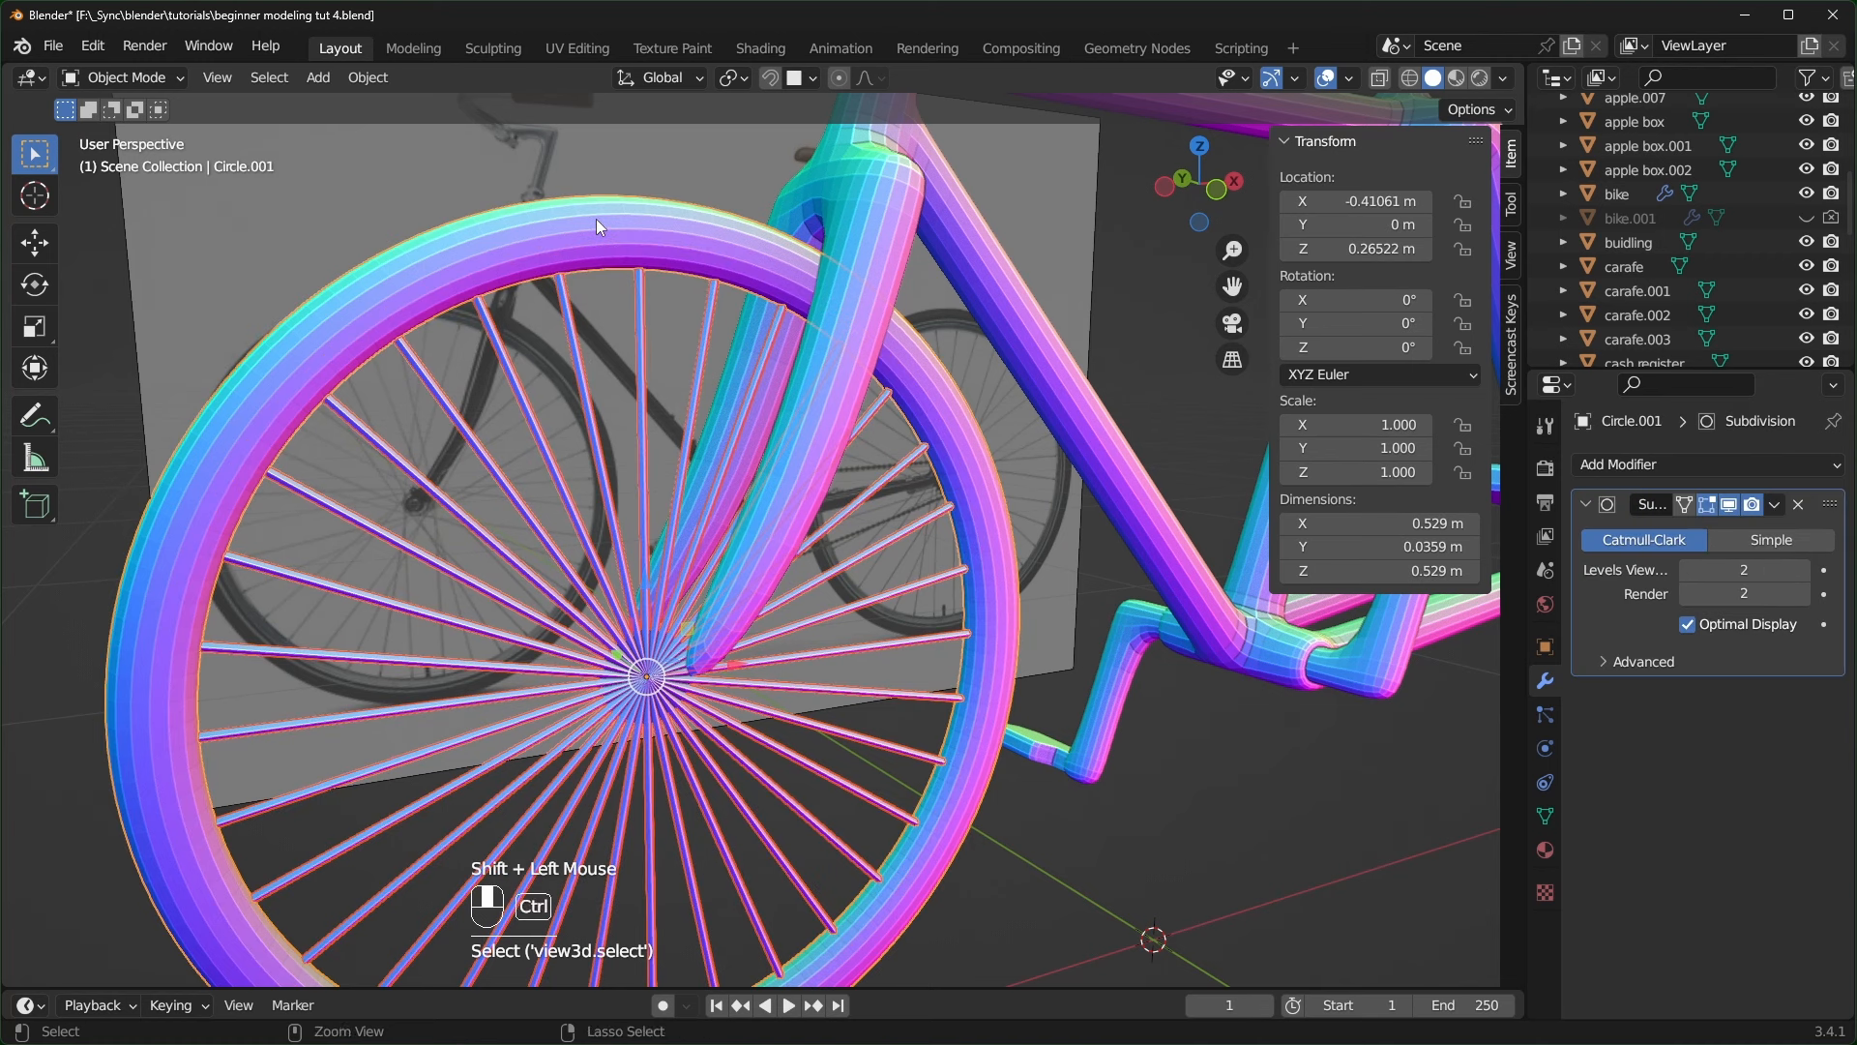
- Try to join the spokes into the front tire's mesh
key("ctrl+j")
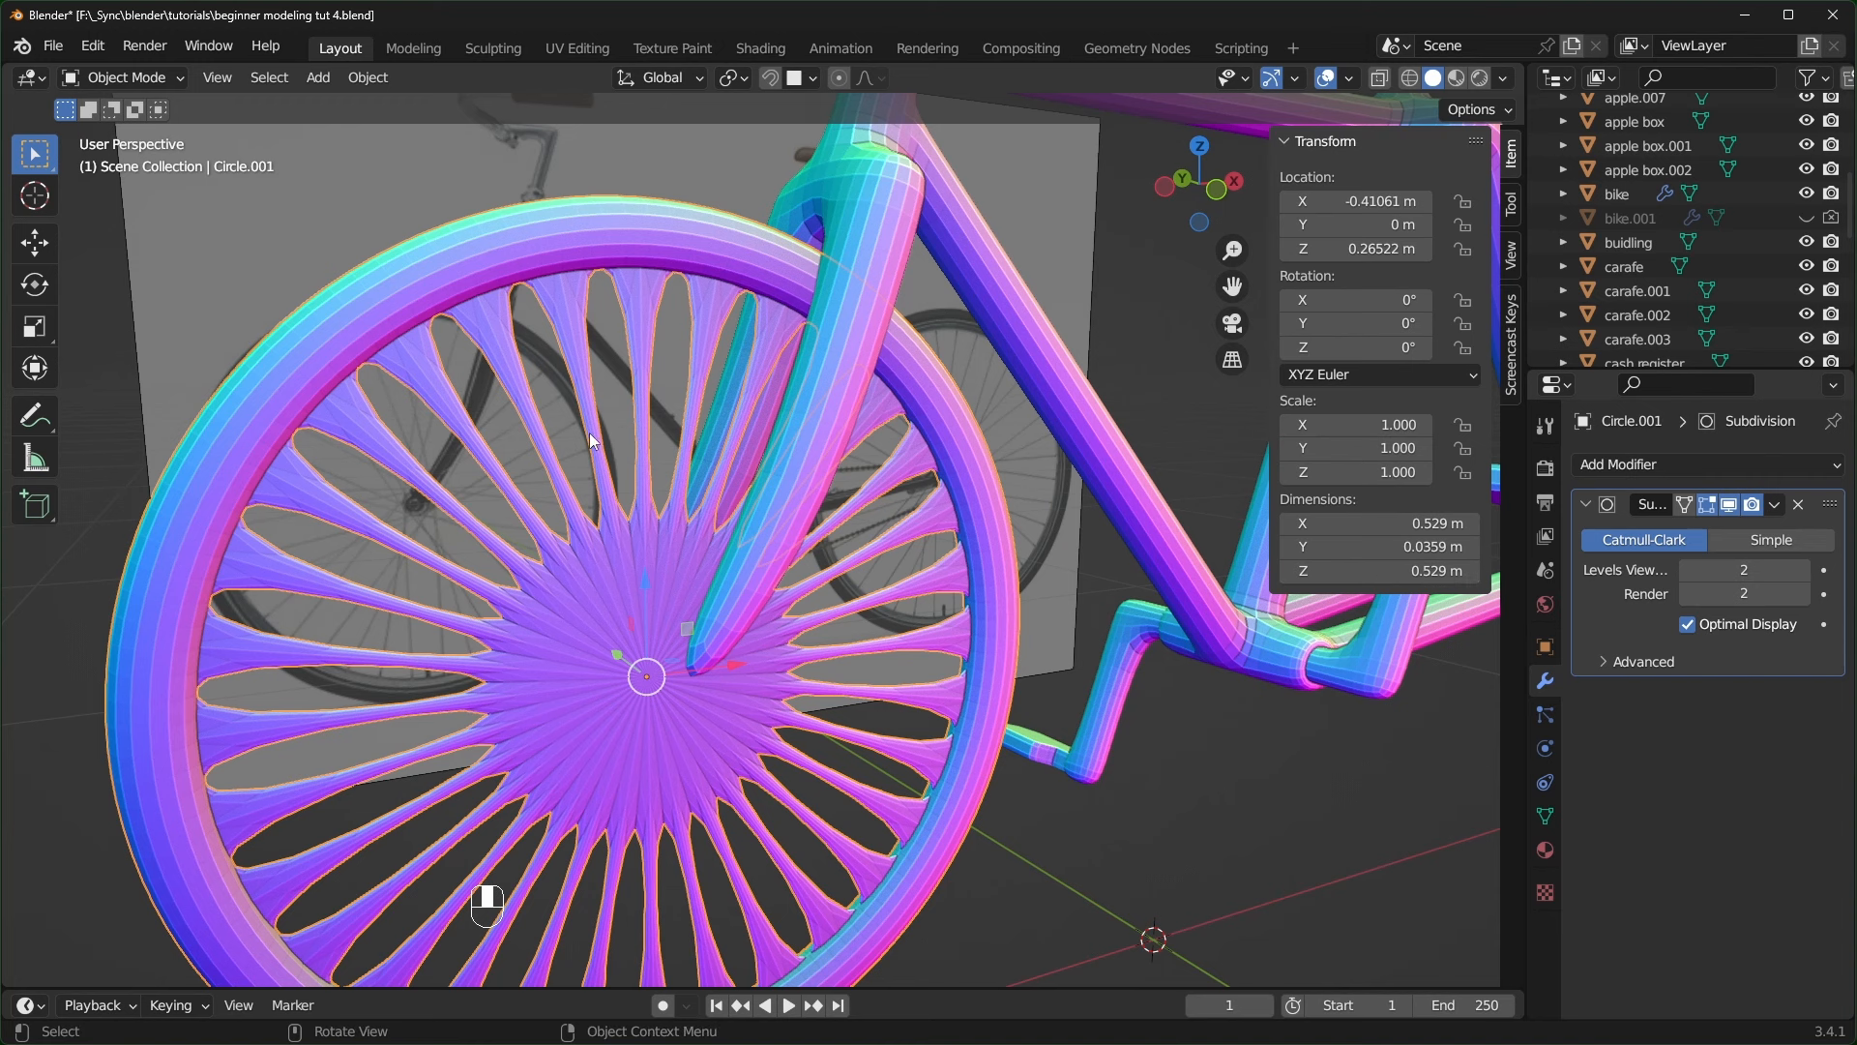
key("ctrl")
key("ctrl+z")
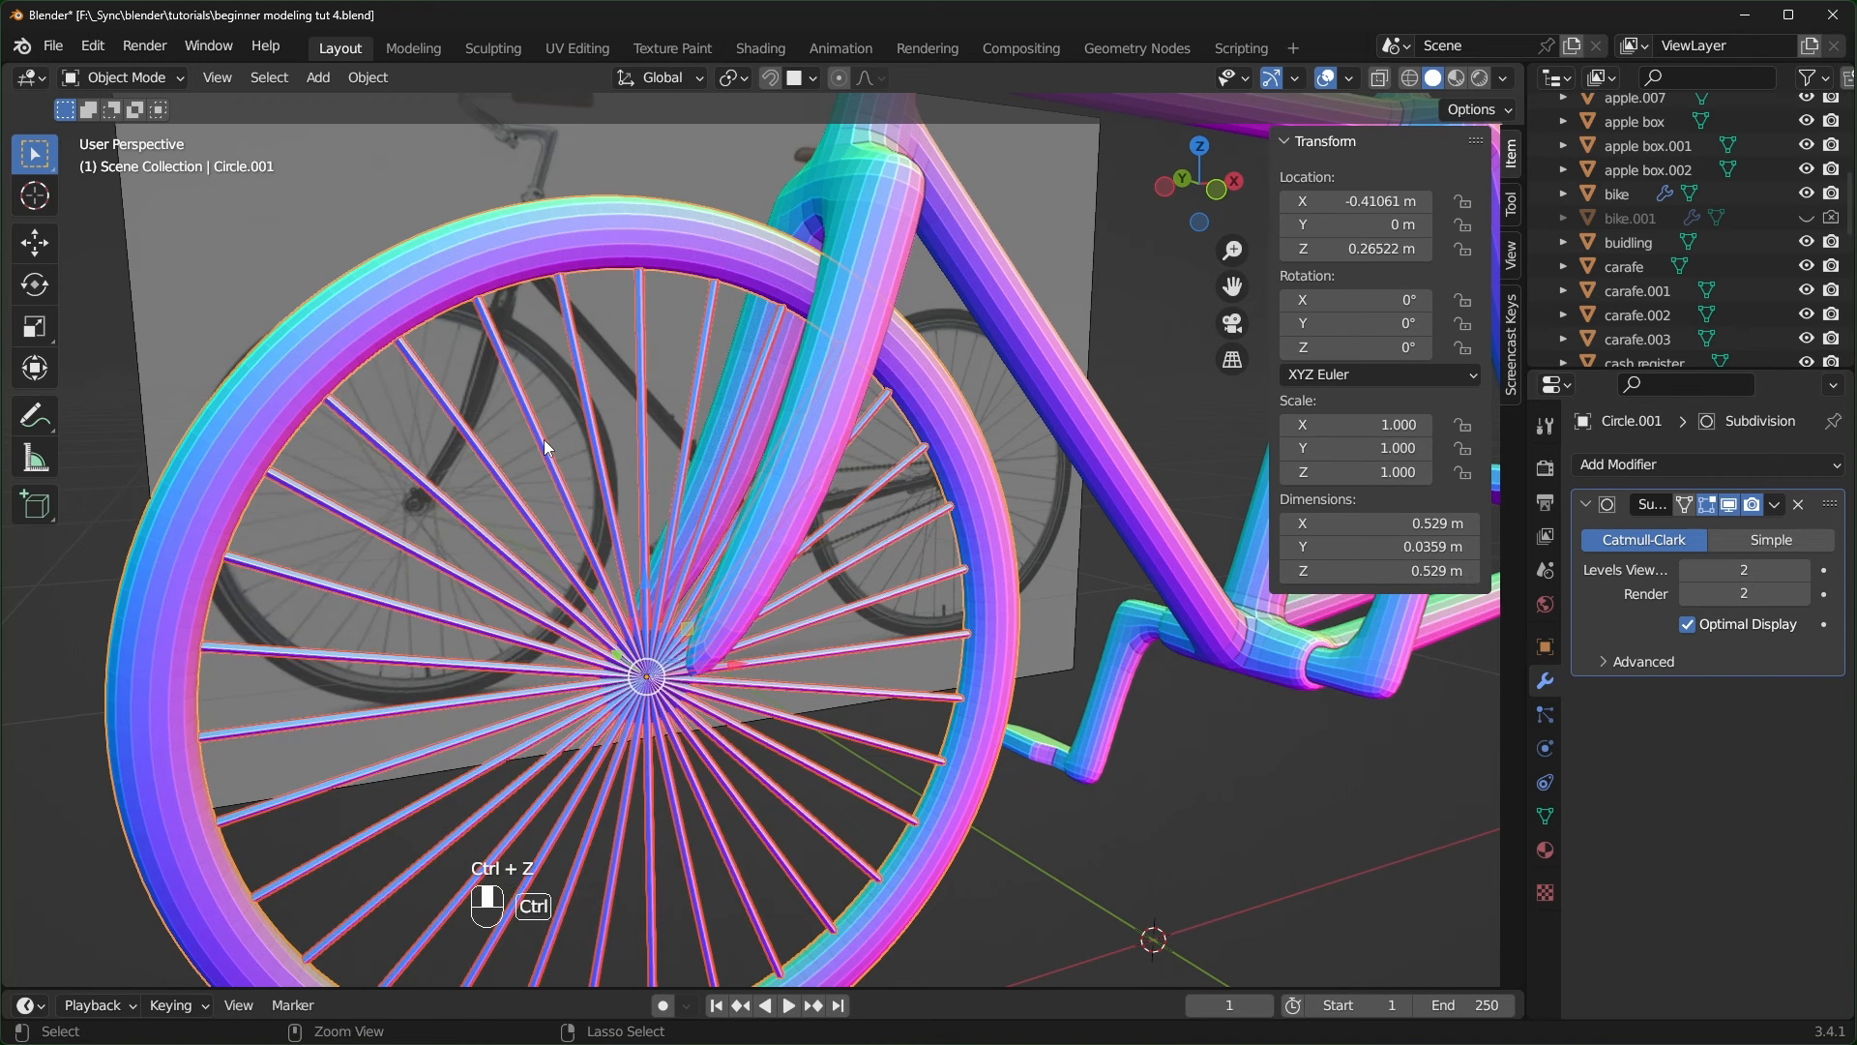
- Parent the selected spokes to the front tire with the Object option
scroll(546, 446, "down", 2)
middle_click_drag(547, 447, 576, 443)
scroll(577, 443, "up", 1)
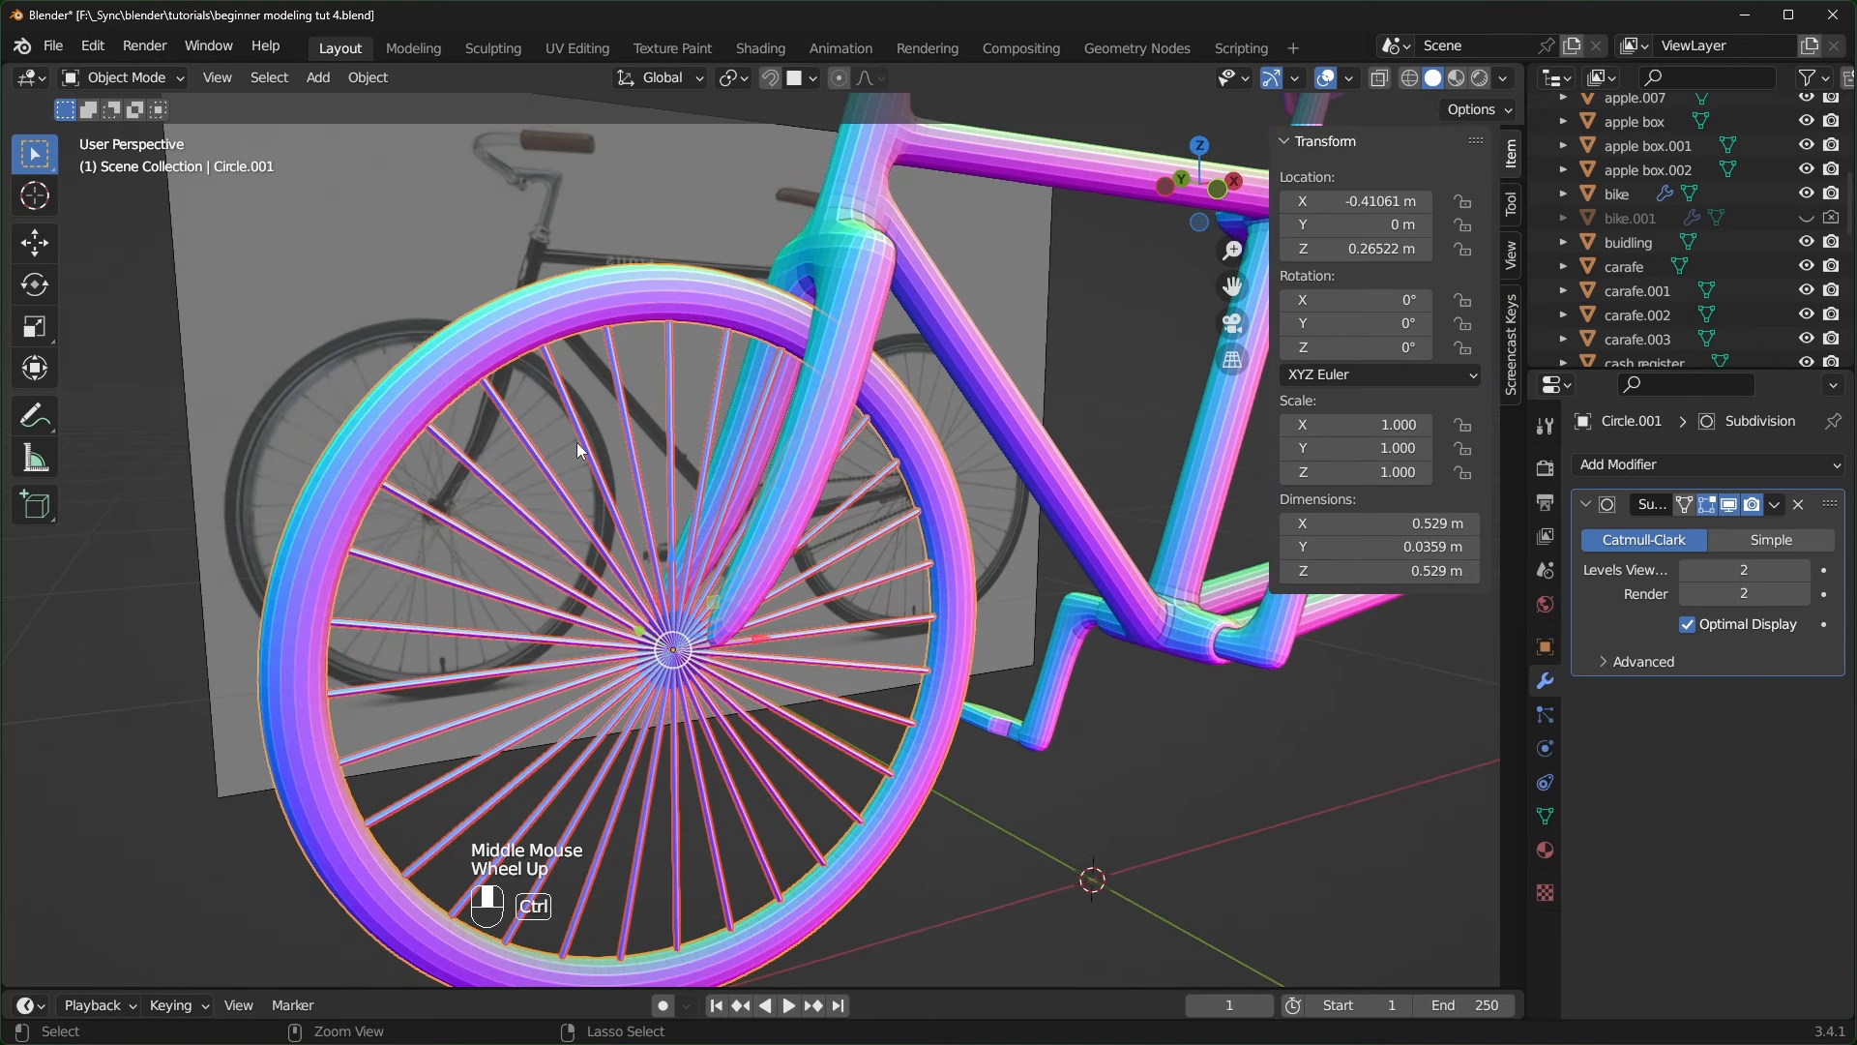
key("ctrl+p")
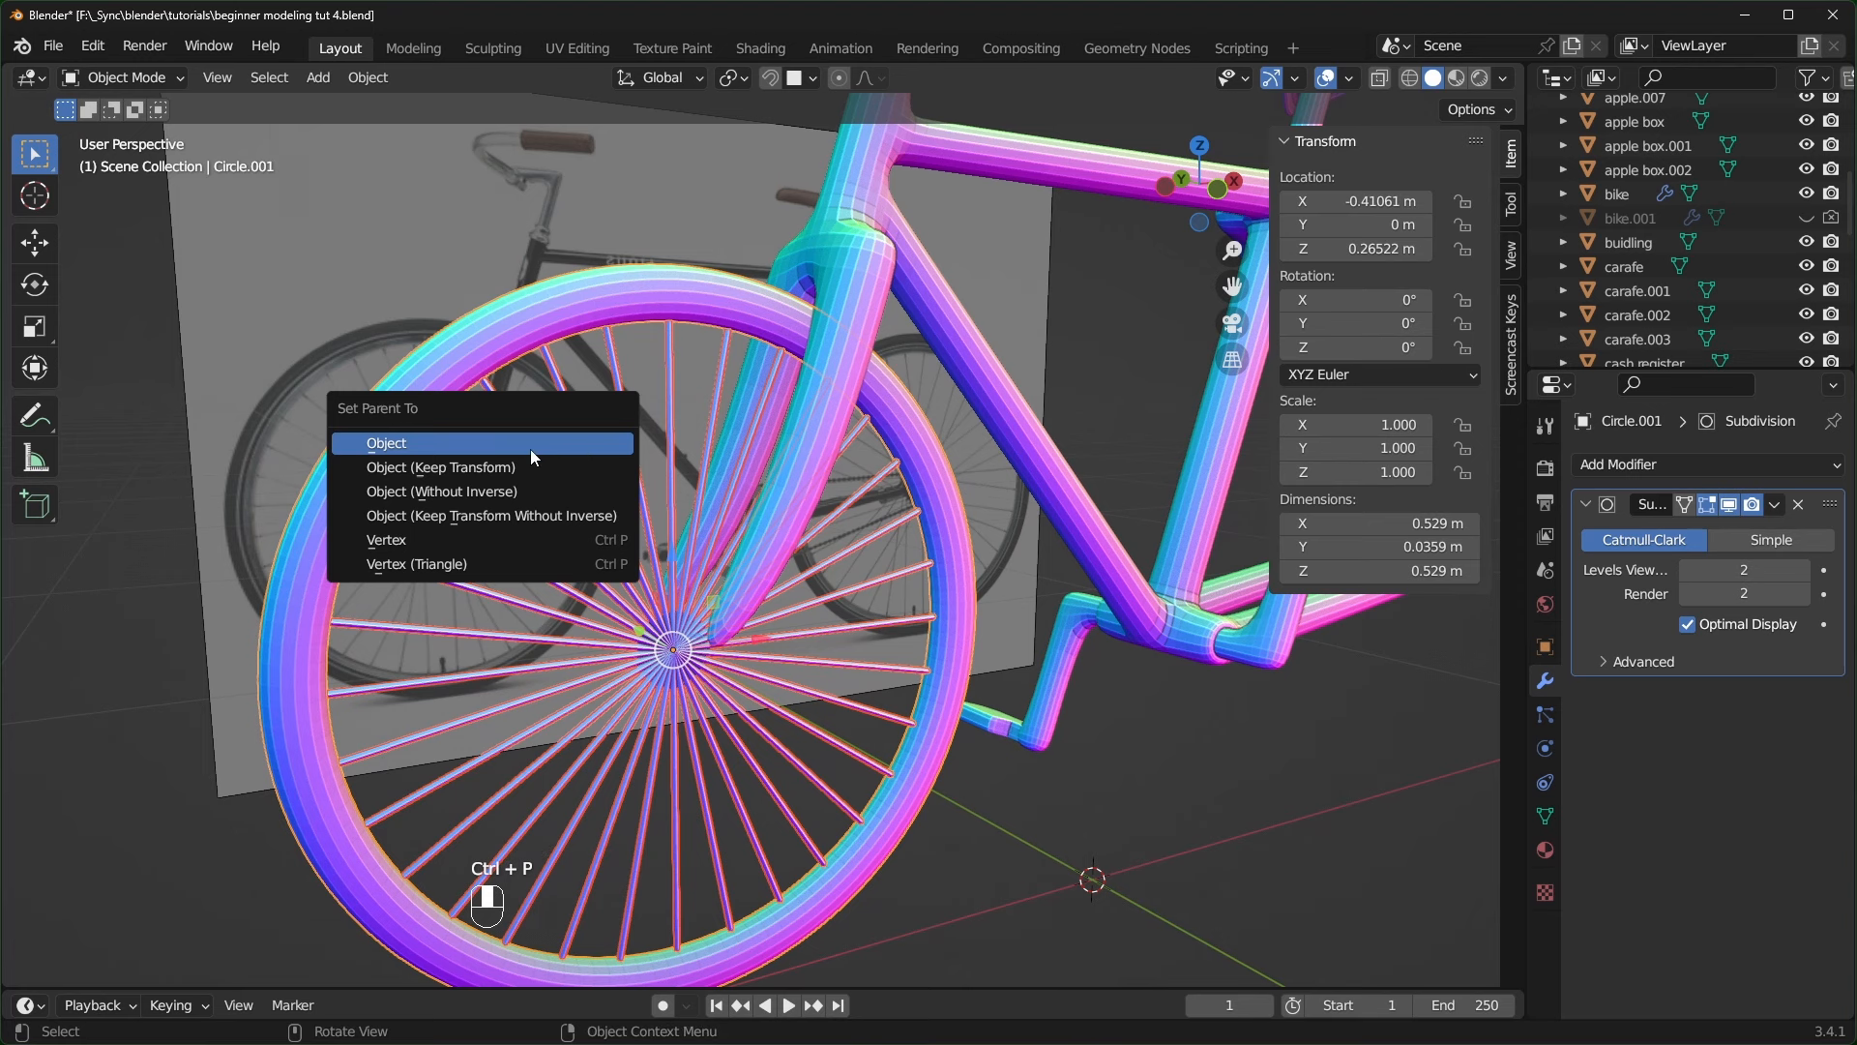
left_click(530, 449)
- Try moving the front tire freely to test that the spokes follow it
scroll(552, 447, "down", 2)
middle_click_drag(556, 448, 675, 450)
left_click(506, 444)
key("g")
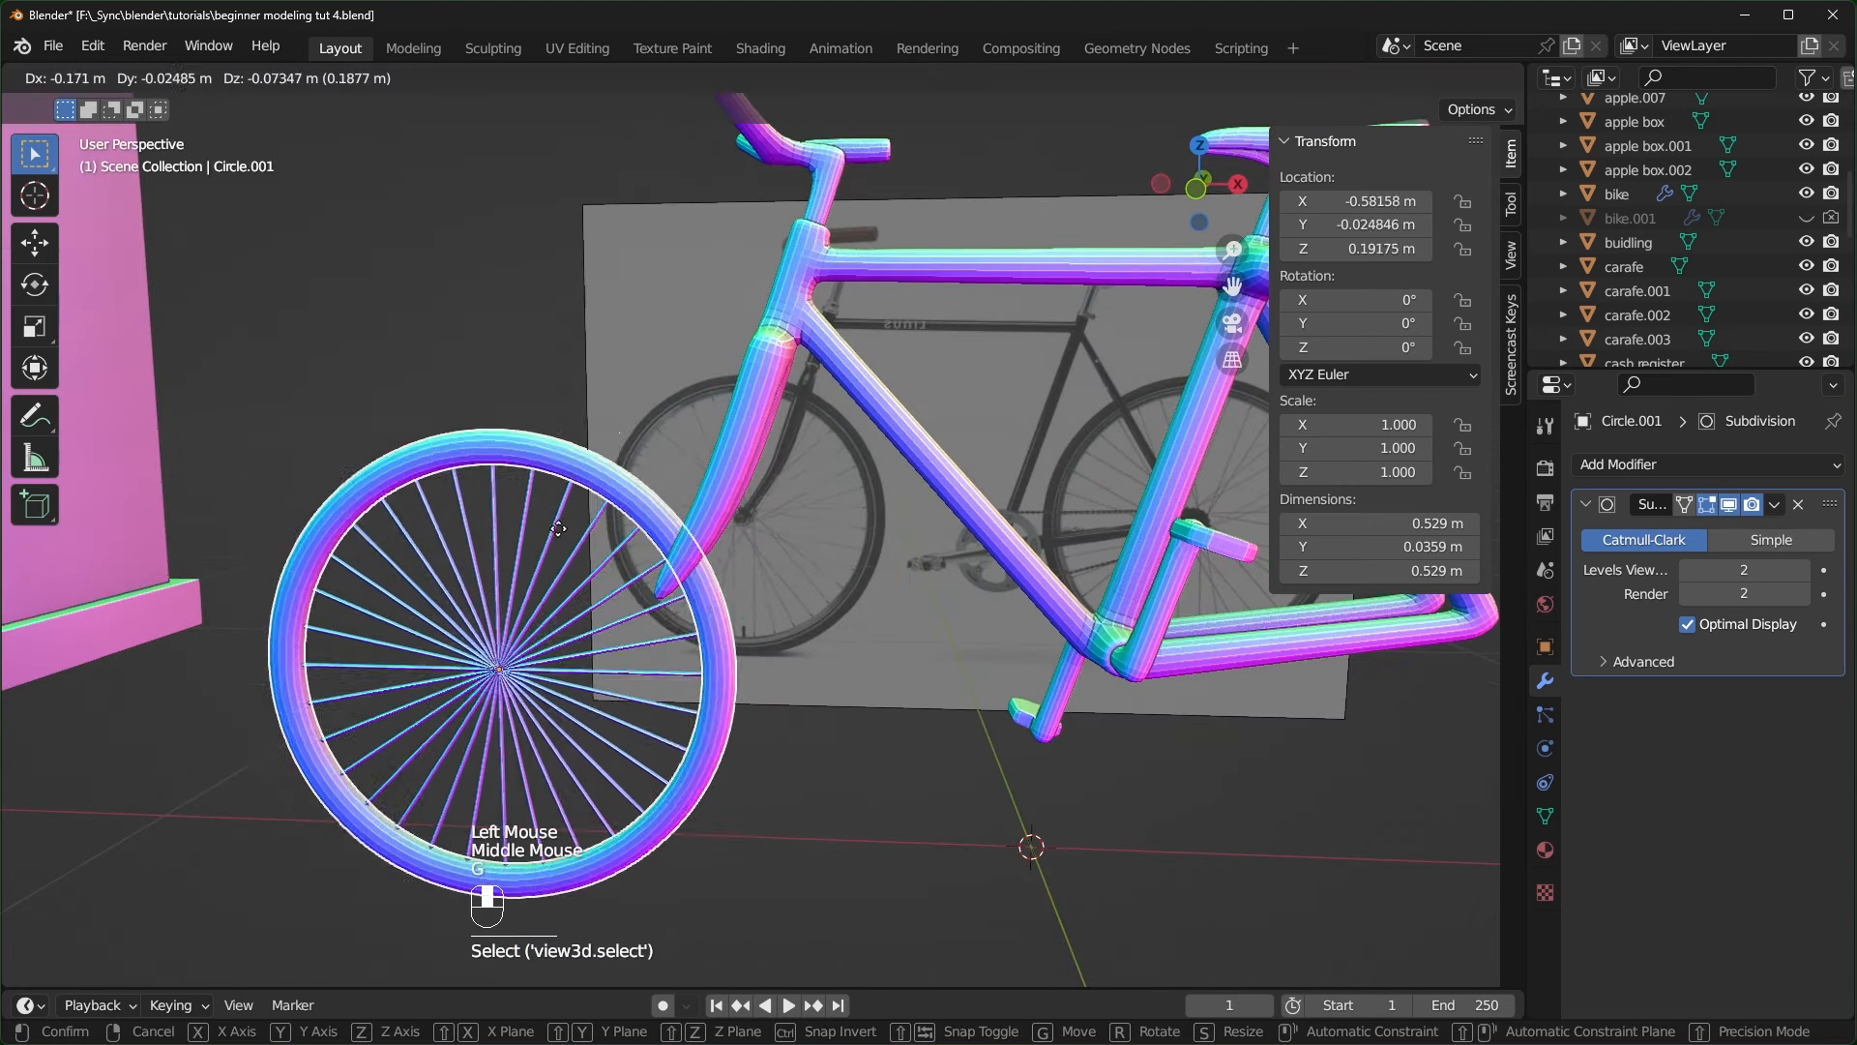
key("Escape")
- Duplicate the front tire and spokes in front view and move the copy about 0.8 m along X to the rear wheel's position
scroll(747, 526, "down", 1)
key("KP_1")
scroll(747, 526, "up", 2)
middle_click_drag(747, 526, 418, 305, "shift")
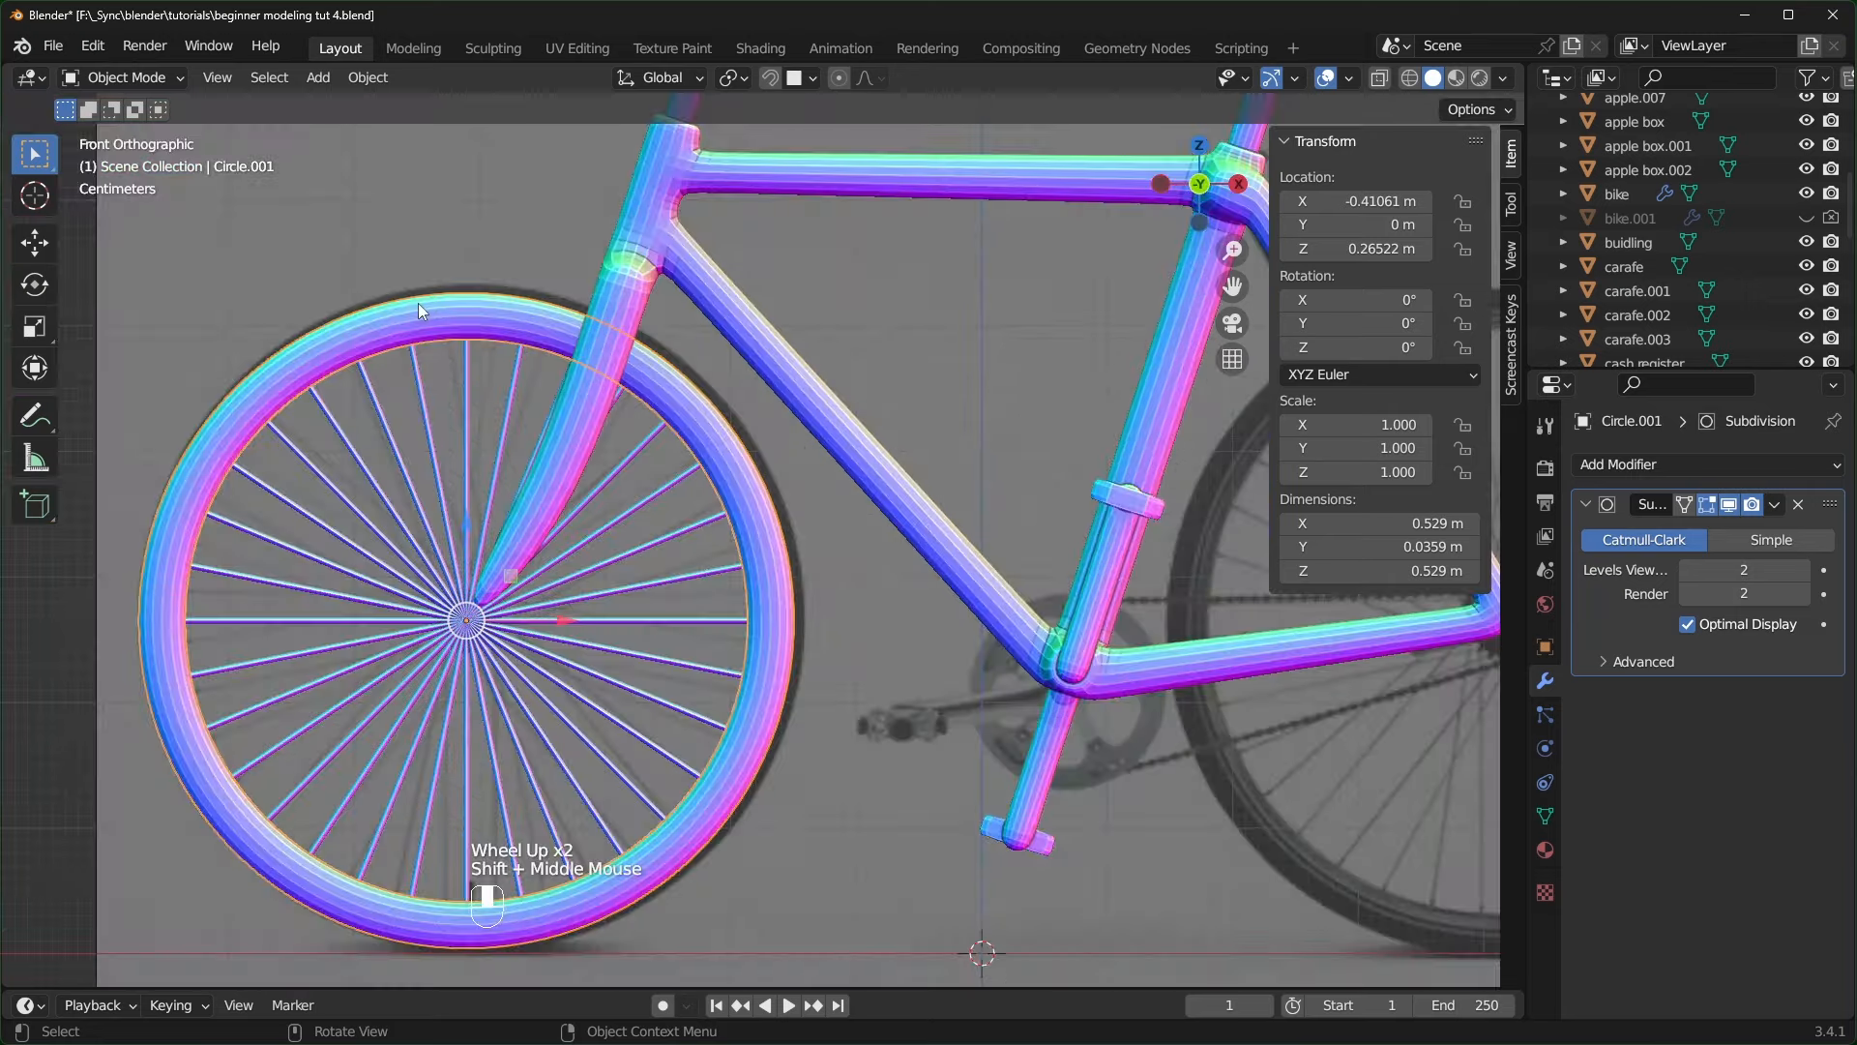
left_click(426, 404, "shift")
scroll(425, 404, "down", 2)
middle_click_drag(426, 404, 861, 607, "shift")
key("shift+d")
key("ctrl+z")
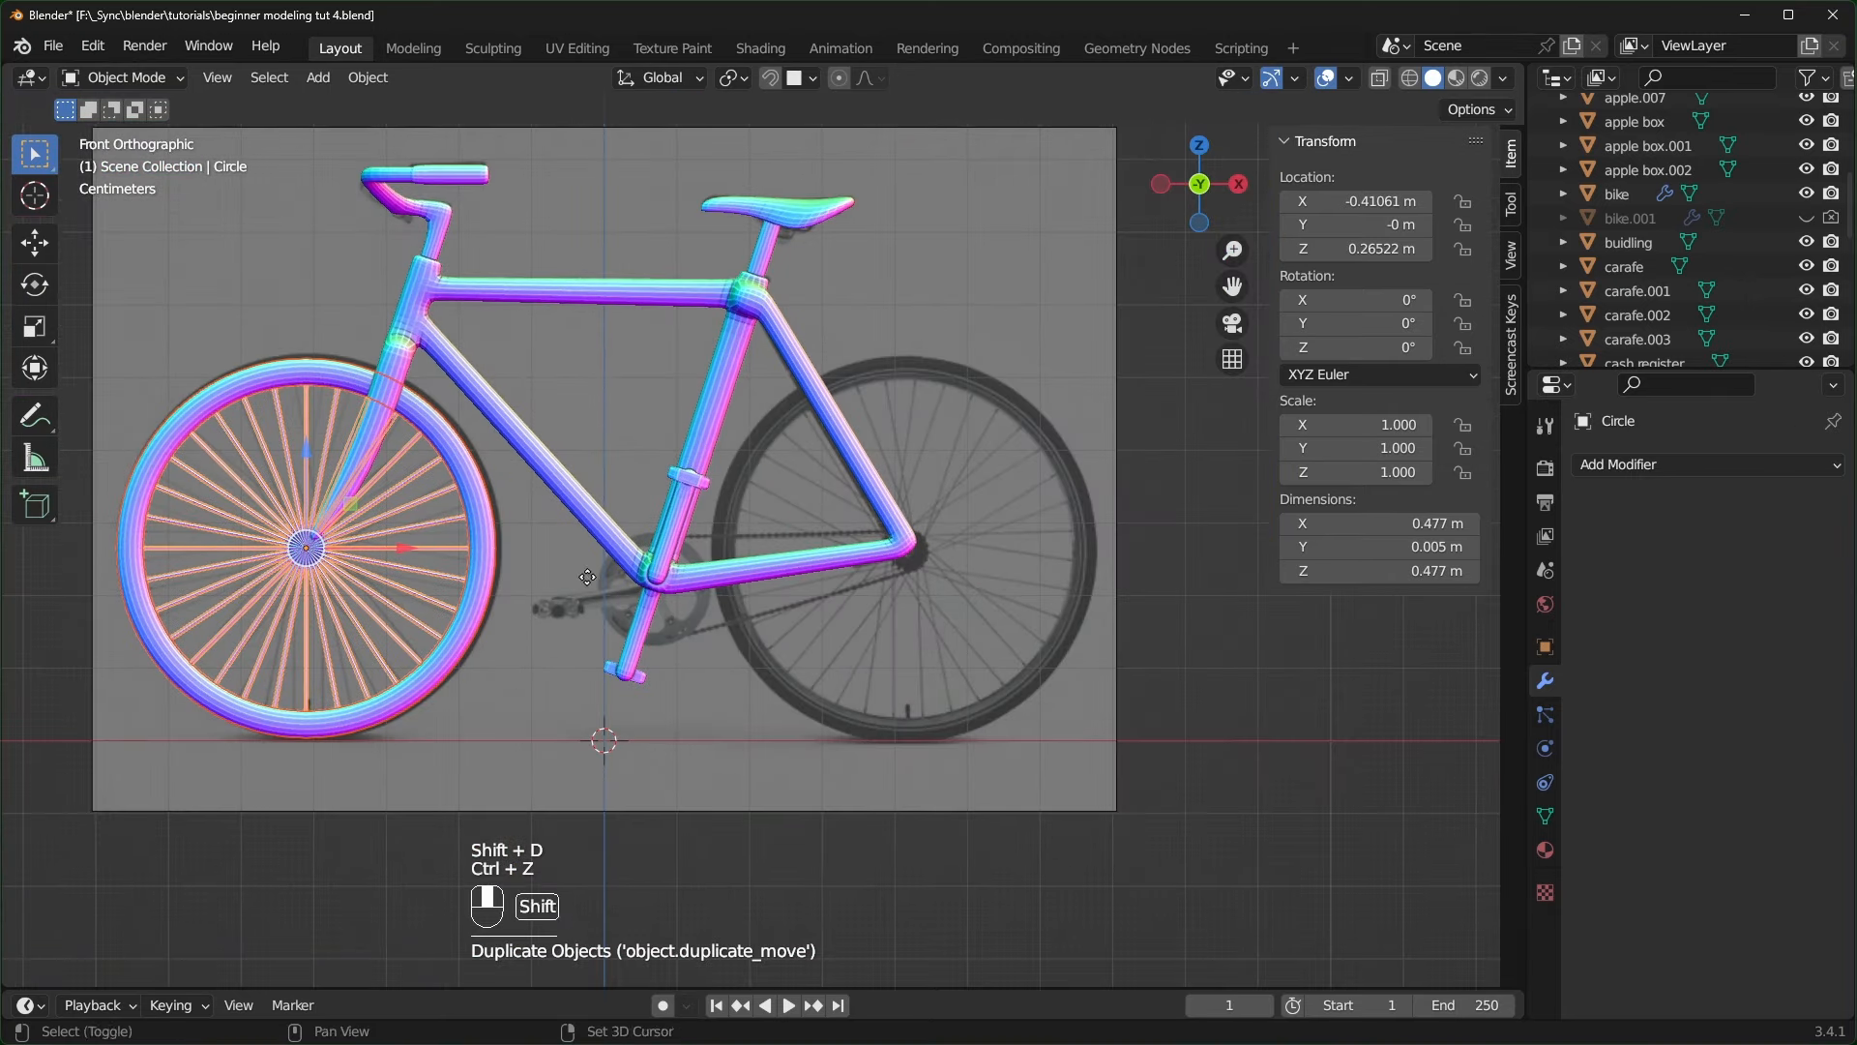
key("shift+d")
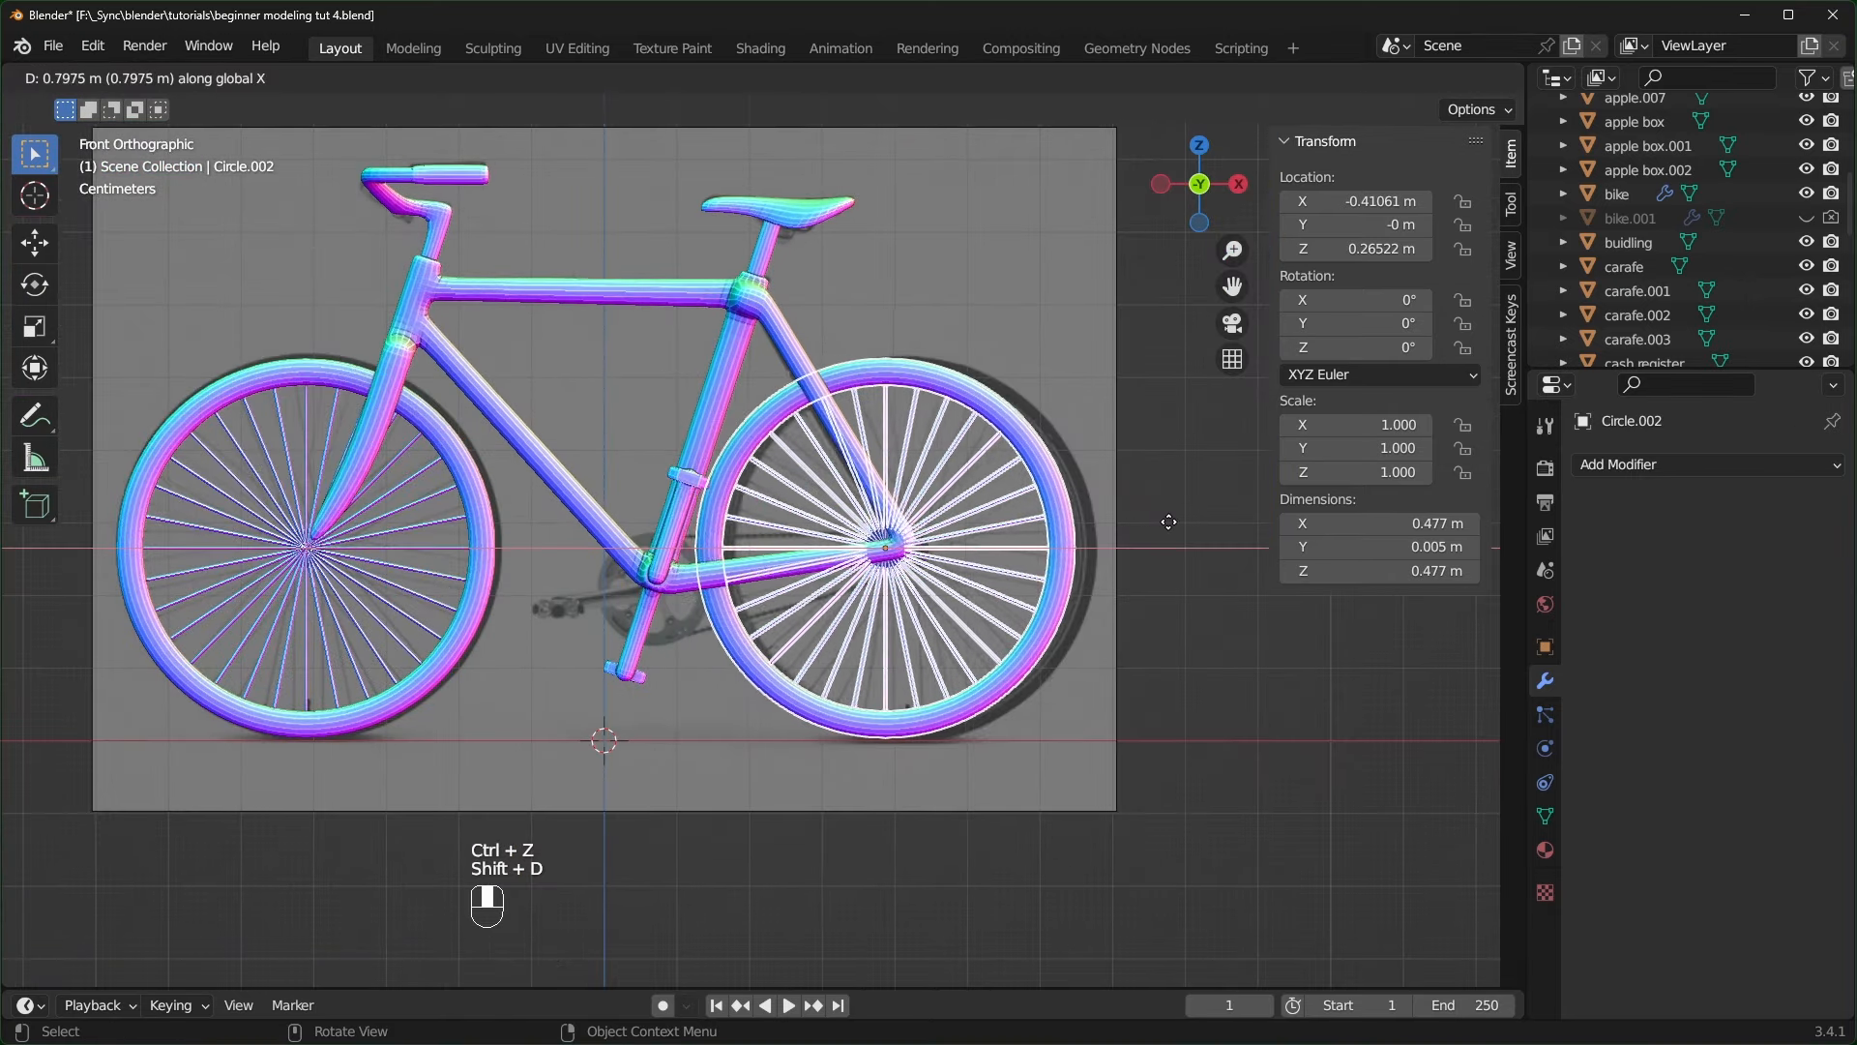
left_click(1163, 521)
- Select the tires and spokes of both wheels, with the bike frame as the active object
middle_click_drag(1163, 522, 799, 499)
left_click(799, 499, "shift")
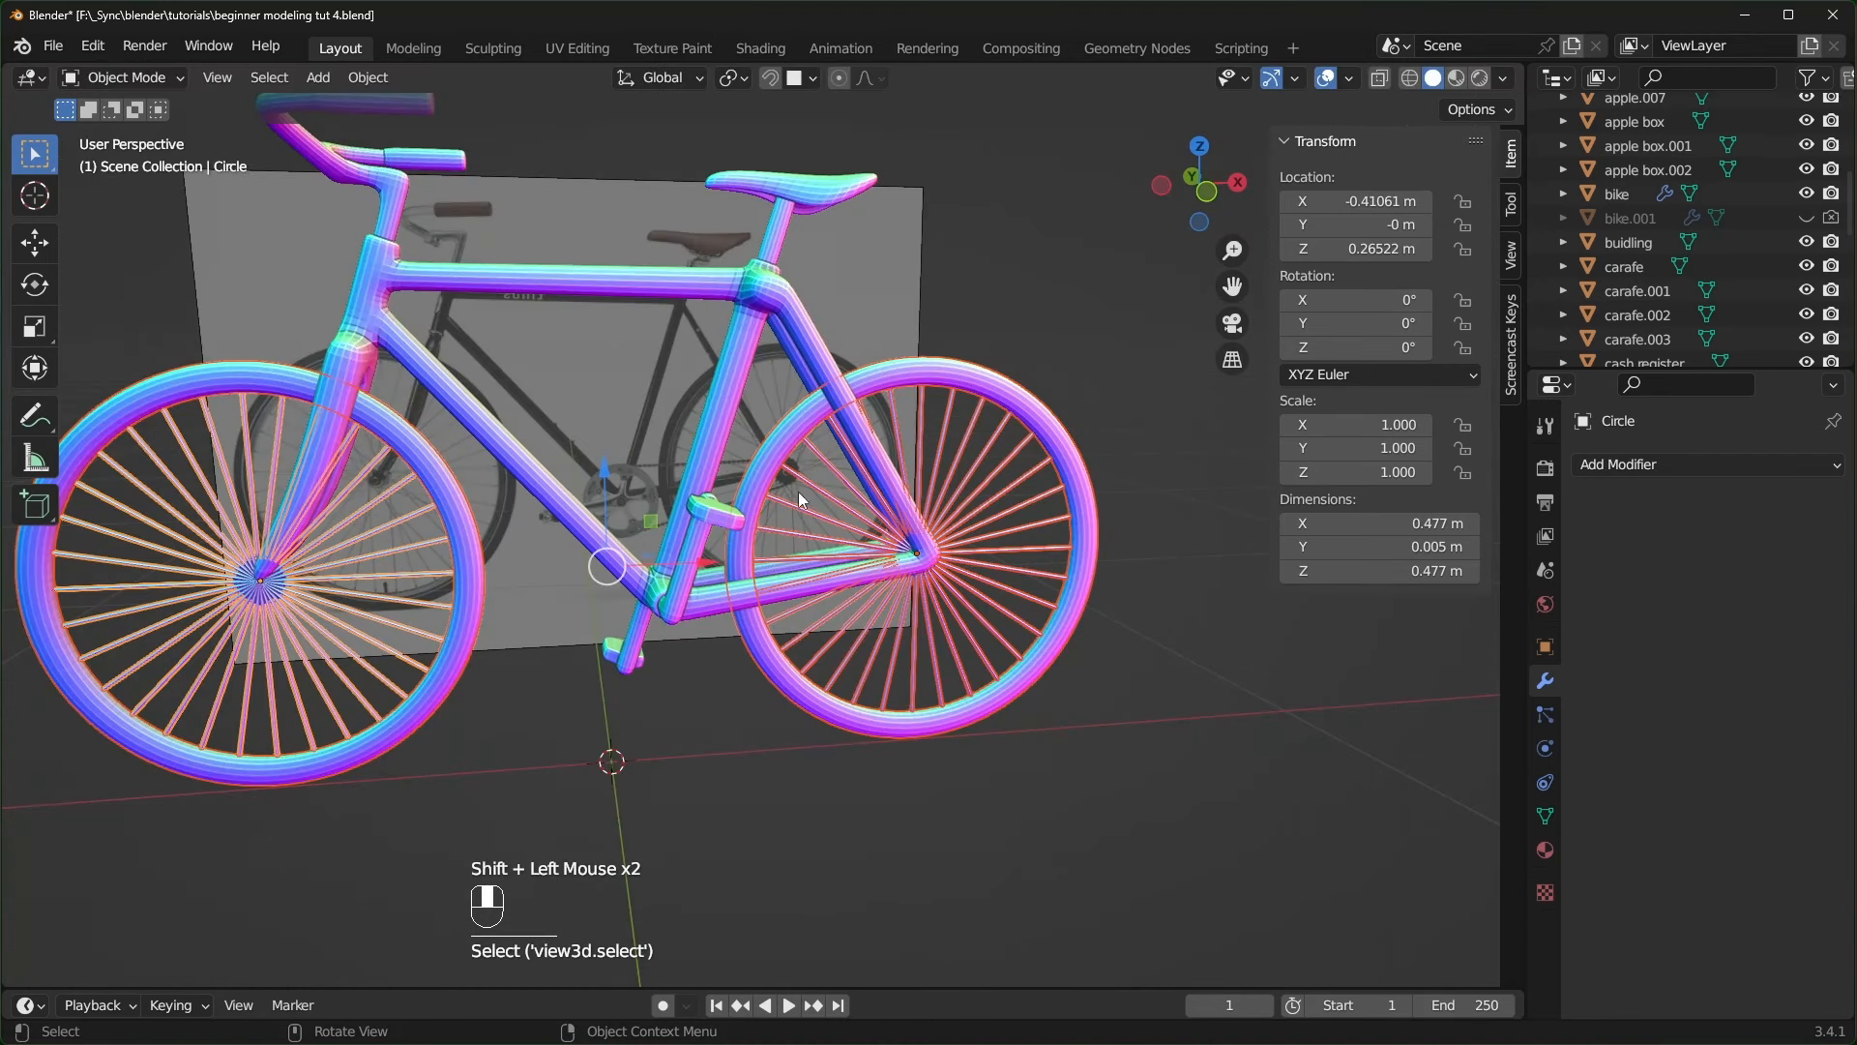
left_click(519, 280, "shift")
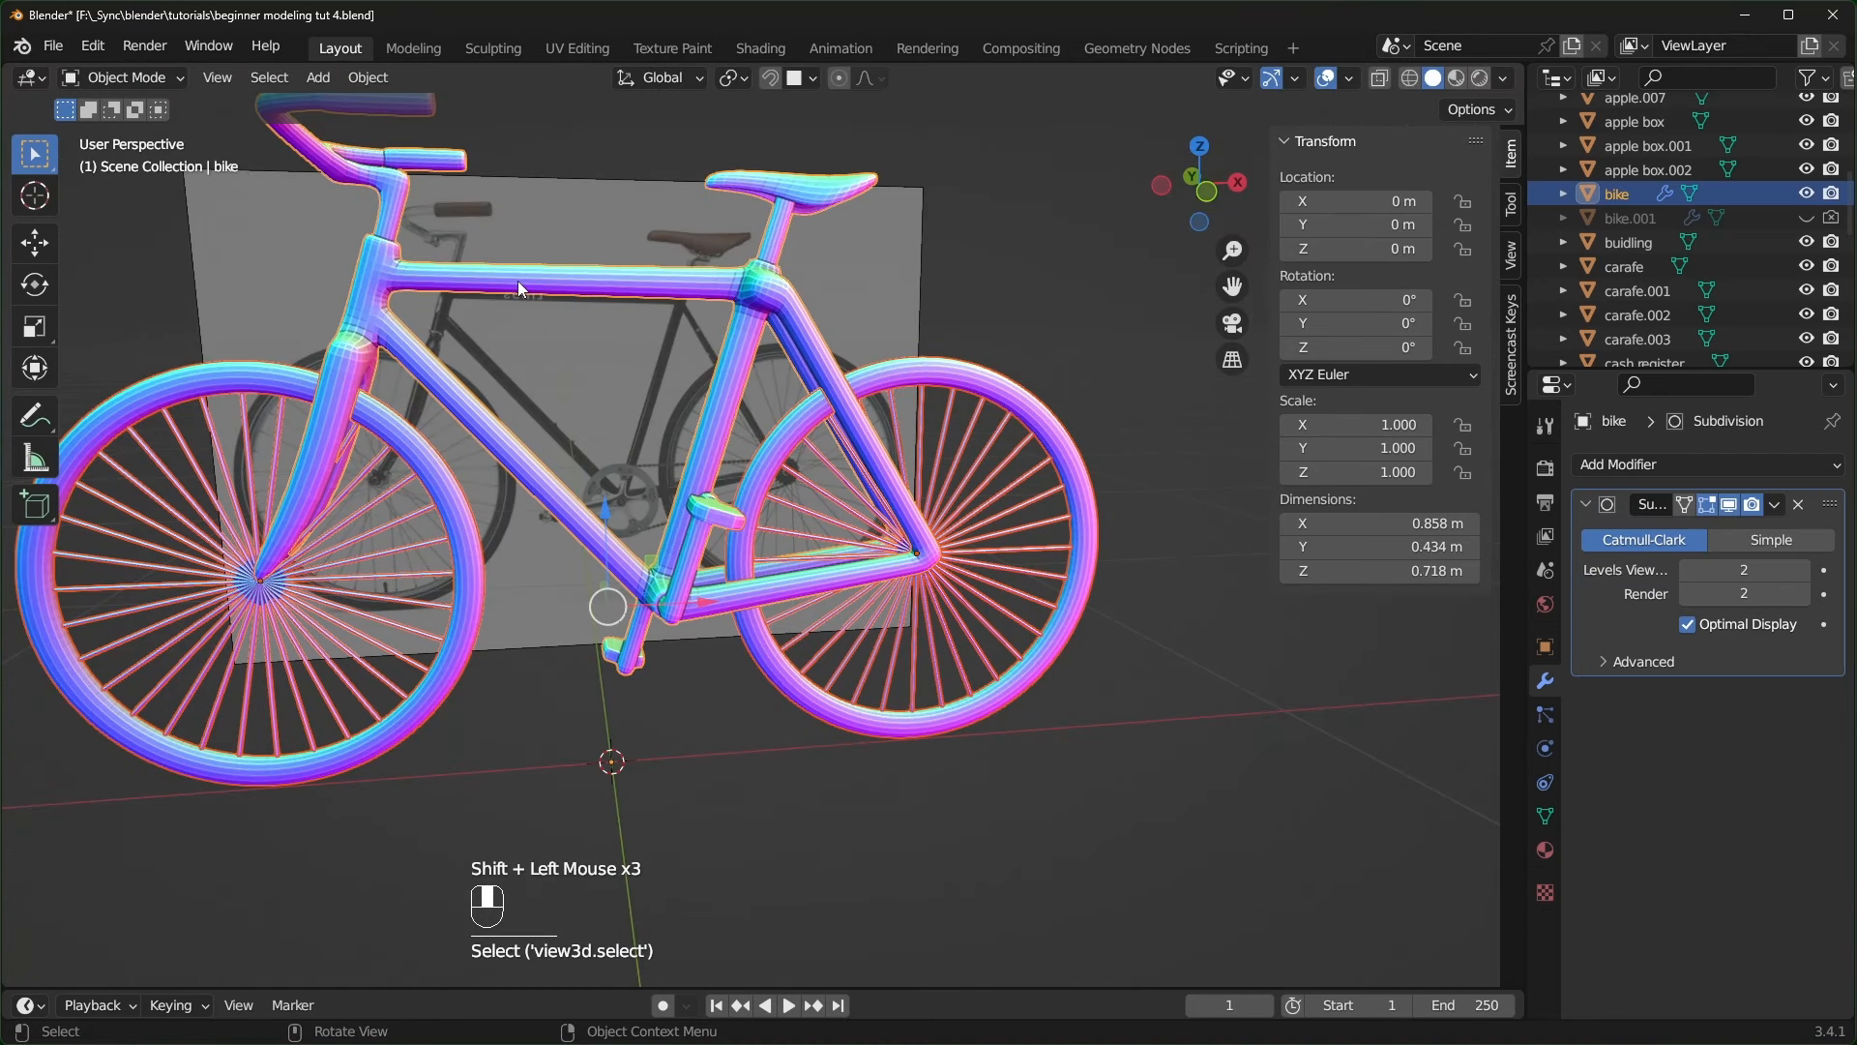
- Try to parent the selected wheel parts to the bike frame with the plain Object option
key("ctrl+p")
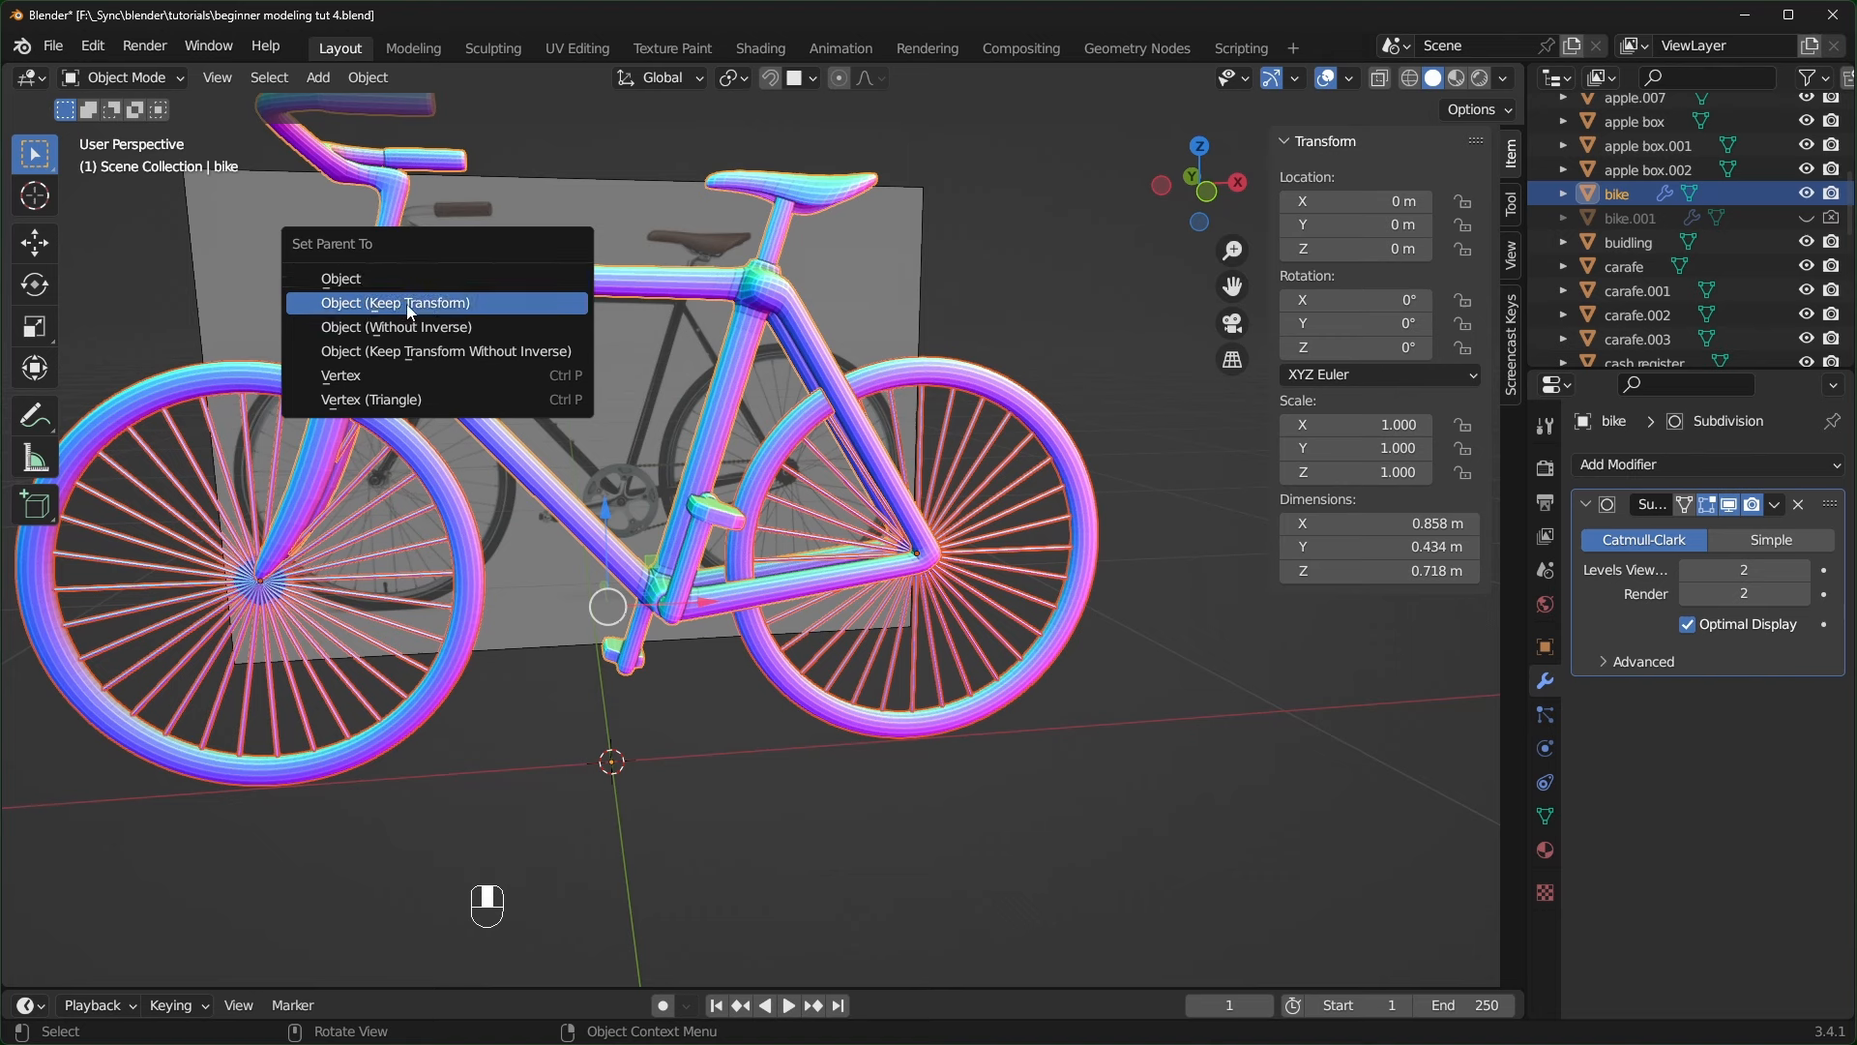
left_click(416, 280)
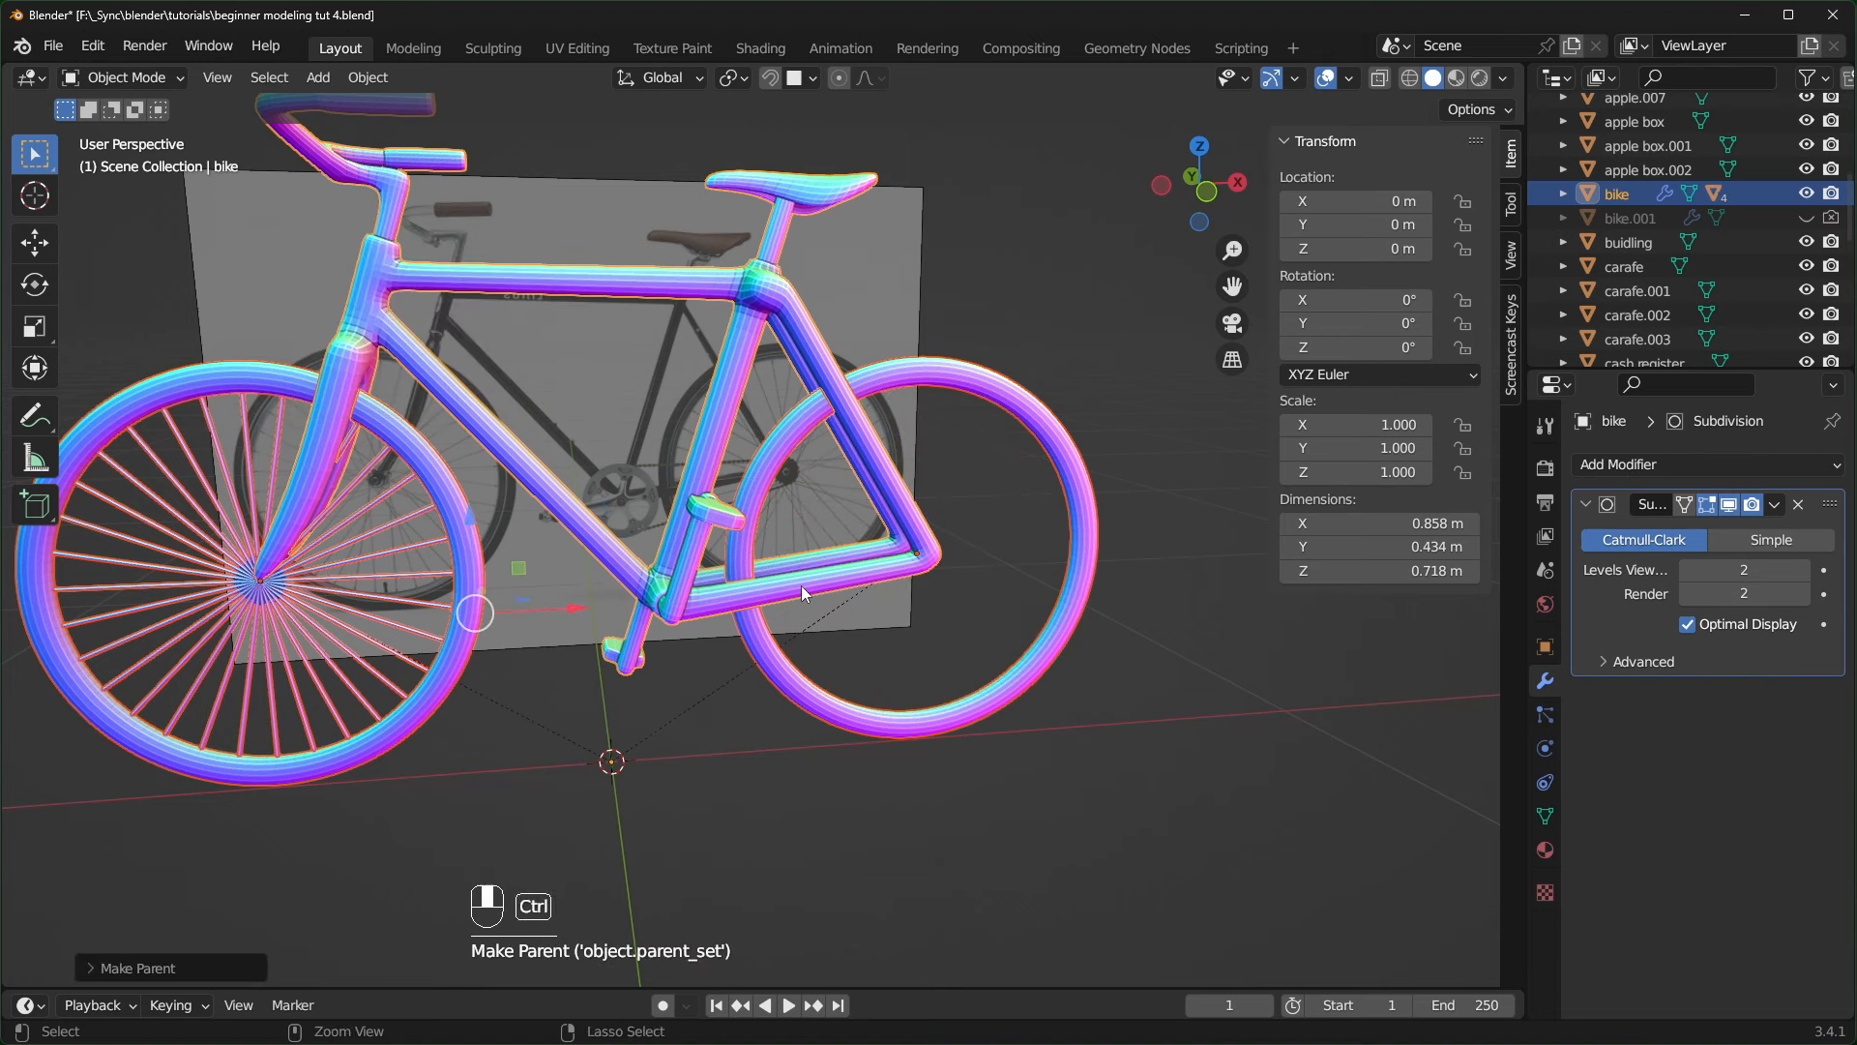
key("ctrl+z")
- Parent the selected wheel parts to the bike frame with the Object (Keep Transform) option
key("ctrl+p")
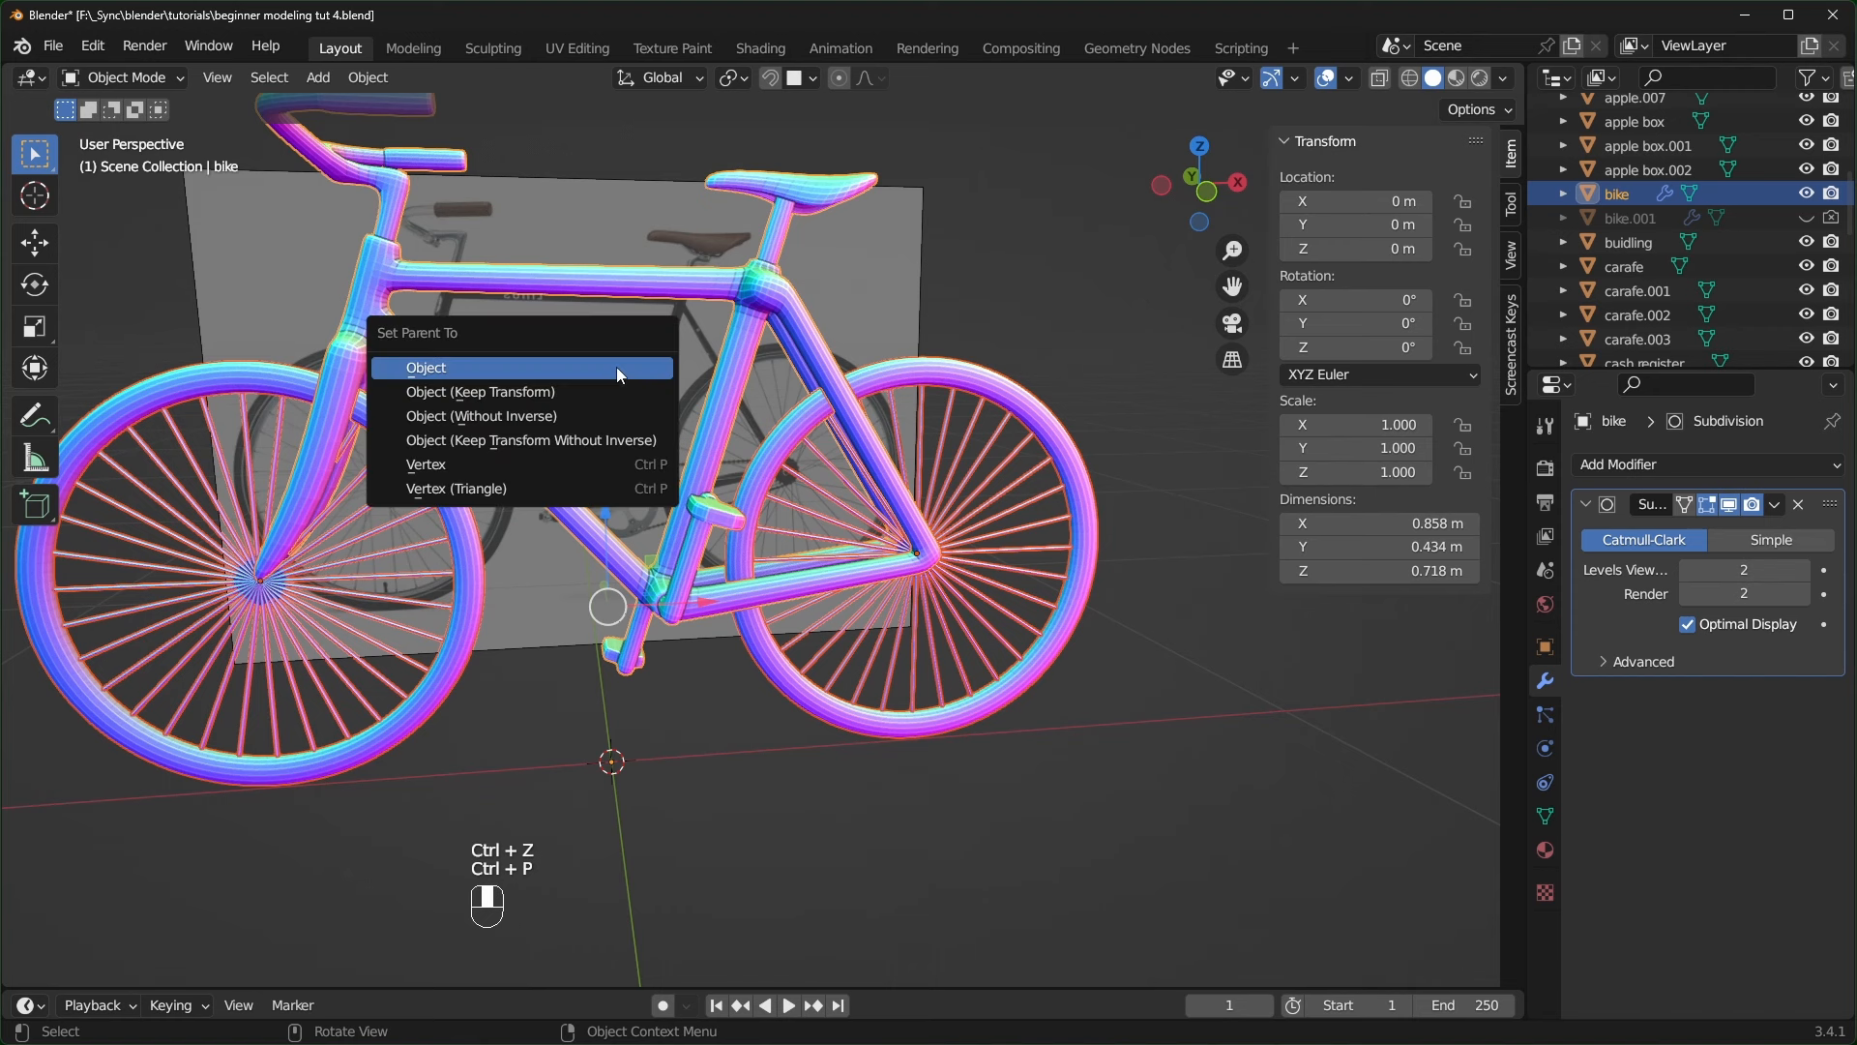
left_click(578, 403)
scroll(596, 492, "up", 2)
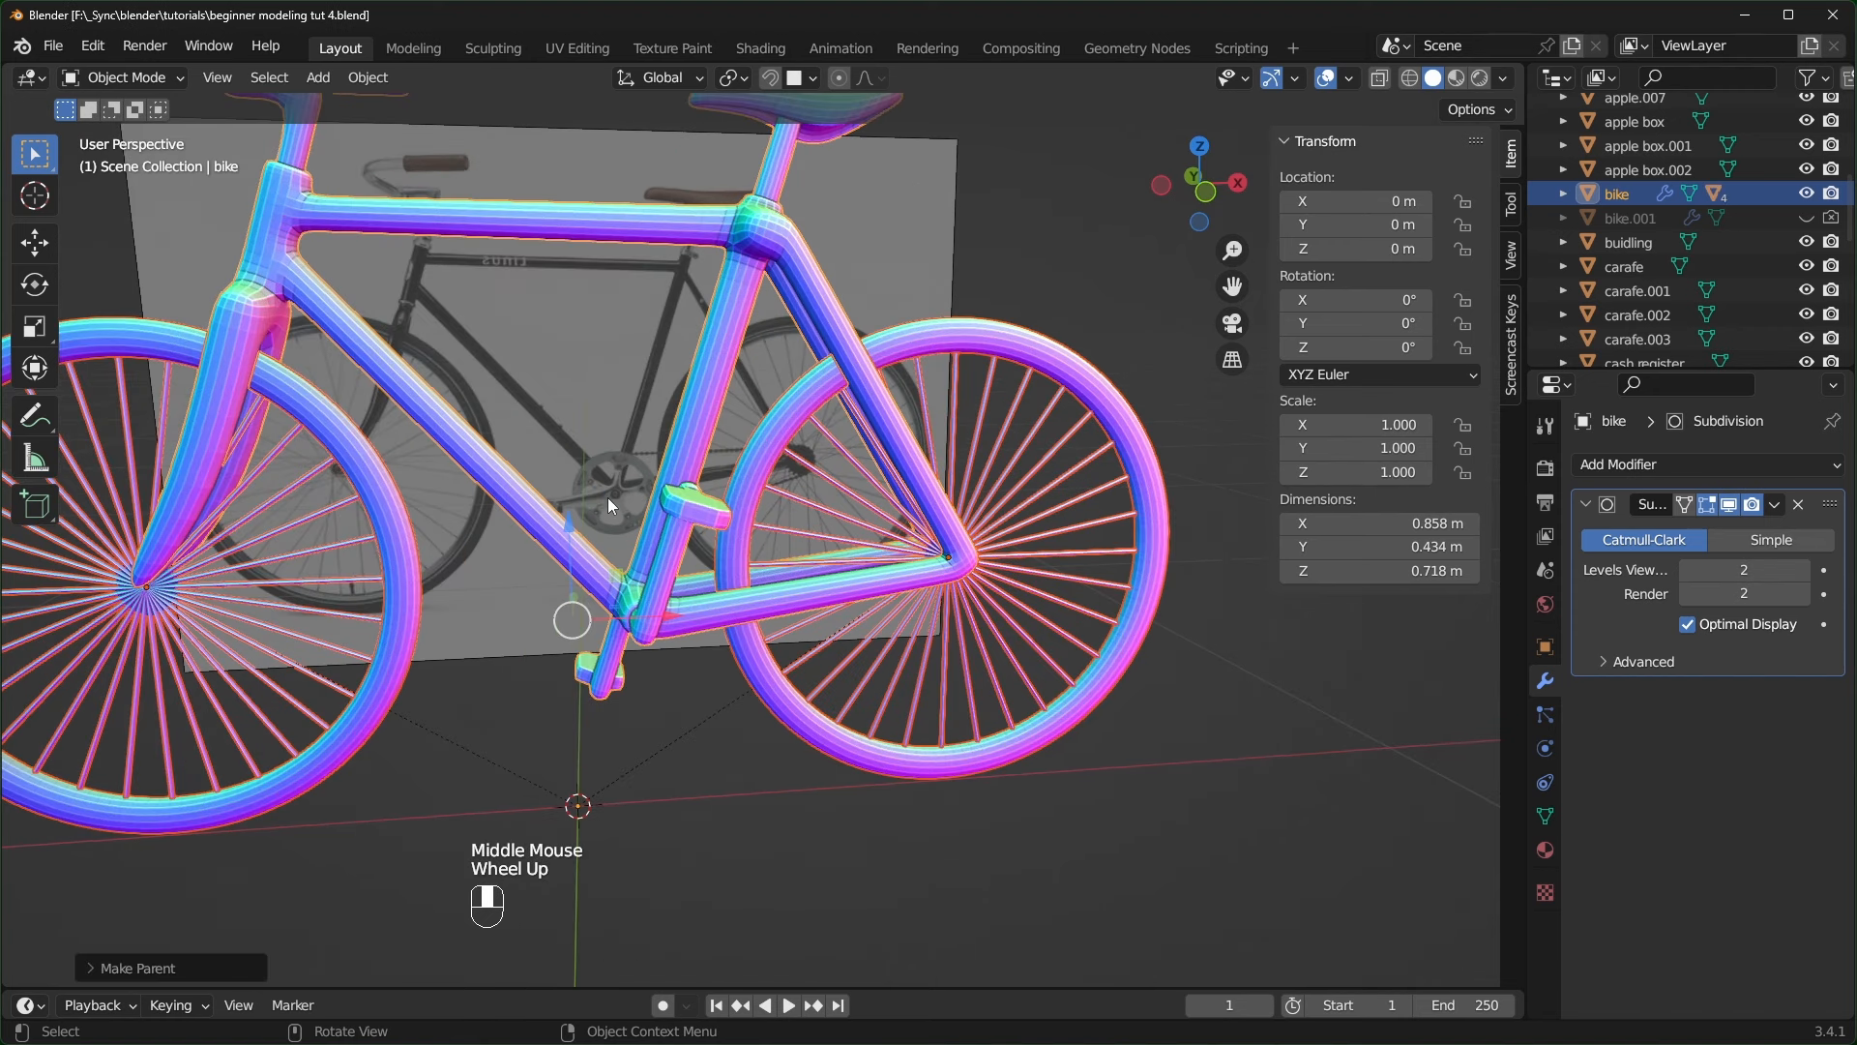
- Deselect everything and add a mesh circle at the 3D cursor for the chainring
left_click(775, 853)
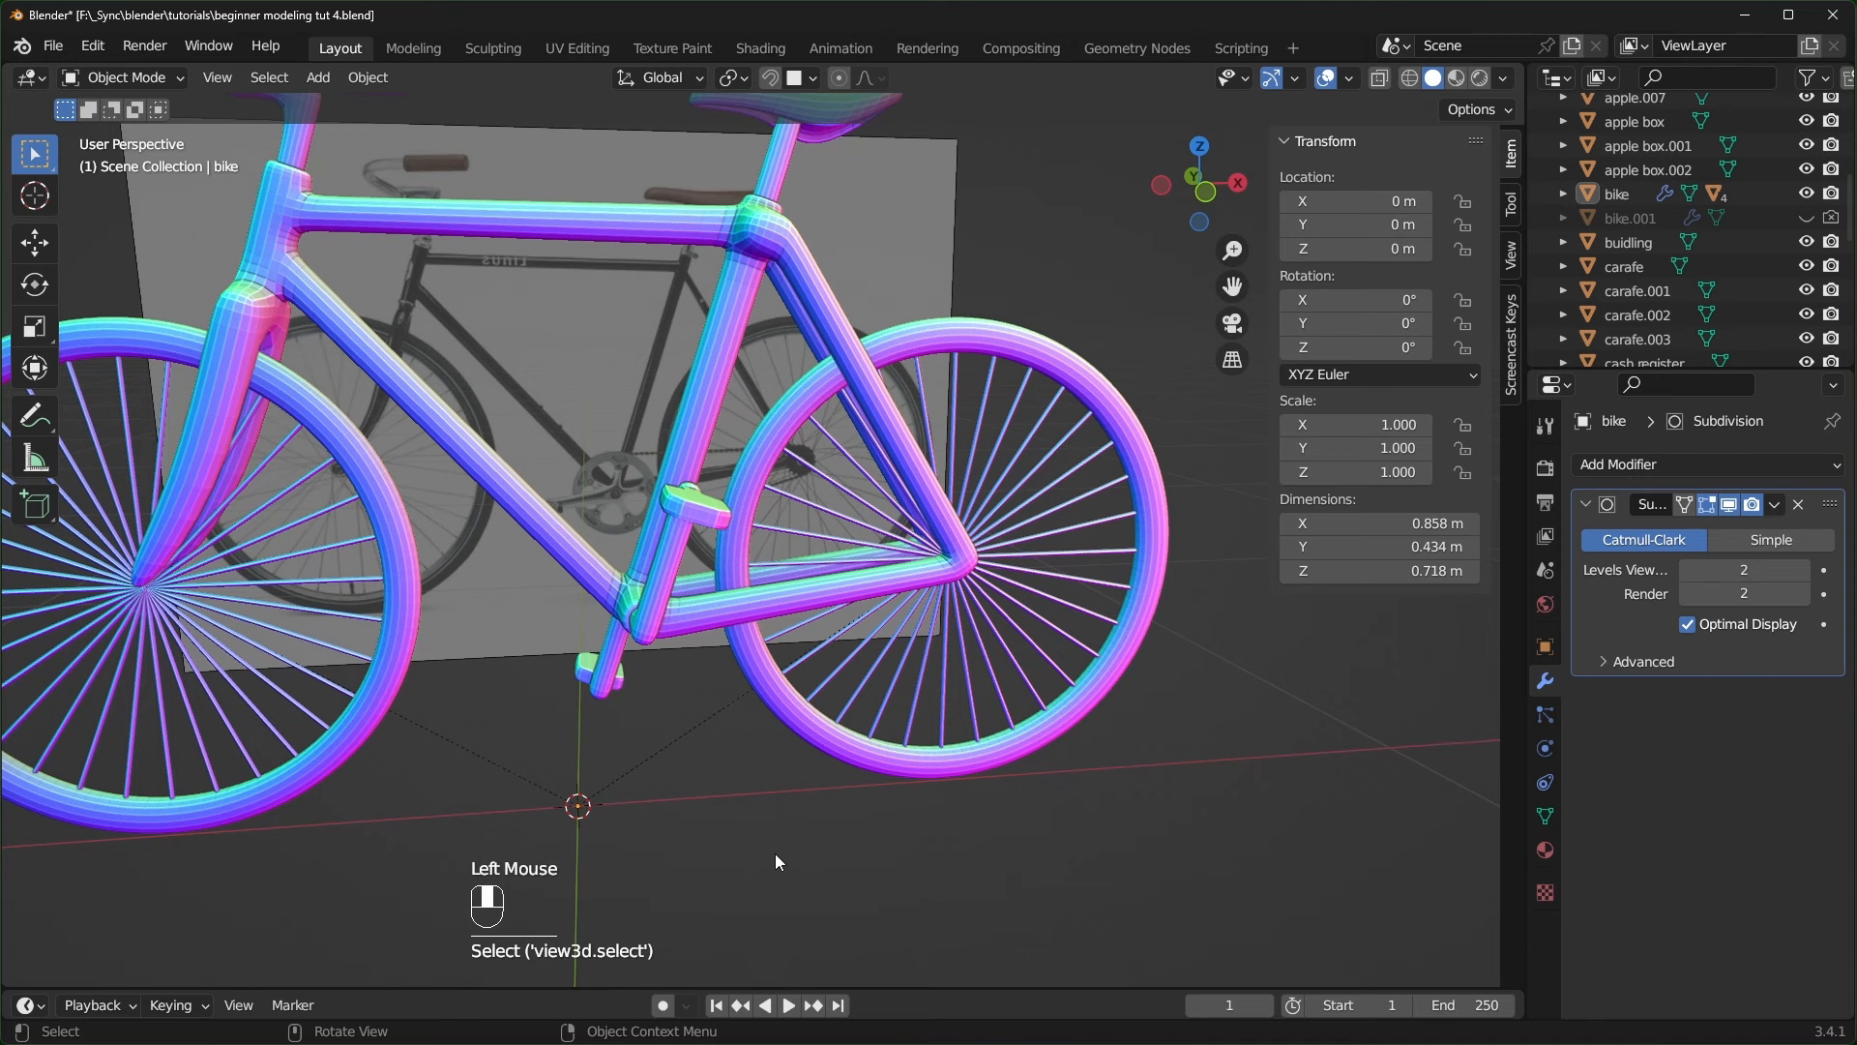
key("shift+a")
mouse_move(775, 850)
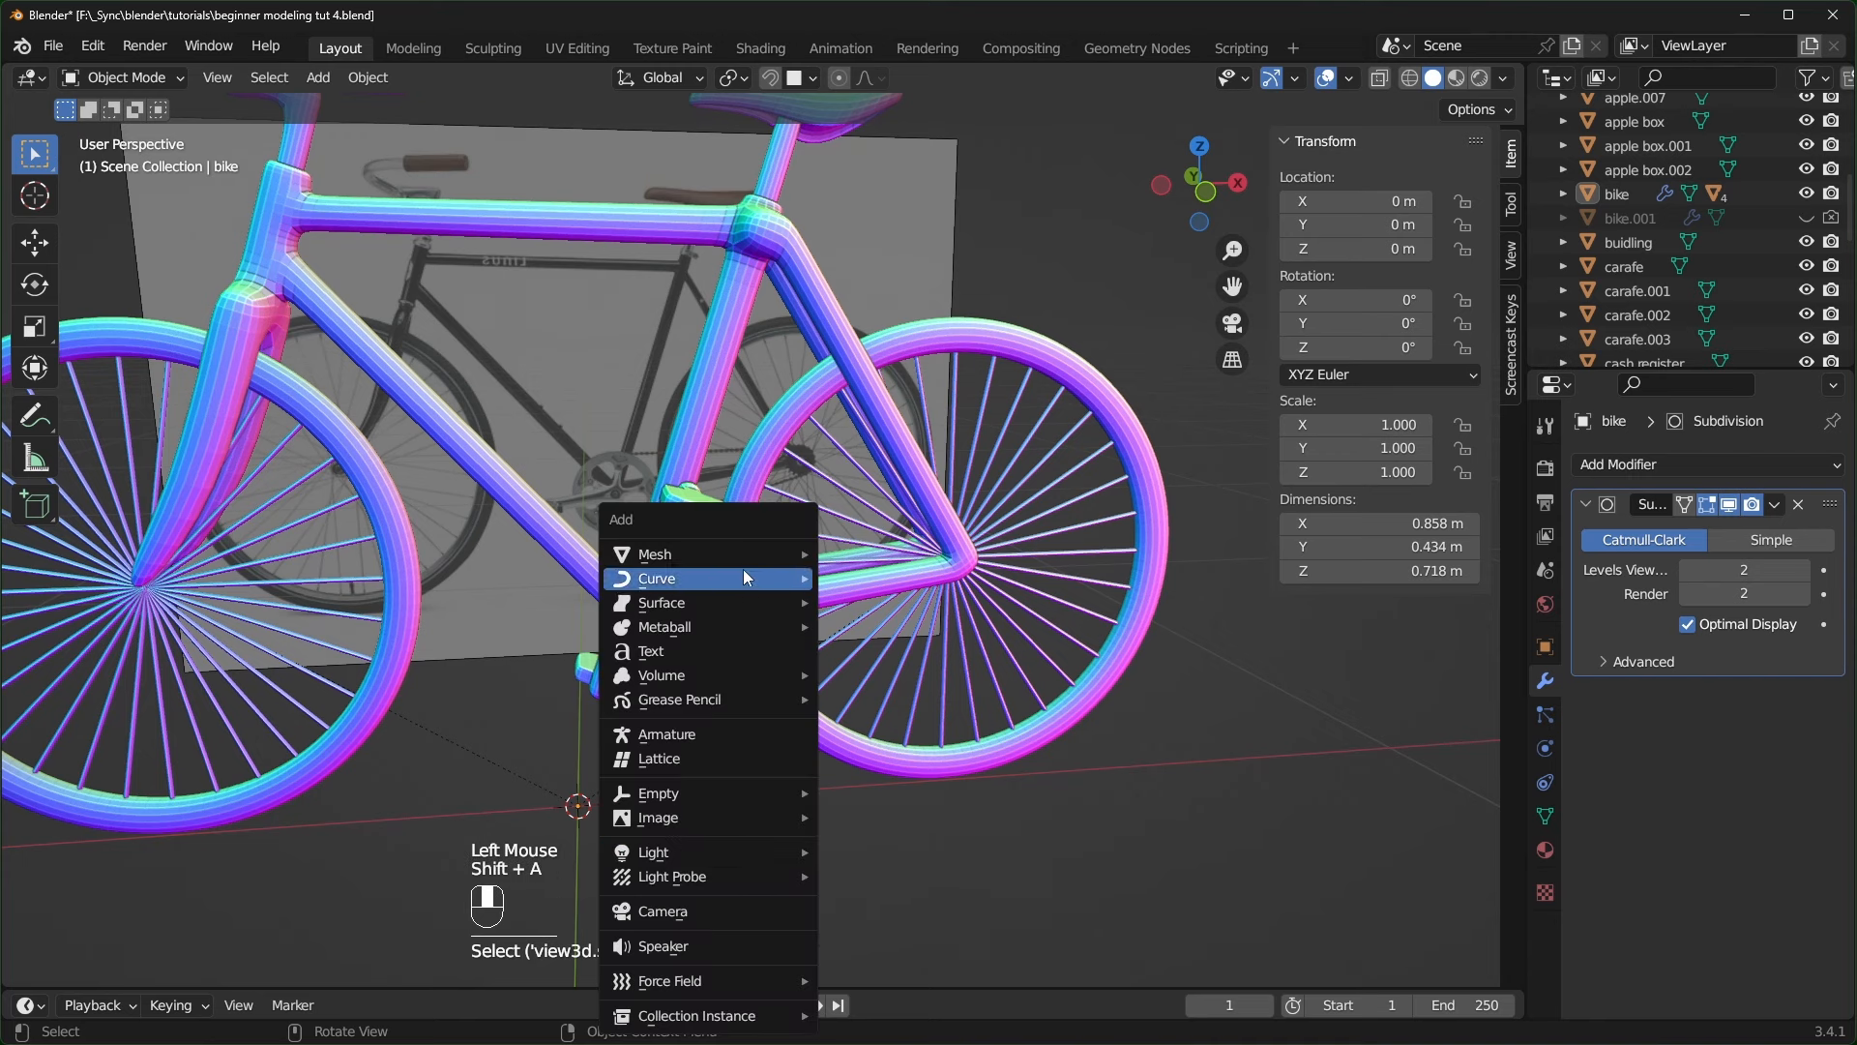
mouse_move(744, 556)
left_click(869, 596)
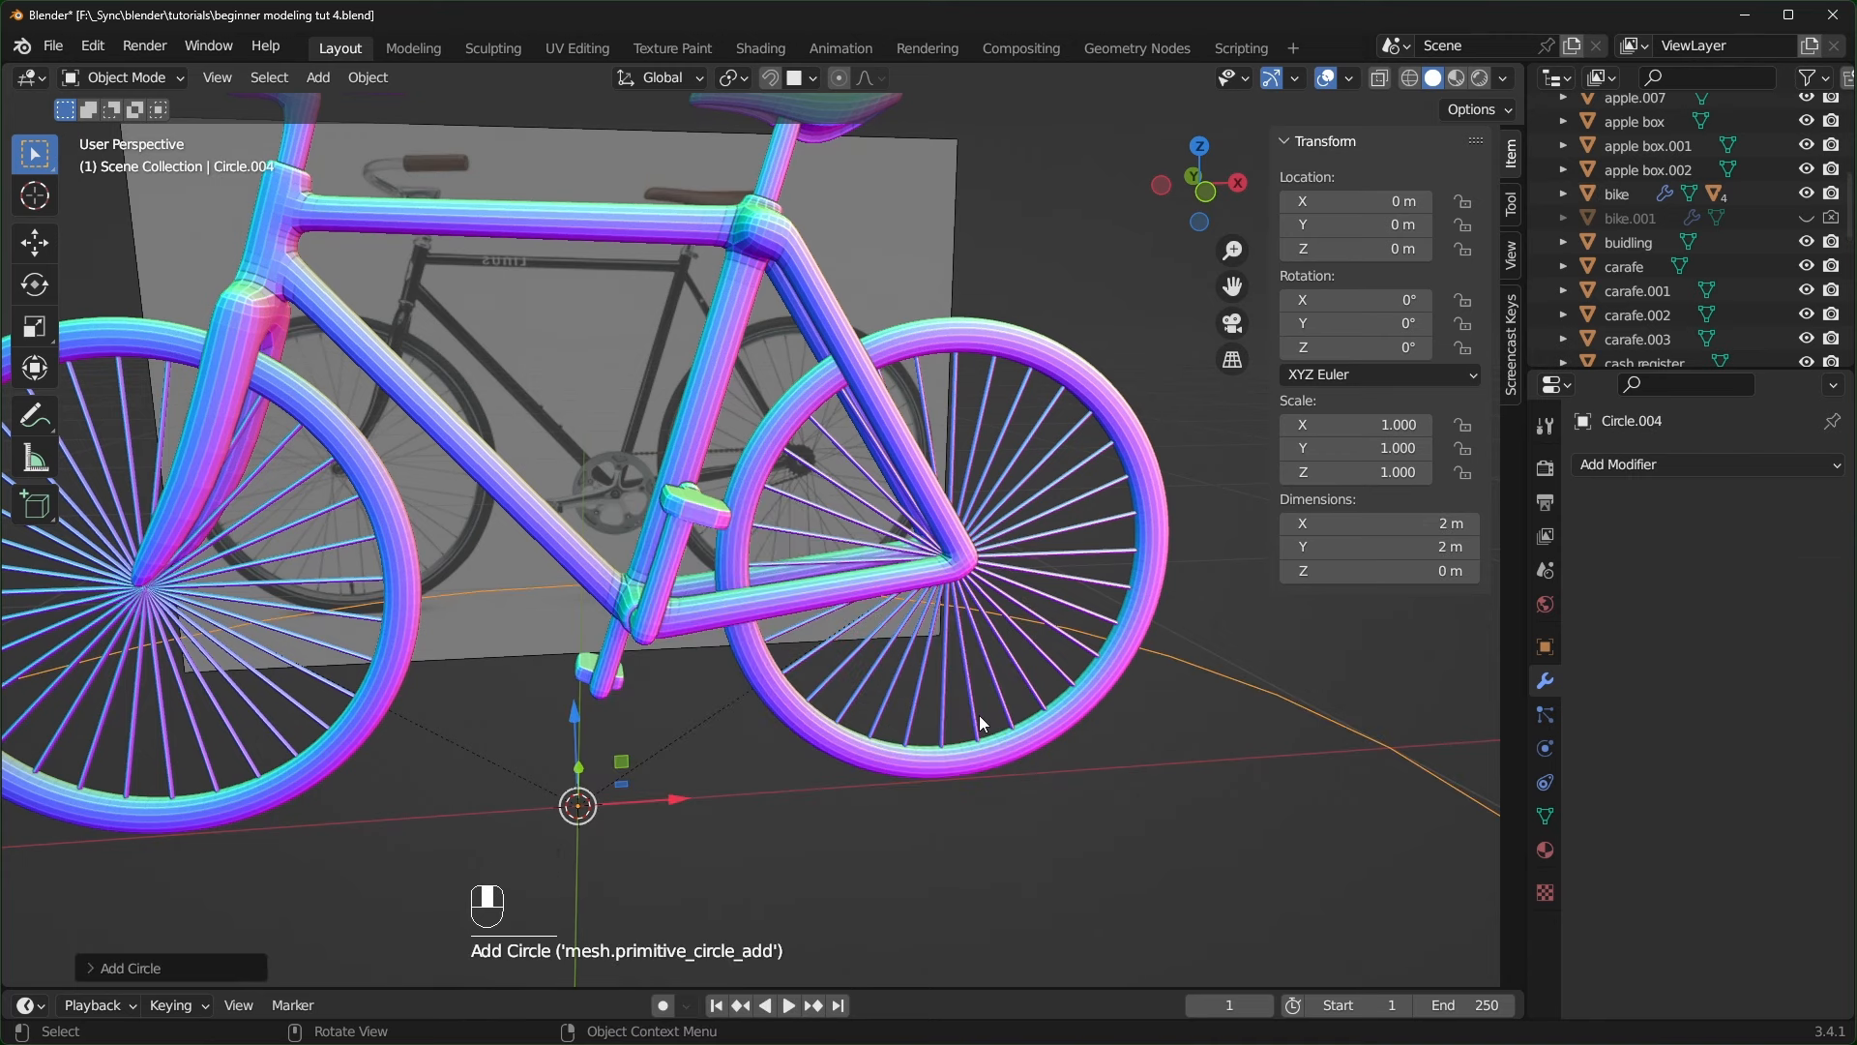
- Rotate the circle's geometry 90° around X in Edit Mode so it stands upright, and return to Object Mode in front view
scroll(980, 723, "down", 1)
key("Tab")
type("r")
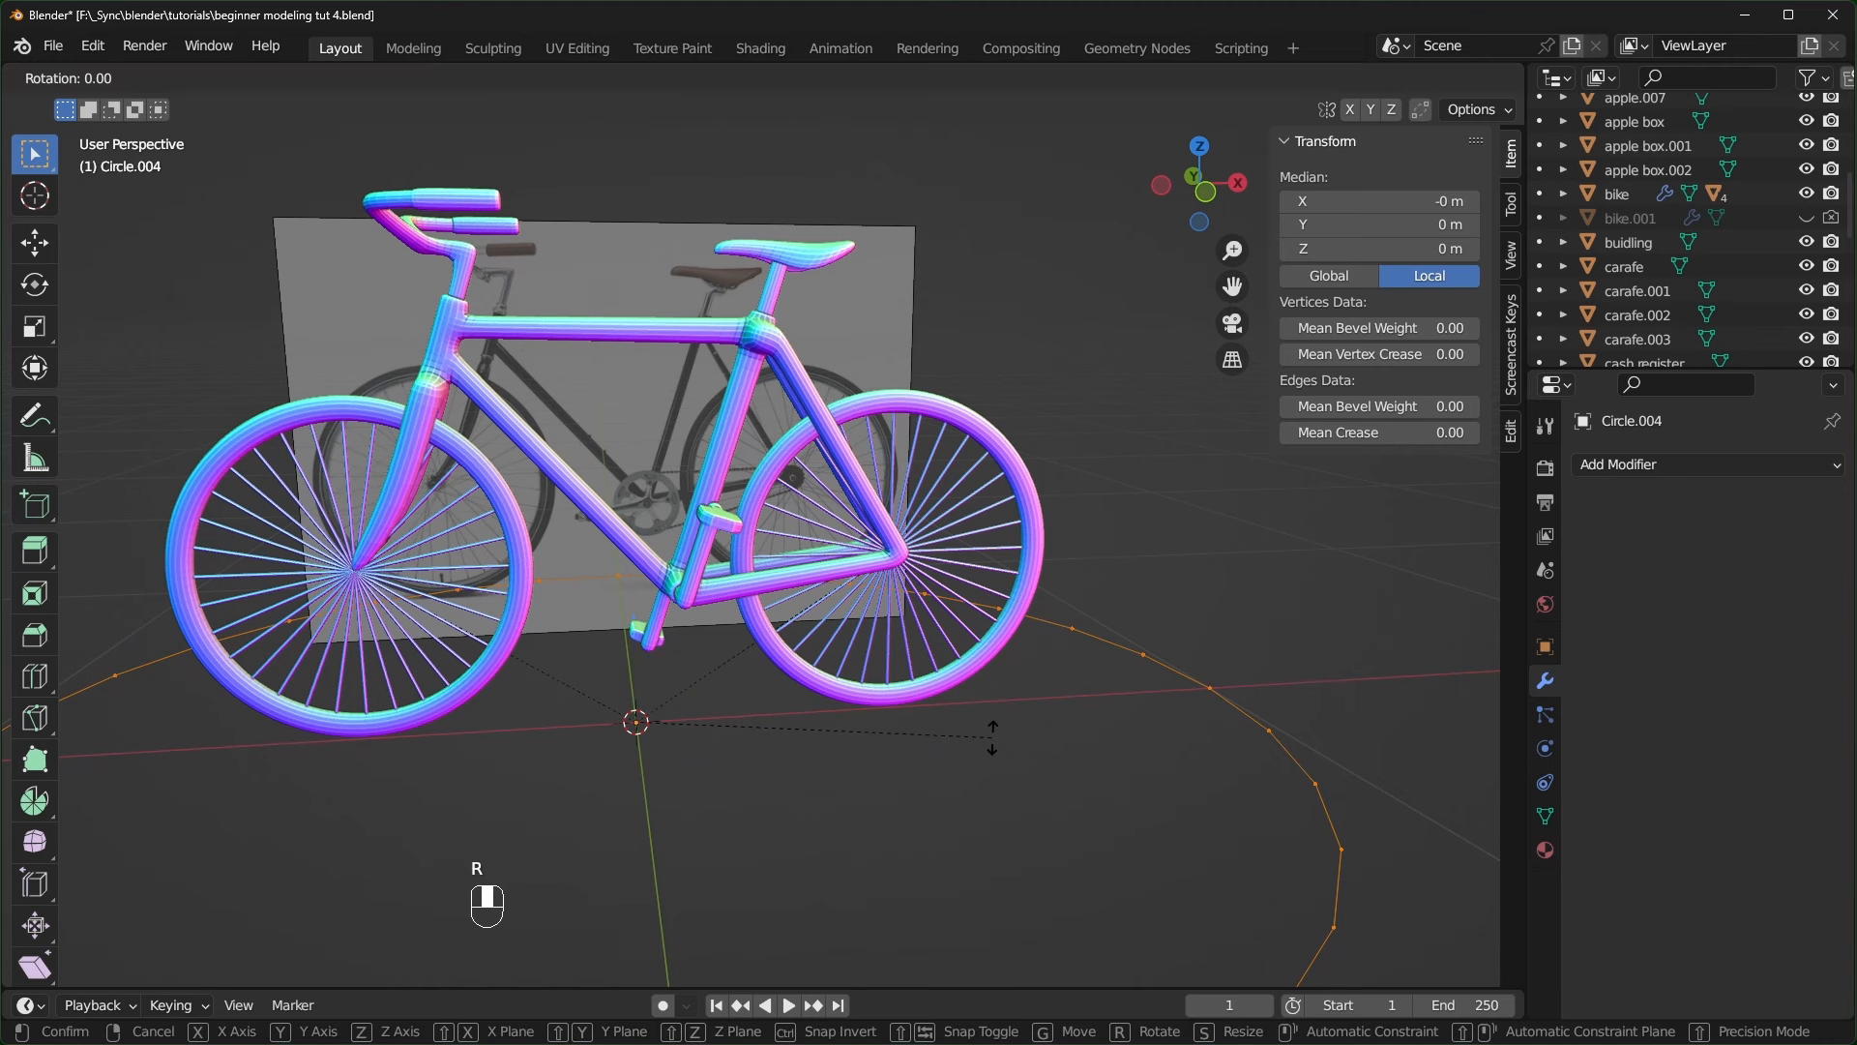
type("x90")
key("Return")
key("Tab")
key("KP_1")
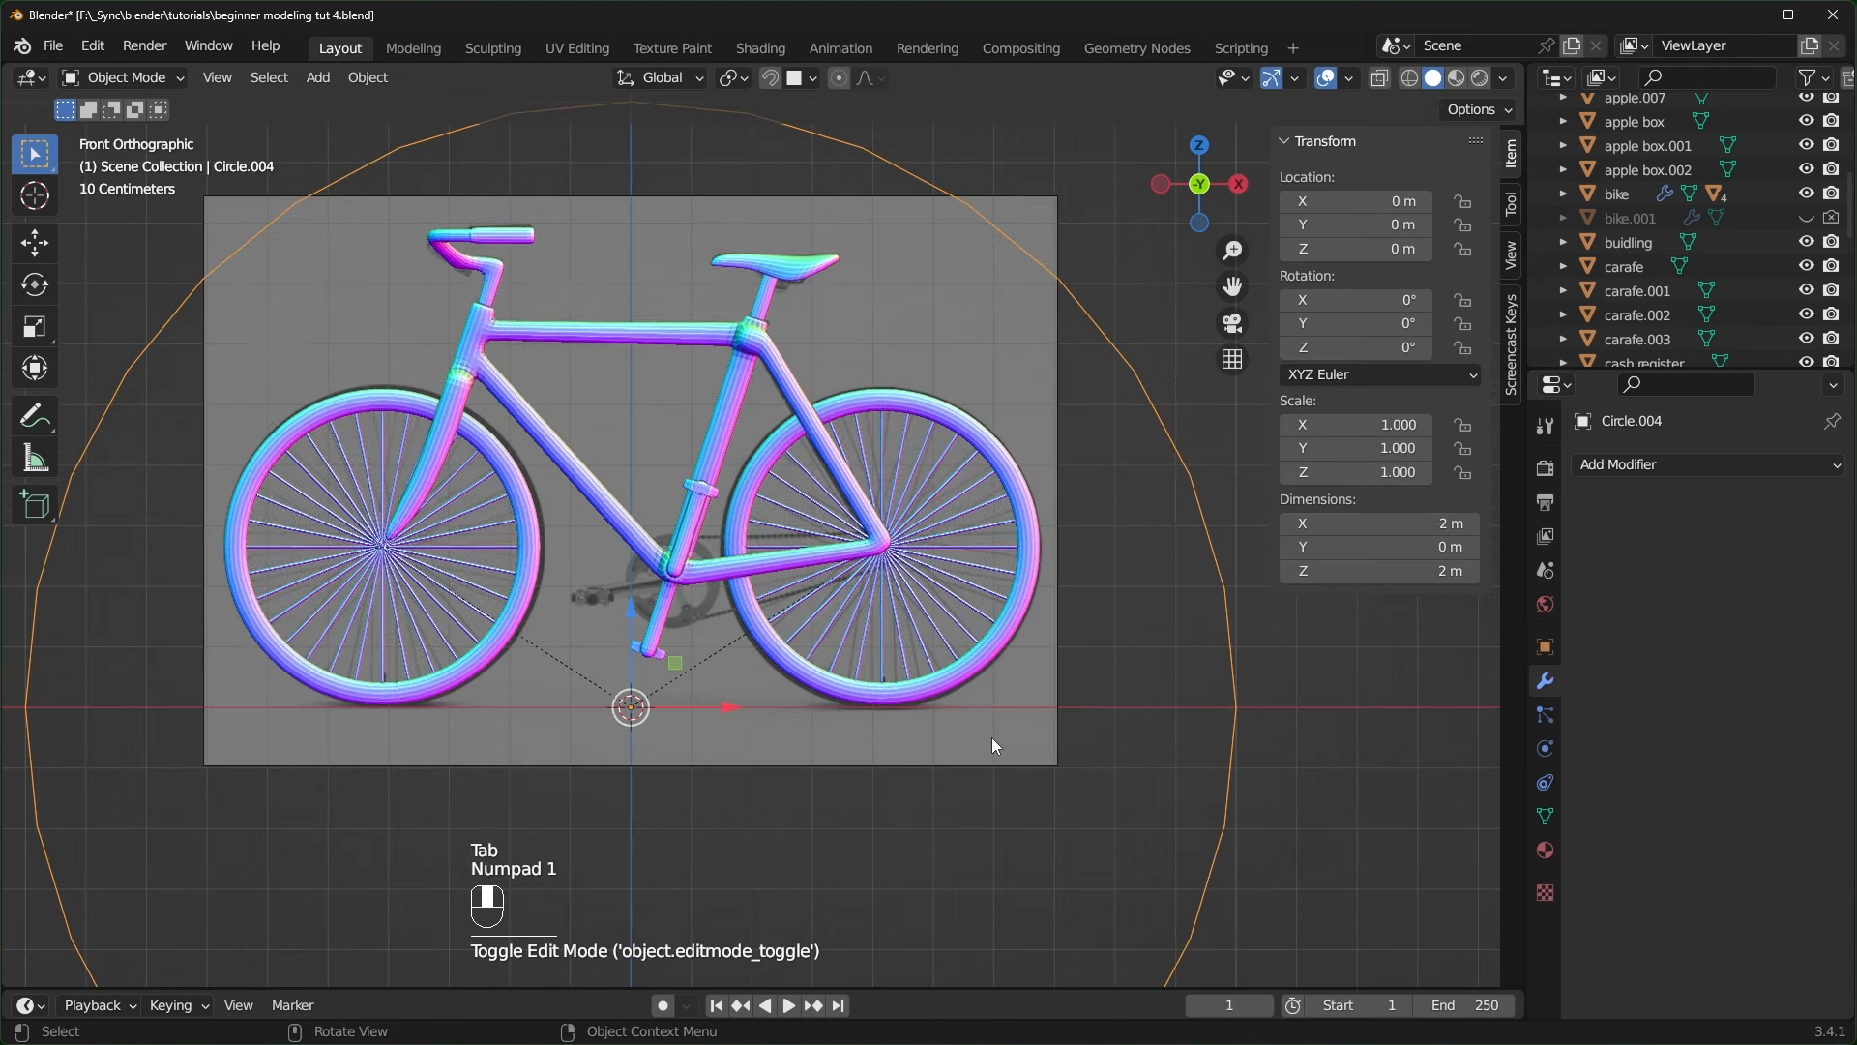
- Move the circle onto the center of the reference photo's chainring, at about X 0.067 m and Z 0.207 m
scroll(677, 706, "up", 2)
middle_click_drag(677, 707, 681, 667, "shift")
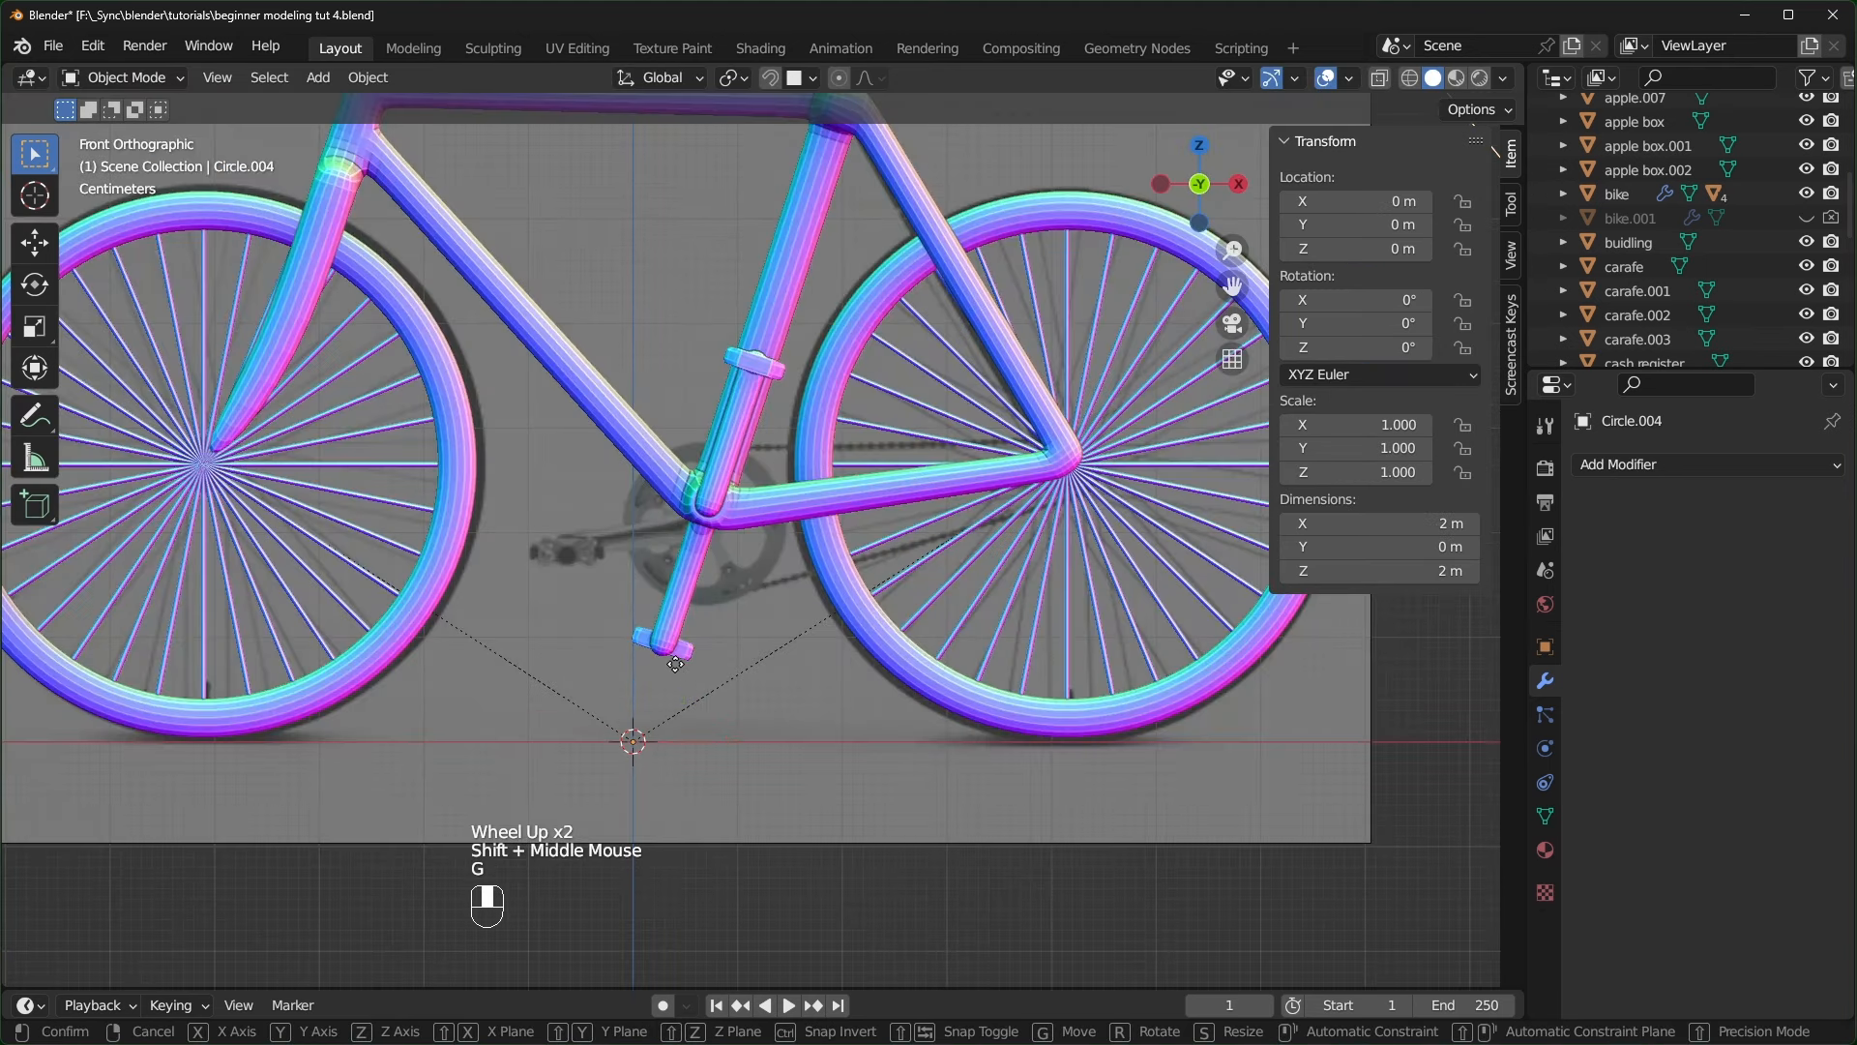
key("g")
left_click(745, 447)
- Scale the circle down to about 0.163 m in diameter to match the reference chainring, and apply its scale
key("s")
left_click(977, 732)
key("s")
left_click(982, 692)
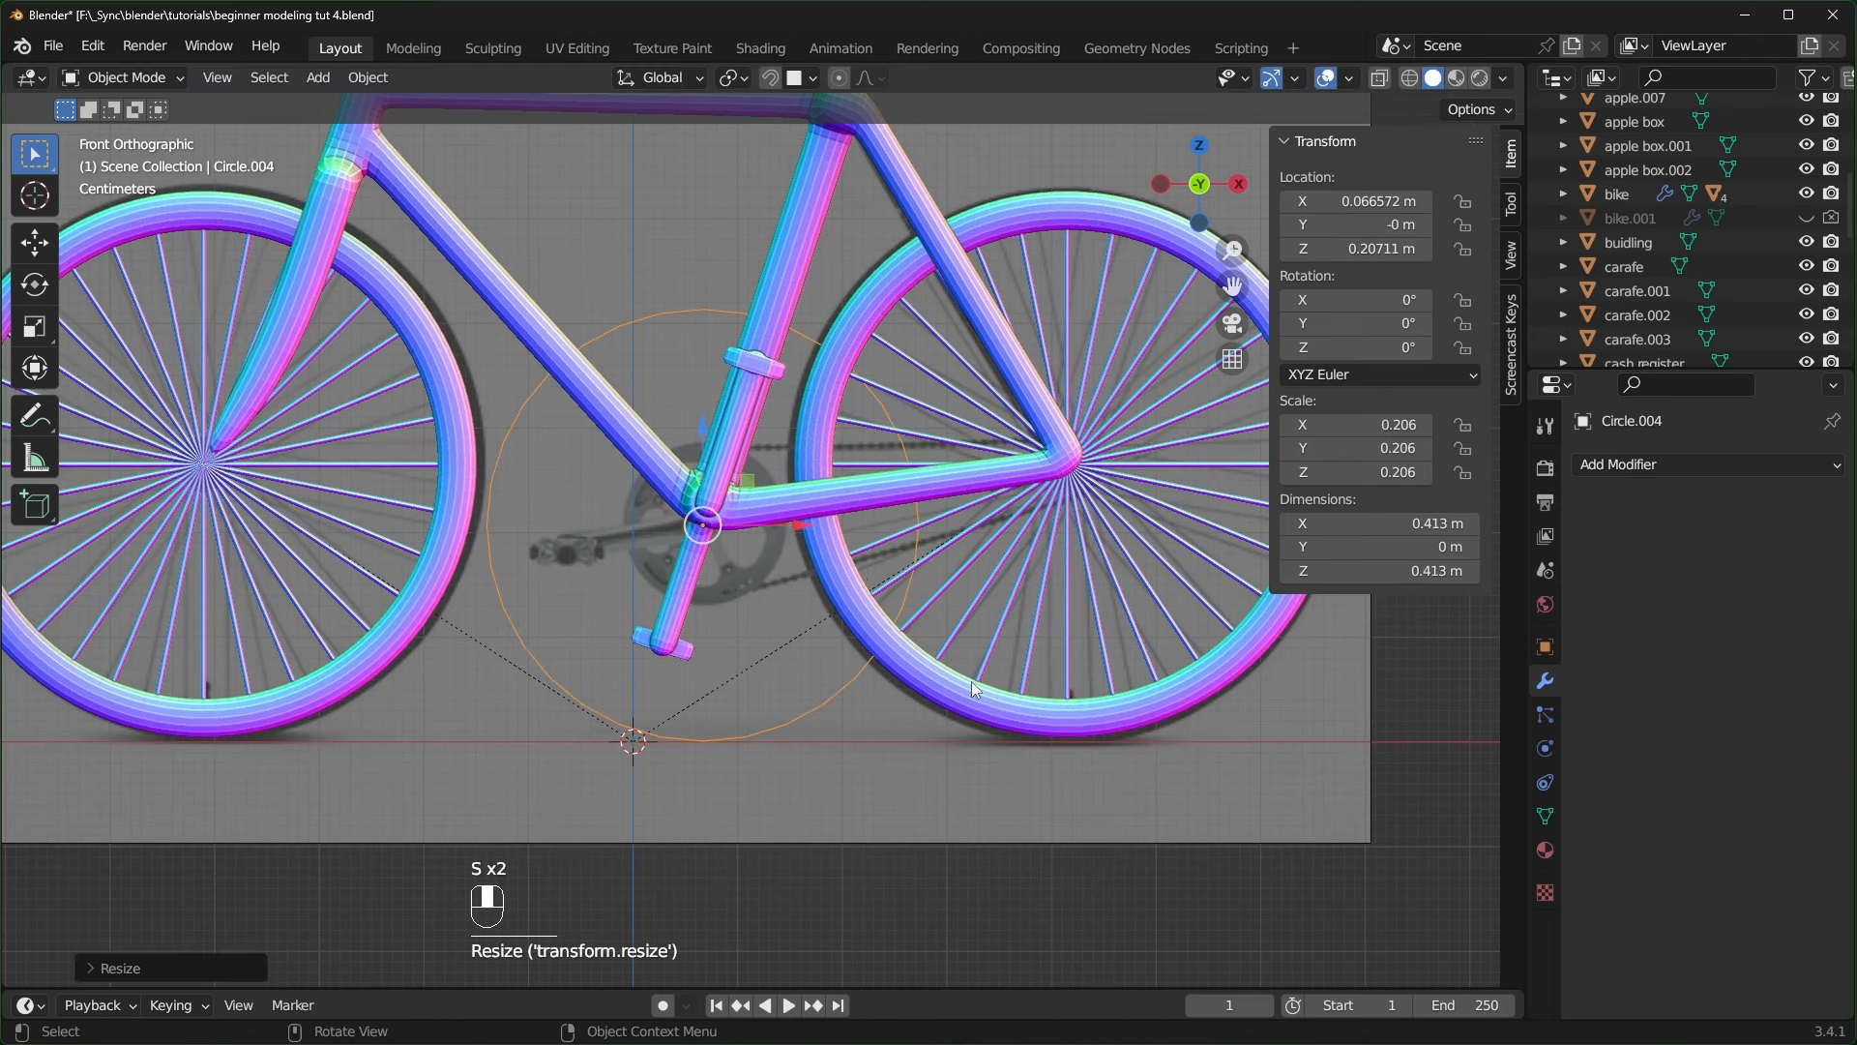
key("s")
left_click(693, 675)
scroll(759, 636, "up", 1)
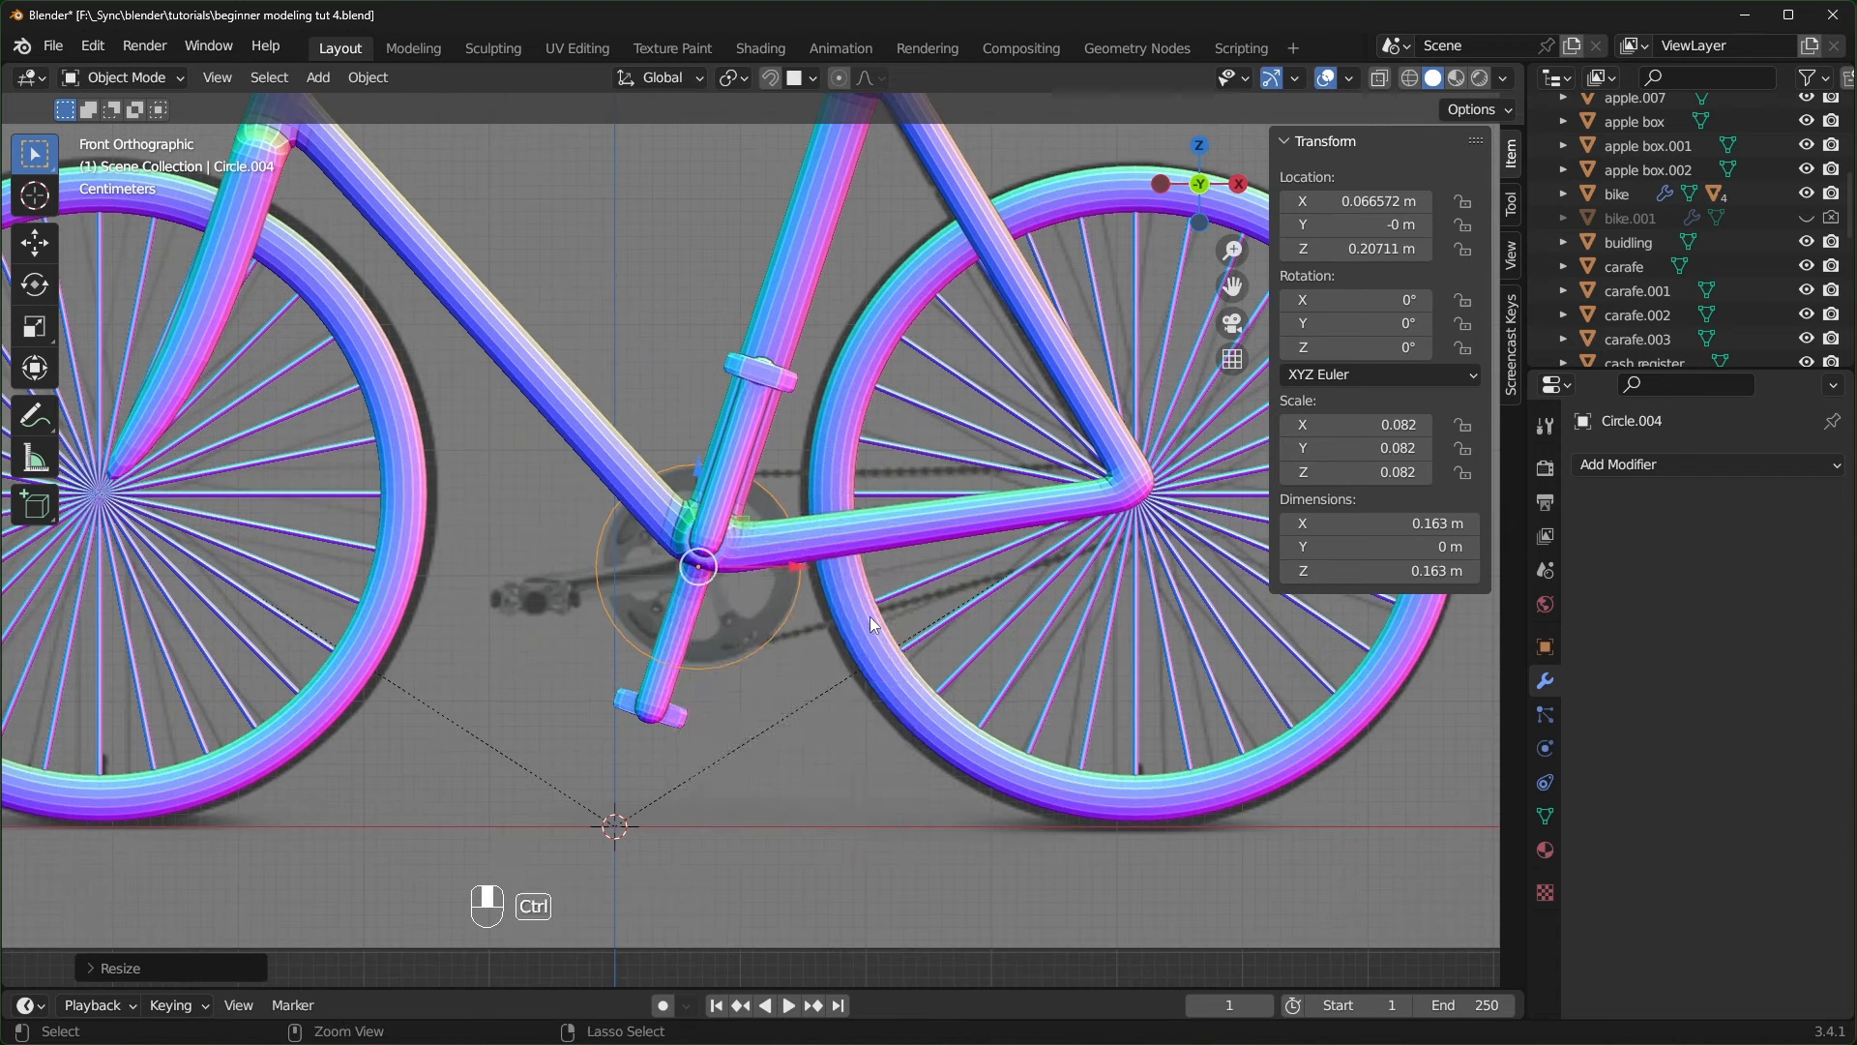
key("ctrl+a")
left_click(759, 624)
- Extrude the chainring circle in Edit Mode and scale it inward to form the outer ring of faces
scroll(789, 652, "up", 2)
key("Tab")
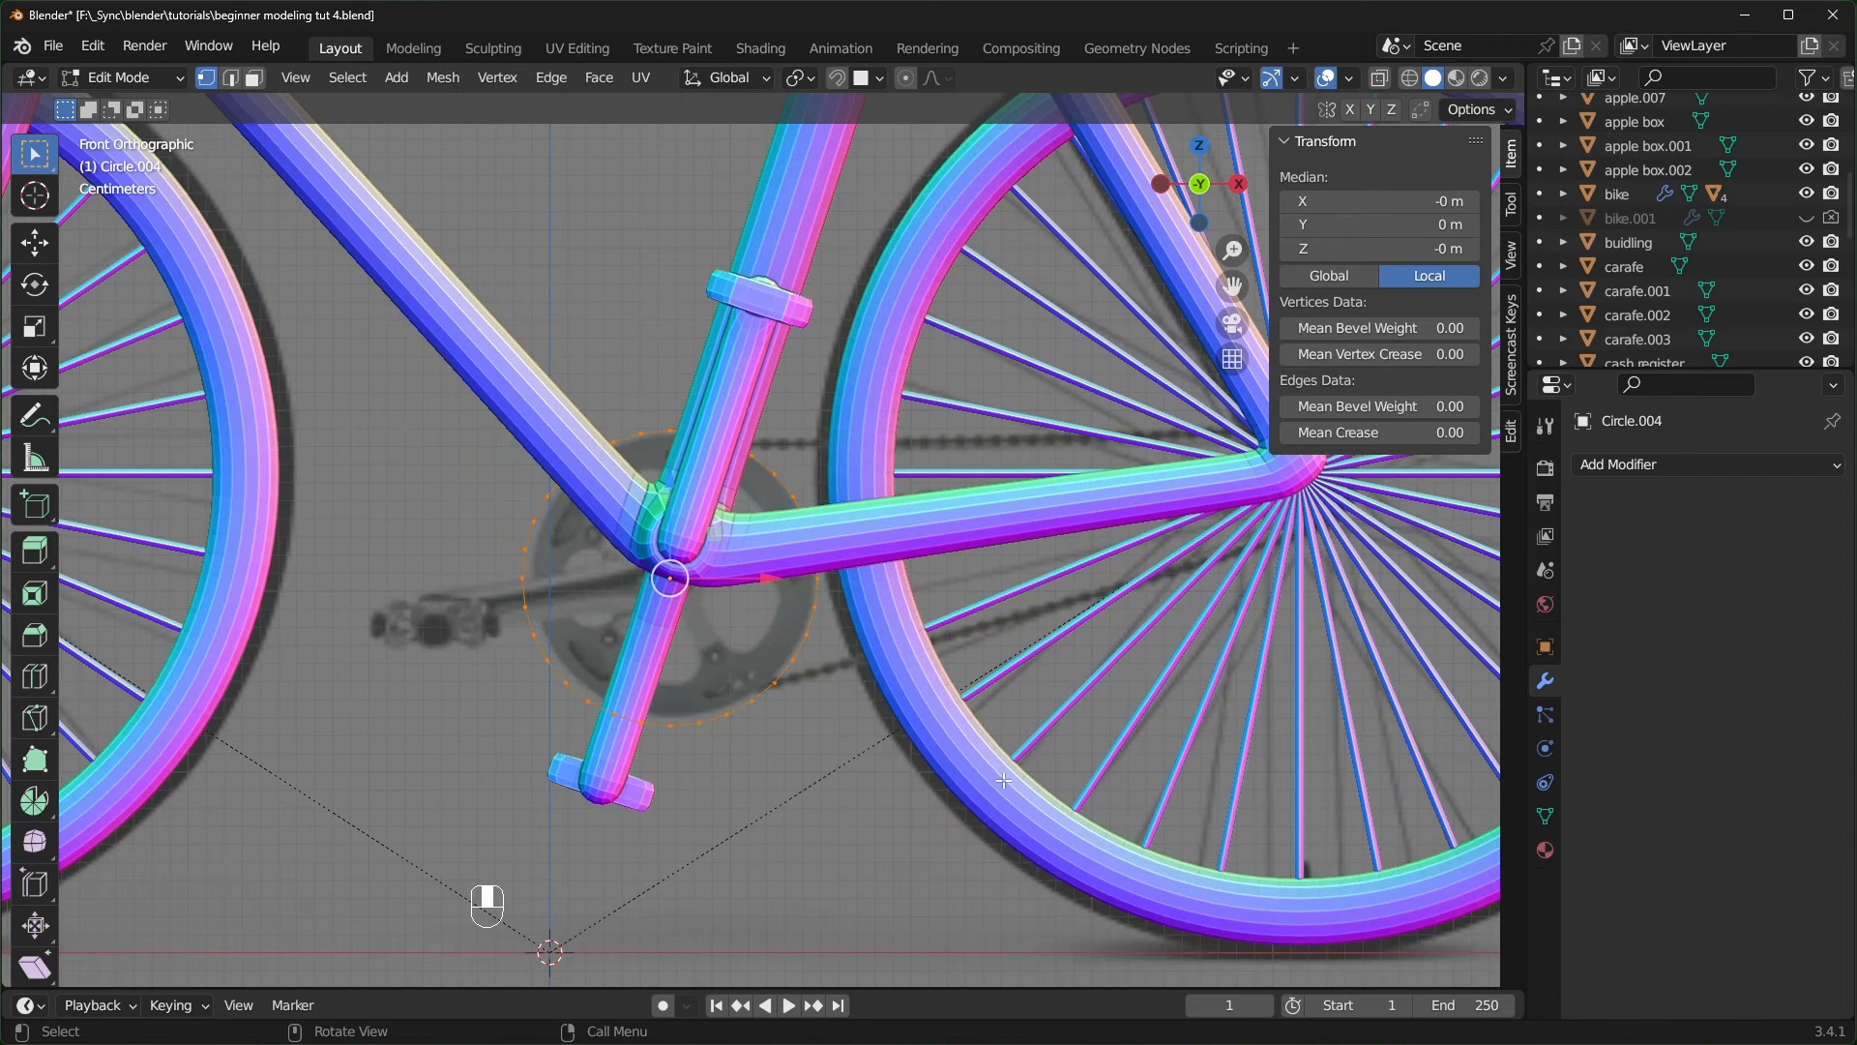
key("e")
key("s")
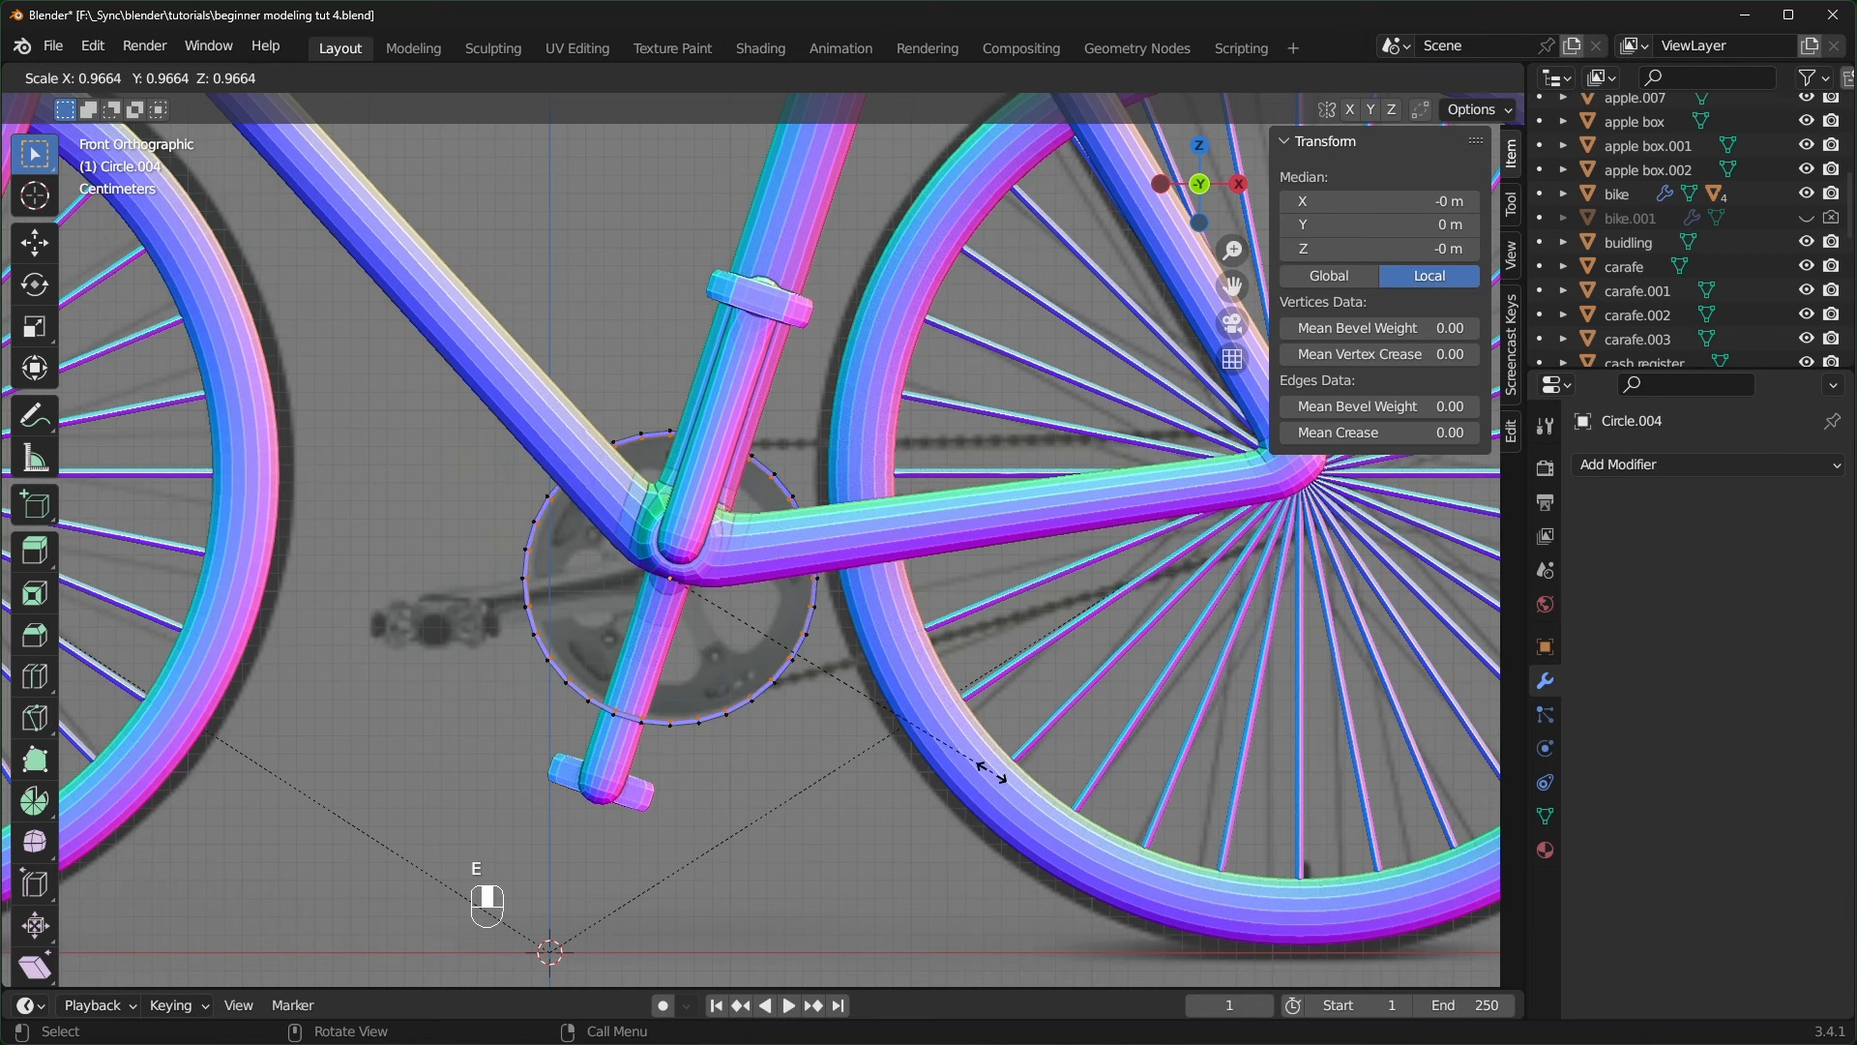
left_click(930, 712)
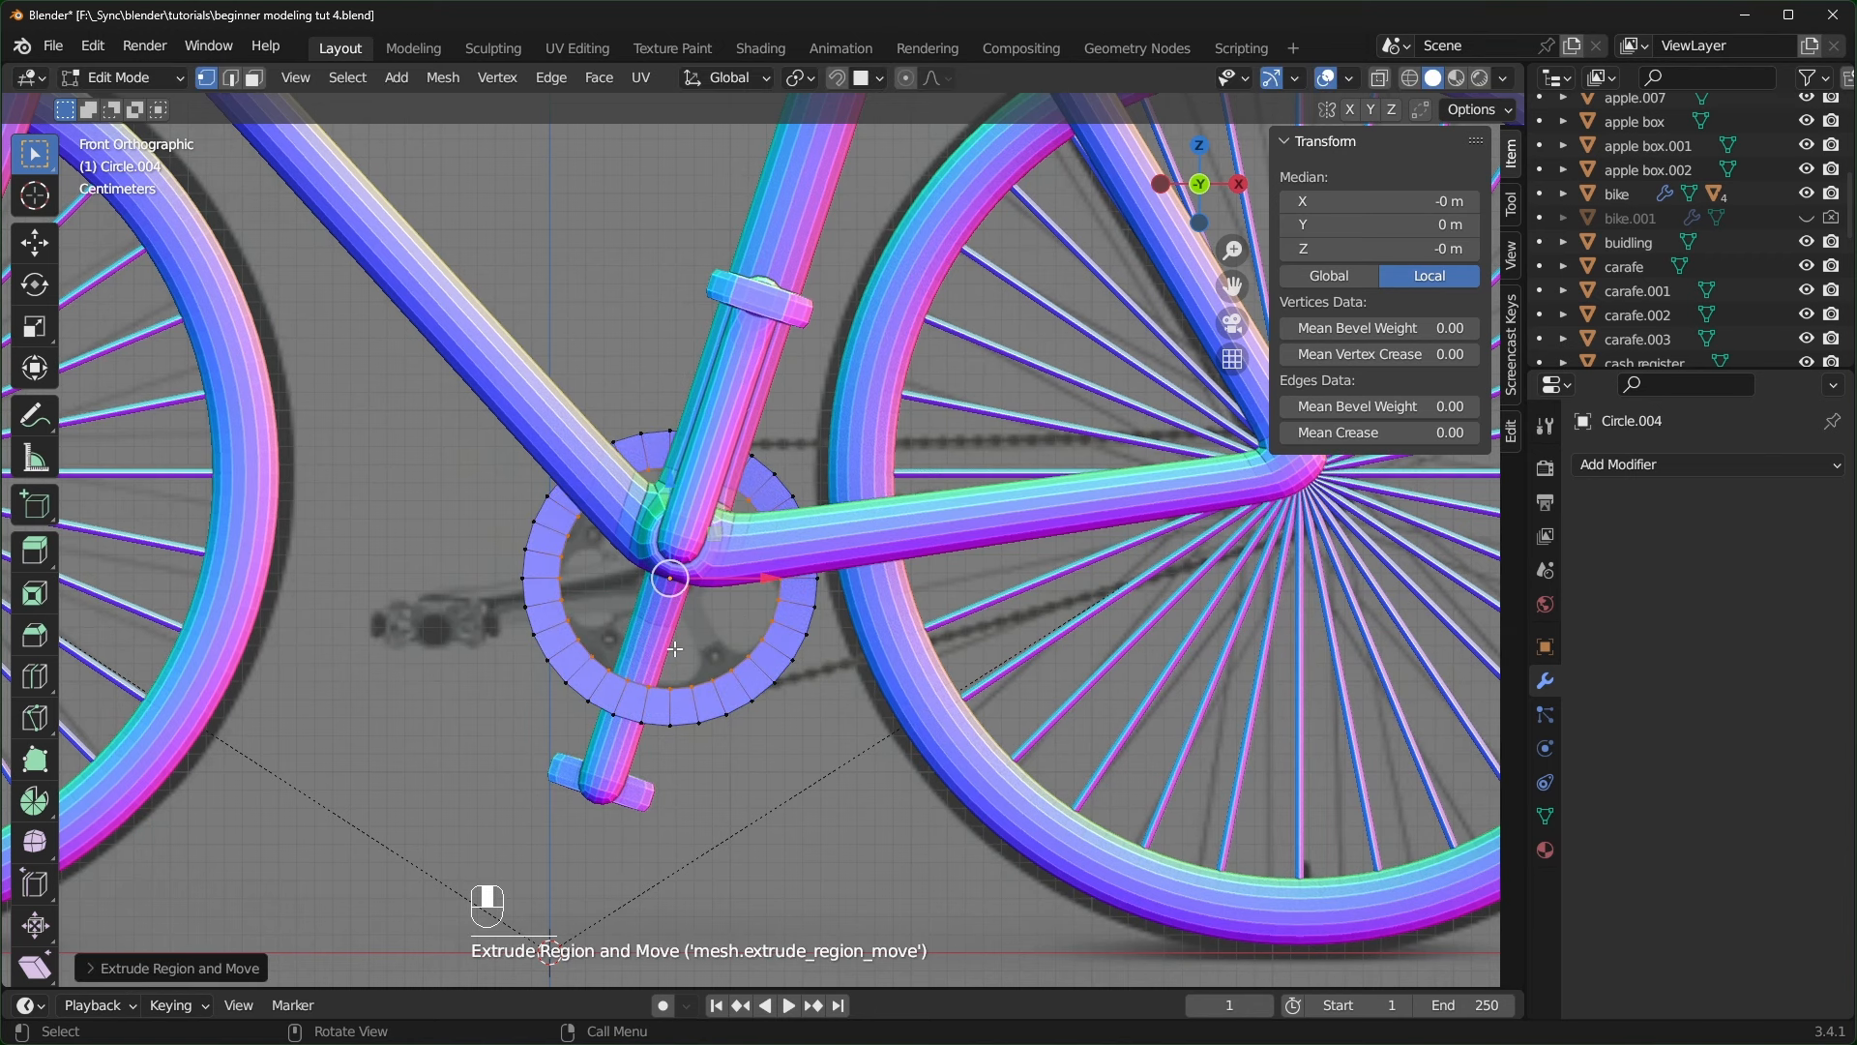
- Turn on X-ray and extrude the inner edge loop inward again, down to a small hub ring
key("alt+z")
key("e")
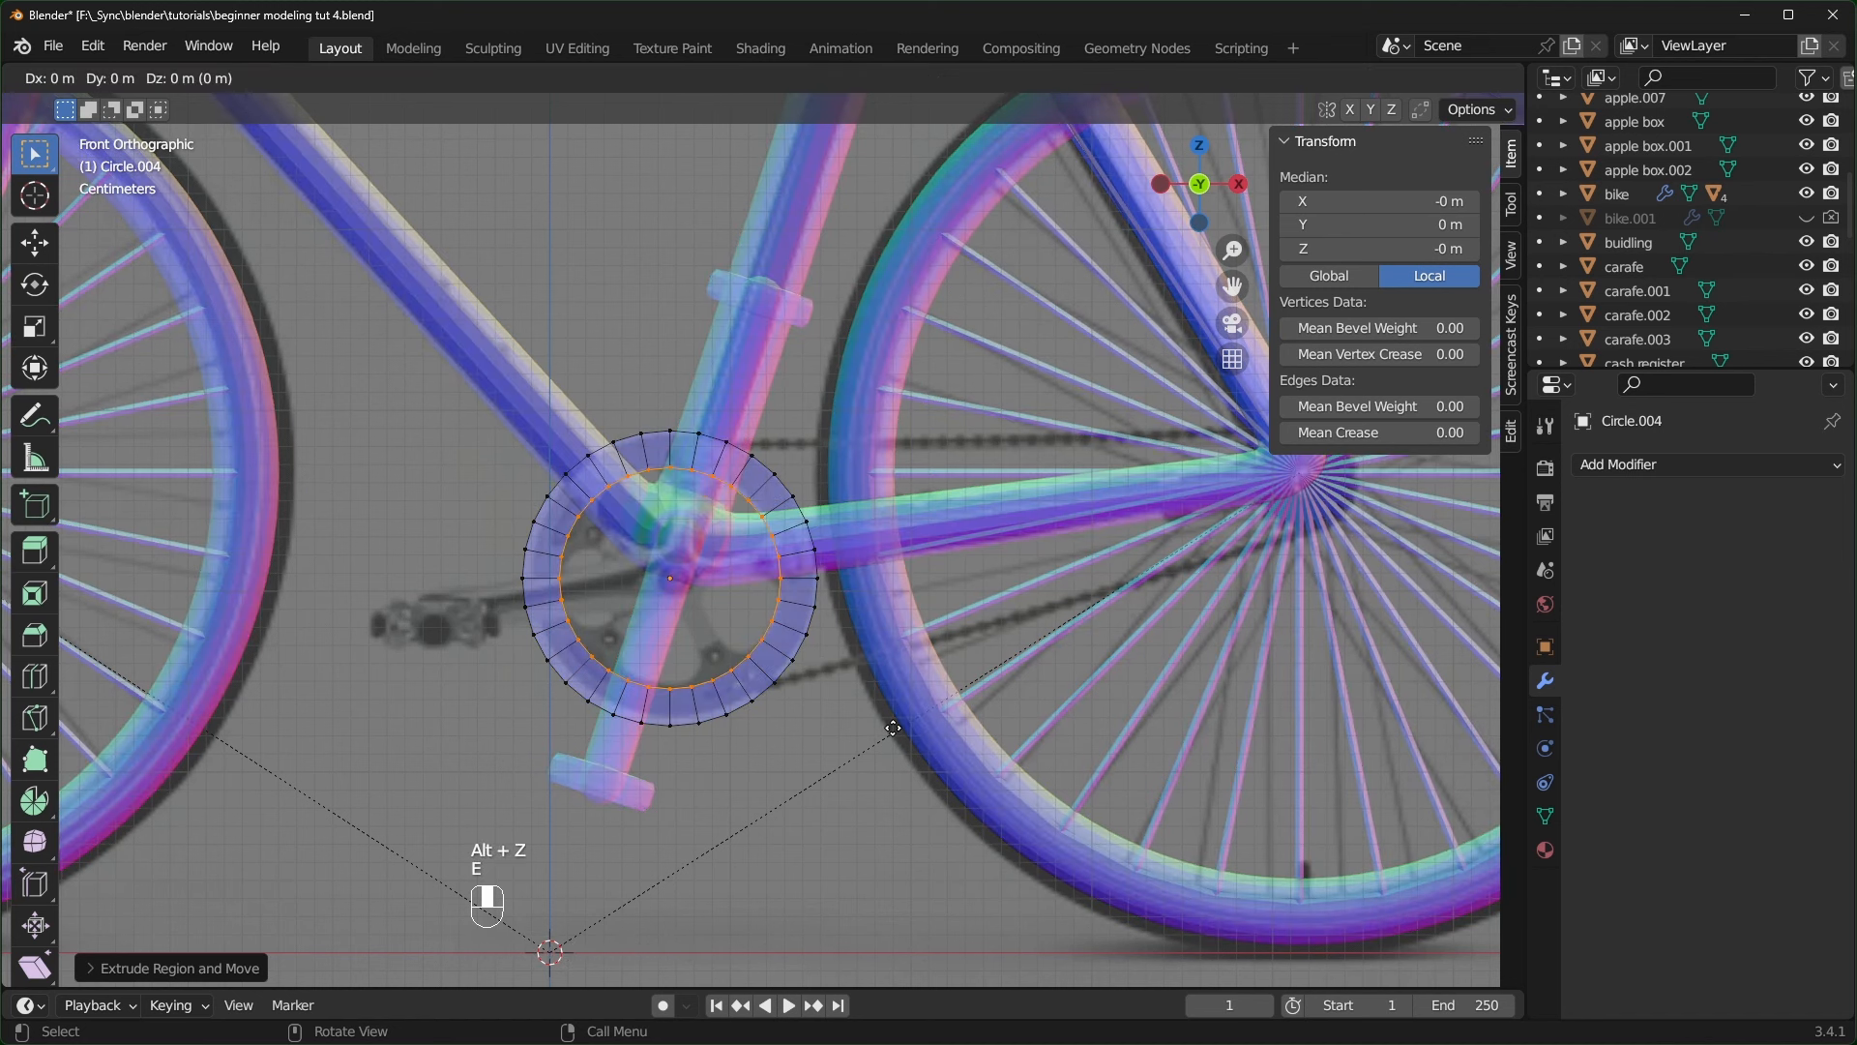
key("s")
left_click(741, 643)
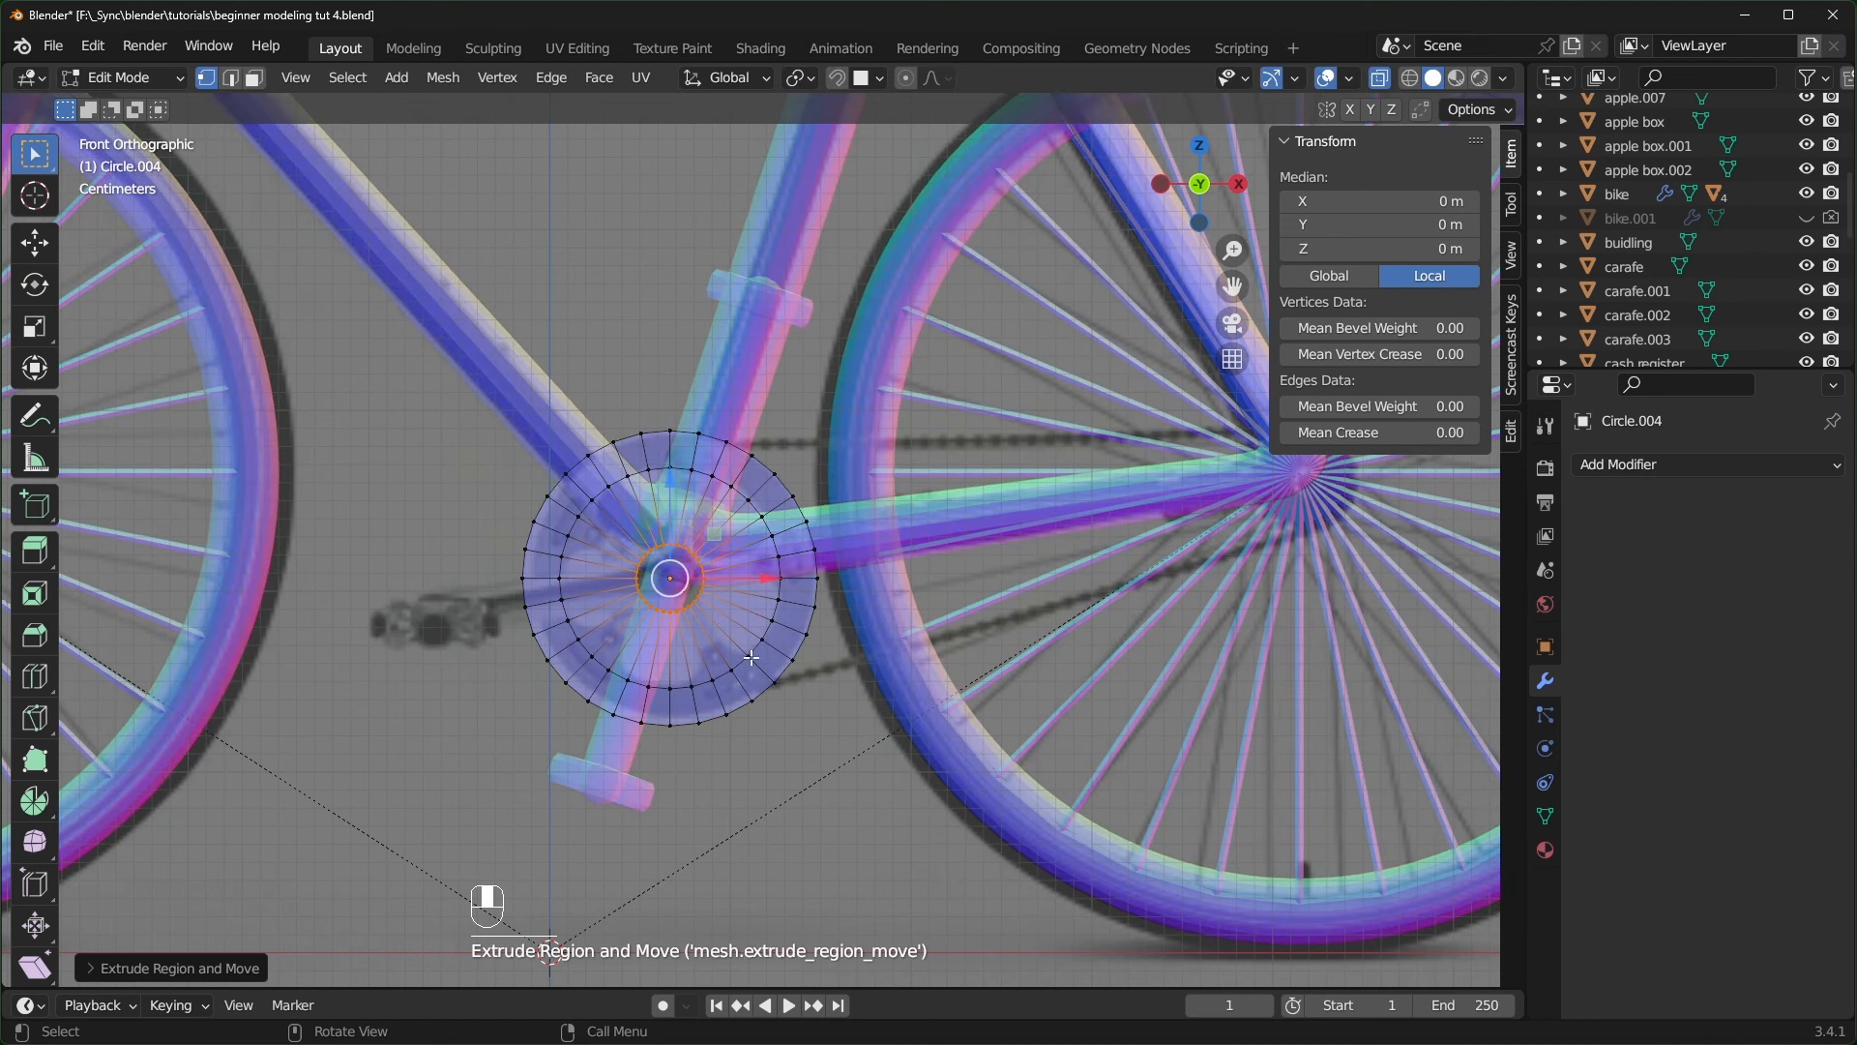
- Extrude the hub ring inward to the chainring's center and merge the center vertices by distance
key("e")
key("s")
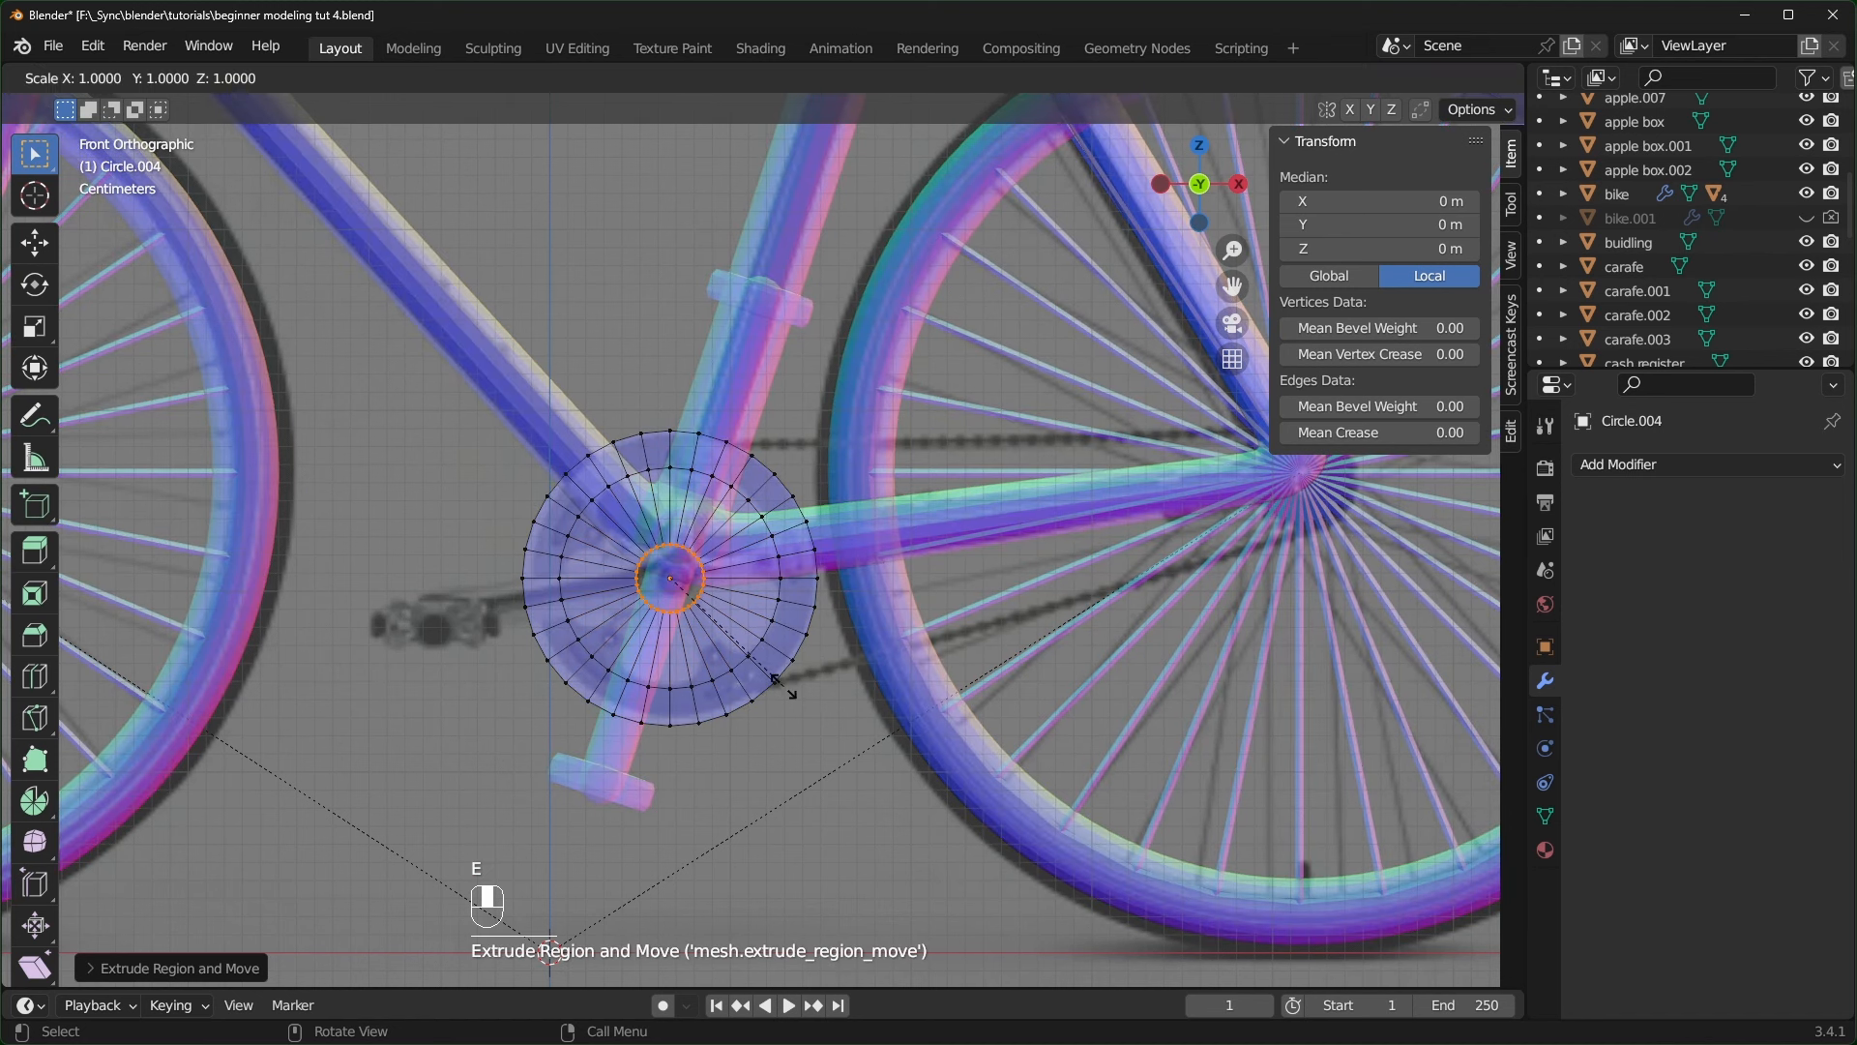
left_click(715, 645)
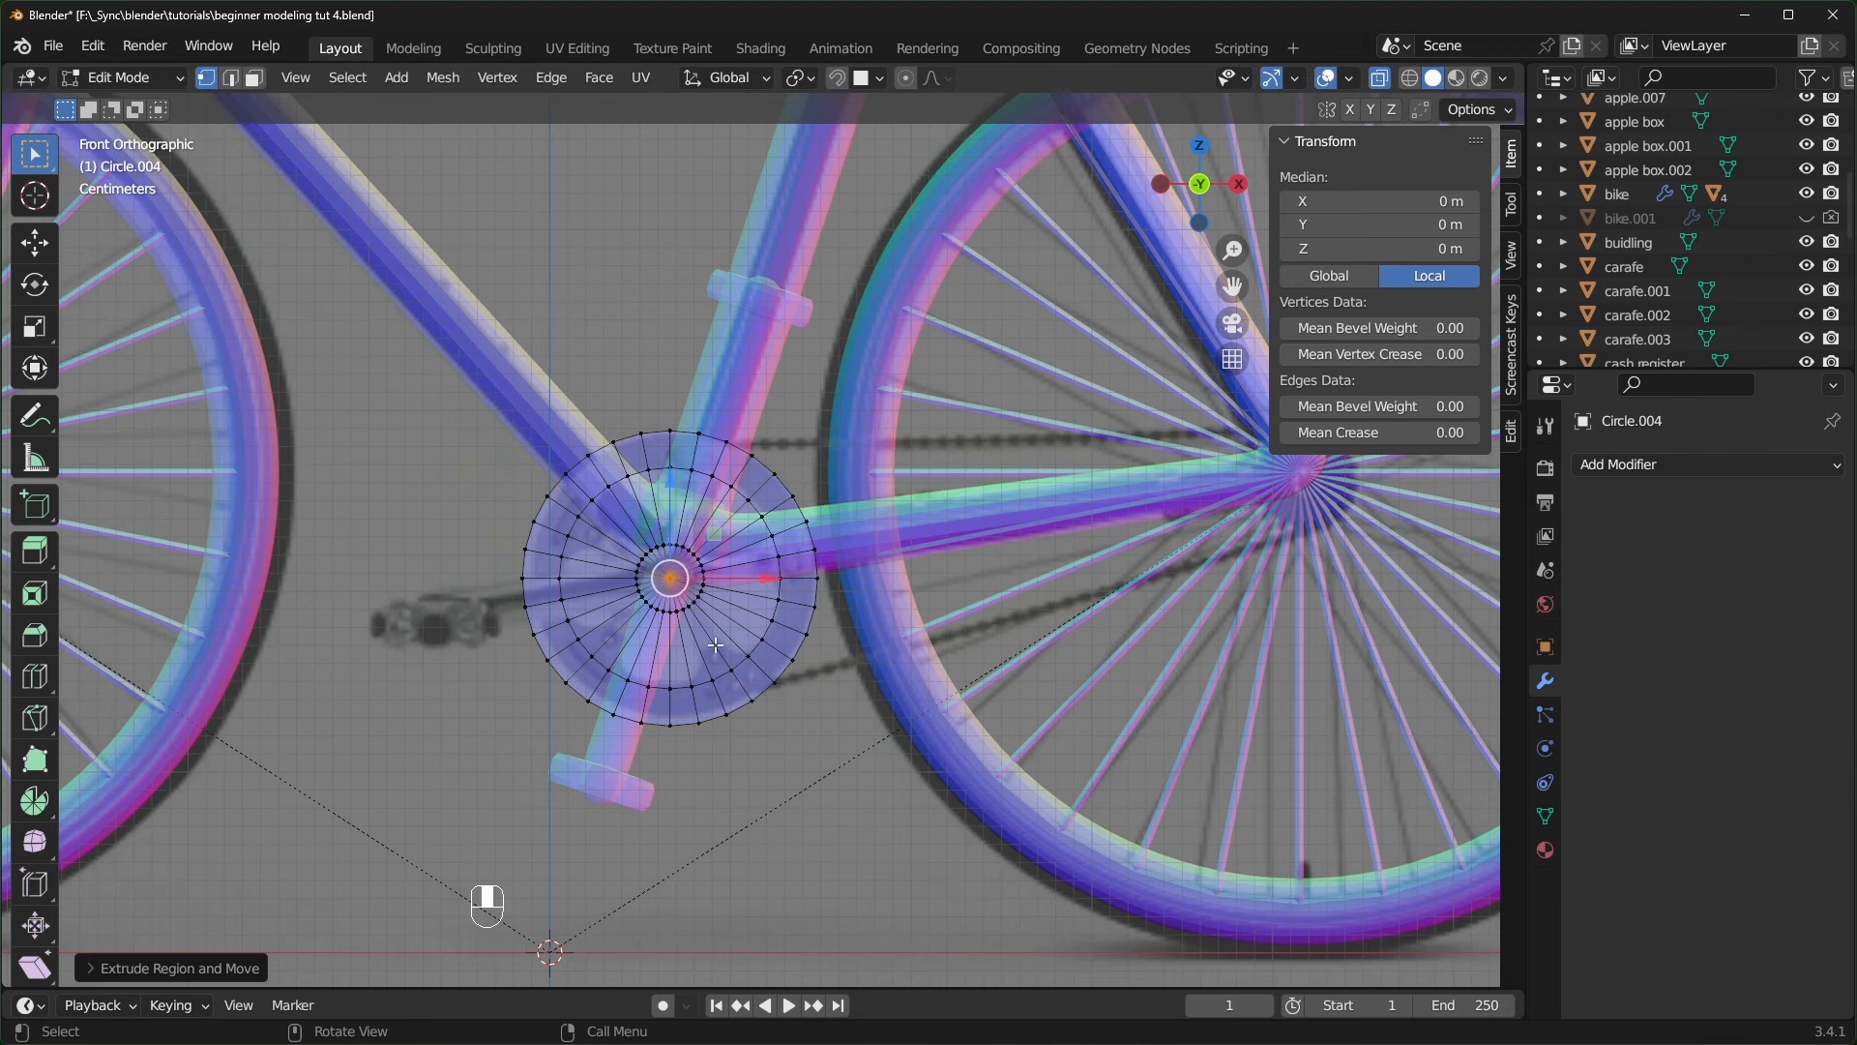
key("m")
left_click(650, 645)
- Turn X-ray off and select the middle ring of chainring faces, between the hub and the outer ring, in face select mode
scroll(638, 593, "up", 4)
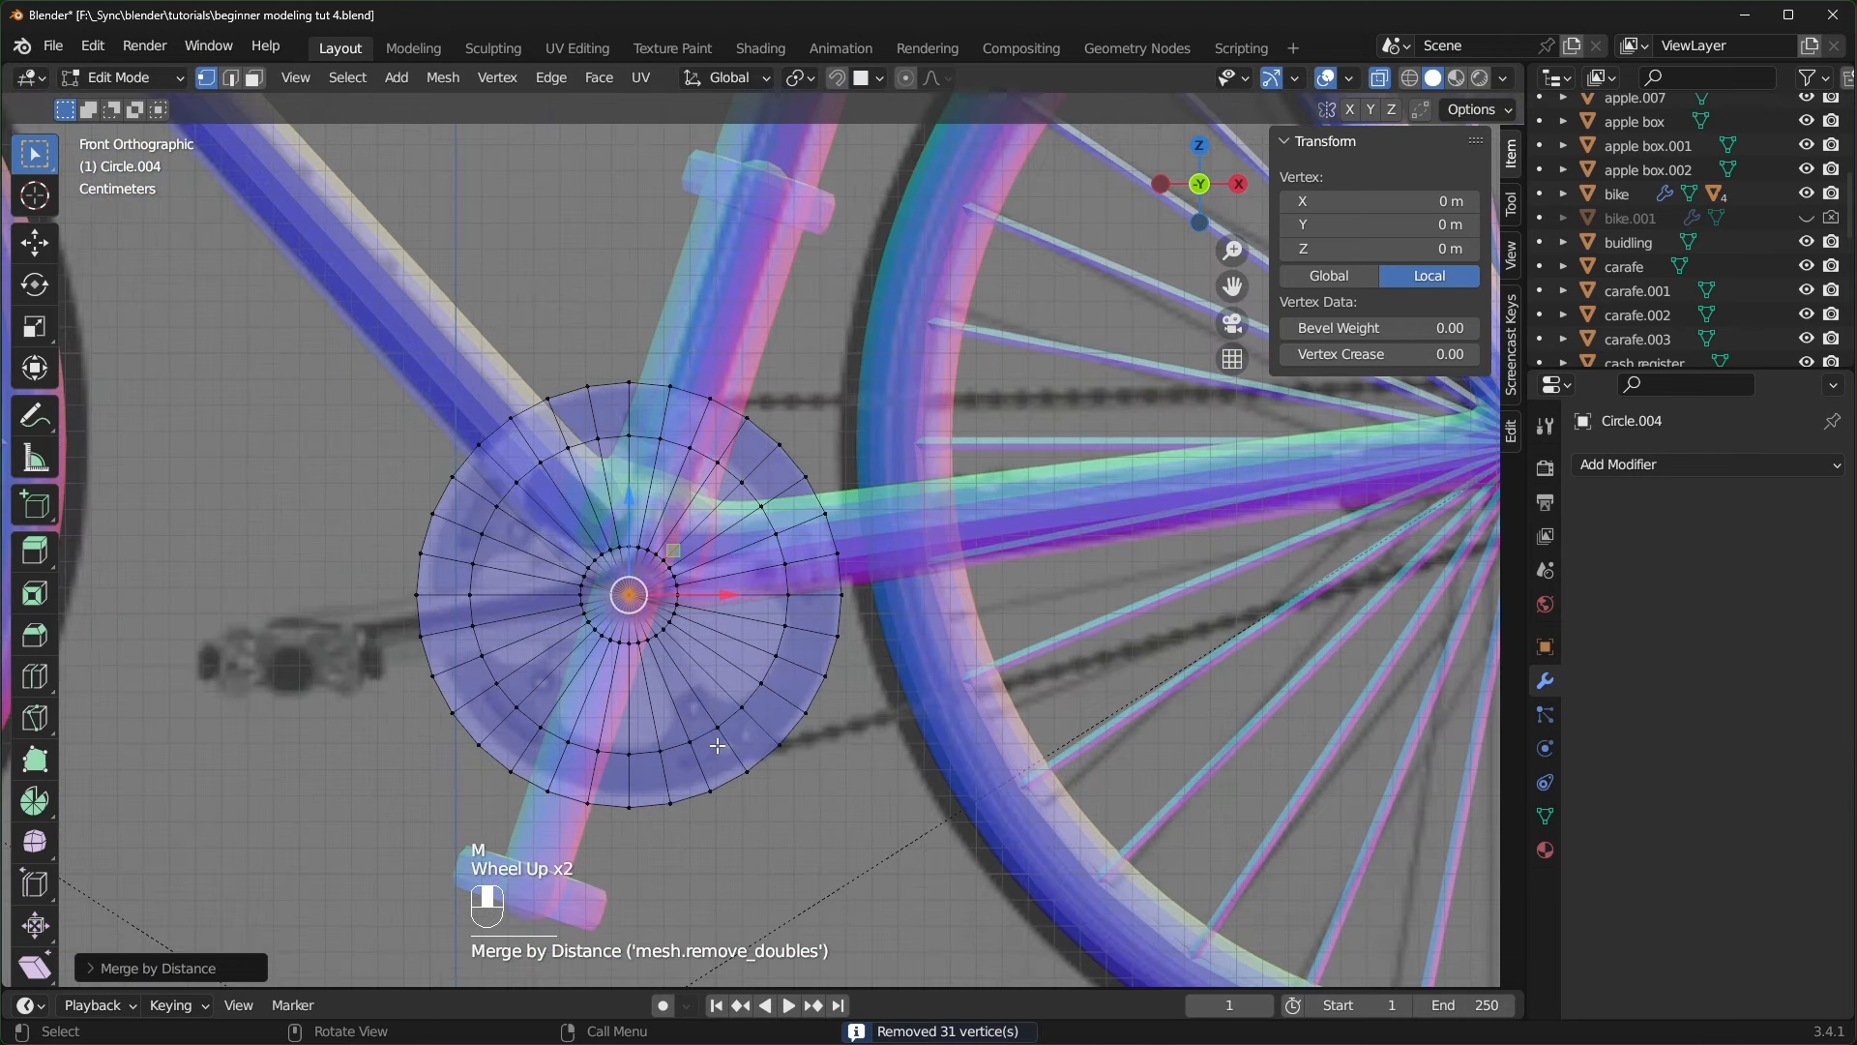
left_click(628, 617)
left_click(255, 77)
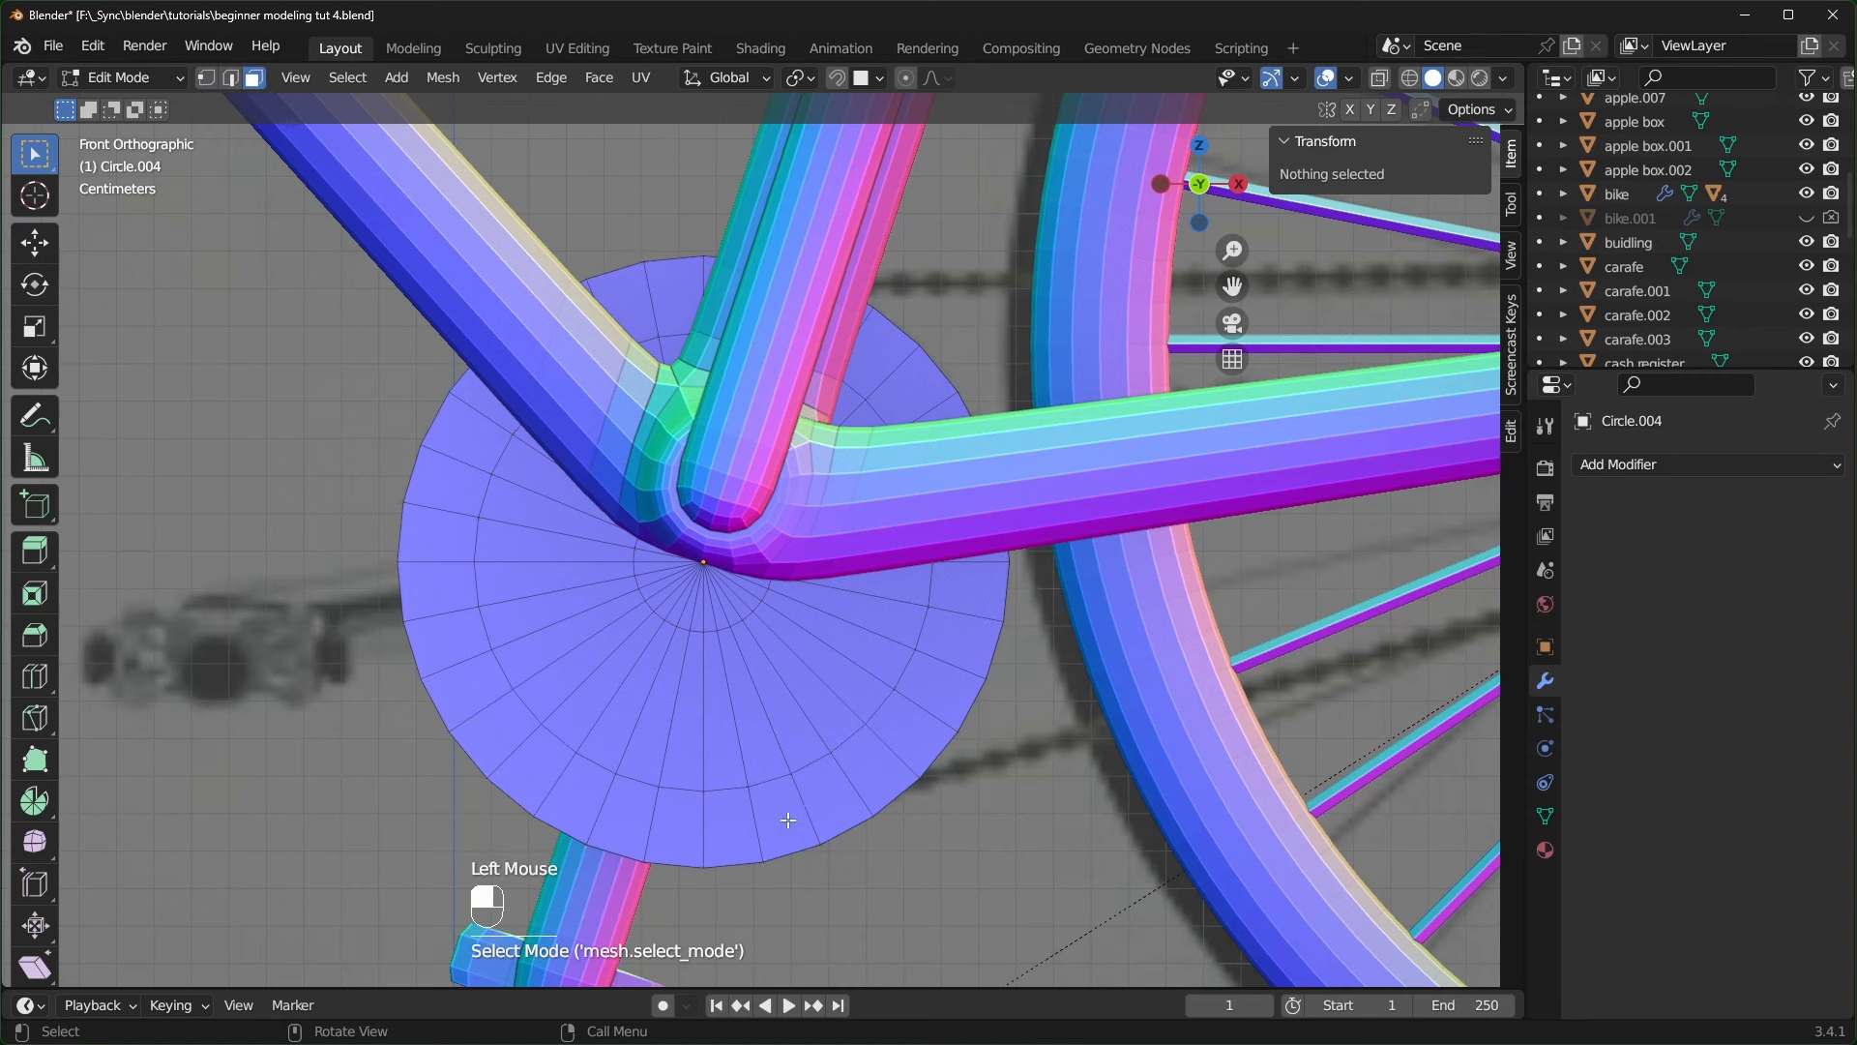
left_click(705, 720, "alt")
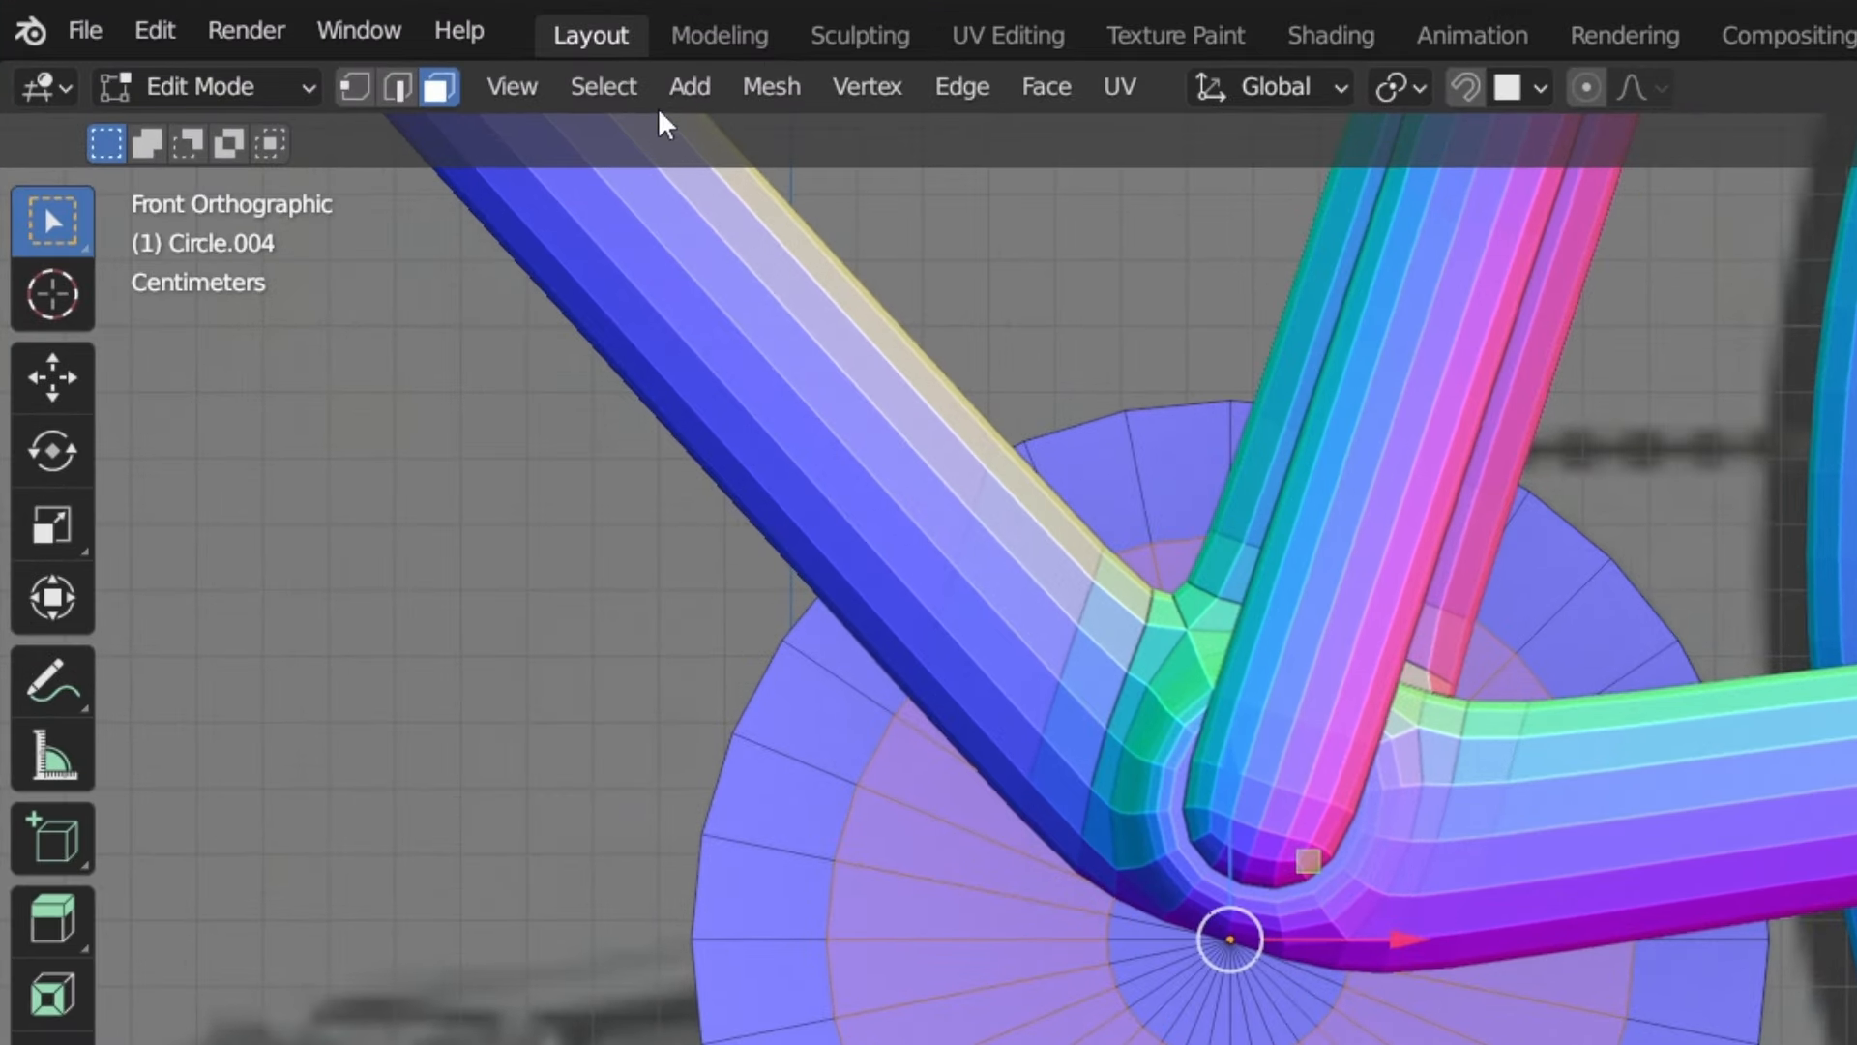
- Apply Checker Deselect to the selected chainring faces with 2 deselected and 4 selected, with X-ray turned on
left_click(347, 78)
left_click(737, 472)
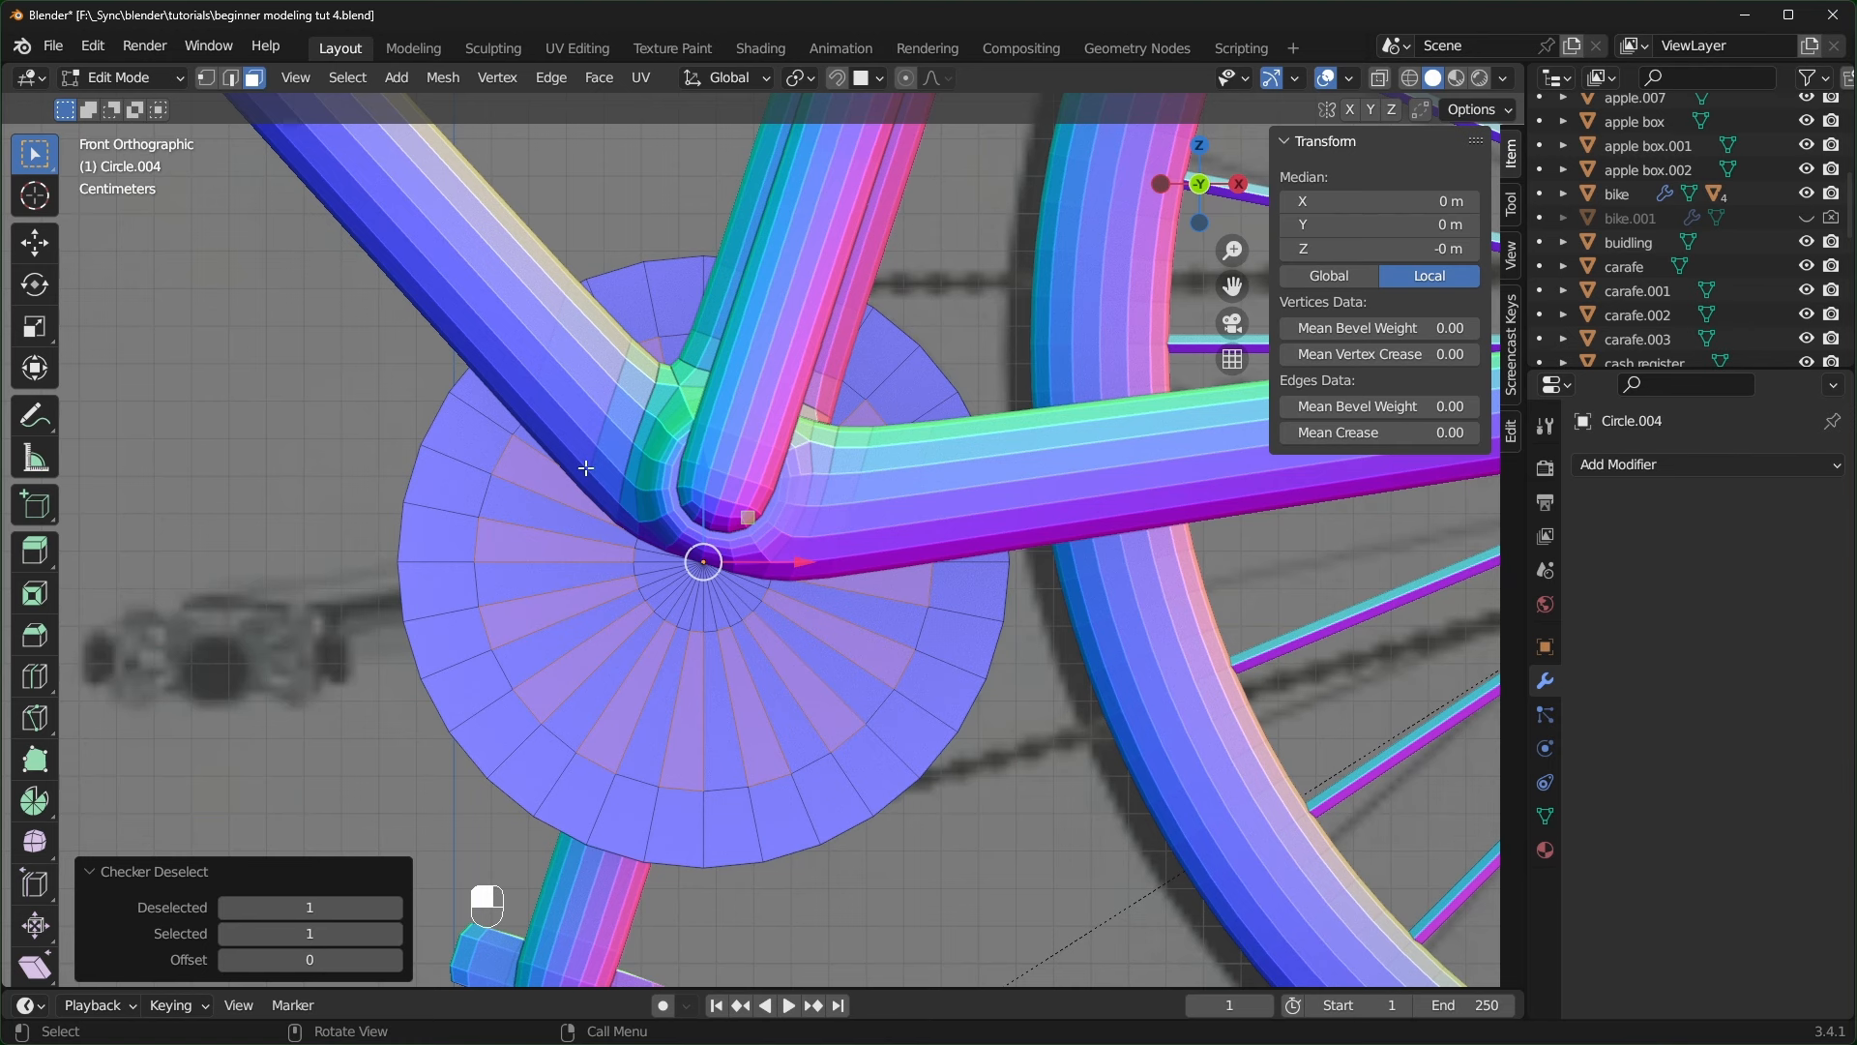
left_click(1379, 77)
scroll(229, 779, "up", 1)
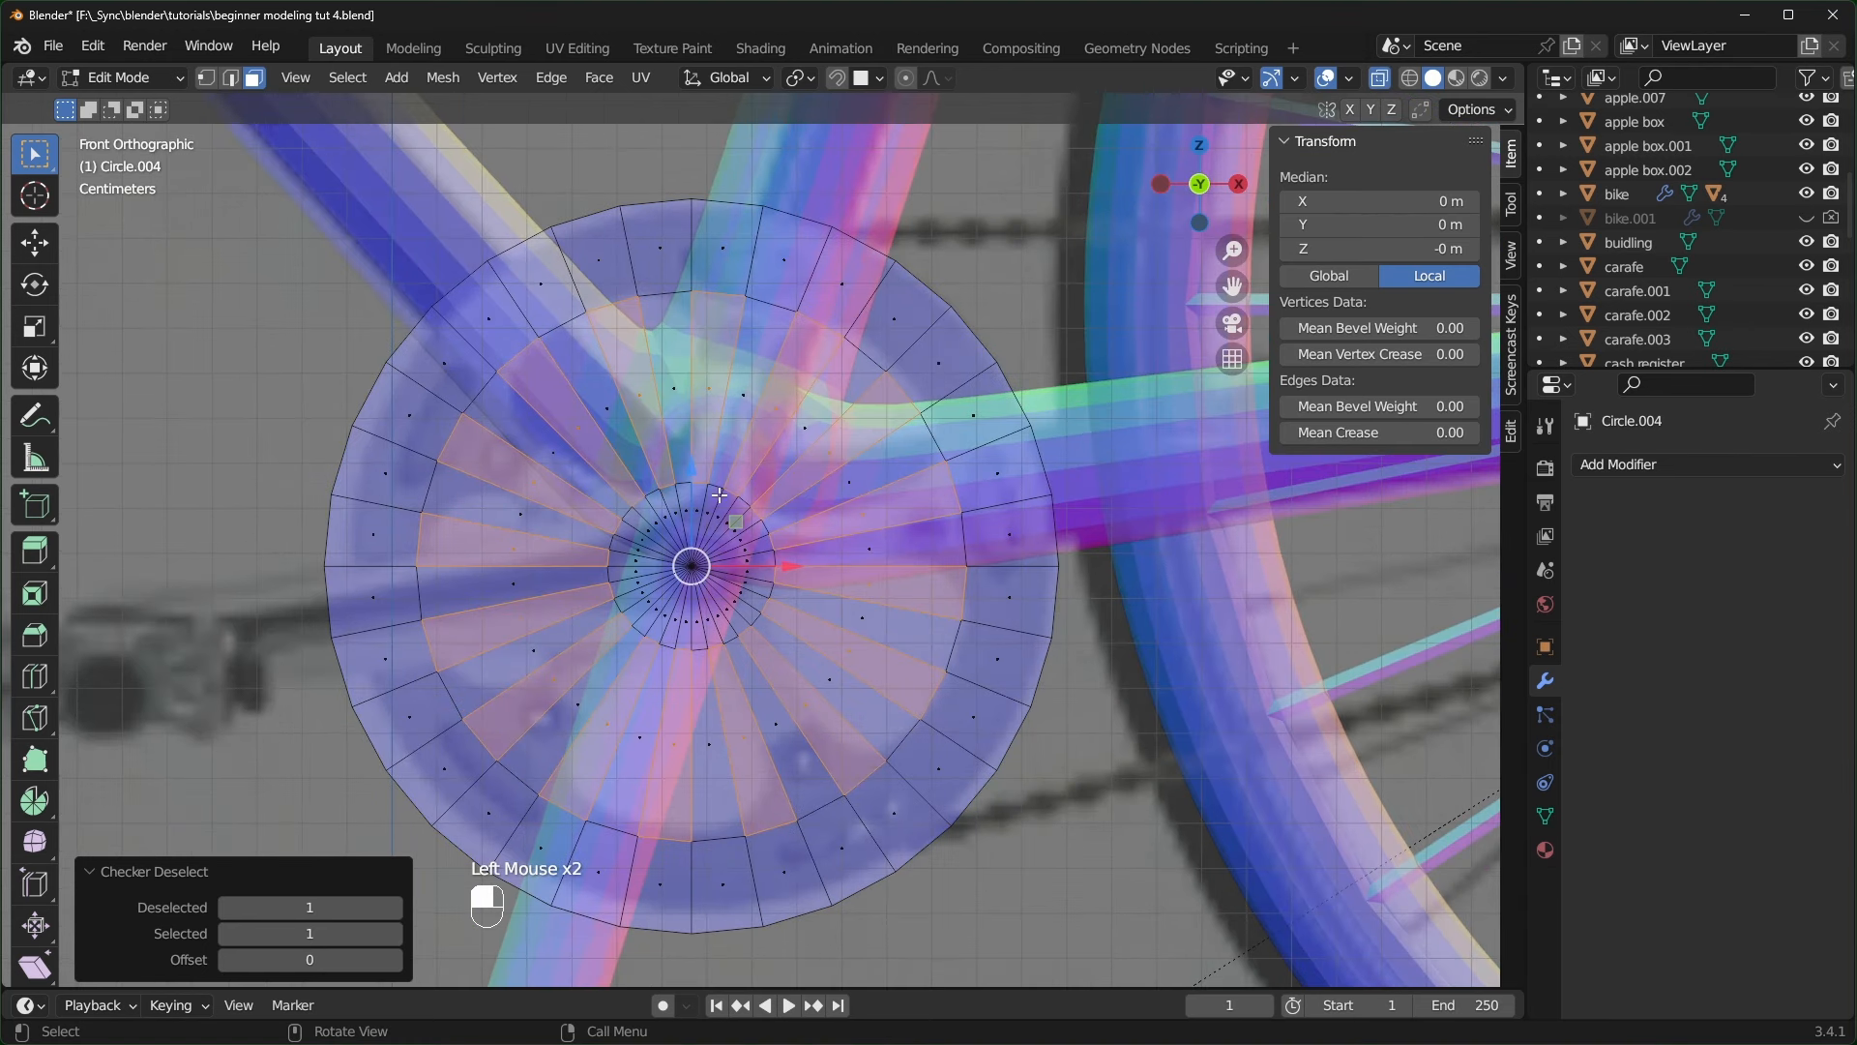
left_click(392, 908)
left_click(393, 935)
left_click(393, 935)
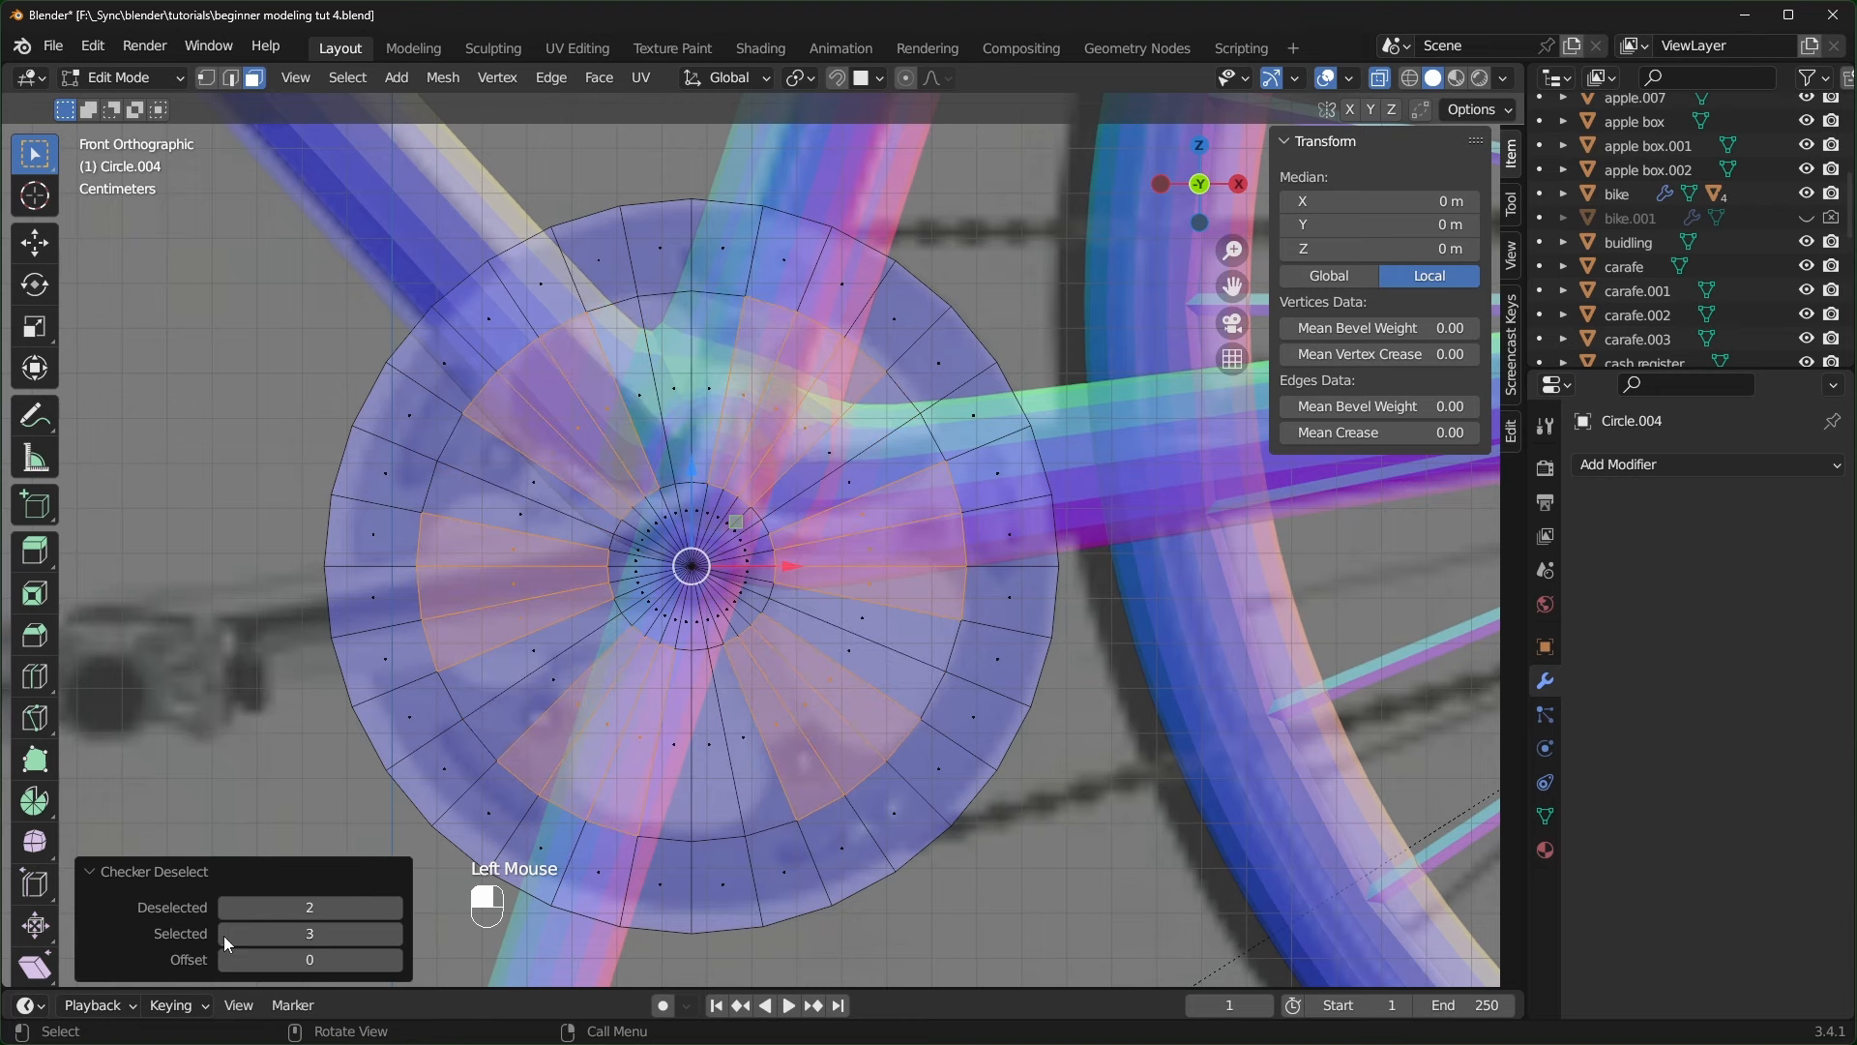
left_click(393, 935)
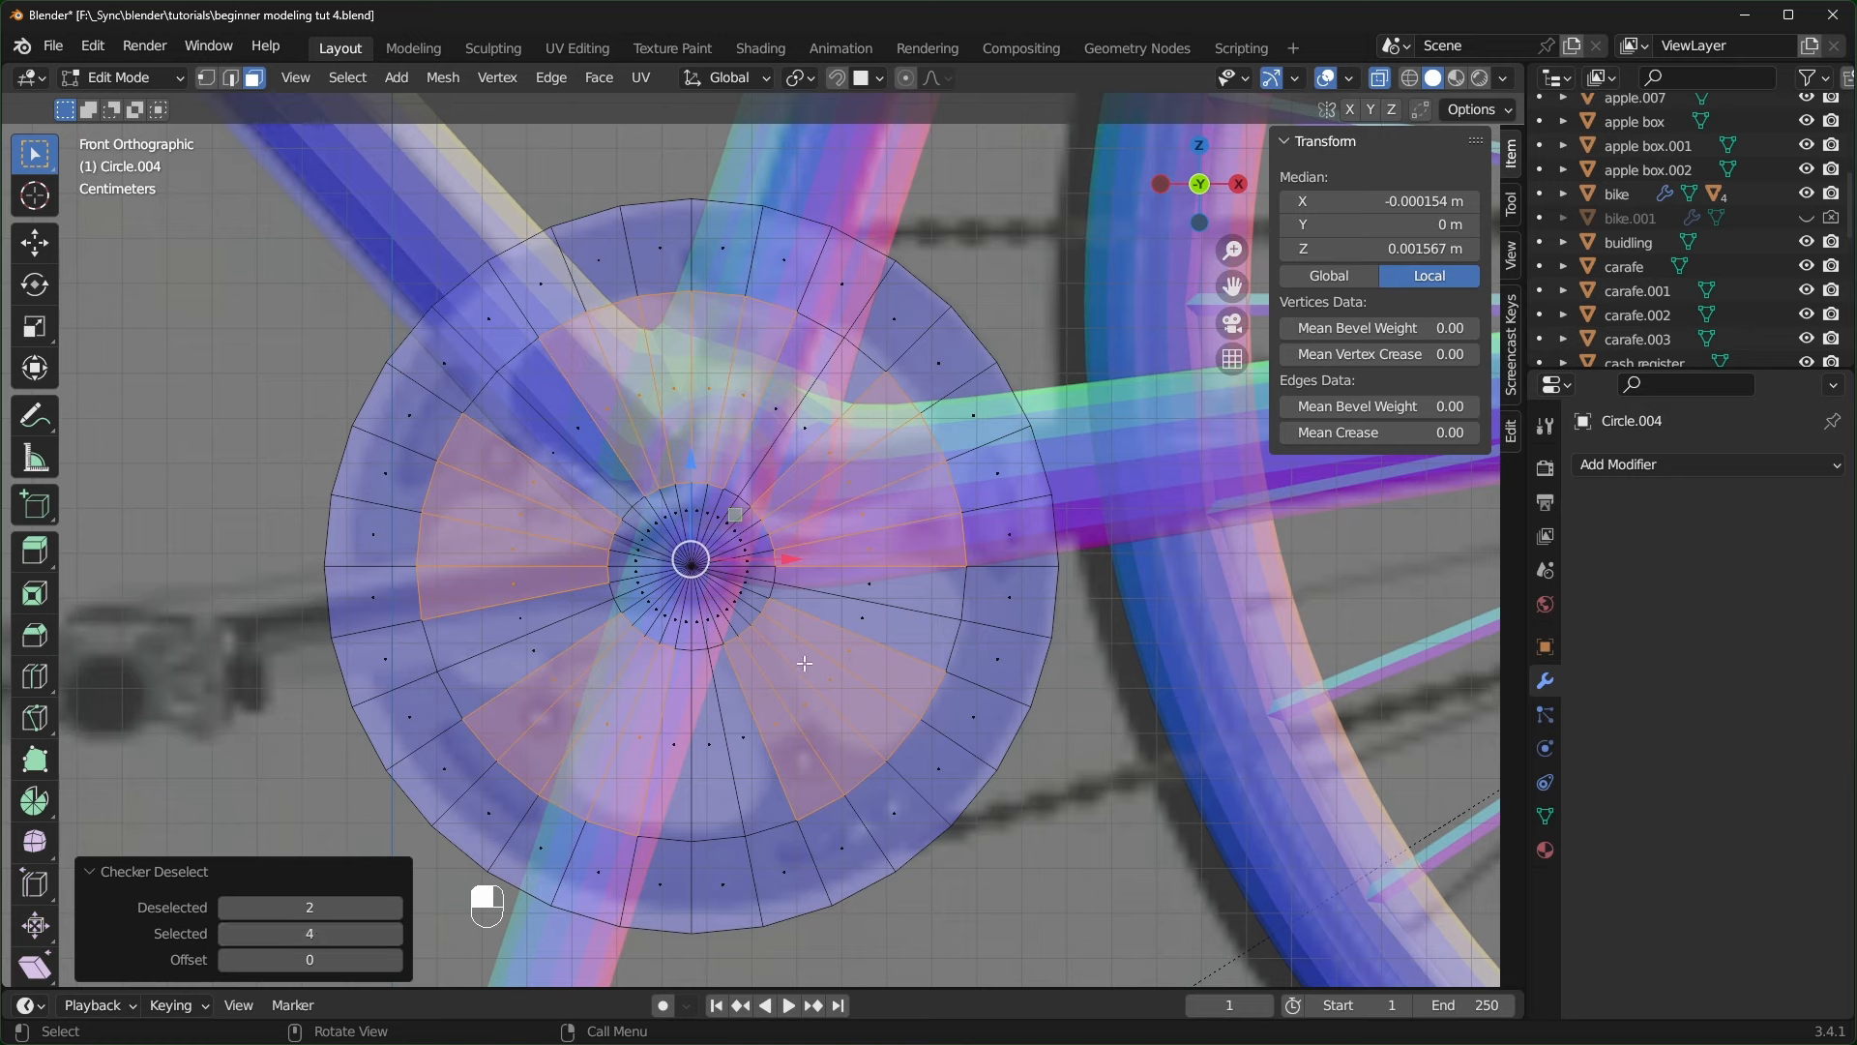
- Delete the selected chainring faces to open the gaps between its arms, and turn X-ray off
key("x")
left_click(708, 660)
key("alt+z")
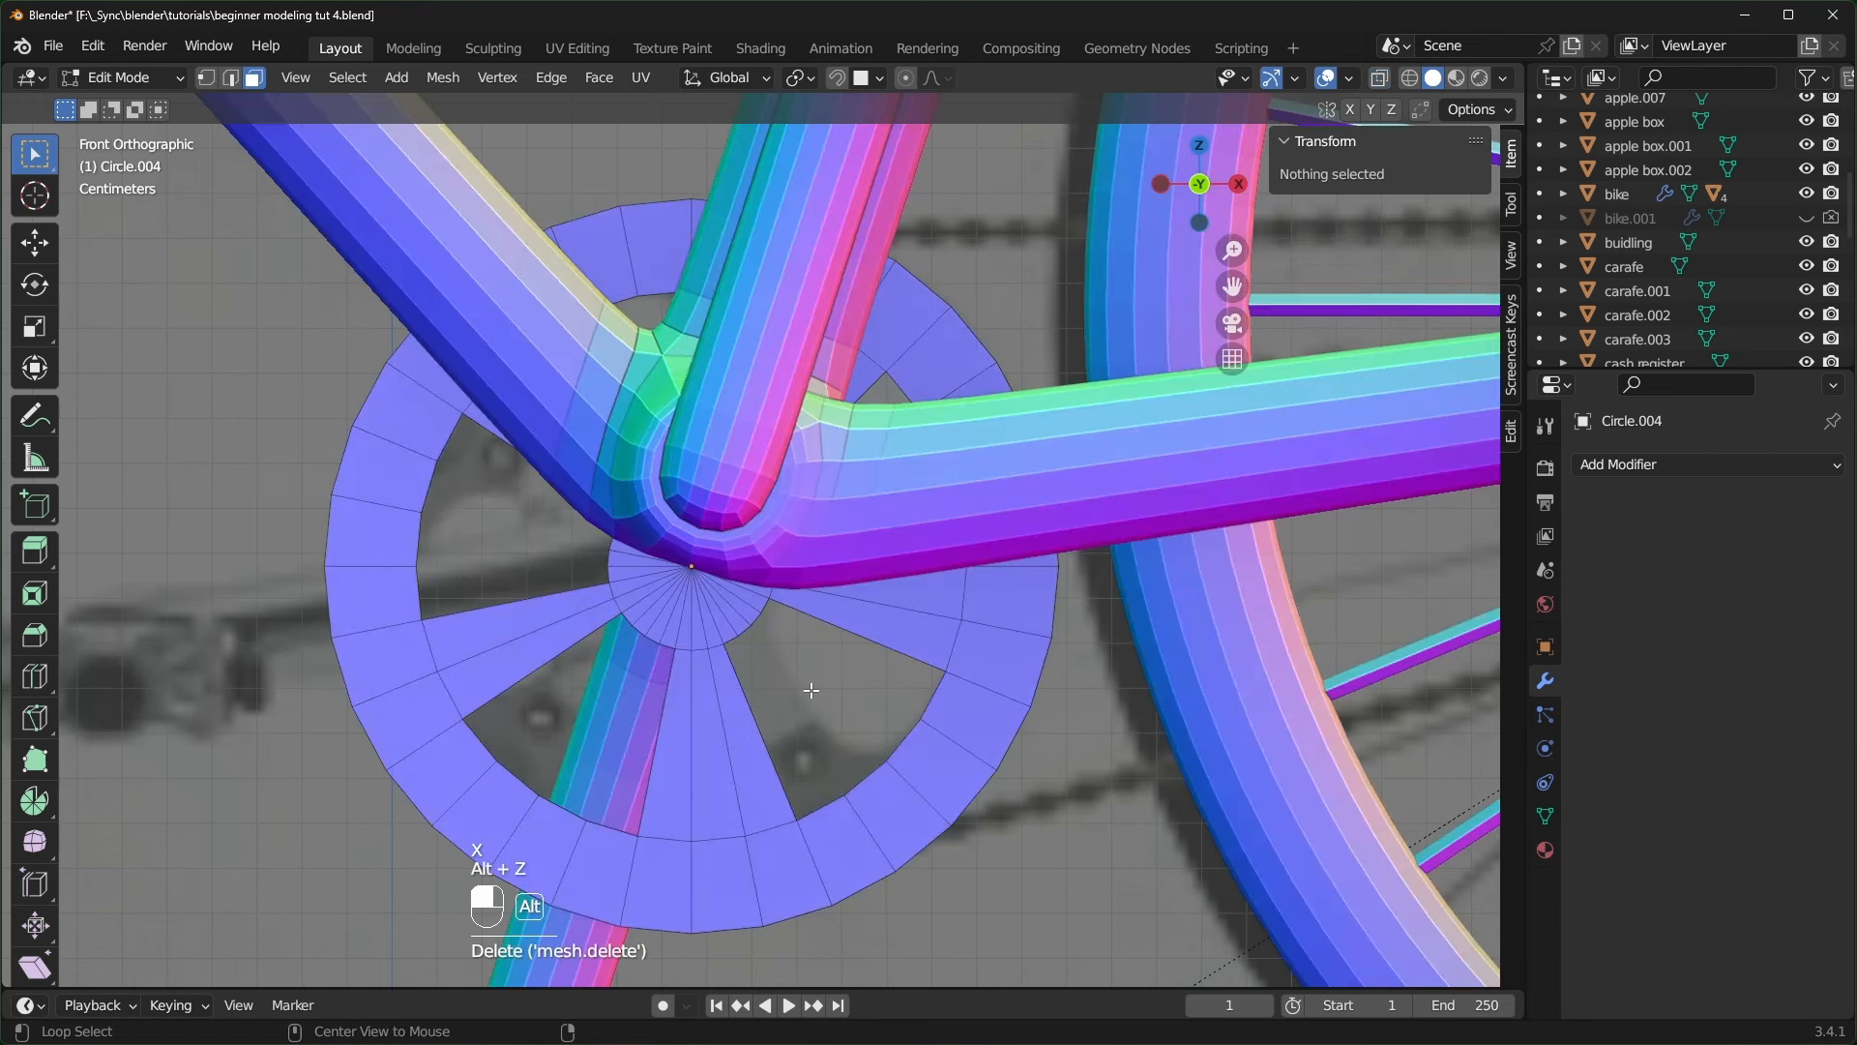
- Extrude the whole chainring mesh to a thickness of about 0.0069 m and return to Object Mode
scroll(811, 690, "down", 2)
middle_click_drag(811, 689, 985, 717)
key("a")
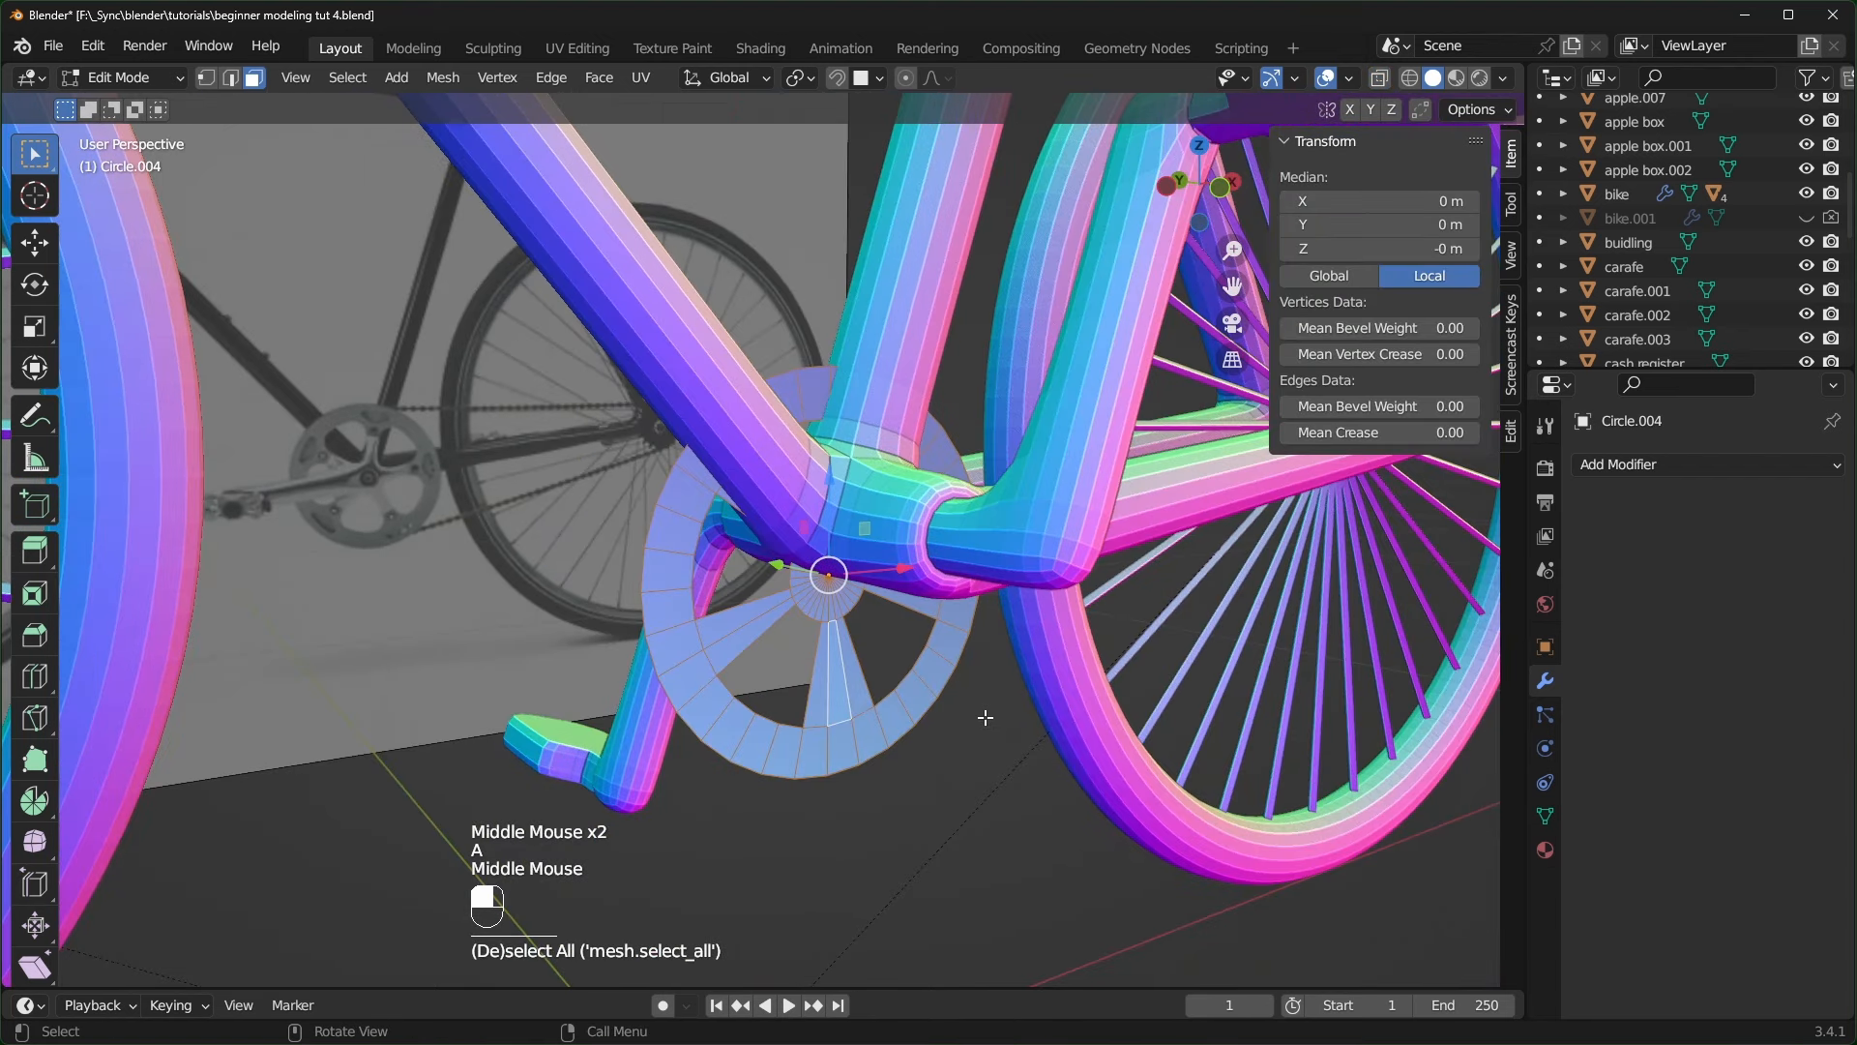
key("e")
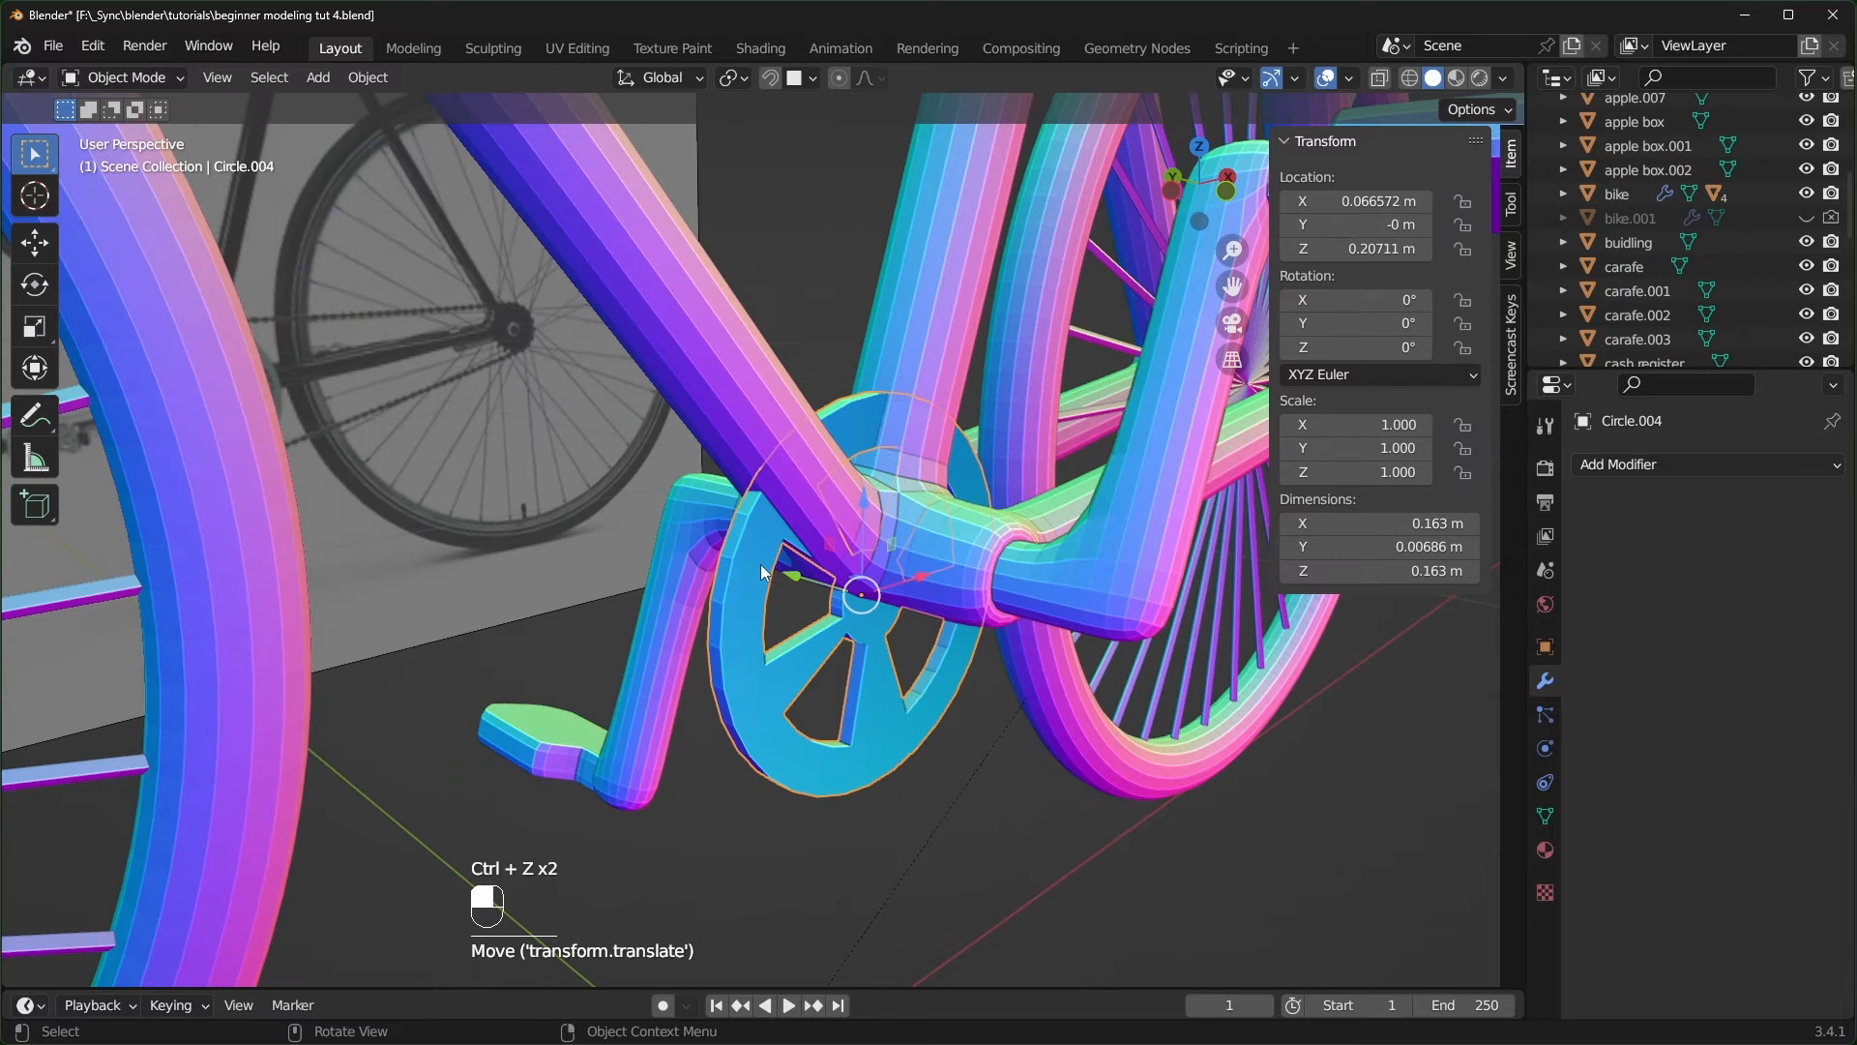
- Move the chainring outward beside the crank, to about X 0.072 m, Y -0.068 m, Z 0.228 m
middle_click_drag(760, 559, 799, 583)
left_click_drag(801, 584, 928, 625)
left_click_drag(1011, 560, 1016, 496)
middle_click_drag(1128, 579, 973, 606)
left_click_drag(867, 600, 878, 624)
middle_click_drag(878, 624, 638, 350)
middle_click_drag(827, 481, 808, 490)
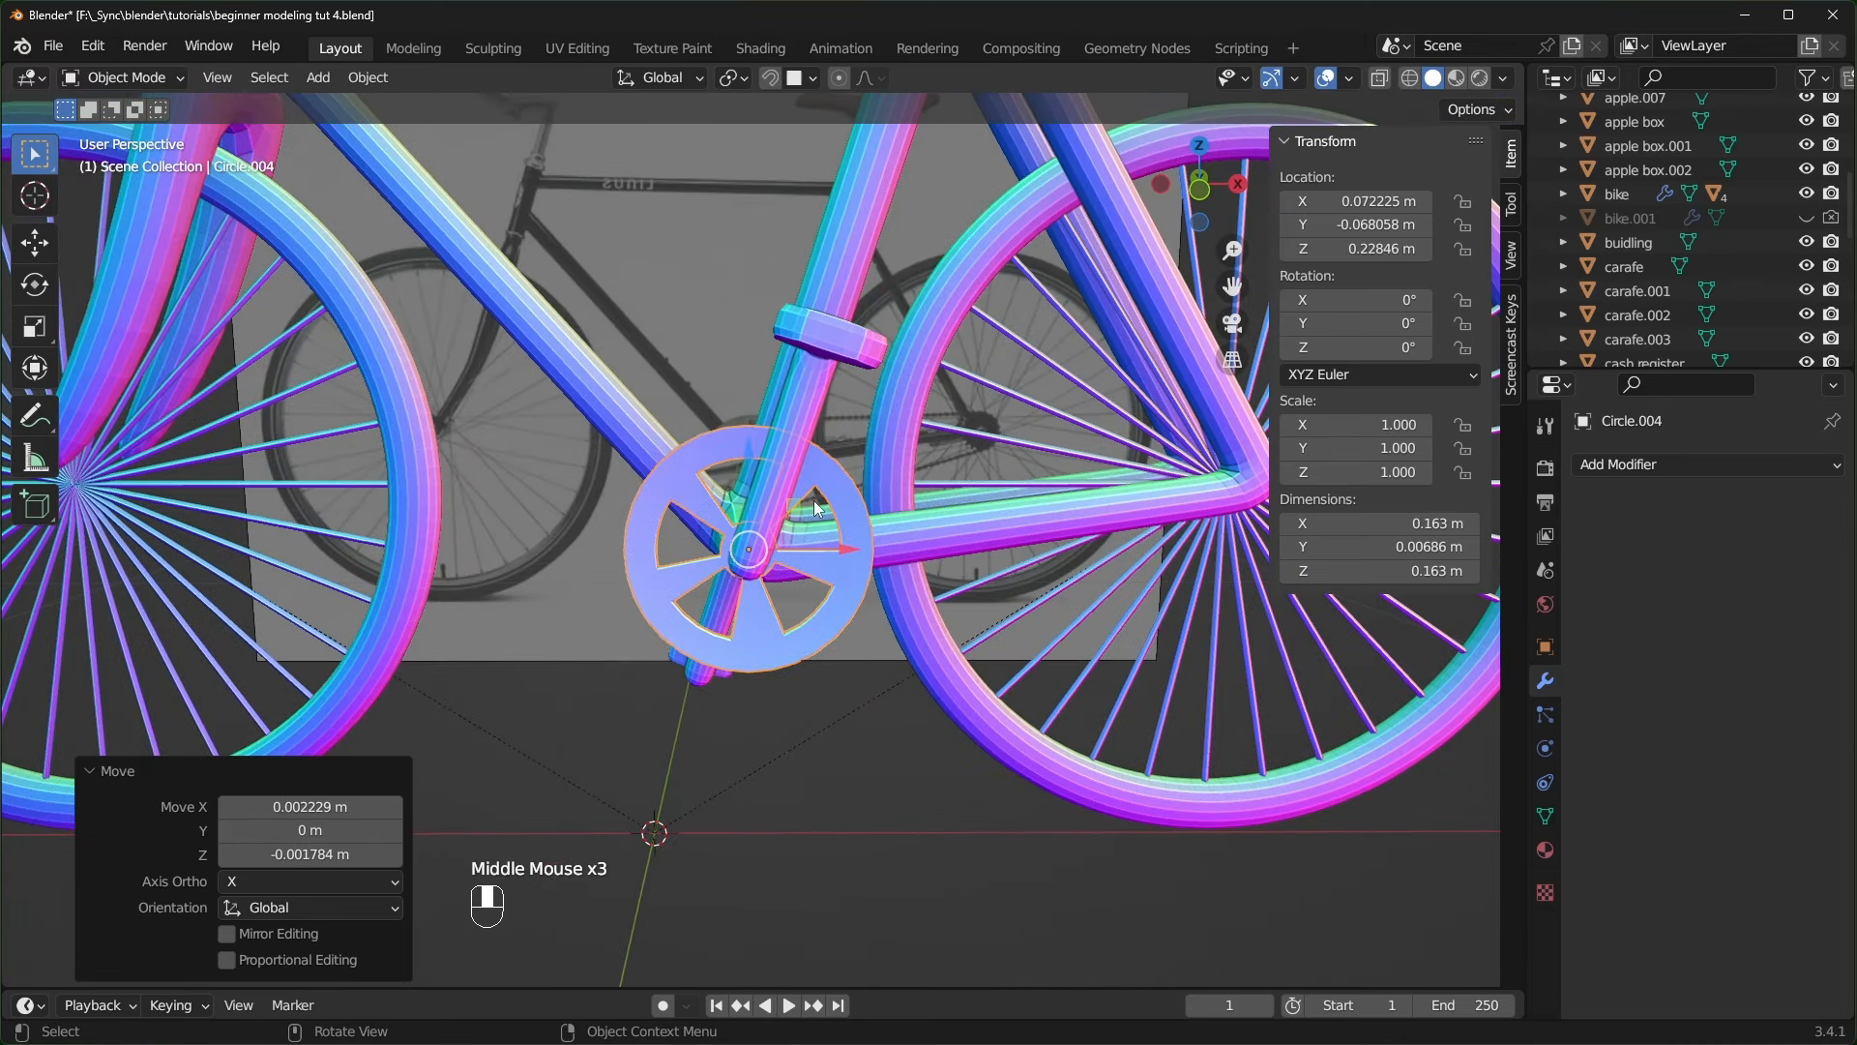
- Switch to front view and add a 32-vertex mesh circle with a 1 m radius for the chain
key("KP_1")
key("shift+a")
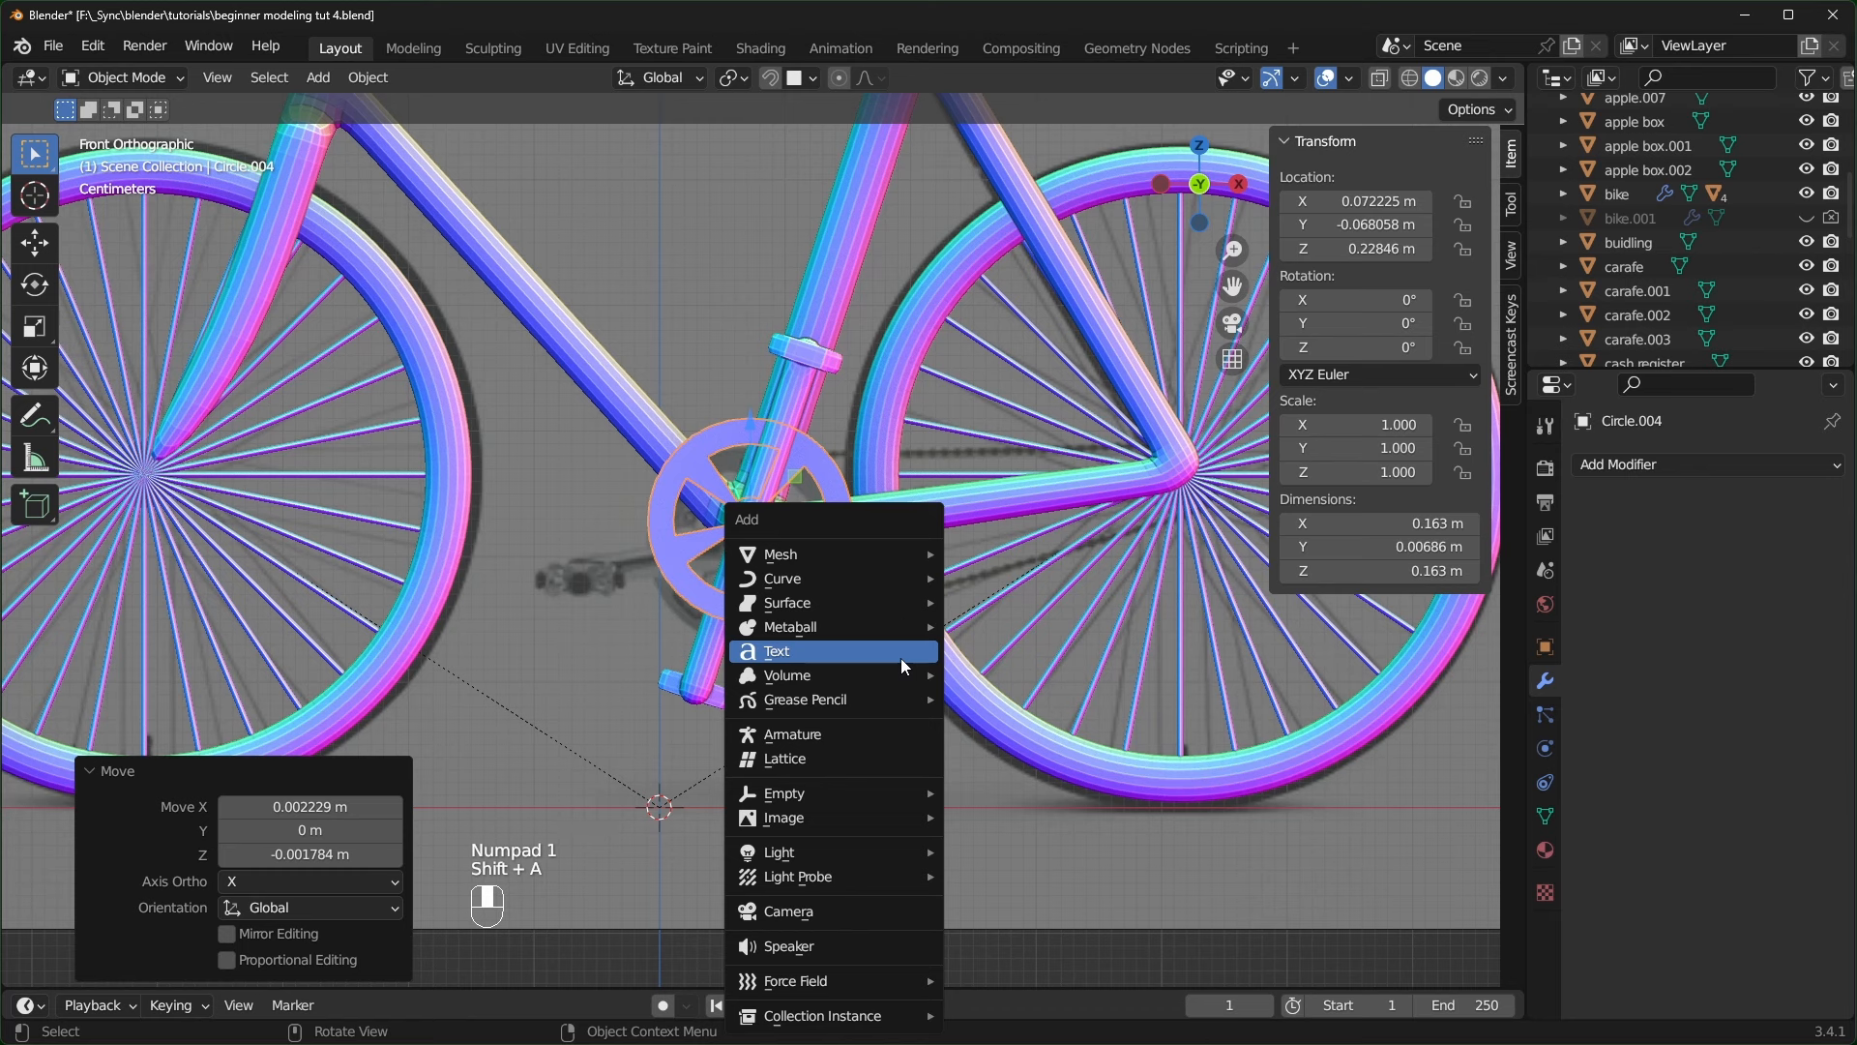
mouse_move(911, 554)
left_click(1006, 602)
scroll(983, 677, "down", 2)
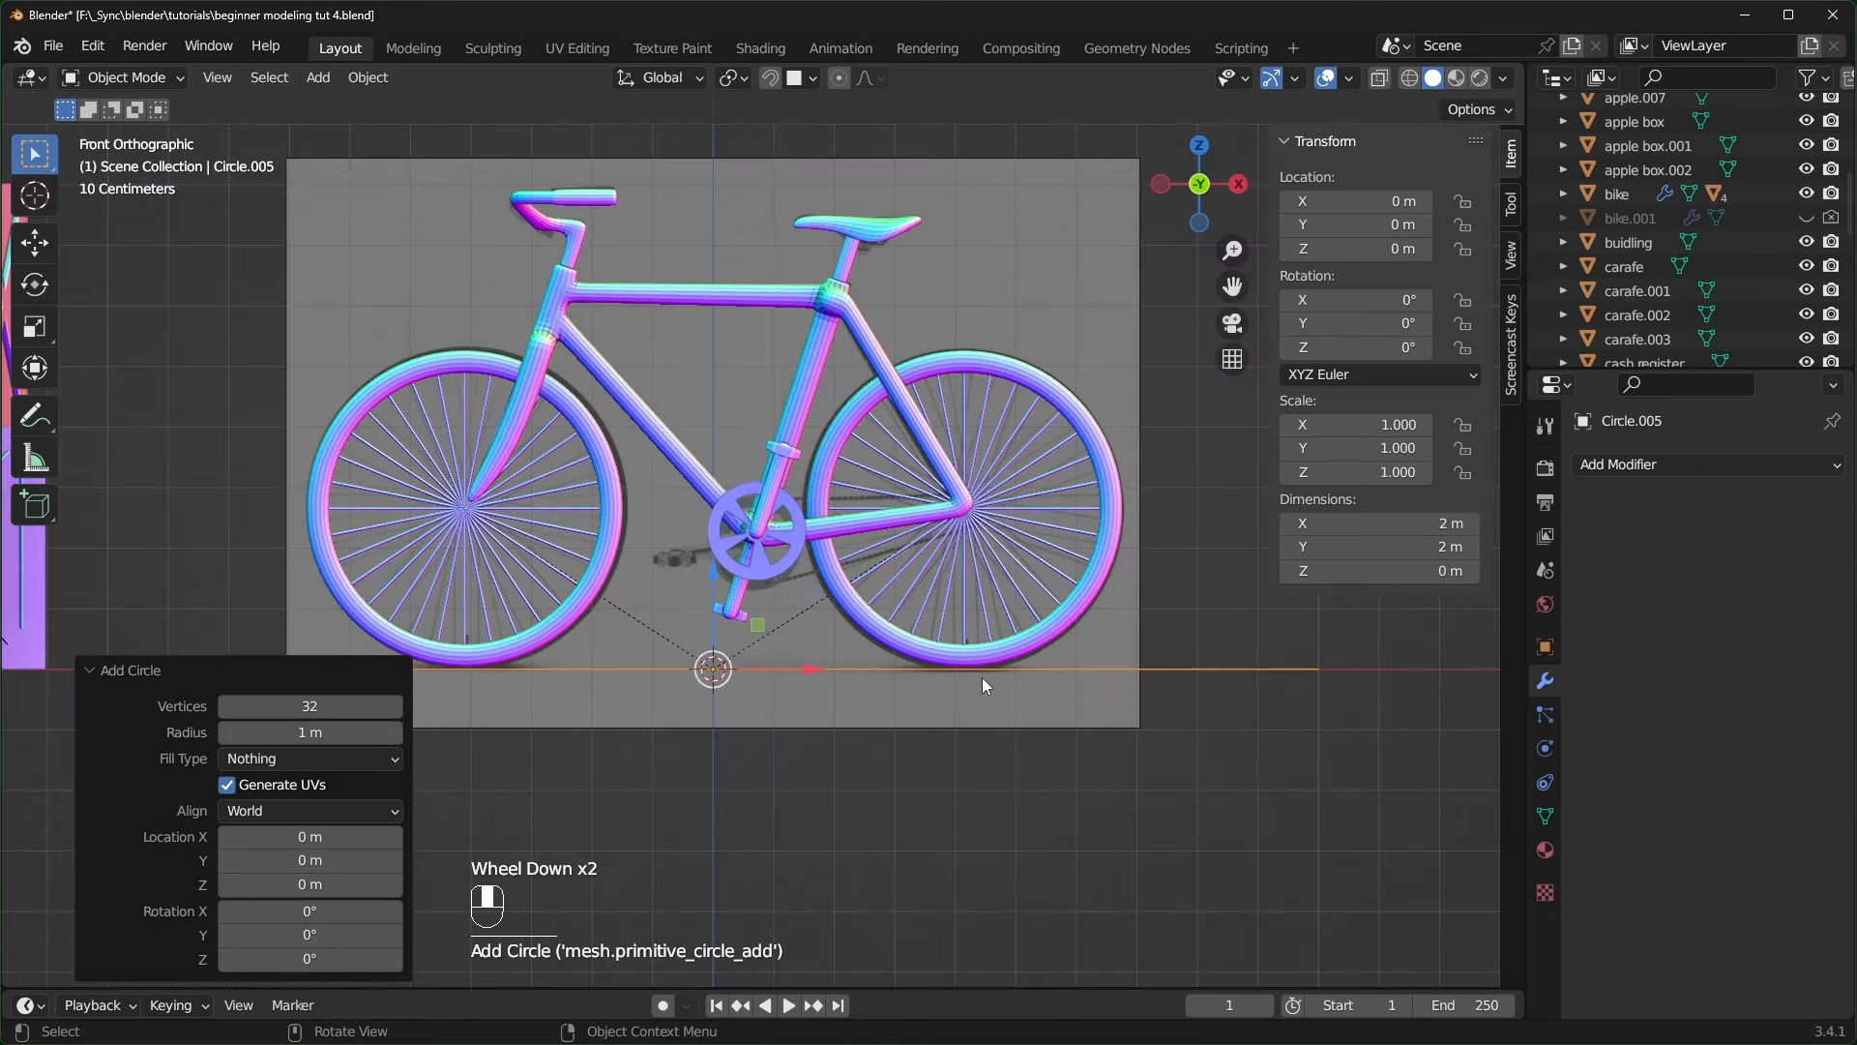
- Rotate the new circle's mesh 90 degrees about X in Edit Mode so it stands upright, and return to Object Mode
scroll(973, 683, "up", 2)
middle_click_drag(973, 683, 984, 741)
key("Tab")
type("rx")
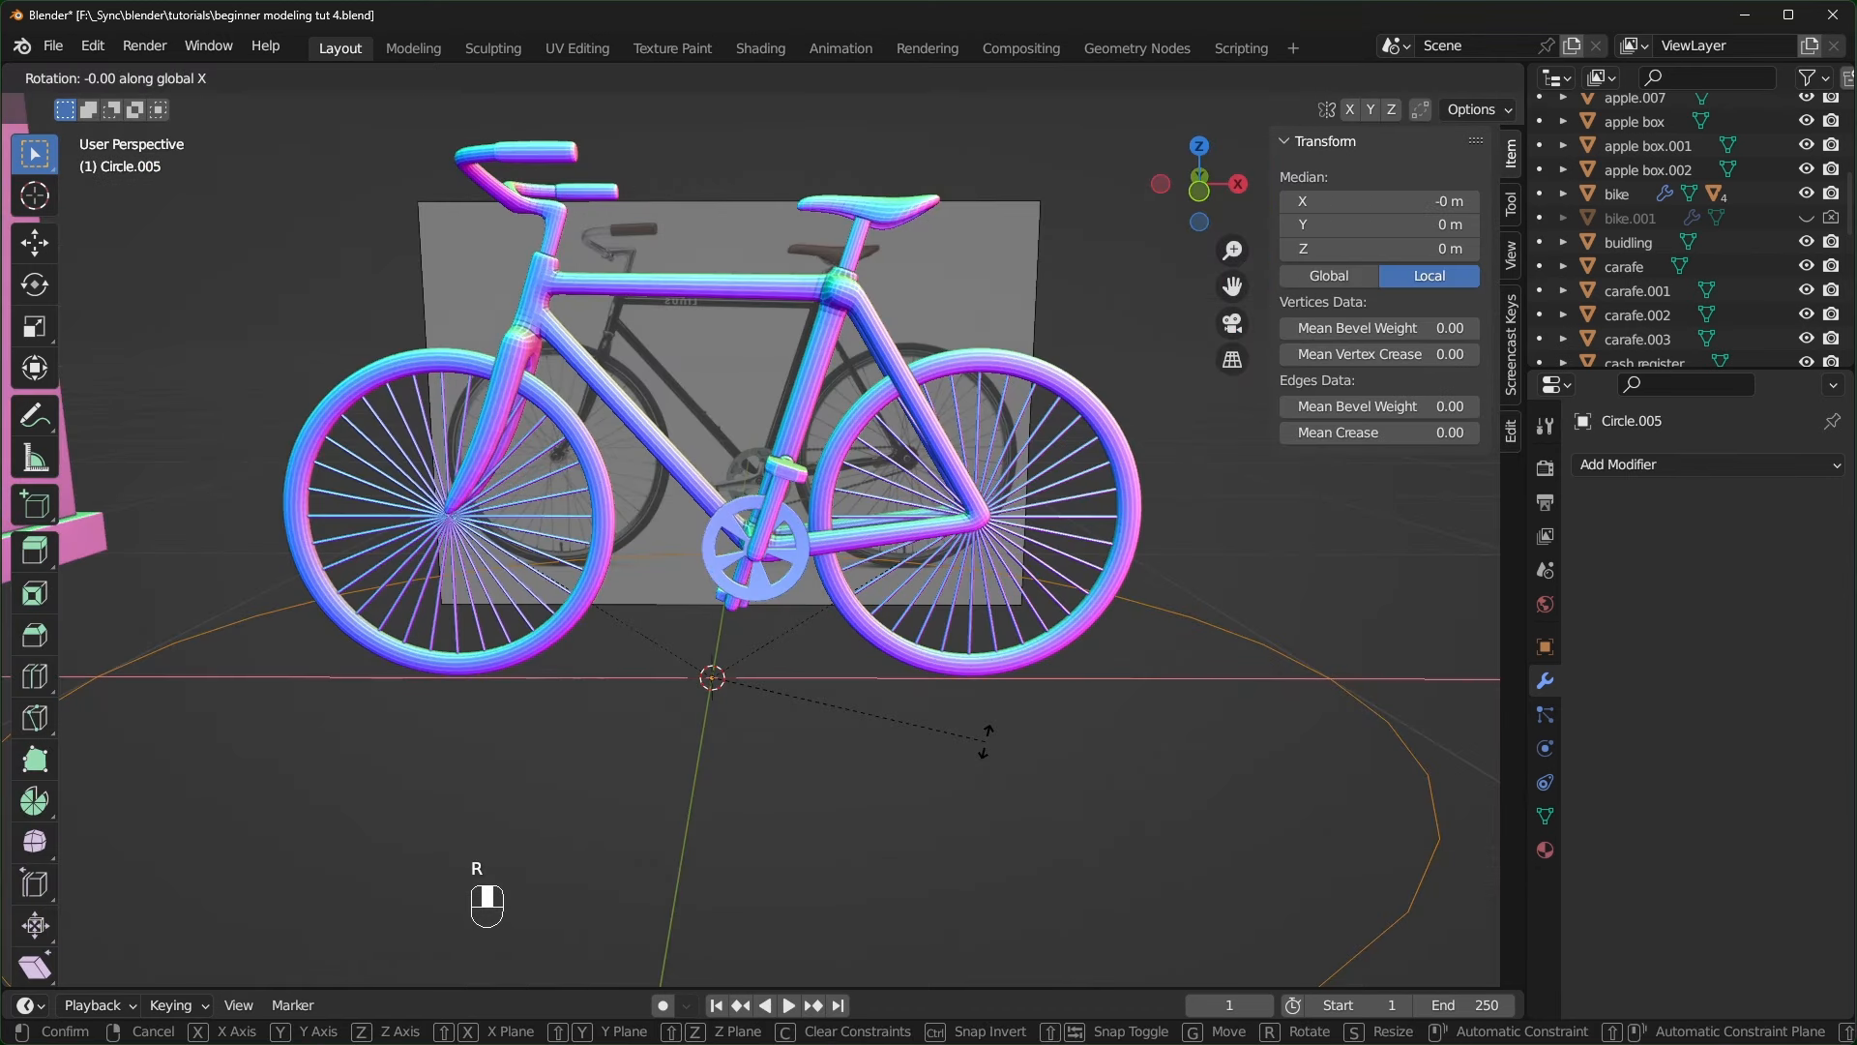
type("90")
key("Return")
key("Tab")
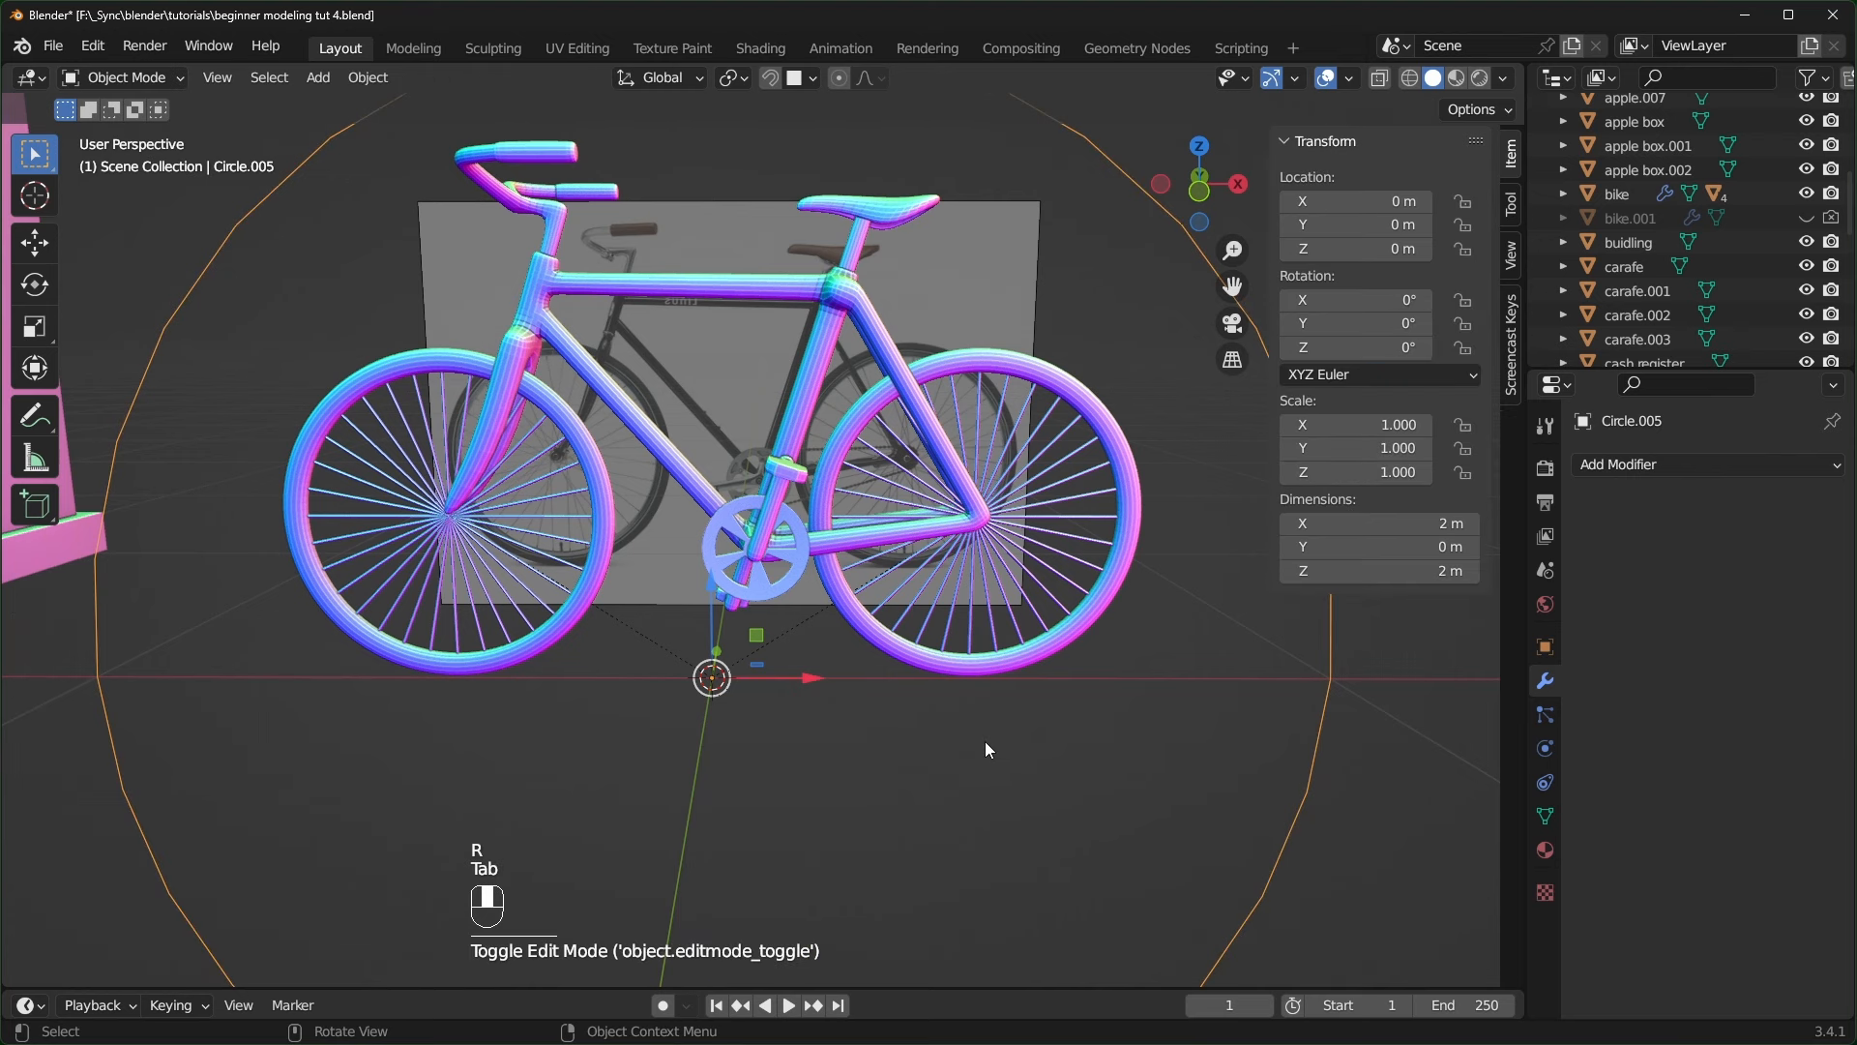
- Fit the circle around the chainring in front view at about 0.167 m across, and apply its scale
key("KP_1")
scroll(698, 810, "up", 5)
key("g")
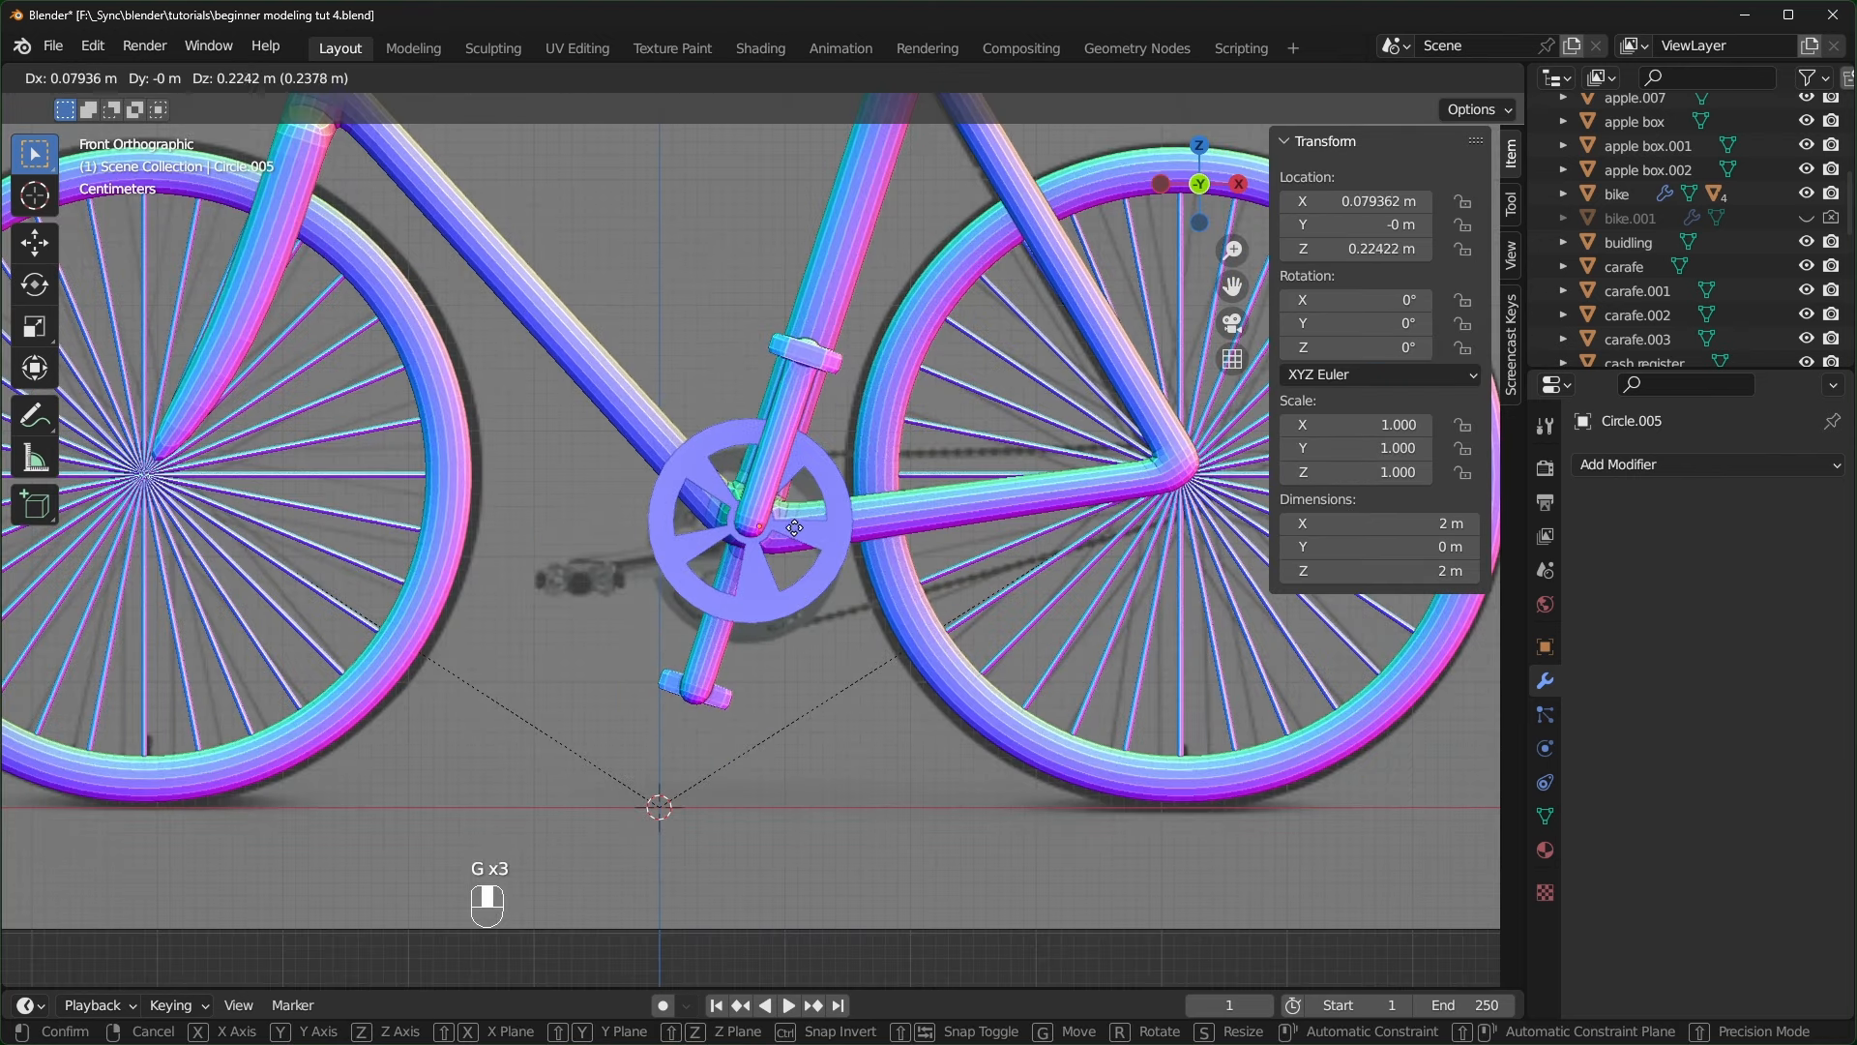
left_click(788, 525)
key("s")
left_click(993, 698)
key("s")
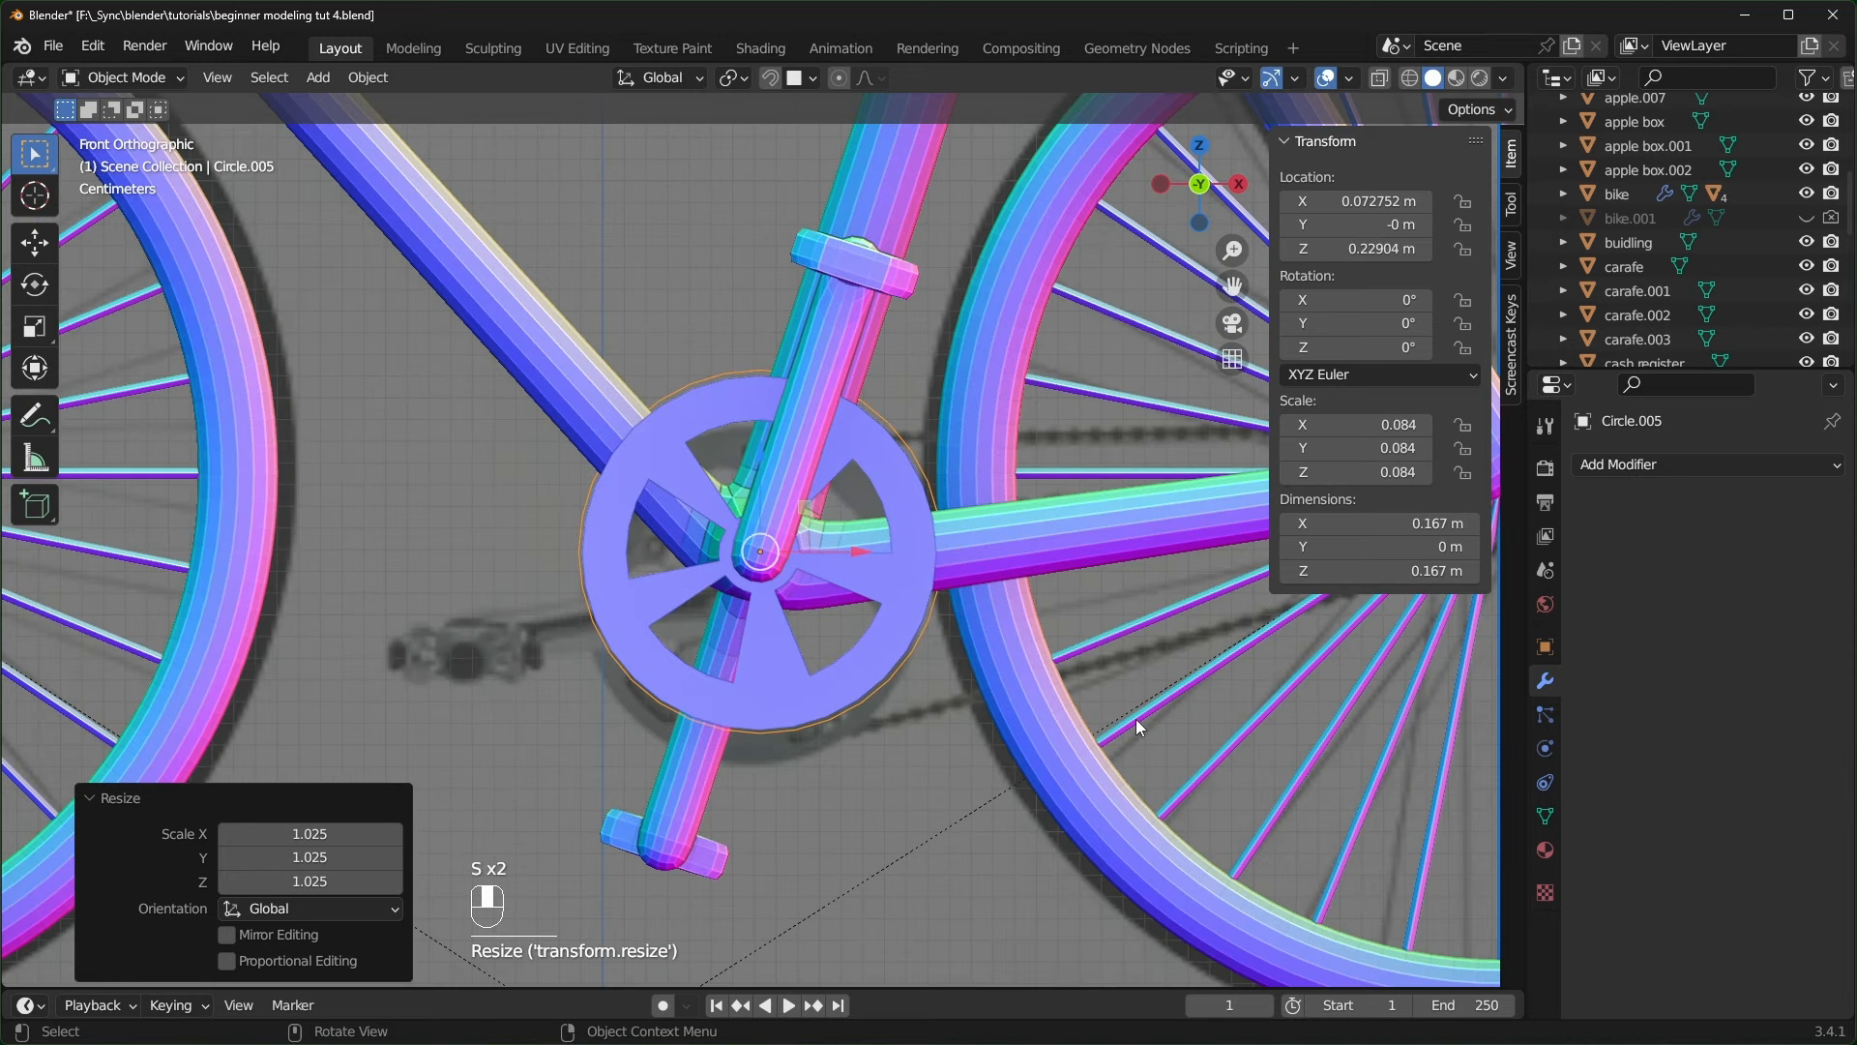
key("ctrl+a")
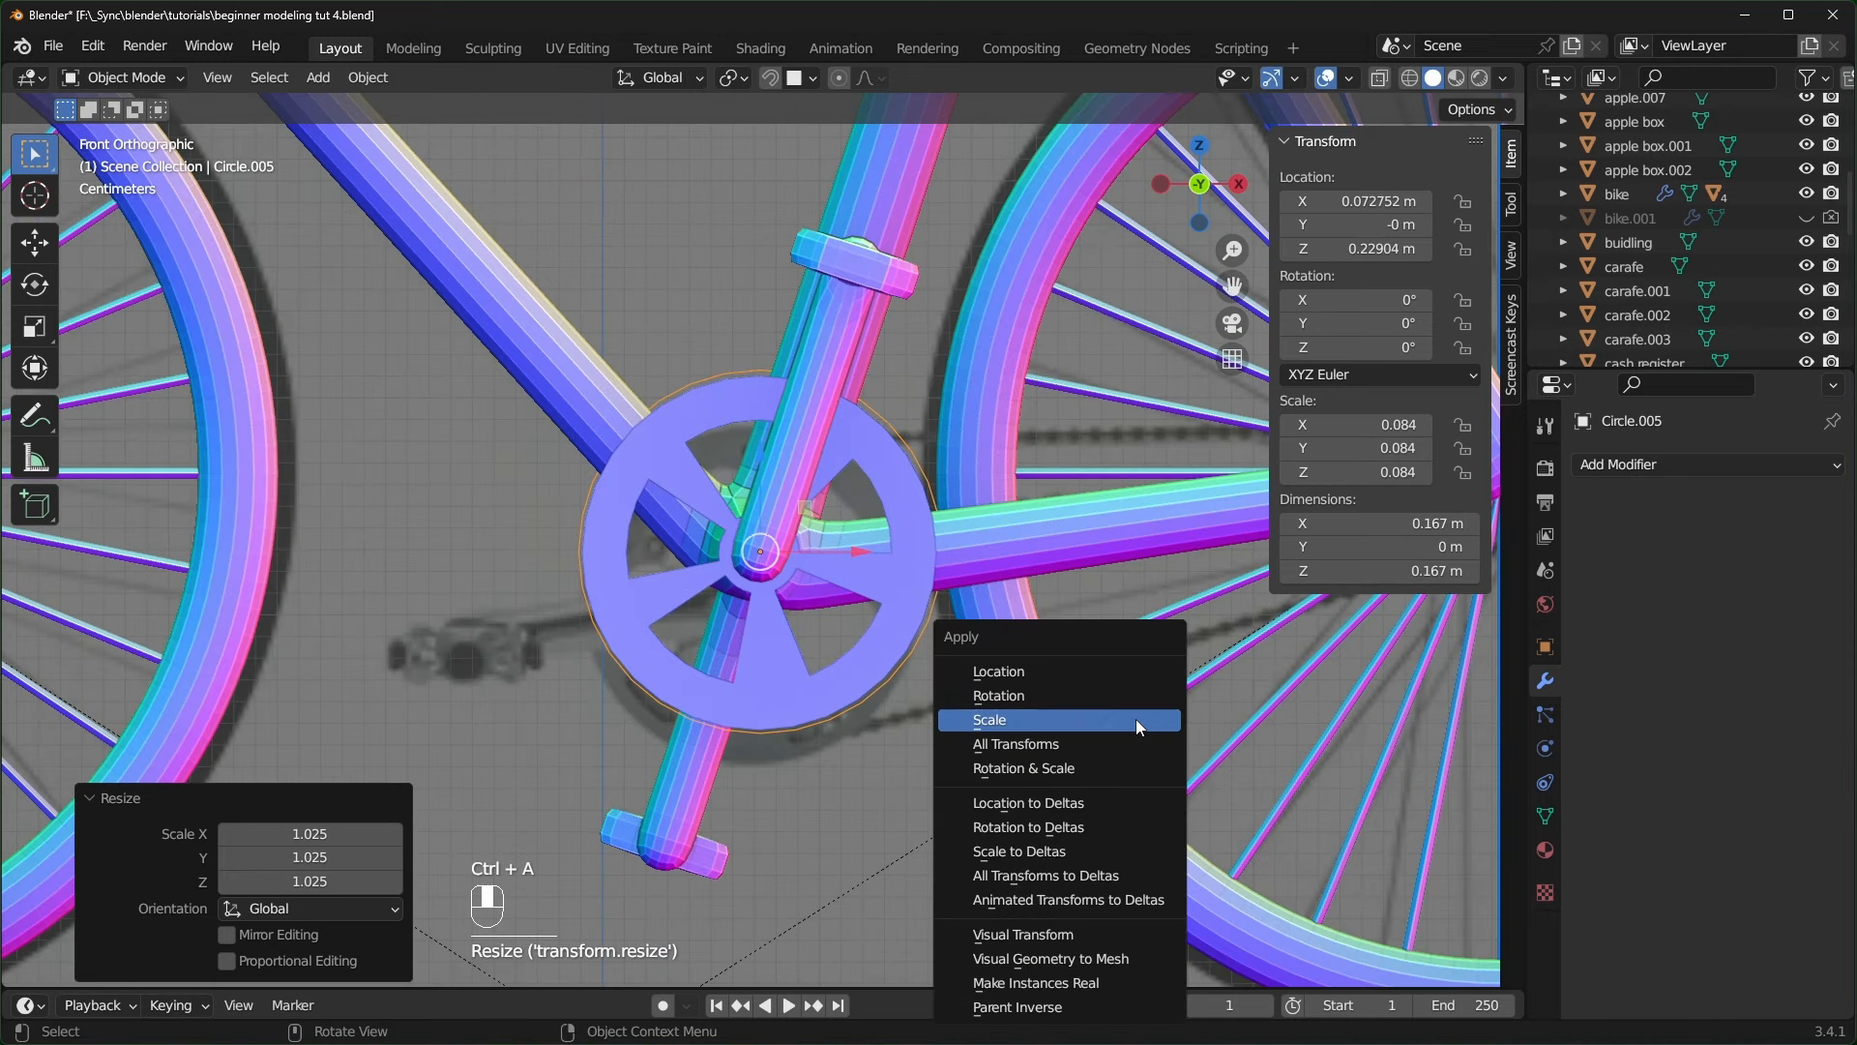
left_click(1136, 718)
- Move the rear half of the circle's vertices about 0.286 m in X and 0.038 m in Z to the rear hub and scale them down
scroll(1136, 718, "down", 3)
middle_click_drag(1135, 717, 1064, 700, "shift")
scroll(1065, 701, "up", 1)
key("Tab")
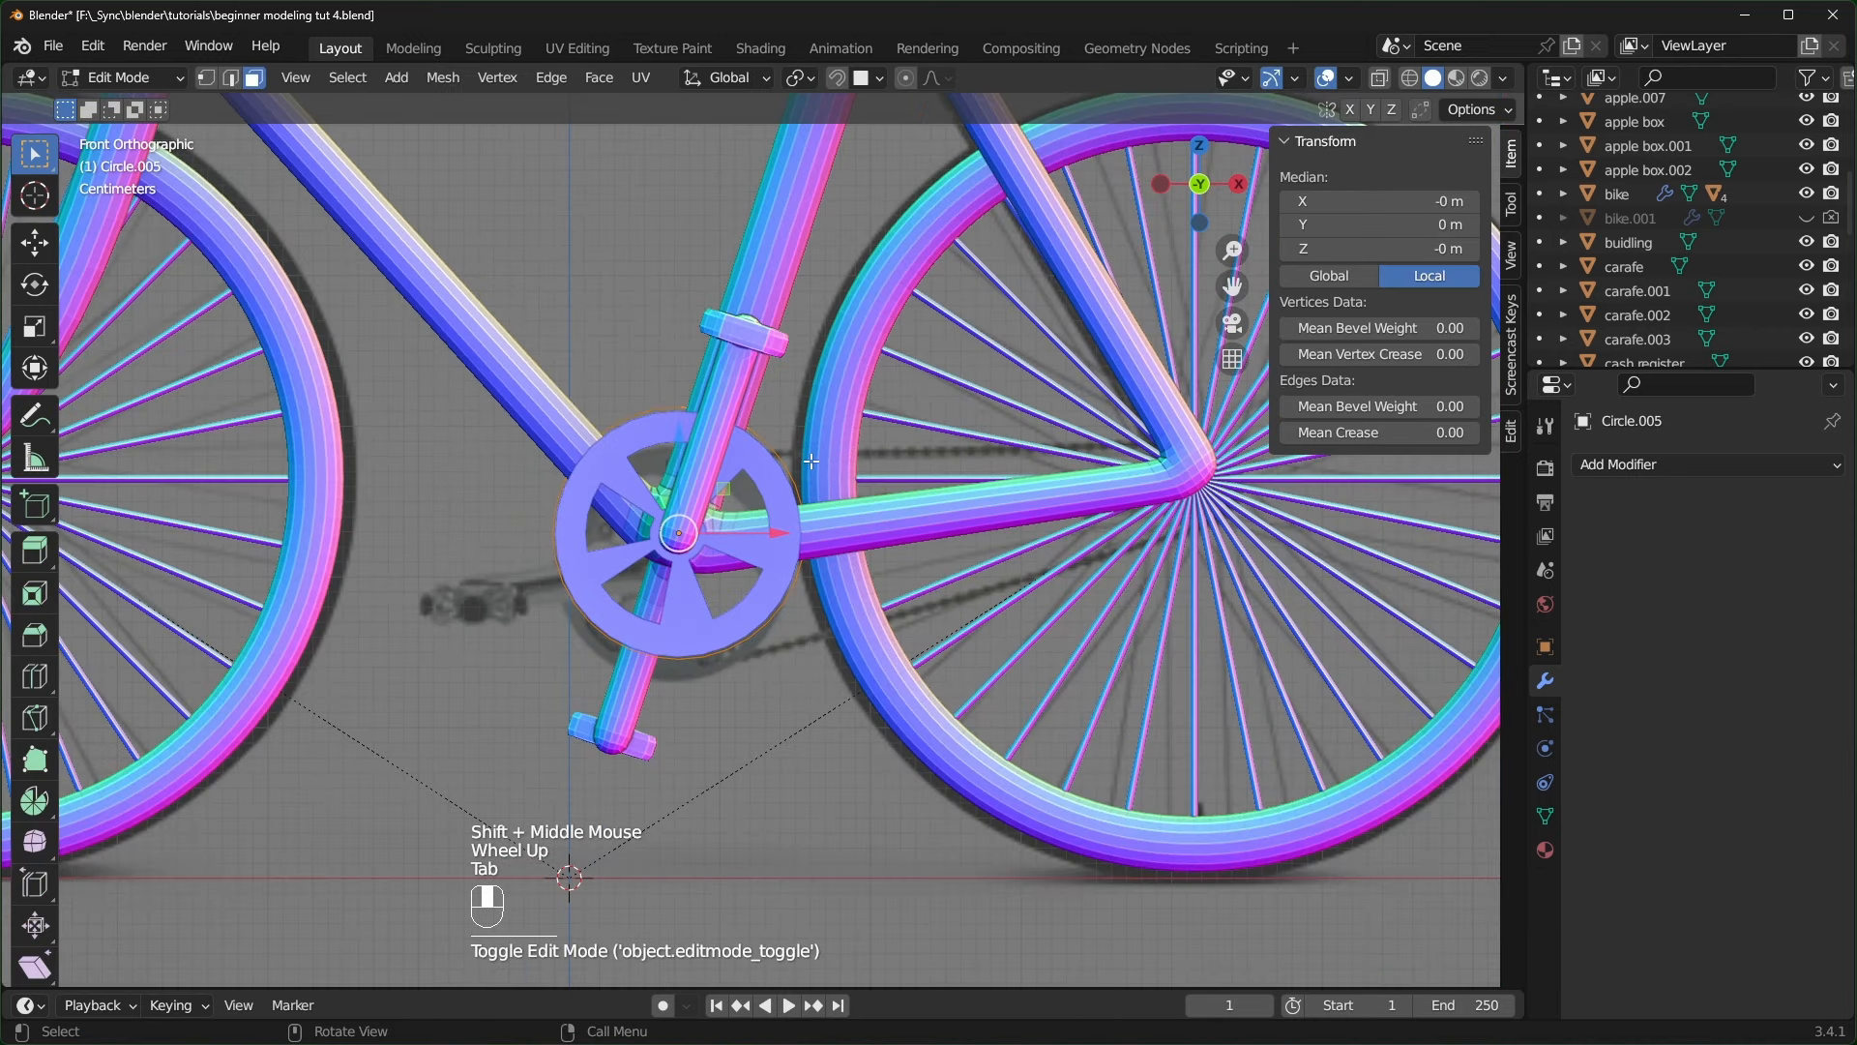
key("1")
key("alt+z")
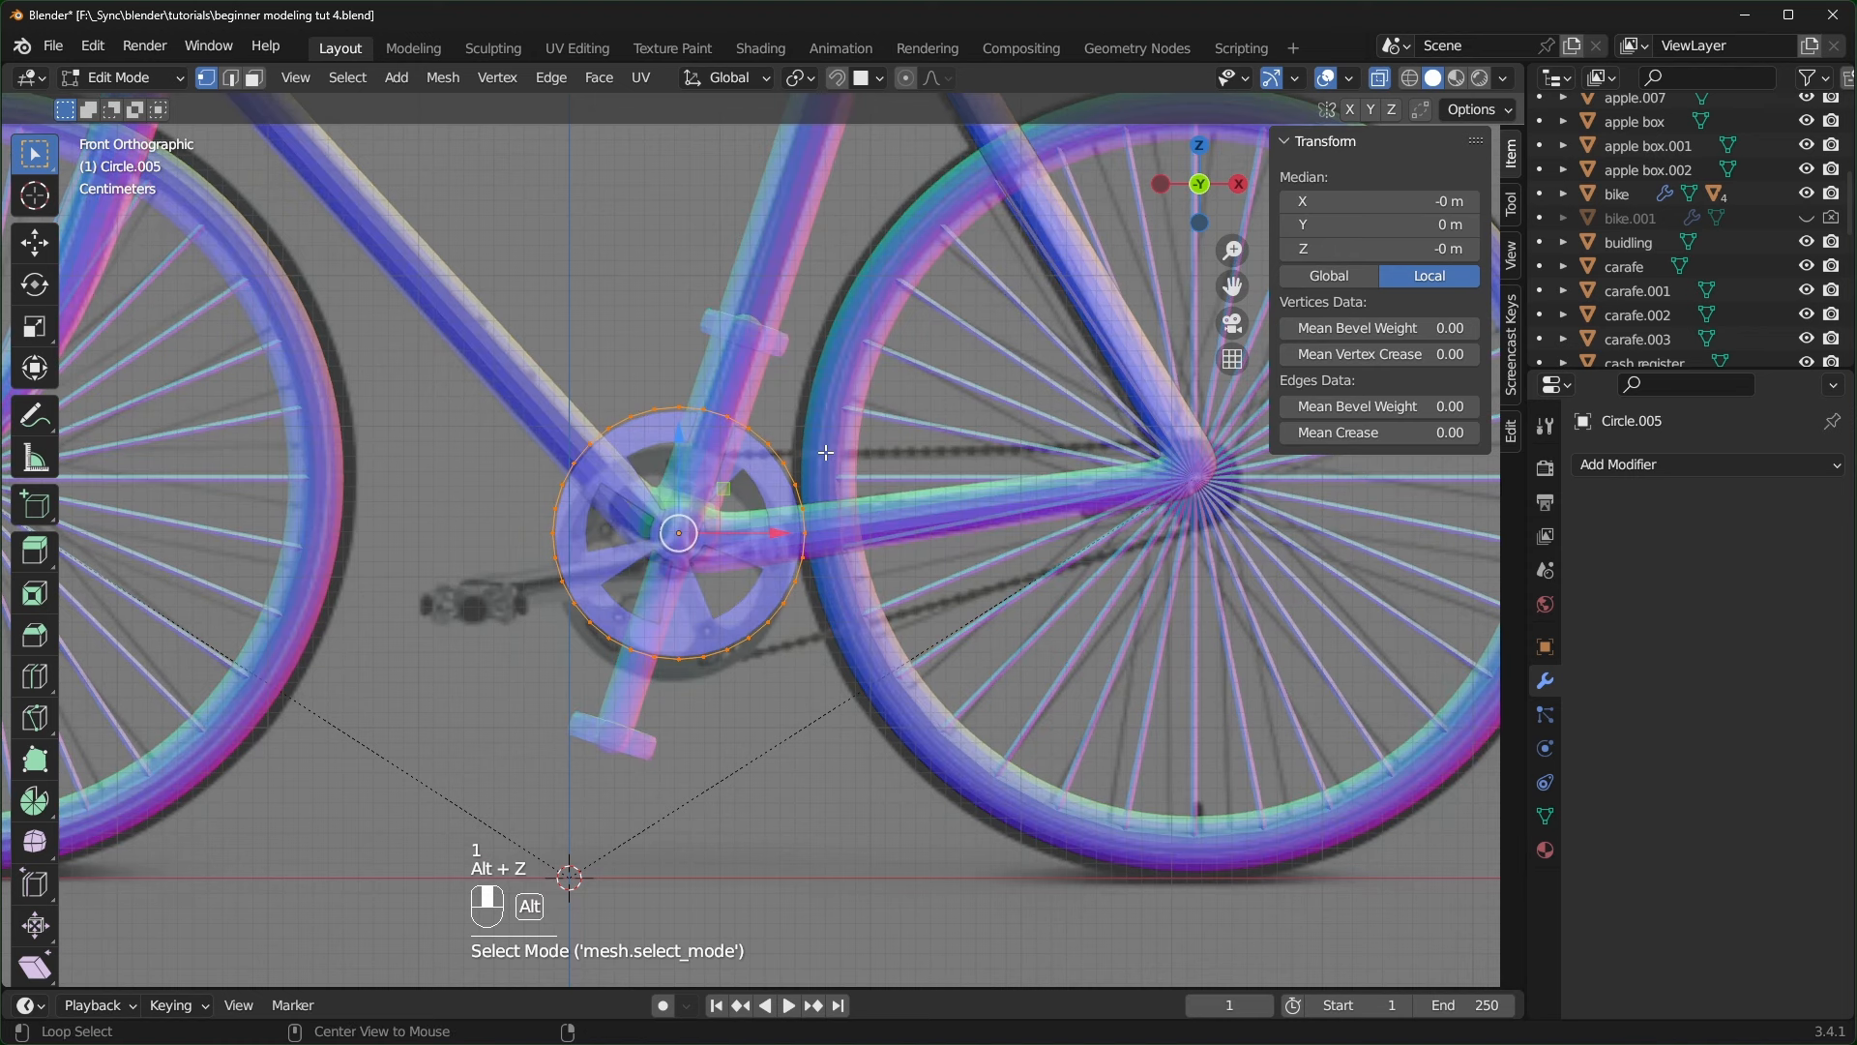
left_click_drag(877, 239, 690, 762)
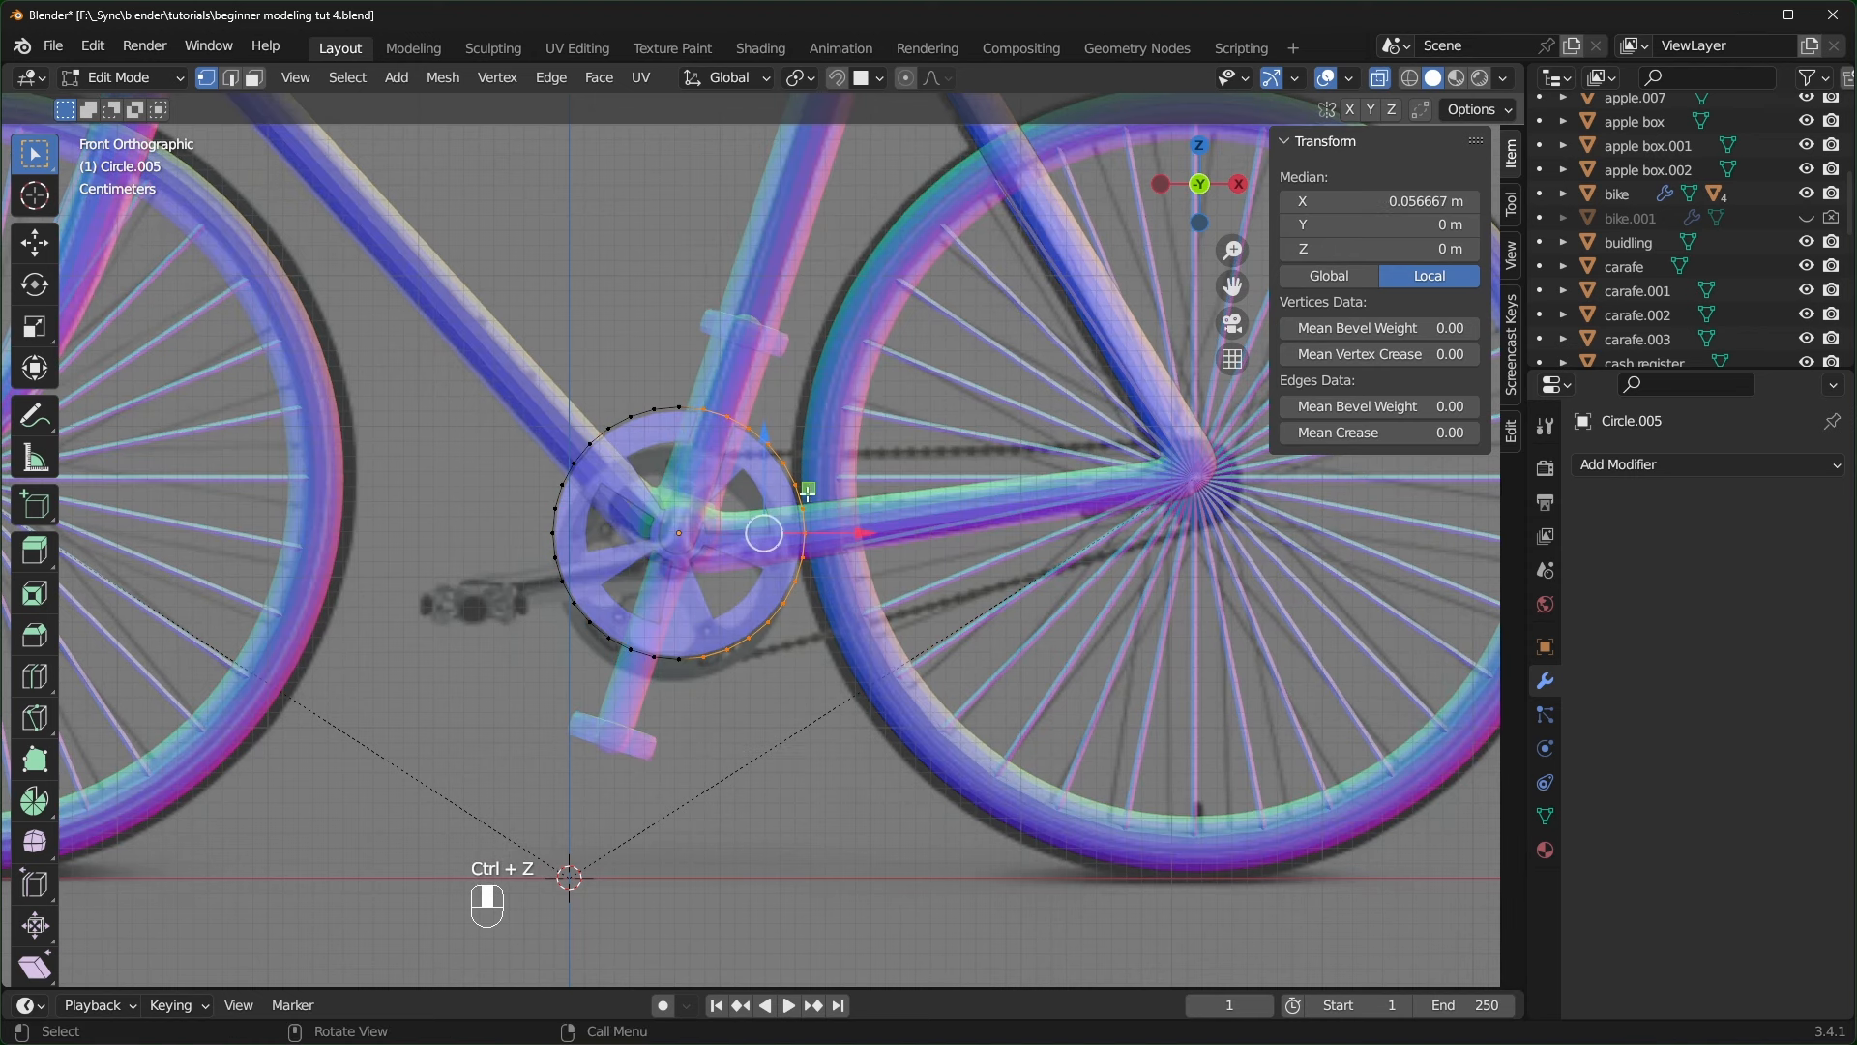
left_click_drag(809, 489, 1274, 432)
key("s")
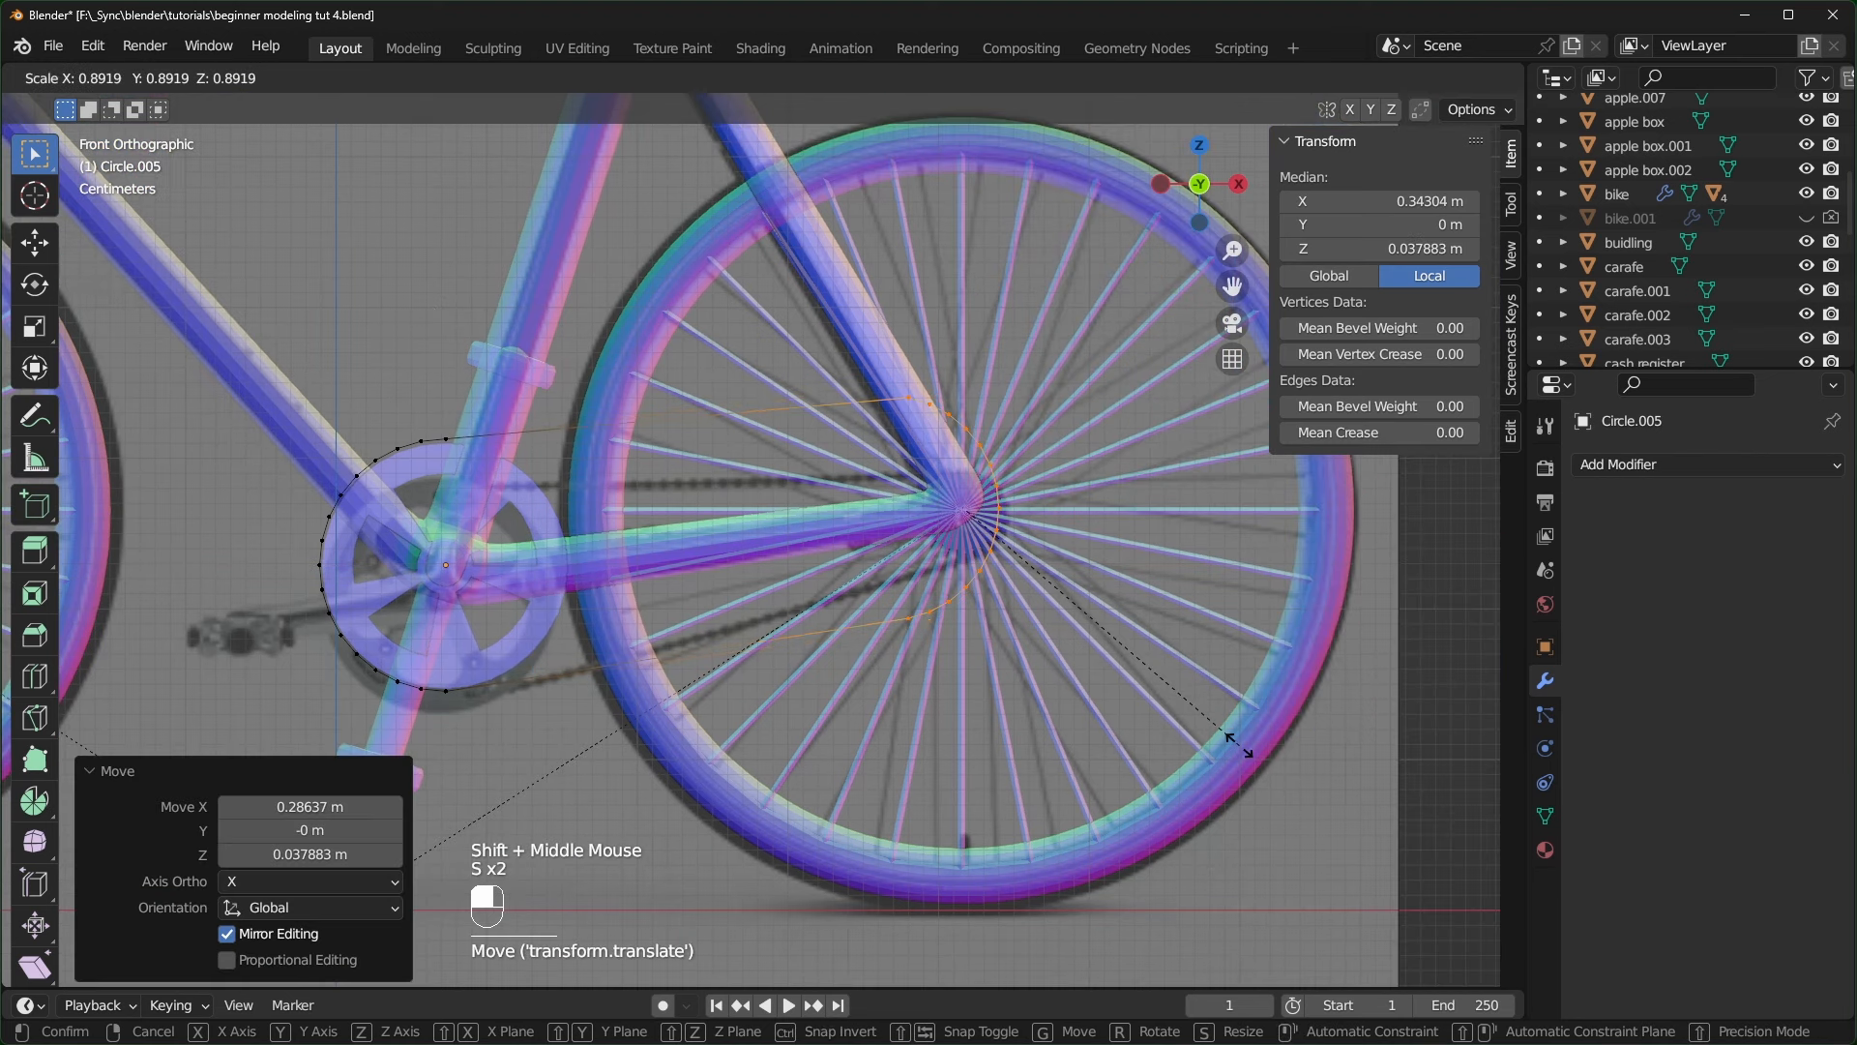
left_click(1022, 549)
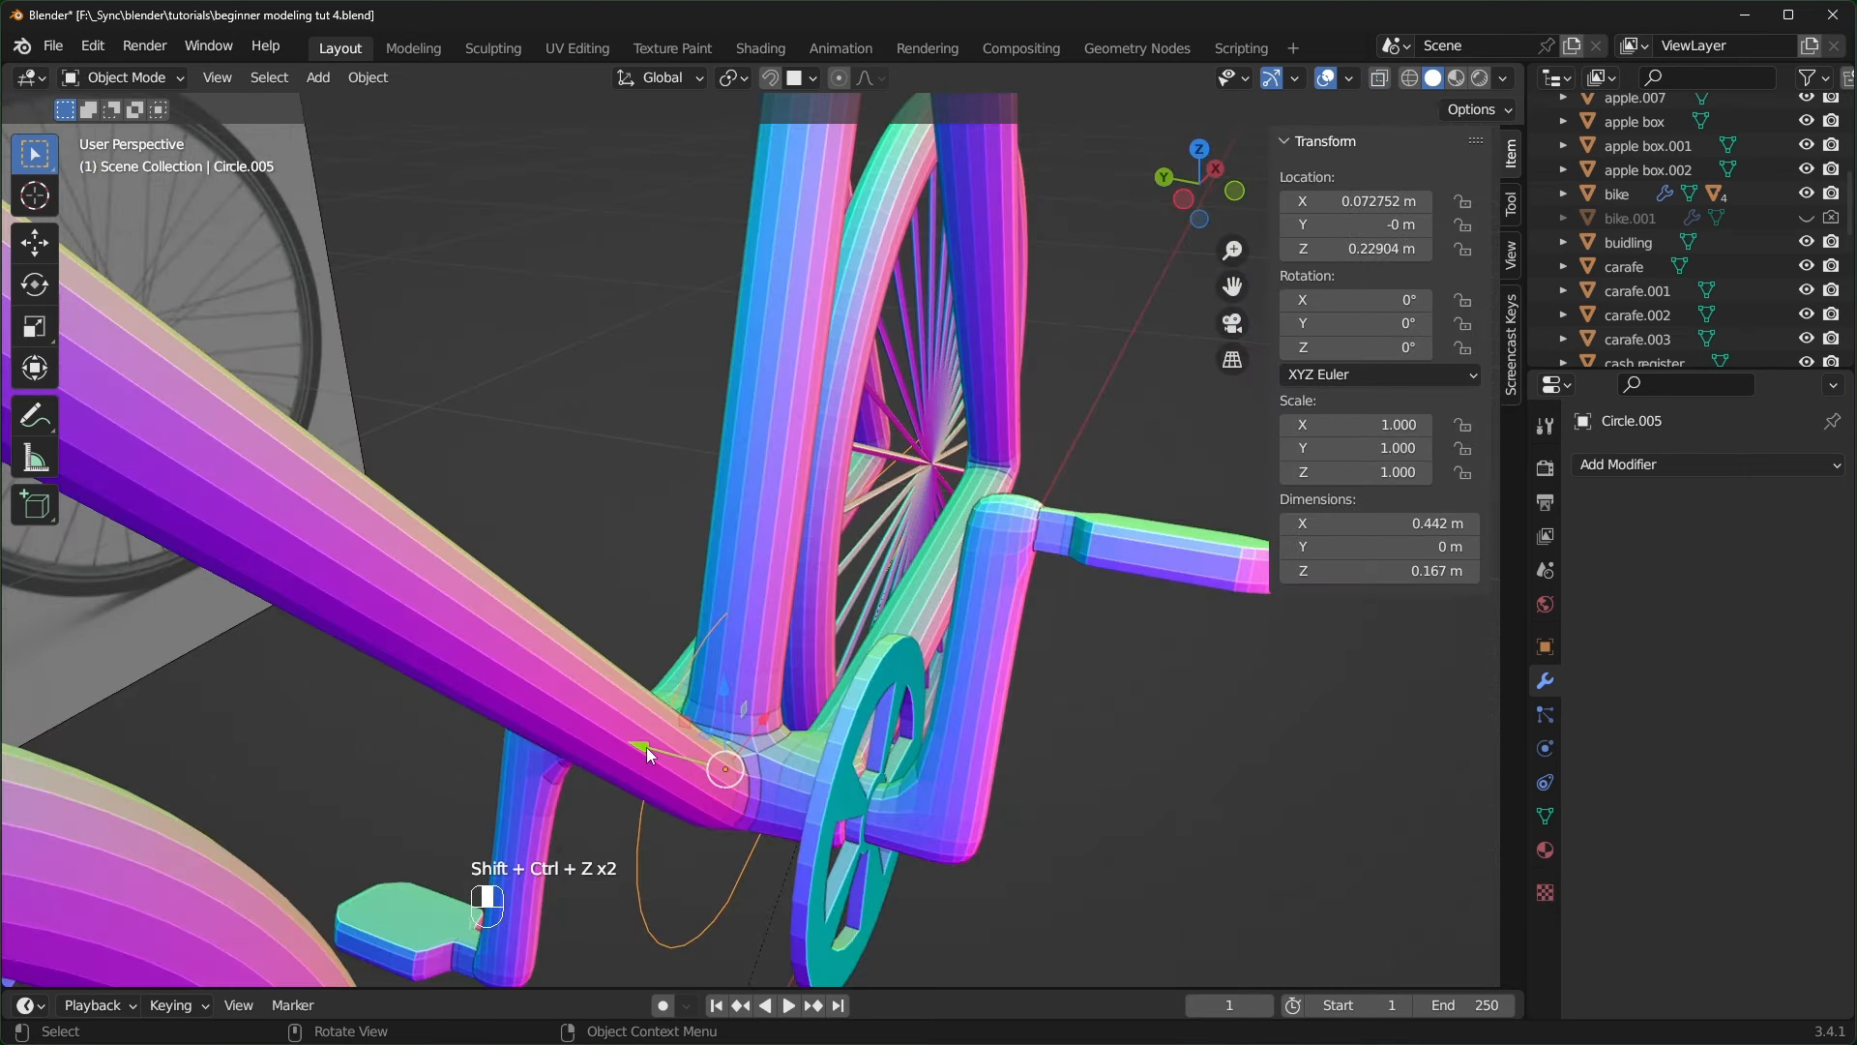
- Move the chain outline along Y until it lines up with the chainring
key("g")
key("y")
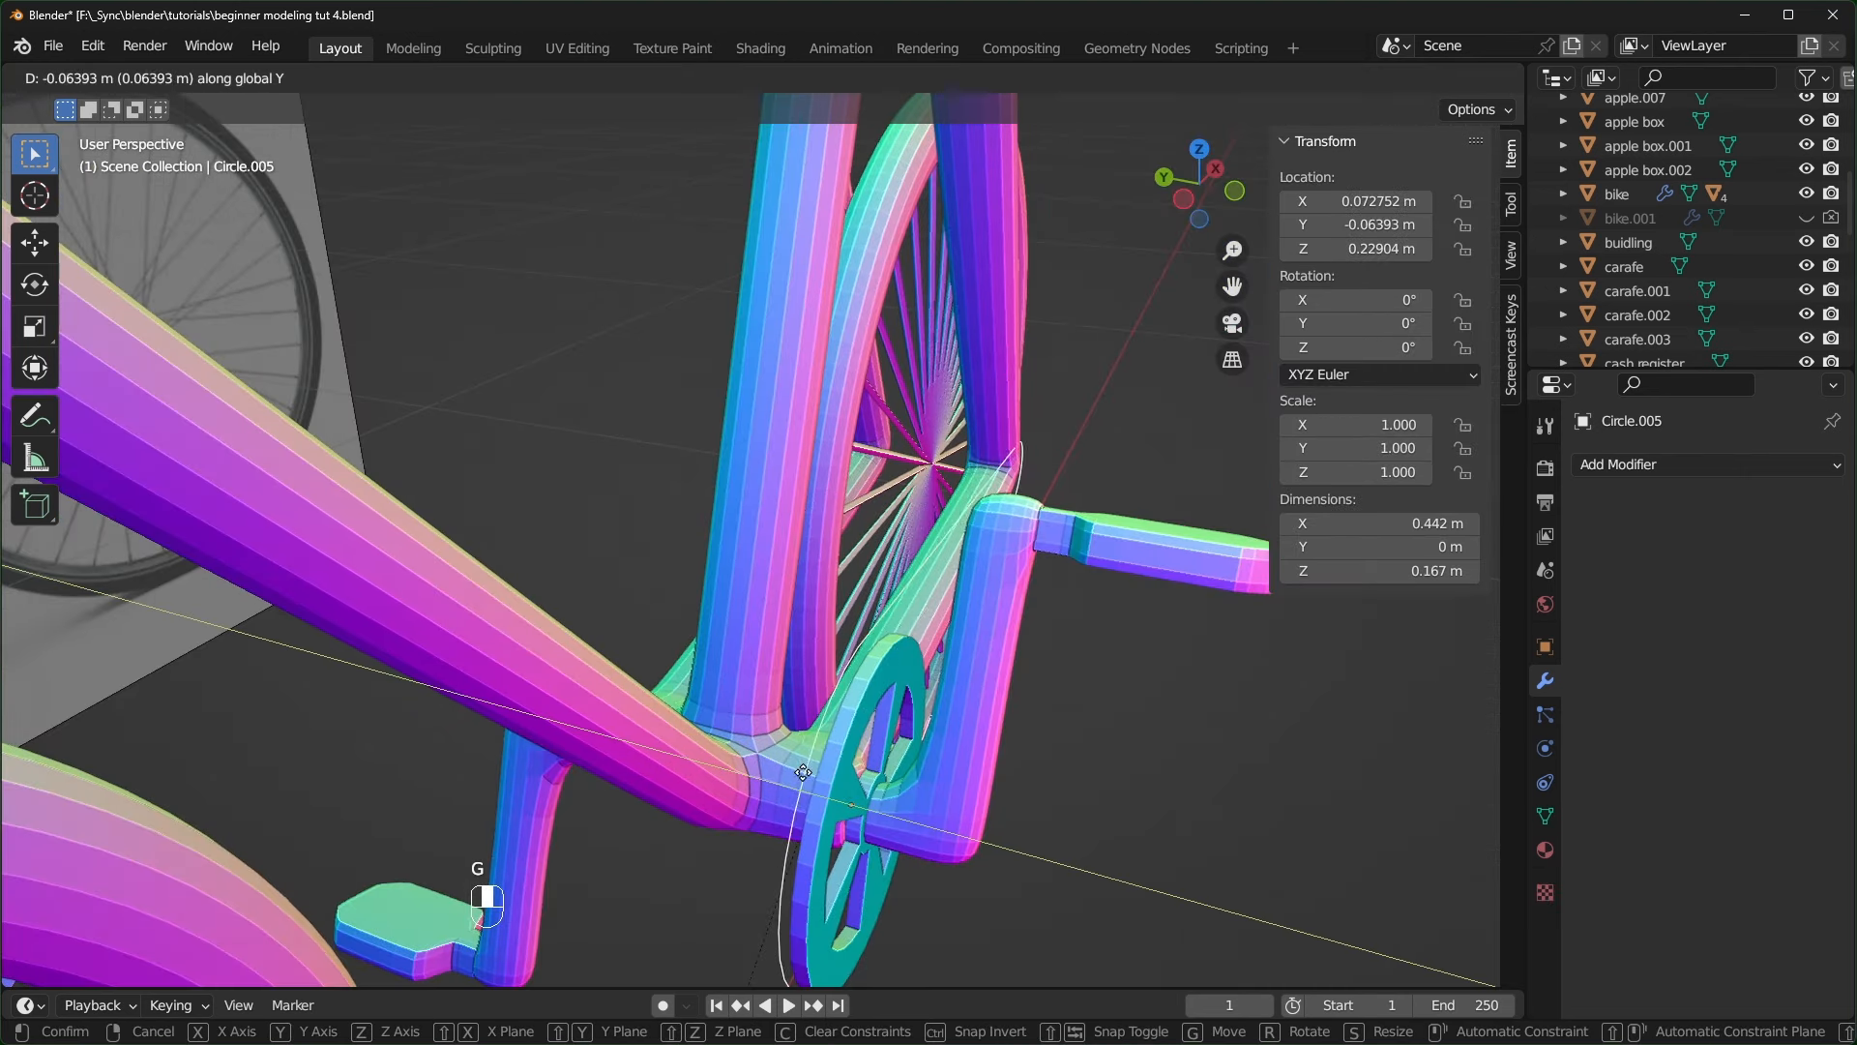
left_click(861, 805)
- Shift the rear half of the chain outline's vertices inward in Edit Mode to line up with the rear wheel hub
middle_click_drag(861, 804, 1112, 541)
scroll(778, 750, "up", 1, "shift")
key("Tab")
scroll(982, 778, "down", 4)
left_click_drag(1175, 488, 1001, 670)
middle_click_drag(1061, 649, 1122, 712)
left_click(624, 677)
- Extrude the whole chain outline 0.0052 m along Y to give the chain its width
key("a")
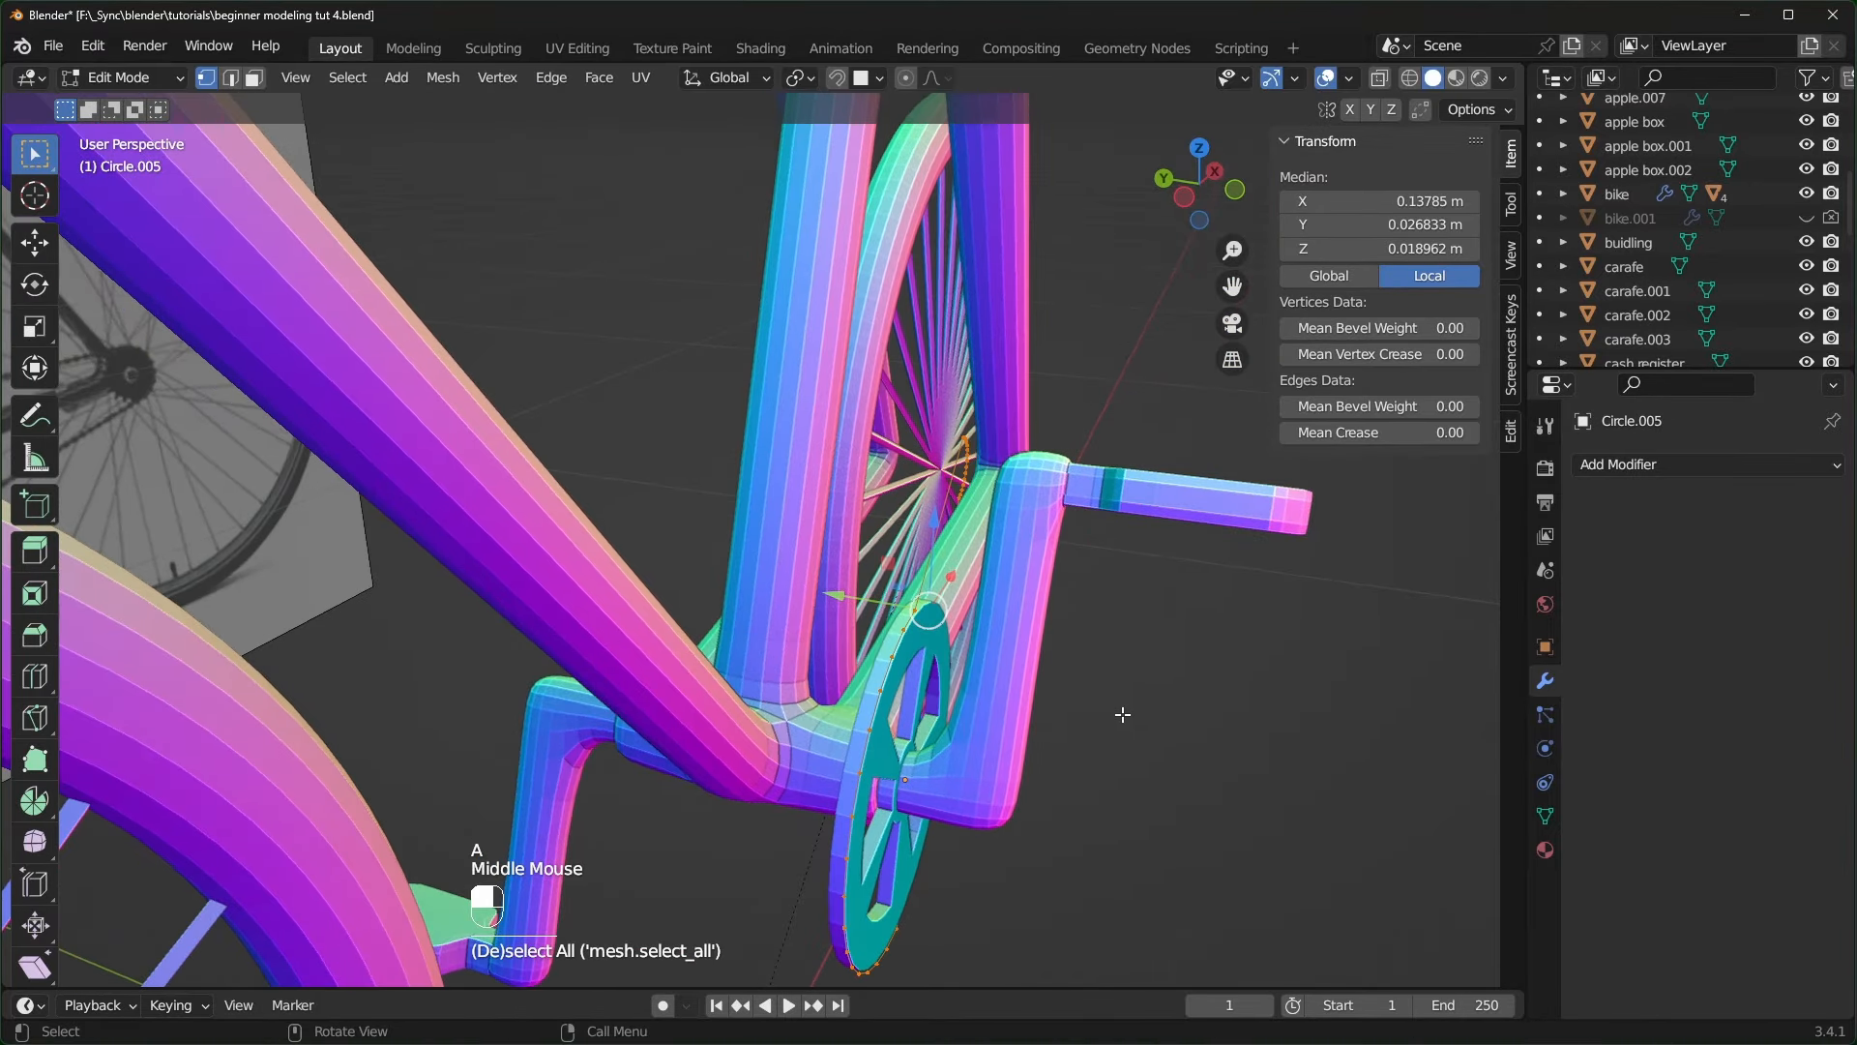
key("e")
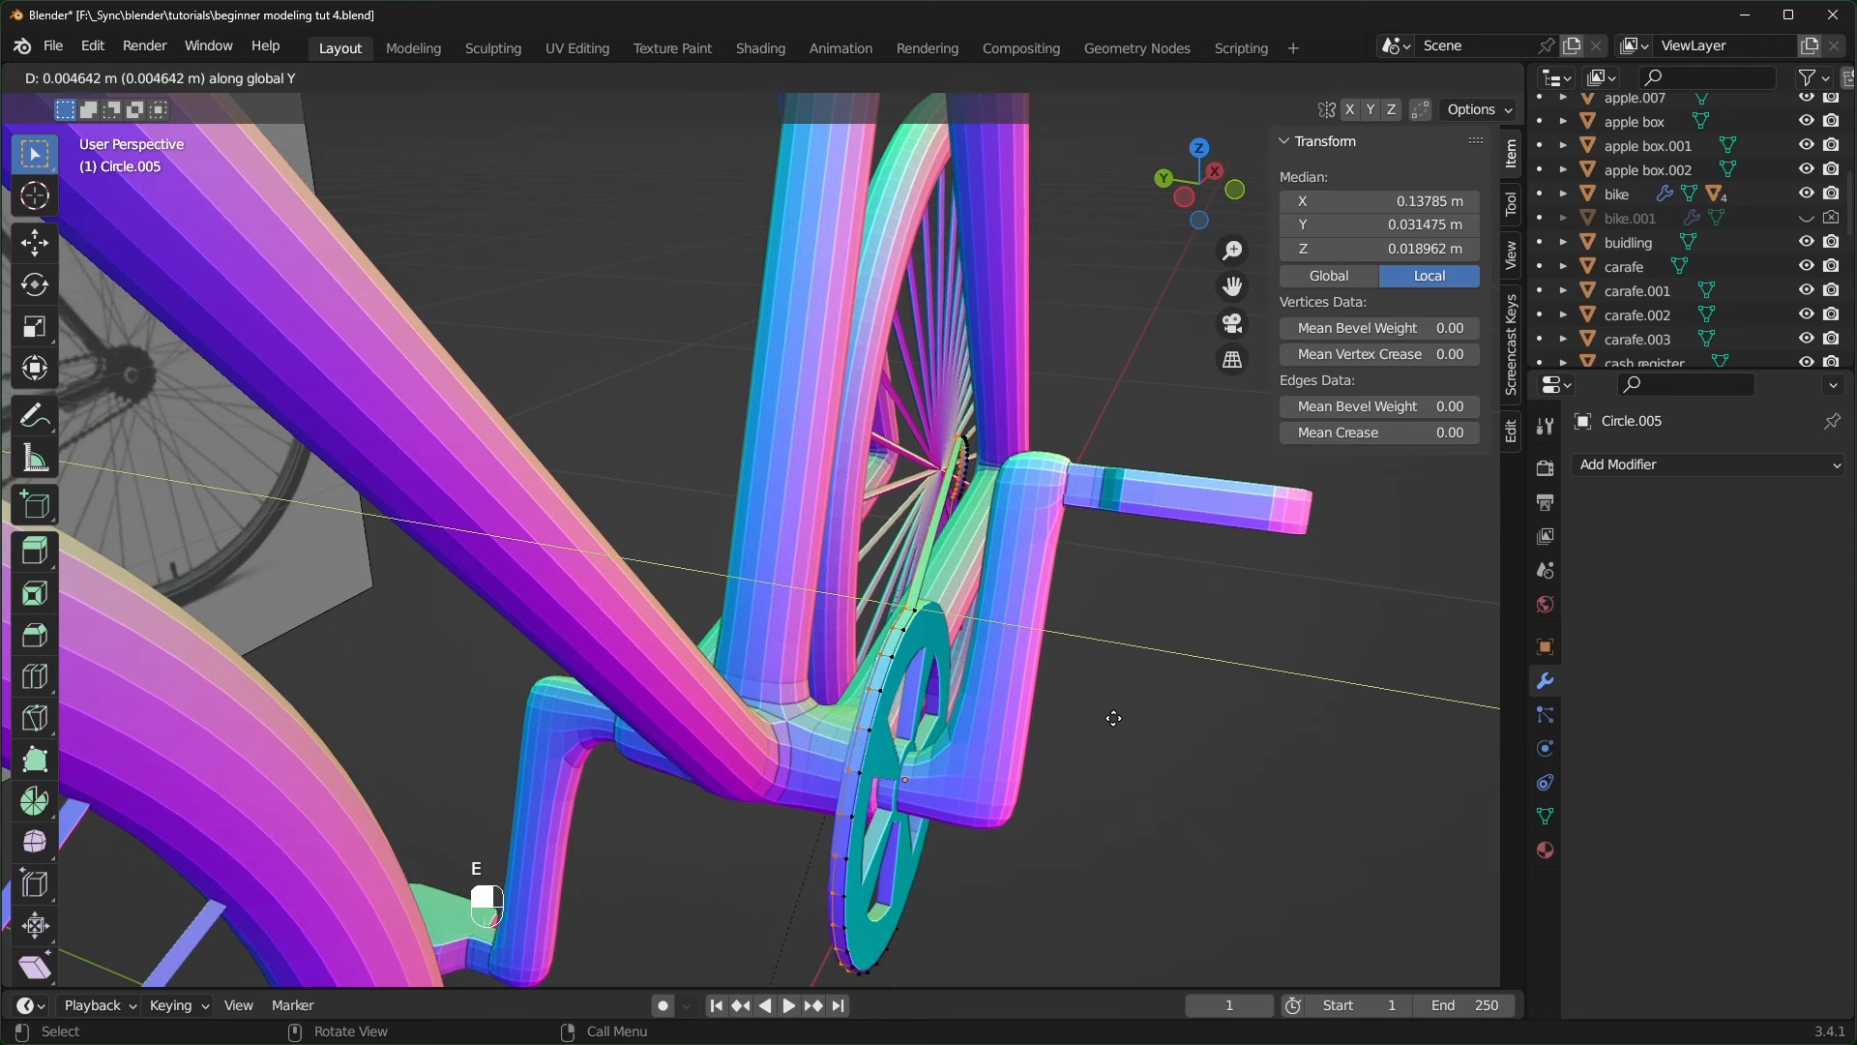
left_click(1128, 725)
scroll(1147, 736, "up", 1)
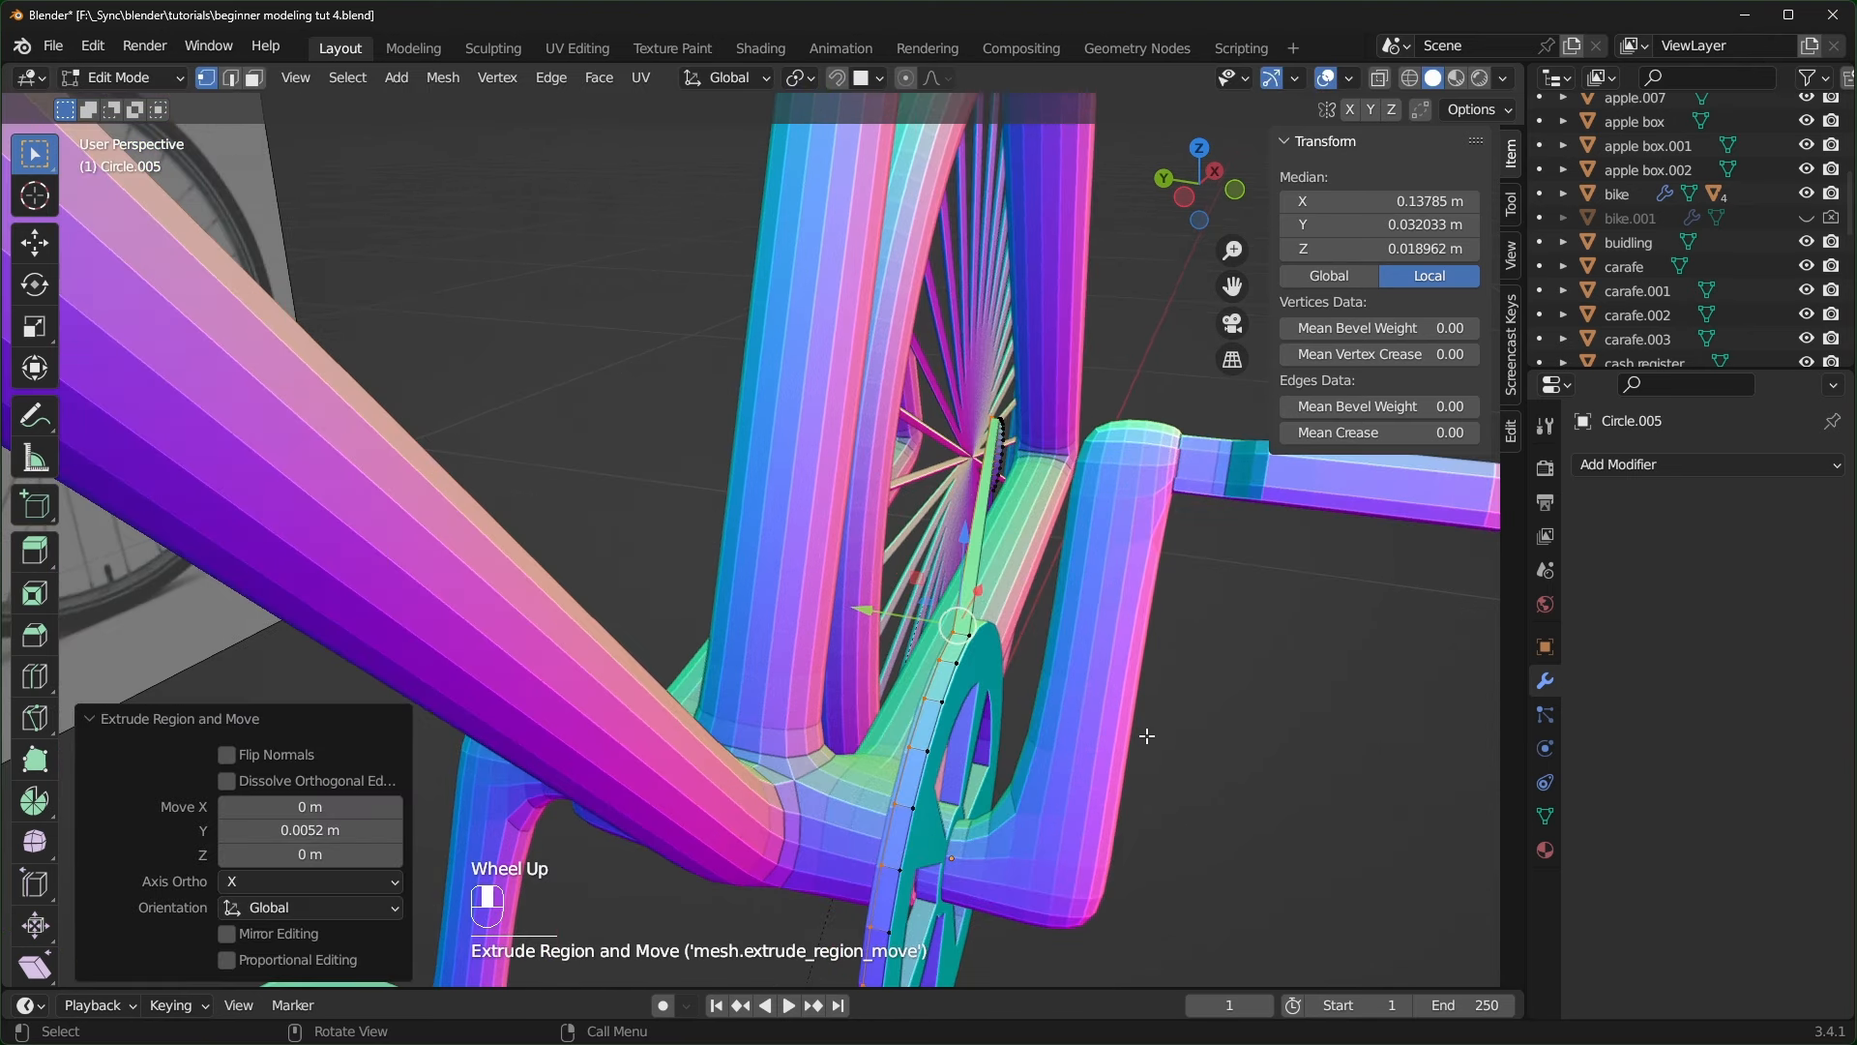
- Thicken the entire chain by extruding its faces along normals with an offset of 0.0034 m
key("a")
middle_click_drag(1146, 735, 1146, 728)
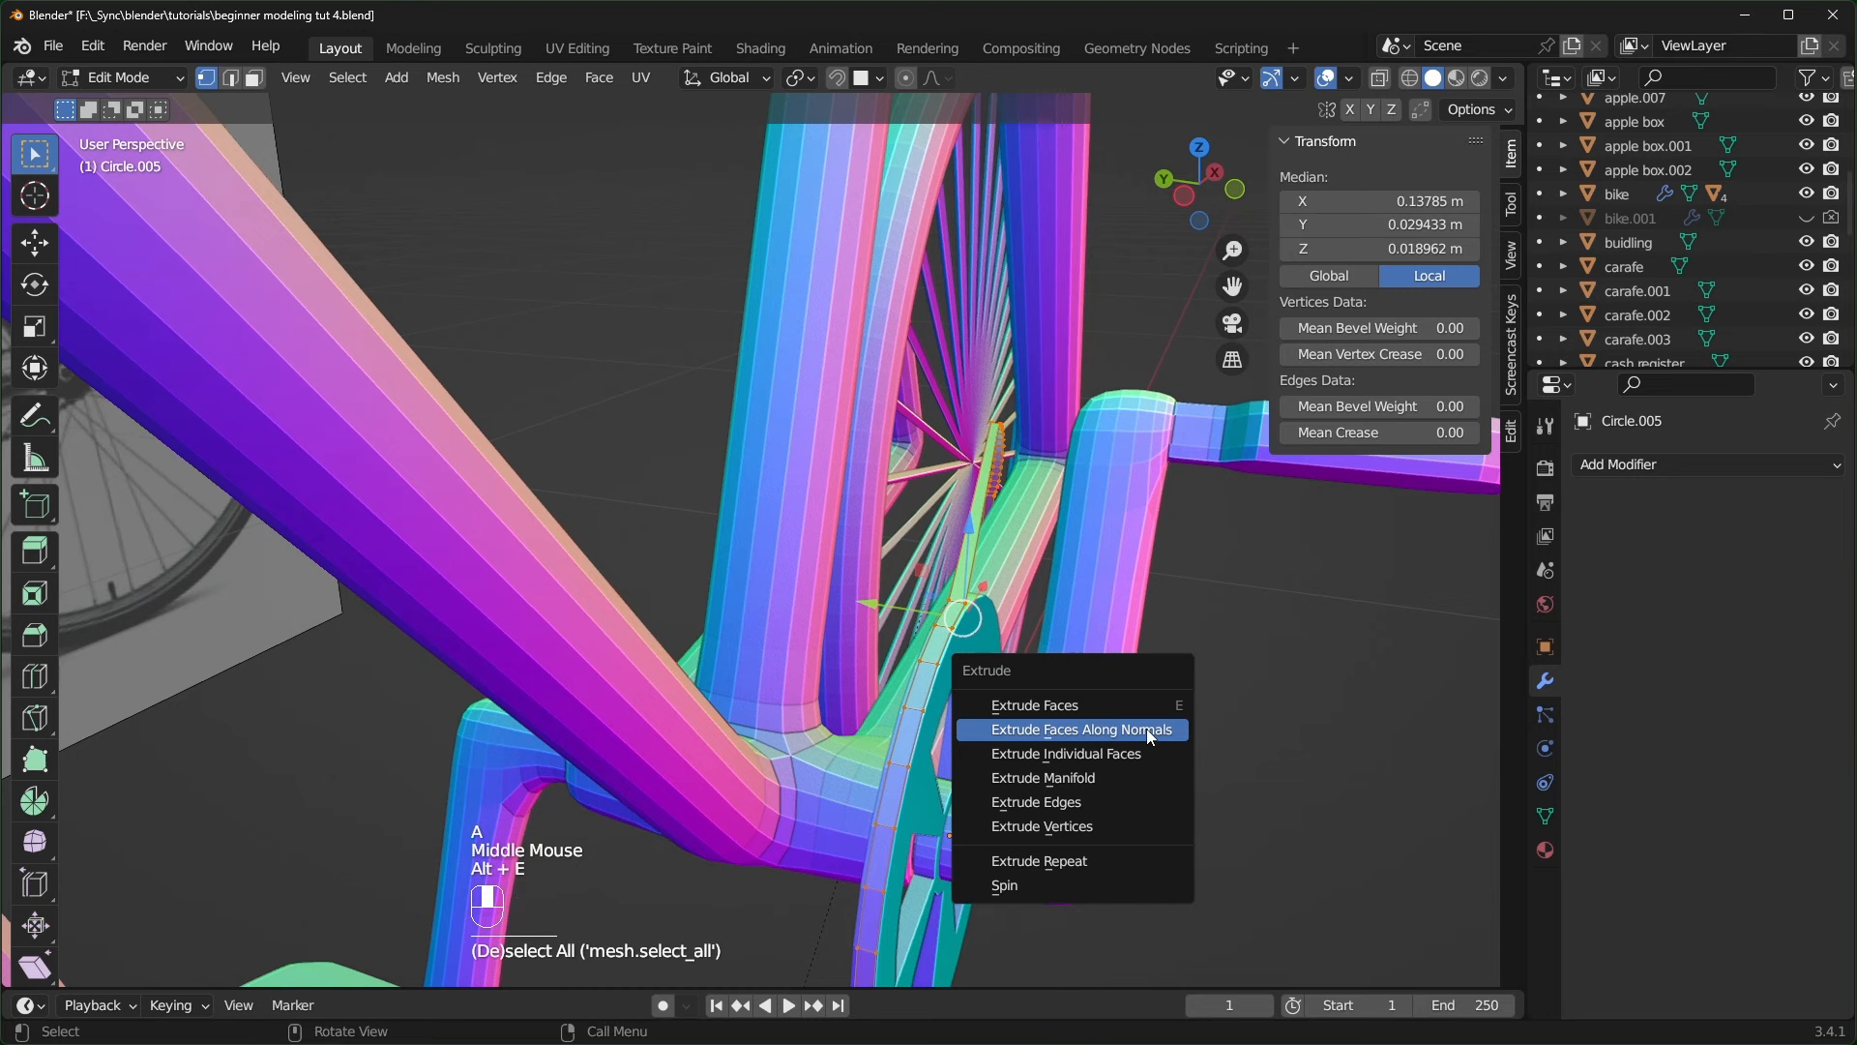
left_click(1147, 728)
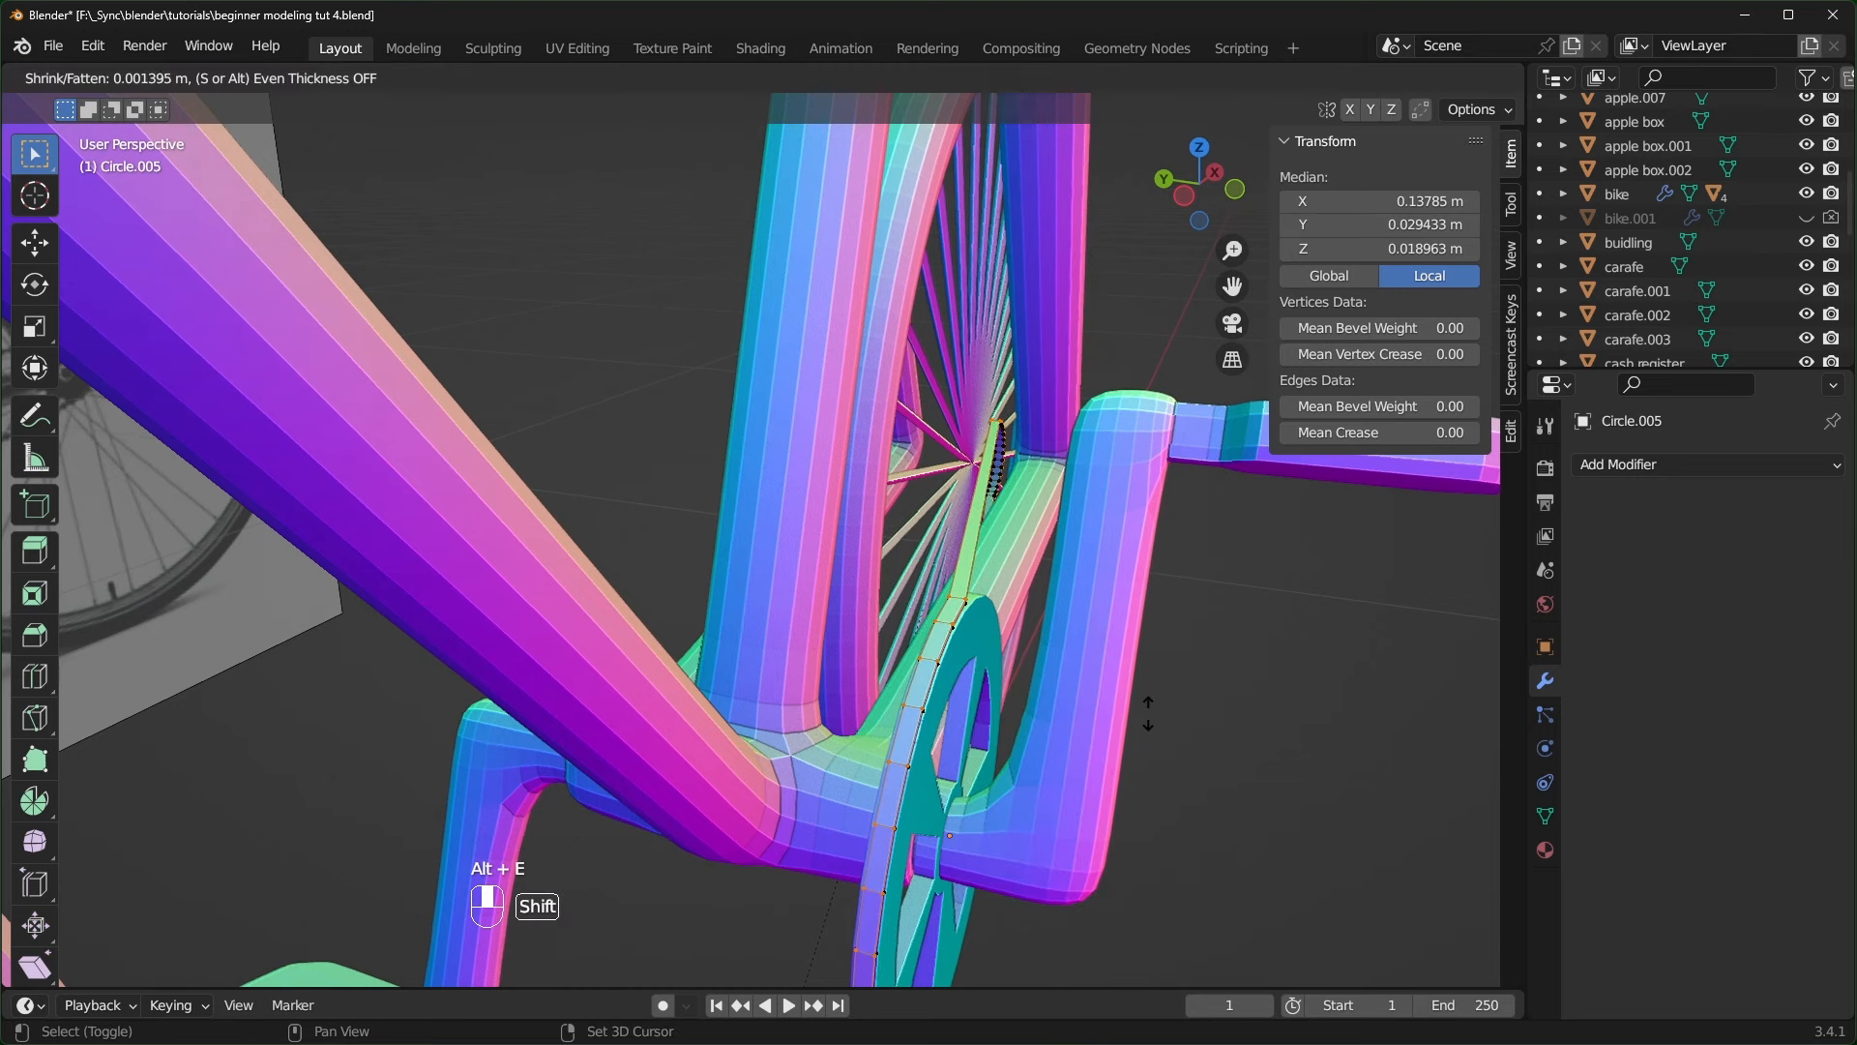
left_click(1152, 691)
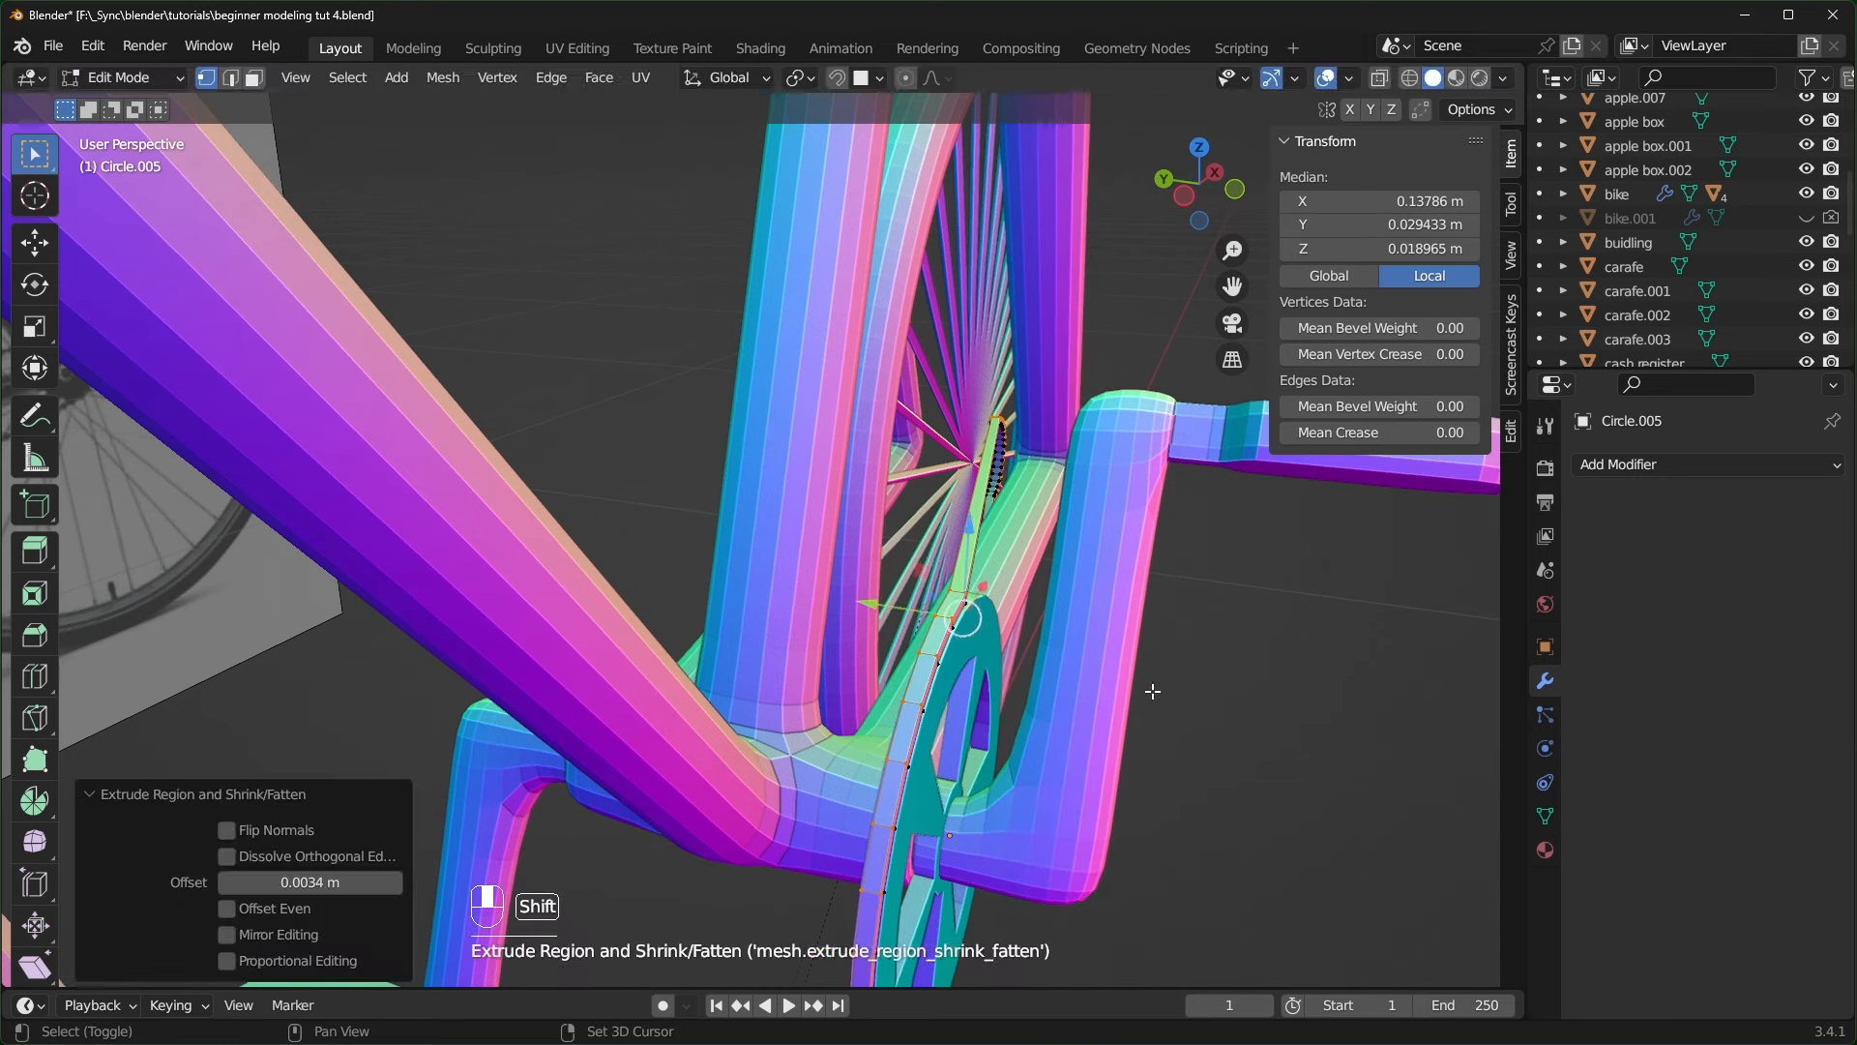
middle_click_drag(1152, 691, 518, 538)
key("Tab")
key("Tab")
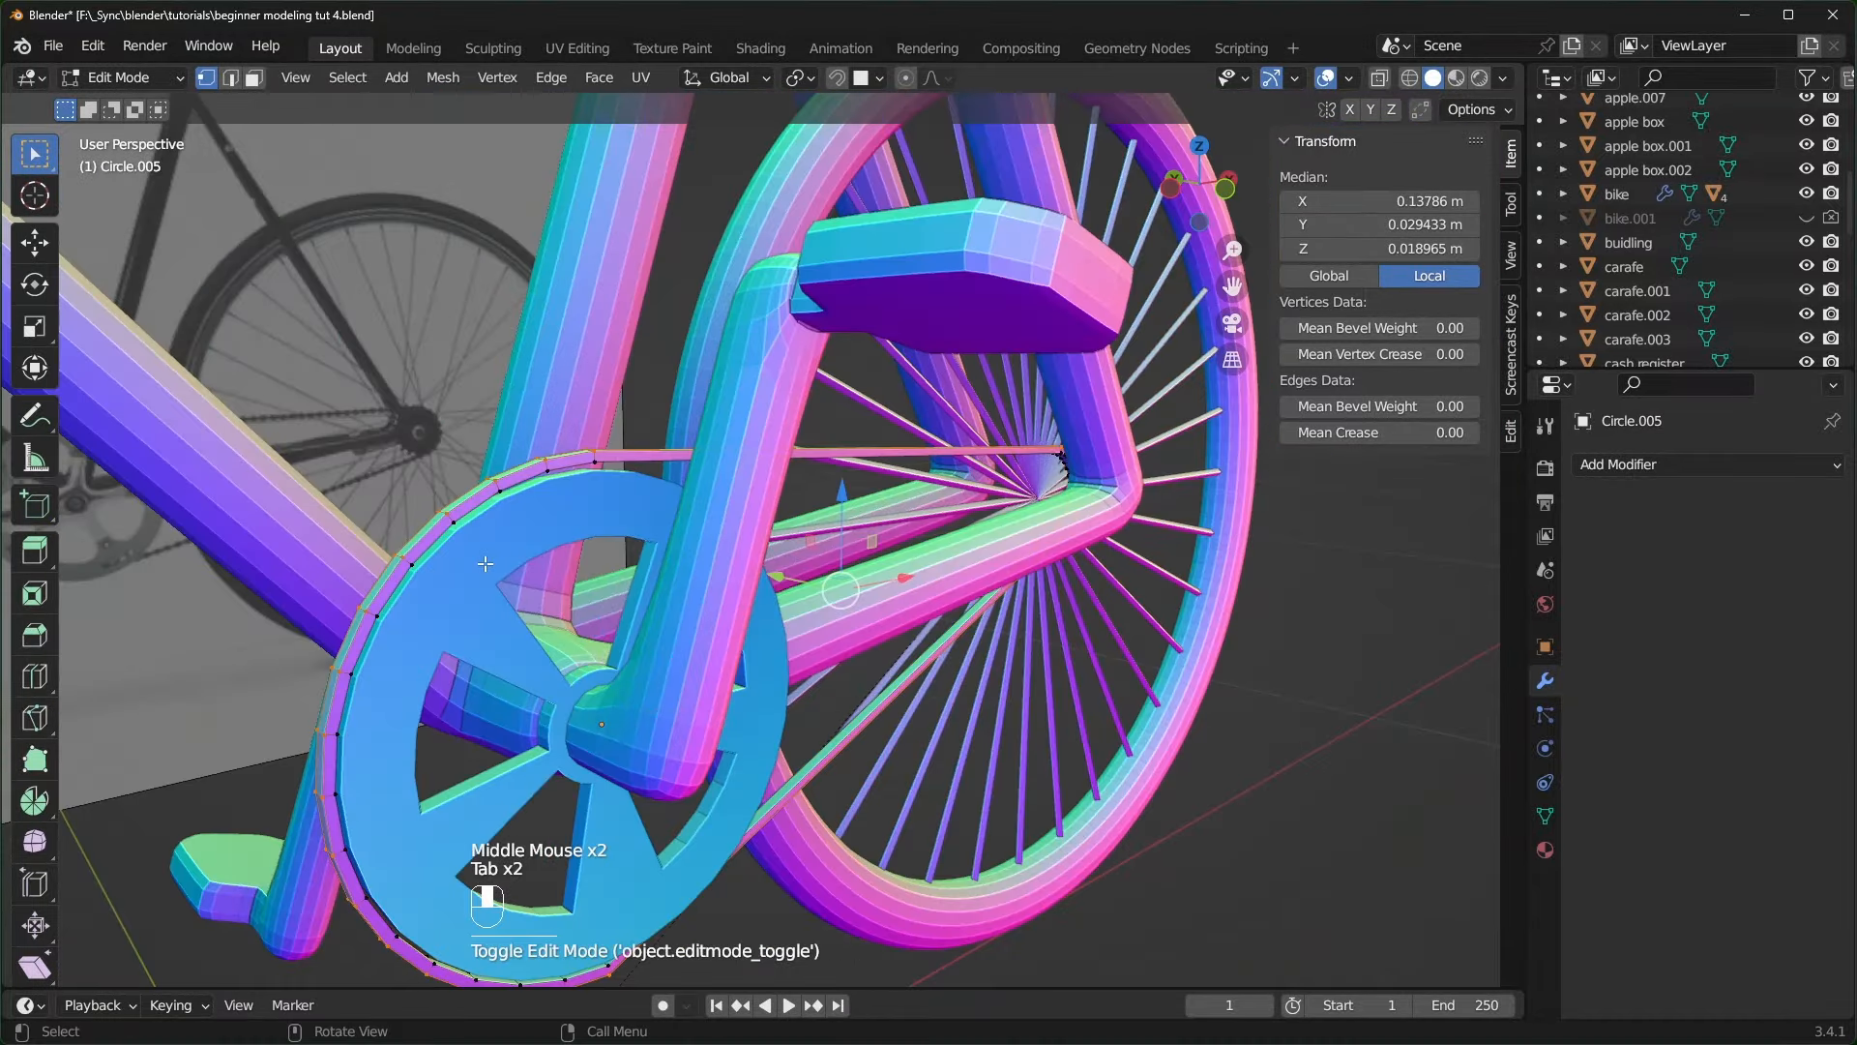
- Switch to editing the chainring and select the face loop around its outer rim in face select mode
key("Tab")
left_click(617, 577)
key("Tab")
middle_click_drag(617, 578, 797, 670)
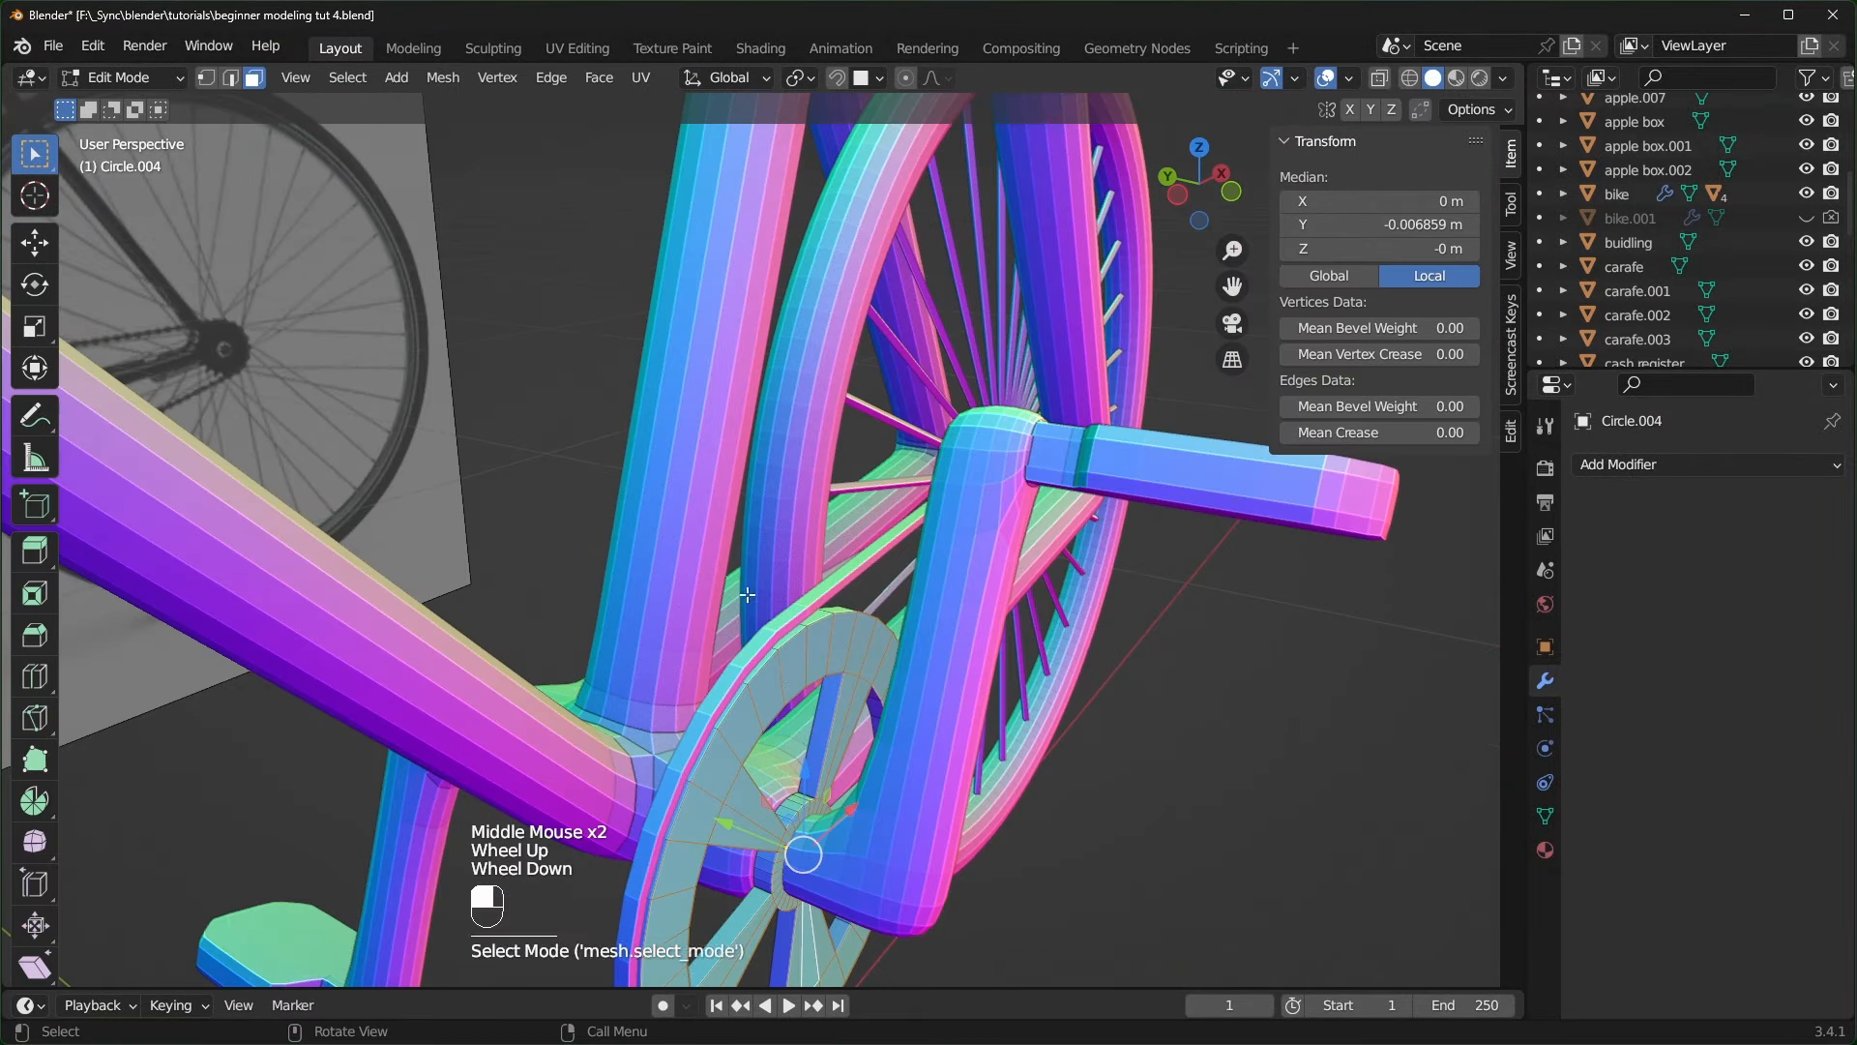
left_click(798, 630, "alt")
middle_click_drag(798, 629, 767, 767)
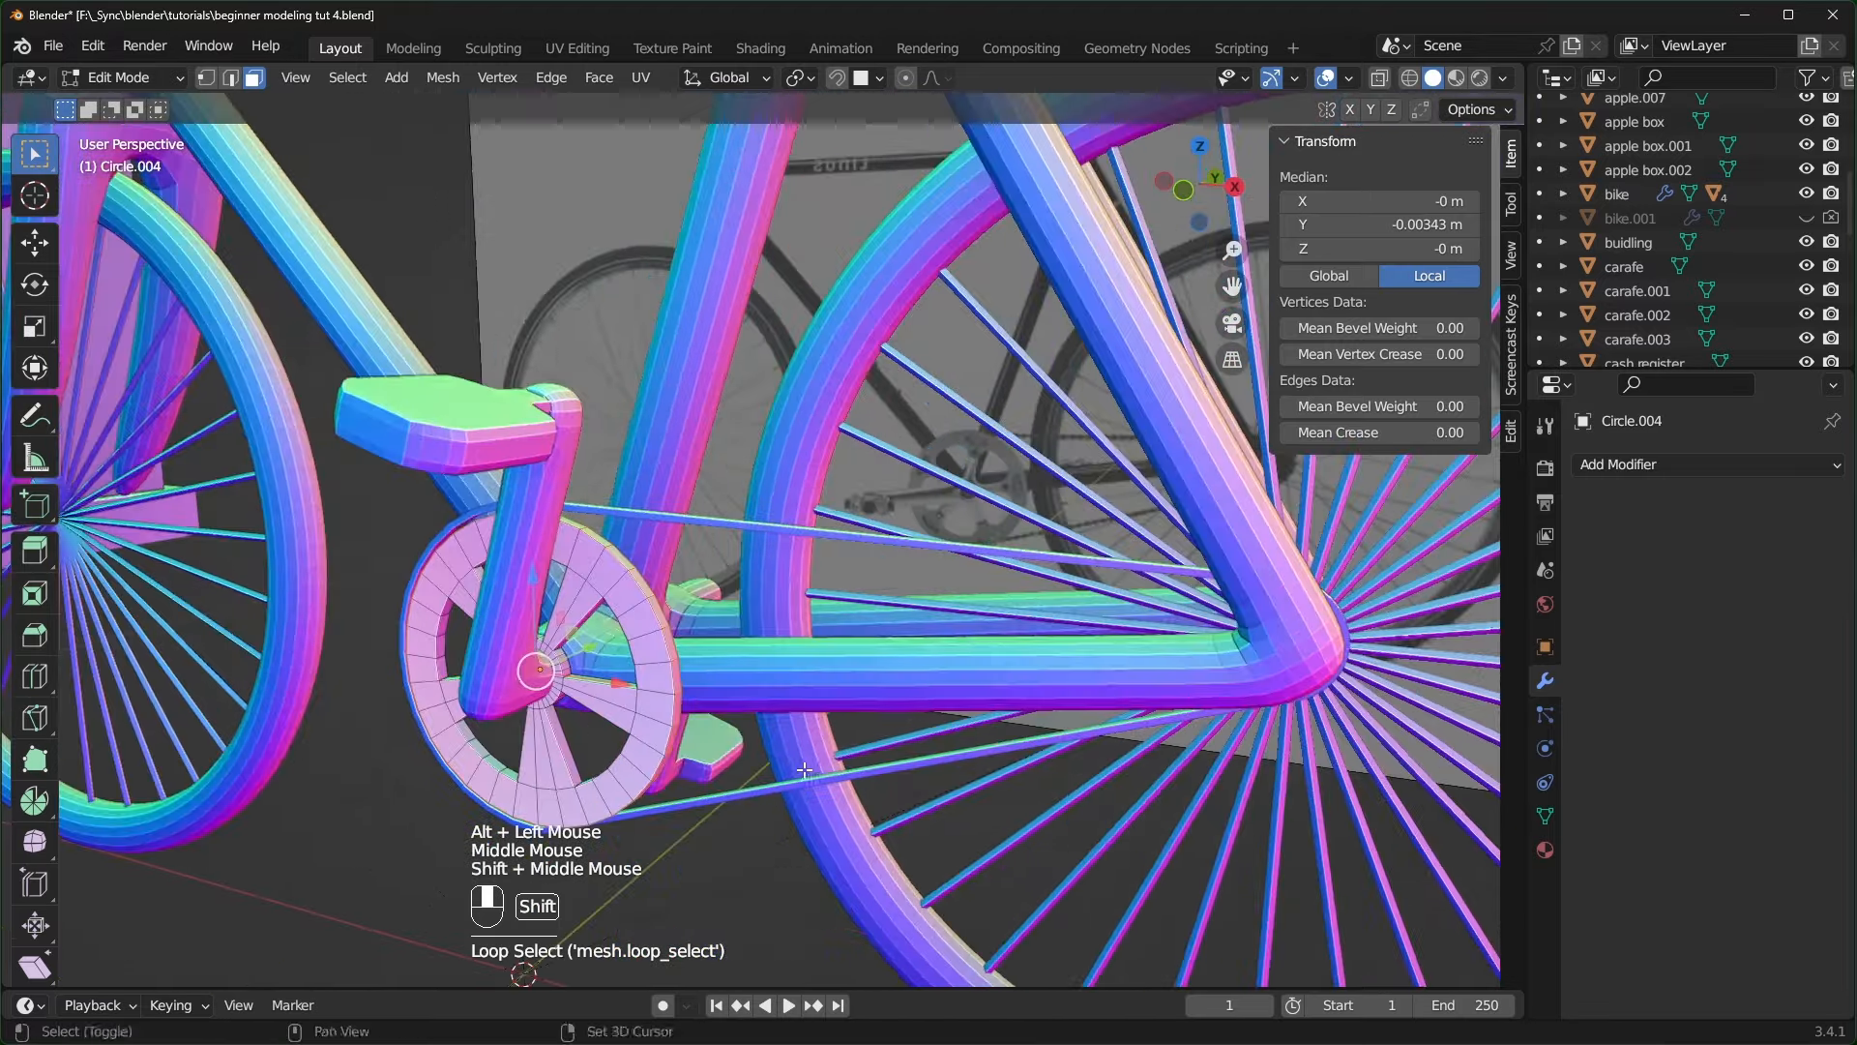
- Inset the chainring's rim faces individually by about 0.002 m
scroll(767, 767, "up", 6)
scroll(853, 808, "down", 1)
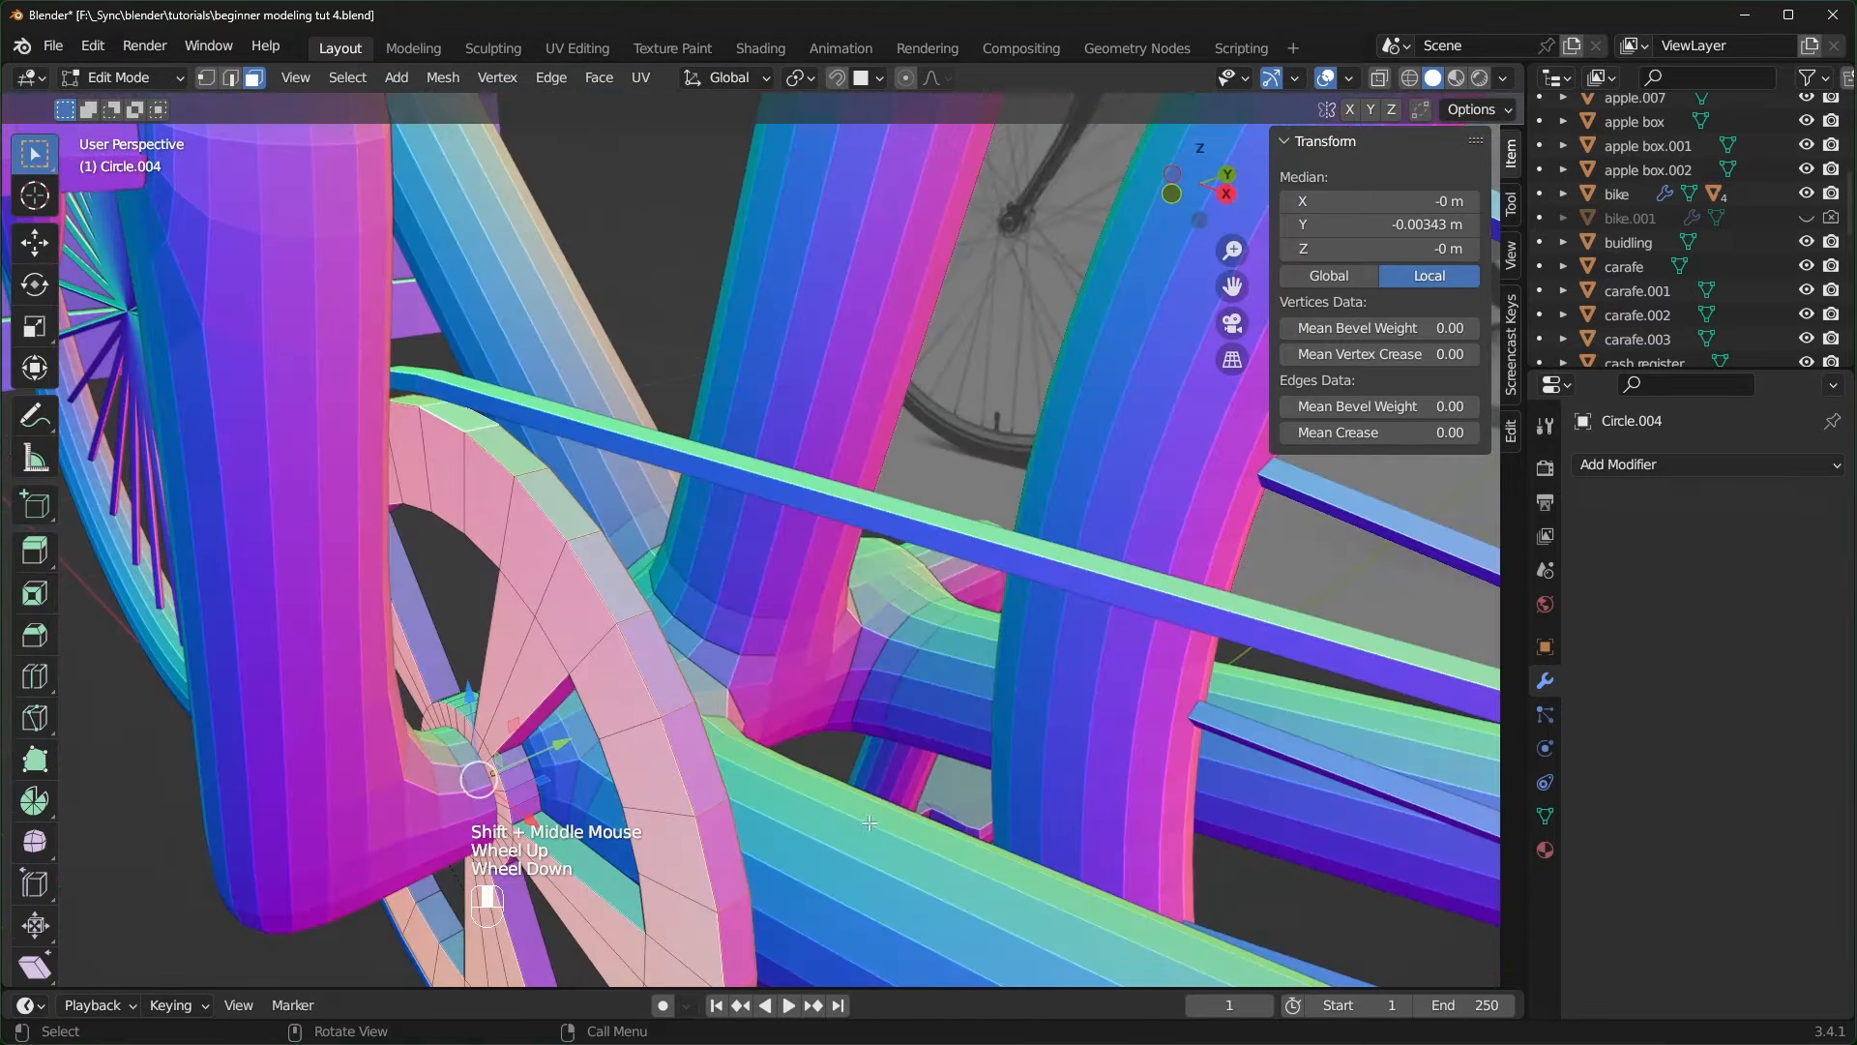
key("i")
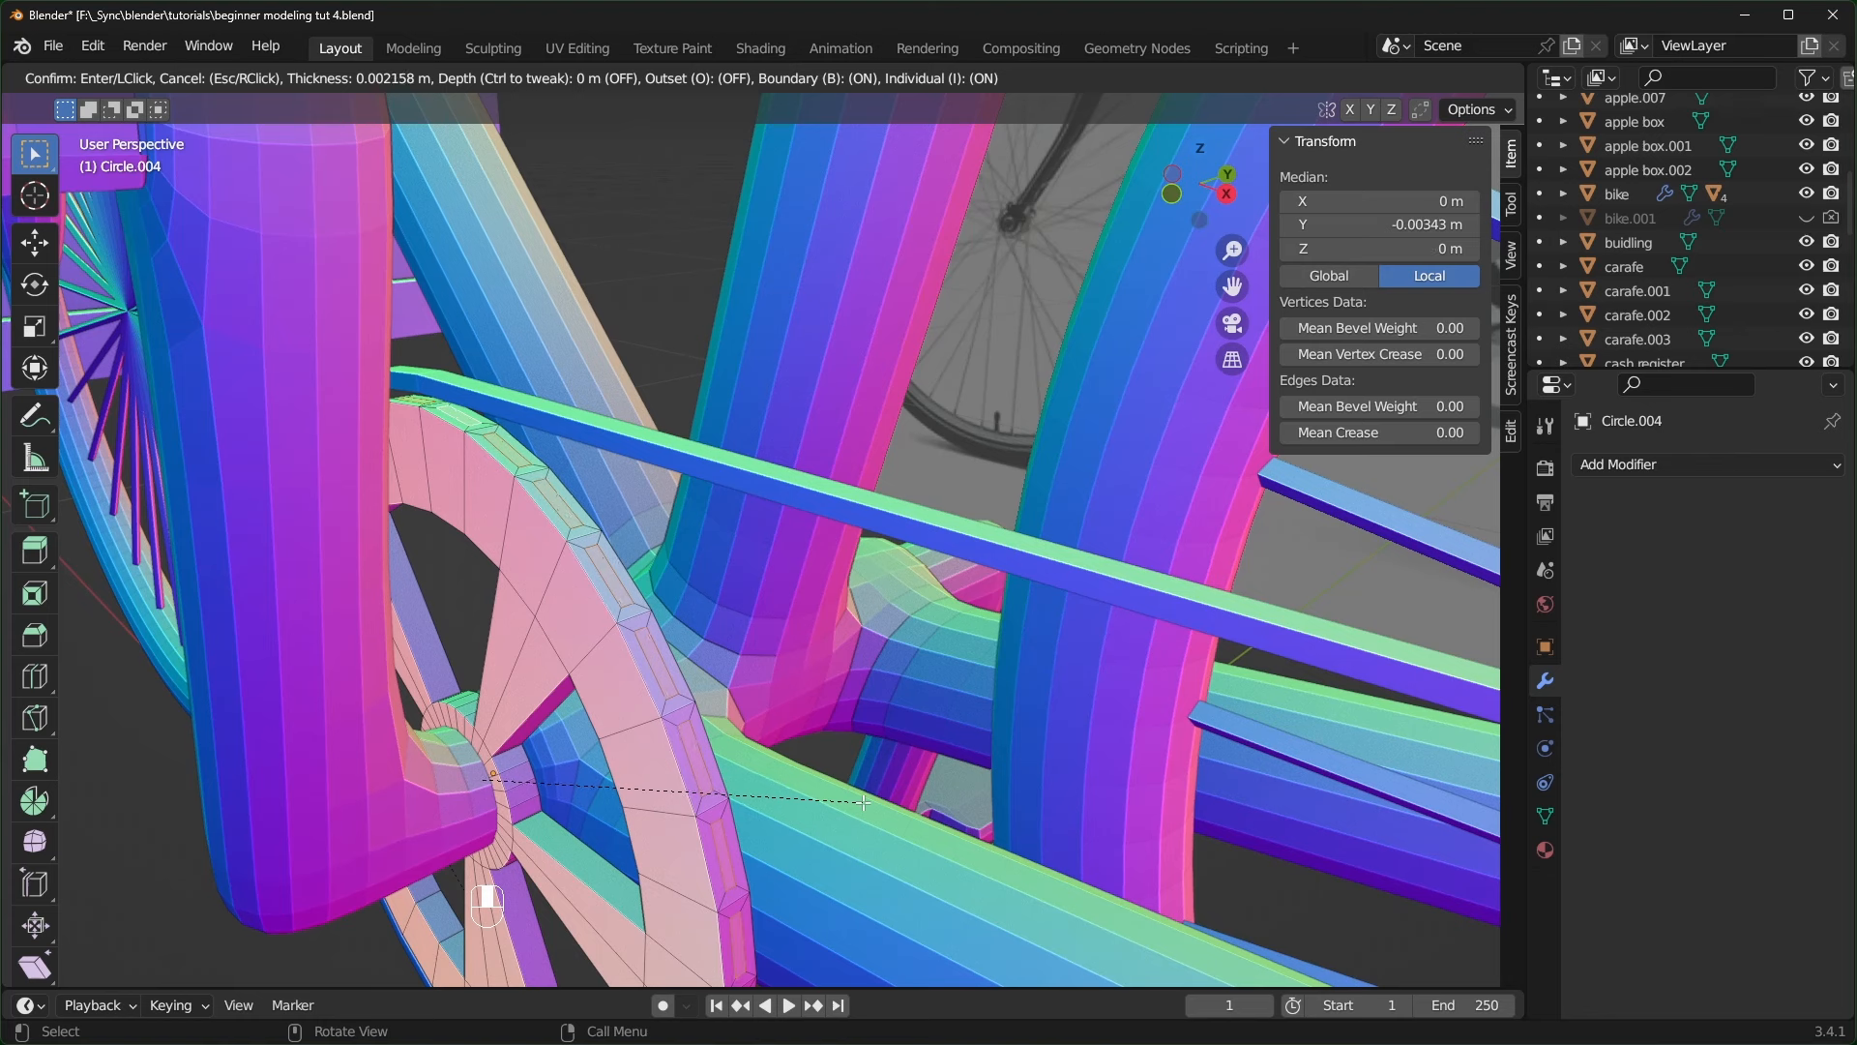
key("ctrl+shift+z")
key("ctrl+shift+z")
- Extrude the inset rim faces along normals by about 0.0066 m to form the chainring teeth
key("alt+e")
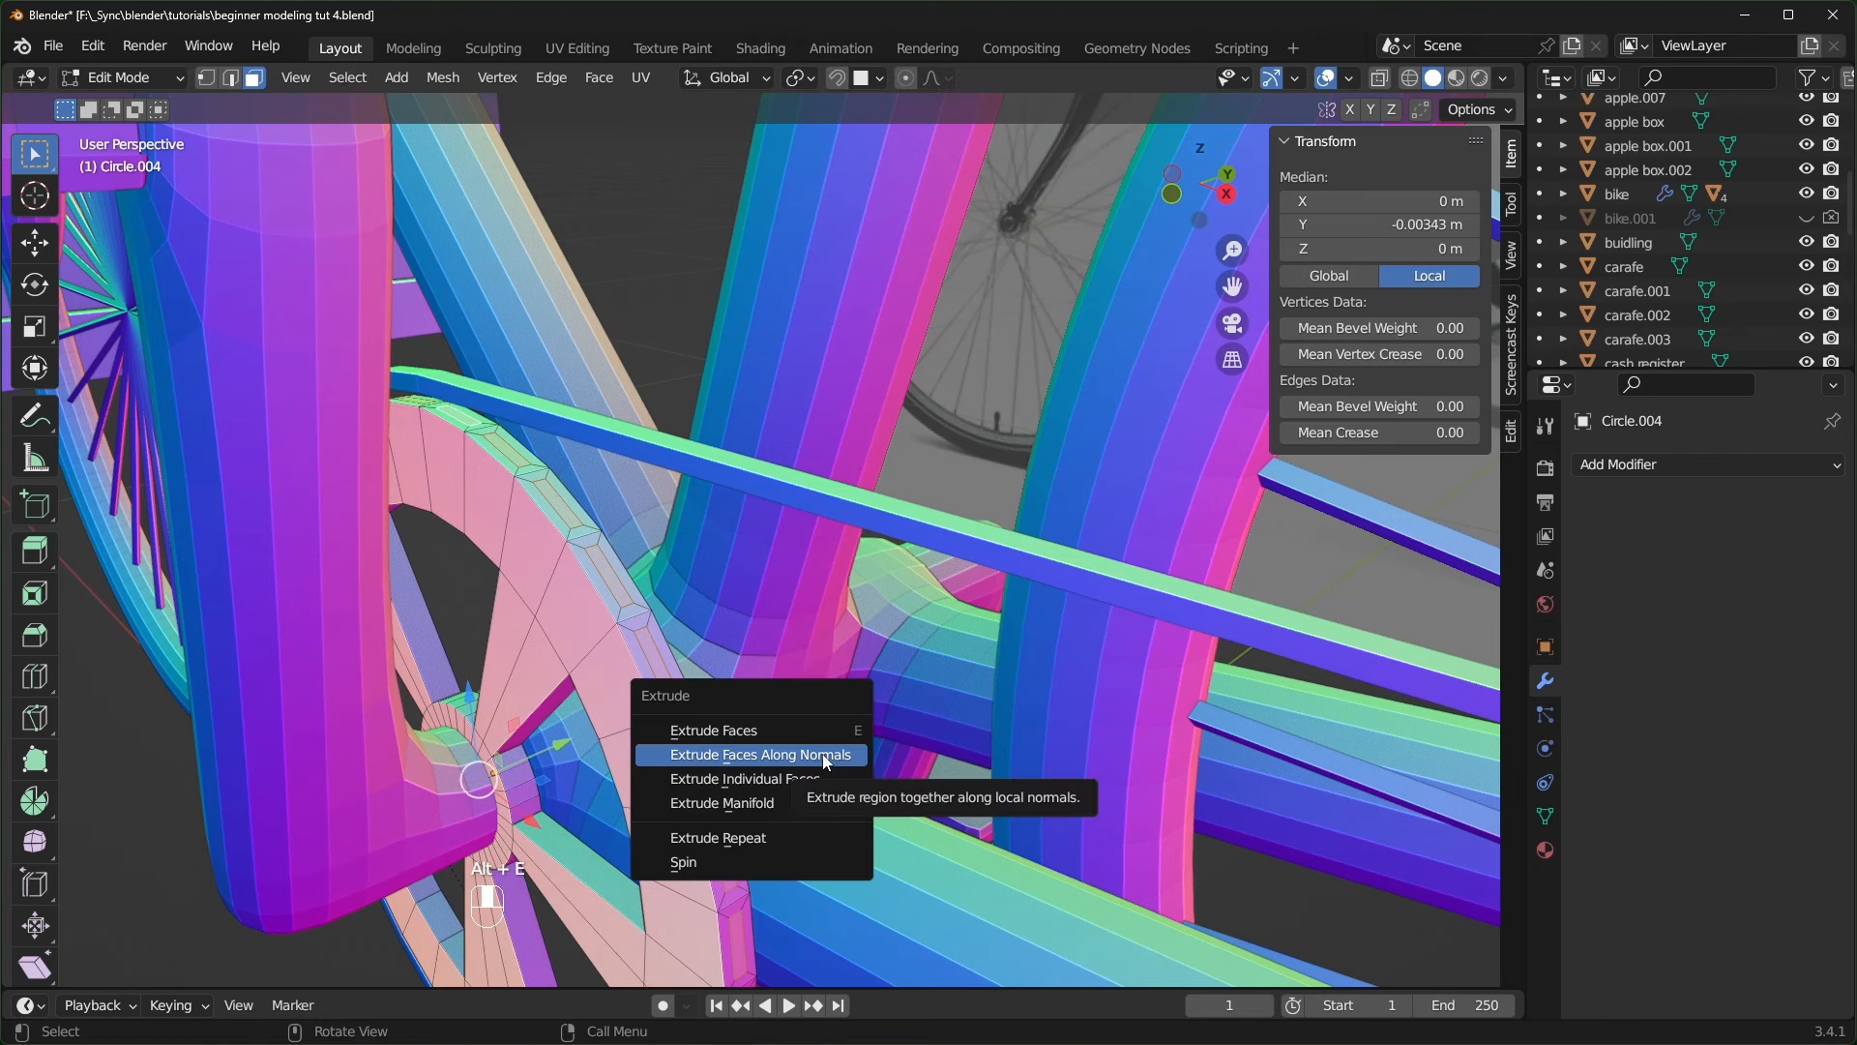
left_click(822, 752)
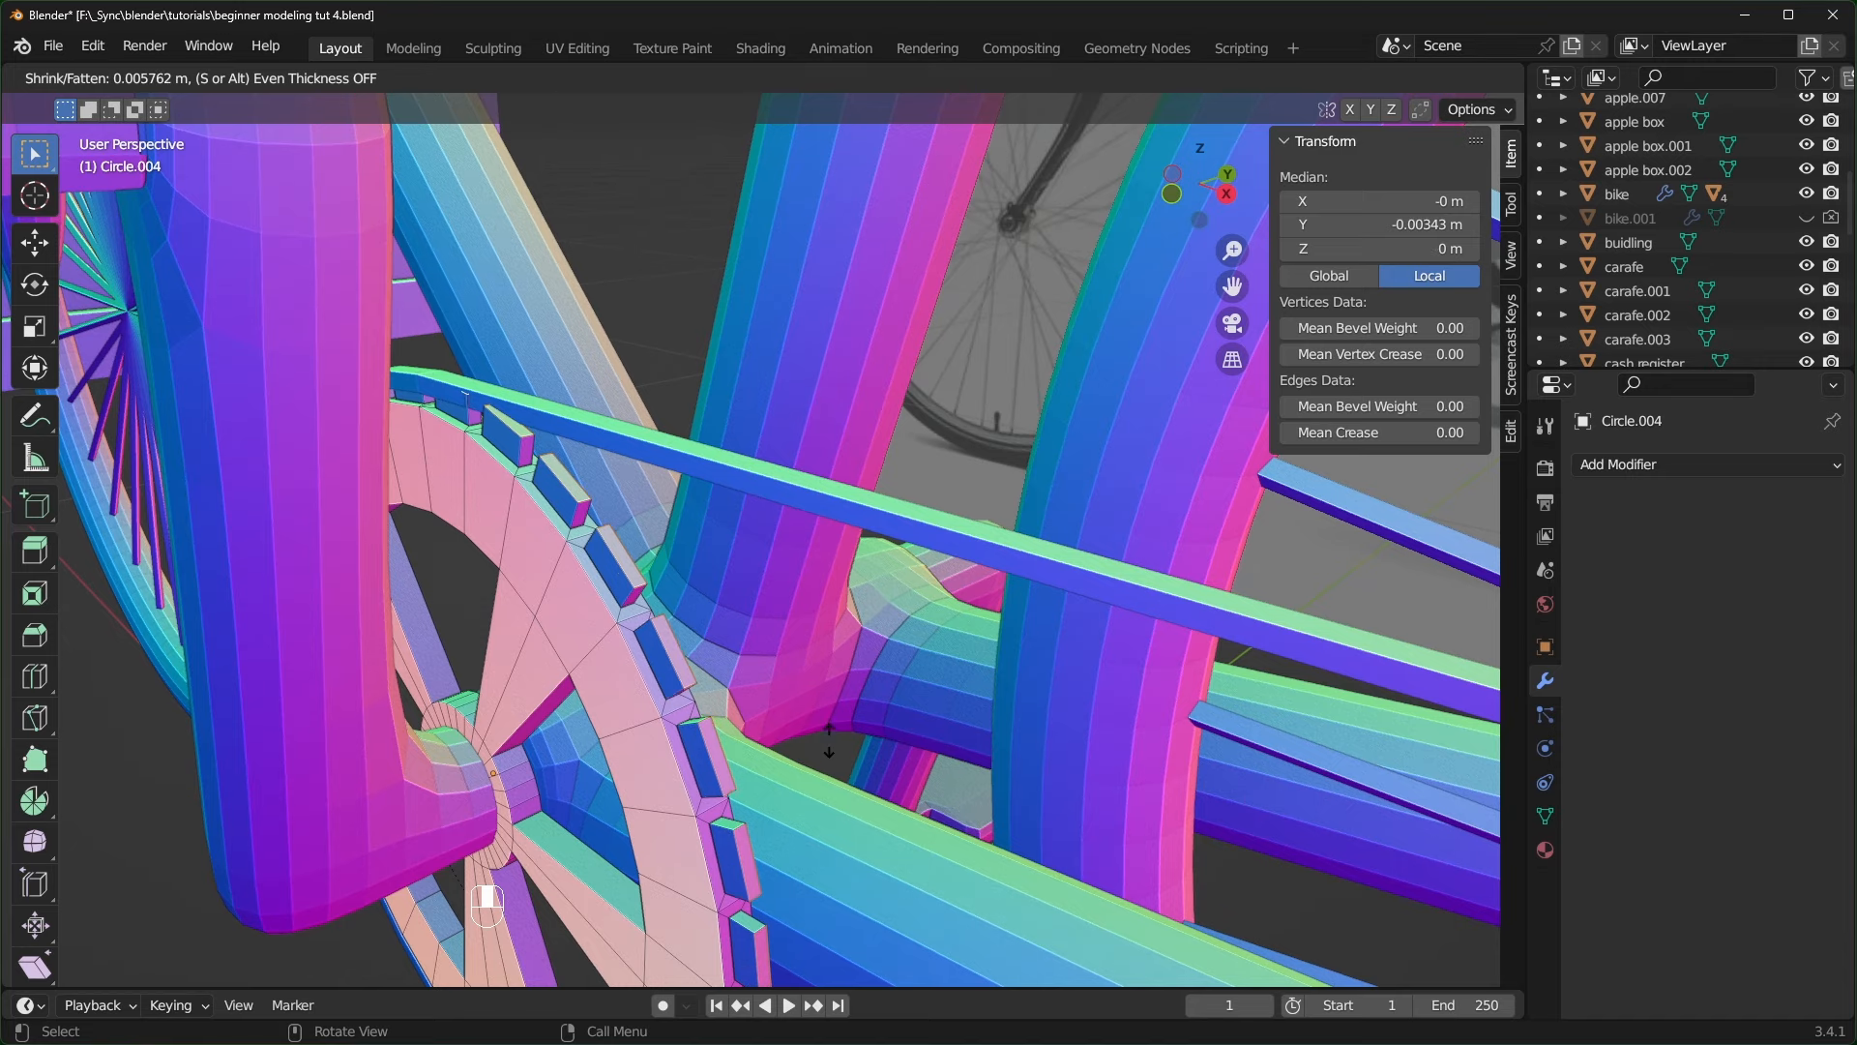
left_click(829, 740)
middle_click_drag(829, 740, 830, 514)
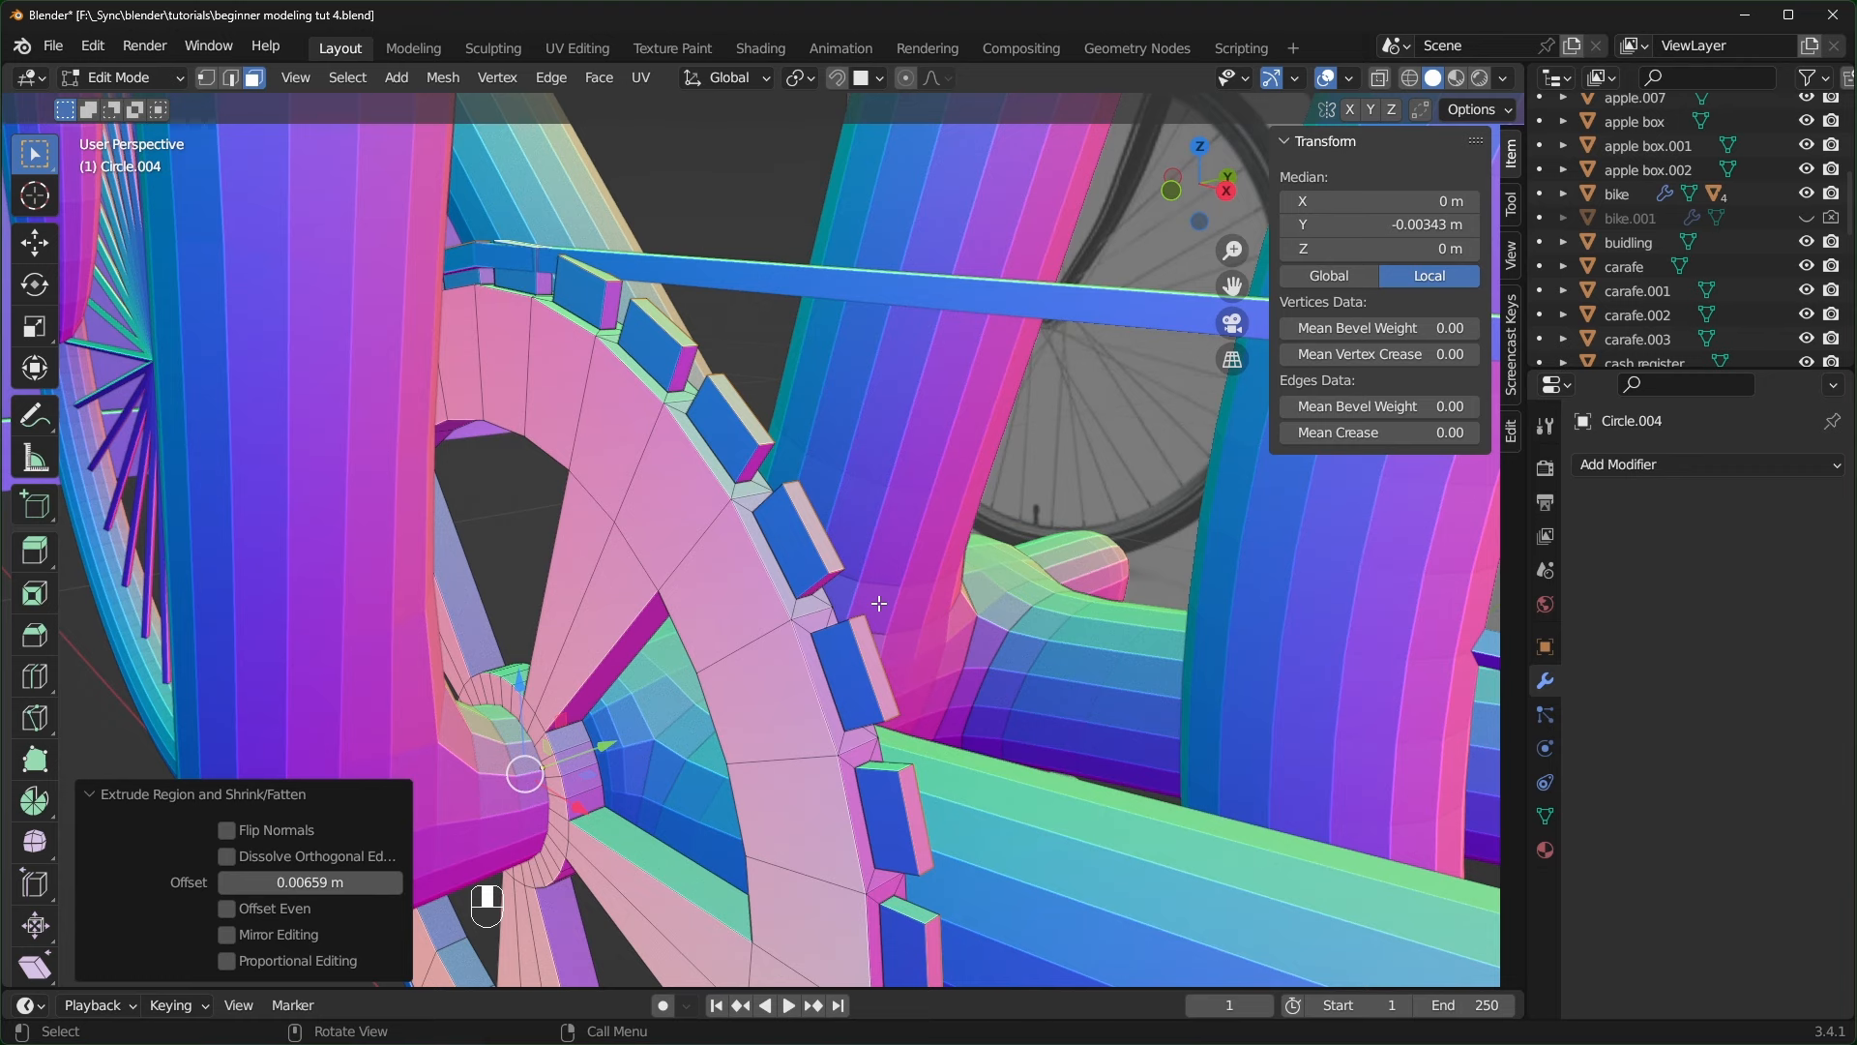
- Taper the chainring teeth by scaling their tip faces to about 0.128 along the normal Y axis around individual origins
left_click(739, 81)
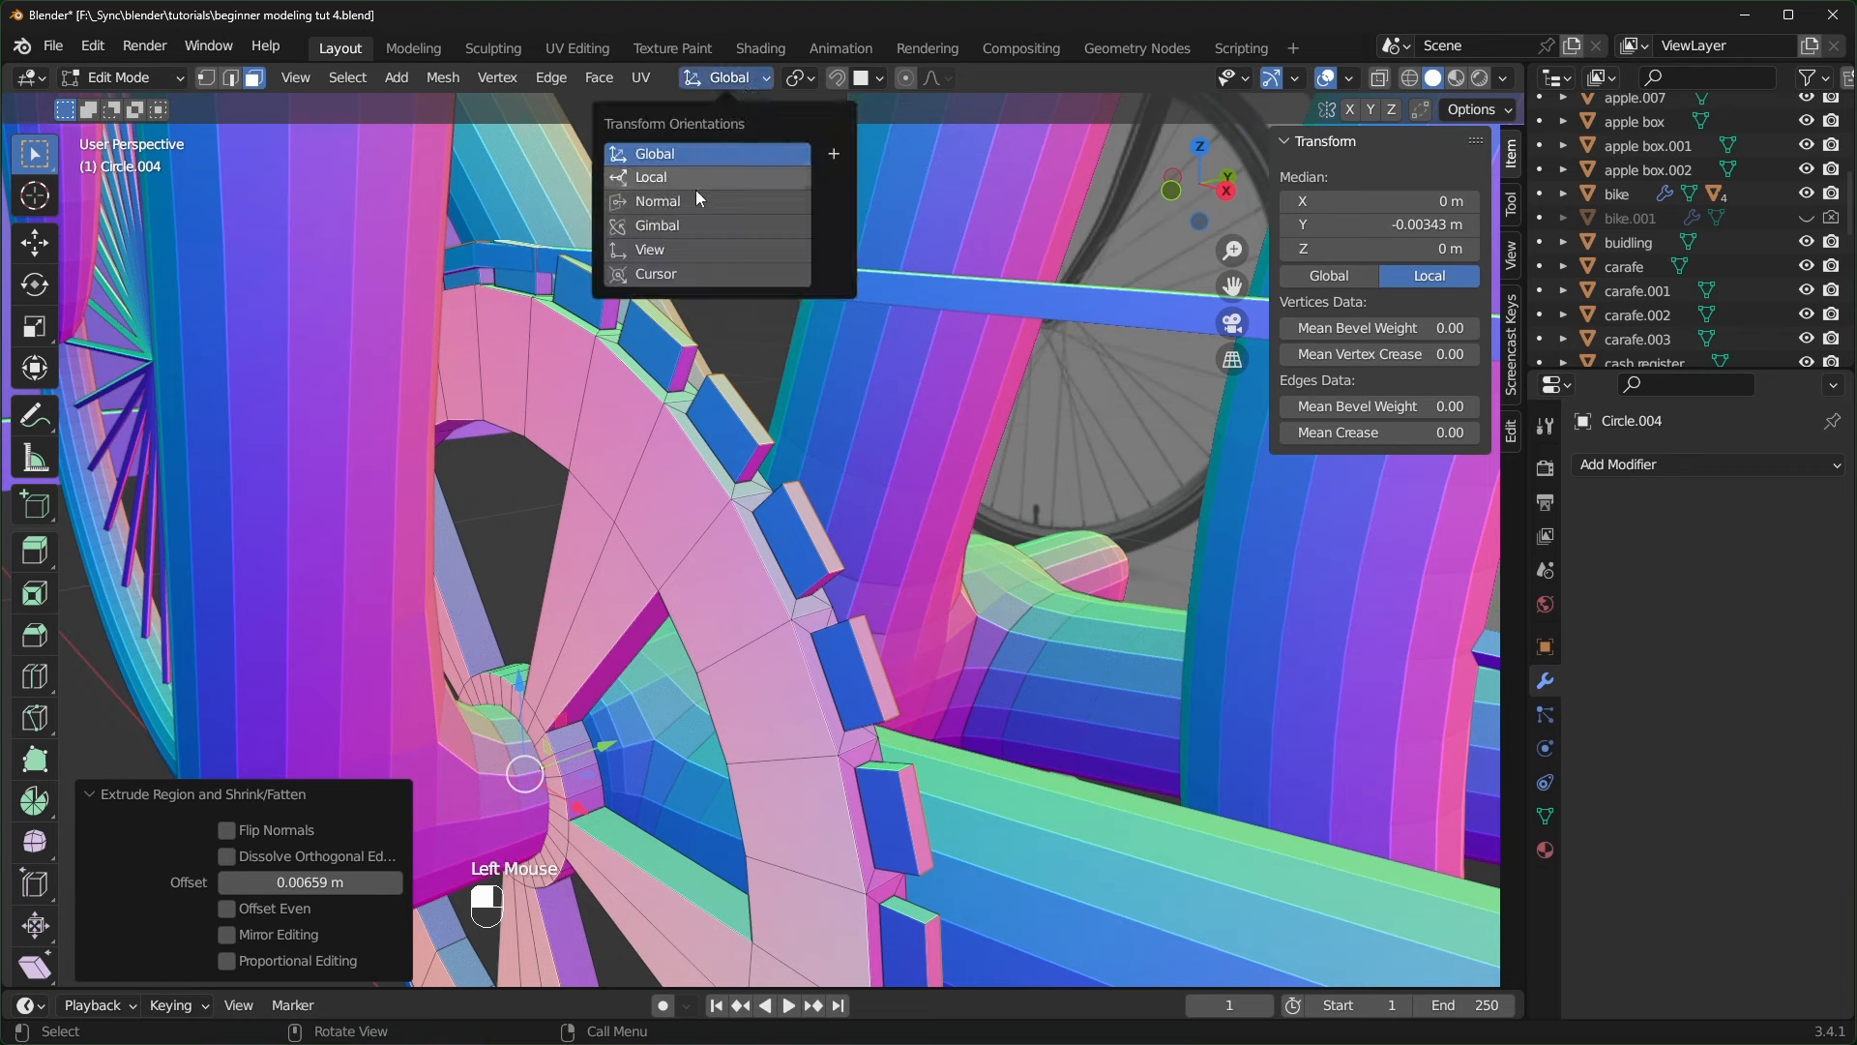
left_click(664, 204)
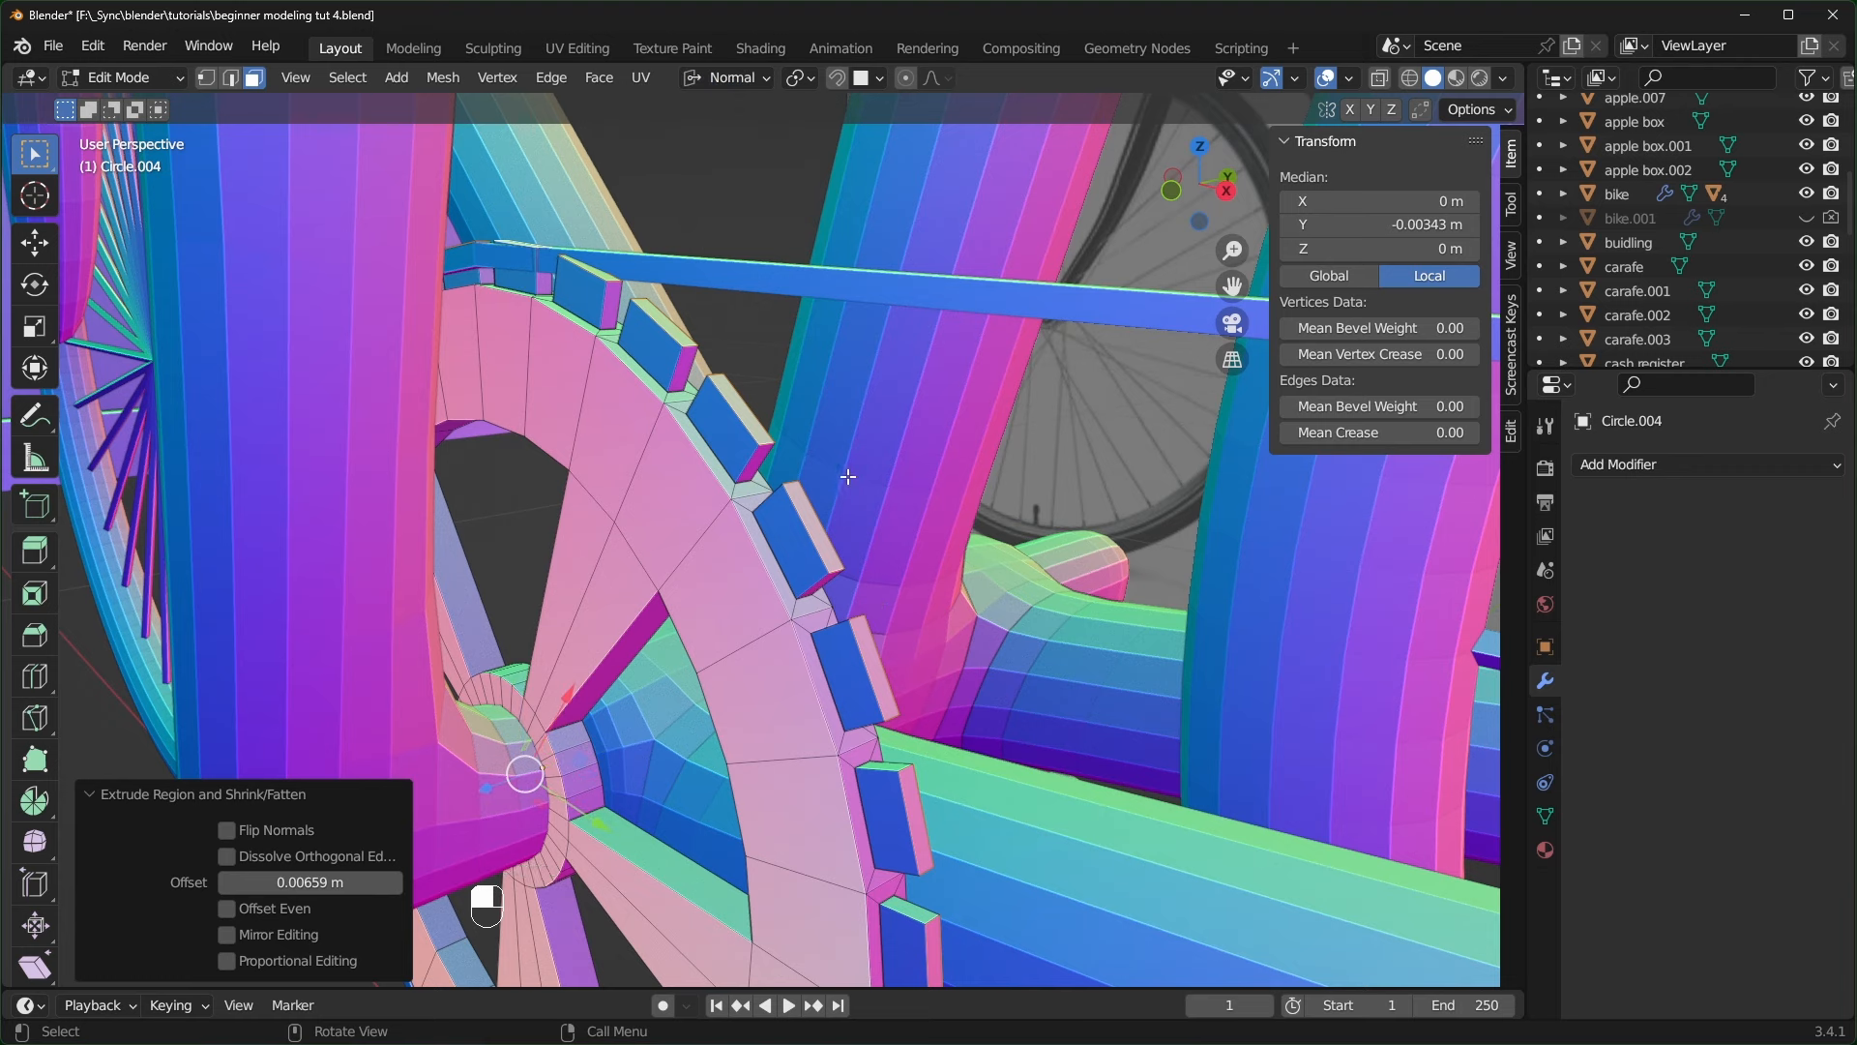
key("period")
left_click(859, 641)
key("s")
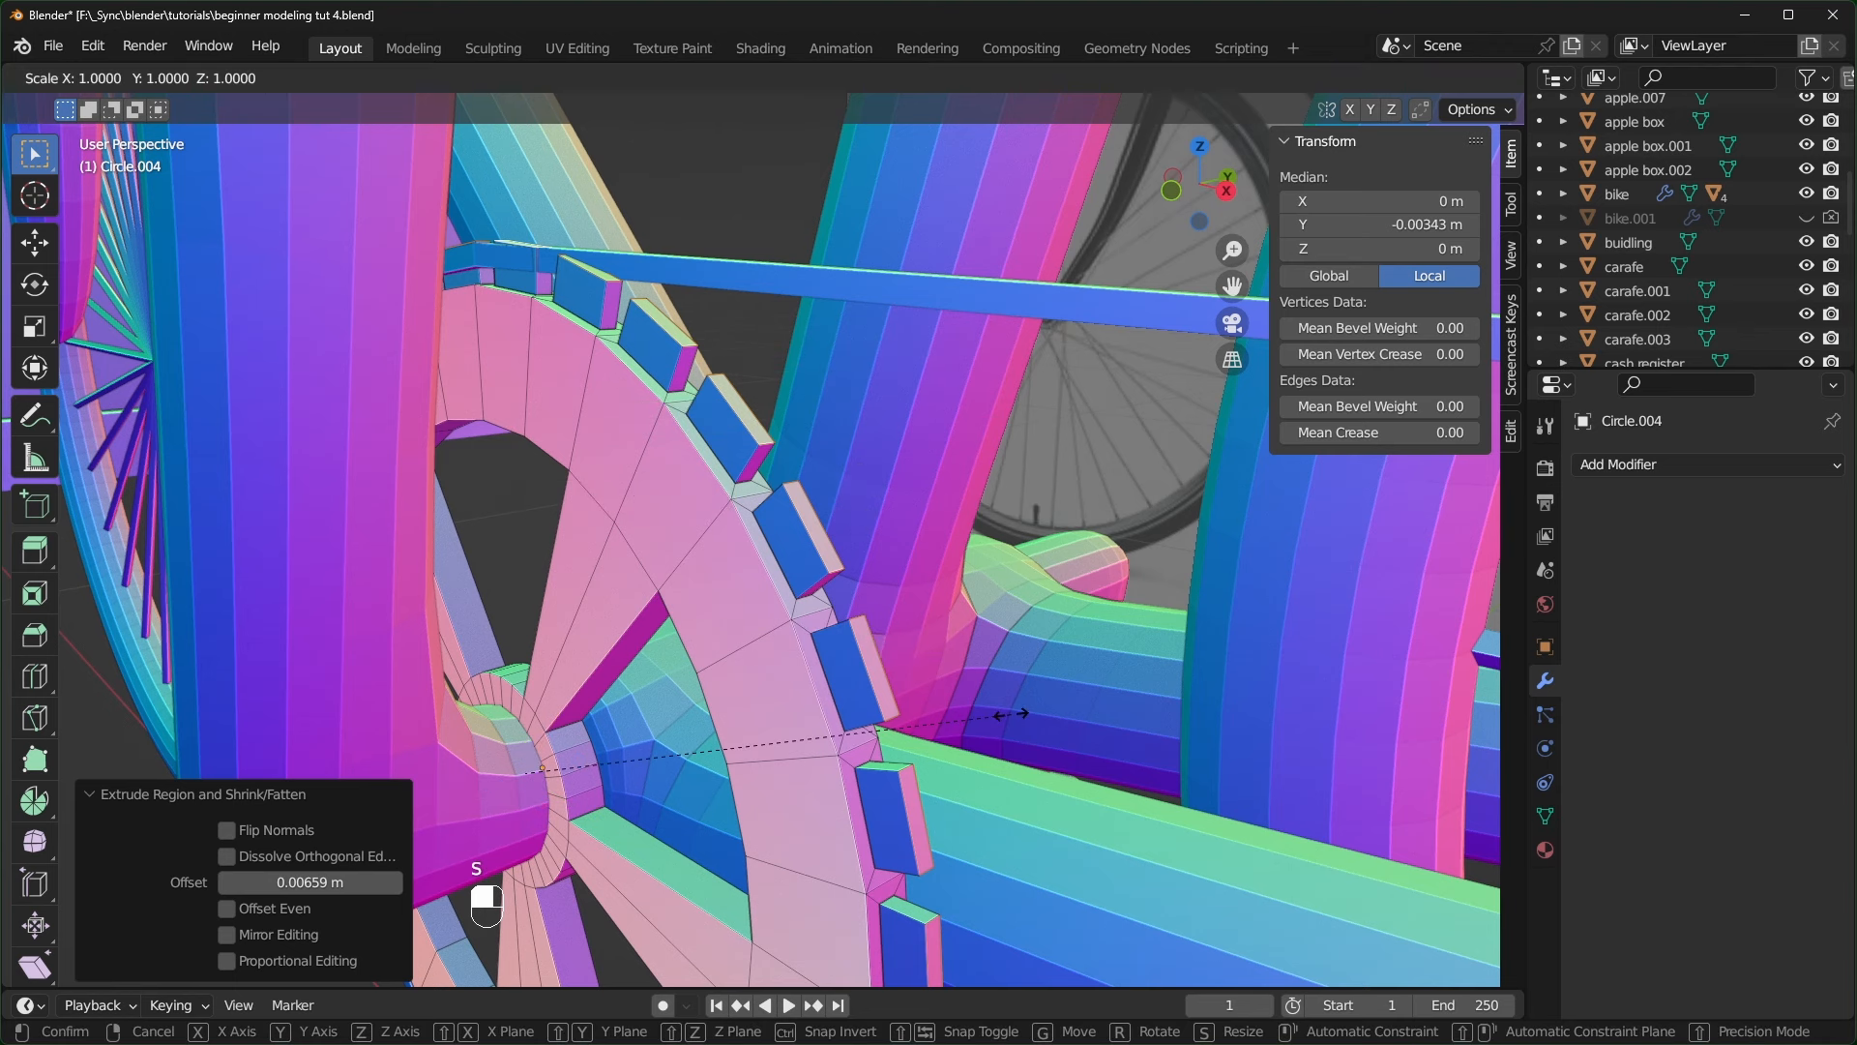
key("y")
key("y")
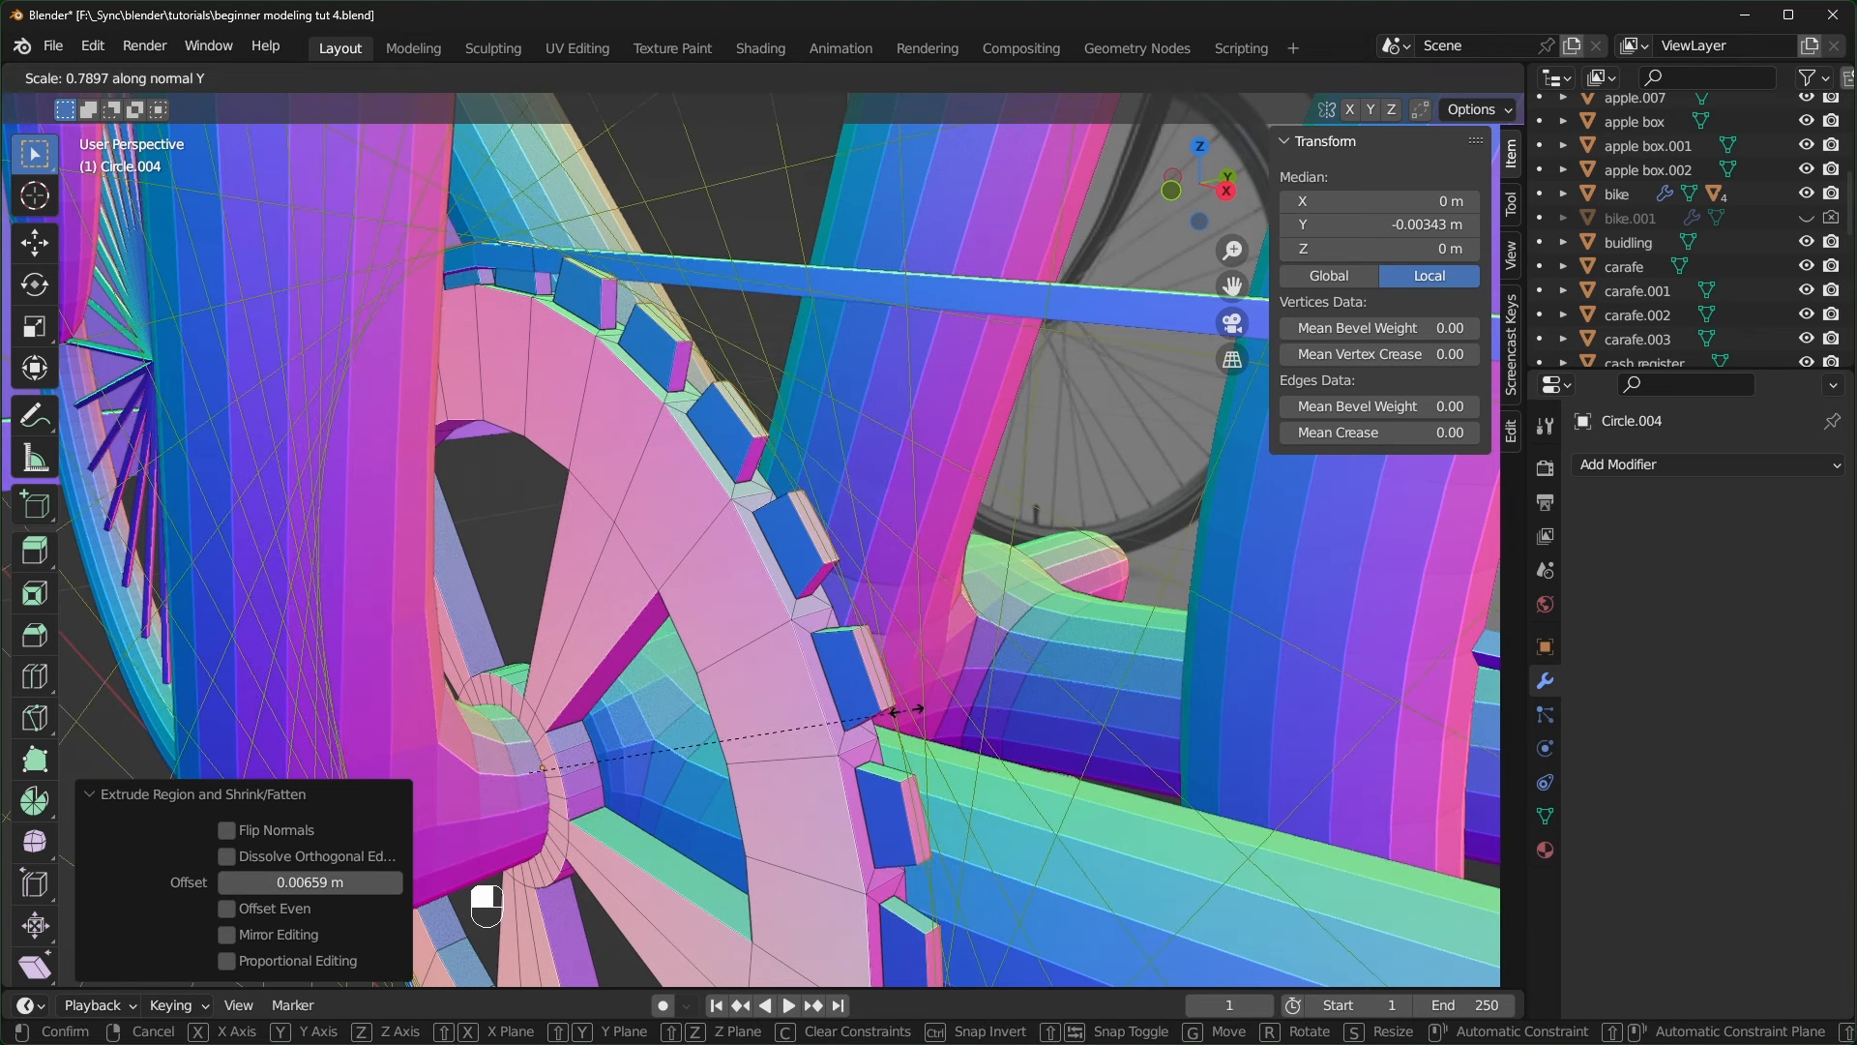
left_click(600, 756)
scroll(600, 755, "up", 1)
middle_click_drag(599, 755, 804, 650)
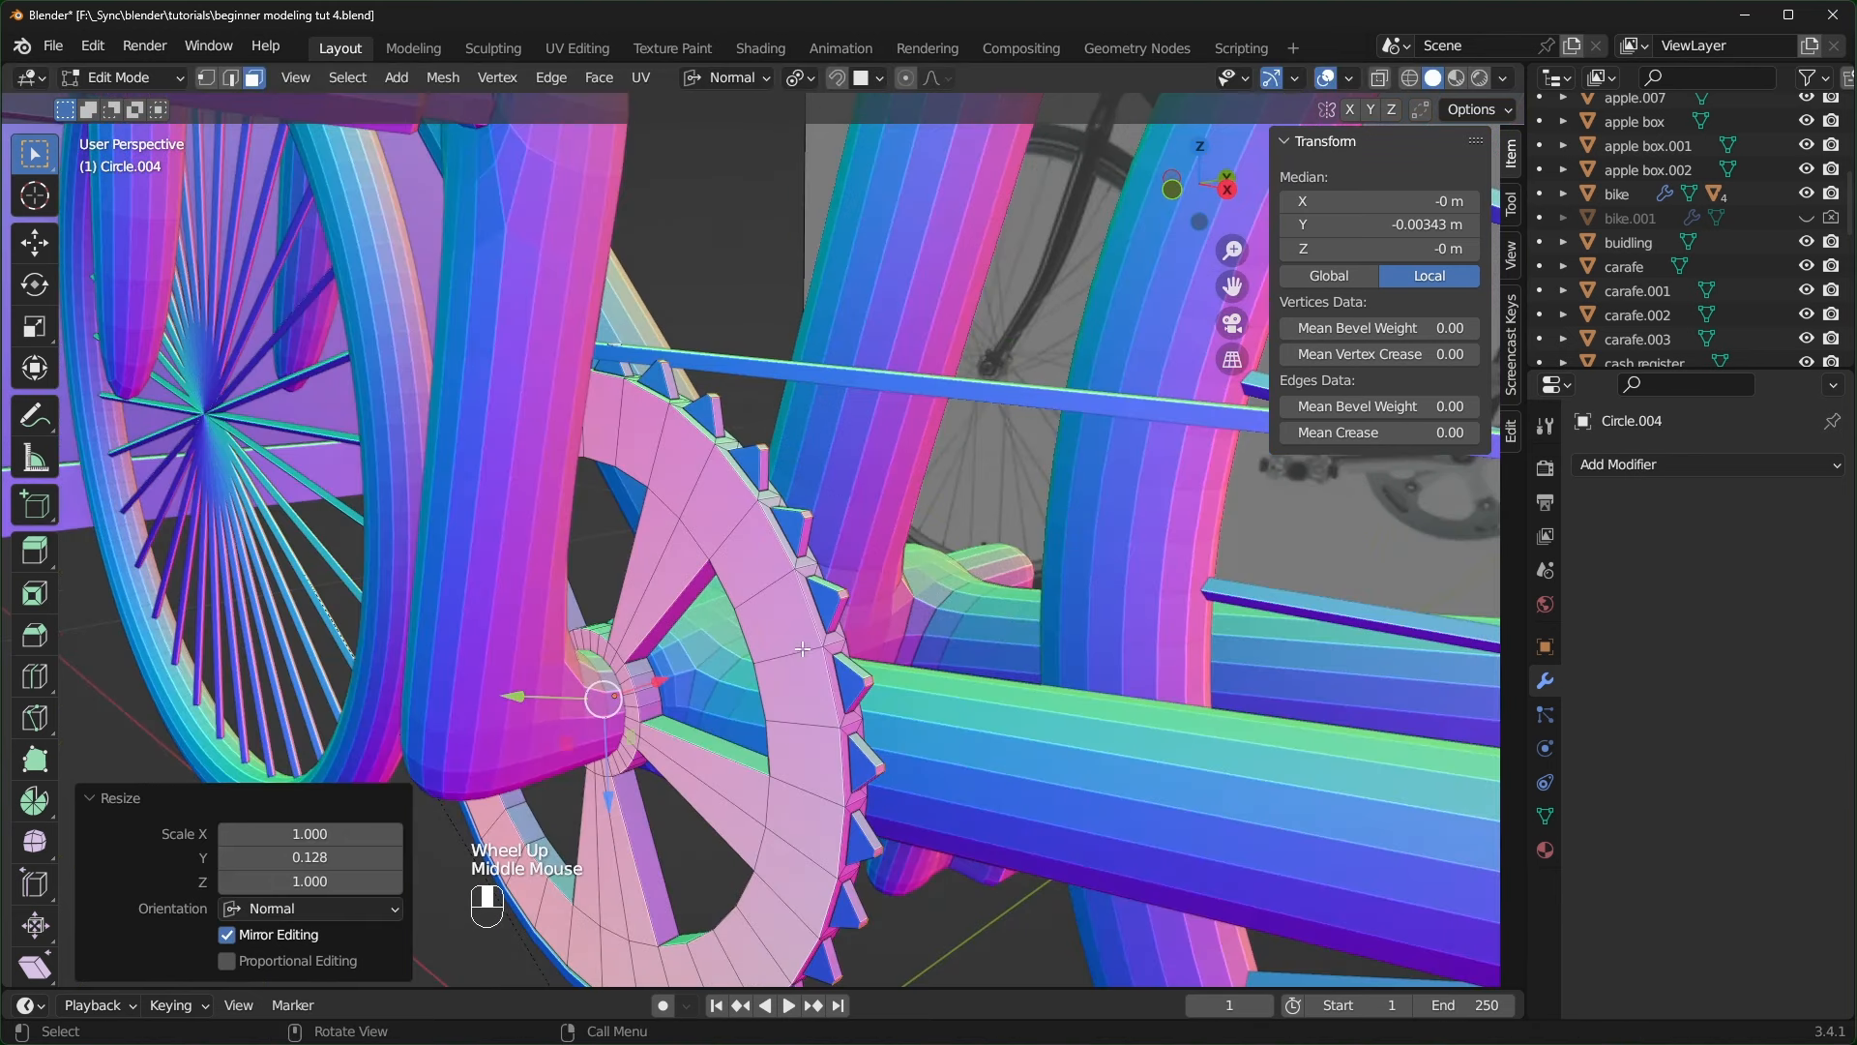
- Restore the Global transform orientation and reset the transform pivot point
left_click(763, 78)
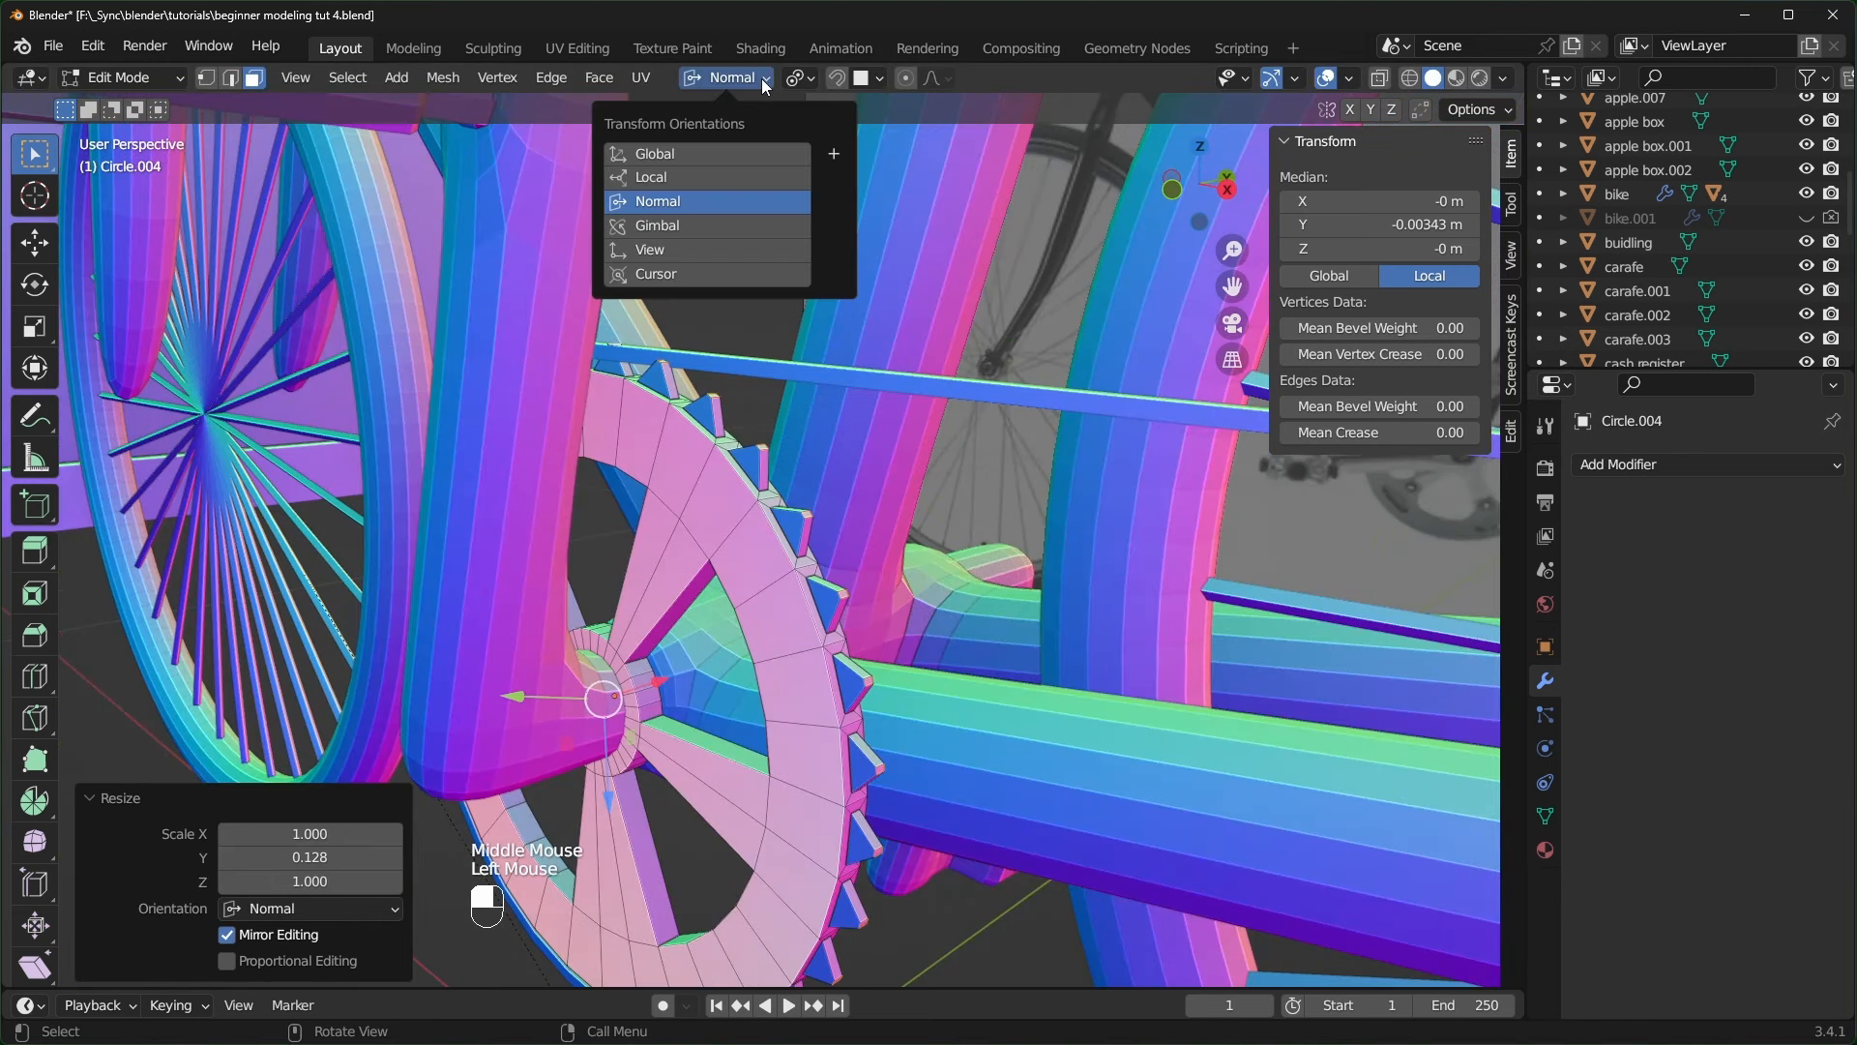
left_click(710, 153)
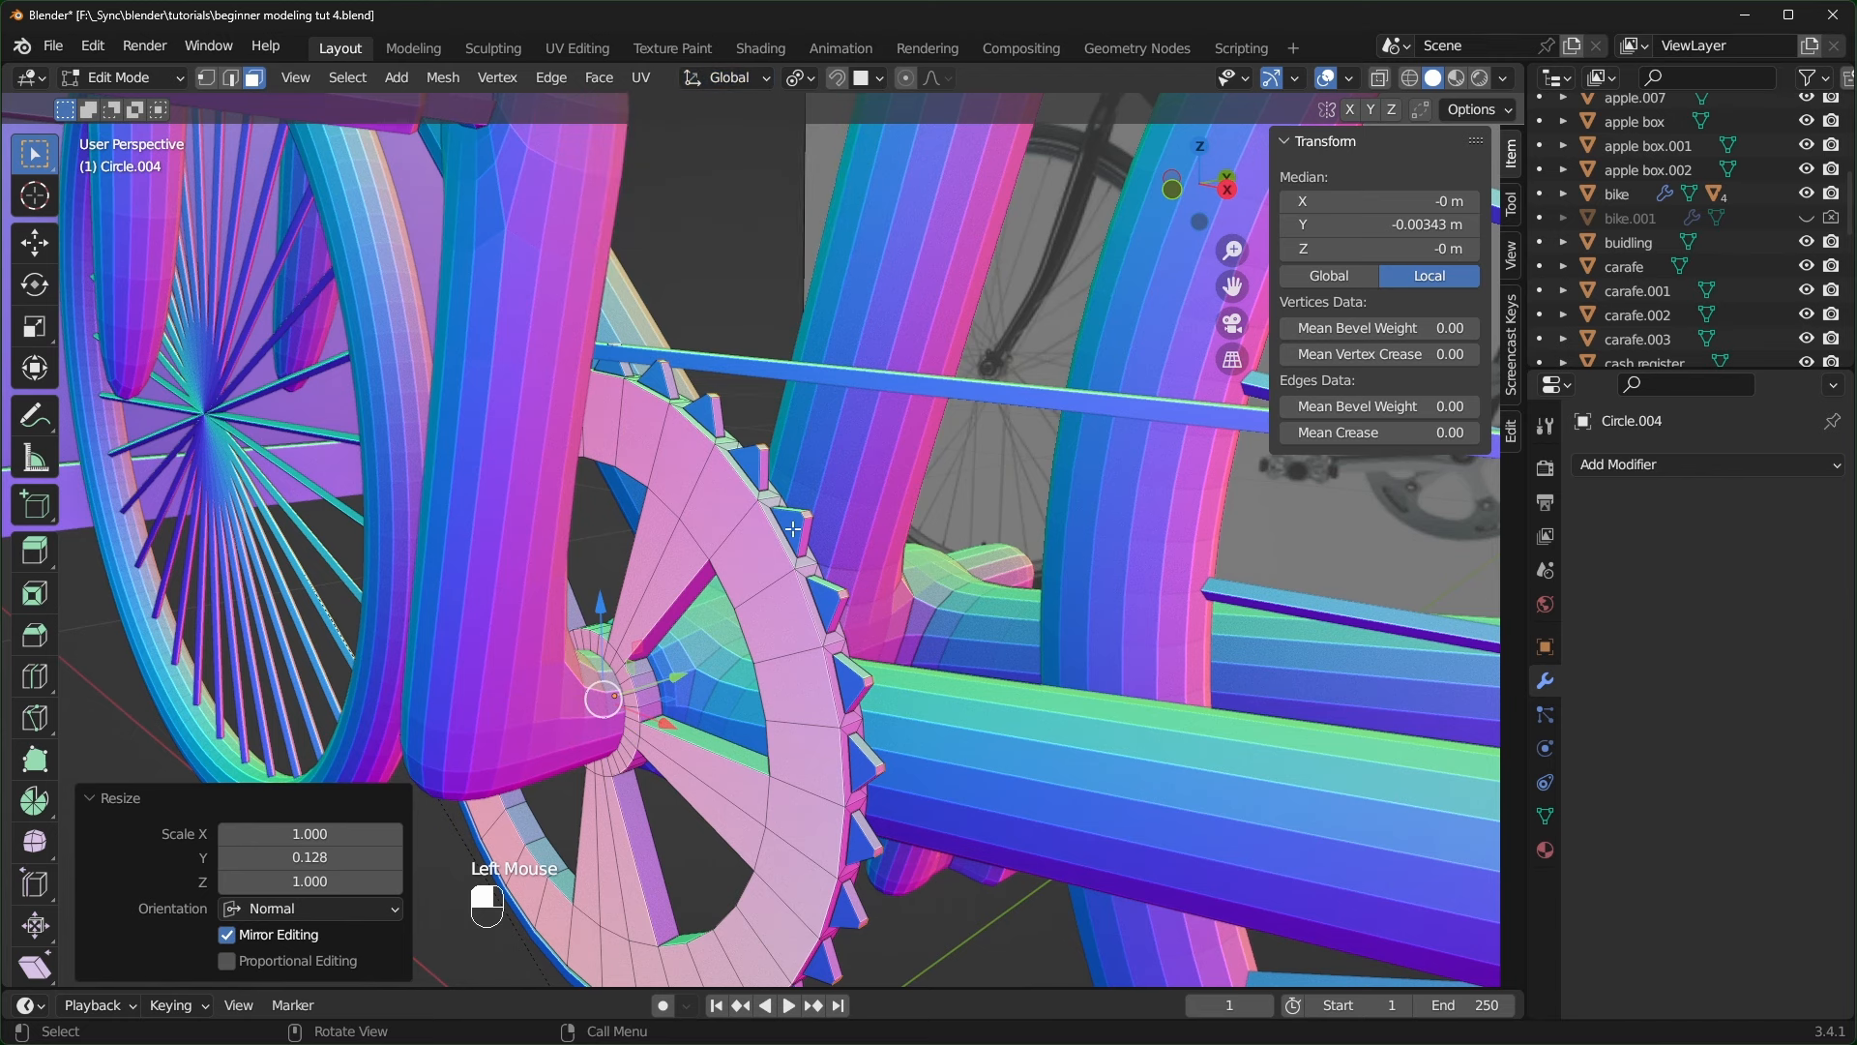
key("period")
left_click(791, 392)
middle_click_drag(791, 393, 962, 400)
scroll(919, 442, "down", 2)
- Turn on the Face Orientation overlay and inspect the chainring's face directions
left_click(1354, 78)
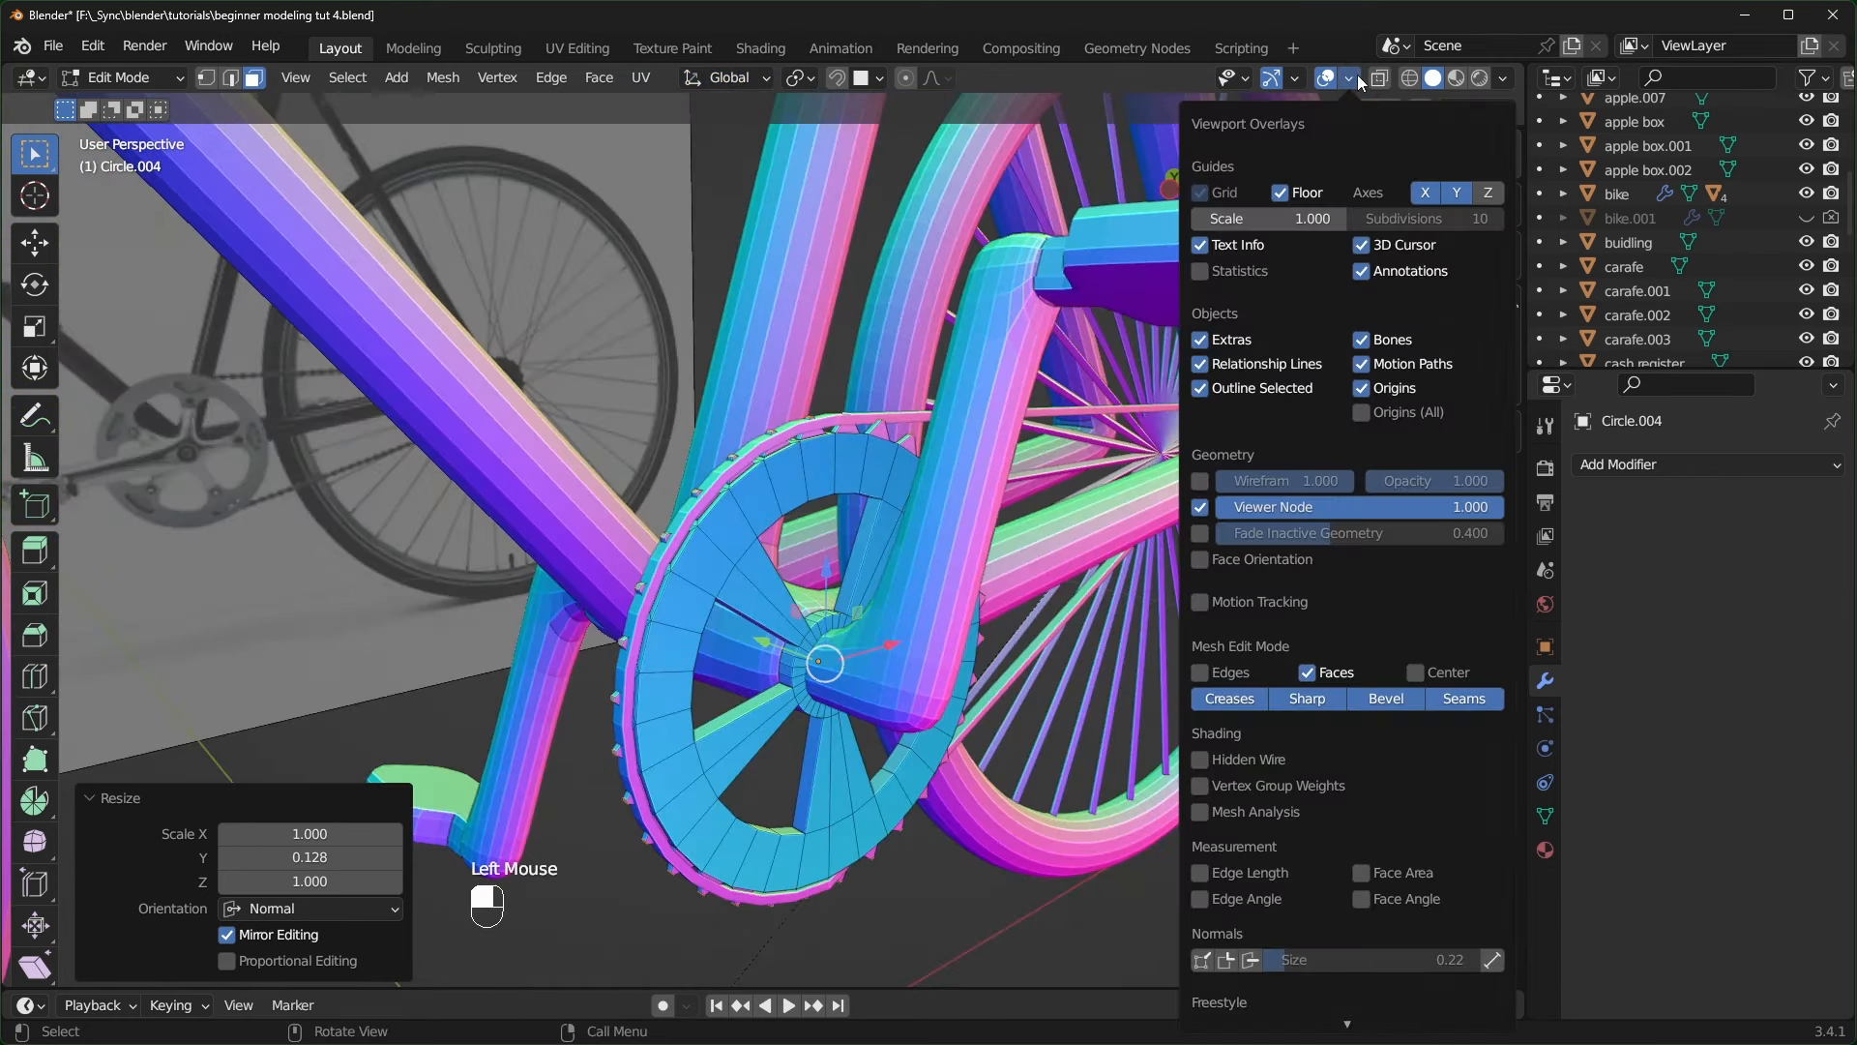
left_click(1354, 76)
left_click(1351, 80)
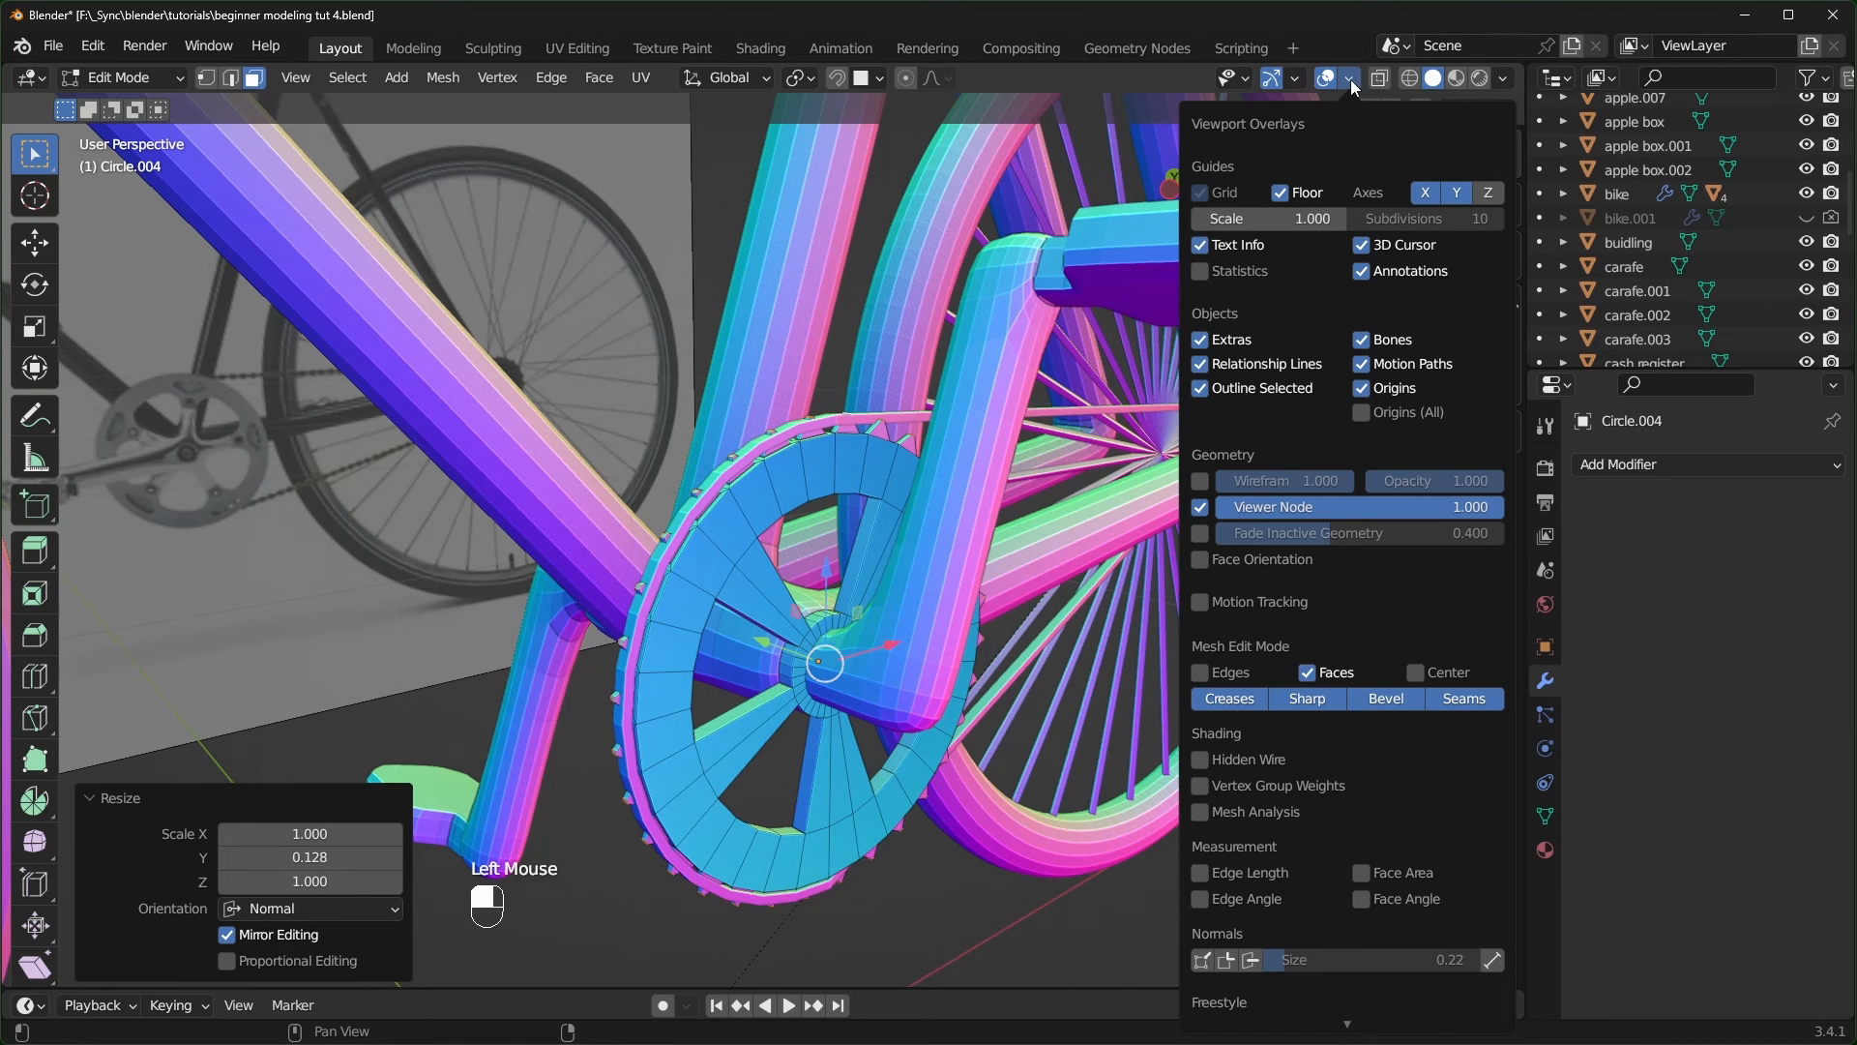
left_click(1200, 559)
middle_click_drag(871, 541, 851, 531)
scroll(851, 532, "up", 2)
middle_click_drag(851, 532, 834, 519)
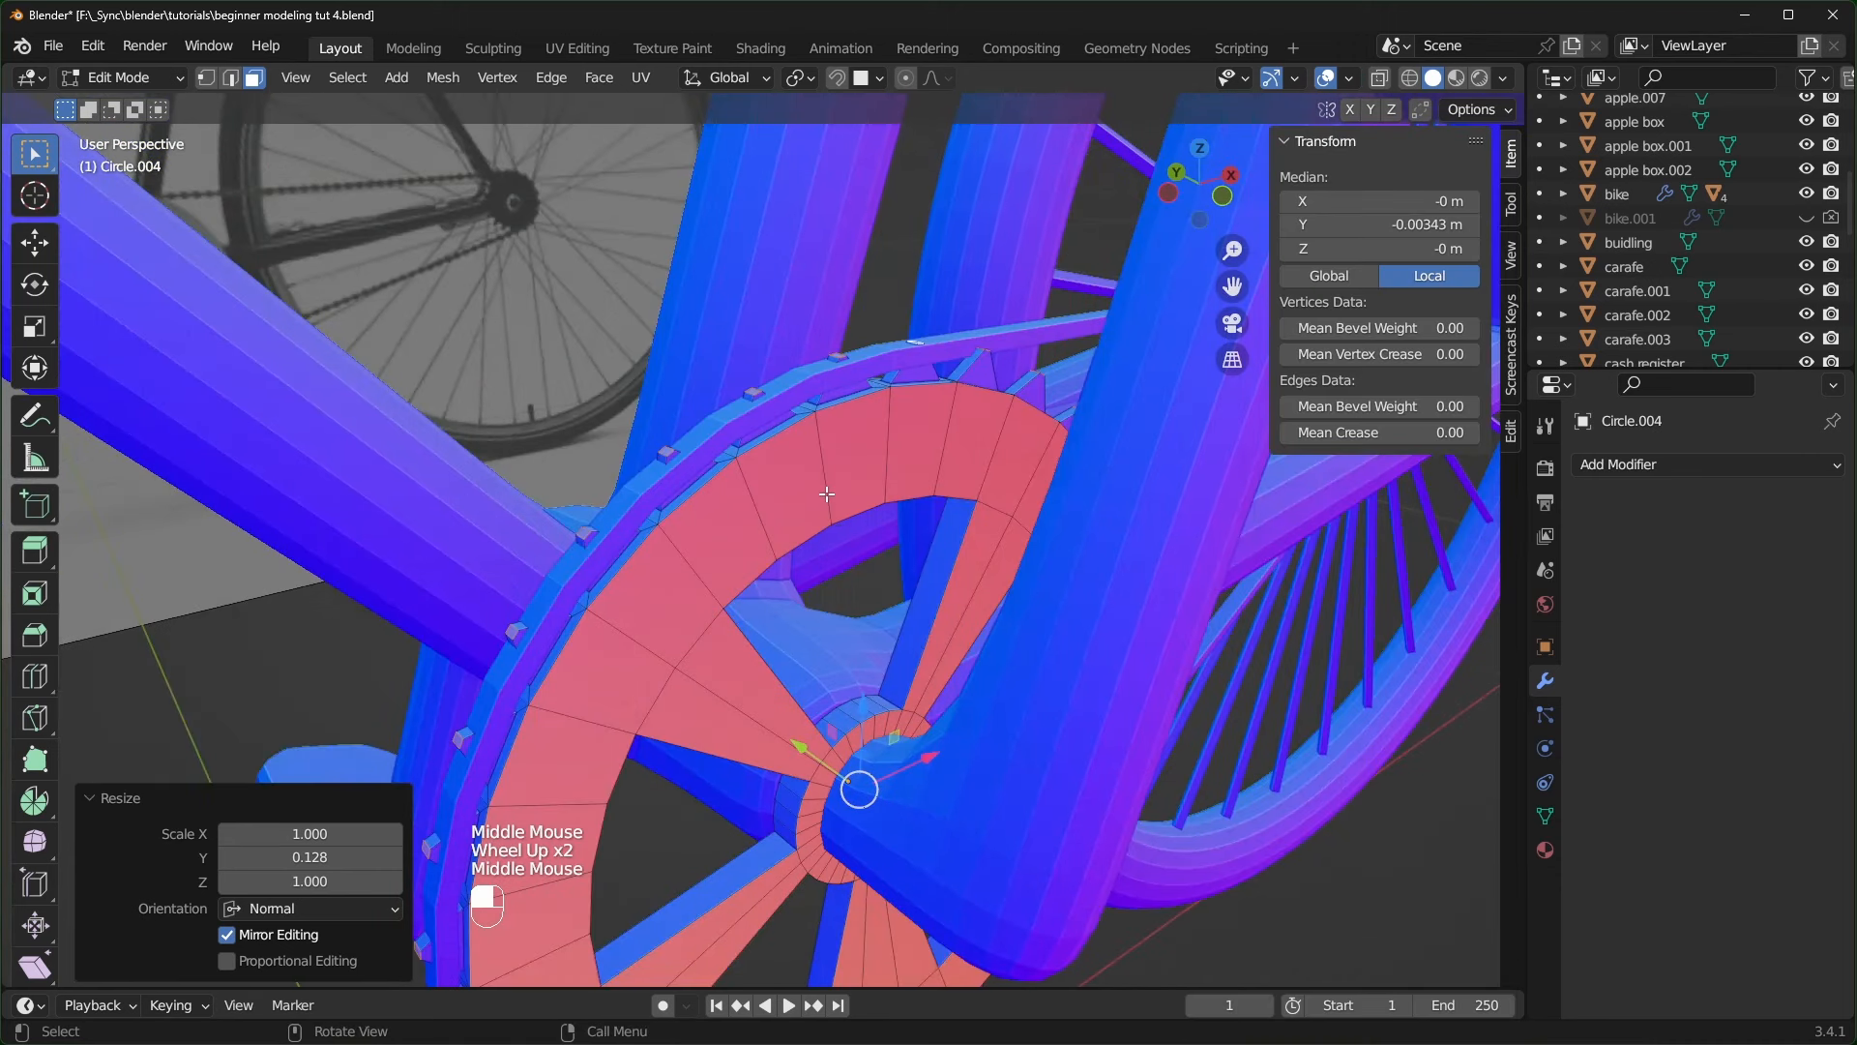
- Recalculate the normals of the whole chainring mesh to face outside
key("a")
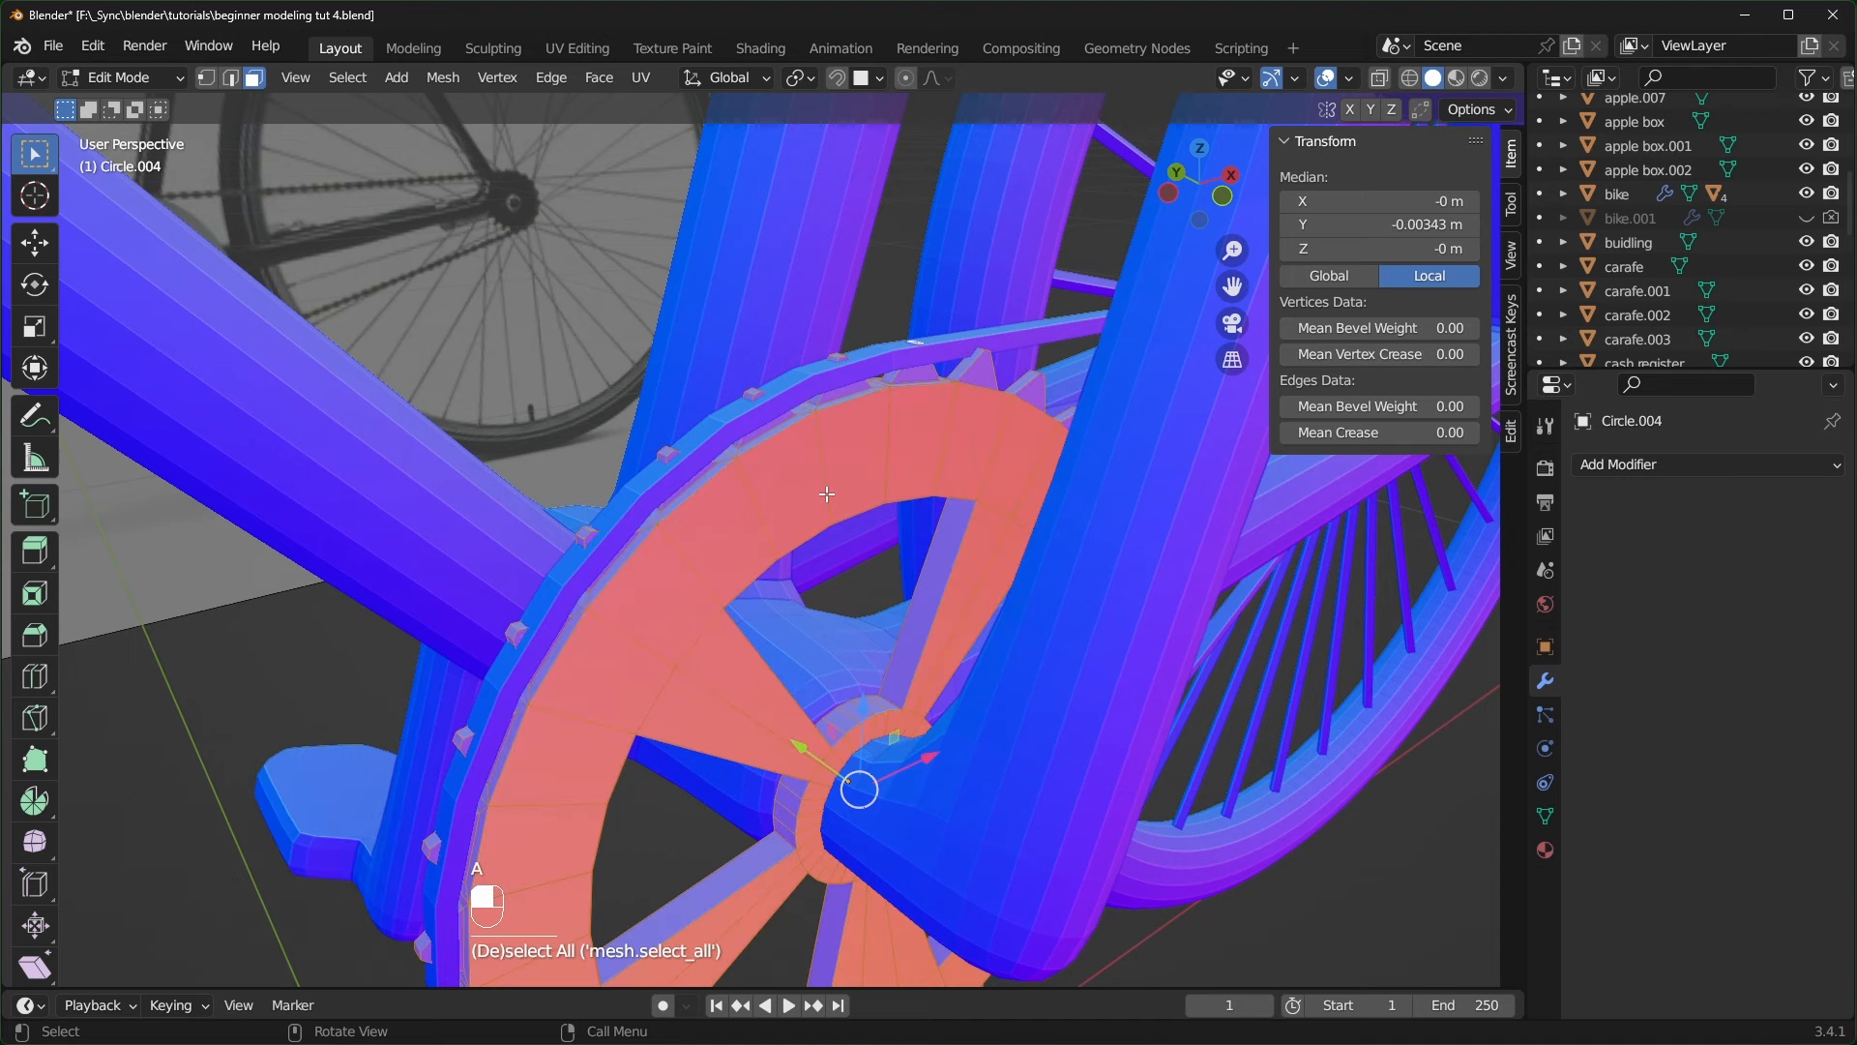
key("alt+n")
left_click(828, 497)
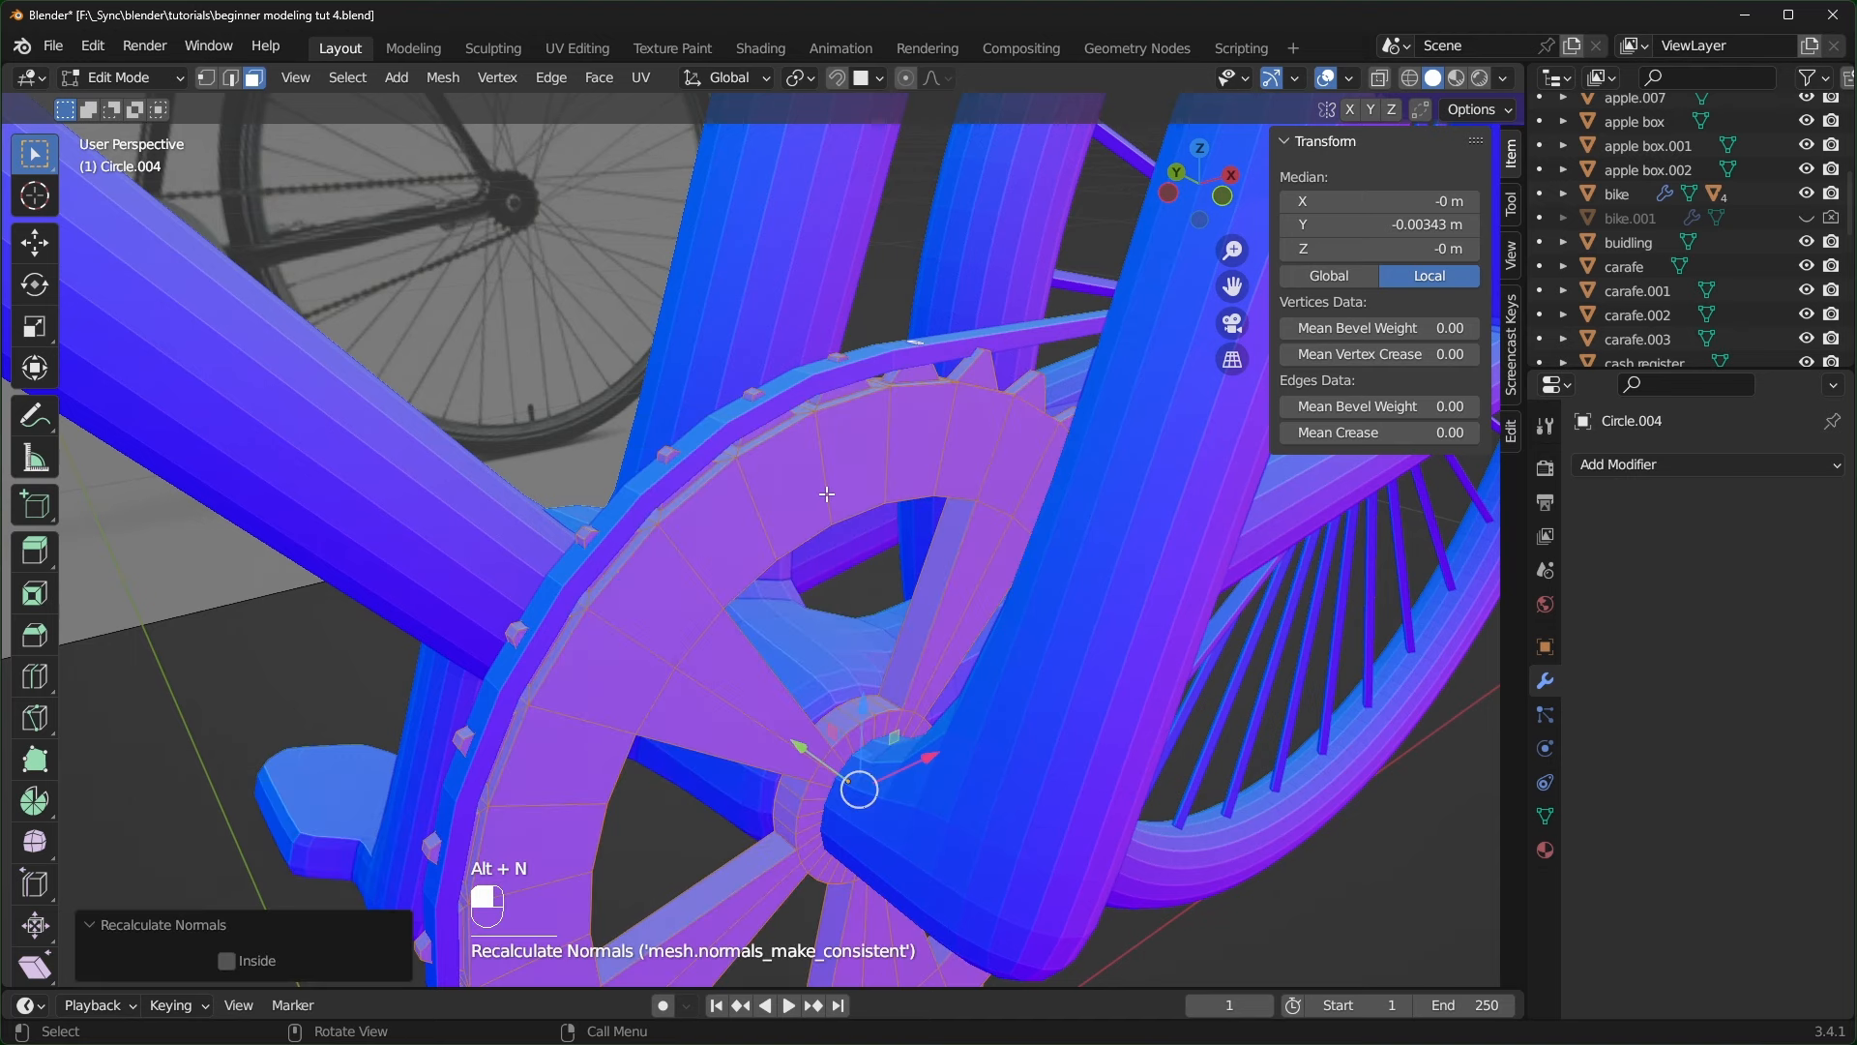
- Turn off the Face Orientation overlay and return the chainring to Object Mode
scroll(1026, 648, "down", 1)
middle_click_drag(1025, 648, 1037, 657)
left_click(1352, 78)
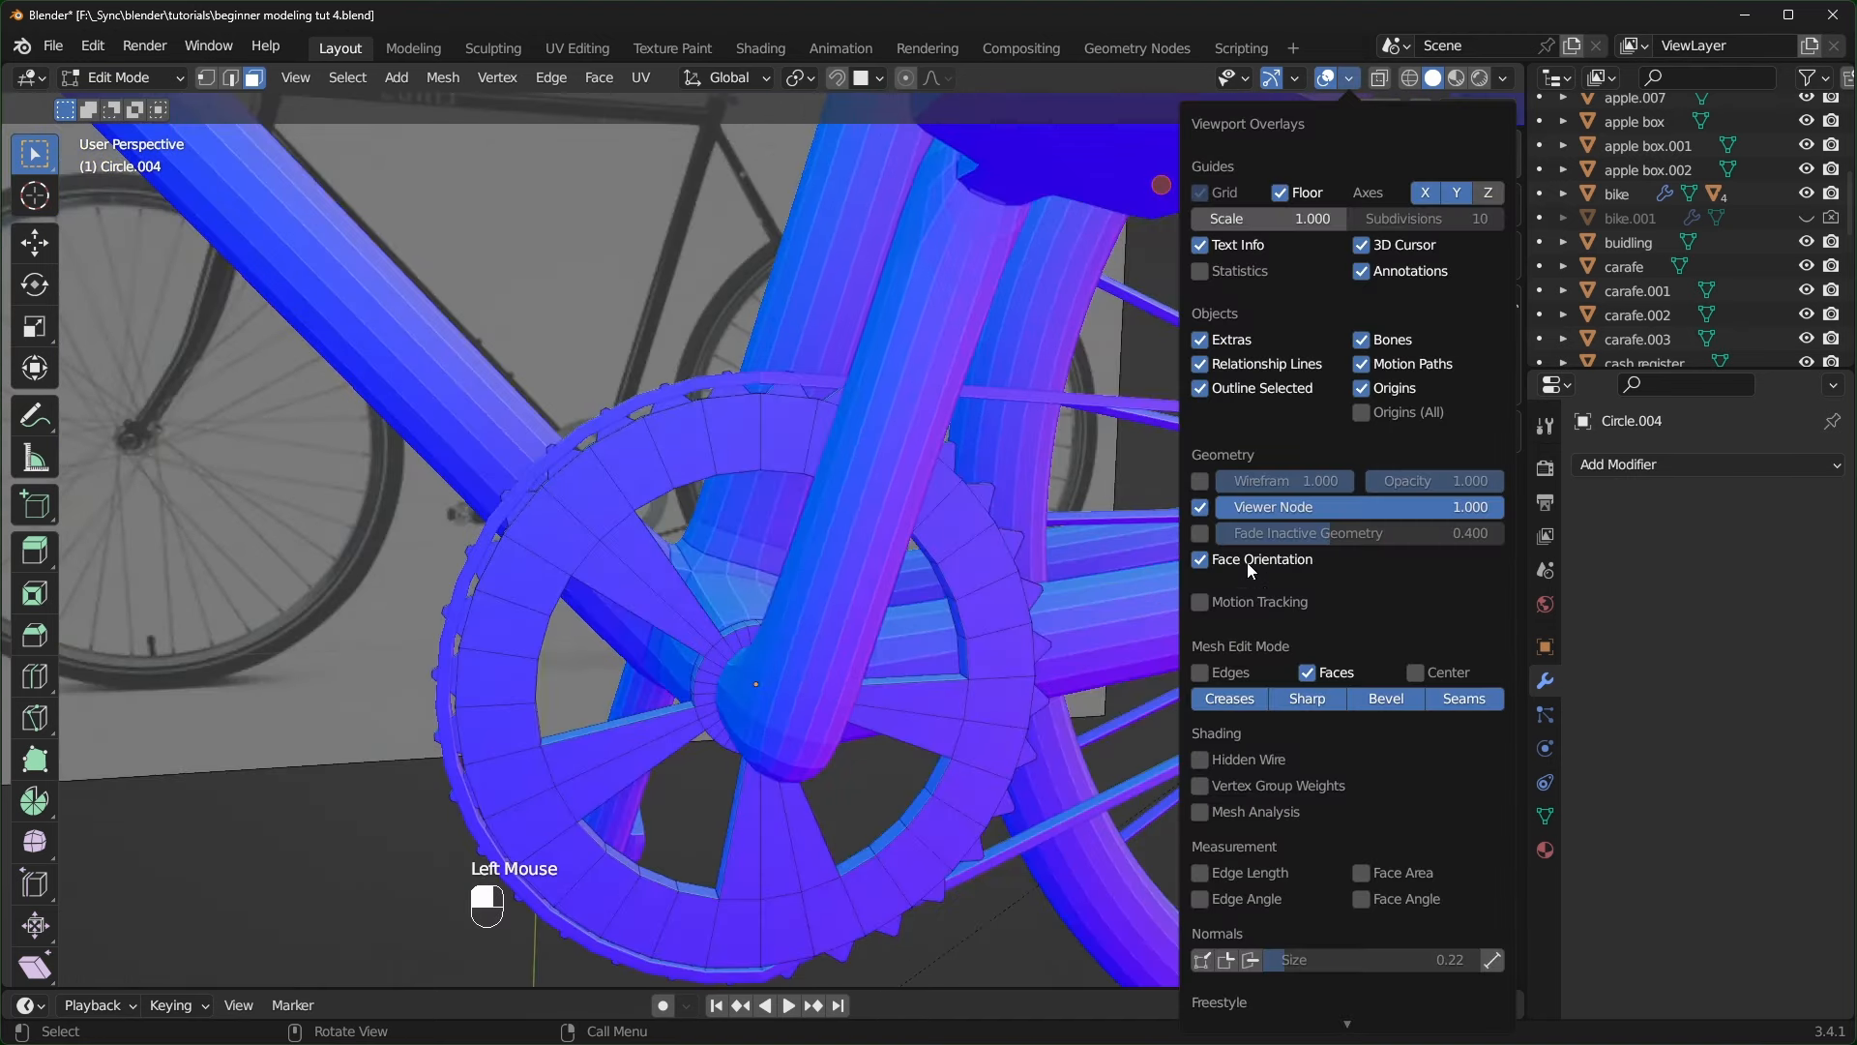
key("Tab")
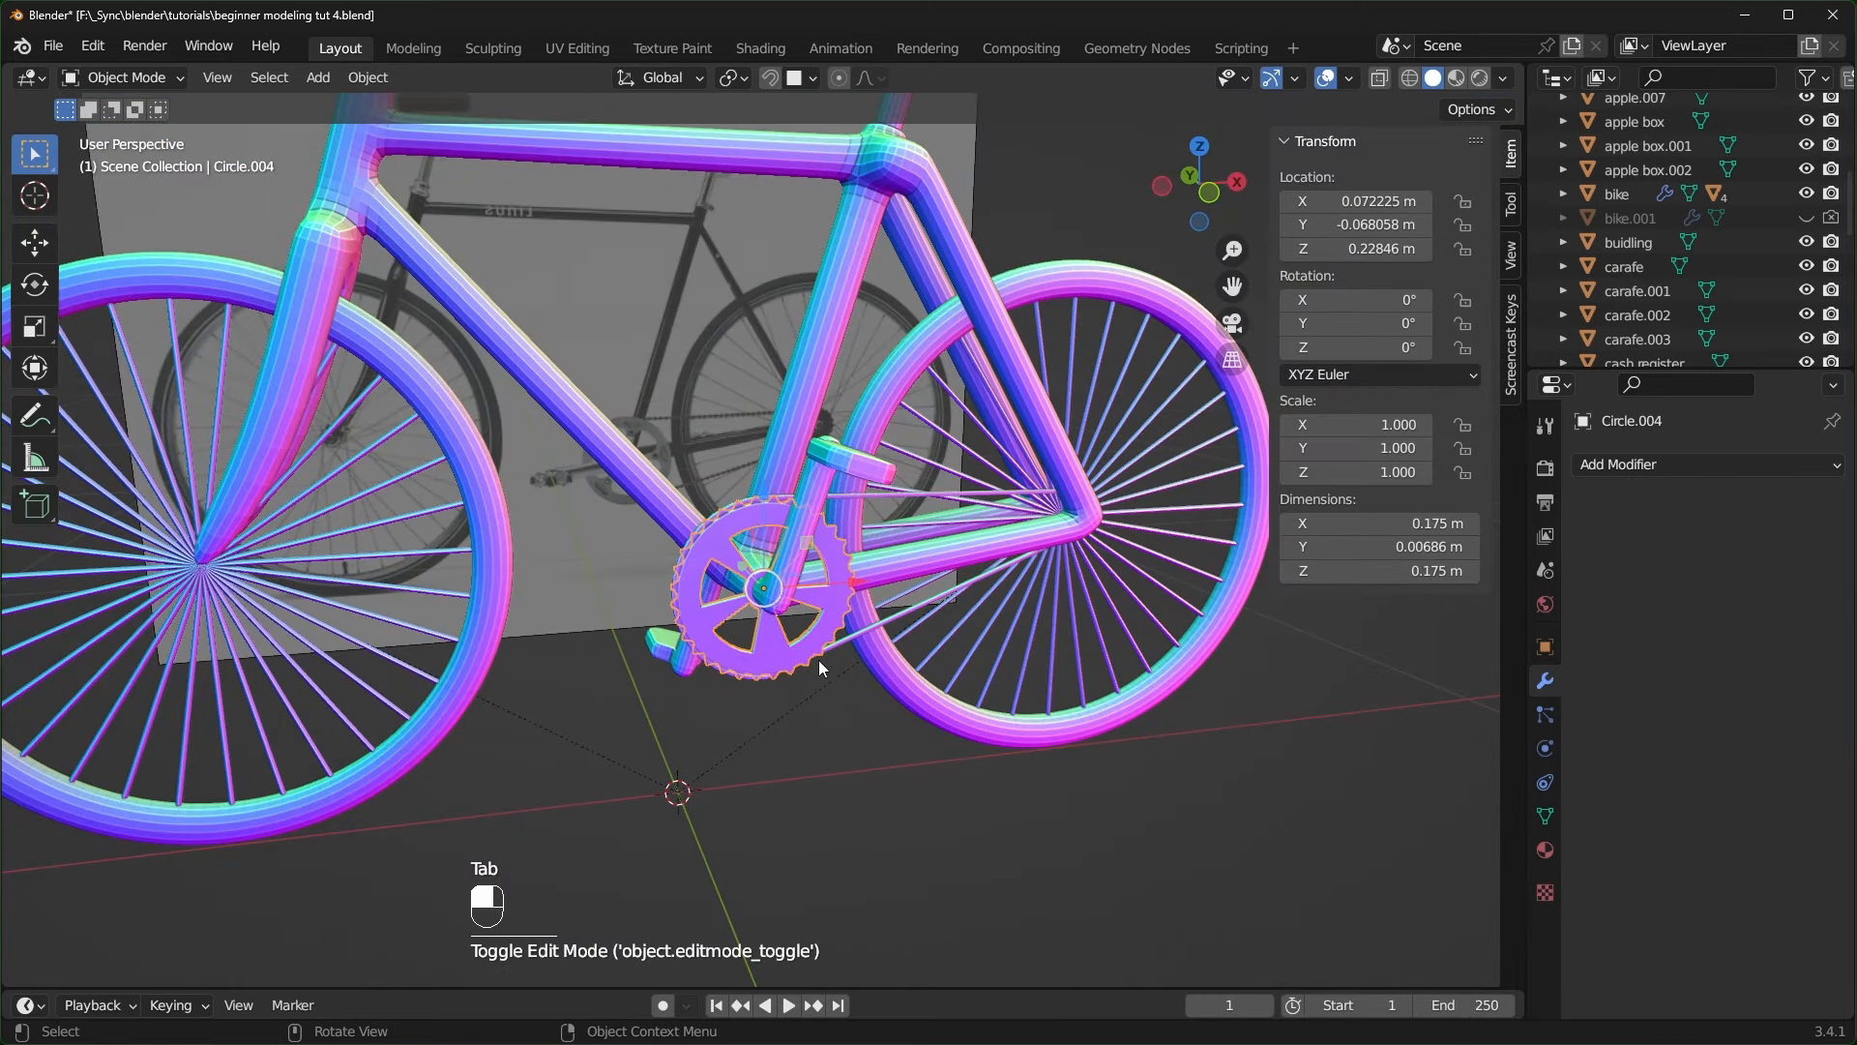
middle_click_drag(819, 660, 861, 666)
scroll(861, 666, "up", 2)
middle_click_drag(861, 666, 907, 673)
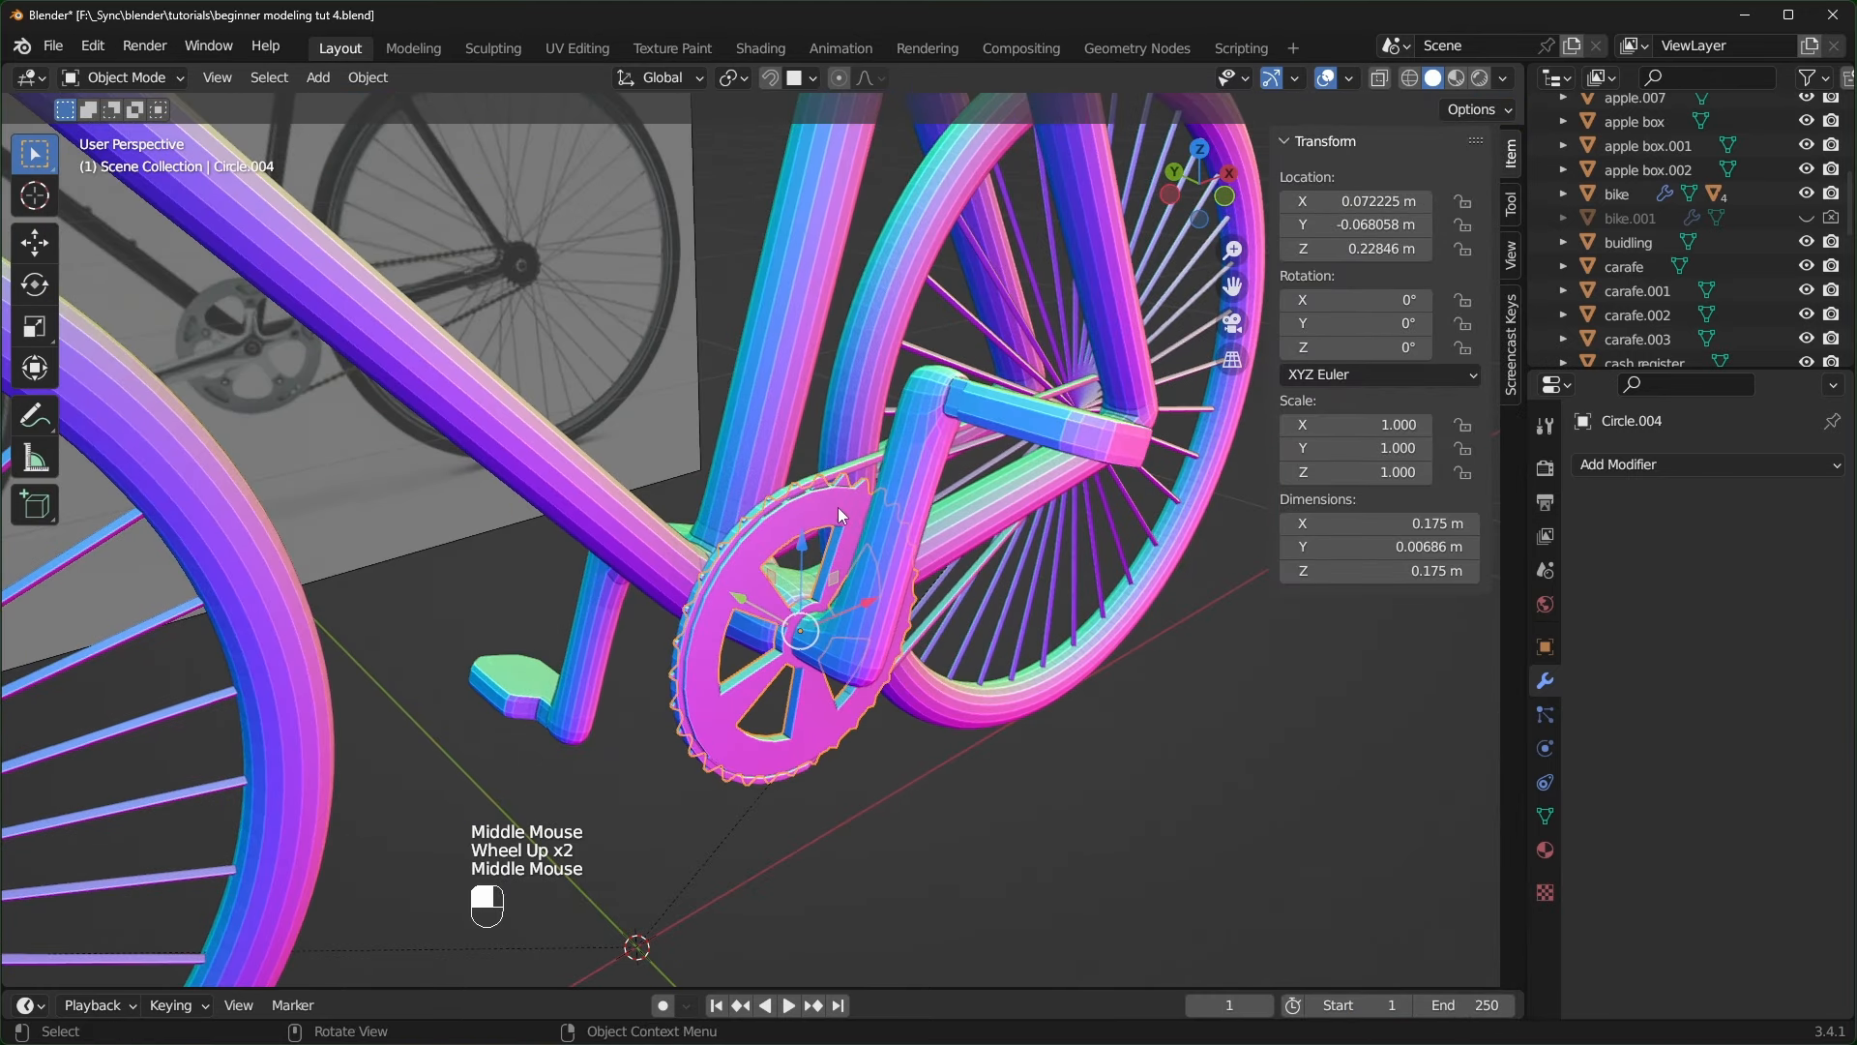
- Parent the chainring and the chain to the bike frame
scroll(813, 523, "up", 1)
left_click(917, 426, "shift")
scroll(839, 501, "down", 2)
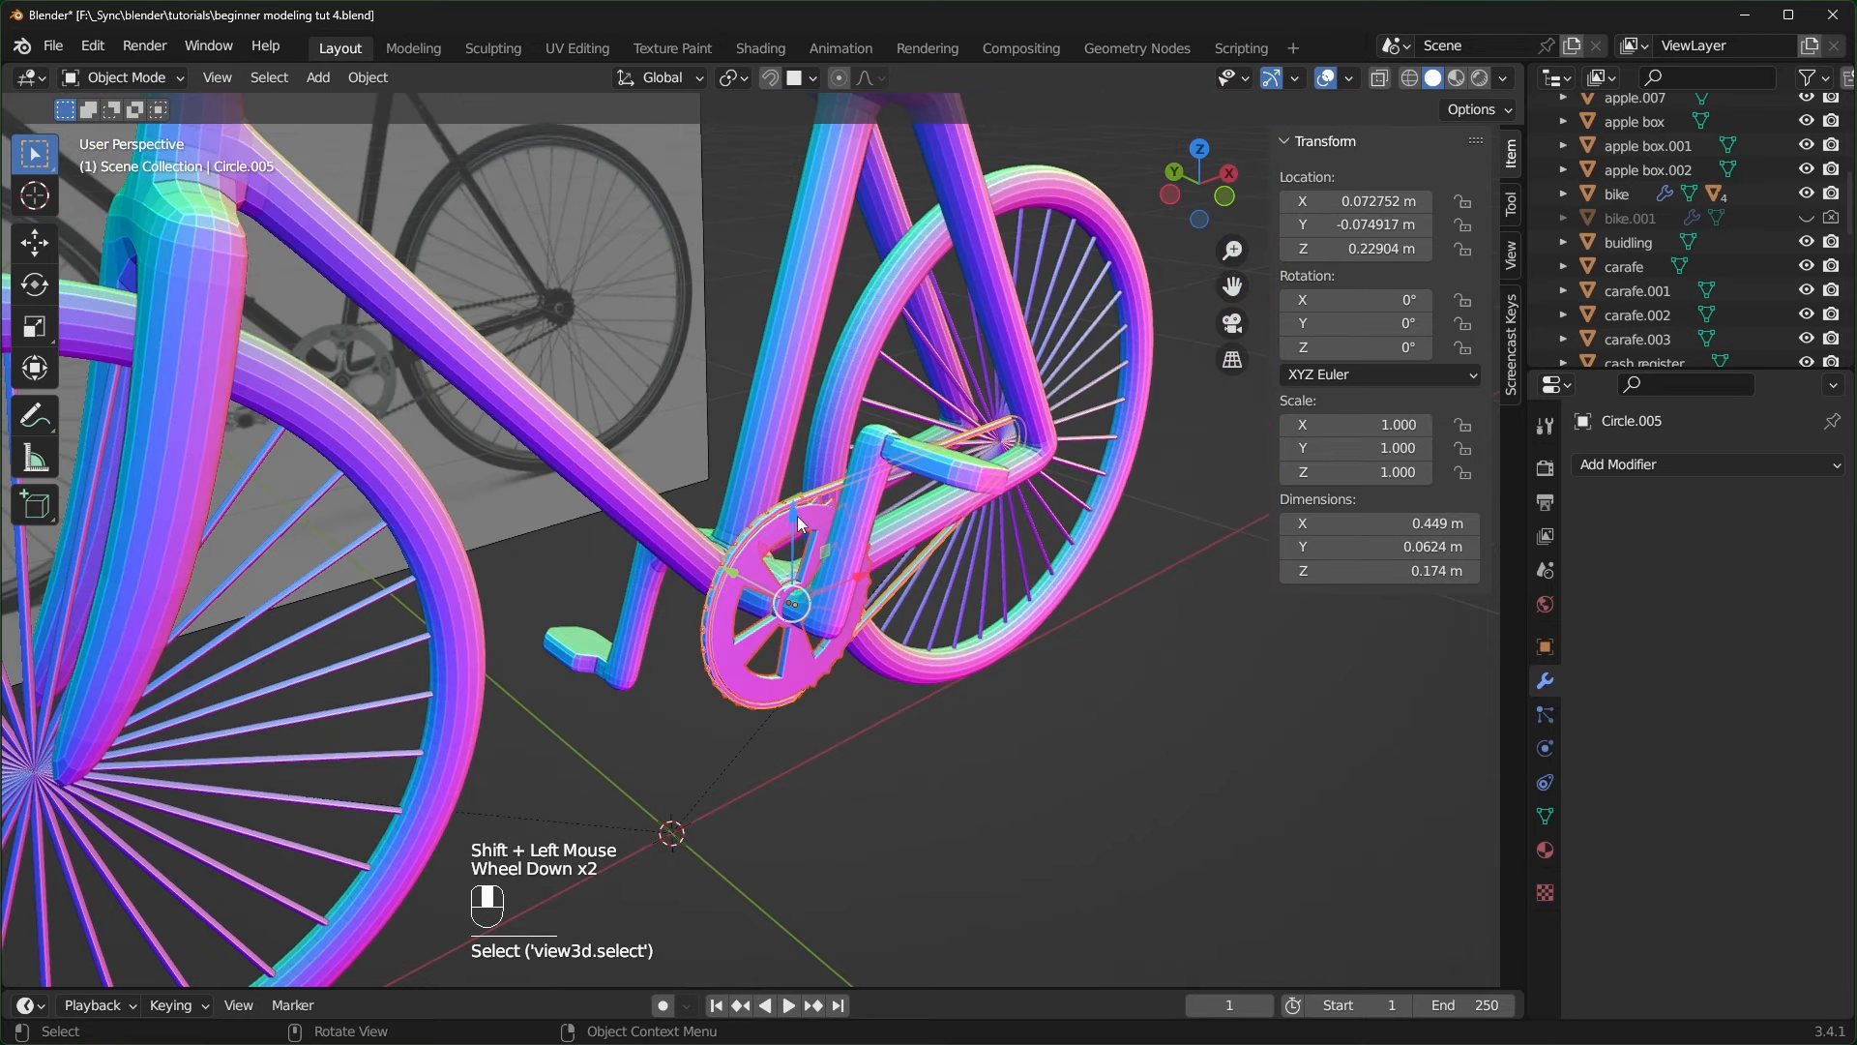
left_click(783, 416, "shift")
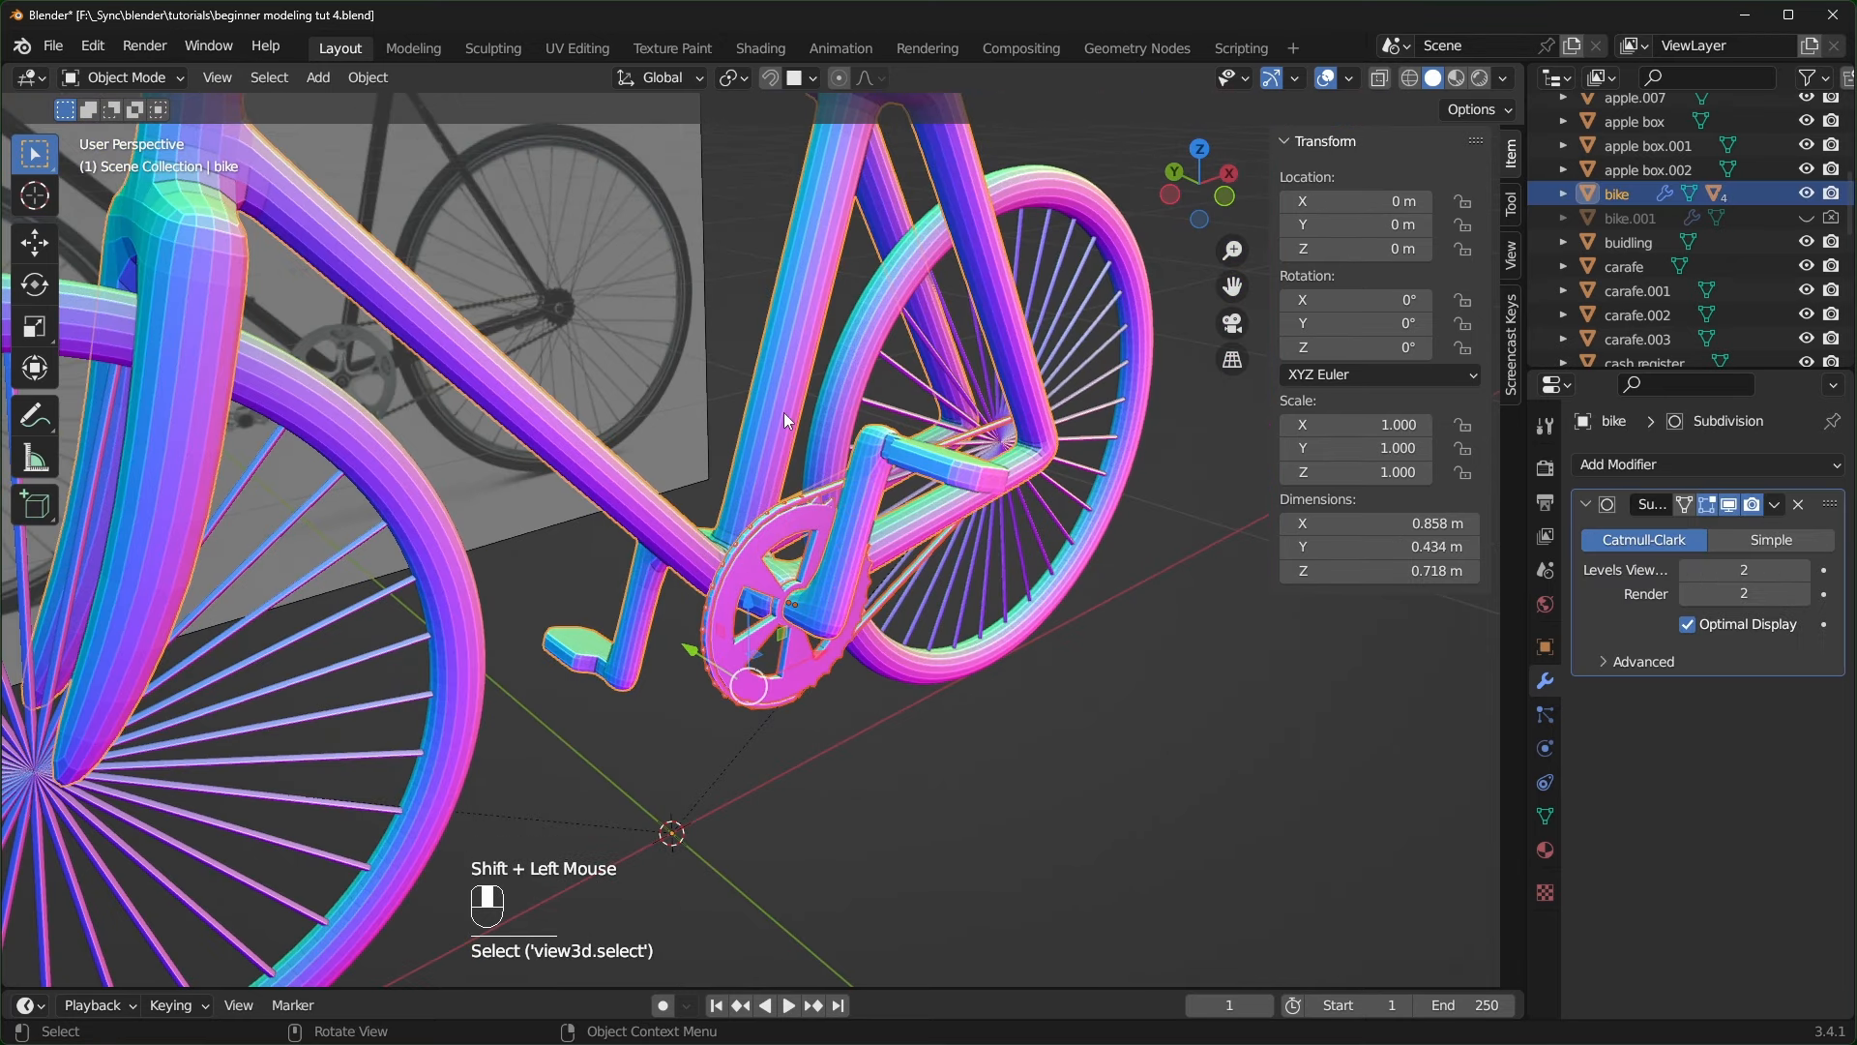
key("ctrl+p")
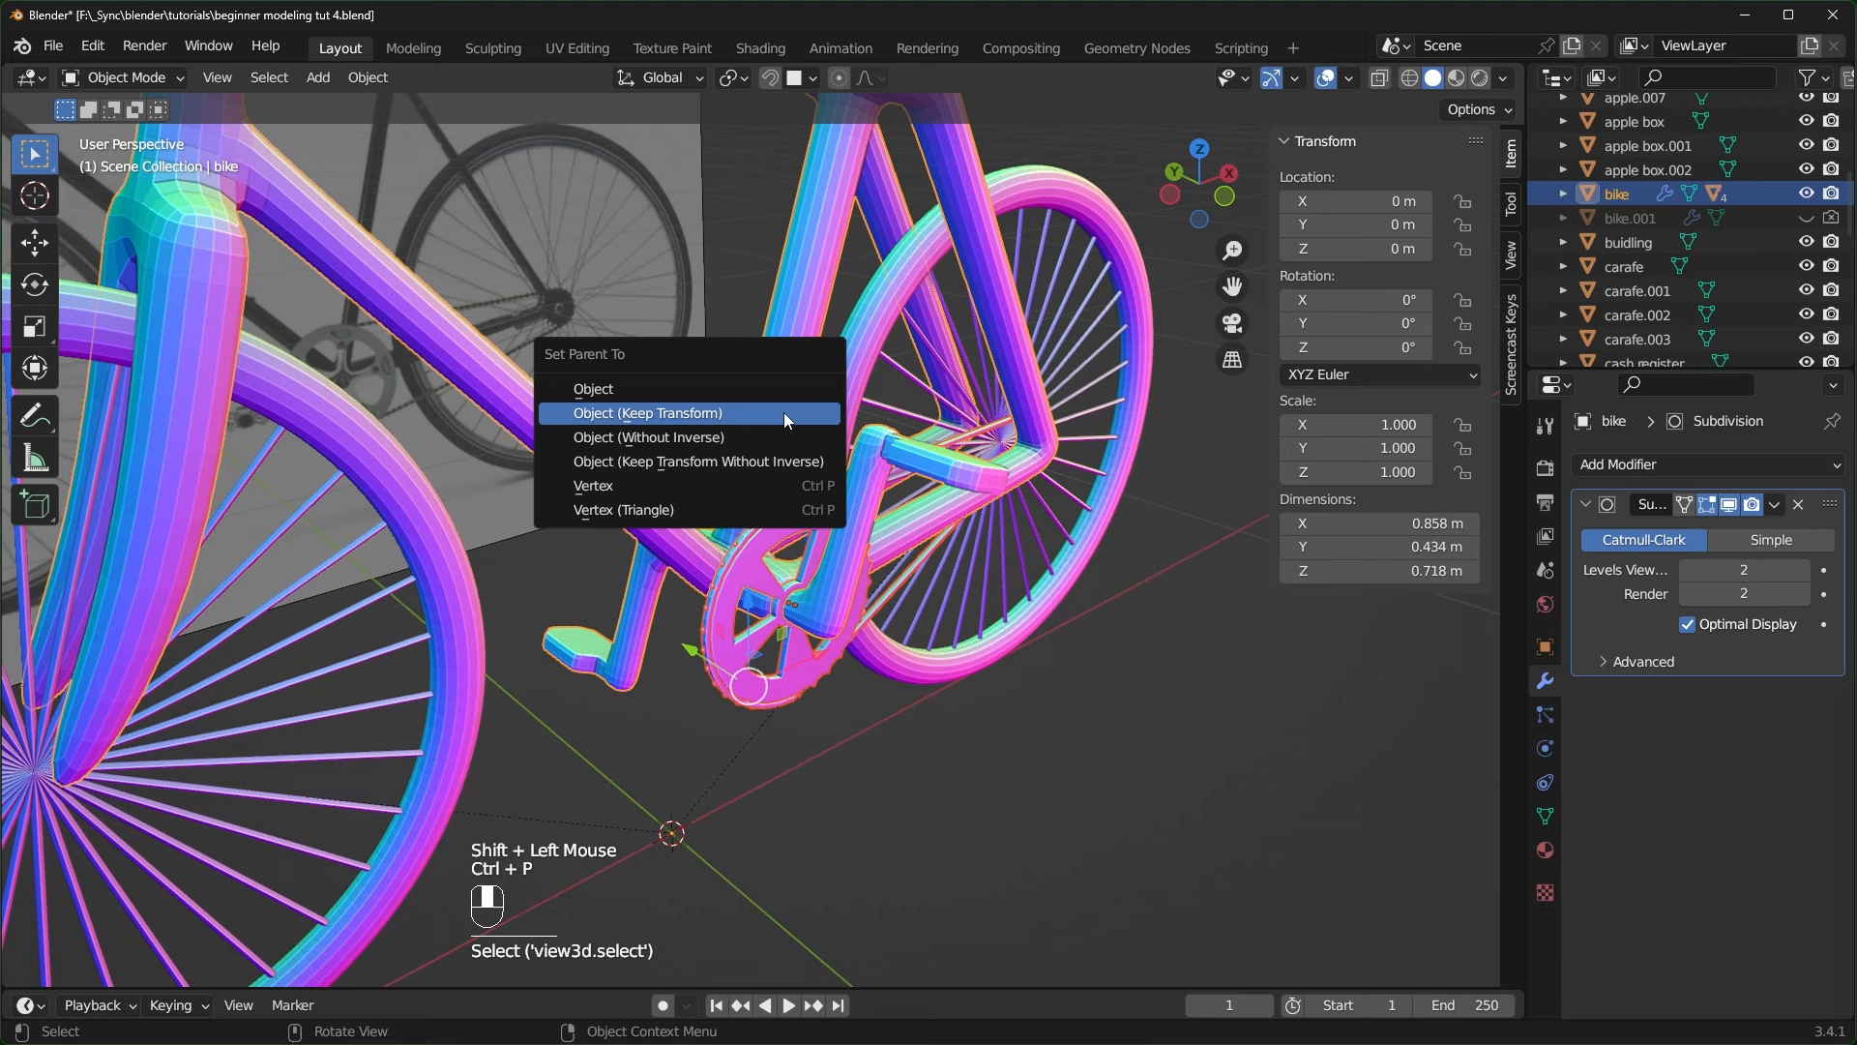
left_click(710, 395)
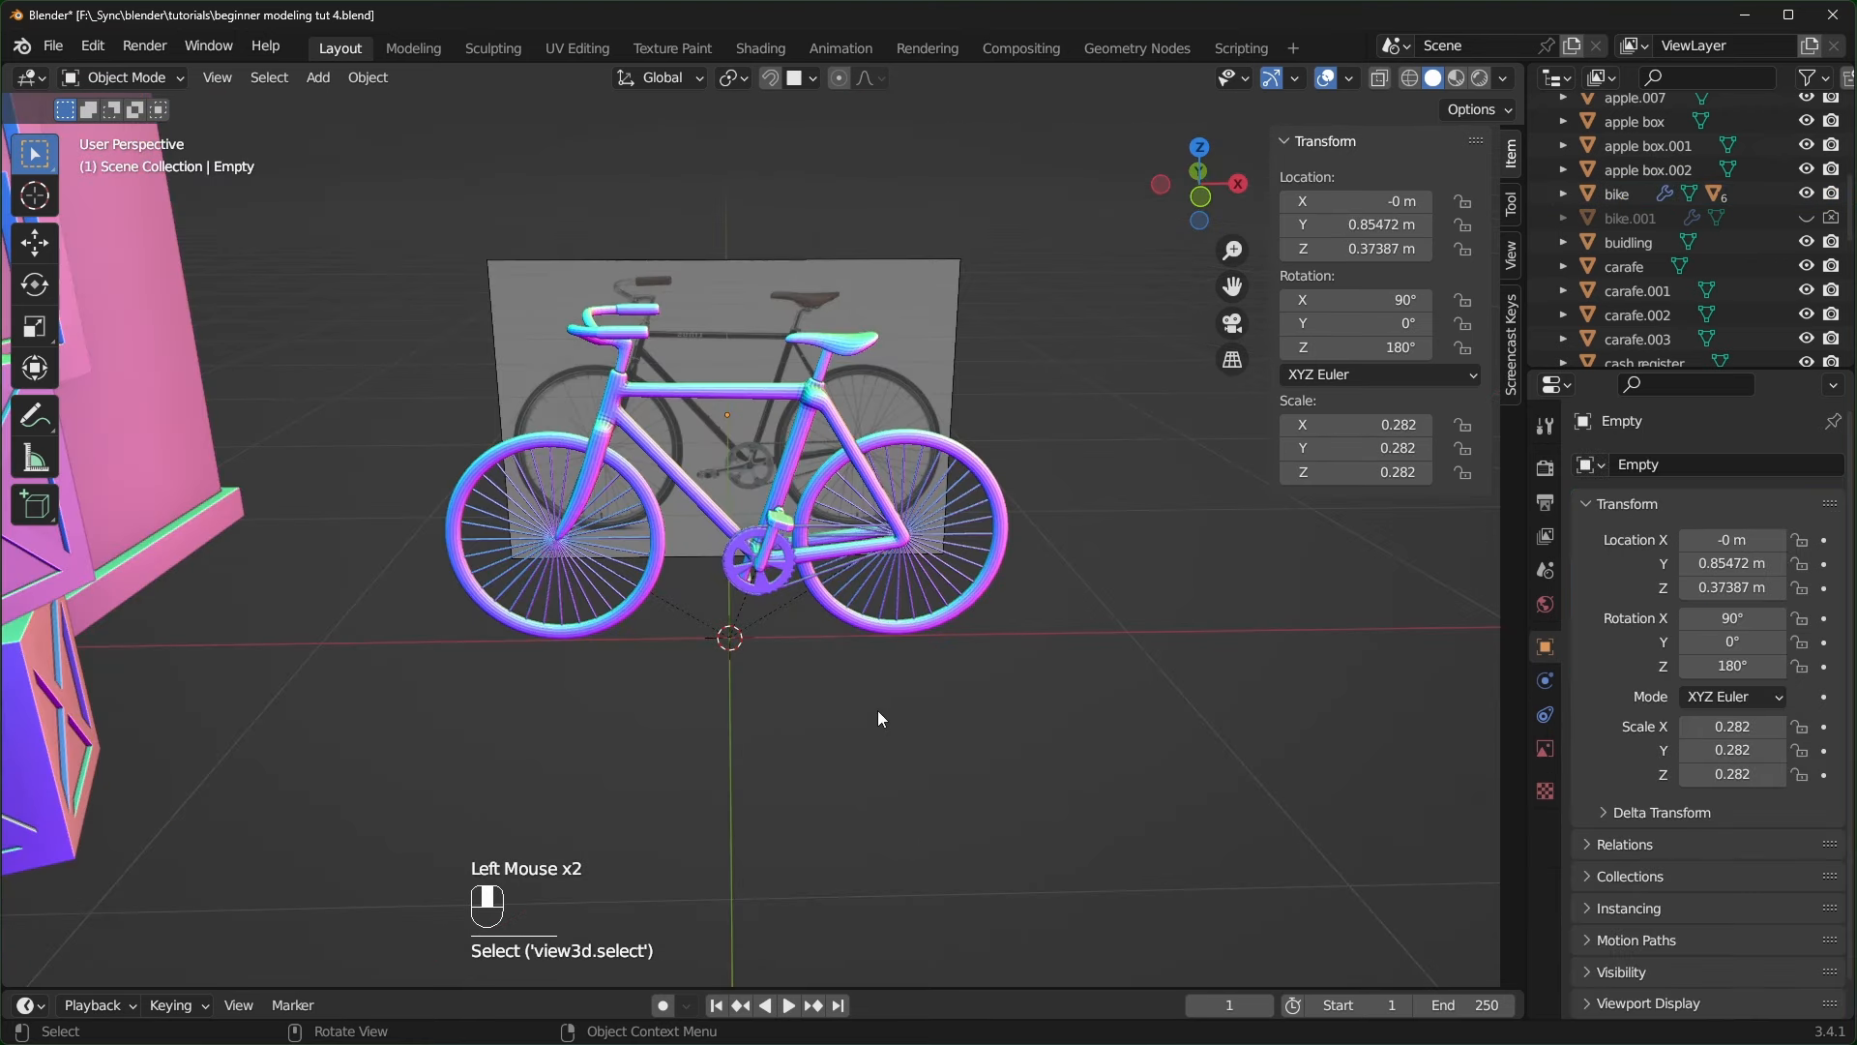
- Delete the bike reference image behind the model
left_click(917, 329)
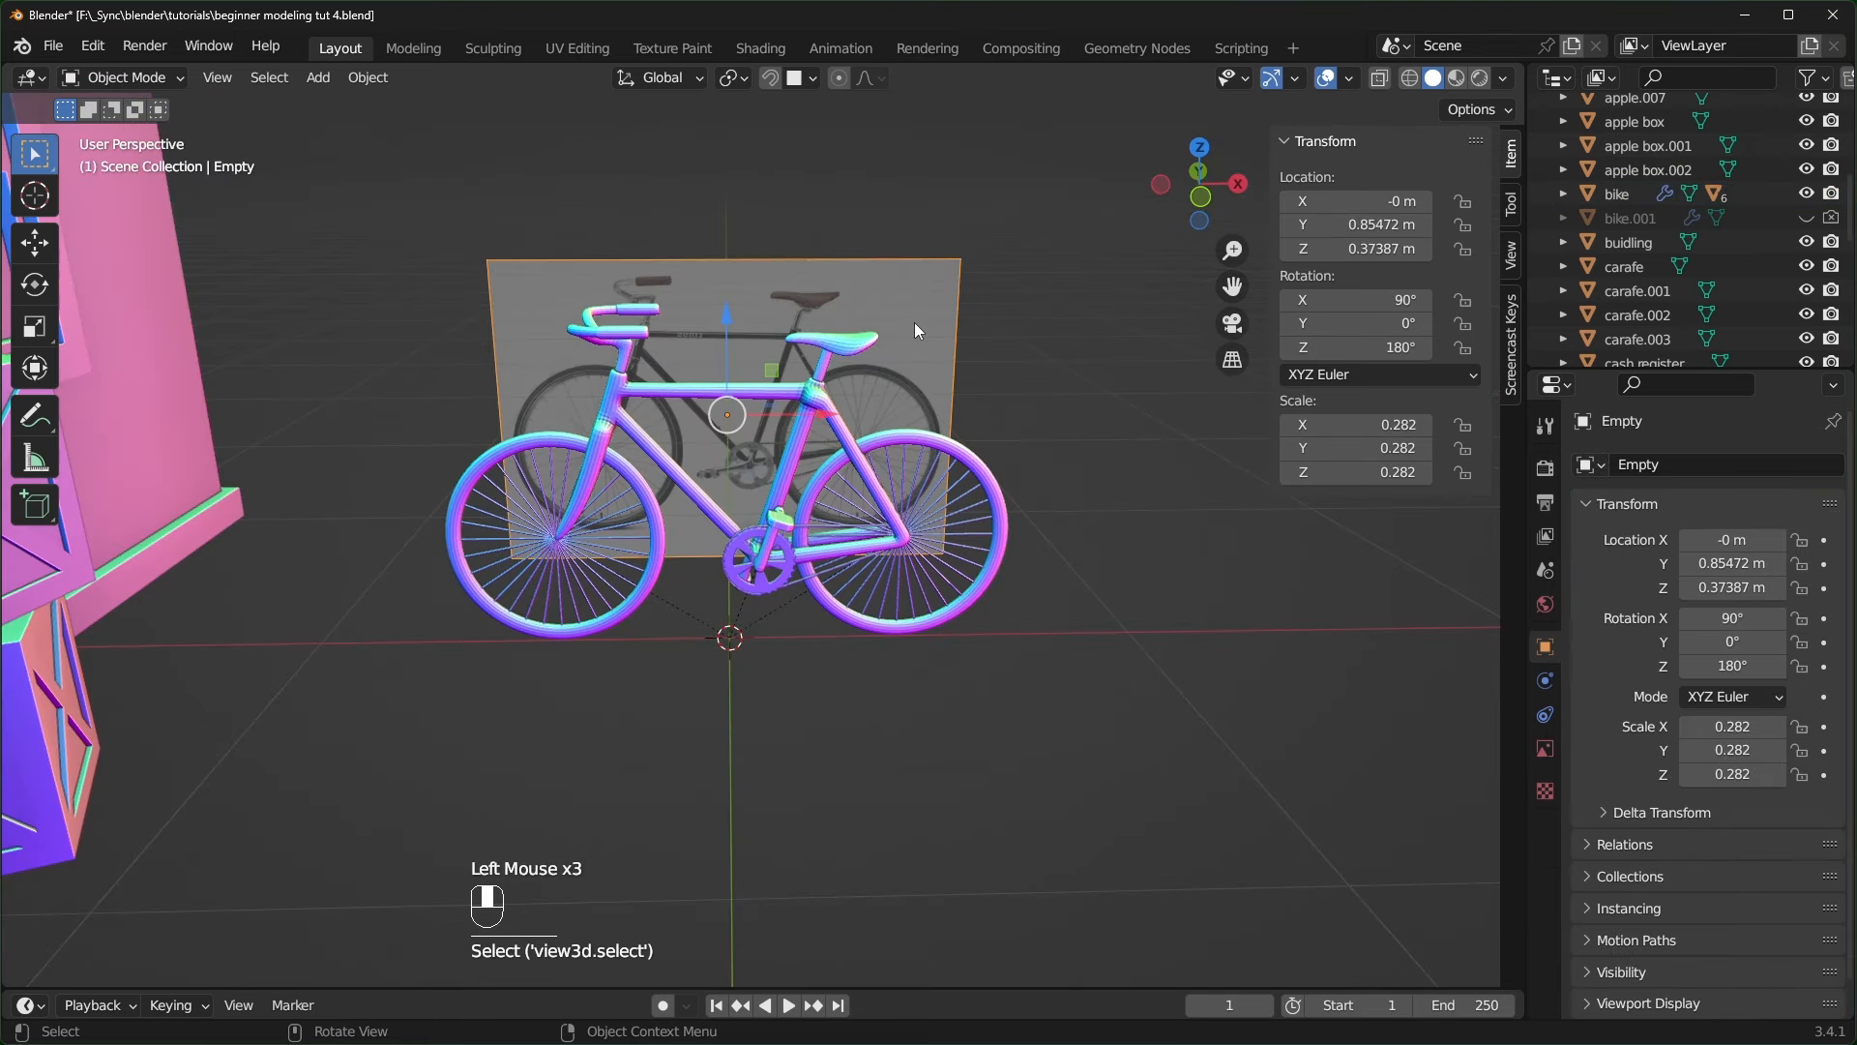
key("x")
left_click(913, 332)
- Apply Shade Auto Smooth to the frame, wheels and all other parts of the bike
scroll(890, 397, "up", 2)
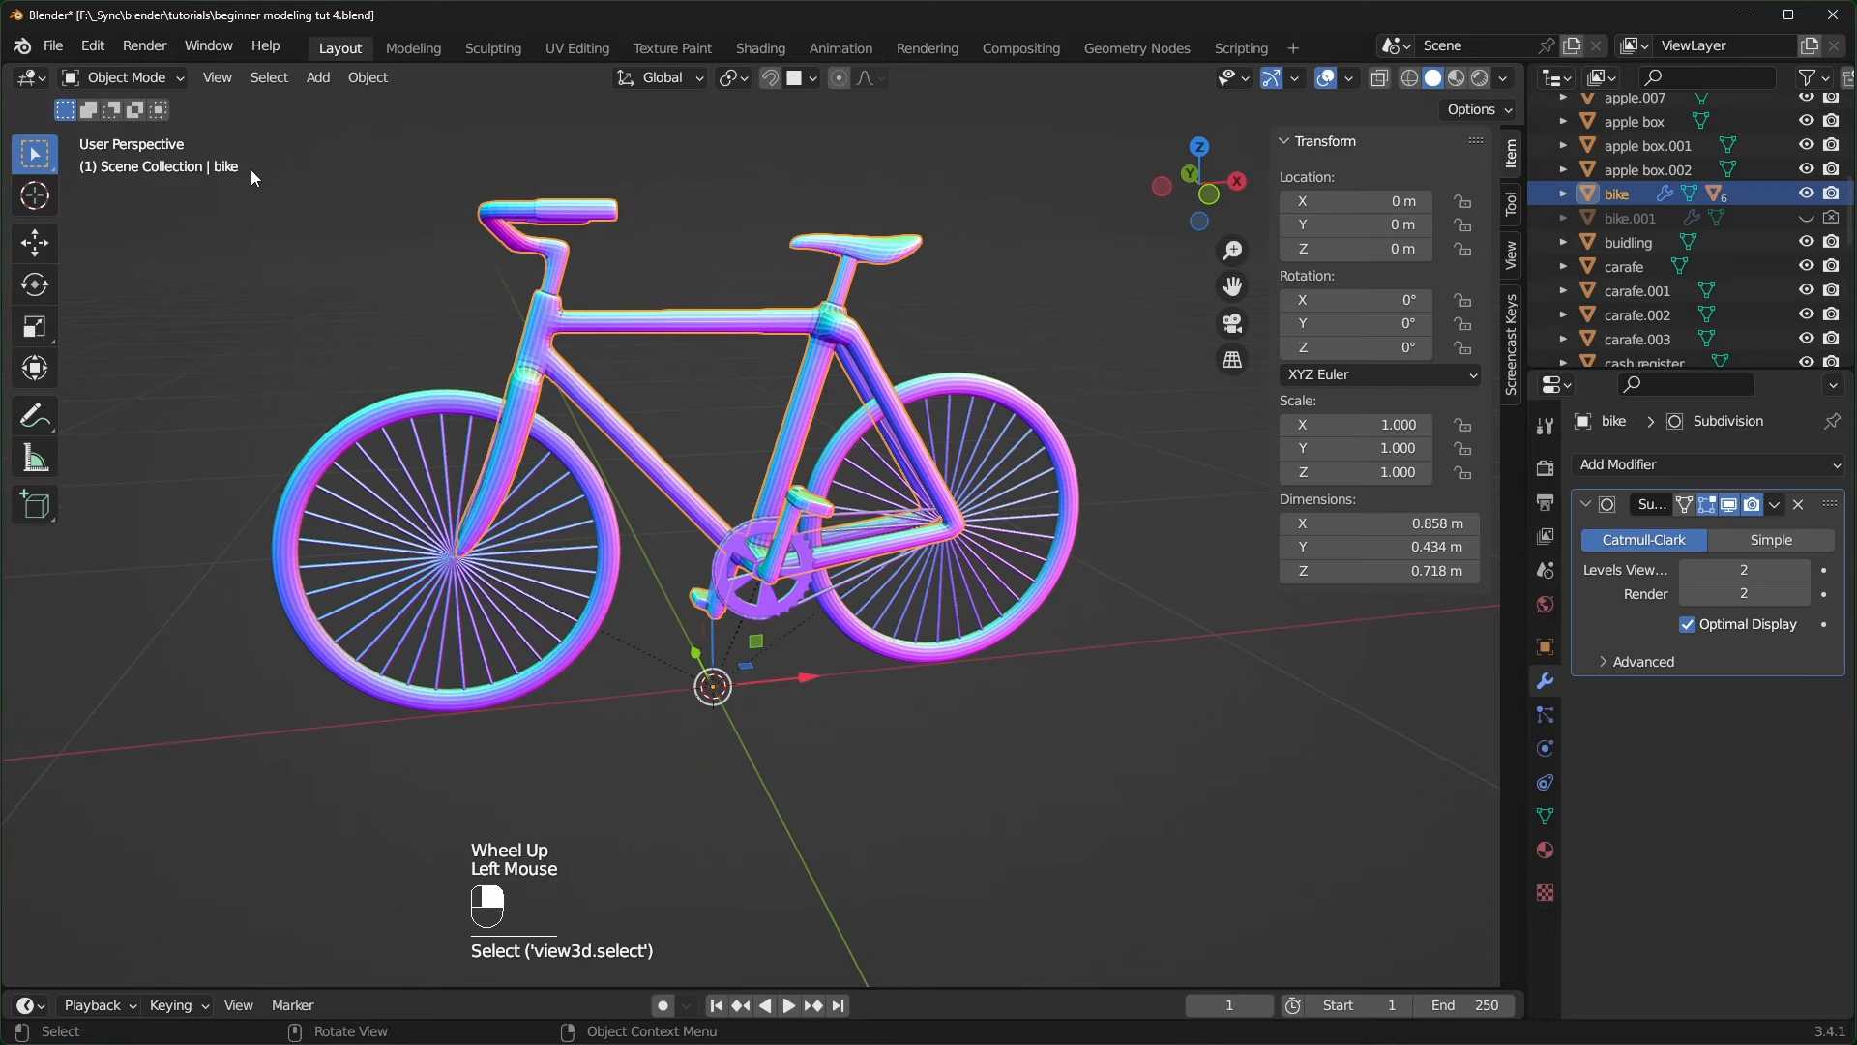
left_click_drag(251, 170, 1162, 760)
right_click(817, 393)
mouse_move(816, 392)
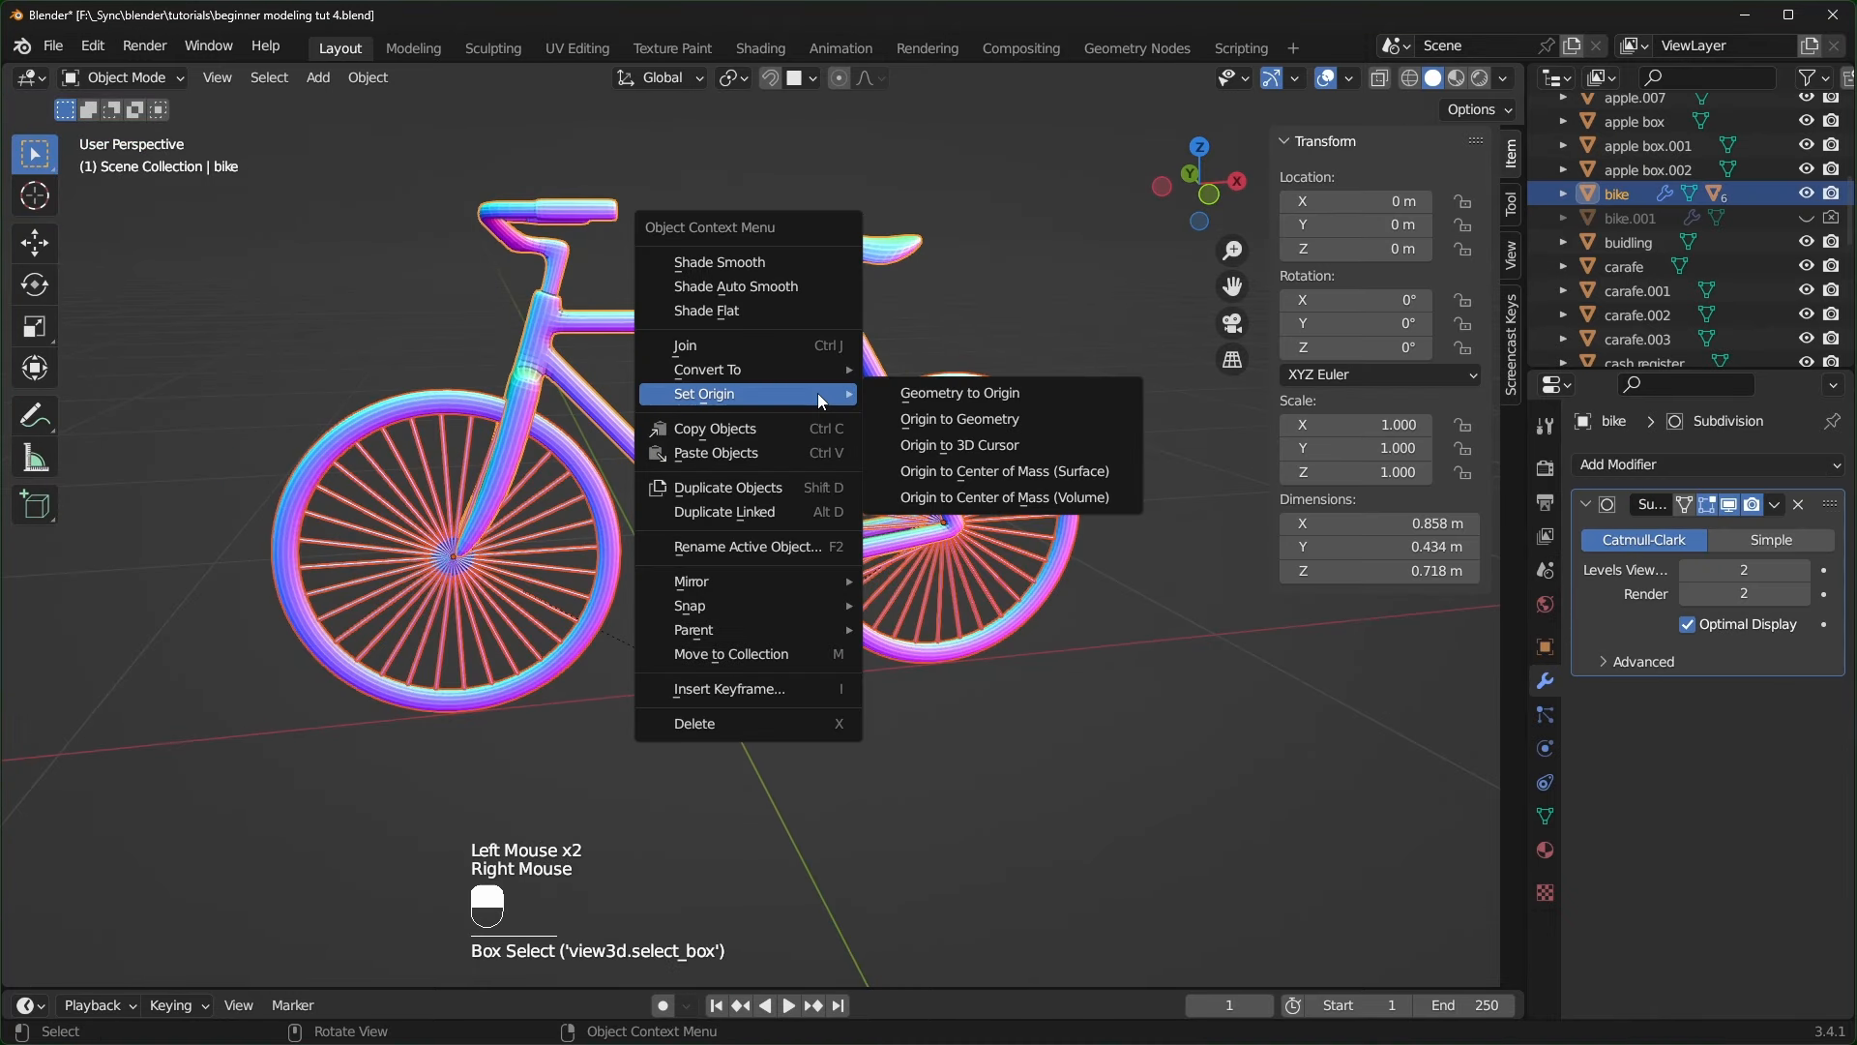
left_click(777, 287)
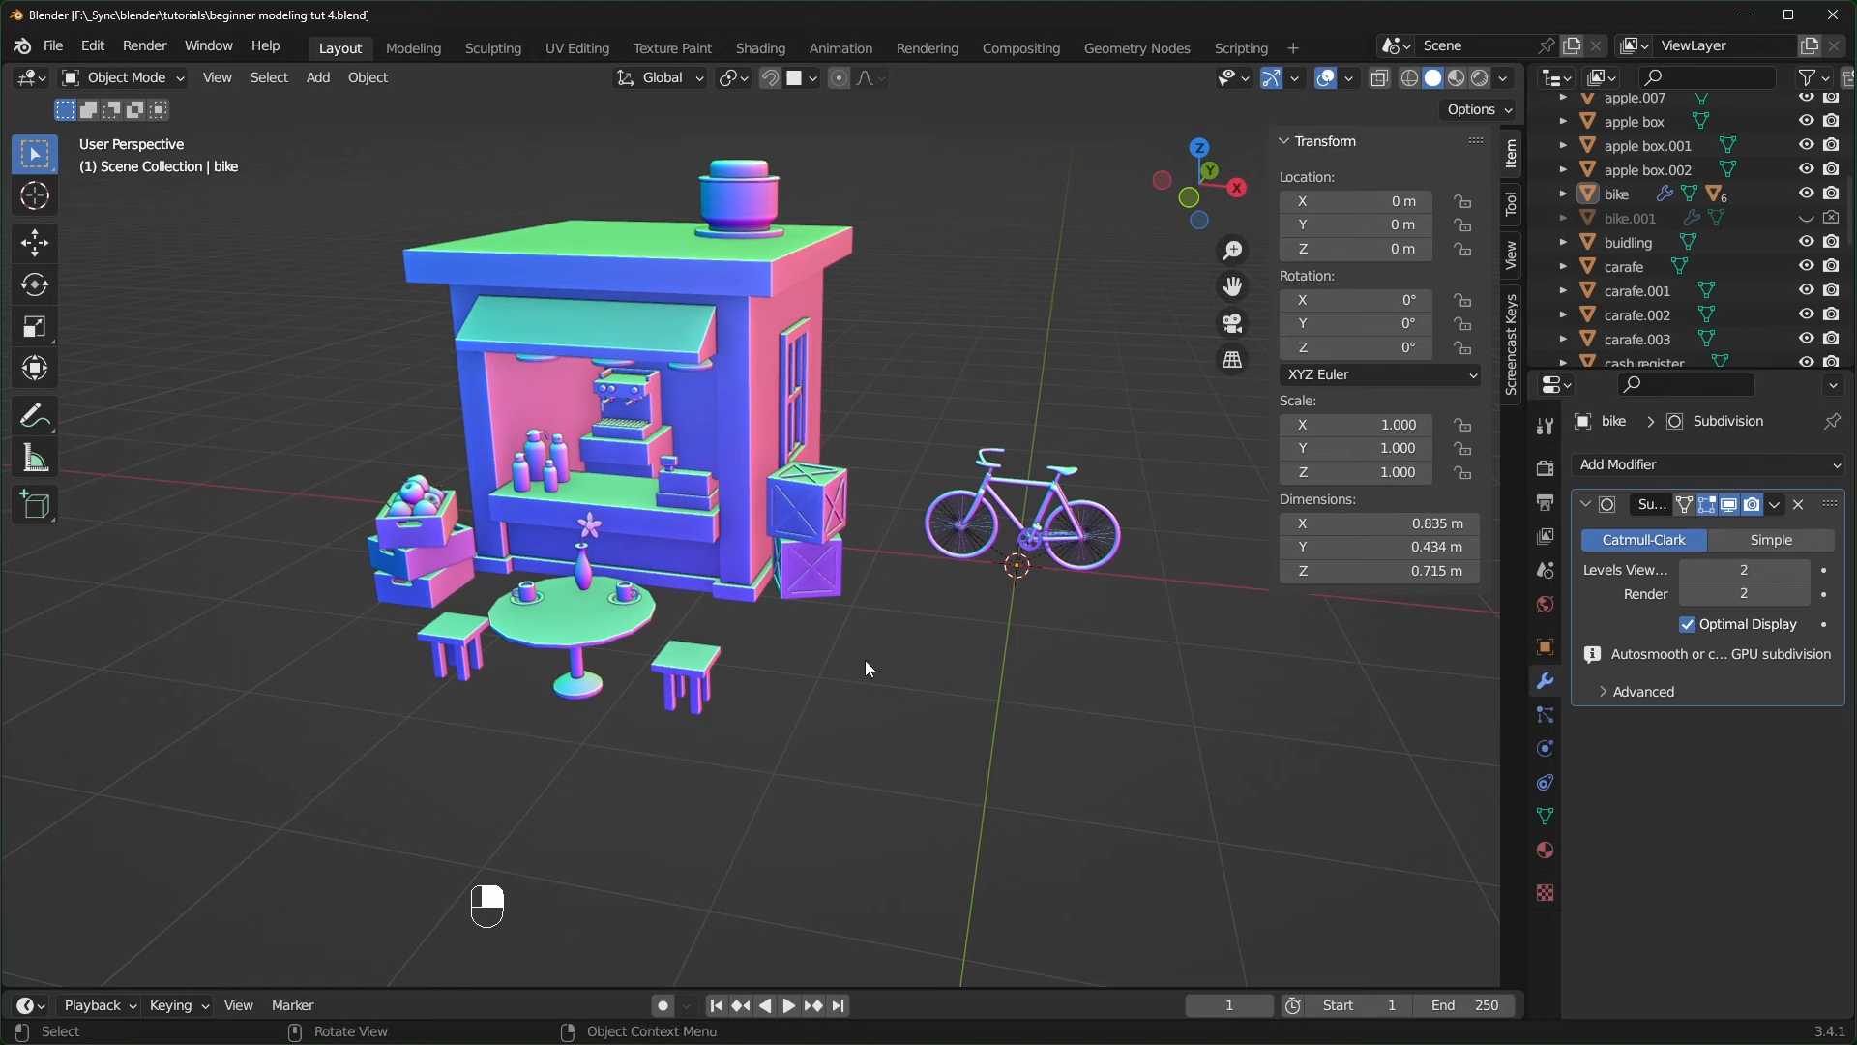
- Add a plane as the ground under the scene and scale it up by about 19
key("shift+a")
mouse_move(907, 559)
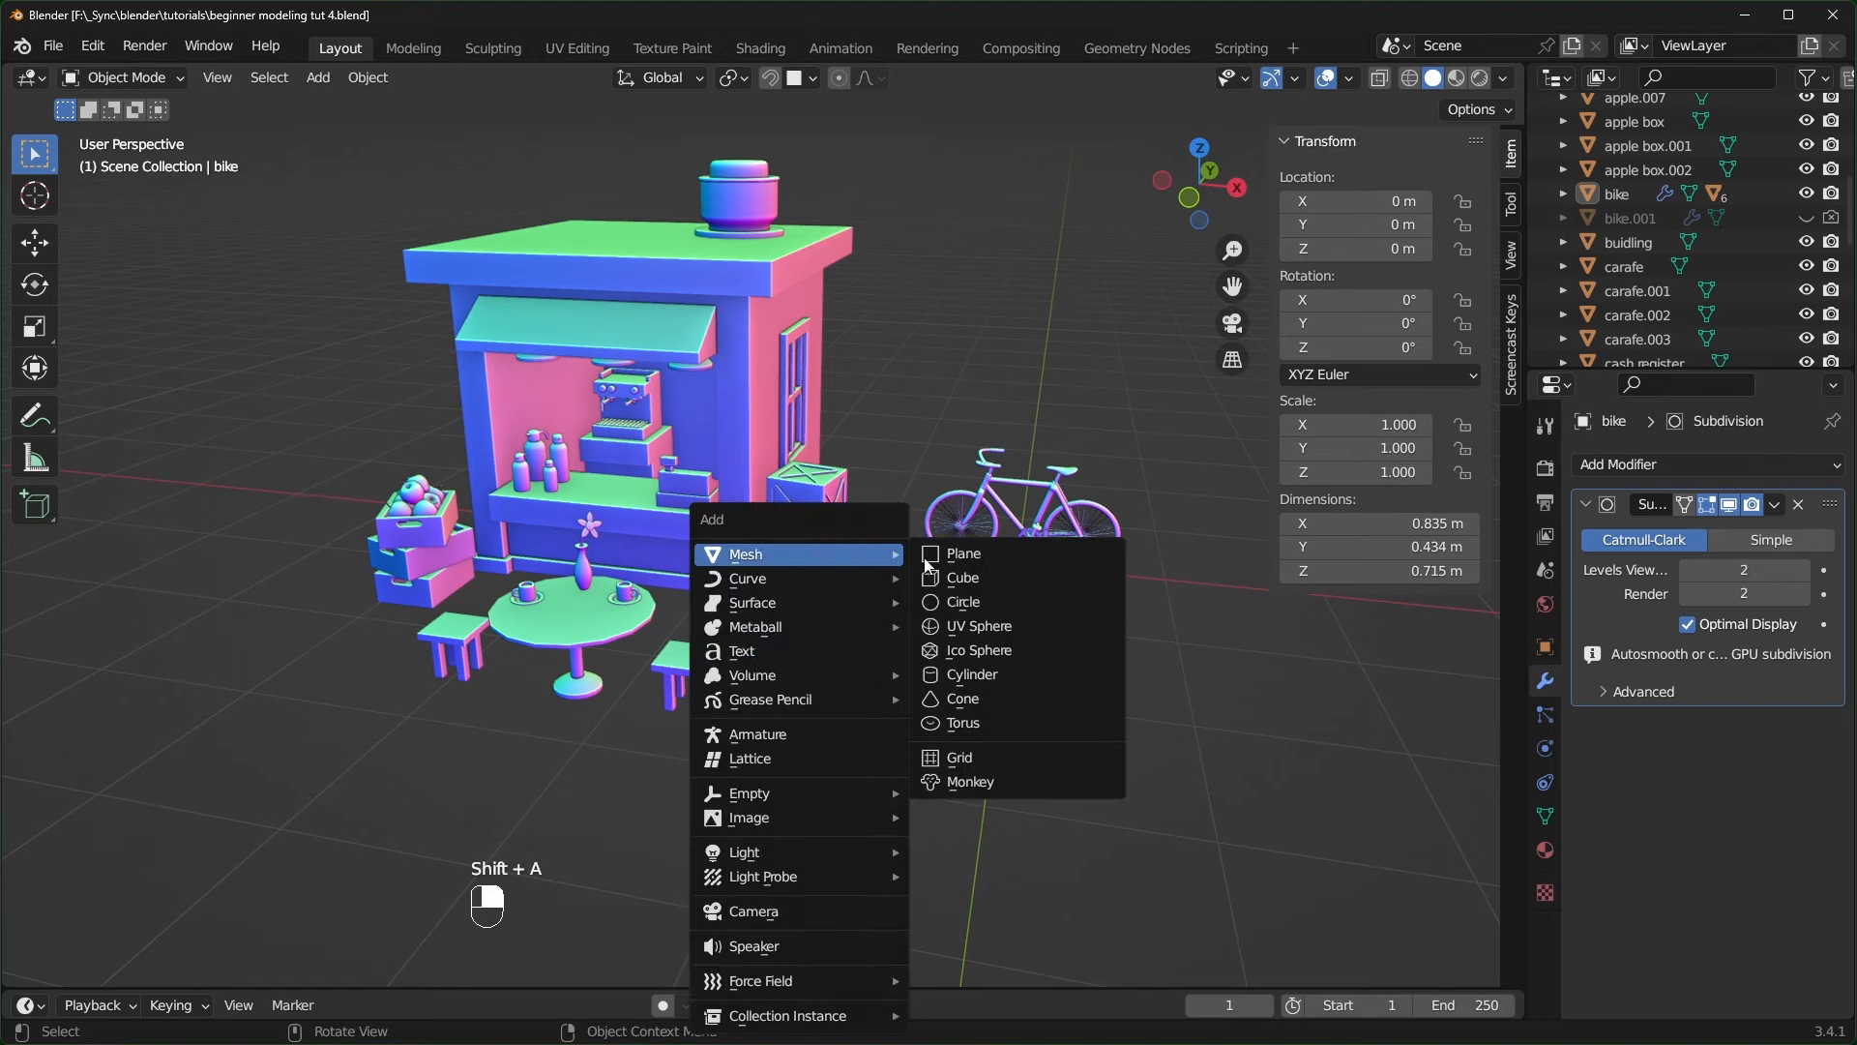
left_click(967, 555)
key("s")
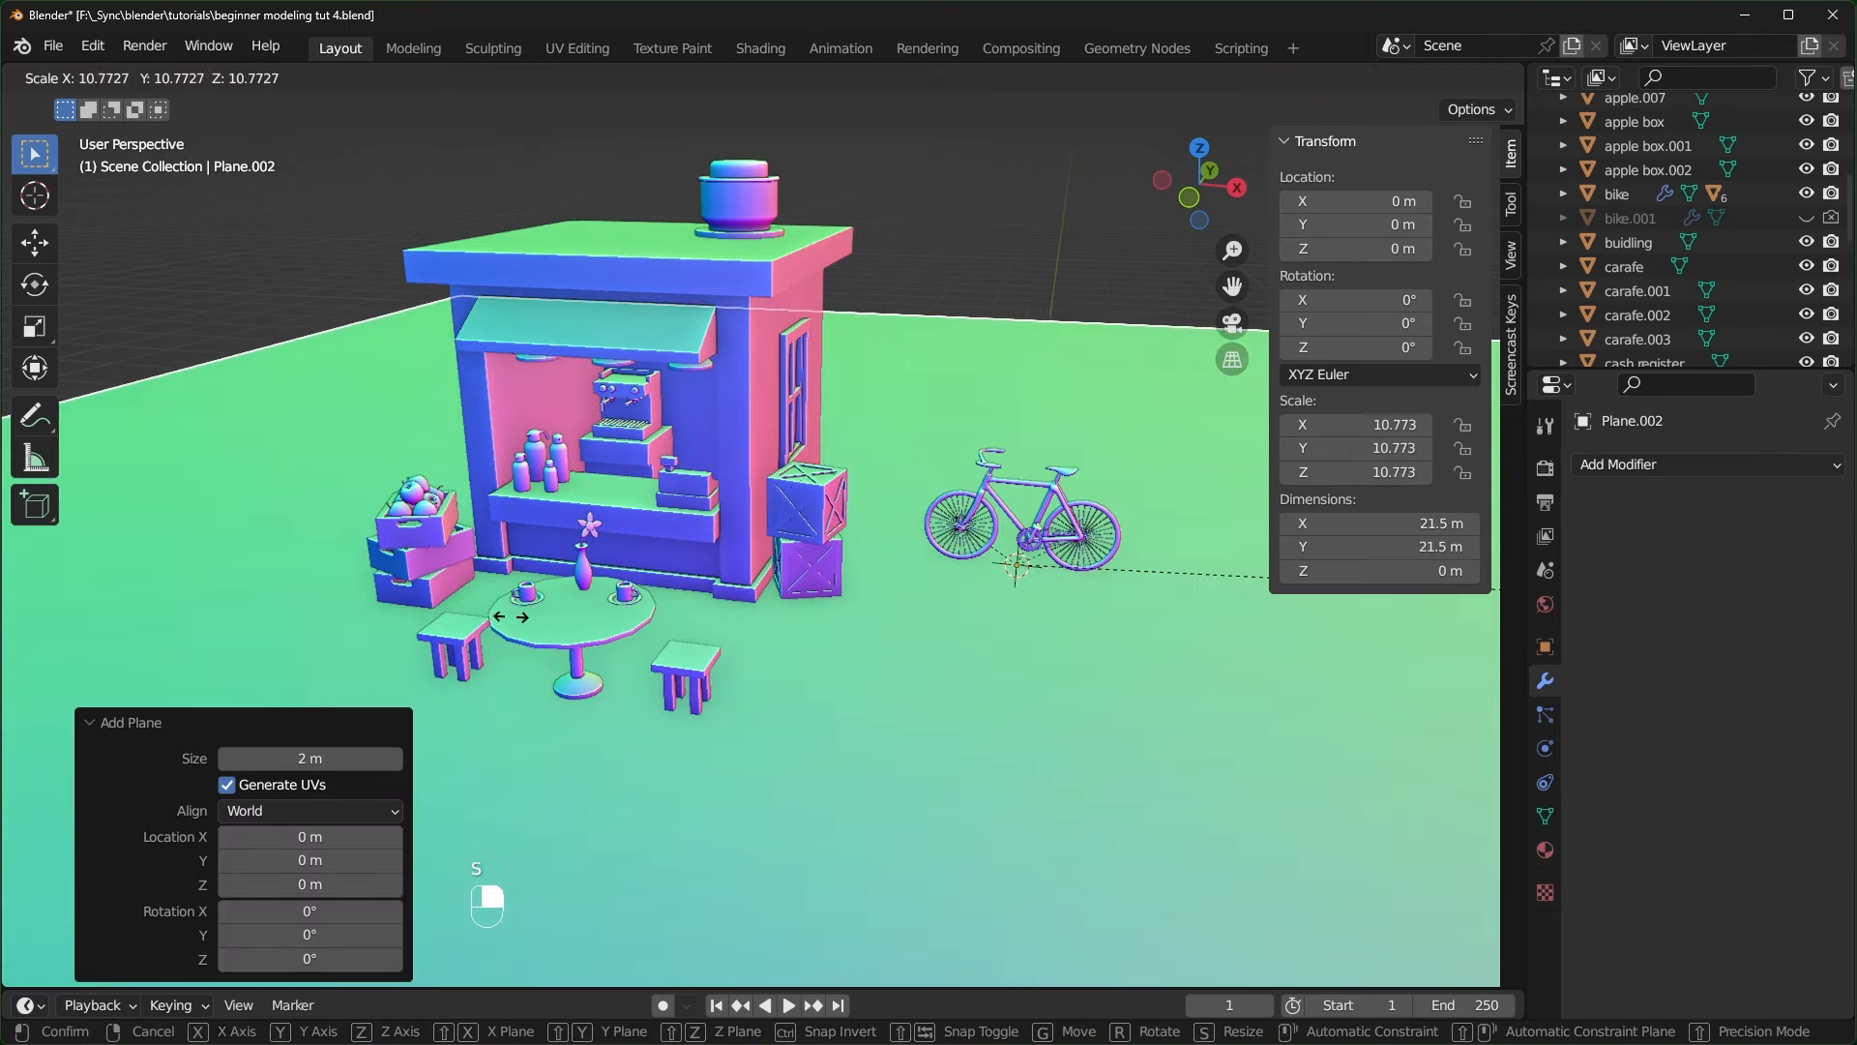
left_click(1280, 634)
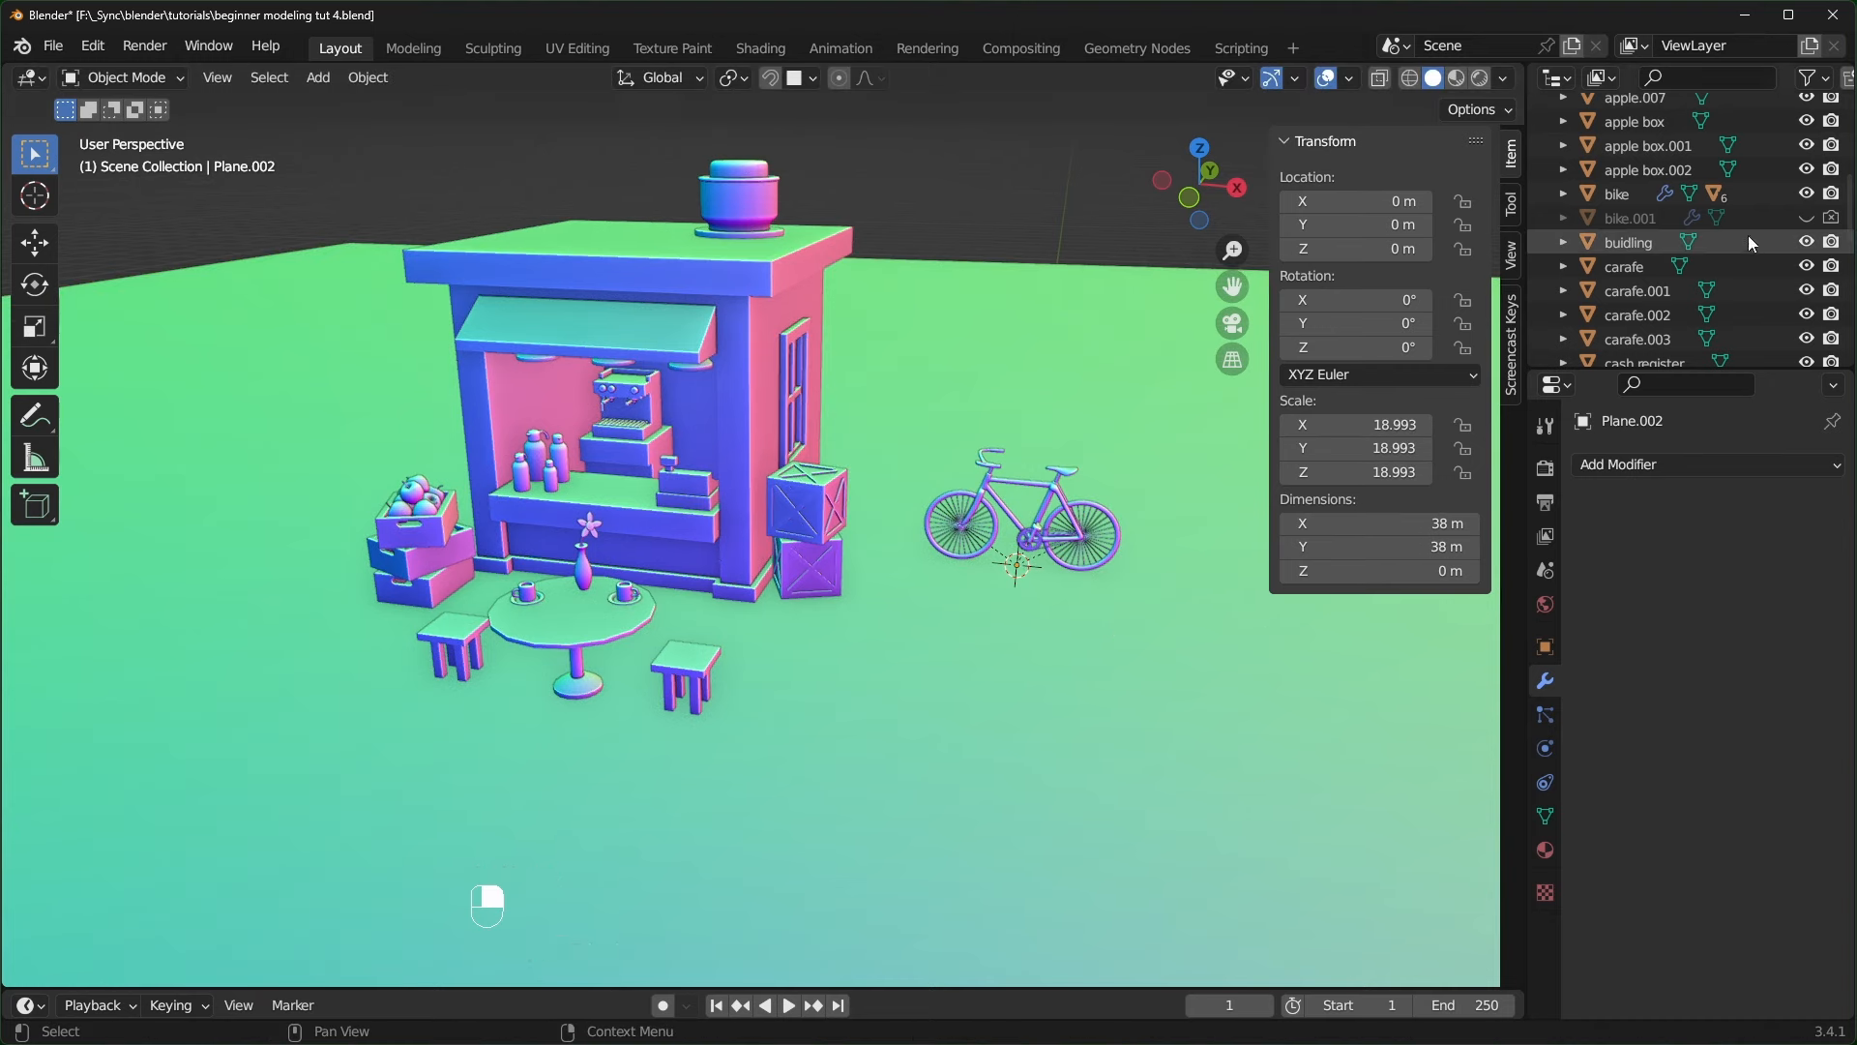
- Enable the collection holding the camera and light, and view the scene through the camera
scroll(1708, 257, "up", 1)
scroll(1708, 257, "up", 7)
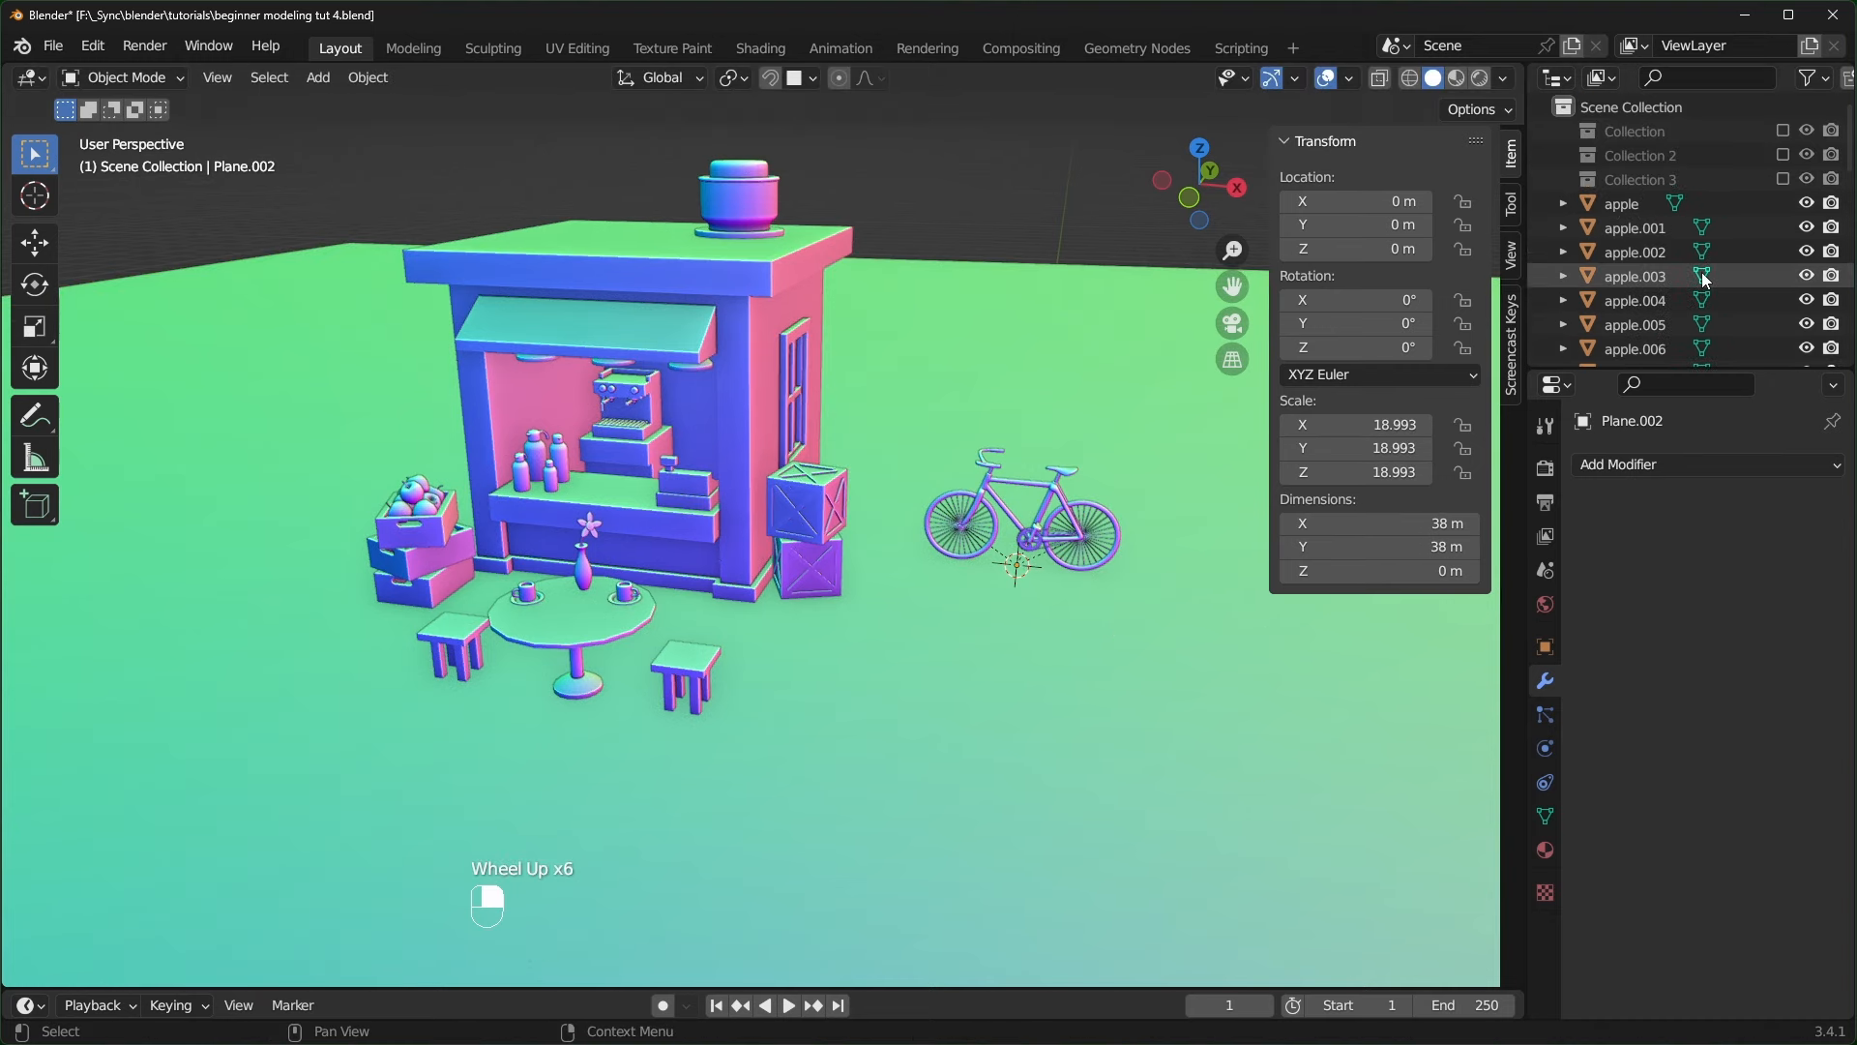
left_click(1782, 131)
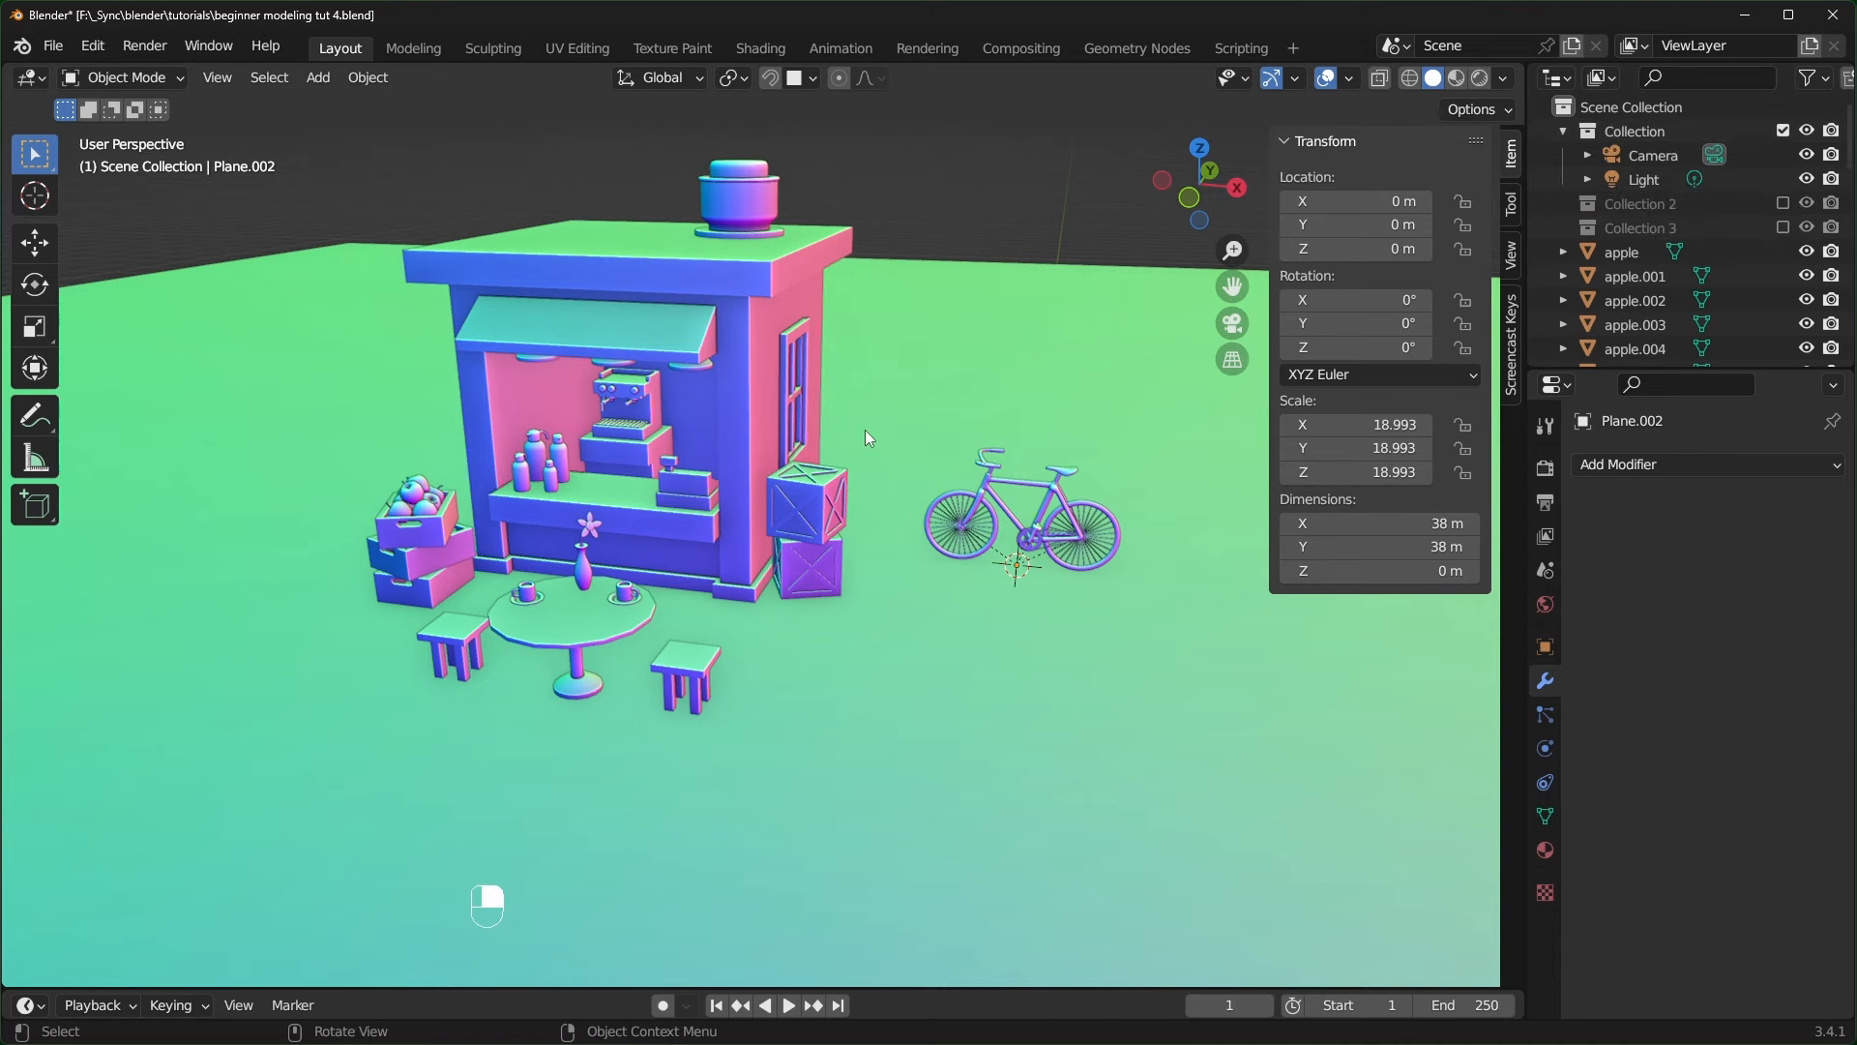
key("KP_0")
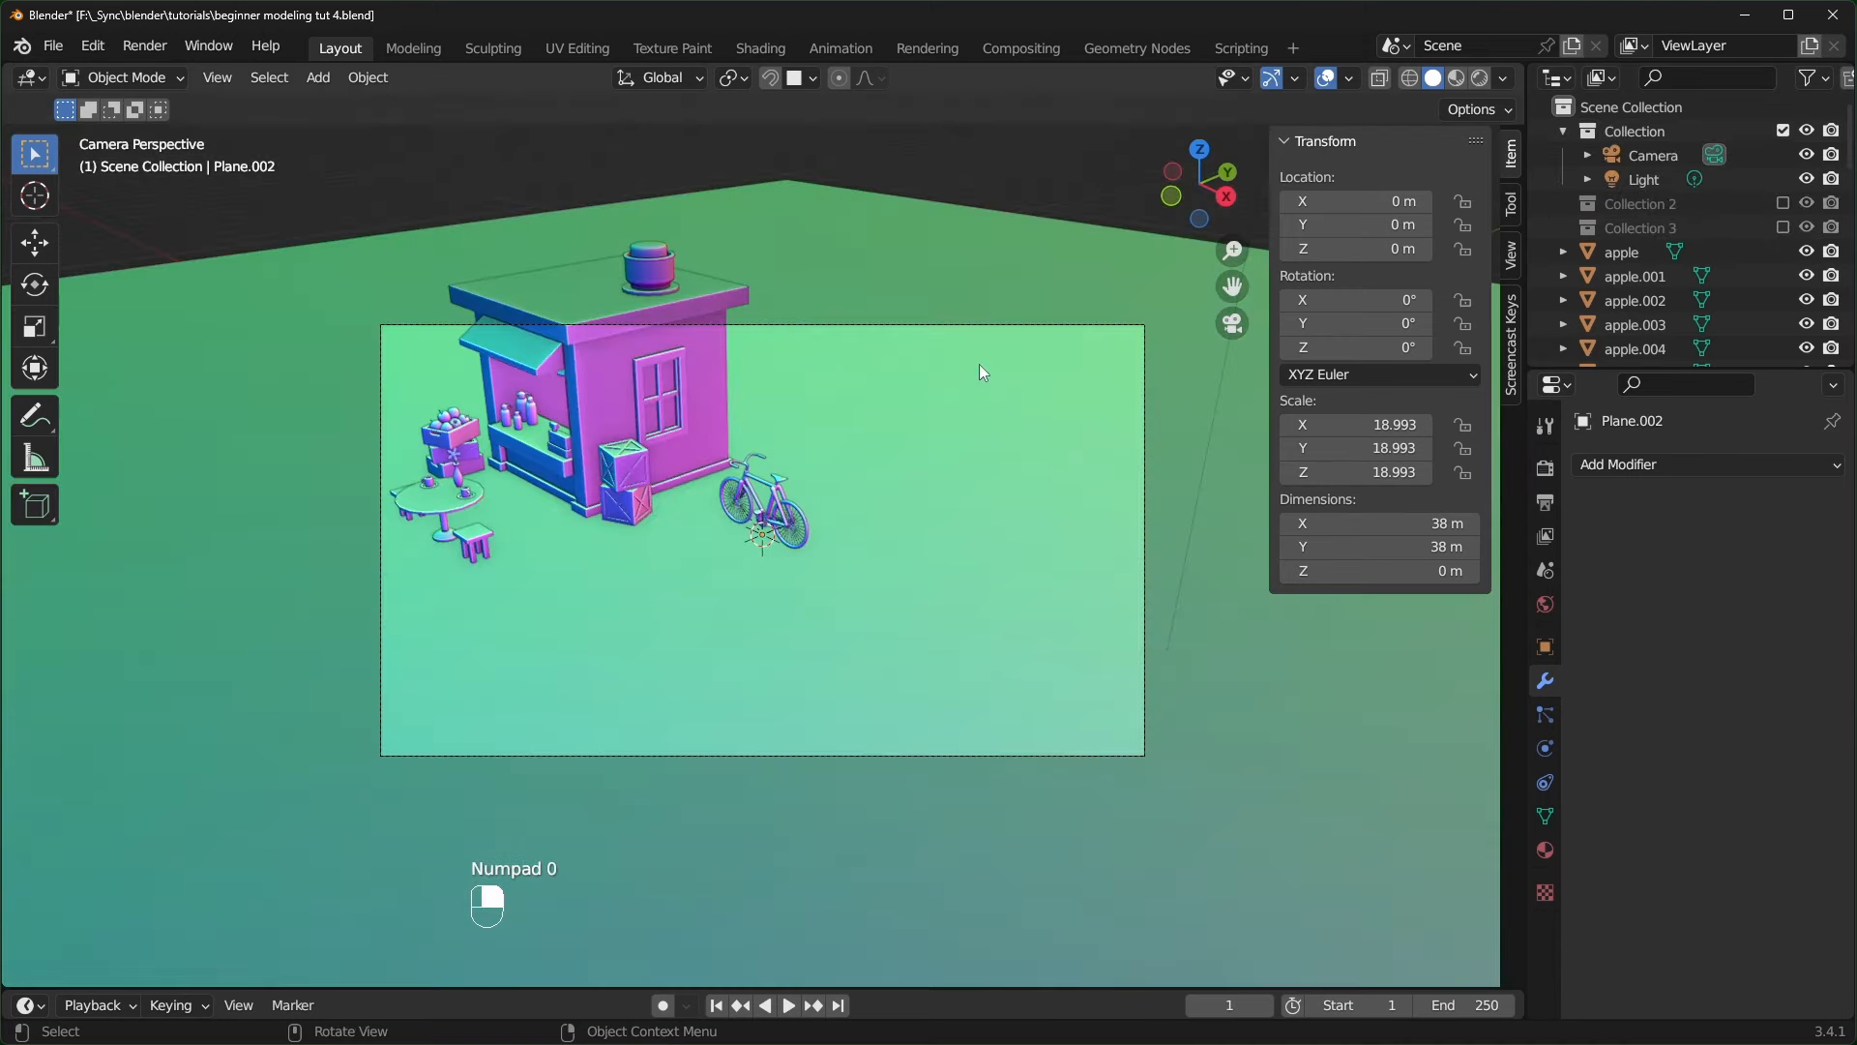
- Lock the camera to the view and reframe it on the front of the coffee stand
key("n")
key("n")
key("n")
key("n")
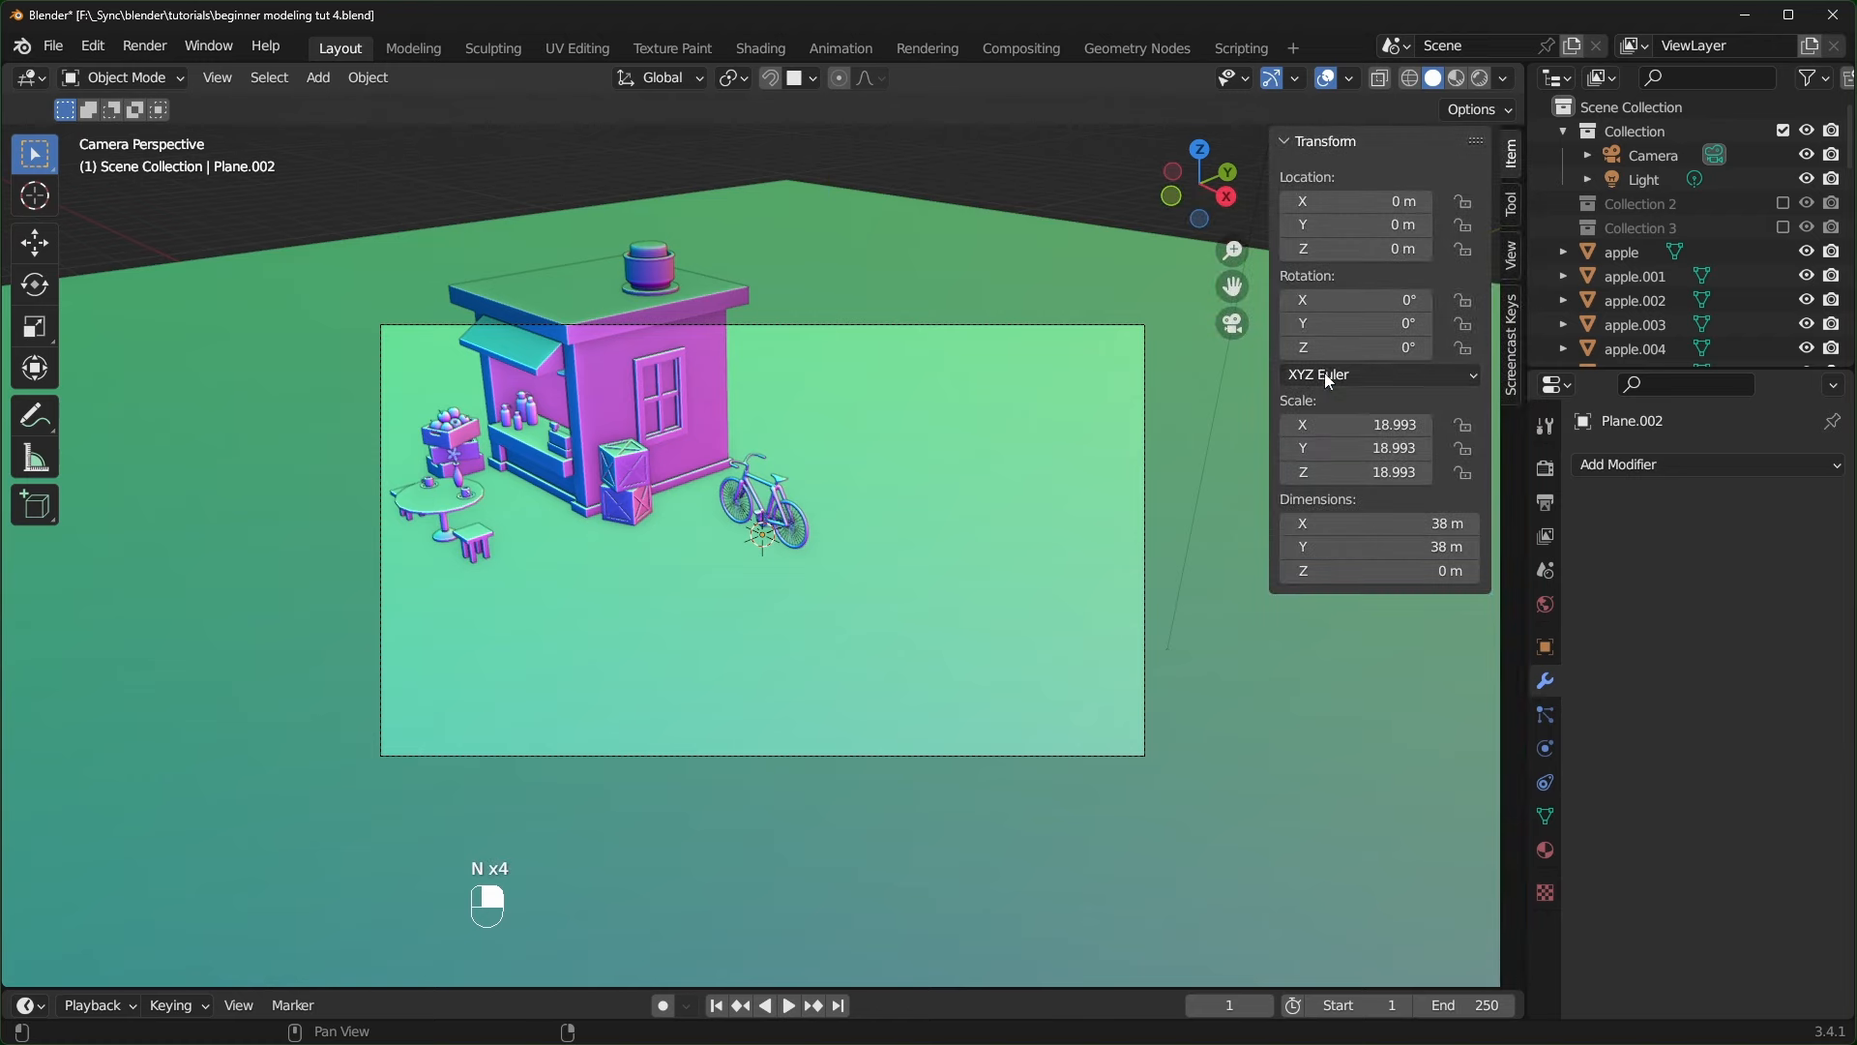
left_click(1511, 261)
mouse_move(1270, 432)
left_mouse_down()
mouse_move(1186, 431)
mouse_move(1266, 431)
left_mouse_up()
left_click(1372, 441)
middle_click_drag(813, 541, 694, 537)
scroll(891, 584, "up", 2)
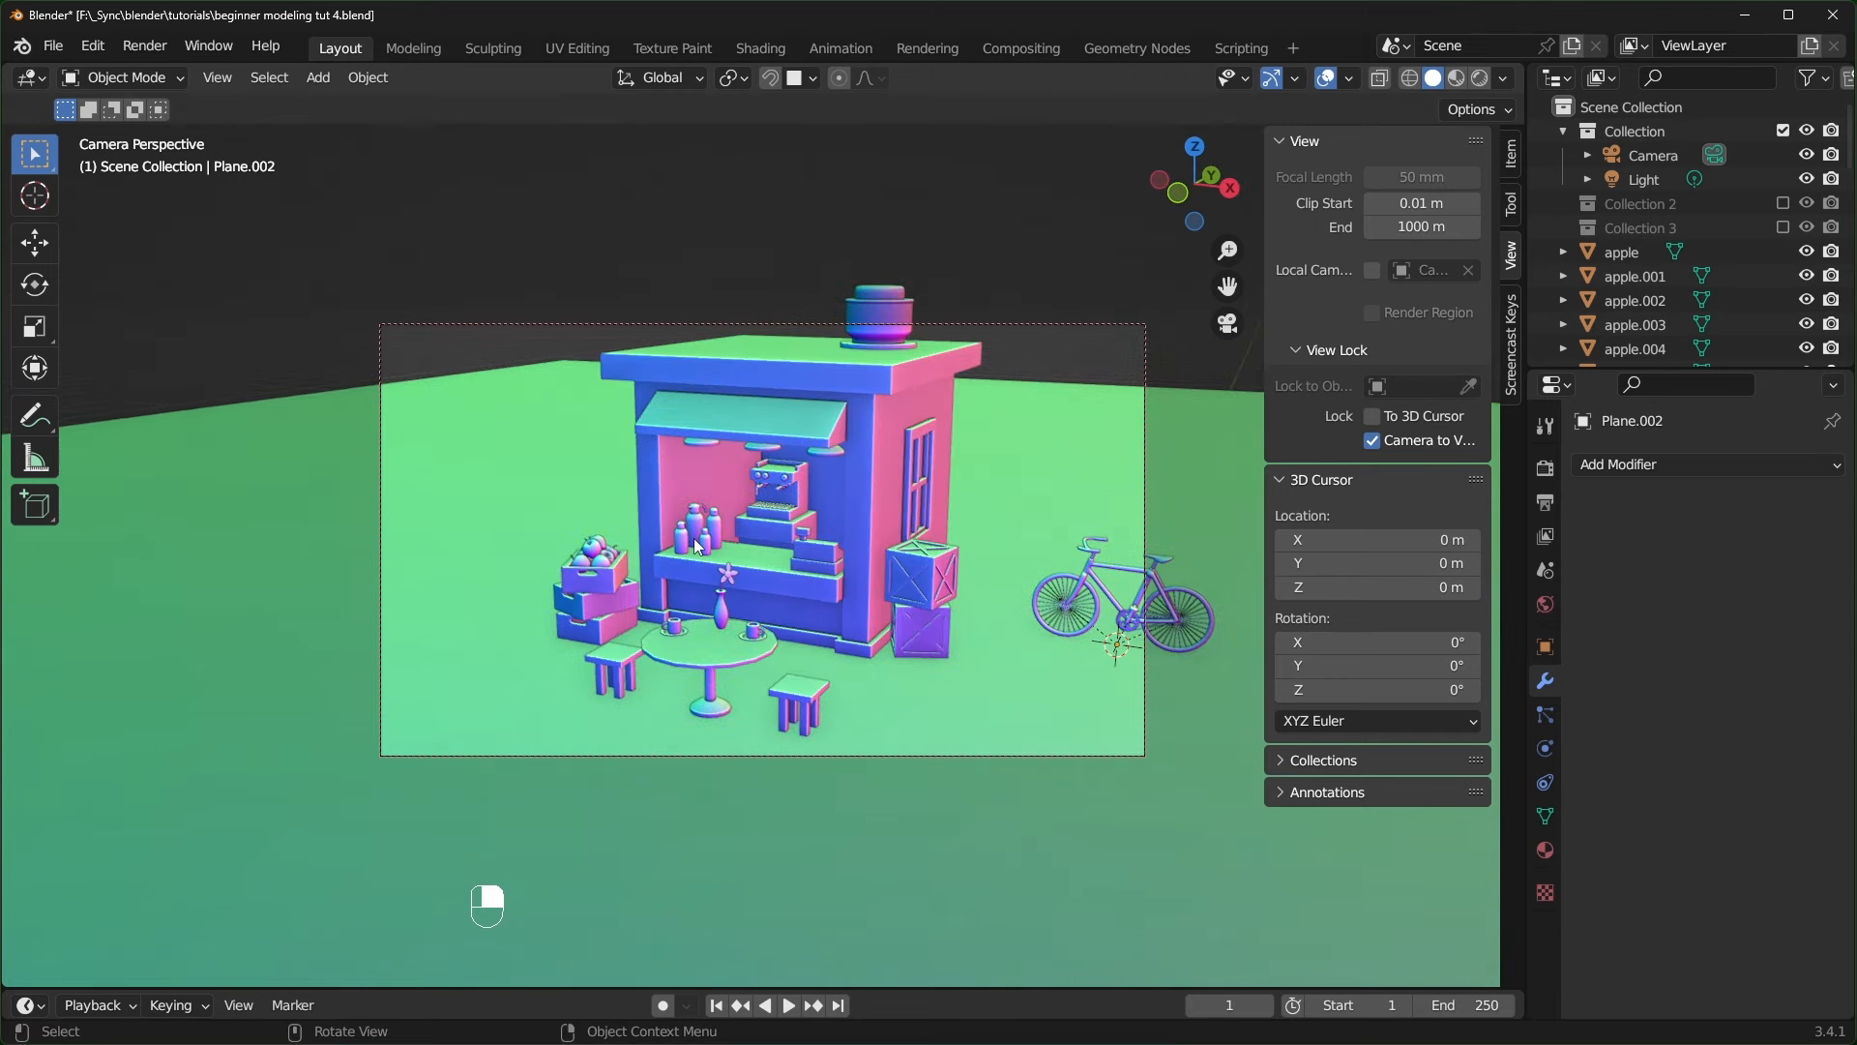
- Select the Camera and open its lens settings
left_click(1658, 155)
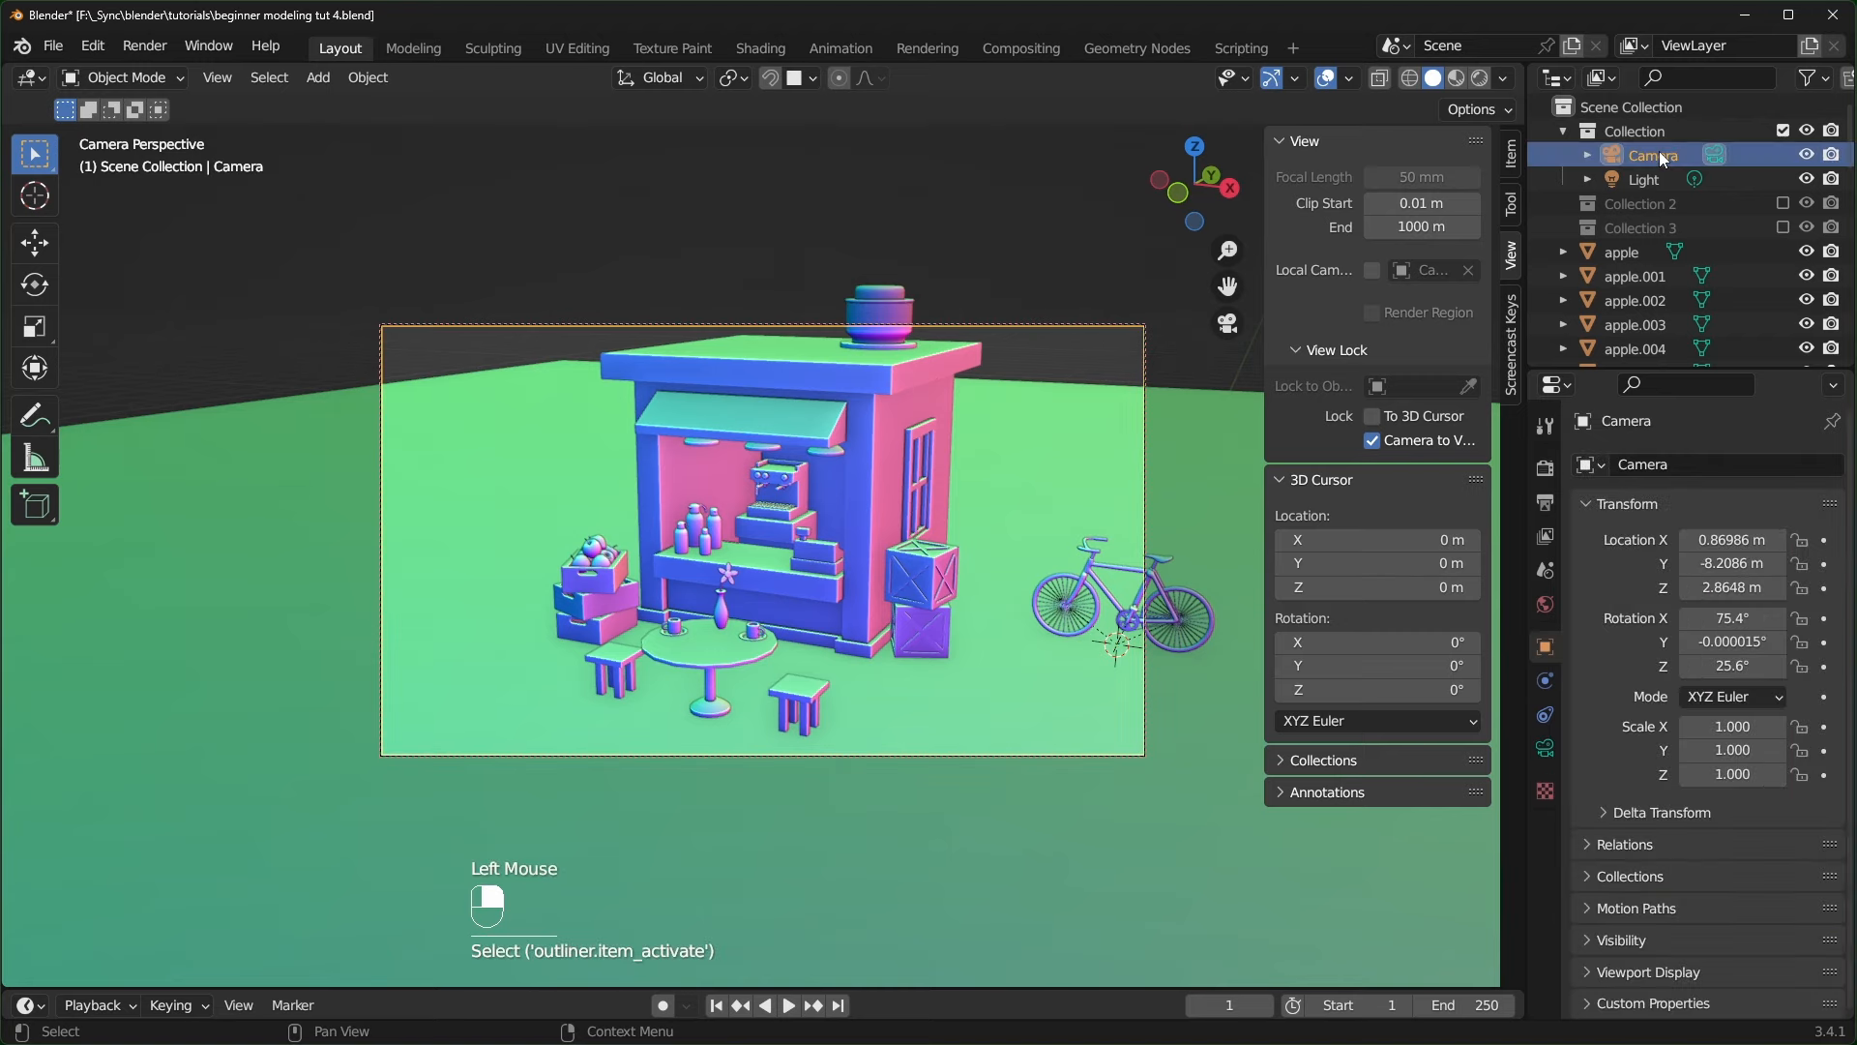
left_click(1549, 759)
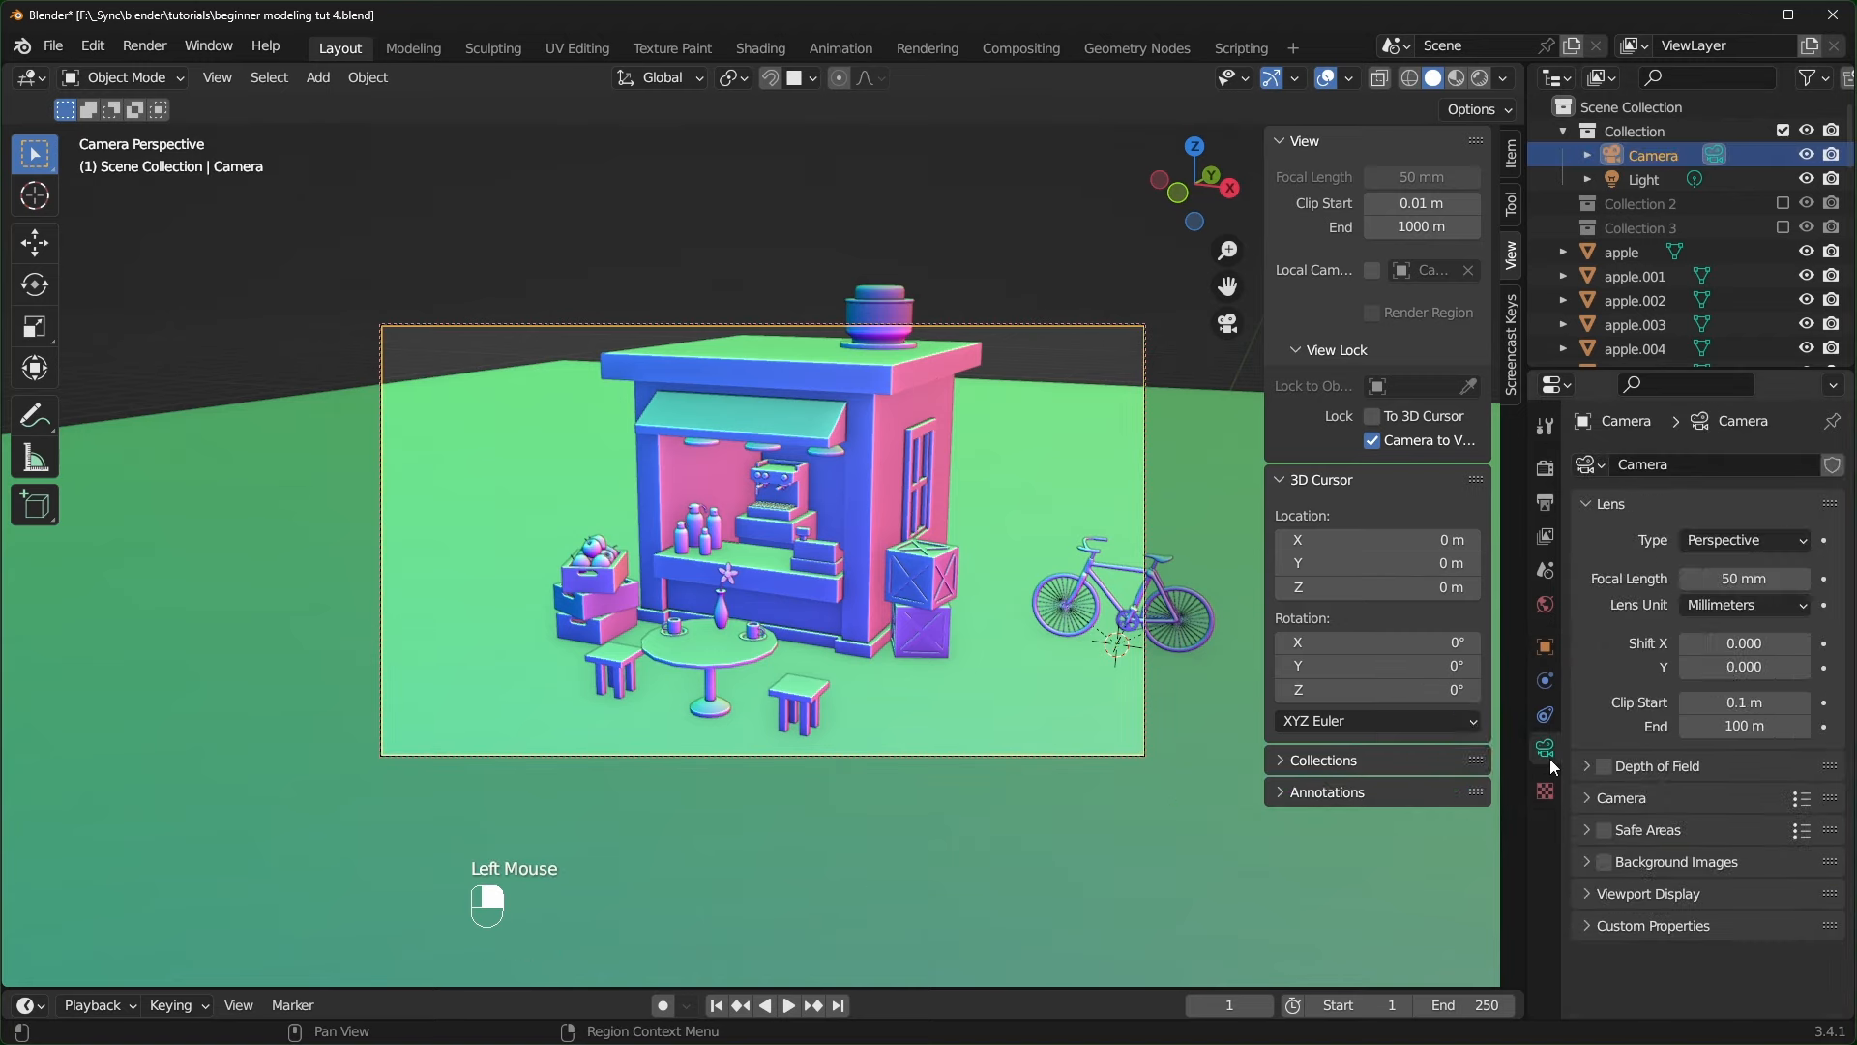
- Try out a shorter and a longer focal length for the camera
left_click_drag(1759, 582, 1567, 581, "shift")
right_click(1759, 581)
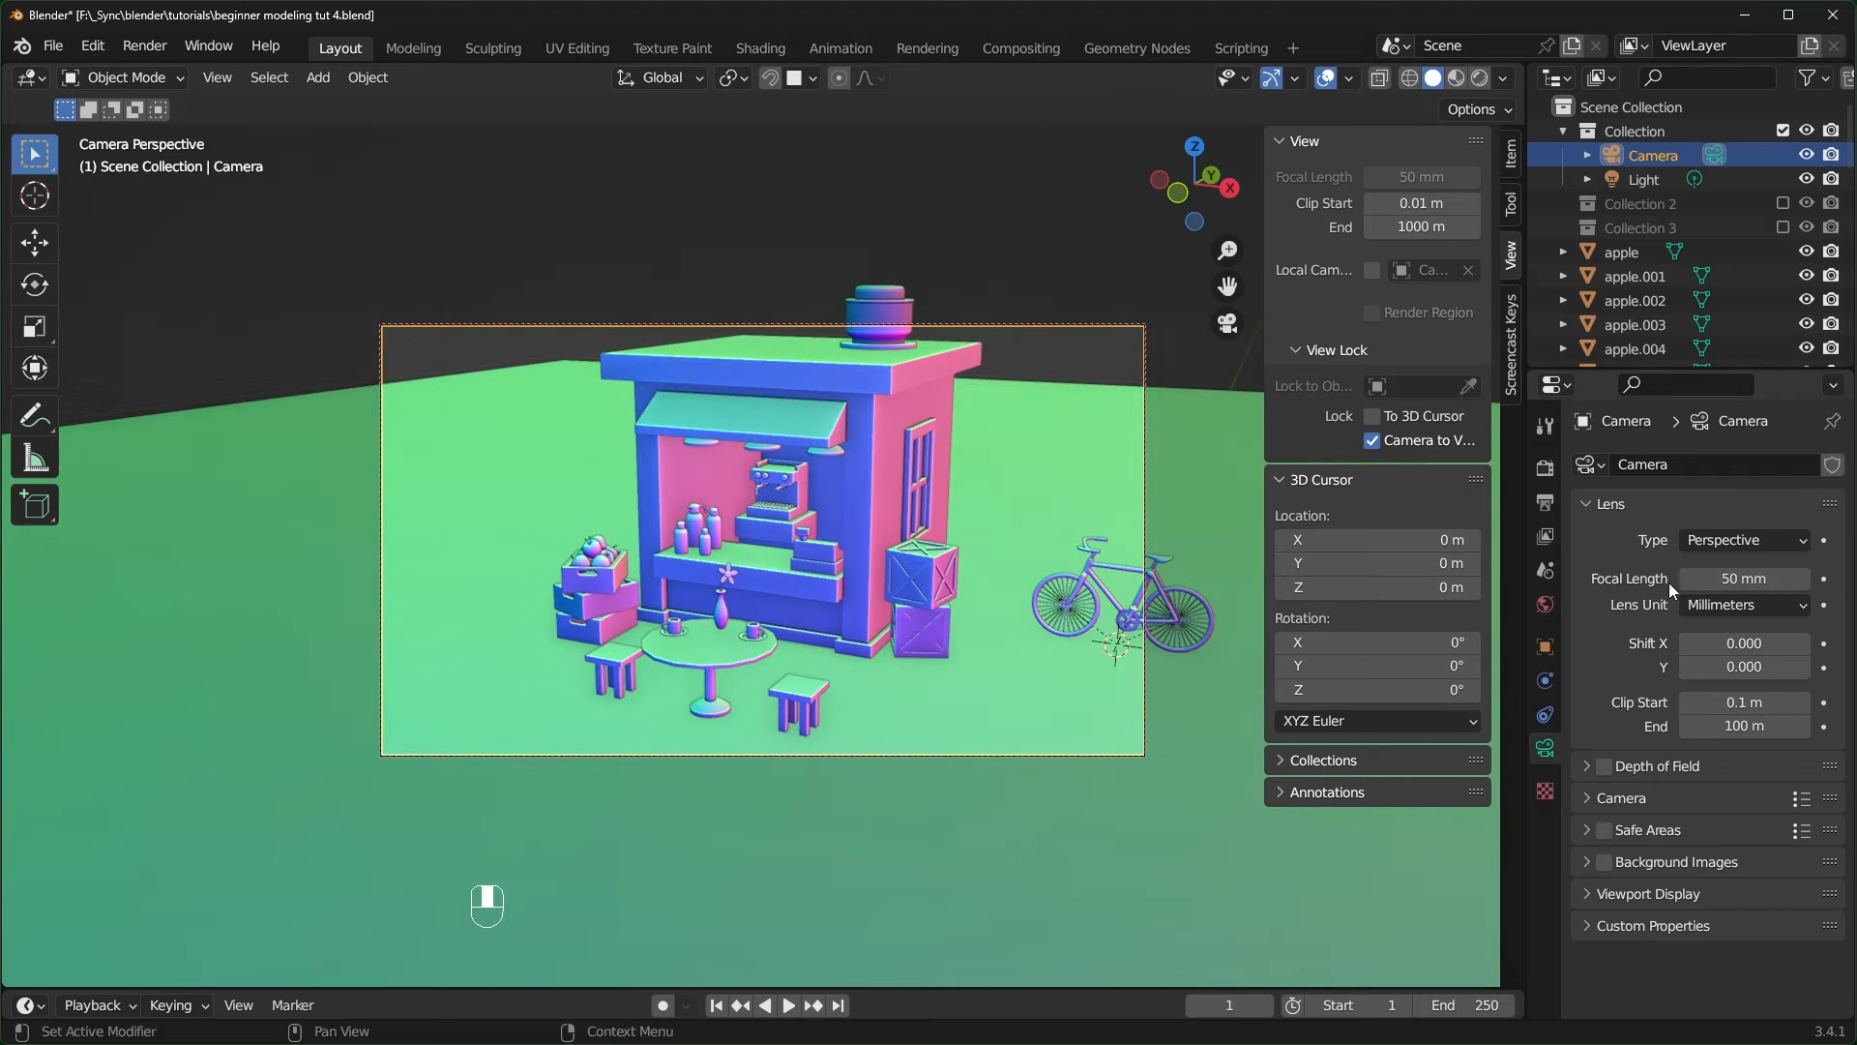
left_click_drag(1744, 583, 1842, 582, "shift")
right_click(1744, 582)
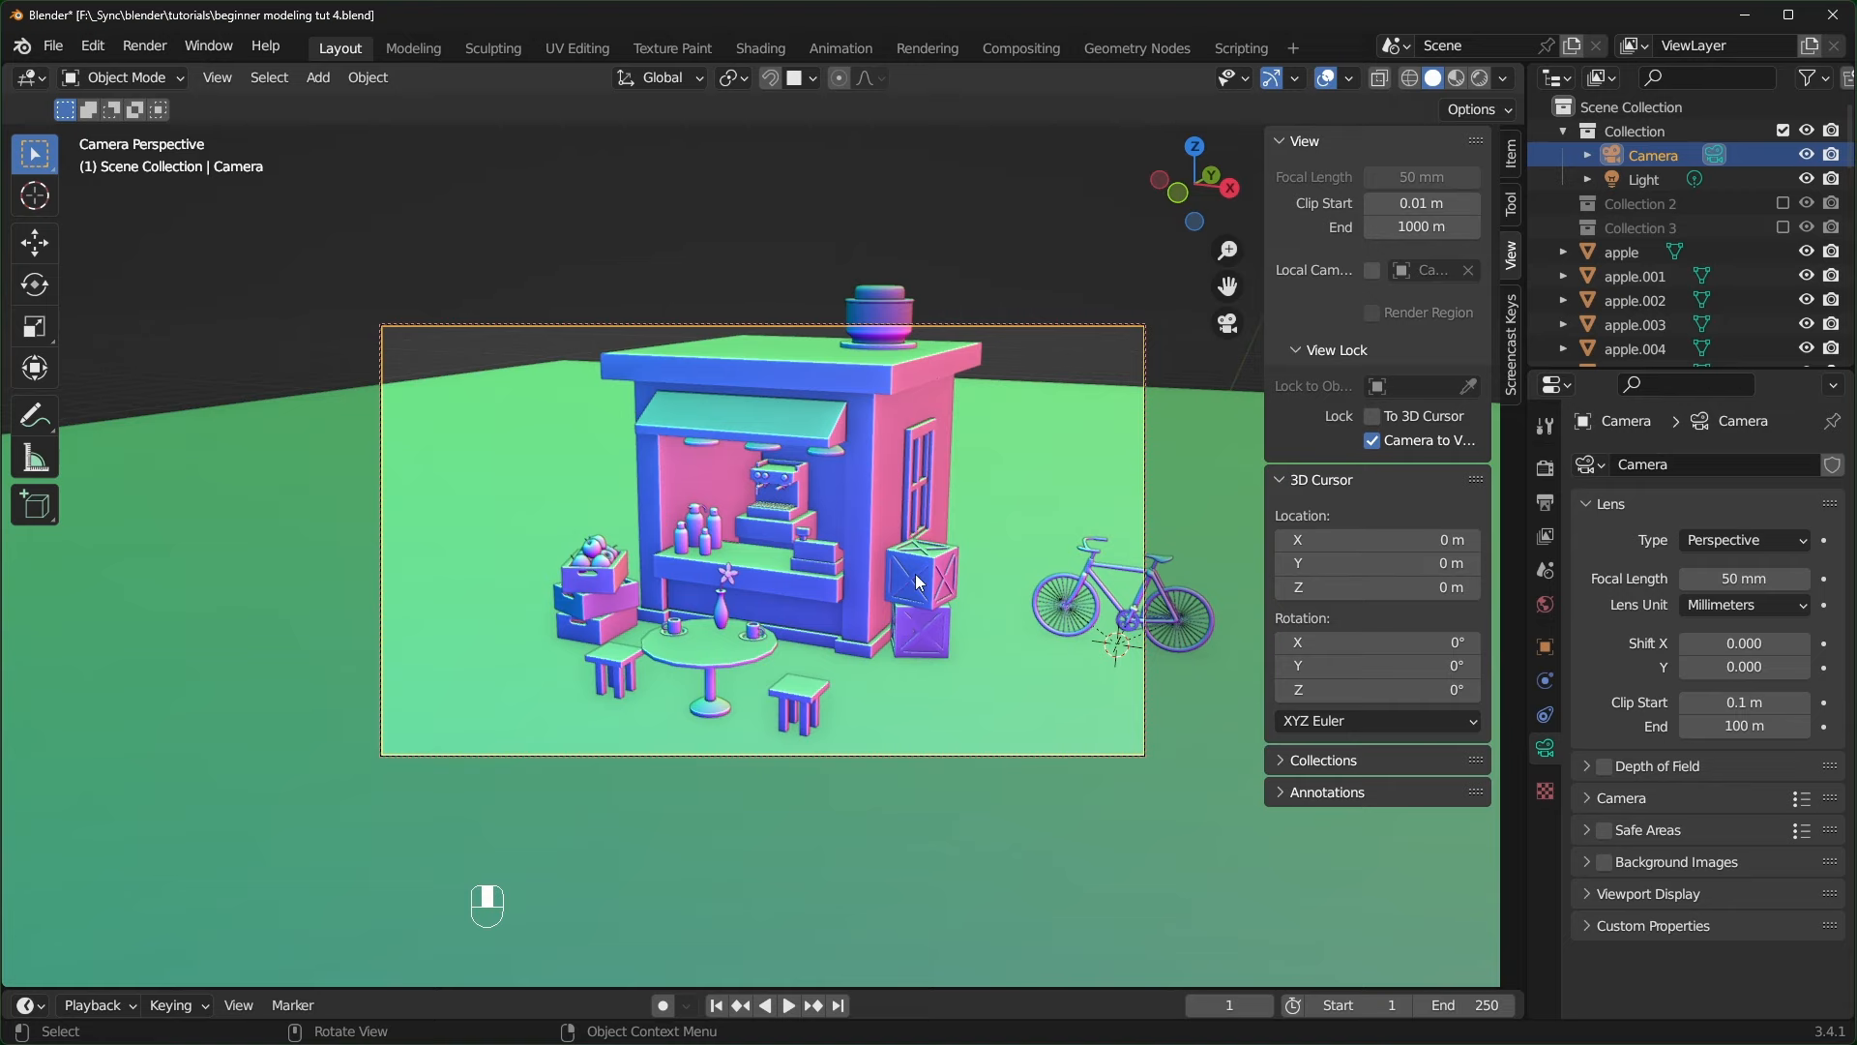
- Switch the camera's lens type to Orthographic and check how the coffee stand is framed
left_click(1756, 540)
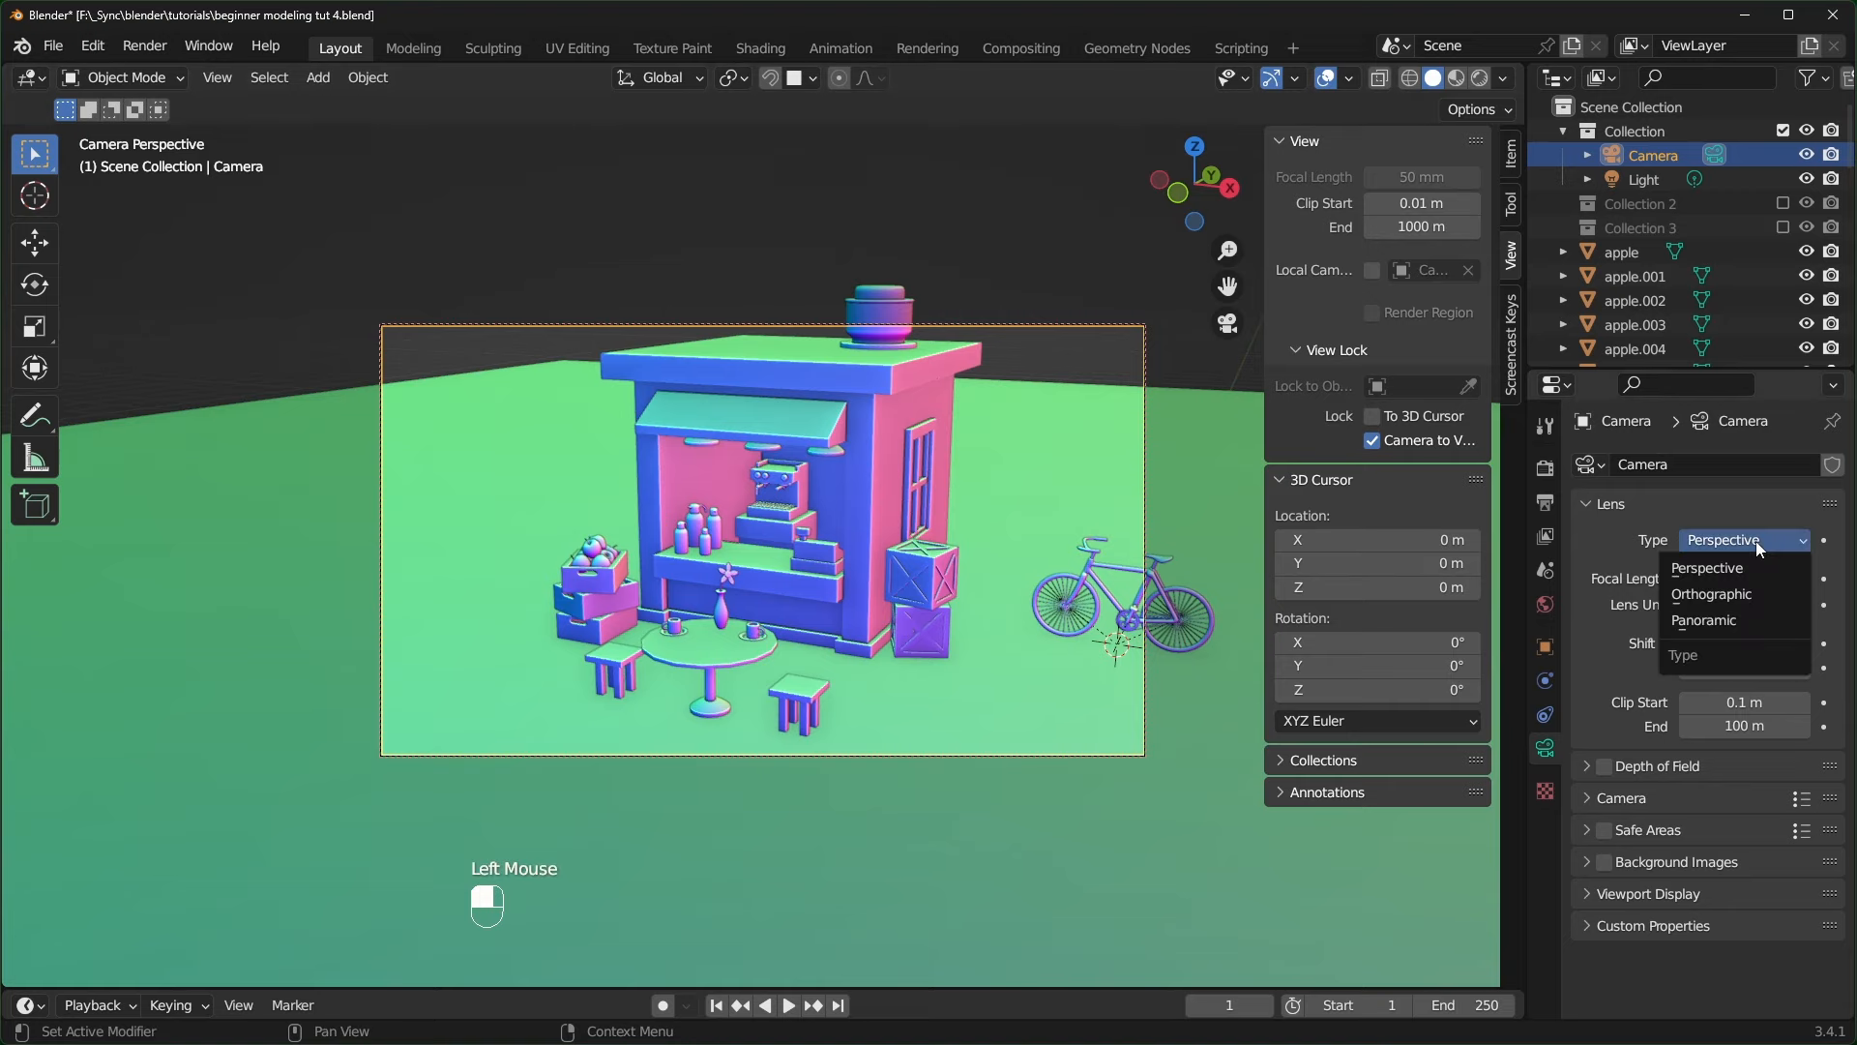
left_click(1727, 600)
scroll(871, 616, "up", 3)
scroll(871, 615, "down", 3)
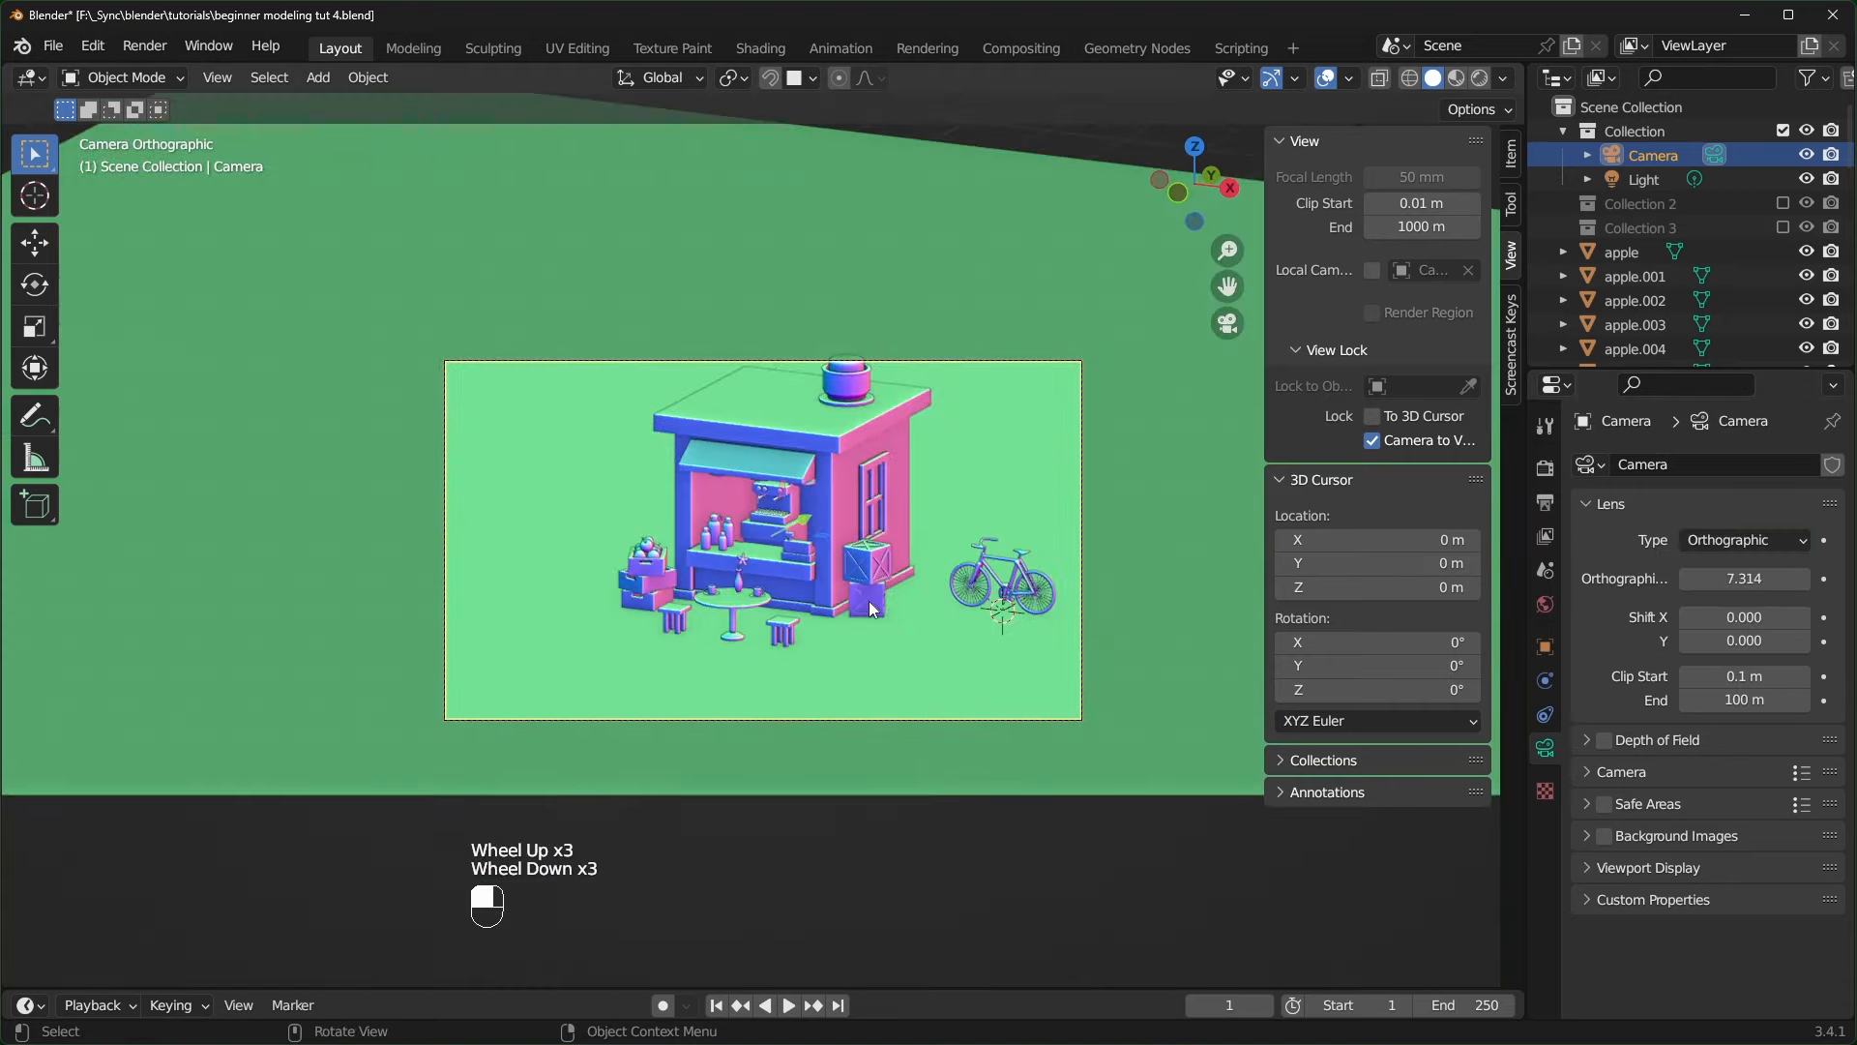
scroll(869, 601, "up", 3)
scroll(868, 601, "down", 2)
scroll(868, 600, "up", 2)
scroll(869, 601, "down", 1)
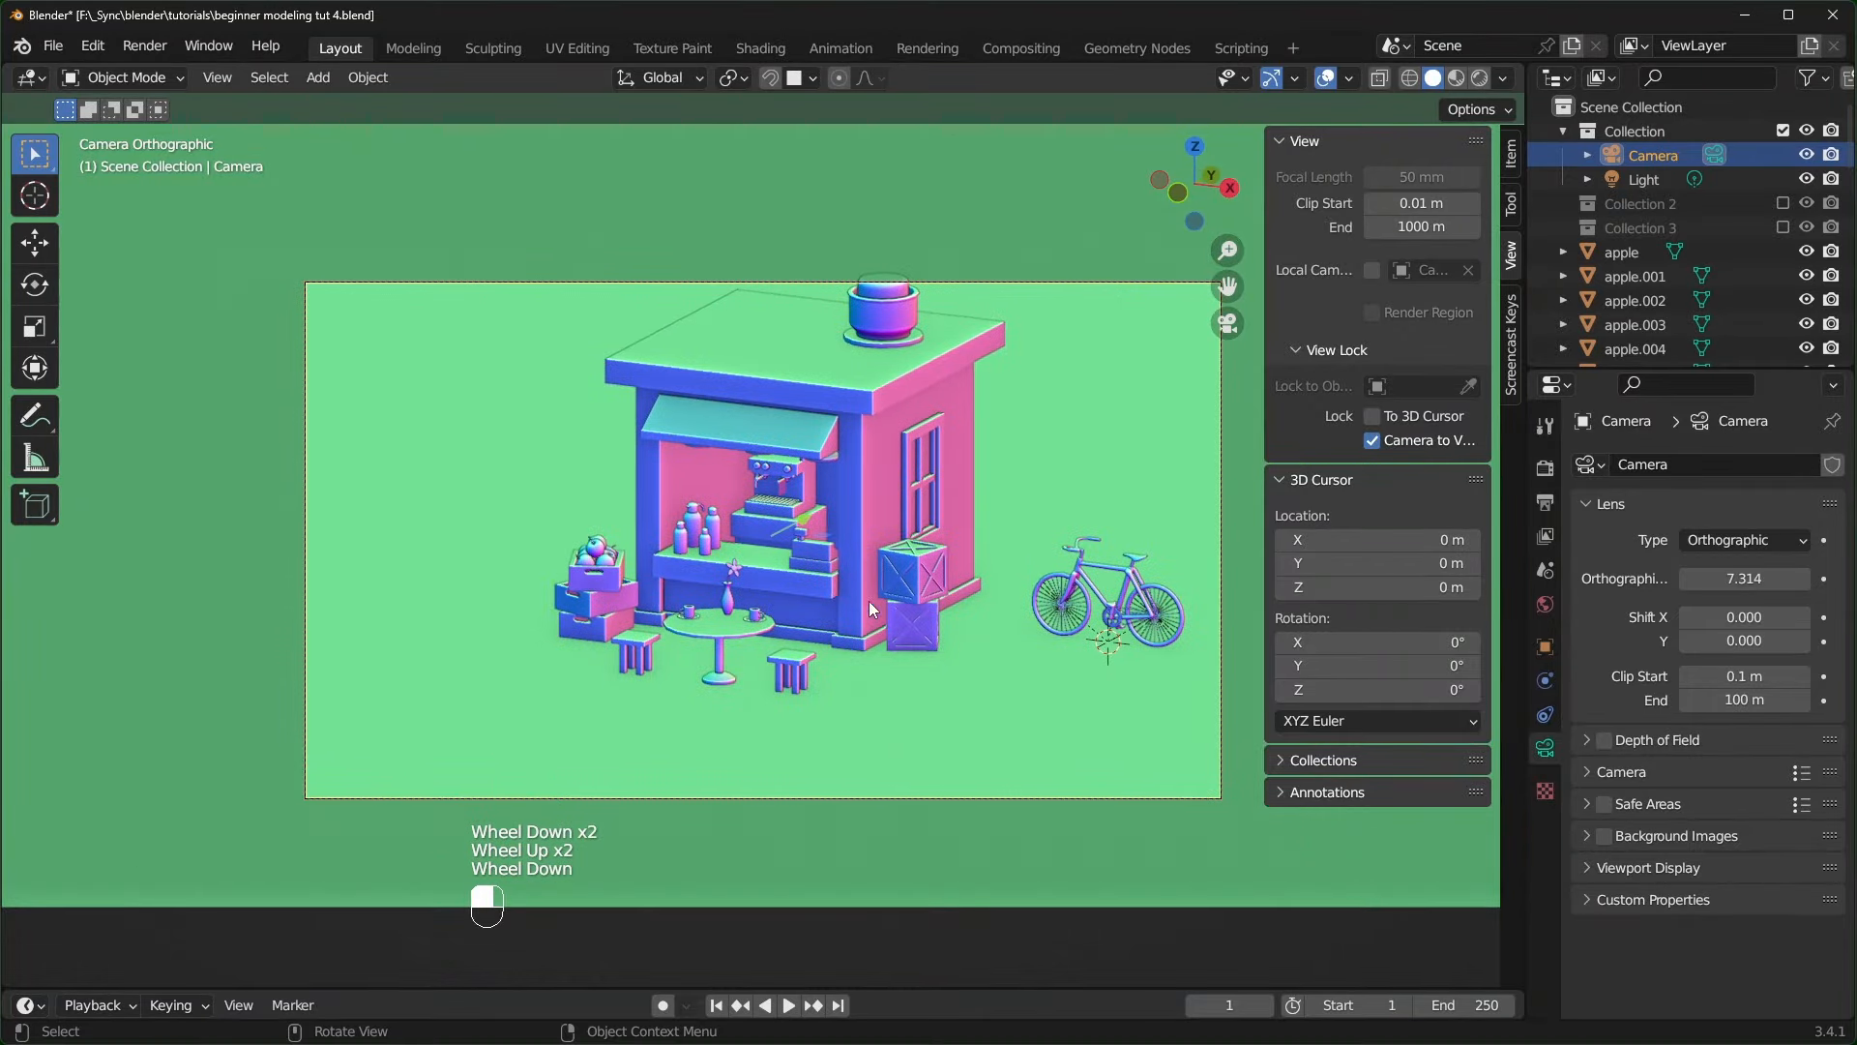
- Reduce the camera's orthographic scale to 5.934 and reframe the coffee stand from a lower angle
left_click_drag(1731, 579, 1789, 578, "shift")
right_click(1761, 579)
mouse_move(1023, 646)
middle_mouse_down()
mouse_move(1062, 656)
mouse_move(1015, 658)
mouse_move(1022, 643)
mouse_move(1029, 667)
middle_mouse_up()
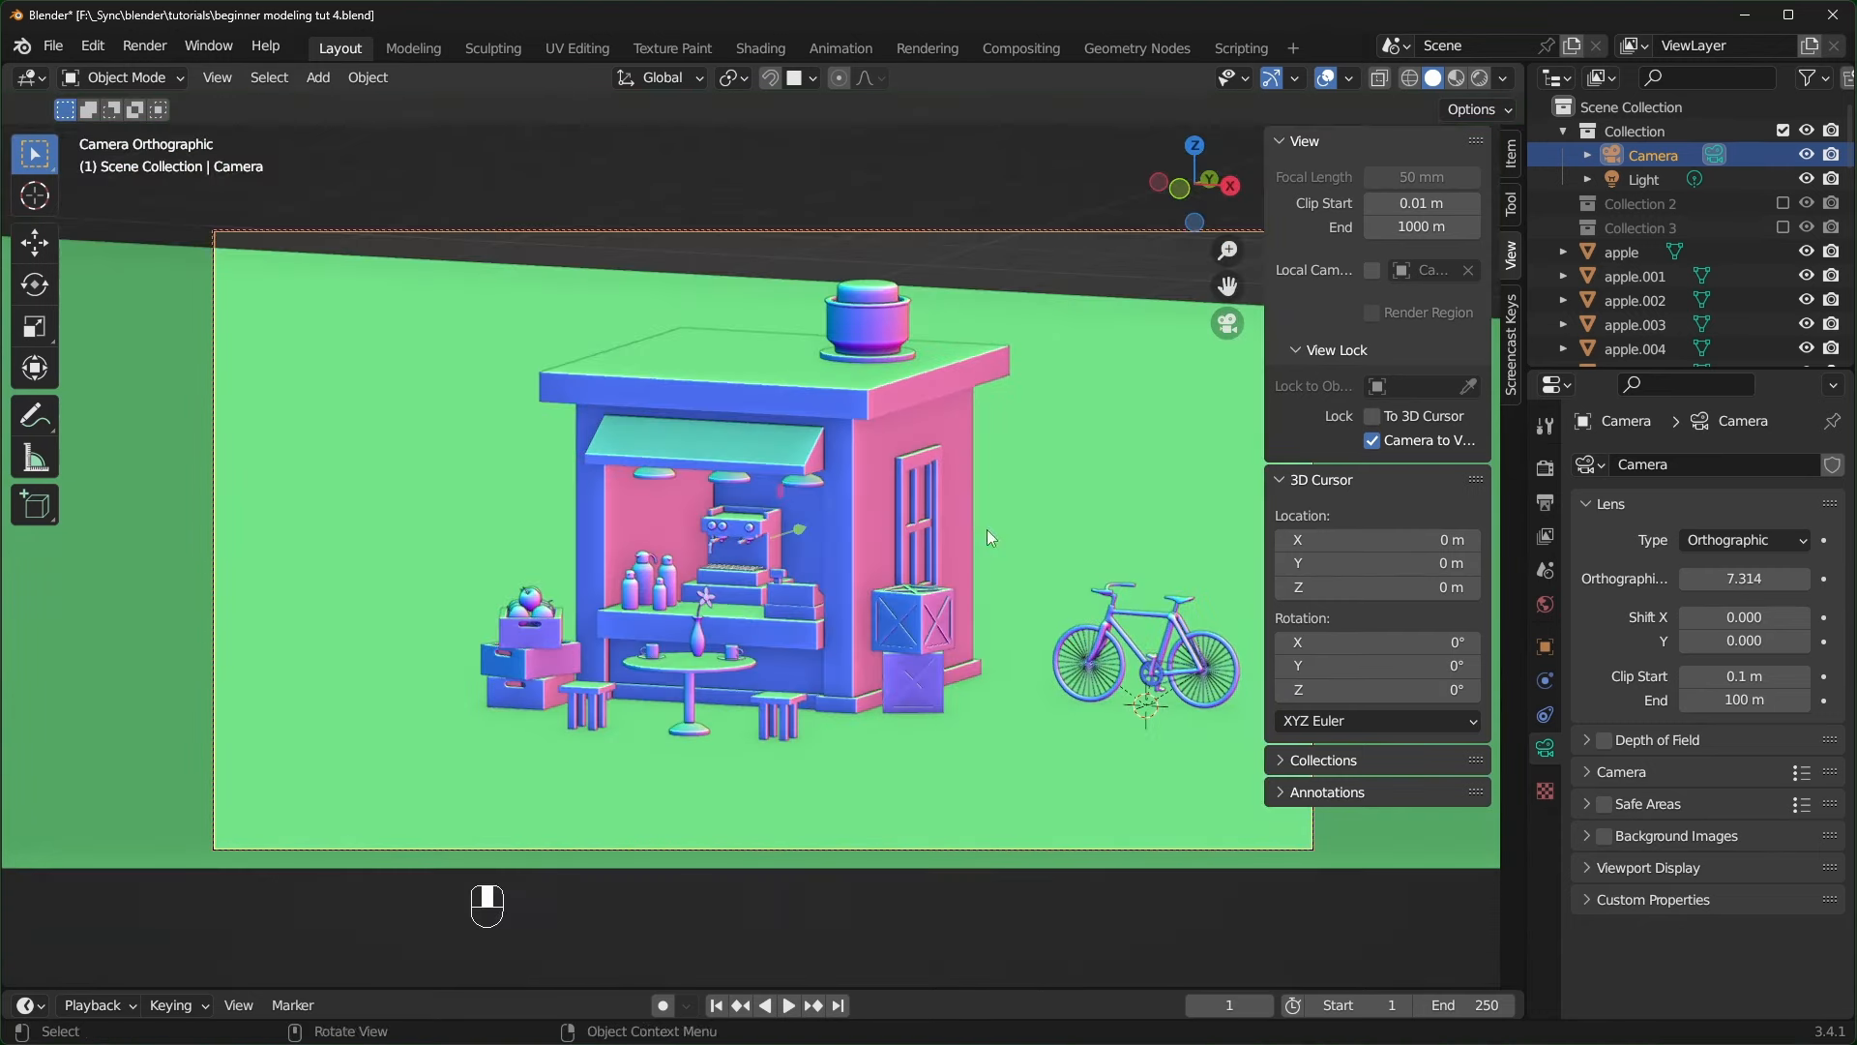
middle_click_drag(977, 526, 973, 532, "shift")
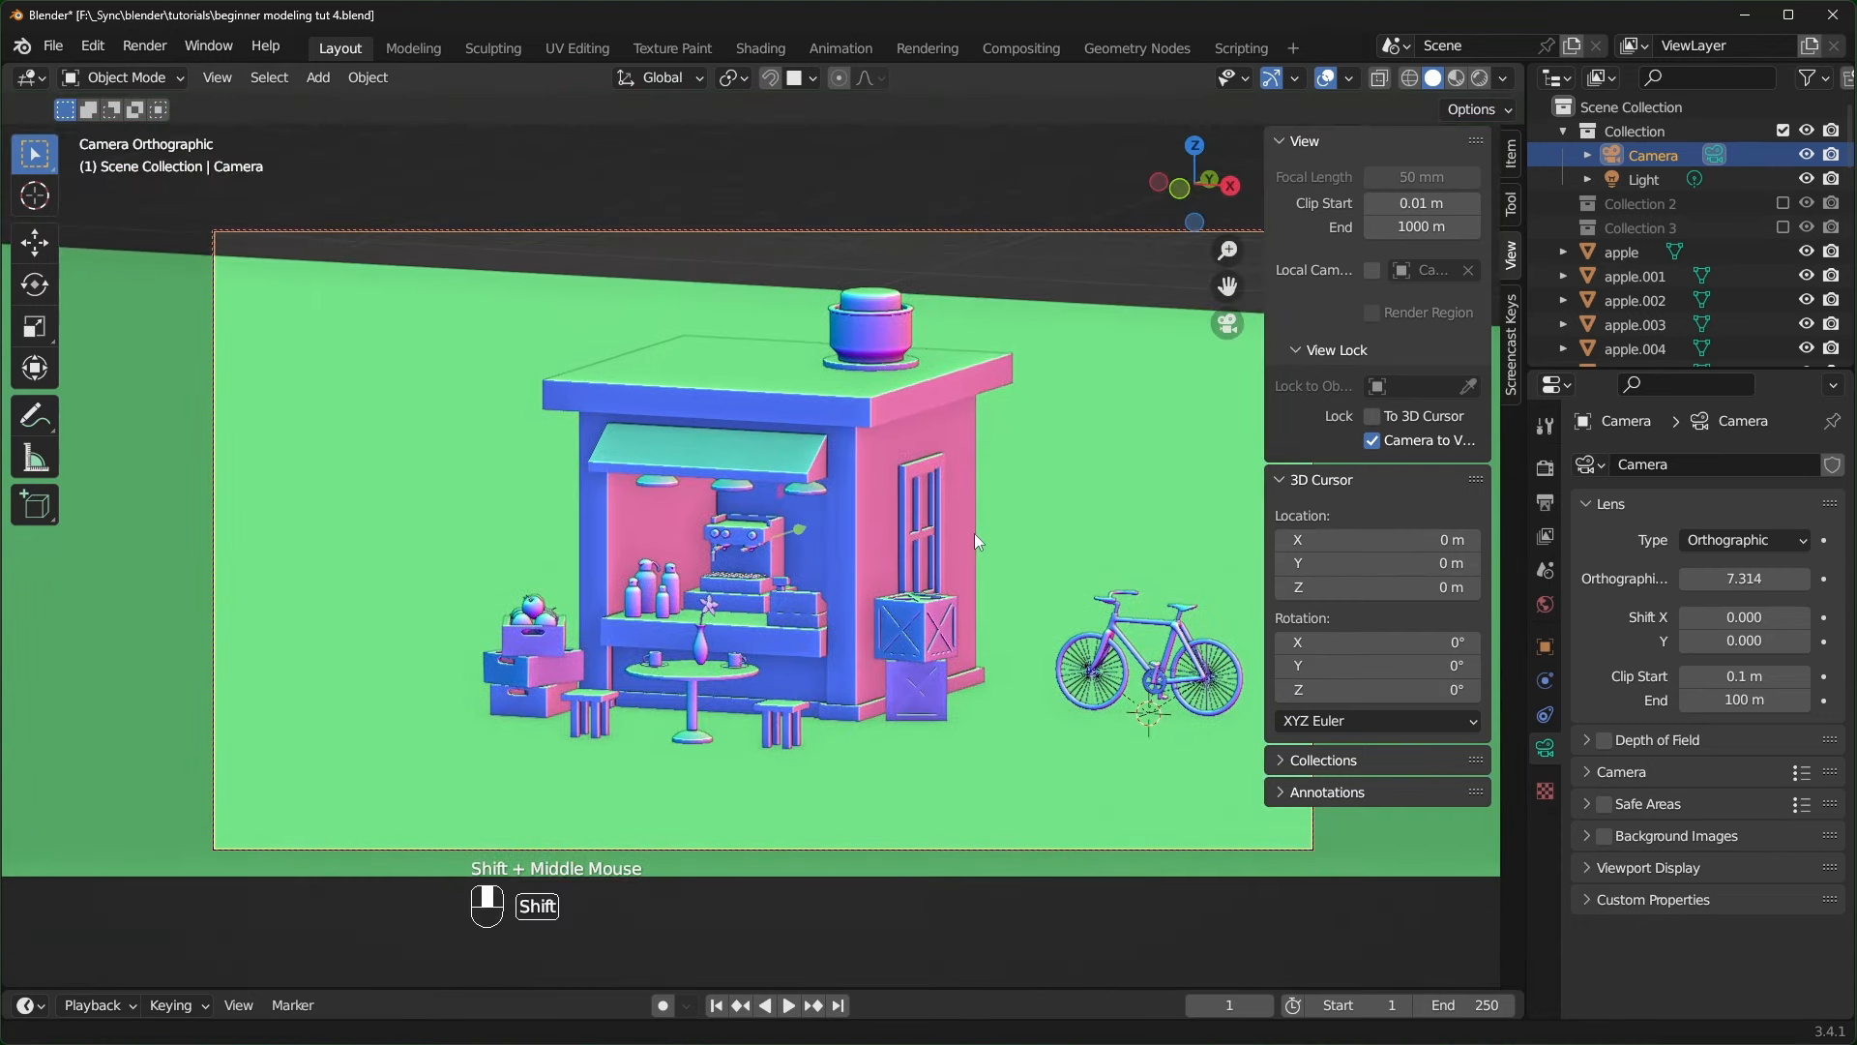
left_click_drag(1743, 578, 1644, 578, "shift")
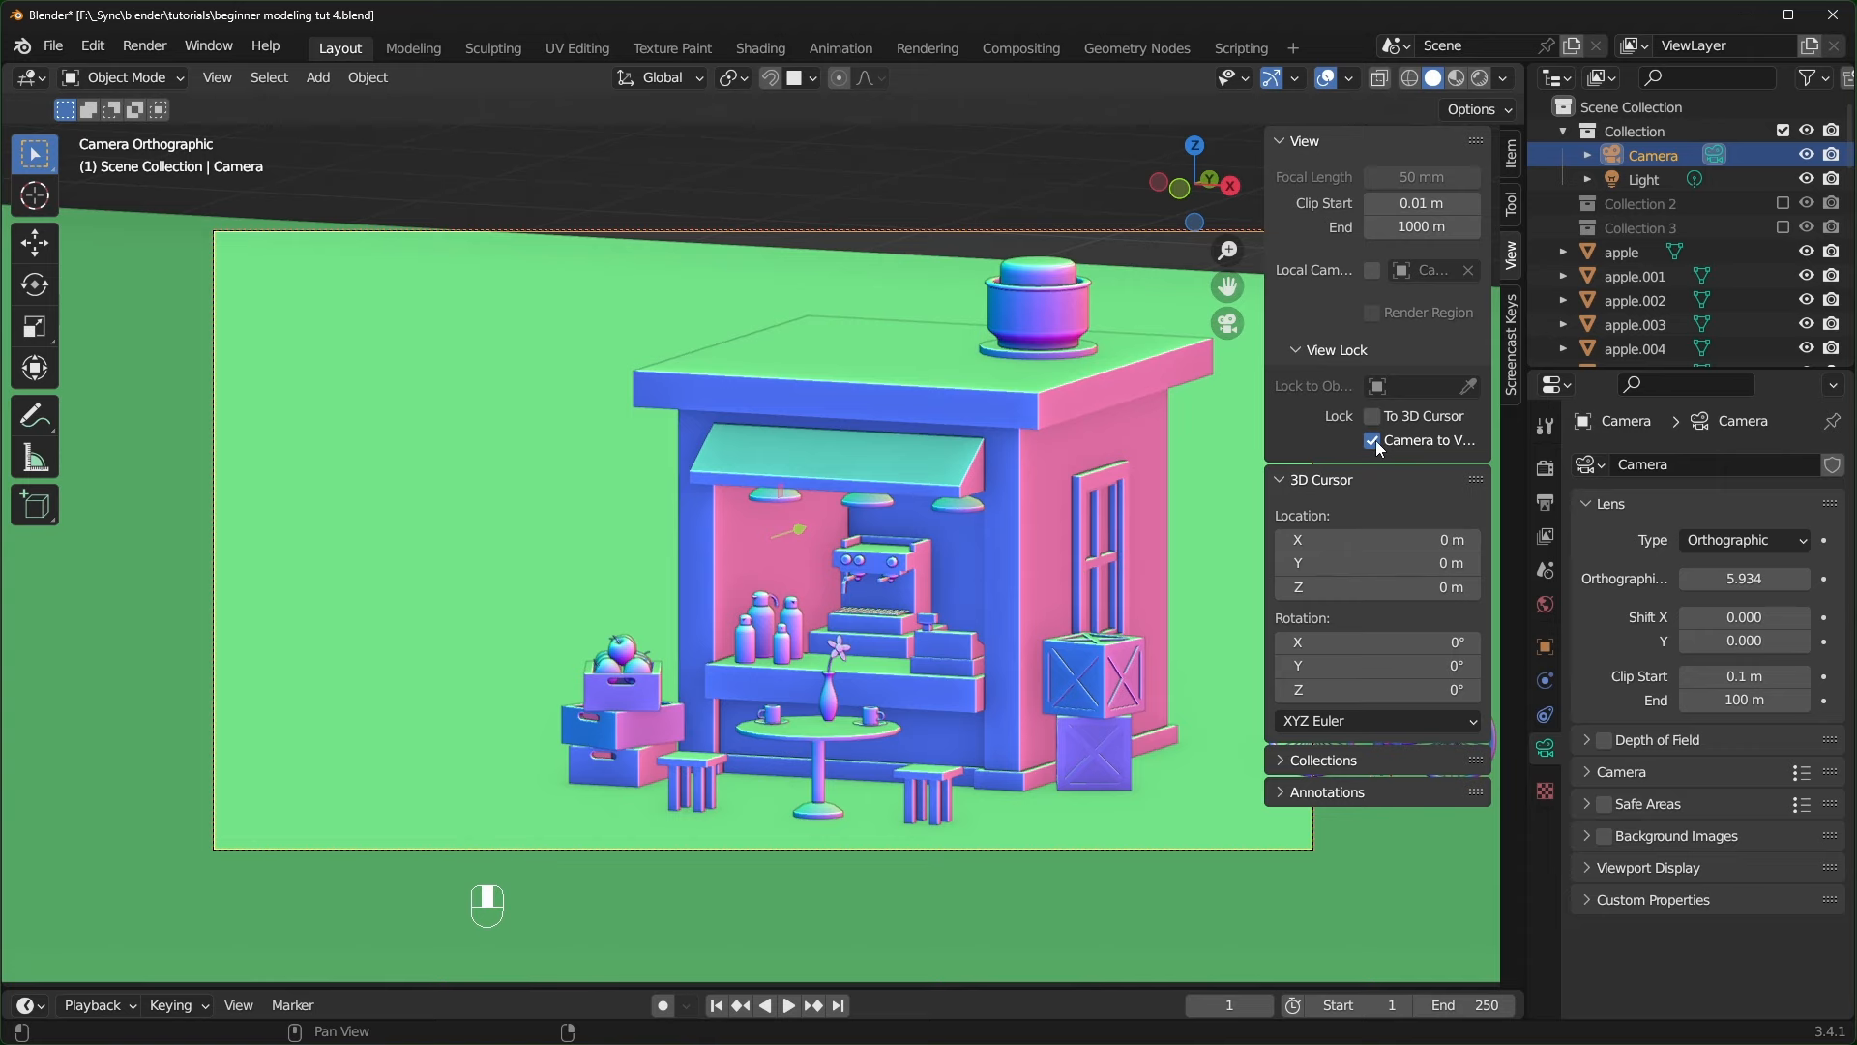
- Unlock the camera from the view and scale the ground plane up by a factor of about 1.33
left_click(1373, 440)
middle_click_drag(963, 664, 882, 693)
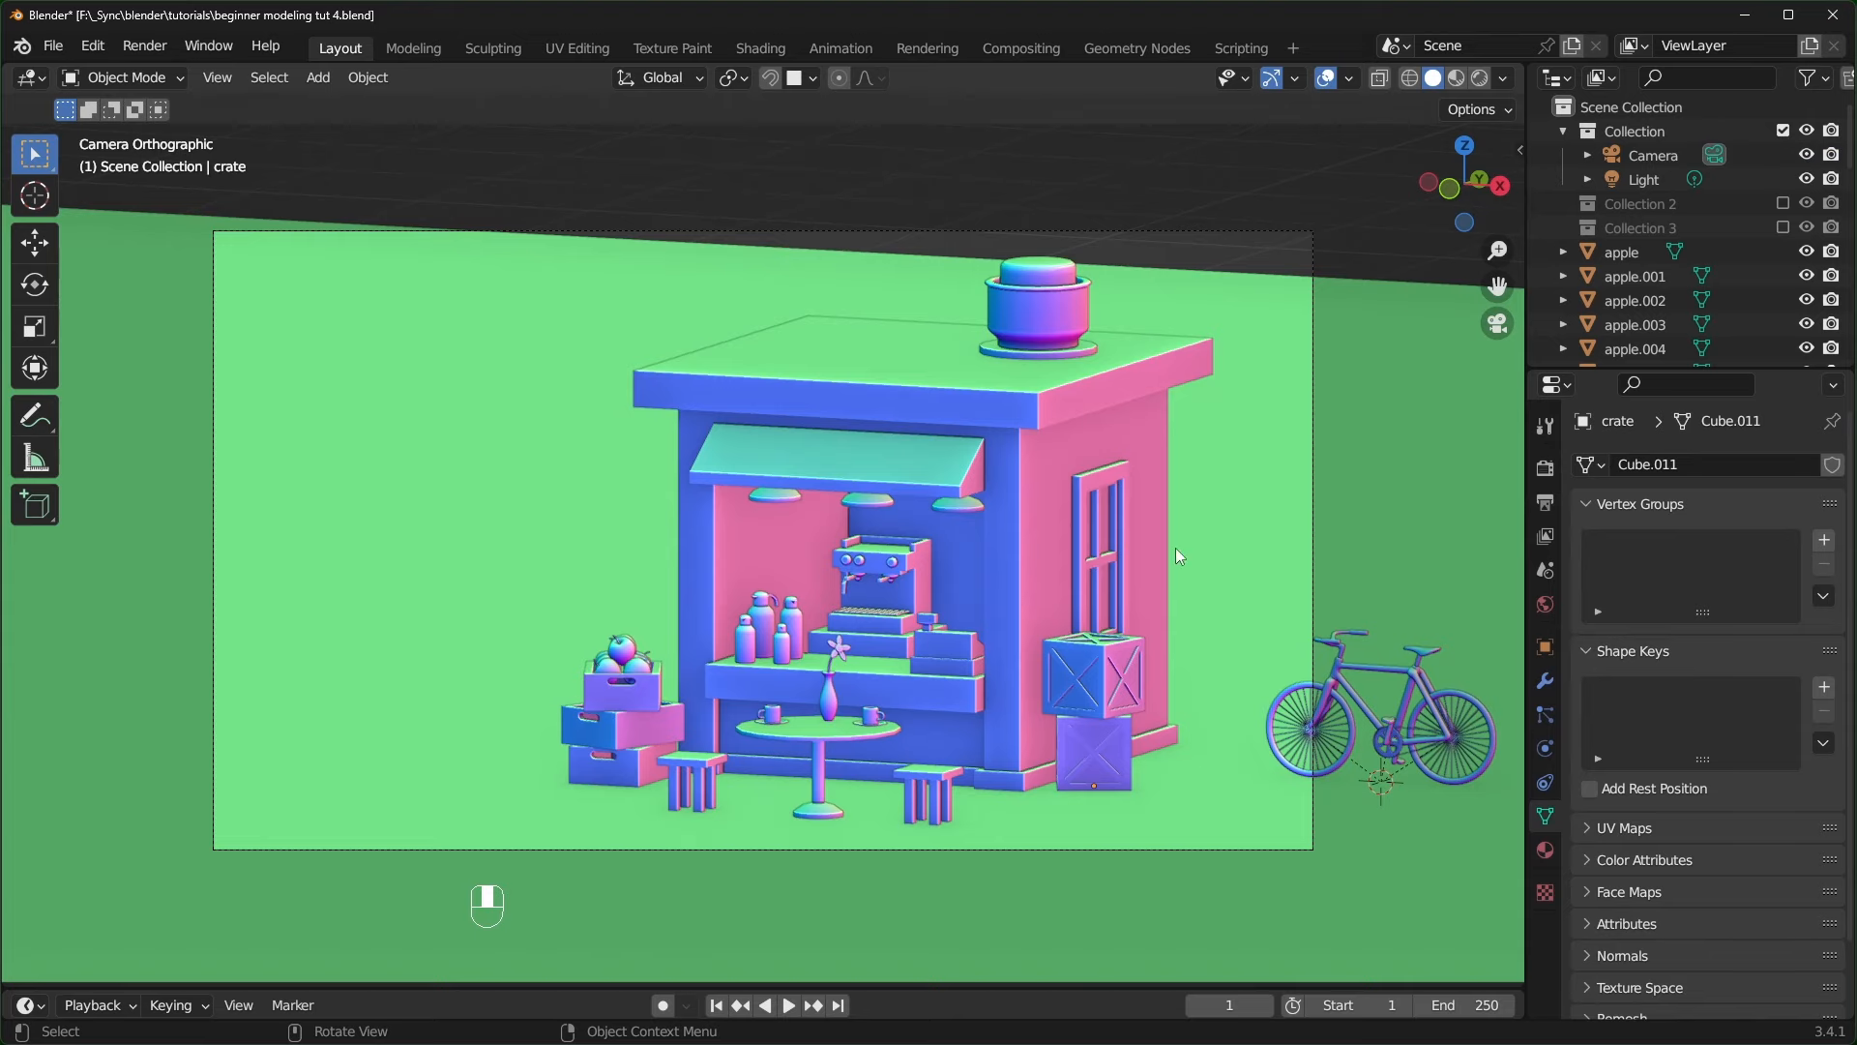
left_click(520, 619)
key("s")
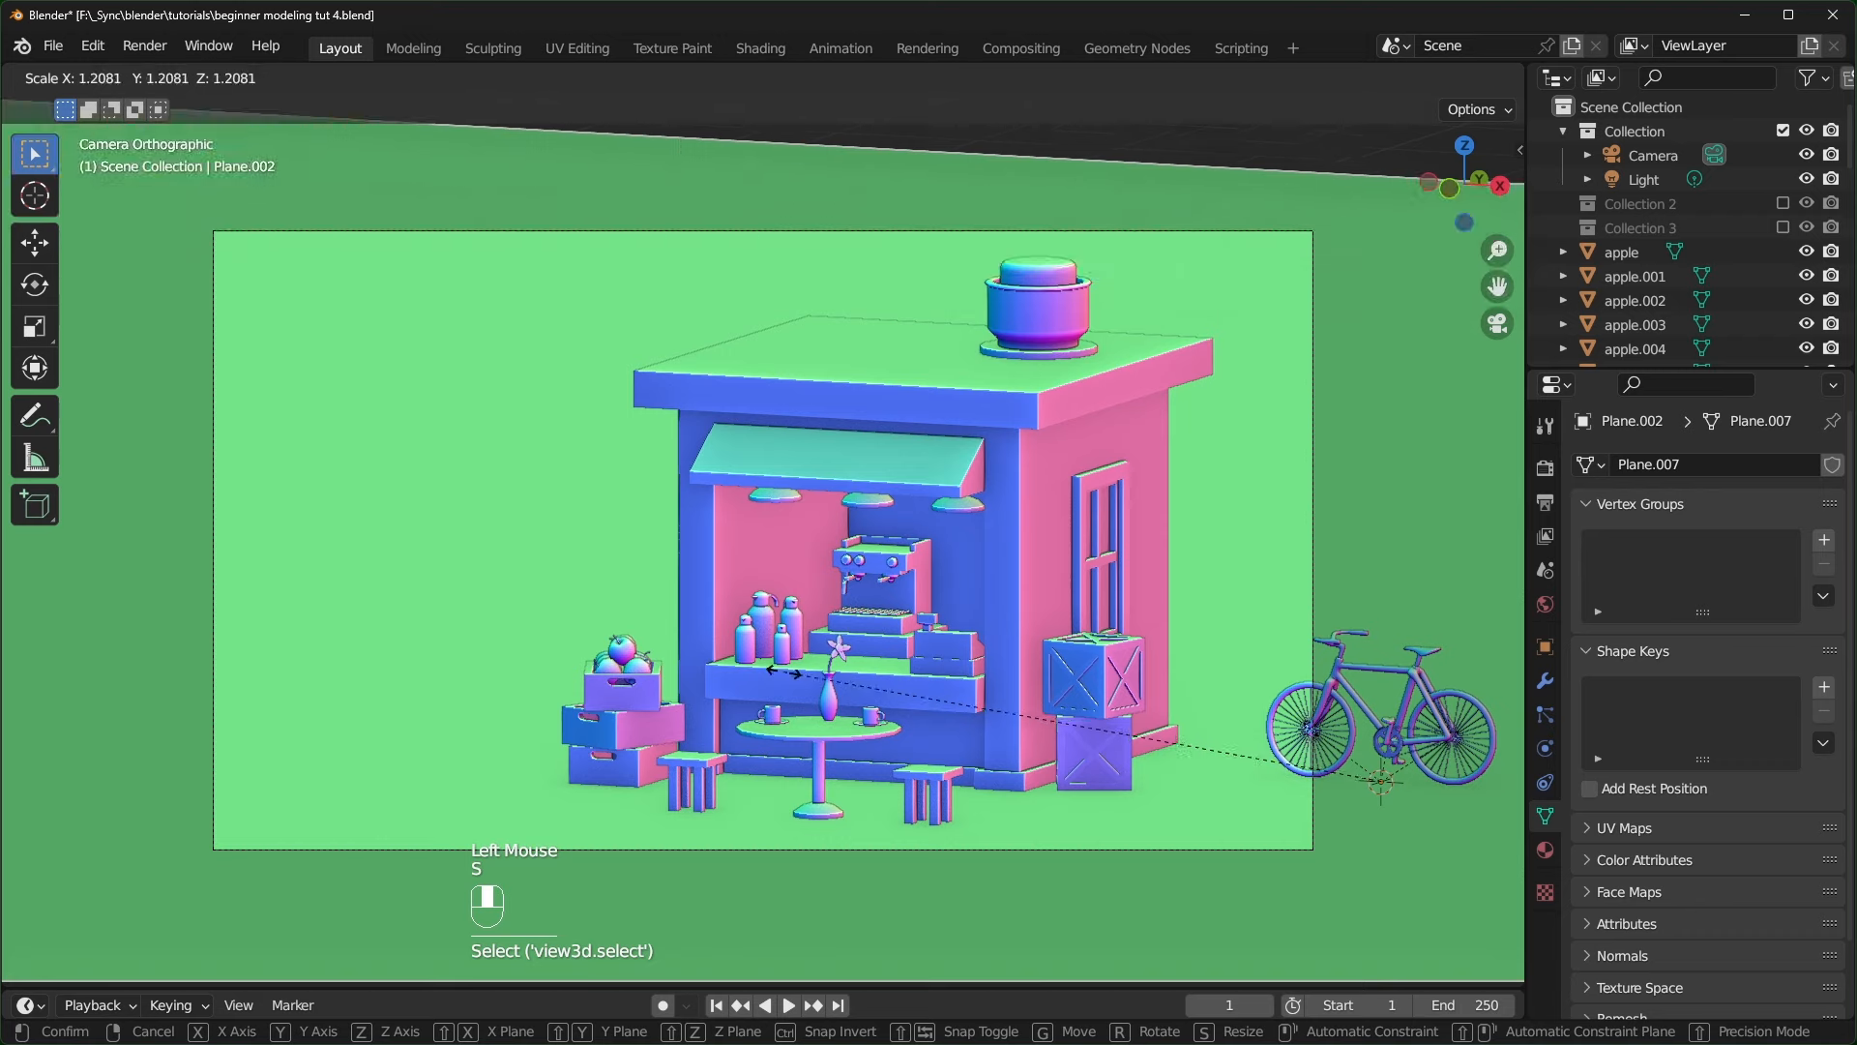
left_click(781, 674)
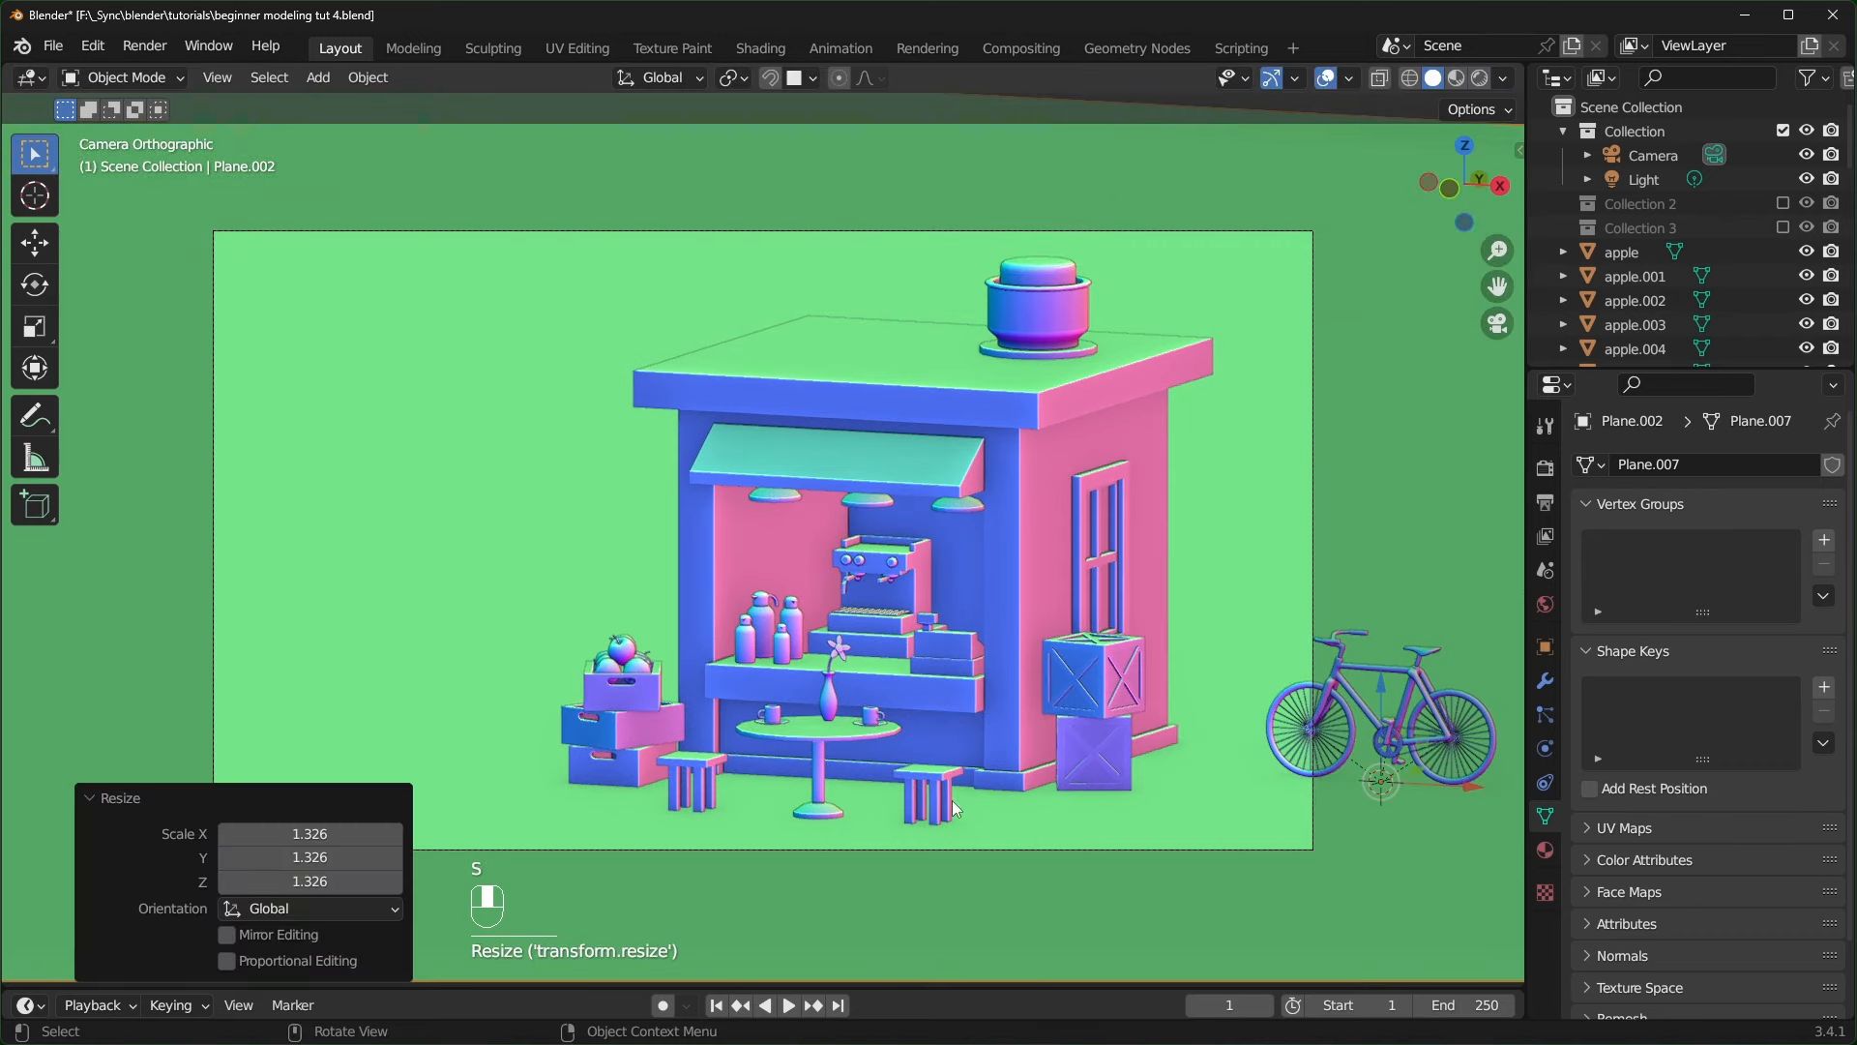
- Move the bike about -1.33 m along both X and Y, beside the stacked wooden crates at the stand's corner
left_click(1111, 764)
key("r")
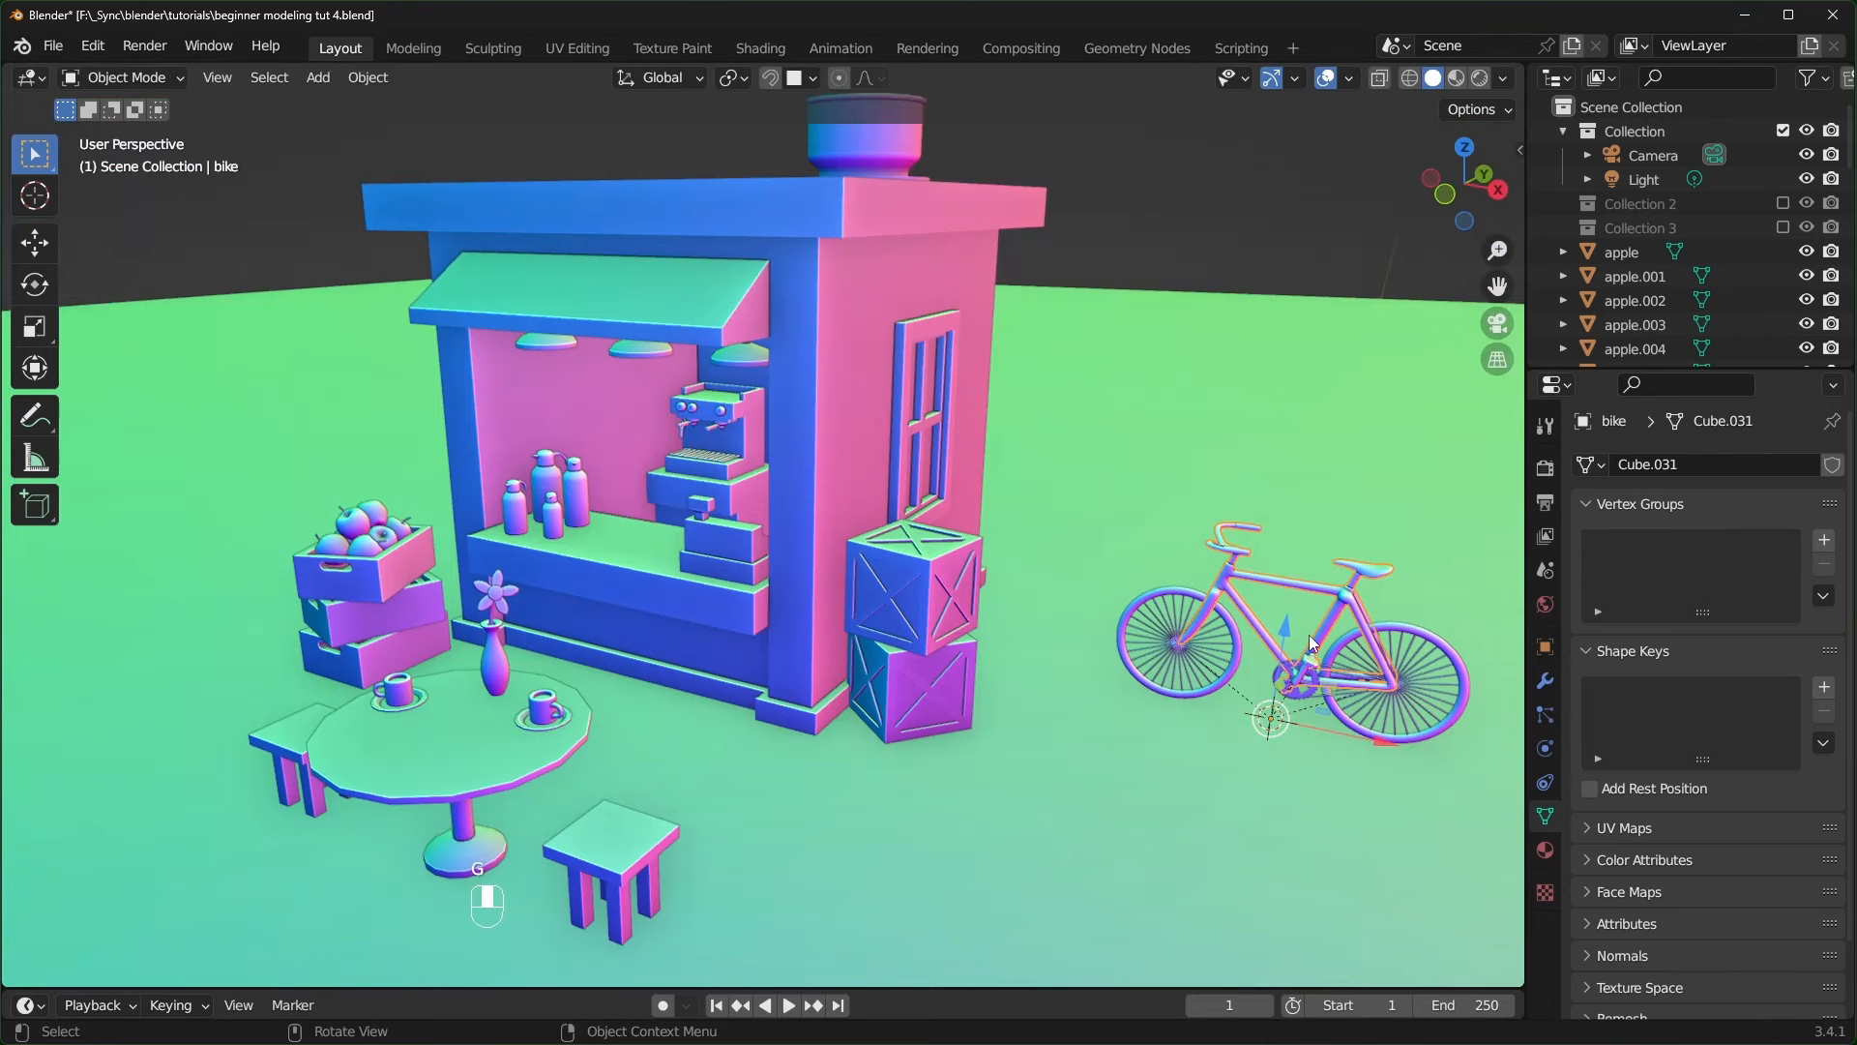
key("g")
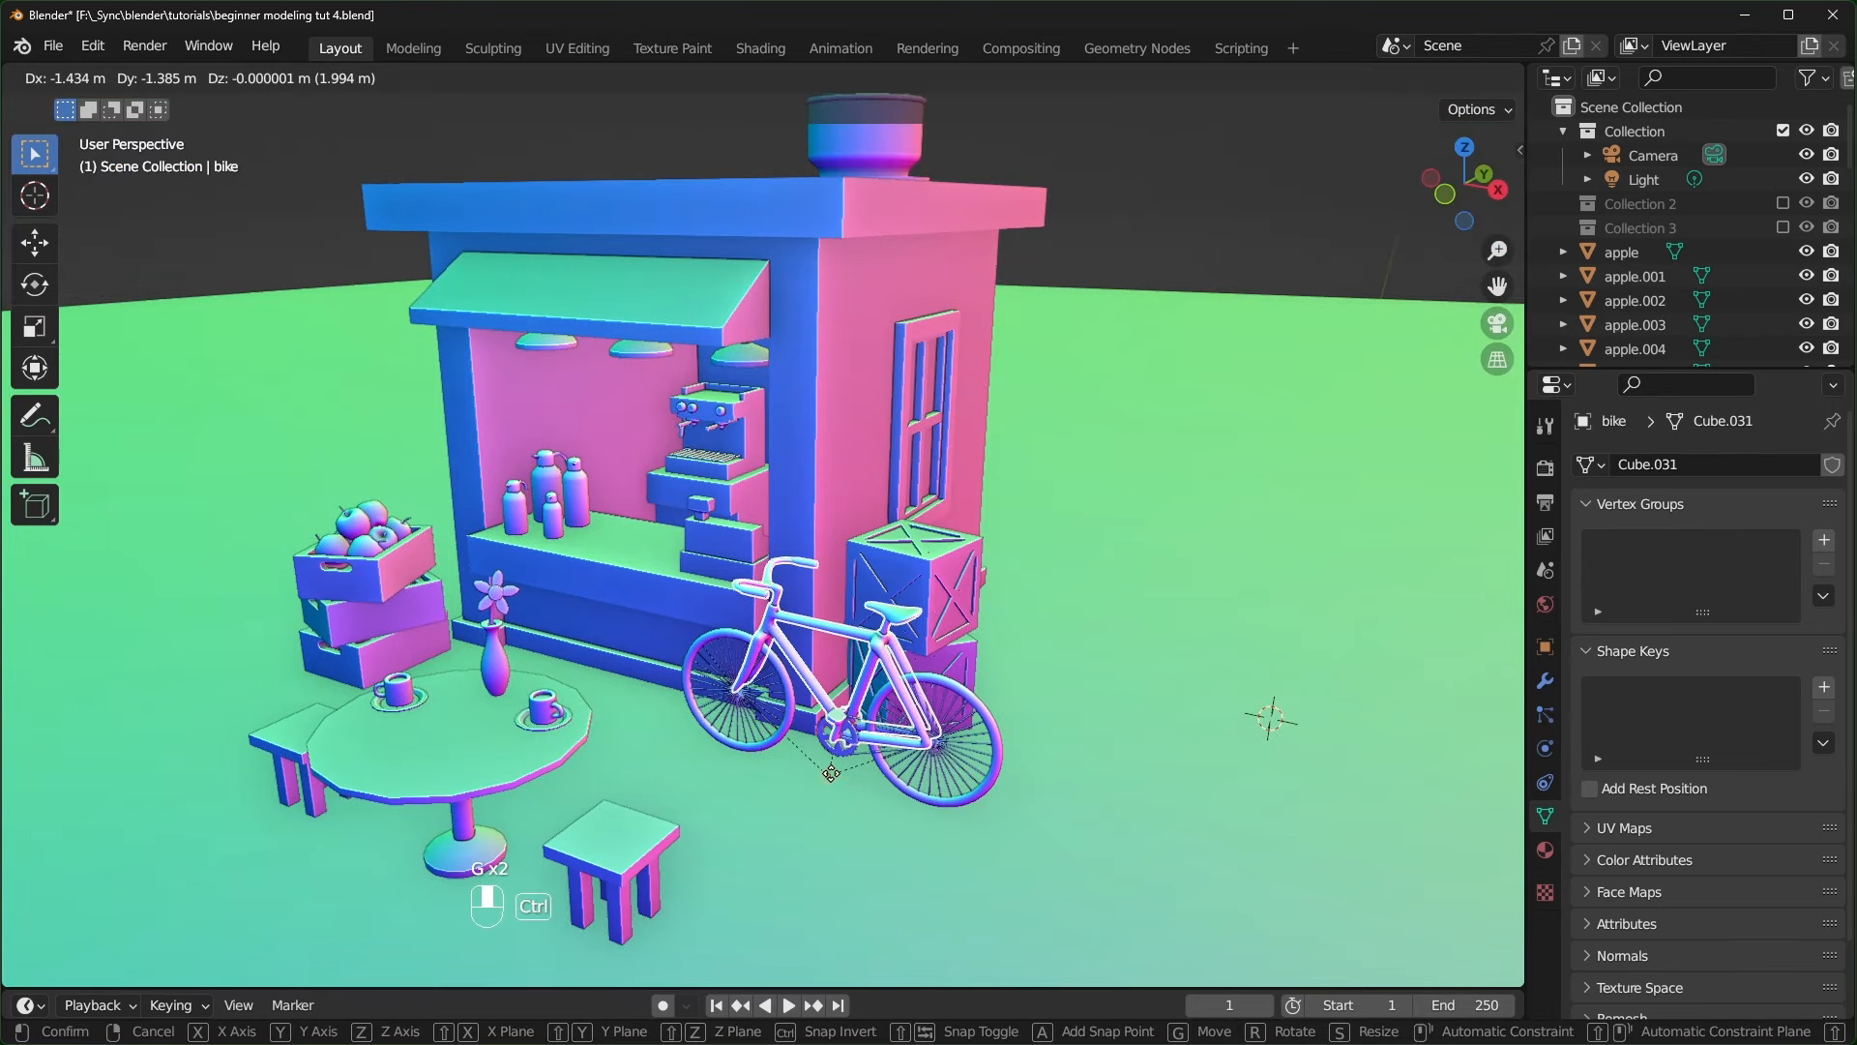
left_click(843, 774, "ctrl")
- Rotate the bike about 33.8° around the Z axis
middle_click_drag(1024, 685, 1046, 745)
scroll(1014, 785, "up", 2)
key("r")
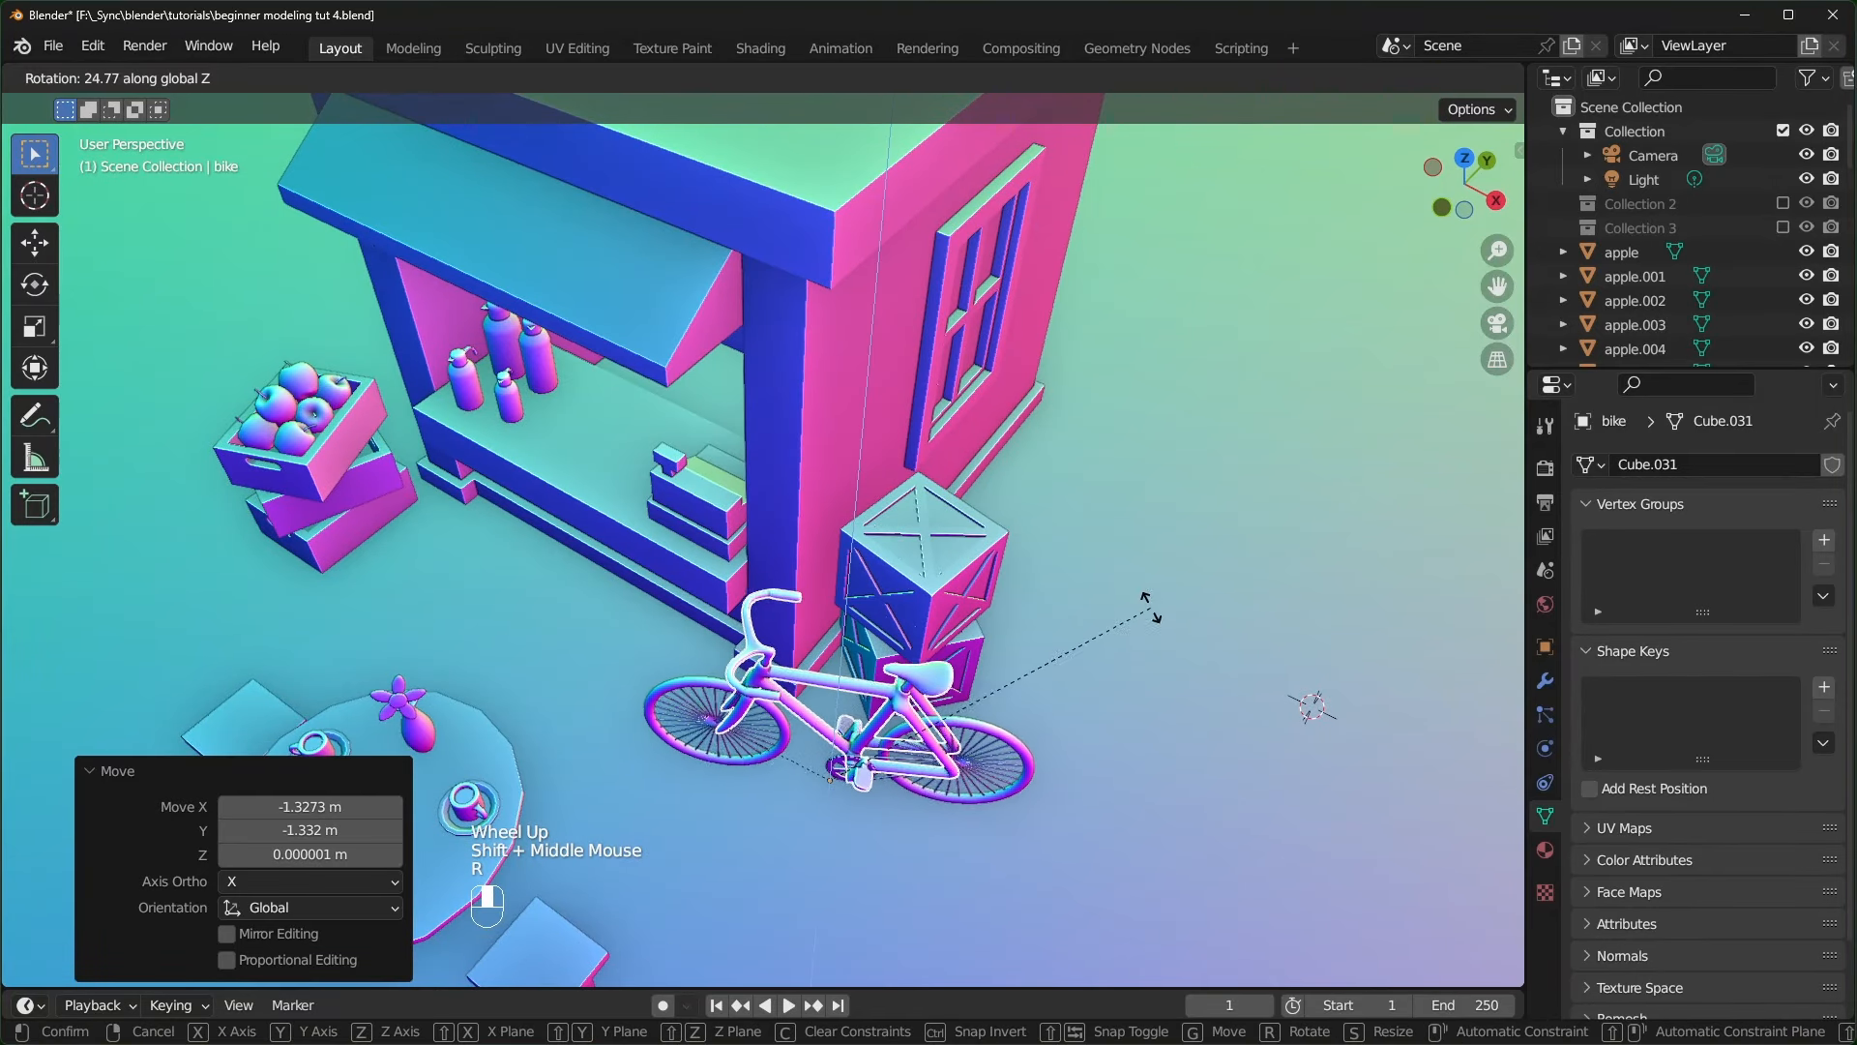
left_click(1117, 601)
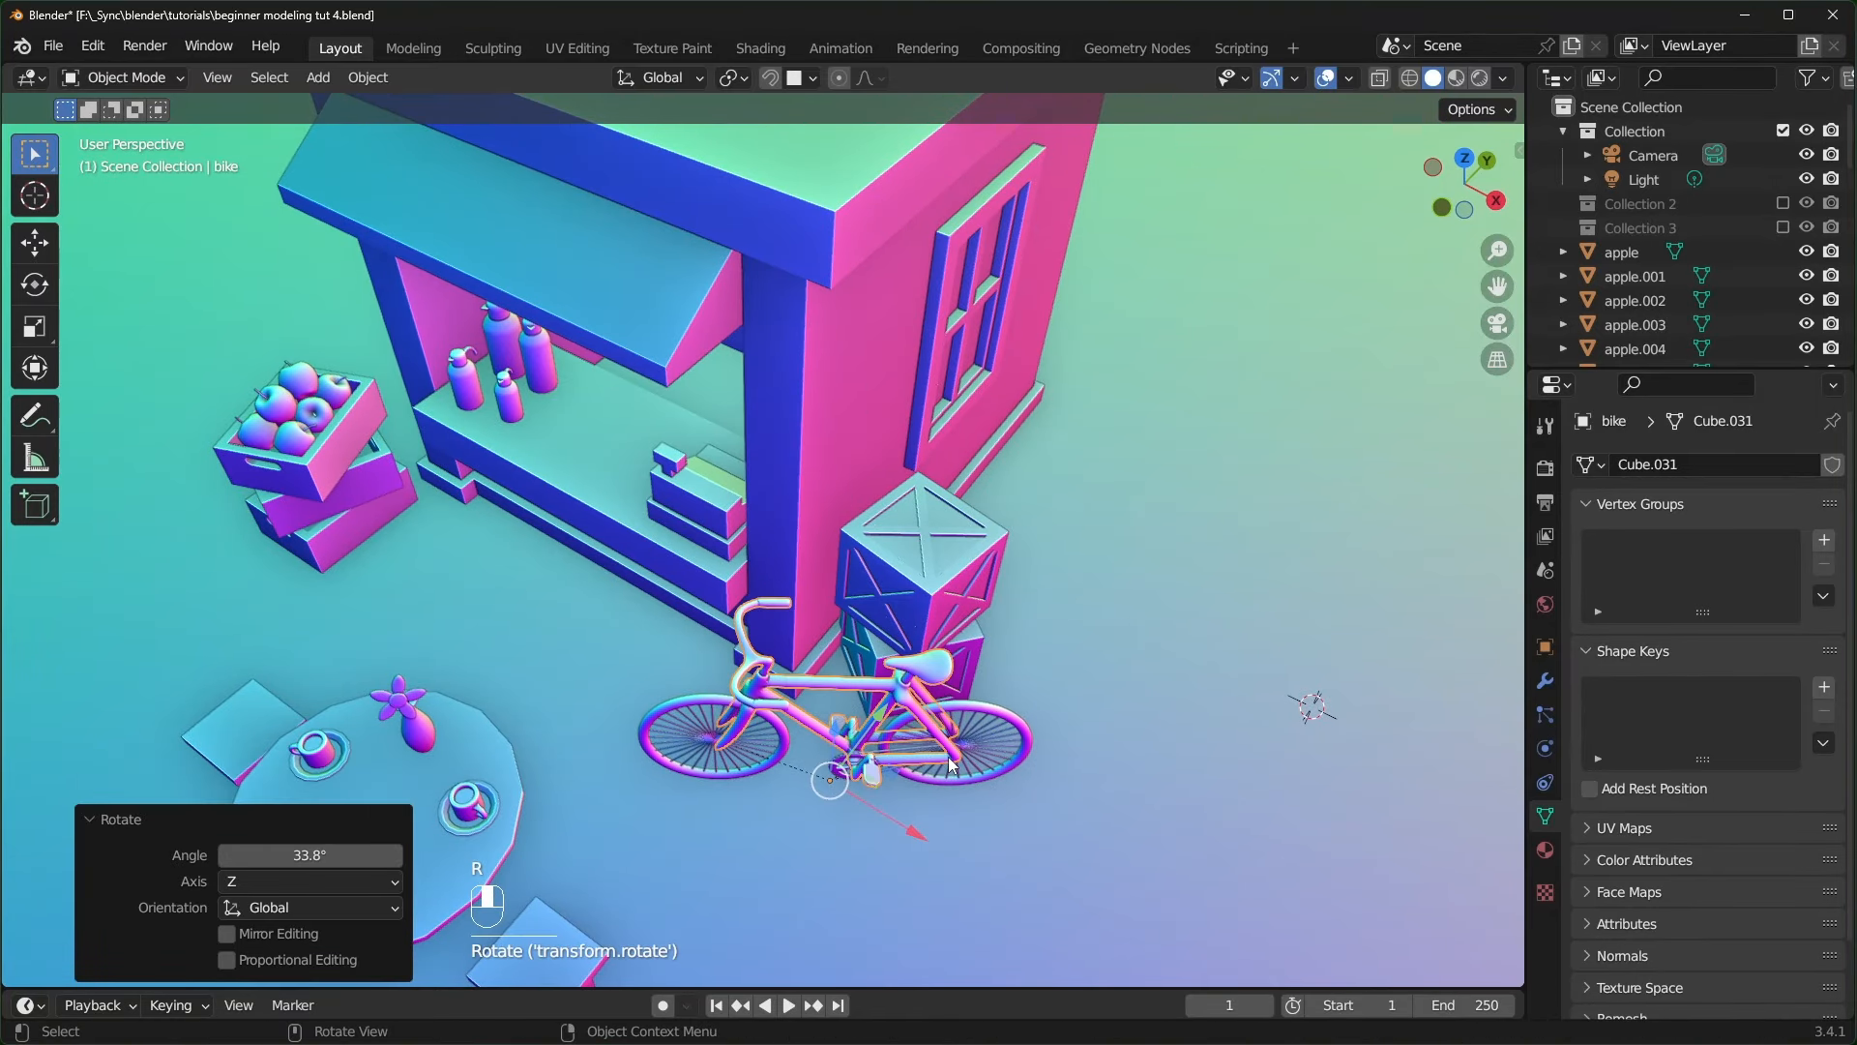
- From the top view, shift the bike about 0.175 m along both X and Y, closer to the crates
key("KP_7")
scroll(1026, 735, "up", 1)
key("g")
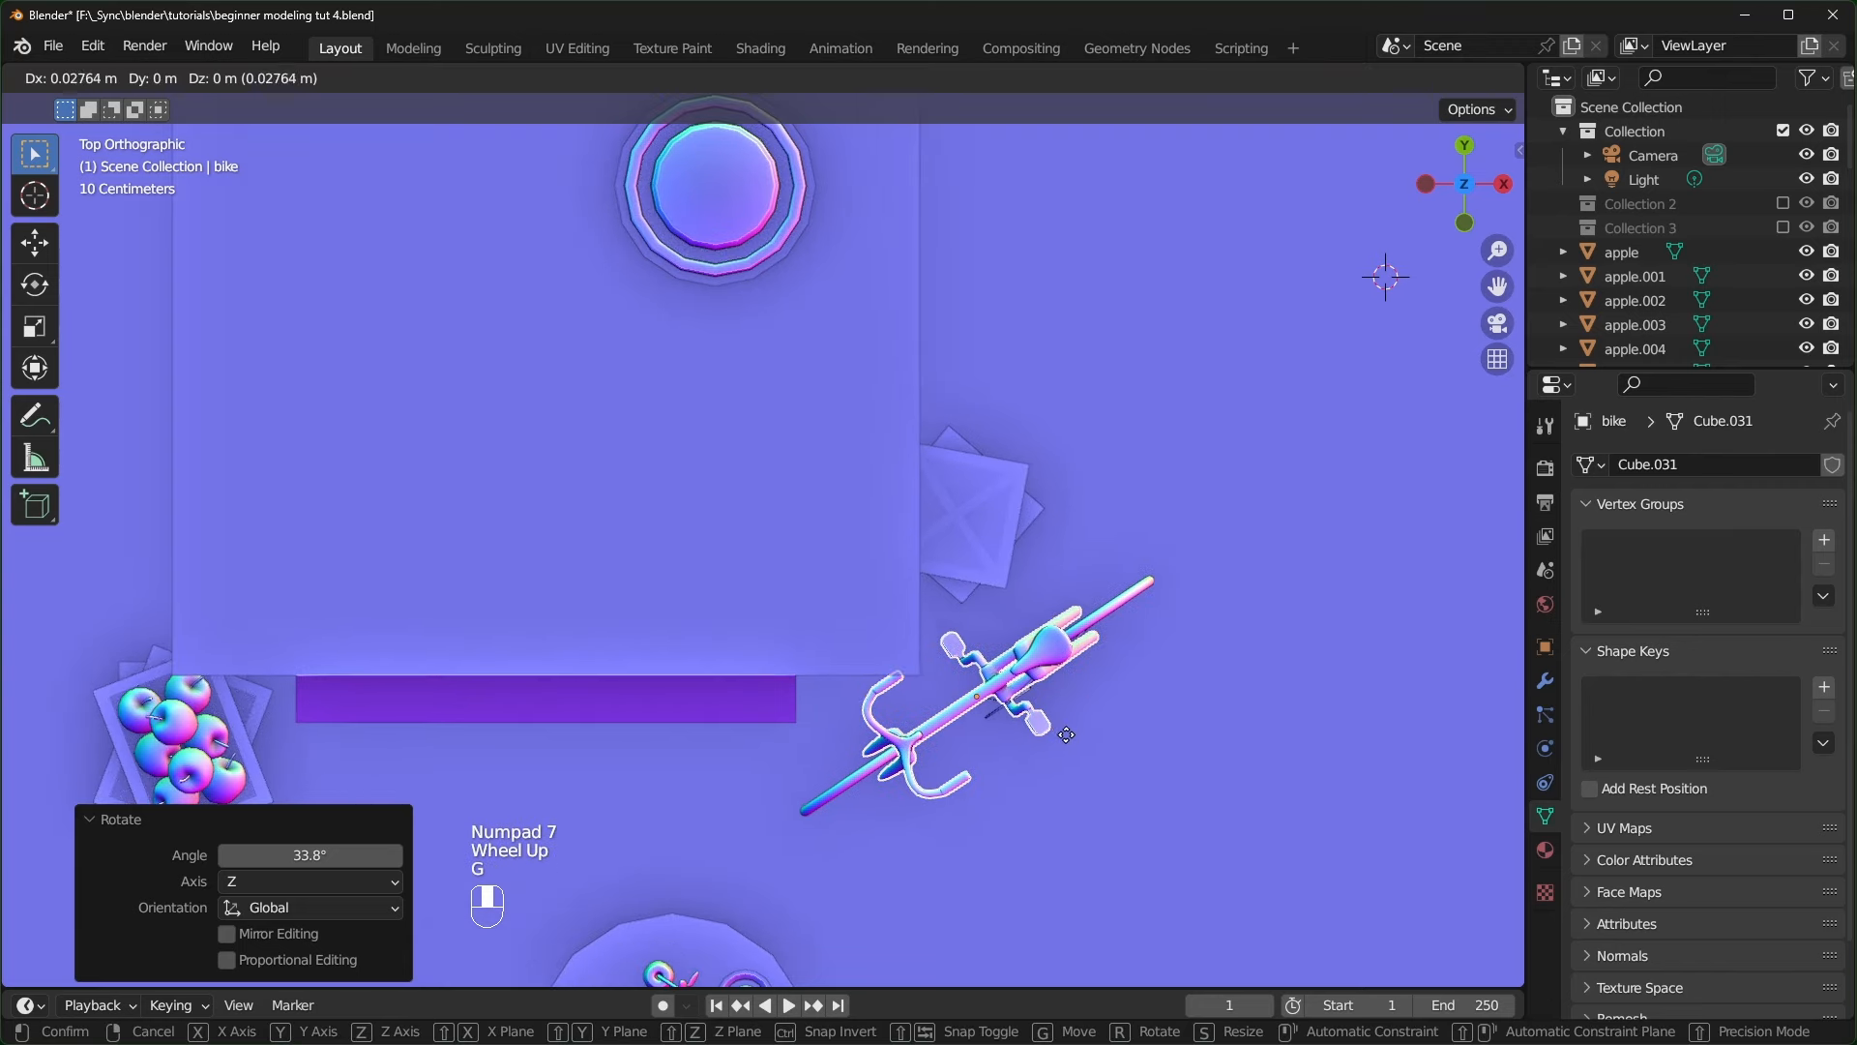
left_click(1107, 686)
- Try tilting the bike around its local X axis towards the crates, and undo the rotation
scroll(743, 643, "up", 2)
middle_click_drag(1103, 686, 718, 606)
middle_click_drag(718, 605, 724, 599)
key("r")
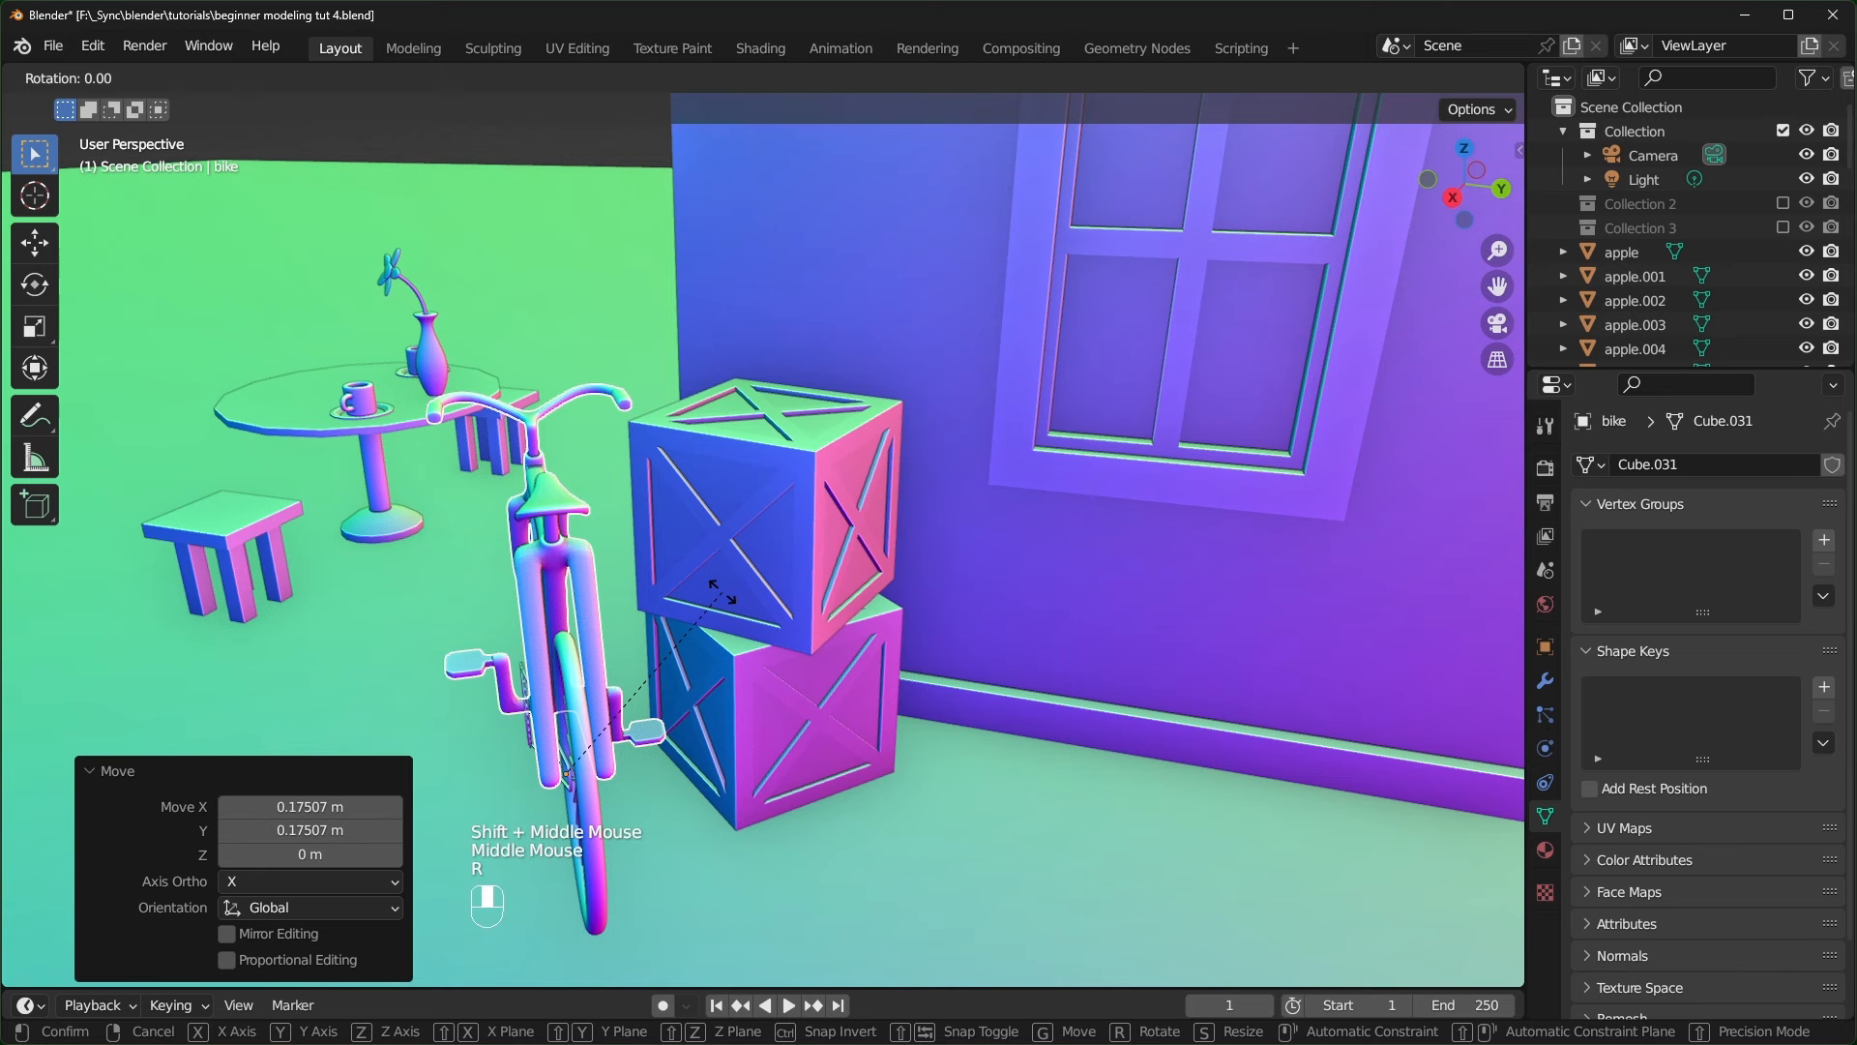
key("x")
key("x")
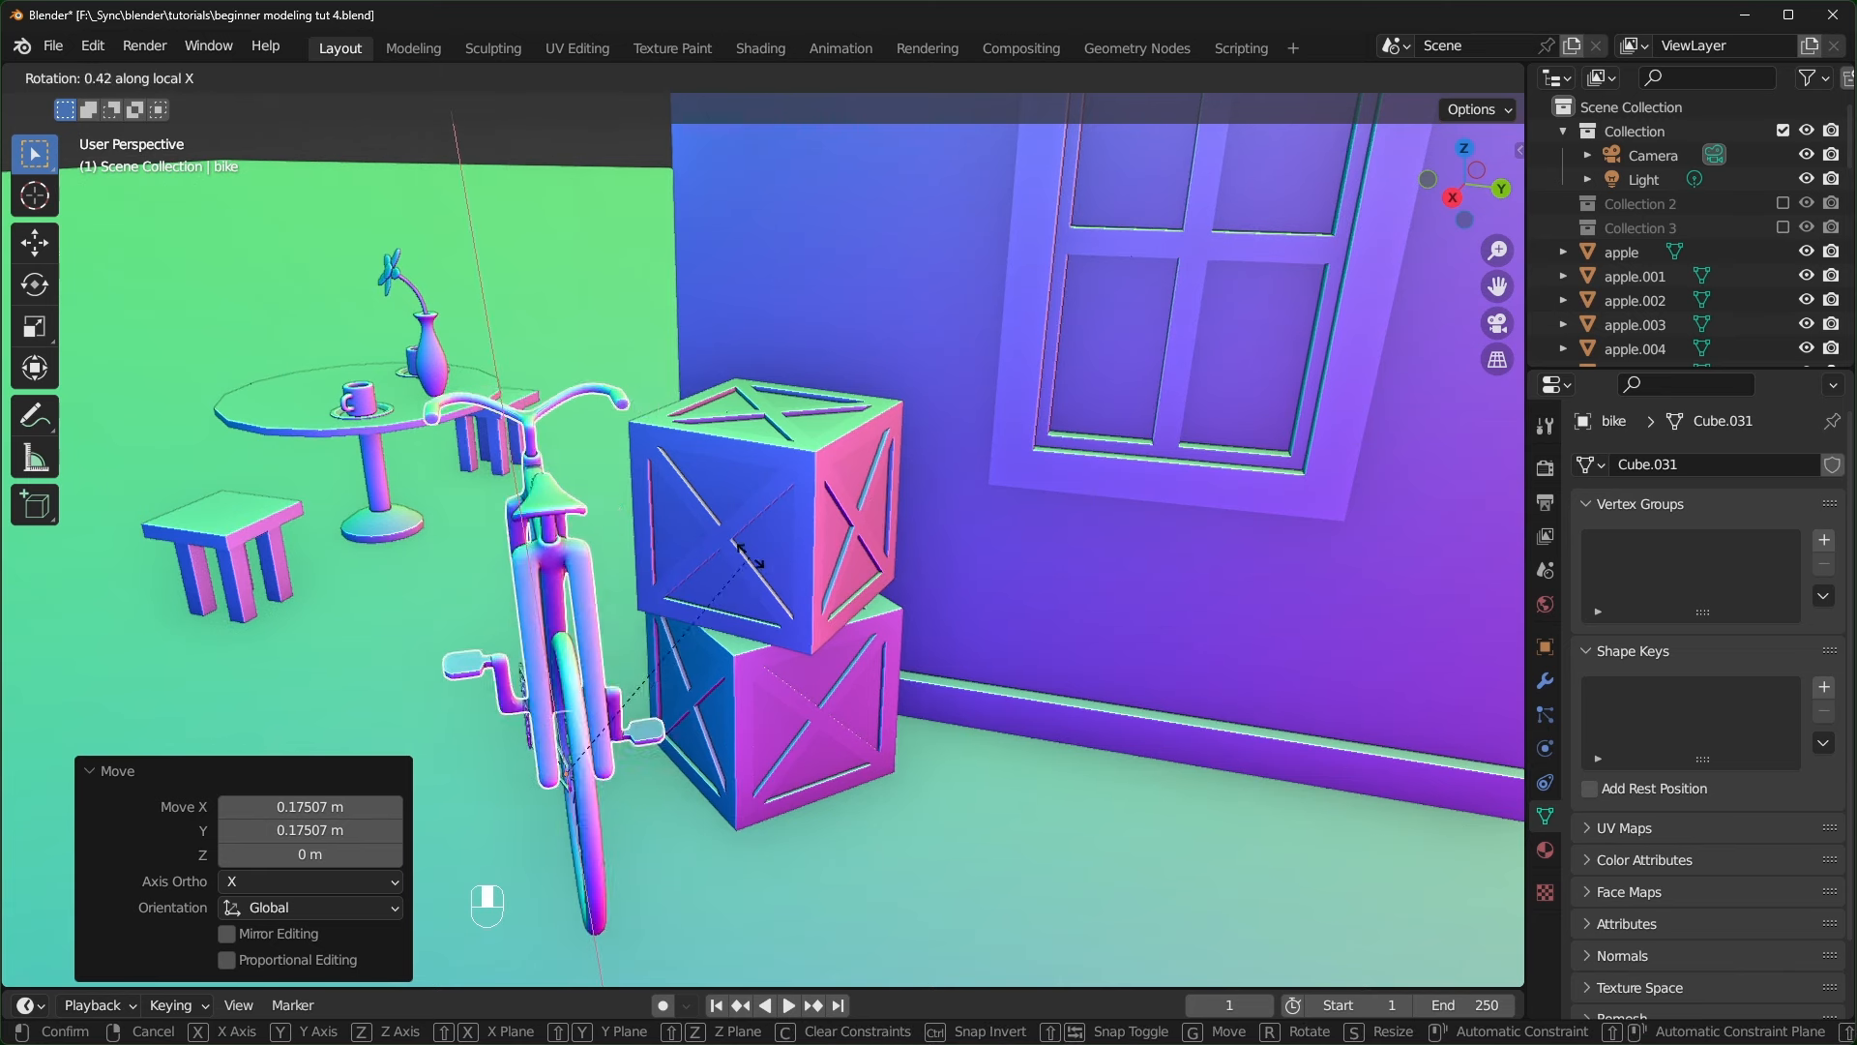
left_click(804, 561)
key("ctrl+z")
- Lean the bike against the stacked crates by rotating it about -9.49° around its local X axis, and return to the camera view
key("r")
key("x")
key("x")
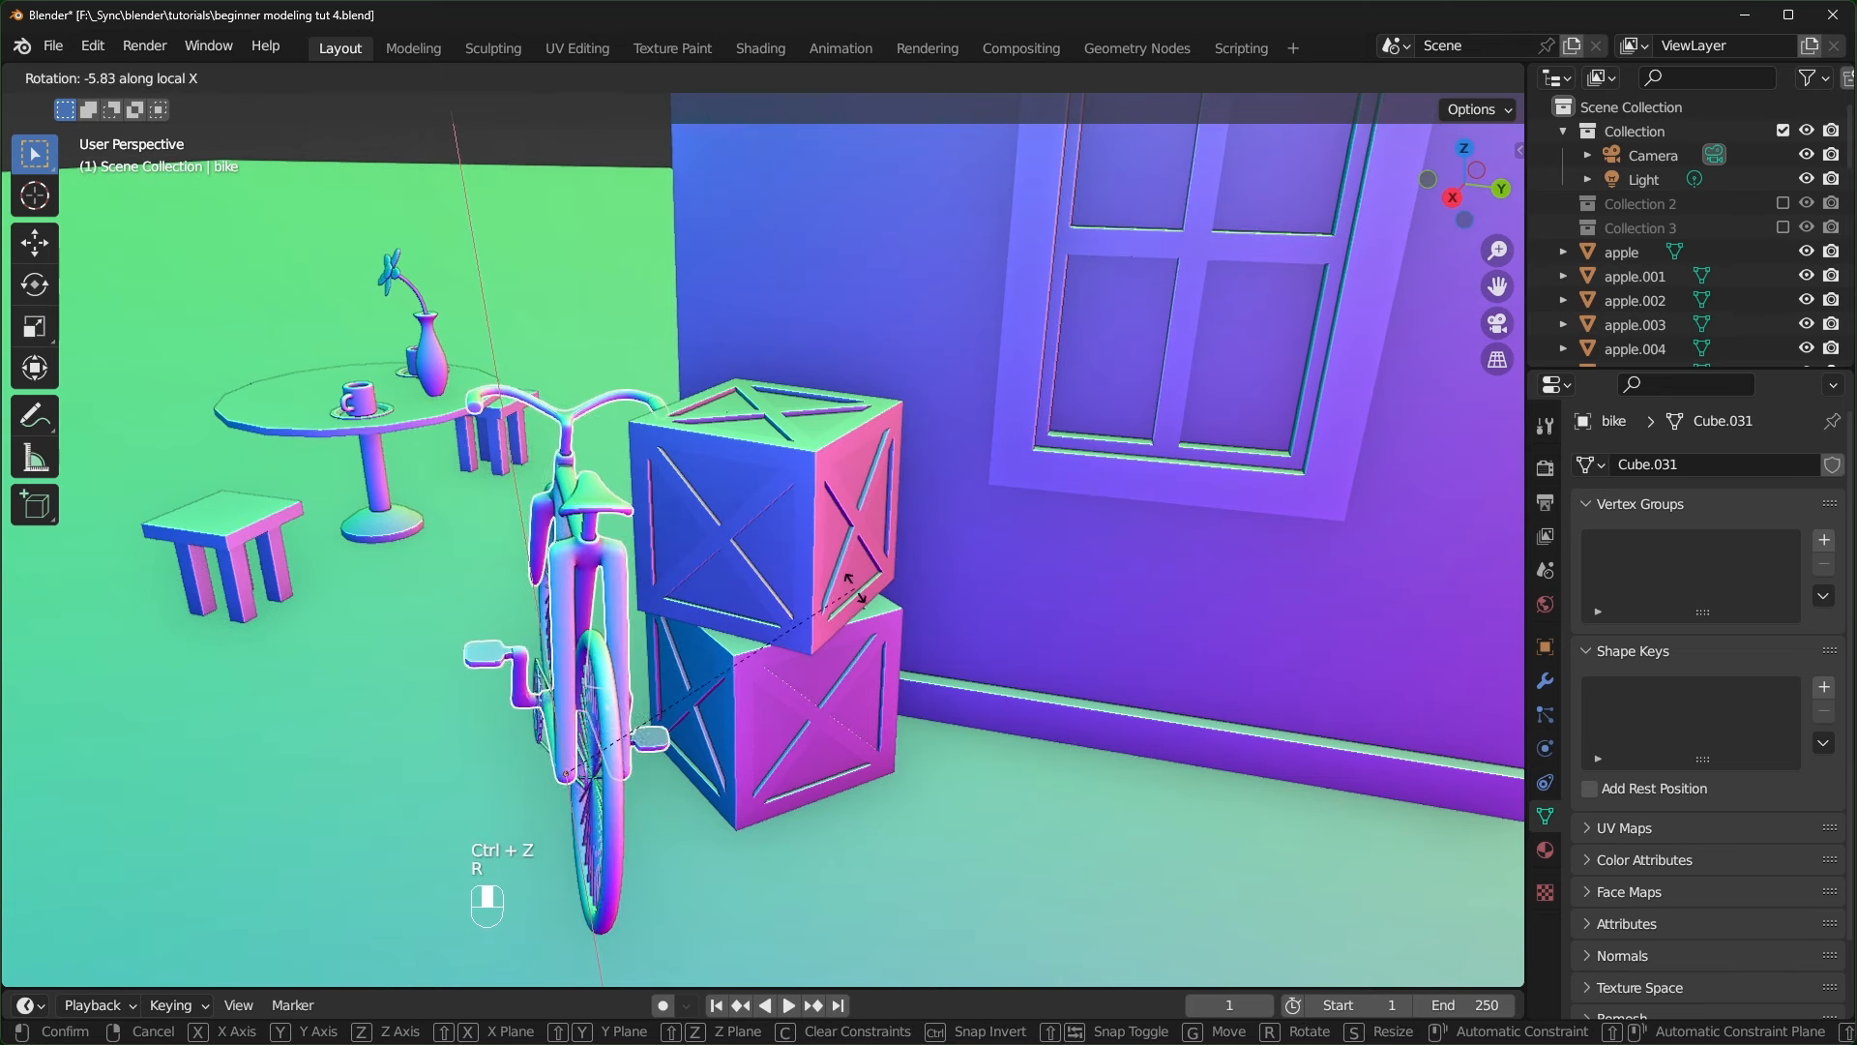
left_click(813, 590)
key("KP_0")
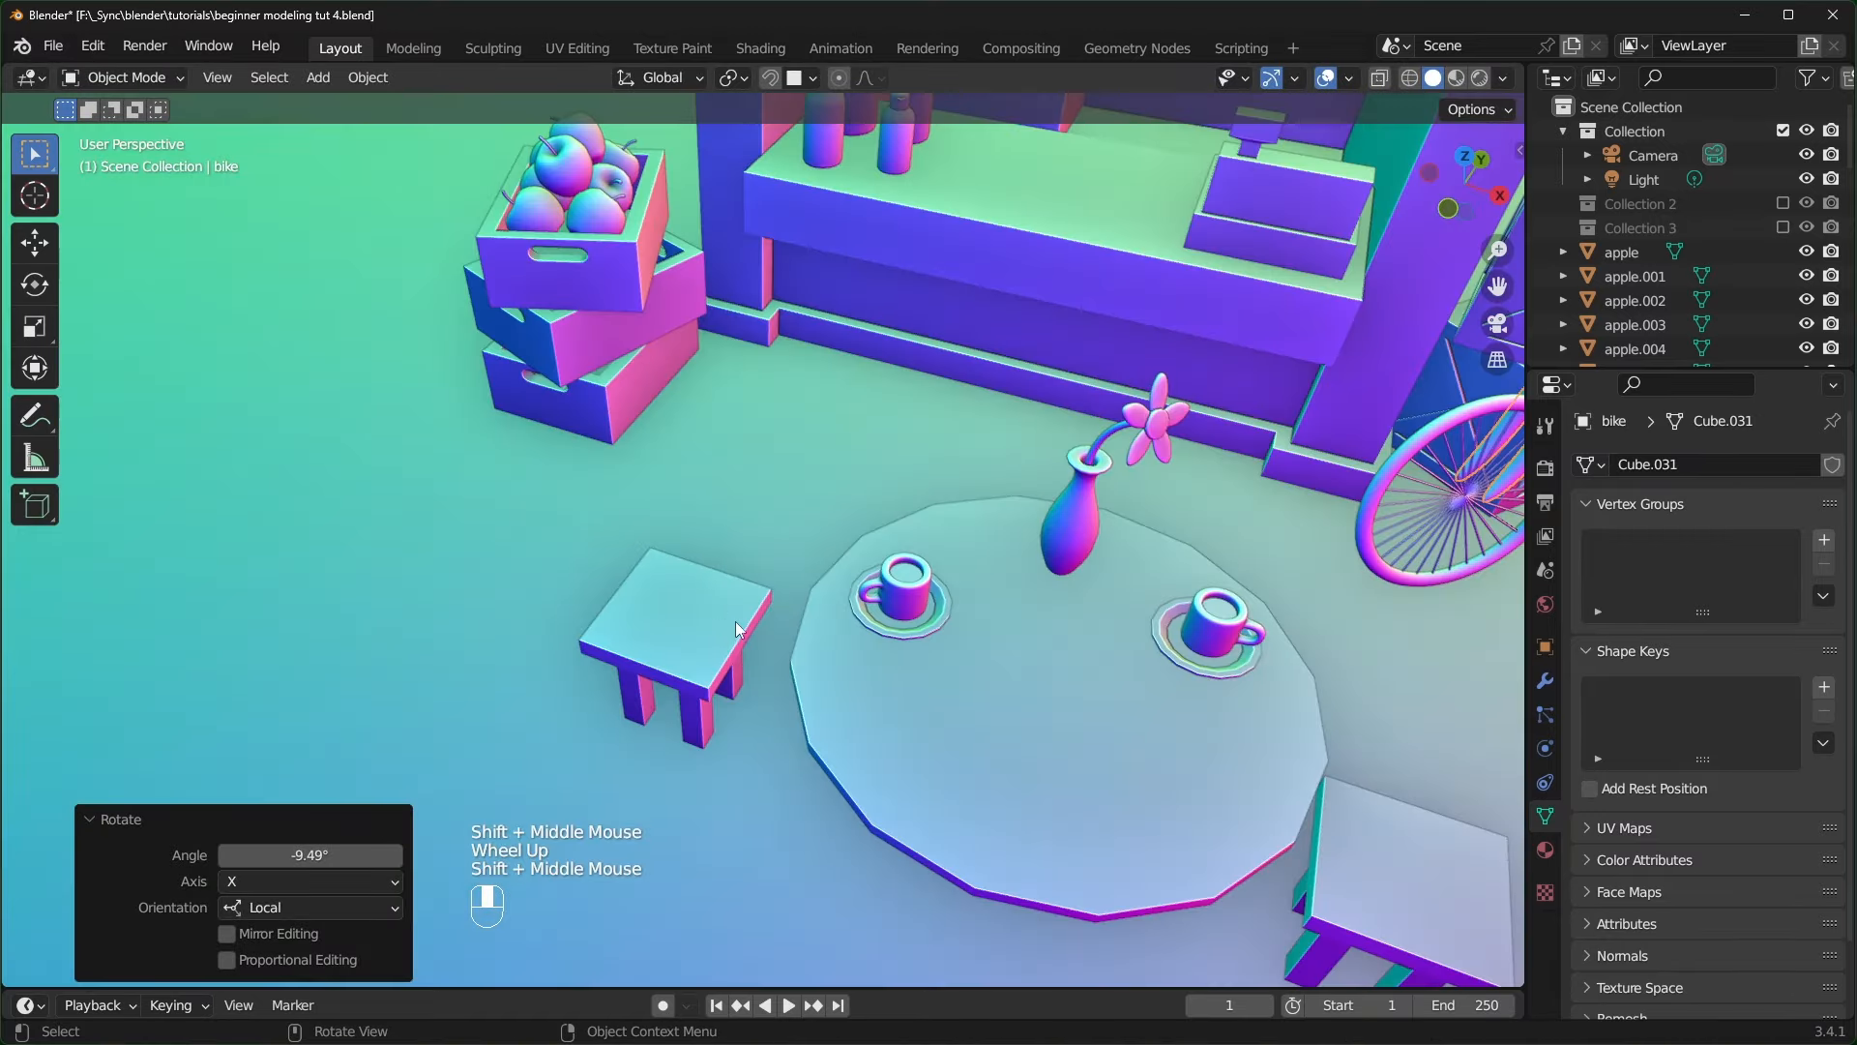
- Reposition the stool on the apple-crate side of the round table and the coffee cup nearest to it
left_click(740, 638)
middle_click_drag(740, 646, 743, 742)
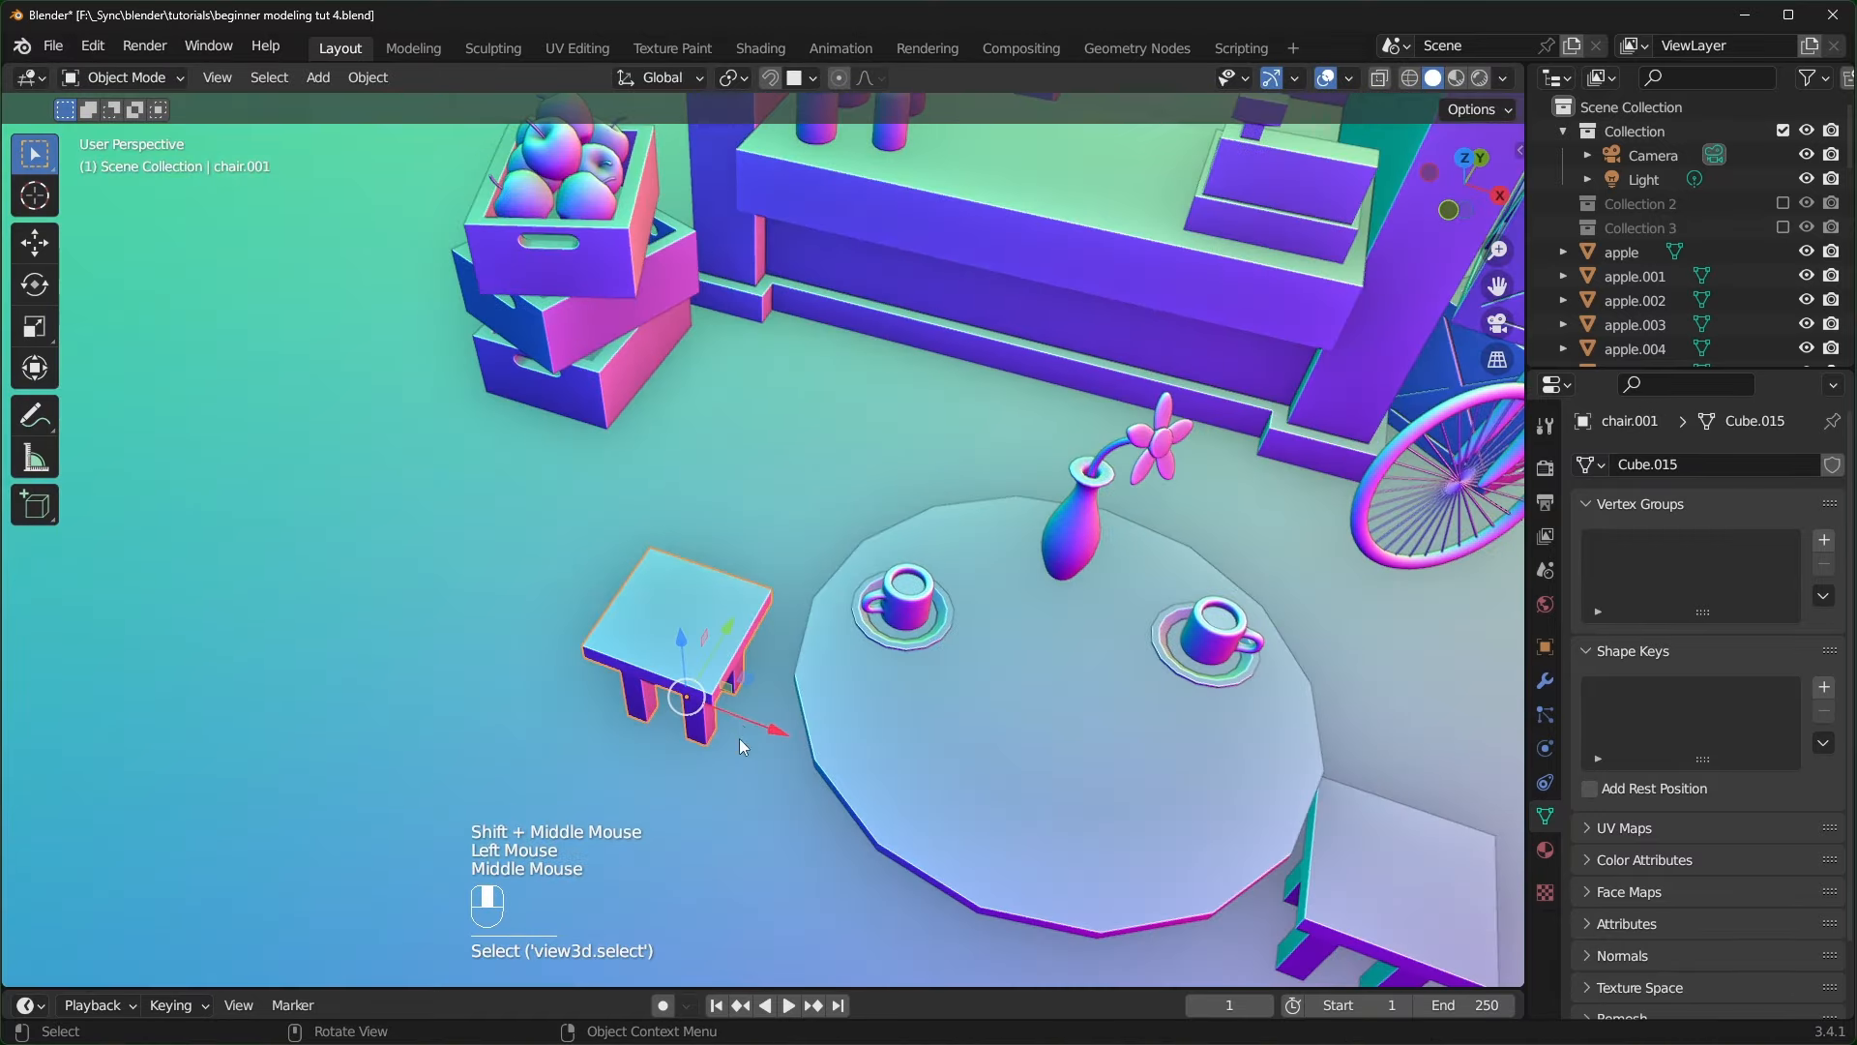
key("g")
left_click(692, 846)
left_click(911, 631, "shift")
key("g")
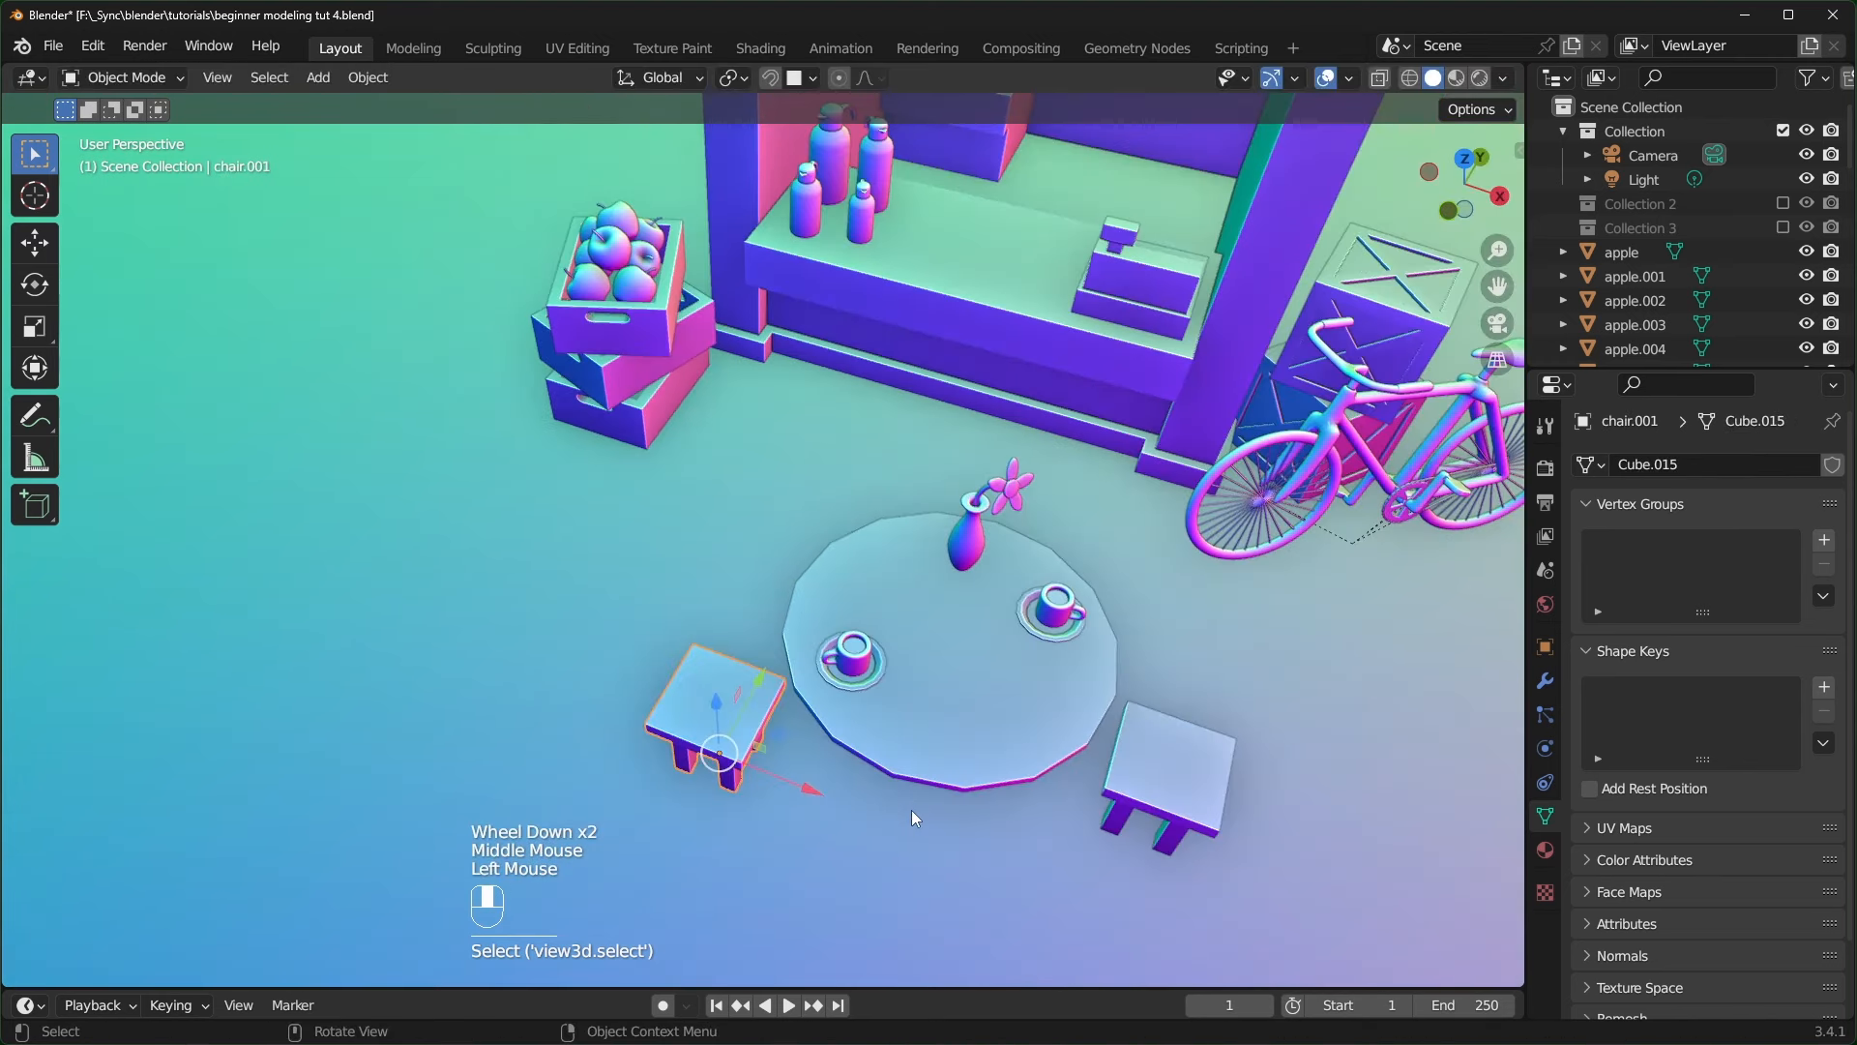
- Rotate the moved stool around the Z axis to face the table, and save the file
key("r")
key("z")
key("ctrl+s")
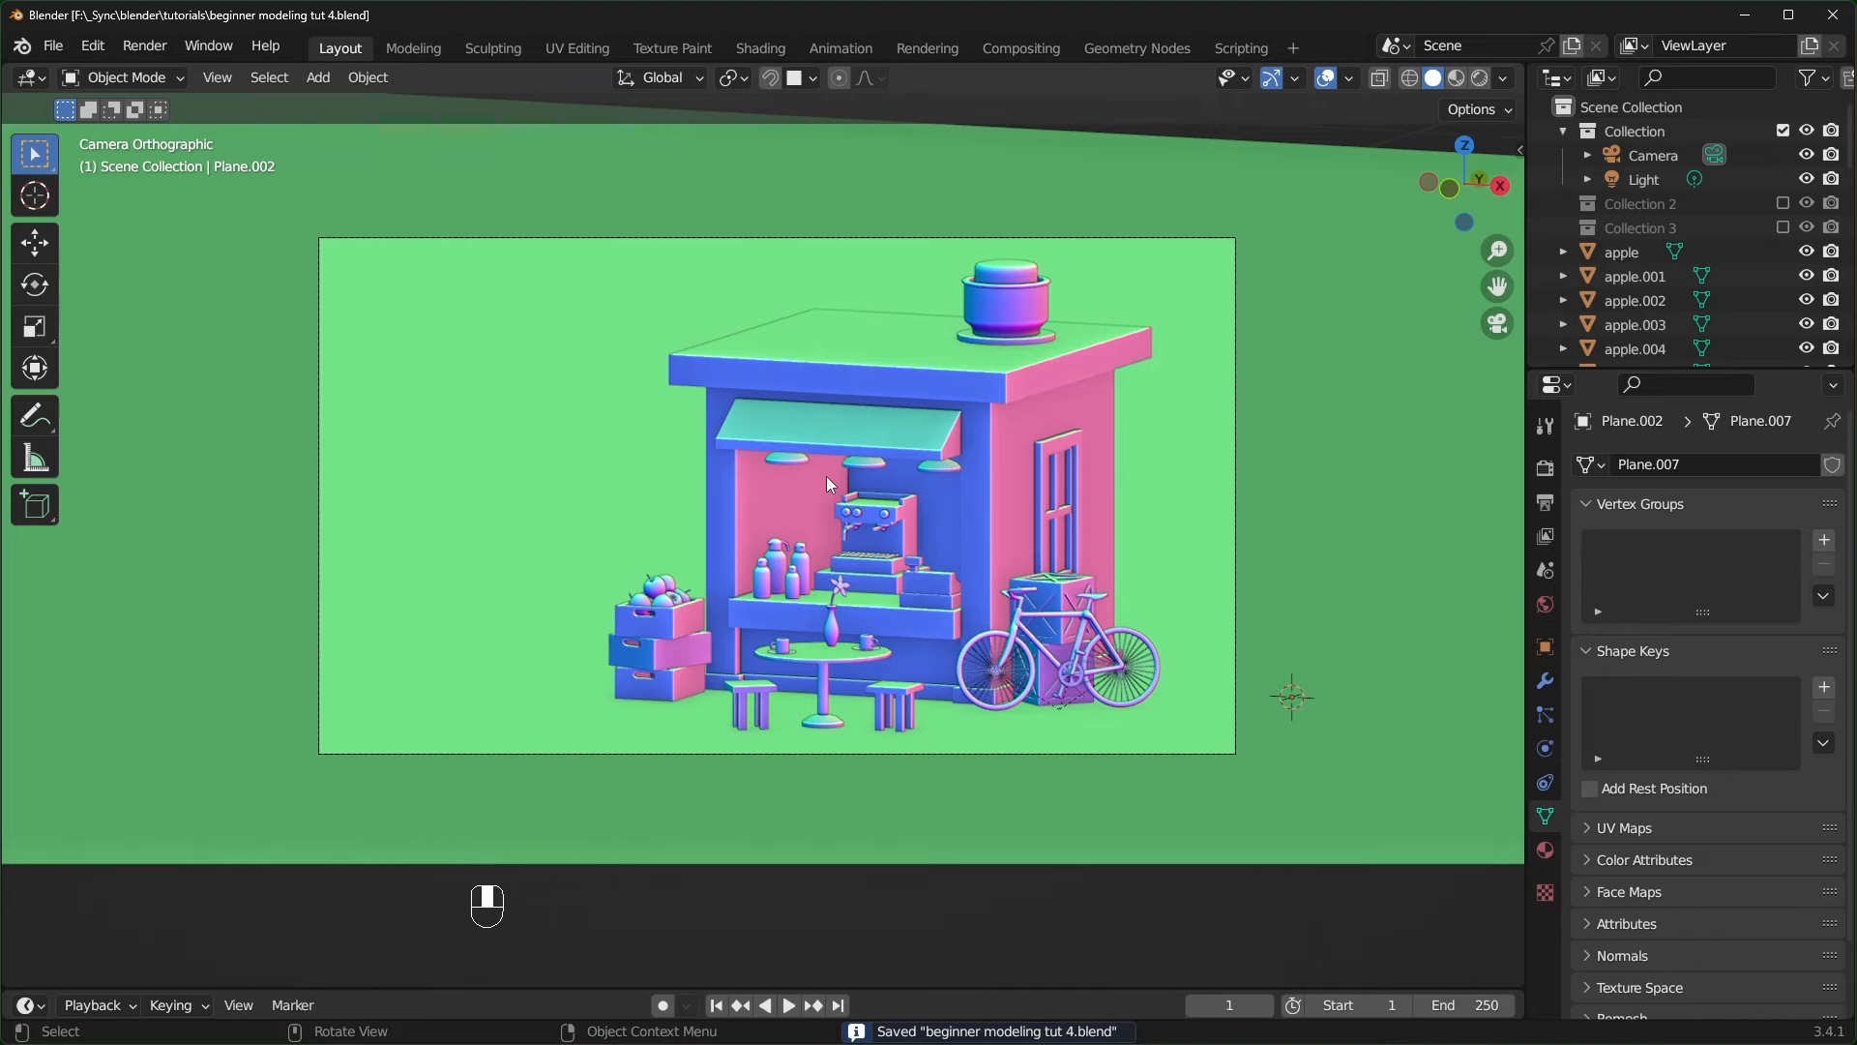
- Show the scene with rendered shading and change the render engine to Cycles
left_click(1480, 78)
left_click(1545, 468)
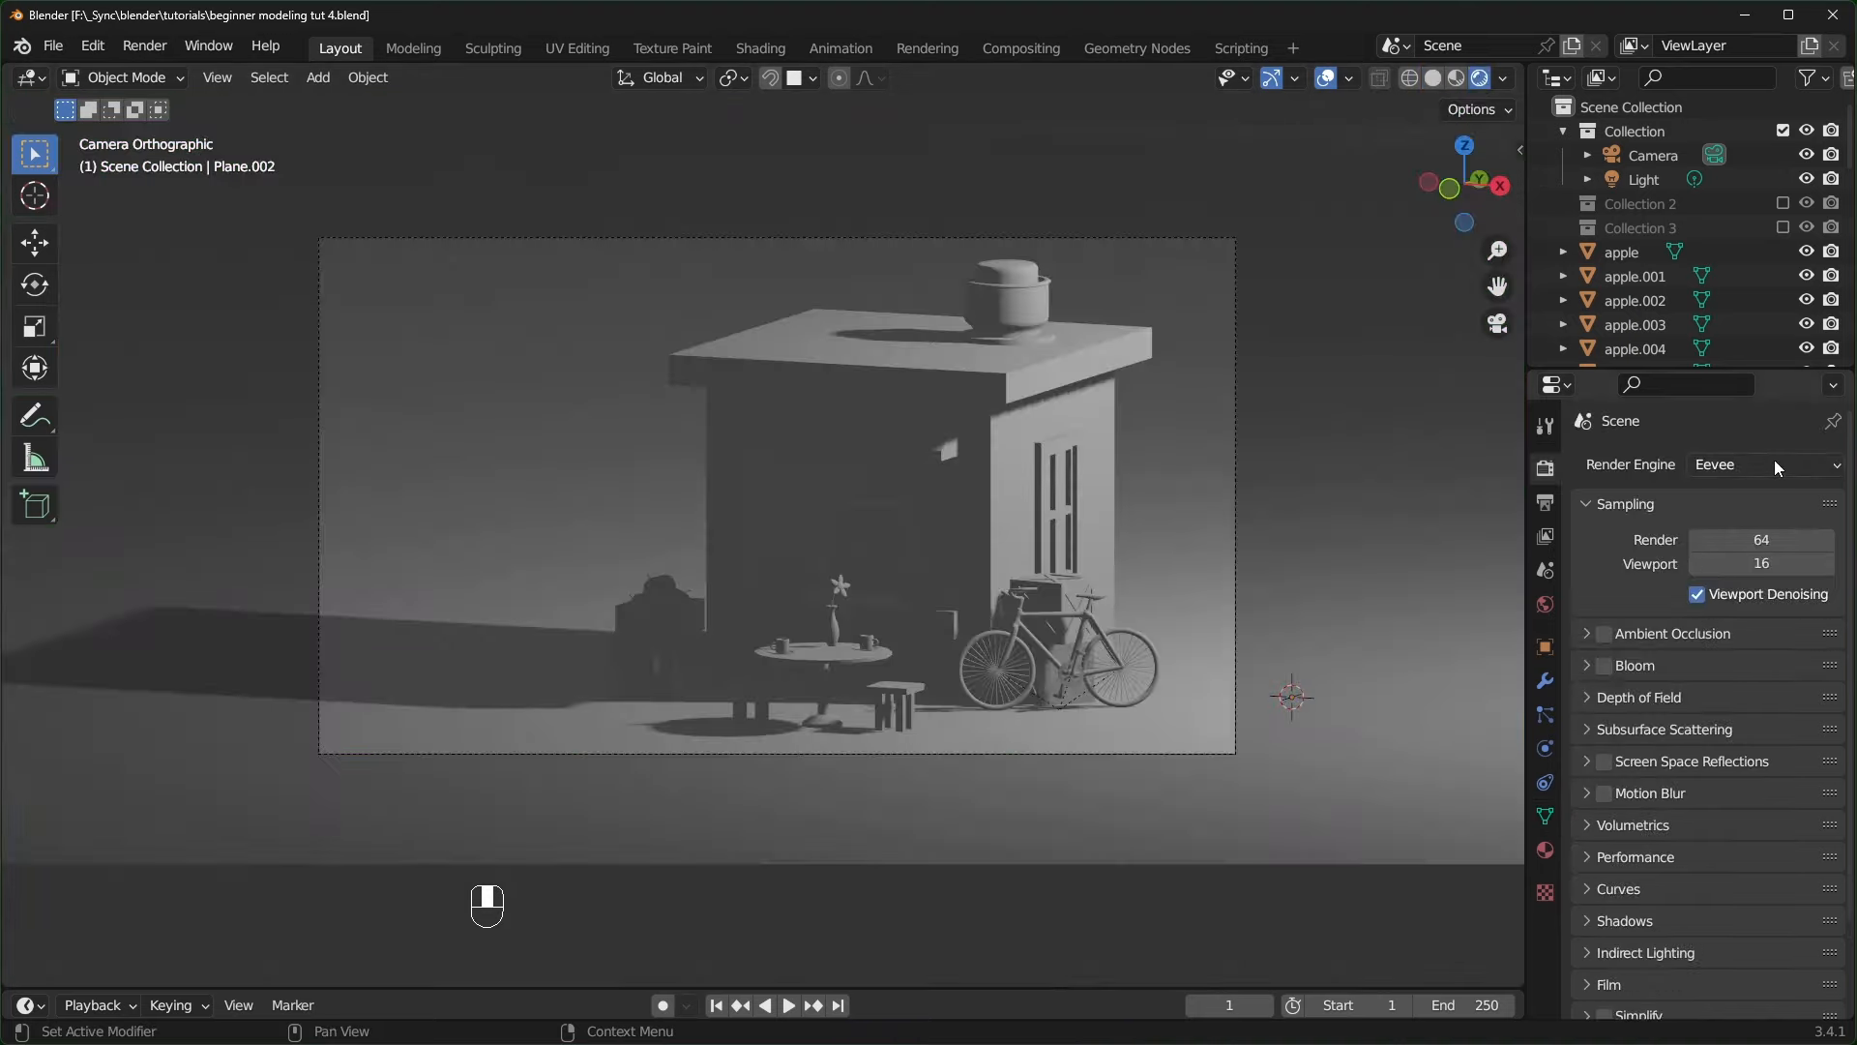
left_click(1761, 460)
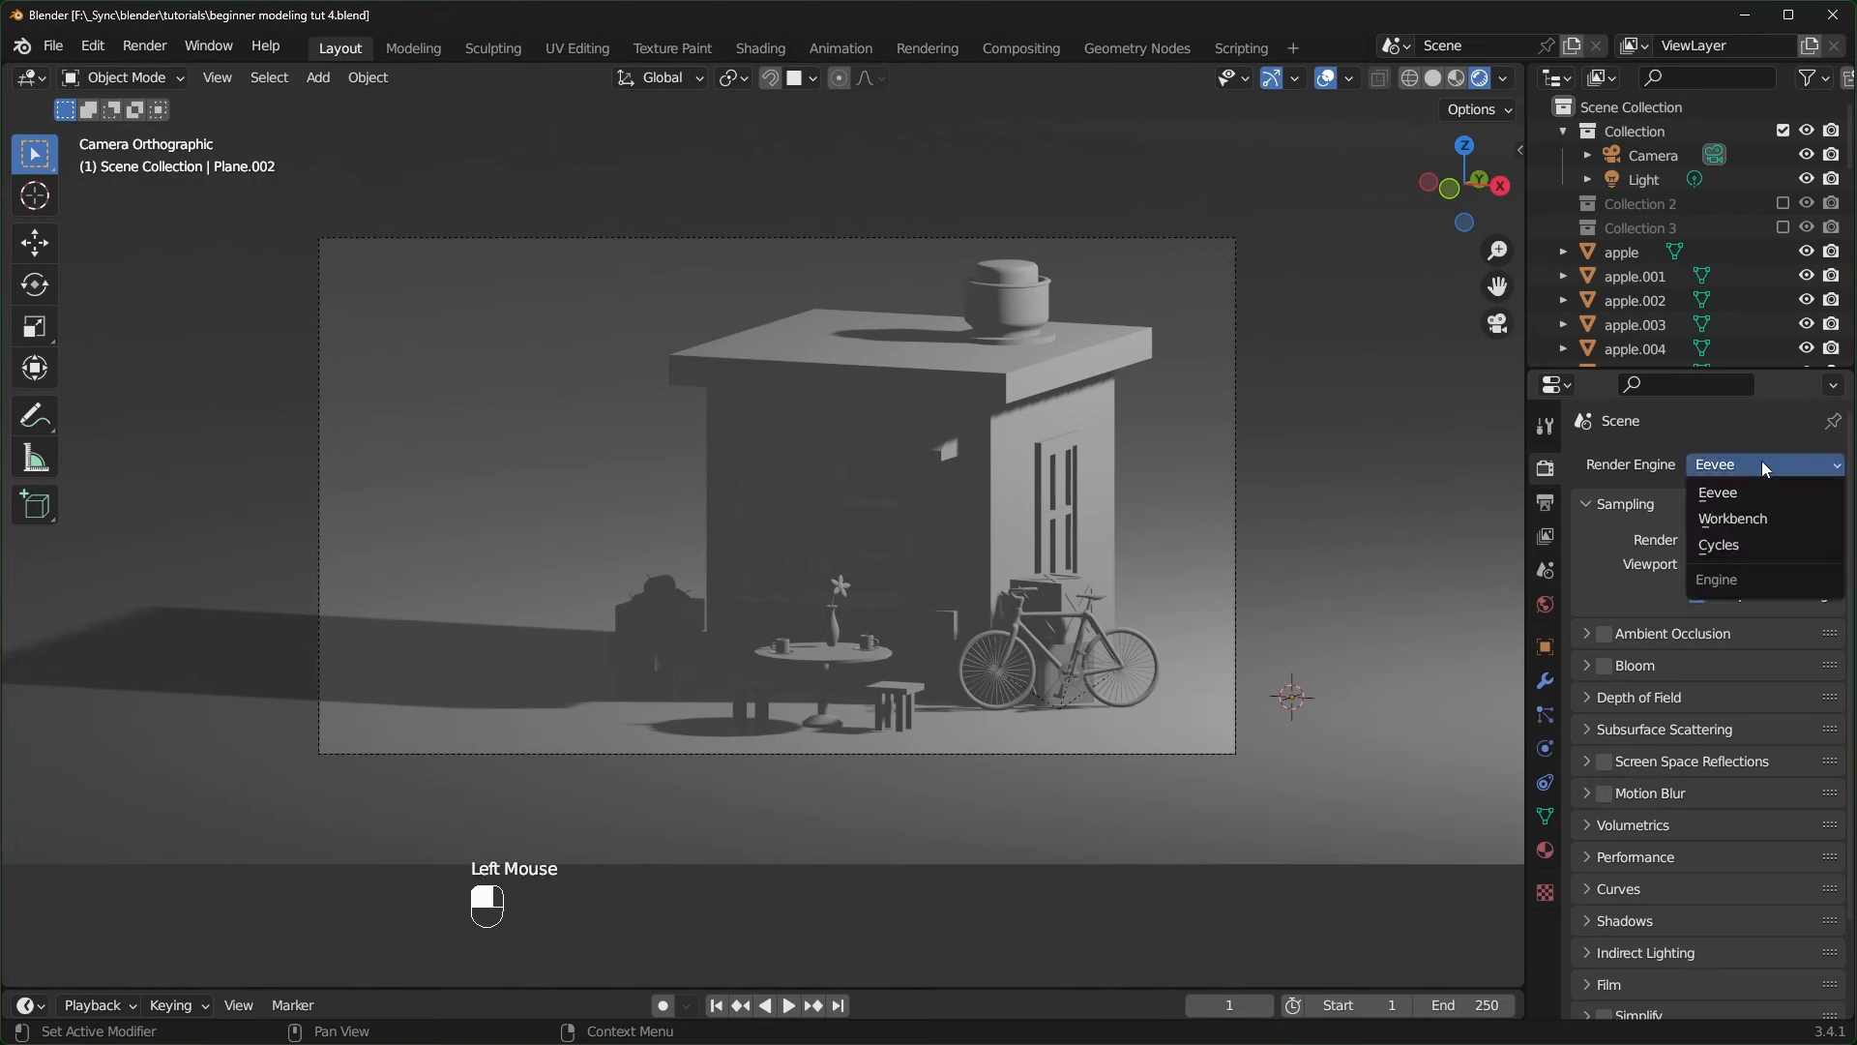
left_click(1739, 544)
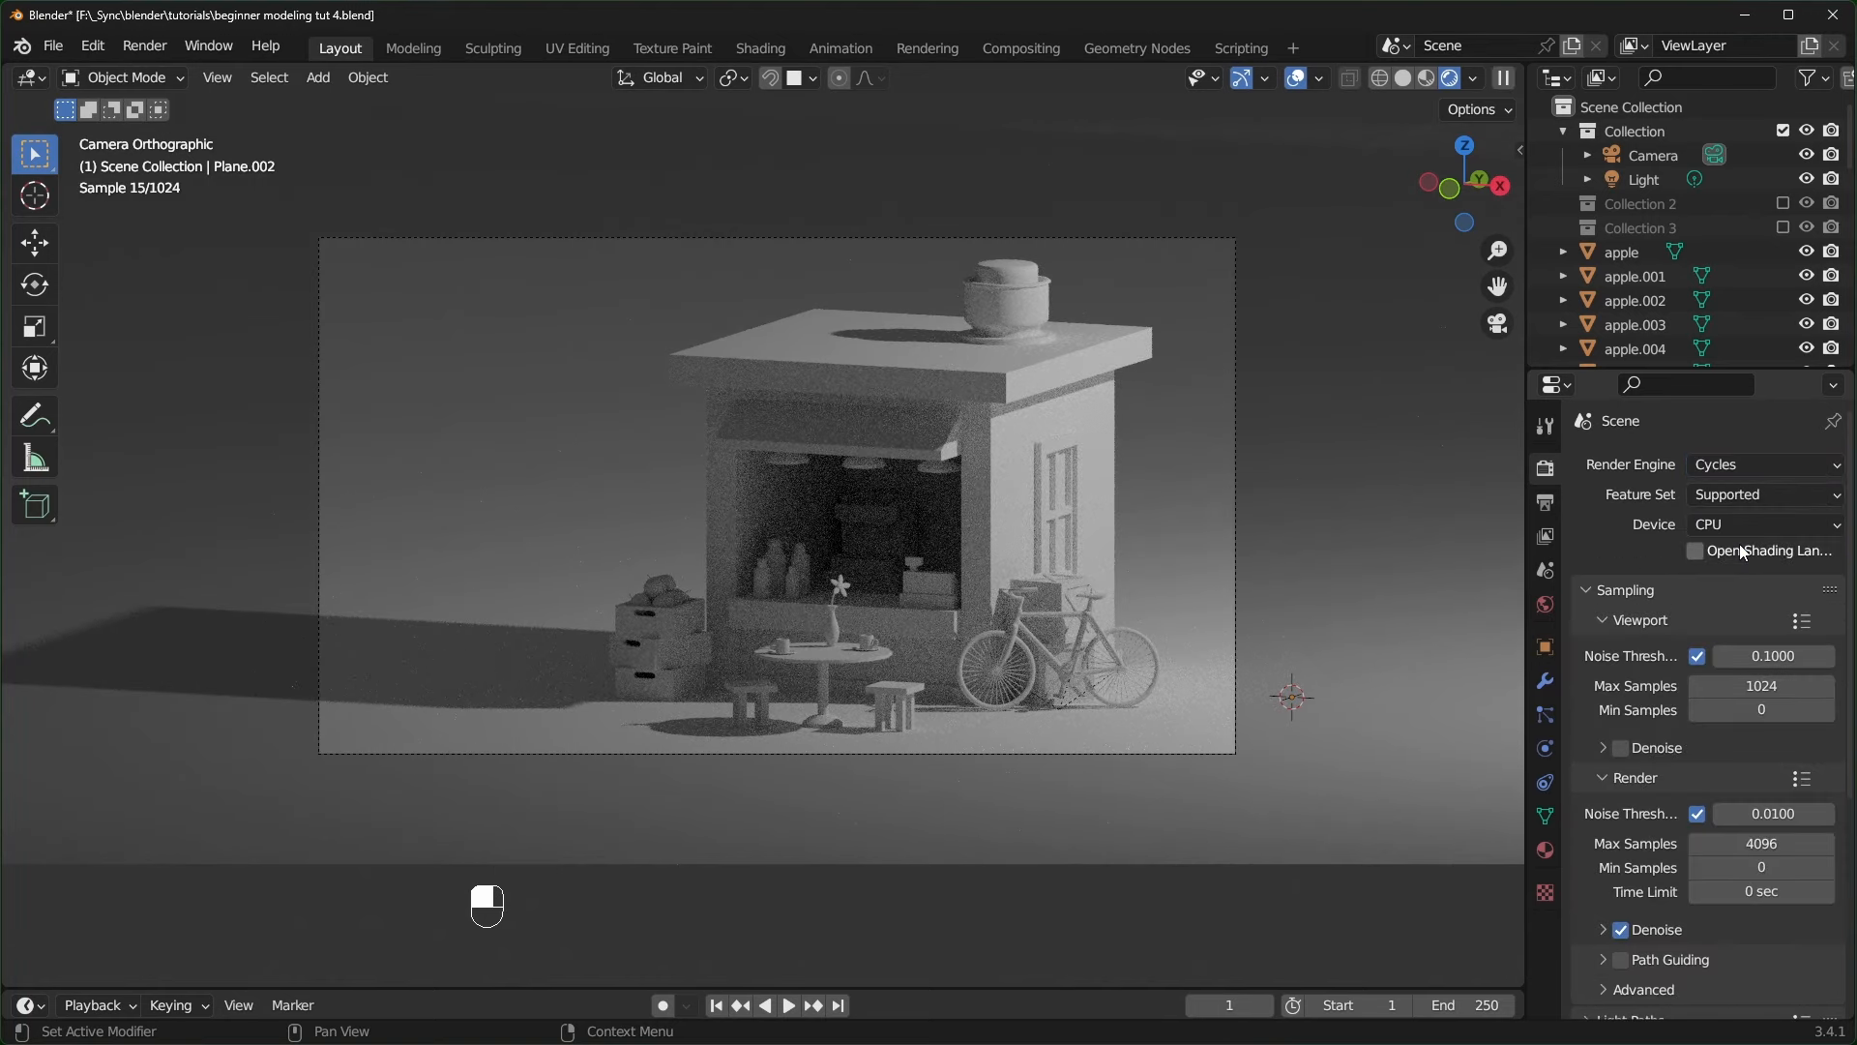
- Set the Cycles device to GPU Compute and choose OptiX as the render device in the system preferences
left_click(1774, 524)
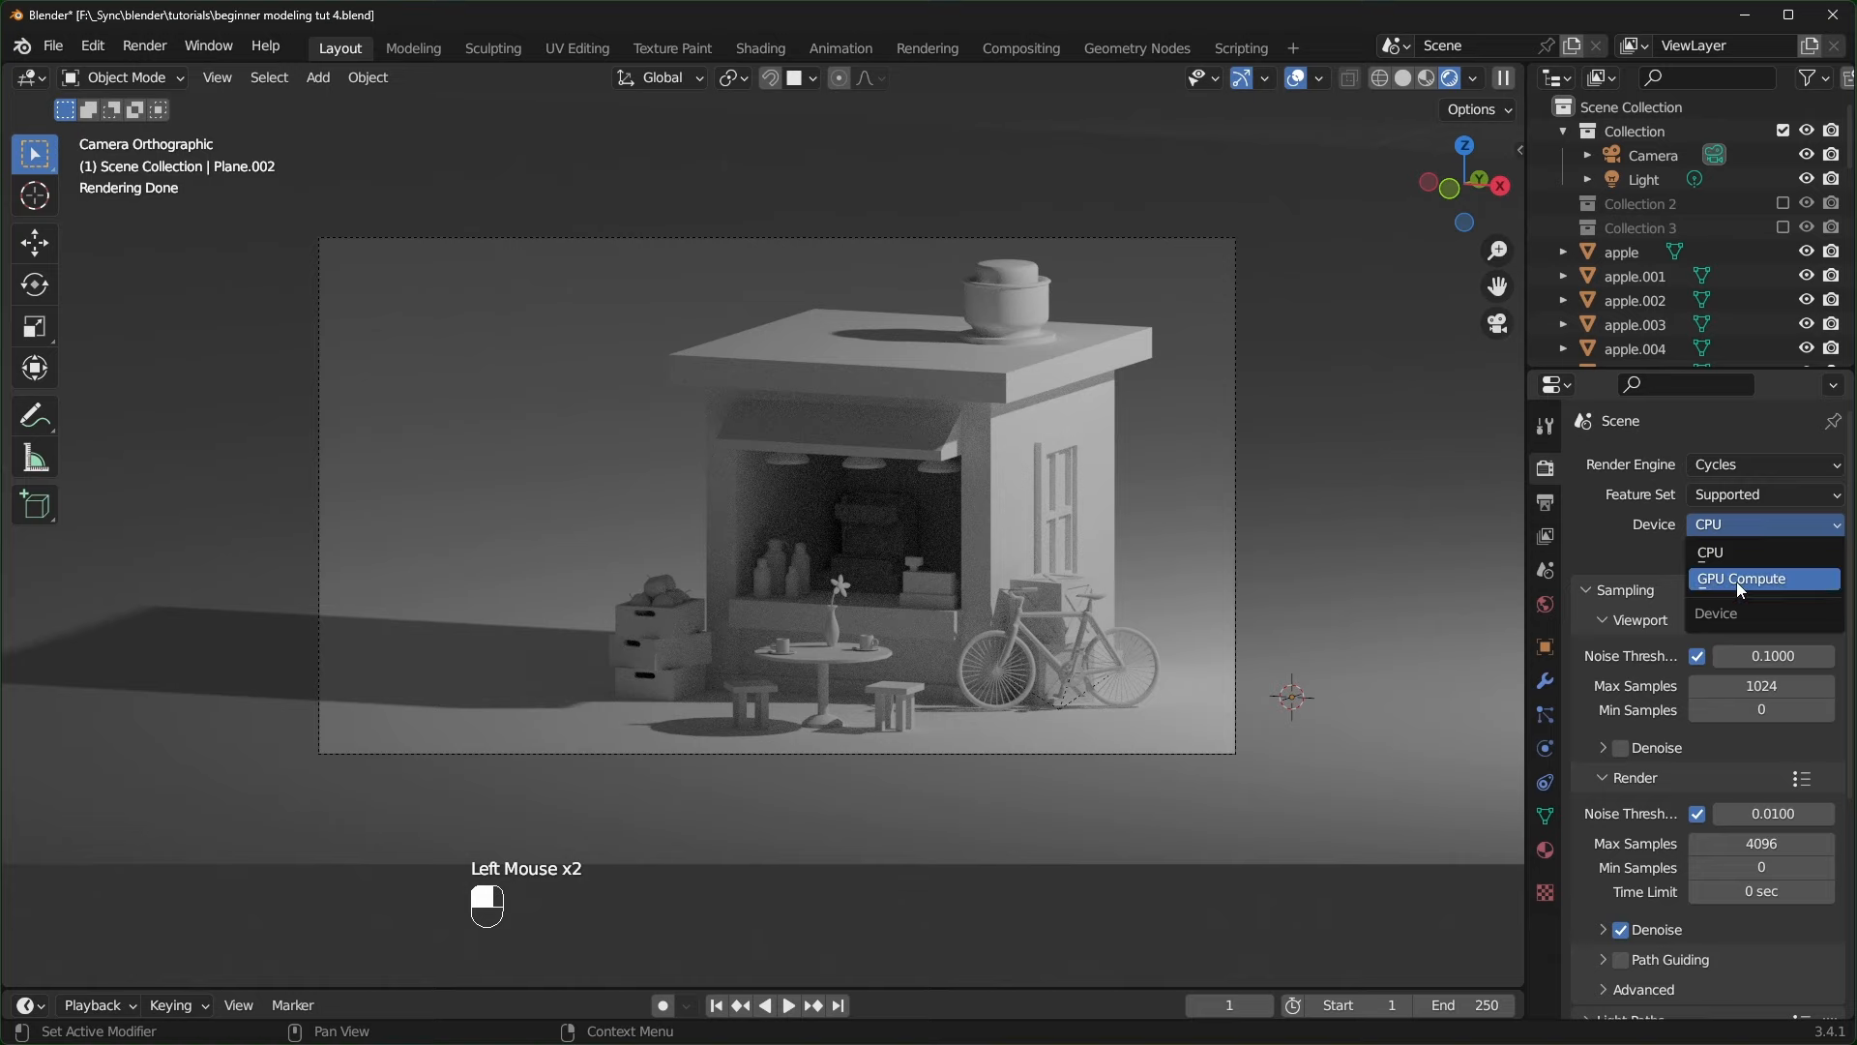
left_click(1737, 582)
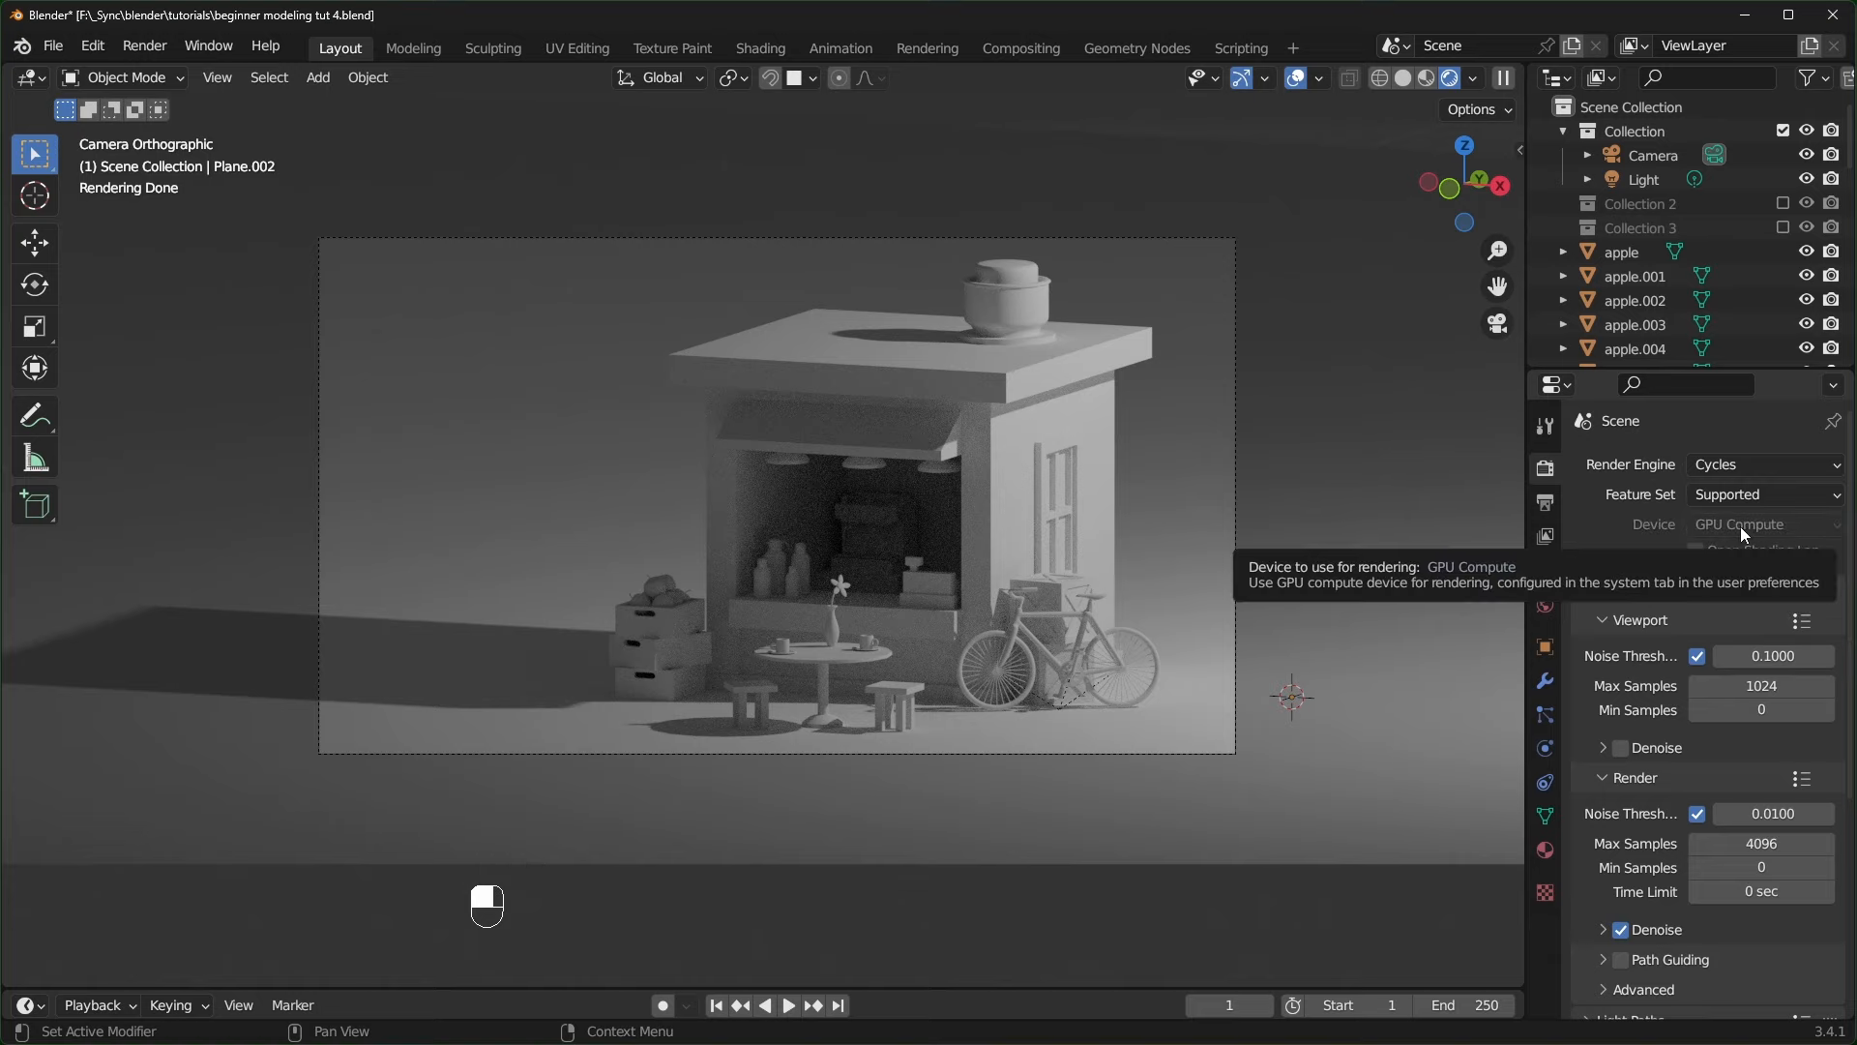
left_click(93, 46)
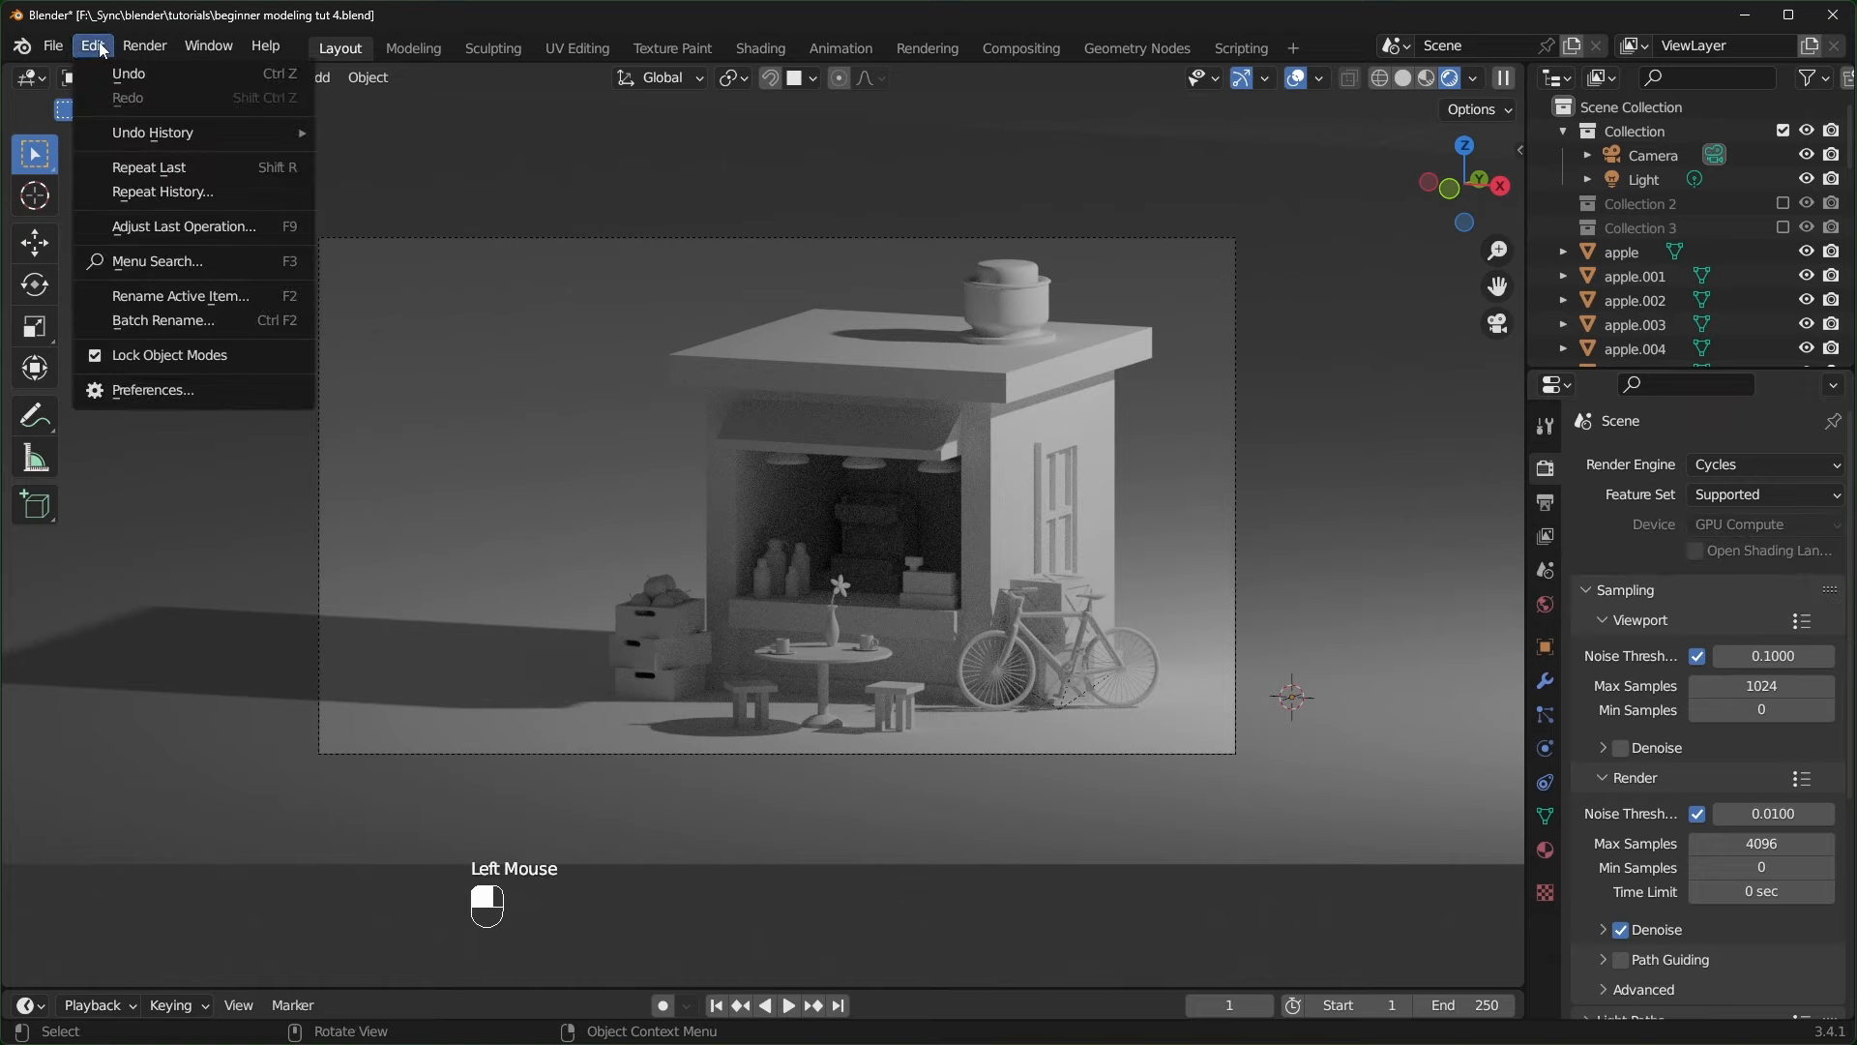
left_click(166, 390)
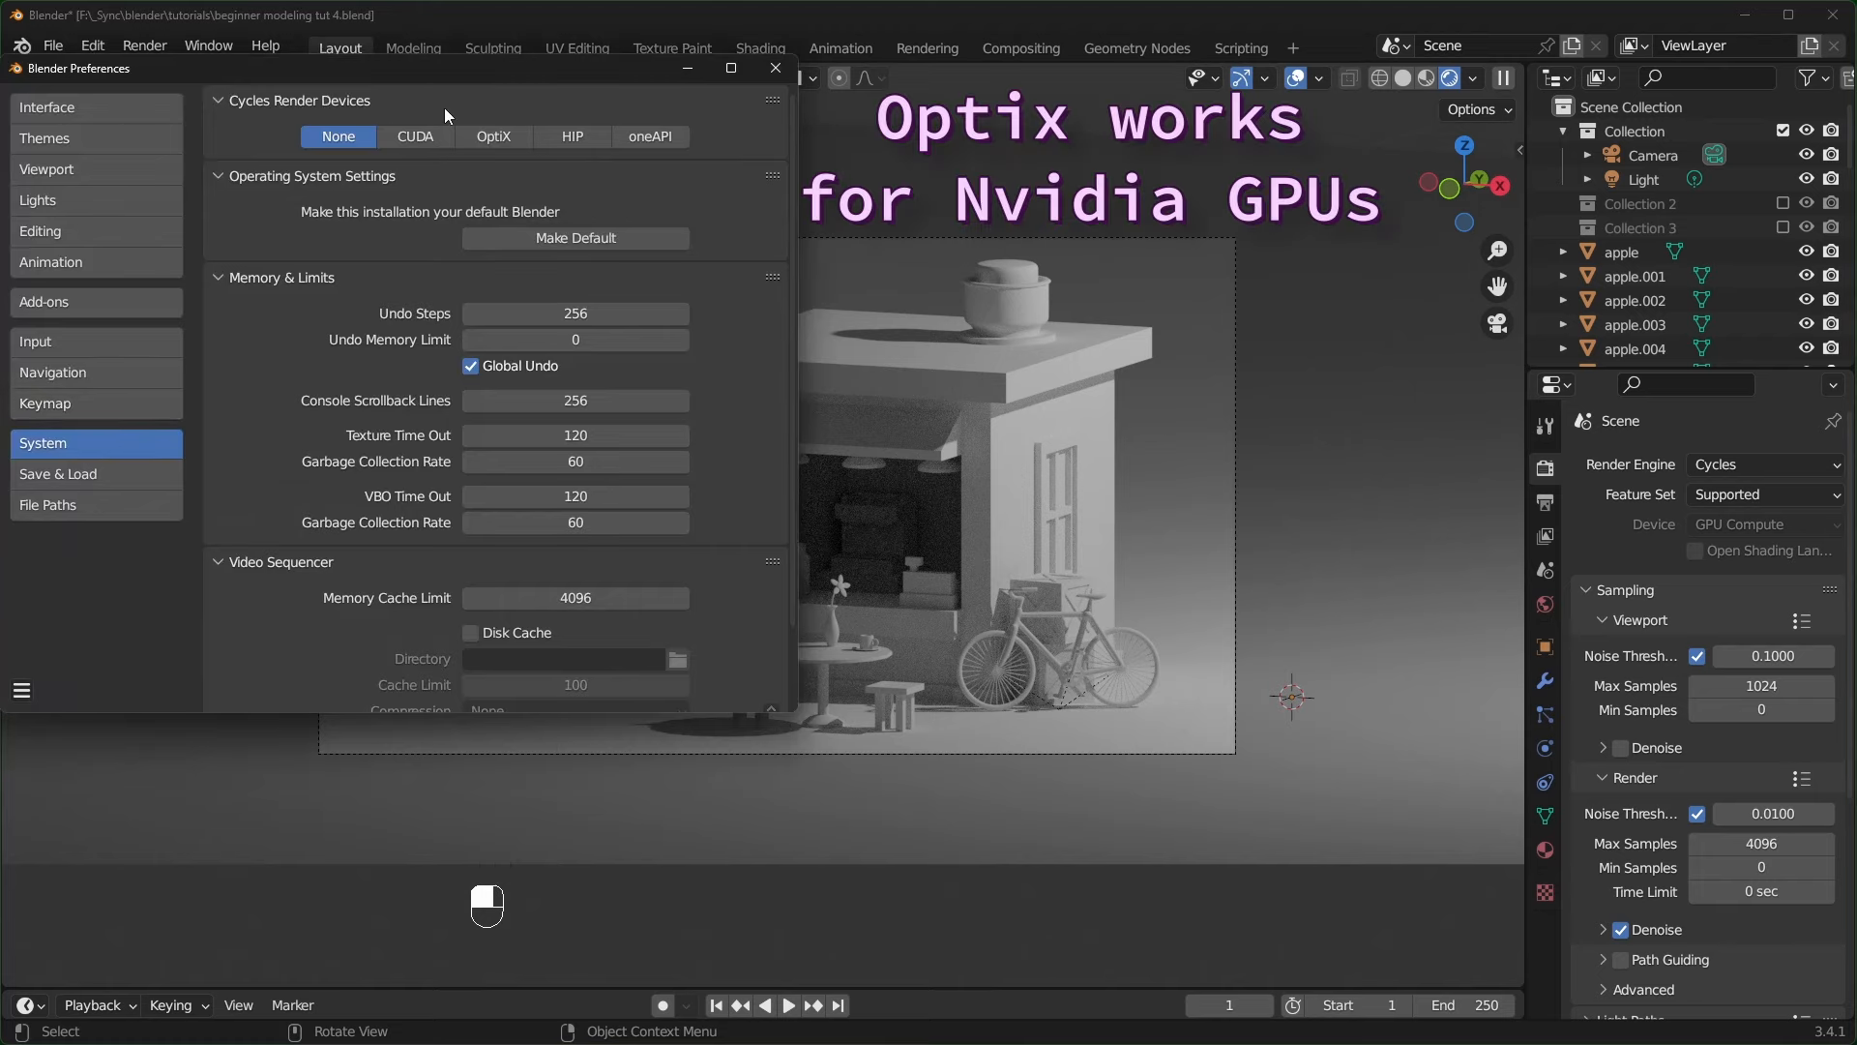
left_click(494, 136)
- Select the Light and change its type from Point to Area
left_click(1650, 182)
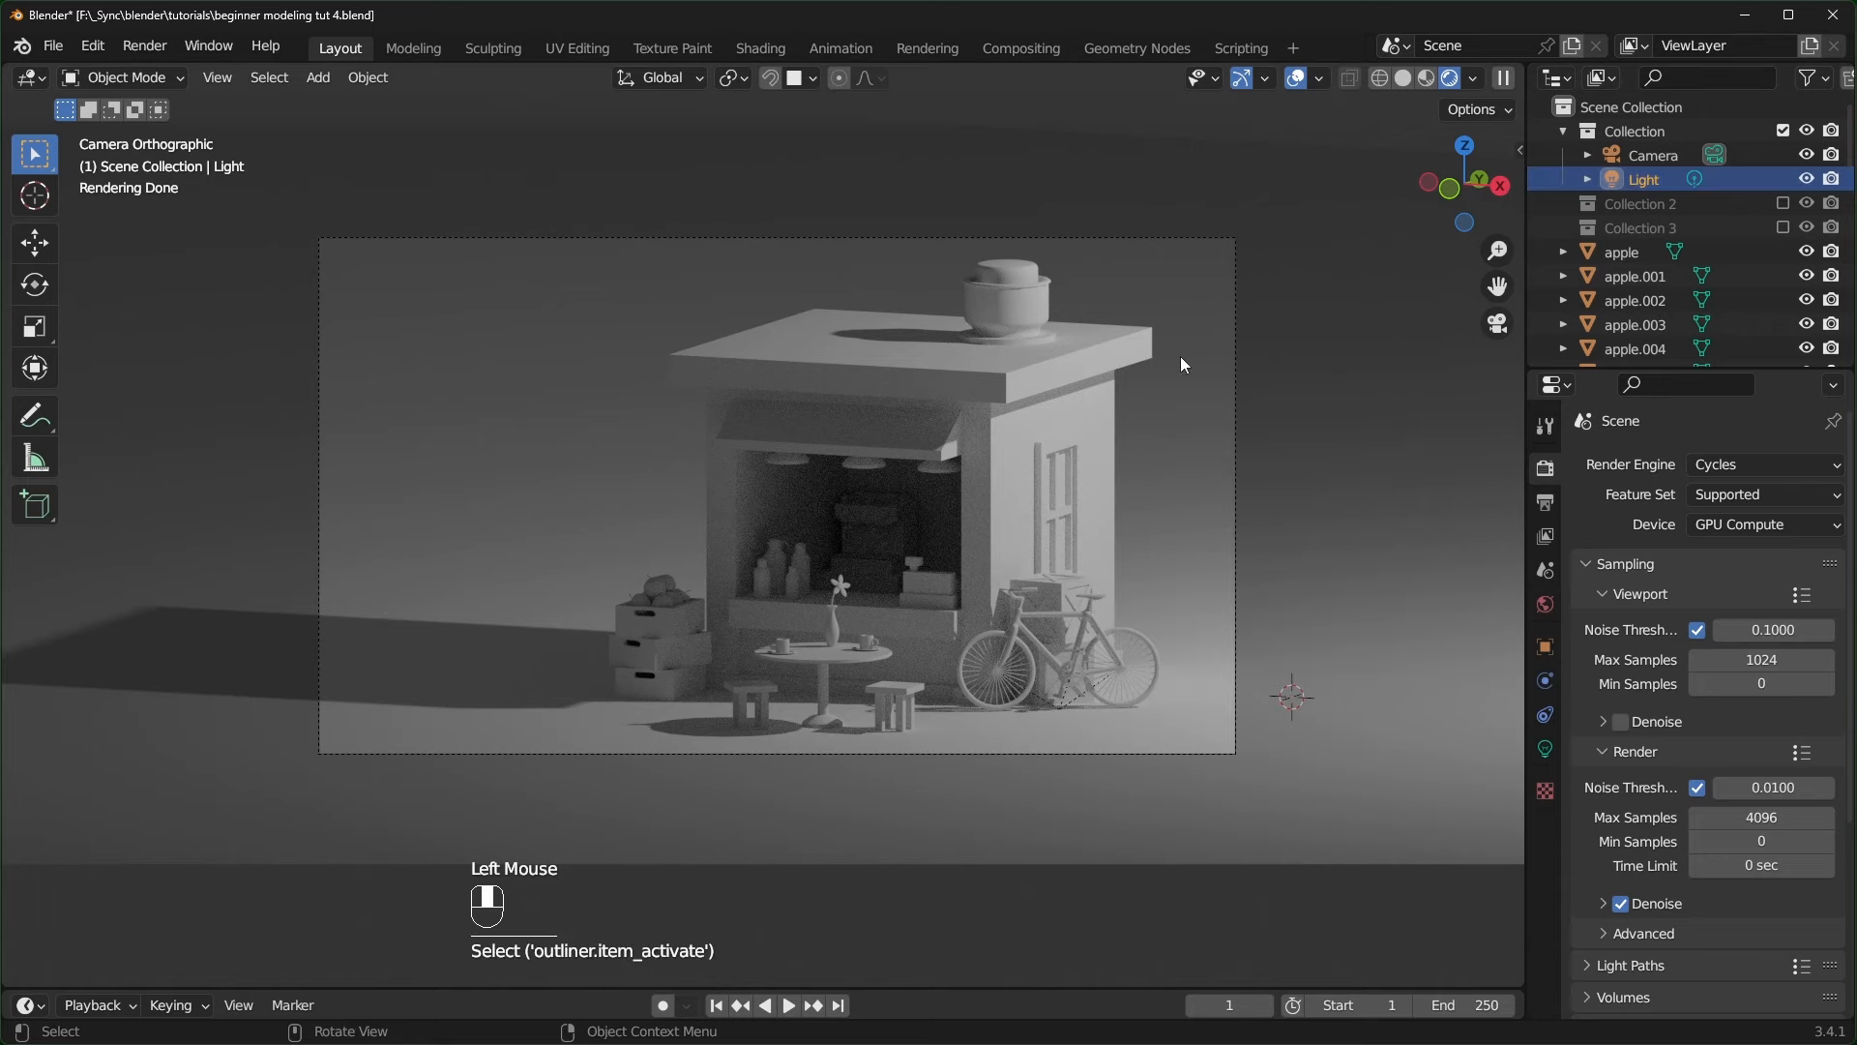
middle_click_drag(1180, 356, 1015, 352)
scroll(1036, 350, "down", 3)
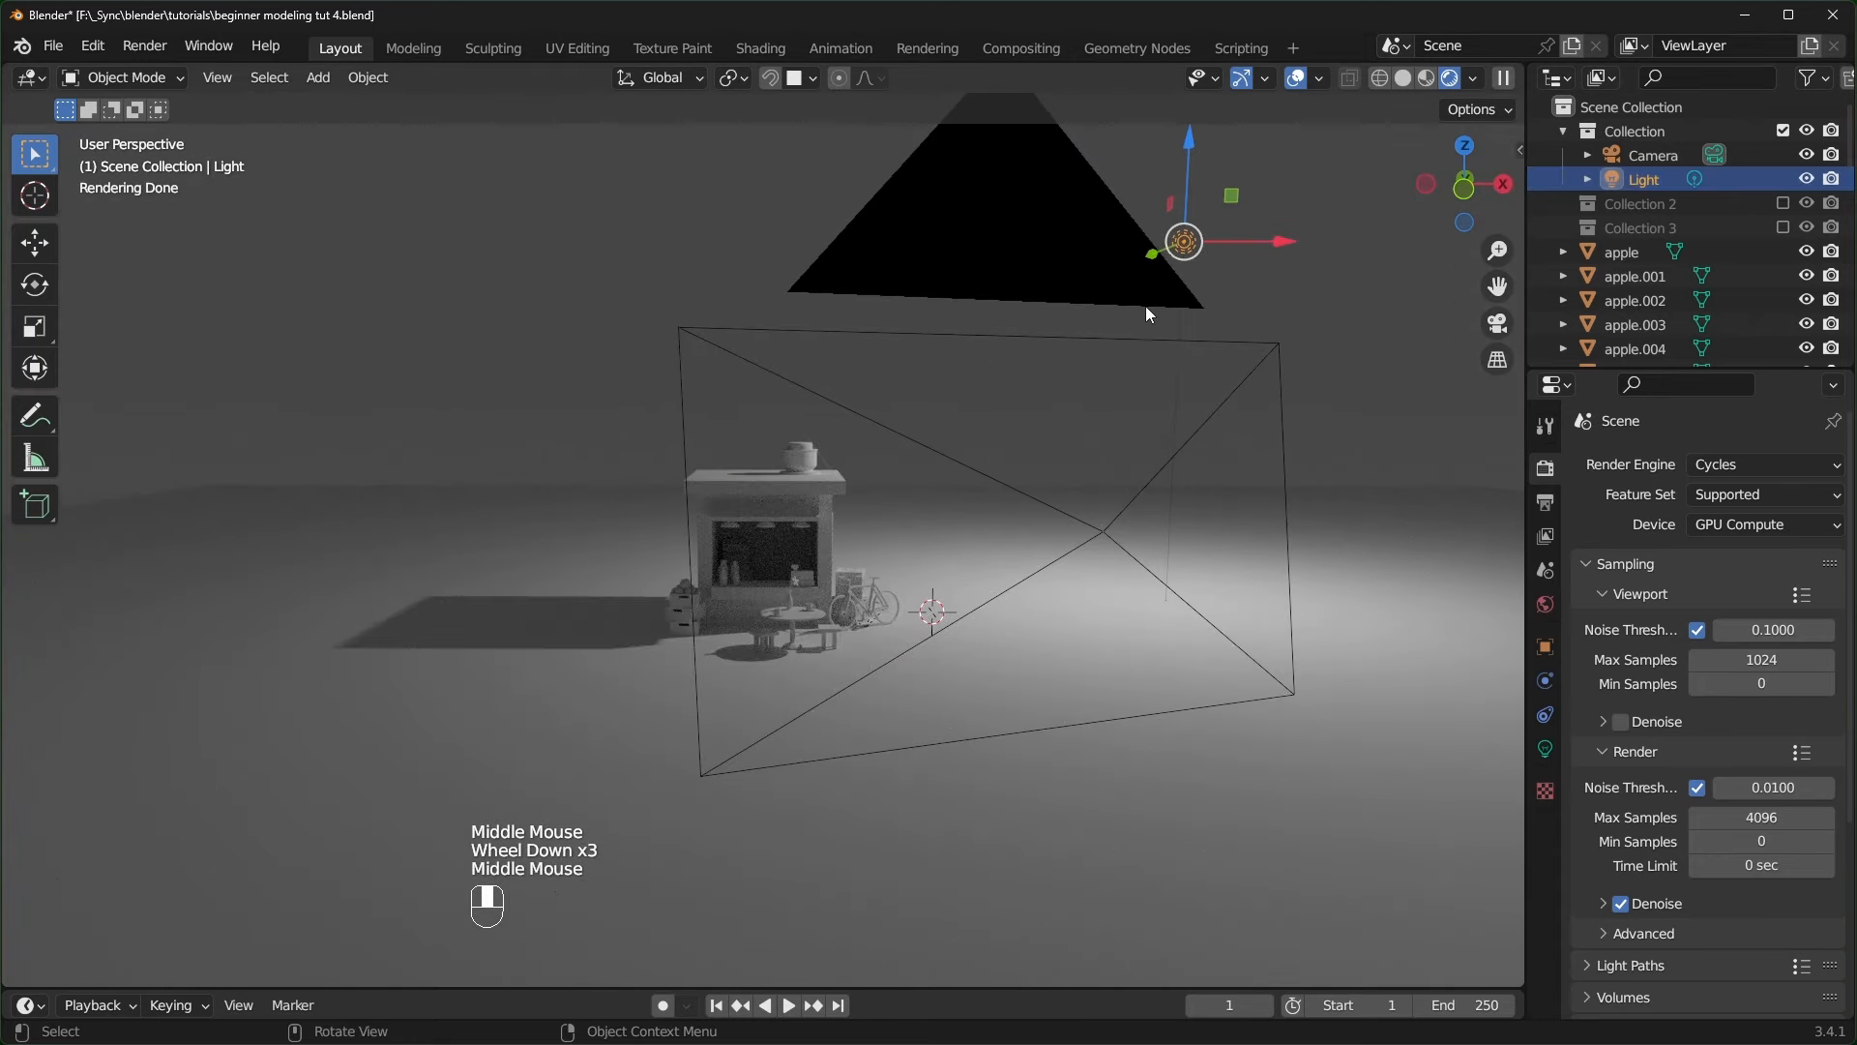
scroll(1182, 302, "up", 3)
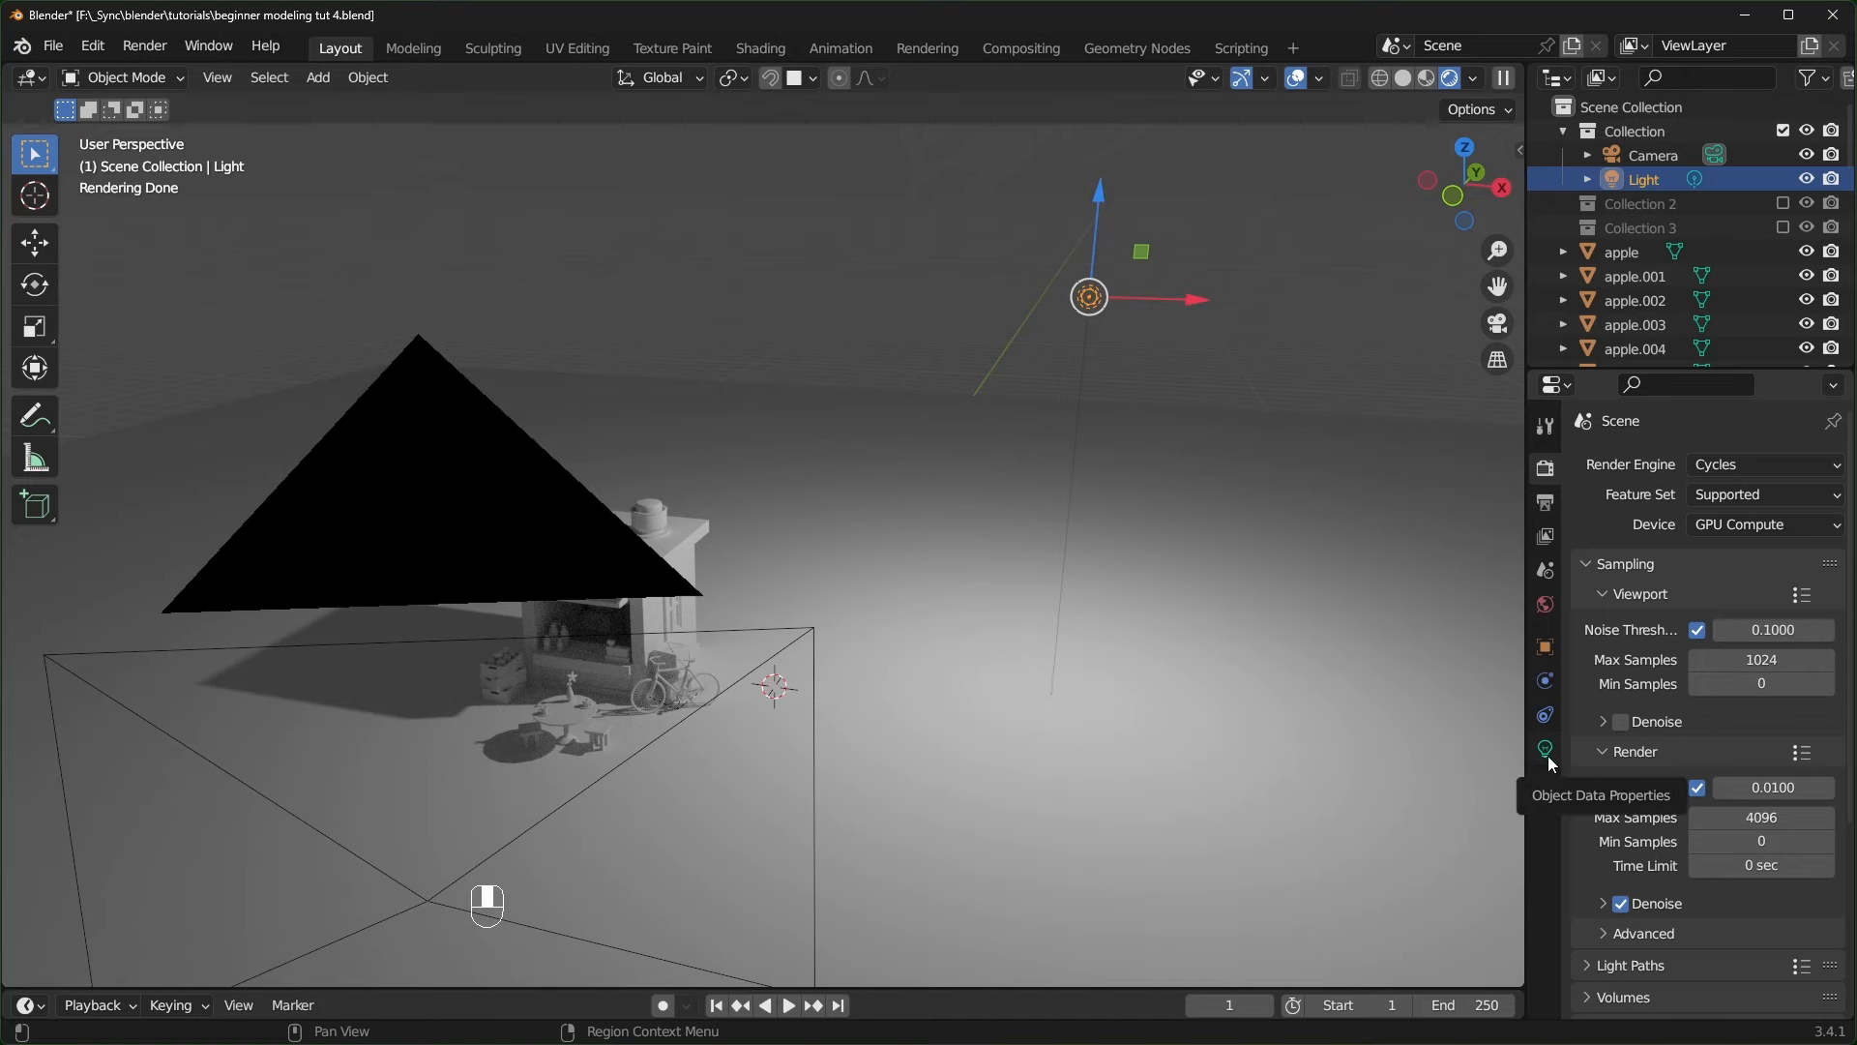
left_click(1545, 750)
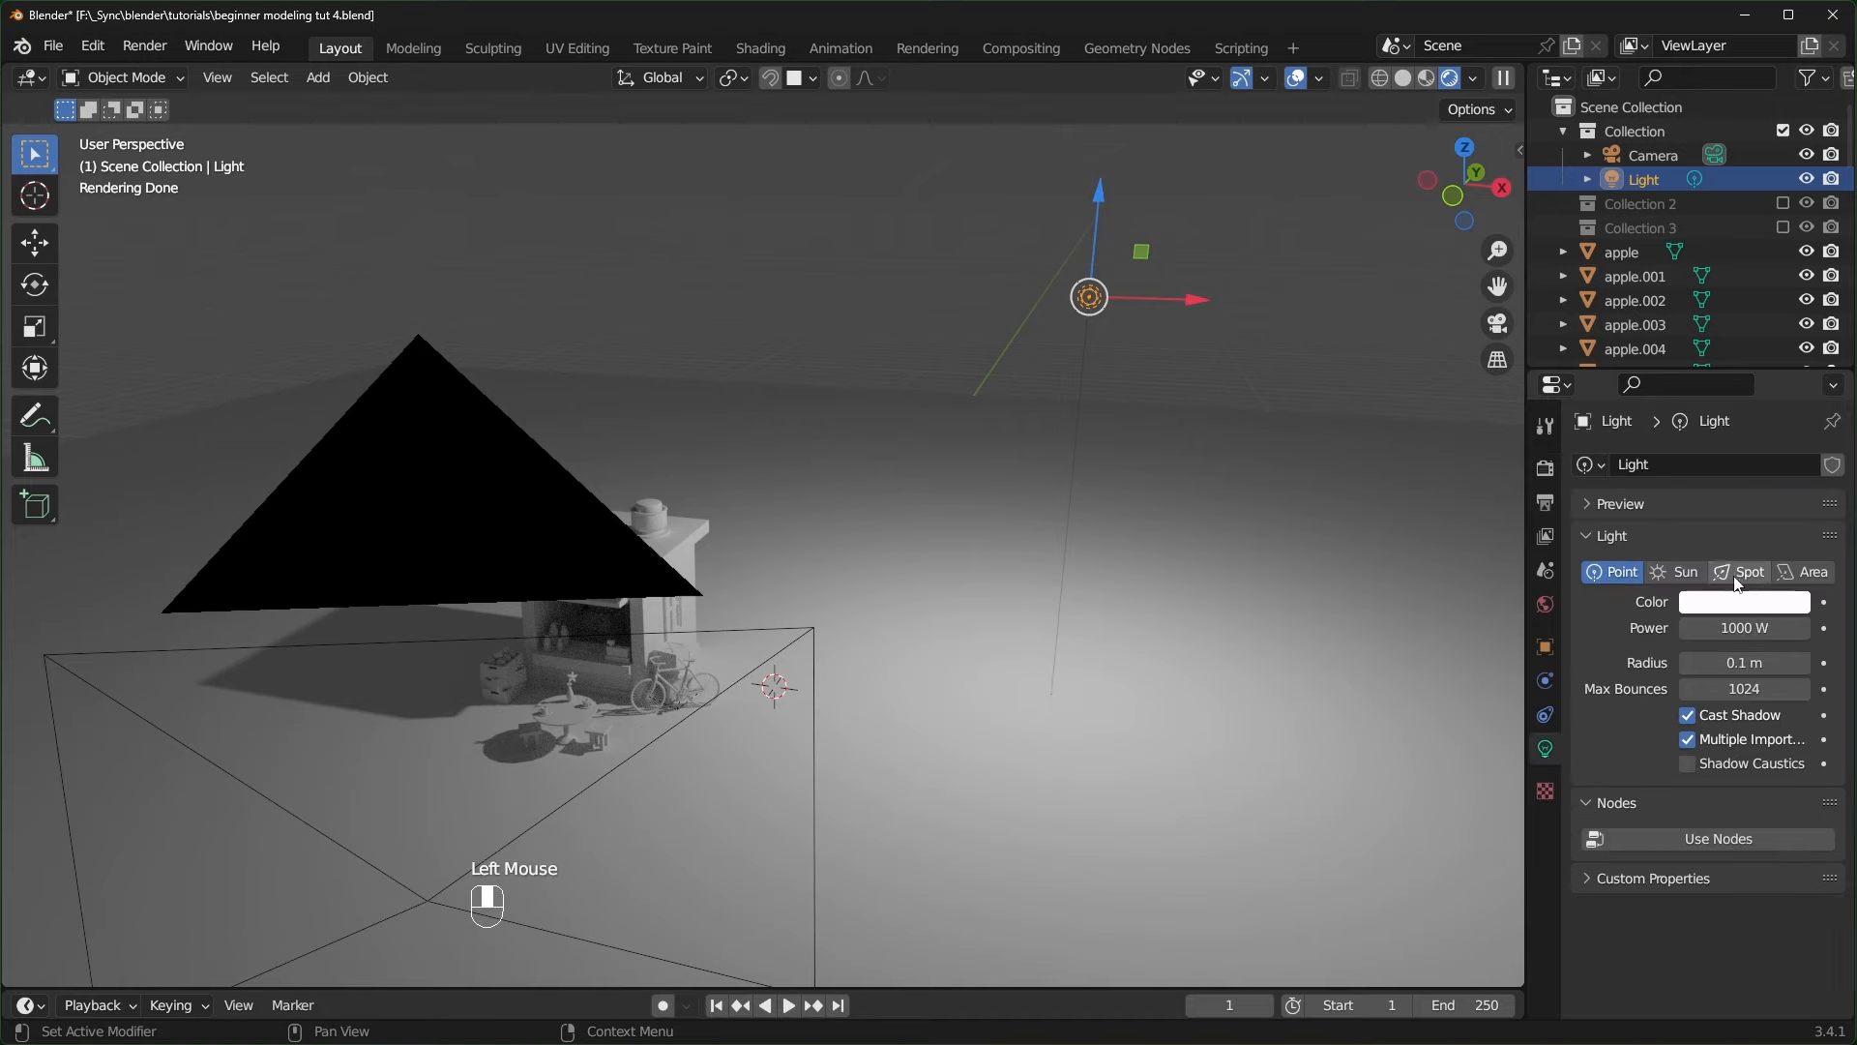
left_click(1805, 573)
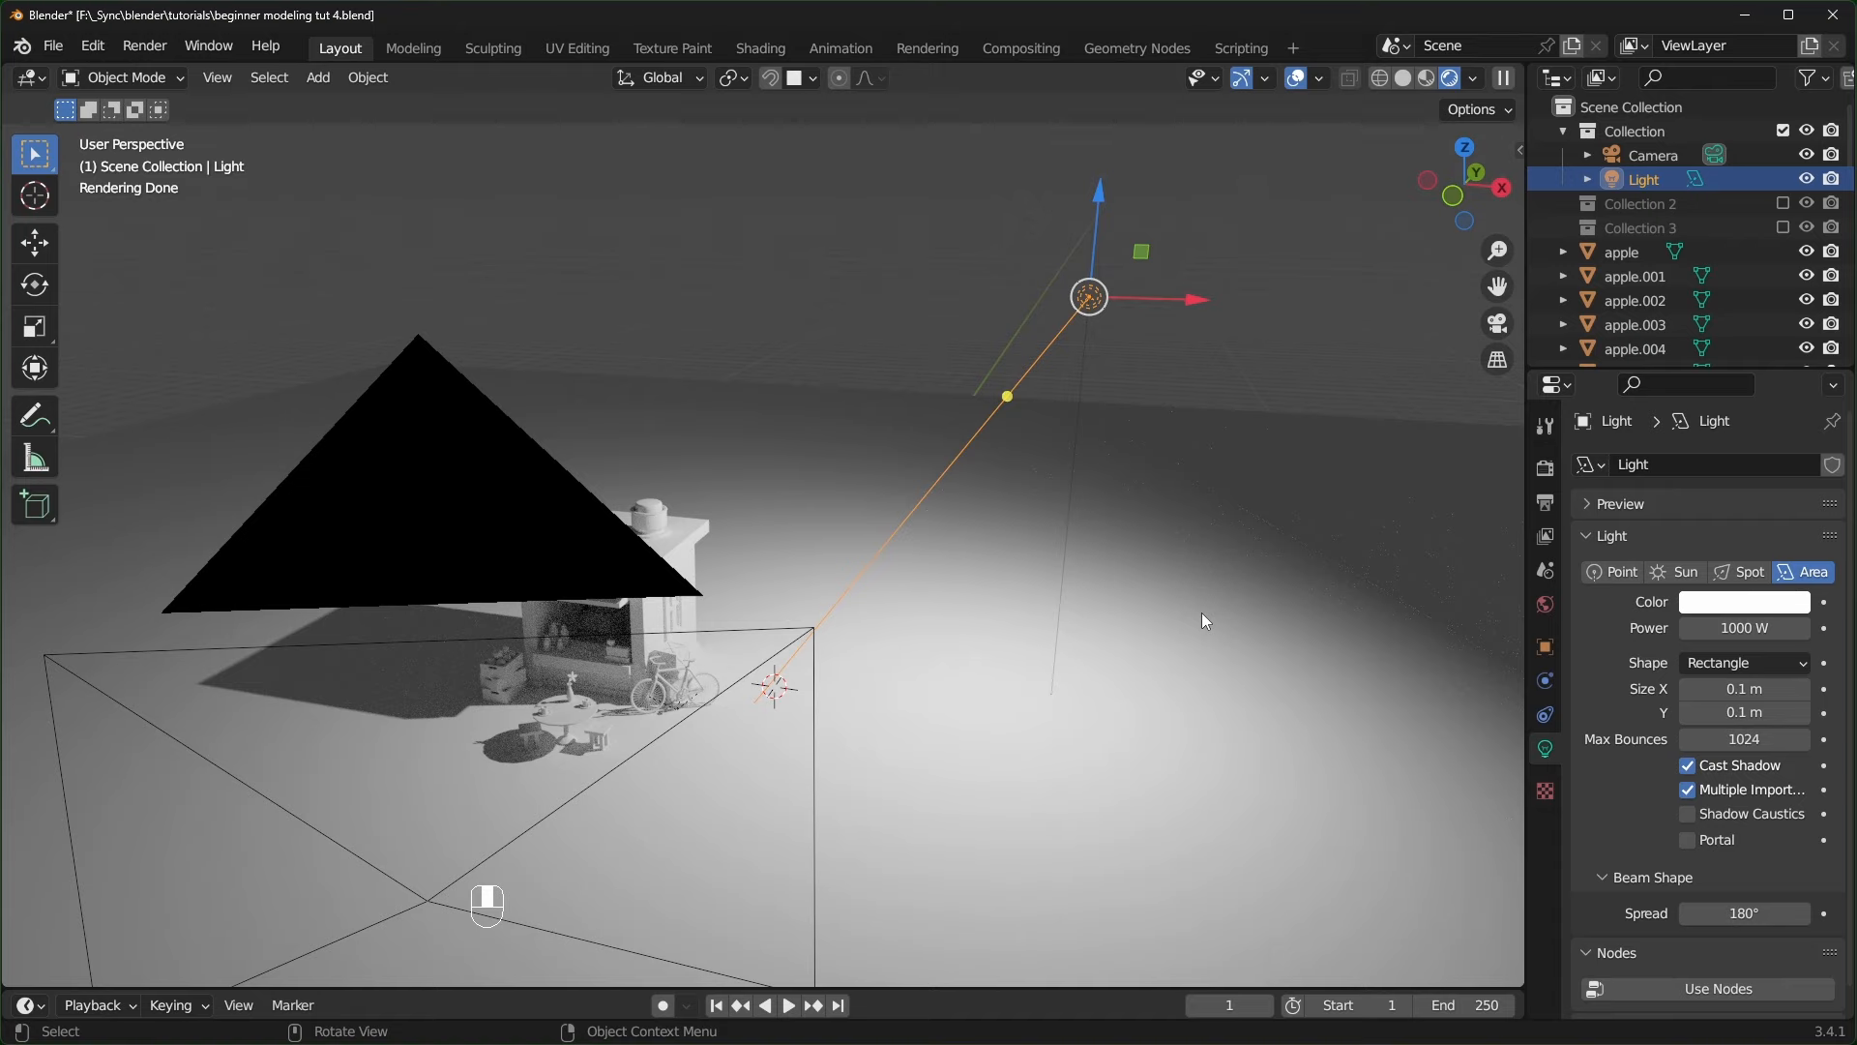
- Clear the area light's rotation and move it to the apple-crate side of the stand, about -2.9 m along Y
key("alt+r")
middle_click_drag(1161, 208, 1185, 319)
left_click_drag(1182, 319, 237, 411)
- Scale the area light up by about 28 times and again by about 2.08, keeping it beside the stand
middle_click_drag(447, 479, 449, 284, "shift")
middle_click_drag(483, 370, 919, 584)
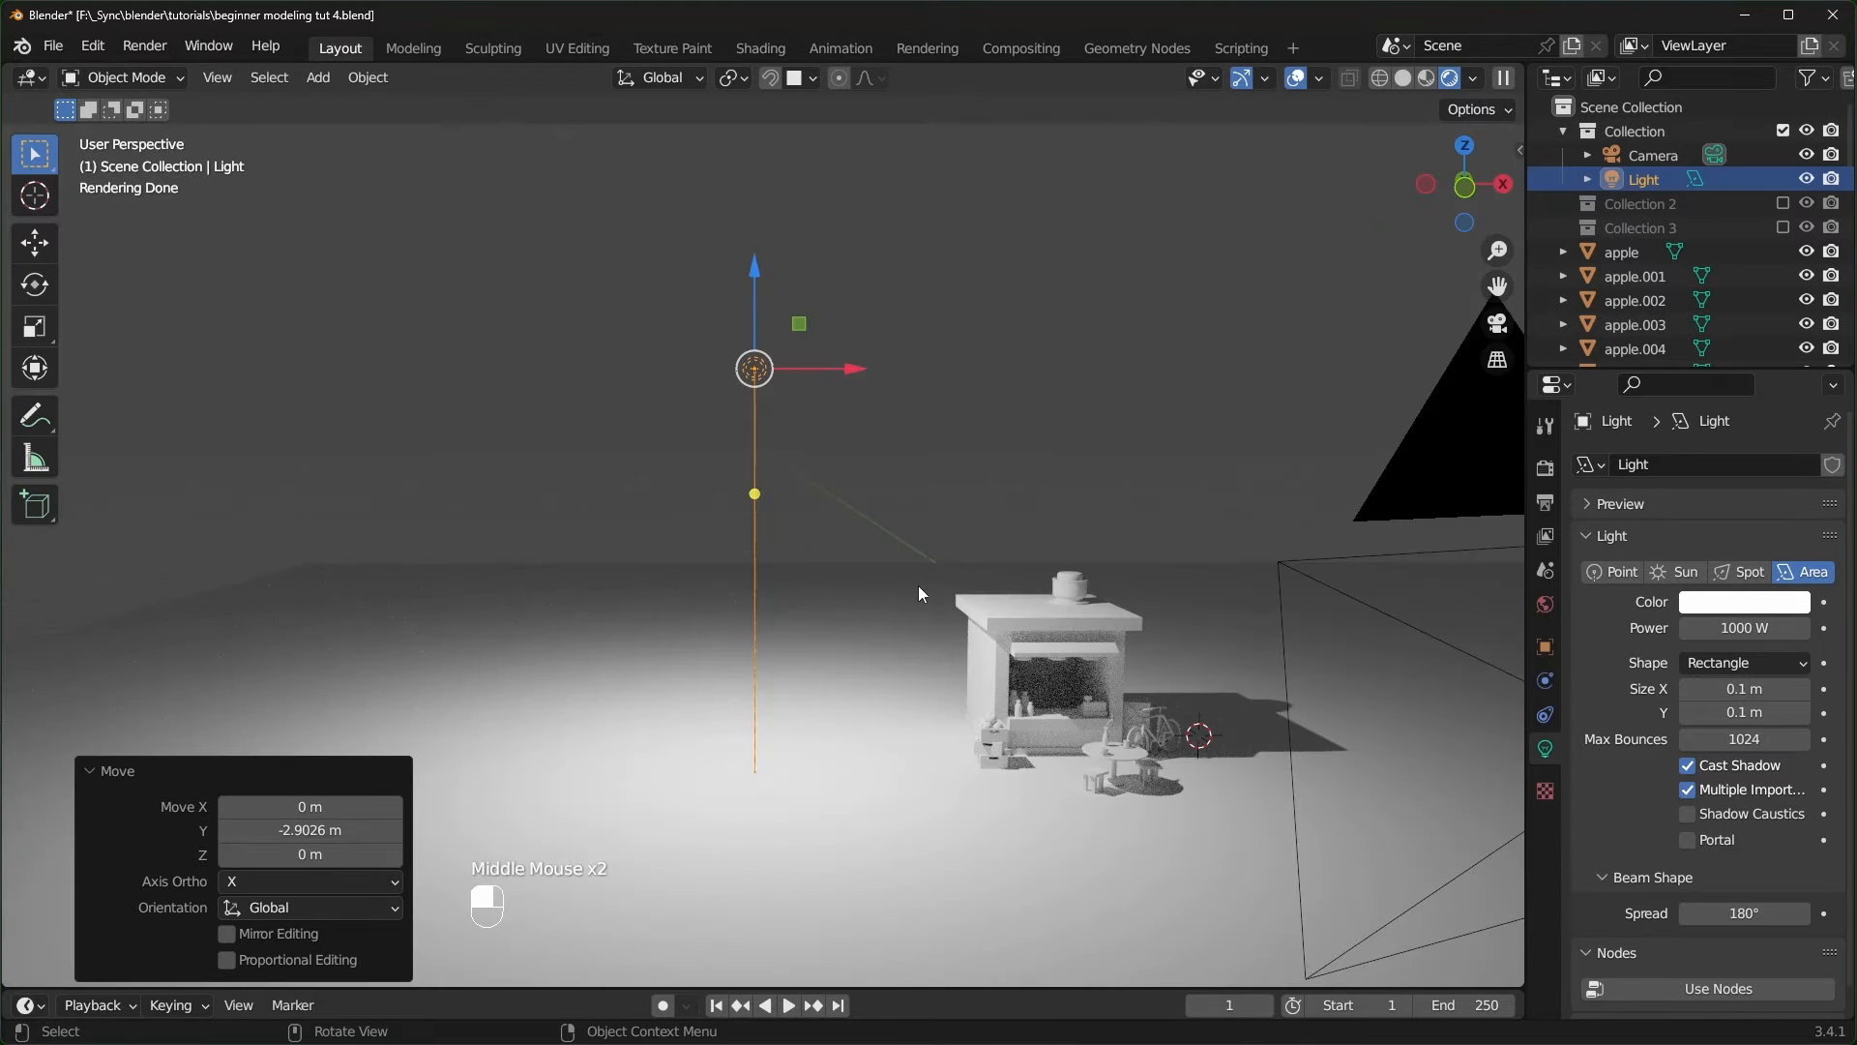
key("s")
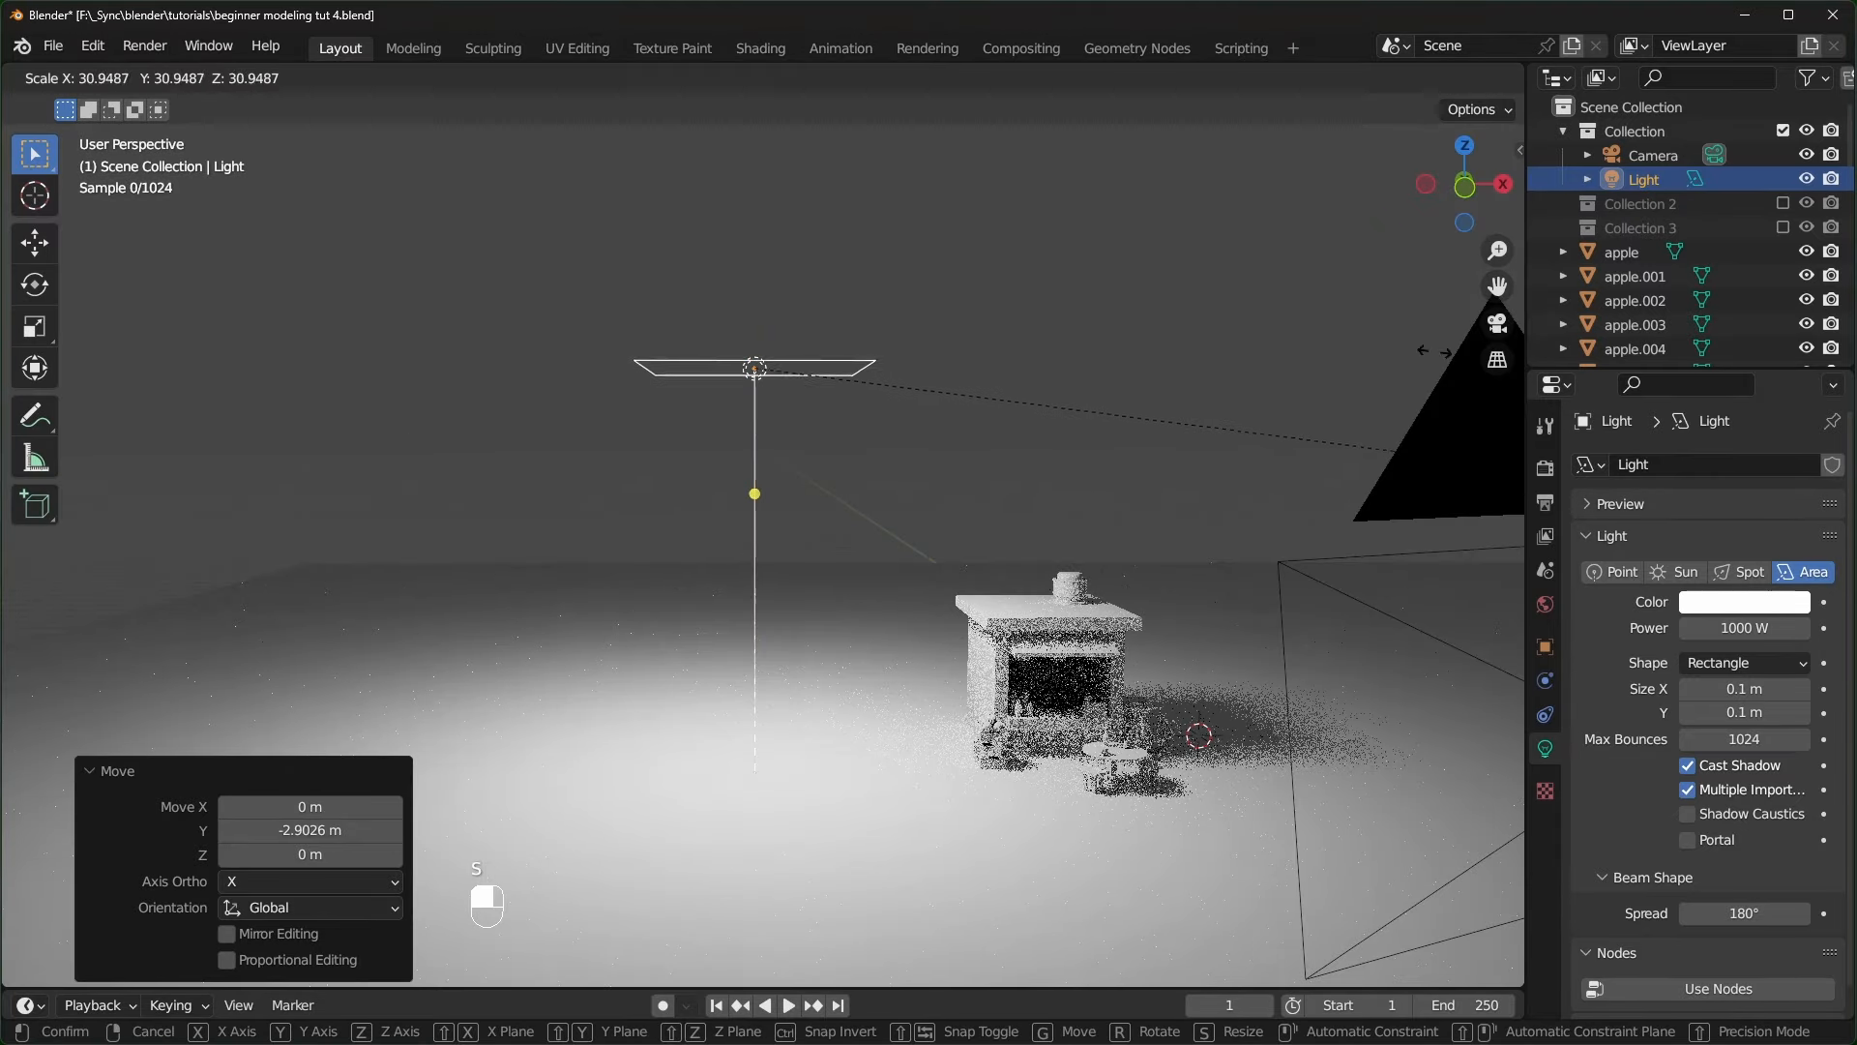
left_click(1050, 459)
key("s")
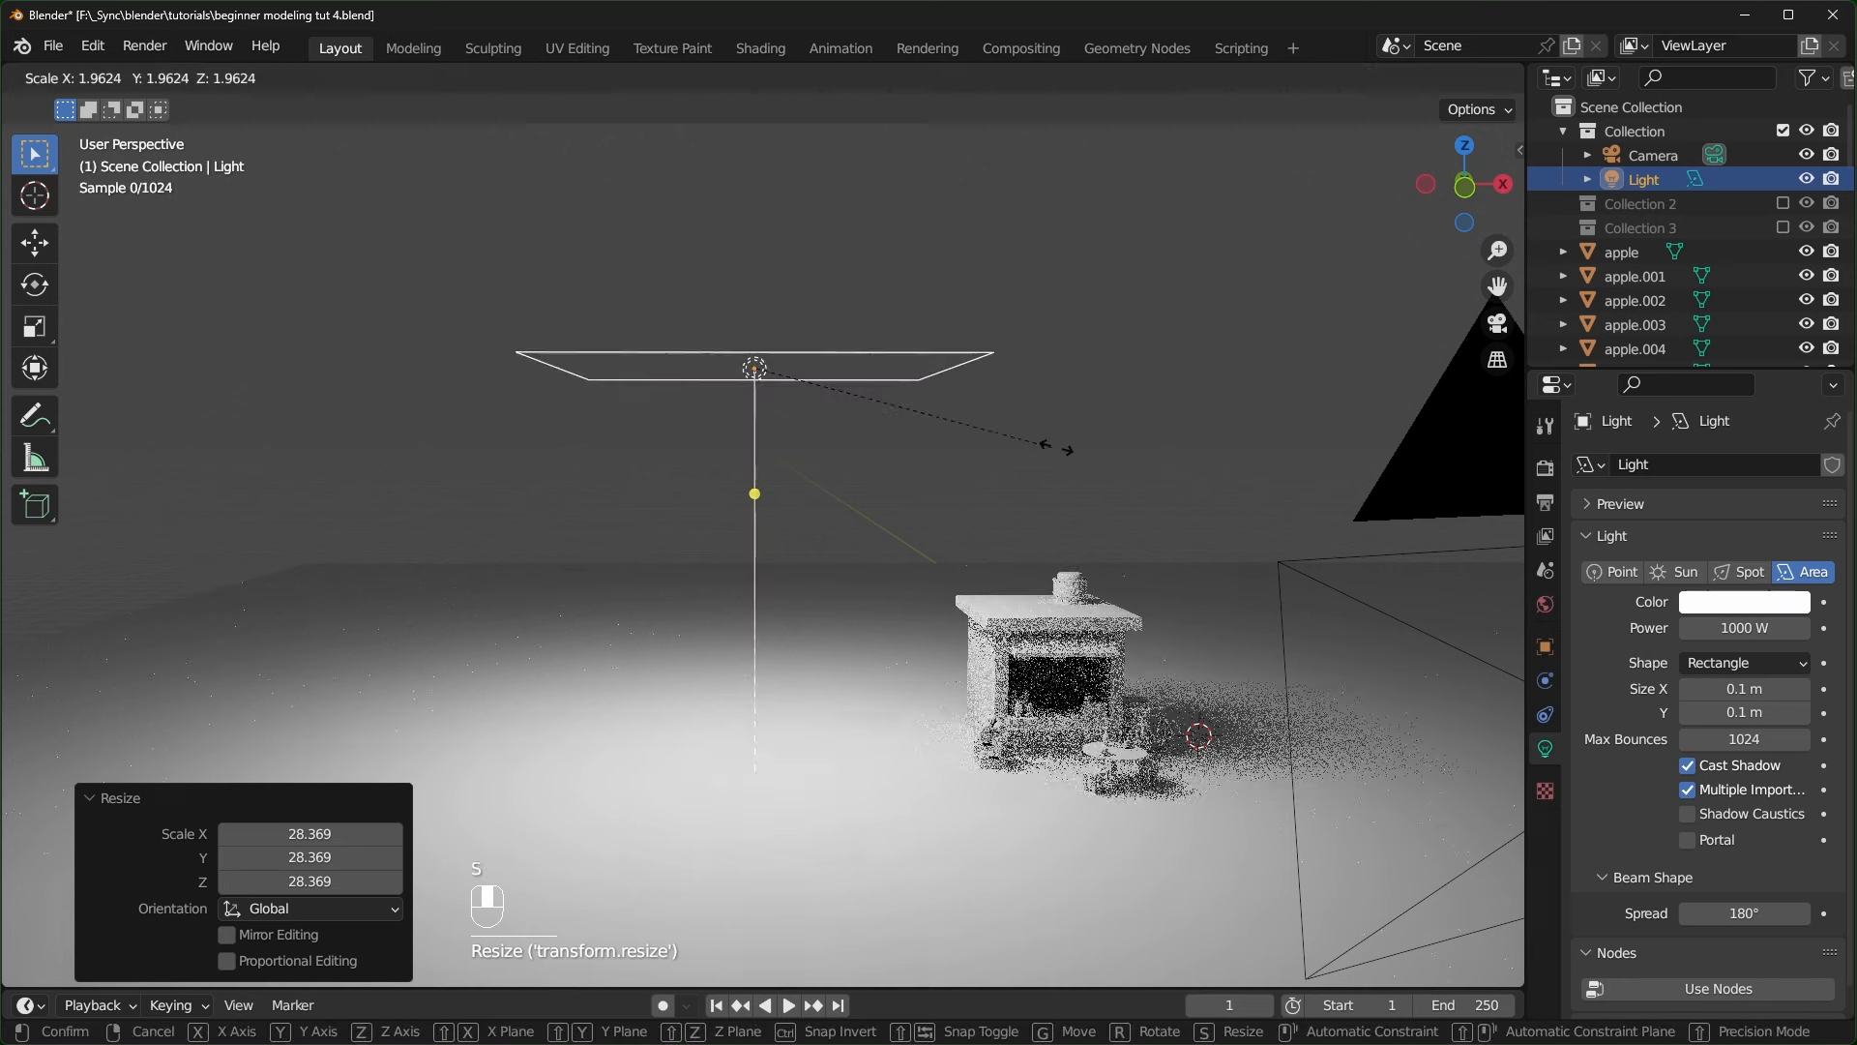
left_click(1018, 482)
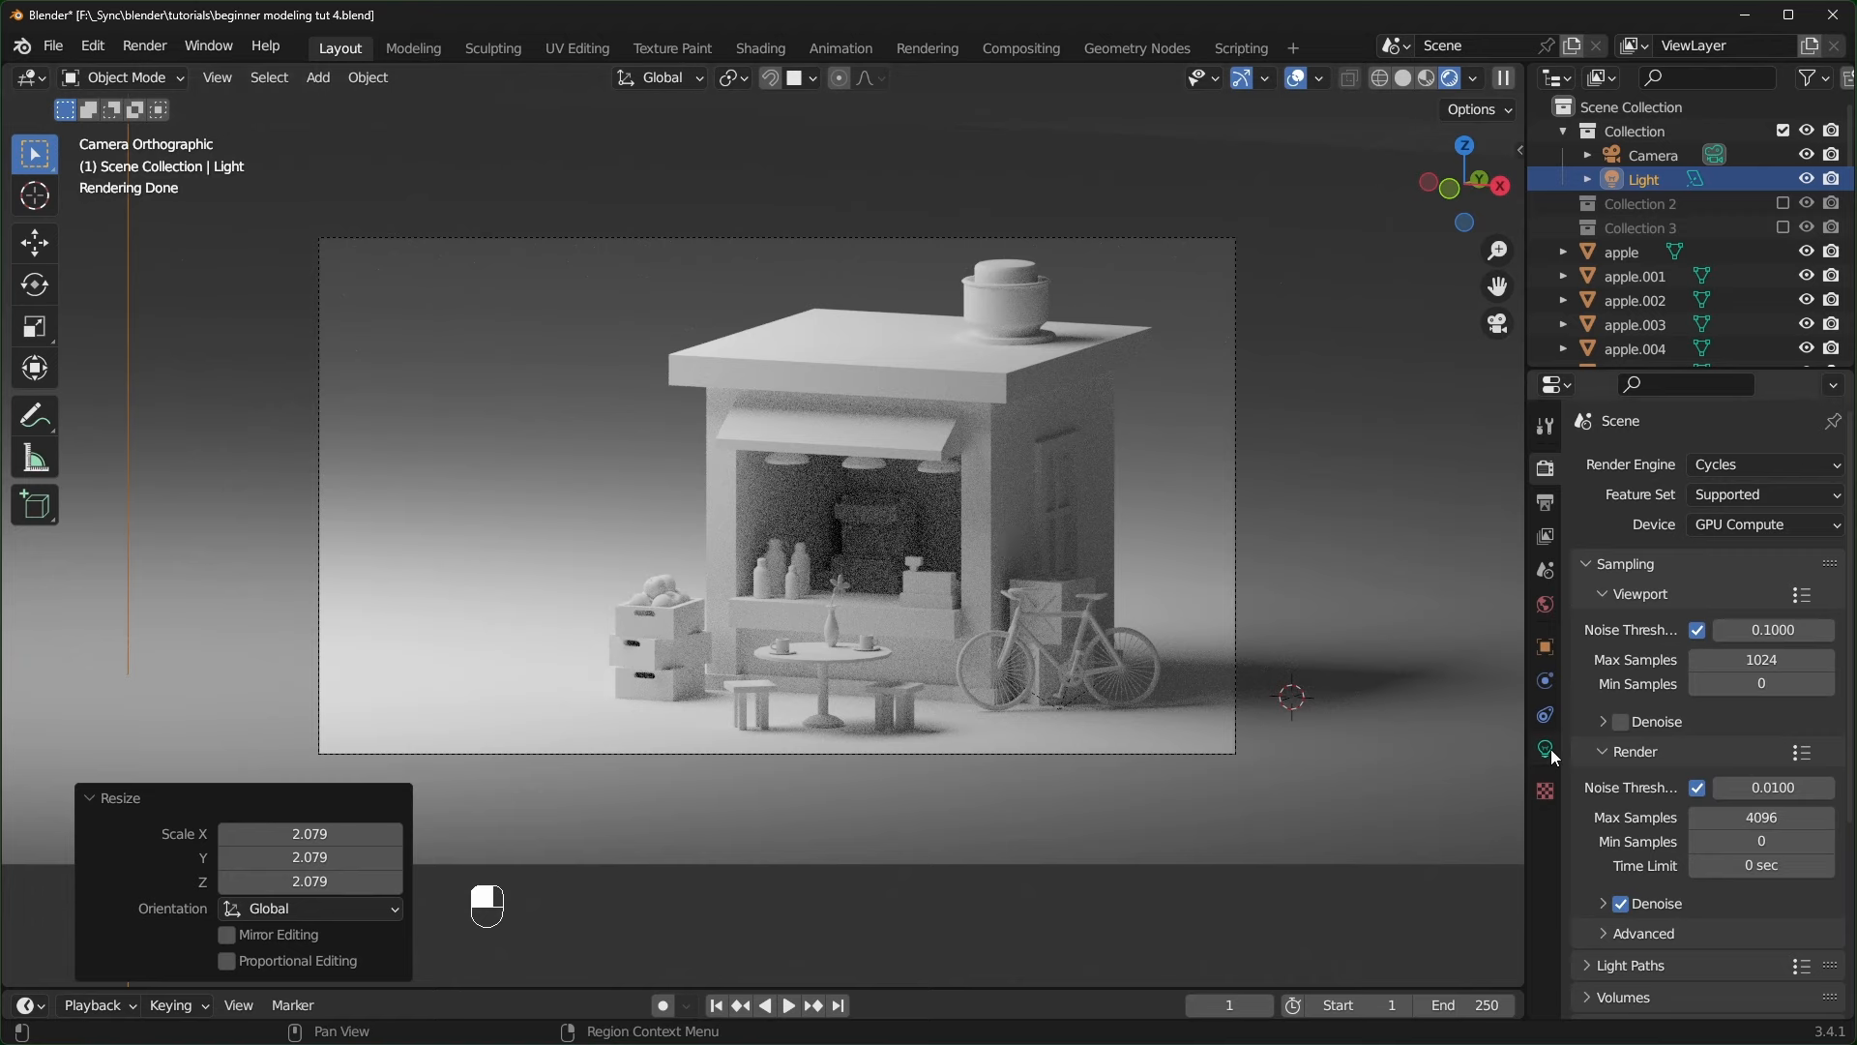
left_click(1544, 748)
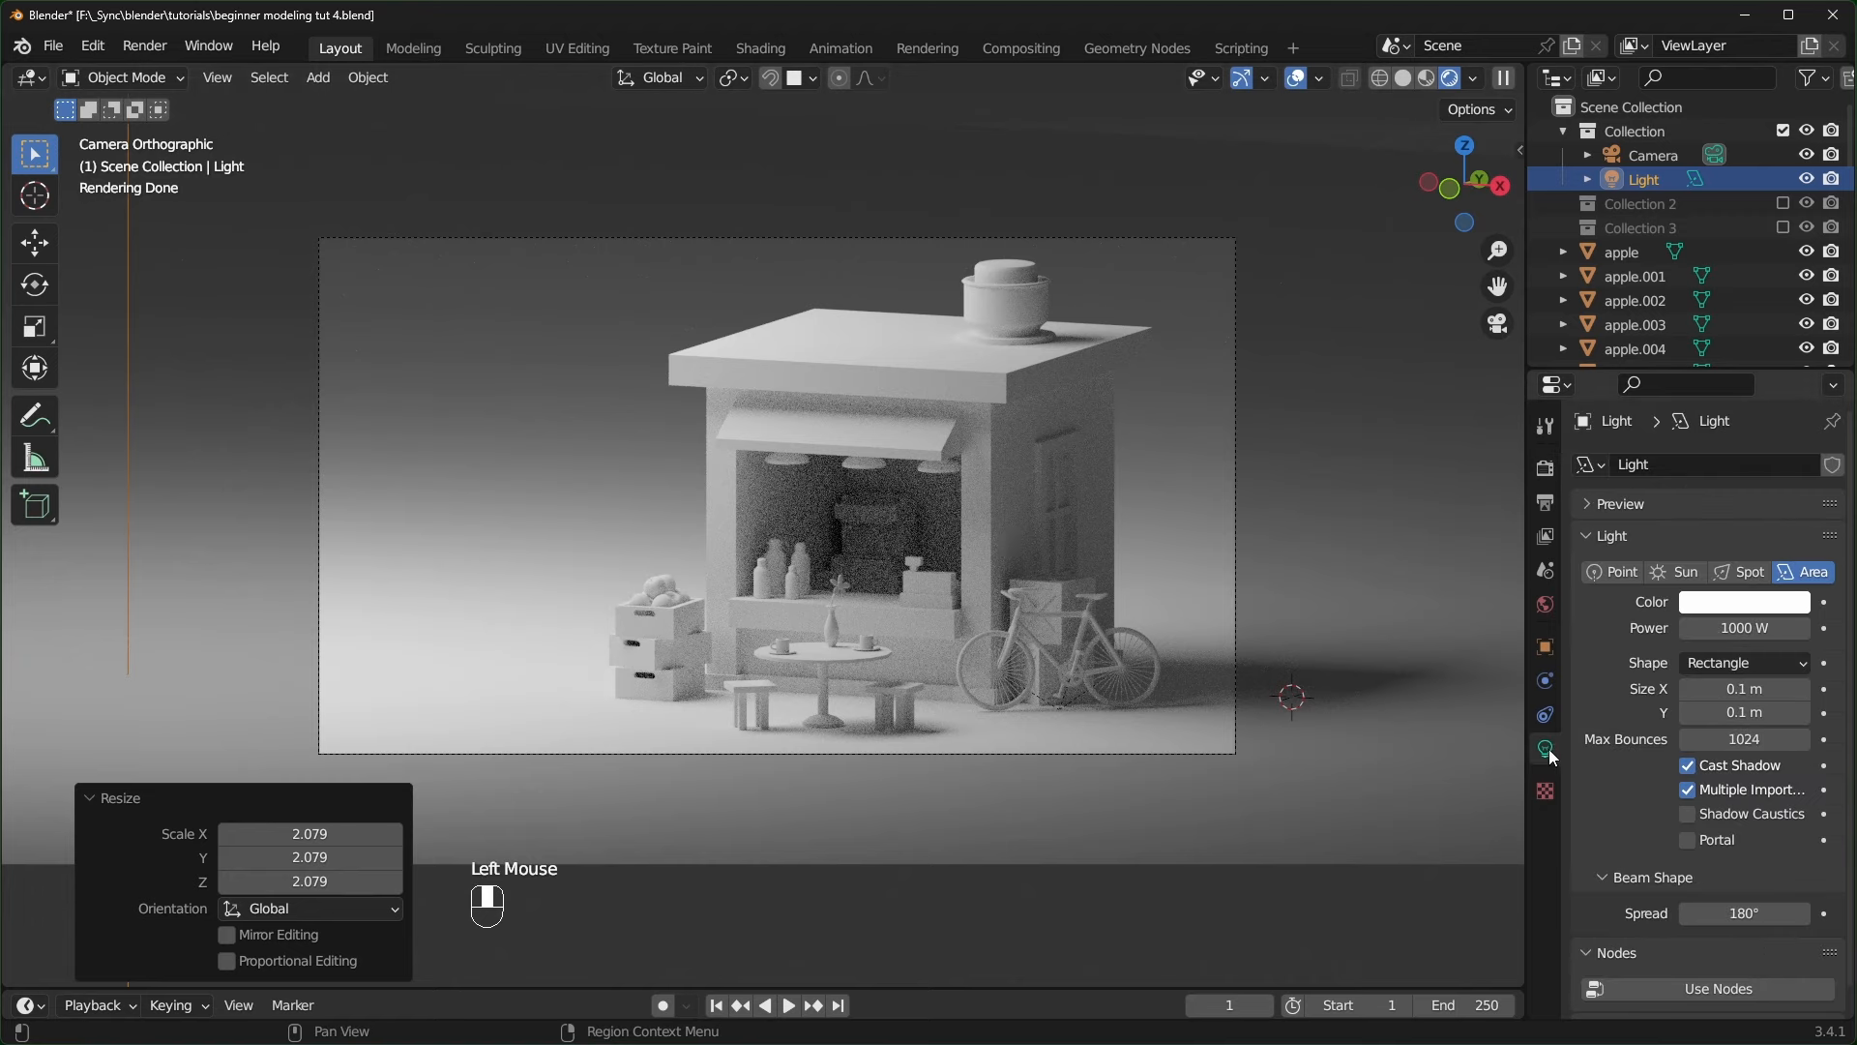
left_click(1744, 628)
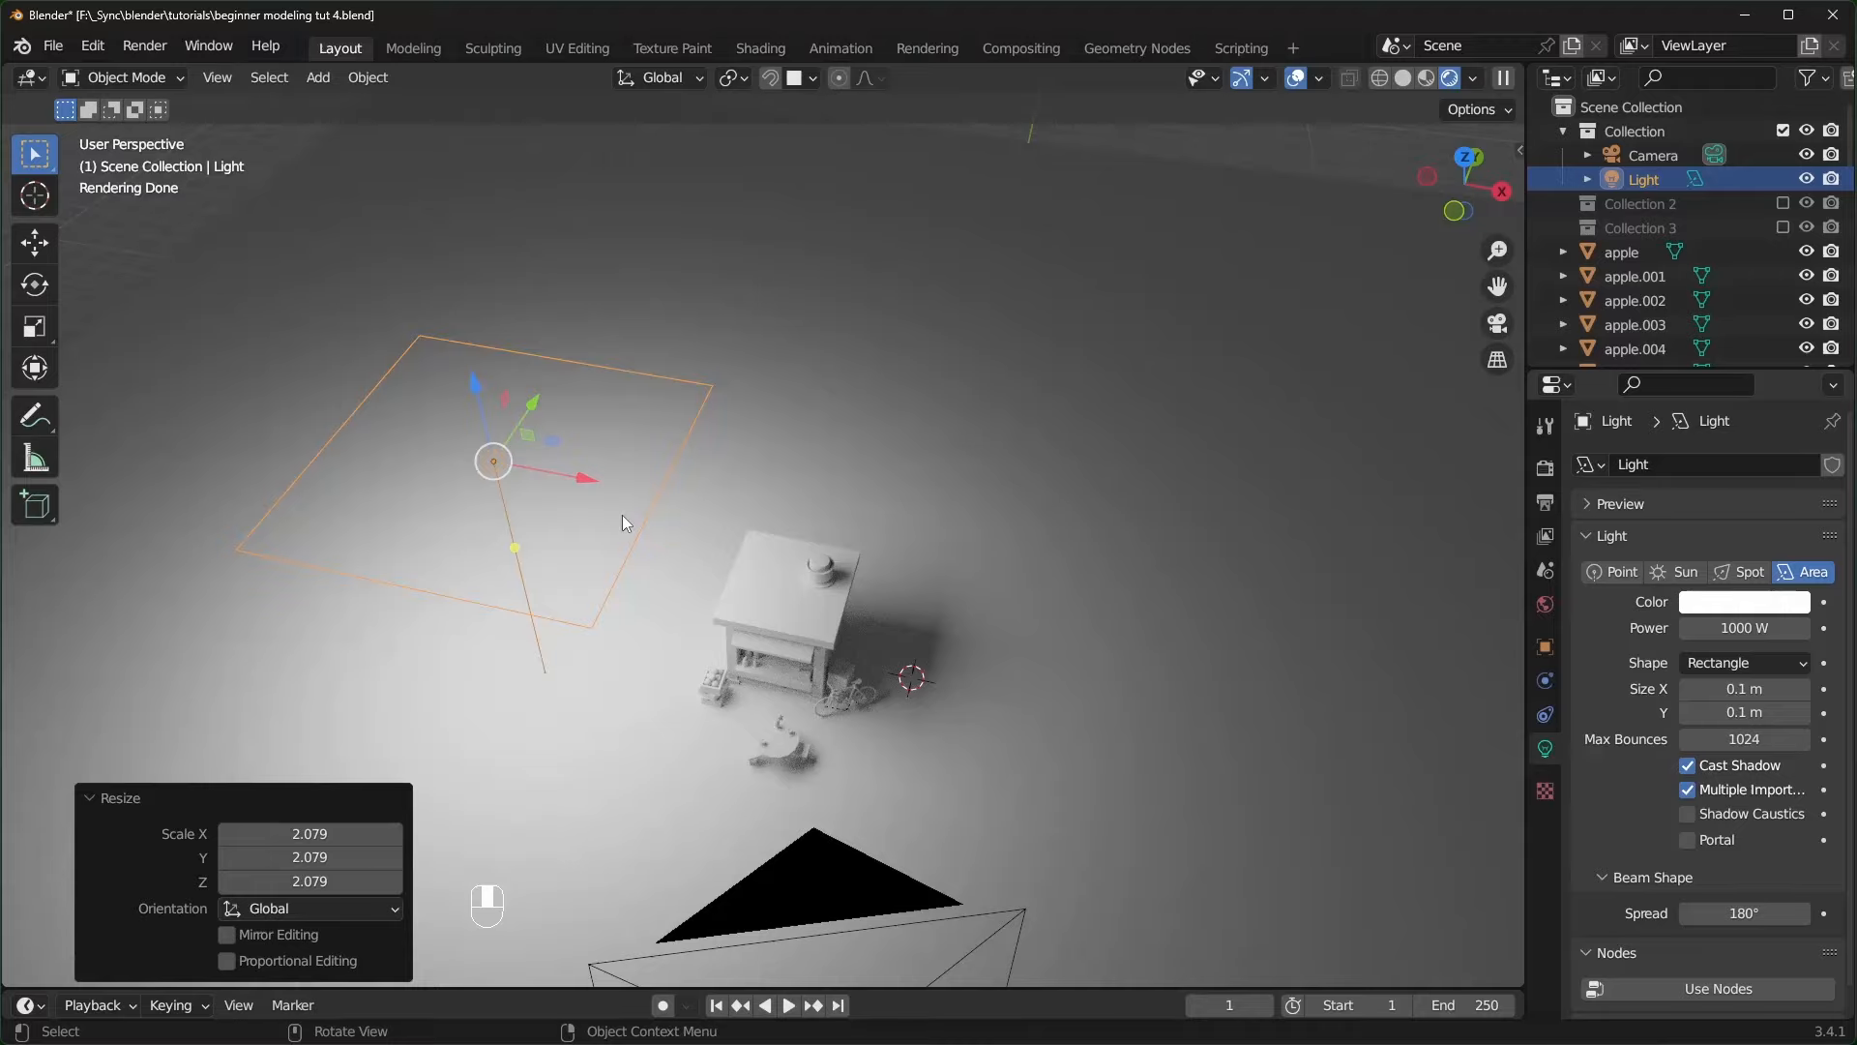
- Duplicate the area light and place the copy about 9 m along X and farther back along Y, on the bicycle side
key("shift+d")
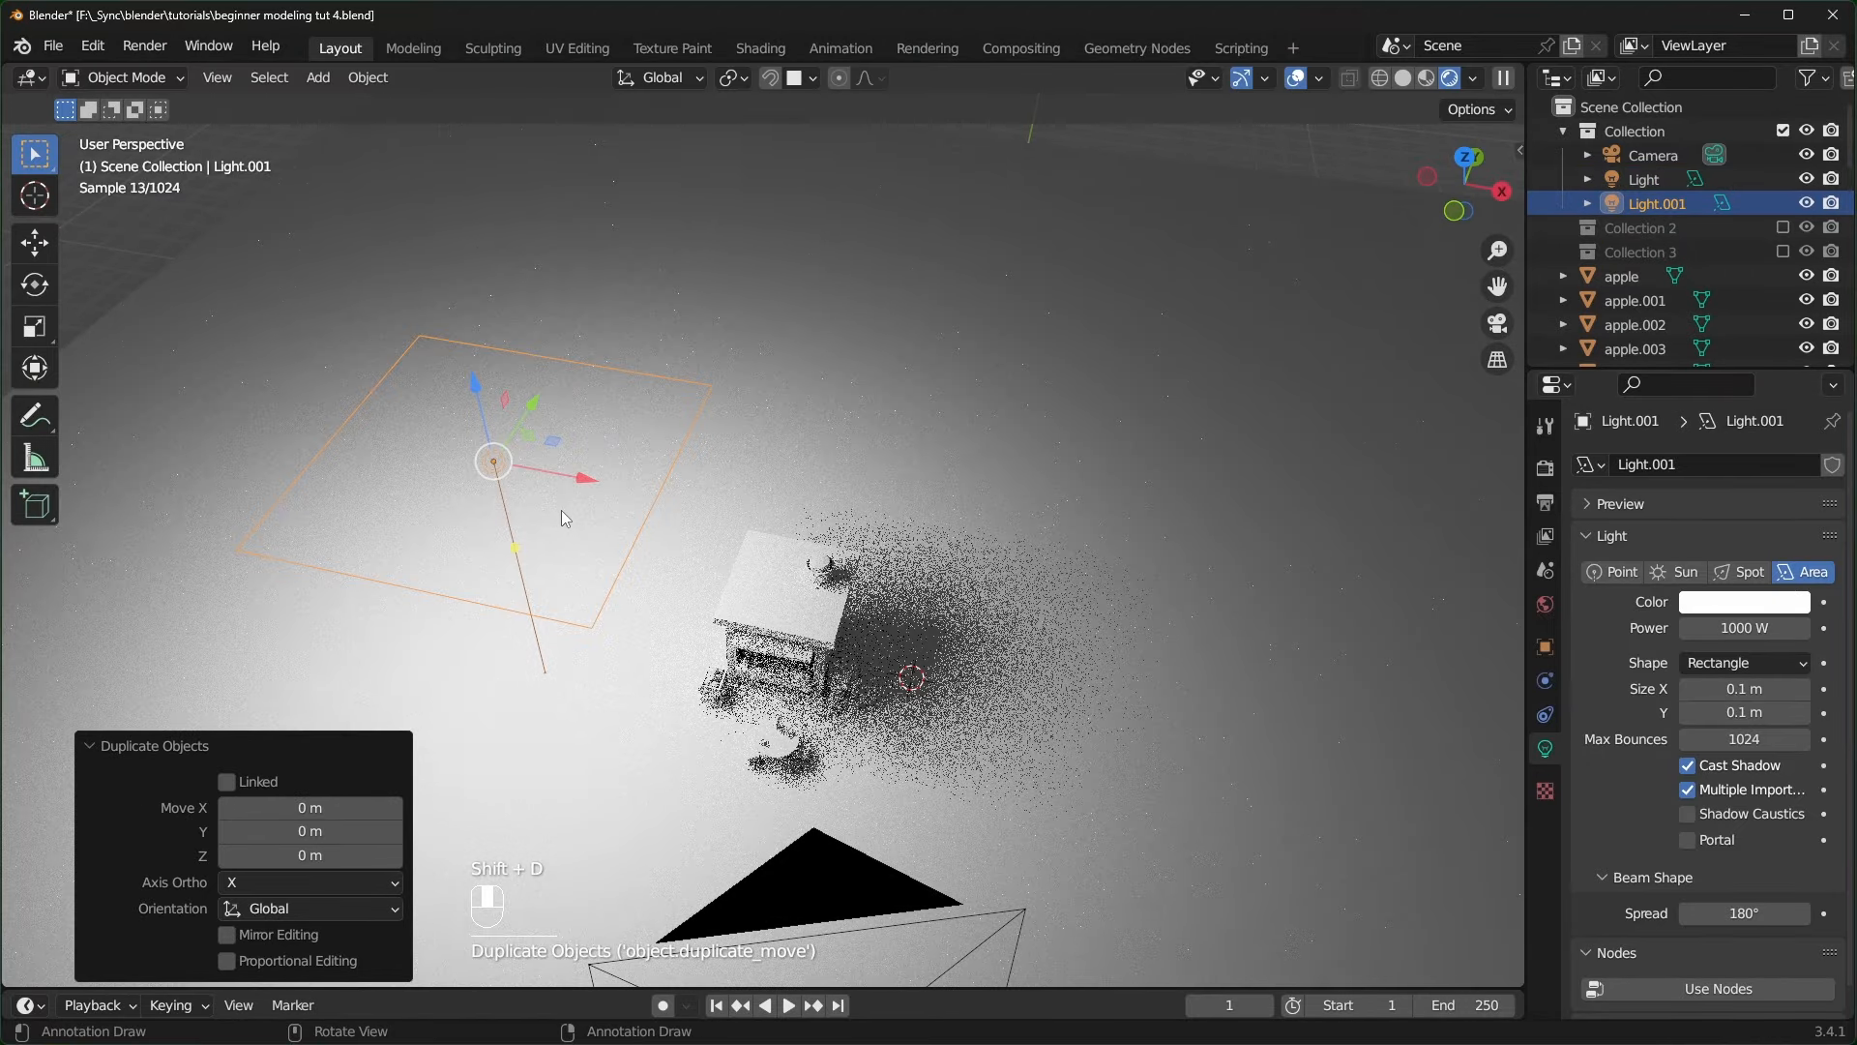
key("x")
left_click(1122, 559)
middle_click_drag(1122, 559, 713, 738)
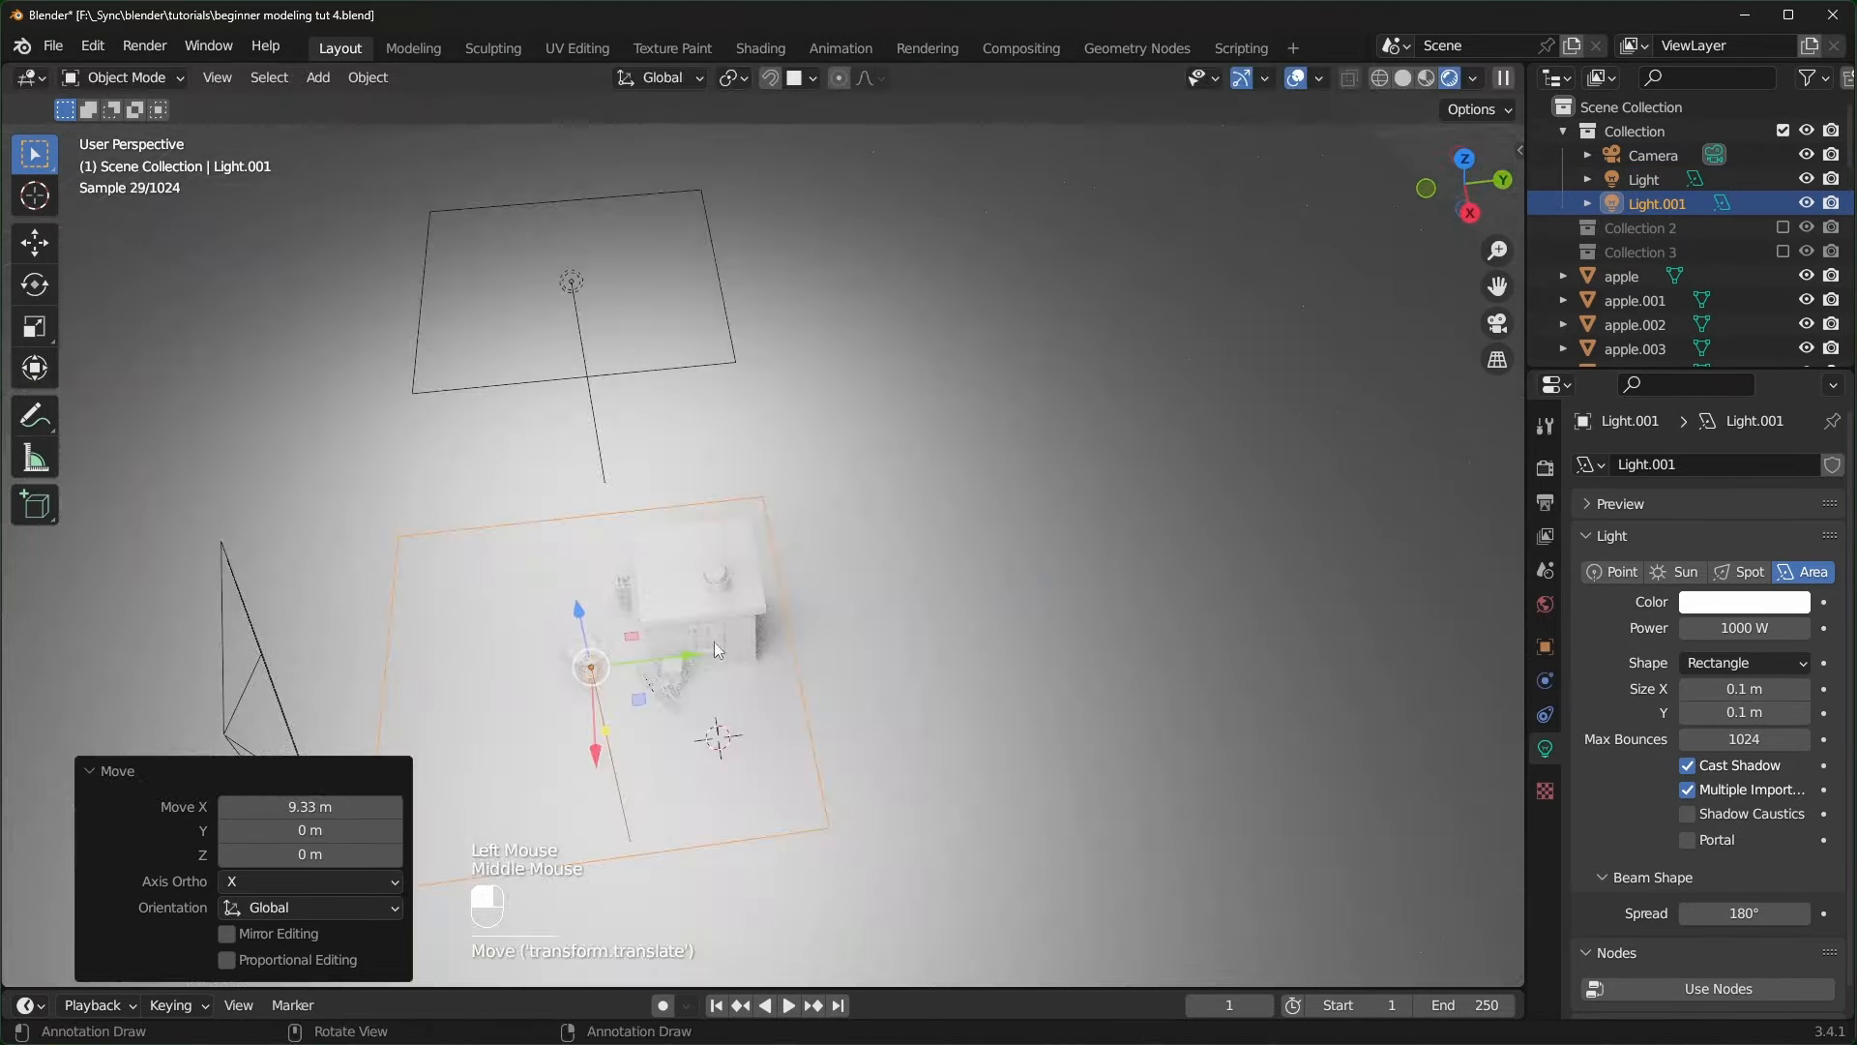
left_click_drag(713, 738, 1354, 566)
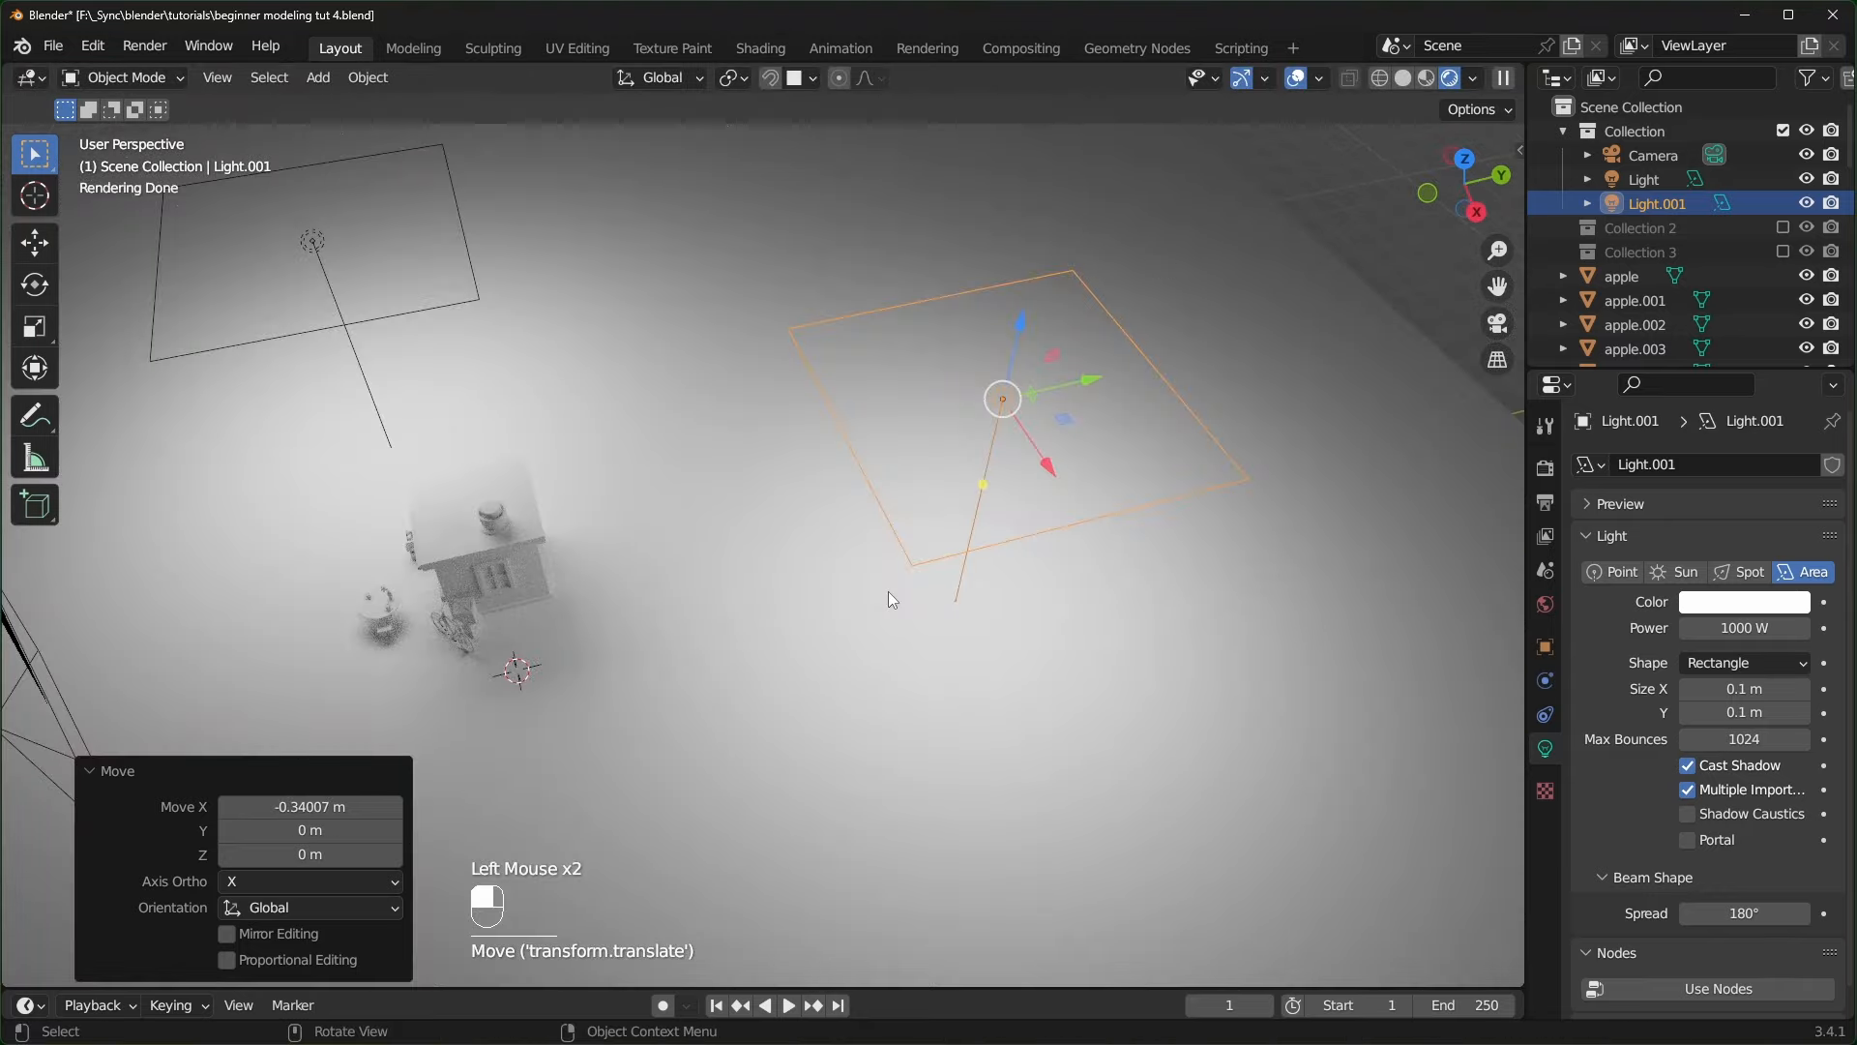
key("KP_0")
scroll(1008, 600, "up", 1)
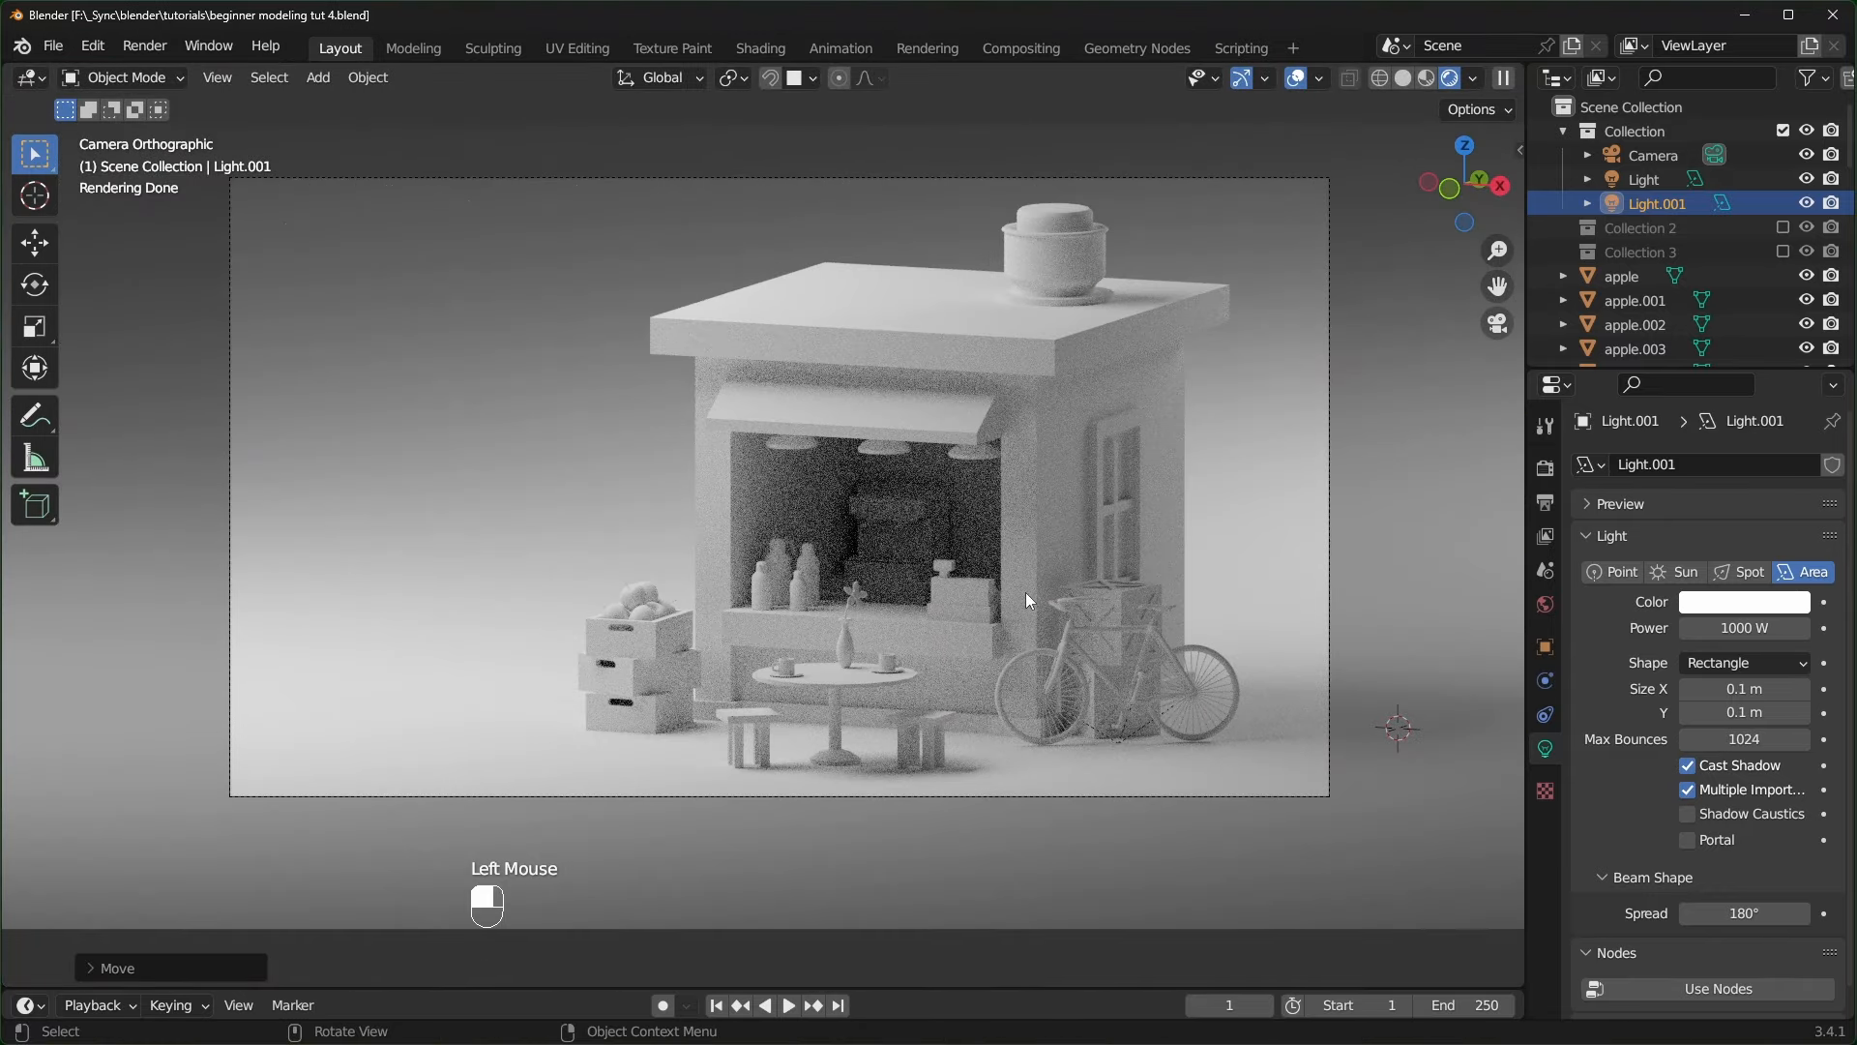
- Give the backdrop plane a new material with a saturated blue base color
left_click(461, 688)
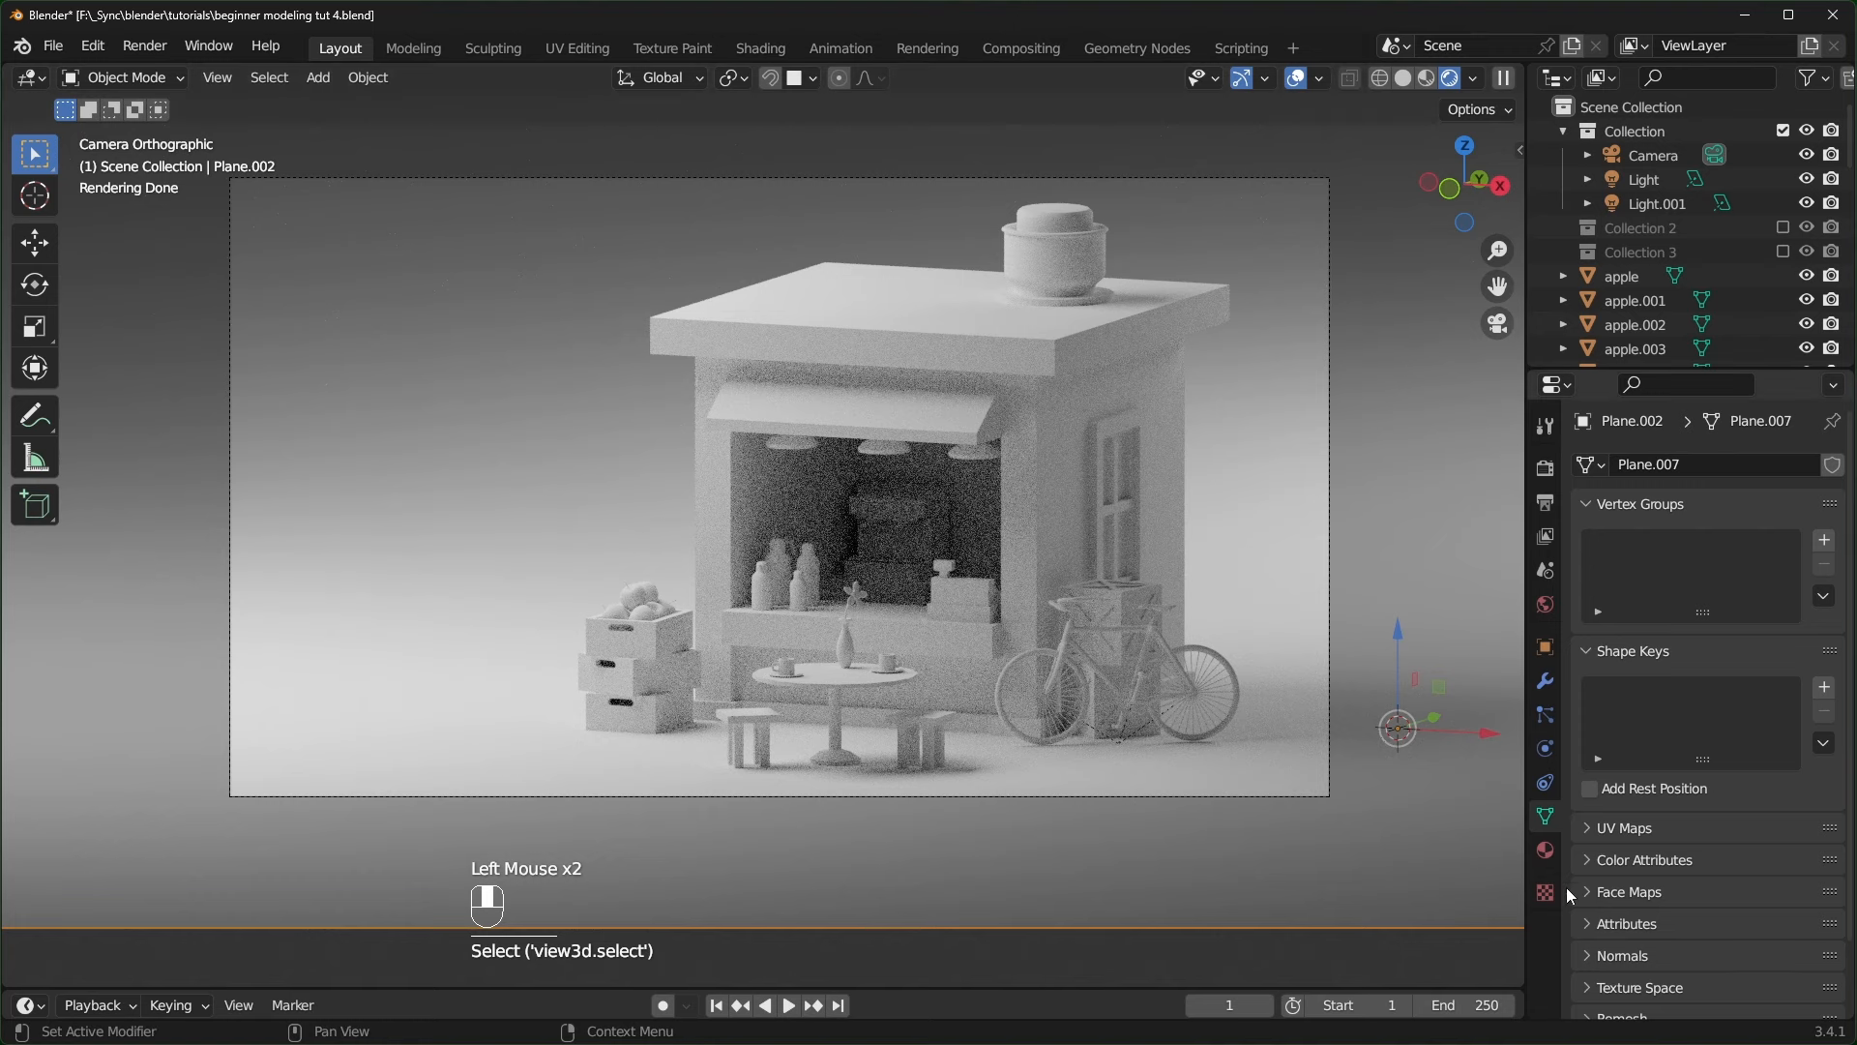
left_click(1545, 849)
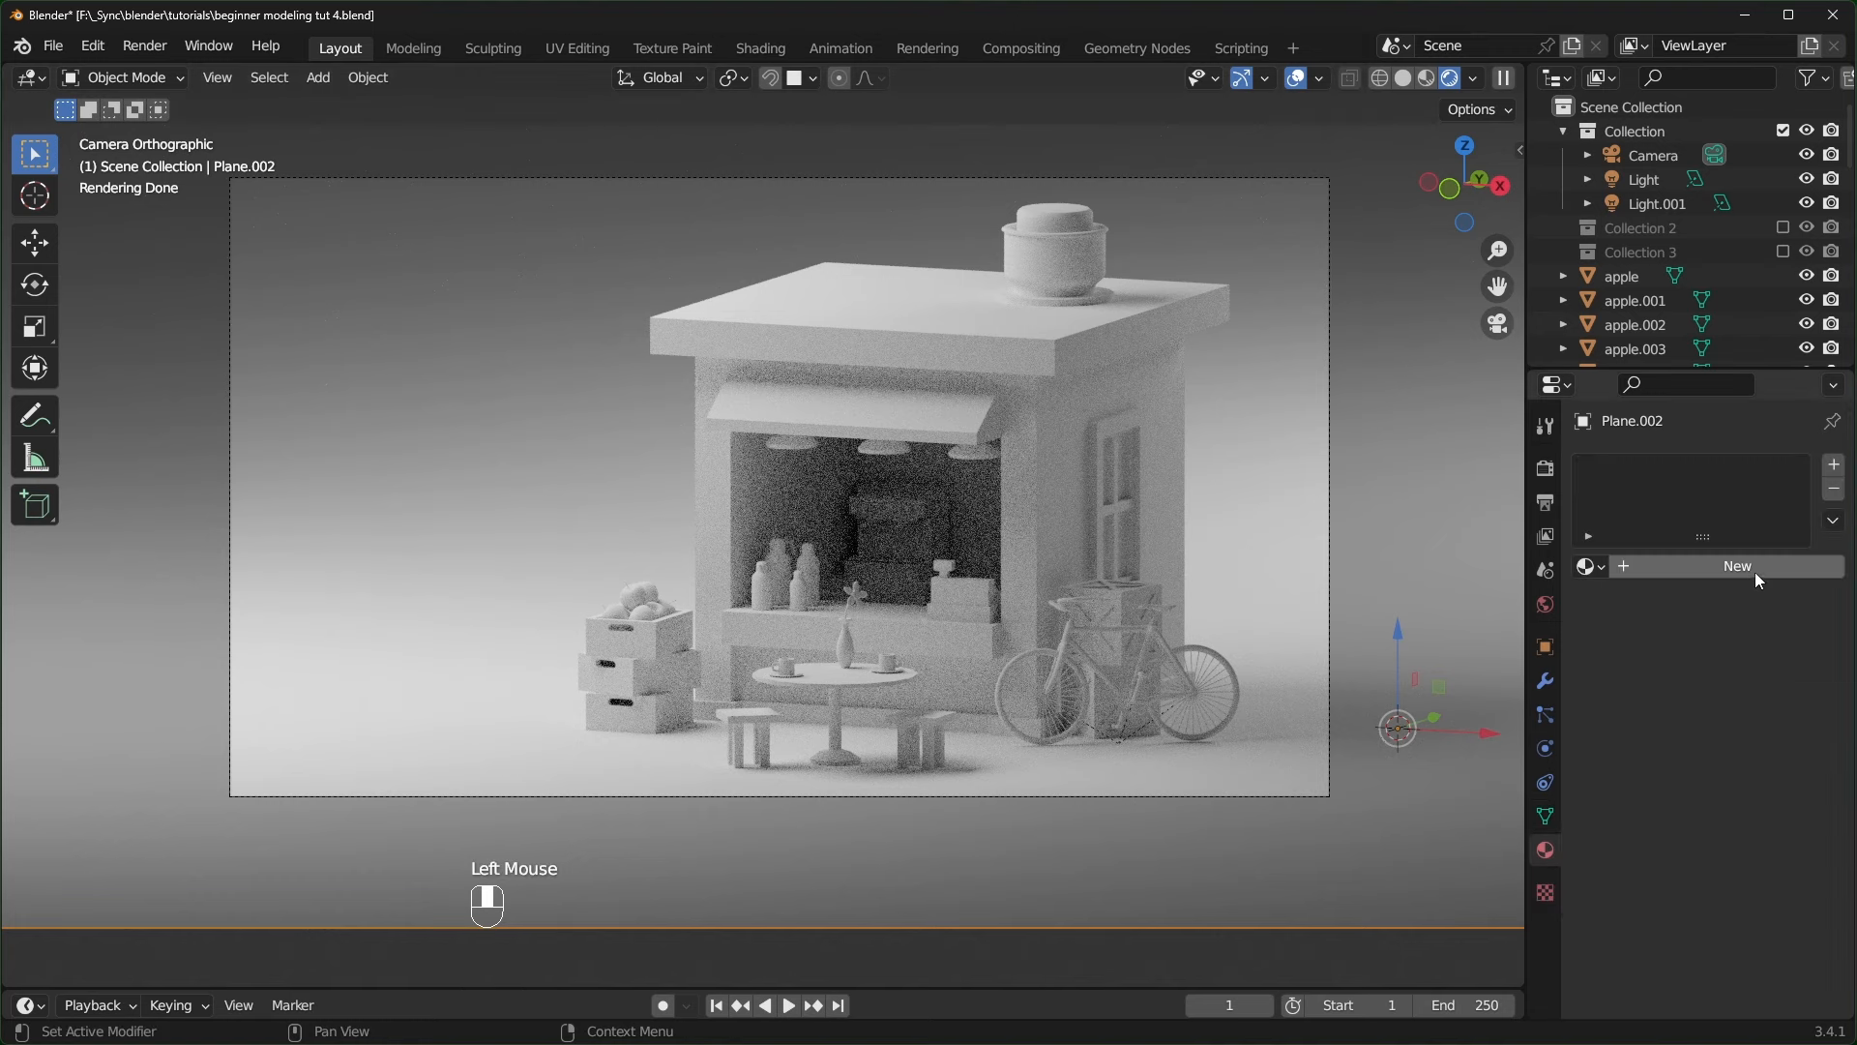
left_click(1754, 564)
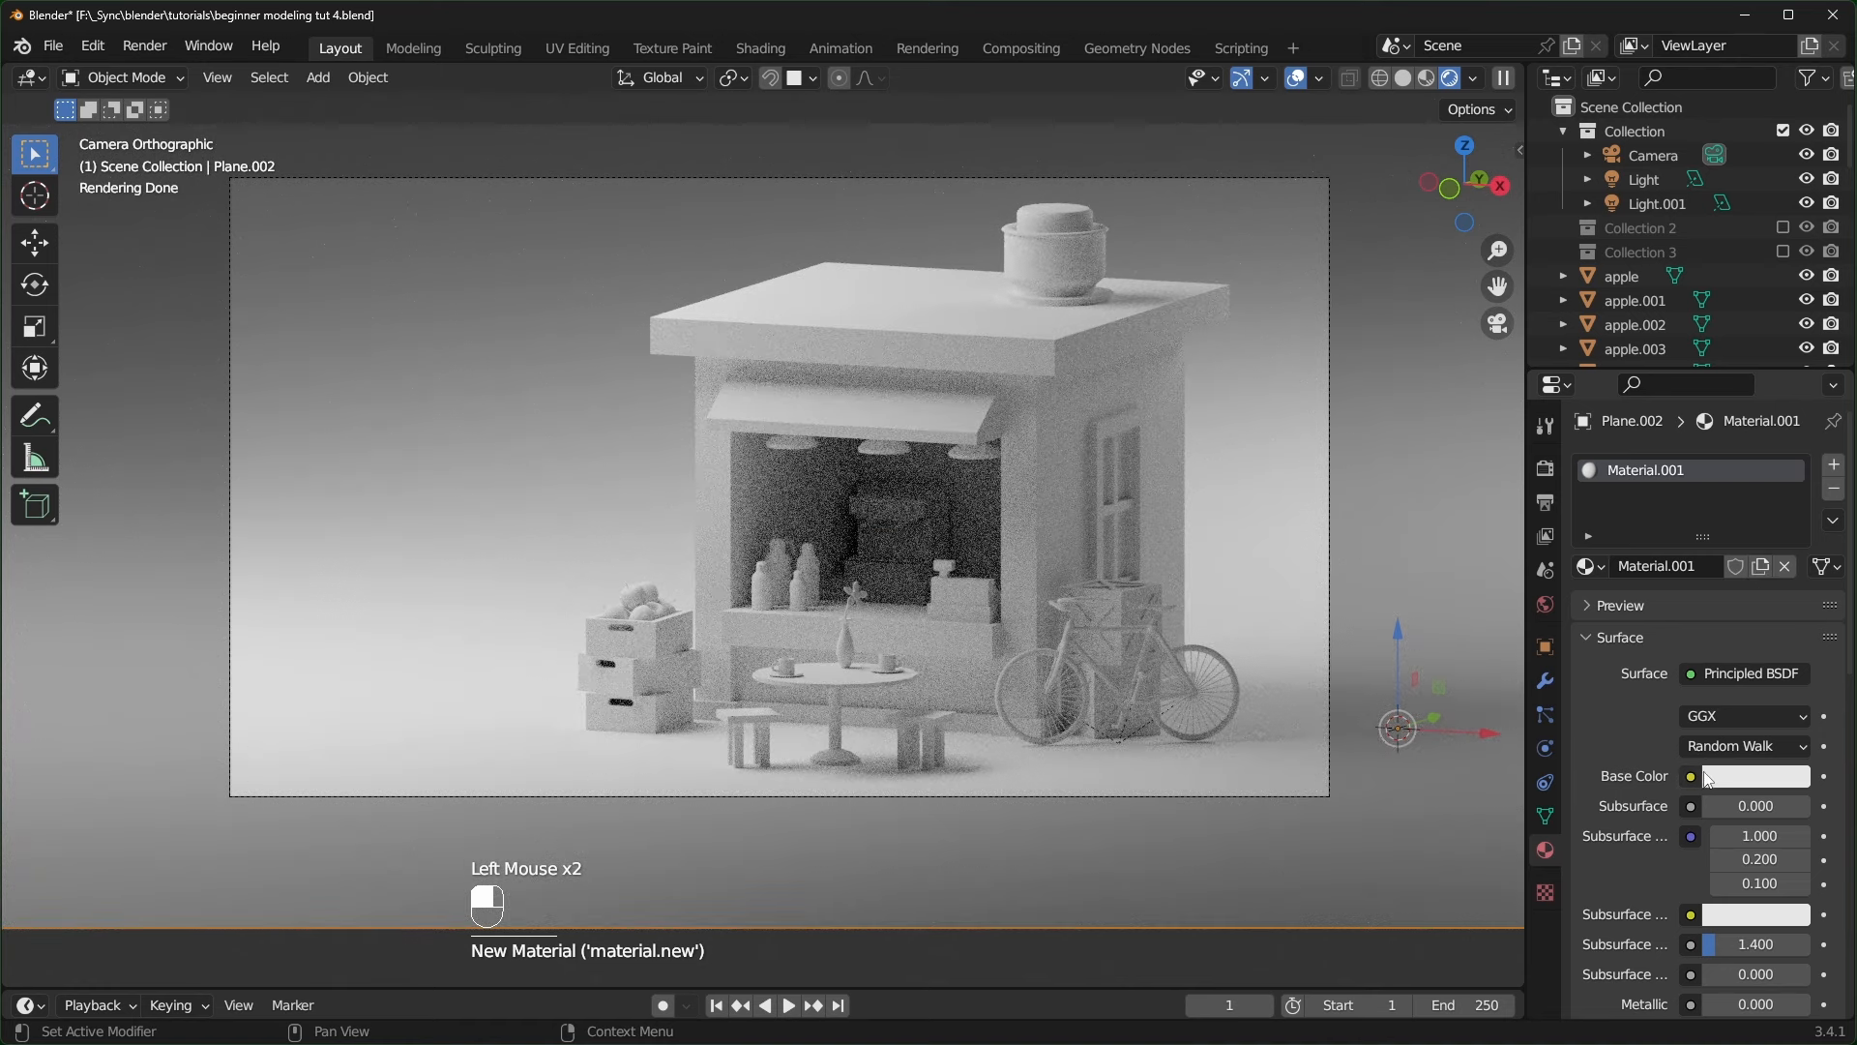
left_click(1759, 780)
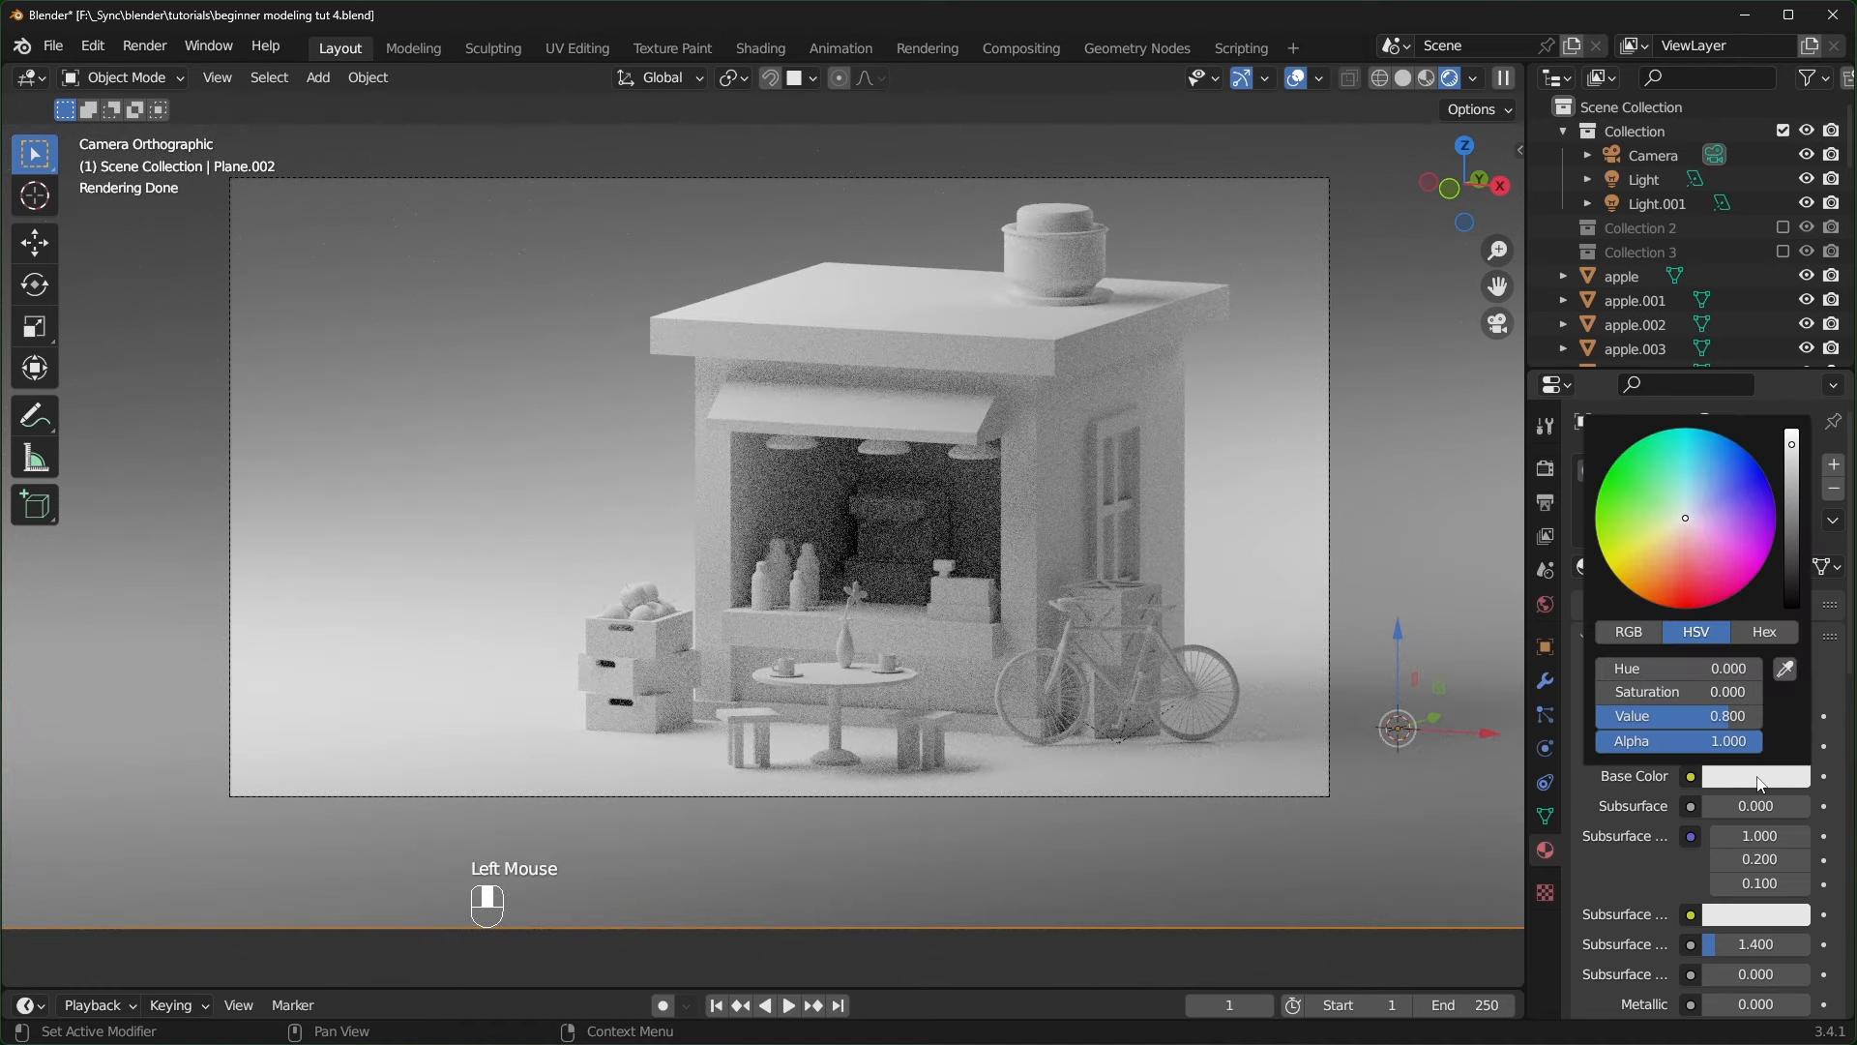
left_click_drag(1705, 517, 1756, 488)
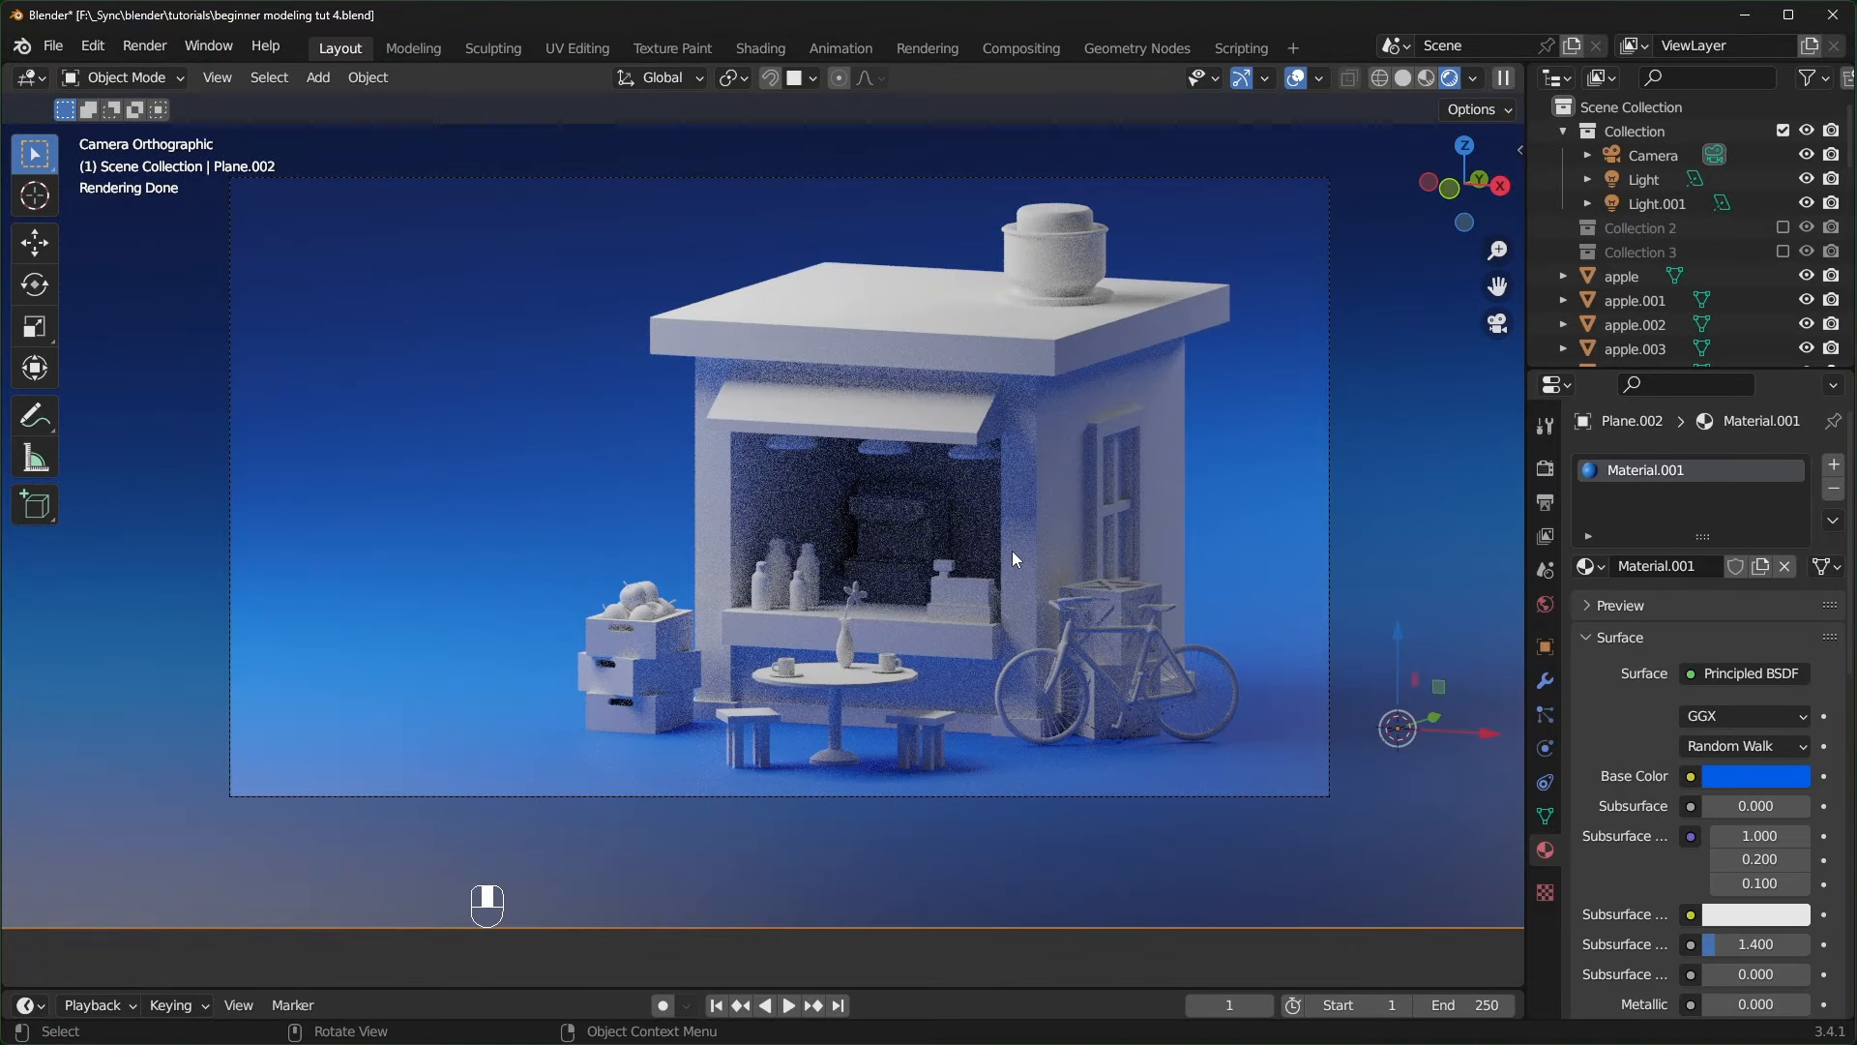
- Select the original area light on the apple-crate side and set its power to 2500 W
left_click(1657, 178)
left_click(1656, 201)
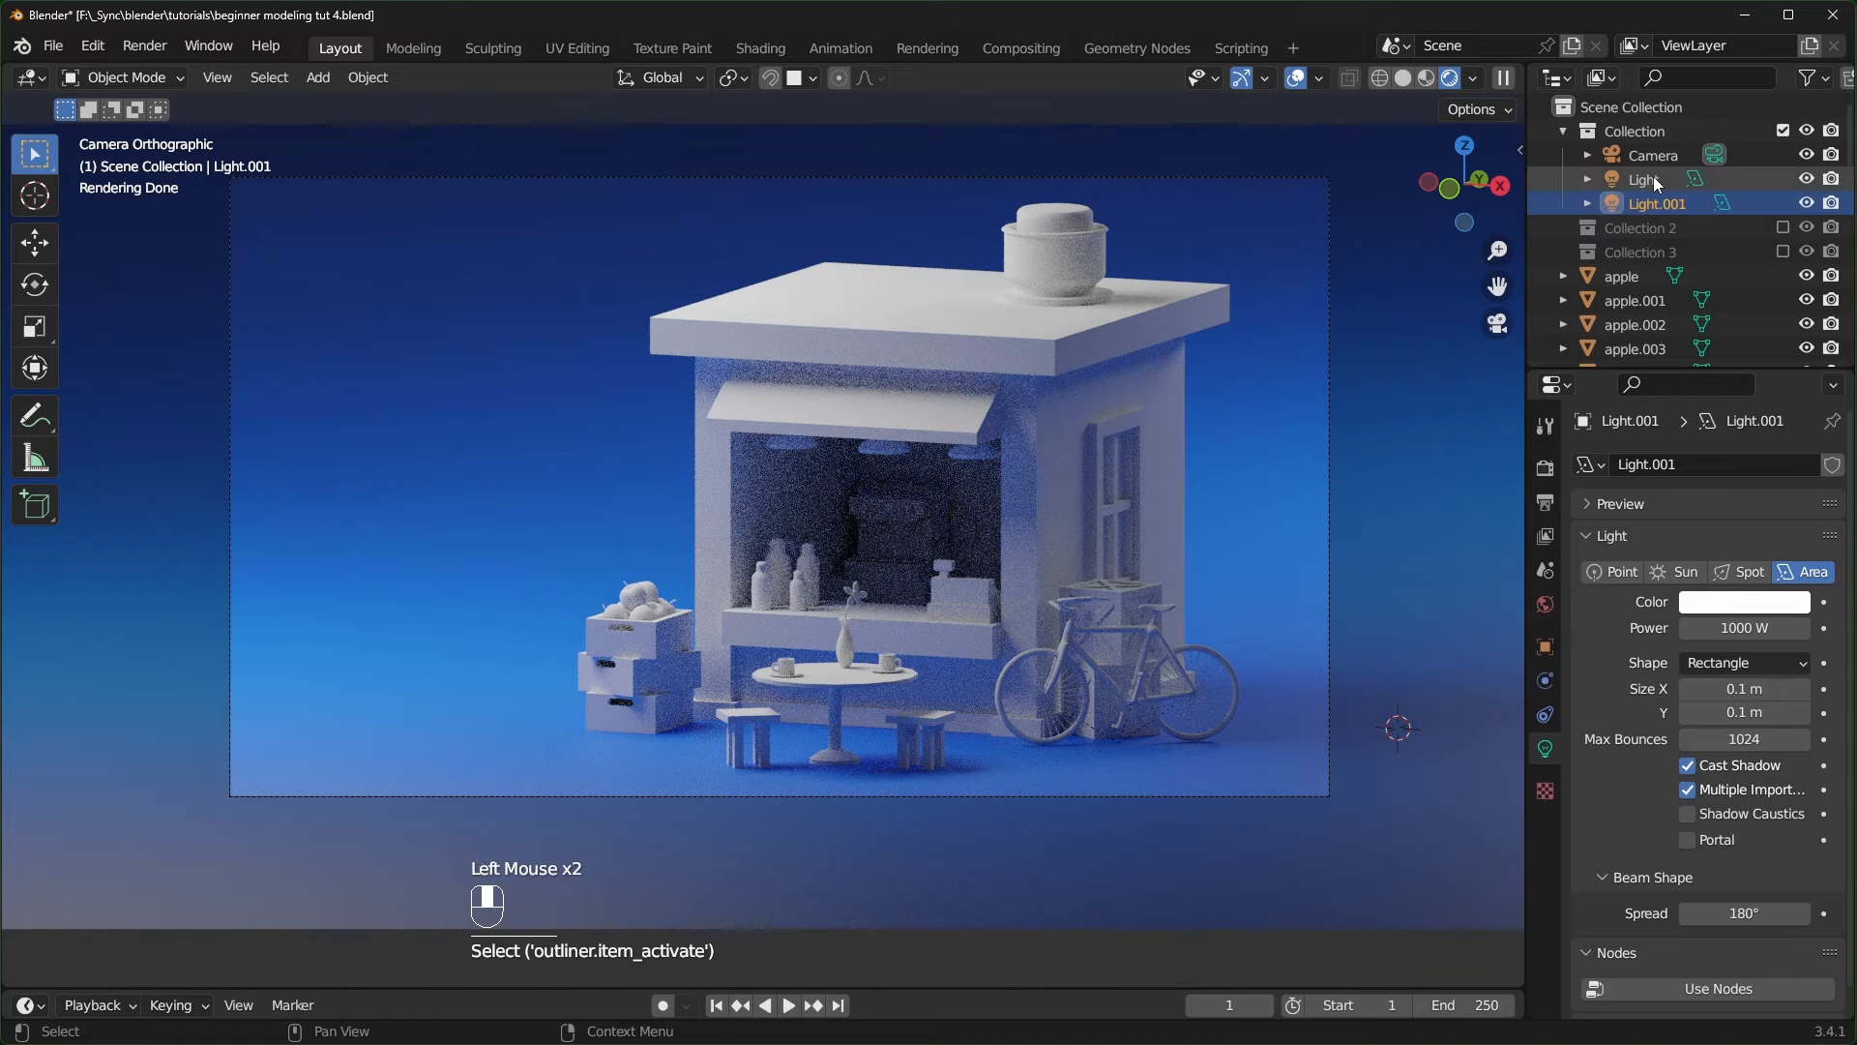
left_click(1656, 180)
left_click(1658, 207)
left_click(1657, 181)
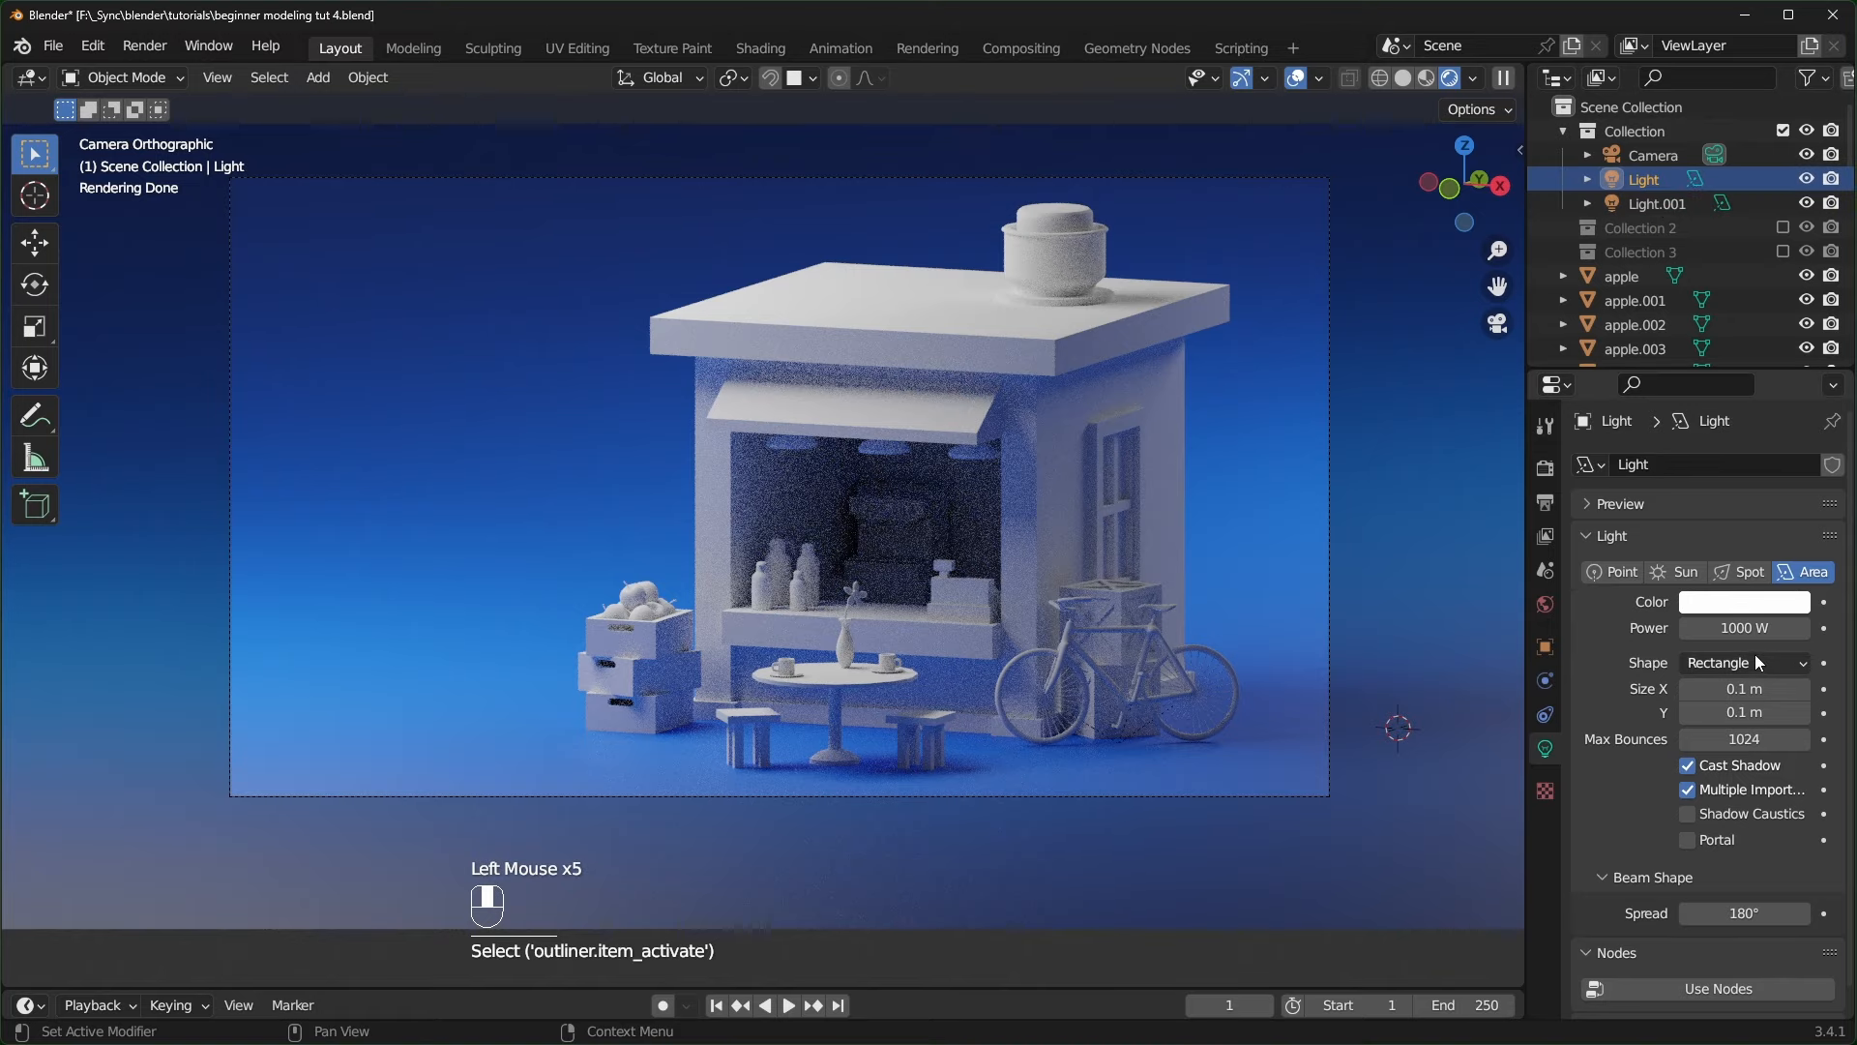
mouse_move(1736, 629)
left_mouse_down()
mouse_move(1753, 629)
mouse_move(1737, 628)
left_mouse_up()
left_click(1736, 628)
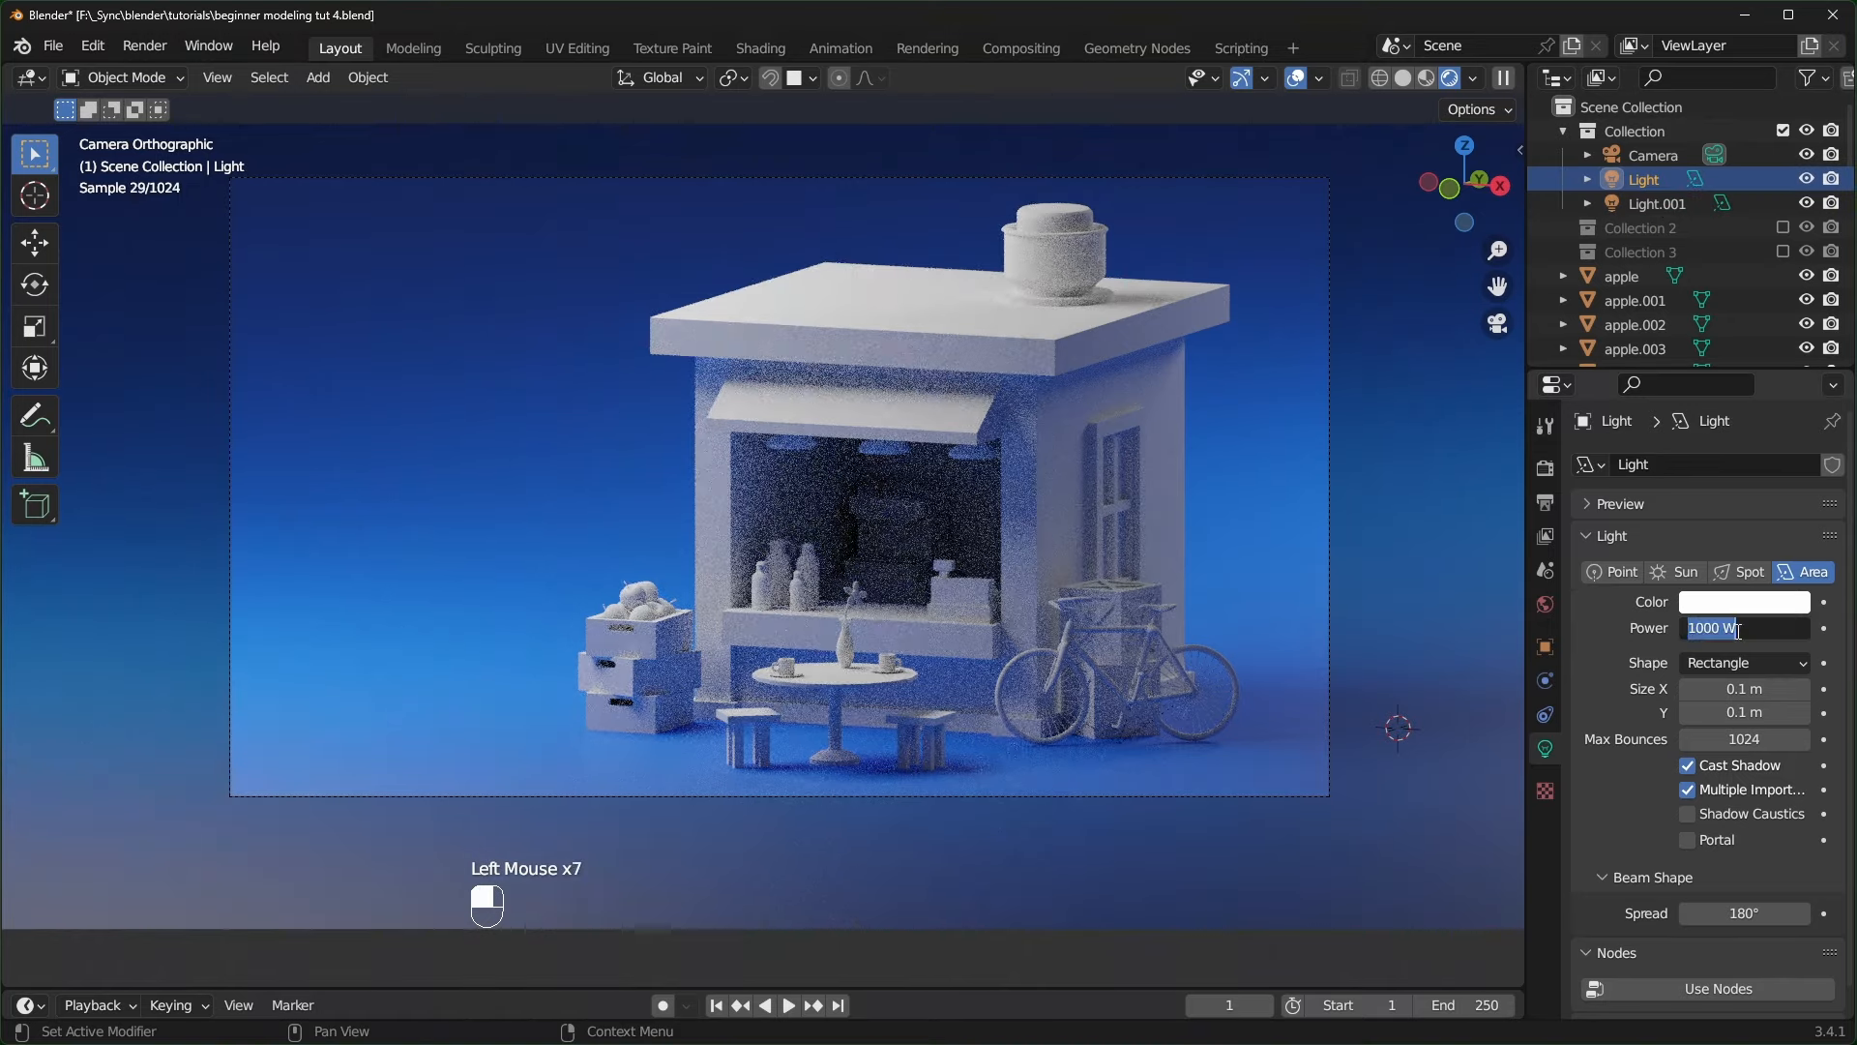
type("2500")
key("Return")
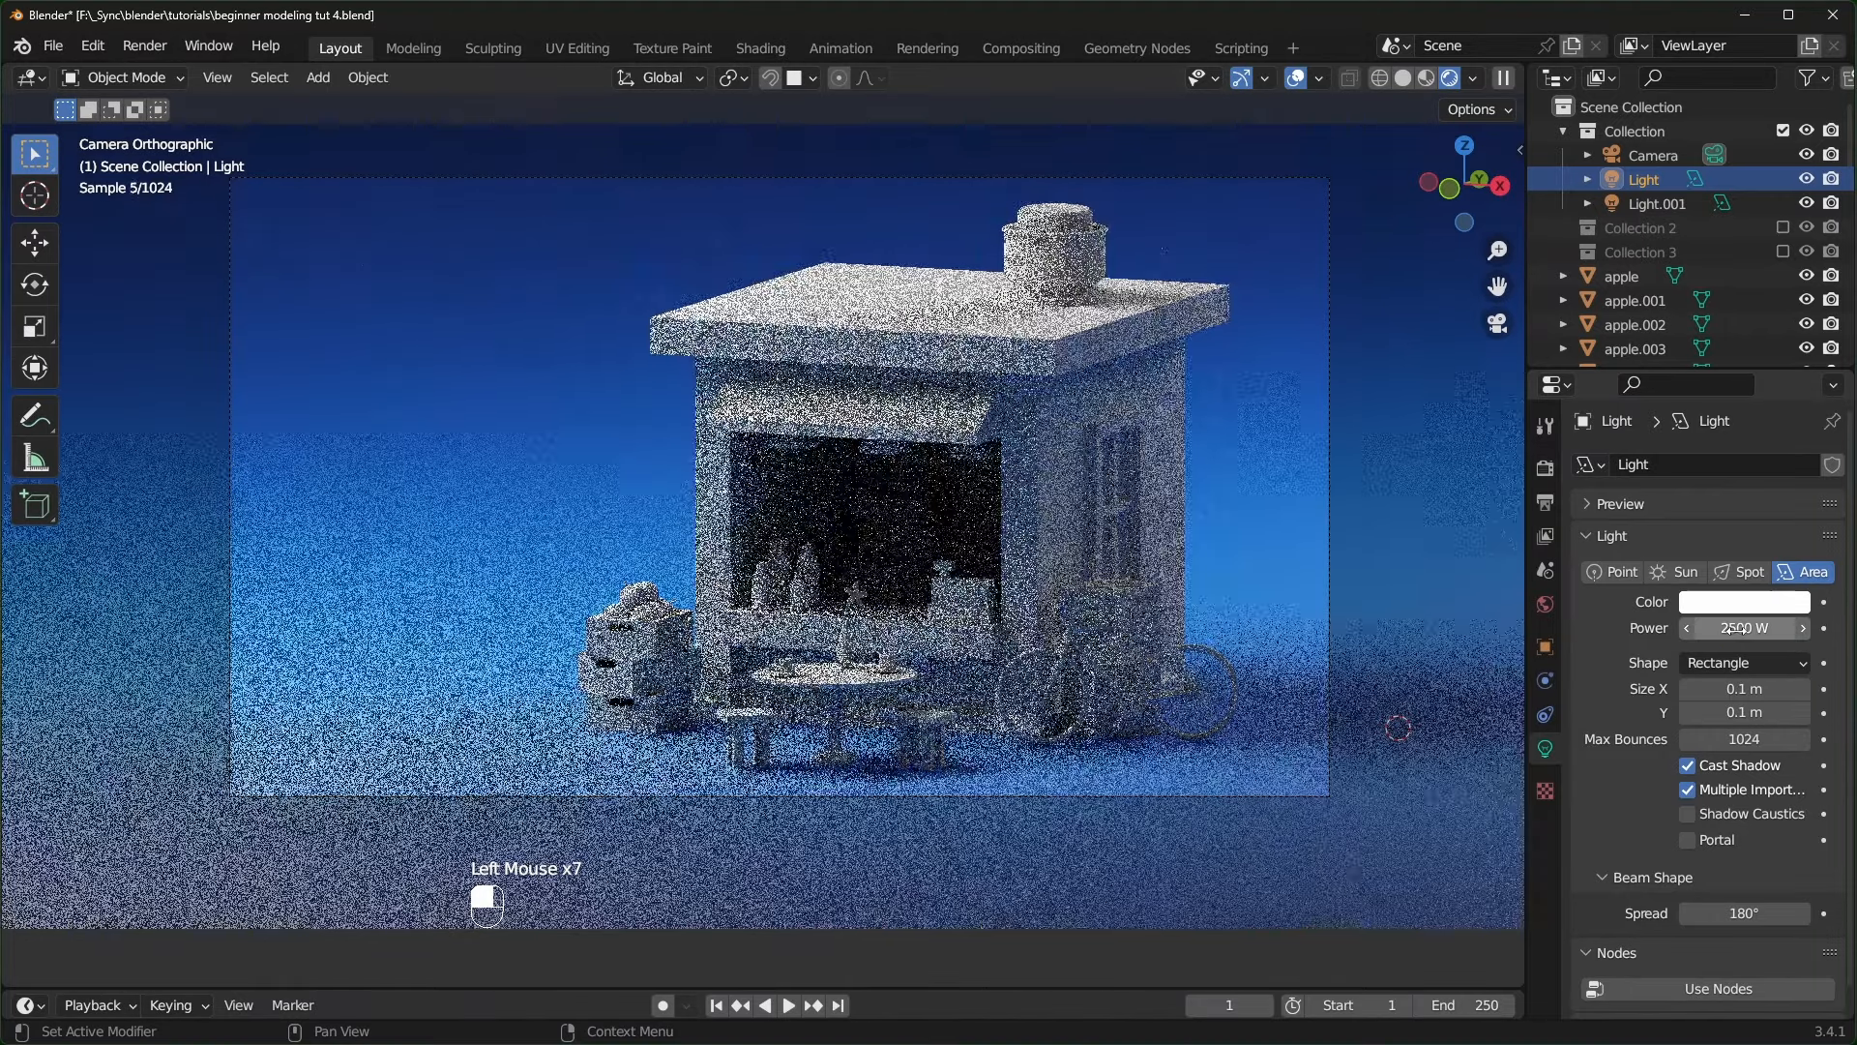
- Duplicate the 2500 W area light in place and scale the copy down for use inside the stand
middle_click_drag(968, 406, 1074, 445)
scroll(1058, 432, "down", 2)
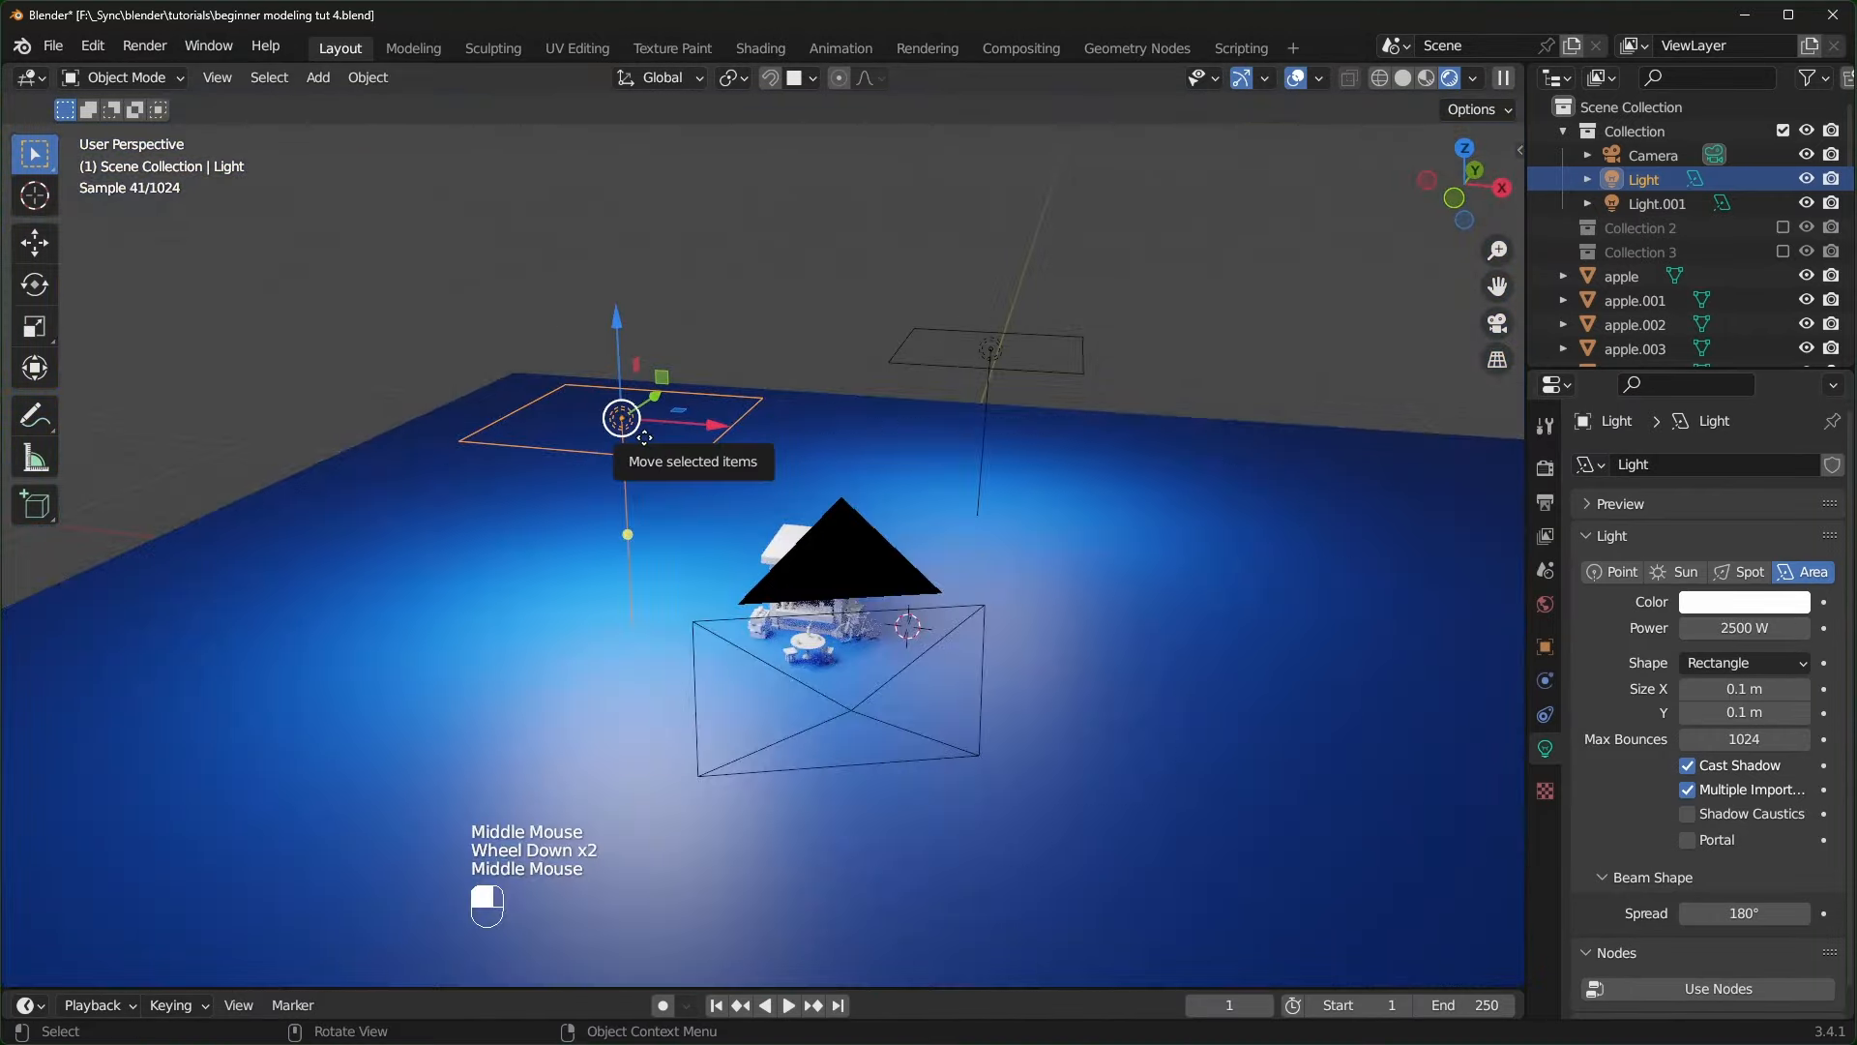
key("shift+d")
right_click(671, 389)
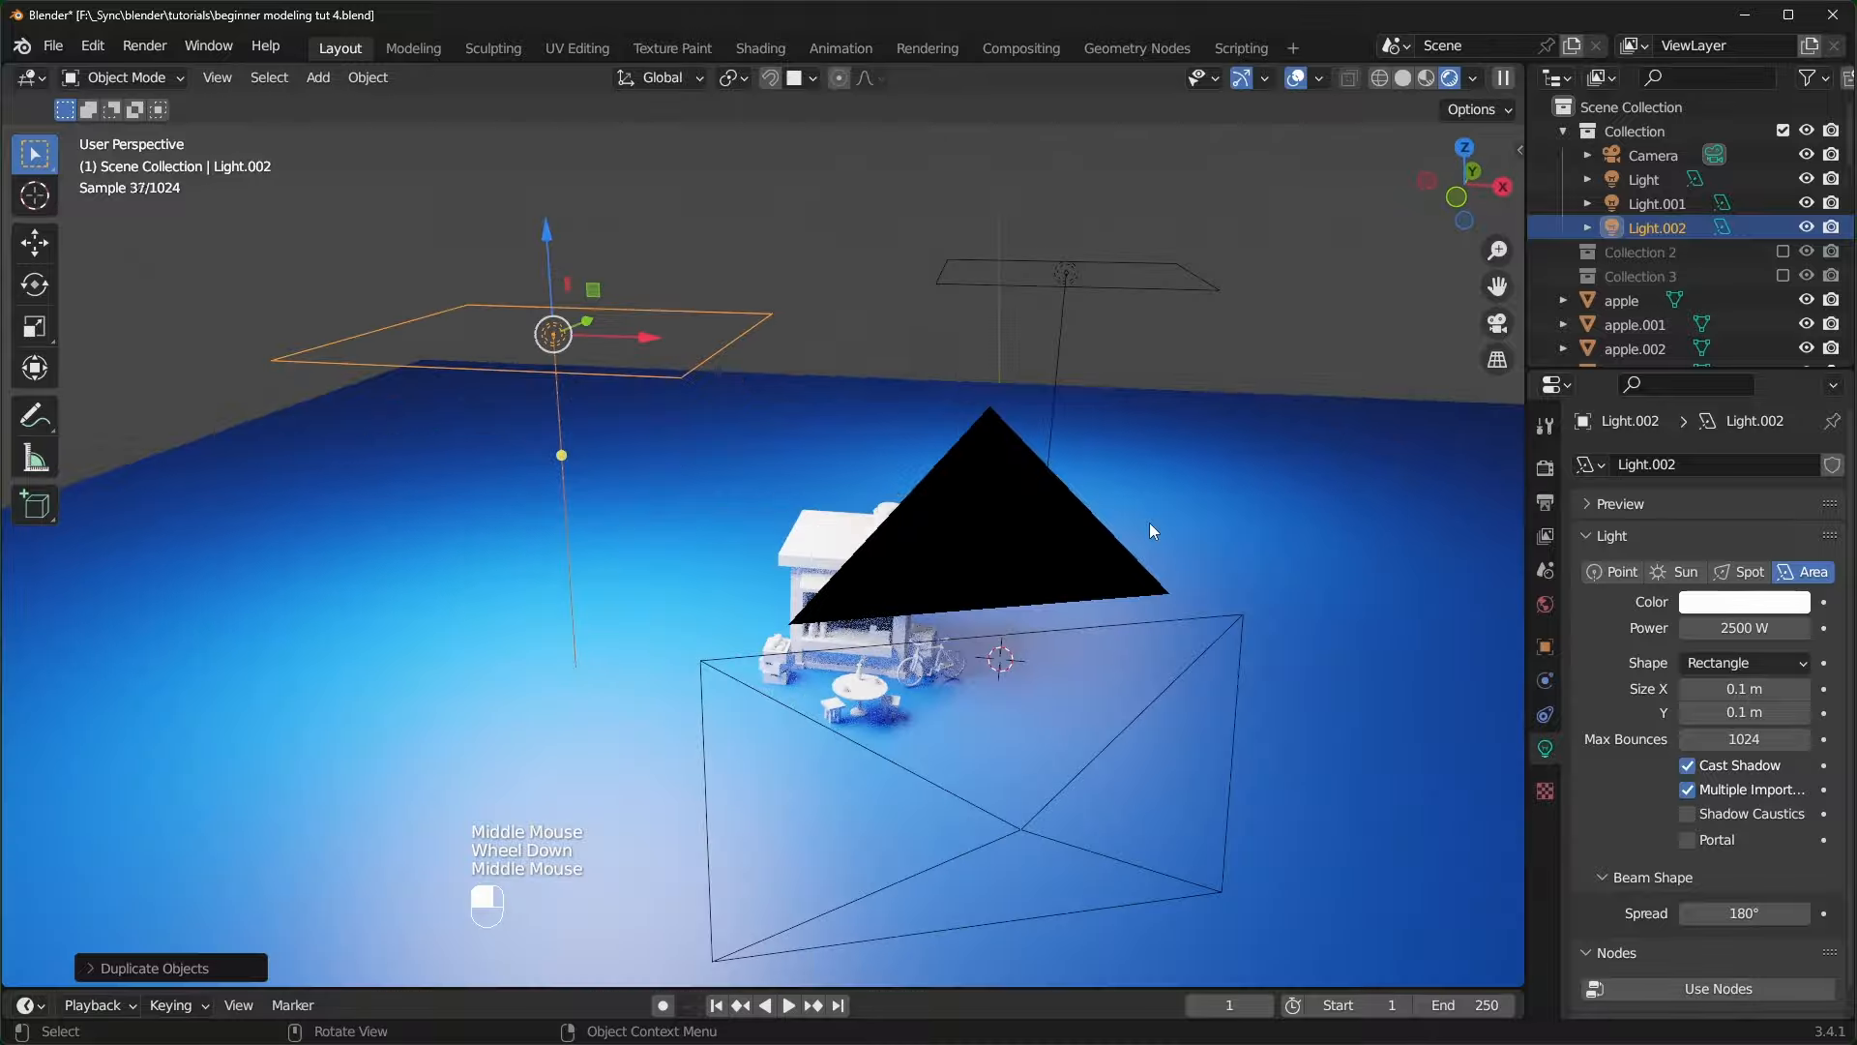
key("s")
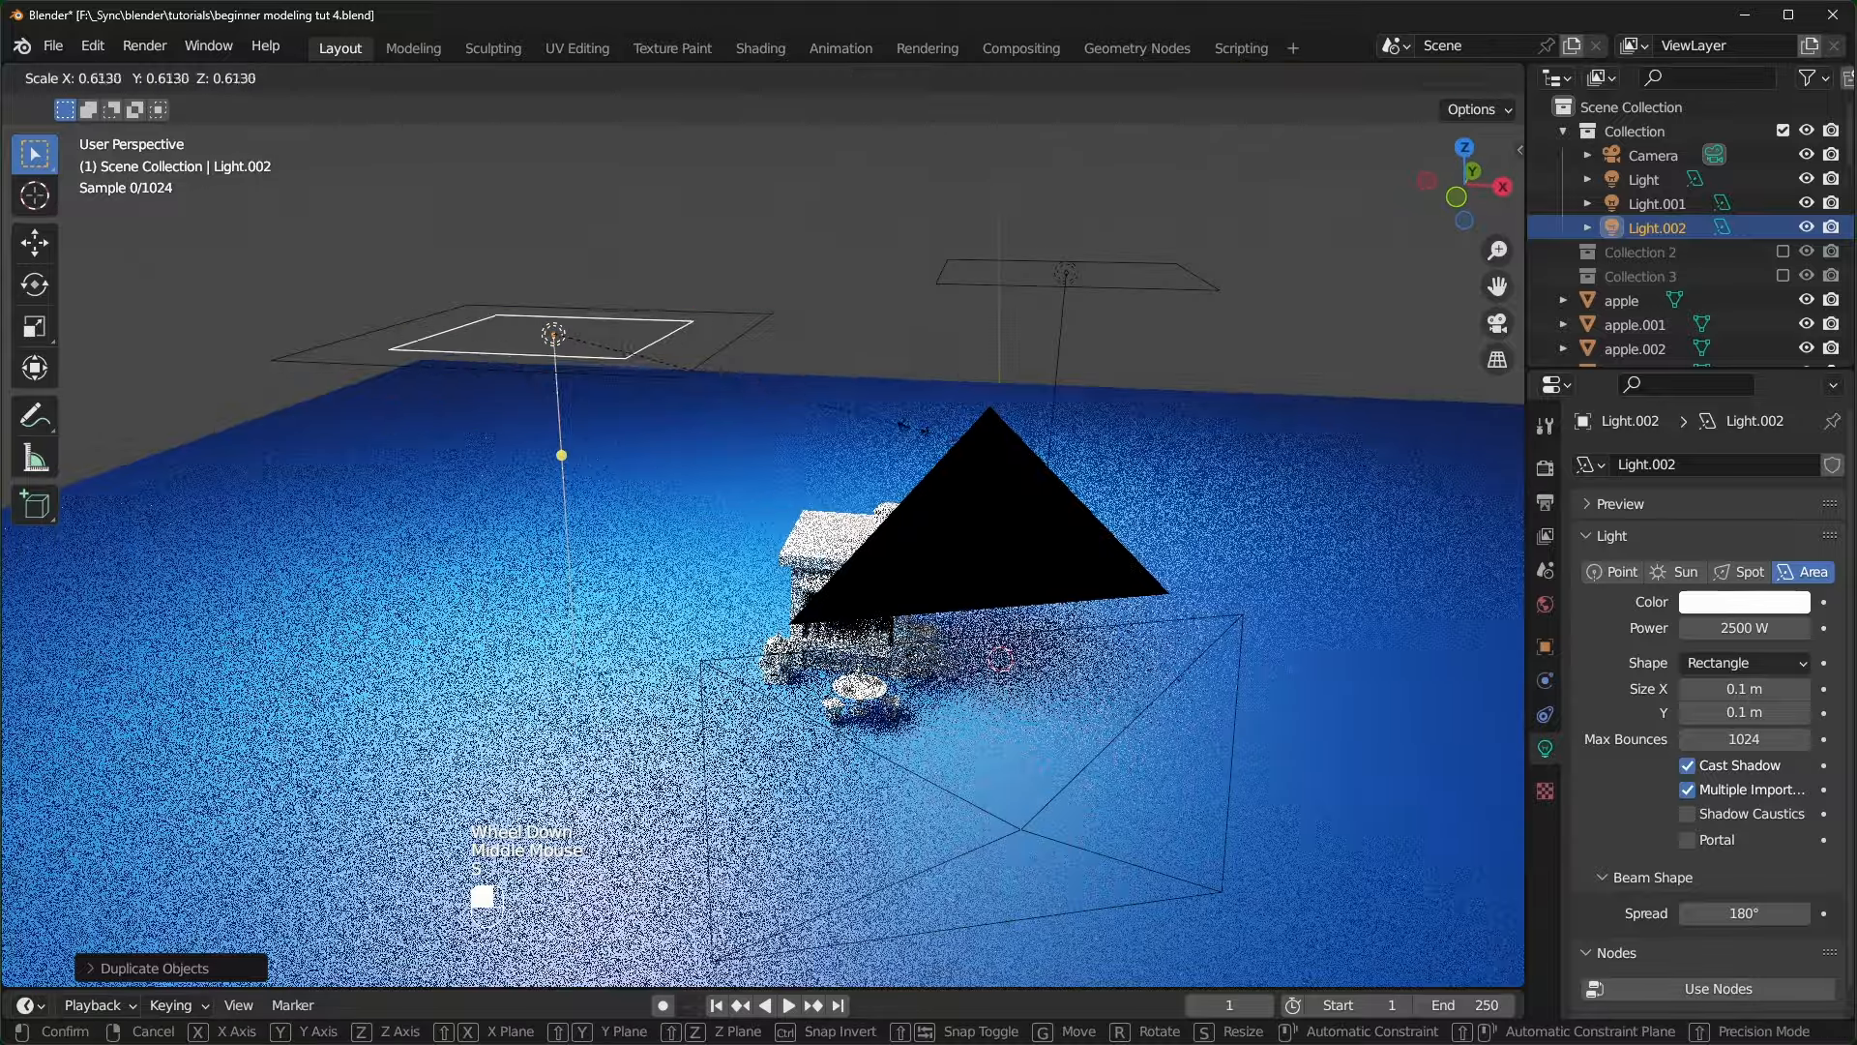
left_click(750, 402)
- Move the scaled-down area light inside the stand, just below the ceiling above the serving counter
scroll(764, 425, "up", 2)
middle_click_drag(764, 426, 812, 489)
left_click_drag(502, 157, 921, 492)
middle_click_drag(1036, 630, 1257, 746)
scroll(1017, 588, "up", 4)
key("g")
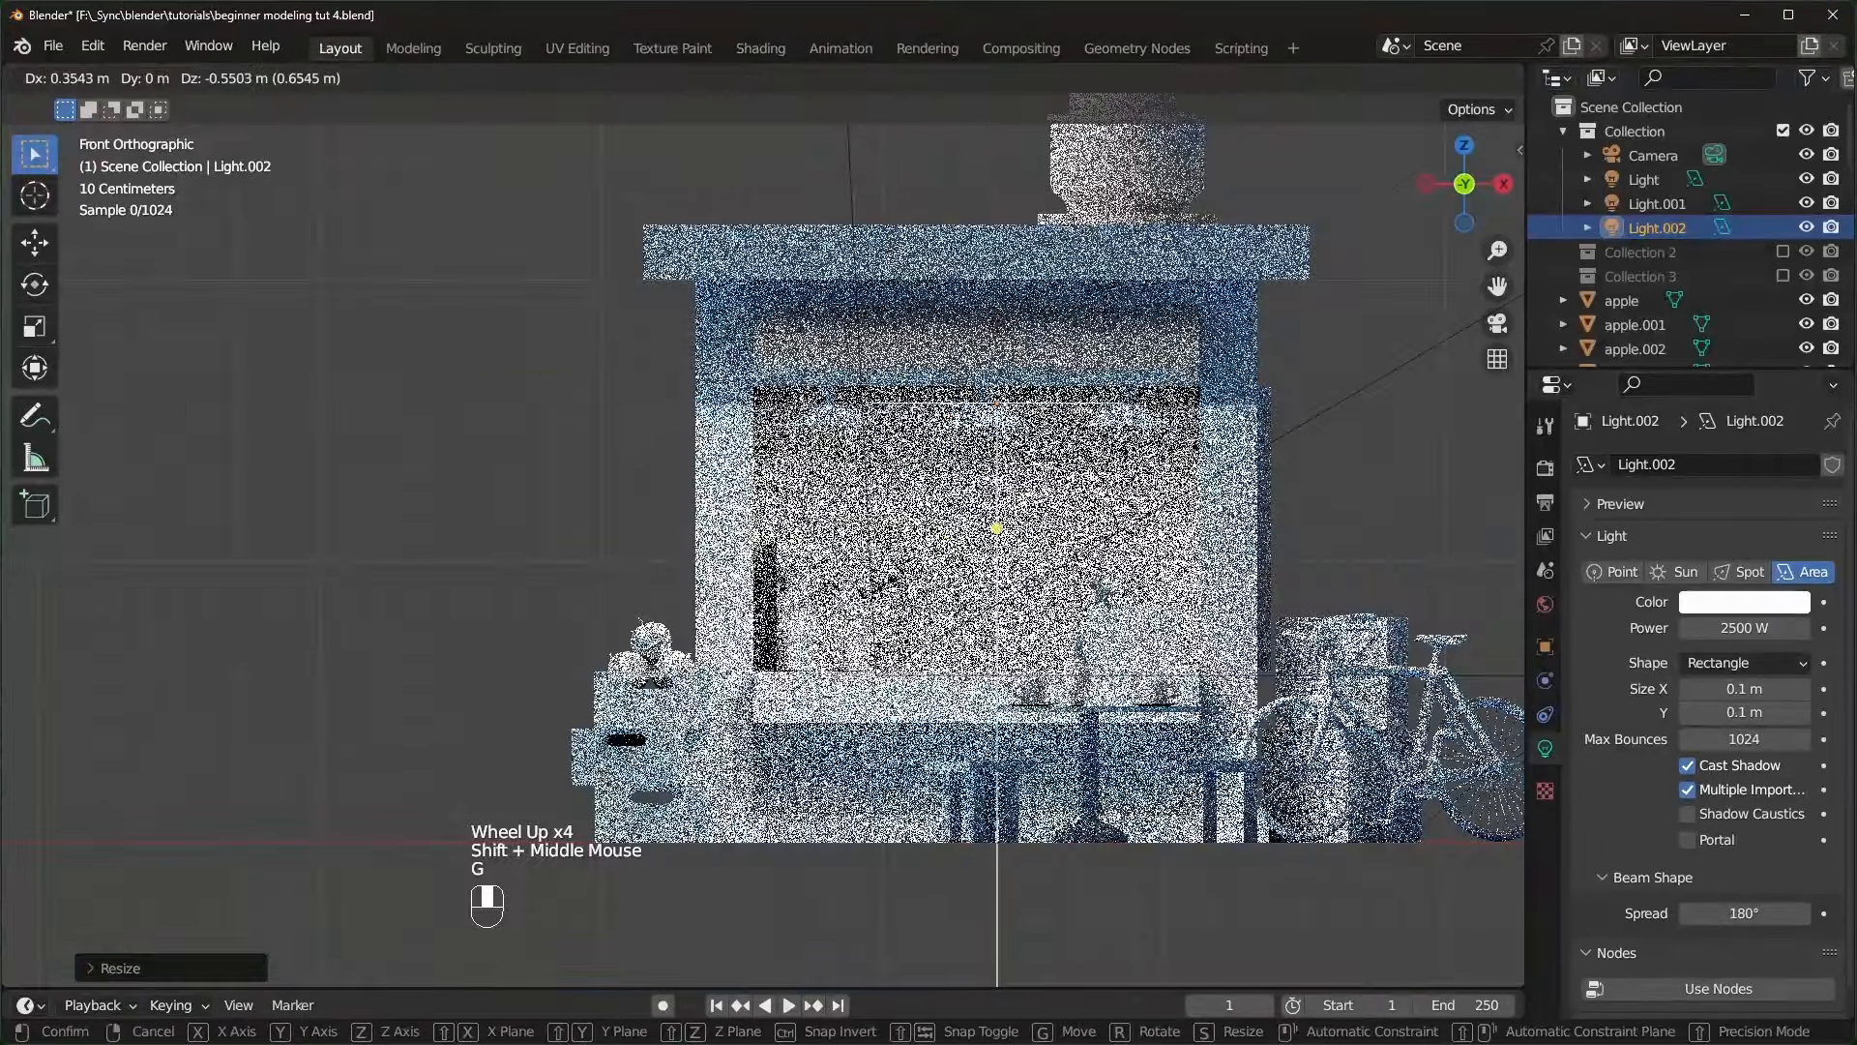
left_click(1011, 558)
key("KP_0")
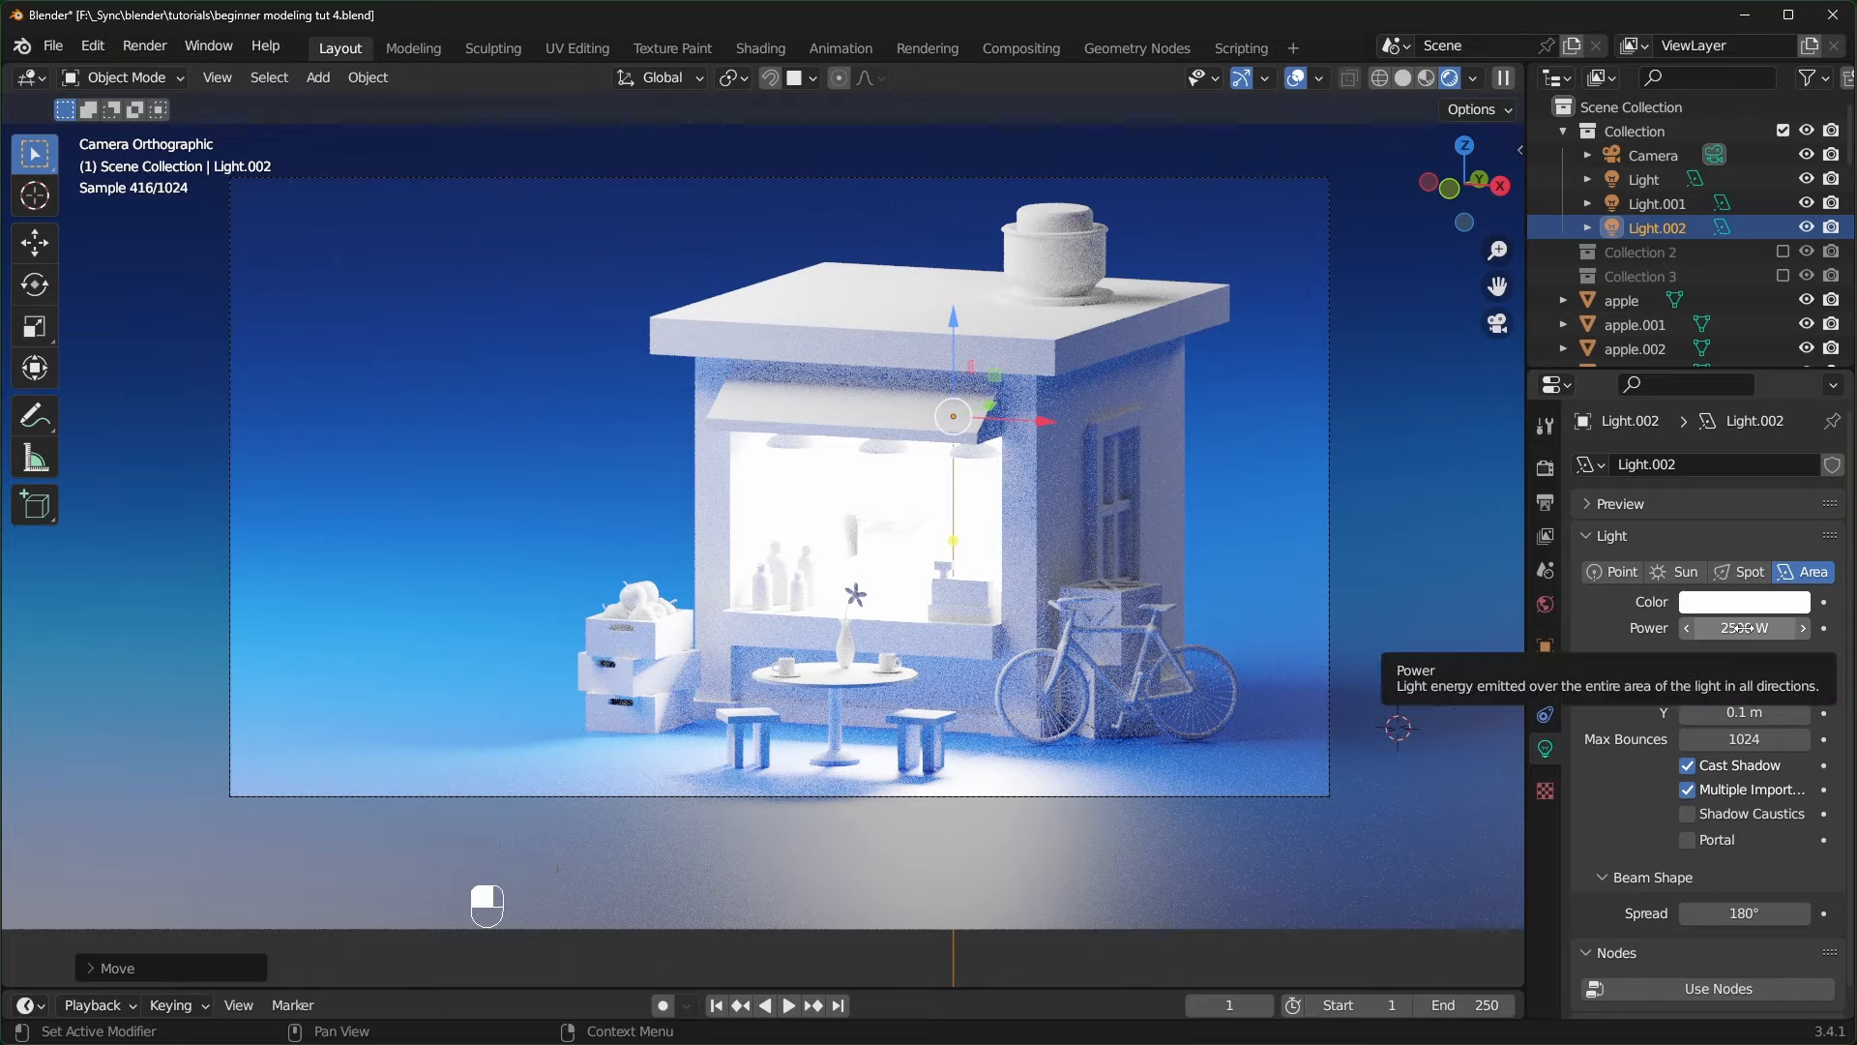
- Set the power of the area light inside the stand to 8.5 W
left_click(1744, 627)
type("0")
key("Return")
left_click_drag(1738, 626, 1808, 627)
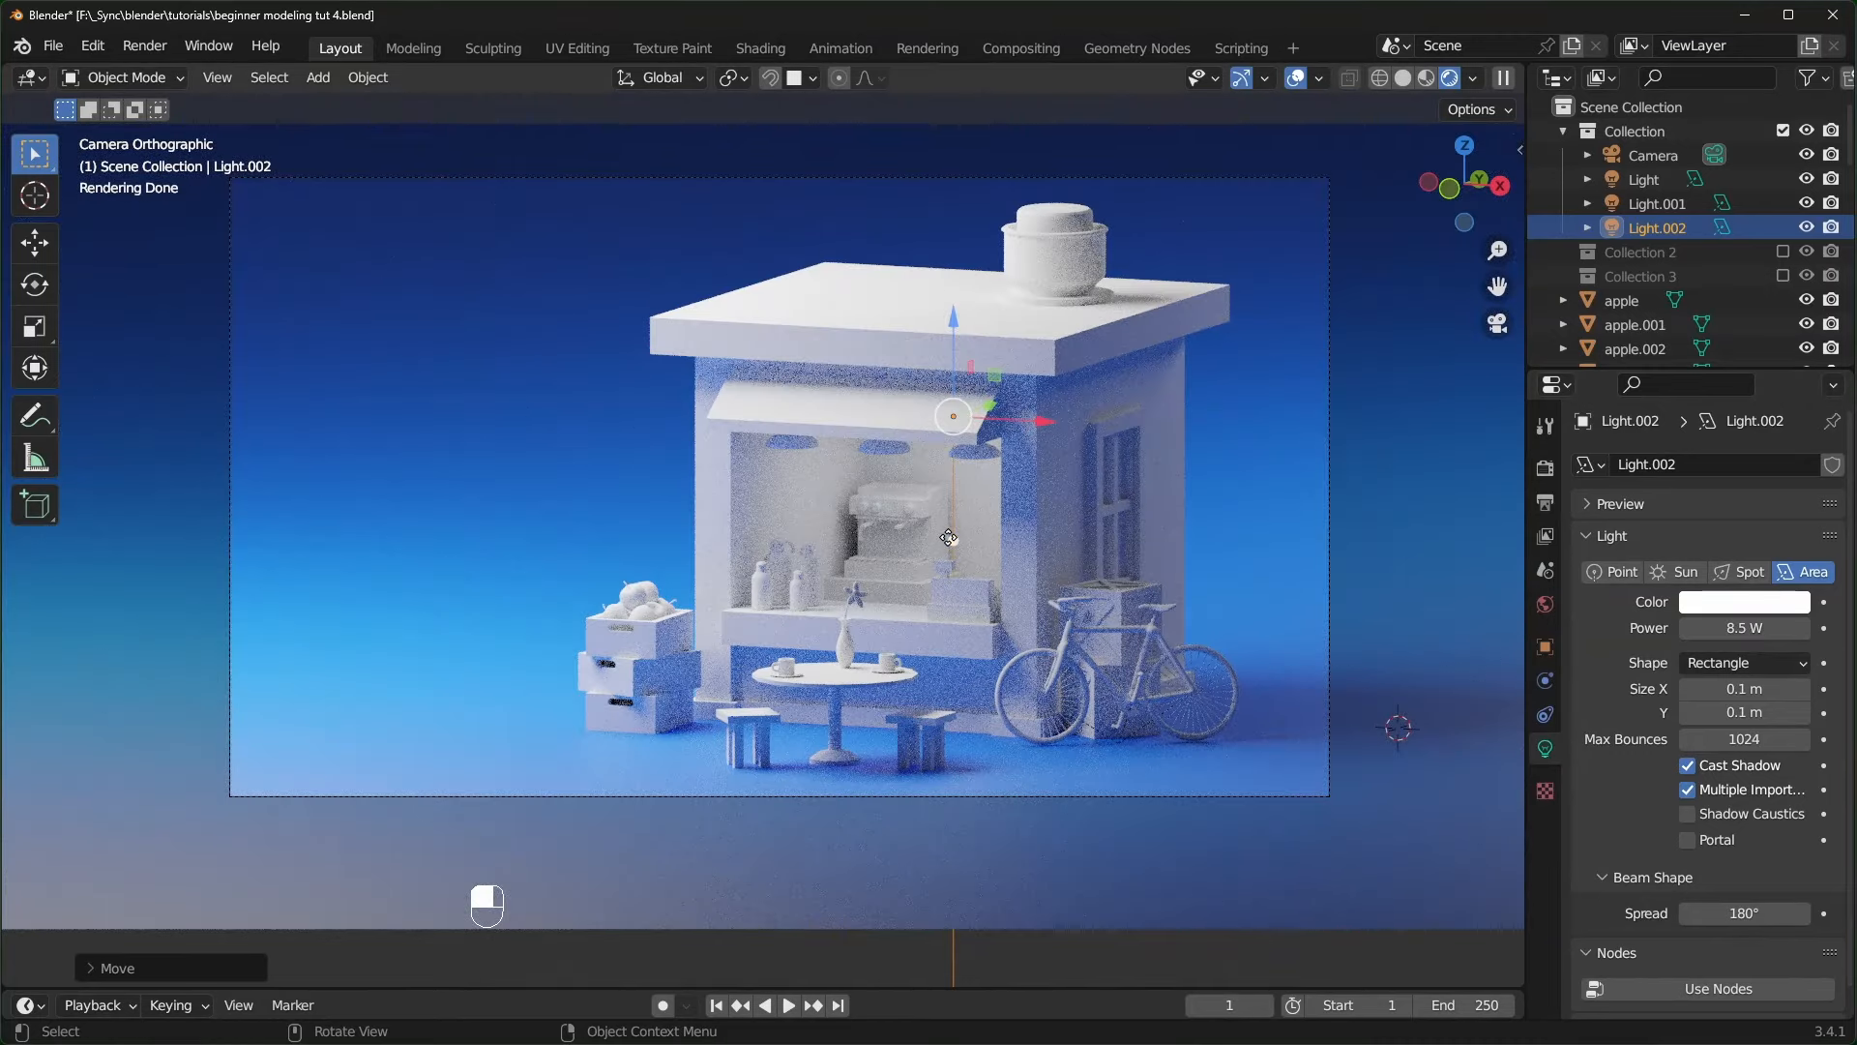
- Tint the interior light a warm orange, about hue 0.036 and saturation 0.471, and save the file
left_click(1741, 602)
mouse_move(1708, 416)
left_mouse_down()
mouse_move(1640, 445)
mouse_move(1677, 399)
left_mouse_up()
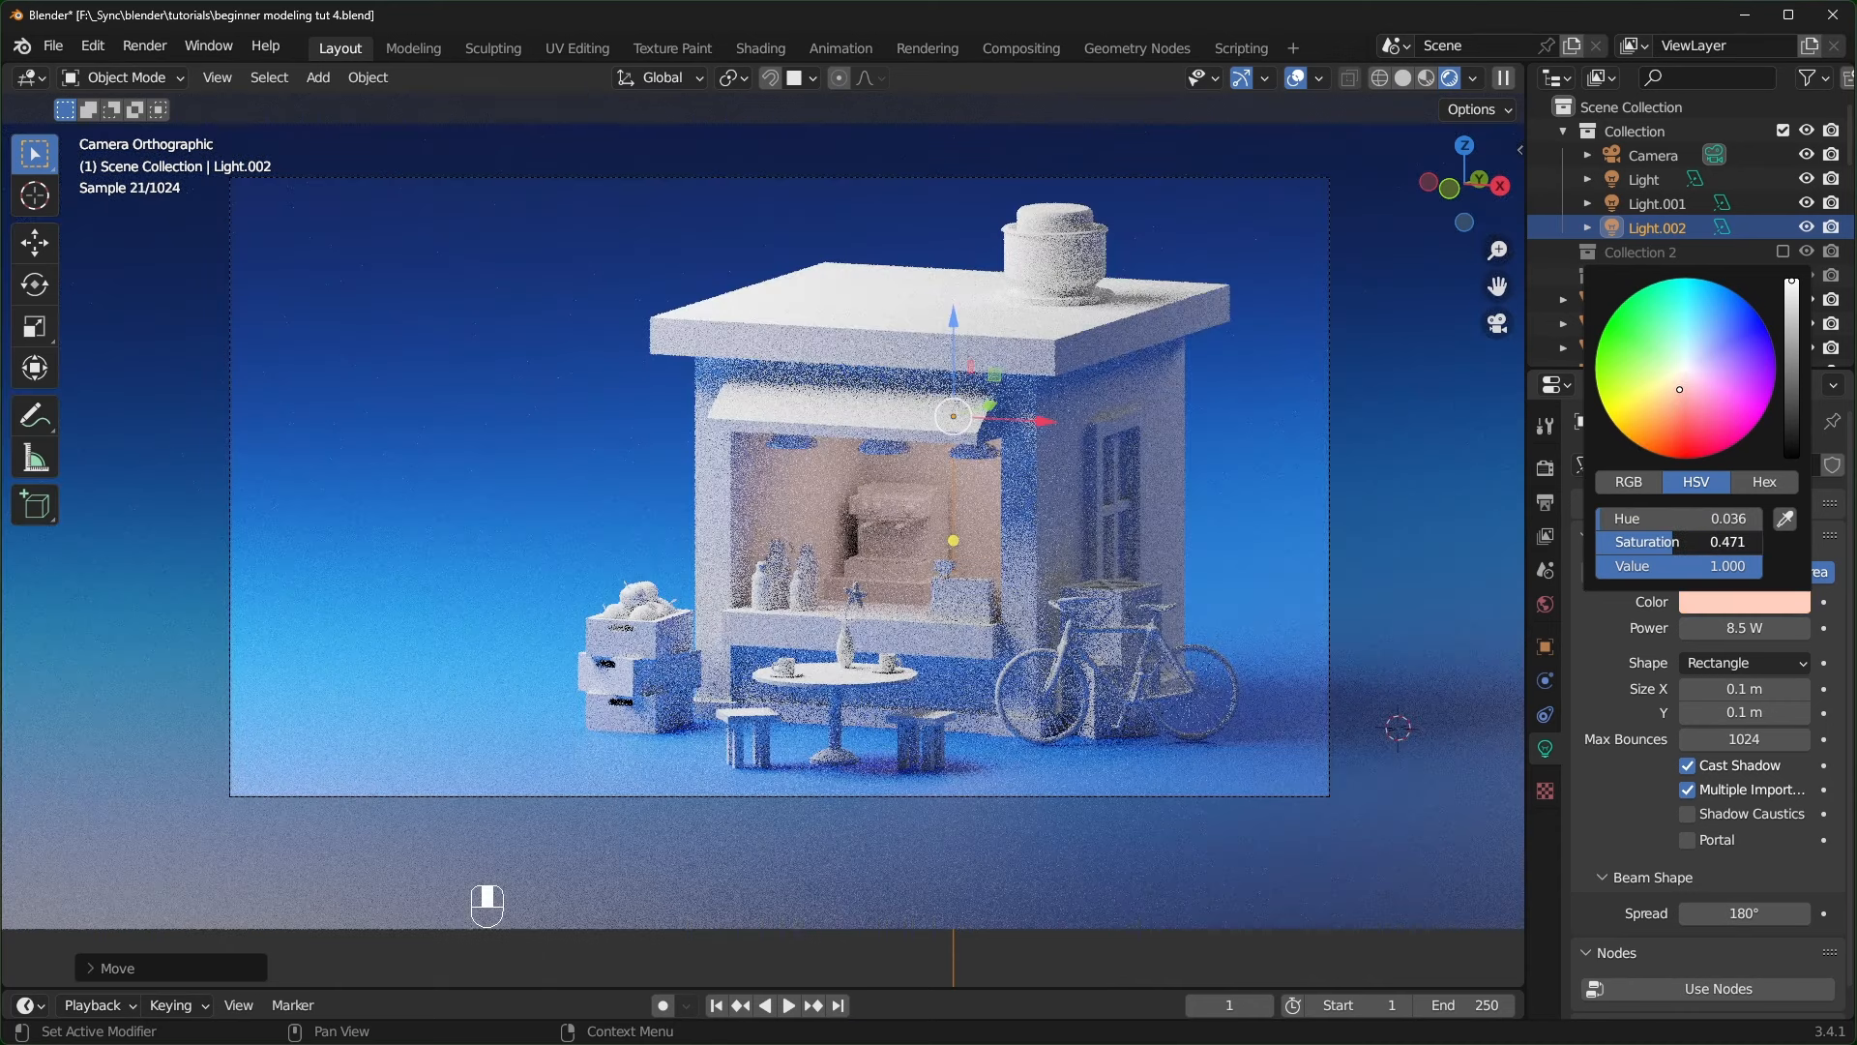
key("ctrl+s")
- Give the building a new material with a pale cream-yellow base color, hue about 0.131 with low saturation
left_click(827, 349)
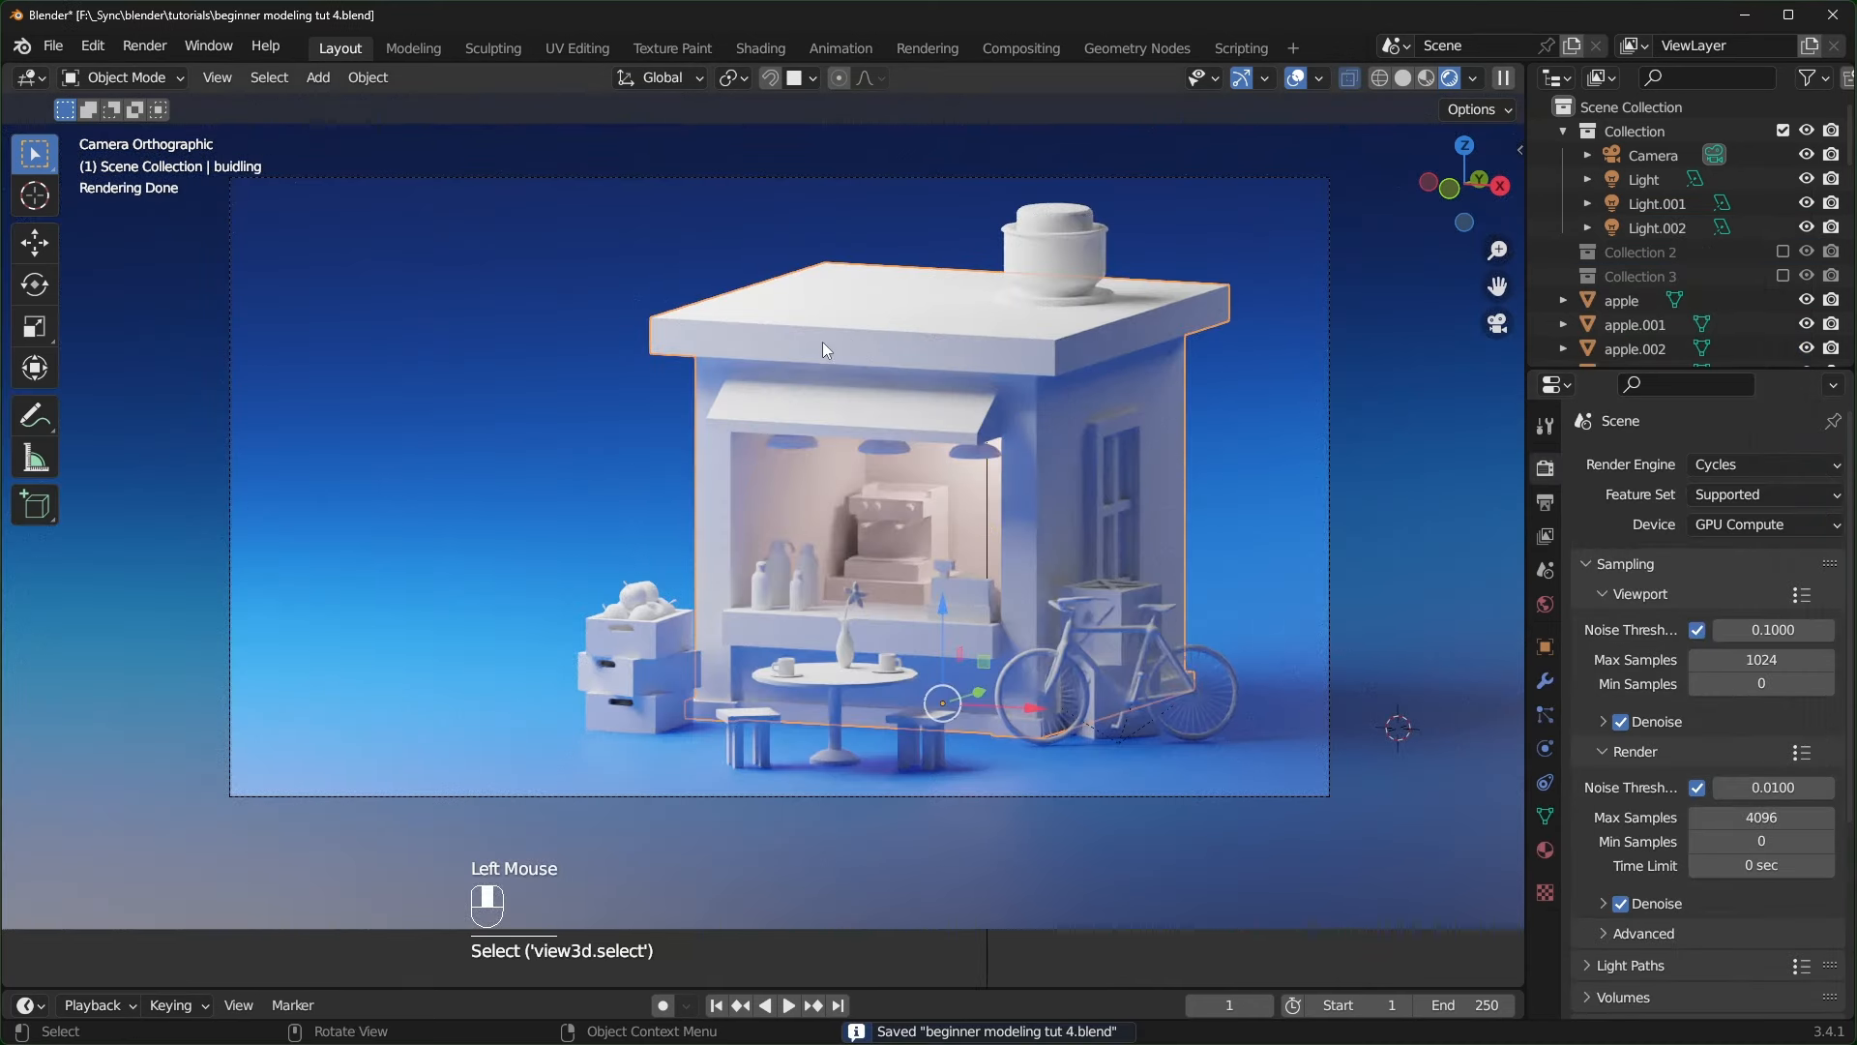
left_click(1546, 850)
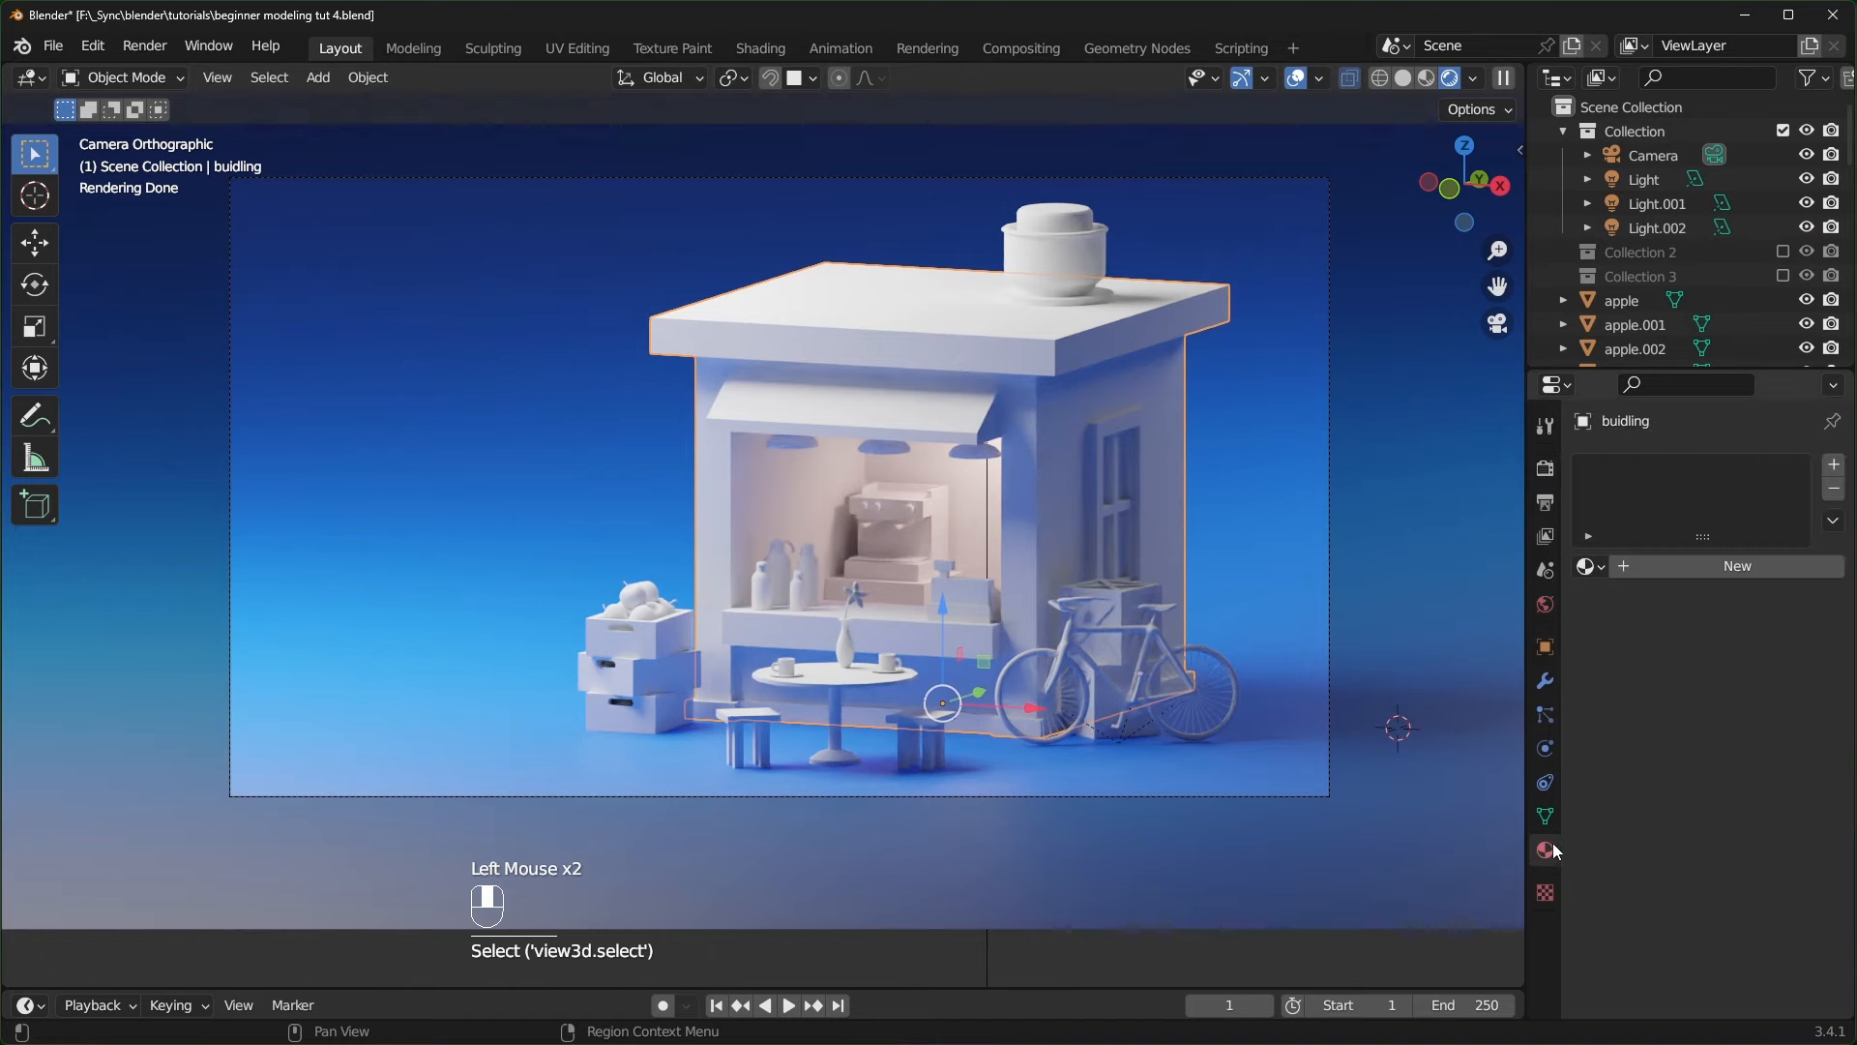
left_click(1732, 571)
key("ctrl+z")
left_click(1732, 570)
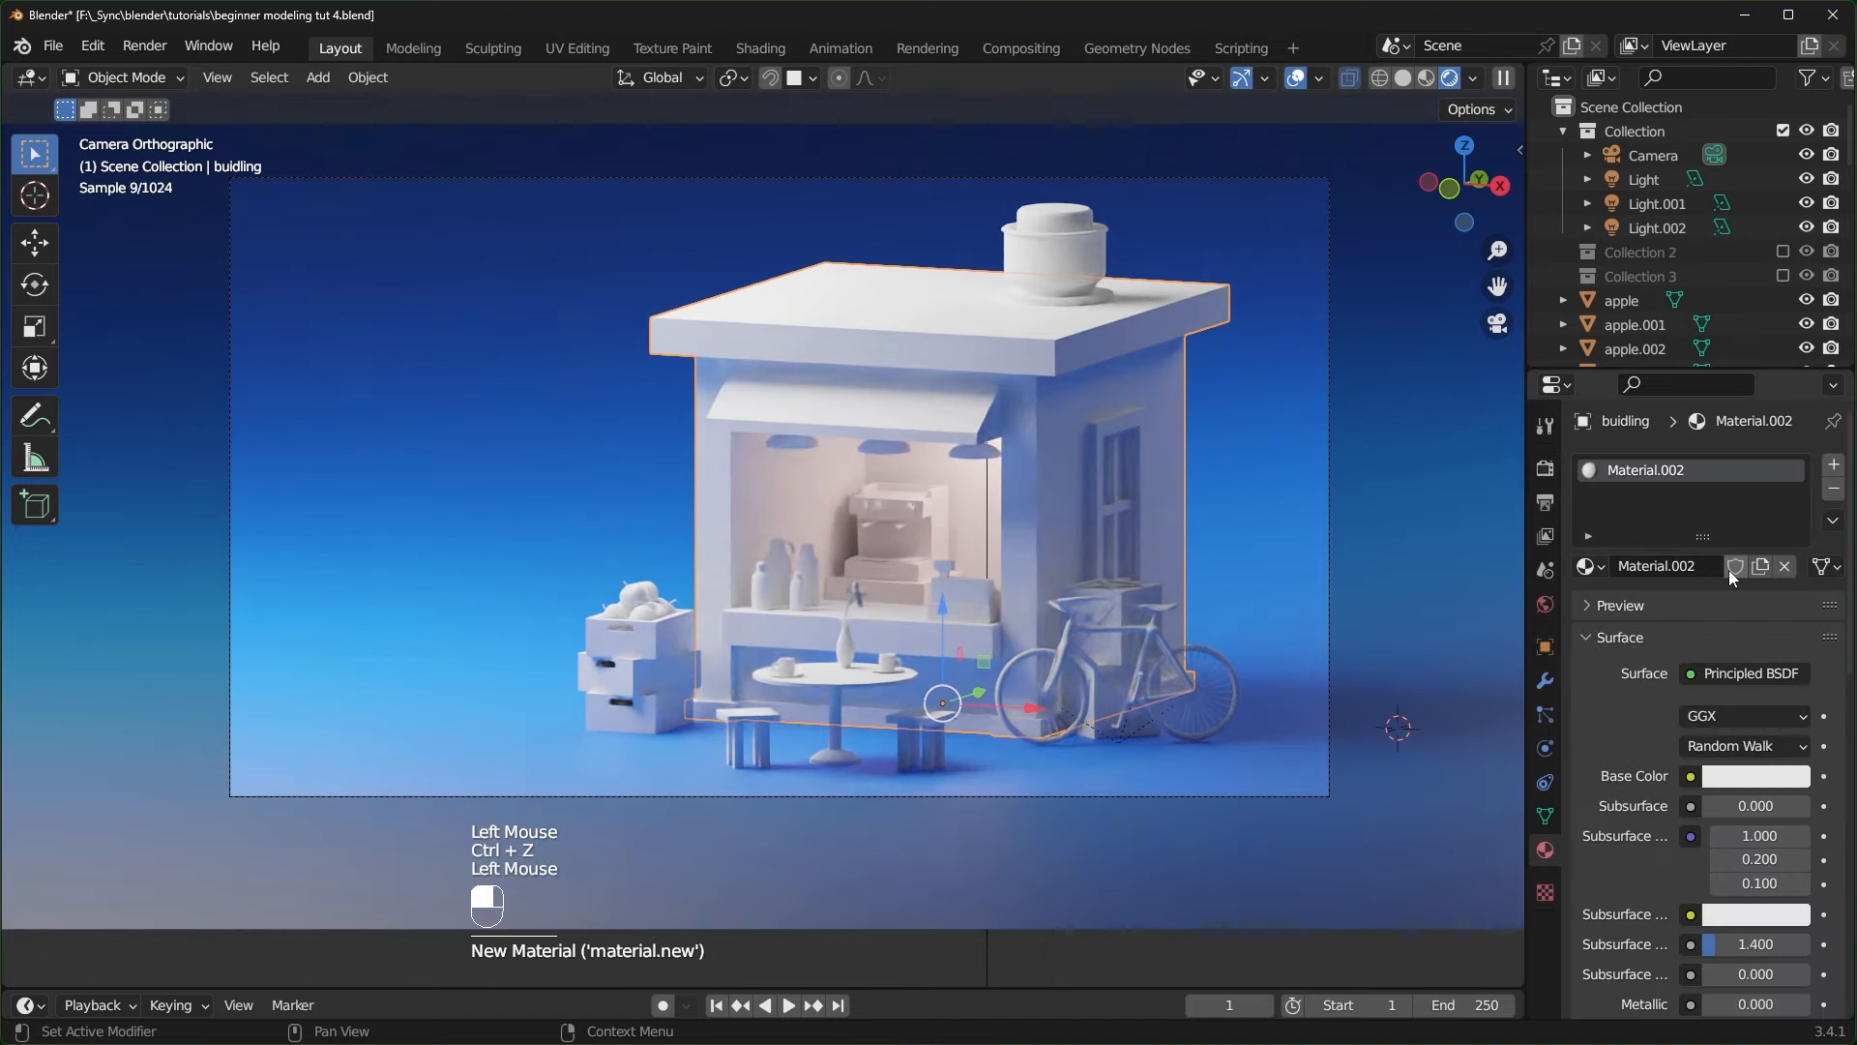
left_click(1755, 777)
left_click(1611, 570)
left_click_drag(1610, 569, 1613, 572)
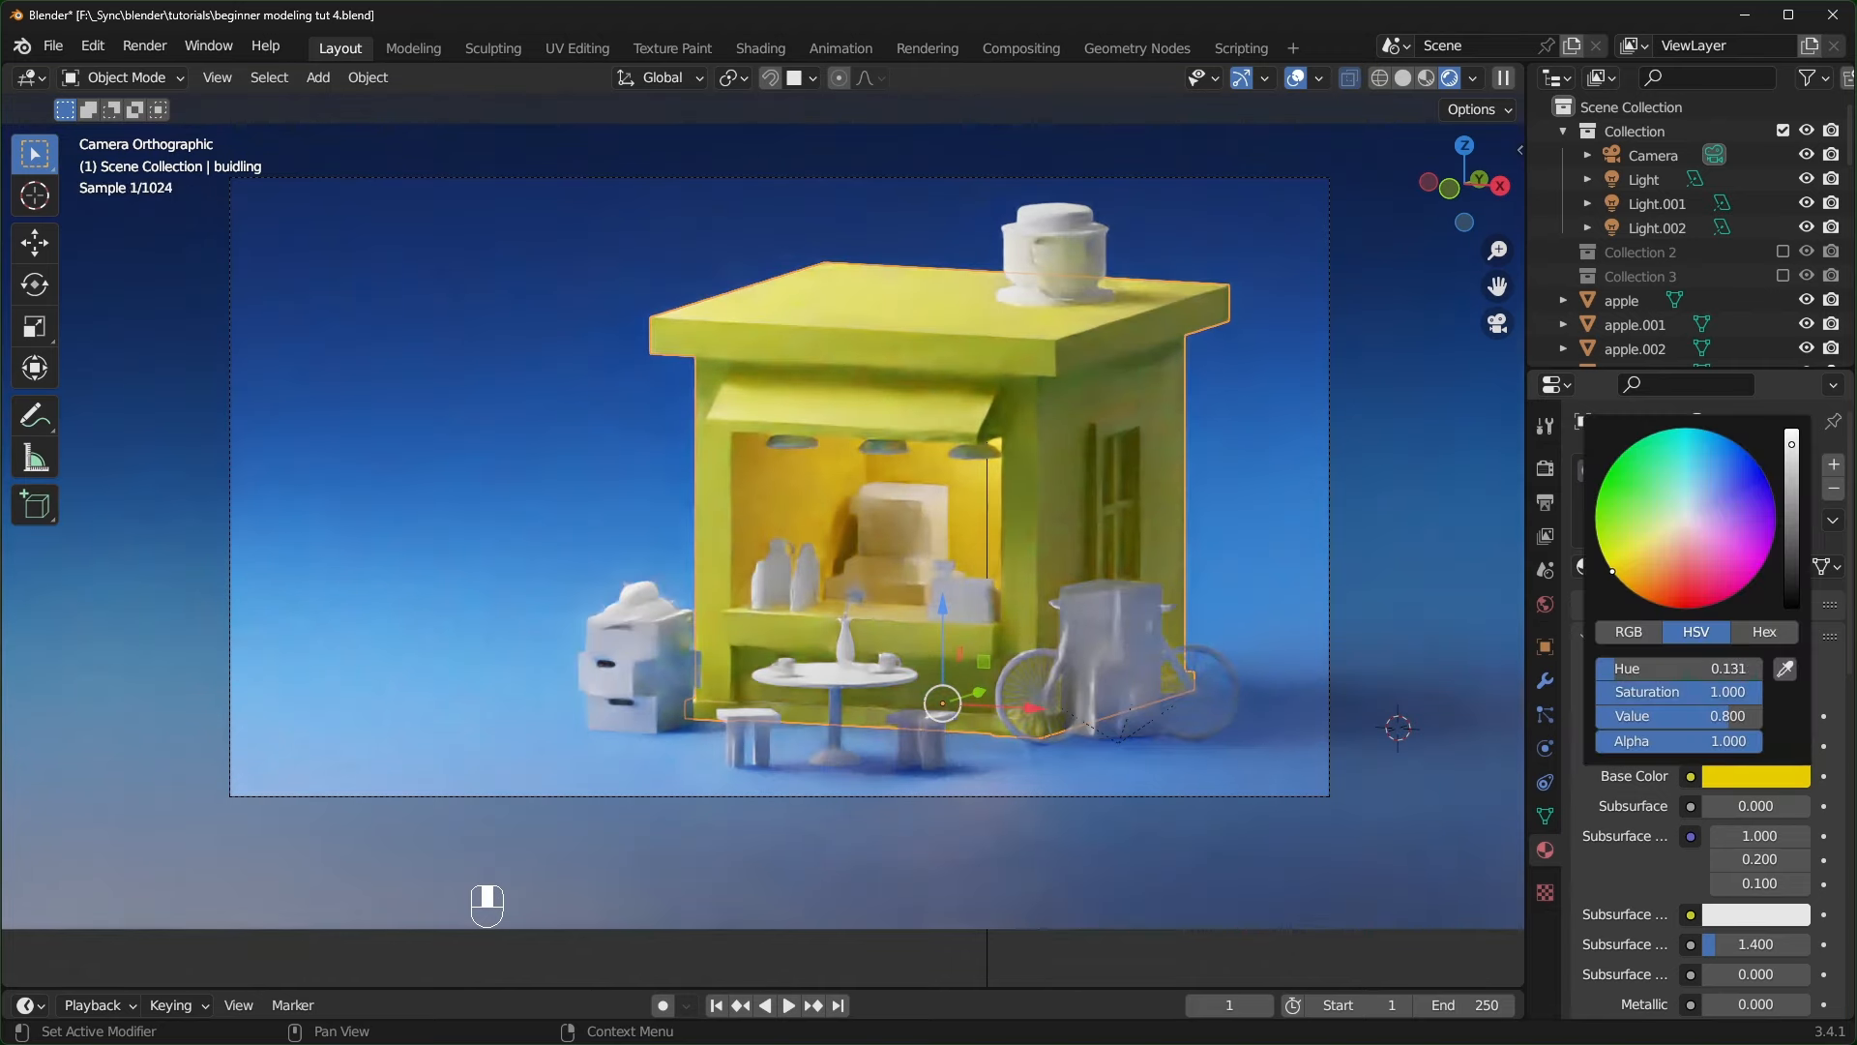
left_click_drag(1755, 696, 1692, 692)
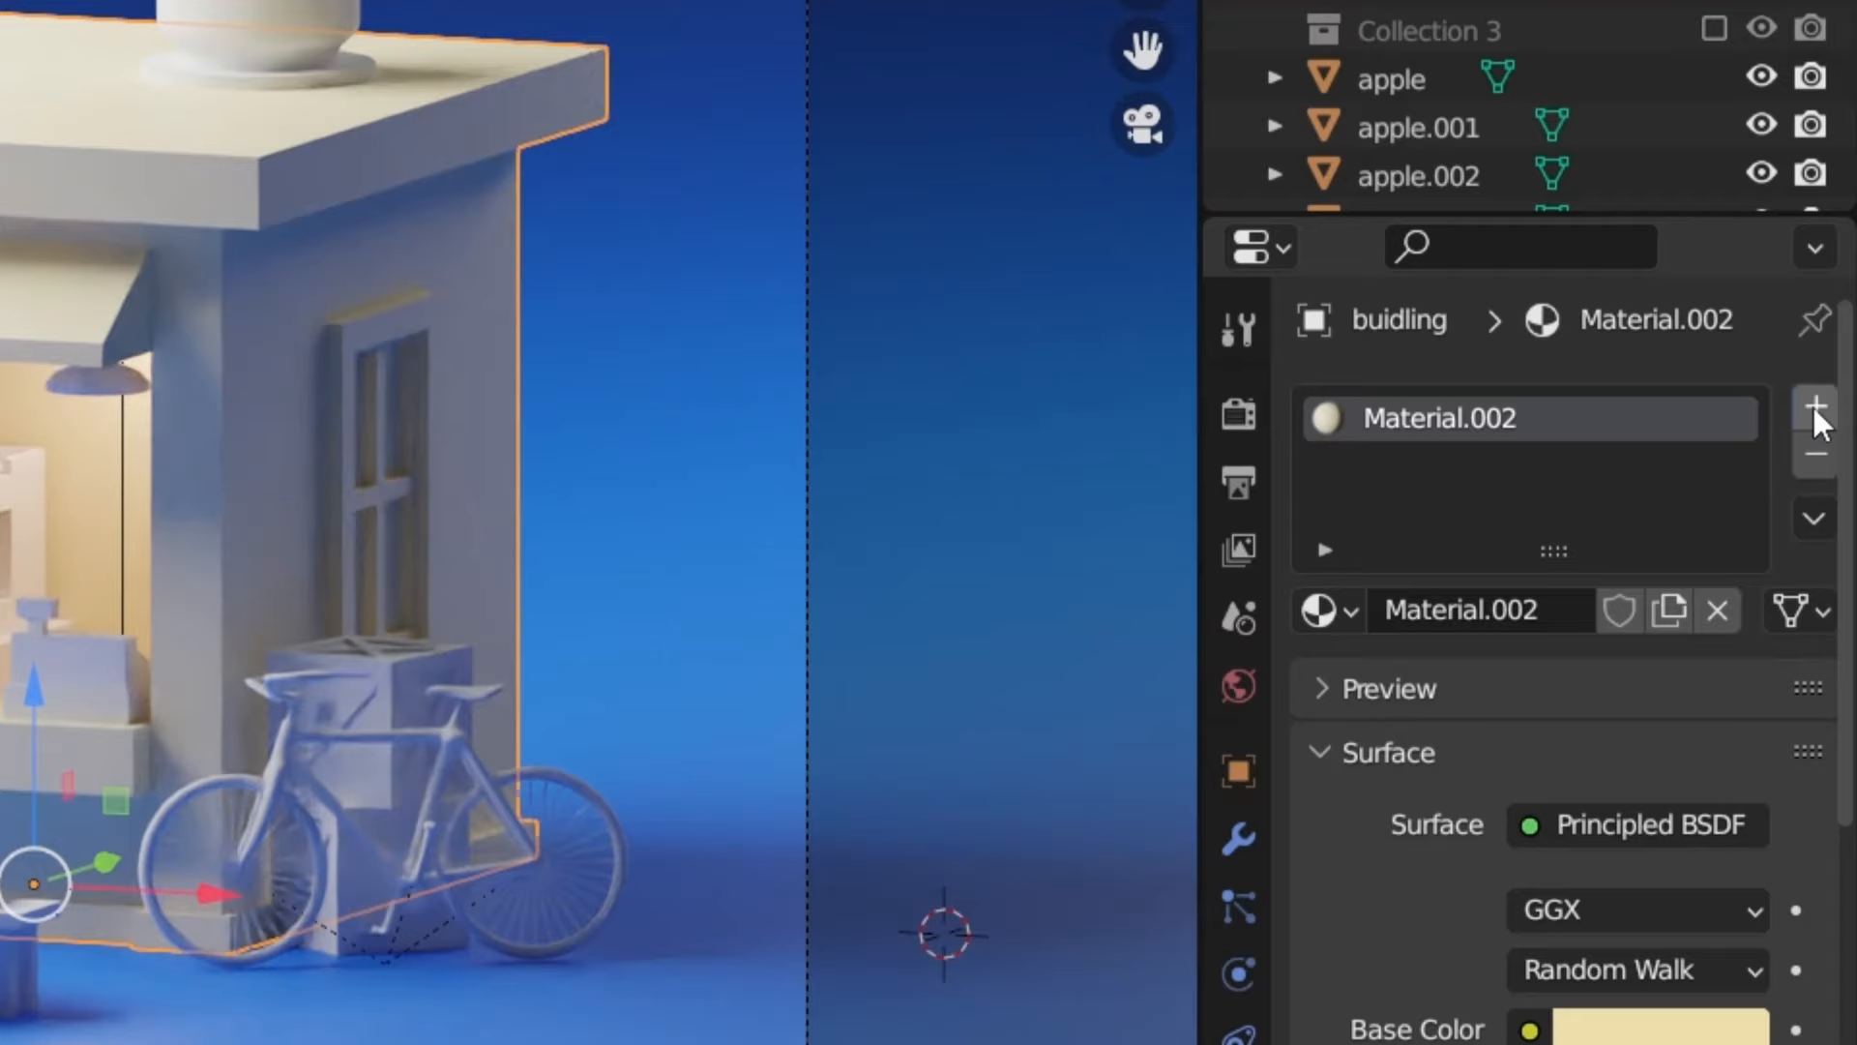
- Add a second material slot to the building and rename its cream material to "off white"
left_click(1834, 465)
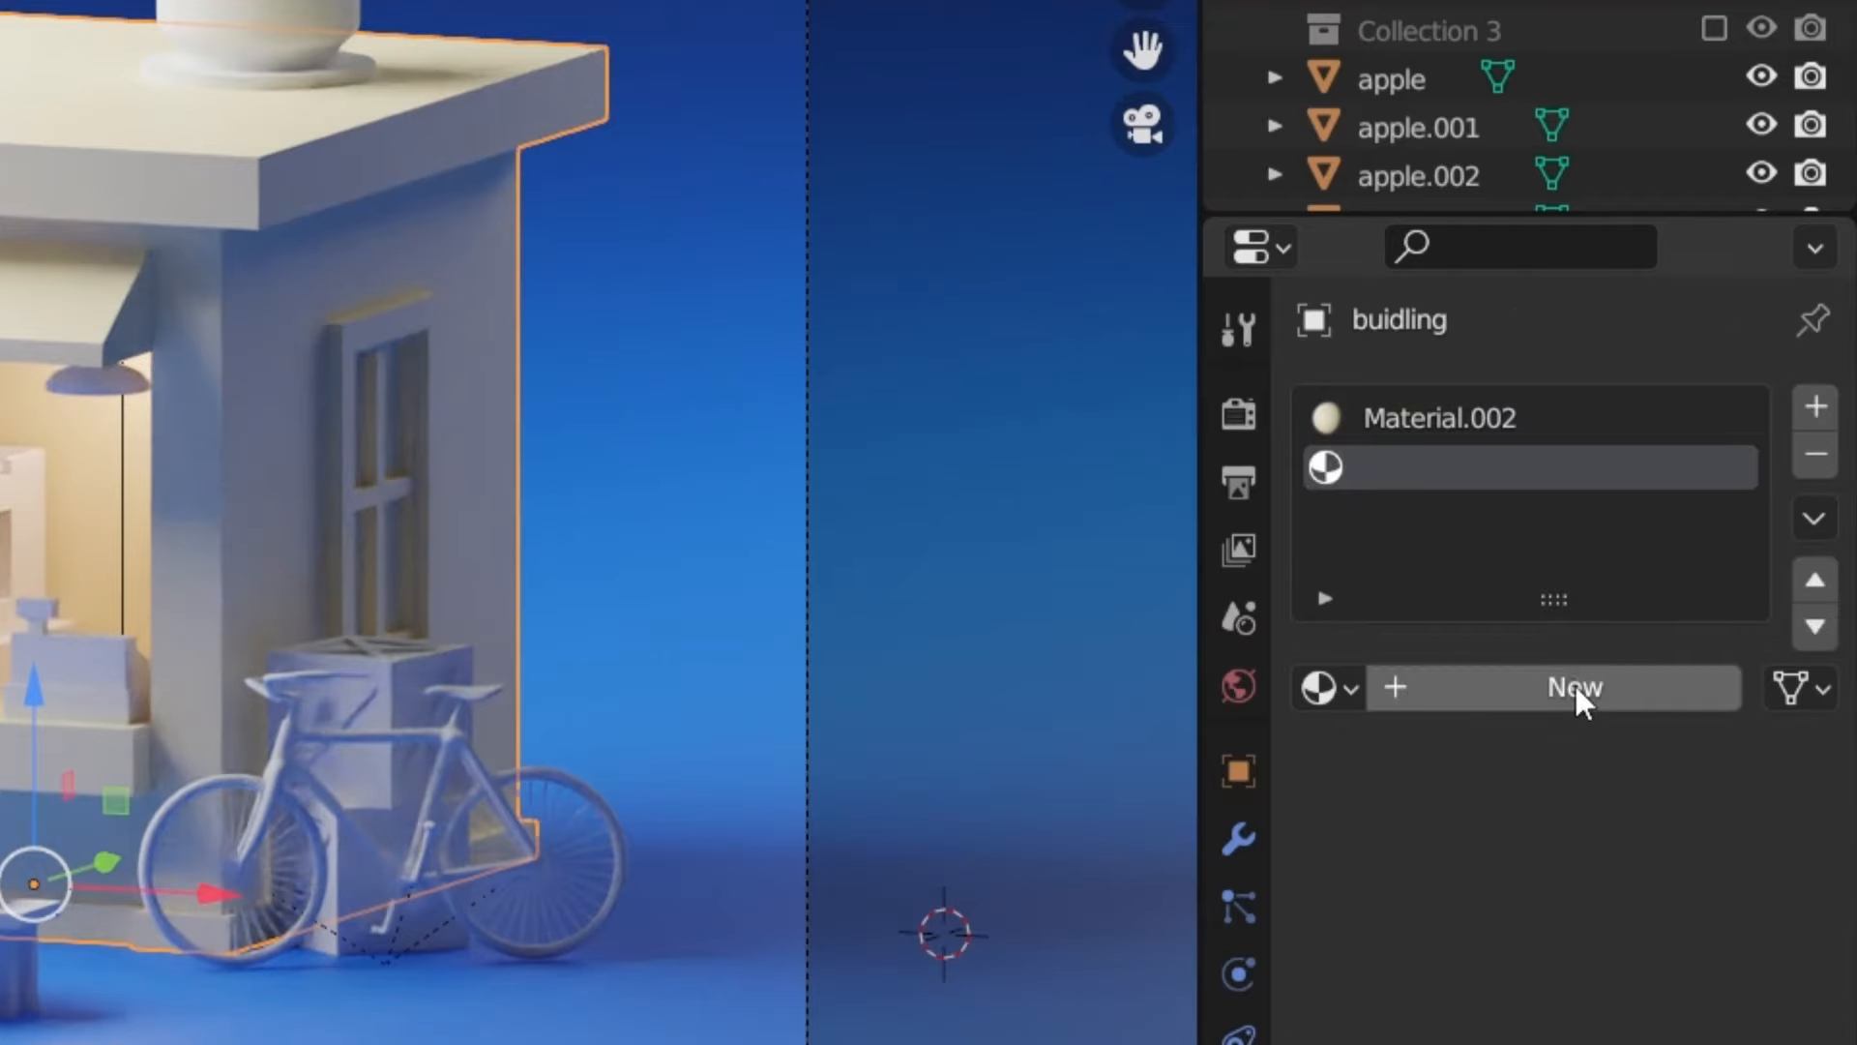
left_click(1340, 688)
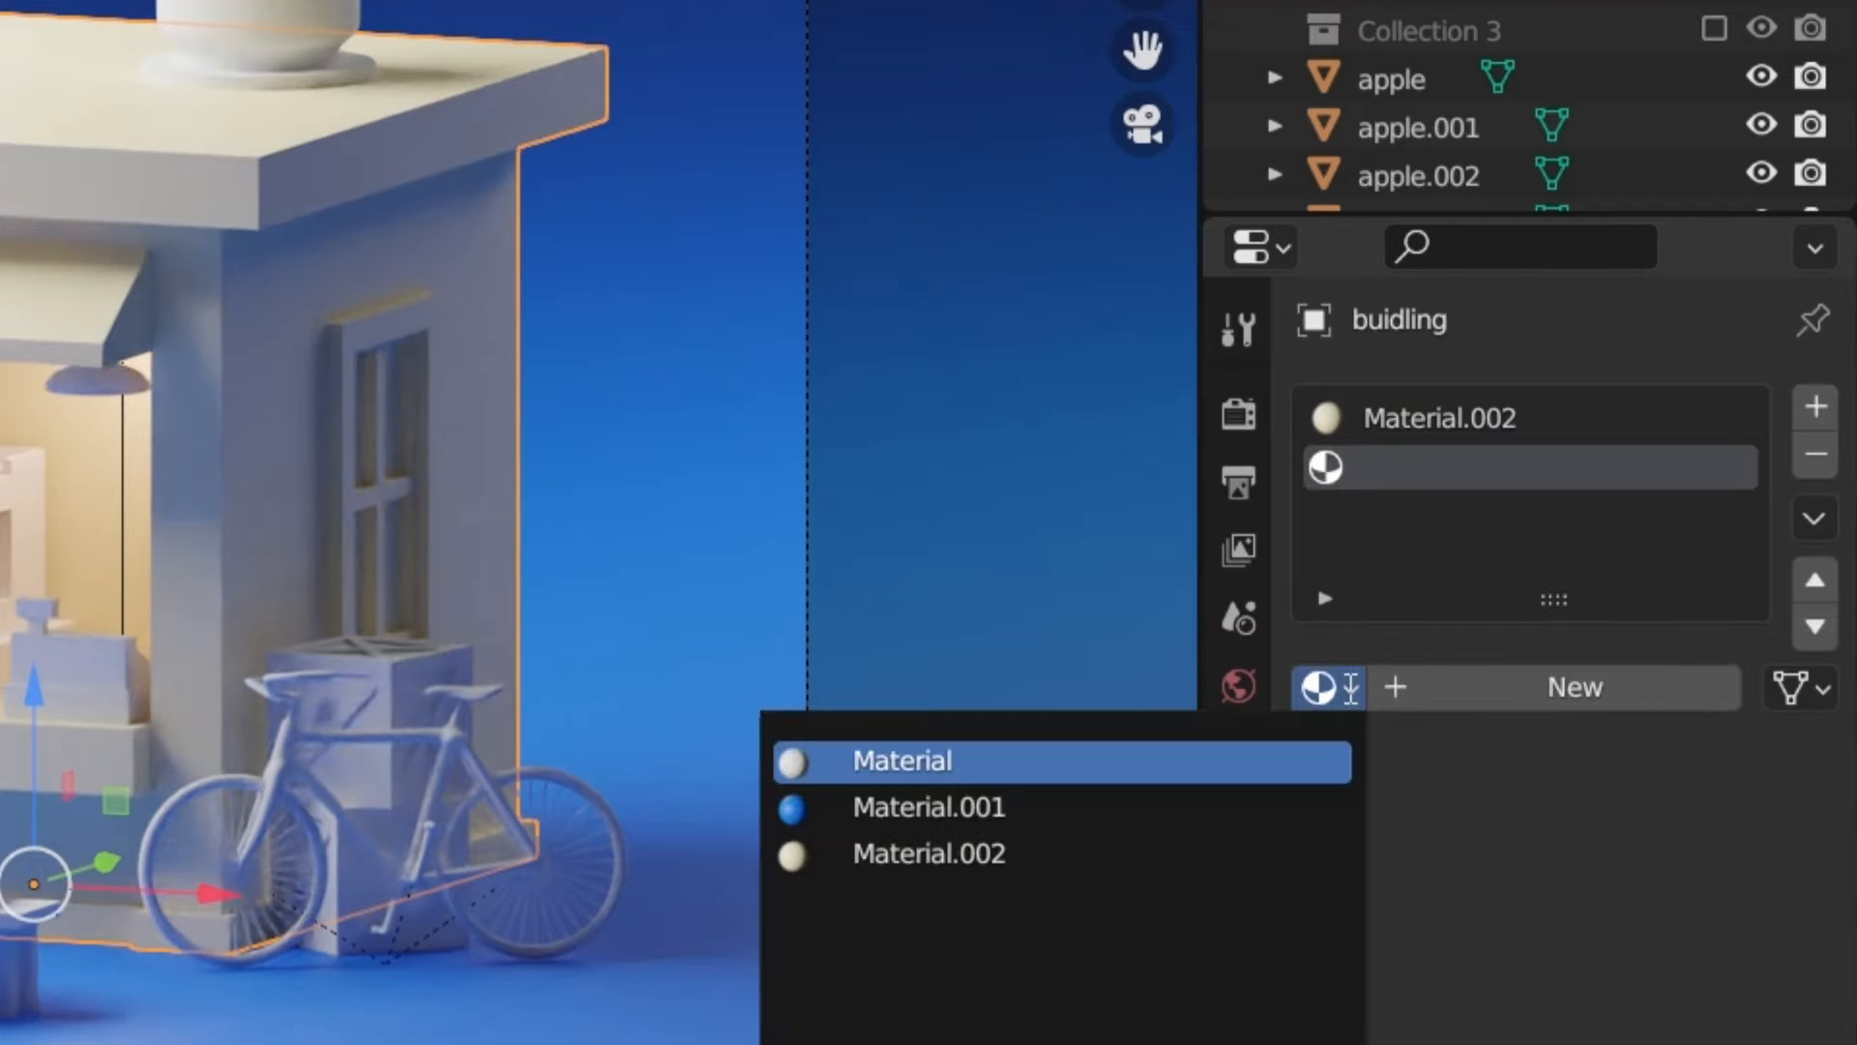
left_click(1466, 421)
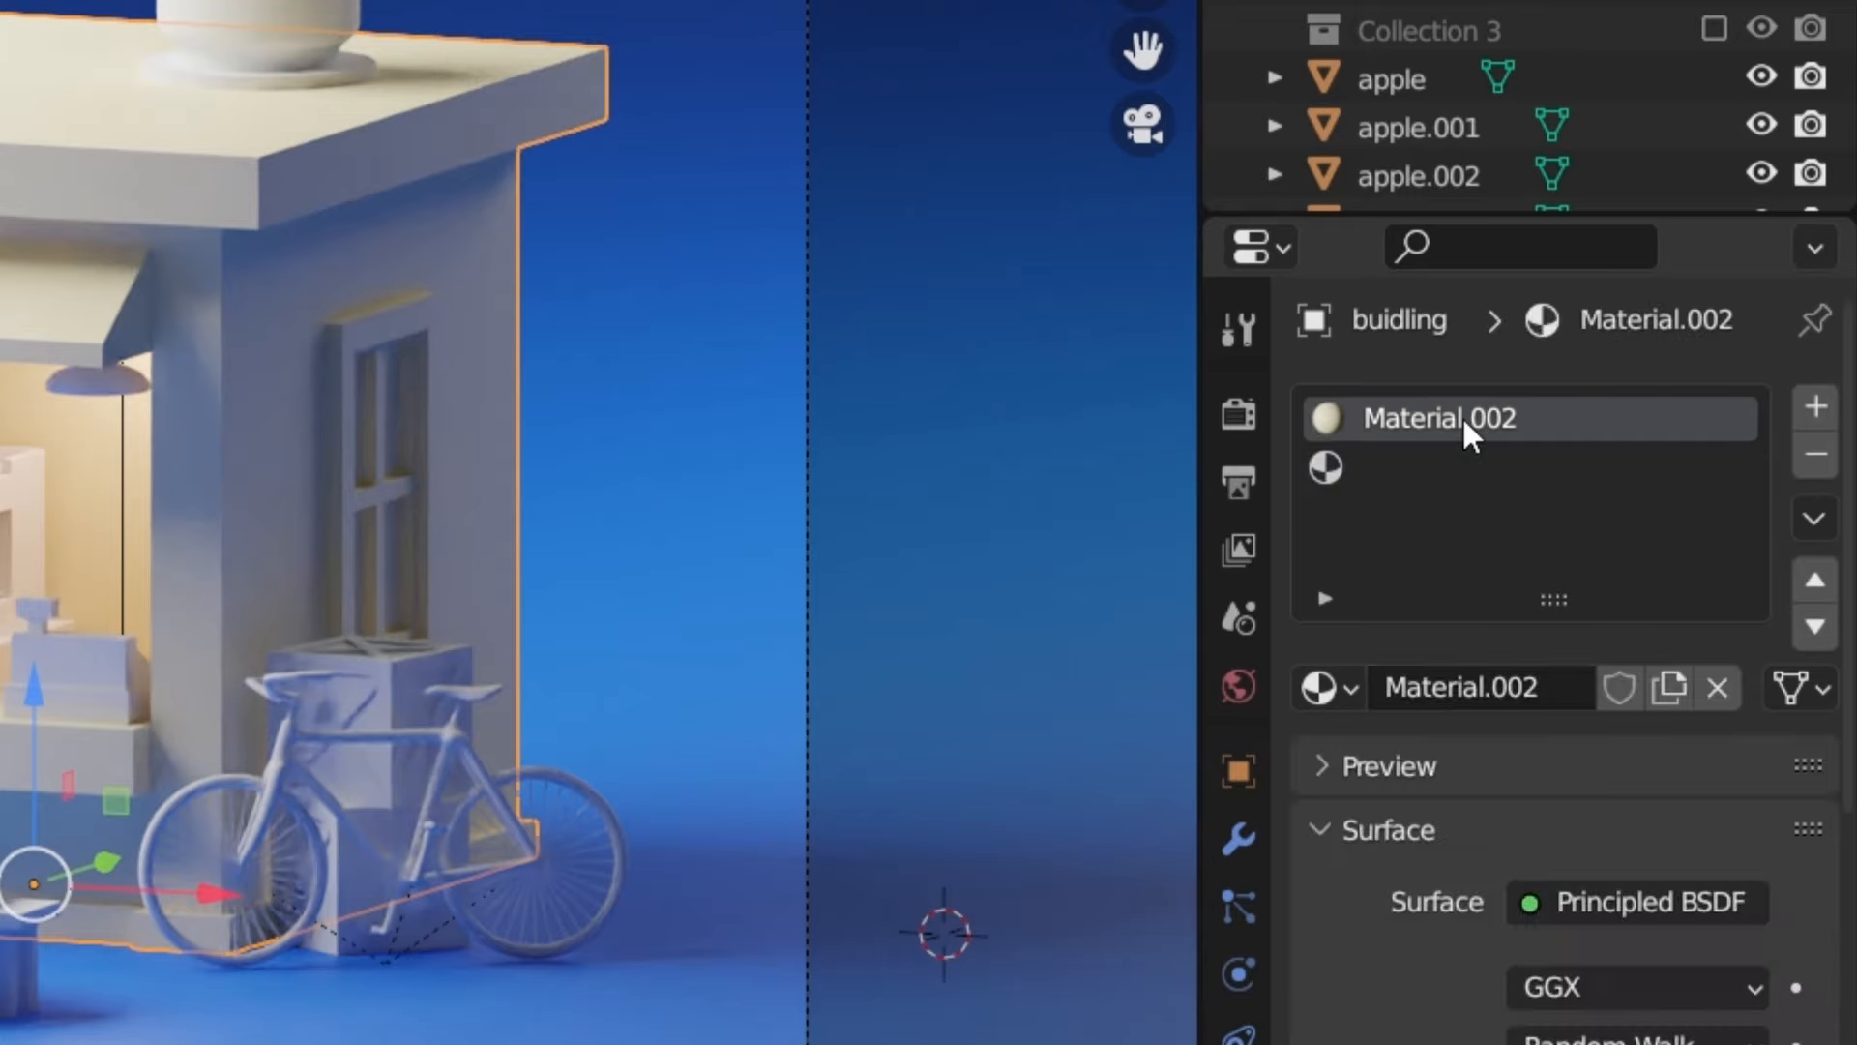
left_click(1548, 689)
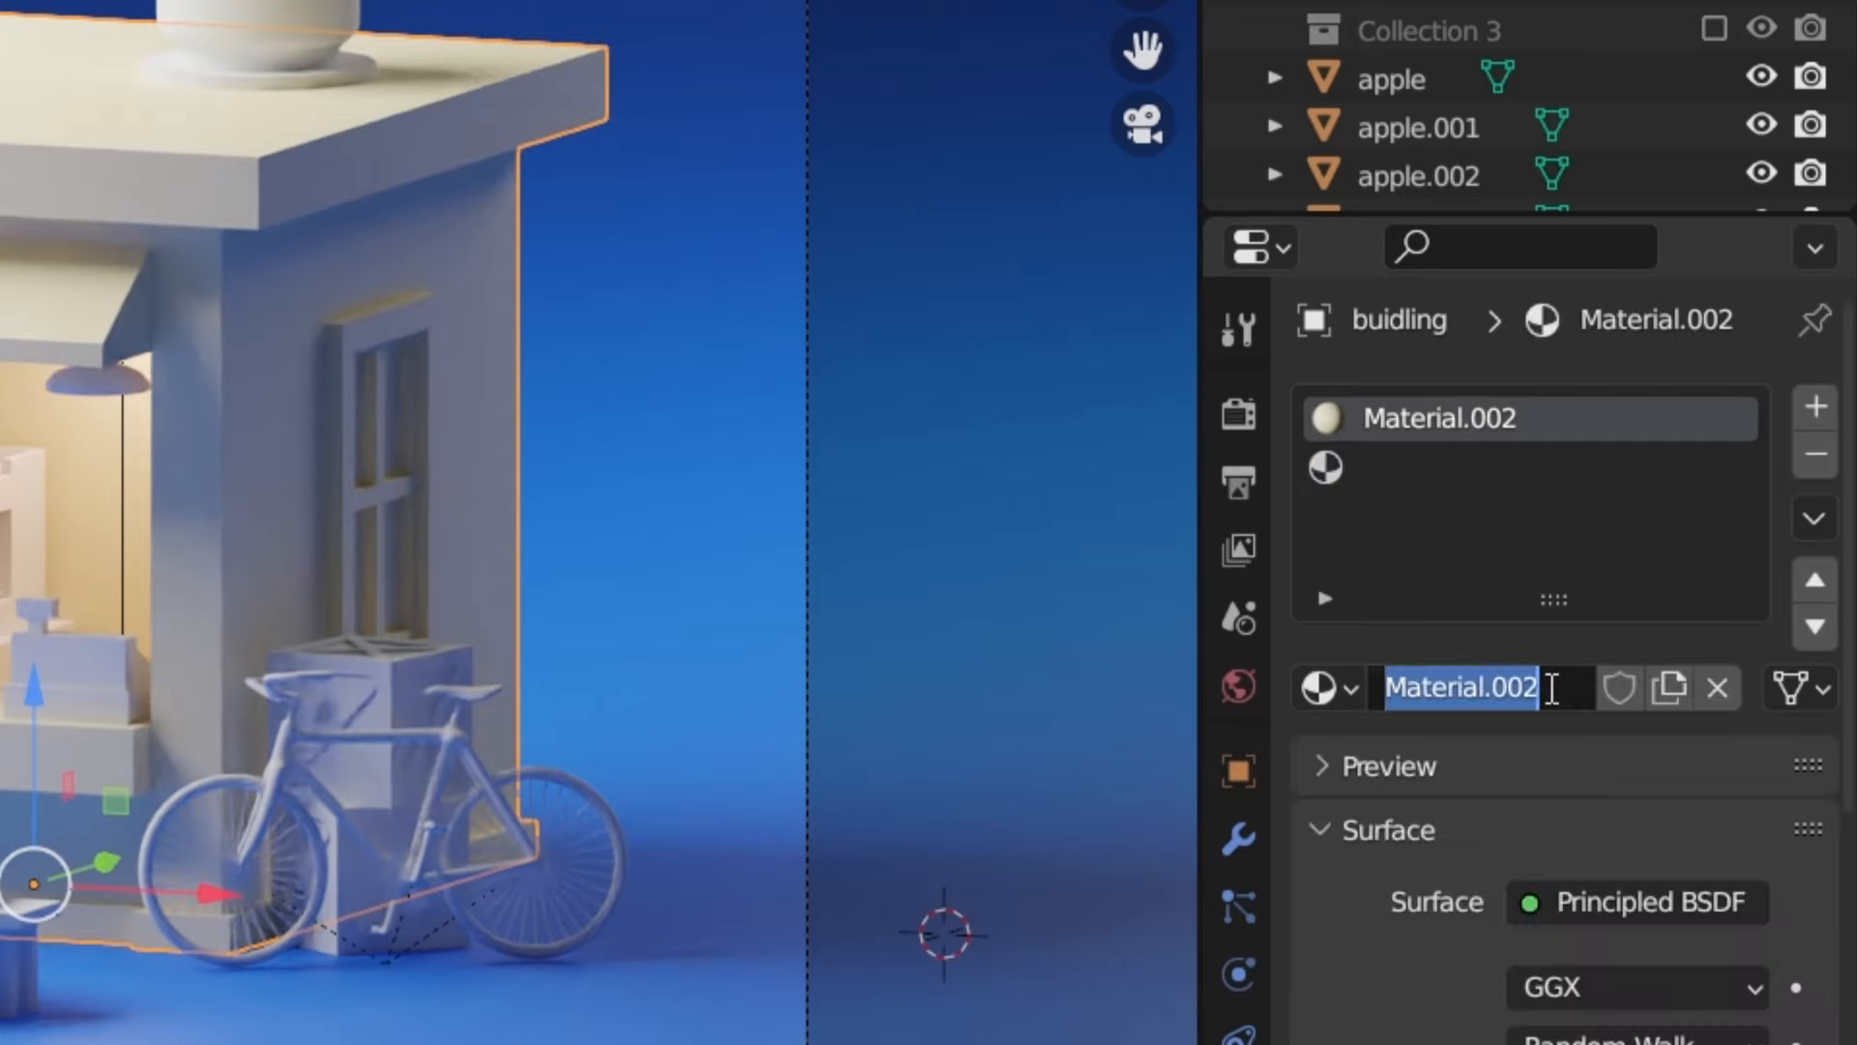
type("off")
type("white")
key("Return")
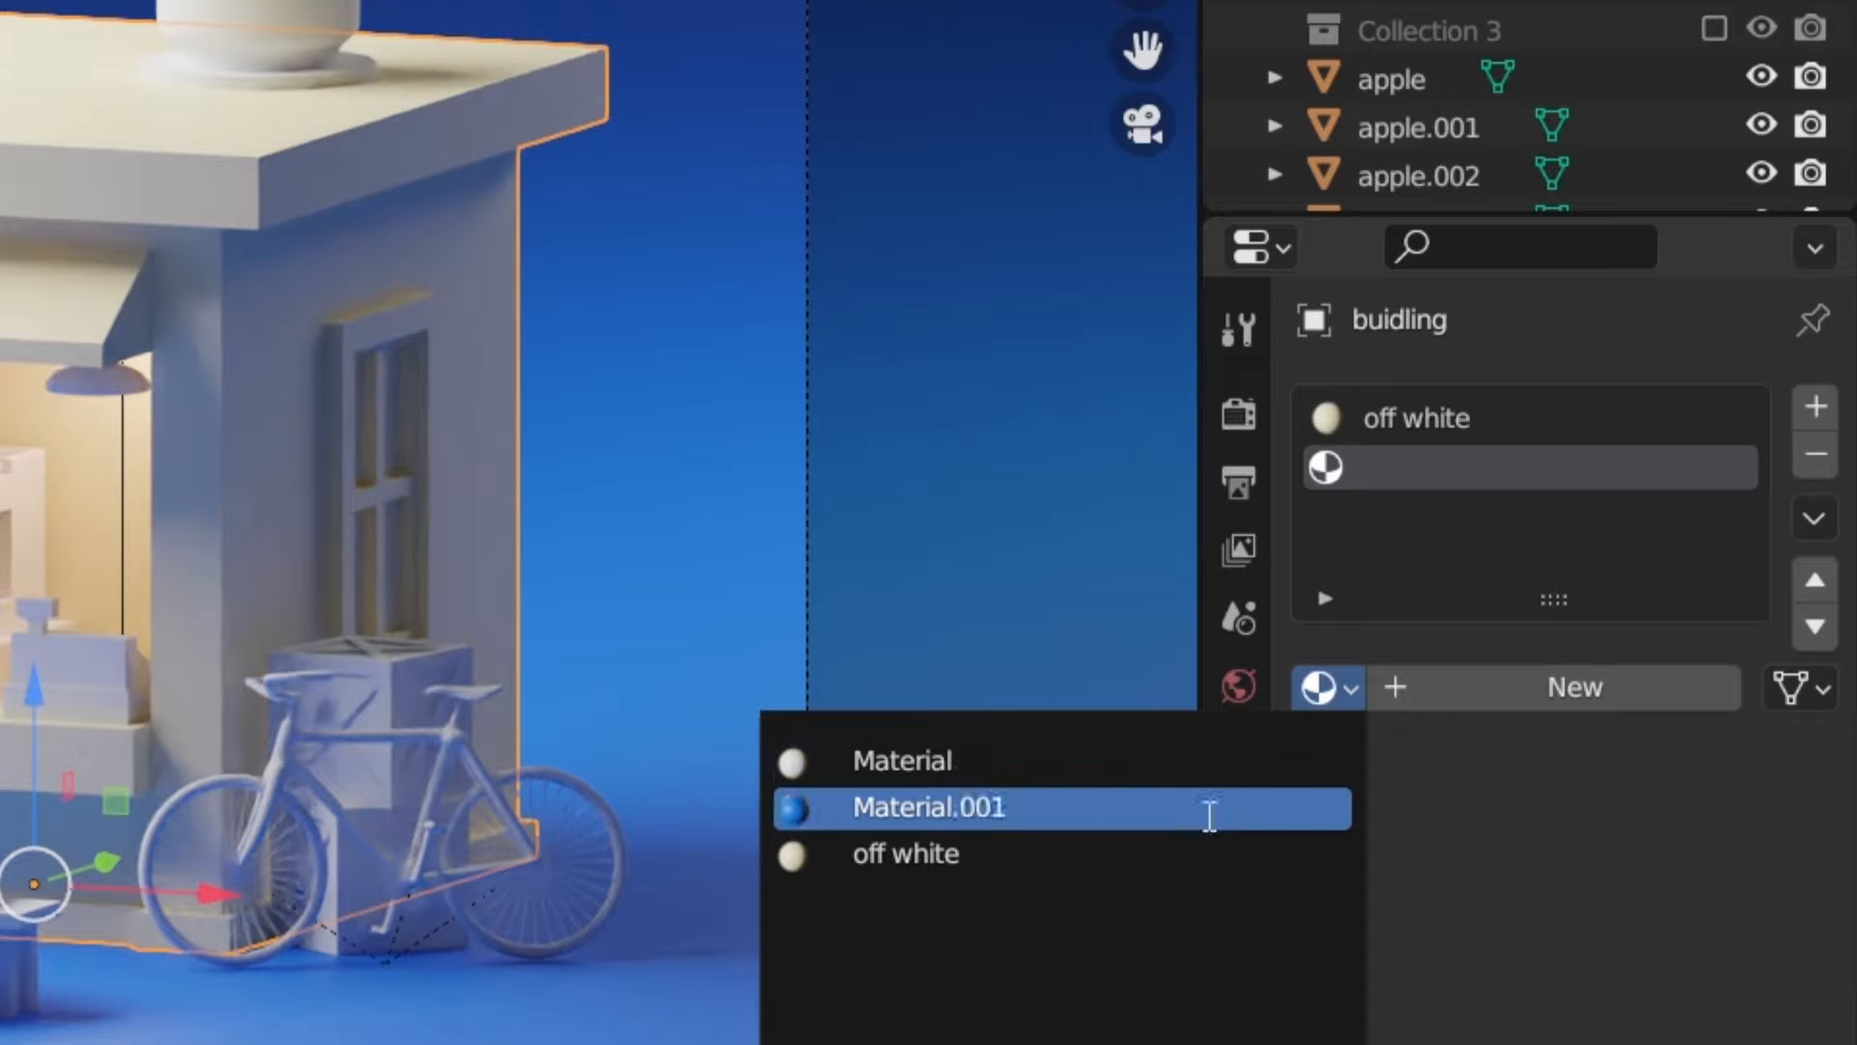
- Fill the second slot with an independent copy of the off white material and darken the copy's base color
left_click(1130, 859)
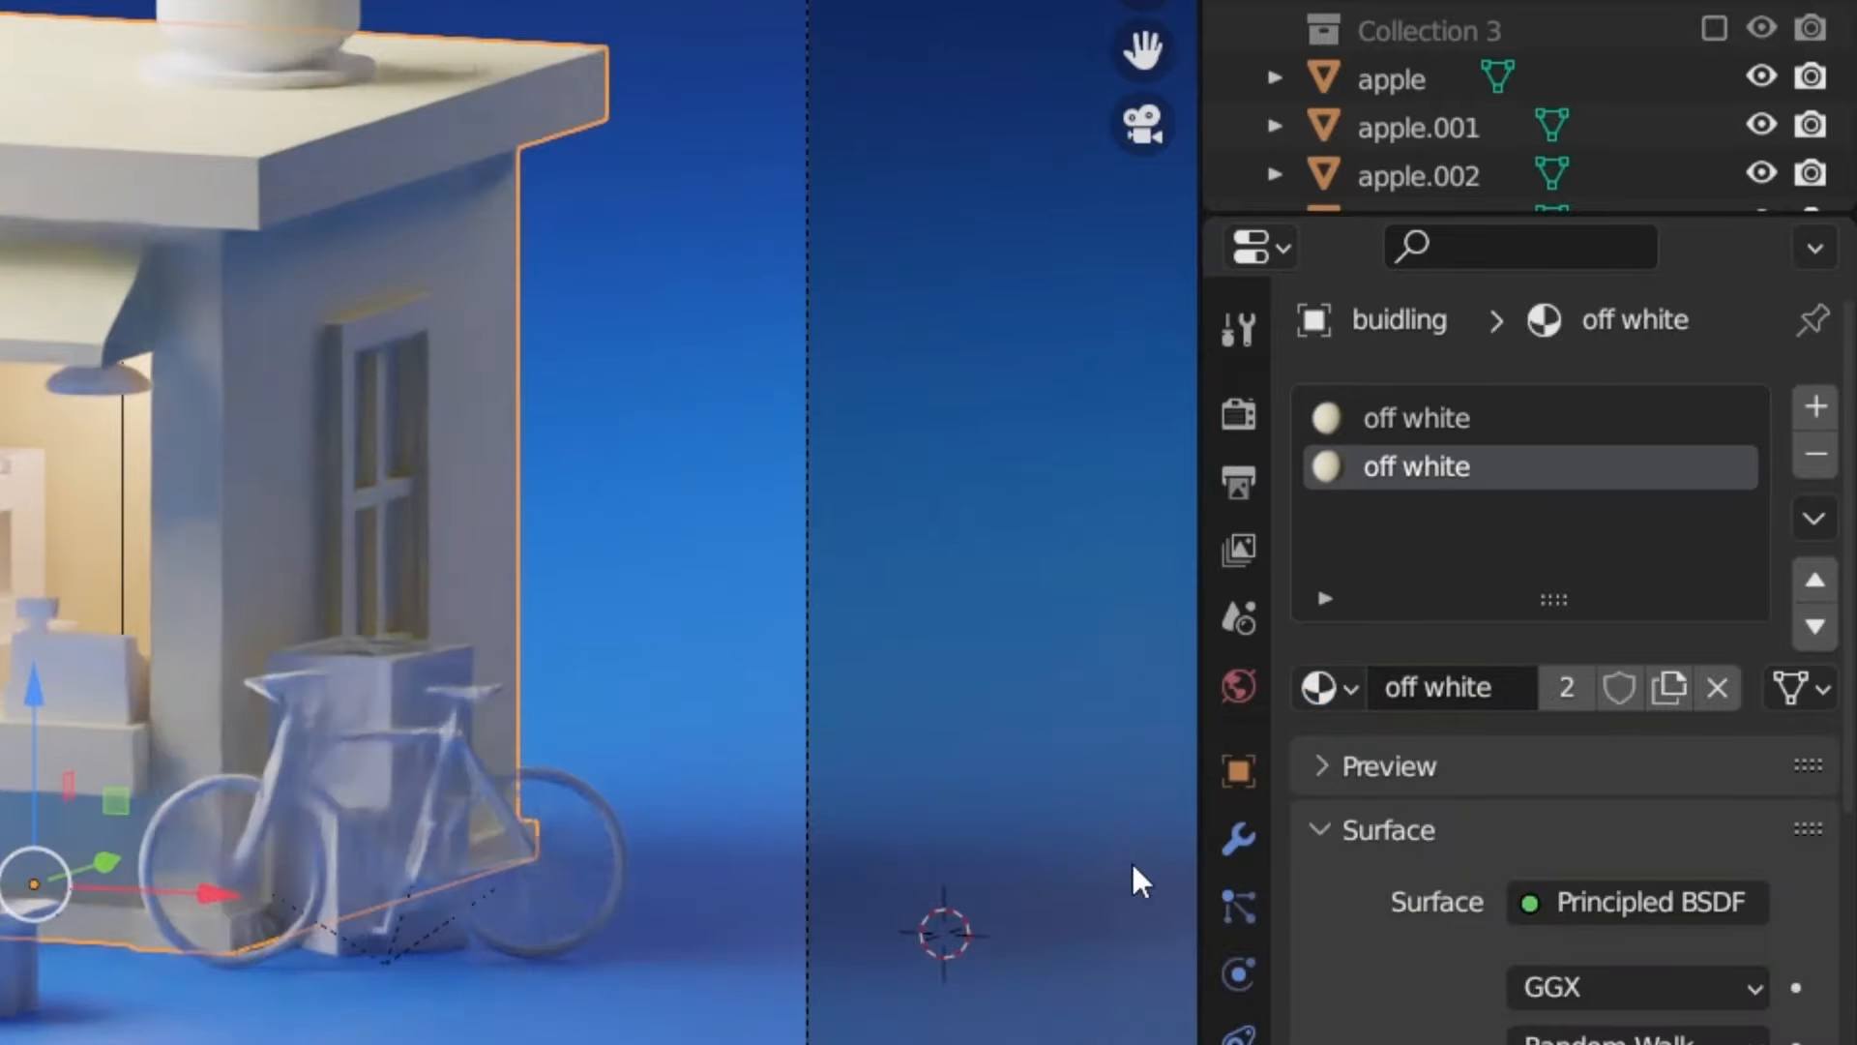
left_click(1686, 684)
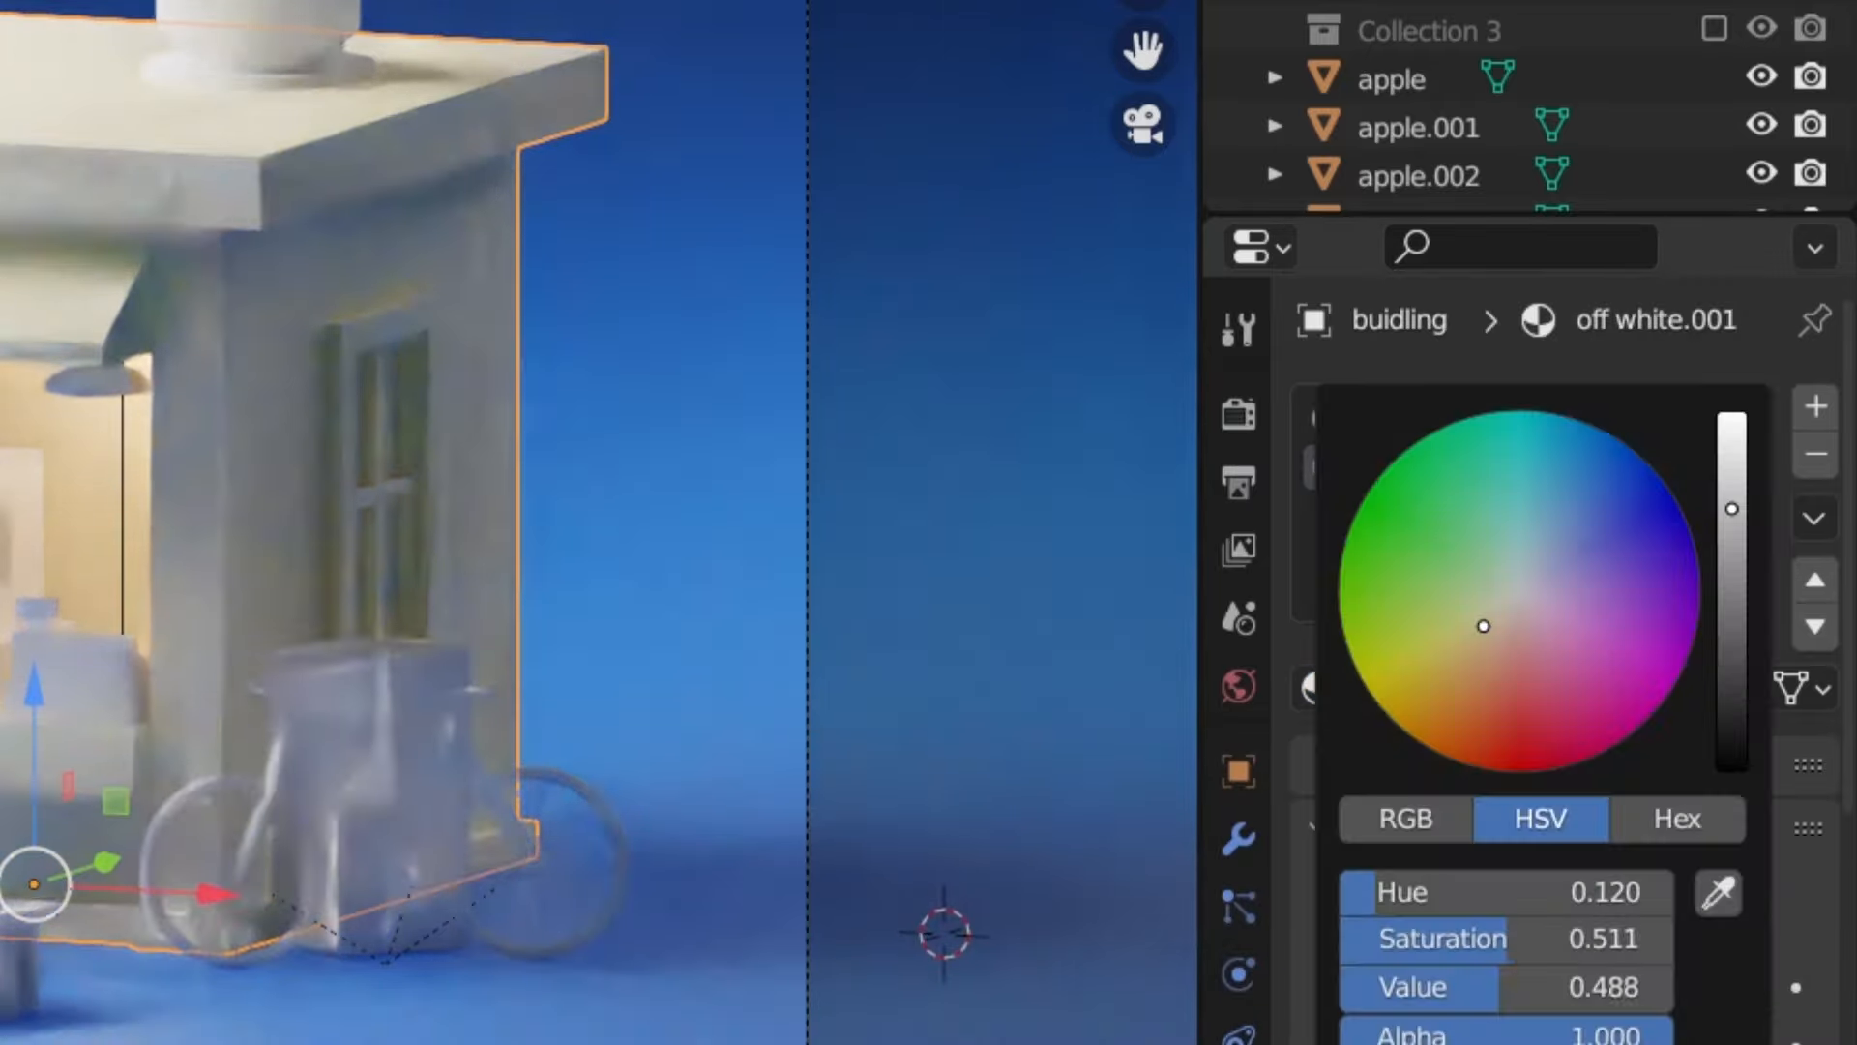
left_click_drag(1731, 511, 1731, 582)
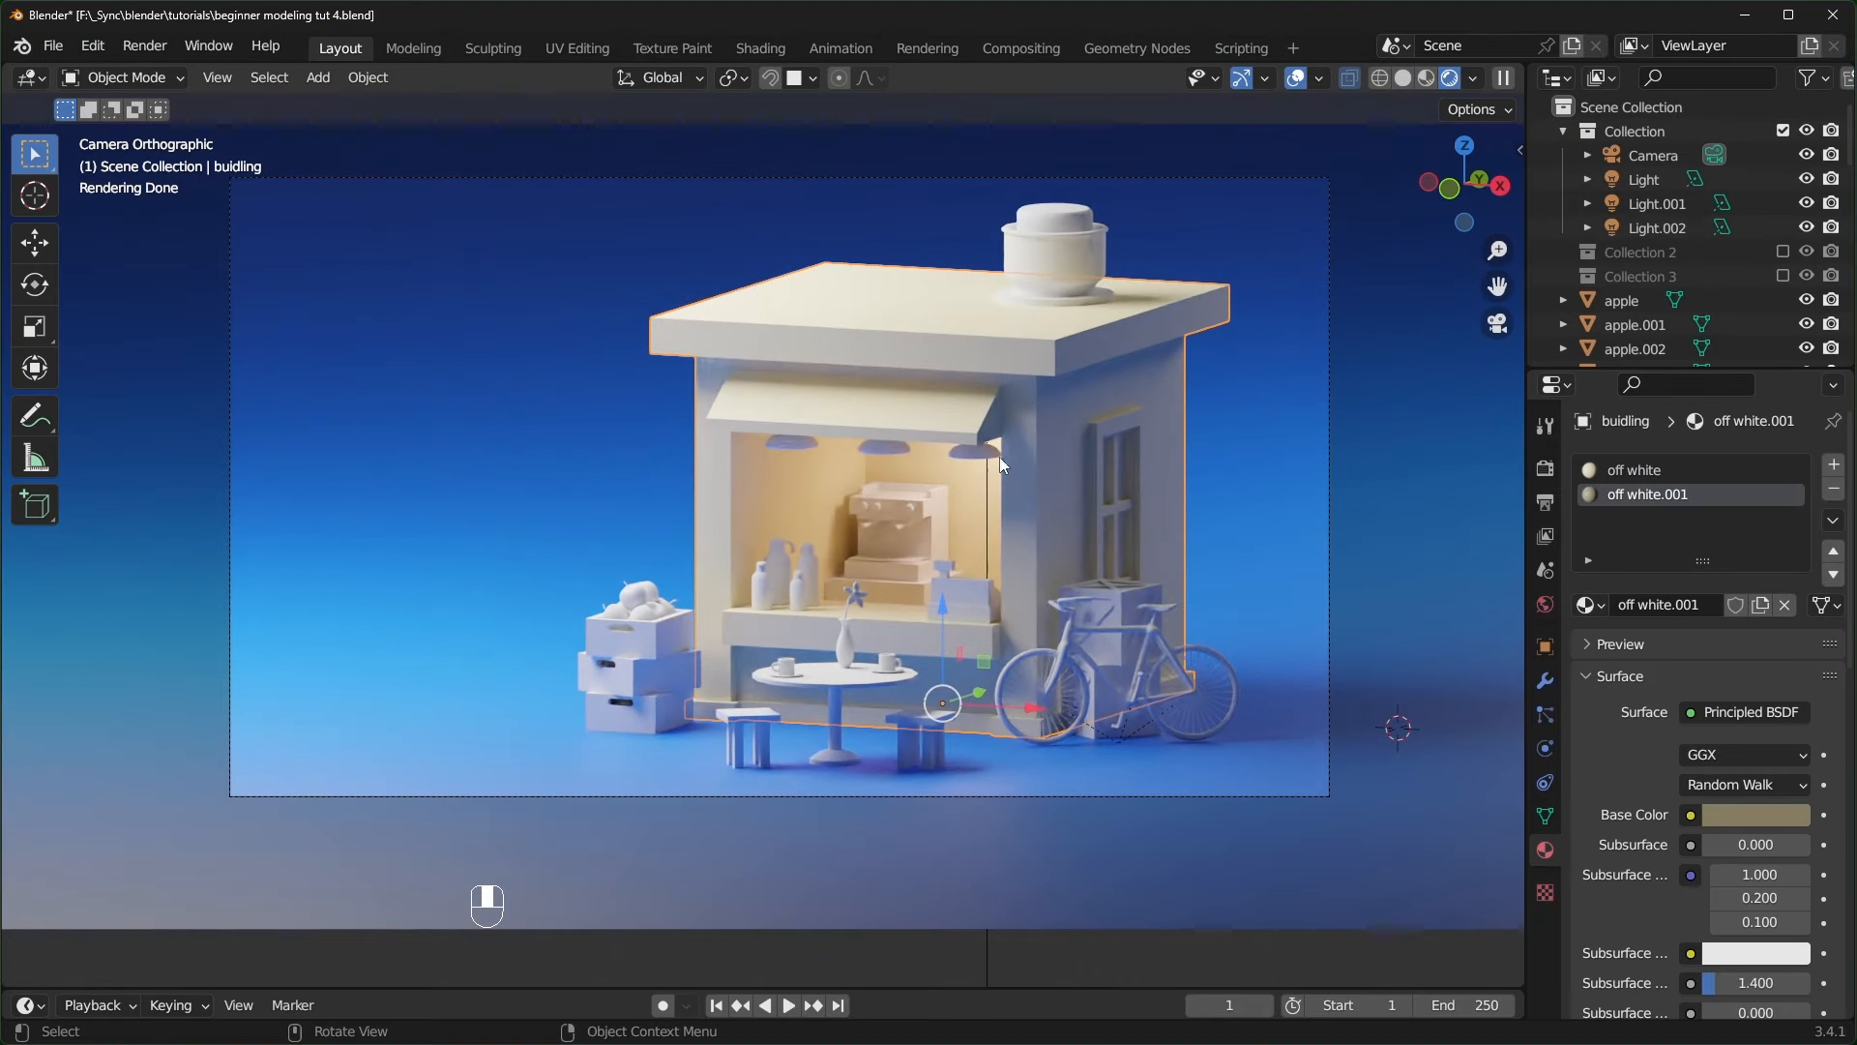
- Assign the darker off white material to the base trim faces running around the foot of the building
key("Tab")
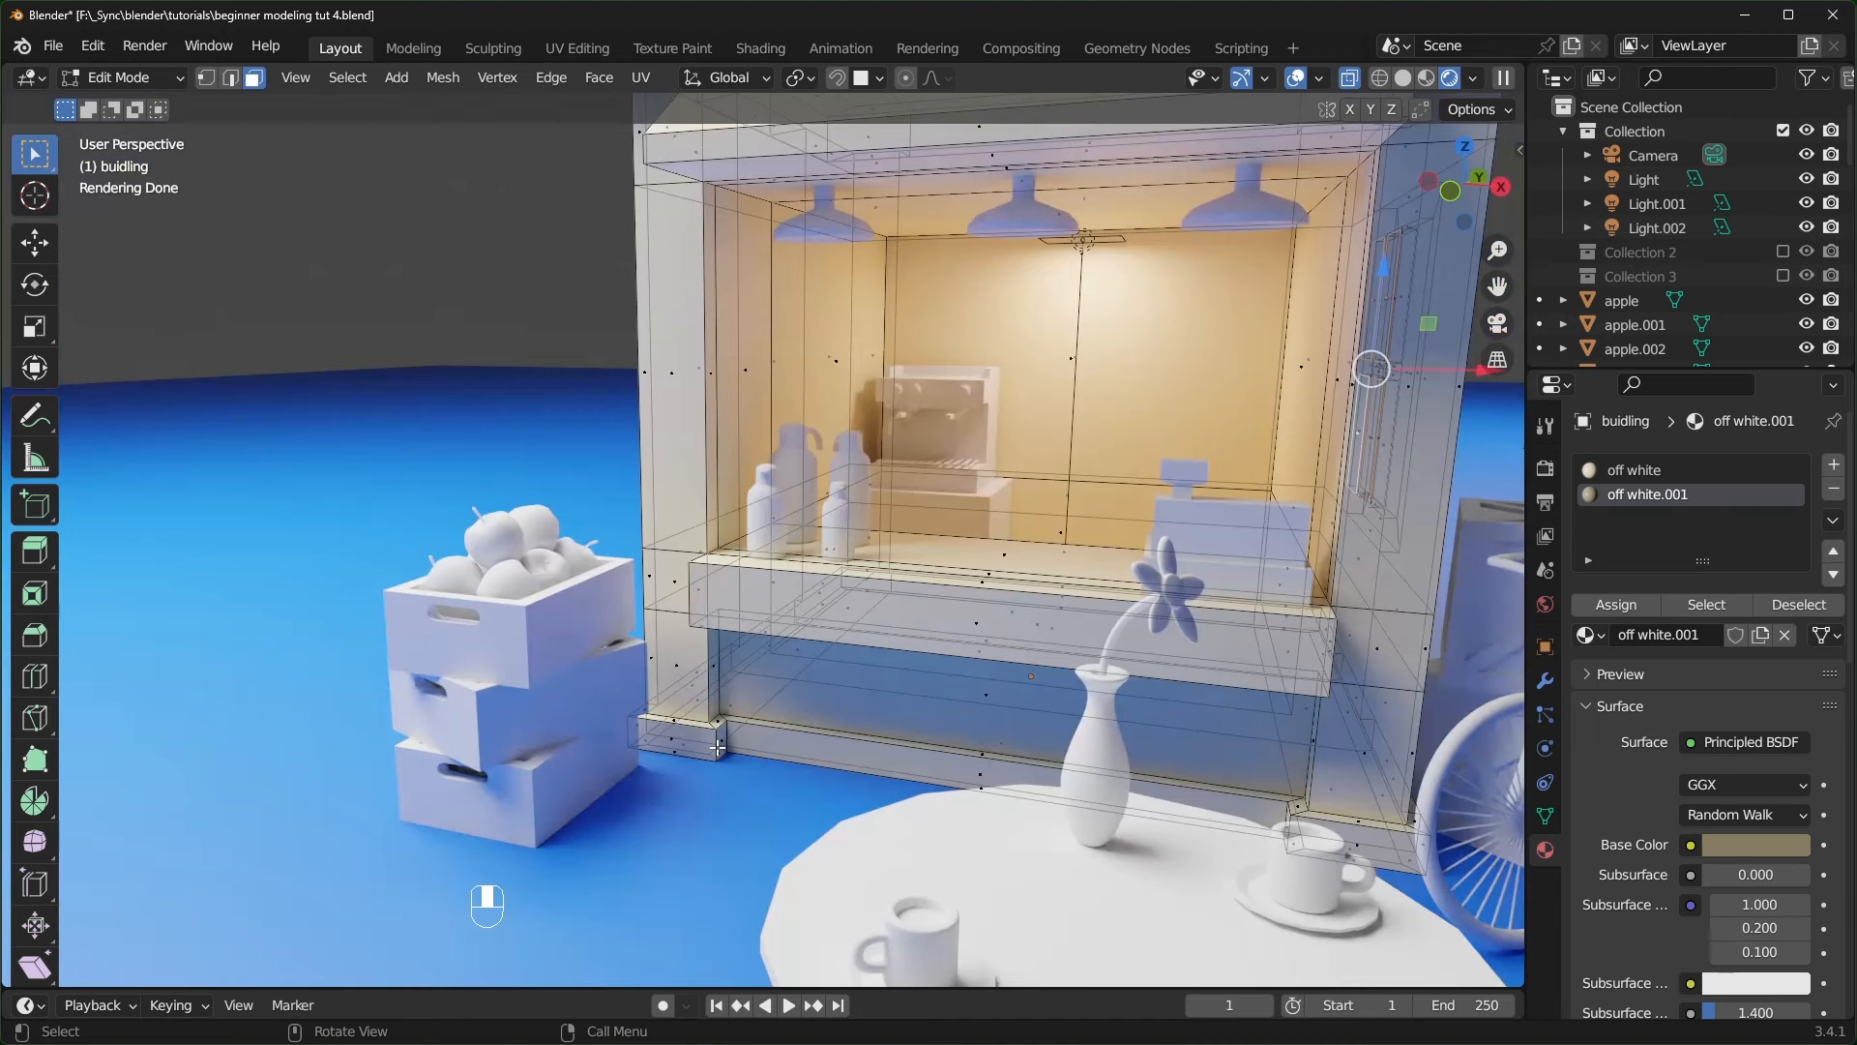
left_click(718, 747)
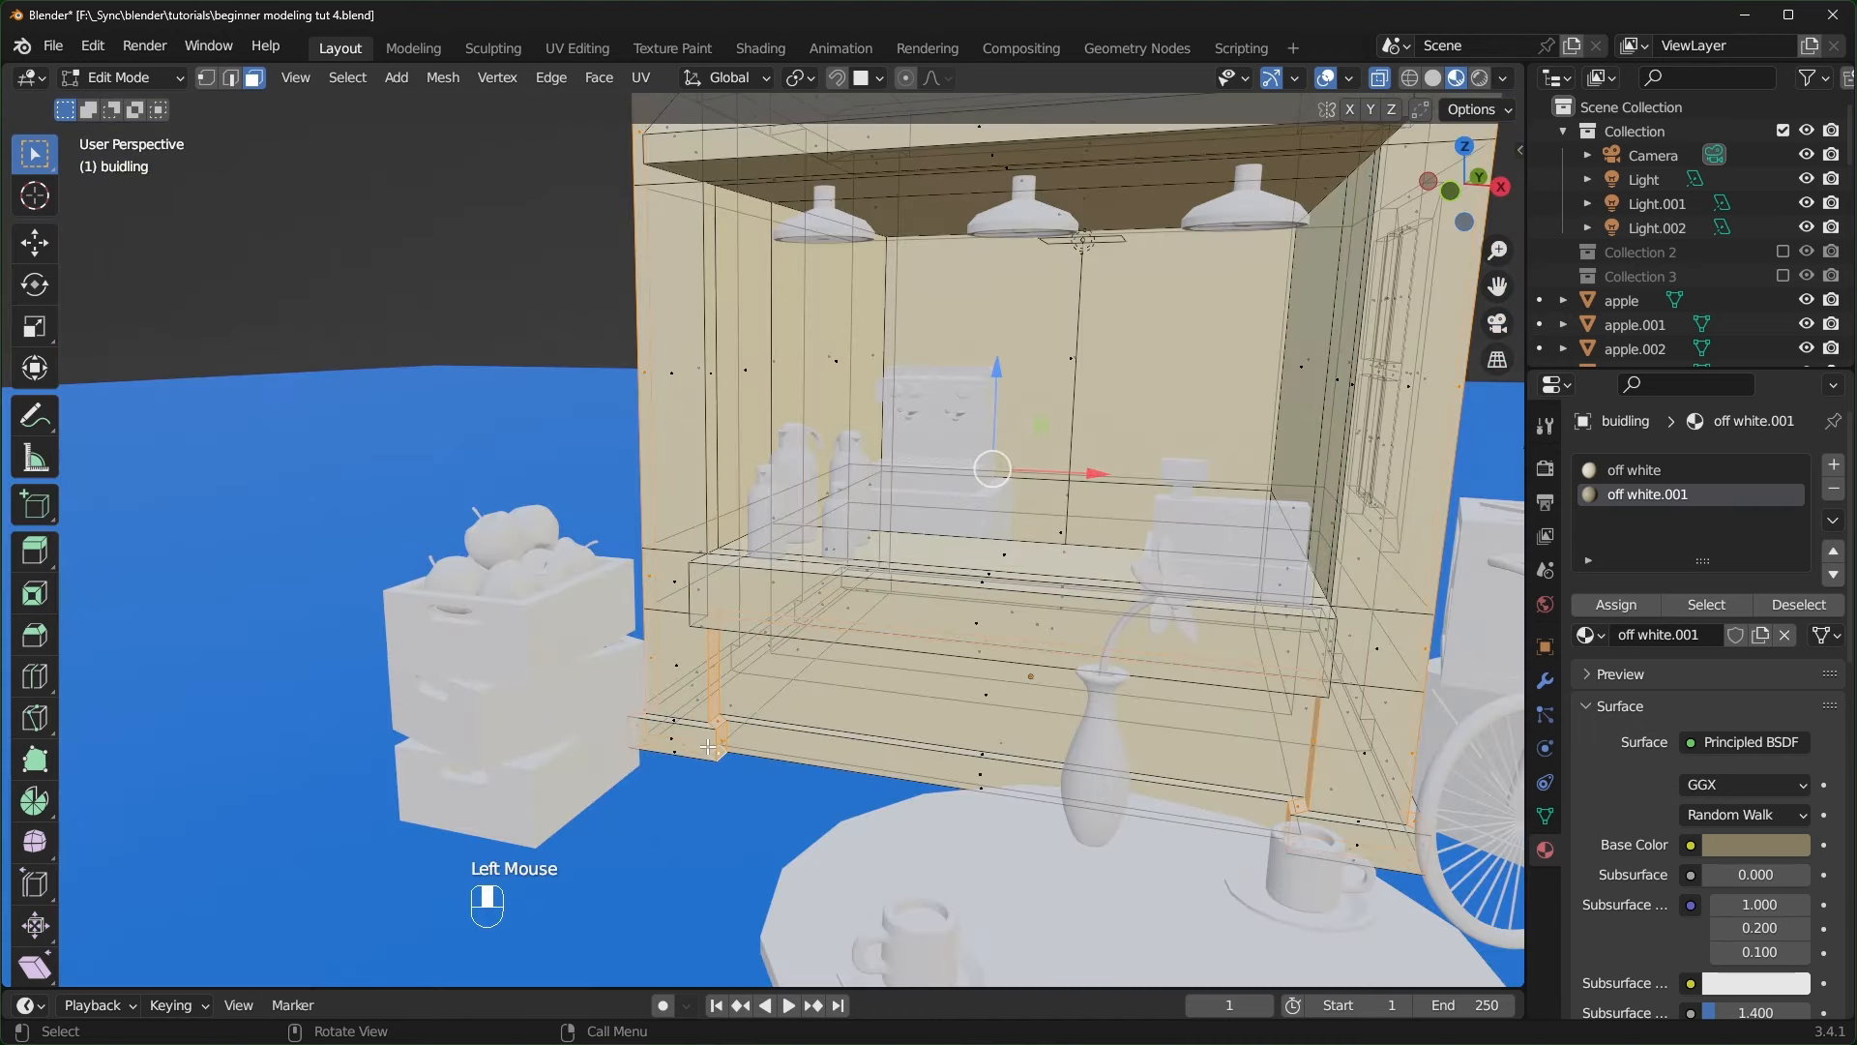
left_click(717, 747, "alt")
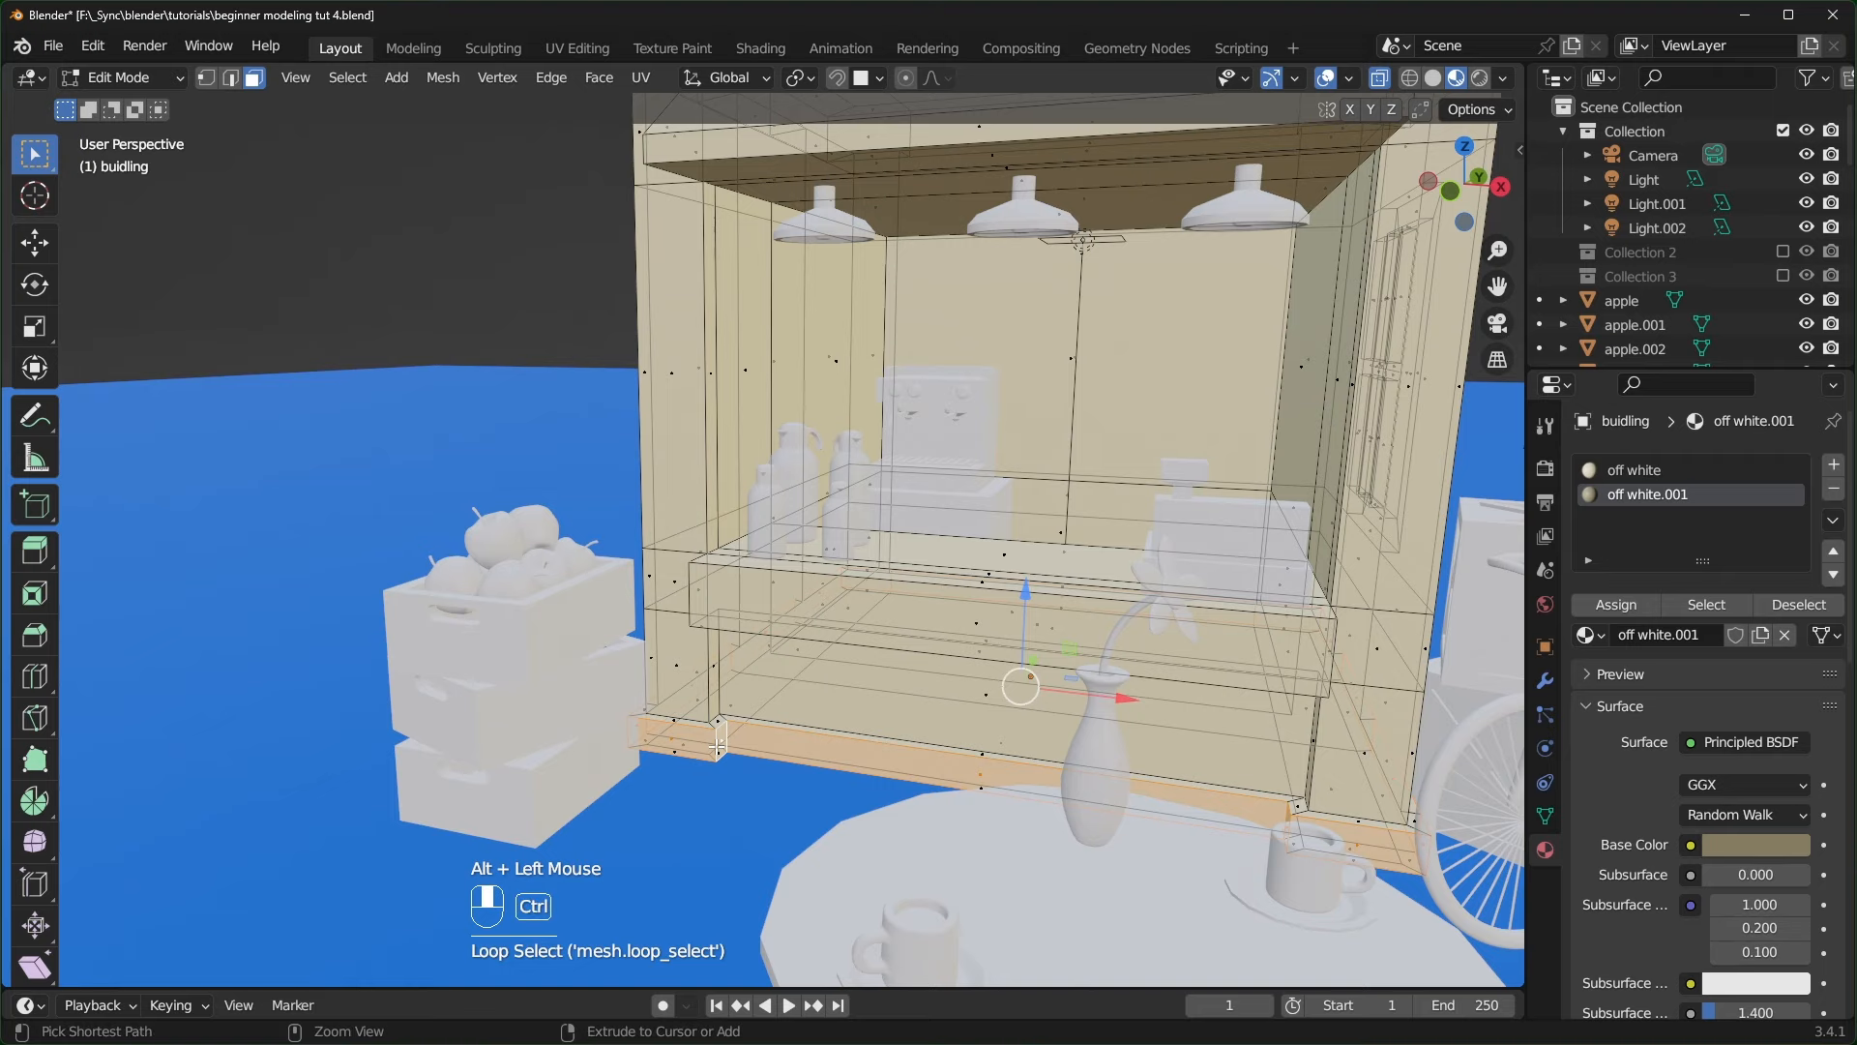
key("ctrl+KP_Add")
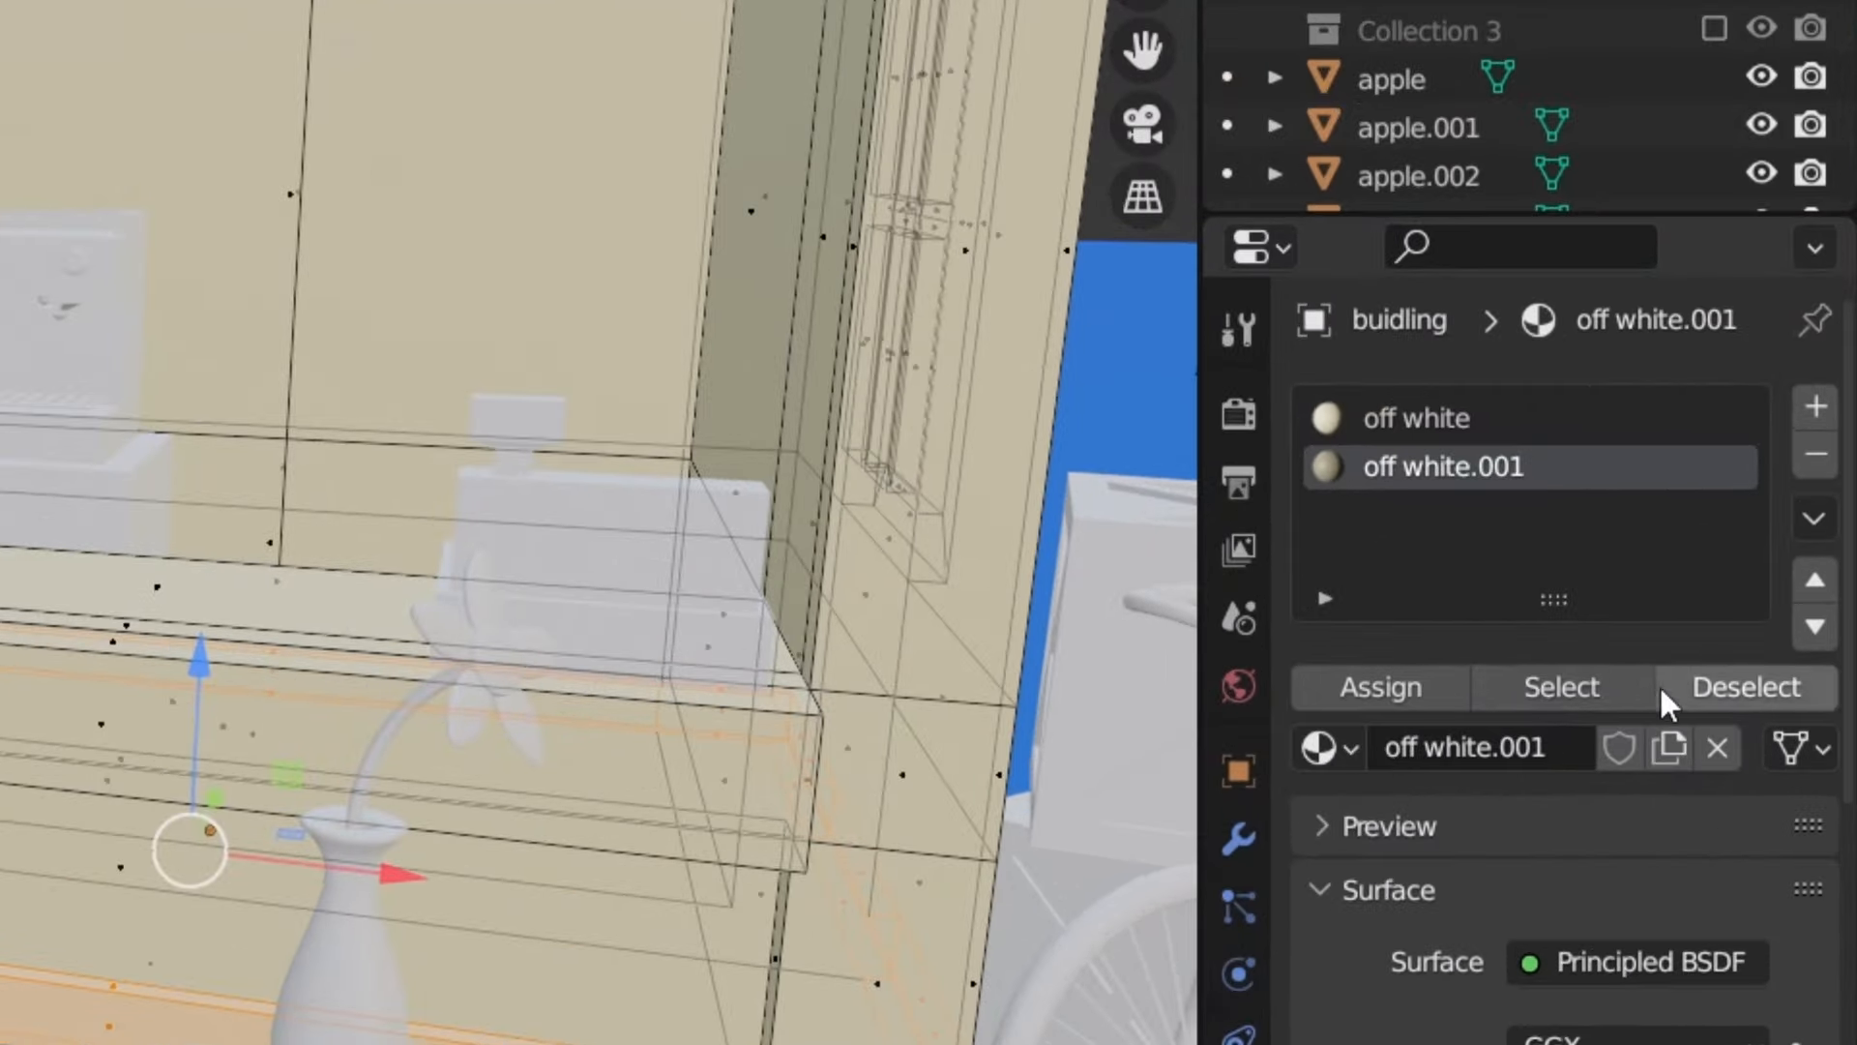
left_click(1443, 683)
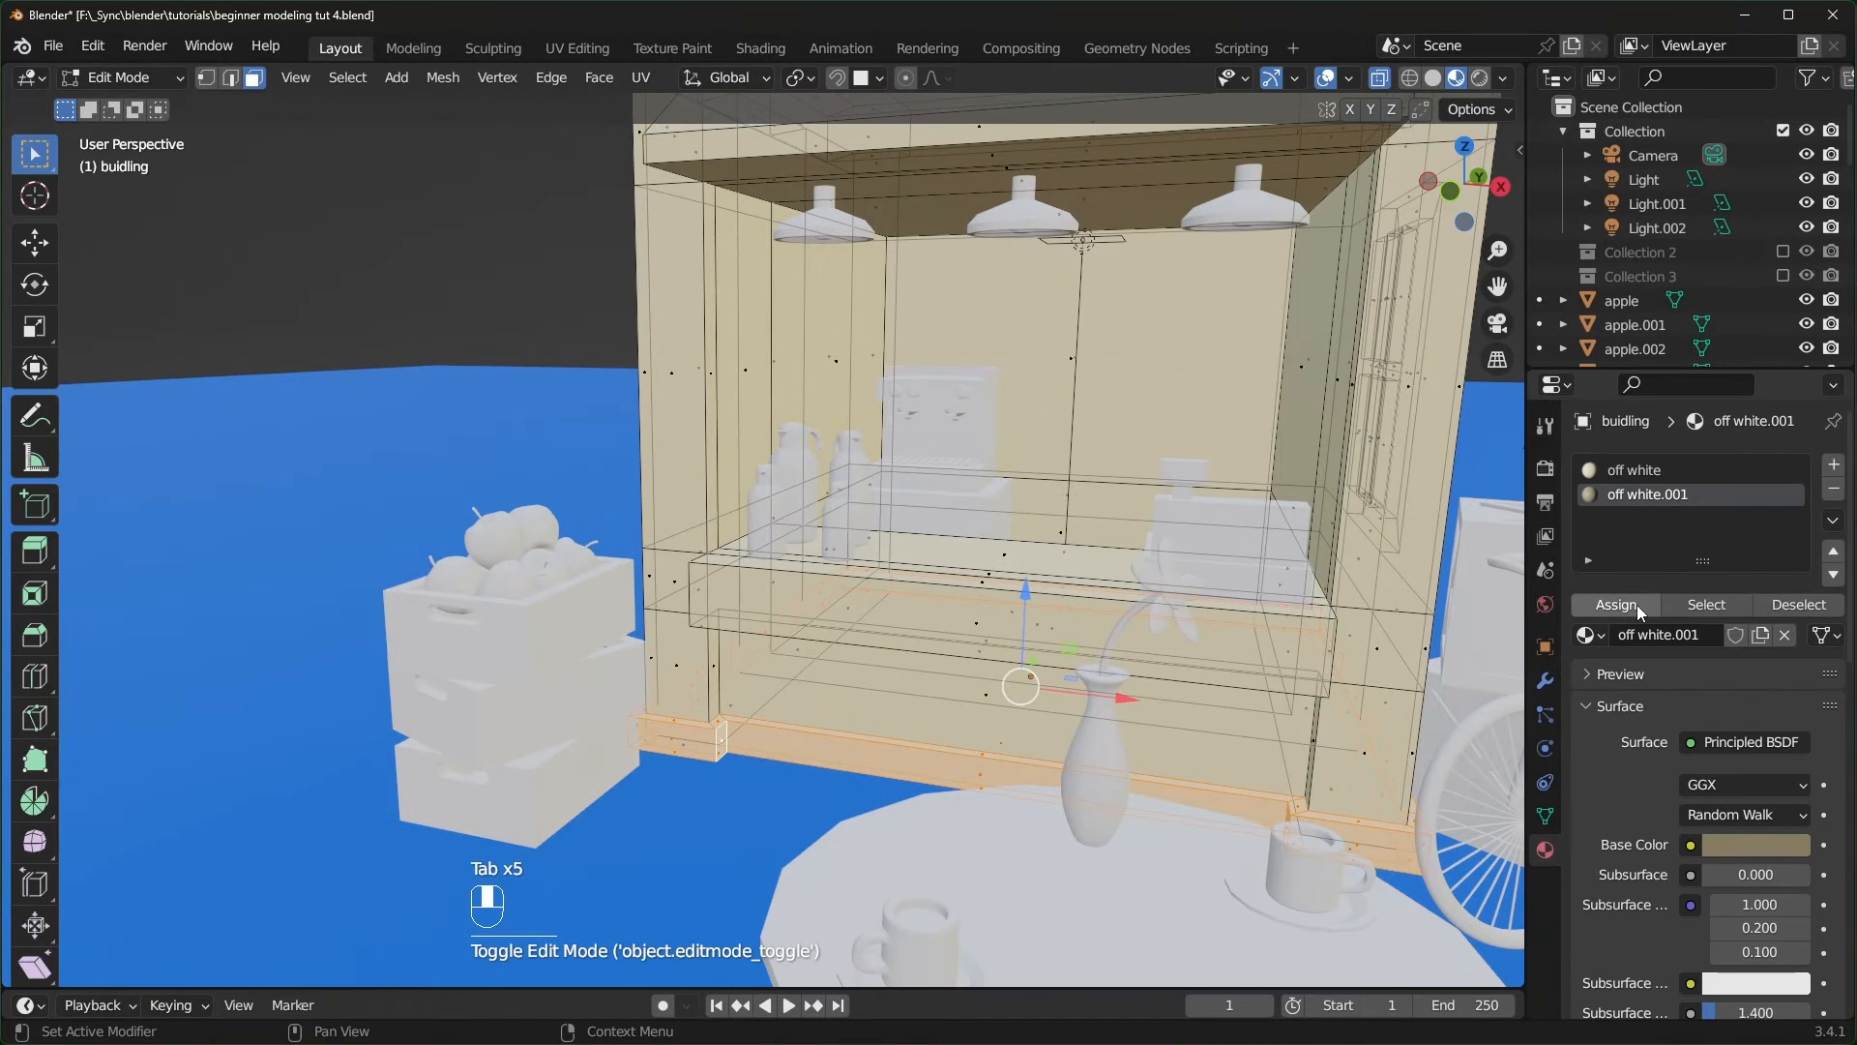
left_click(1654, 472)
left_click(1648, 495)
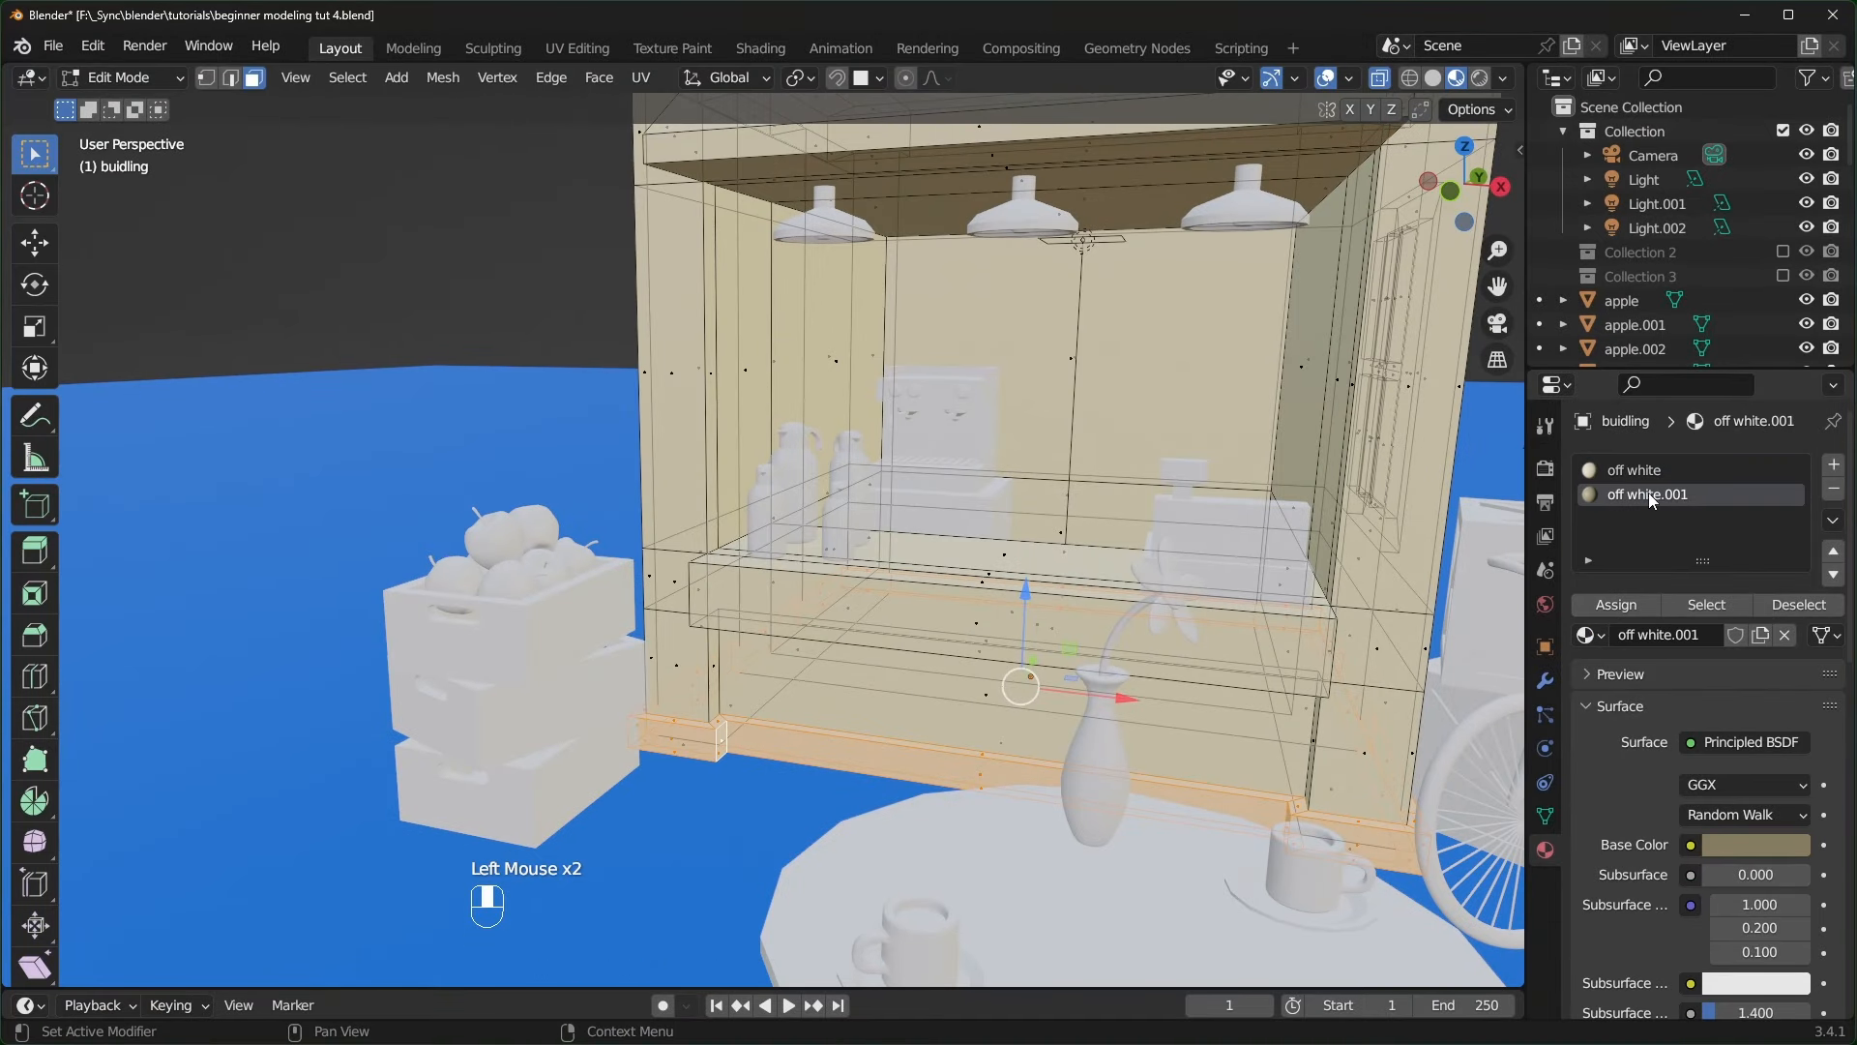
left_click(1617, 606)
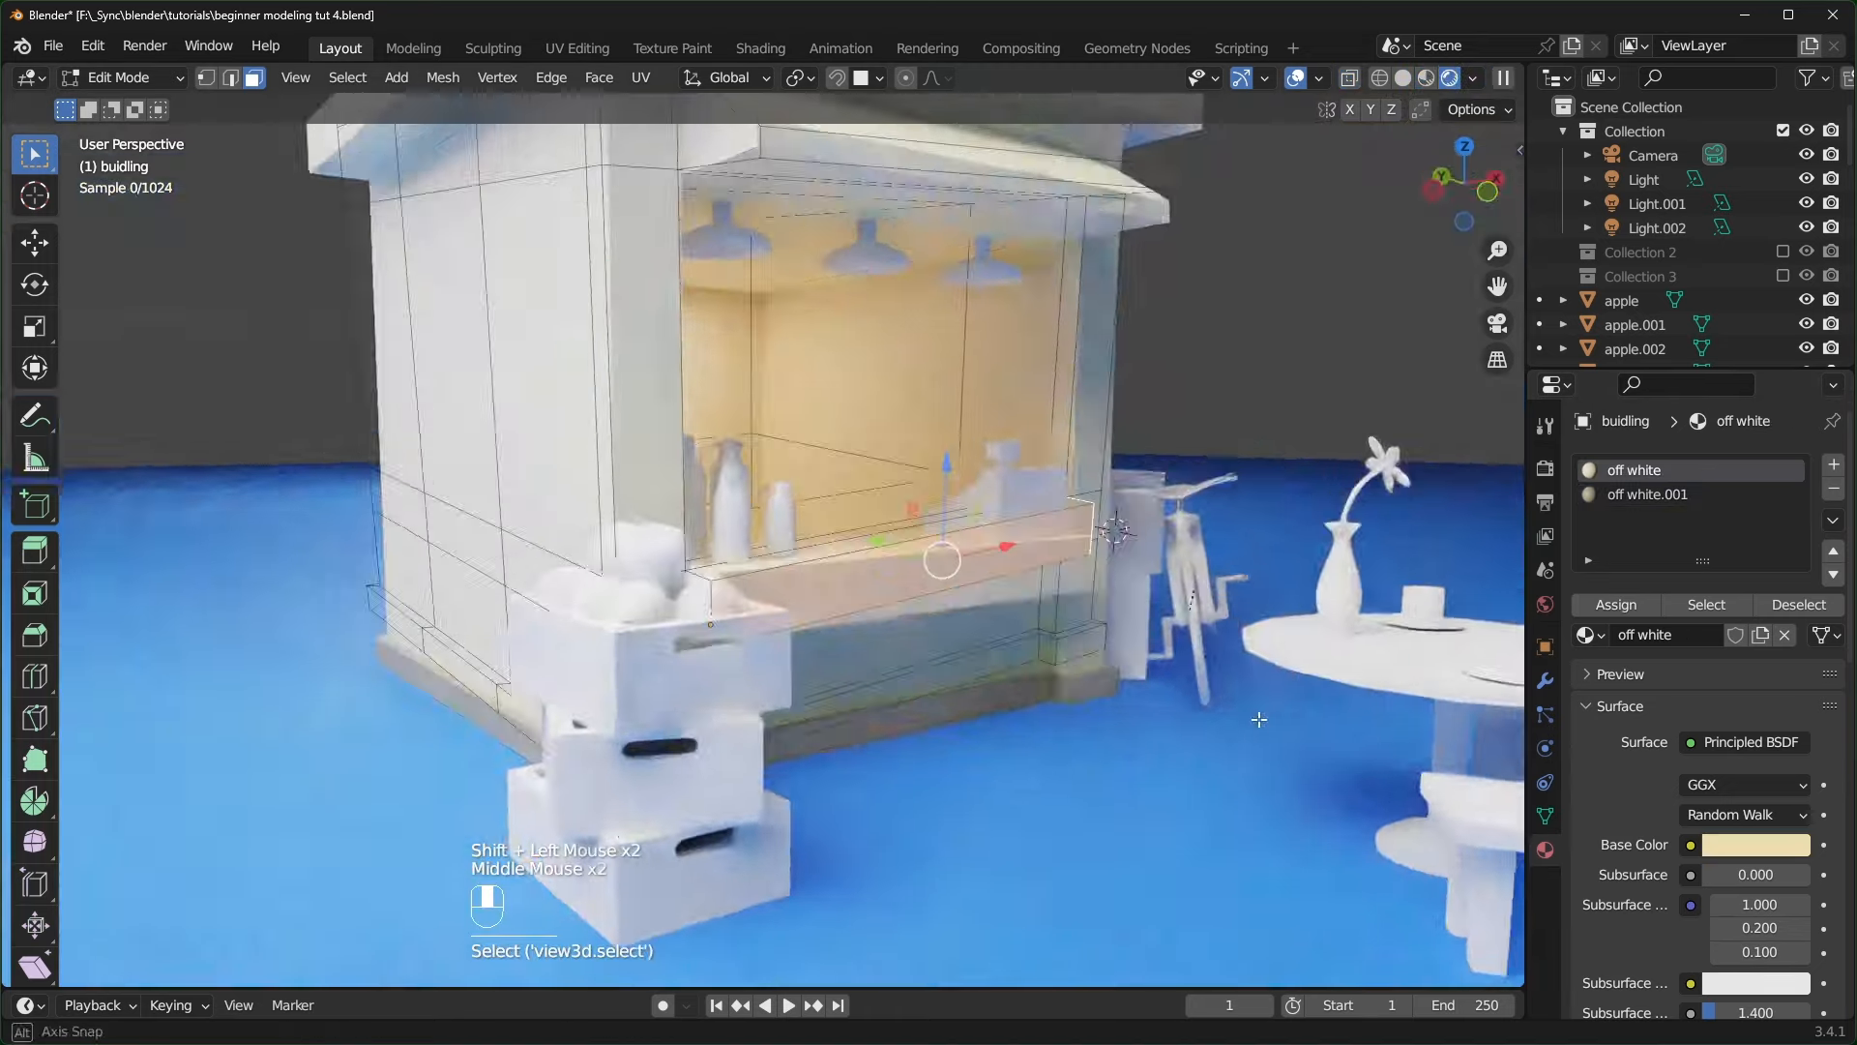
- Assign the darker off white material to the faces of the serving counter
middle_click_drag(967, 580, 1064, 558)
left_click(1647, 495)
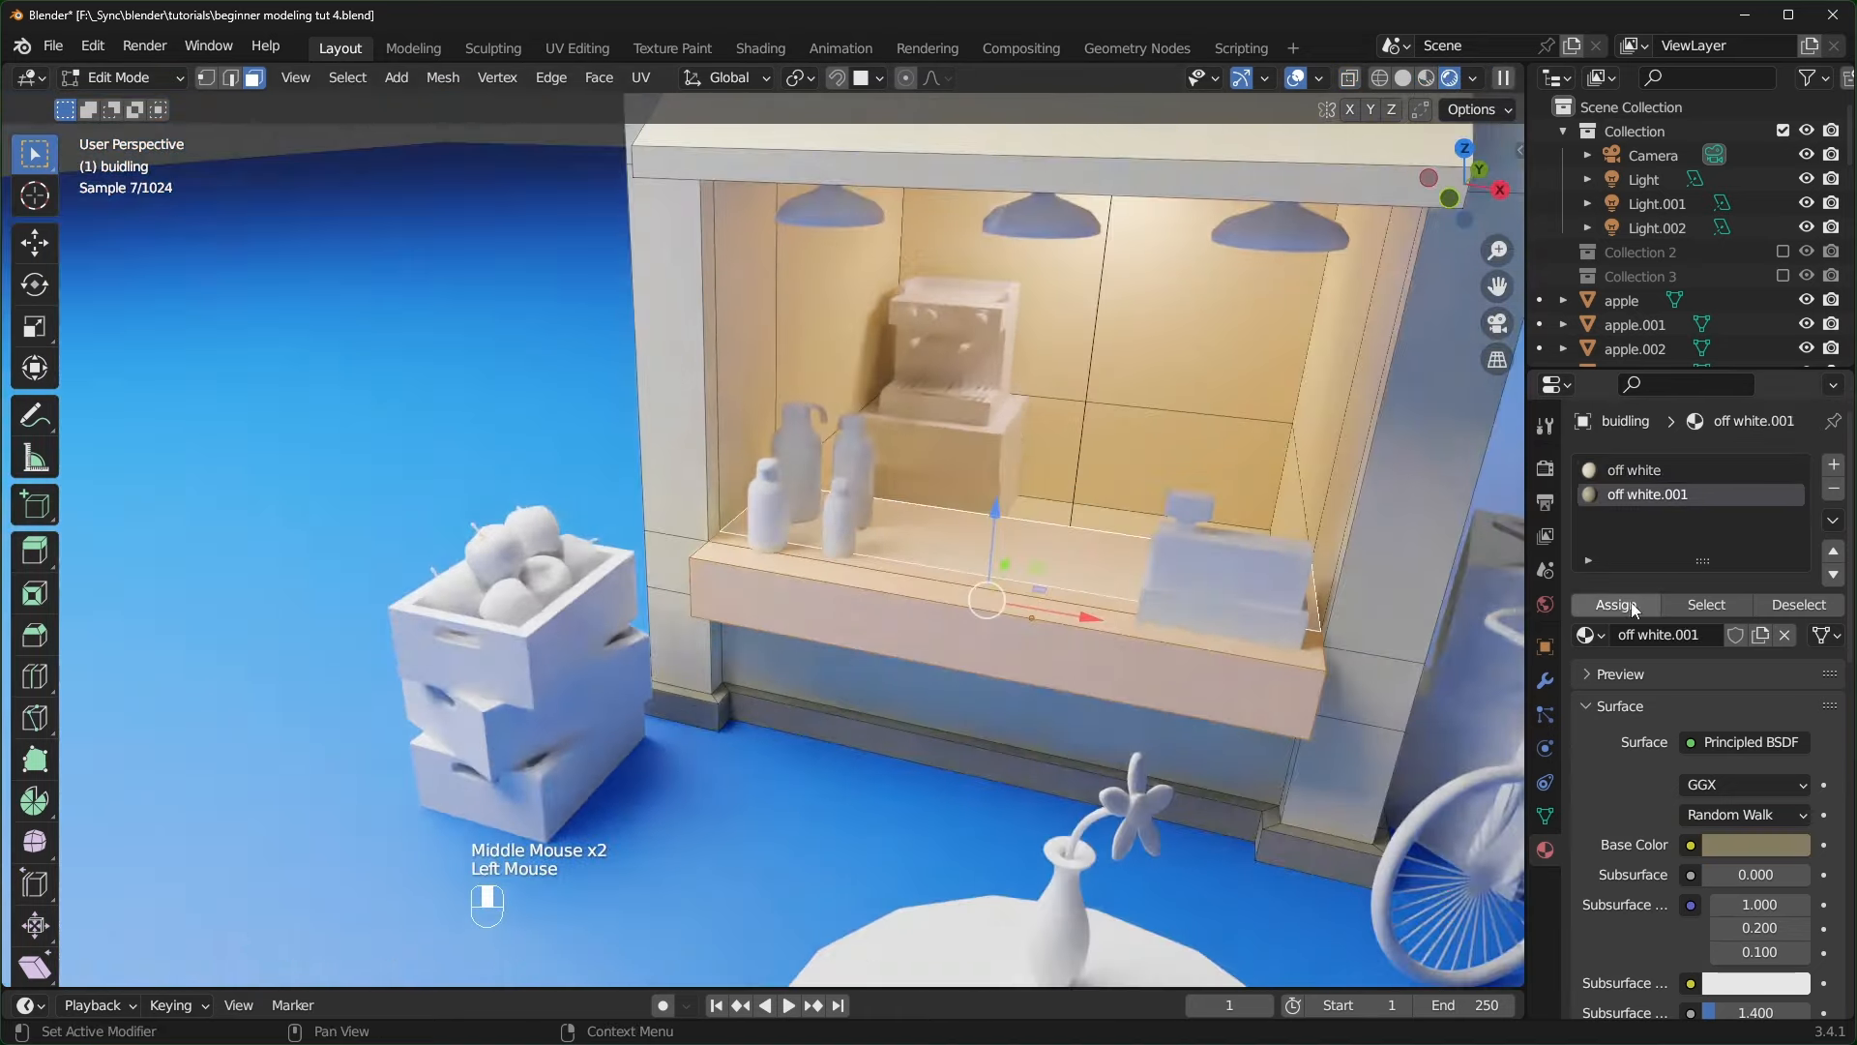
left_click(1617, 605)
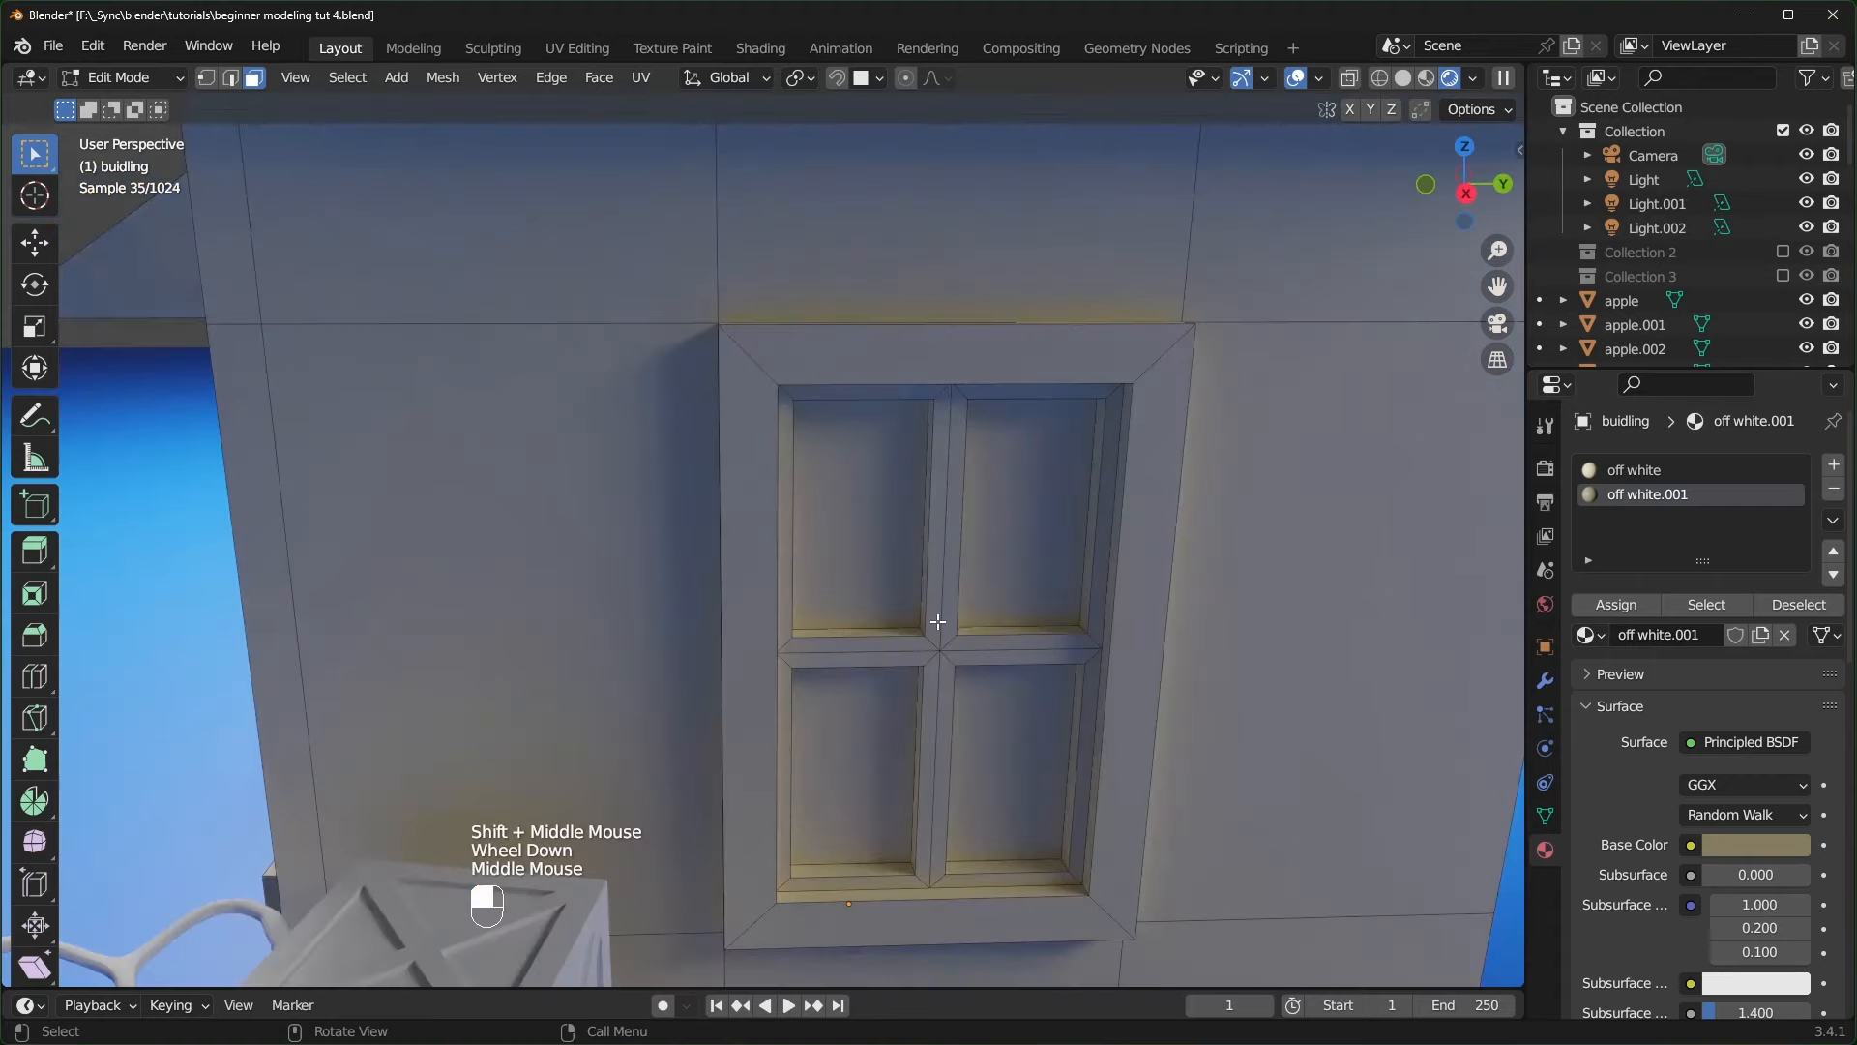
- Select the inner dividing bars and inner frame of the side window and assign them the darker off white material
left_click(939, 611)
left_click(955, 542, "shift")
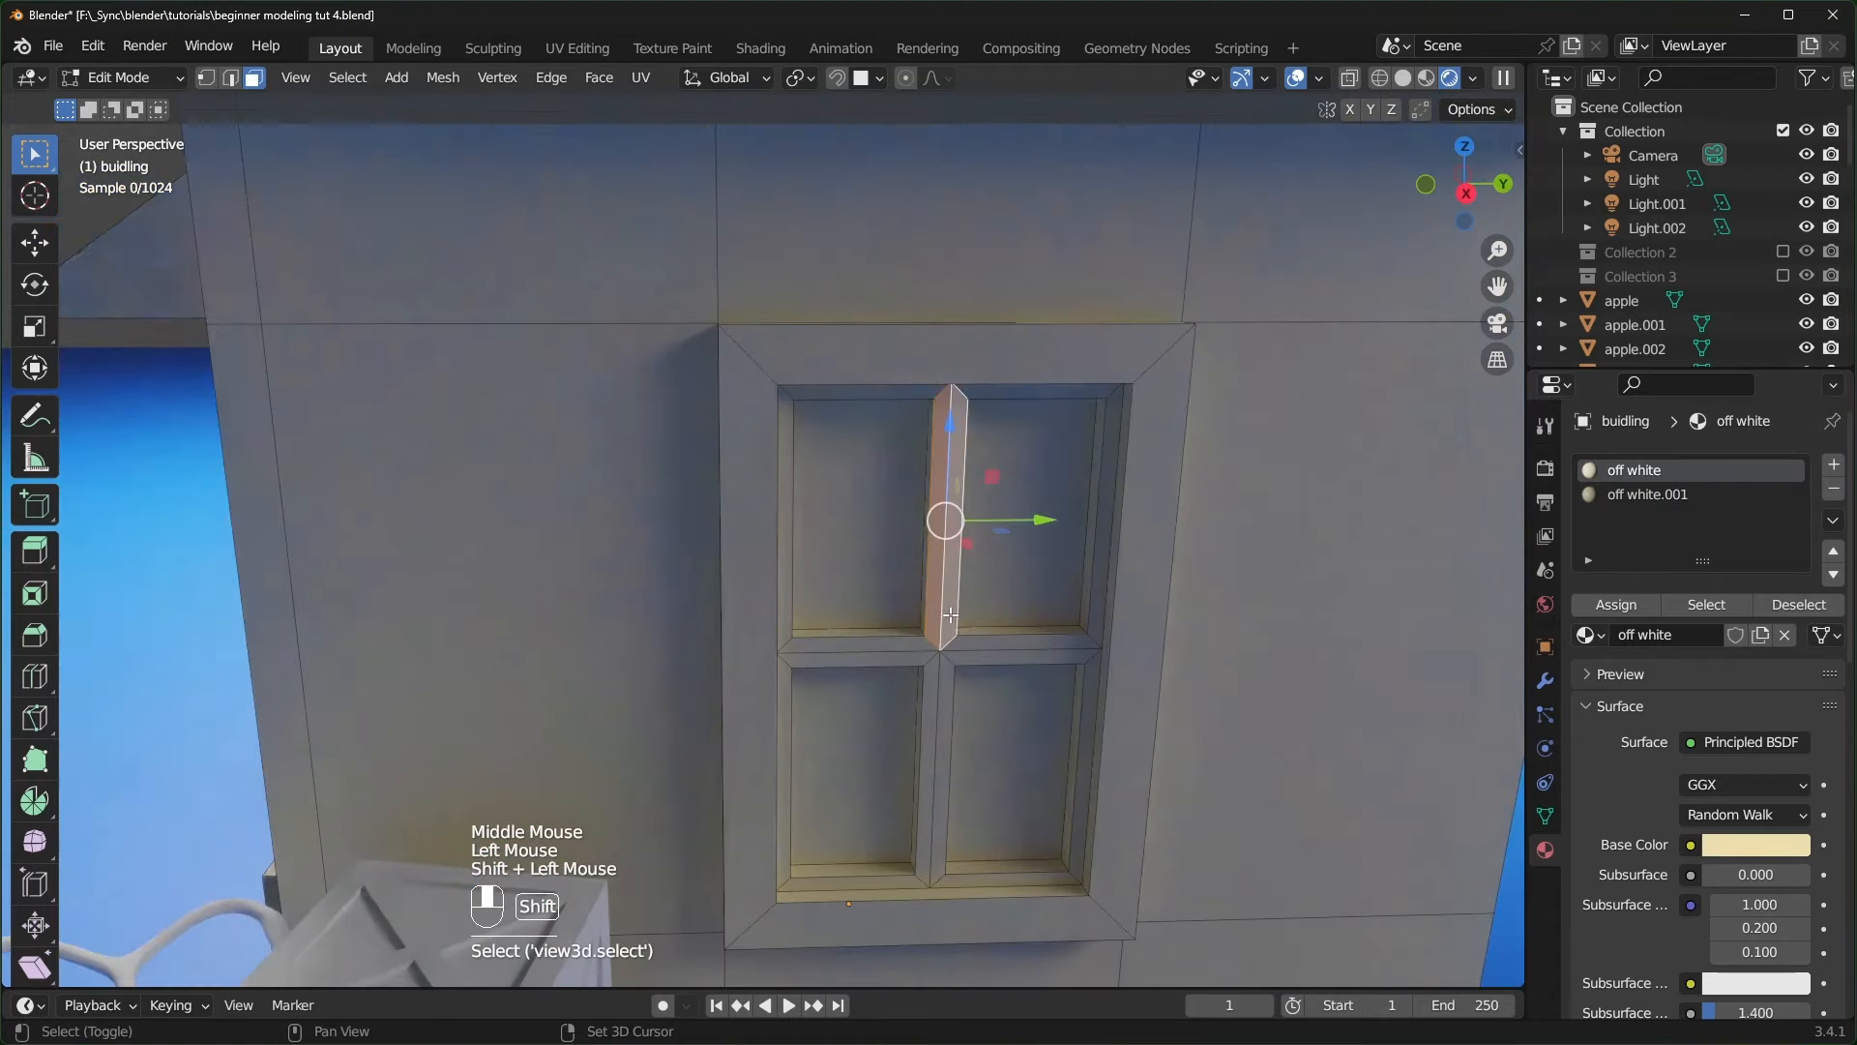
left_click(967, 646, "shift")
left_click(953, 661, "shift")
left_click(948, 682, "shift")
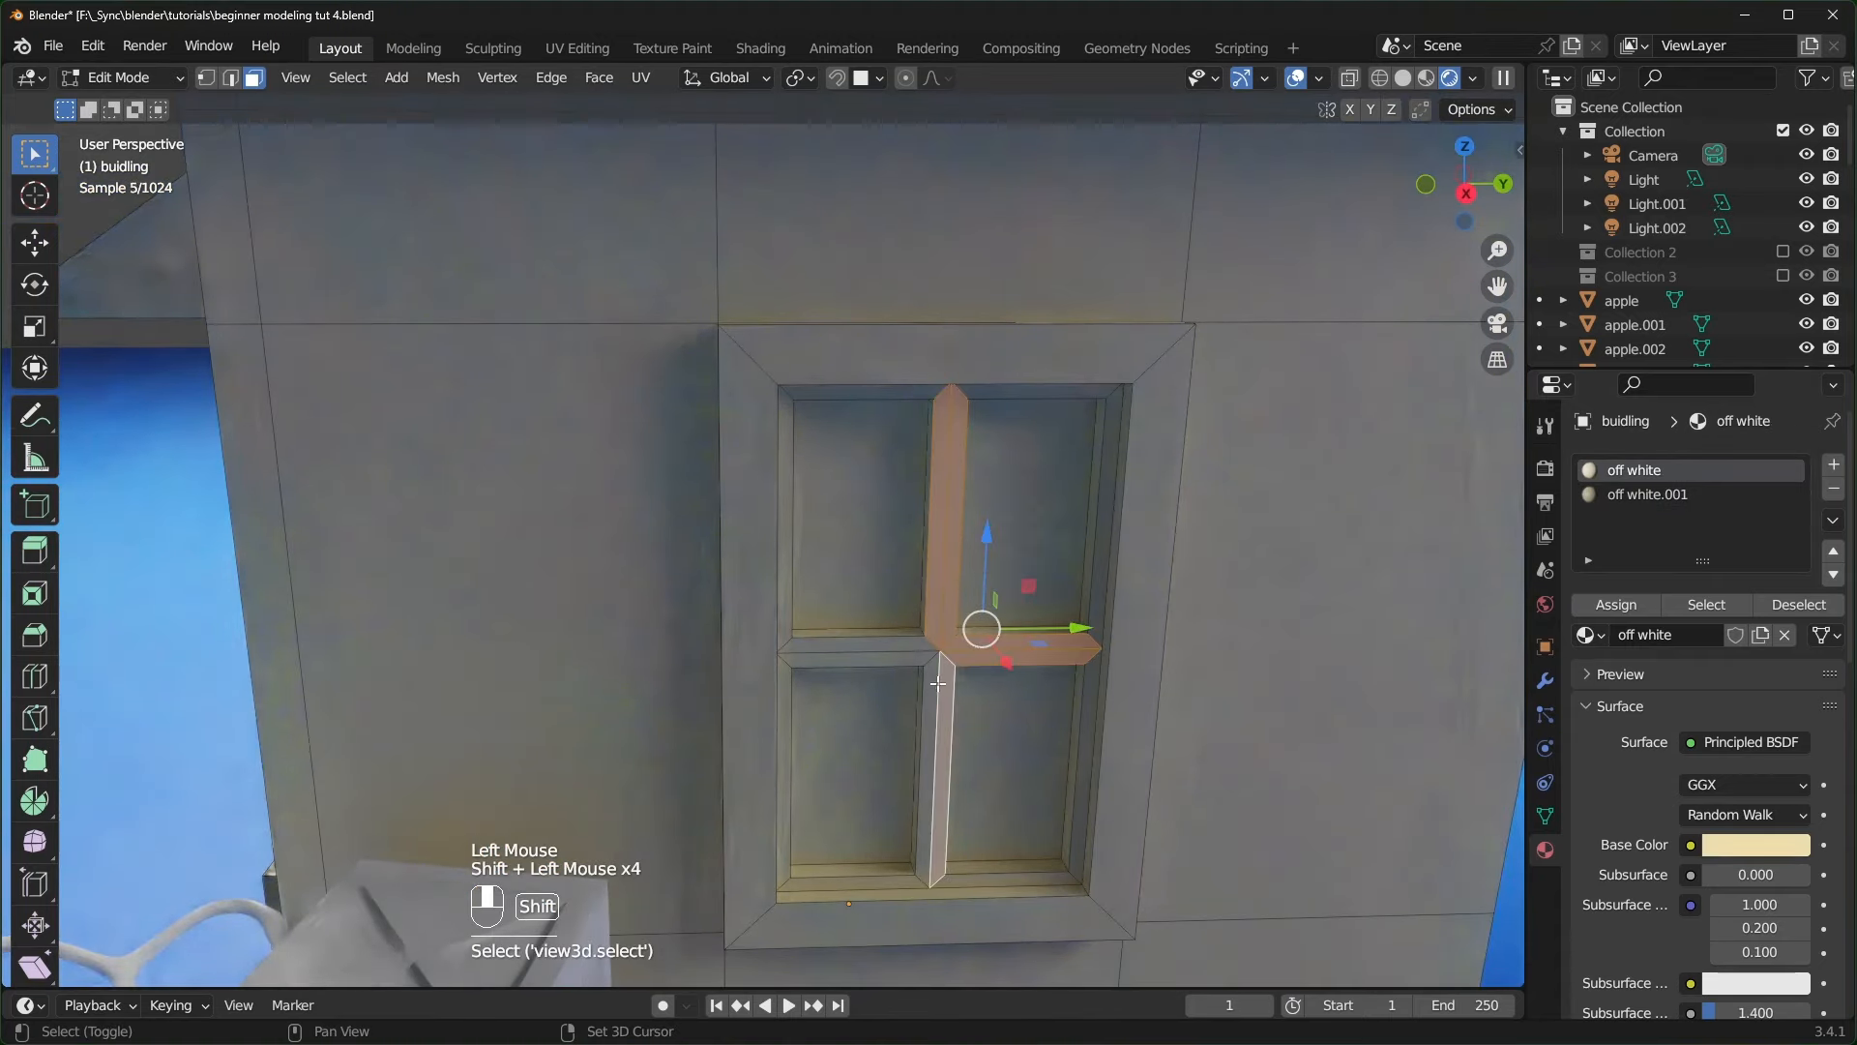
left_click(932, 683, "shift")
left_click(1647, 496)
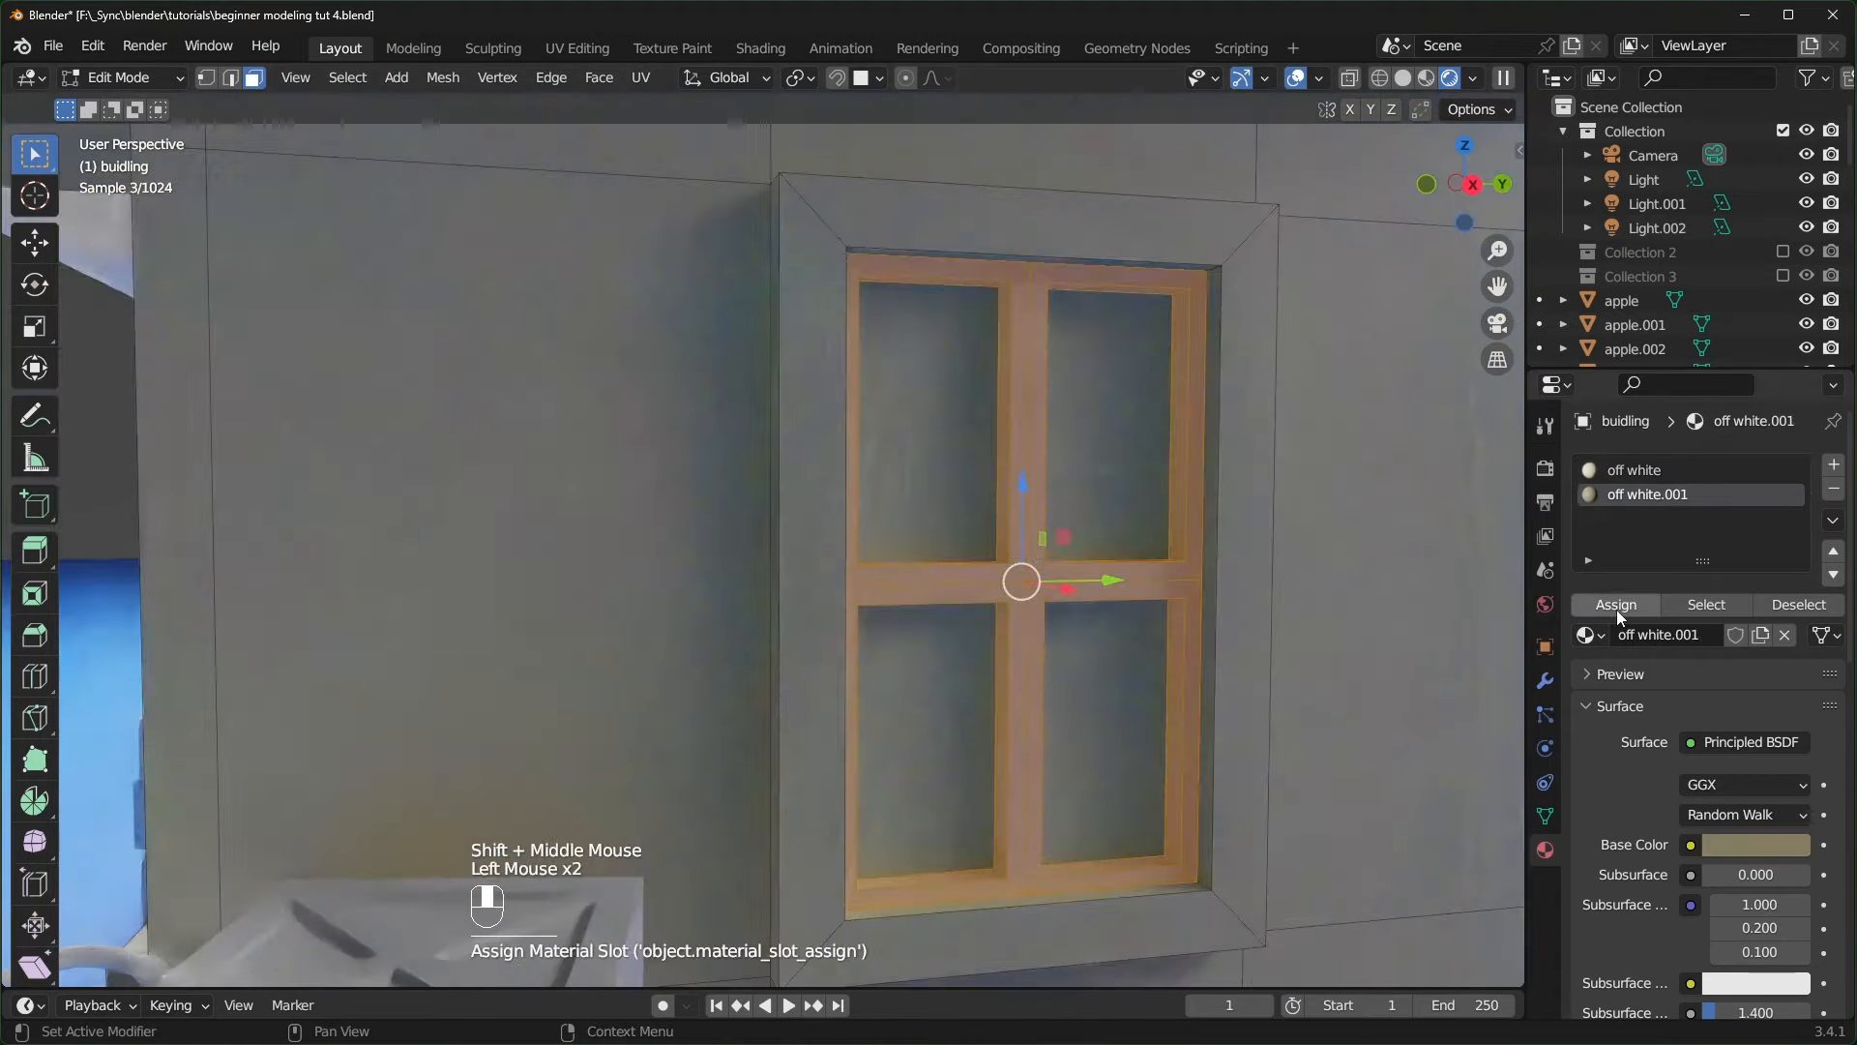
left_click(1614, 608)
scroll(1161, 676, "down", 2)
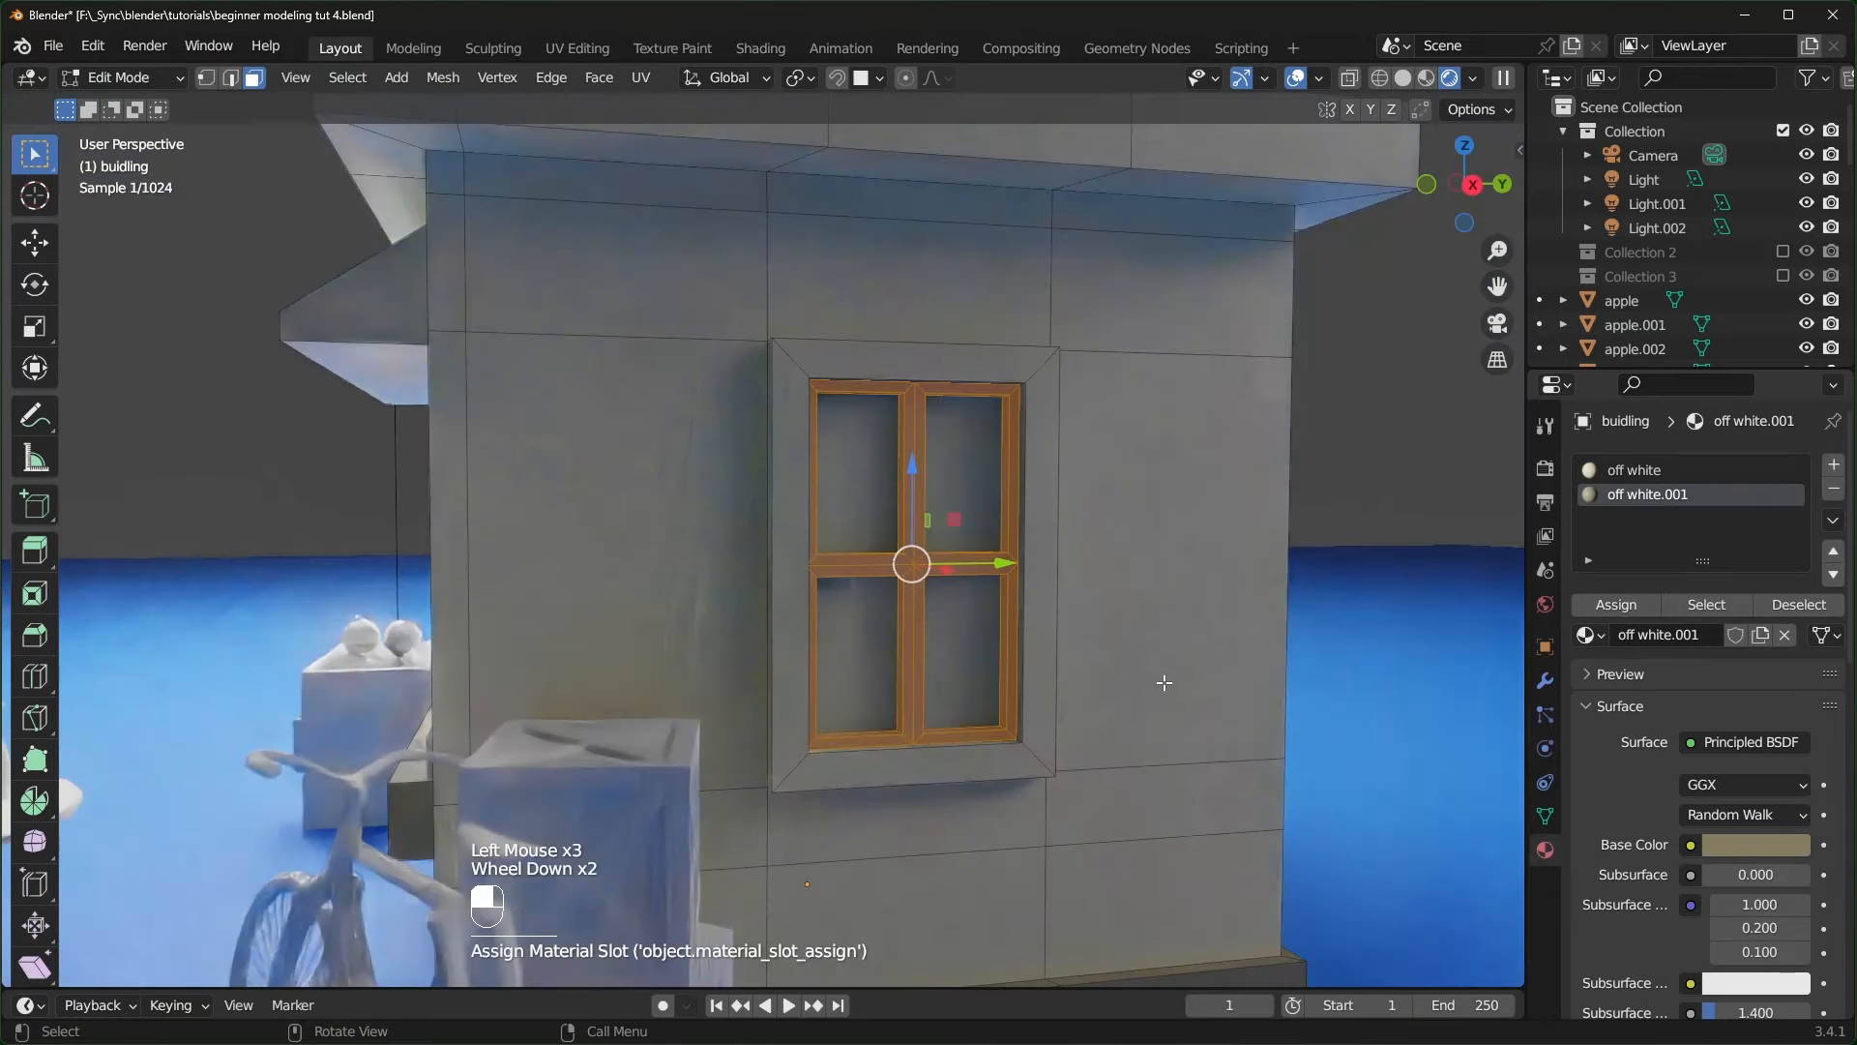
- Select all awning faces and assign them a new material with a saturated red base color
middle_click_drag(1161, 676, 628, 428)
left_click(574, 428)
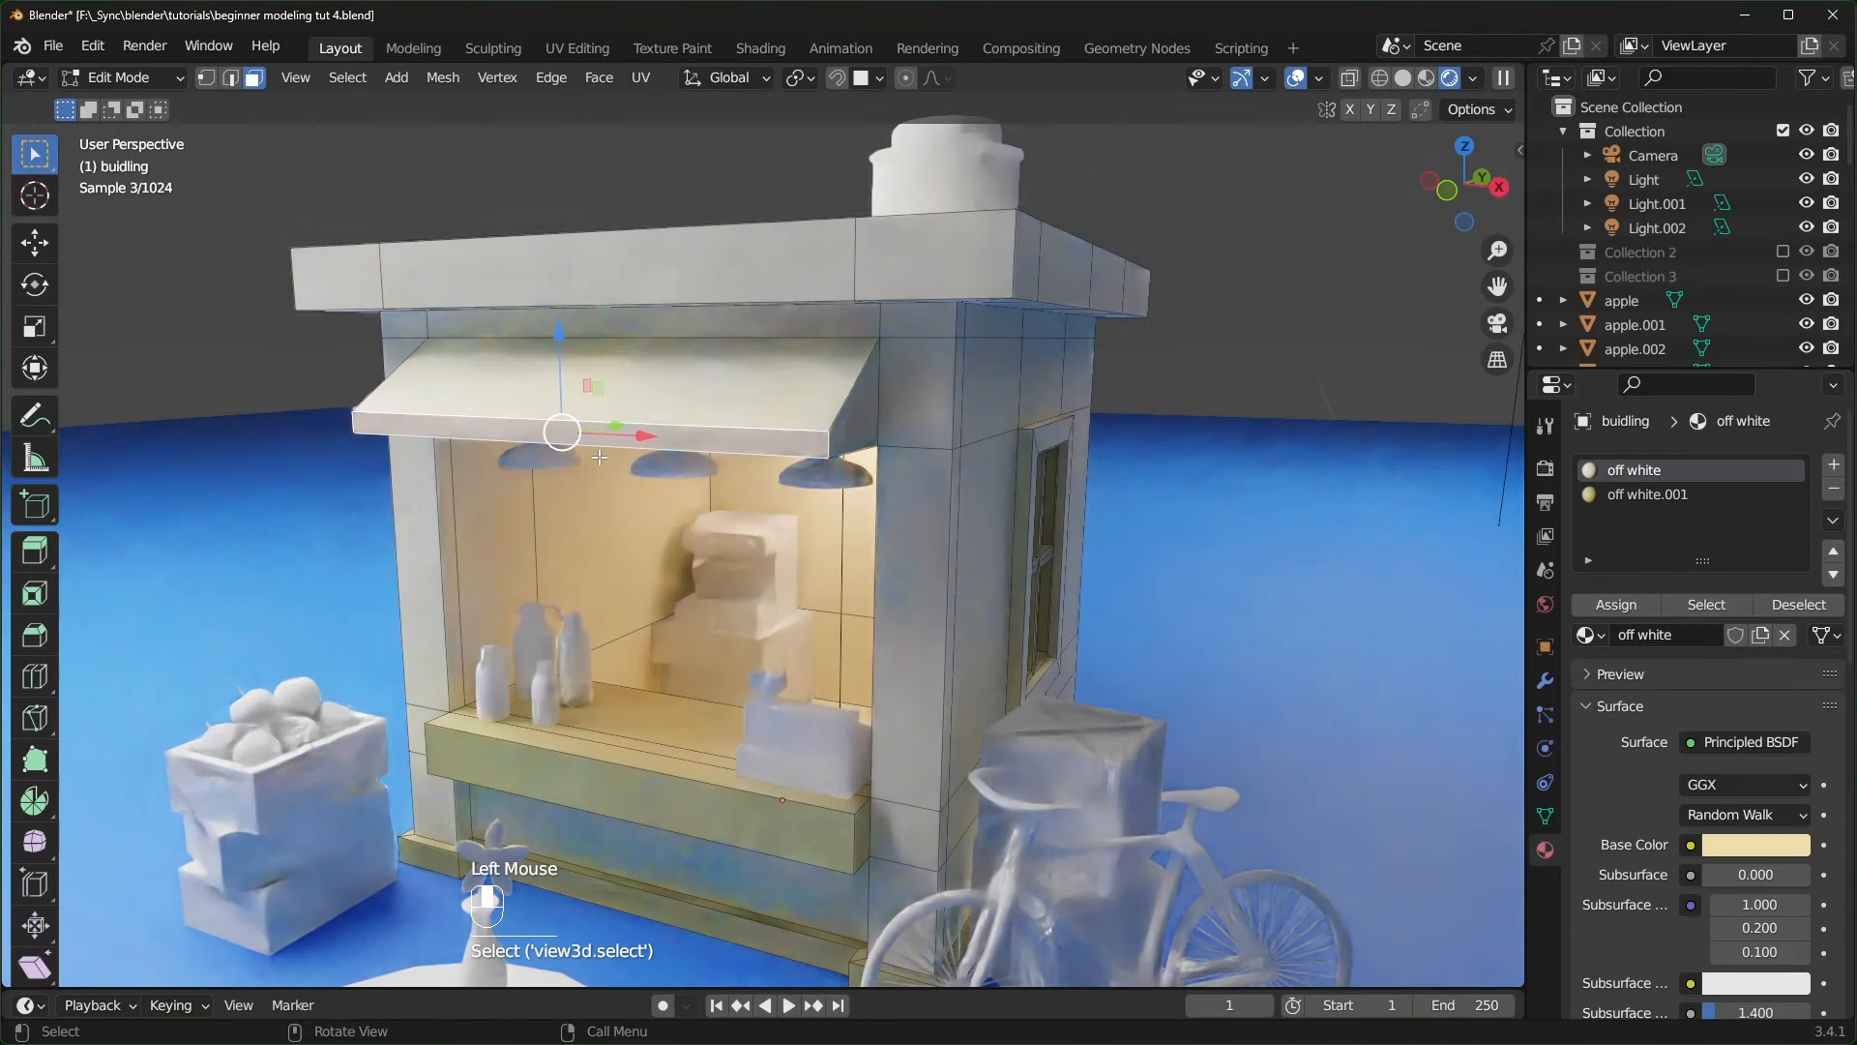
key("ctrl+KP_Add")
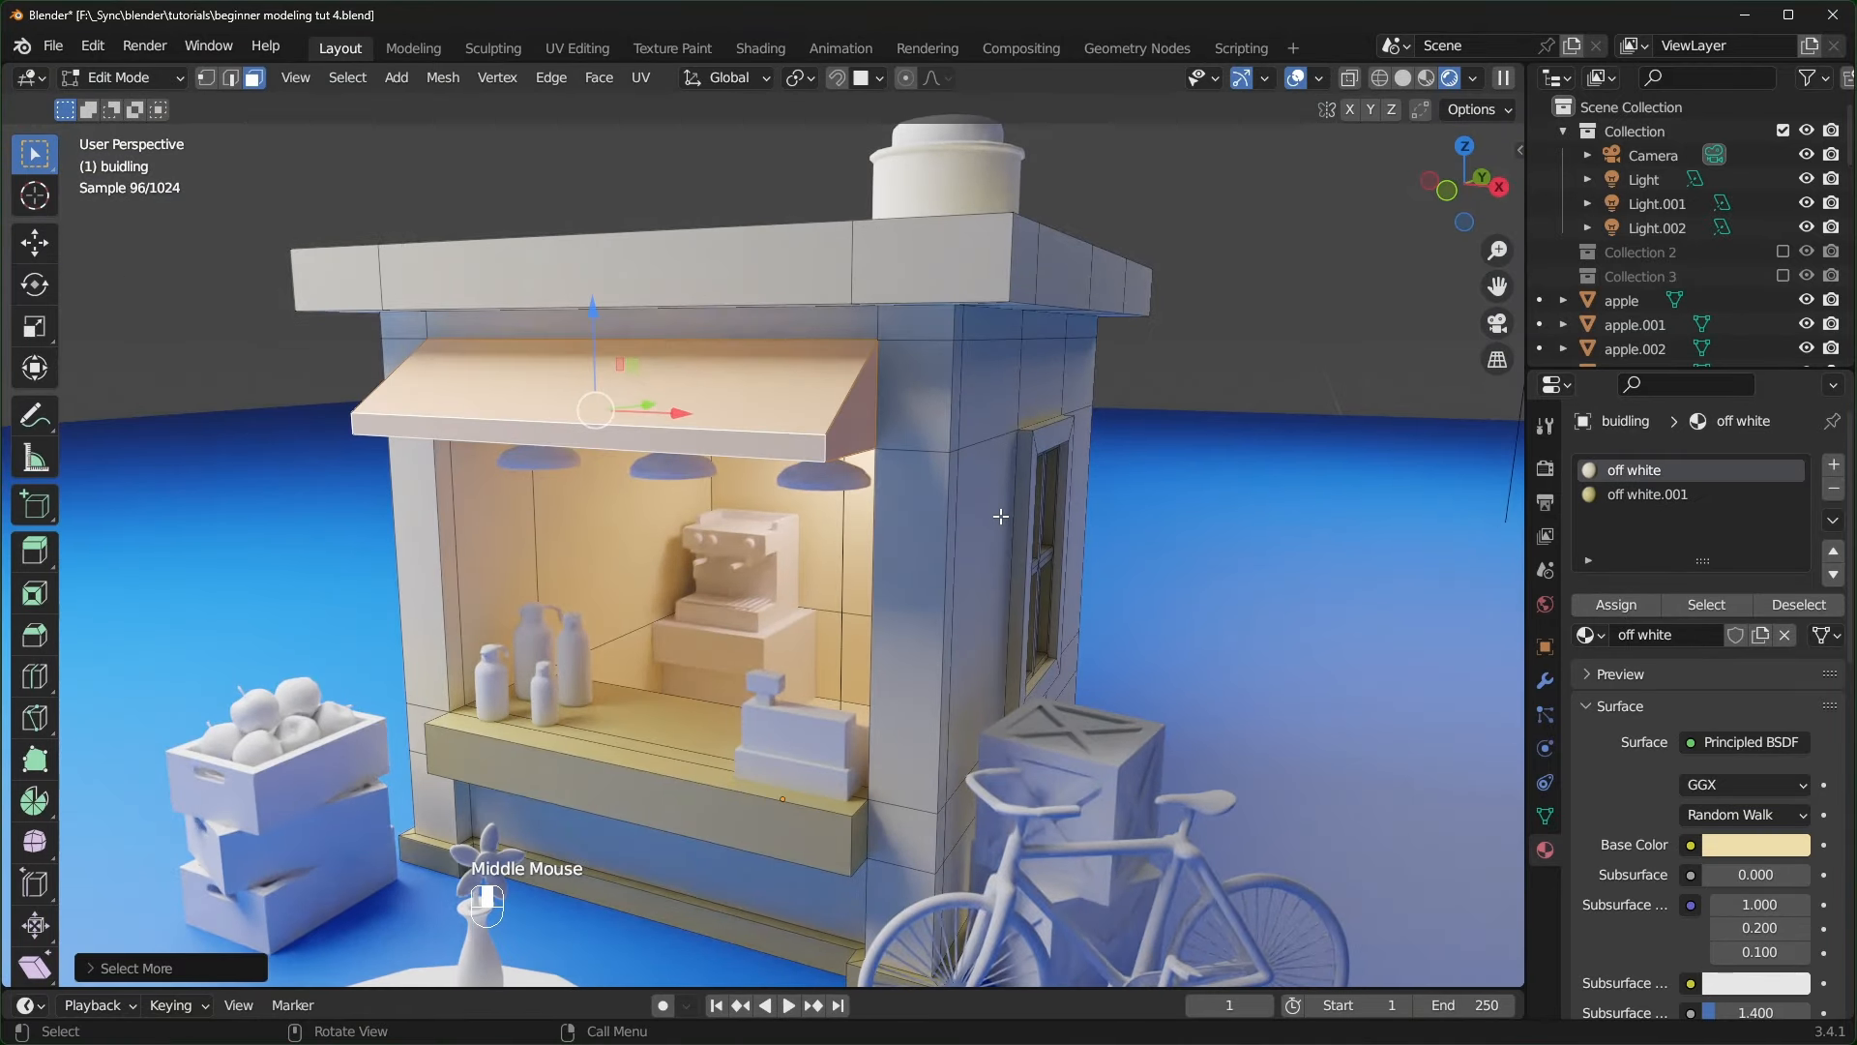
left_click(1833, 465)
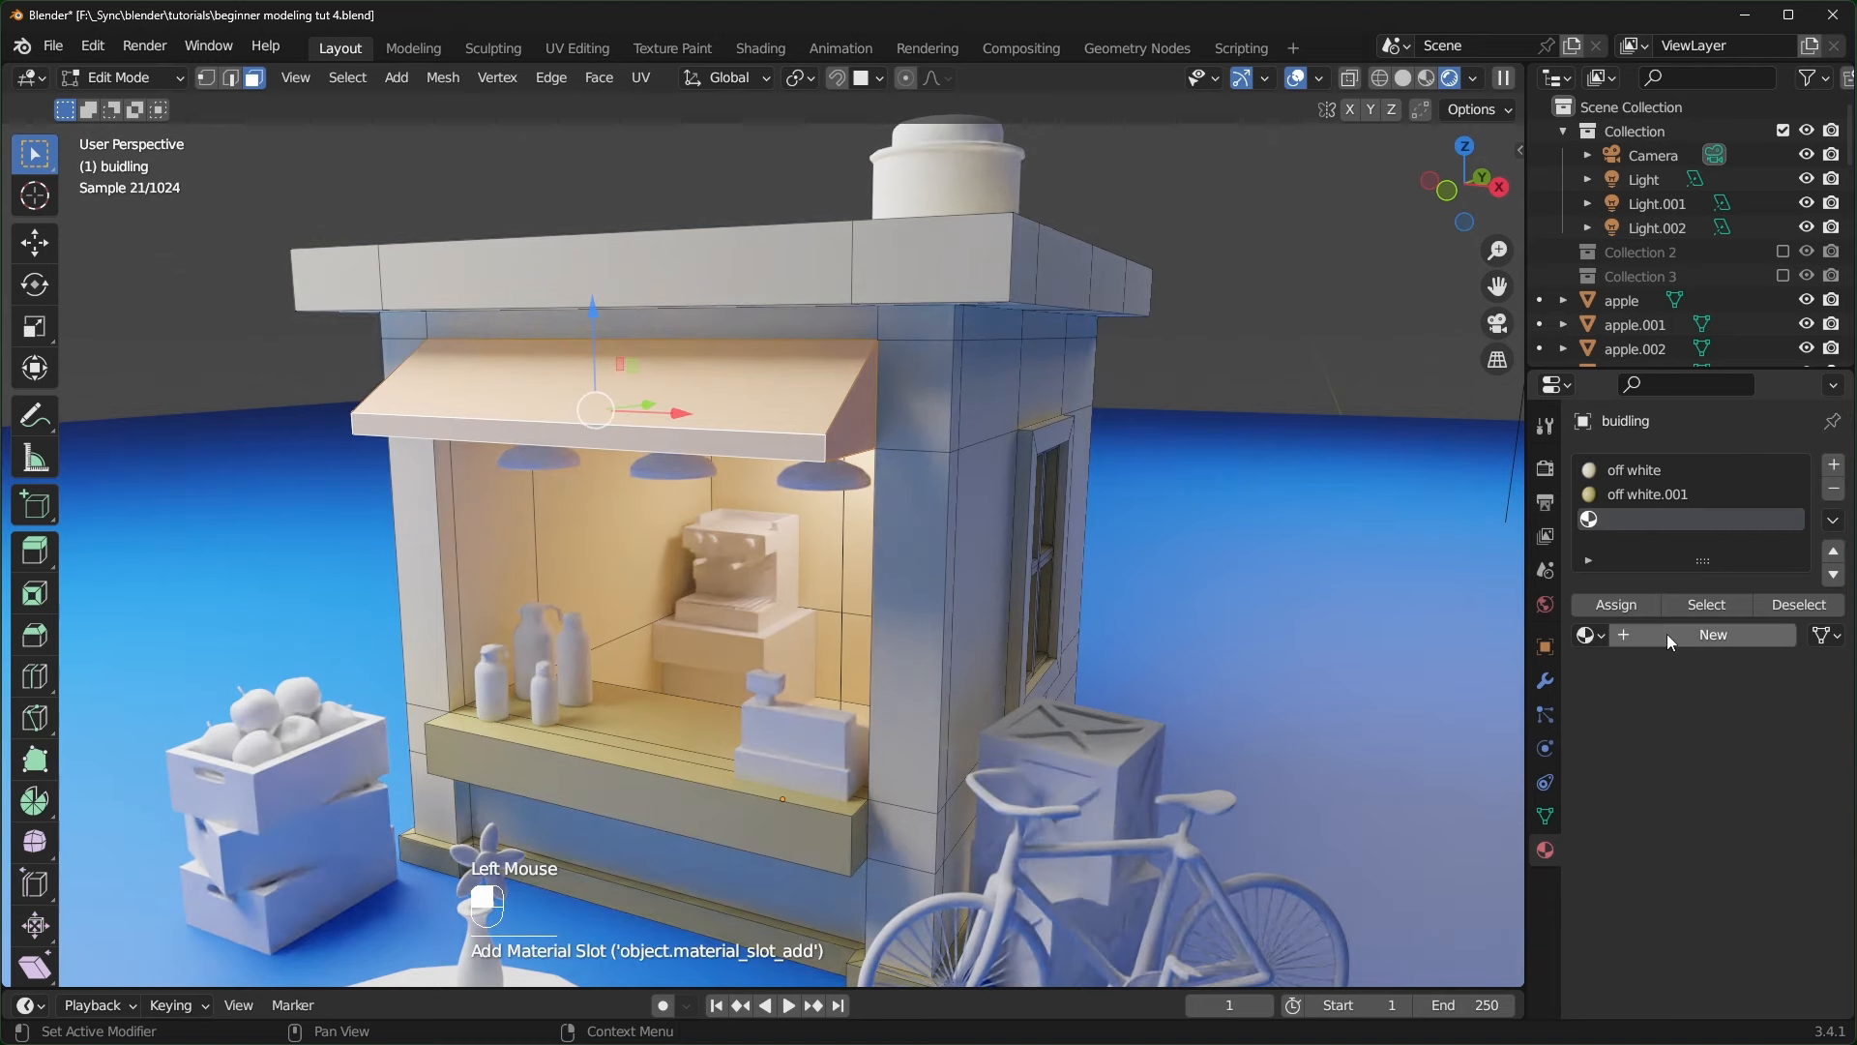
left_click(1668, 634)
left_click(1756, 844)
left_click(1678, 665)
left_click_drag(1678, 666, 1679, 677)
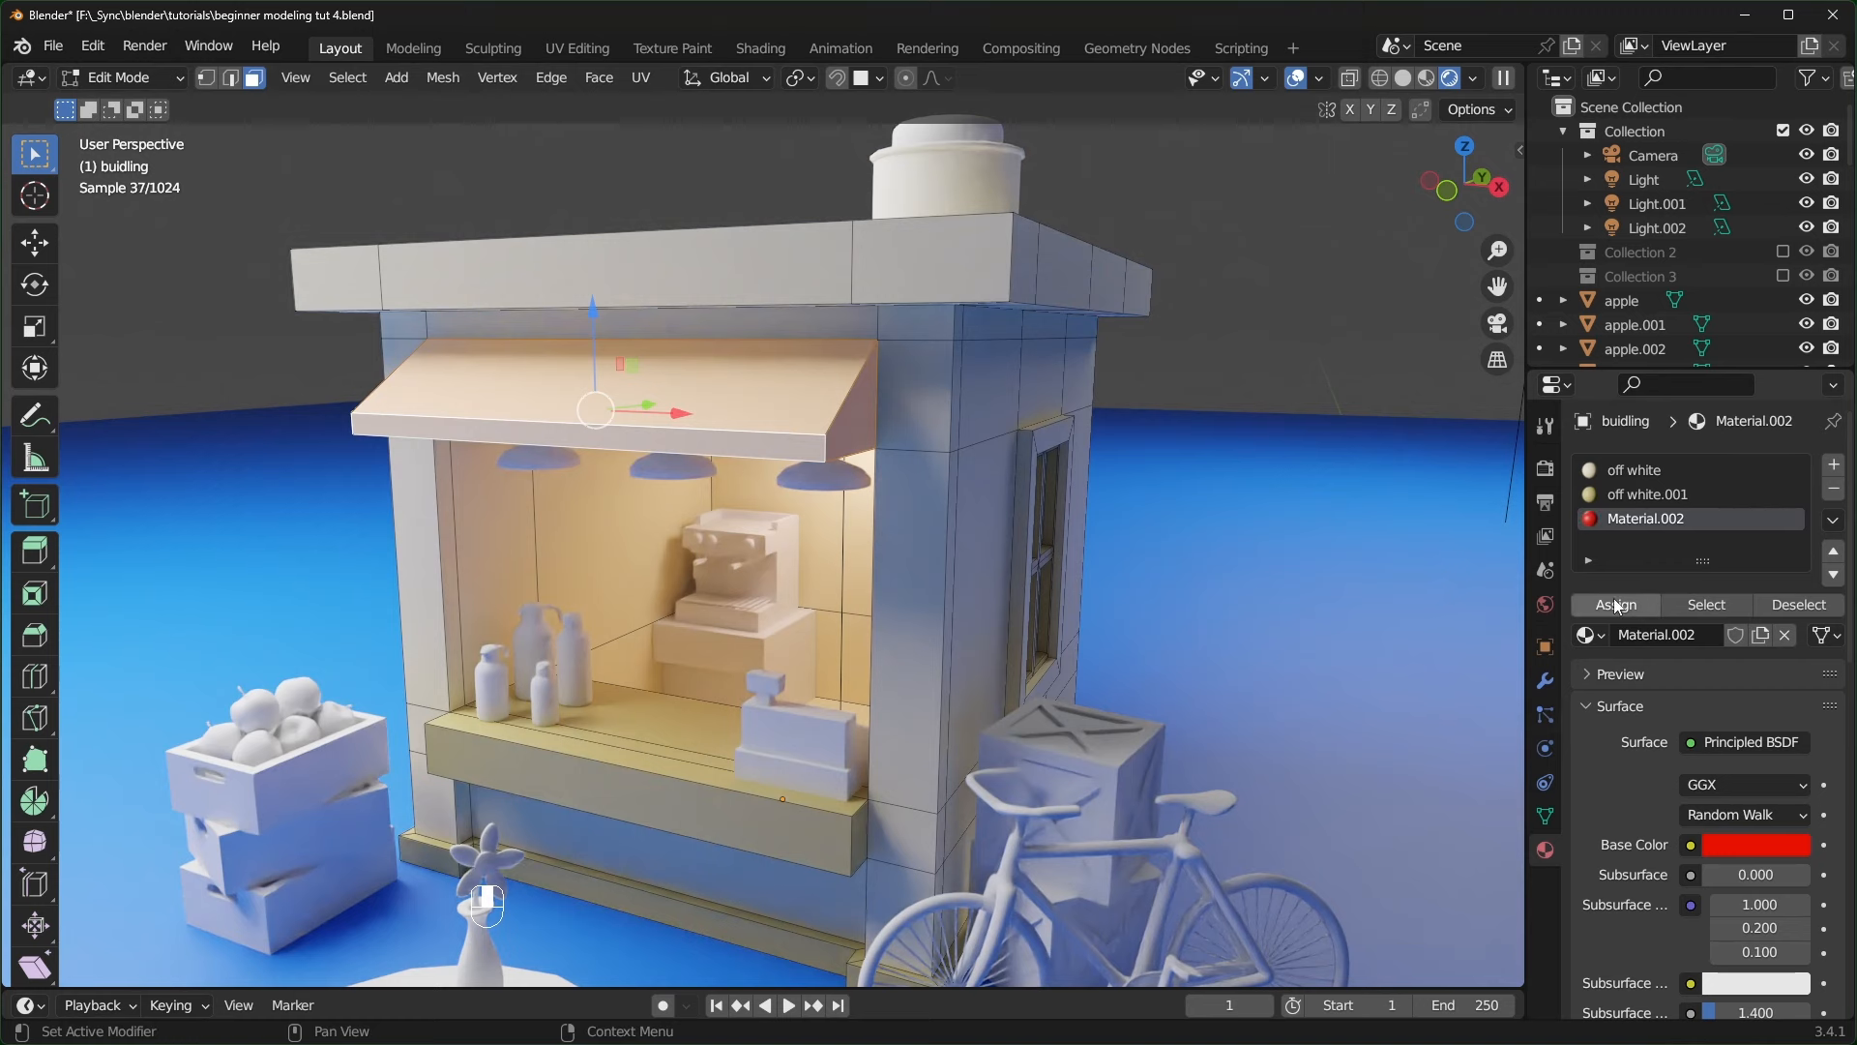
left_click(1616, 602)
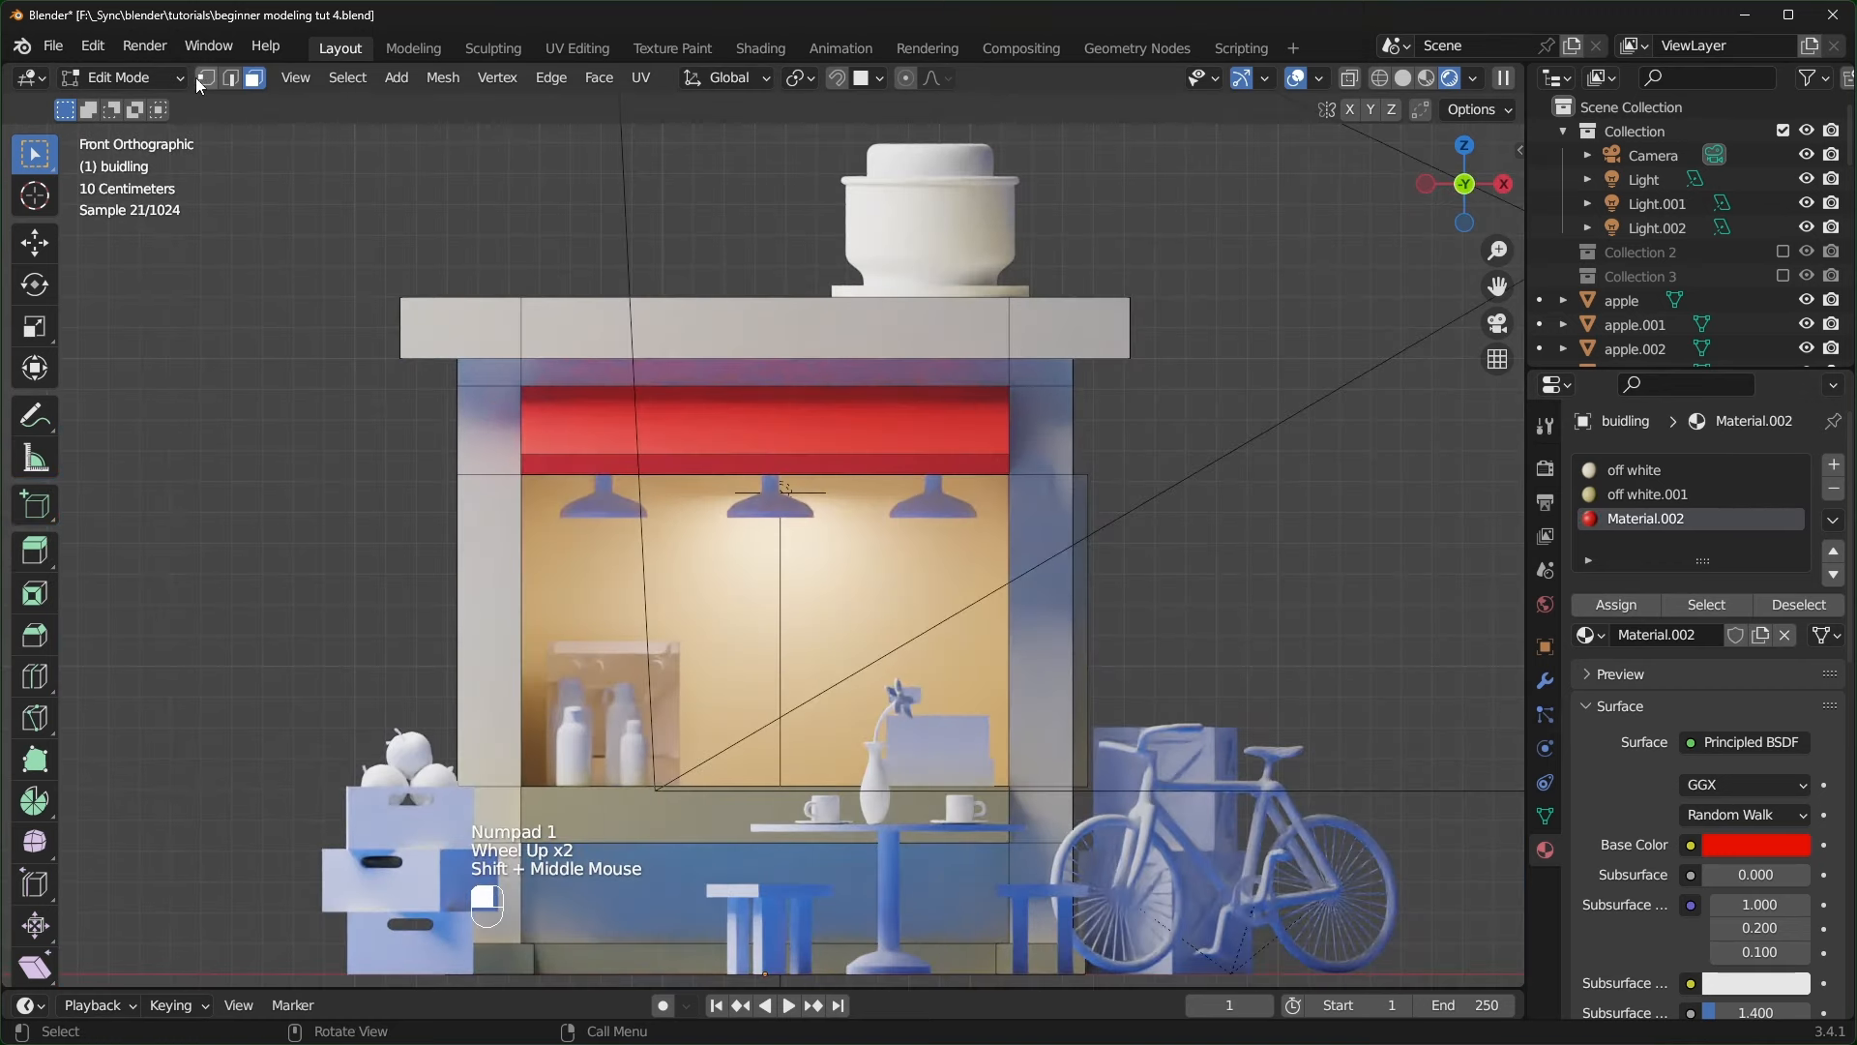
- Select the whole roof slab and assign it a new material with a saturated green base color, hue about 0.332 and saturation 1.000
left_click(205, 79)
key("alt+z")
left_click(1216, 323)
key("ctrl+KP_Add")
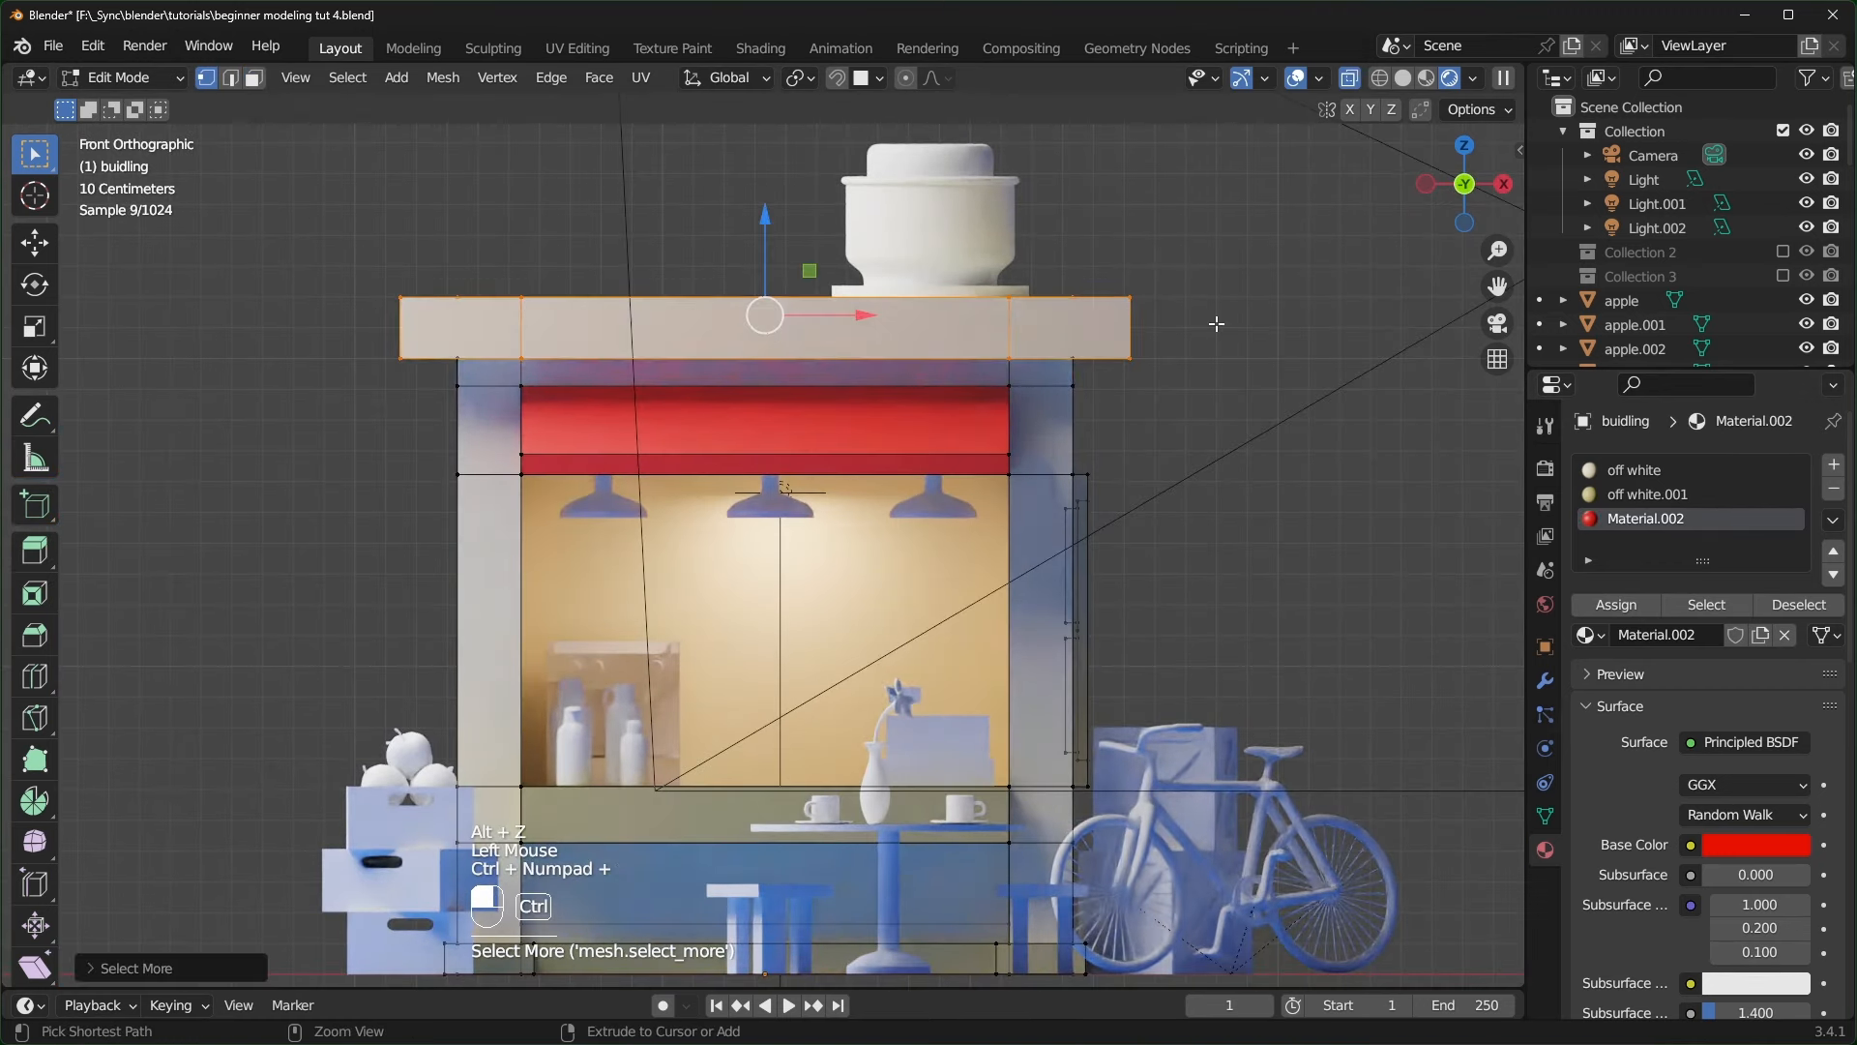
key("ctrl+KP_Add")
middle_click_drag(1216, 323, 1182, 350)
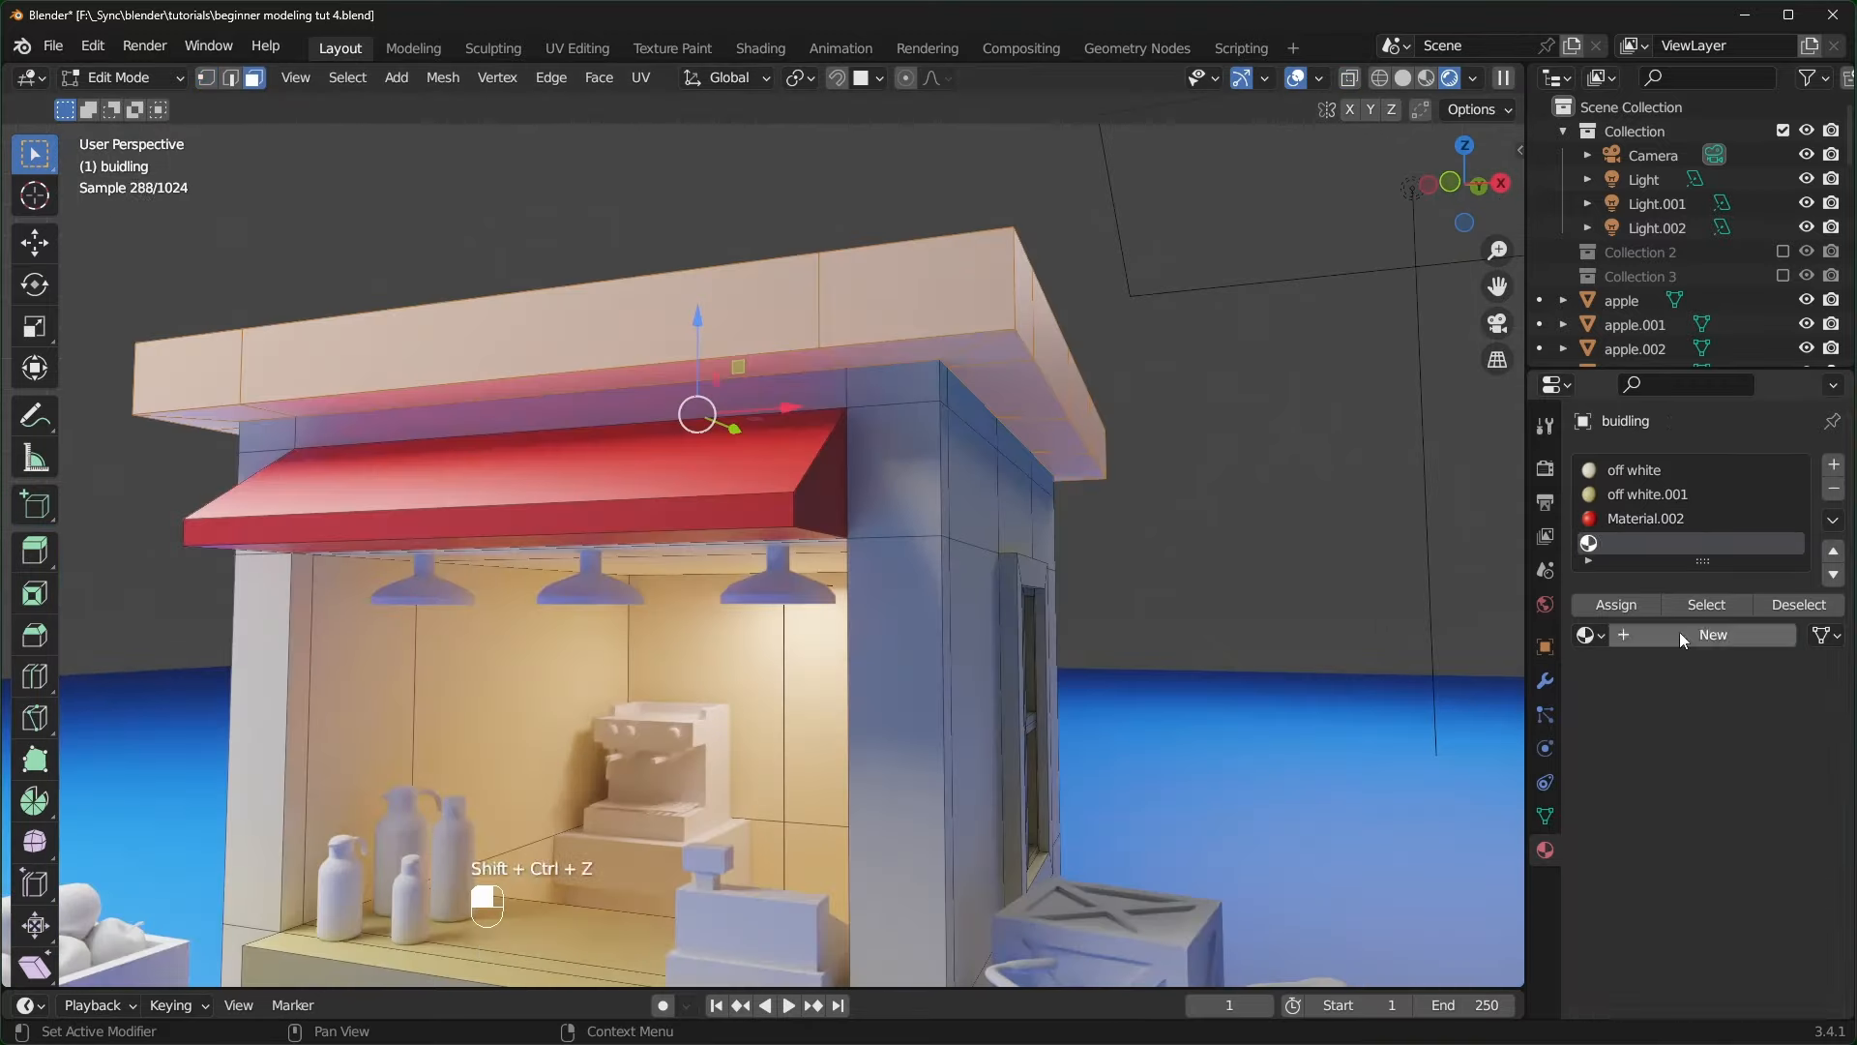
left_click(1679, 631)
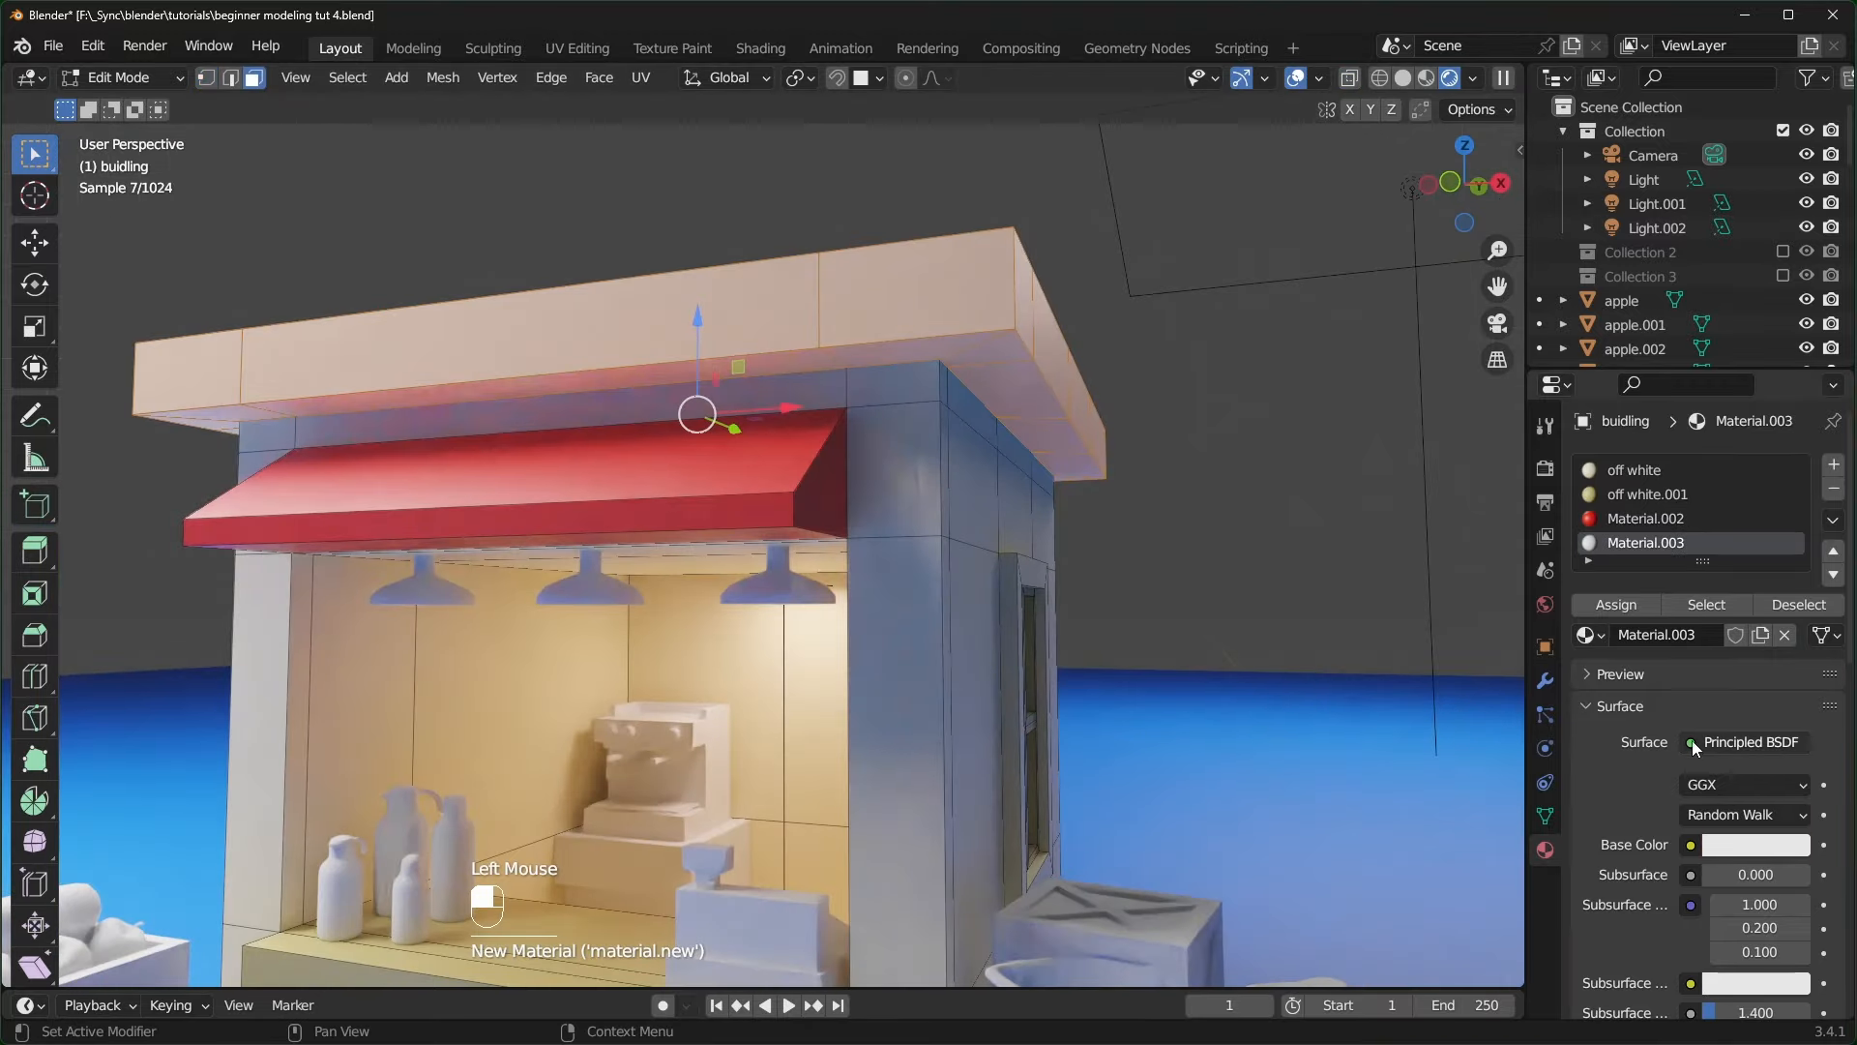
left_click(1748, 844)
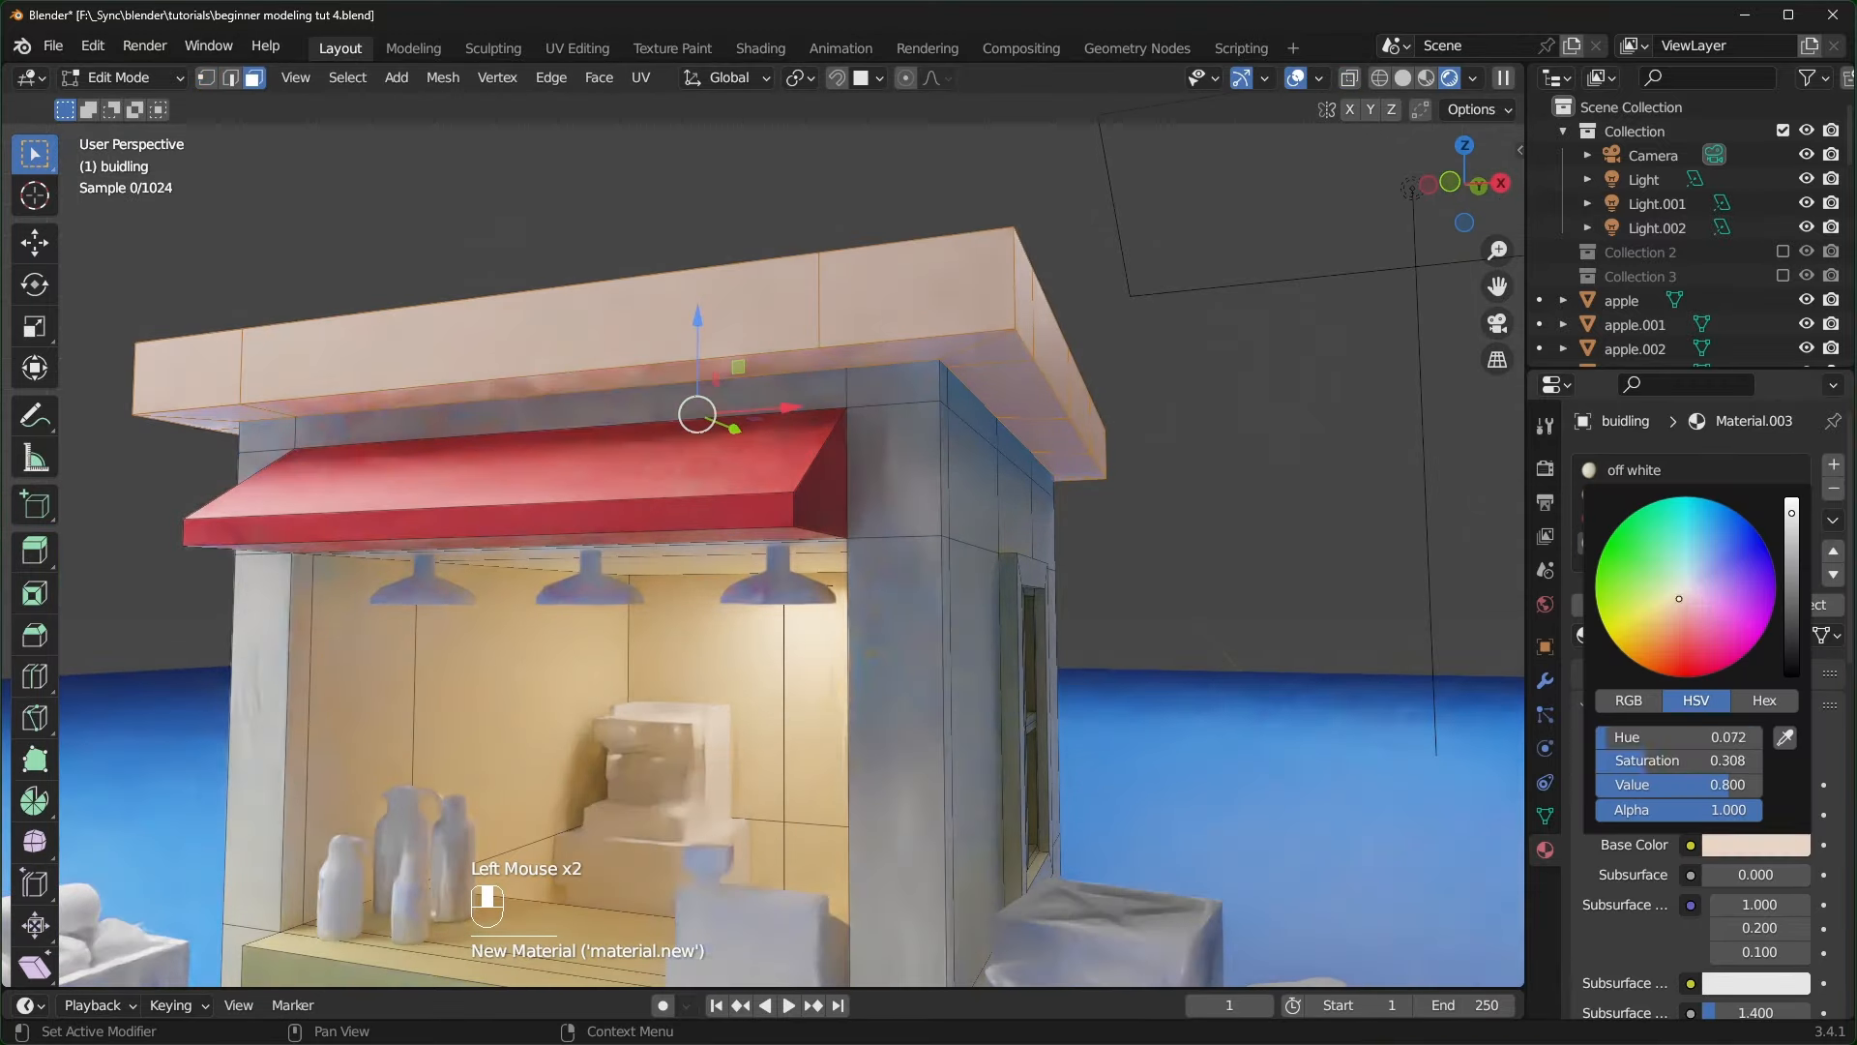
left_click_drag(1705, 605, 1606, 542)
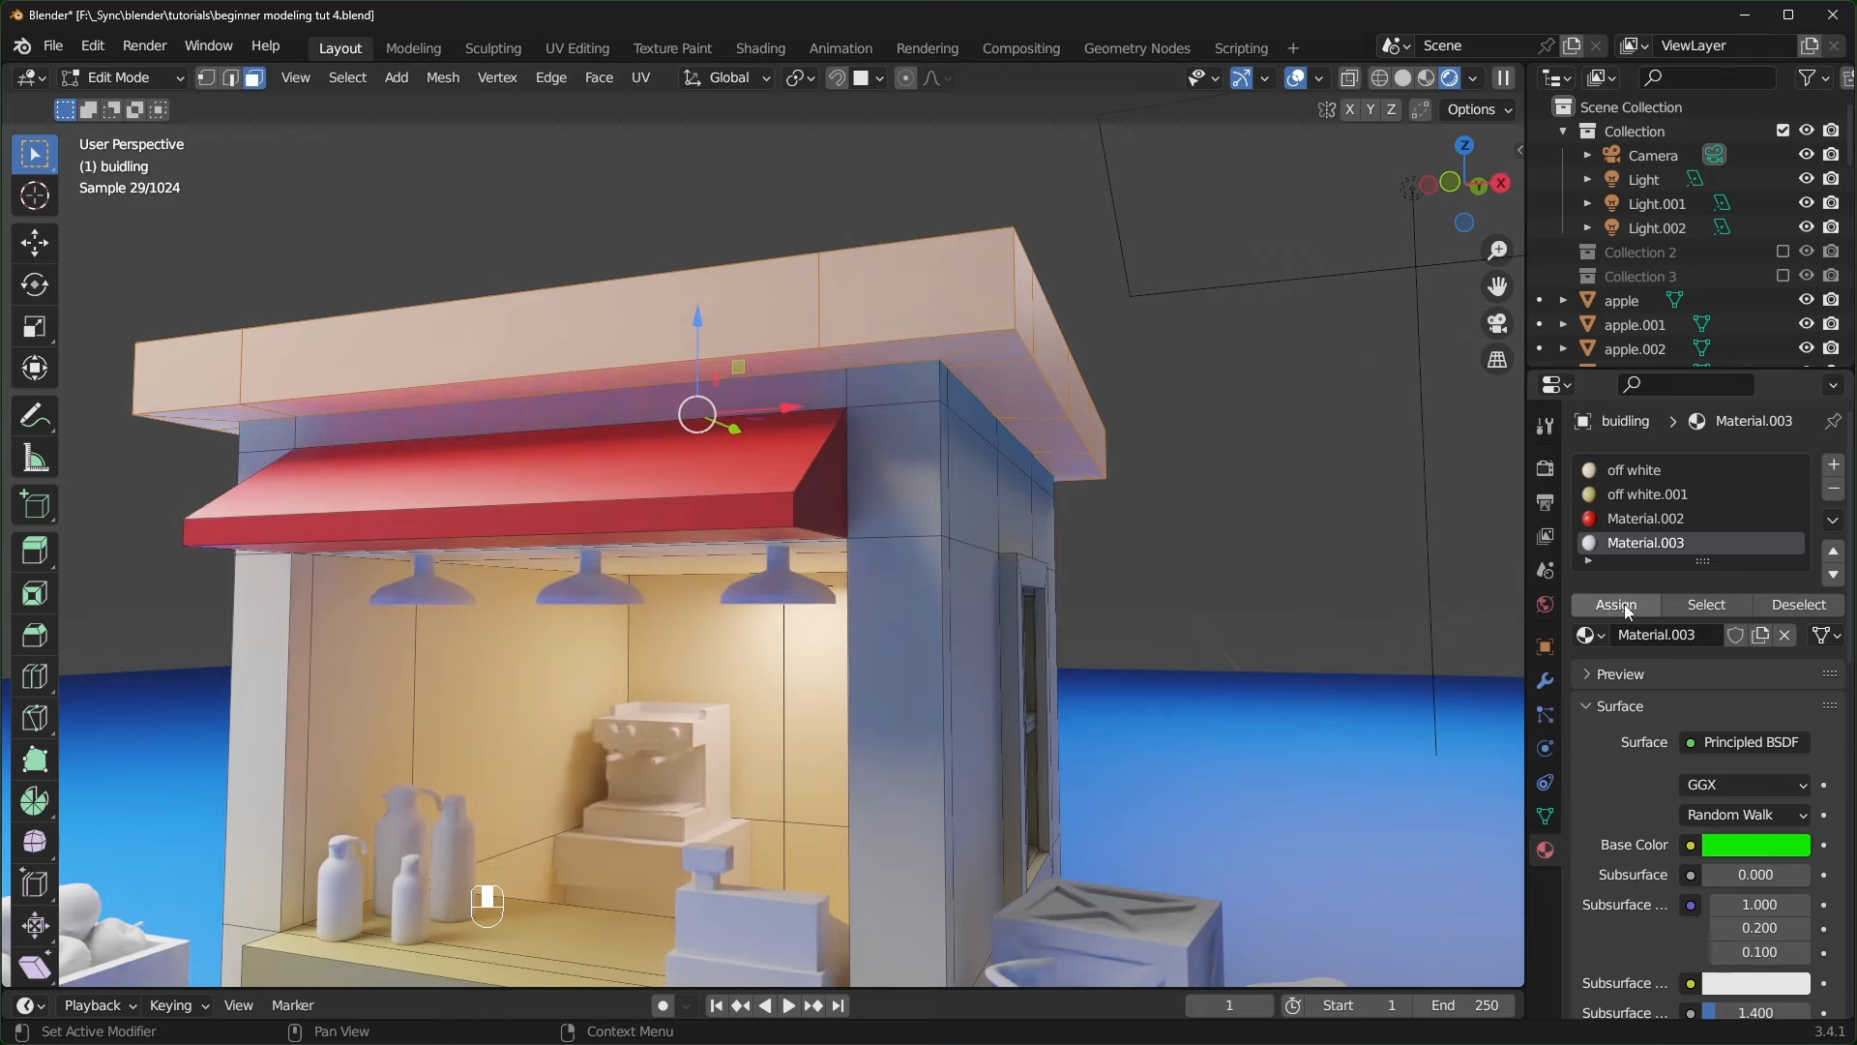
left_click(1627, 608)
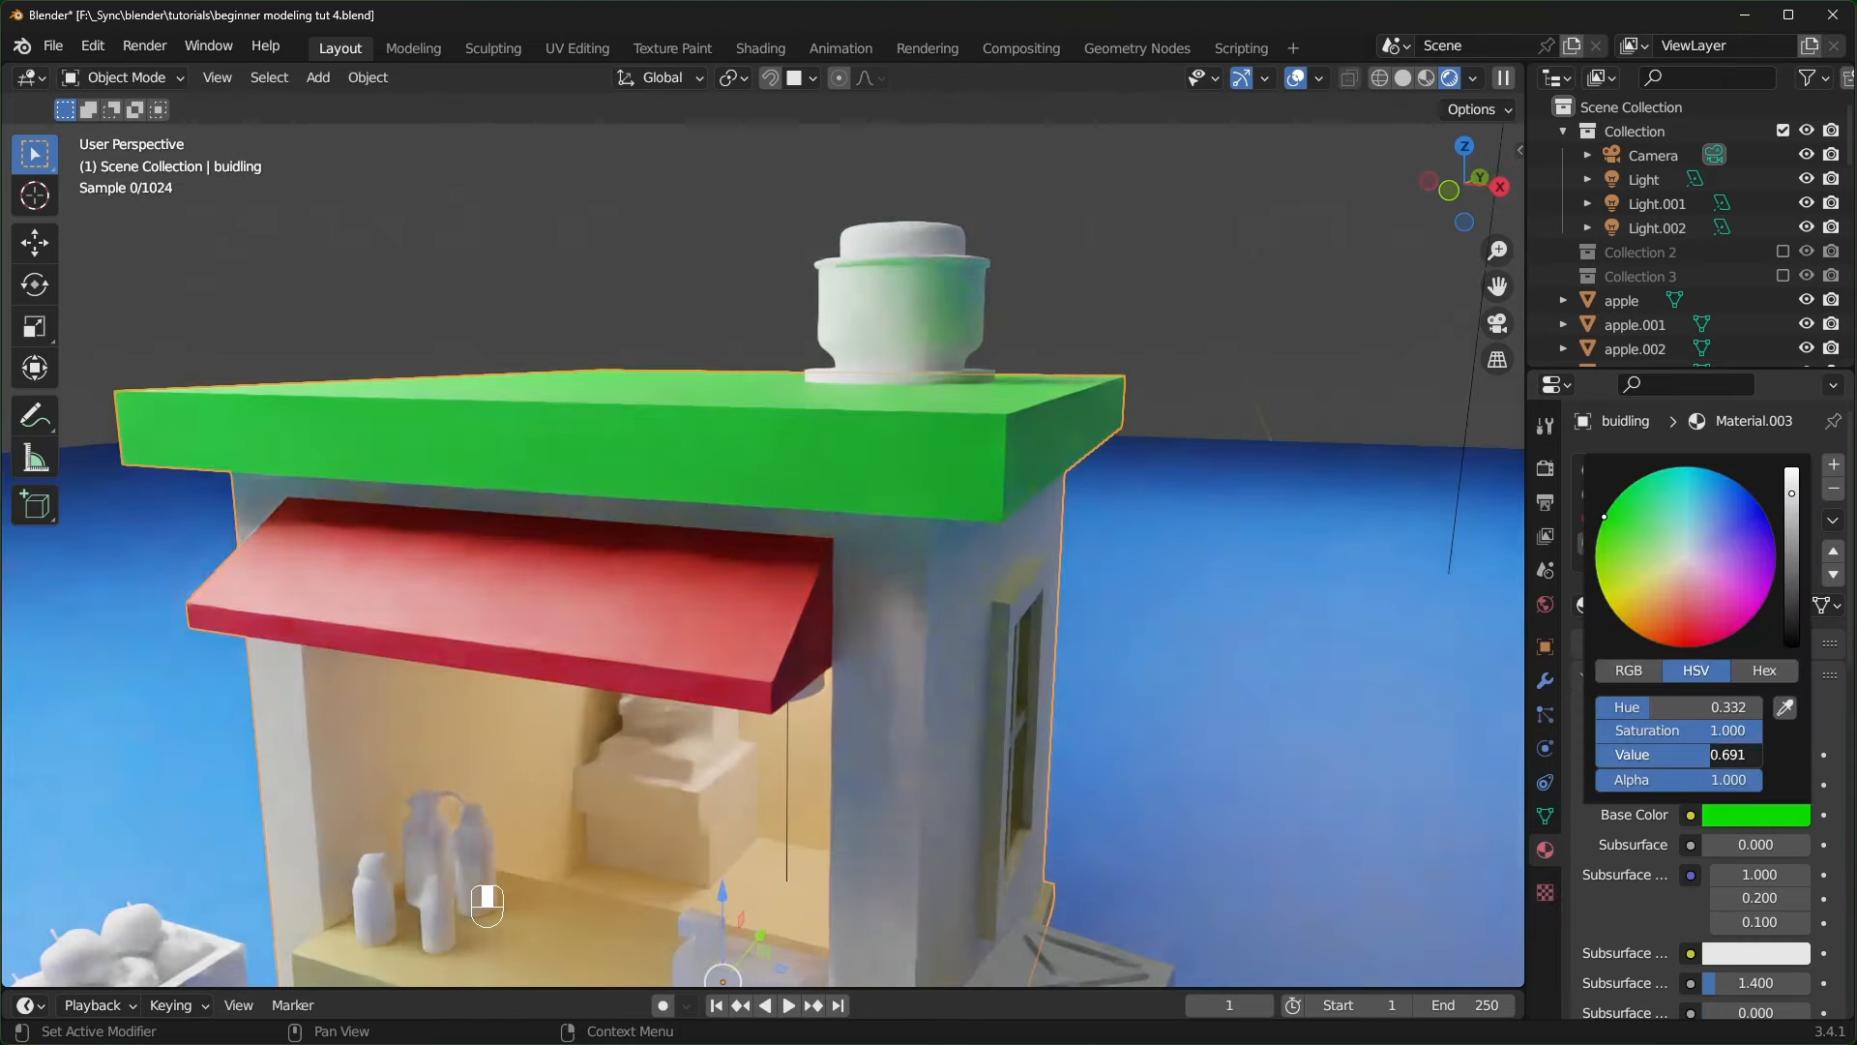
- Darken the roof material to a deep green and rename the awning and roof materials "red" and "green"
left_click_drag(1702, 754, 1644, 755)
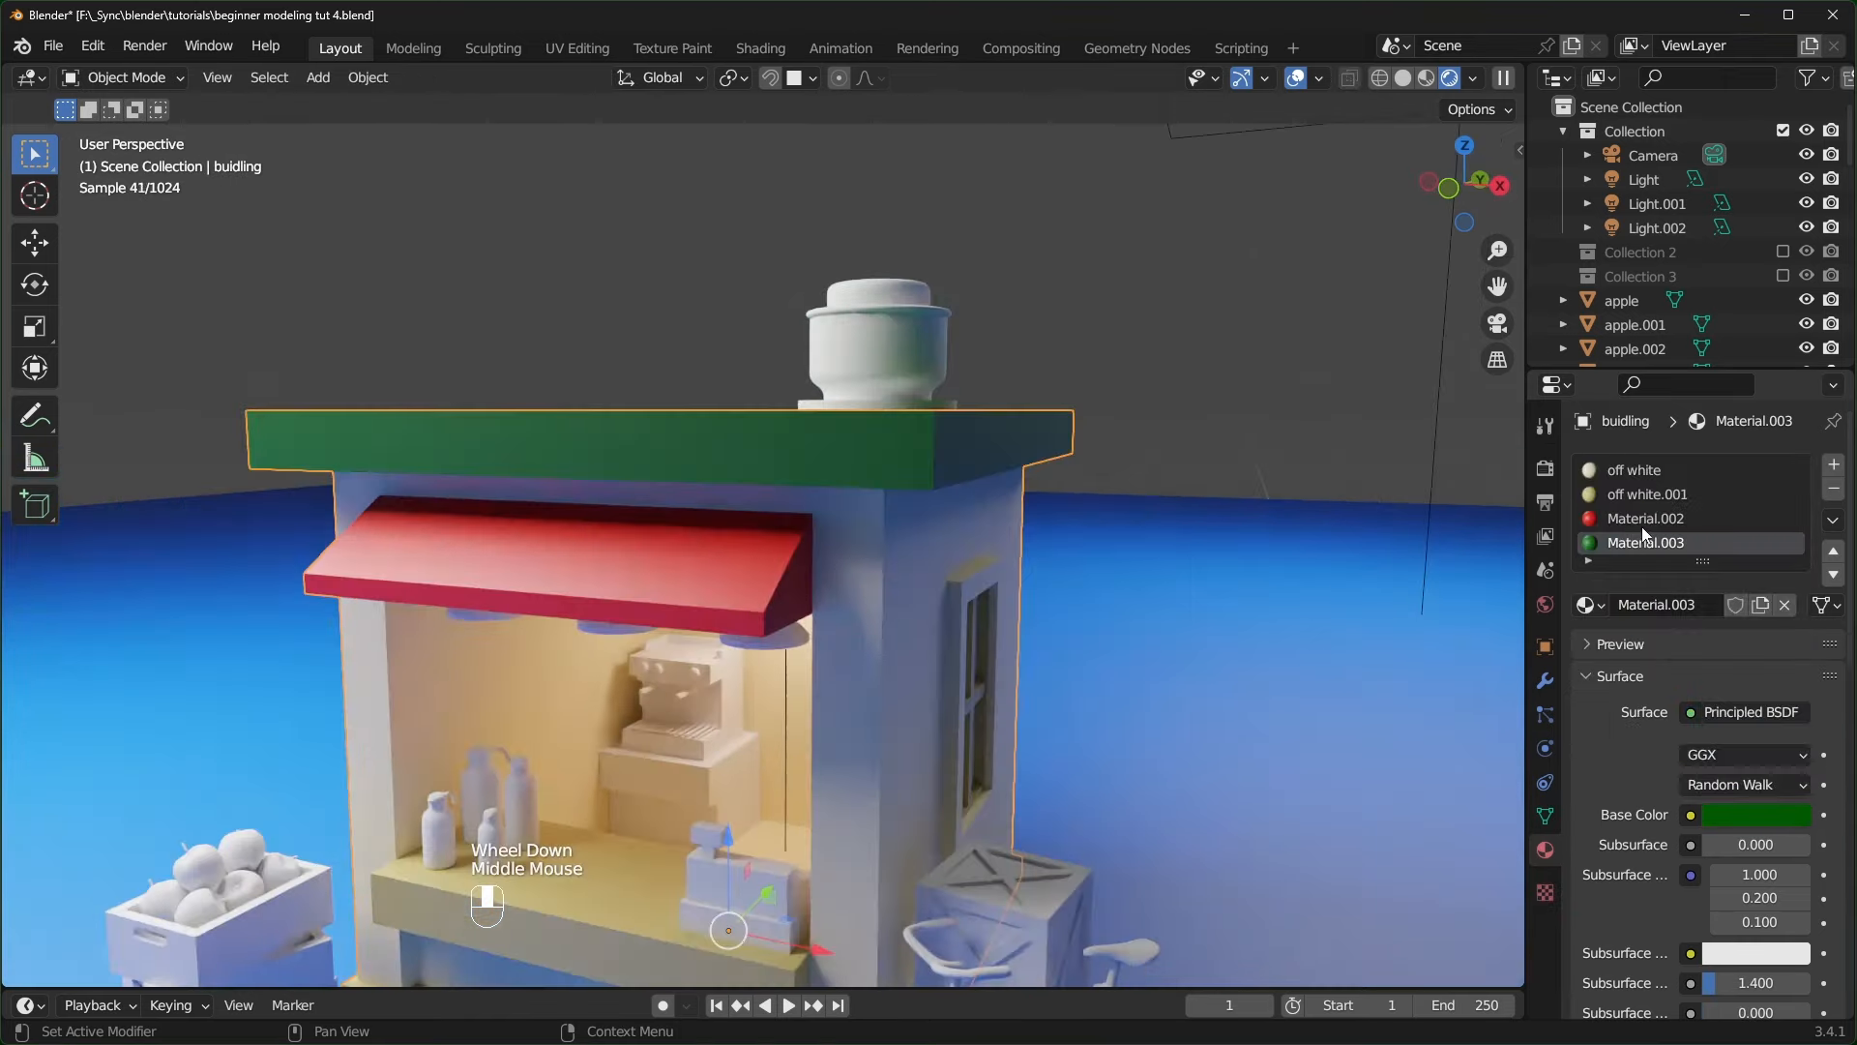
left_click(1640, 523)
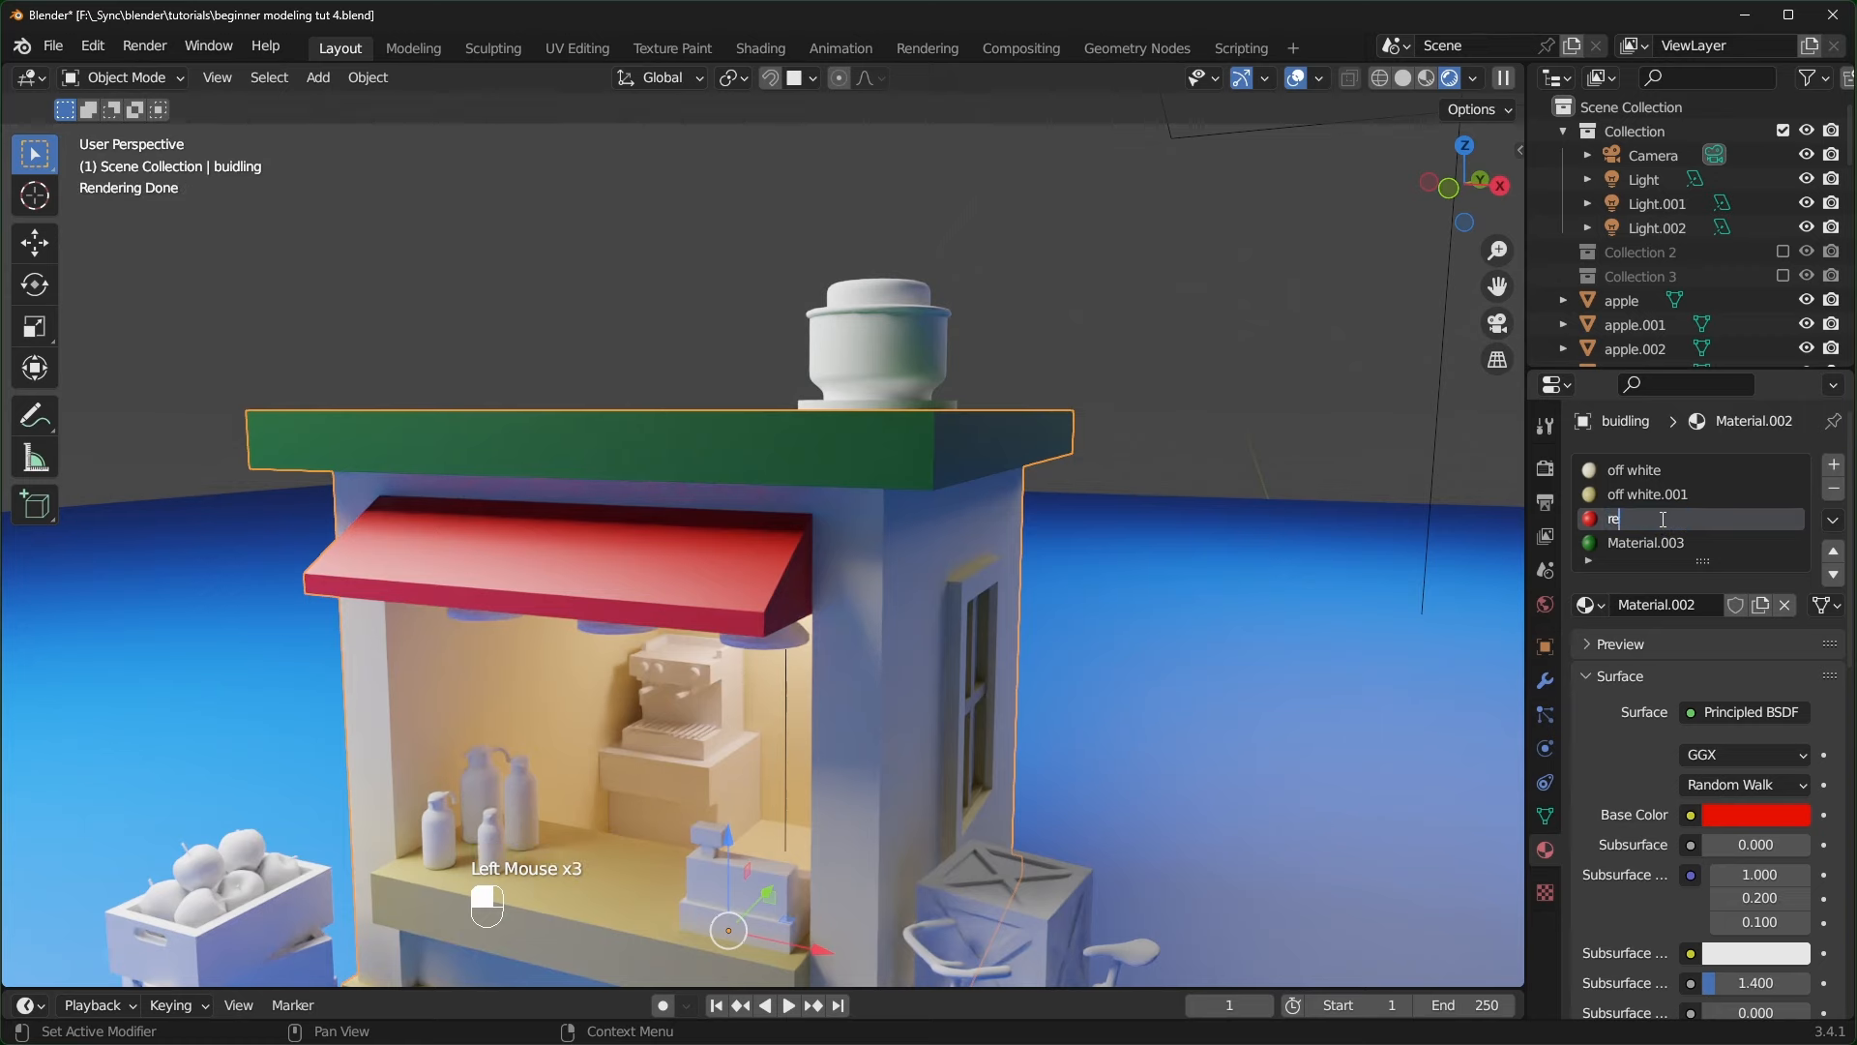
key("alt+a")
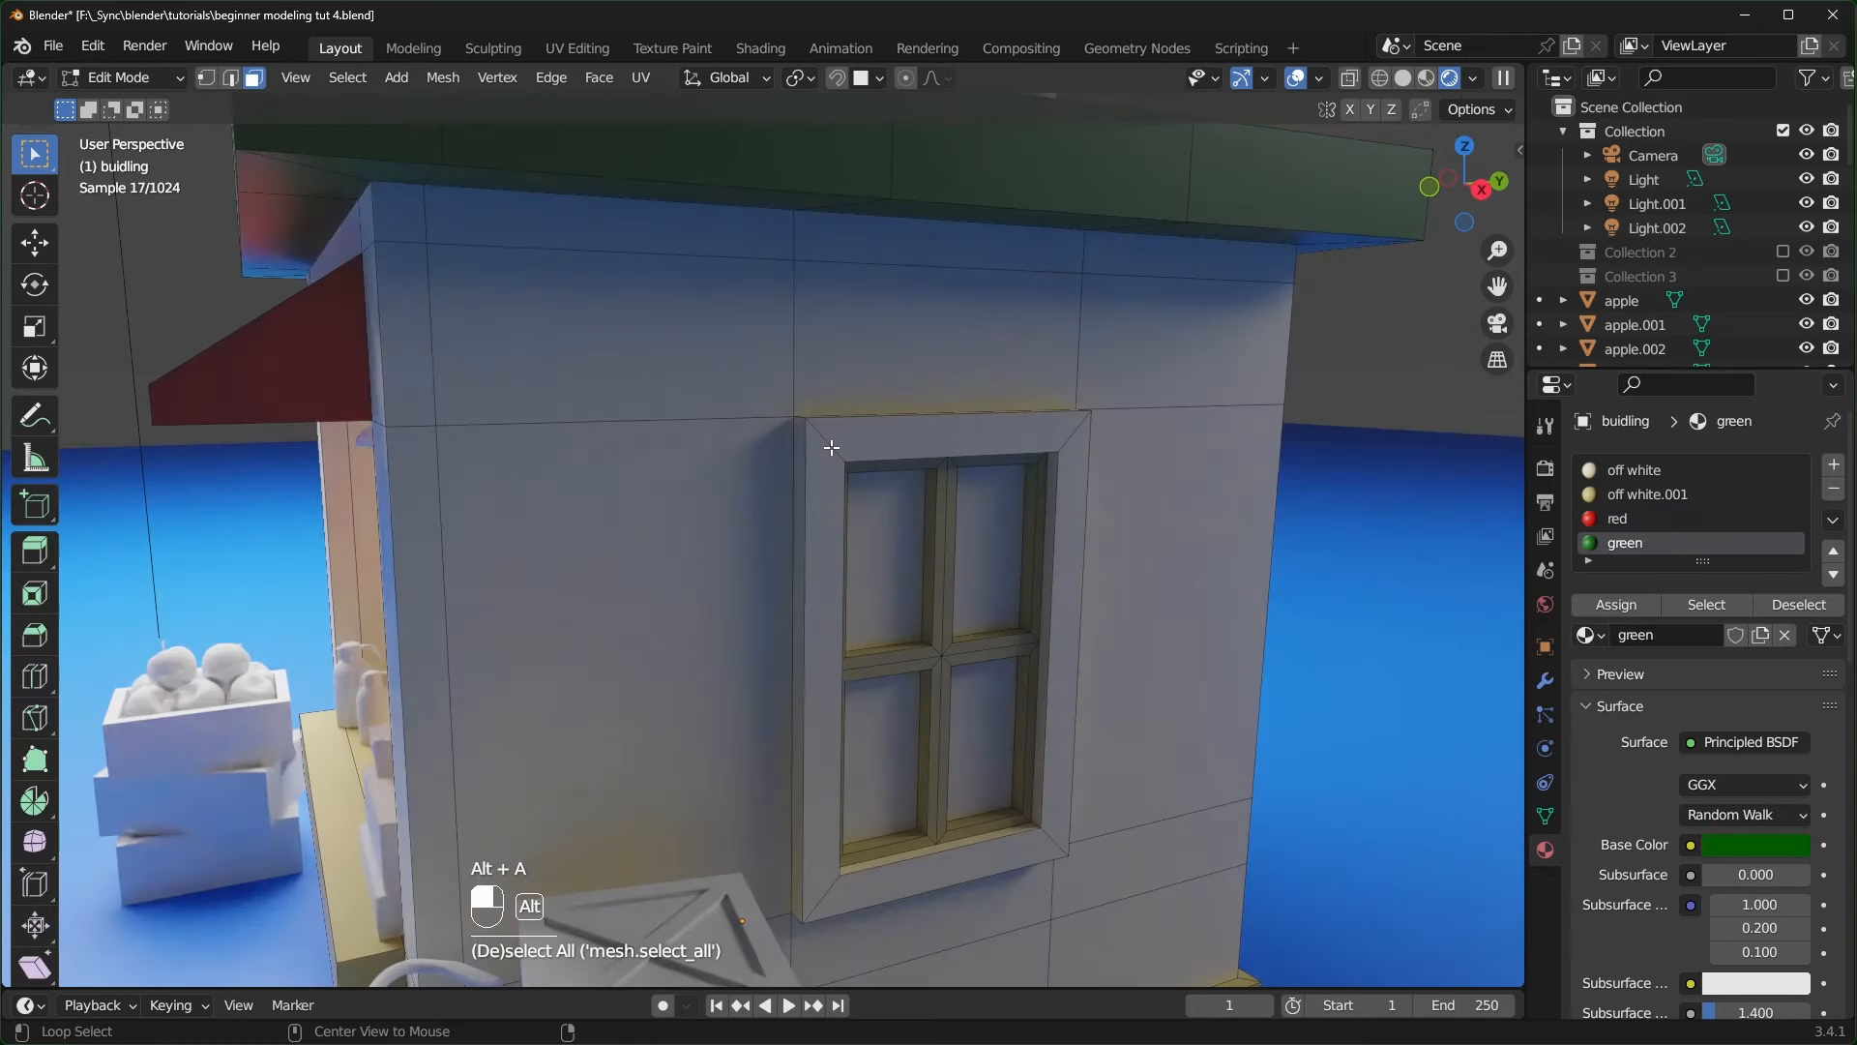
- Select all faces of the side window's outer frame and assign them the green material
left_click(832, 448, "alt")
key("ctrl+KP_Add")
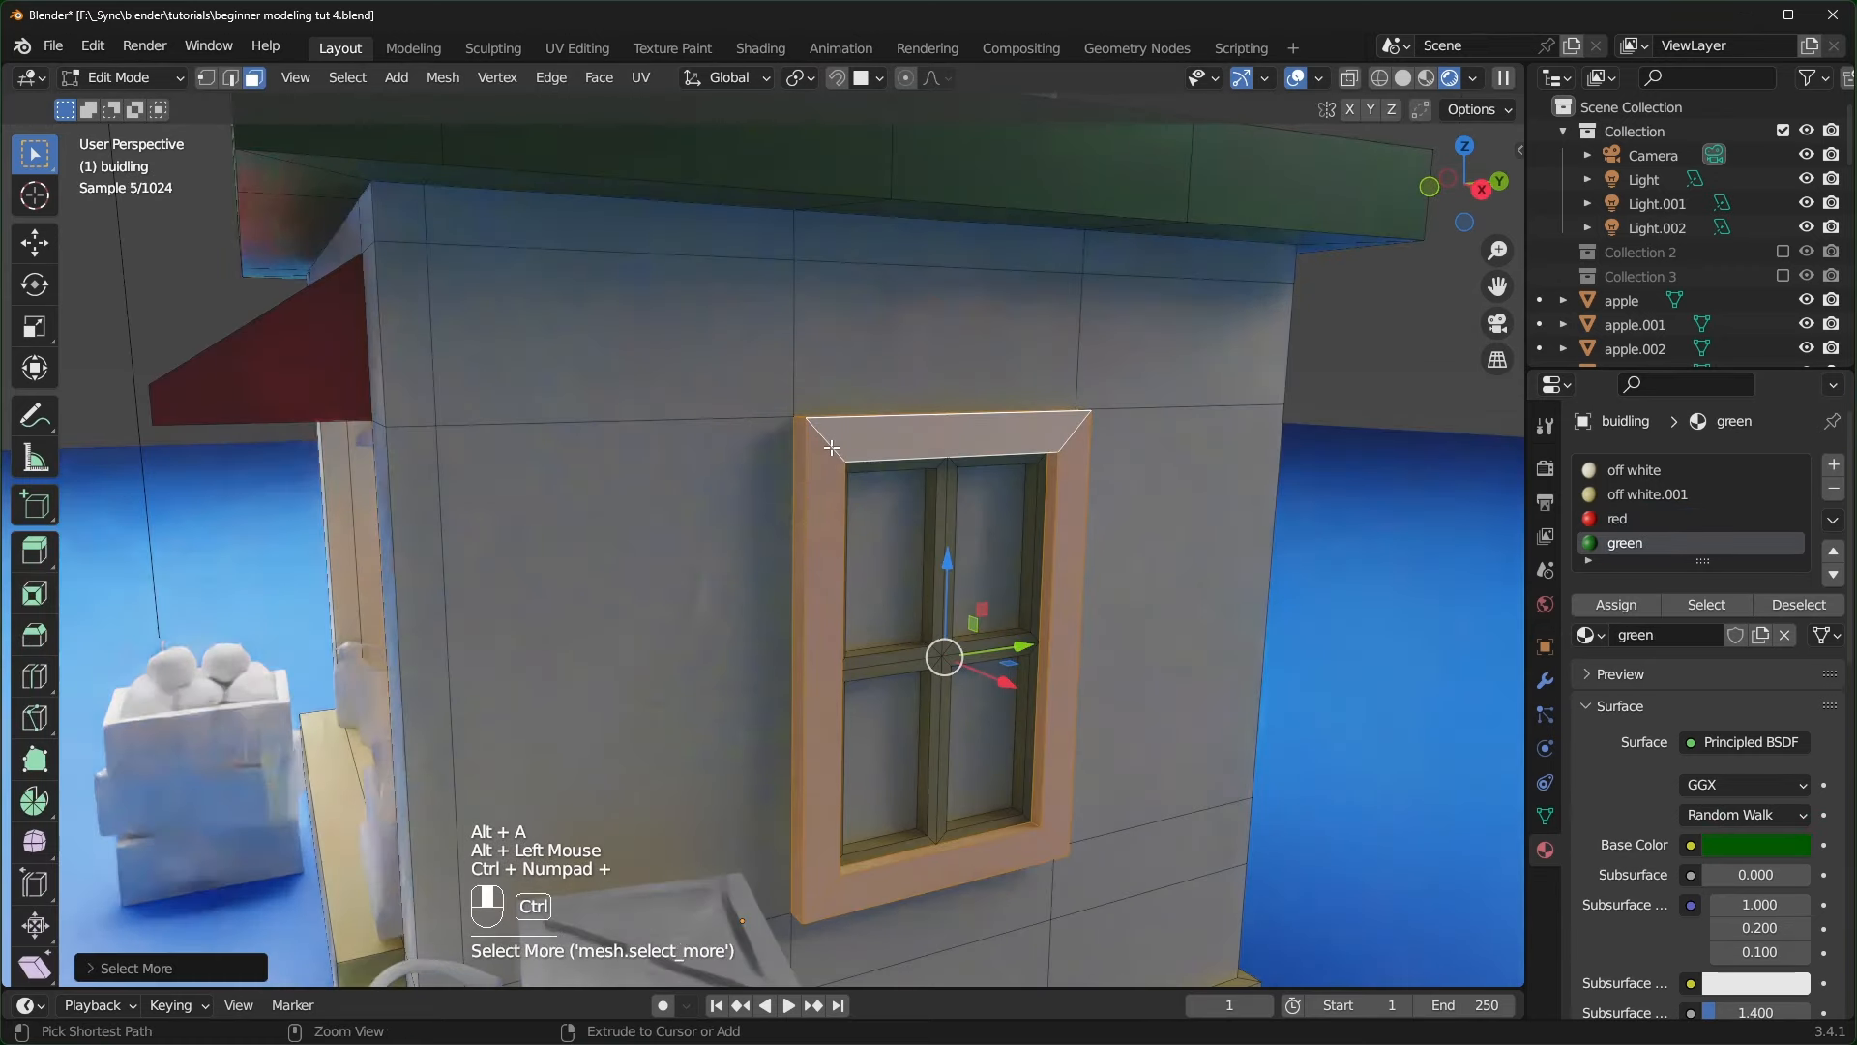
left_click(1625, 605)
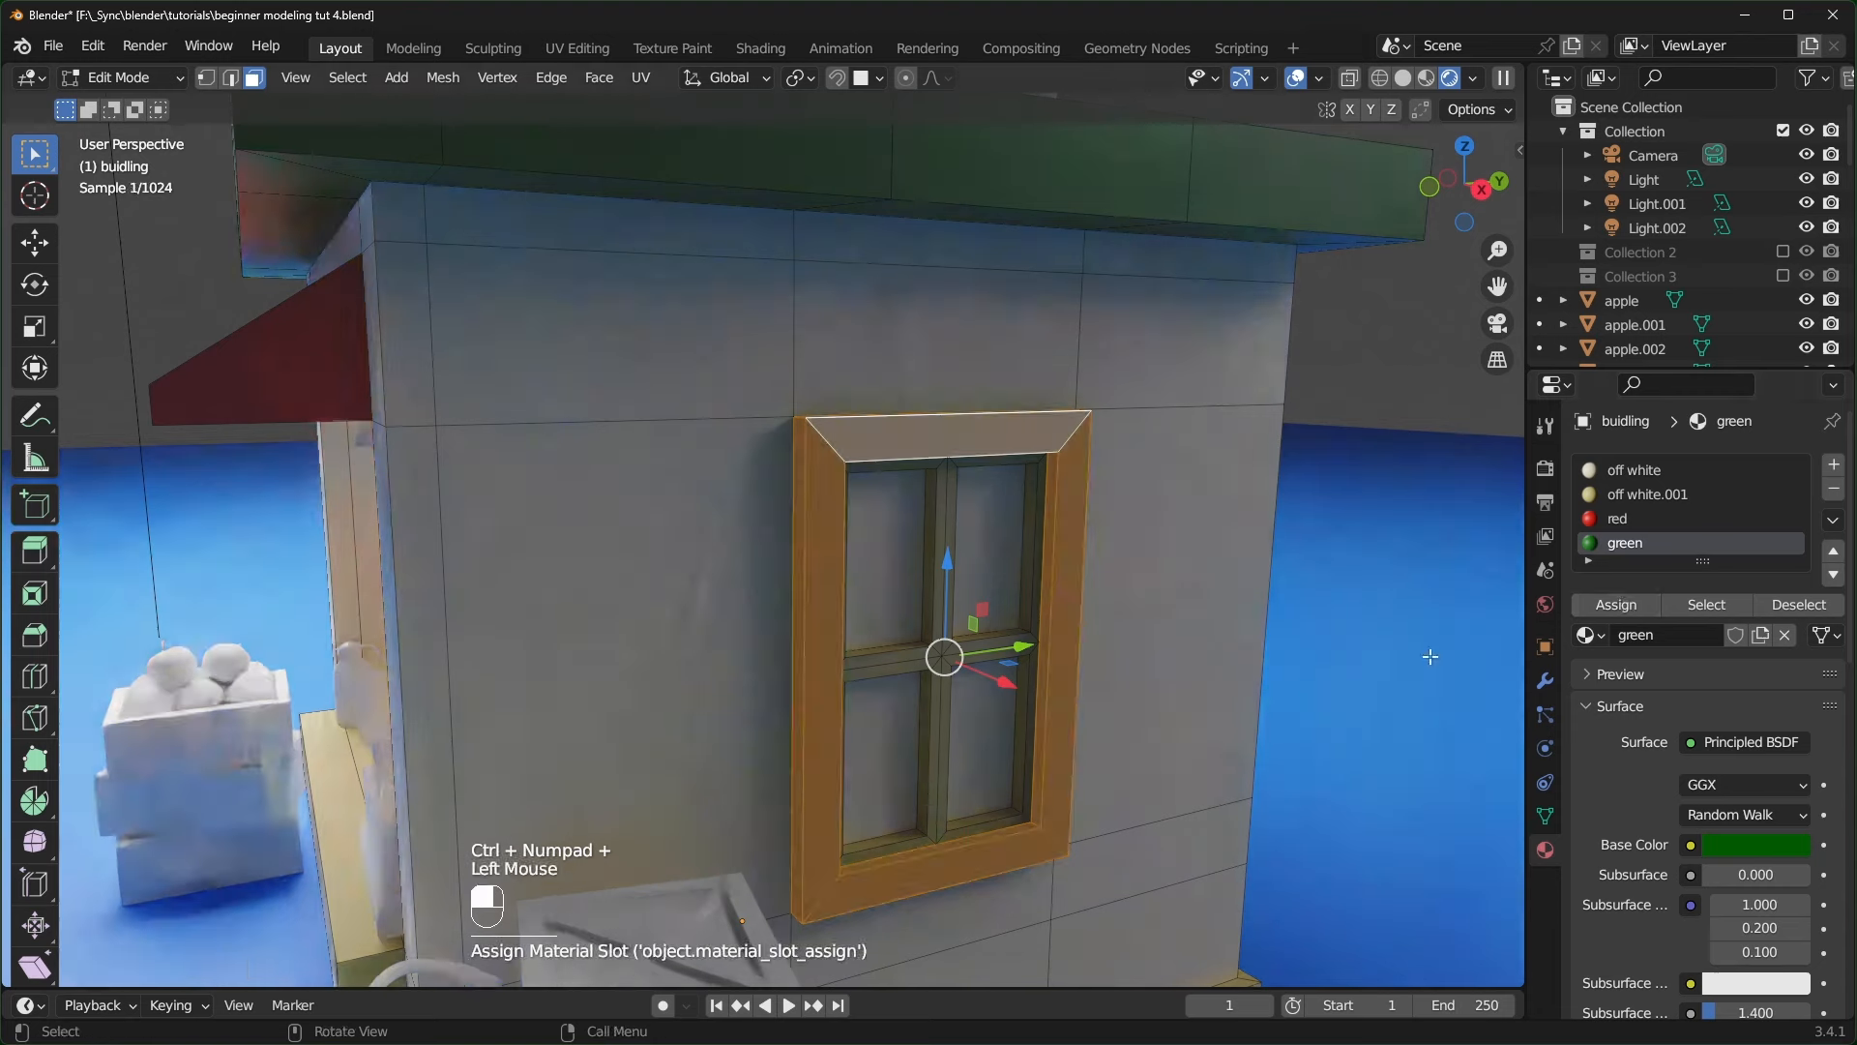
- Select the four glass panes of the side window and assign them a new material with a cyan base color
middle_click_drag(1144, 651, 946, 764)
key("alt+a")
left_click(919, 763)
left_click(777, 765, "shift")
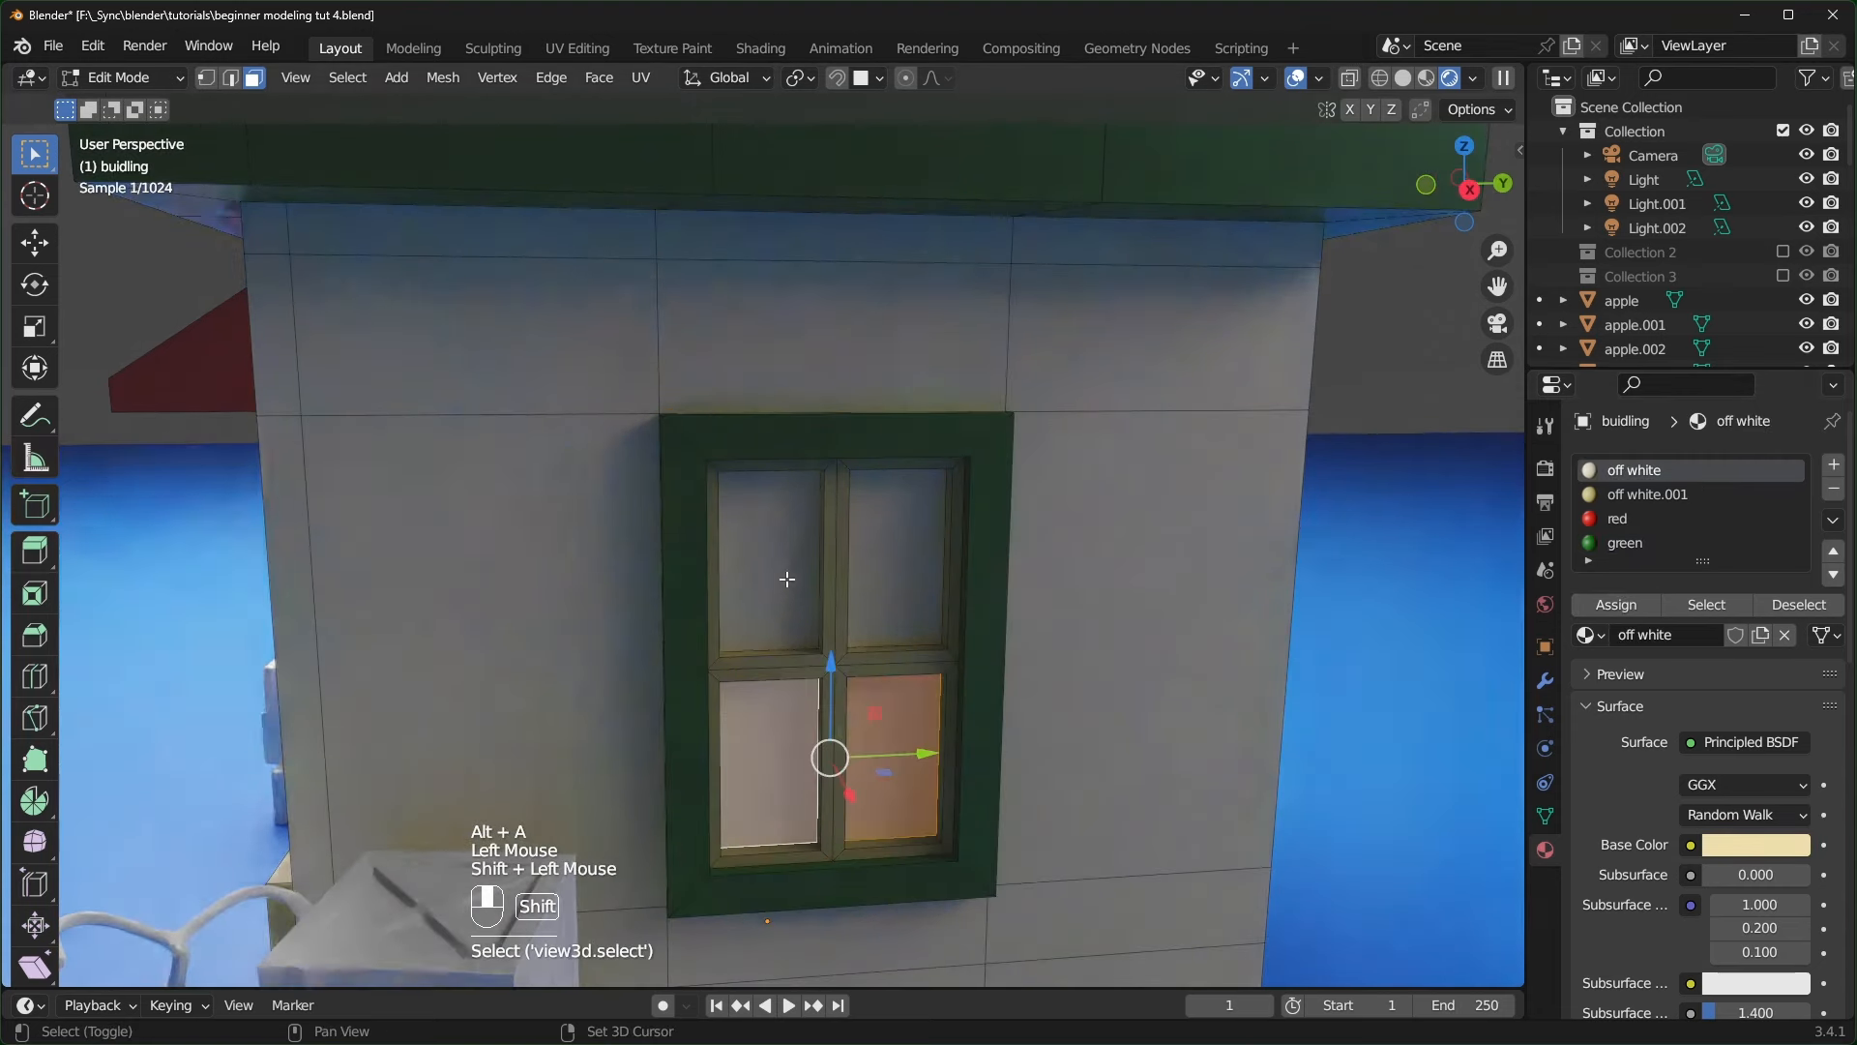
left_click(771, 561, "shift")
left_click(895, 557, "shift")
left_click(1833, 465)
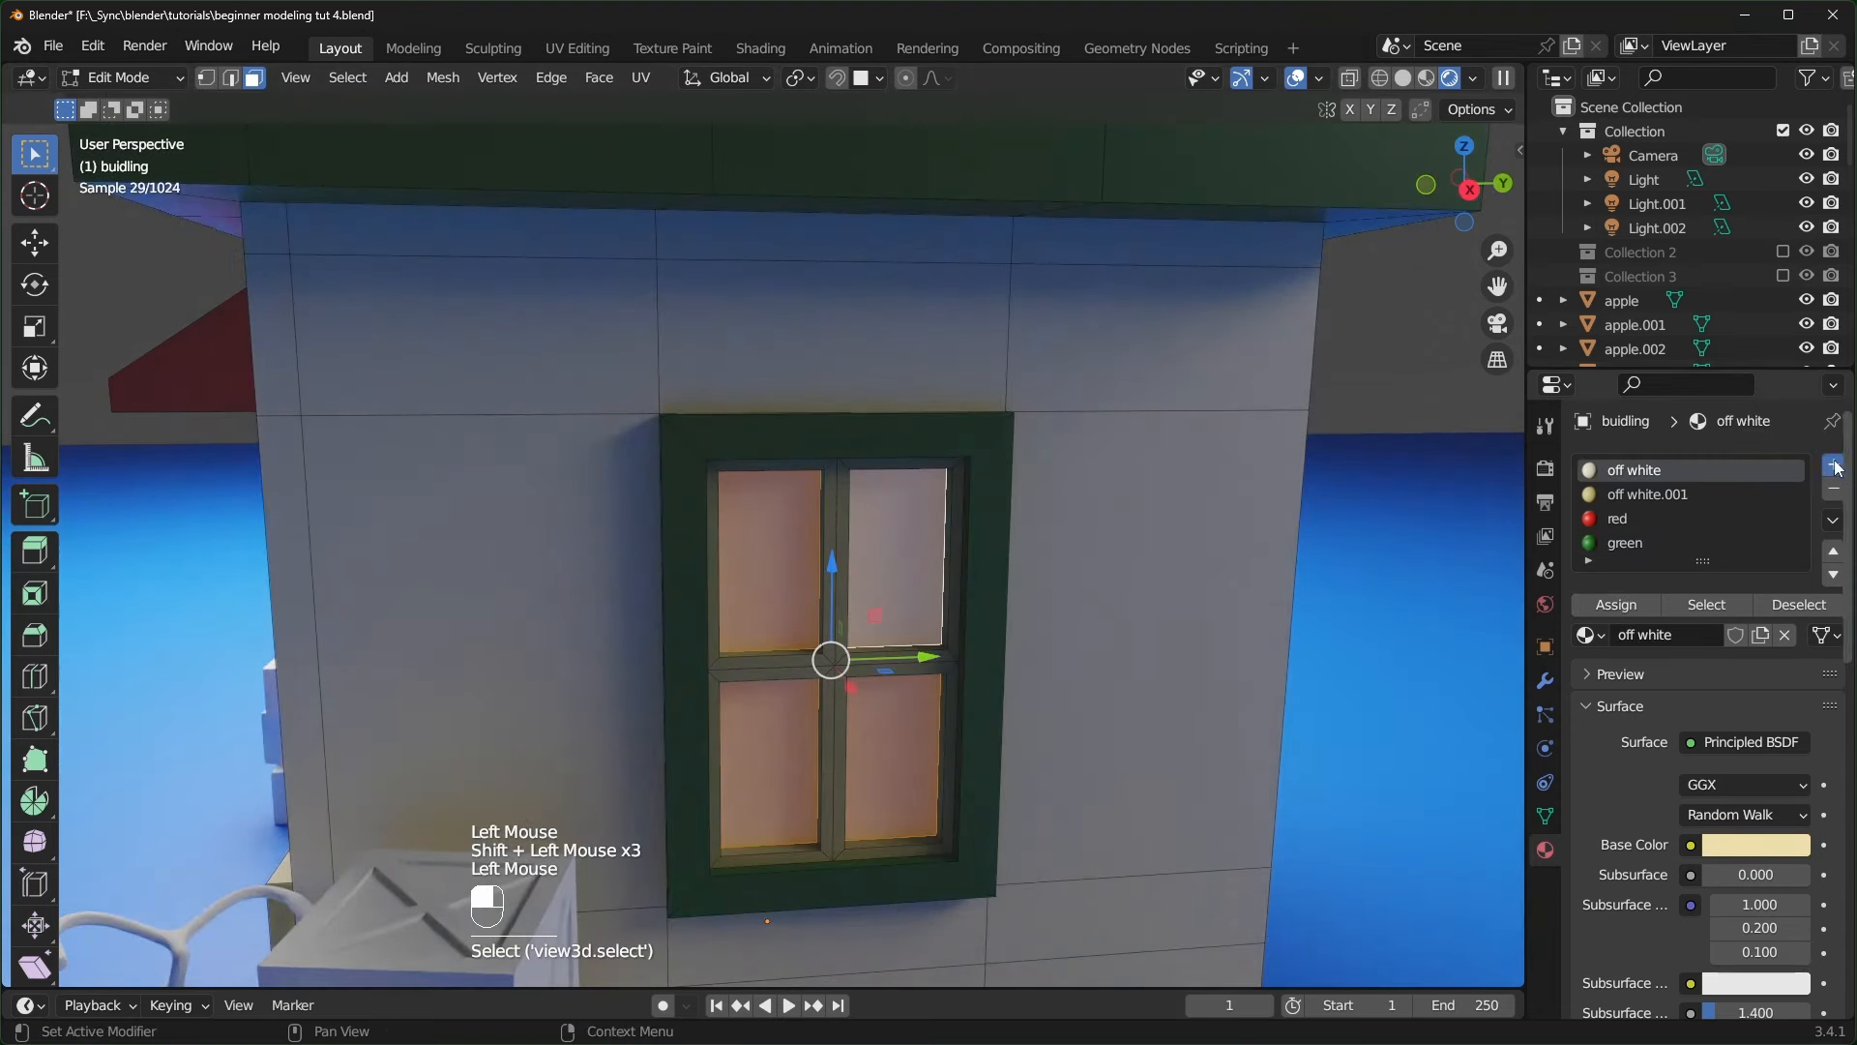
left_click(1685, 645)
left_click(1629, 616)
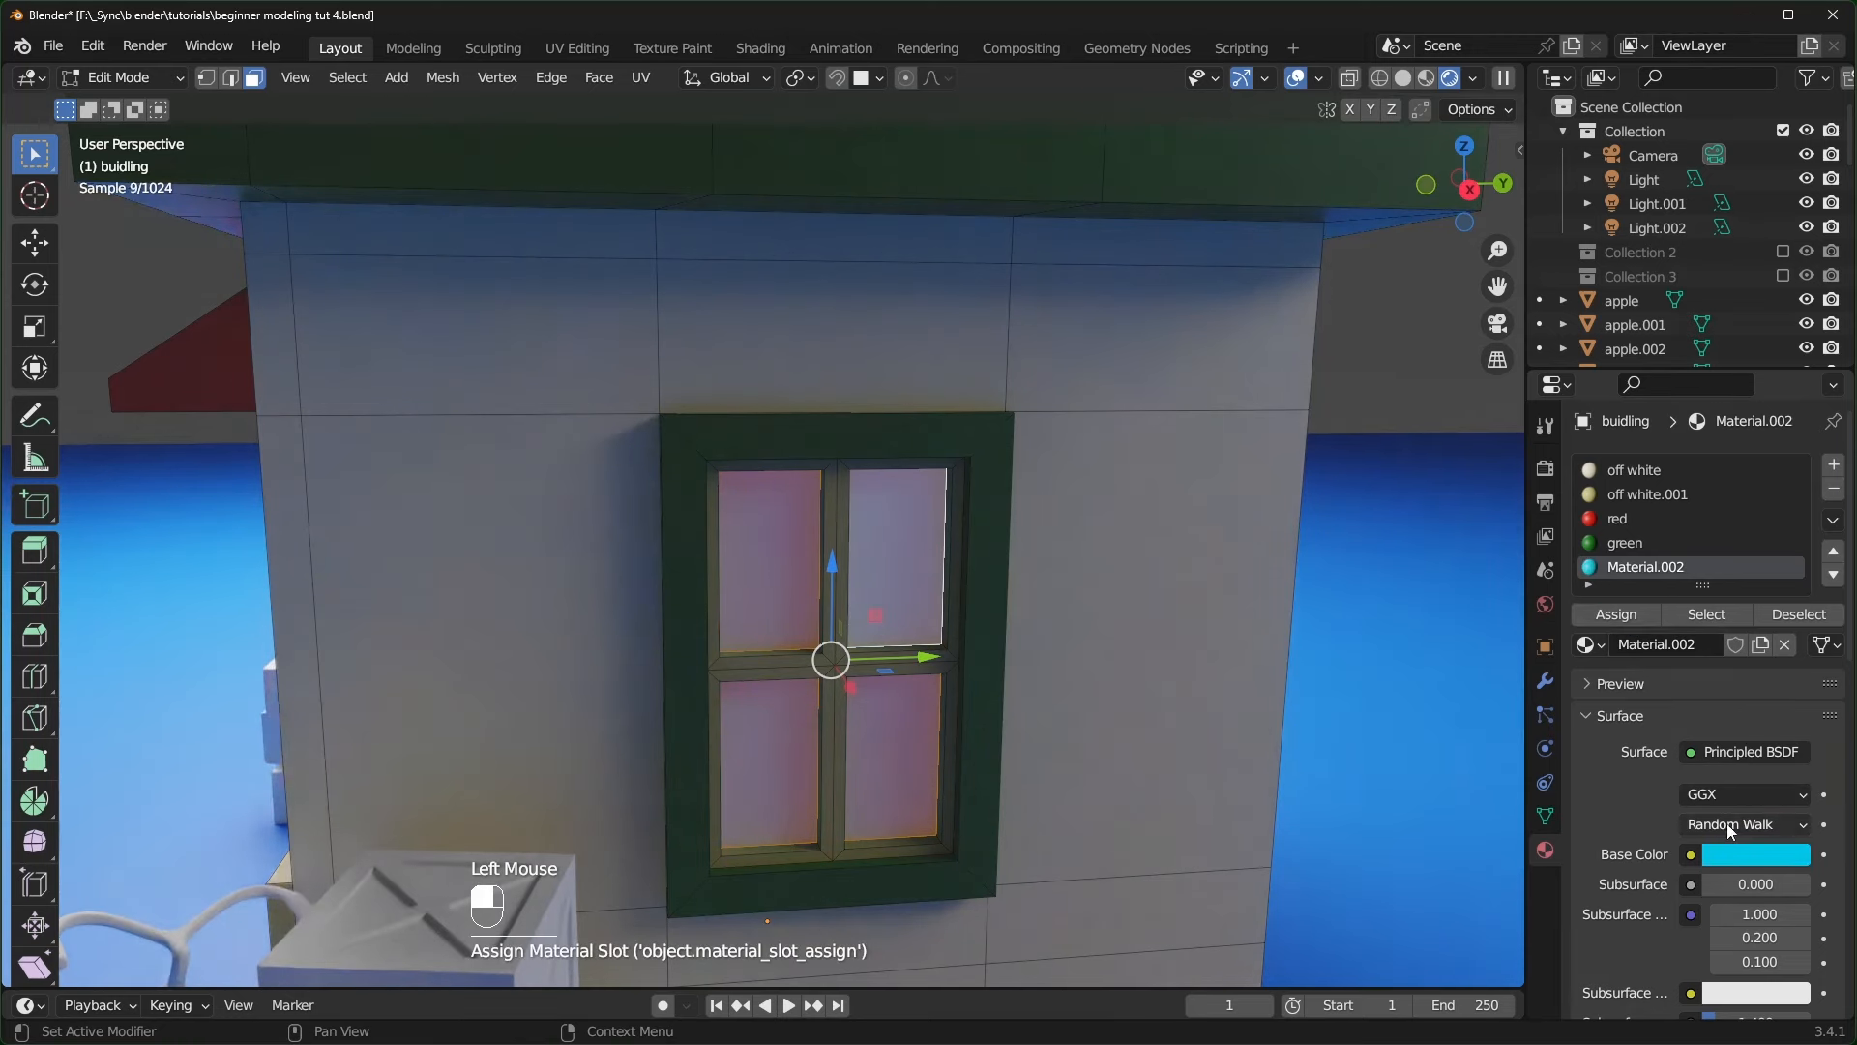
left_click(1741, 855)
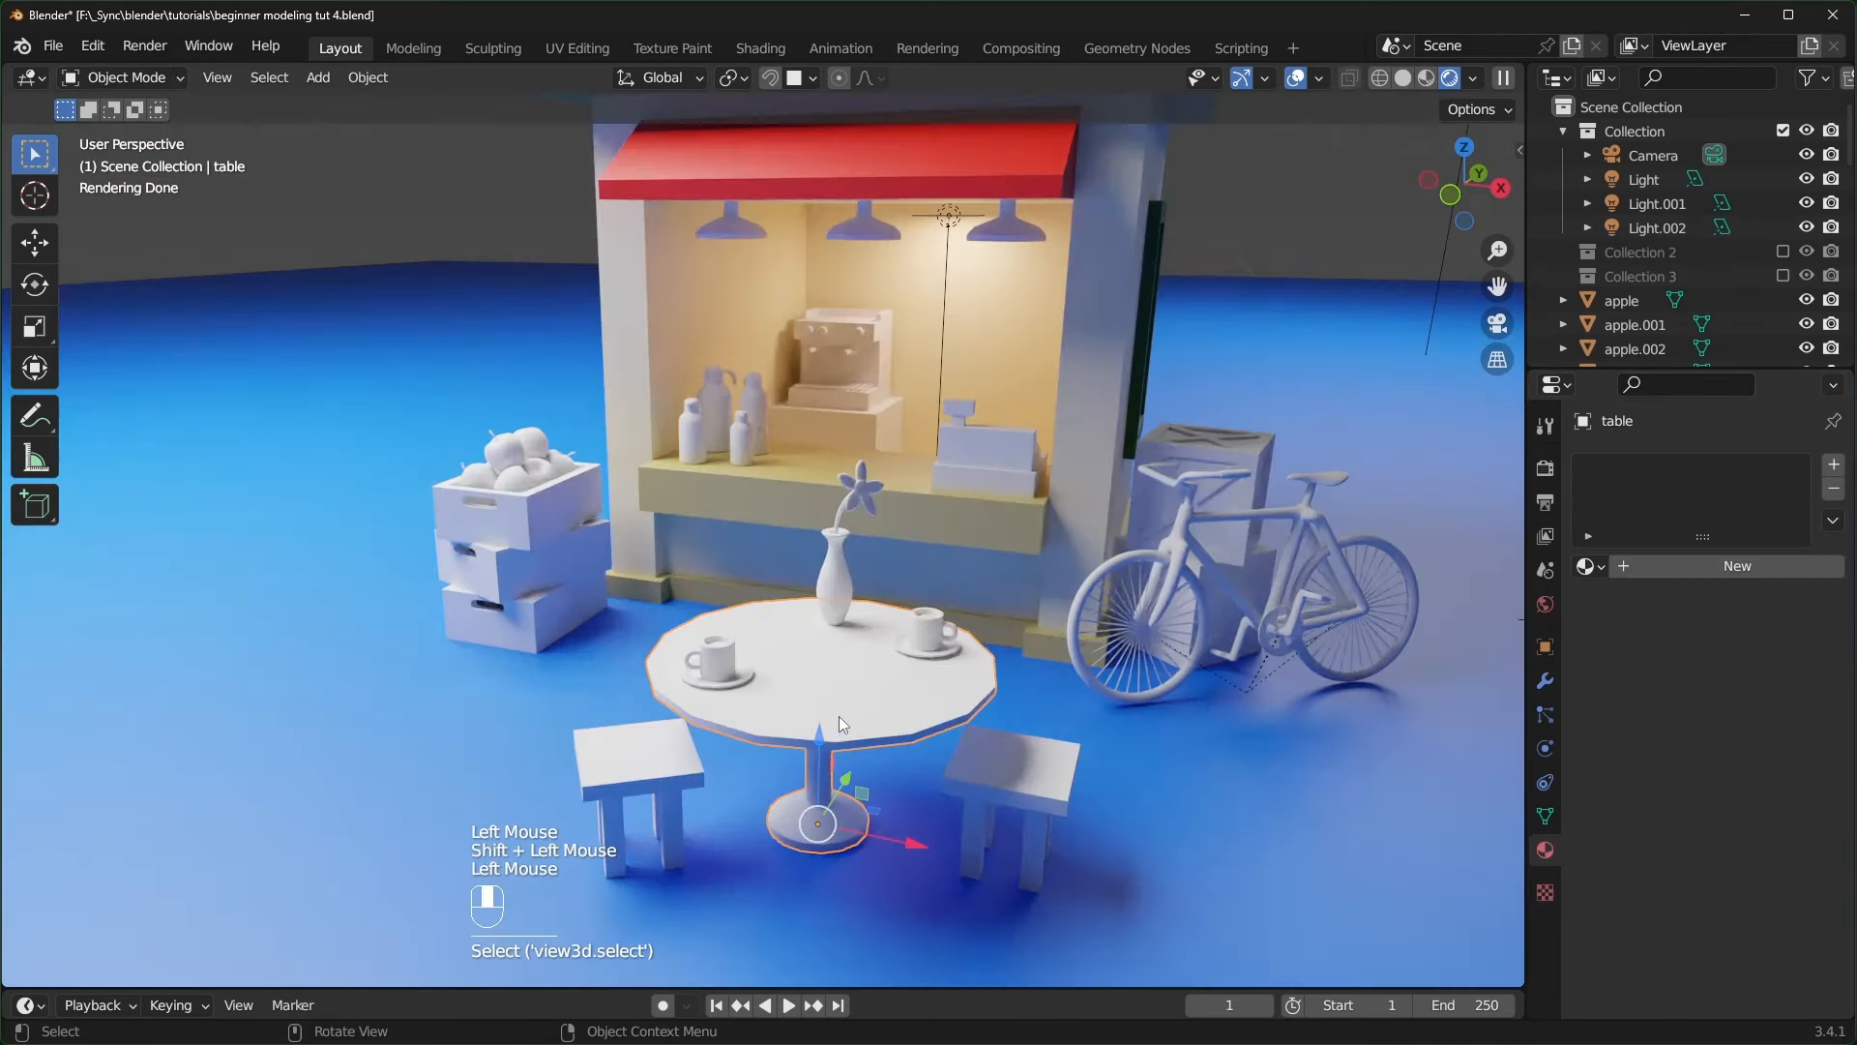
- Select the table and both stools, and give the active stool a new material named "wood" with a brown base color
left_click(1002, 762, "shift")
left_click(642, 764, "shift")
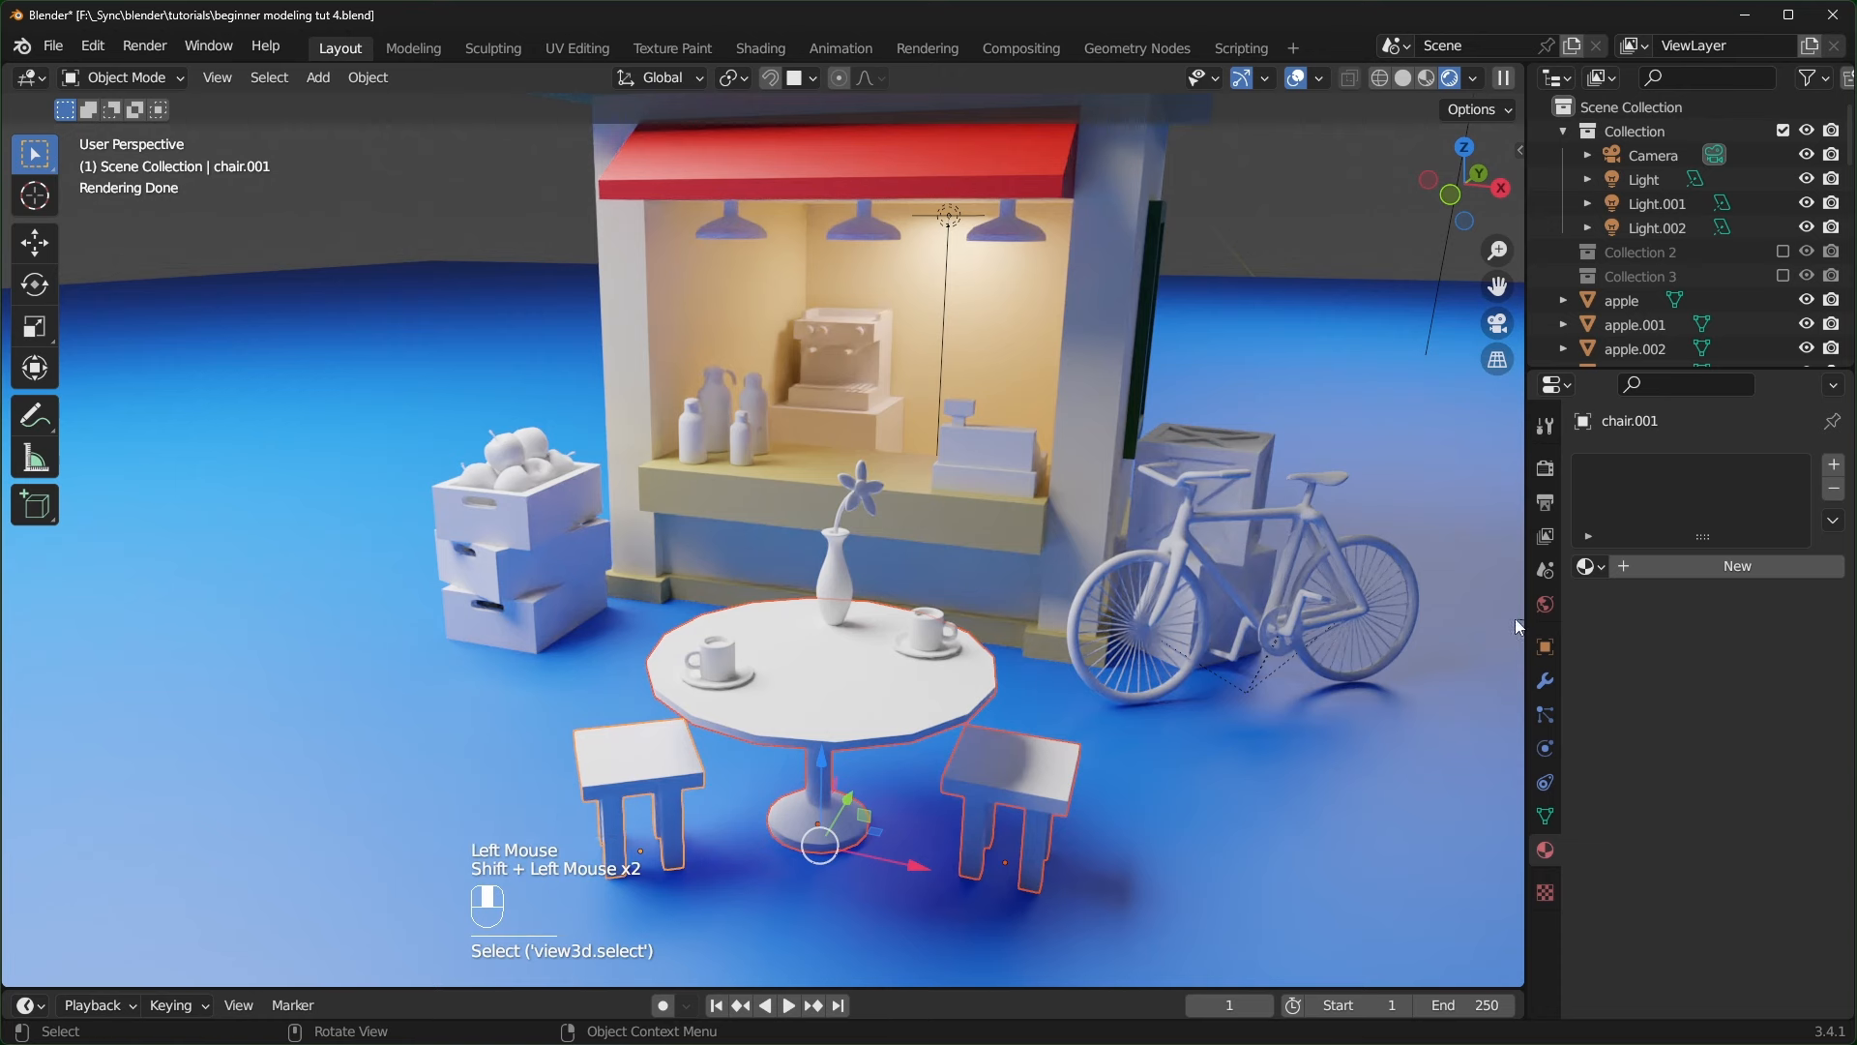
left_click(1716, 563)
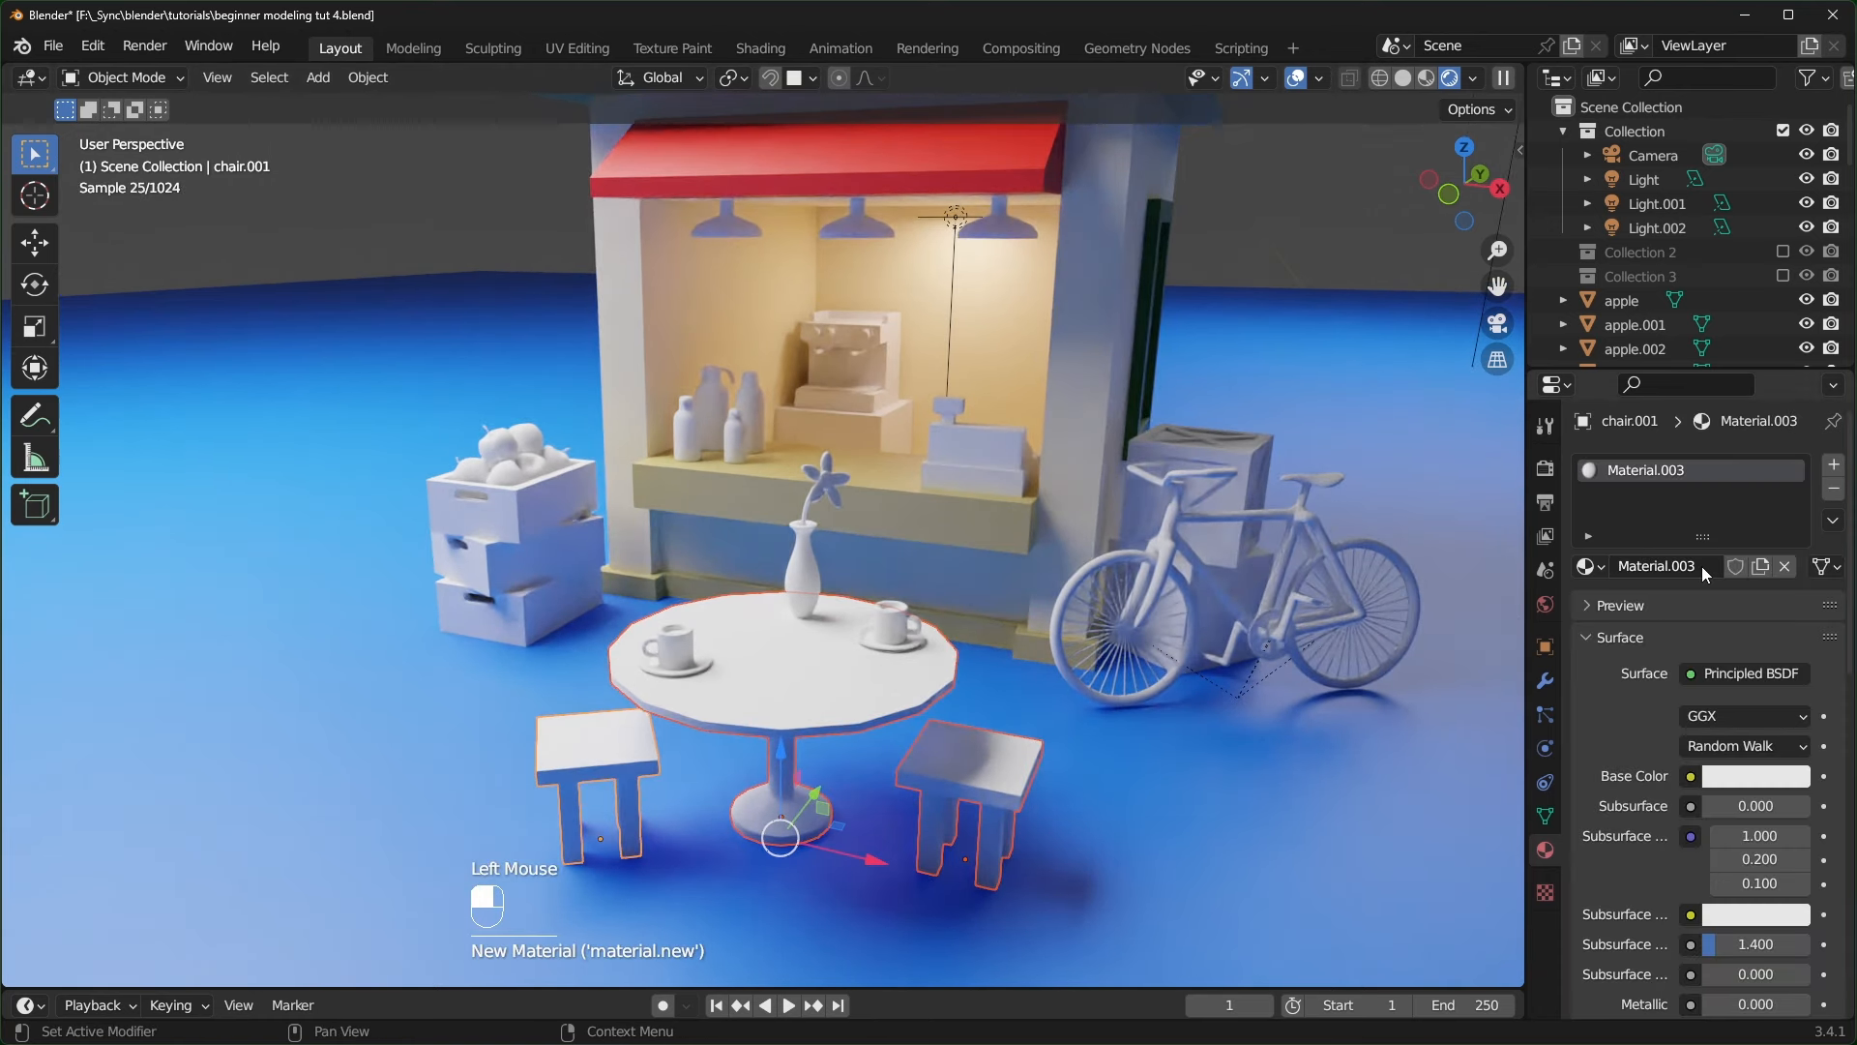
left_click(1703, 566)
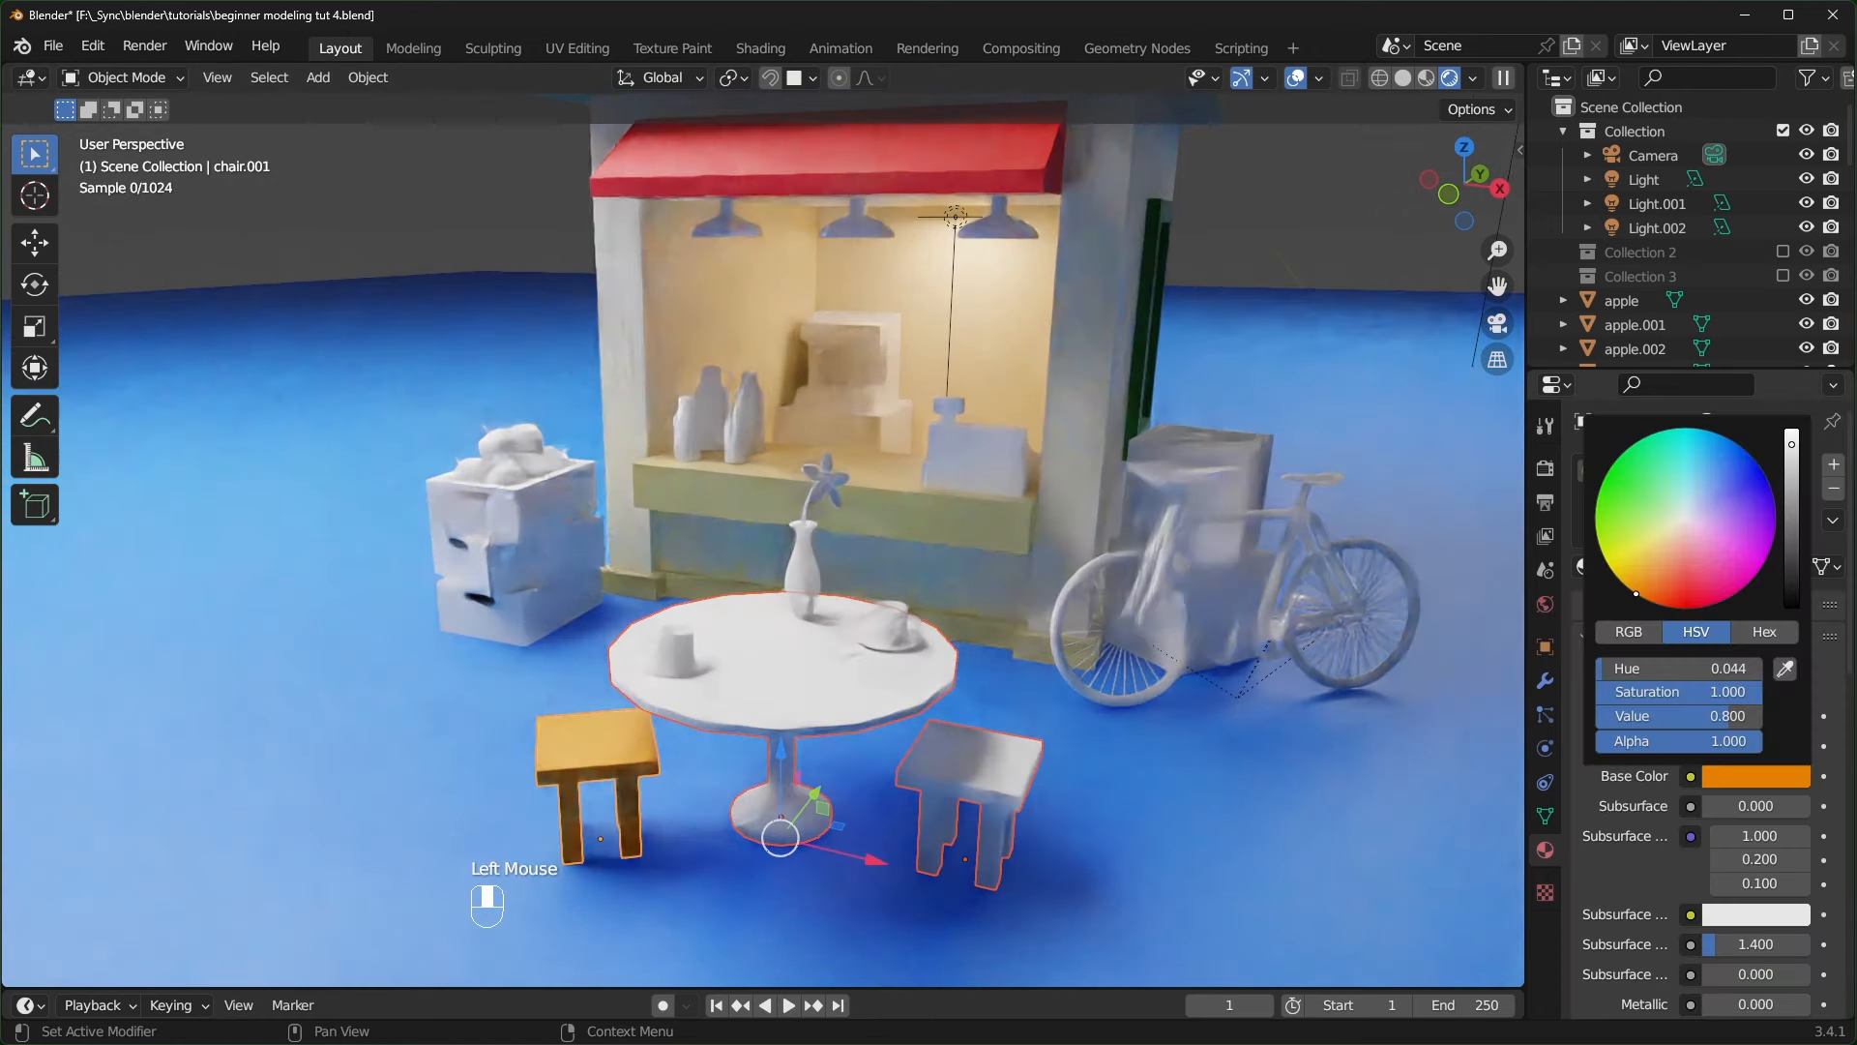
left_click_drag(1739, 697, 1618, 716)
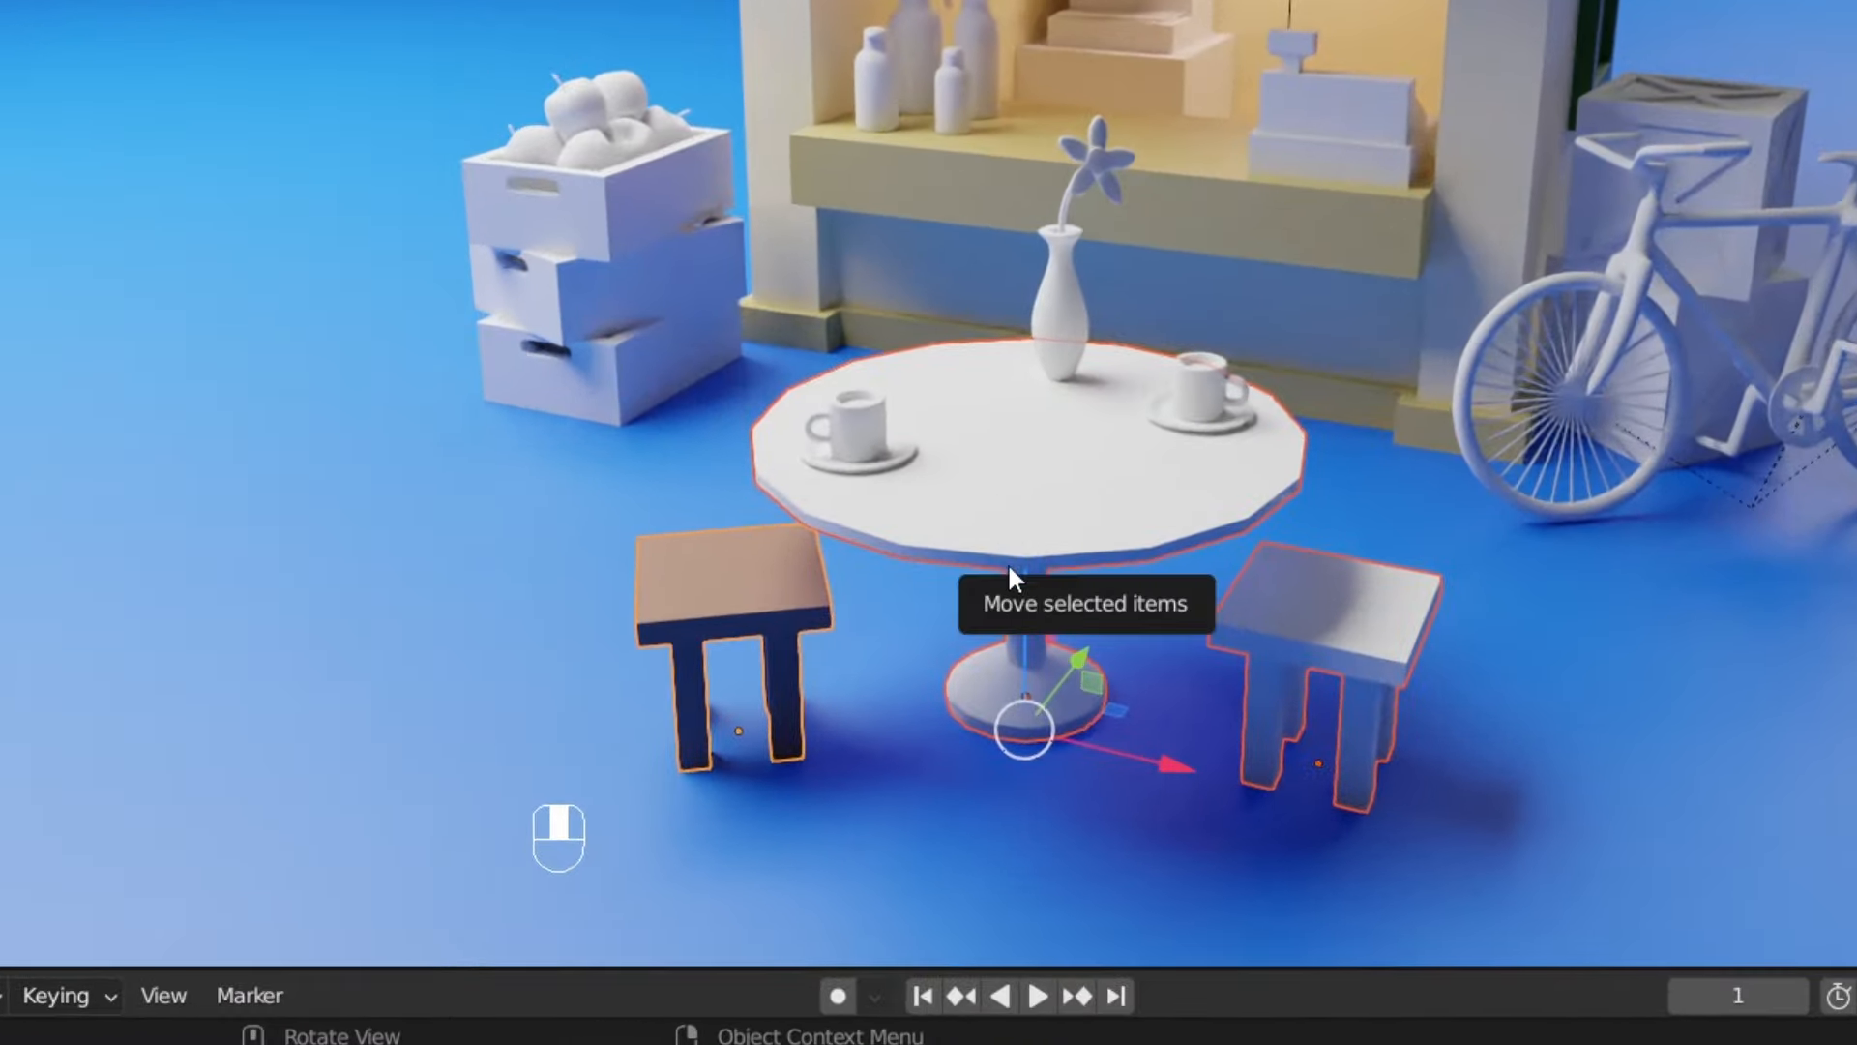
- Link the wood material from the active objects to the table and other stool, and to the stacked apple boxes
key("ctrl+l")
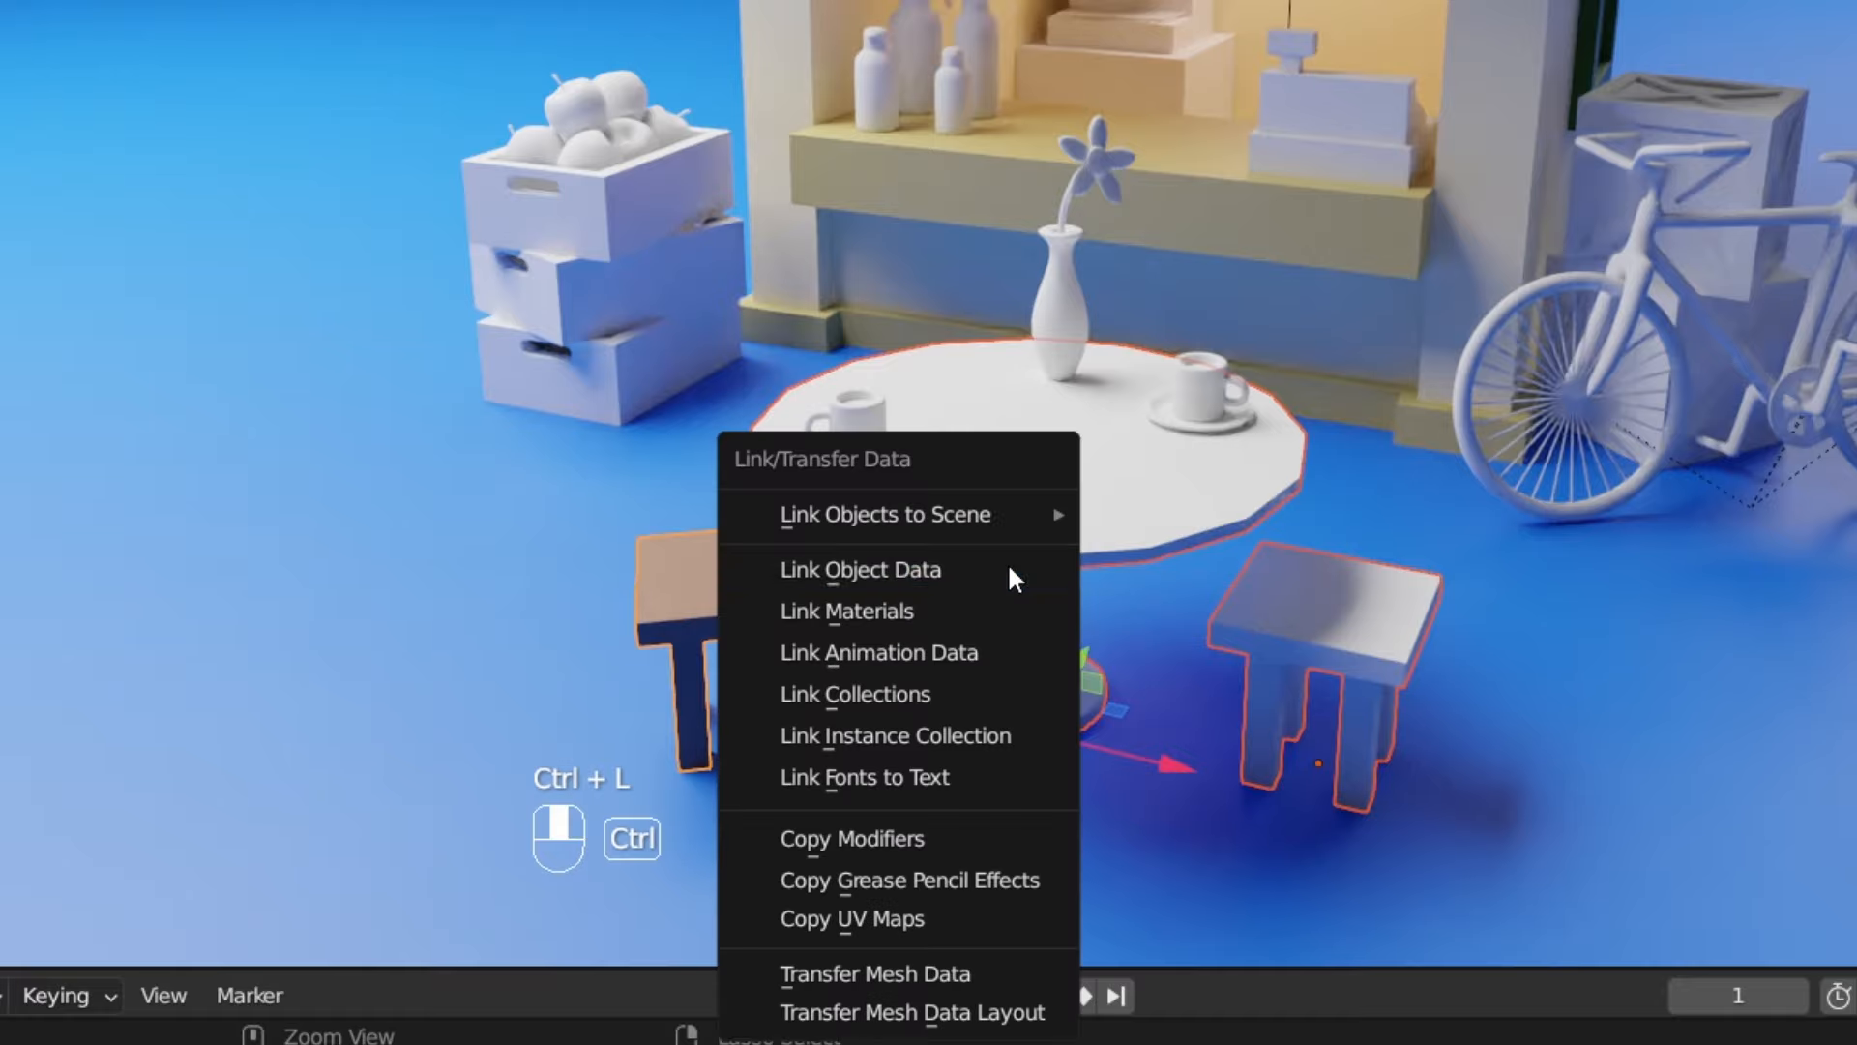
left_click(957, 611)
middle_click_drag(755, 700, 784, 700)
key("ctrl+l")
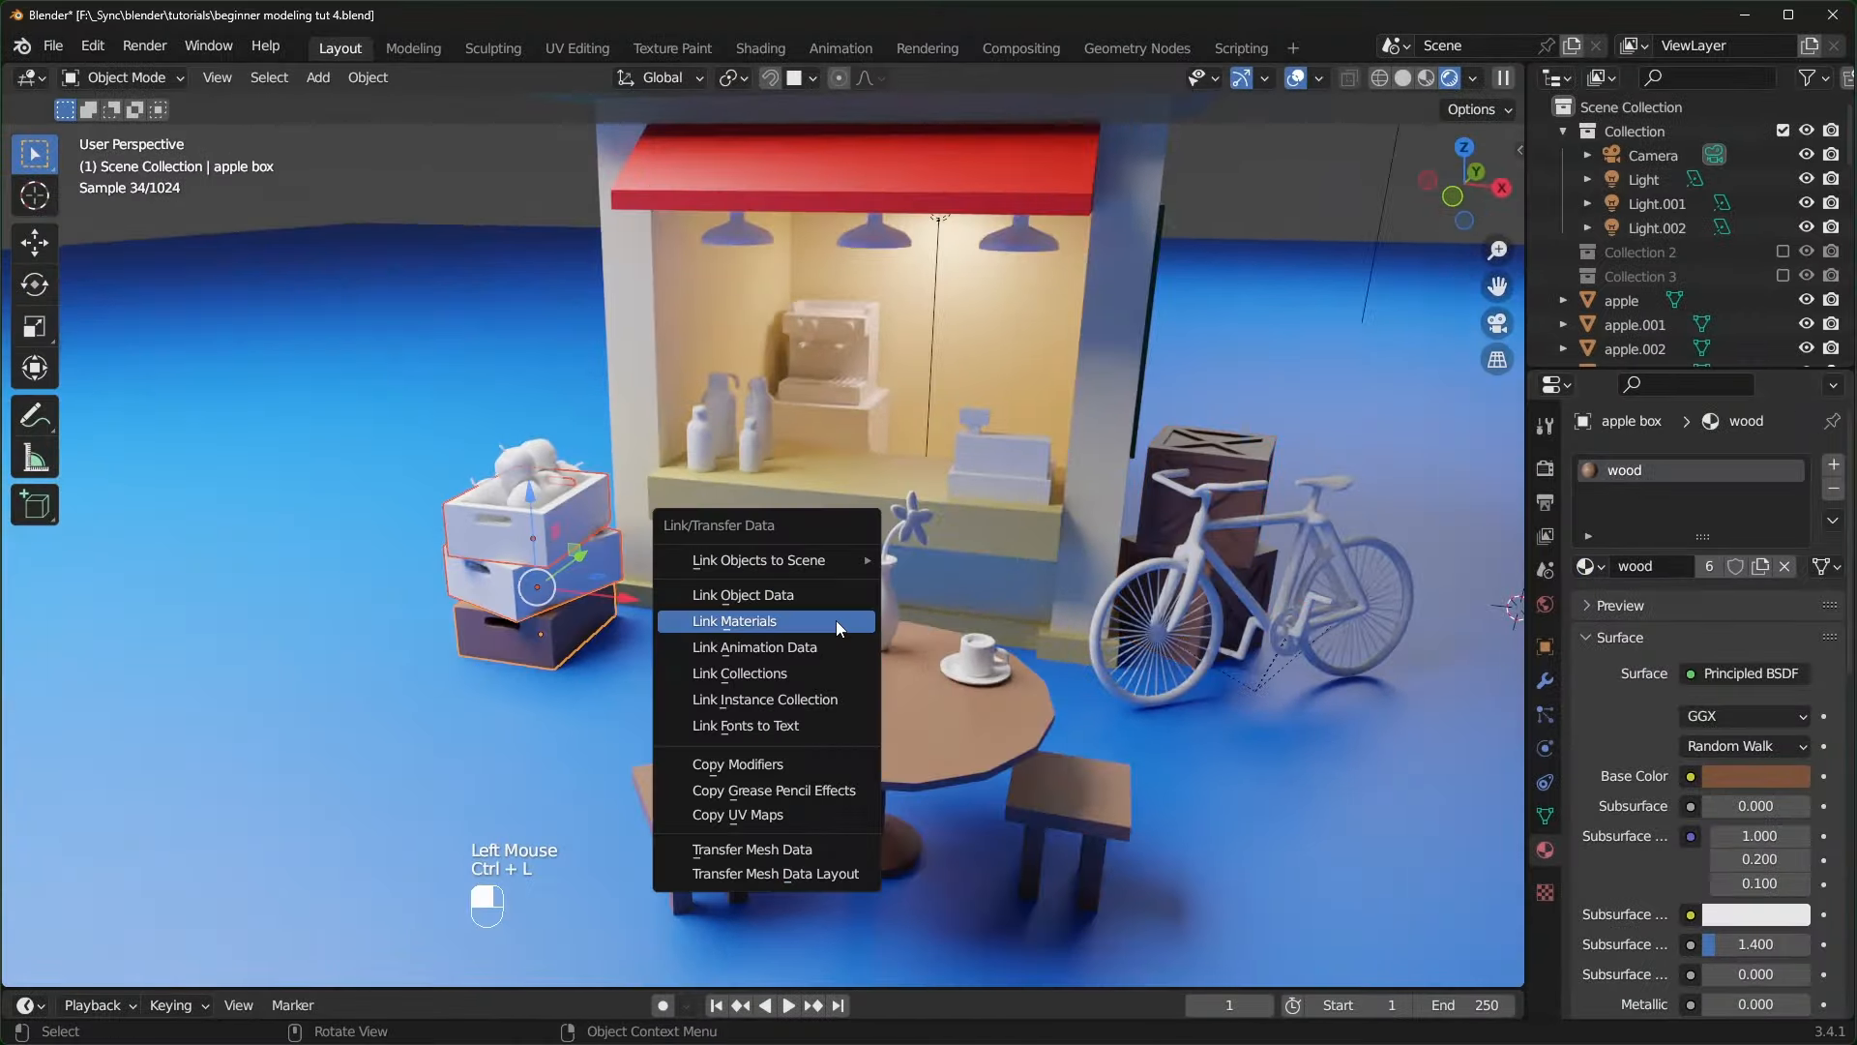
left_click(836, 620)
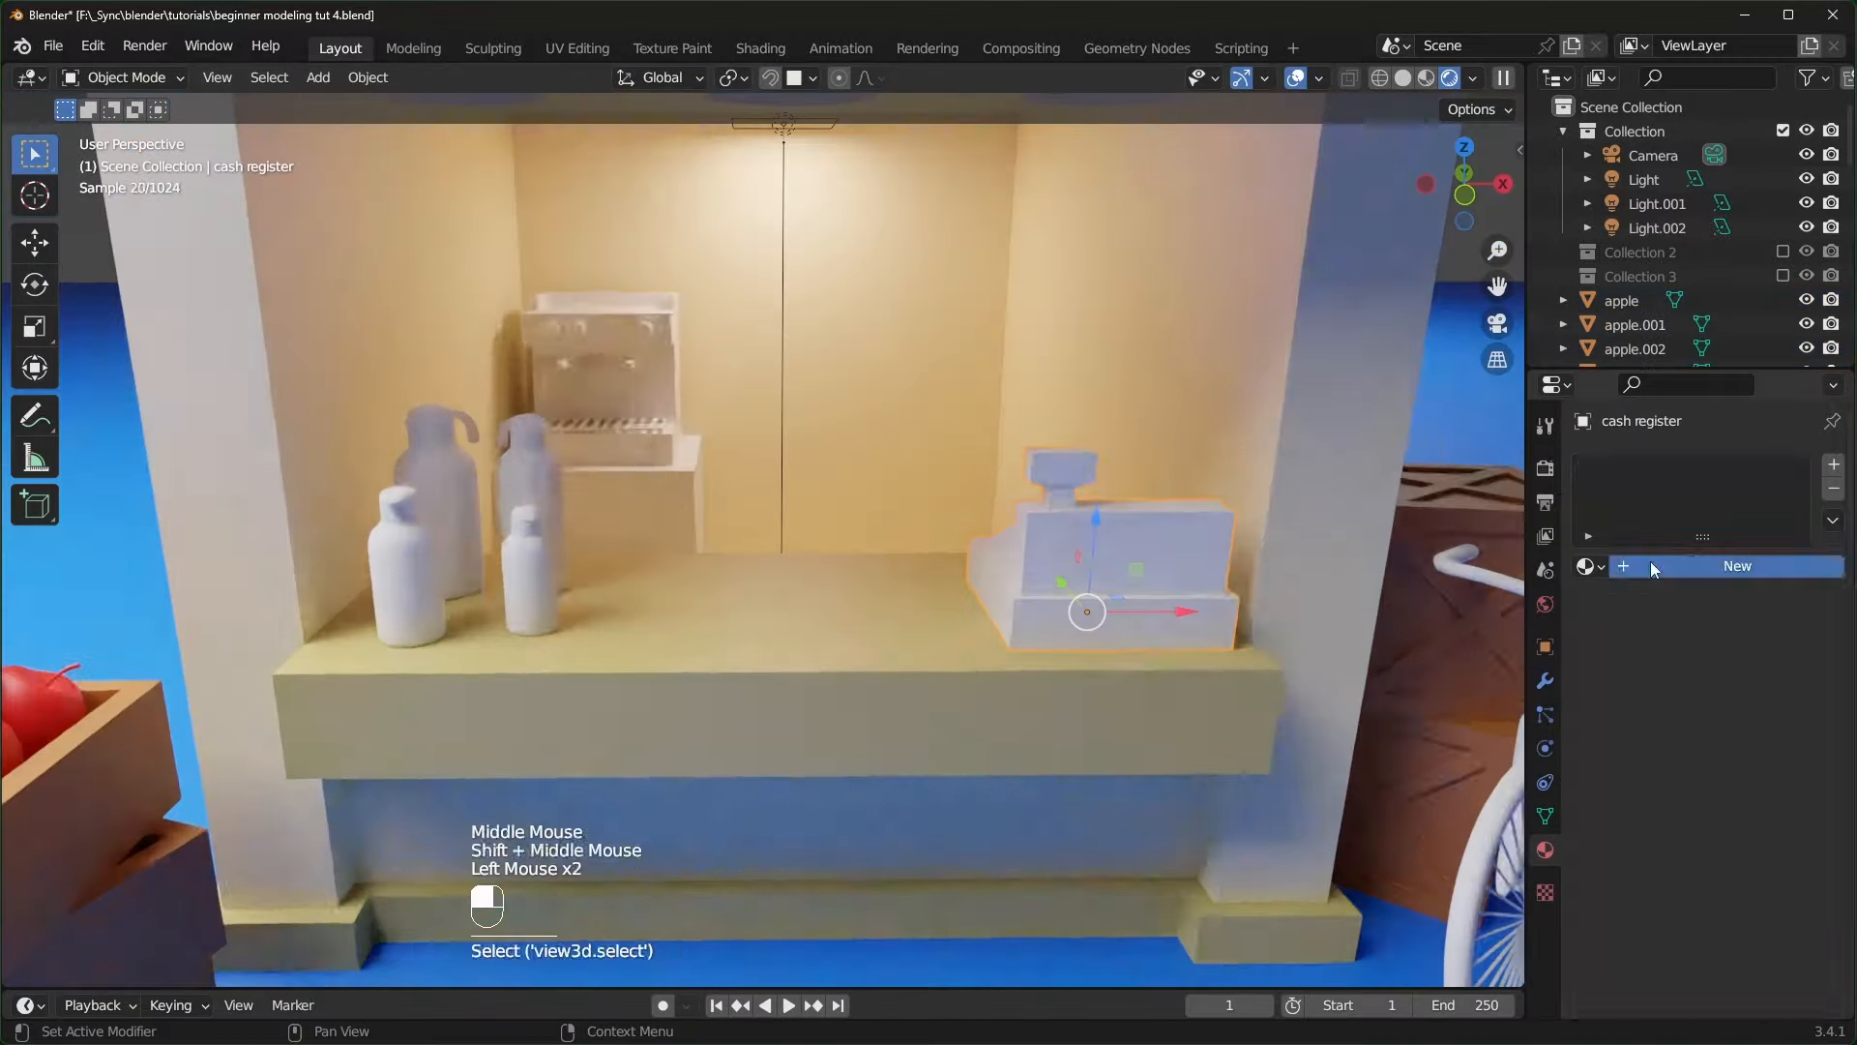
- Give the cash register on the counter a new dark material
left_click(1650, 565)
- Give the smallest carafe on the counter a new material with Metallic set to 1.000, and adjust its roughness
left_click(799, 607)
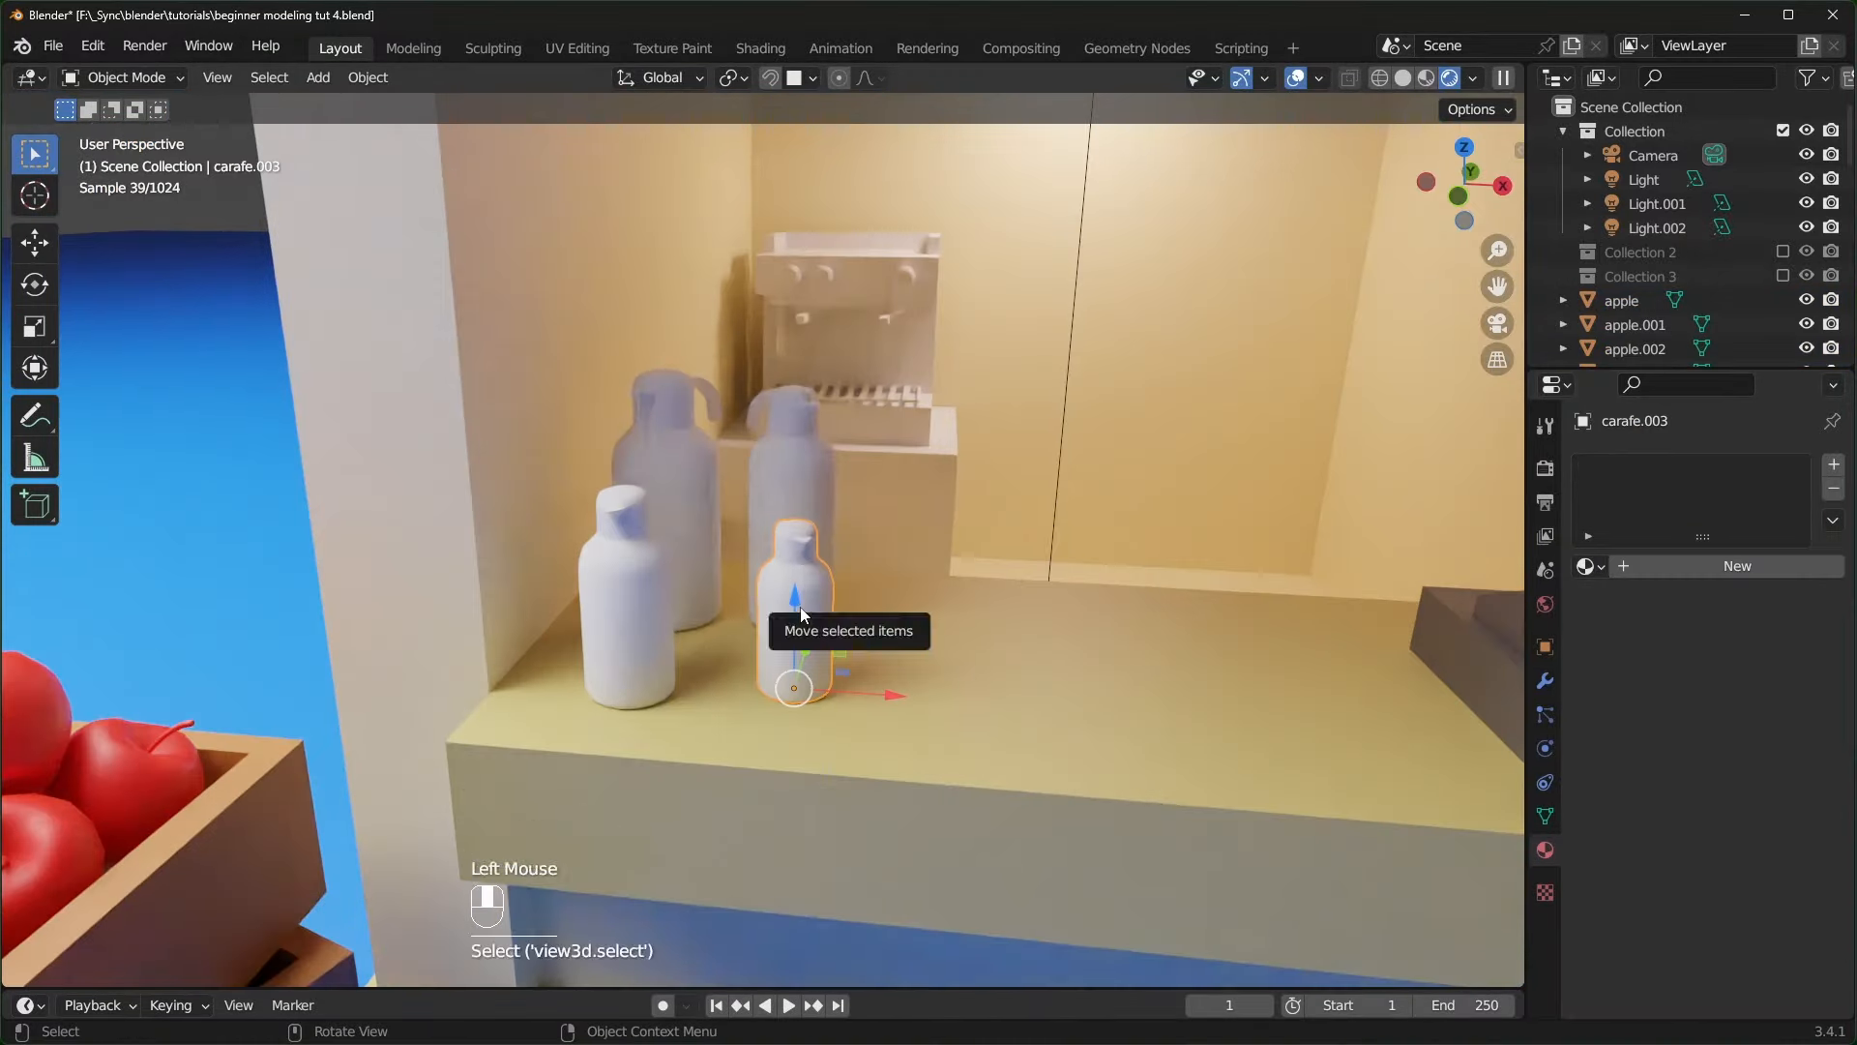
key("ctrl+z")
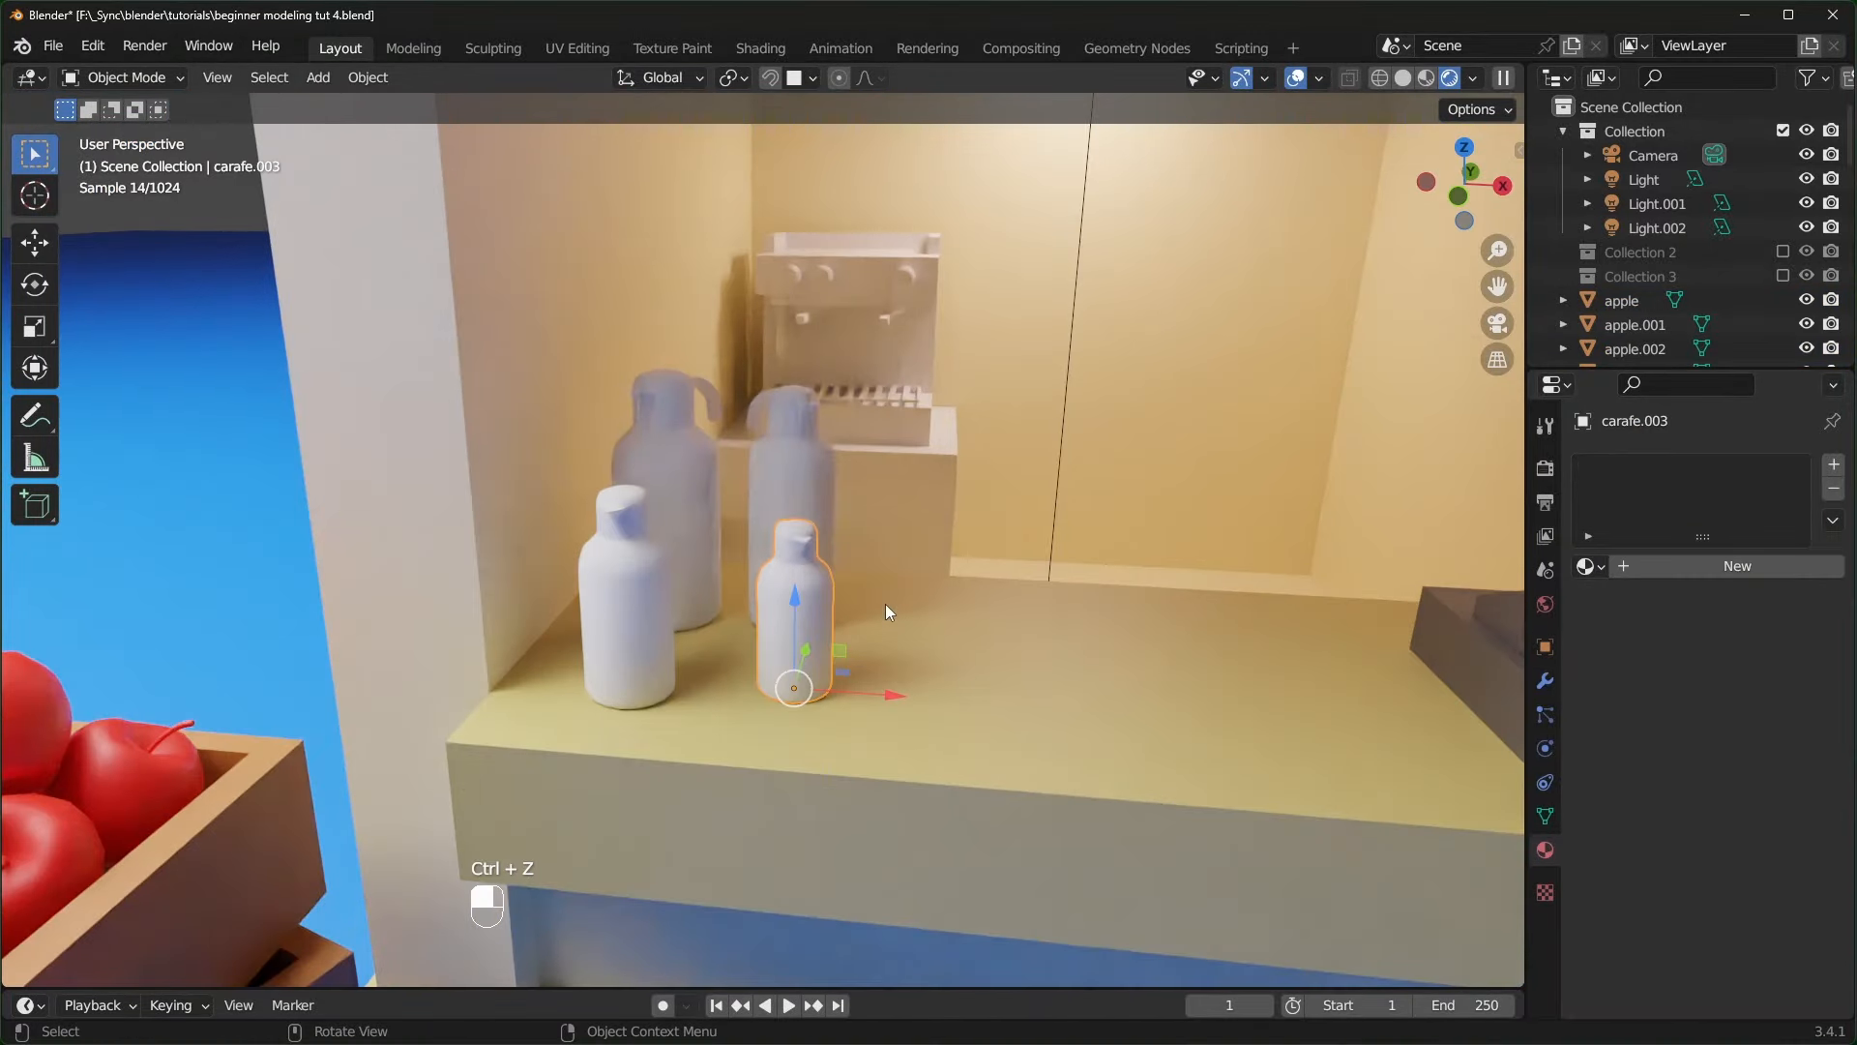
left_click(1731, 577)
scroll(1663, 876, "down", 4)
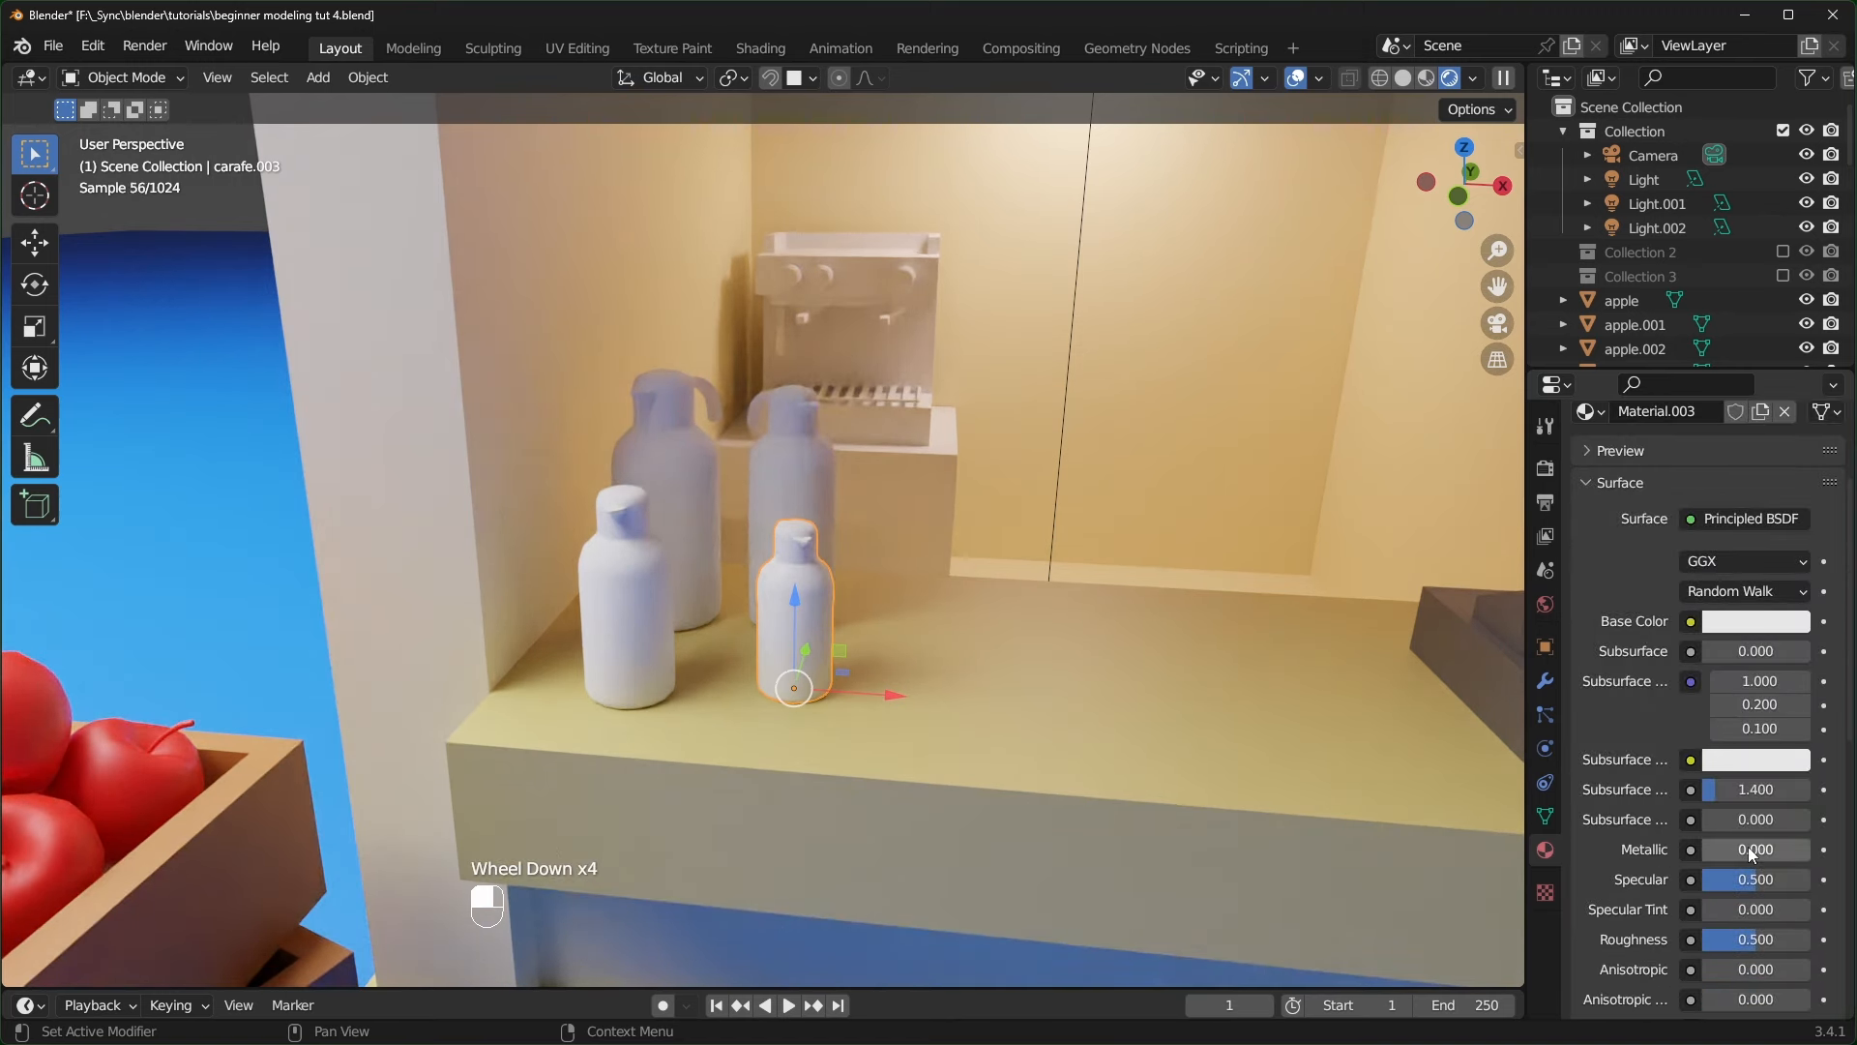
left_click_drag(1704, 850, 1808, 849)
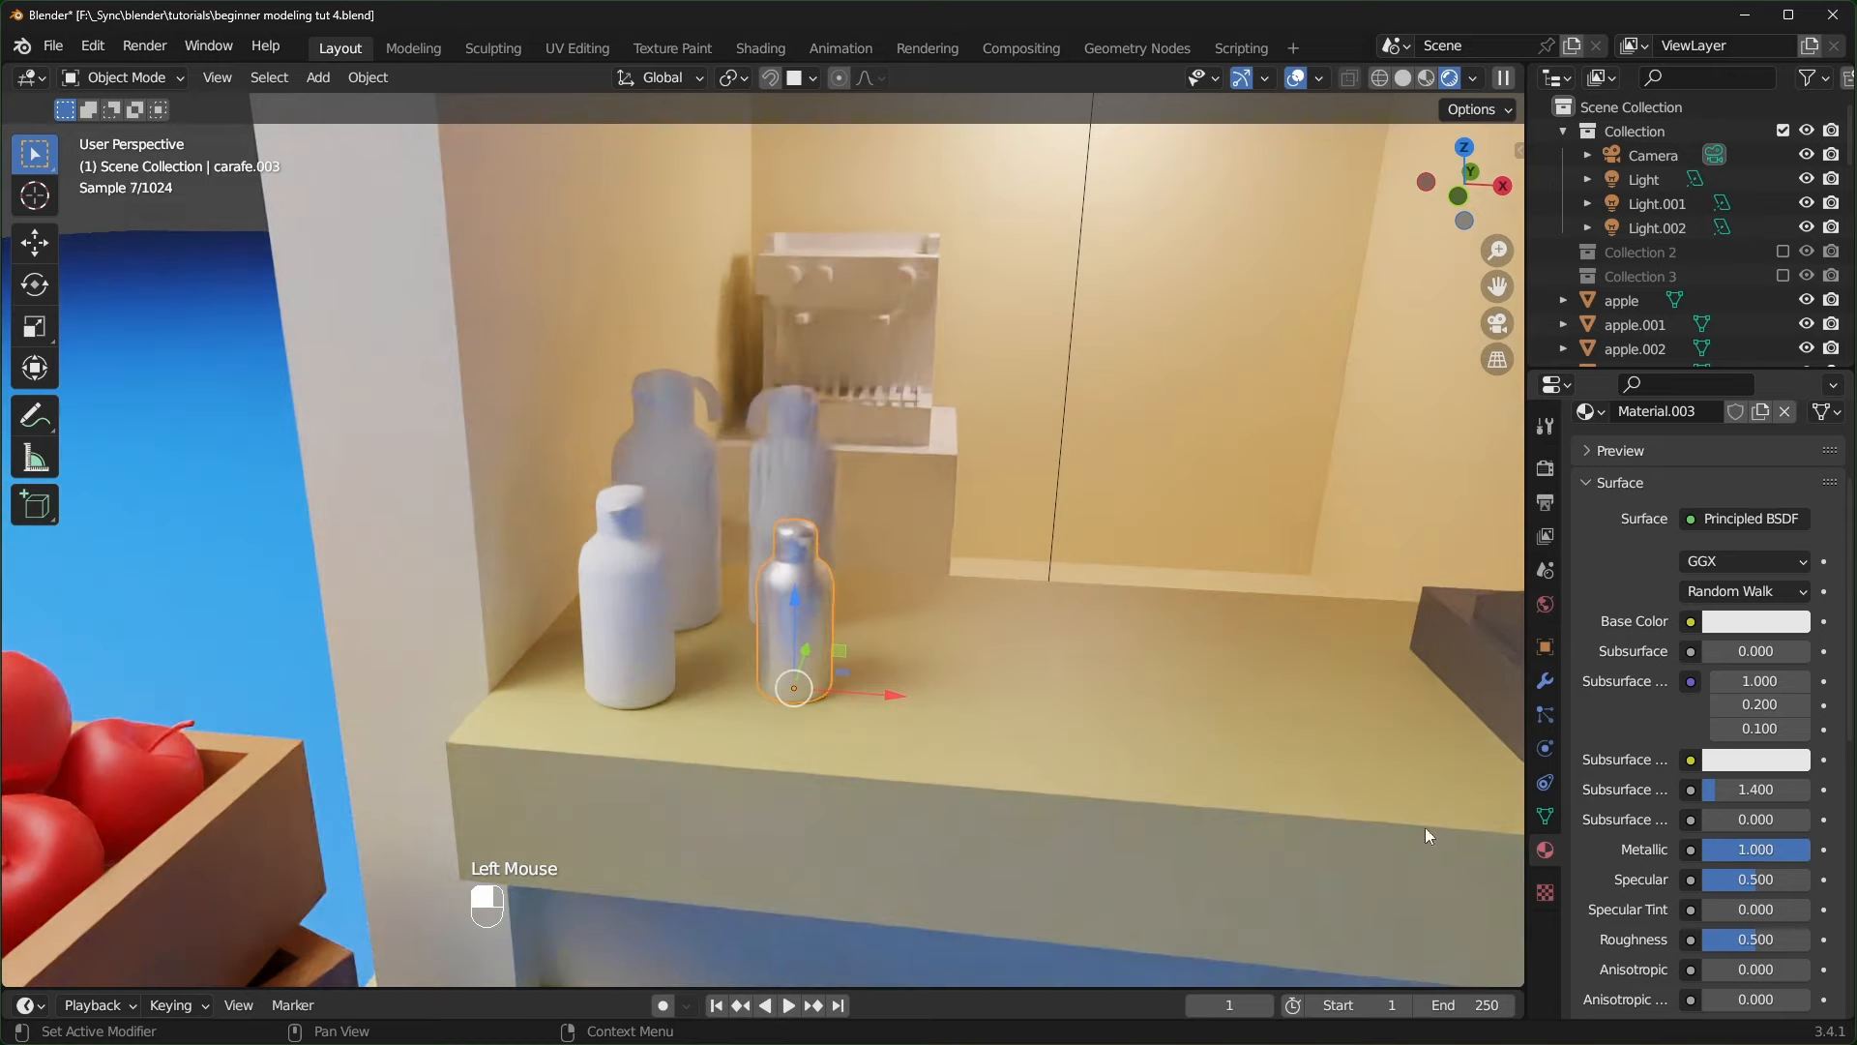
scroll(874, 741, "up", 3)
scroll(957, 759, "up", 1)
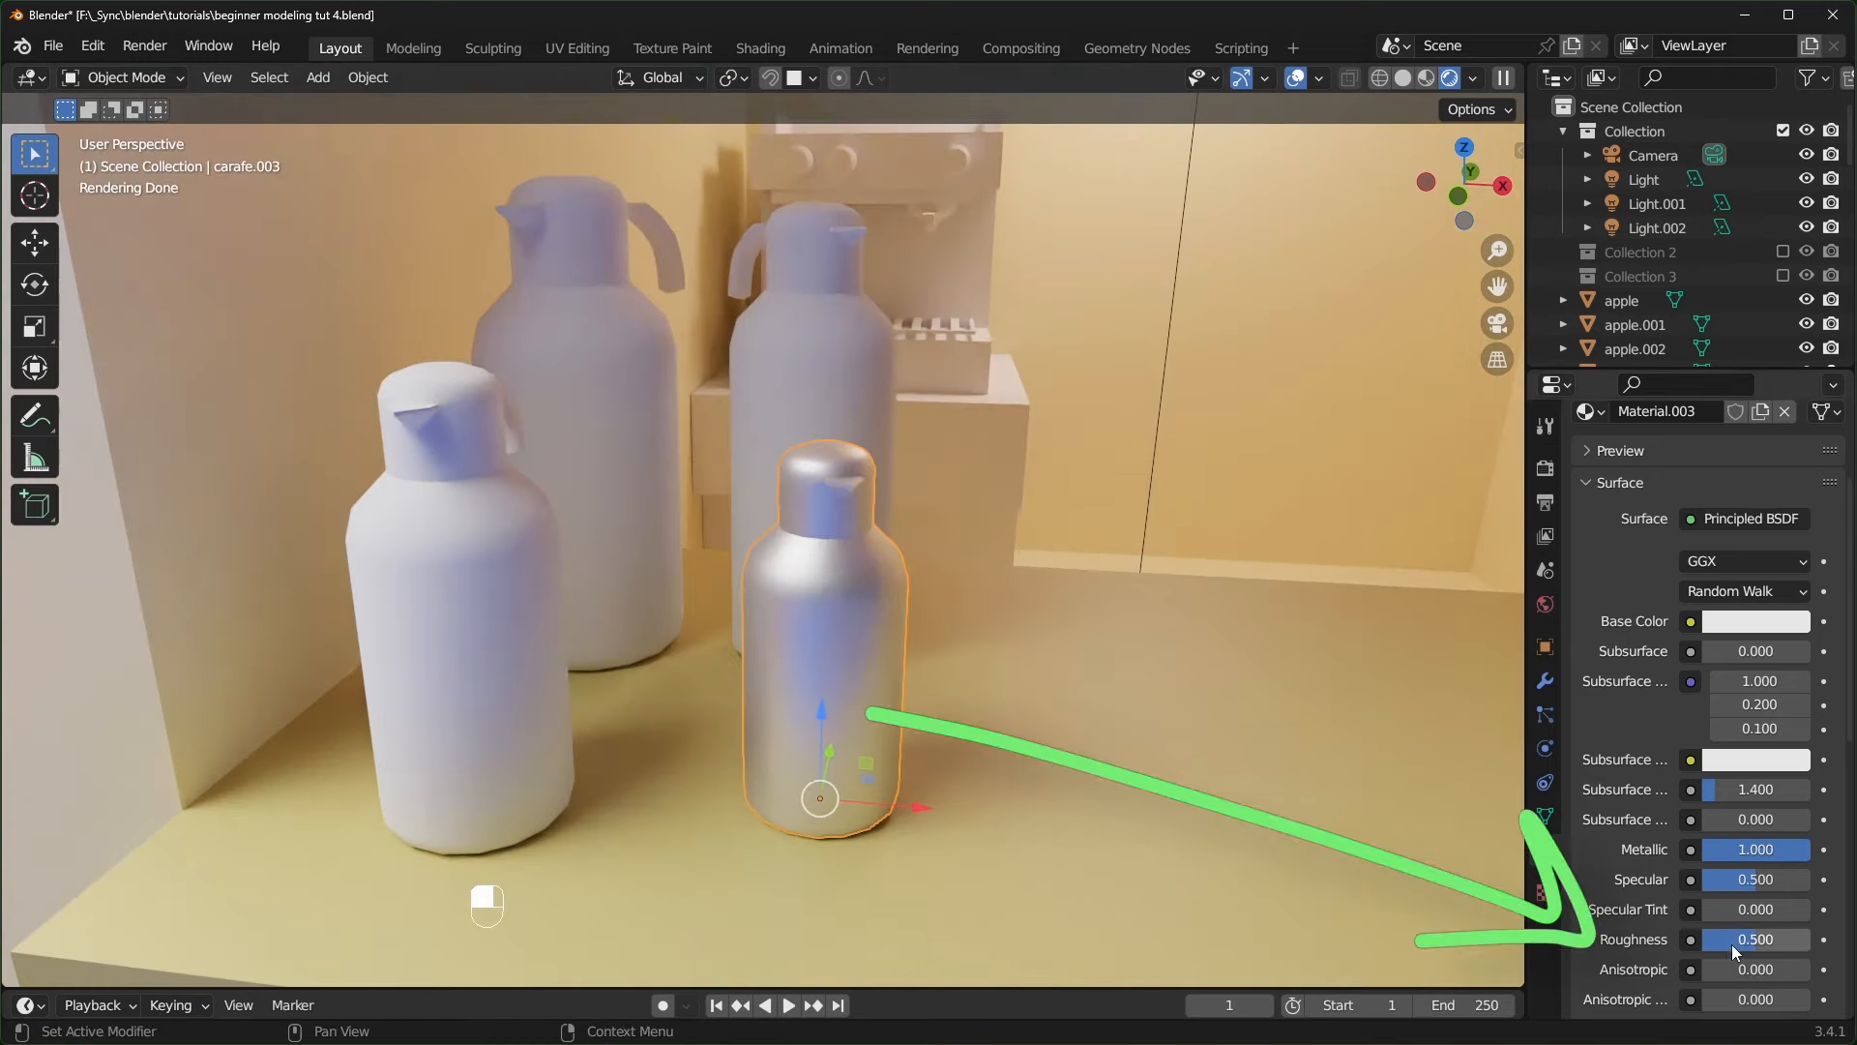
left_click_drag(1781, 939, 1742, 939)
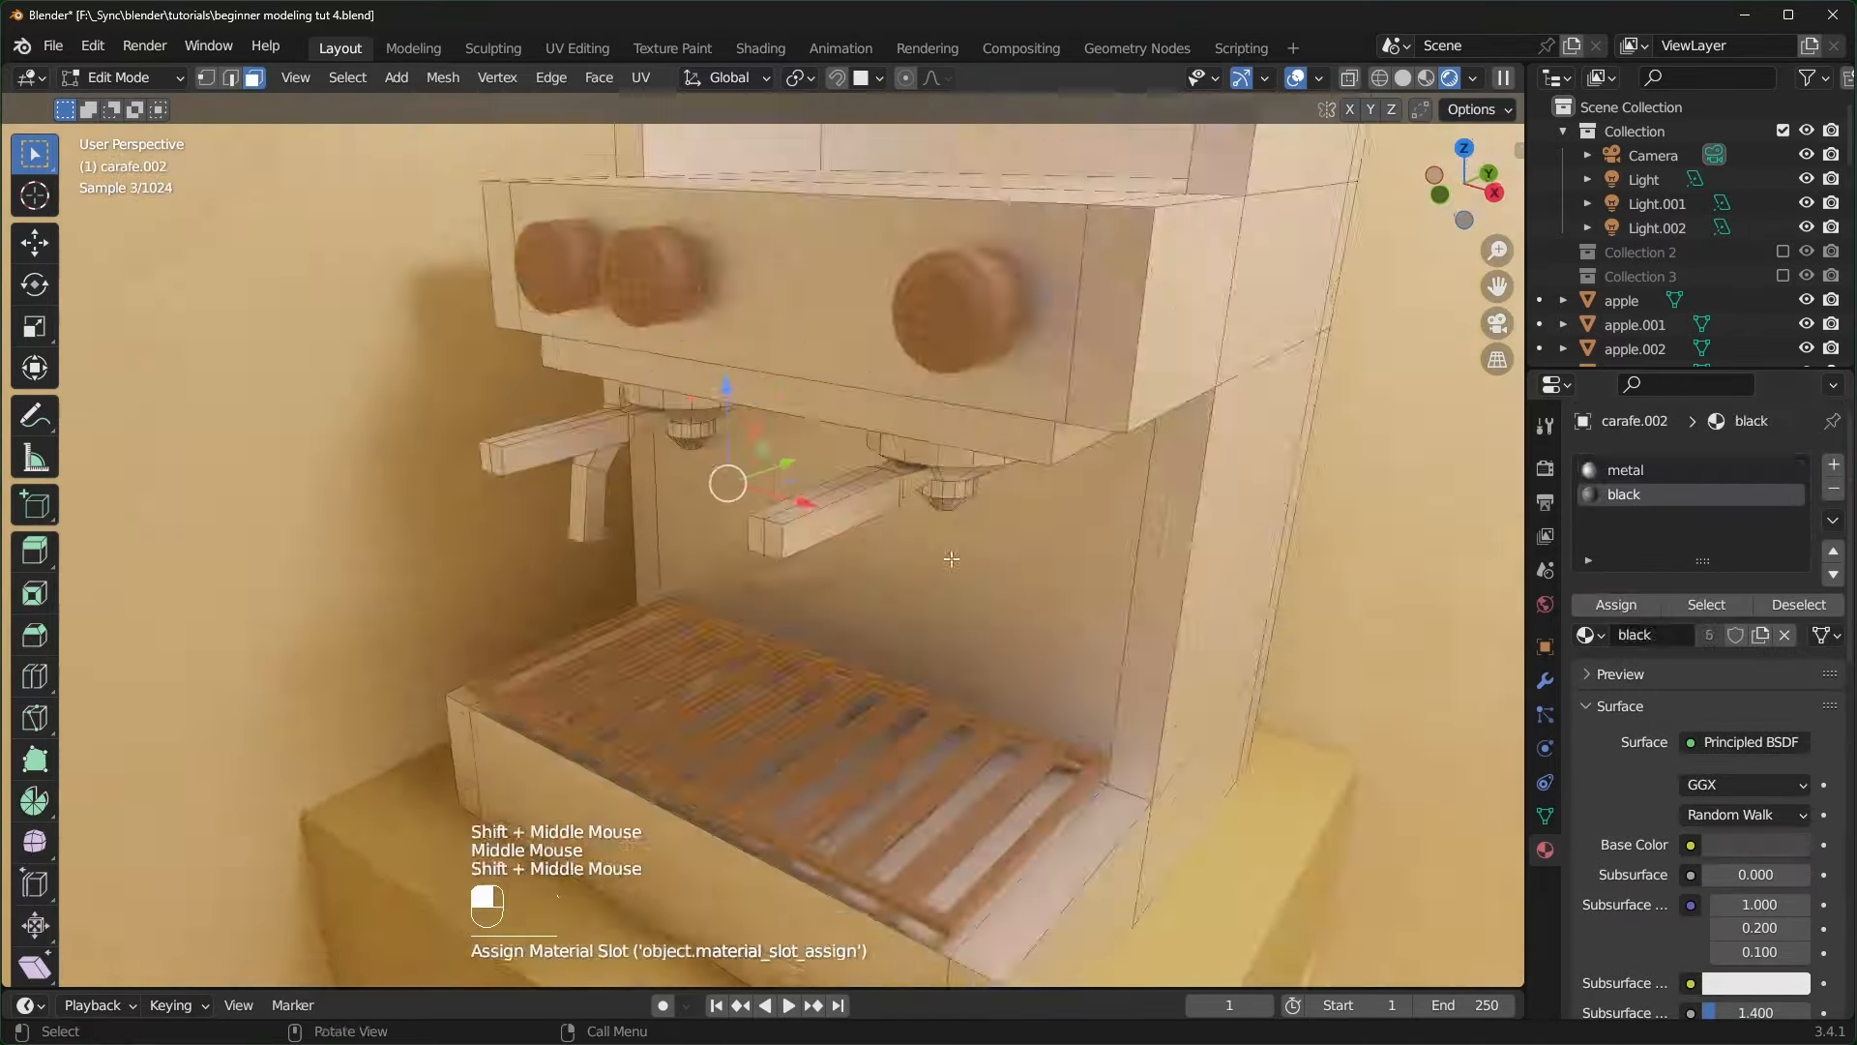
- Select the coffee surface inside the mug and assign it the existing black material in a new slot
middle_click_drag(951, 559, 774, 599)
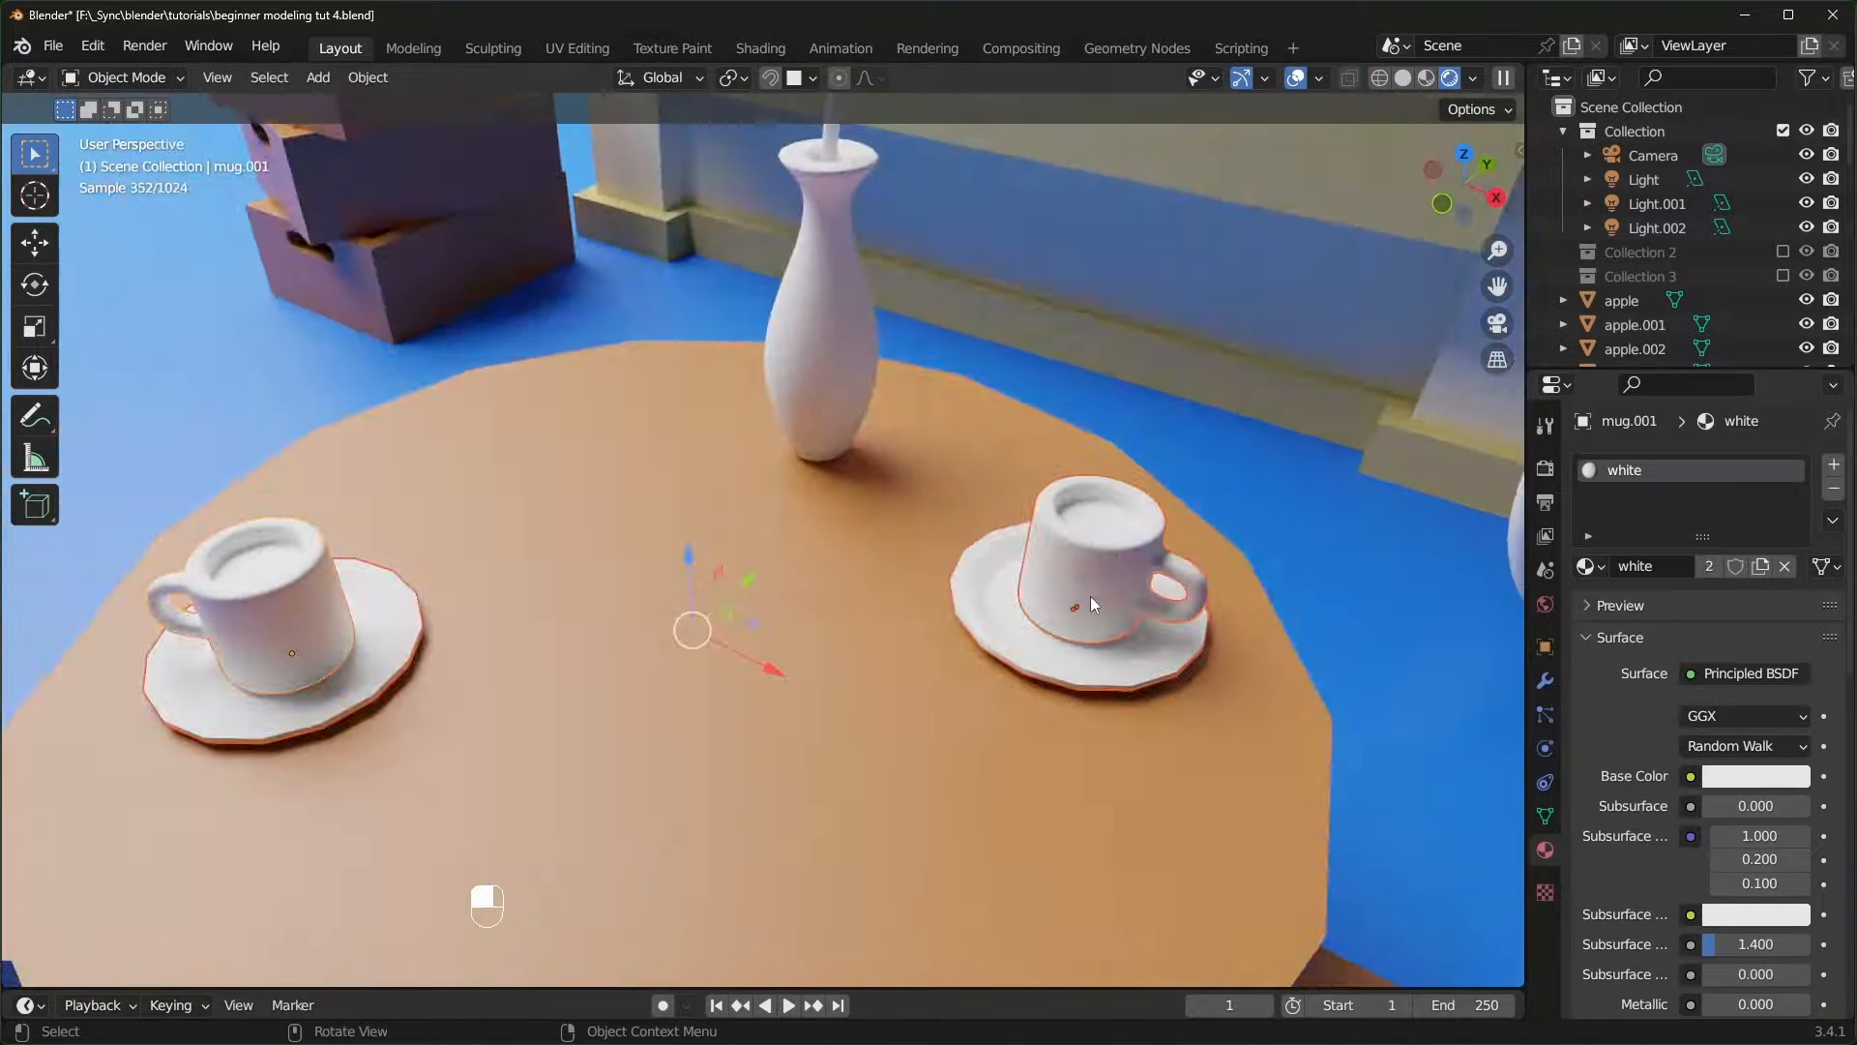
key("Tab")
scroll(330, 200, "up", 2)
left_click(800, 591)
left_click(1833, 466)
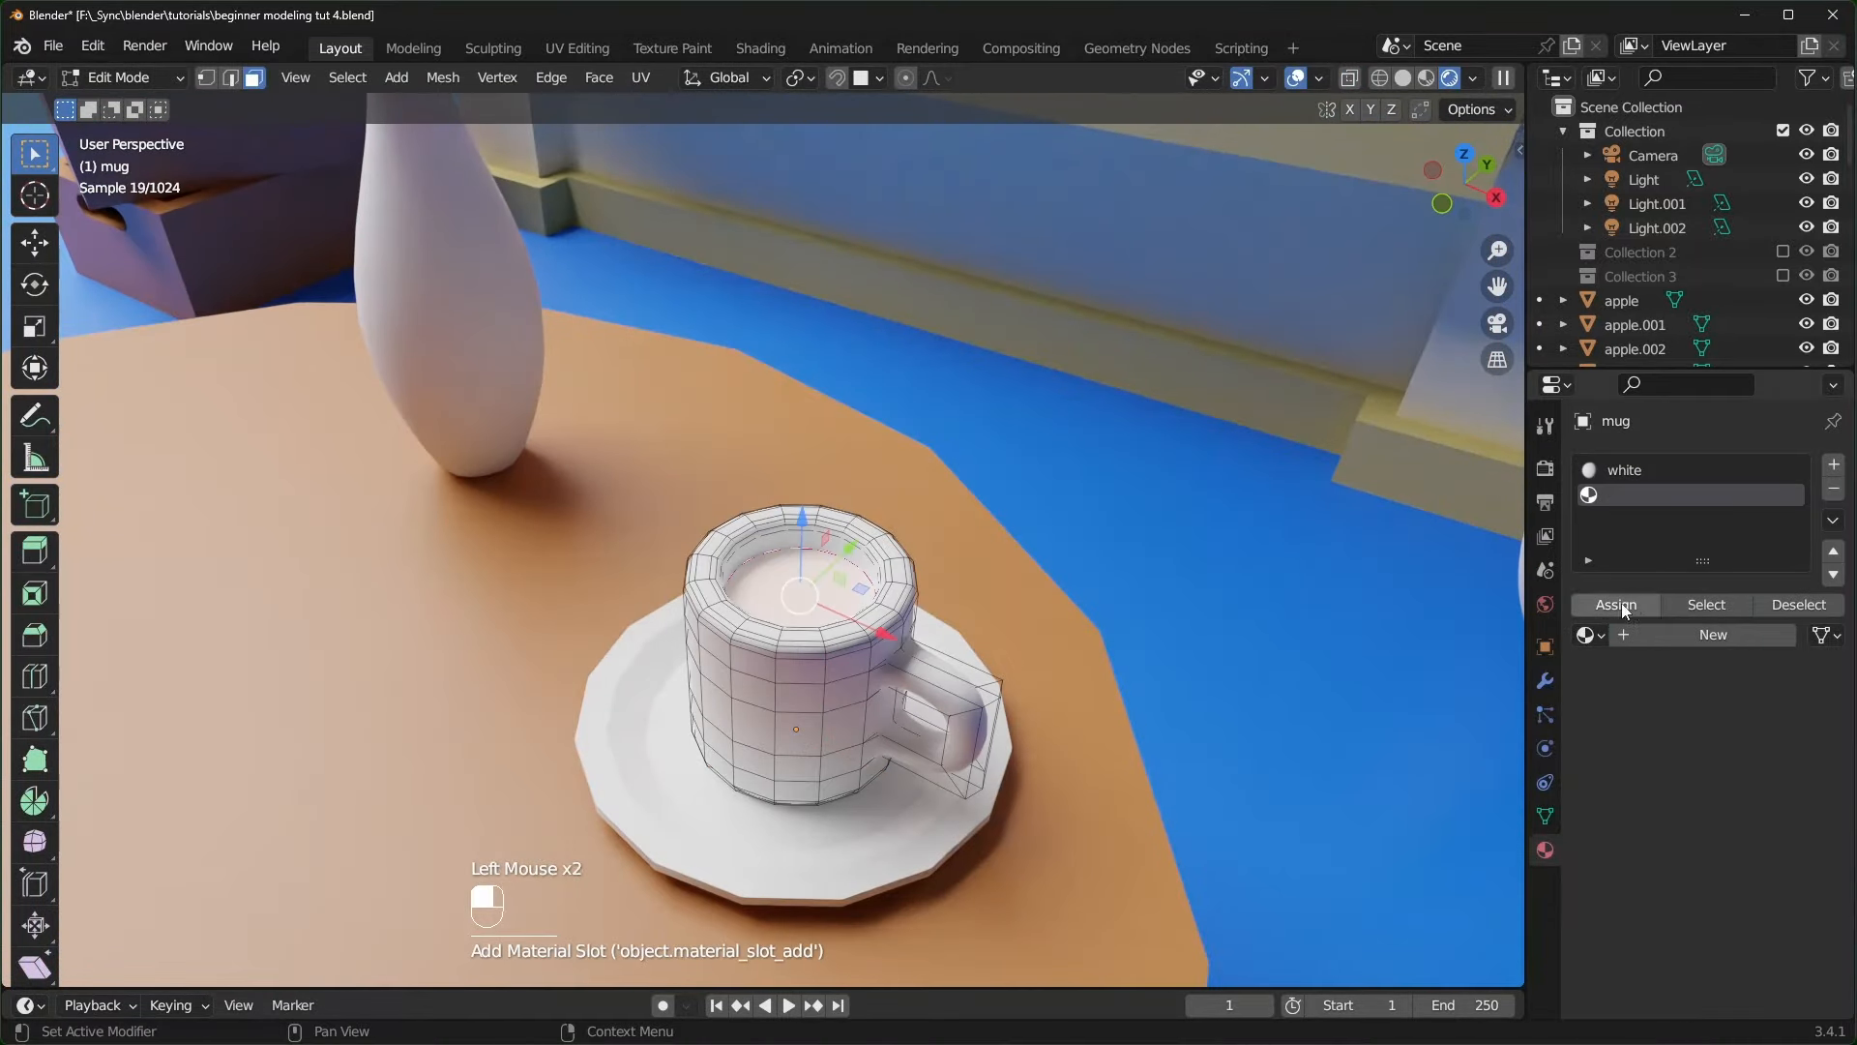
left_click(1590, 635)
left_click(1583, 650)
left_click(1613, 605)
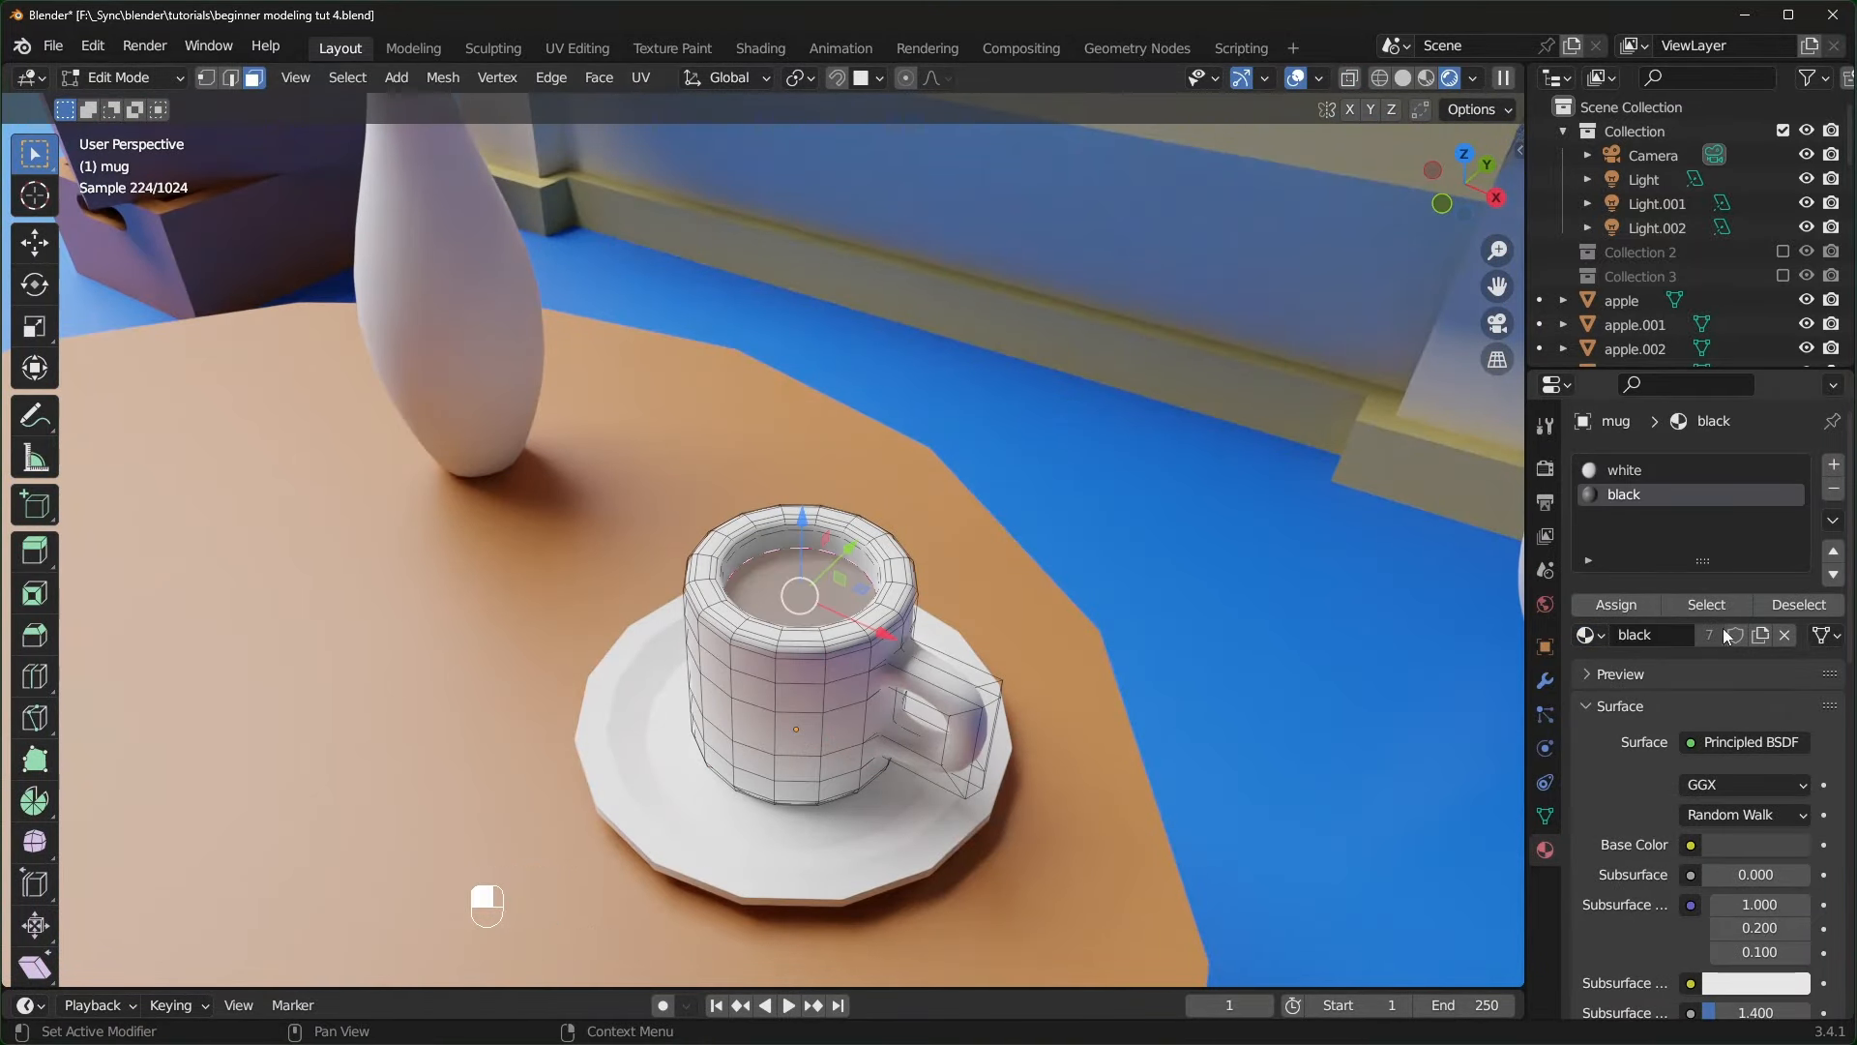
- Make the mug's black material a separate copy named "coffee" and change its base color to coffee brown
left_click(1761, 635)
double_click(1654, 639)
type("coffee")
left_click(1756, 844)
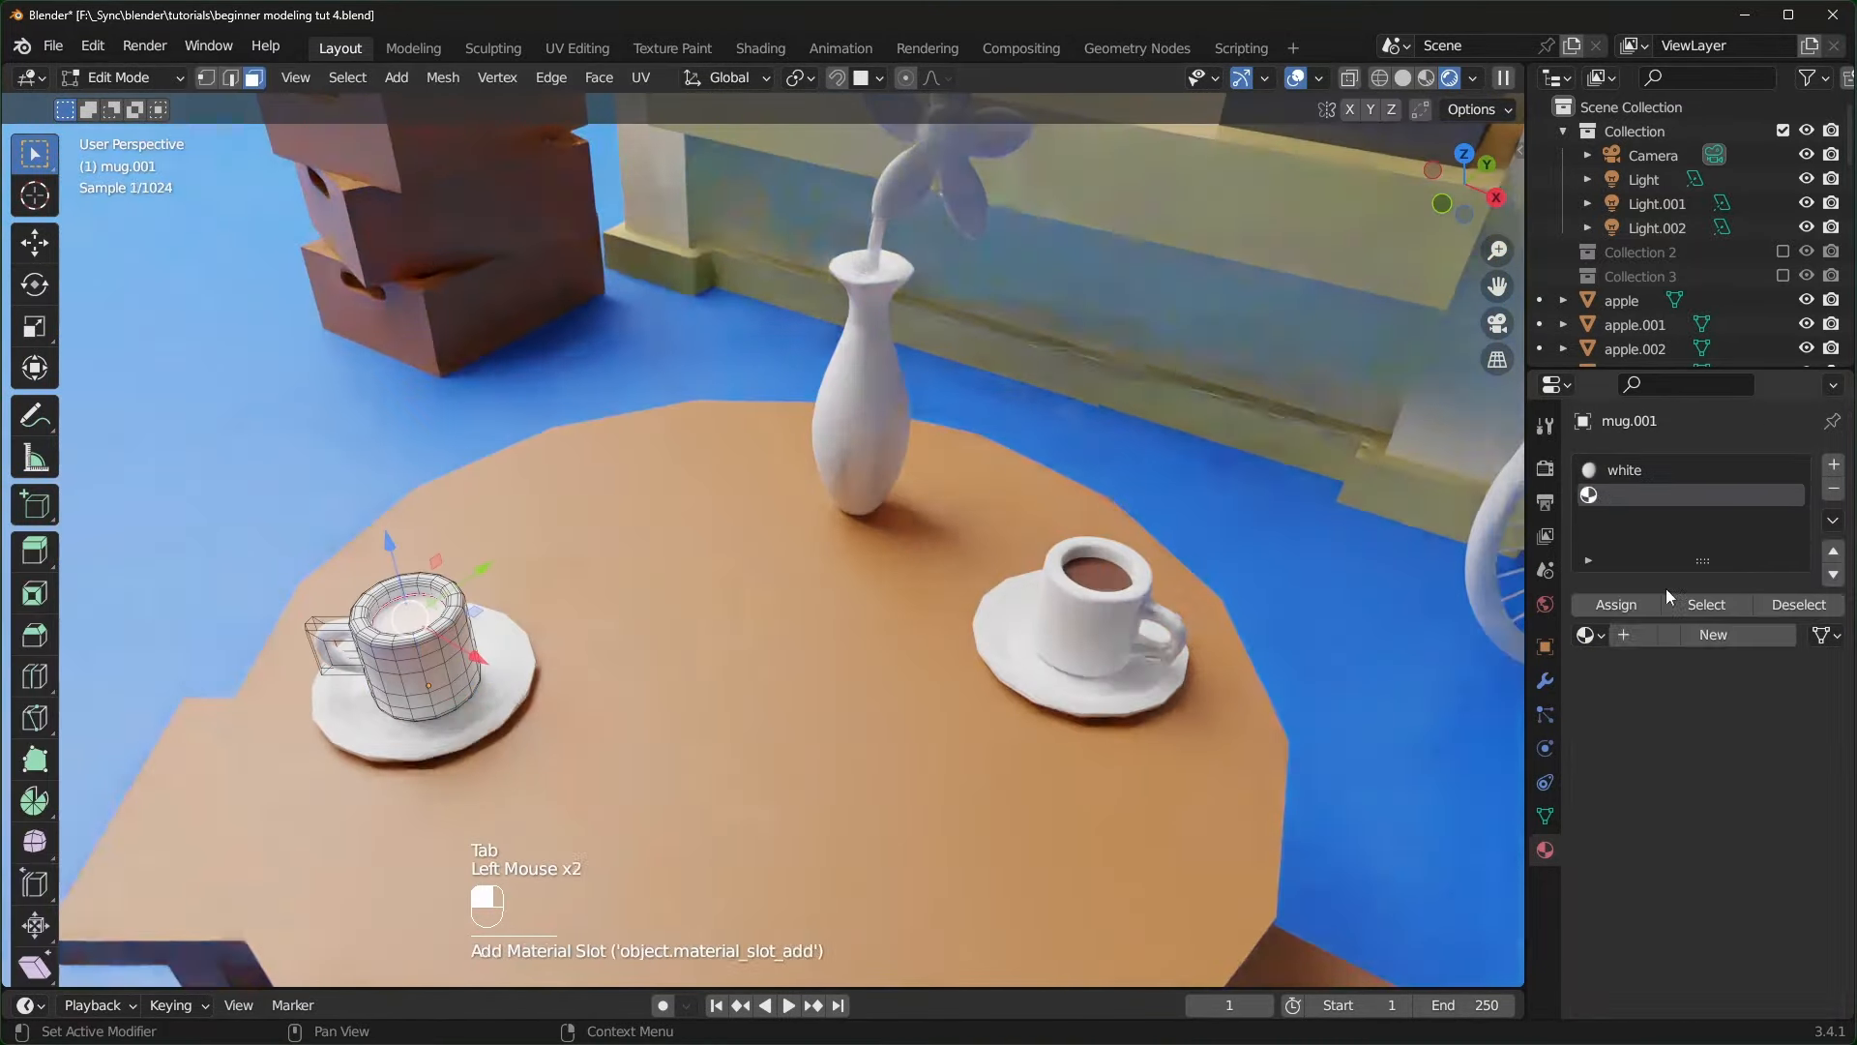
key("Tab")
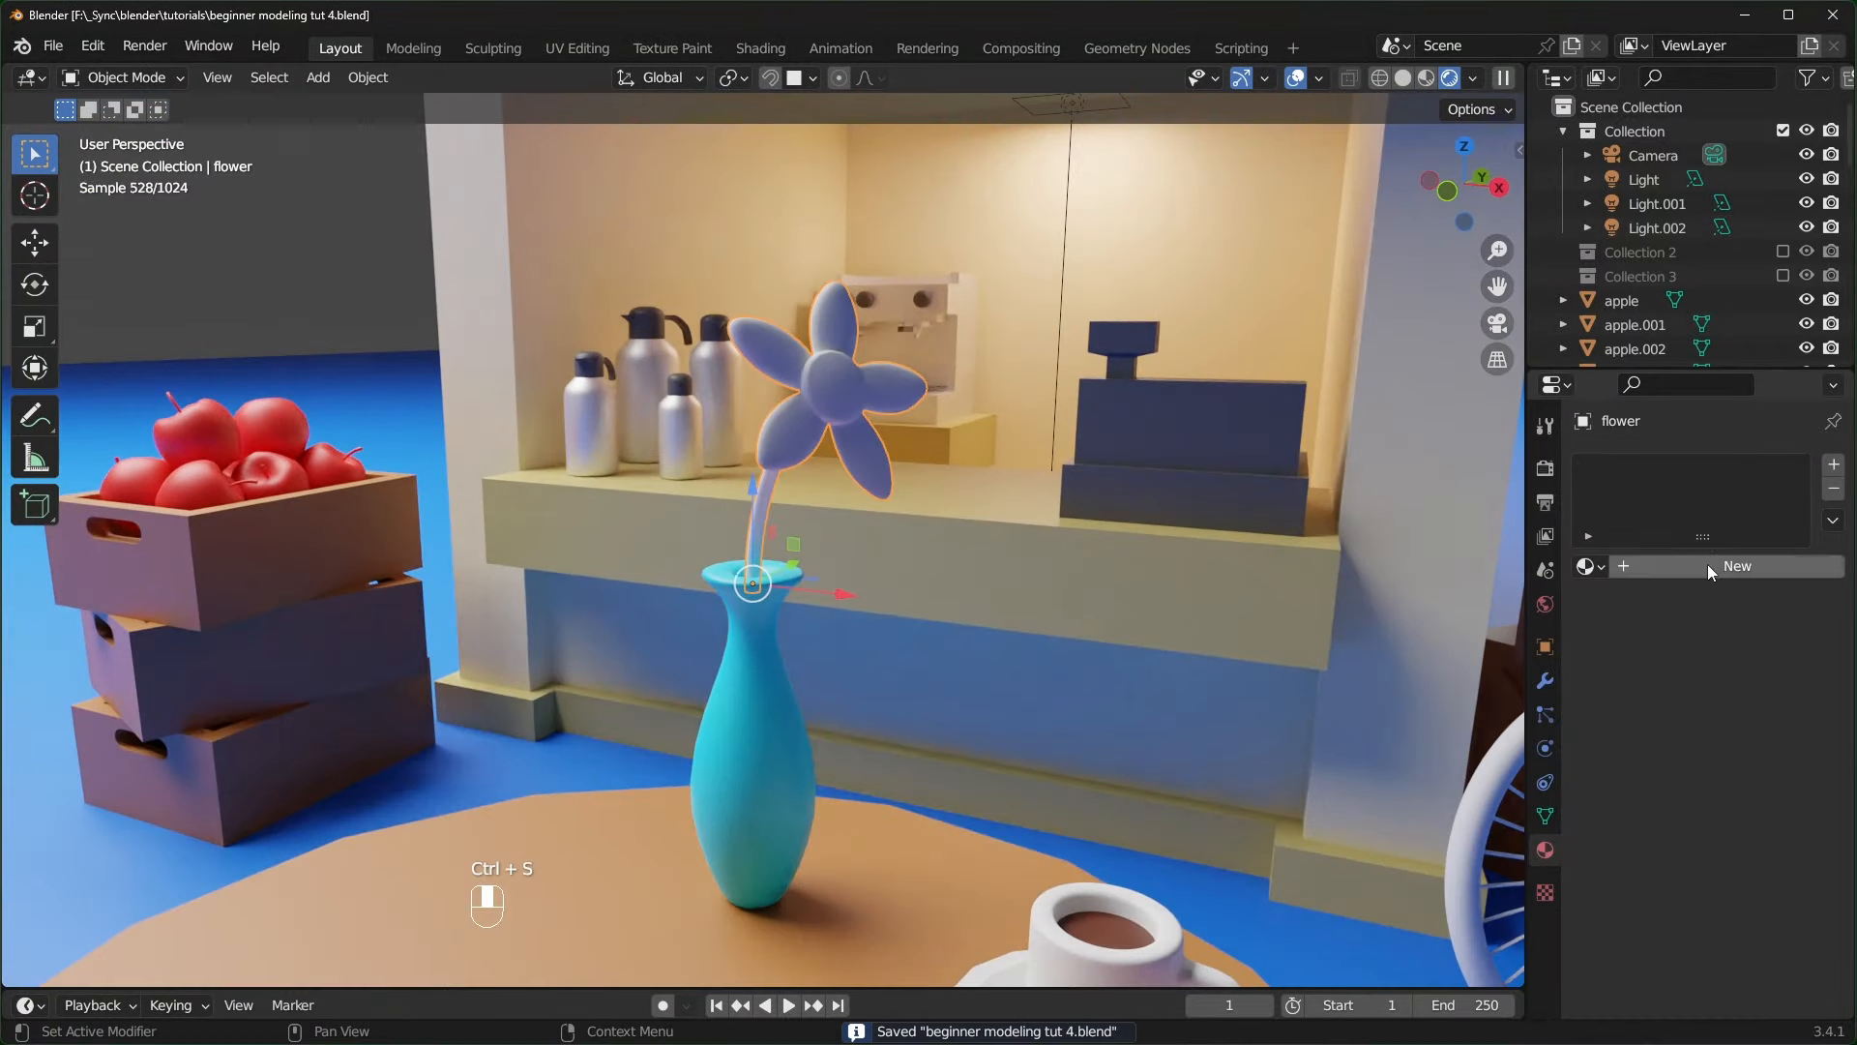
- Give the flower in the vase a new material named "light green"
left_click(1669, 566)
left_click(1663, 568)
type("green")
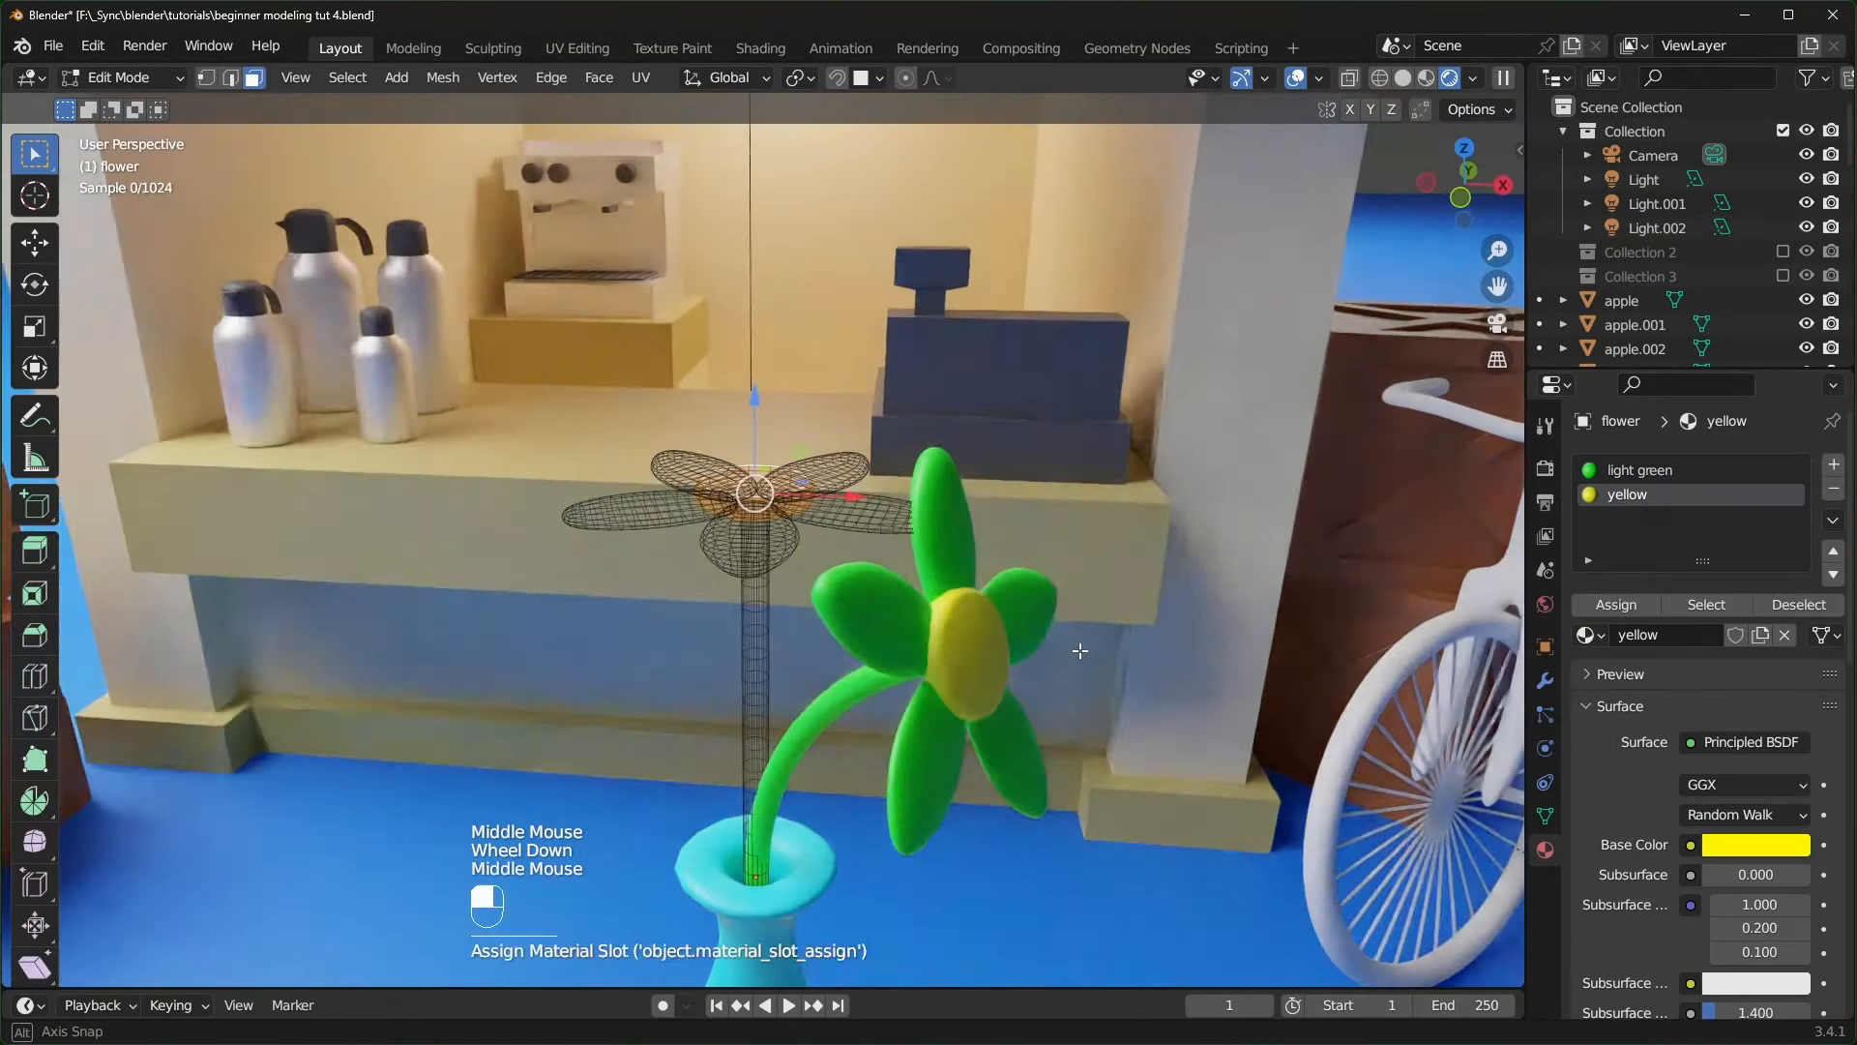
- Show the flower's Simple Deform bend on its edit-mode cage and pick a face on the flower head
middle_click_drag(1016, 638, 1081, 667)
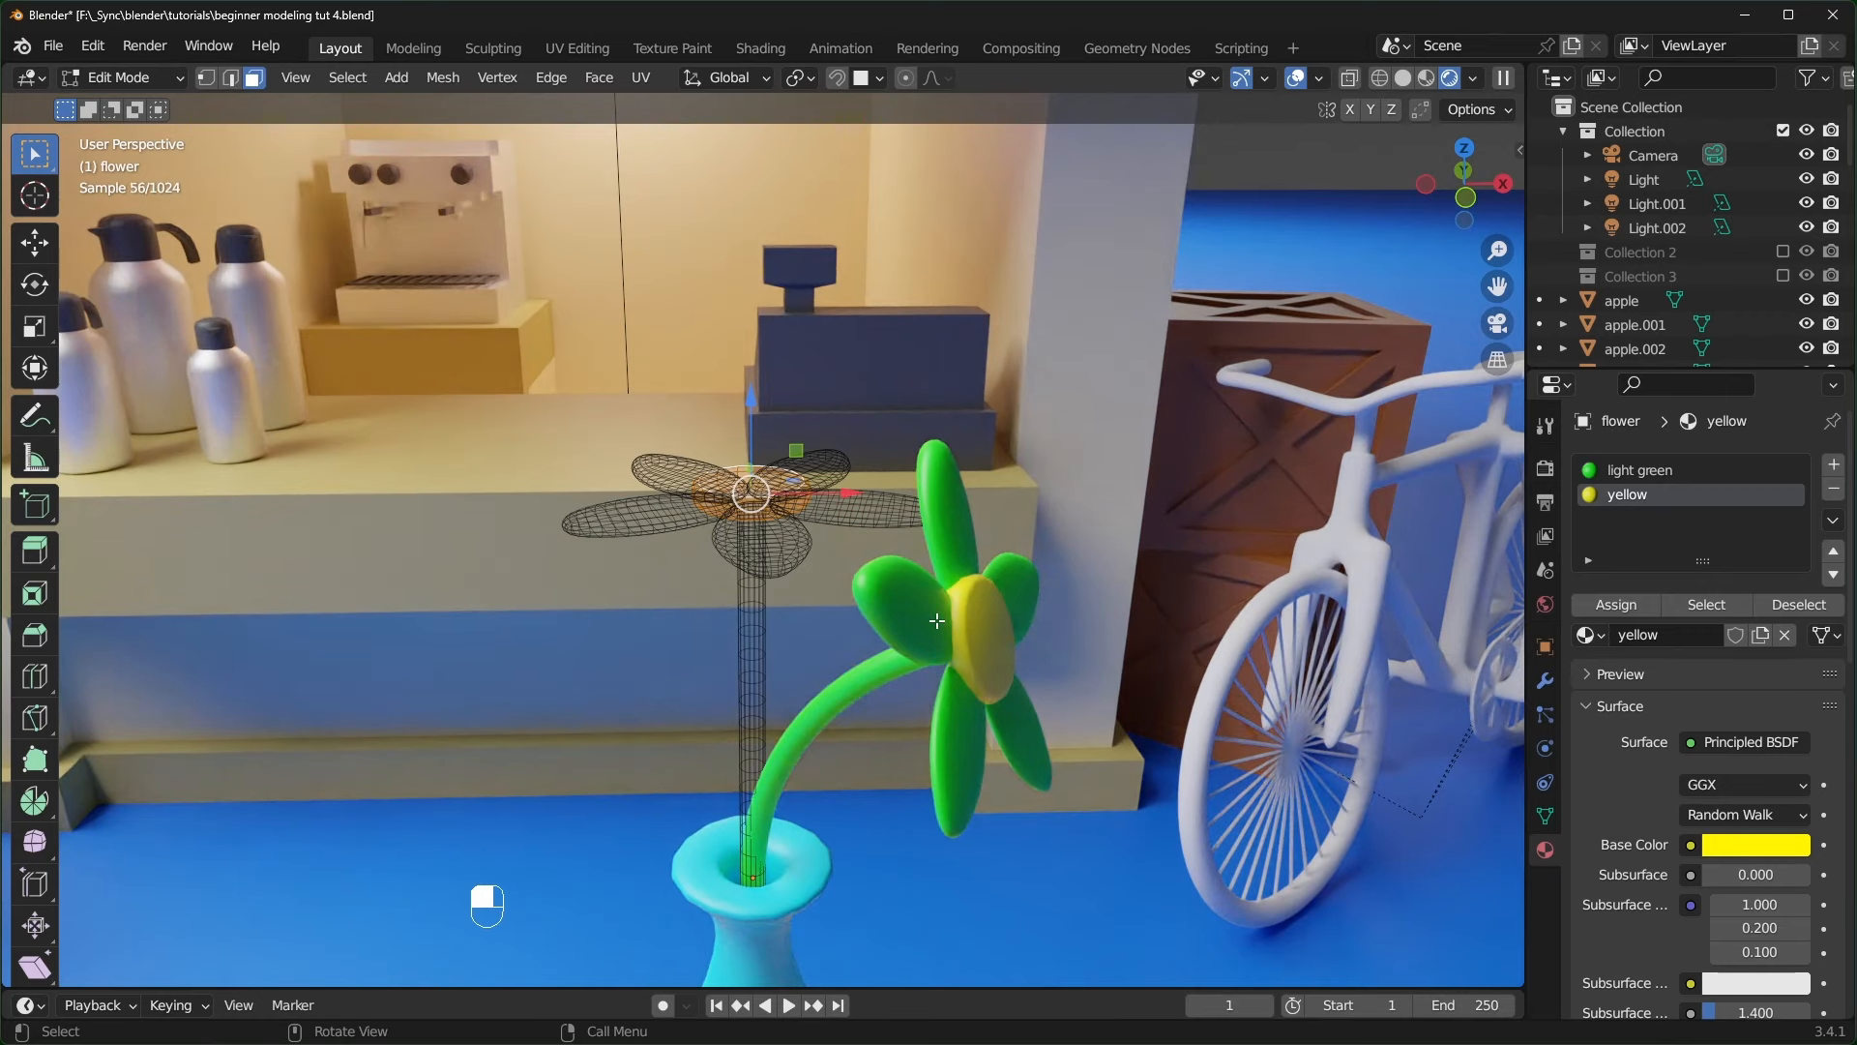
key("Tab")
left_click(1544, 682)
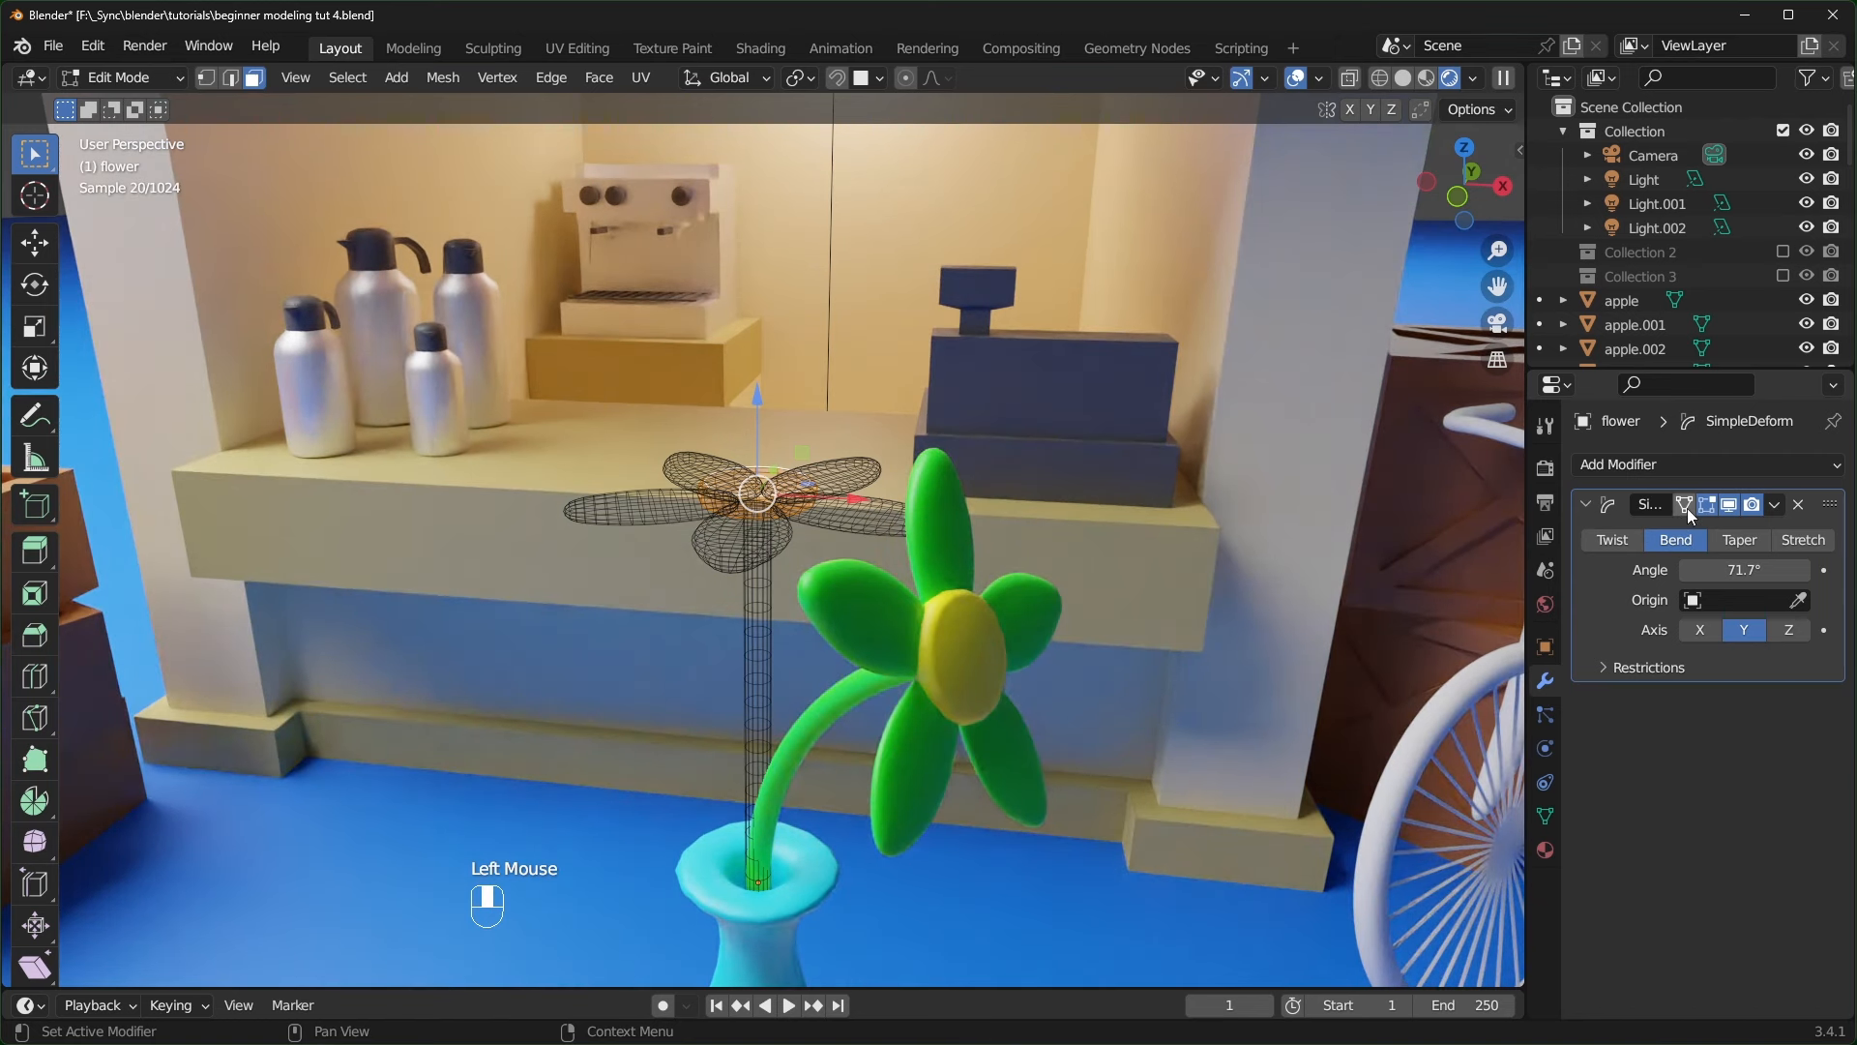
left_click(1687, 507)
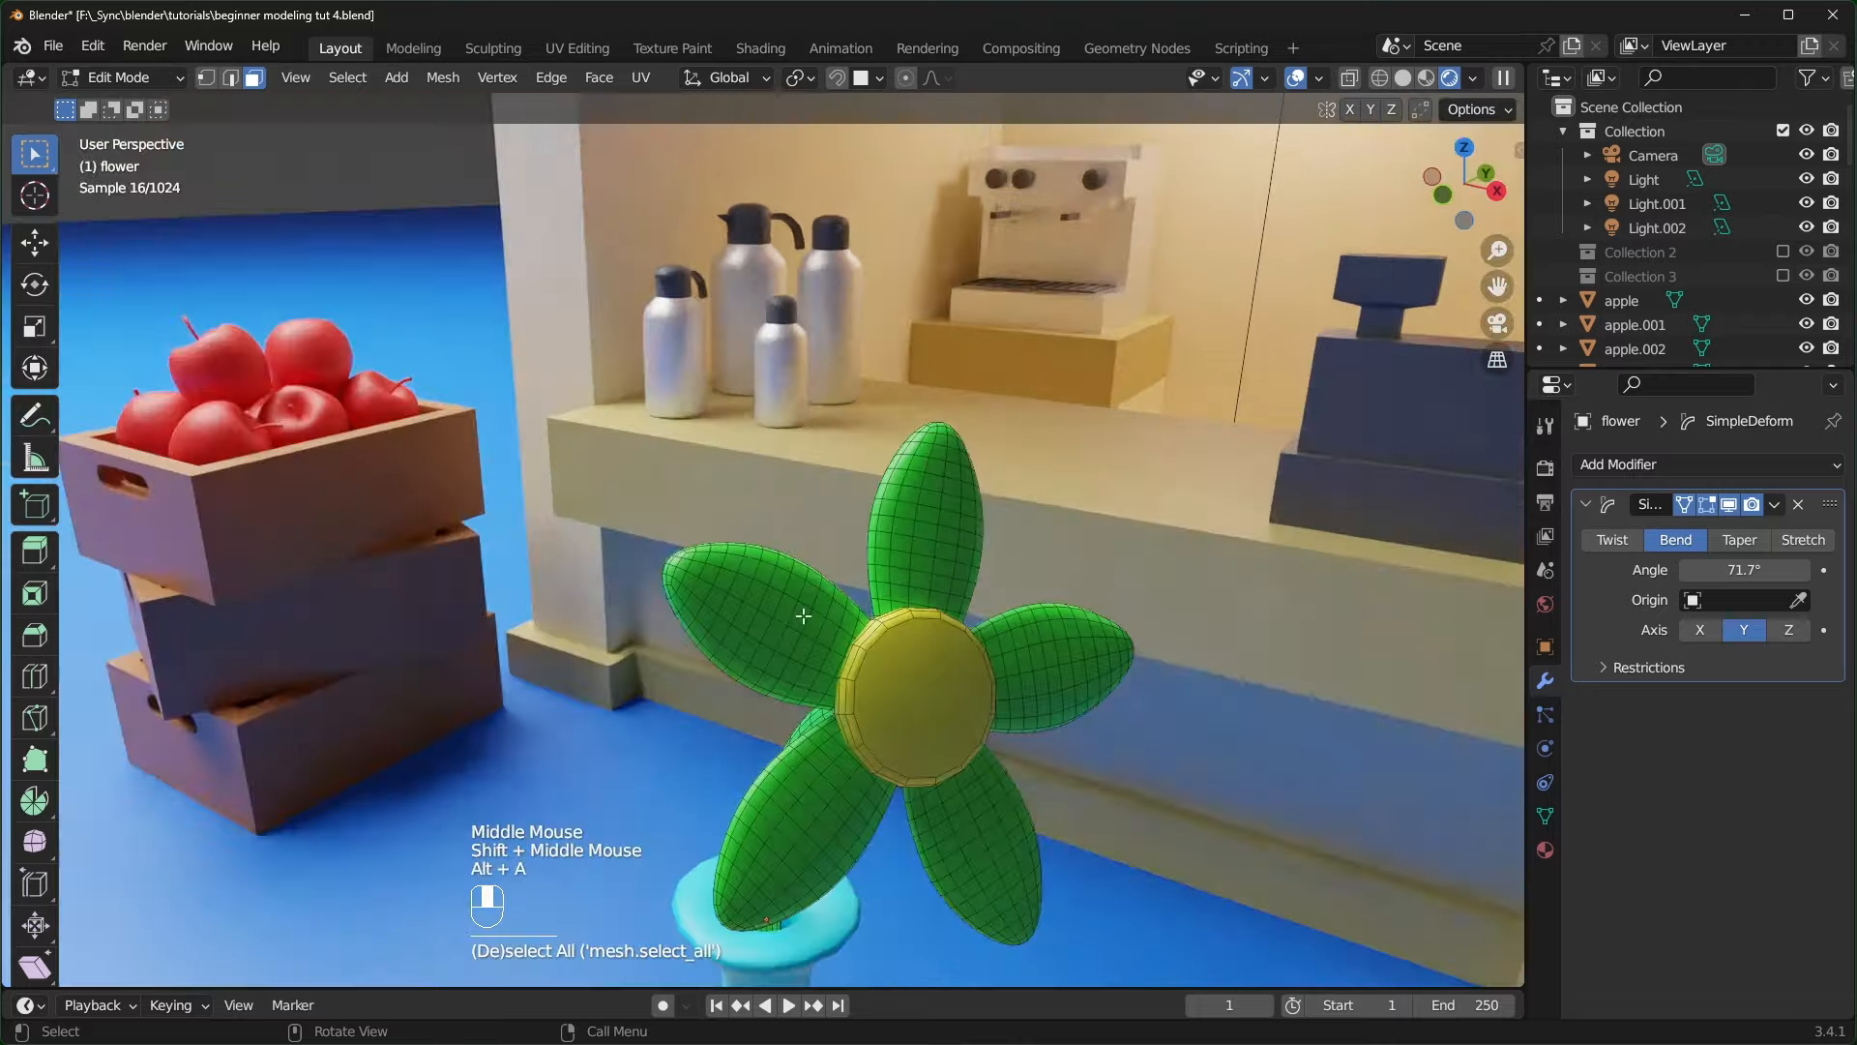
left_click(891, 664)
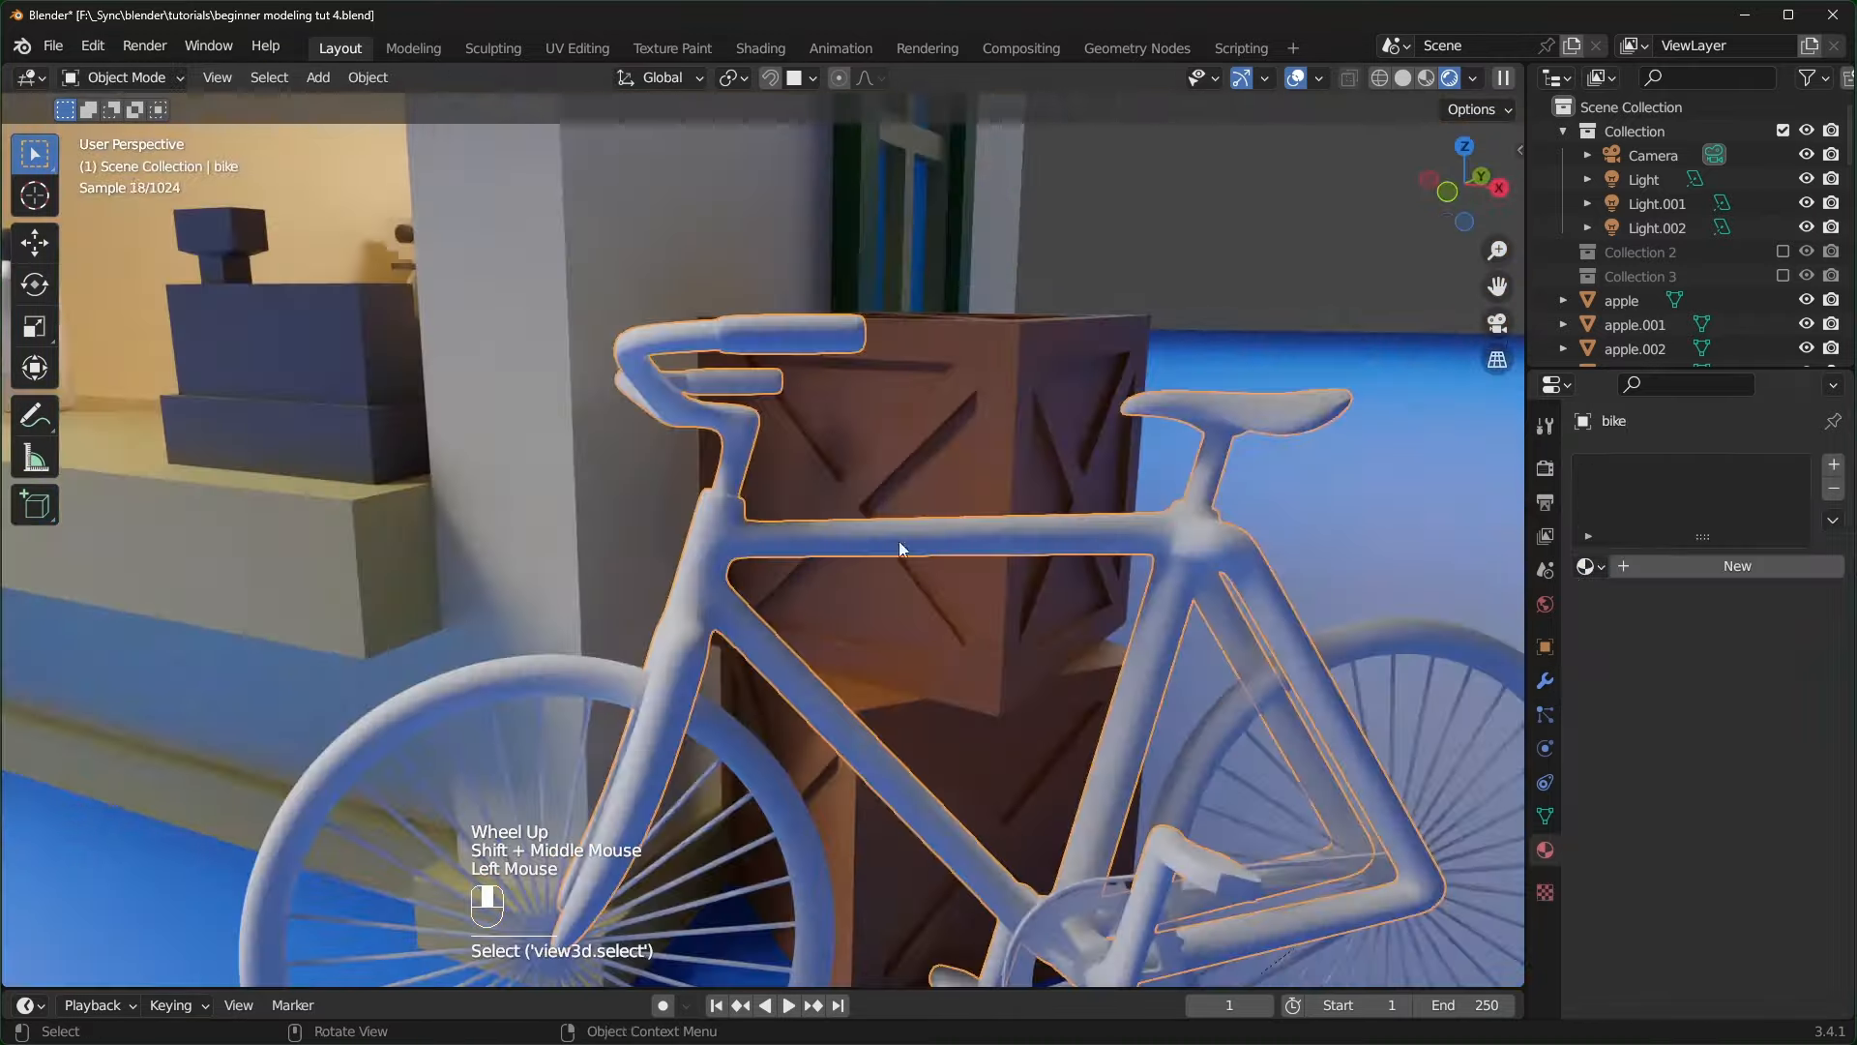
- Select the bicycle body and isolate it in local view
left_click(903, 538)
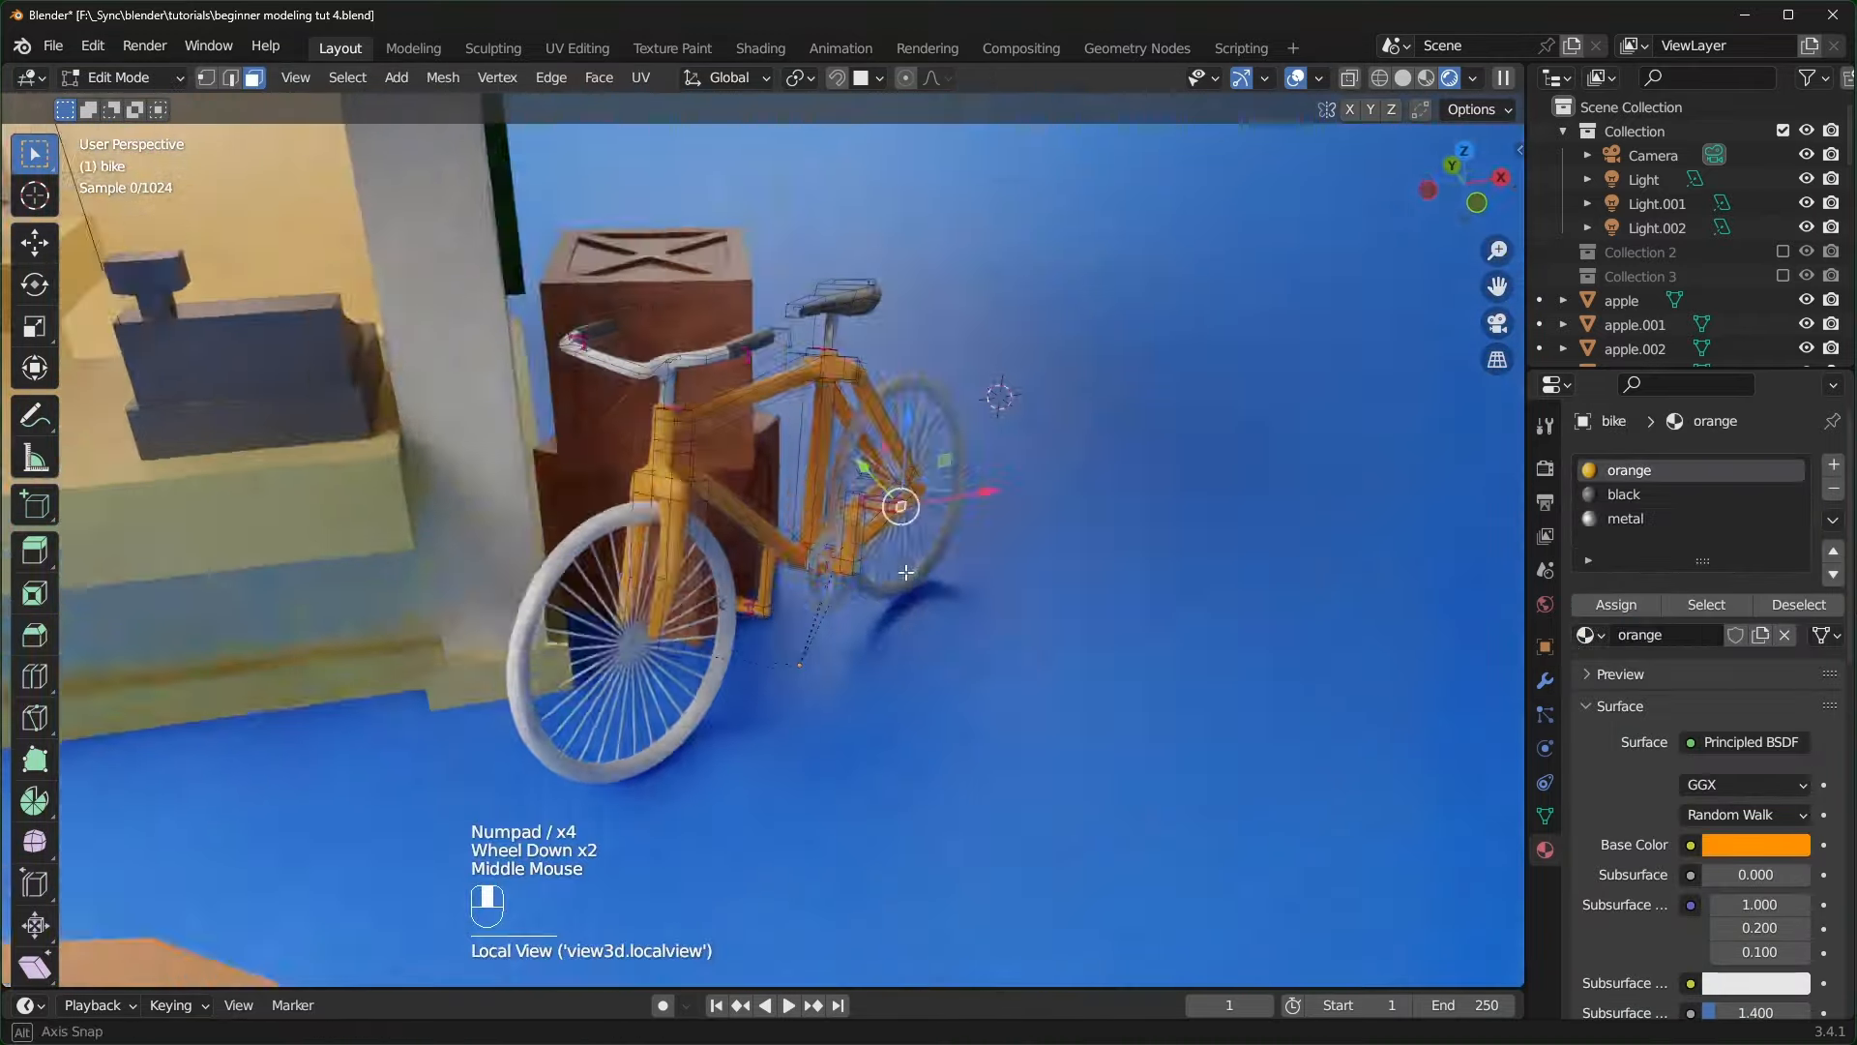
middle_click_drag(793, 542, 821, 561)
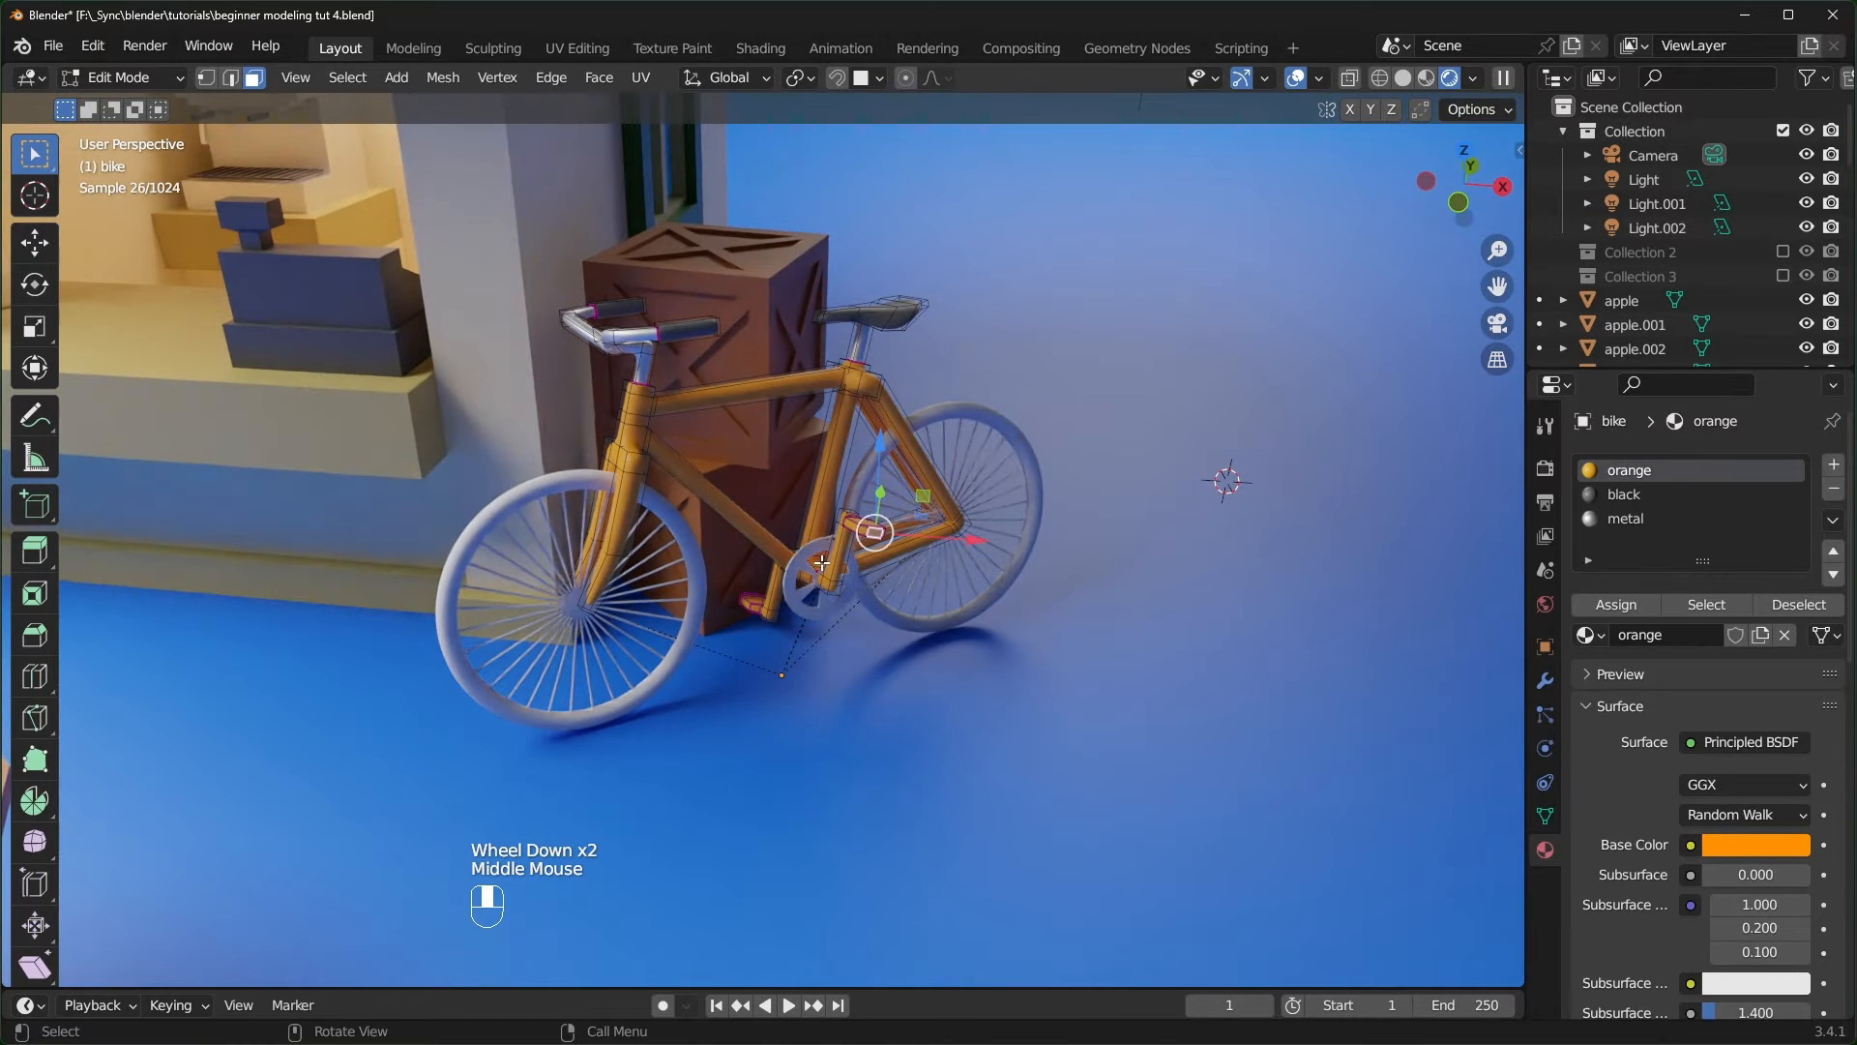
key("KP_Divide")
middle_click_drag(821, 561, 609, 613)
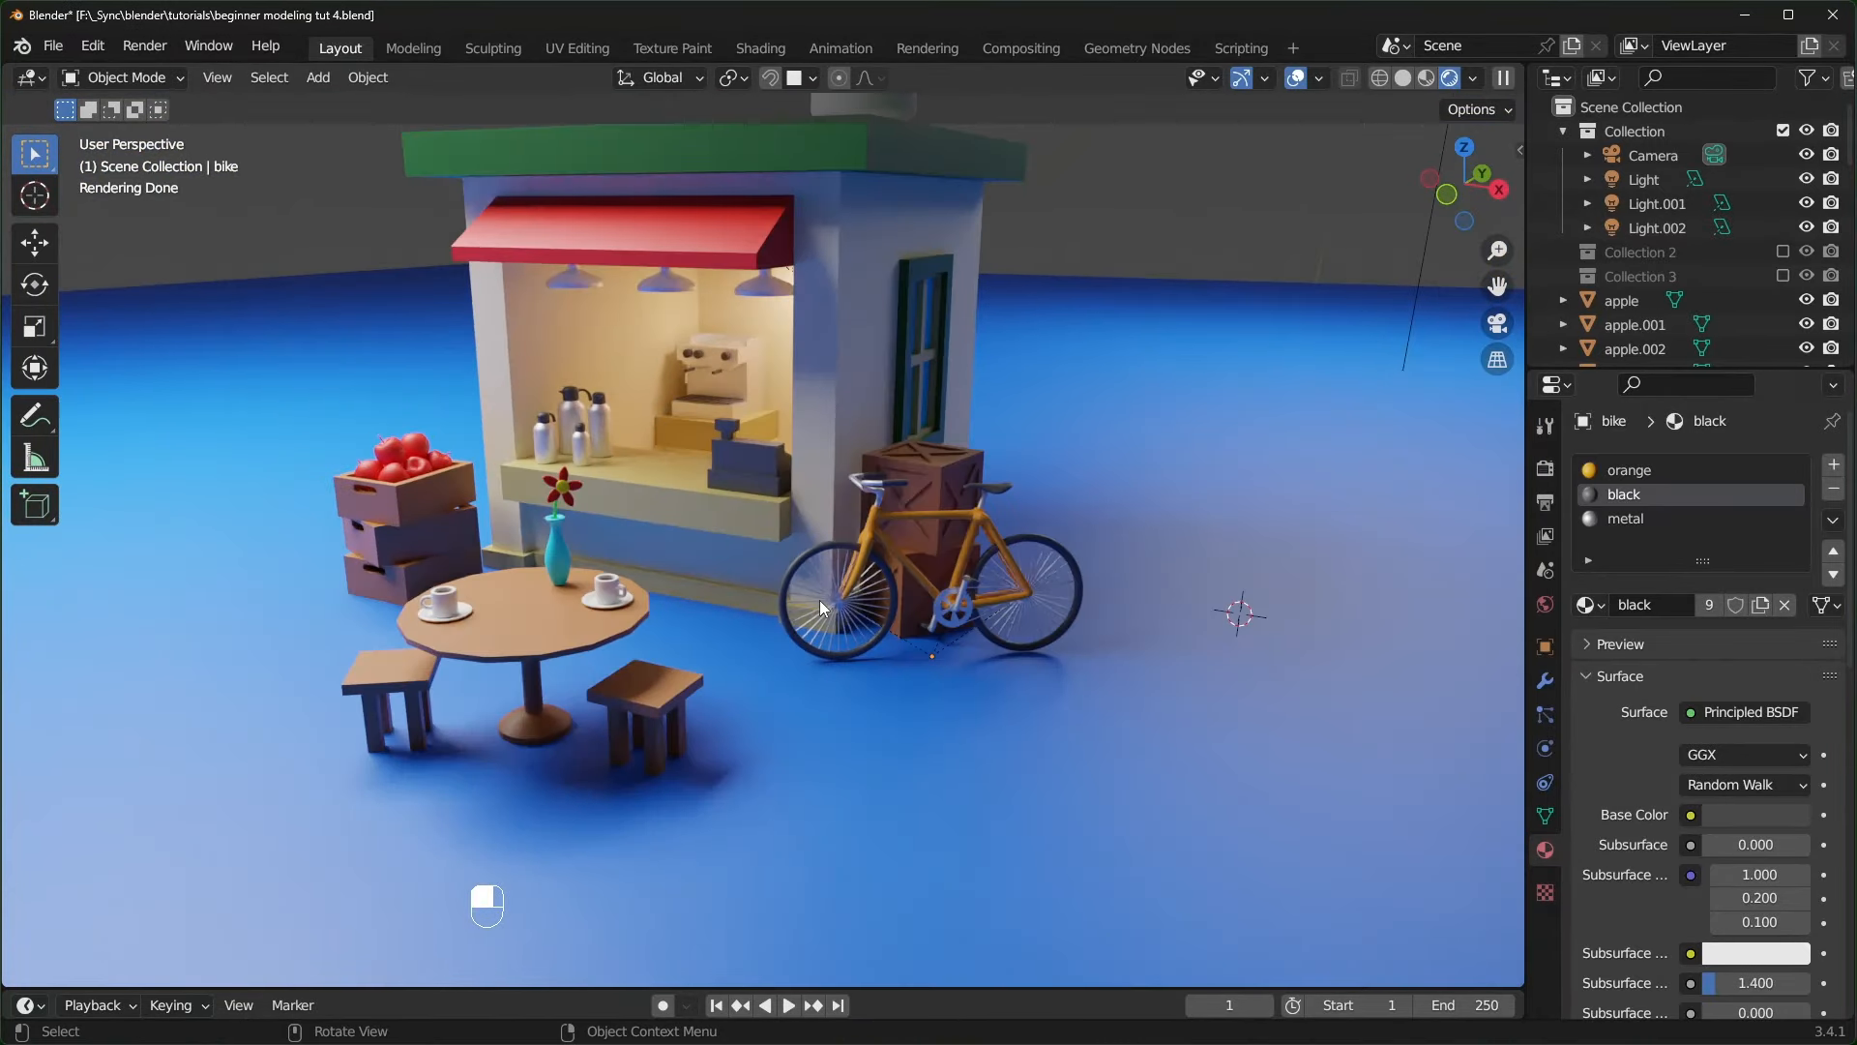
- In camera view, shift the stand's interior area light Light.002 along the X and Y axes toward the middle of the serving opening
key("KP_0")
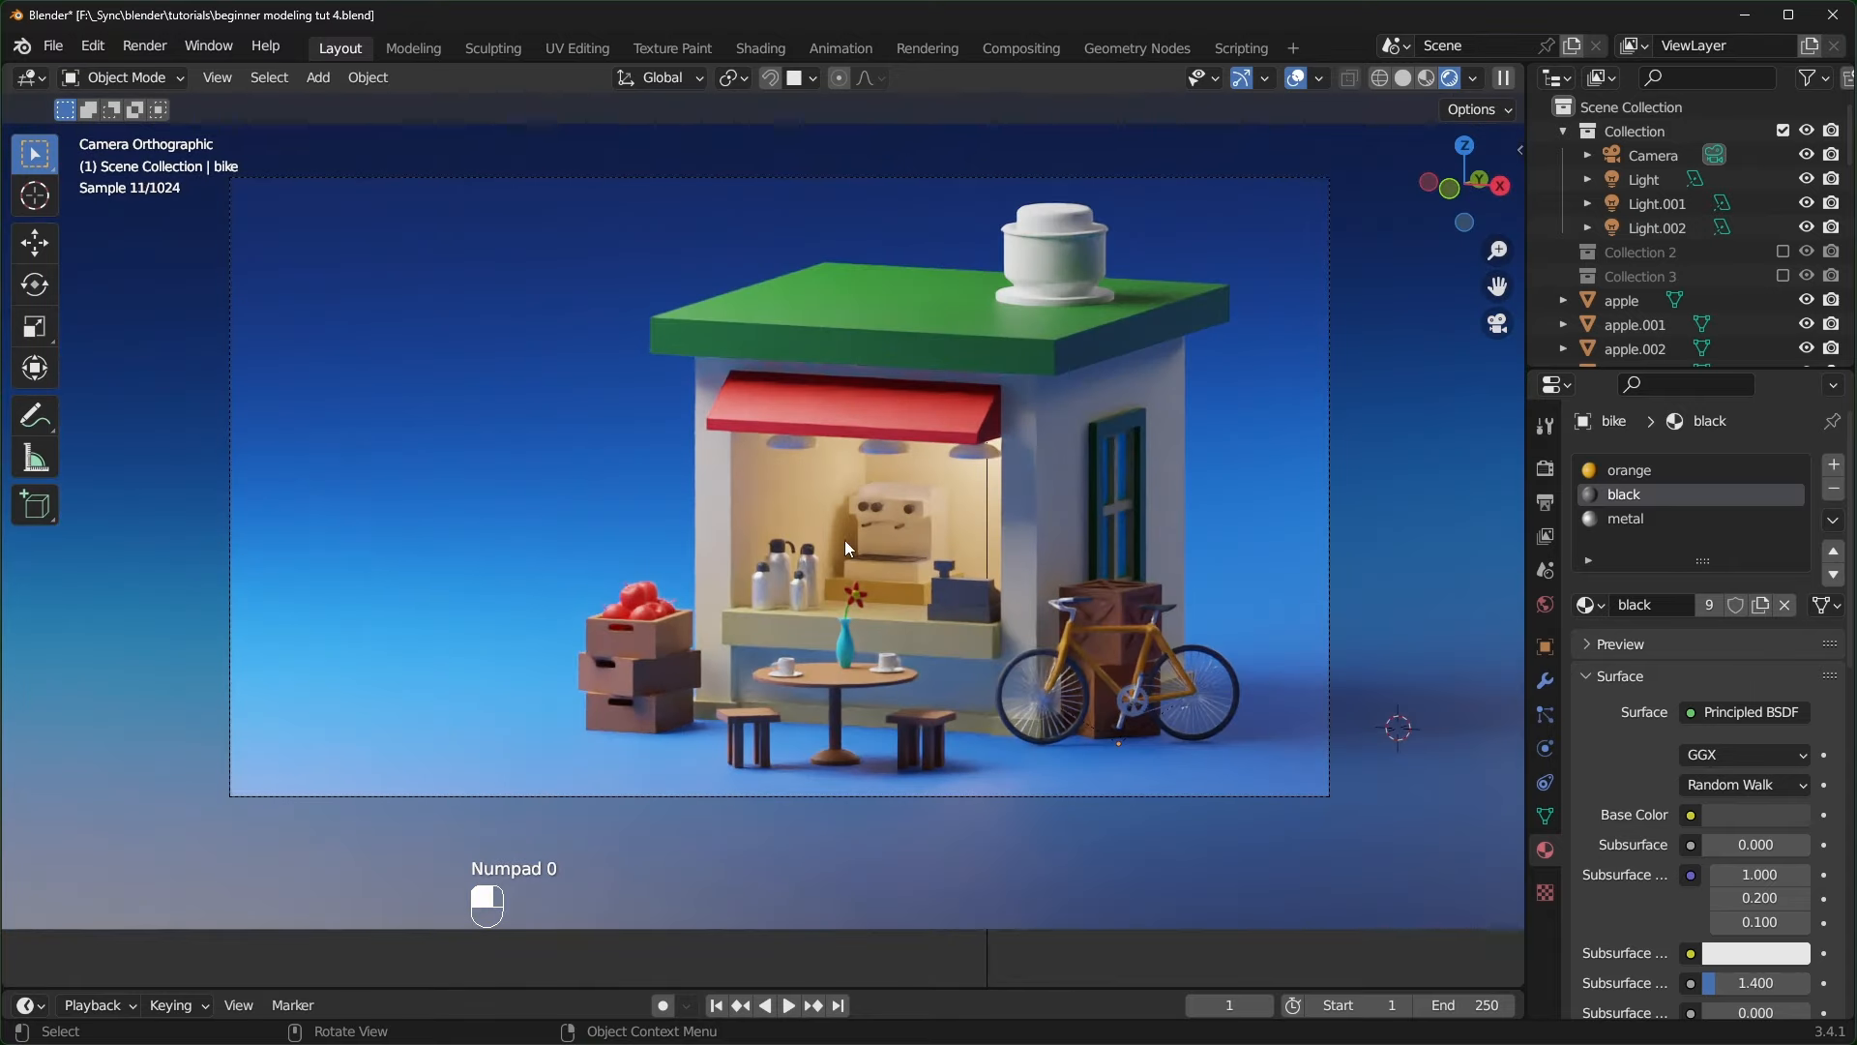
left_click(982, 536)
left_click_drag(924, 391, 895, 399)
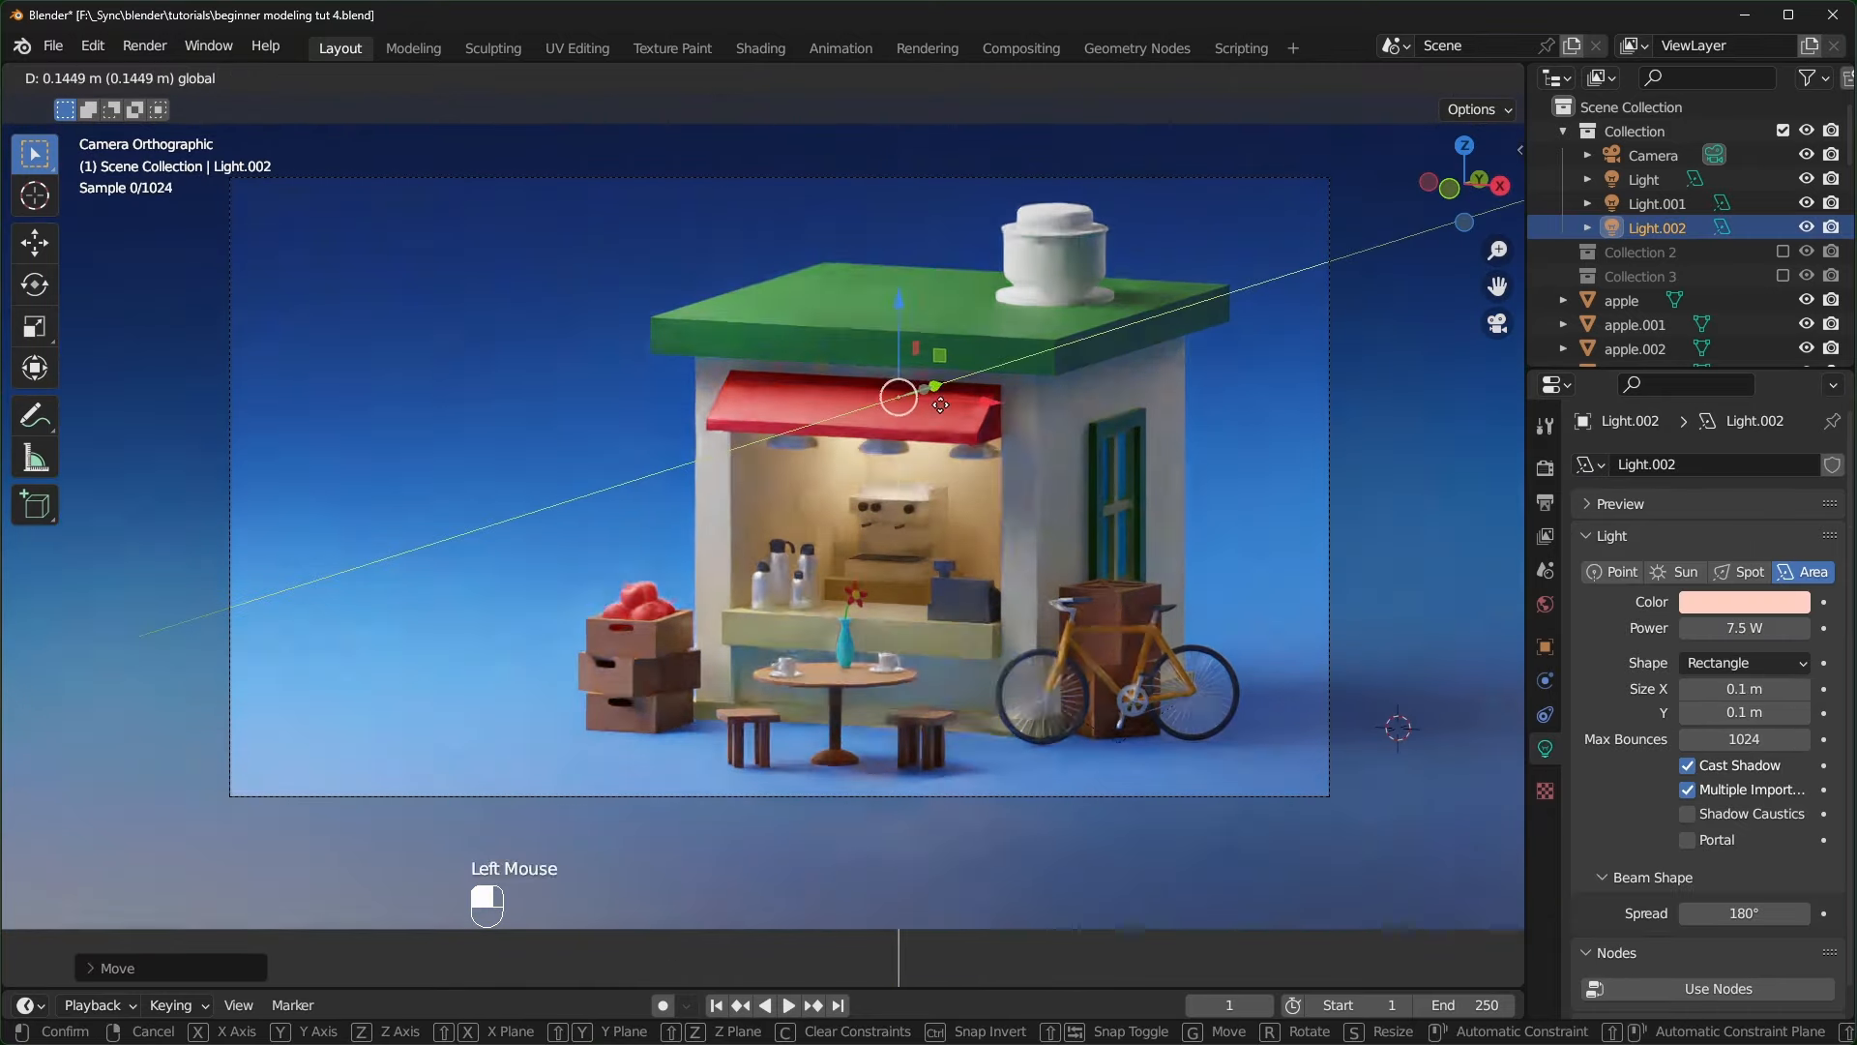
left_click_drag(985, 402, 998, 444)
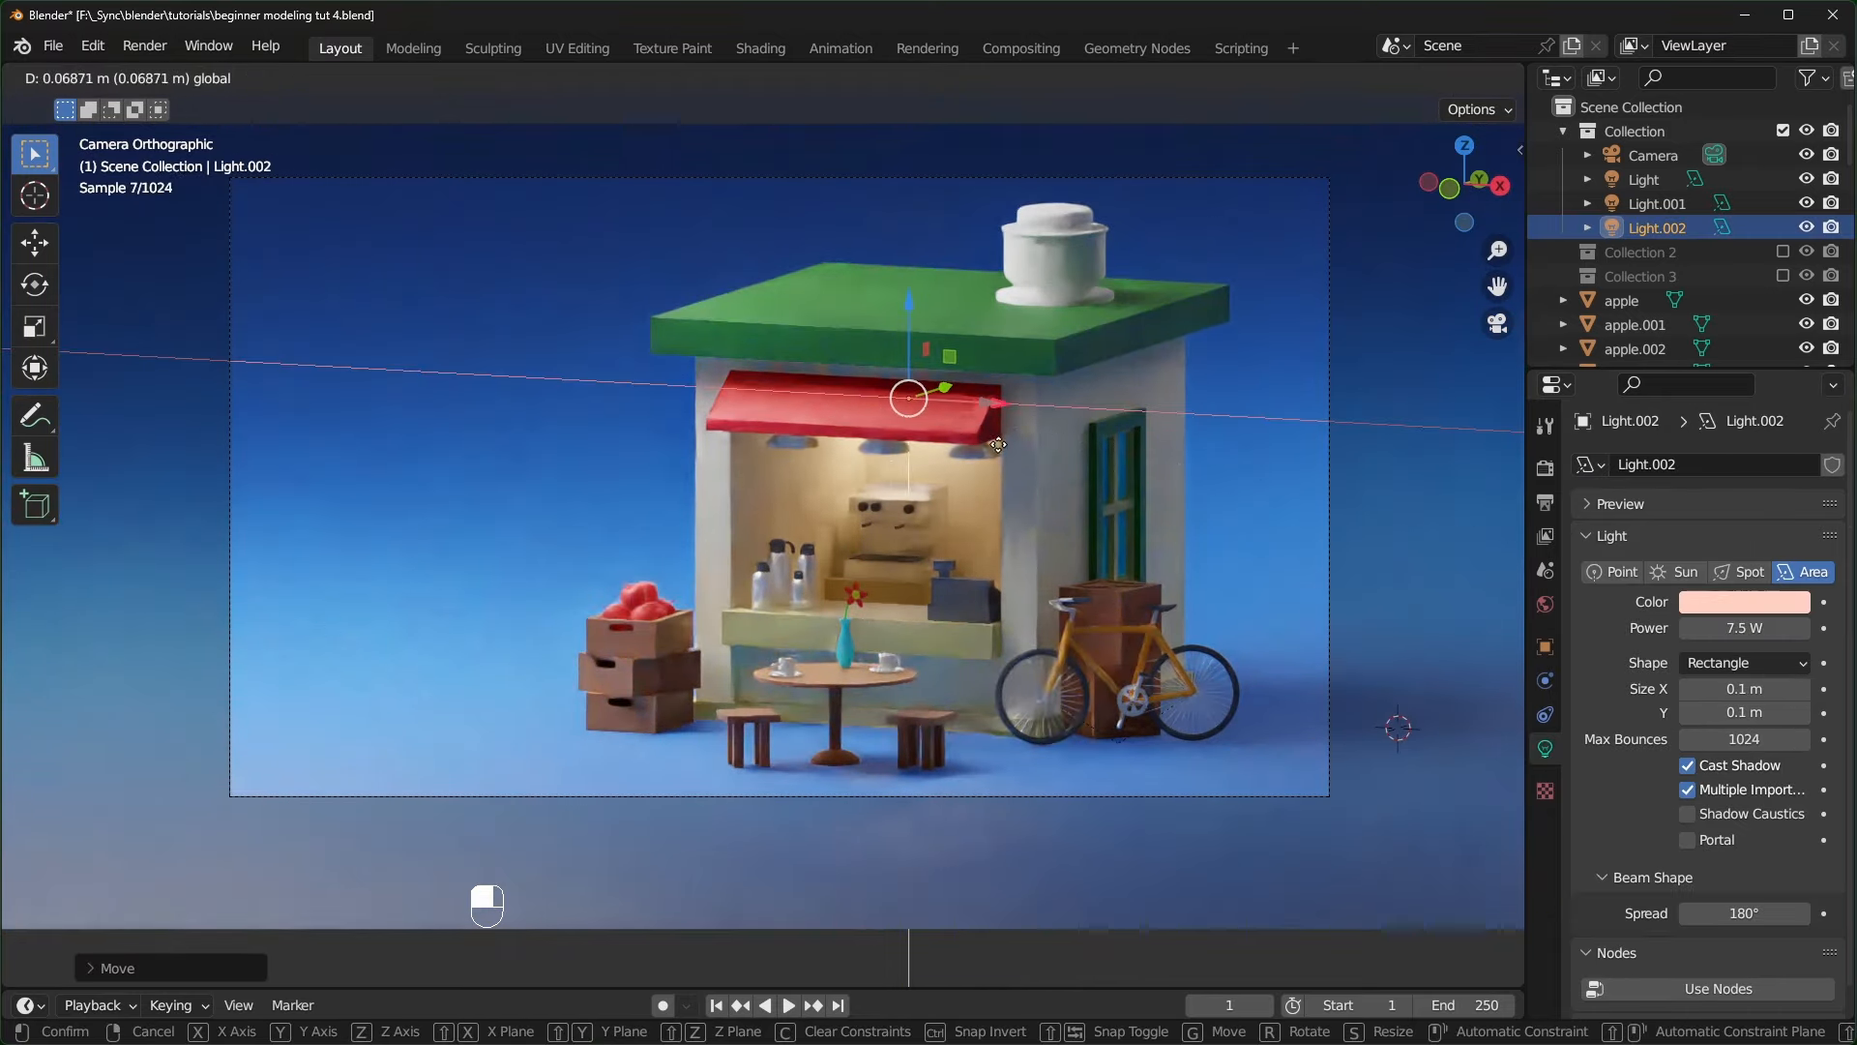
left_click(998, 444)
key("alt+a")
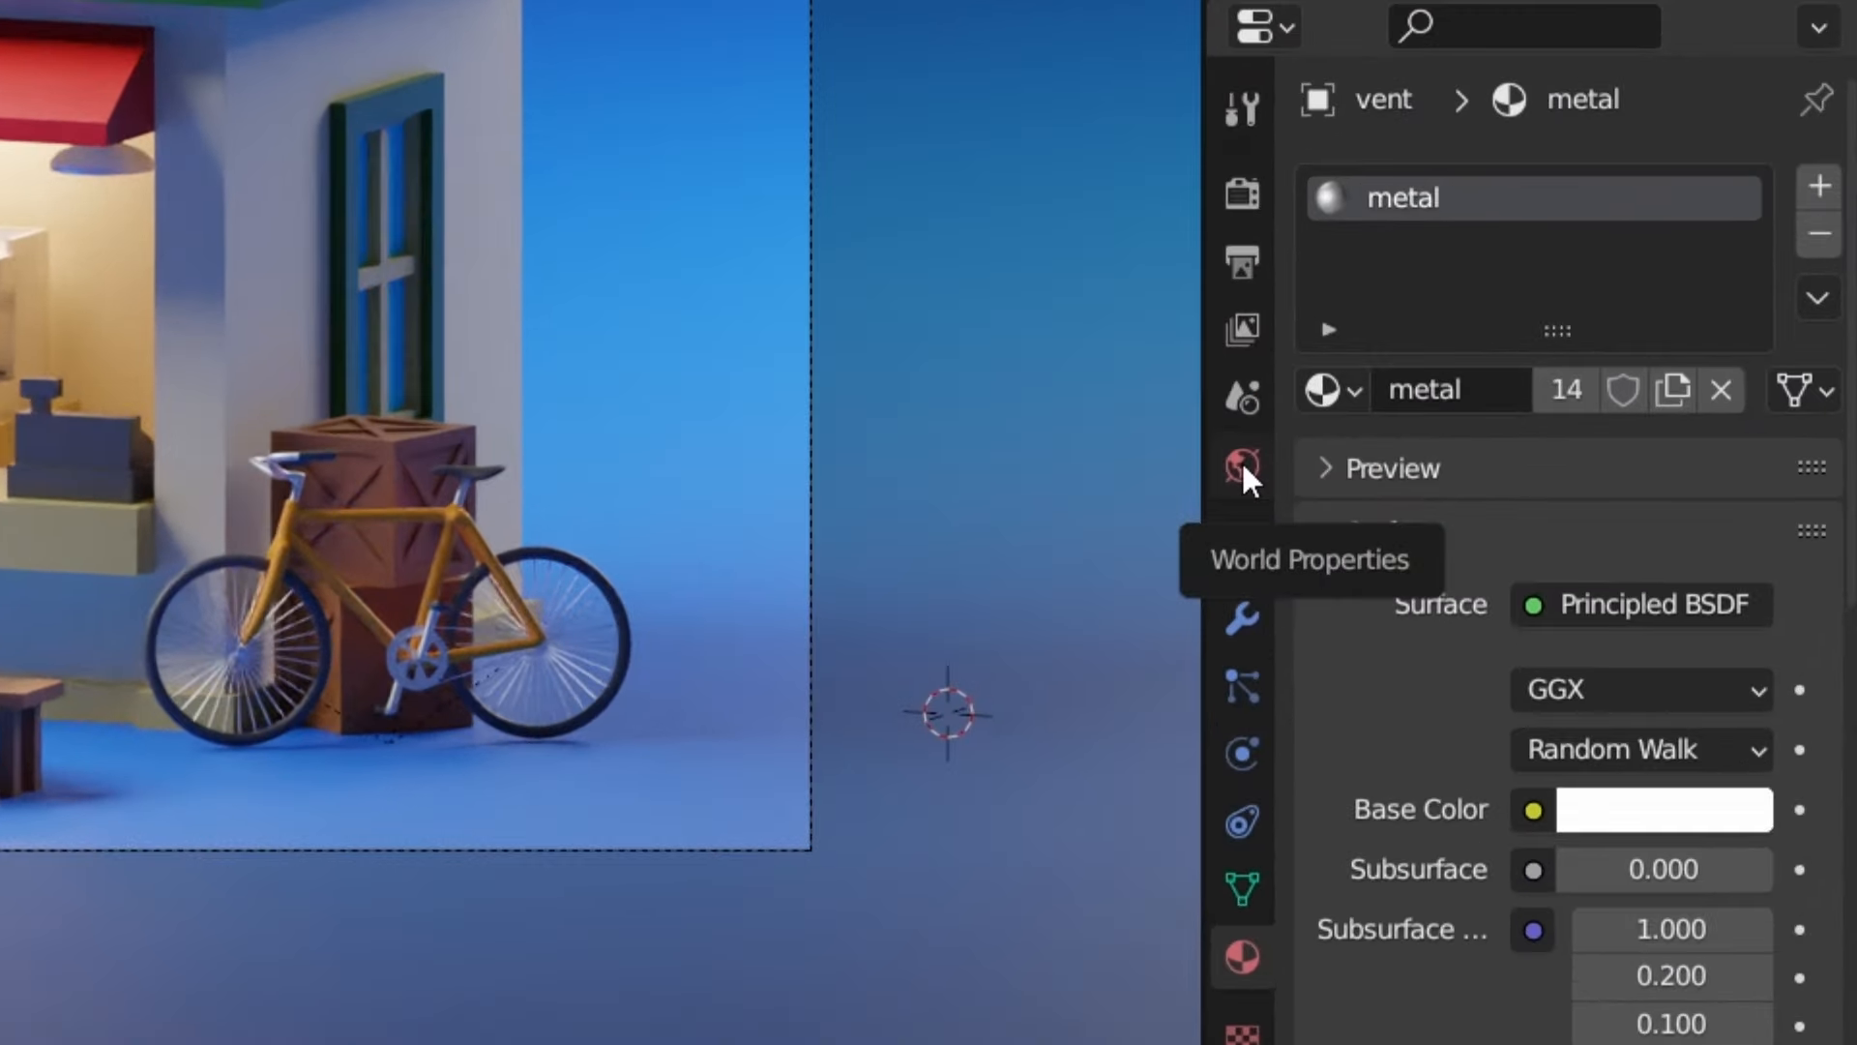
- Try brightening the world background by raising its color value to 1.000
left_click(1243, 464)
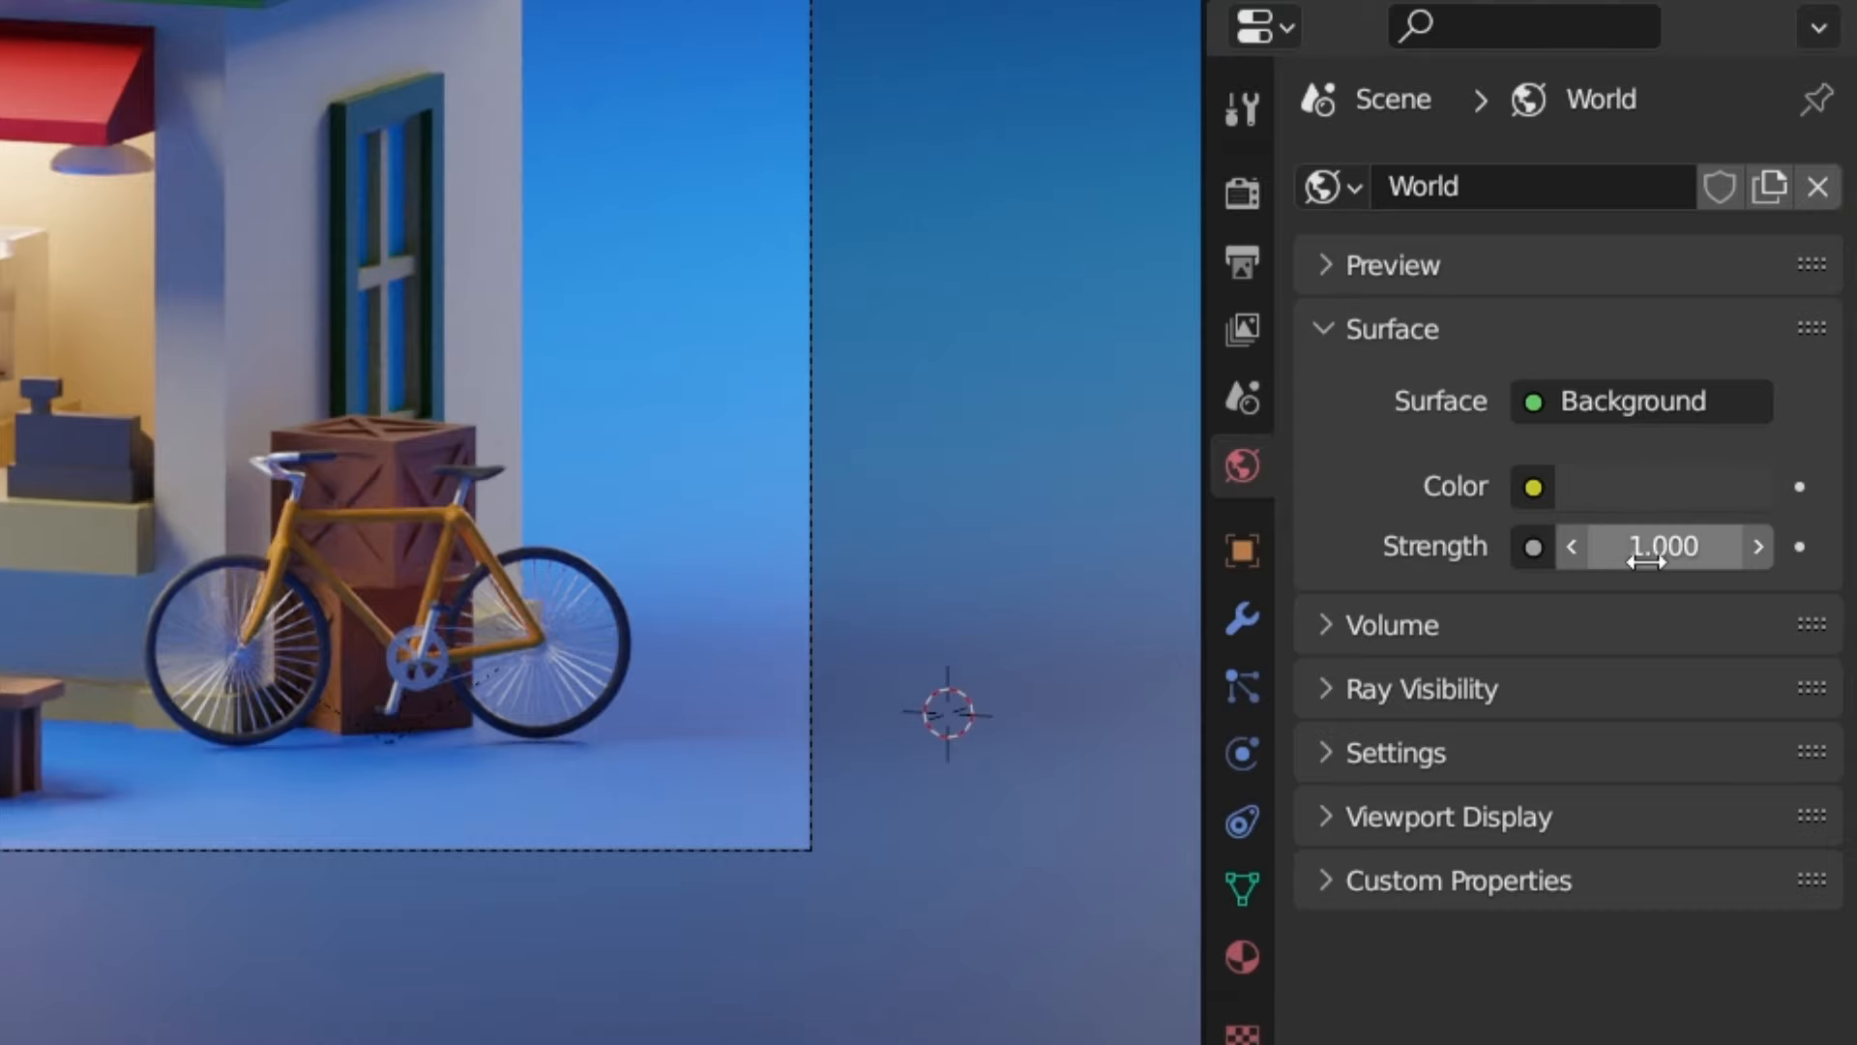
mouse_move(1645, 559)
left_mouse_down()
mouse_move(1770, 559)
mouse_move(1645, 559)
left_mouse_up()
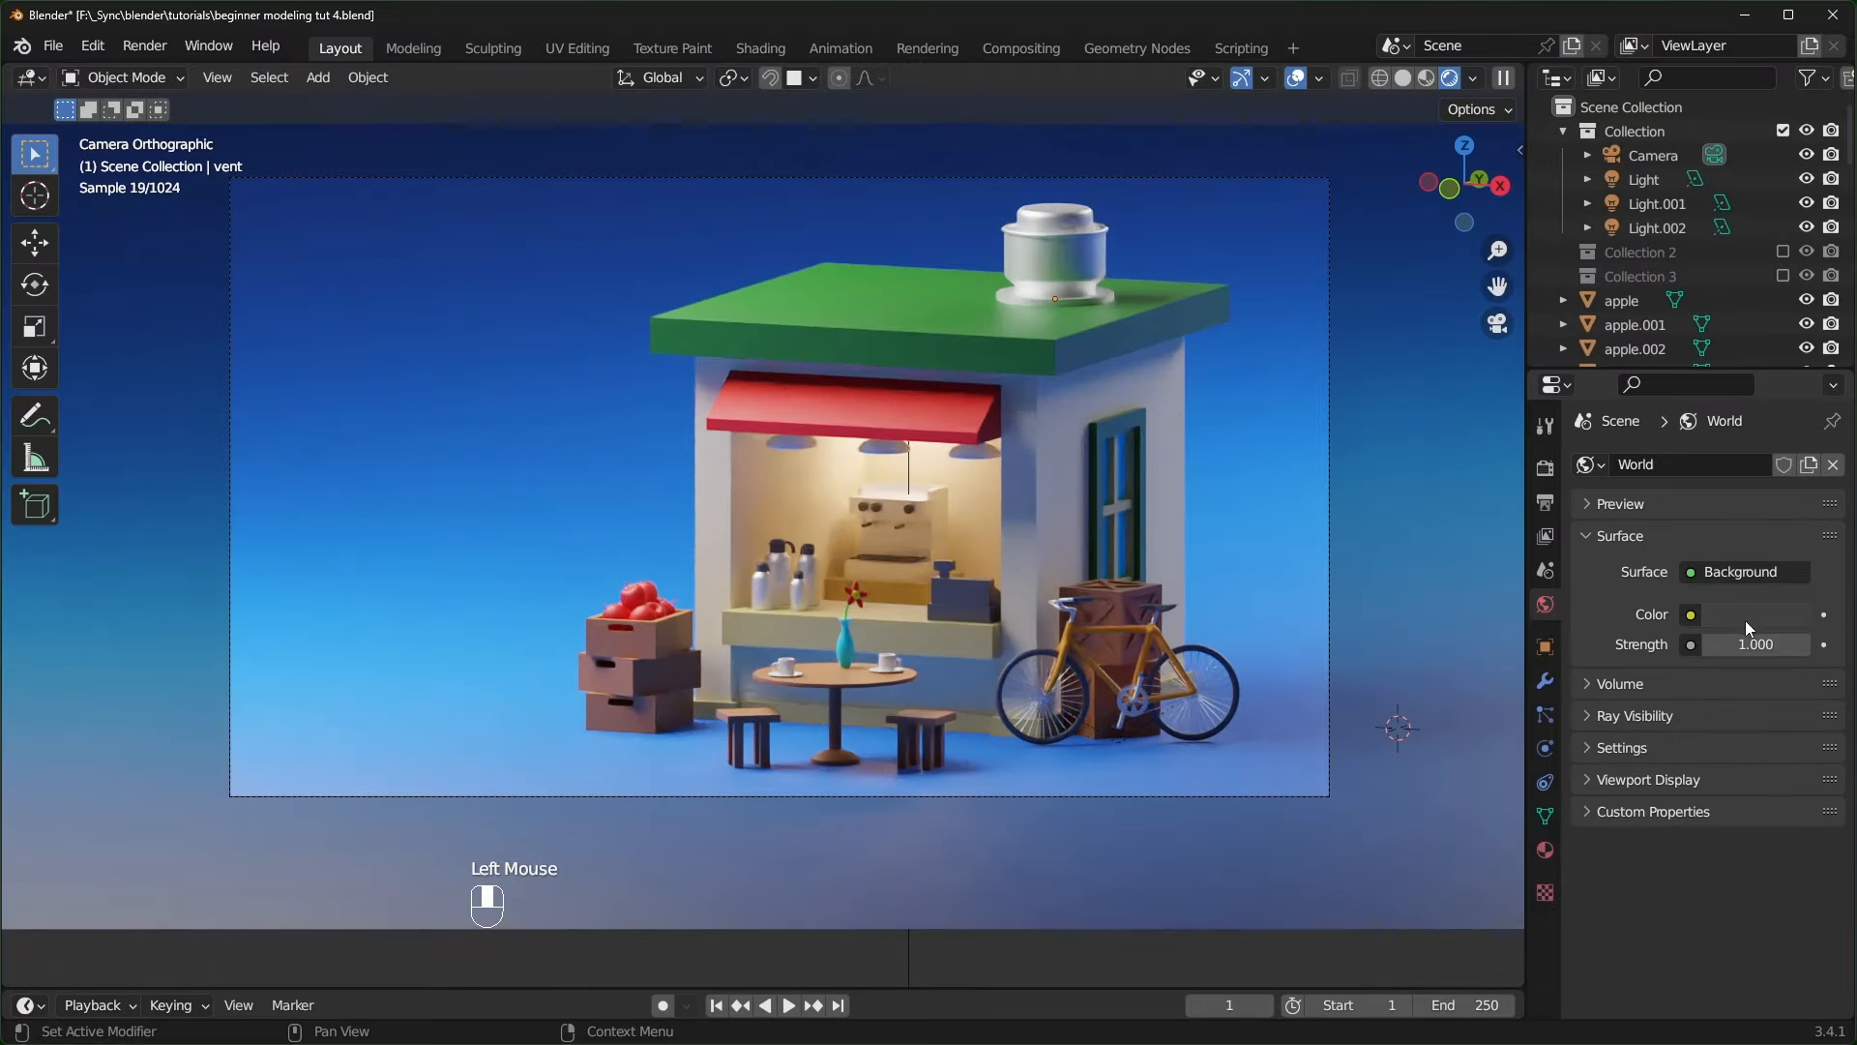
left_click(1763, 613)
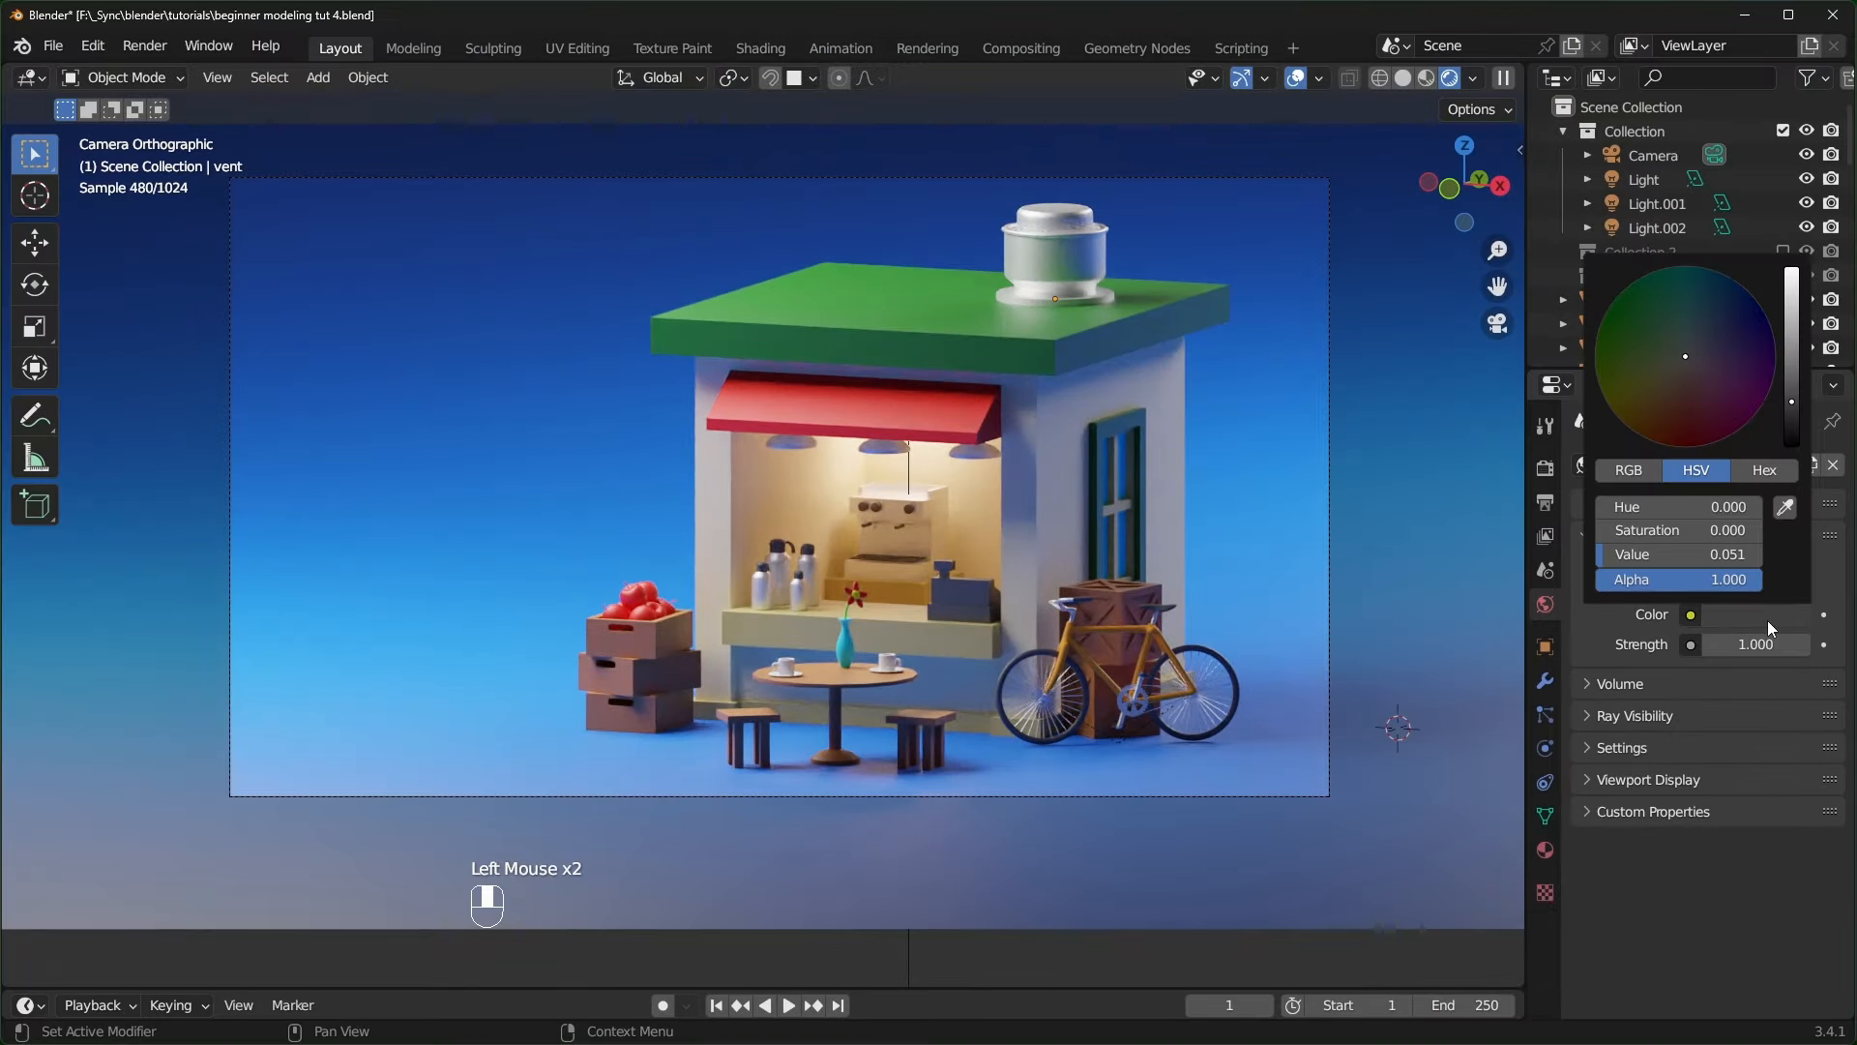
left_click_drag(1792, 401, 1792, 271)
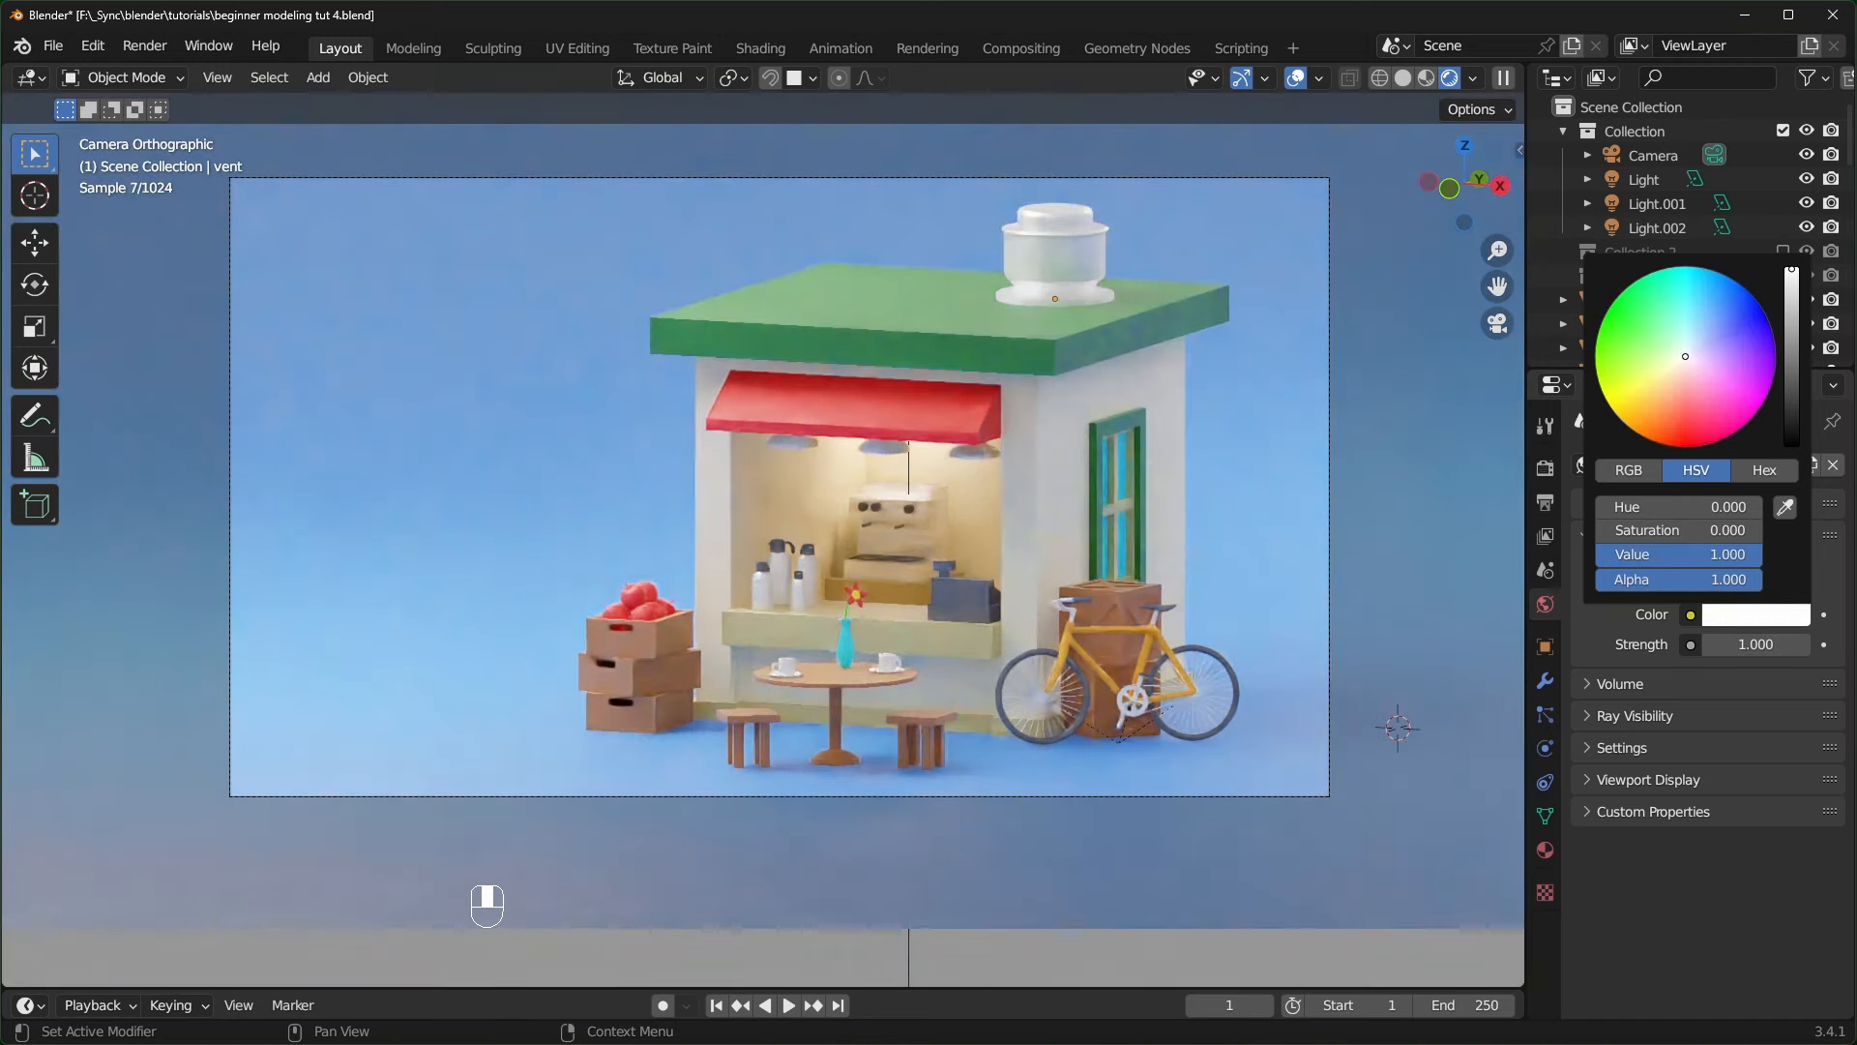
key("alt+a")
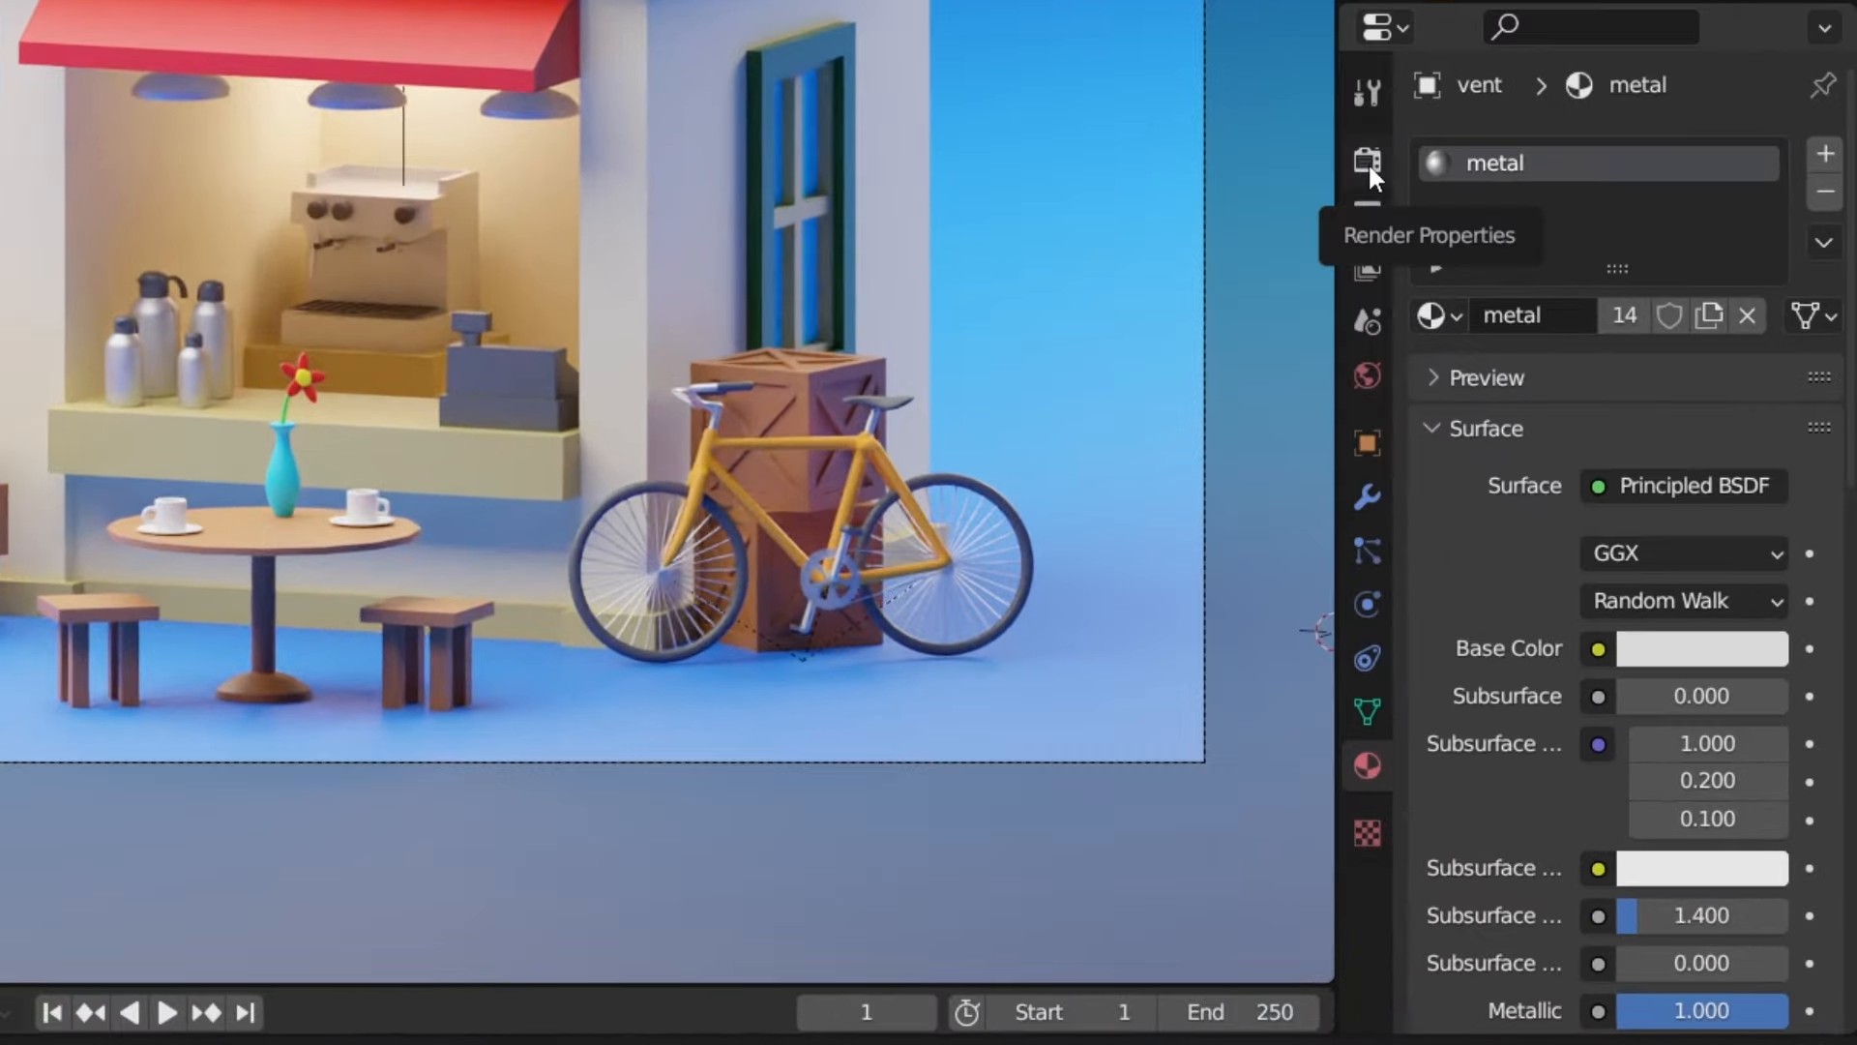
- Change the Look preset in the render's Color Management settings for the Filmic view transform
left_click(1545, 469)
scroll(1455, 364, "down", 8)
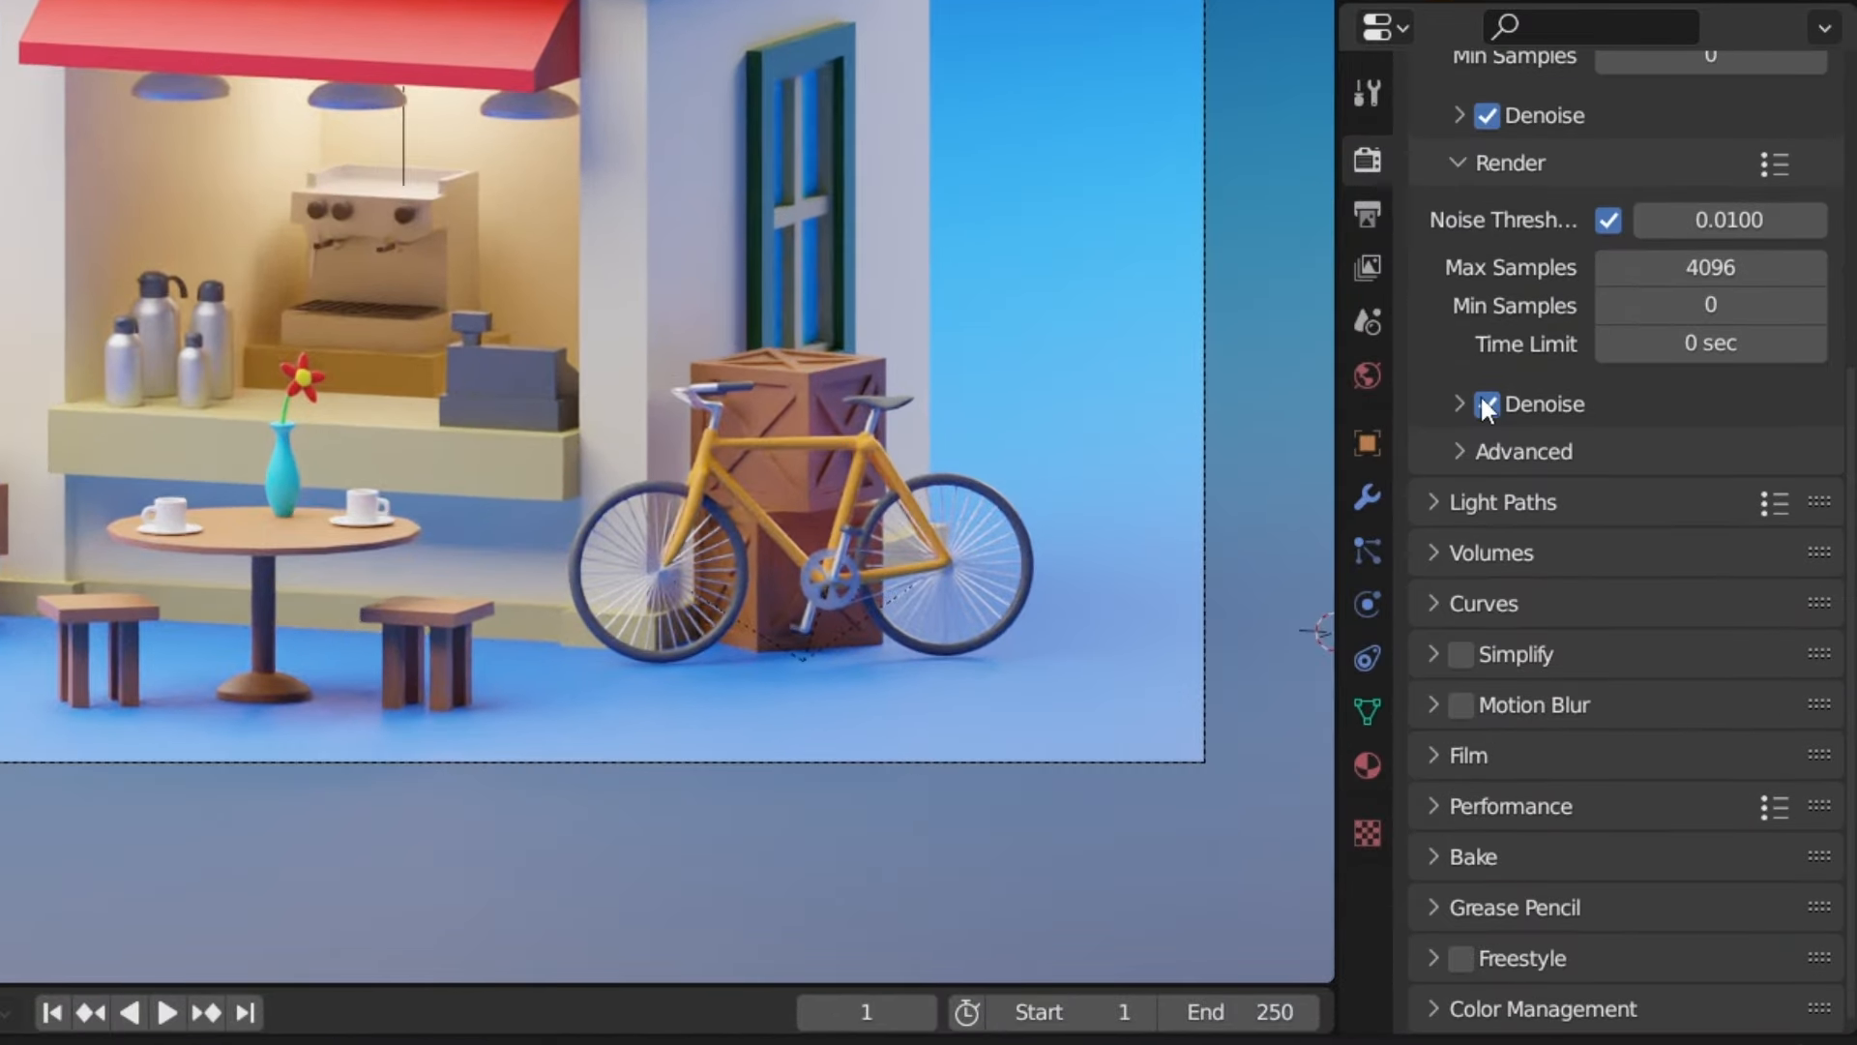
left_click(1446, 1008)
scroll(1644, 822, "down", 6)
left_click(1660, 808)
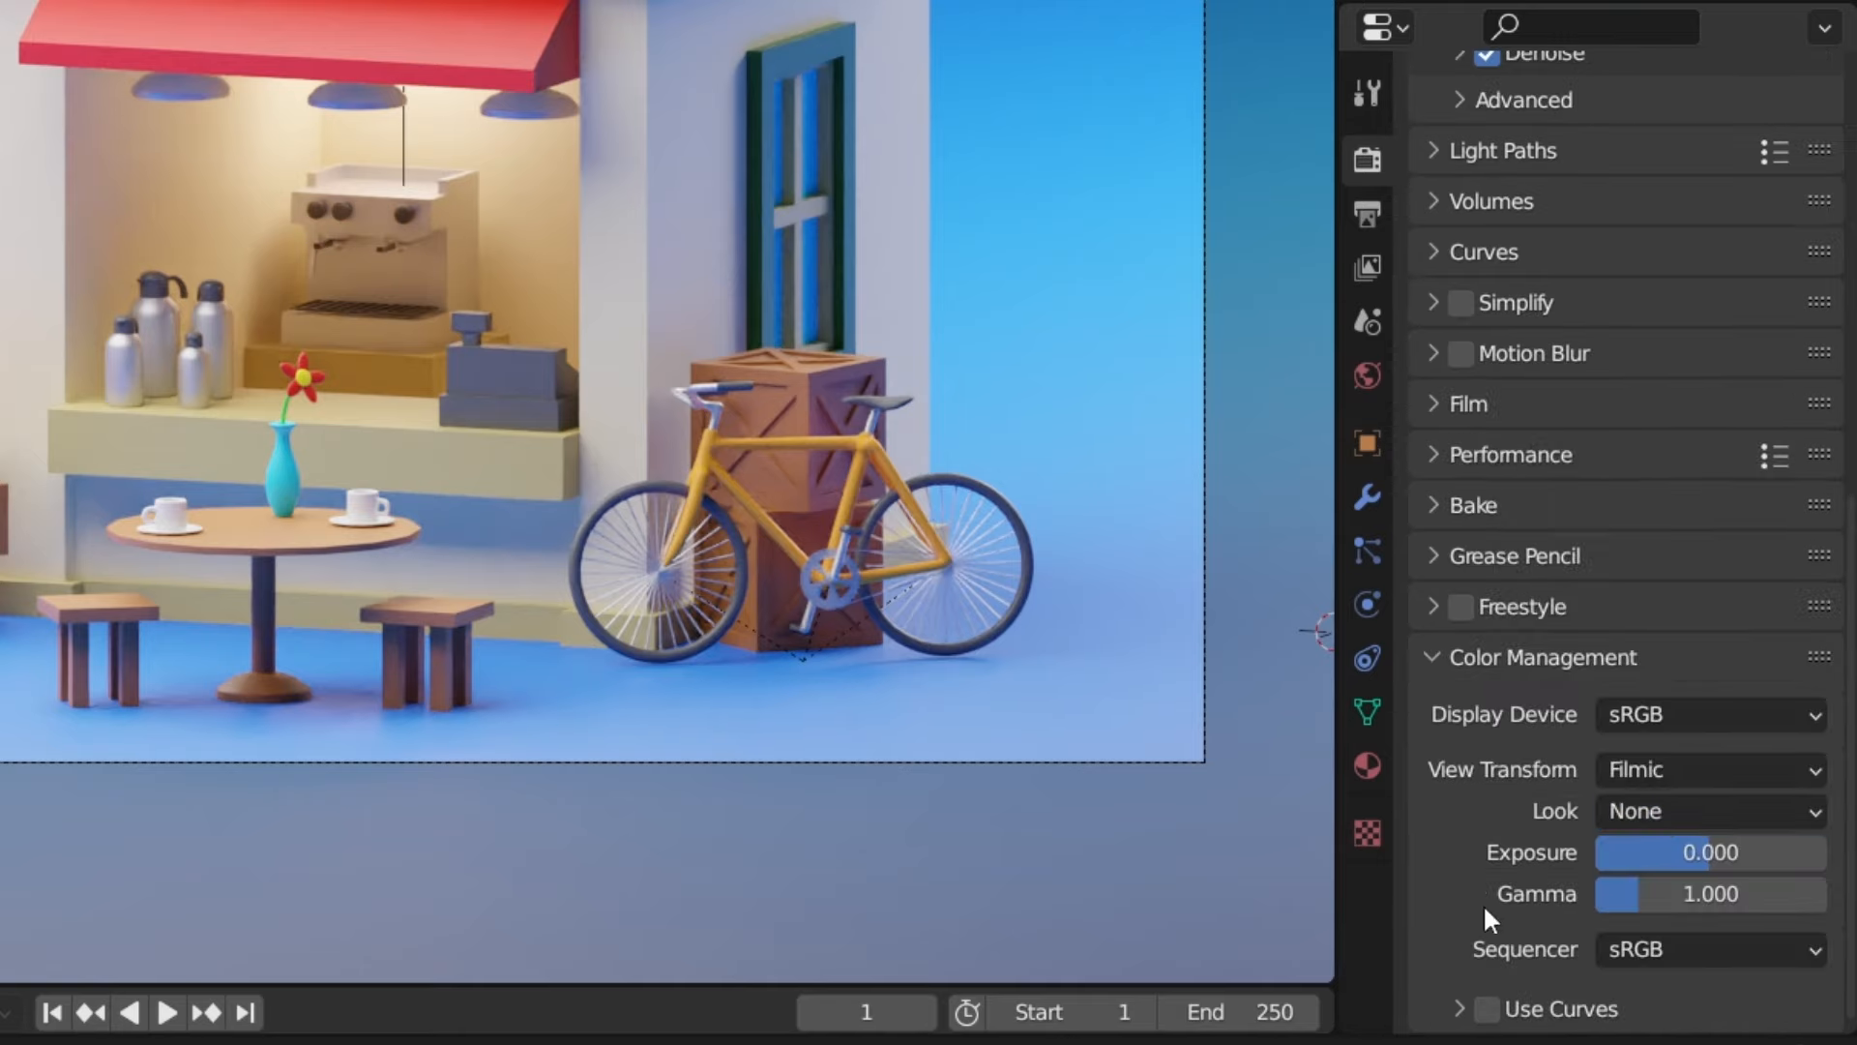
left_click(1698, 807)
left_click(1654, 689)
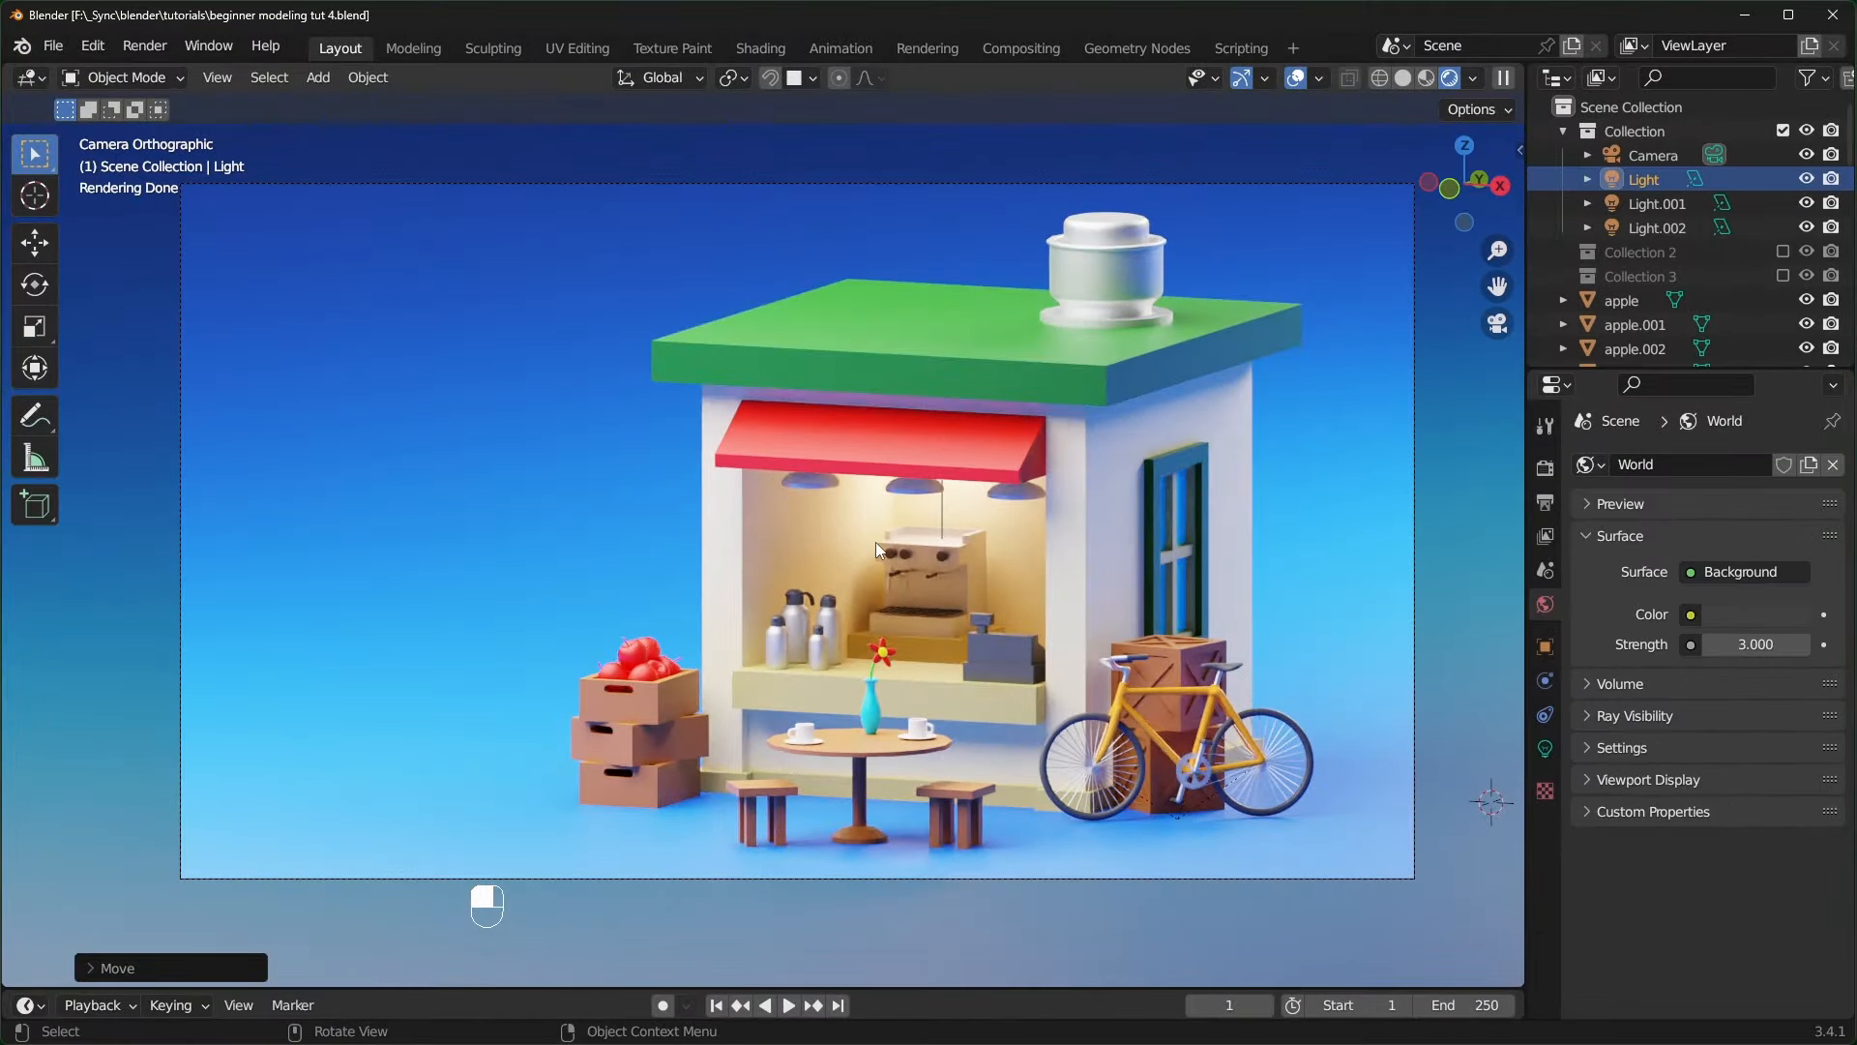
- Render the coffee stand as a still image and open the Save As dialog for the render result
left_click(152, 49)
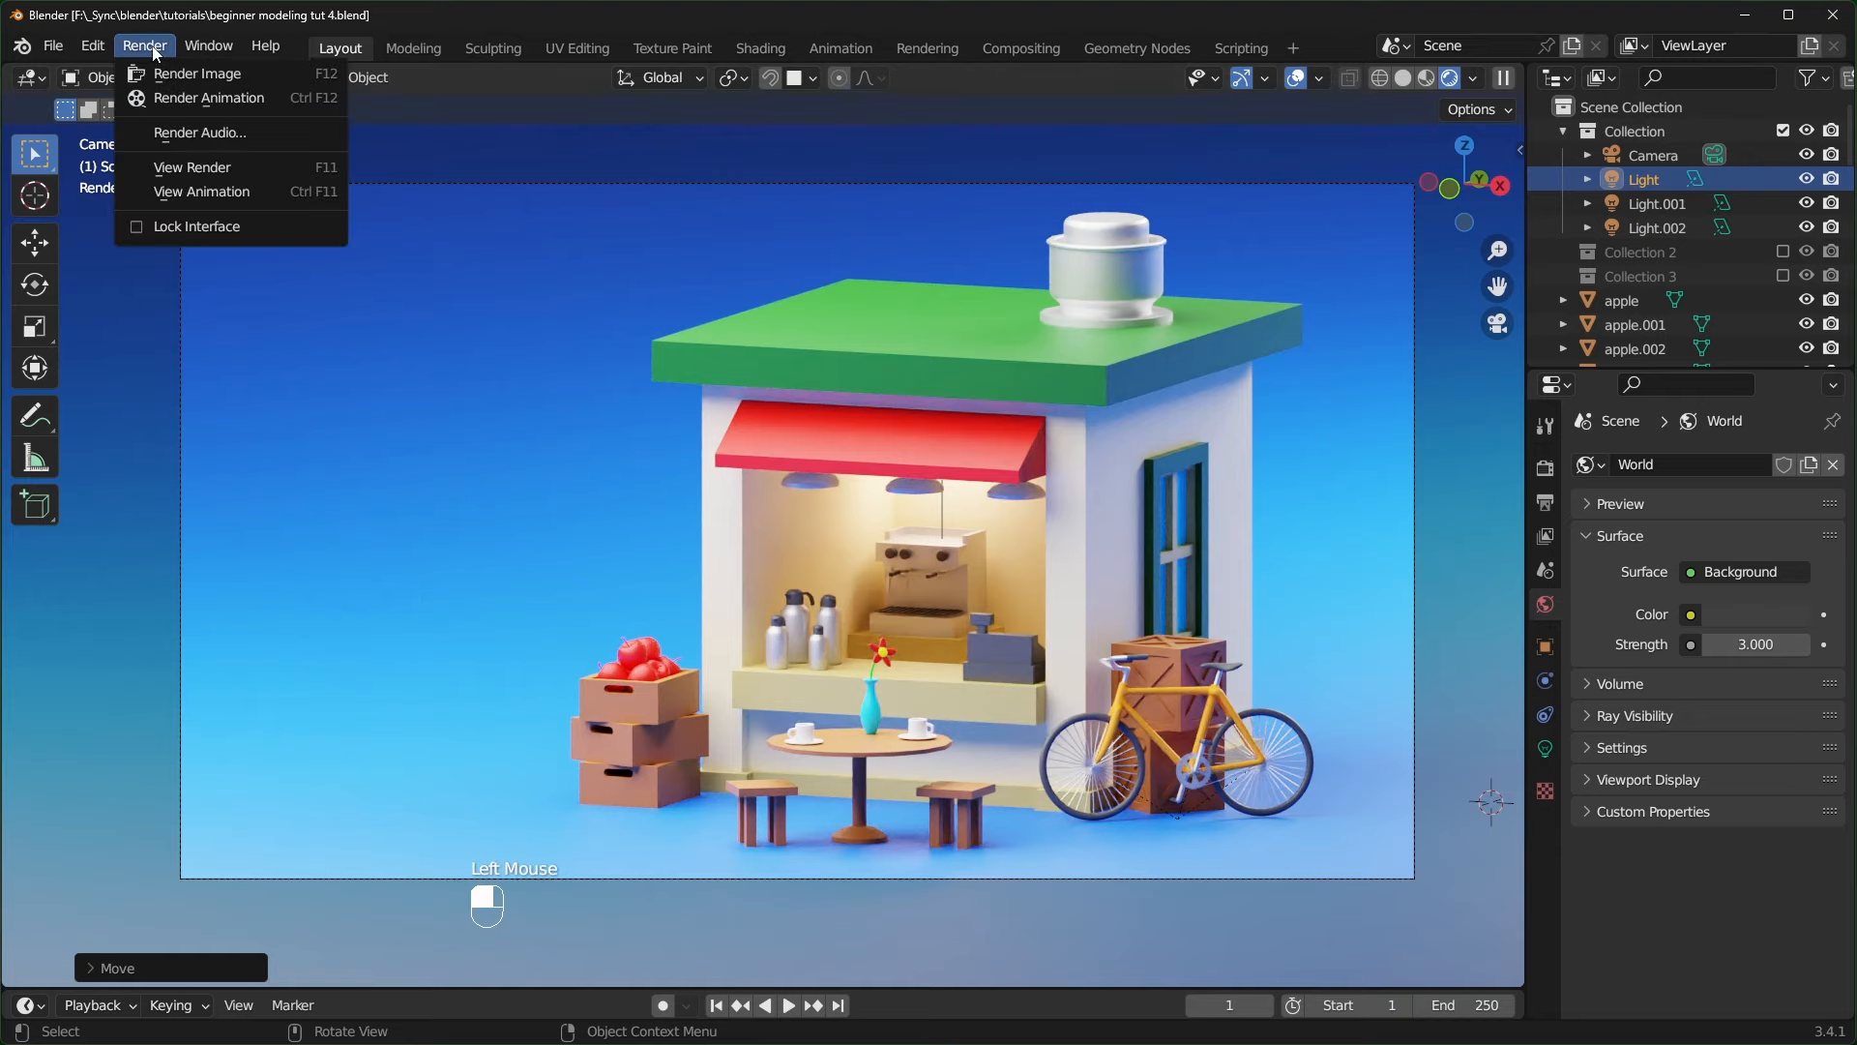
left_click(232, 72)
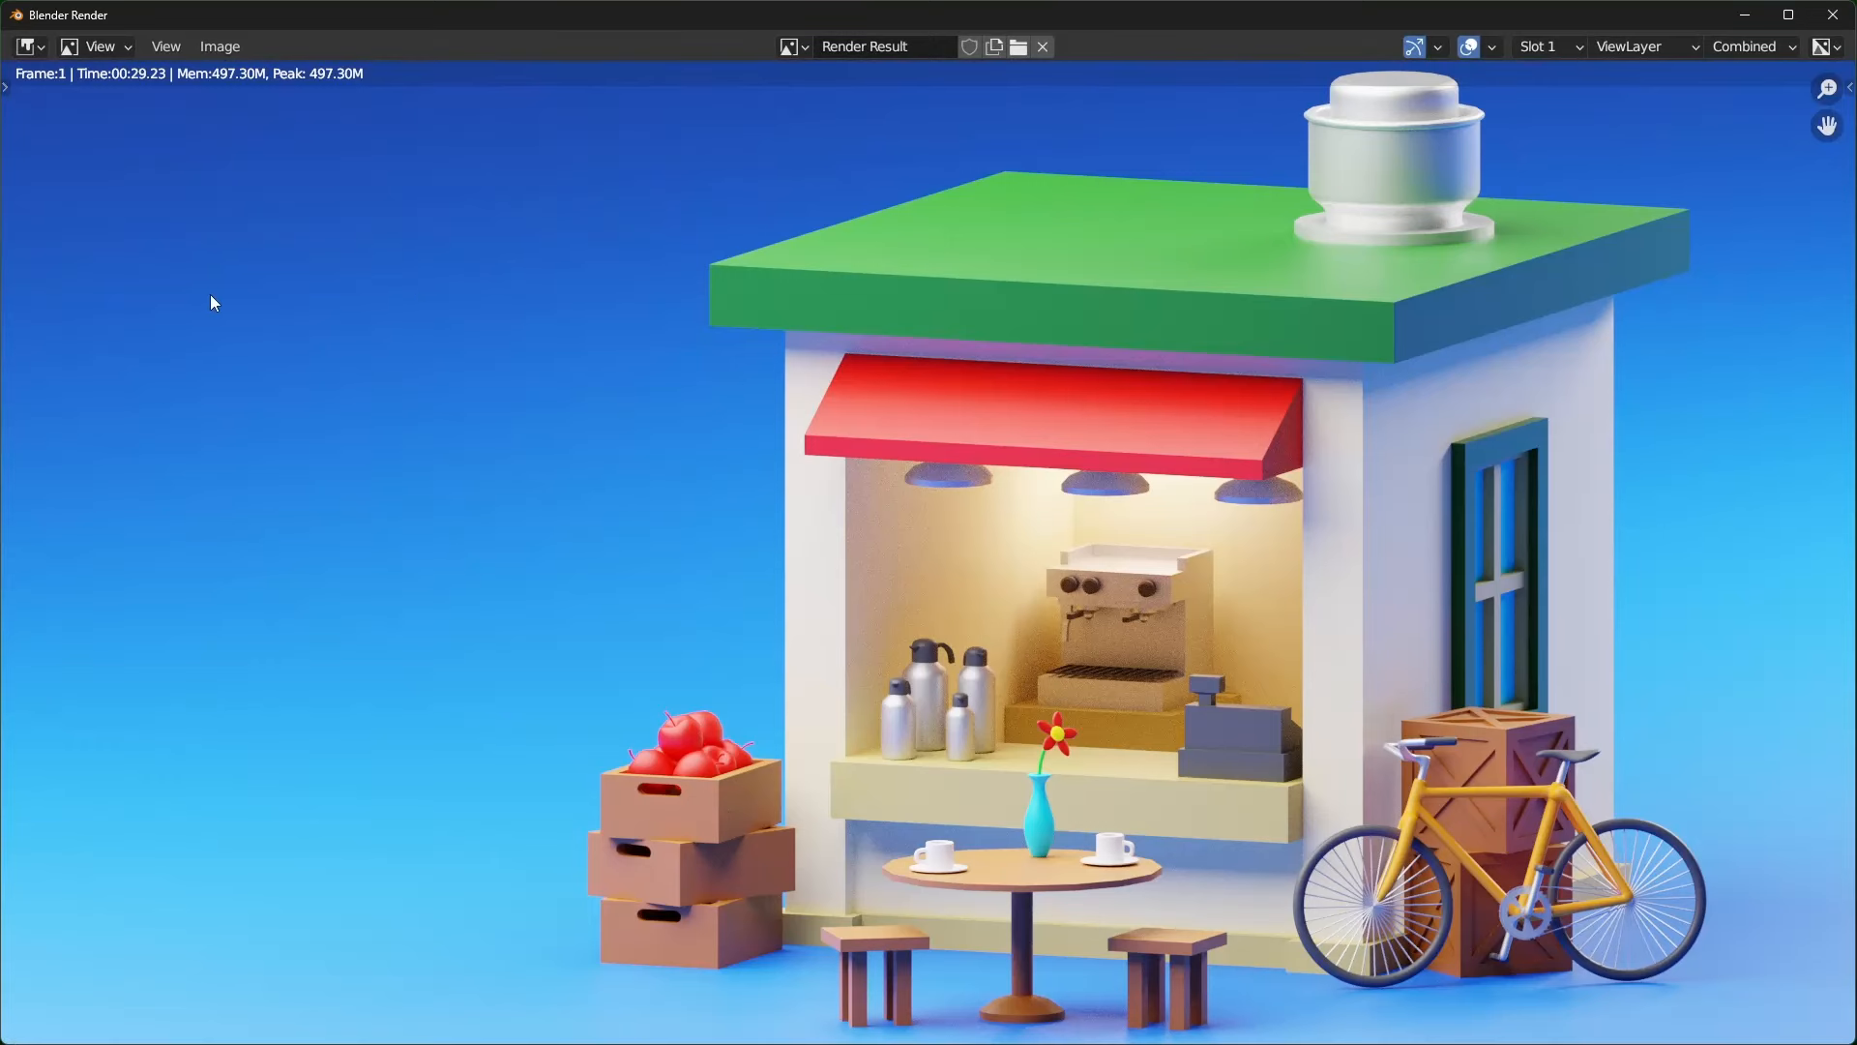
left_click(221, 49)
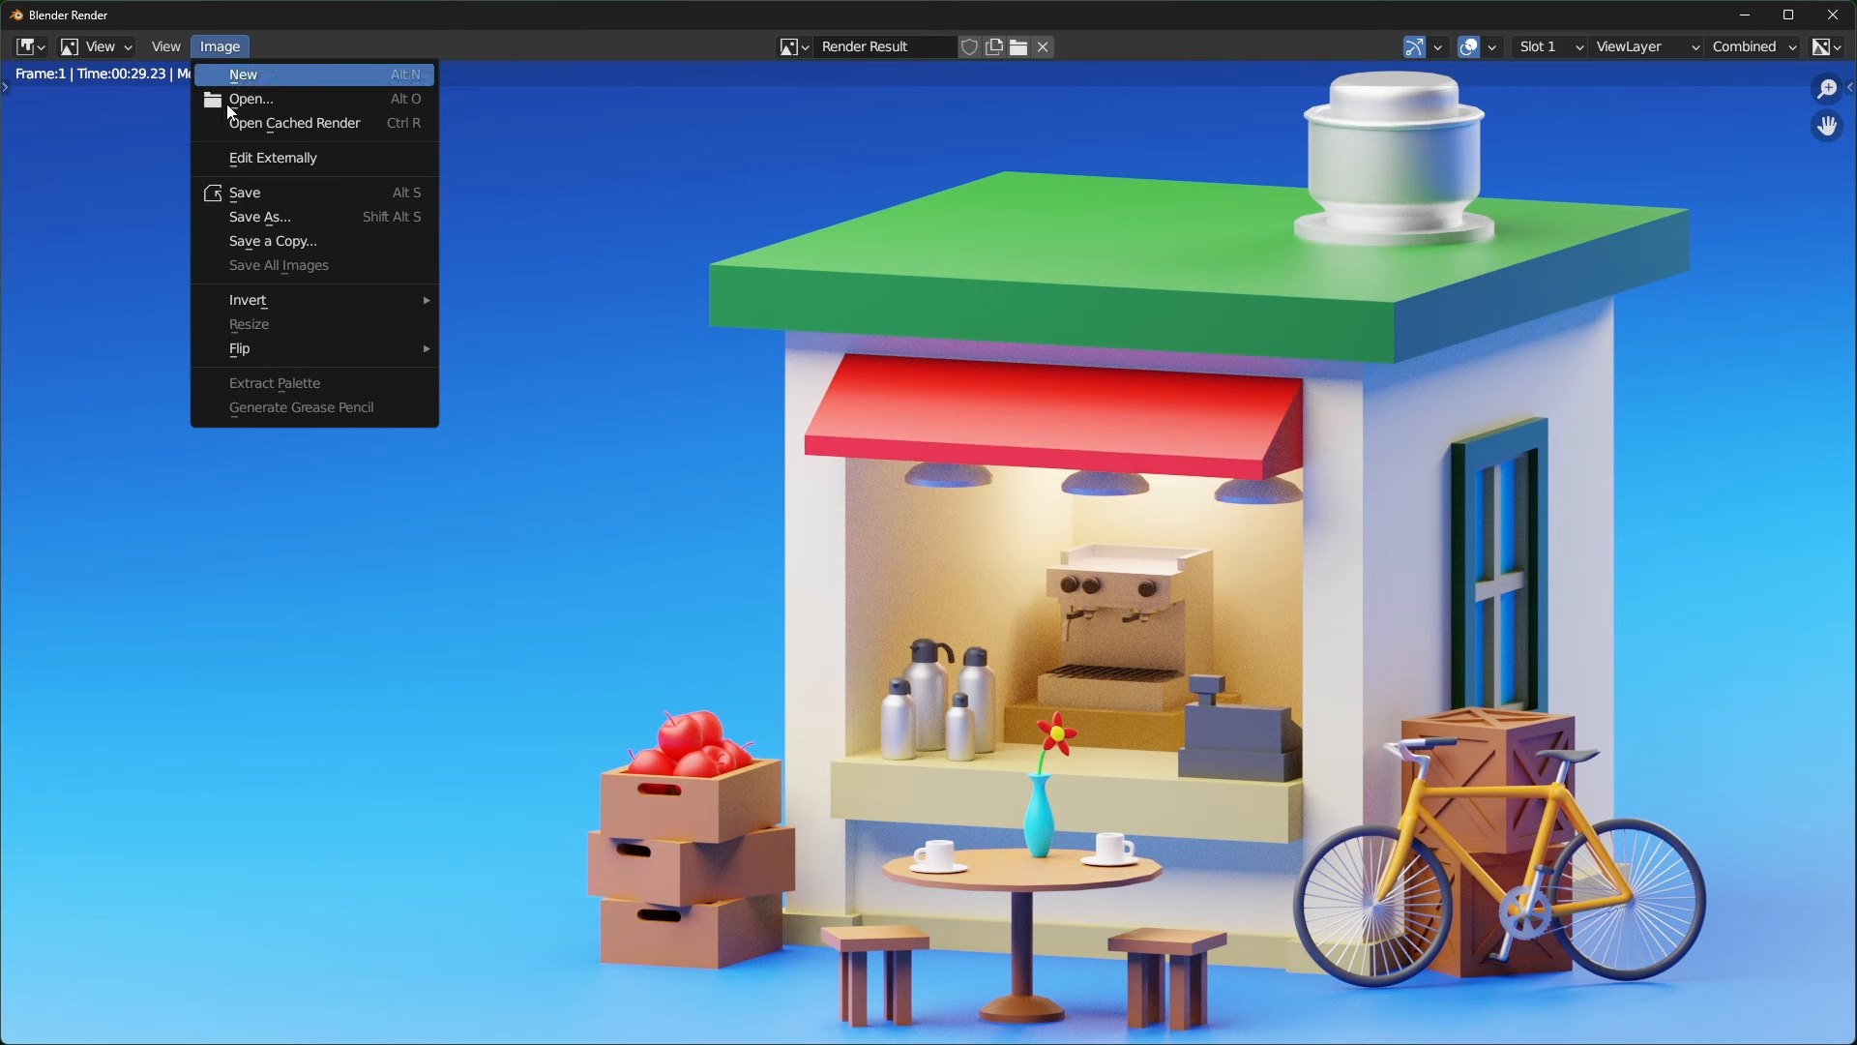
left_click(247, 218)
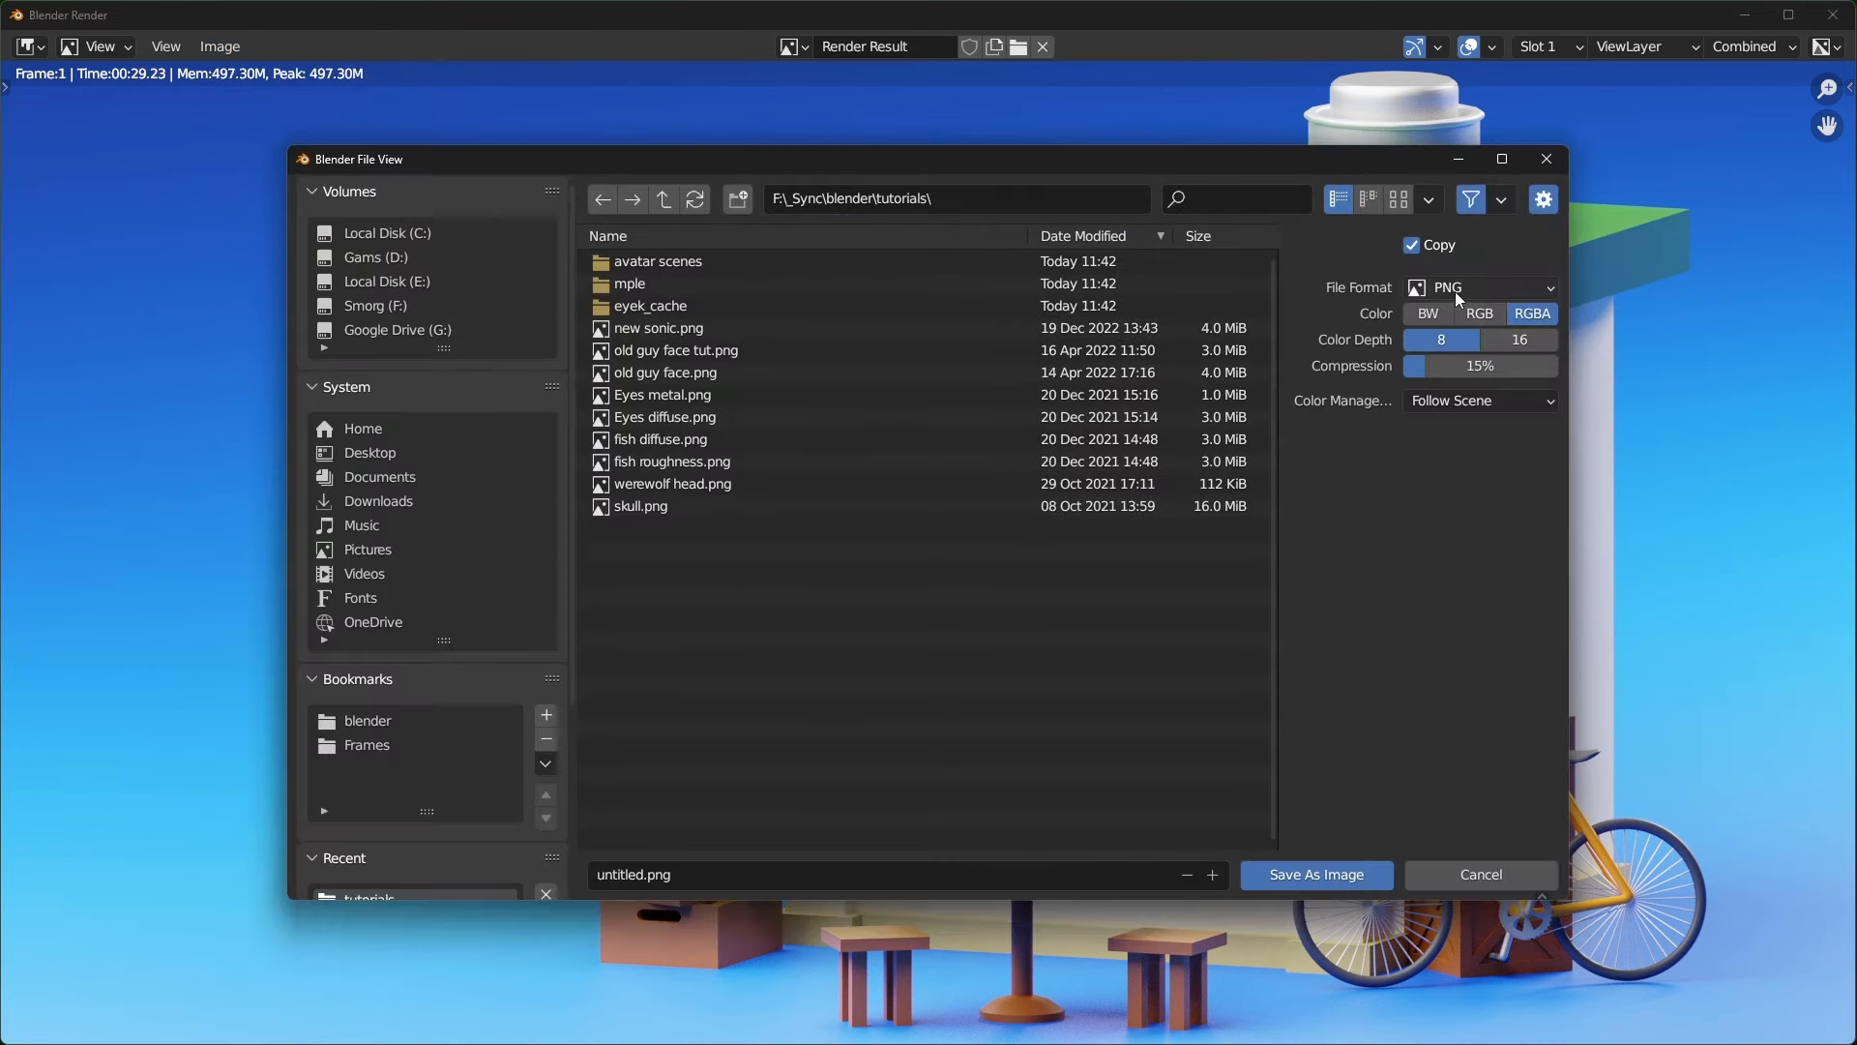